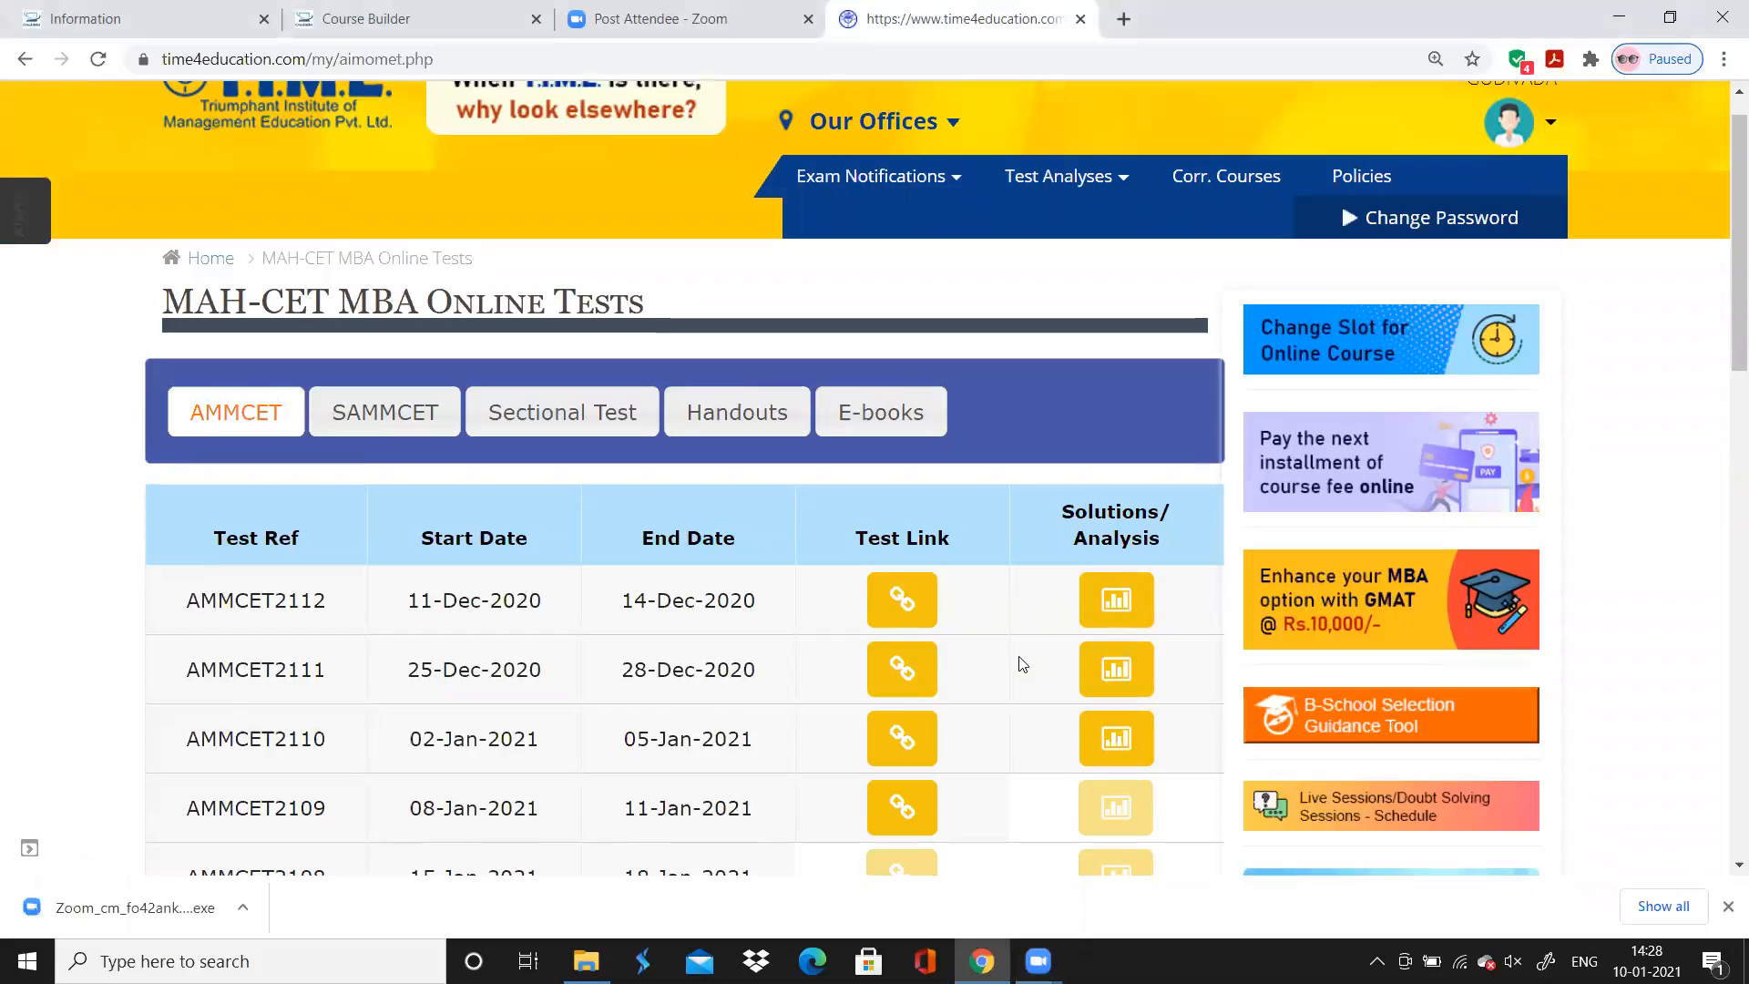
# View the score report of test AMMCET2112 from its test link and close the report
pyautogui.scroll(-2, 1022, 664)
pyautogui.scroll(-1, 1022, 664)
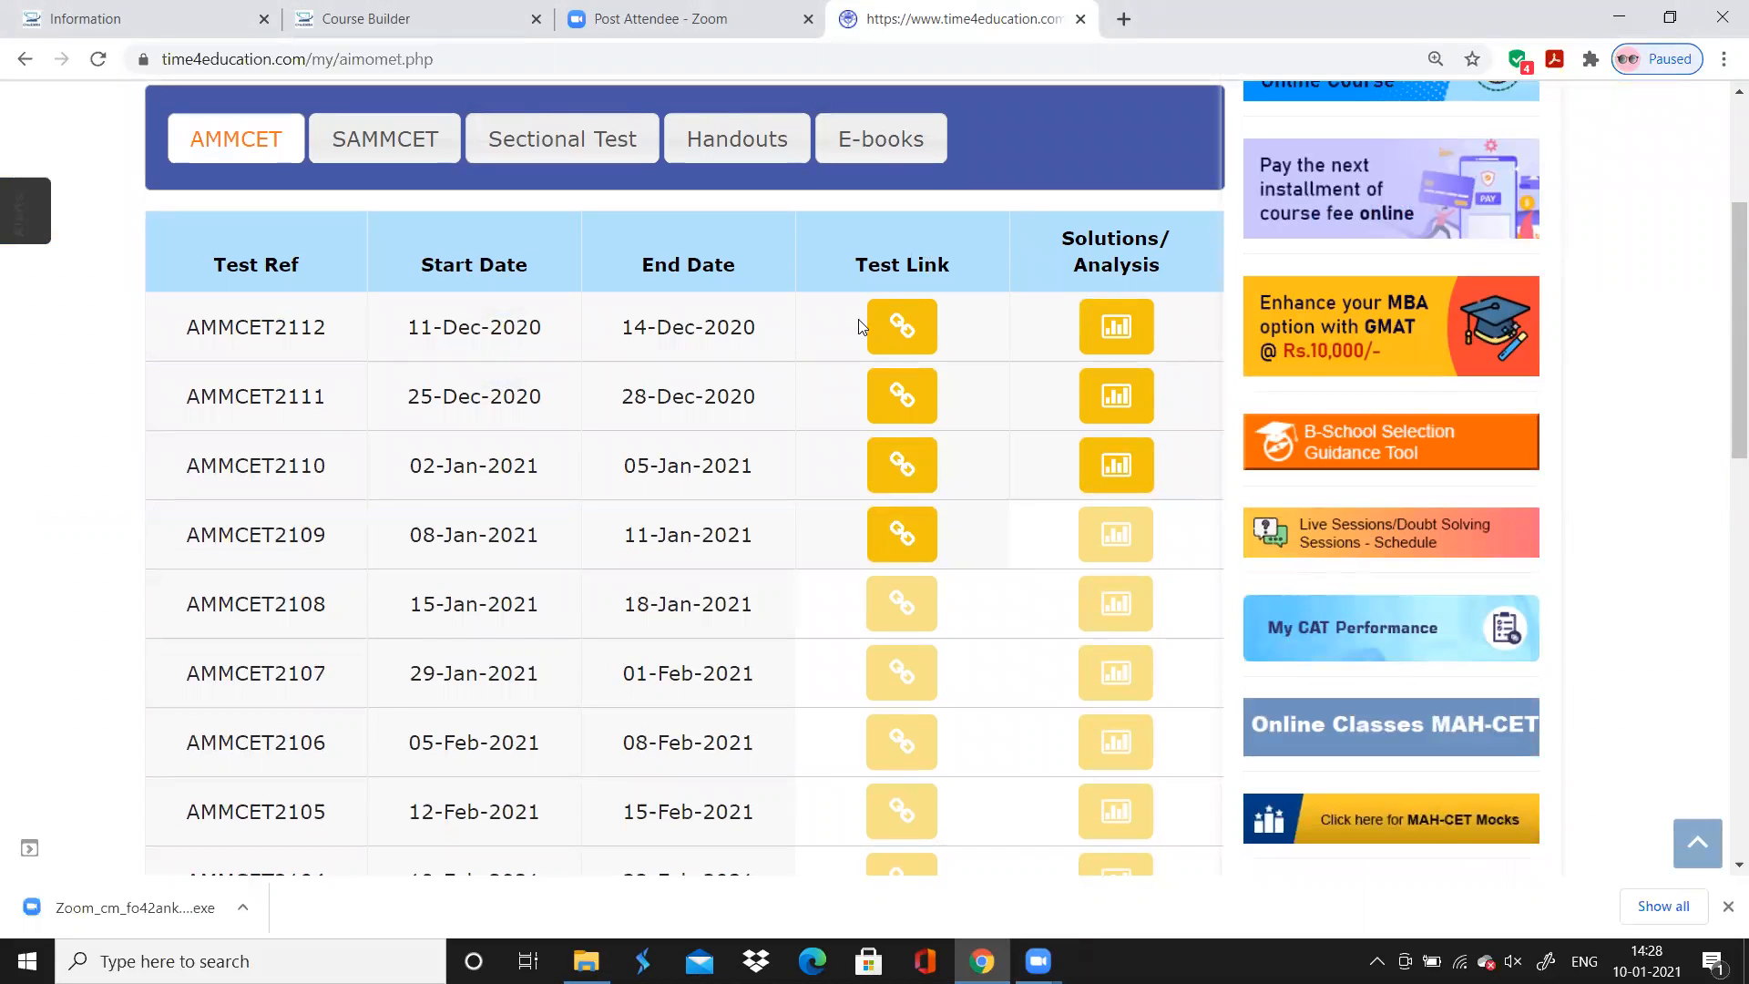
pyautogui.click(899, 339)
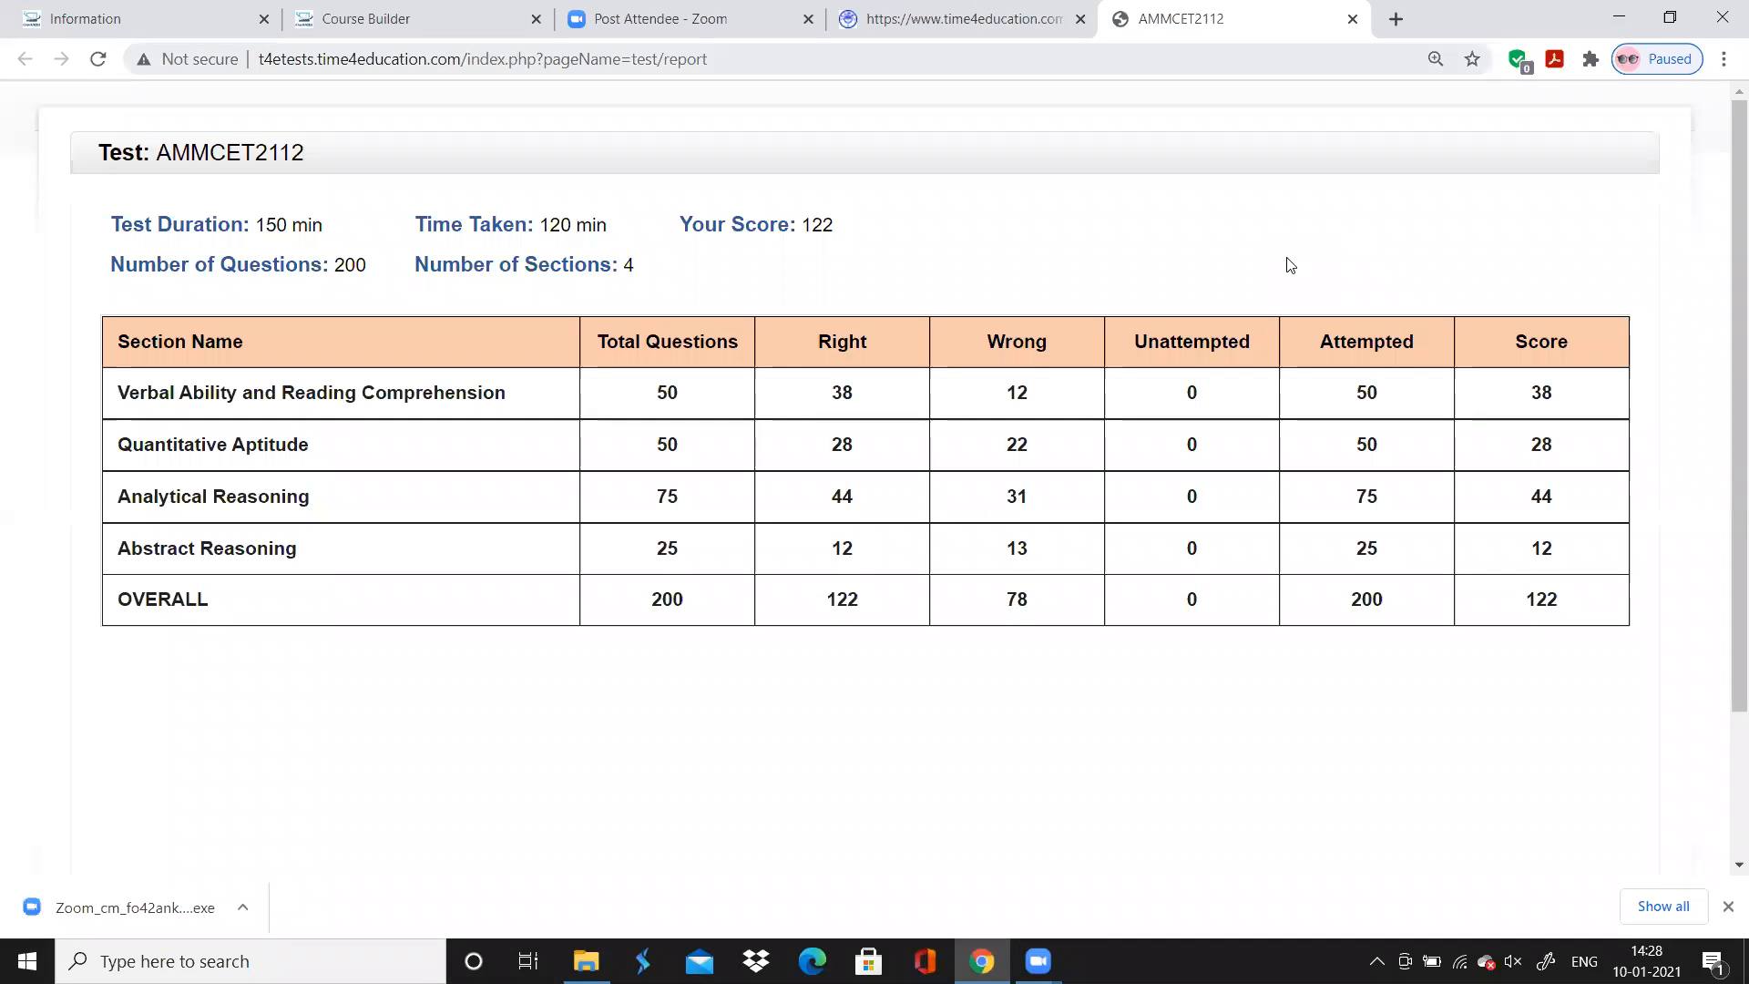
pyautogui.hotkey('ctrl', 'w')
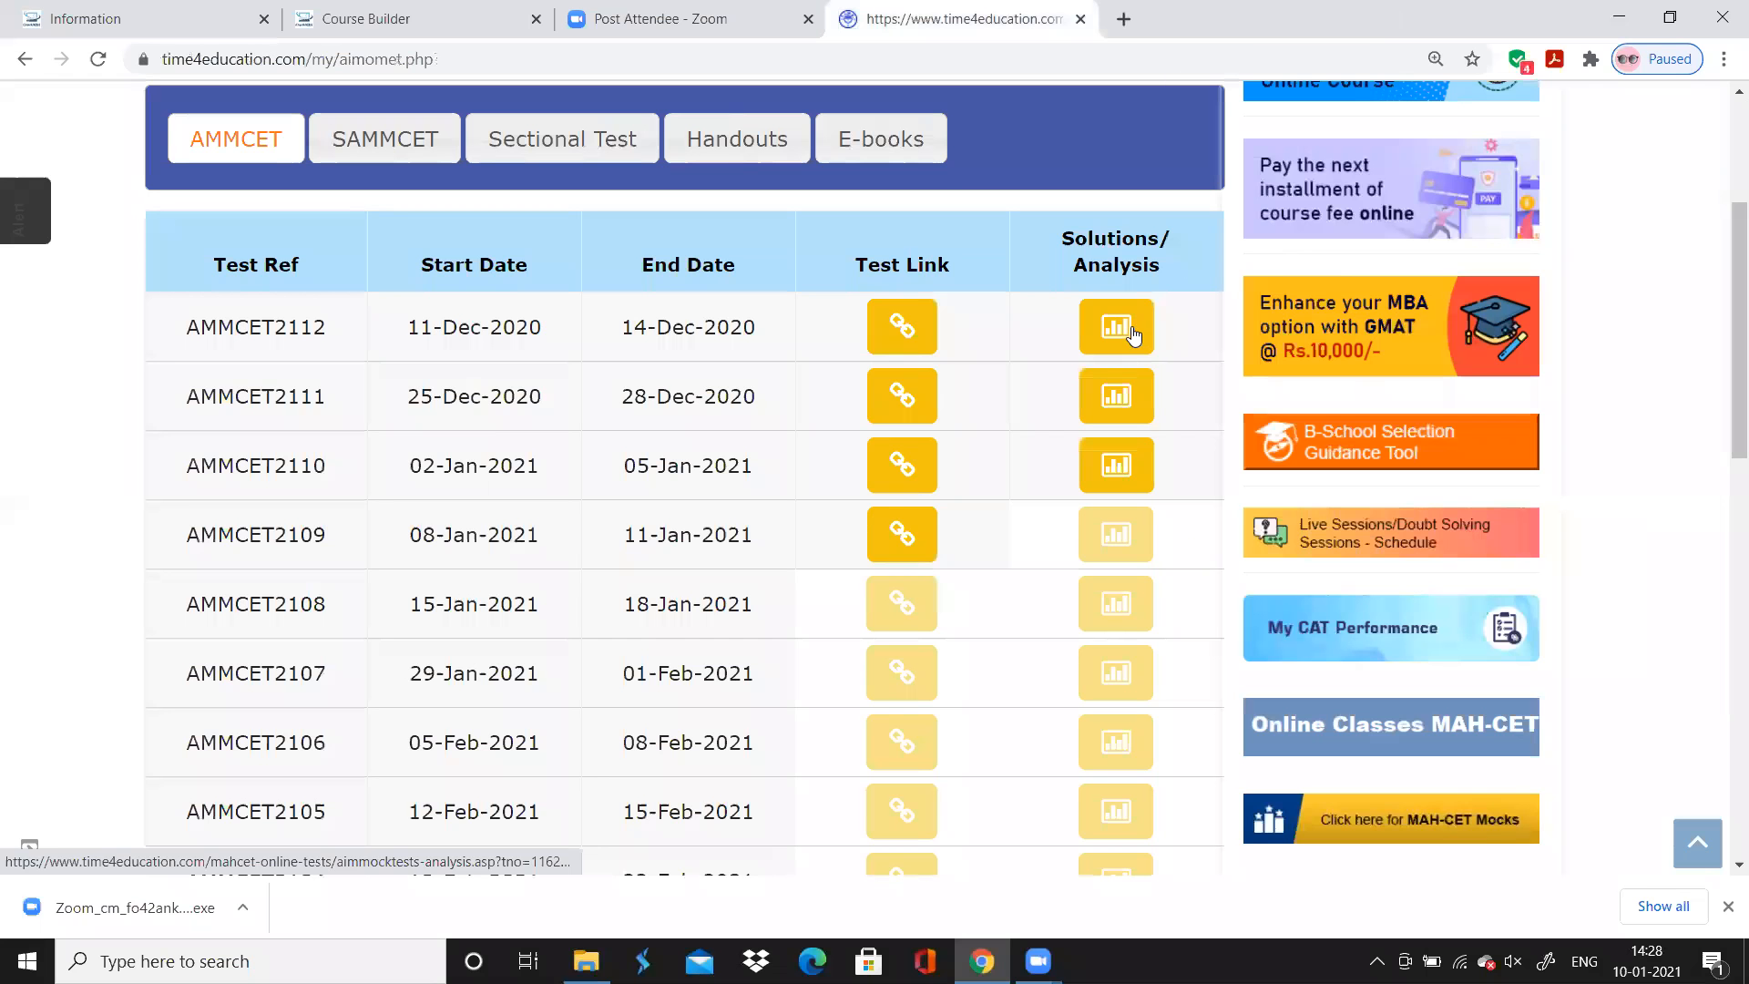
# Open the AMMCET2112 solutions and analysis and show the solutions for the Verbal Ability and Reading Comprehension section
pyautogui.click(1134, 332)
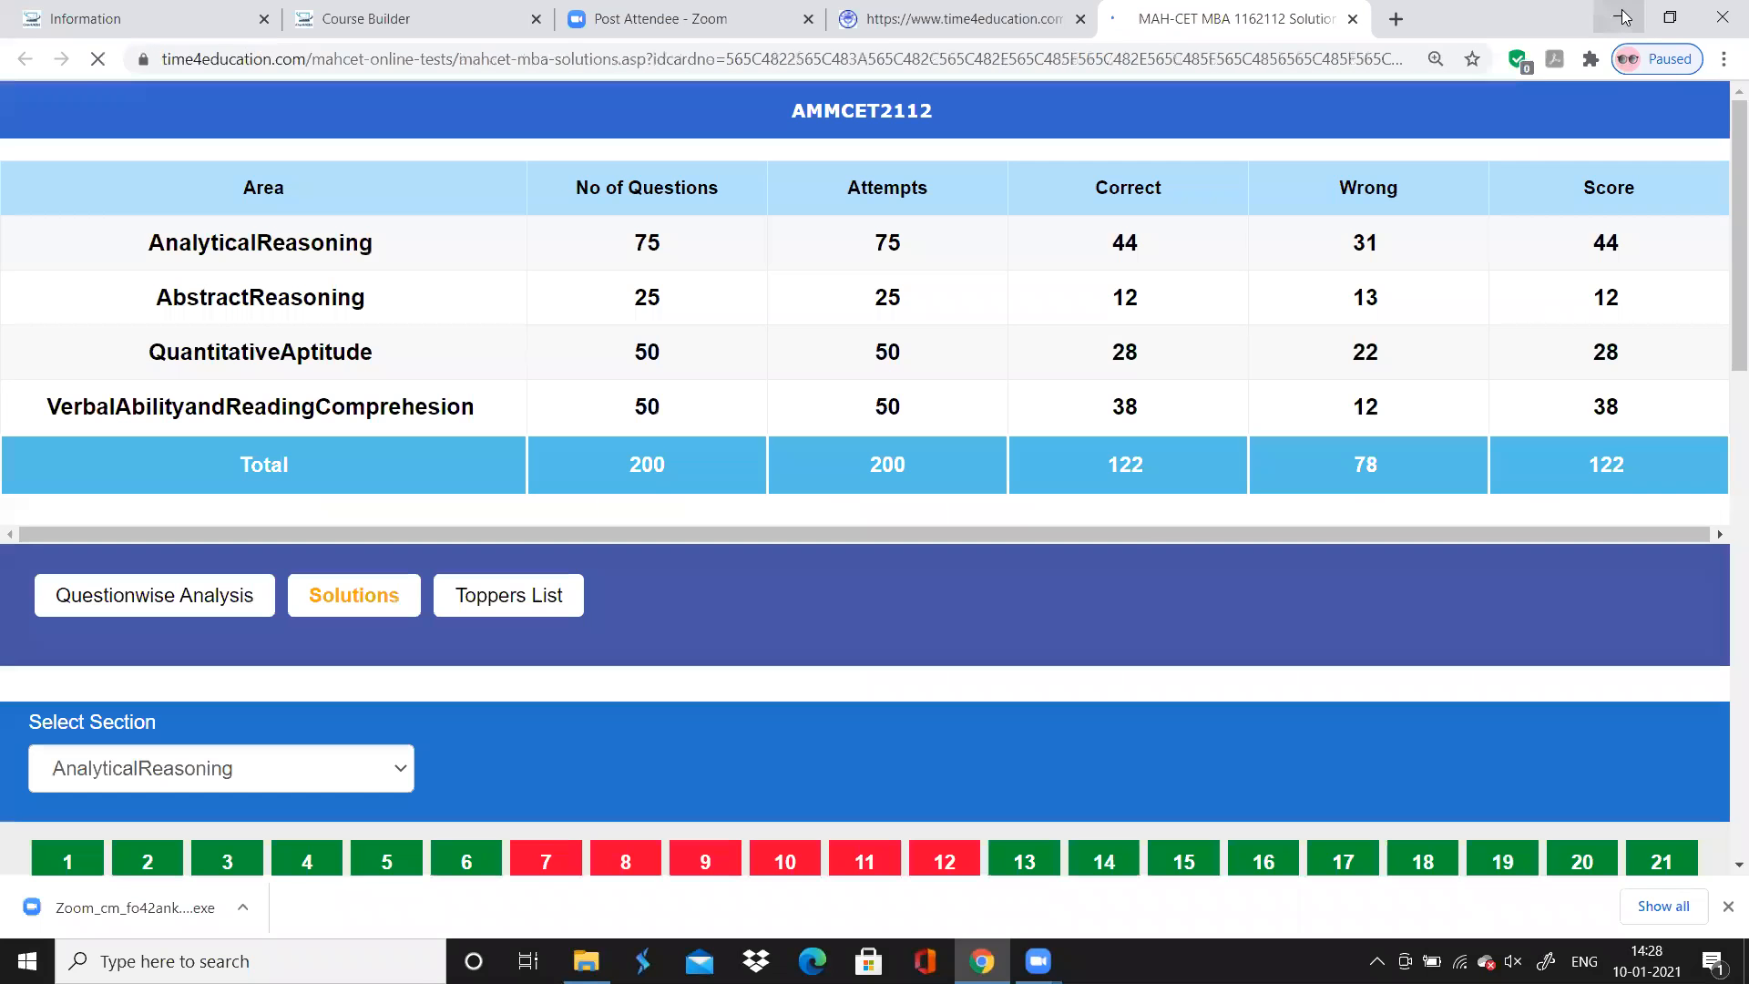
pyautogui.scroll(-5, 1135, 541)
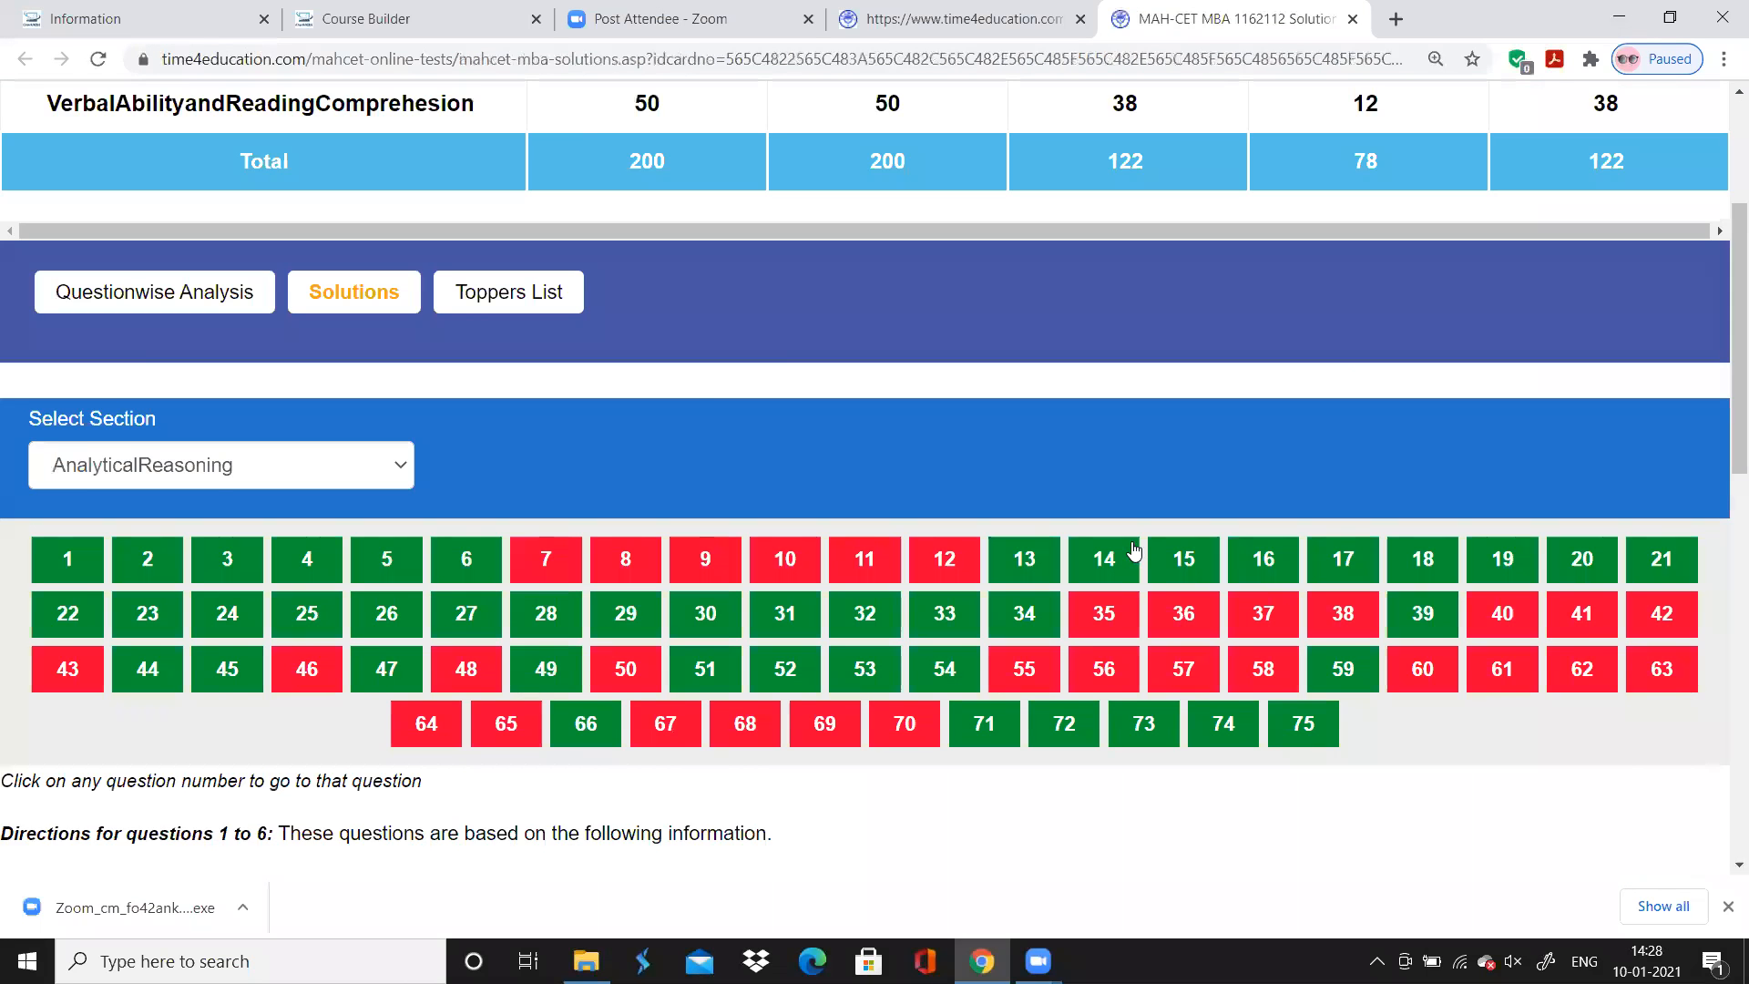
pyautogui.click(377, 266)
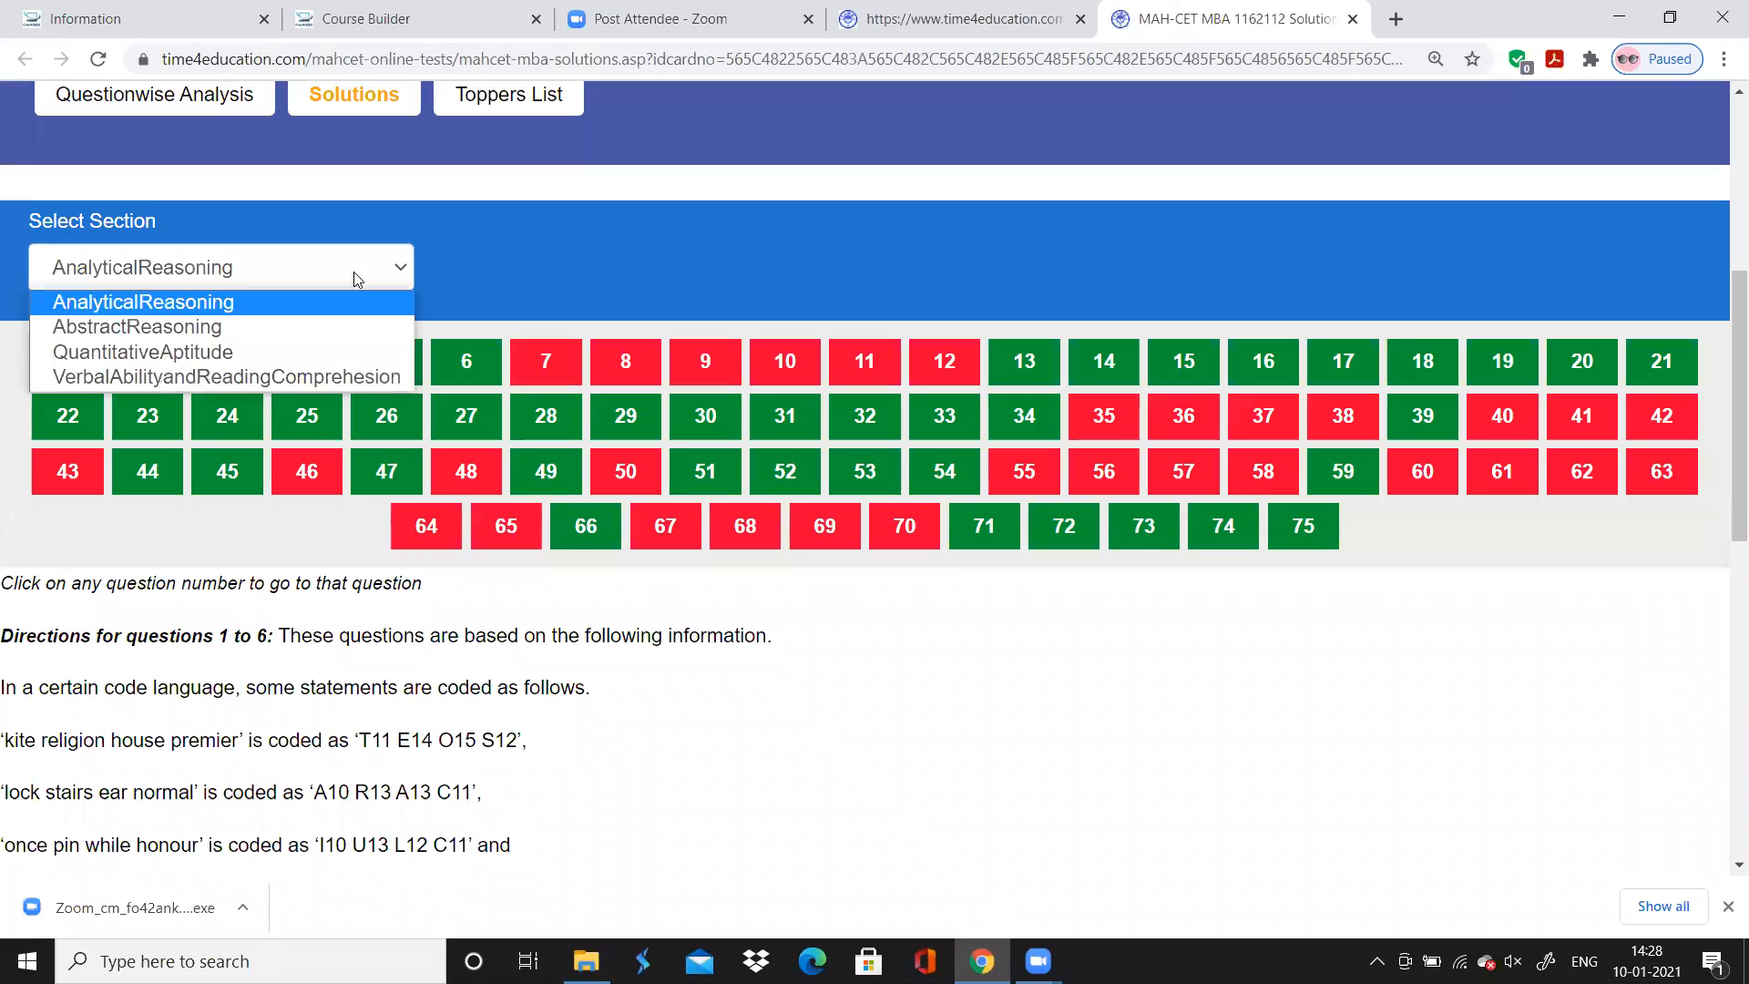
pyautogui.click(202, 379)
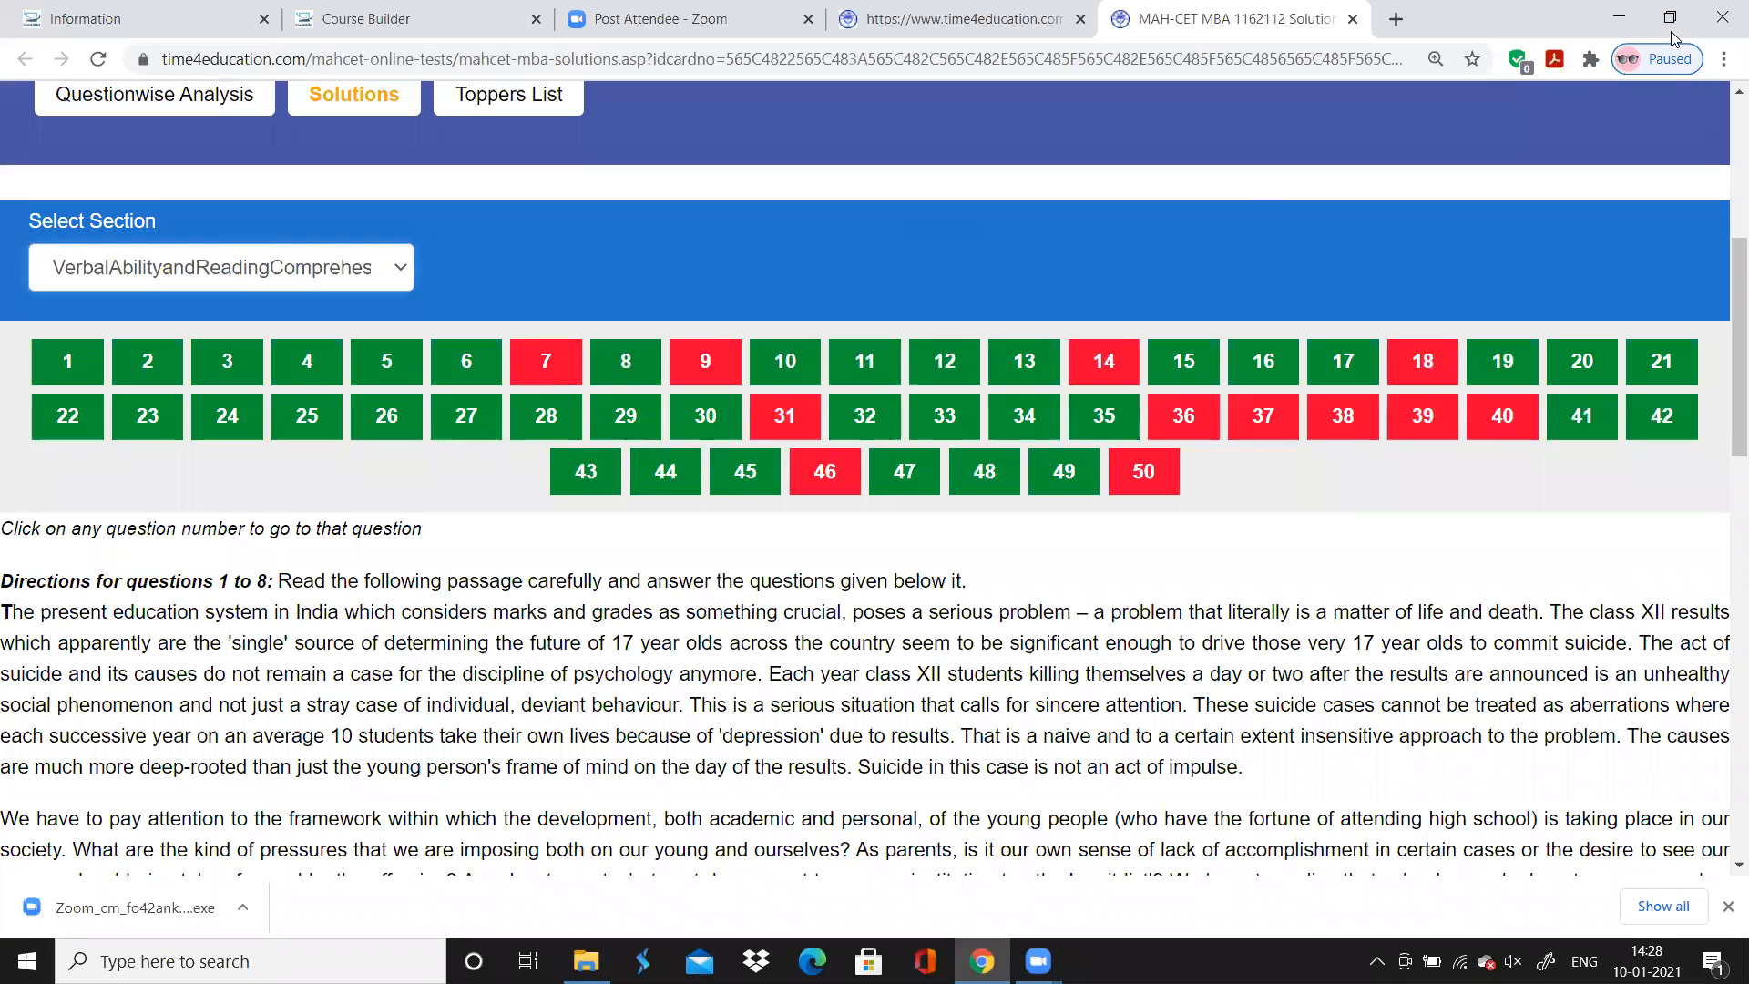
# Minimize the browser, launch Excel and create a blank workbook
pyautogui.click(1619, 18)
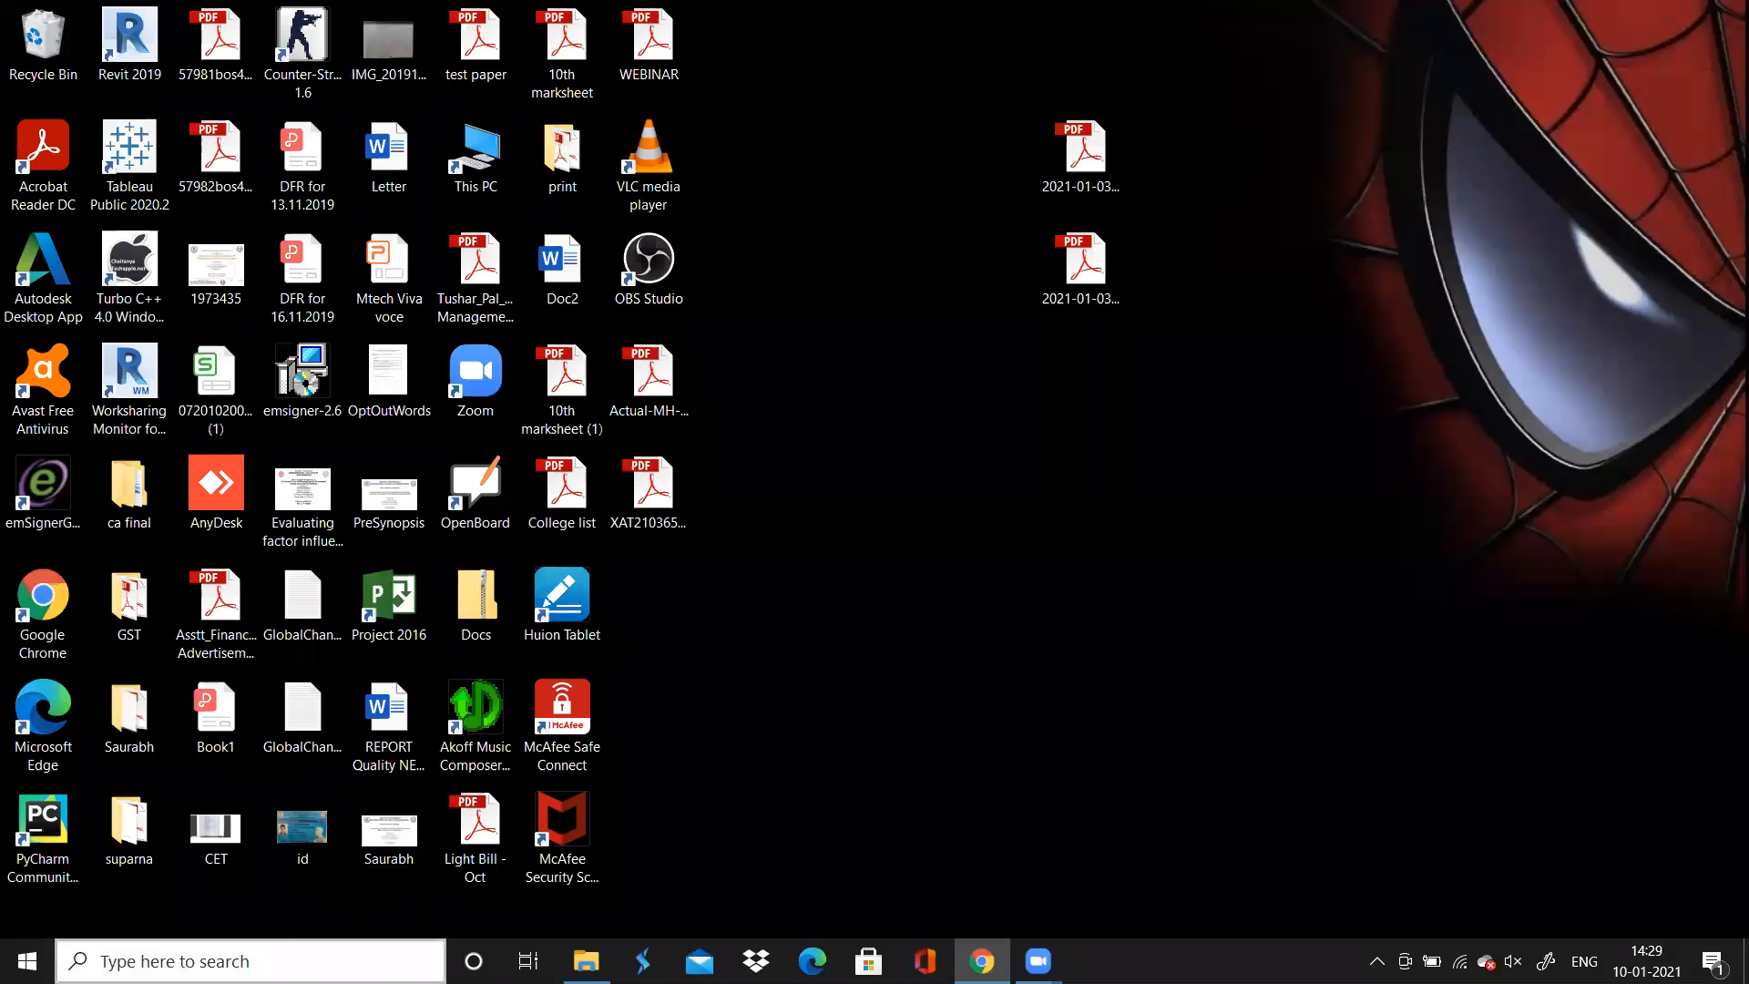
pyautogui.click(125, 961)
pyautogui.write('excel')
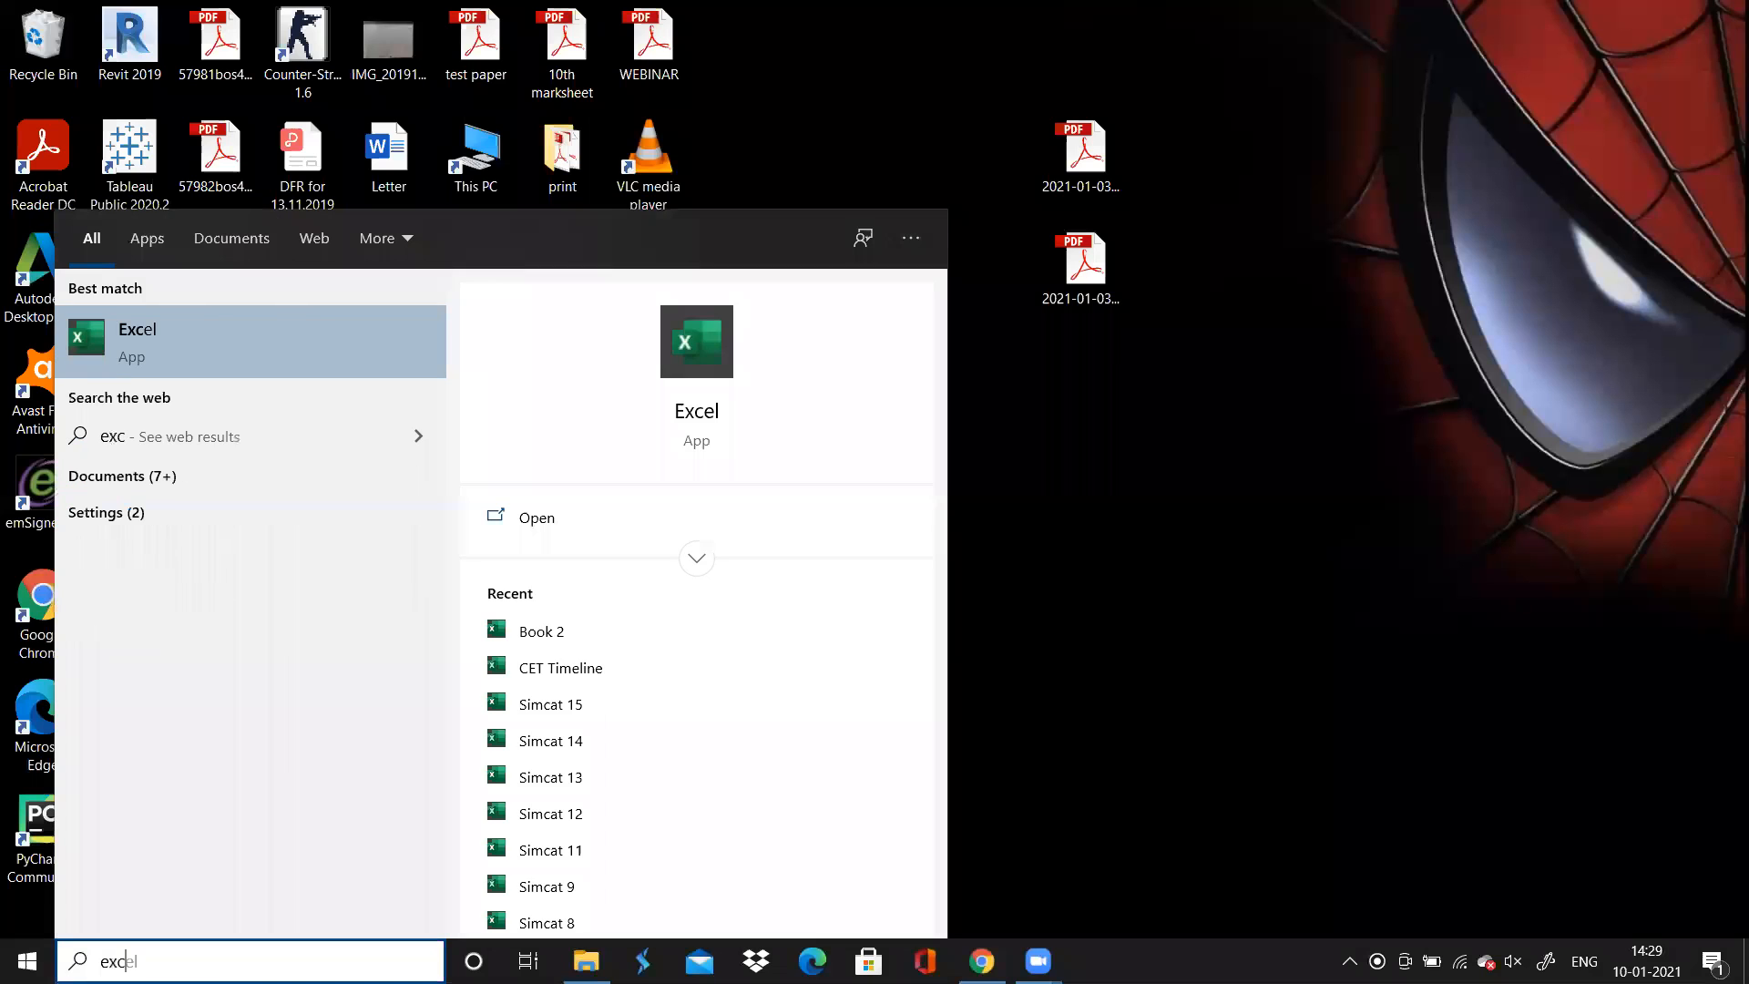
pyautogui.click(277, 319)
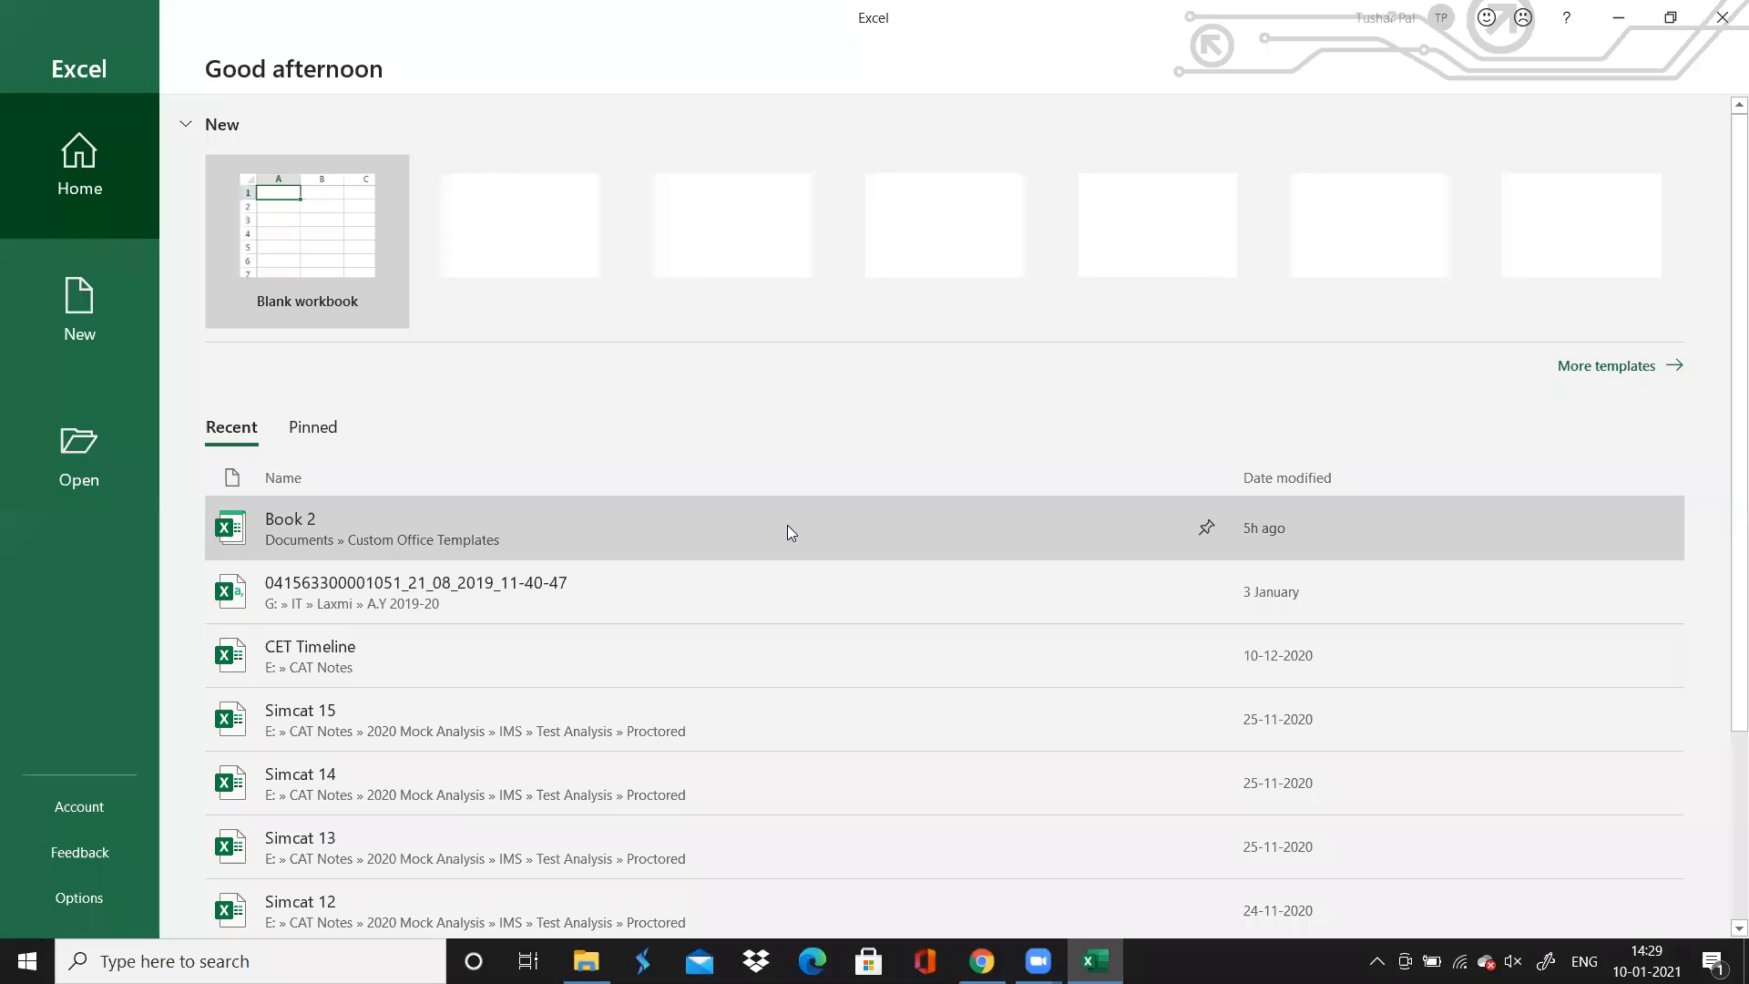
pyautogui.click(355, 263)
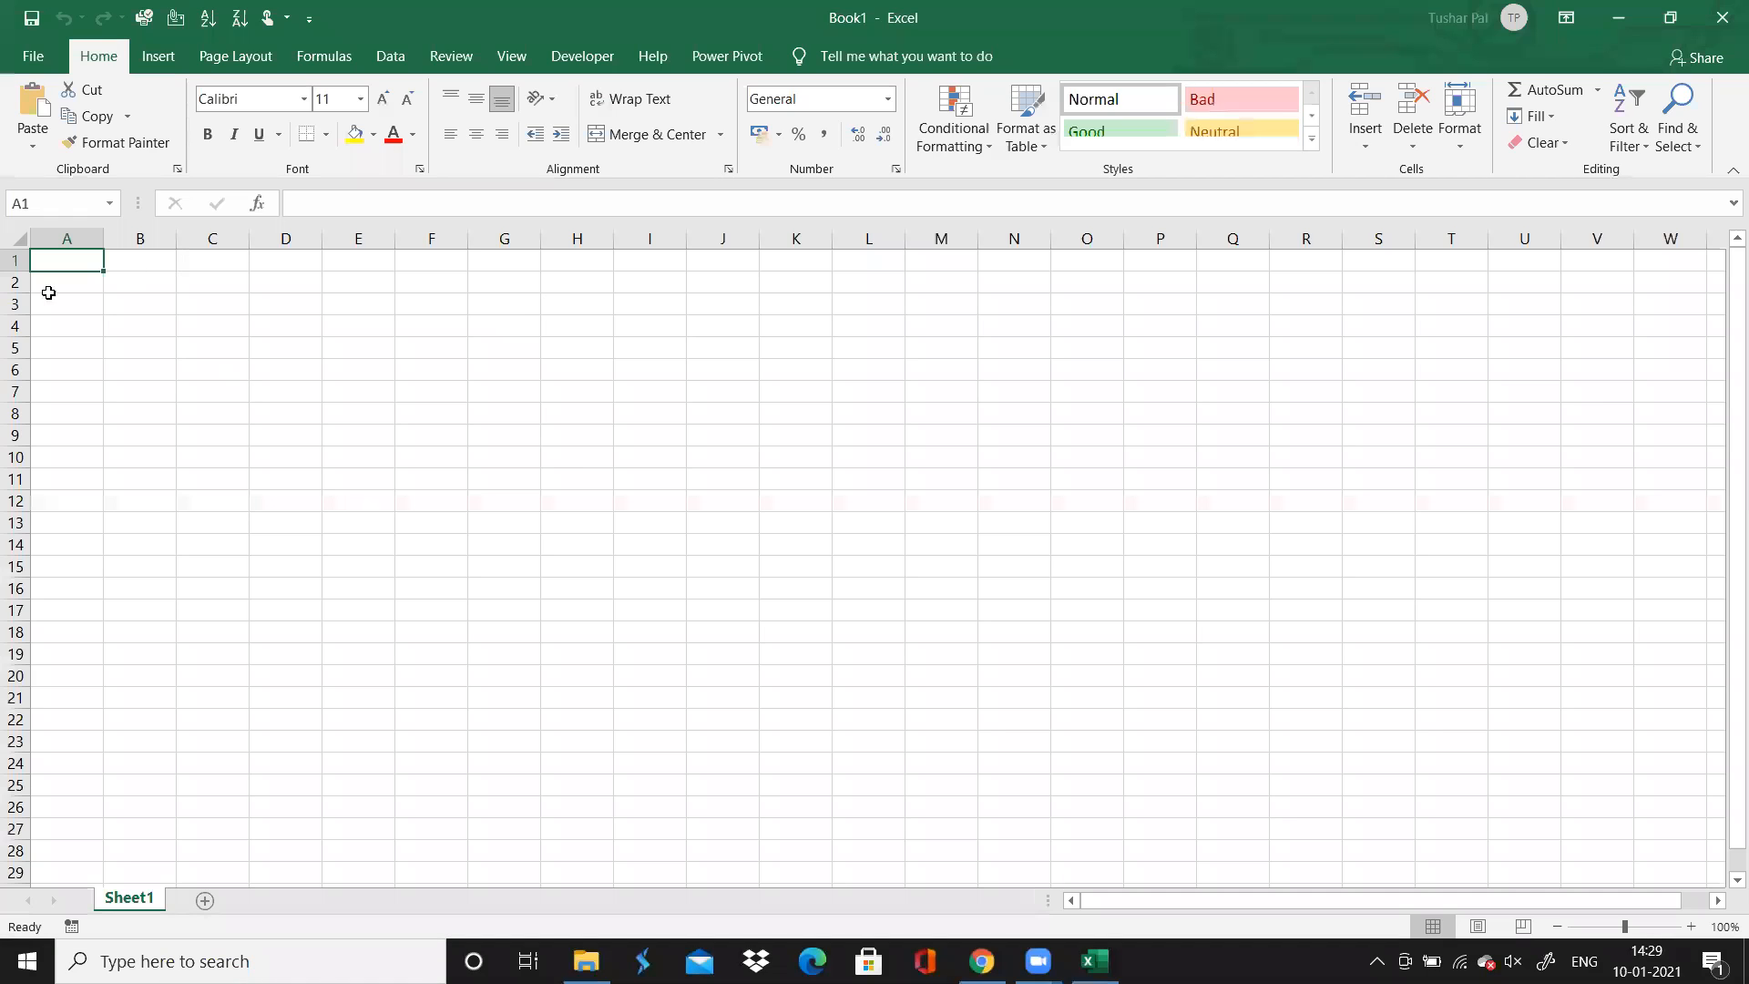
# Enter the title "Verbal Ability and Reading Comprehension" in cell A1
pyautogui.write('Ver')
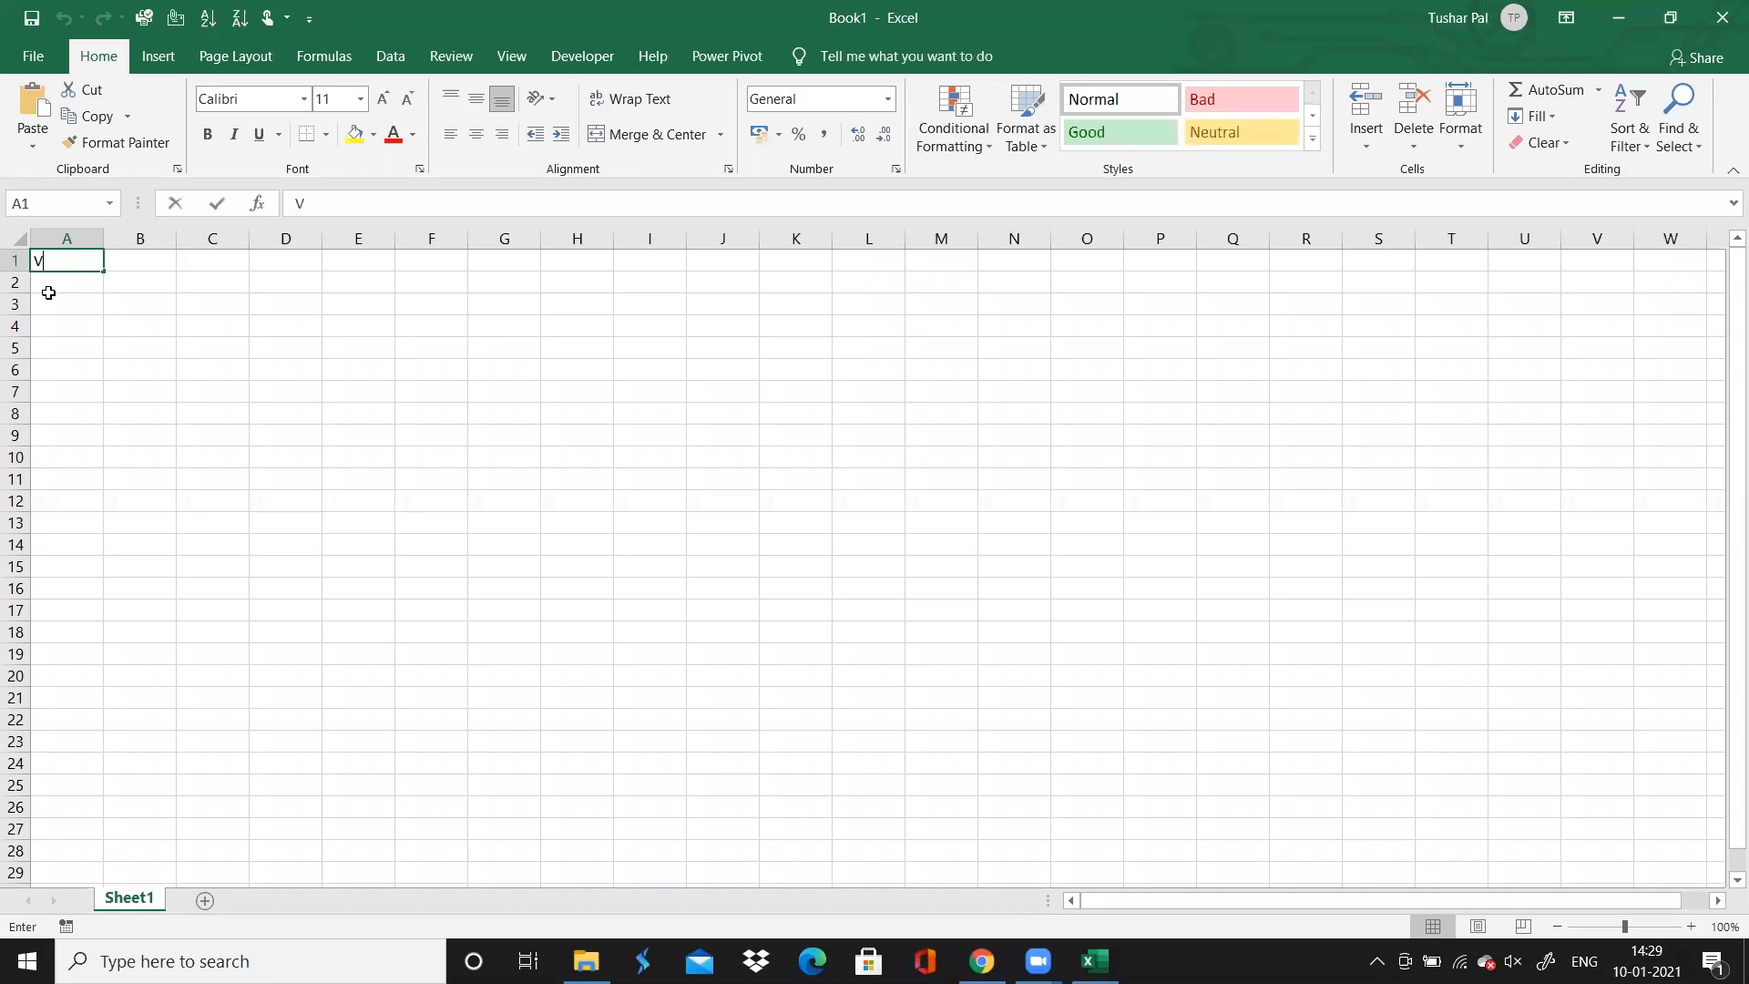
pyautogui.press('BackSpace')
pyautogui.press('BackSpace')
pyautogui.write('erbal Ability ')
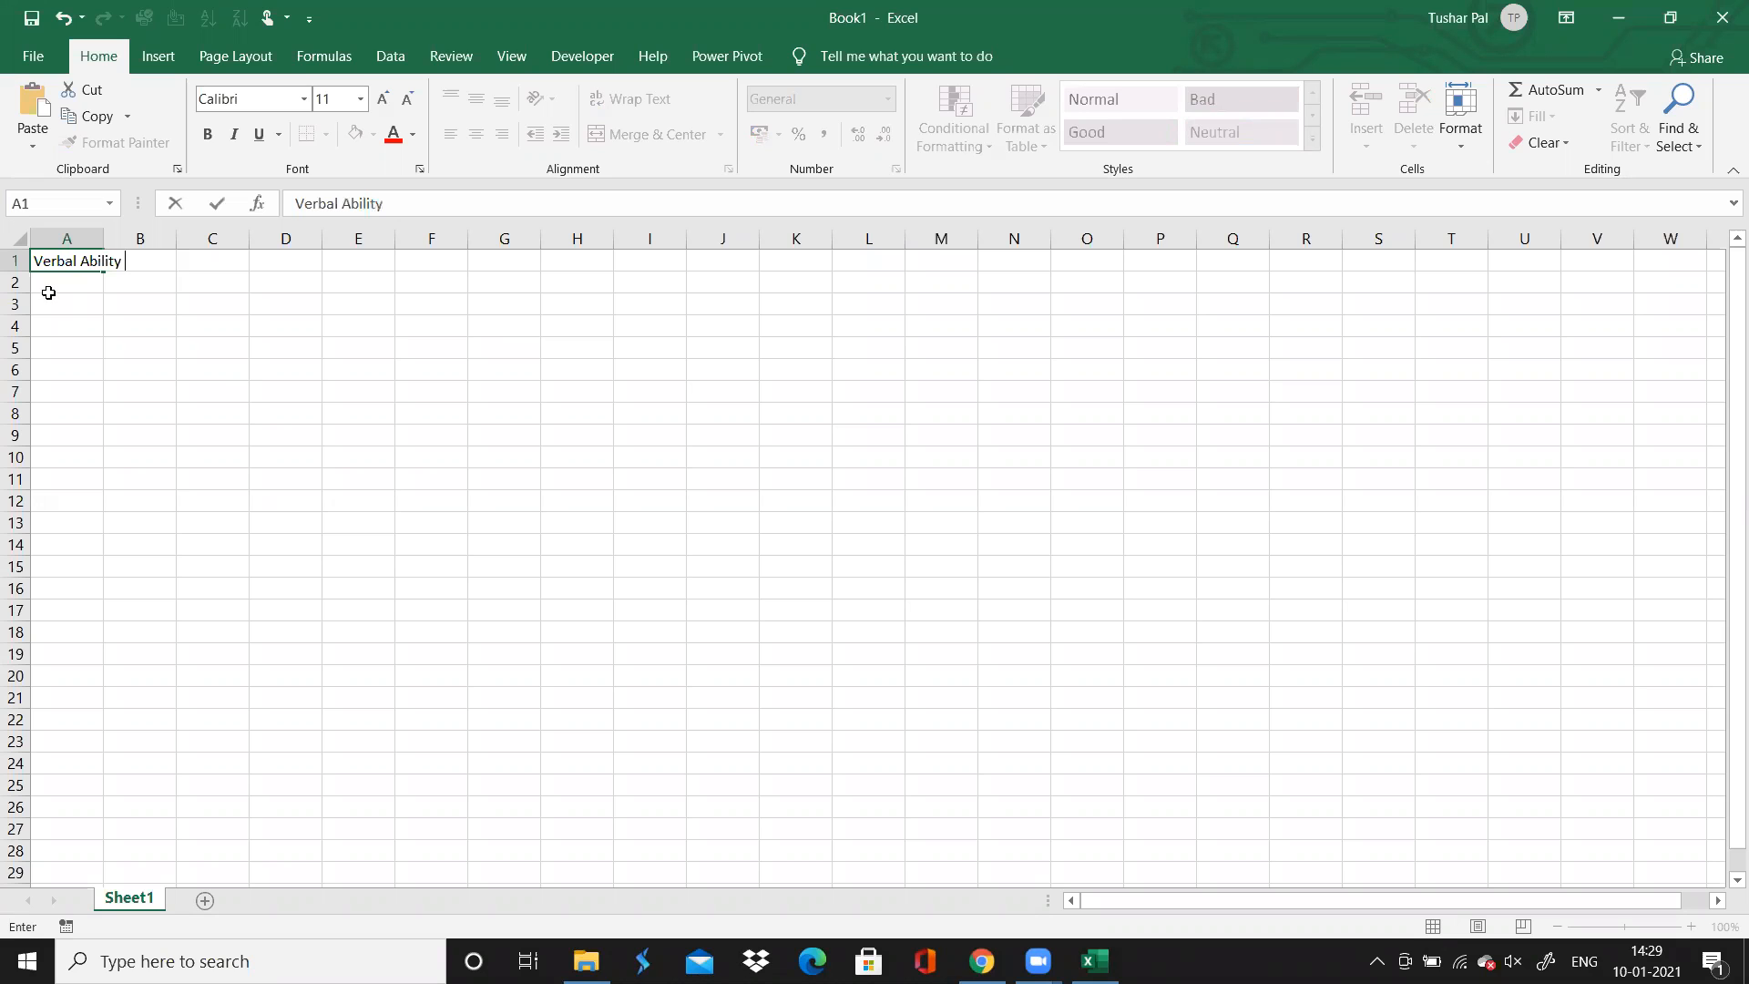
pyautogui.write('and REading Comprehension')
# Enter the column headers "Sr. No" in A3 and "Topic" in B3
pyautogui.click(49, 297)
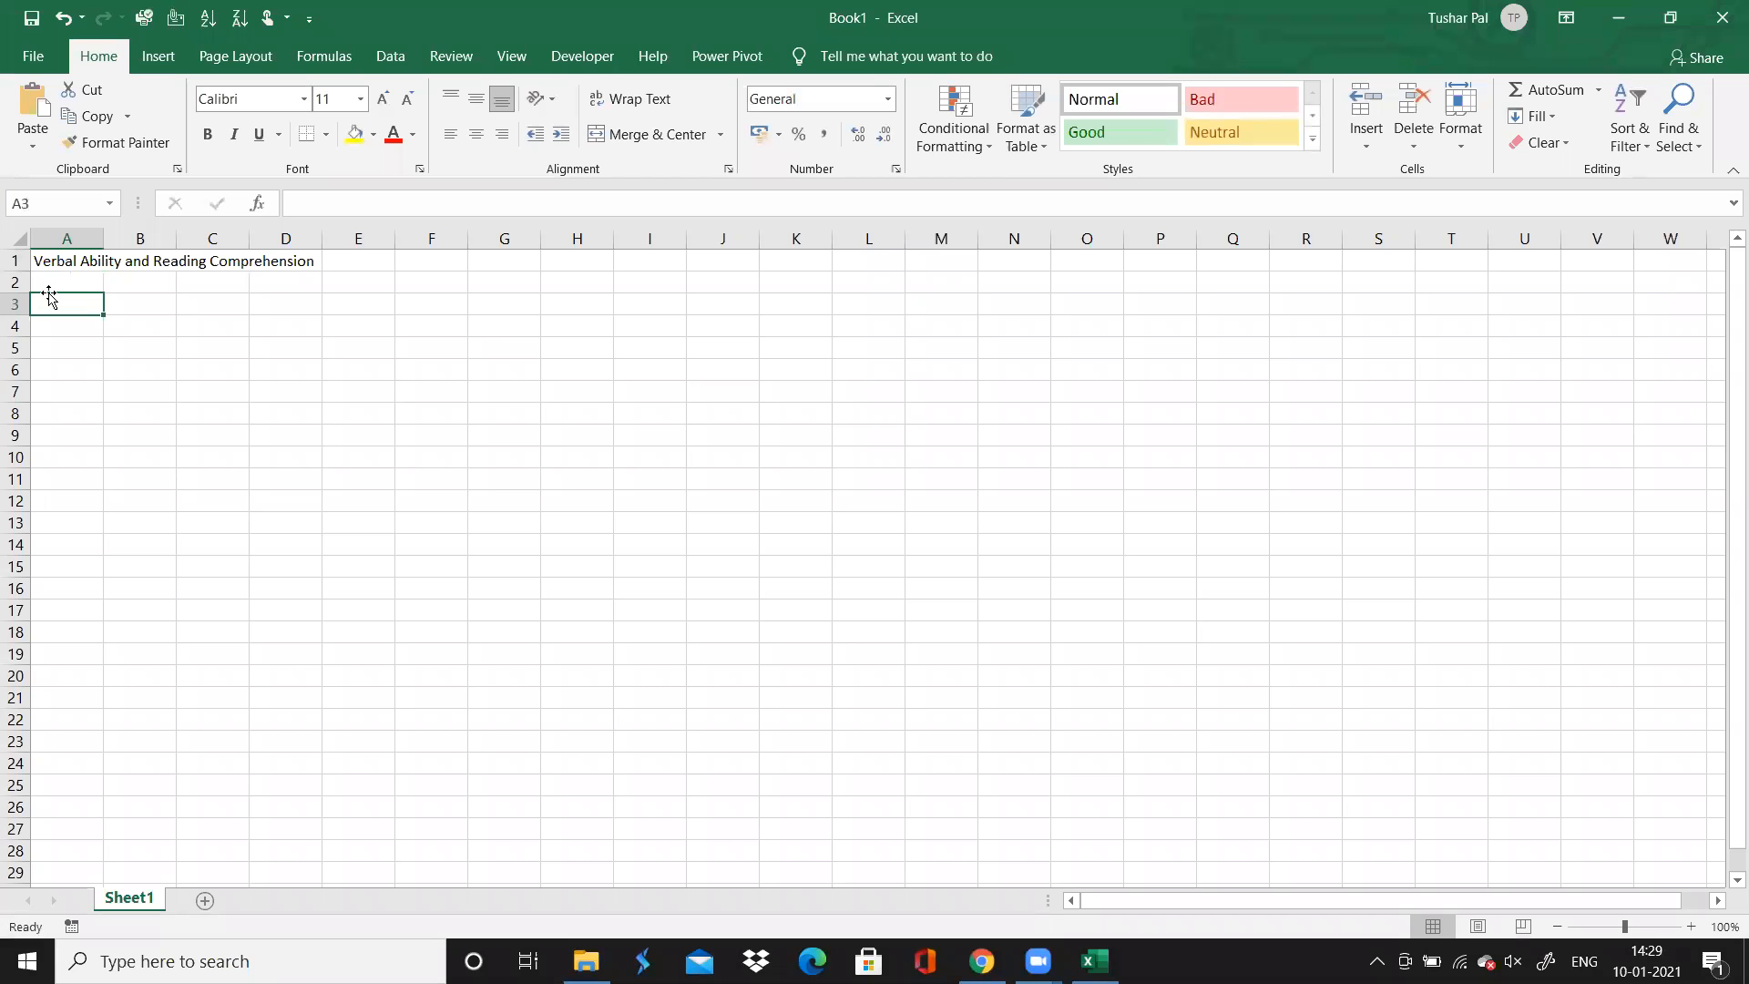
pyautogui.write('Sr. No')
pyautogui.press('Tab')
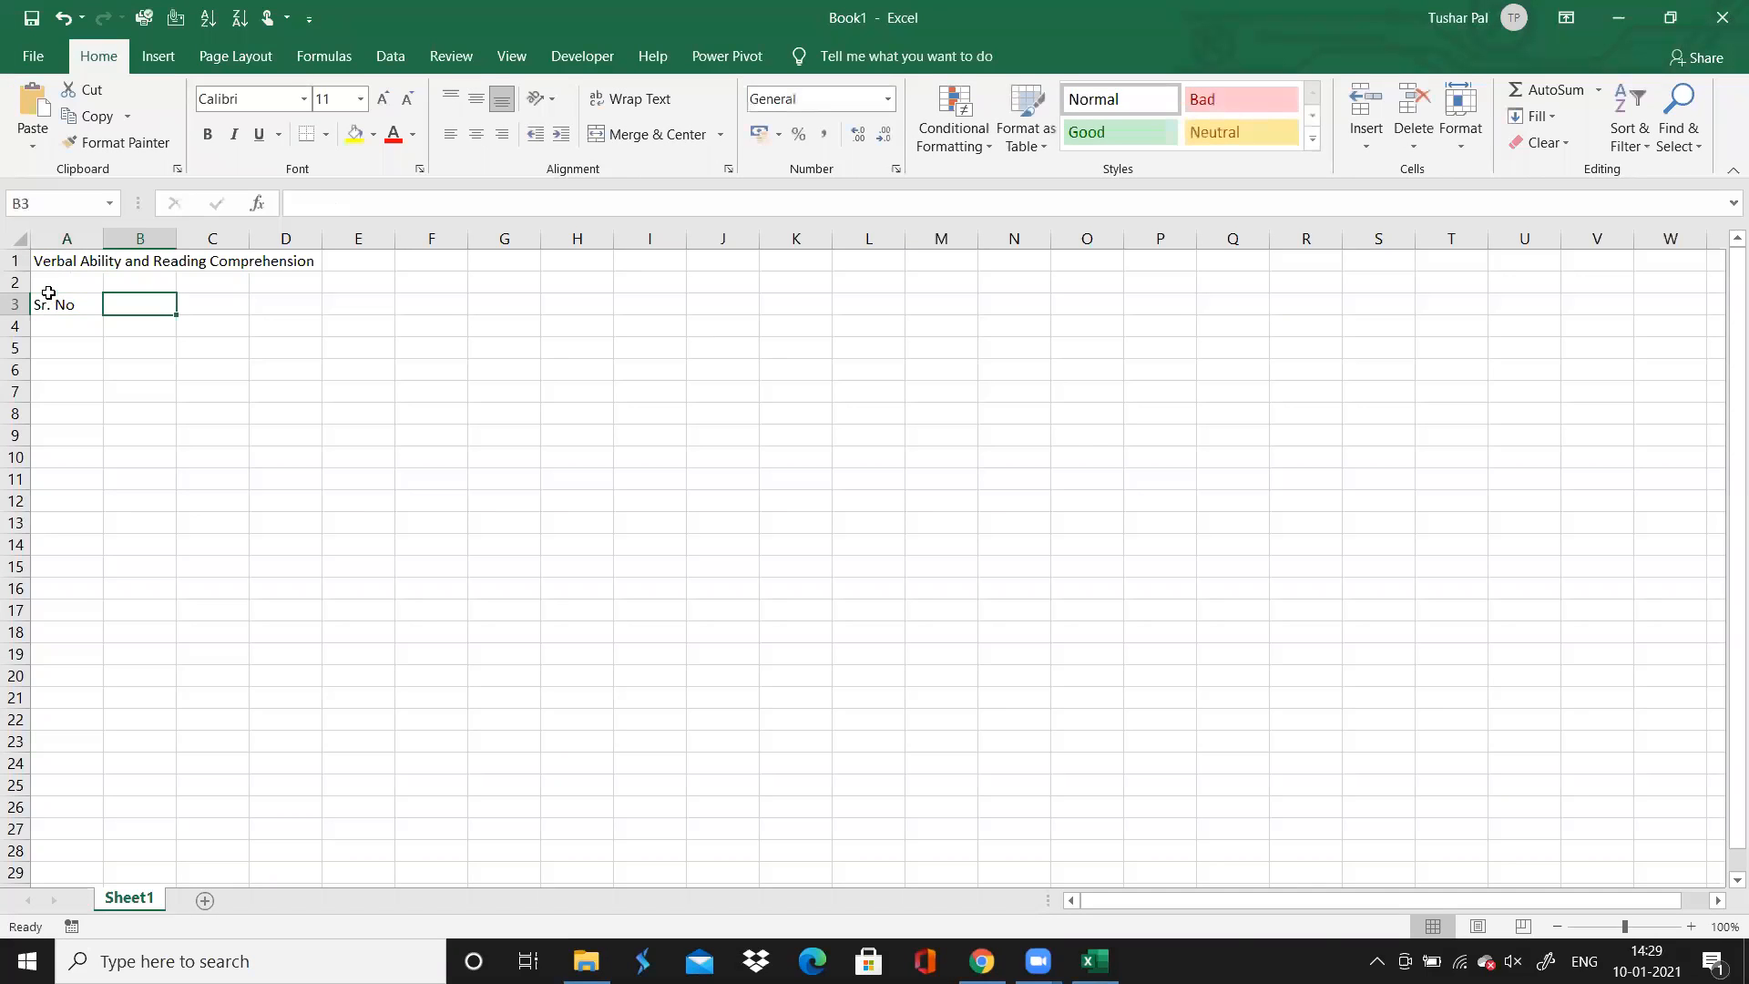
pyautogui.write('T')
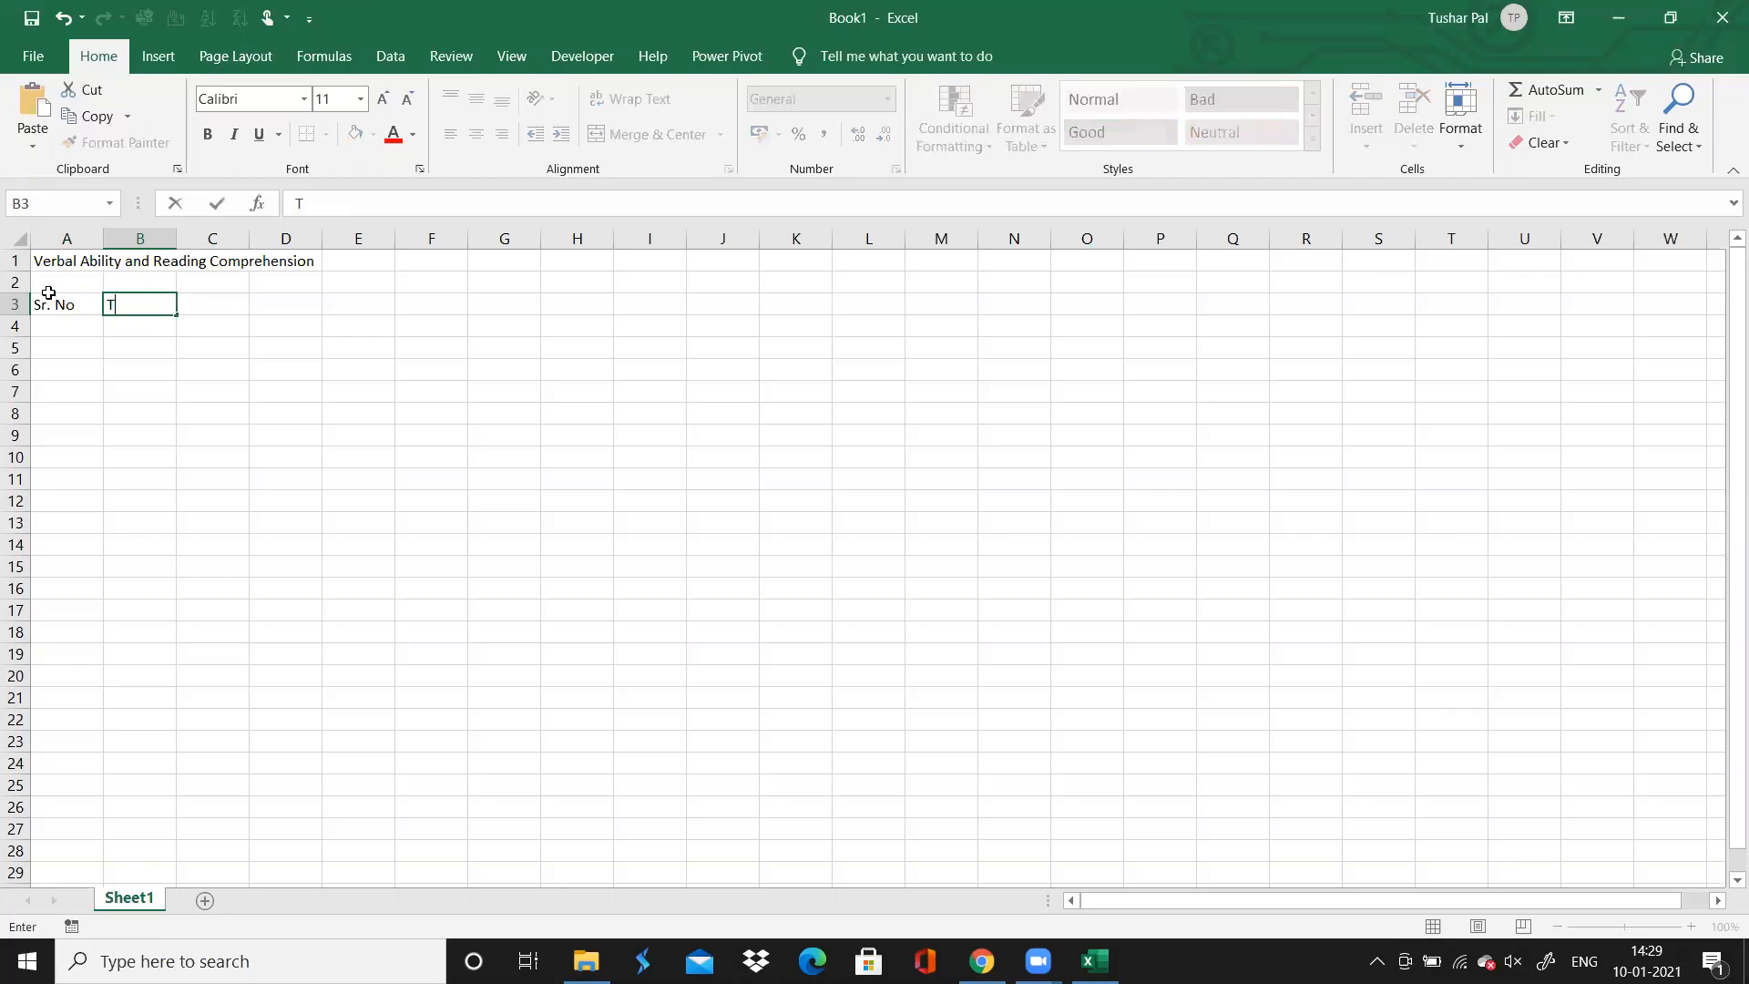
pyautogui.write('opi')
pyautogui.press('Tab')
# Enter the column header "Time Spent" in C3
pyautogui.write('Acc')
pyautogui.press('BackSpace')
pyautogui.press('BackSpace')
pyautogui.press('BackSpace')
pyautogui.write('Tiem')
pyautogui.press('BackSpace')
pyautogui.press('BackSpace')
pyautogui.write('me Sopent')
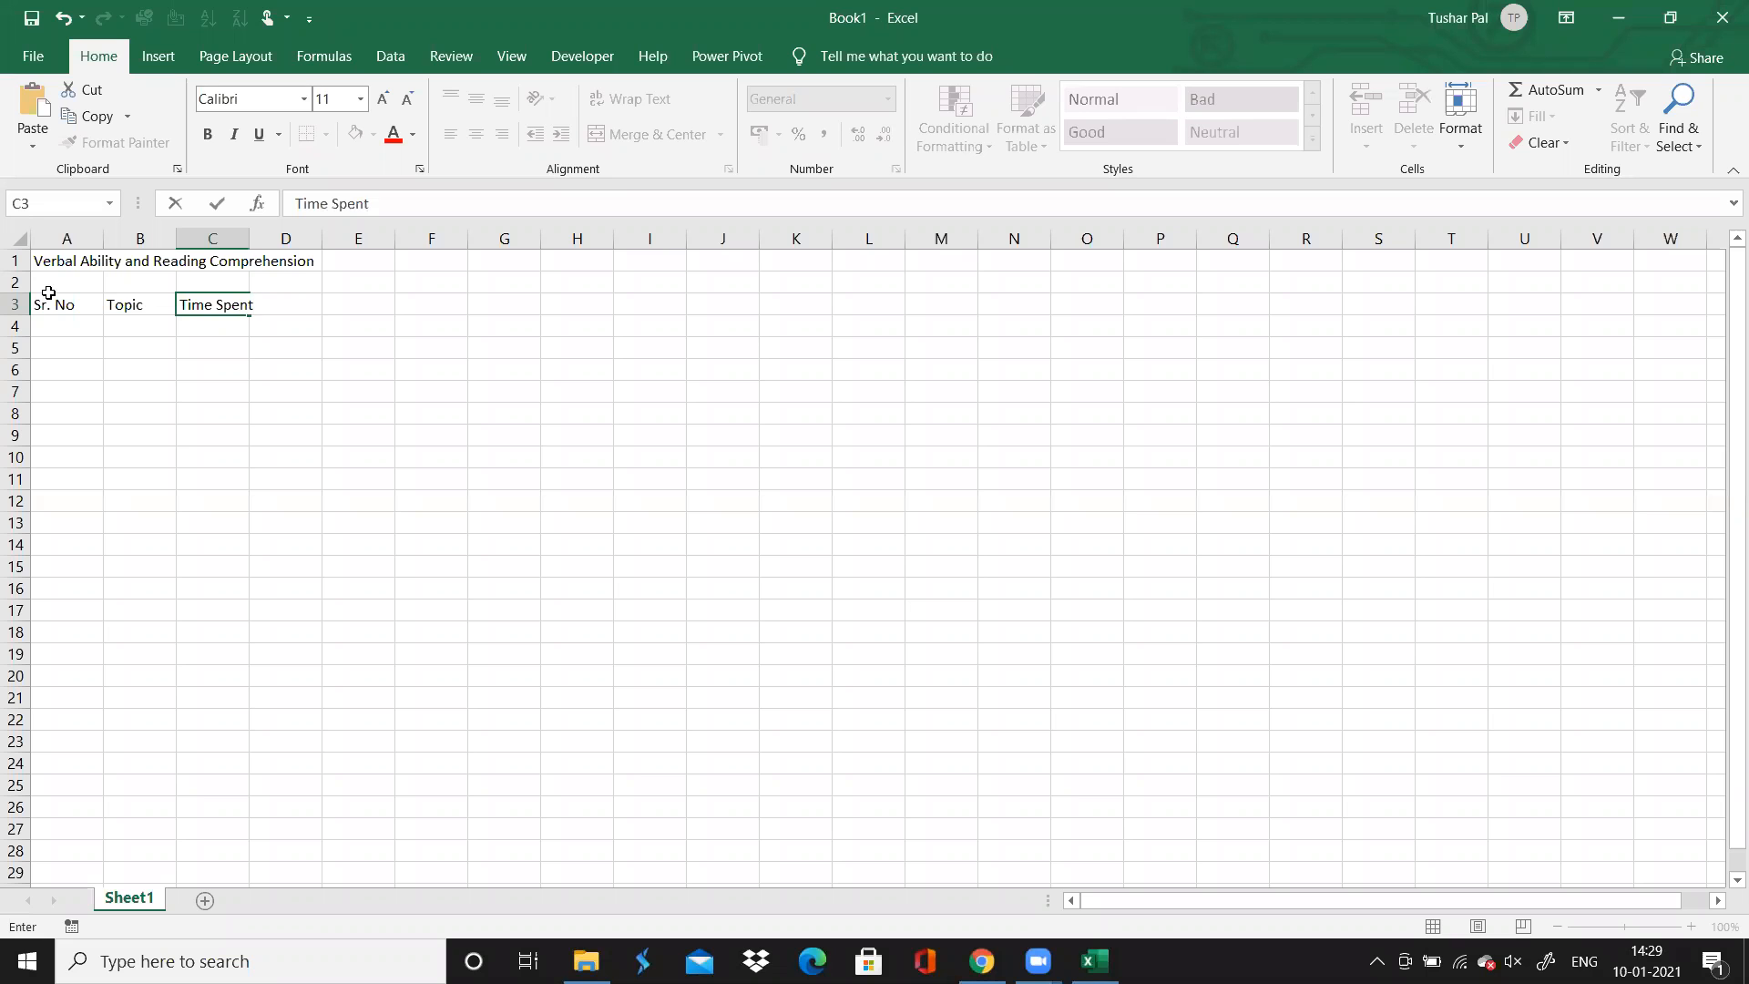
pyautogui.press('Tab')
# Enter the column headers "Accuracy" in D3 and "Comment" in E3
pyautogui.write('Accurac')
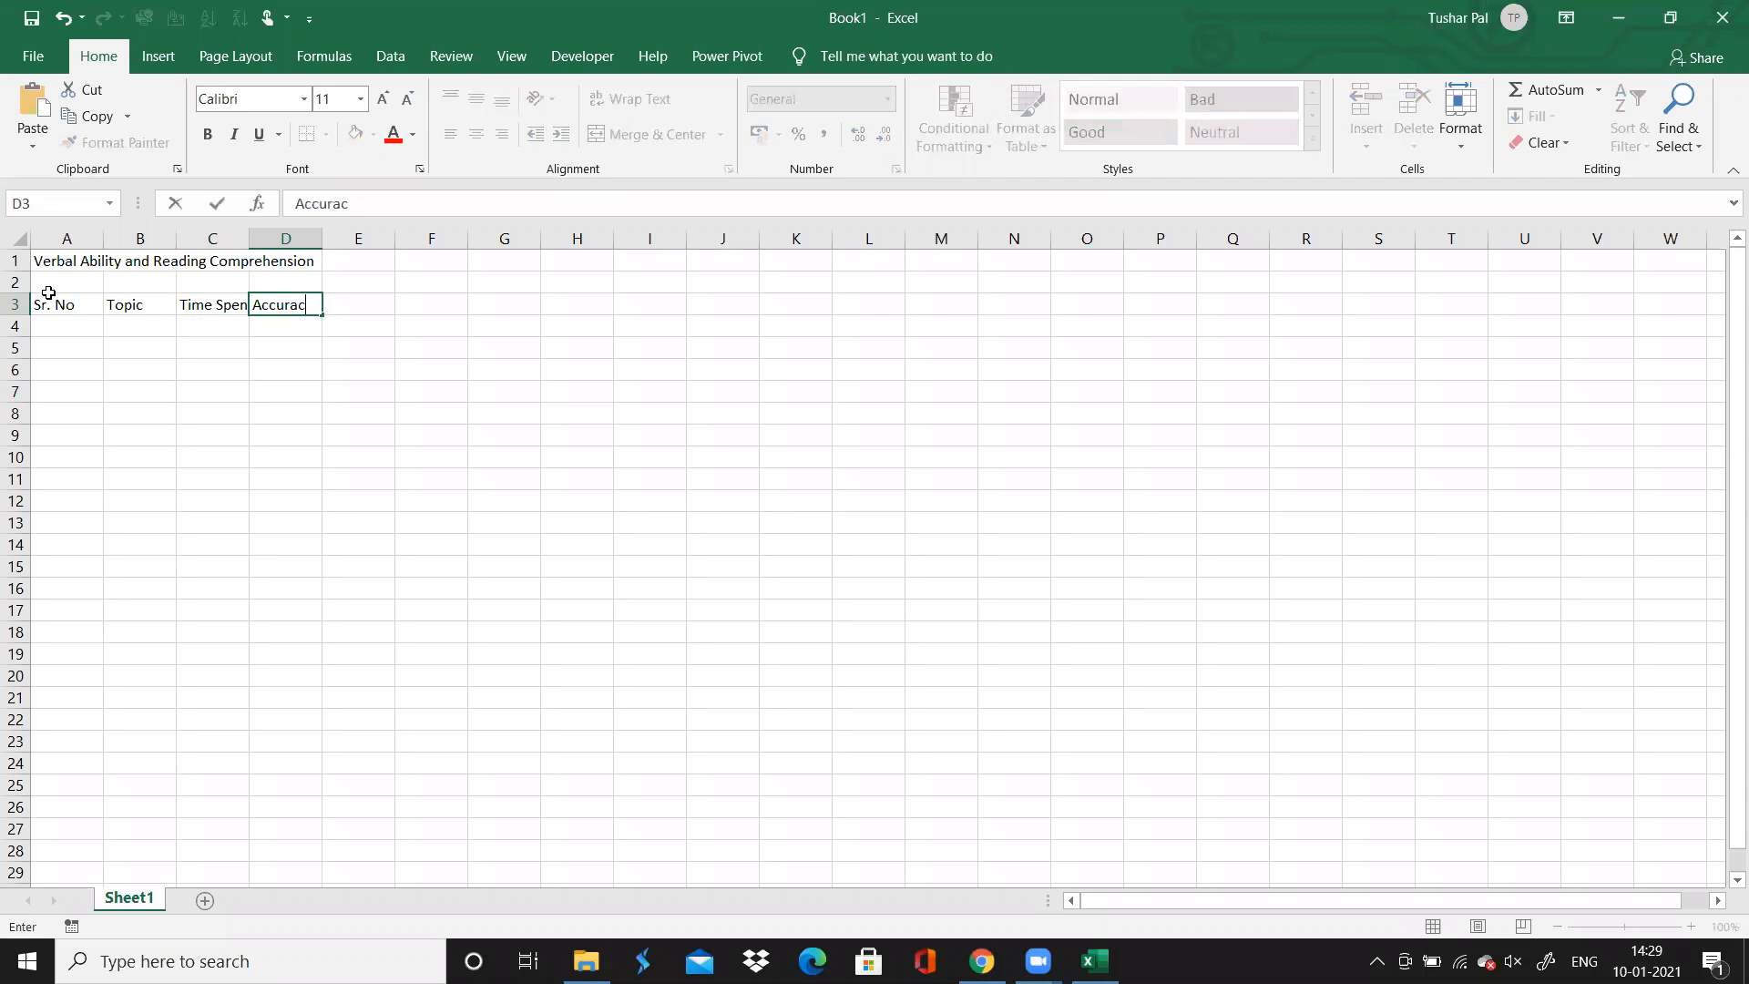
pyautogui.press('Tab')
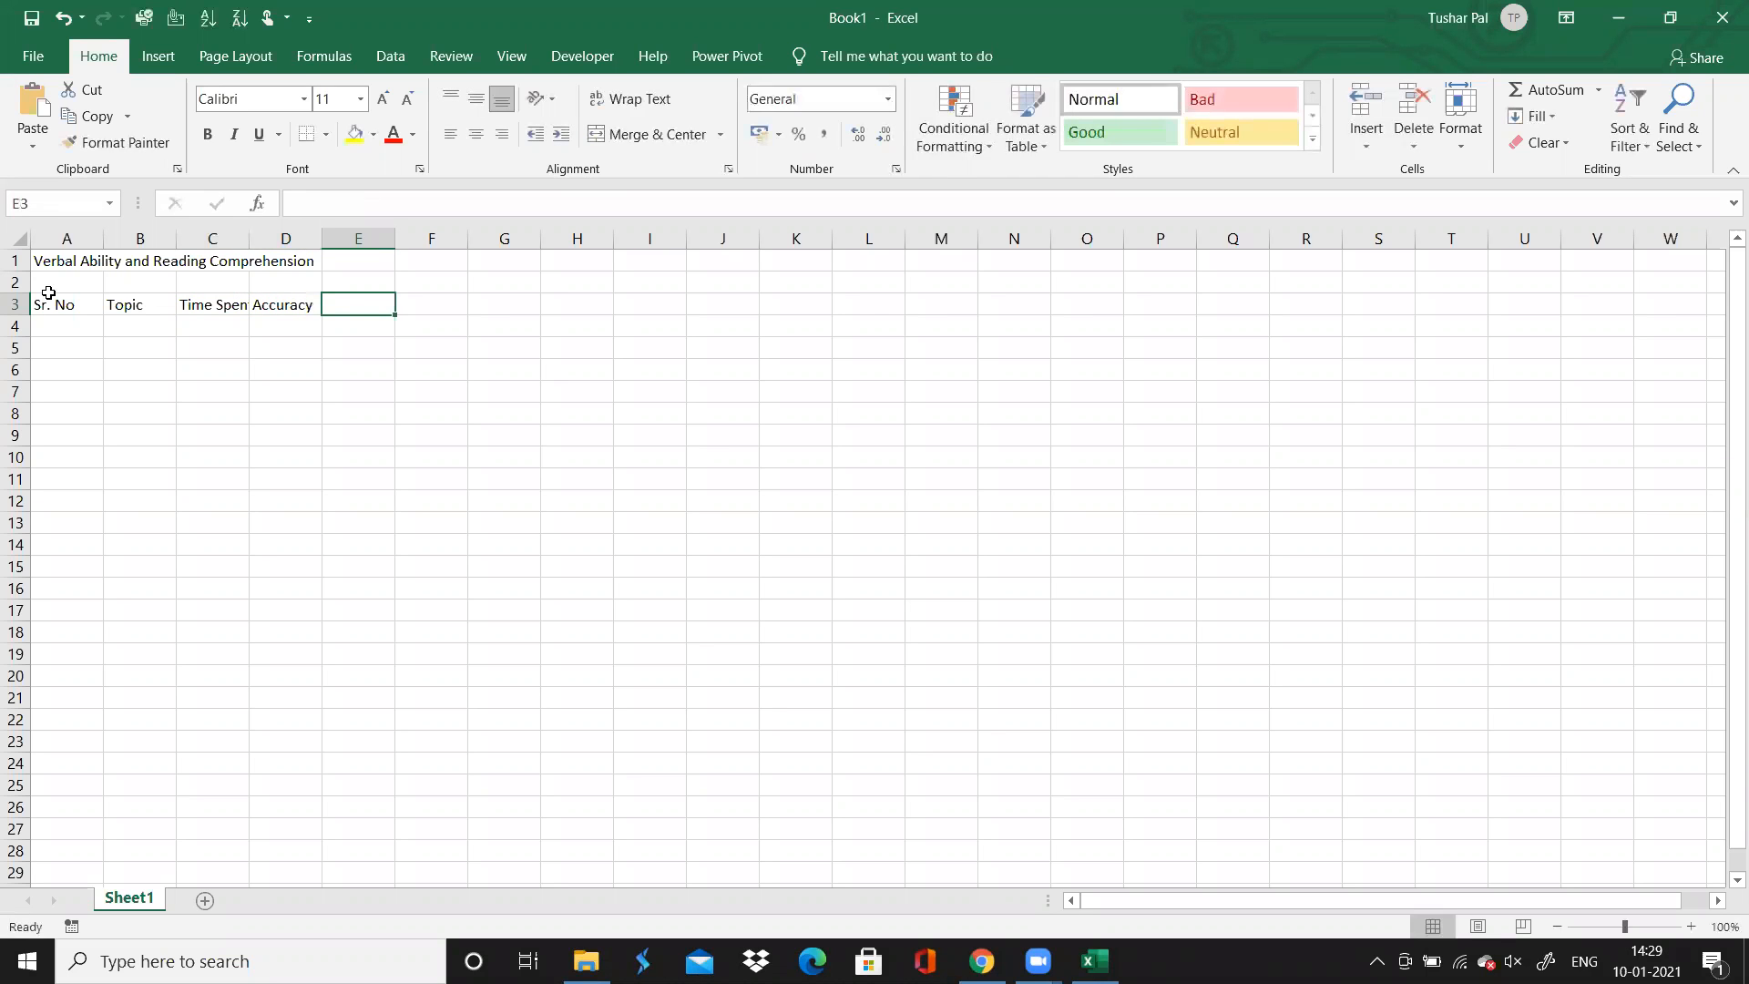
pyautogui.write('Comment')
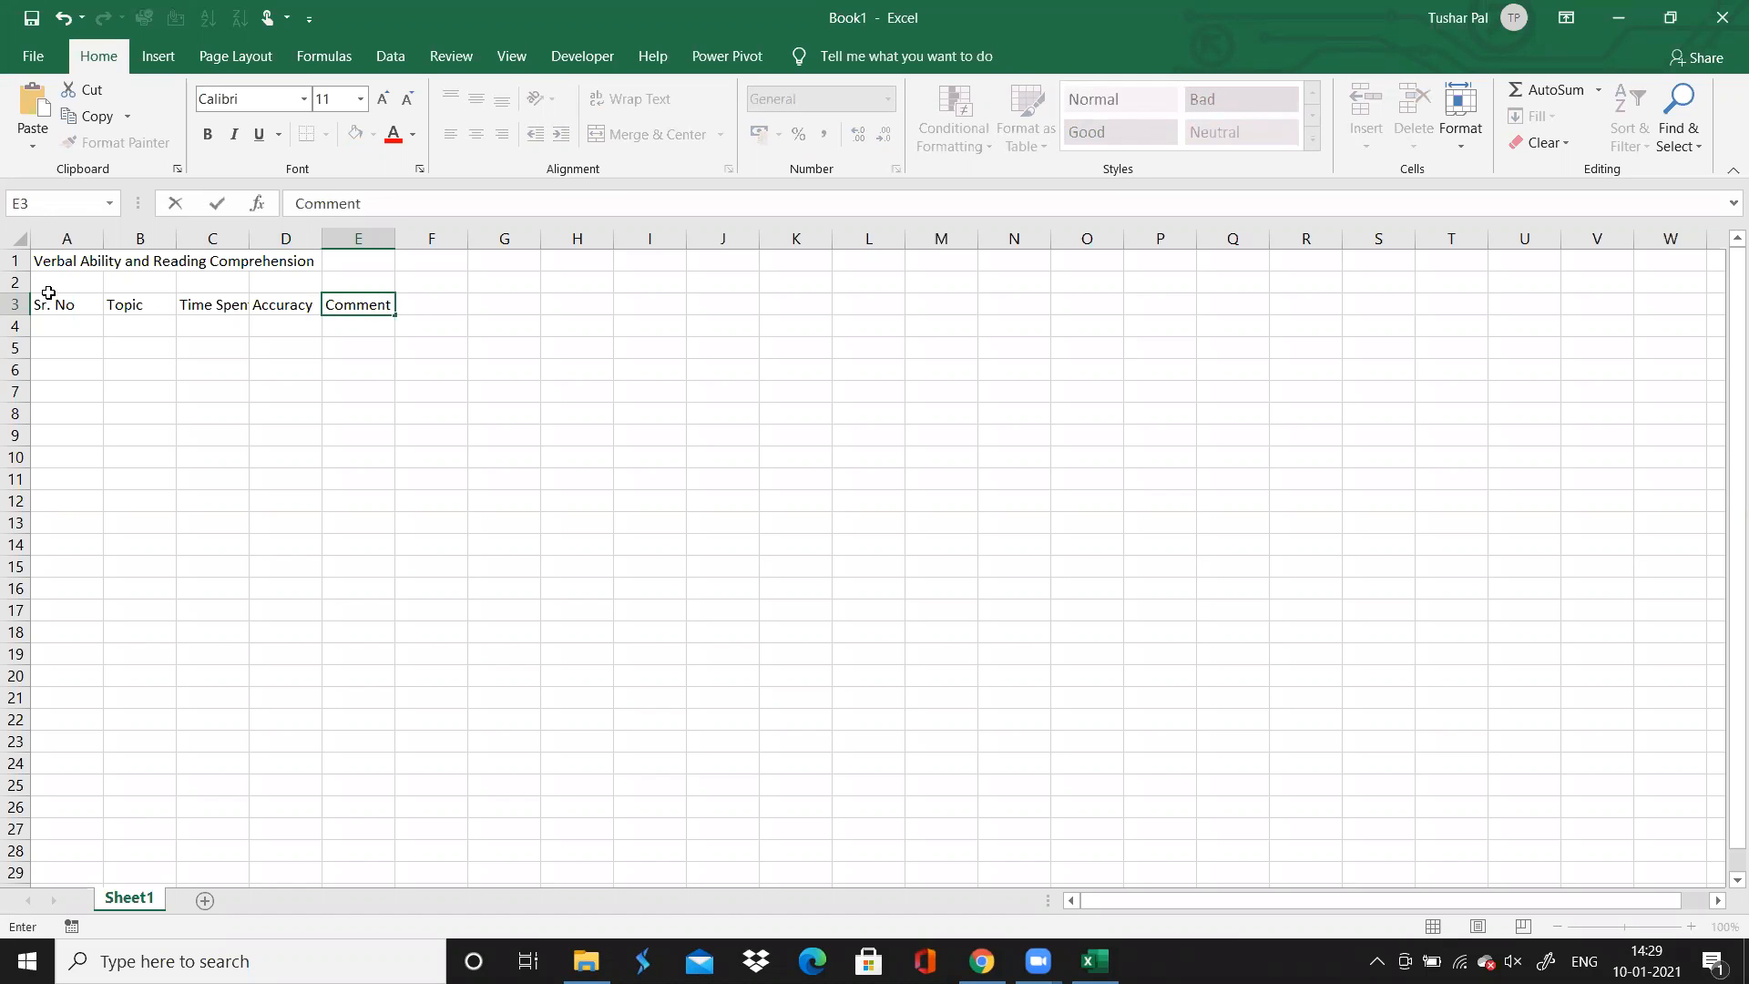
pyautogui.press('Return')
# Try merging and centering the title across cells A1:D1
pyautogui.press('Left')
pyautogui.press('Left')
pyautogui.press('Left')
pyautogui.press('Left')
pyautogui.press('Up')
pyautogui.press('Up')
pyautogui.press('Up')
pyautogui.press('Down')
pyautogui.press('Right')
pyautogui.press('Down')
pyautogui.press('Left')
pyautogui.press('Up')
pyautogui.press('Up')
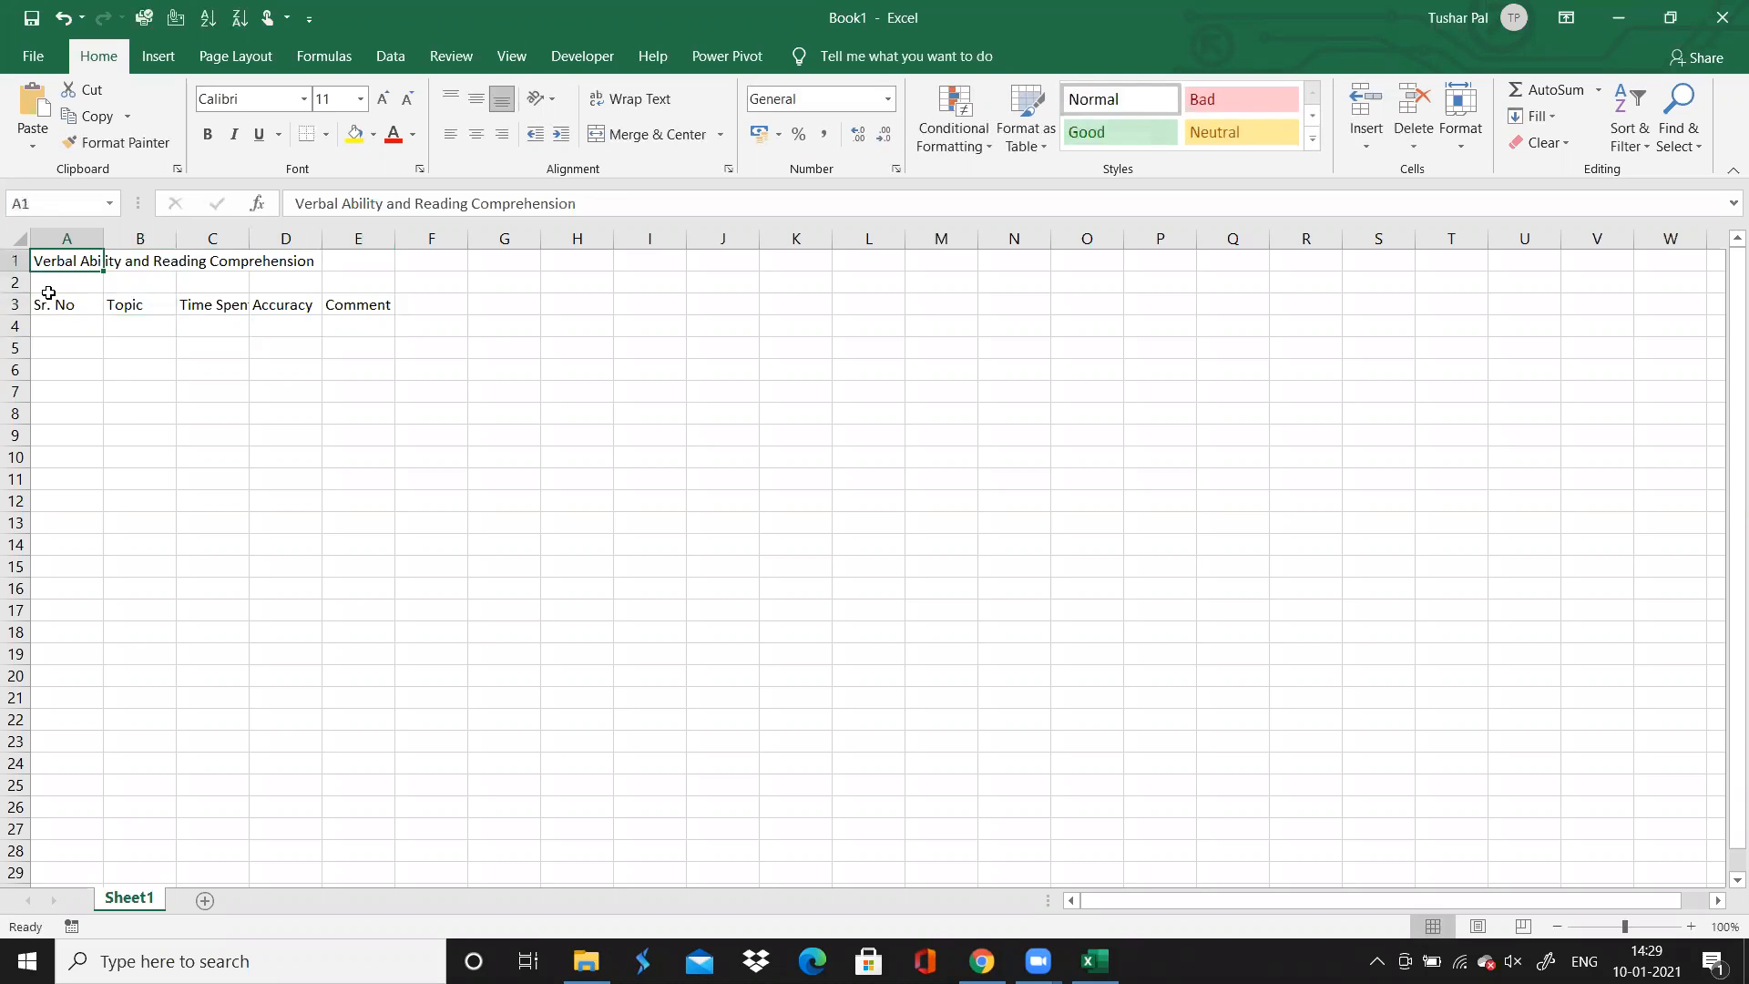
pyautogui.moveTo(107, 244); pyautogui.dragTo(108, 244)
pyautogui.hotkey('ctrl', 'shift', 'Left')
pyautogui.hotkey('ctrl', 'shift', 'Right')
pyautogui.hotkey('shift', 'Left')
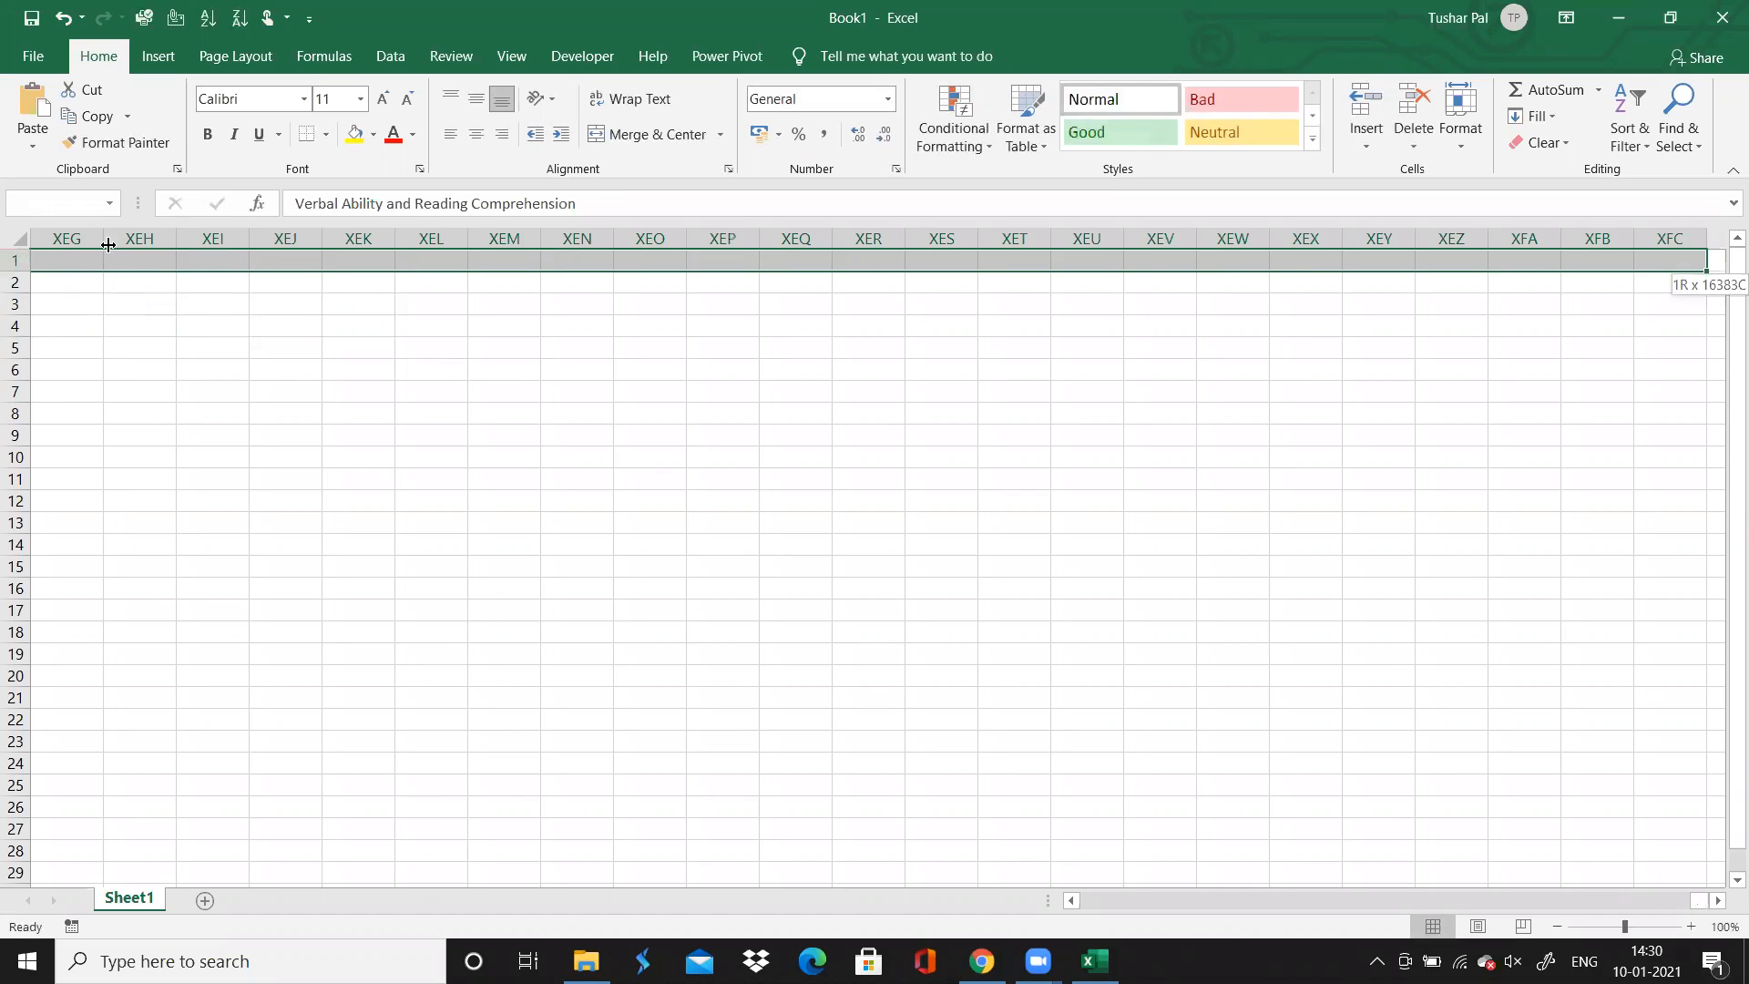
pyautogui.hotkey('ctrl', 'shift', 'Left')
pyautogui.hotkey('shift', 'Right')
pyautogui.hotkey('shift', 'Right')
pyautogui.hotkey('shift', 'Right')
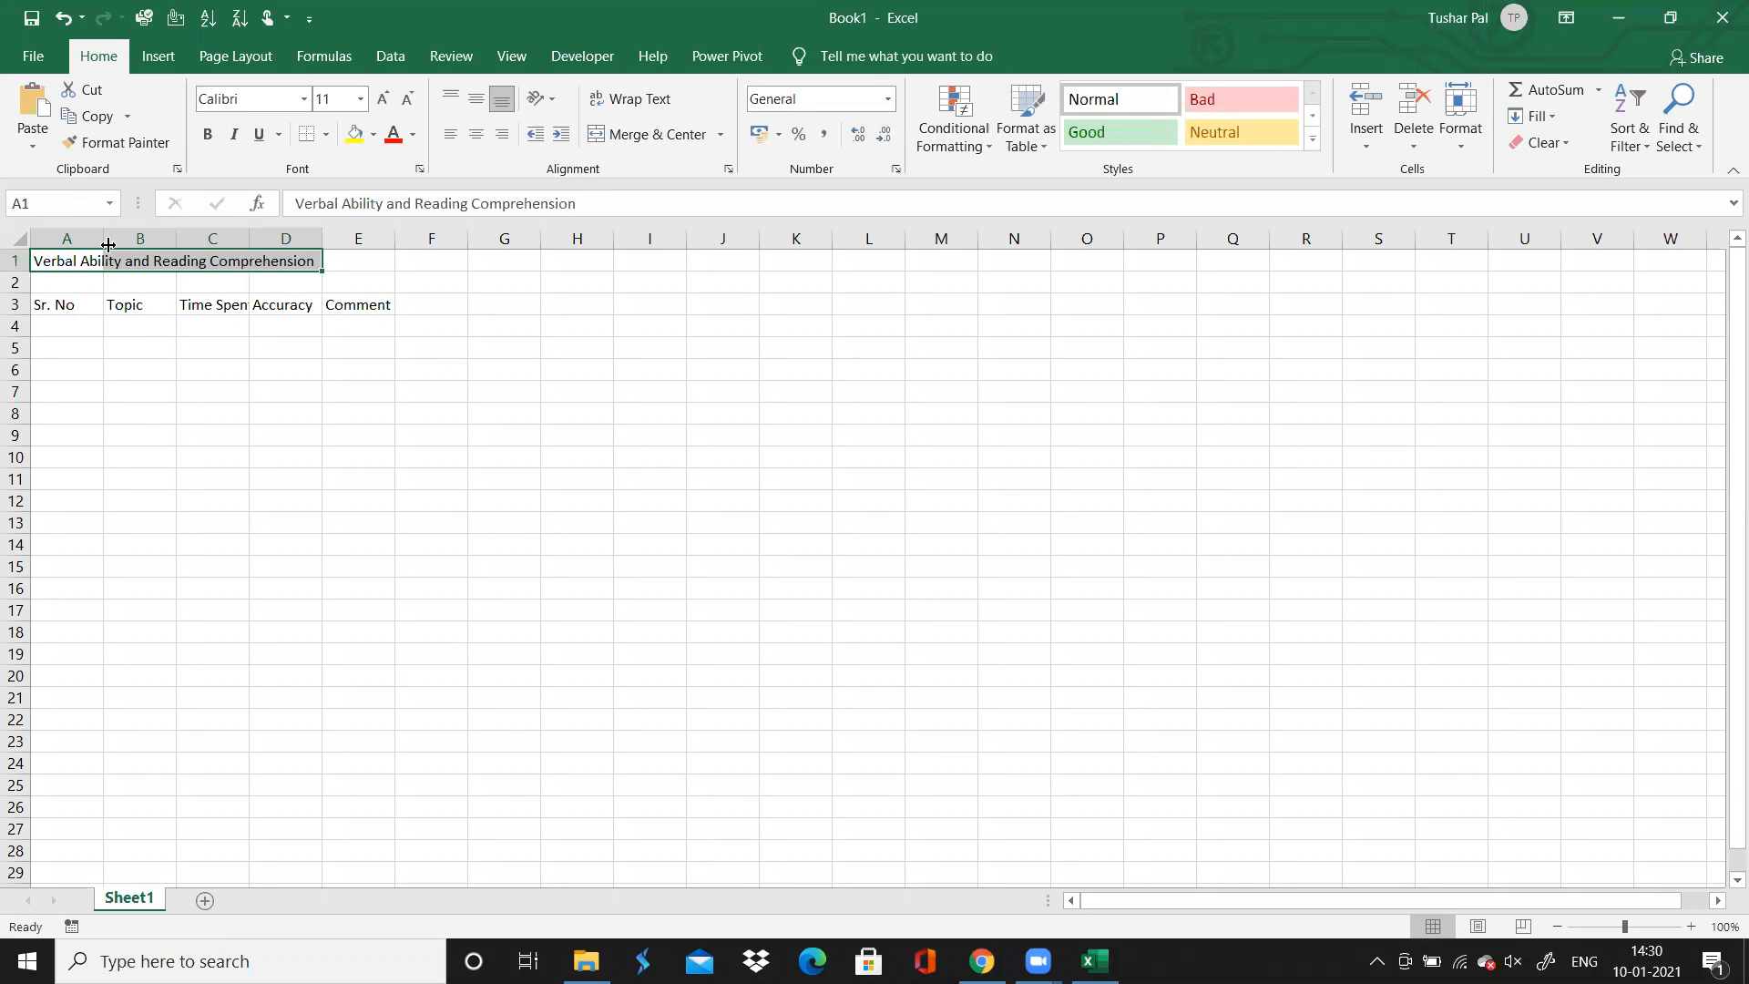
pyautogui.click(647, 134)
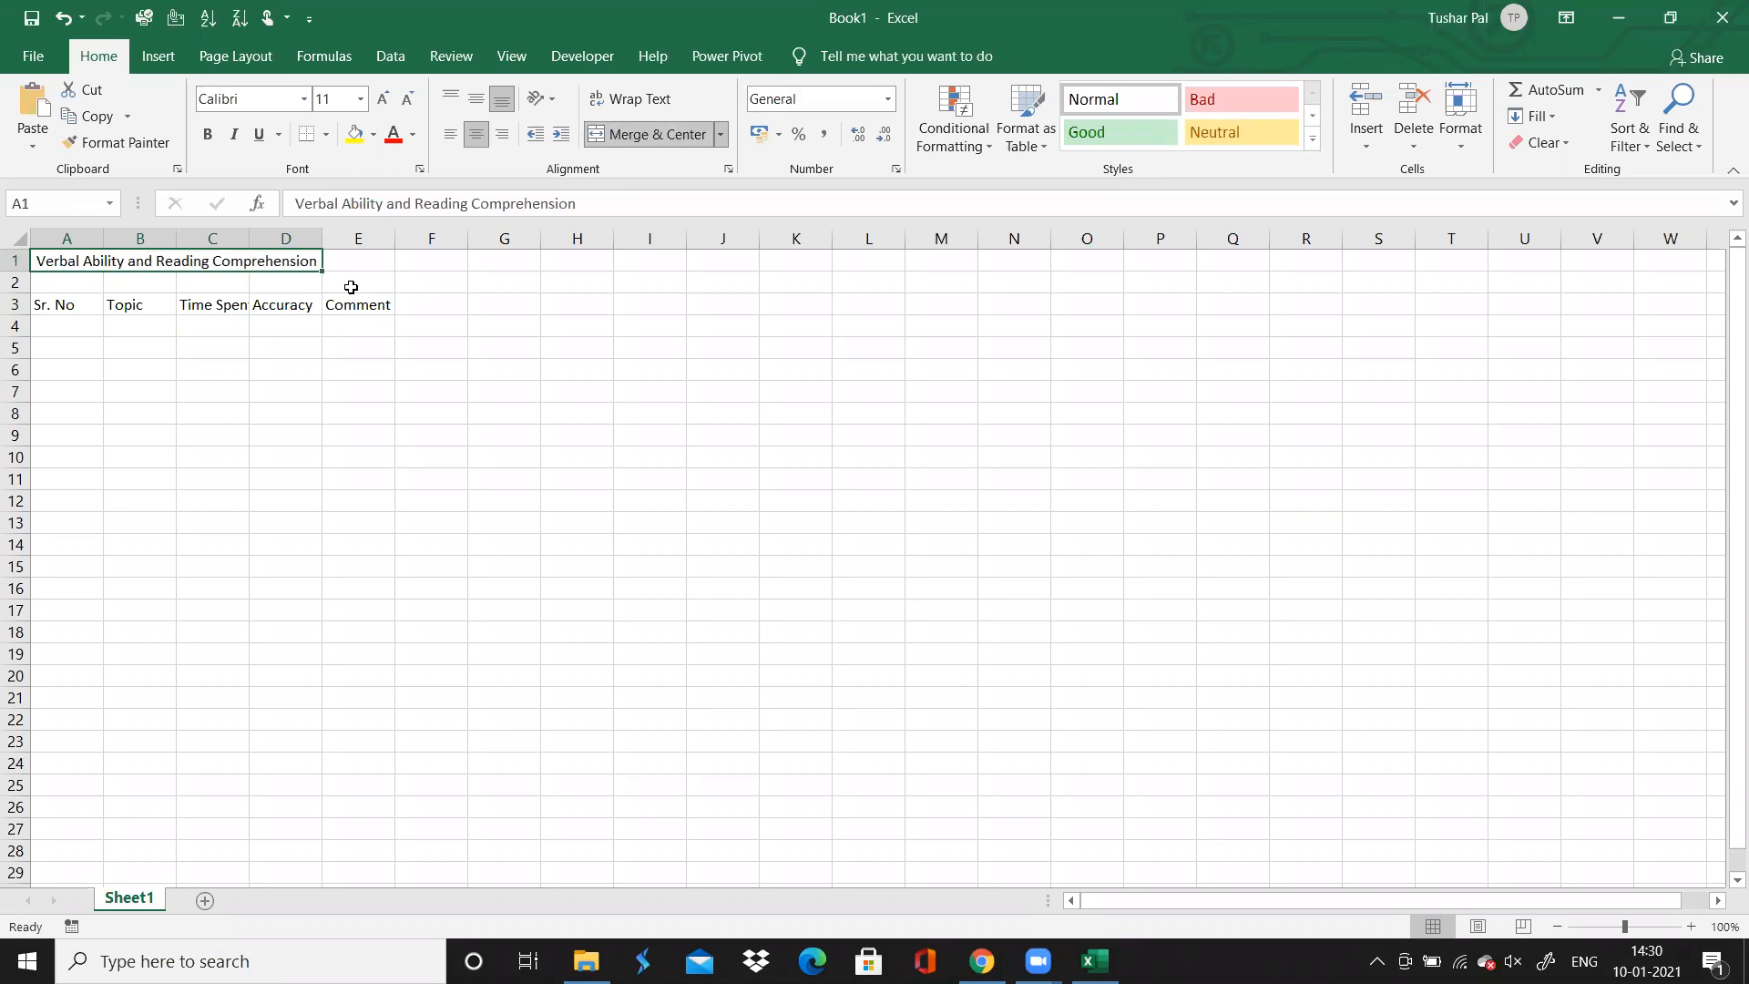
# Unmerge the title, merge and center it across A1:E1, and narrow column A to fit its "Sr. No" header
pyautogui.moveTo(315, 265); pyautogui.dragTo(346, 264)
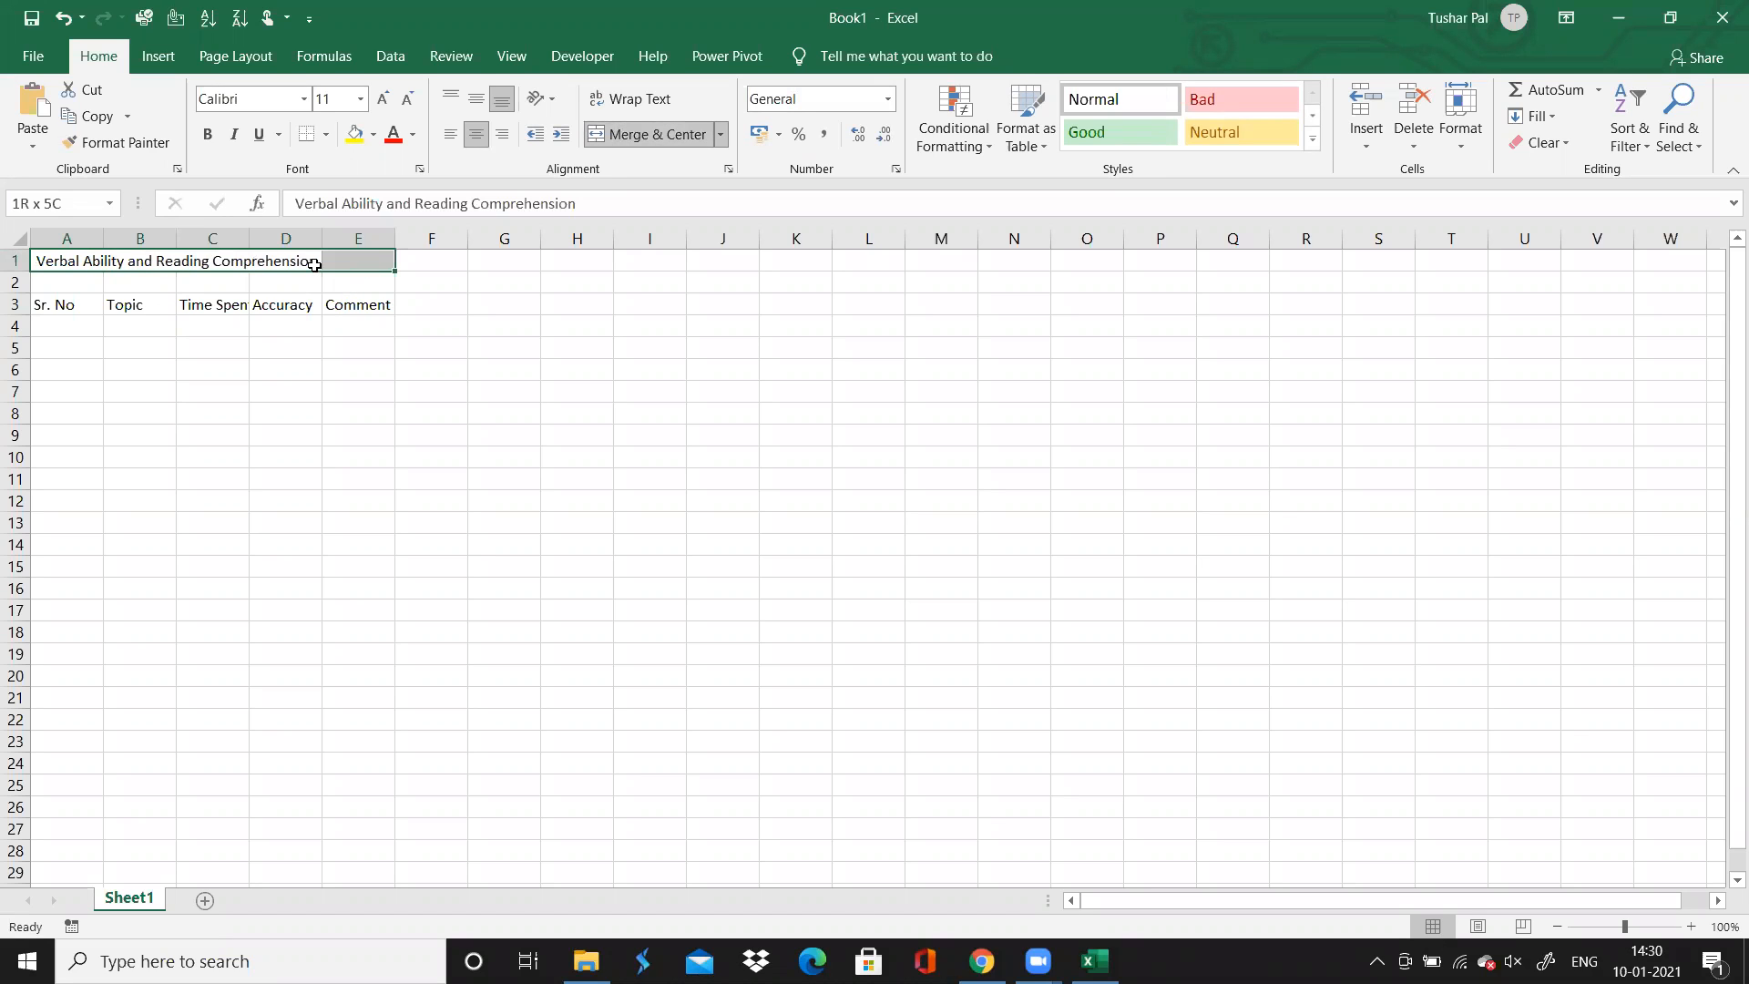
pyautogui.click(648, 135)
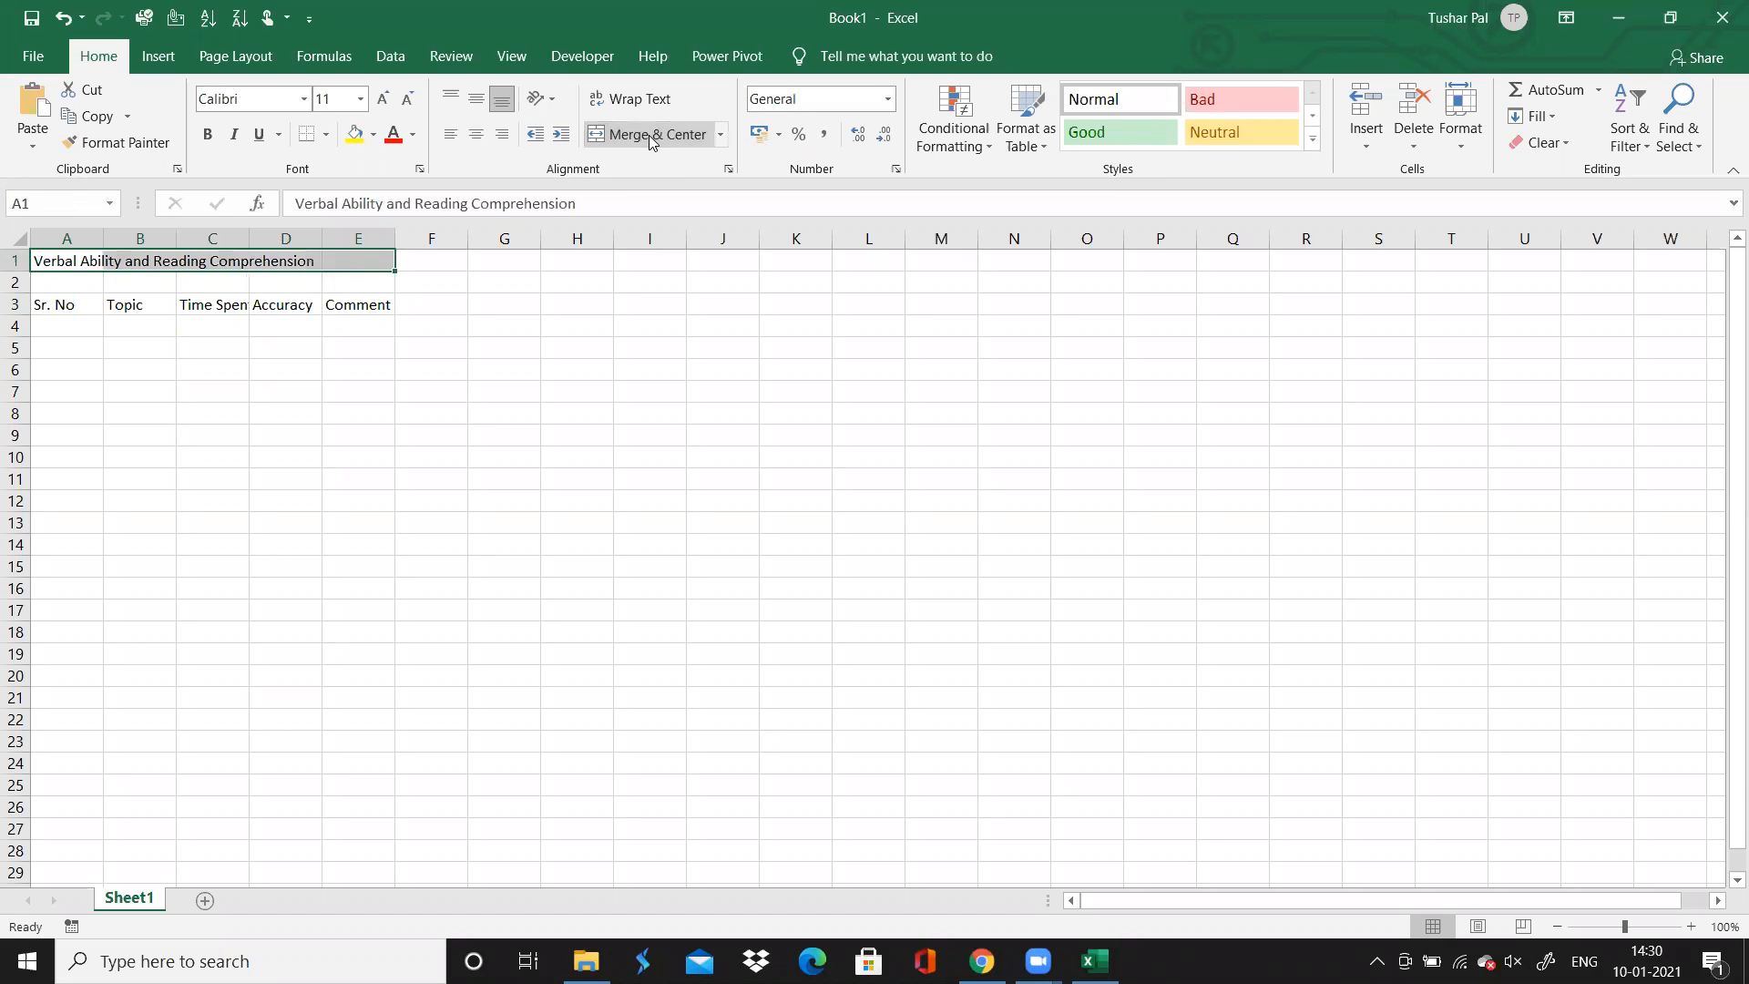
pyautogui.click(649, 135)
pyautogui.click(390, 383)
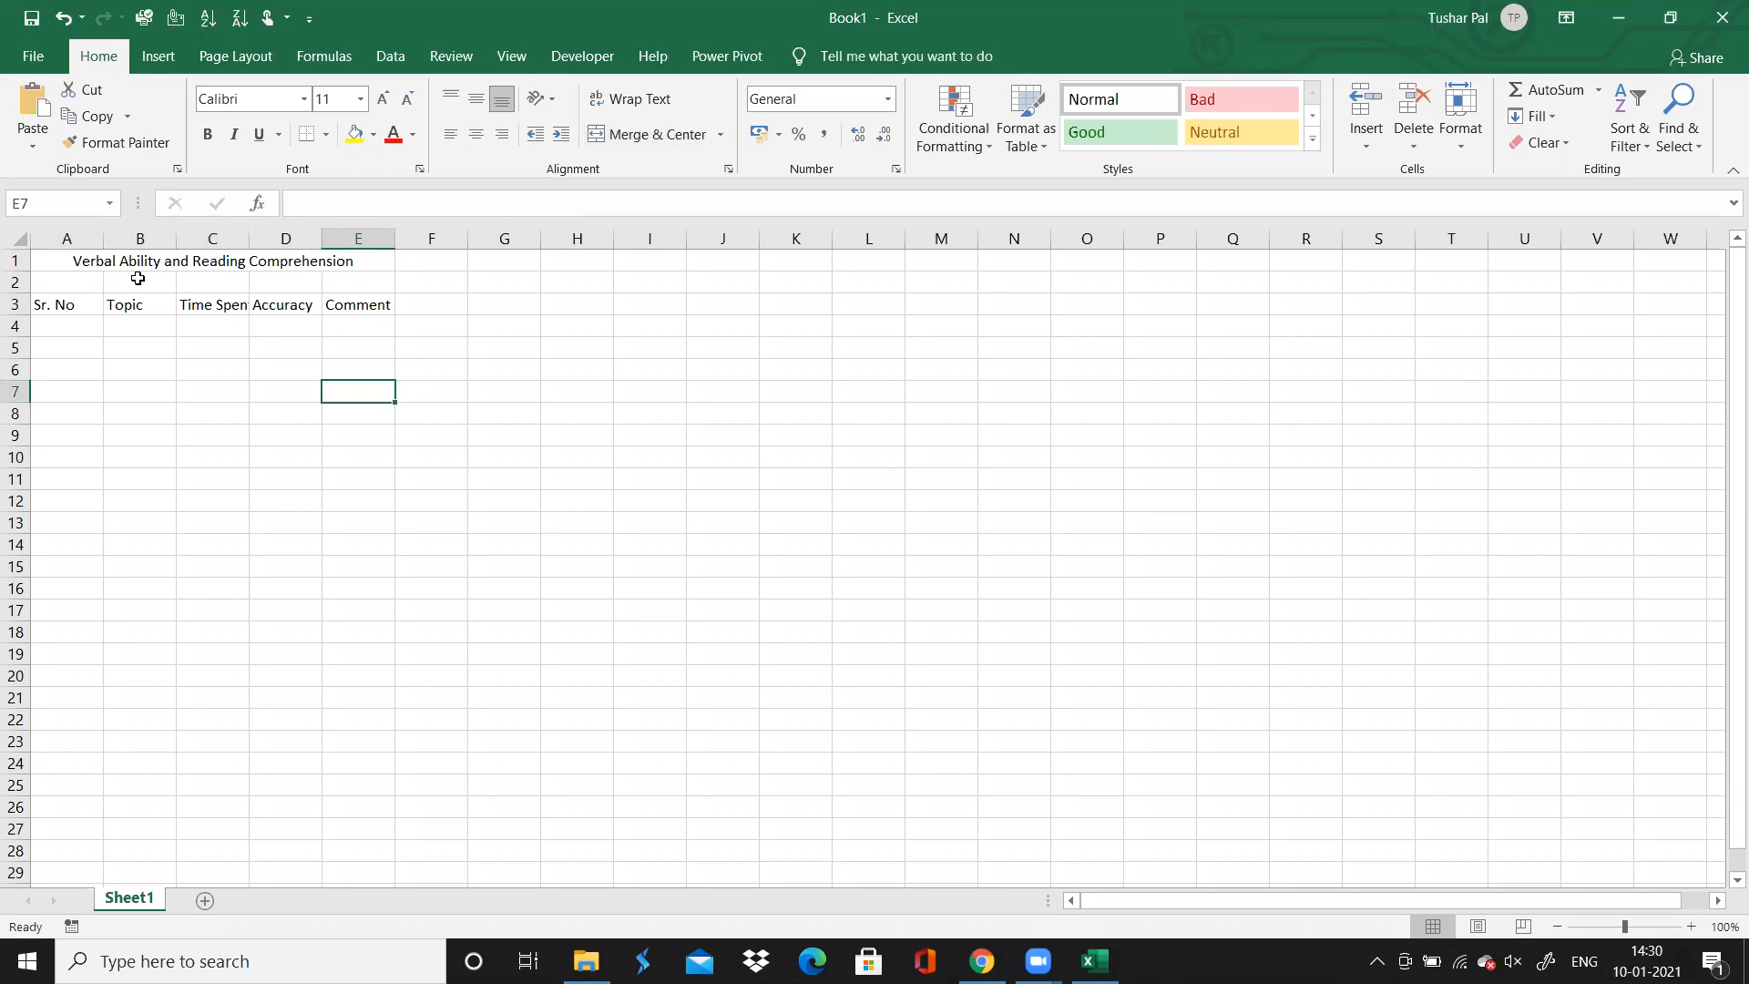
pyautogui.moveTo(103, 236); pyautogui.dragTo(79, 236)
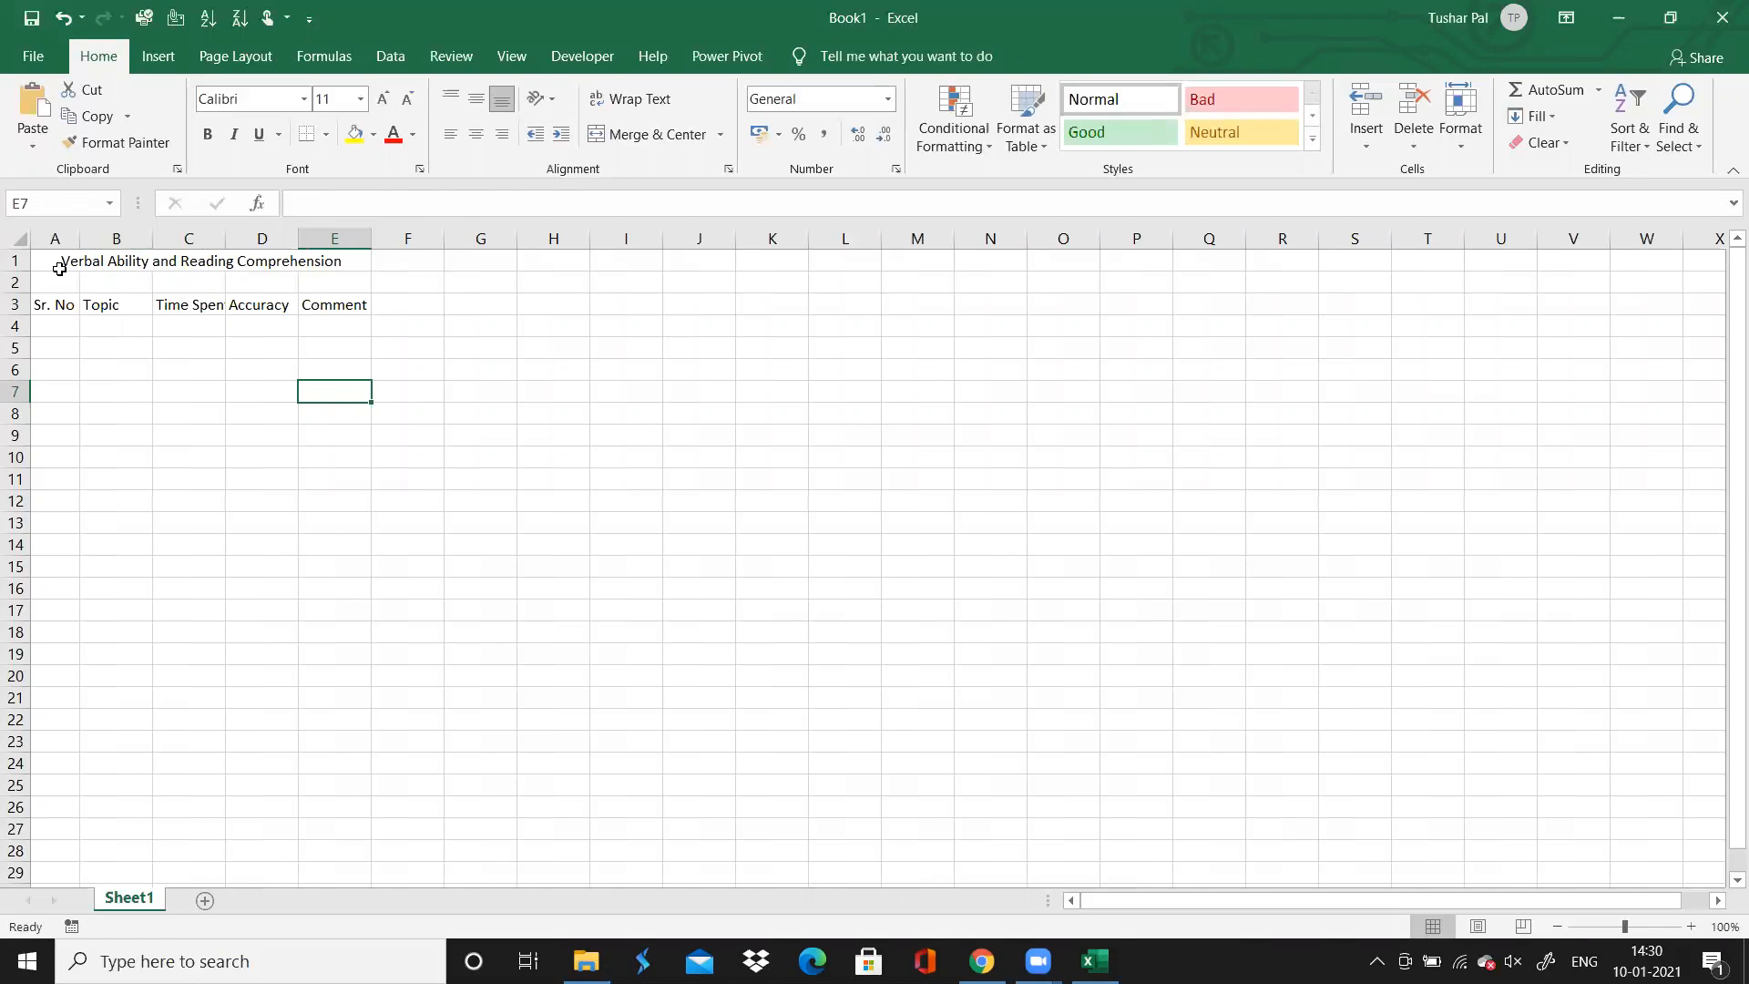
# Set the title's font size to 16 and widen column E slightly
pyautogui.click(60, 266)
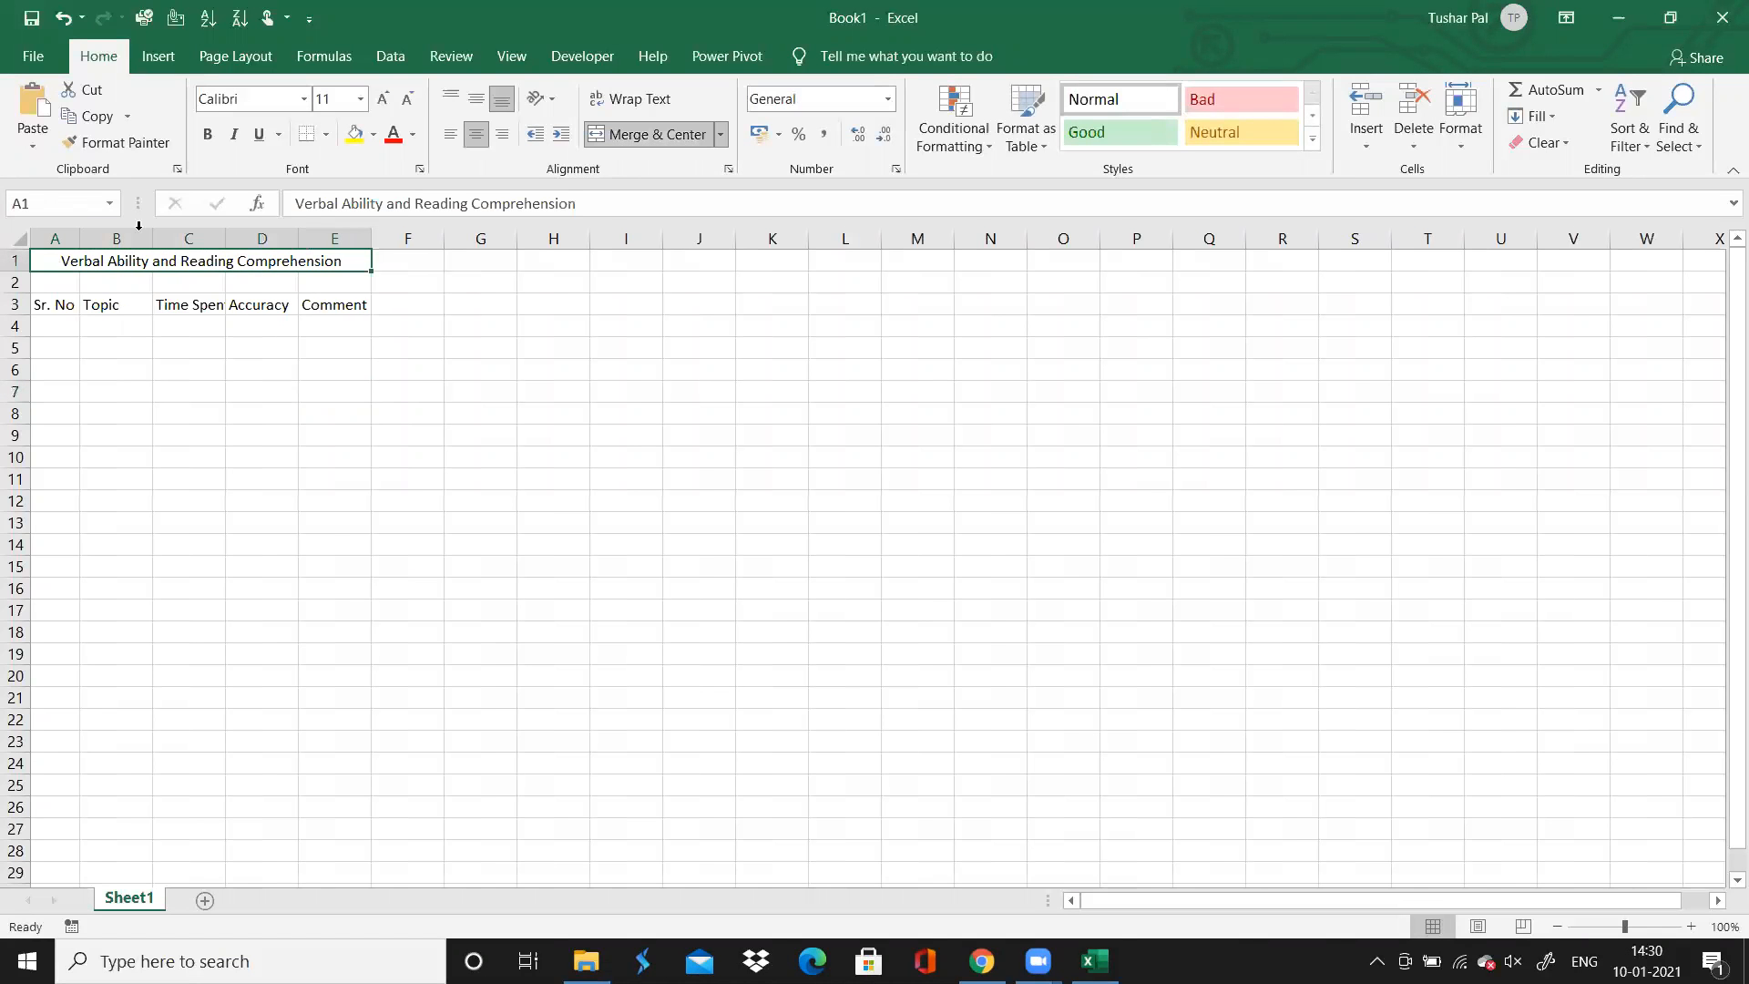
pyautogui.click(361, 99)
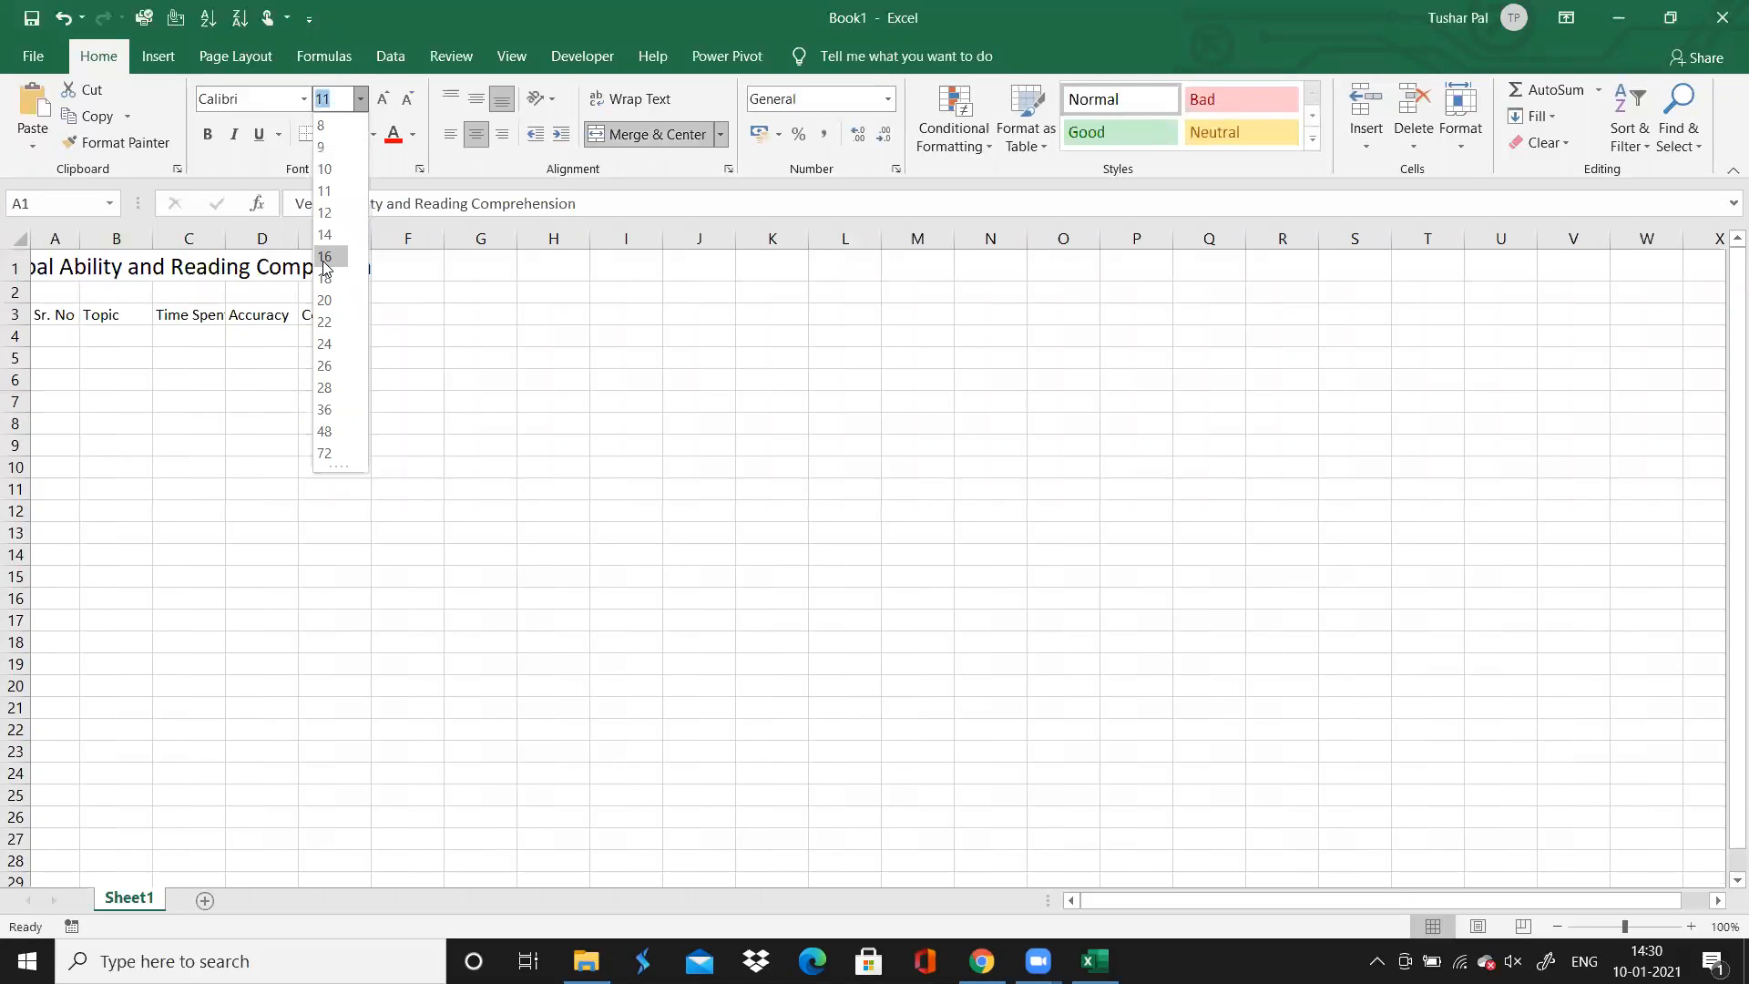
pyautogui.click(325, 256)
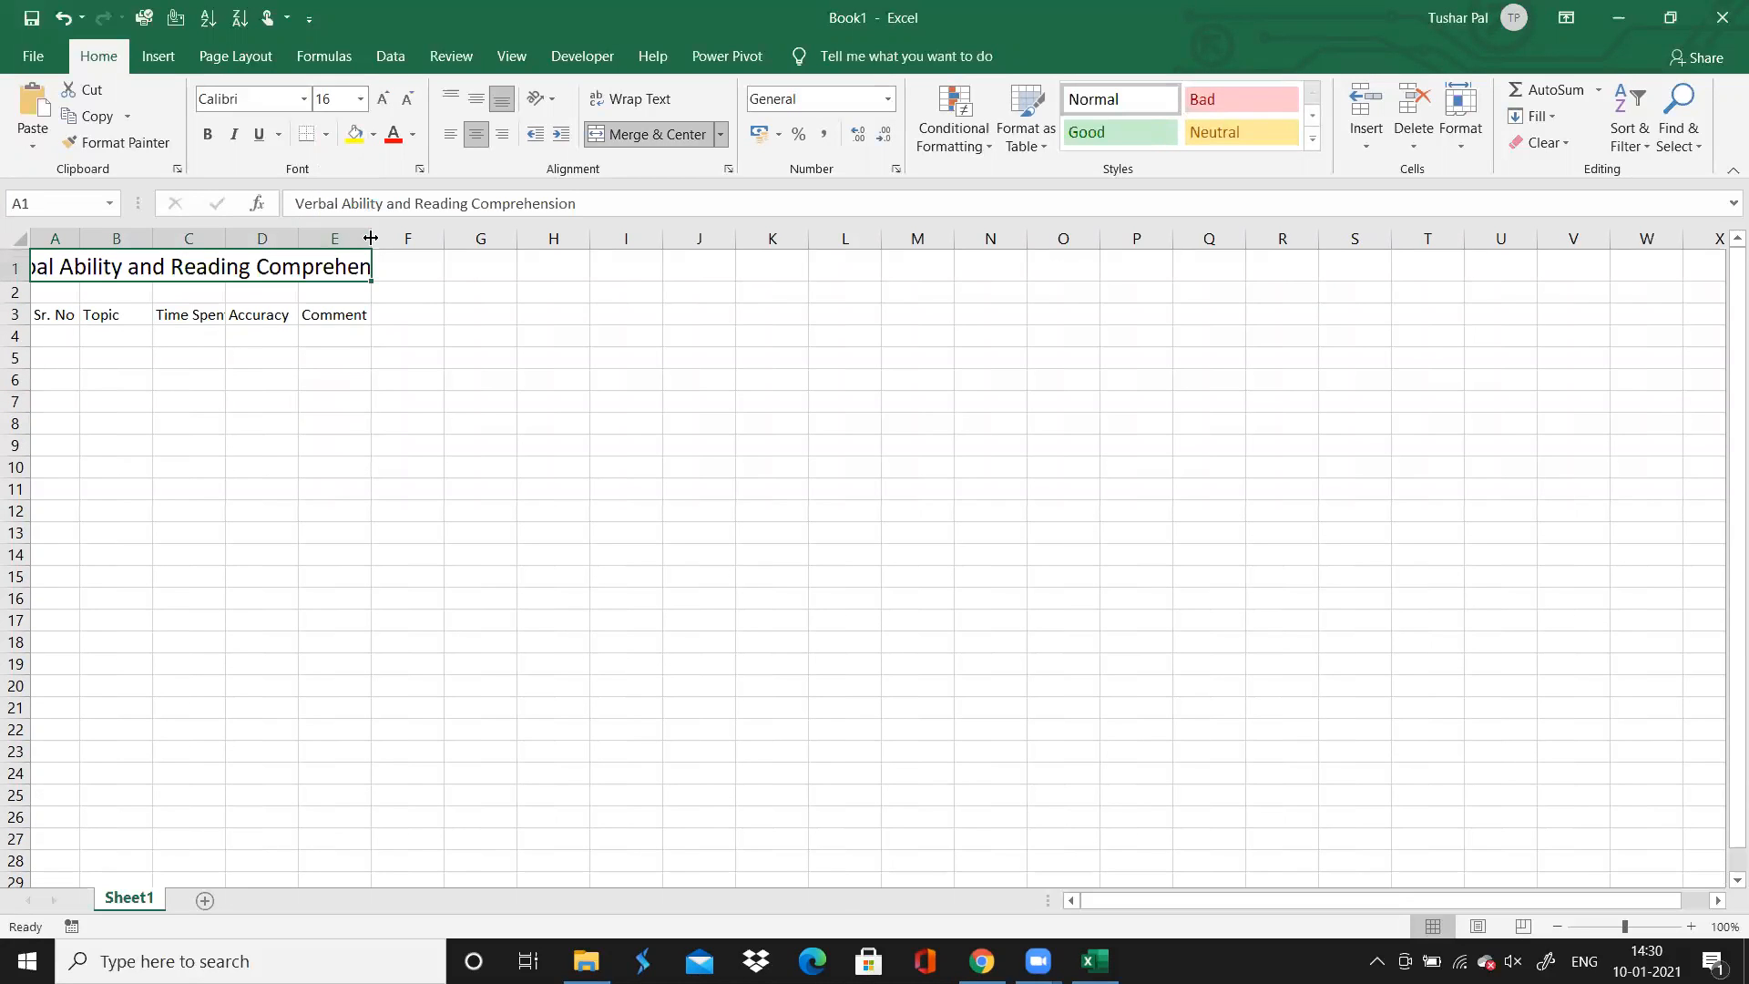
pyautogui.moveTo(371, 238); pyautogui.dragTo(373, 237)
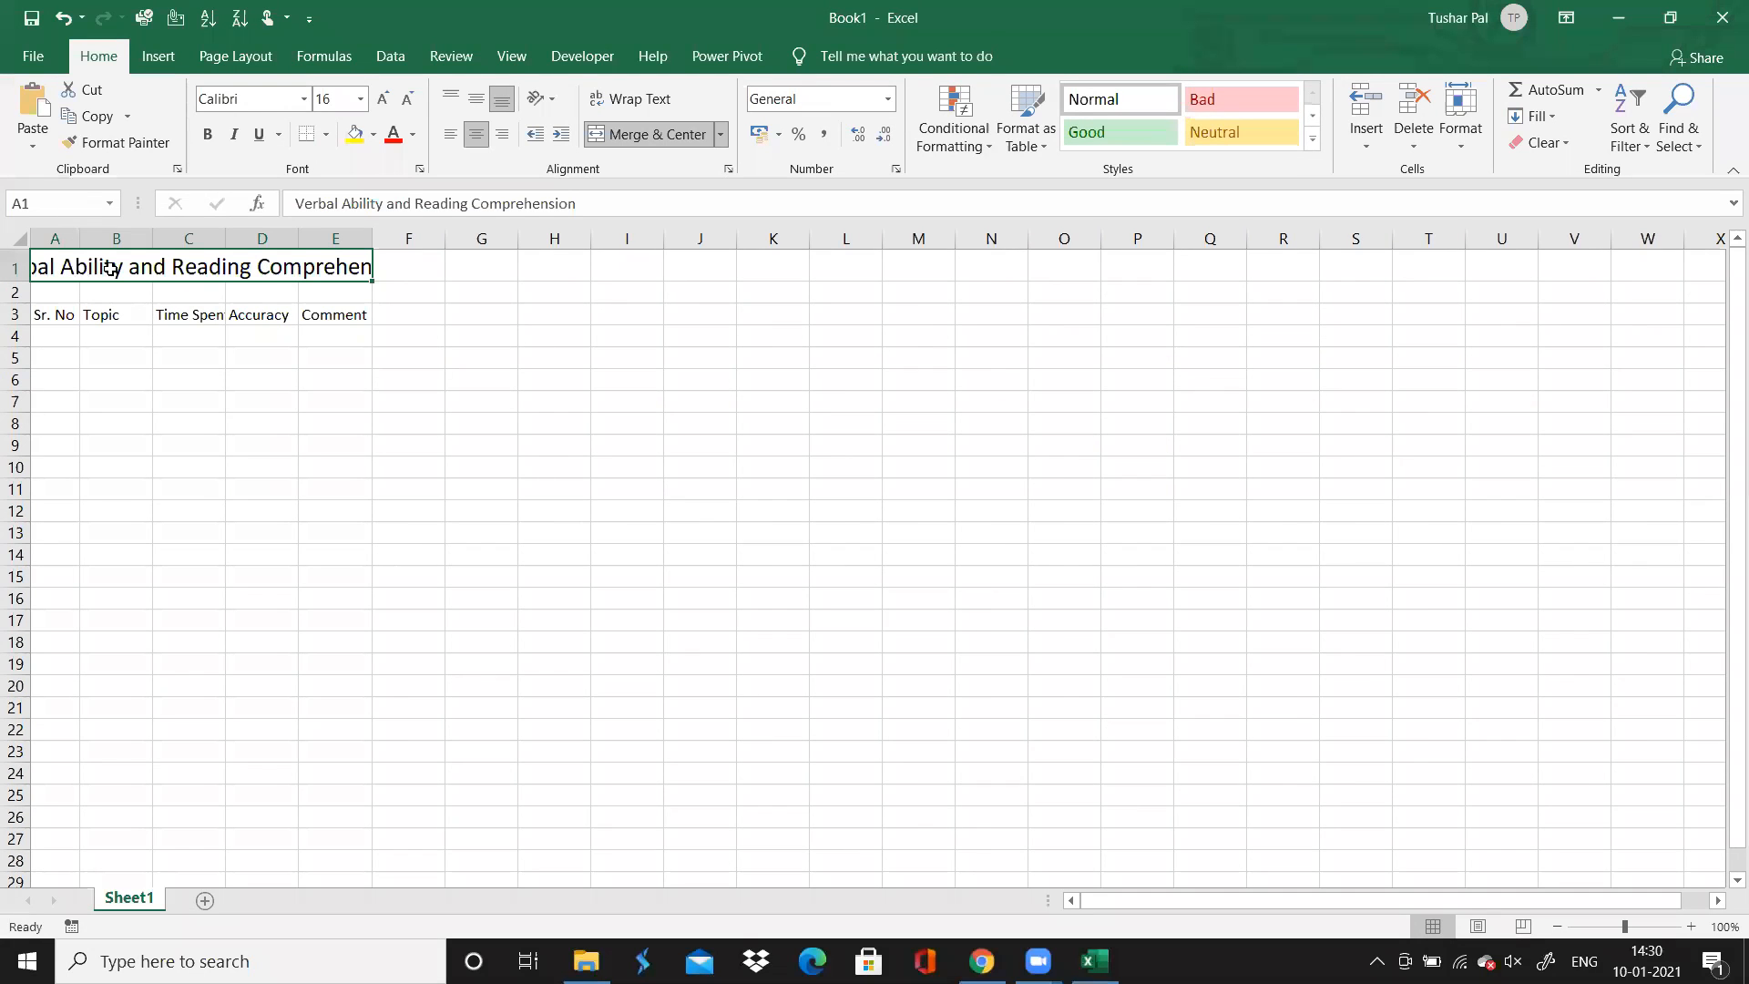
# Set the font size of the header row A3:E3 to 12
pyautogui.click(73, 312)
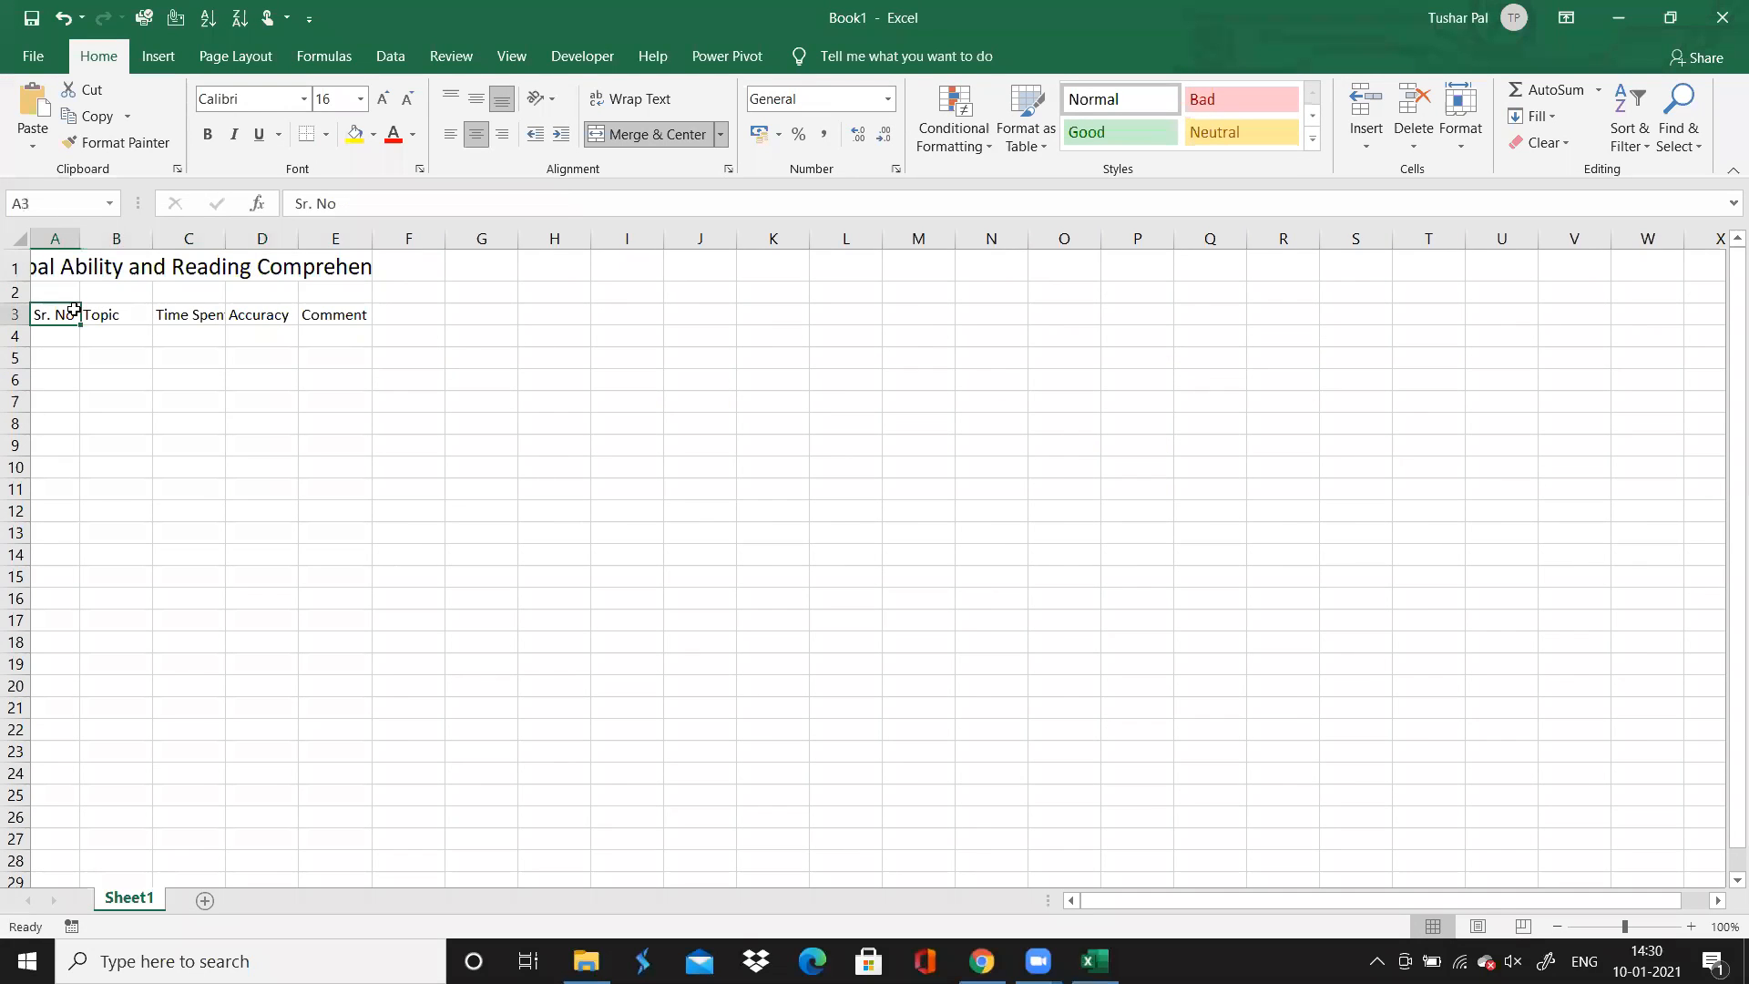
pyautogui.moveTo(73, 312); pyautogui.dragTo(368, 321)
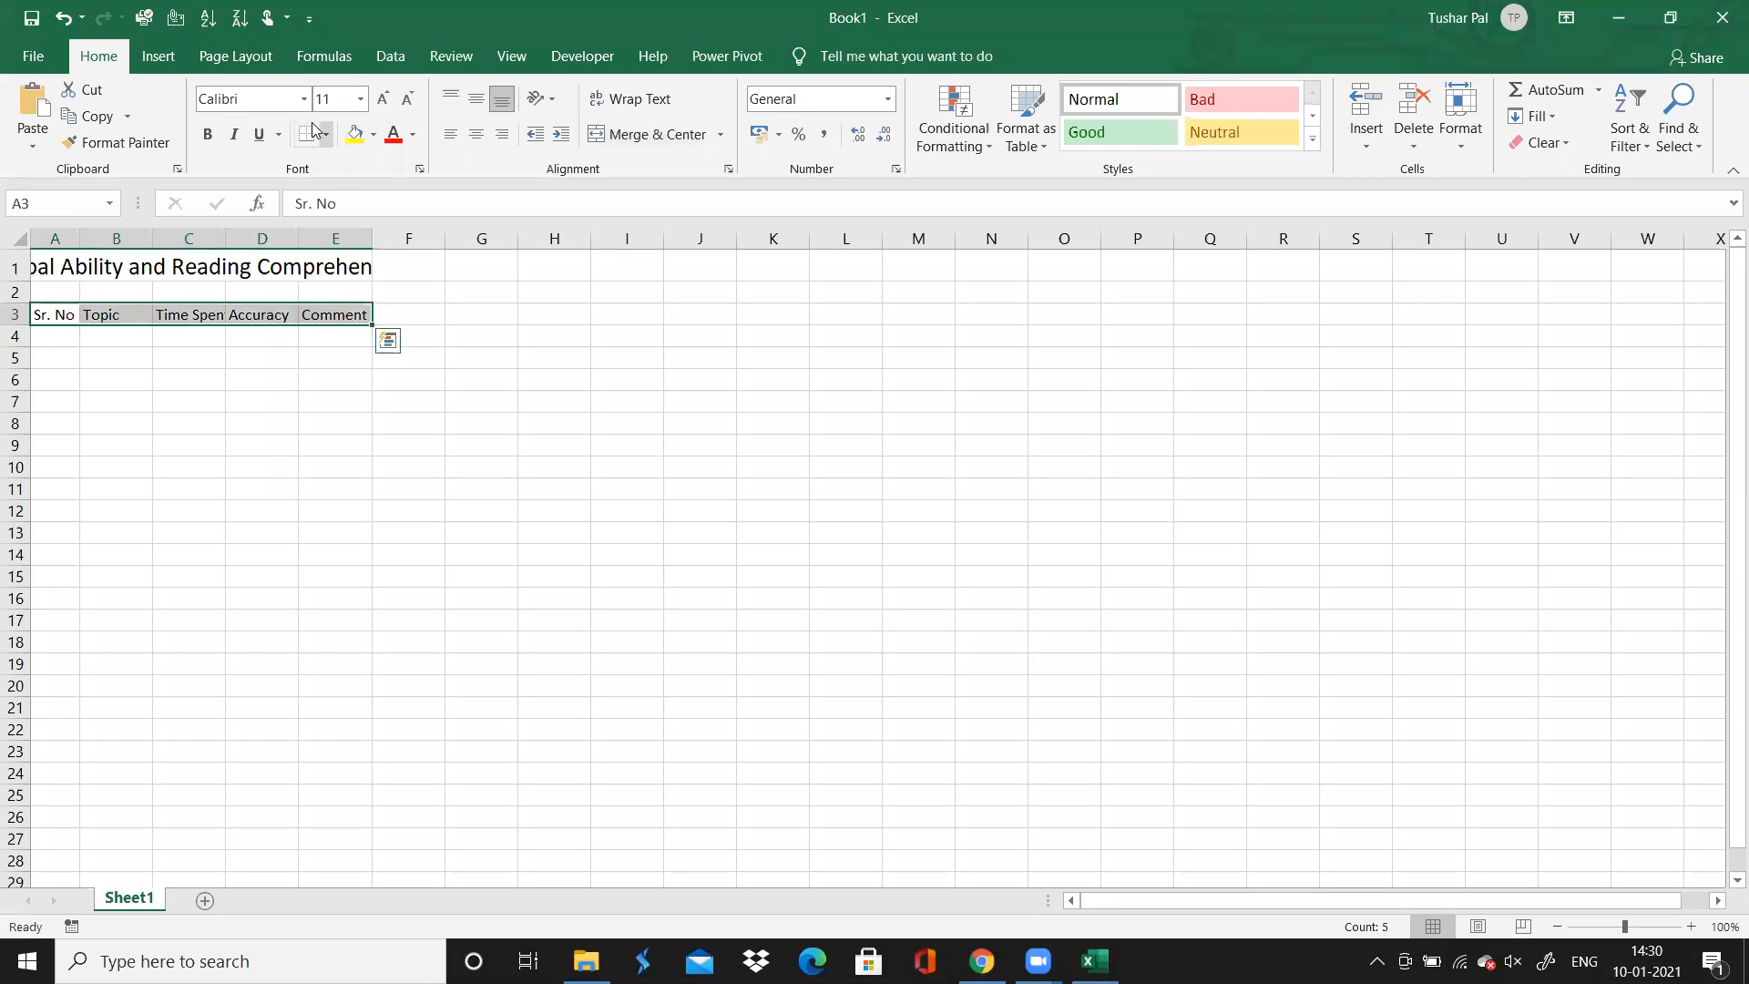
pyautogui.click(334, 99)
pyautogui.write('1')
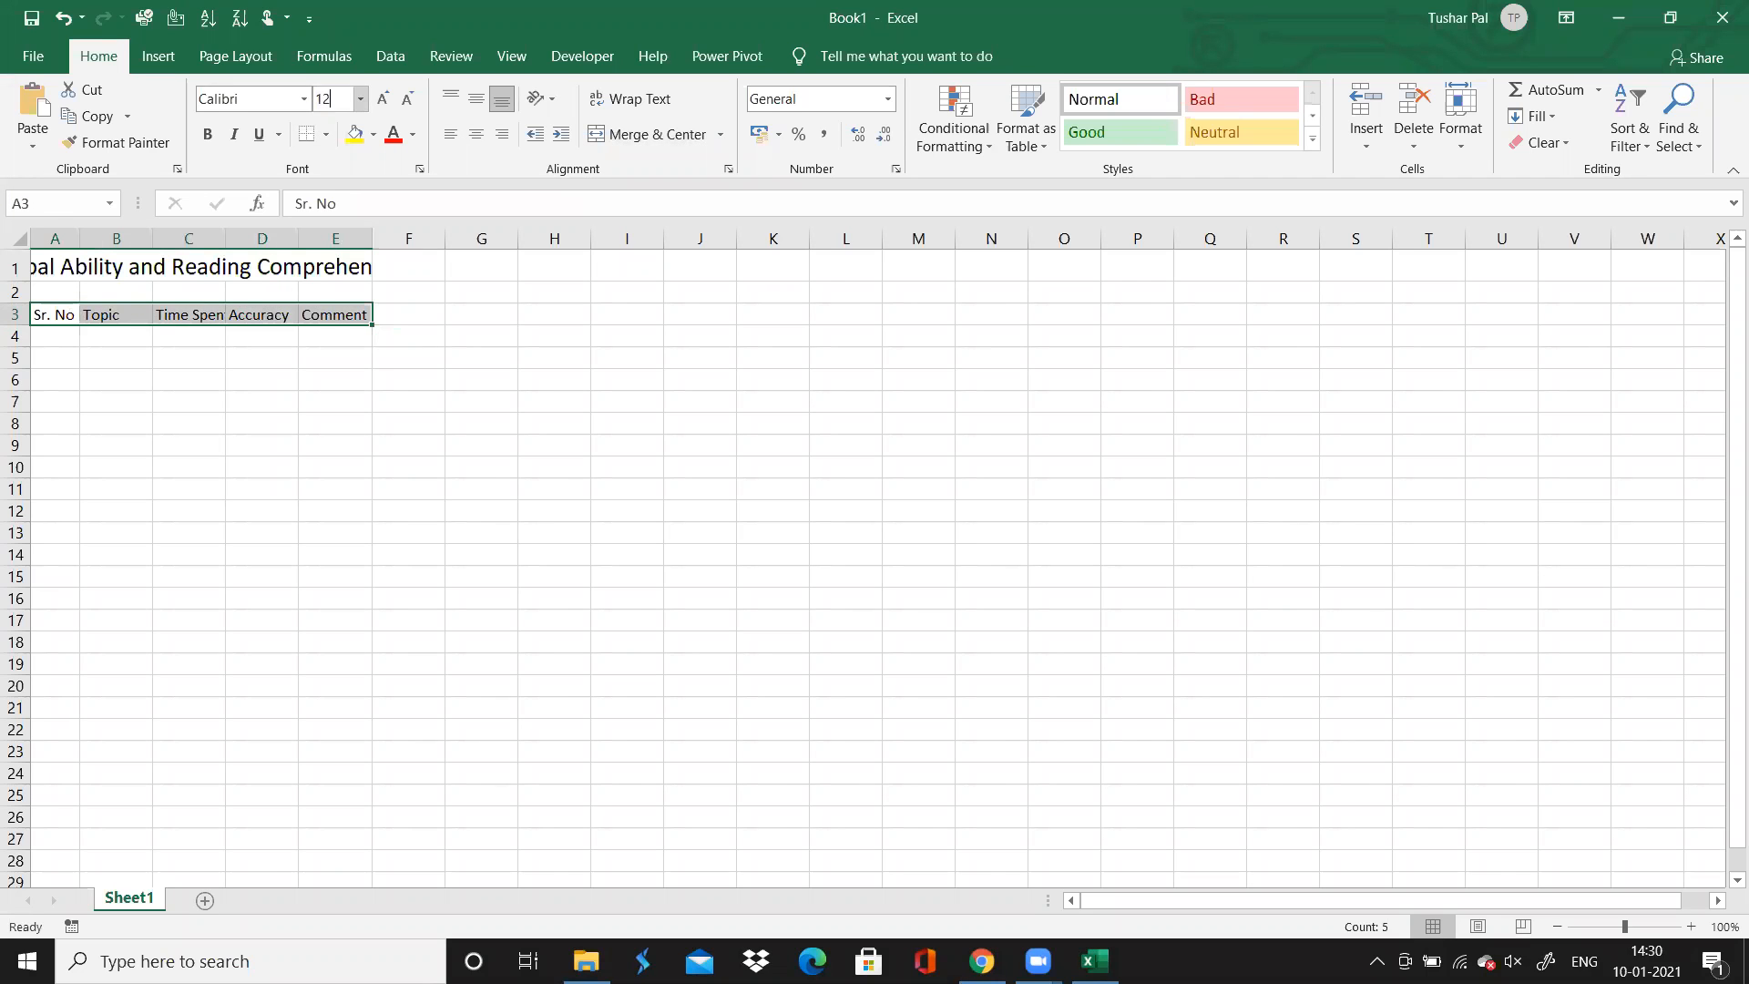
pyautogui.press('Return')
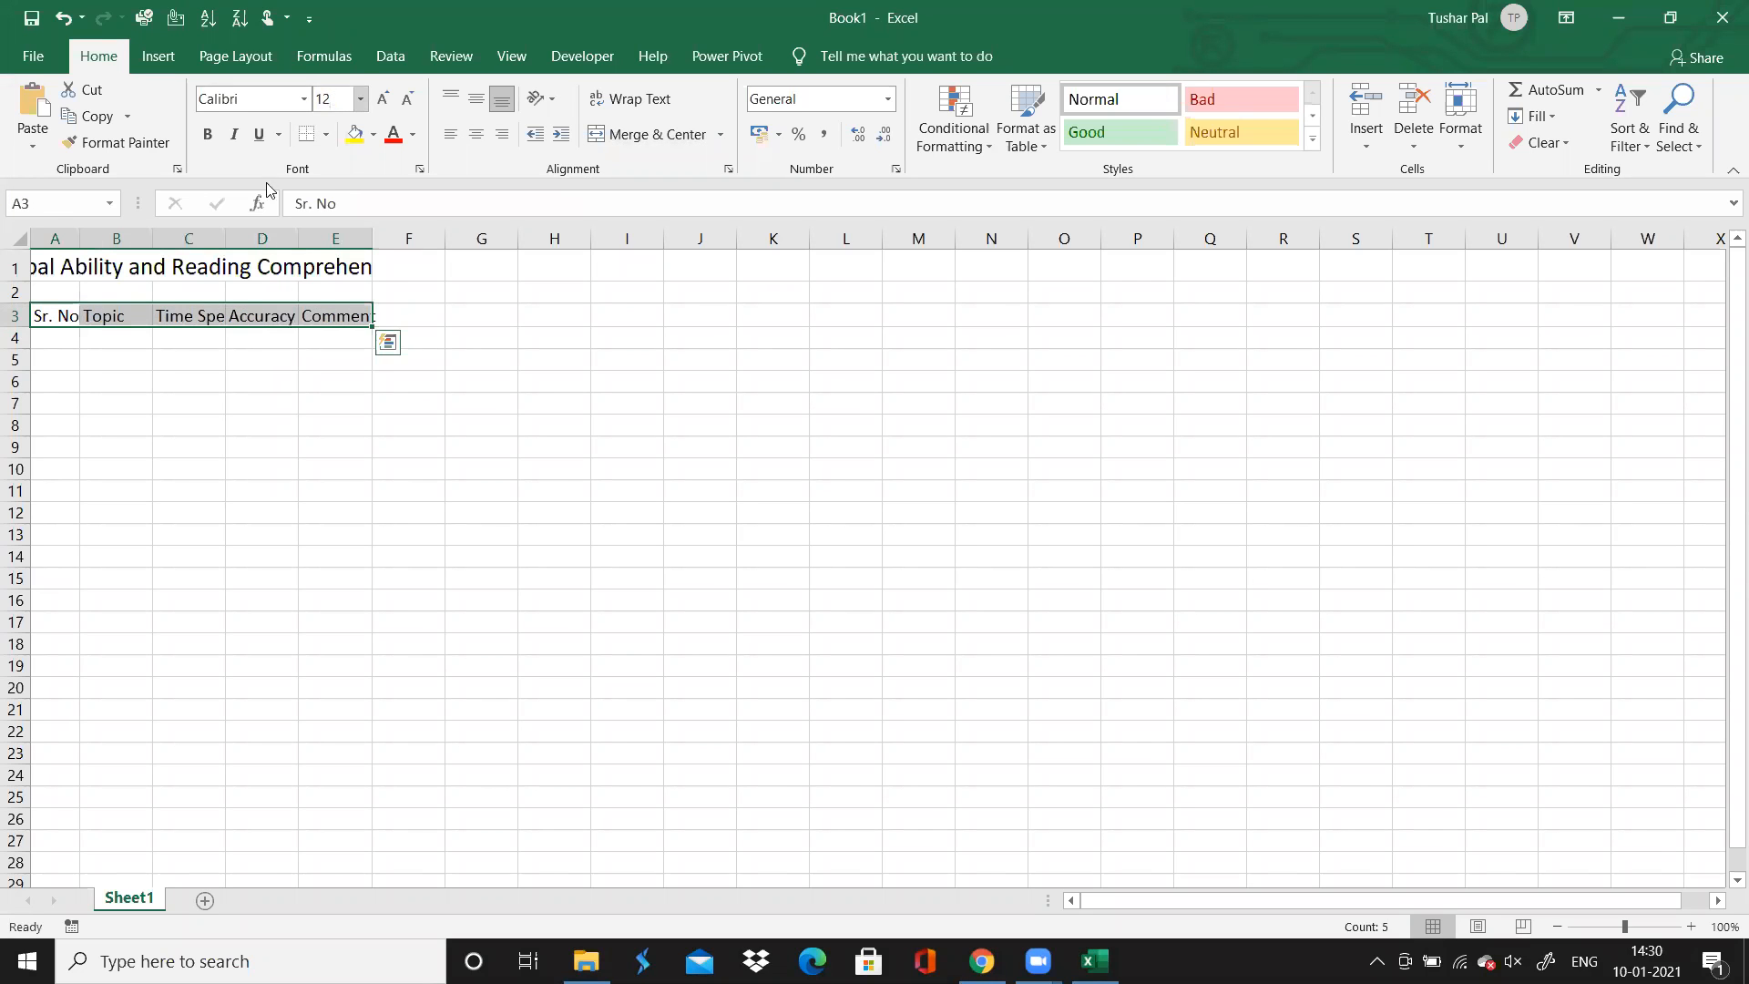
# Try widening column A until the whole merged title fits
pyautogui.click(197, 267)
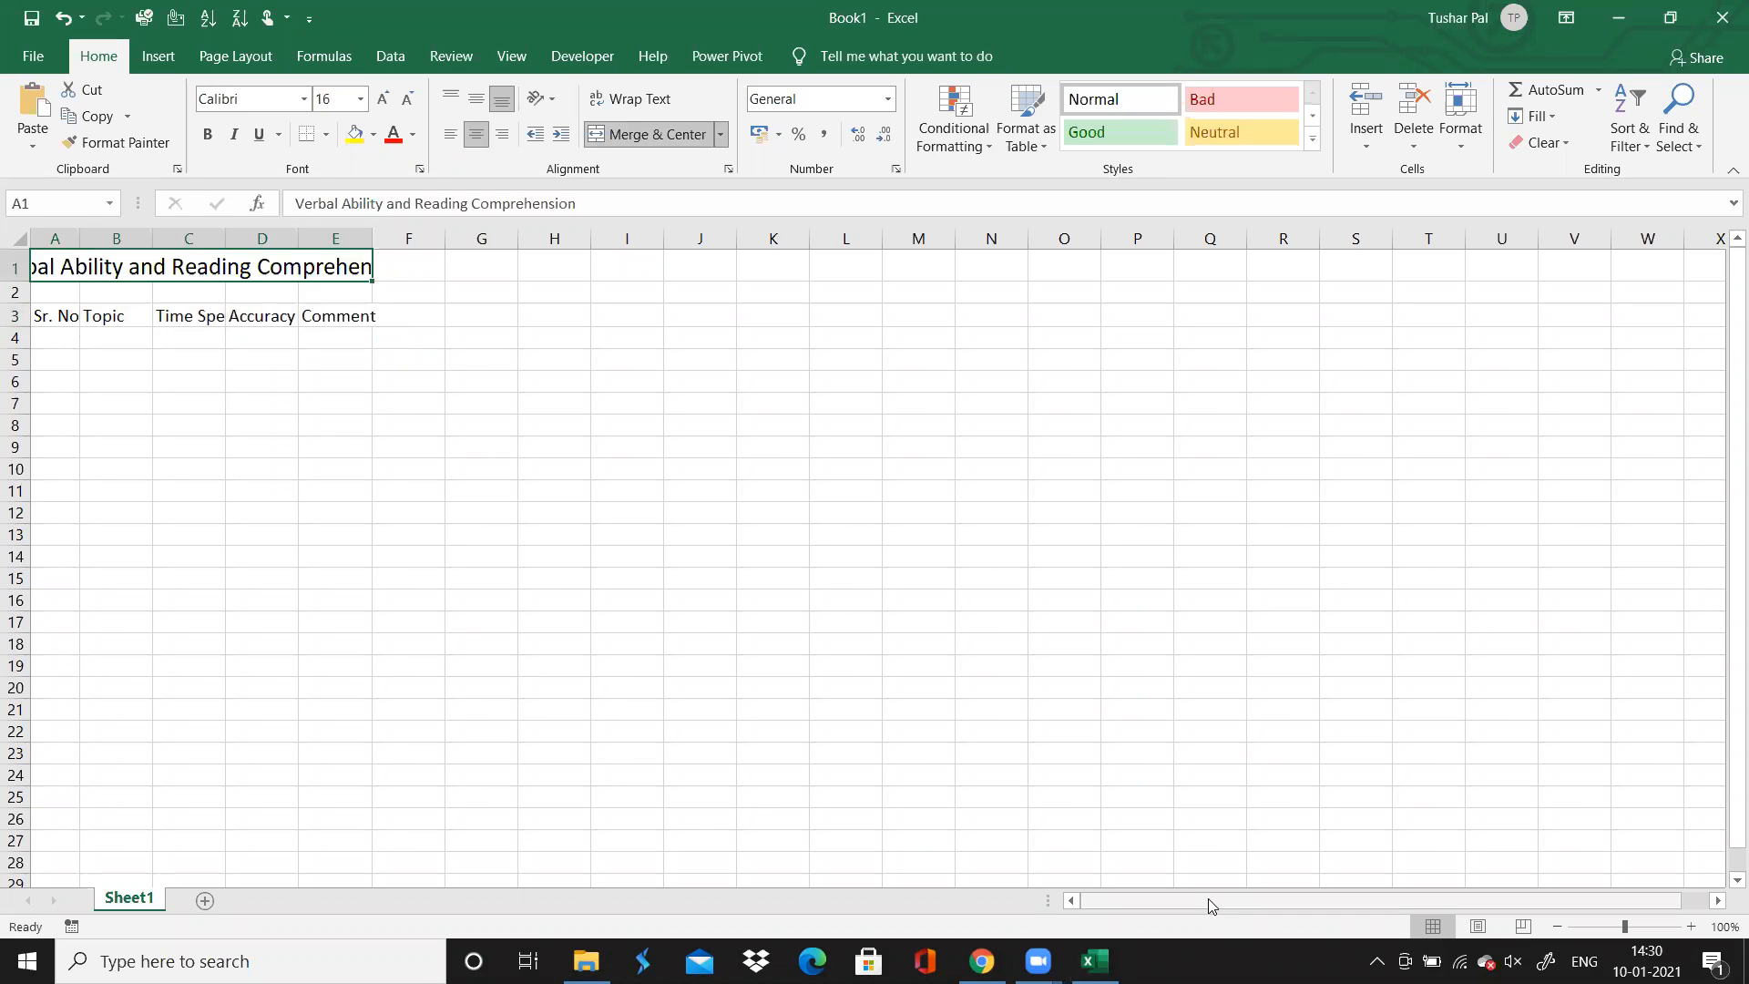
pyautogui.moveTo(1210, 905); pyautogui.dragTo(988, 891)
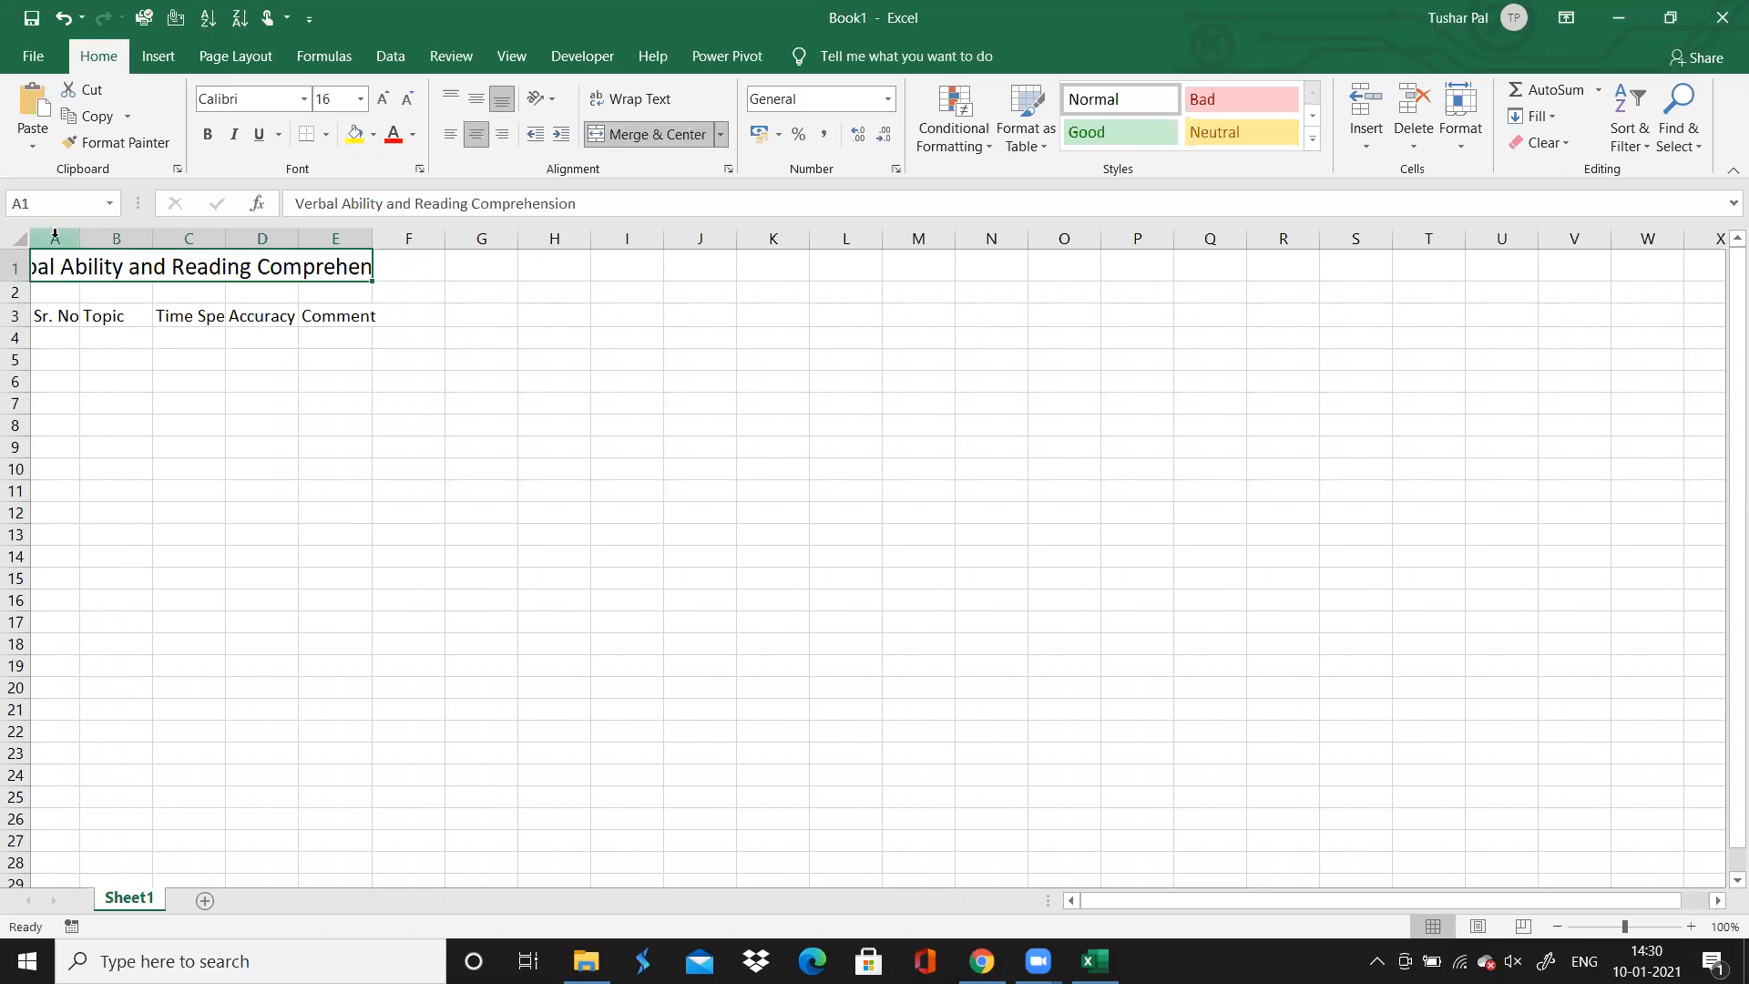
pyautogui.moveTo(76, 236); pyautogui.dragTo(211, 241)
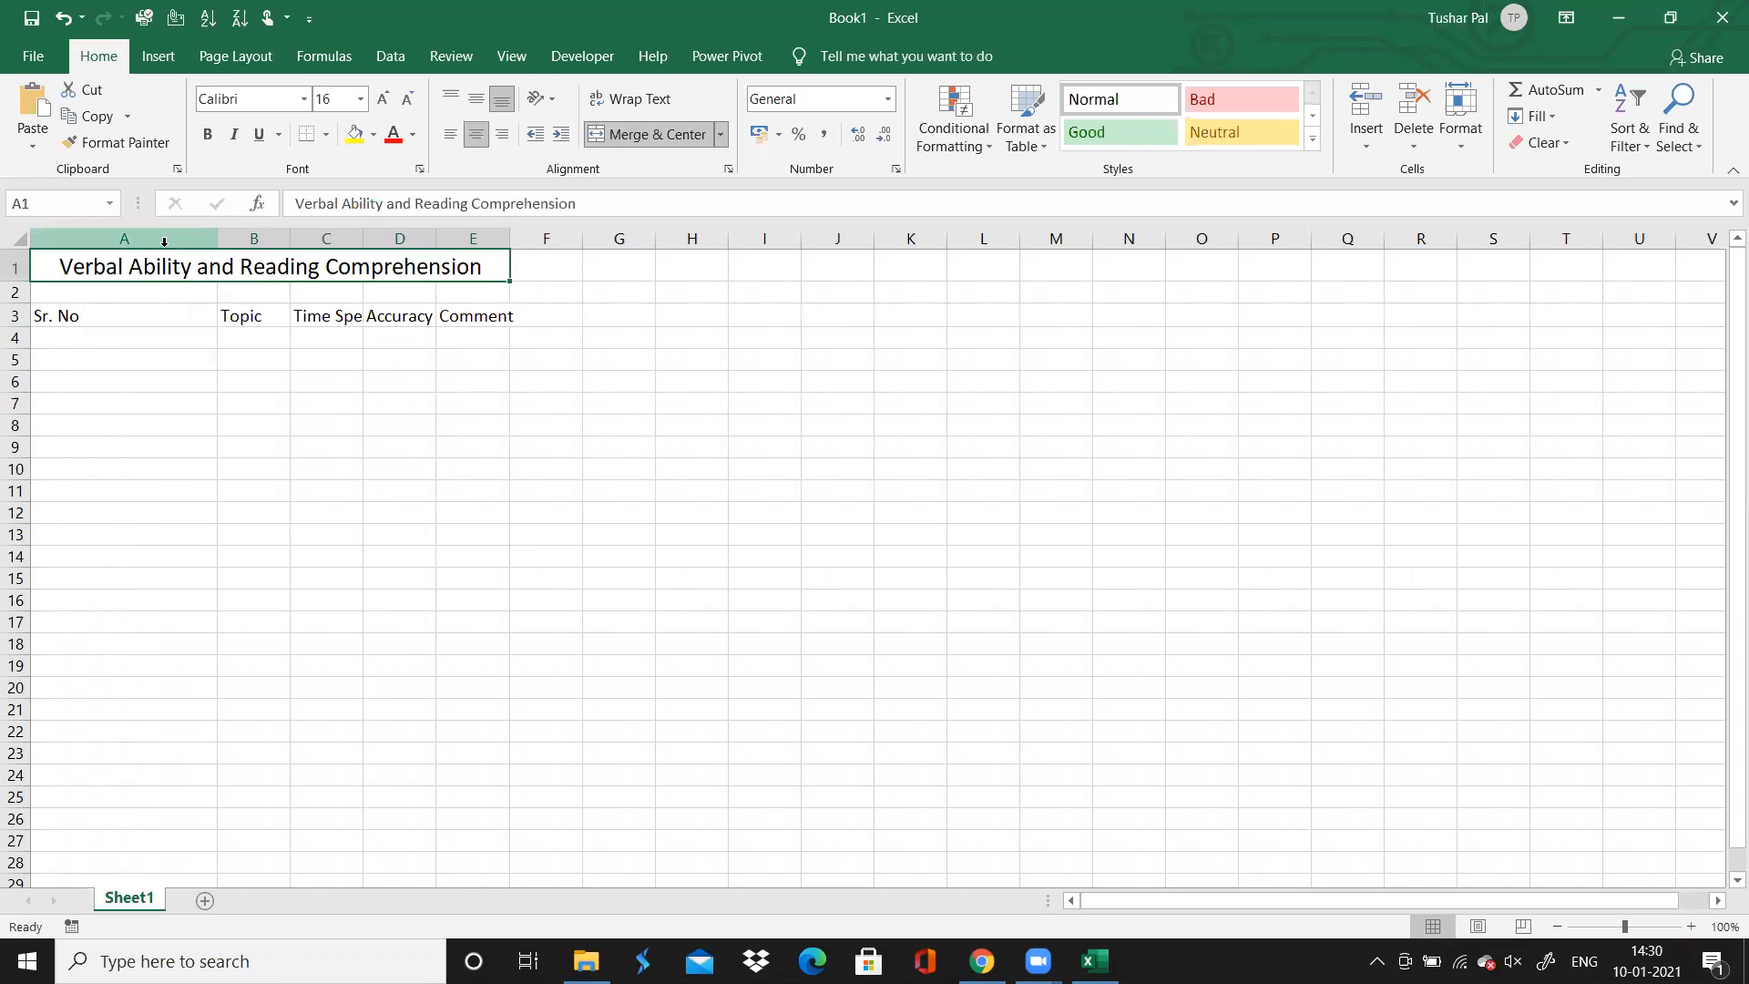
pyautogui.moveTo(218, 238); pyautogui.dragTo(167, 238)
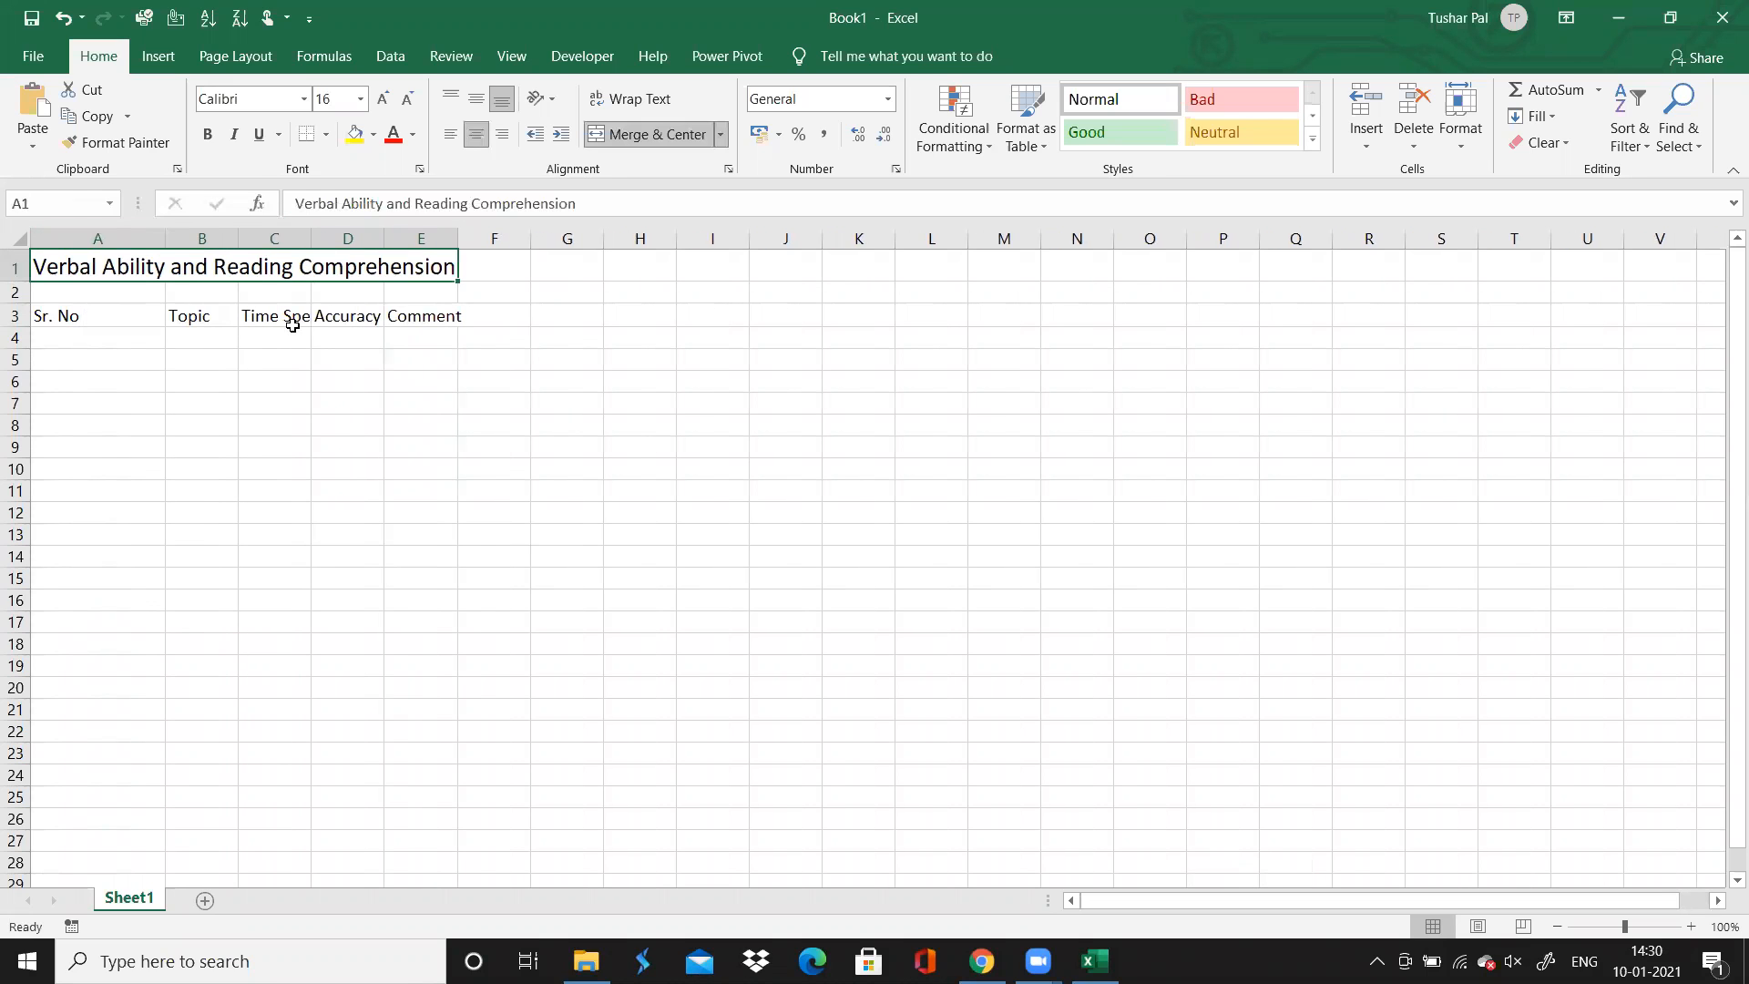
# Auto-fit column A to its "Sr. No" header
pyautogui.click(410, 319)
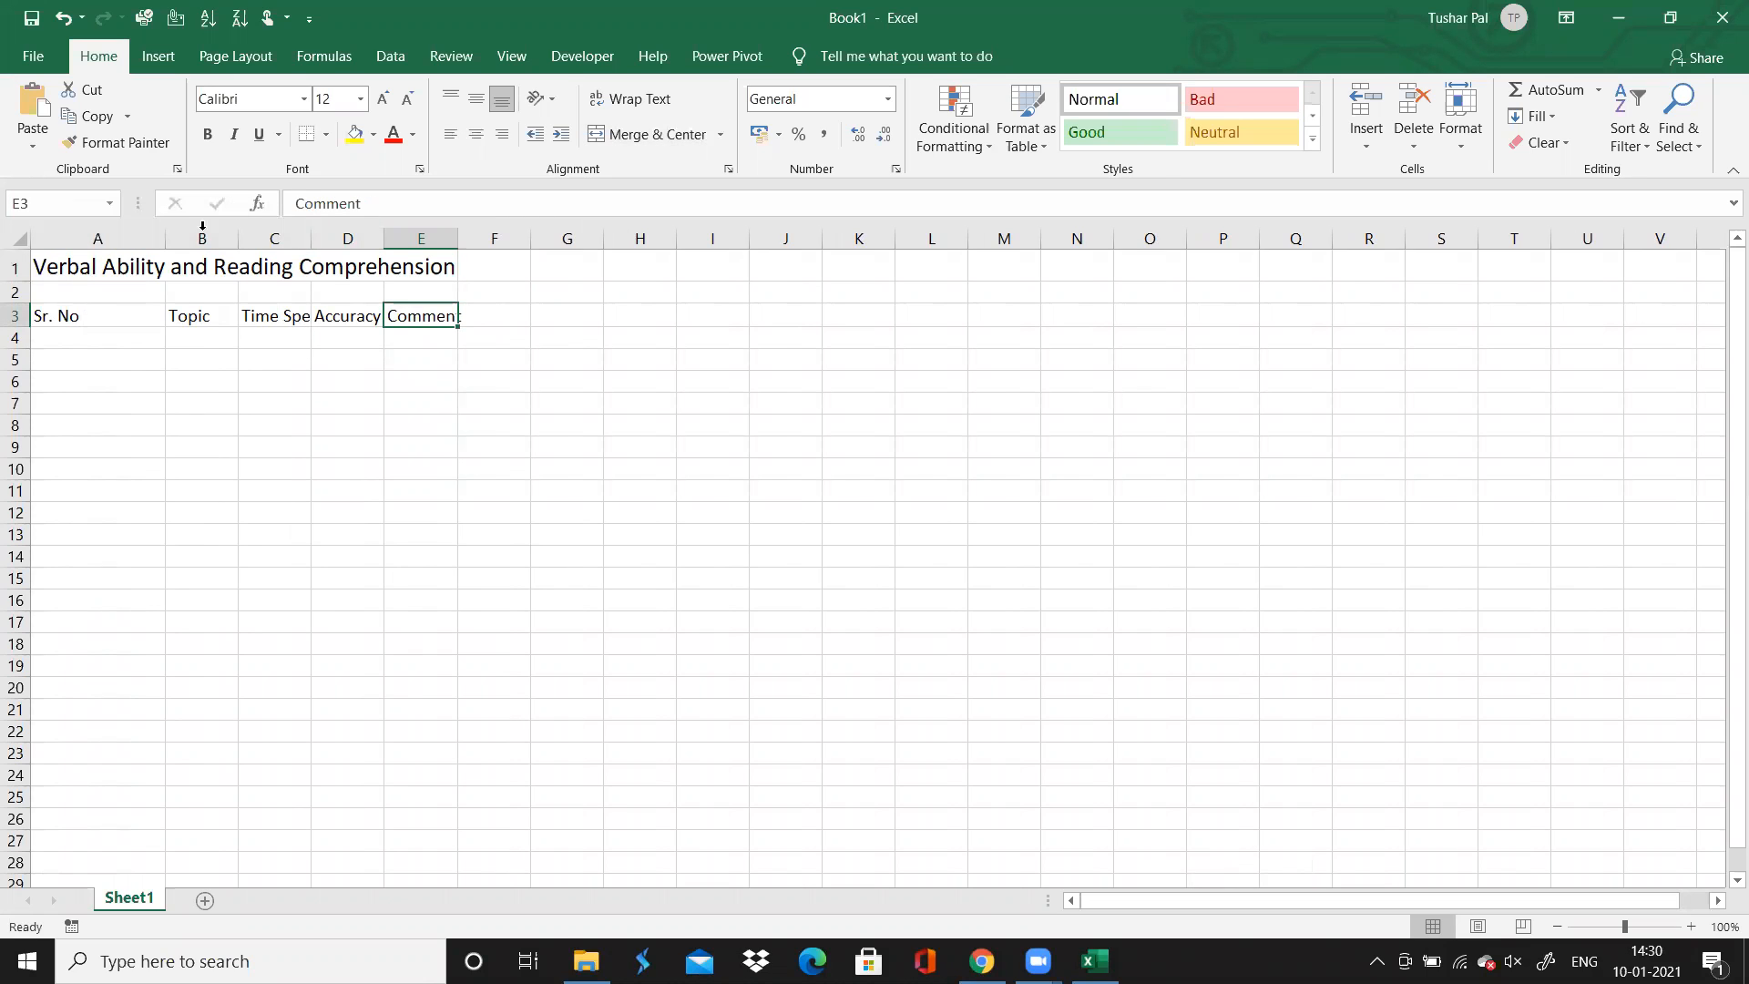
pyautogui.doubleClick(164, 238)
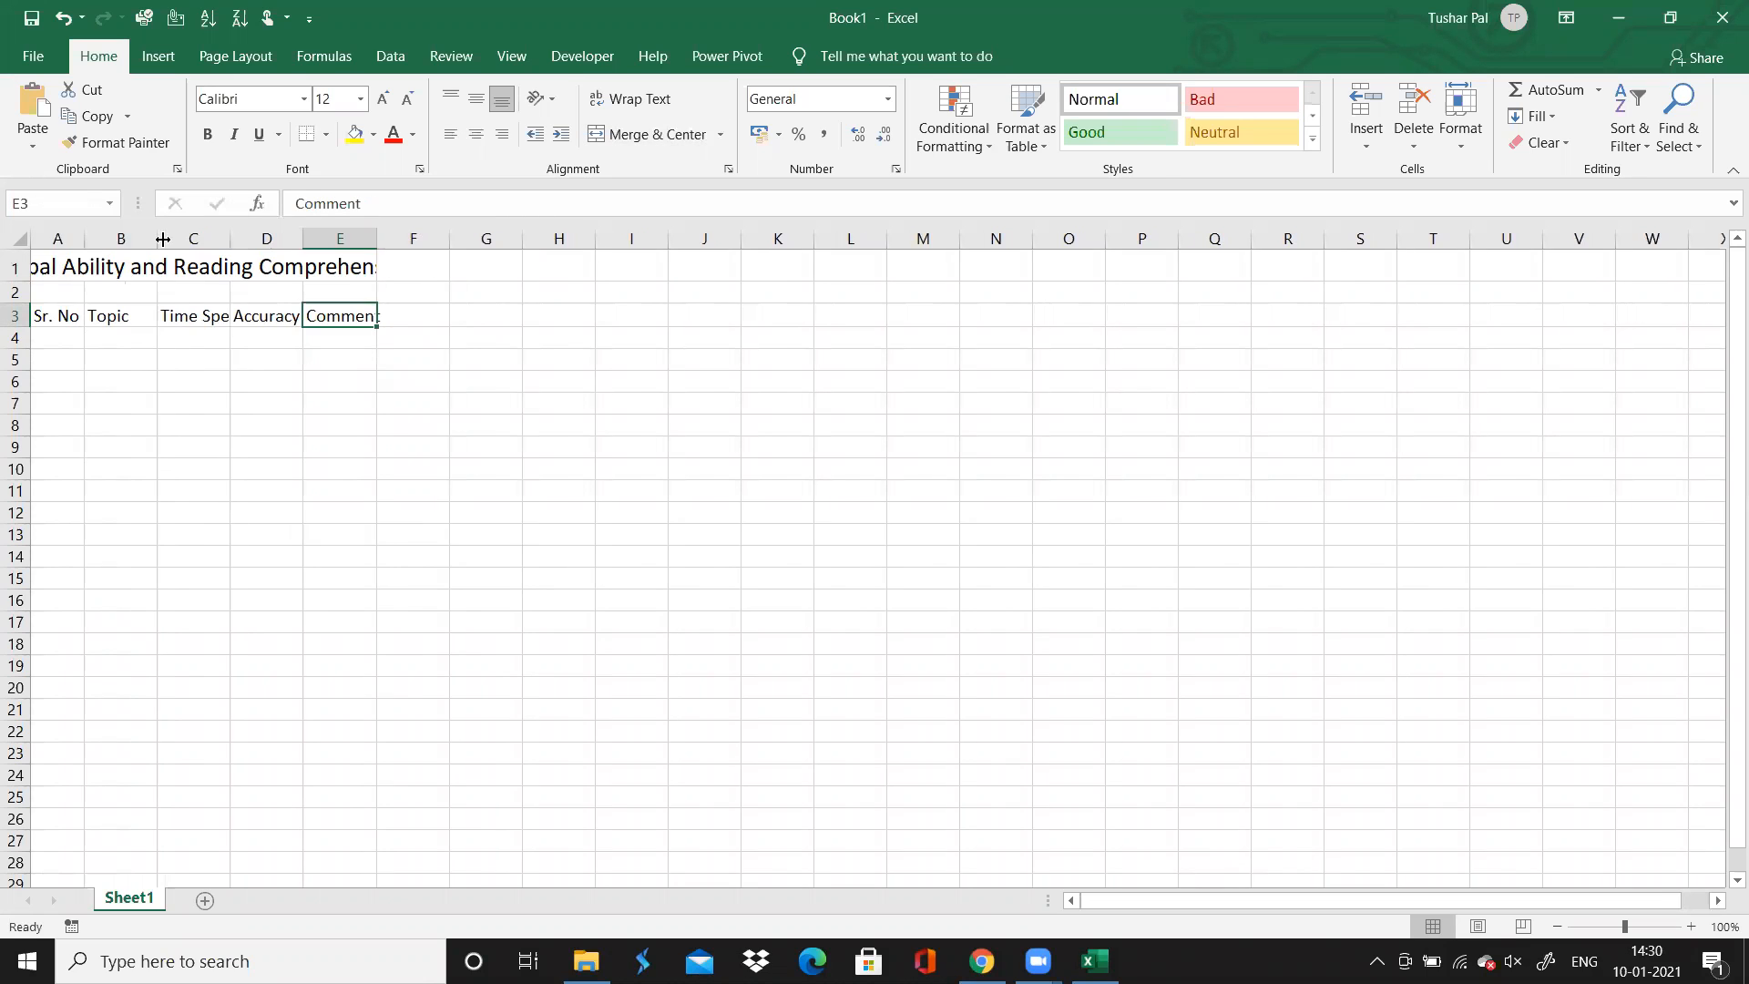
# Enter the serial numbers 1, 2 and 3 in cells A4 to A6
pyautogui.click(60, 343)
pyautogui.write('1')
pyautogui.press('Return')
pyautogui.write('2')
pyautogui.press('Return')
pyautogui.write('3')
pyautogui.press('Return')
# Extend the serial number series in A4:A6 down to 50 in cell A53
pyautogui.press('Up')
pyautogui.press('Up')
pyautogui.press('Up')
pyautogui.hotkey('shift', 'Down')
pyautogui.hotkey('shift', 'Down')
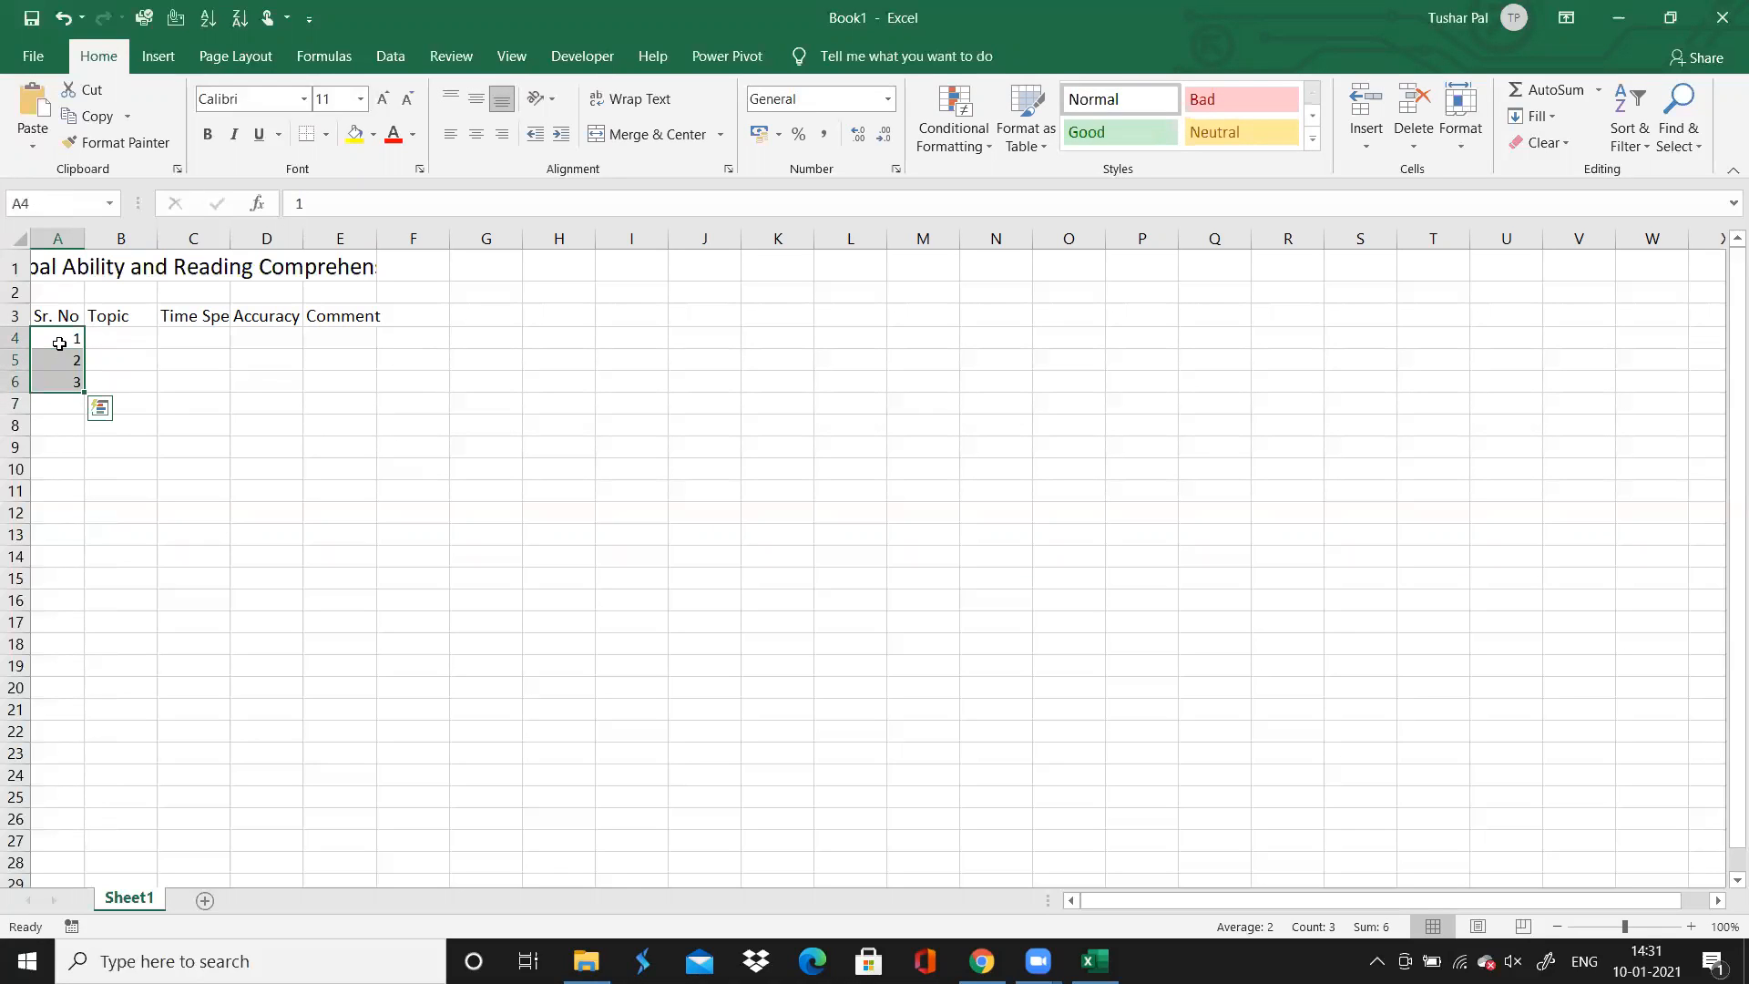
pyautogui.moveTo(81, 393); pyautogui.dragTo(59, 788)
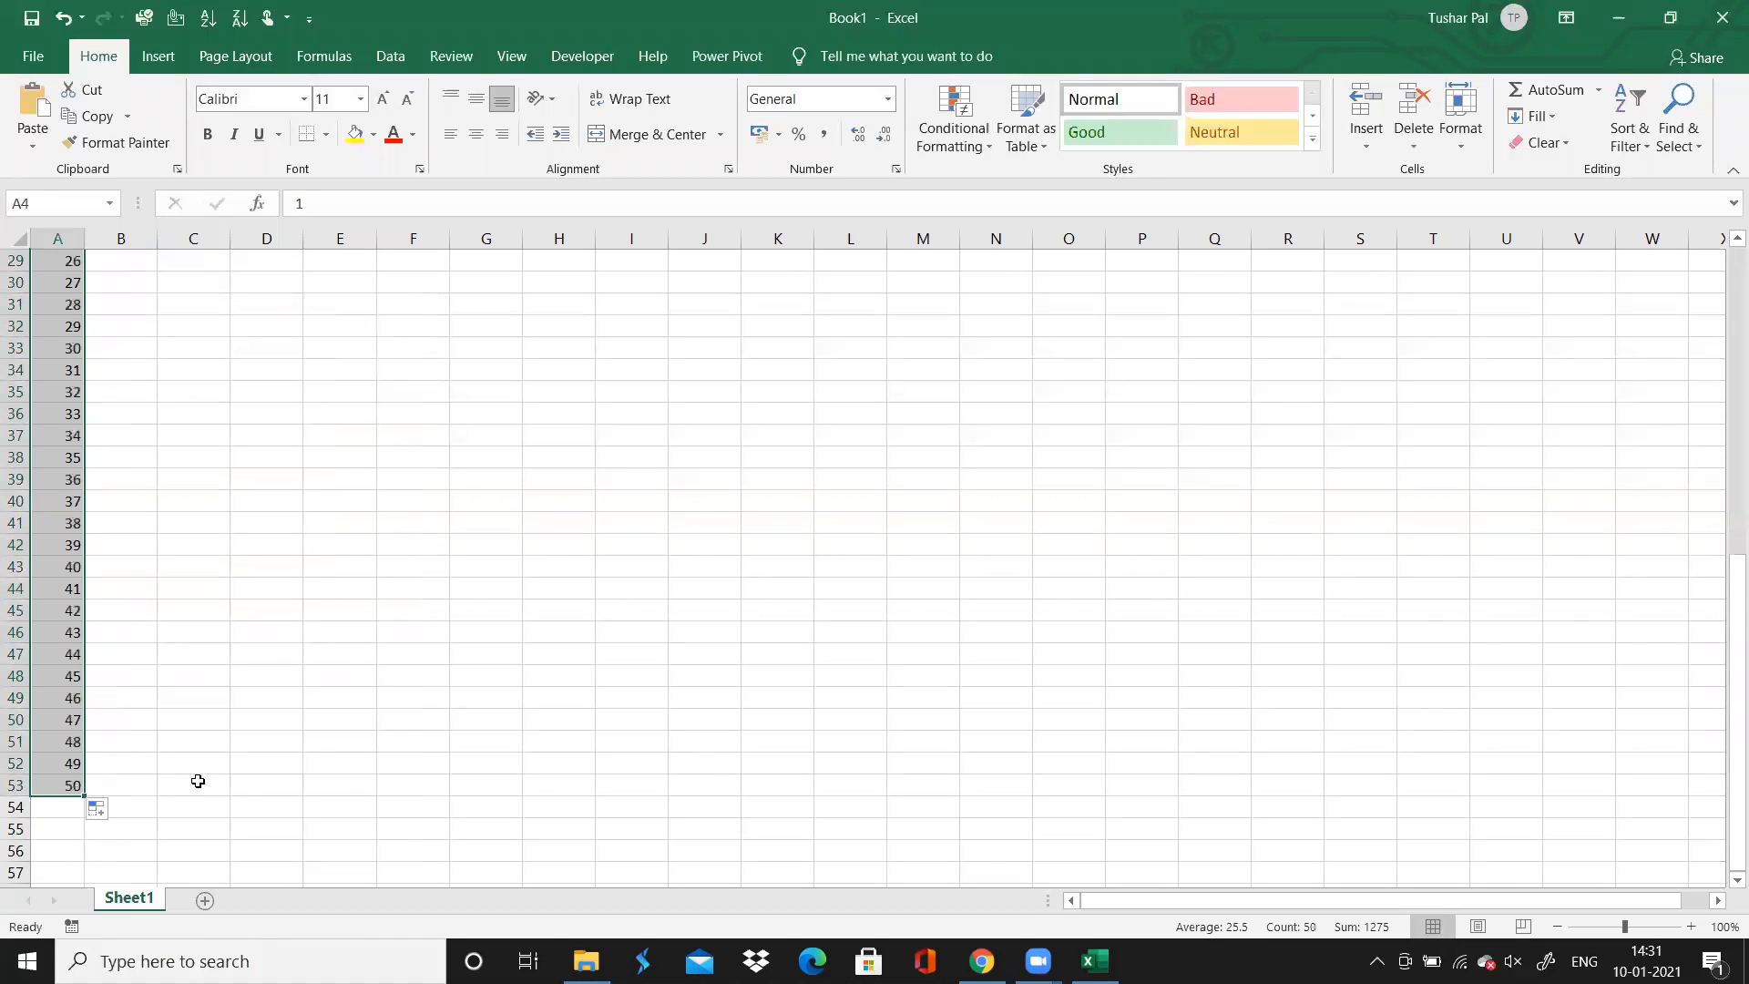
# Auto-fit columns C, D and E to their "Time Spent", "Accuracy" and "Comment" headers
pyautogui.click(301, 675)
pyautogui.press('Up')
pyautogui.press('Up')
pyautogui.press('Up')
pyautogui.press('Up')
pyautogui.press('Up')
pyautogui.press('Up')
pyautogui.press('Up')
pyautogui.press('Up')
pyautogui.press('Up')
pyautogui.press('Up')
pyautogui.press('Up')
pyautogui.press('Up')
pyautogui.press('Up')
pyautogui.press('Up')
pyautogui.press('Up')
pyautogui.press('Up')
pyautogui.press('Up')
pyautogui.press('Up')
pyautogui.press('Up')
pyautogui.press('Up')
pyautogui.press('Up')
pyautogui.press('Up')
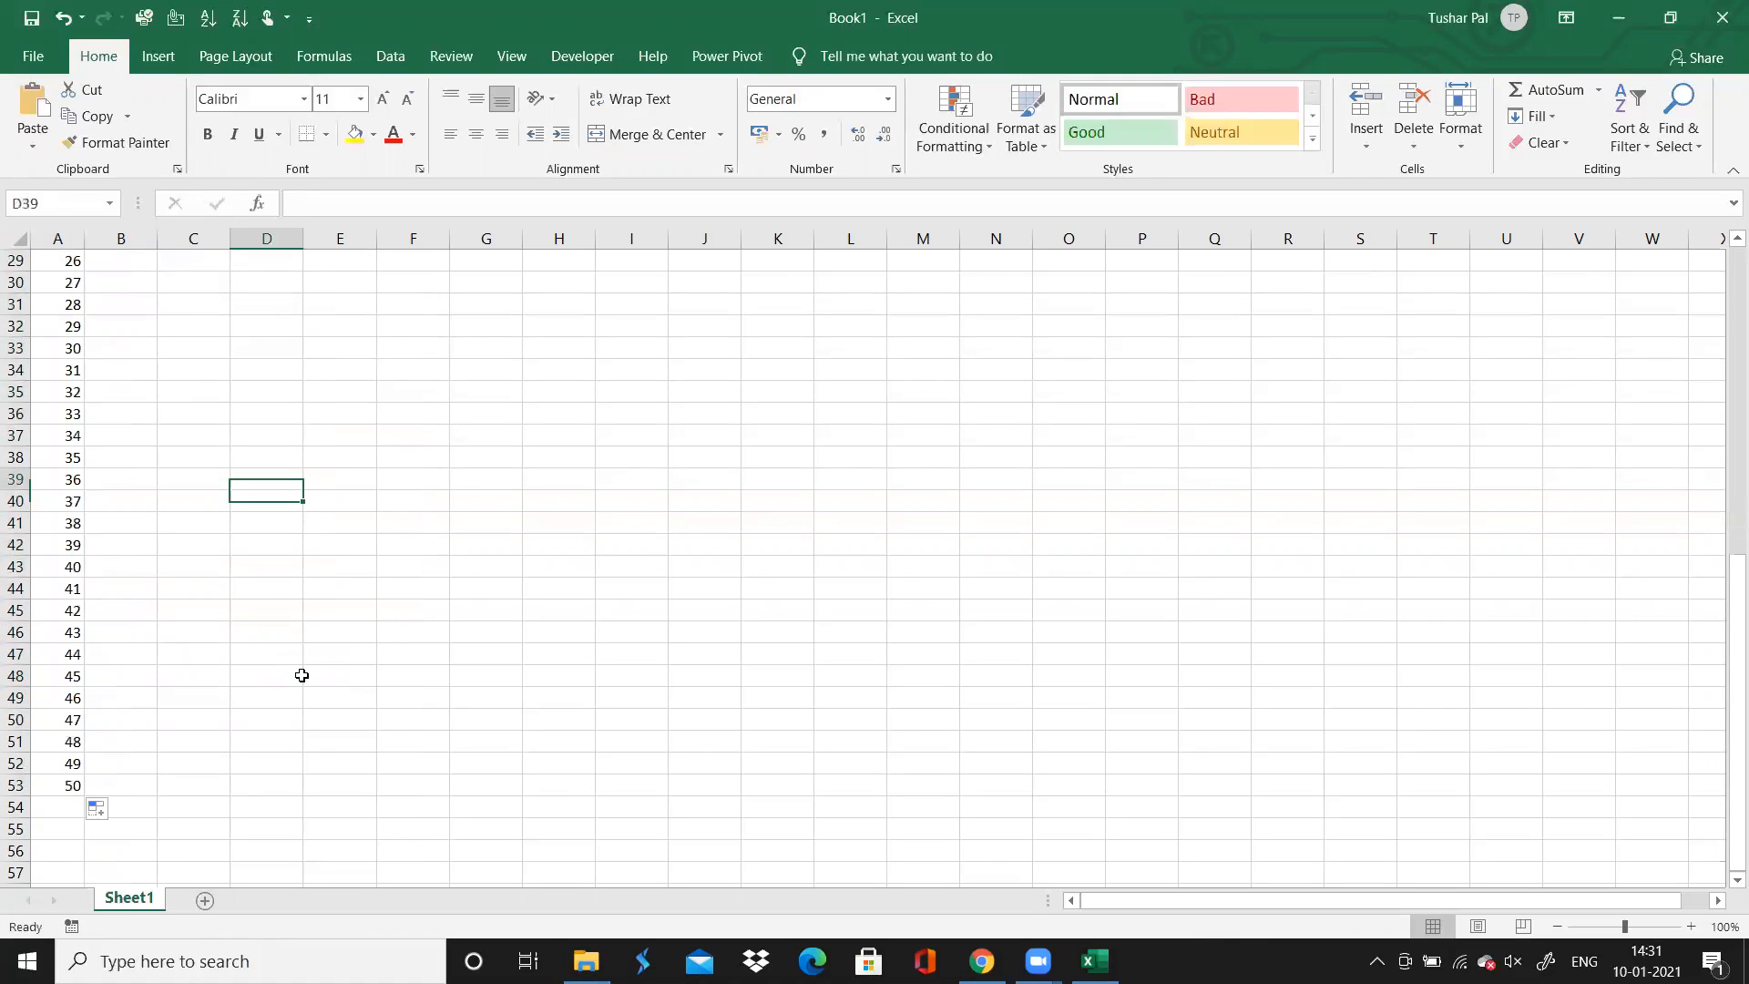
pyautogui.press('Down')
pyautogui.press('Down')
pyautogui.press('Left')
pyautogui.press('Left')
pyautogui.press('Left')
pyautogui.press('Right')
pyautogui.press('Right')
pyautogui.press('Right')
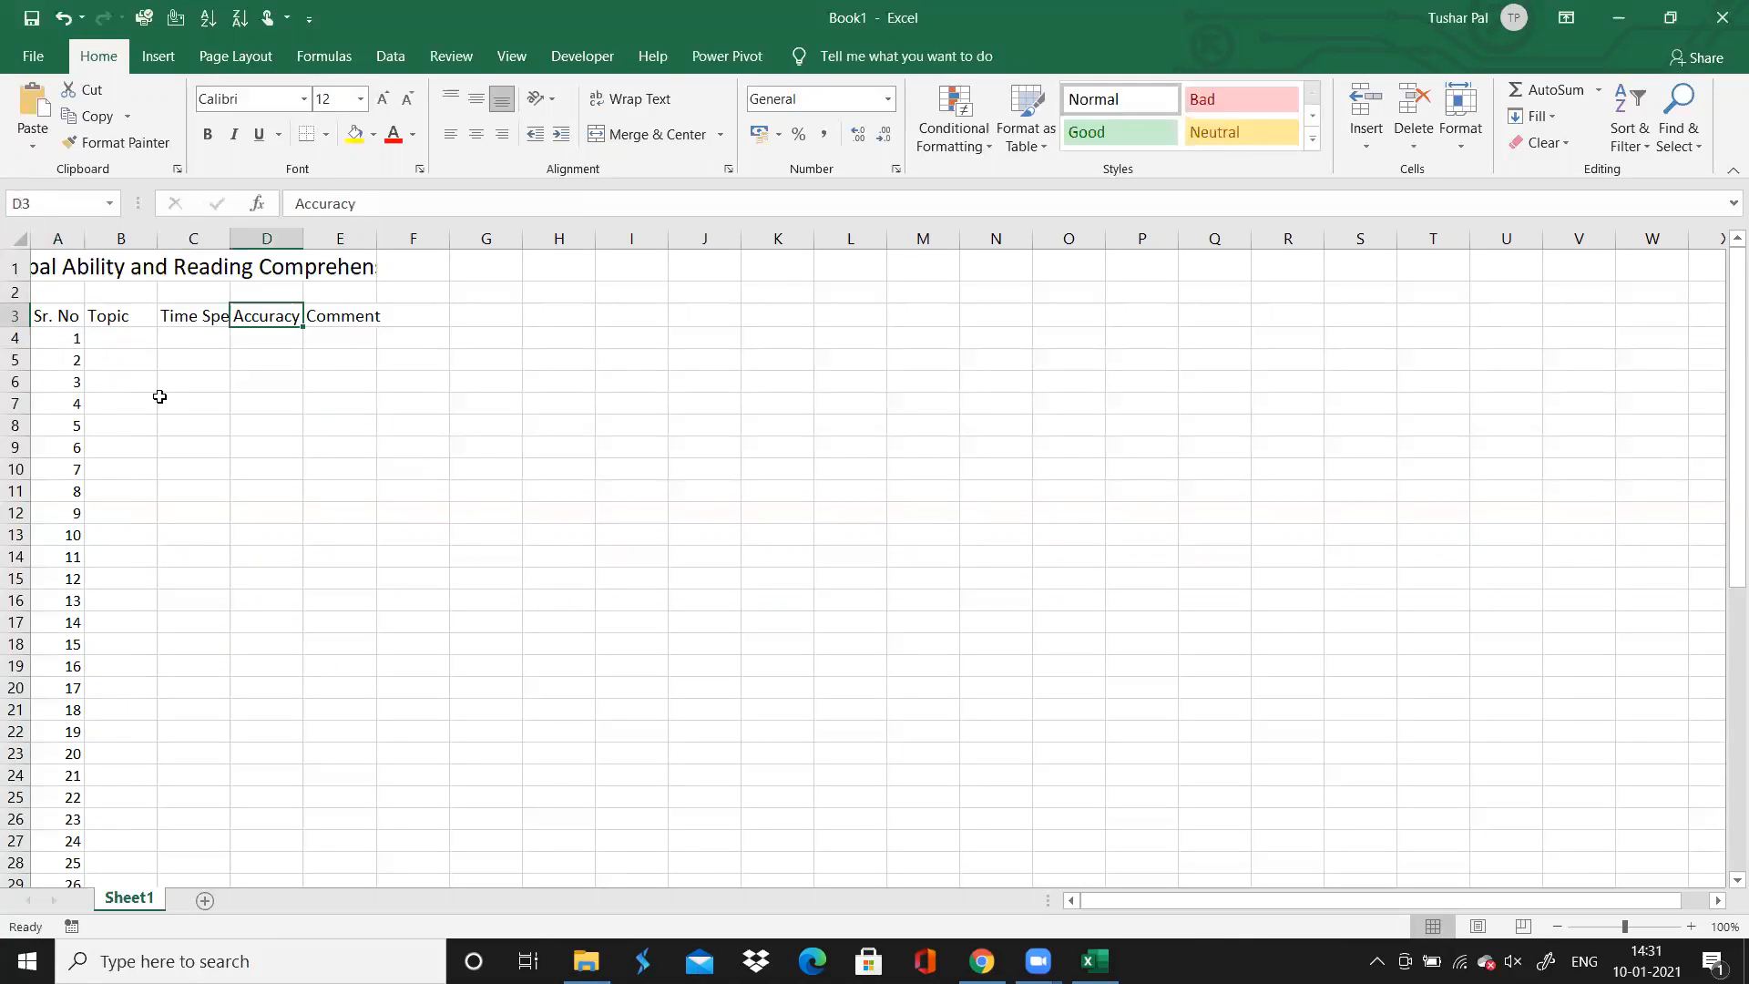
pyautogui.doubleClick(229, 235)
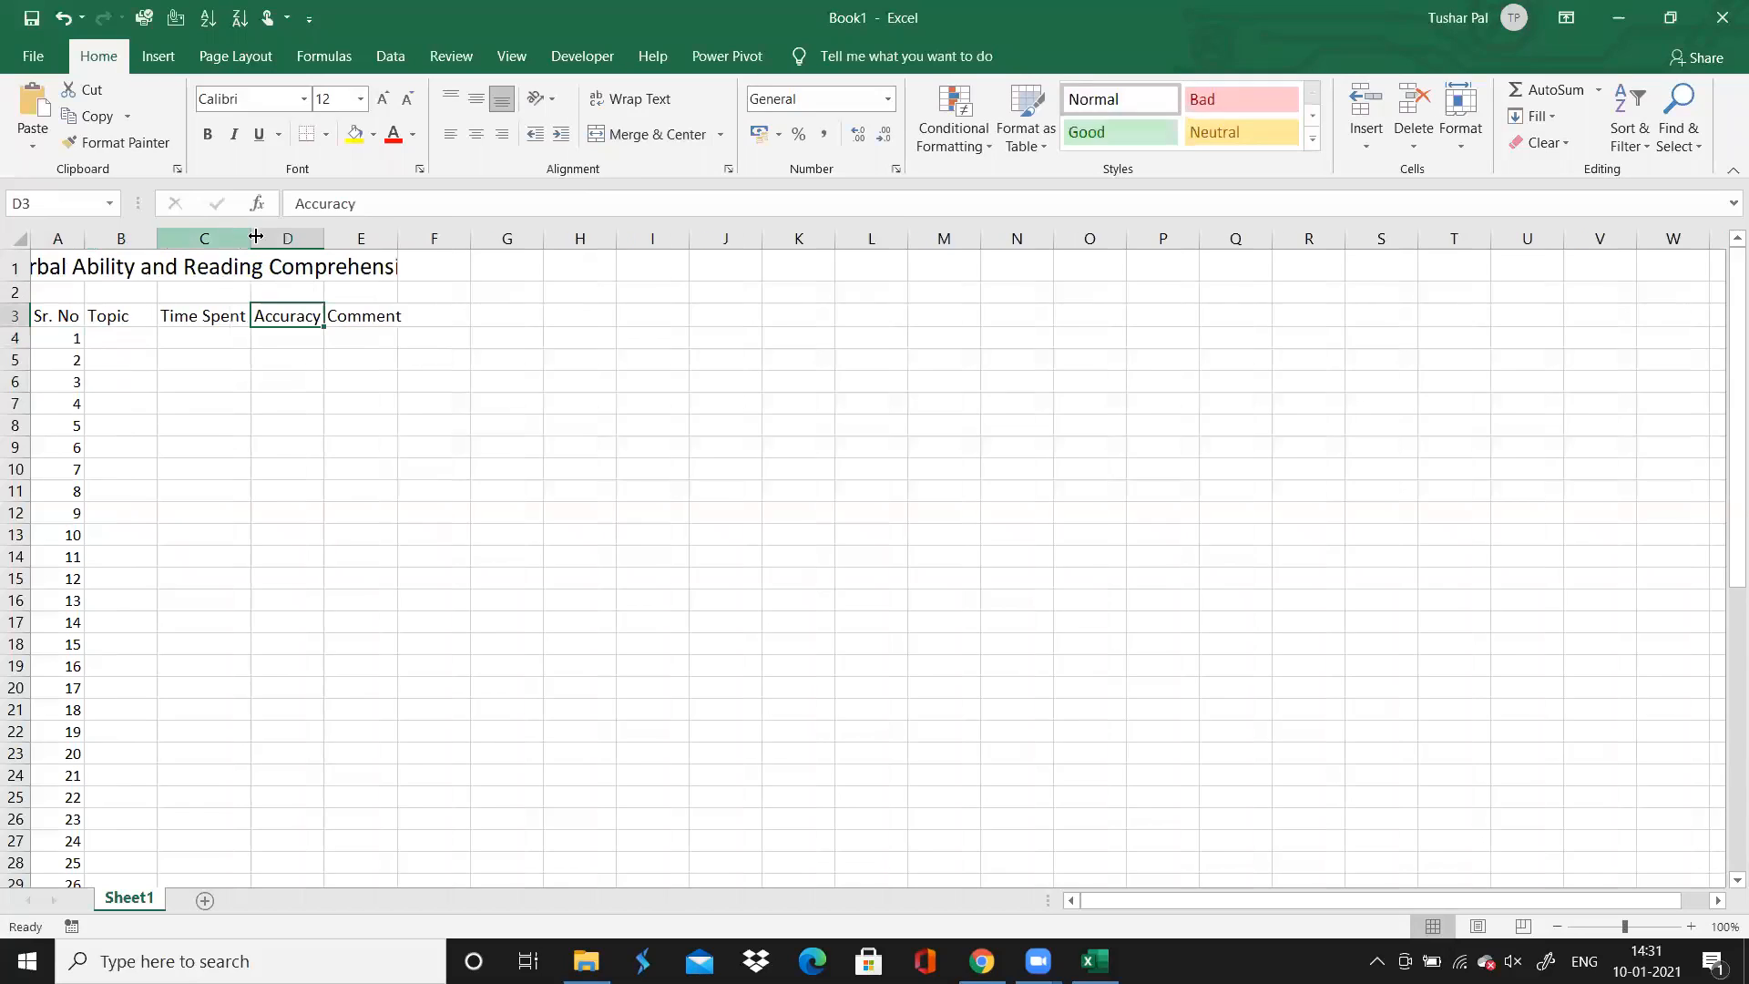
pyautogui.doubleClick(326, 238)
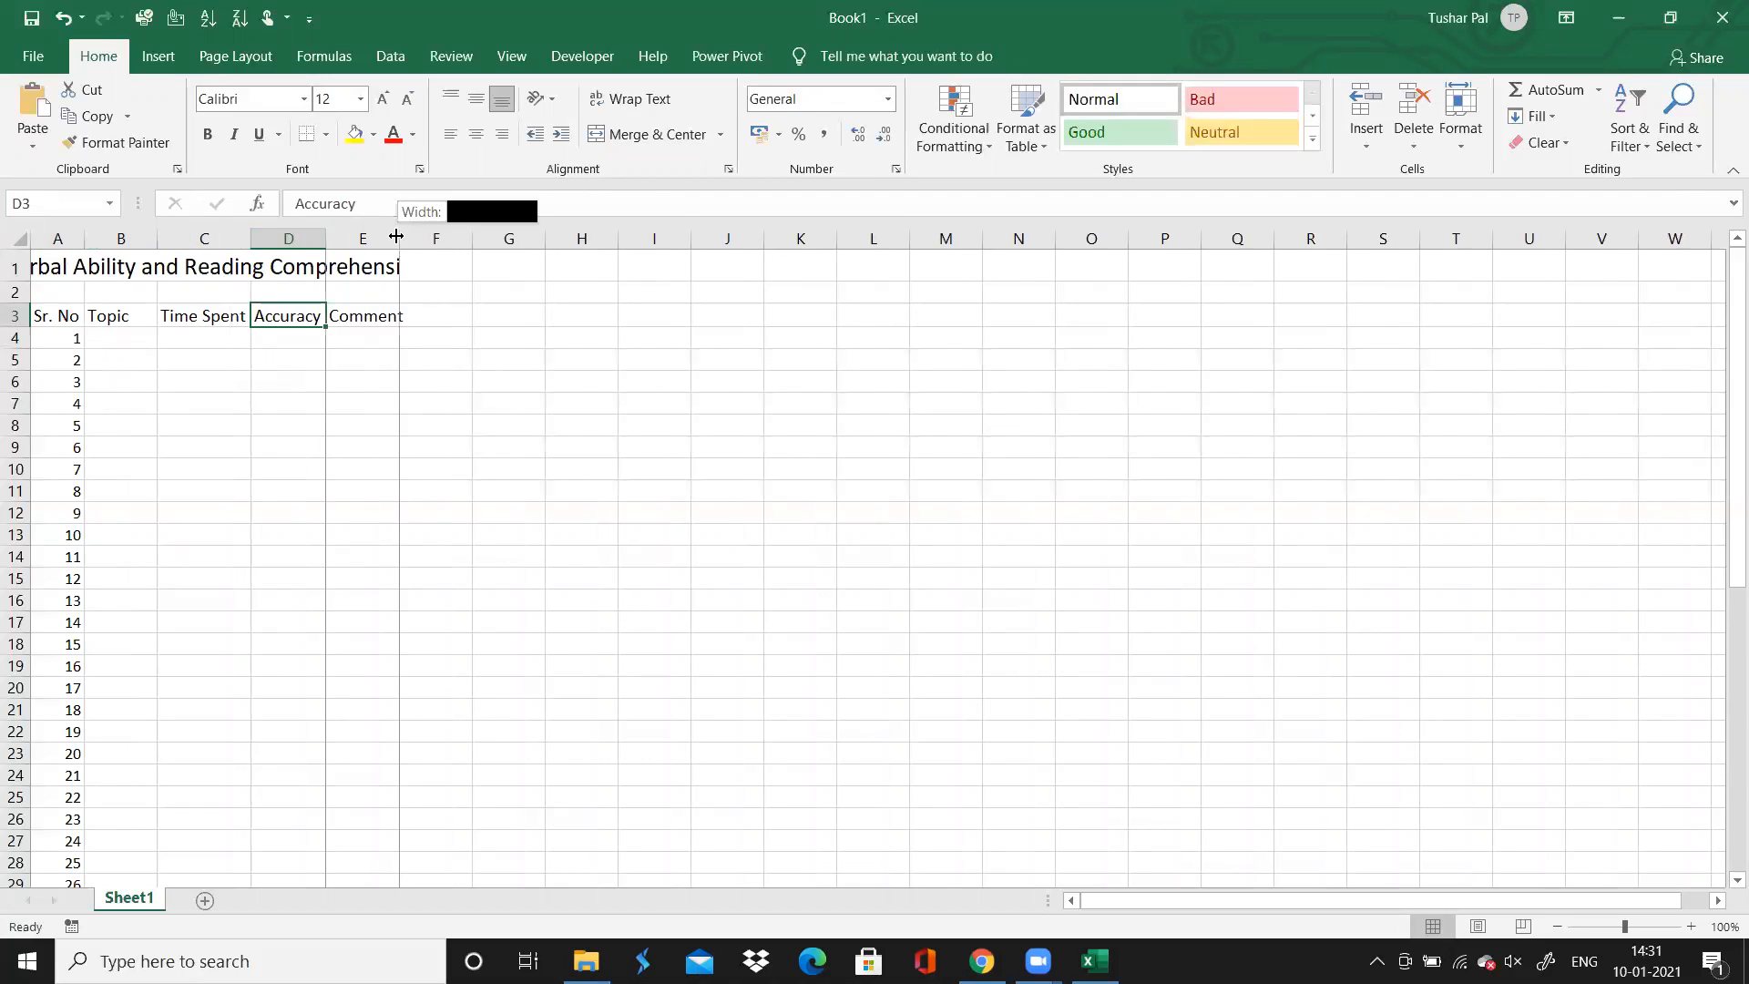
pyautogui.doubleClick(398, 236)
# Unmerge the title "Verbal Ability and Reading Comprehension" in row 1
pyautogui.click(91, 261)
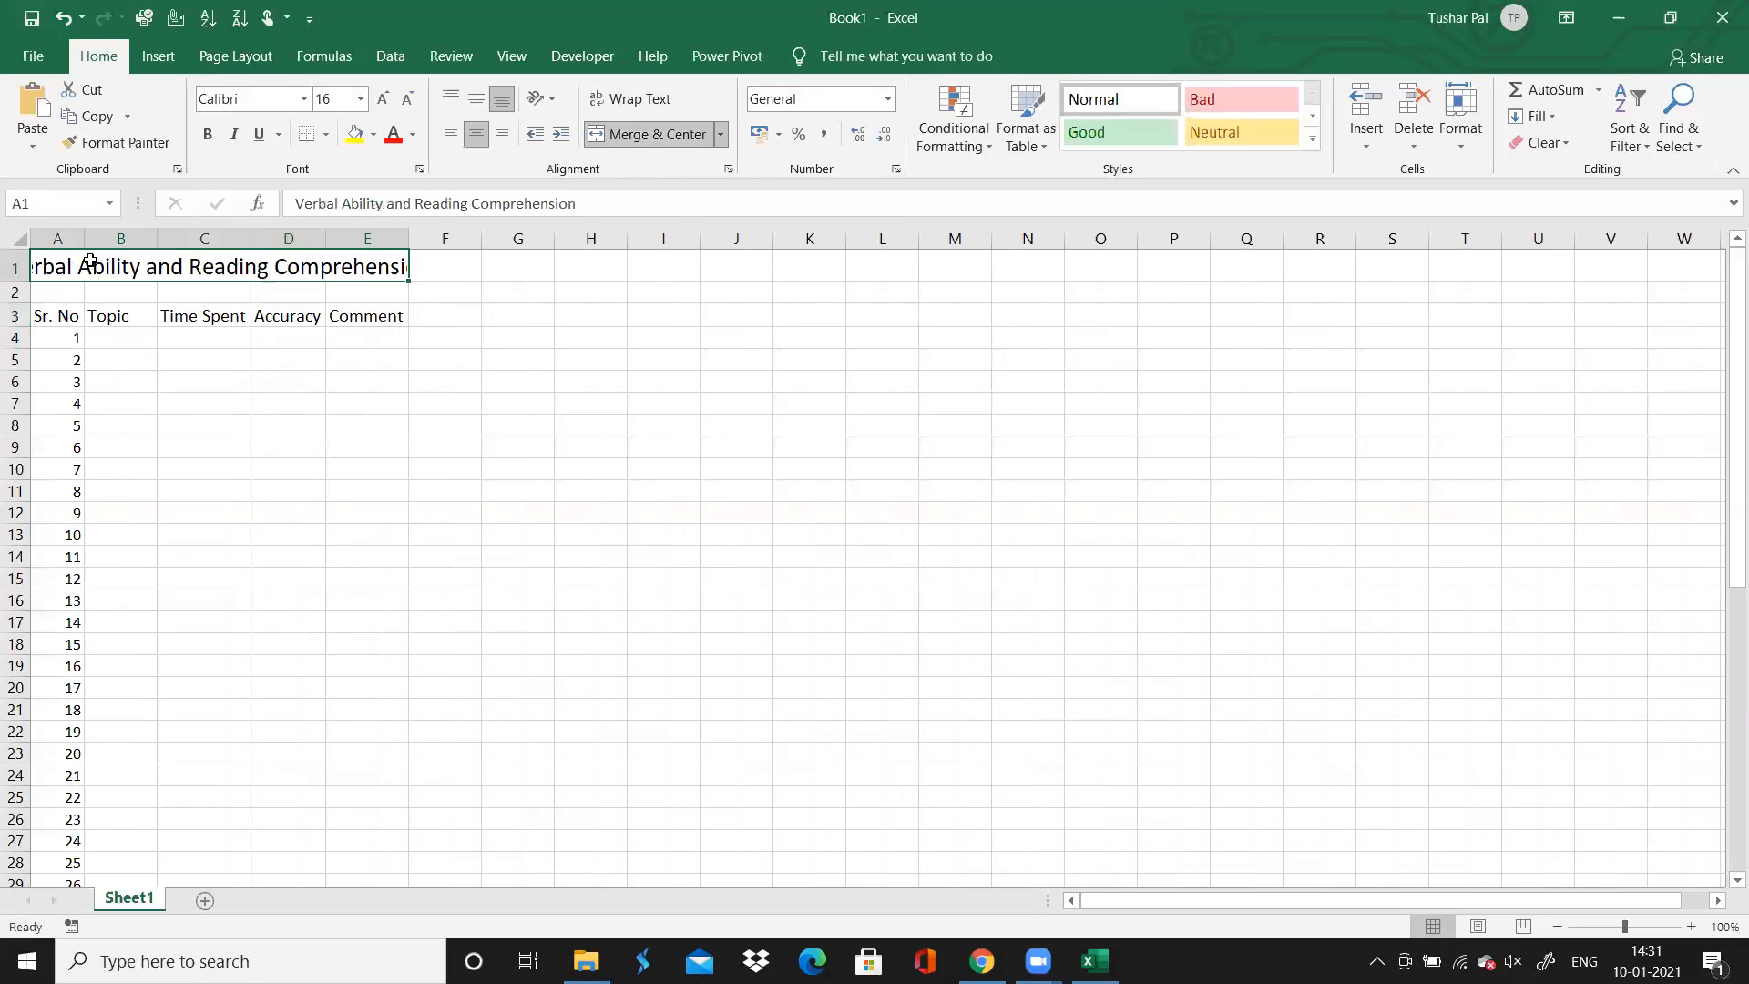
pyautogui.click(663, 134)
pyautogui.click(378, 353)
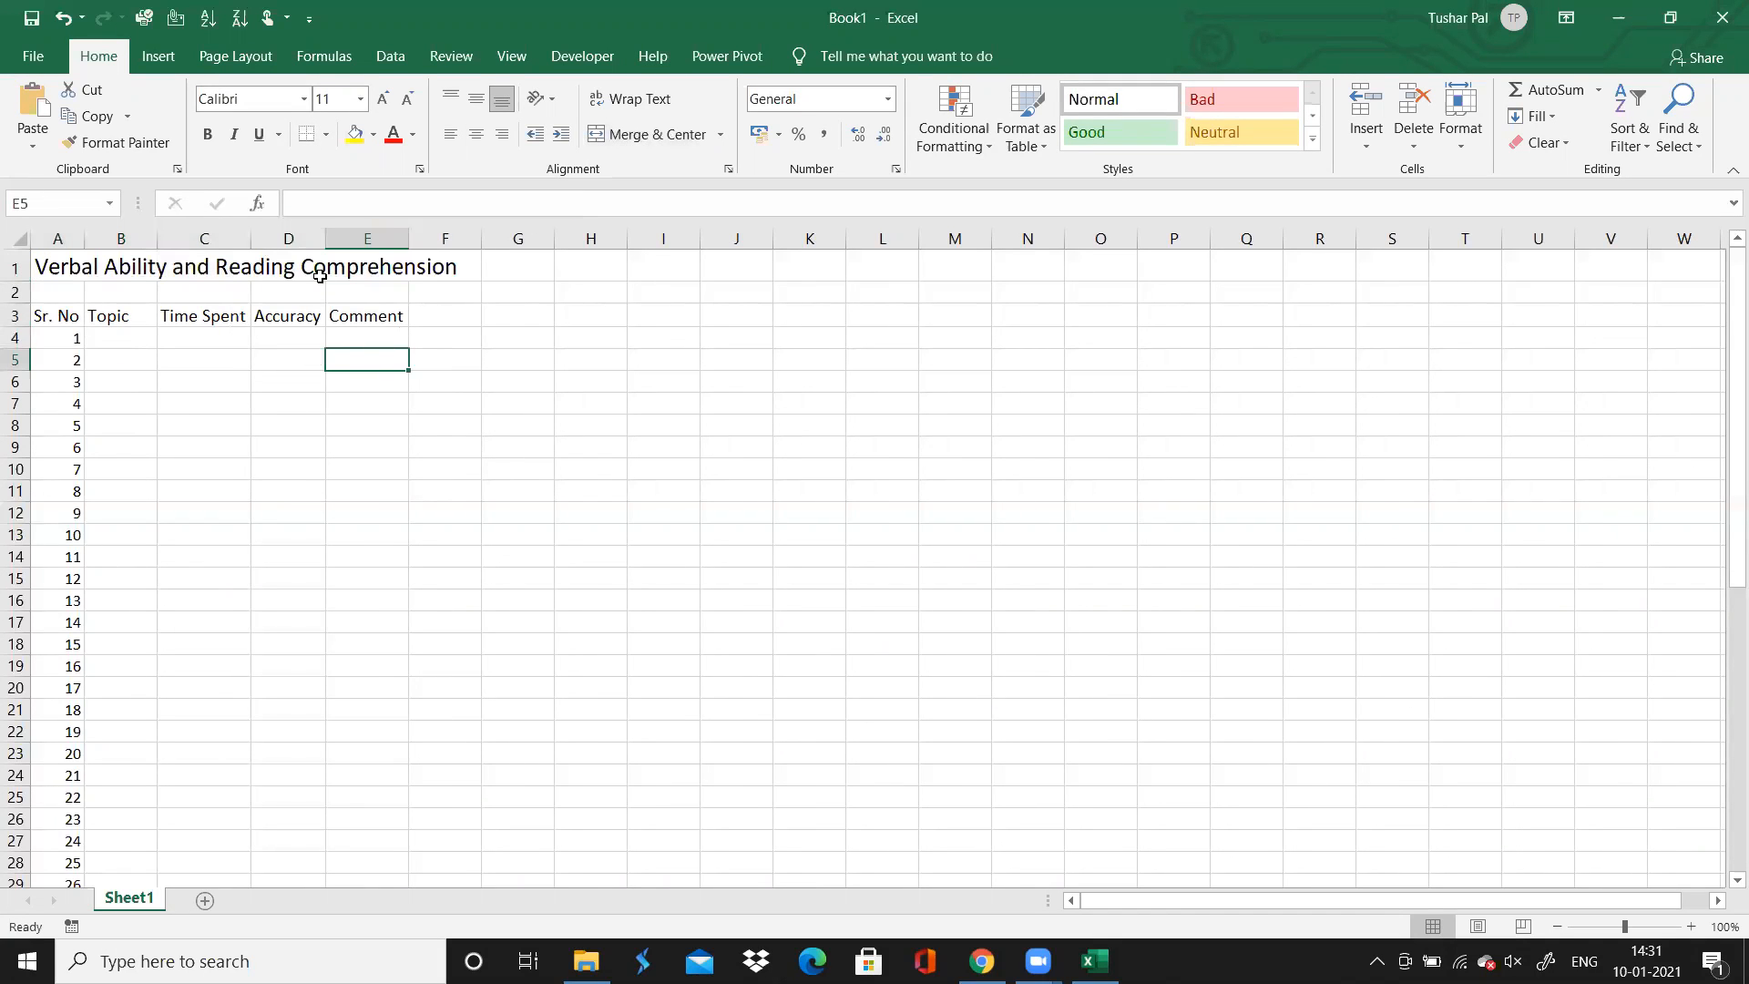
# Try merging and centering the title across A1:E1 again
pyautogui.doubleClick(424, 274)
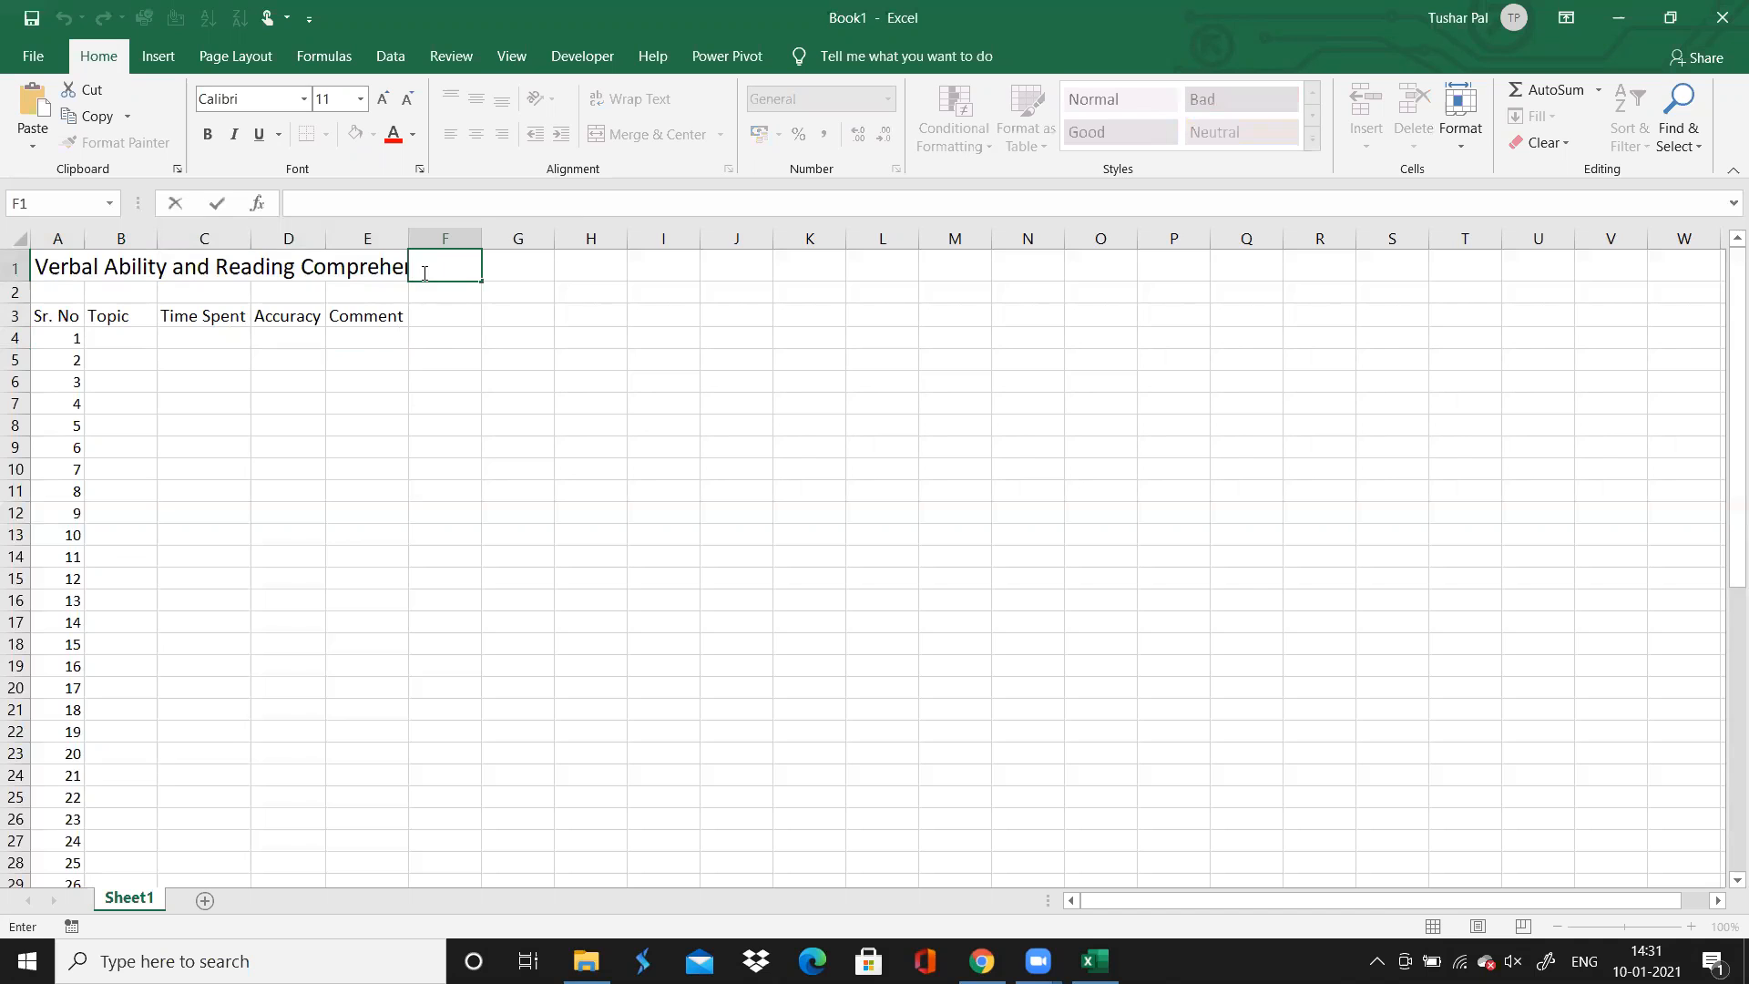
pyautogui.press('Escape')
pyautogui.press('Left')
pyautogui.press('Left')
pyautogui.press('Left')
pyautogui.press('Left')
pyautogui.press('Left')
pyautogui.hotkey('shift', 'Right')
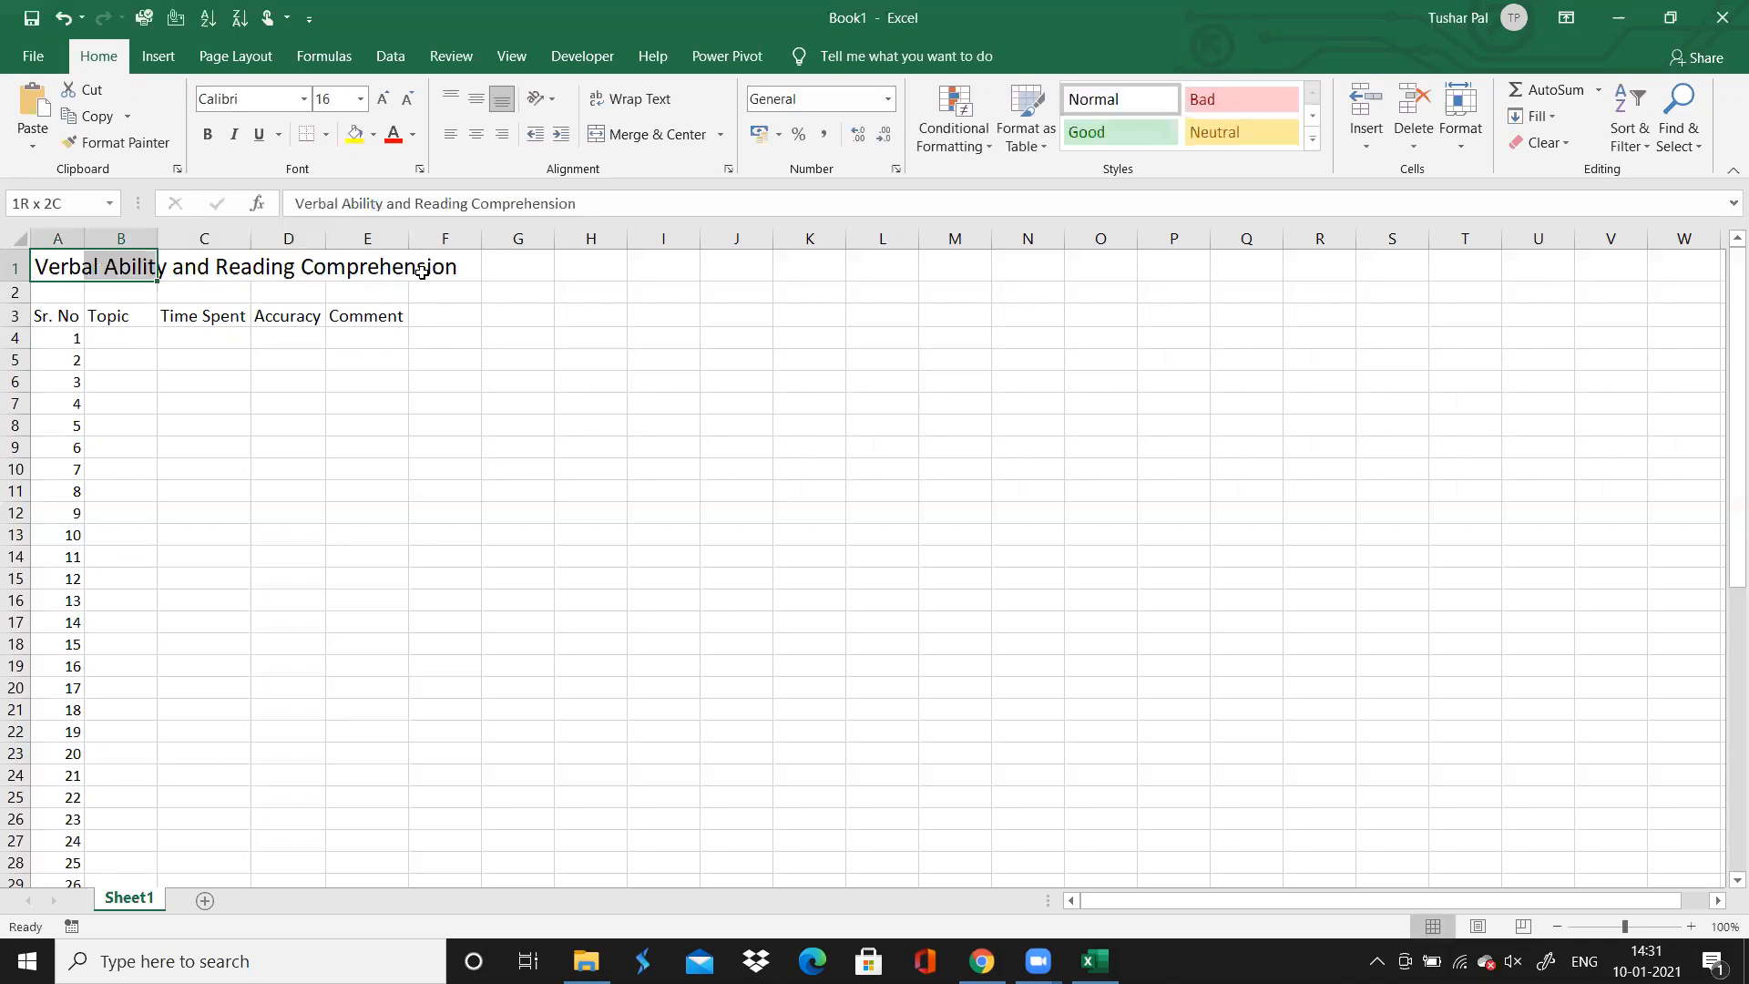
pyautogui.hotkey('shift', 'Right')
pyautogui.hotkey('shift', 'Right')
pyautogui.hotkey('shift', 'Right')
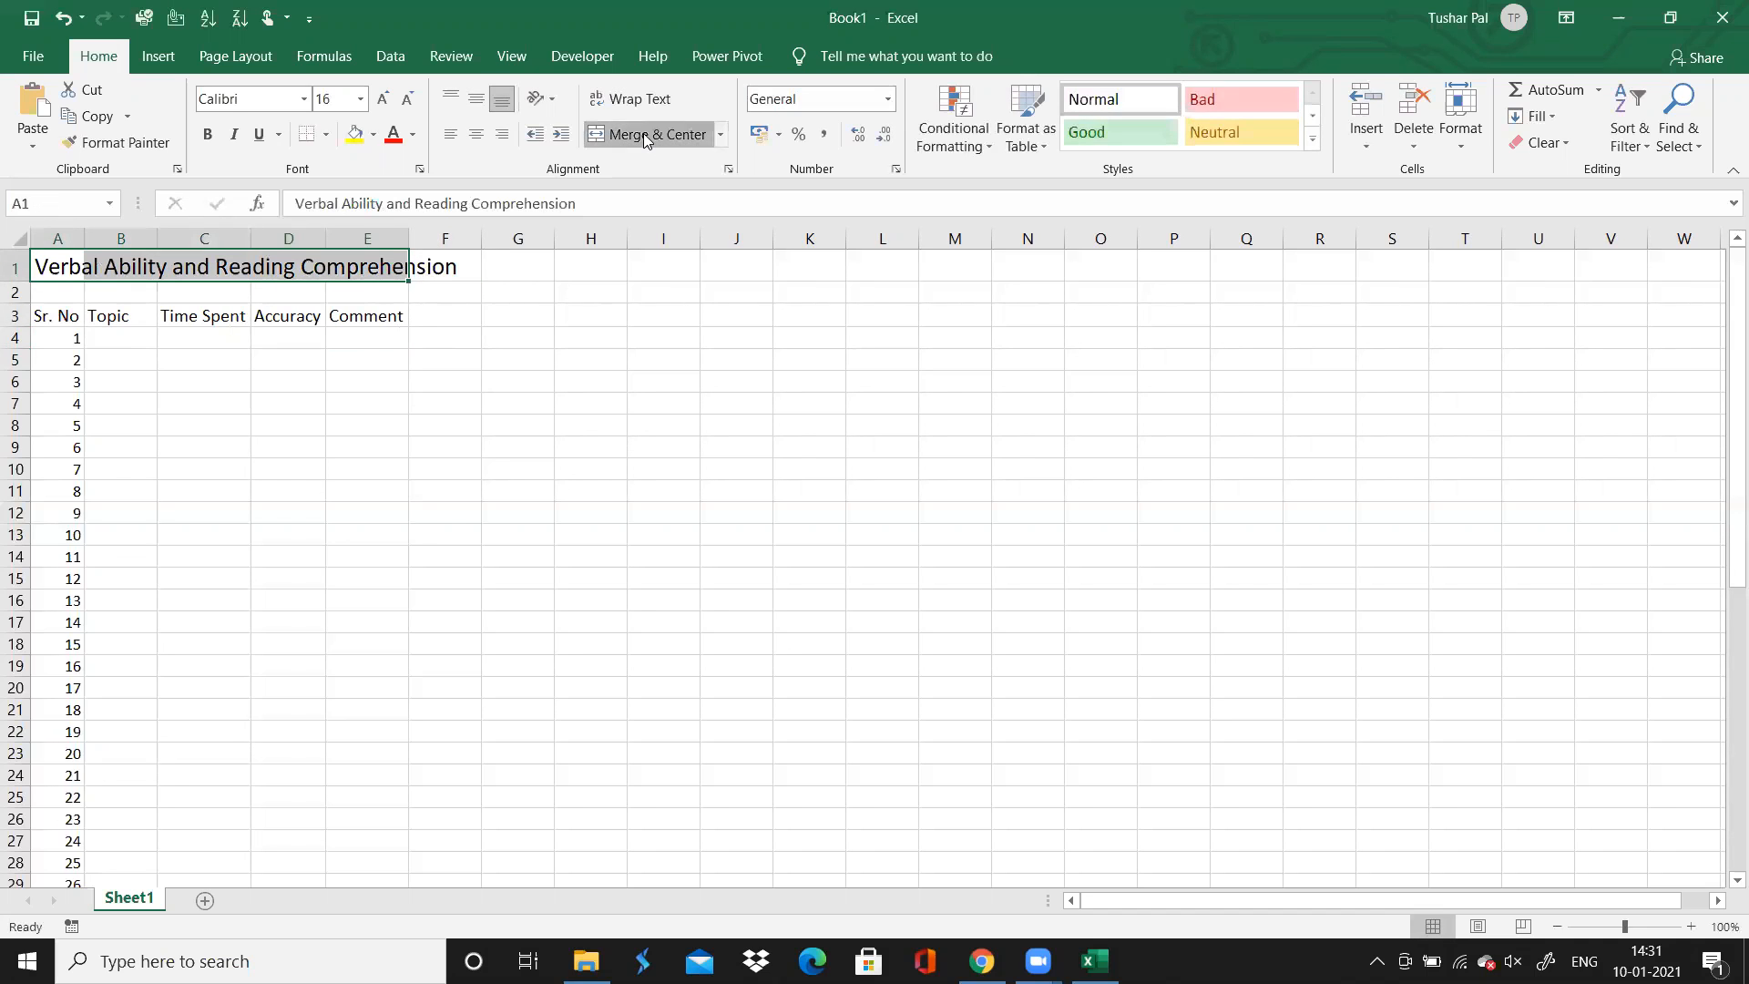
pyautogui.click(643, 133)
pyautogui.click(645, 137)
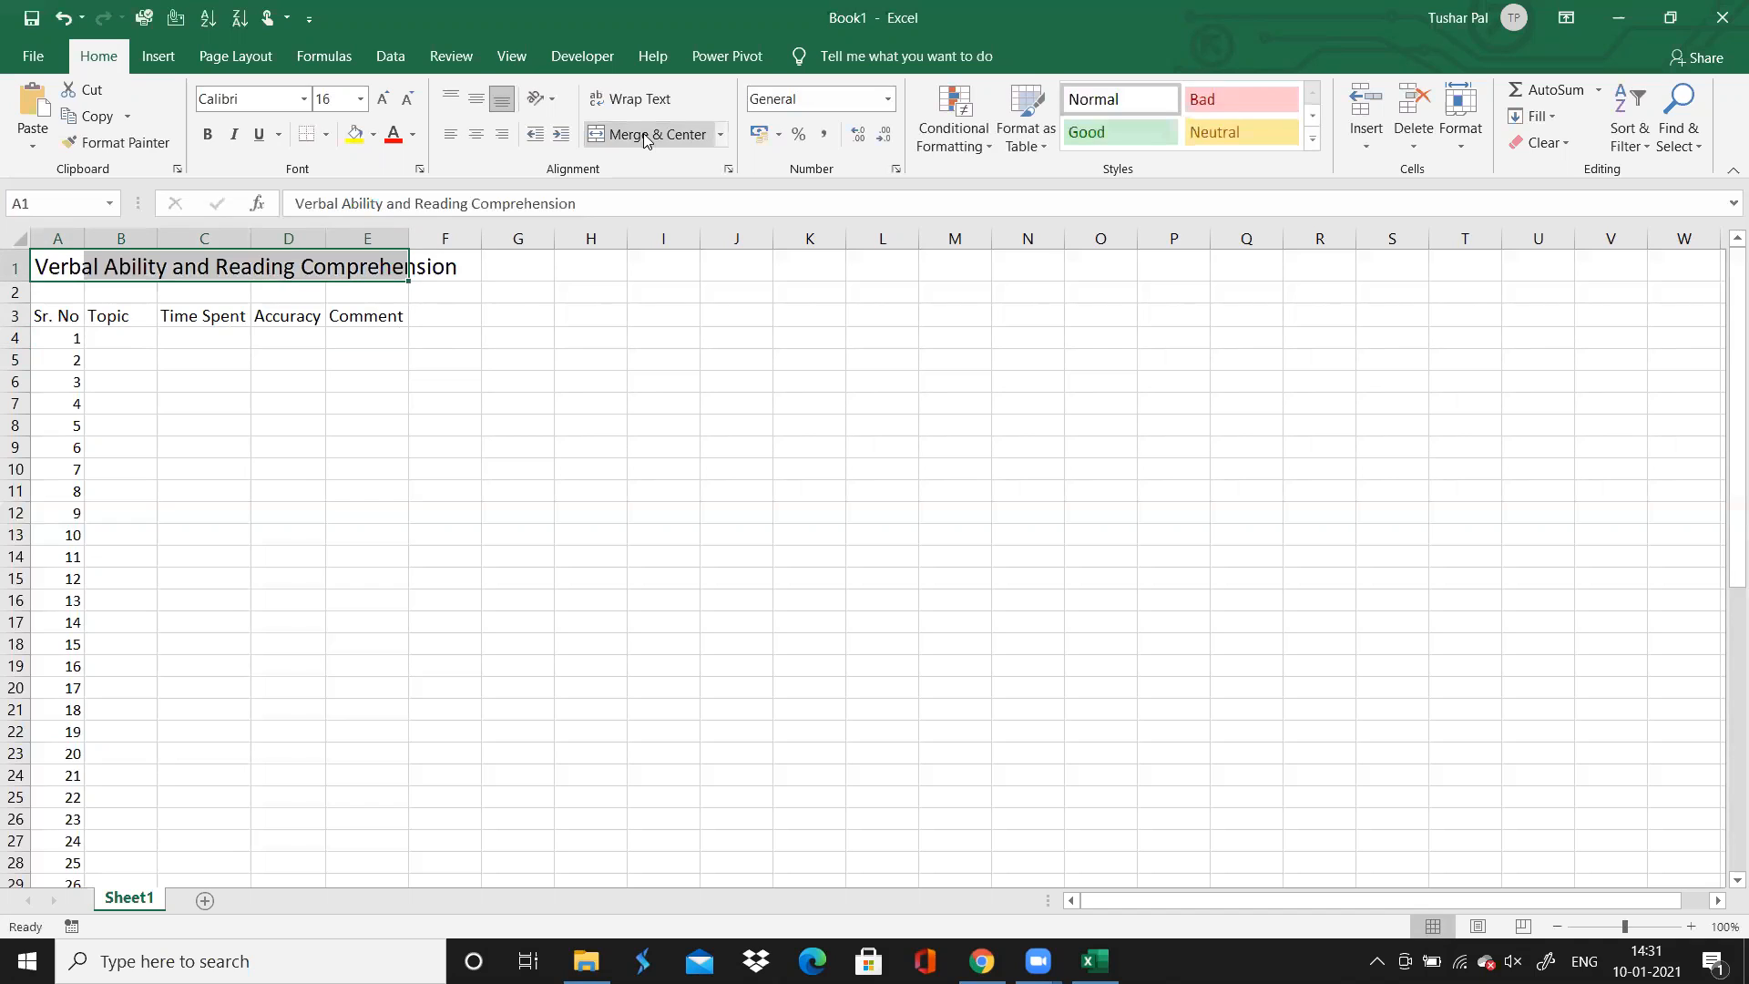
pyautogui.click(294, 483)
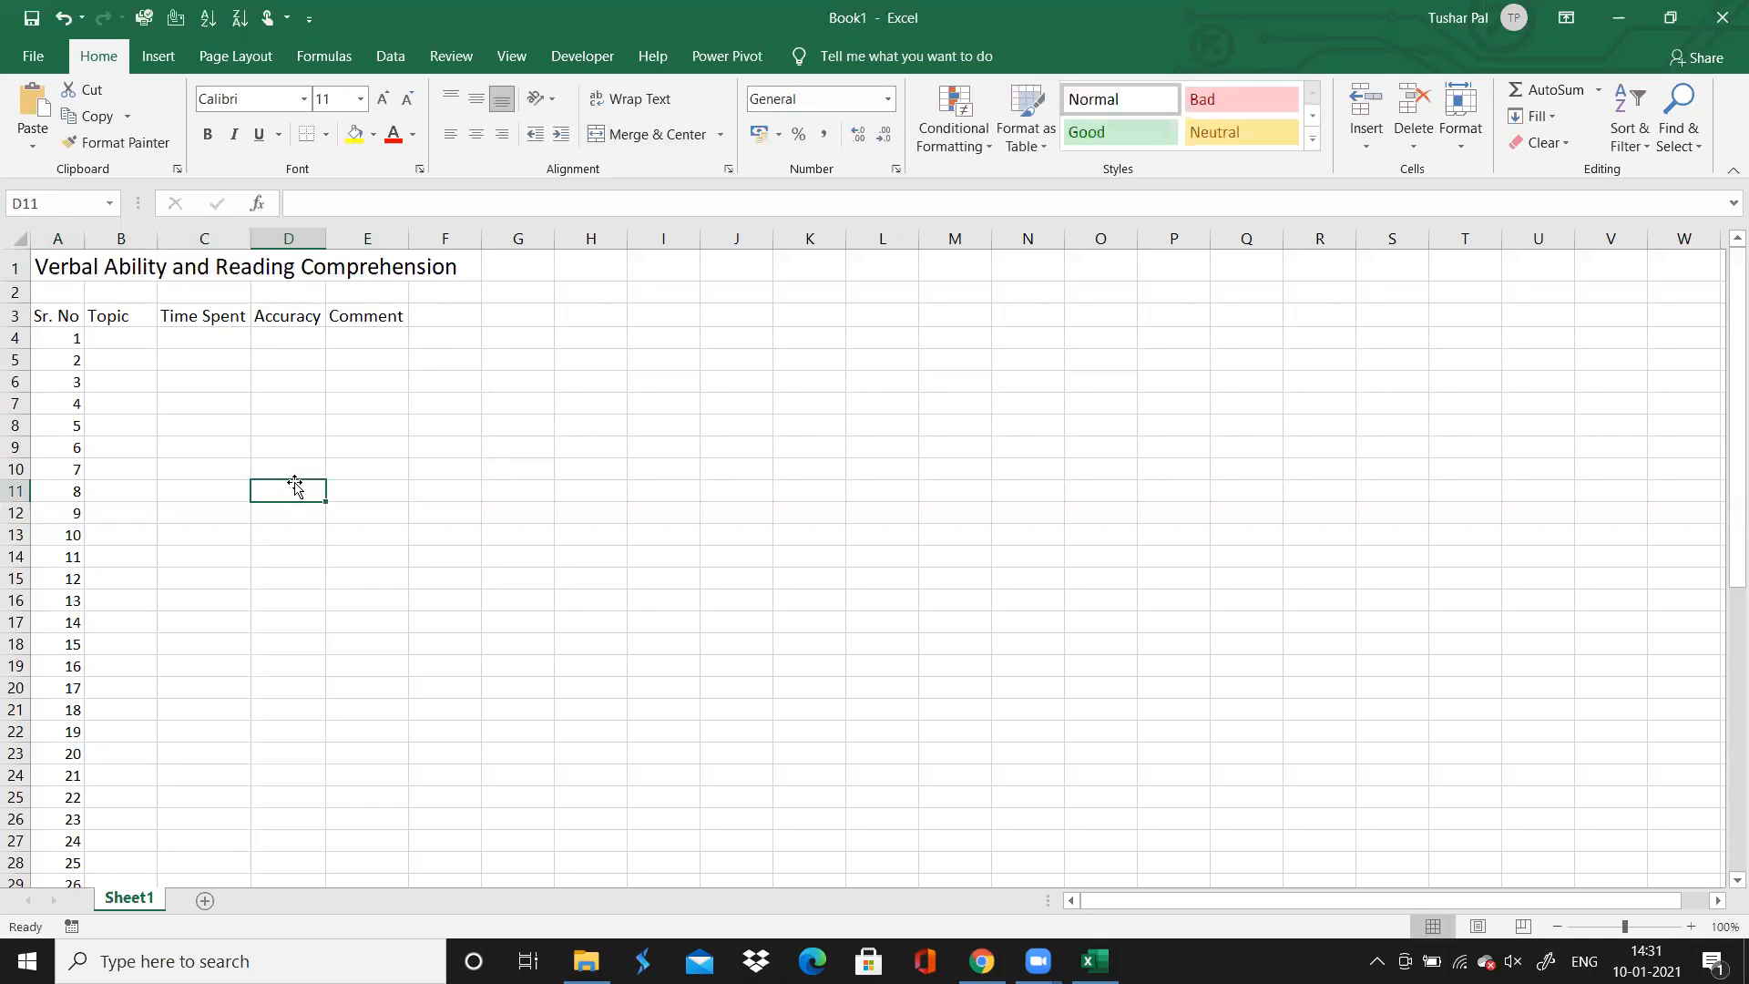
pyautogui.click(276, 401)
pyautogui.click(237, 271)
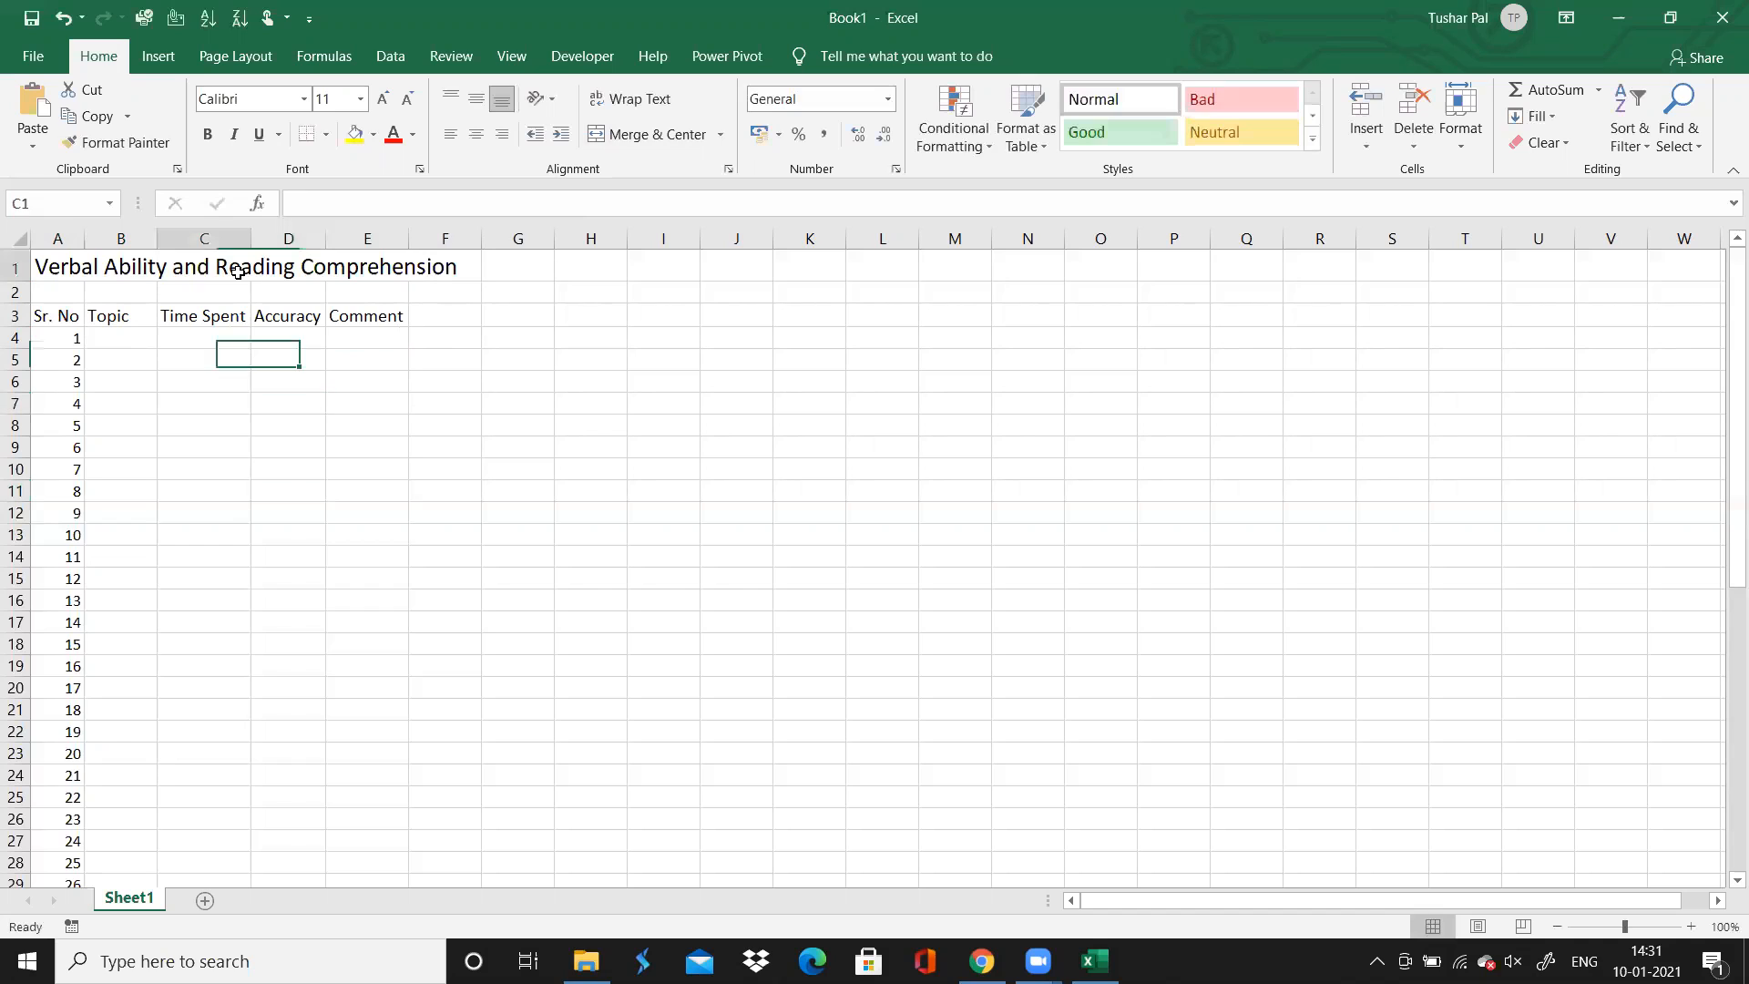
pyautogui.click(271, 273)
pyautogui.click(361, 266)
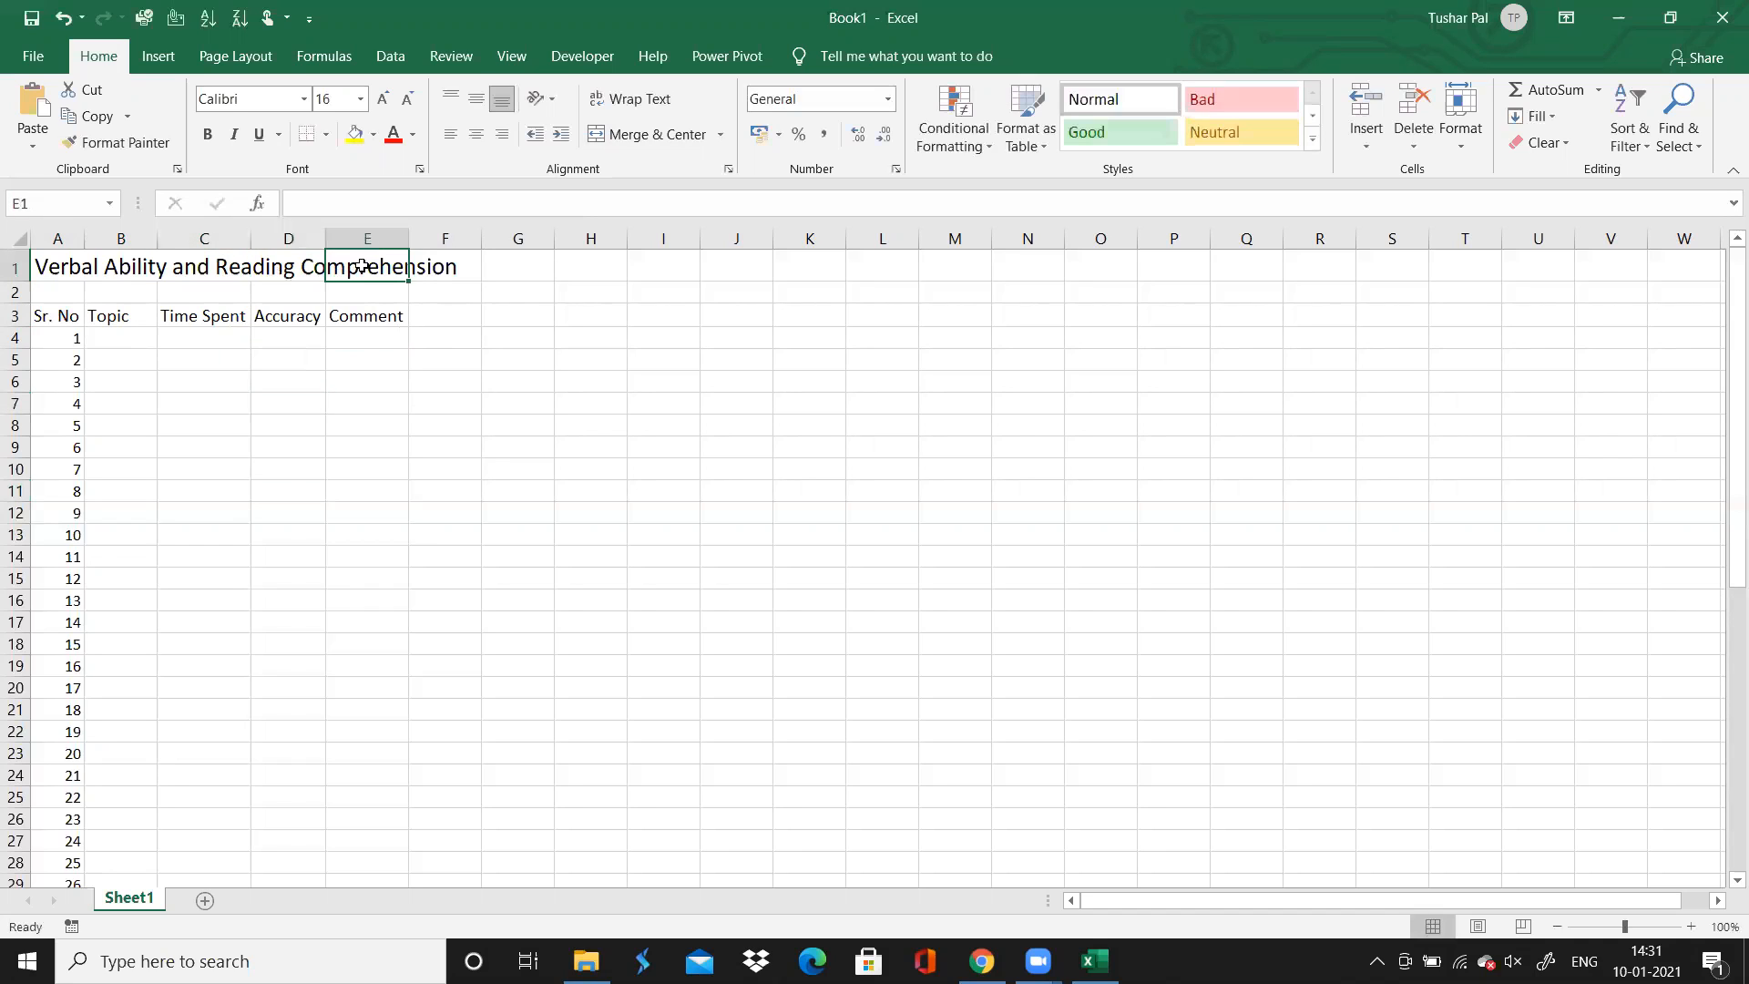
pyautogui.click(134, 270)
pyautogui.click(80, 268)
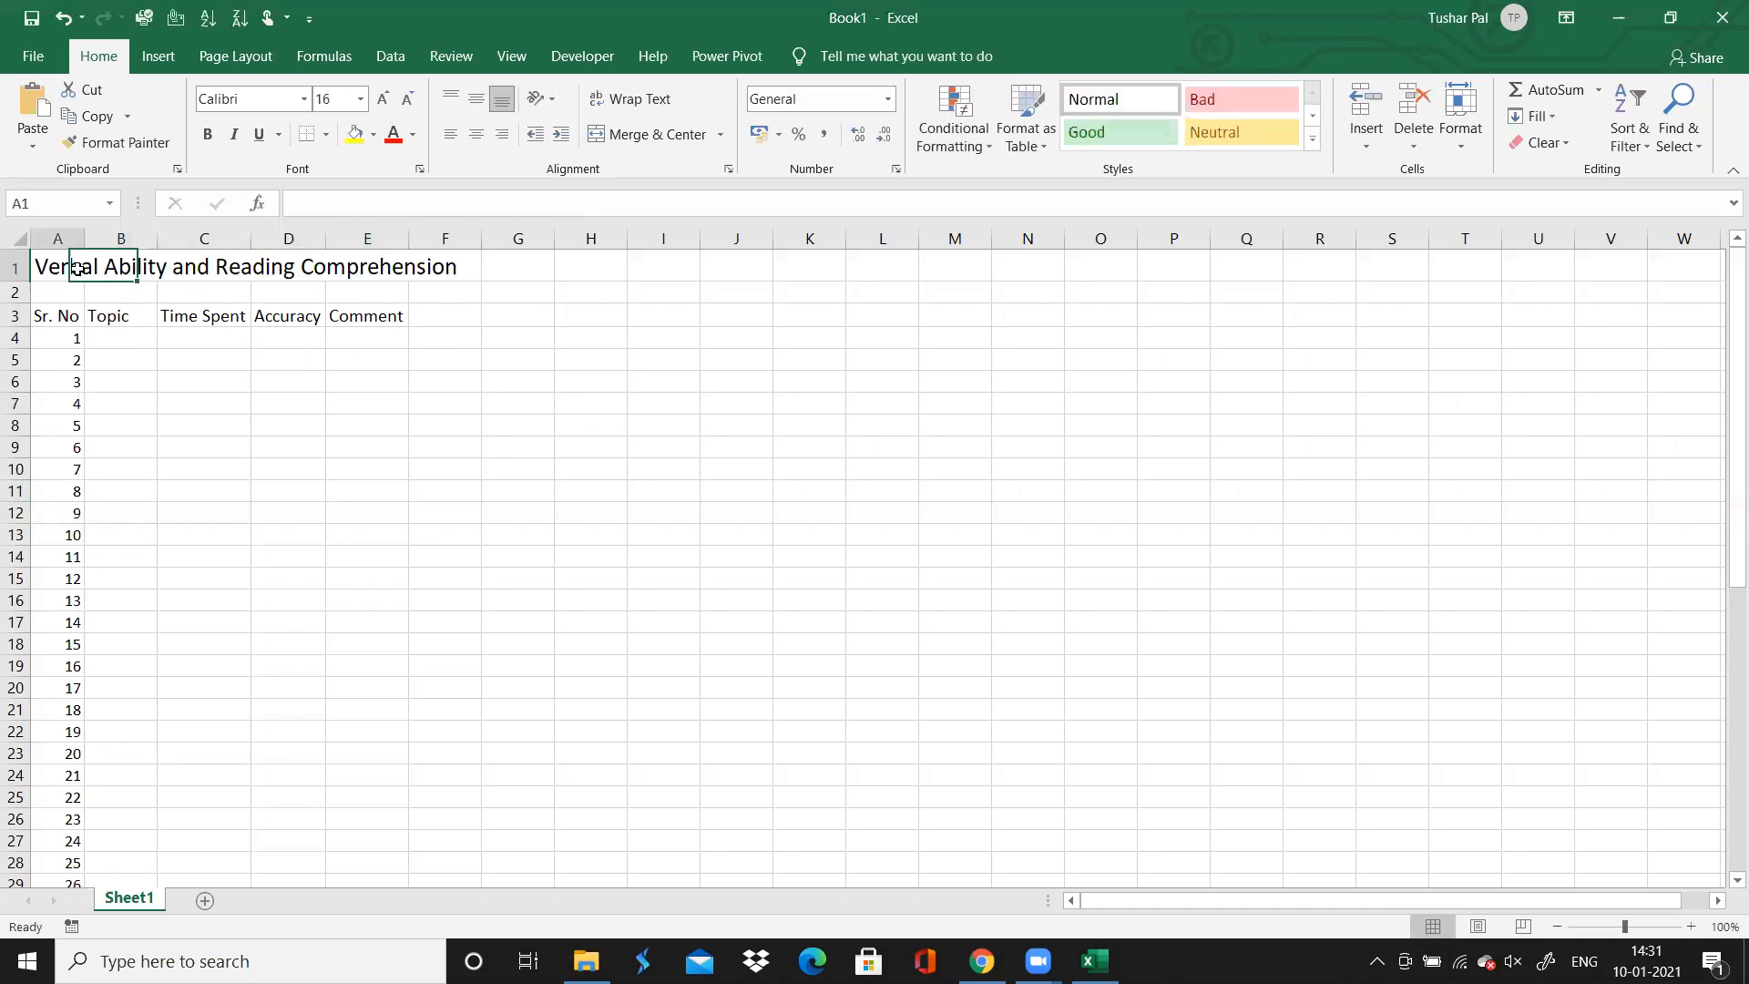
pyautogui.click(123, 332)
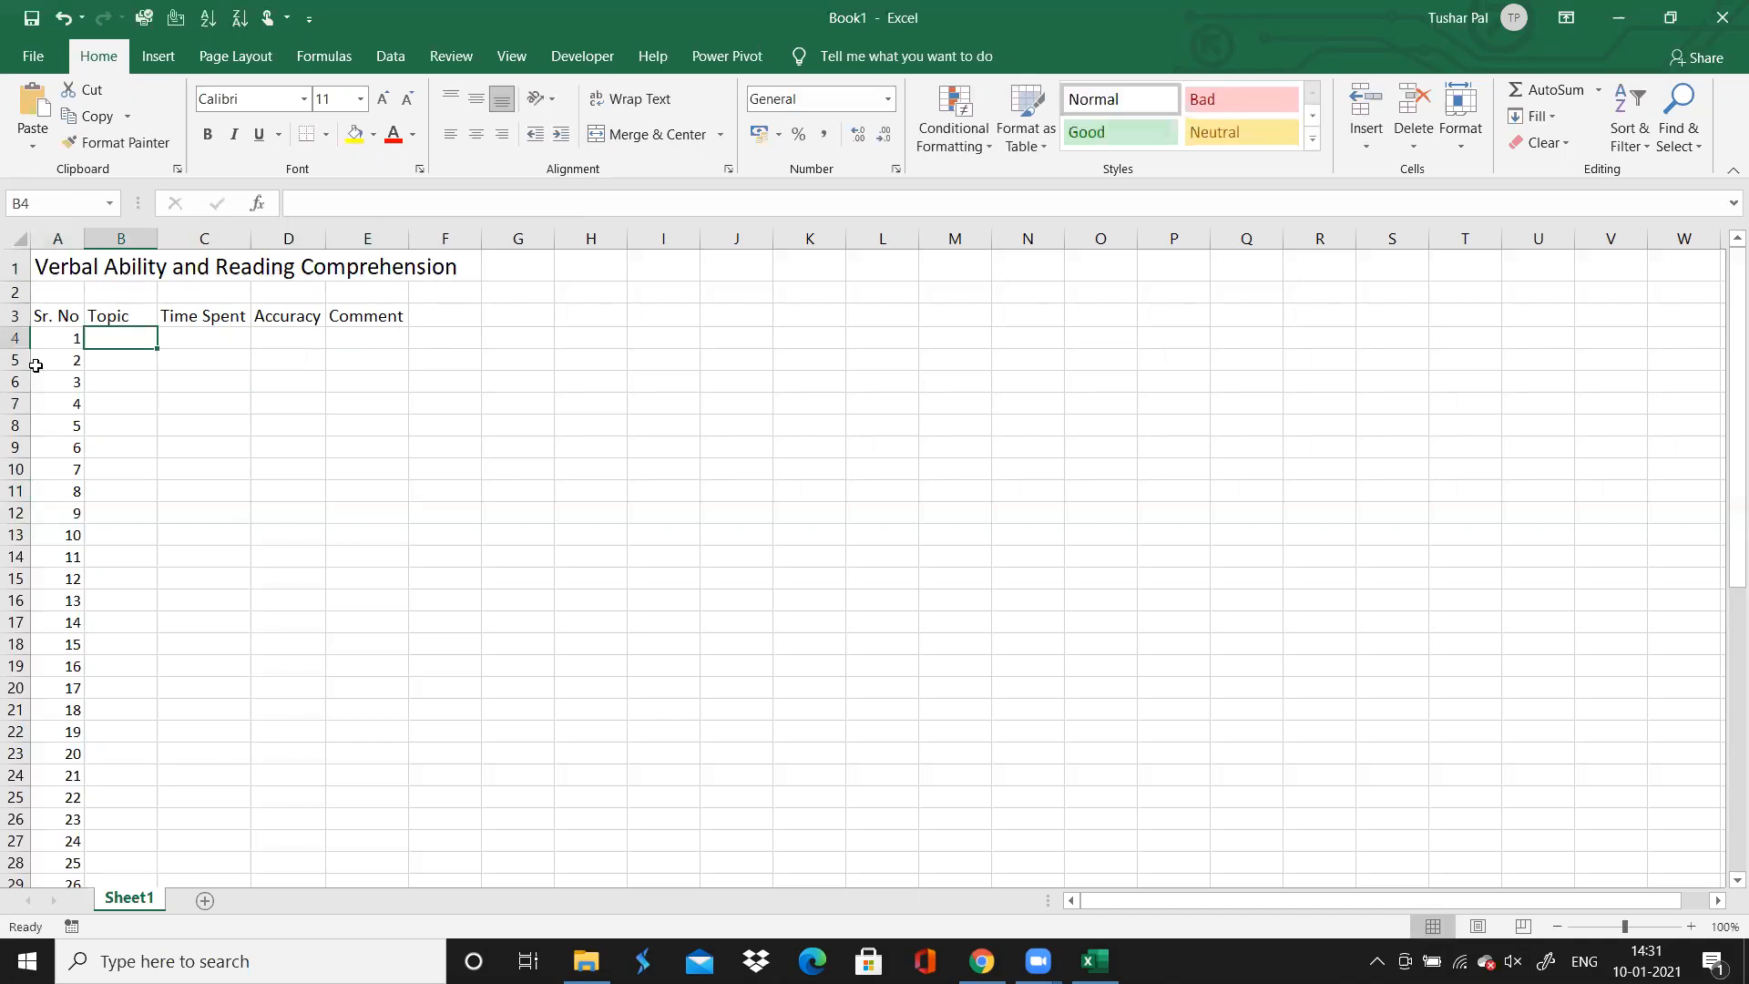
# Rename Sheet1 as "VARC"
pyautogui.rightClick(129, 902)
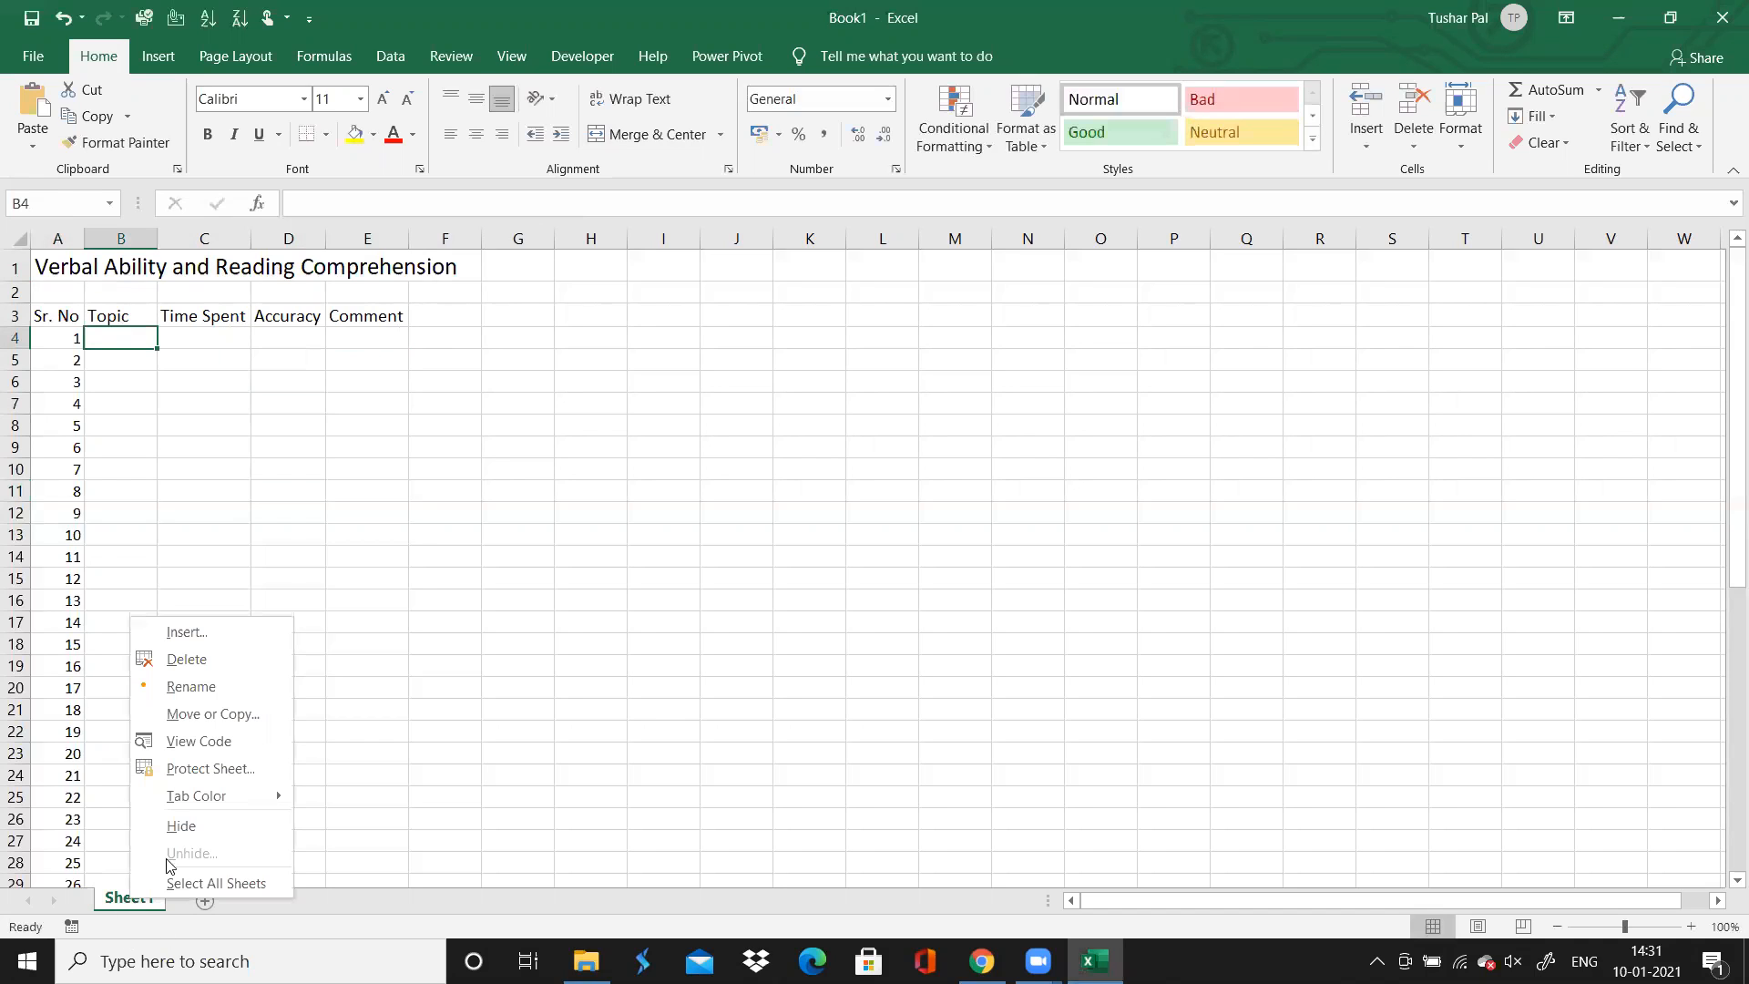
pyautogui.click(225, 686)
pyautogui.write('VARC')
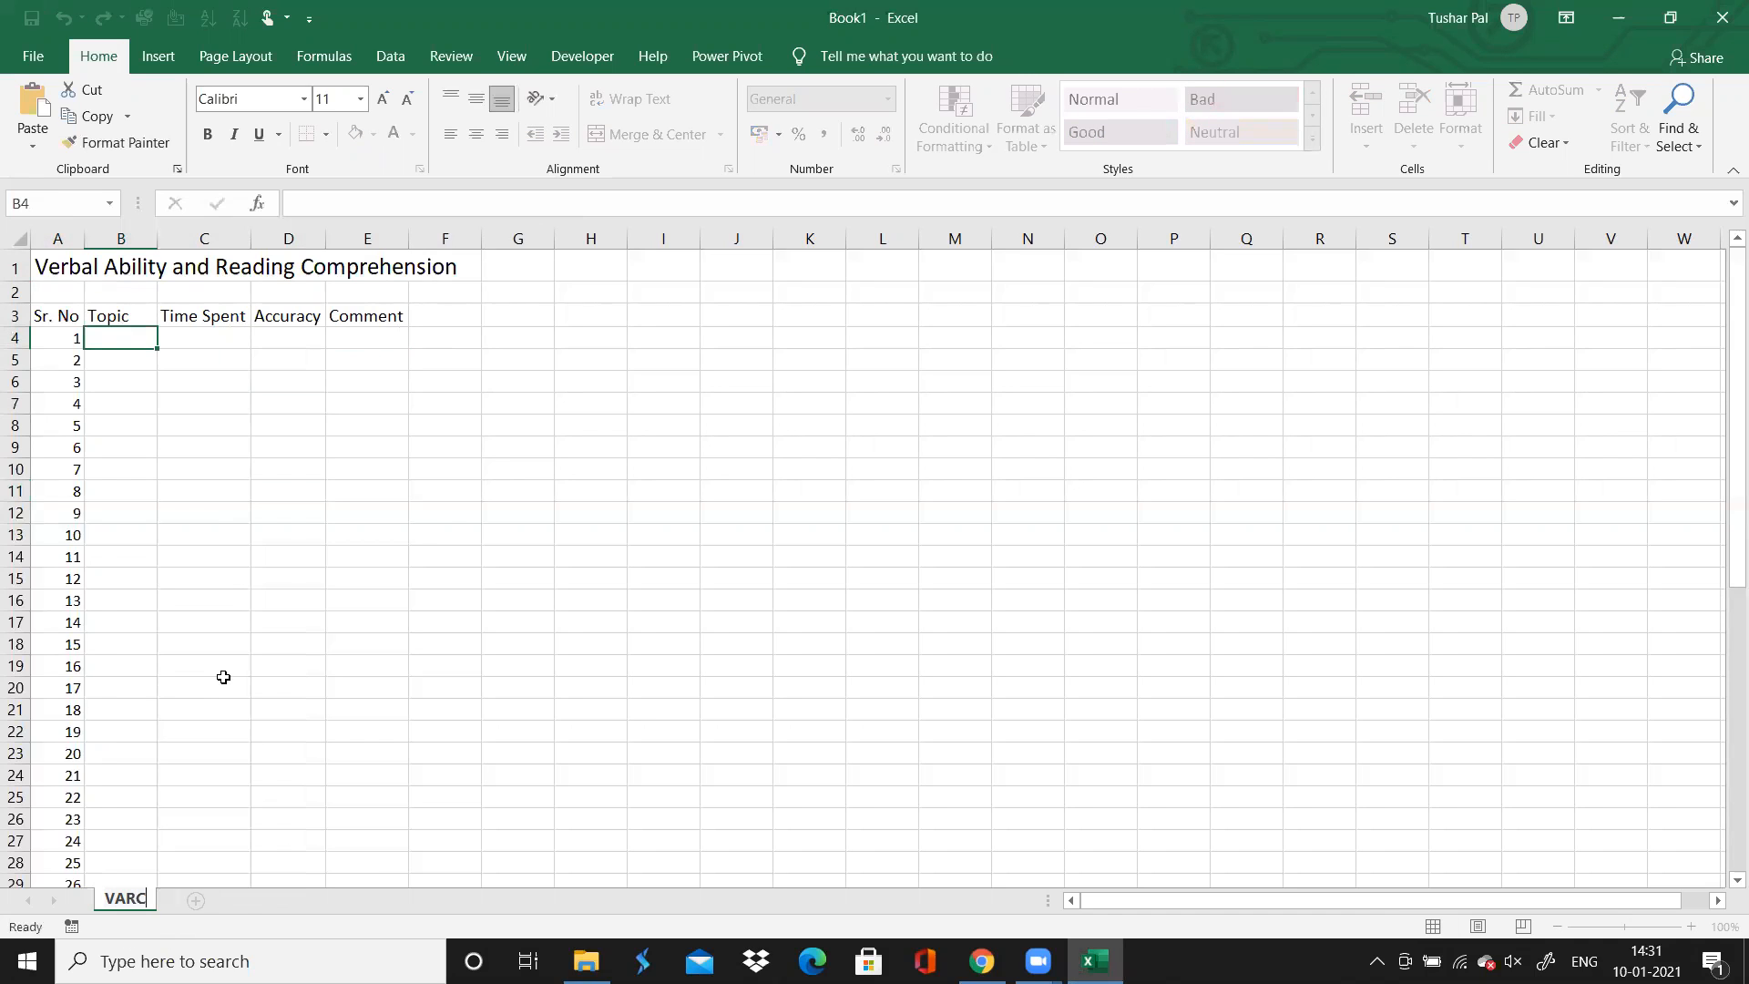
# Add a second worksheet and name it "QADI"
pyautogui.click(195, 901)
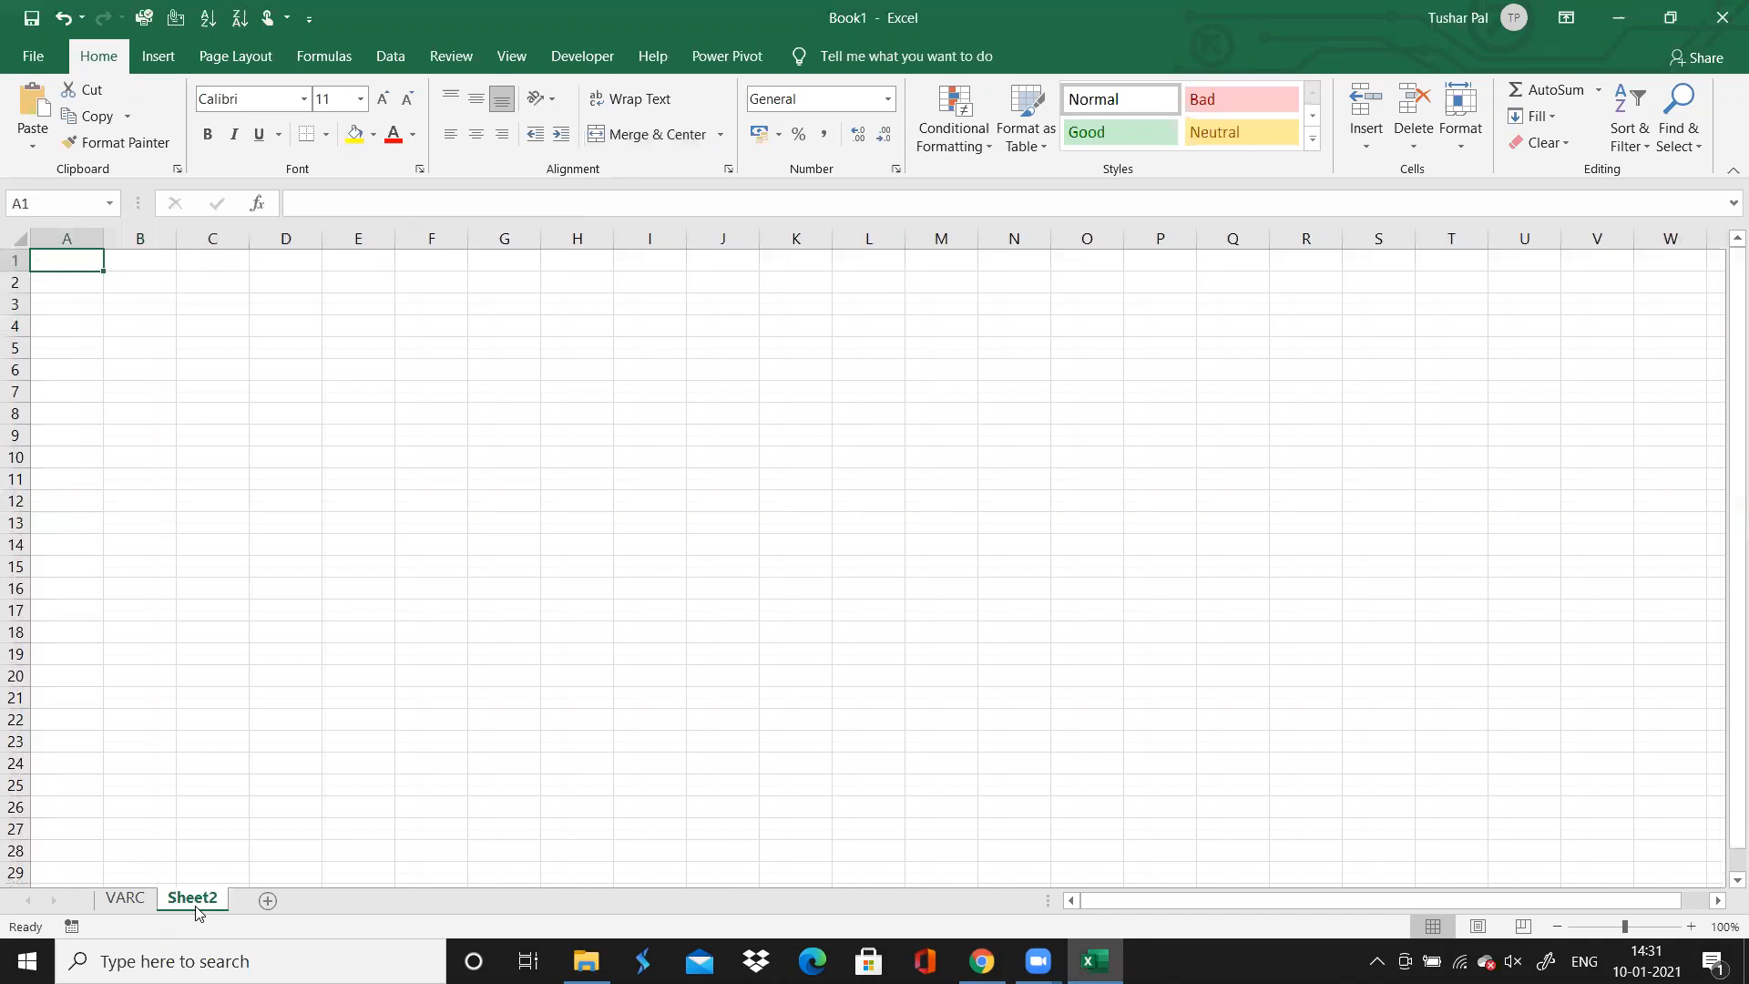
pyautogui.write('Q')
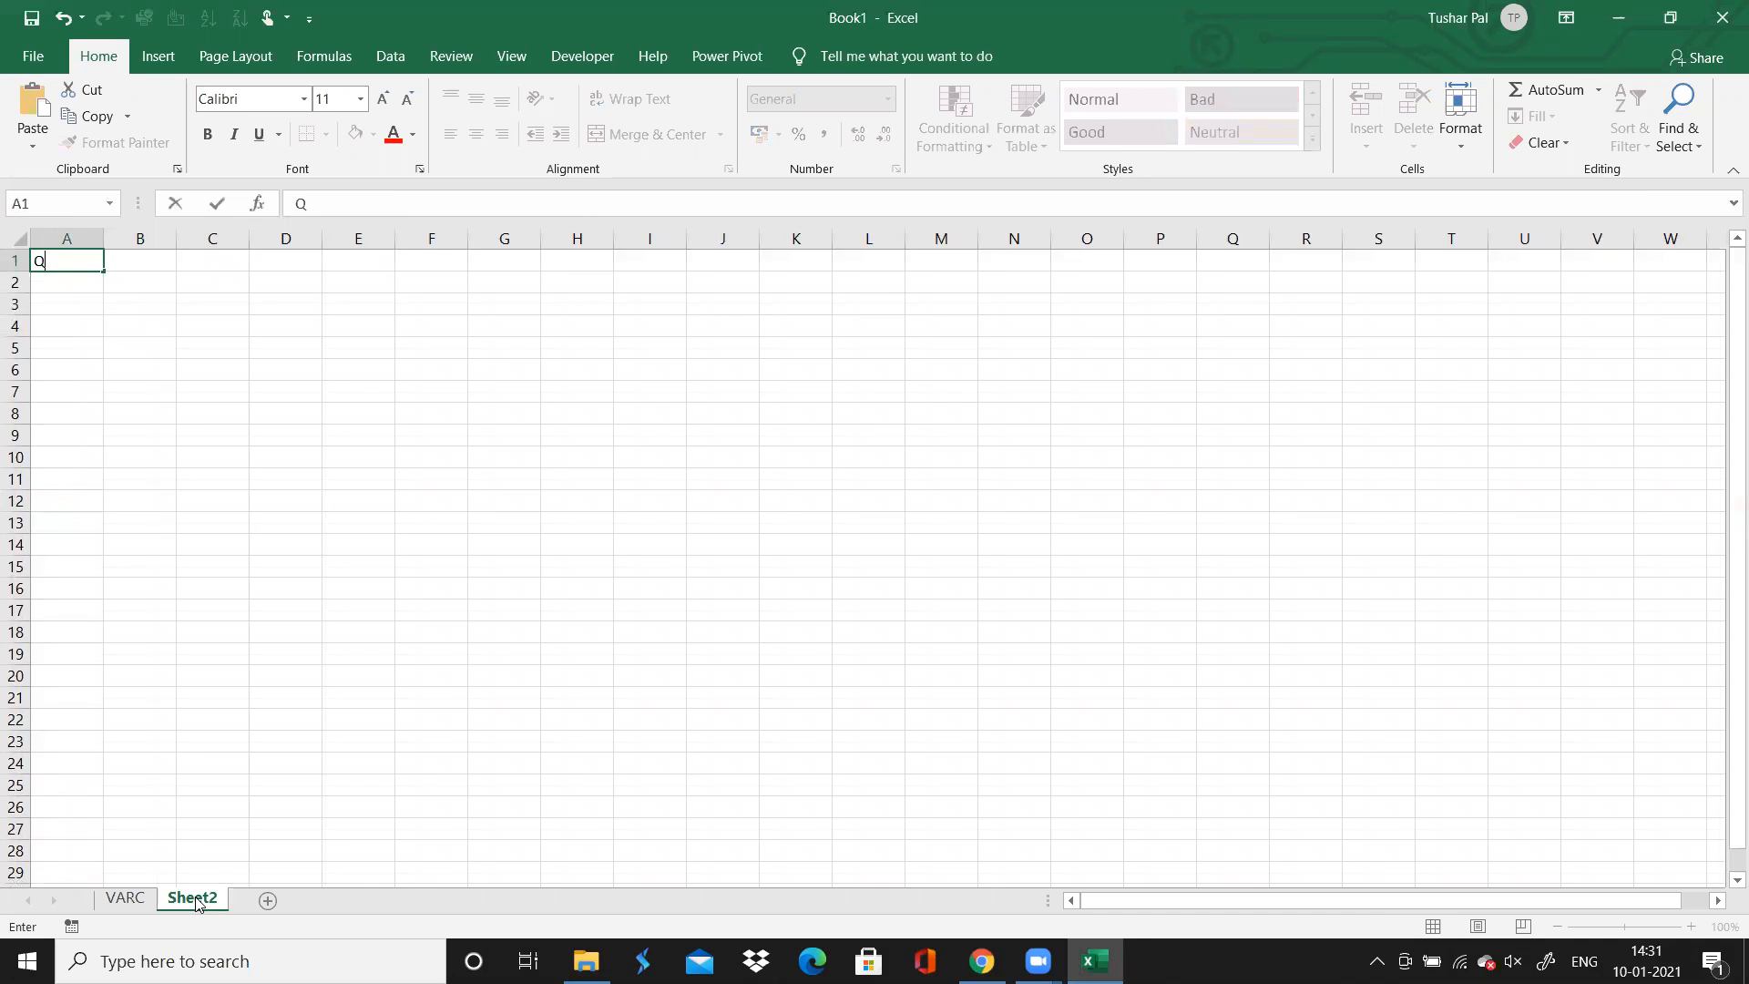
pyautogui.rightClick(196, 902)
pyautogui.click(280, 688)
pyautogui.write('QADI')
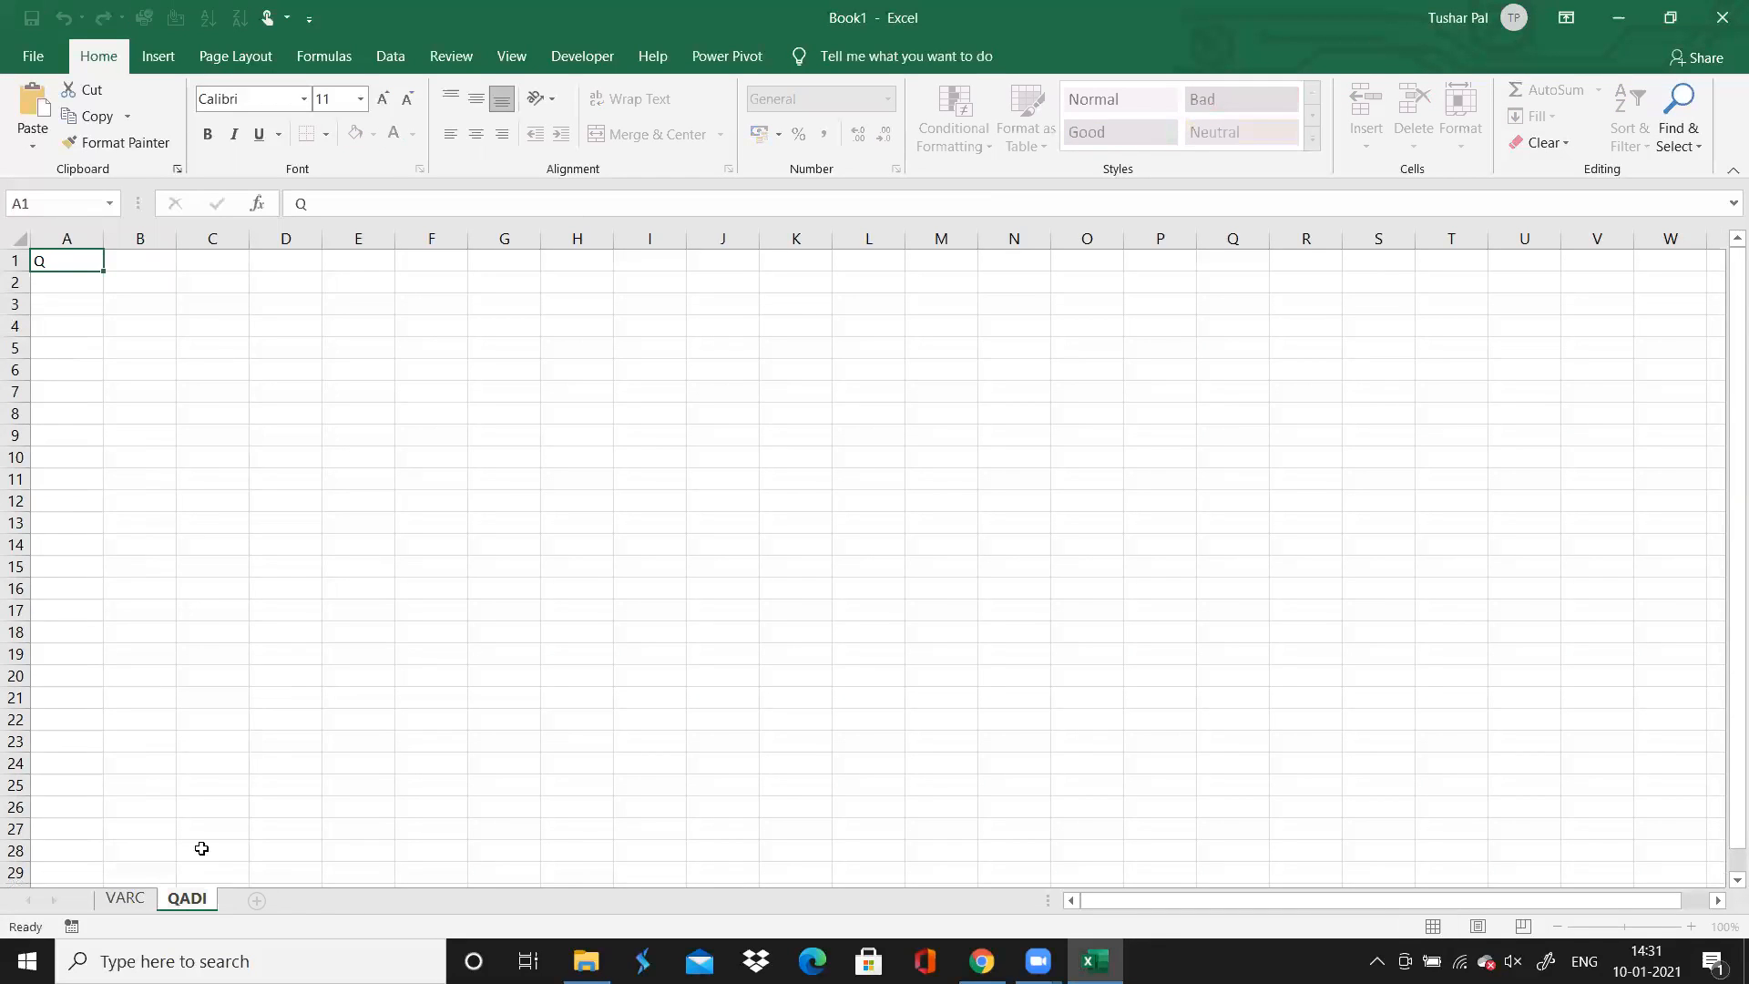
# Add a third worksheet and name it "LR"
pyautogui.click(254, 901)
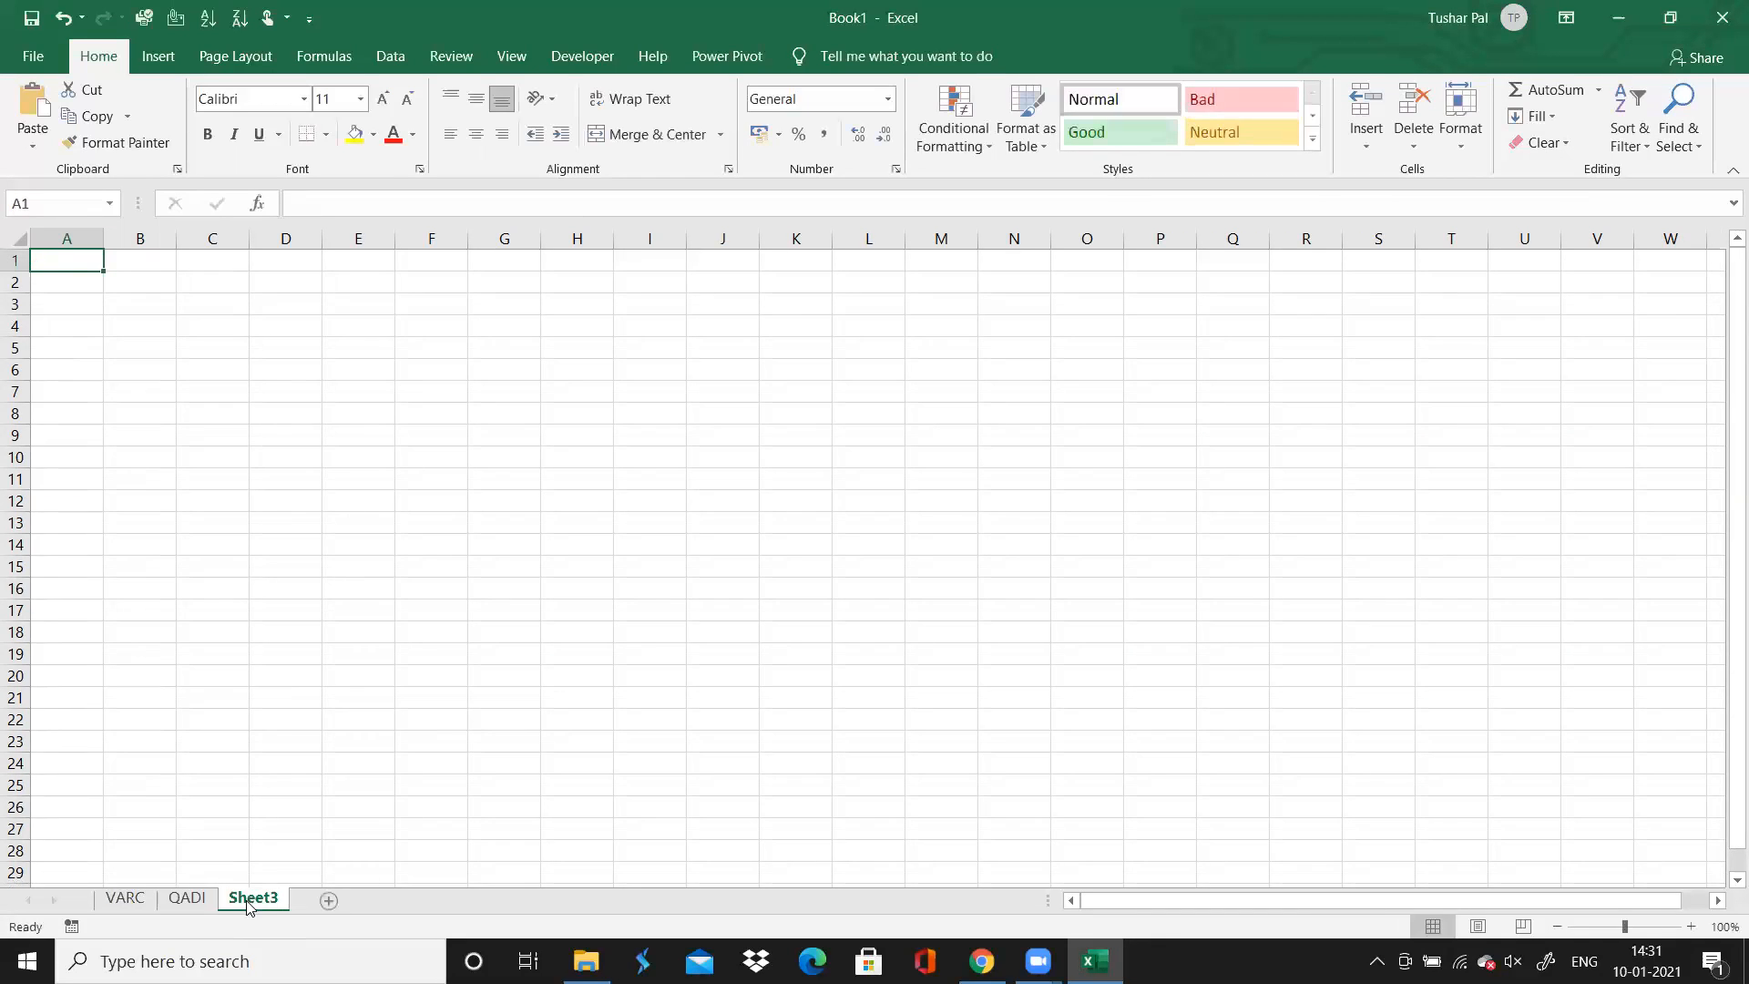
pyautogui.rightClick(248, 904)
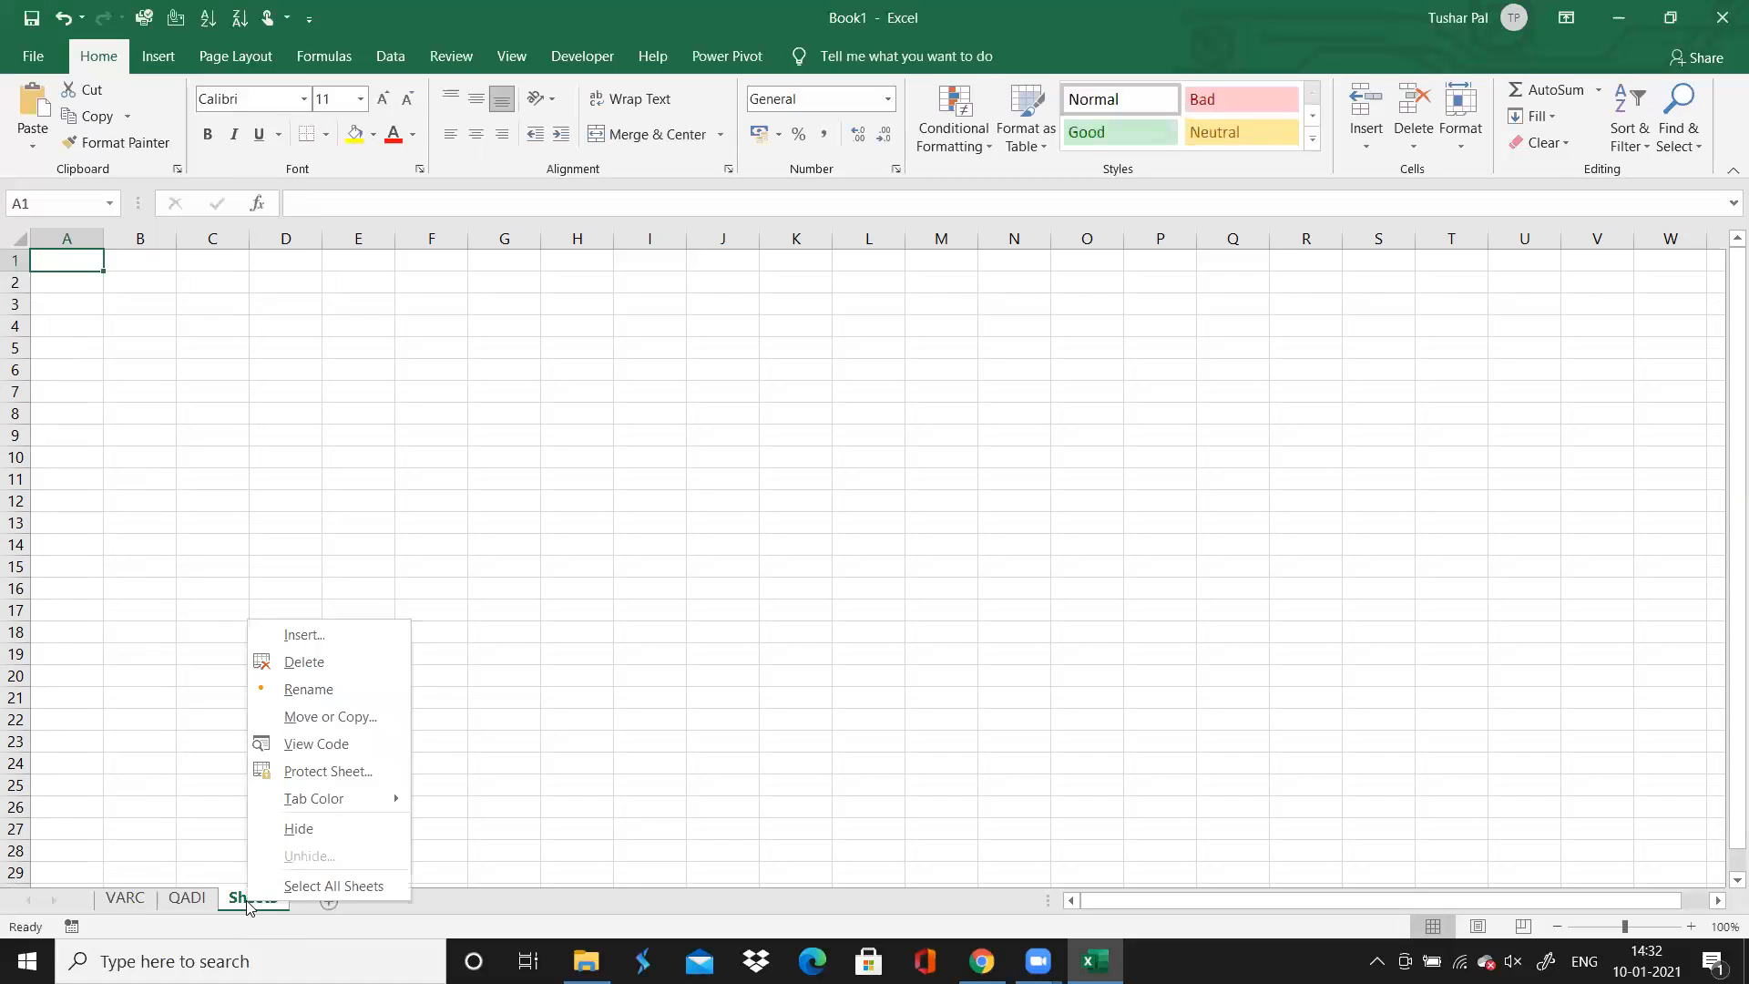
pyautogui.click(310, 687)
pyautogui.write('LR')
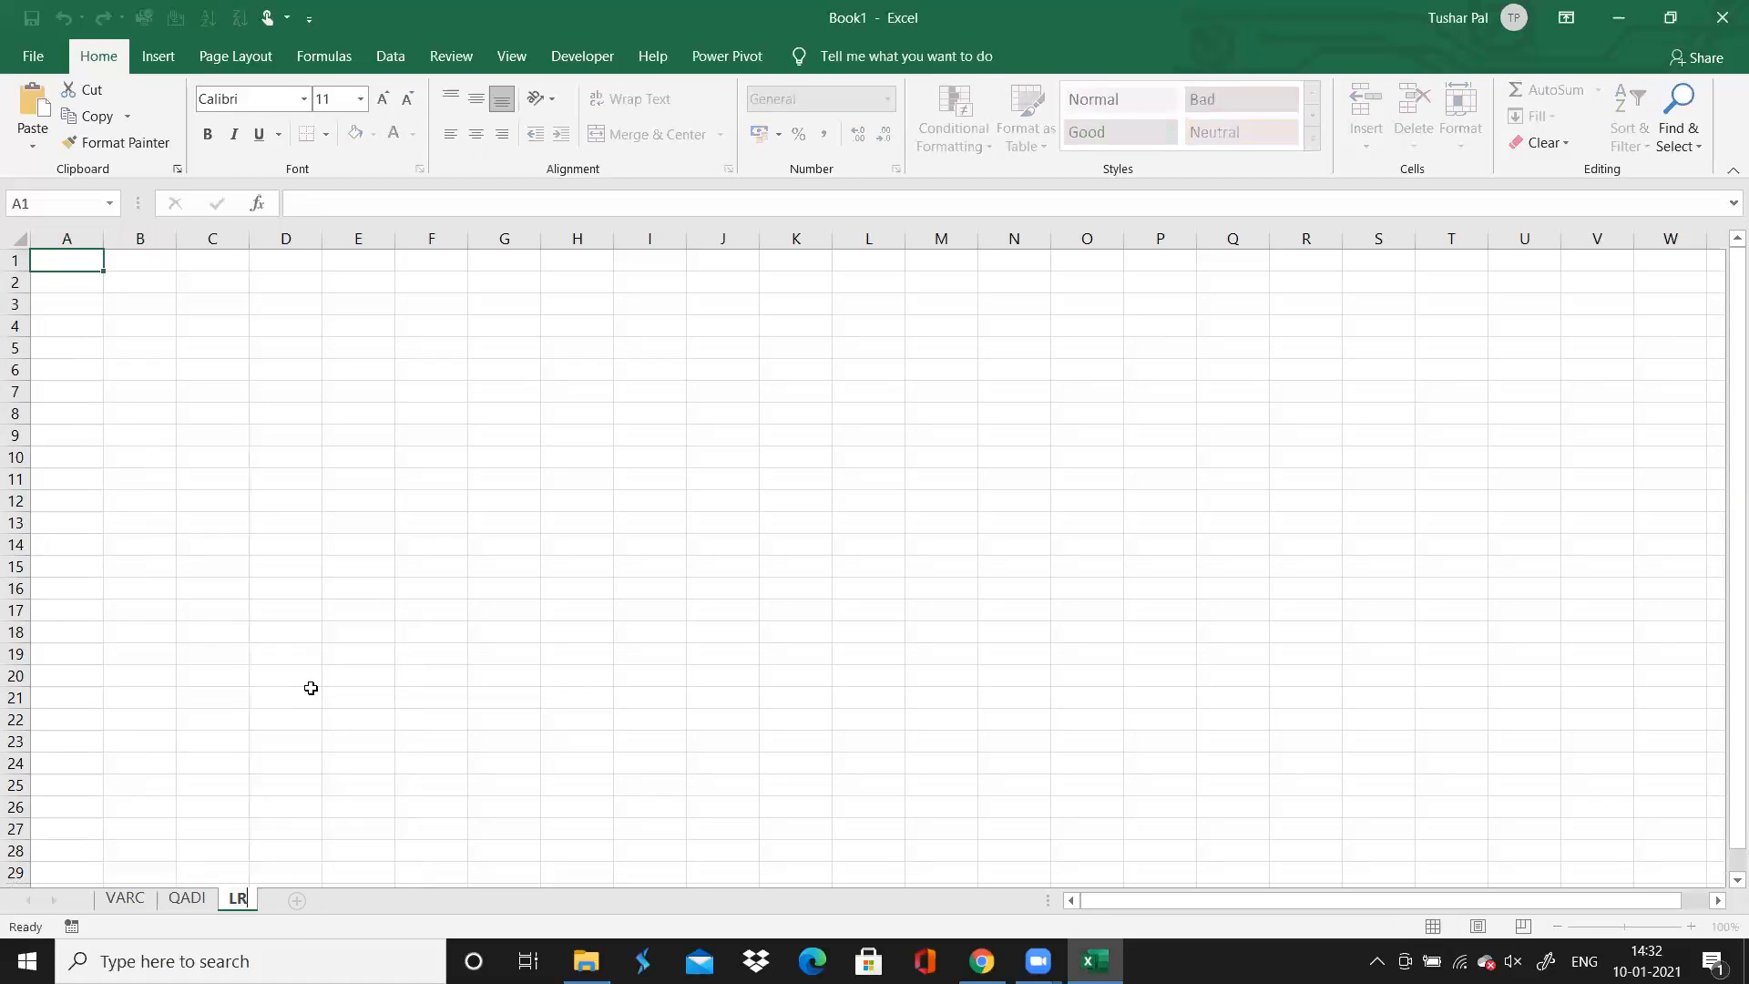
# Copy the title and header block A1:E3 from the VARC sheet into the QADI sheet starting at A1
pyautogui.click(125, 898)
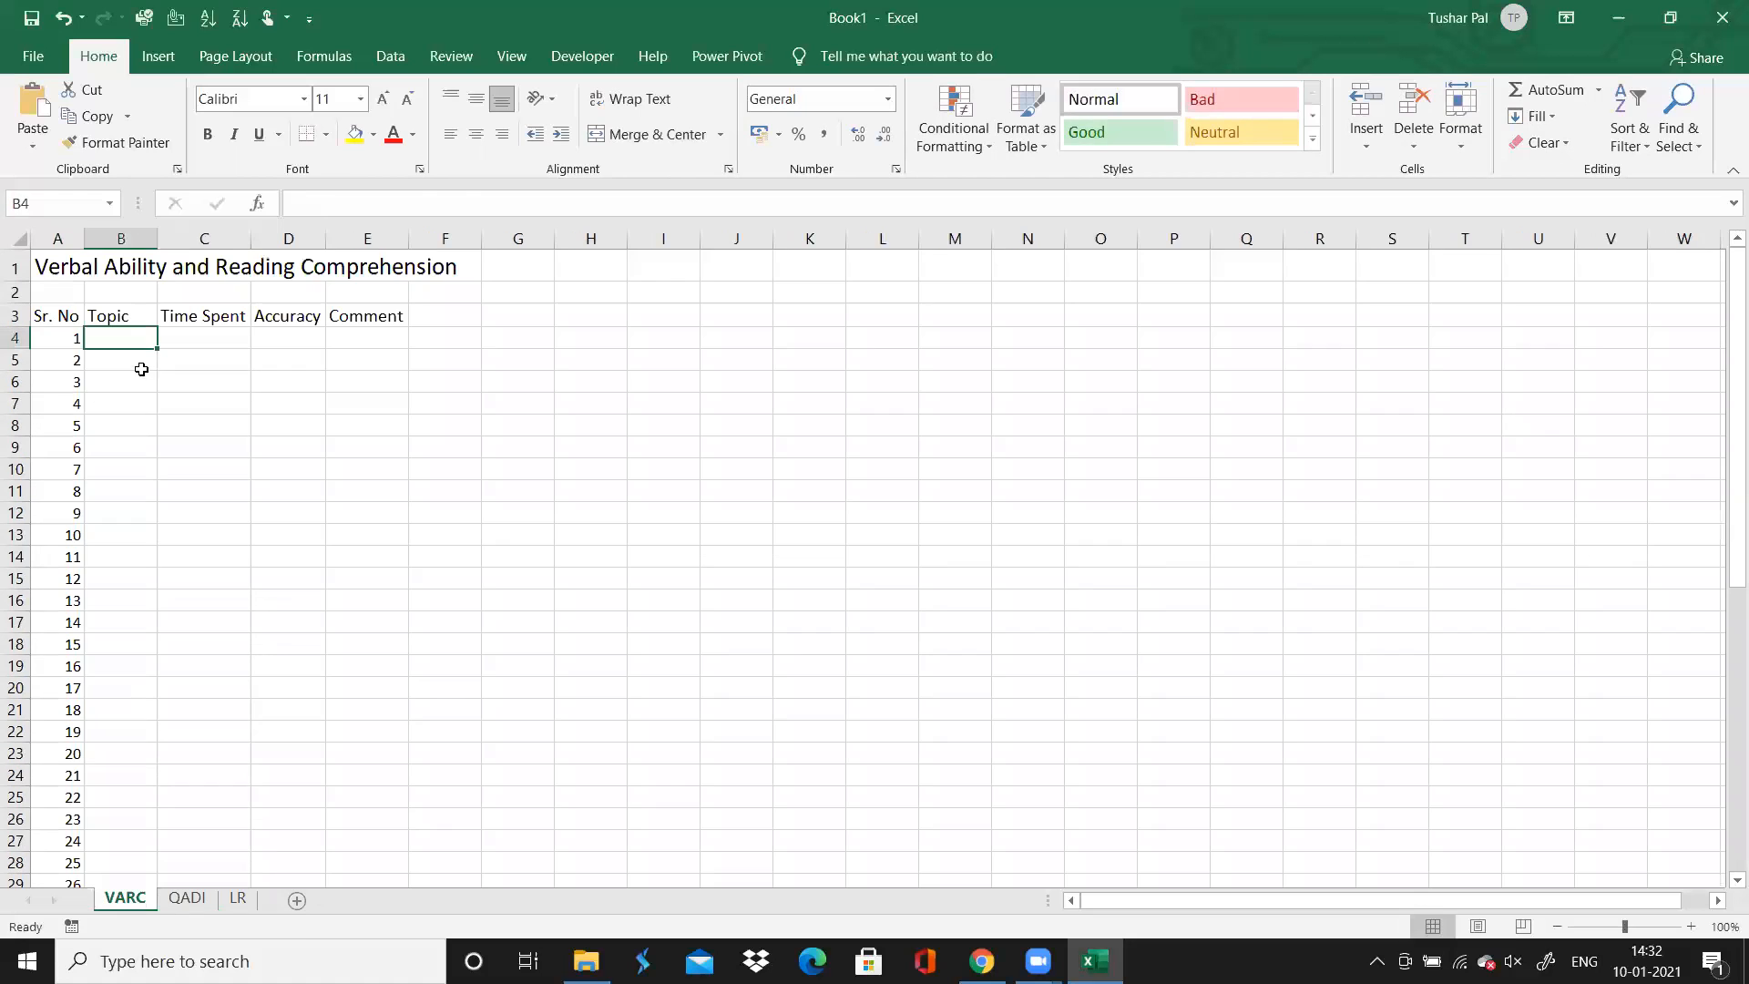
pyautogui.click(82, 270)
pyautogui.moveTo(15, 269); pyautogui.dragTo(16, 316)
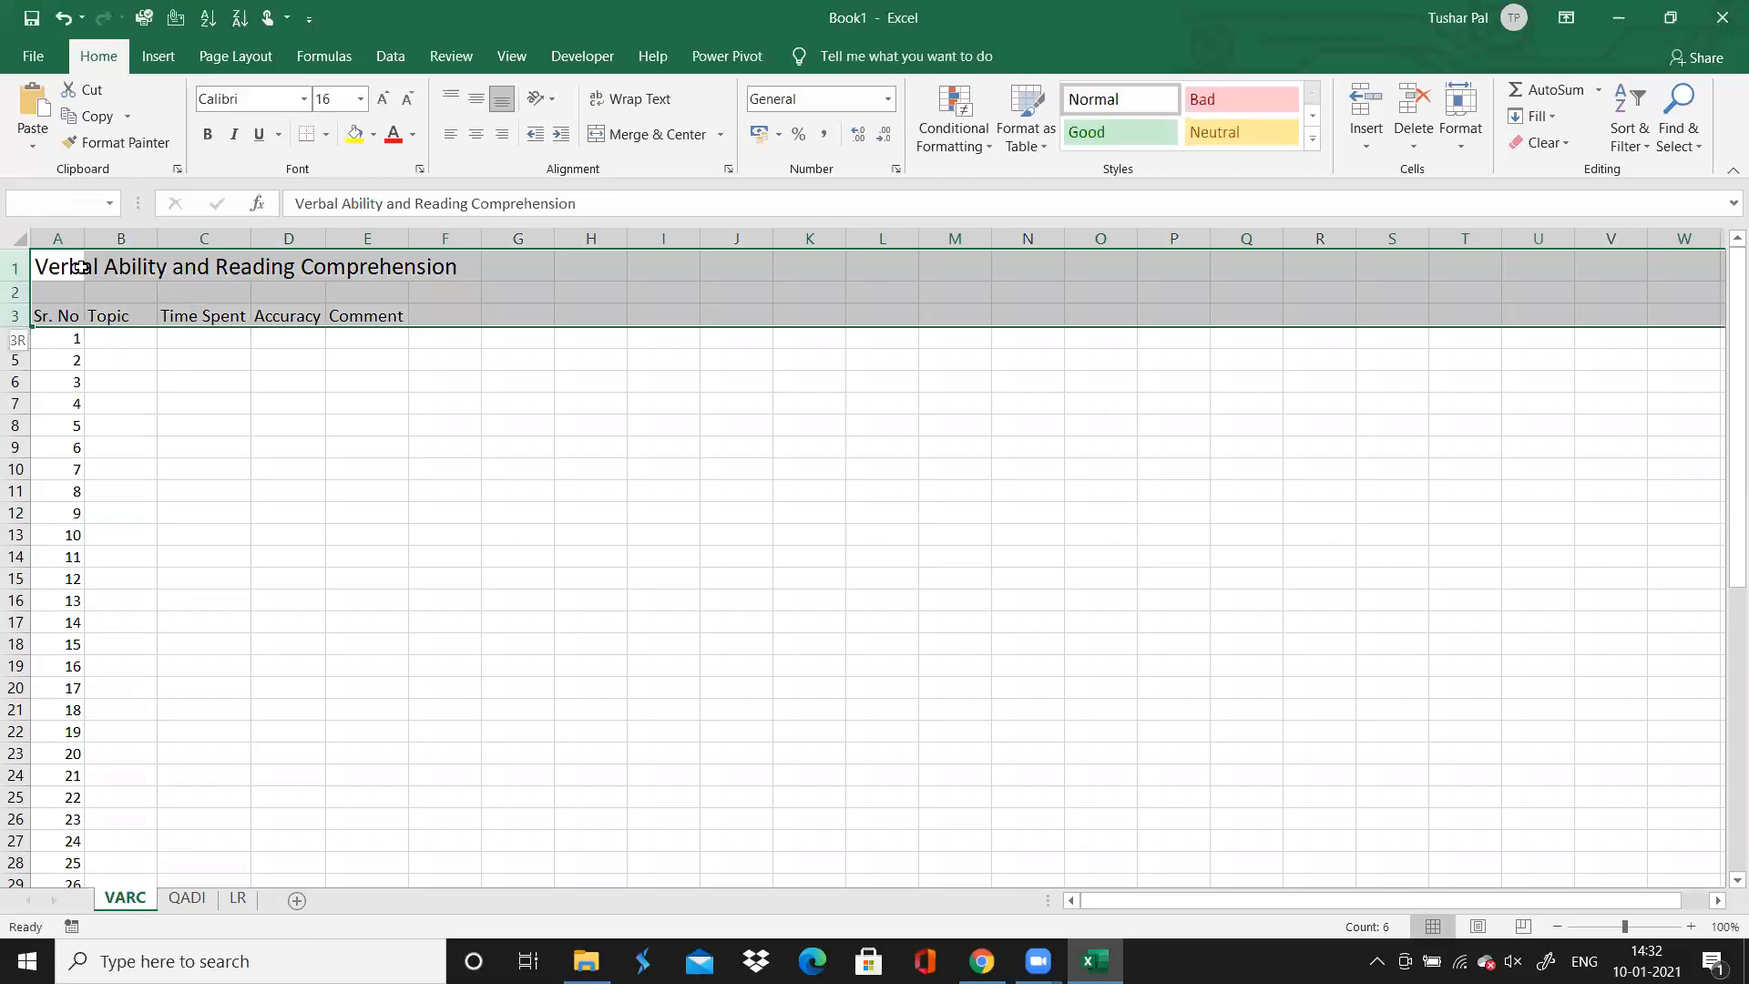
pyautogui.hotkey('ctrl', 'shift', 'Left')
pyautogui.hotkey('shift', 'Right')
pyautogui.hotkey('shift', 'Right')
pyautogui.hotkey('shift', 'Right')
pyautogui.hotkey('shift', 'Right')
pyautogui.hotkey('shift', 'Right')
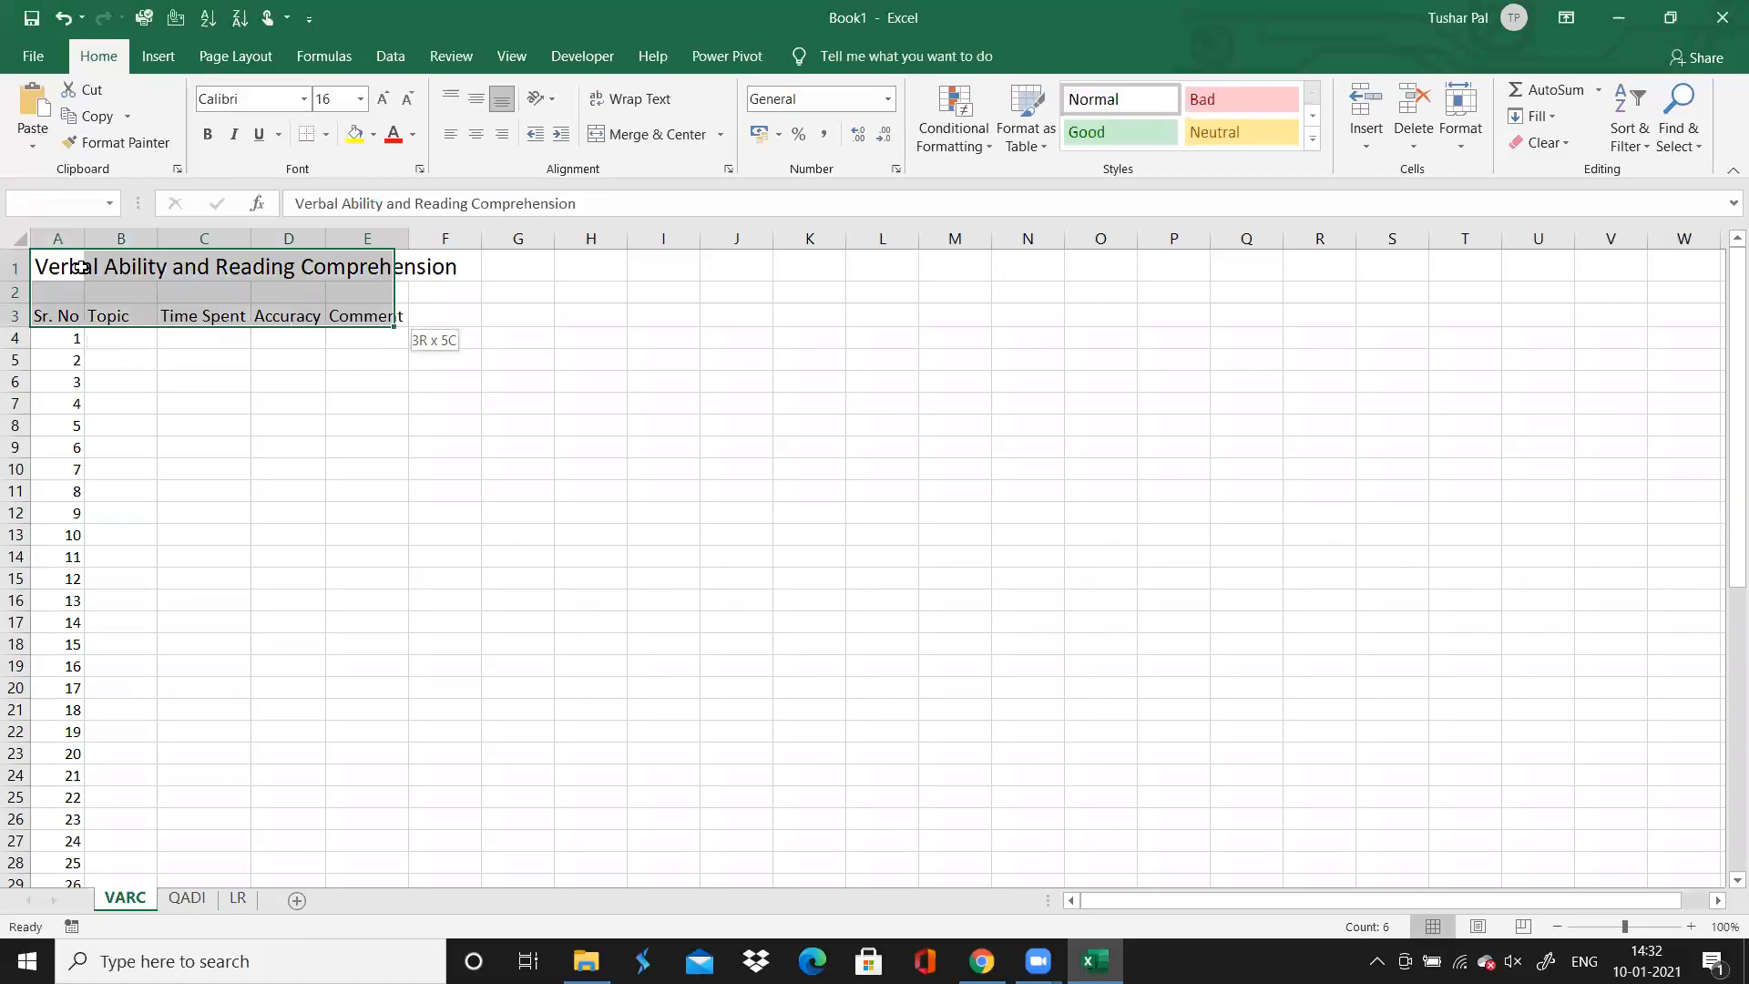
pyautogui.hotkey('shift', 'Left')
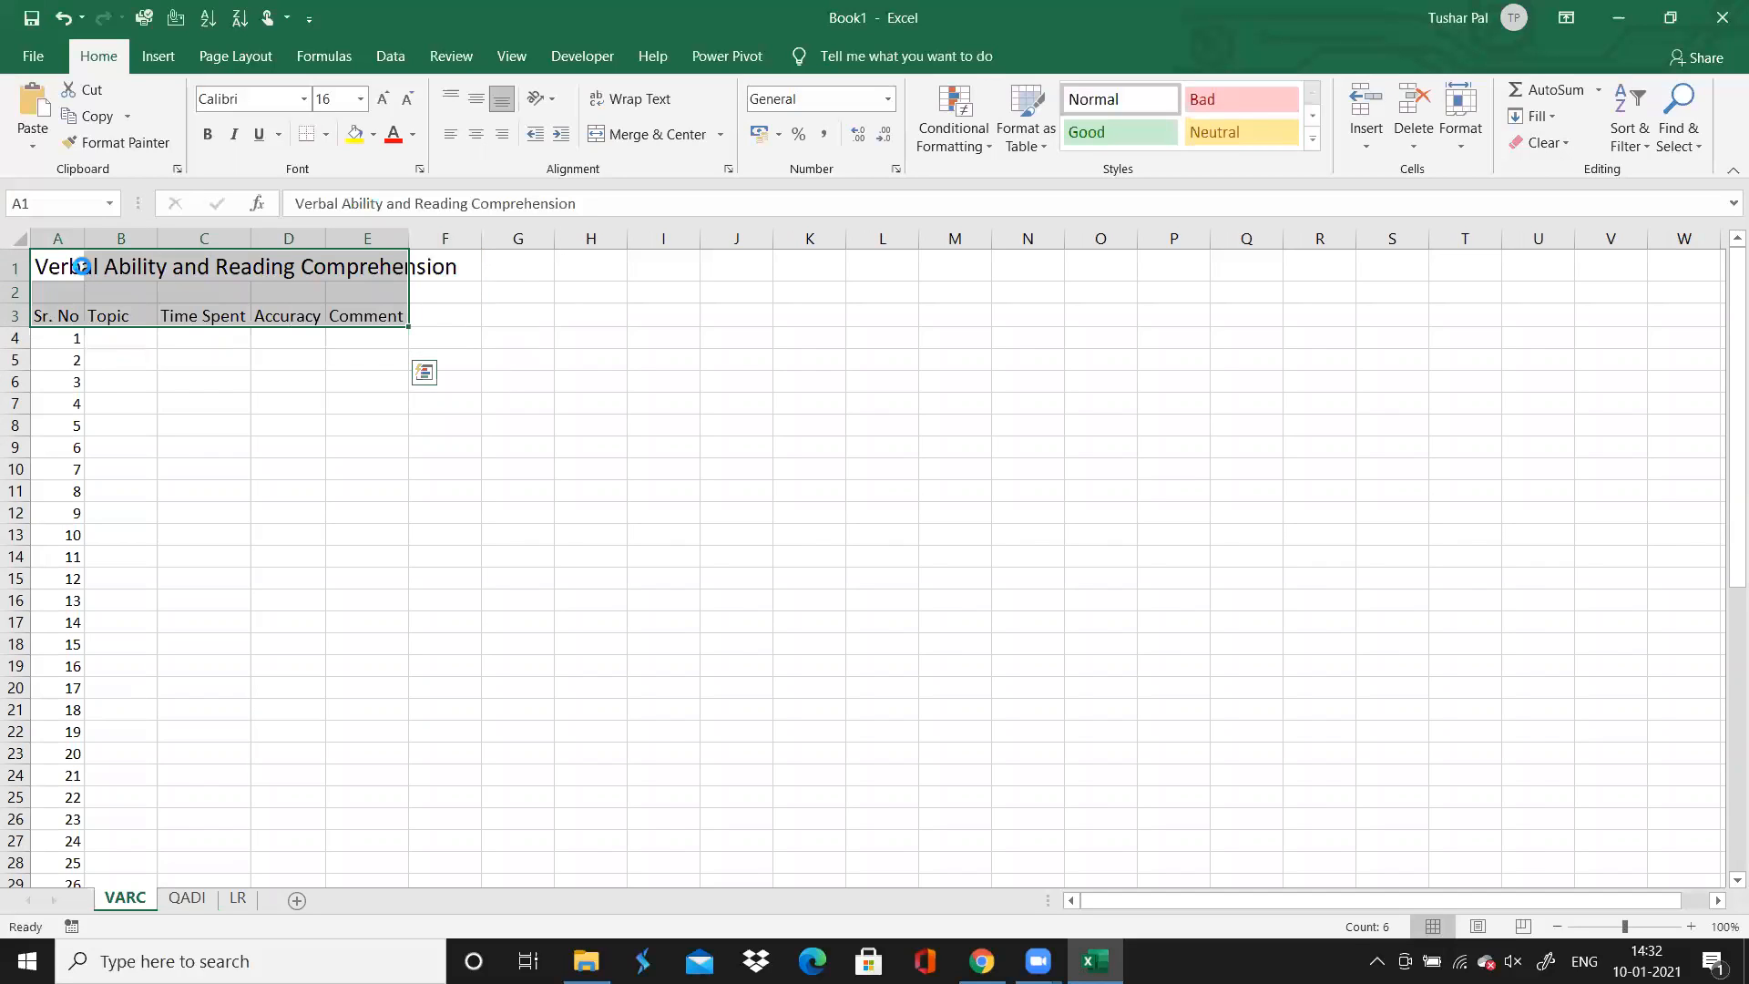
pyautogui.hotkey('ctrl', 'c')
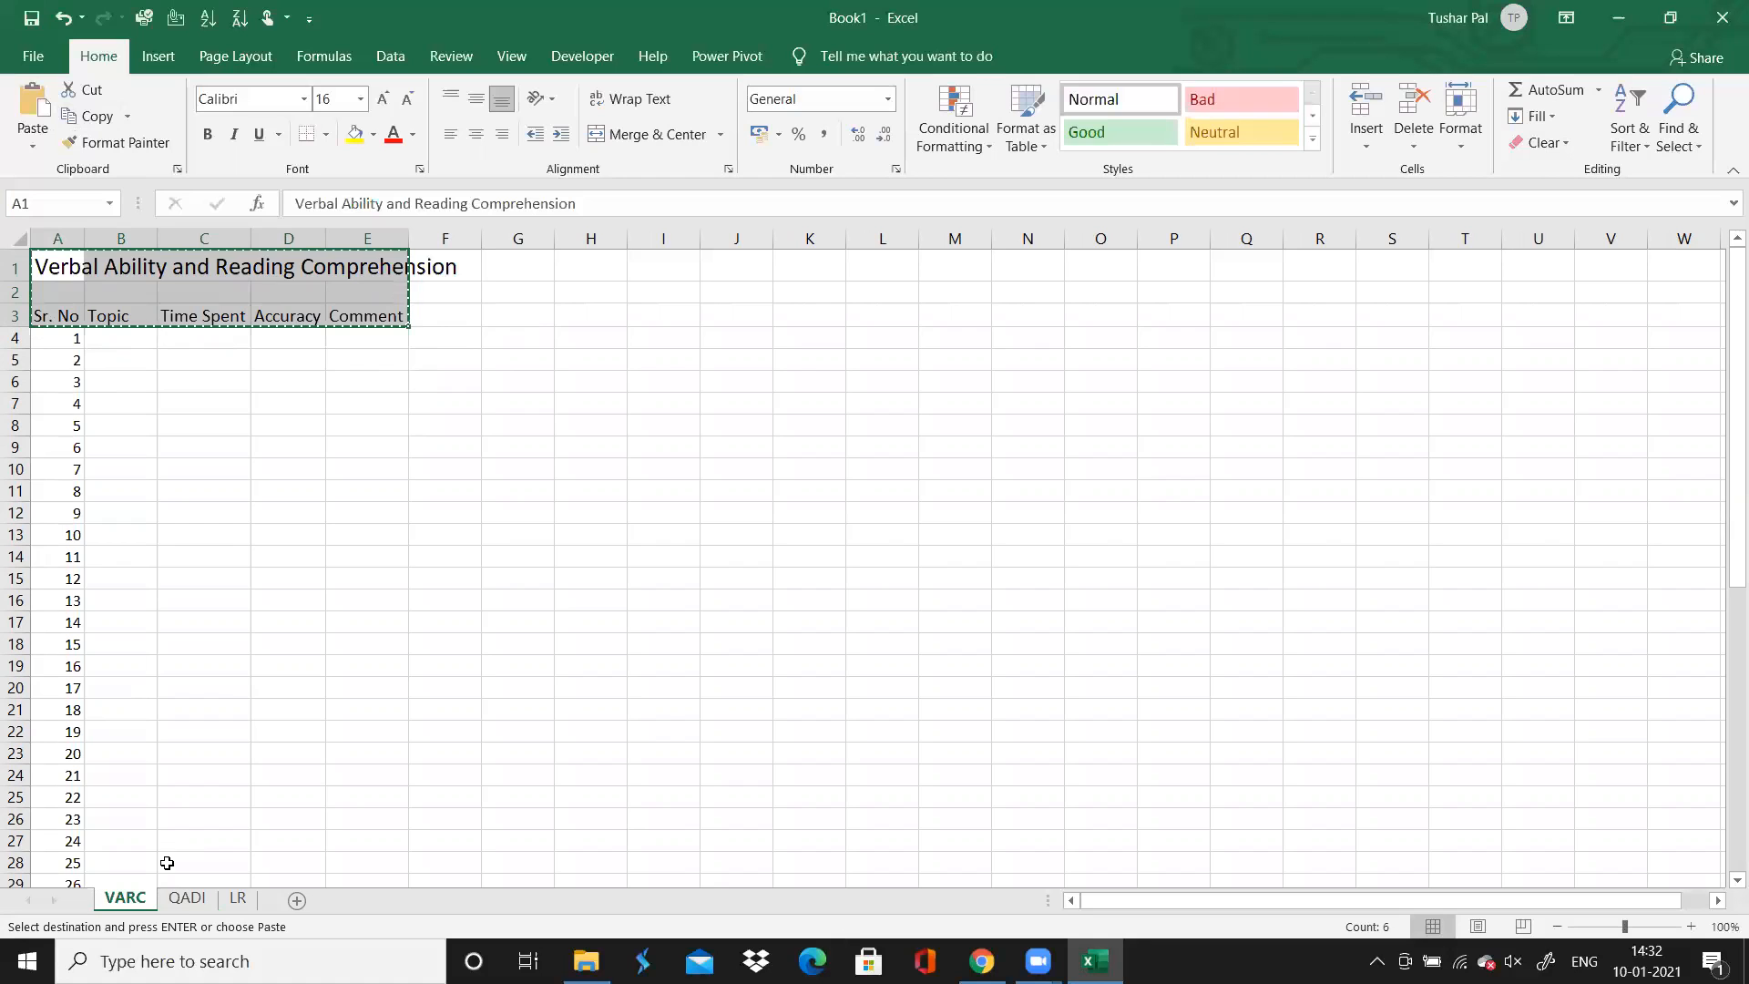
pyautogui.click(181, 899)
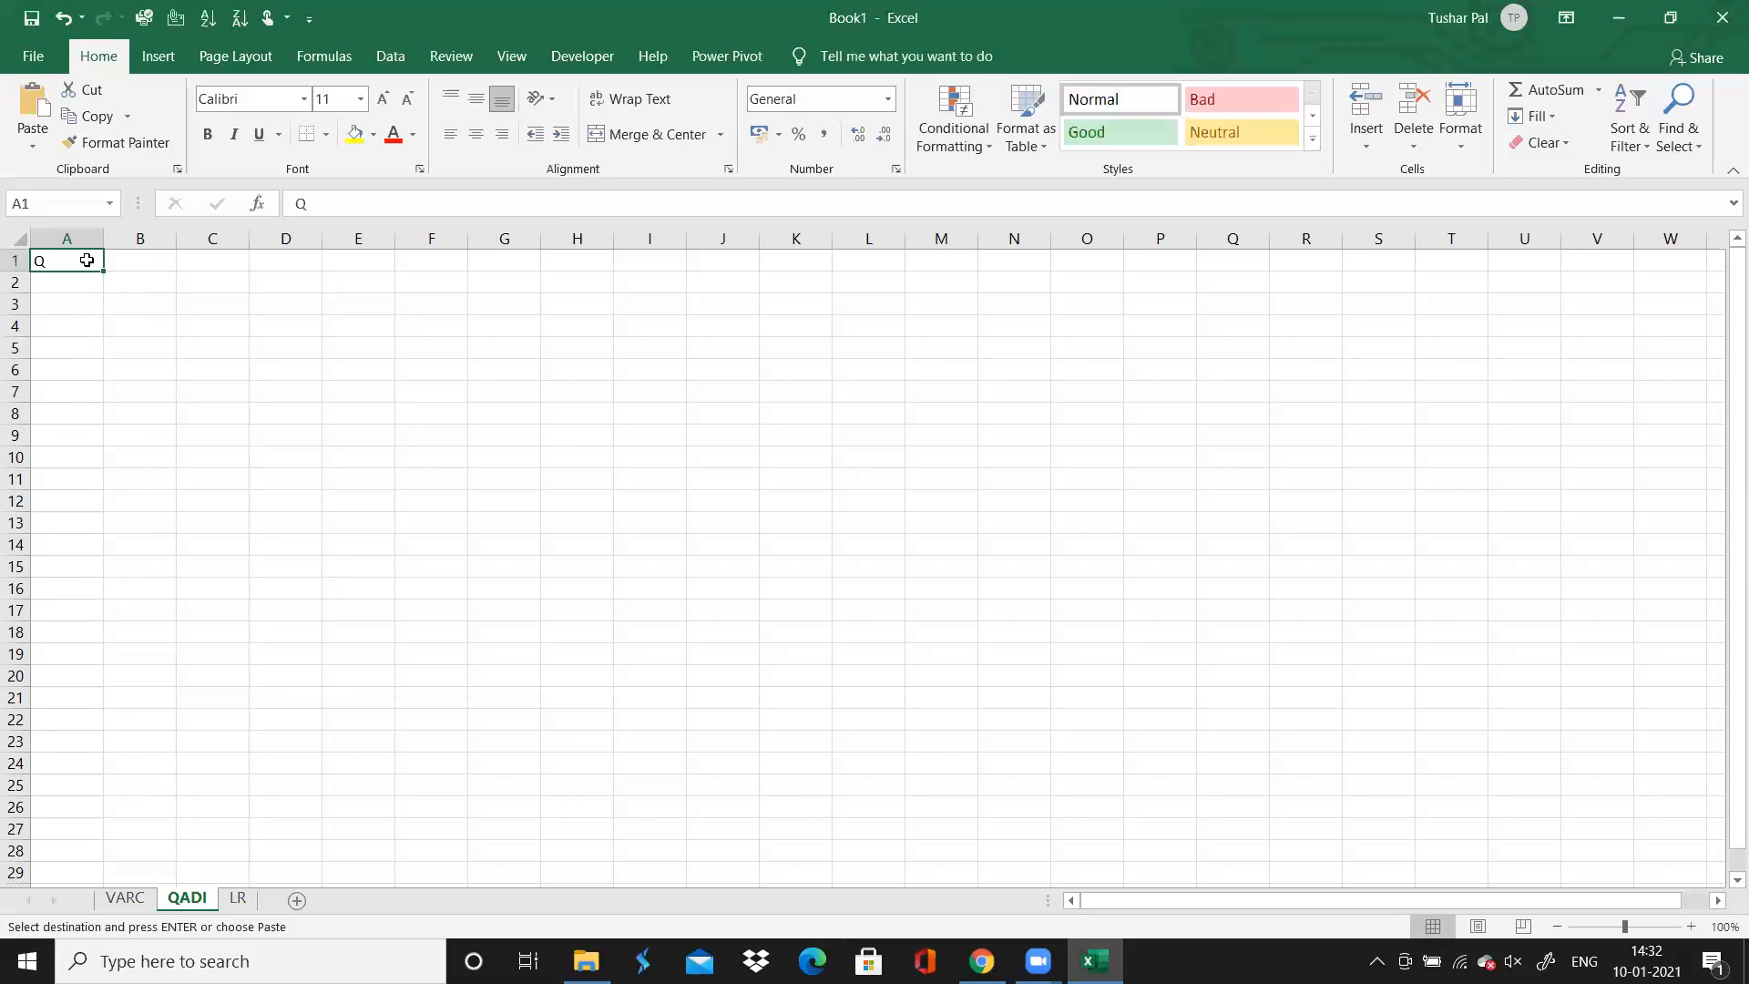
pyautogui.hotkey('ctrl', 'v')
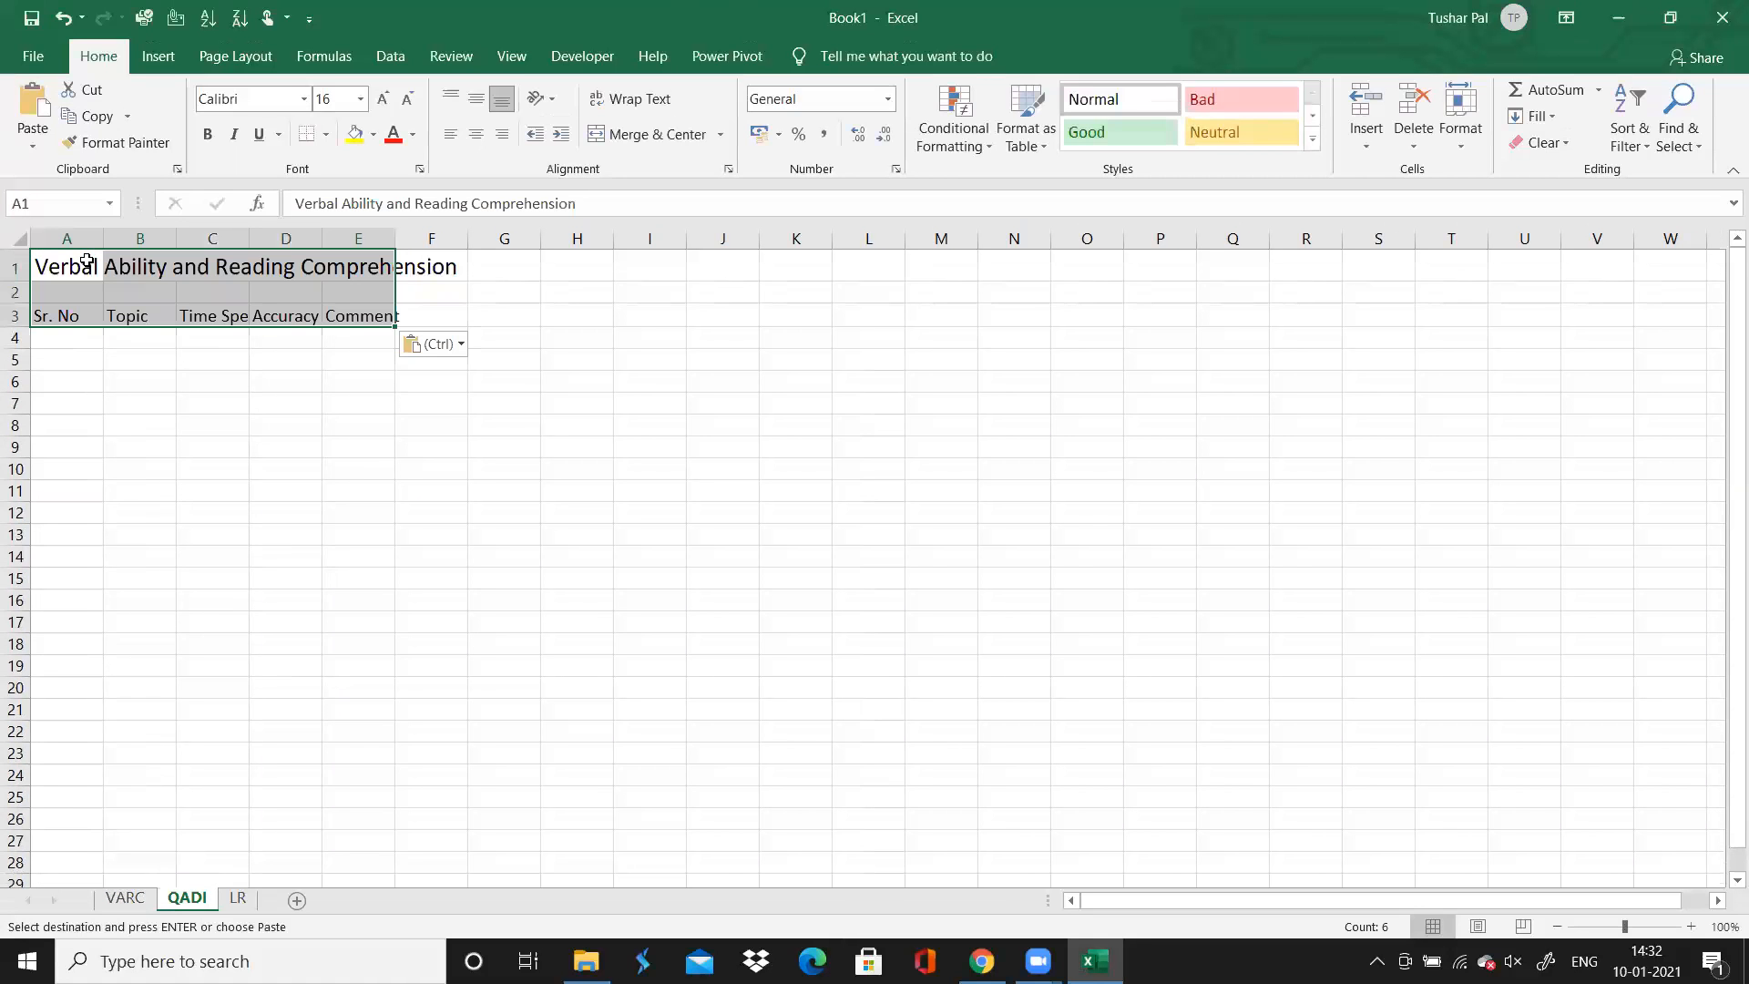
pyautogui.click(321, 342)
pyautogui.click(375, 277)
pyautogui.click(444, 265)
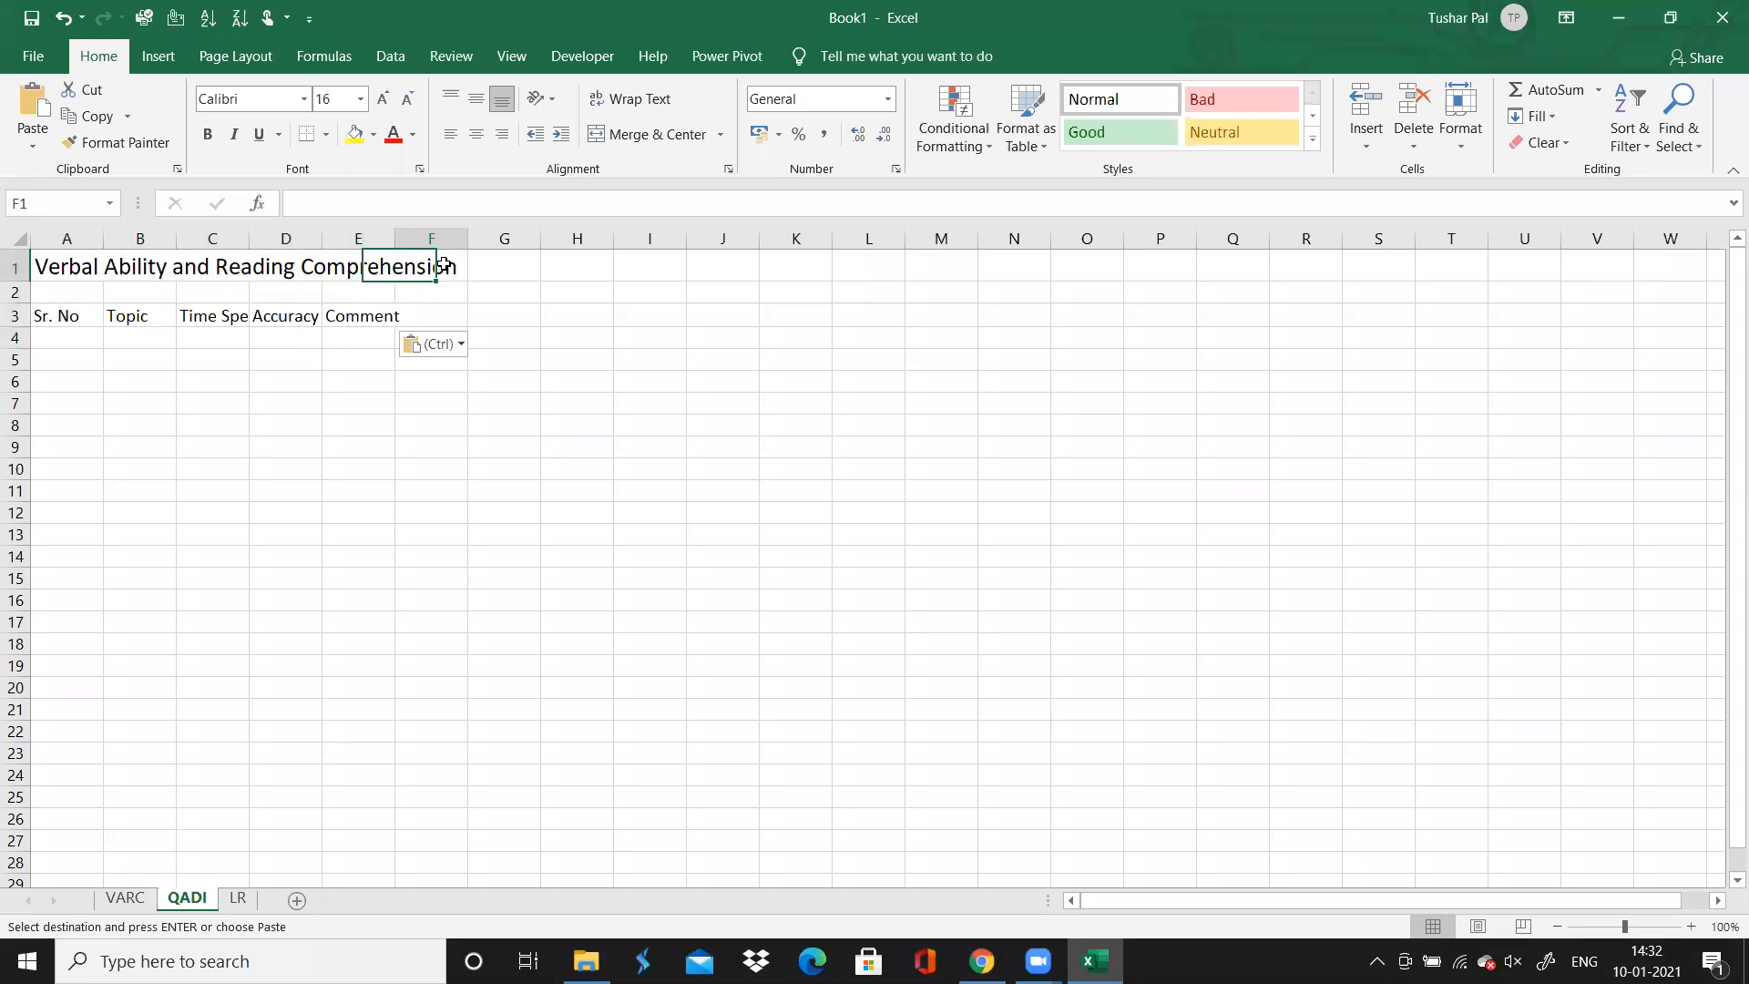
pyautogui.hotkey('shift', 'Left')
pyautogui.hotkey('shift', 'Left')
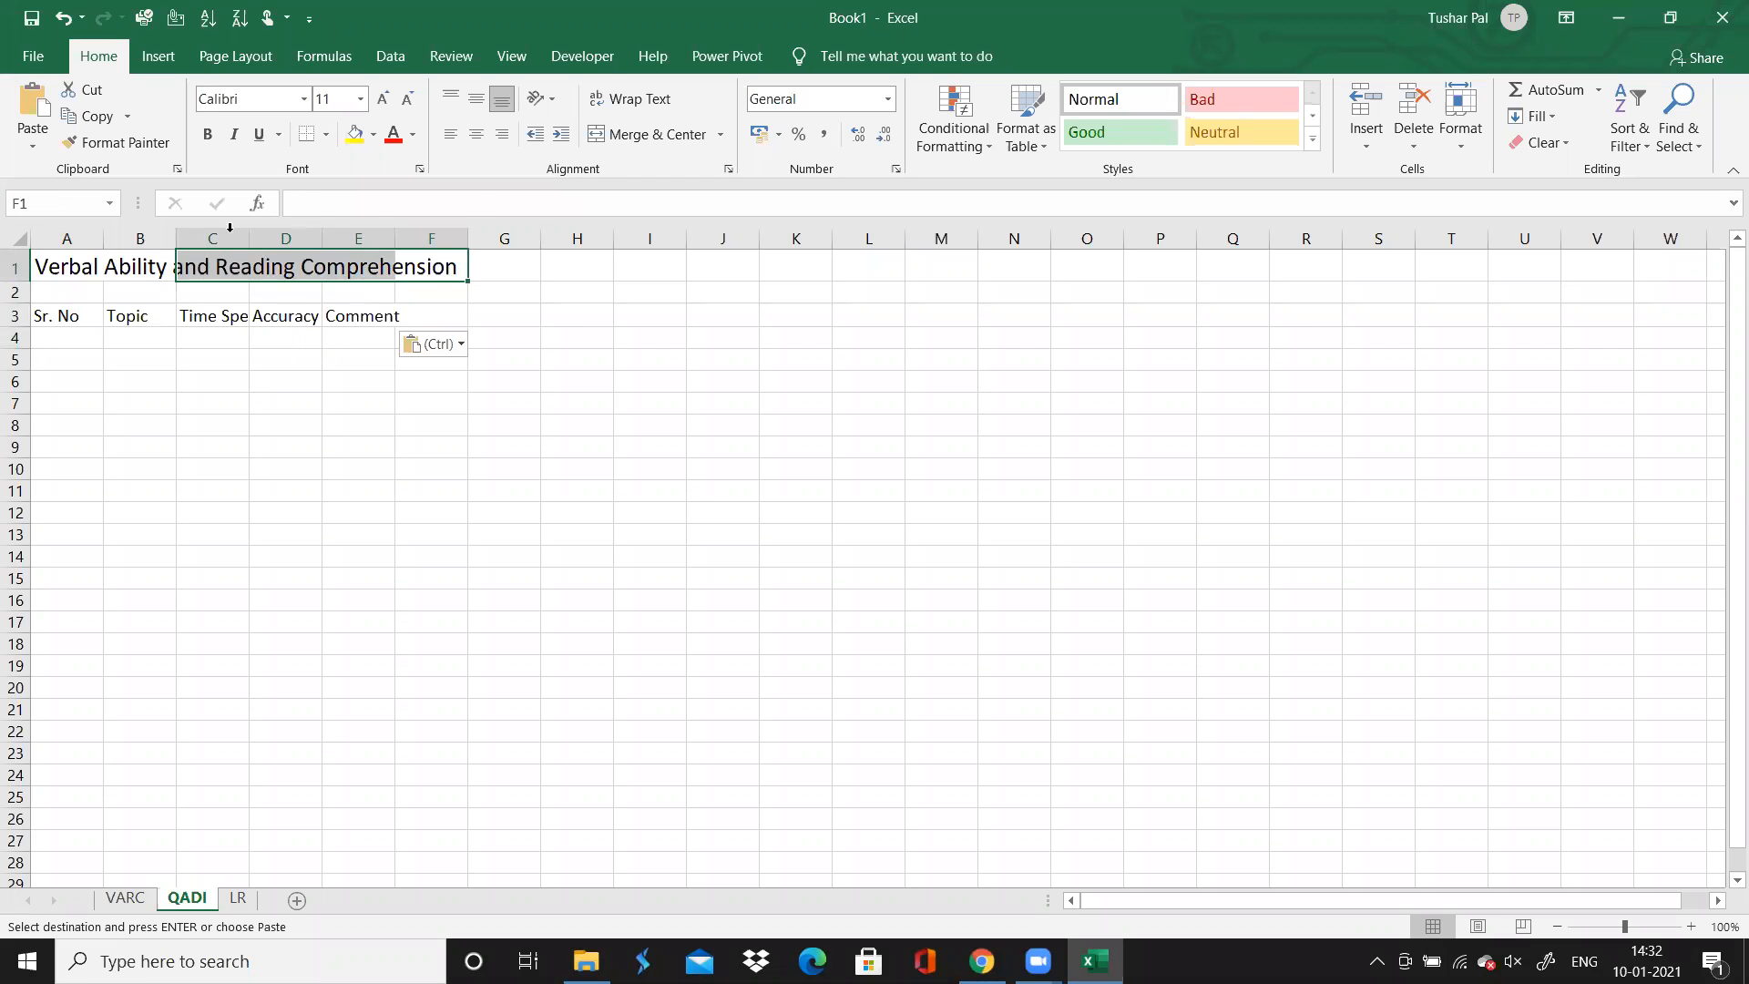
pyautogui.click(72, 257)
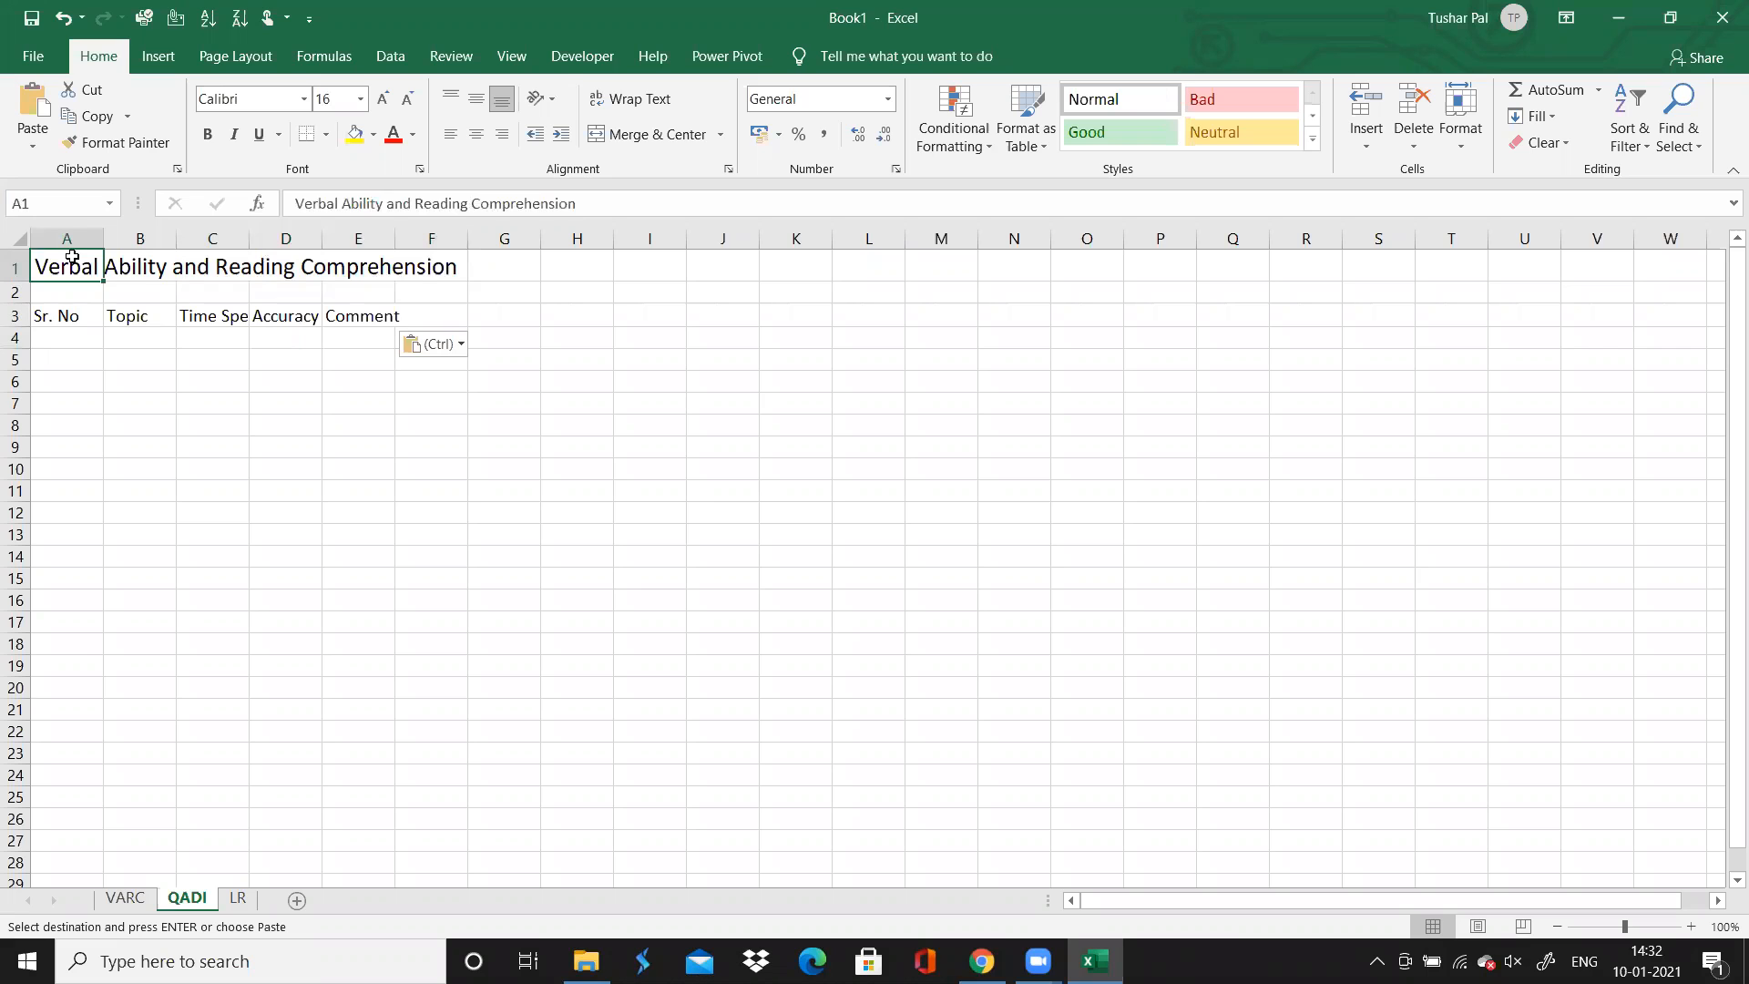
pyautogui.press('Right')
pyautogui.press('Down')
pyautogui.press('Down')
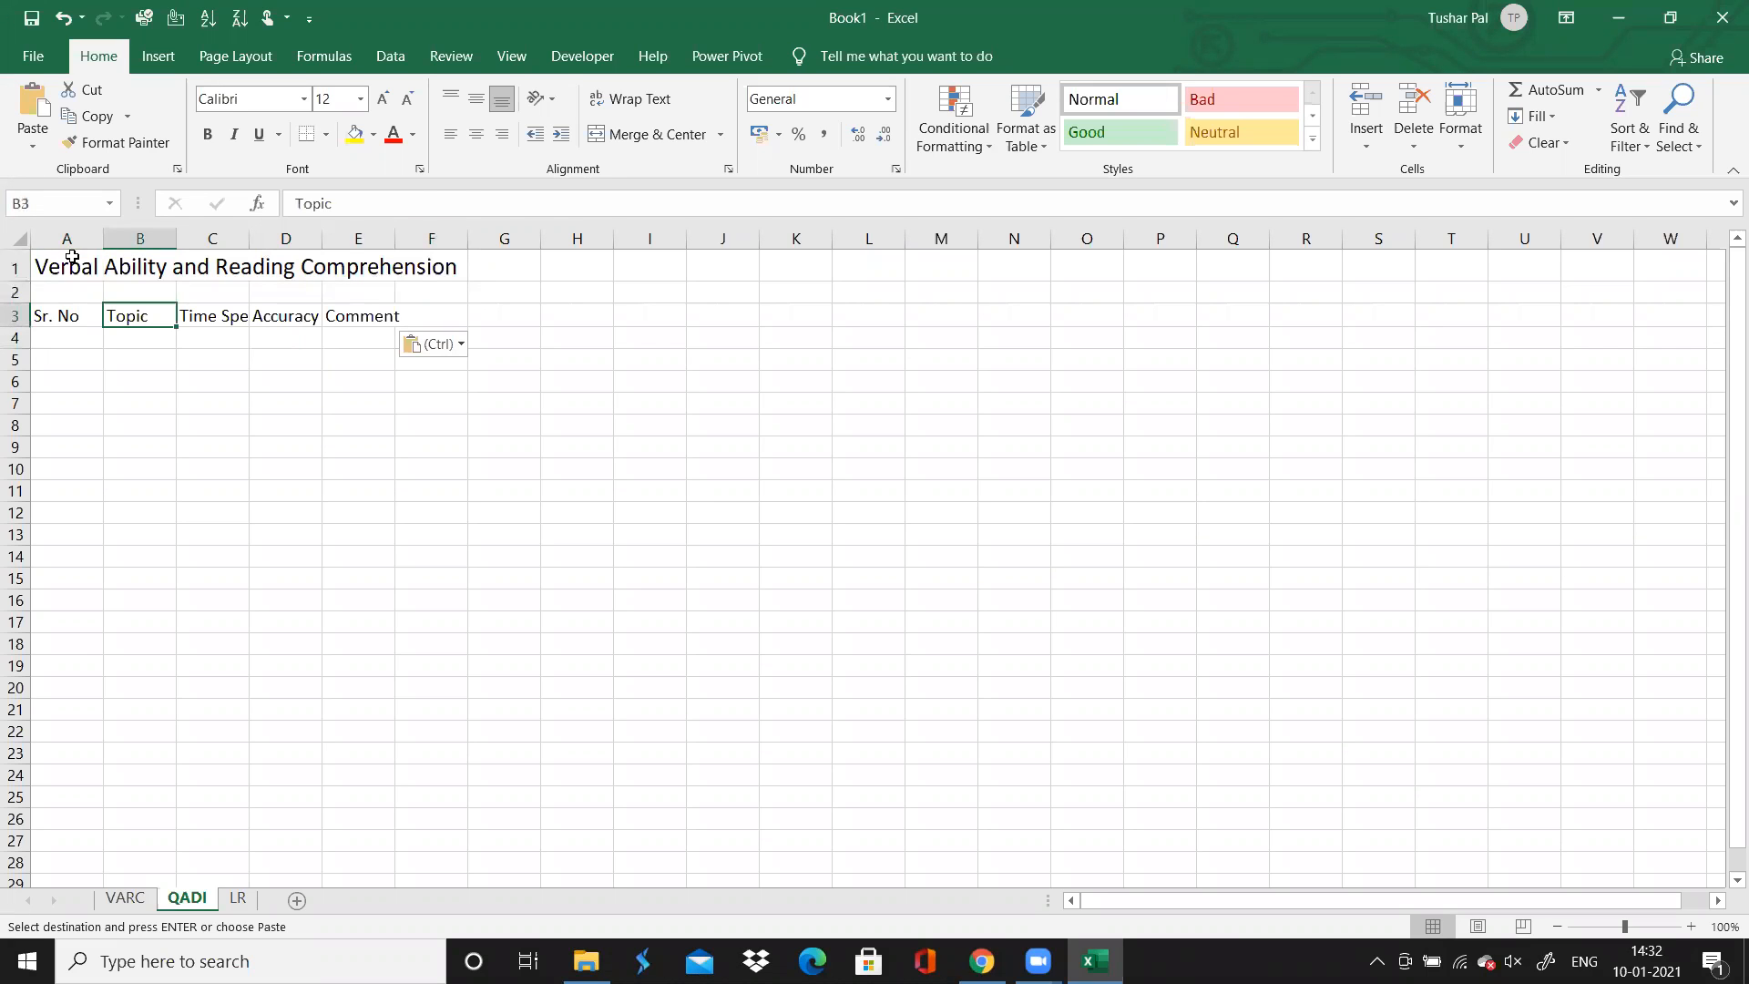
# Replace the title in A1 of the QADI sheet with "Quantitative Ability and Data Interpreation"
pyautogui.press('Up')
pyautogui.press('Left')
pyautogui.press('Up')
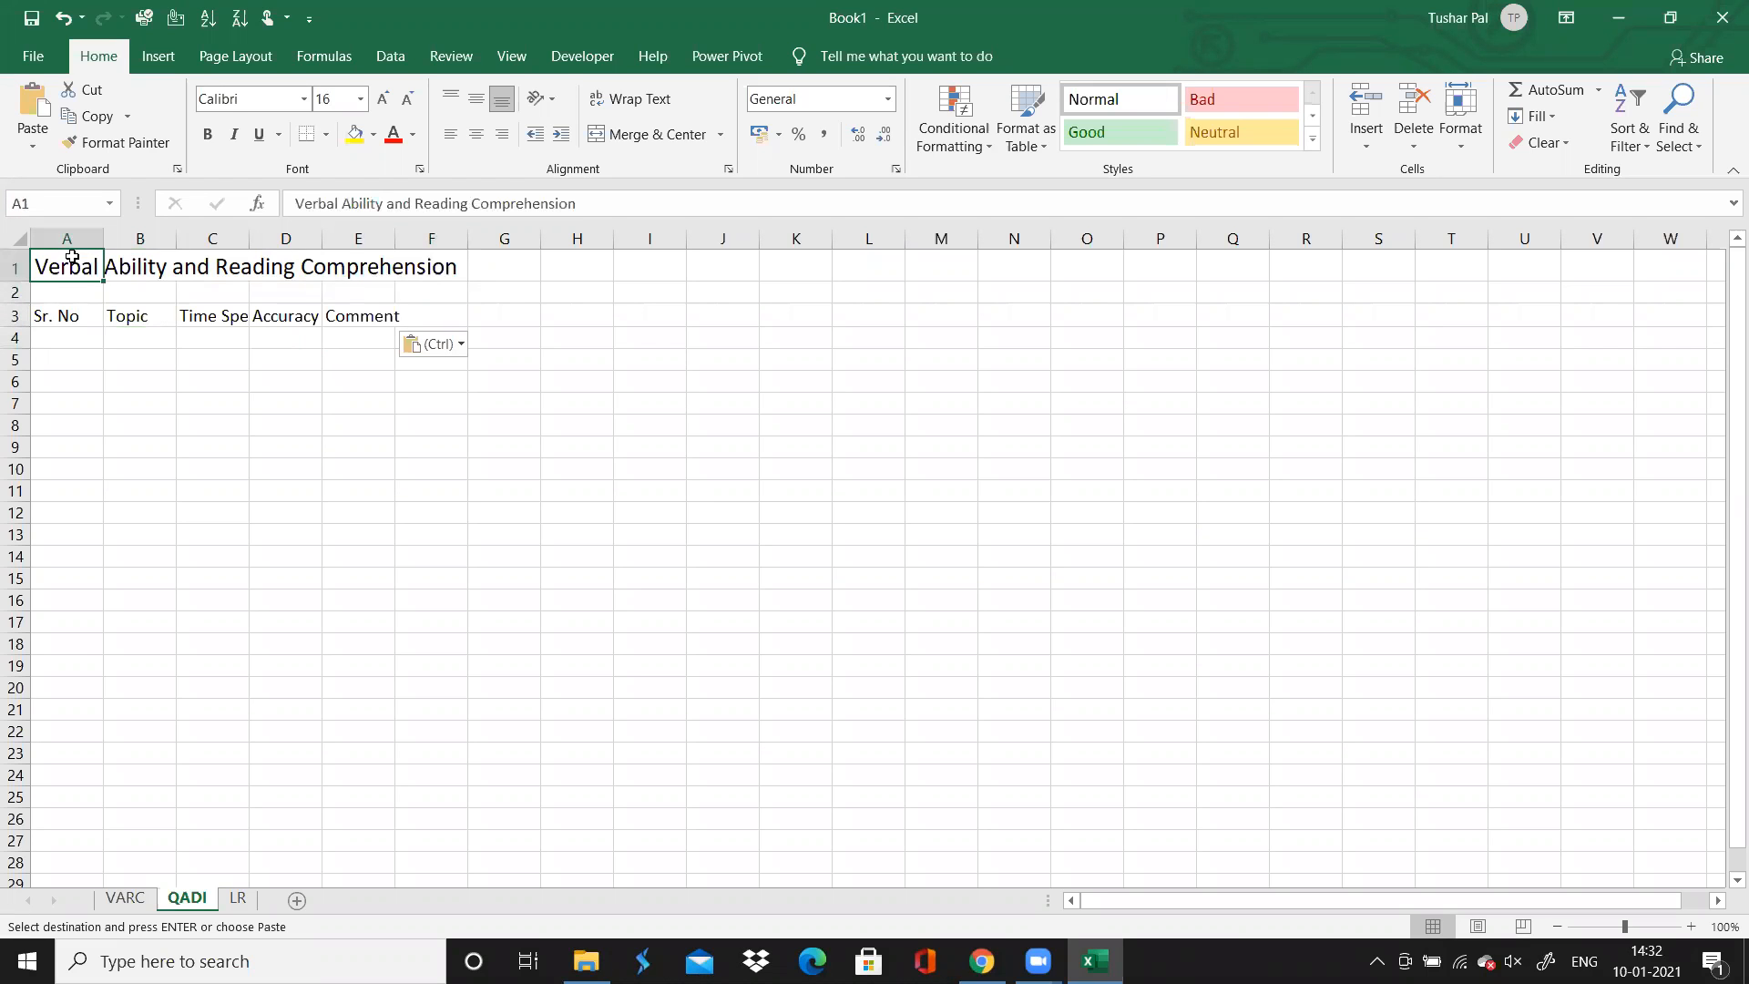
pyautogui.click(609, 193)
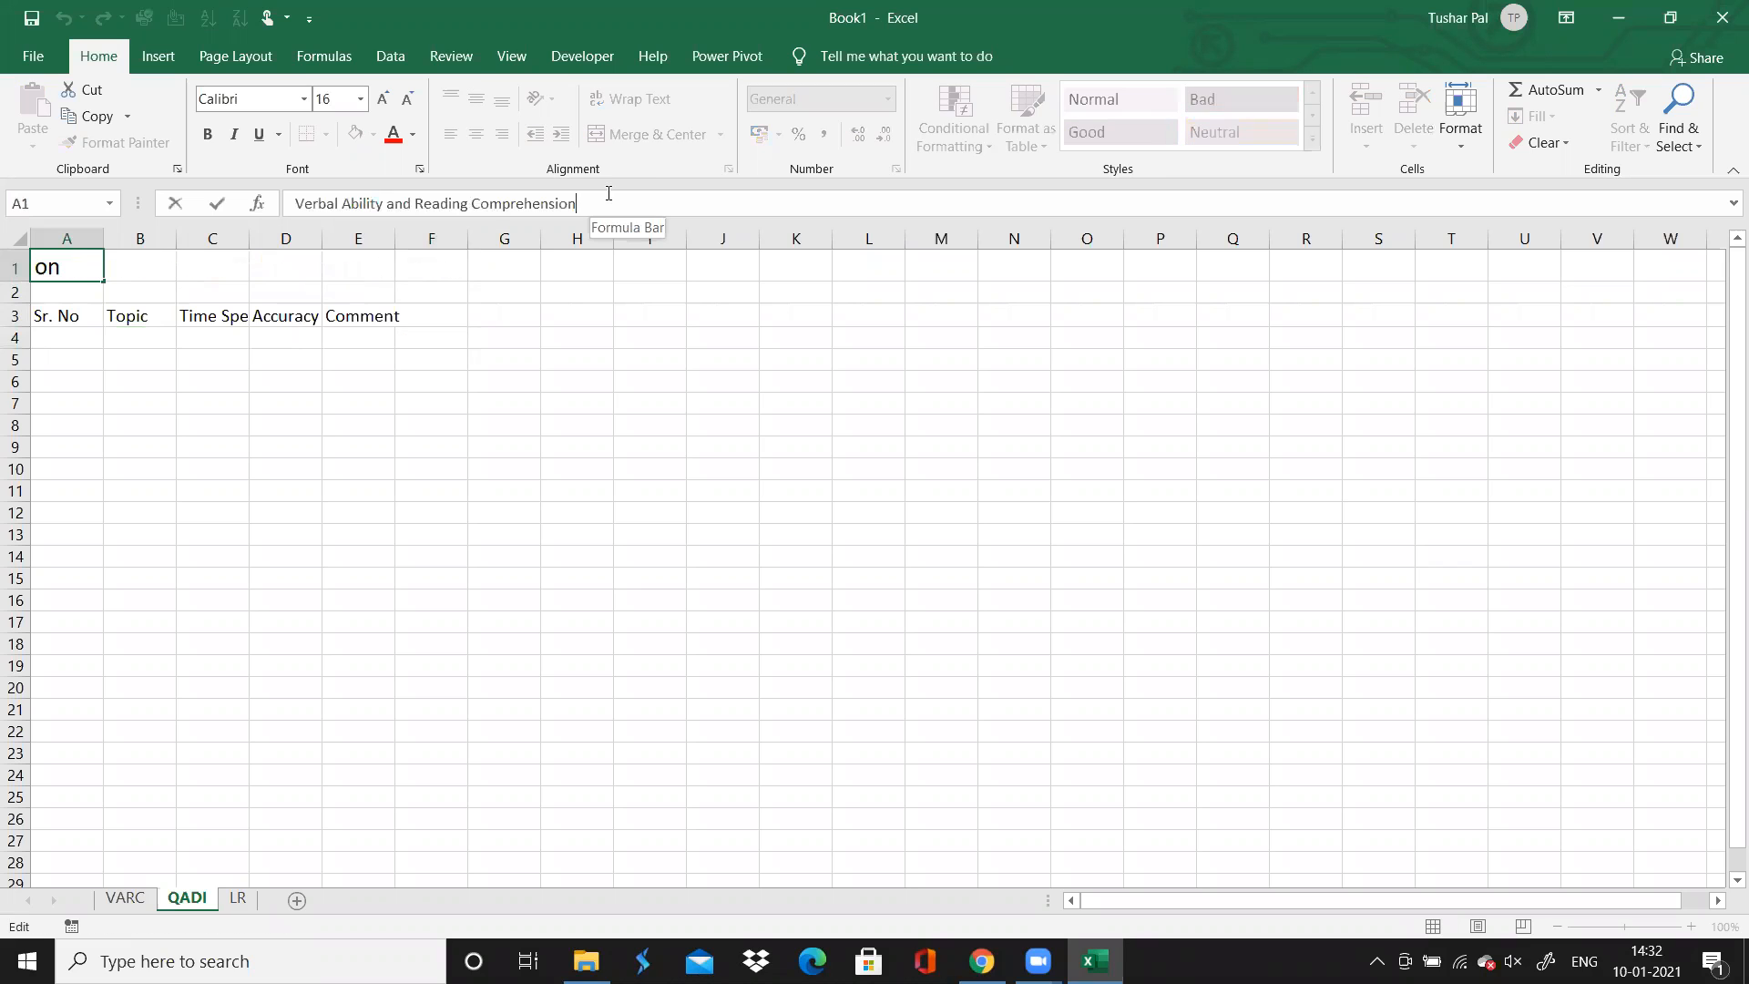
pyautogui.hotkey('shift', 'Home')
pyautogui.write('W')
pyautogui.press('BackSpace')
pyautogui.write('Quantitative Abi')
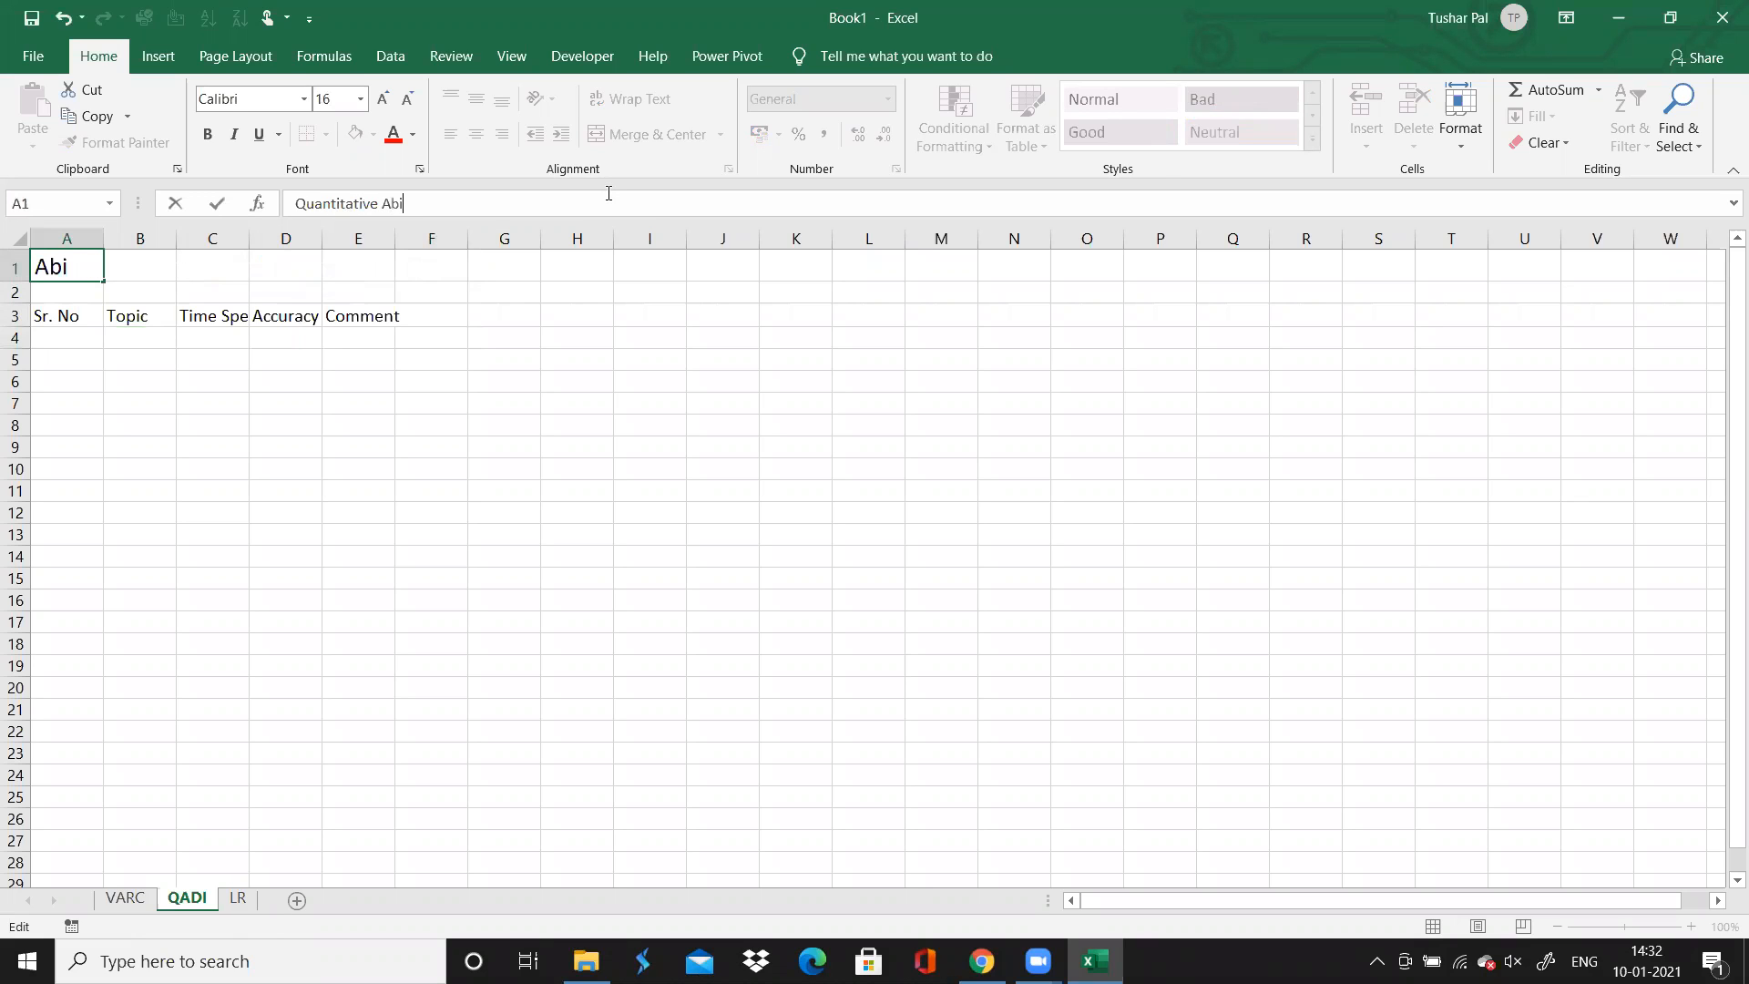
pyautogui.write('lity and Data Inter')
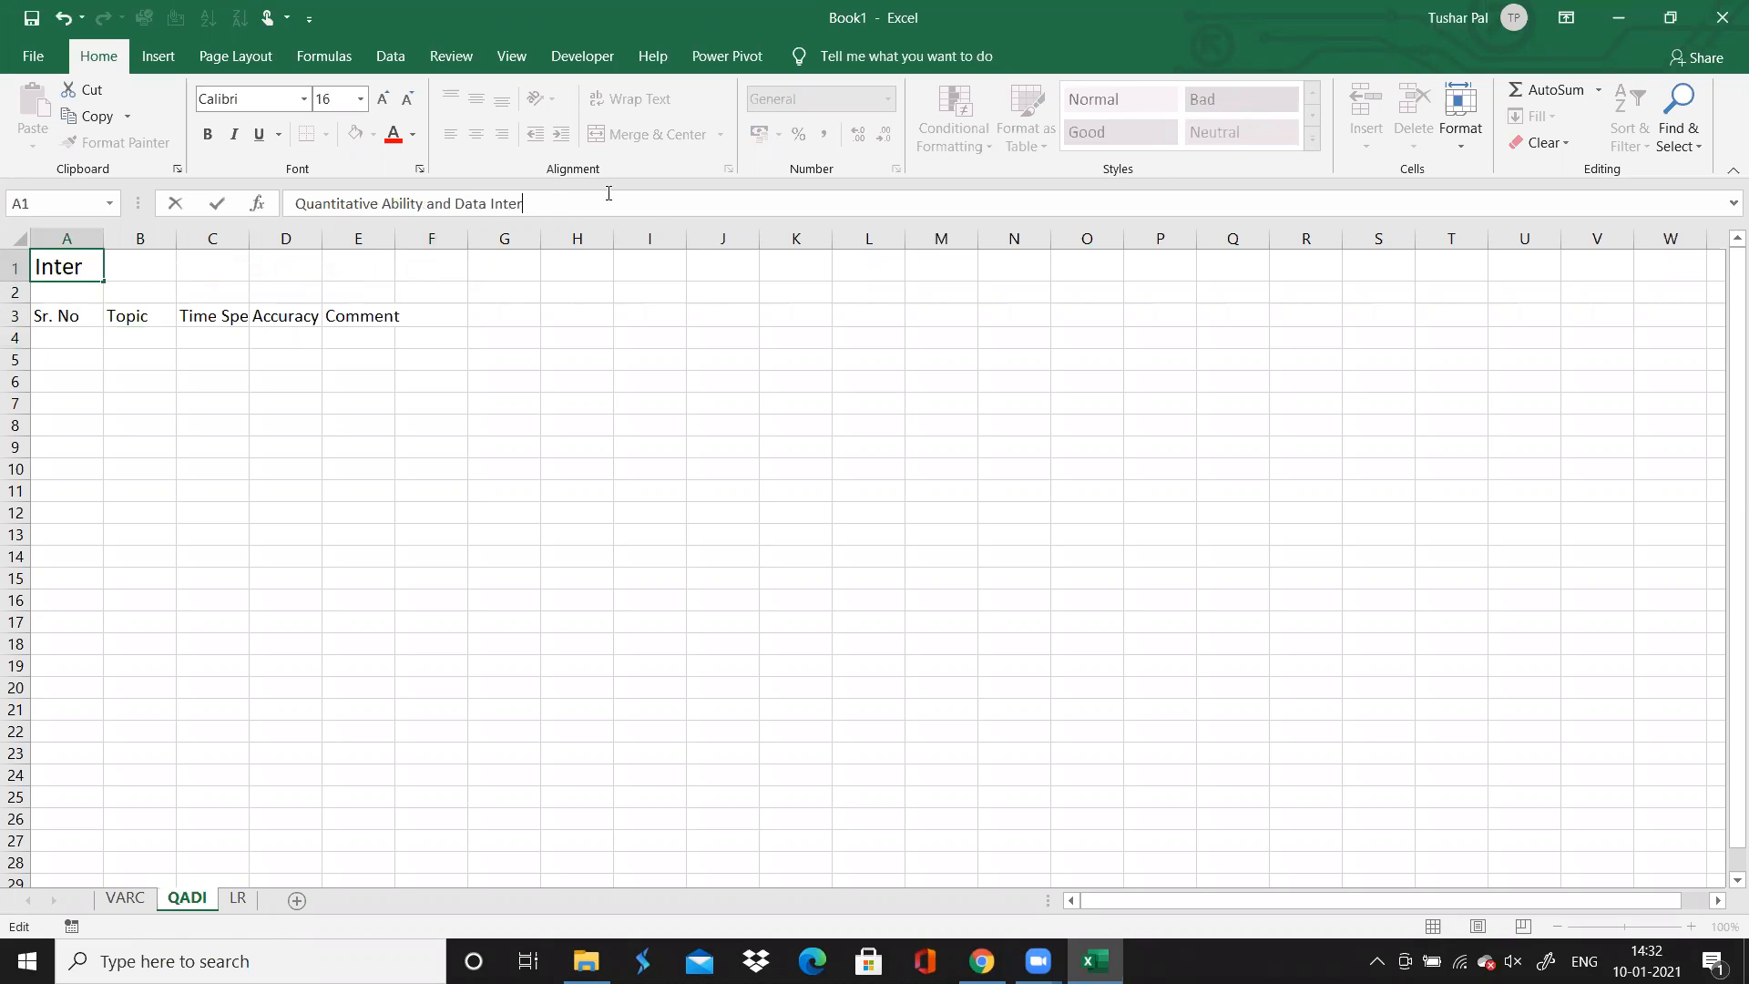
pyautogui.write('preation')
pyautogui.click(301, 442)
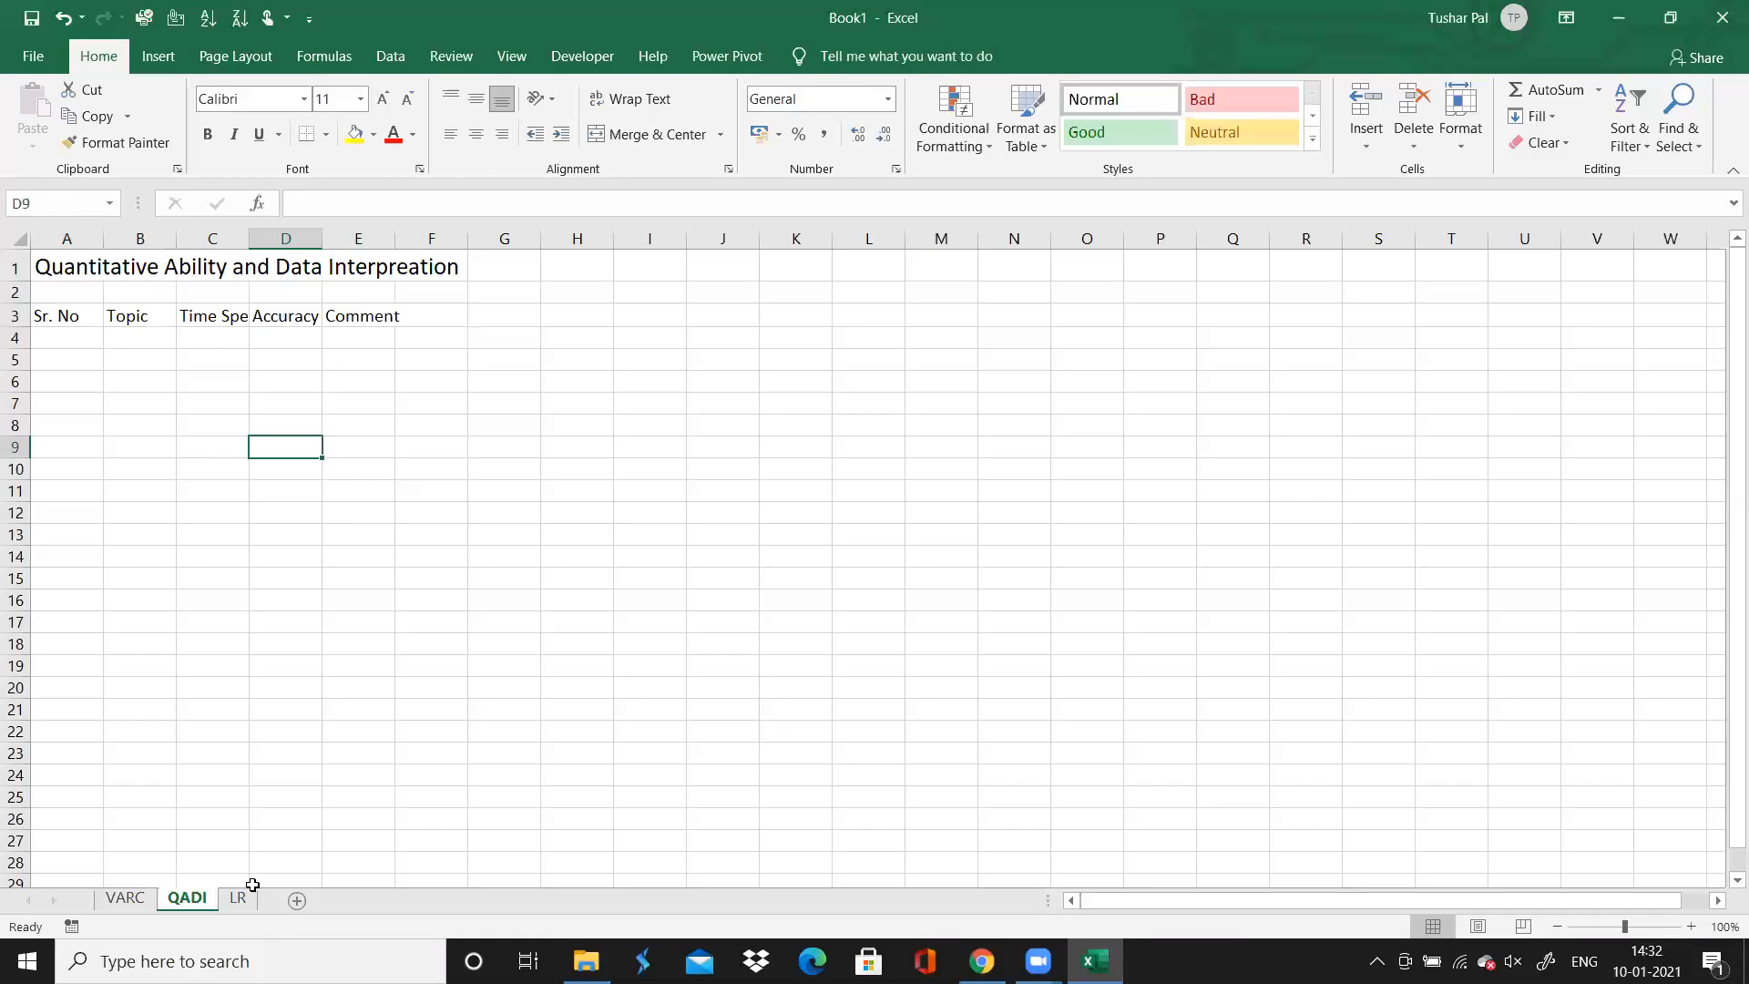
# Try merging and centering the QADI title across A1:E1
pyautogui.moveTo(81, 262); pyautogui.dragTo(374, 266)
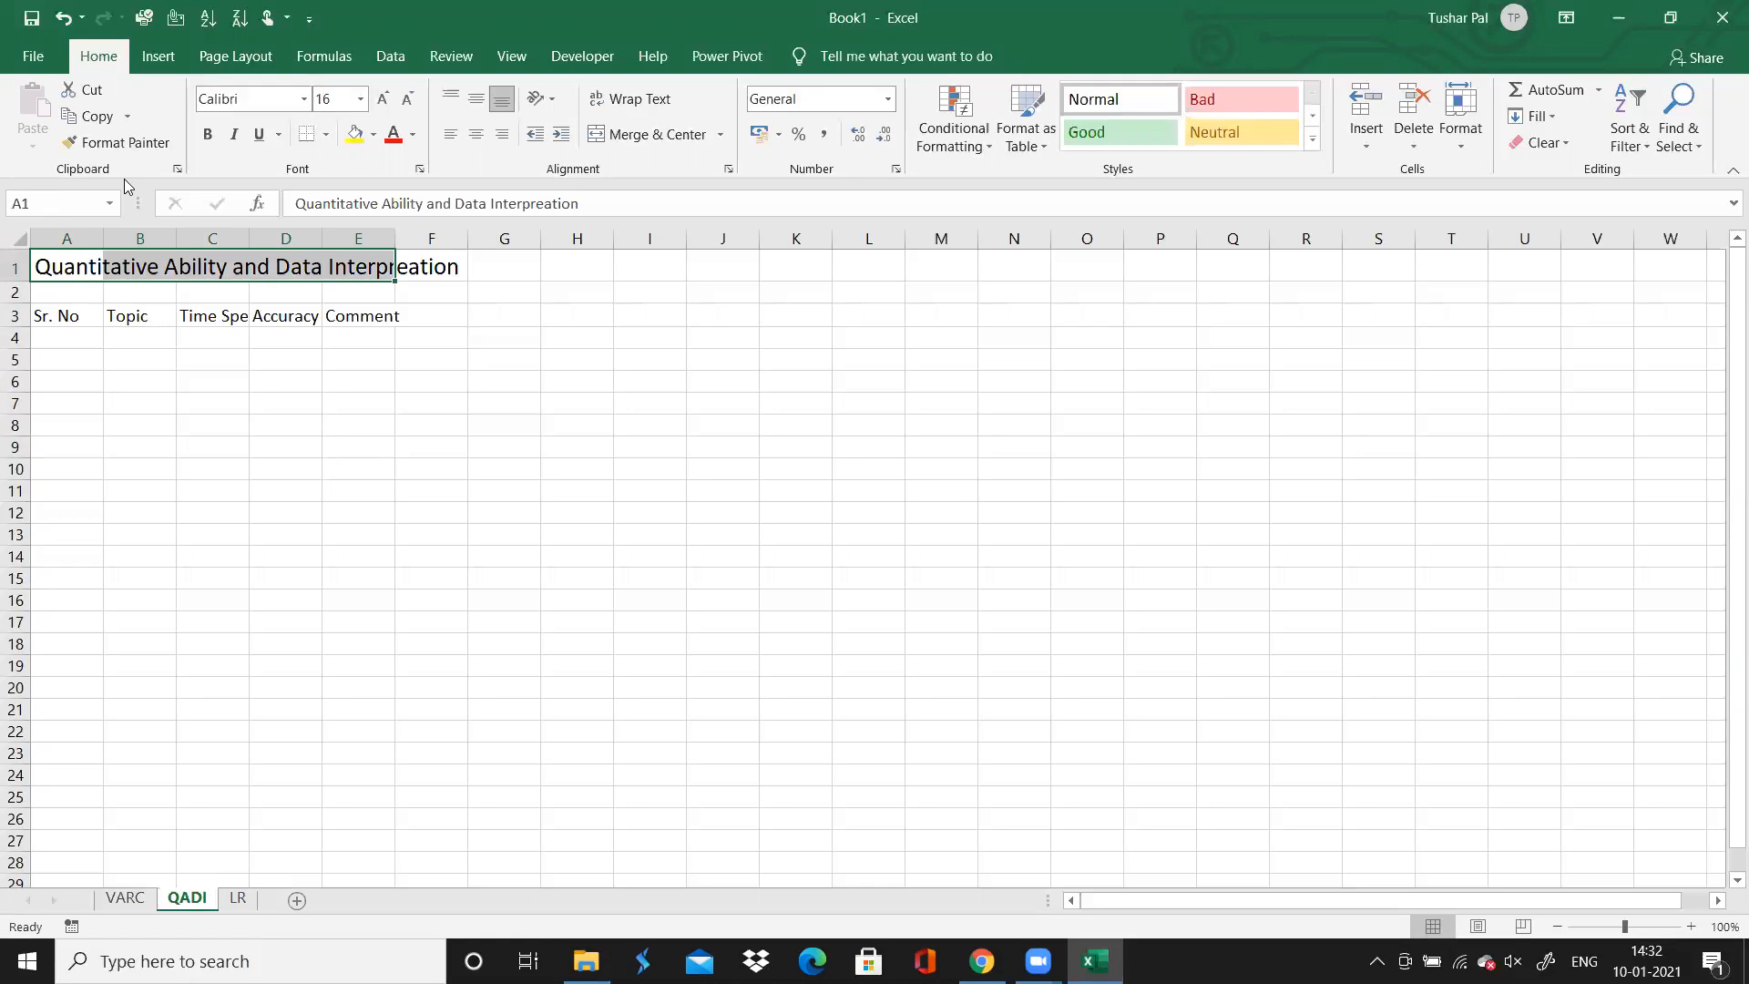
pyautogui.click(616, 138)
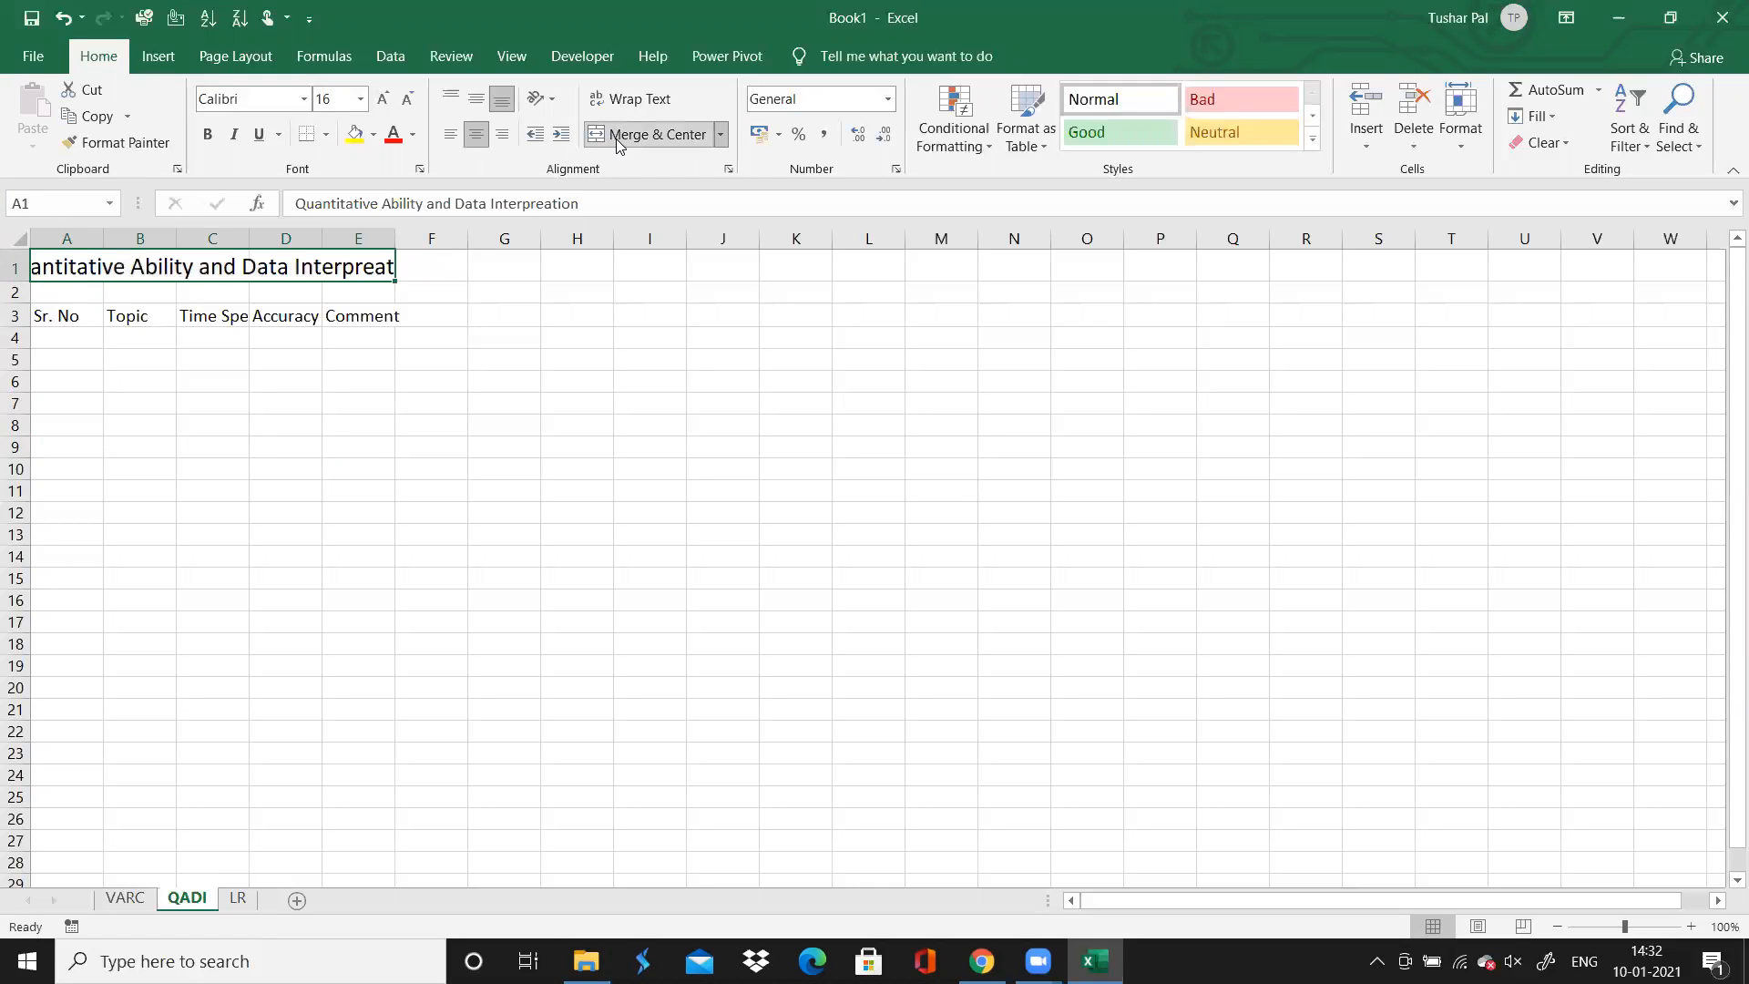
pyautogui.click(616, 139)
pyautogui.click(616, 138)
pyautogui.click(242, 576)
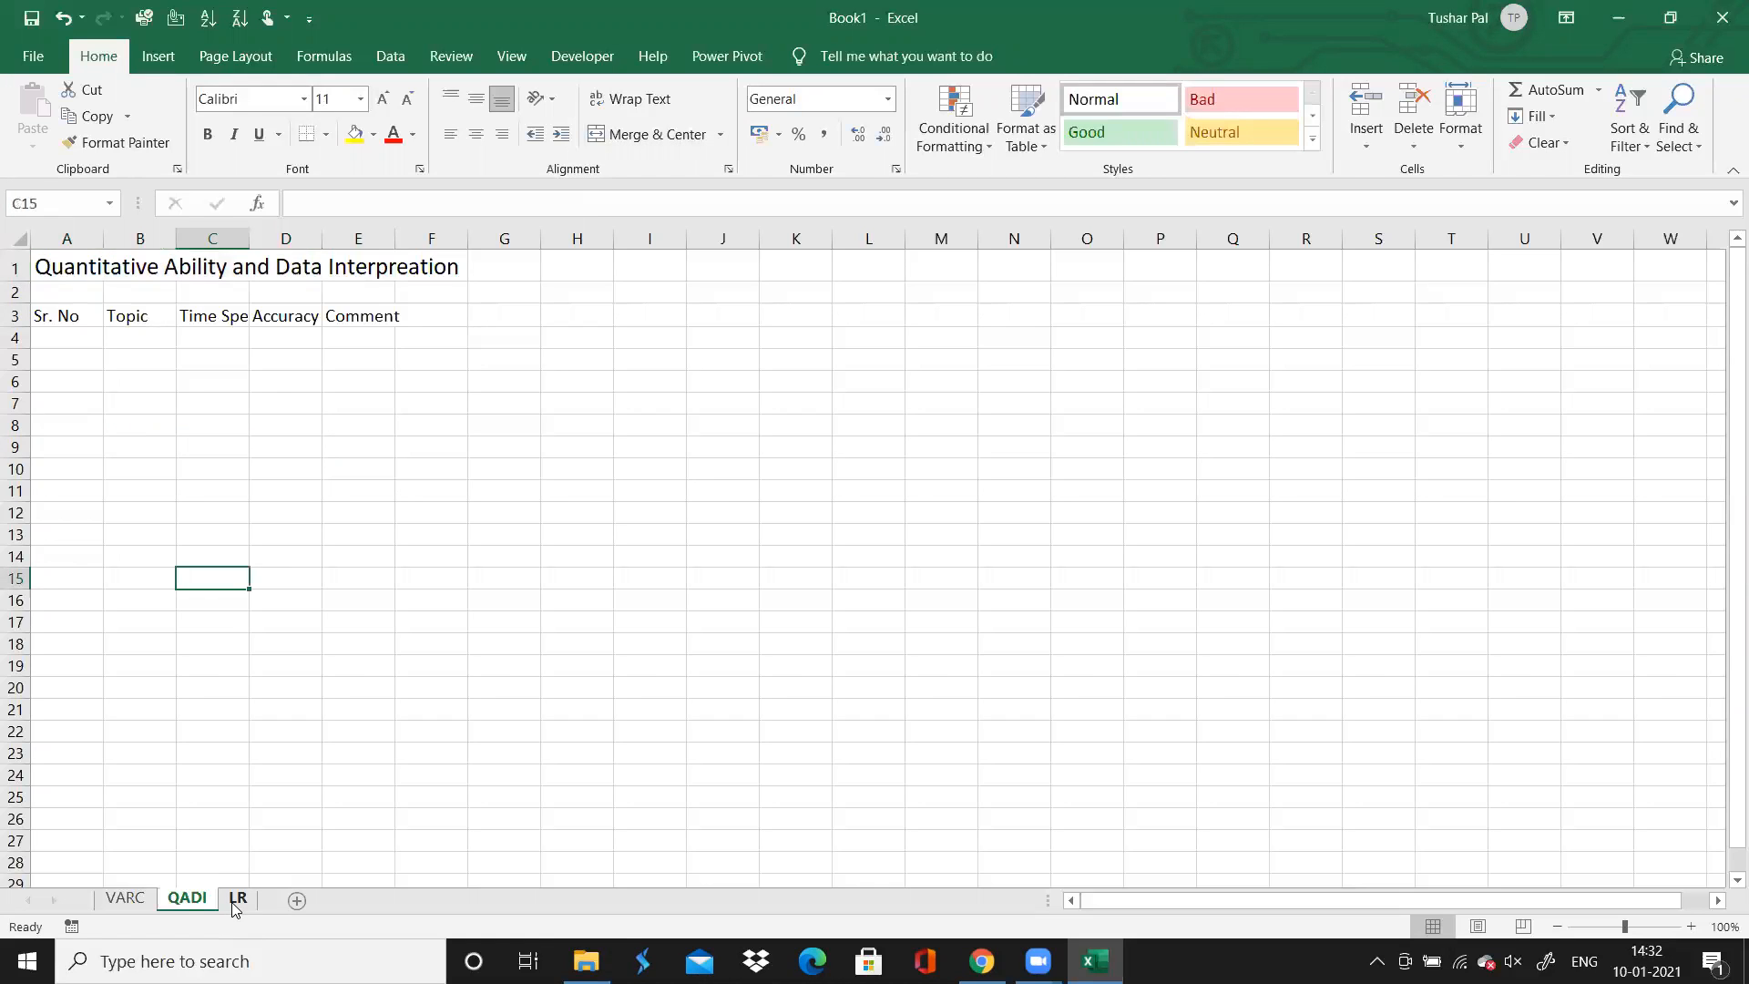
# Copy the title and header block A1:E3 from the QADI sheet into the LR sheet starting at A1
pyautogui.click(237, 898)
pyautogui.click(185, 898)
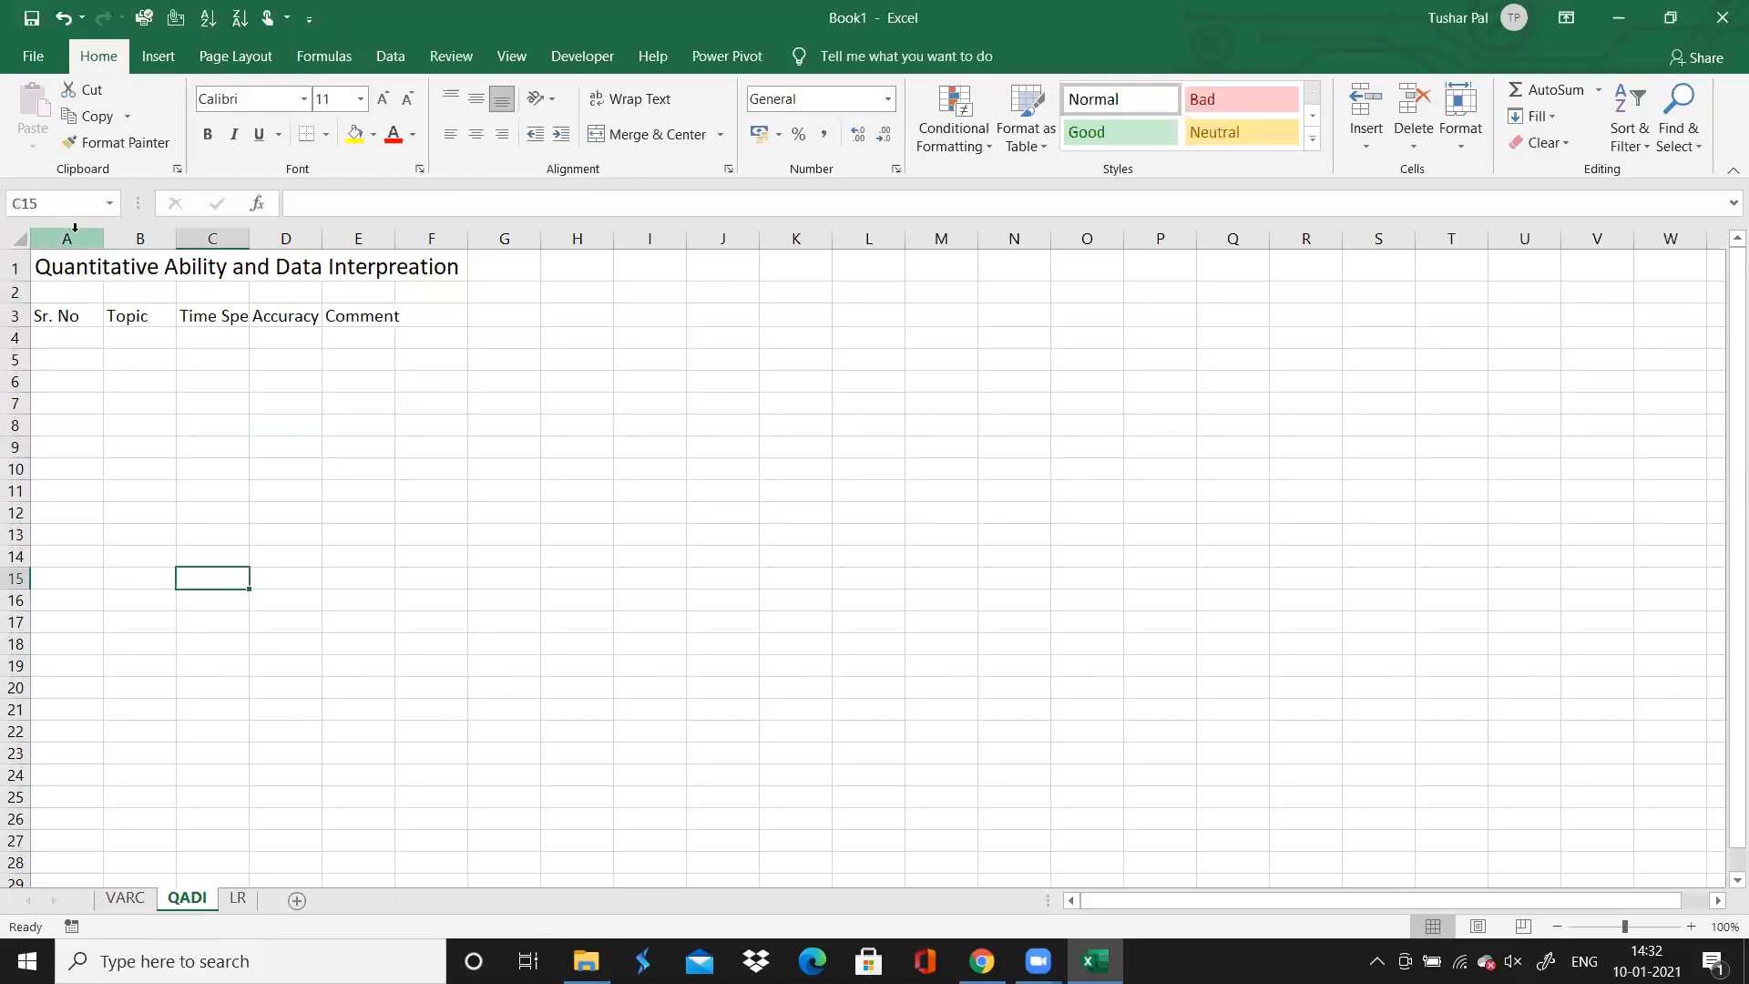
pyautogui.click(66, 270)
pyautogui.hotkey('shift', 'Down')
pyautogui.hotkey('shift', 'Down')
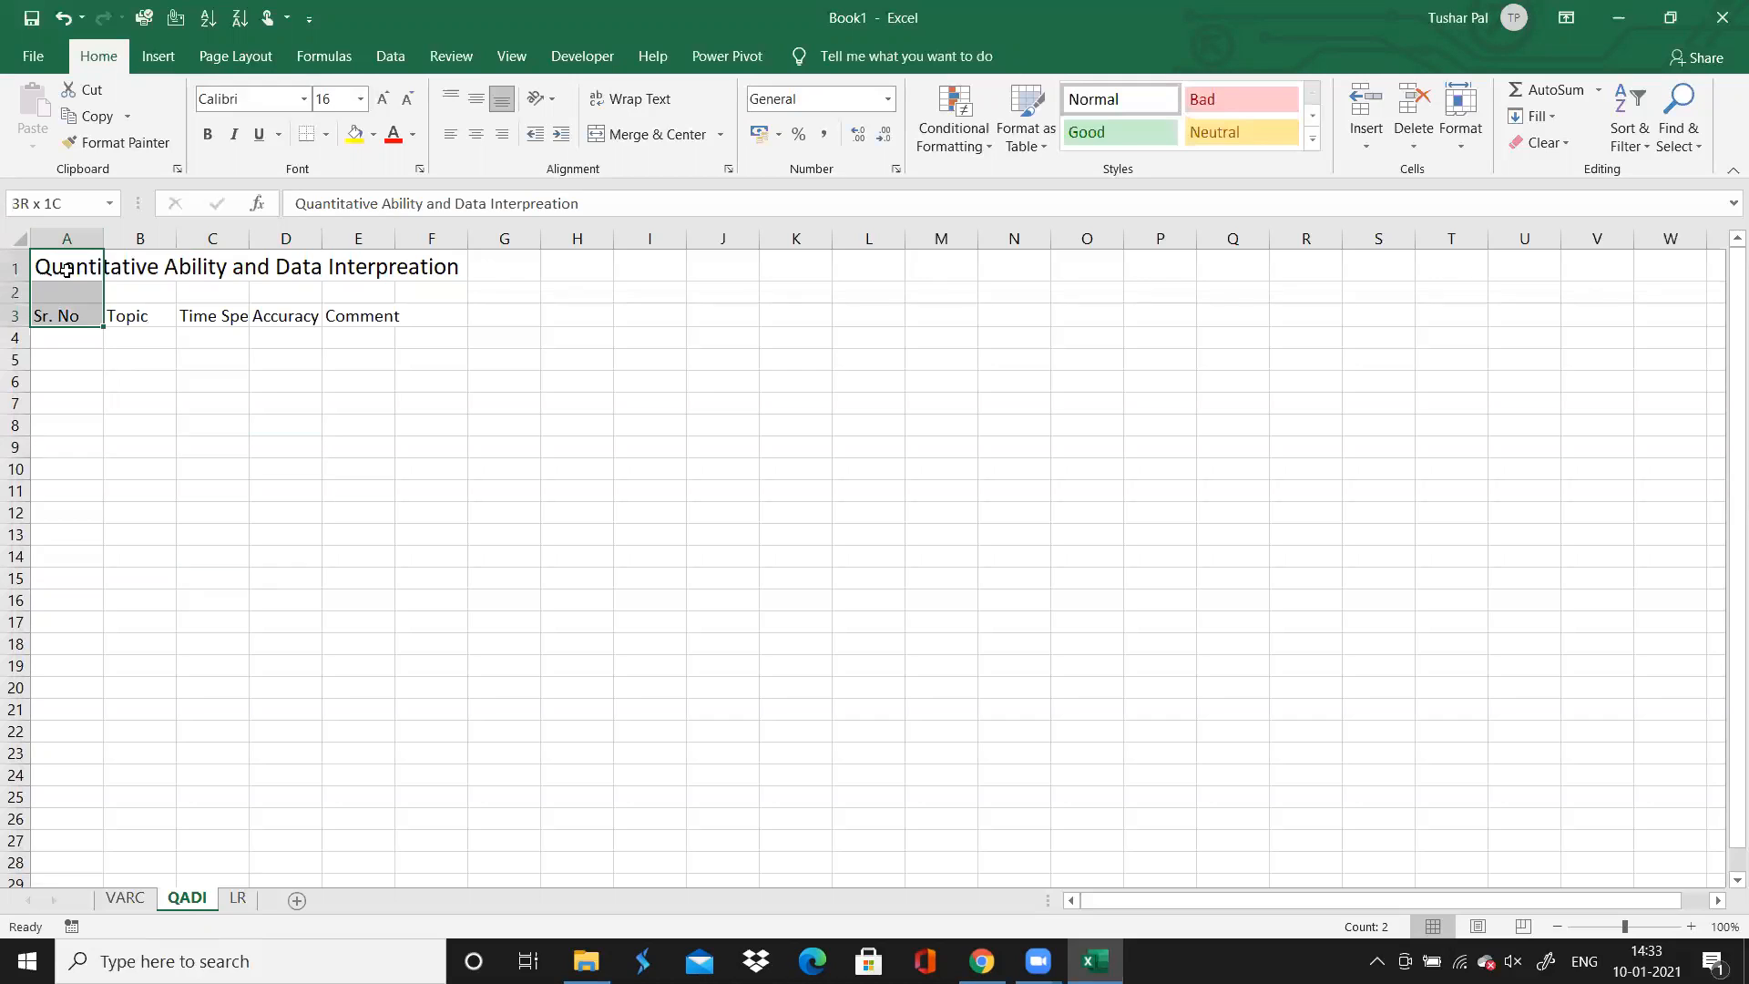
pyautogui.hotkey('shift', 'Right')
pyautogui.hotkey('shift', 'Right')
pyautogui.hotkey('shift', 'Right')
pyautogui.hotkey('shift', 'Right')
pyautogui.hotkey('ctrl', 'c')
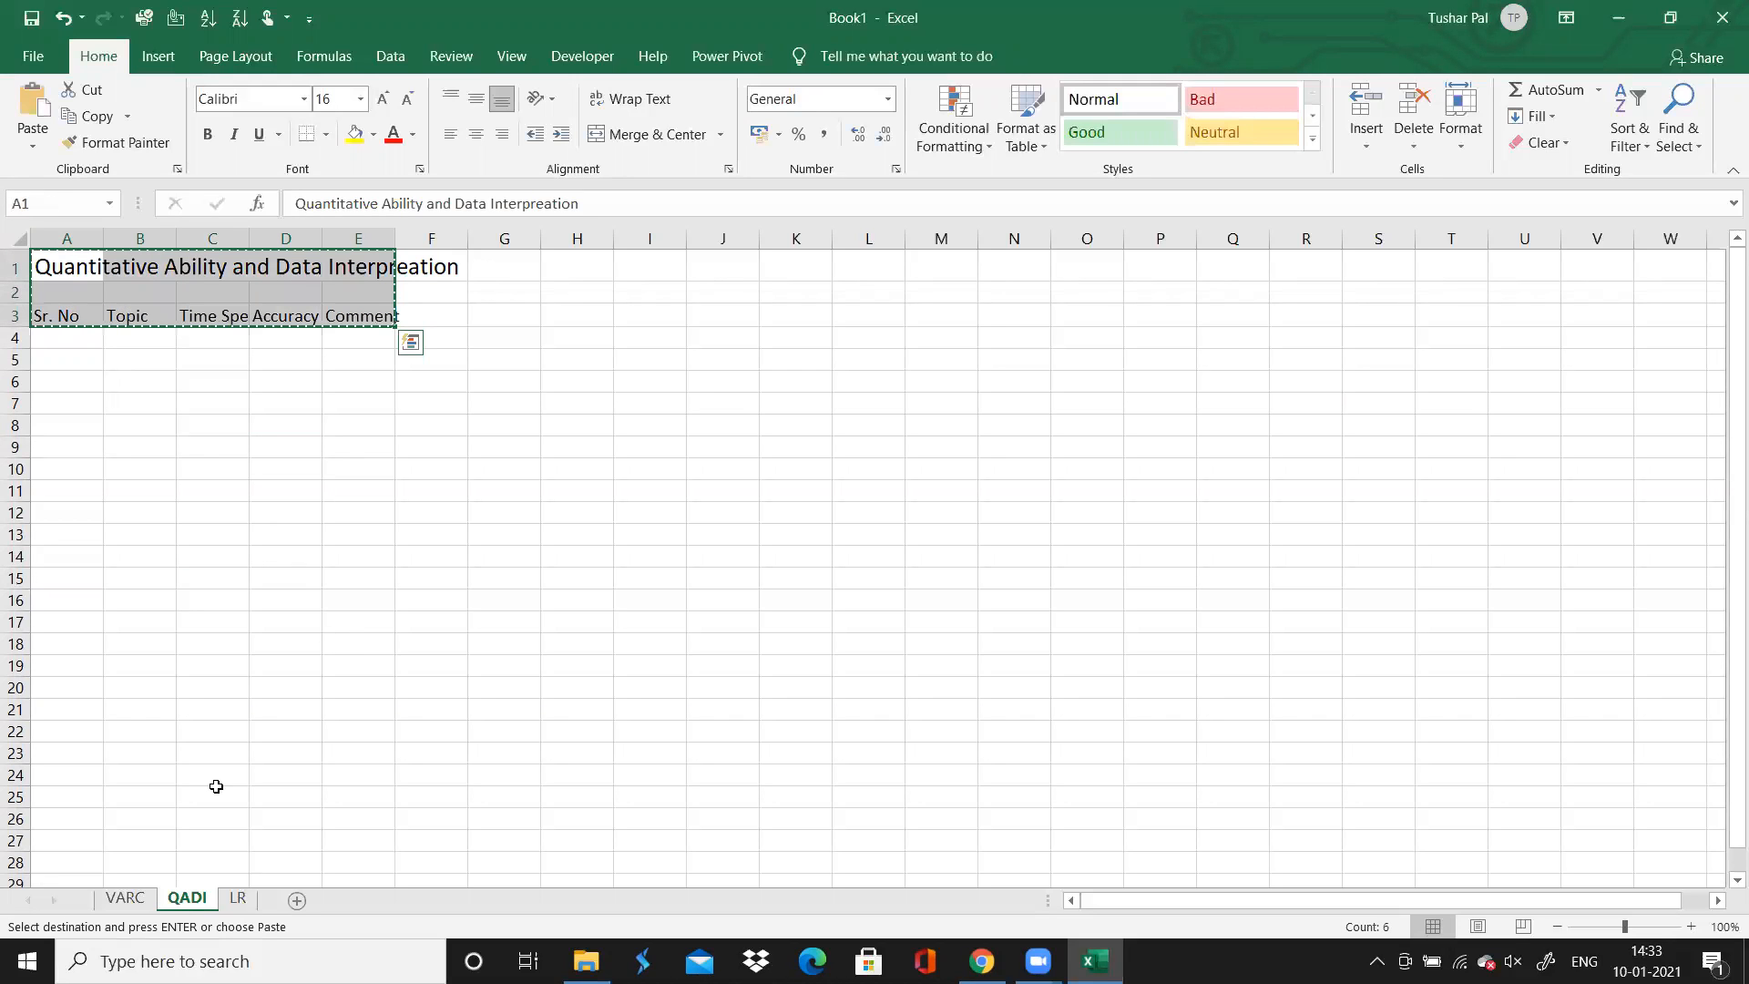
pyautogui.click(240, 898)
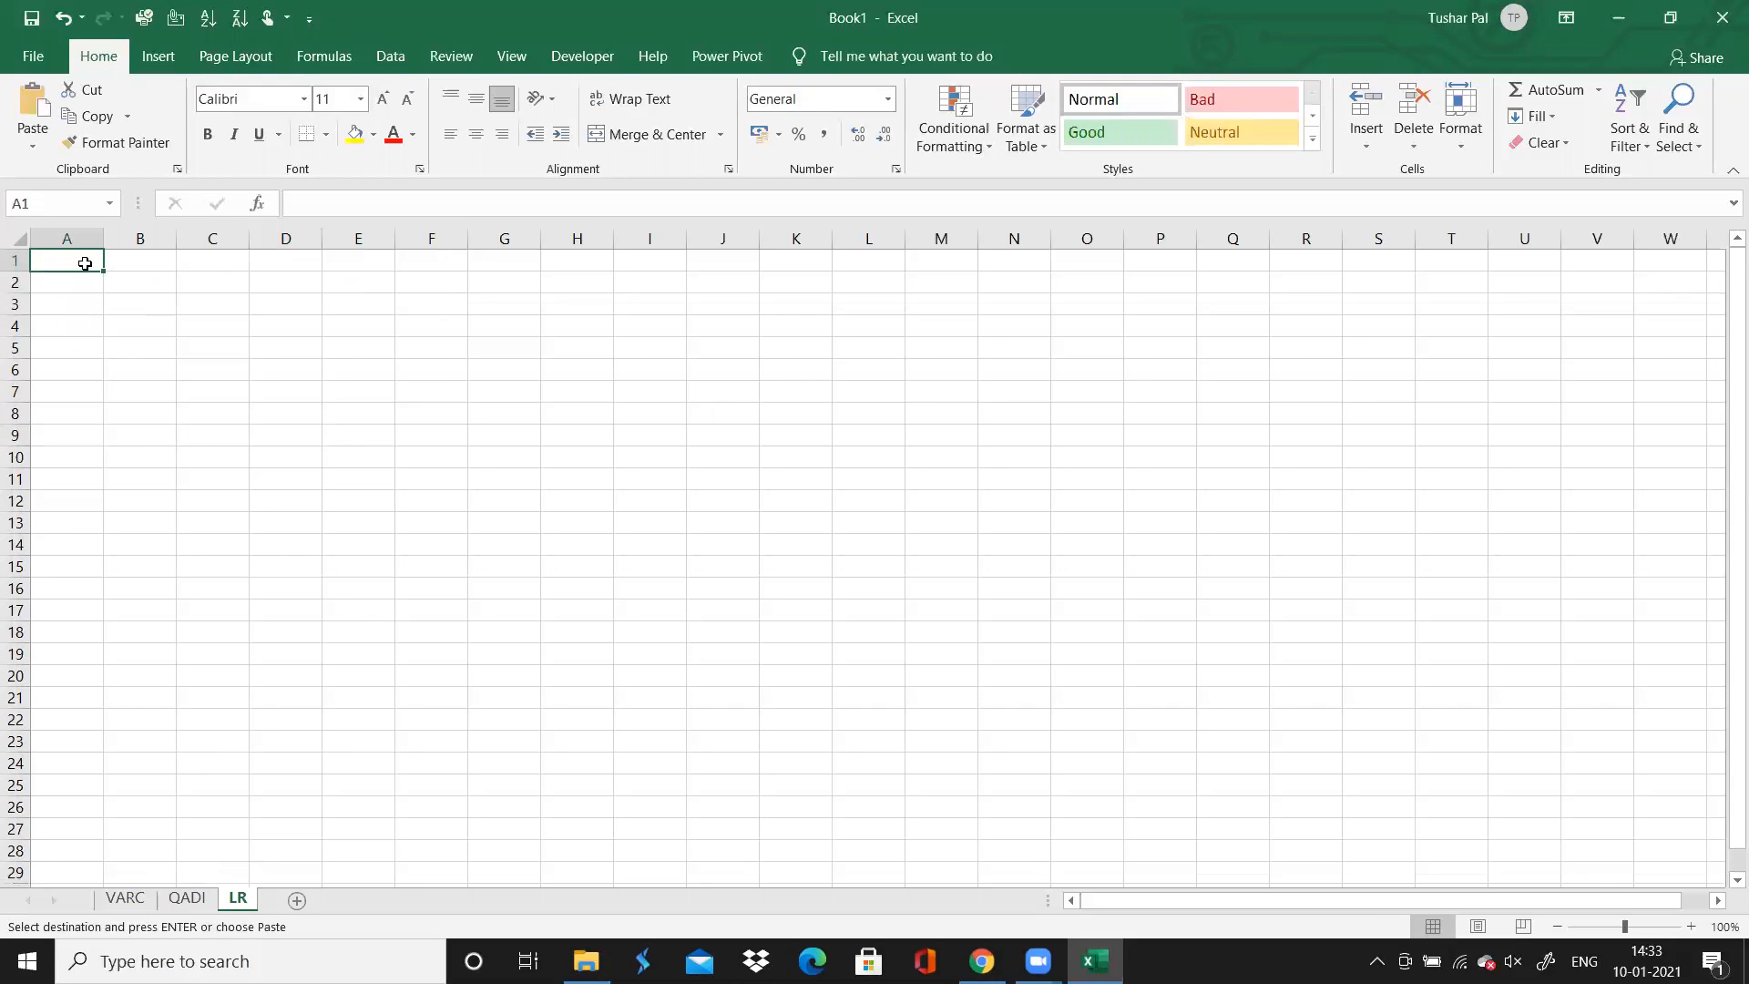
pyautogui.hotkey('ctrl', 'v')
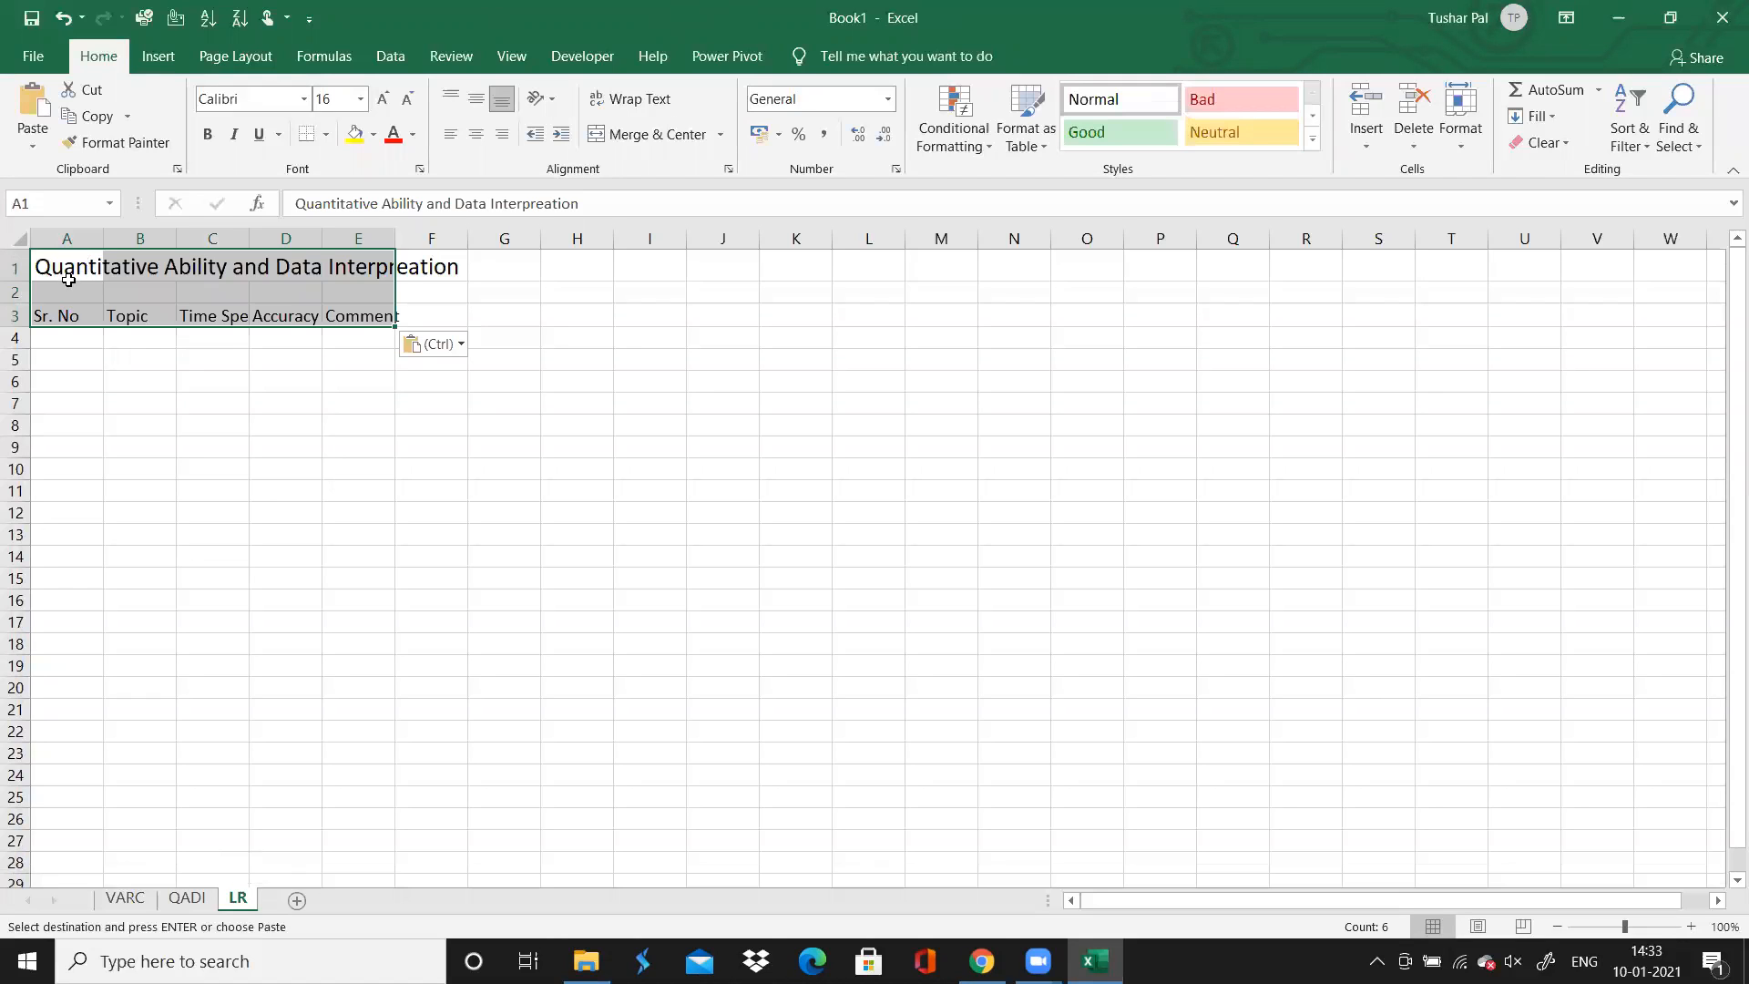
# Replace the title in A1 of the LR sheet with "Analytical Reasoning"
pyautogui.click(68, 279)
pyautogui.write('L')
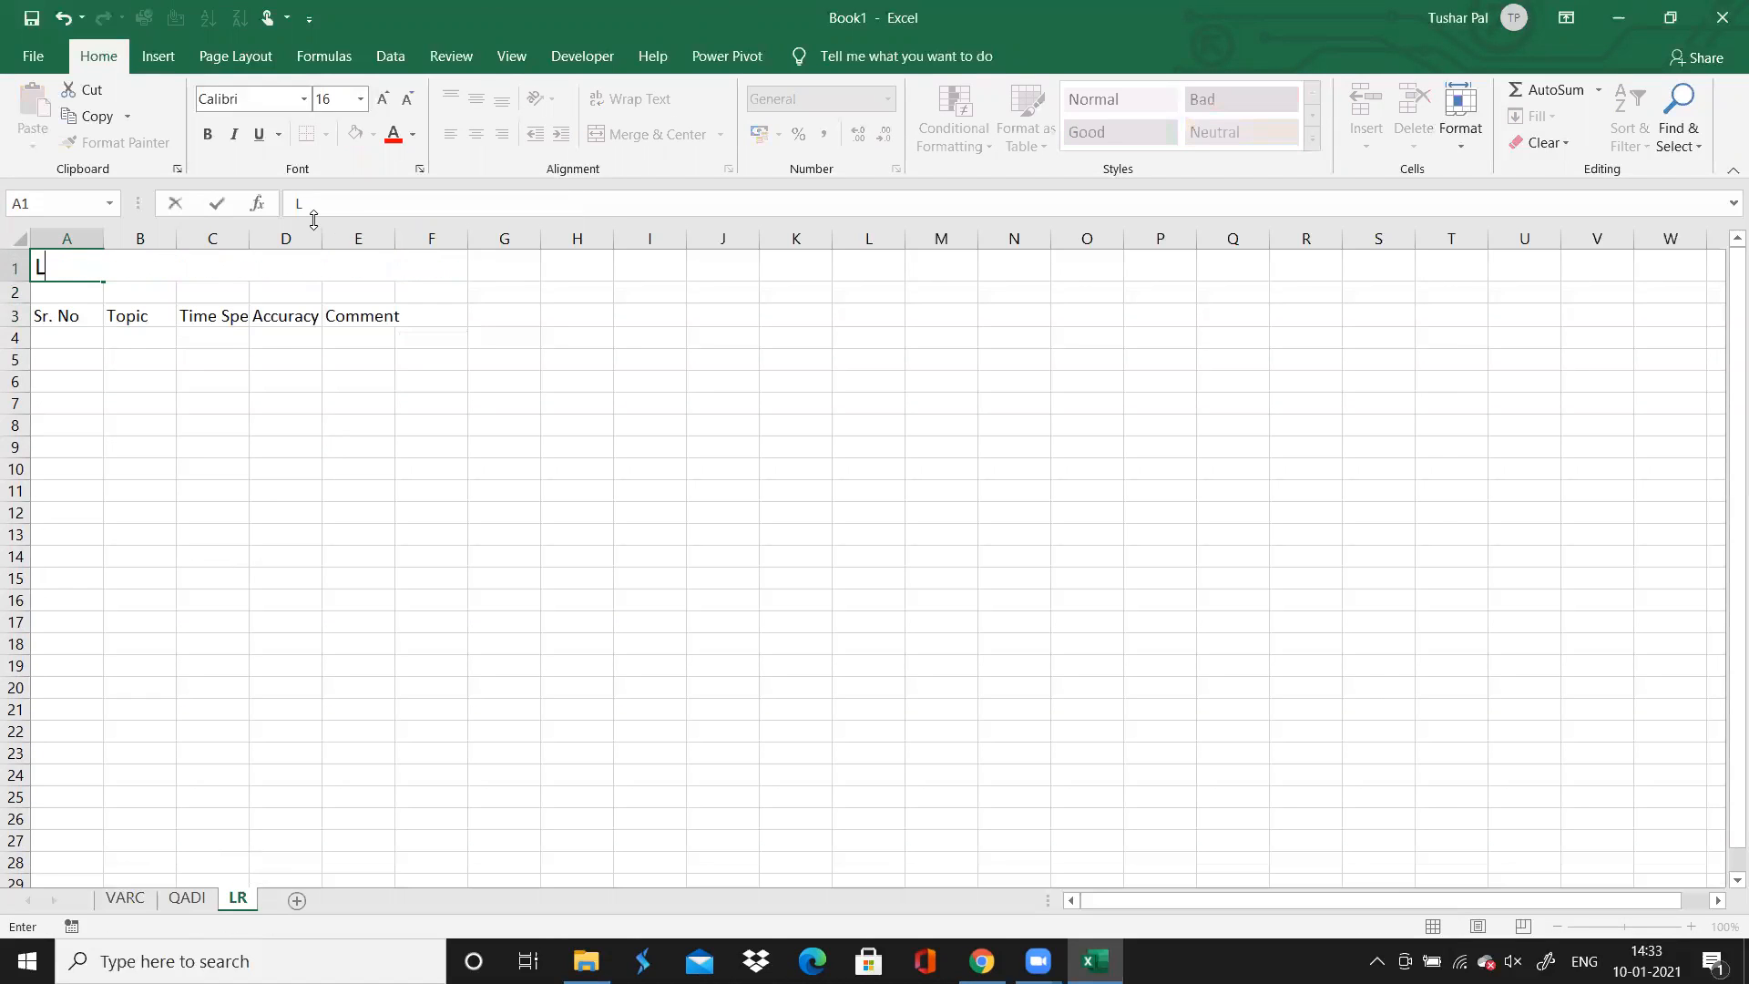
pyautogui.write('Anak')
pyautogui.write('tical Reas')
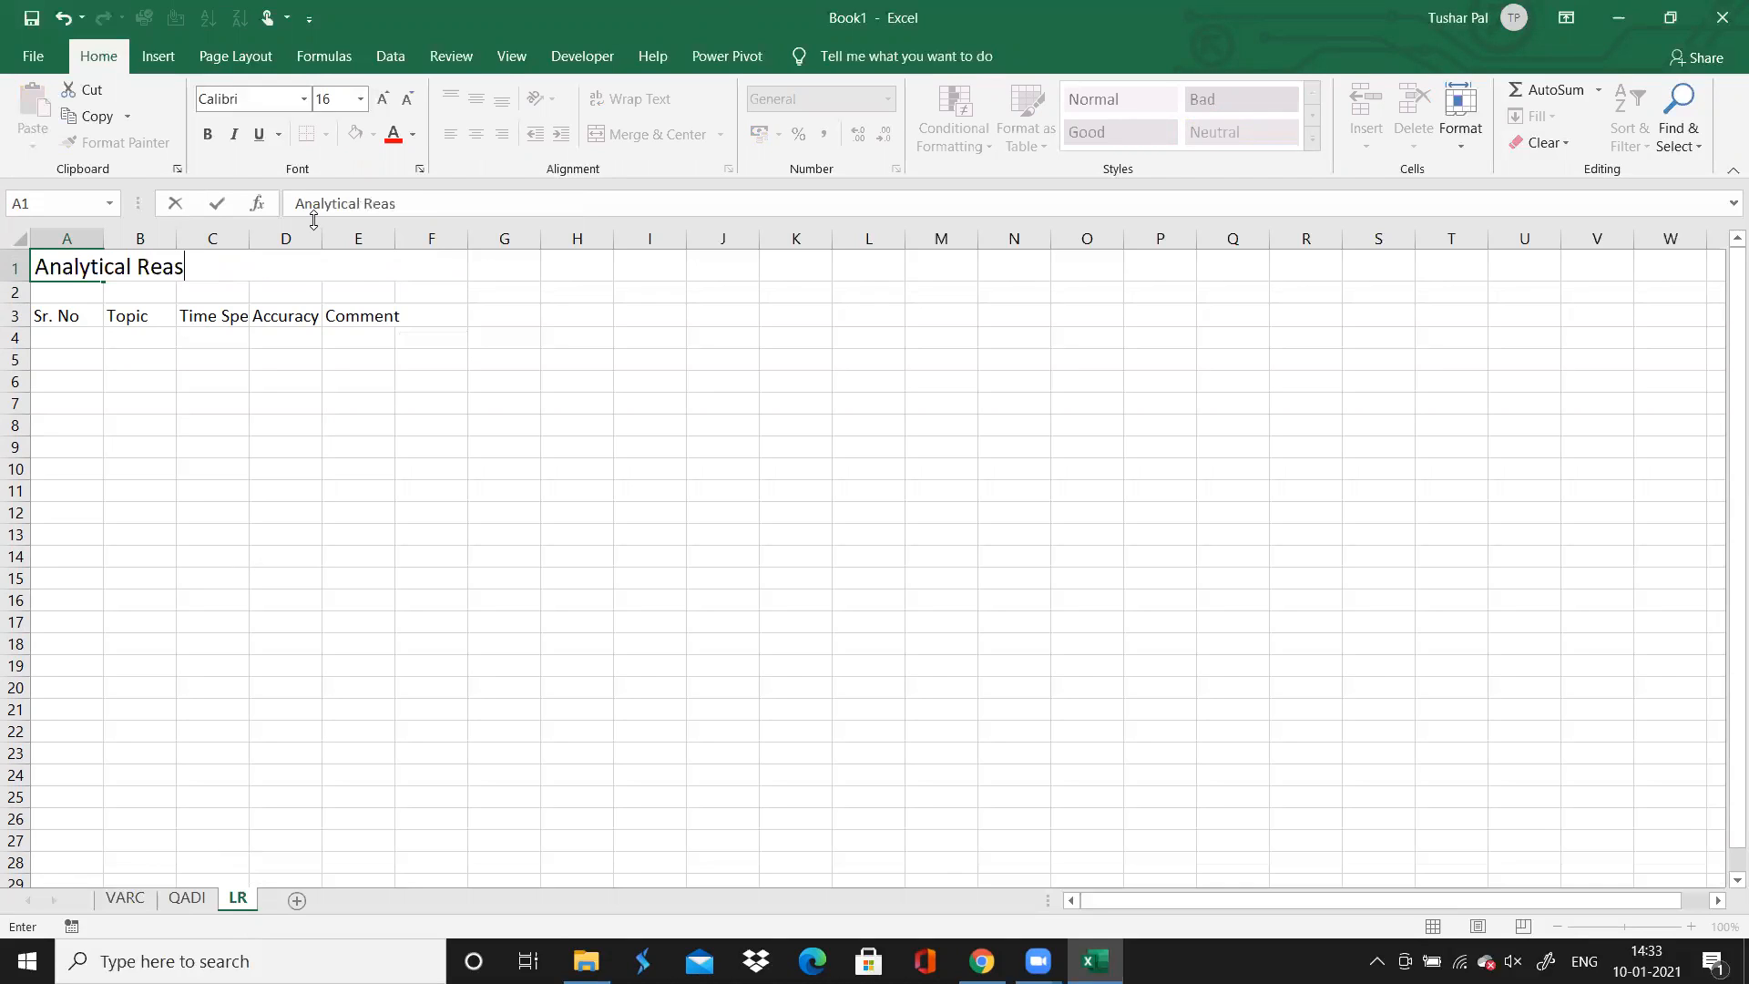
pyautogui.write('oning')
# Enter 1, 2 and 3 in A4:A6 of the LR sheet and extend the series down the Sr. No column
pyautogui.click(99, 343)
pyautogui.write('1')
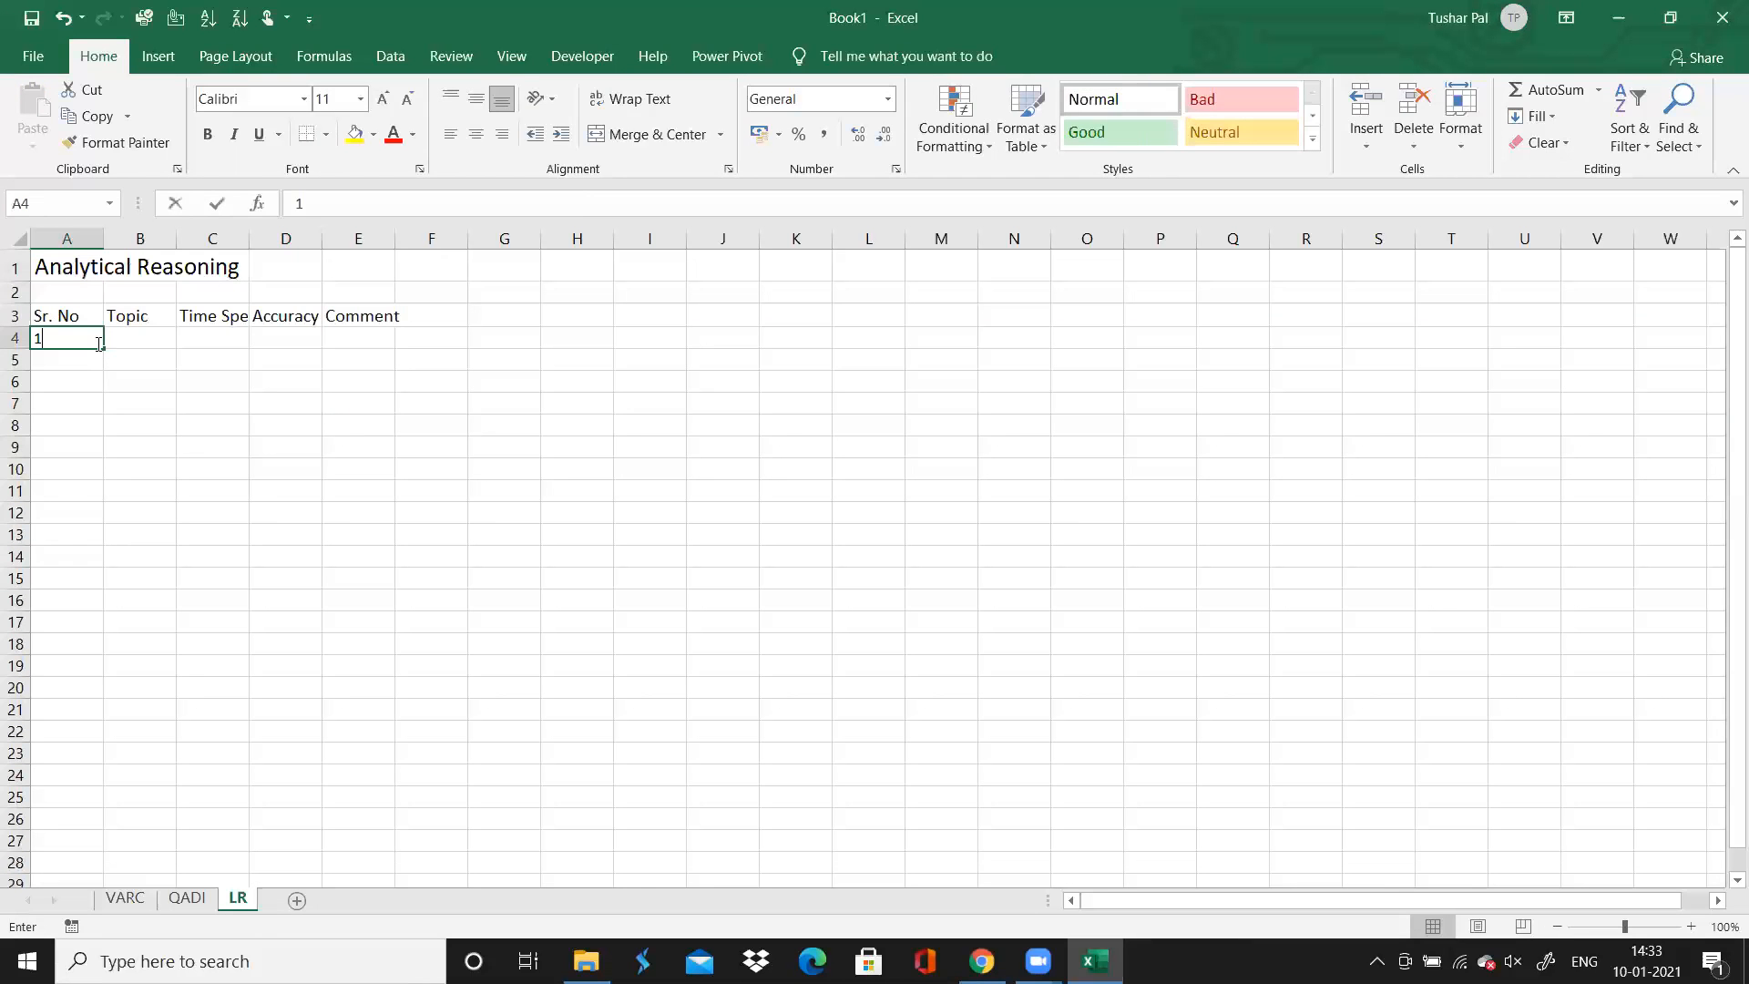
pyautogui.press('Return')
pyautogui.write('2')
pyautogui.press('Return')
pyautogui.write('3')
pyautogui.press('Return')
pyautogui.press('Up')
pyautogui.press('Up')
pyautogui.press('Up')
pyautogui.hotkey('ctrl', 'shift', 'Down')
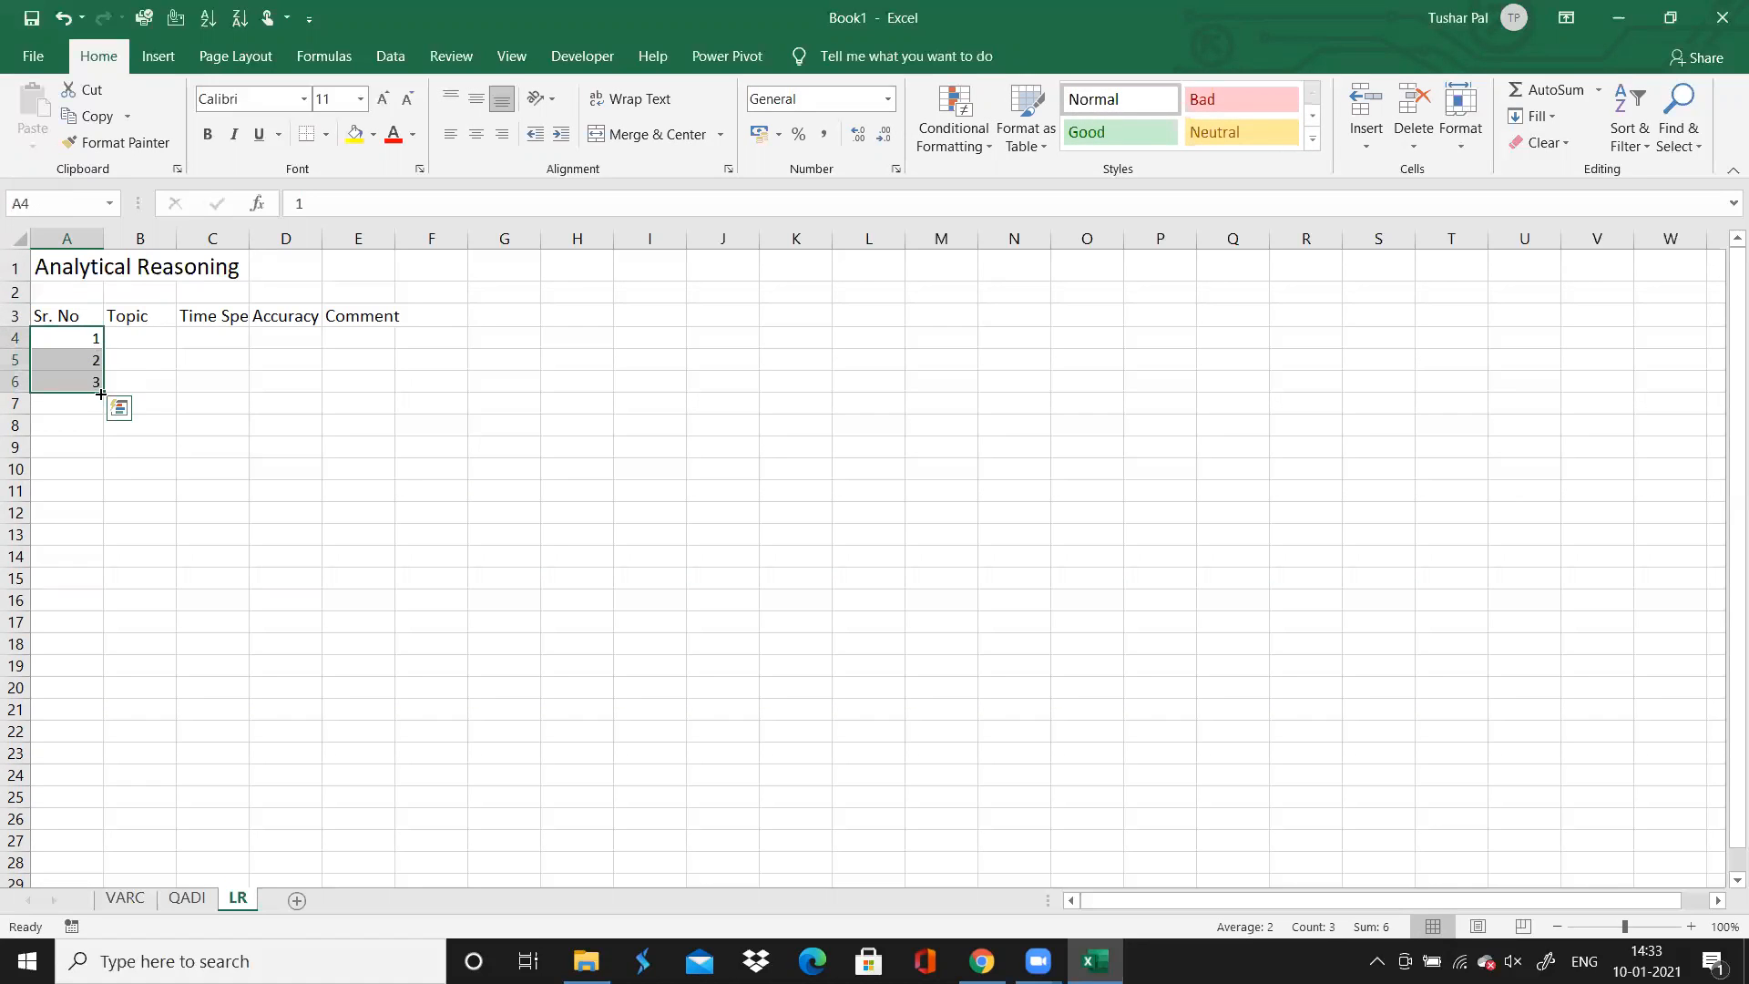
pyautogui.moveTo(100, 389); pyautogui.dragTo(113, 724)
# Enter 1, 2 and 3 in A4:A6 of the QADI sheet and fill the series down to 25 in A28
pyautogui.click(137, 902)
pyautogui.click(175, 902)
pyautogui.click(66, 339)
pyautogui.write('1')
pyautogui.press('Return')
pyautogui.write('2')
pyautogui.press('Return')
pyautogui.write('3')
pyautogui.press('Return')
pyautogui.click(86, 338)
pyautogui.moveTo(86, 338); pyautogui.dragTo(64, 861)
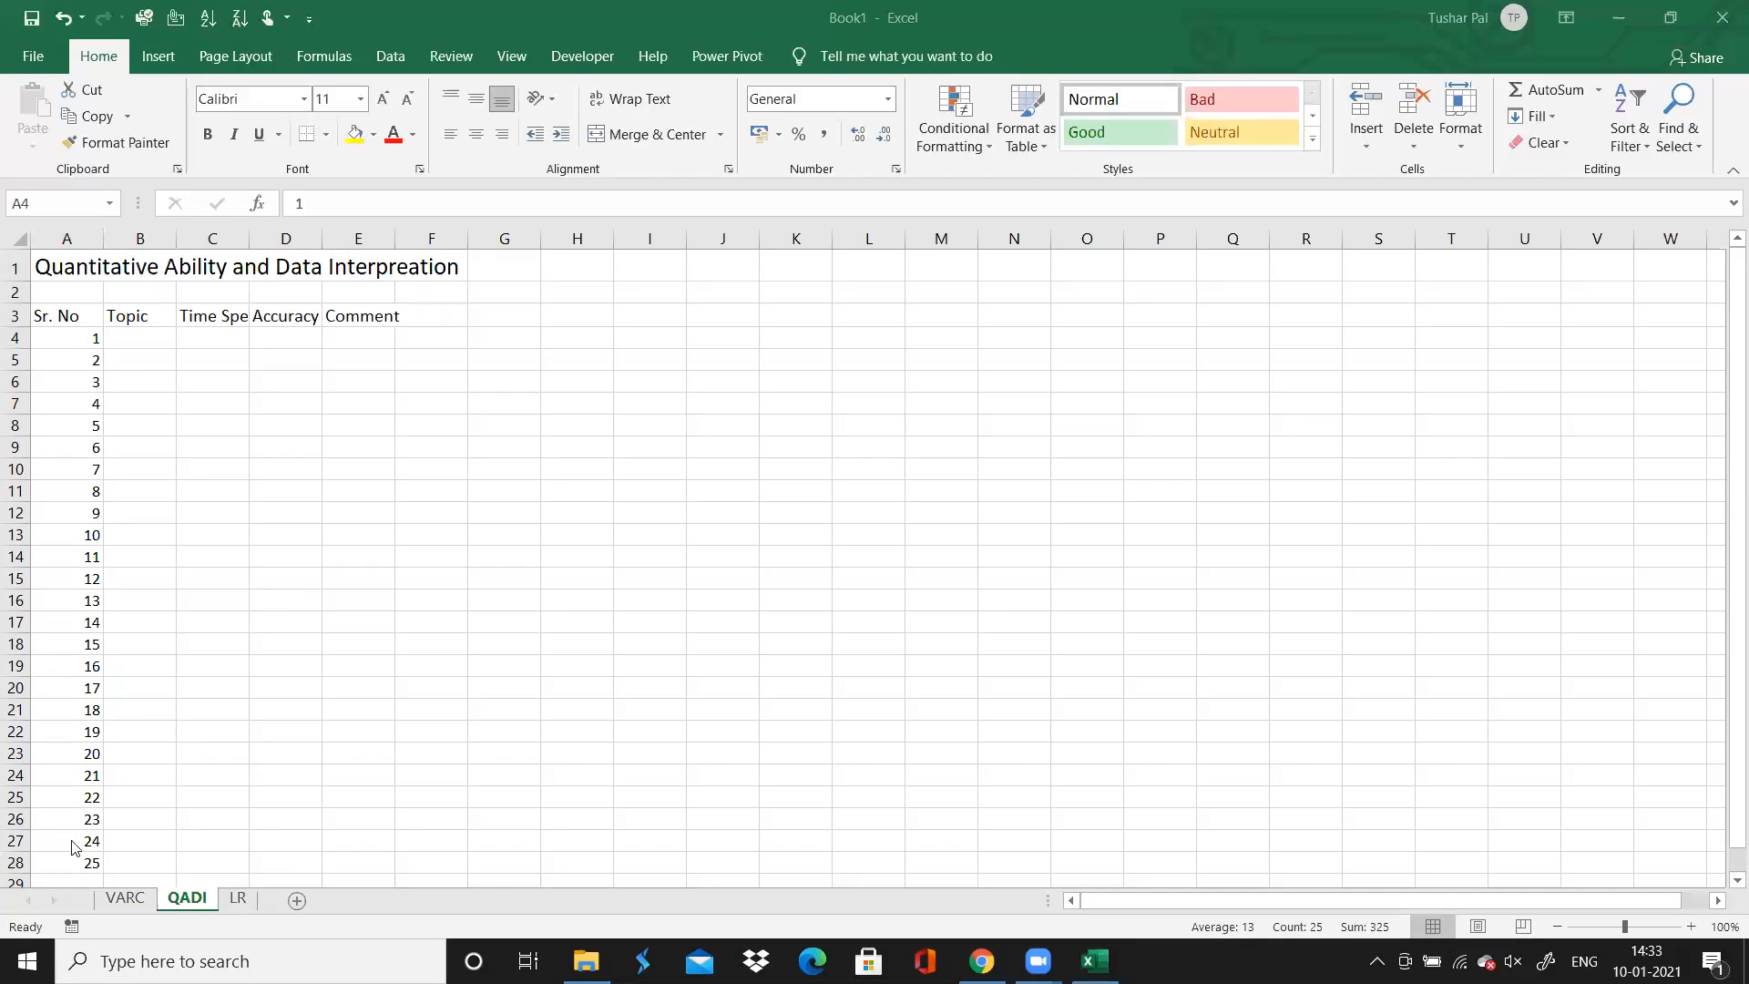
# Extend the QADI serial number series further down the Sr. No column to A53
pyautogui.click(89, 809)
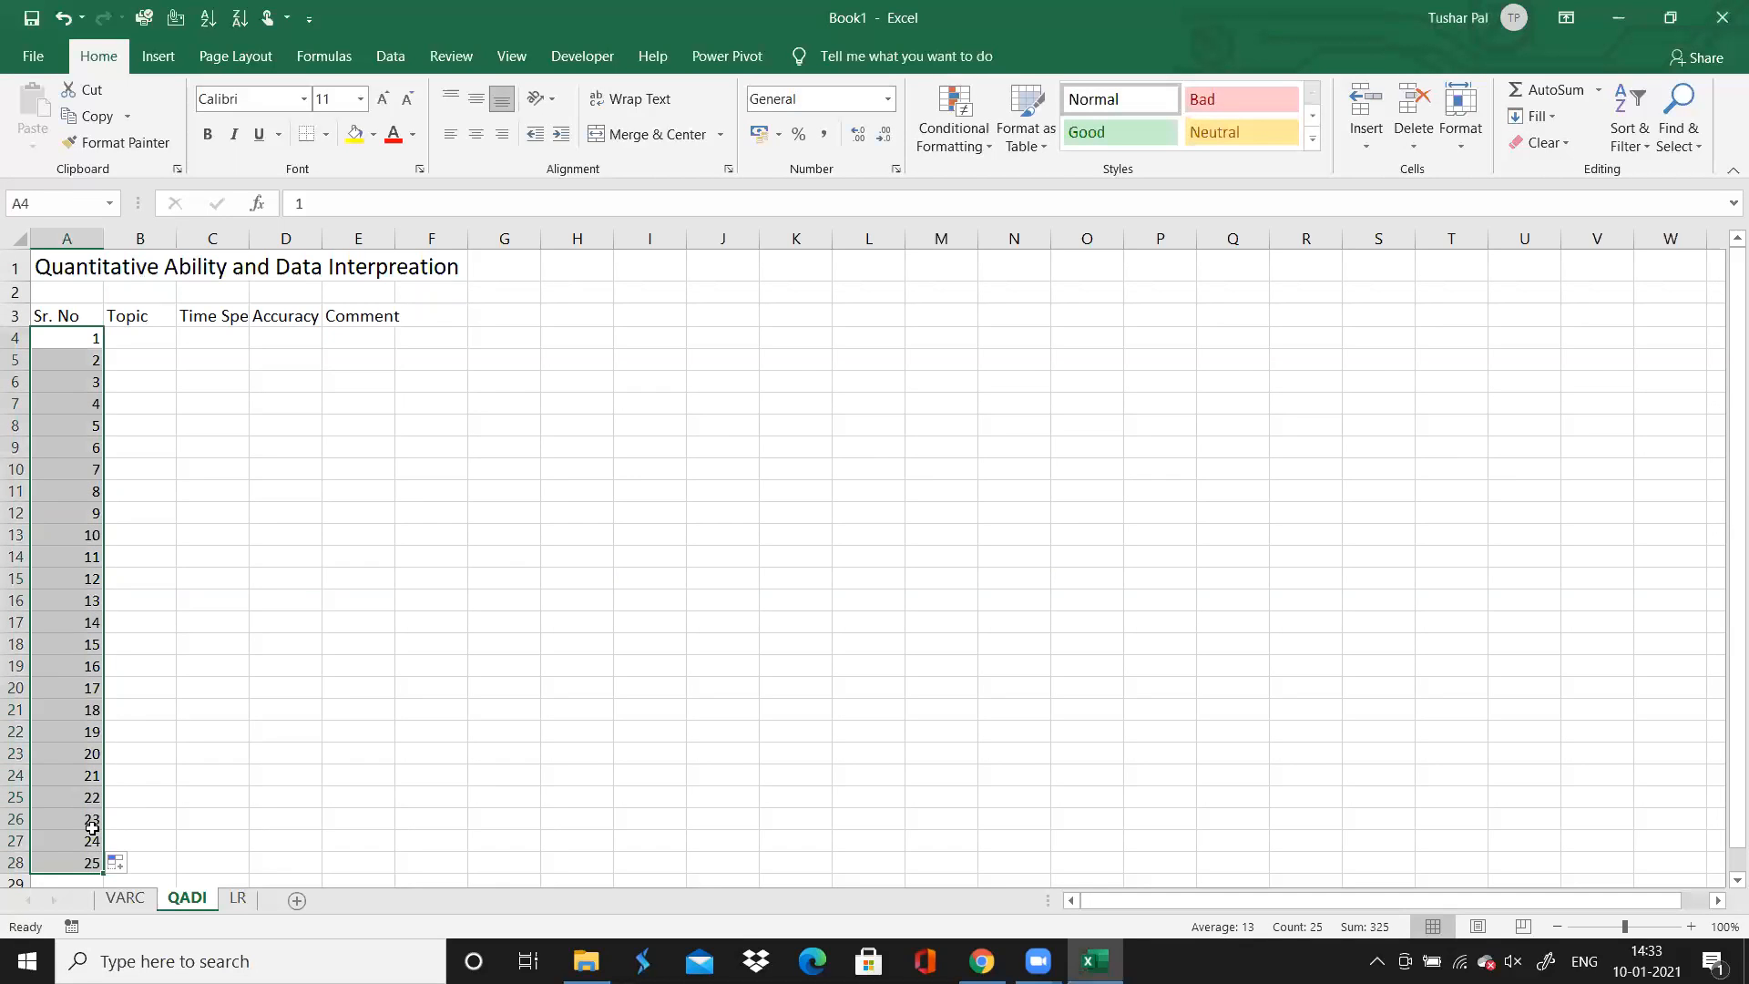
pyautogui.moveTo(91, 825); pyautogui.dragTo(121, 332)
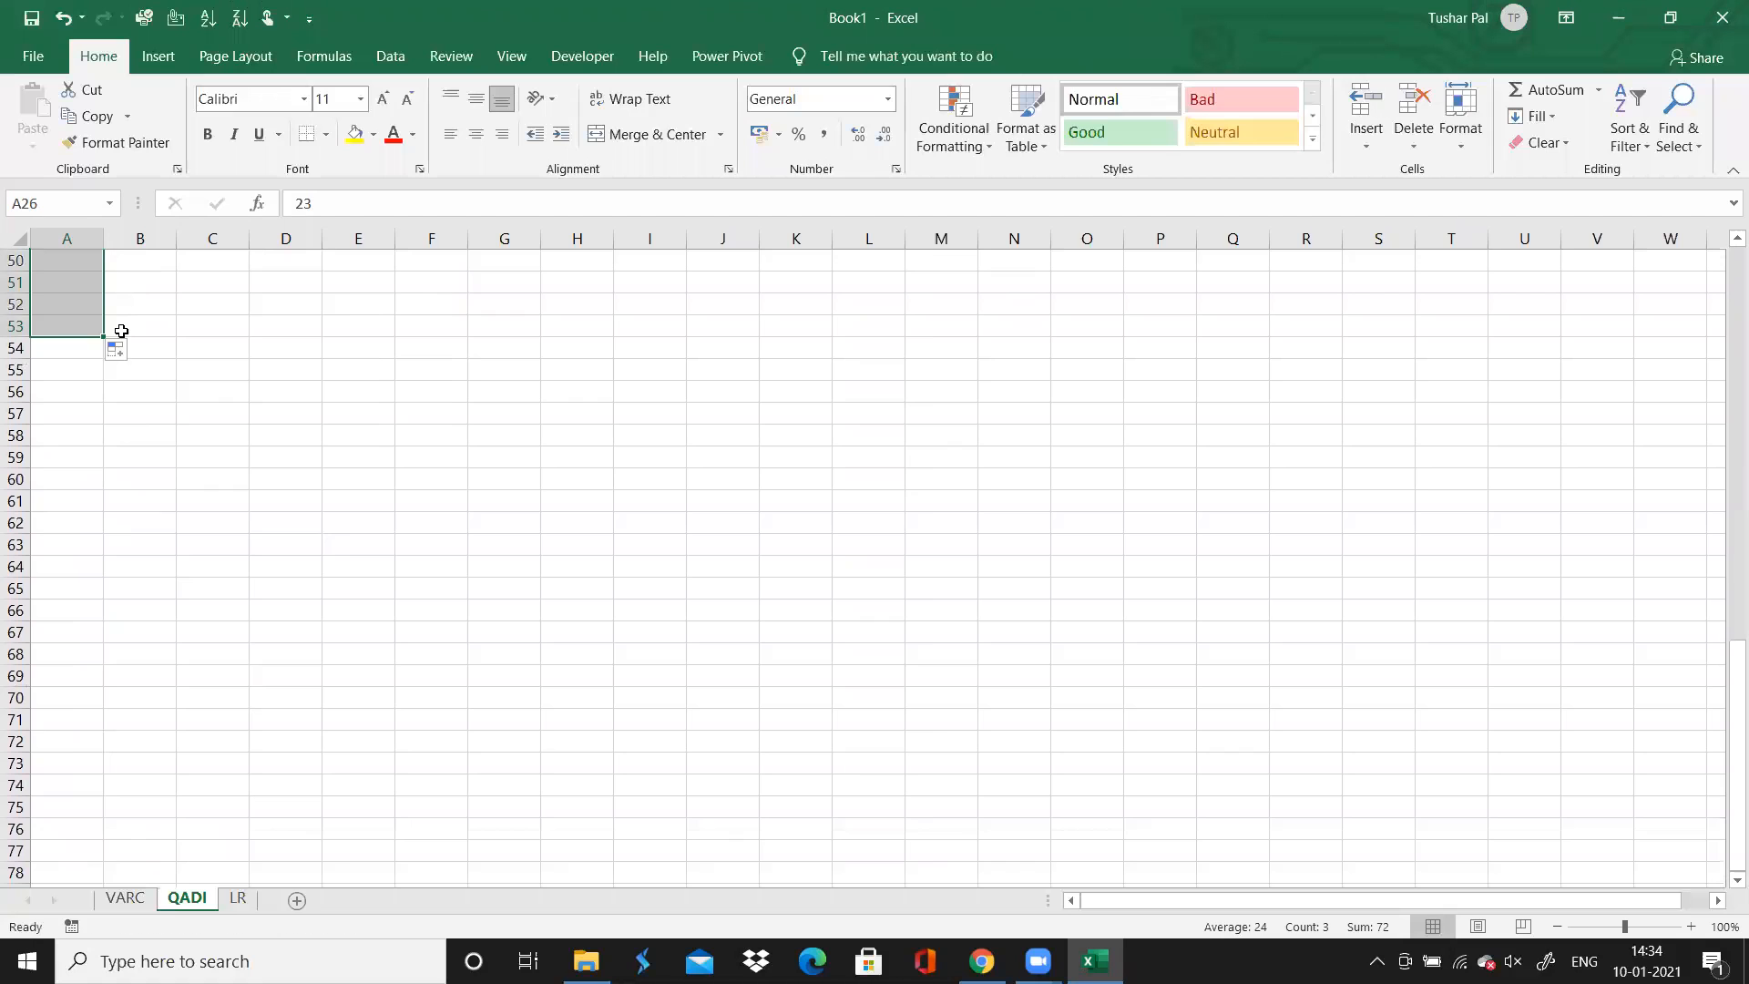
pyautogui.click(163, 371)
# Set the text of the QADI header row A3:E3 to white
pyautogui.hotkey('ctrl', 'Home')
pyautogui.press('Right')
pyautogui.press('Left')
pyautogui.hotkey('shift', 'Right')
pyautogui.hotkey('shift', 'Right')
pyautogui.hotkey('shift', 'Right')
pyautogui.hotkey('shift', 'Right')
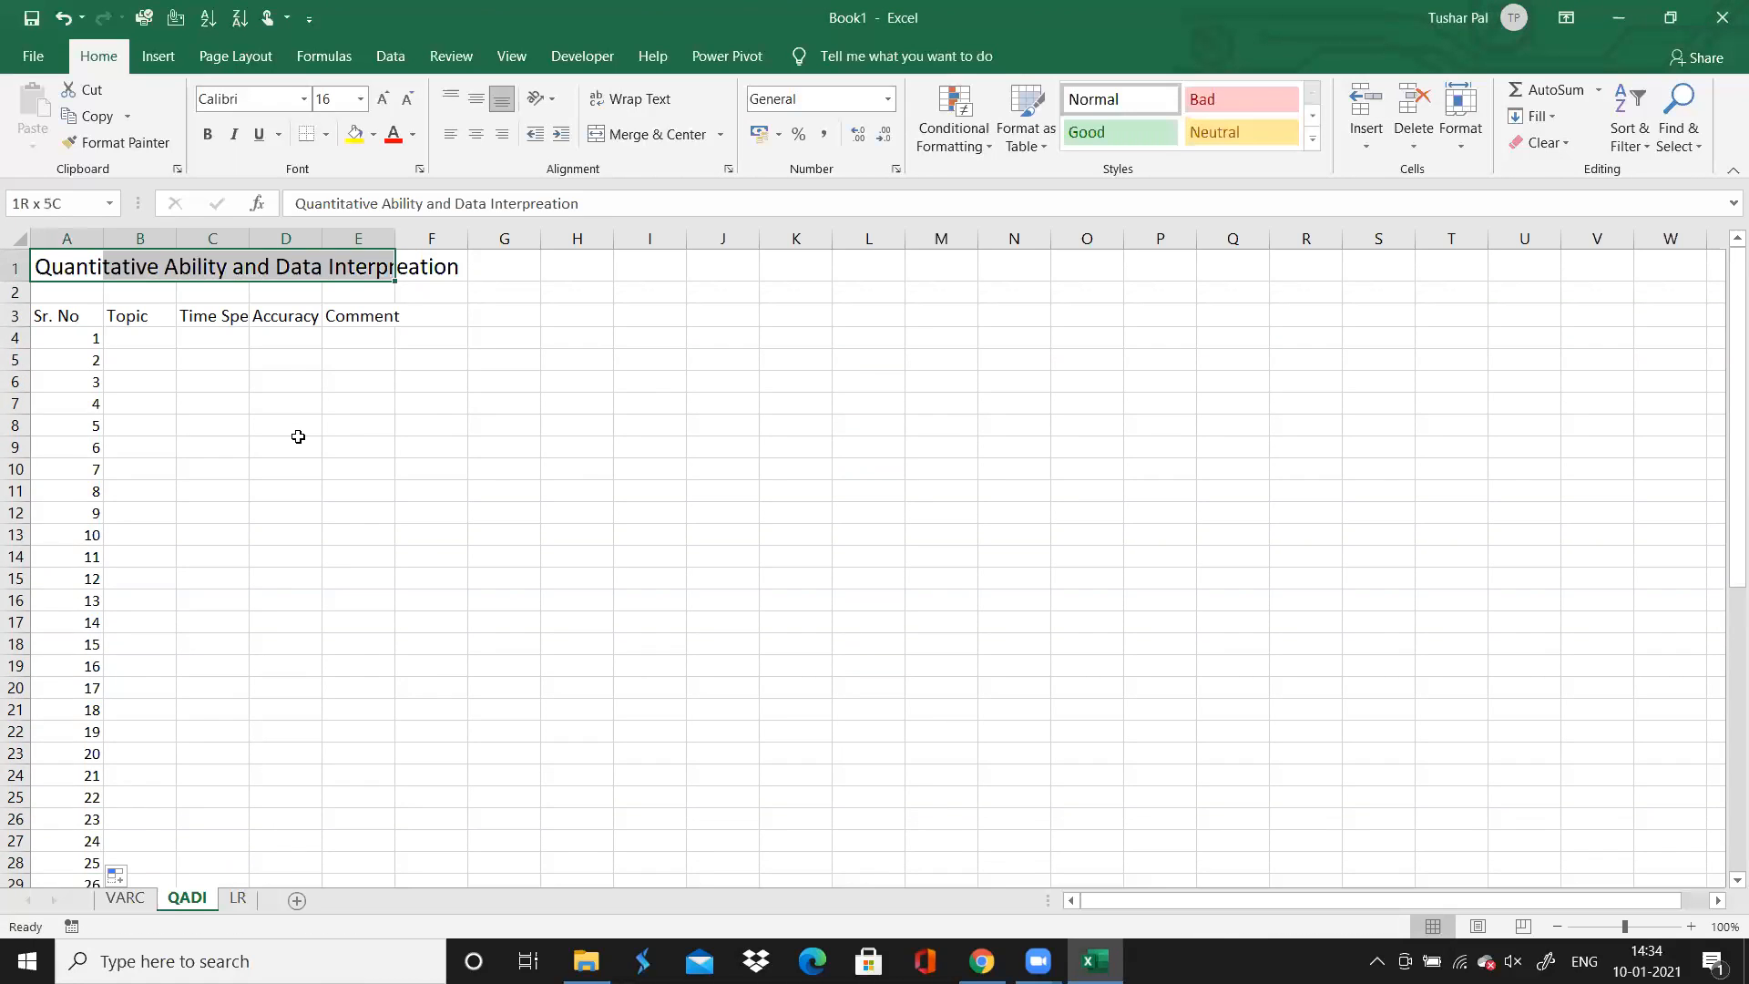
pyautogui.press('Right')
pyautogui.press('Down')
pyautogui.press('Down')
pyautogui.press('Left')
pyautogui.hotkey('shift', 'Right')
pyautogui.hotkey('shift', 'Right')
pyautogui.hotkey('shift', 'Right')
pyautogui.hotkey('shift', 'Right')
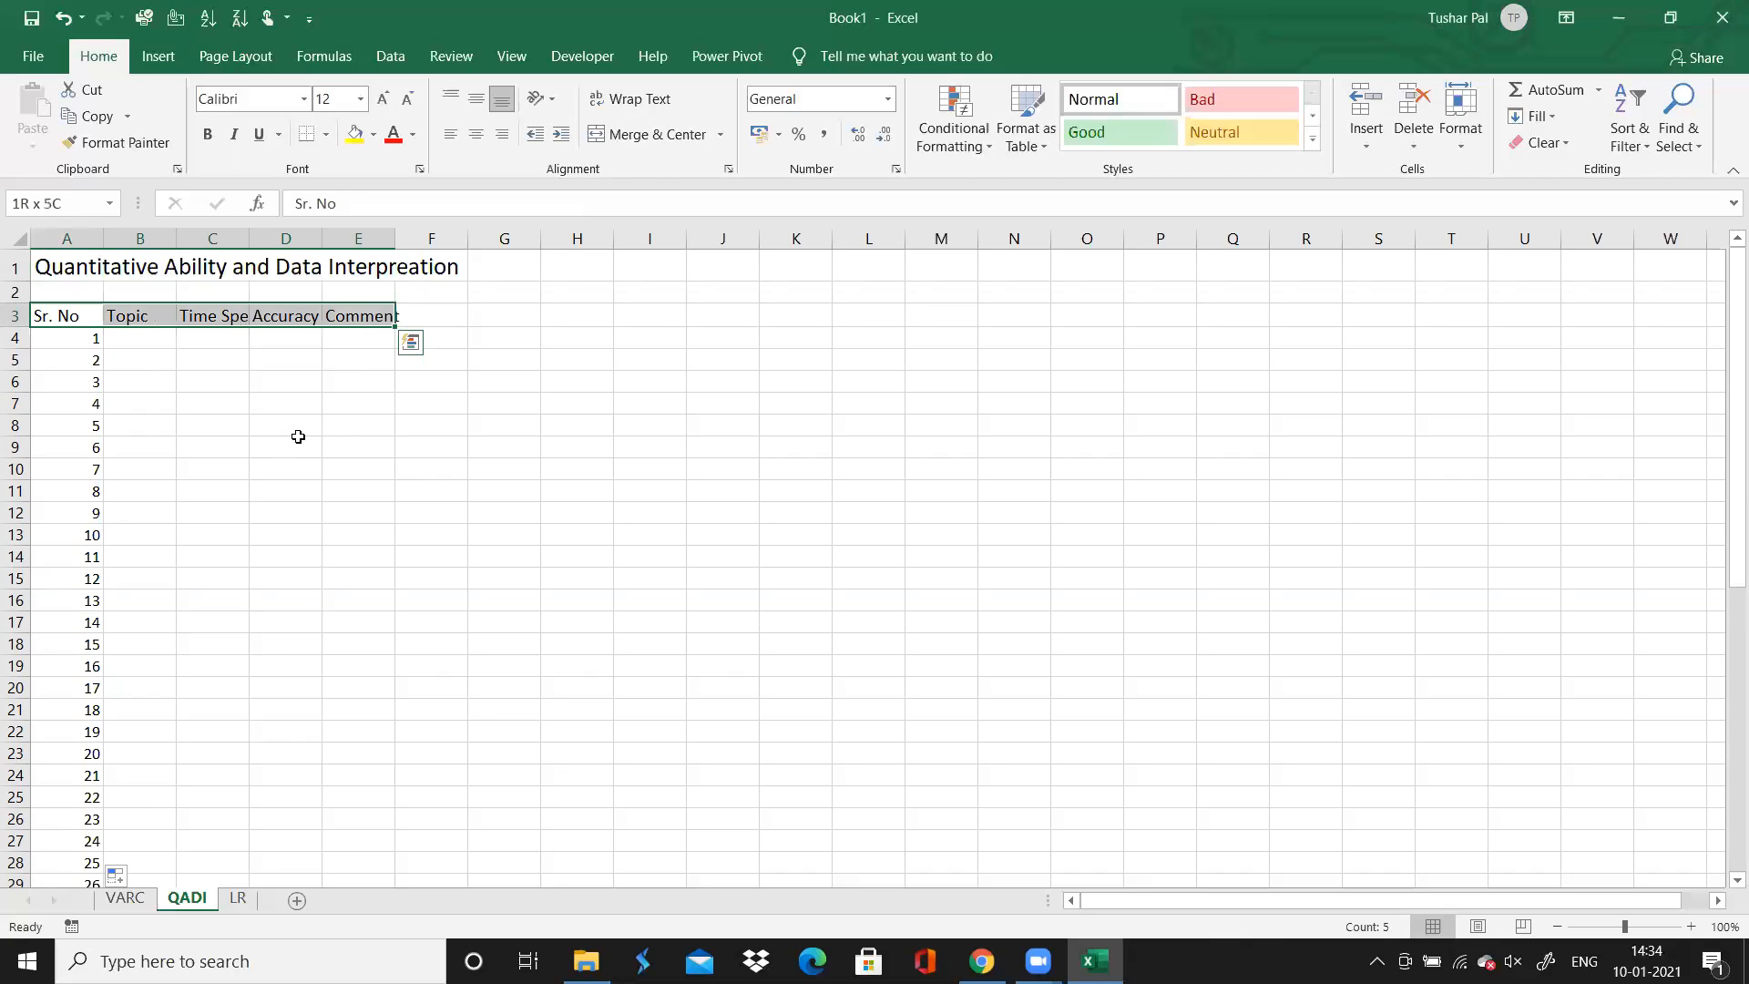
pyautogui.click(413, 136)
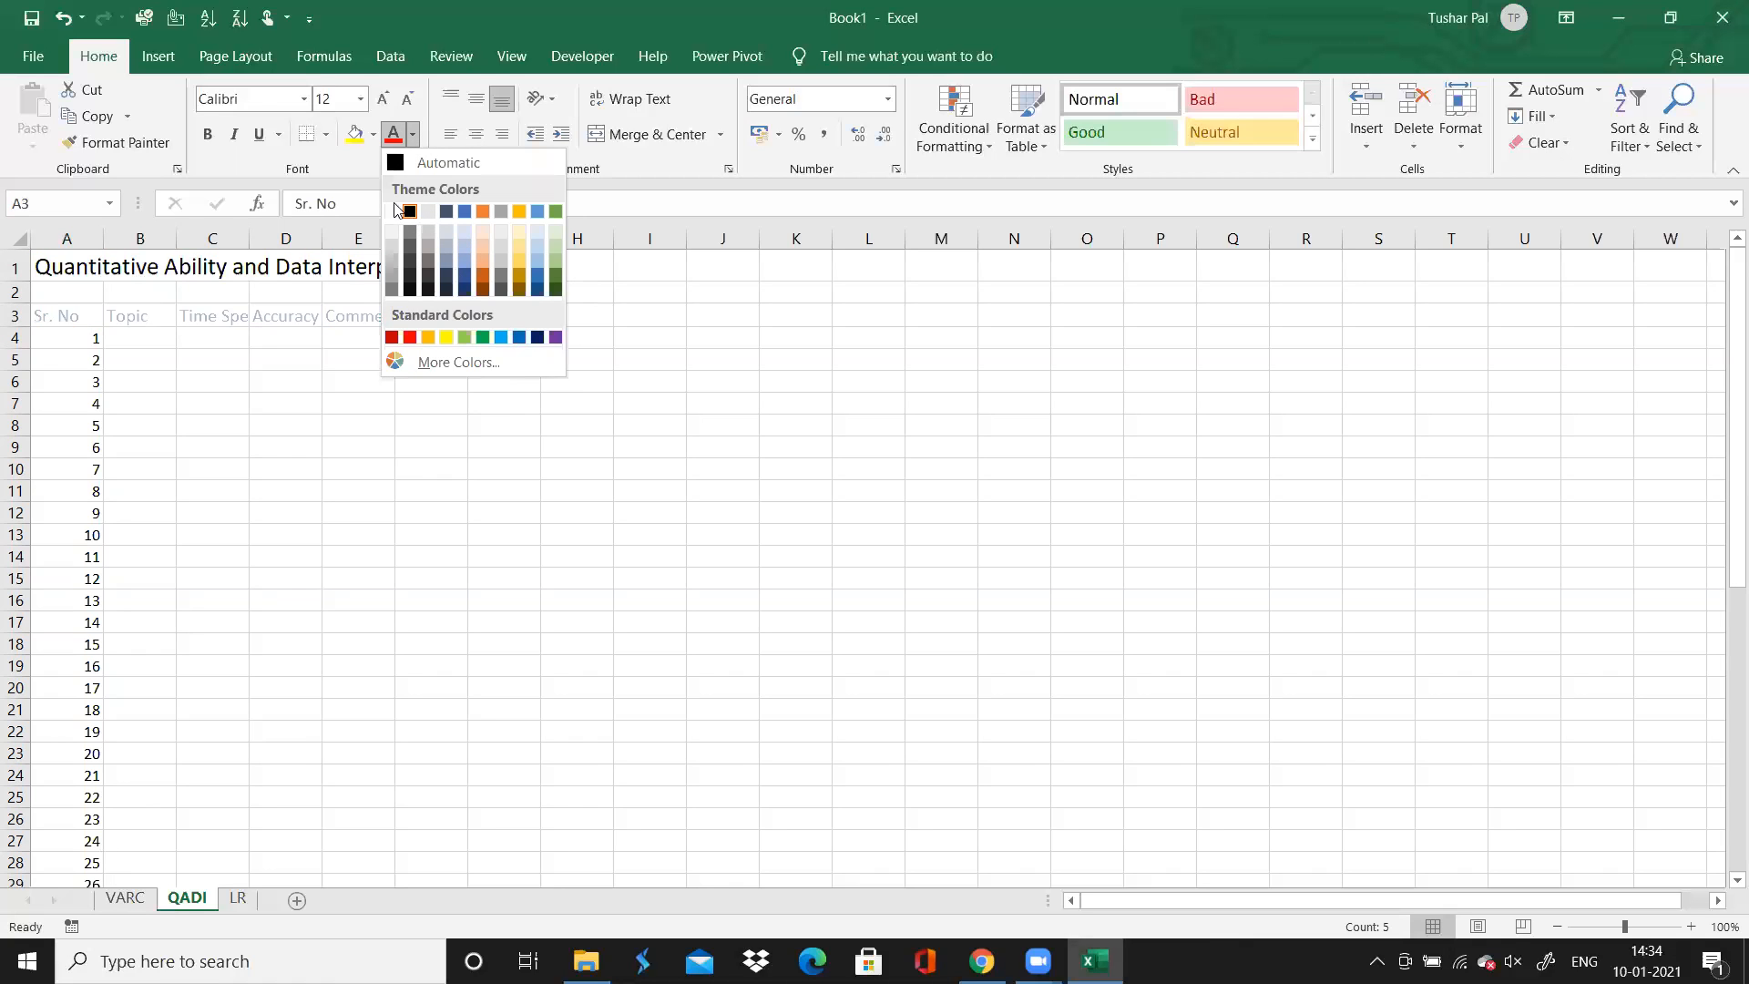
pyautogui.click(393, 210)
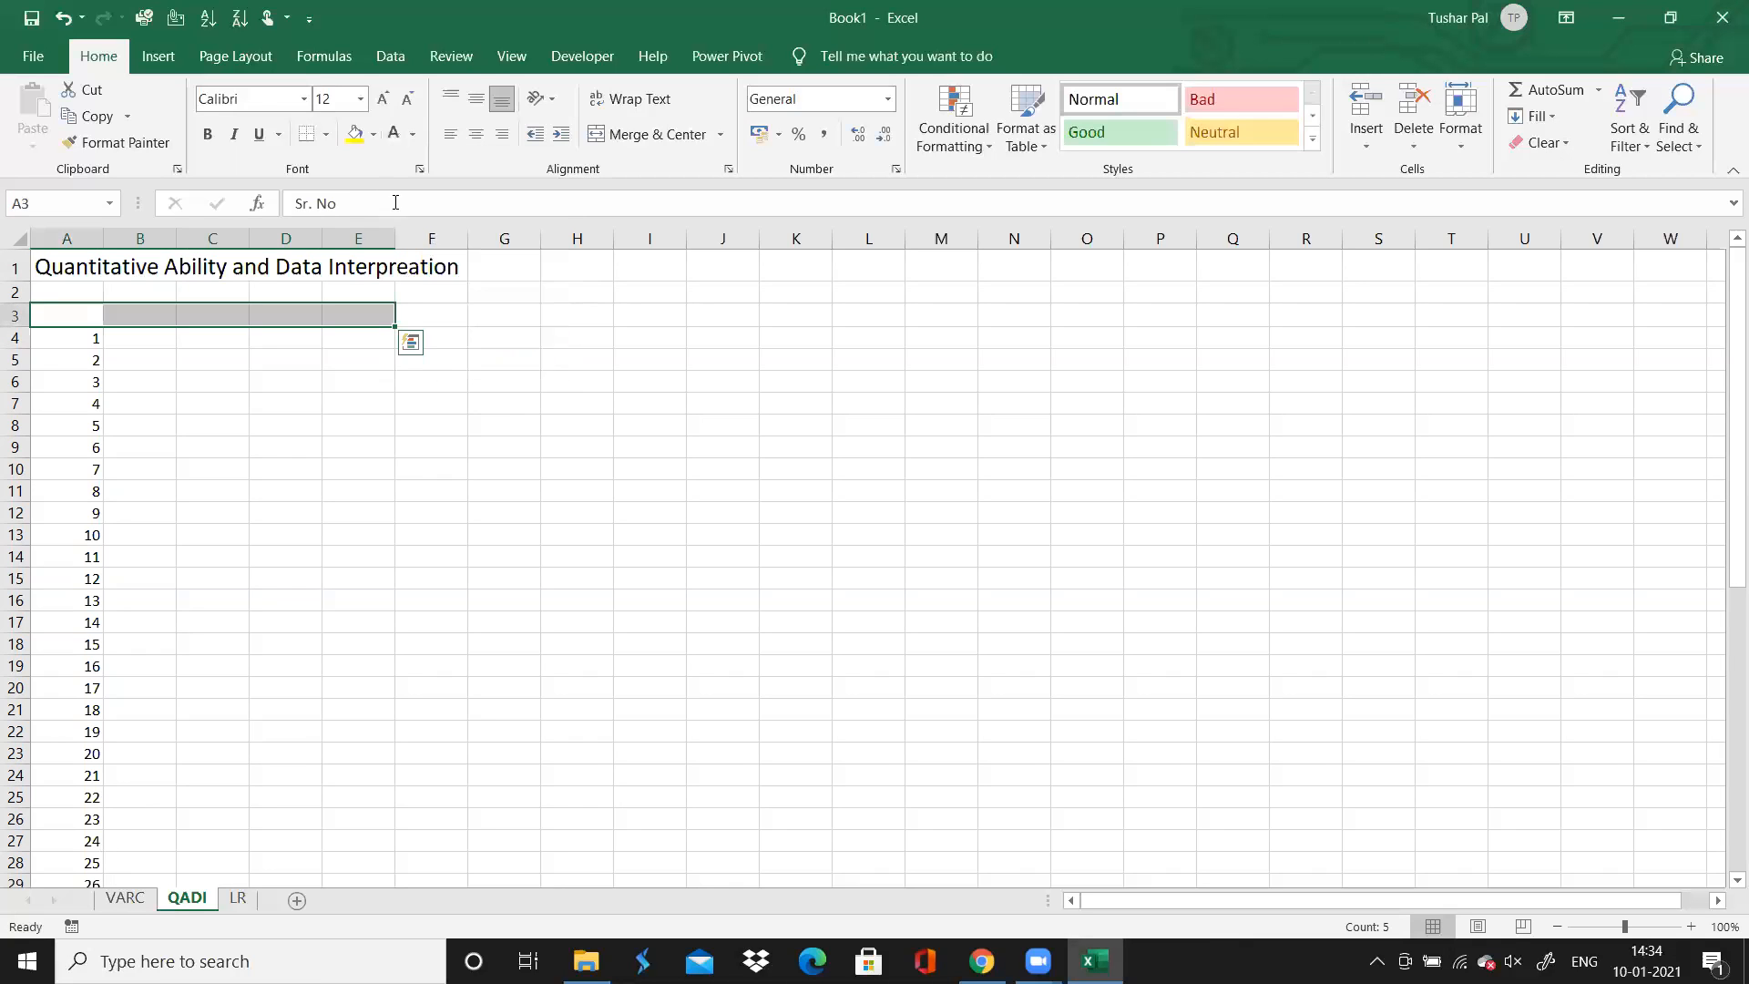
# Fill the QADI header row A3:E3 with the darkest theme blue and widen column E to fit its heading
pyautogui.click(373, 135)
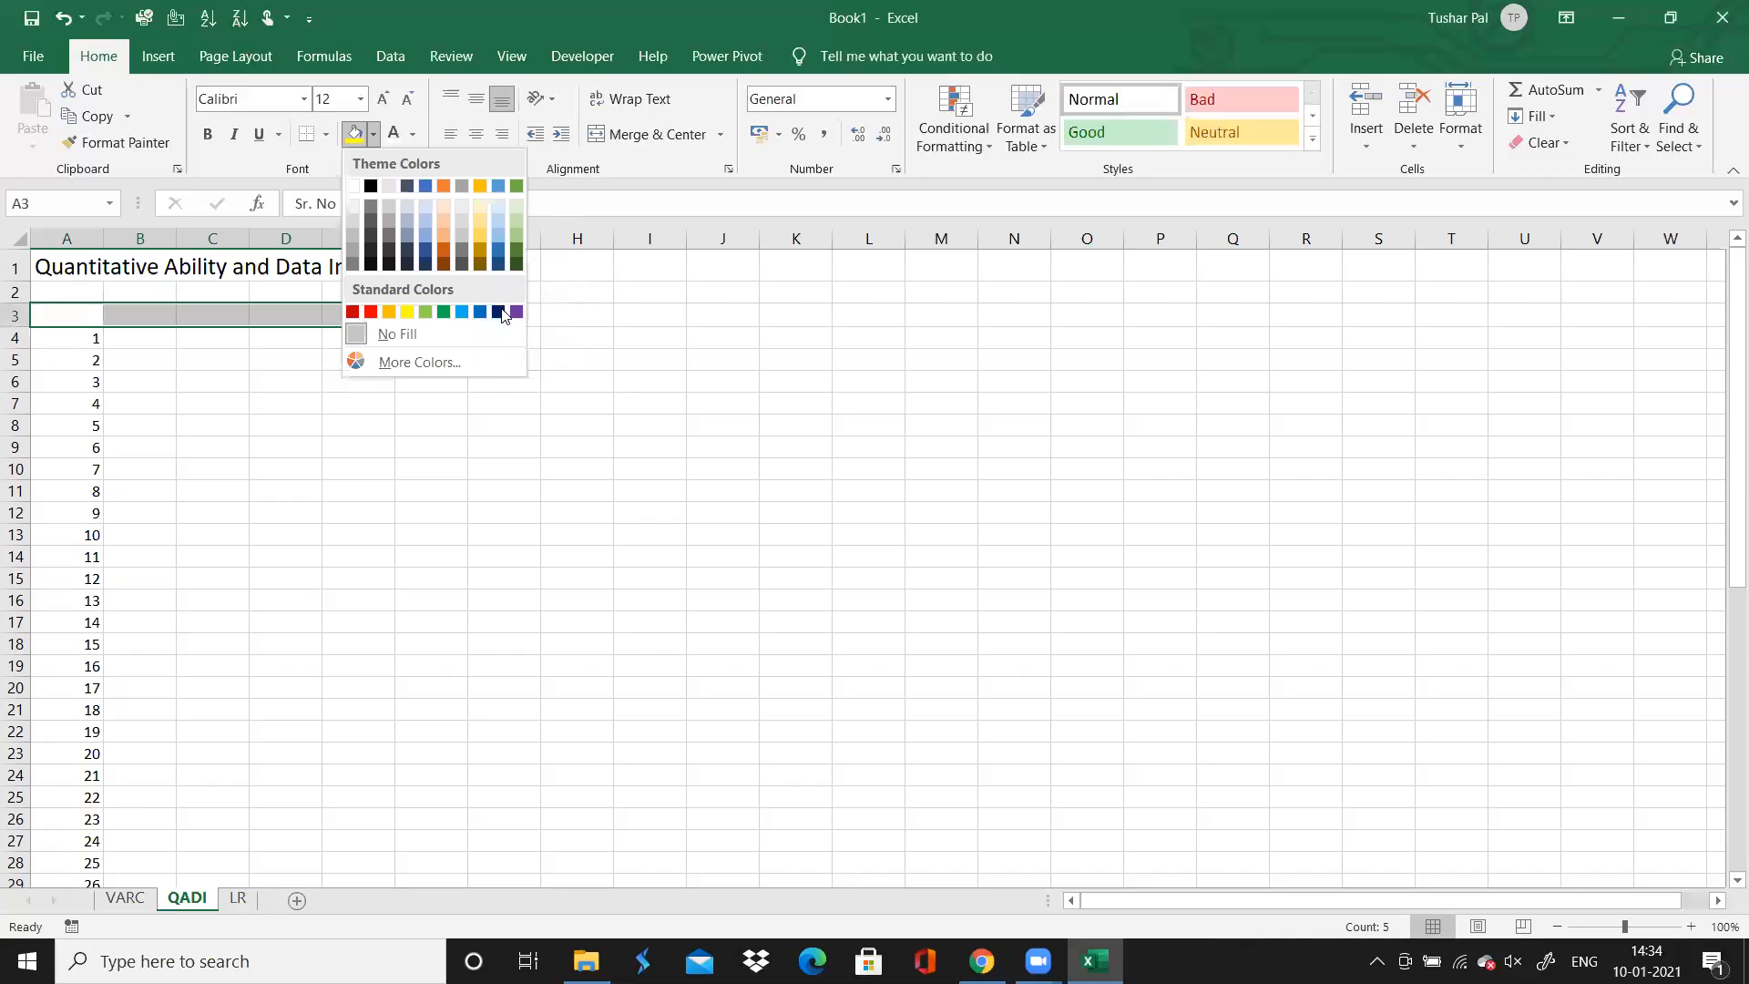
pyautogui.click(426, 266)
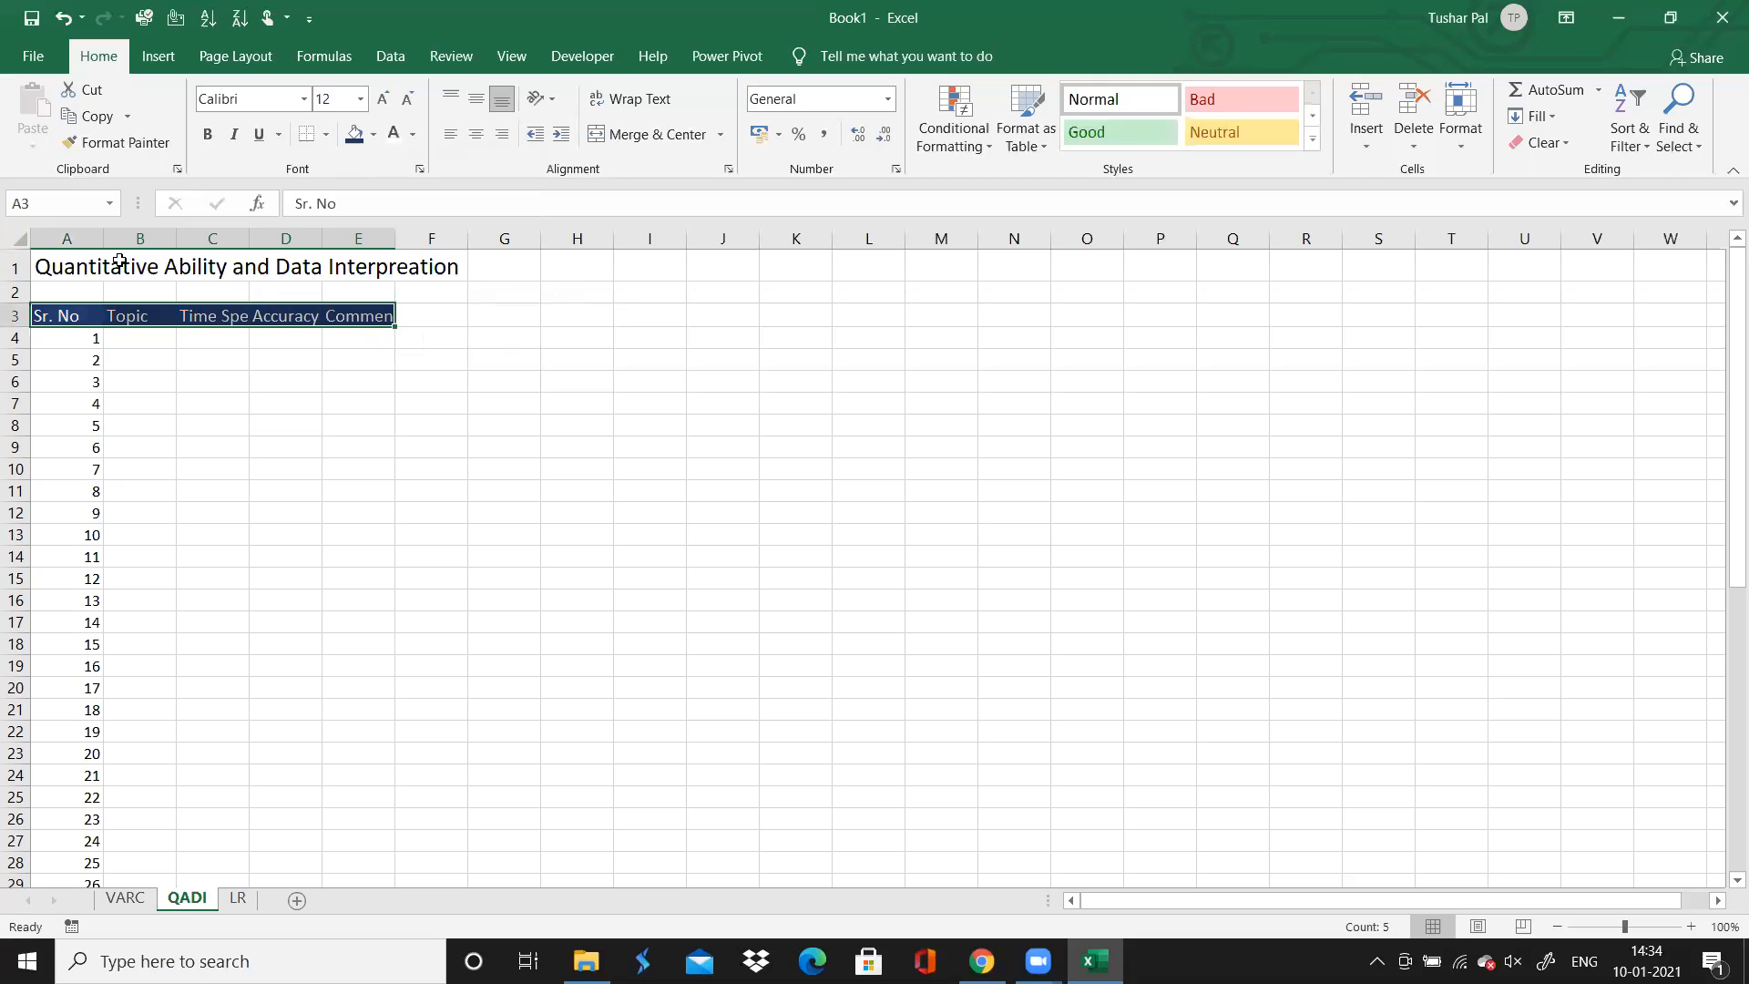
pyautogui.moveTo(396, 237); pyautogui.dragTo(405, 238)
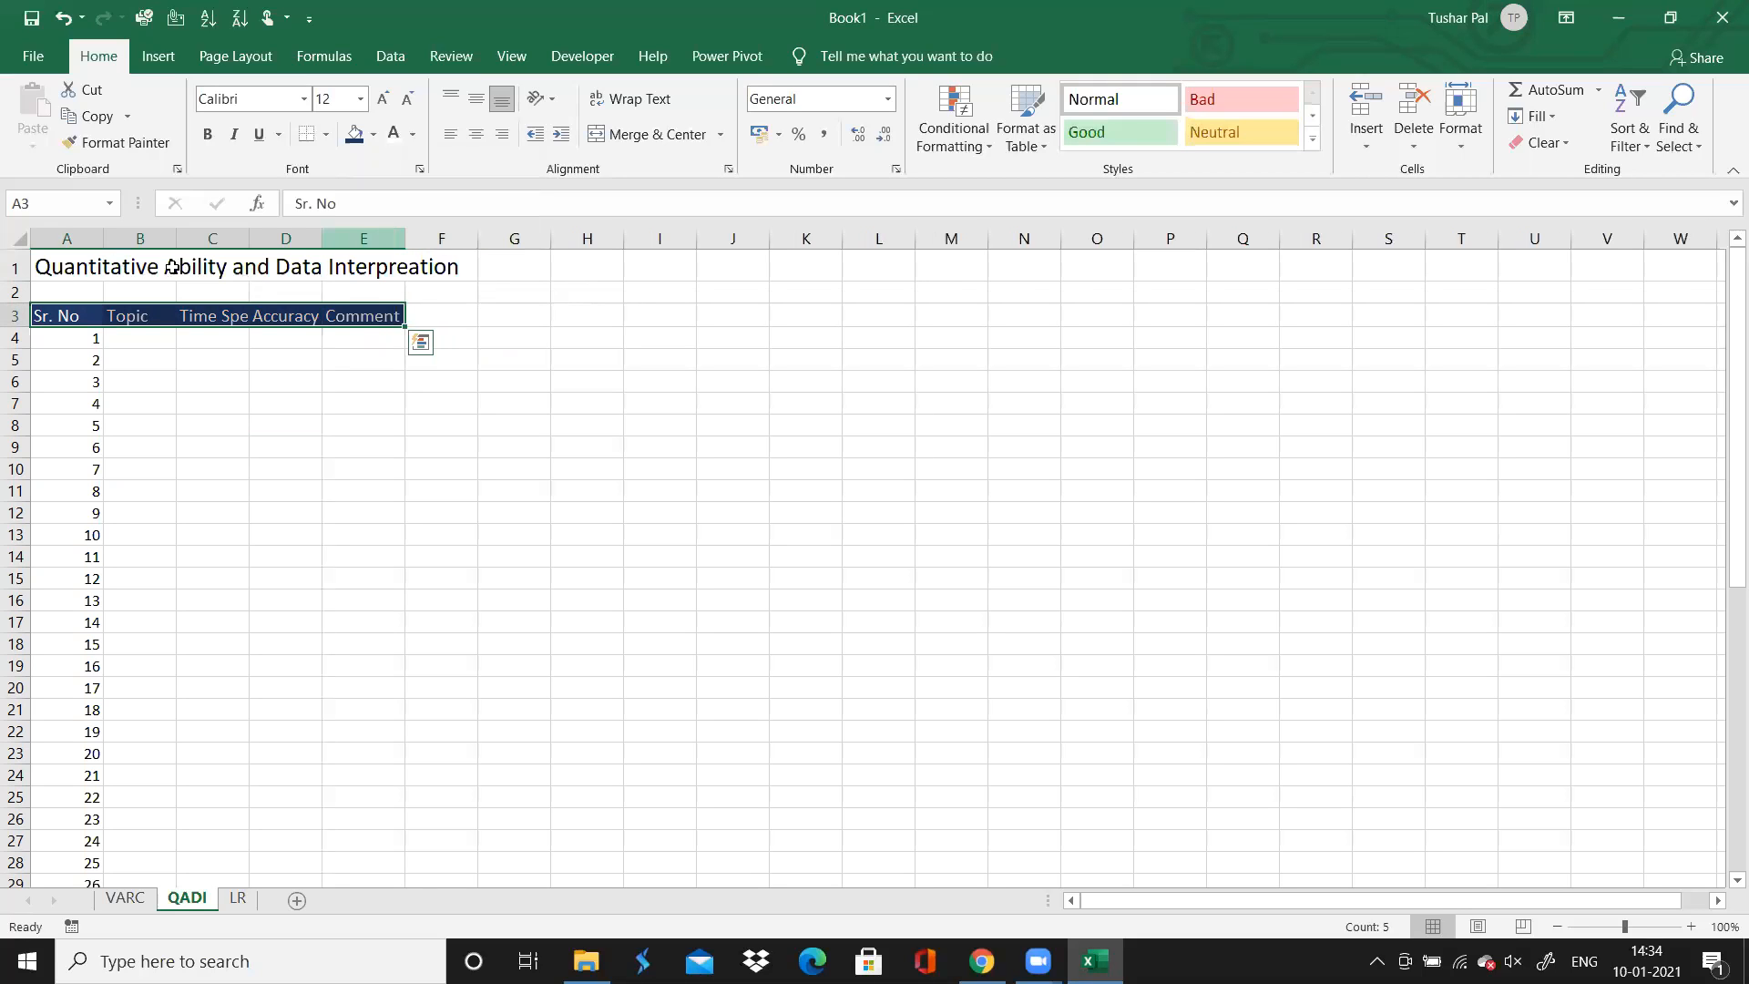
# Merge and center the QADI title across A1:E1
pyautogui.click(59, 267)
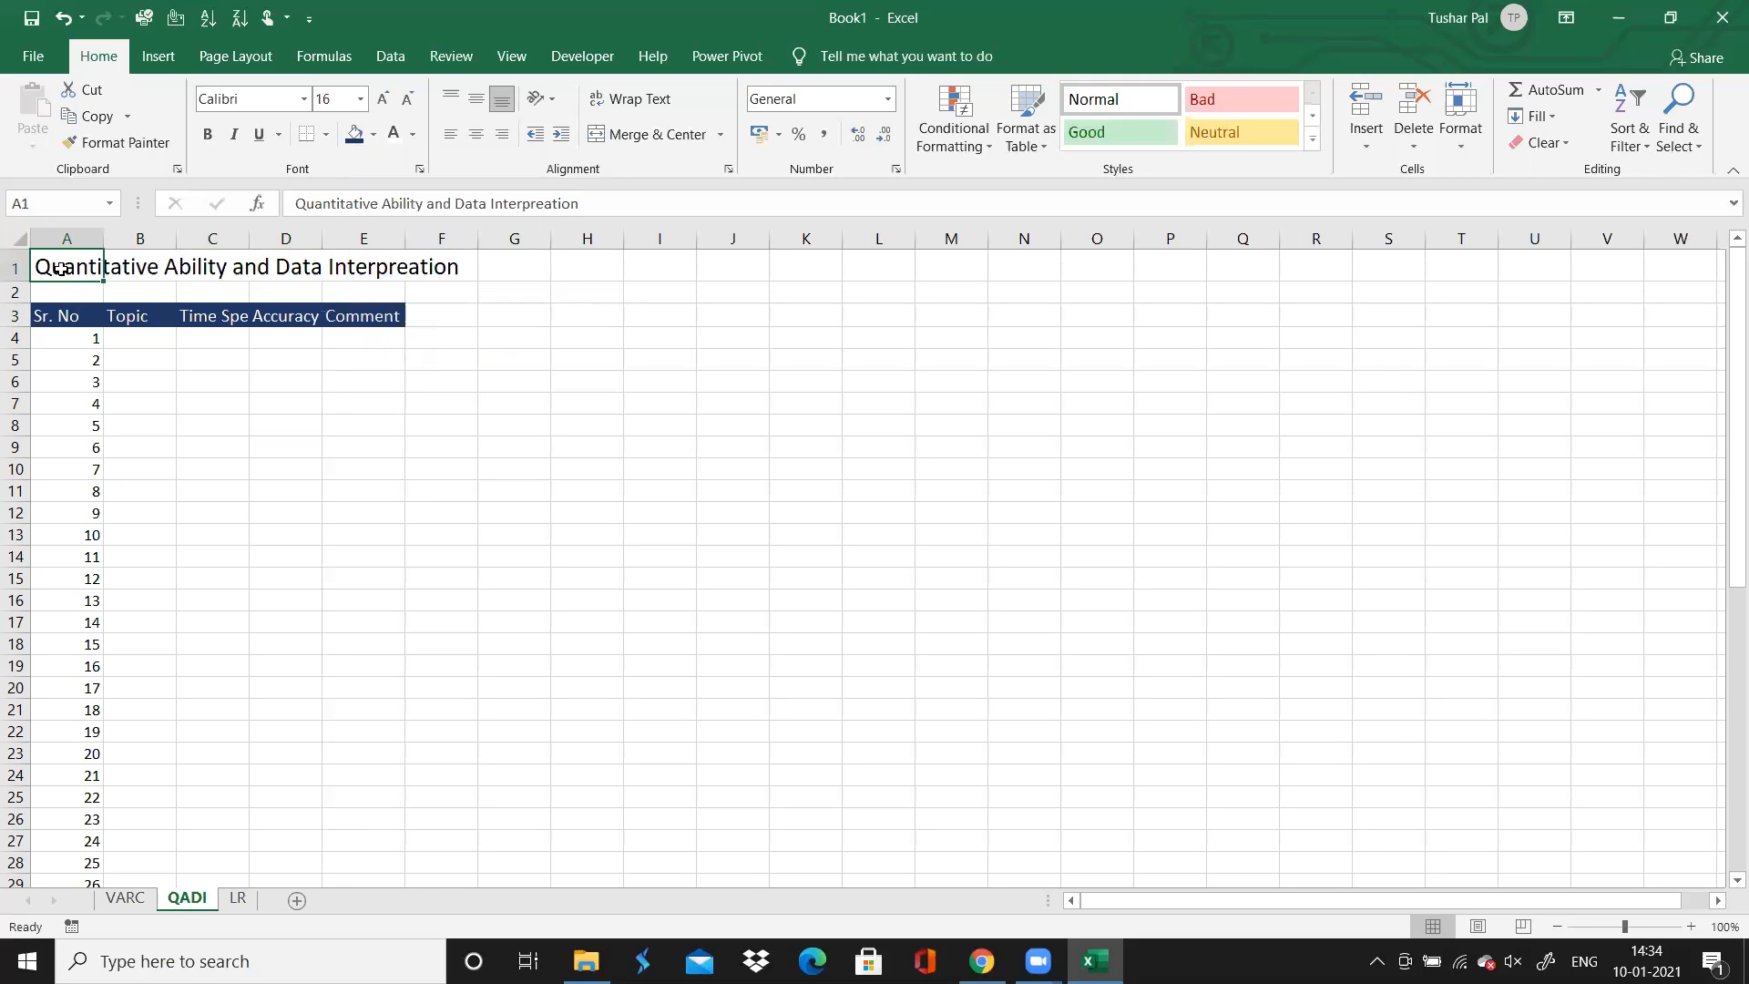
pyautogui.moveTo(58, 268); pyautogui.dragTo(369, 268)
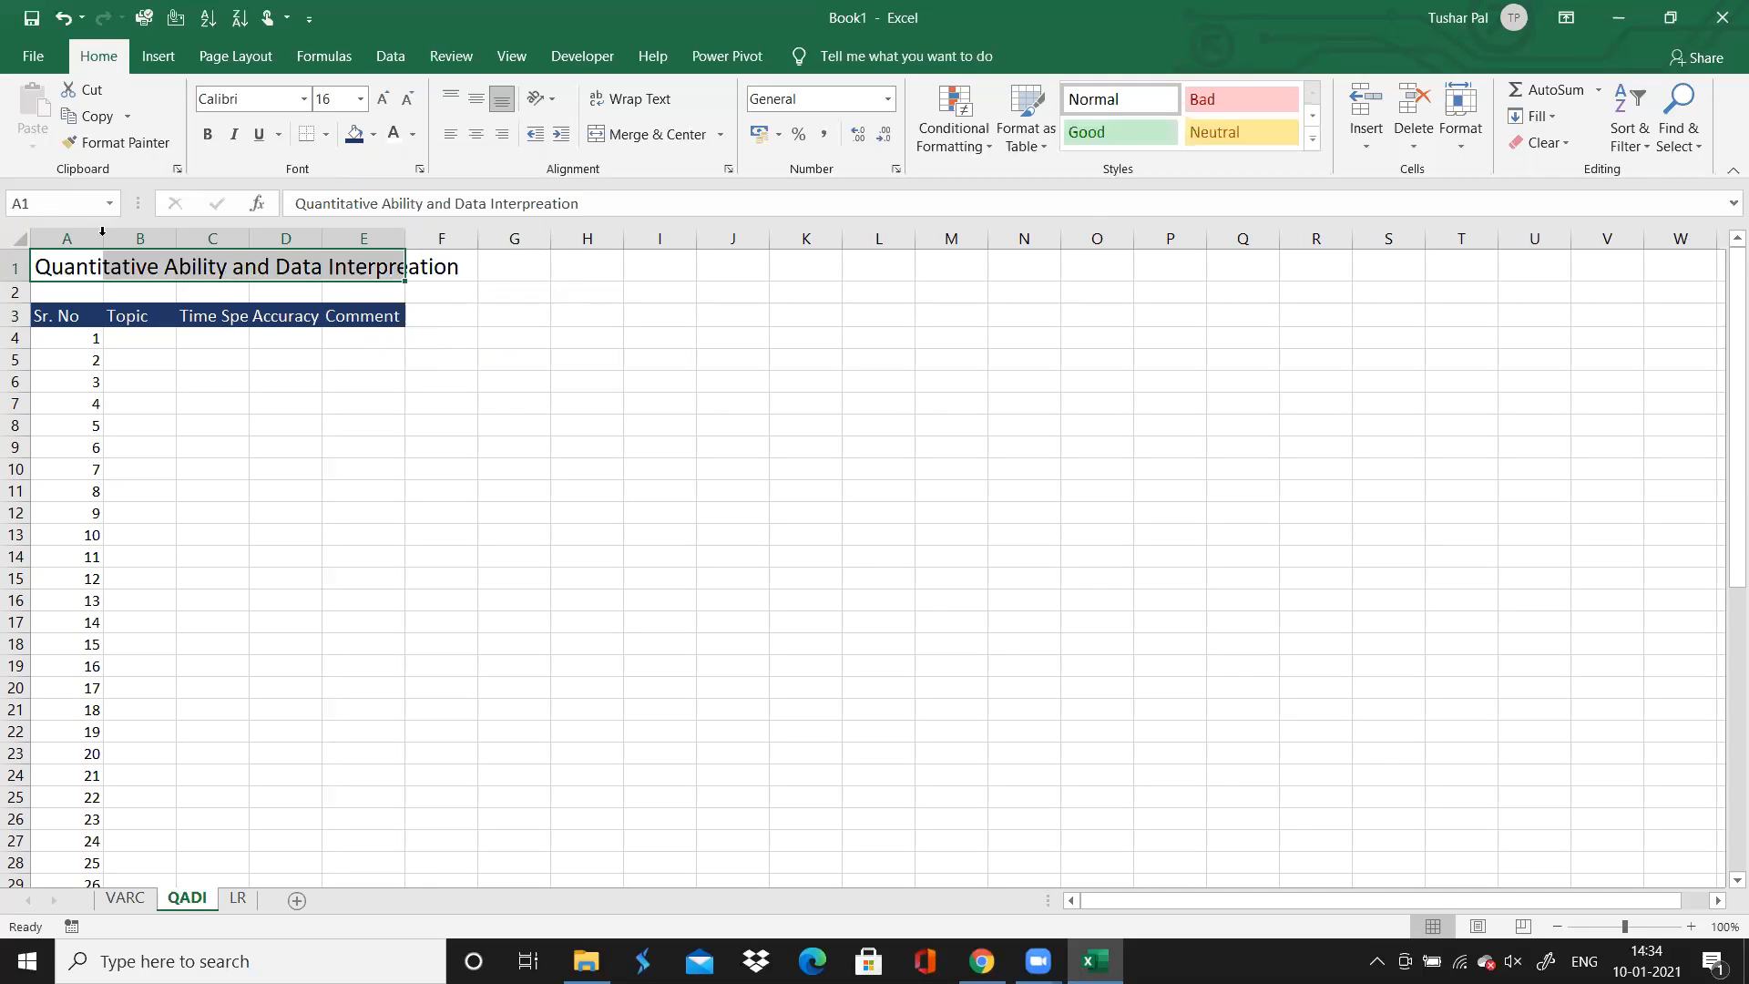
pyautogui.click(628, 135)
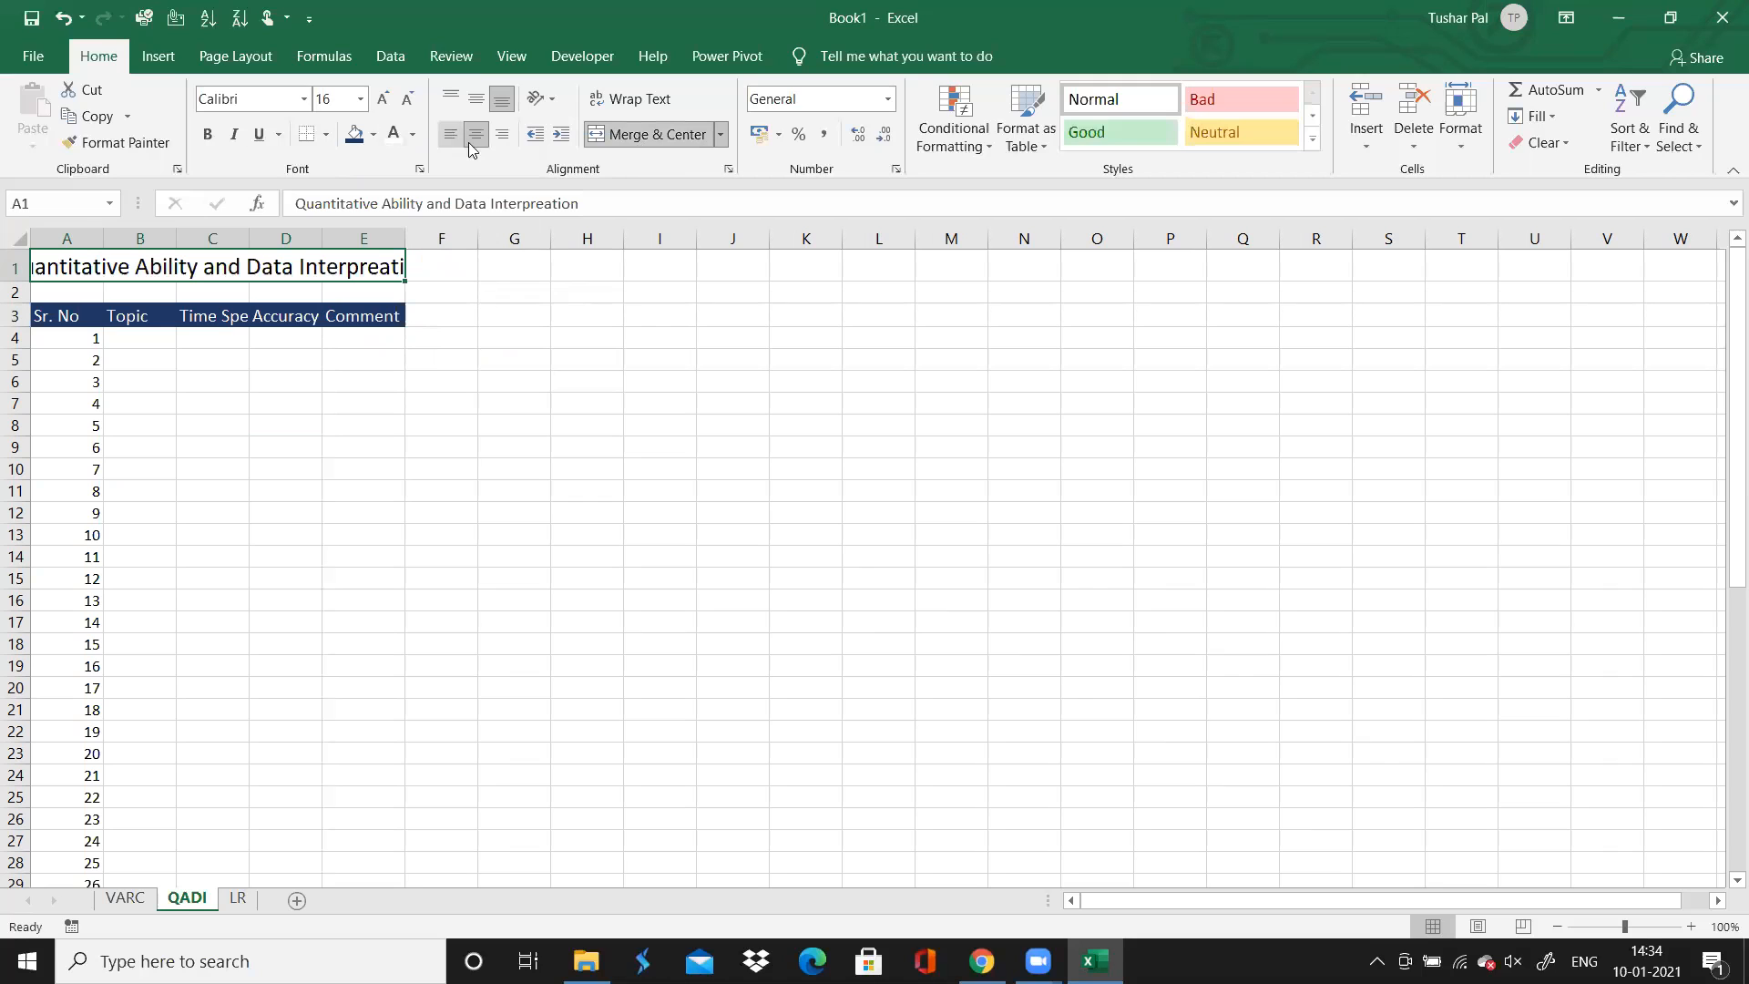
# Give the merged QADI title a standard Dark Blue fill and white text
pyautogui.click(372, 134)
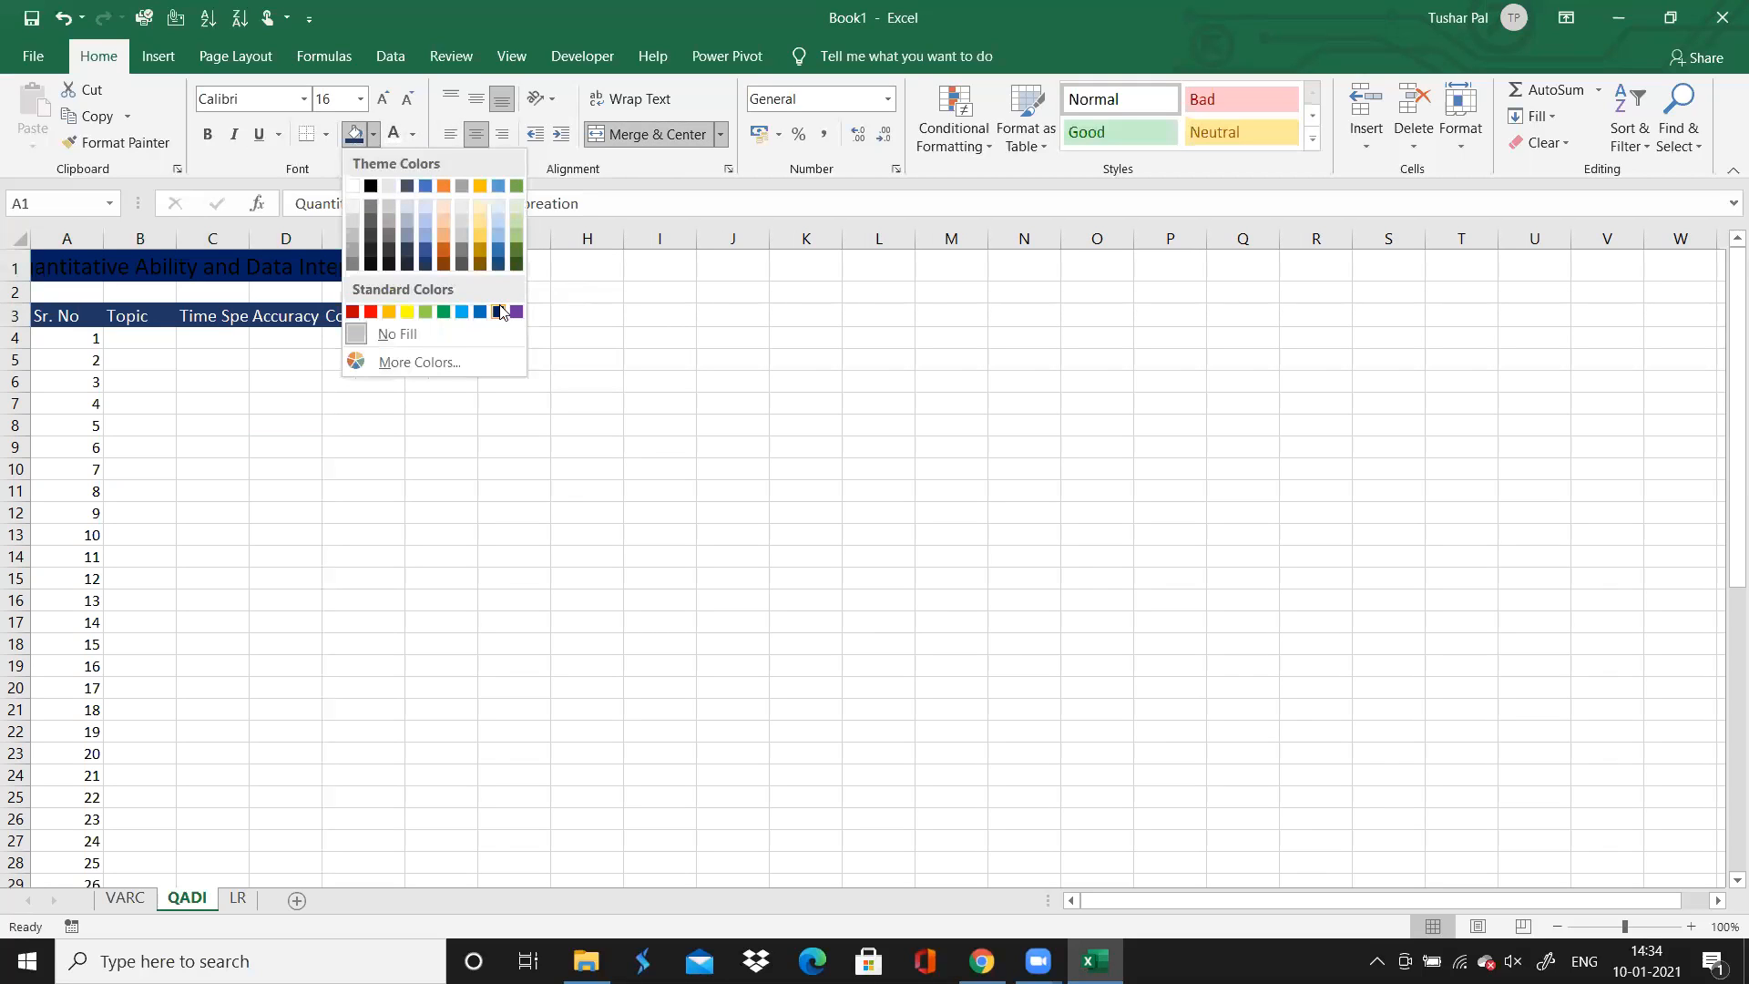
pyautogui.click(498, 310)
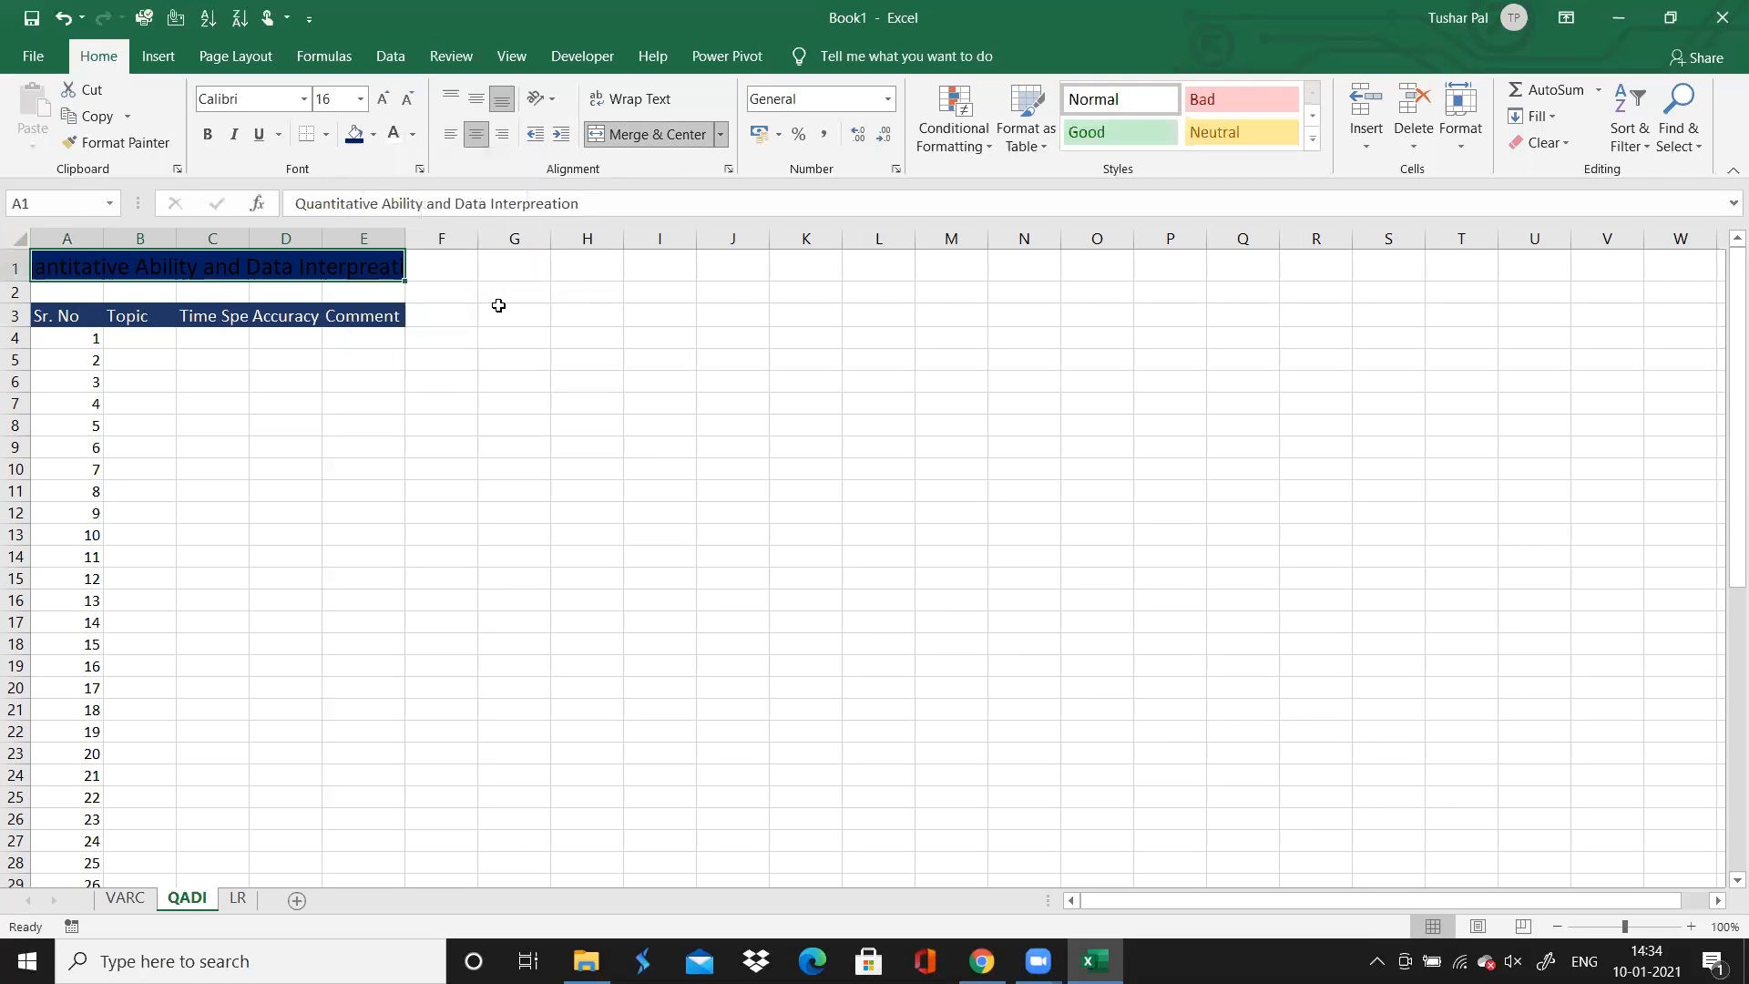
pyautogui.click(393, 133)
# Correct the spelling in the QADI title so that it reads "Quantitative Ability and Data Interpretation"
pyautogui.click(563, 202)
pyautogui.press('BackSpace')
pyautogui.press('BackSpace')
pyautogui.press('BackSpace')
pyautogui.press('BackSpace')
pyautogui.write('tat')
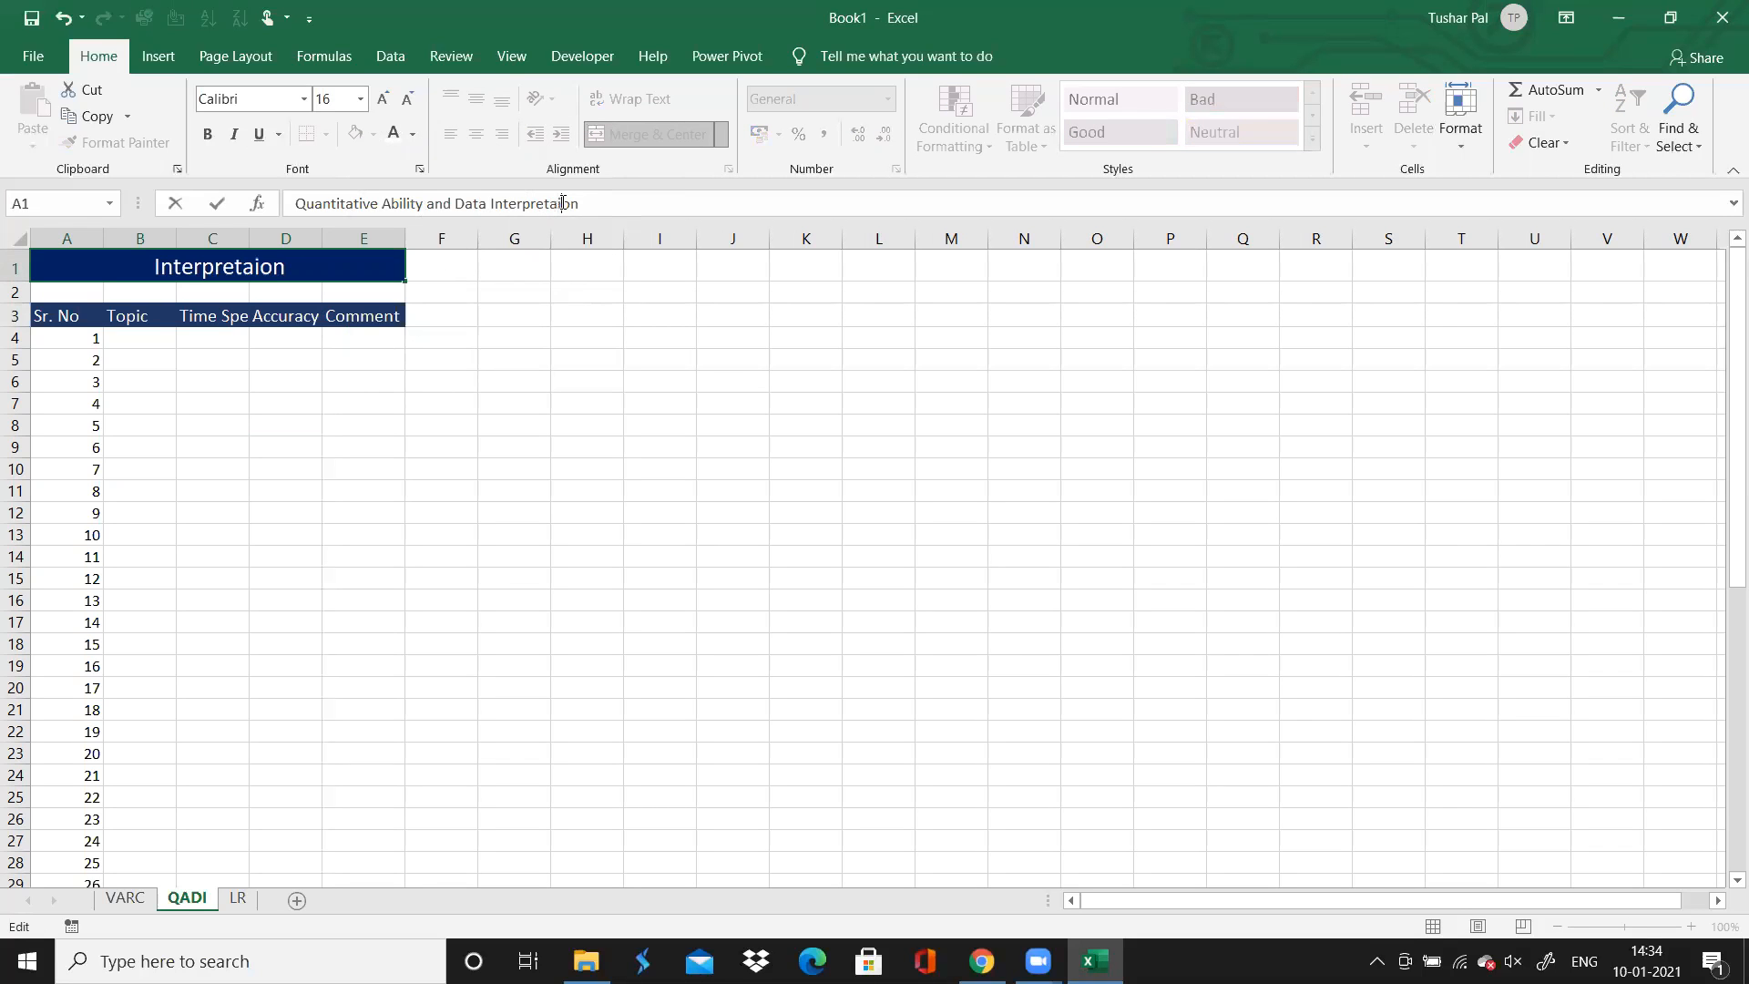
pyautogui.write('i')
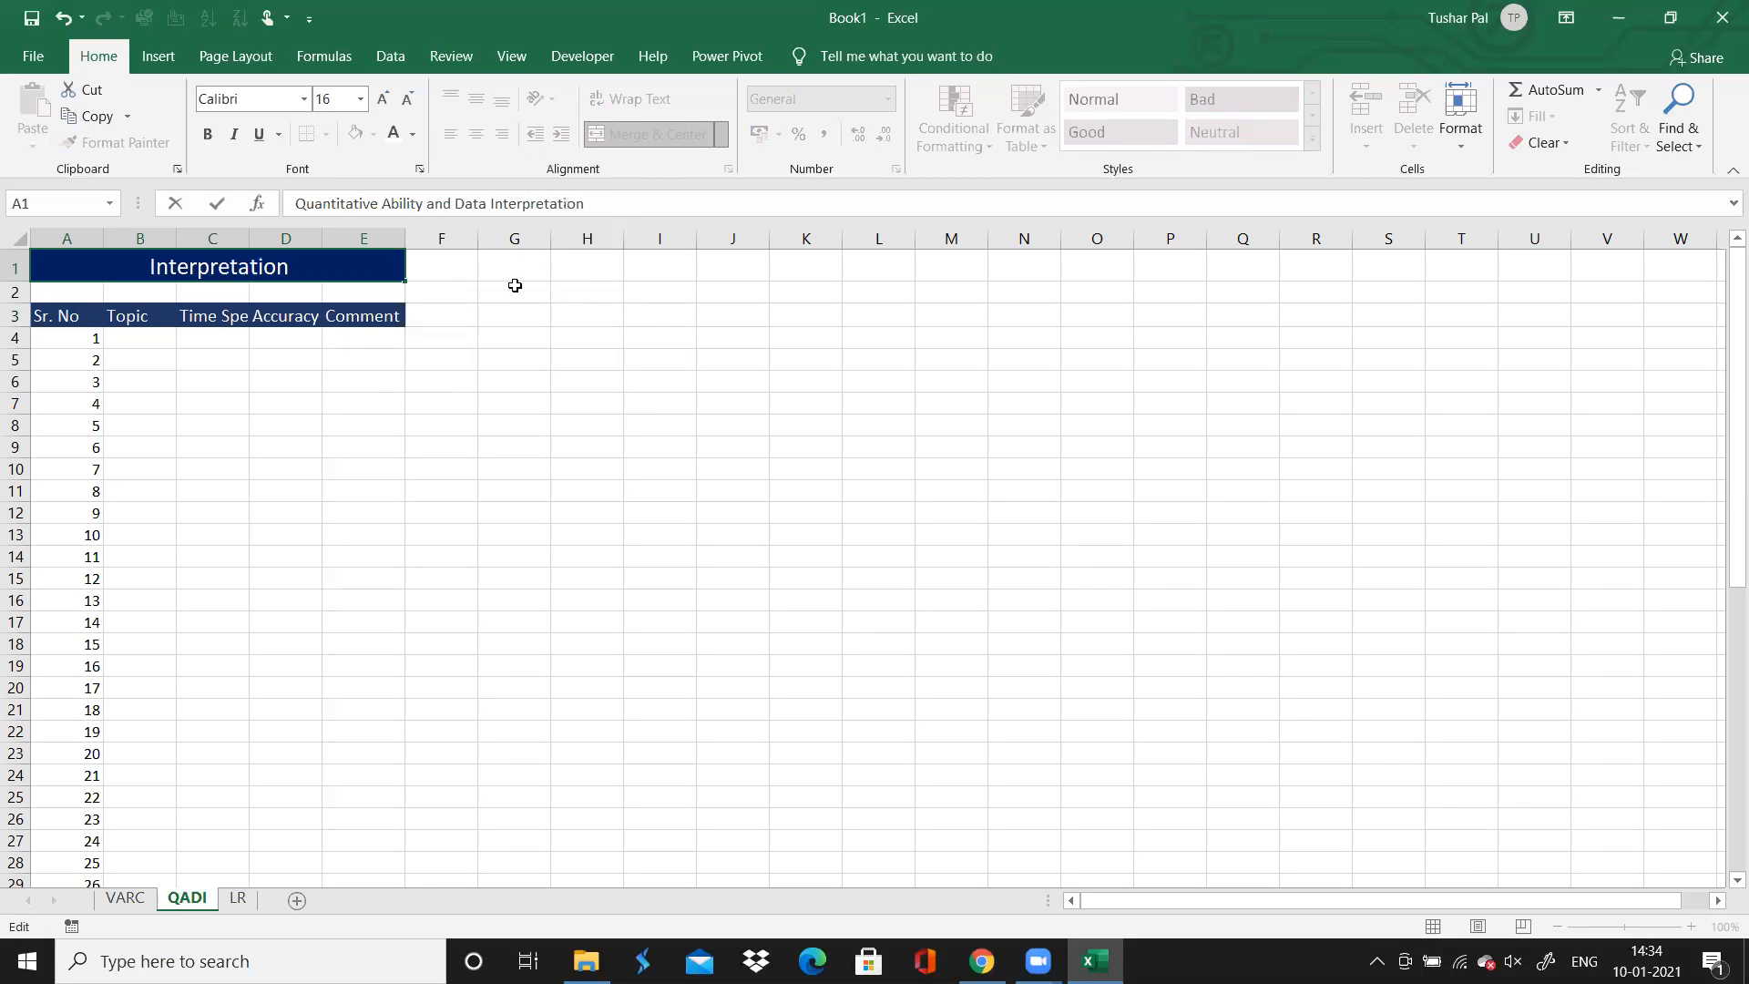
pyautogui.click(443, 367)
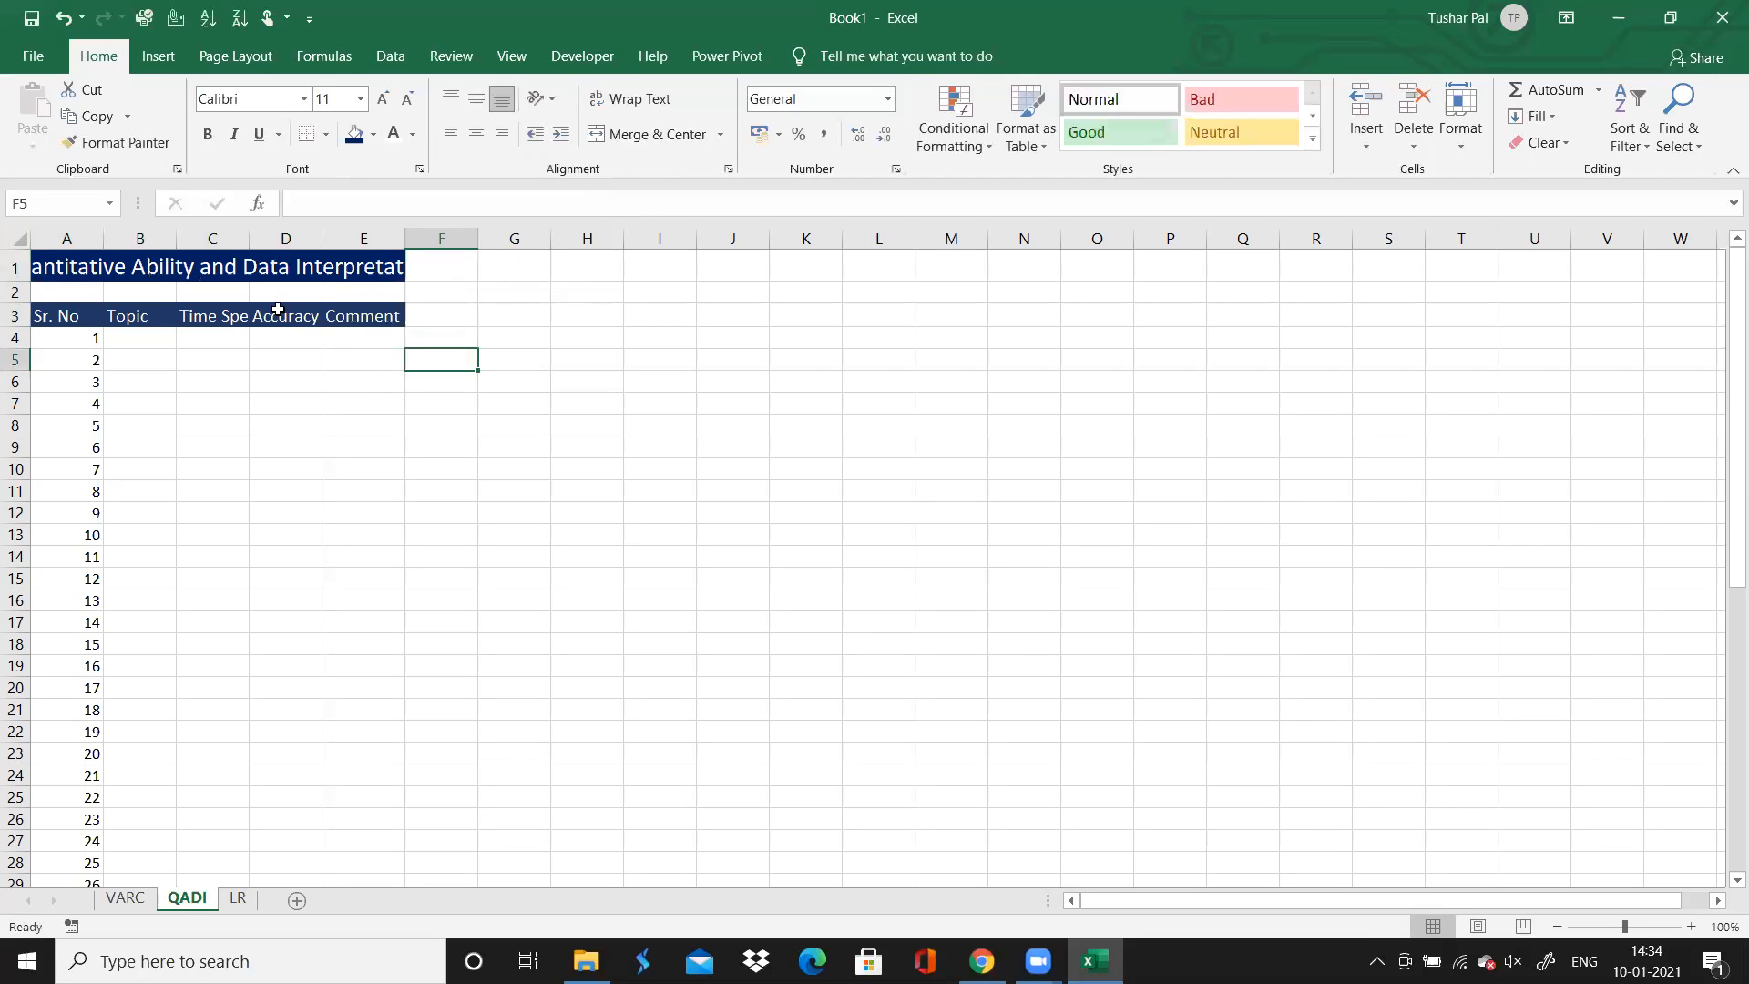
pyautogui.click(364, 261)
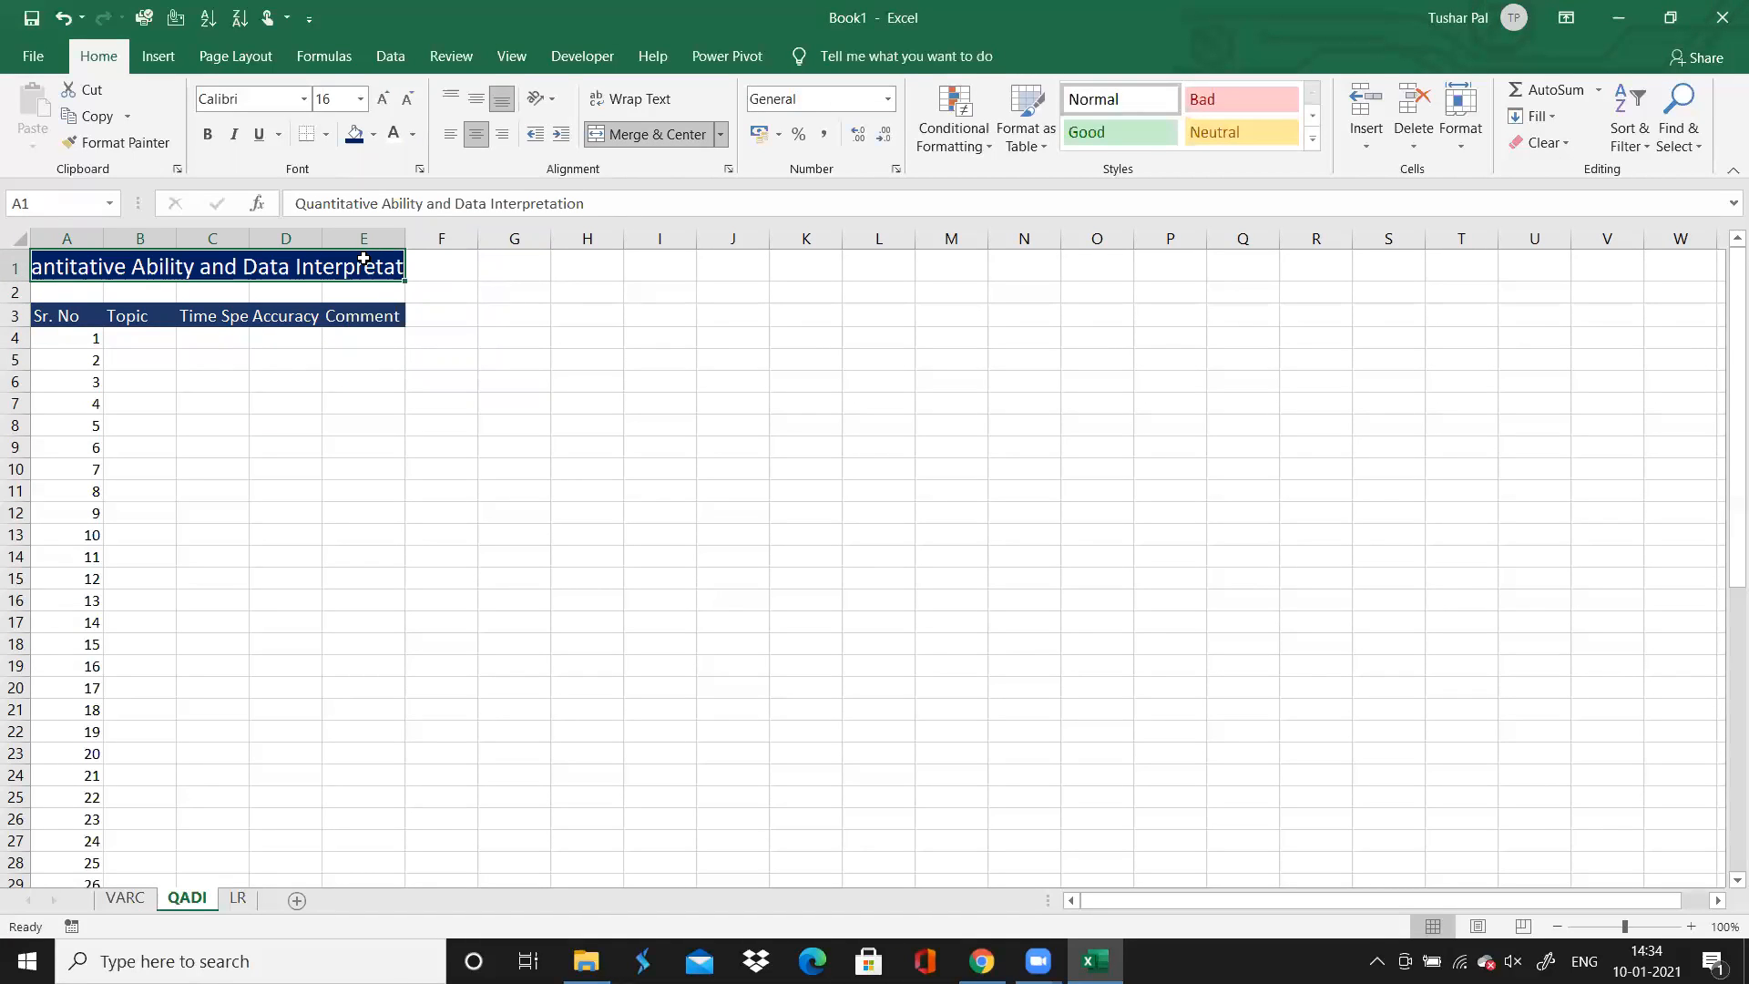
# On the VARC sheet, merge and center the title across A1:E1 and make its text white
pyautogui.click(127, 899)
pyautogui.click(64, 266)
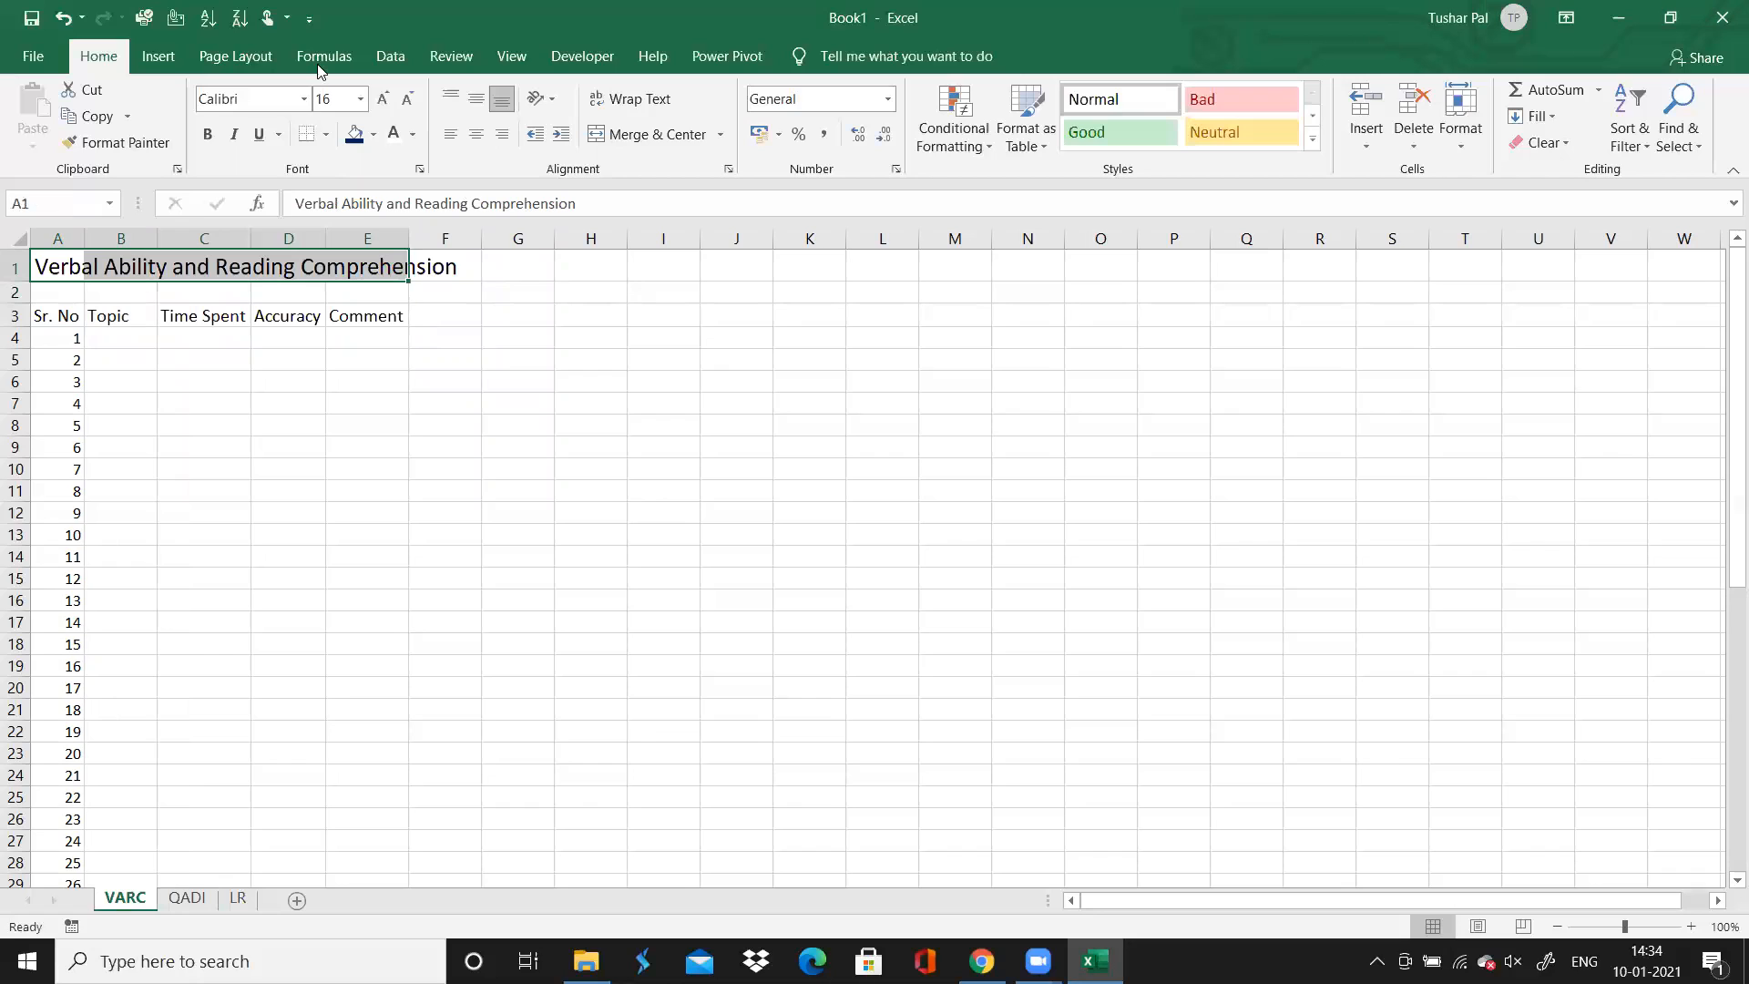
pyautogui.click(600, 133)
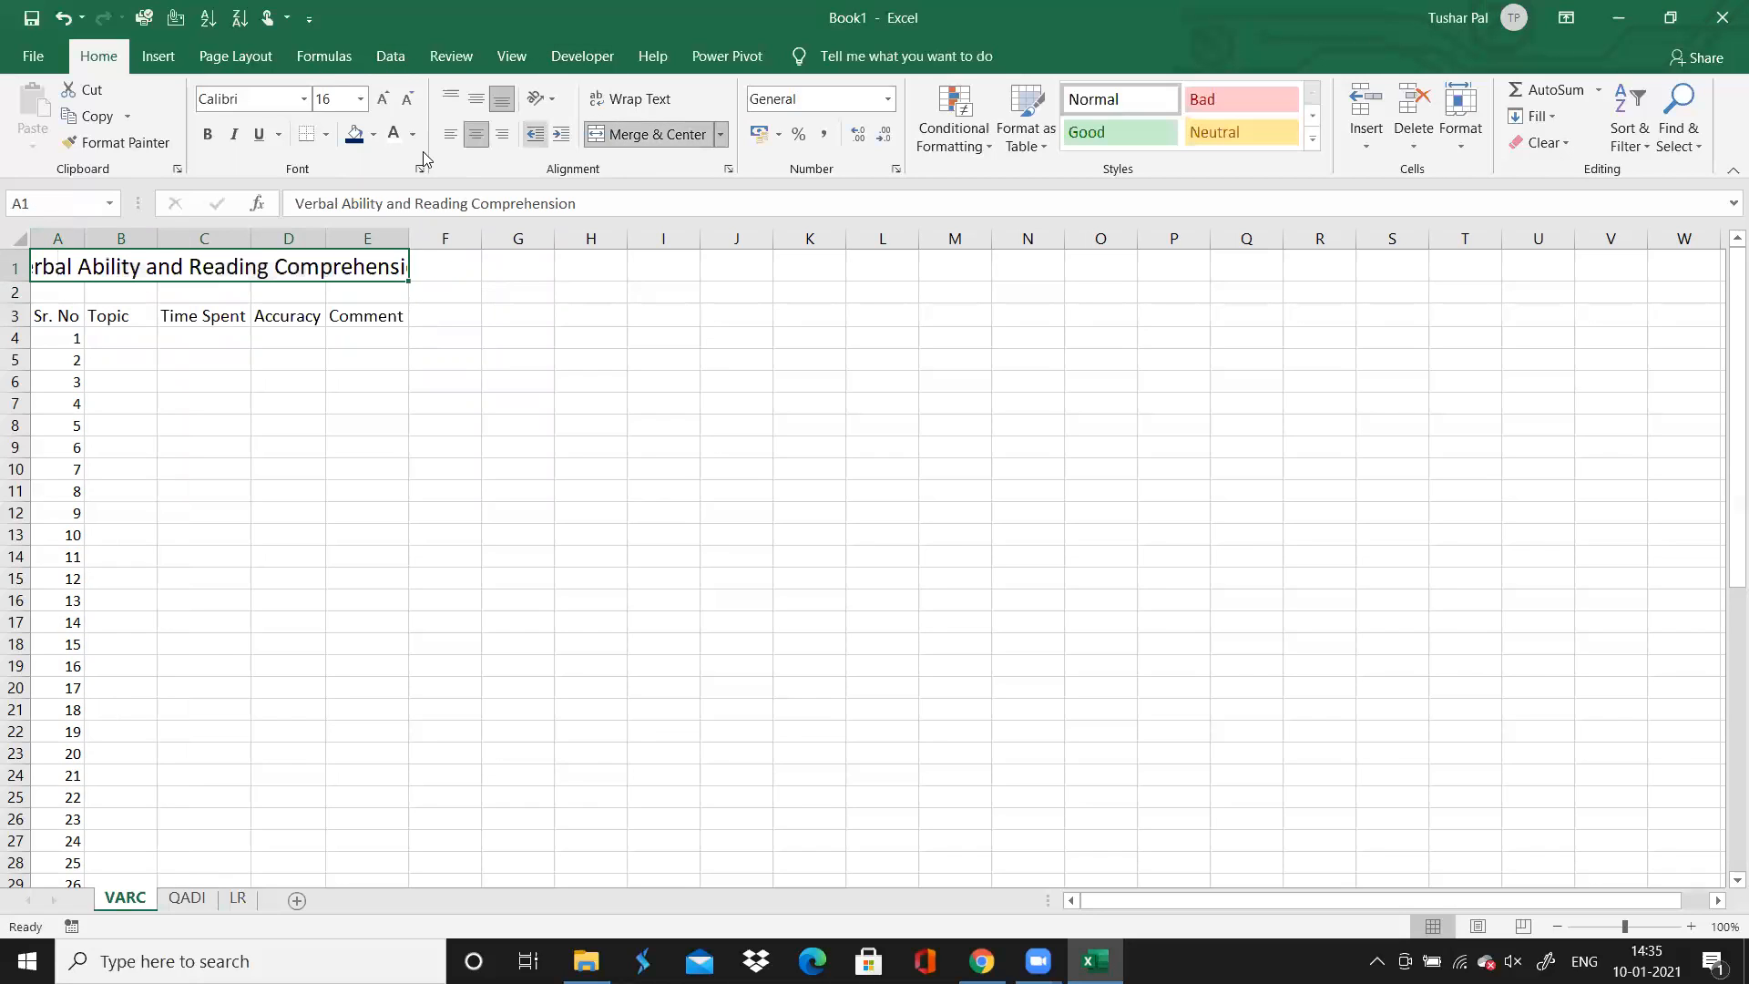
# Fill the merged VARC title with the standard Dark Blue colour
pyautogui.click(358, 141)
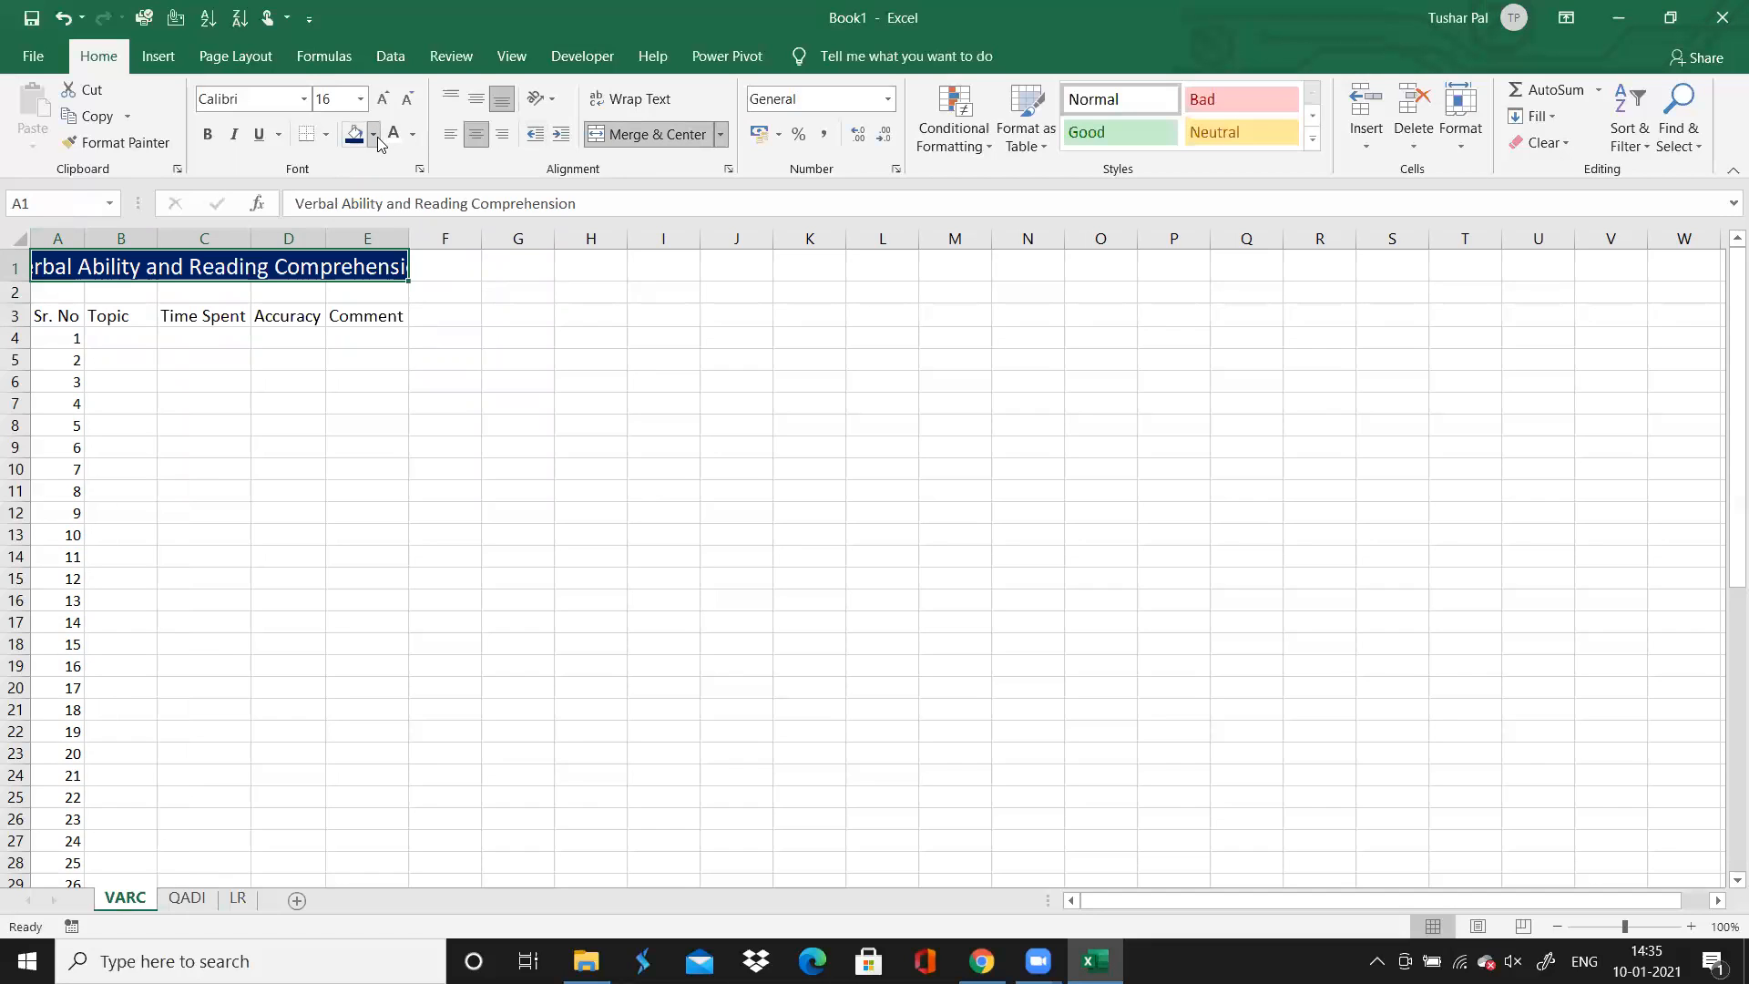
pyautogui.click(373, 136)
pyautogui.click(504, 316)
# Format the VARC header row A3:E3 with a dark theme blue fill and white text
pyautogui.moveTo(72, 323); pyautogui.dragTo(383, 317)
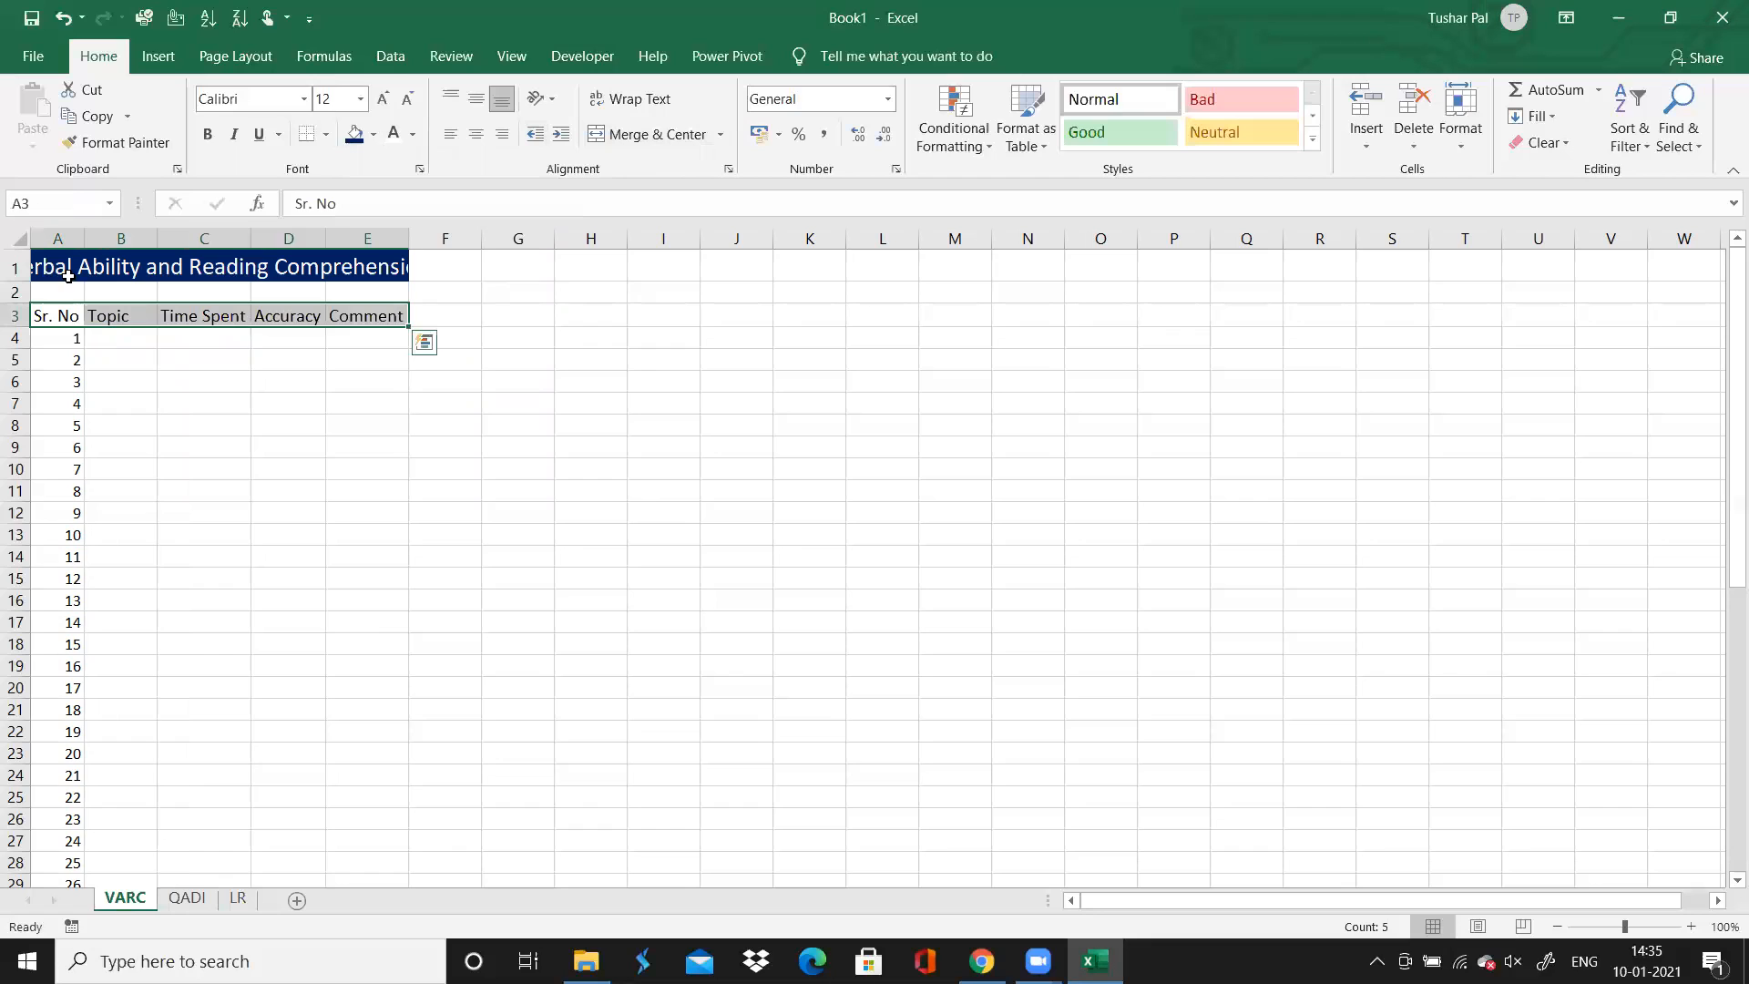
pyautogui.click(374, 137)
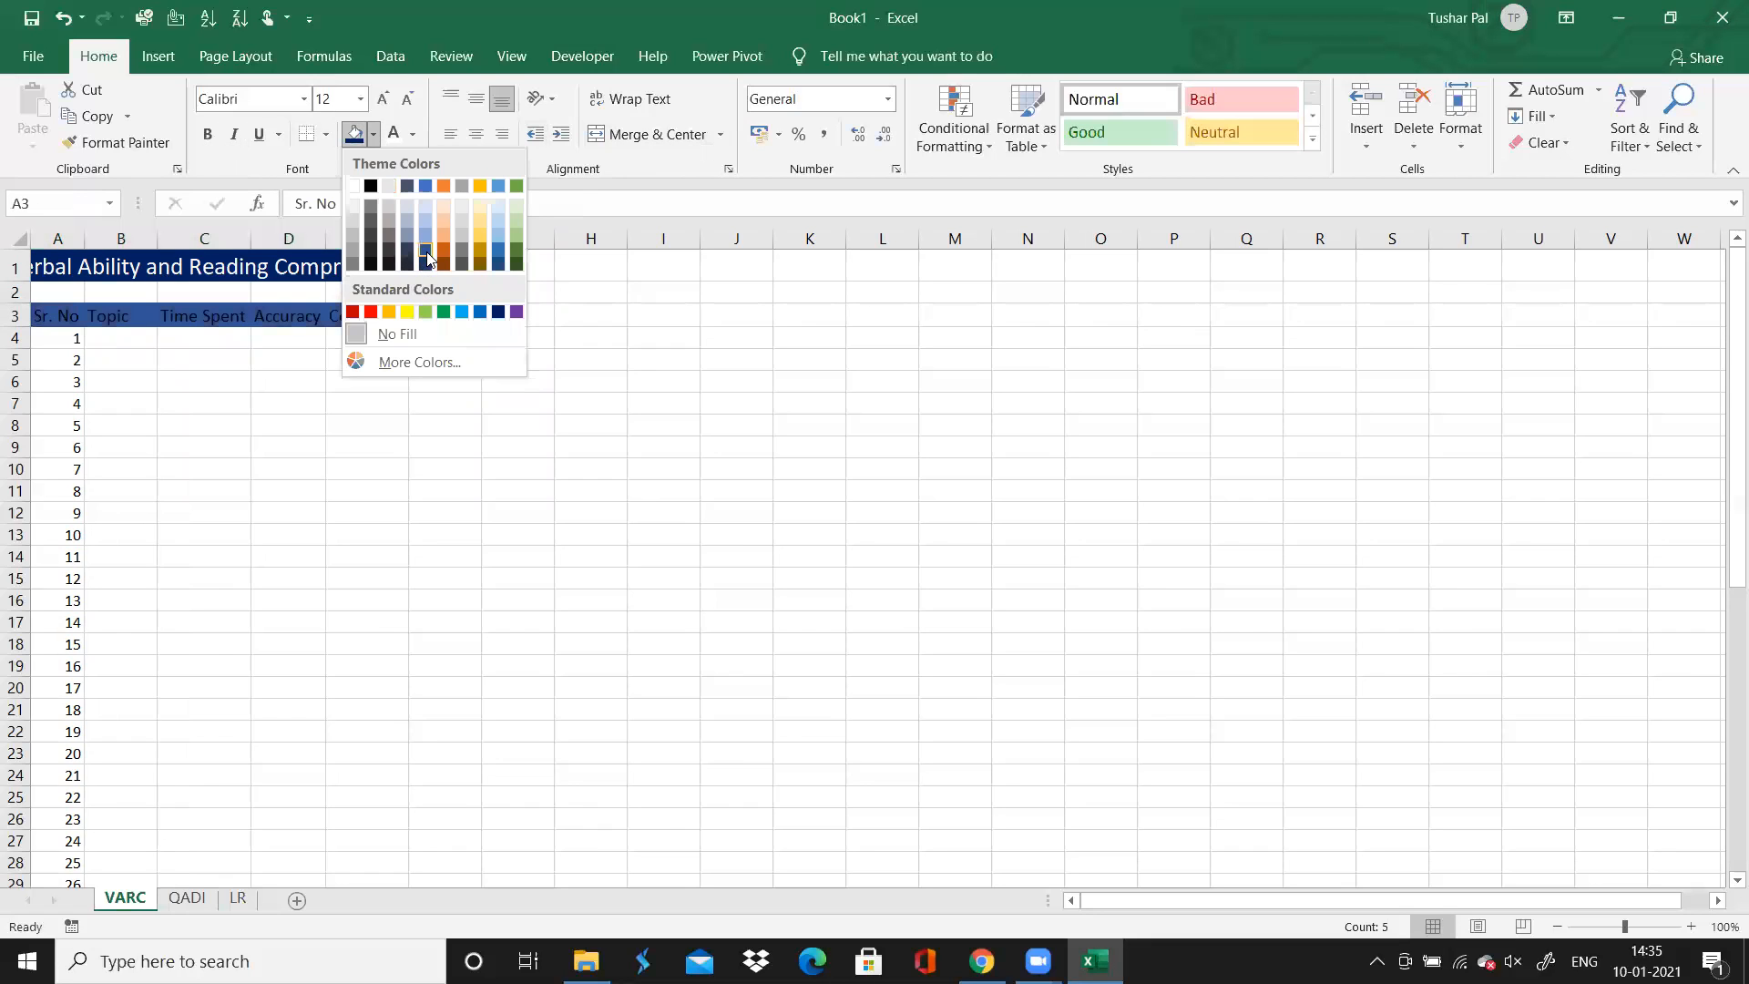
pyautogui.click(391, 134)
pyautogui.click(282, 574)
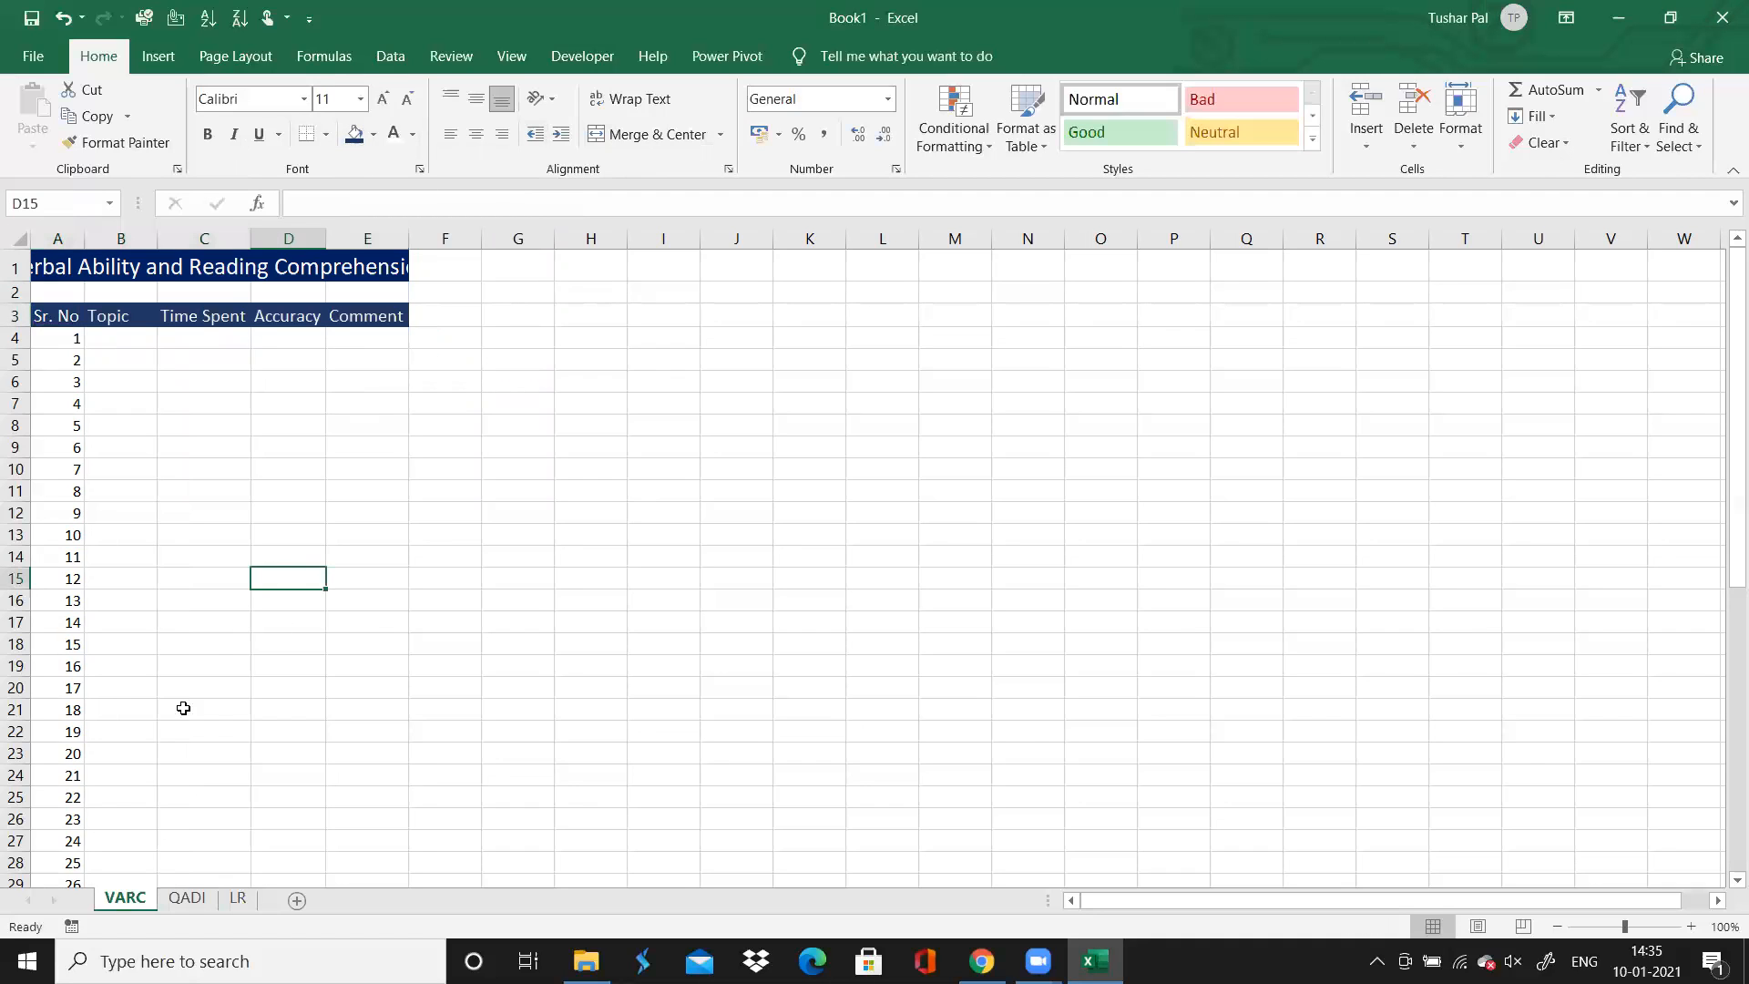
# On the LR sheet, merge and center the "Analytical Reasoning" title across A1:E1
pyautogui.click(236, 897)
pyautogui.hotkey('ctrl', 'Home')
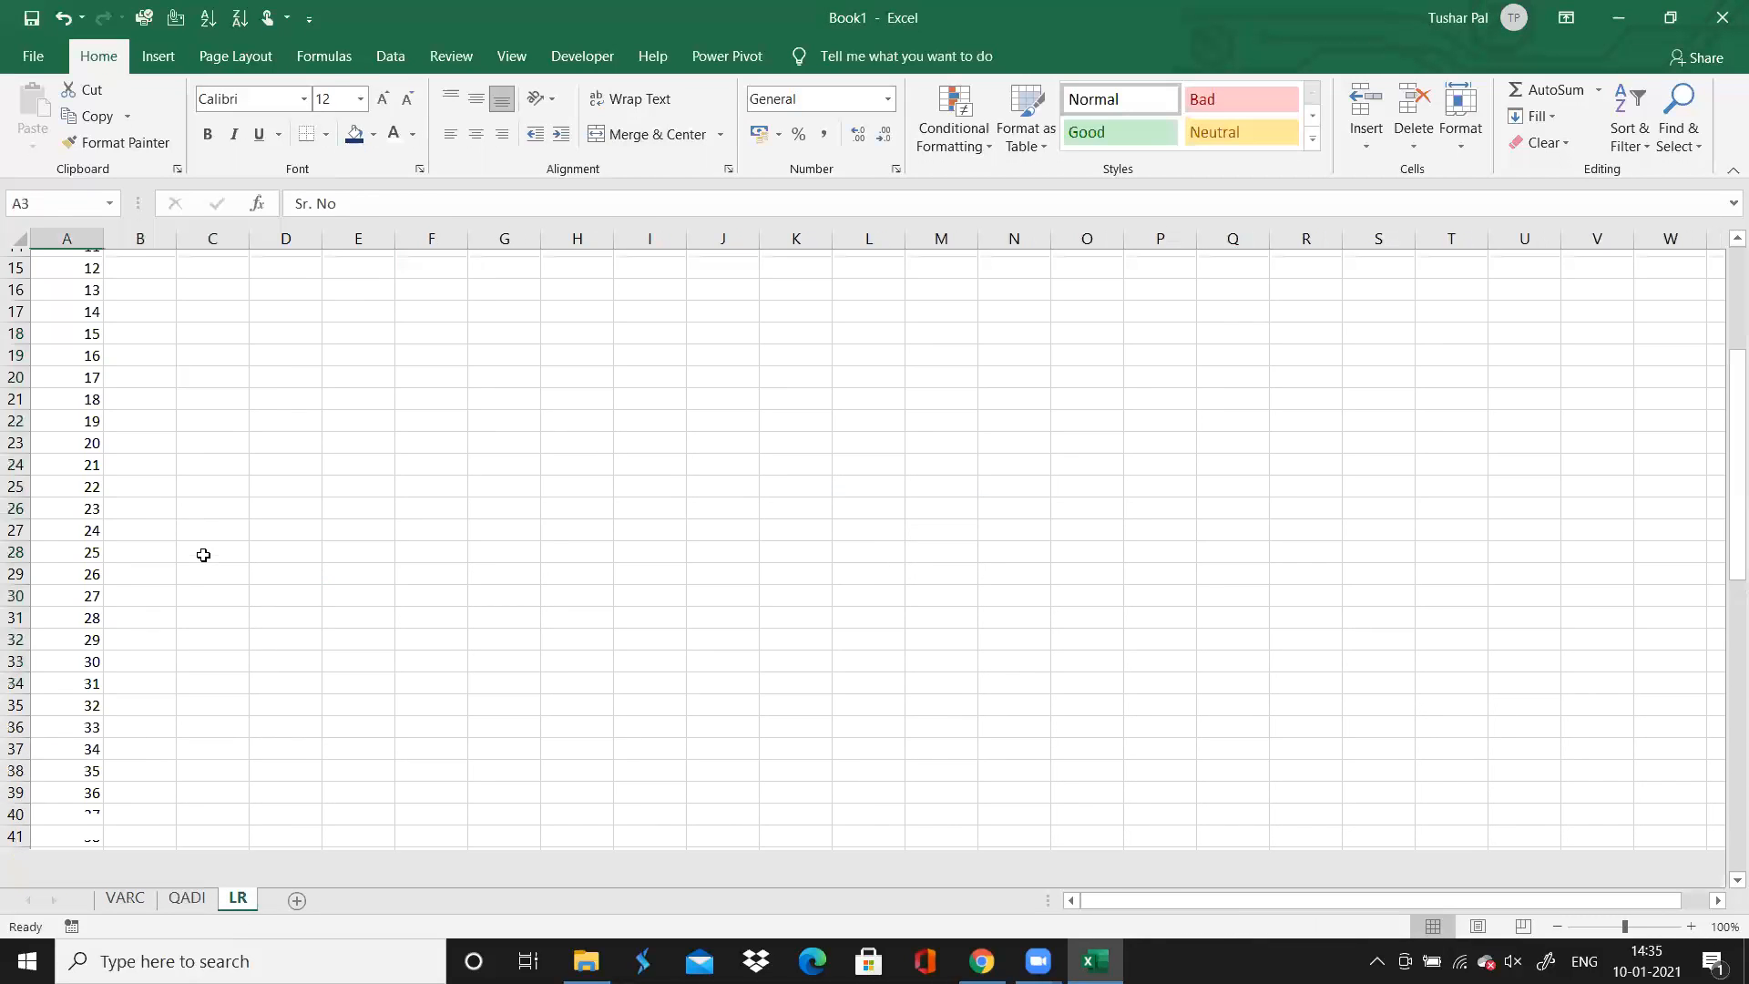
pyautogui.hotkey('shift', 'space')
pyautogui.hotkey('ctrl', 'Home')
pyautogui.hotkey('shift', 'Right')
pyautogui.hotkey('shift', 'Right')
pyautogui.hotkey('shift', 'Right')
pyautogui.hotkey('shift', 'Right')
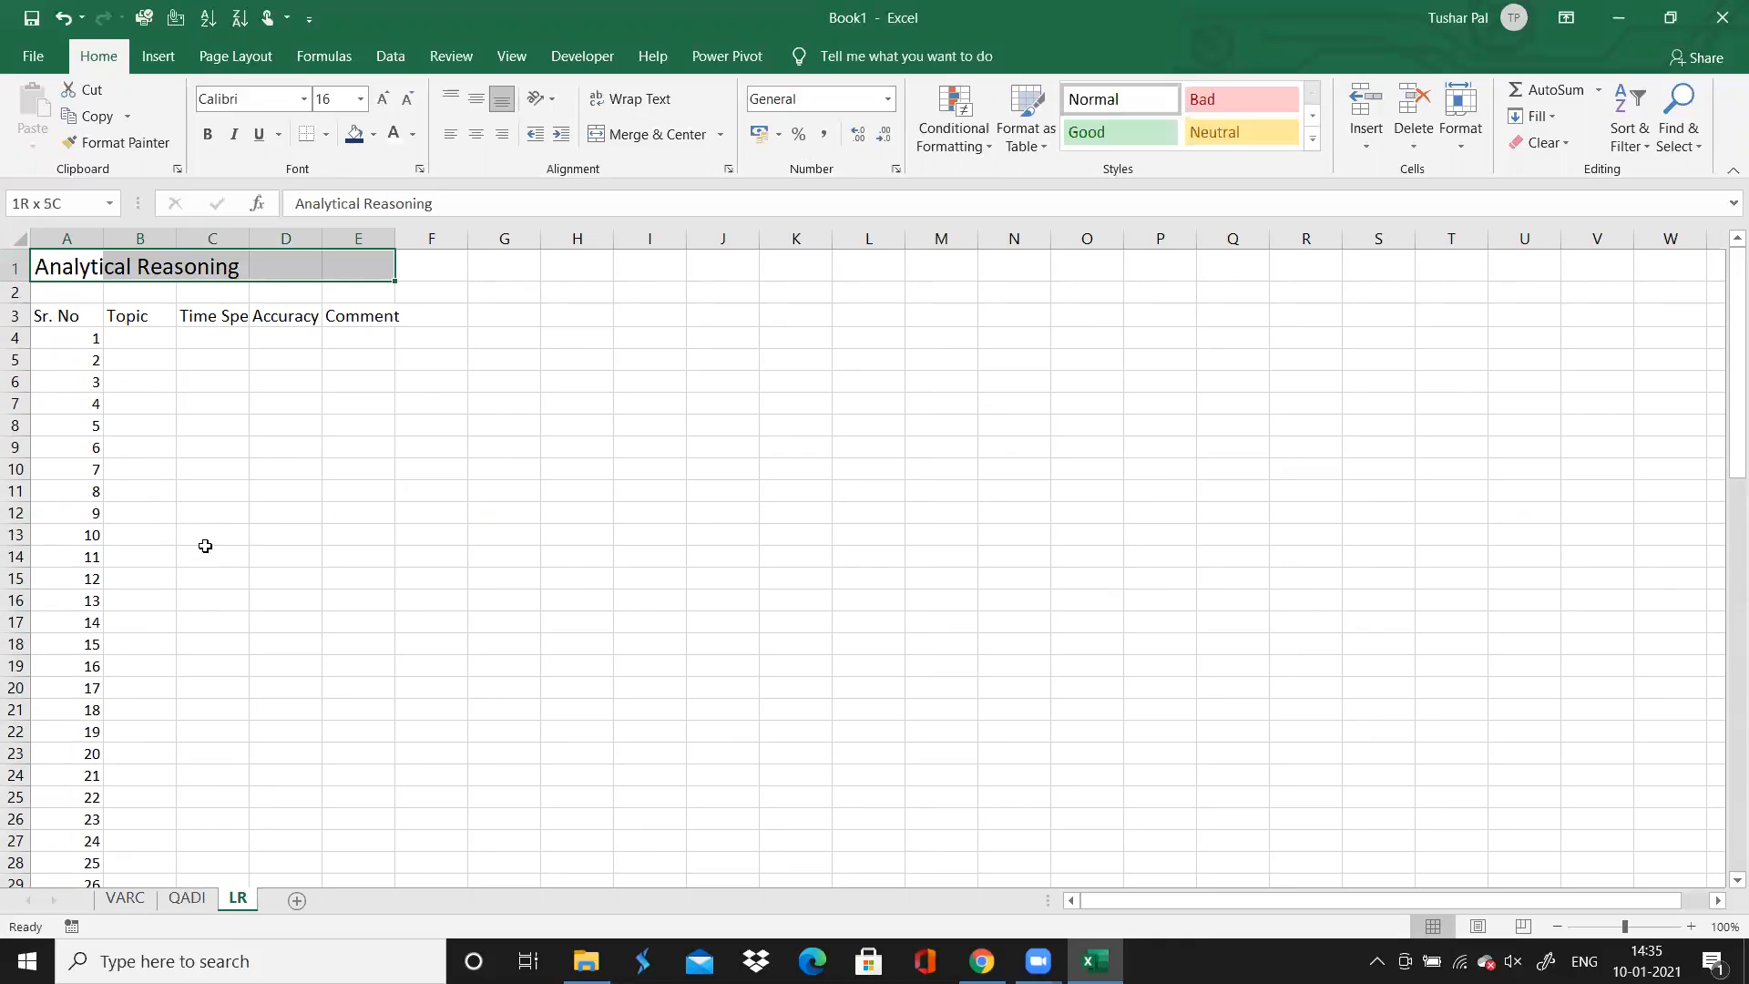
pyautogui.click(645, 142)
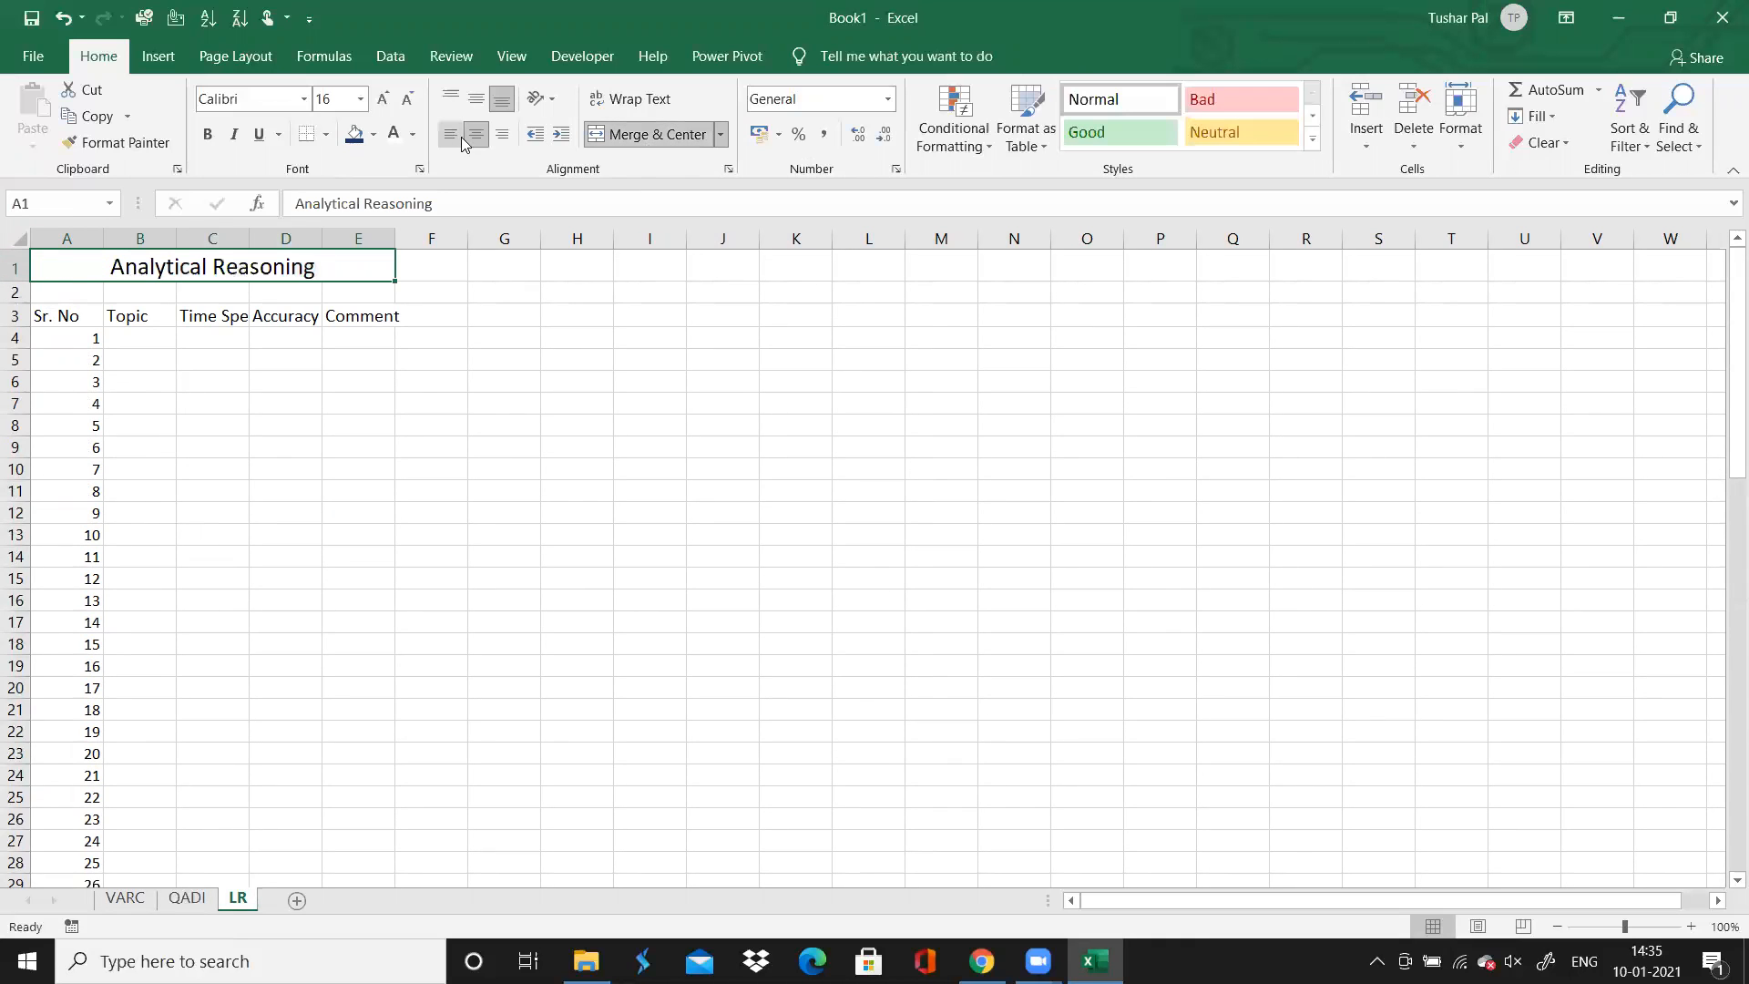
# Give the merged LR title a standard Dark Blue fill and white text
pyautogui.click(355, 134)
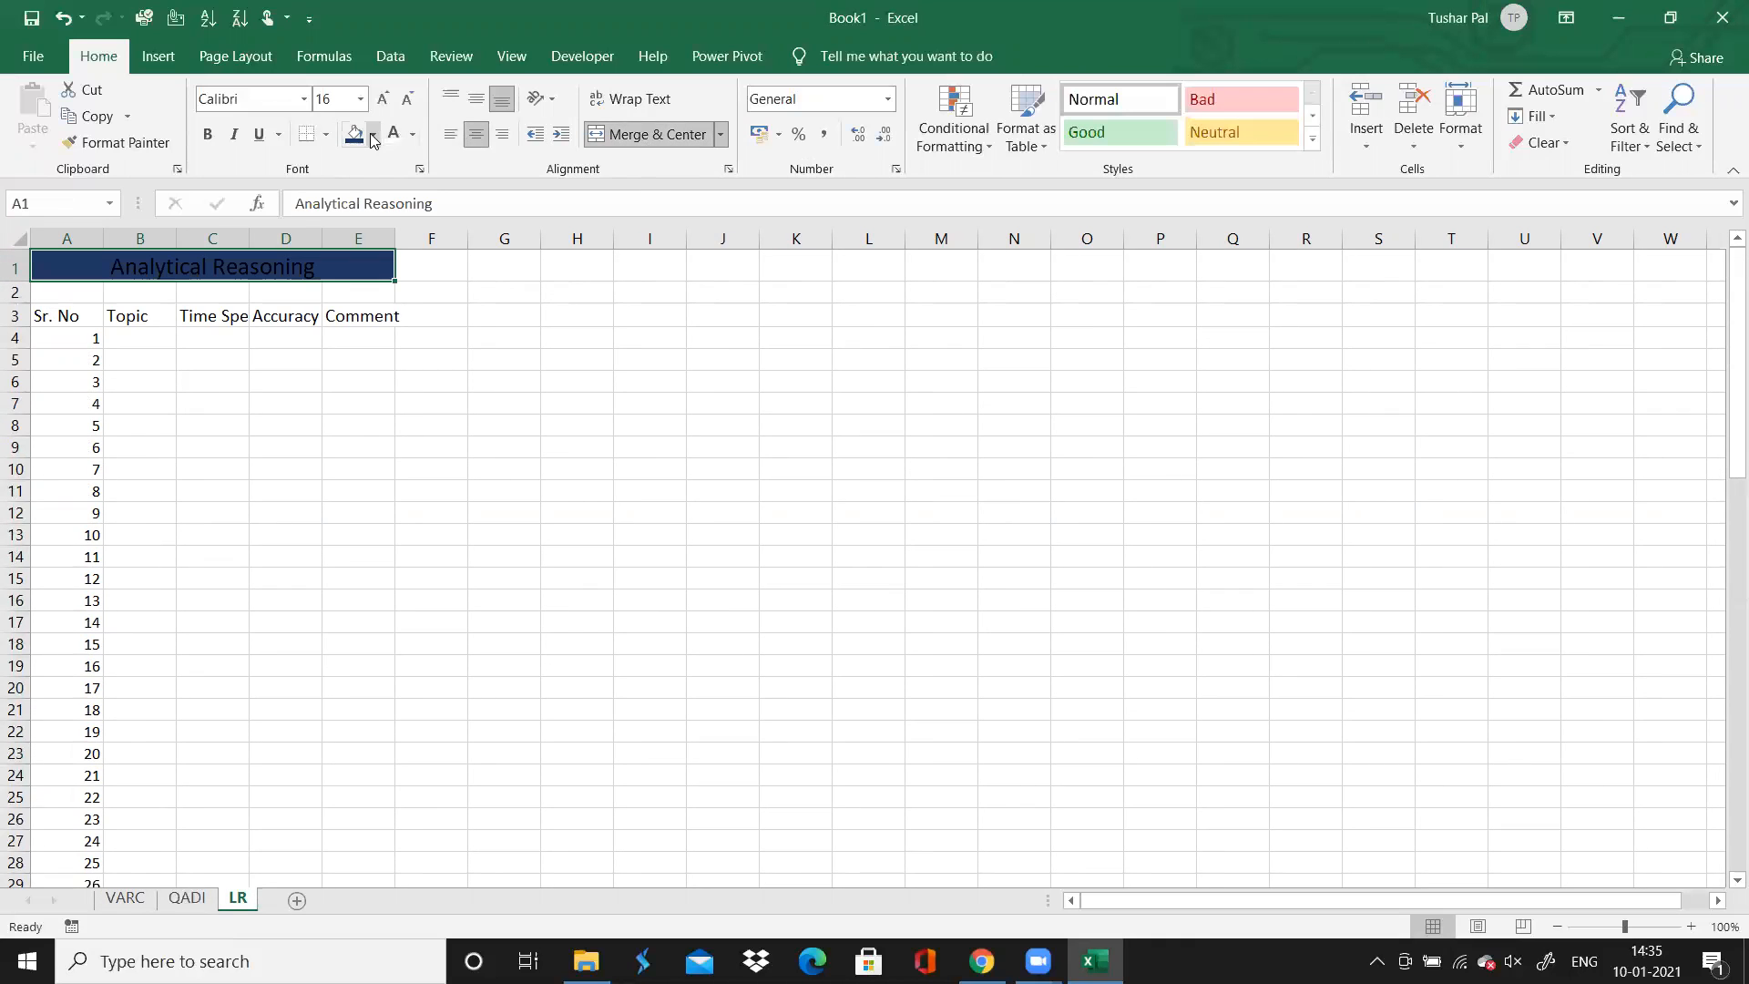
pyautogui.click(373, 135)
pyautogui.click(498, 314)
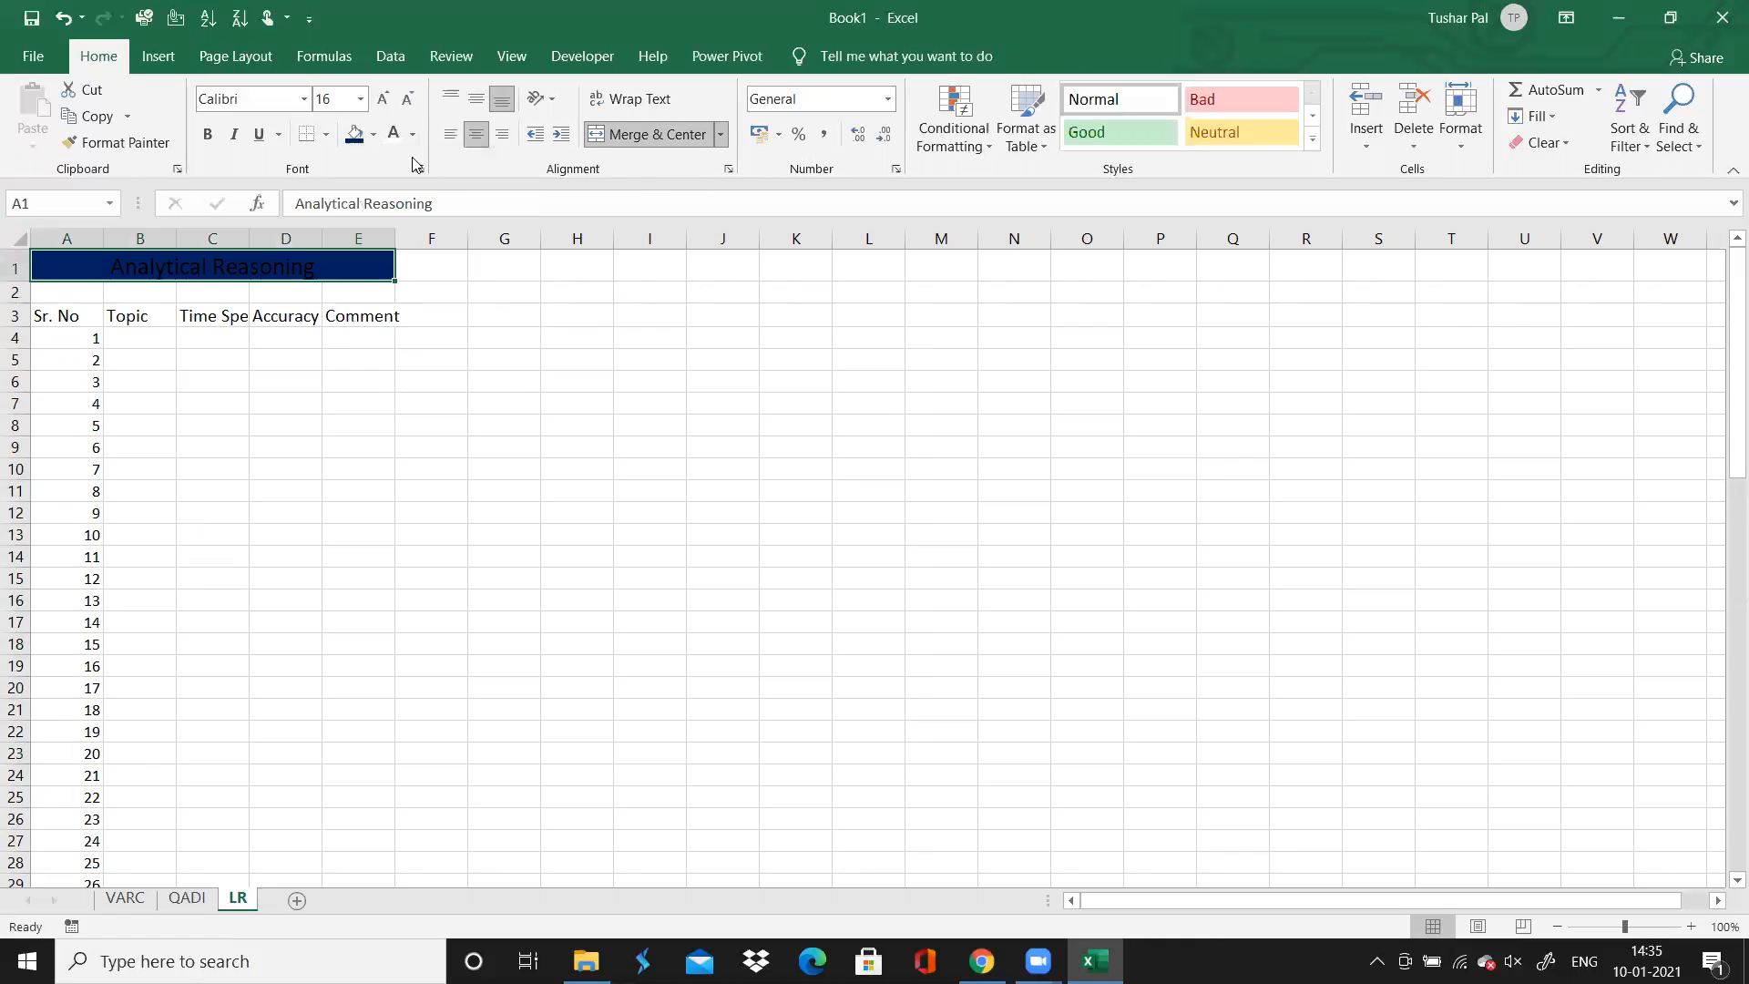
pyautogui.click(394, 134)
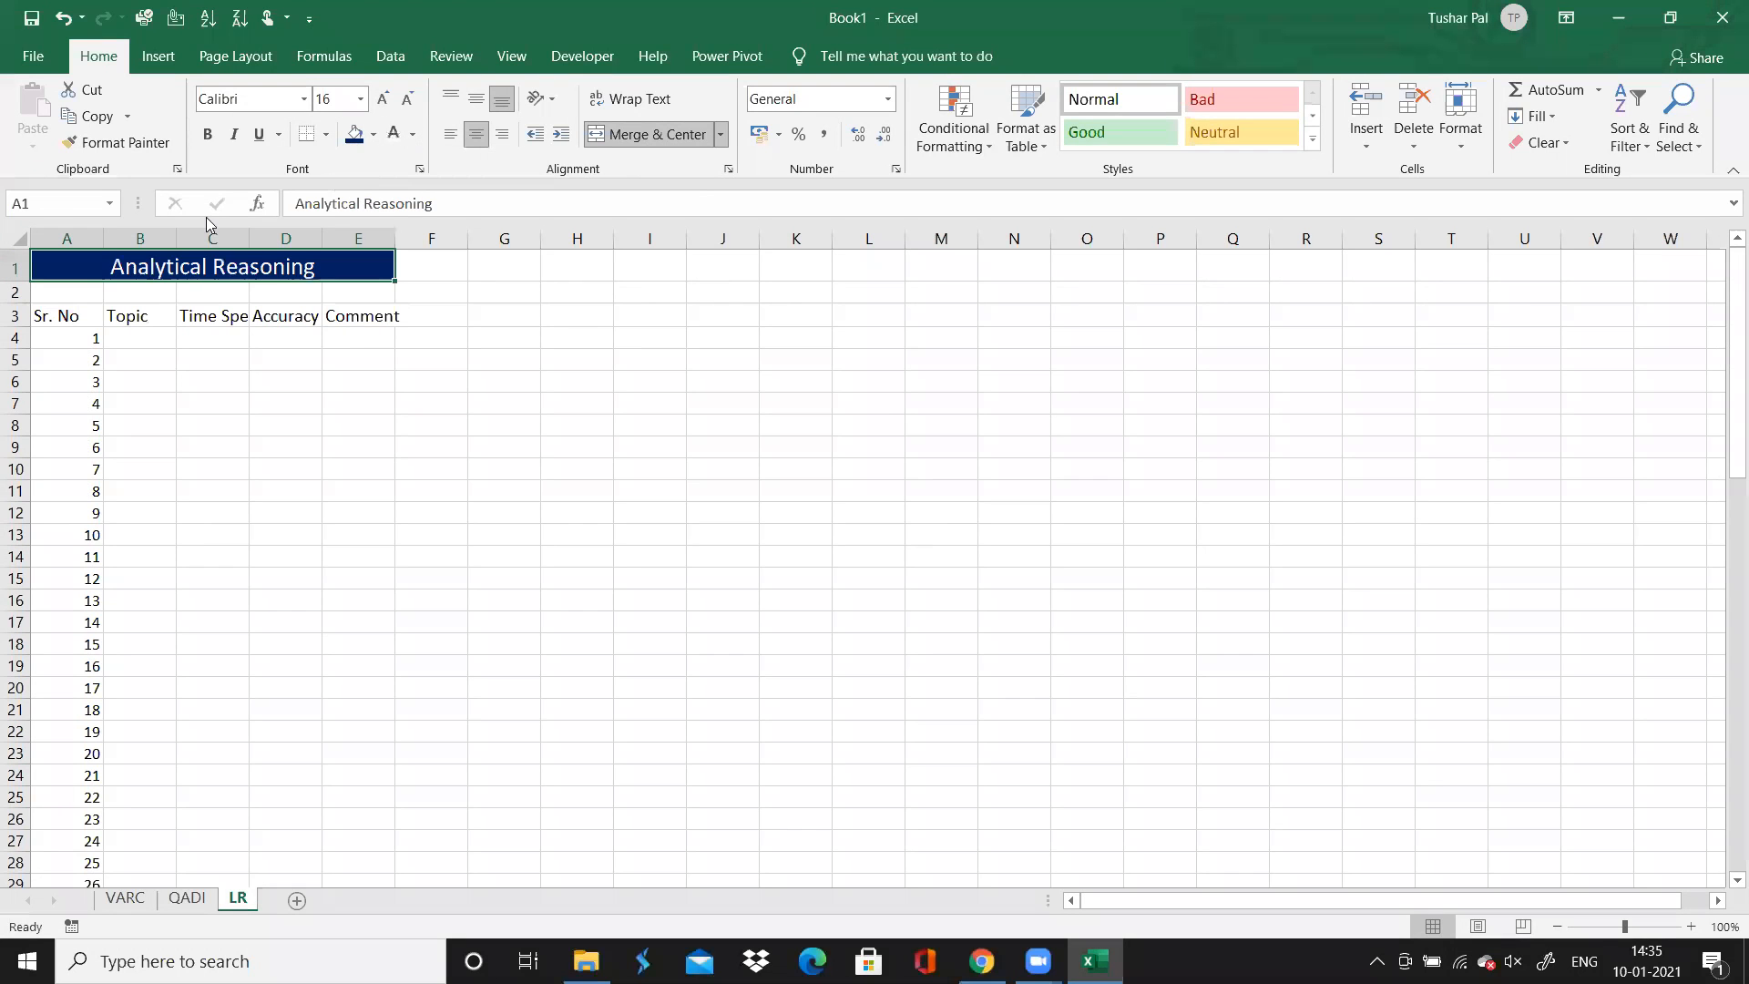
# Format the LR header row A3:E3 with a darker theme blue fill and white text
pyautogui.doubleClick(81, 311)
pyautogui.click(76, 417)
pyautogui.moveTo(64, 319); pyautogui.dragTo(378, 319)
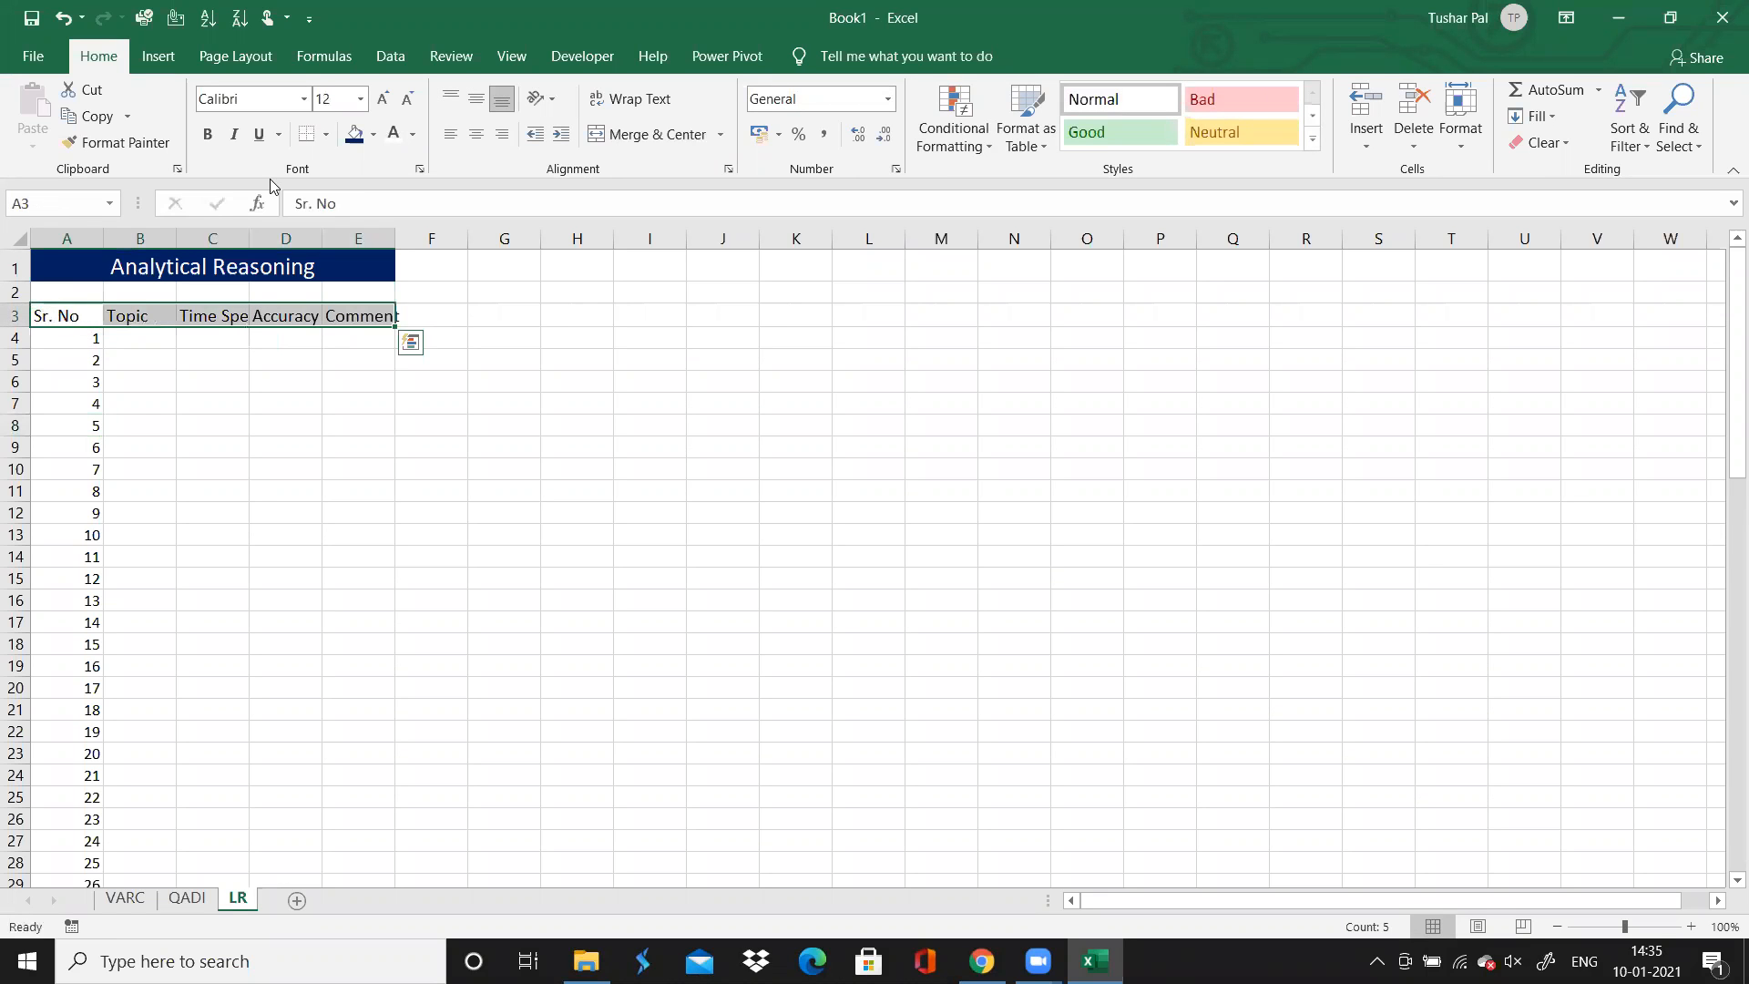
pyautogui.click(374, 135)
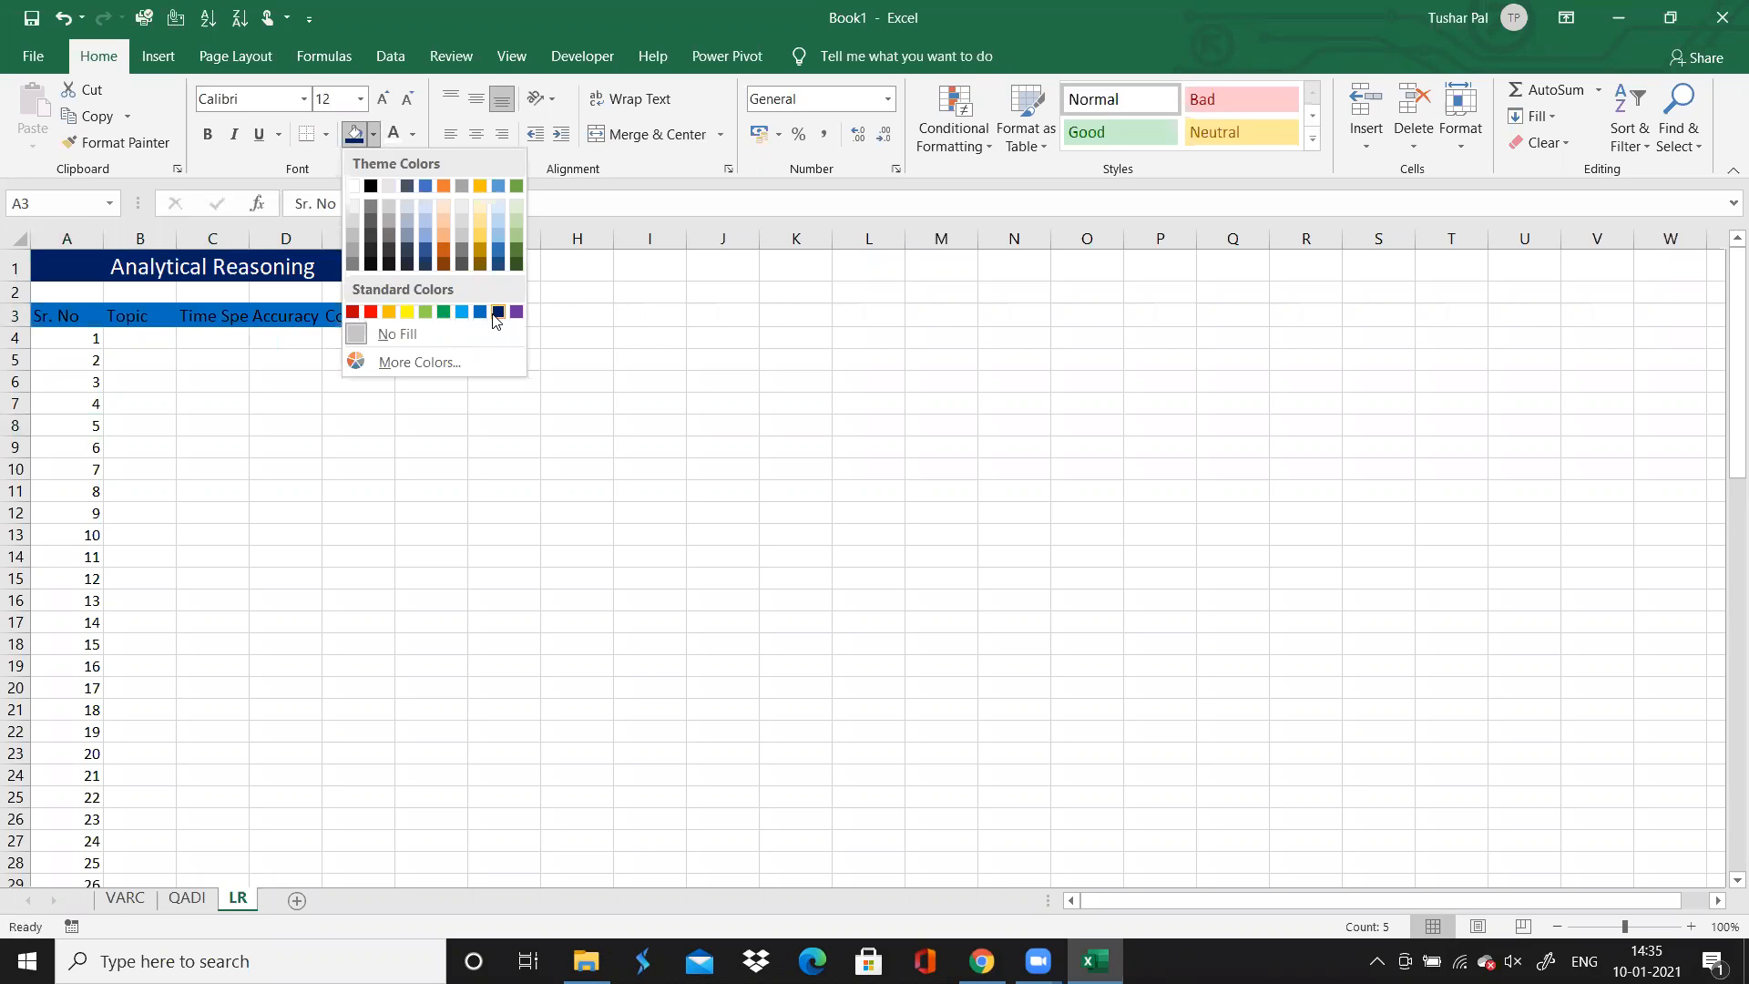
pyautogui.click(423, 249)
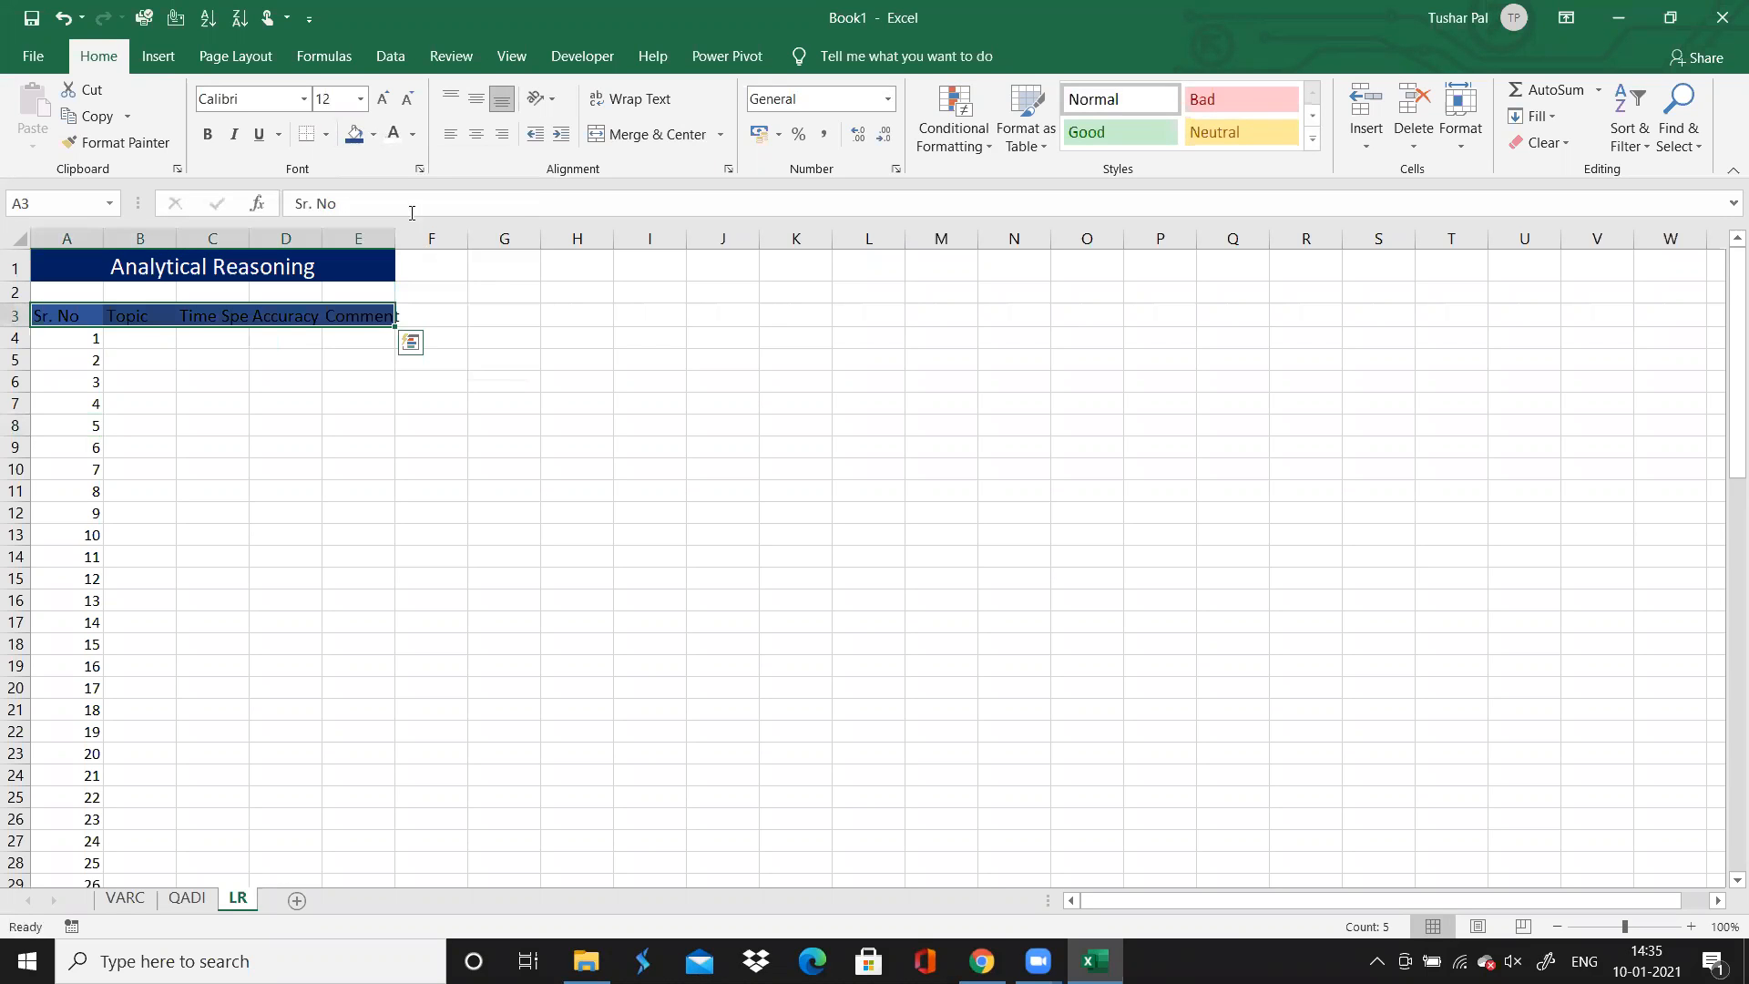
pyautogui.click(394, 134)
pyautogui.click(163, 389)
# Center the contents of the Sr. No, Time Spent and Accuracy columns on the LR sheet
pyautogui.click(94, 338)
pyautogui.click(87, 235)
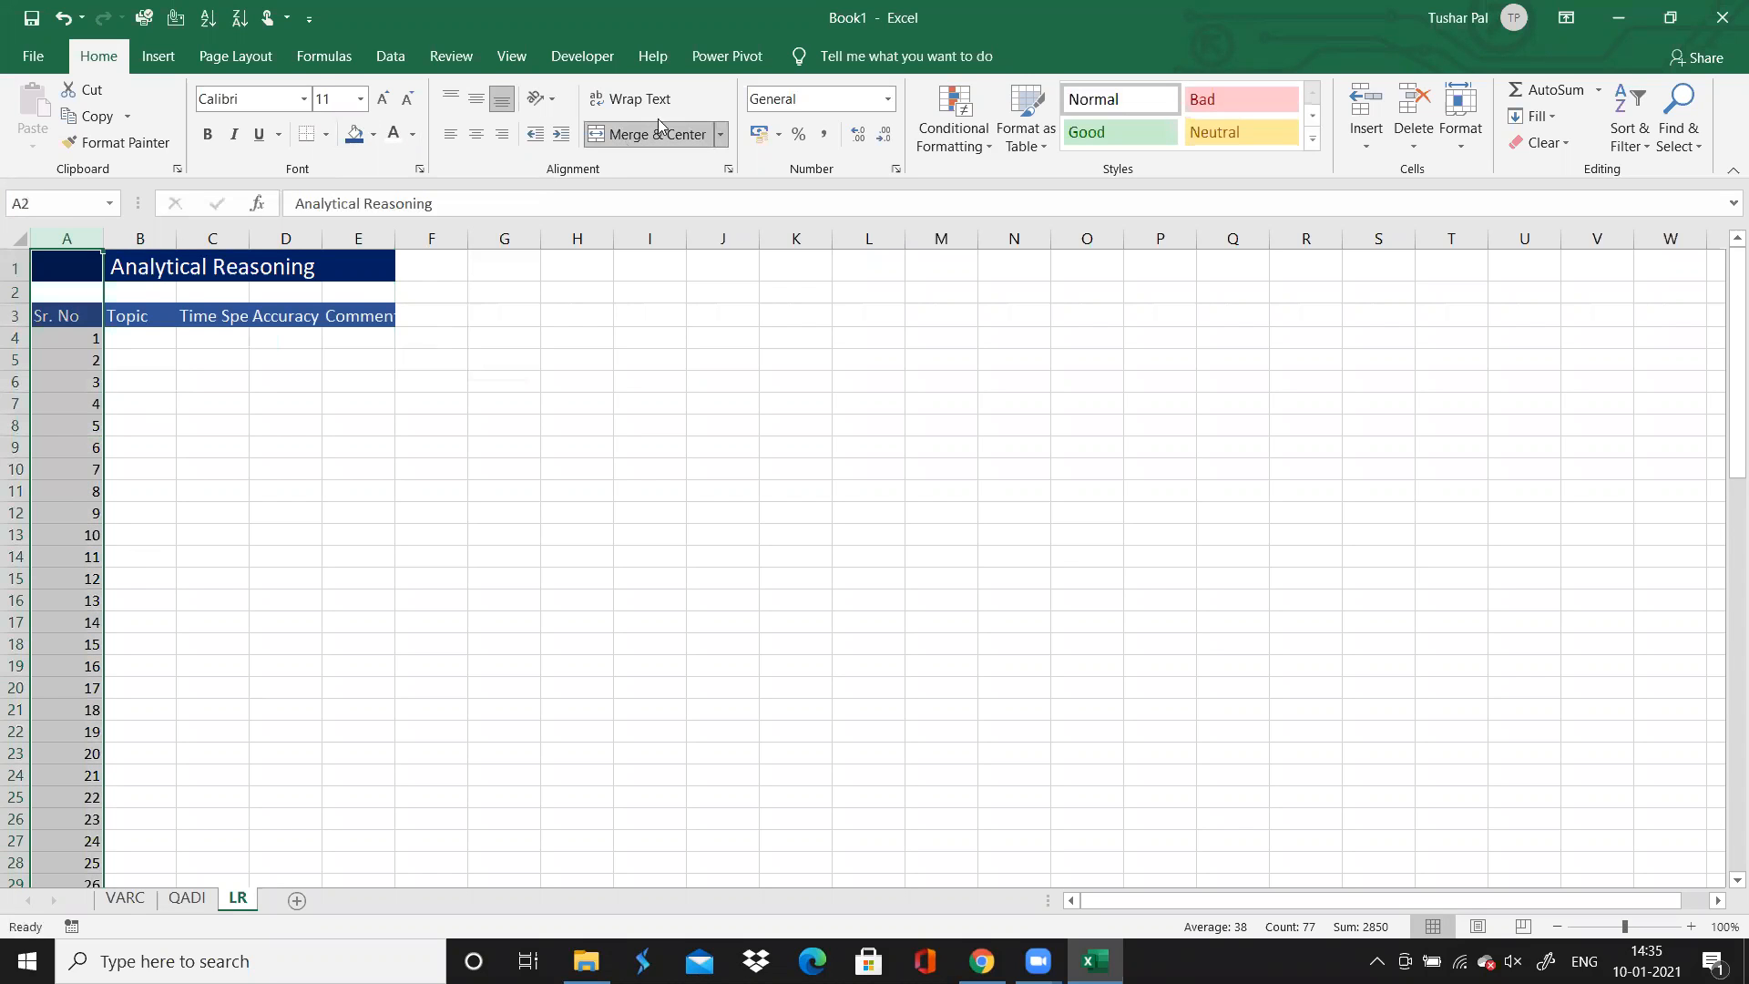
pyautogui.click(476, 134)
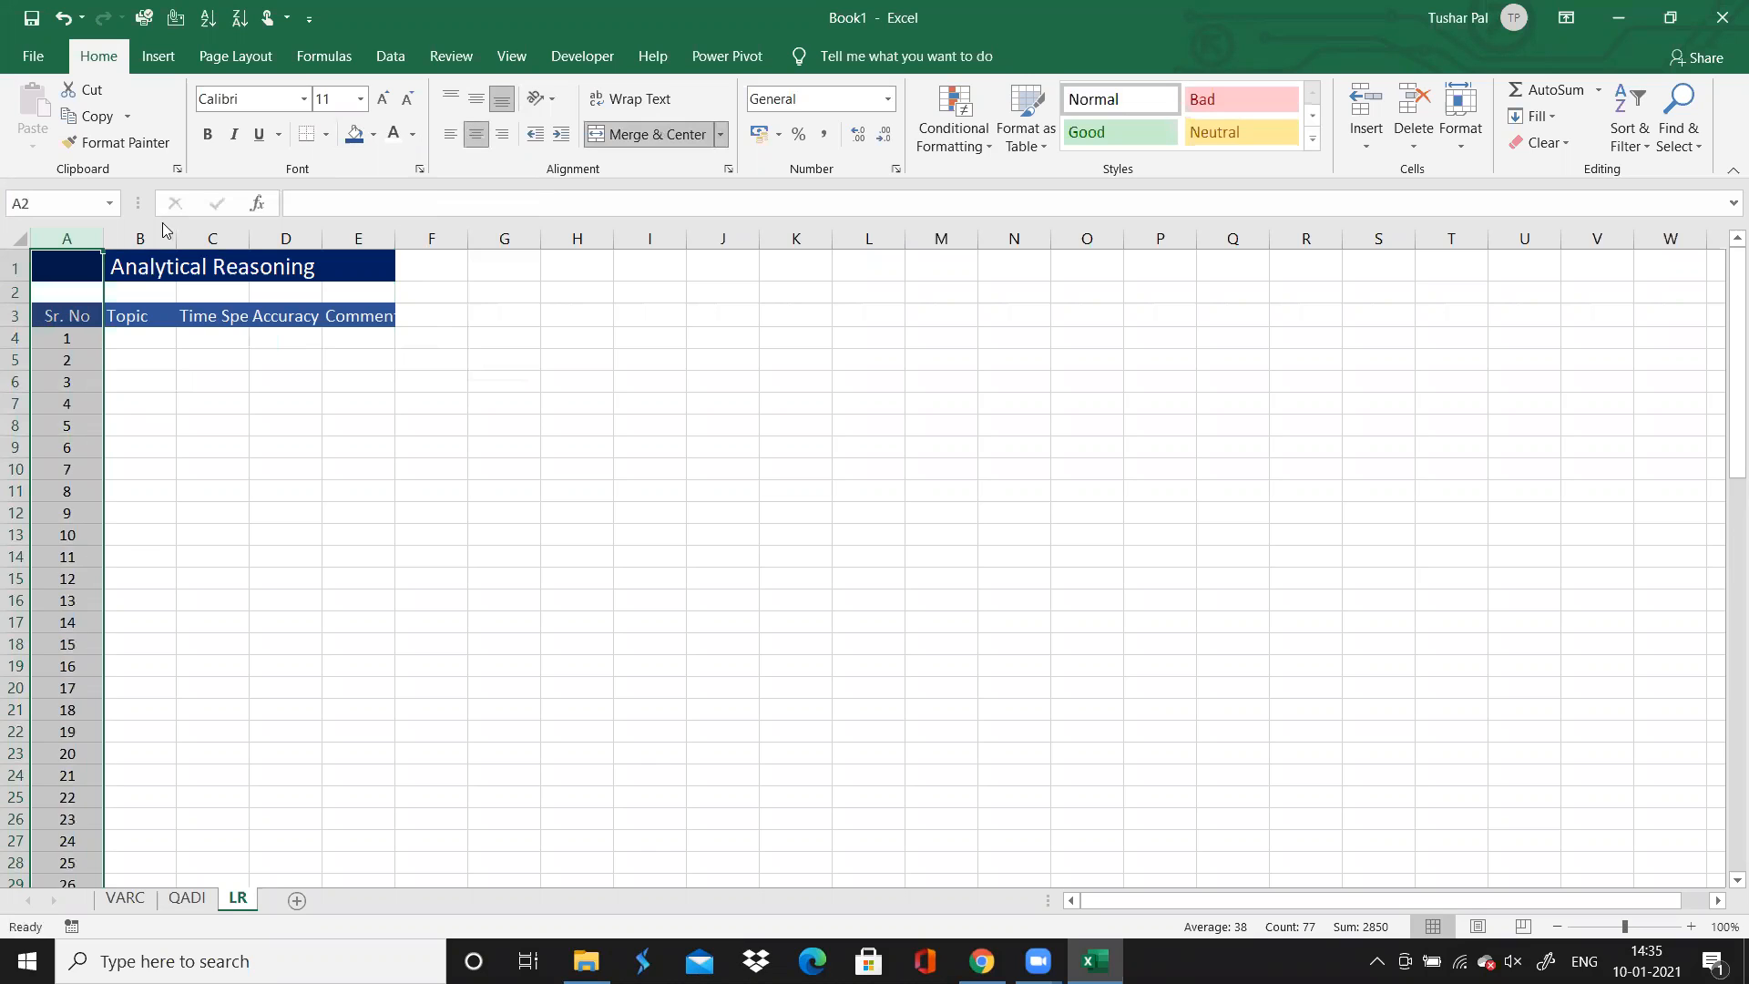
pyautogui.click(208, 236)
pyautogui.click(476, 135)
pyautogui.click(283, 237)
pyautogui.click(475, 135)
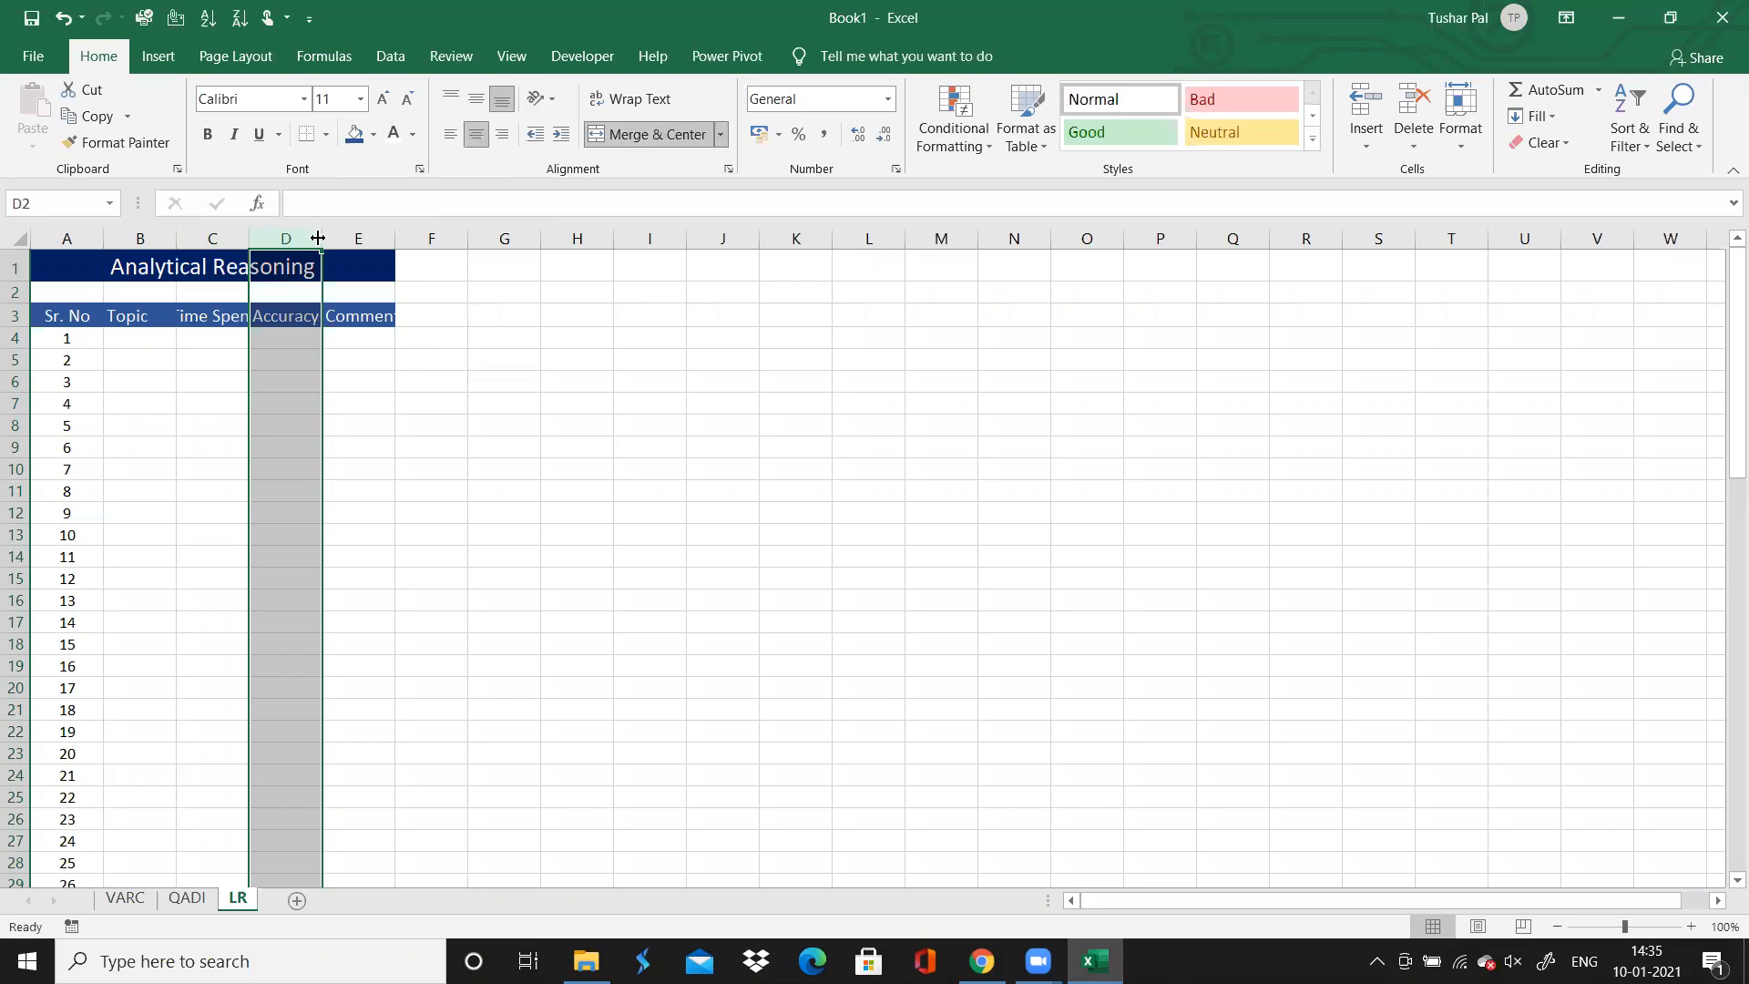
pyautogui.click(215, 400)
# Center the contents of the Sr. No and Time Spent columns on the QADI sheet
pyautogui.click(187, 898)
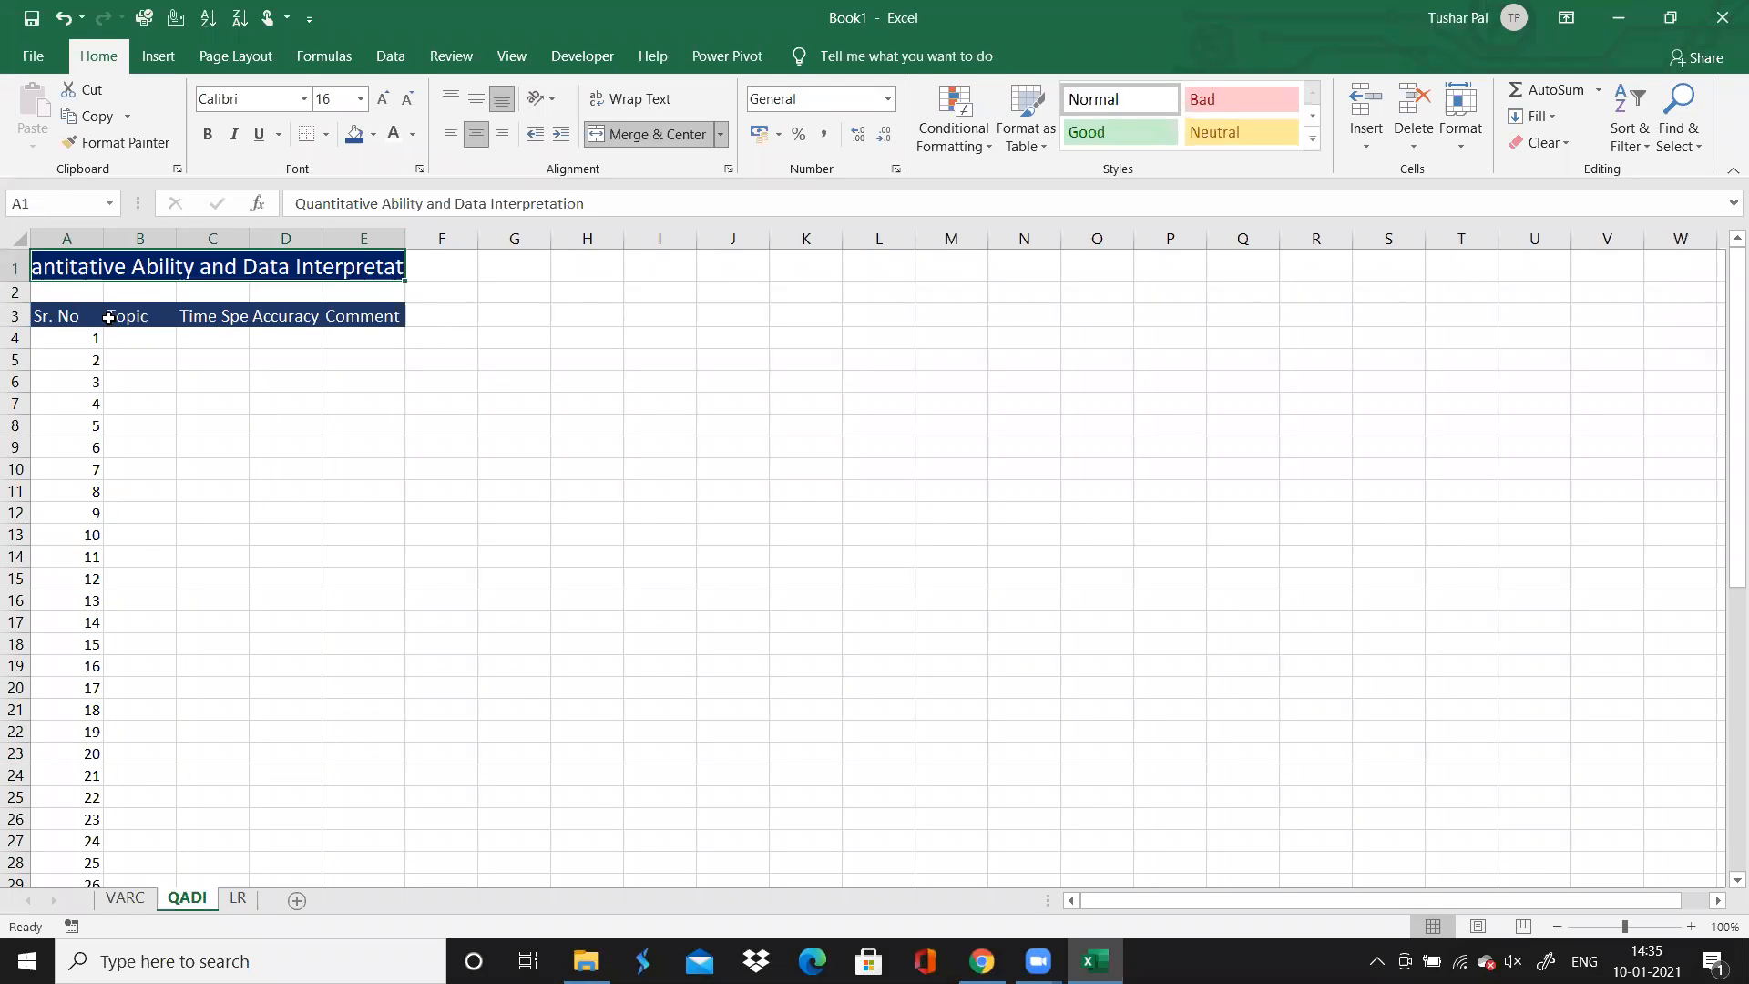
pyautogui.click(67, 238)
pyautogui.click(475, 137)
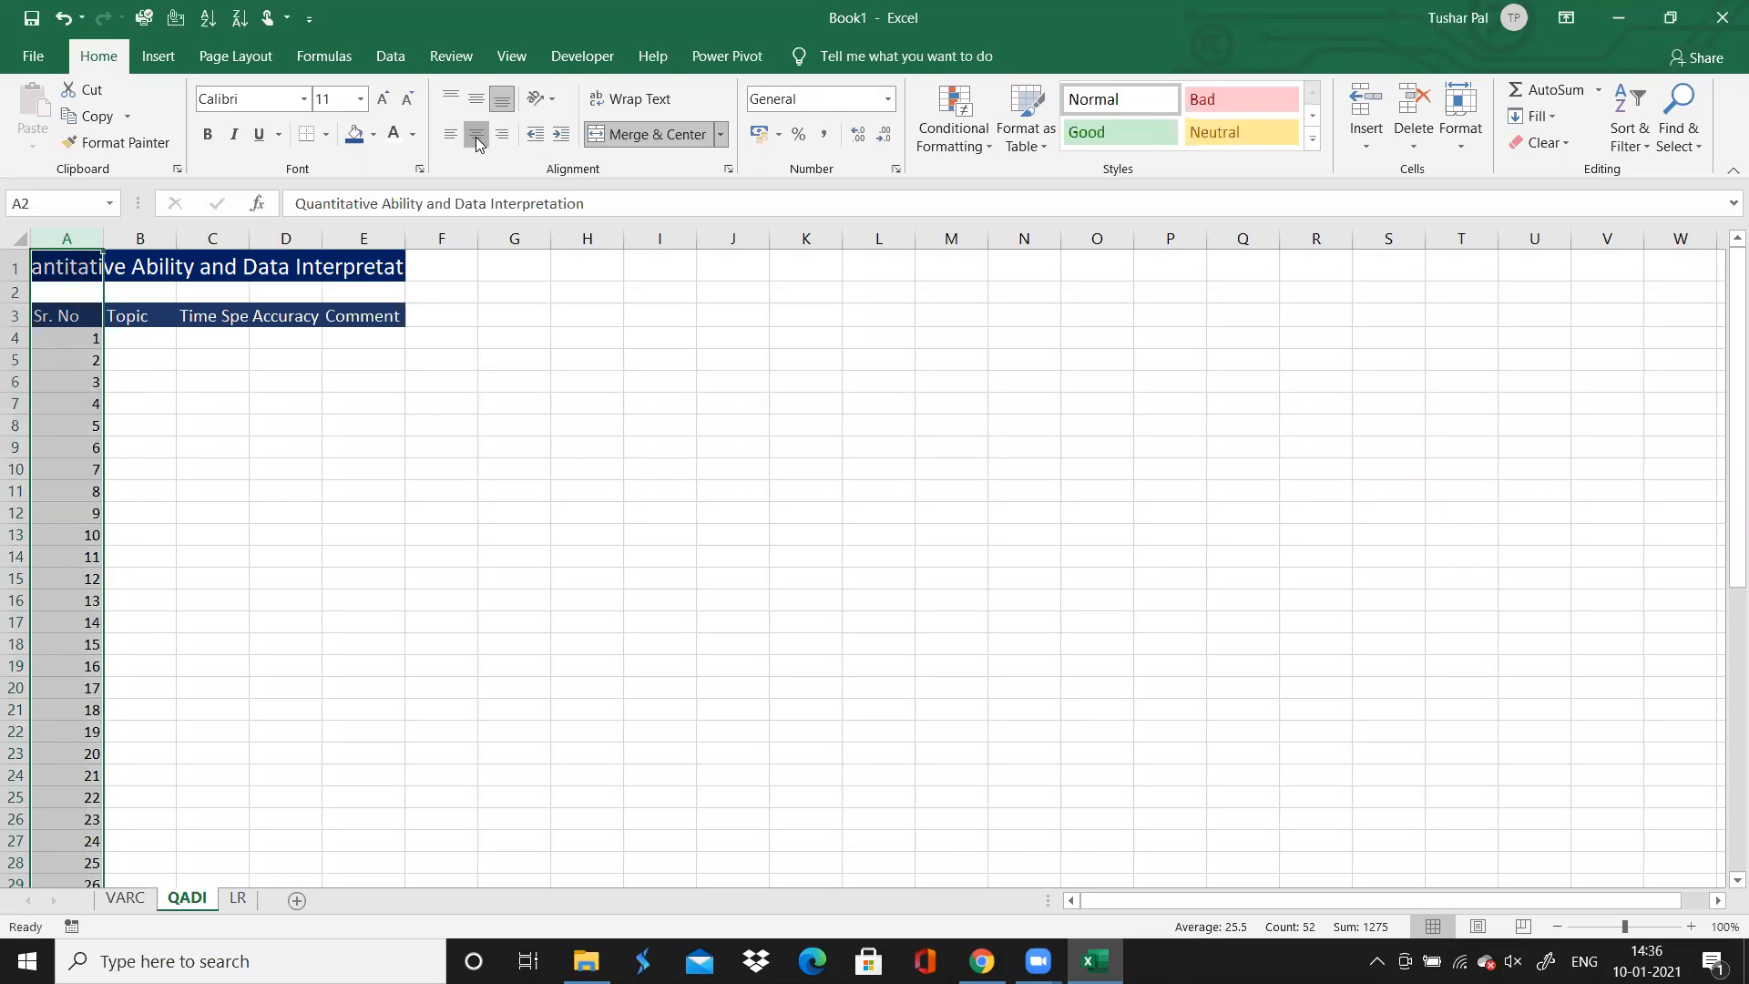
pyautogui.click(164, 238)
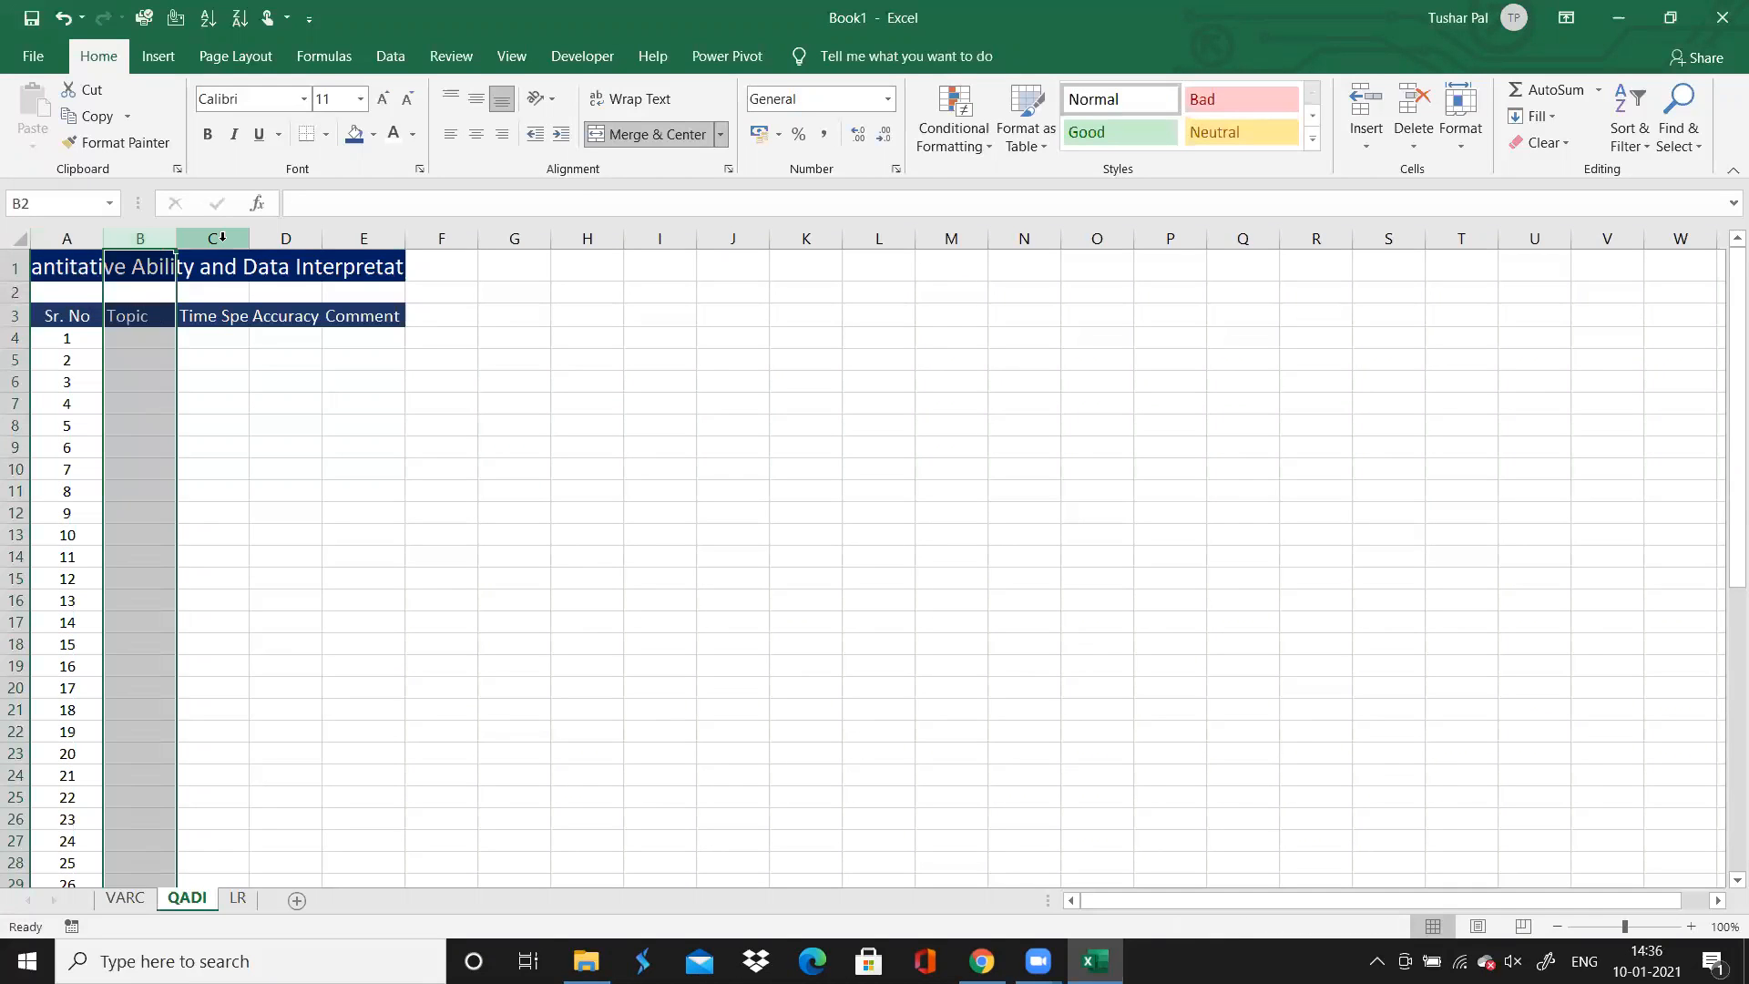
pyautogui.click(209, 238)
pyautogui.click(475, 134)
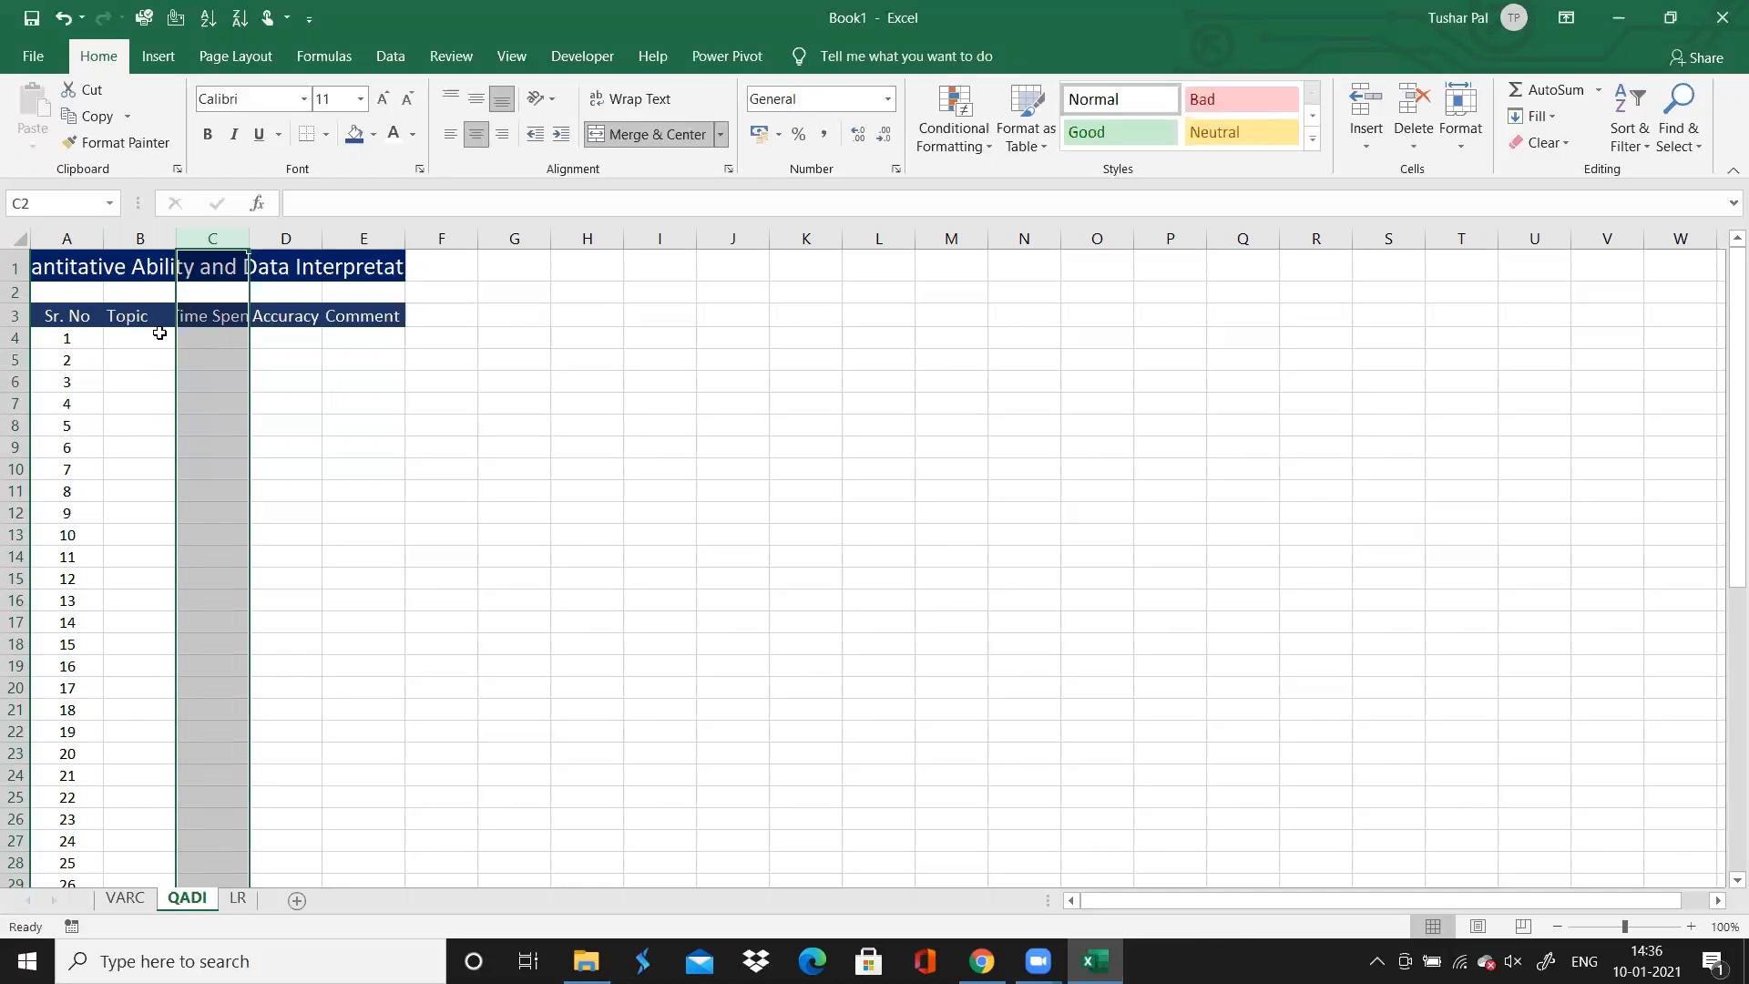
# Insert an entire column before Time Spent on the QADI sheet and give it the header "Chapter" in C3
pyautogui.click(159, 318)
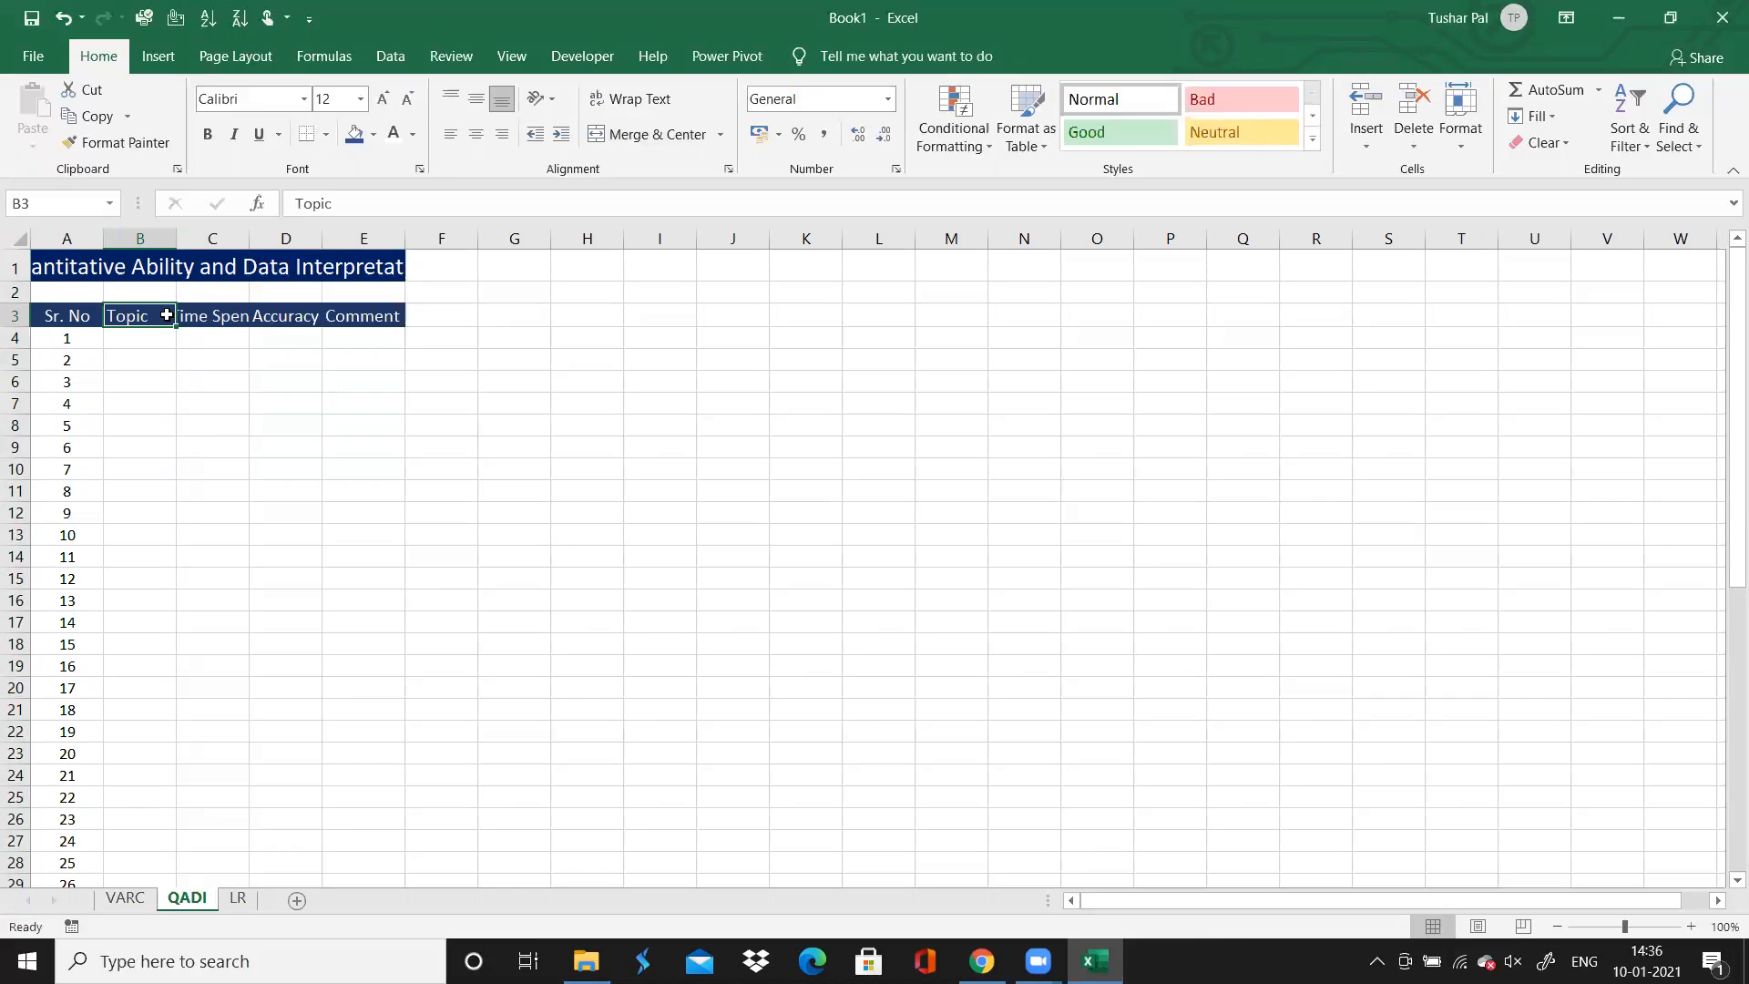
pyautogui.rightClick(166, 316)
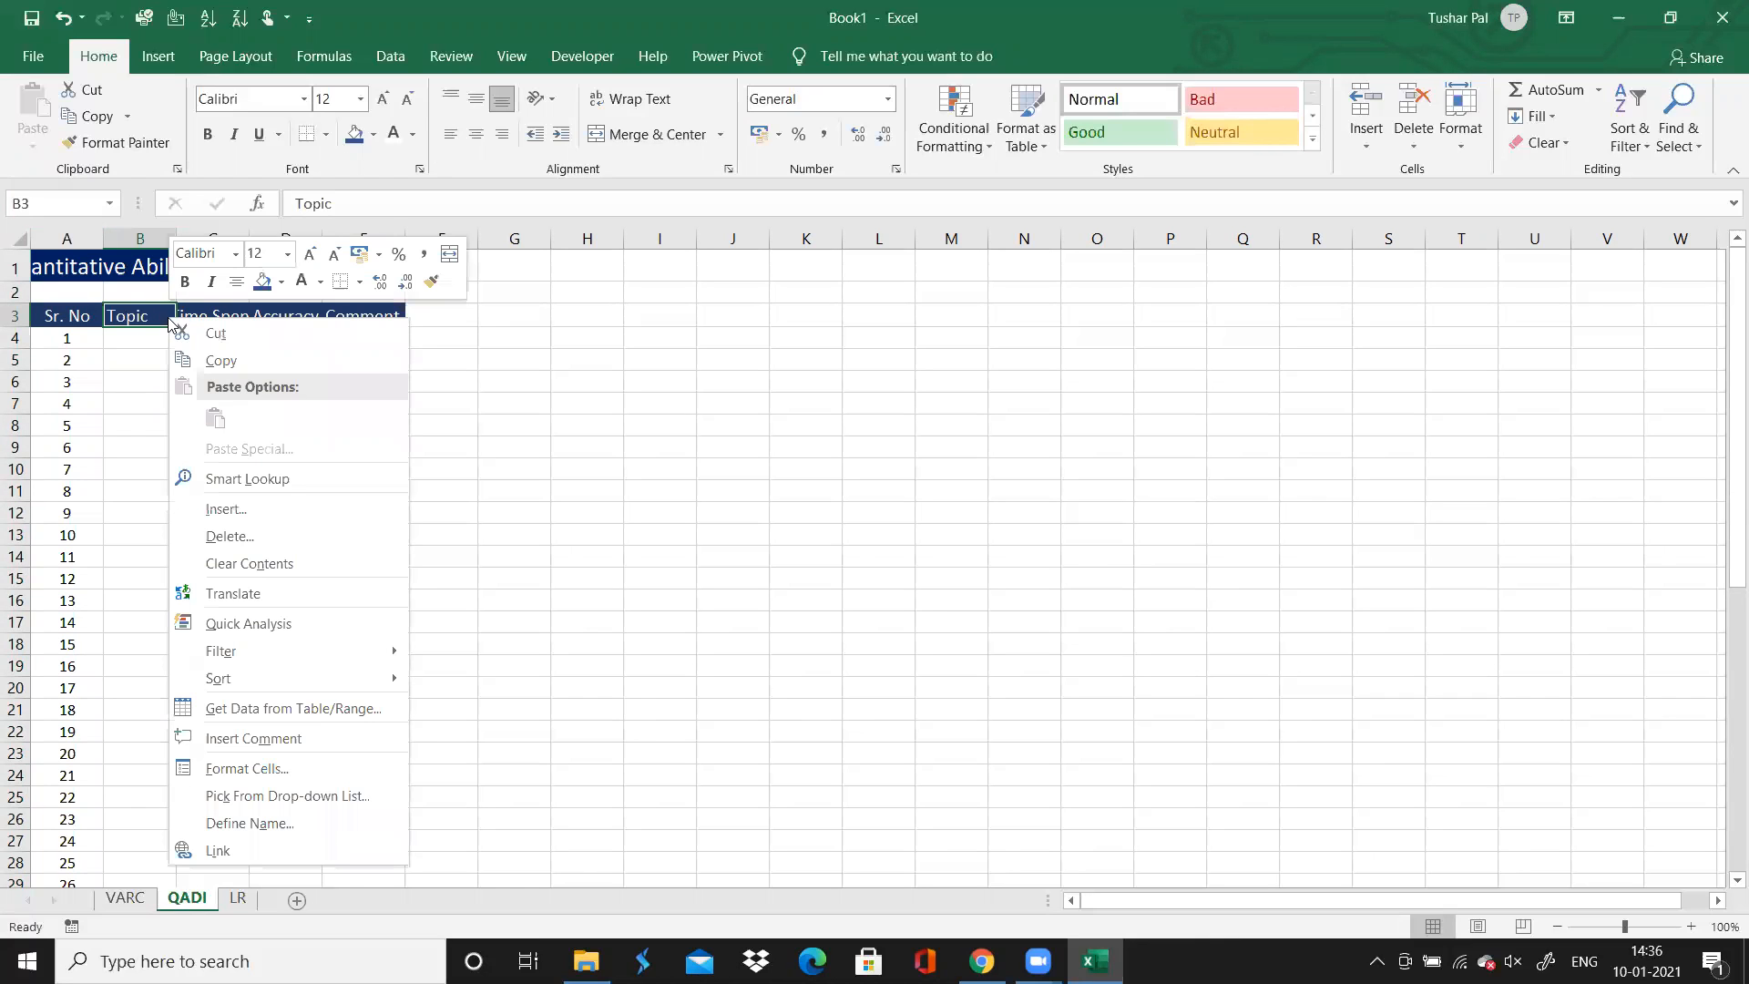
pyautogui.press('Escape')
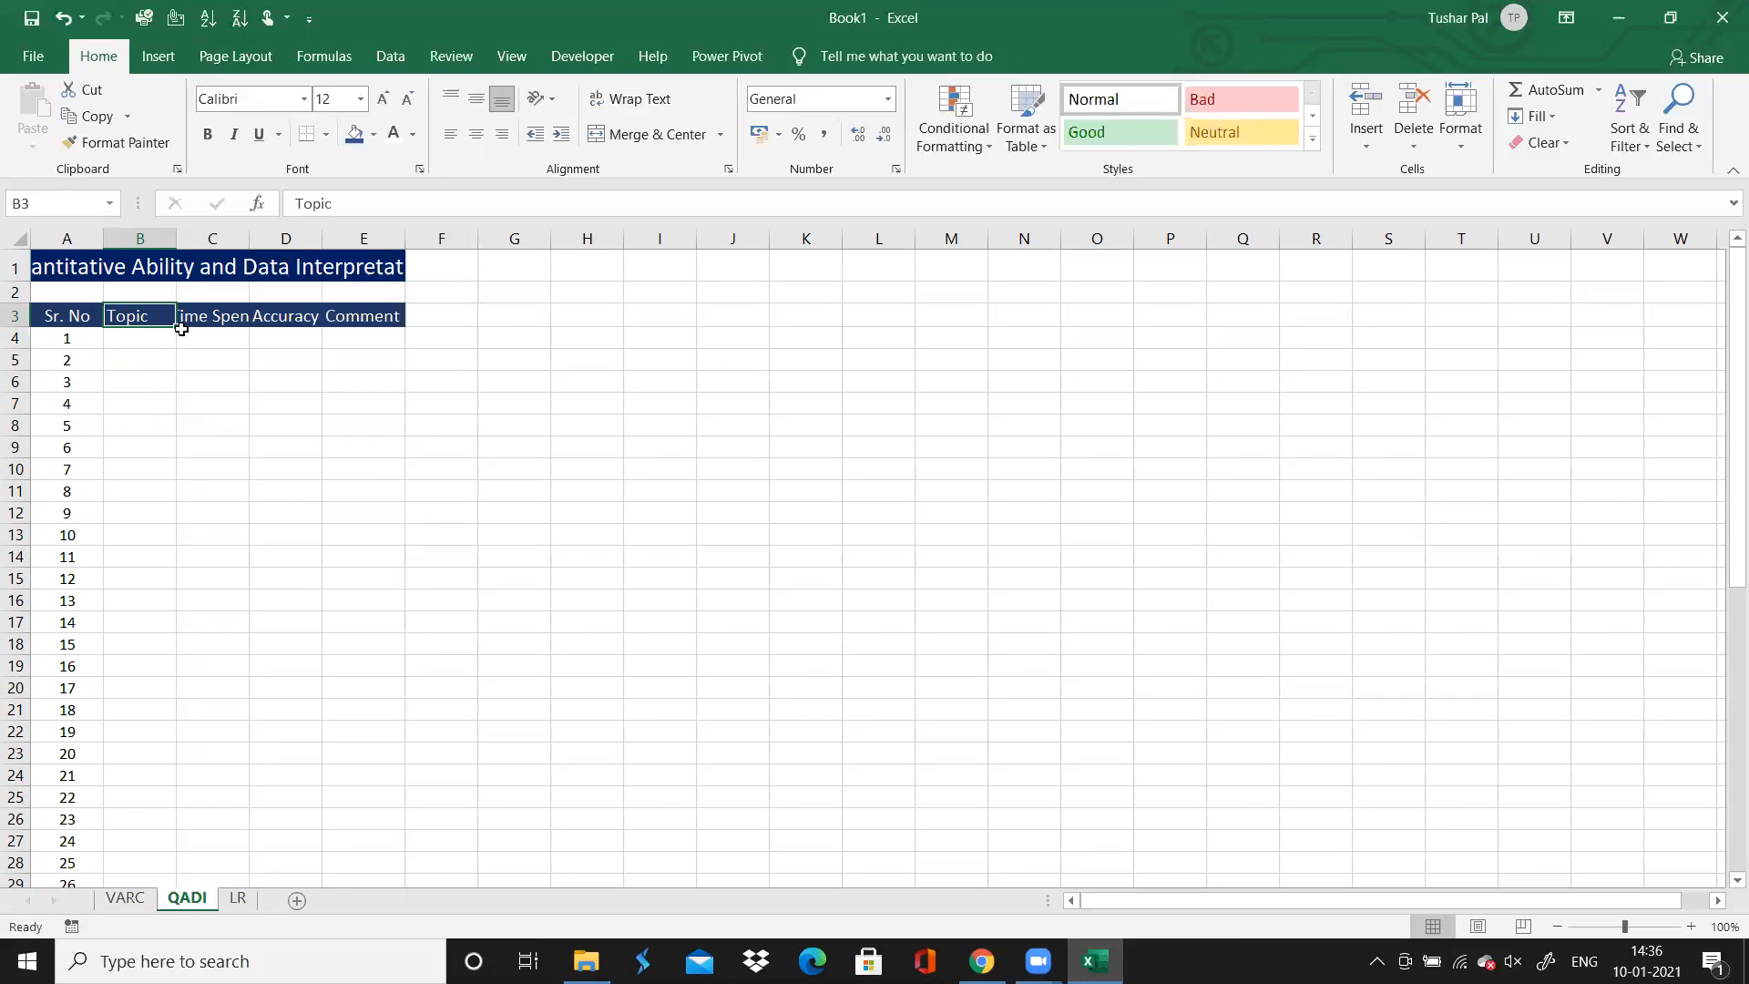
pyautogui.rightClick(206, 320)
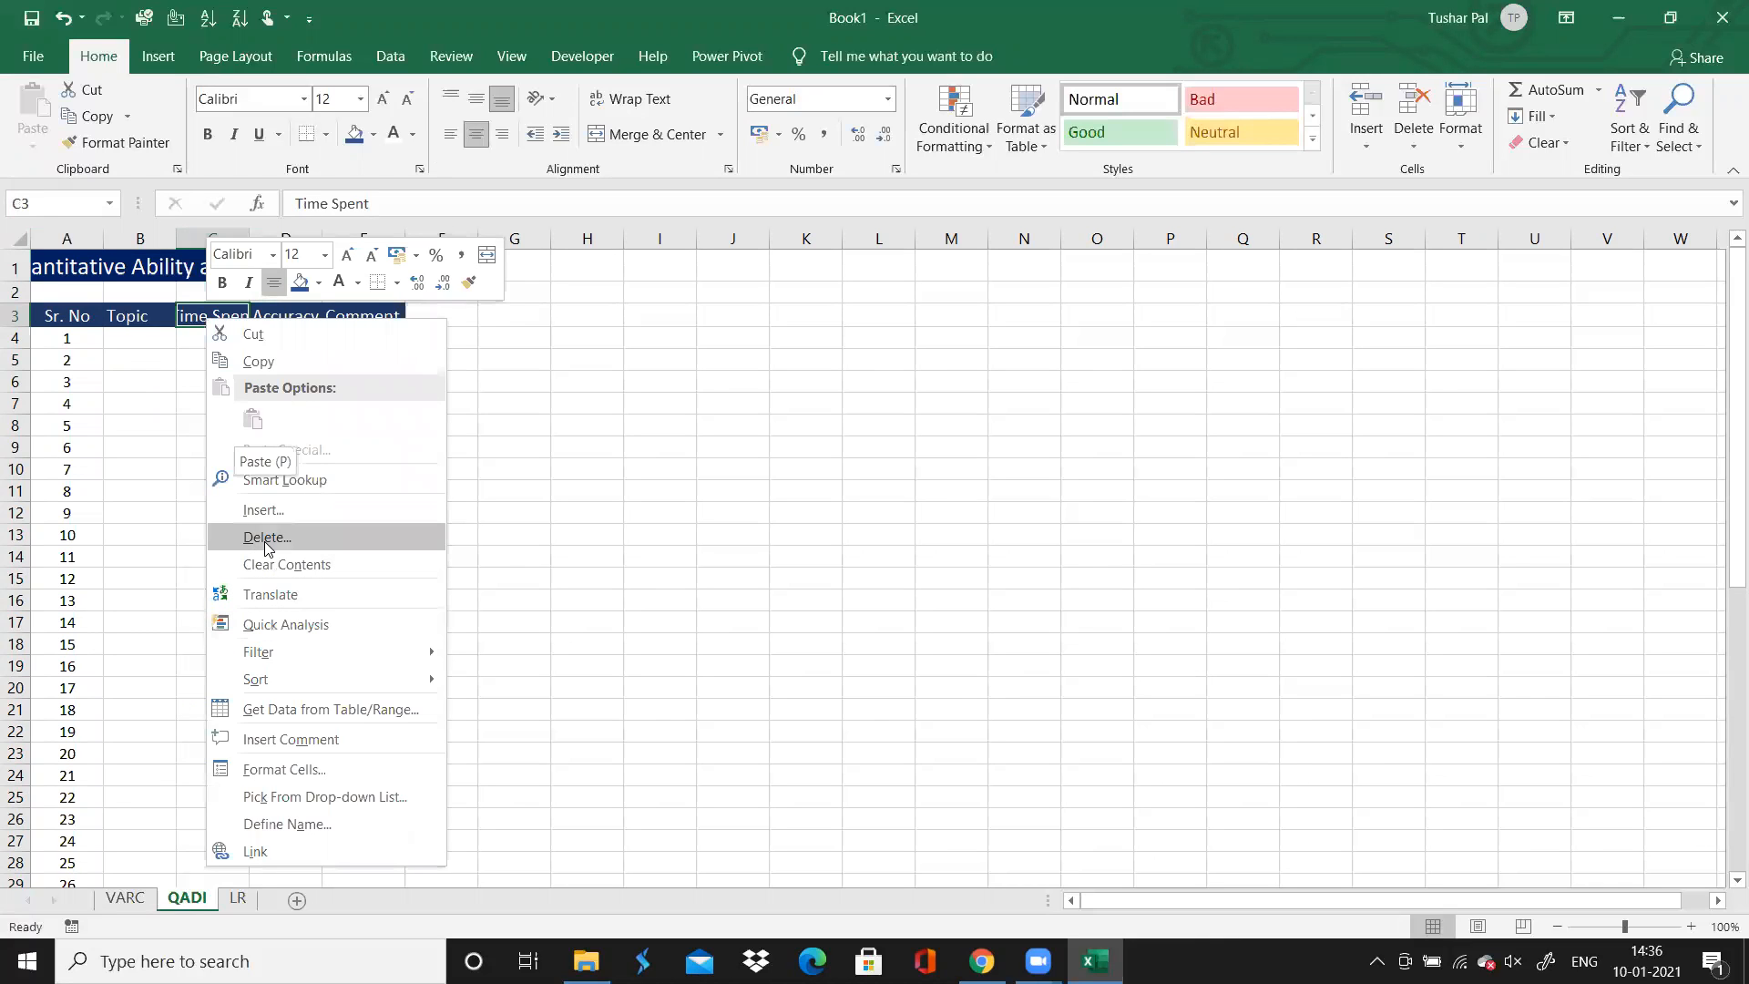
pyautogui.click(265, 510)
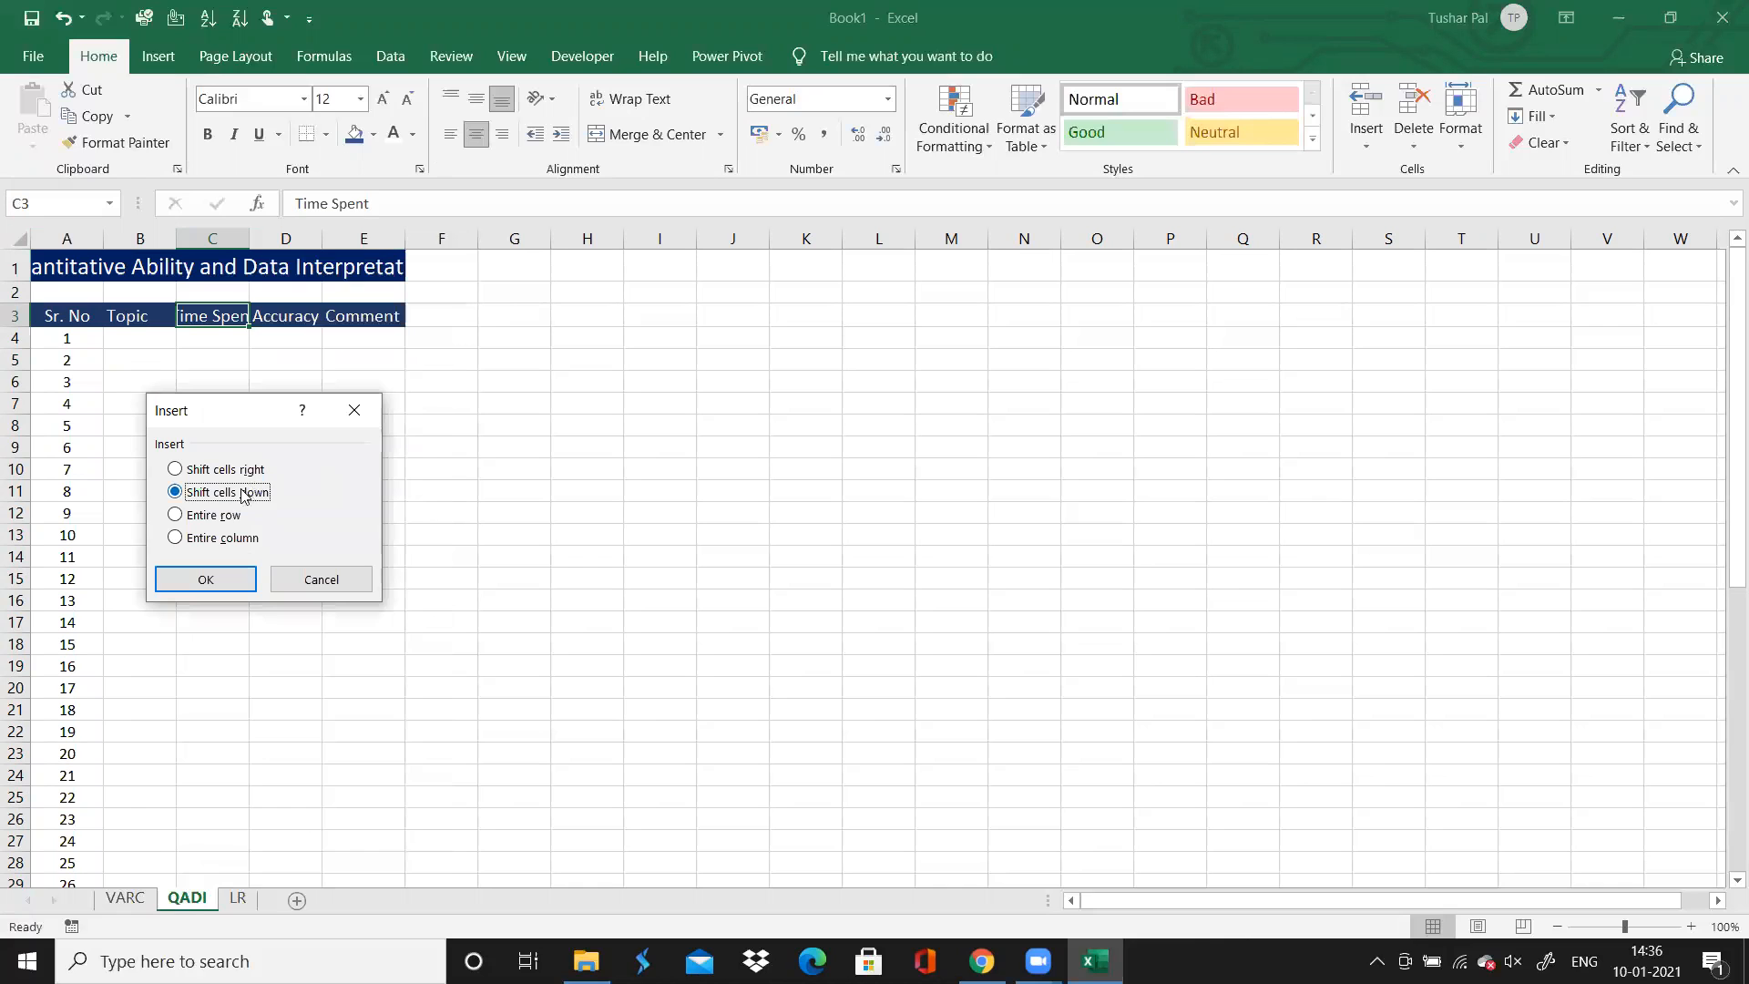
pyautogui.click(219, 537)
pyautogui.click(222, 579)
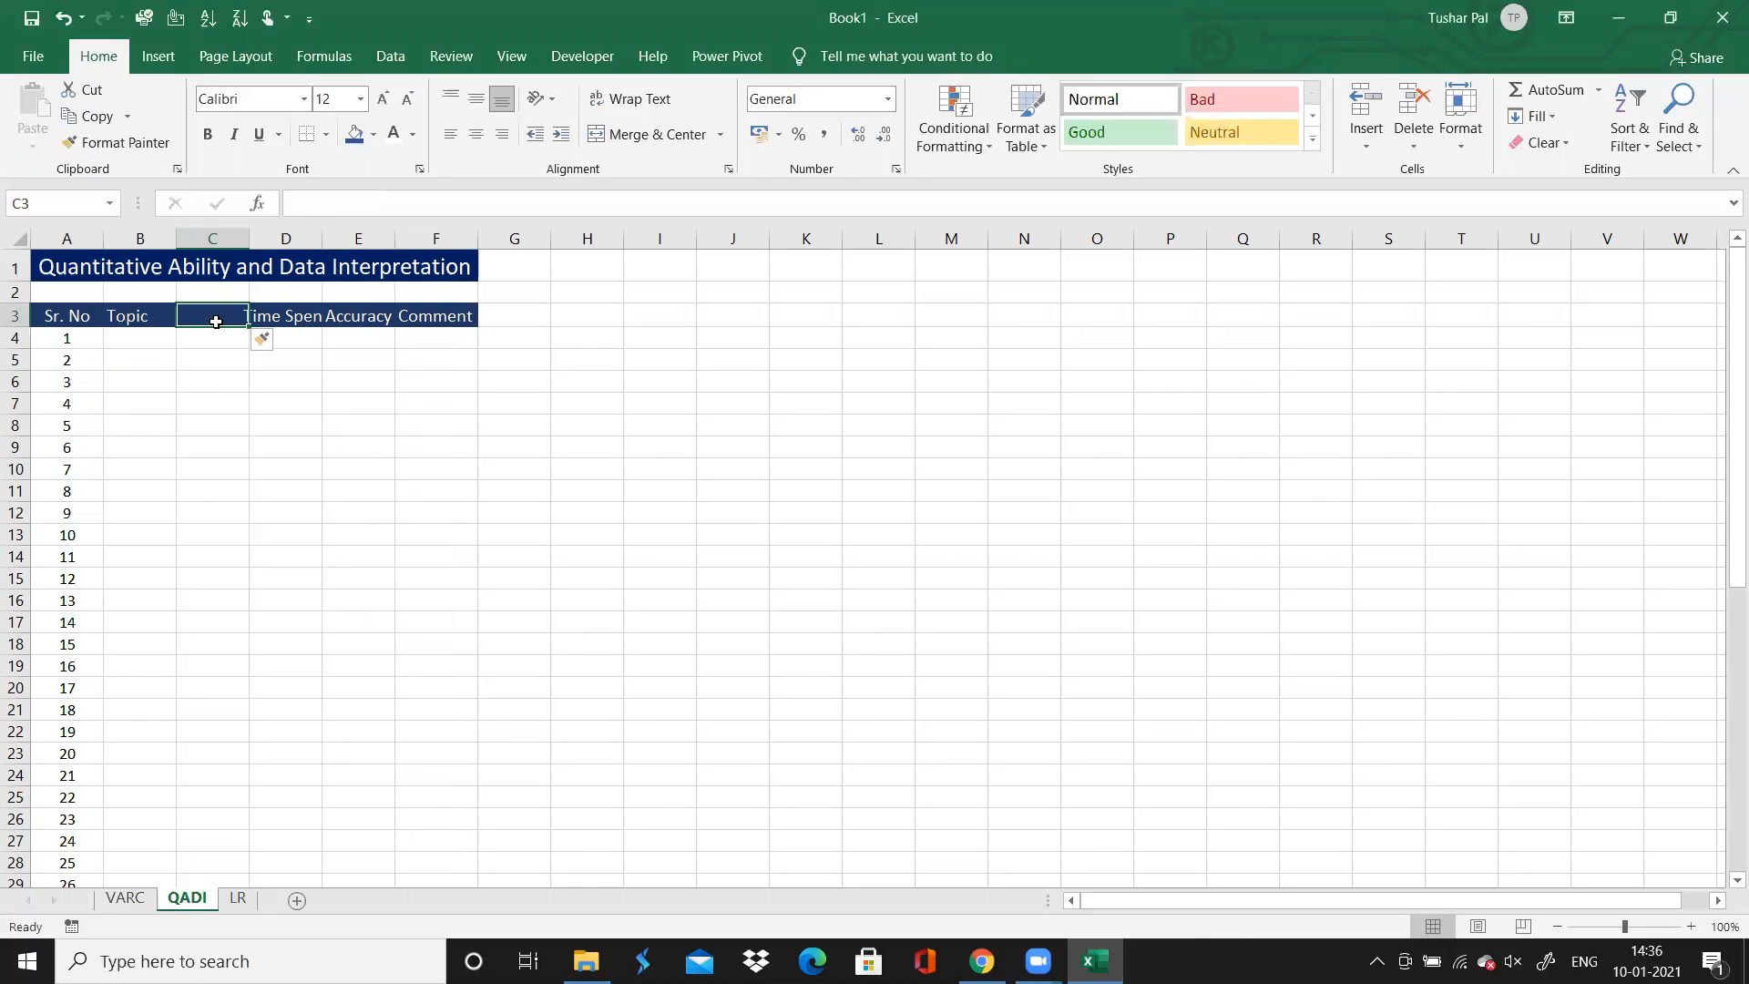
pyautogui.write('Chapter')
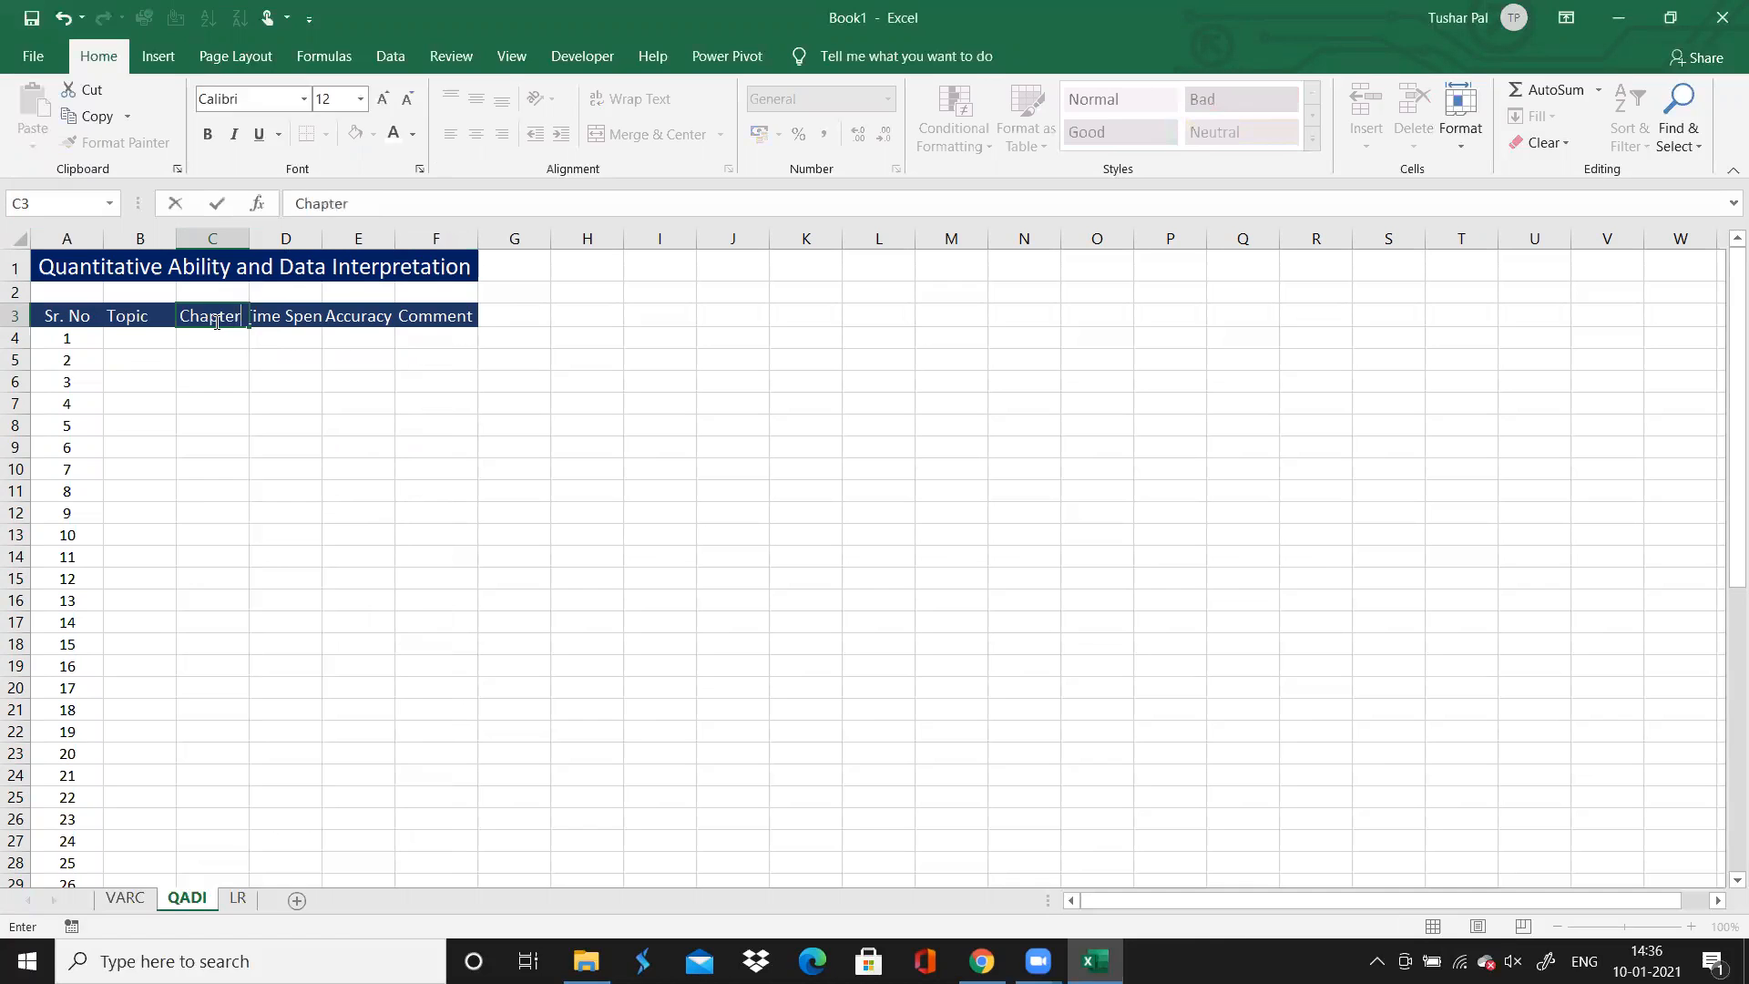
pyautogui.click(221, 364)
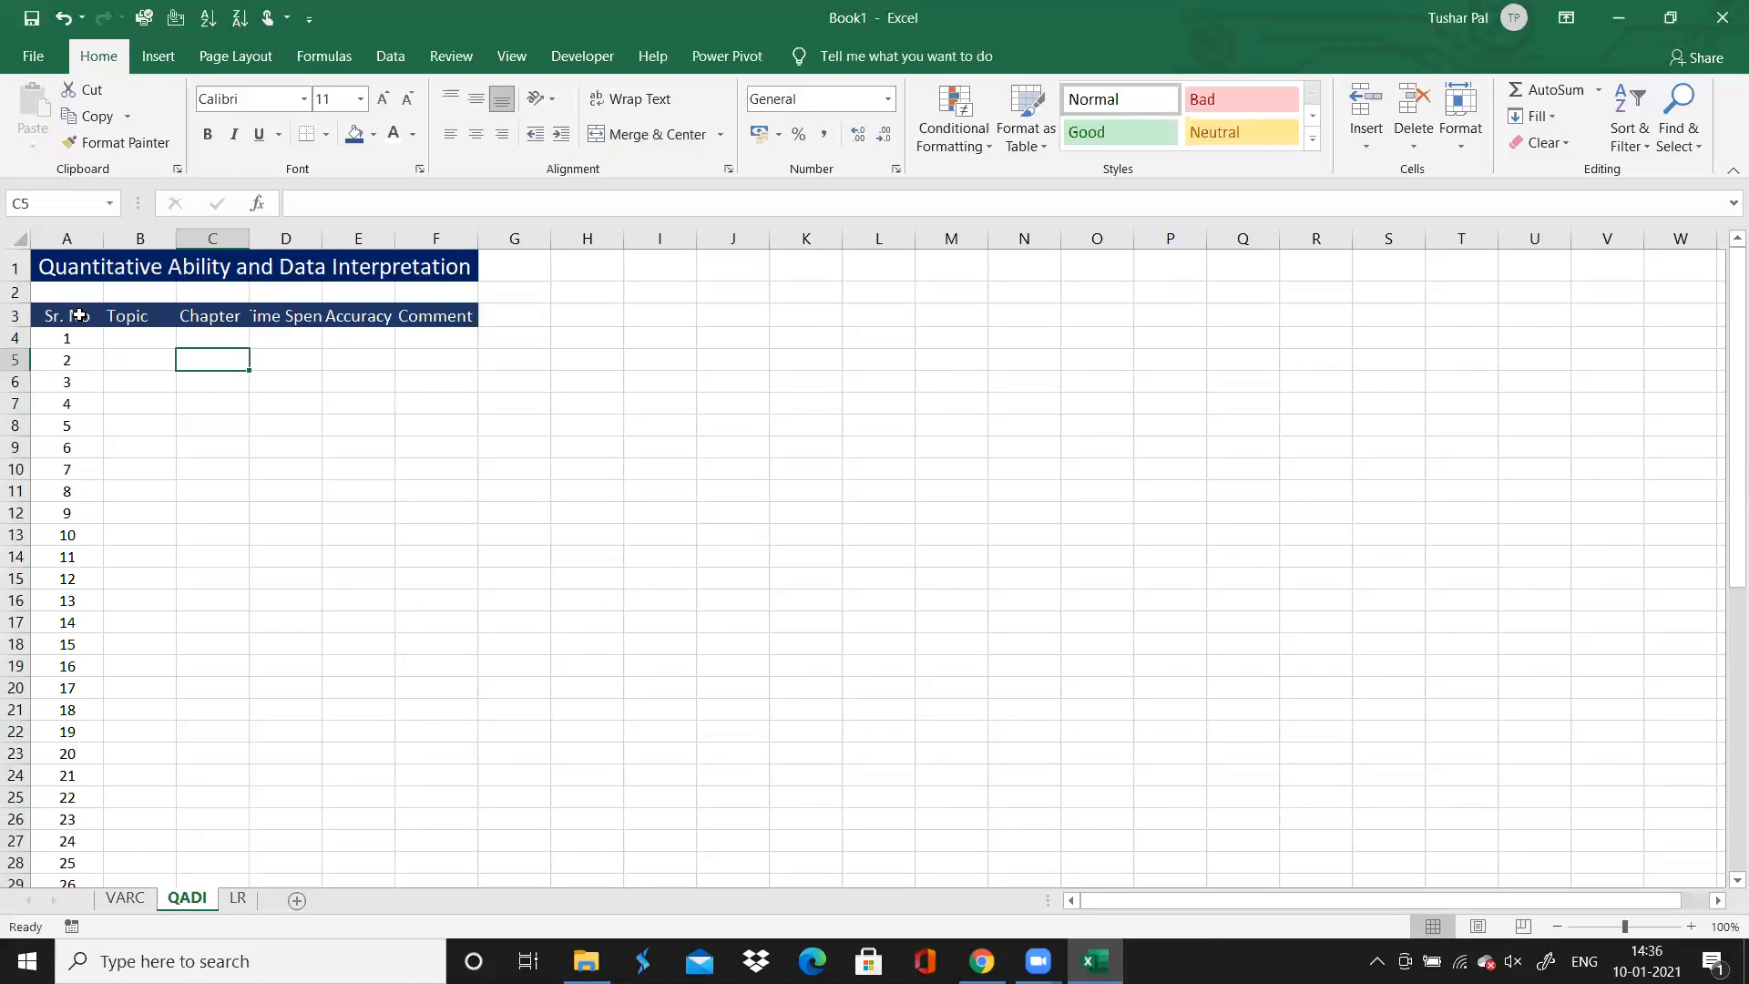
# On the VARC sheet, center the Sr. No column and left-align the Topic column
pyautogui.click(127, 900)
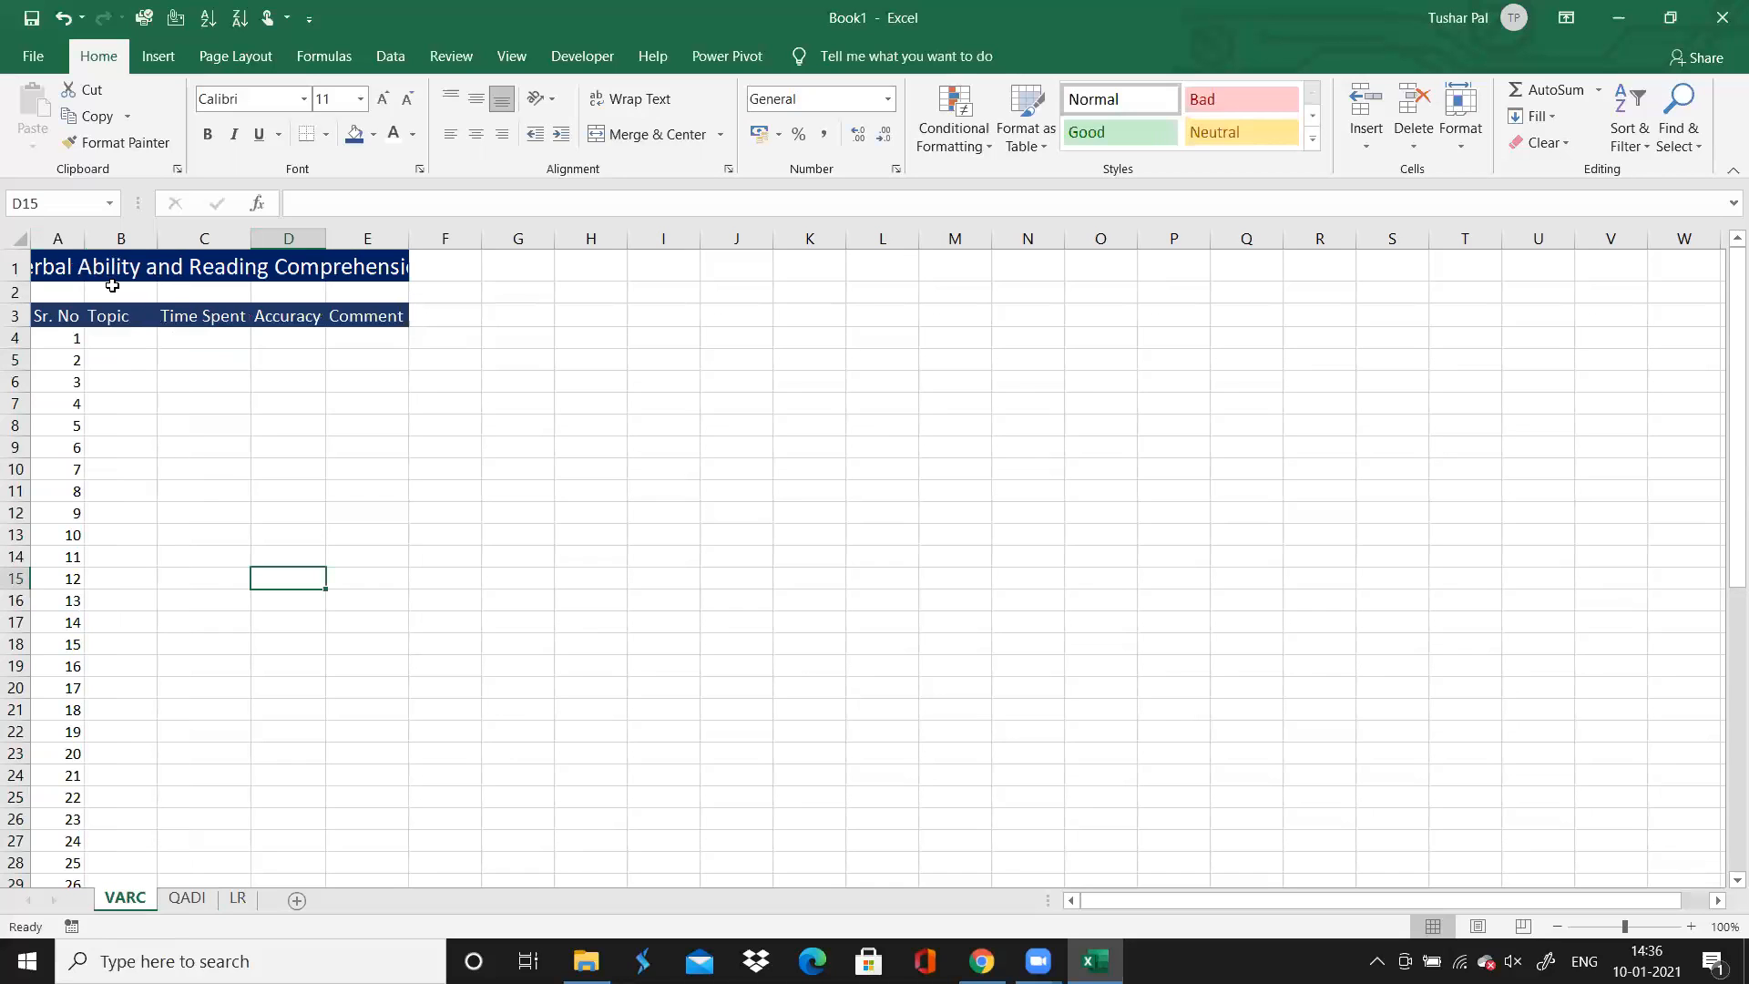
pyautogui.click(64, 239)
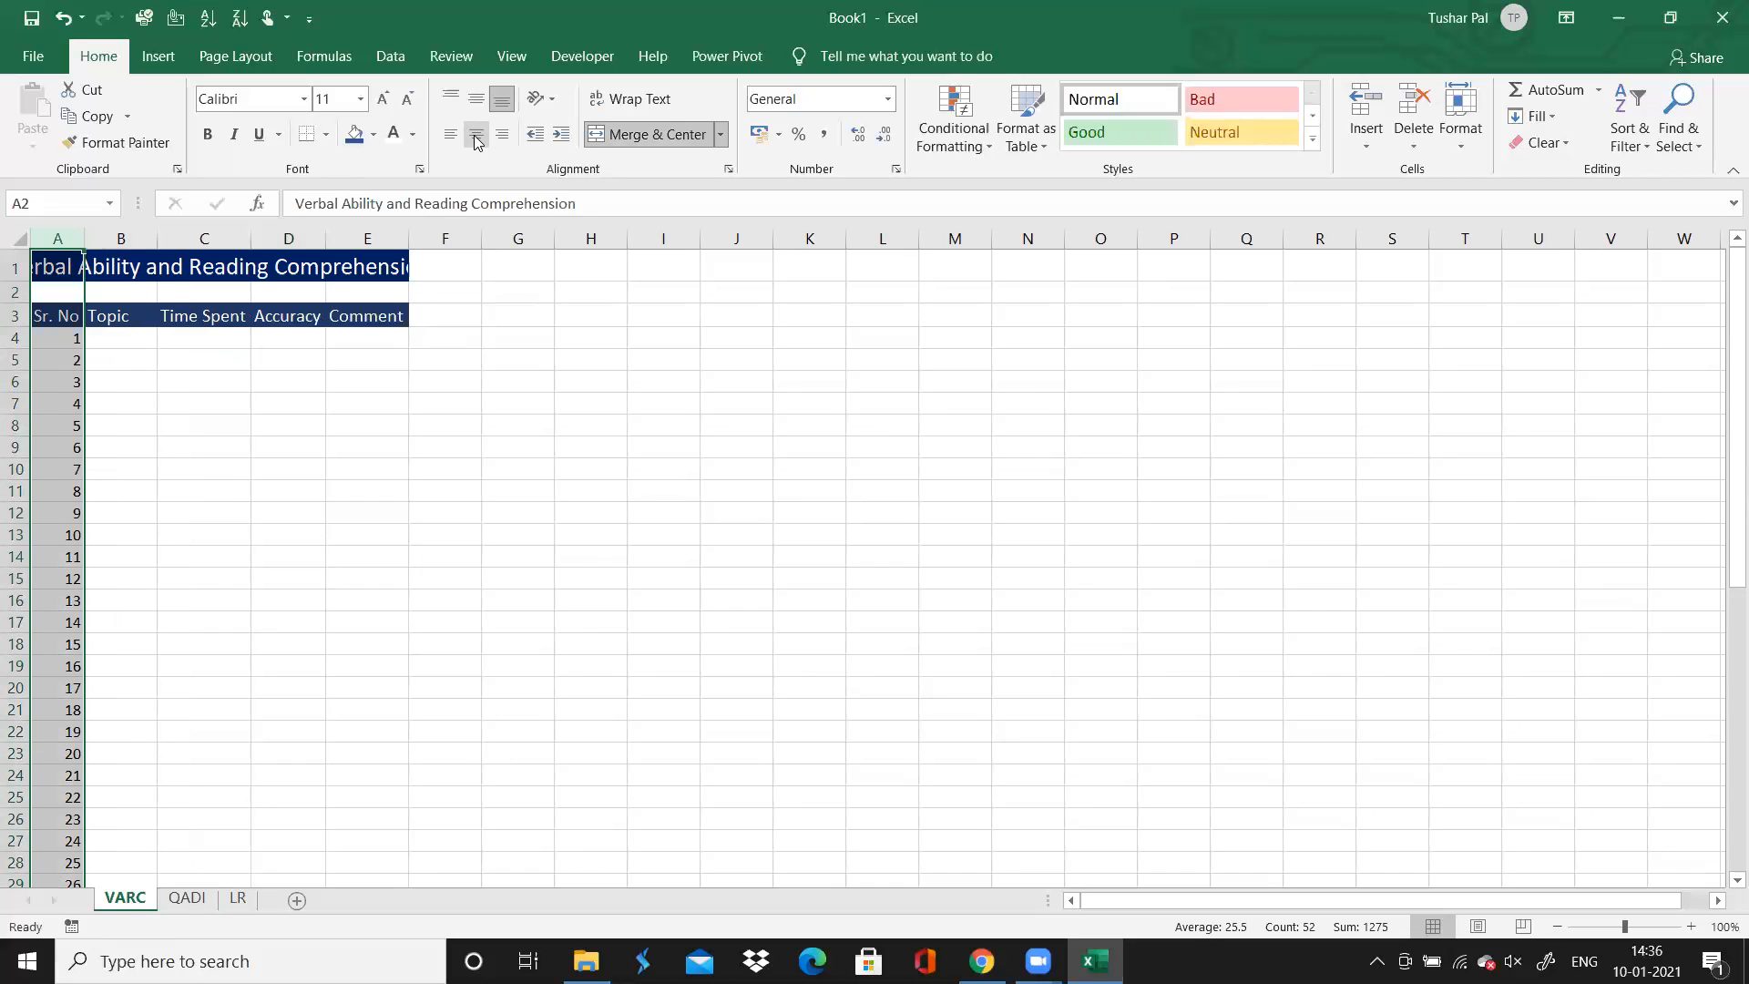
pyautogui.click(475, 134)
pyautogui.click(121, 239)
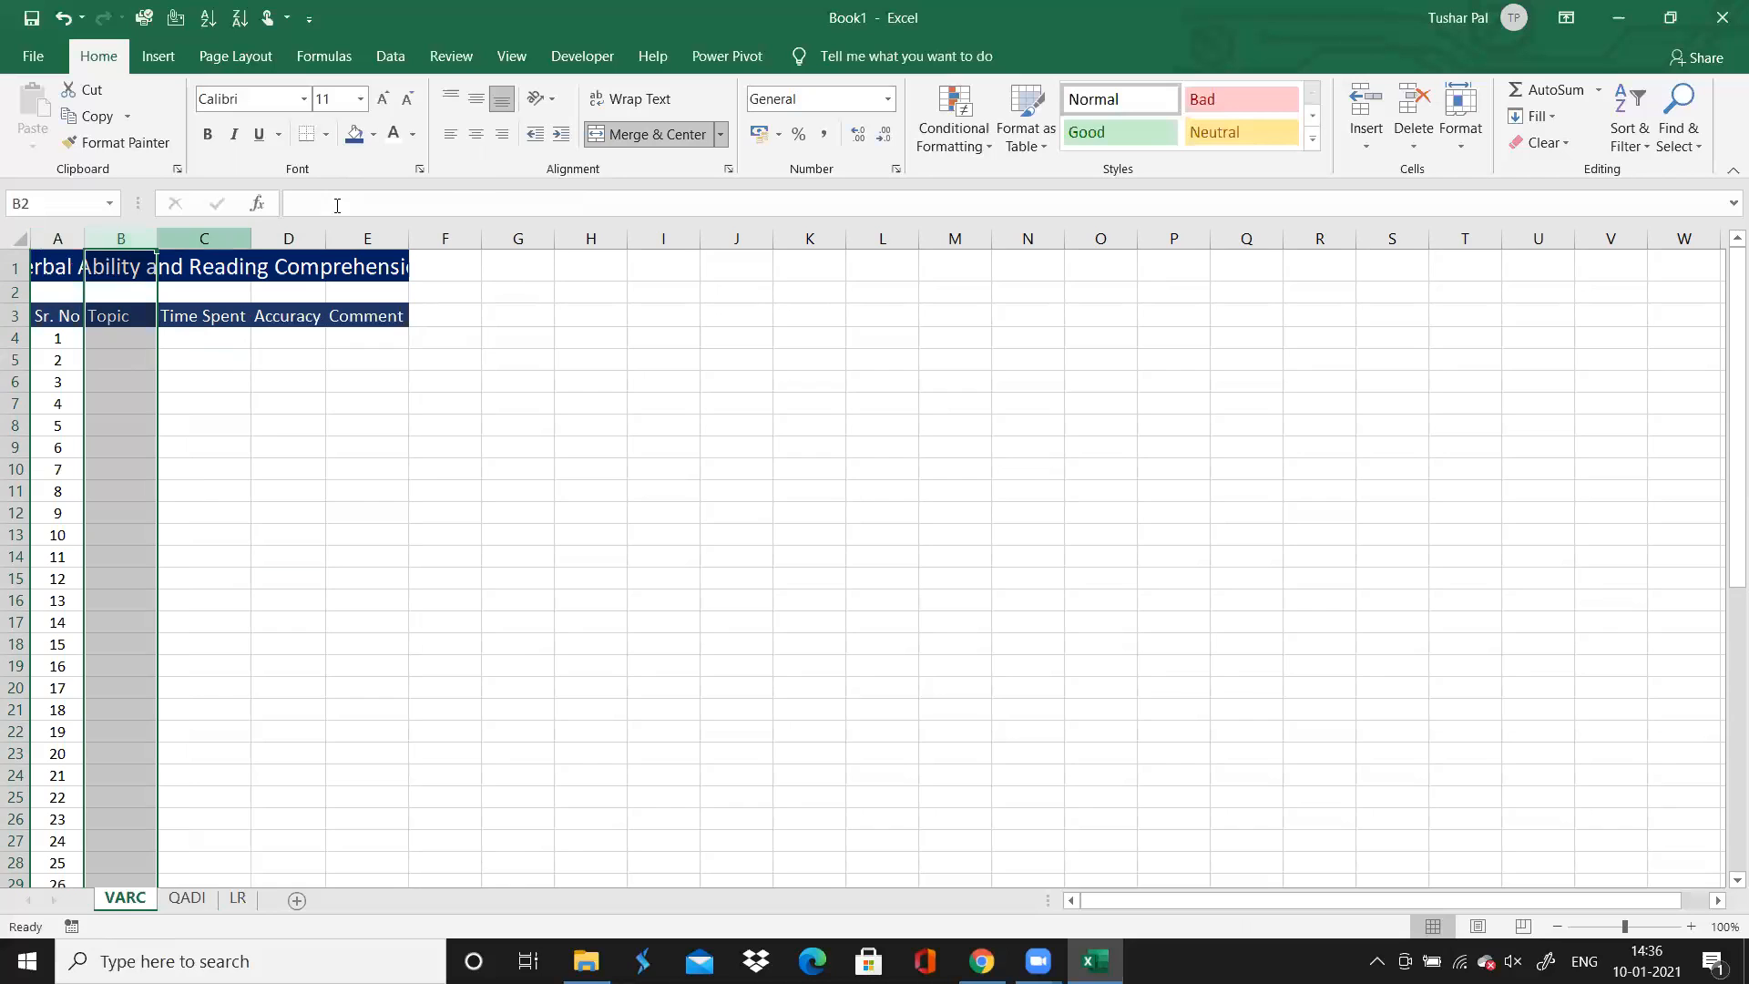
pyautogui.click(475, 133)
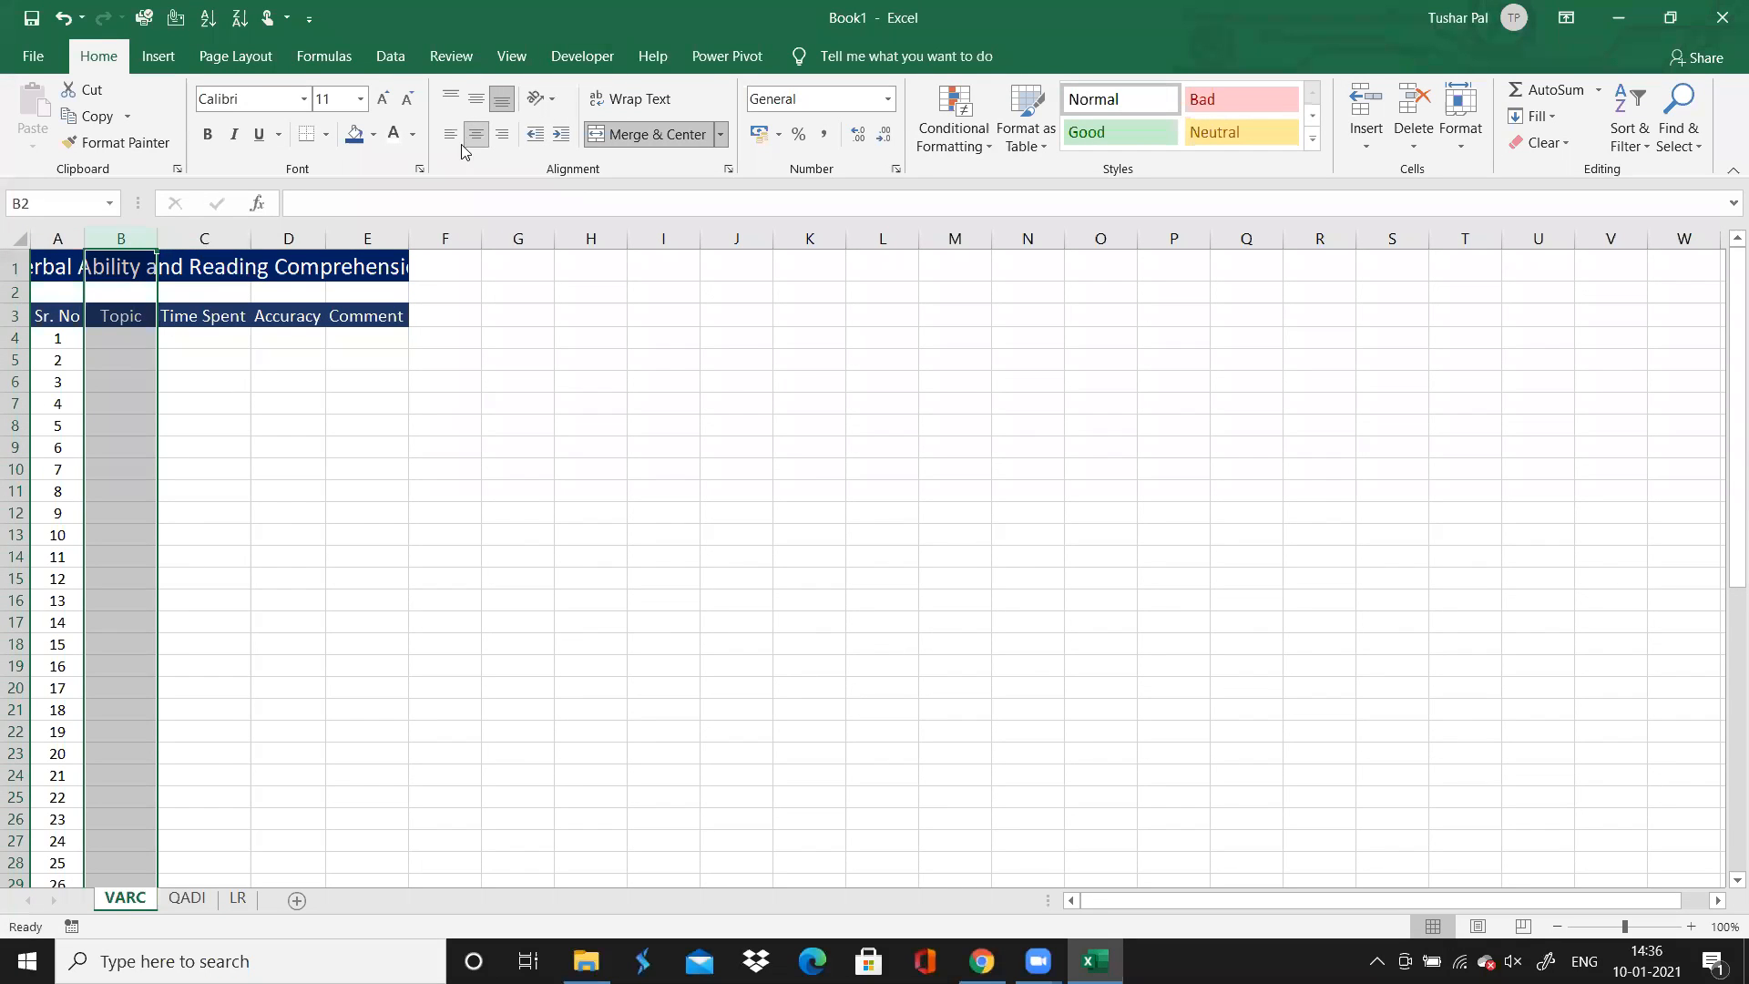
pyautogui.click(449, 136)
pyautogui.click(501, 134)
pyautogui.click(450, 134)
# Center the contents of the Time Spent and Accuracy columns on the VARC sheet
pyautogui.click(225, 234)
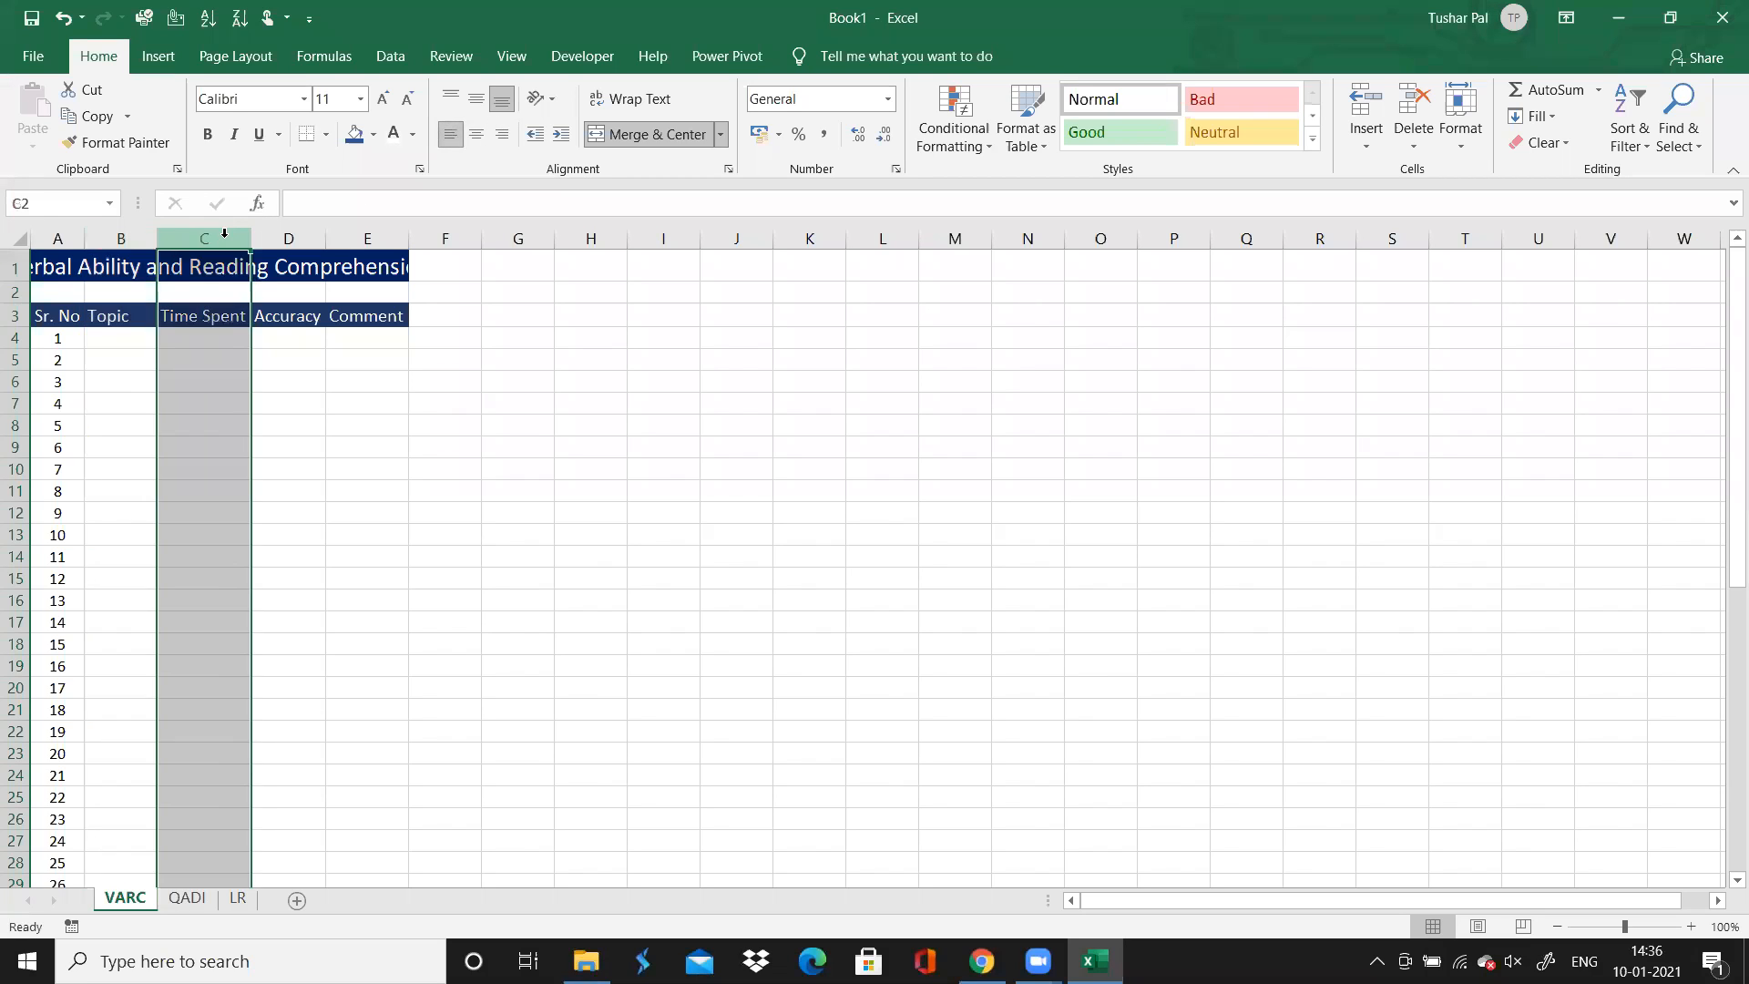
pyautogui.click(476, 134)
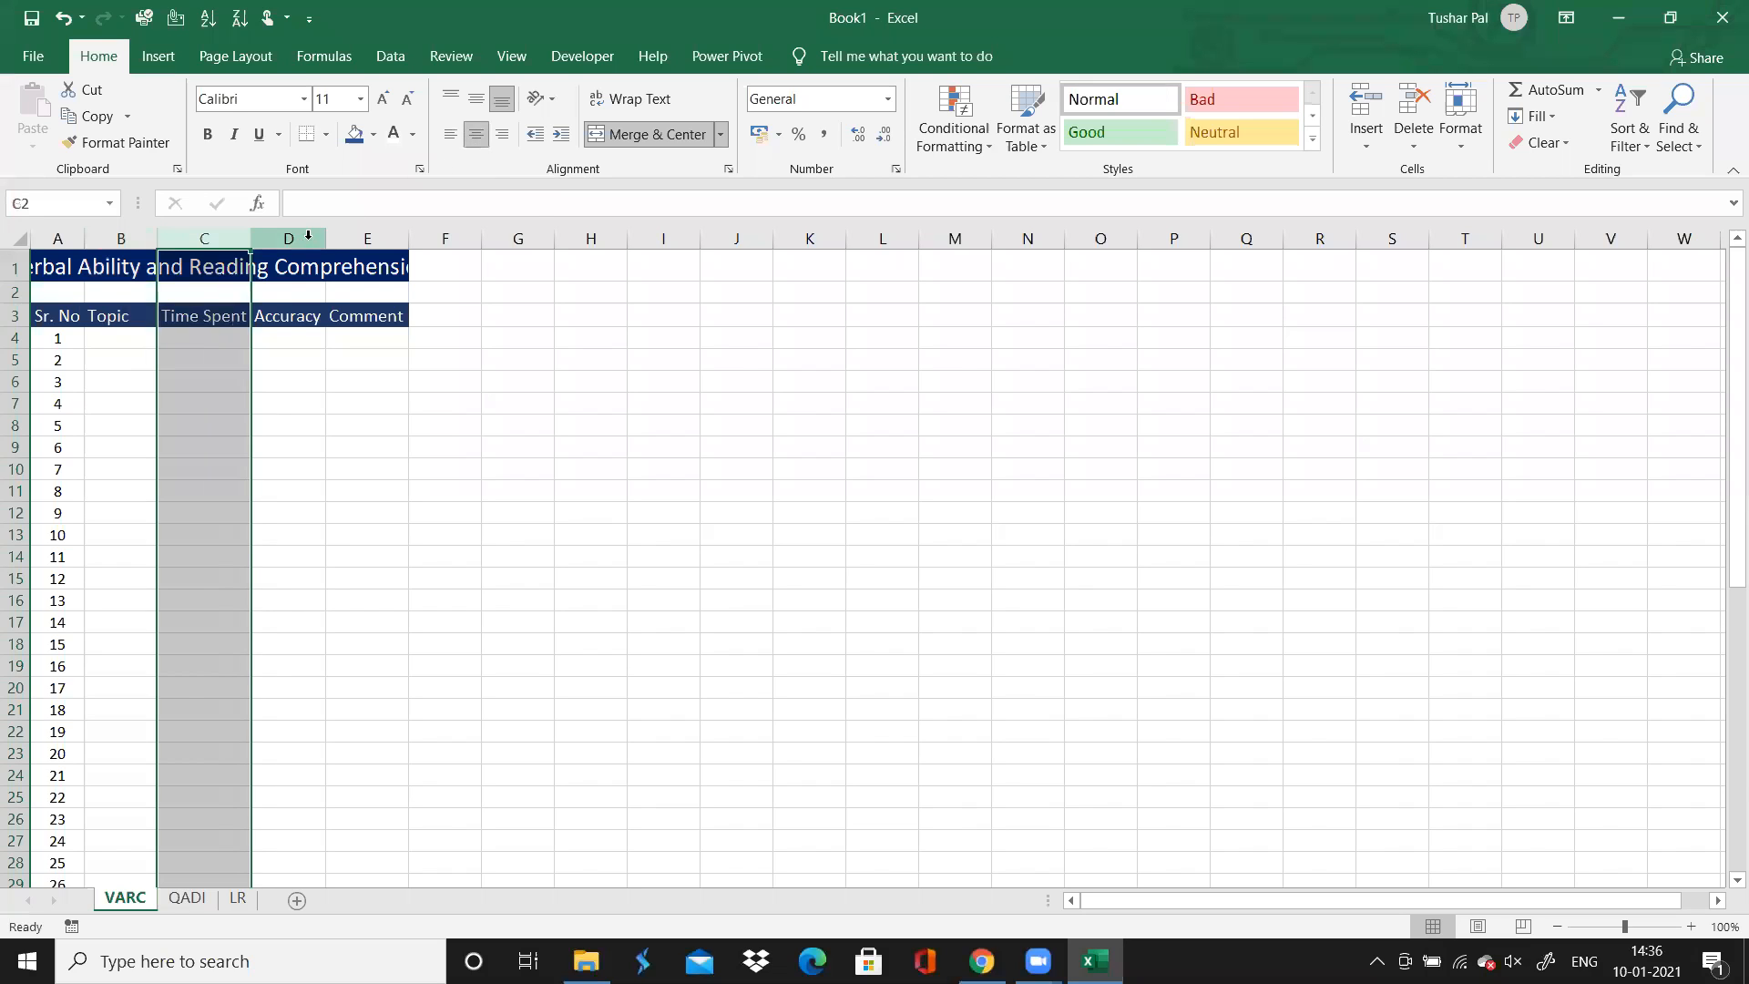
pyautogui.click(308, 235)
pyautogui.click(475, 134)
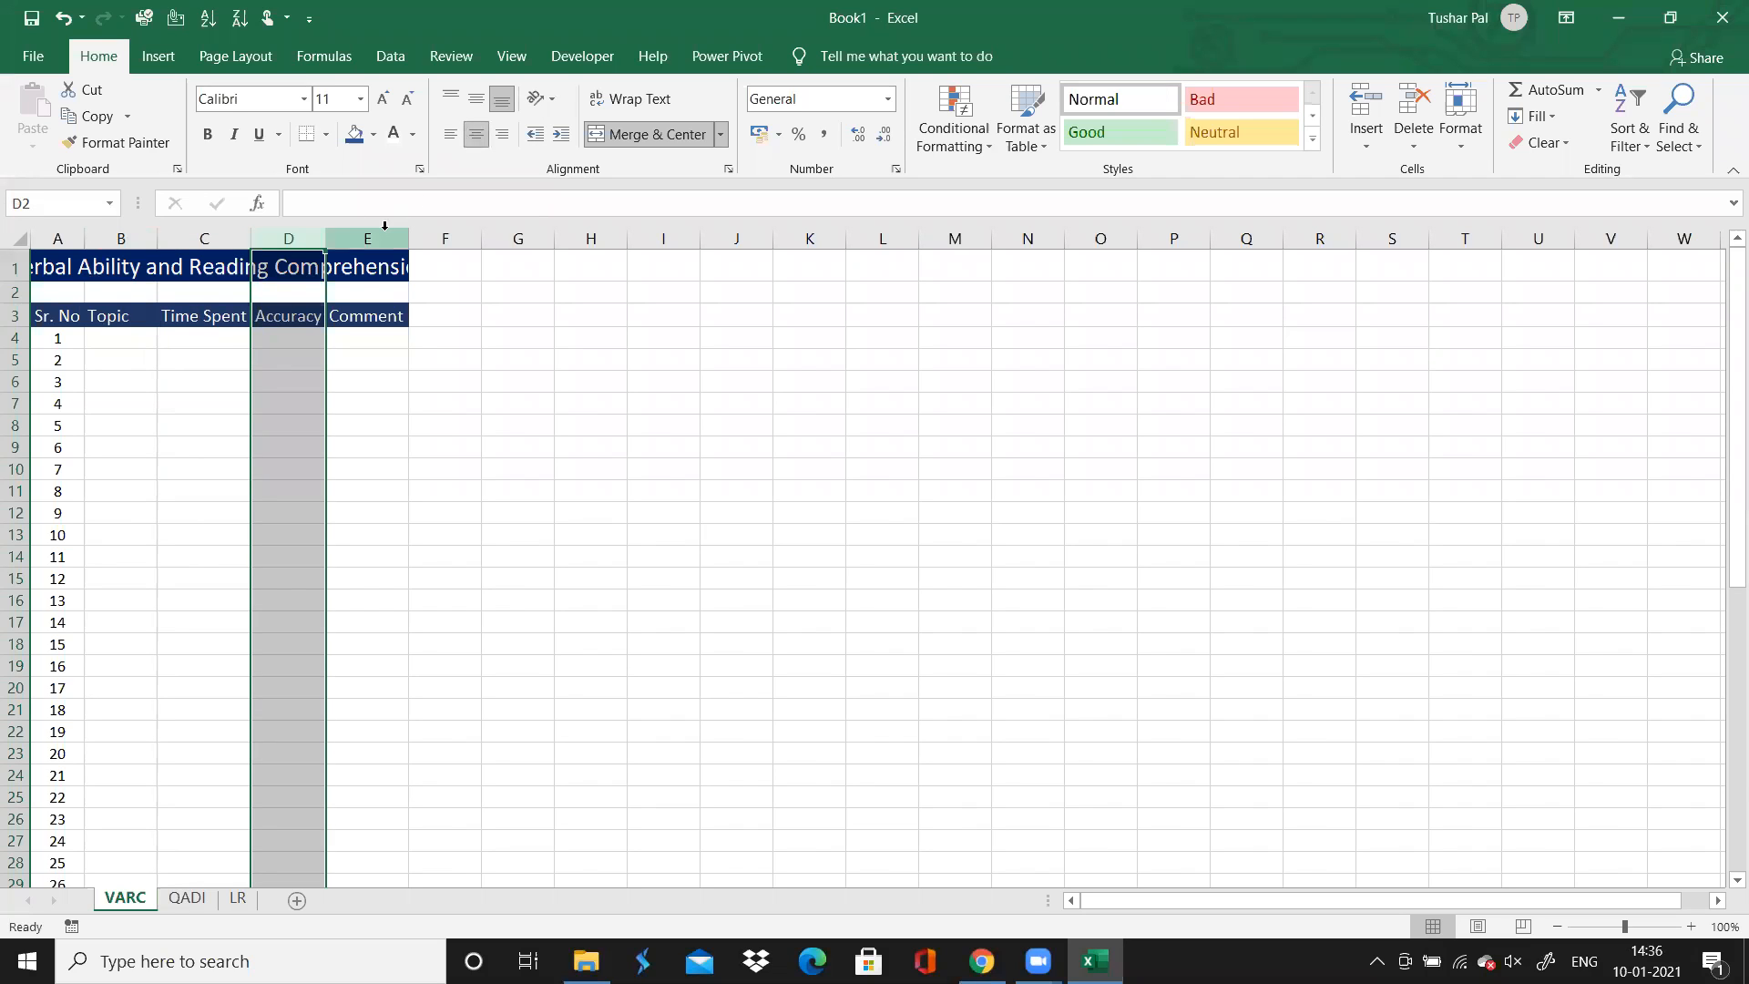
pyautogui.click(516, 313)
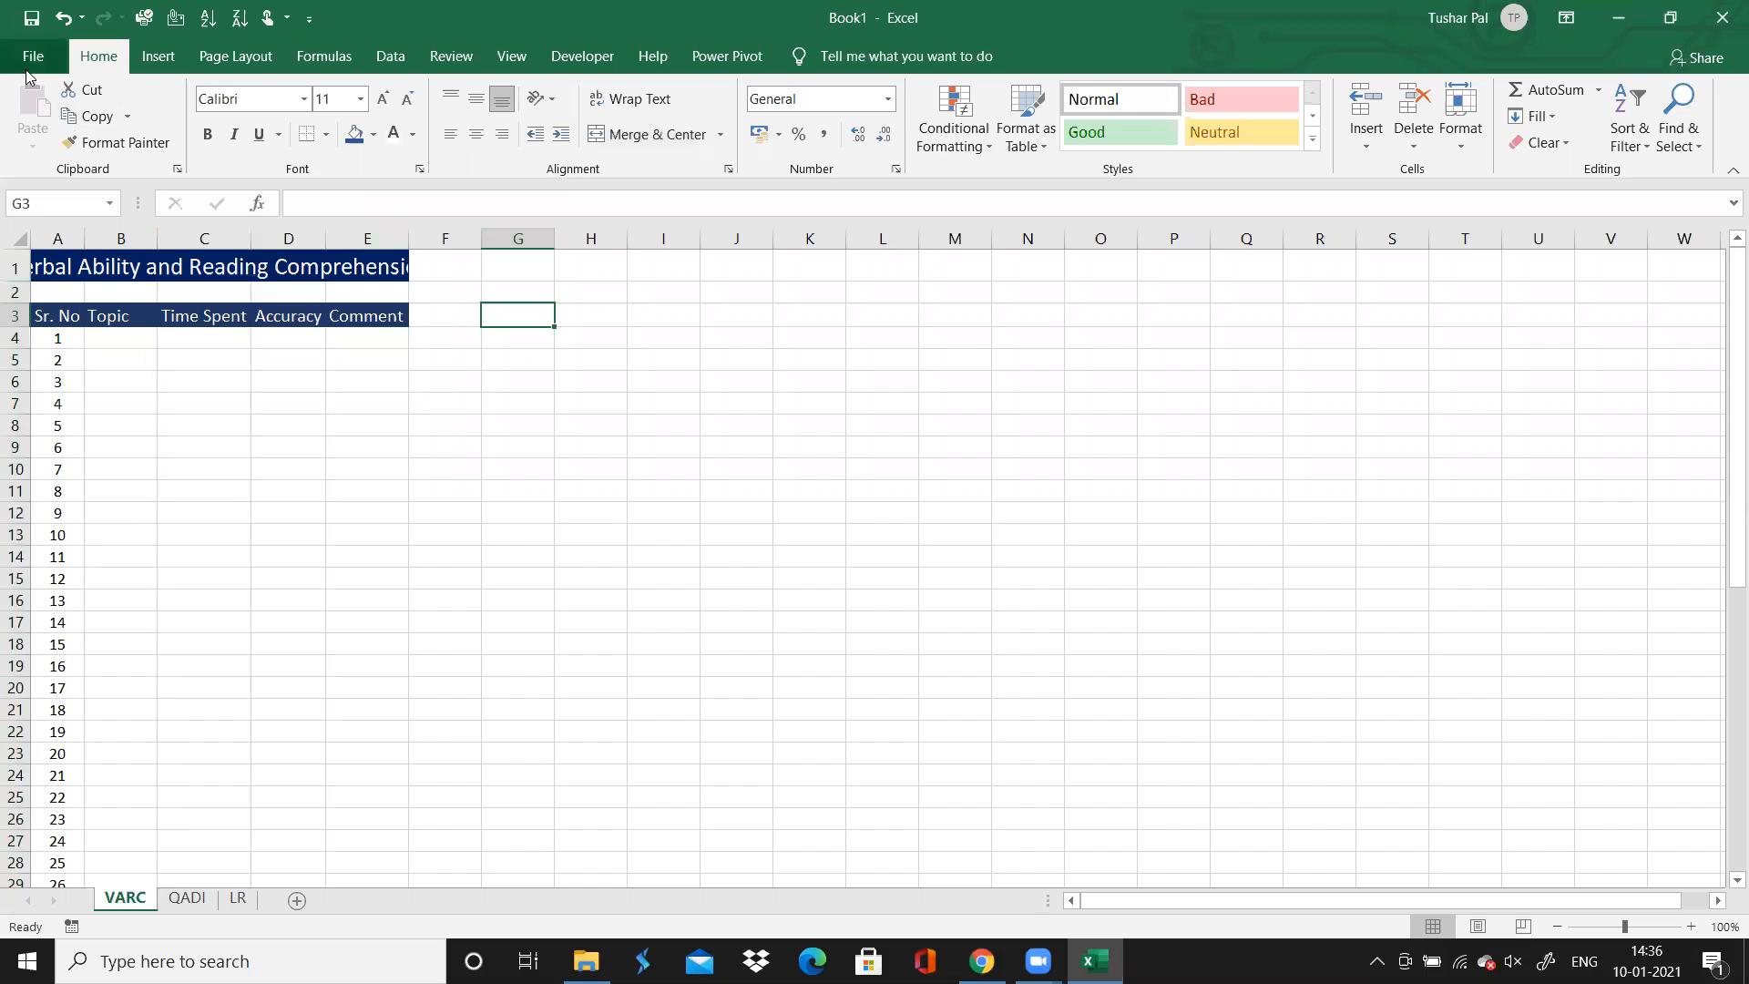
pyautogui.click(201, 897)
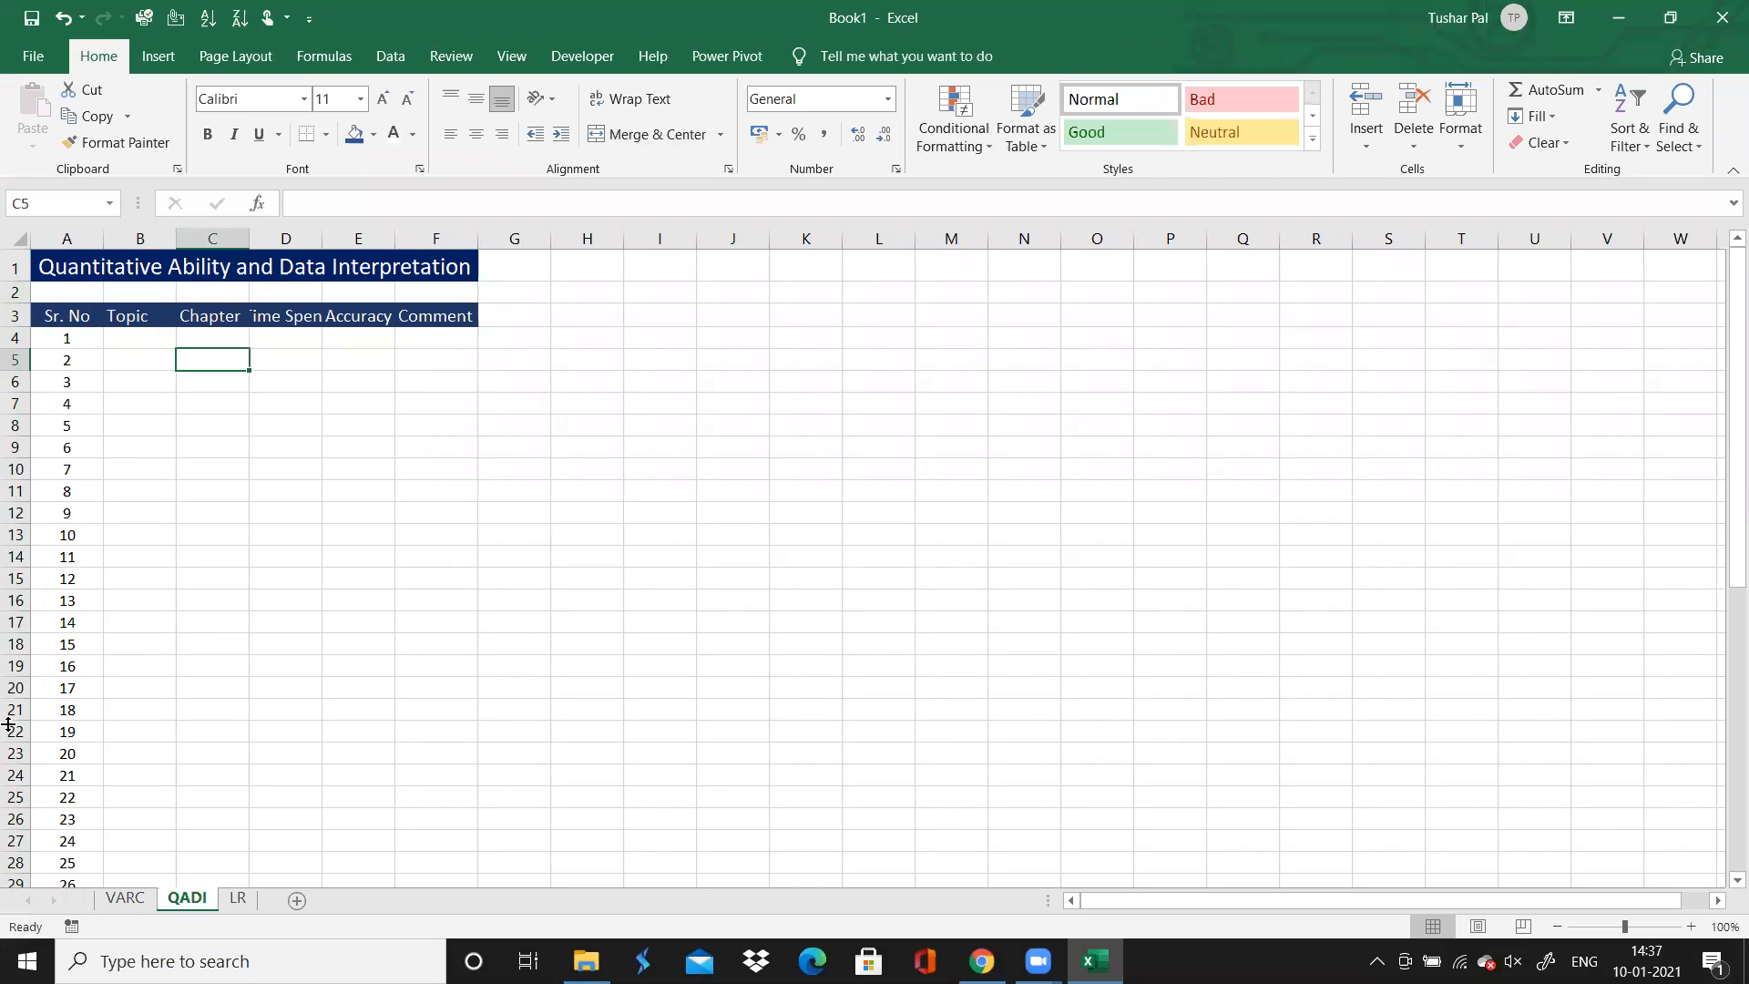
pyautogui.click(235, 899)
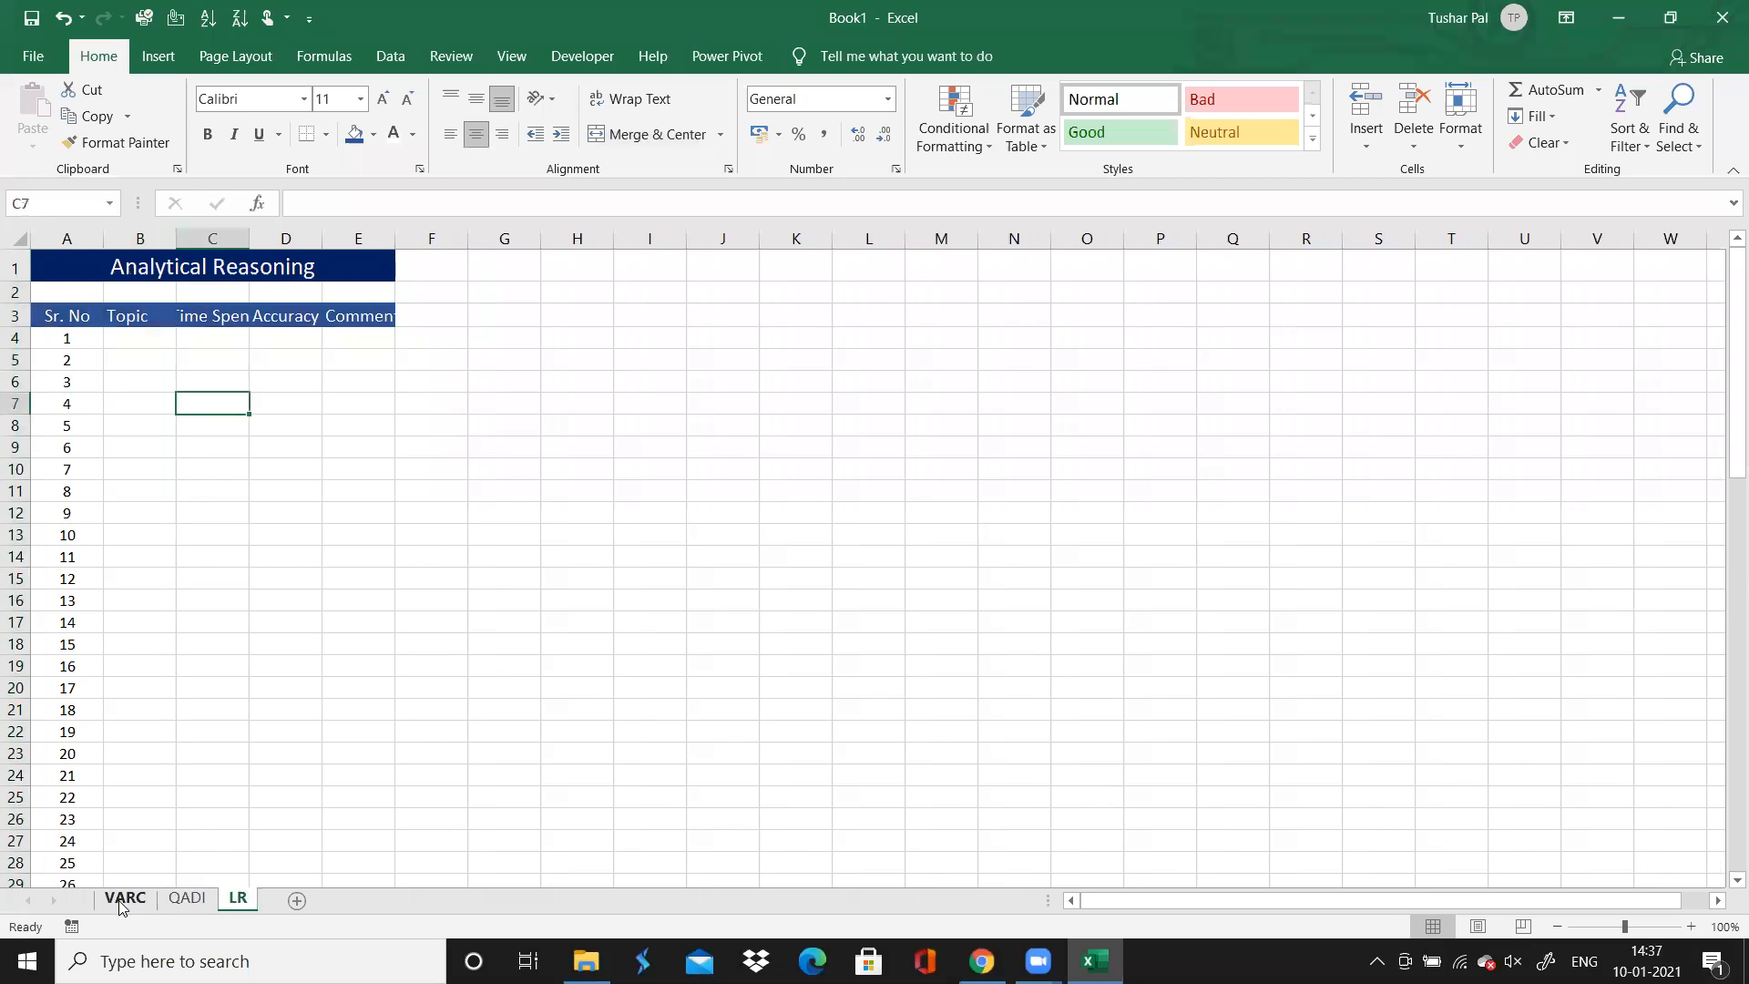
pyautogui.click(125, 899)
pyautogui.click(191, 620)
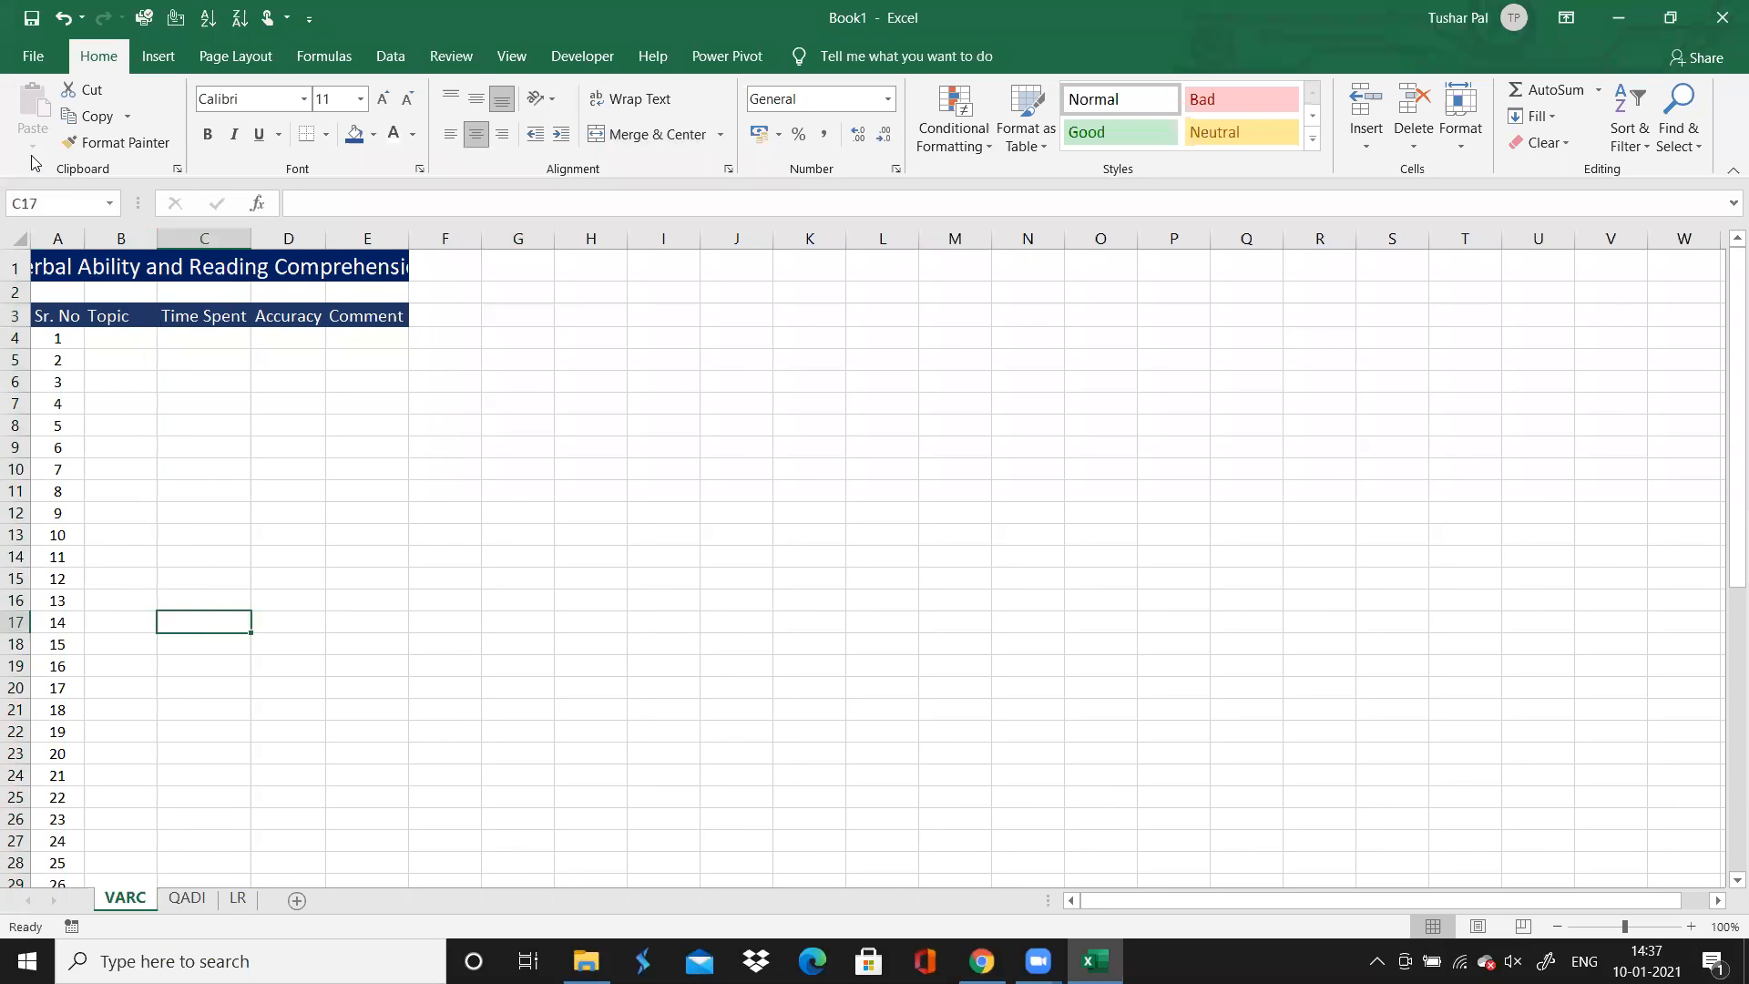
# Save the workbook as an Excel Template named "Book CET" in the Custom Office Templates folder
pyautogui.click(34, 64)
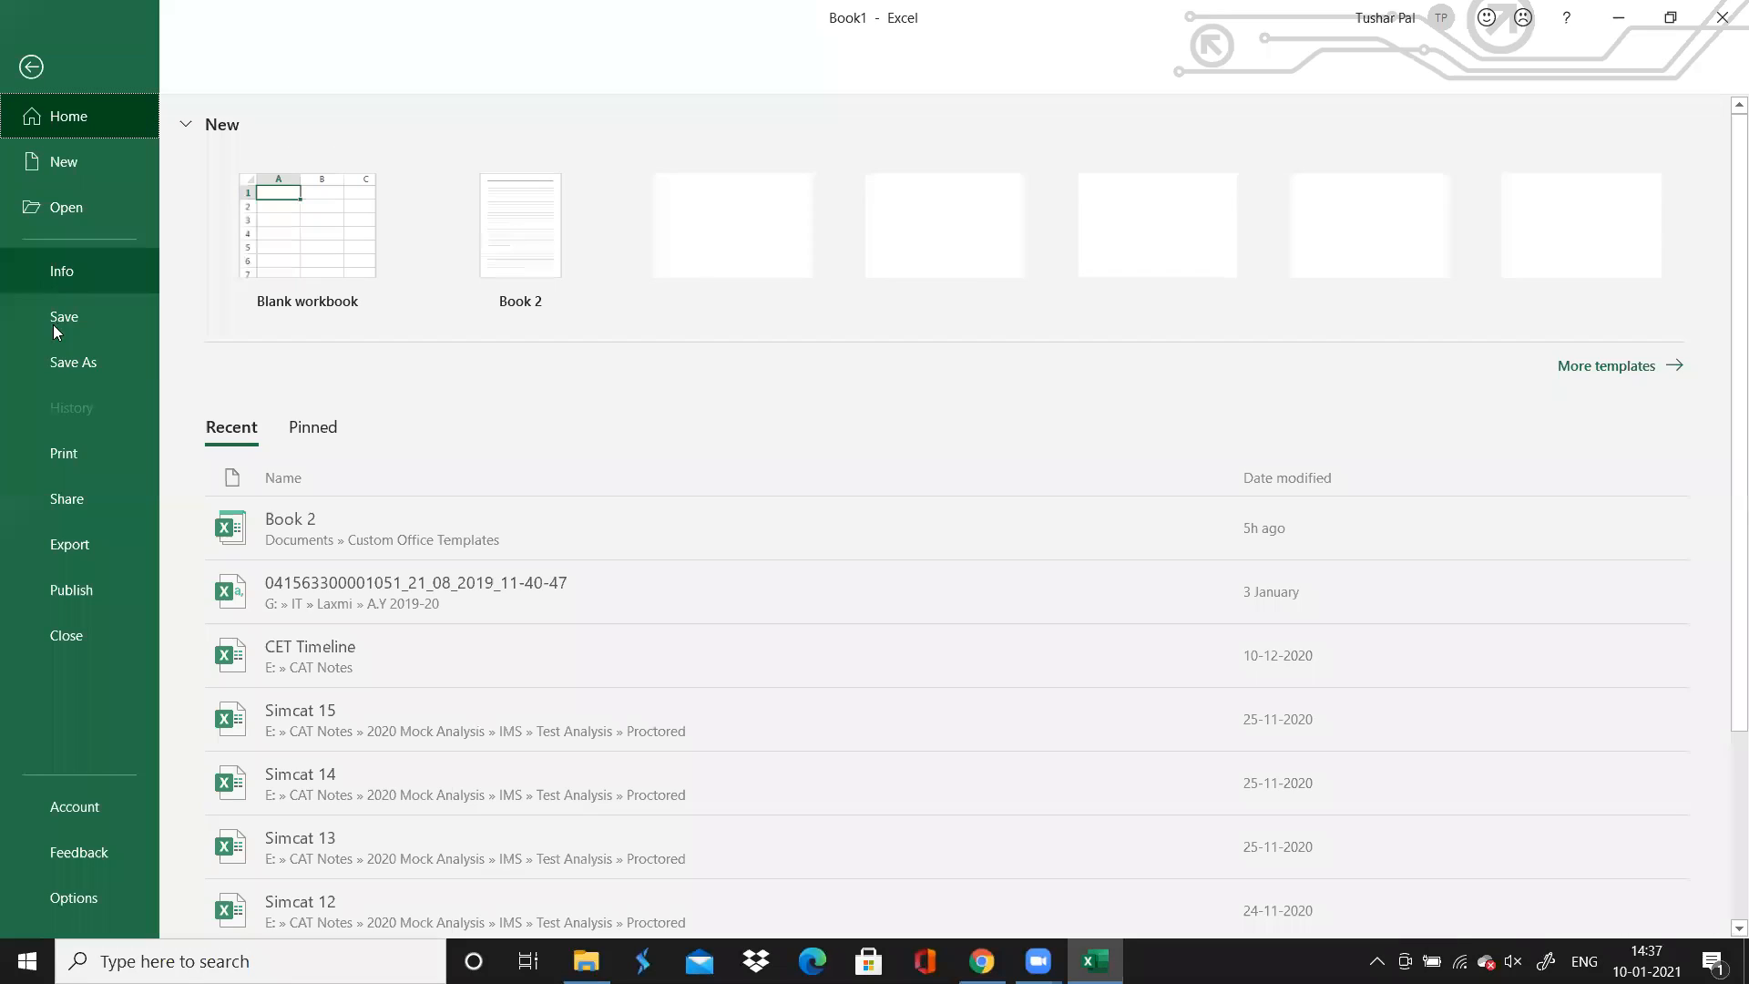
pyautogui.click(62, 364)
pyautogui.click(319, 463)
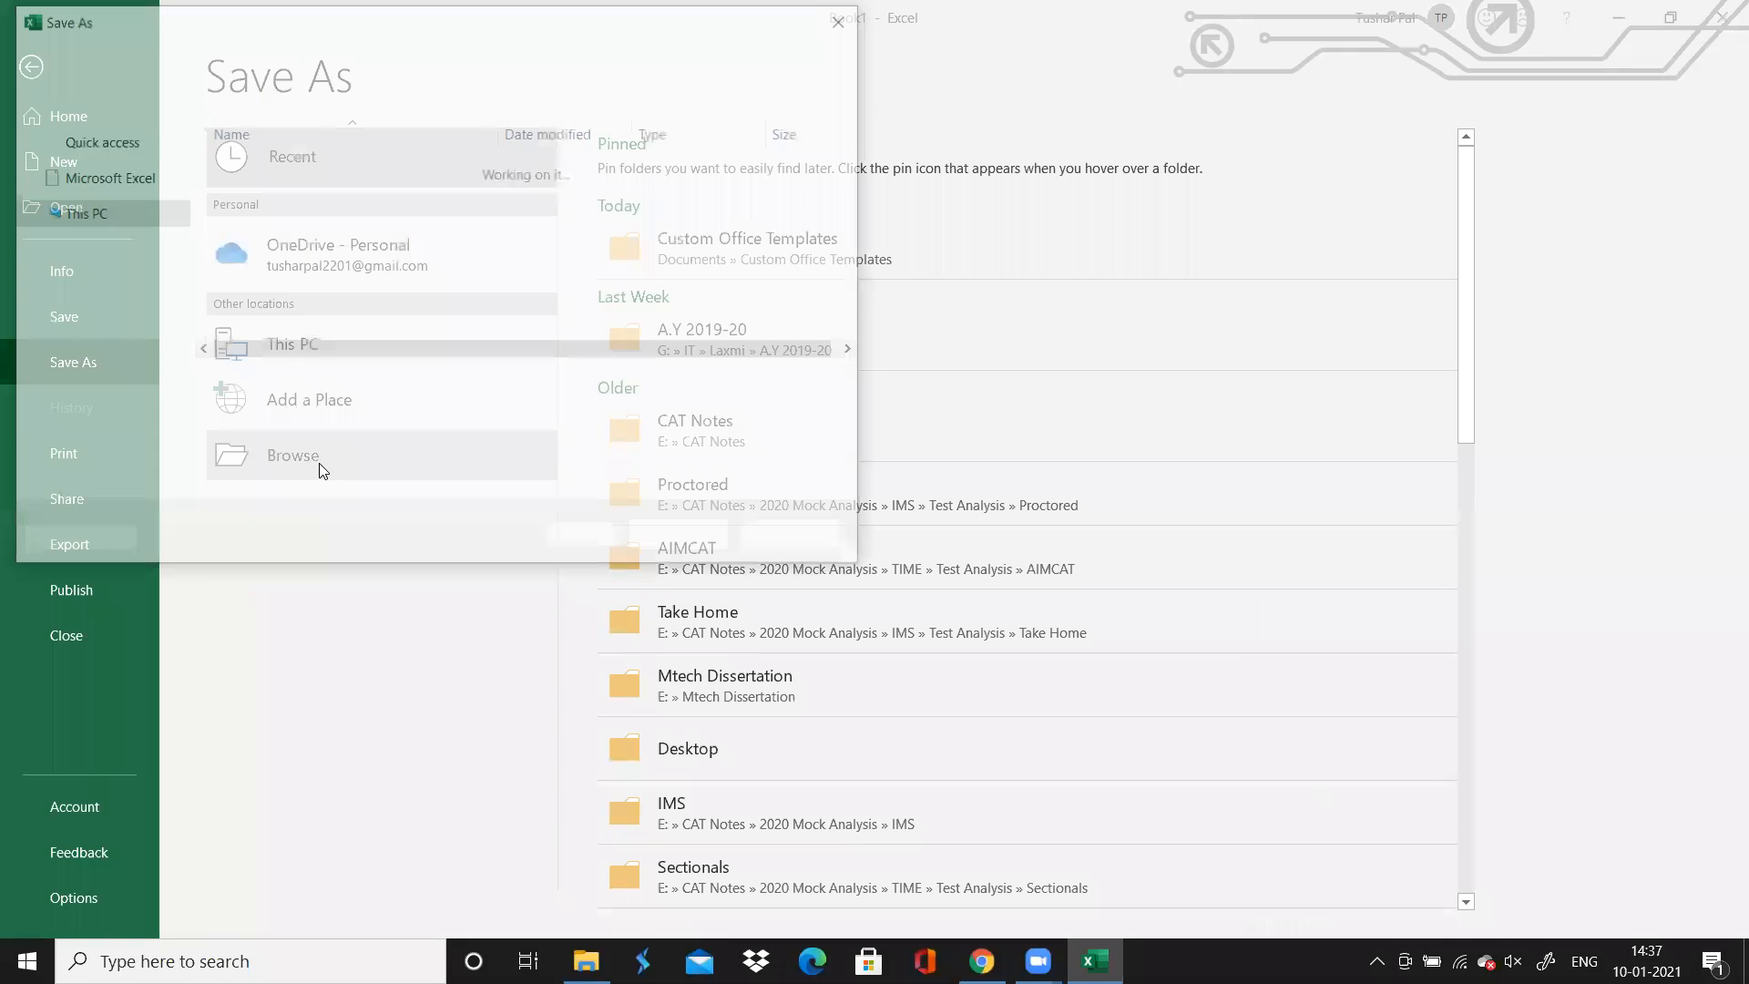
pyautogui.click(261, 416)
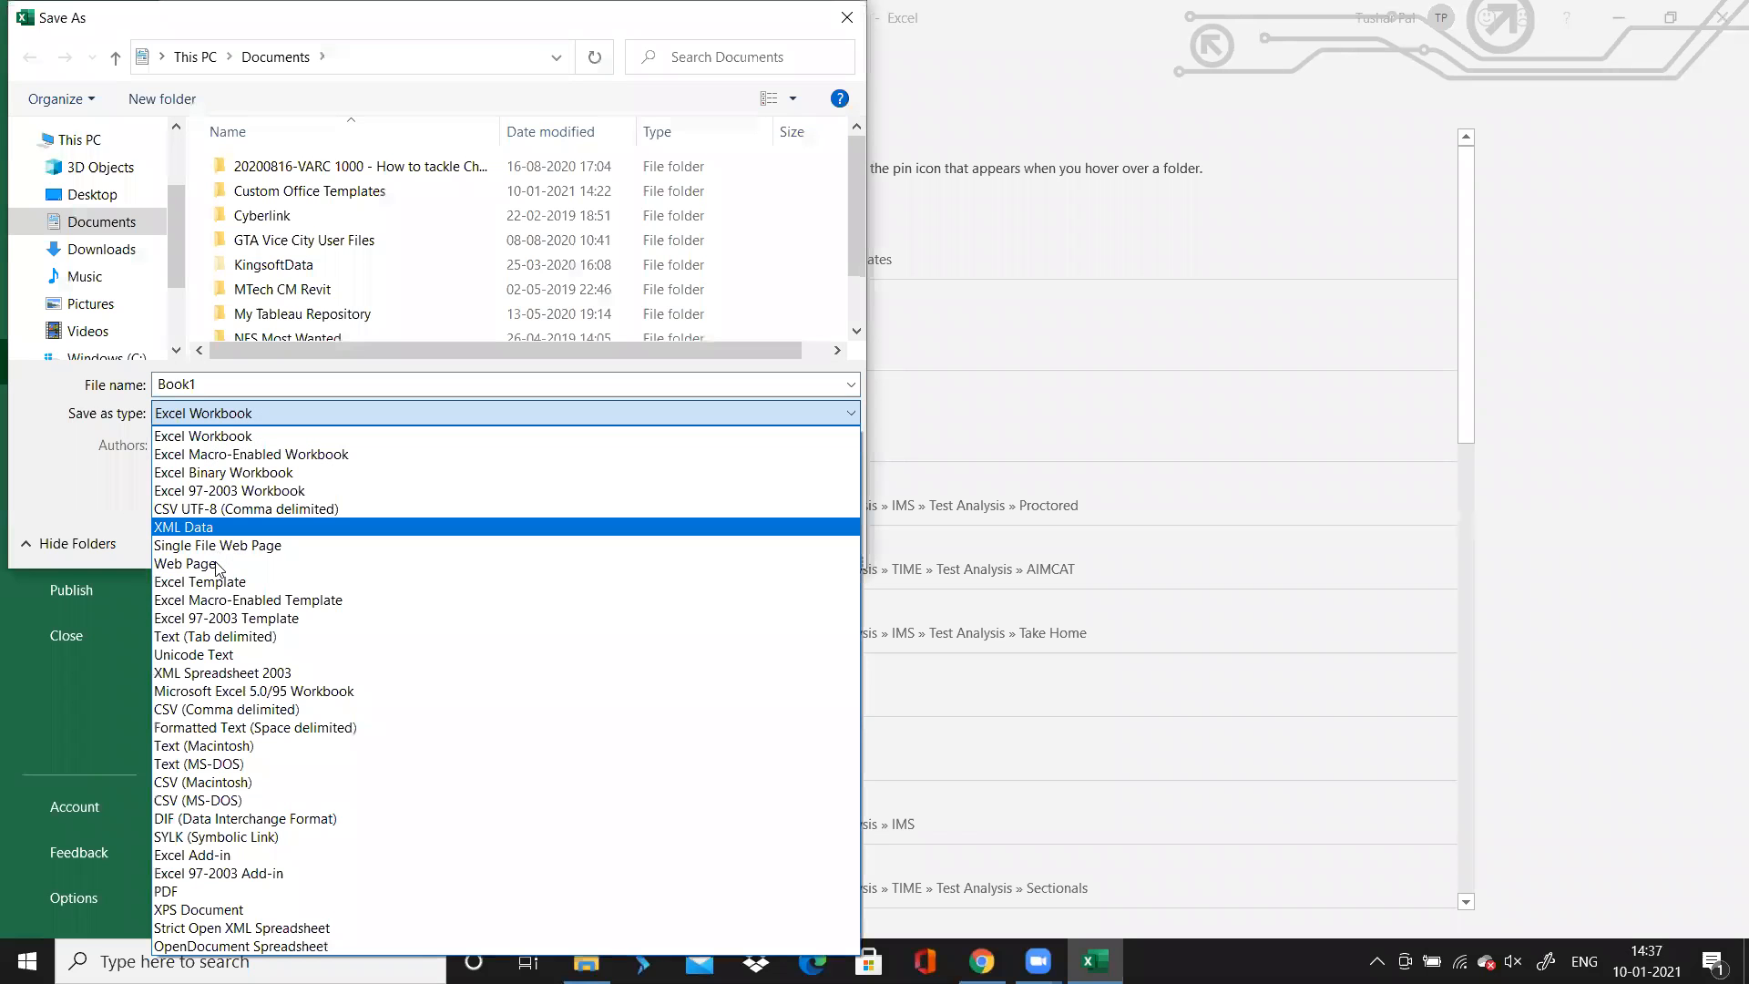
pyautogui.click(228, 583)
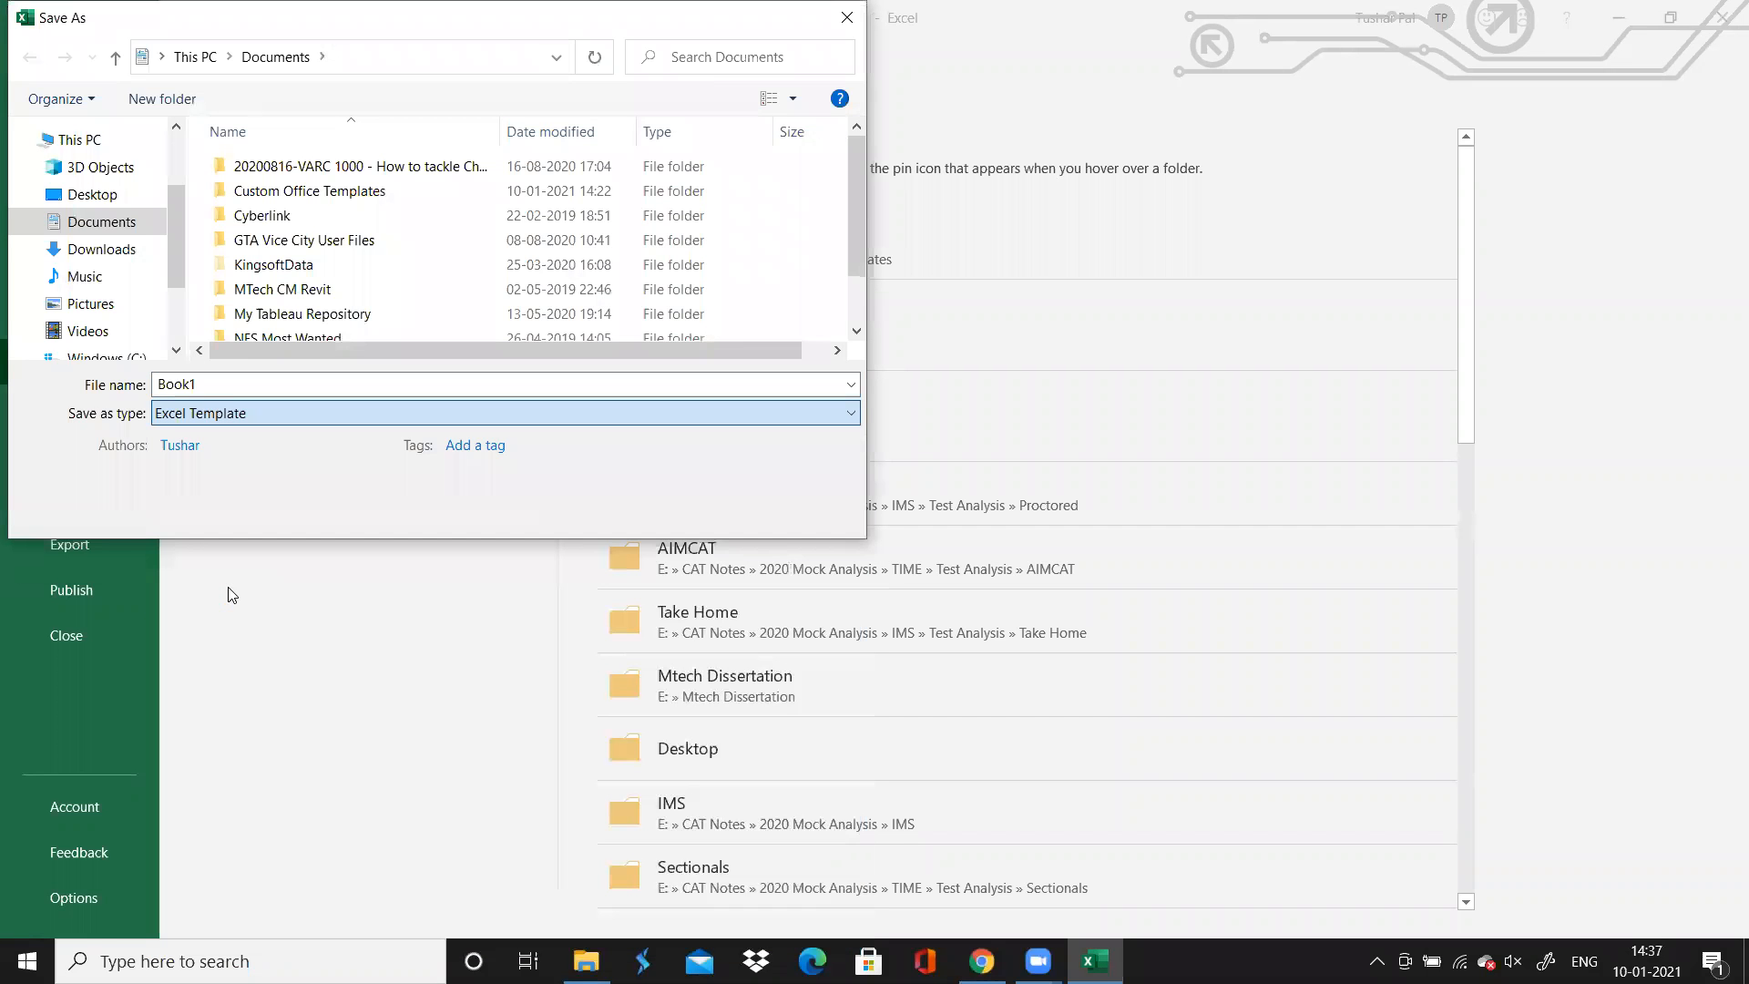
pyautogui.doubleClick(220, 377)
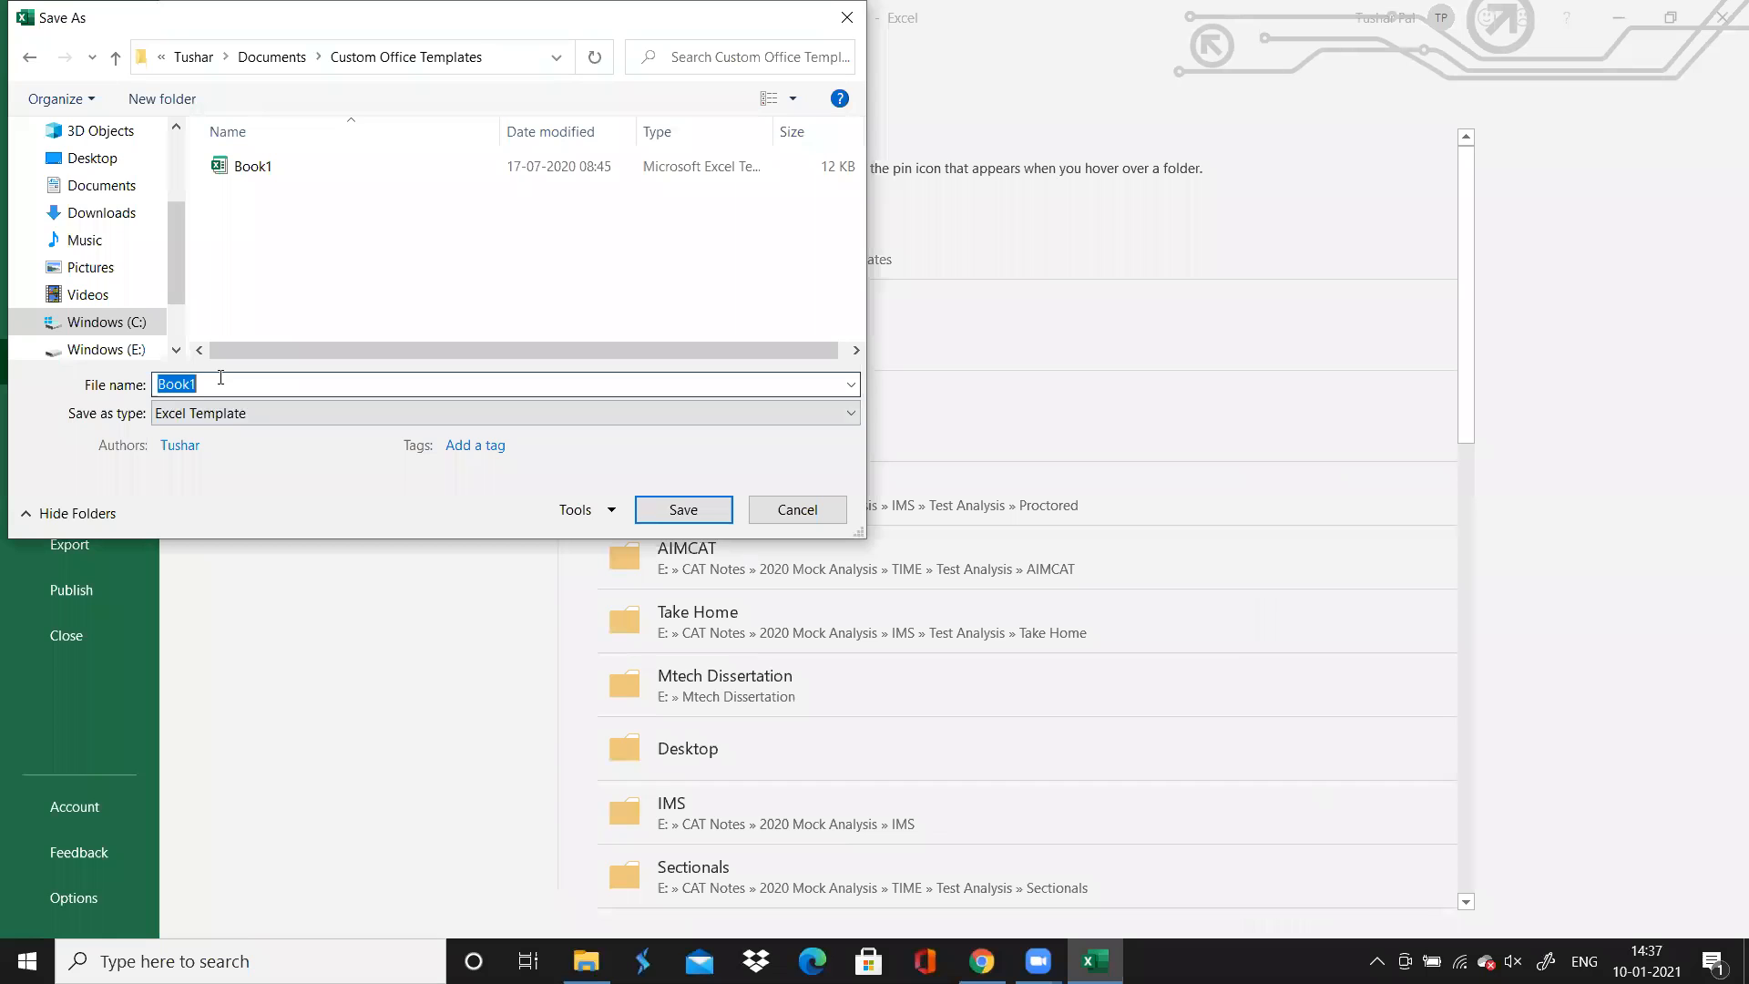
pyautogui.press('Home')
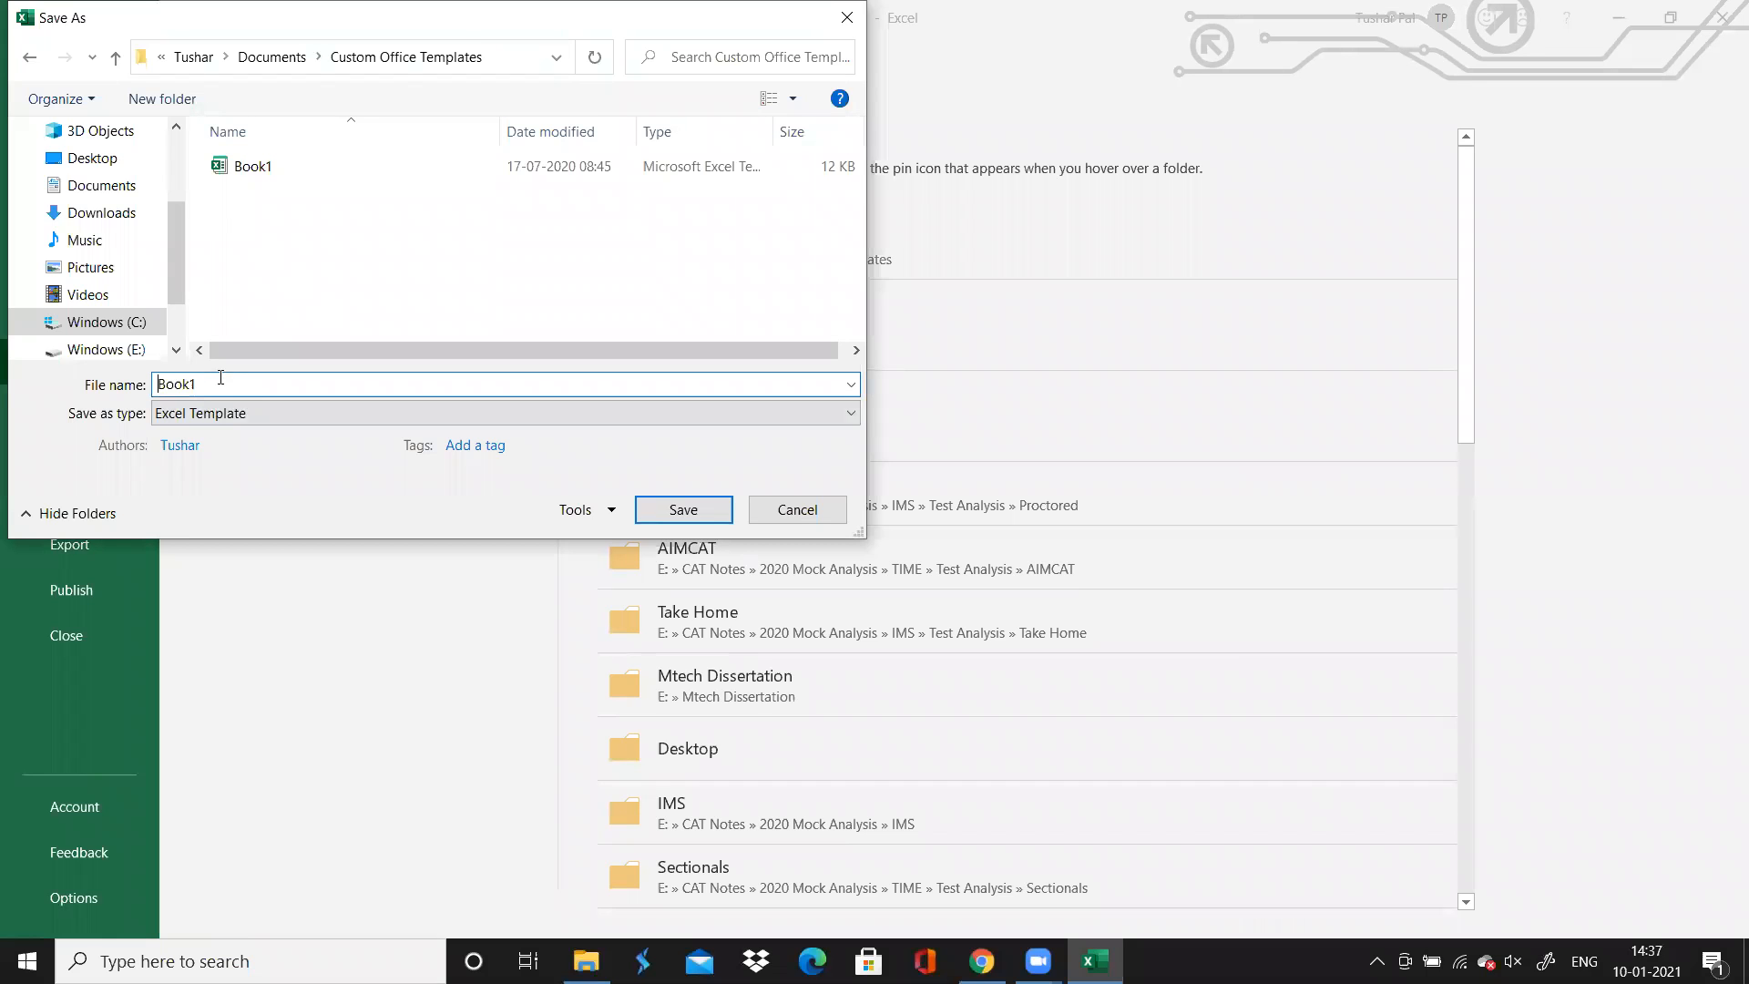
pyautogui.press('BackSpace')
pyautogui.press('Escape')
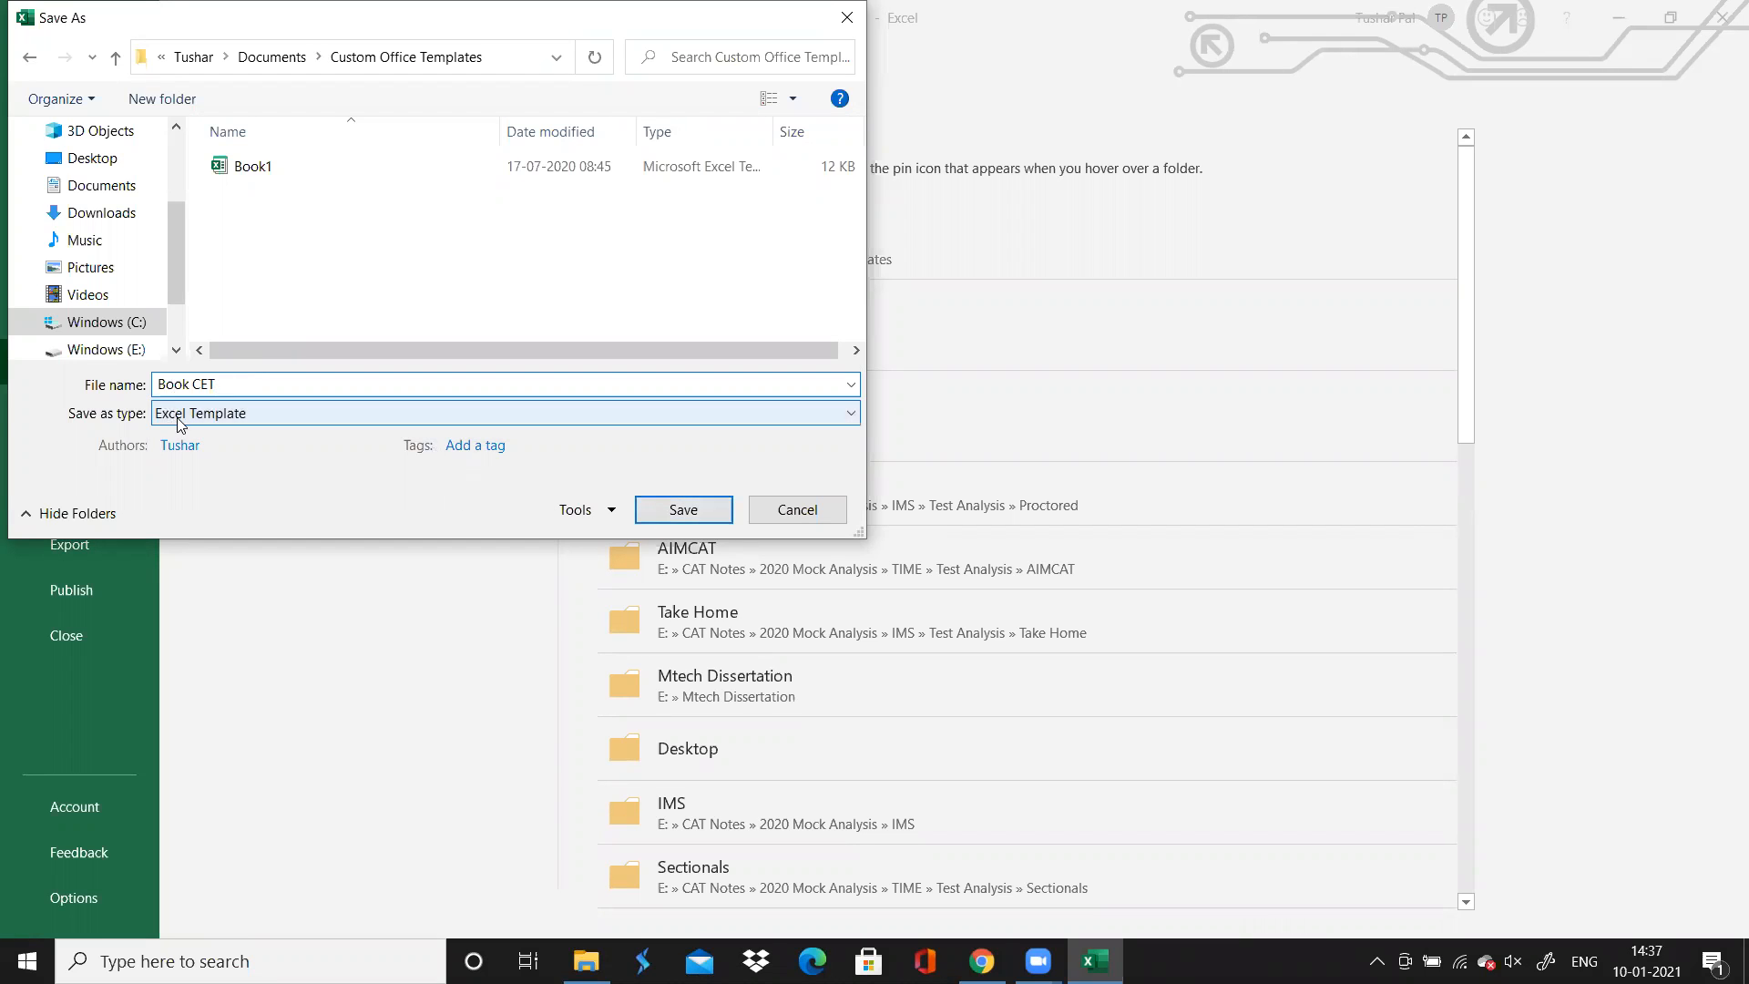
pyautogui.click(656, 509)
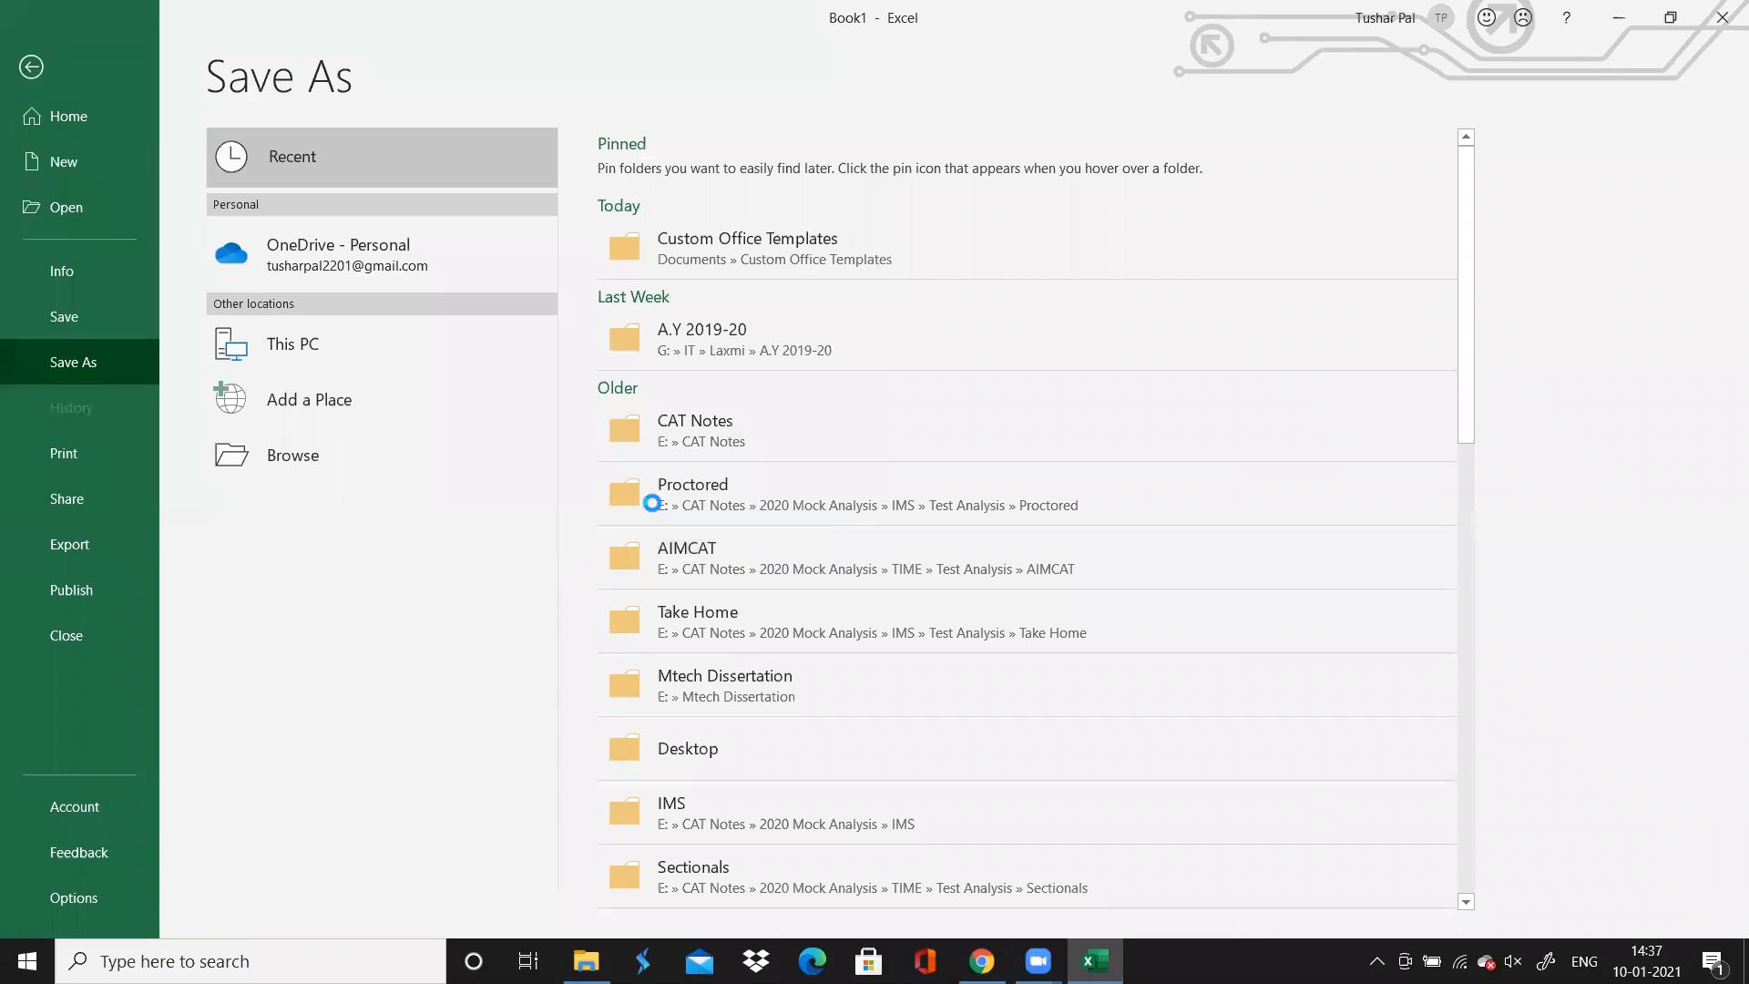
# Close the workbook and relaunch Excel from the Windows search
pyautogui.click(1713, 30)
pyautogui.click(255, 961)
pyautogui.write('excel')
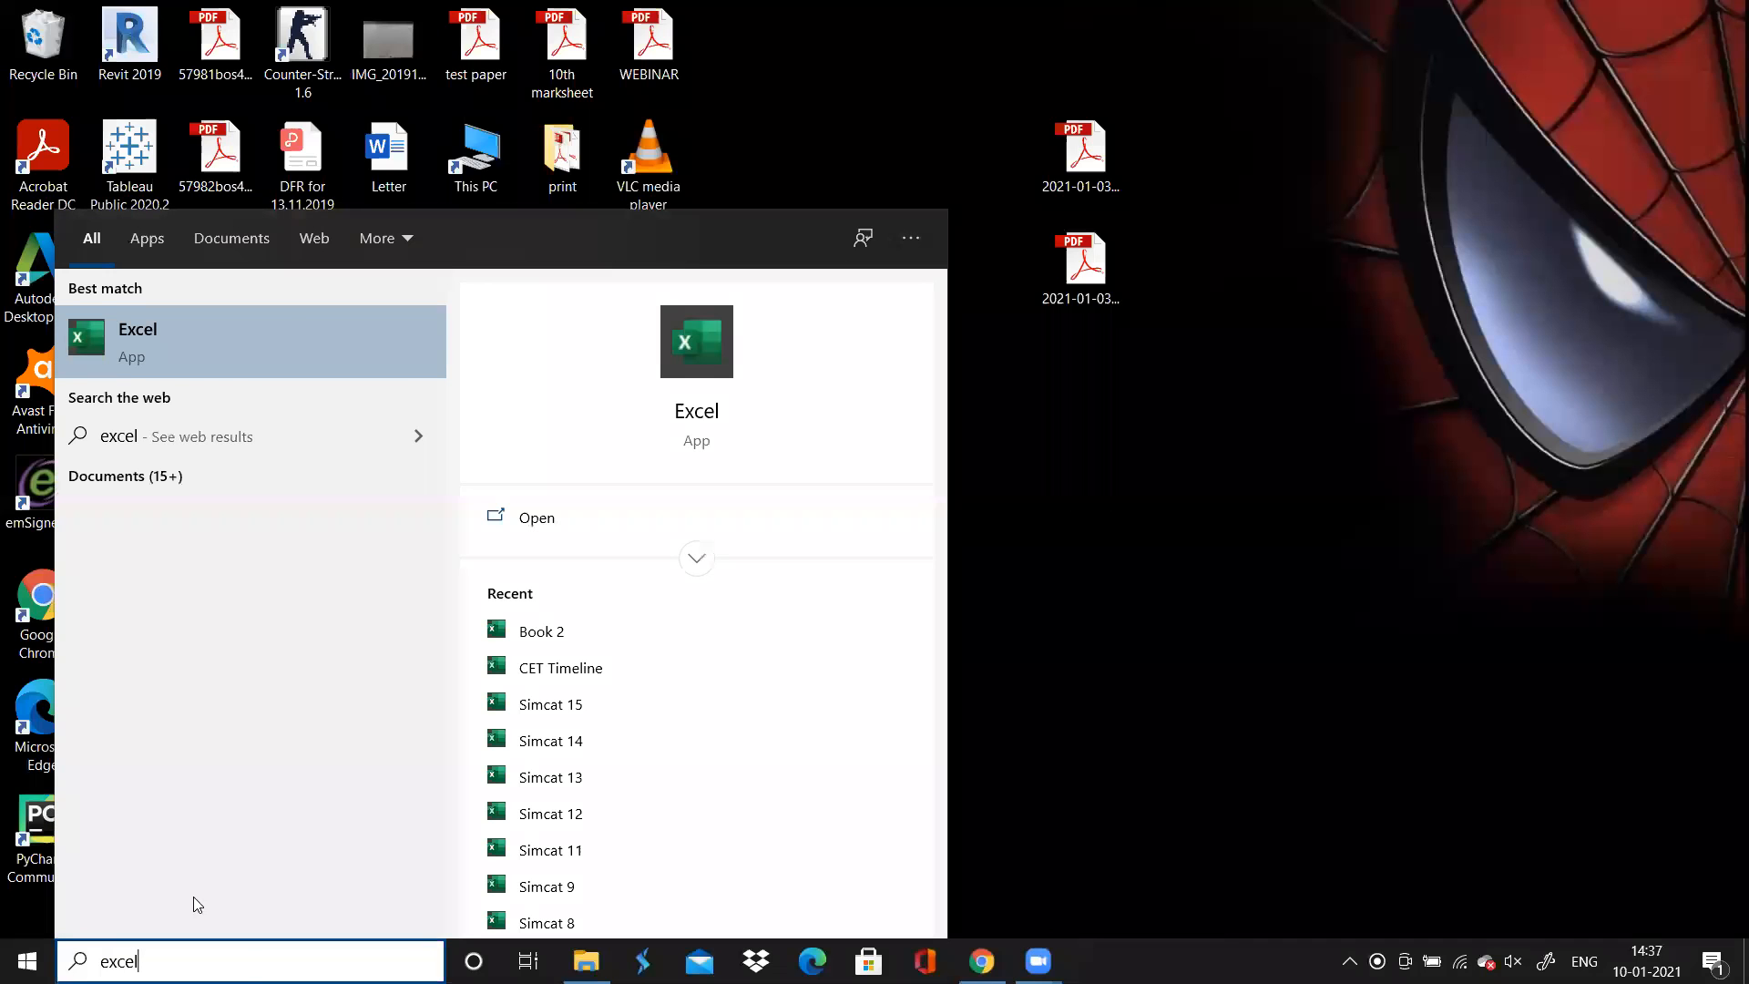
pyautogui.click(275, 339)
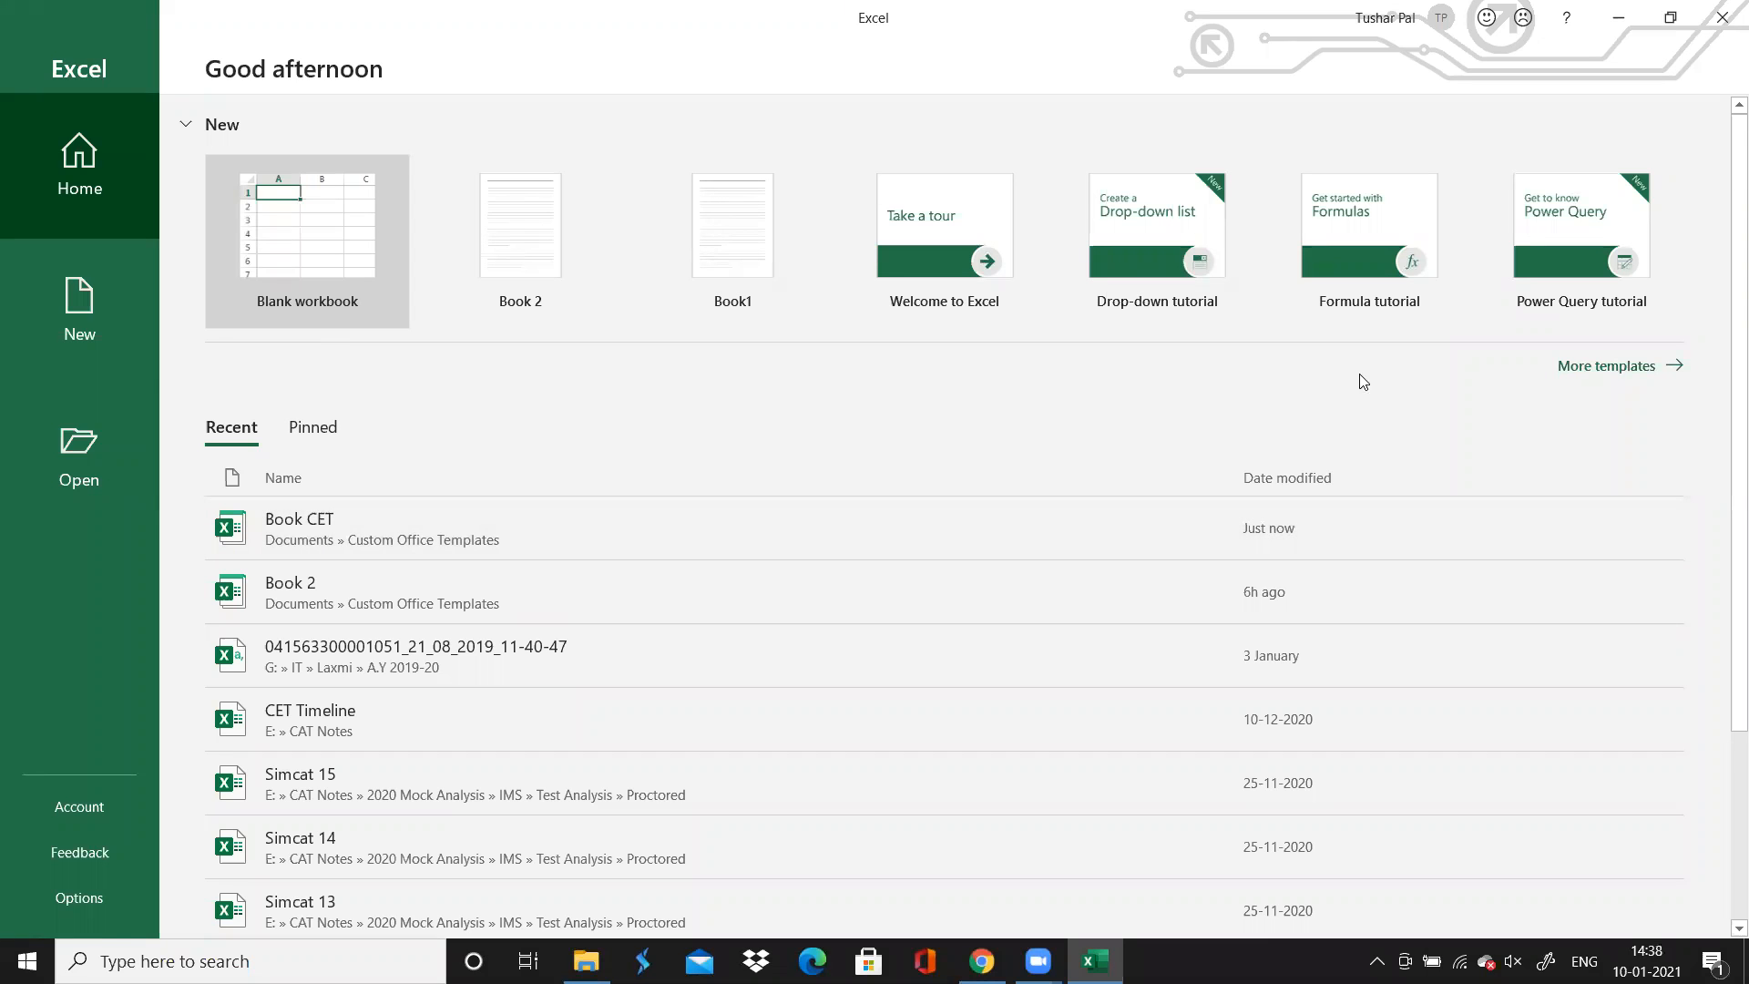
# Create a new workbook from the personal template Book CET
pyautogui.click(1635, 371)
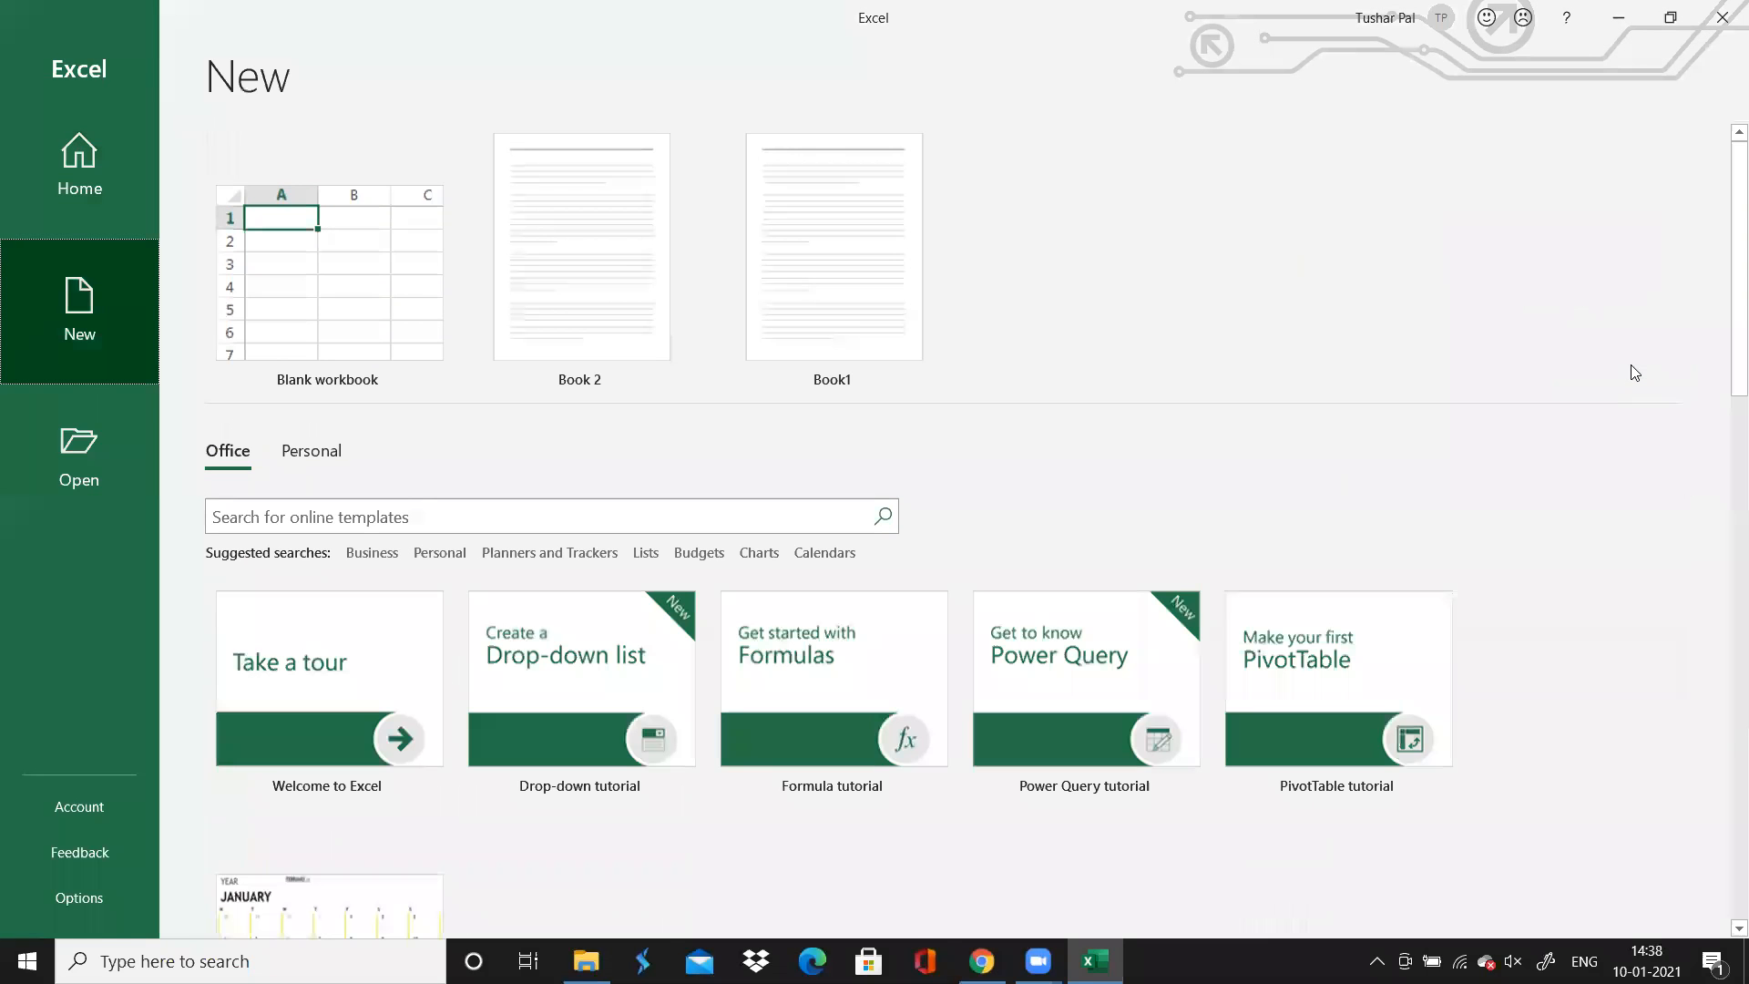
pyautogui.click(309, 463)
pyautogui.click(328, 579)
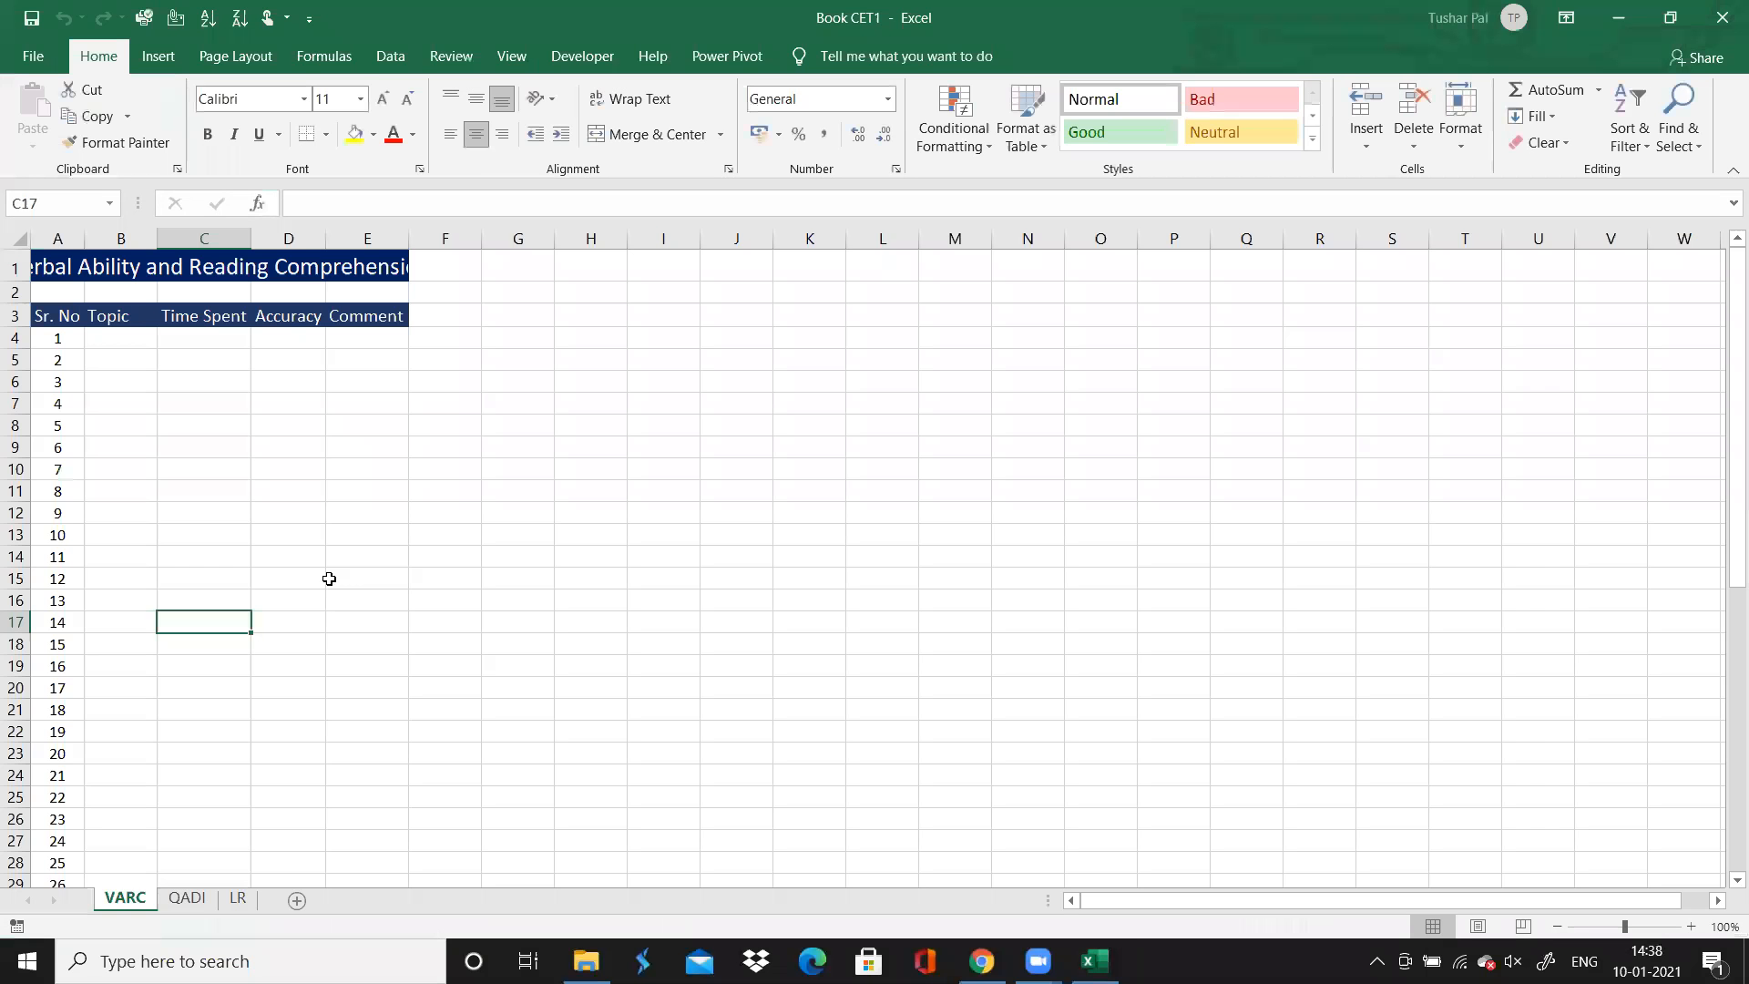
# Close the workbook, relaunch Excel from the Windows search and create a new workbook from the Book CET template
pyautogui.click(1722, 17)
pyautogui.click(251, 961)
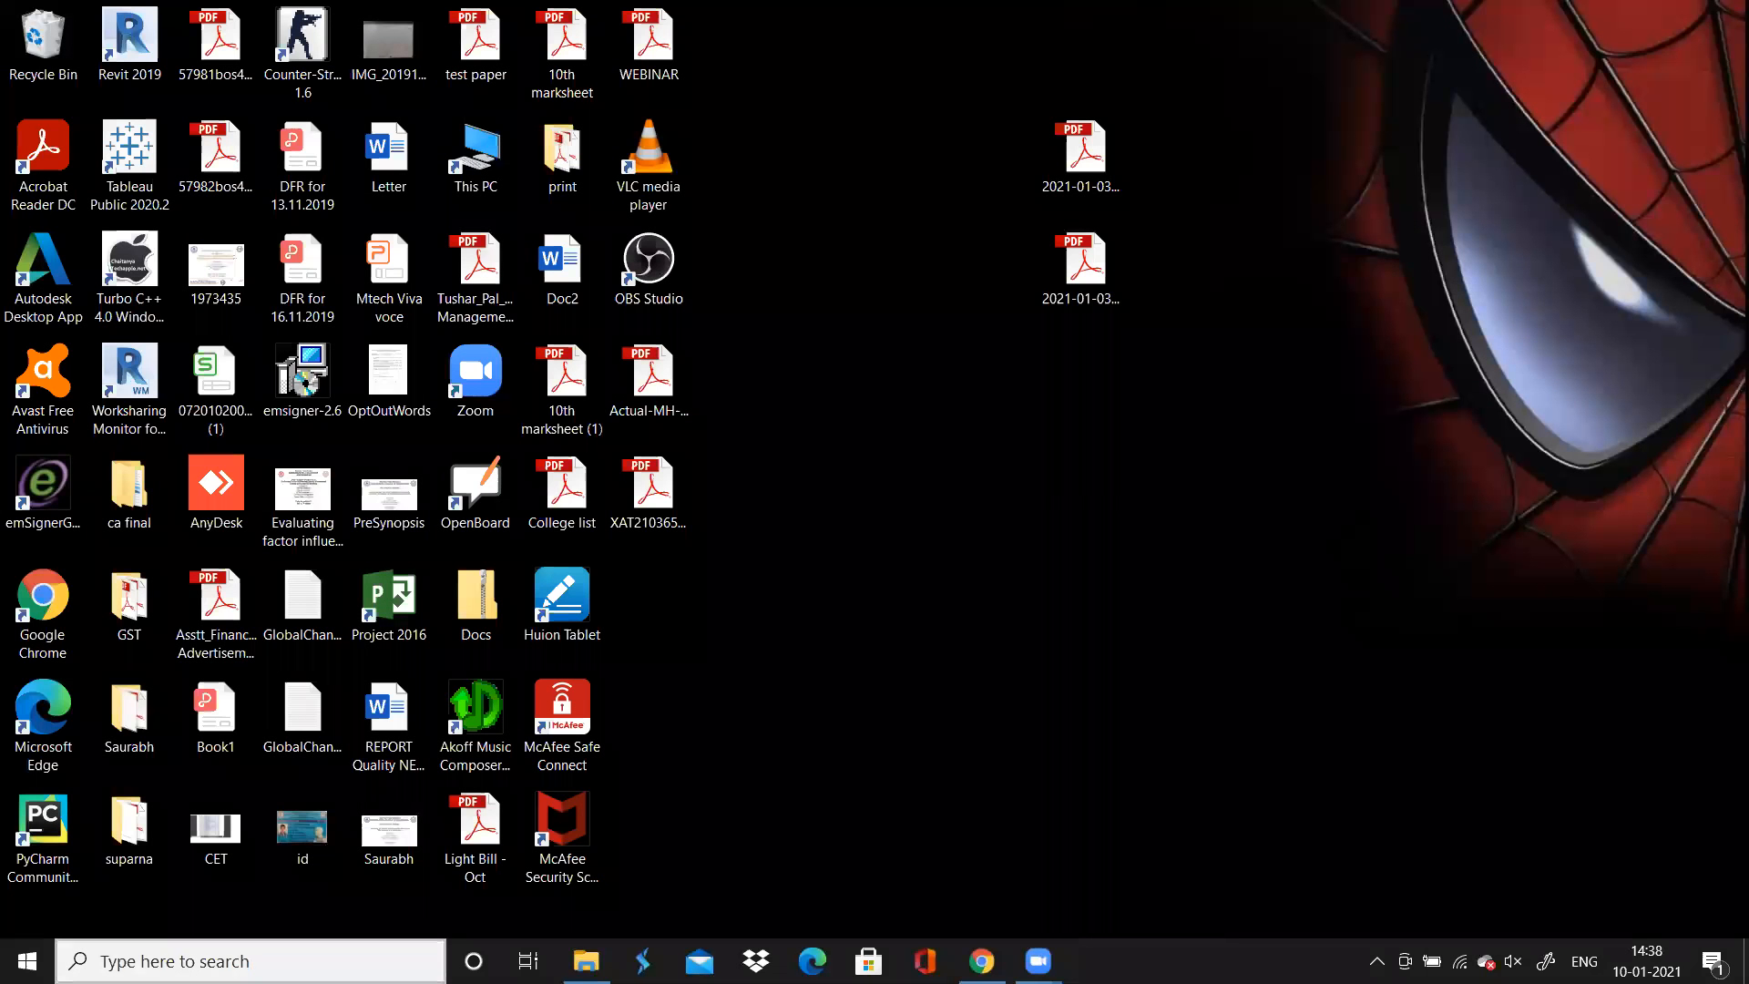
pyautogui.write('exc')
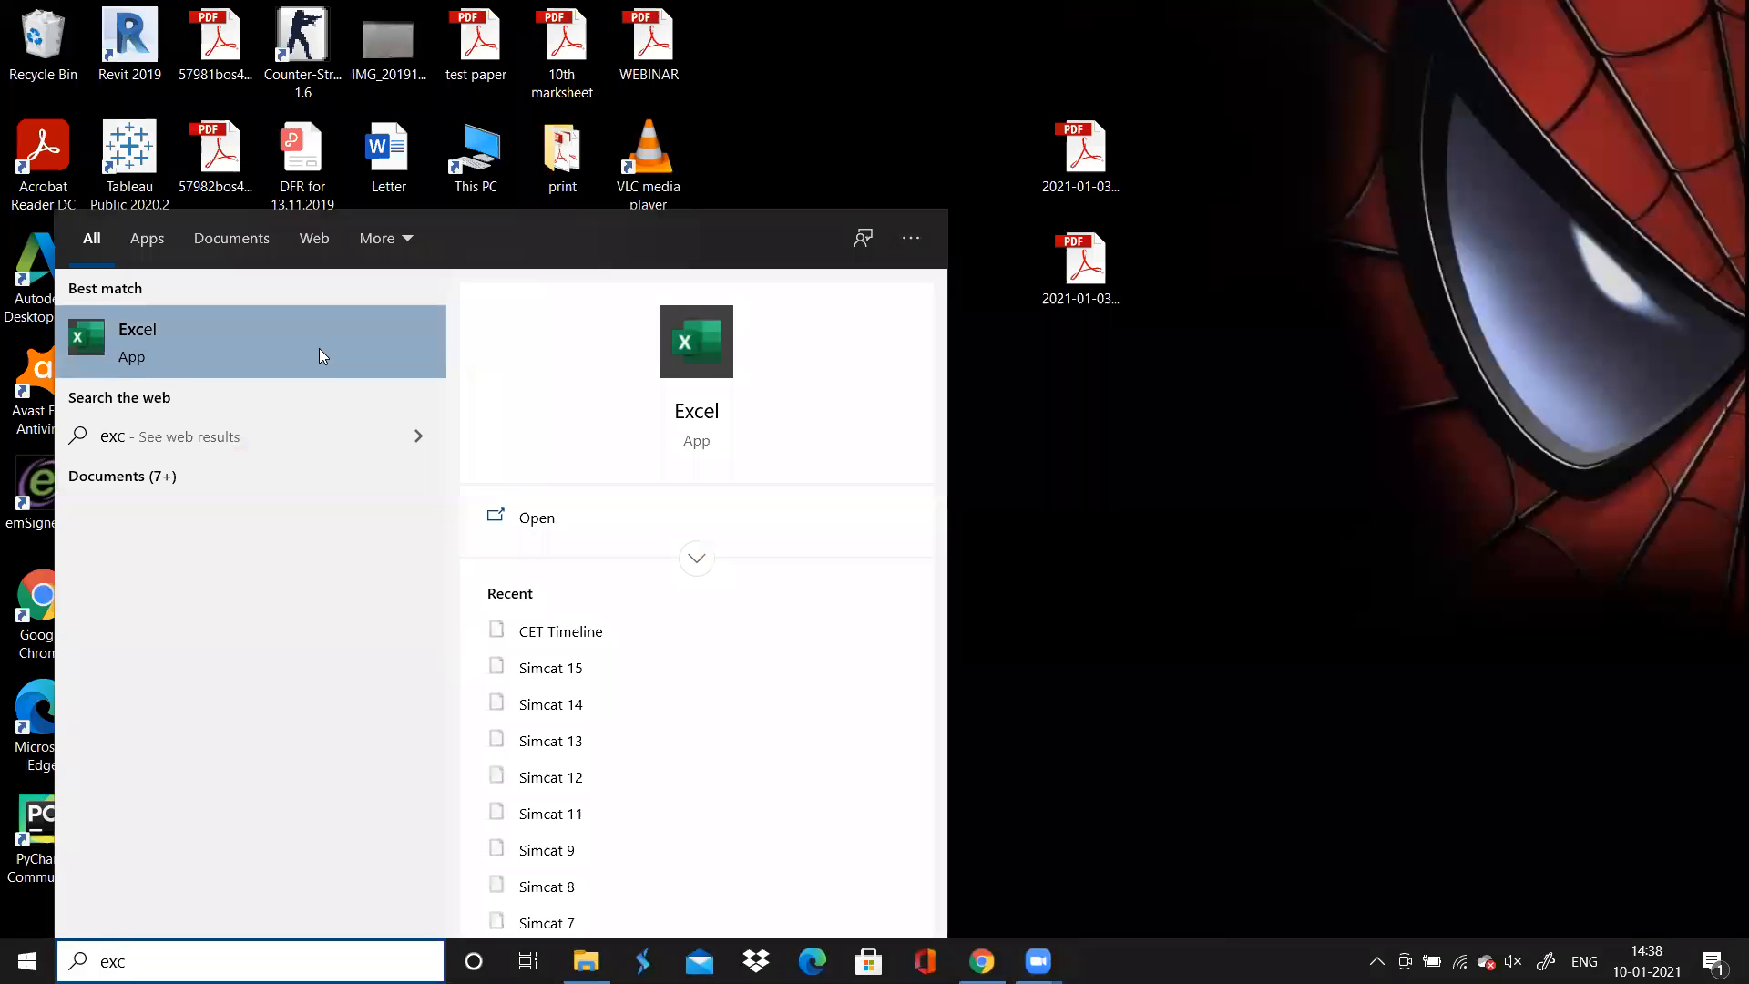
pyautogui.click(318, 348)
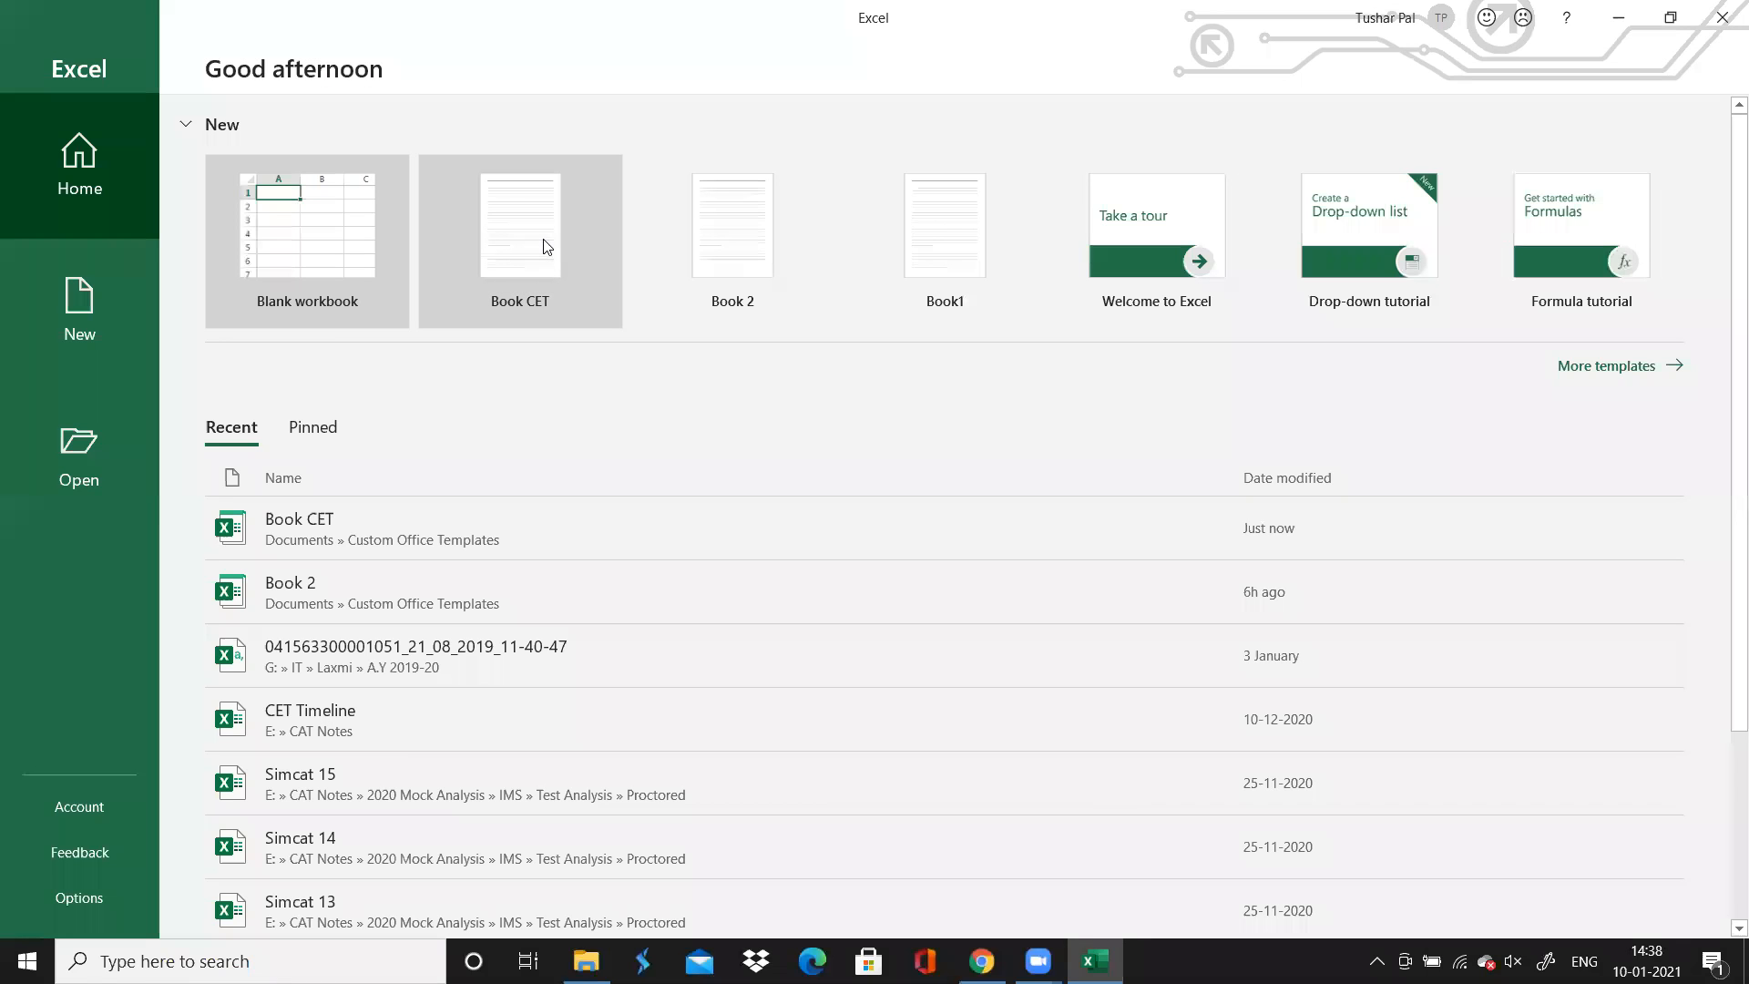
pyautogui.click(514, 258)
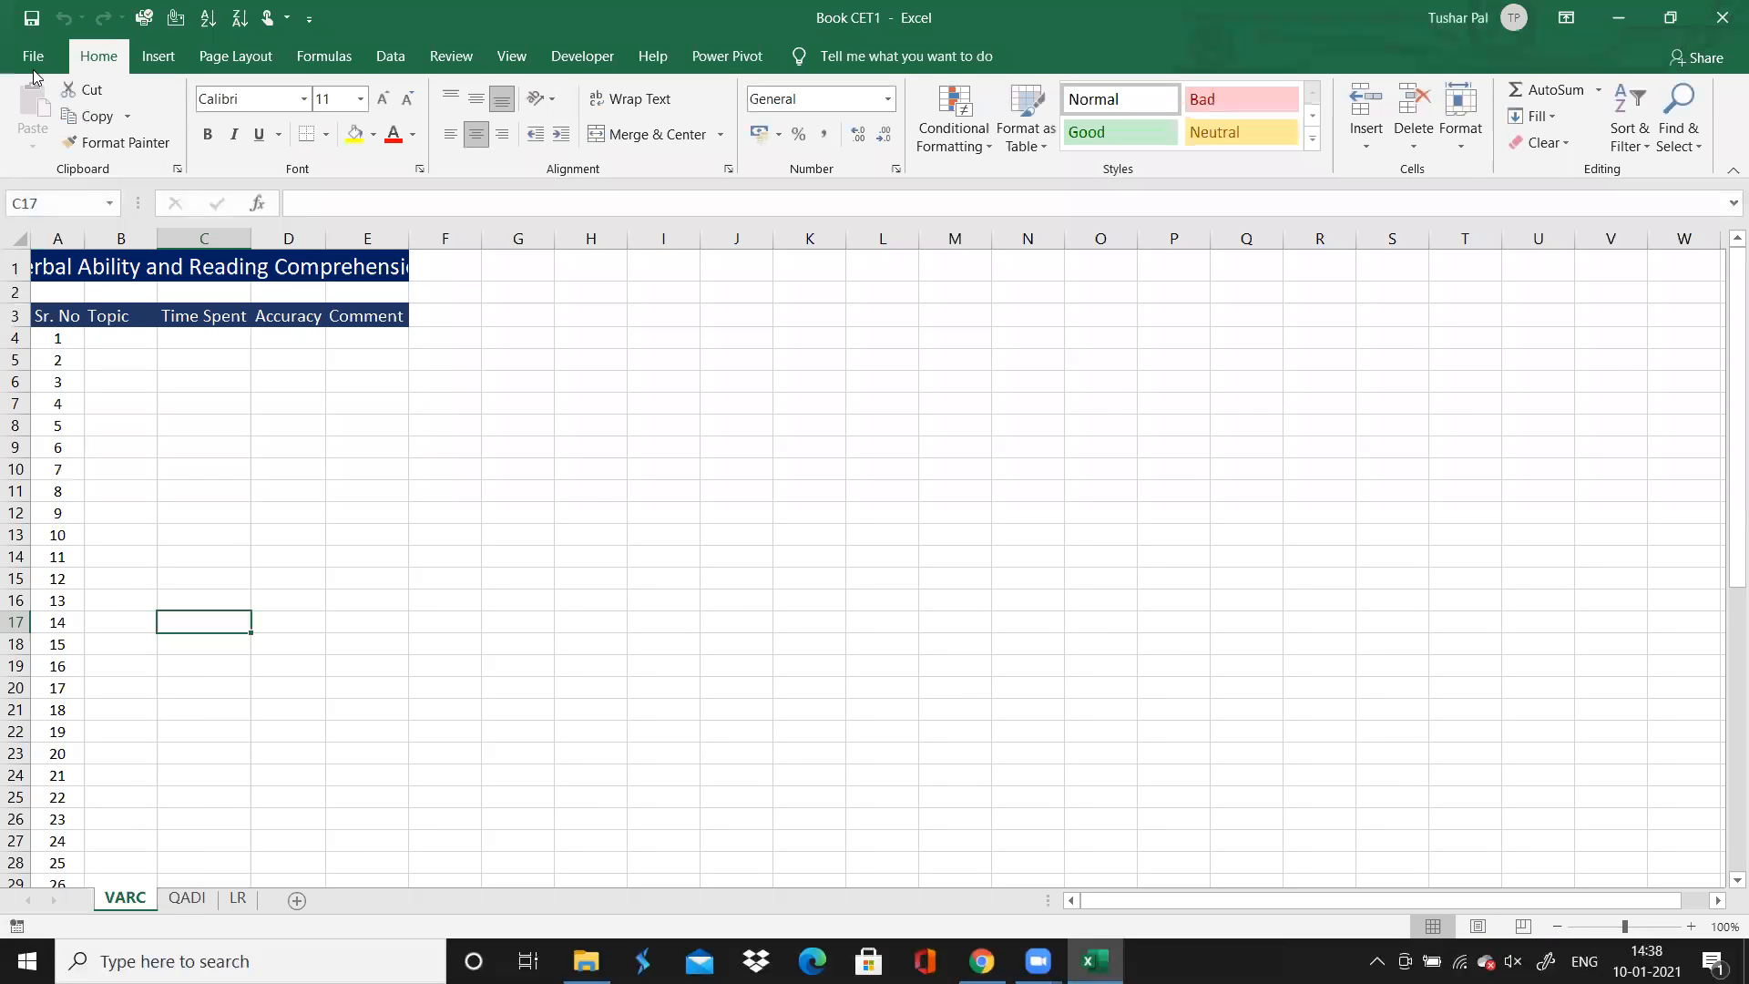
pyautogui.click(33, 57)
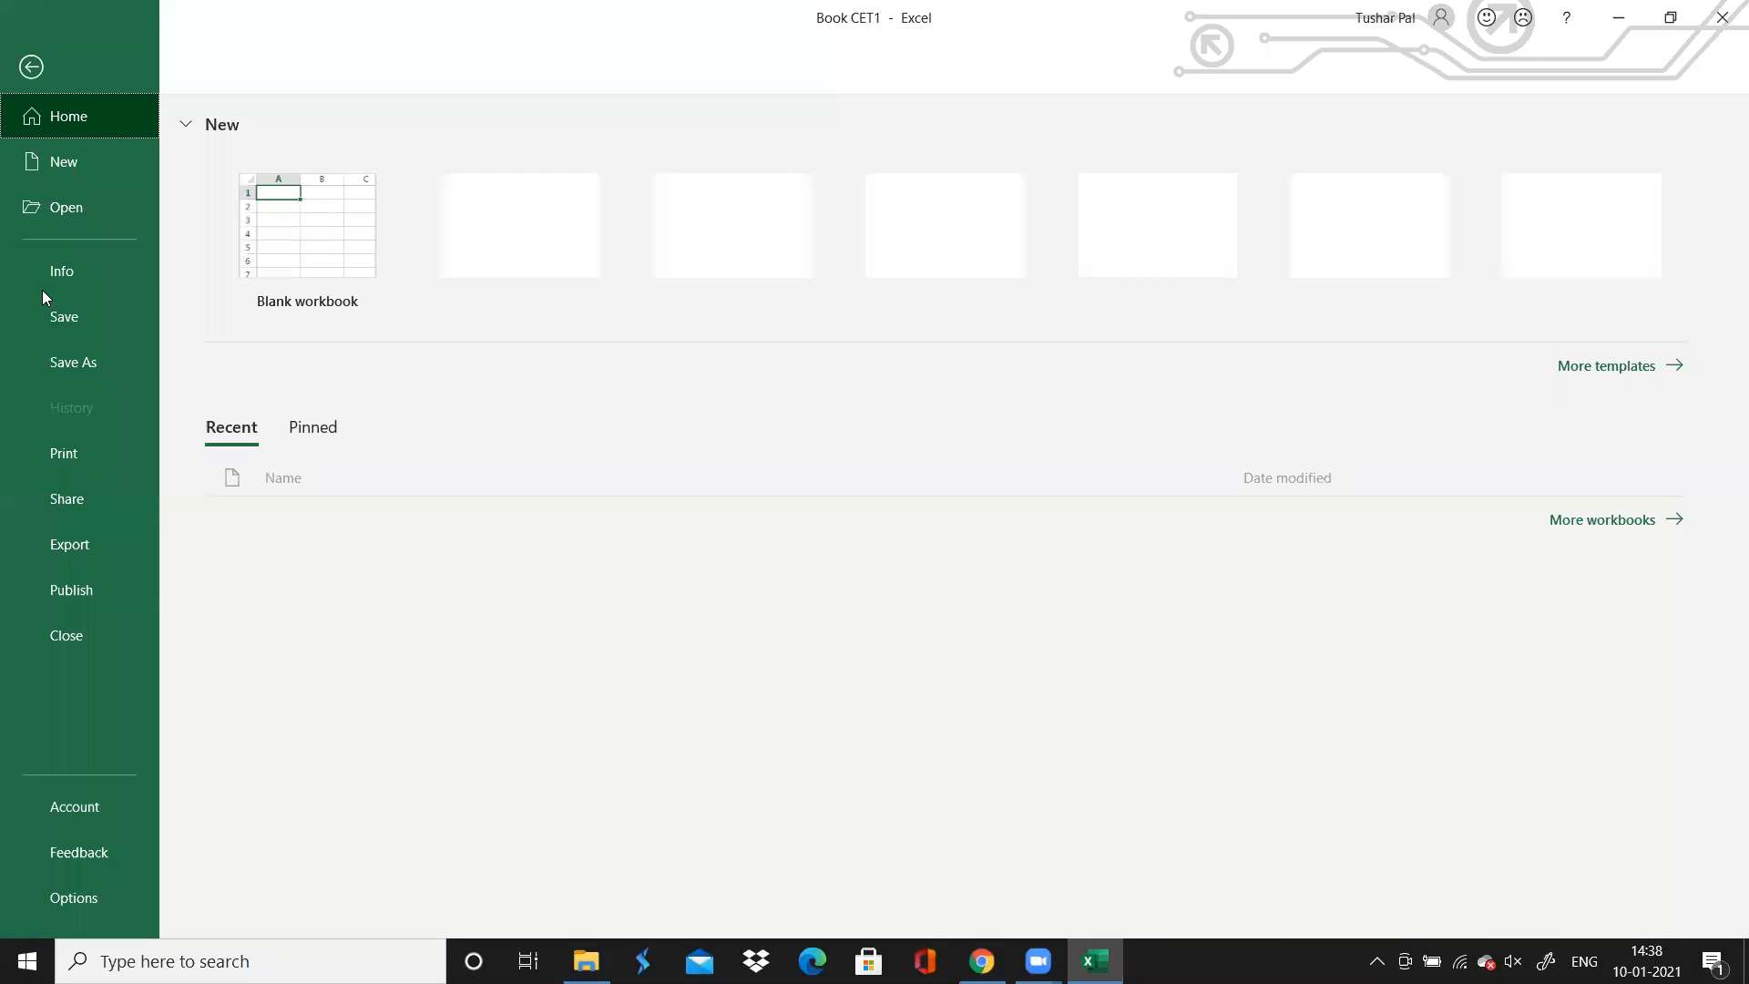
pyautogui.click(73, 363)
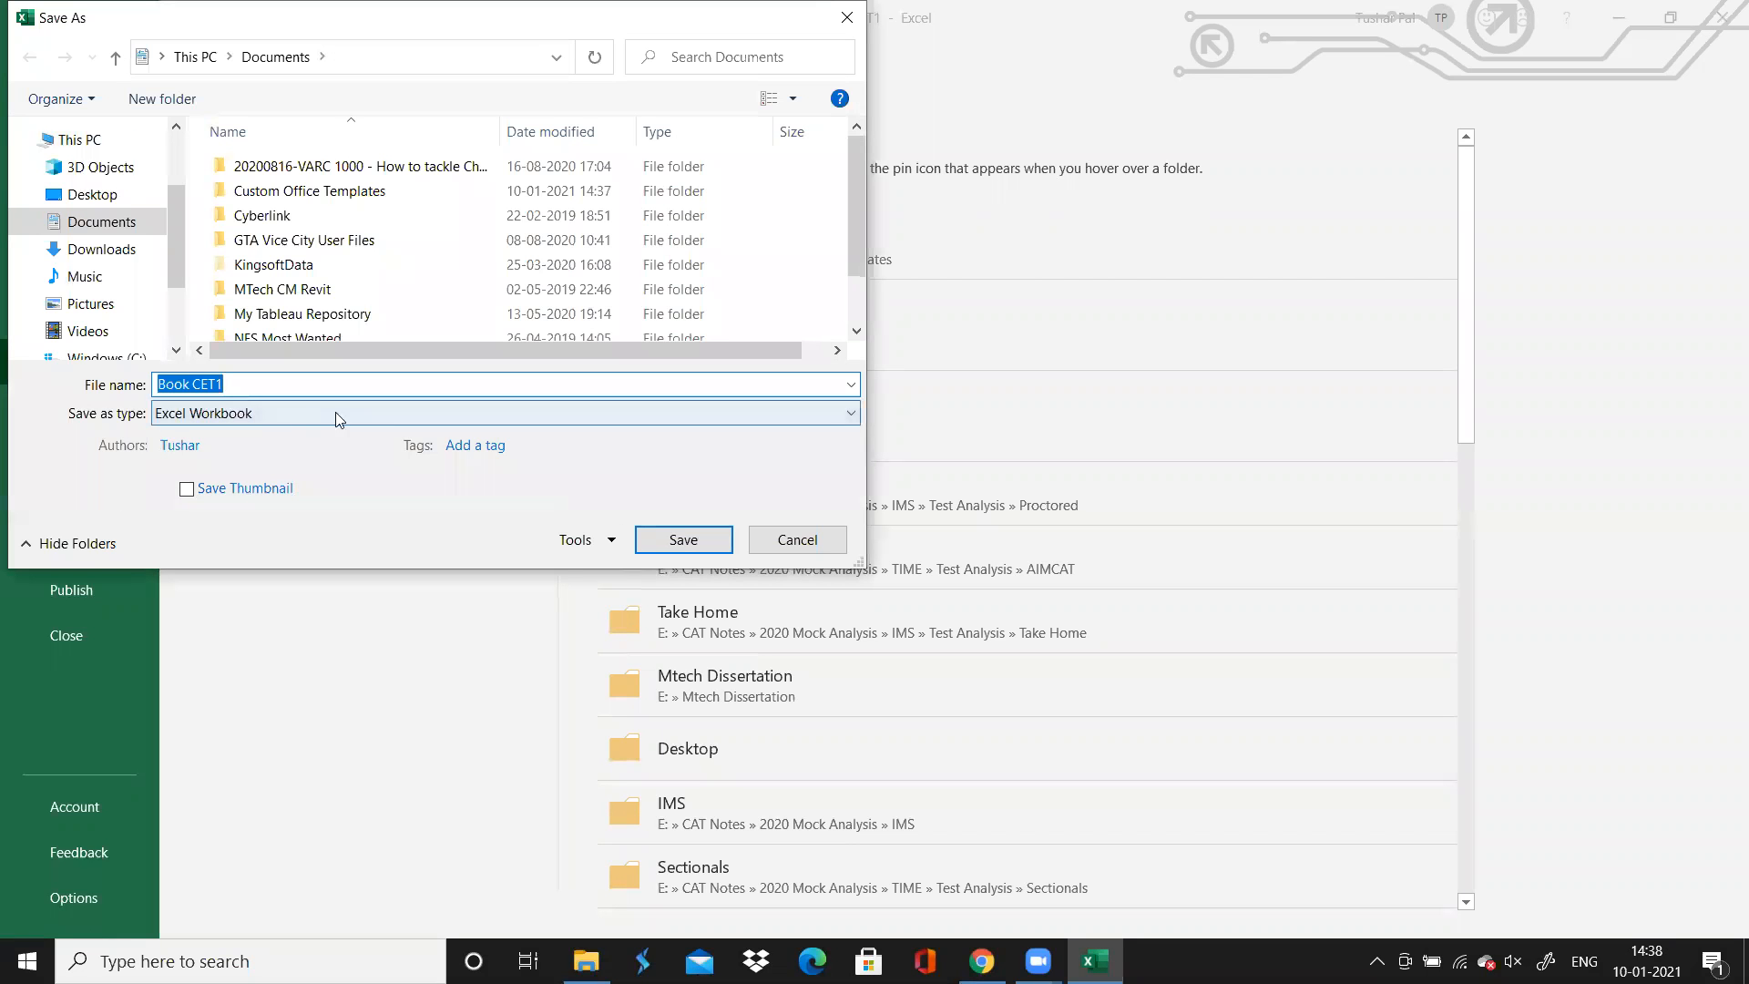
pyautogui.click(795, 545)
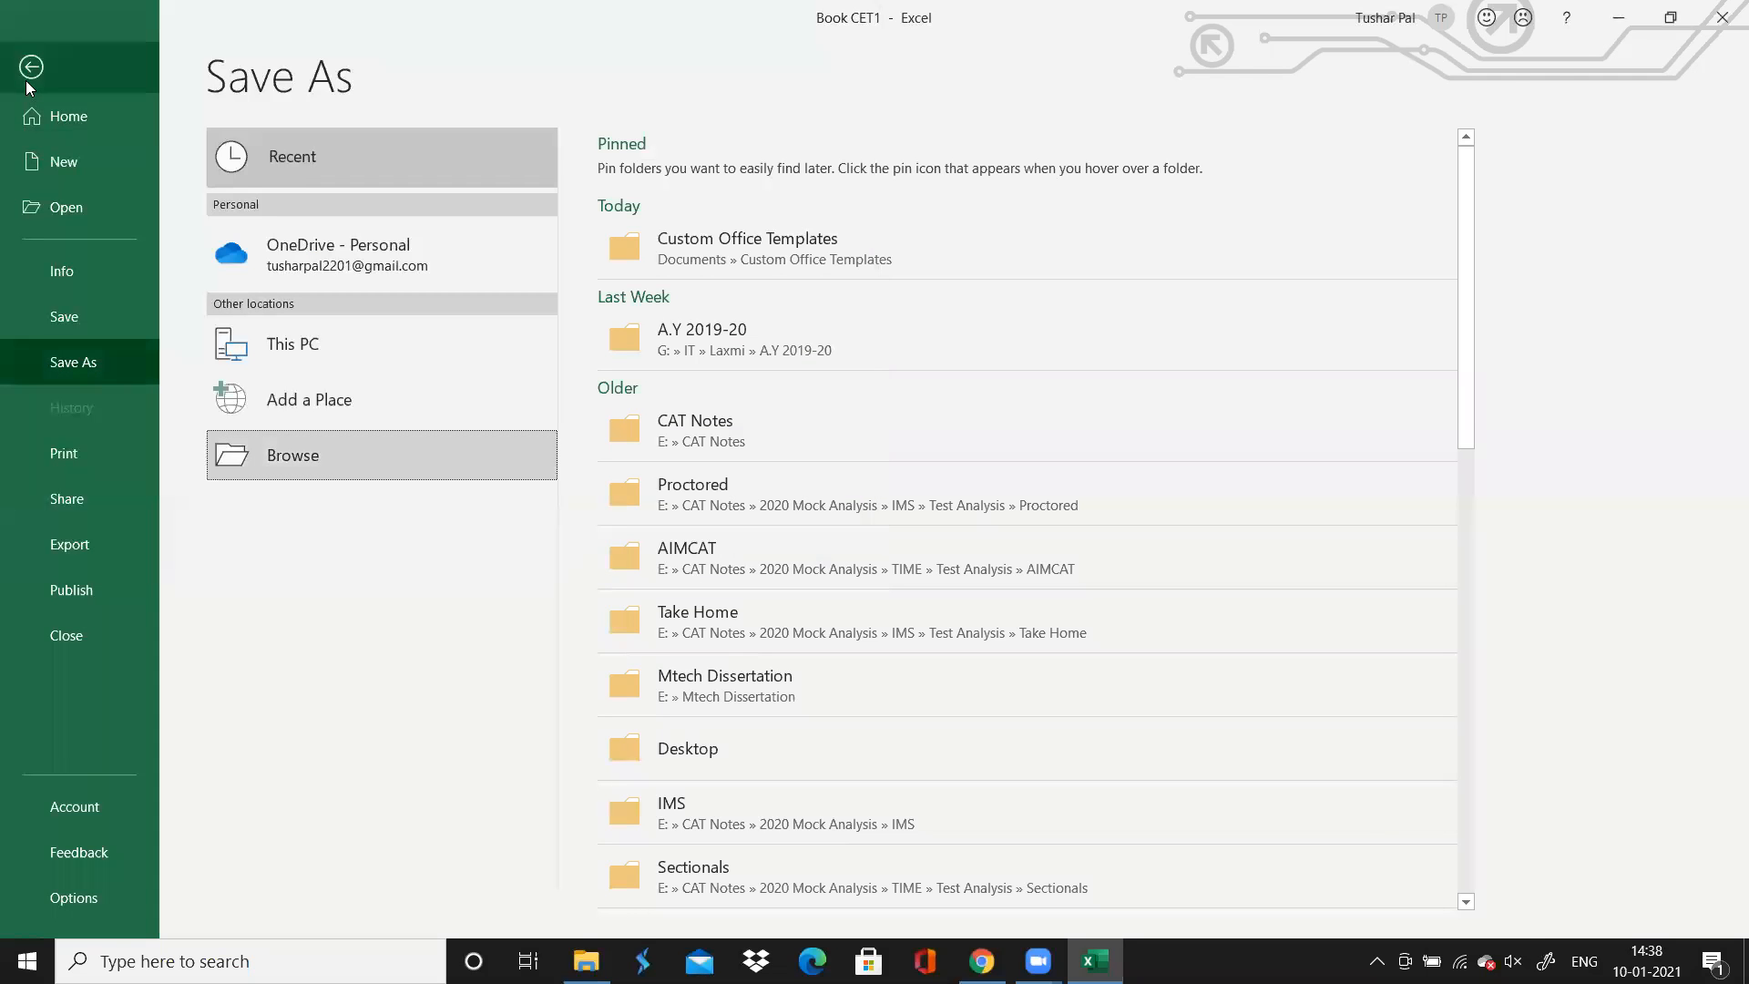
pyautogui.click(30, 73)
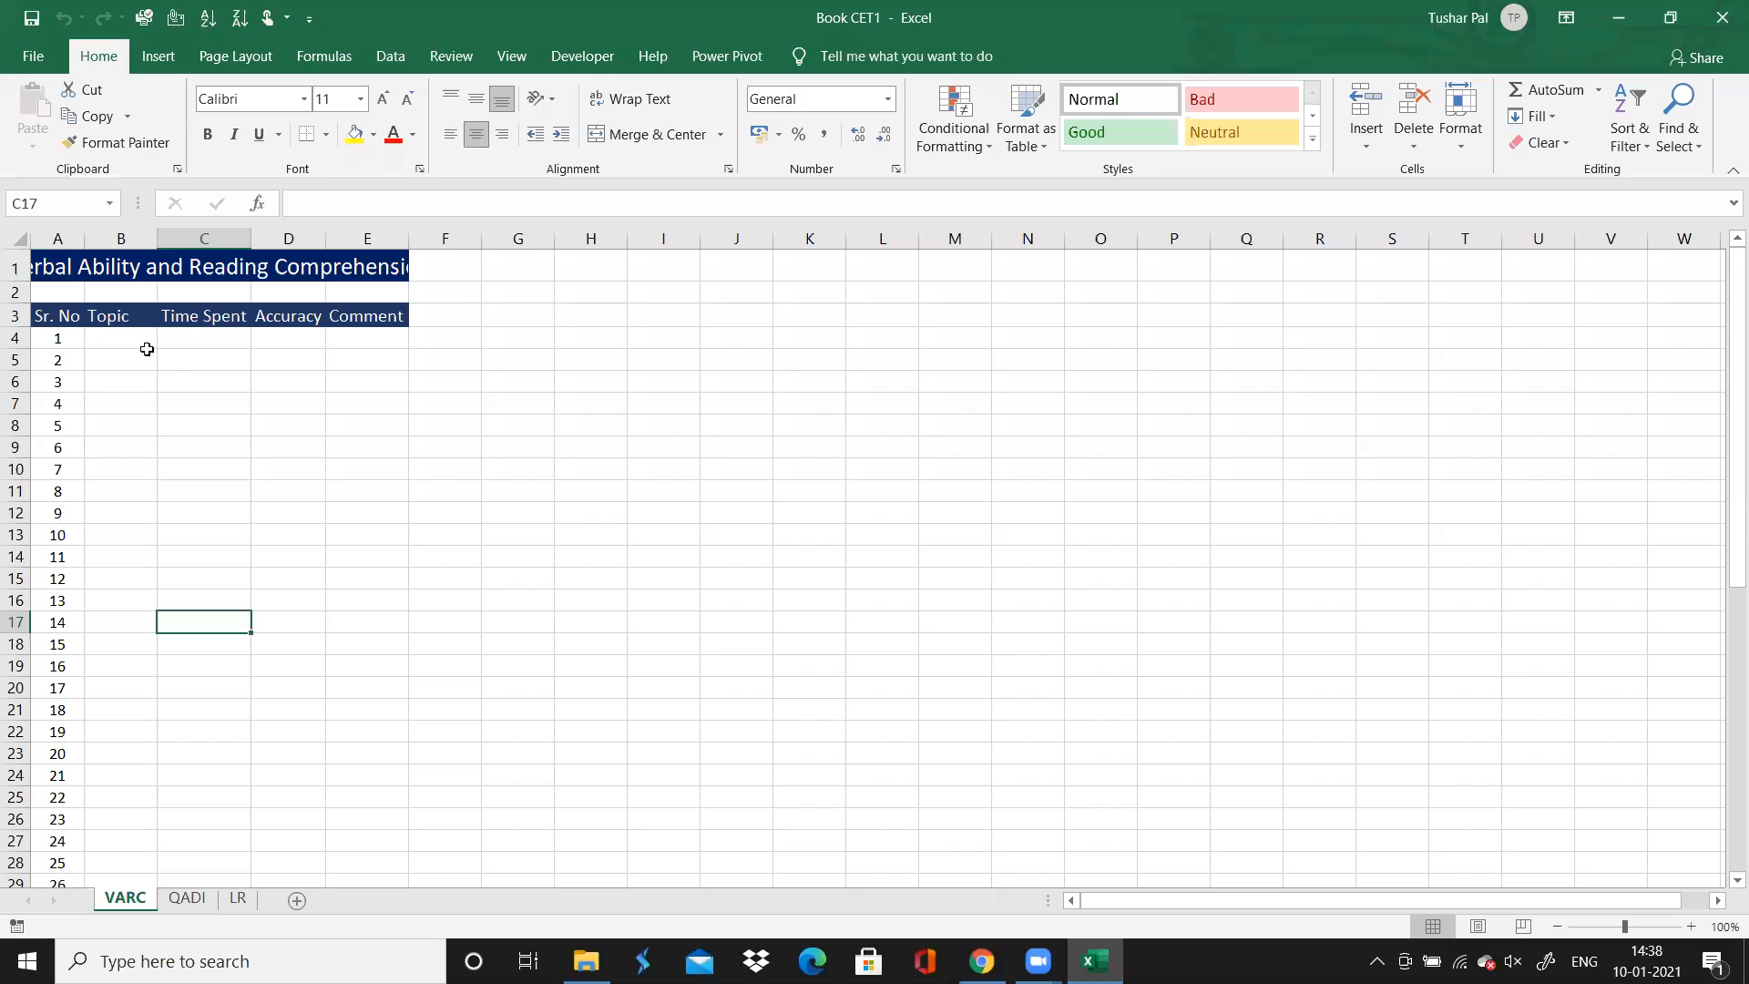
# Center the header row from Sr. No to Comment on the VARC sheet
pyautogui.click(112, 312)
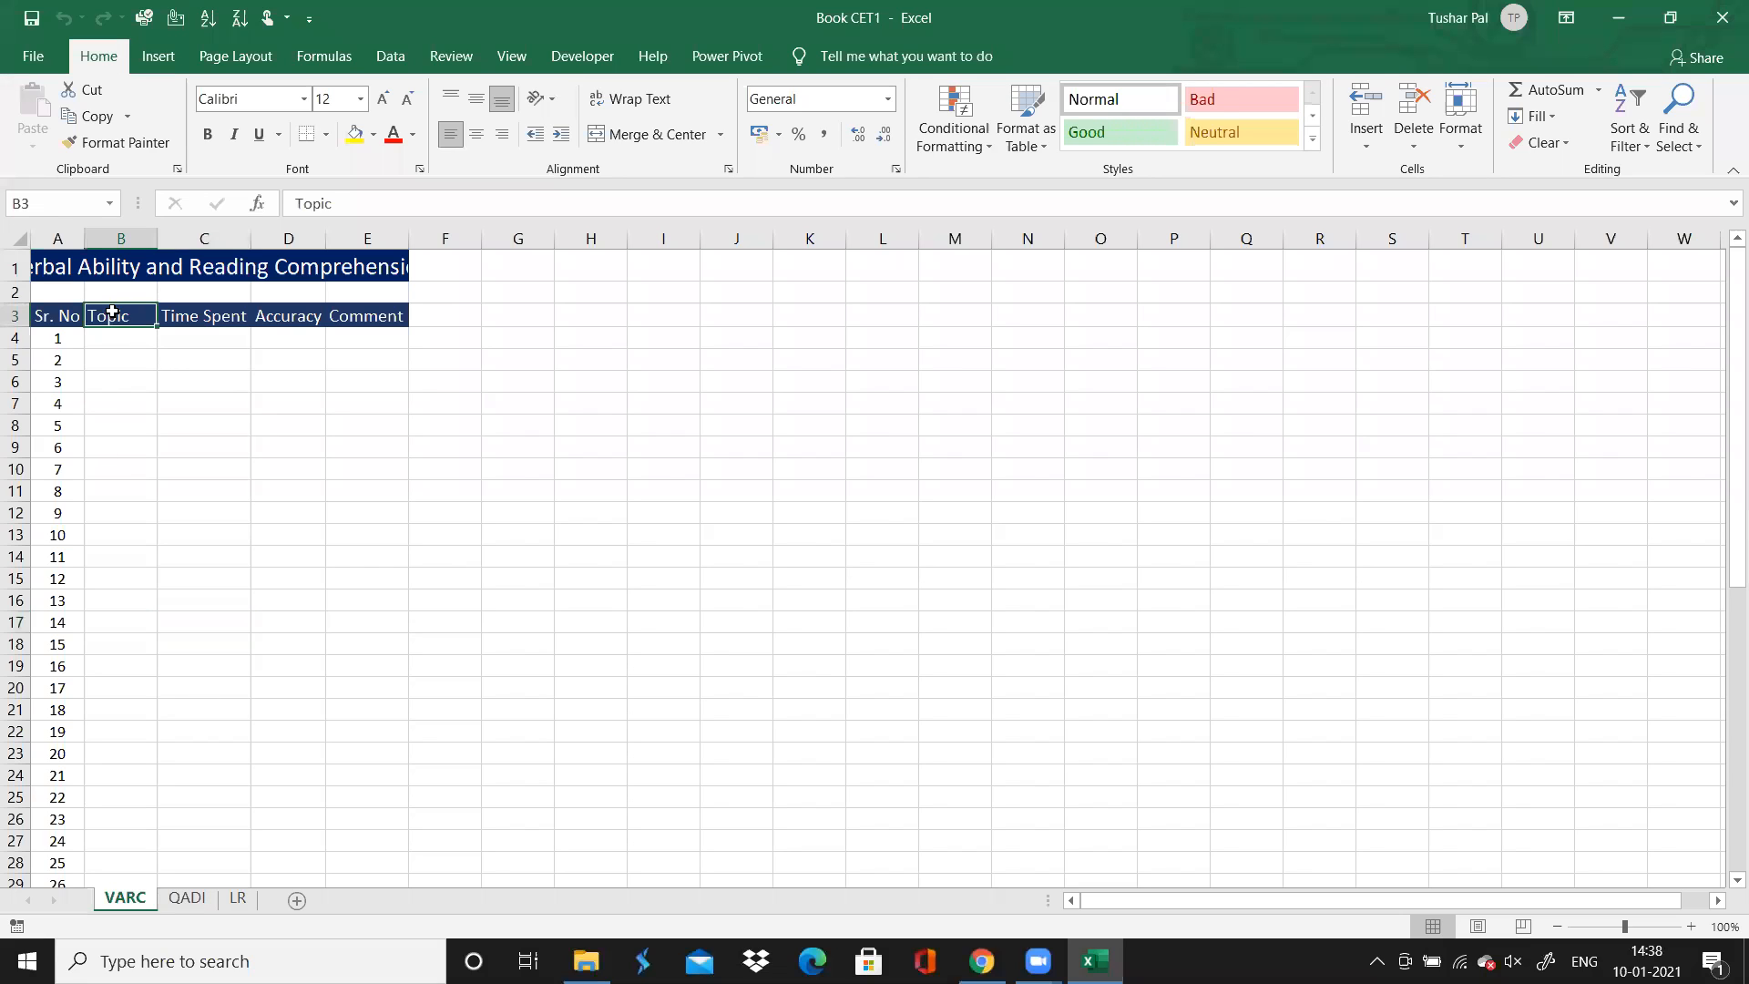
pyautogui.click(61, 320)
pyautogui.hotkey('shift', 'Right')
pyautogui.hotkey('shift', 'Right')
pyautogui.hotkey('shift', 'Right')
pyautogui.hotkey('shift', 'Right')
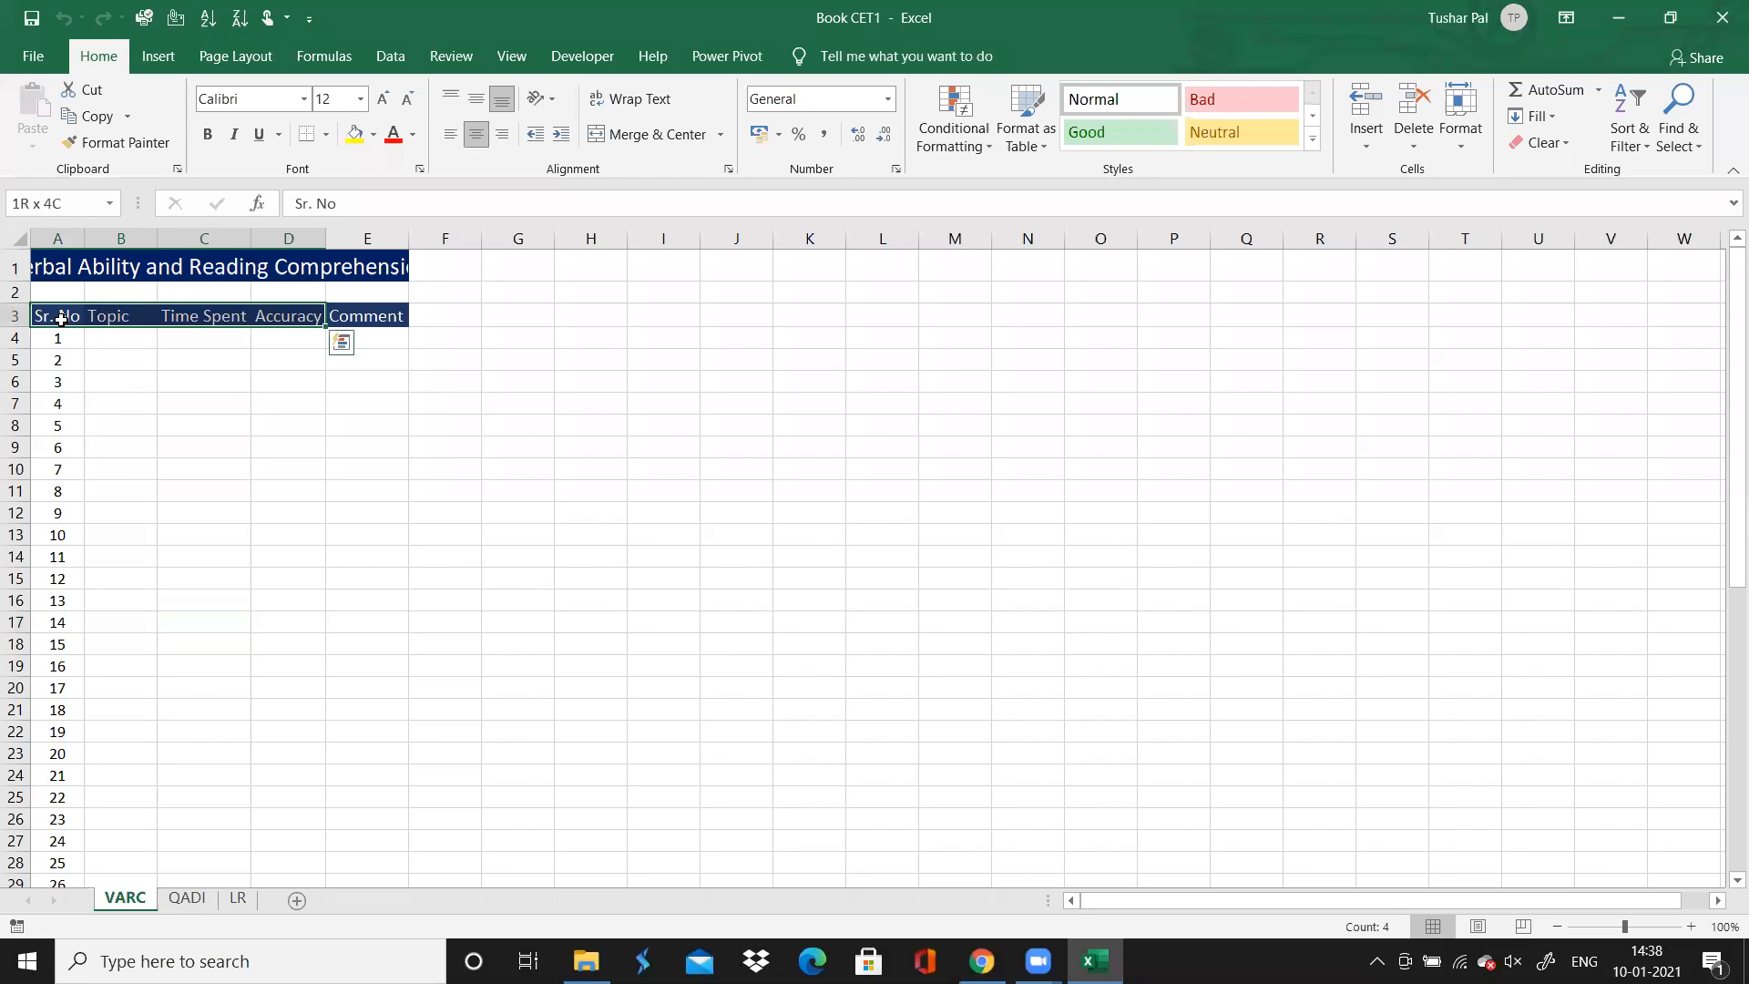
pyautogui.click(475, 135)
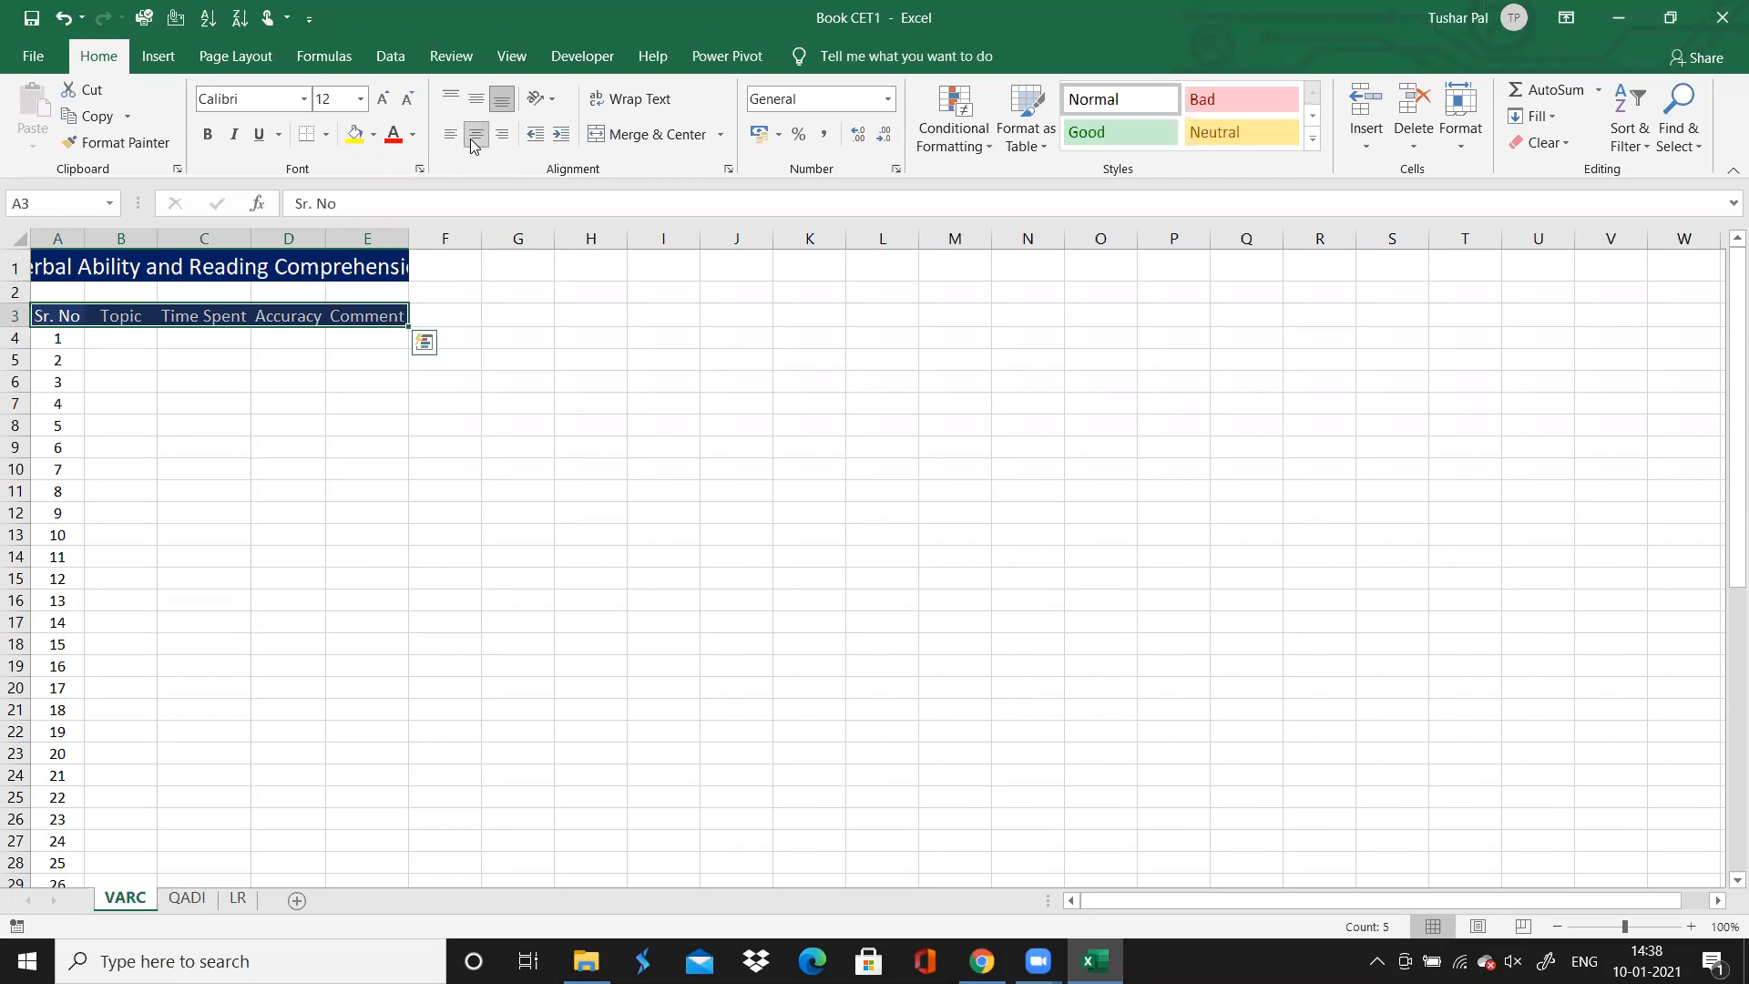
# Center the Topic header on the QADI sheet, then return to the VARC sheet
pyautogui.click(183, 904)
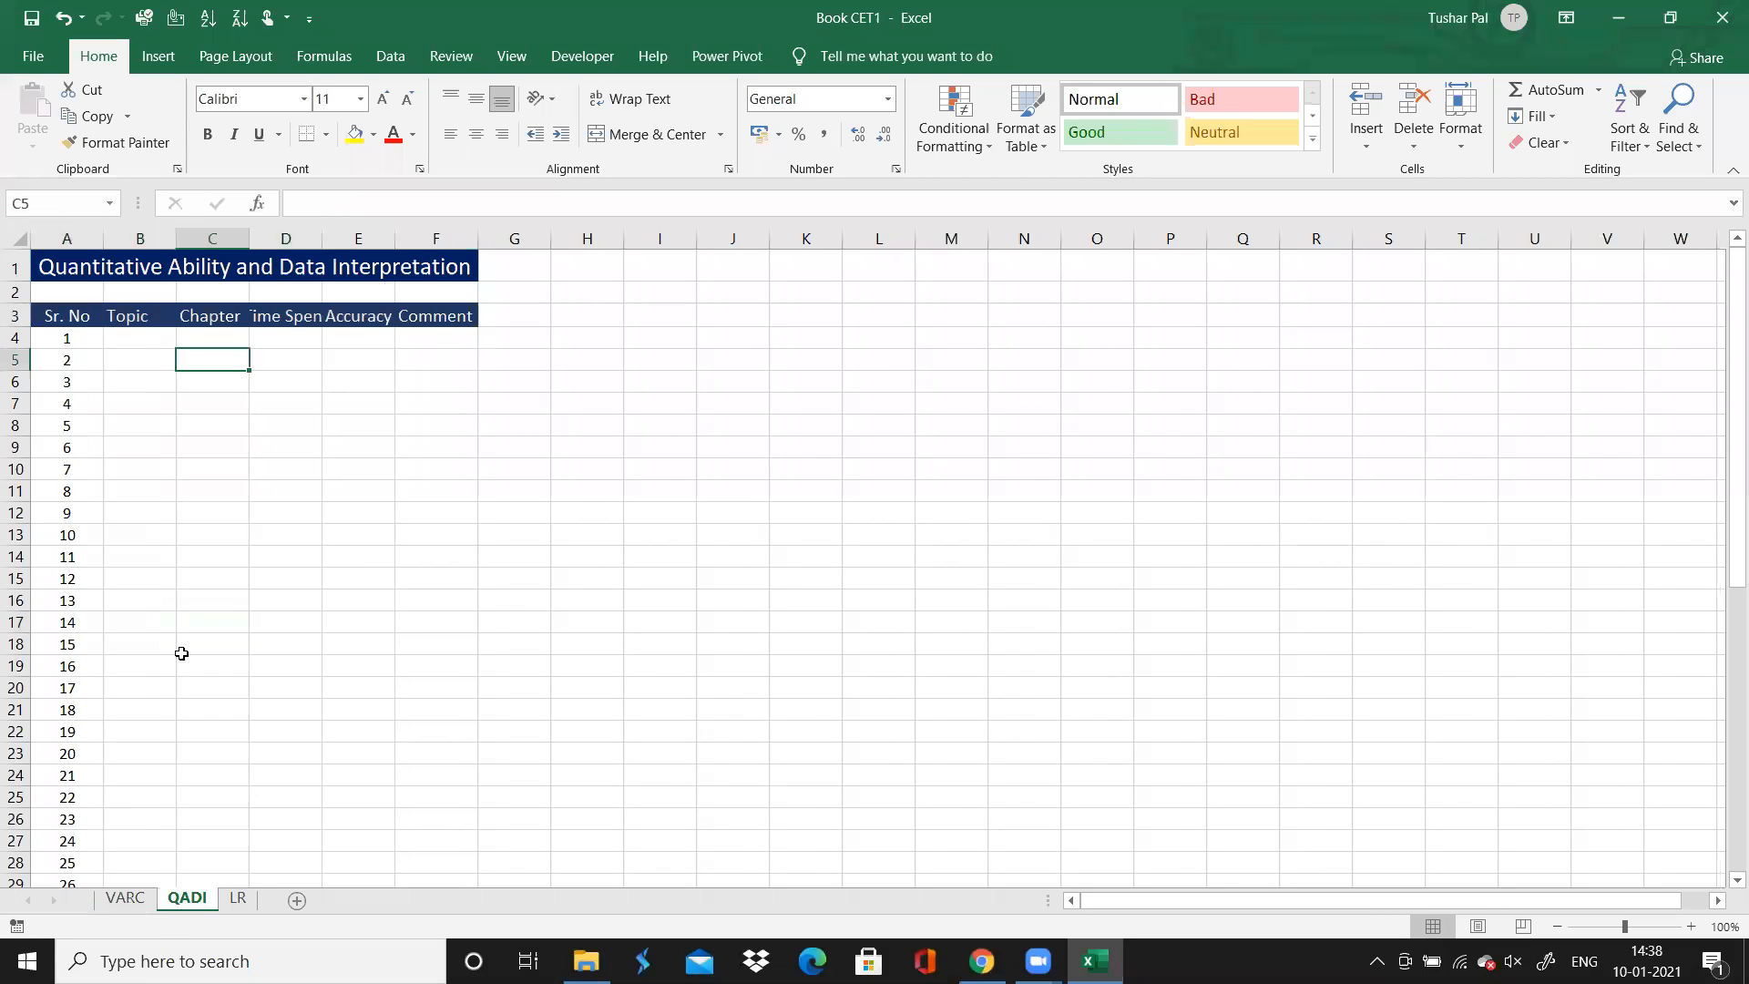
pyautogui.click(140, 316)
pyautogui.click(481, 132)
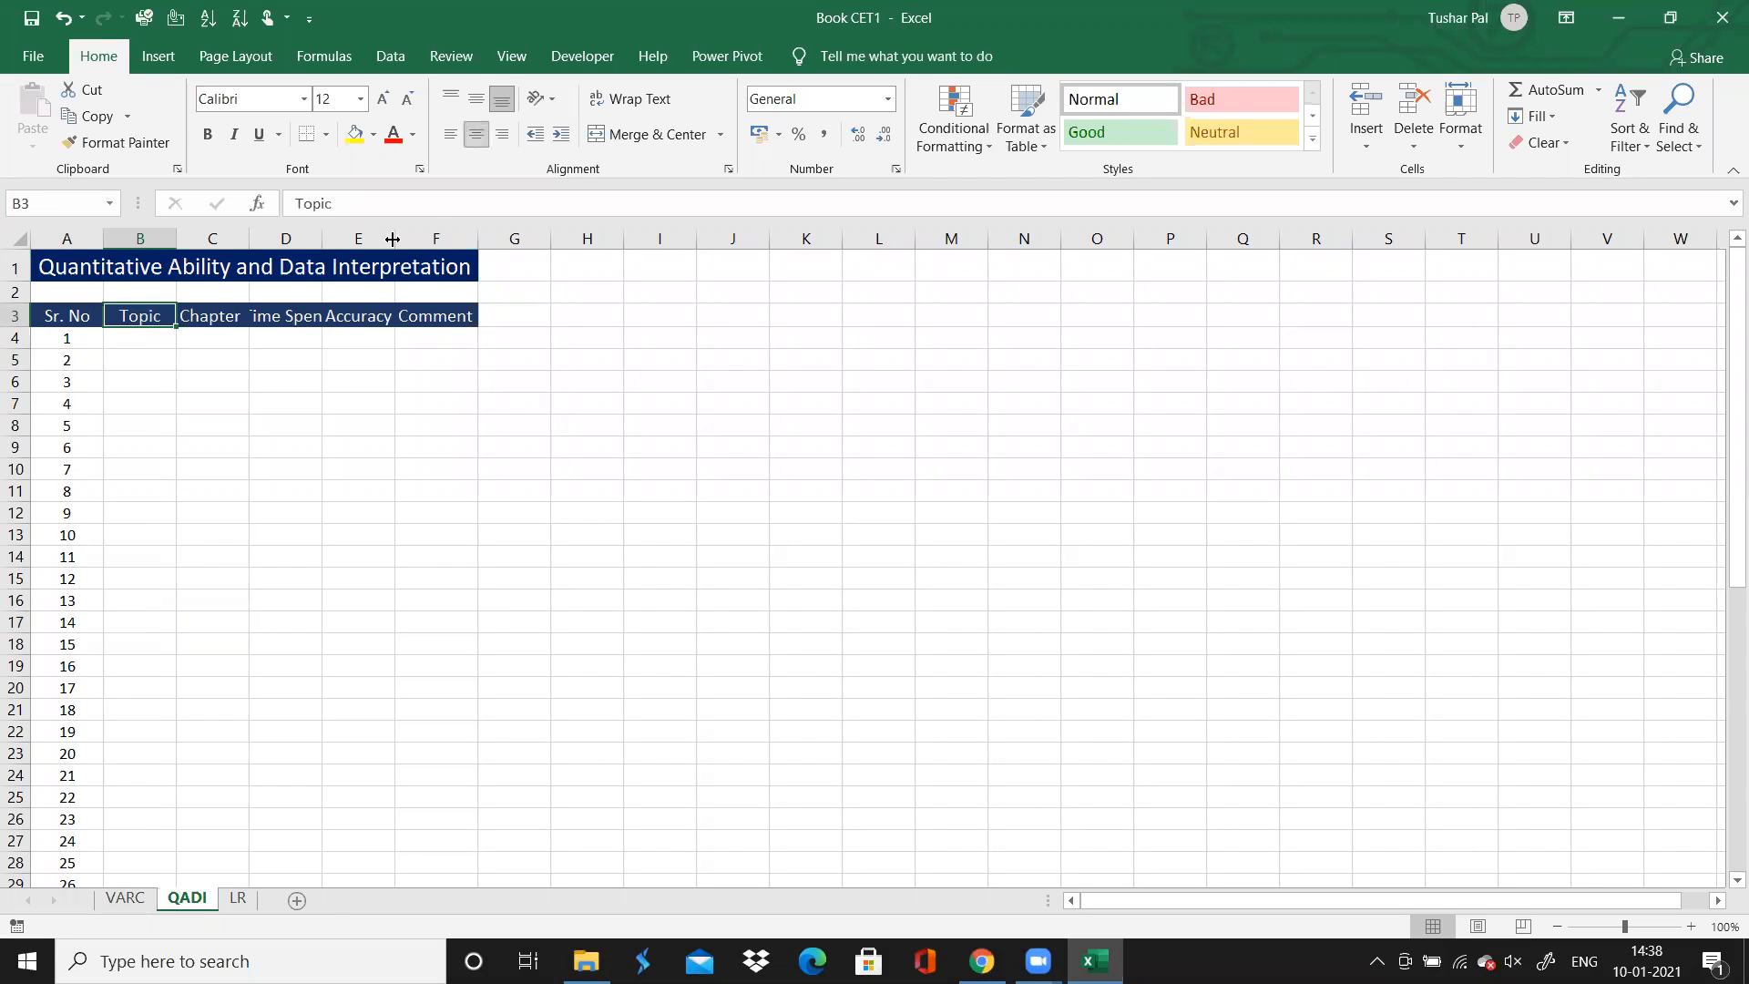
pyautogui.click(125, 898)
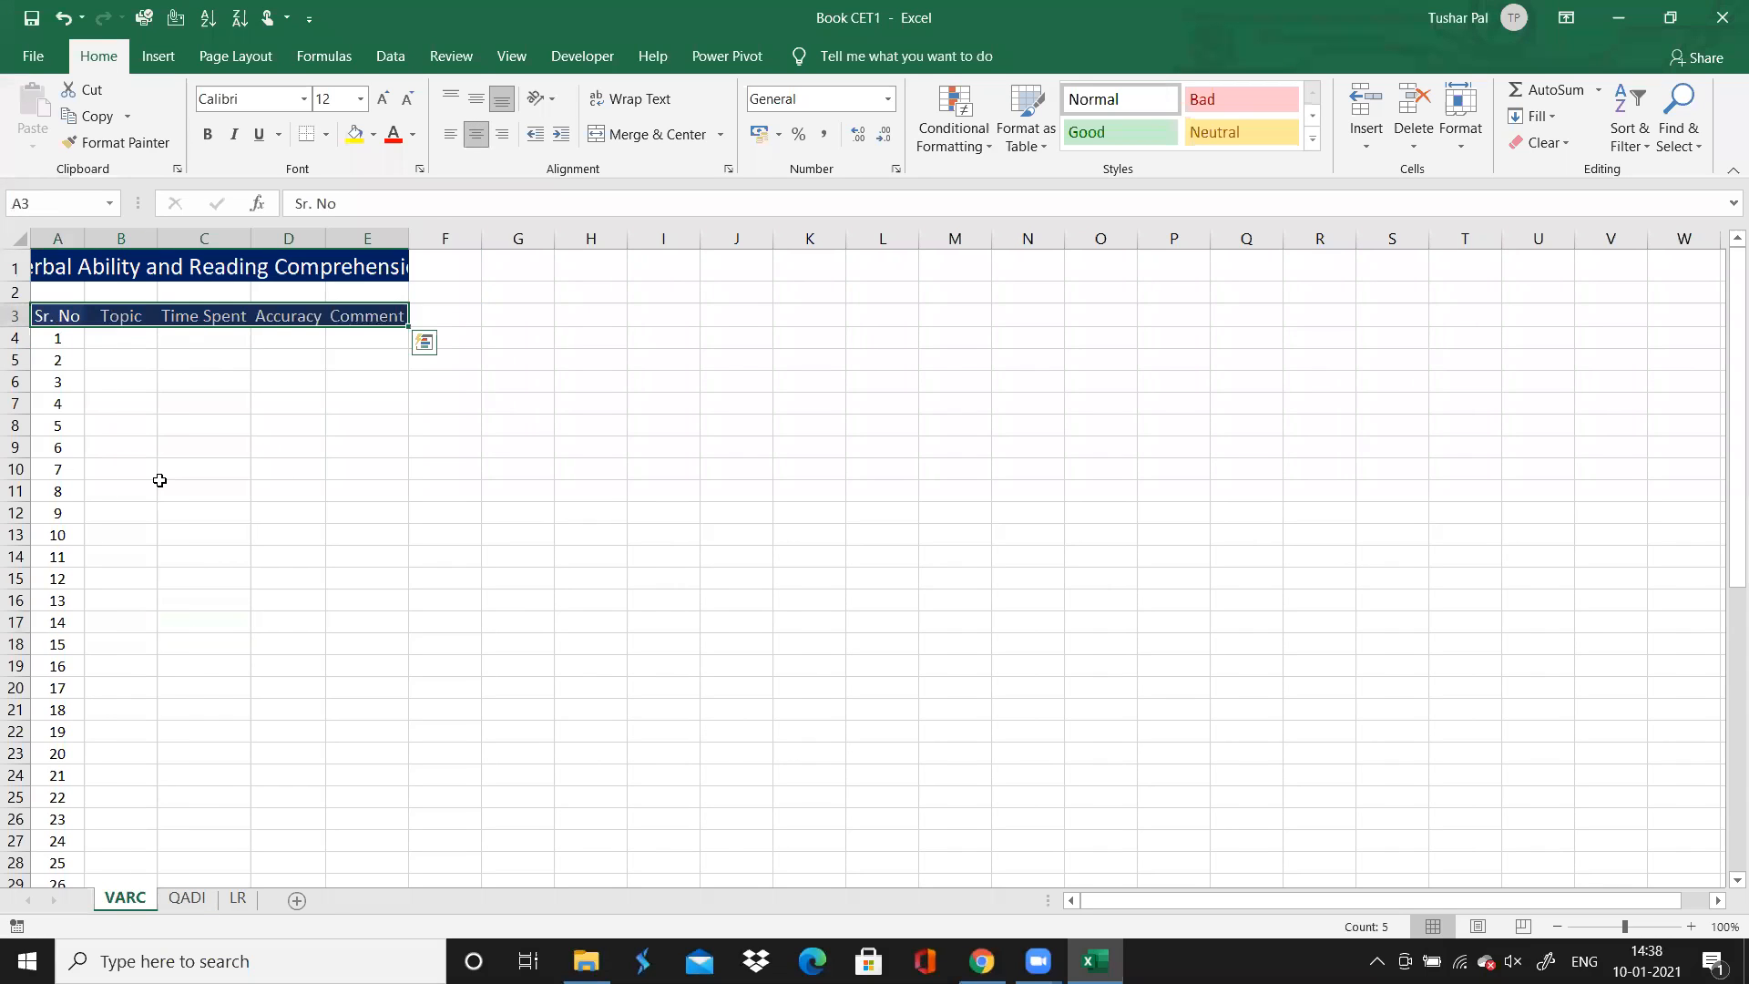
# Switch to Chrome and examine the MAH-CET Verbal Ability solutions page for the question type and directions of questions 1 to 8
pyautogui.click(124, 336)
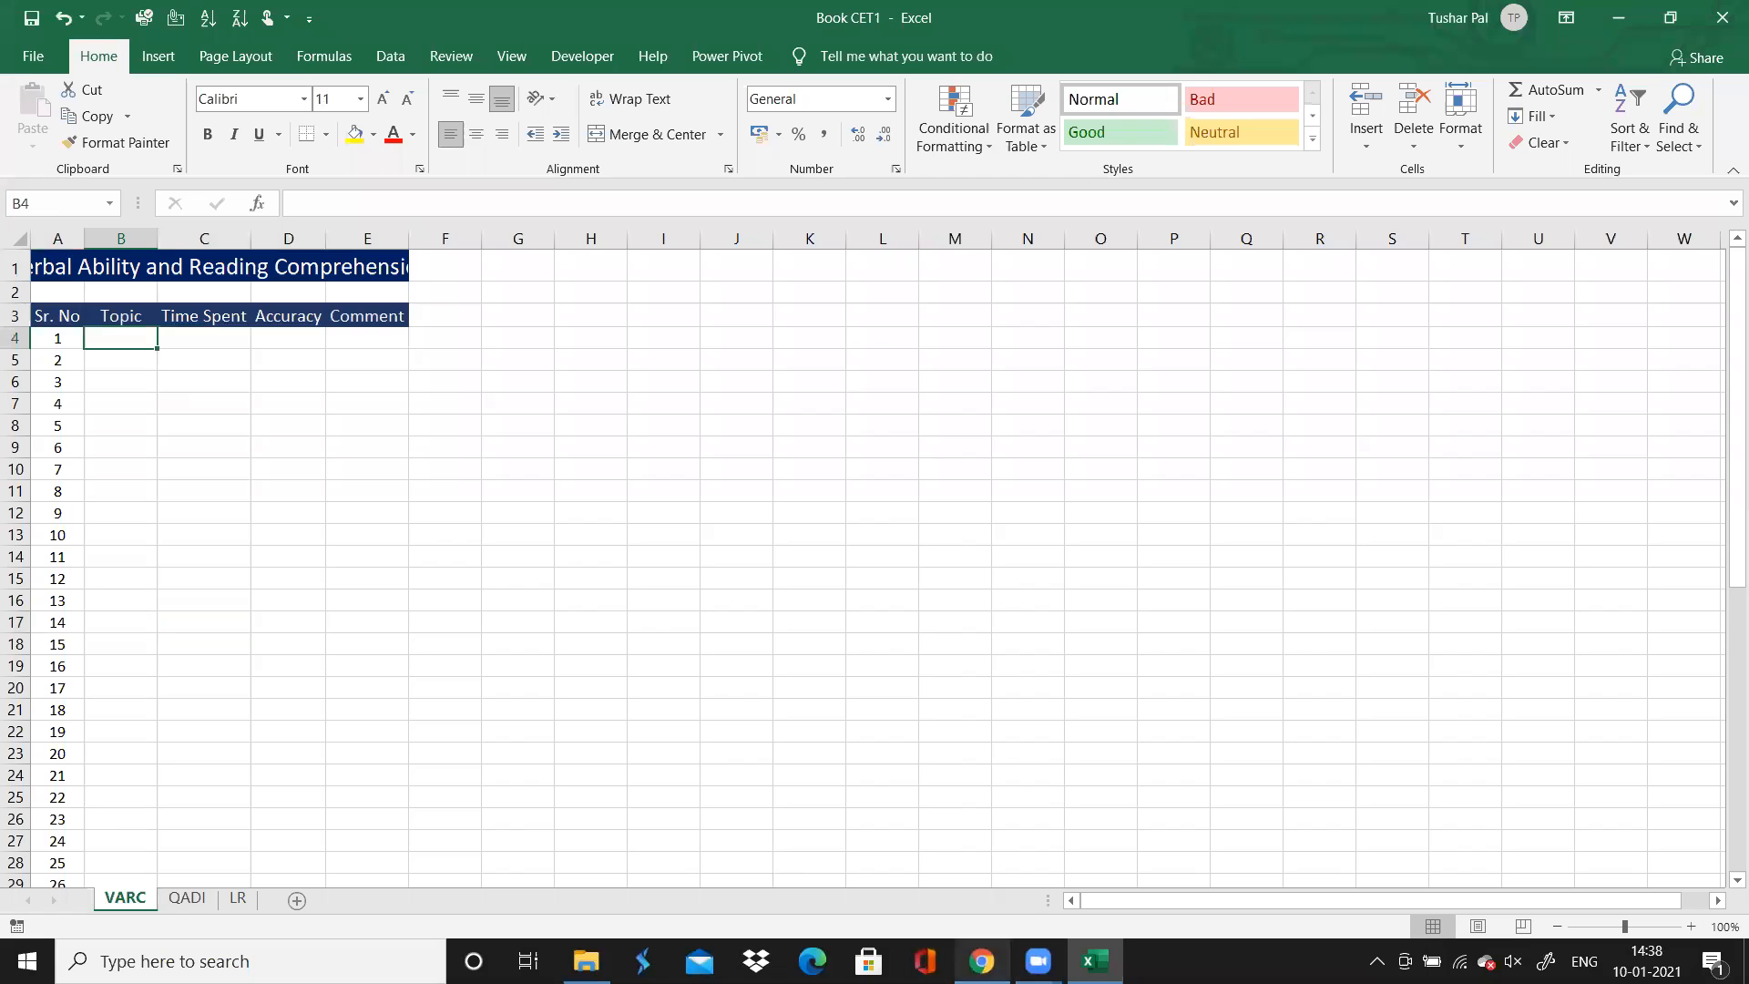
pyautogui.click(981, 961)
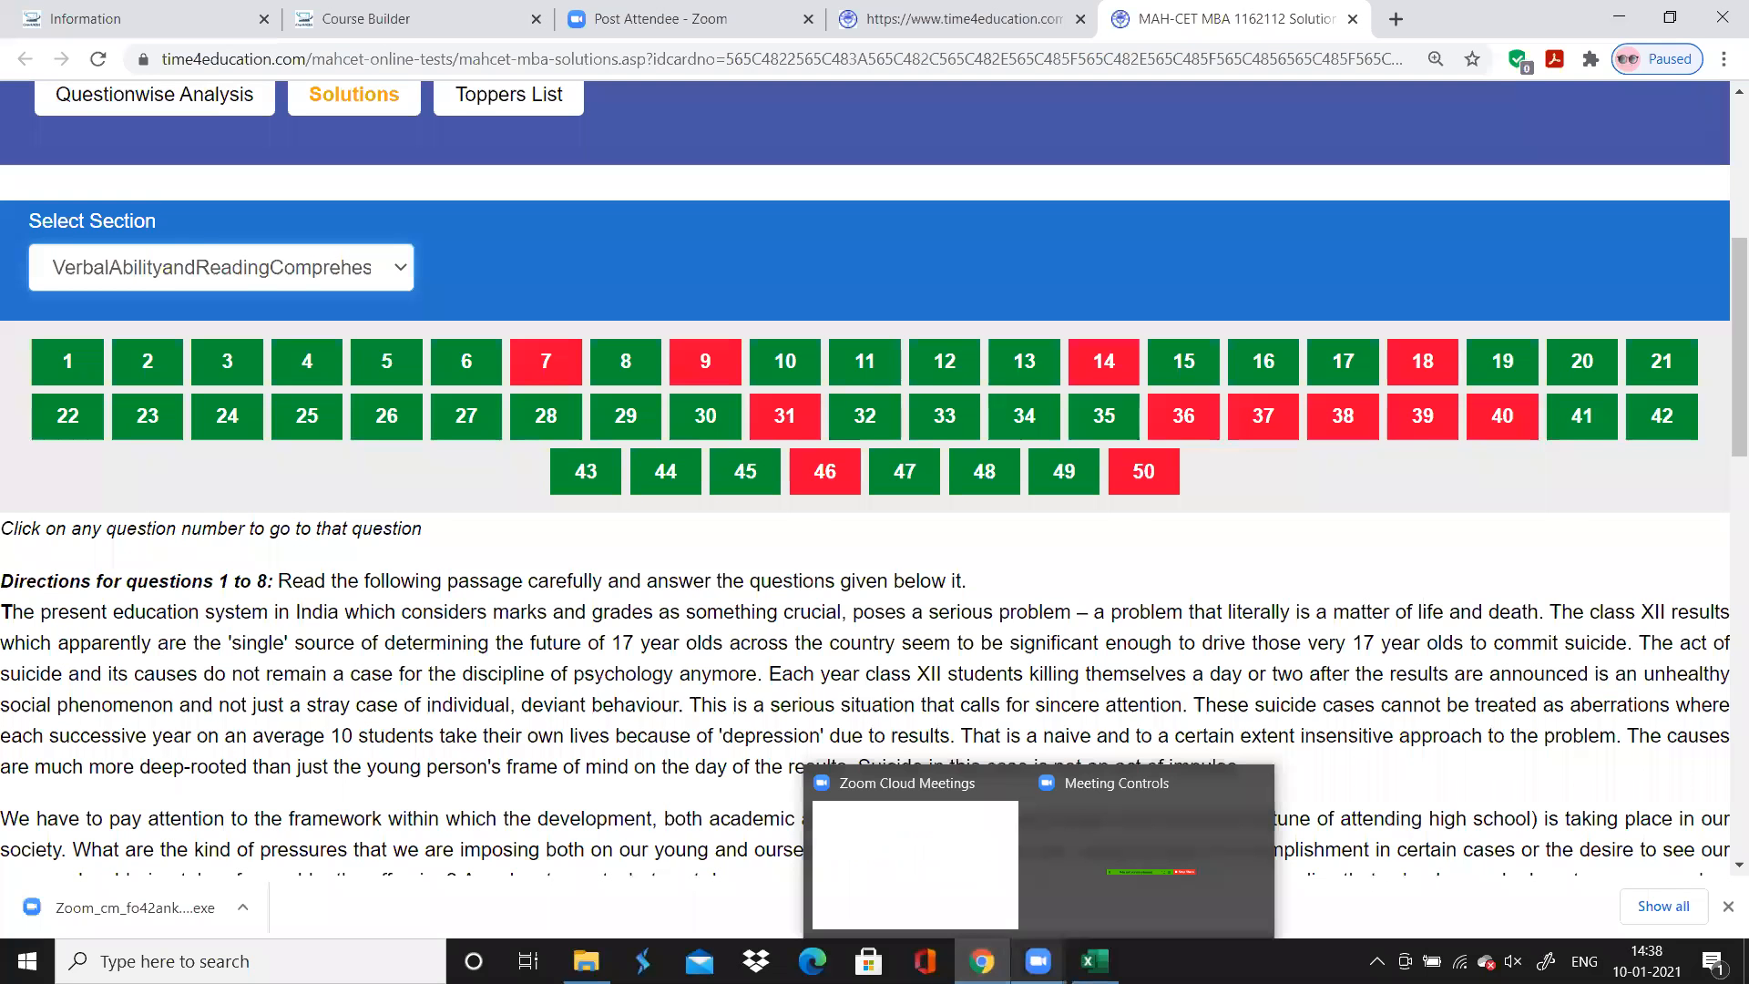
pyautogui.moveTo(981, 961)
pyautogui.moveTo(981, 961); pyautogui.dragTo(1094, 961)
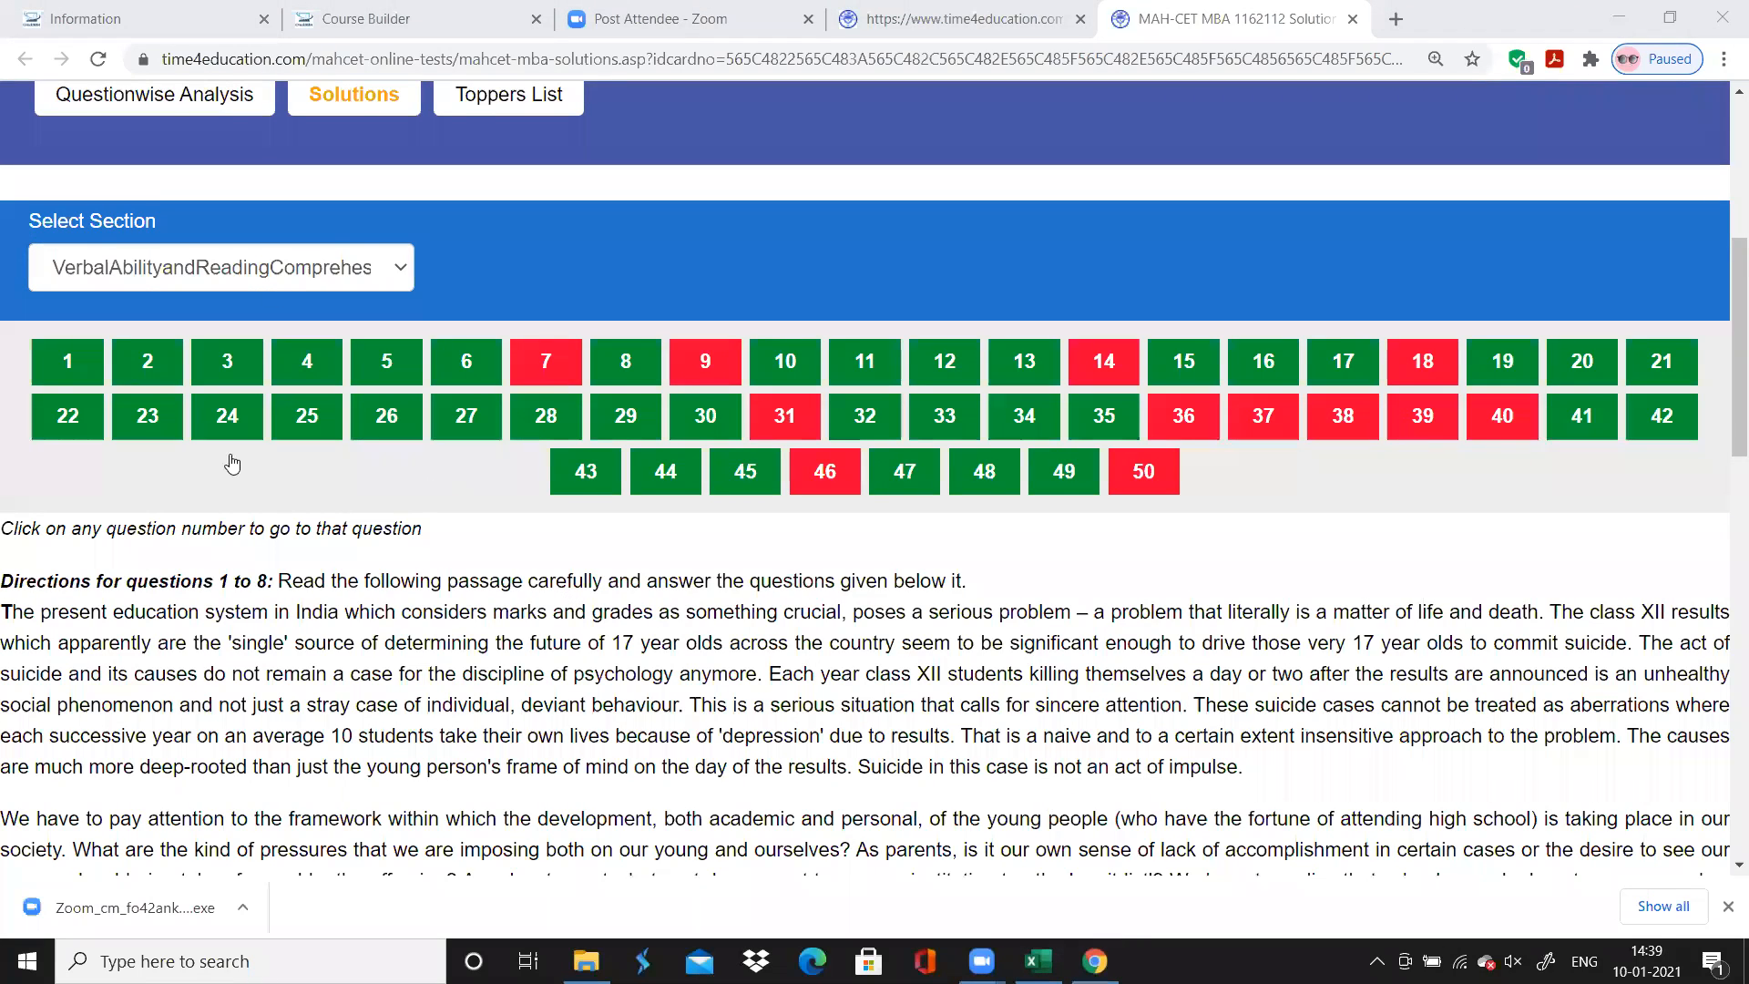
pyautogui.click(193, 576)
pyautogui.scroll(-2, 194, 575)
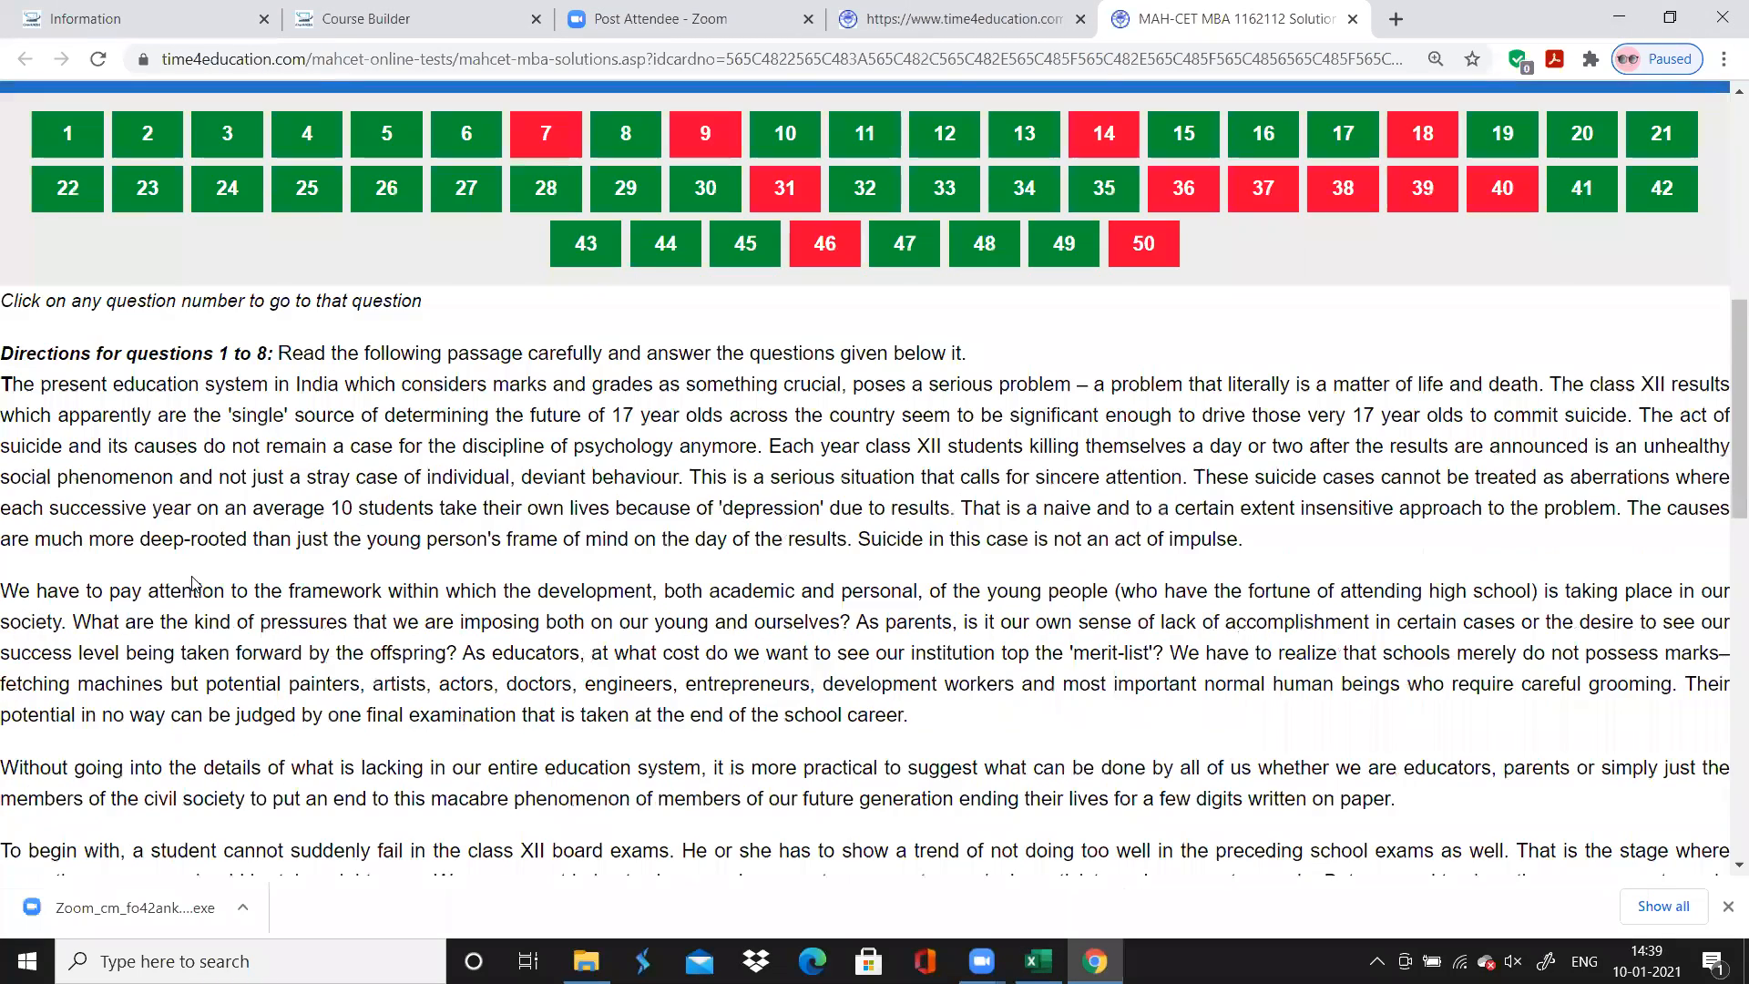
pyautogui.scroll(-2, 193, 575)
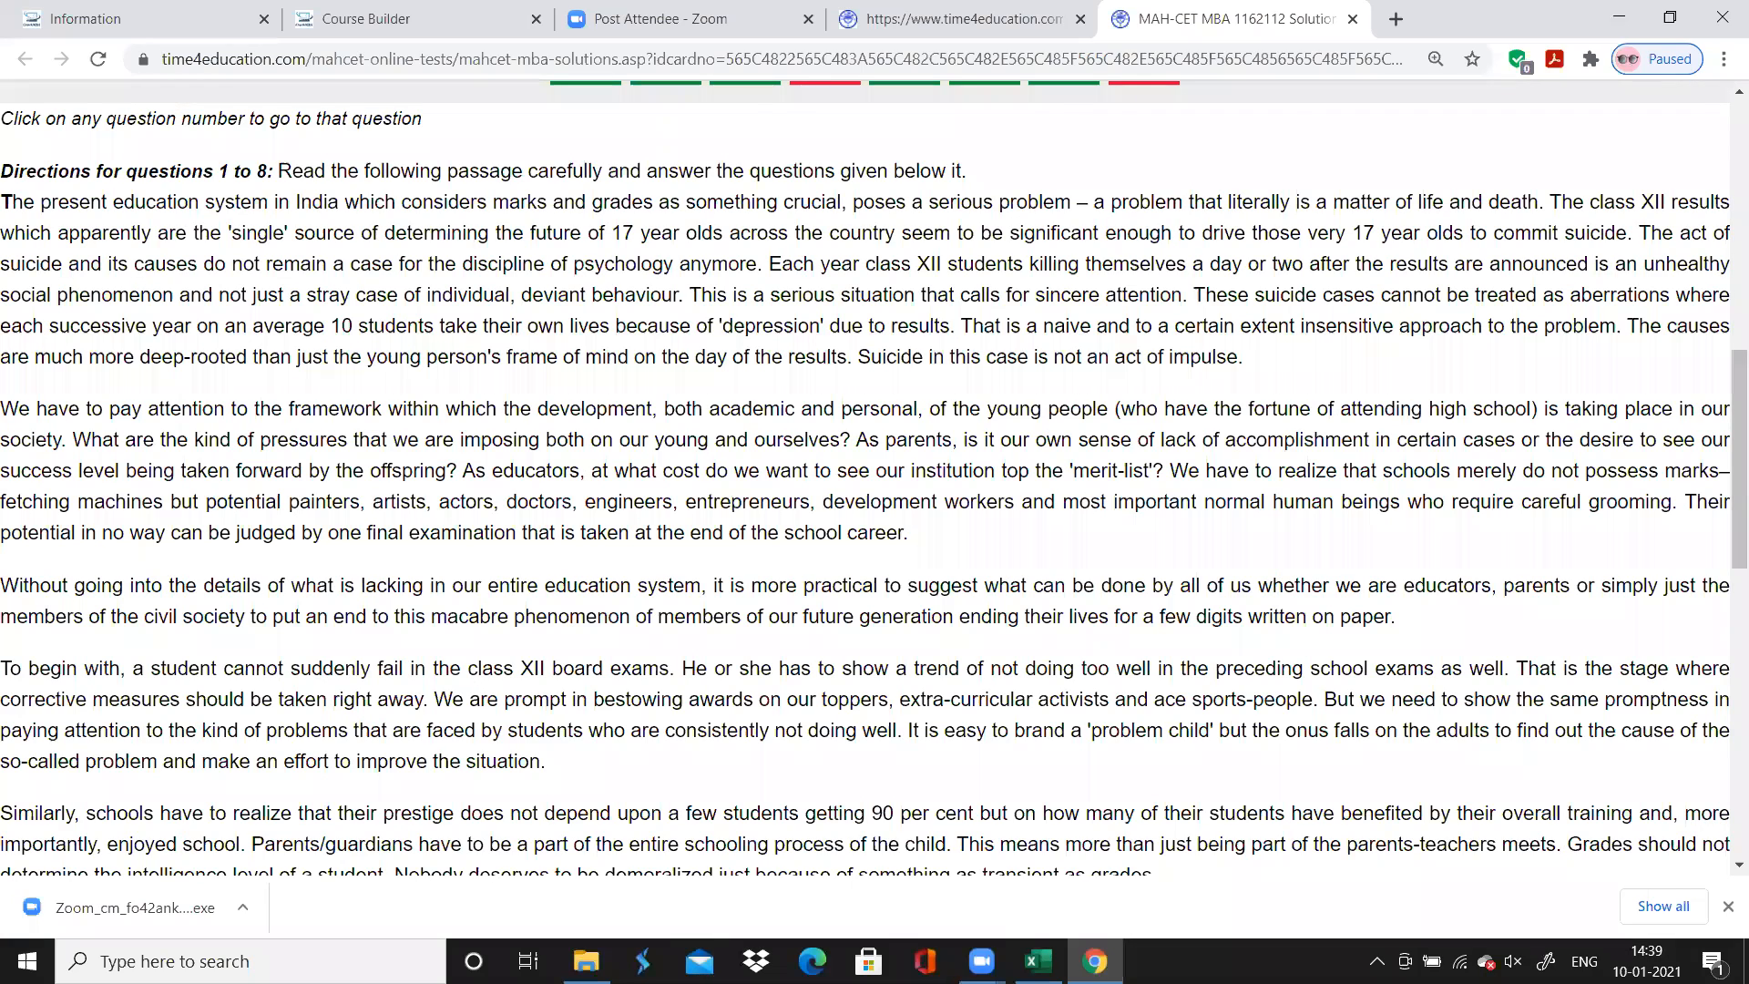
pyautogui.click(1038, 961)
pyautogui.click(1094, 961)
pyautogui.scroll(1, 863, 493)
pyautogui.scroll(2, 864, 492)
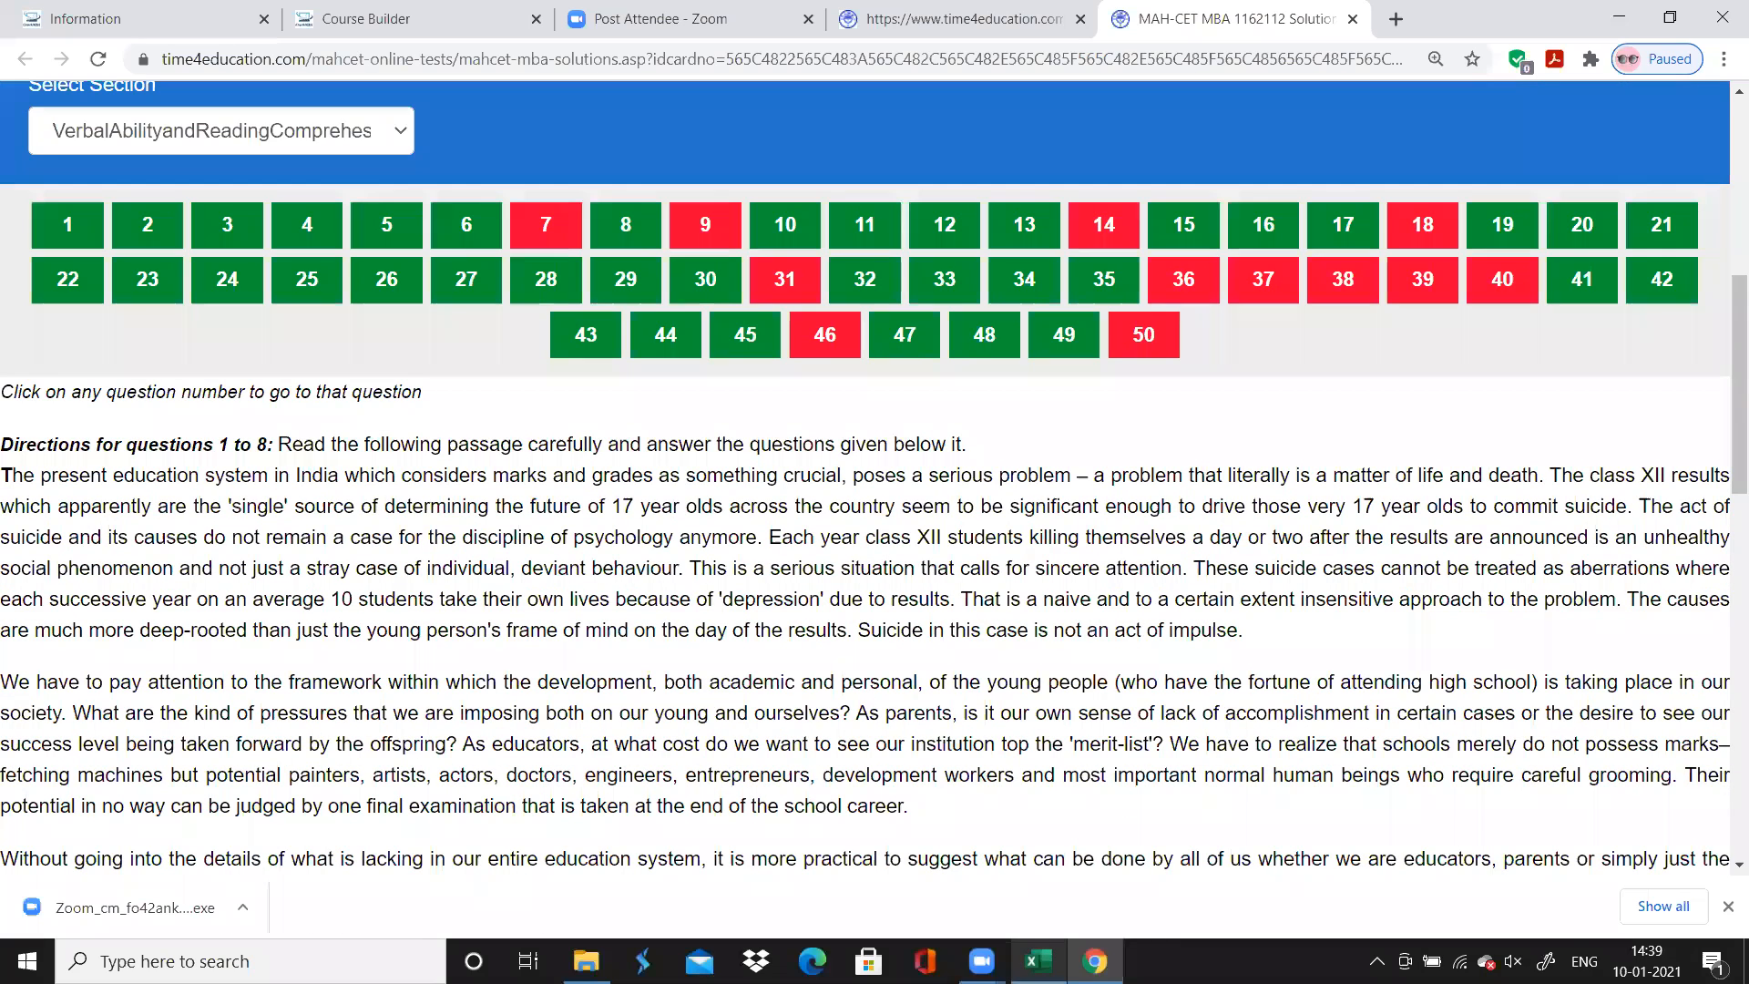
# Enter "Reading Comprehension" as the topic for questions 1 to 8 on the VARC sheet in Excel, fitting the Topic column width to it
pyautogui.hotkey('alt', 'Tab')
pyautogui.click(119, 338)
pyautogui.write('Read')
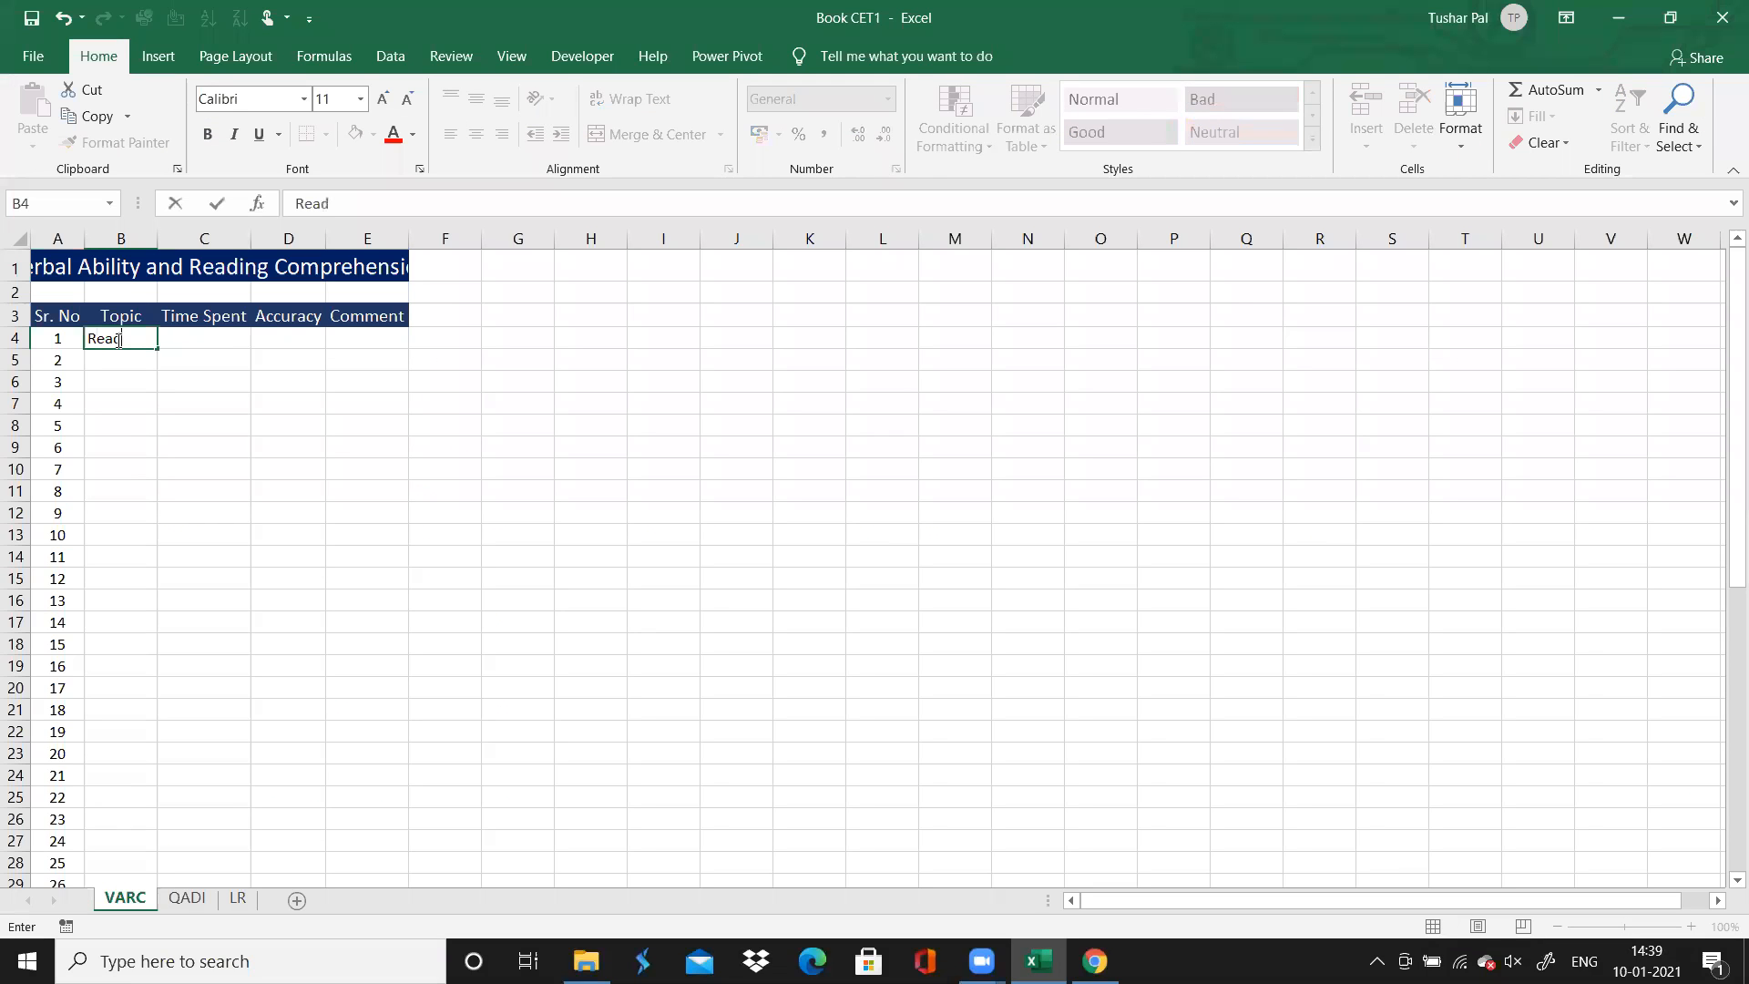
pyautogui.write('ing Comprehension')
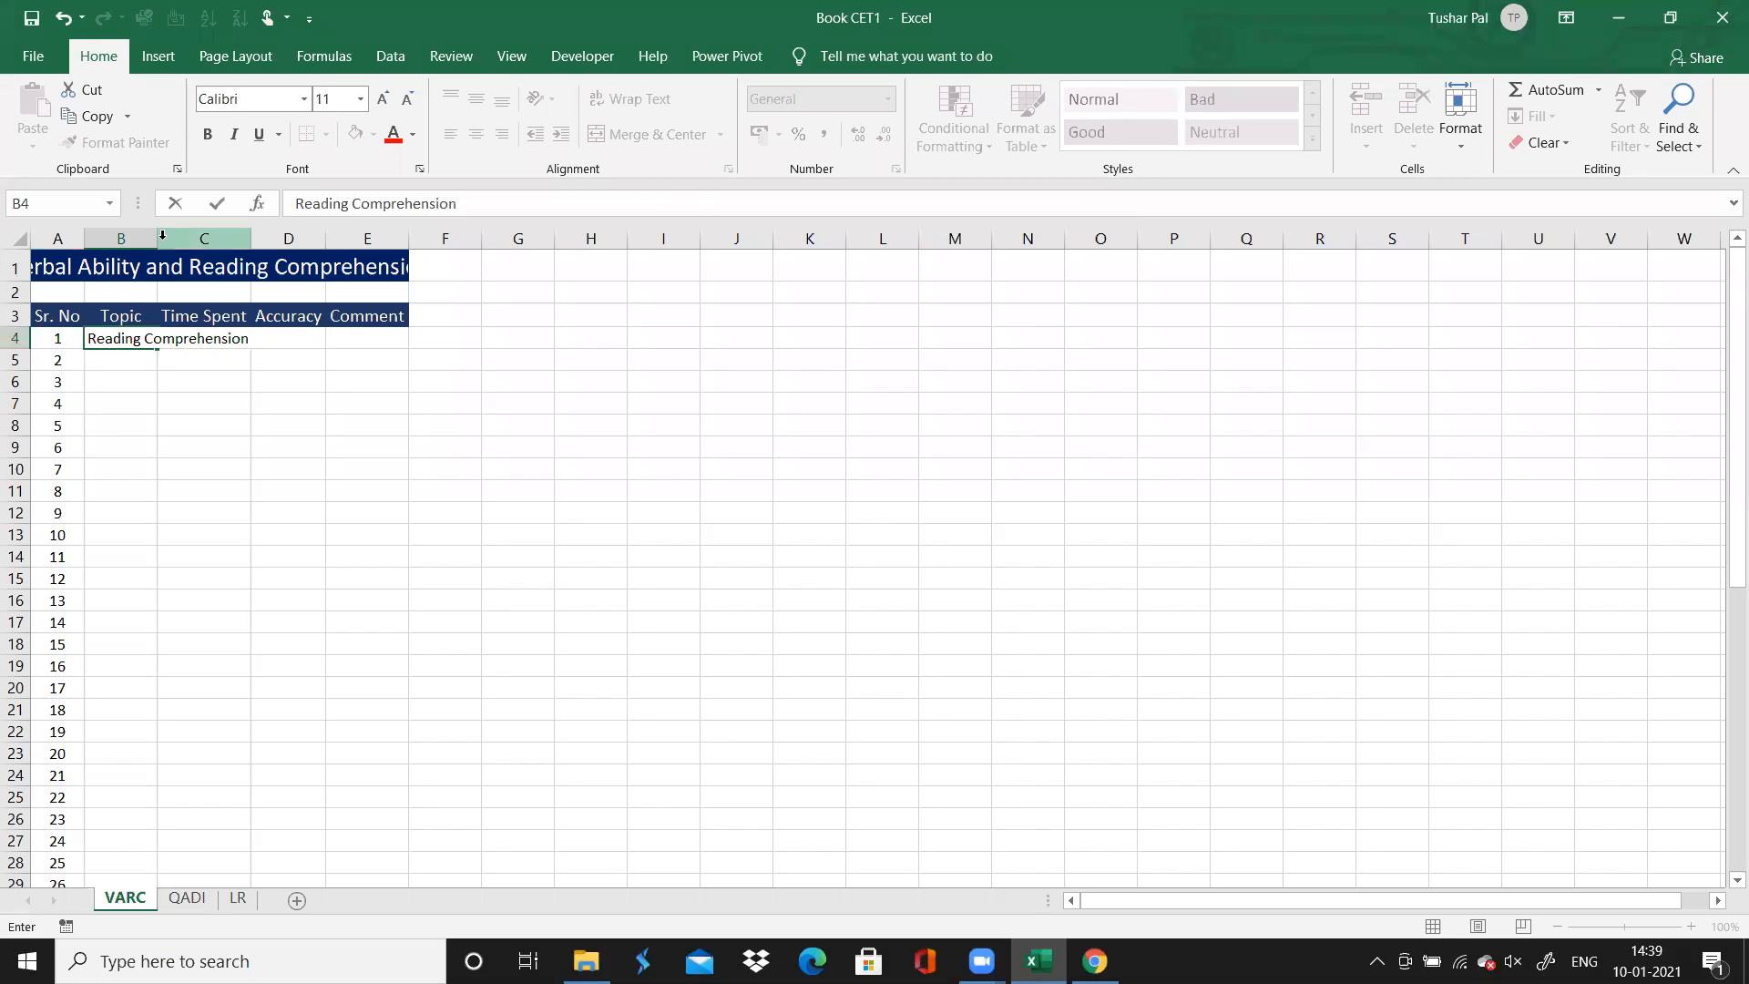
pyautogui.doubleClick(156, 239)
pyautogui.click(180, 340)
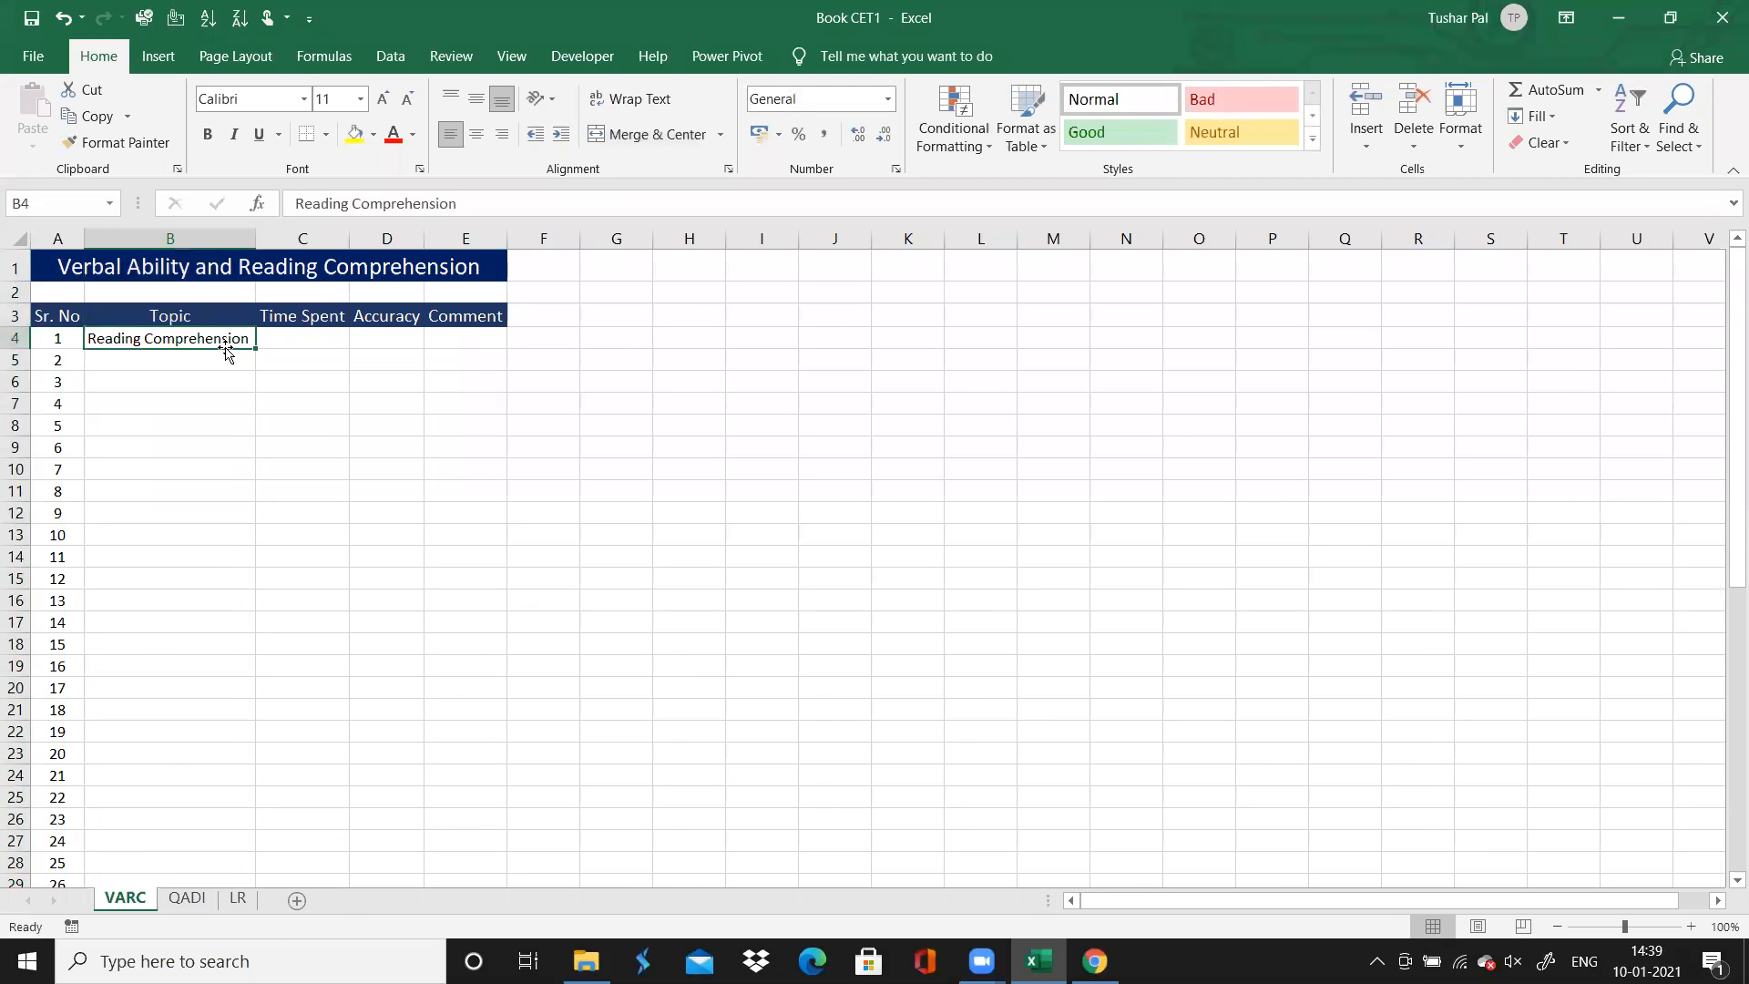
pyautogui.moveTo(254, 346); pyautogui.dragTo(251, 499)
# Enter 5.5 as the Time Spent for question 1
pyautogui.click(306, 337)
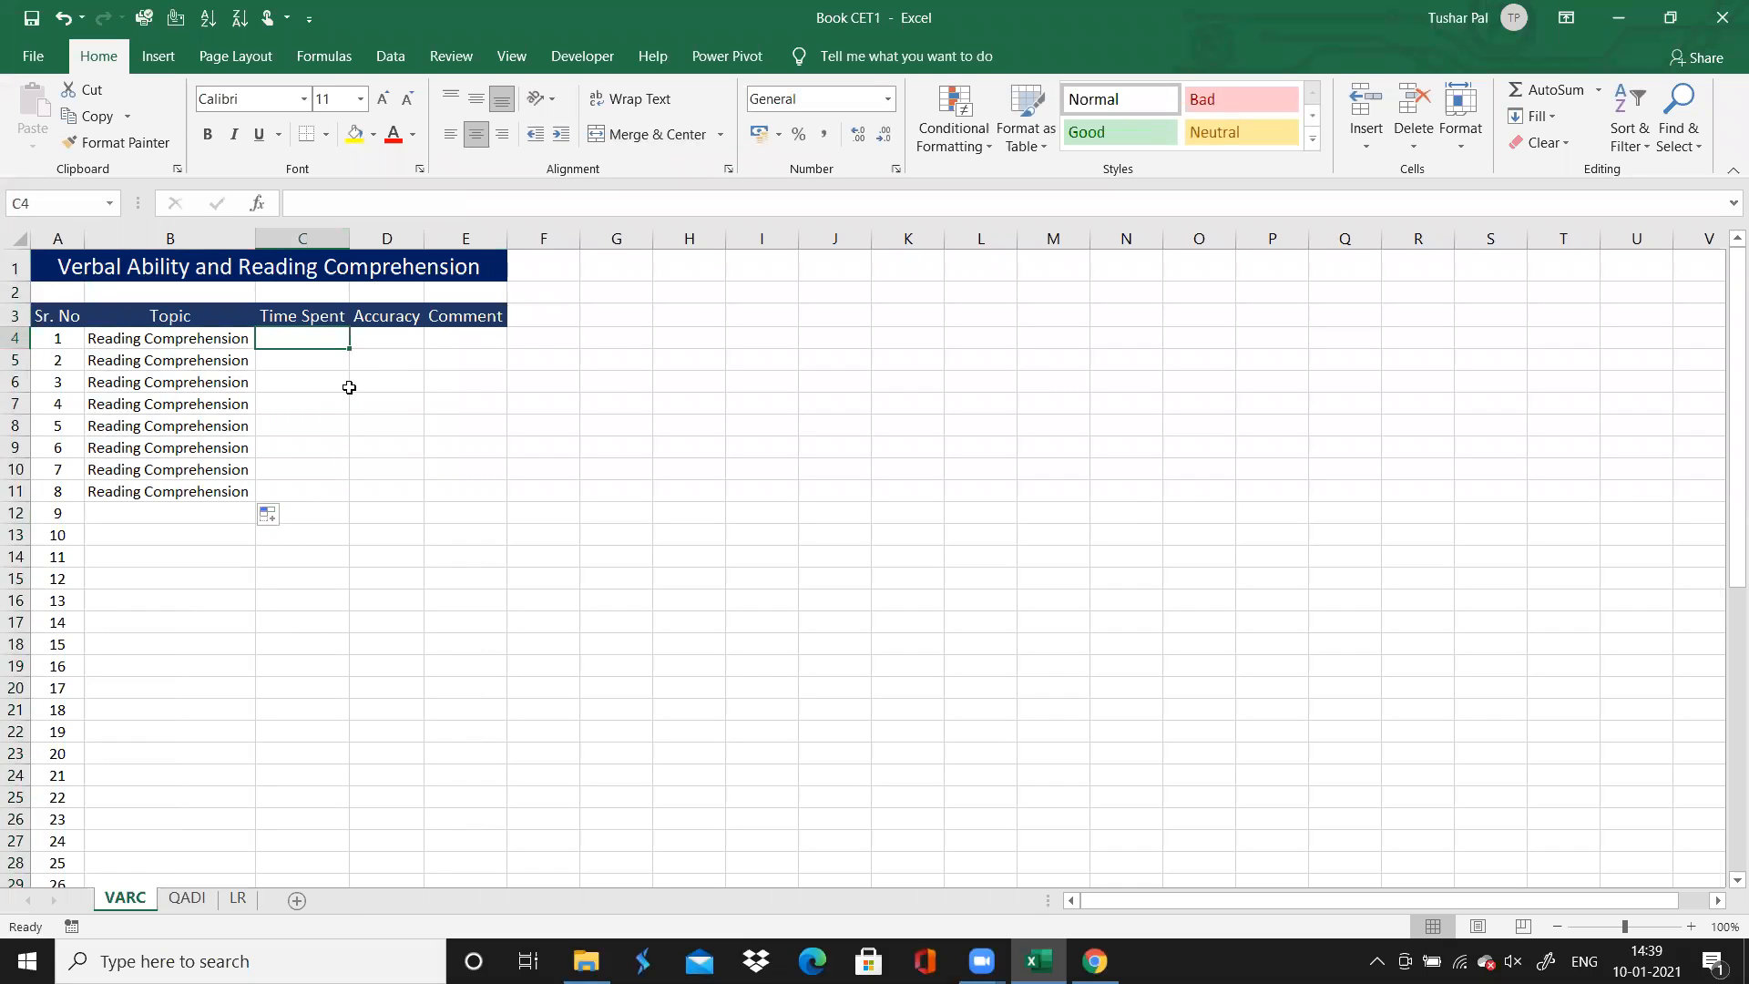
pyautogui.write('5.5')
pyautogui.press('Tab')
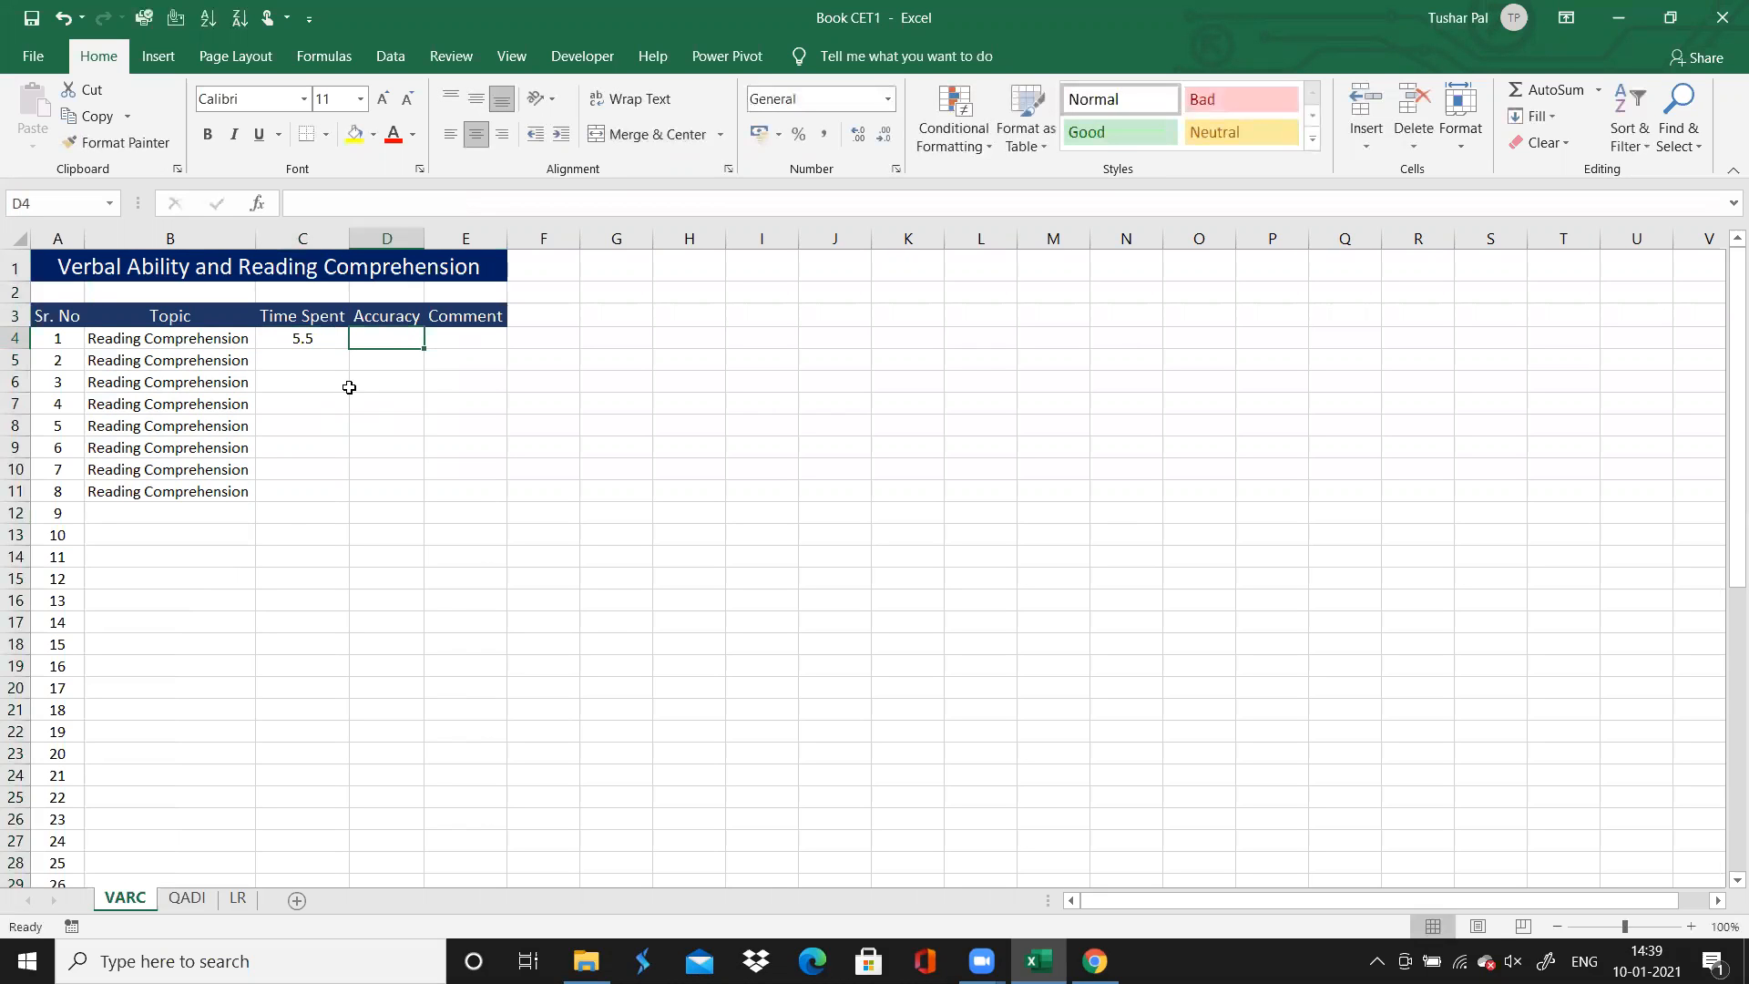
# Check the answer colours on the solutions page in Chrome and record Accuracy as "Correct" for questions 1 to 8, except "Incorrect" for question 7
pyautogui.click(1094, 961)
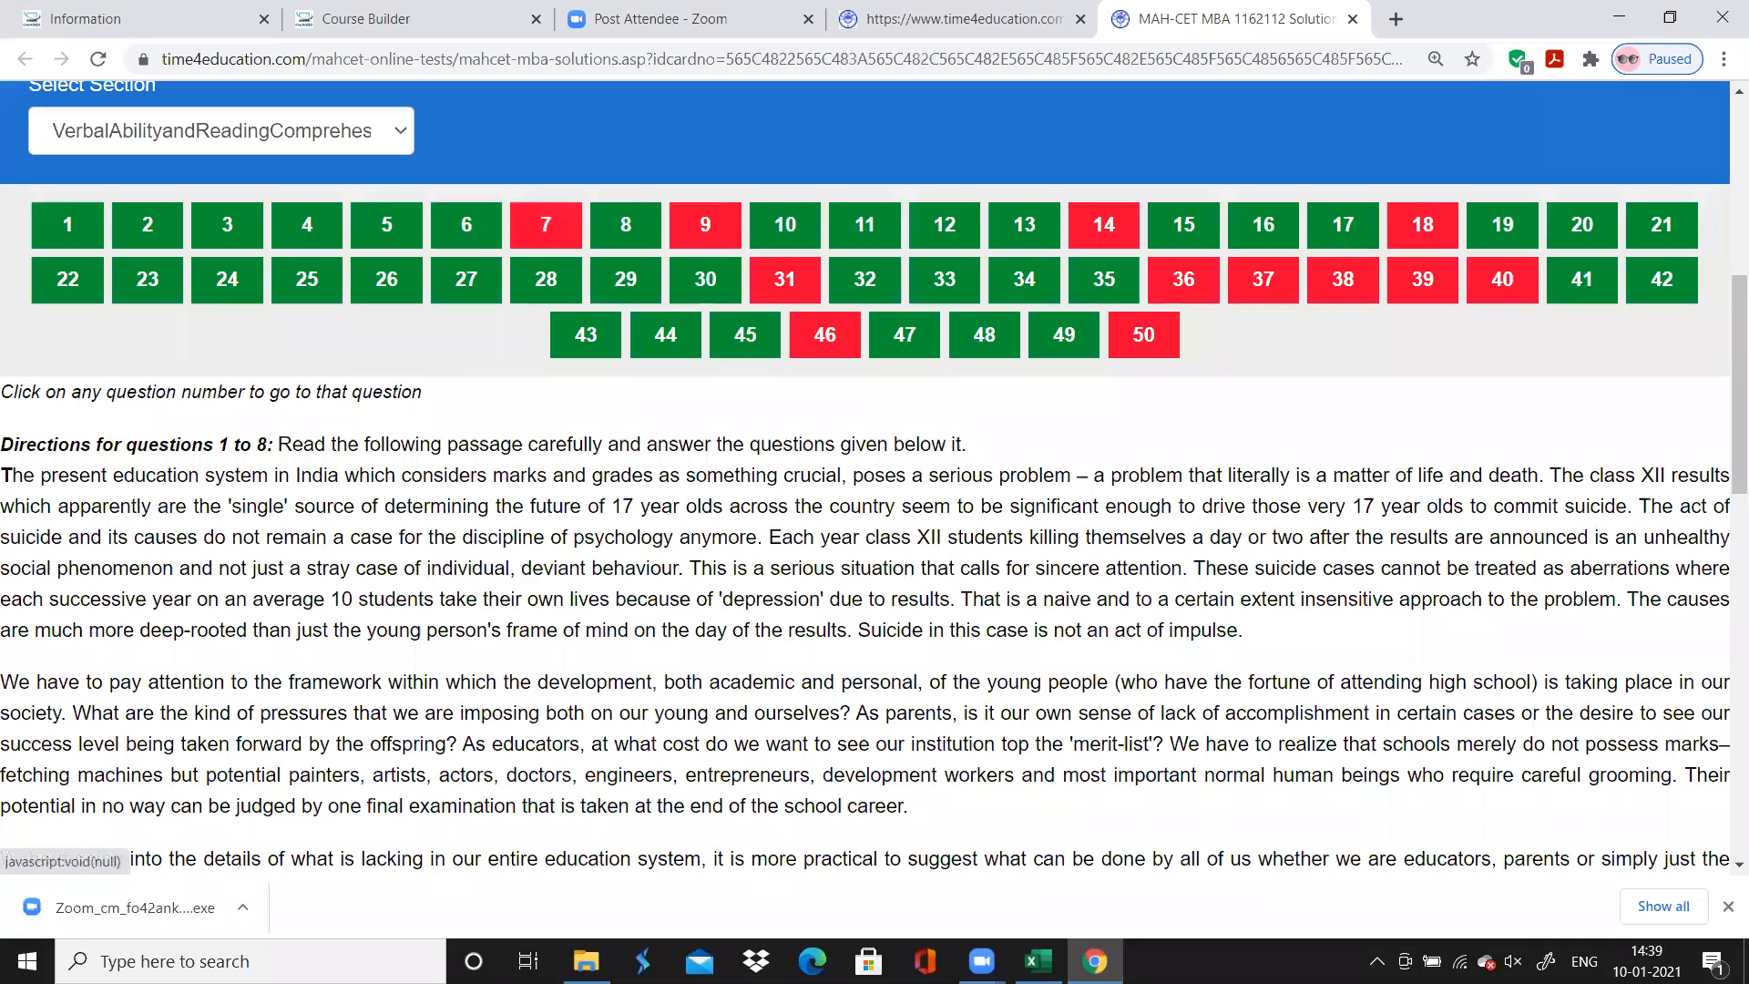
pyautogui.hotkey('alt', 'Tab')
pyautogui.write('Correct')
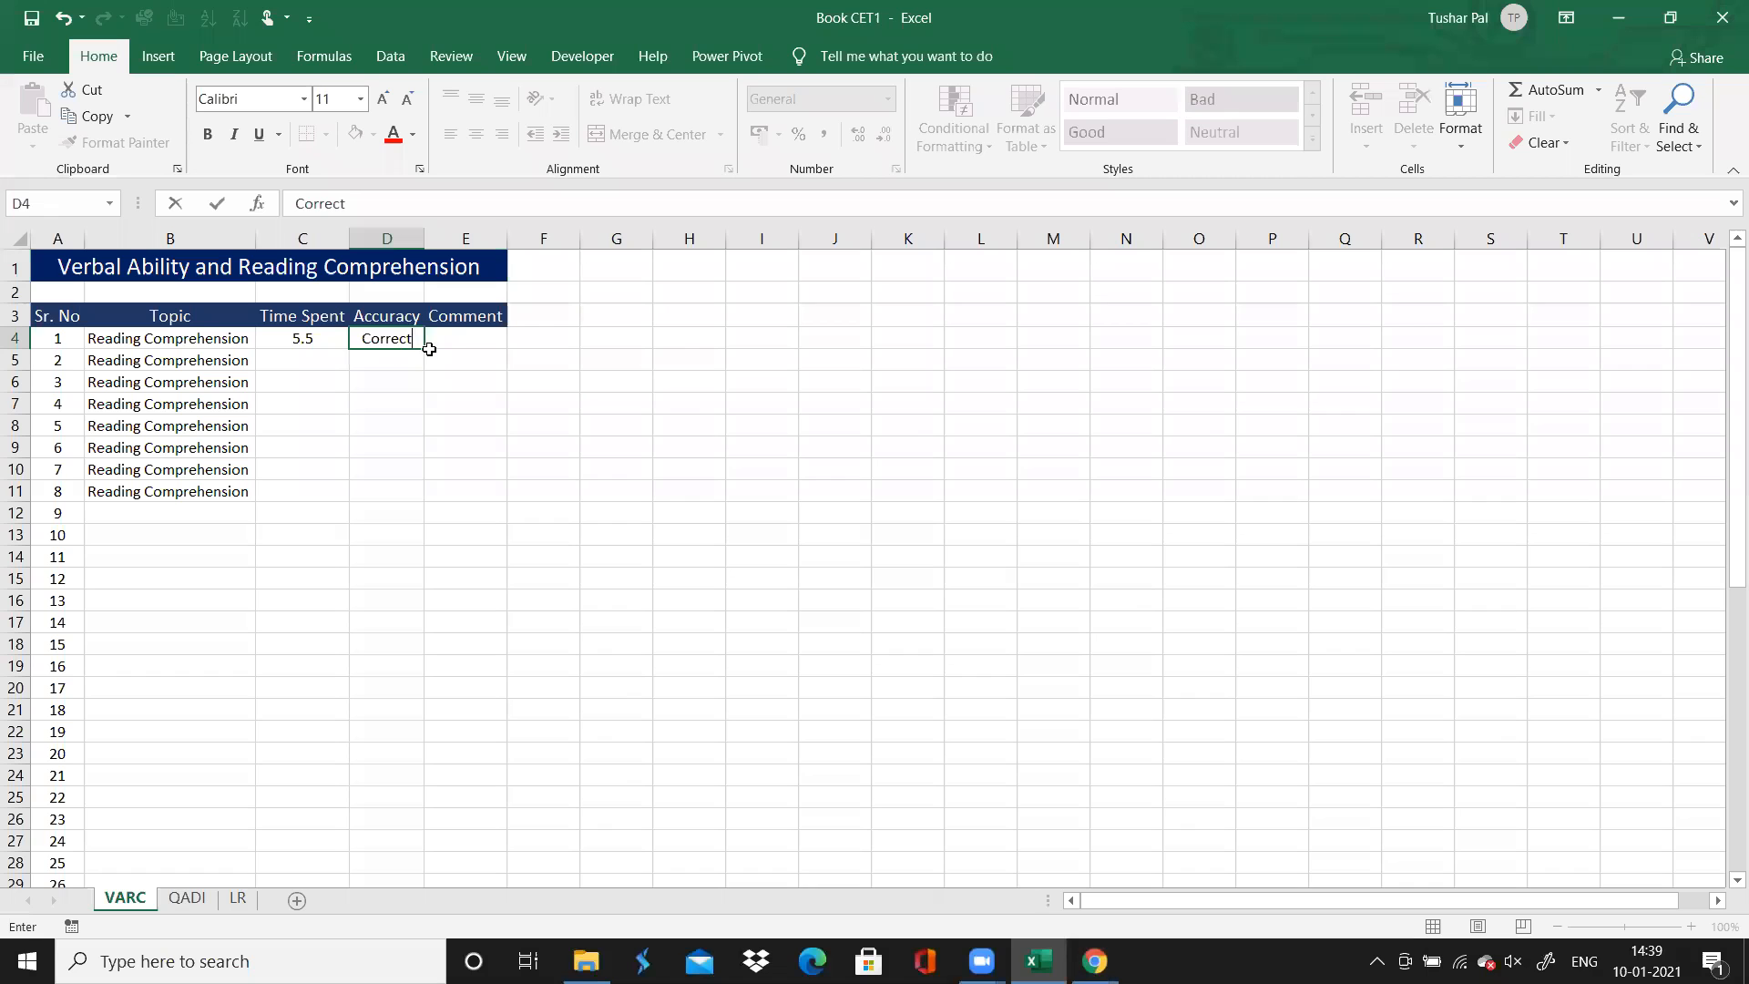
pyautogui.moveTo(421, 350); pyautogui.dragTo(424, 508)
pyautogui.click(381, 470)
pyautogui.write('Incorrect')
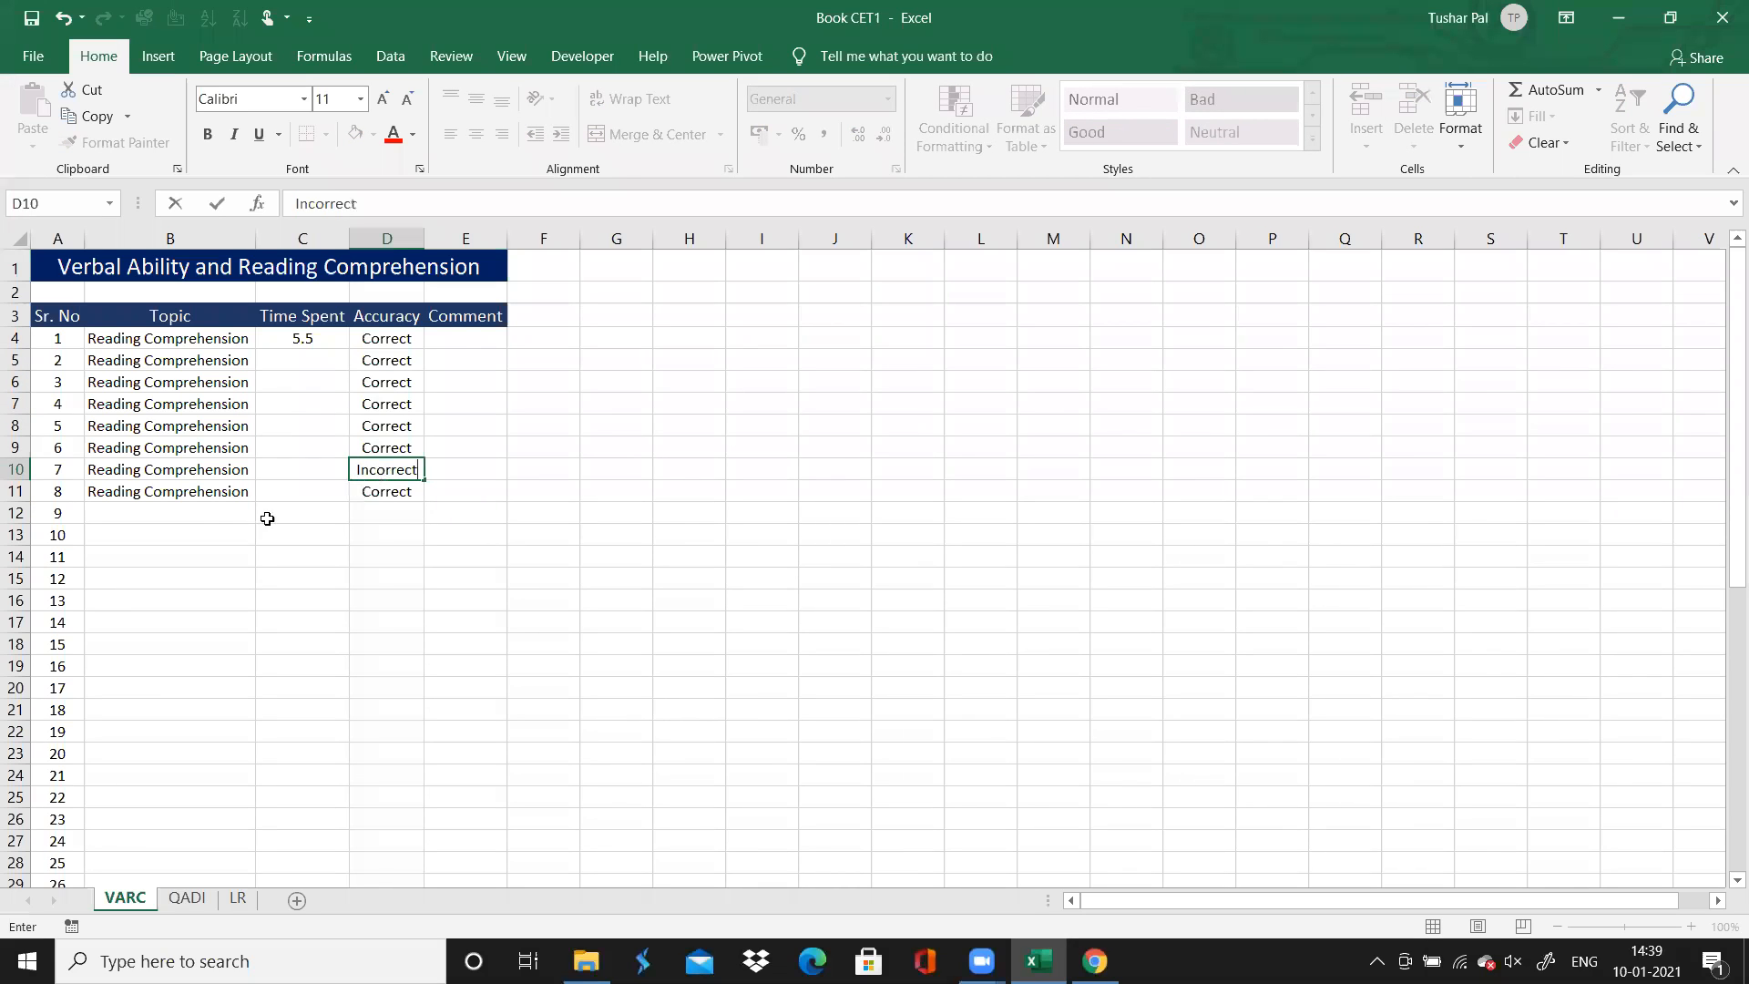
pyautogui.click(232, 528)
# Switch to Chrome, open question 9 on the solutions page and examine the directions for questions 9 to 11
pyautogui.click(241, 508)
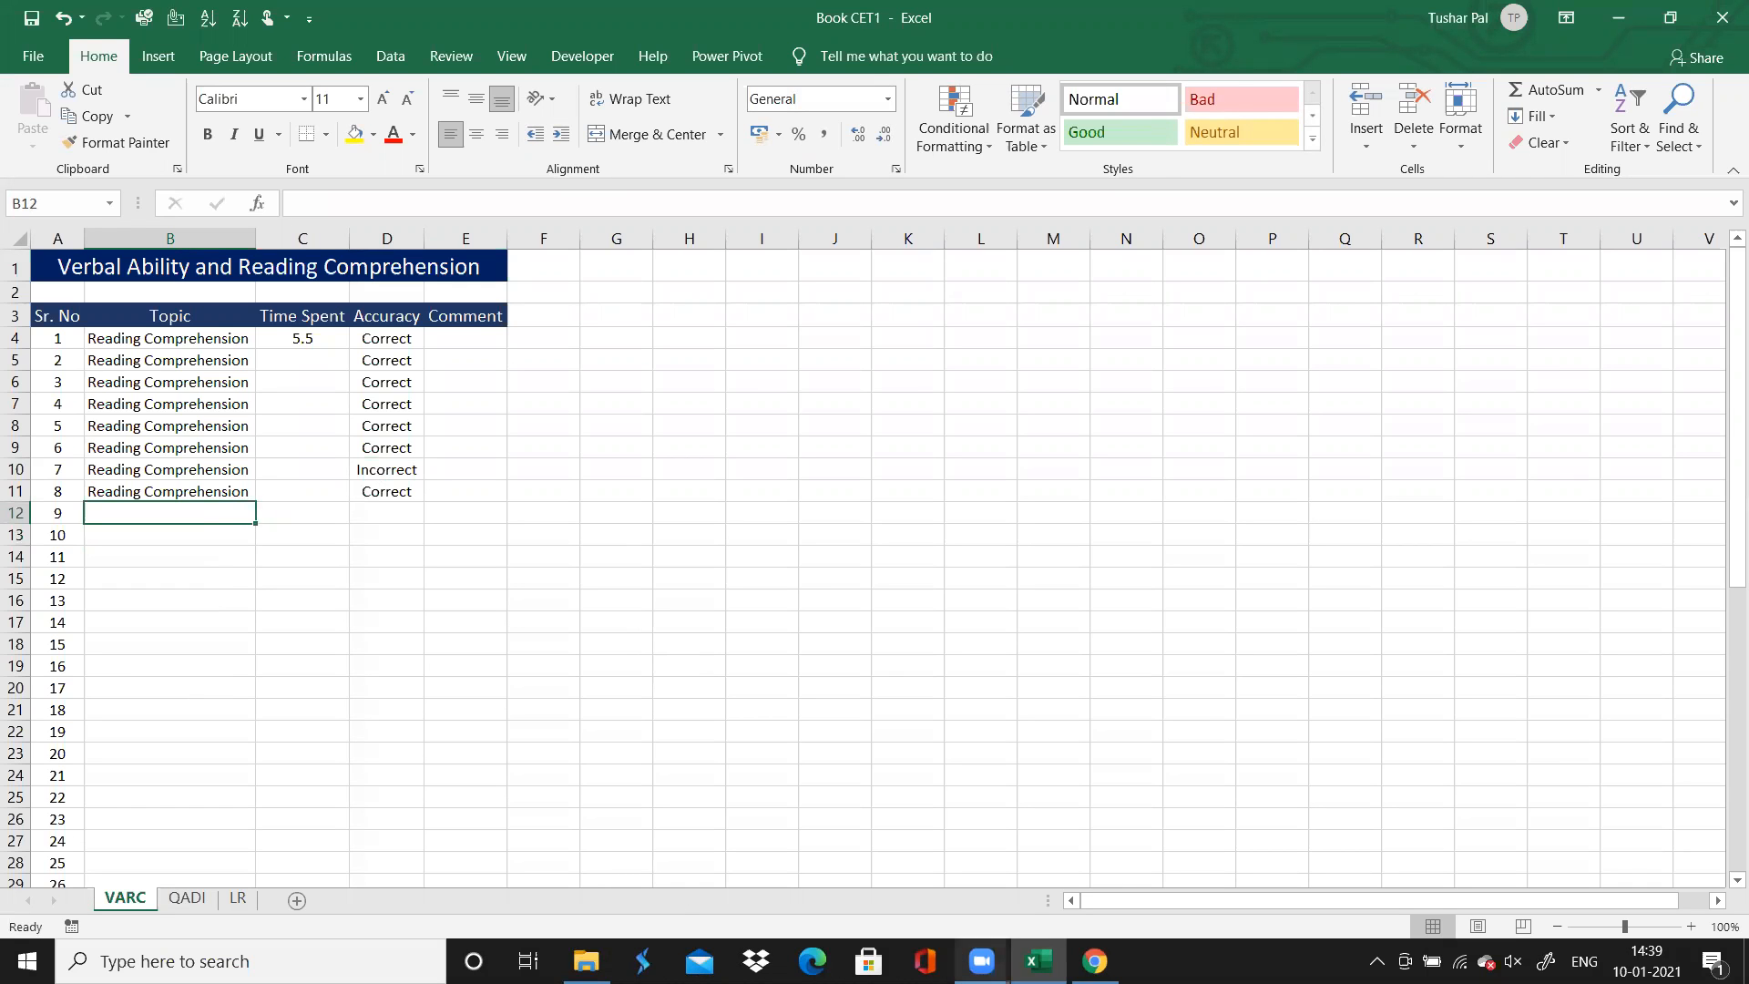
pyautogui.click(1094, 961)
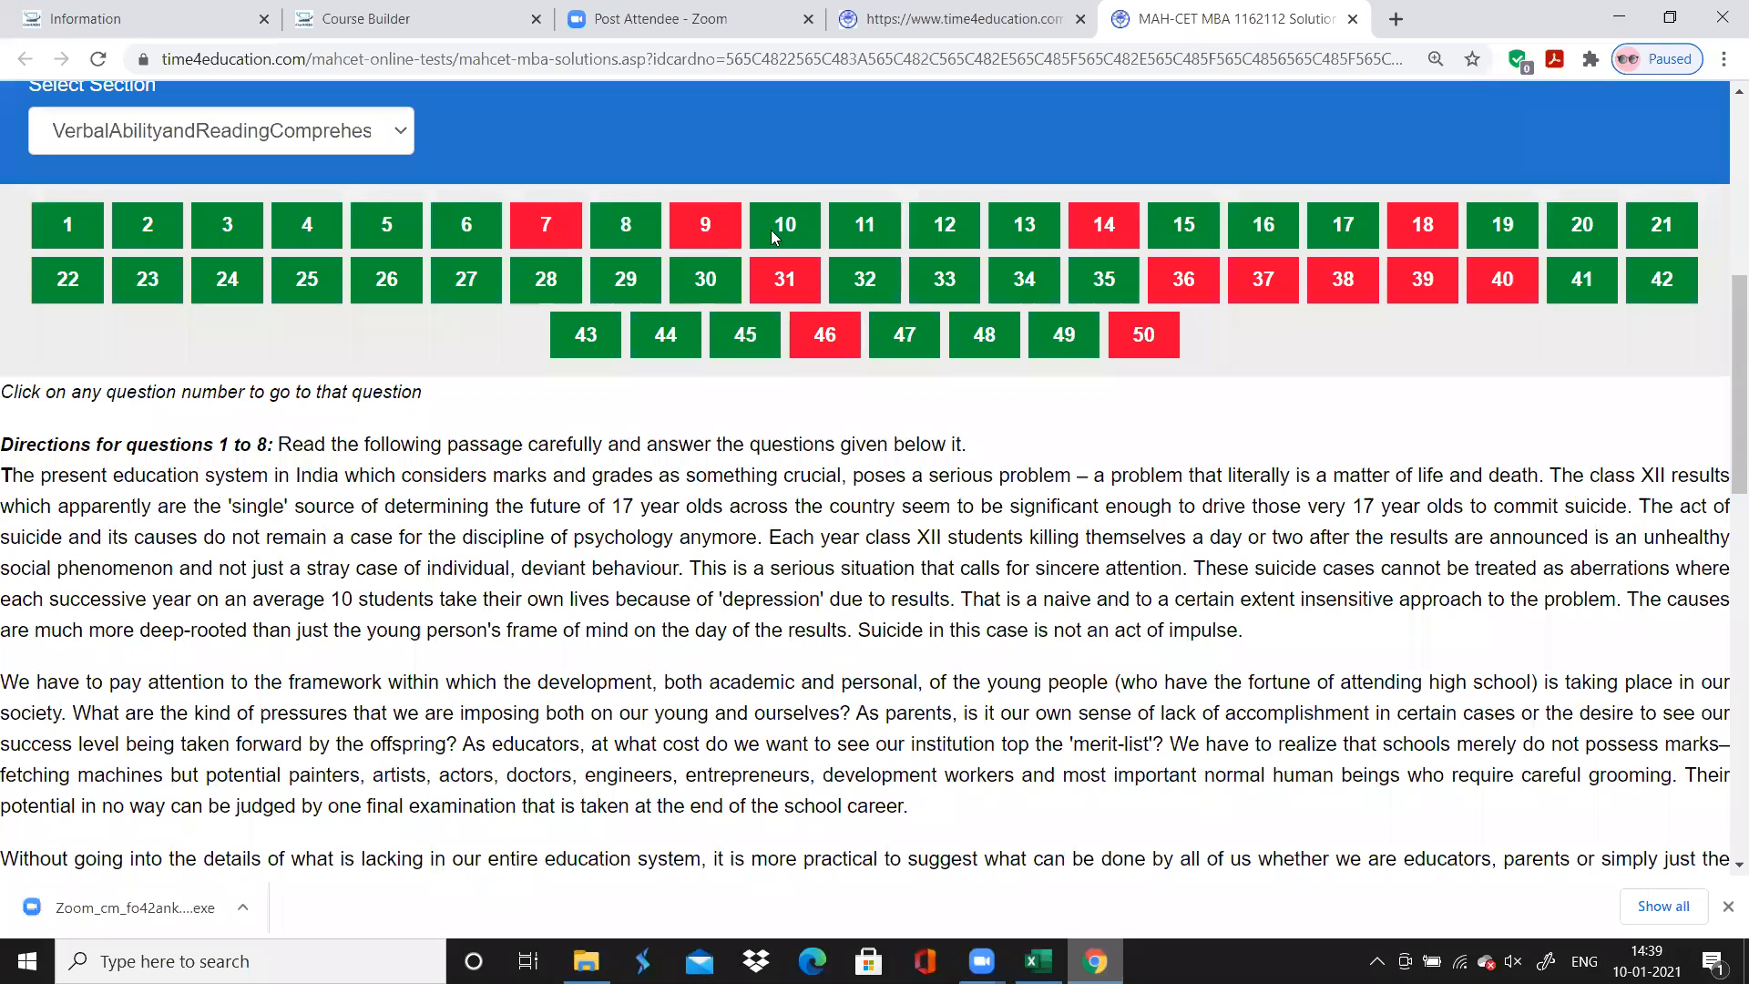
pyautogui.click(706, 225)
pyautogui.scroll(-1, 466, 549)
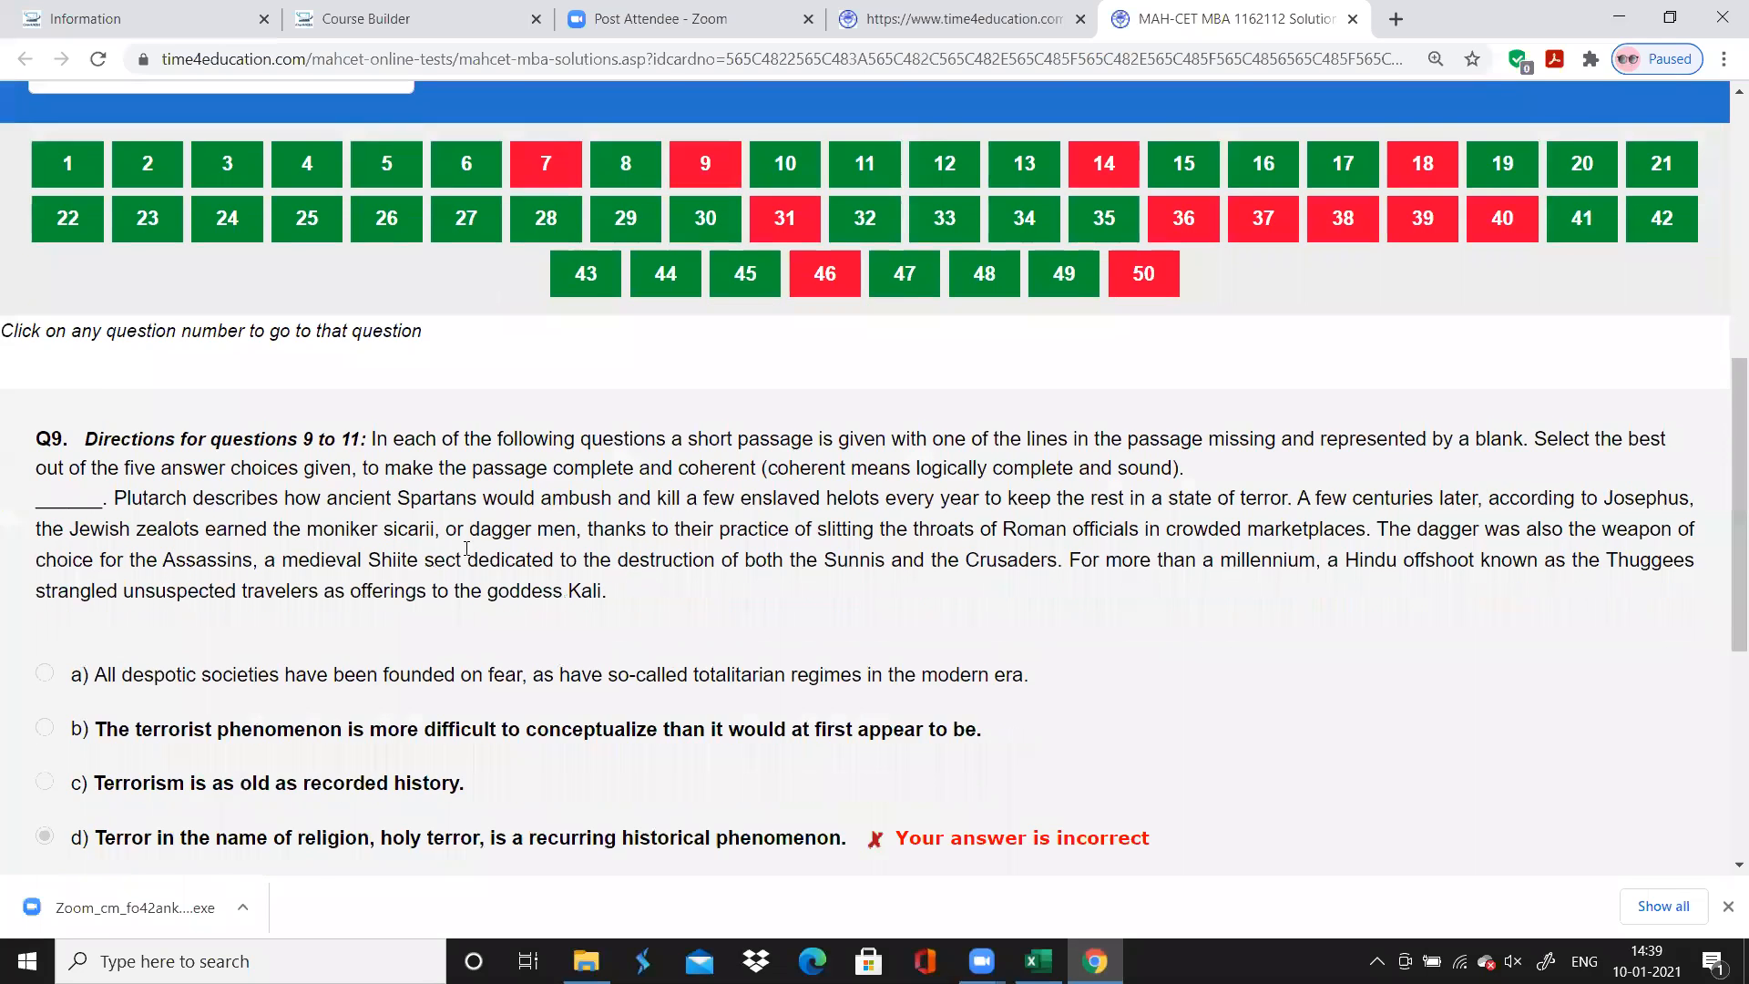
pyautogui.scroll(-2, 467, 549)
pyautogui.scroll(2, 466, 549)
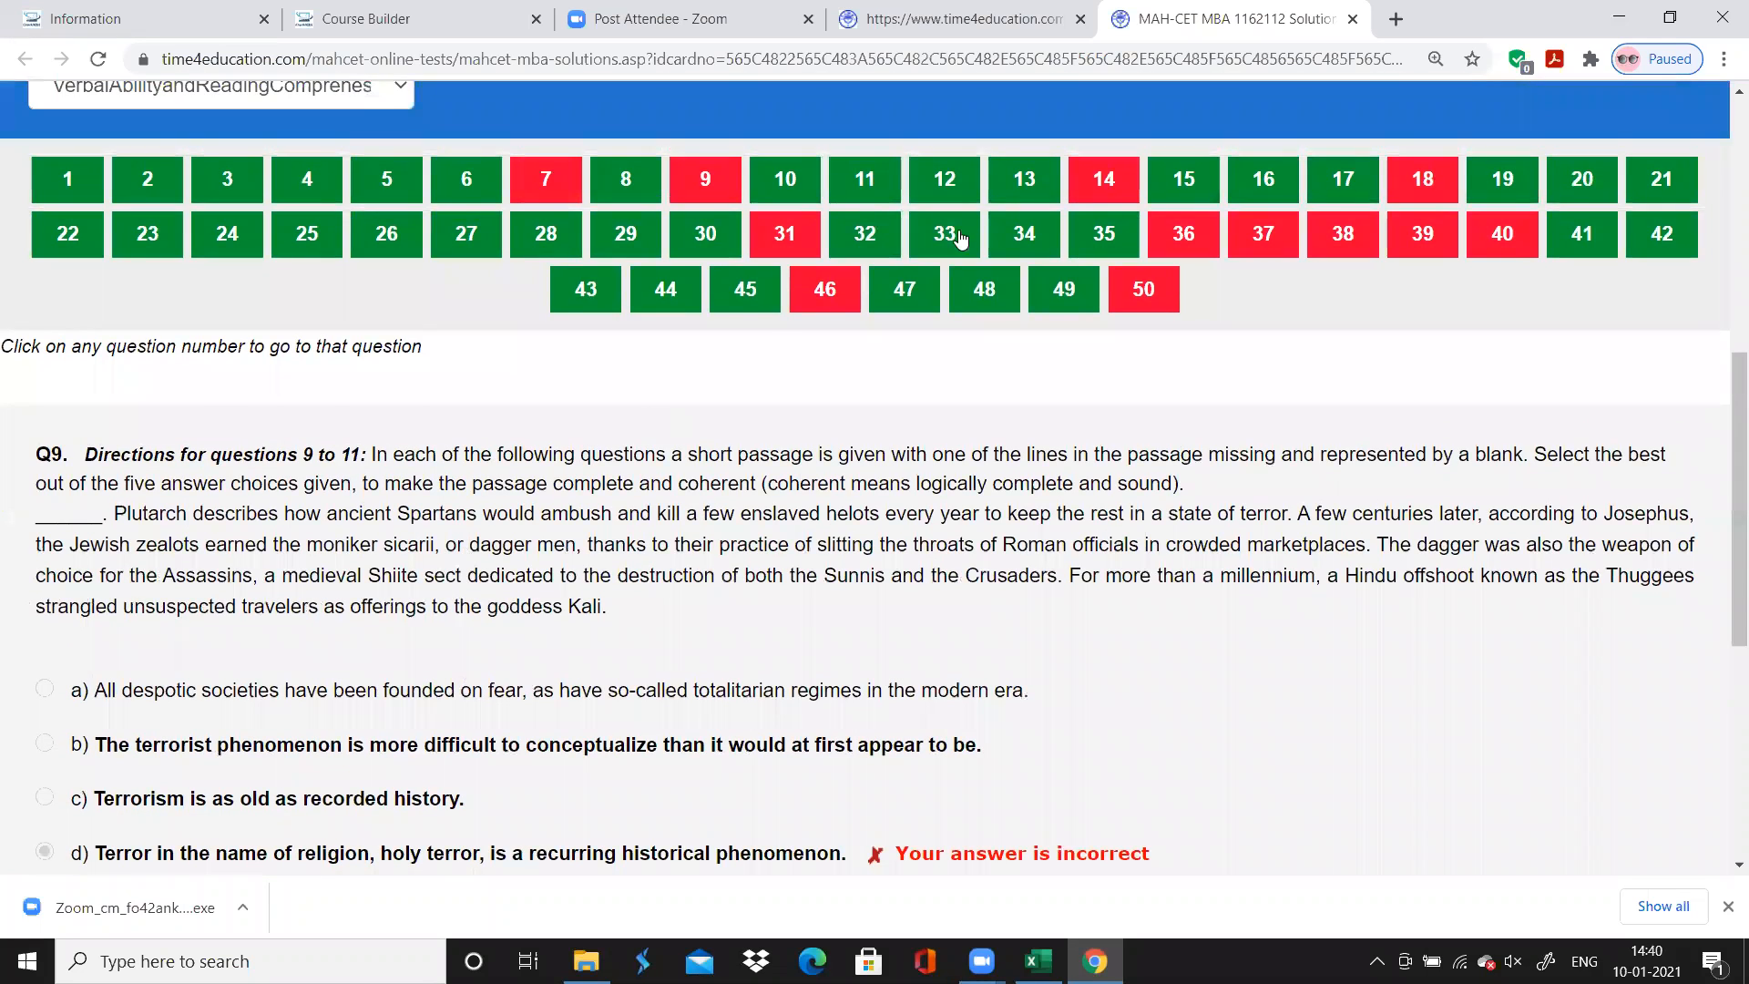
# Enter "Para Completion" as the topic for questions 9 to 11 on the VARC sheet in Excel
pyautogui.click(1094, 961)
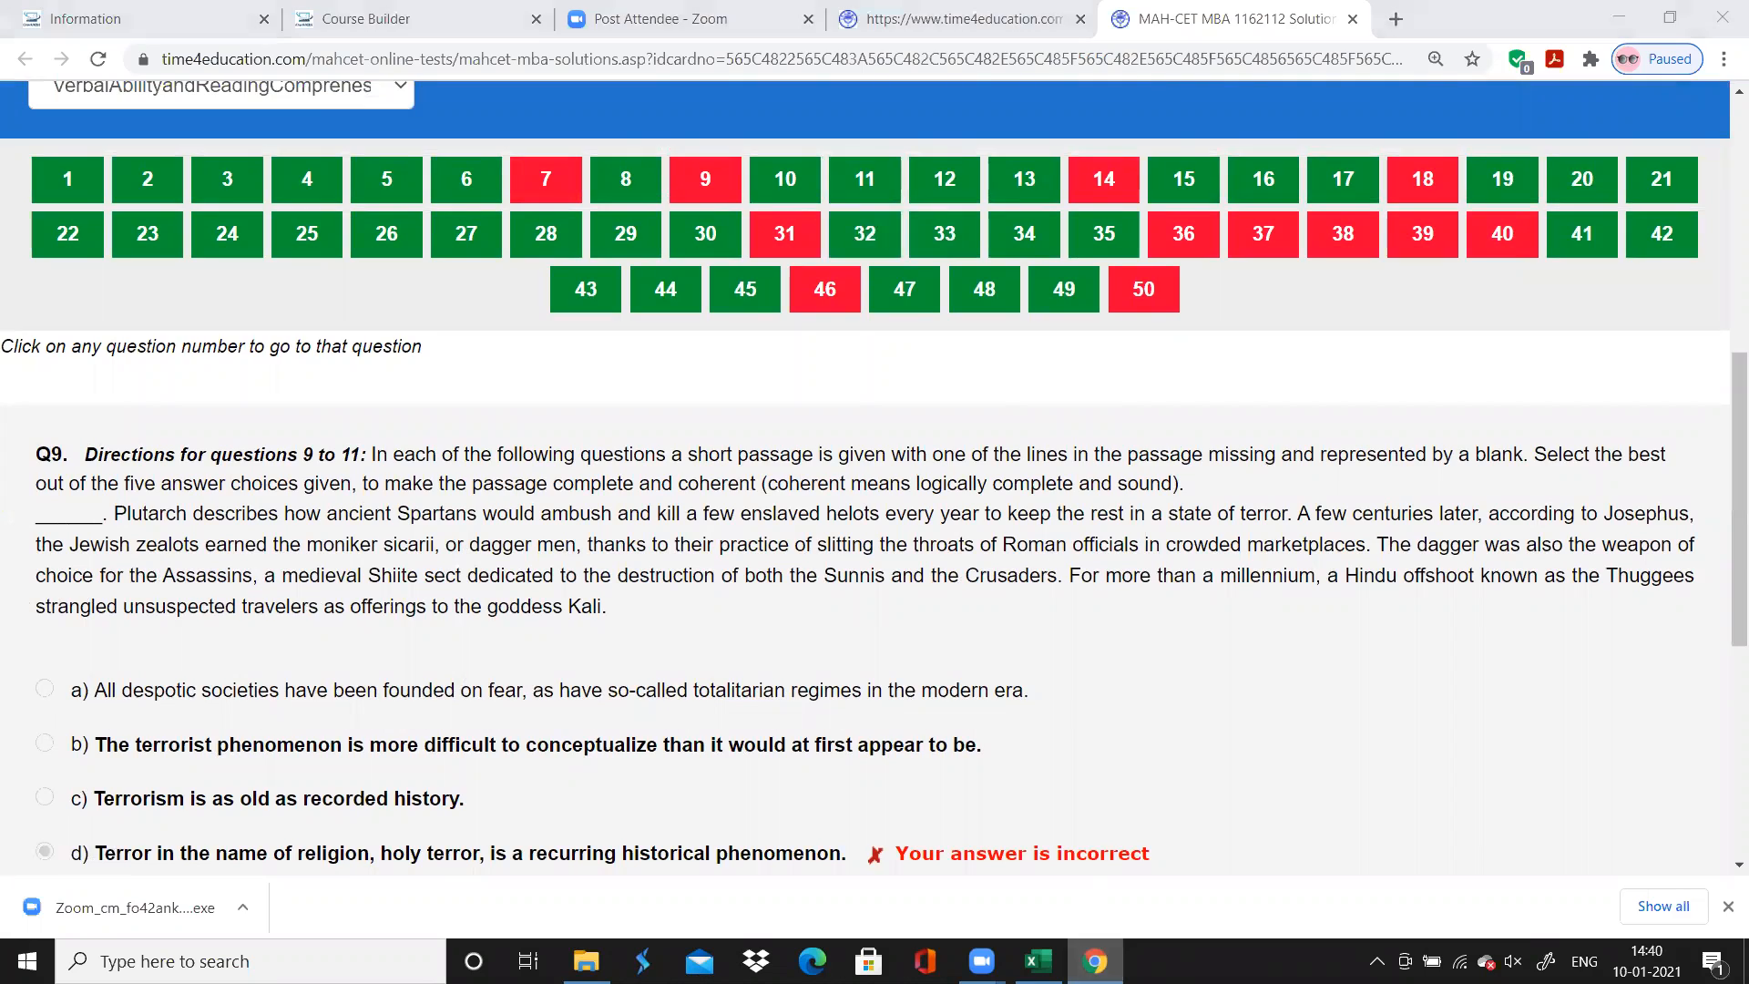
pyautogui.write('Para Completion')
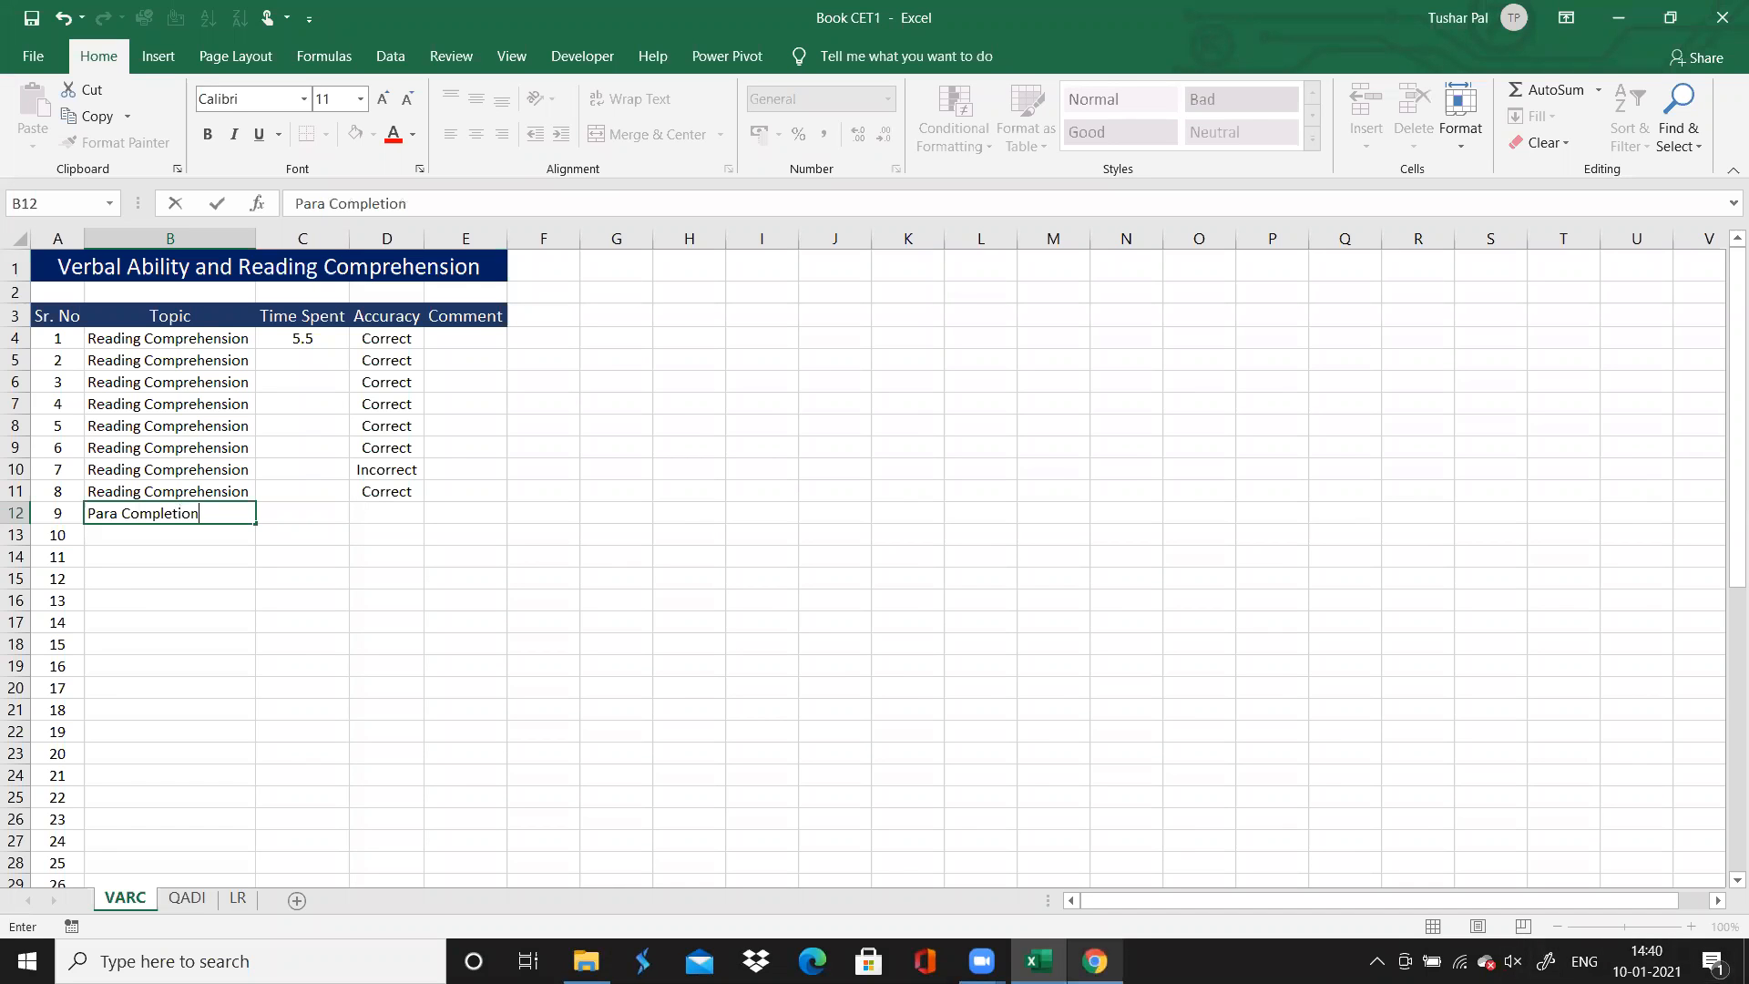
pyautogui.hotkey('alt', 'Tab')
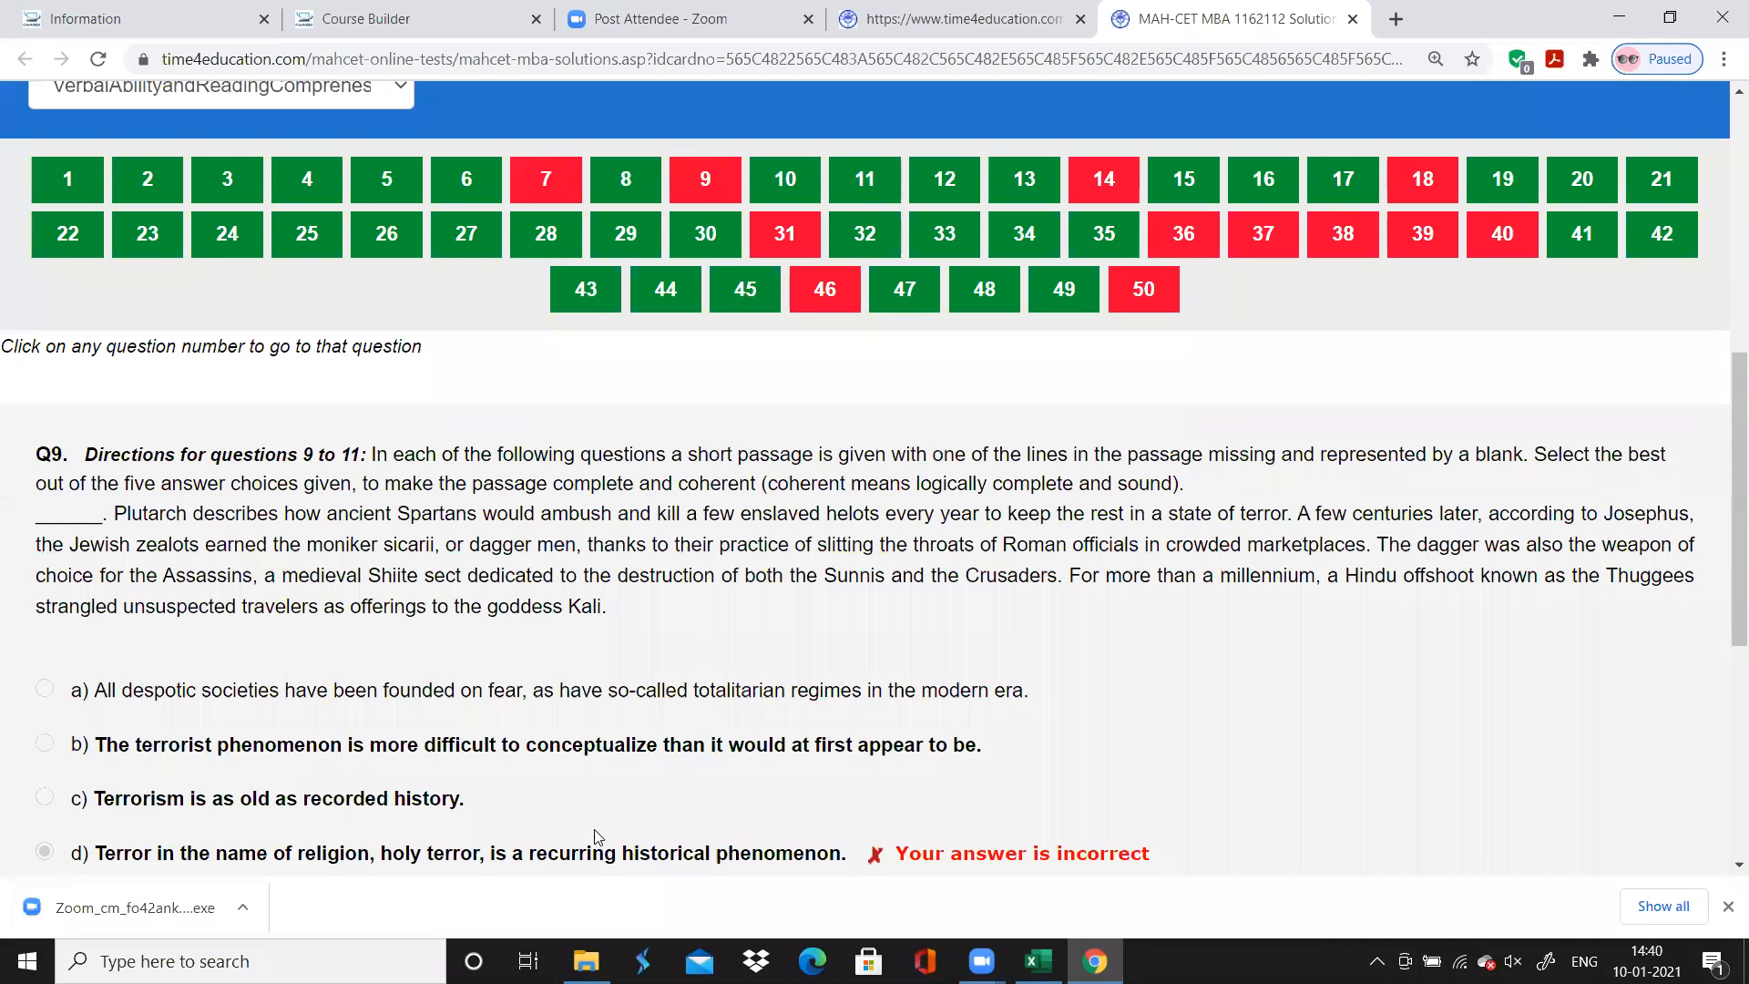
pyautogui.hotkey('alt', 'Tab')
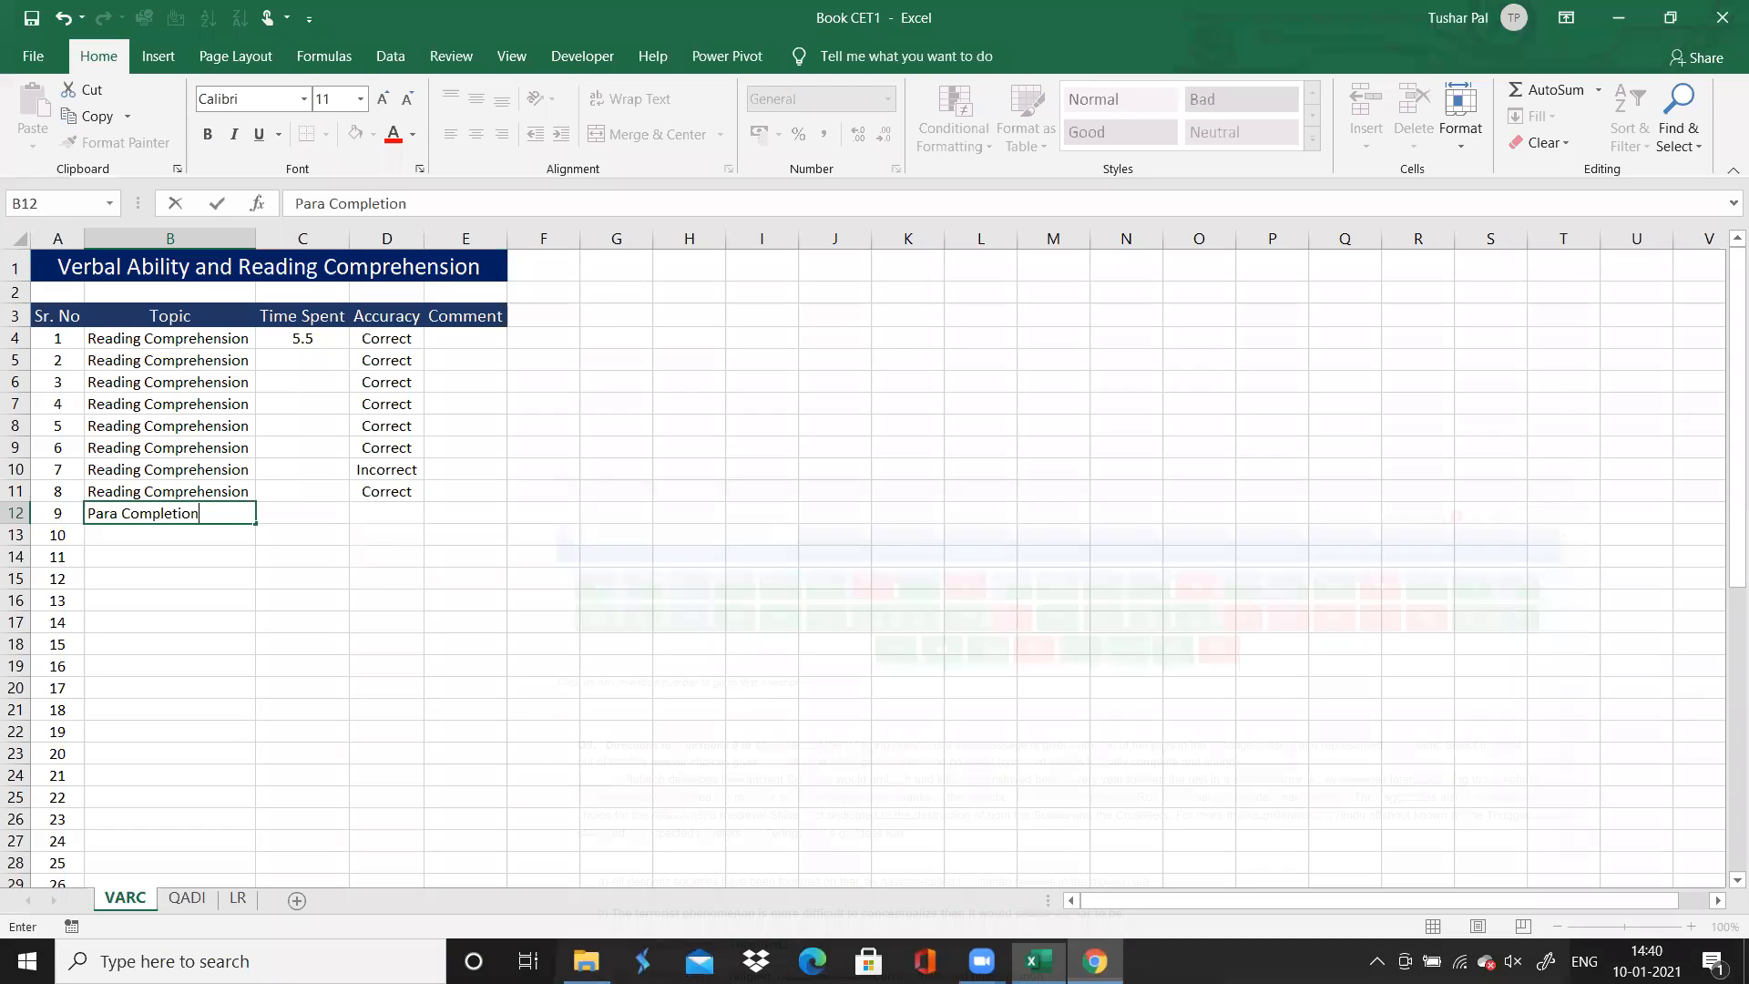
pyautogui.hotkey('alt', 'Tab')
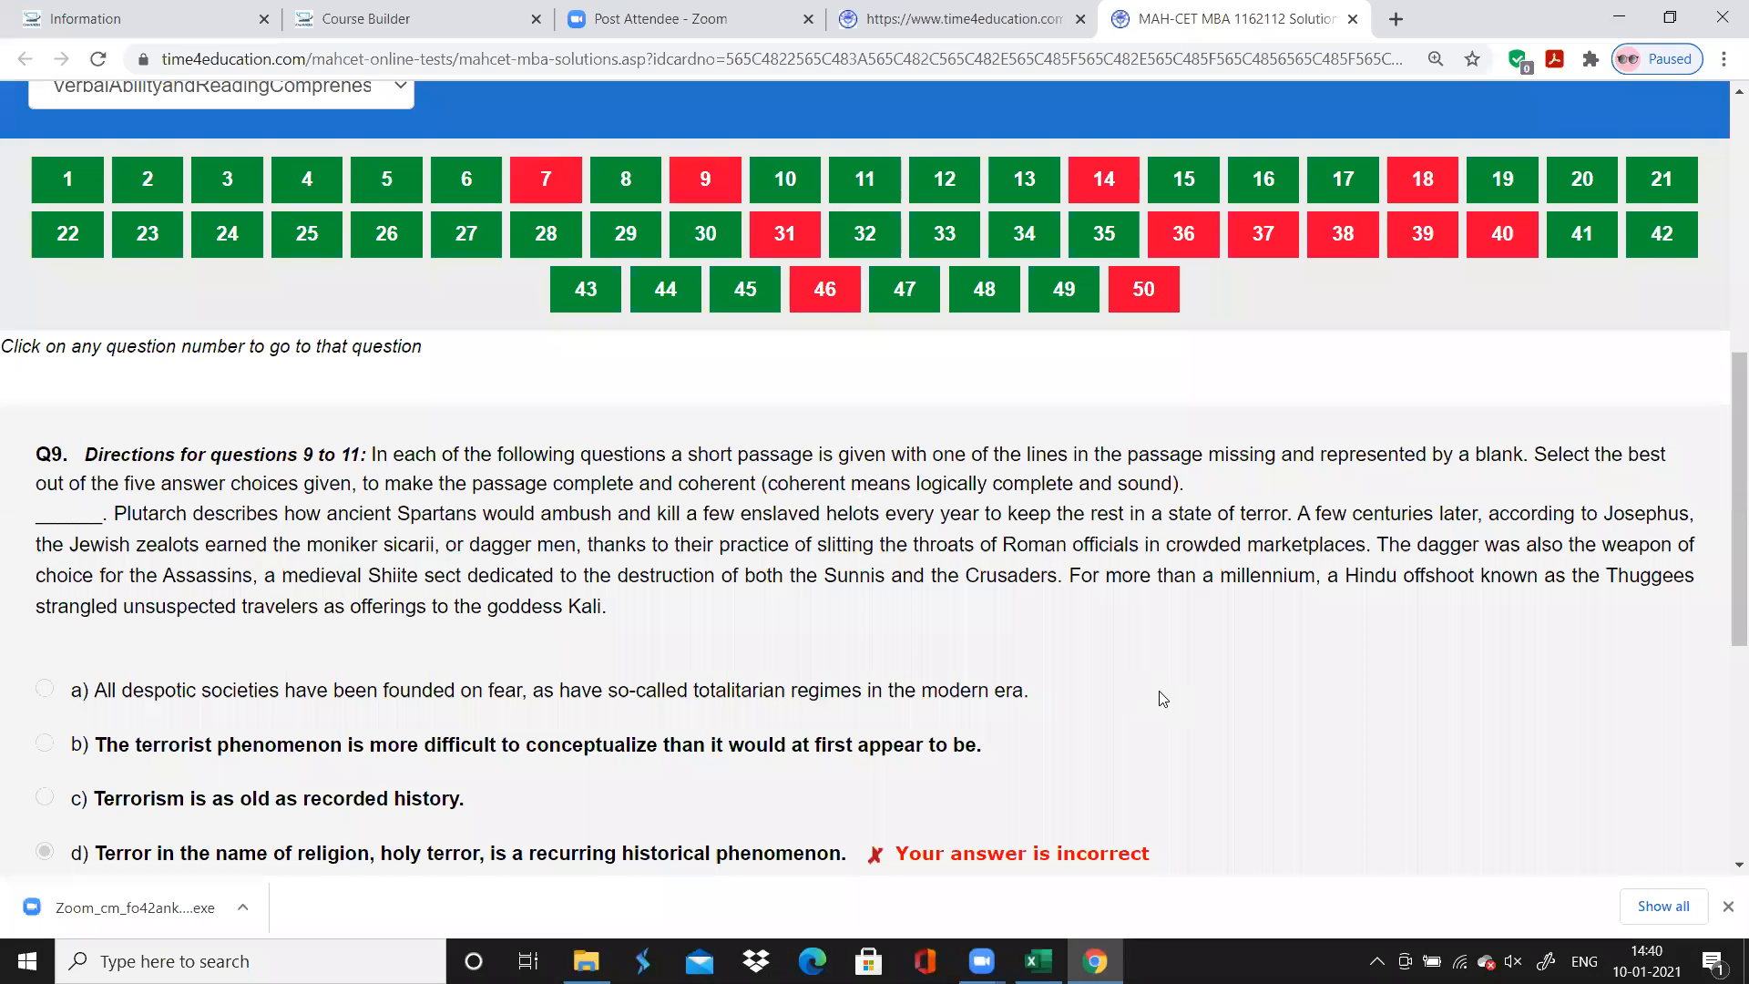
pyautogui.hotkey('alt', 'Tab')
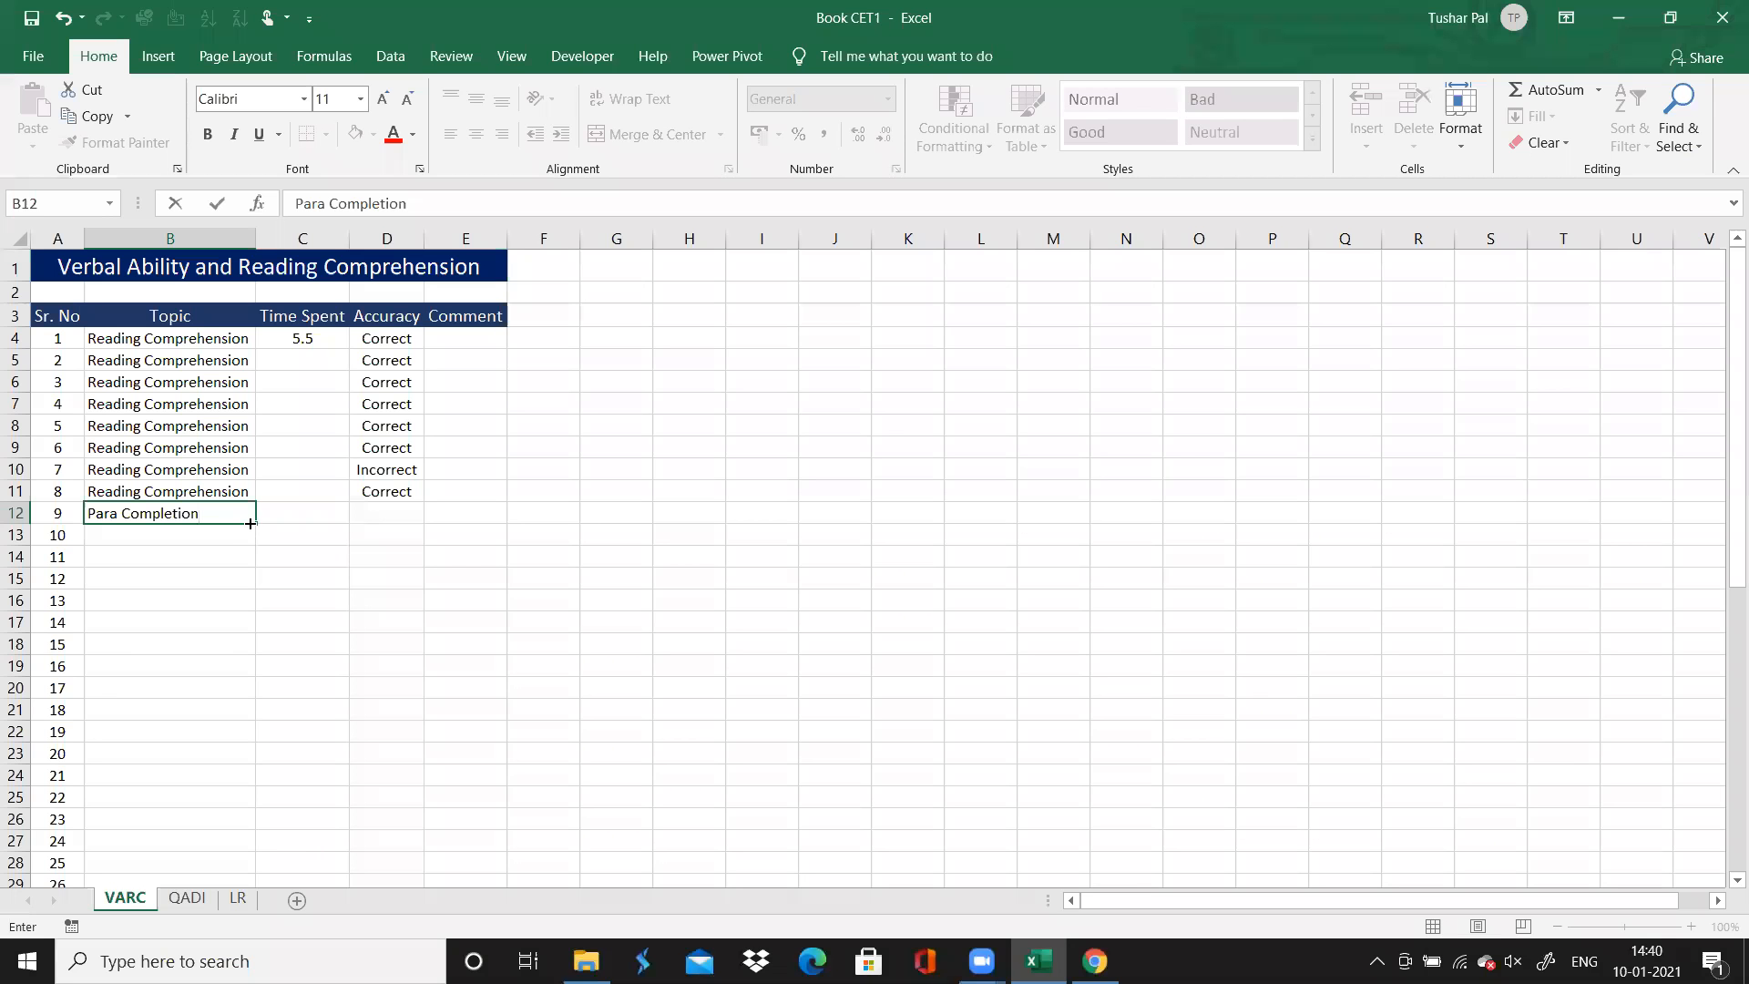
pyautogui.moveTo(253, 523); pyautogui.dragTo(252, 563)
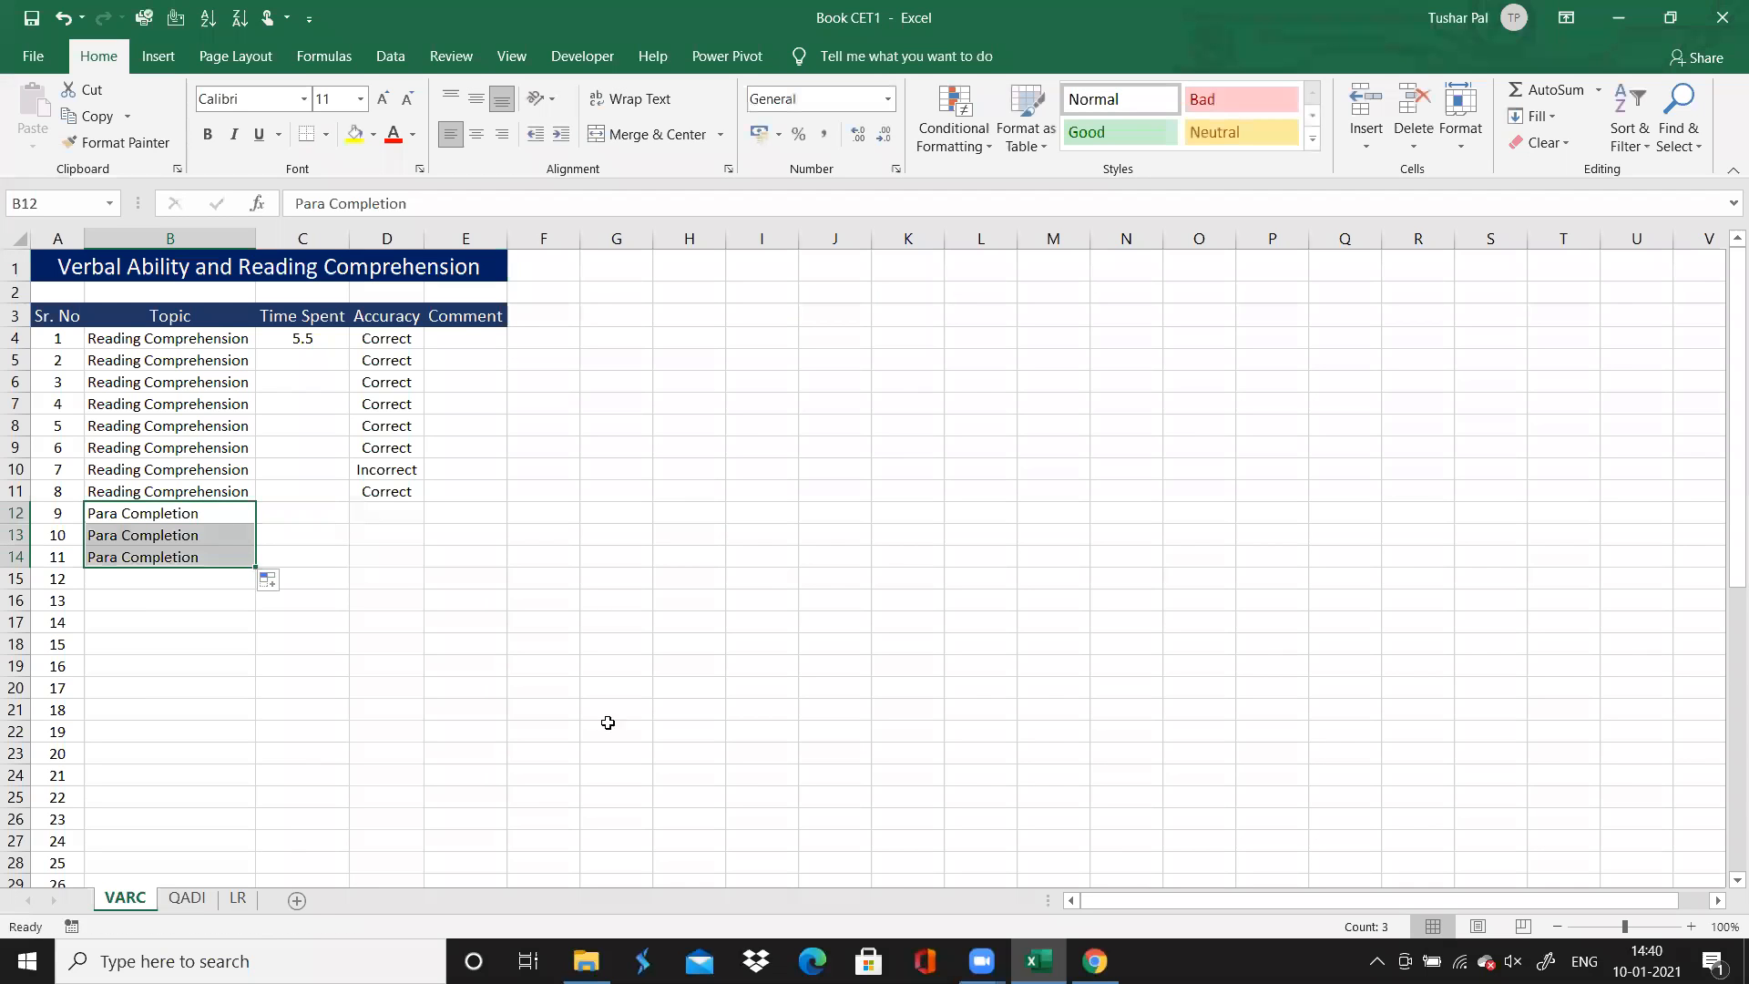
# Check the answer colours in Chrome and record Accuracy as "Incorrect" for question 9 and "Correct" for questions 10 and 11
pyautogui.click(1095, 961)
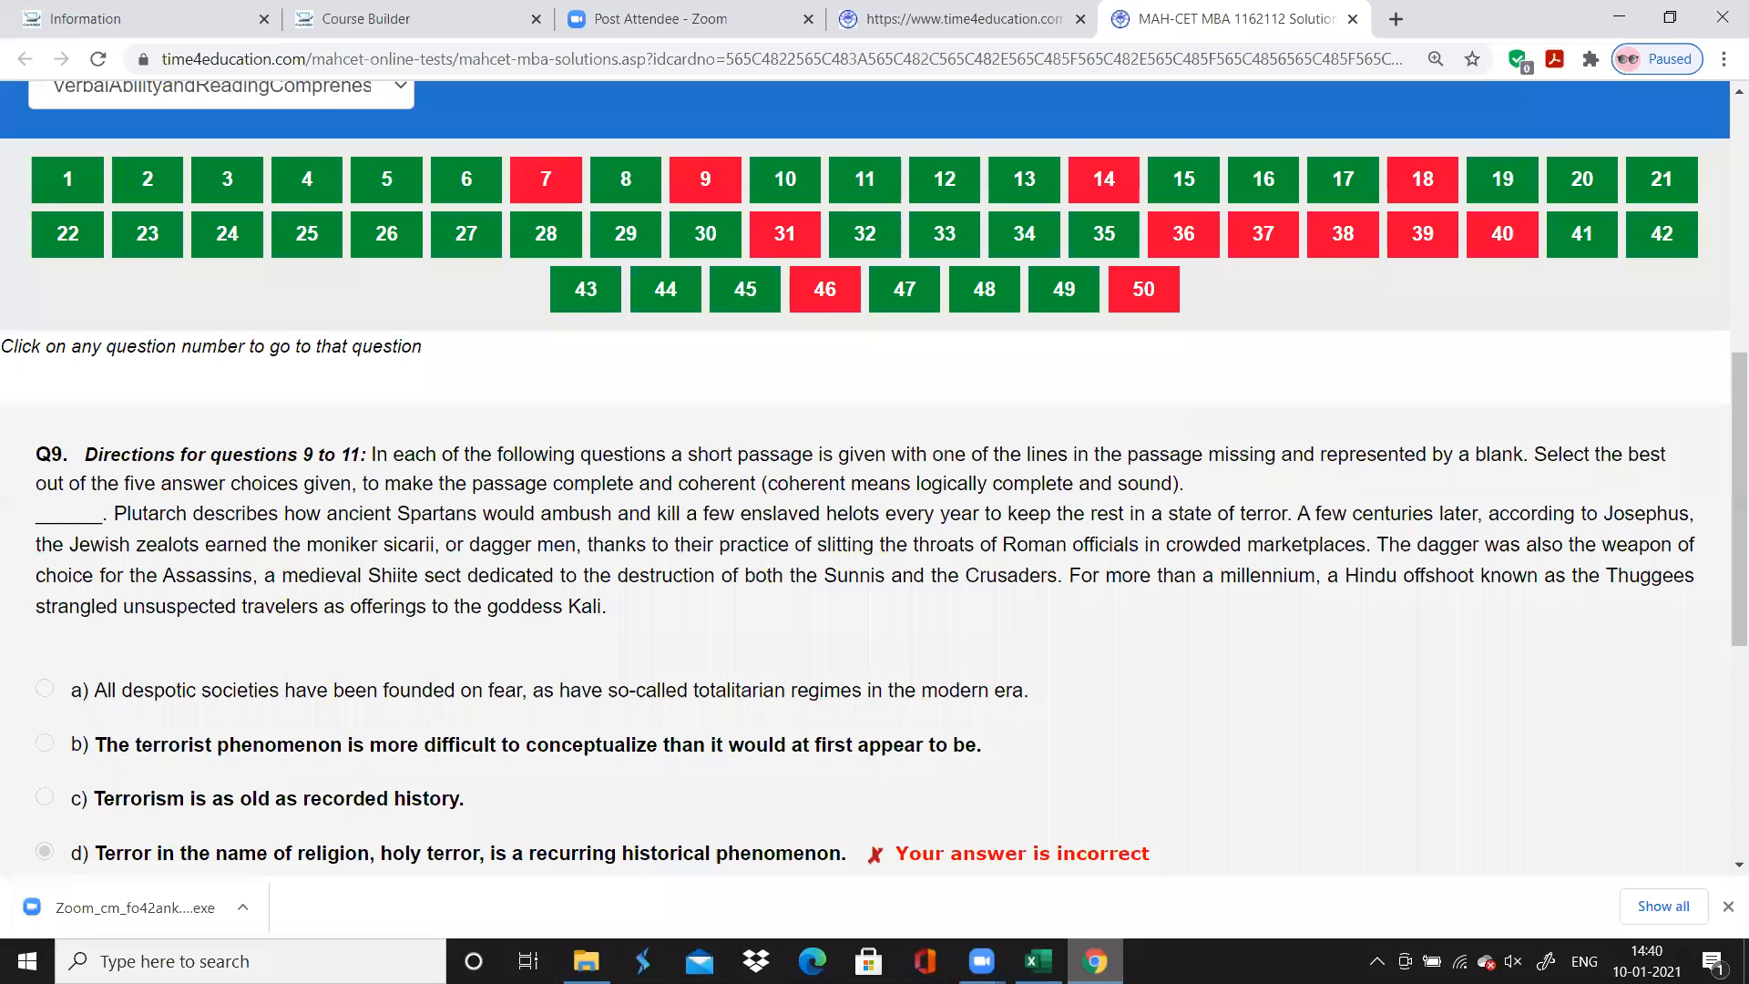
pyautogui.hotkey('alt', 'Tab')
pyautogui.click(396, 516)
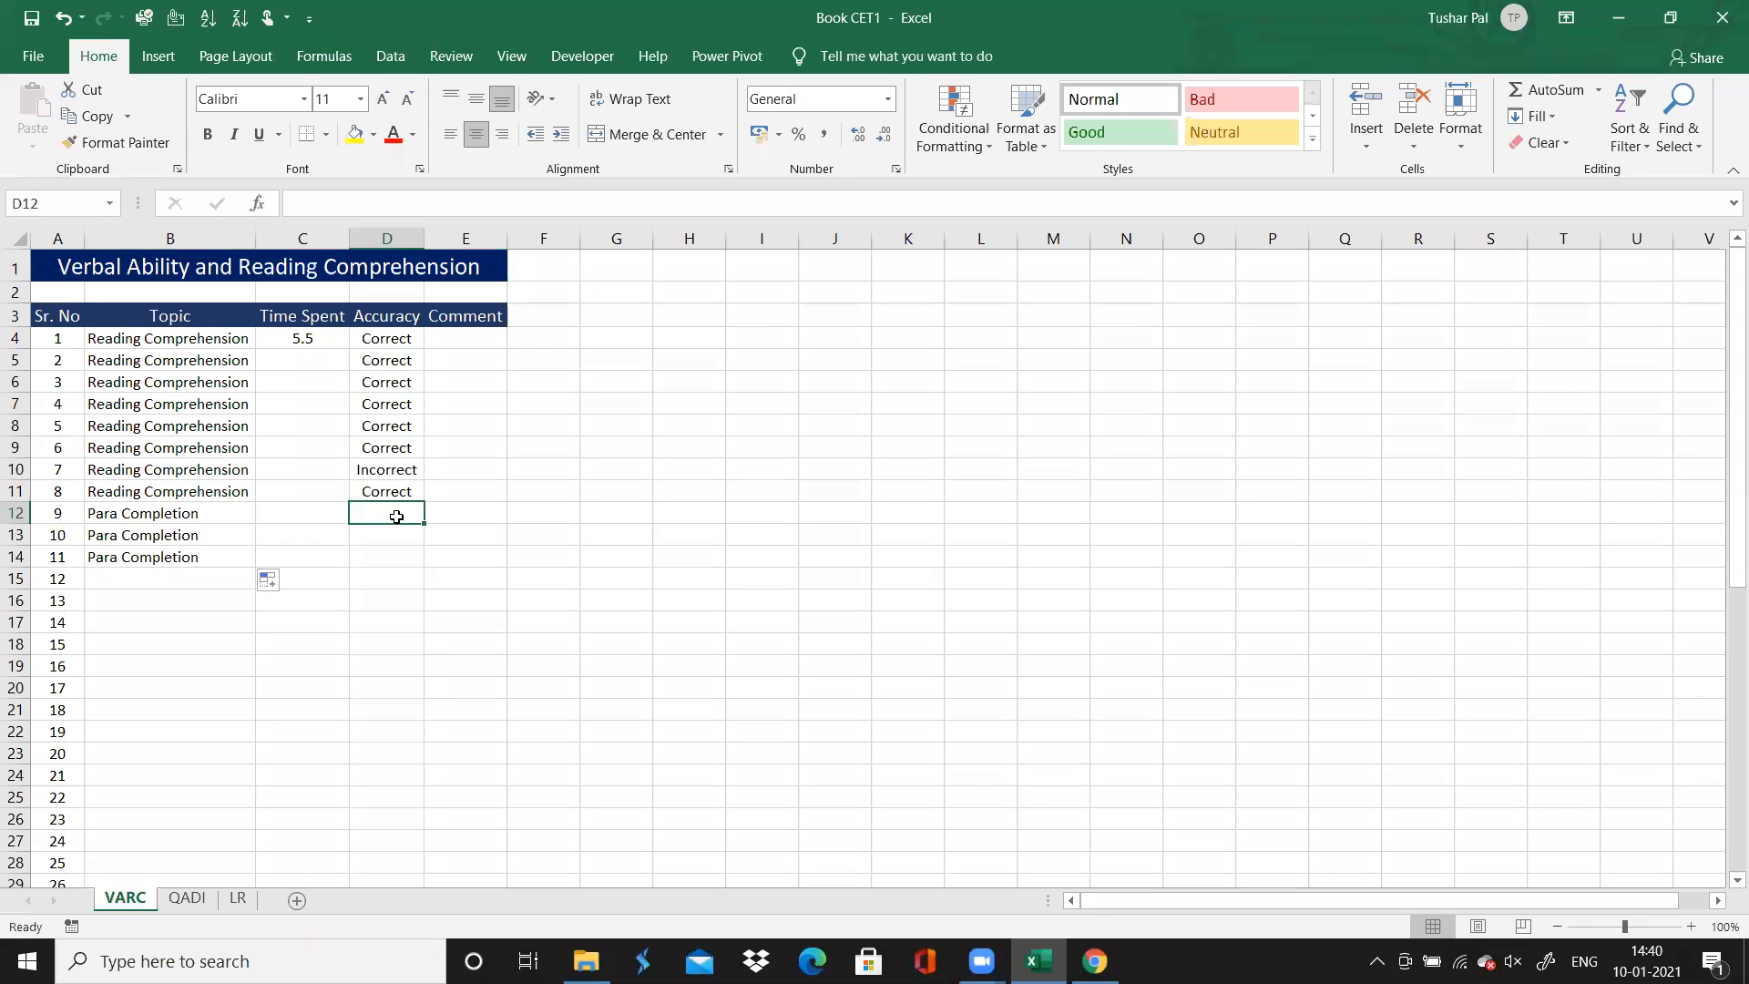
pyautogui.write('I')
pyautogui.press('Return')
pyautogui.write('C')
pyautogui.press('Return')
pyautogui.write('C')
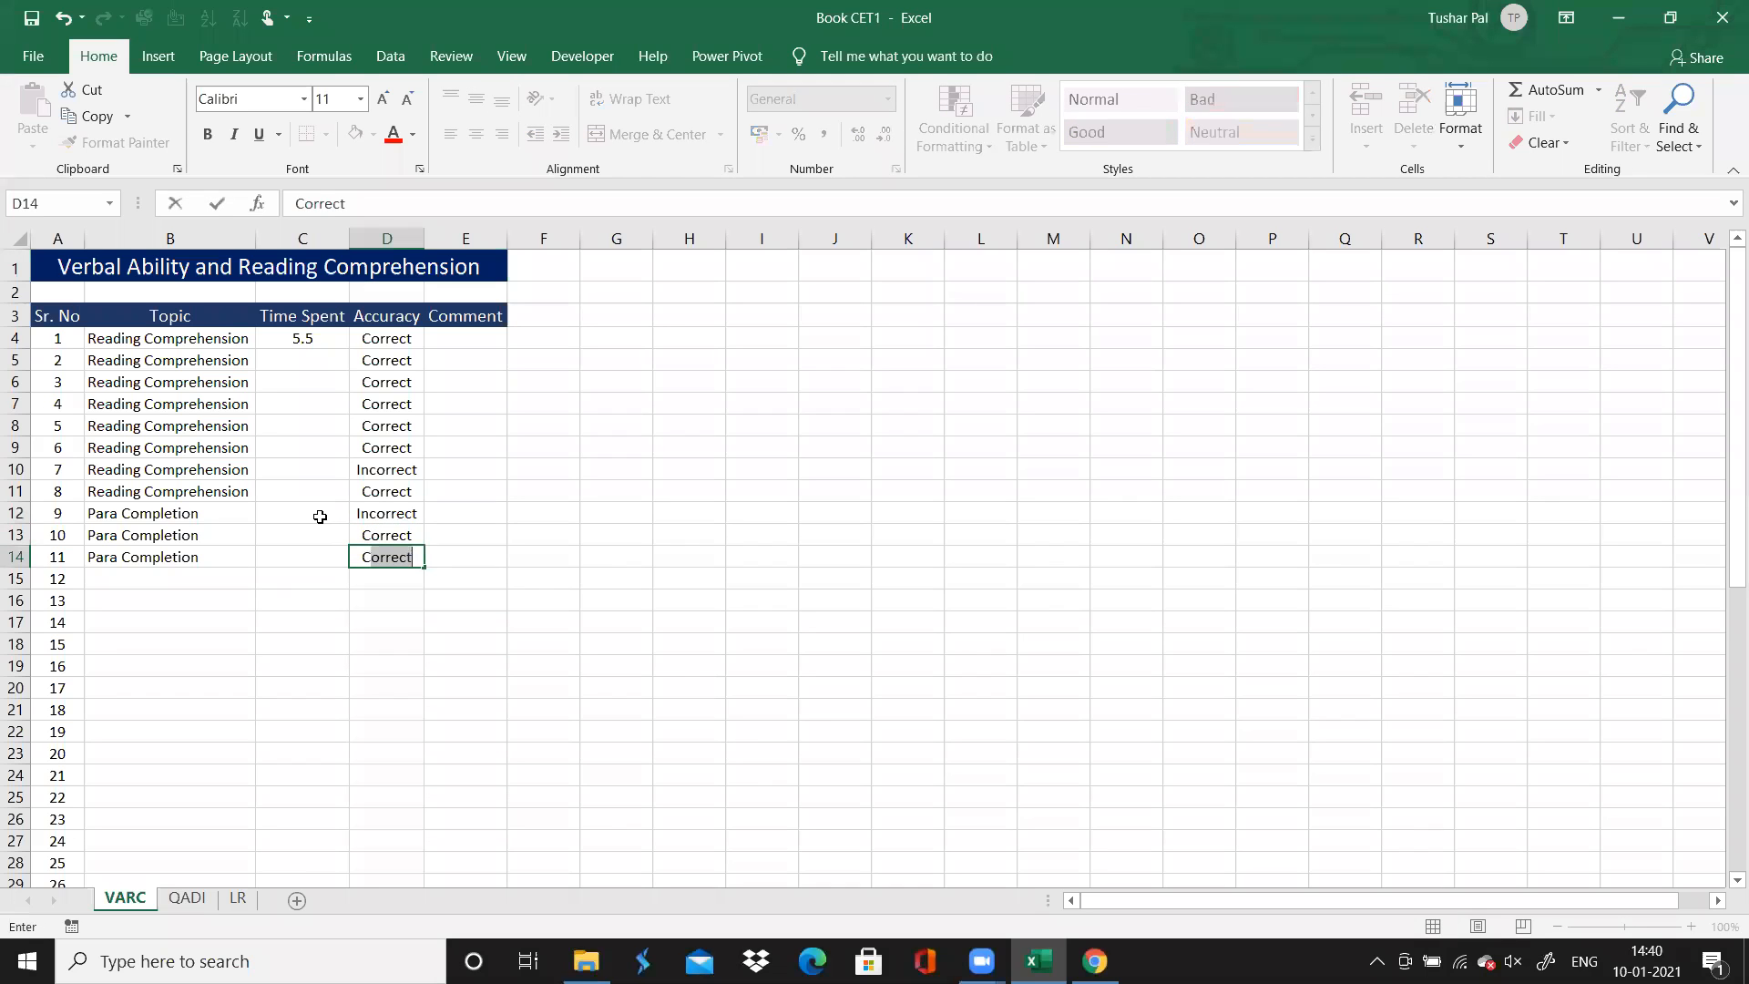
# Enter 1 as the Time Spent for each of questions 9, 10 and 11
pyautogui.click(320, 516)
pyautogui.write('1')
pyautogui.press('Return')
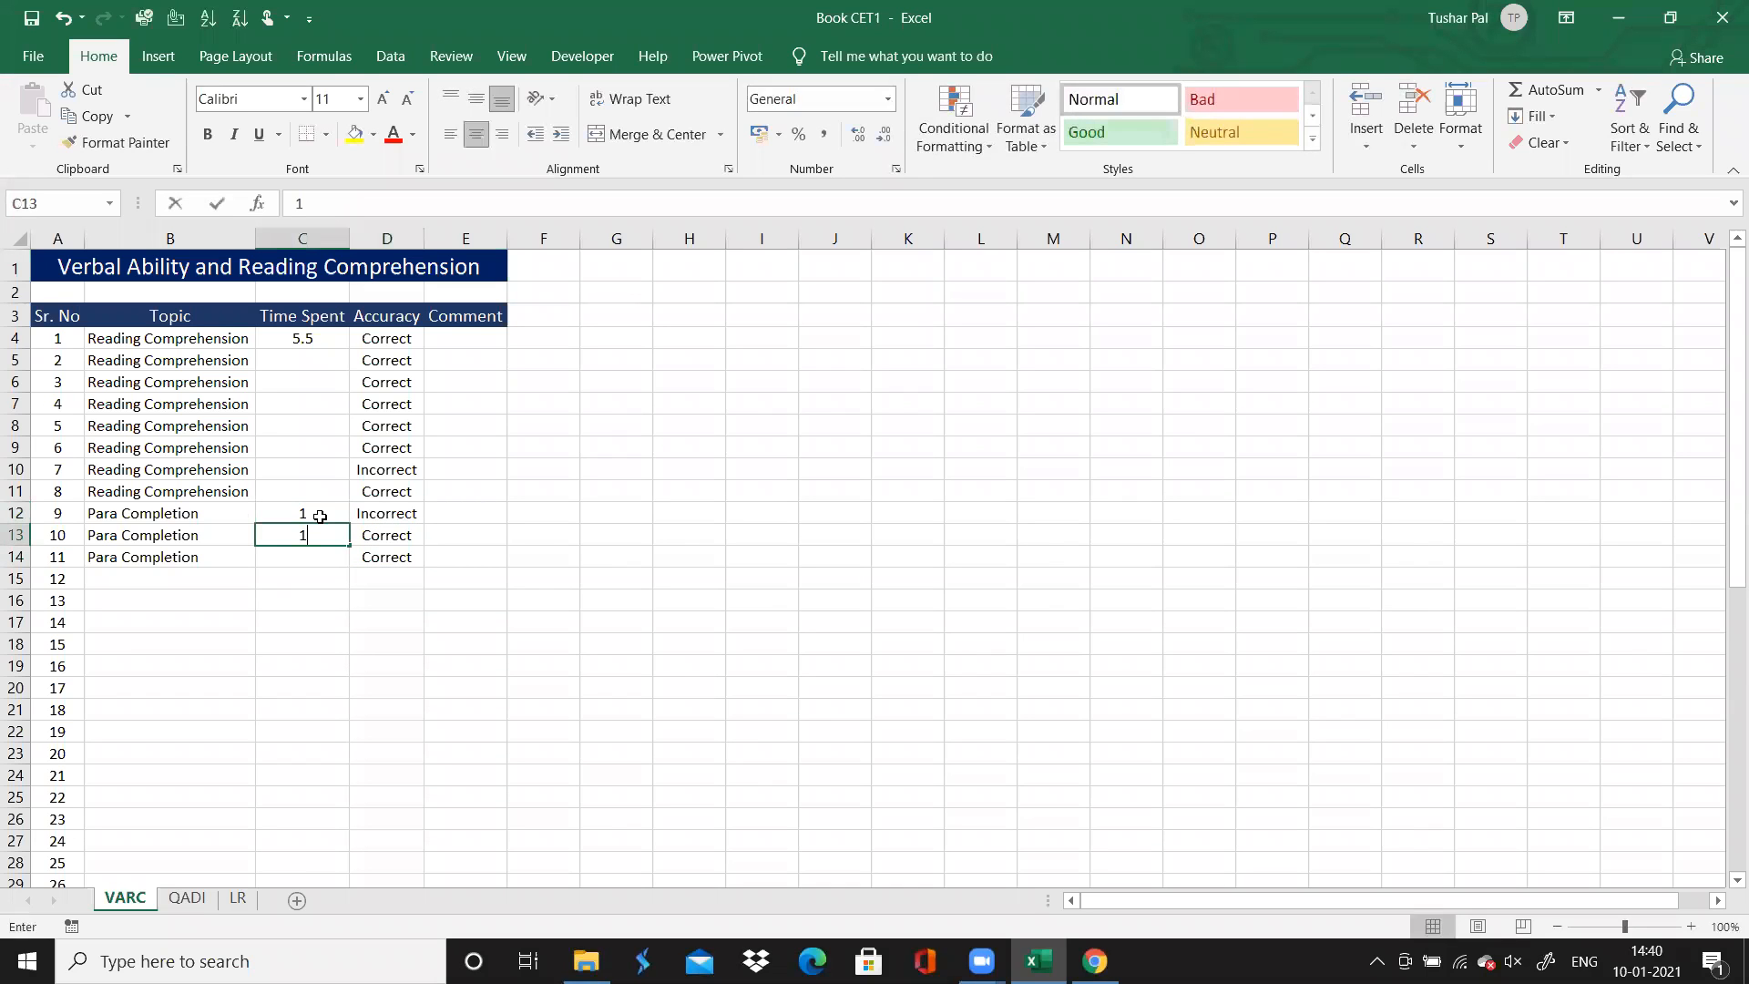
pyautogui.write('1')
pyautogui.press('Return')
pyautogui.write('1')
pyautogui.press('Return')
# Open question 12 on the solutions page in Chrome and examine the directions and passage for questions 12 to 18
pyautogui.press('Left')
pyautogui.press('Left')
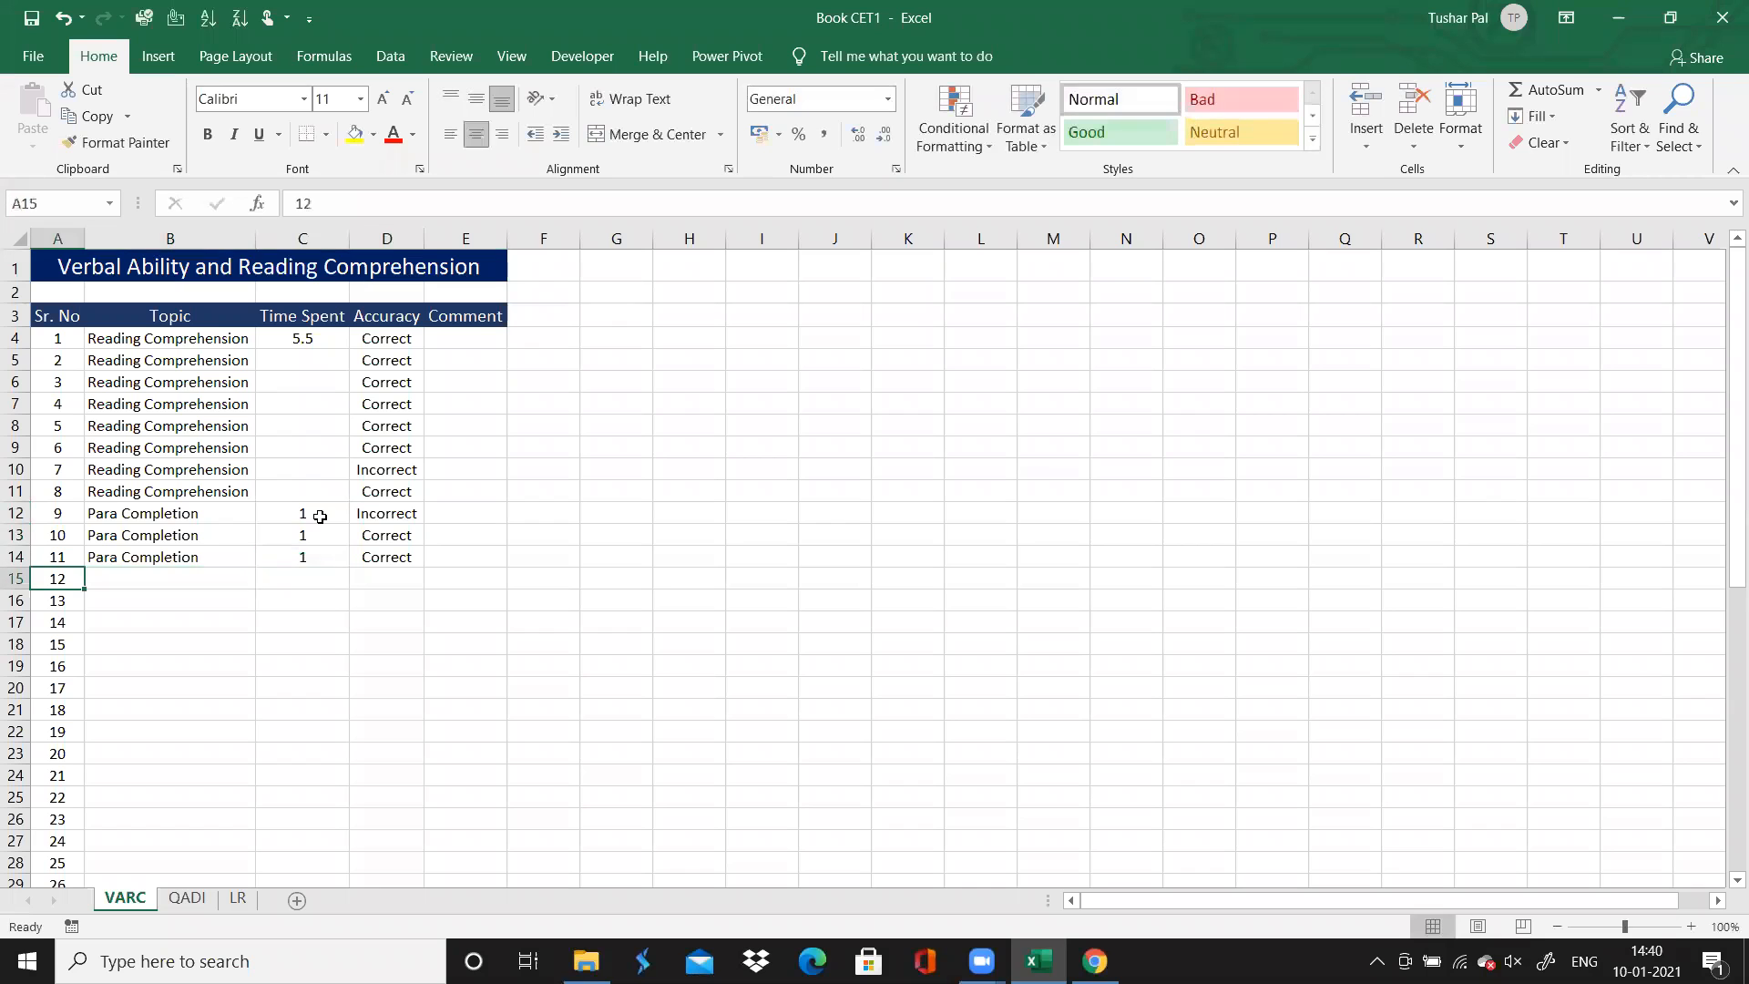
pyautogui.press('Right')
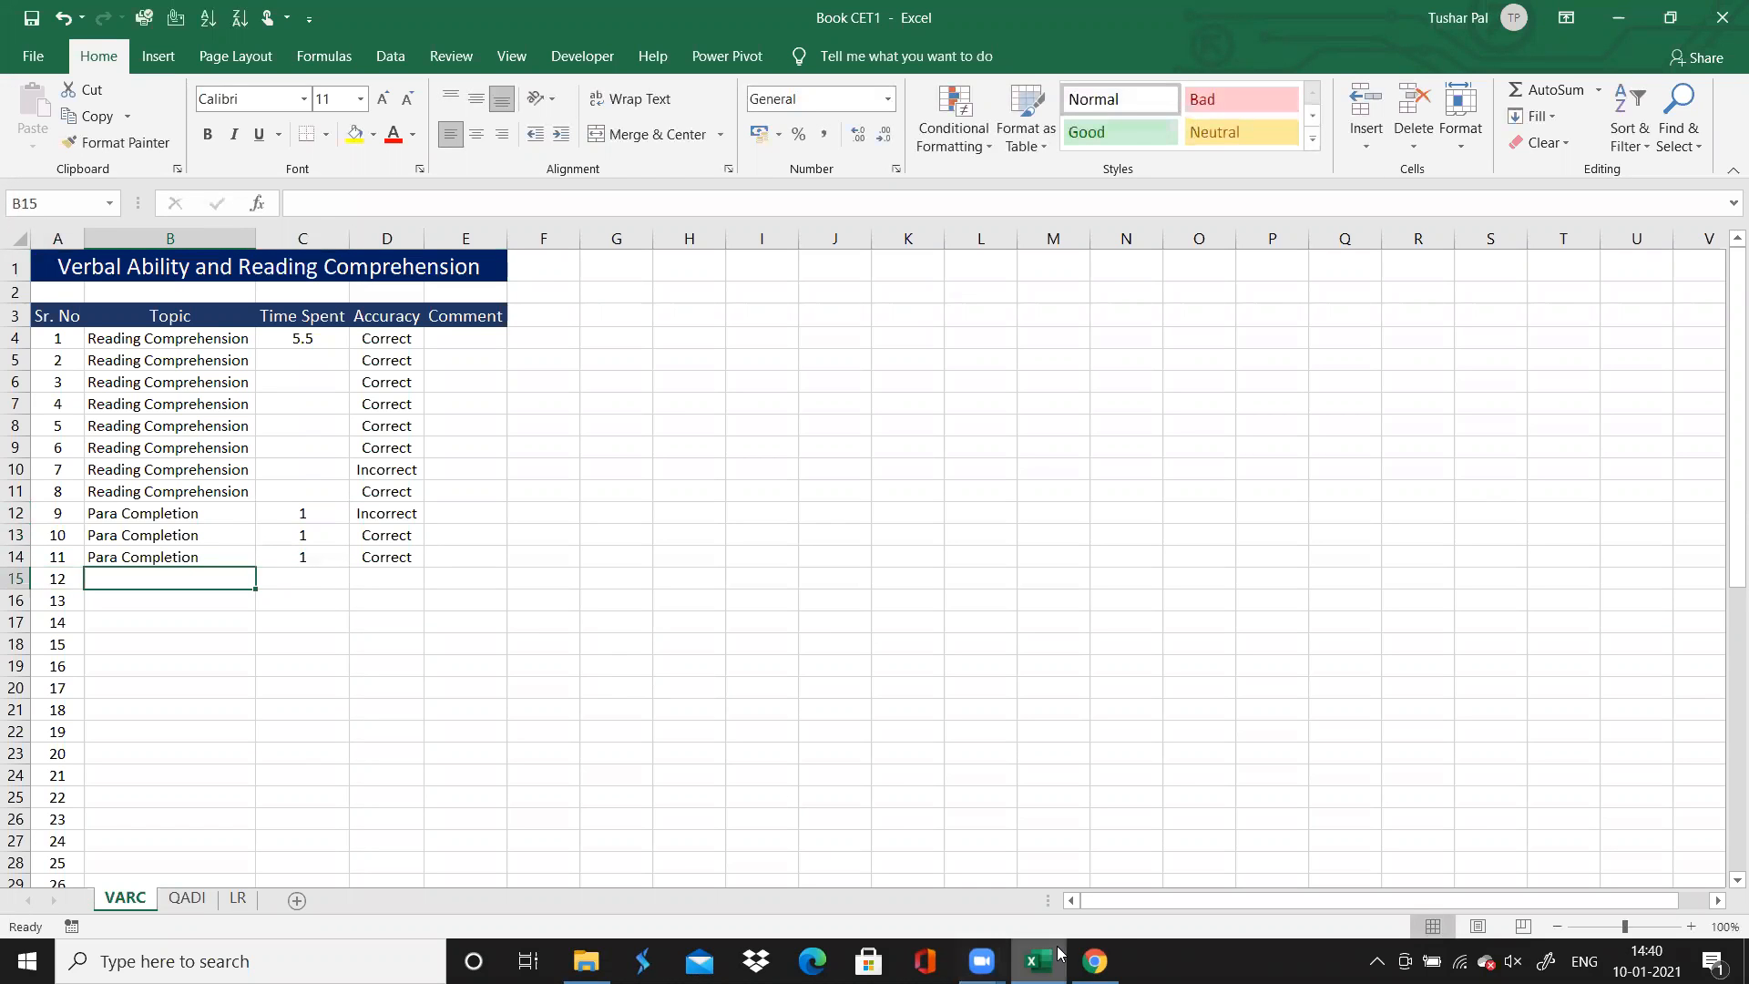
pyautogui.hotkey('alt', 'Tab')
pyautogui.scroll(-7, 996, 713)
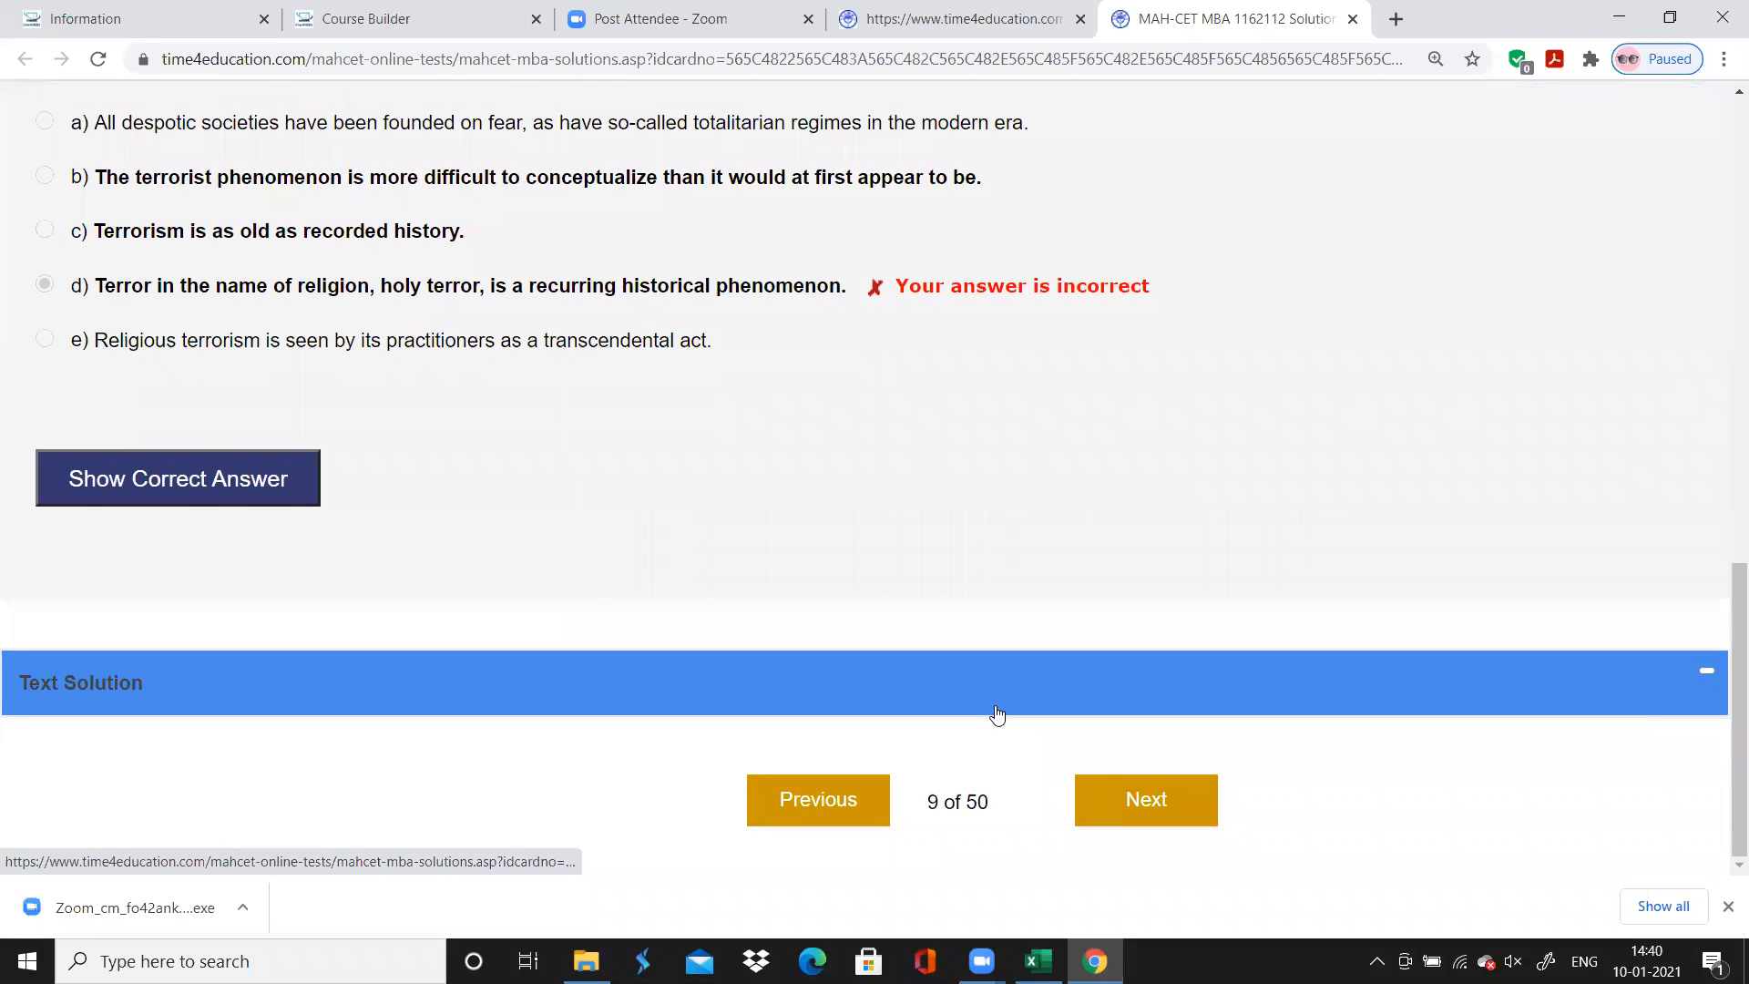
pyautogui.press('Up')
pyautogui.press('Down')
pyautogui.press('Up')
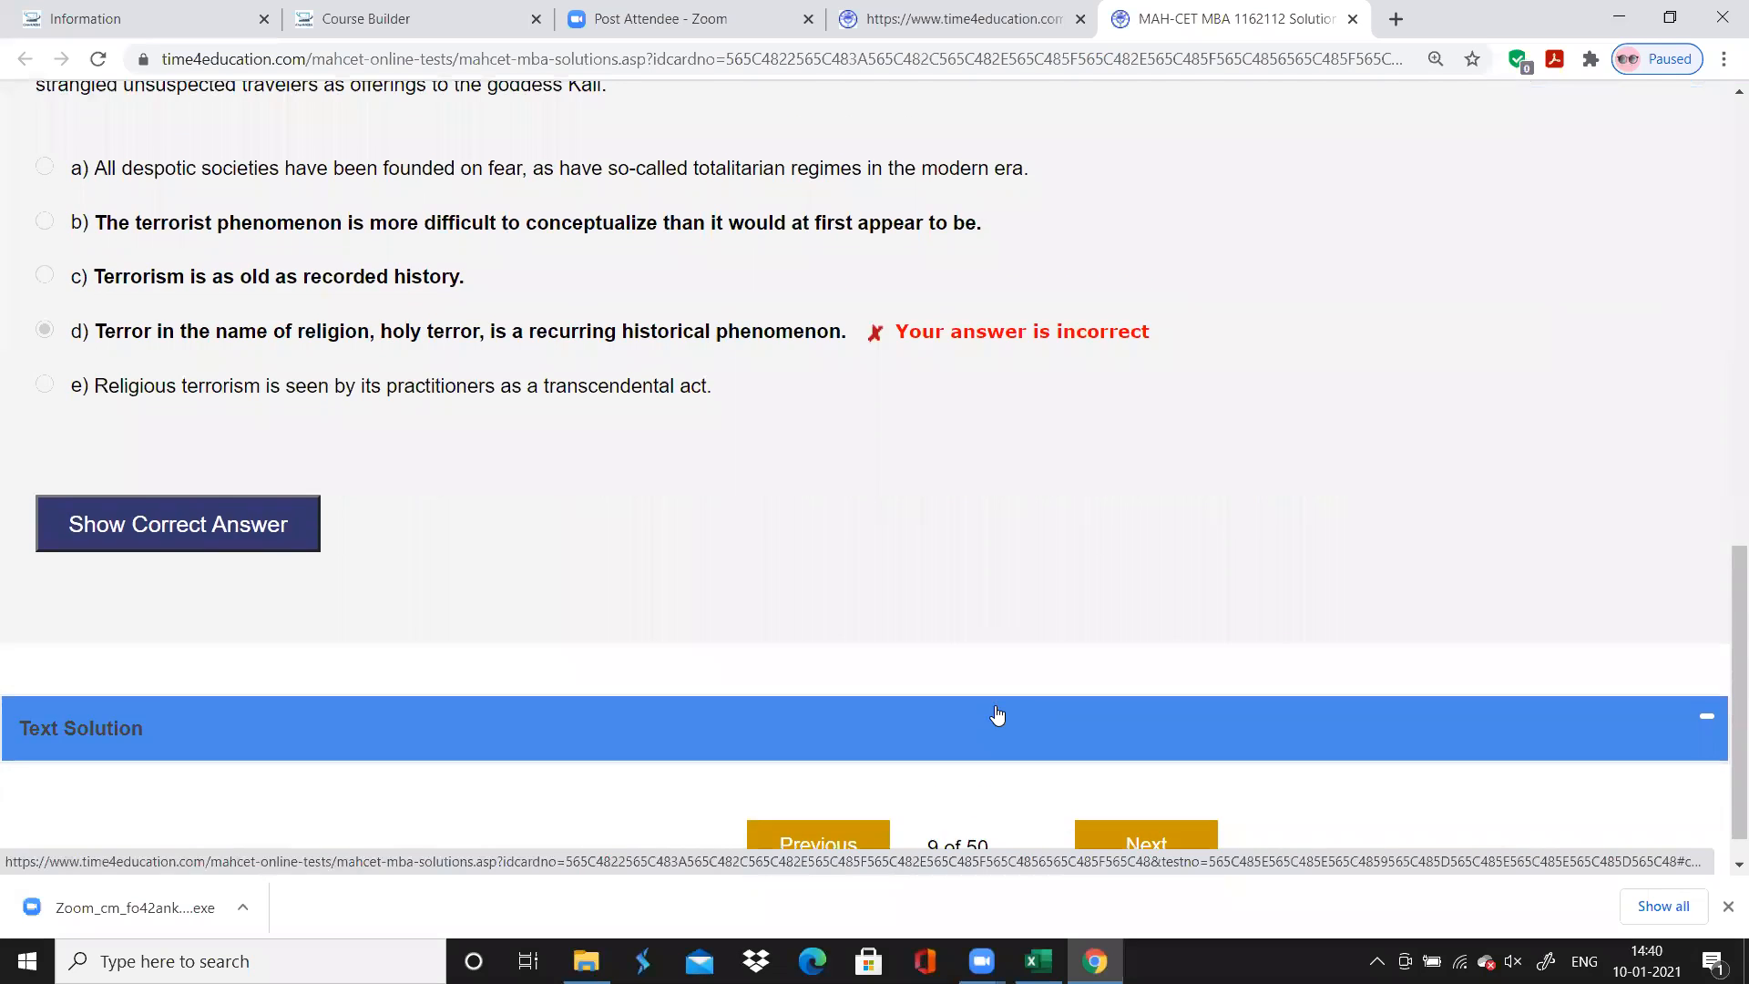
pyautogui.scroll(6, 997, 715)
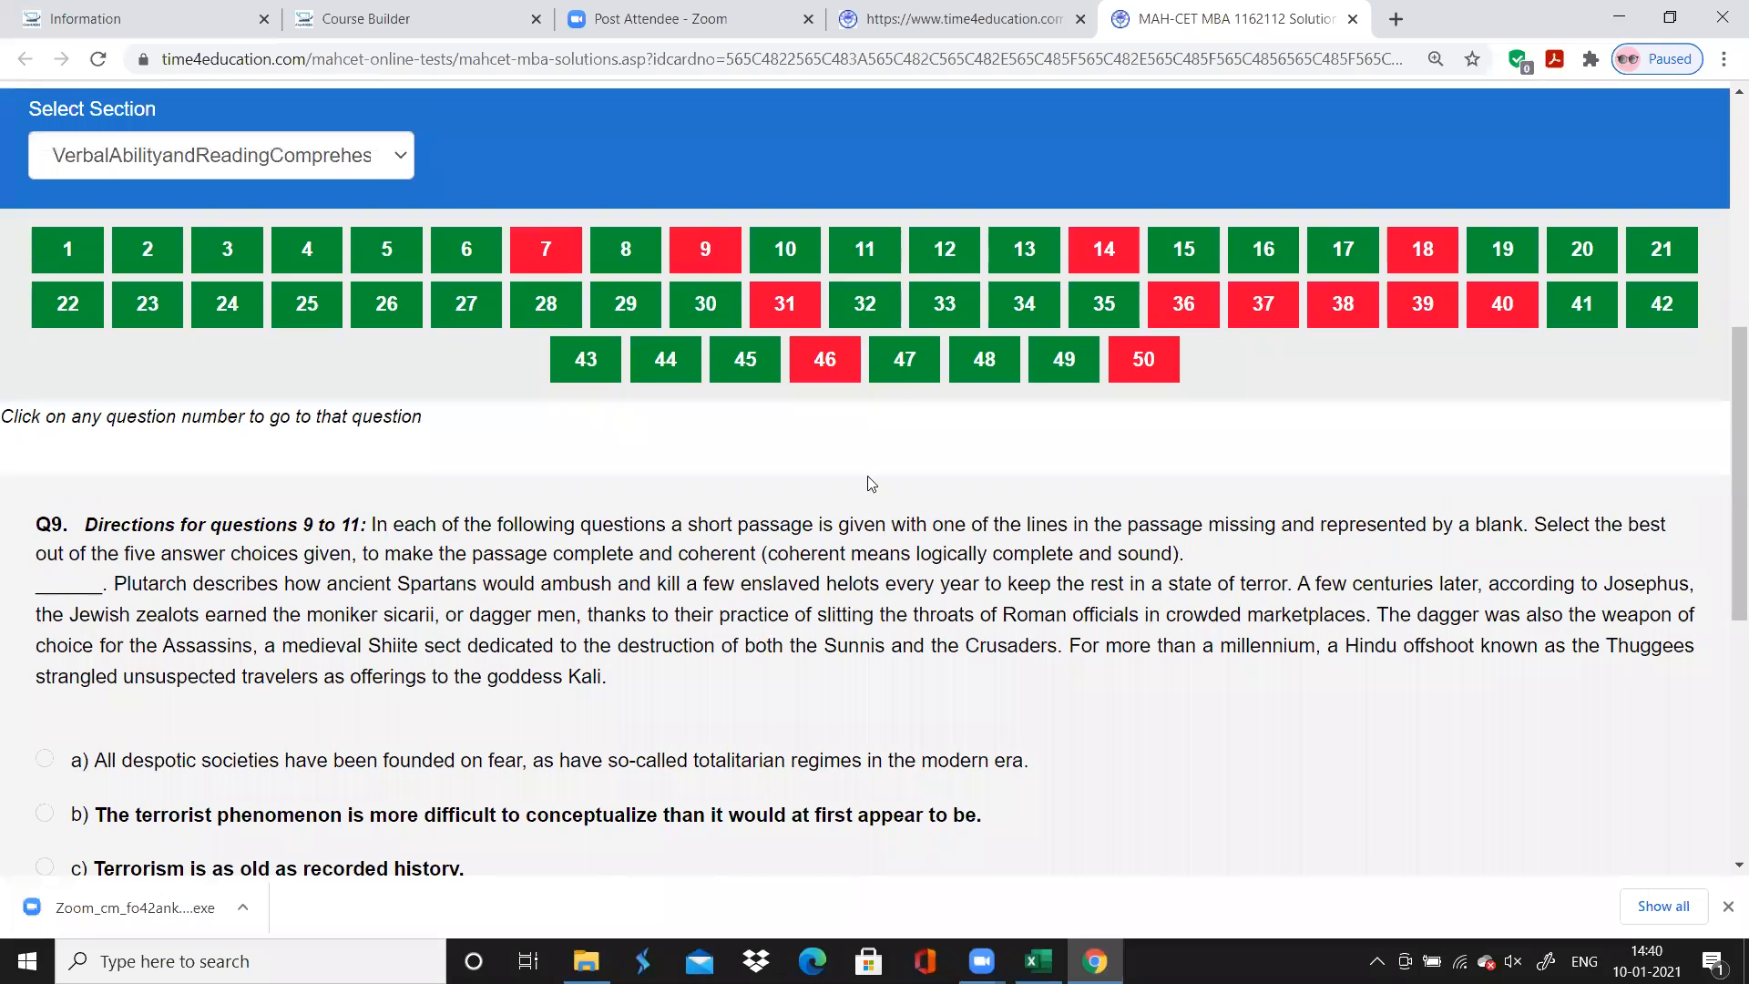
pyautogui.click(945, 250)
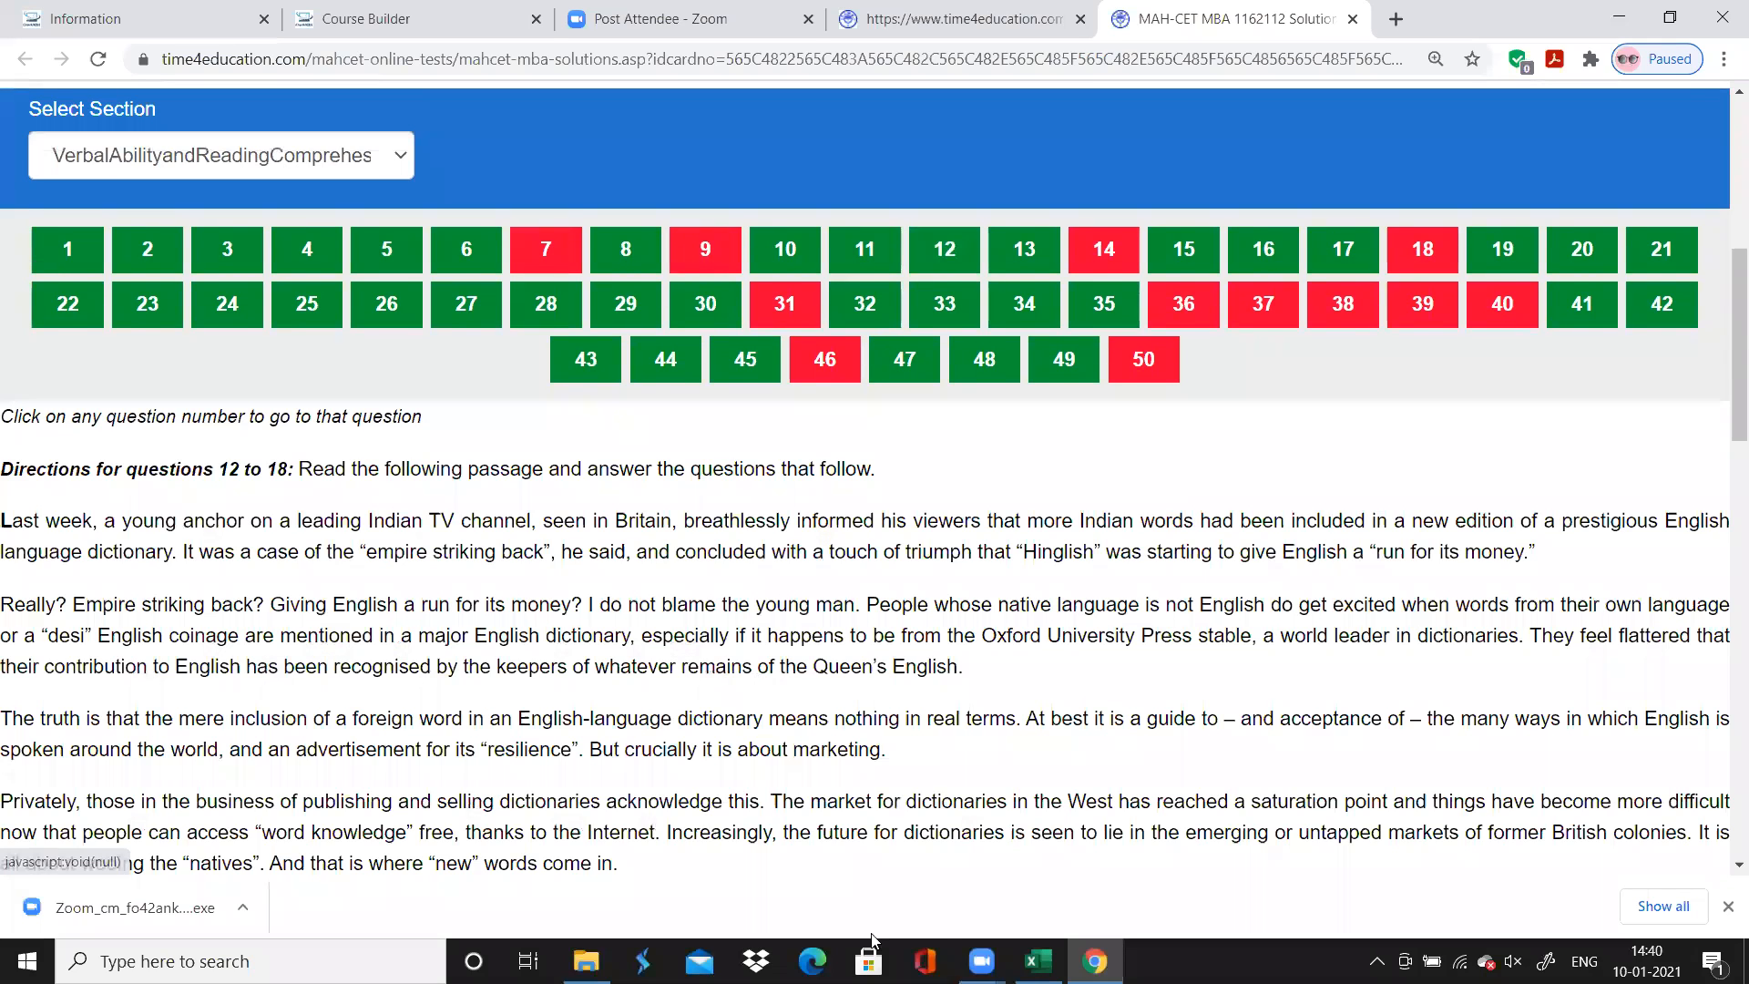
pyautogui.press('Down')
pyautogui.press('Down')
pyautogui.press('Down')
pyautogui.press('Down')
pyautogui.press('Down')
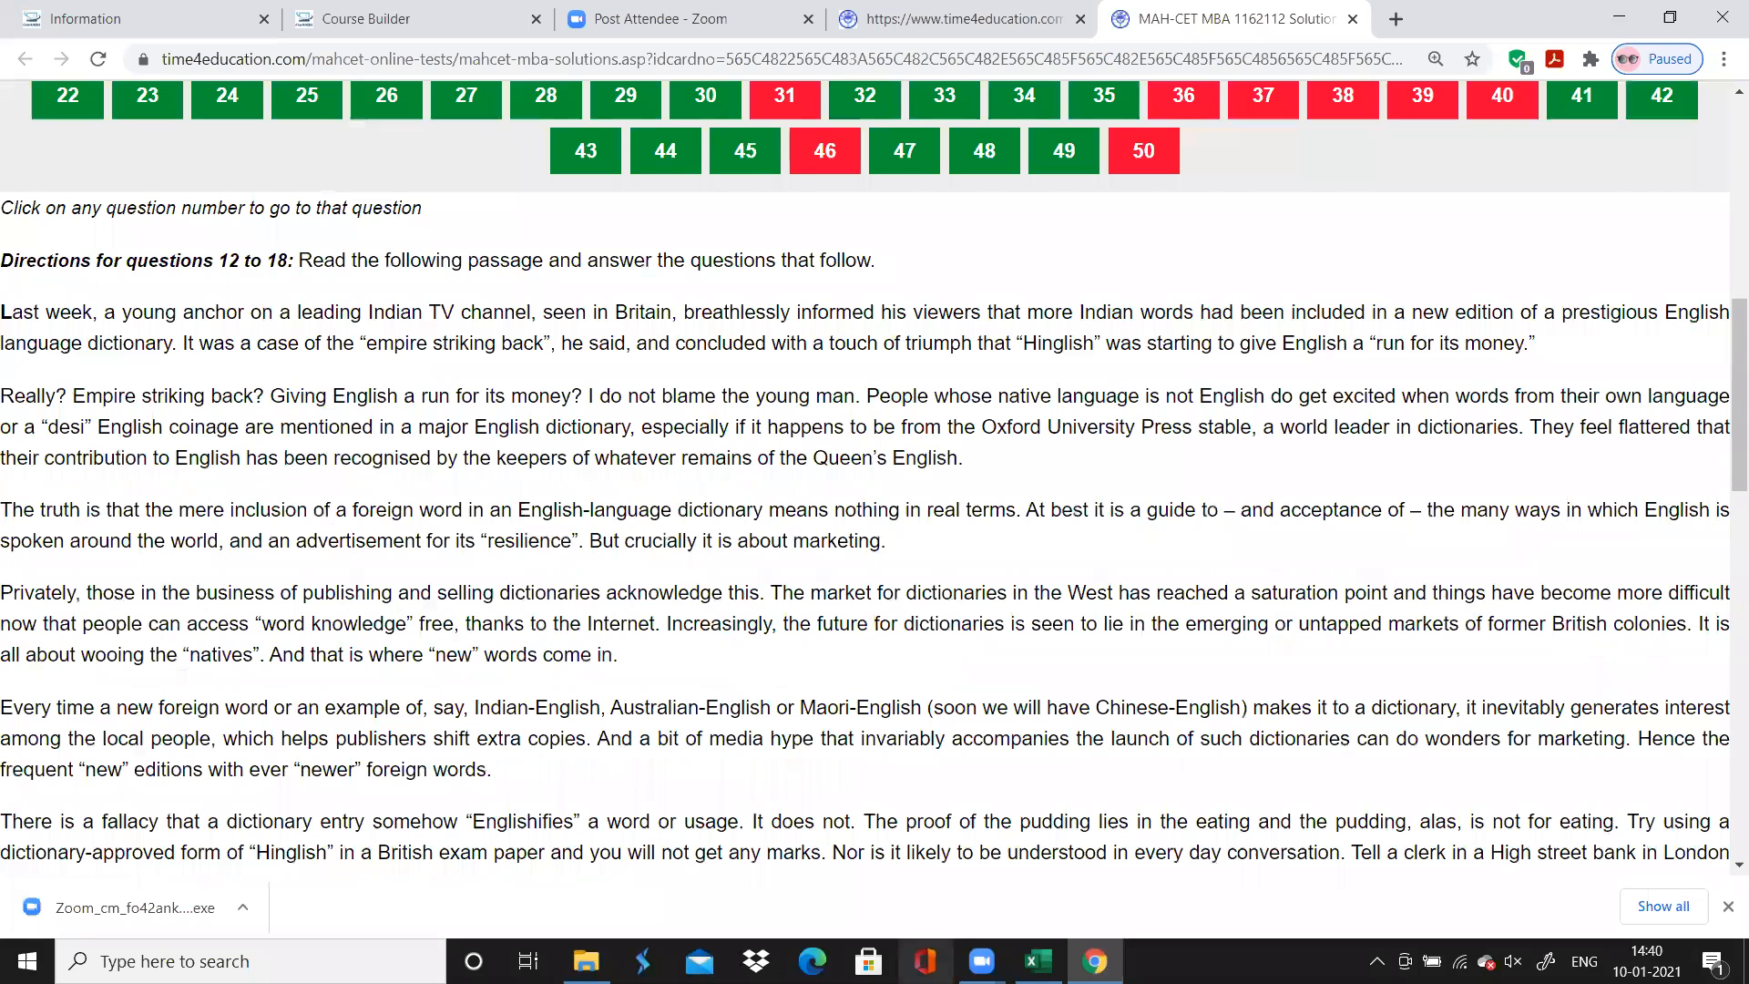
pyautogui.press('Down')
pyautogui.press('Down')
pyautogui.press('Down')
# Switch to Excel and enter "Reading Comprehension" as the topic for questions 12 to 18
pyautogui.click(1038, 961)
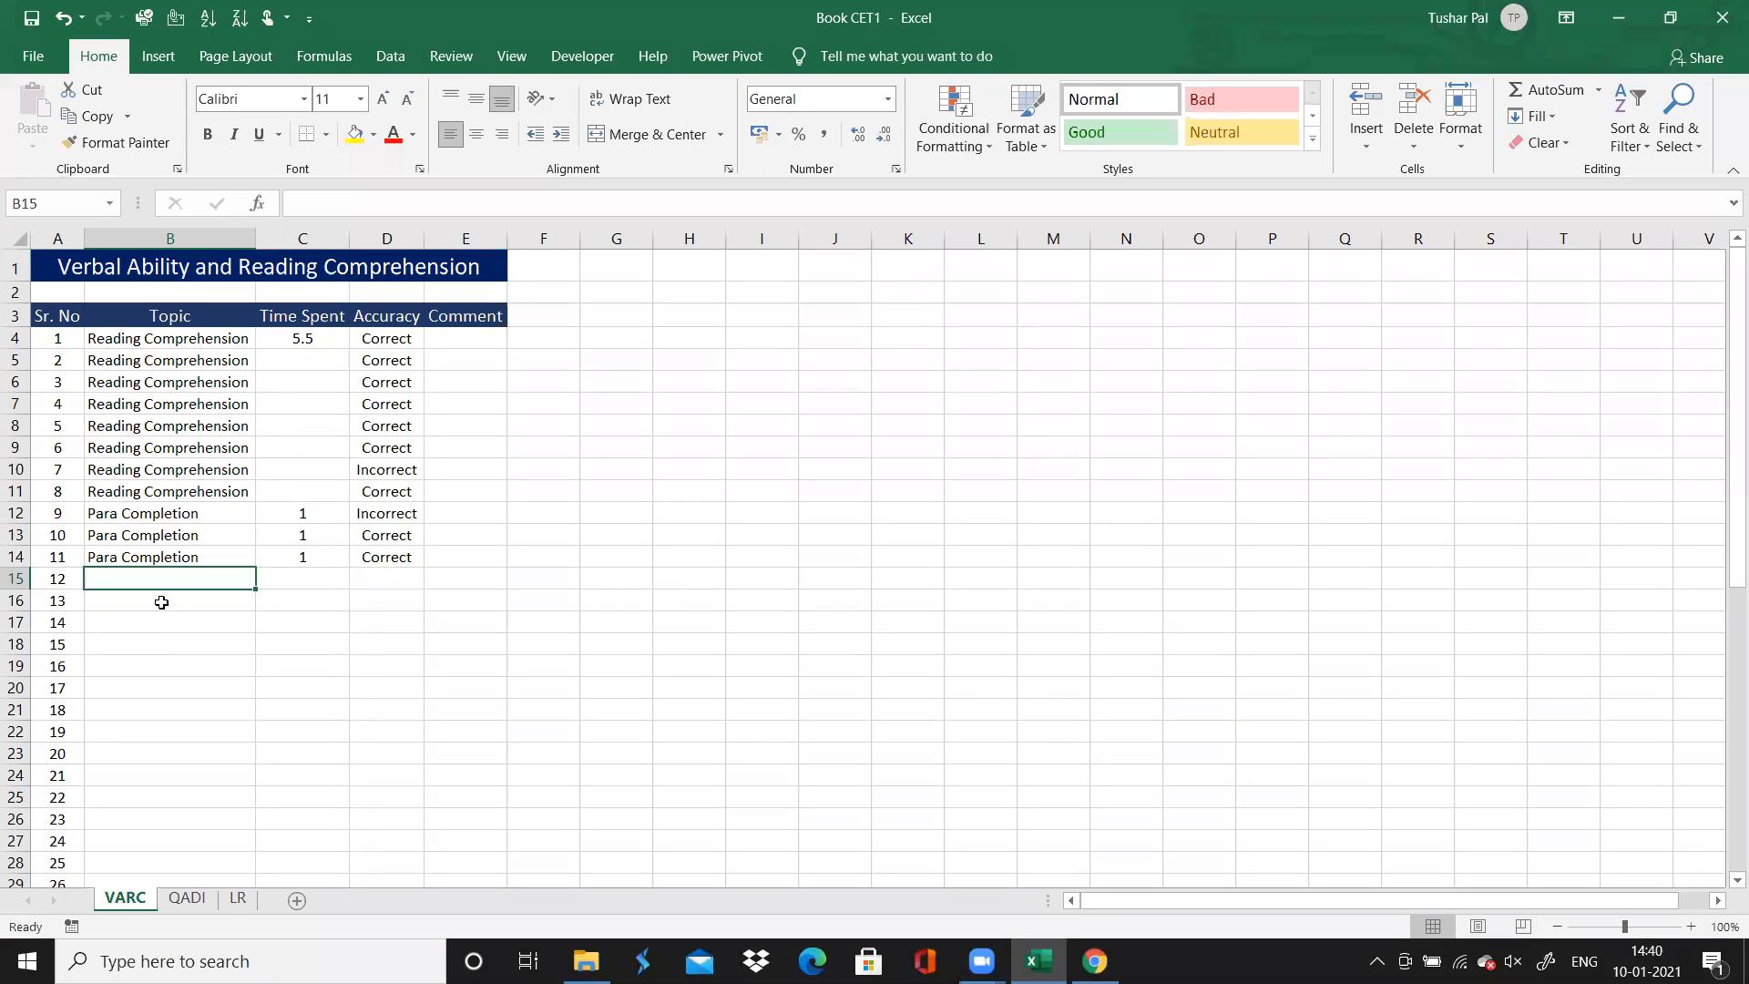
pyautogui.write('Reading Comprehension')
pyautogui.hotkey('ctrl', 'Return')
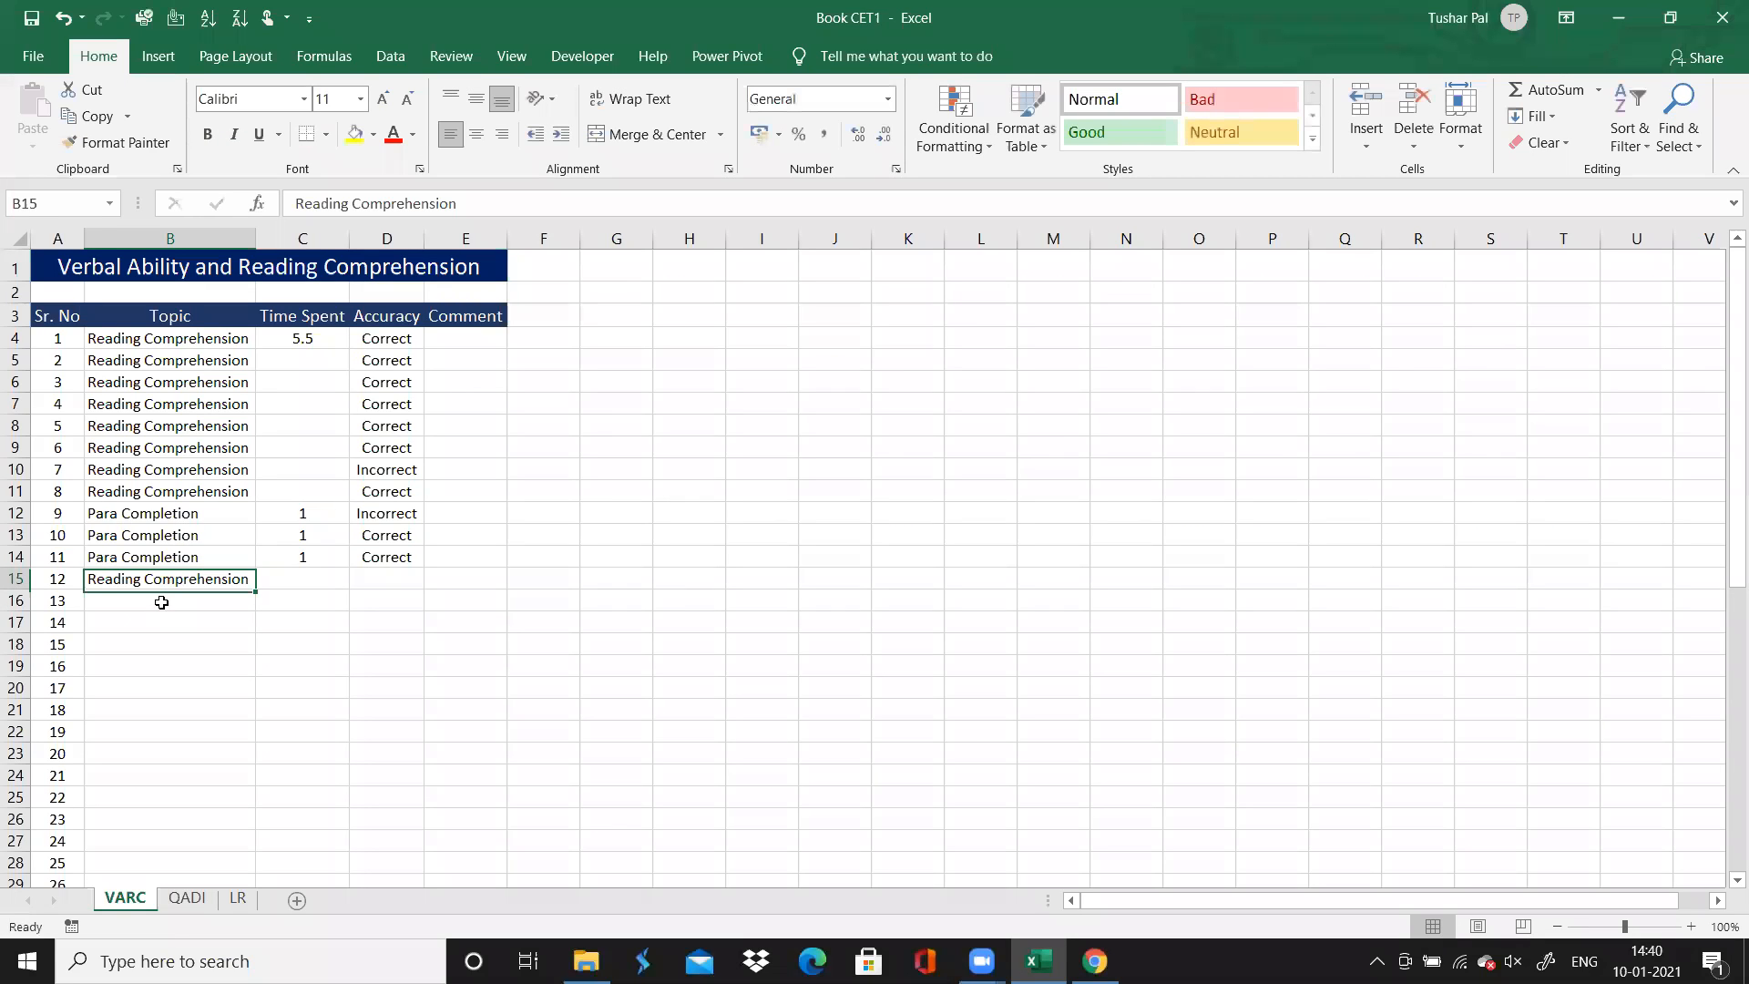
pyautogui.moveTo(258, 591); pyautogui.dragTo(235, 710)
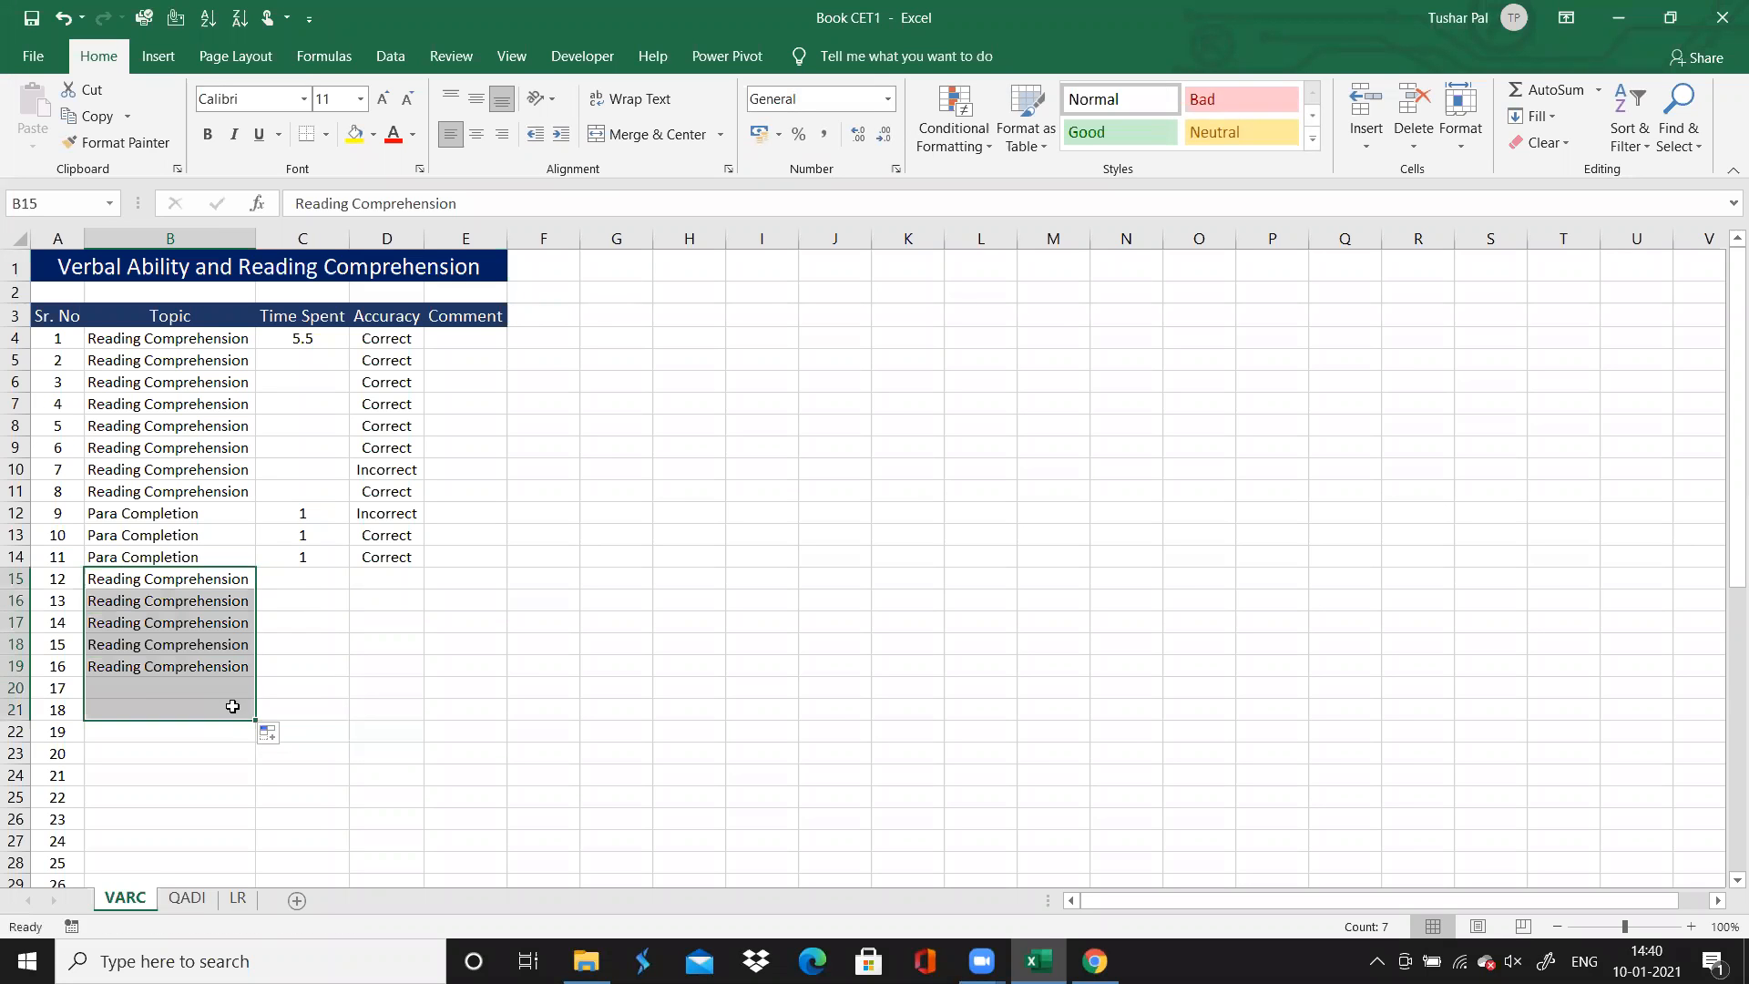
# Check the answer colours for questions 12 to 18 in Chrome and fill their Accuracy in Excel with "Correct"
pyautogui.click(378, 569)
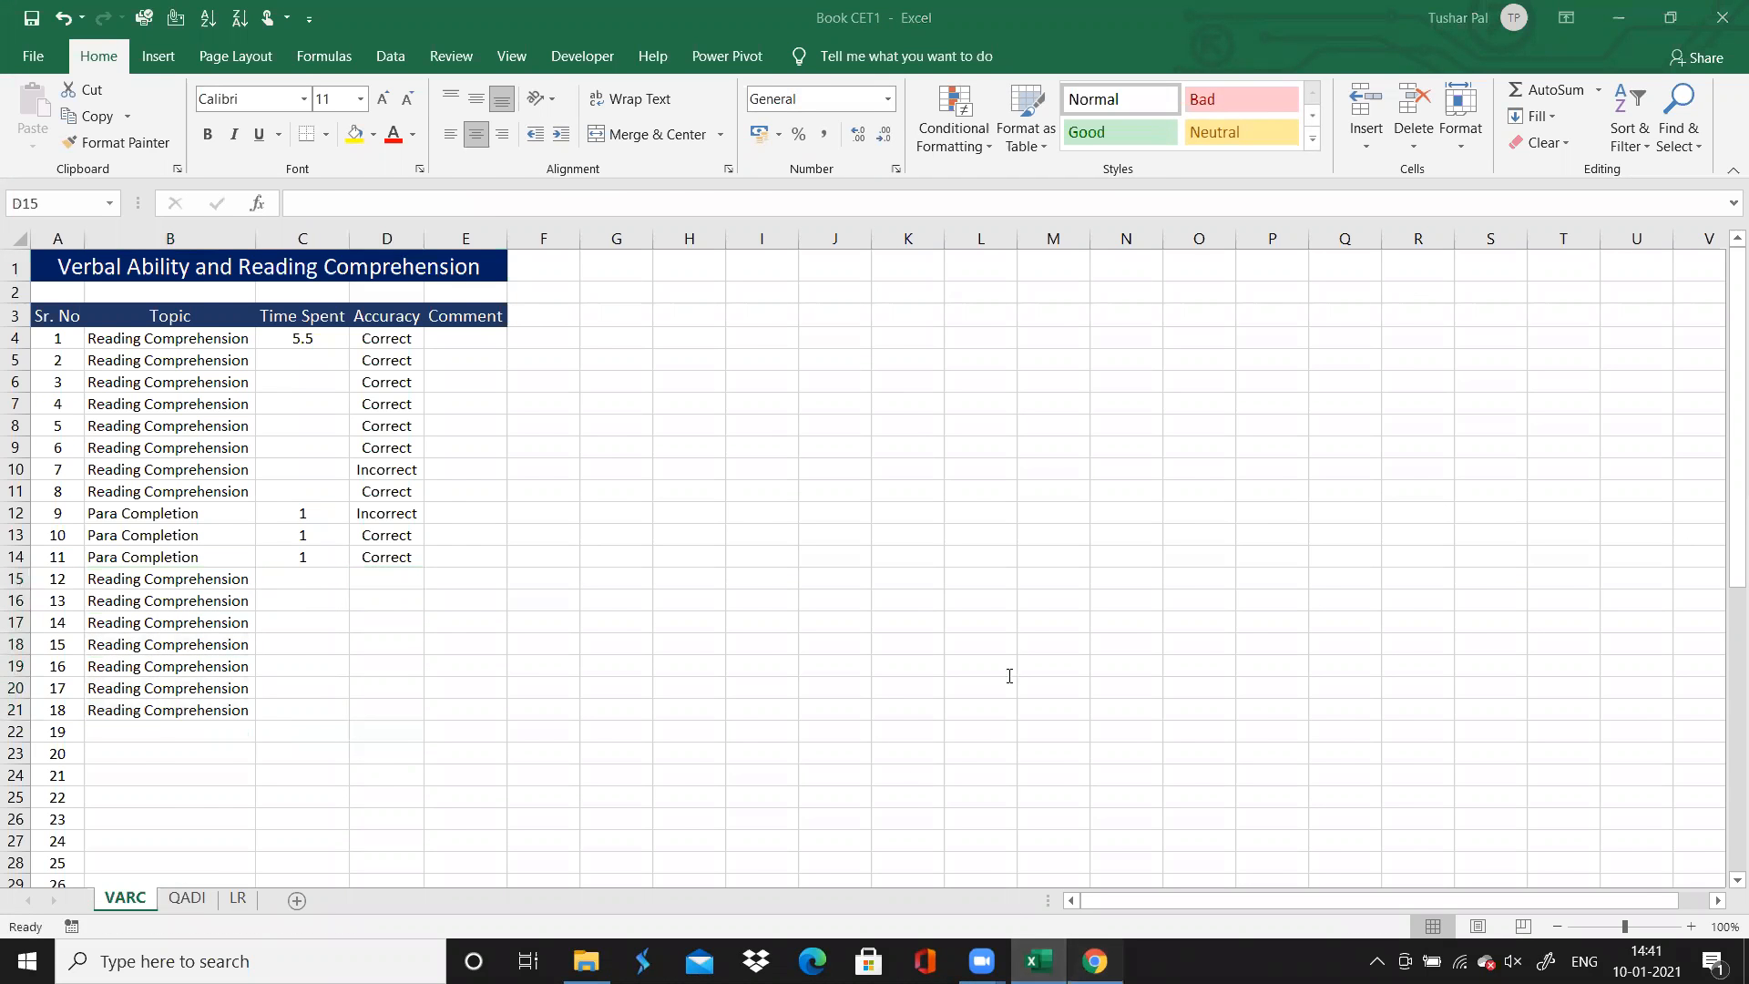
pyautogui.hotkey('alt', 'Tab')
pyautogui.scroll(3, 991, 584)
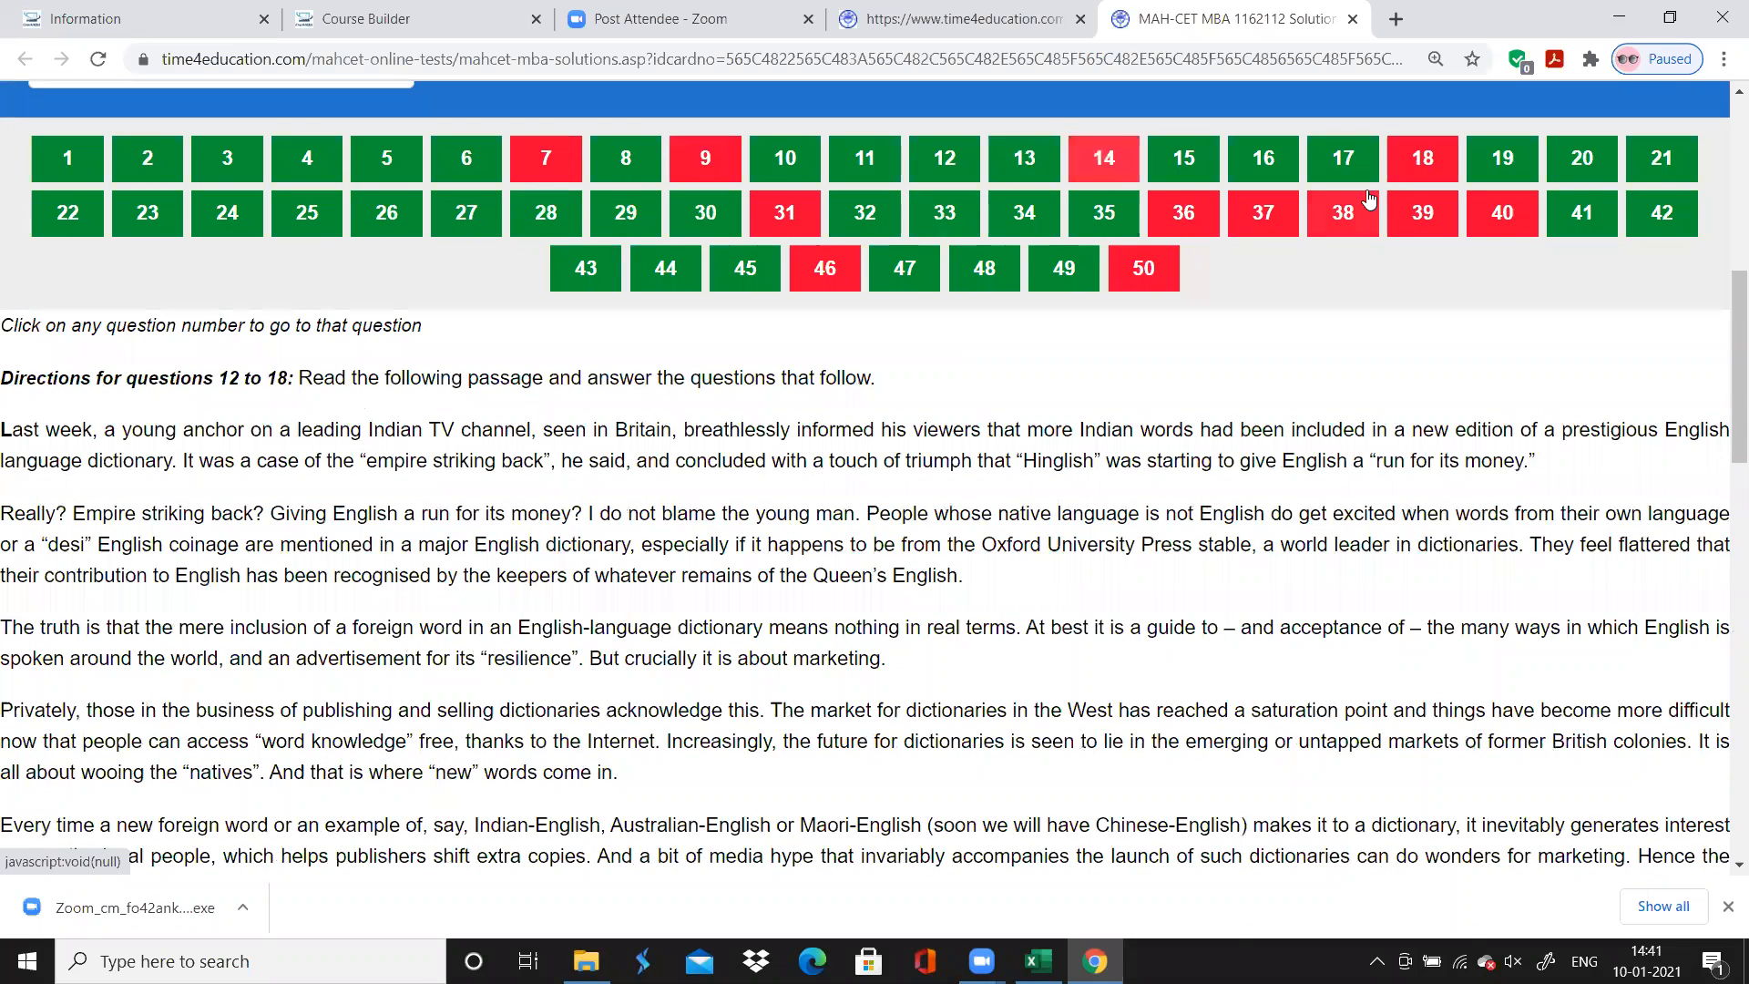
pyautogui.click(1407, 173)
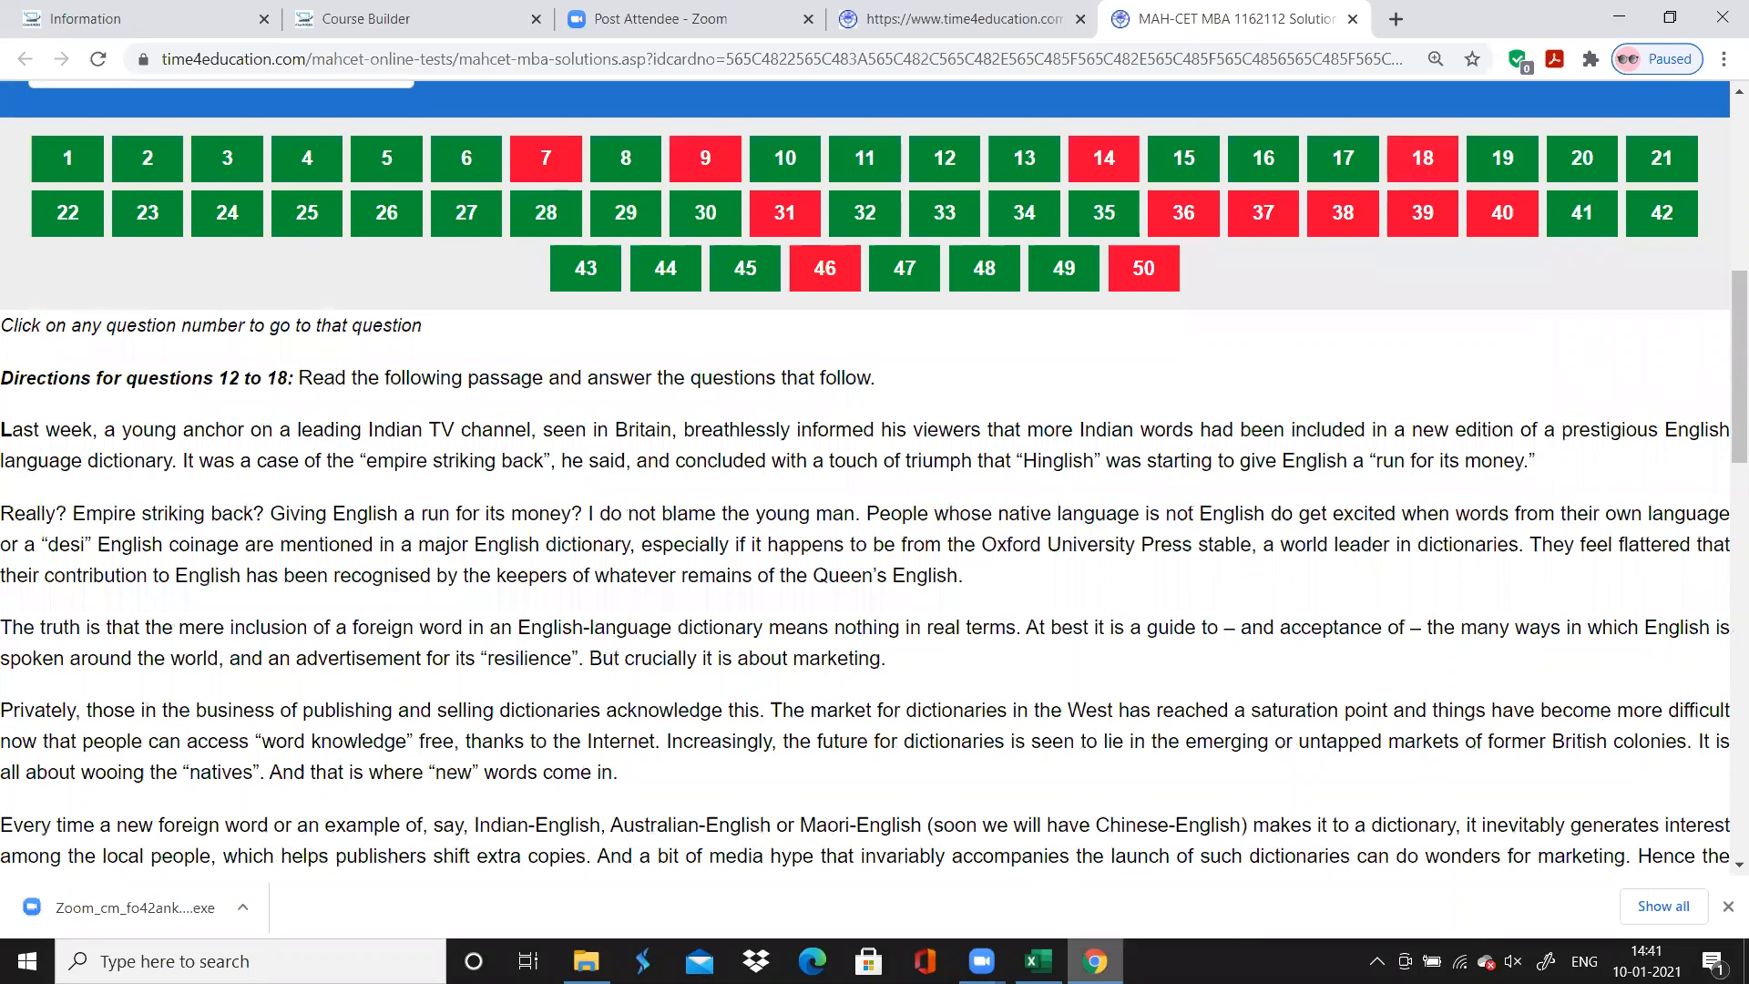
pyautogui.hotkey('alt', 'Tab')
pyautogui.hotkey('ctrl', 'c')
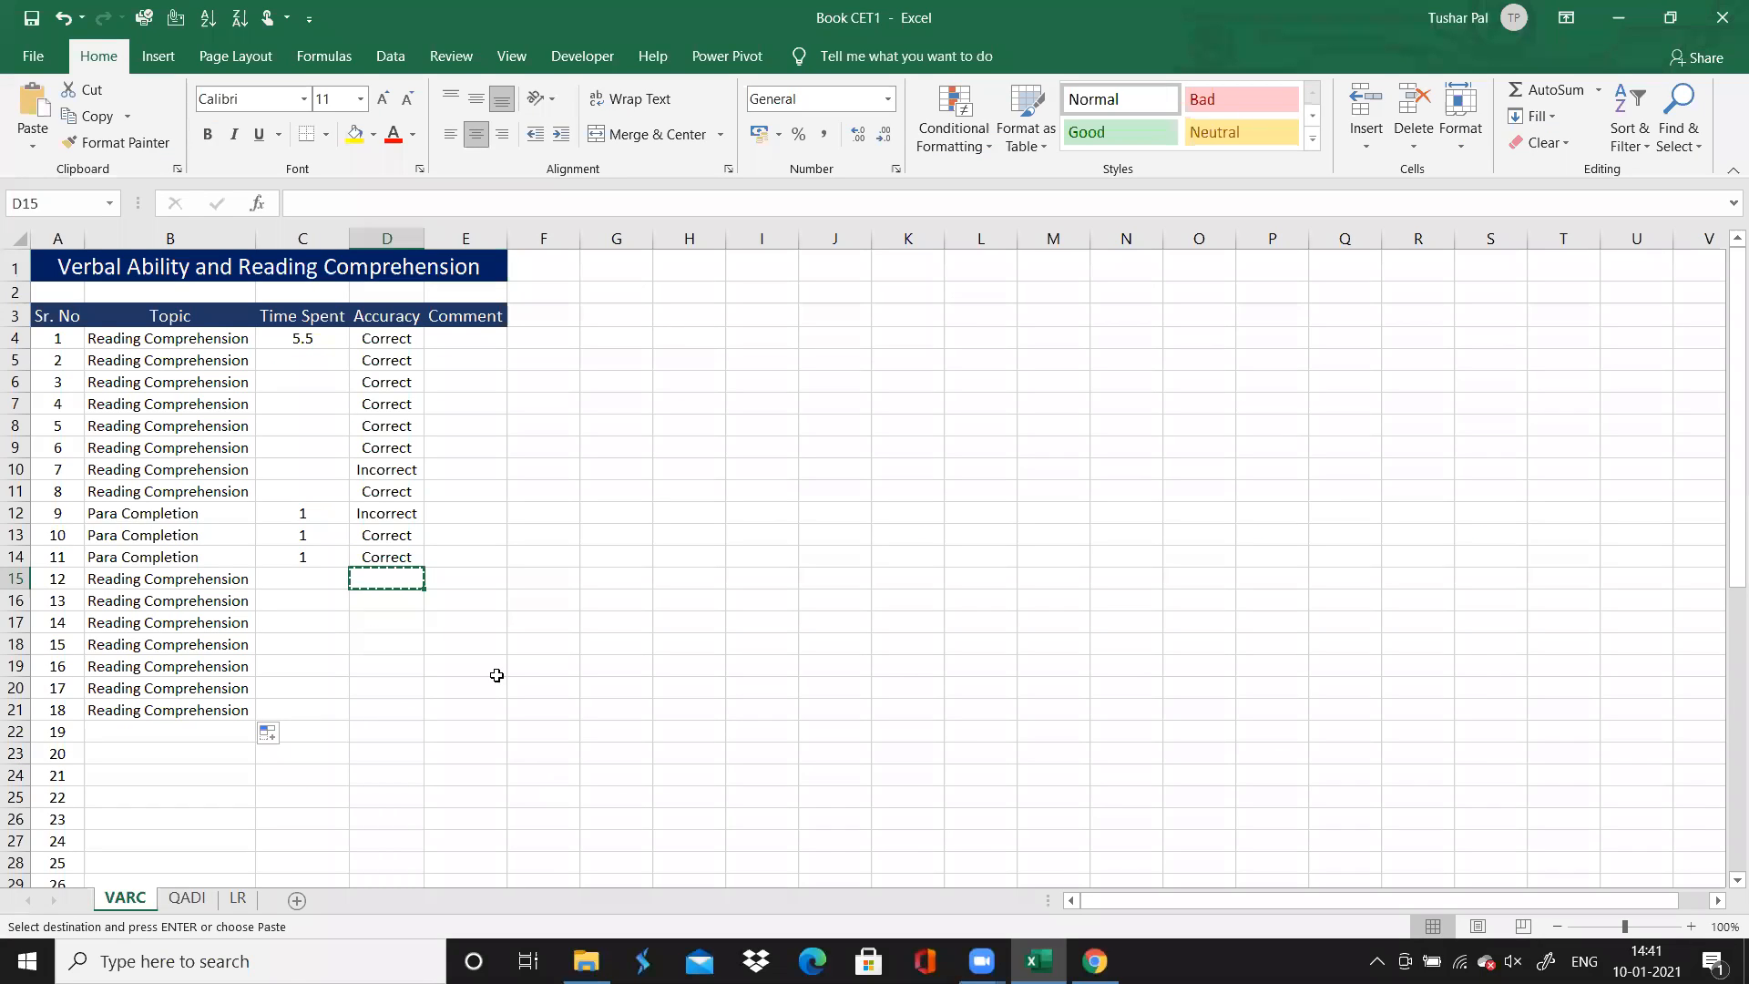
pyautogui.click(496, 675)
pyautogui.click(398, 550)
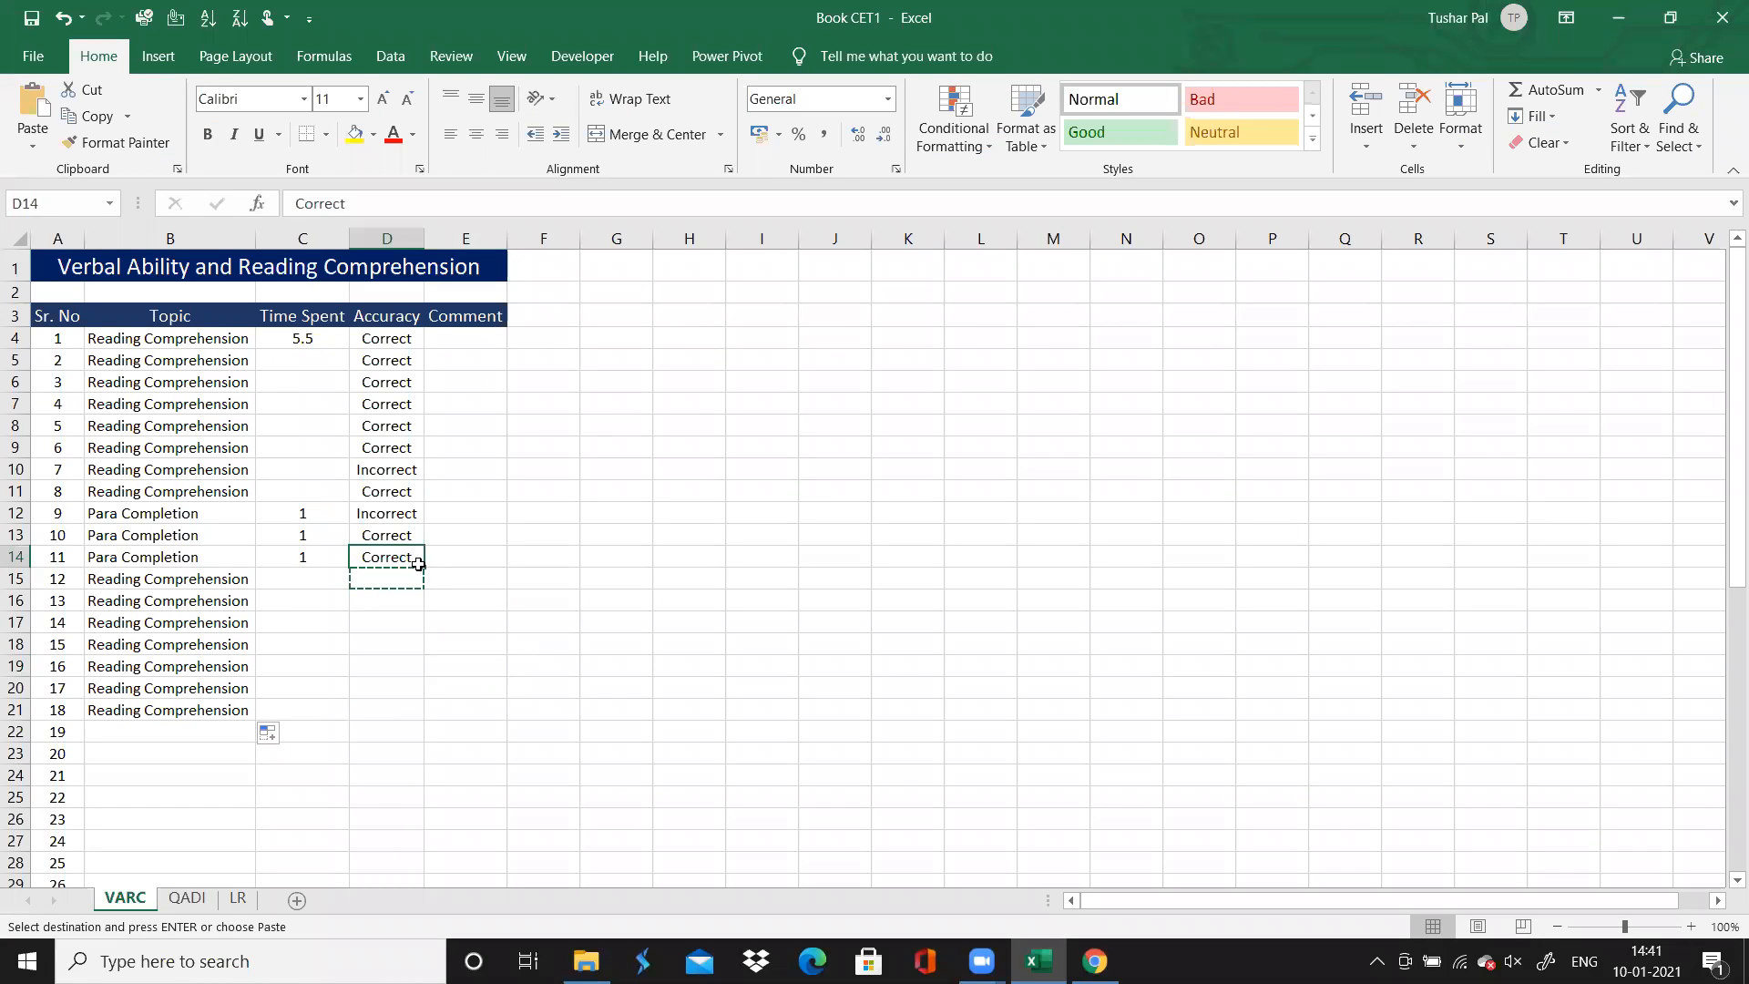
pyautogui.moveTo(424, 566); pyautogui.dragTo(402, 720)
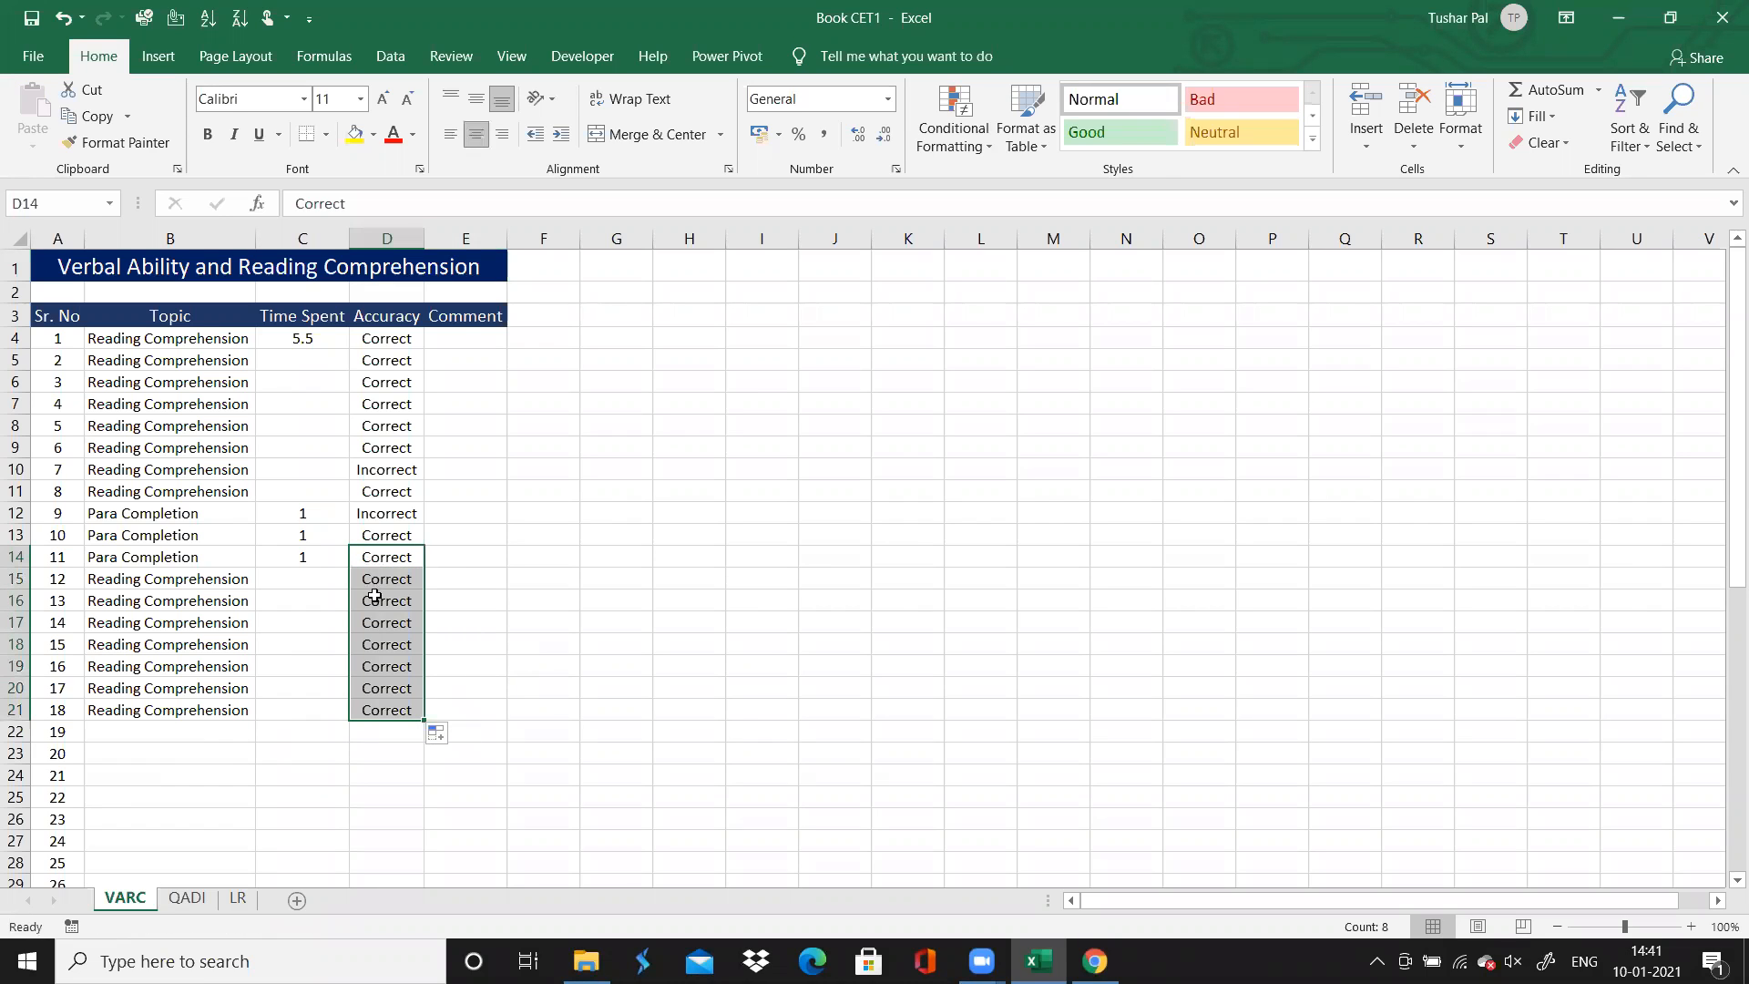
# Change the Accuracy of questions 14 and 18 to "Incorrect"
pyautogui.click(376, 622)
pyautogui.write('I')
pyautogui.press('Return')
pyautogui.press('Down')
pyautogui.press('Down')
pyautogui.press('Down')
pyautogui.write('I')
pyautogui.press('Return')
# Select the Topic cell for question 19, then open that question in Chrome and examine the directions for questions 19 to 23
pyautogui.press('Left')
pyautogui.press('Left')
pyautogui.press('Down')
pyautogui.press('Down')
pyautogui.press('Down')
pyautogui.press('Down')
pyautogui.press('Down')
pyautogui.press('Down')
pyautogui.press('Down')
pyautogui.press('Down')
pyautogui.press('Down')
pyautogui.press('Down')
pyautogui.press('Down')
pyautogui.press('Down')
pyautogui.press('Down')
pyautogui.press('Down')
pyautogui.press('Down')
pyautogui.press('Down')
pyautogui.press('Down')
pyautogui.press('Down')
pyautogui.press('Down')
pyautogui.press('Down')
pyautogui.press('Up')
pyautogui.press('Up')
pyautogui.press('Up')
pyautogui.press('Up')
pyautogui.press('Up')
pyautogui.press('Up')
pyautogui.press('Up')
pyautogui.press('Up')
pyautogui.press('Up')
pyautogui.press('Up')
pyautogui.press('Up')
pyautogui.press('Up')
pyautogui.press('Up')
pyautogui.press('Up')
pyautogui.press('Up')
pyautogui.press('Up')
pyautogui.press('Up')
pyautogui.press('Up')
pyautogui.press('Up')
pyautogui.press('Up')
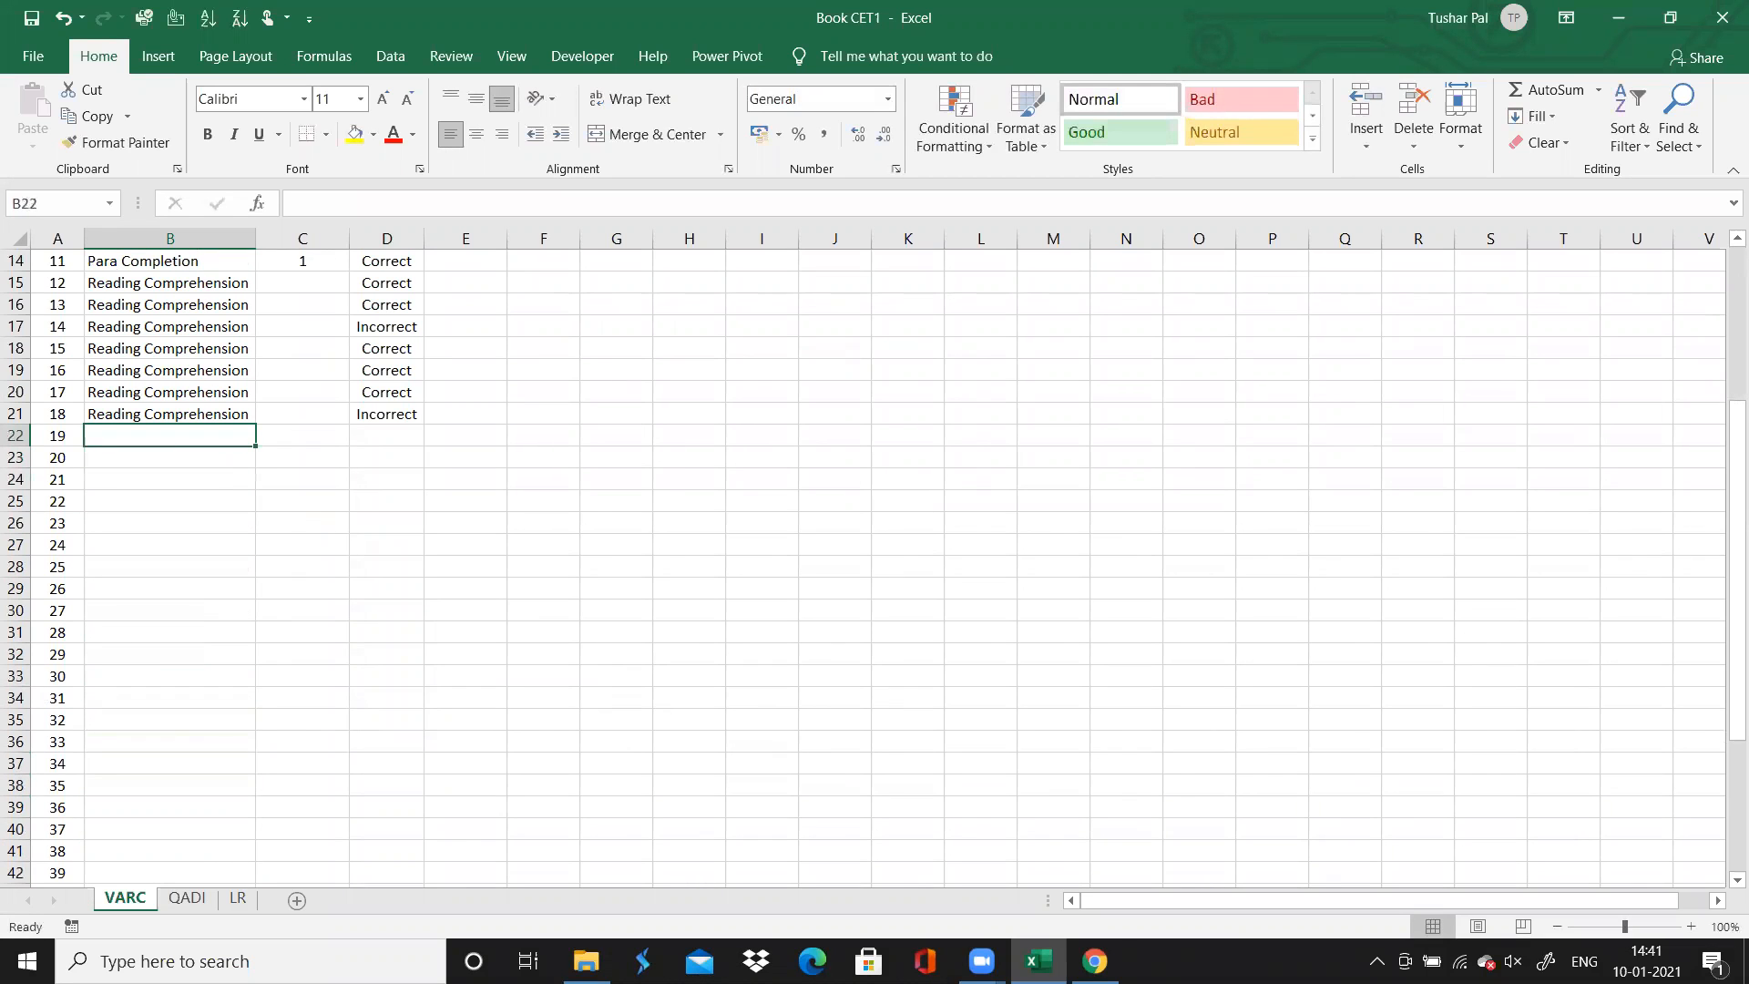
pyautogui.click(1095, 961)
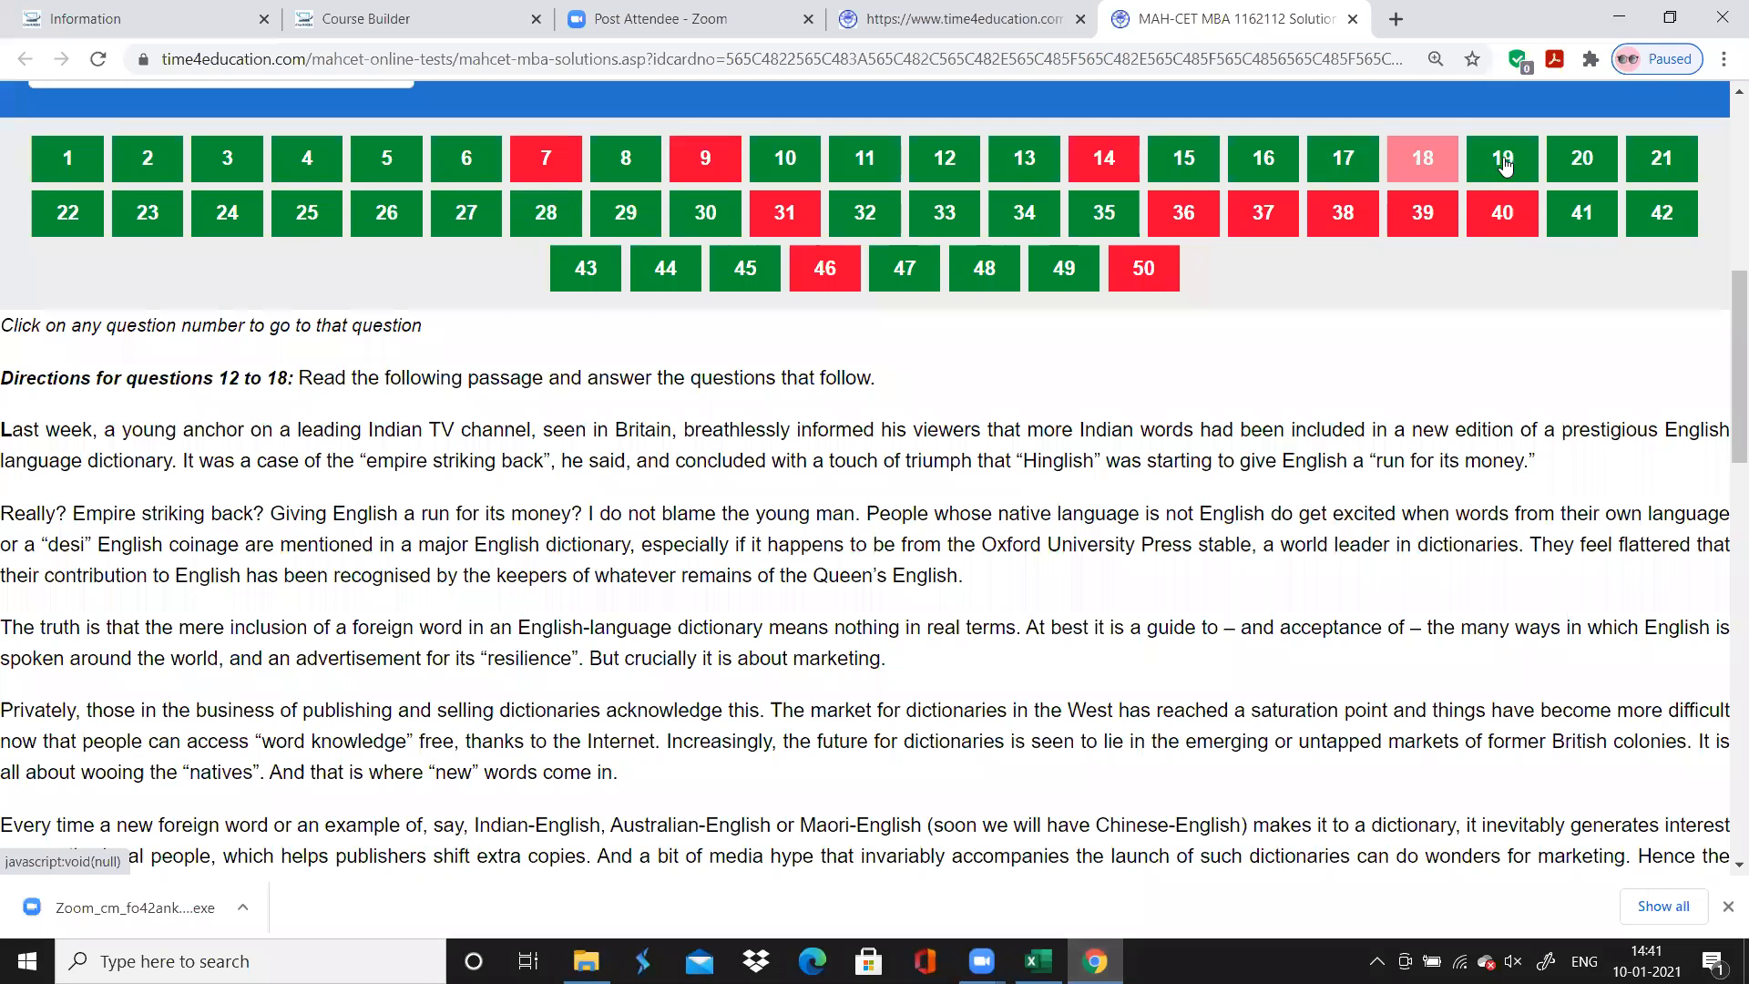
pyautogui.click(1504, 164)
pyautogui.scroll(-1, 632, 555)
pyautogui.scroll(1, 635, 555)
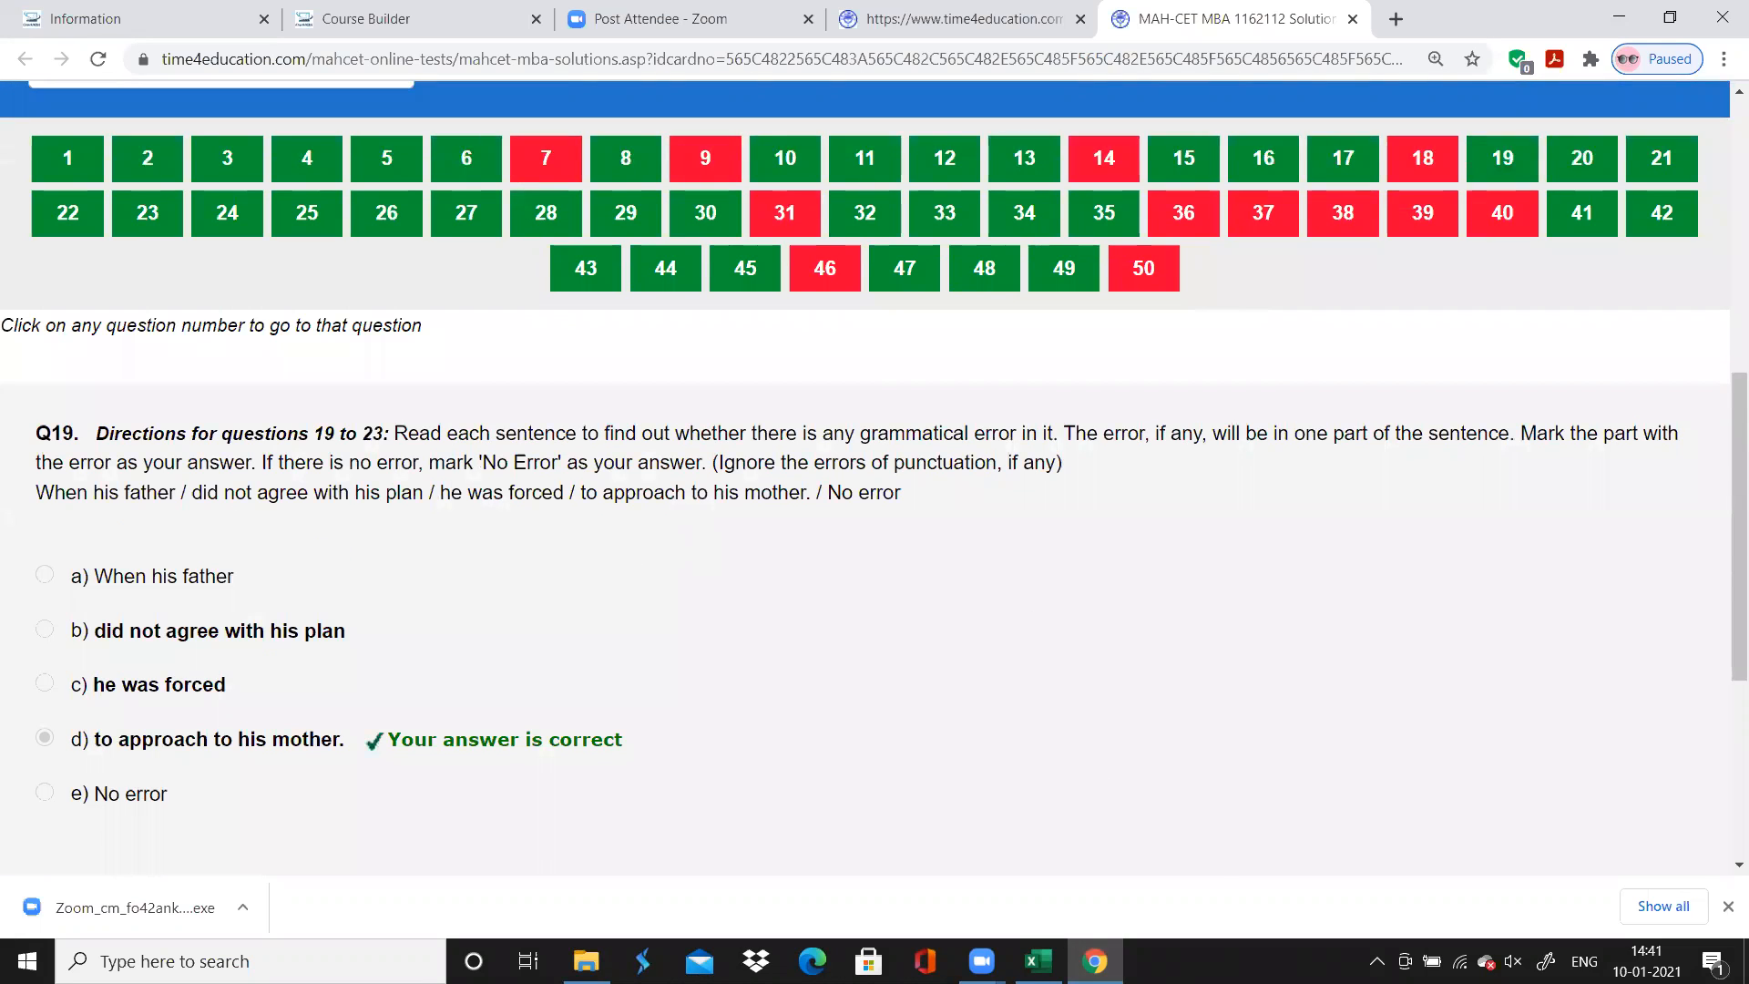
pyautogui.moveTo(1095, 961)
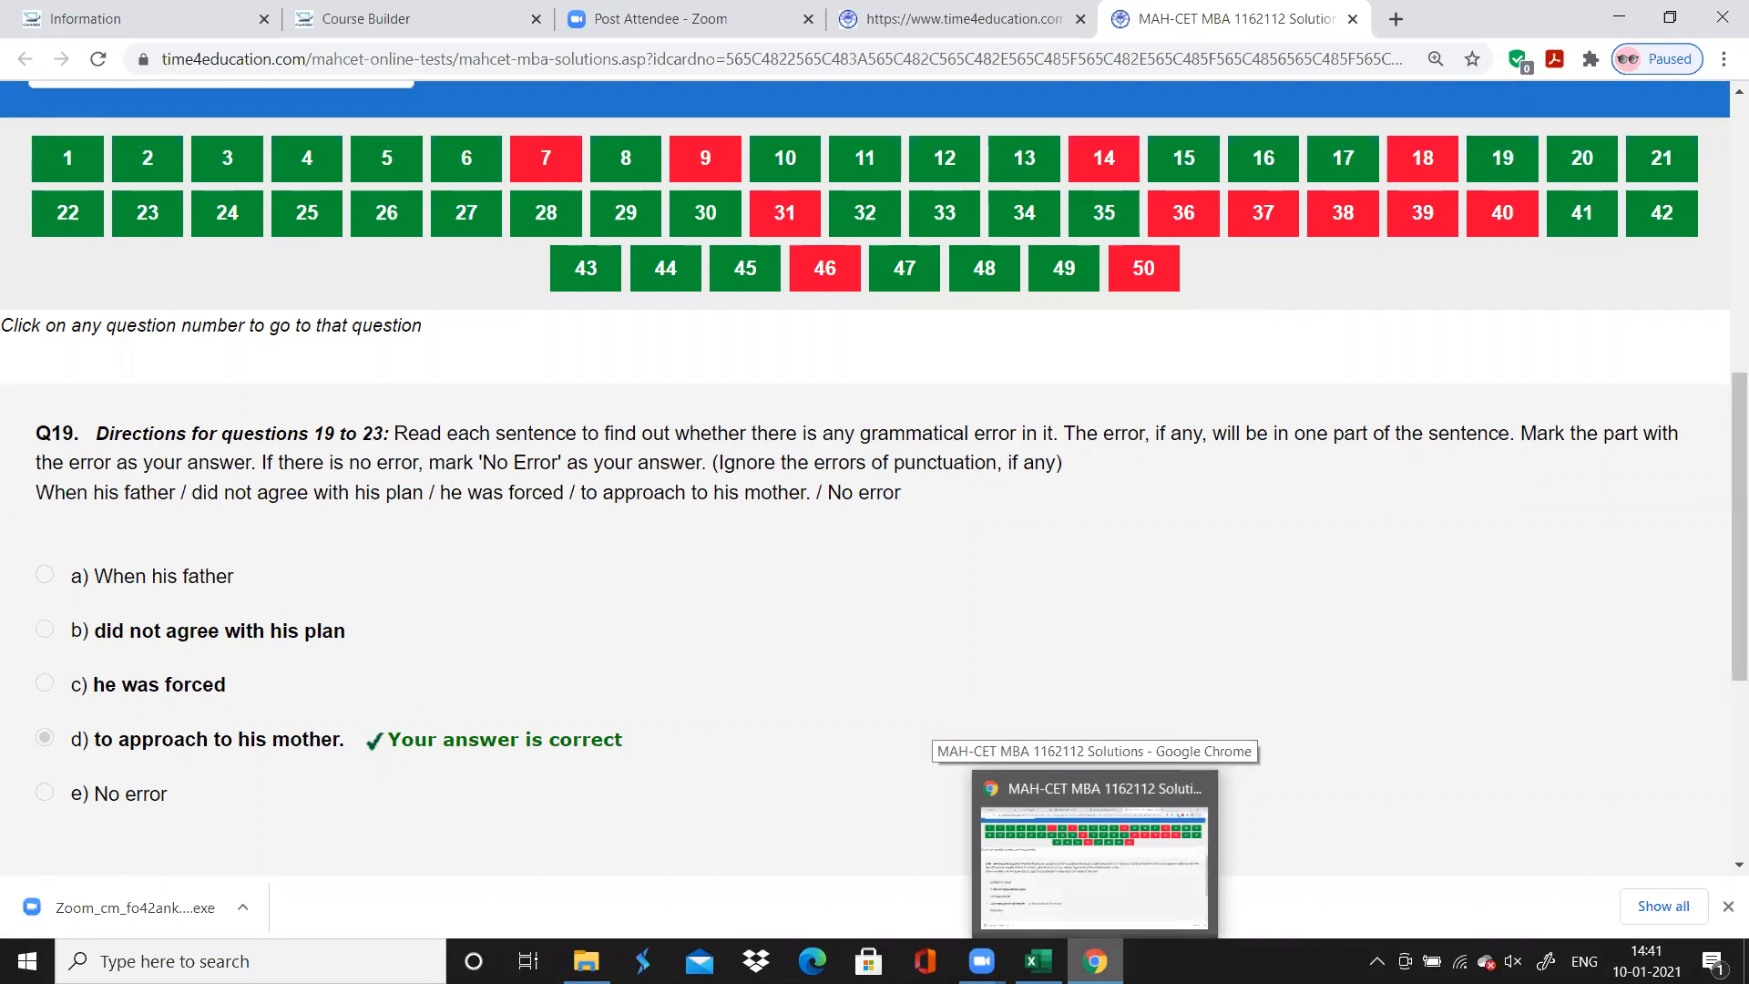
# Switch to Excel and enter "Error Correction" as the topic for questions 19 to 23
pyautogui.hotkey('alt', 'Tab')
pyautogui.write('E')
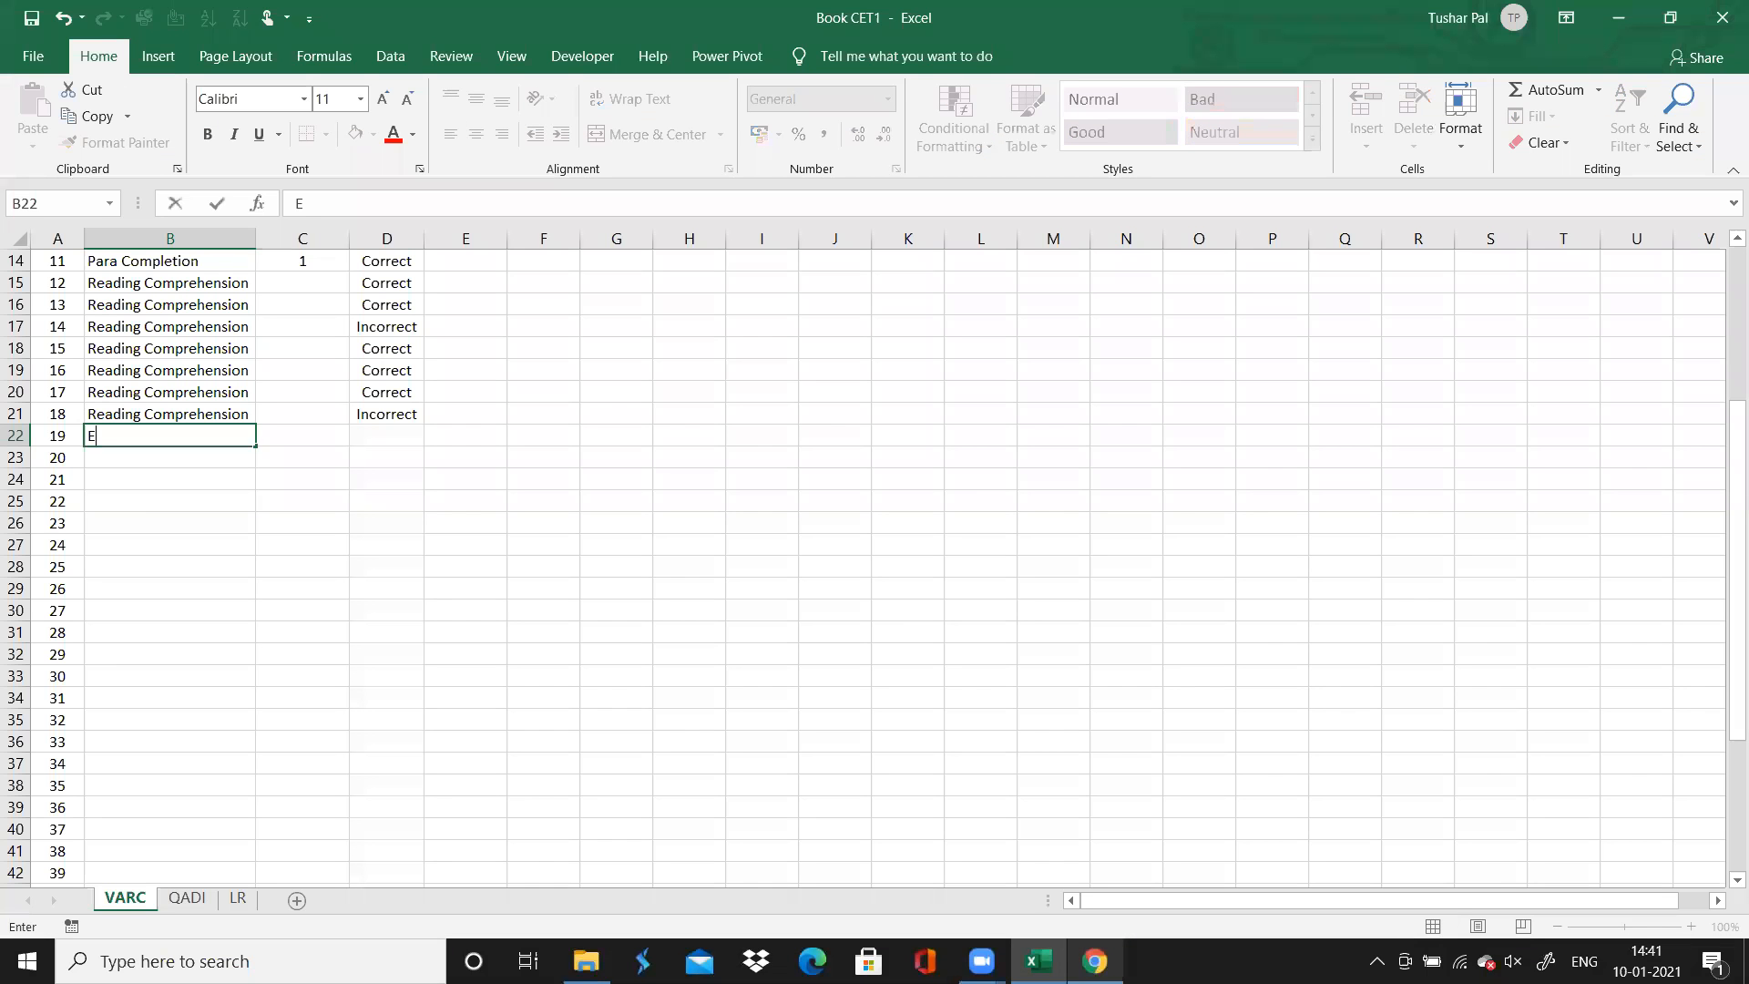
pyautogui.write('rror Correction')
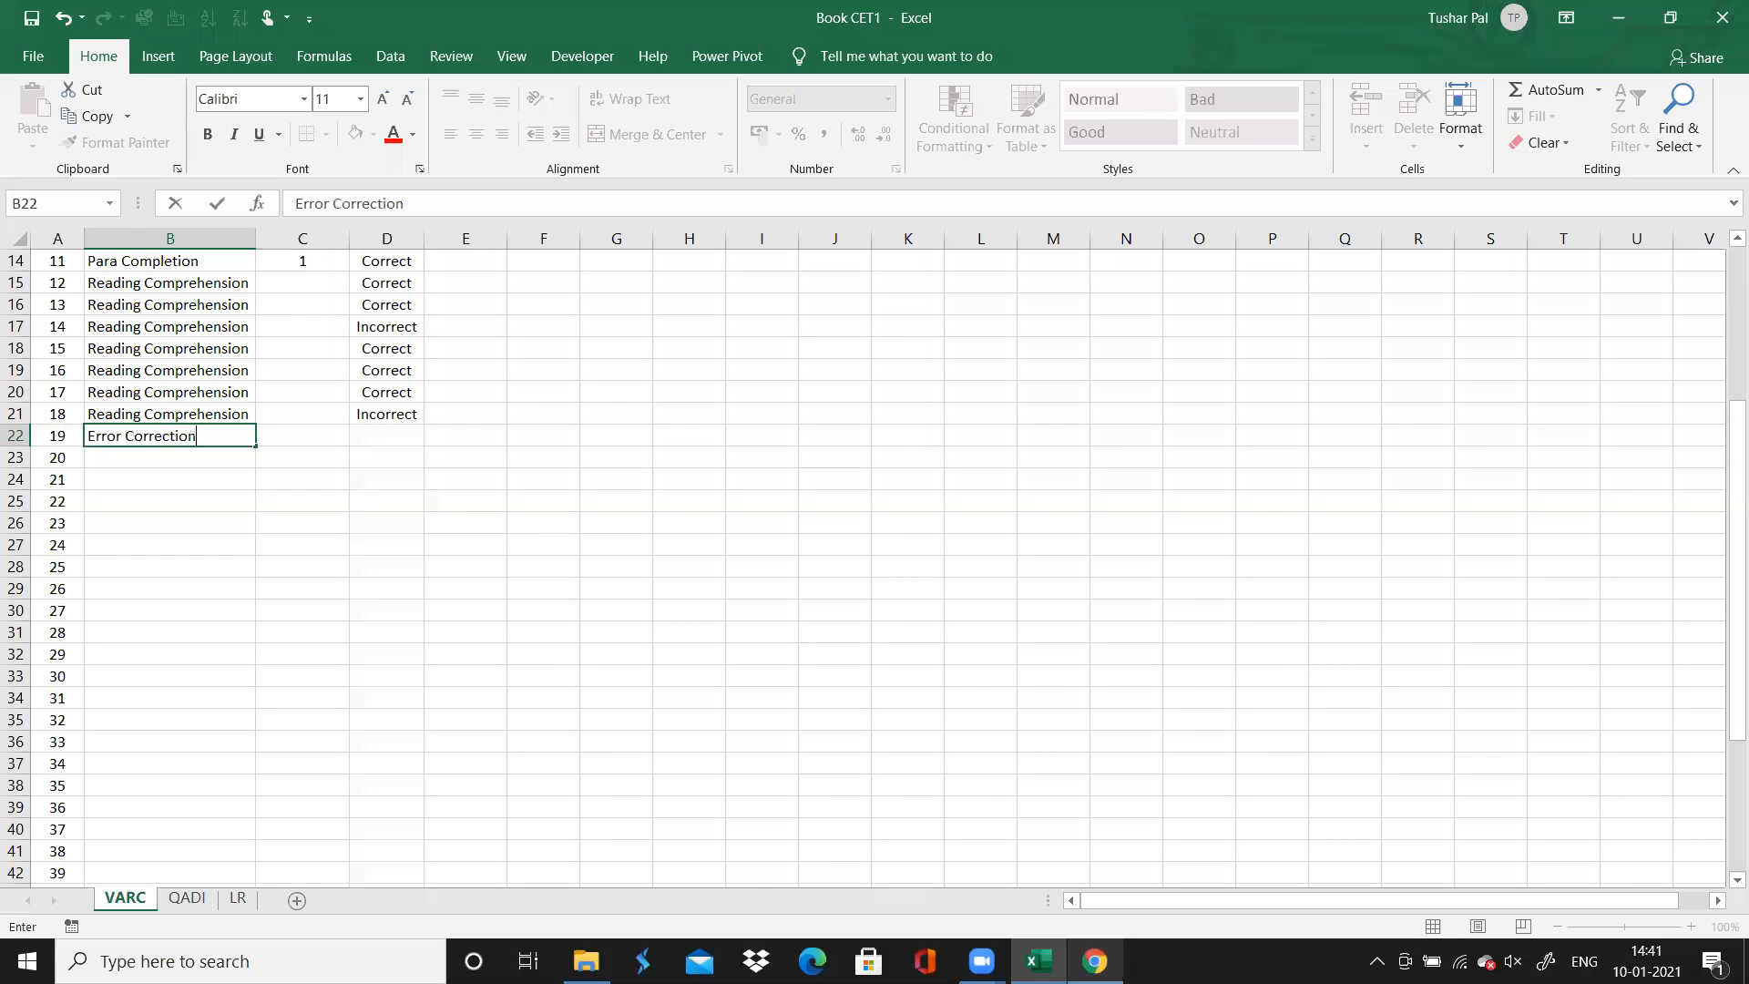
pyautogui.hotkey('alt', 'Tab')
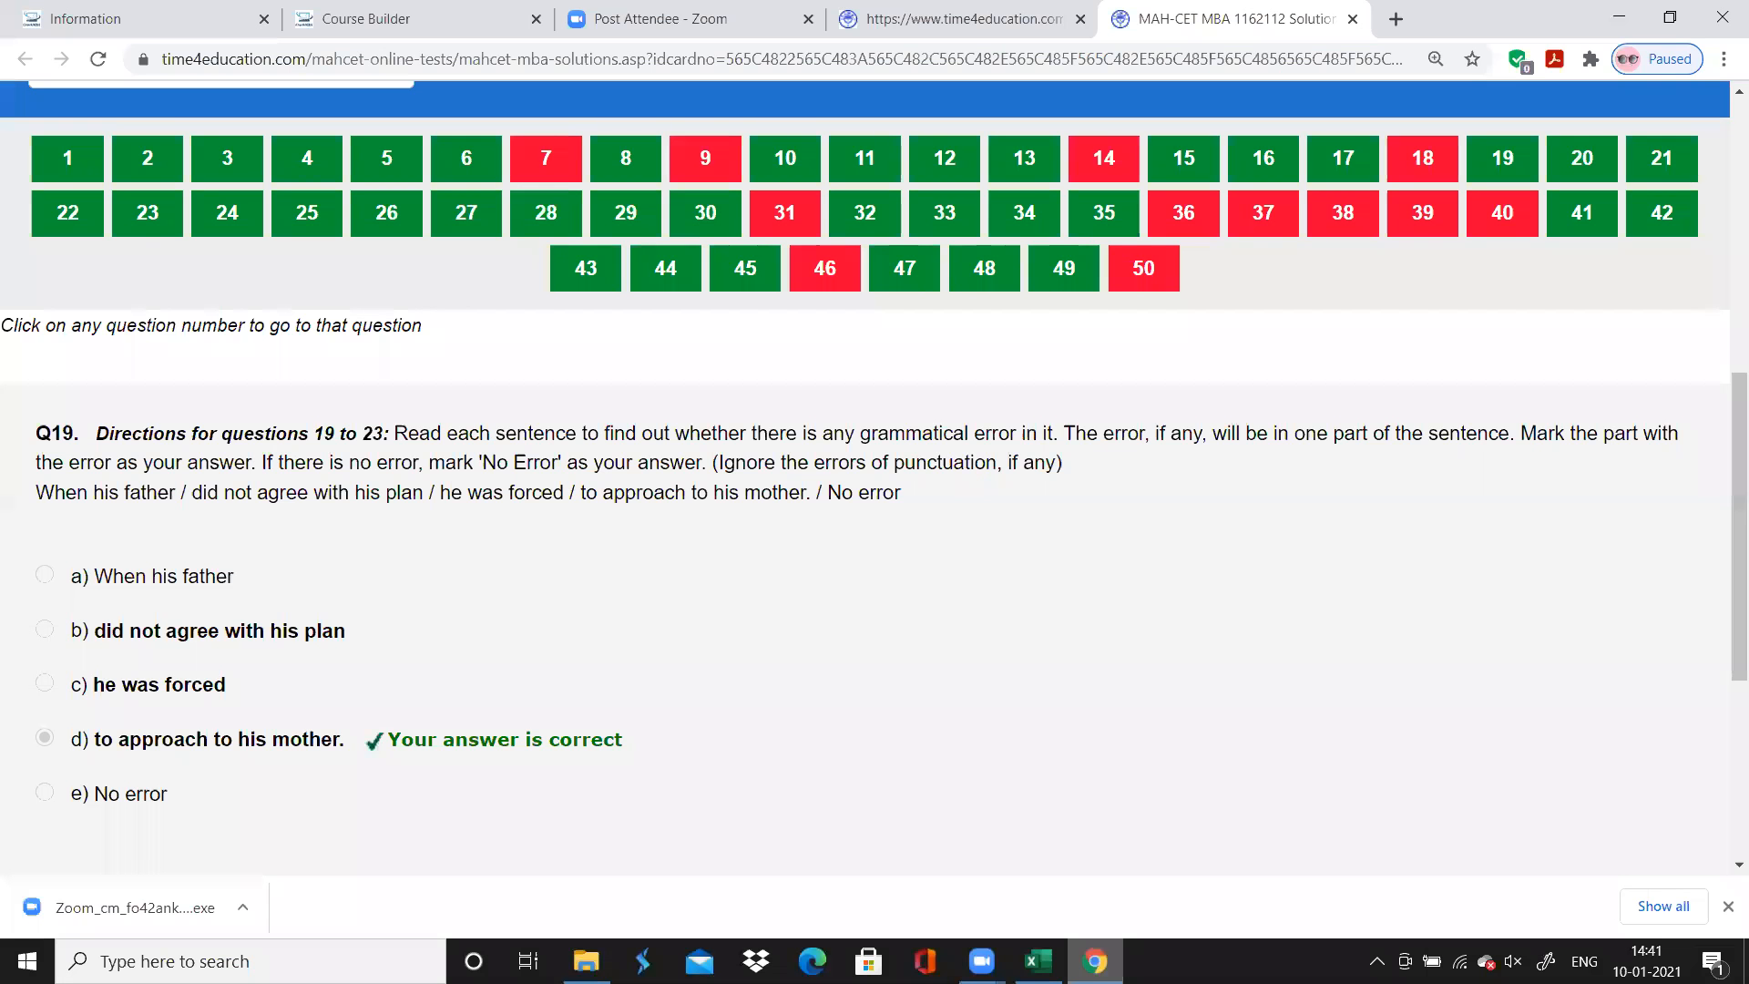
pyautogui.hotkey('alt', 'Tab')
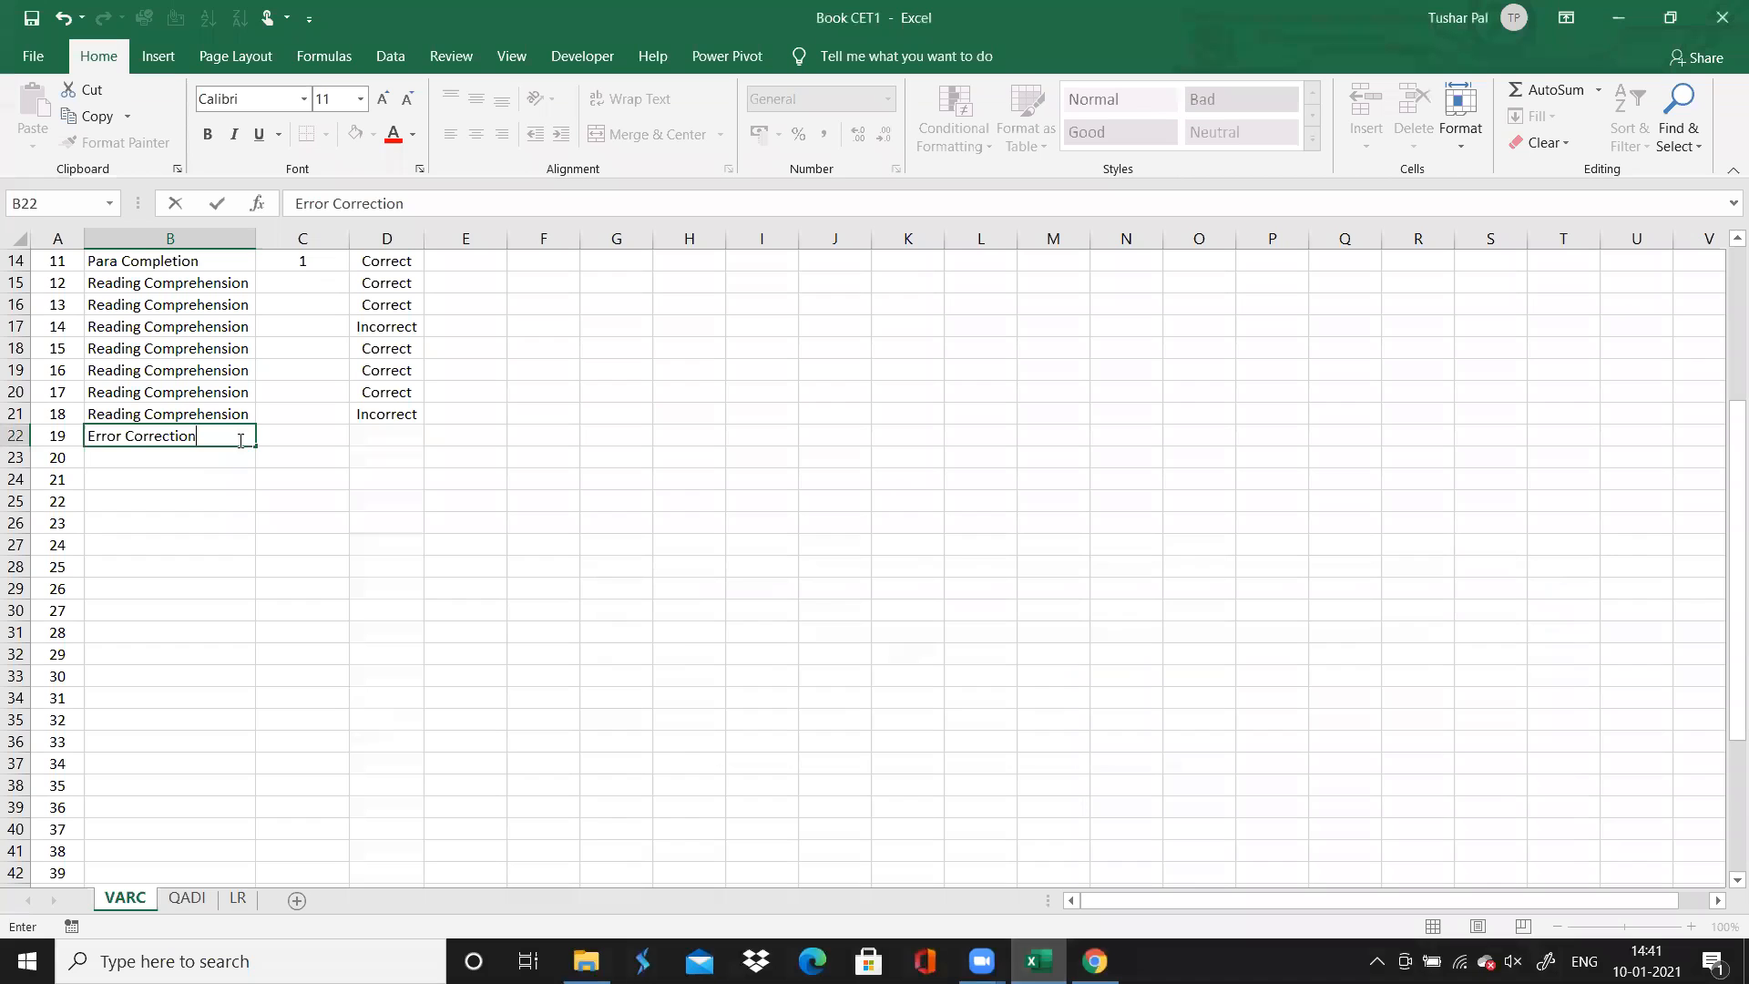
pyautogui.moveTo(258, 445); pyautogui.dragTo(244, 532)
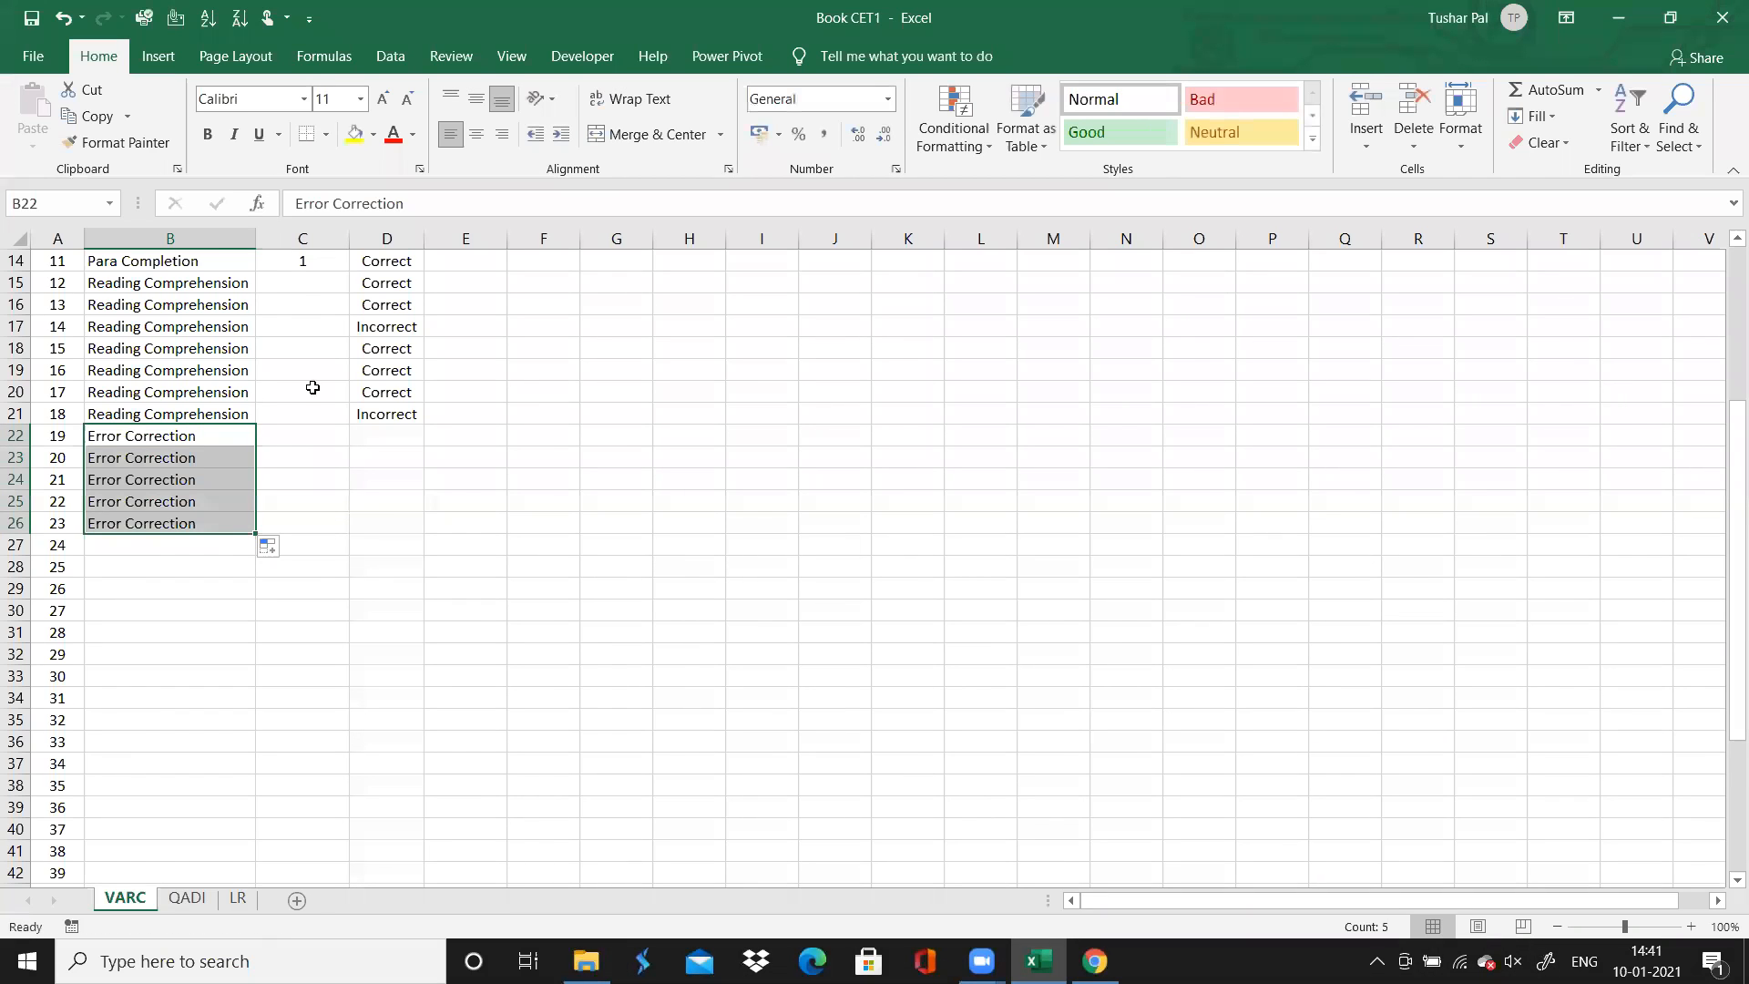
# Enter 5.5 as the time spent for question 12, the first Reading Comprehension question
pyautogui.click(308, 288)
pyautogui.write('5.5')
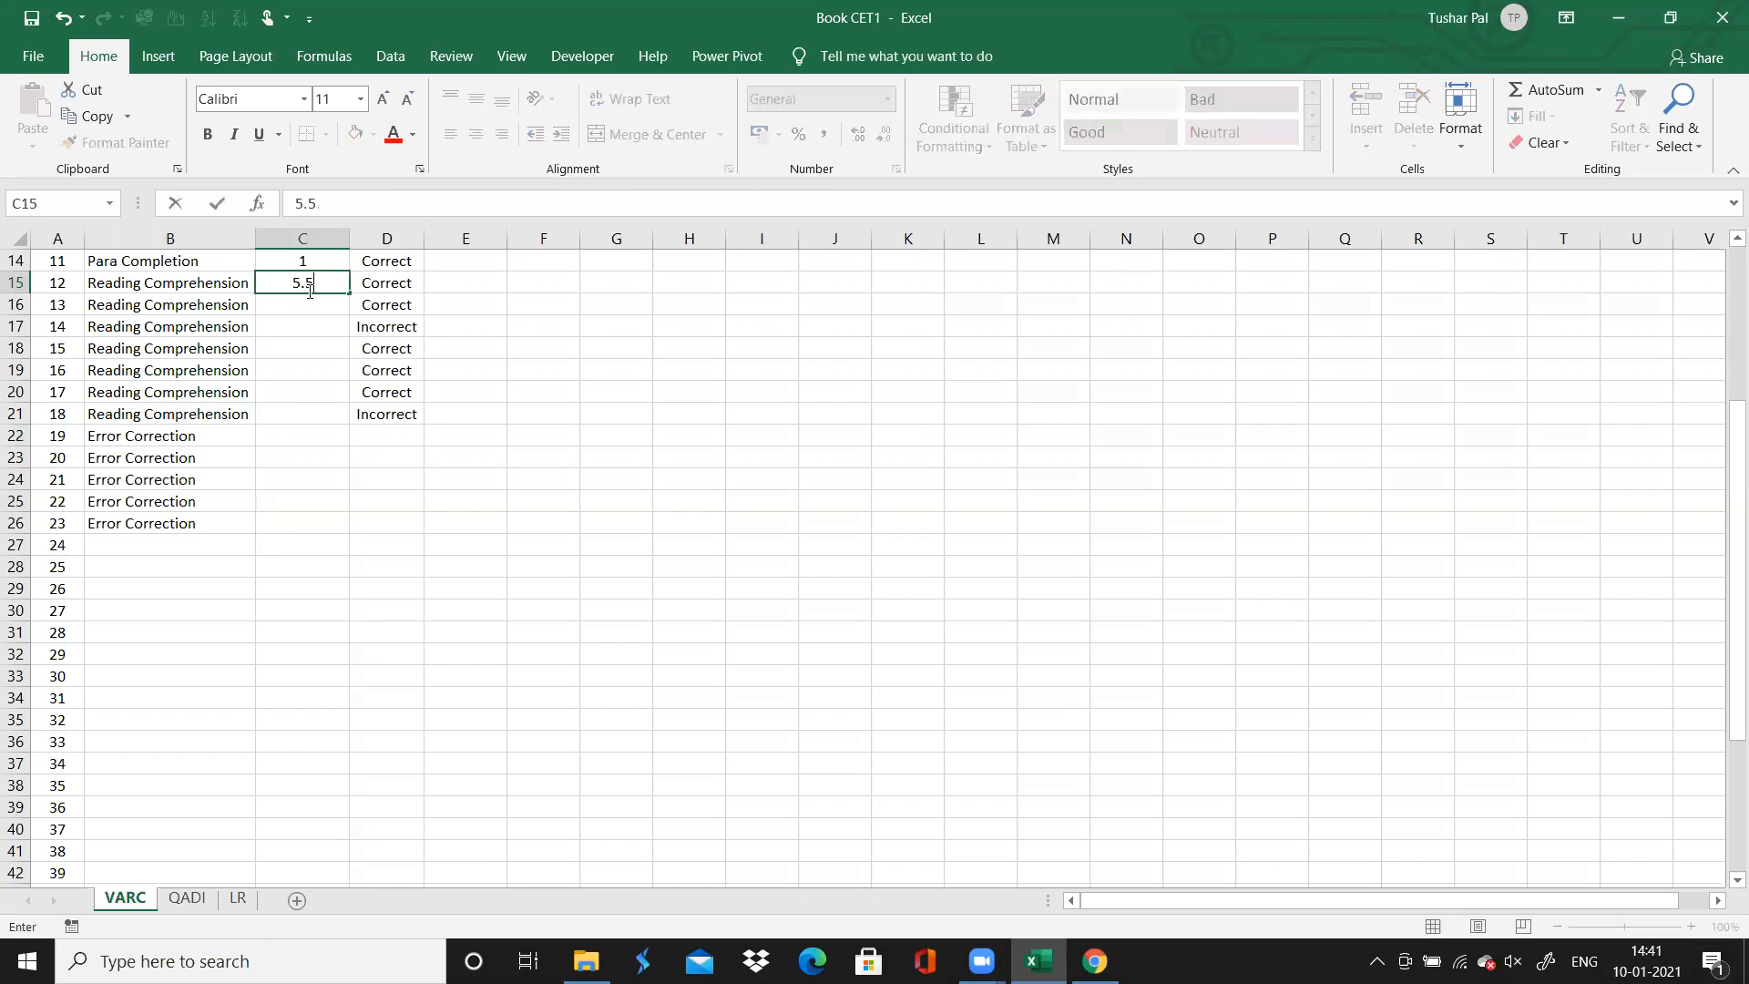
# Select the Accuracy cell for question 19, then switch to Chrome to check the answer colours for questions 19 to 23
pyautogui.click(392, 441)
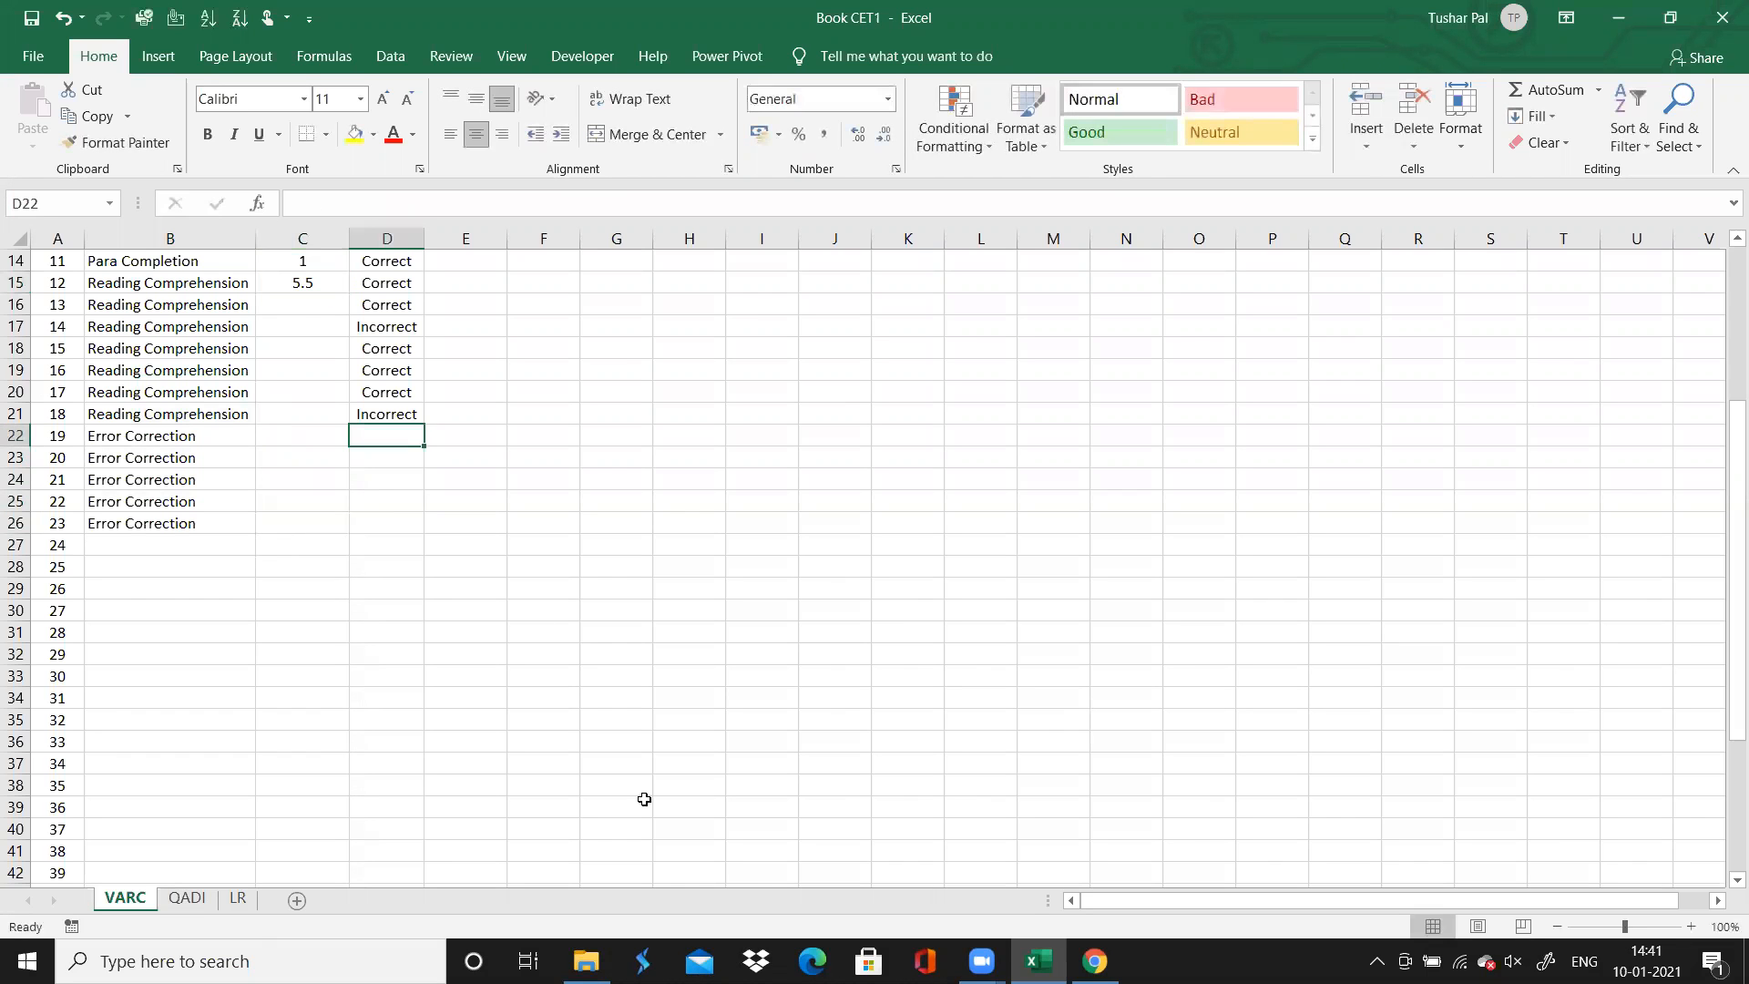
pyautogui.click(1095, 961)
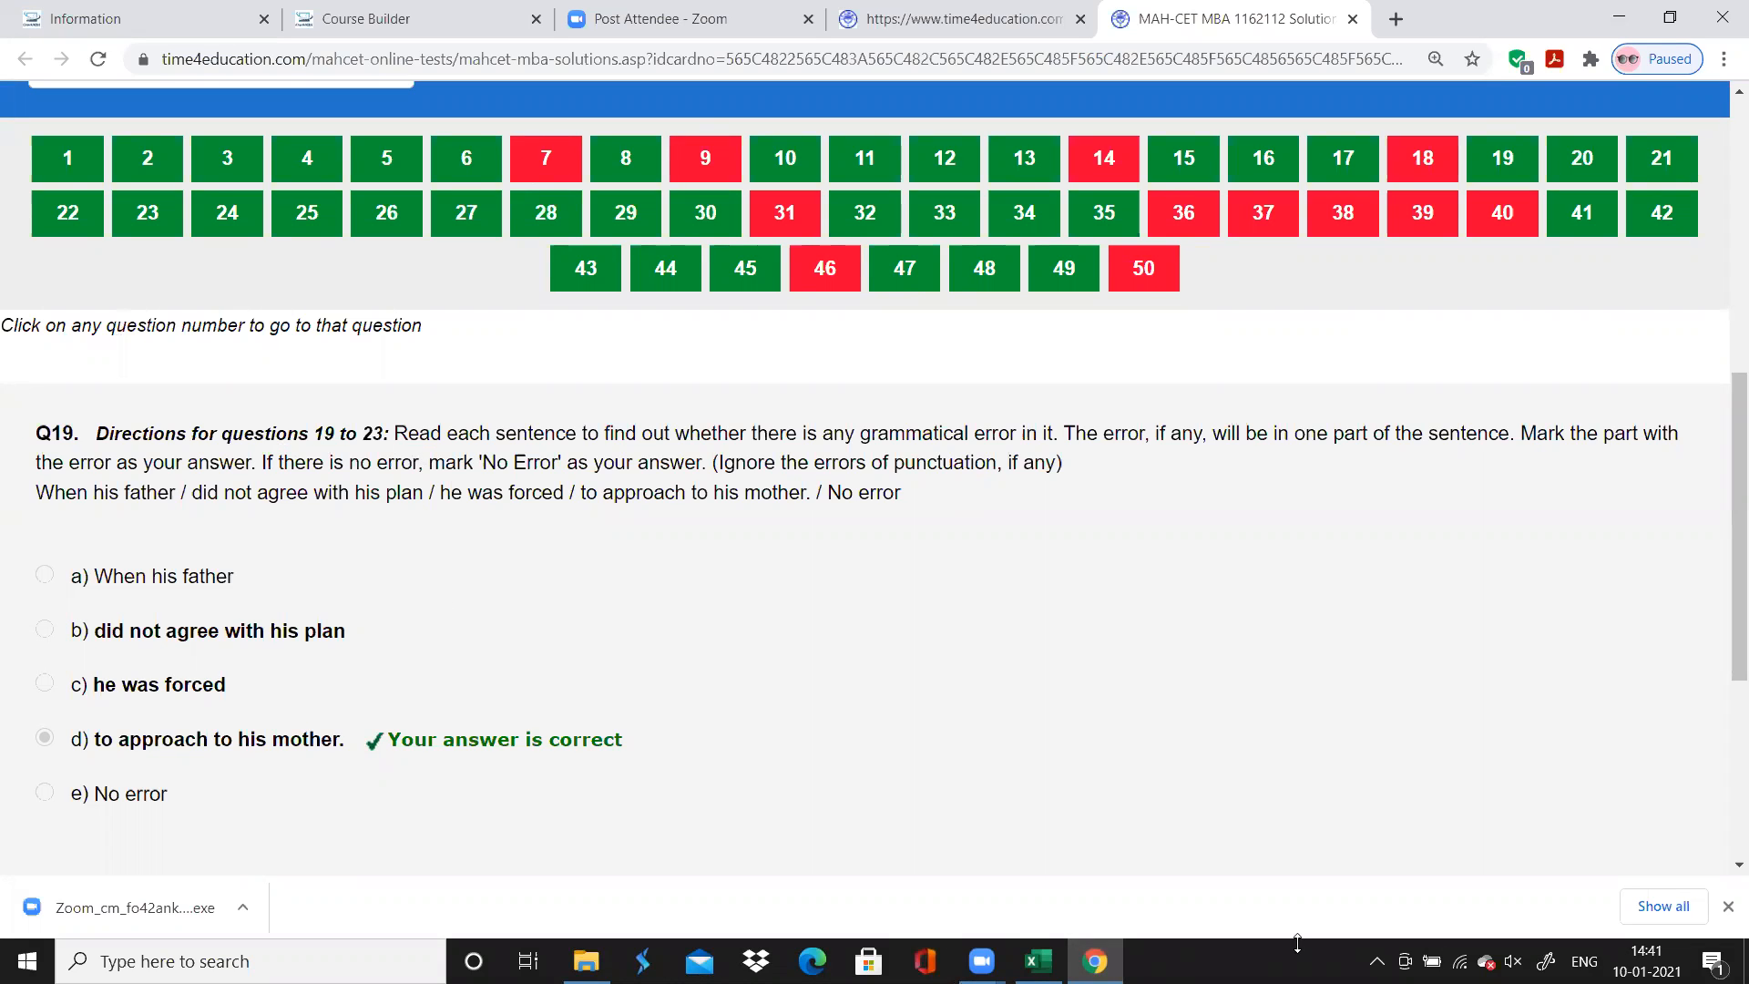
# Switch to Excel and enter "Correct" as the accuracy for questions 19 to 23
pyautogui.click(1039, 961)
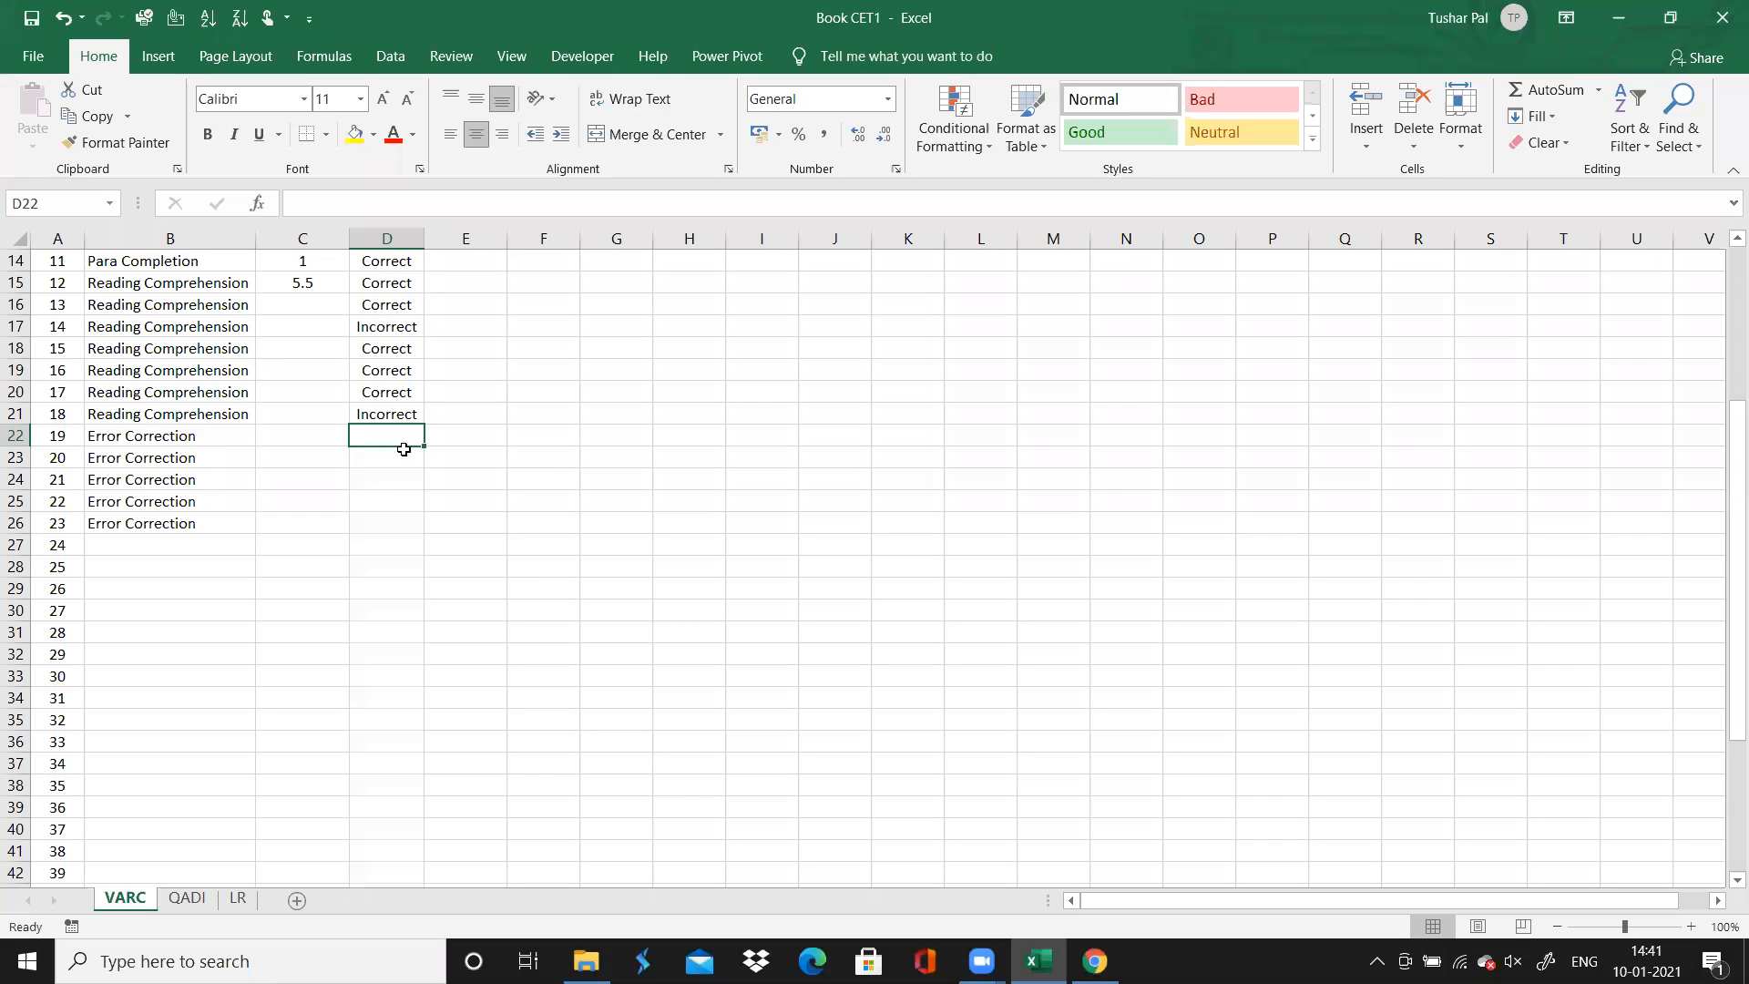
pyautogui.write('Correct')
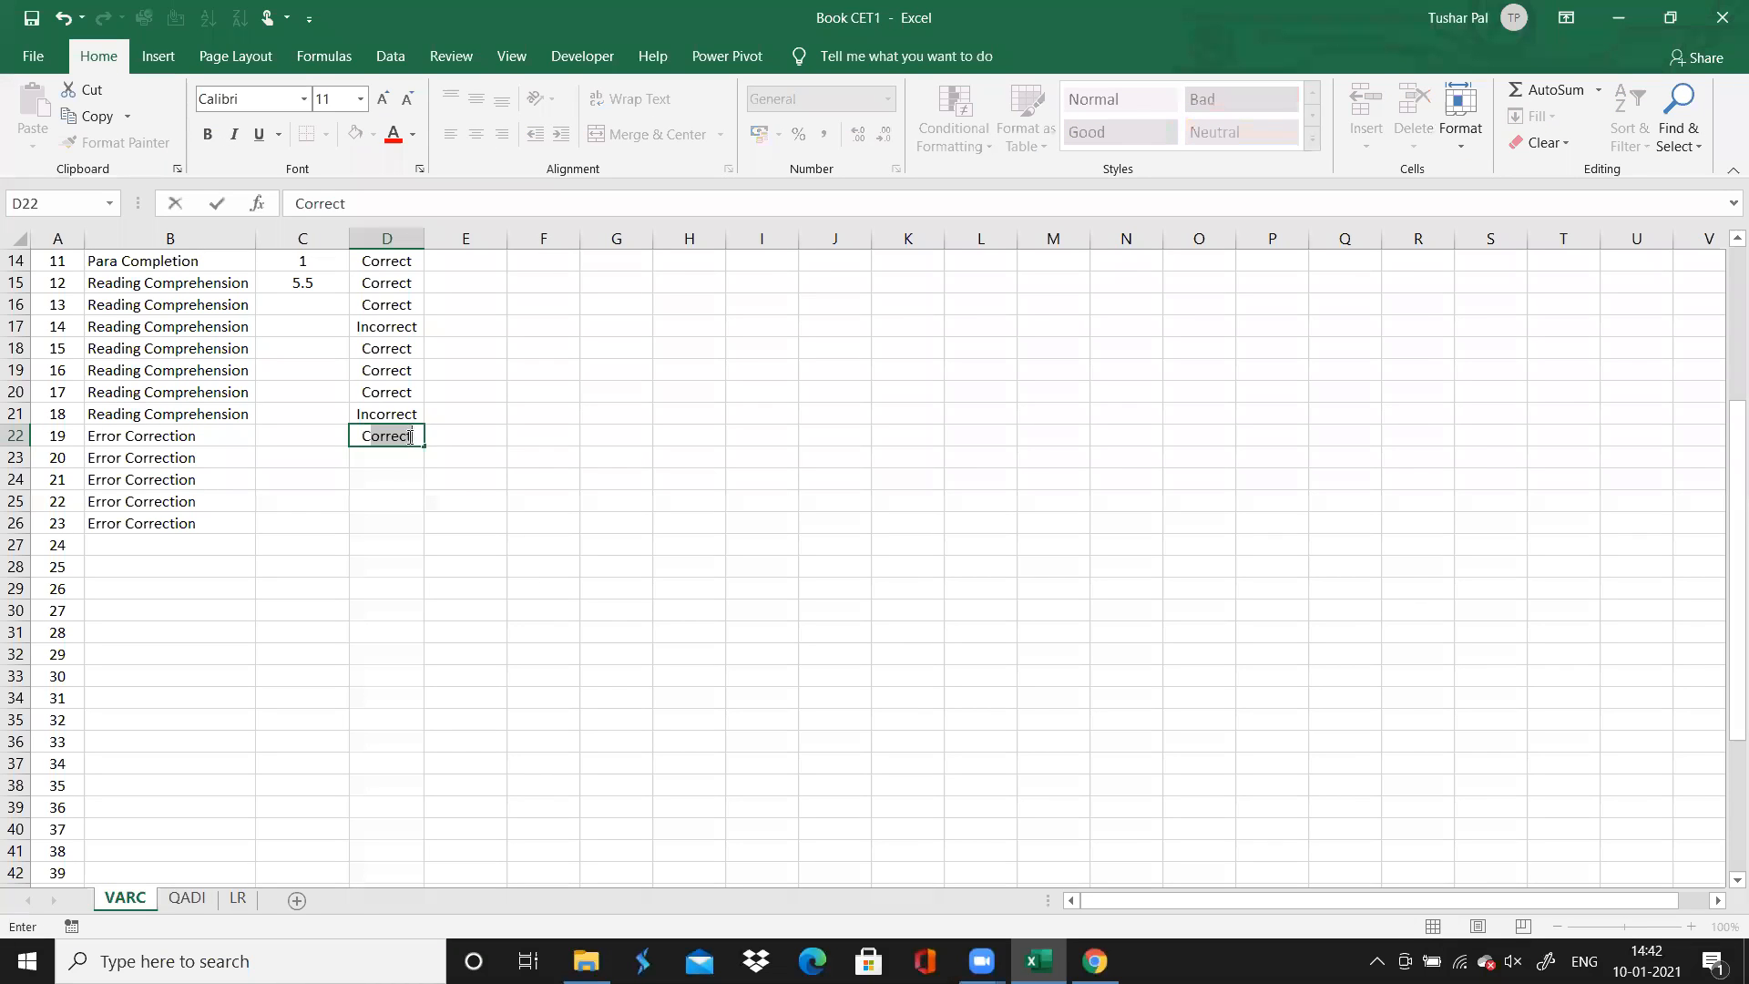
pyautogui.moveTo(428, 449); pyautogui.dragTo(416, 534)
# Enter 1 as the time spent for each of the Error Correction questions 19 to 23
pyautogui.click(309, 436)
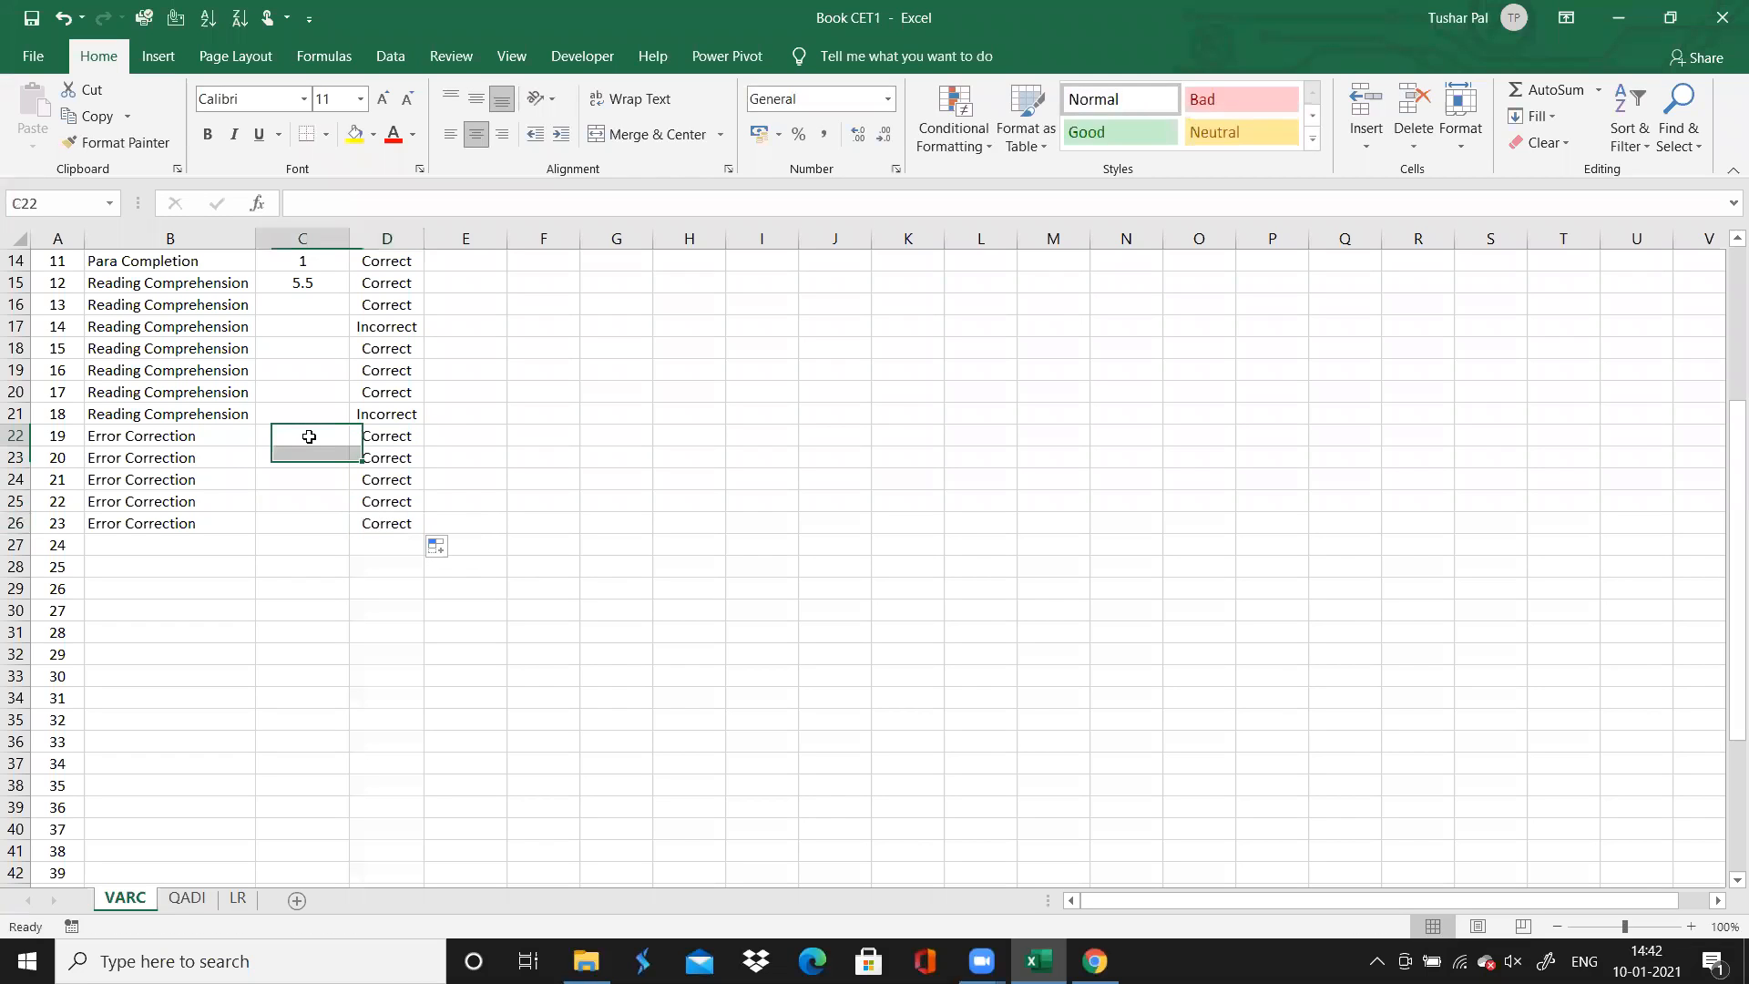
pyautogui.write('1')
pyautogui.press('Return')
pyautogui.write('1 1 1 1')
pyautogui.press('Left')
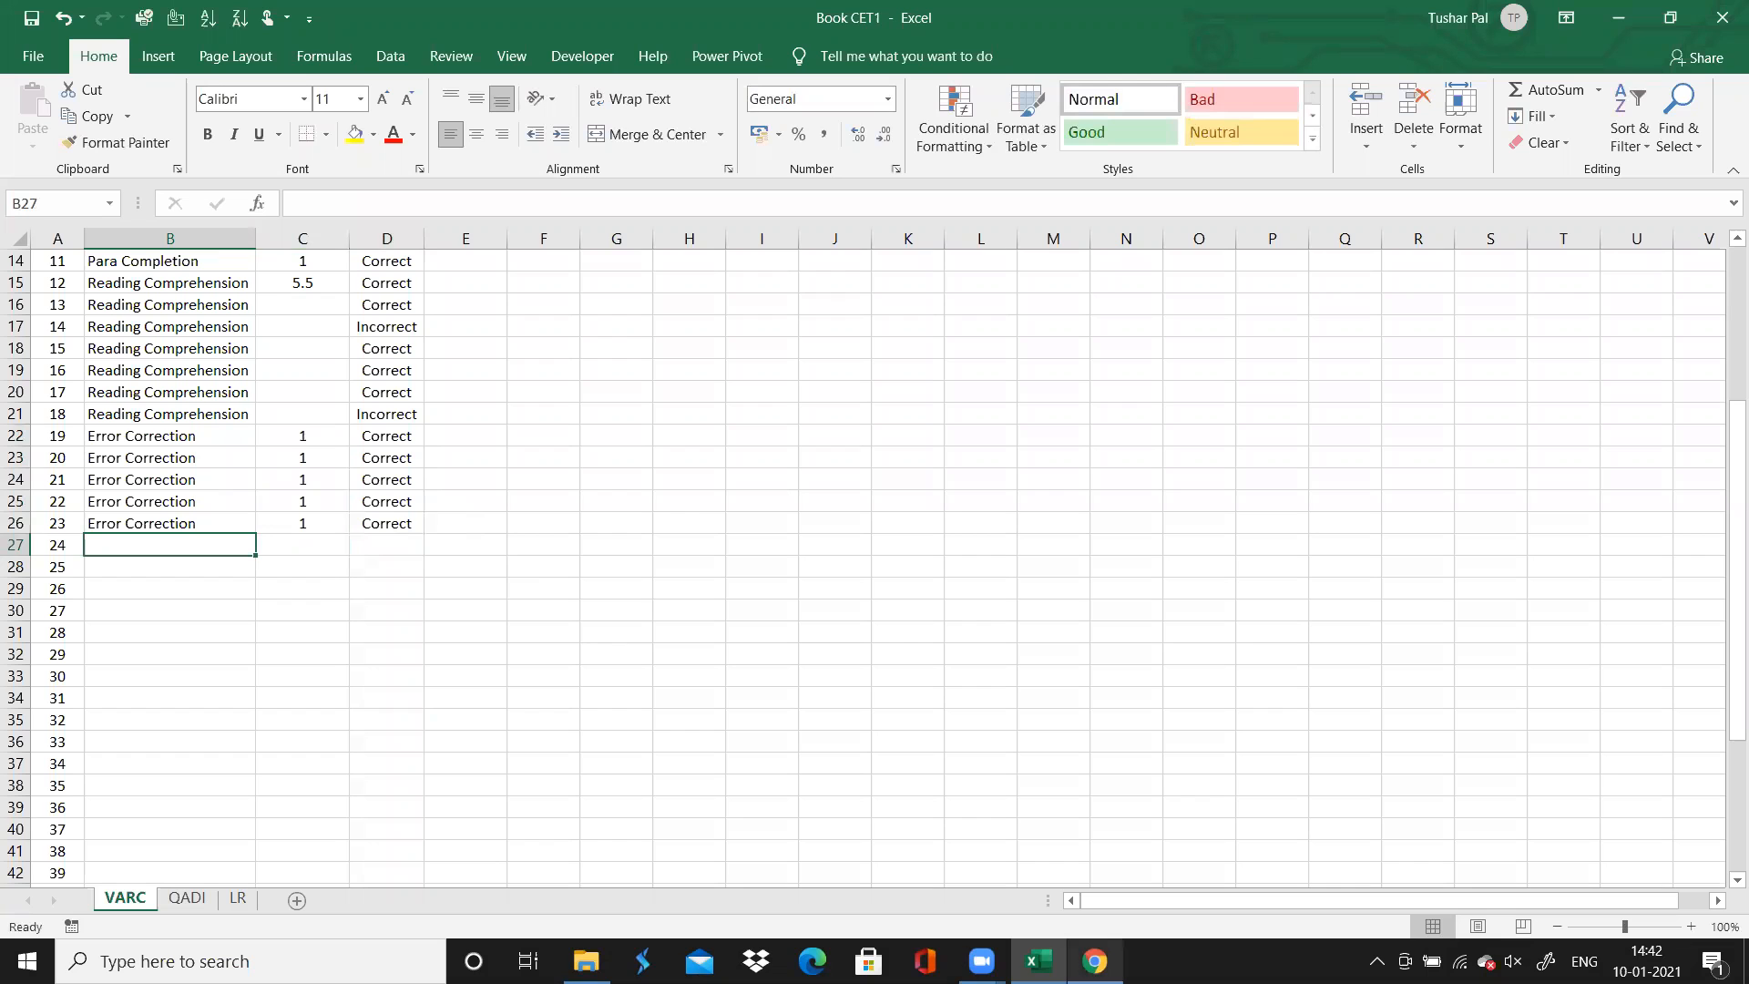
# Switch to Chrome, open question 24 in the mock-test solutions and examine the directions for questions 24 to 28
pyautogui.hotkey('alt', 'Tab')
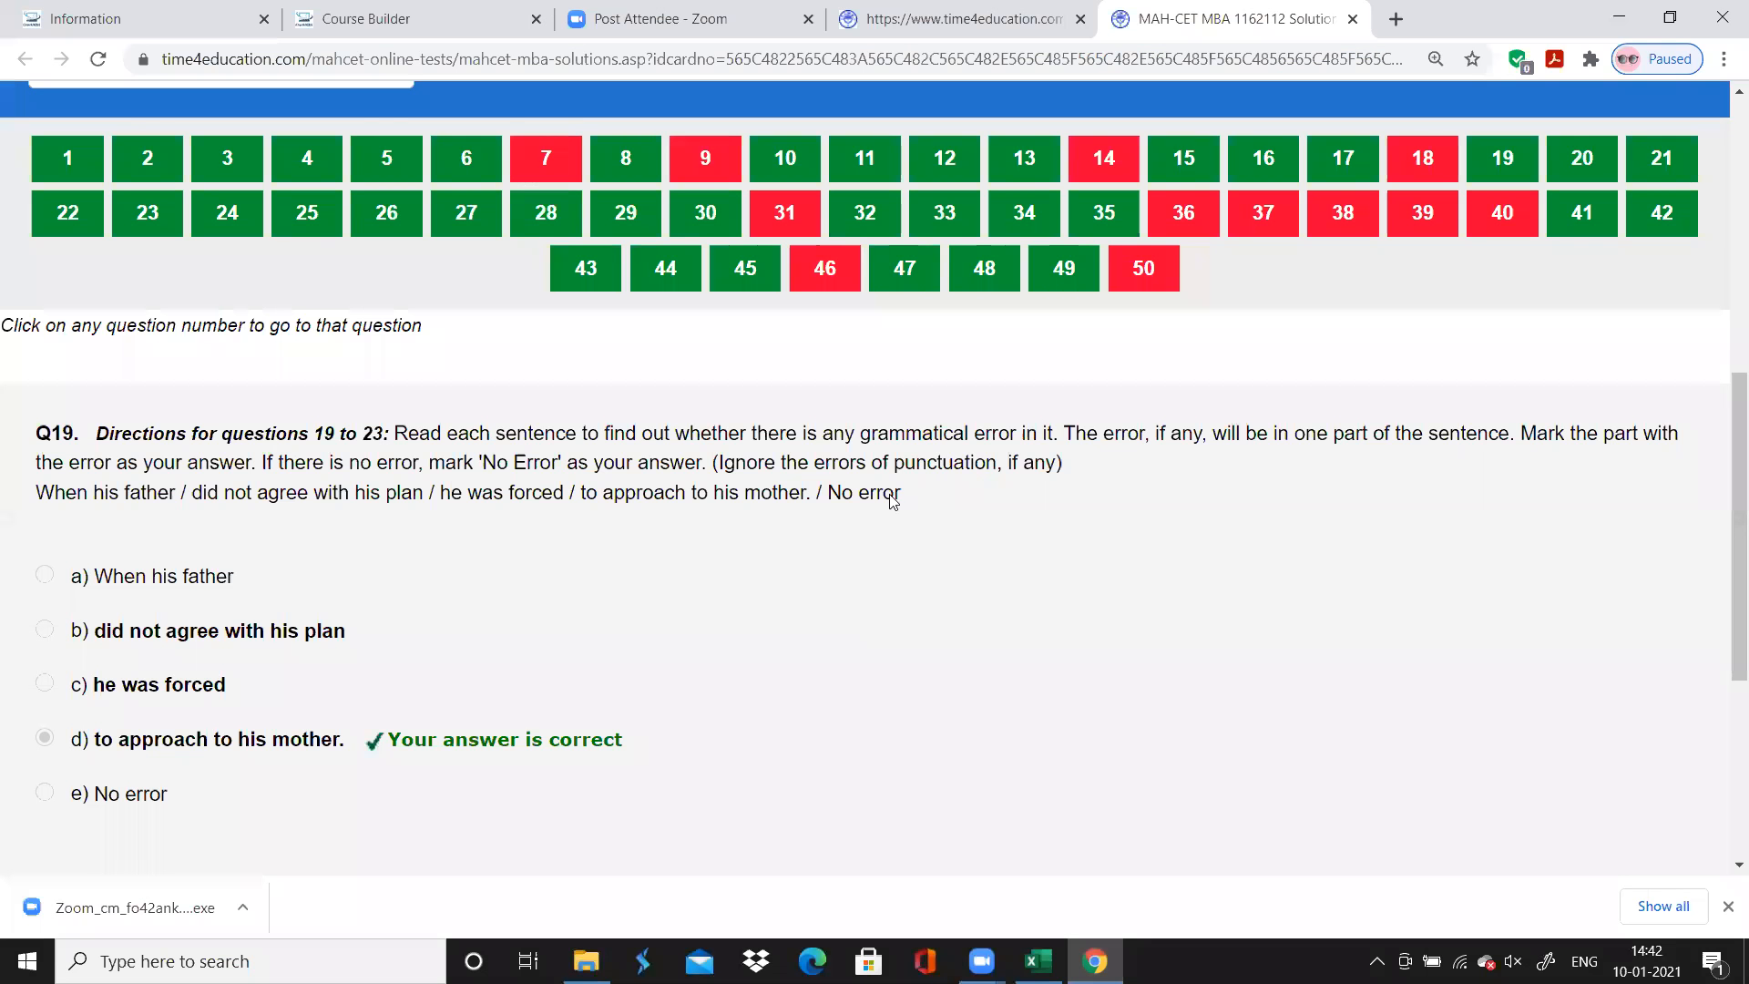
pyautogui.click(1590, 161)
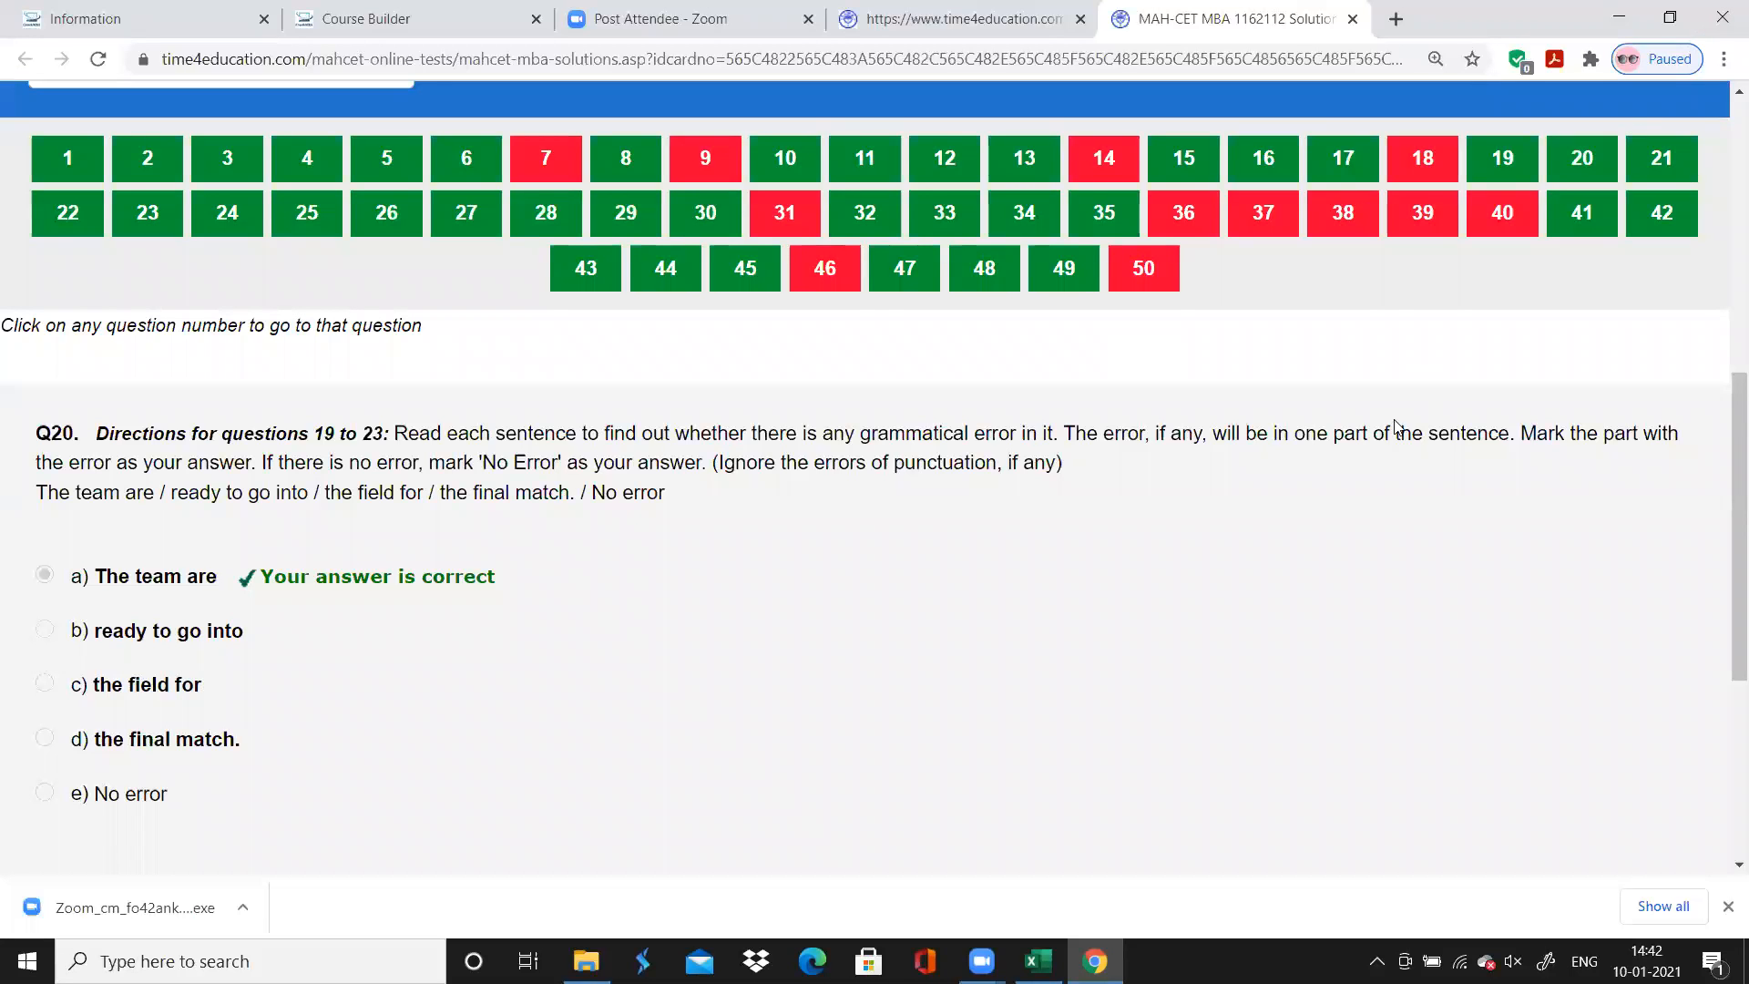
pyautogui.hotkey('alt', 'Tab')
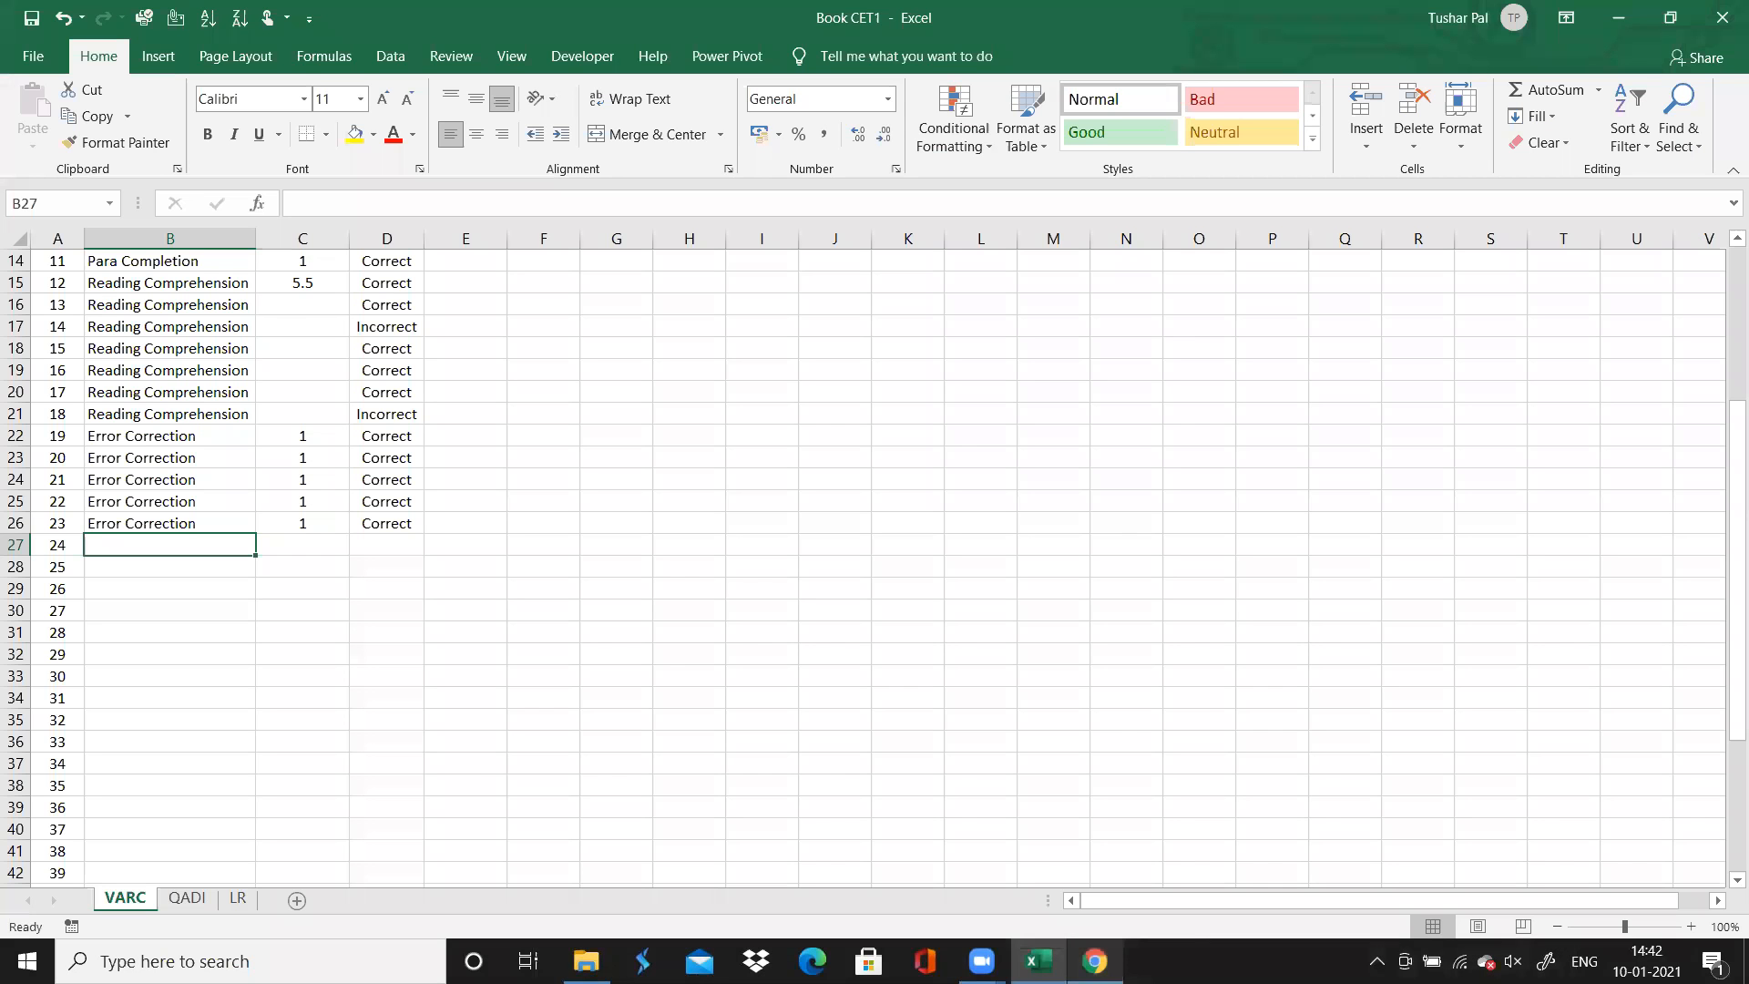
pyautogui.hotkey('alt', 'Tab')
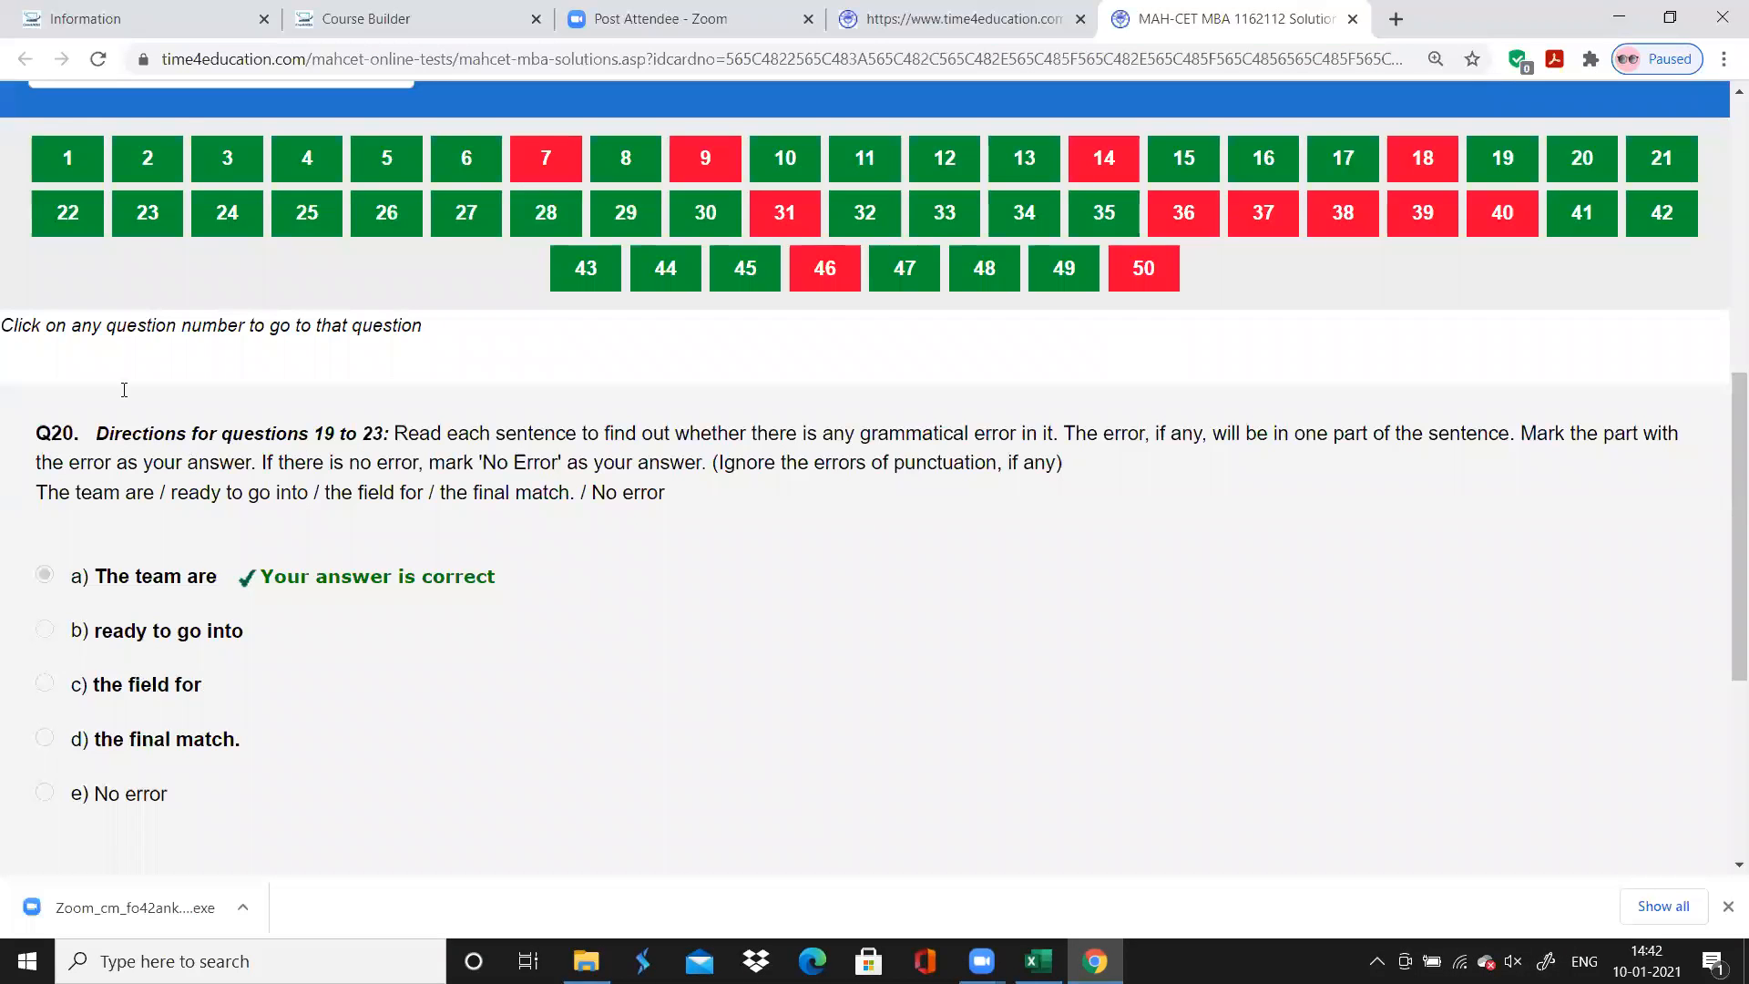
pyautogui.click(227, 212)
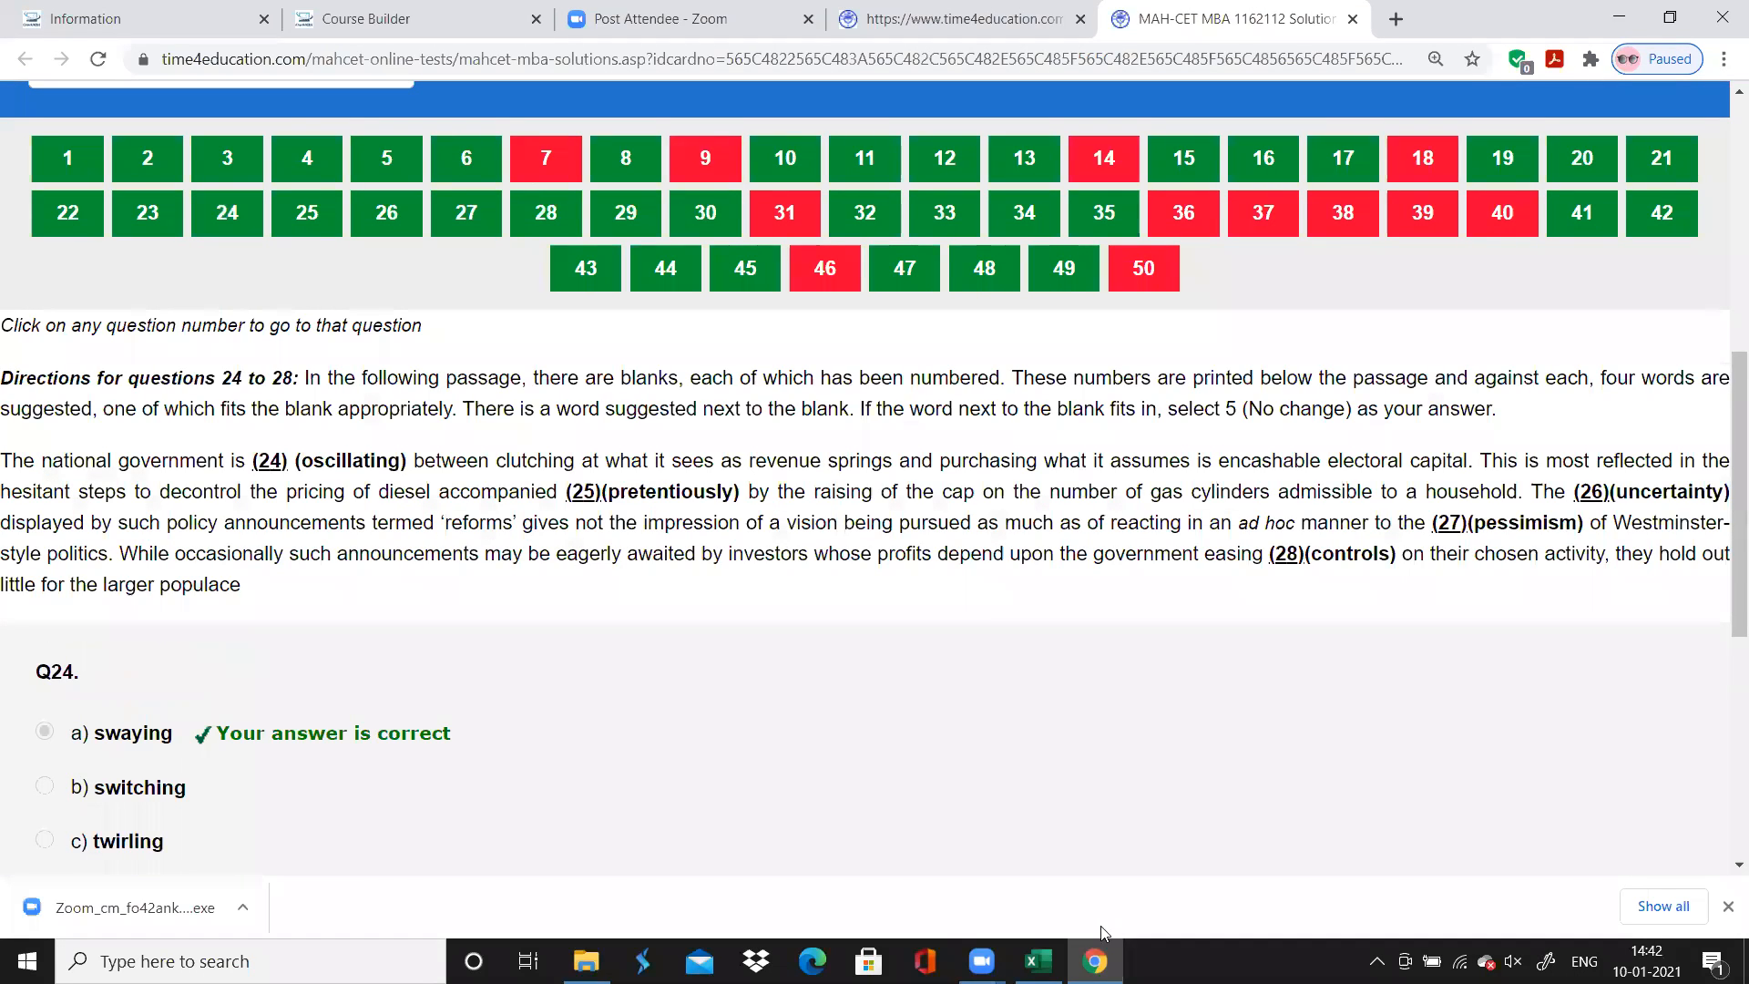
pyautogui.moveTo(1102, 939)
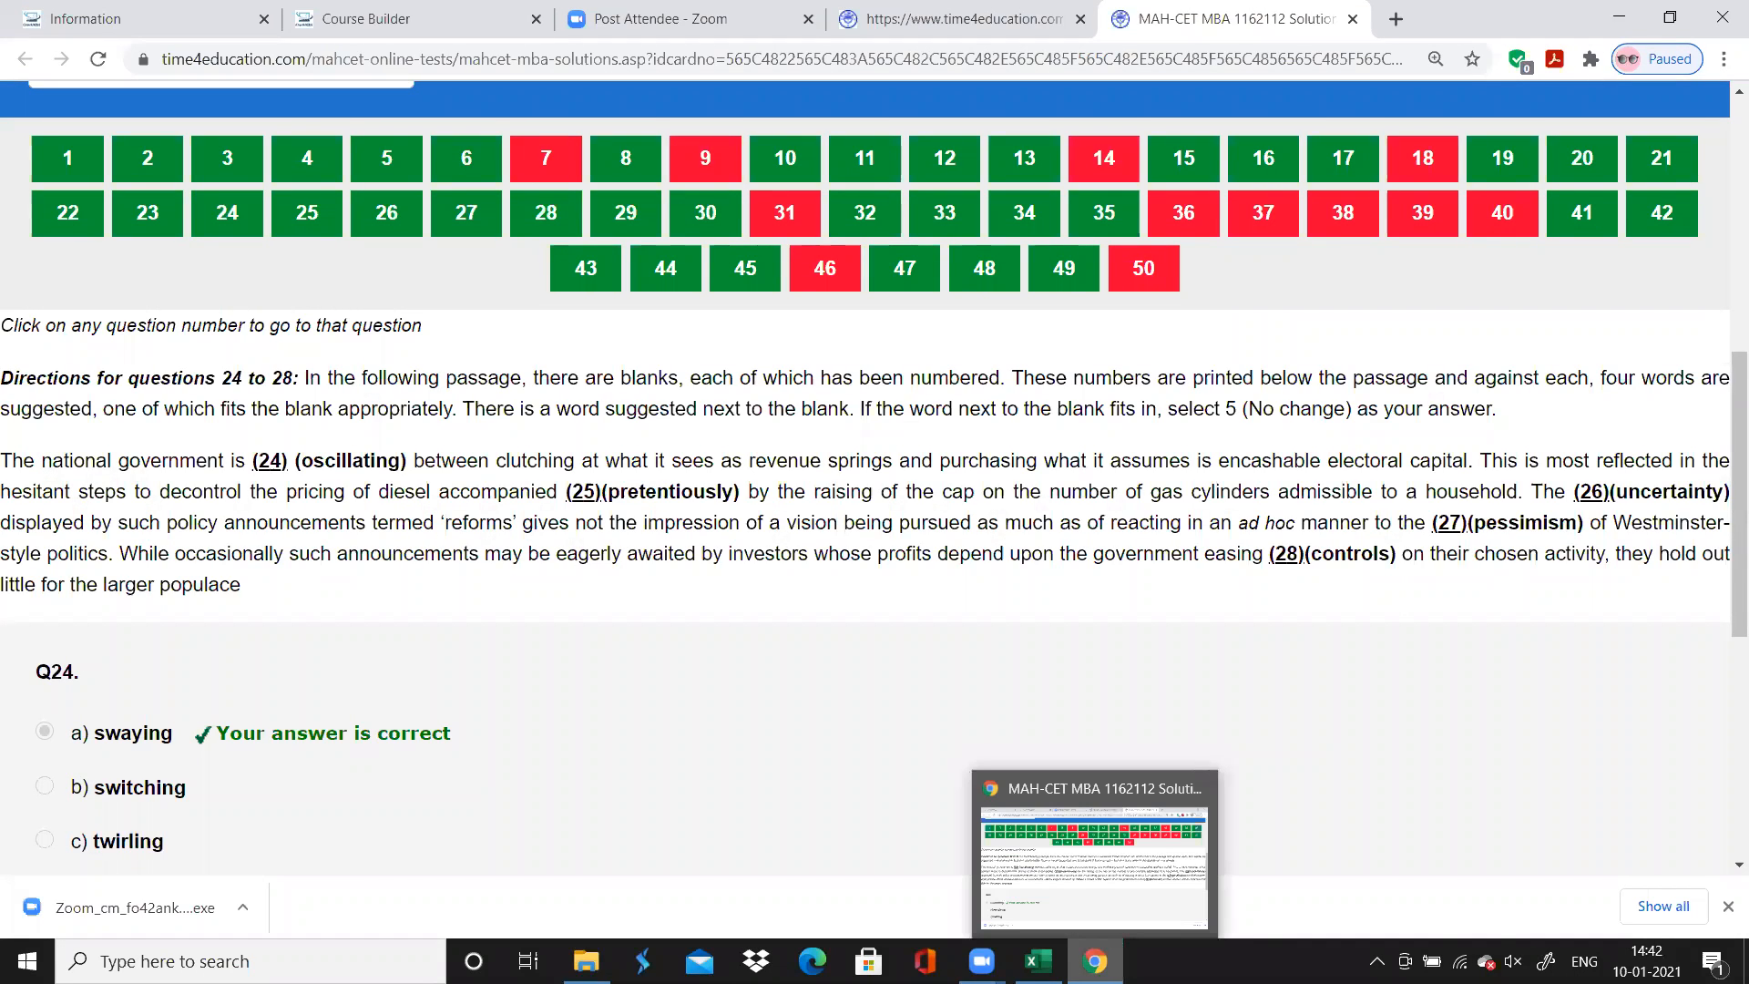
pyautogui.hotkey('alt', 'Tab')
pyautogui.hotkey('alt', 'Tab')
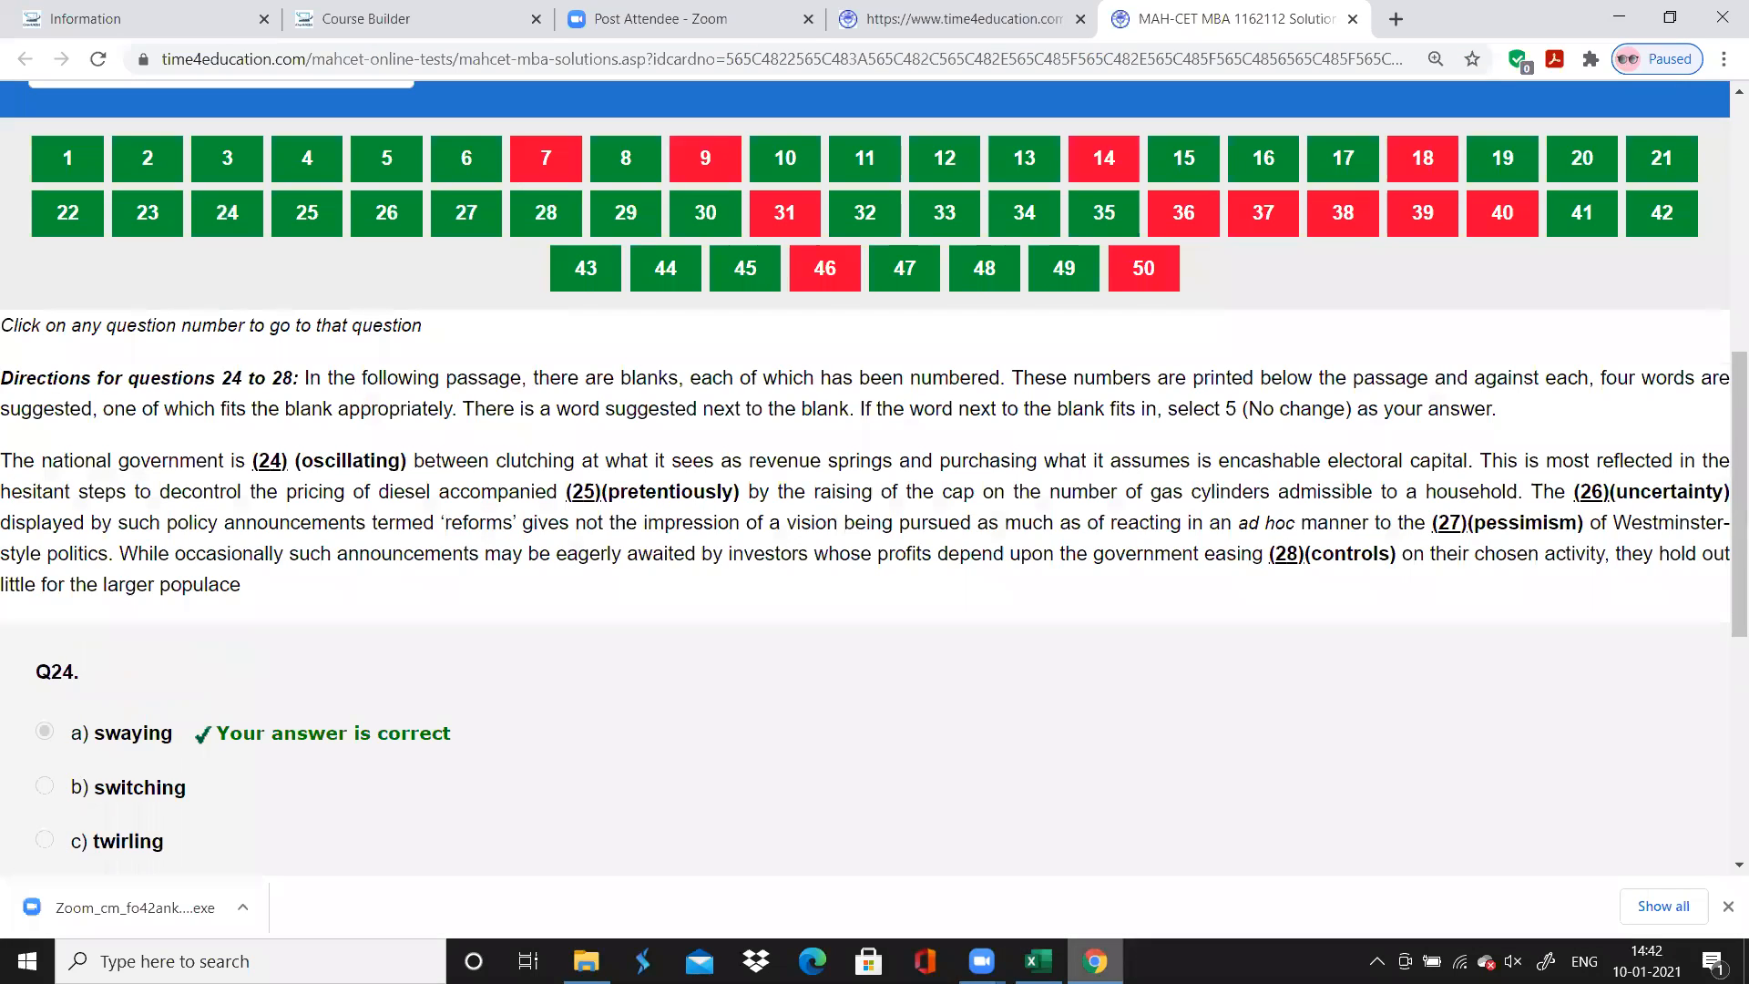
# Switch to Excel and enter "Word Replacement" as the topic for questions 24 to 28
pyautogui.click(1039, 961)
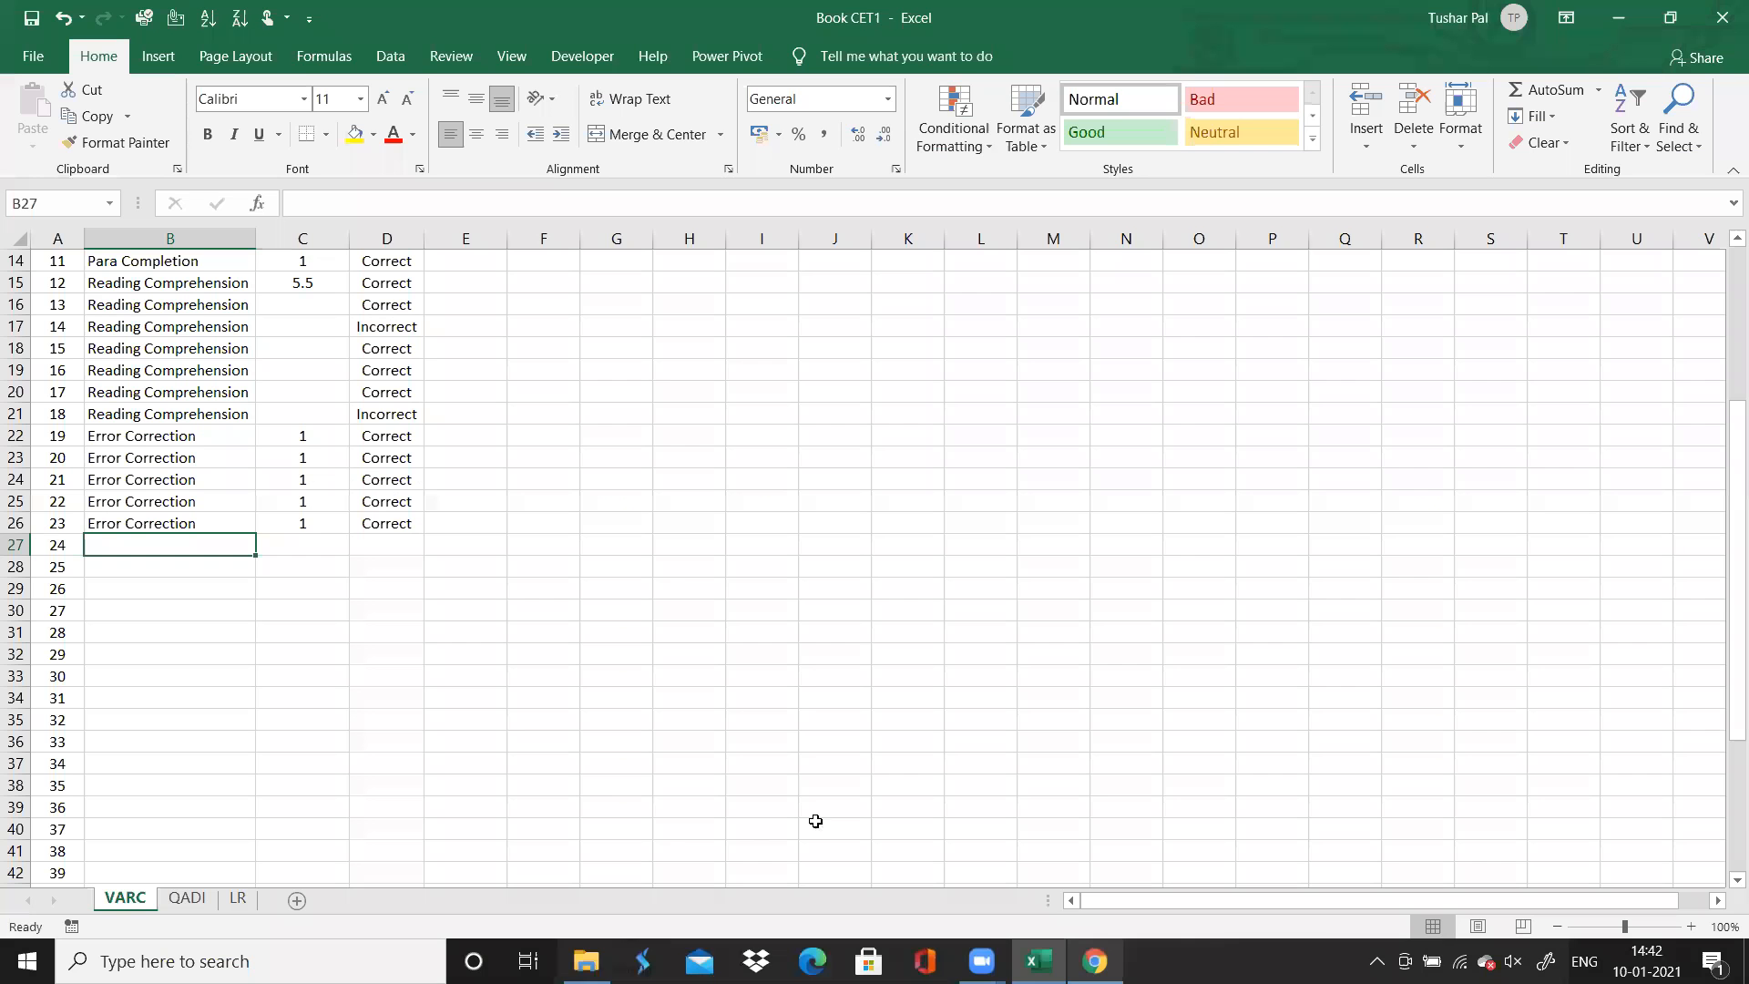
pyautogui.write('W')
pyautogui.press('BackSpace')
pyautogui.write('L')
pyautogui.press('BackSpace')
pyautogui.write('Word Replace,')
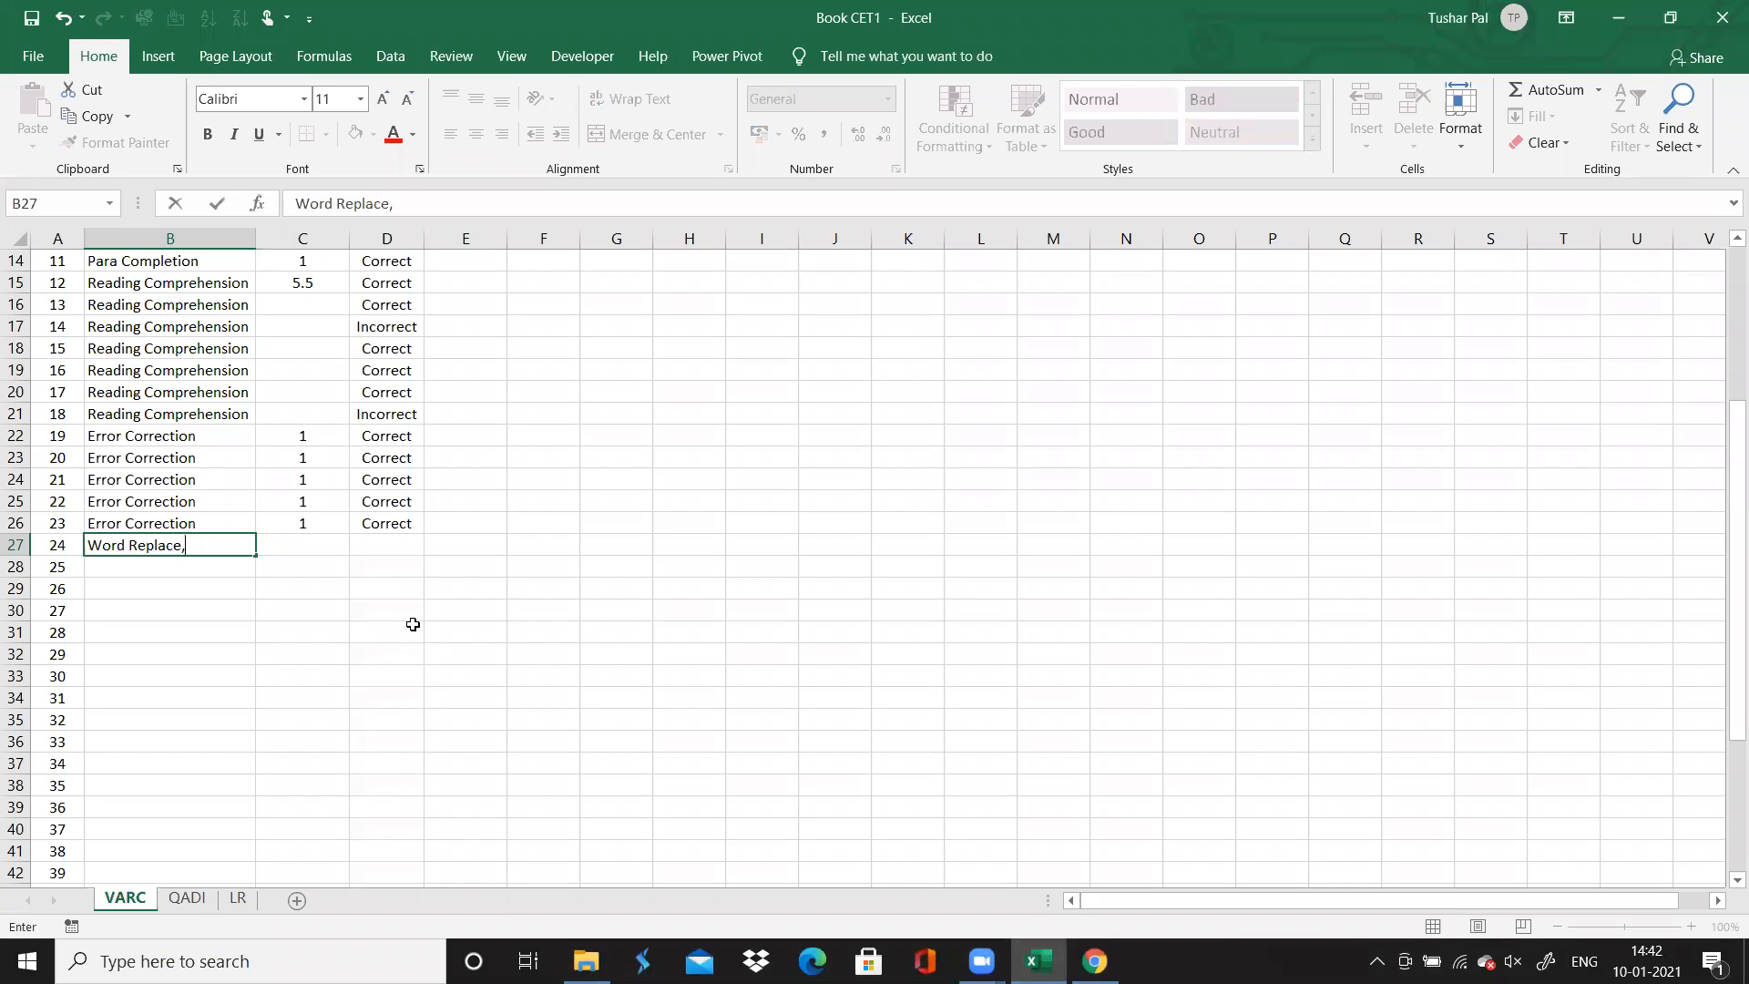
pyautogui.press('BackSpace')
pyautogui.write('ment')
pyautogui.moveTo(256, 558); pyautogui.dragTo(254, 639)
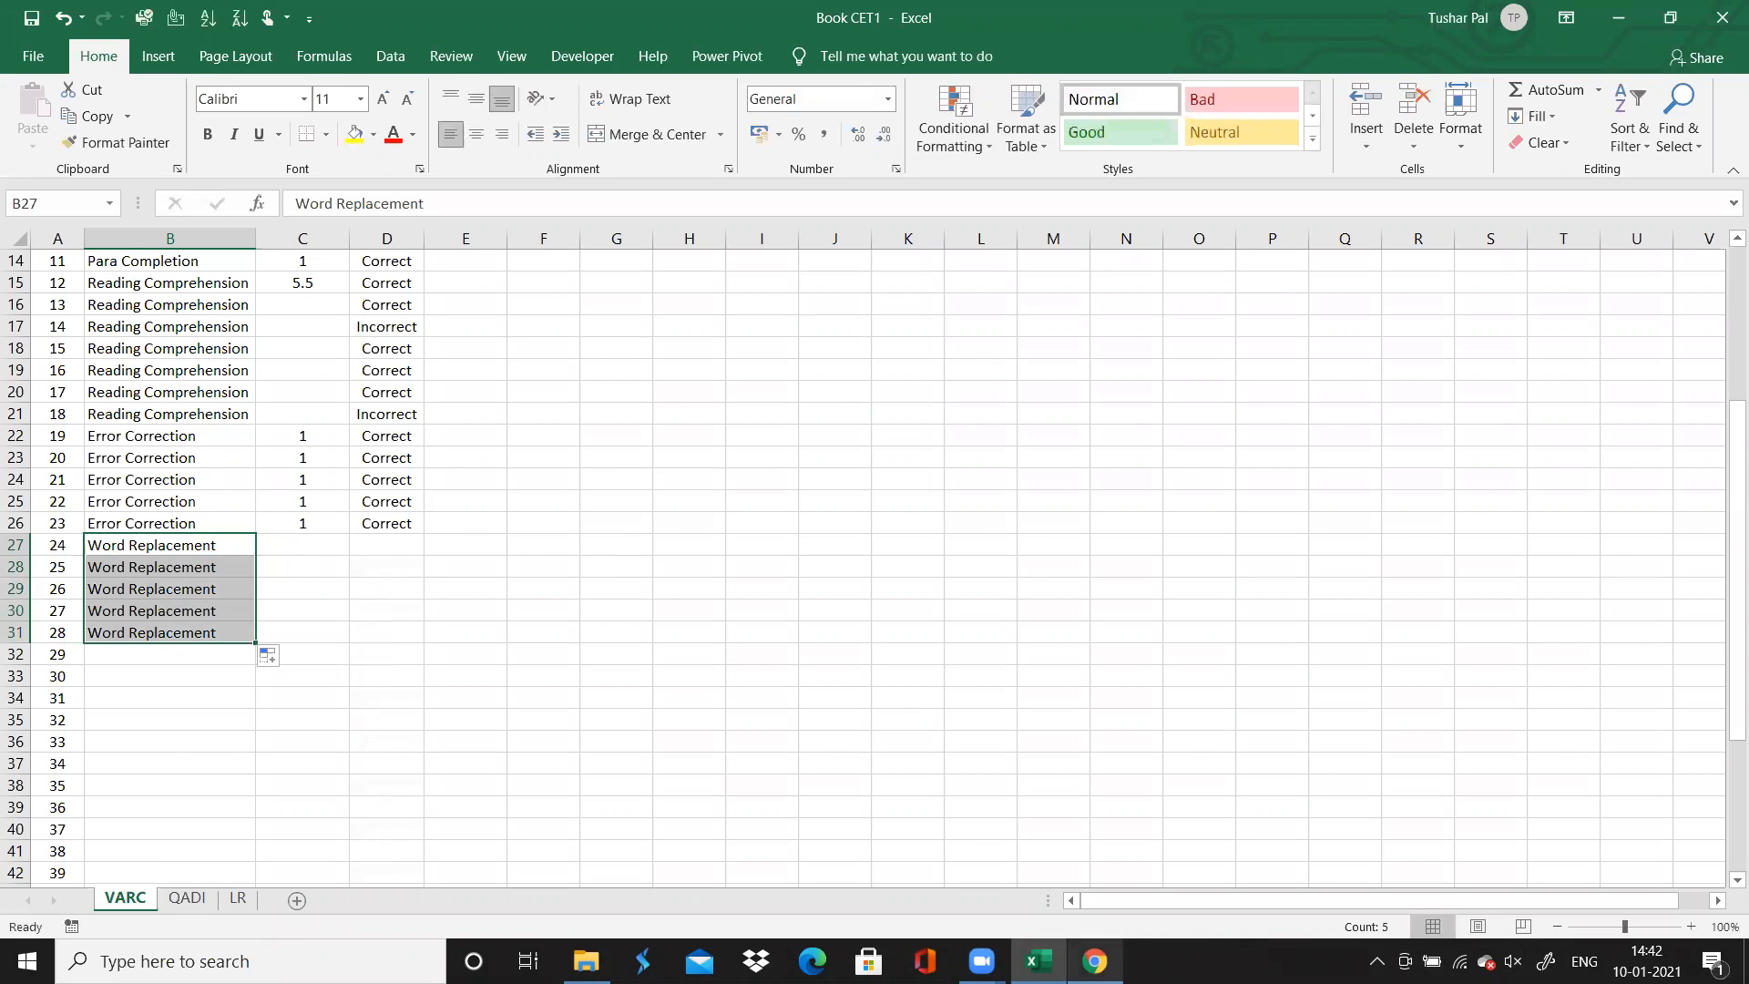
# Check the answer colours for questions 24 to 28 in Chrome, then extend "Correct" from question 23's accuracy down to question 28 in Excel
pyautogui.click(1095, 961)
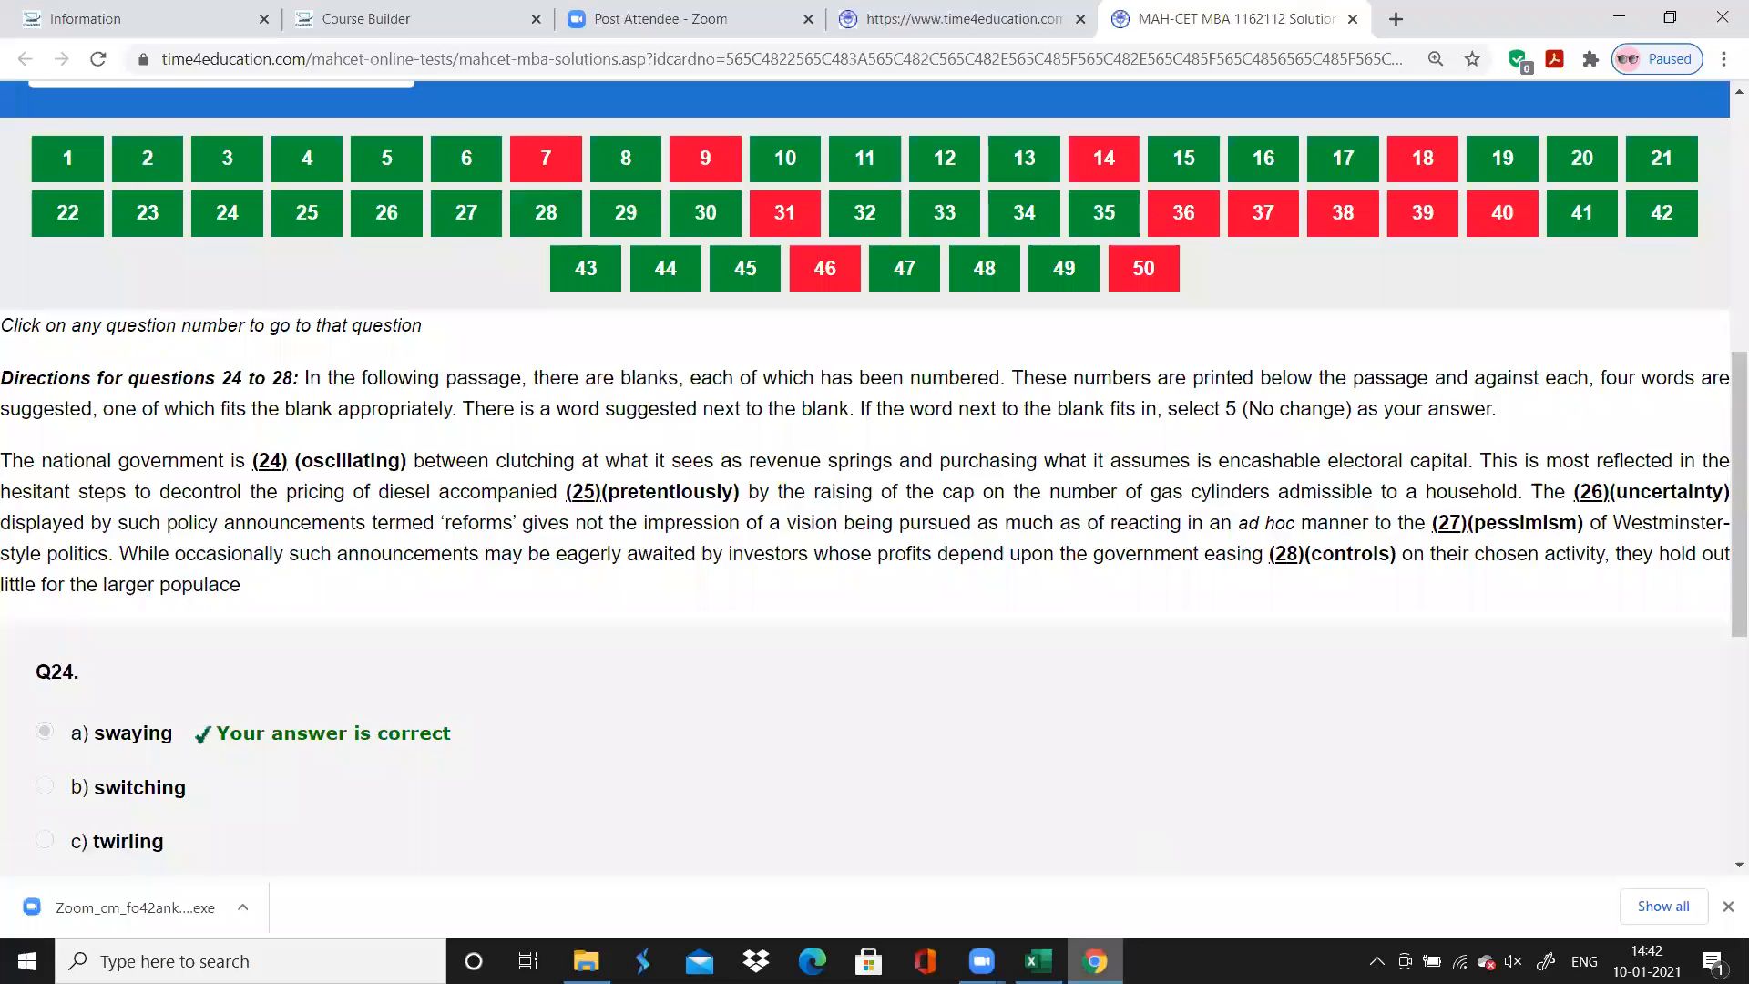
pyautogui.hotkey('alt', 'Tab')
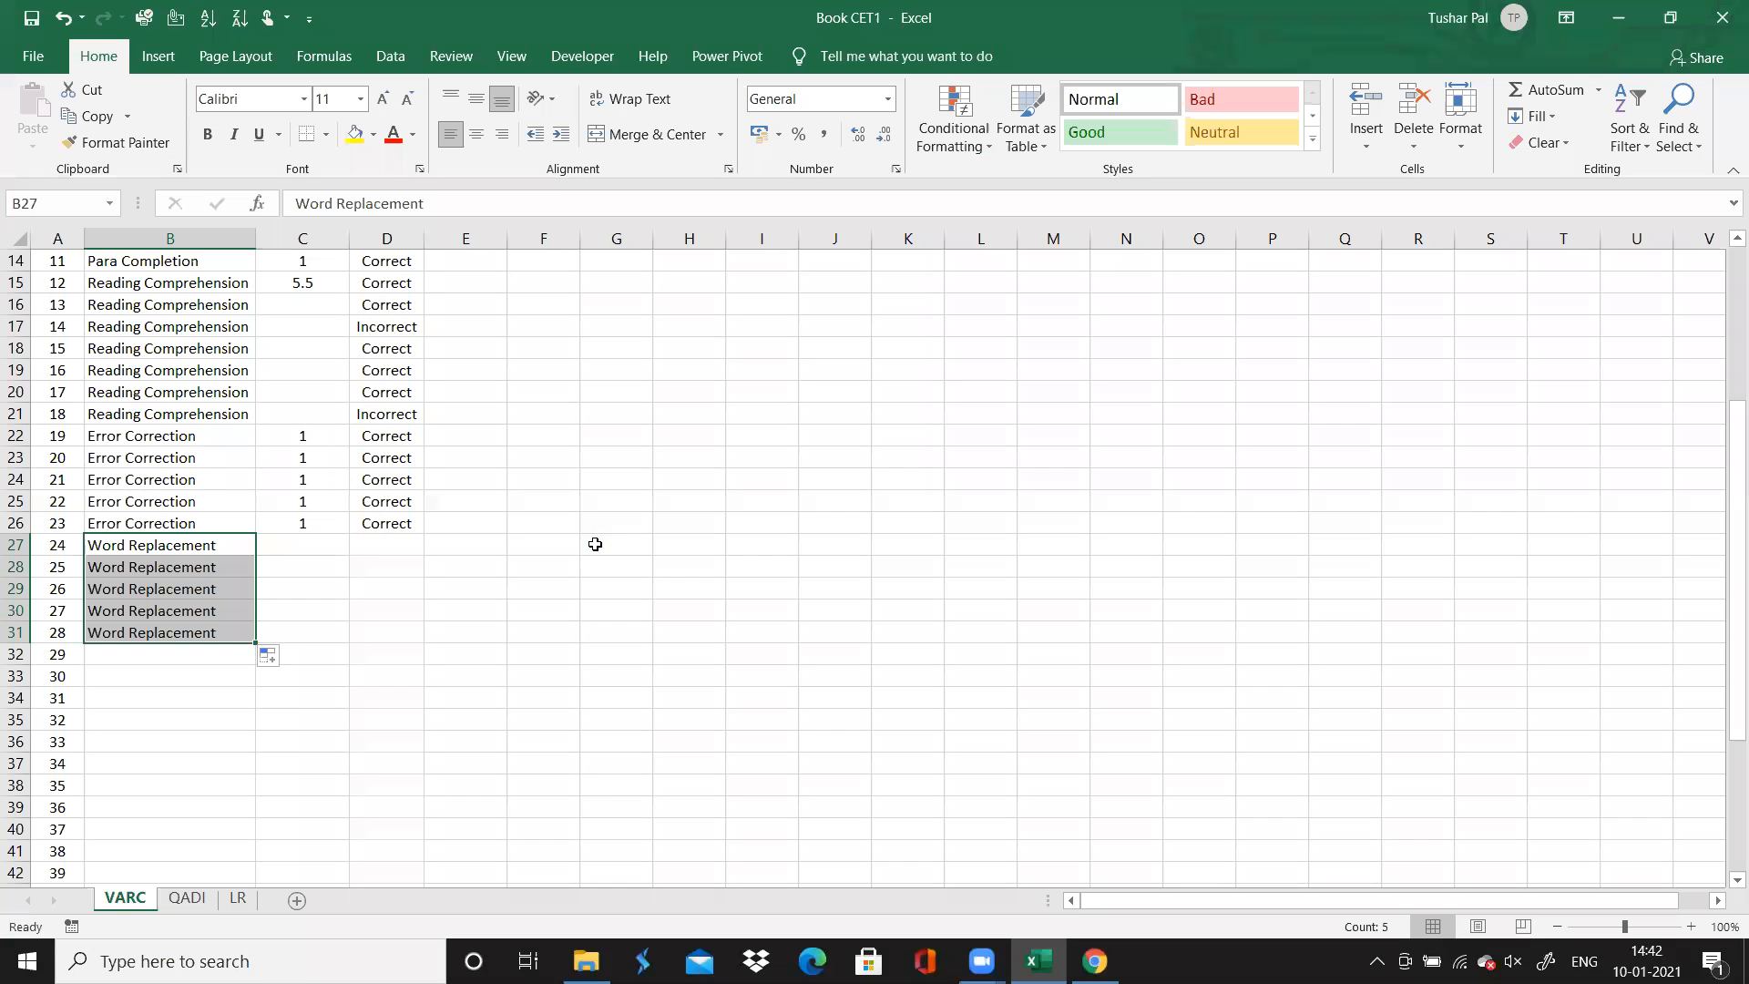
pyautogui.click(406, 524)
pyautogui.moveTo(424, 537); pyautogui.dragTo(425, 639)
# Fill question 23's time spent of 1 down through the Word Replacement questions 24 to 28
pyautogui.click(318, 541)
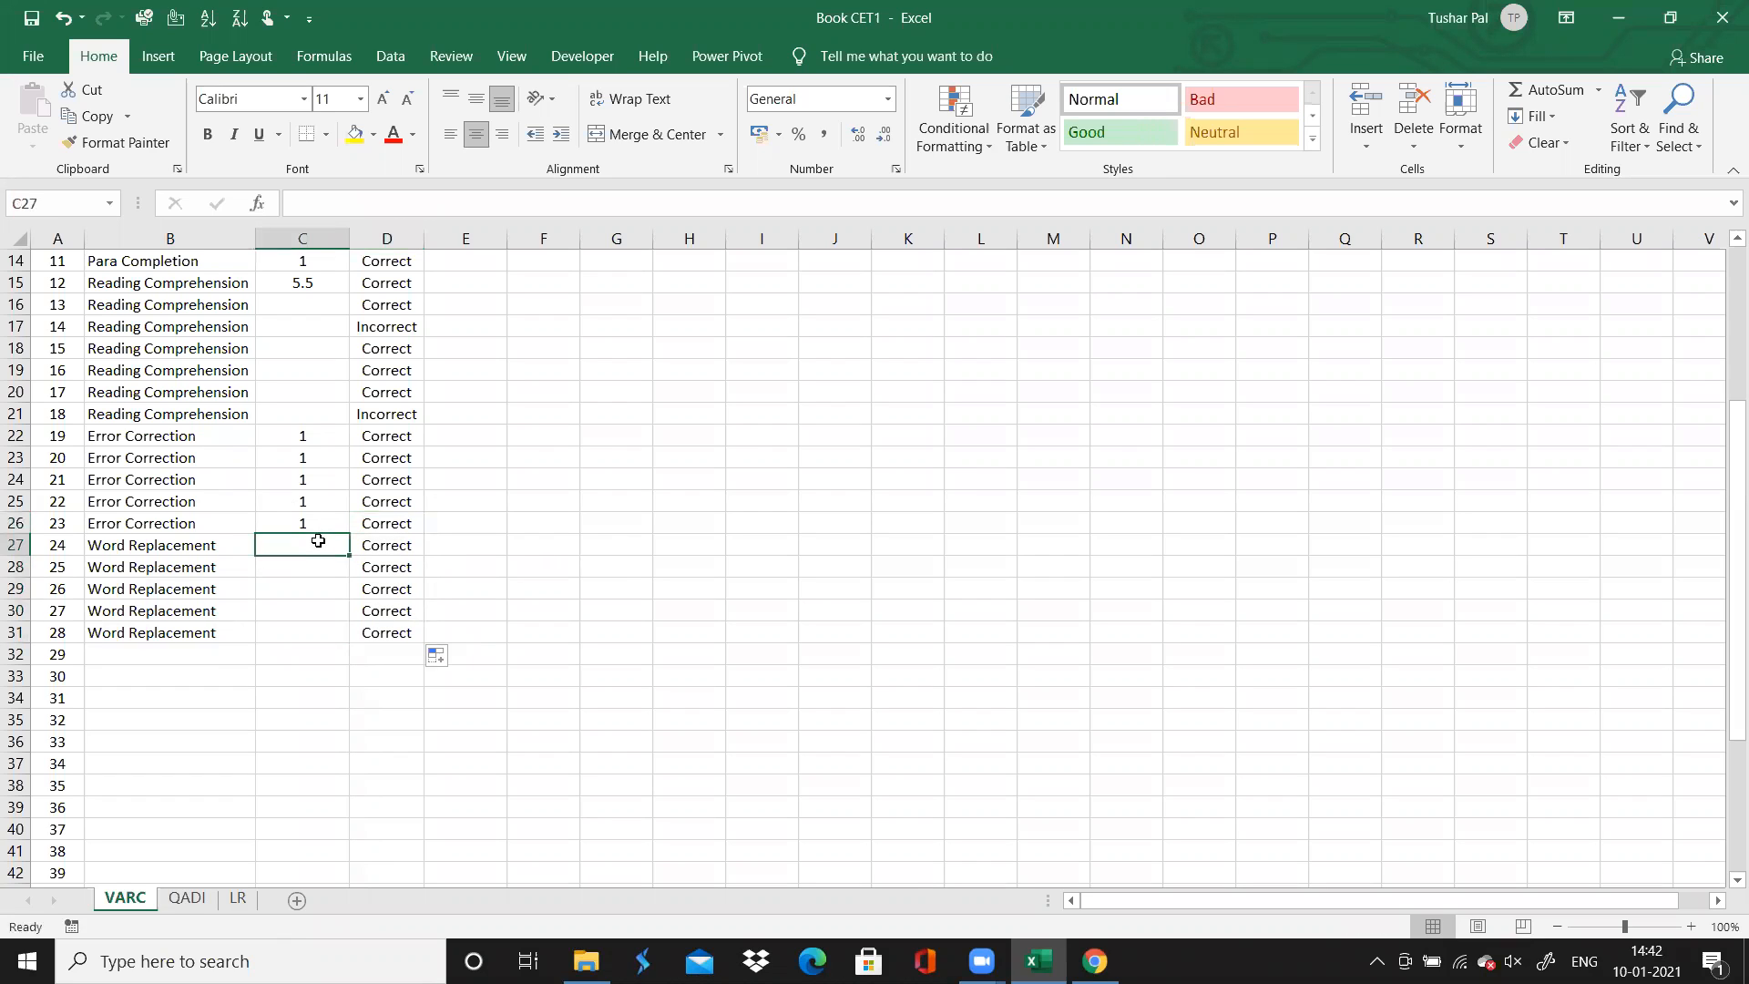
pyautogui.click(318, 527)
pyautogui.moveTo(344, 532); pyautogui.dragTo(351, 644)
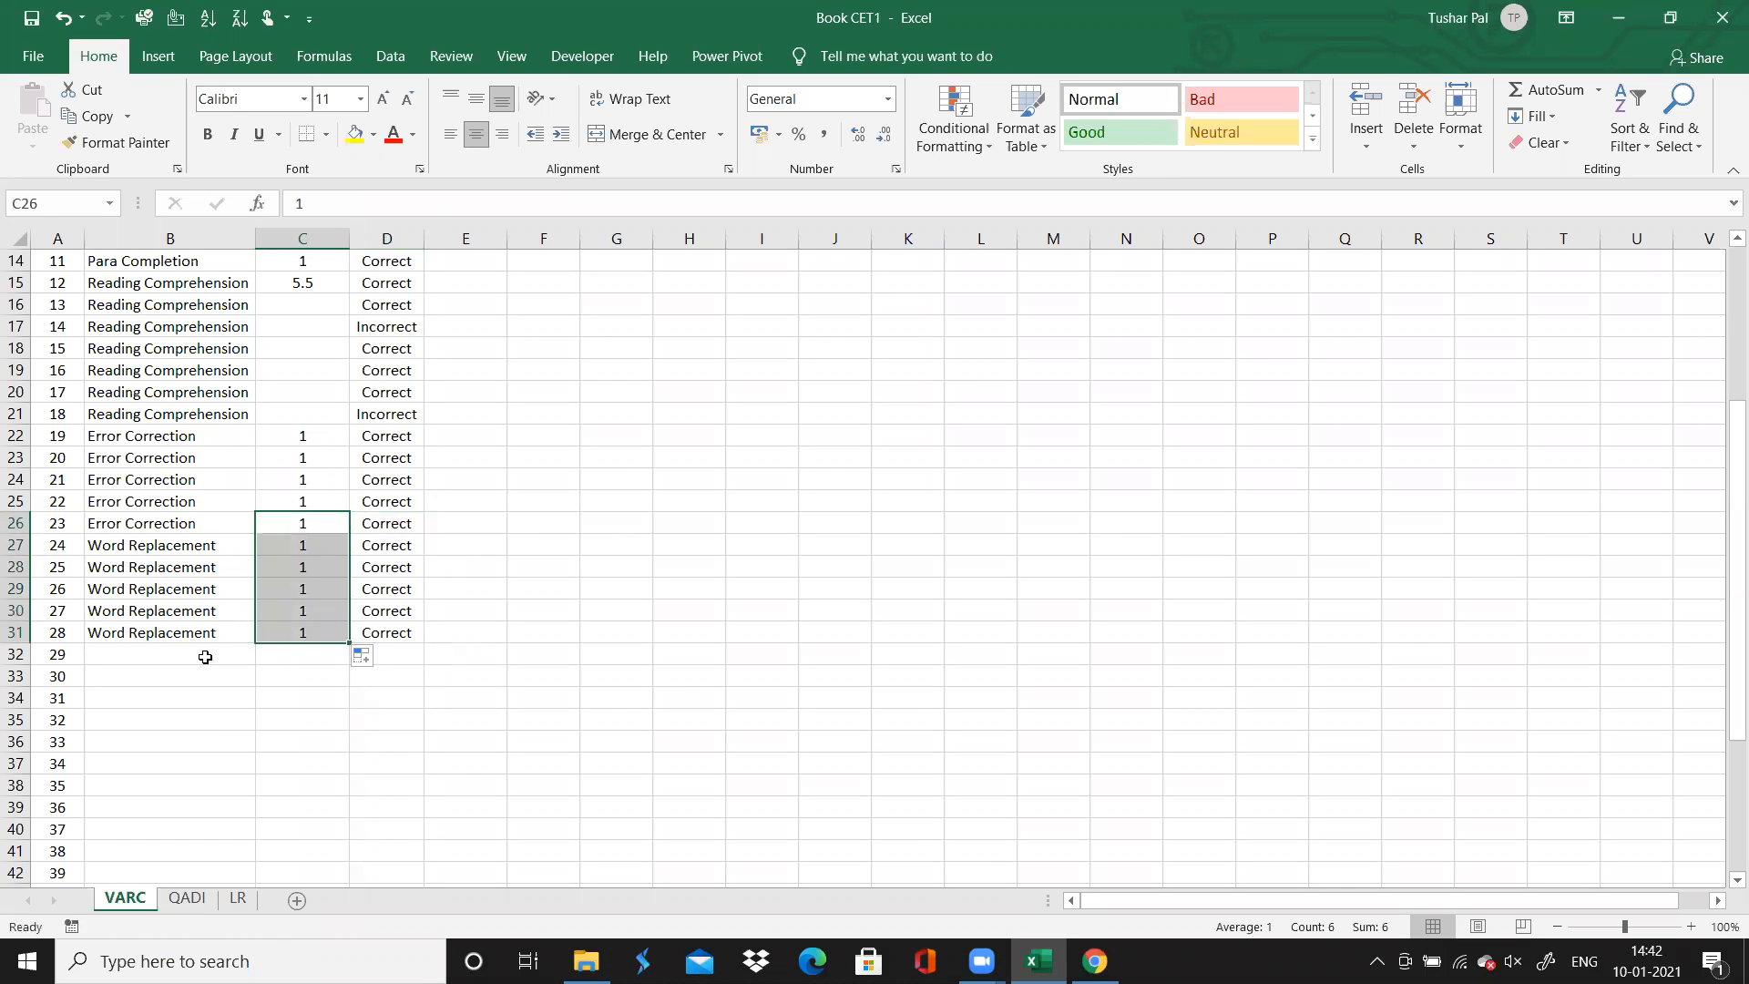
# Select the Topic cell for question 29, then open that question in Chrome and examine the directions for questions 29 to 32
pyautogui.click(205, 656)
pyautogui.click(1091, 962)
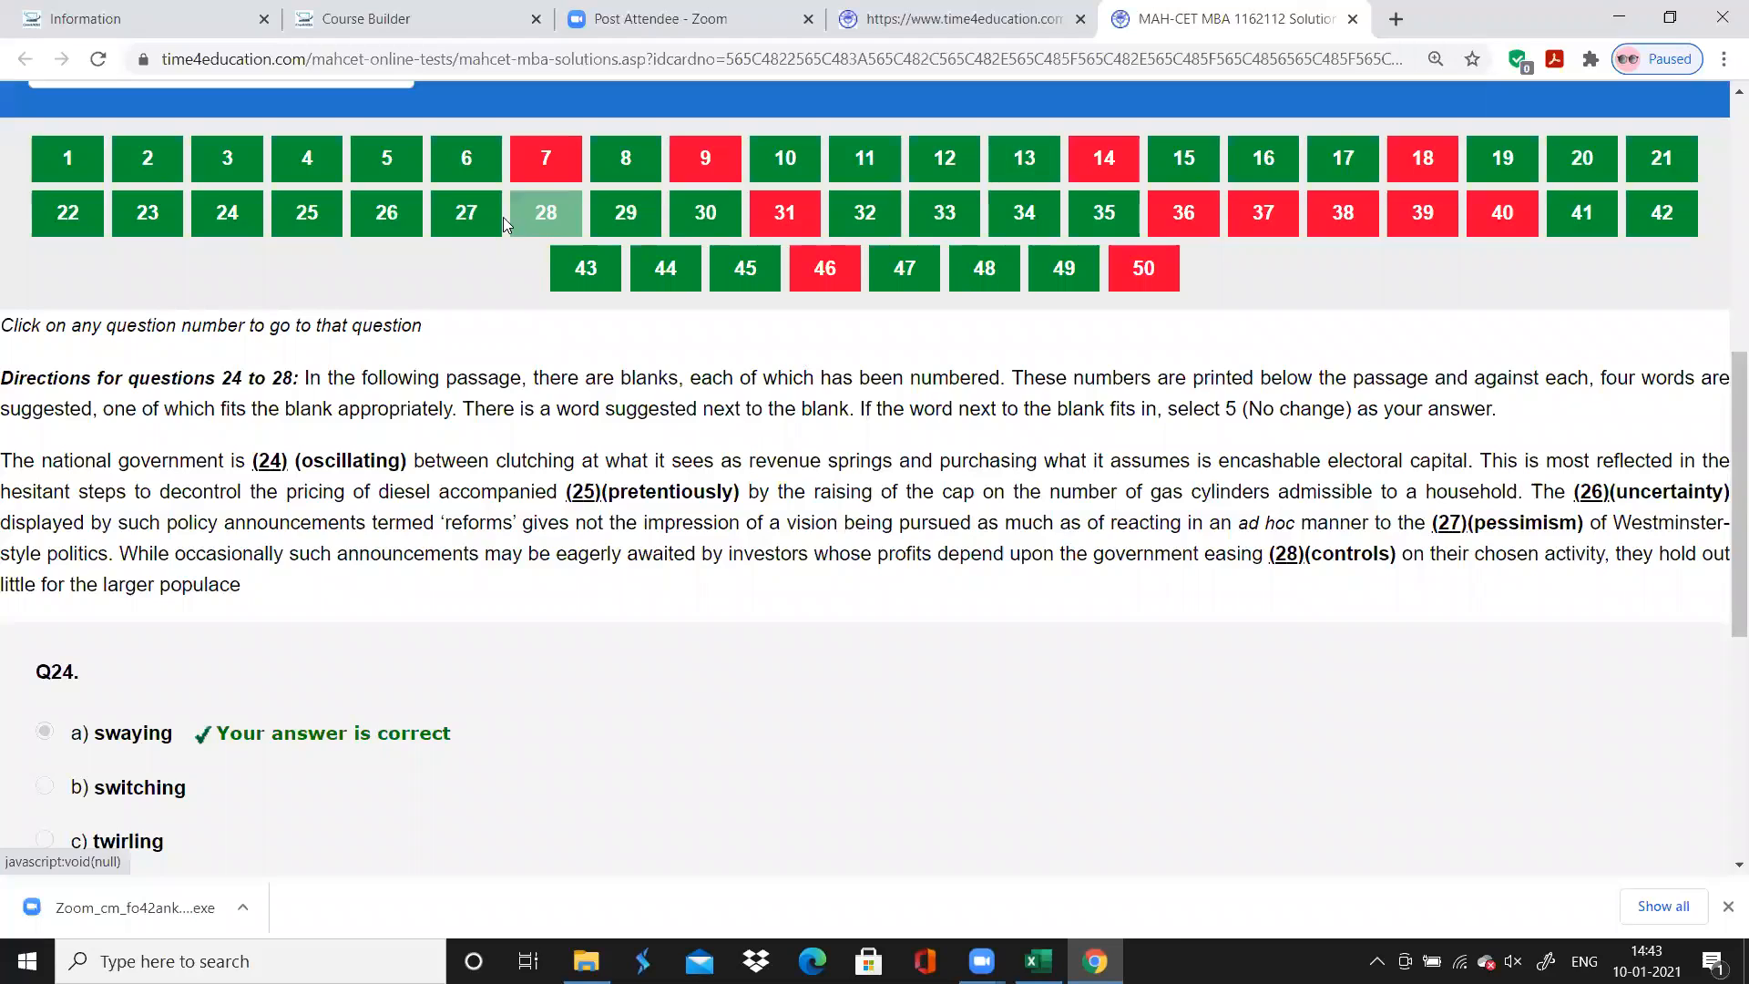
pyautogui.click(624, 215)
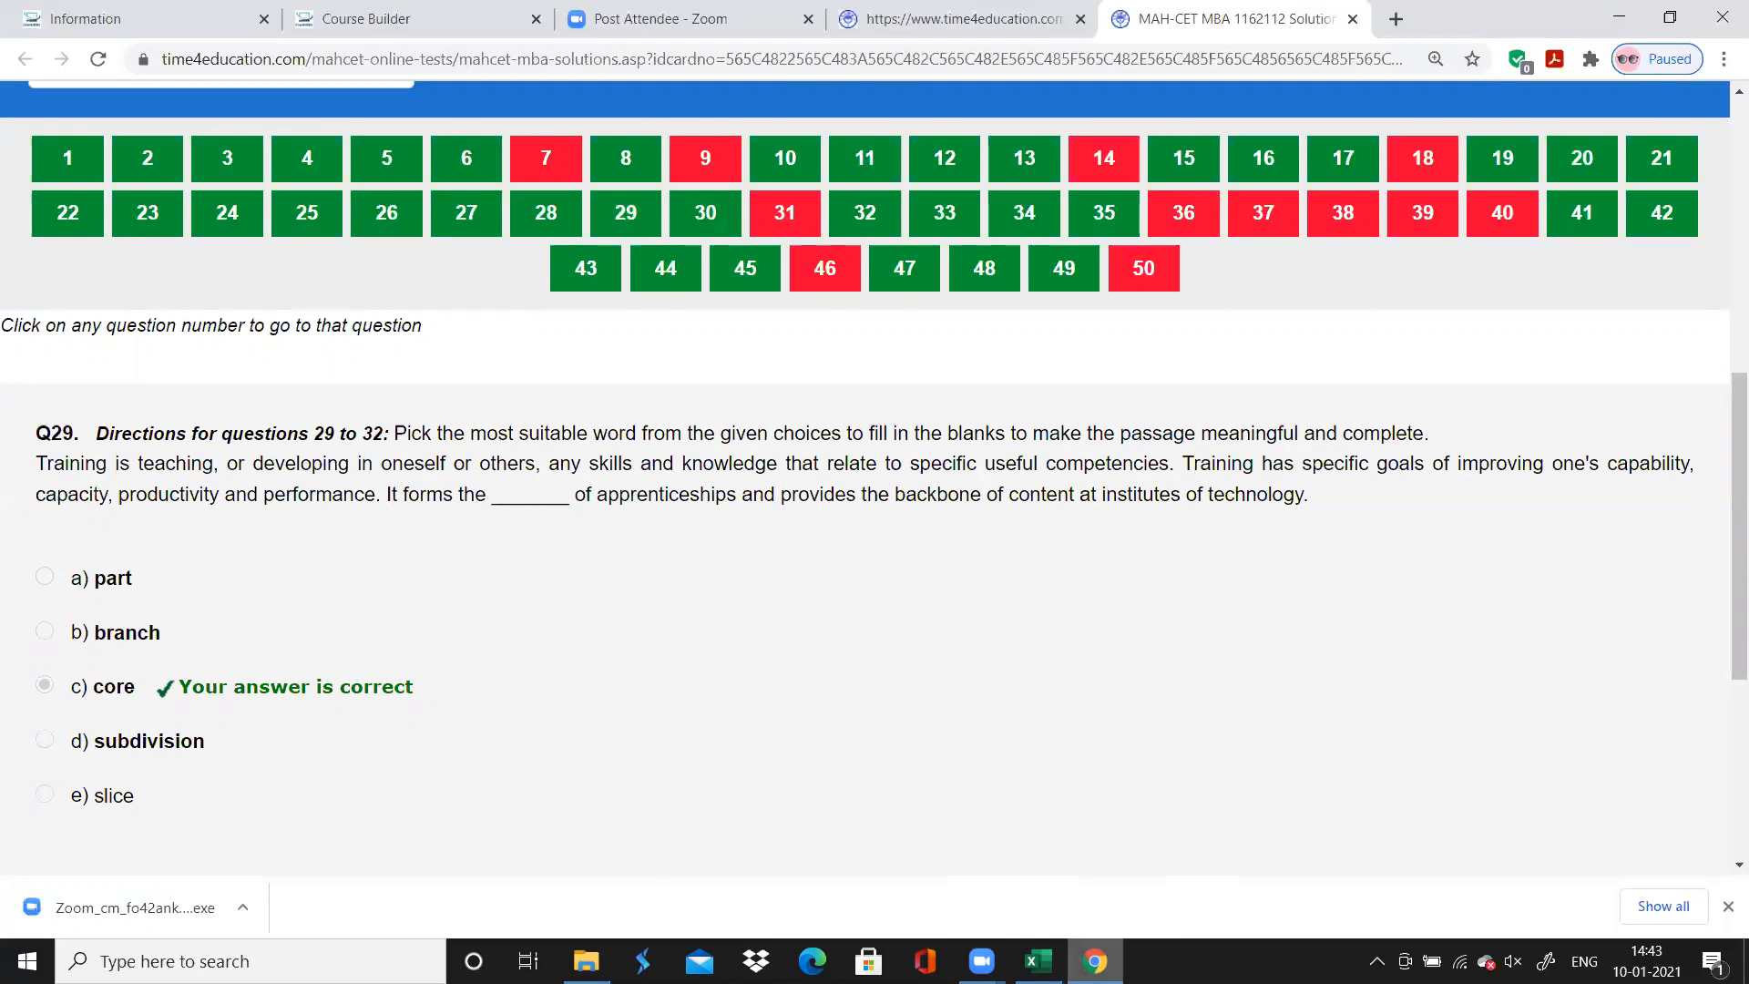
# Switch to Excel and enter "Fill in the blanks" as the topic for questions 29 to 32
pyautogui.click(1038, 961)
pyautogui.write('Filli')
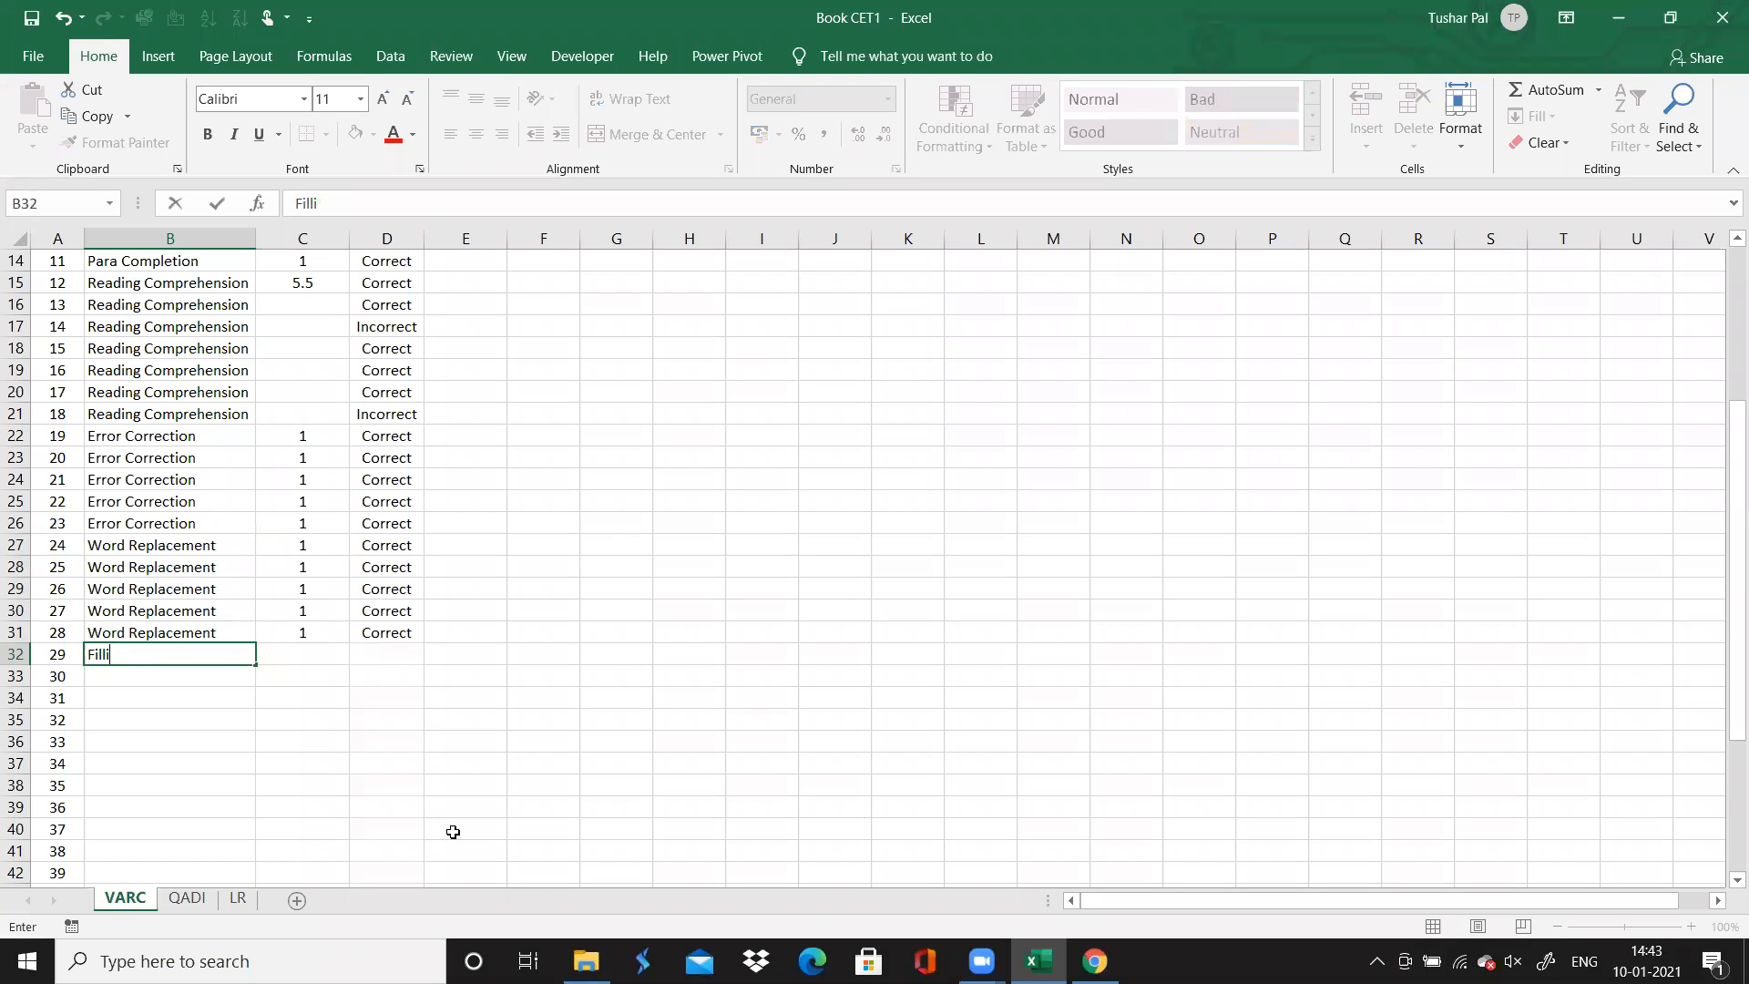
pyautogui.write('n the ba')
pyautogui.write('anks')
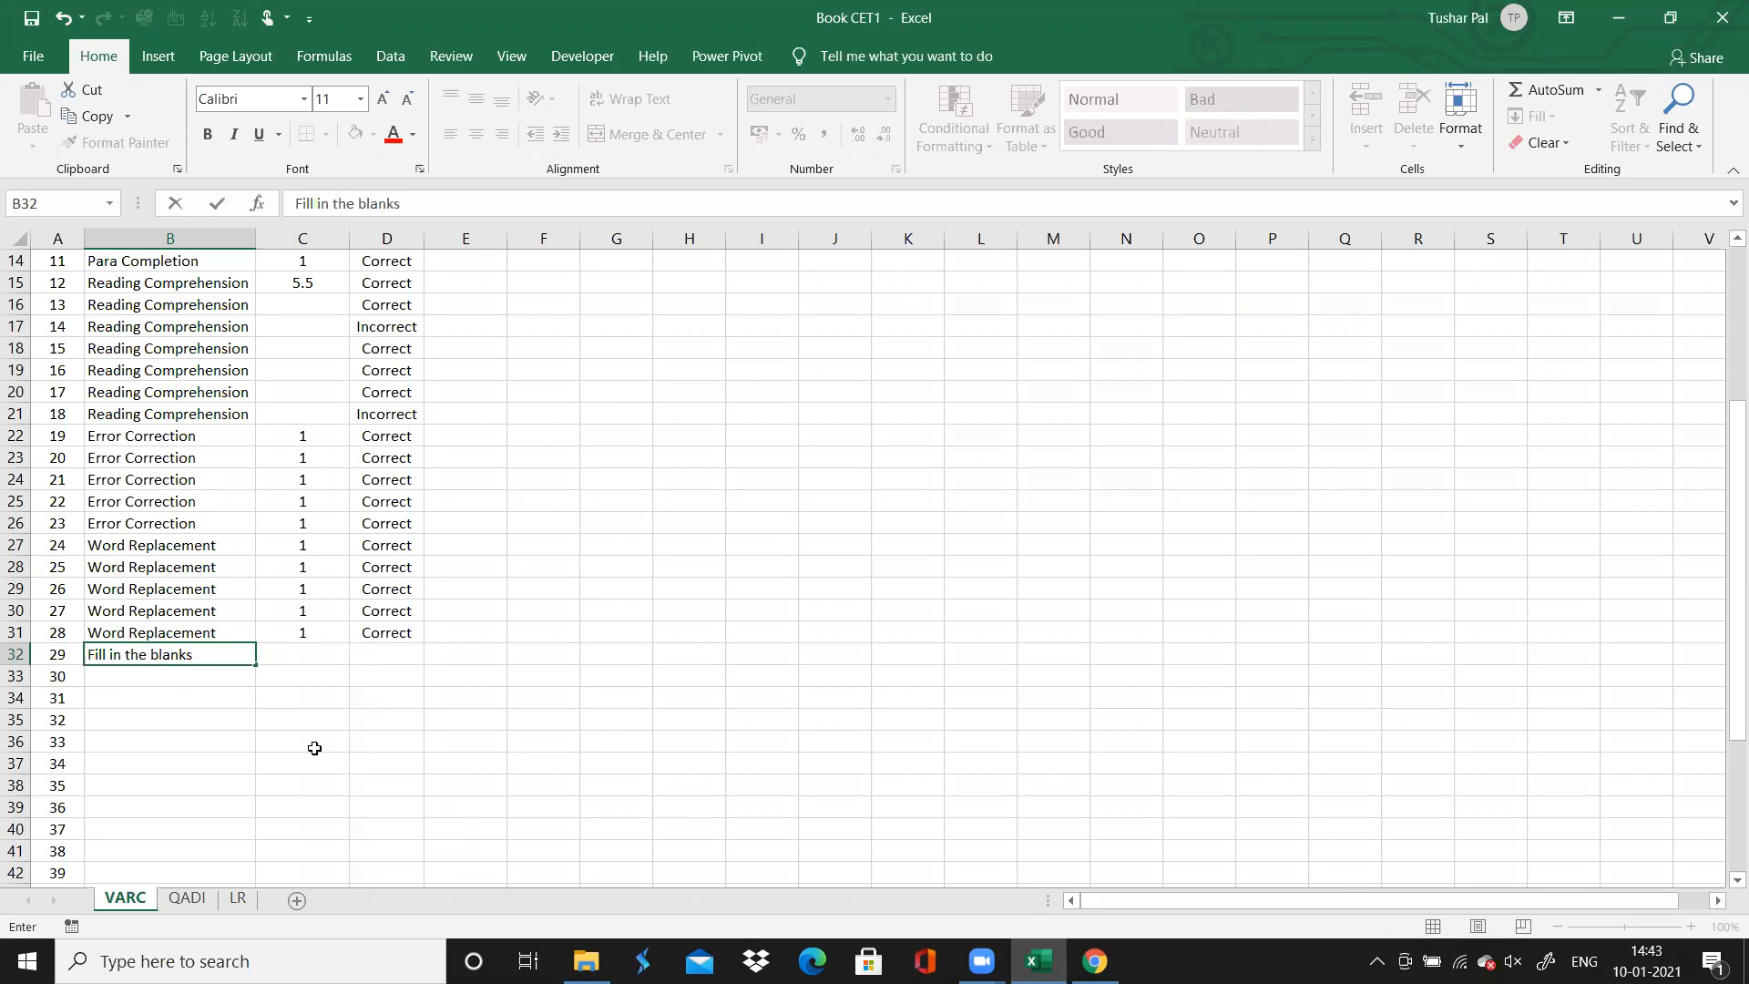
pyautogui.moveTo(256, 667); pyautogui.dragTo(256, 730)
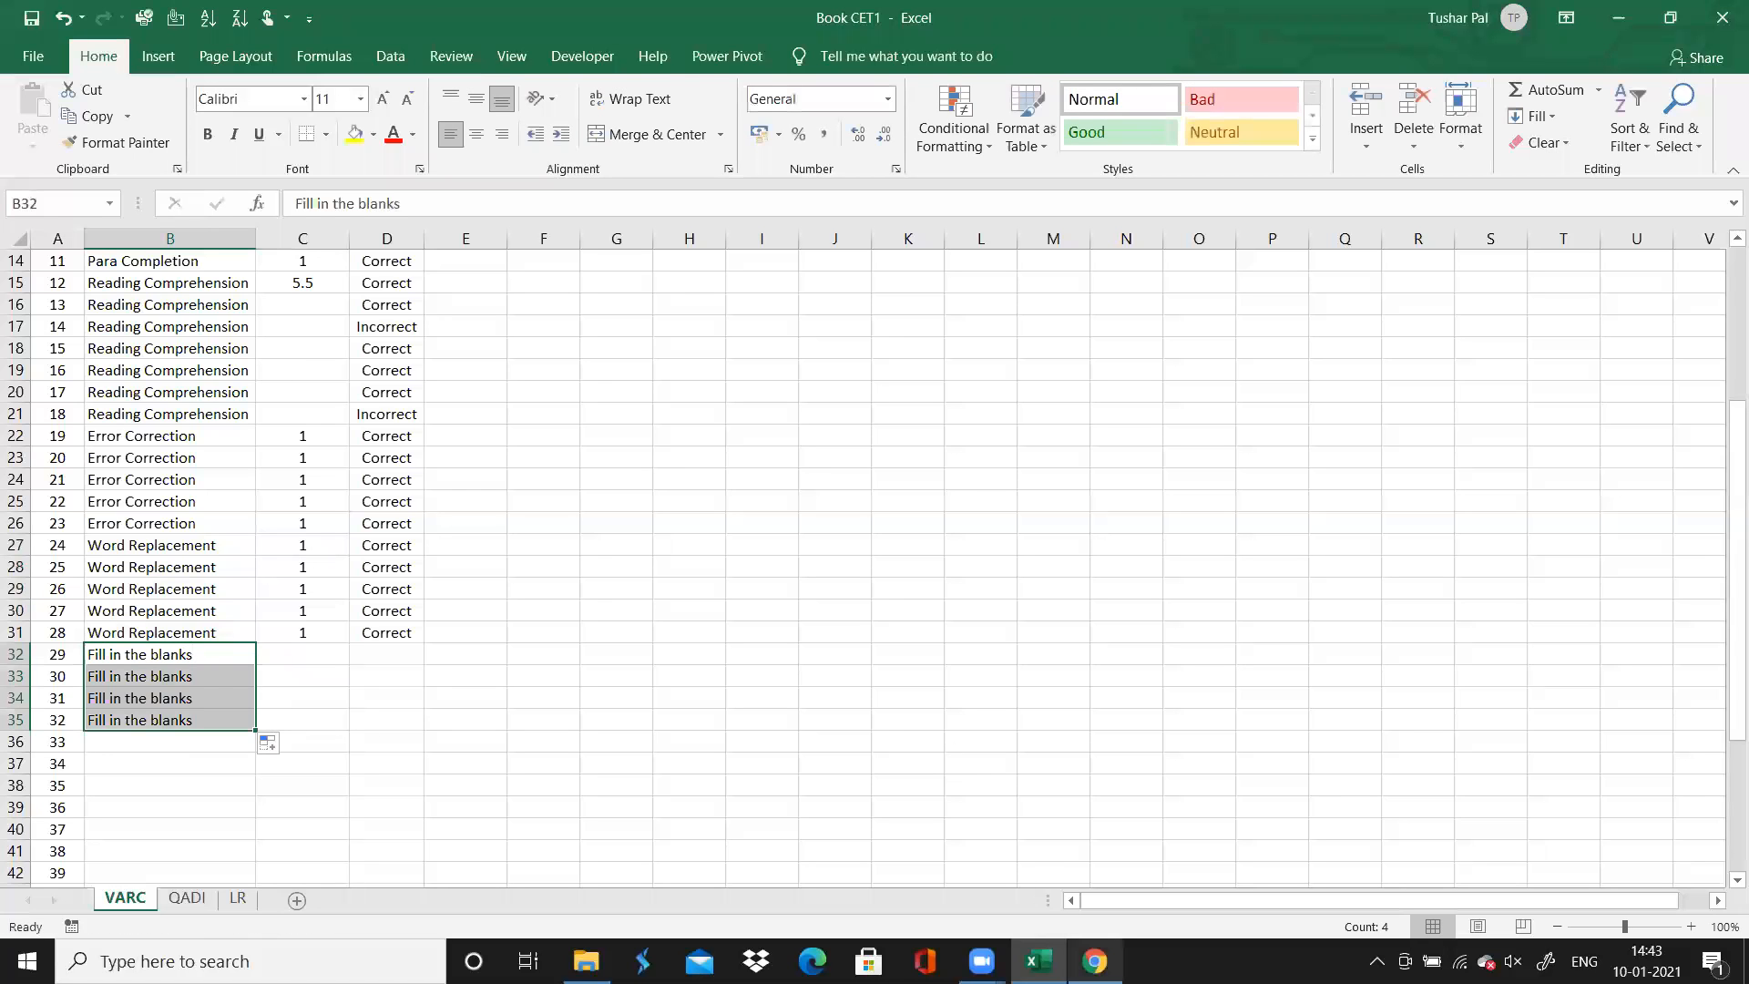
# Glance at question 29 in Chrome, then enter 0.5 in Excel as the time spent for each of questions 29 to 32
pyautogui.click(1094, 961)
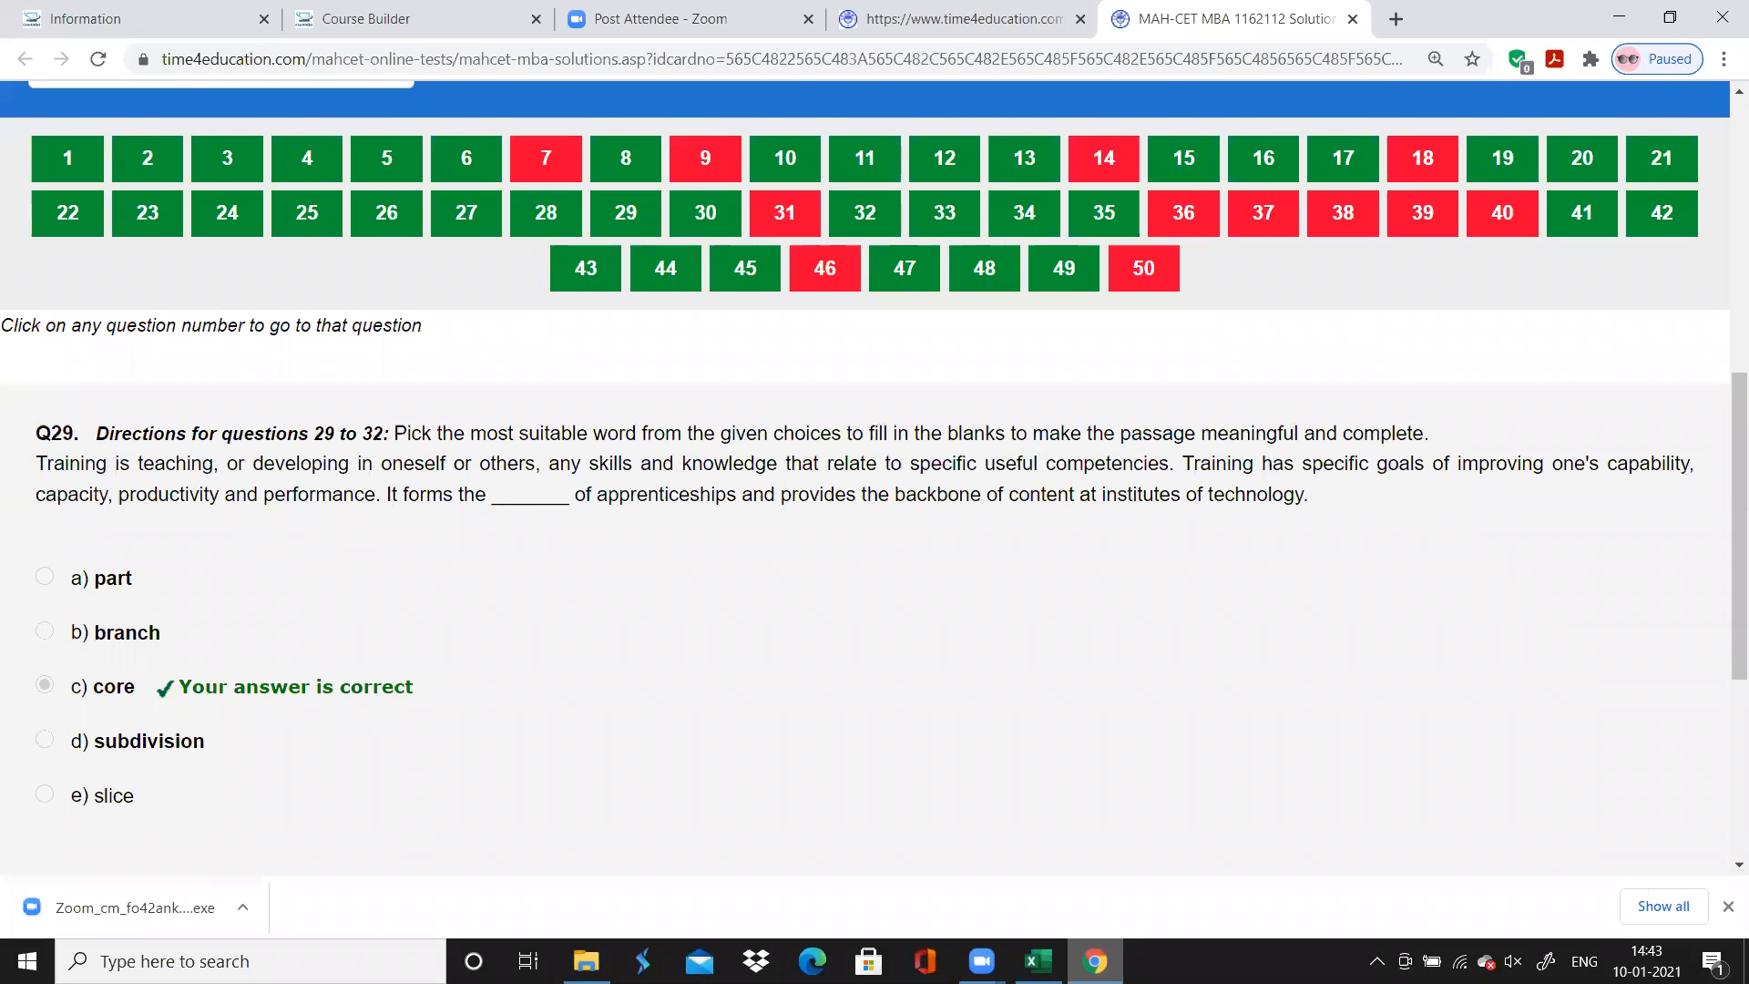
pyautogui.click(1094, 961)
pyautogui.click(315, 652)
pyautogui.write('0.5')
pyautogui.press('Return')
pyautogui.write('0.2')
pyautogui.press('Return')
pyautogui.press('Up')
pyautogui.write('0.5')
pyautogui.press('Return')
pyautogui.write('0.5')
pyautogui.press('Return')
pyautogui.write('0.5')
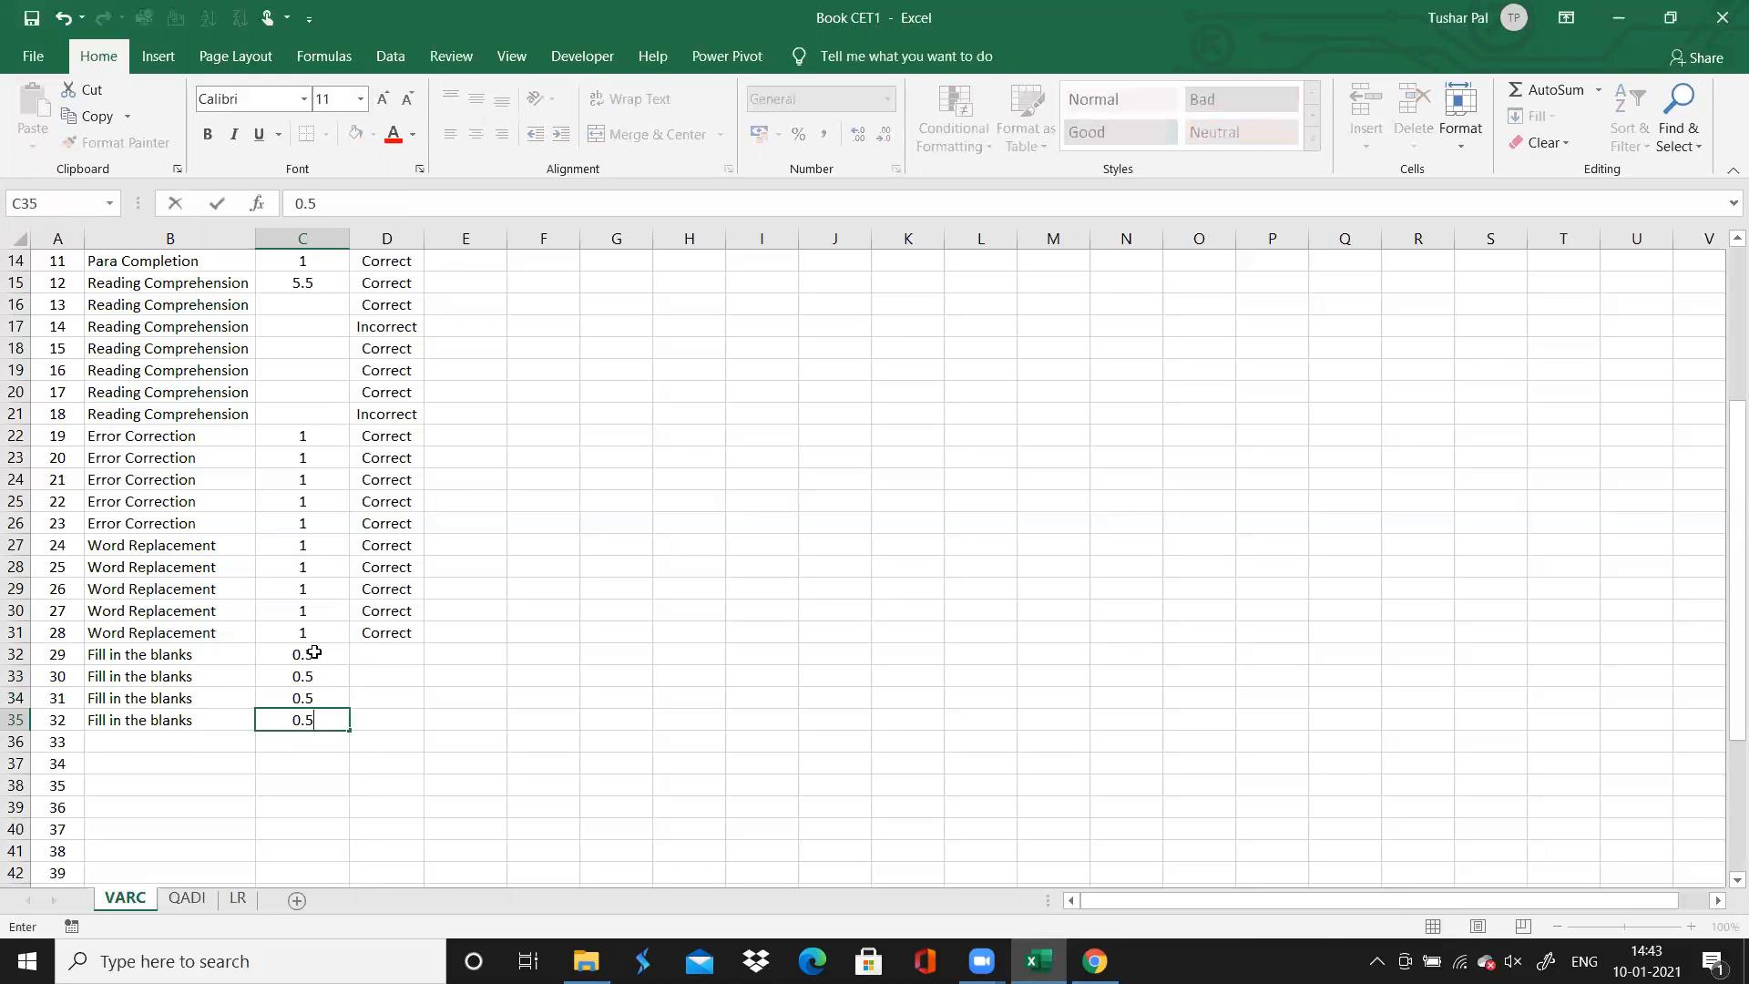
pyautogui.press('Tab')
pyautogui.press('Up')
pyautogui.press('Up')
pyautogui.press('Up')
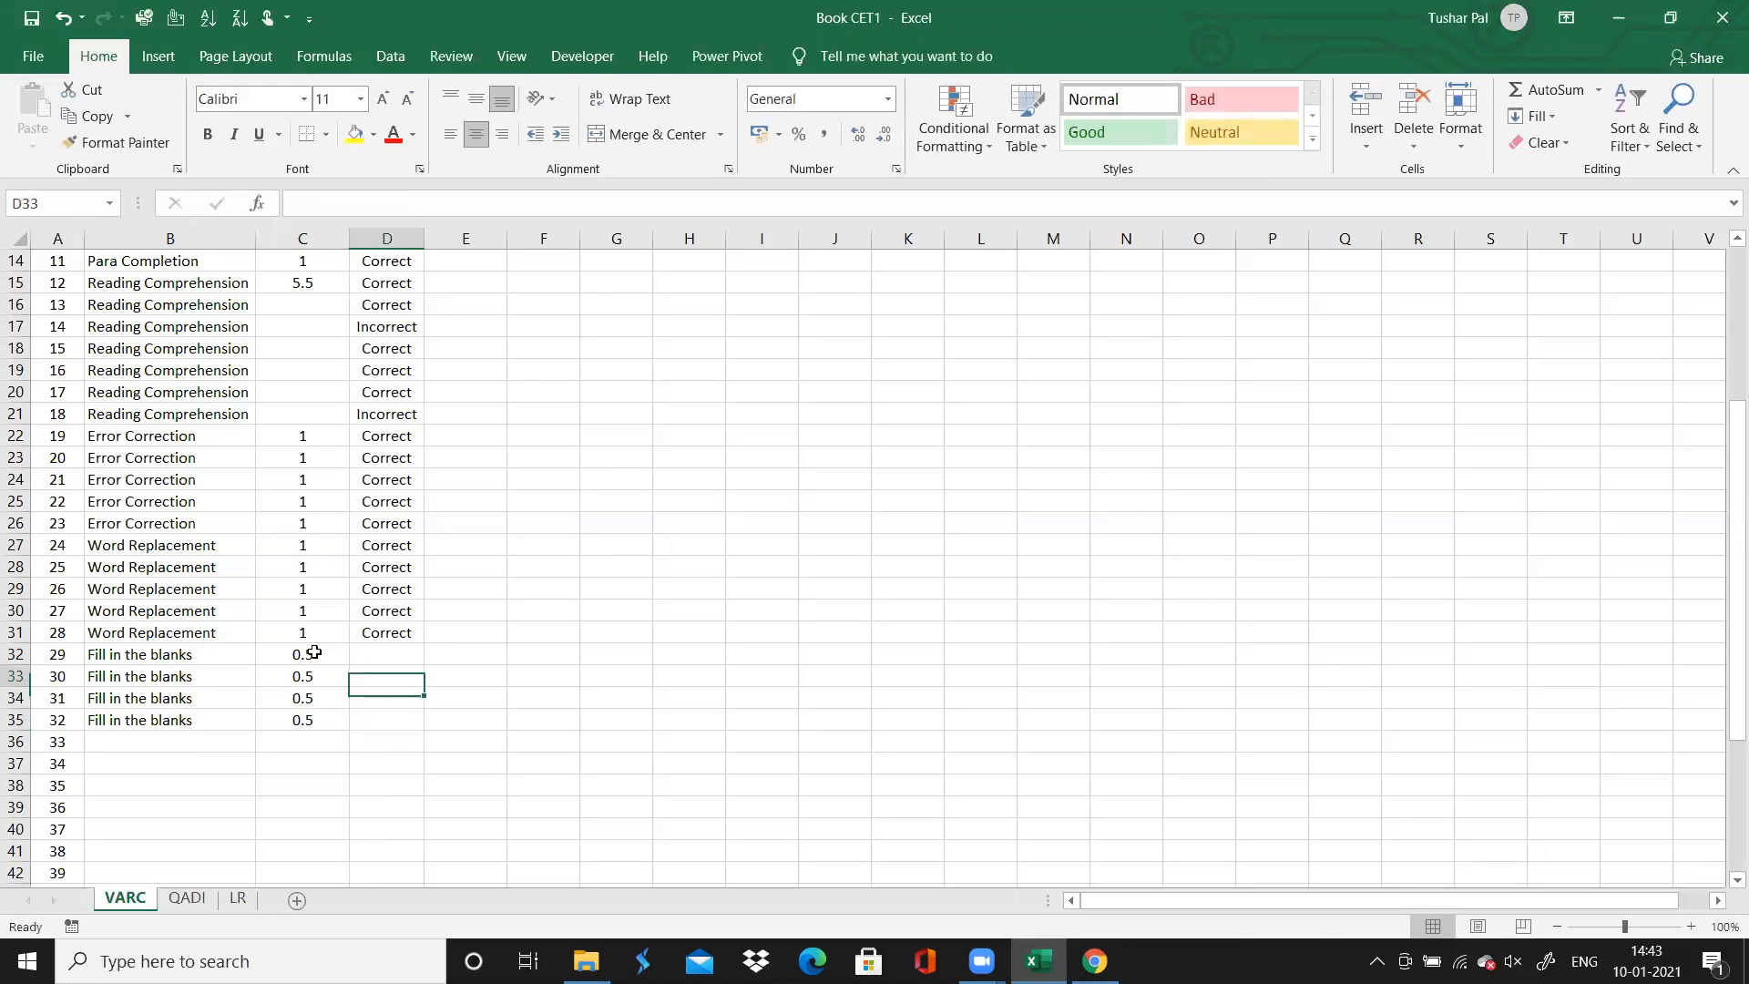
# Change the time spent for each of the Error Correction questions 19 to 23 to 0.5
pyautogui.click(301, 434)
pyautogui.write('0.5')
pyautogui.press('Return')
pyautogui.write('0.5')
pyautogui.press('Return')
pyautogui.write('0.5')
pyautogui.press('Return')
pyautogui.write('0.5')
pyautogui.press('Return')
pyautogui.write('0.5')
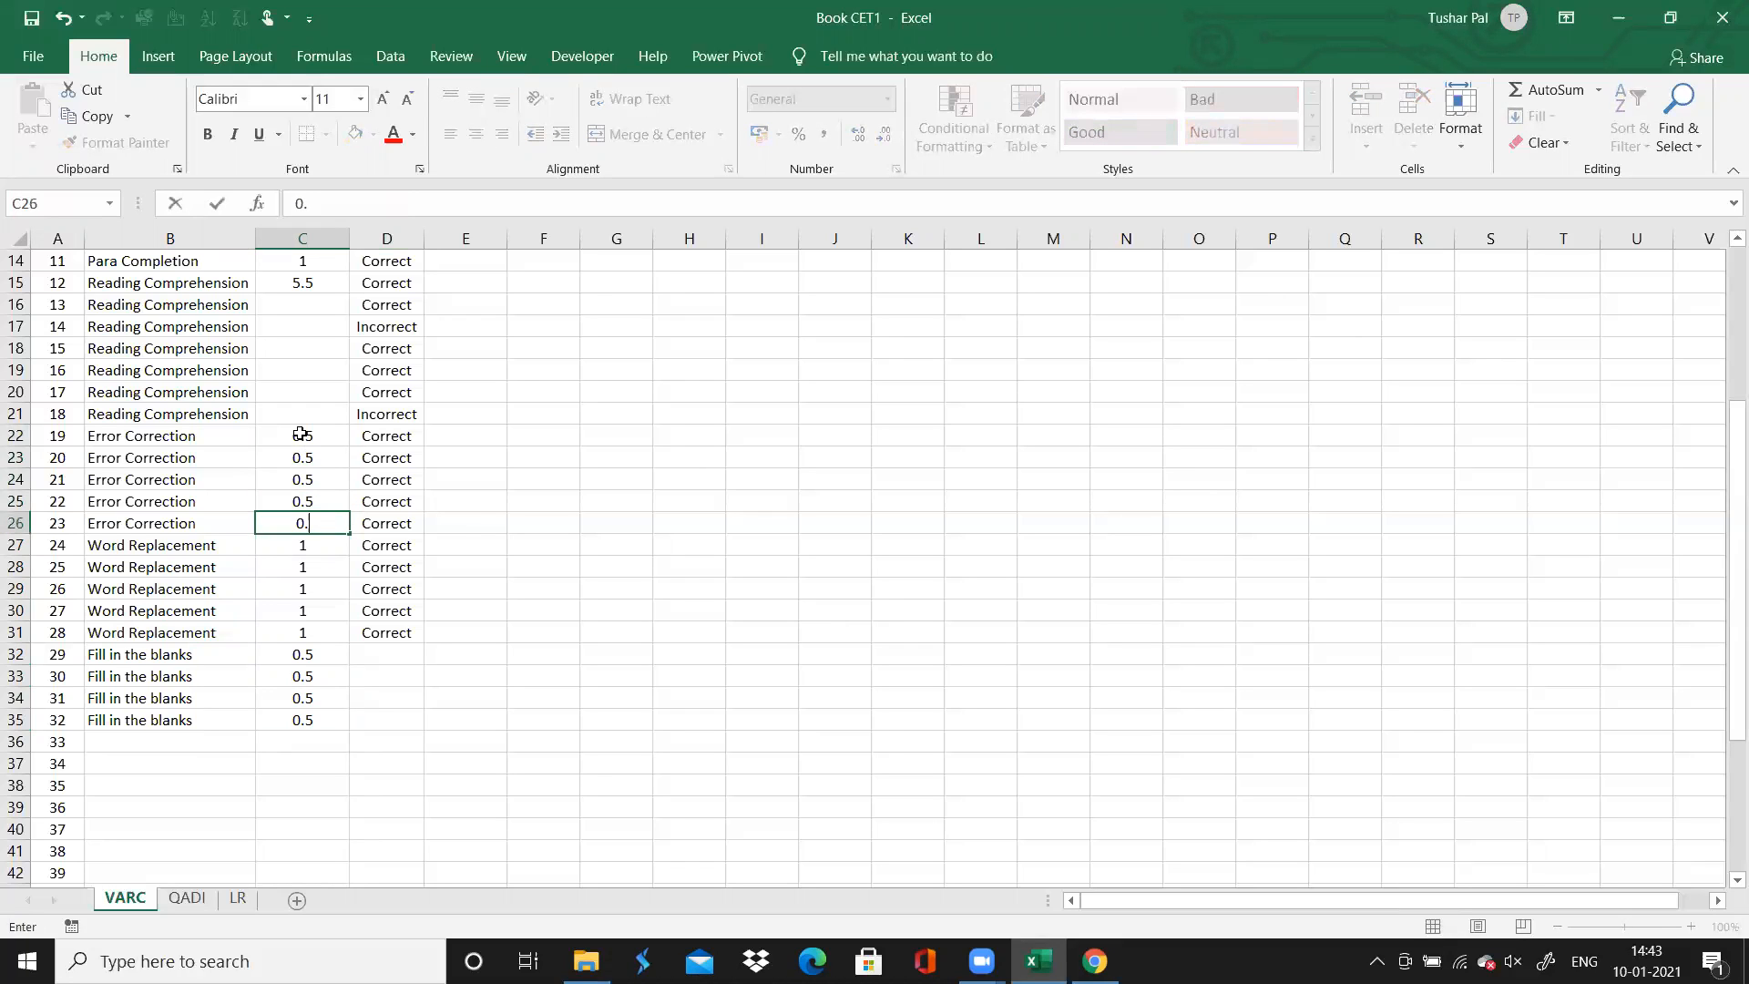
pyautogui.press('Return')
# Select the Accuracy cell for question 29, check the answer colours for questions 29 to 32 in Chrome, and return to Excel
pyautogui.press('Down')
pyautogui.press('Down')
pyautogui.press('Down')
pyautogui.press('Down')
pyautogui.press('Down')
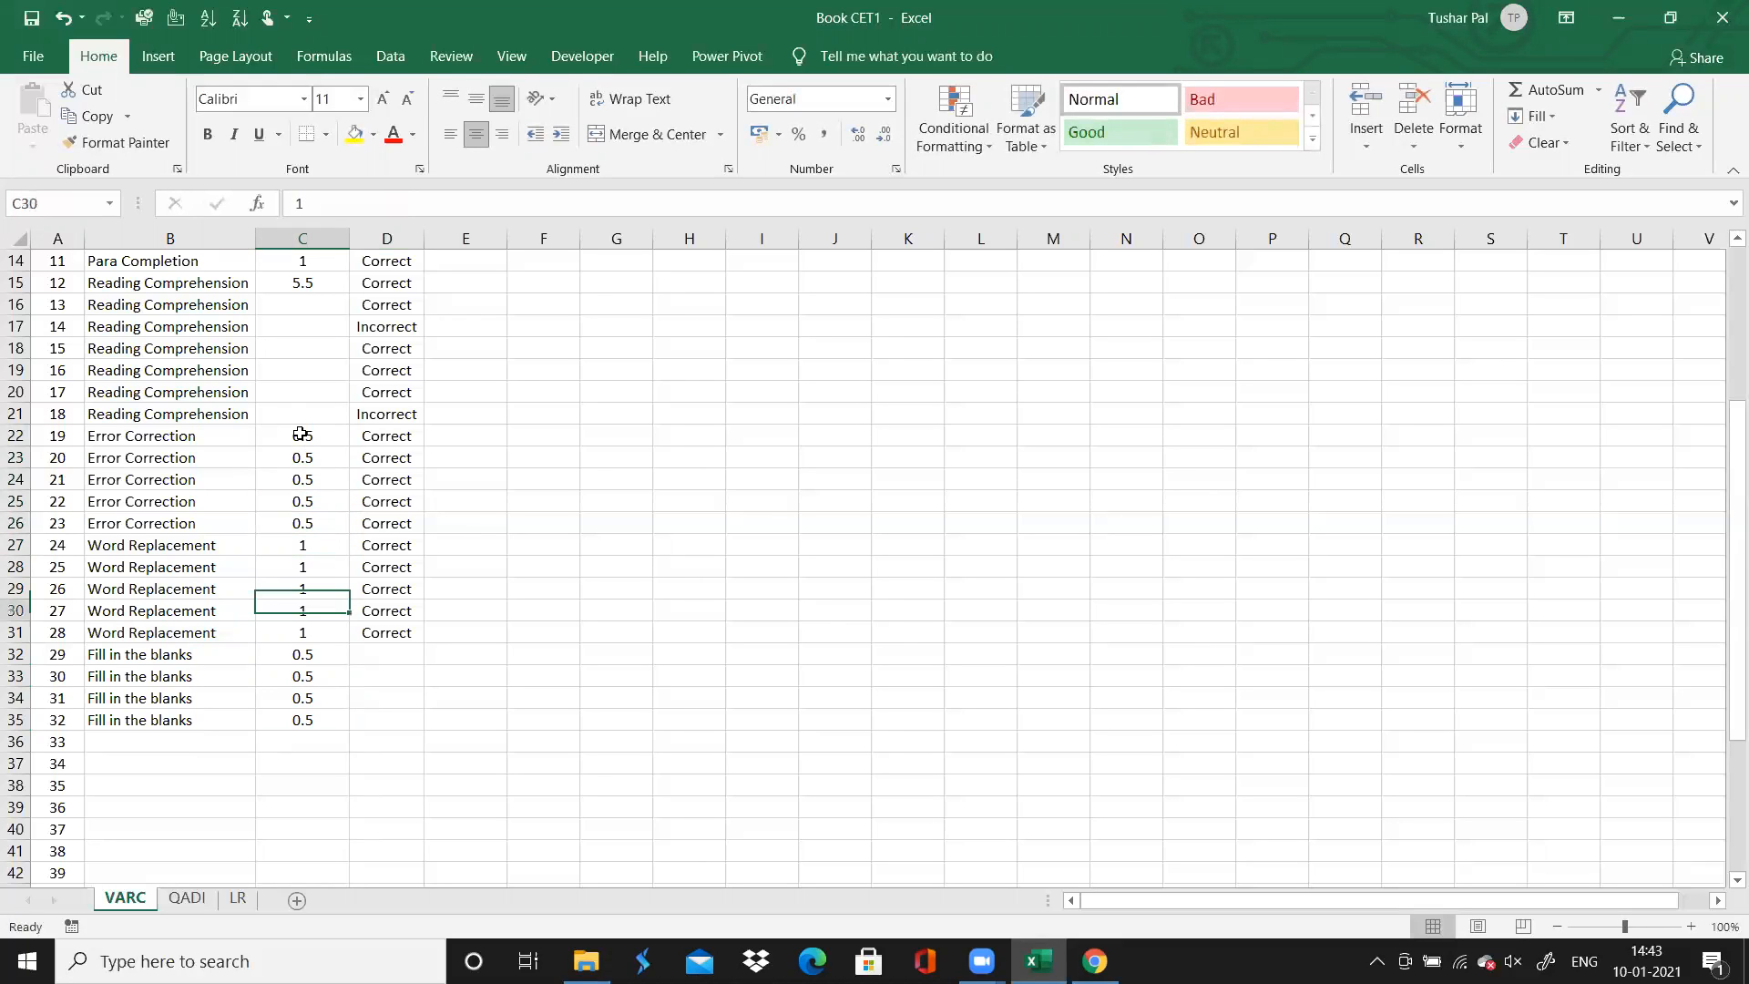
pyautogui.press('Right')
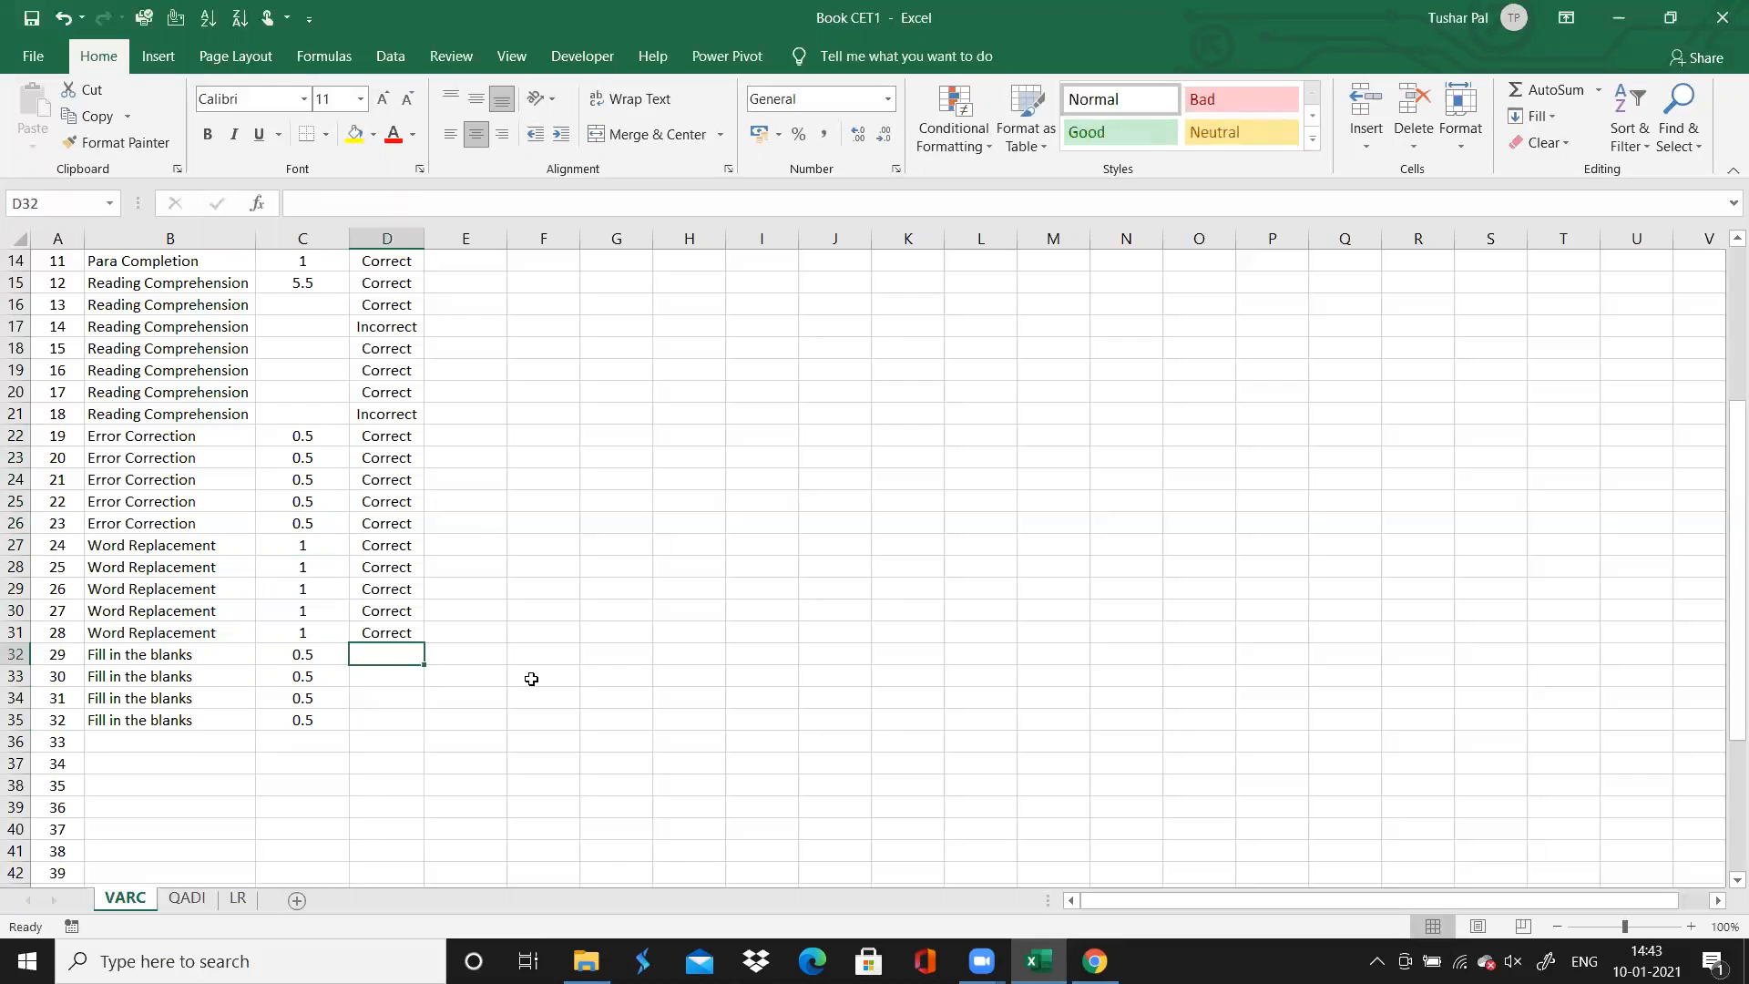
pyautogui.moveTo(531, 679); pyautogui.dragTo(914, 859)
pyautogui.click(721, 768)
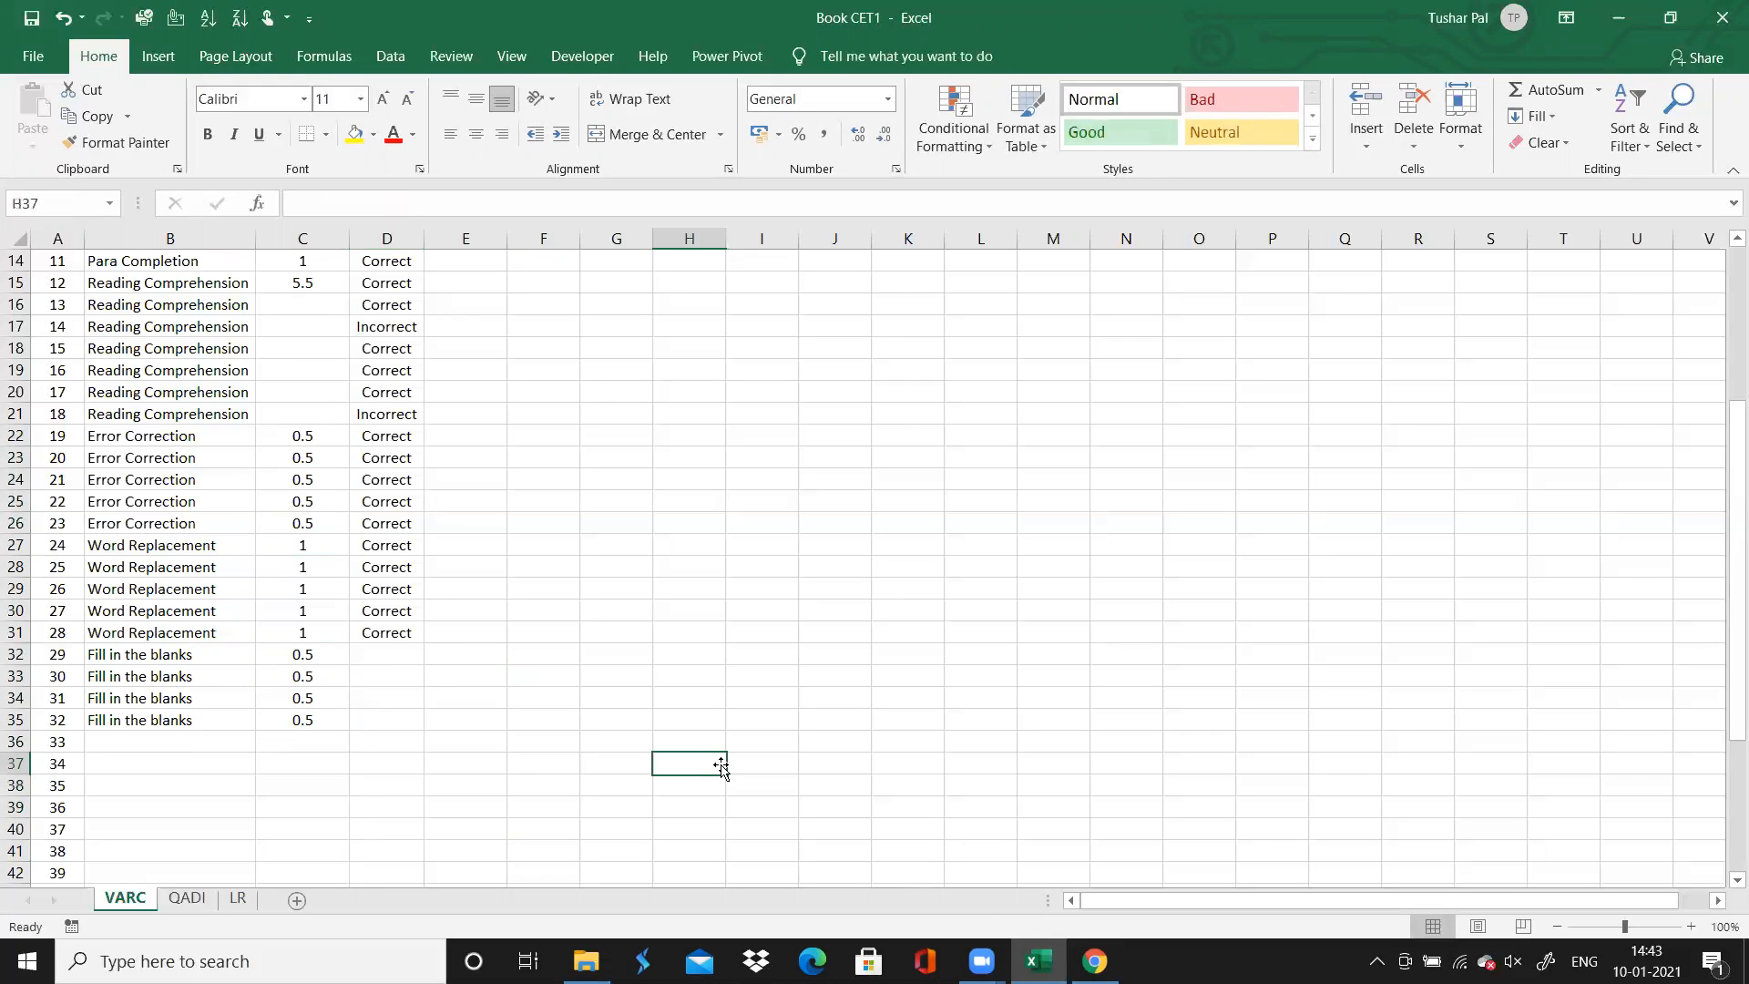
pyautogui.click(414, 651)
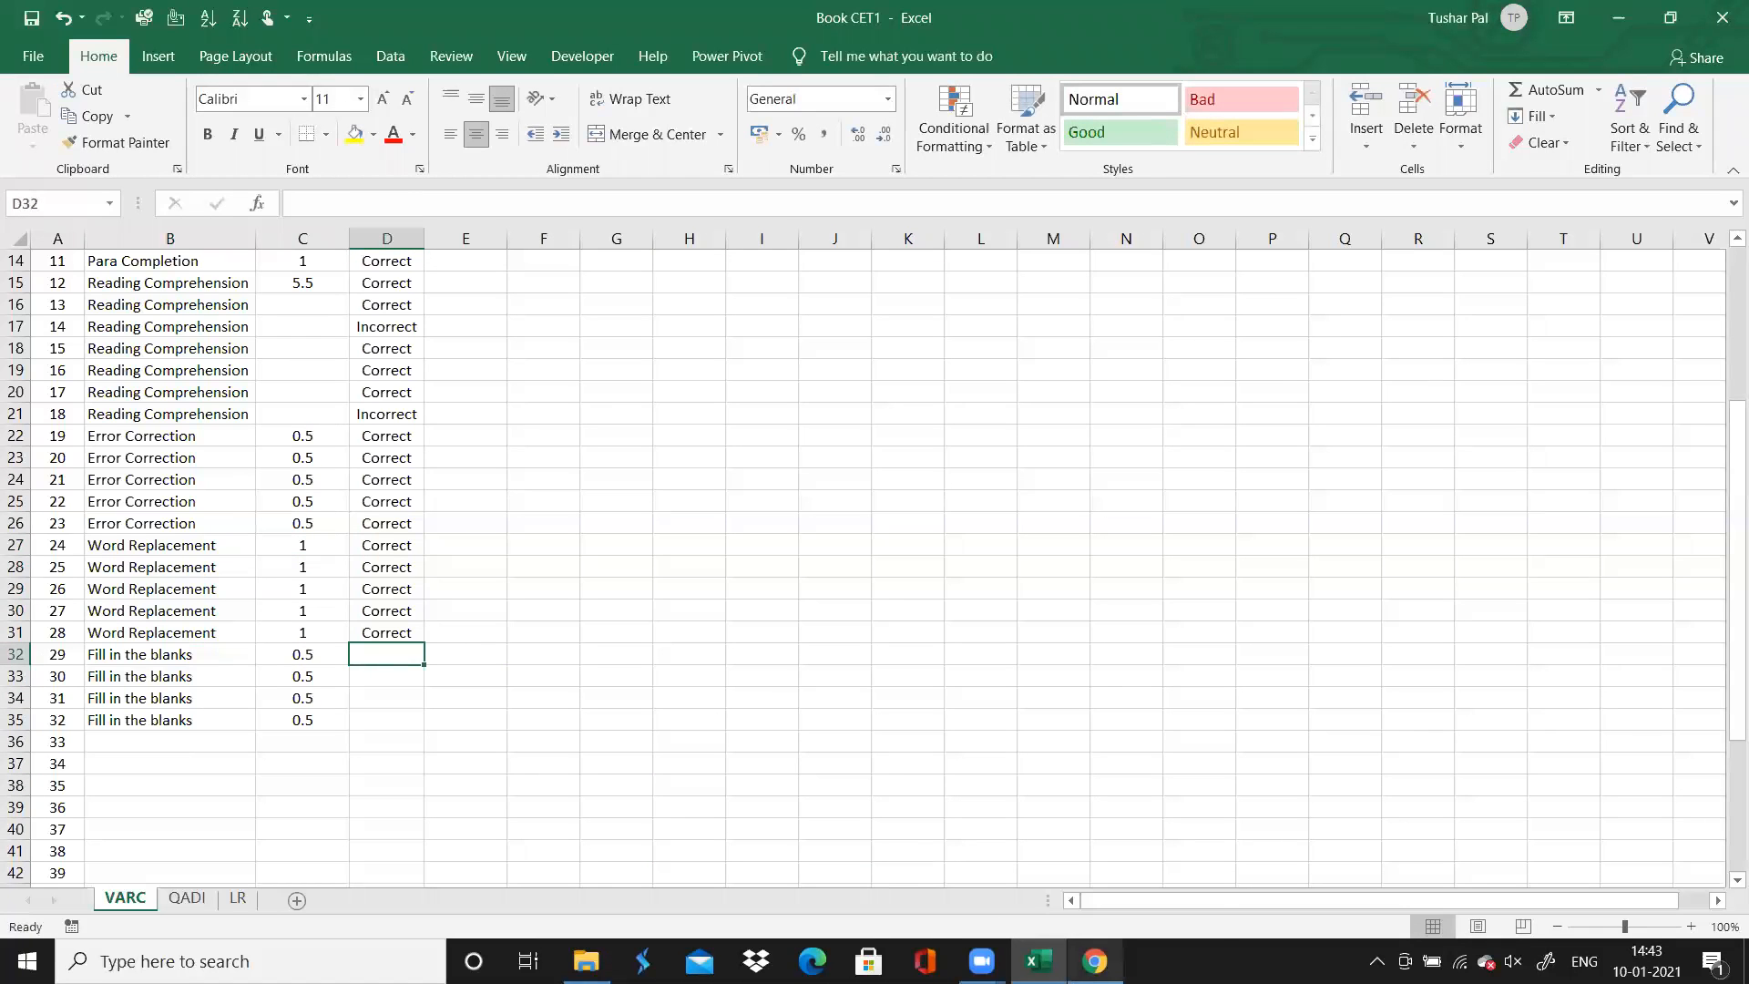
pyautogui.click(1095, 961)
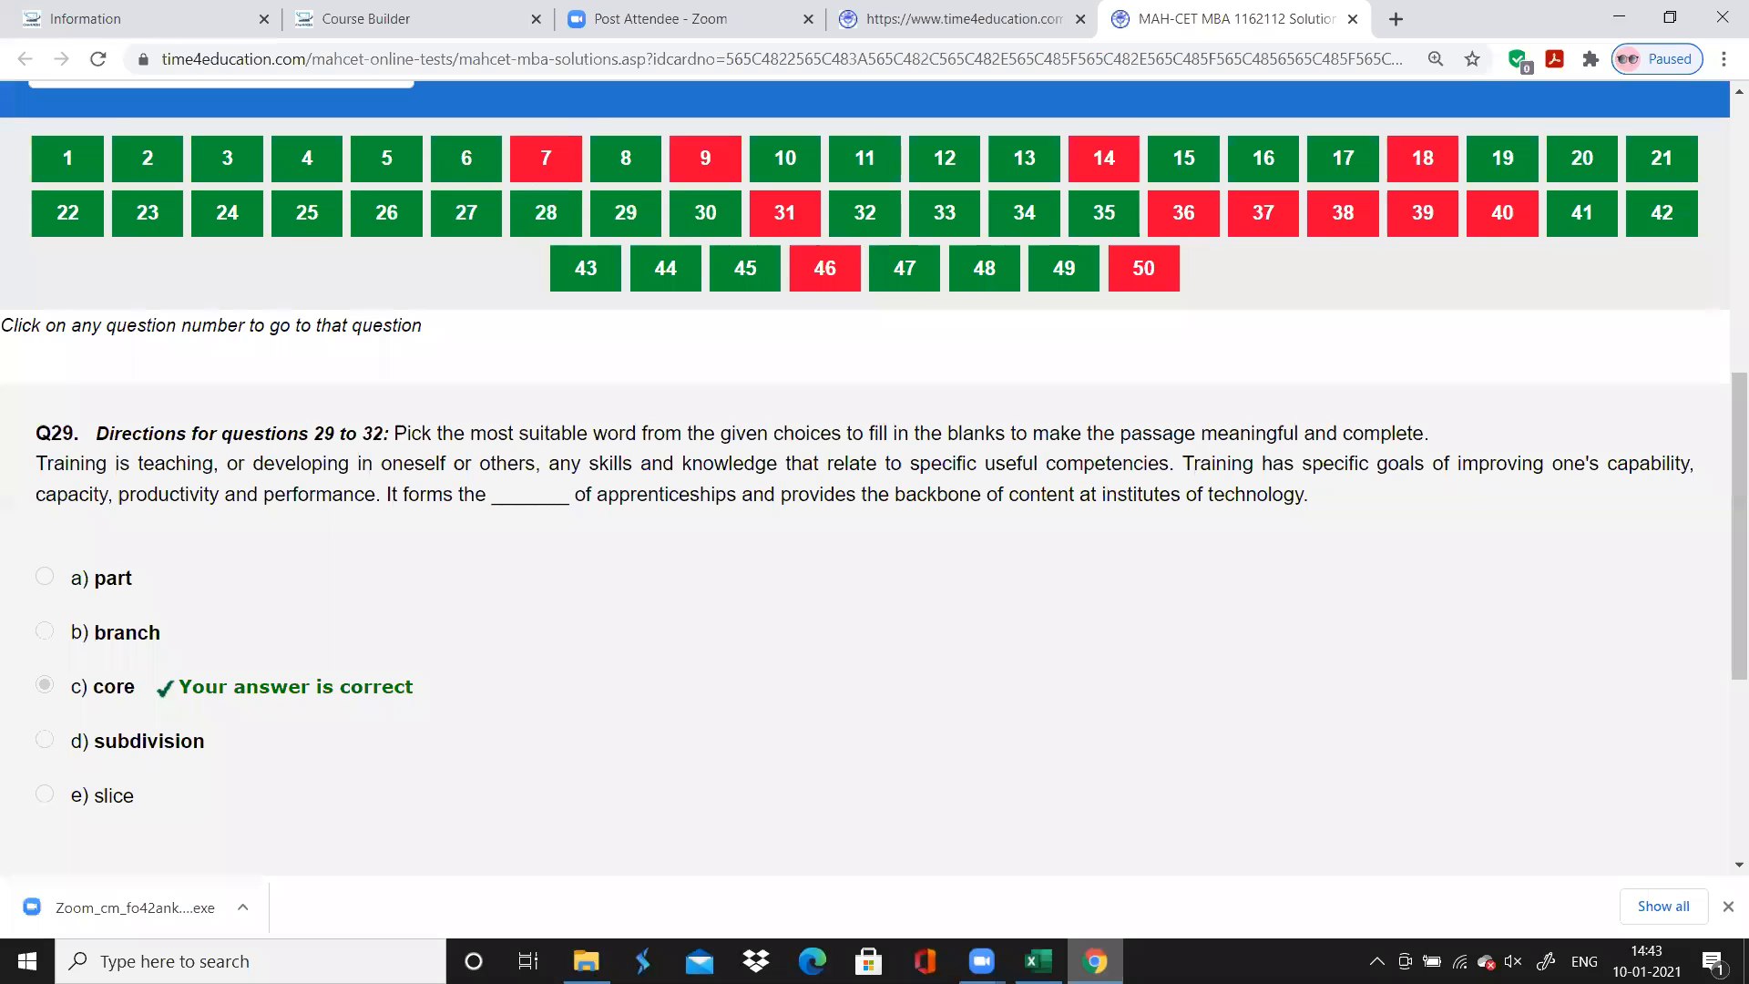
pyautogui.hotkey('alt', 'Tab')
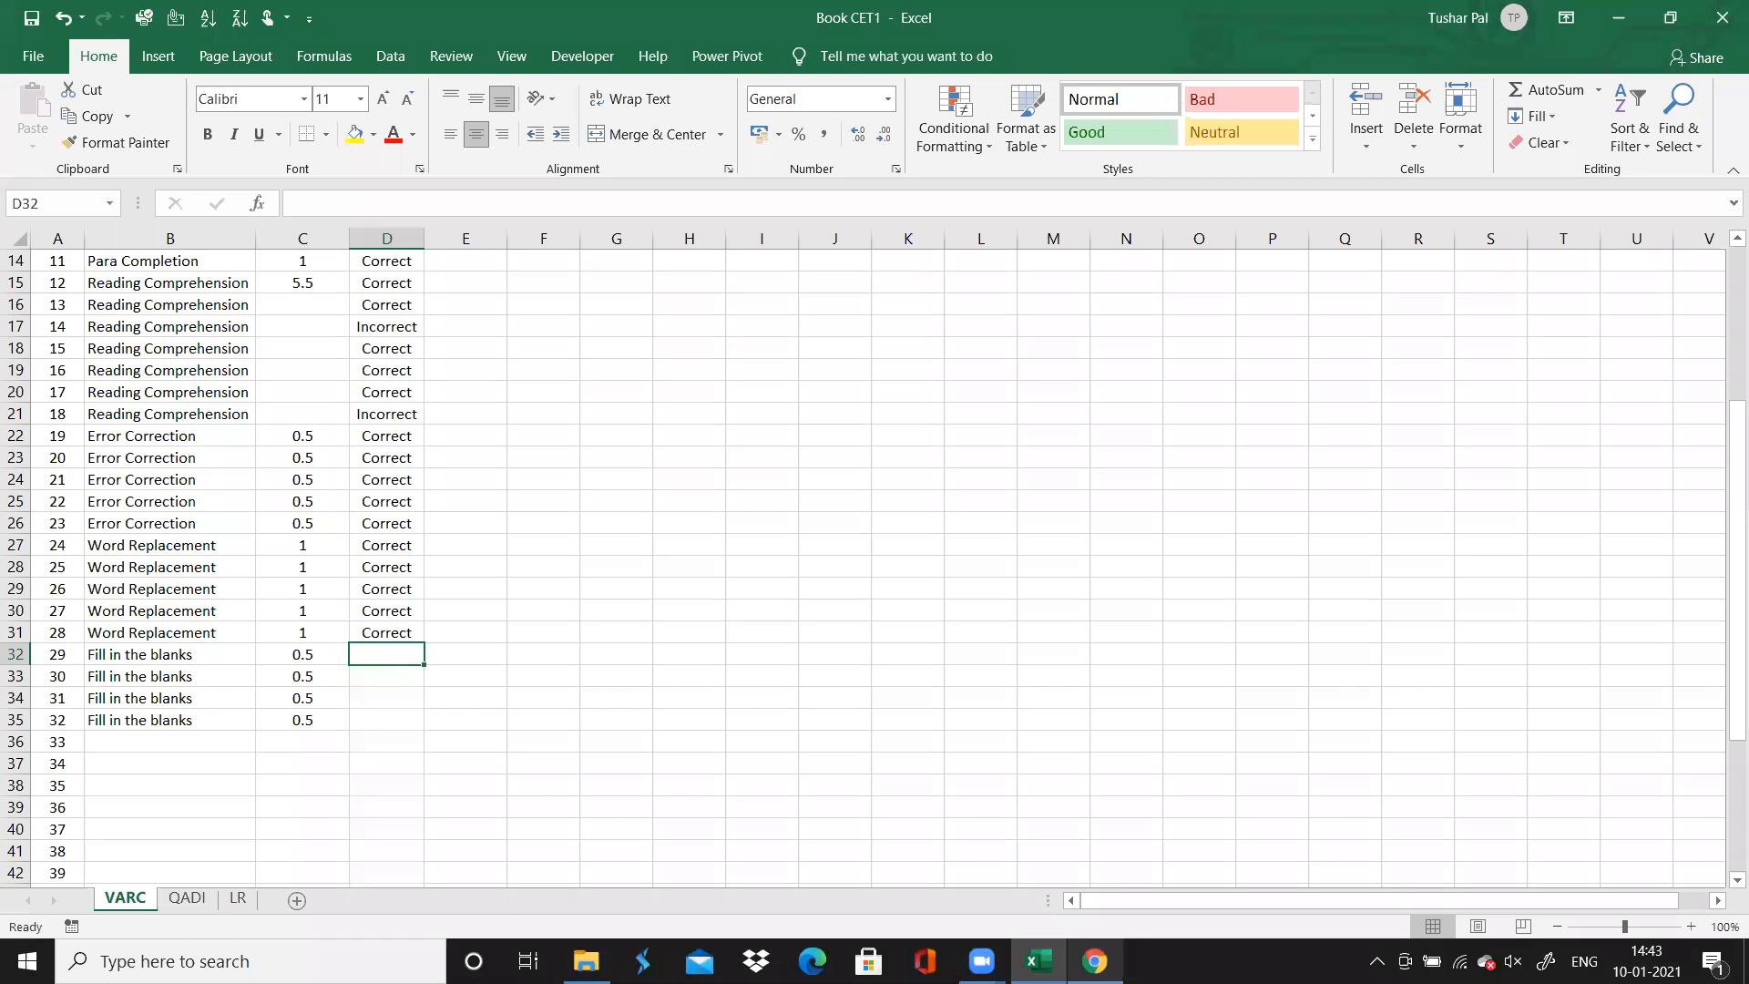
pyautogui.hotkey('alt', 'Tab')
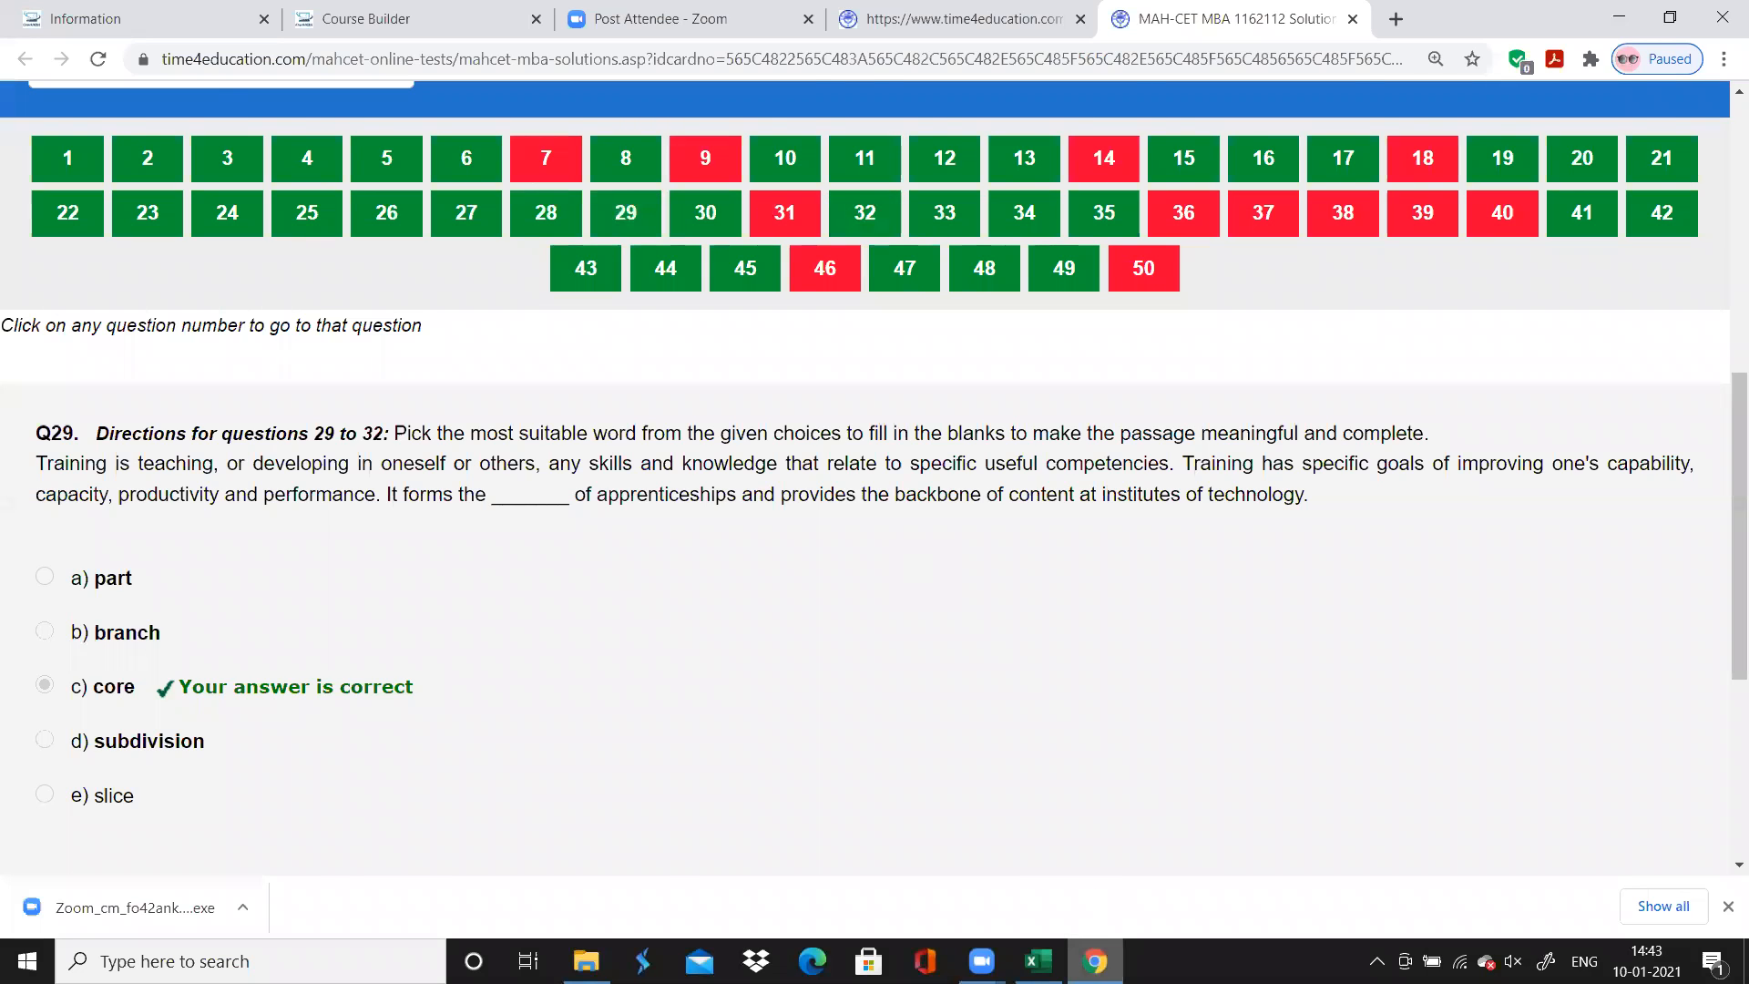
pyautogui.hotkey('alt', 'Tab')
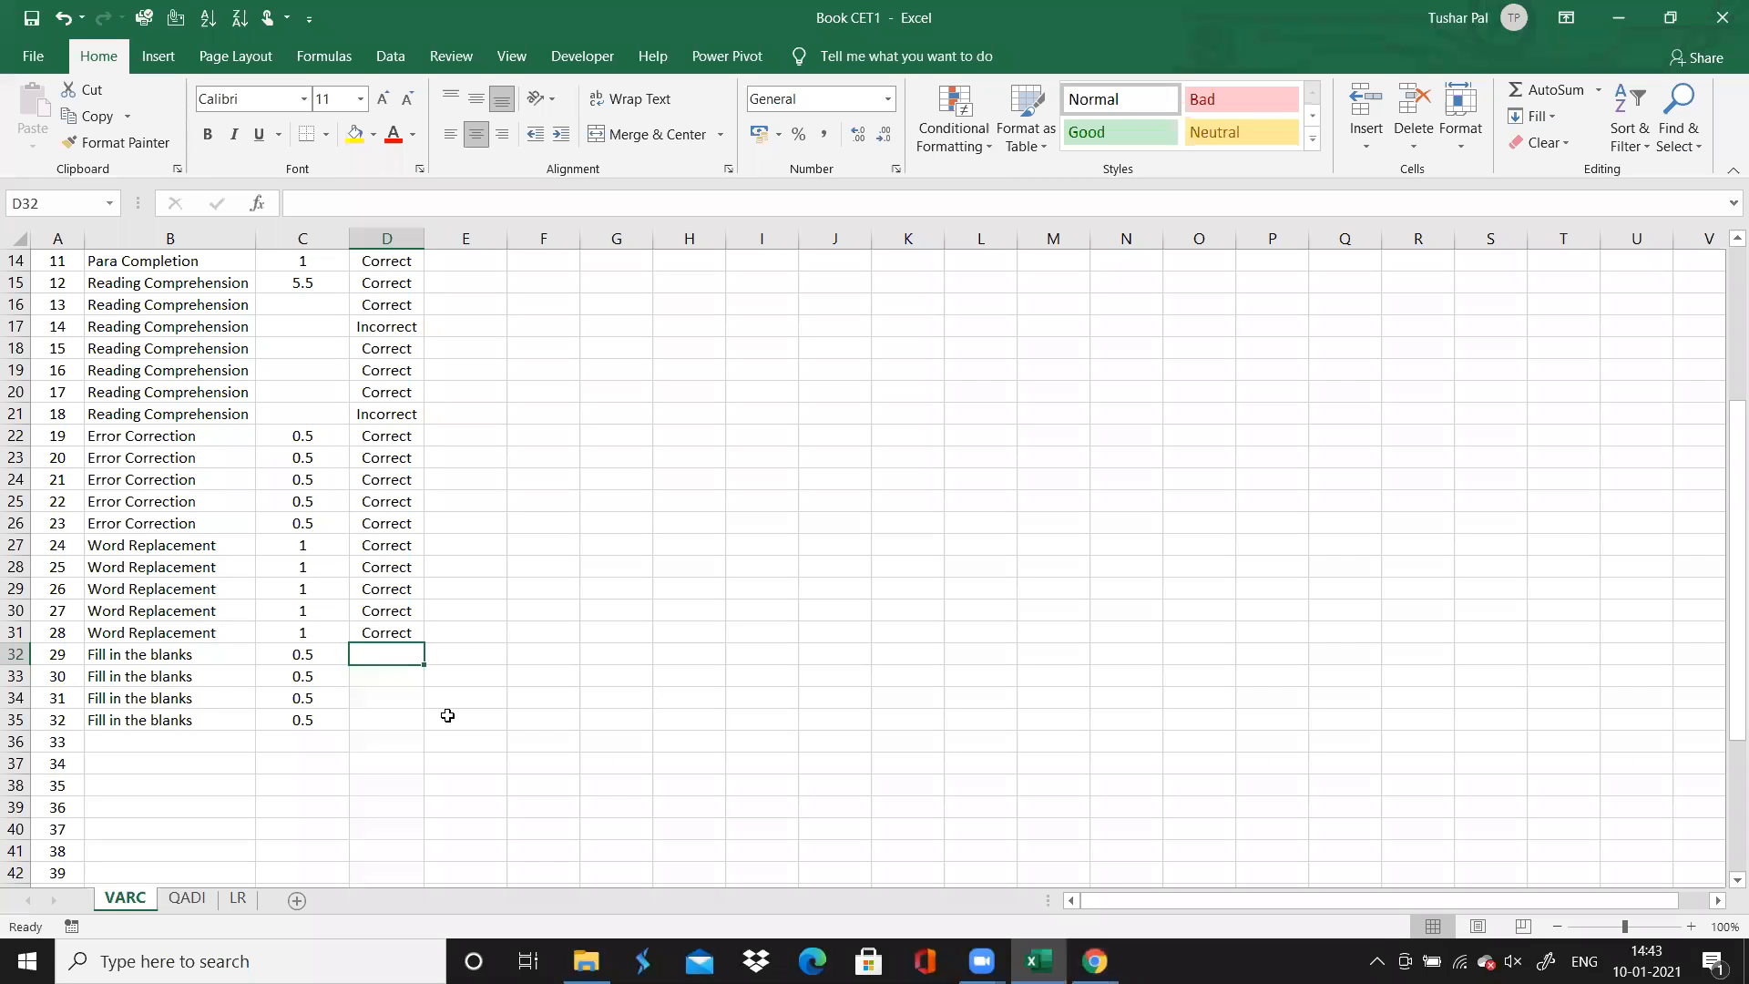
# Fill the accuracy of questions 29 to 32 with Correct, then change question 31 to Incorrect
pyautogui.click(364, 634)
pyautogui.moveTo(422, 643); pyautogui.dragTo(423, 729)
pyautogui.click(380, 699)
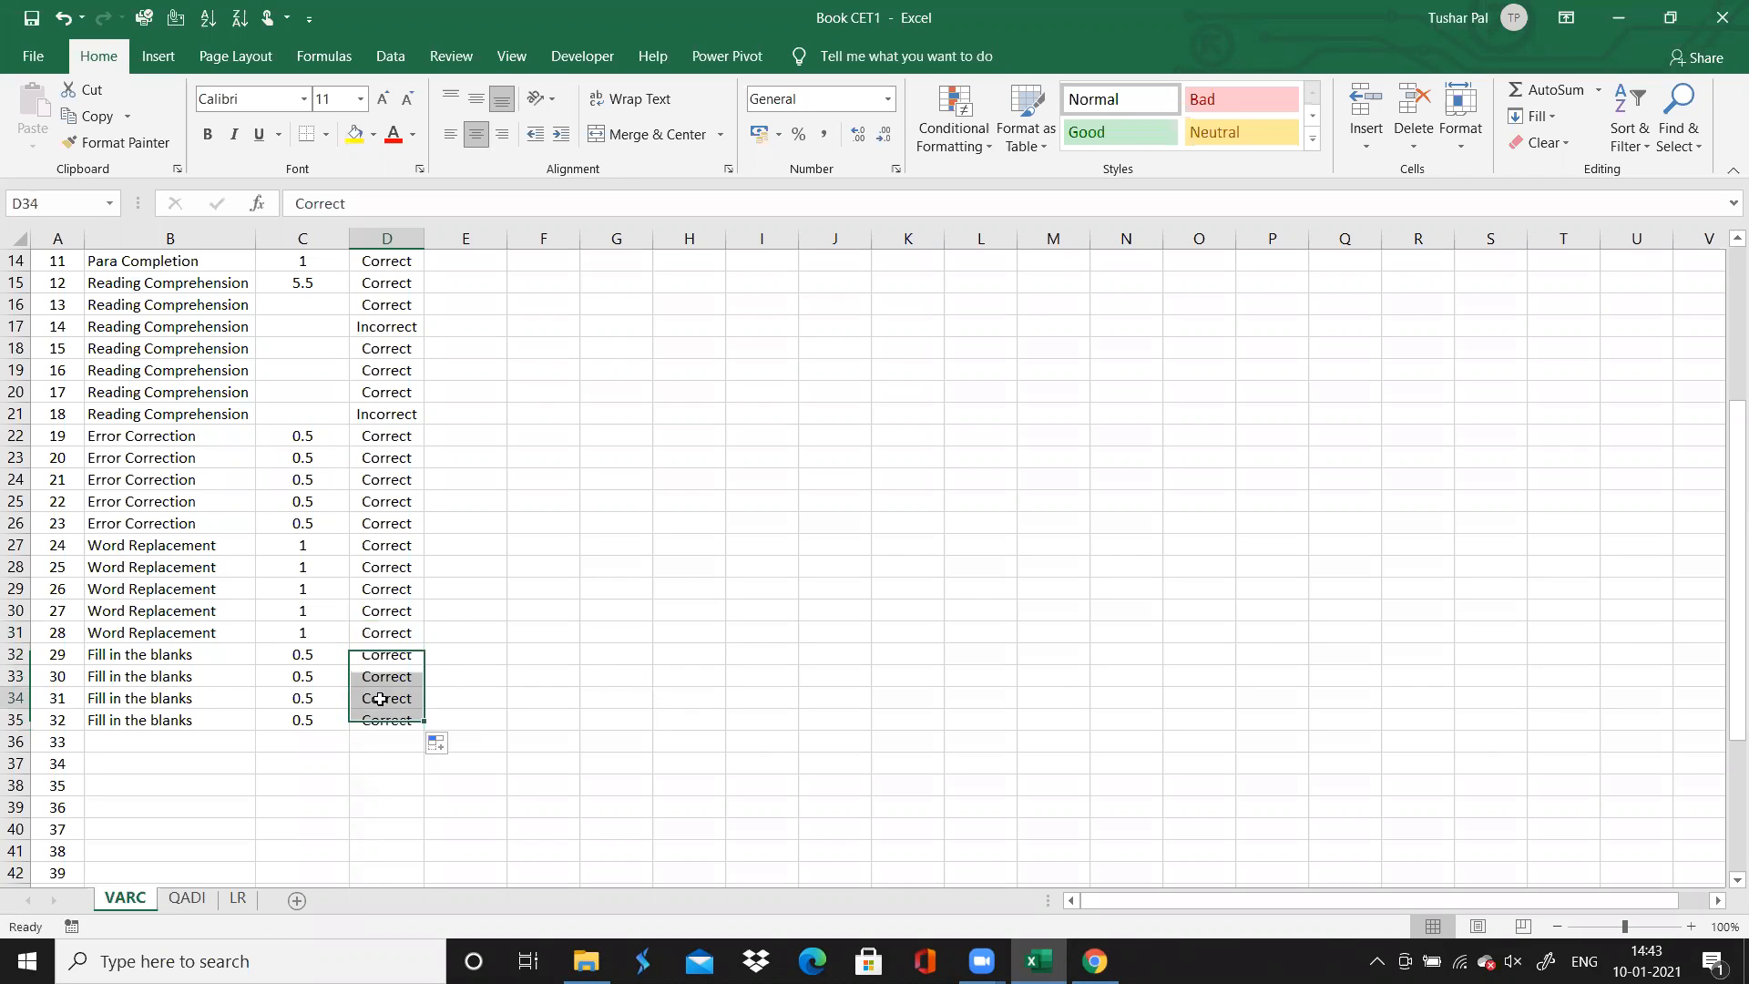
pyautogui.write('I')
pyautogui.press('Return')
pyautogui.press('Down')
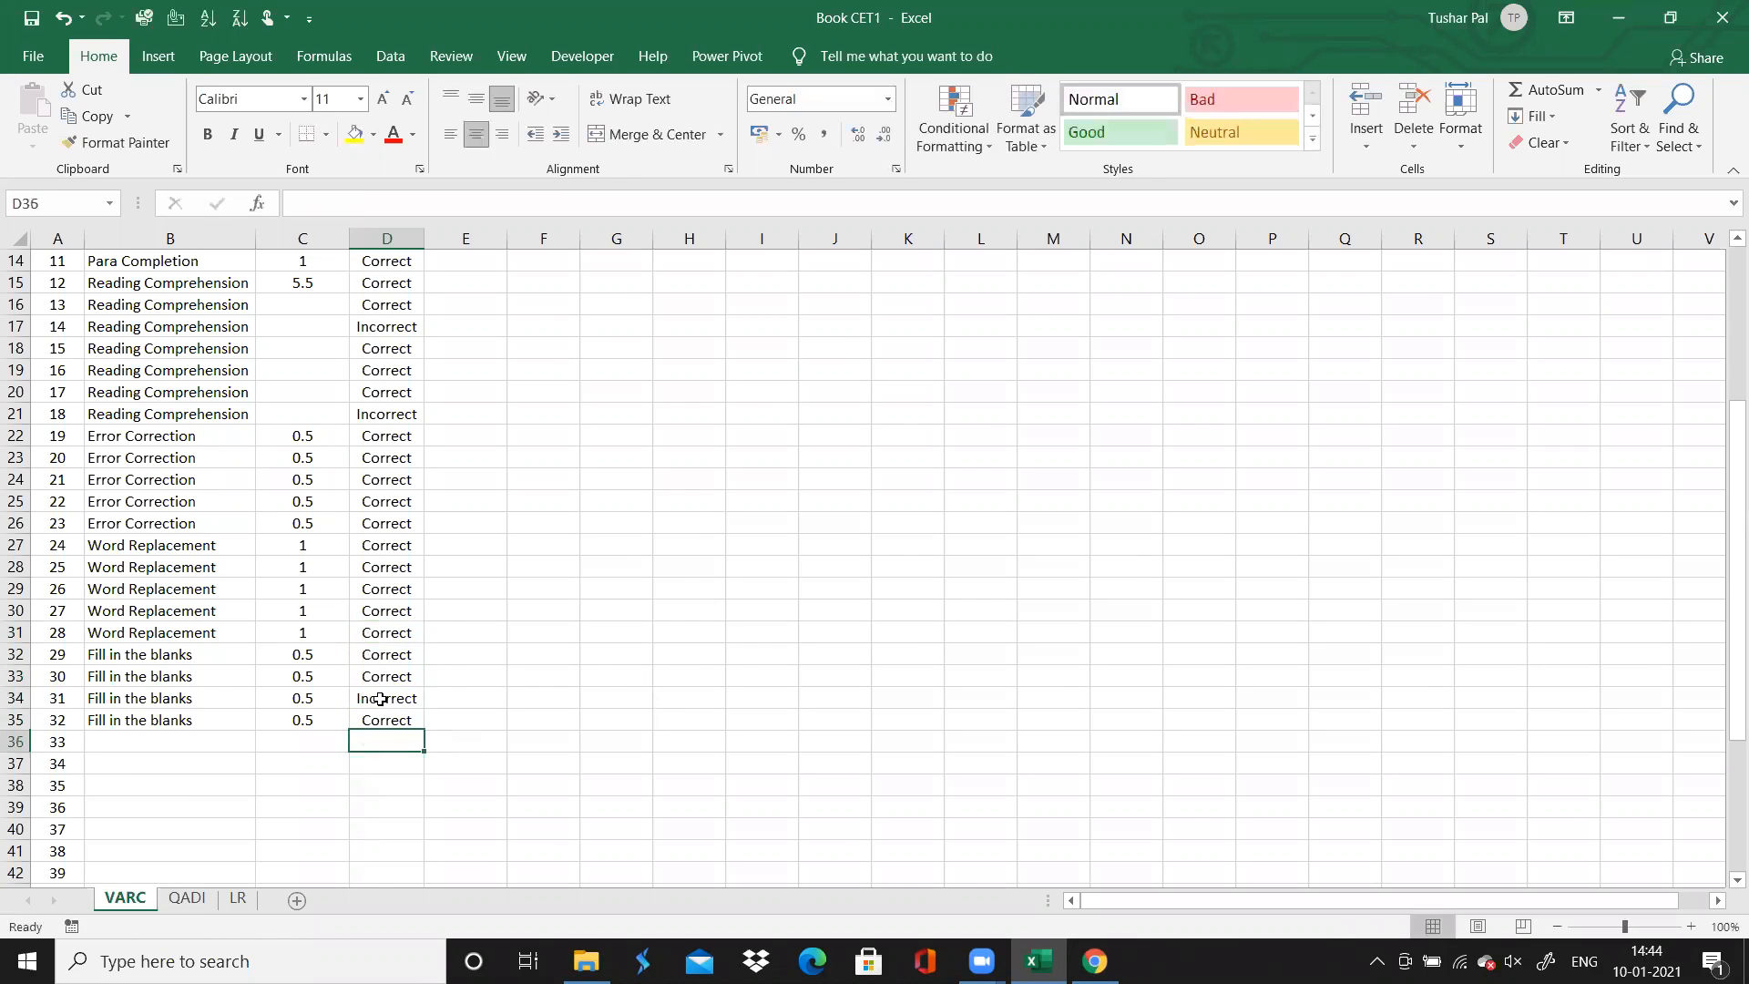
# Look up question 33 in Chrome, then enter "Synonym - Antonym" in Excel as the topic for questions 33 to 35
pyautogui.press('Left')
pyautogui.press('Left')
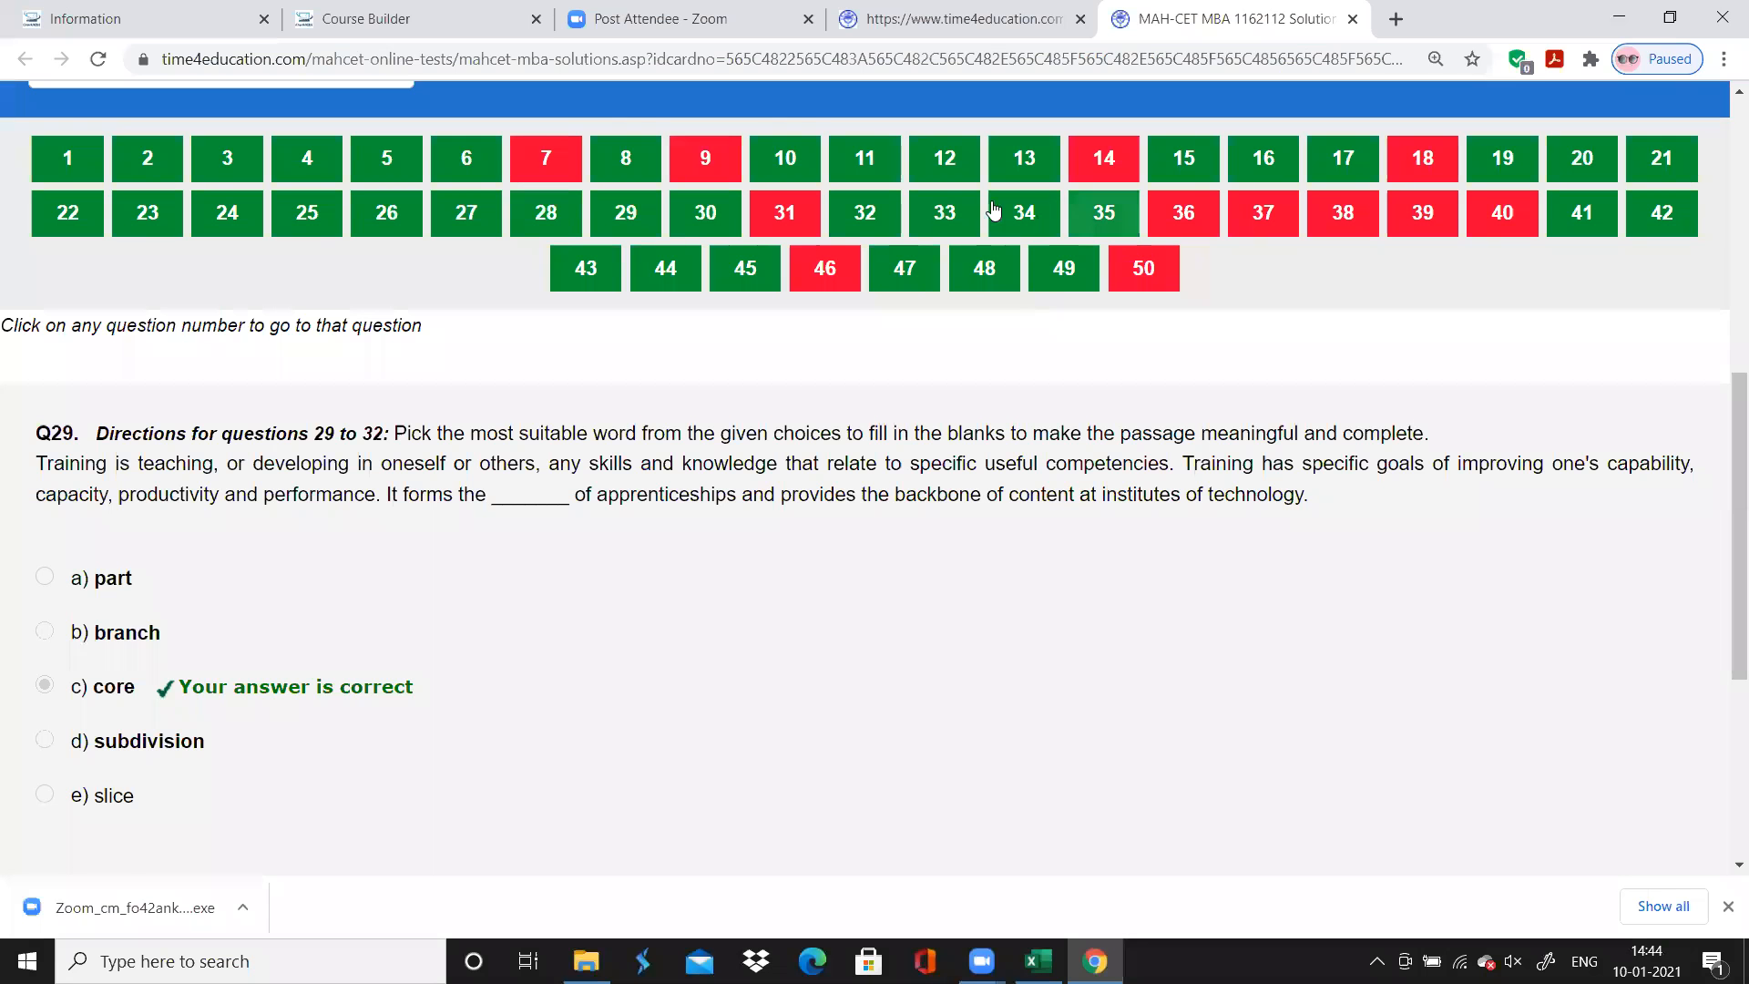
pyautogui.hotkey('alt', 'Tab')
pyautogui.click(944, 213)
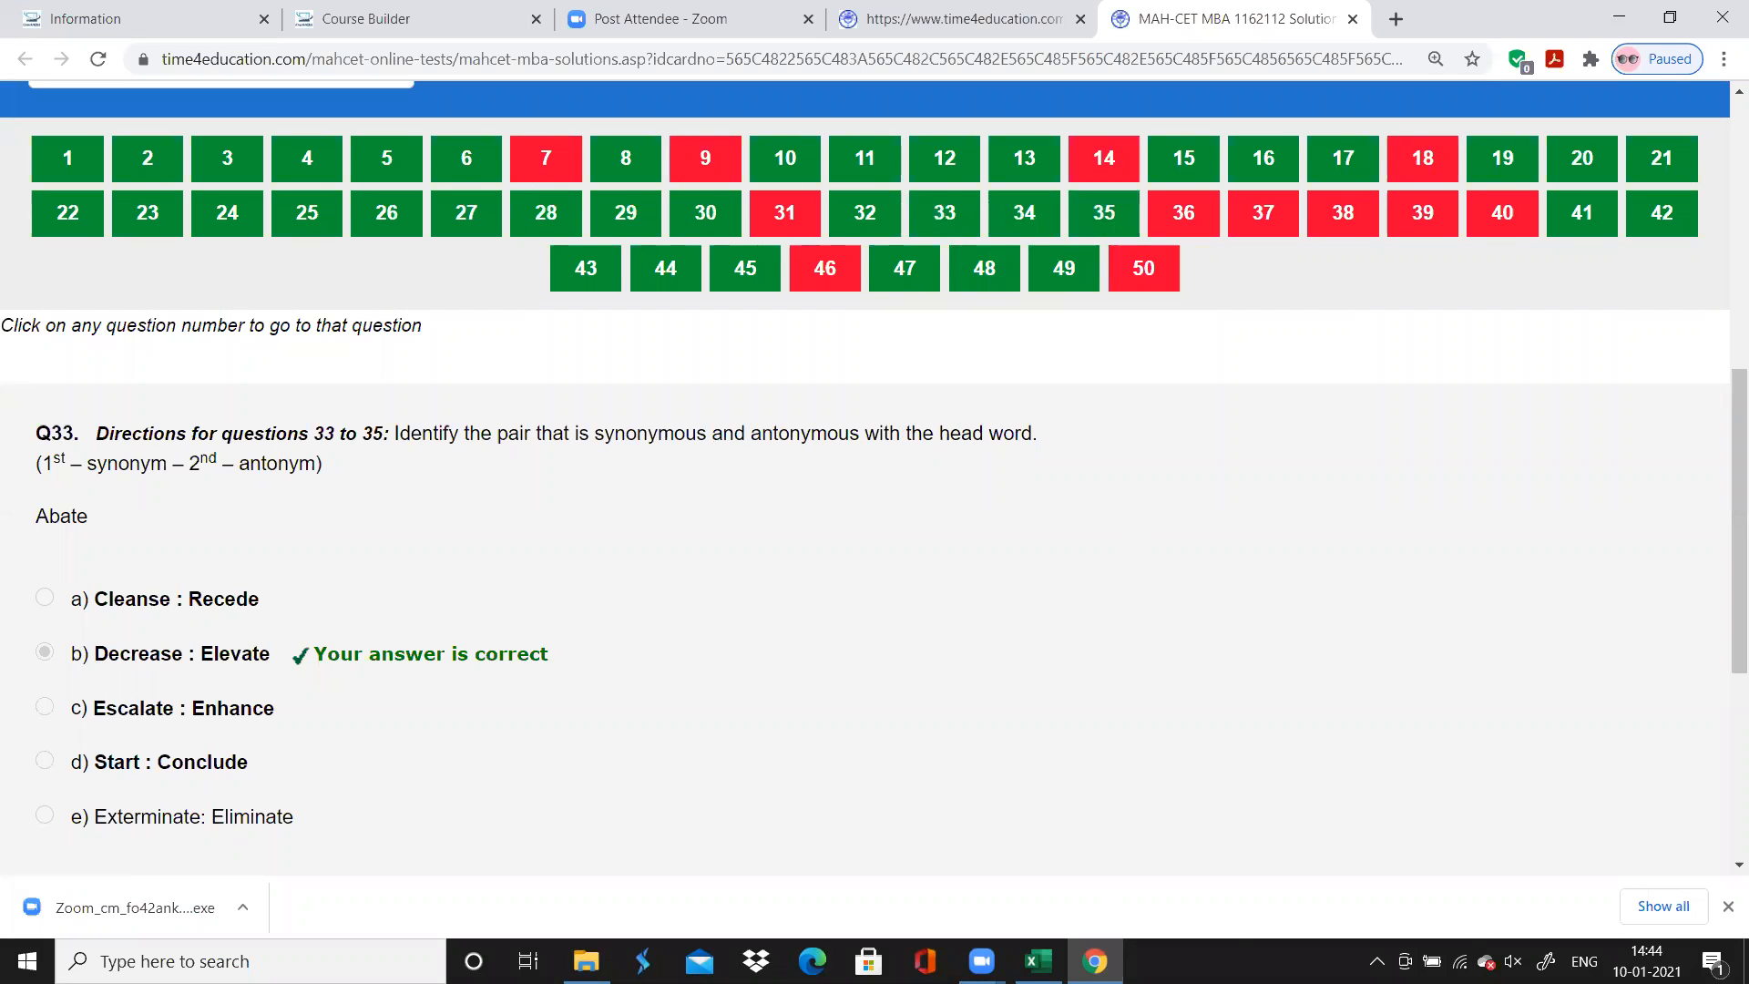
pyautogui.click(1095, 961)
pyautogui.hotkey('alt', 'Tab')
pyautogui.write('Synonym - Antonym')
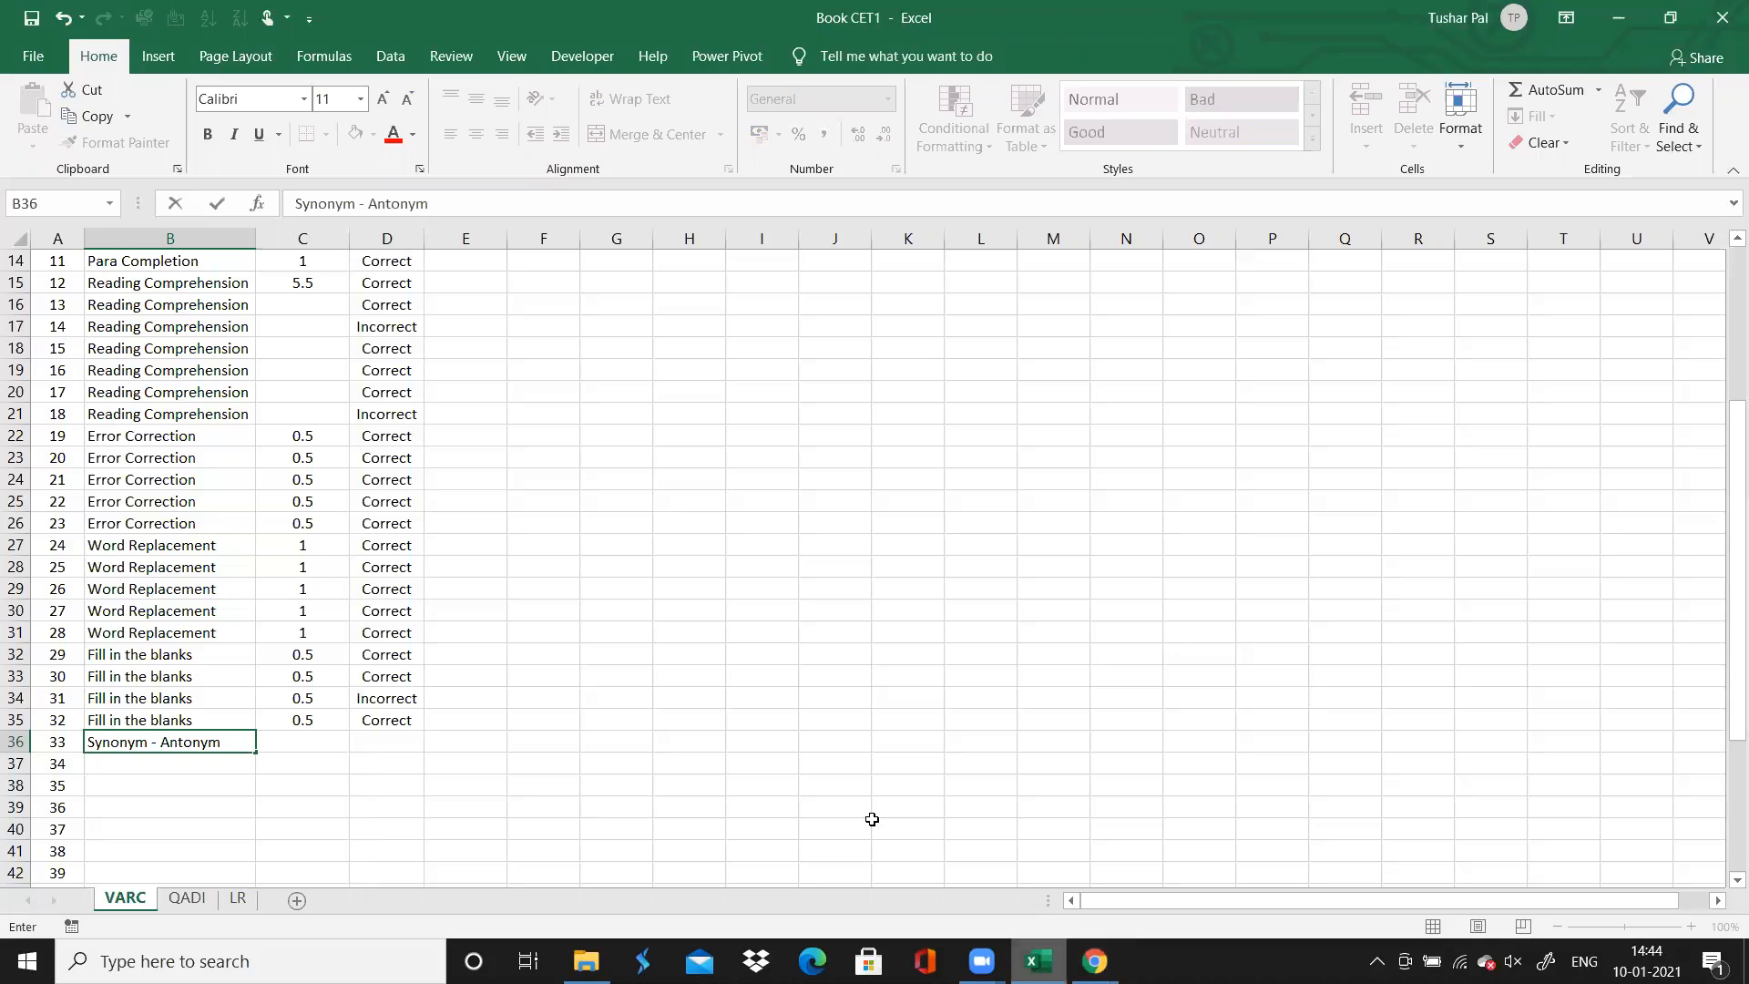
pyautogui.moveTo(256, 756); pyautogui.dragTo(255, 795)
# Copy the 0.5 time spent from question 32 down to questions 33 to 35
pyautogui.click(290, 742)
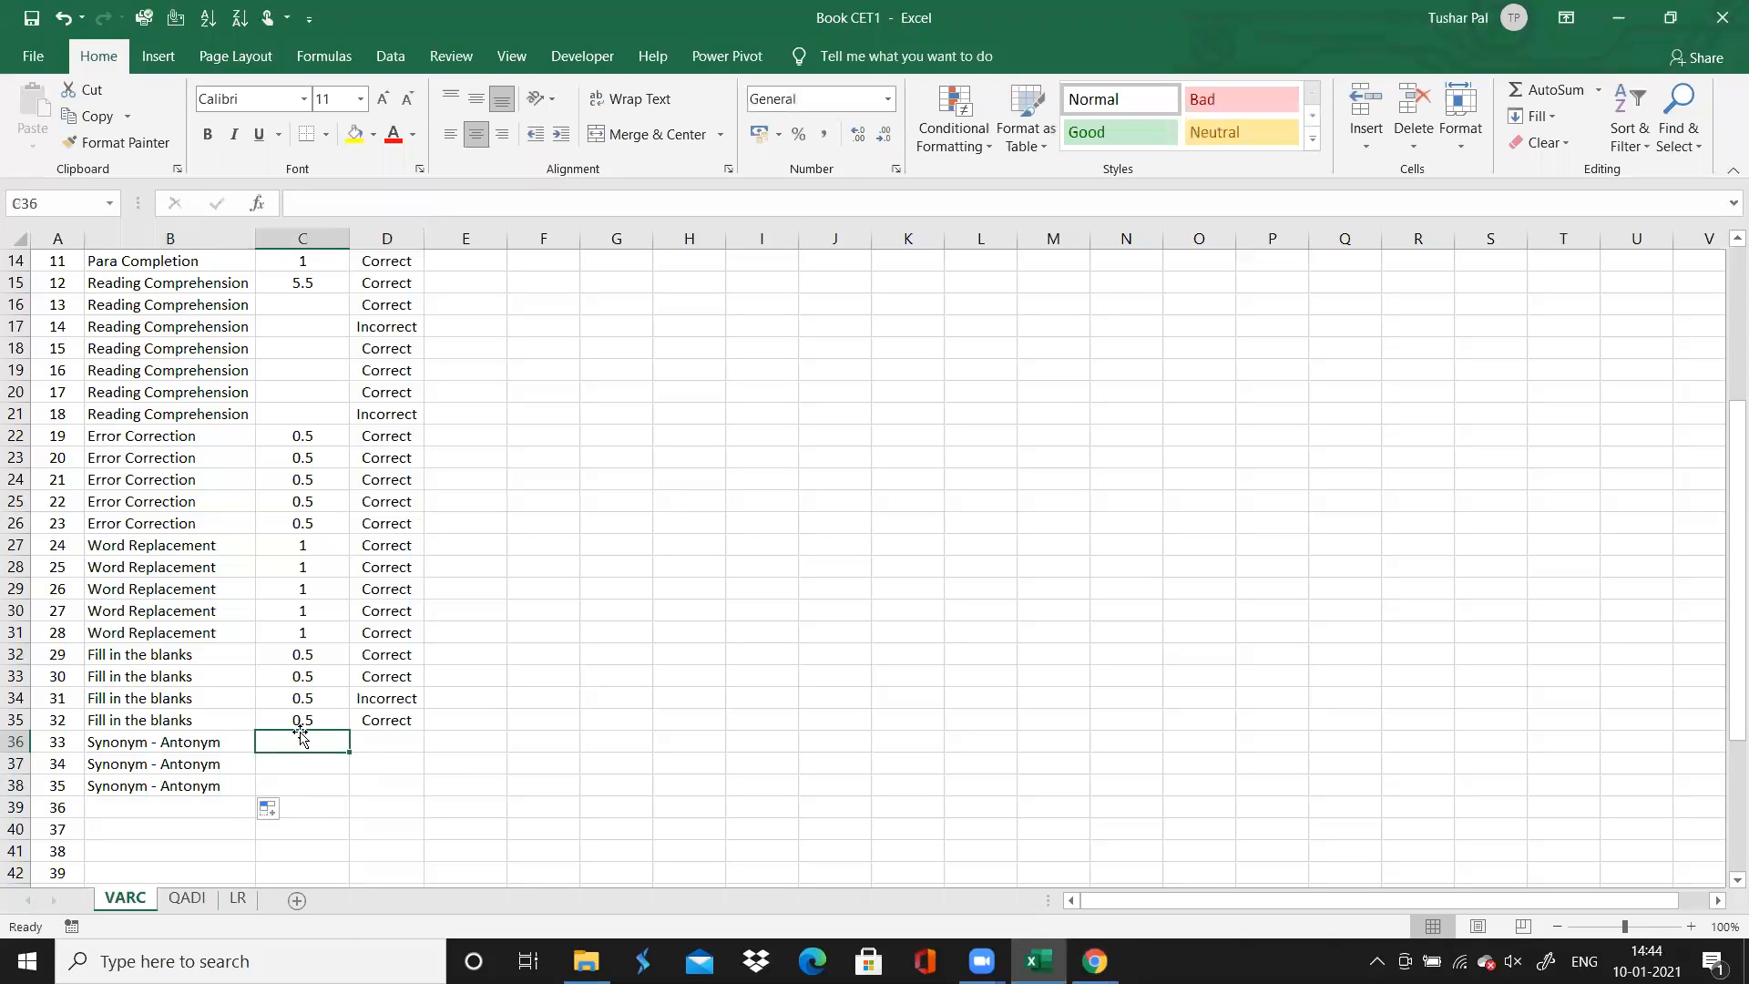
pyautogui.click(330, 722)
pyautogui.moveTo(351, 730); pyautogui.dragTo(352, 794)
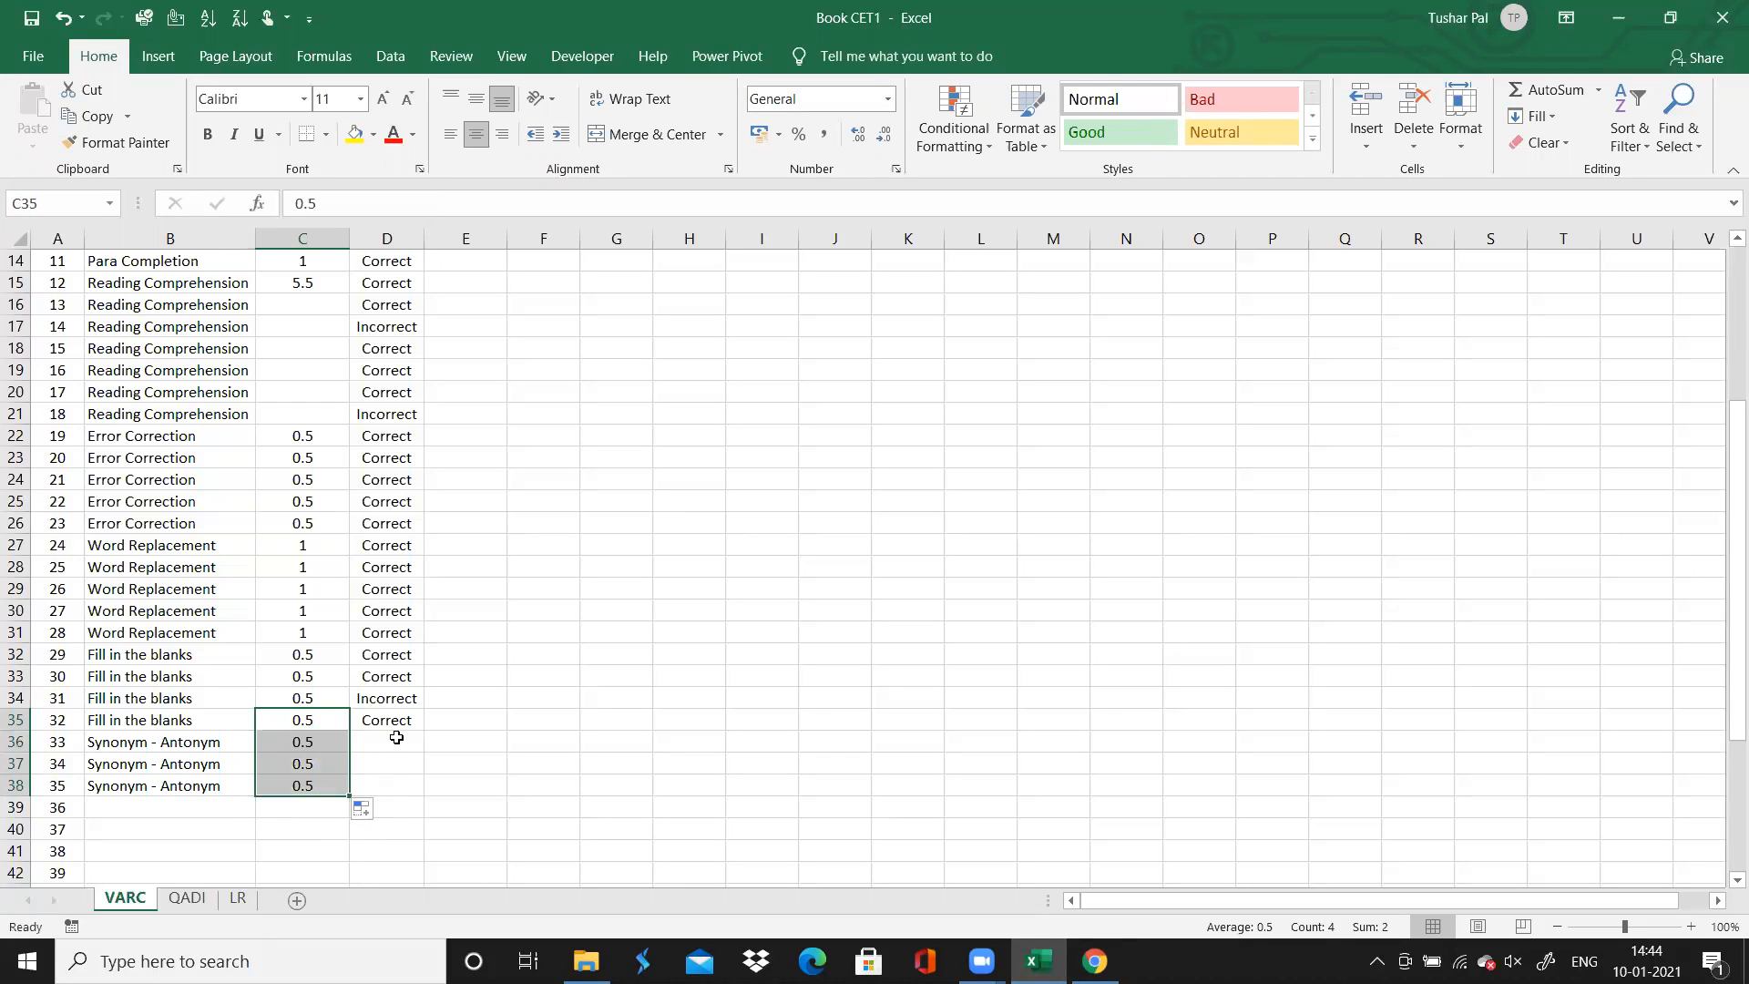
# Check the answer colours for questions 33 to 35 in Chrome, then mark all three Correct in Excel
pyautogui.click(396, 737)
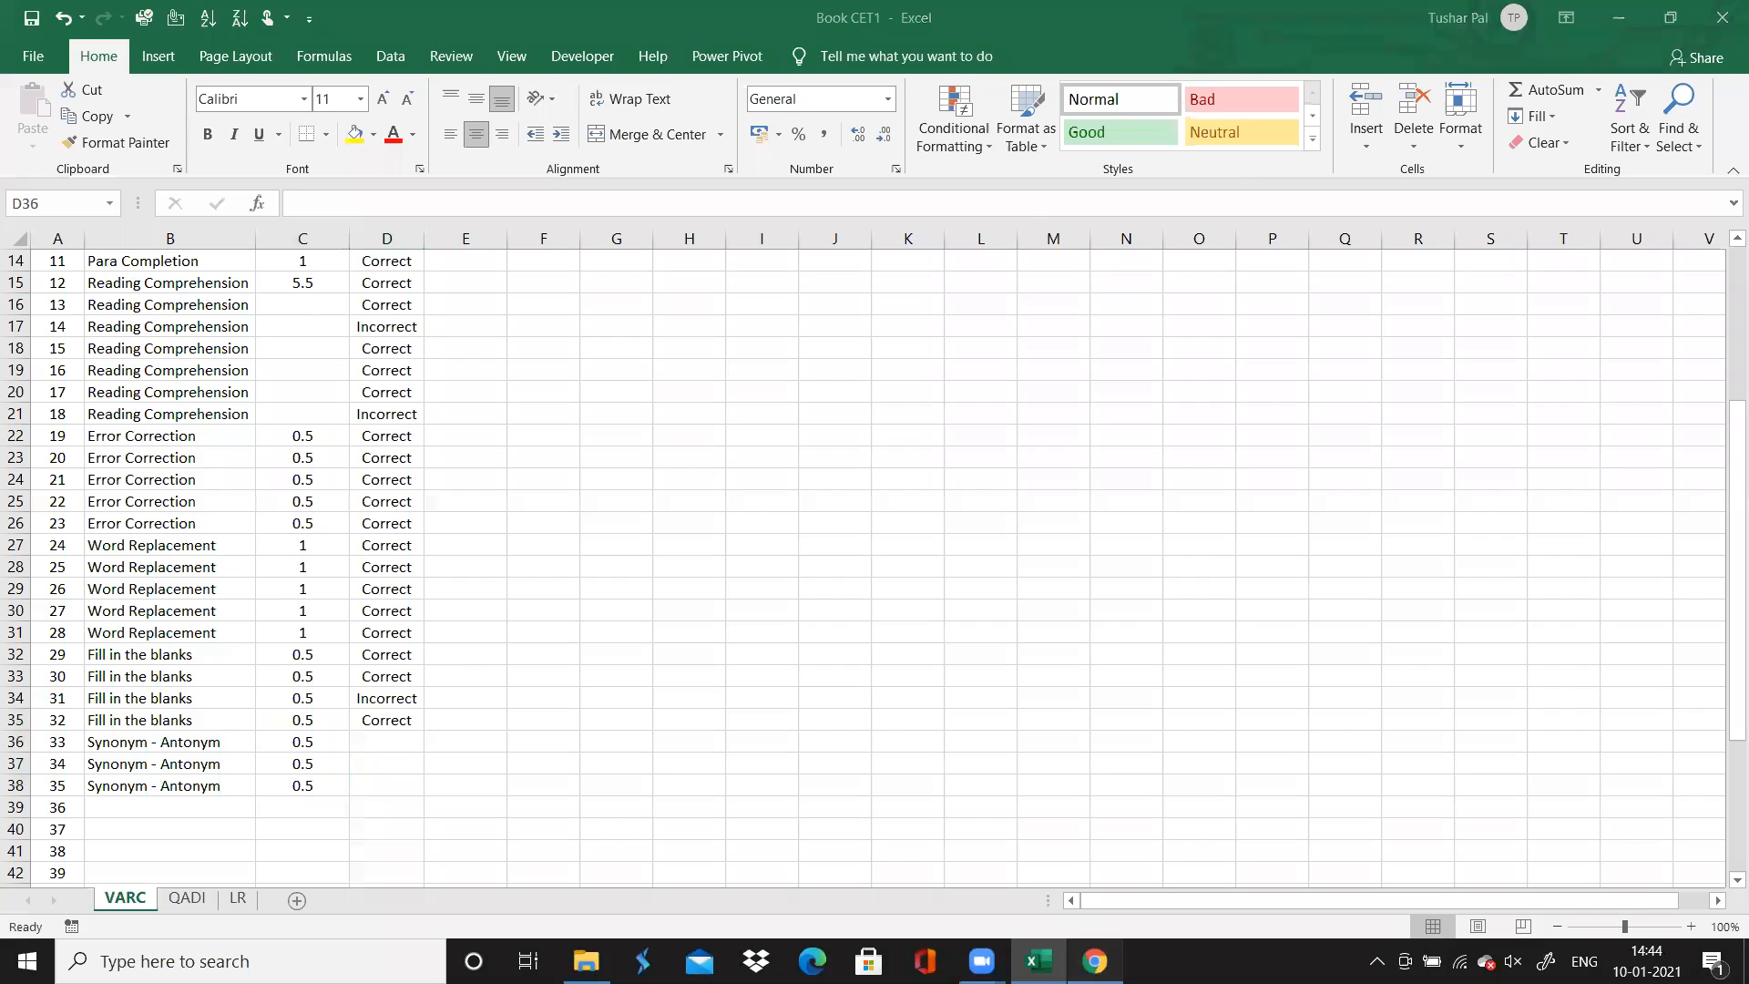
pyautogui.hotkey('alt', 'Tab')
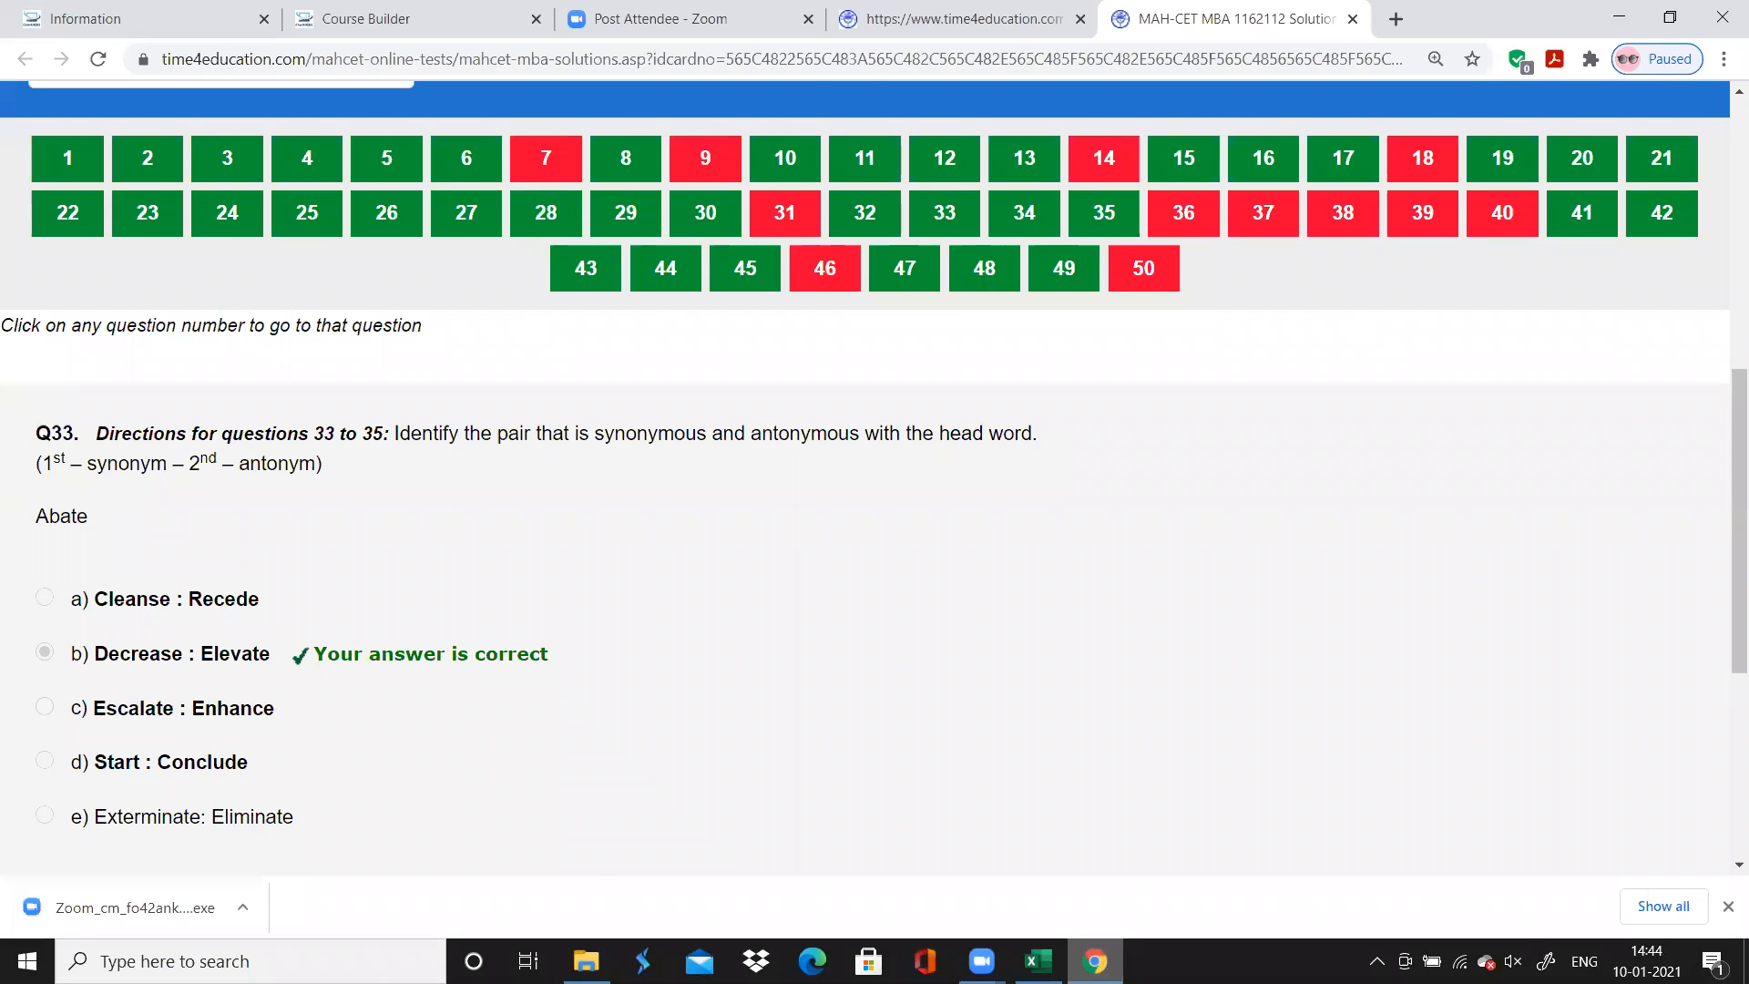
pyautogui.hotkey('alt', 'Tab')
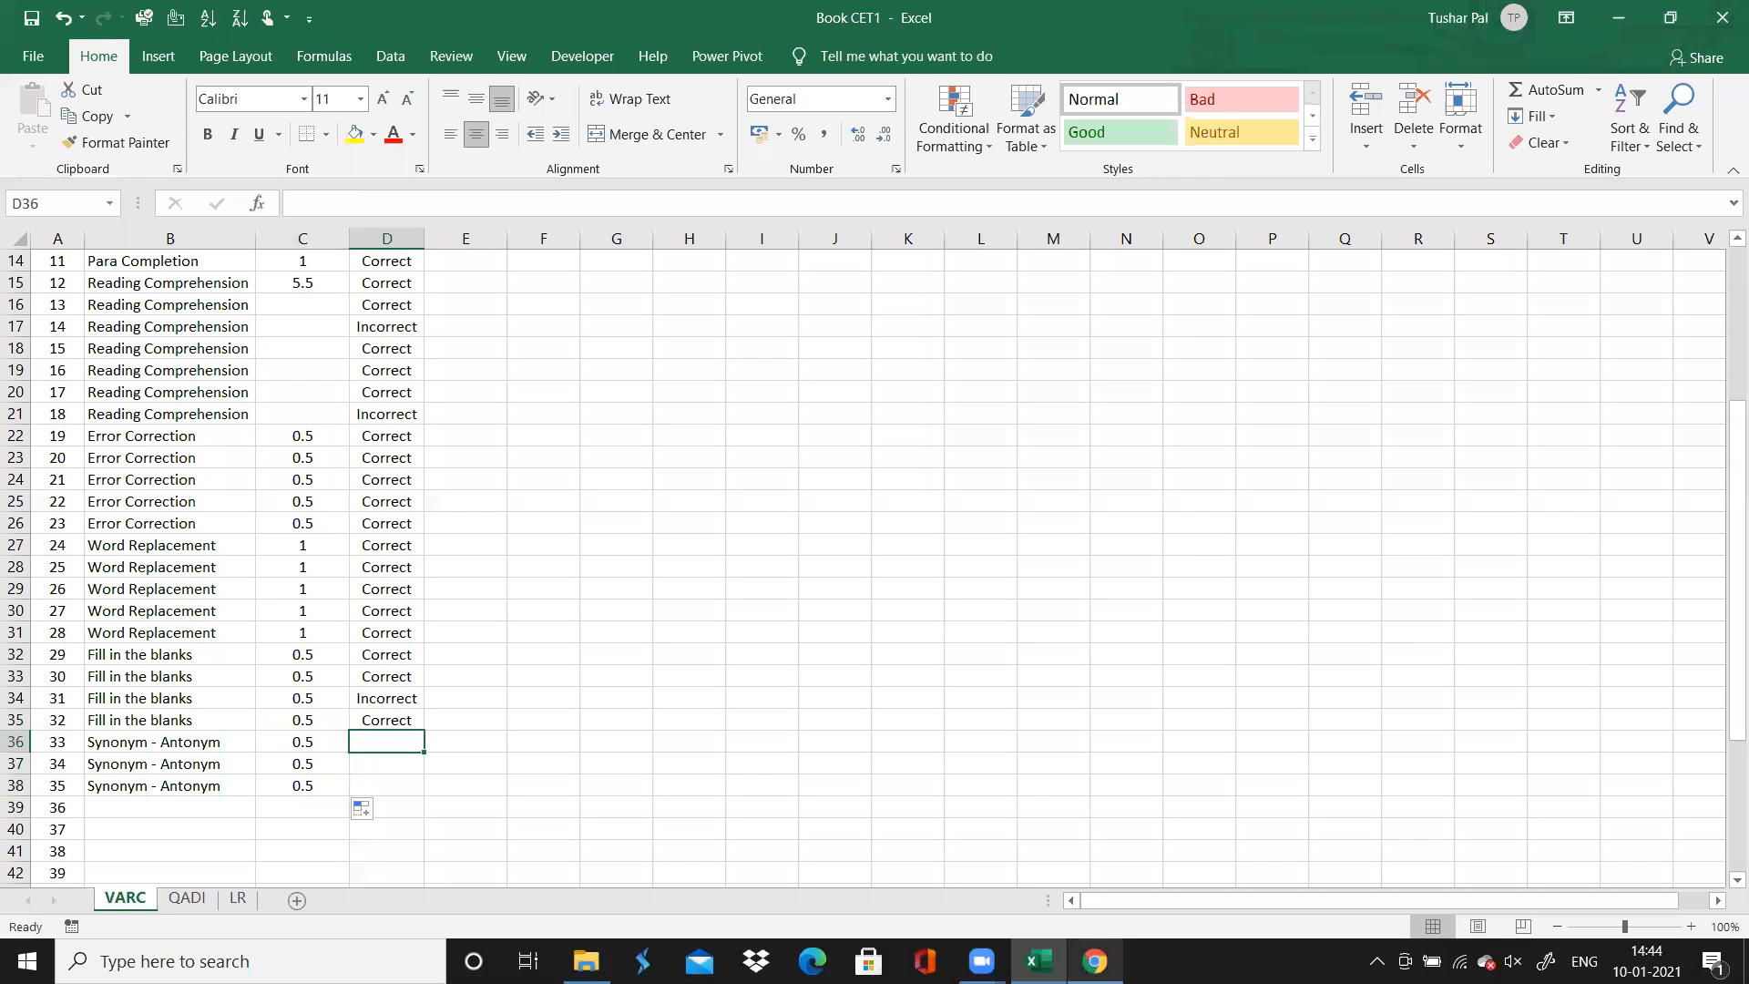
pyautogui.click(401, 721)
pyautogui.moveTo(422, 733); pyautogui.dragTo(428, 798)
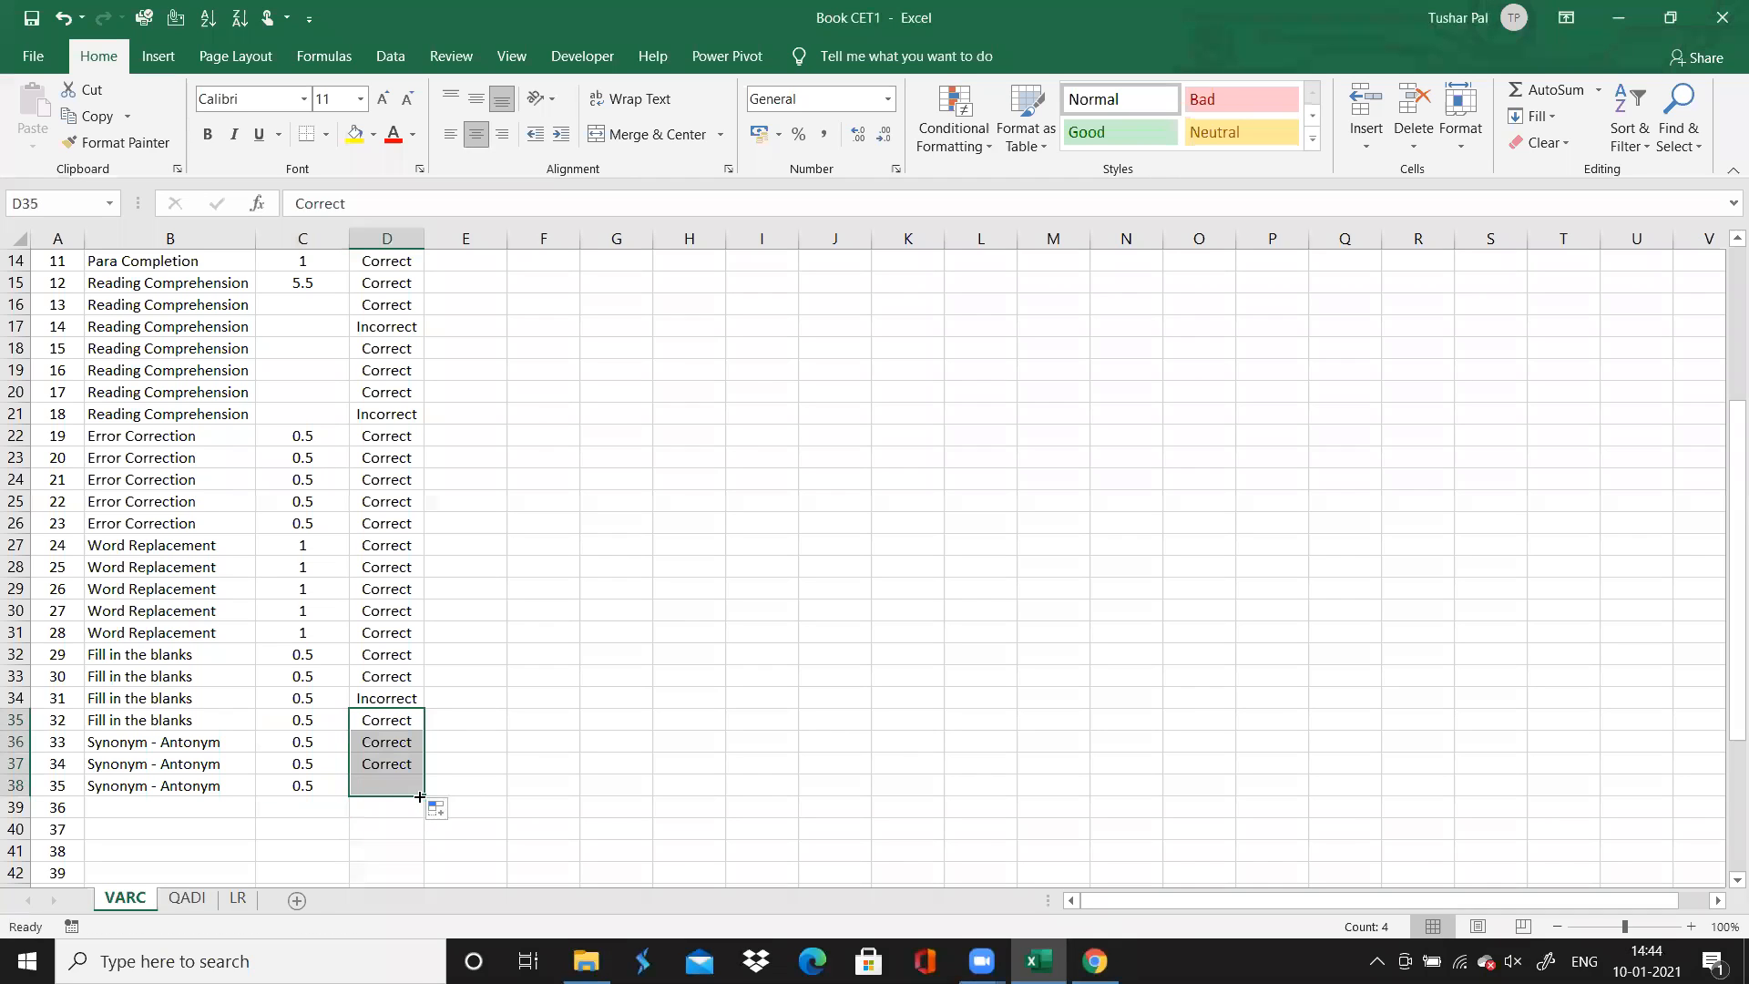
# Look up question 36 in Chrome, then enter "Para Jumble" in Excel as its topic
pyautogui.click(188, 808)
pyautogui.press('Down')
pyautogui.press('Down')
pyautogui.press('Down')
pyautogui.press('Down')
pyautogui.press('Down')
pyautogui.press('Down')
pyautogui.press('Down')
pyautogui.press('Down')
pyautogui.press('Down')
pyautogui.press('Down')
pyautogui.press('Down')
pyautogui.press('Down')
pyautogui.press('Down')
pyautogui.press('Down')
pyautogui.press('Down')
pyautogui.press('Down')
pyautogui.press('Down')
pyautogui.press('Down')
pyautogui.press('Down')
pyautogui.press('Down')
pyautogui.press('Down')
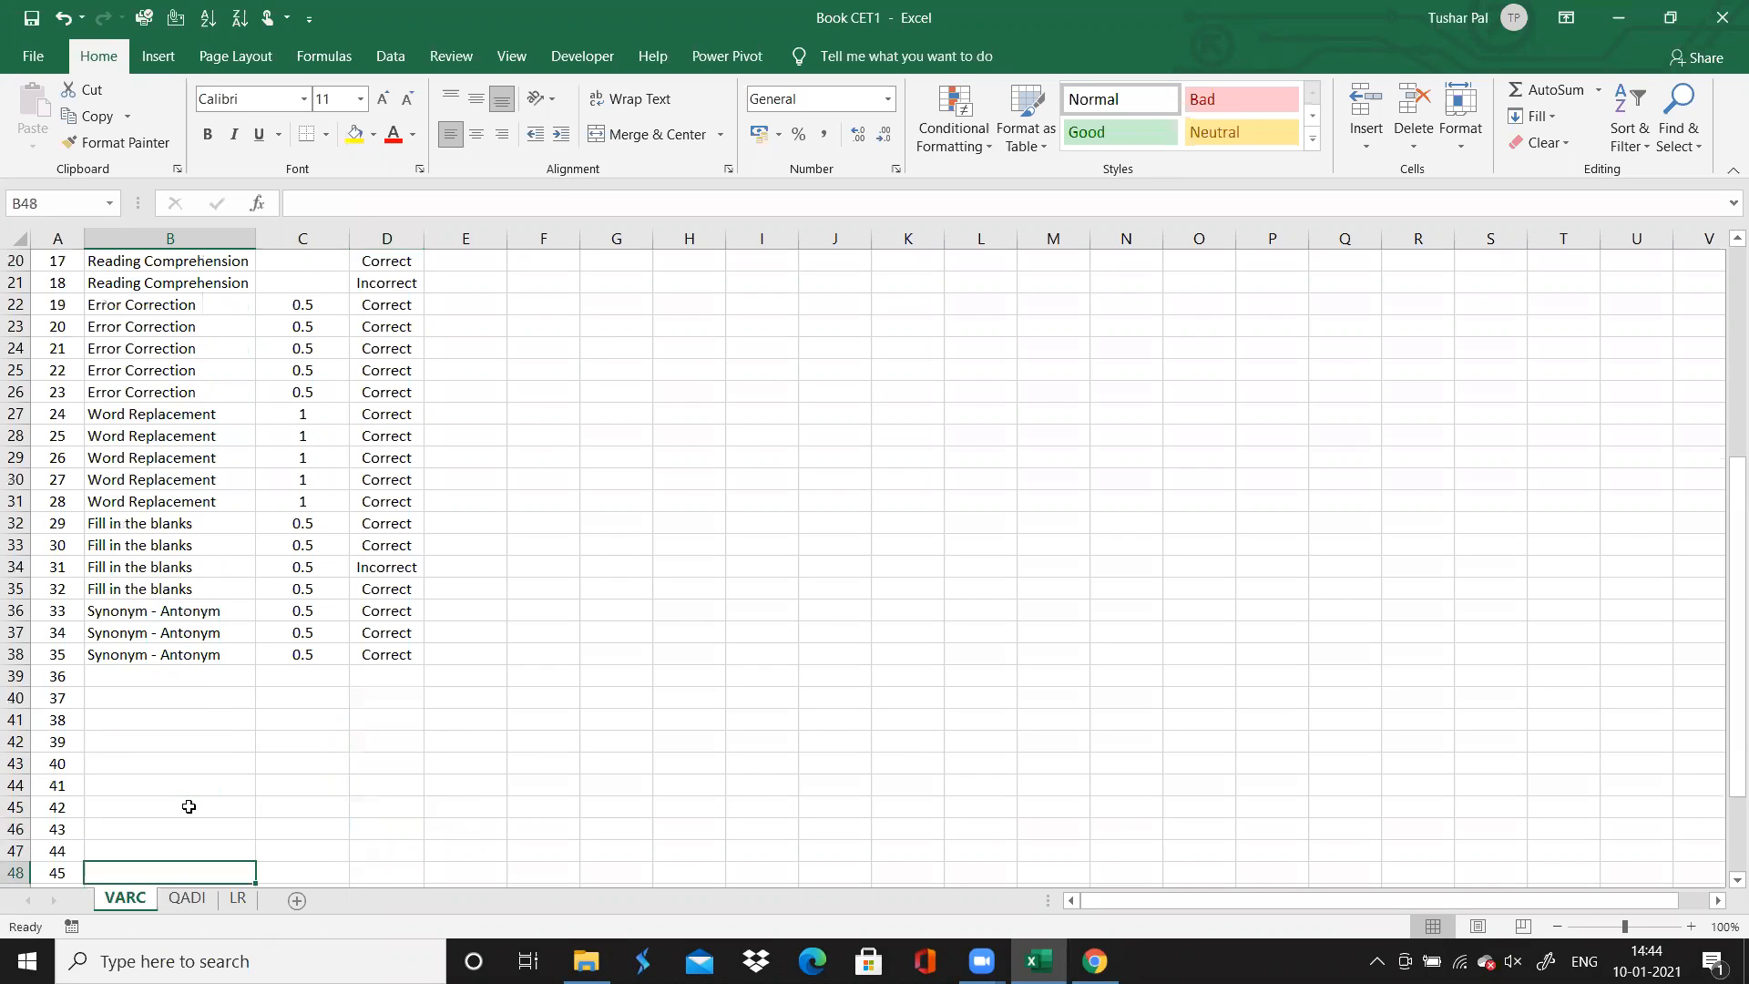
pyautogui.press('Up')
pyautogui.press('Up')
pyautogui.press('Up')
pyautogui.press('Up')
pyautogui.press('Up')
pyautogui.press('Up')
pyautogui.press('Up')
pyautogui.press('Up')
pyautogui.press('Up')
pyautogui.press('Up')
pyautogui.press('Up')
pyautogui.press('Up')
pyautogui.press('Up')
pyautogui.press('Up')
pyautogui.press('Up')
pyautogui.press('Up')
pyautogui.press('Up')
pyautogui.press('Up')
pyautogui.press('Up')
pyautogui.press('Up')
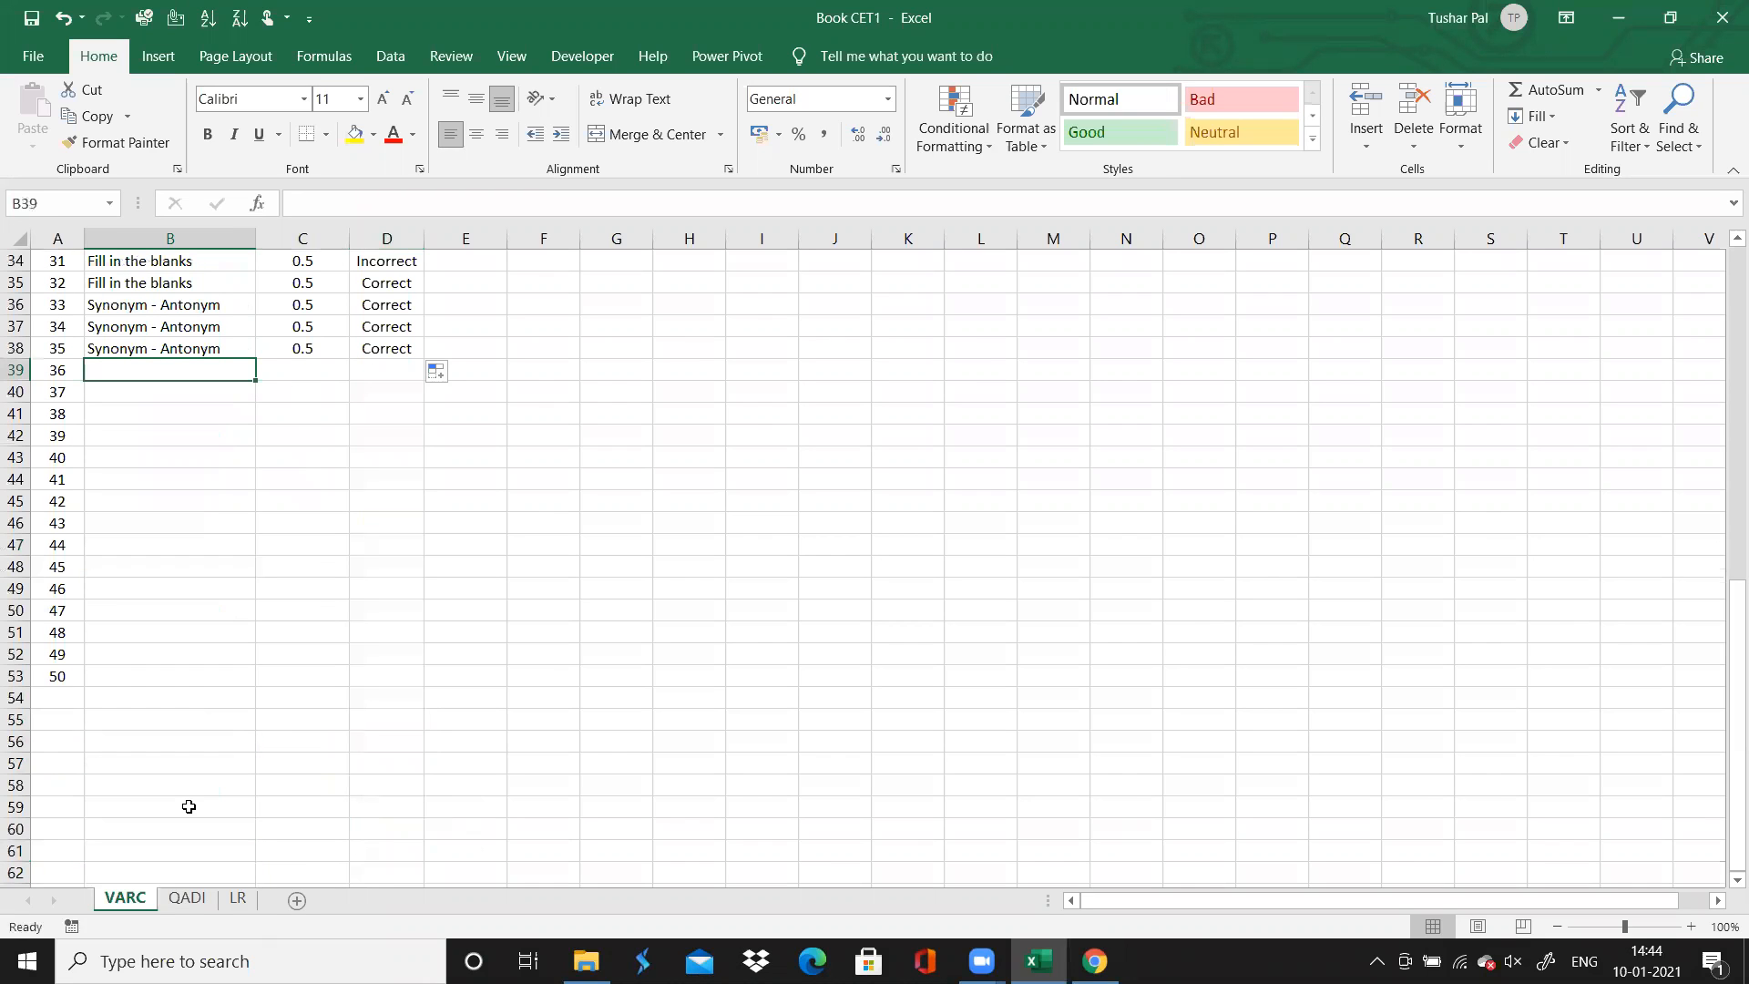
pyautogui.click(1094, 961)
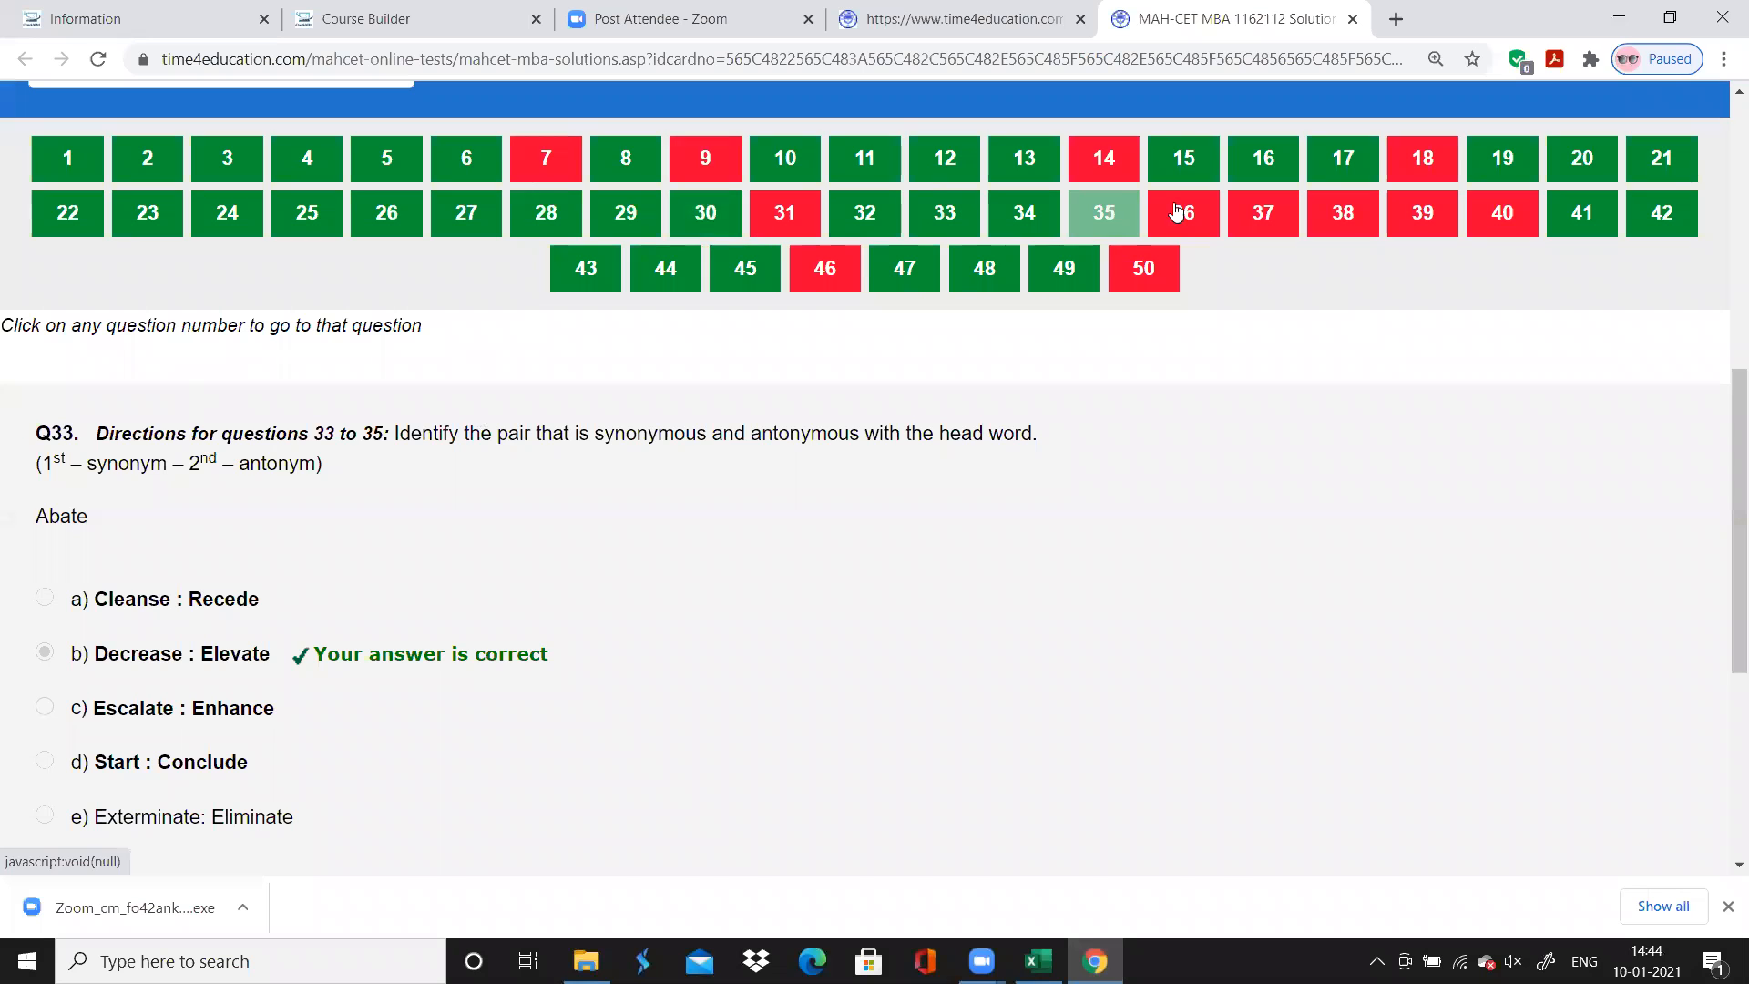
pyautogui.click(1177, 213)
pyautogui.click(1038, 961)
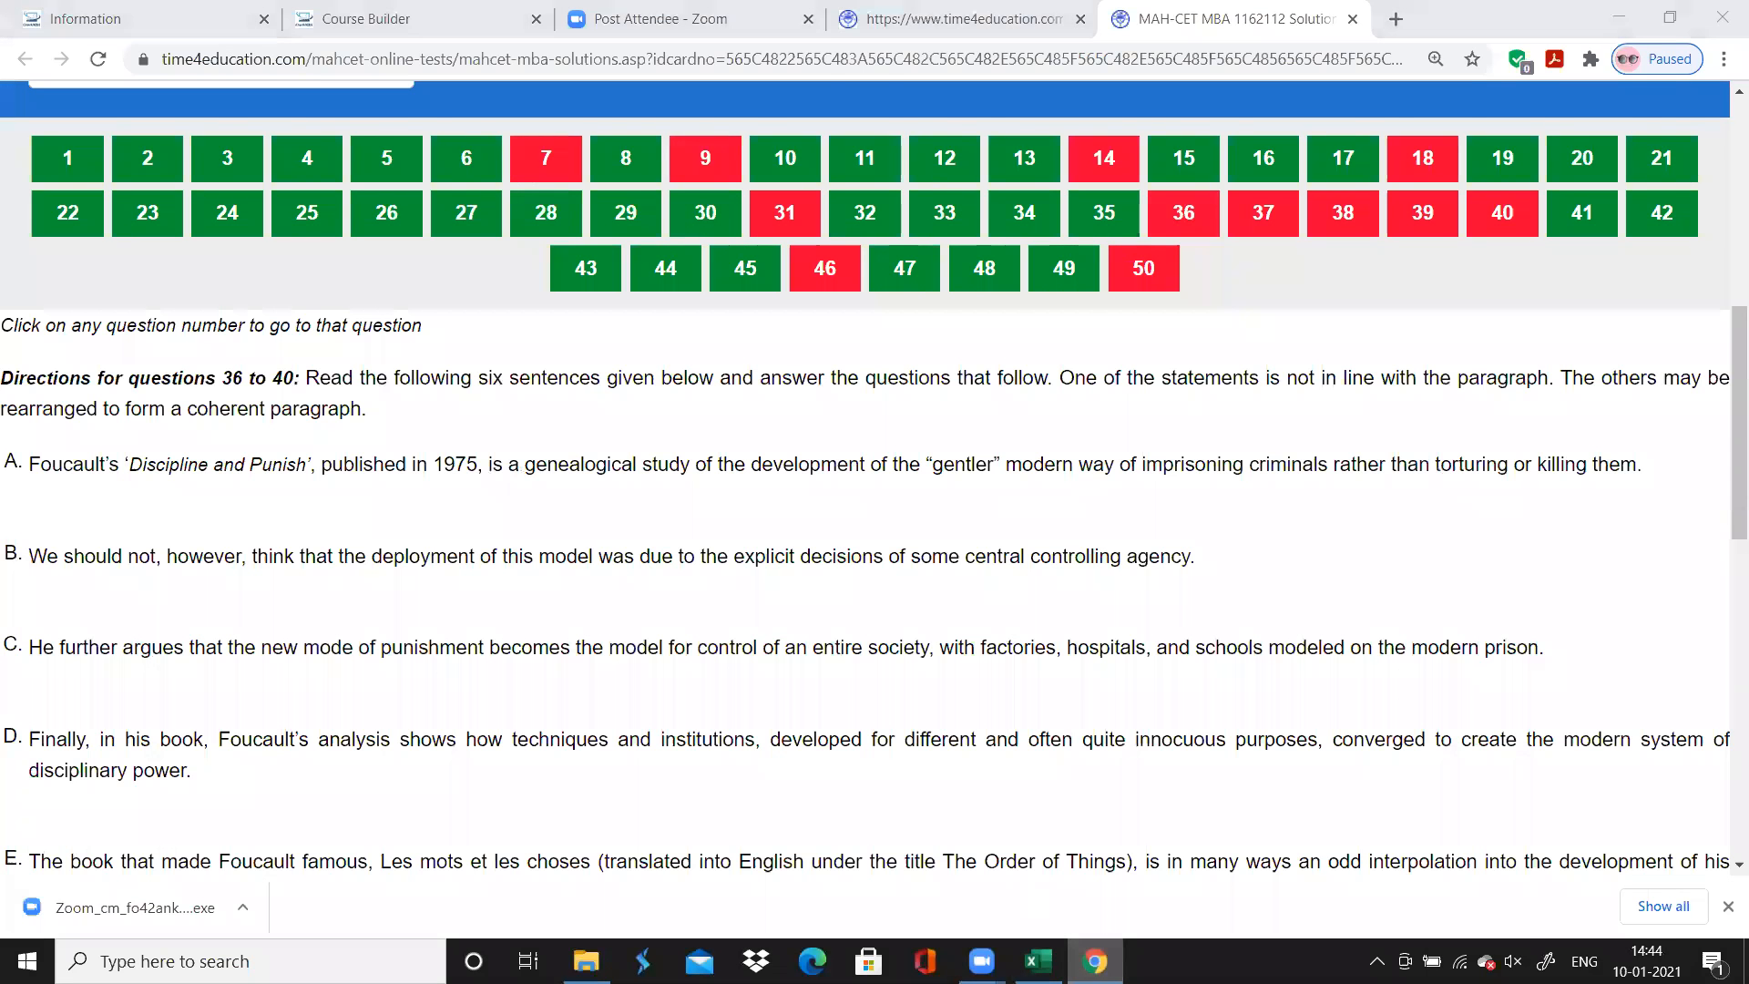
pyautogui.write('Para Jumble')
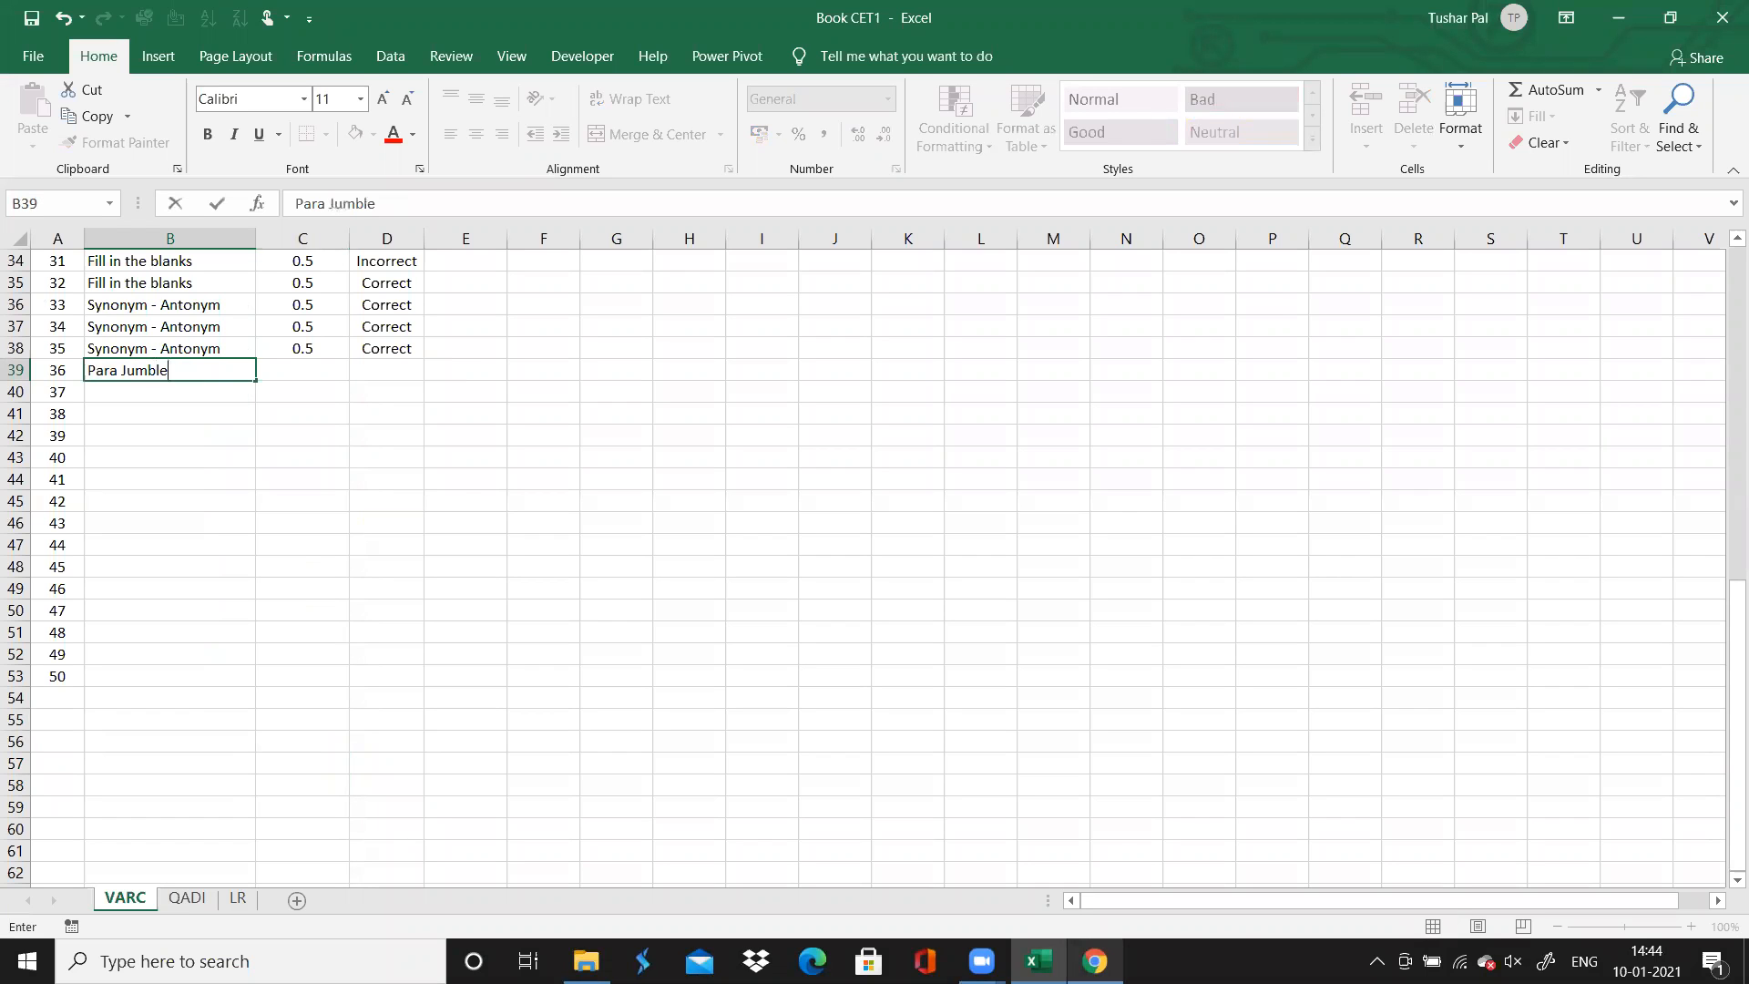
pyautogui.press('Up')
pyautogui.press('Up')
pyautogui.press('Up')
pyautogui.press('Up')
pyautogui.press('Up')
pyautogui.press('Up')
pyautogui.press('Up')
pyautogui.press('Up')
pyautogui.press('Up')
pyautogui.press('Up')
pyautogui.press('Up')
pyautogui.press('Up')
pyautogui.press('Up')
pyautogui.press('Up')
pyautogui.press('Up')
pyautogui.press('Up')
pyautogui.press('Up')
pyautogui.press('Up')
pyautogui.press('Up')
pyautogui.press('Up')
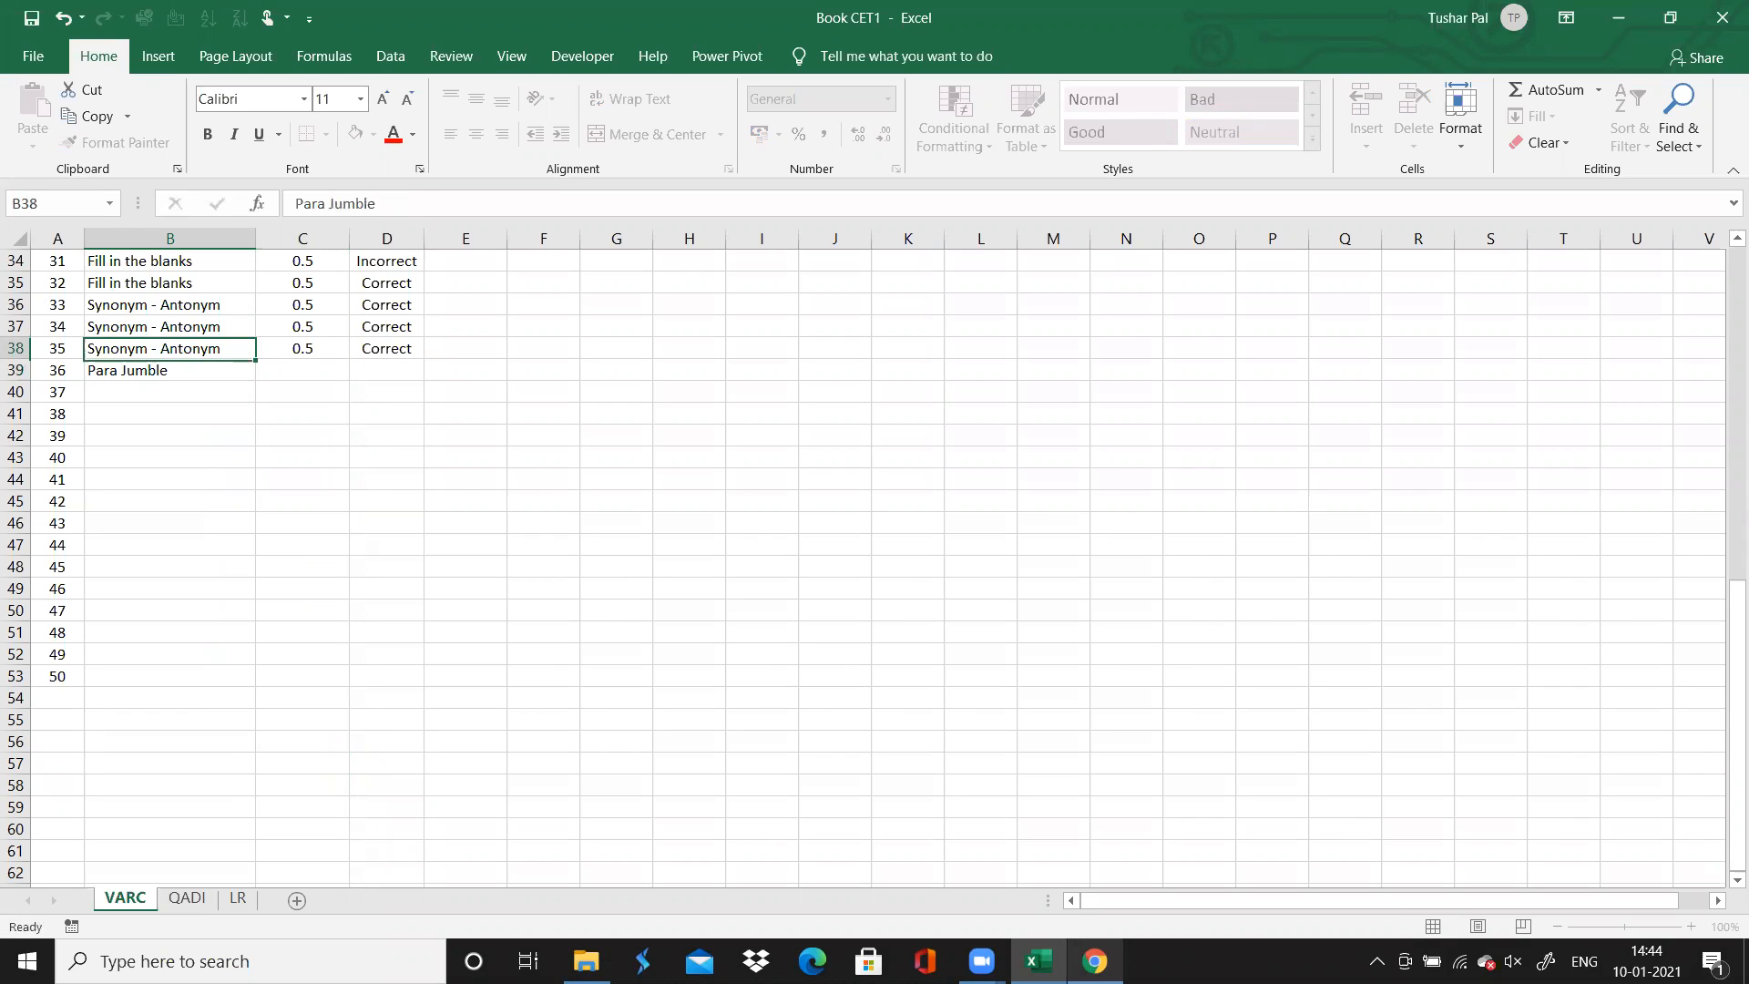
# Add an "Attempt" column header in cell F3, beside Comment
pyautogui.press('Up')
pyautogui.press('Up')
pyautogui.press('Up')
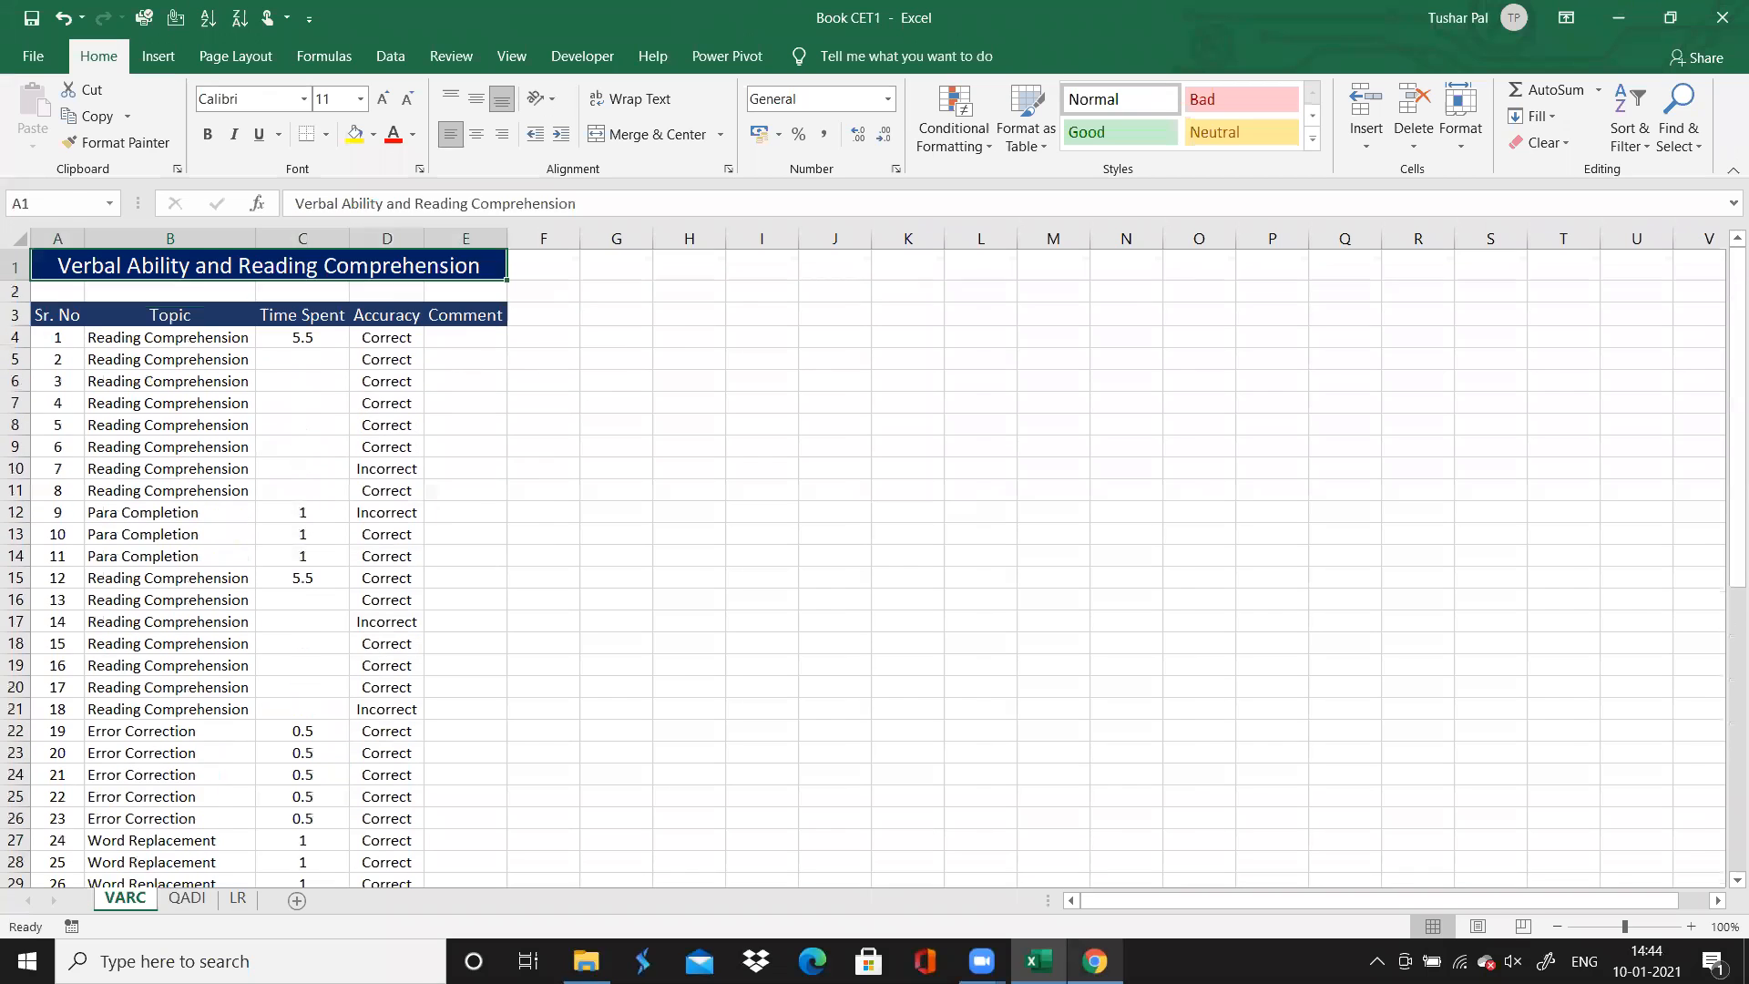
pyautogui.press('Down')
pyautogui.press('Right')
pyautogui.press('Right')
pyautogui.press('Right')
pyautogui.press('Down')
pyautogui.press('Right')
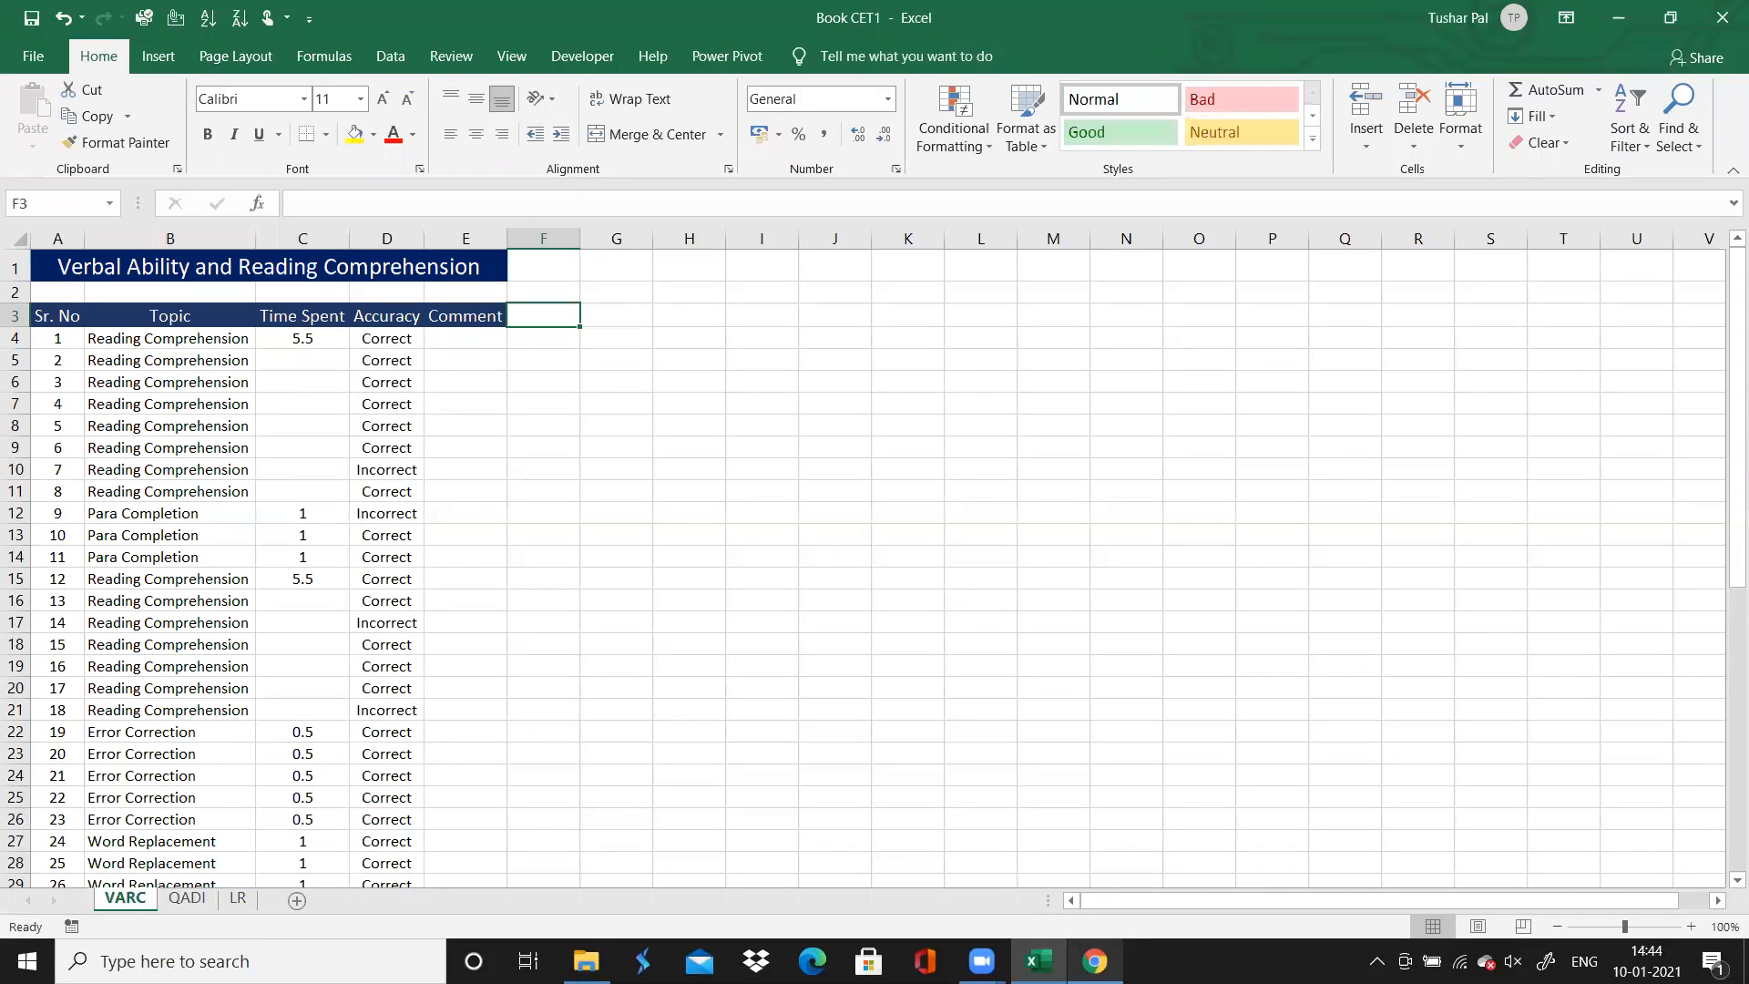
pyautogui.write('Attempt')
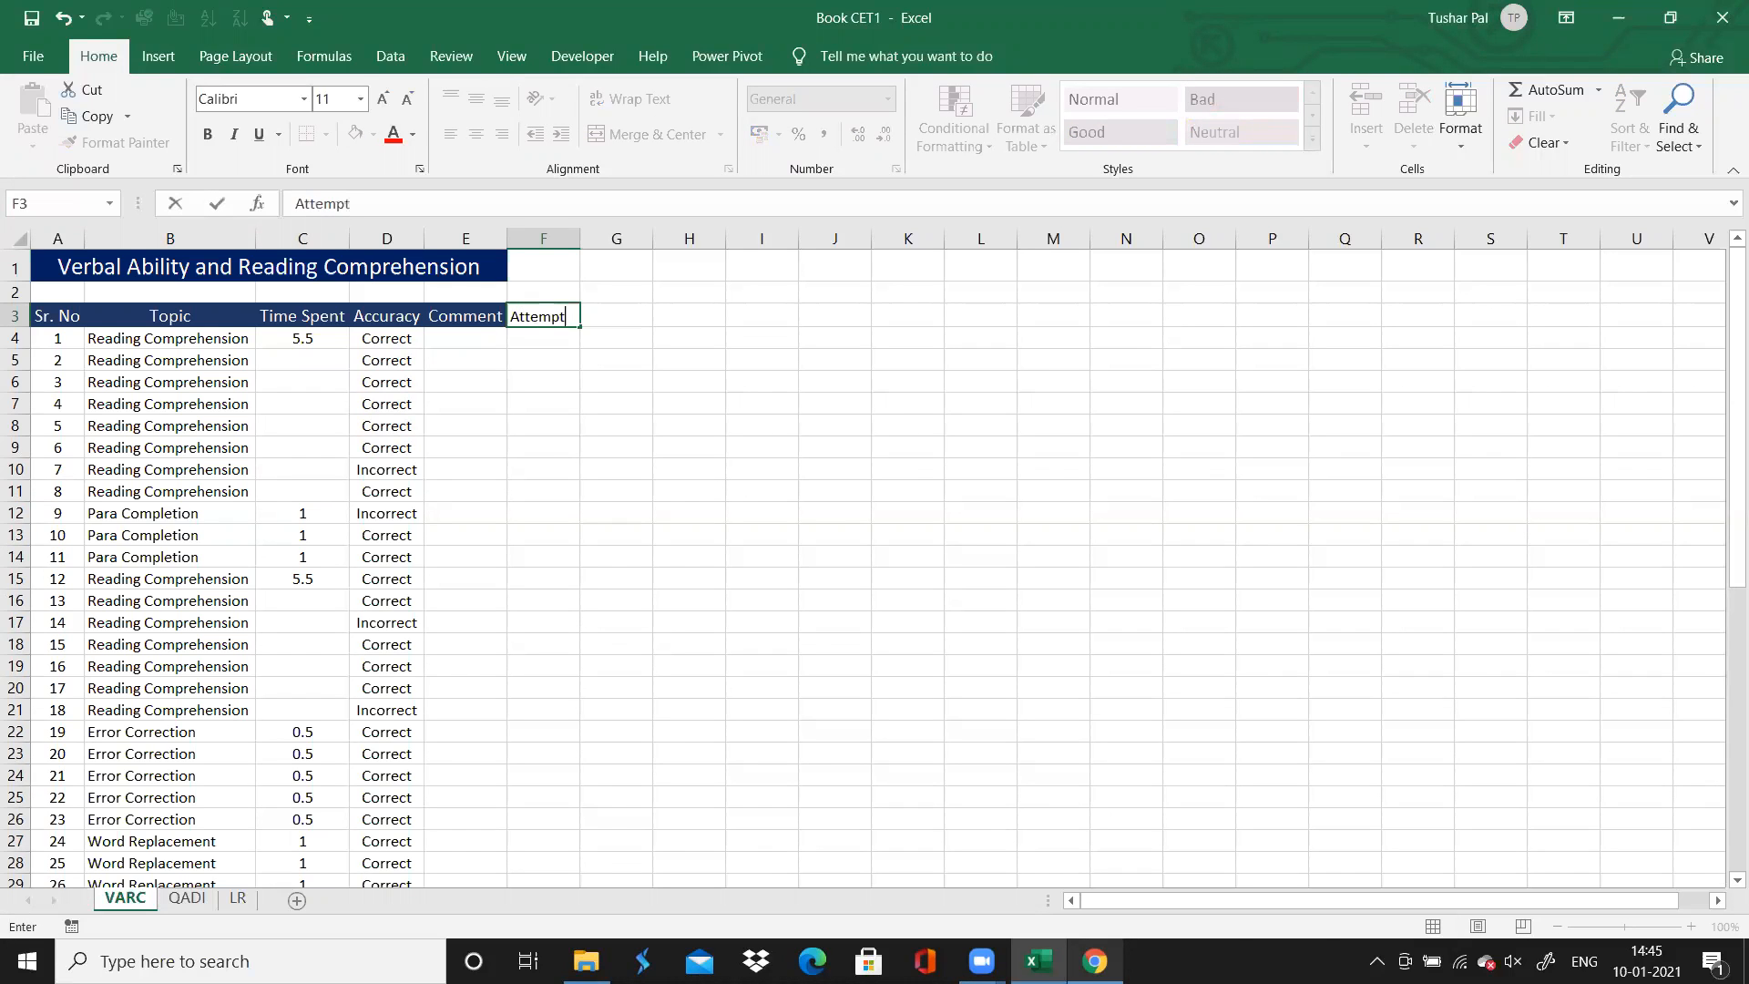
pyautogui.press('Return')
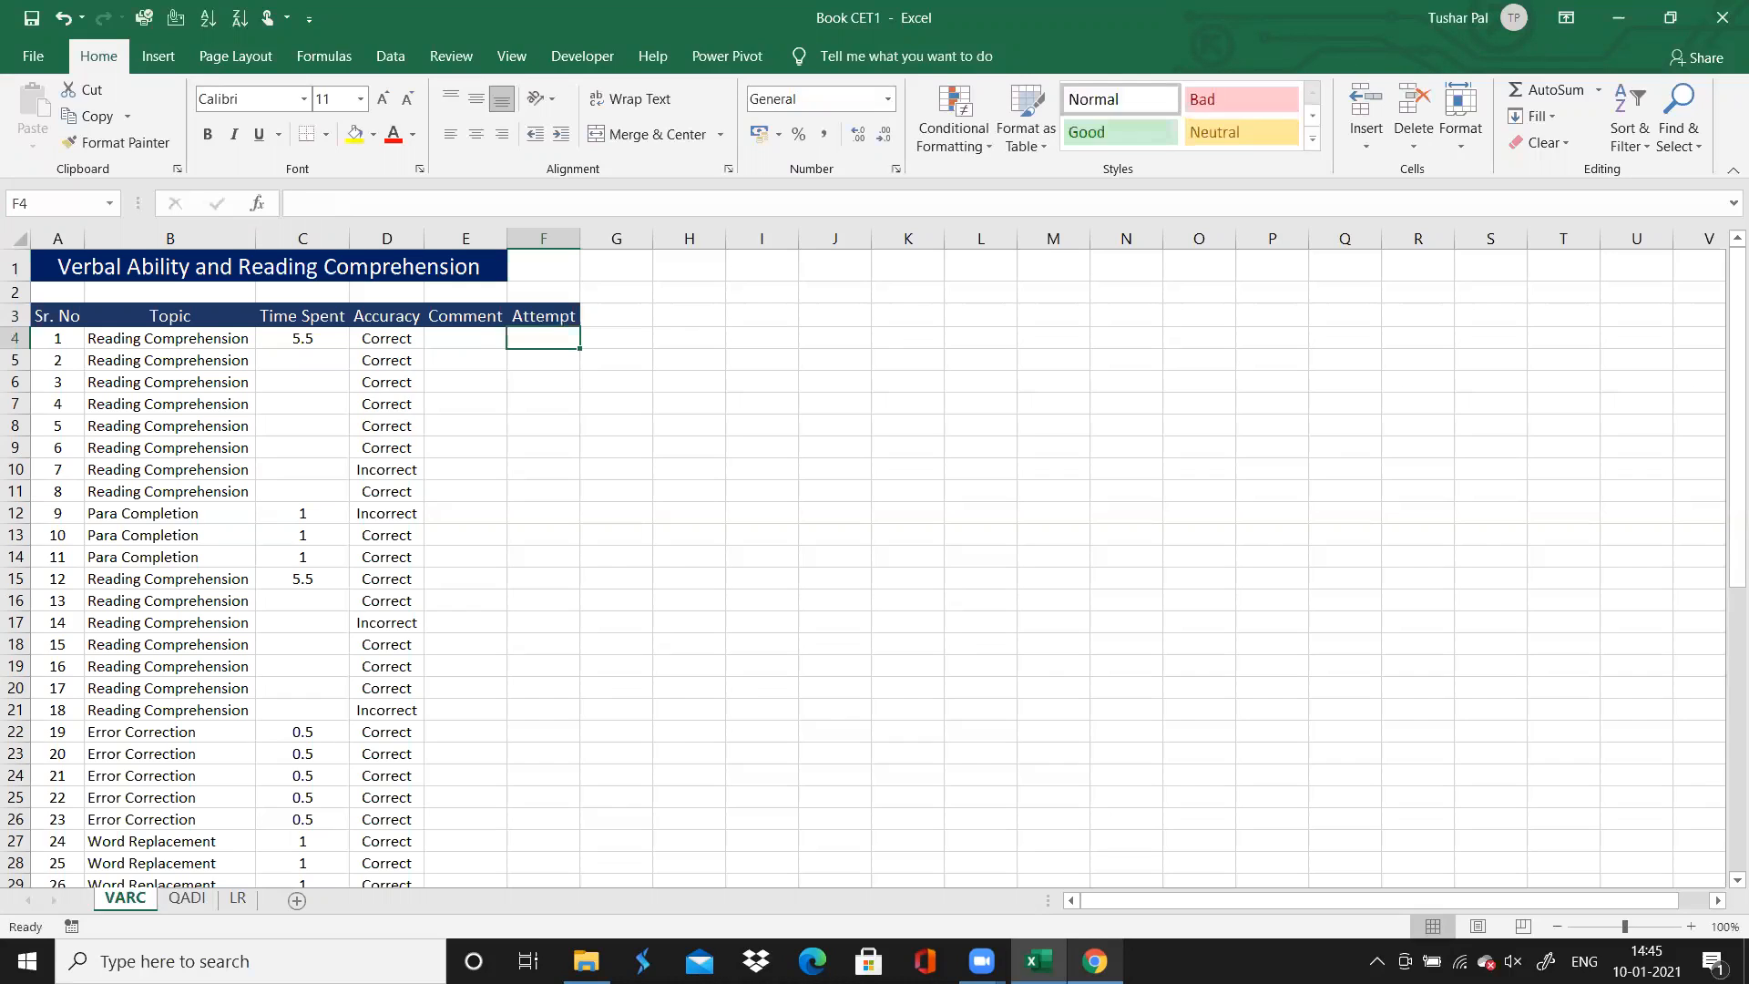
# Enter "Attepted", "Left" and "Fluke" as sample values below the Attempt header
pyautogui.write('Att')
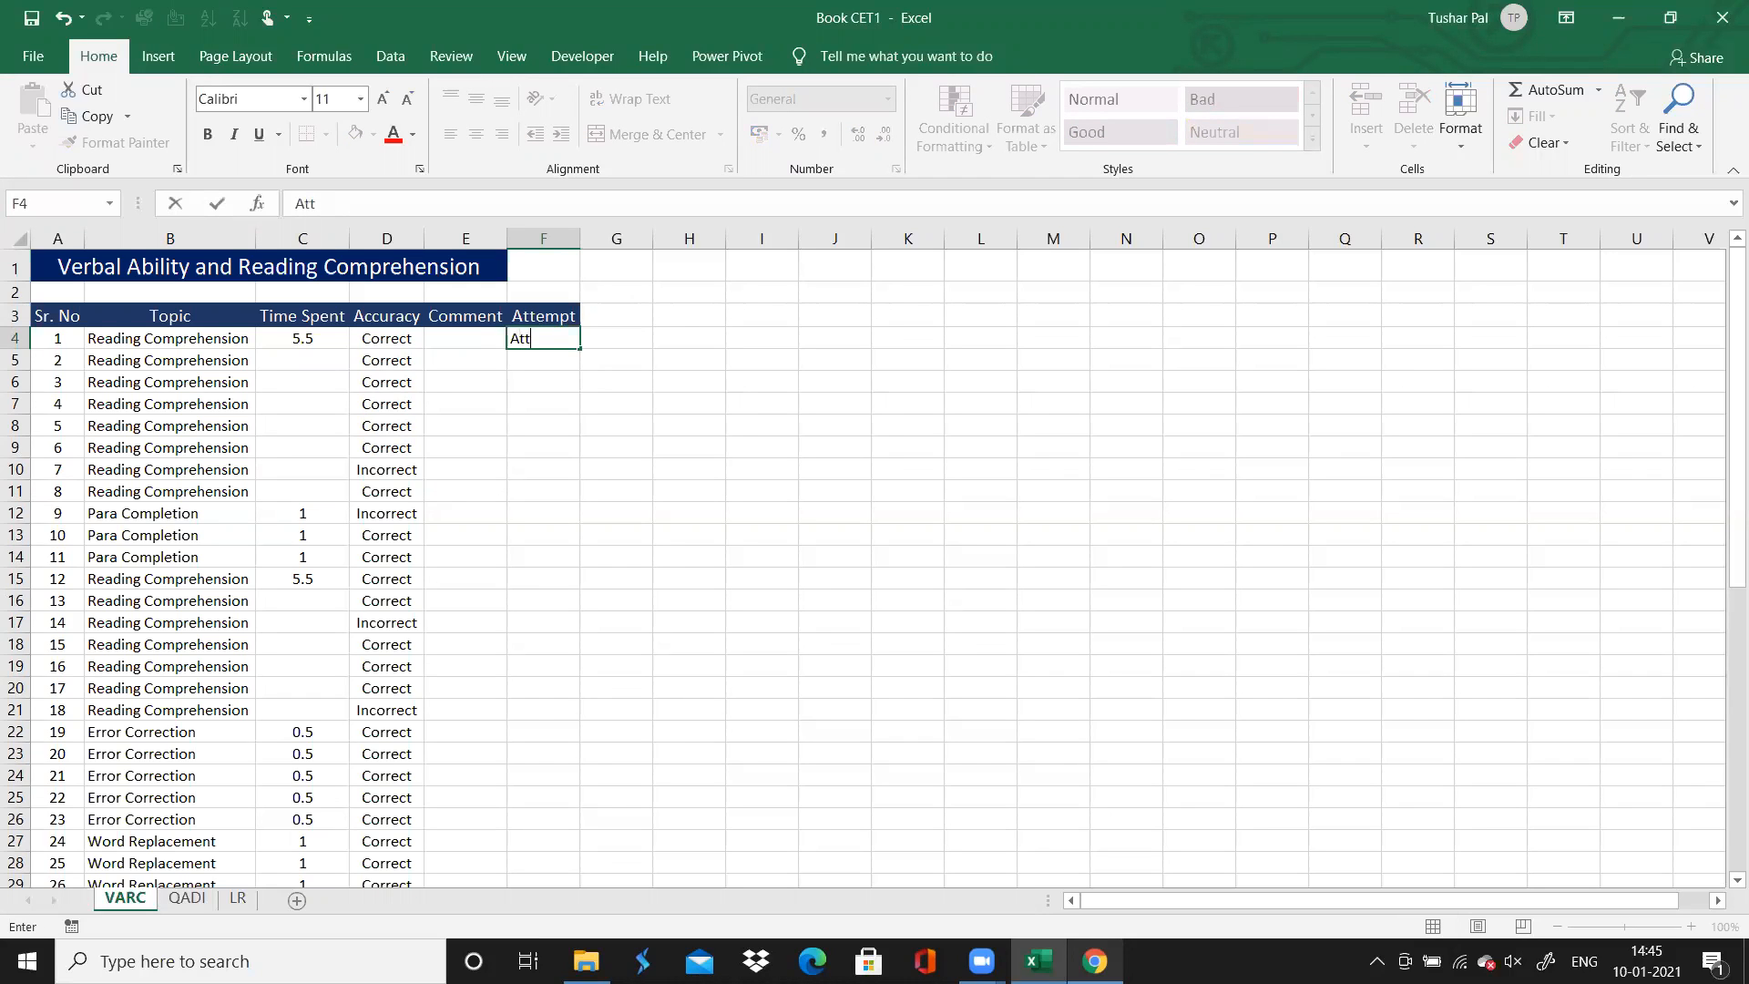
pyautogui.write('epted')
pyautogui.press('Return')
pyautogui.write('L')
pyautogui.press('Return')
pyautogui.write('Tui')
pyautogui.press('BackSpace')
pyautogui.press('BackSpace')
pyautogui.press('BackSpace')
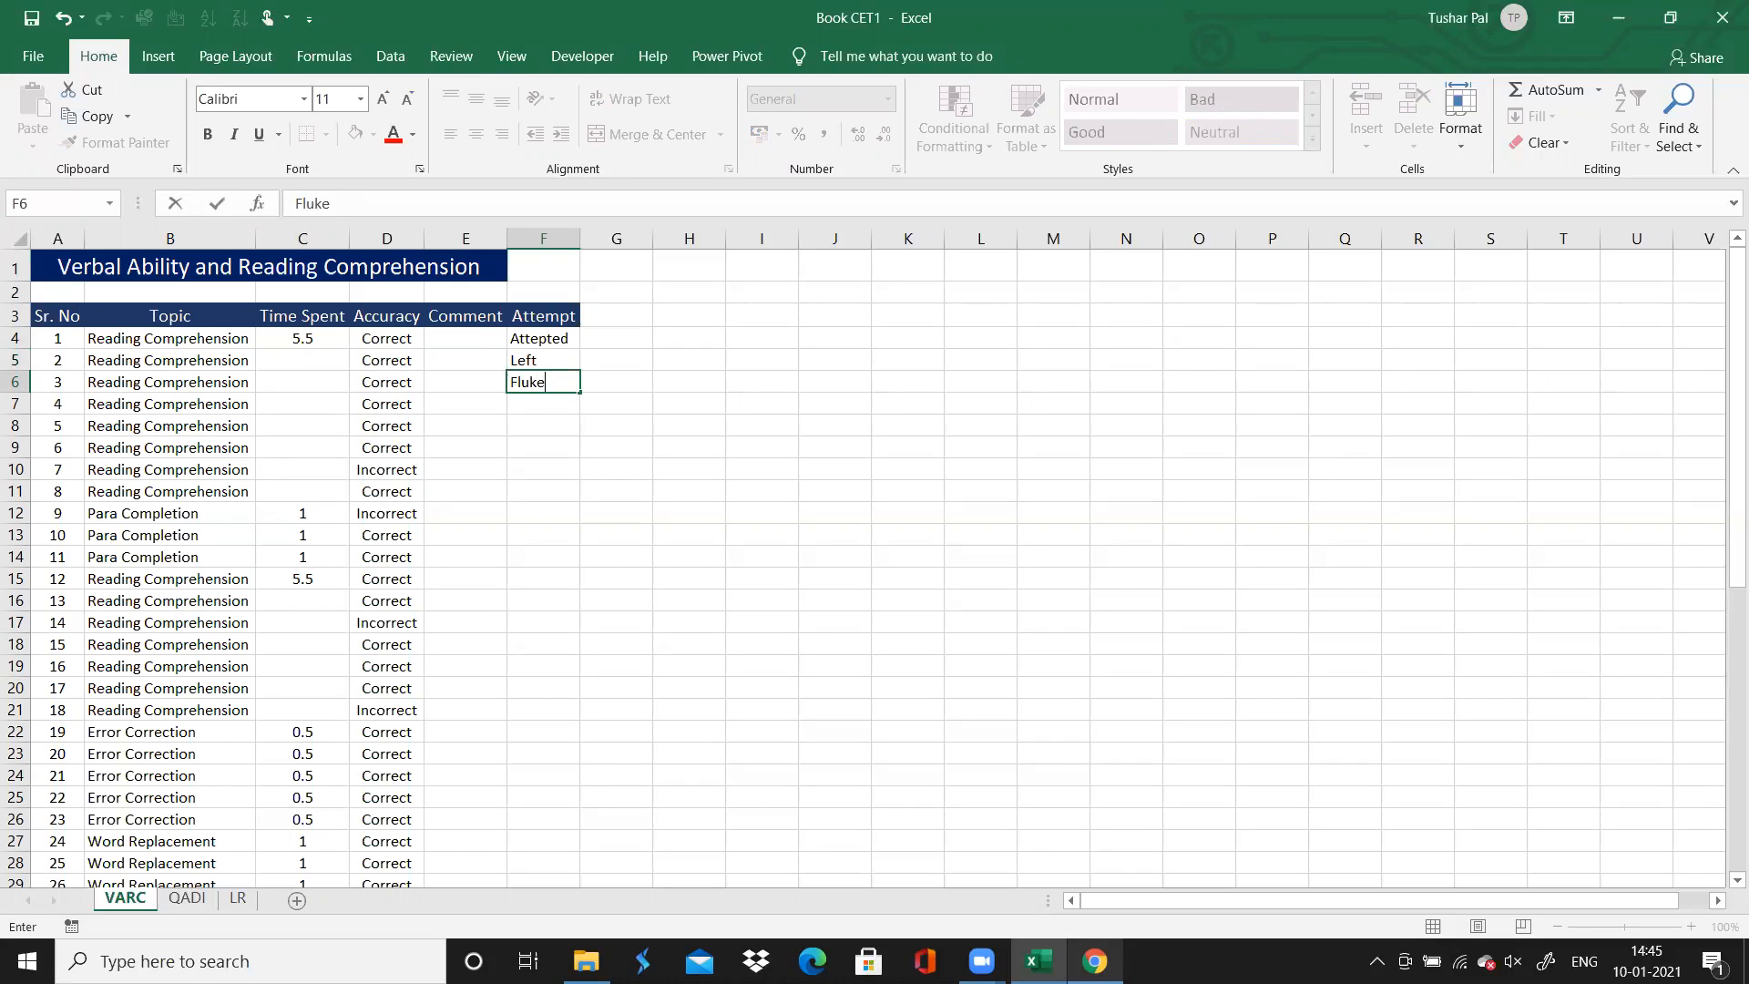
# Clear the Attempt header and its three sample values from cells F3 to F6
pyautogui.hotkey('shift', 'Up')
pyautogui.hotkey('shift', 'Up')
pyautogui.hotkey('shift', 'Up')
pyautogui.press('Delete')
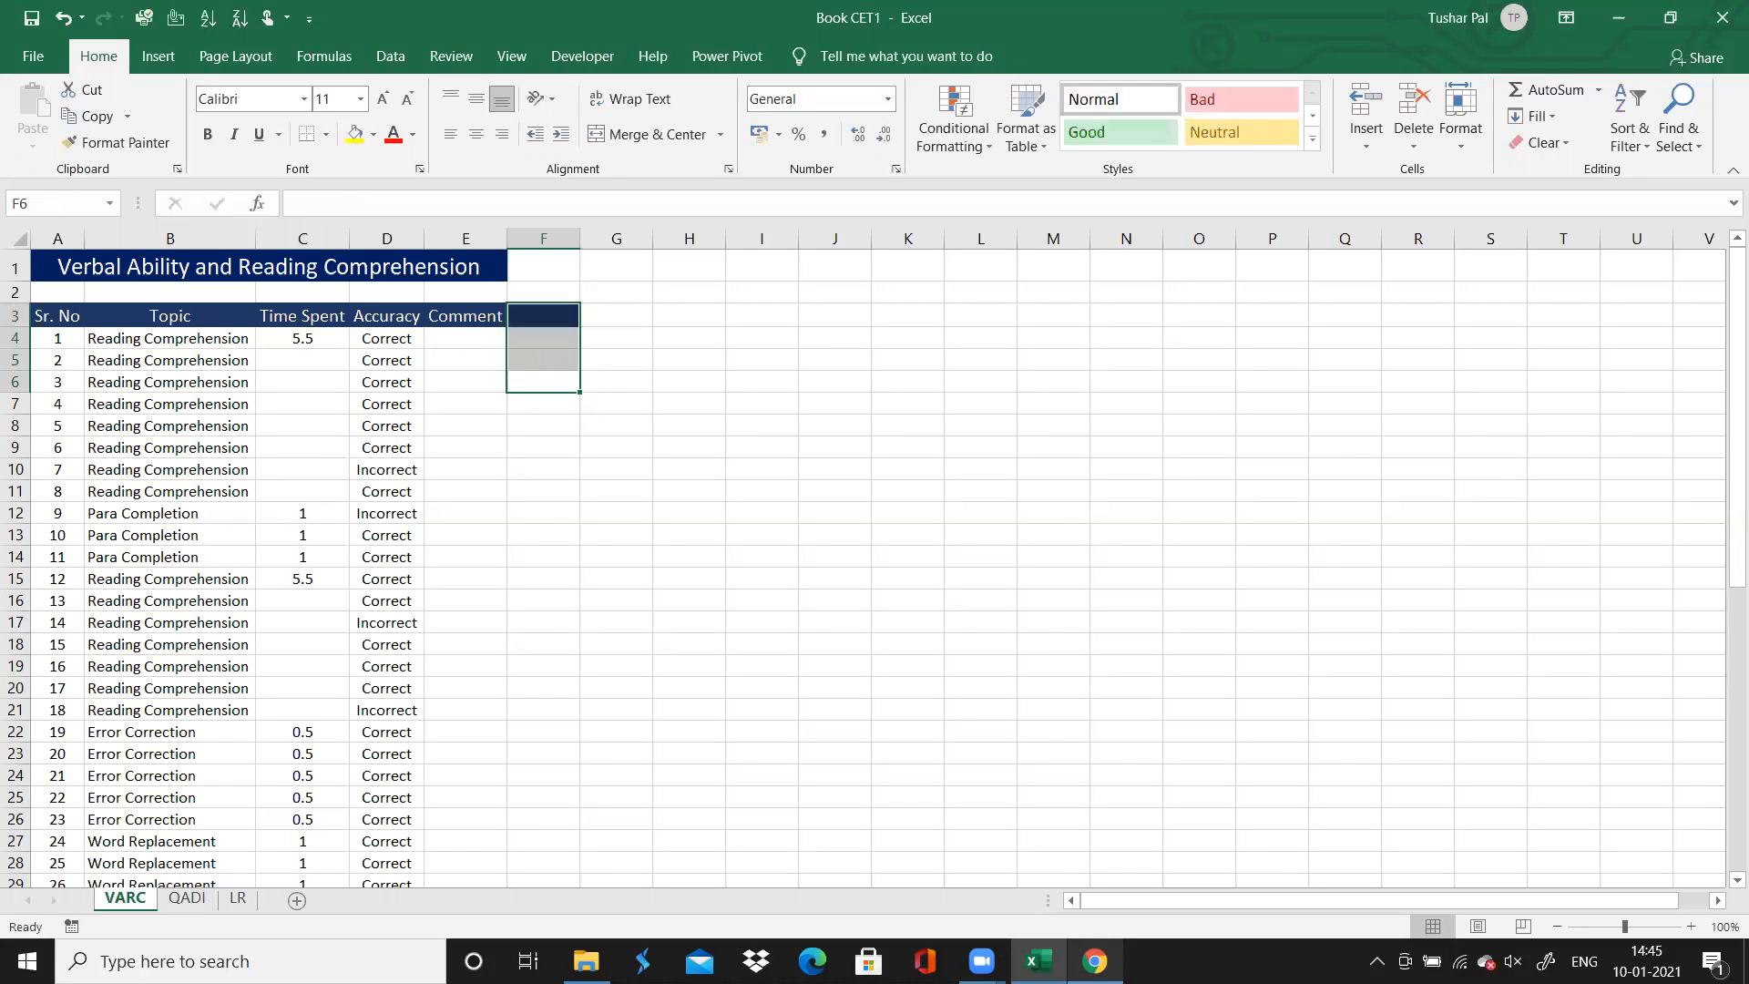
# Remove the dark blue fill from the empty header cell F3
pyautogui.click(1233, 940)
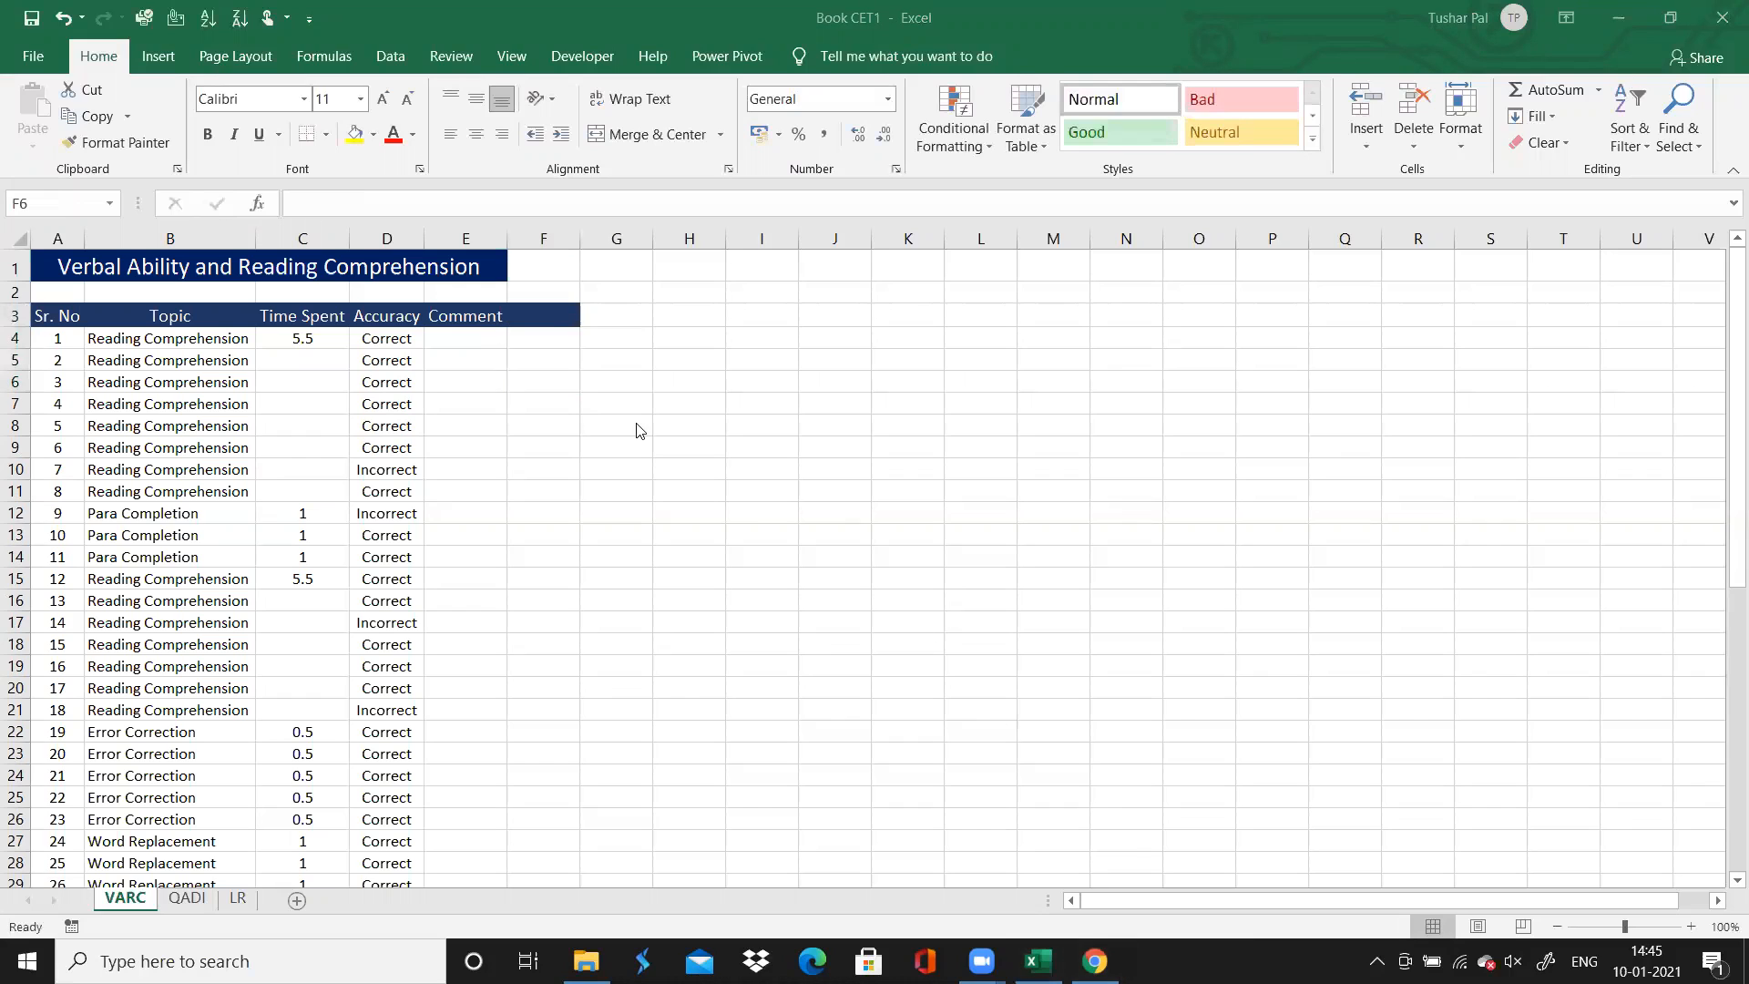
pyautogui.click(537, 312)
pyautogui.press('BackSpace')
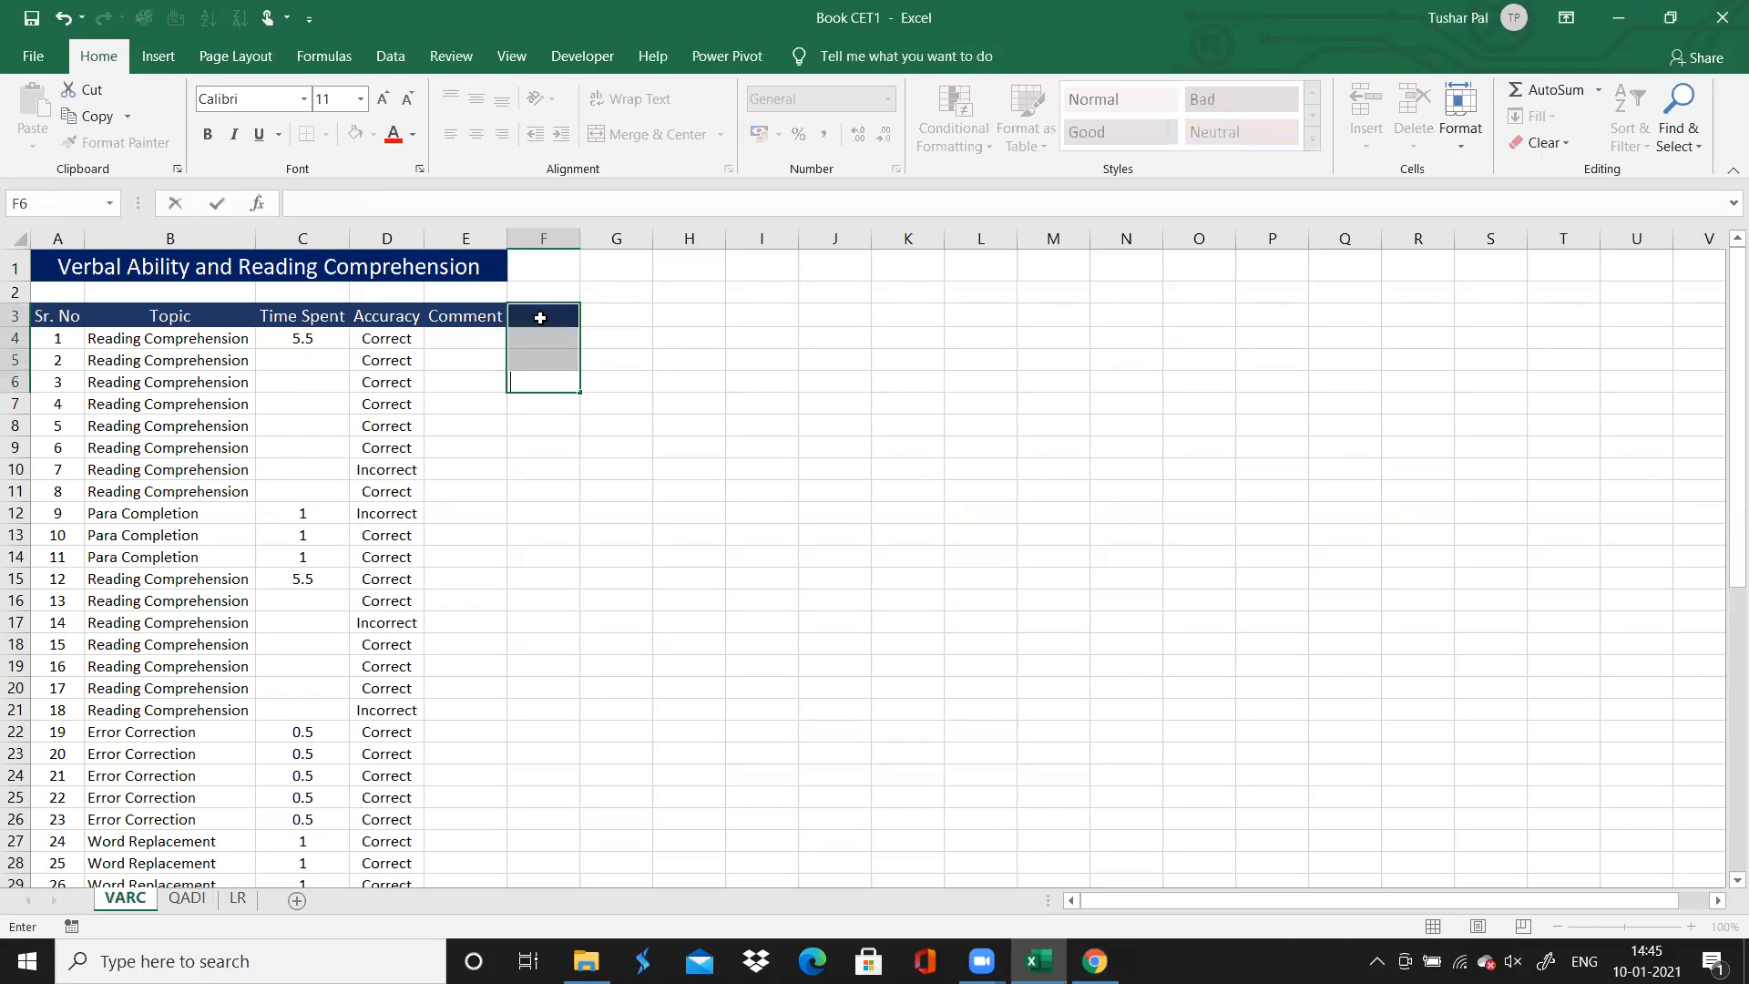
pyautogui.click(674, 337)
pyautogui.click(514, 317)
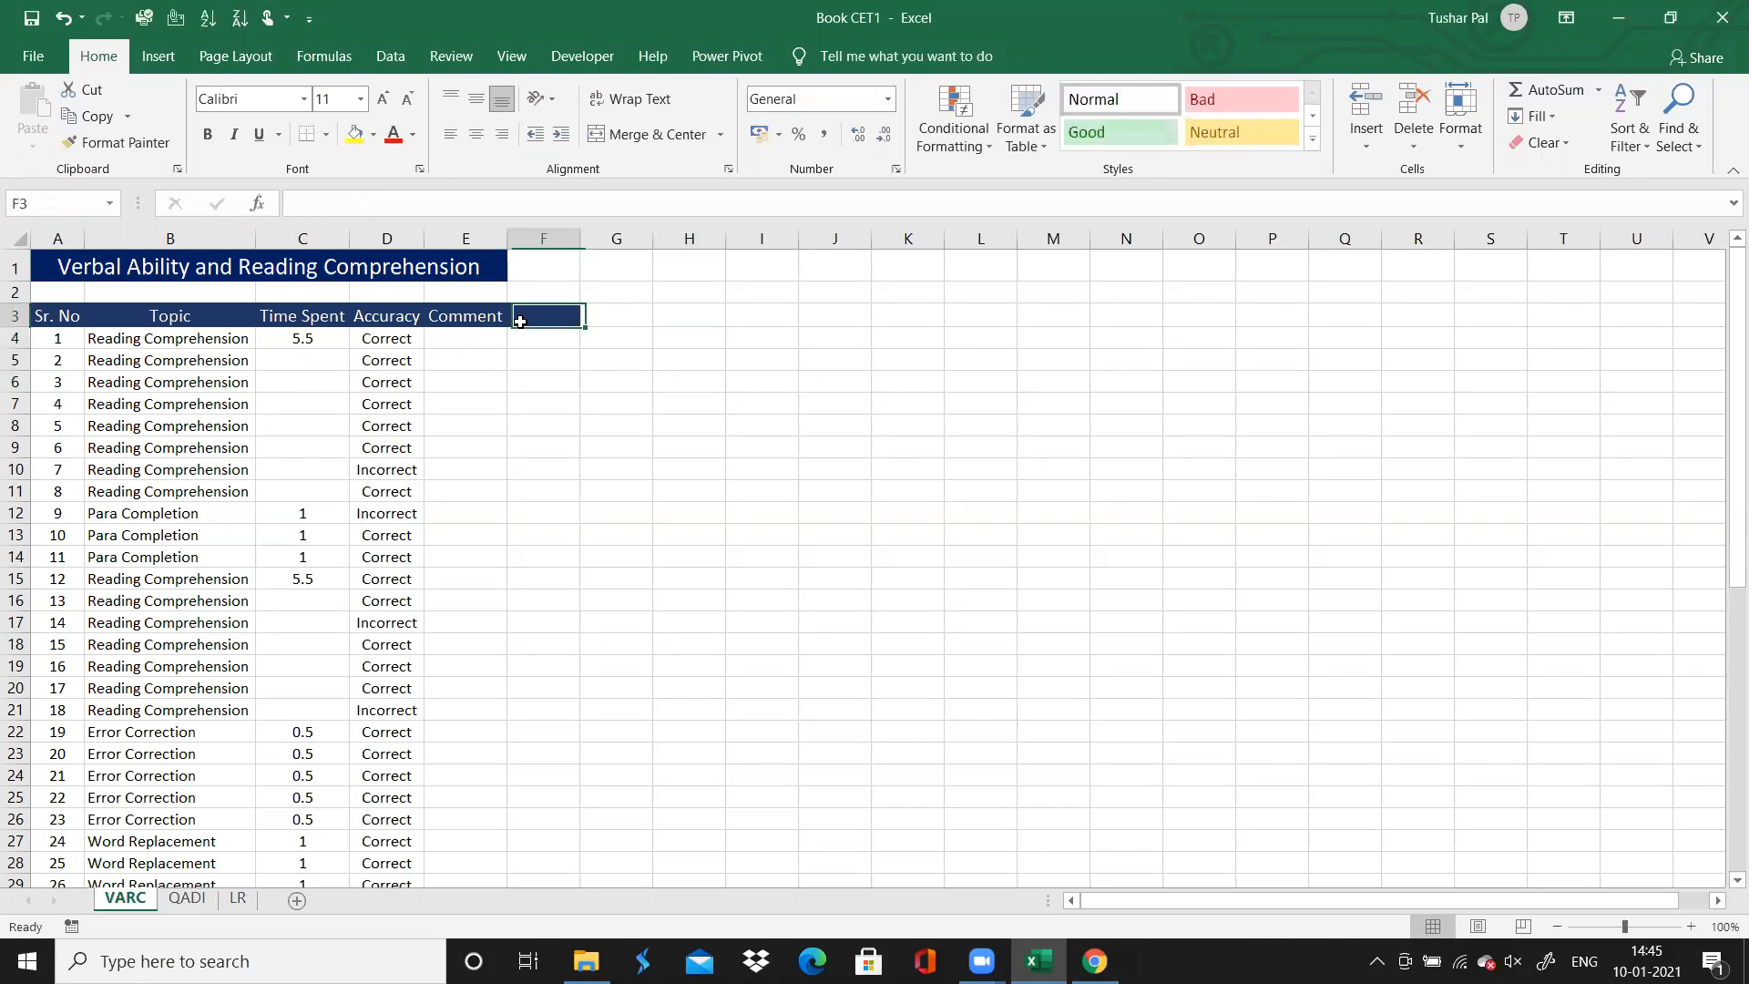
pyautogui.click(374, 133)
pyautogui.click(403, 335)
pyautogui.click(563, 460)
# Copy the Para Jumble topic from question 36 down to questions 37 to 41
pyautogui.press('Down')
pyautogui.press('Down')
pyautogui.press('Down')
pyautogui.press('Down')
pyautogui.press('Down')
pyautogui.press('Down')
pyautogui.press('Down')
pyautogui.press('Down')
pyautogui.press('Down')
pyautogui.press('Down')
pyautogui.press('Down')
pyautogui.press('Down')
pyautogui.press('Down')
pyautogui.press('Down')
pyautogui.press('Down')
pyautogui.press('Down')
pyautogui.press('Down')
pyautogui.press('Down')
pyautogui.press('Down')
pyautogui.press('Down')
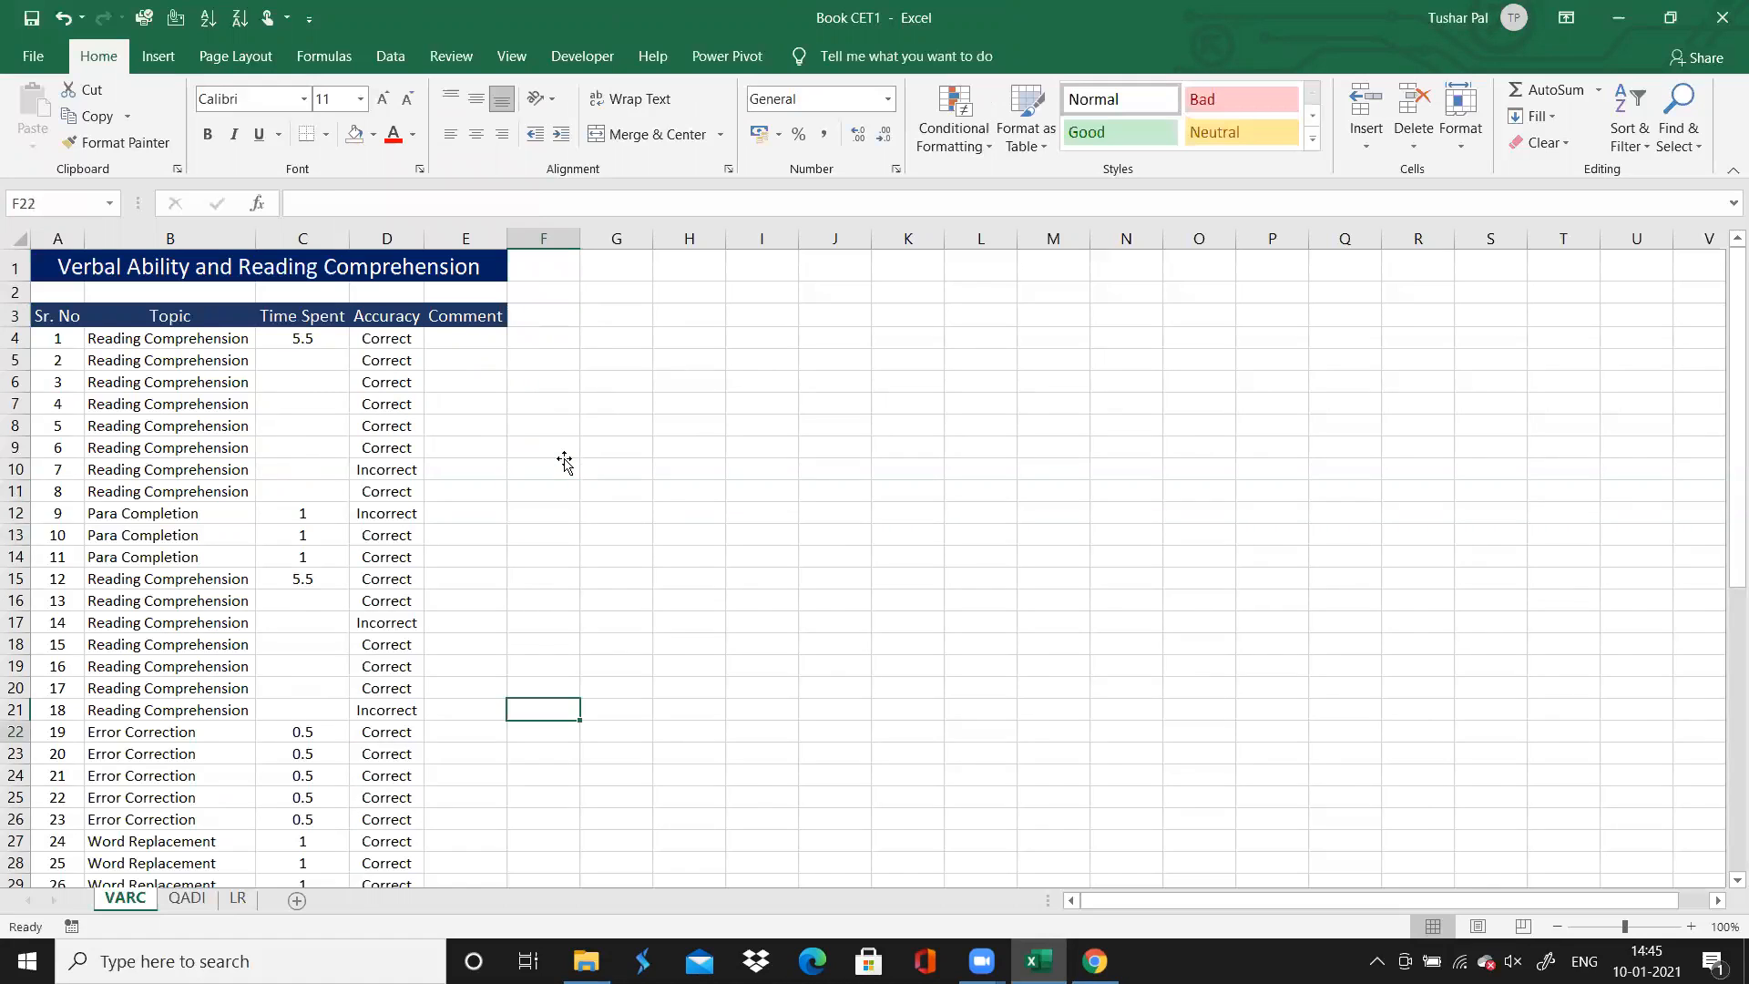
pyautogui.press('Down')
pyautogui.press('Down')
pyautogui.press('Down')
pyautogui.press('Down')
pyautogui.press('Down')
pyautogui.press('Down')
pyautogui.press('Down')
pyautogui.press('Down')
pyautogui.press('Down')
pyautogui.press('Down')
pyautogui.press('Left')
pyautogui.press('Left')
pyautogui.press('Left')
pyautogui.press('Left')
pyautogui.press('Up')
pyautogui.press('Up')
pyautogui.press('Up')
pyautogui.press('Up')
pyautogui.press('Up')
pyautogui.press('Up')
pyautogui.press('Up')
pyautogui.press('Up')
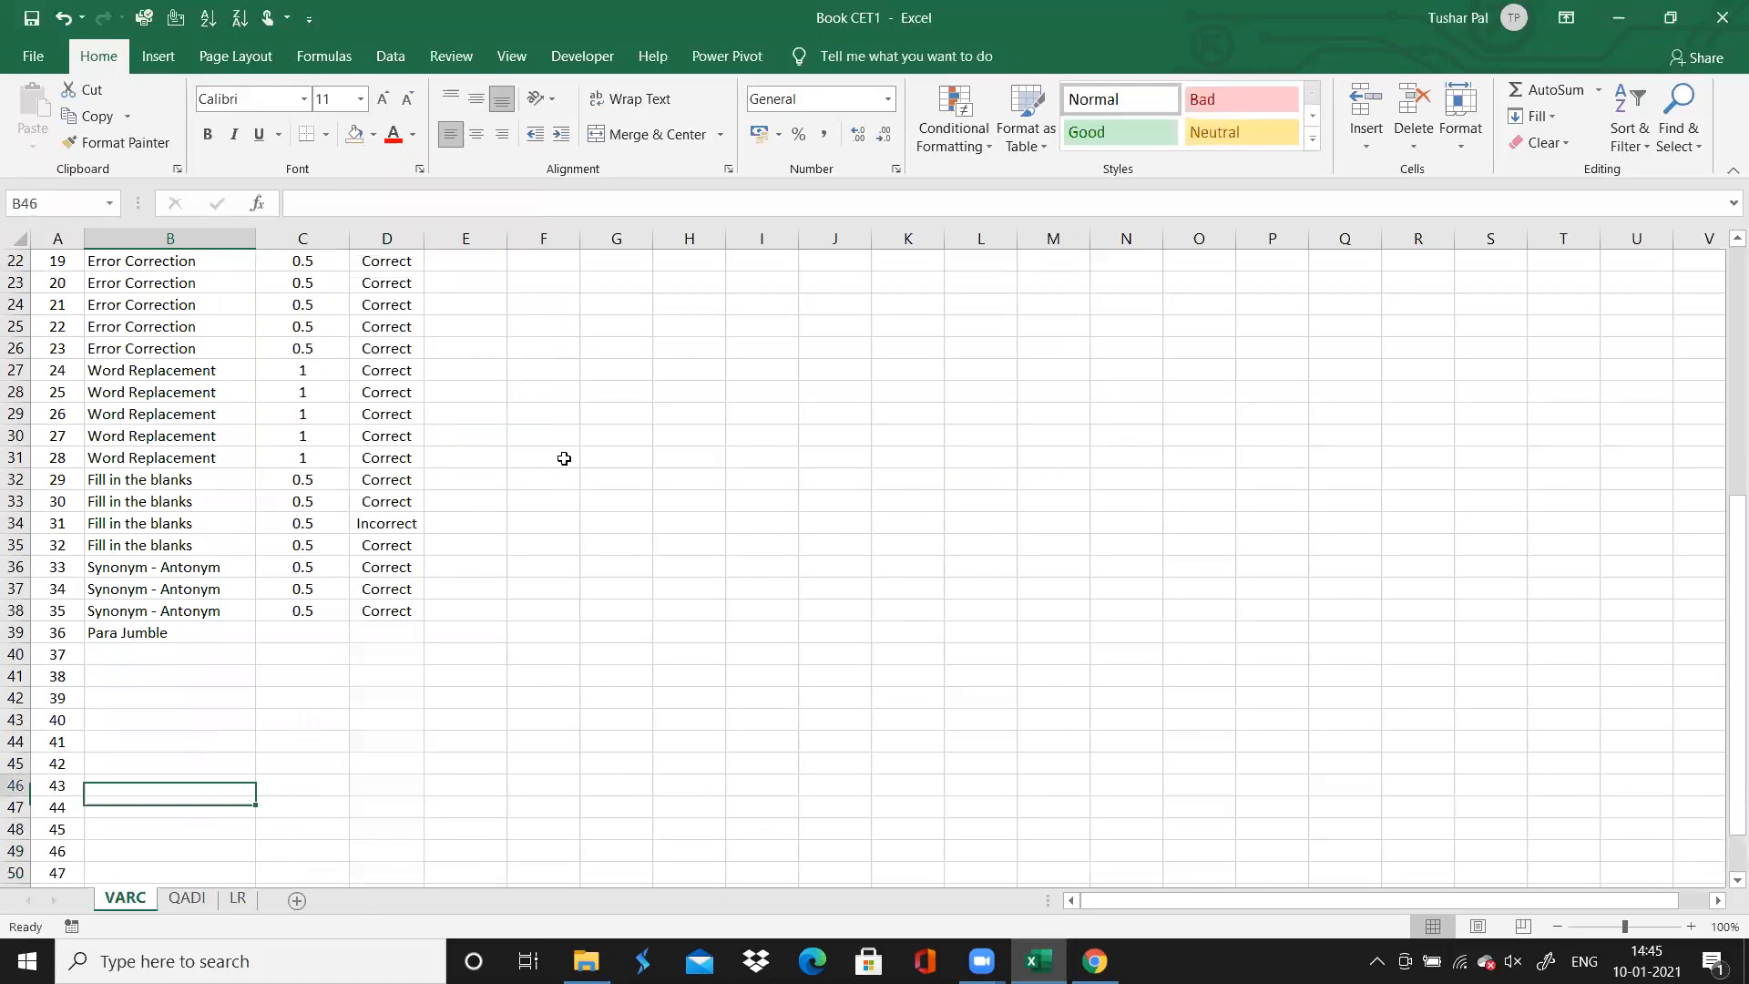
pyautogui.press('Up')
pyautogui.press('Up')
pyautogui.press('Up')
pyautogui.press('Up')
pyautogui.press('Down')
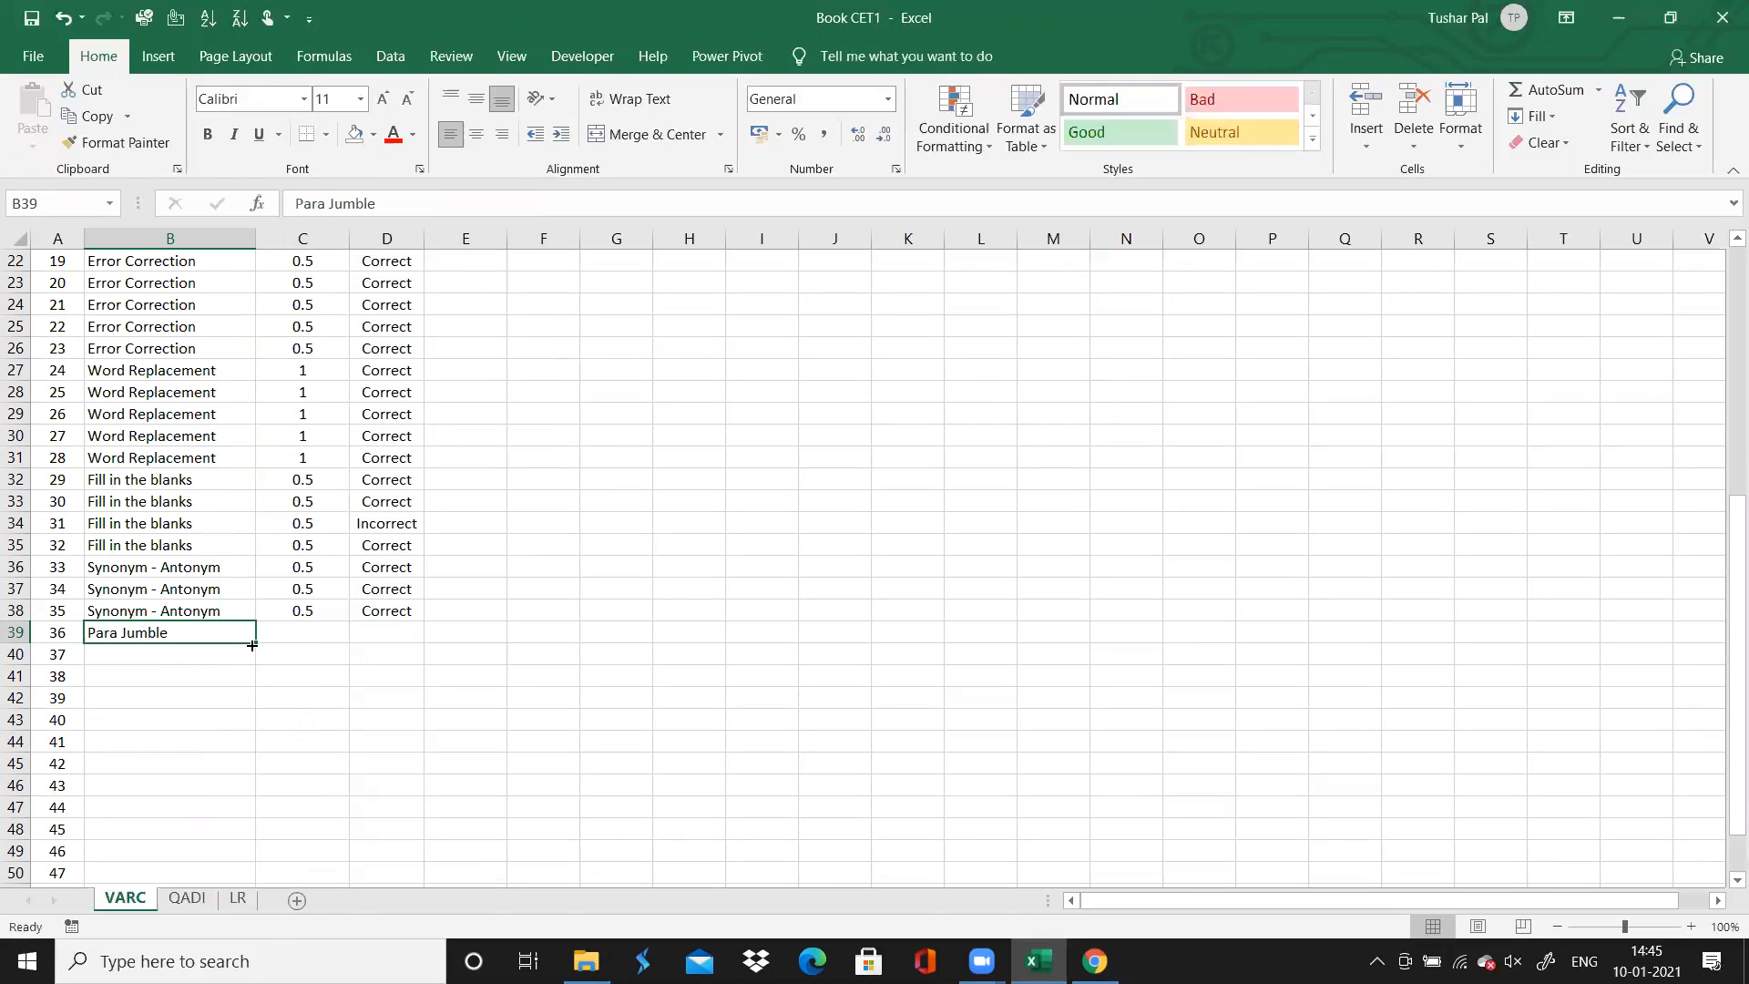
pyautogui.moveTo(253, 645); pyautogui.dragTo(254, 749)
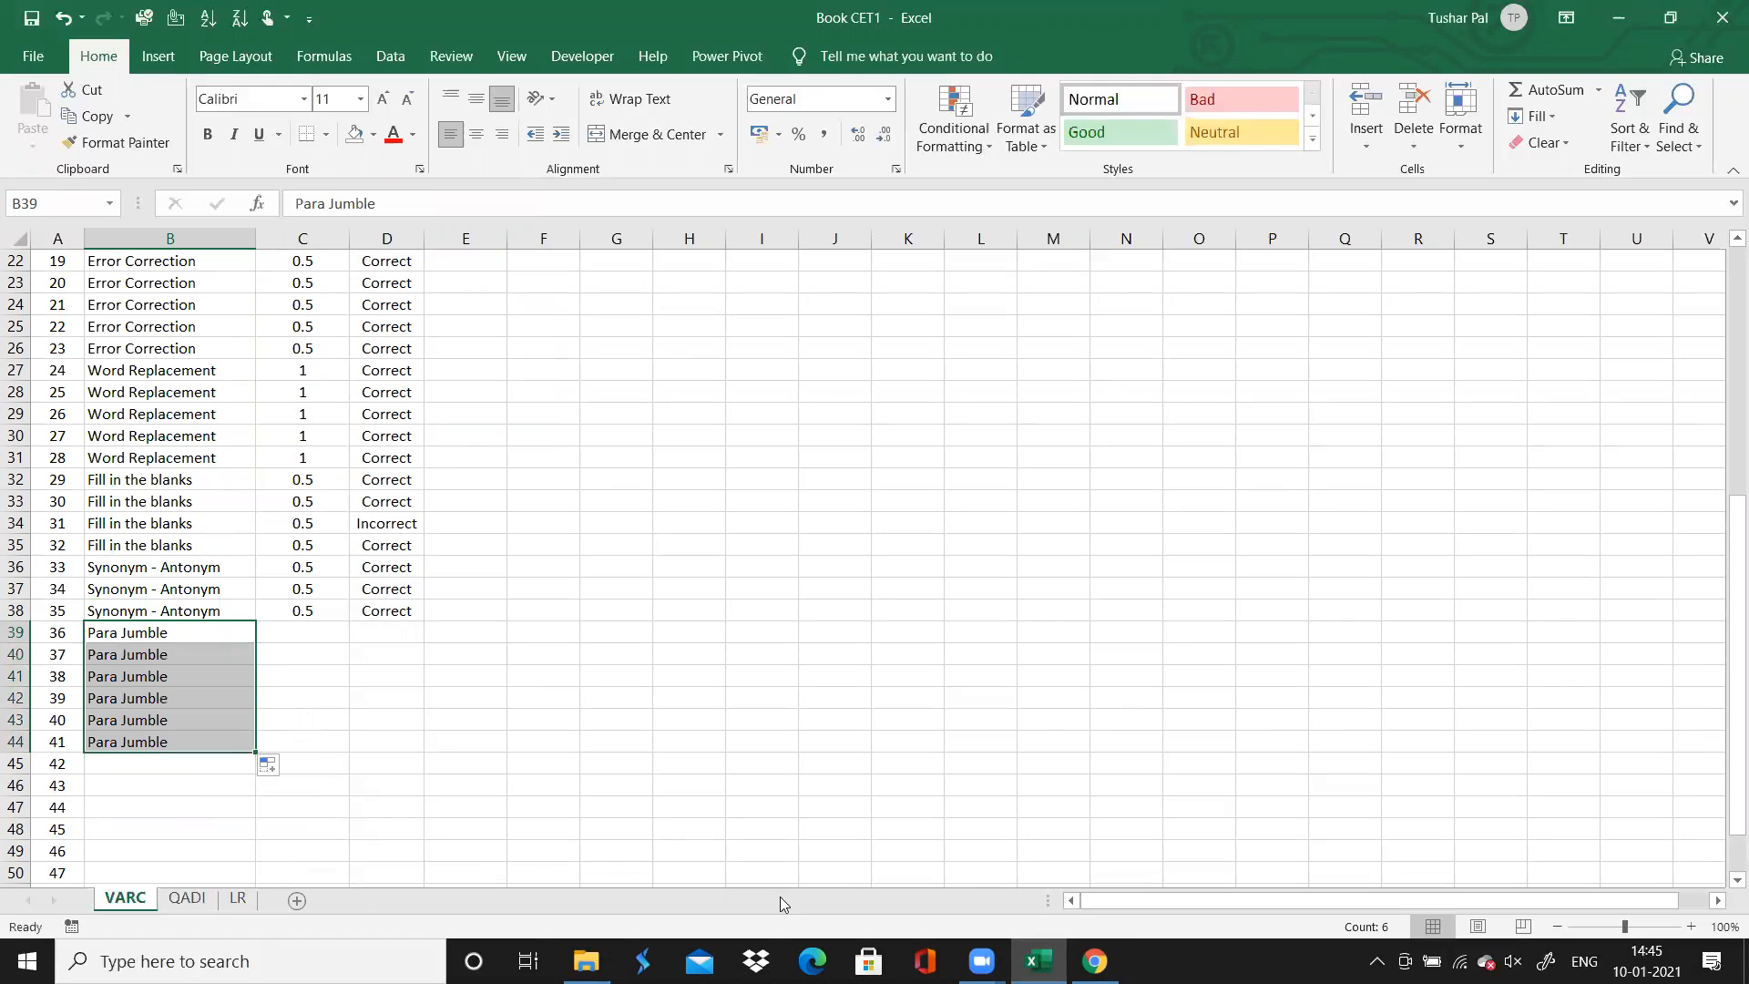
# Check the Para Jumble question range in Chrome, then clear the topic of question 41 in Excel
pyautogui.hotkey('alt', 'Tab')
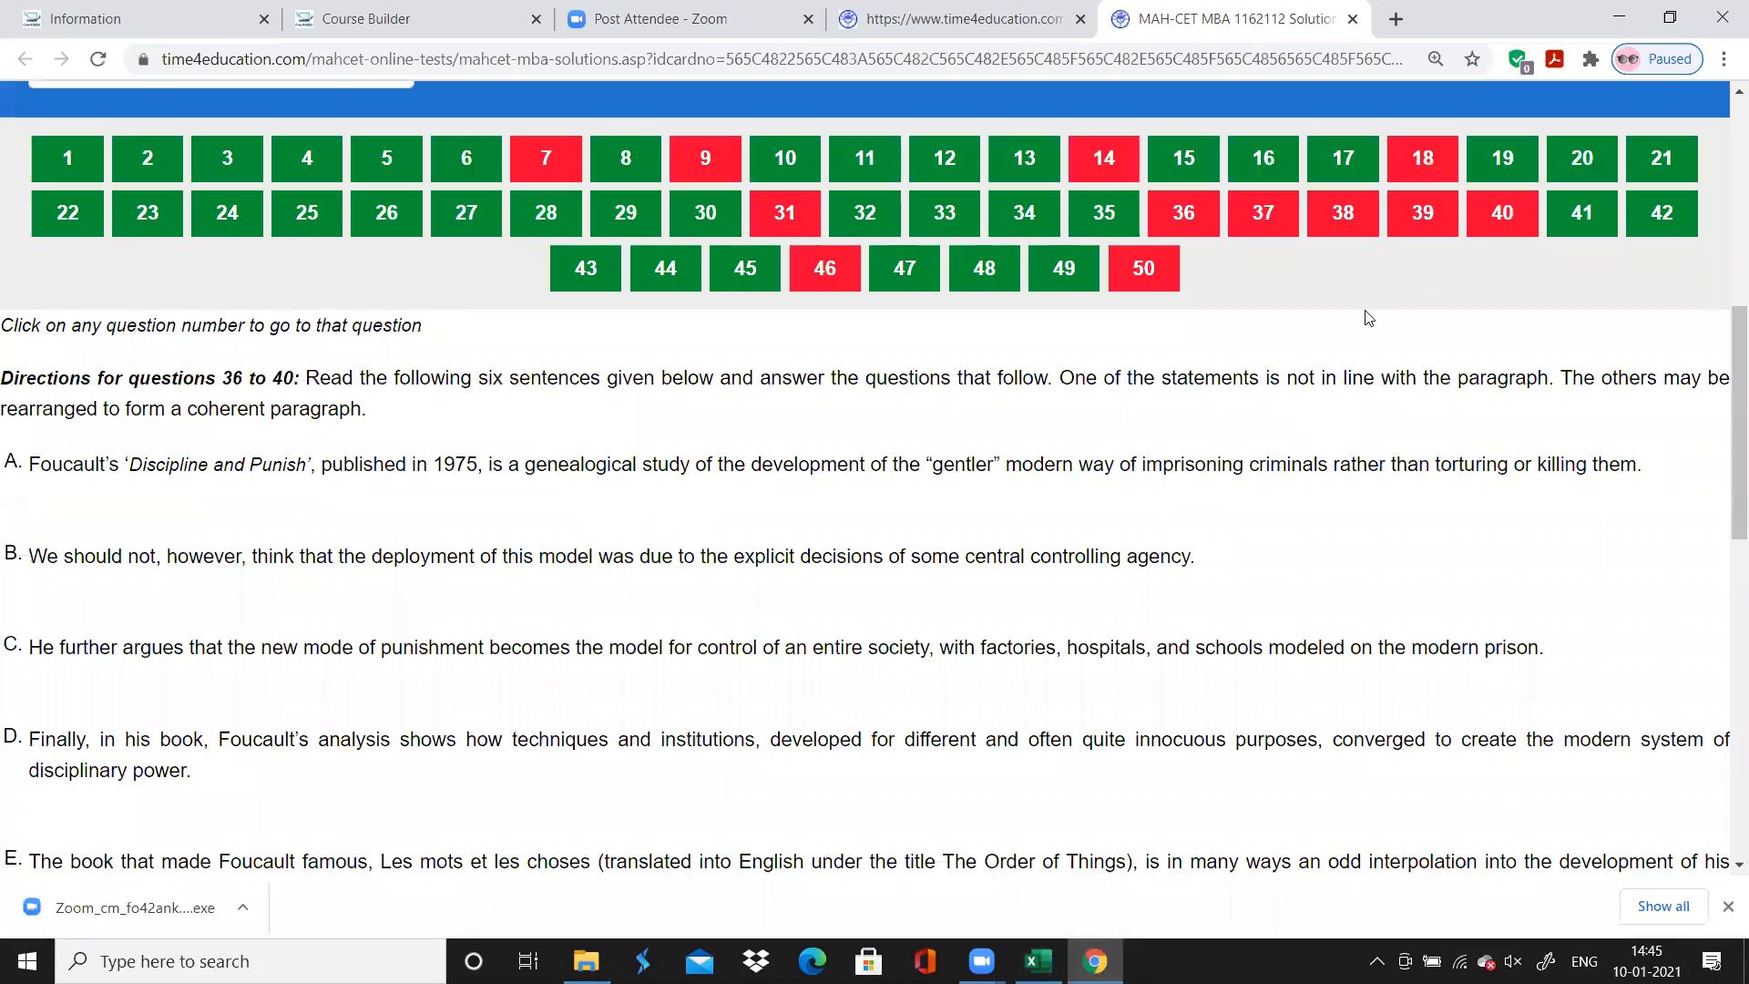
pyautogui.hotkey('alt', 'Tab')
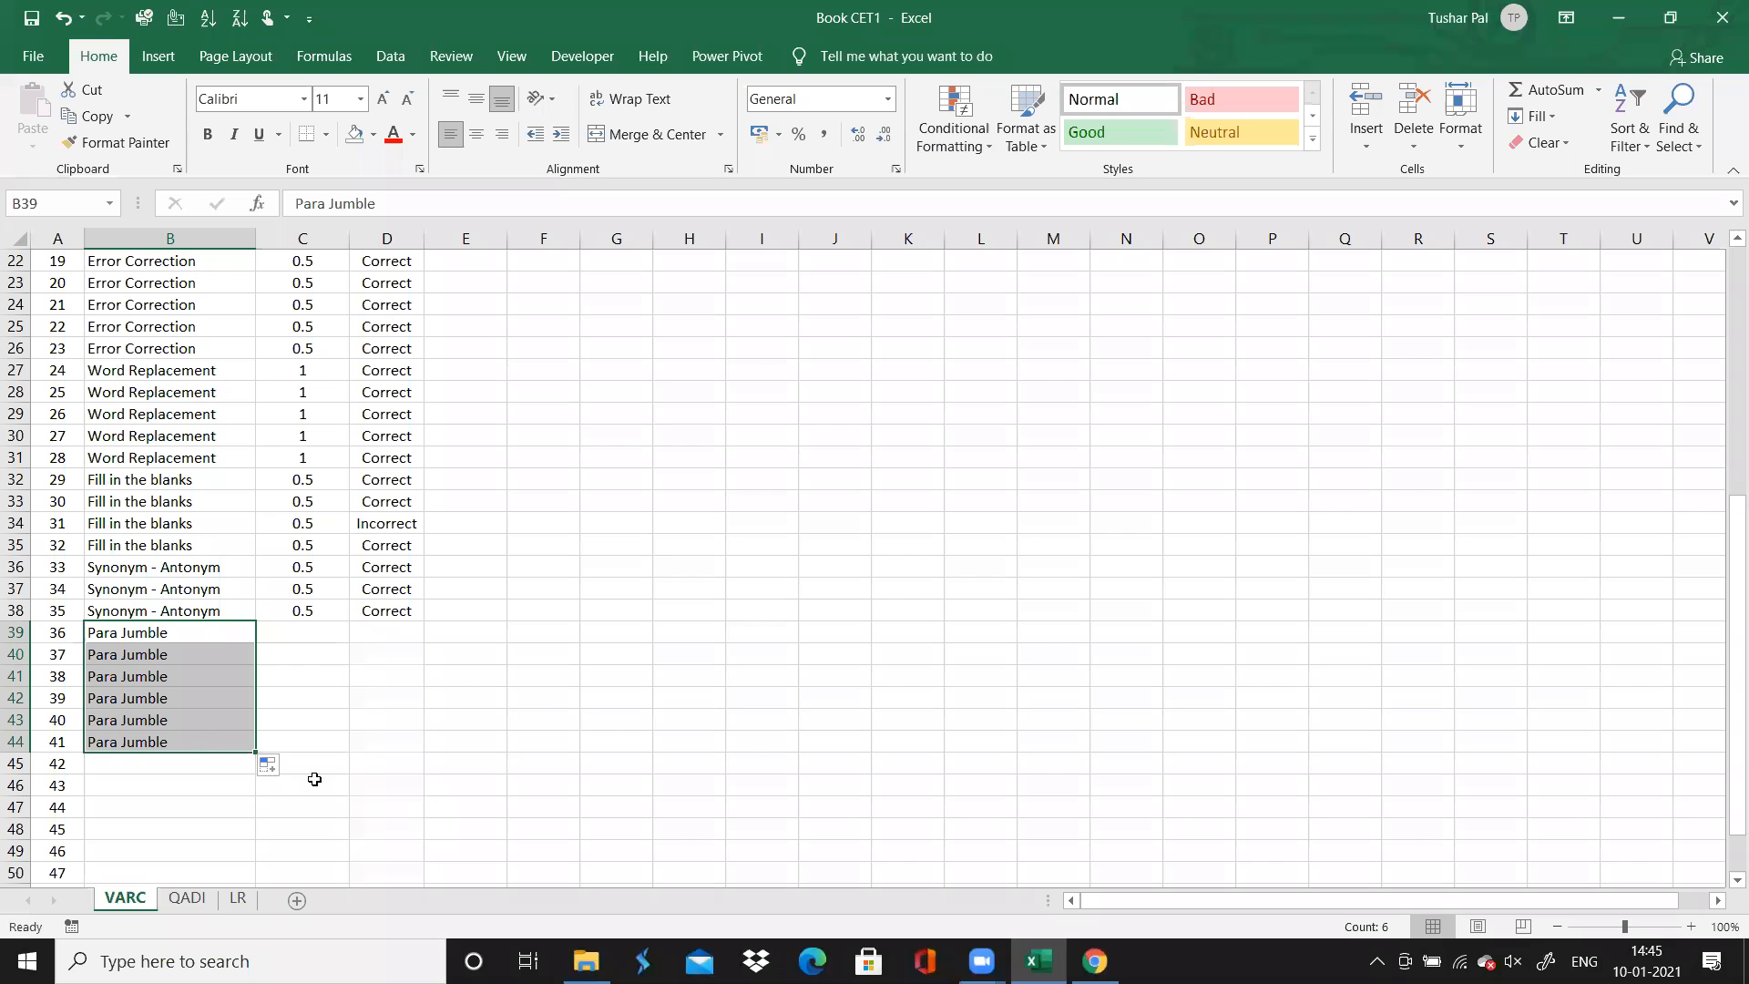
pyautogui.click(197, 741)
pyautogui.press('BackSpace')
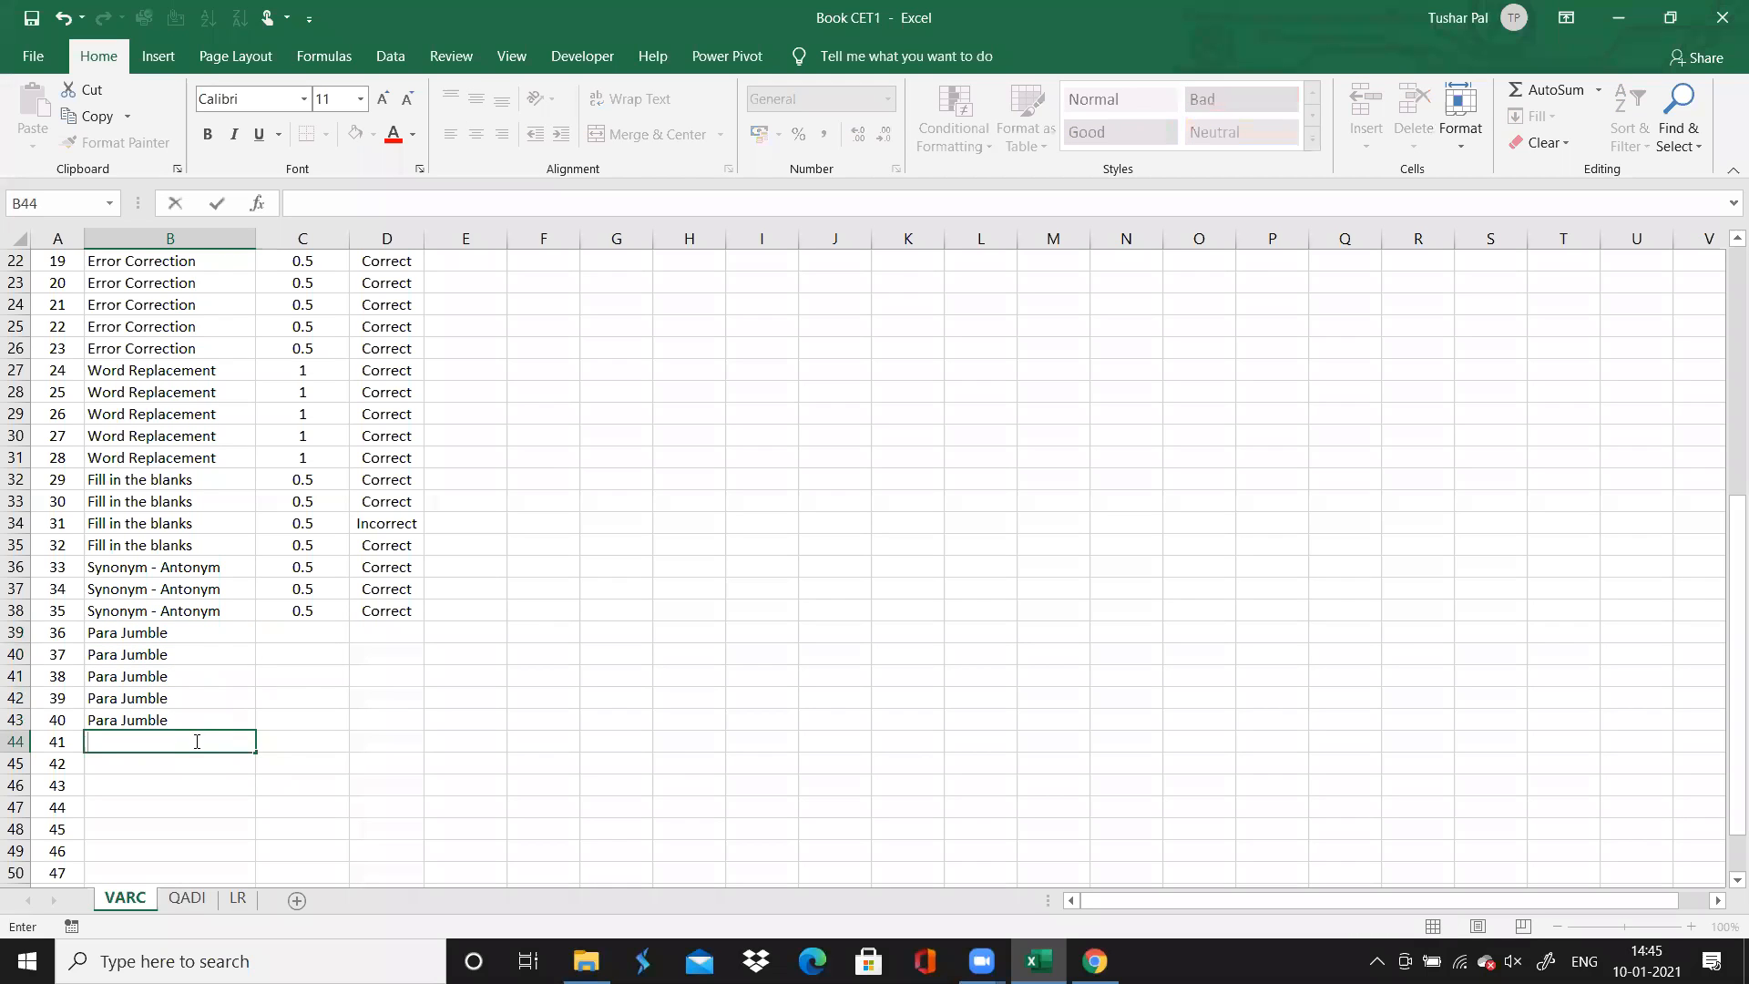
# Enter a time spent of 0 for each of the Para Jumble questions 36 to 40
pyautogui.click(281, 643)
pyautogui.write('0')
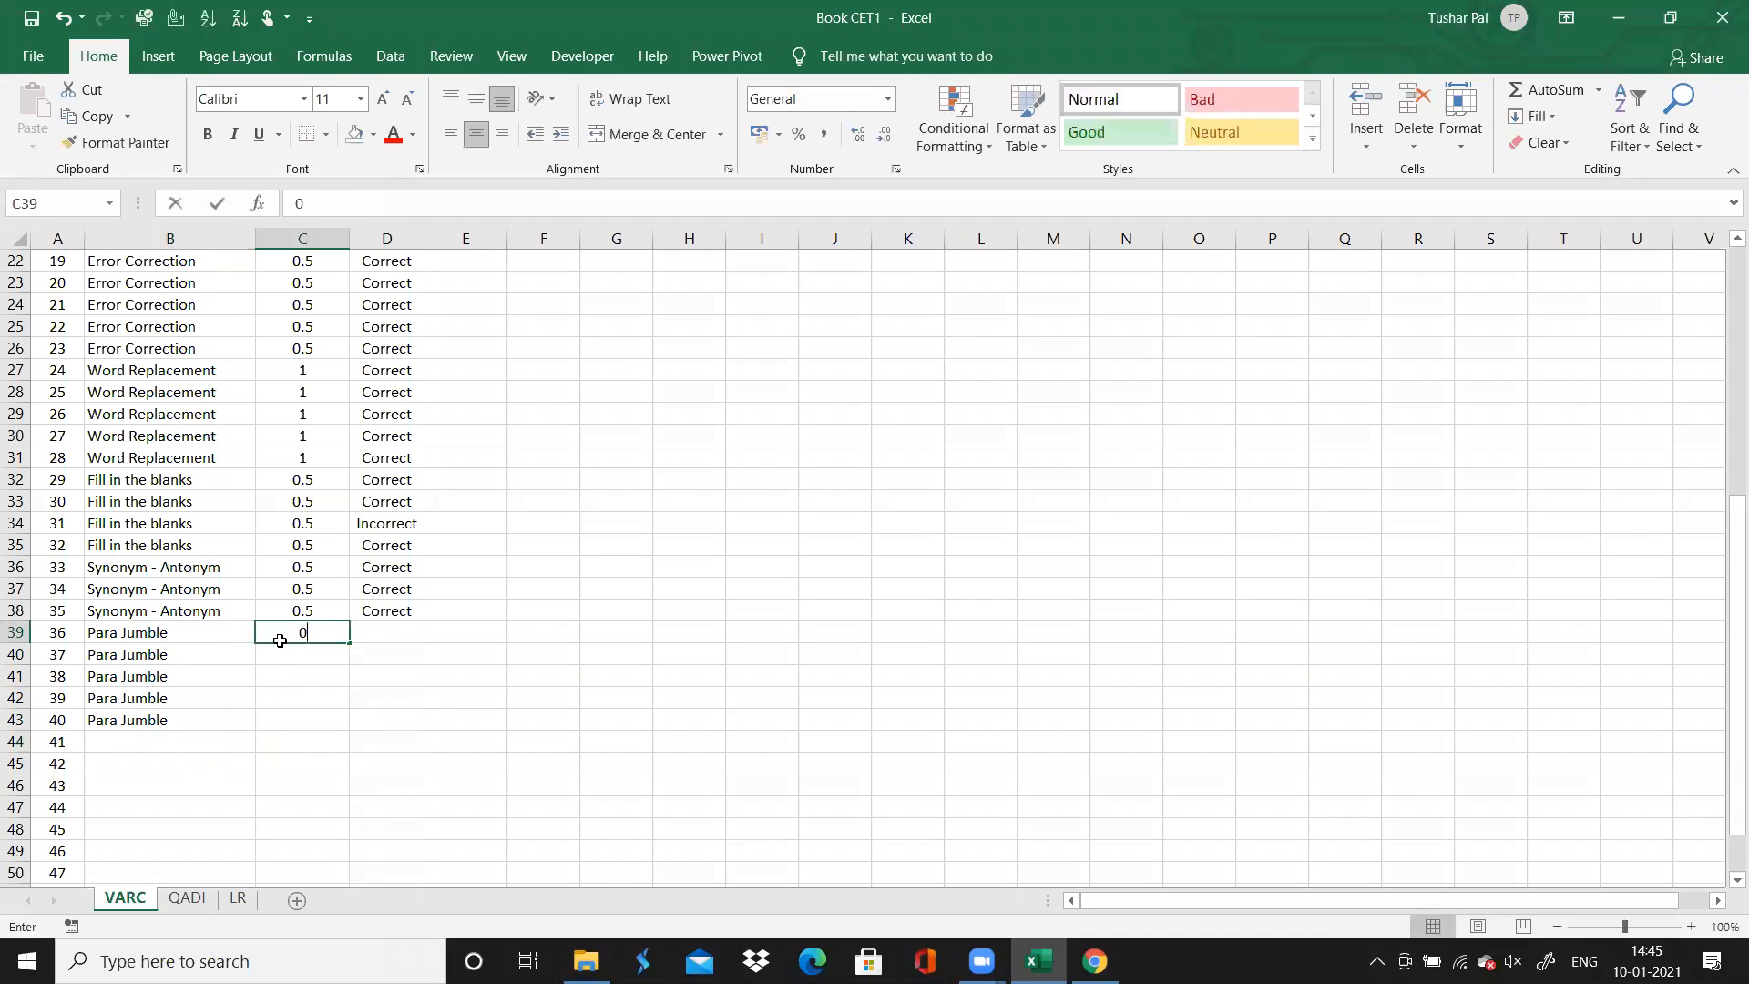
pyautogui.press('Return')
pyautogui.write('0')
pyautogui.press('Return')
pyautogui.write('0')
pyautogui.press('Return')
pyautogui.write('0')
pyautogui.press('Return')
pyautogui.write('0')
pyautogui.press('Return')
# Mark question 36 as Incorrect and copy that accuracy value down through question 40
pyautogui.press('Right')
pyautogui.press('Up')
pyautogui.press('Up')
pyautogui.press('Up')
pyautogui.press('Up')
pyautogui.press('Up')
pyautogui.write('I')
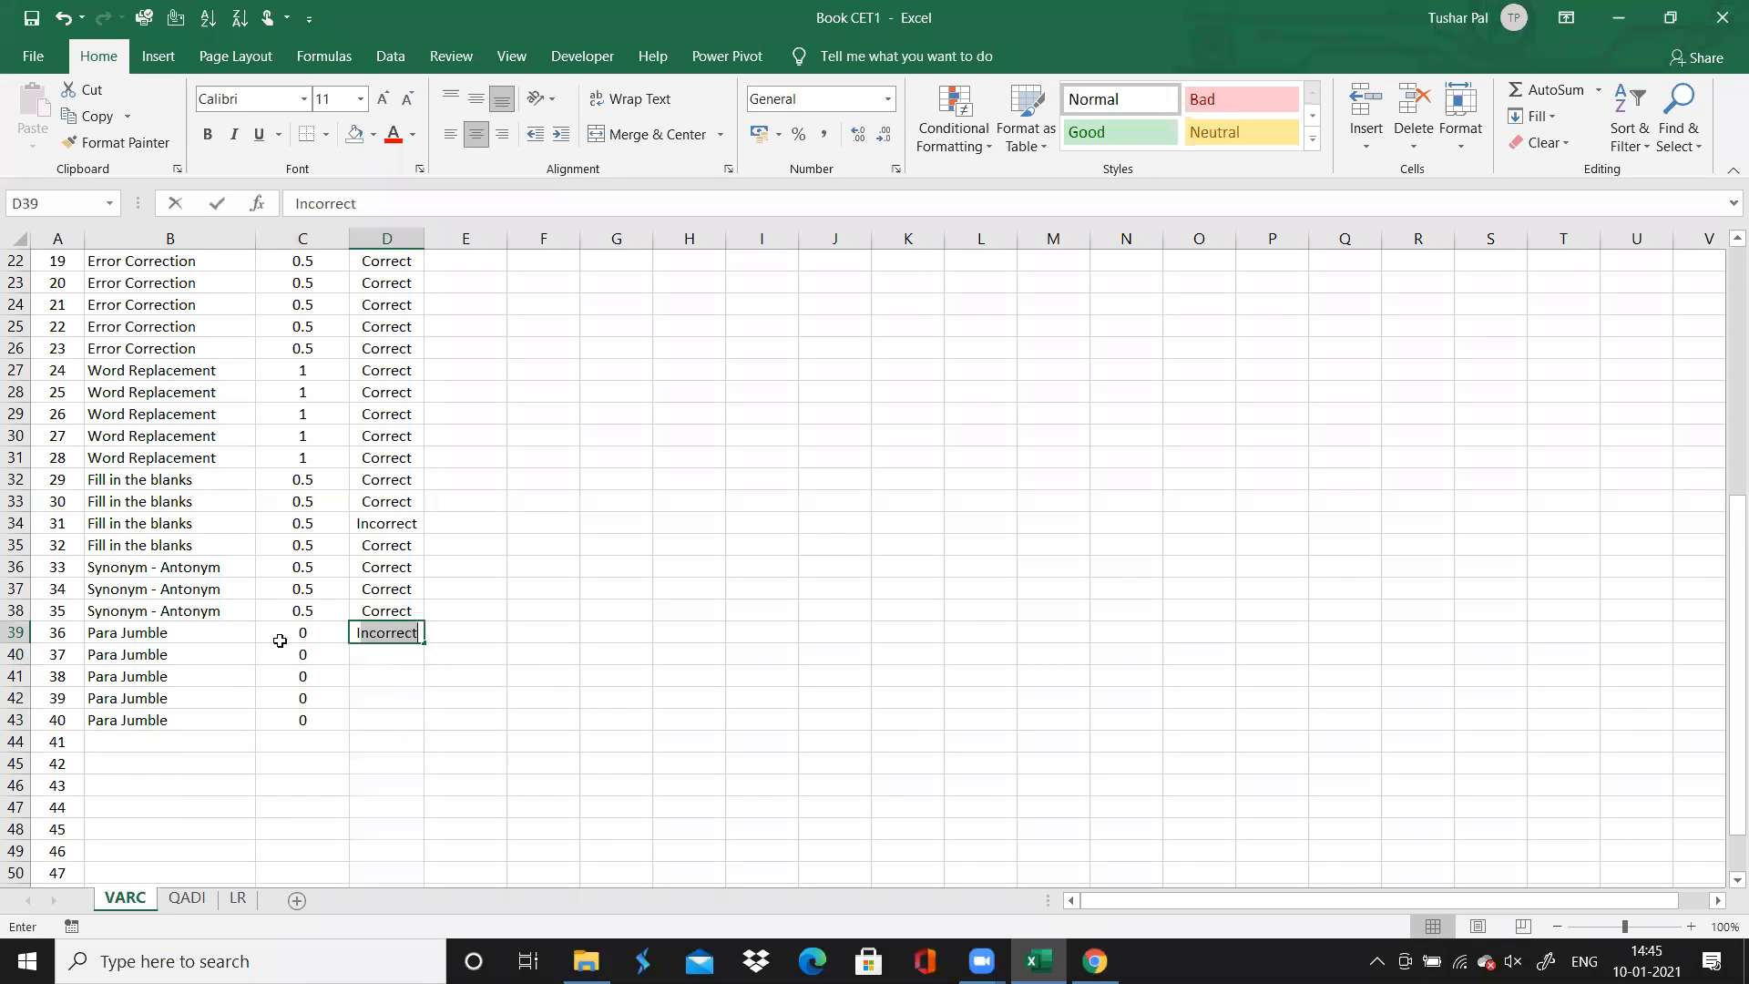
pyautogui.moveTo(424, 645); pyautogui.dragTo(421, 734)
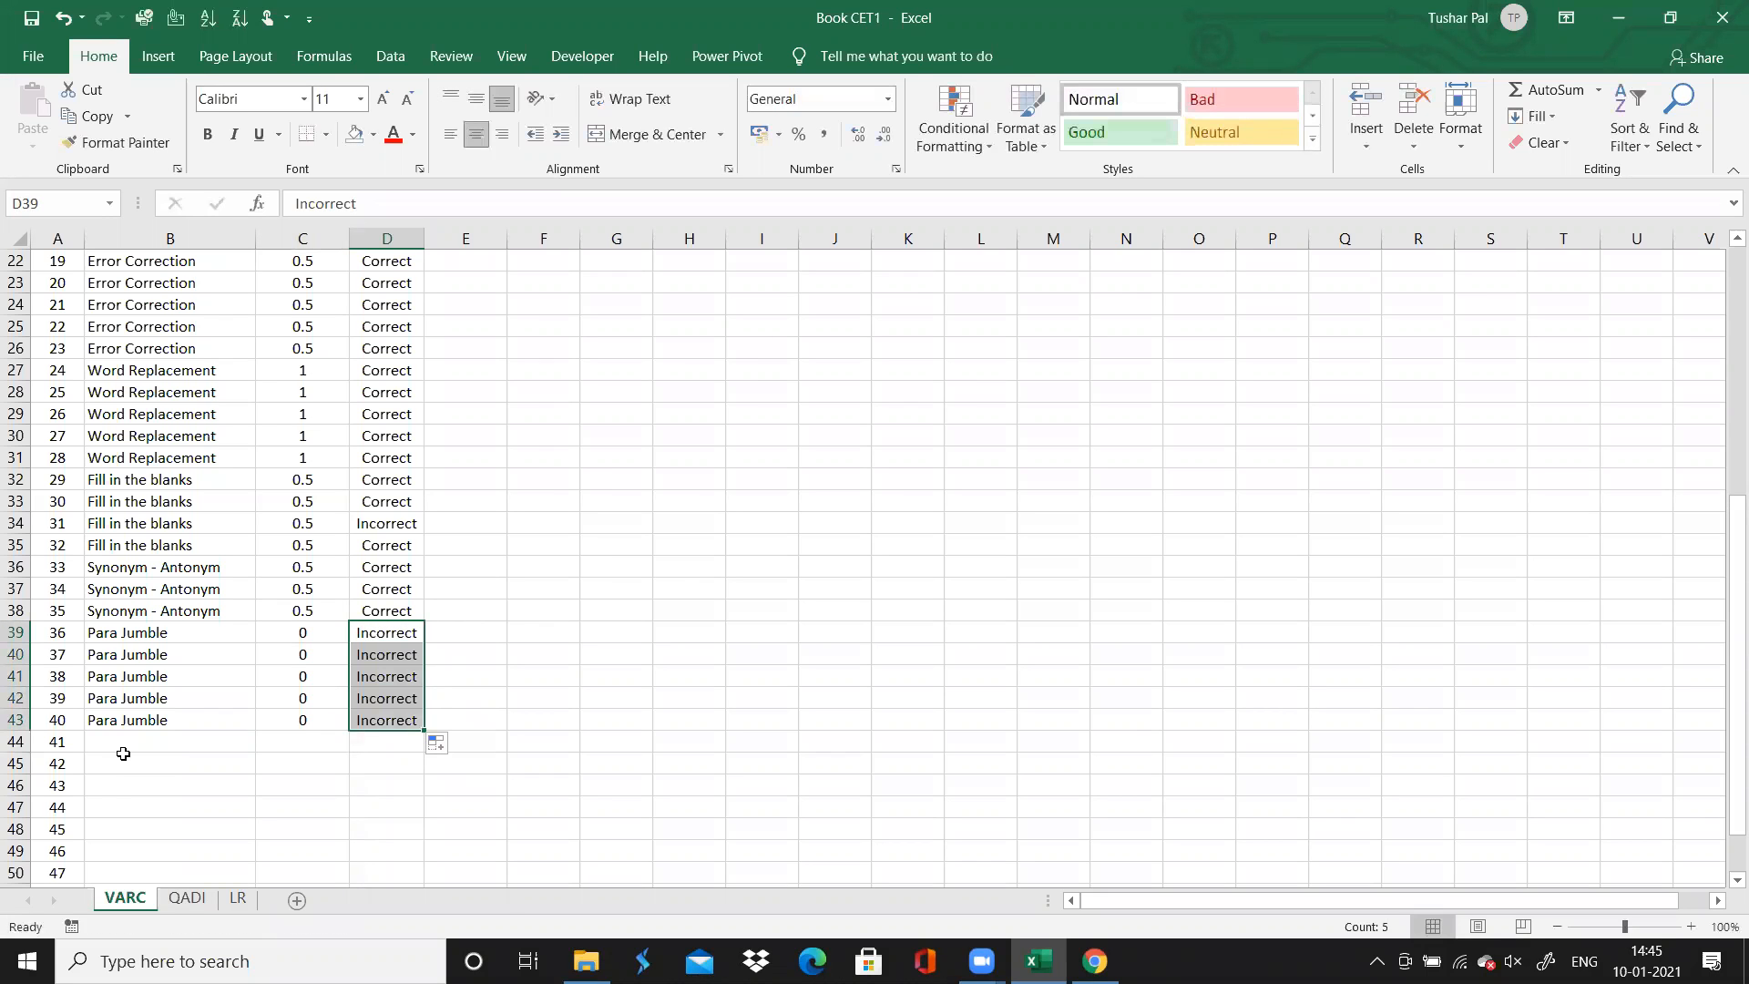
# Switch to the mock-test solutions in Chrome and open question 41 to read its directions
pyautogui.click(123, 754)
pyautogui.press('Down')
pyautogui.press('Down')
pyautogui.press('Down')
pyautogui.press('Down')
pyautogui.press('Down')
pyautogui.press('Down')
pyautogui.press('Down')
pyautogui.press('Down')
pyautogui.press('Down')
pyautogui.press('Down')
pyautogui.press('Down')
pyautogui.press('Down')
pyautogui.press('Down')
pyautogui.press('Down')
pyautogui.press('Up')
pyautogui.press('Up')
pyautogui.press('Up')
pyautogui.press('Up')
pyautogui.press('Up')
pyautogui.press('Up')
pyautogui.press('Up')
pyautogui.press('Up')
pyautogui.press('Up')
pyautogui.press('Up')
pyautogui.press('Up')
pyautogui.press('Up')
pyautogui.press('Up')
pyautogui.press('Up')
pyautogui.press('Up')
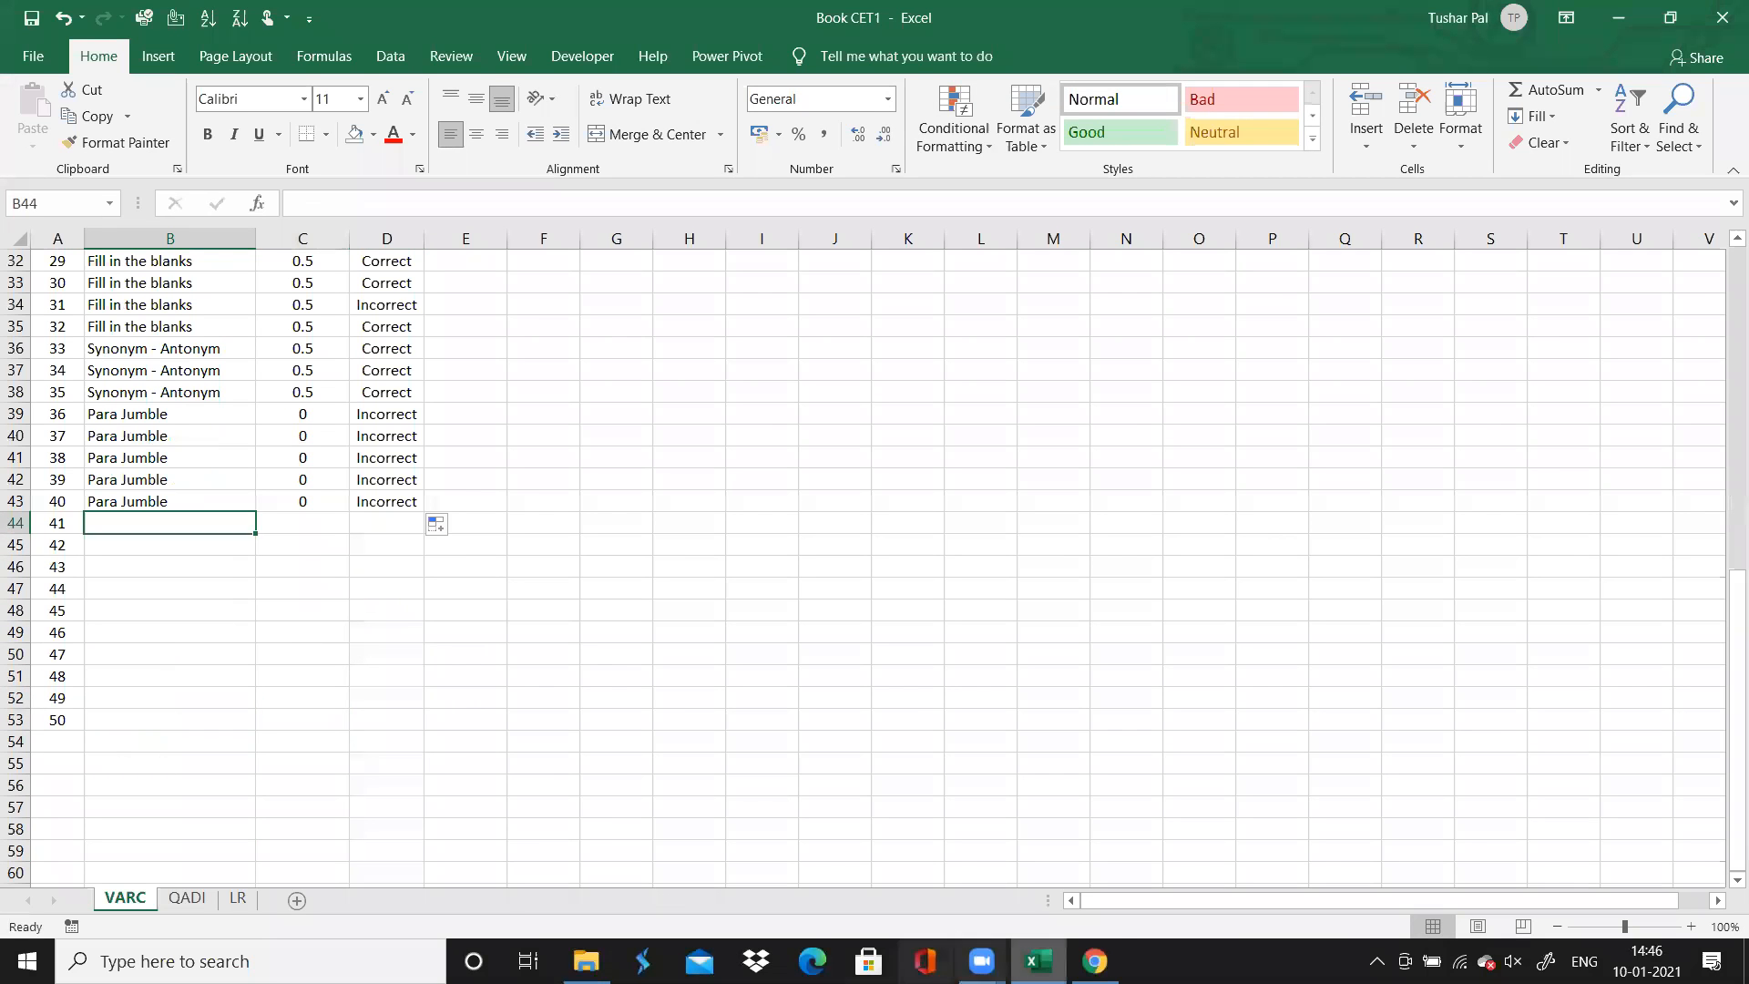
pyautogui.click(1095, 961)
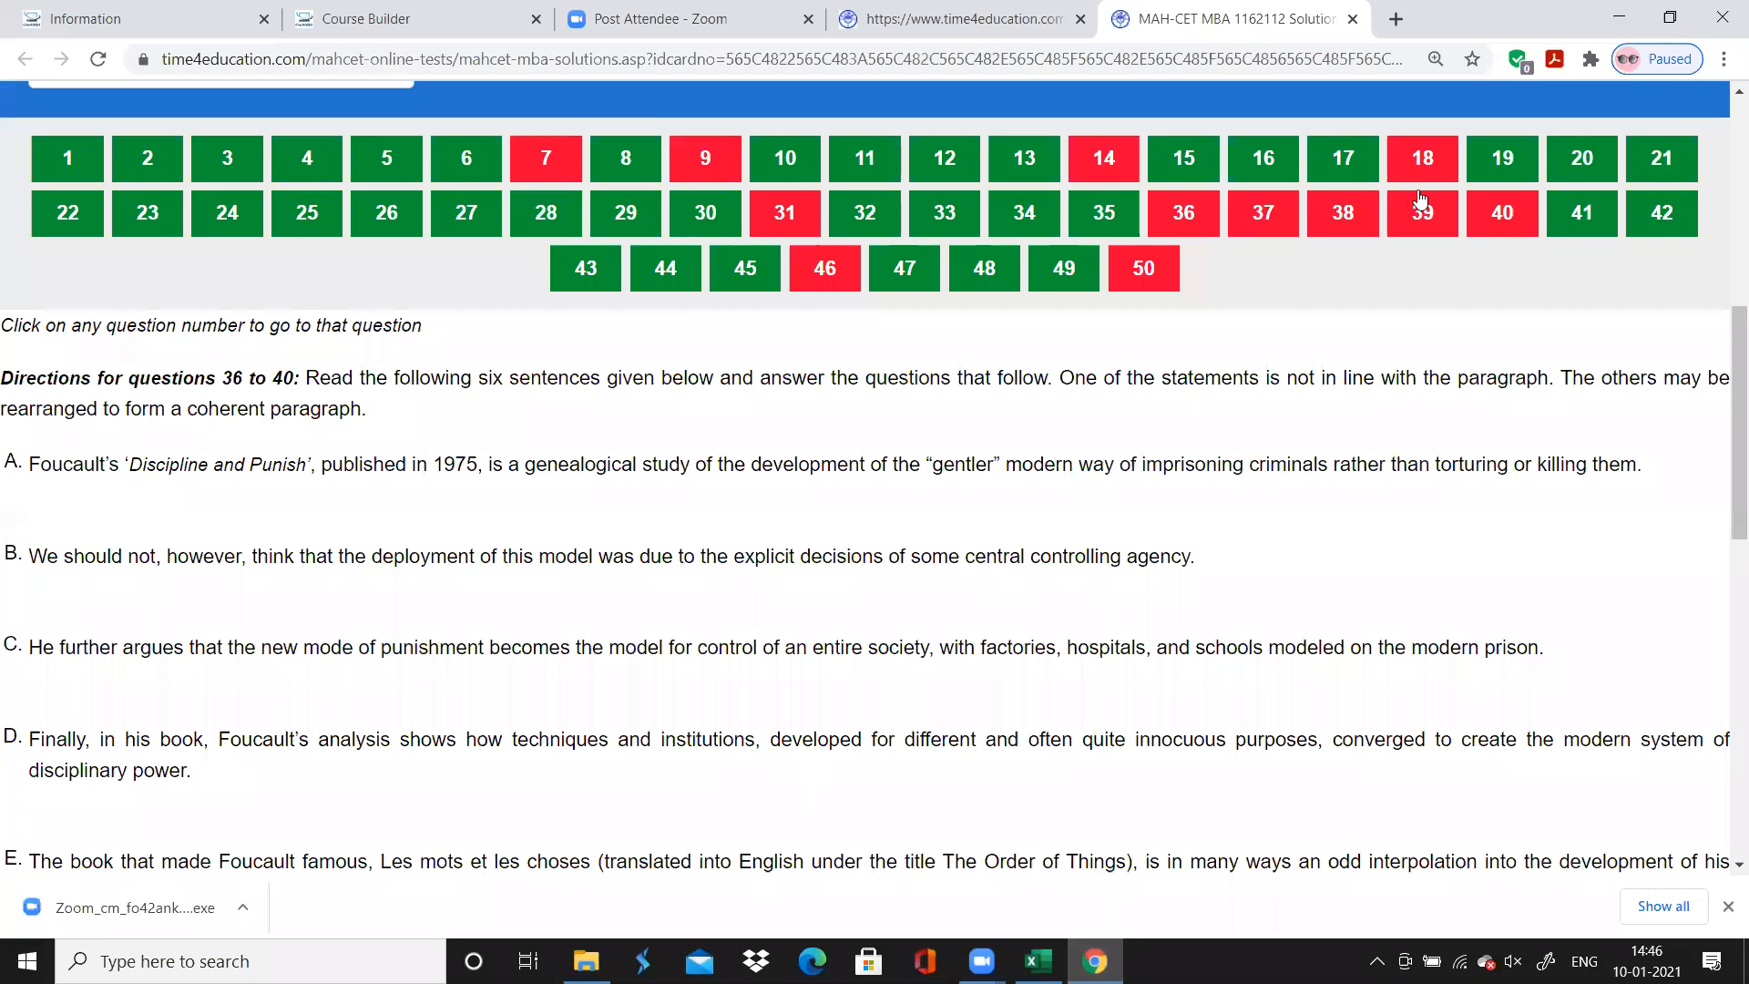
pyautogui.click(1582, 213)
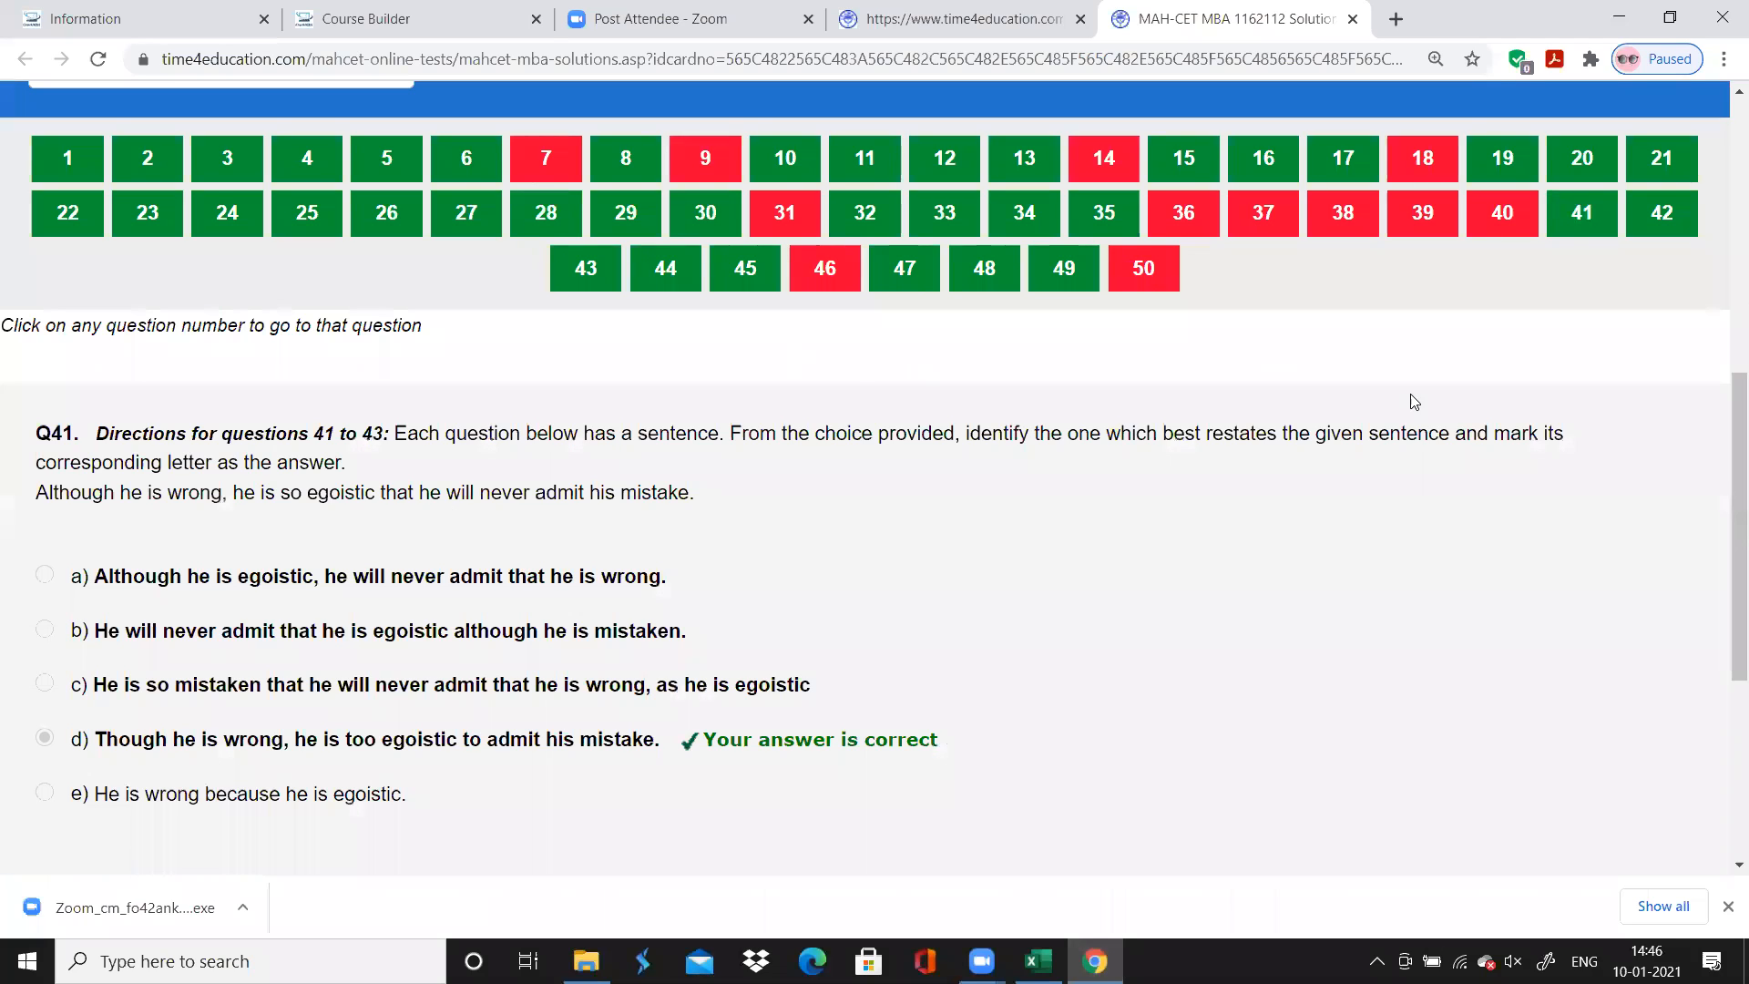
# Return to Excel and enter the topic "Sentence Restatment" for question 41, copying it down to questions 42 and 43
pyautogui.hotkey('alt', 'Tab')
pyautogui.write('Se')
pyautogui.write('ntrn')
pyautogui.write('nce ')
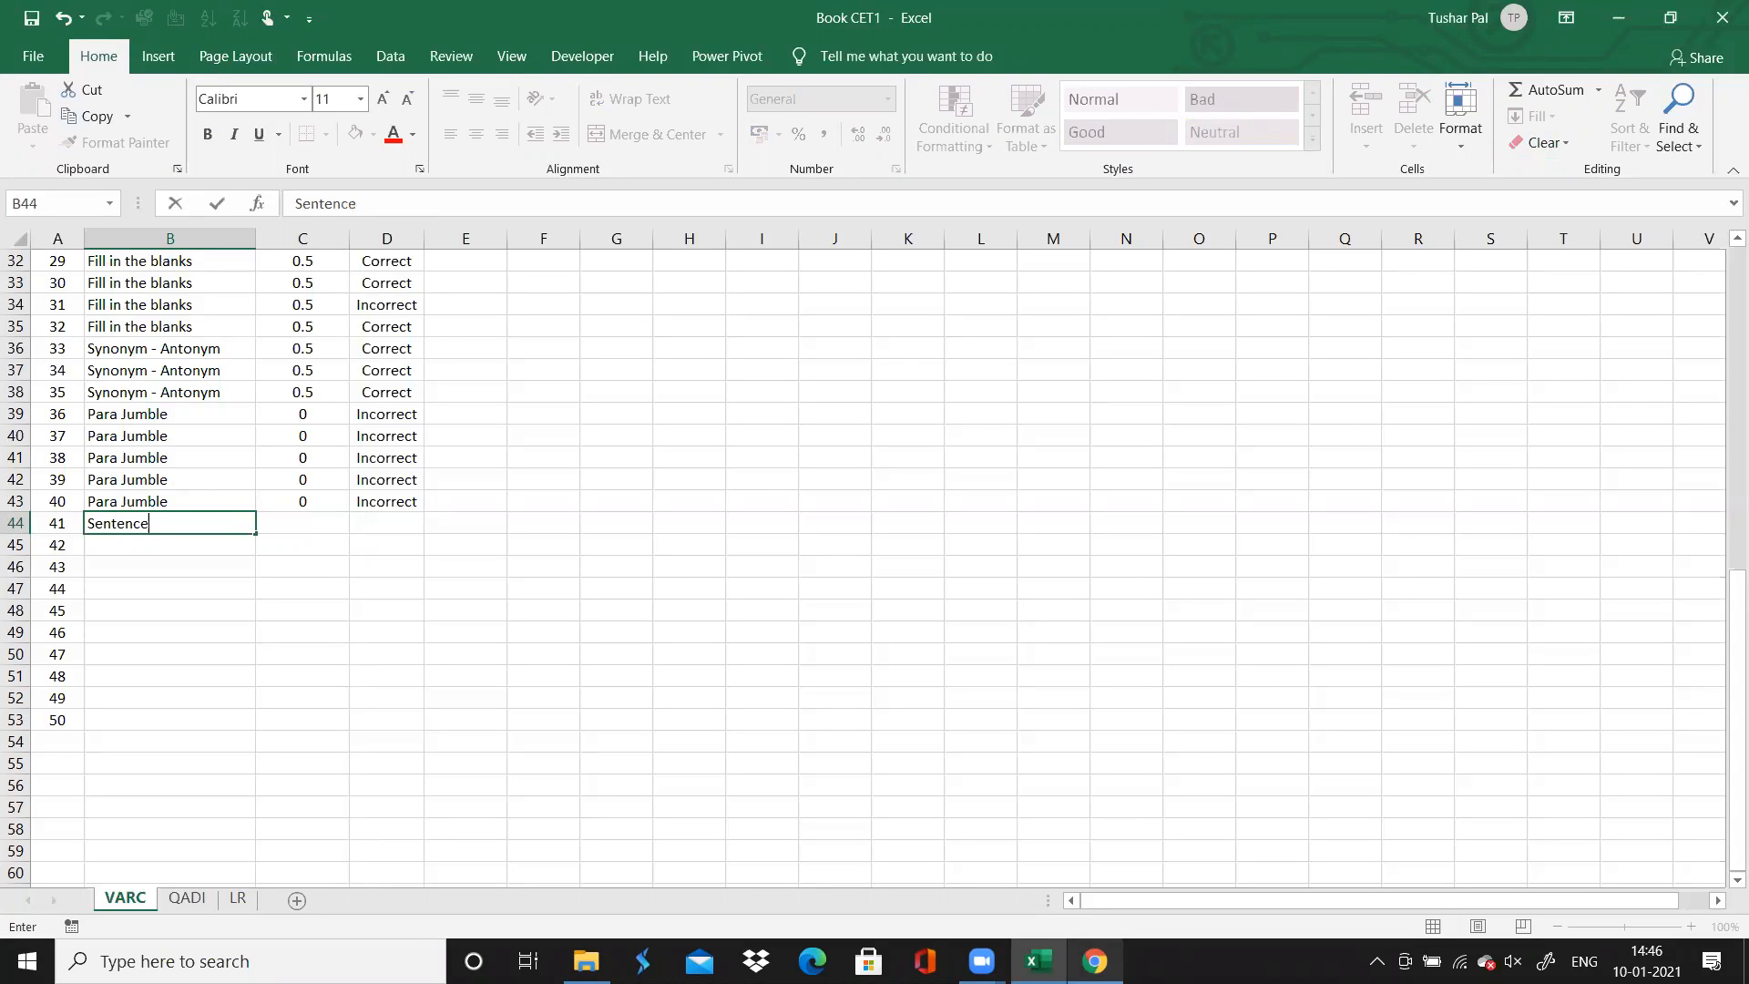
pyautogui.write('Restatment')
pyautogui.click(1095, 961)
pyautogui.hotkey('alt', 'Tab')
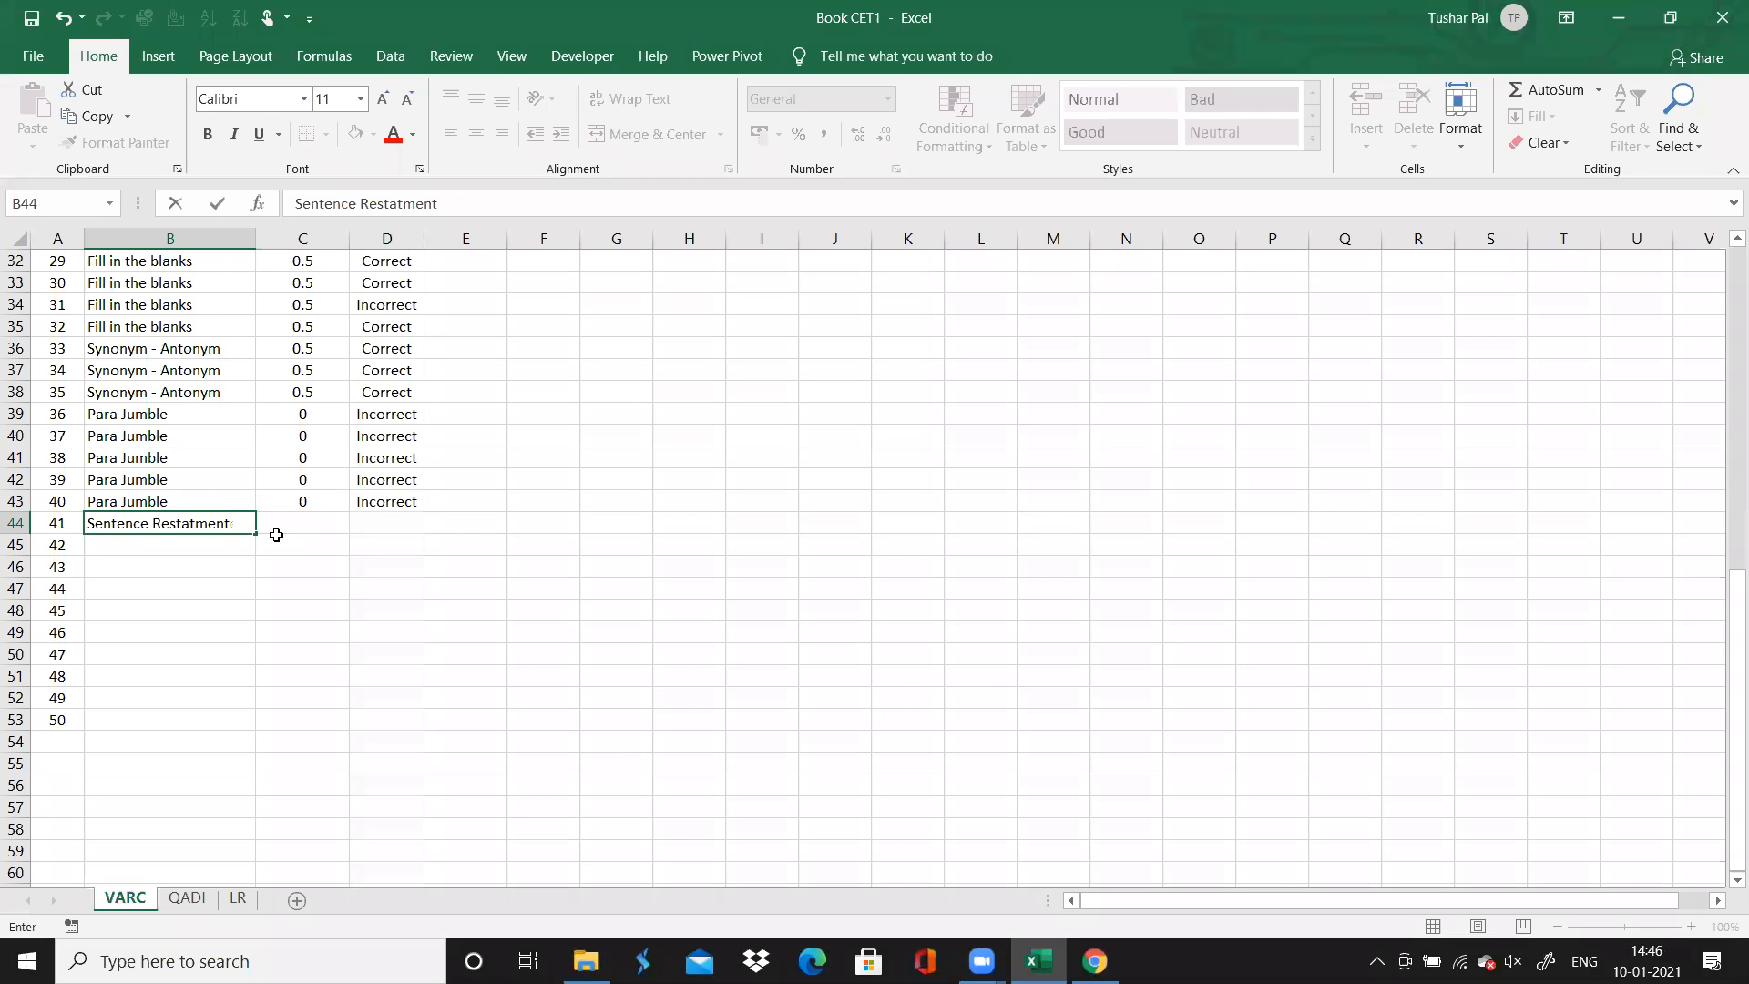
pyautogui.moveTo(256, 541); pyautogui.dragTo(258, 574)
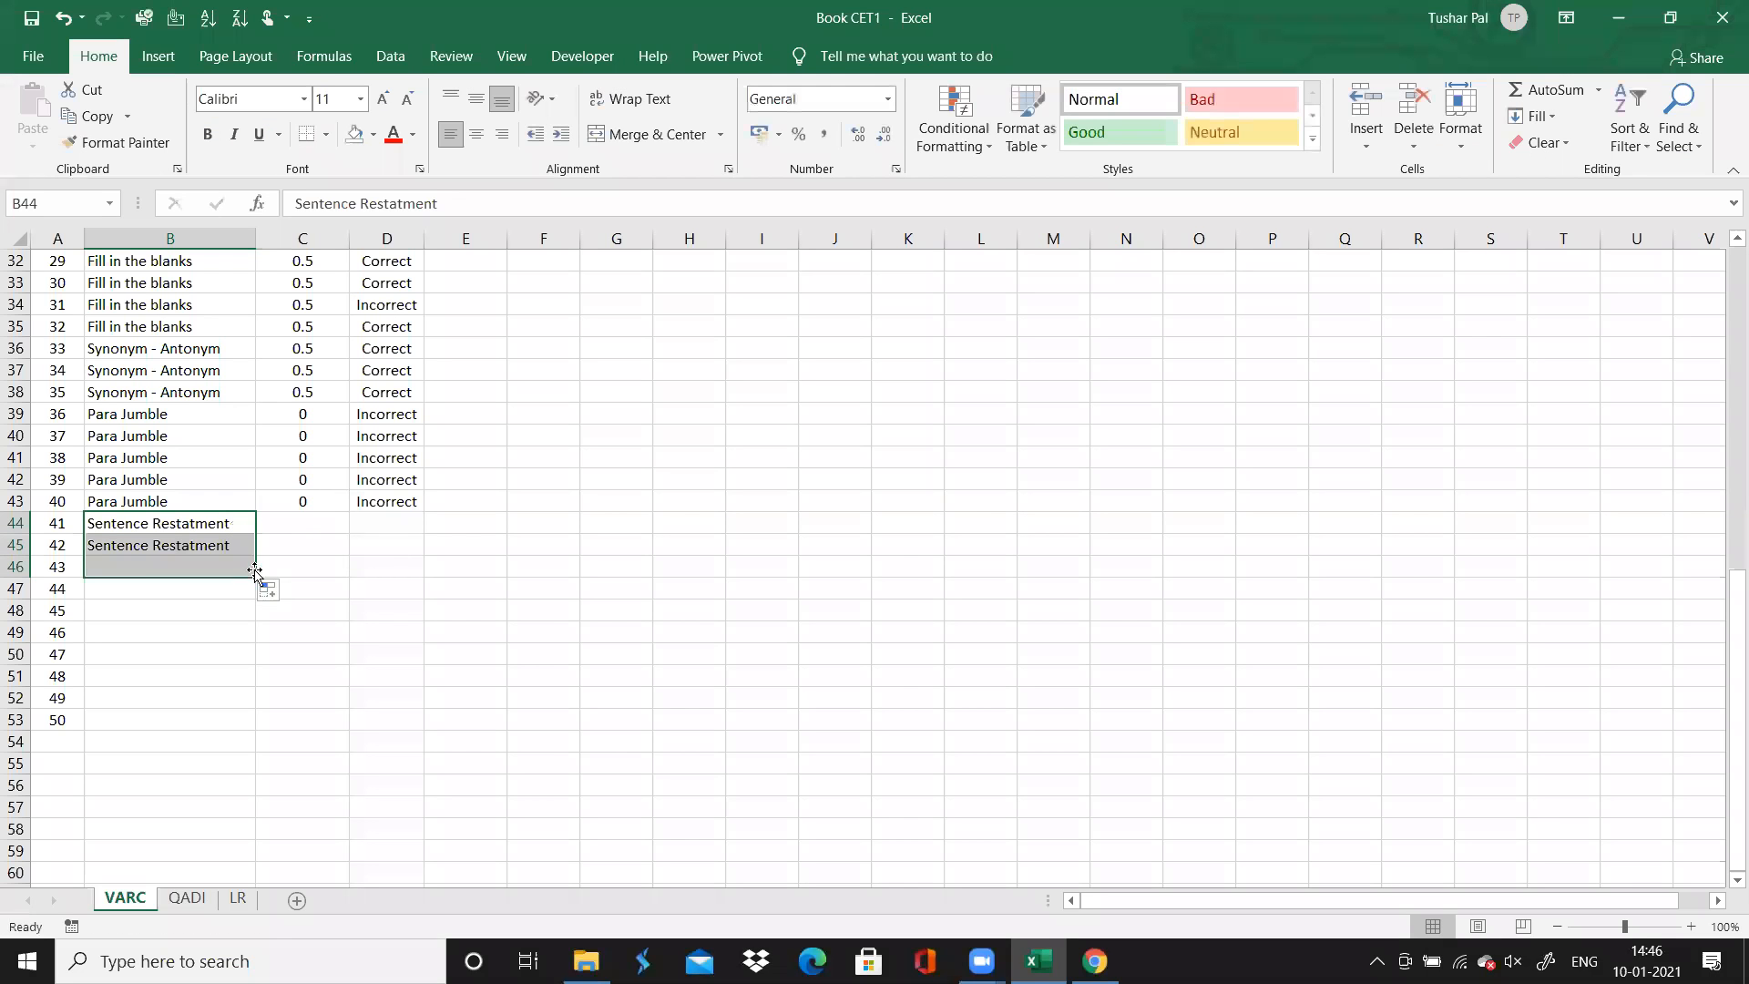
# Enter a time spent of 1 for each of questions 41 to 43
pyautogui.click(301, 516)
pyautogui.write('1')
pyautogui.press('Return')
pyautogui.write('1')
pyautogui.press('Return')
pyautogui.write('1')
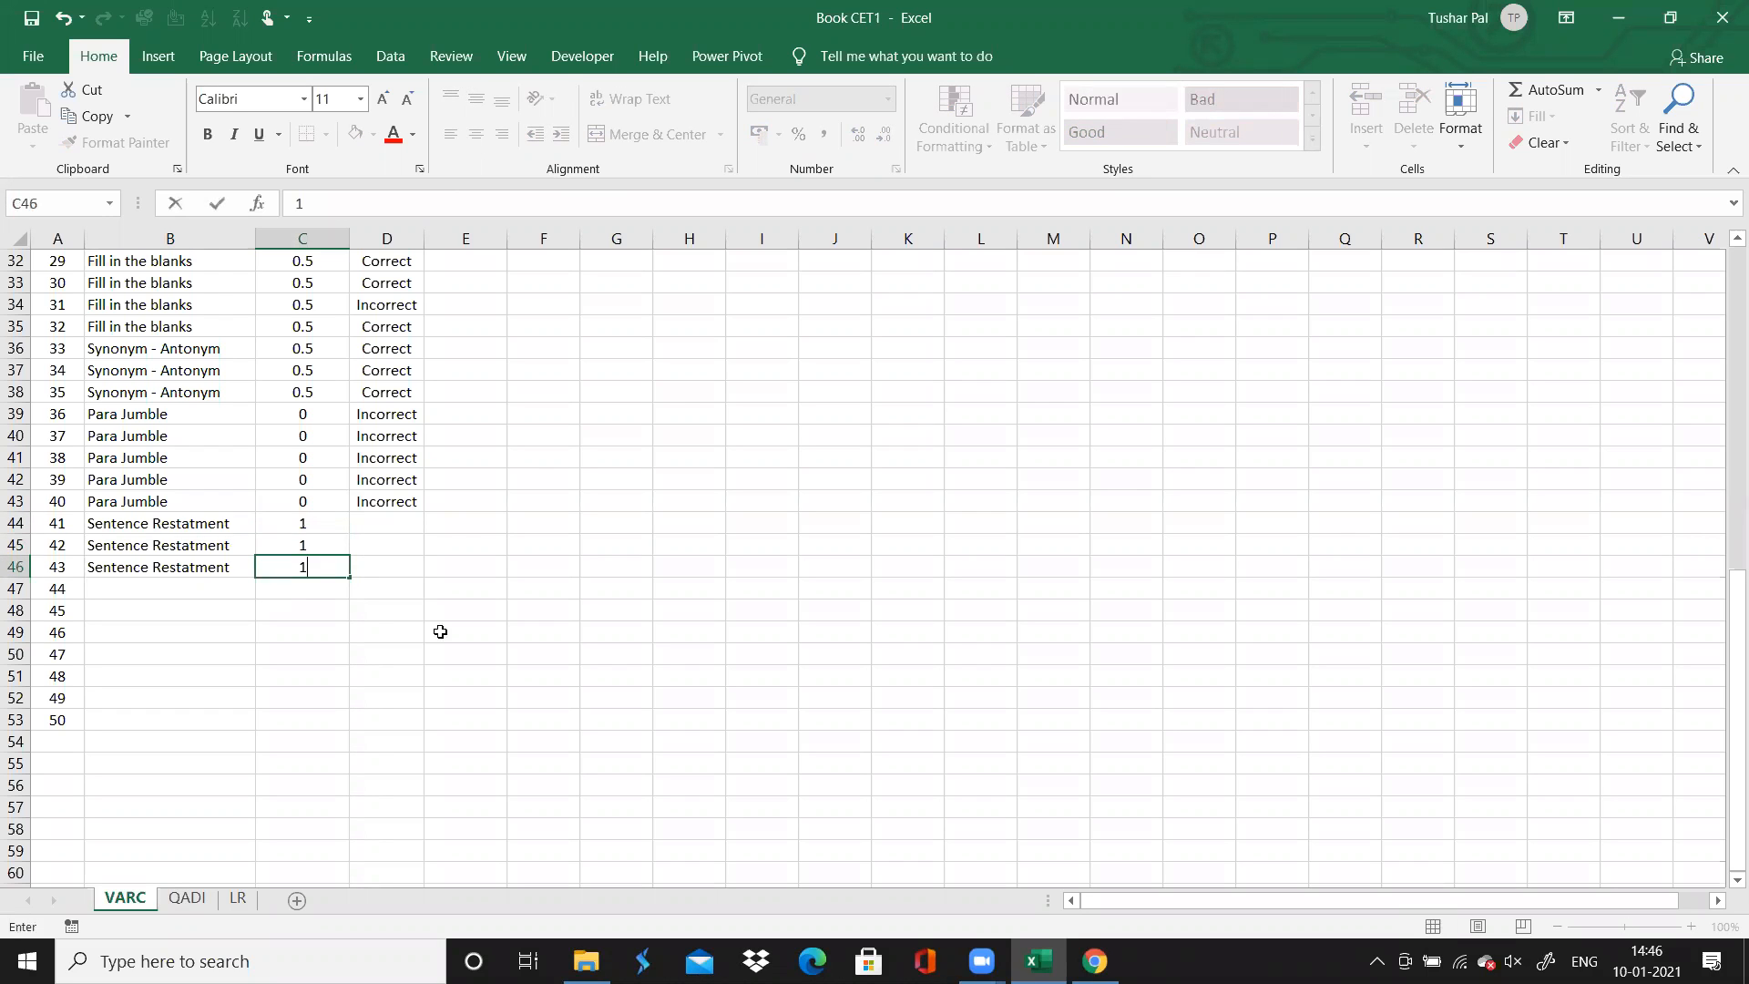
# Check the results of questions 41 to 43 in Chrome, then record them all as Correct in Excel
pyautogui.click(387, 520)
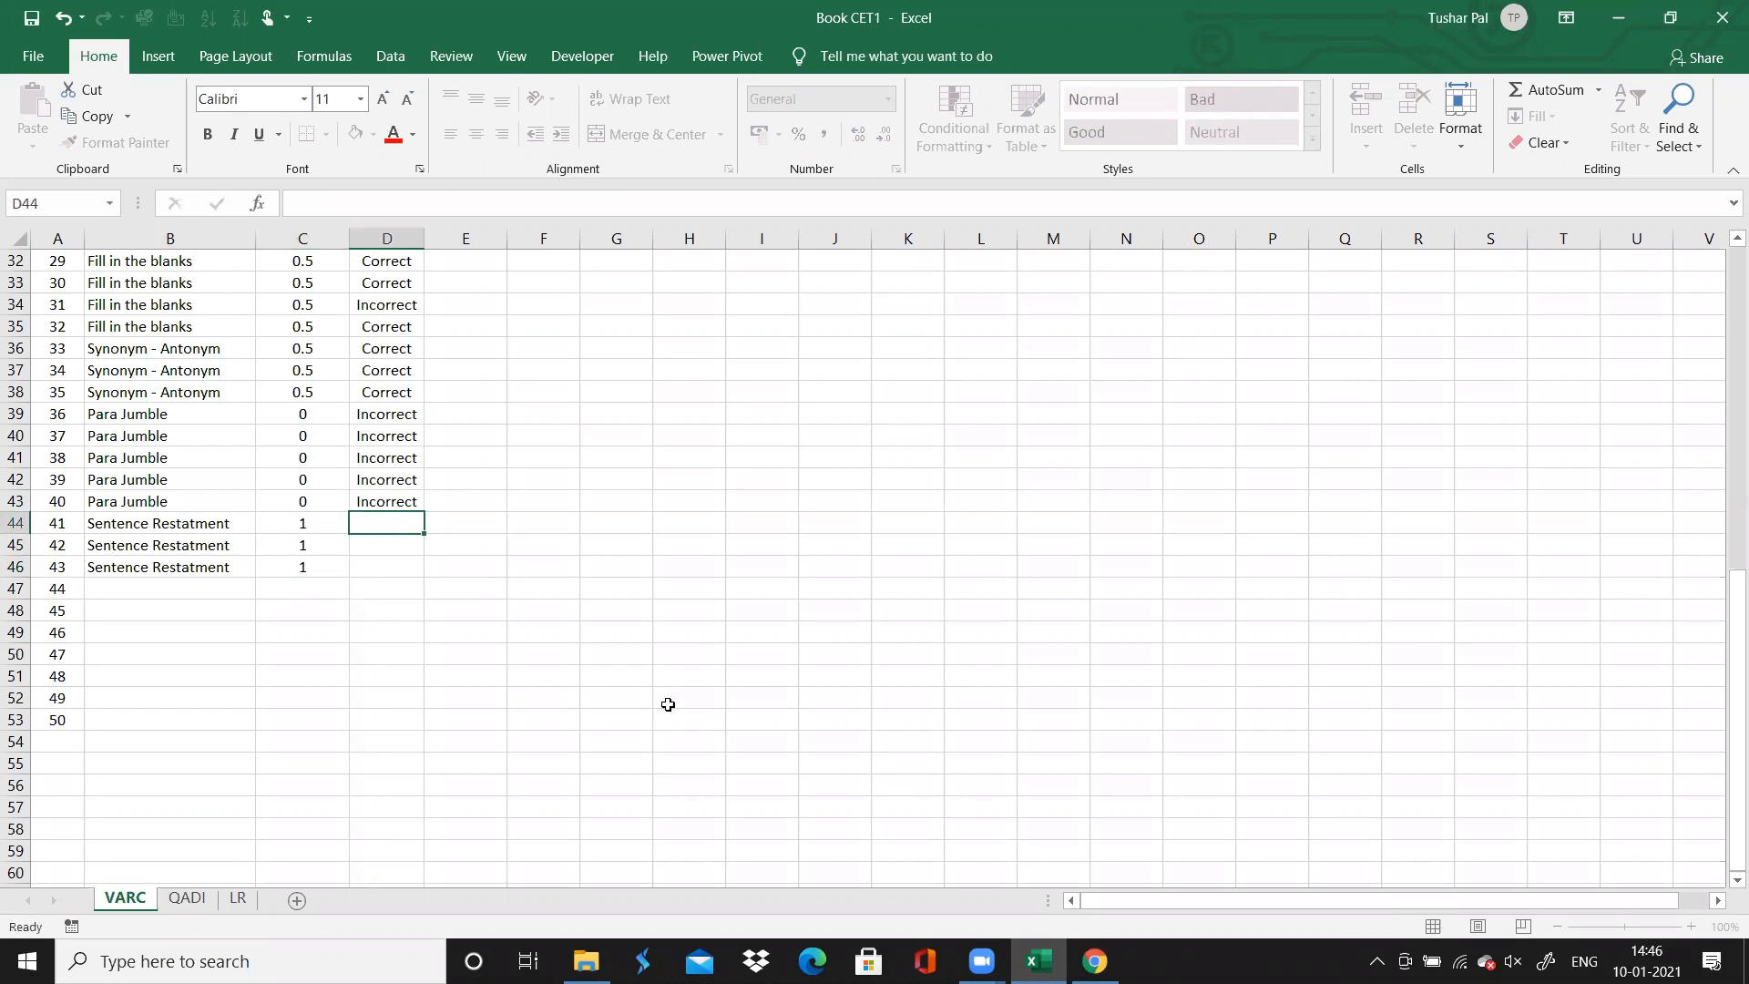
pyautogui.click(1094, 961)
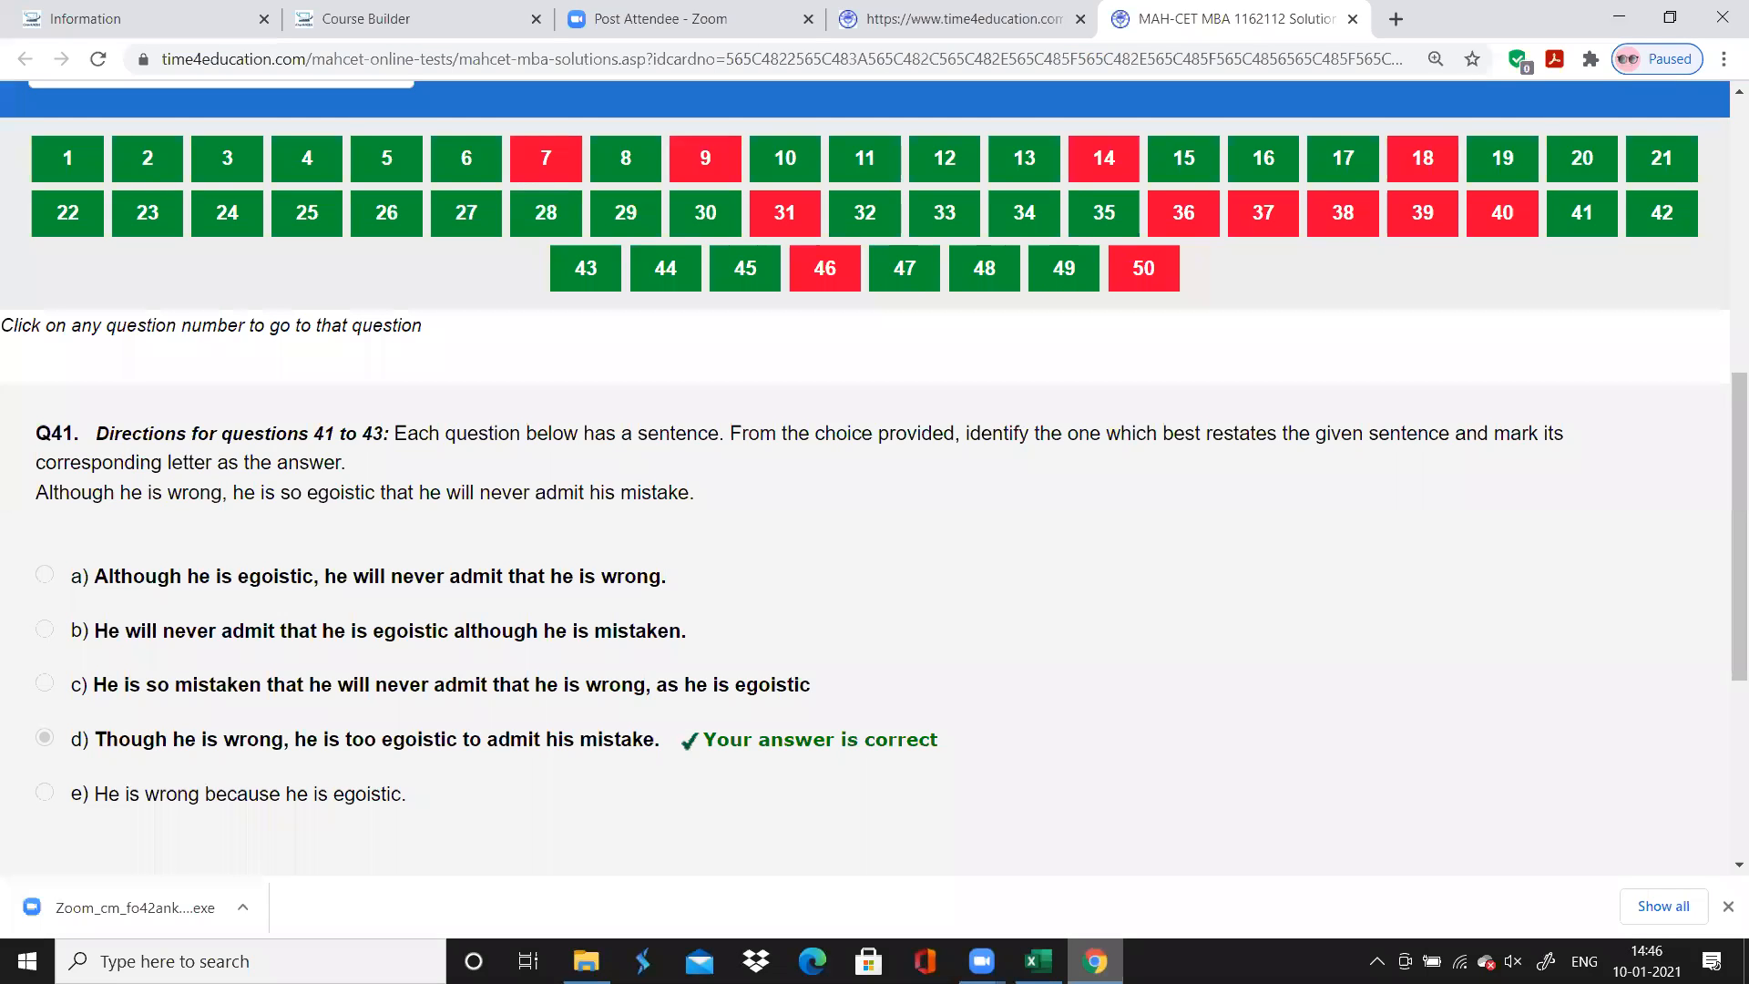
pyautogui.hotkey('alt', 'Tab')
pyautogui.write('Correct')
pyautogui.press('Return')
pyautogui.press('Up')
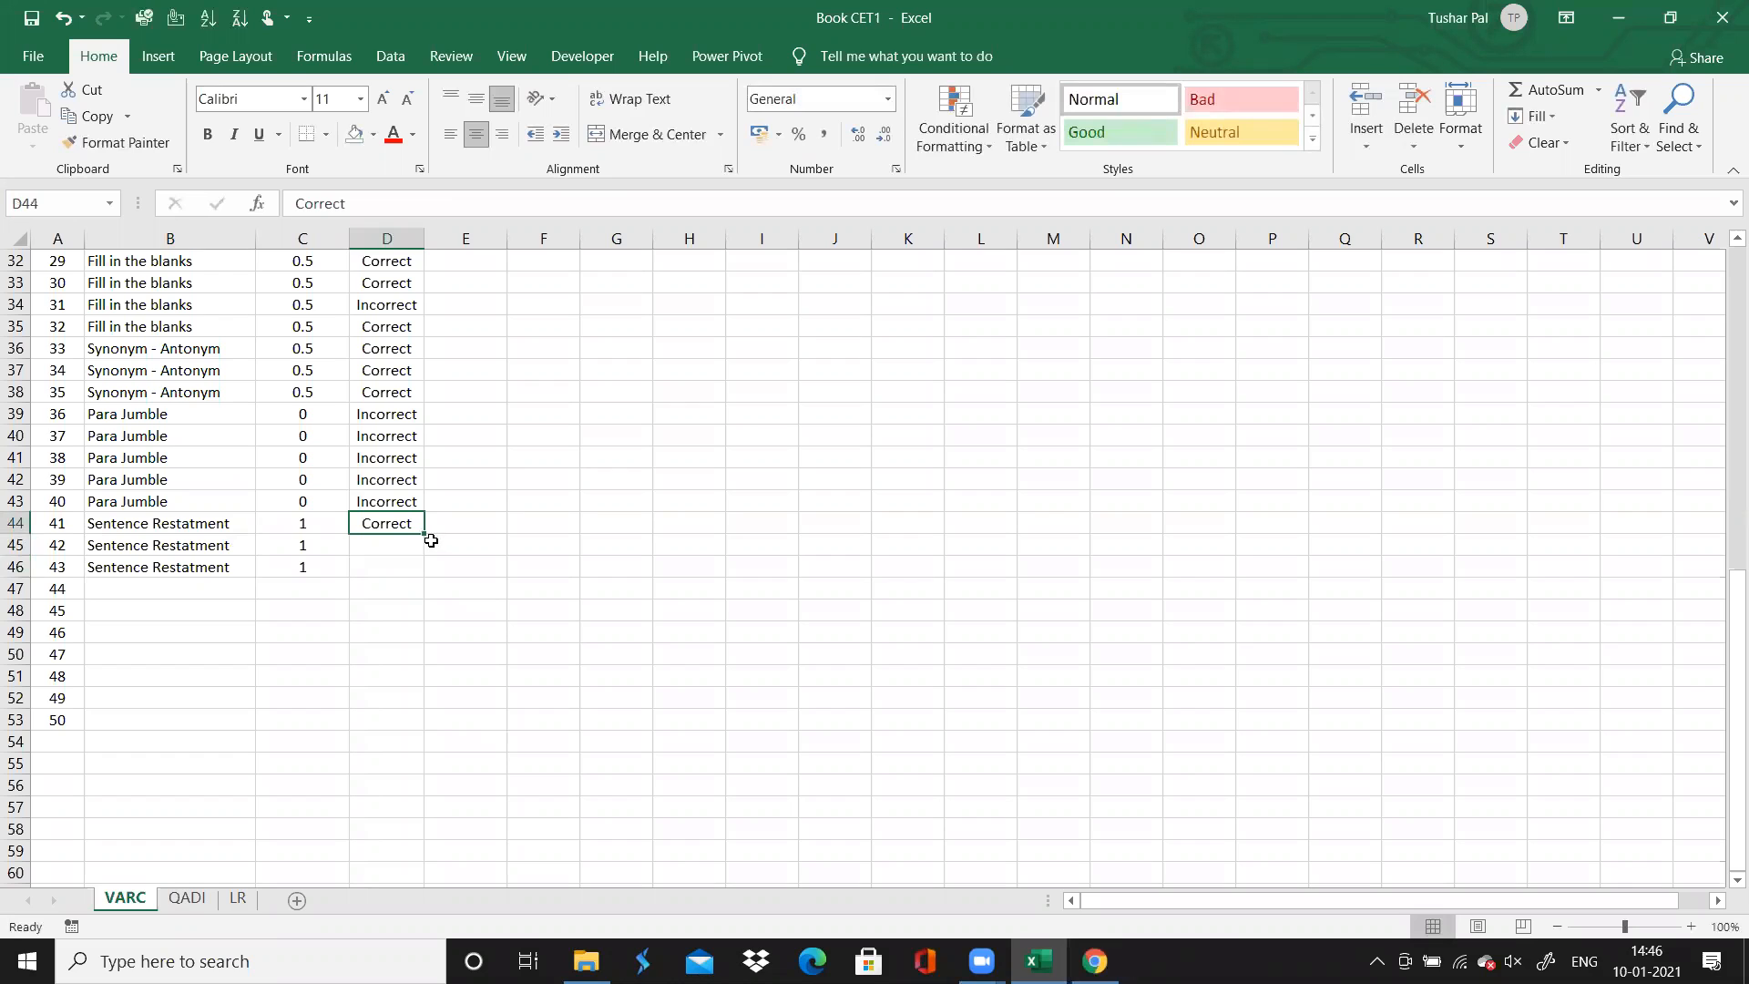
pyautogui.moveTo(420, 536); pyautogui.dragTo(420, 573)
# Switch to Chrome and read the directions and statements of questions 44 and 45 in the solutions
pyautogui.click(172, 591)
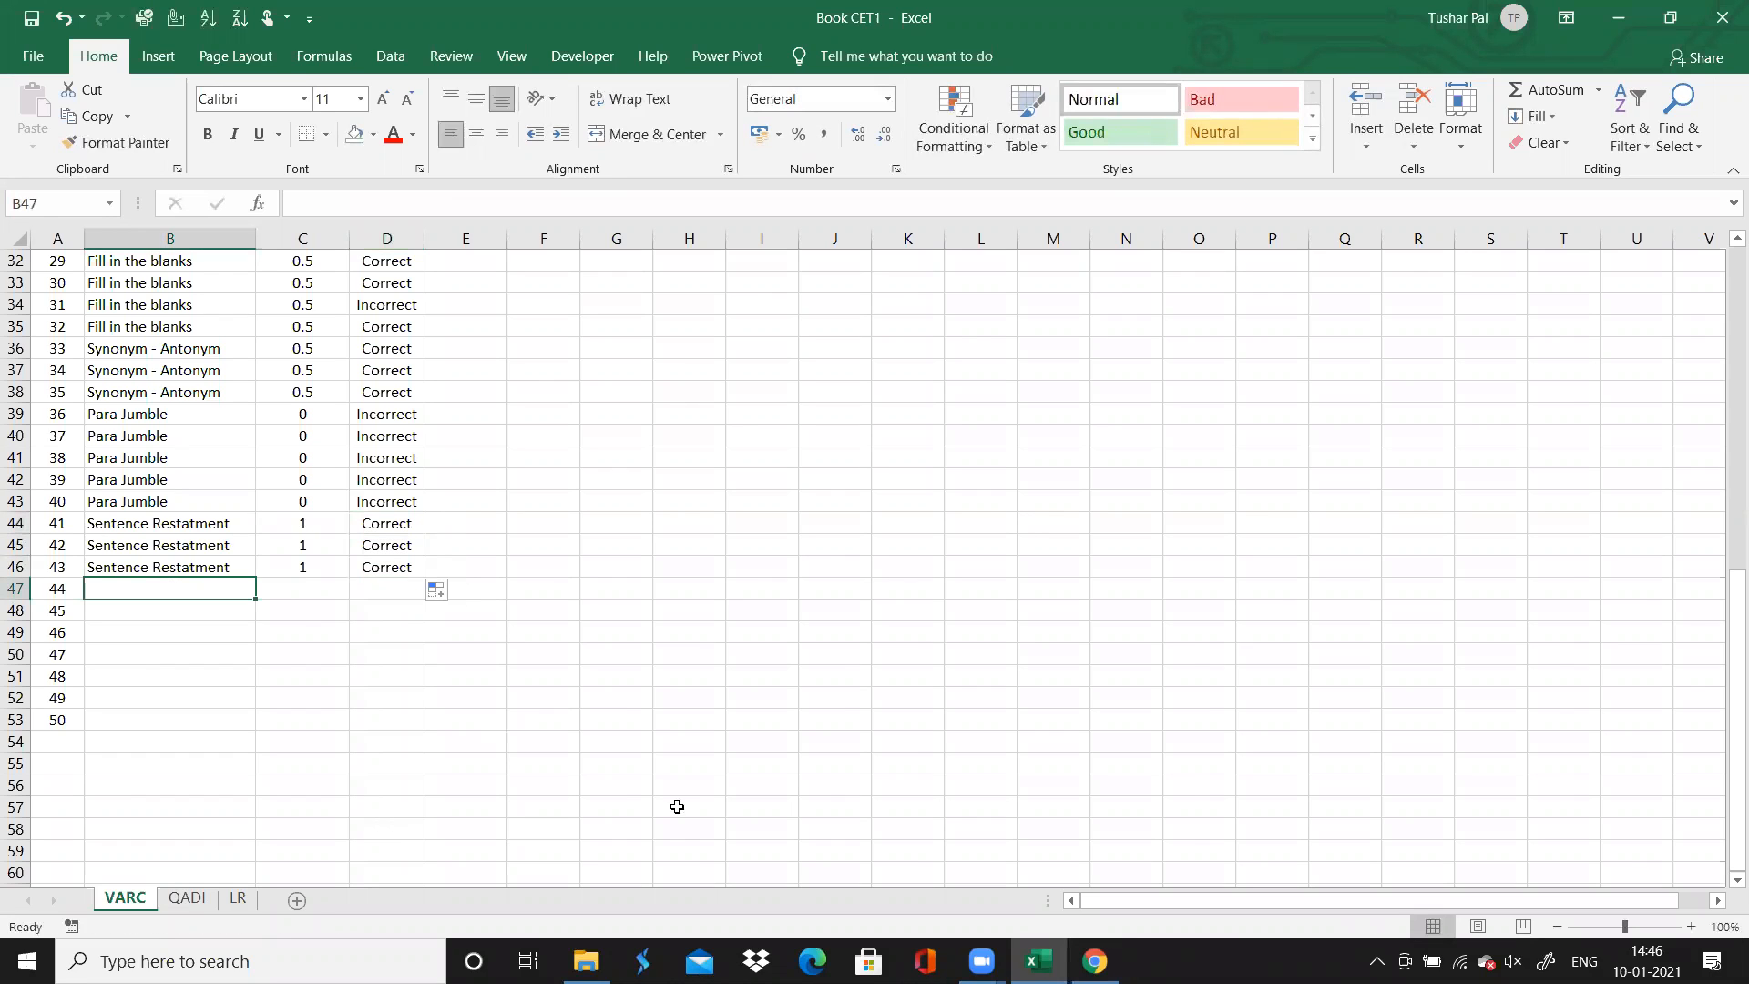
pyautogui.hotkey('alt', 'Tab')
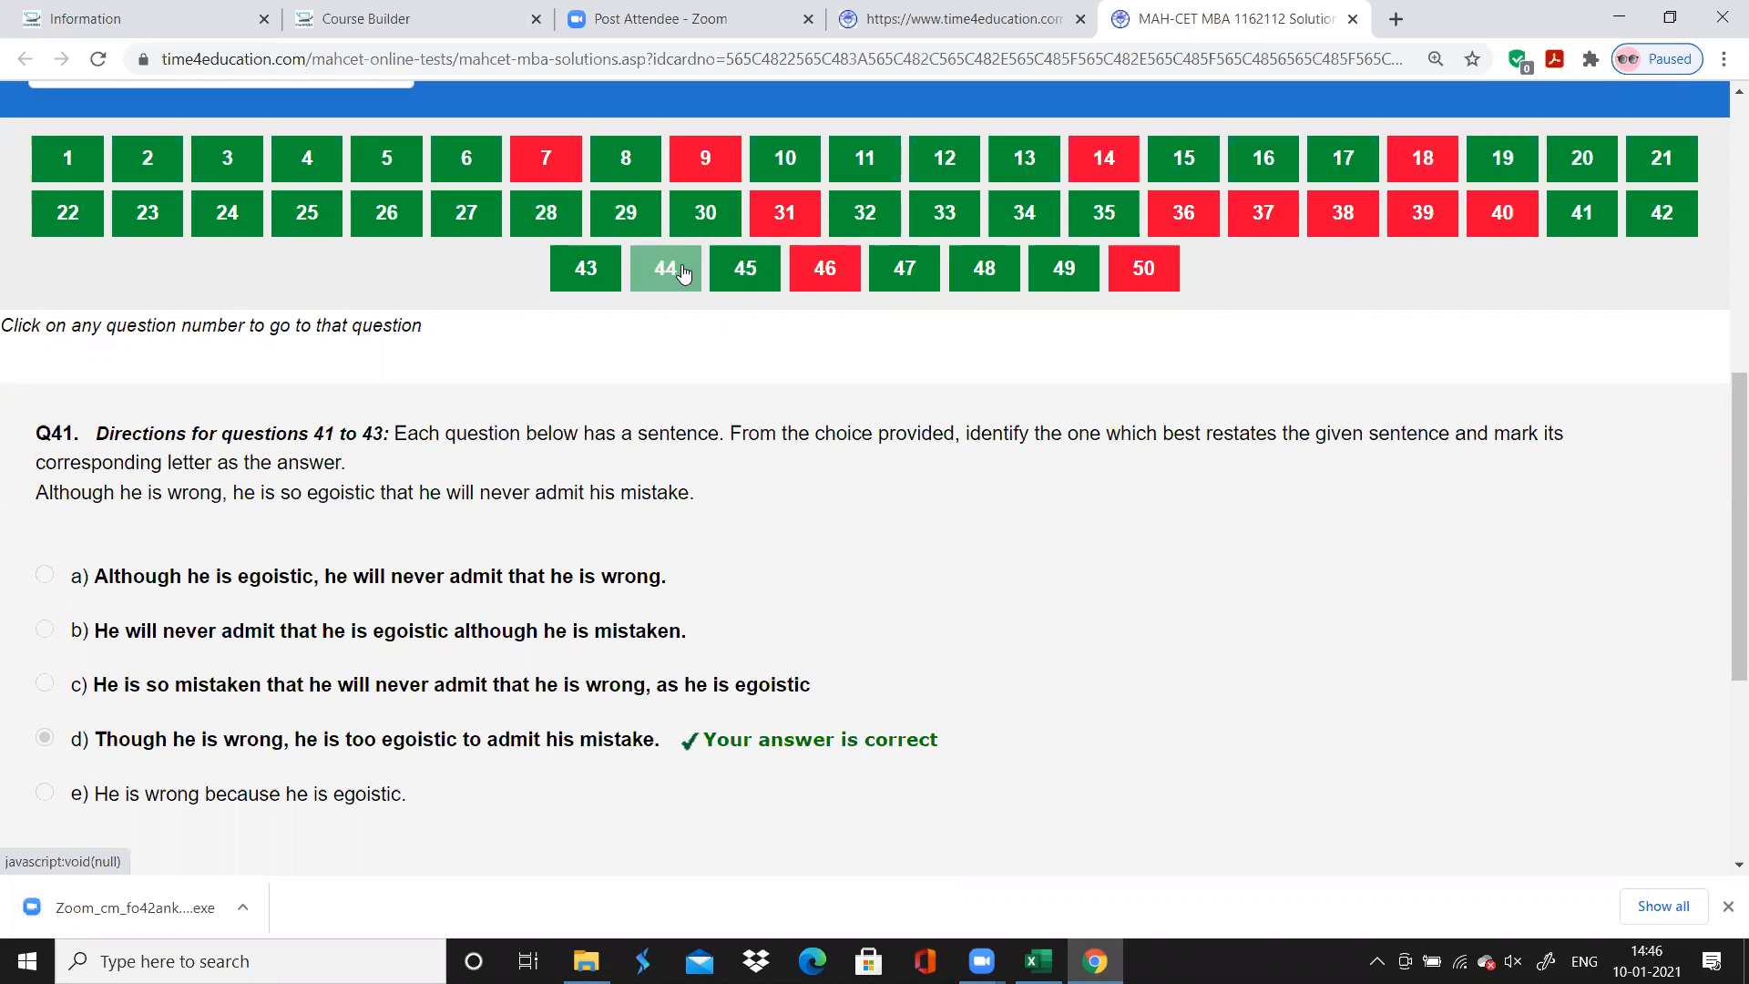
pyautogui.click(684, 273)
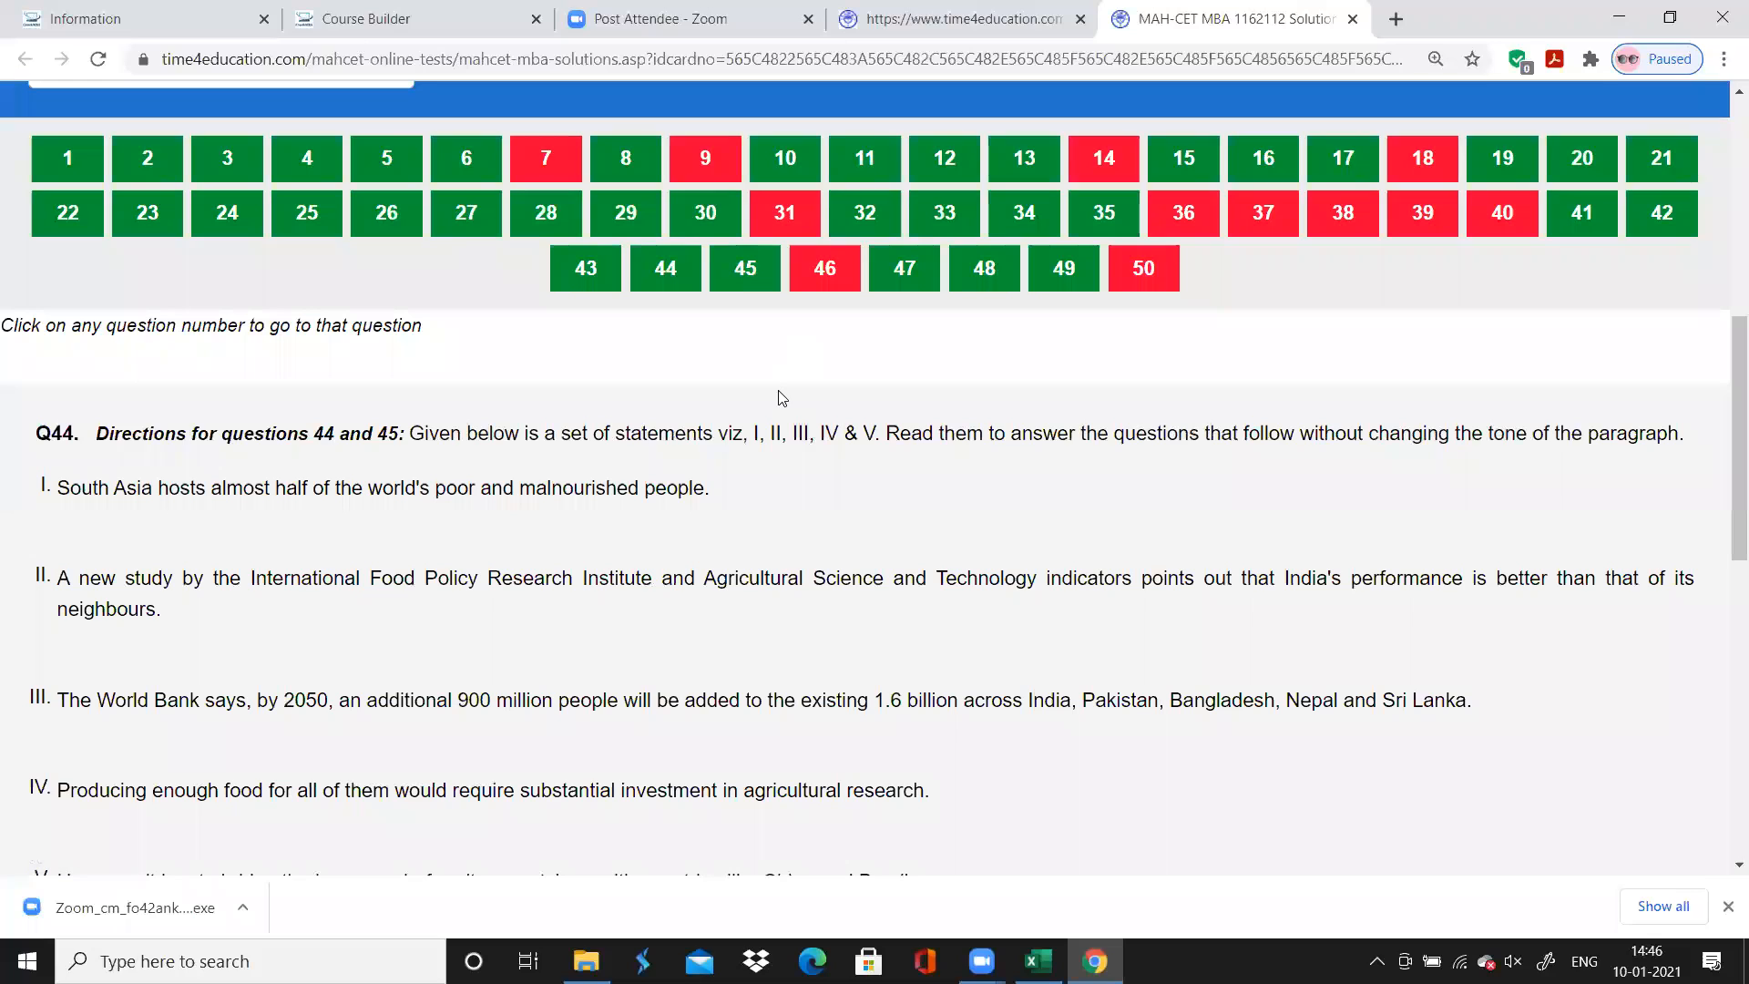
pyautogui.click(769, 285)
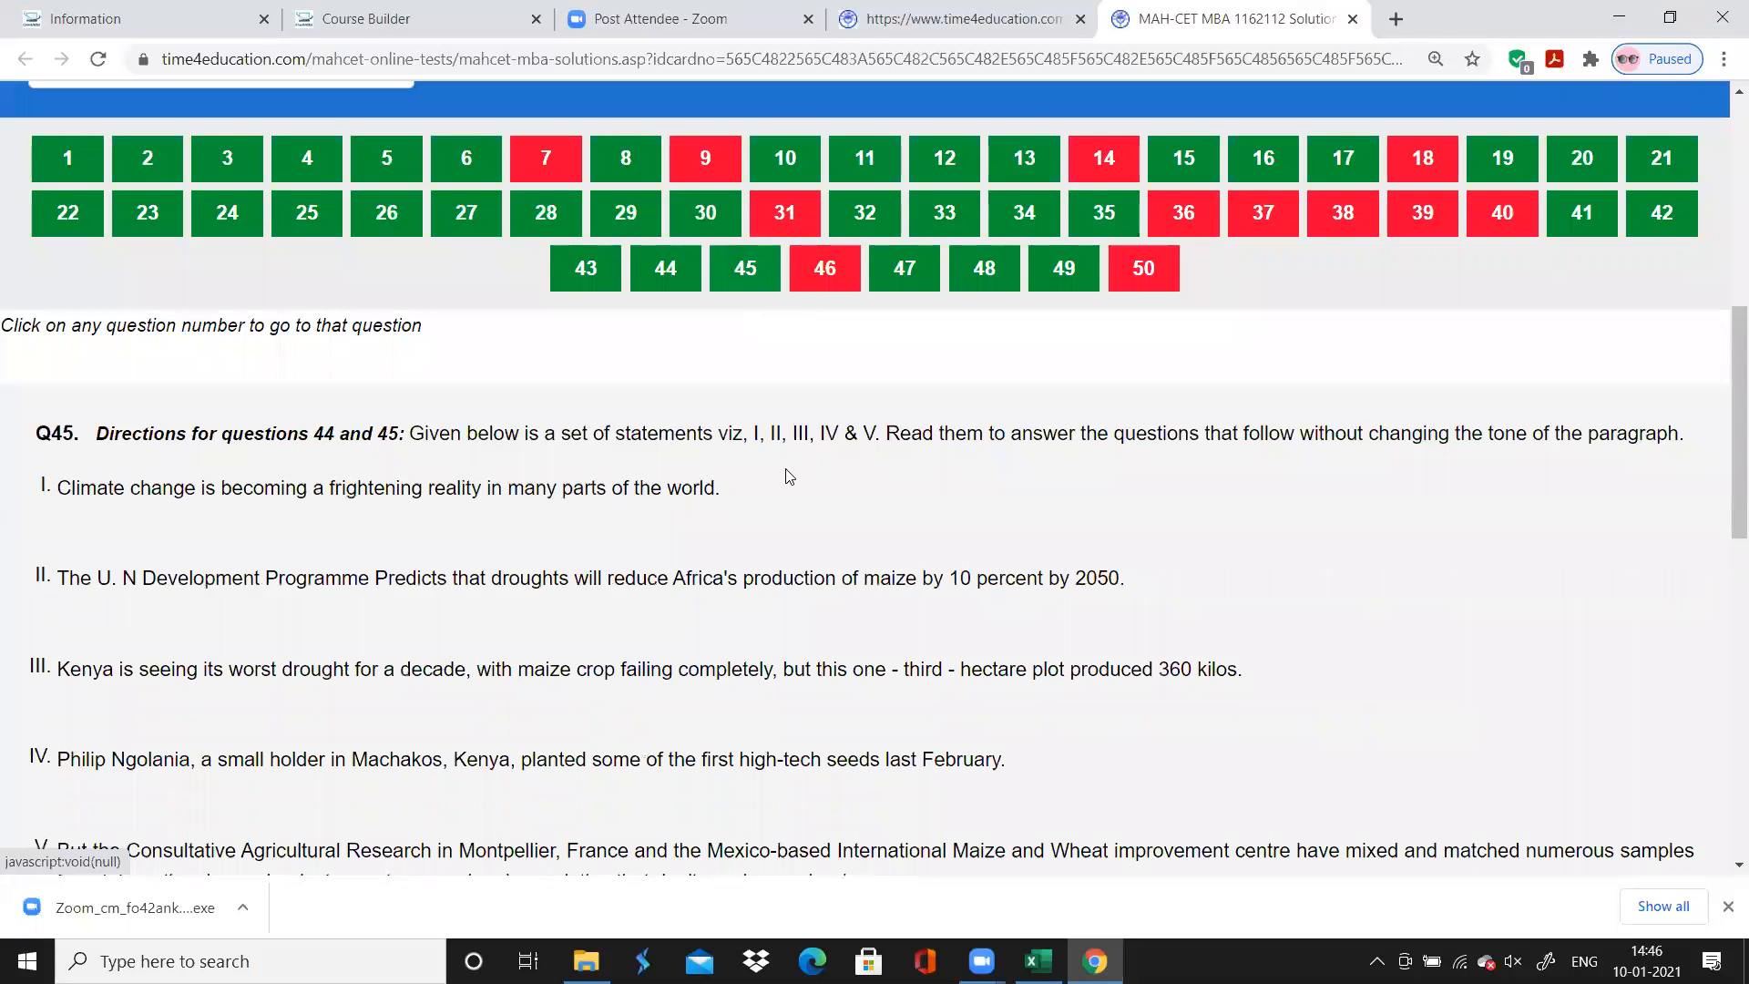
pyautogui.scroll(-5, 786, 476)
pyautogui.scroll(4, 786, 475)
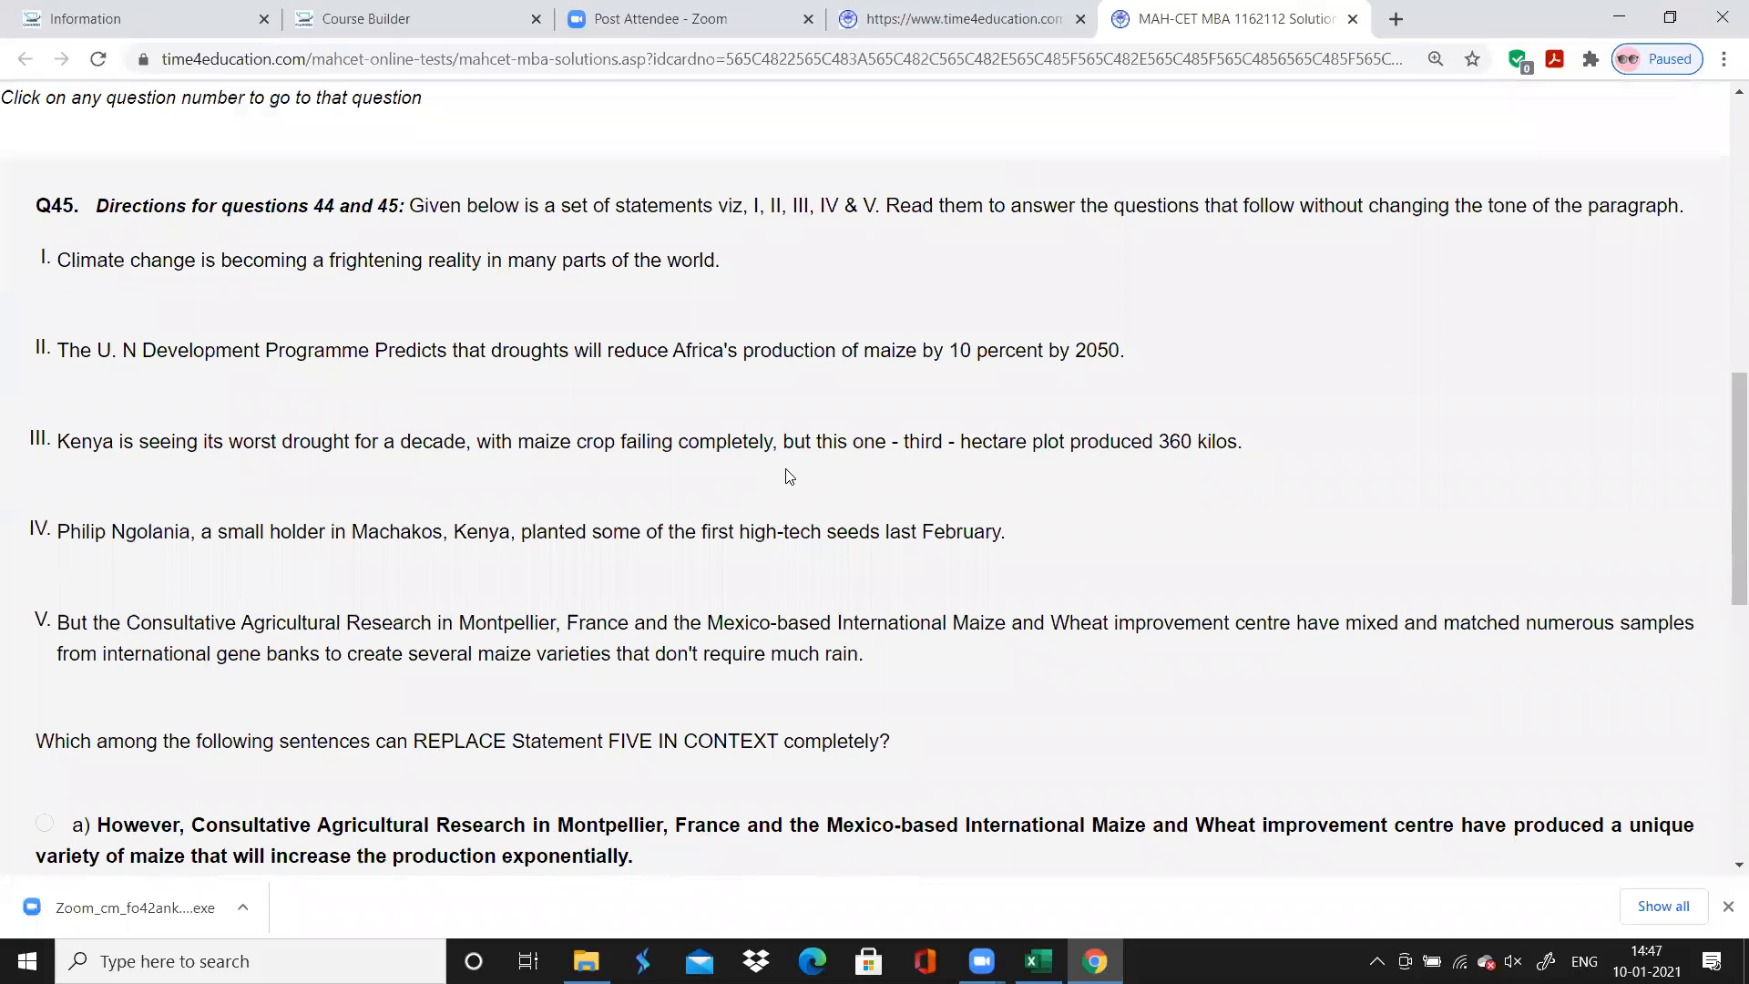
pyautogui.scroll(5, 789, 475)
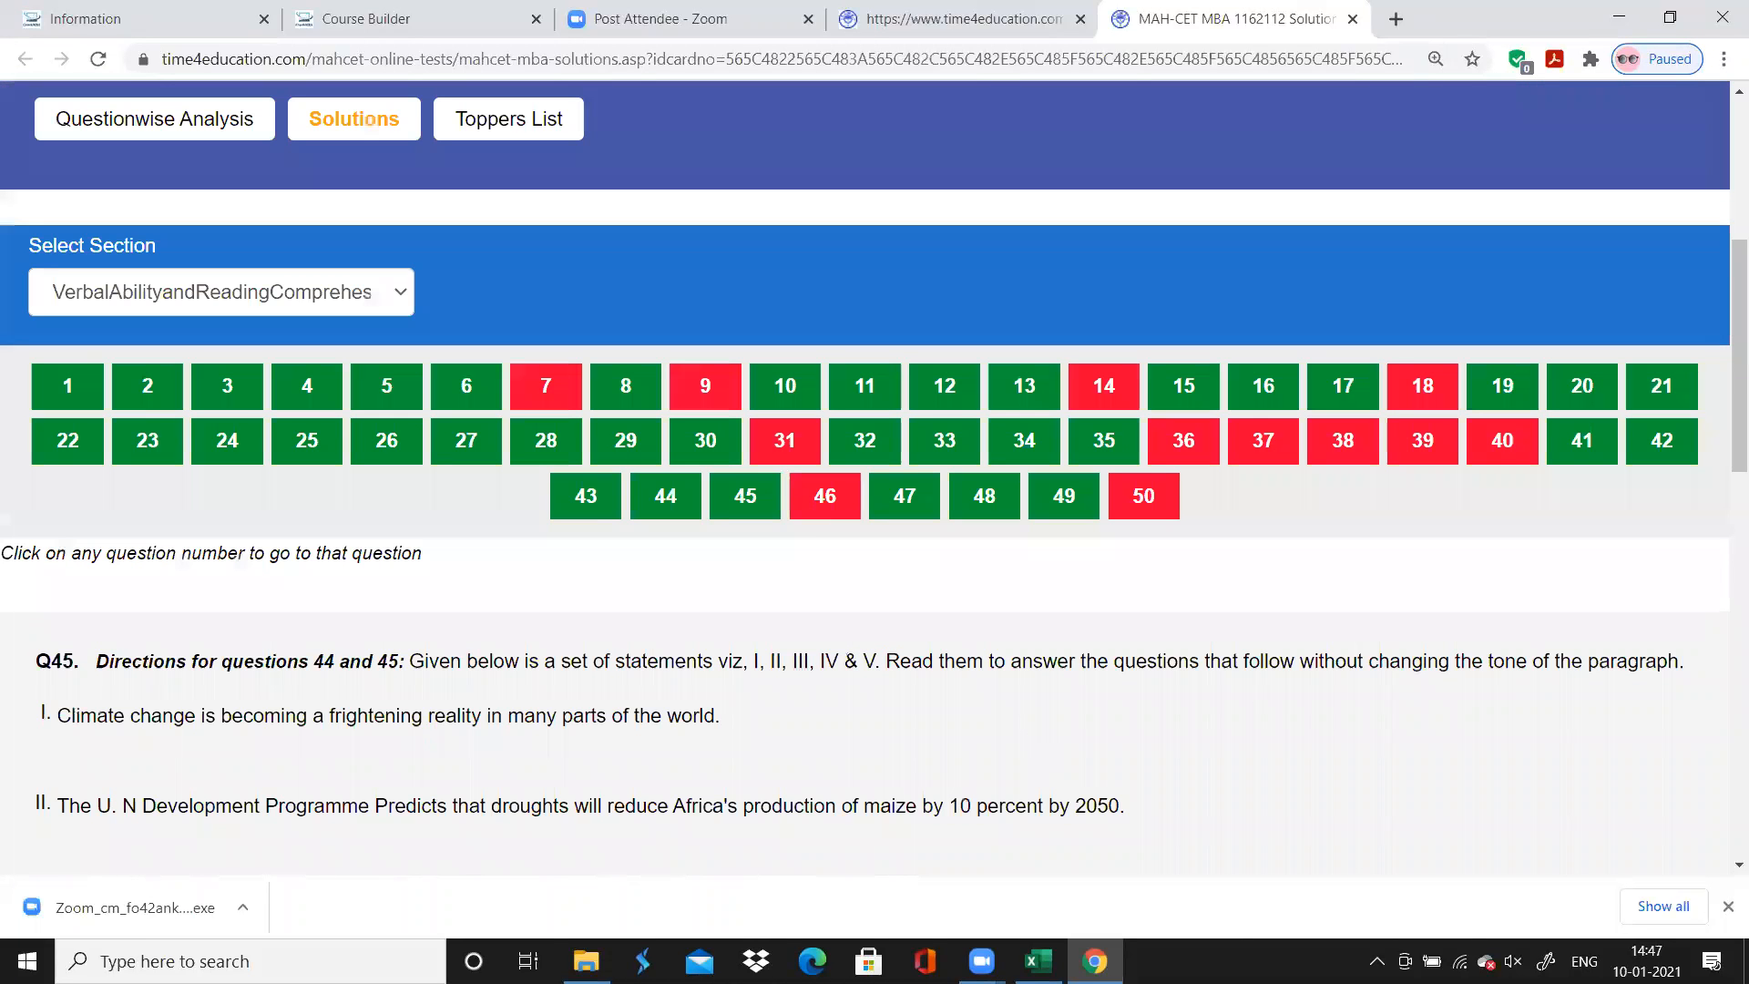
# Return to Excel and enter the topic "Sentence Replacement" for question 44, copying it down to question 45
pyautogui.hotkey('alt', 'Tab')
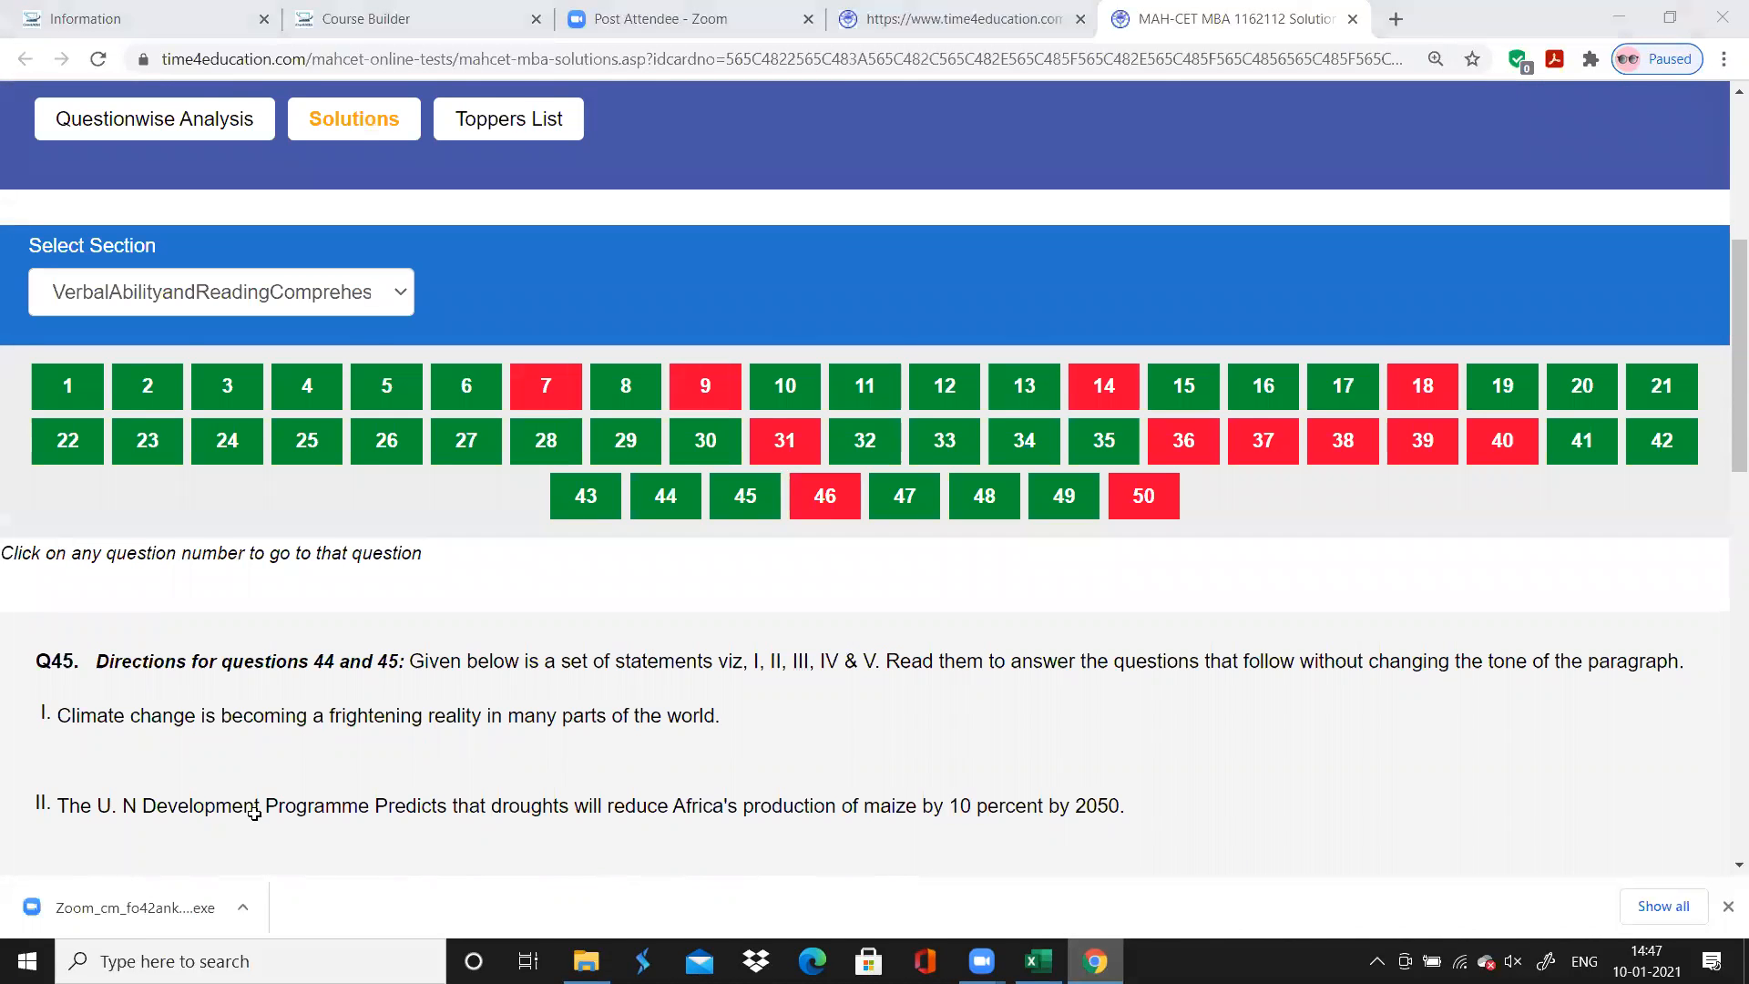
pyautogui.click(224, 563)
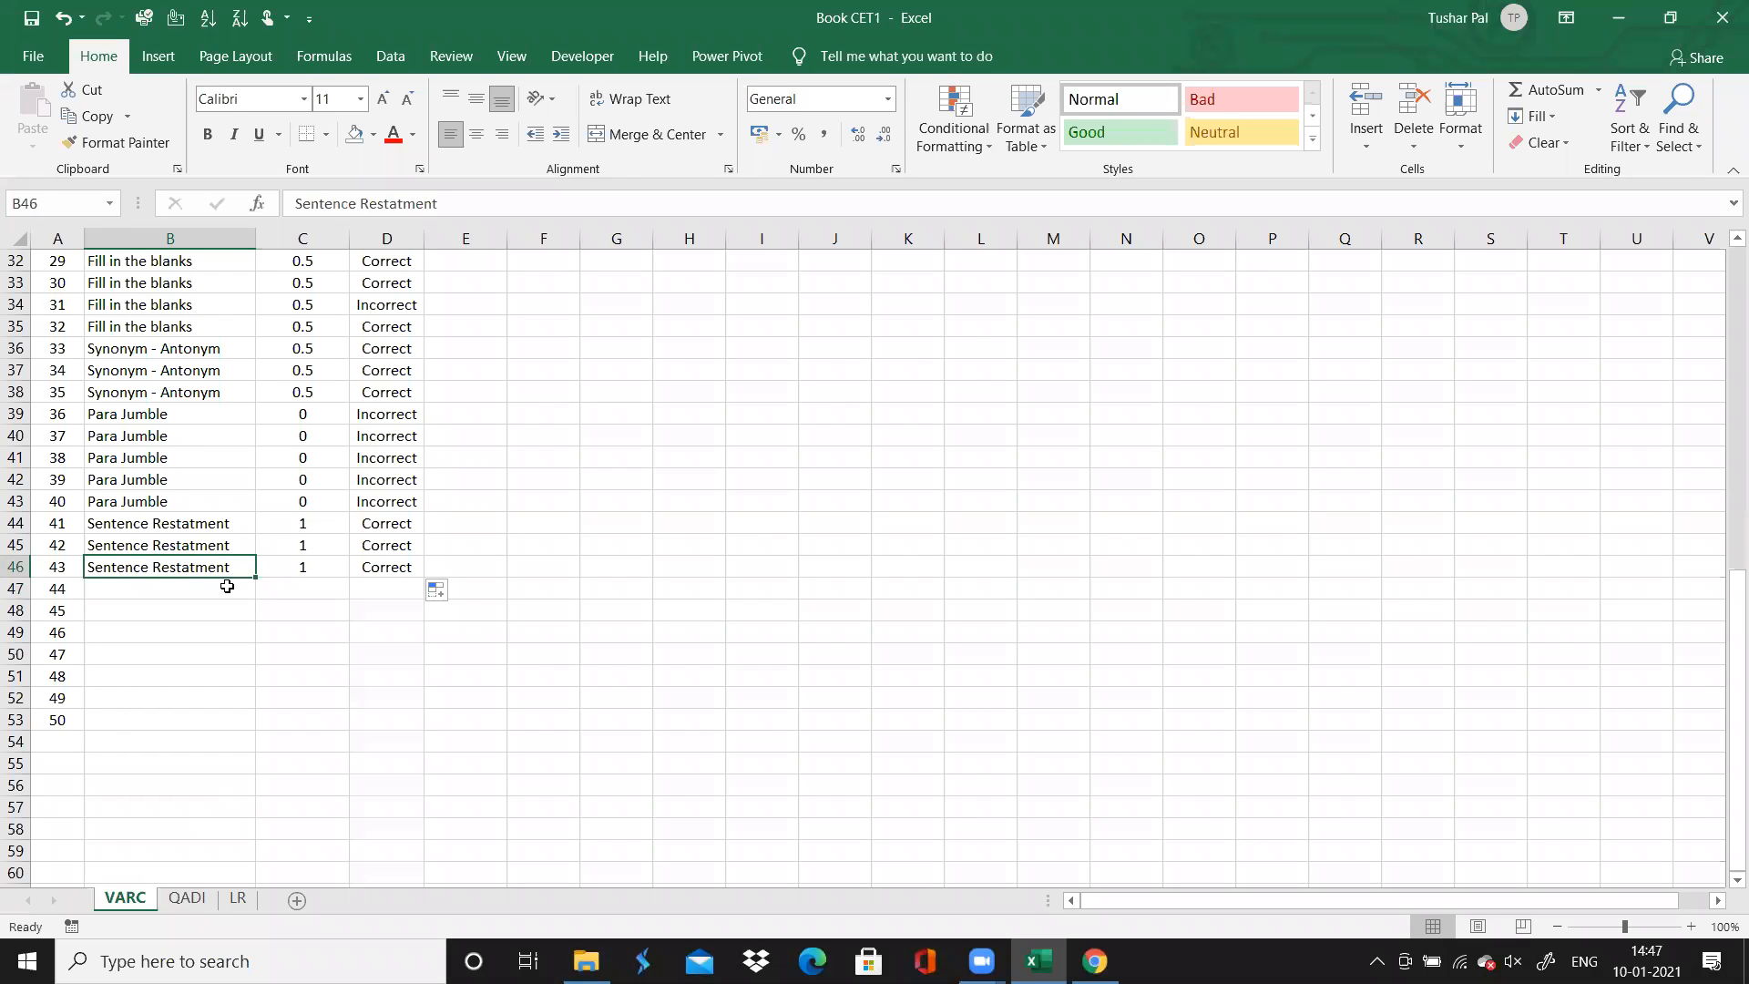
pyautogui.click(226, 588)
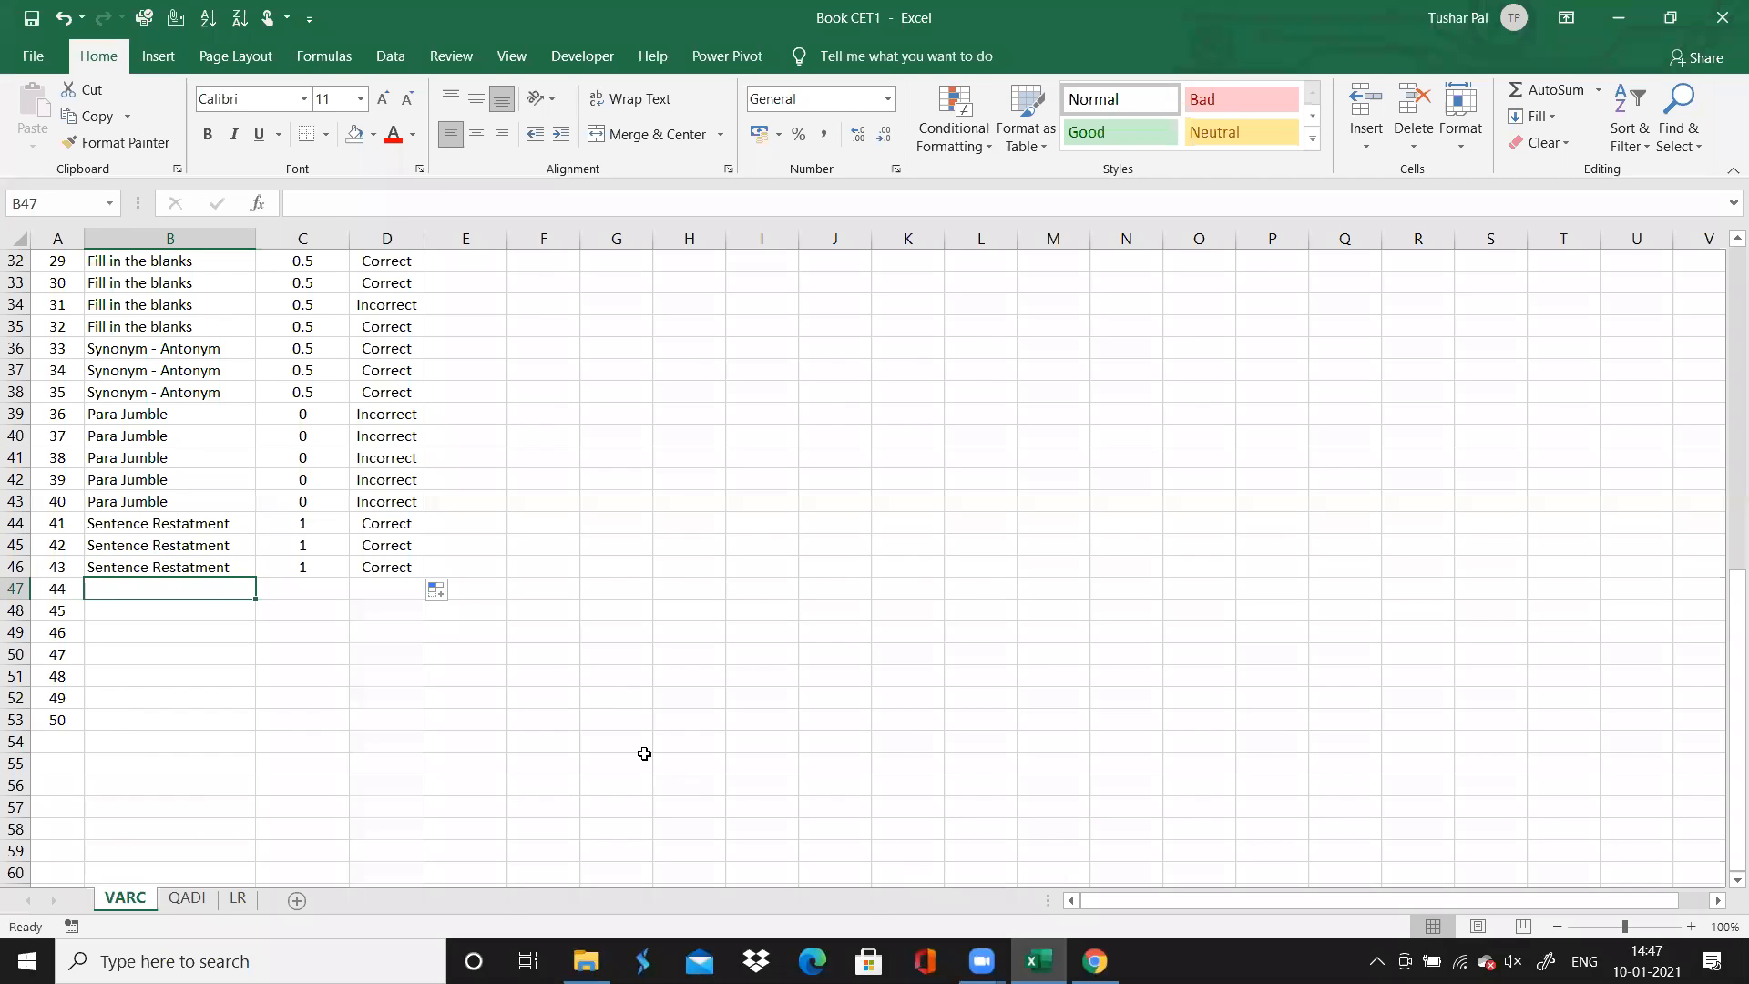
pyautogui.write('Sentence ')
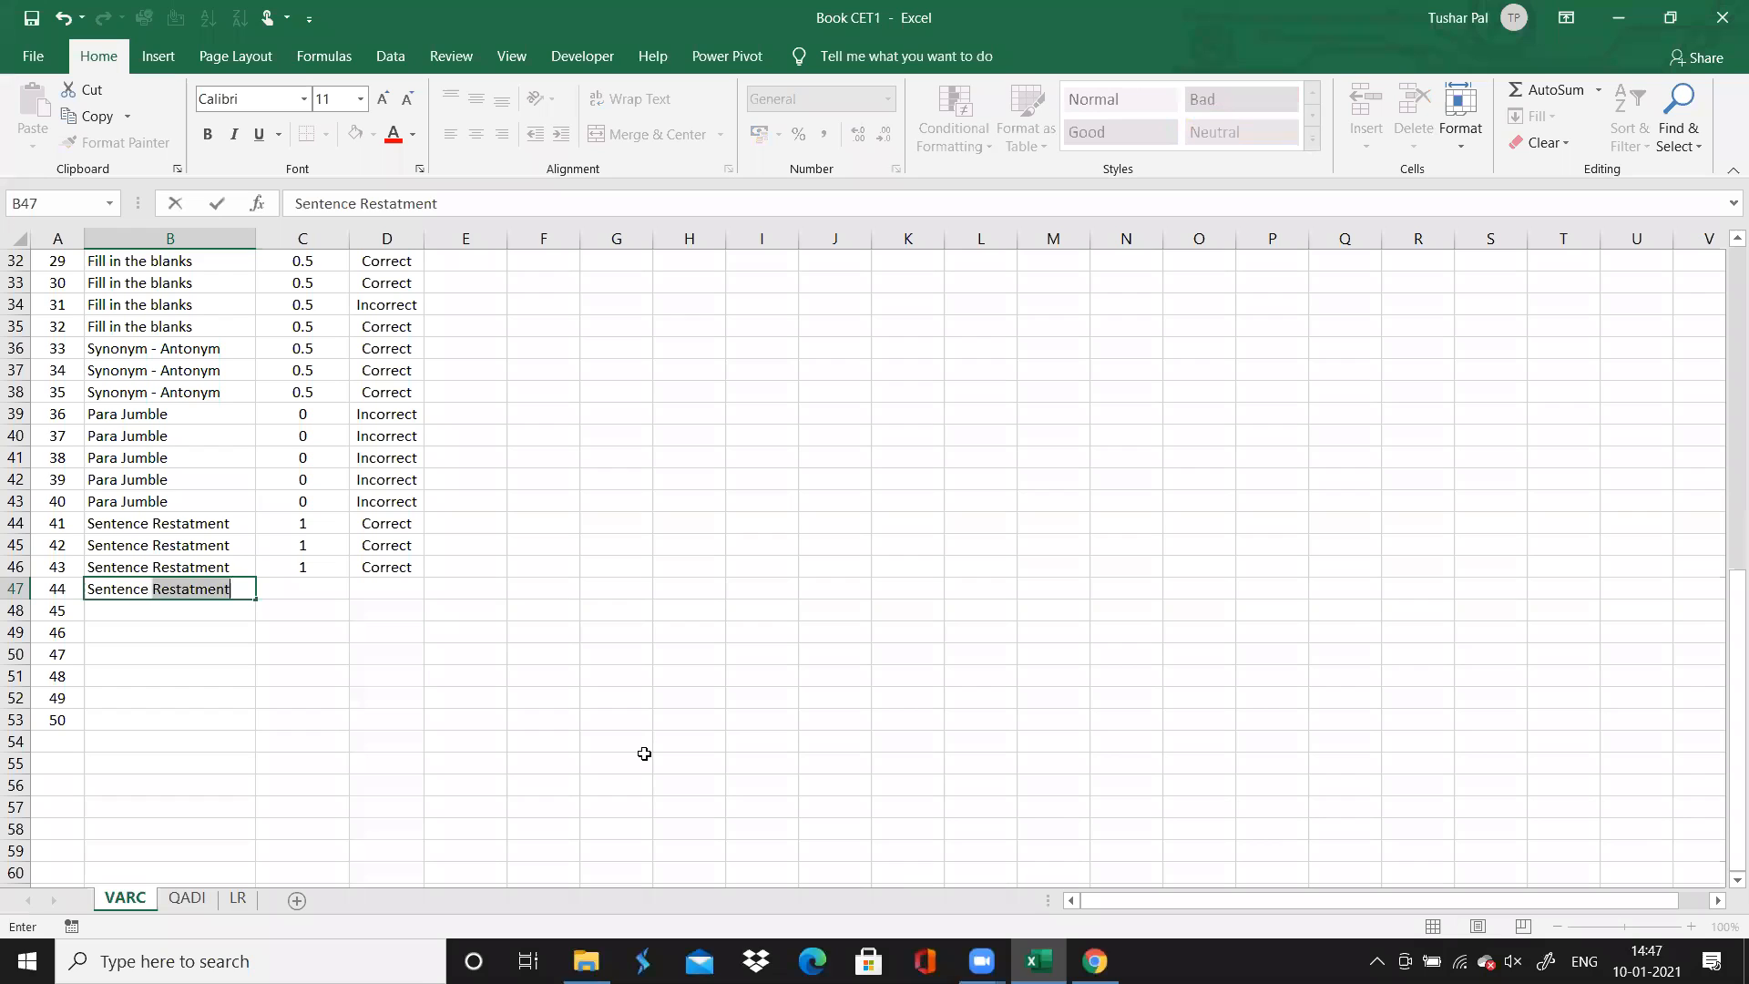
pyautogui.write('Replacement')
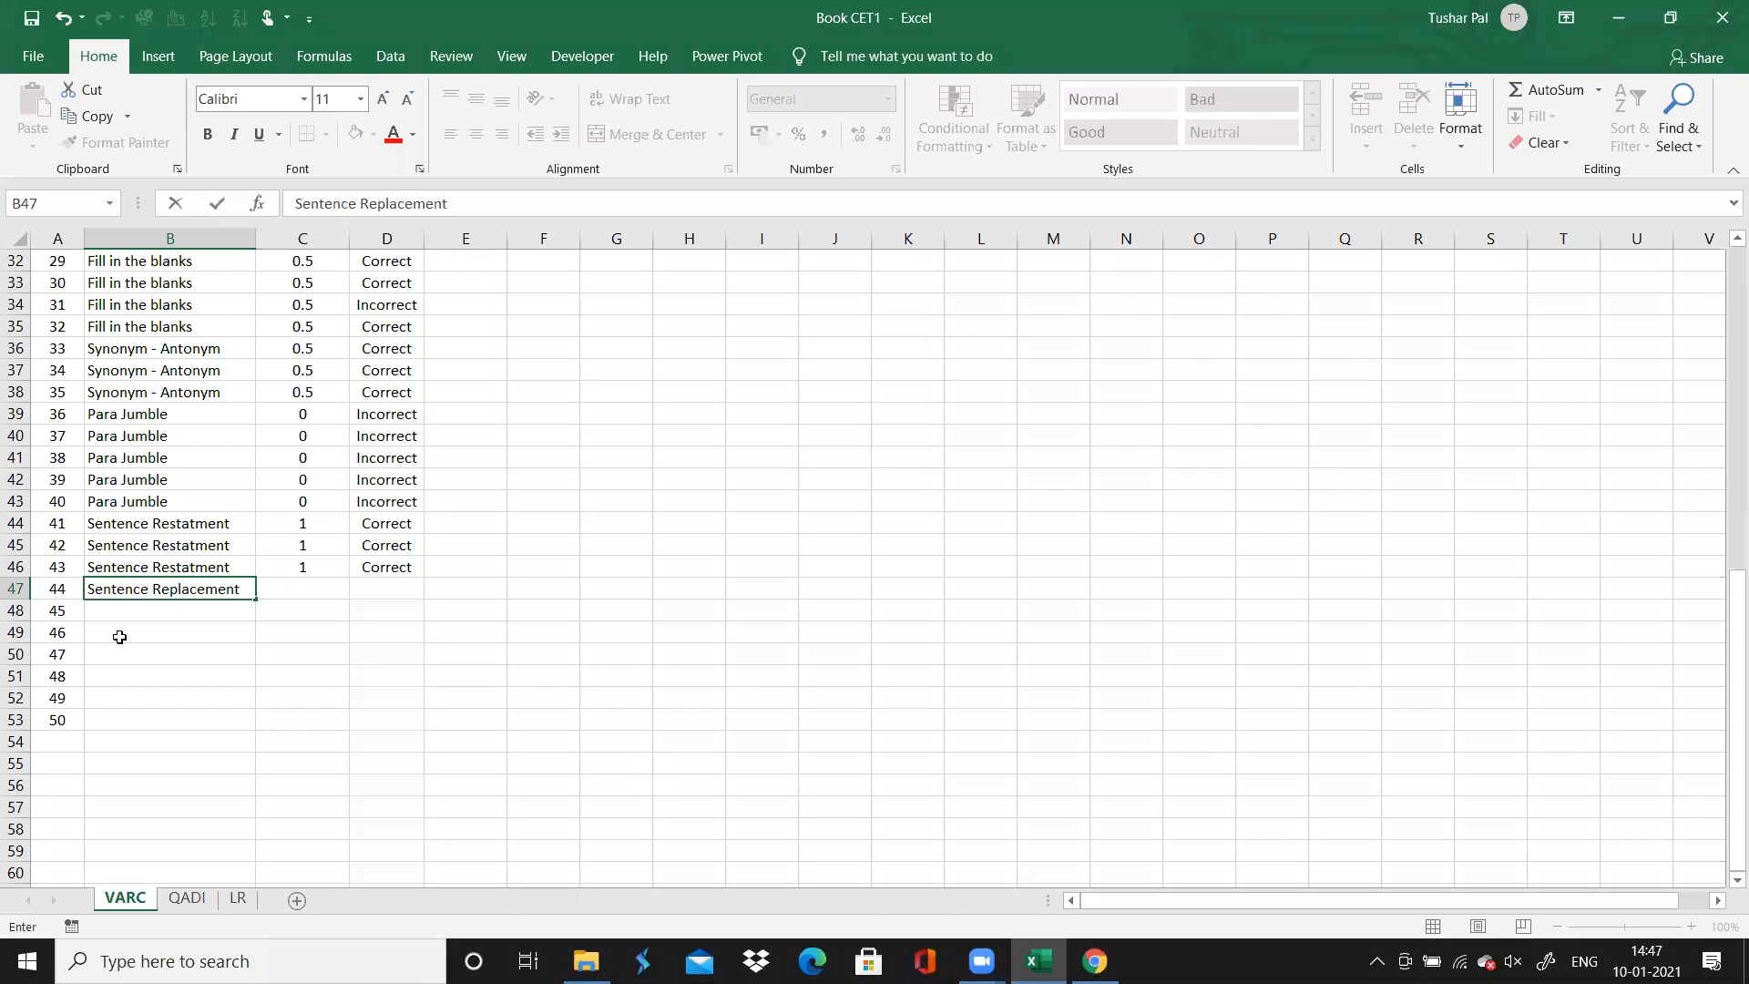
pyautogui.moveTo(257, 603); pyautogui.dragTo(260, 617)
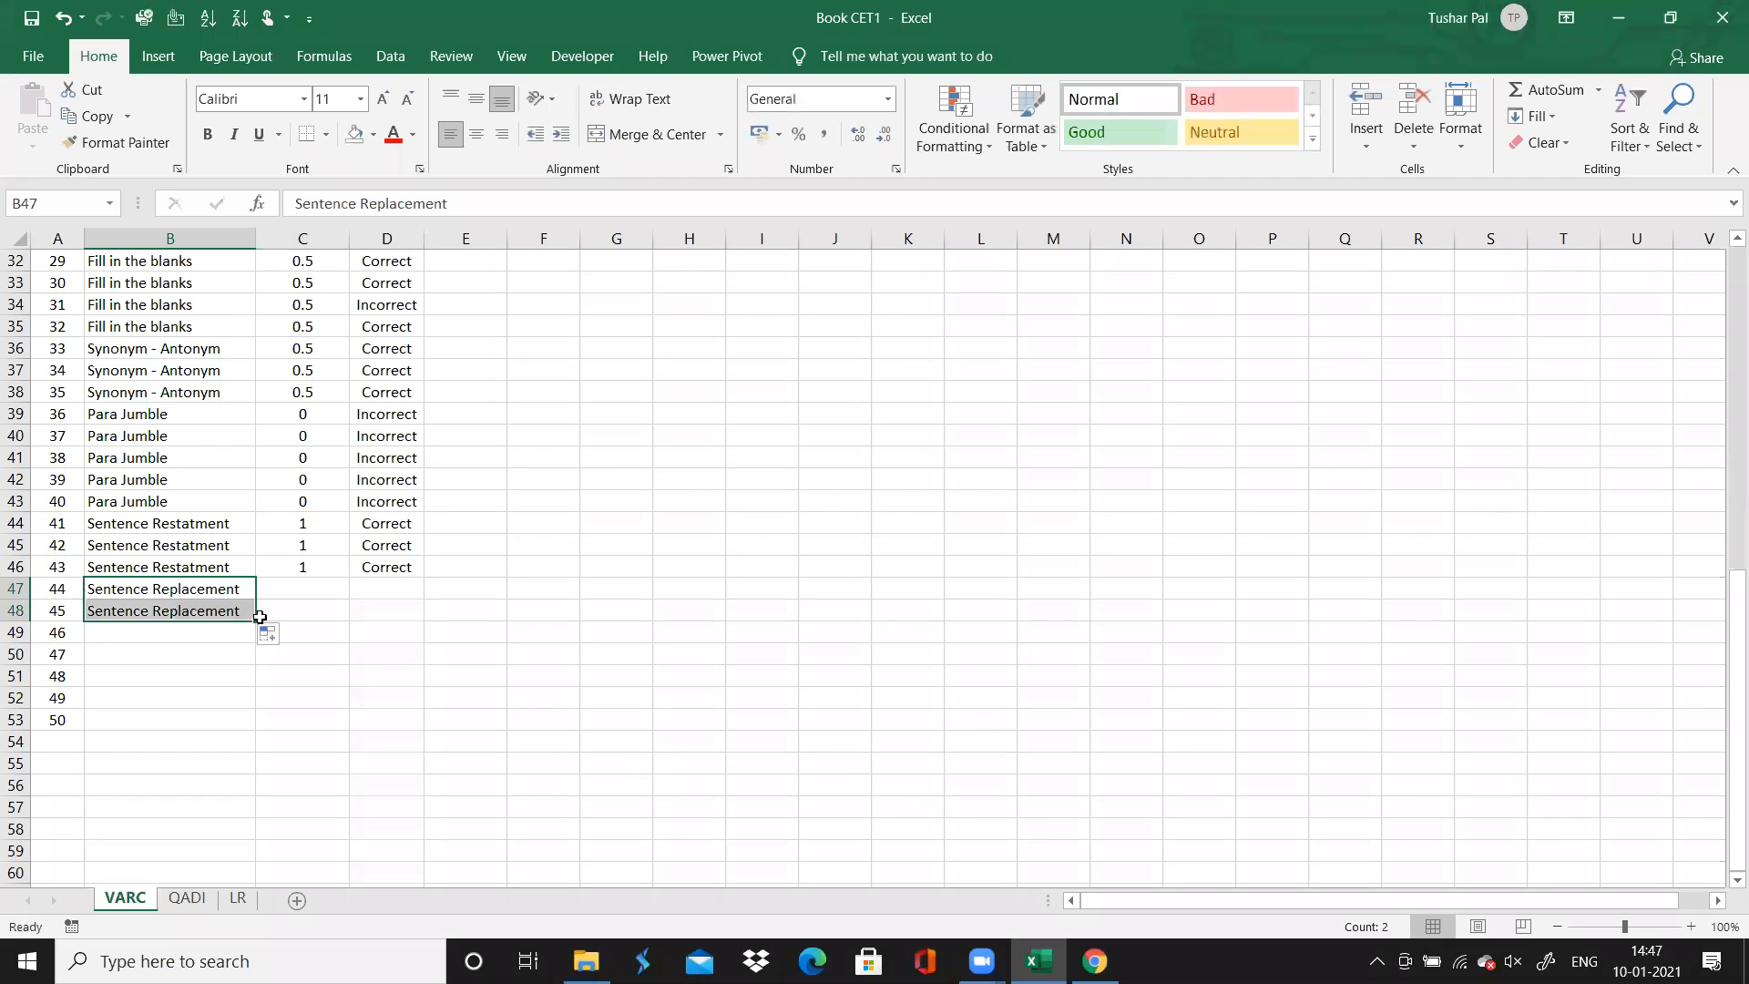
# Enter a time spent of 1 for both Sentence Replacement questions, 44 and 45
pyautogui.click(296, 593)
pyautogui.write('1')
pyautogui.press('Return')
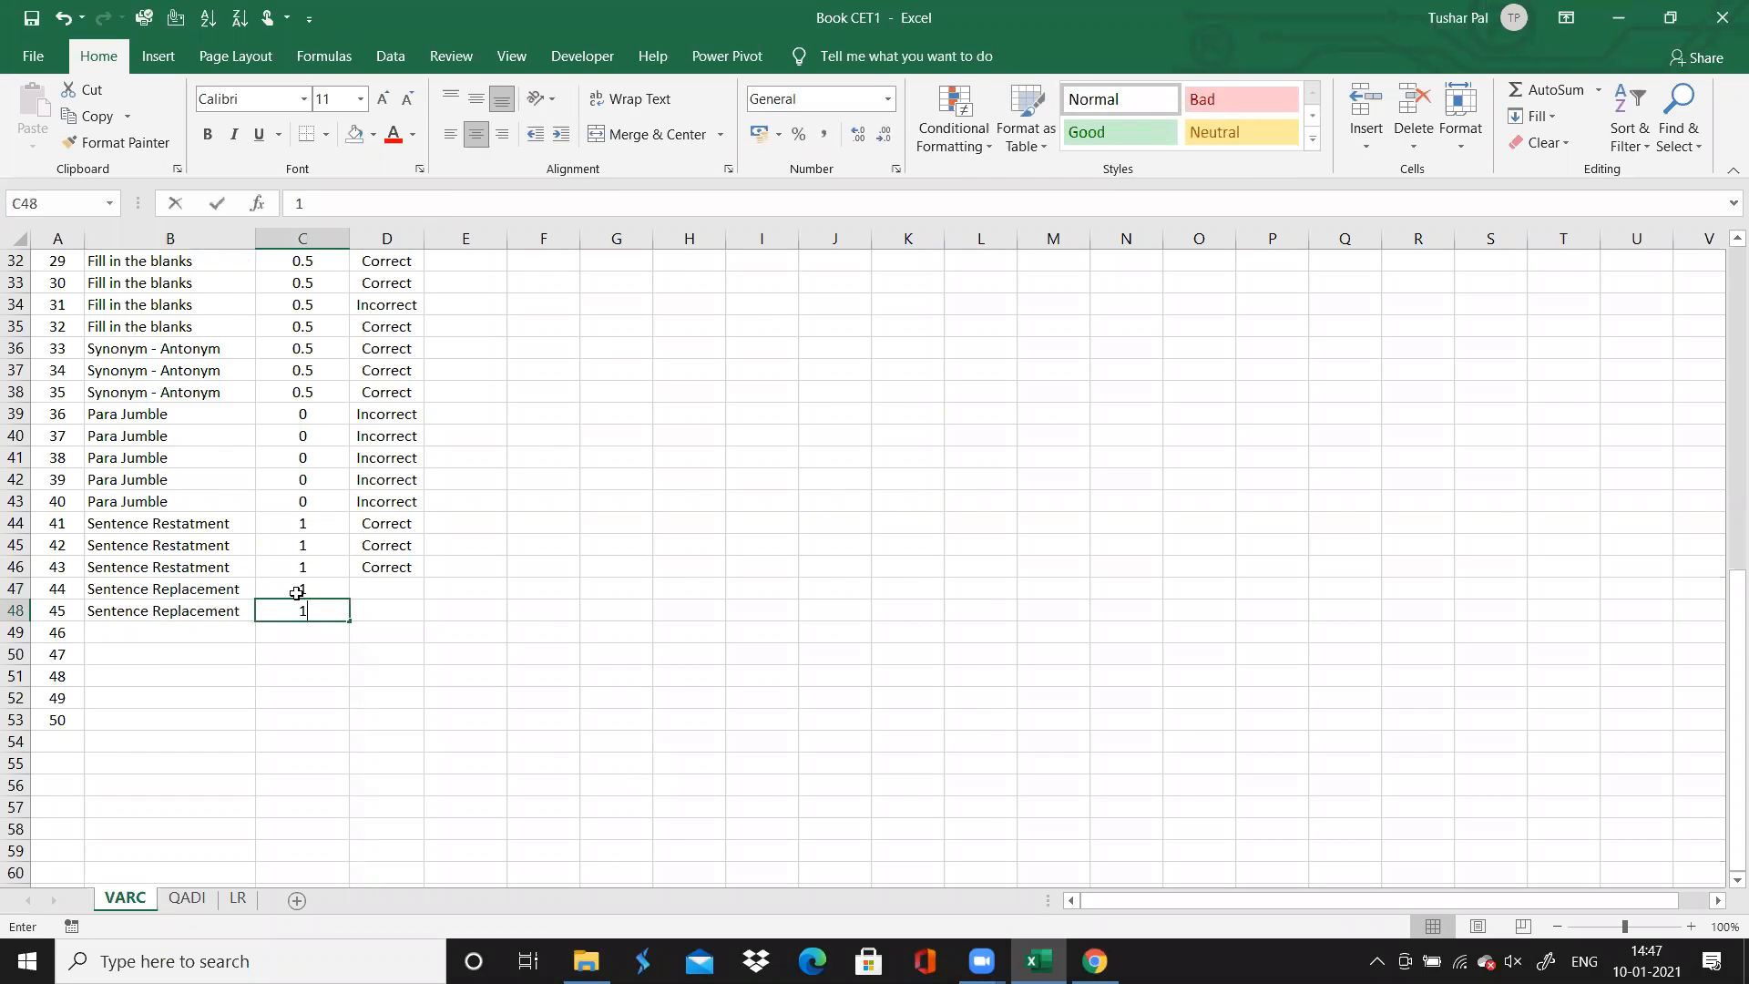
pyautogui.write('1')
pyautogui.press('Tab')
pyautogui.press('Up')
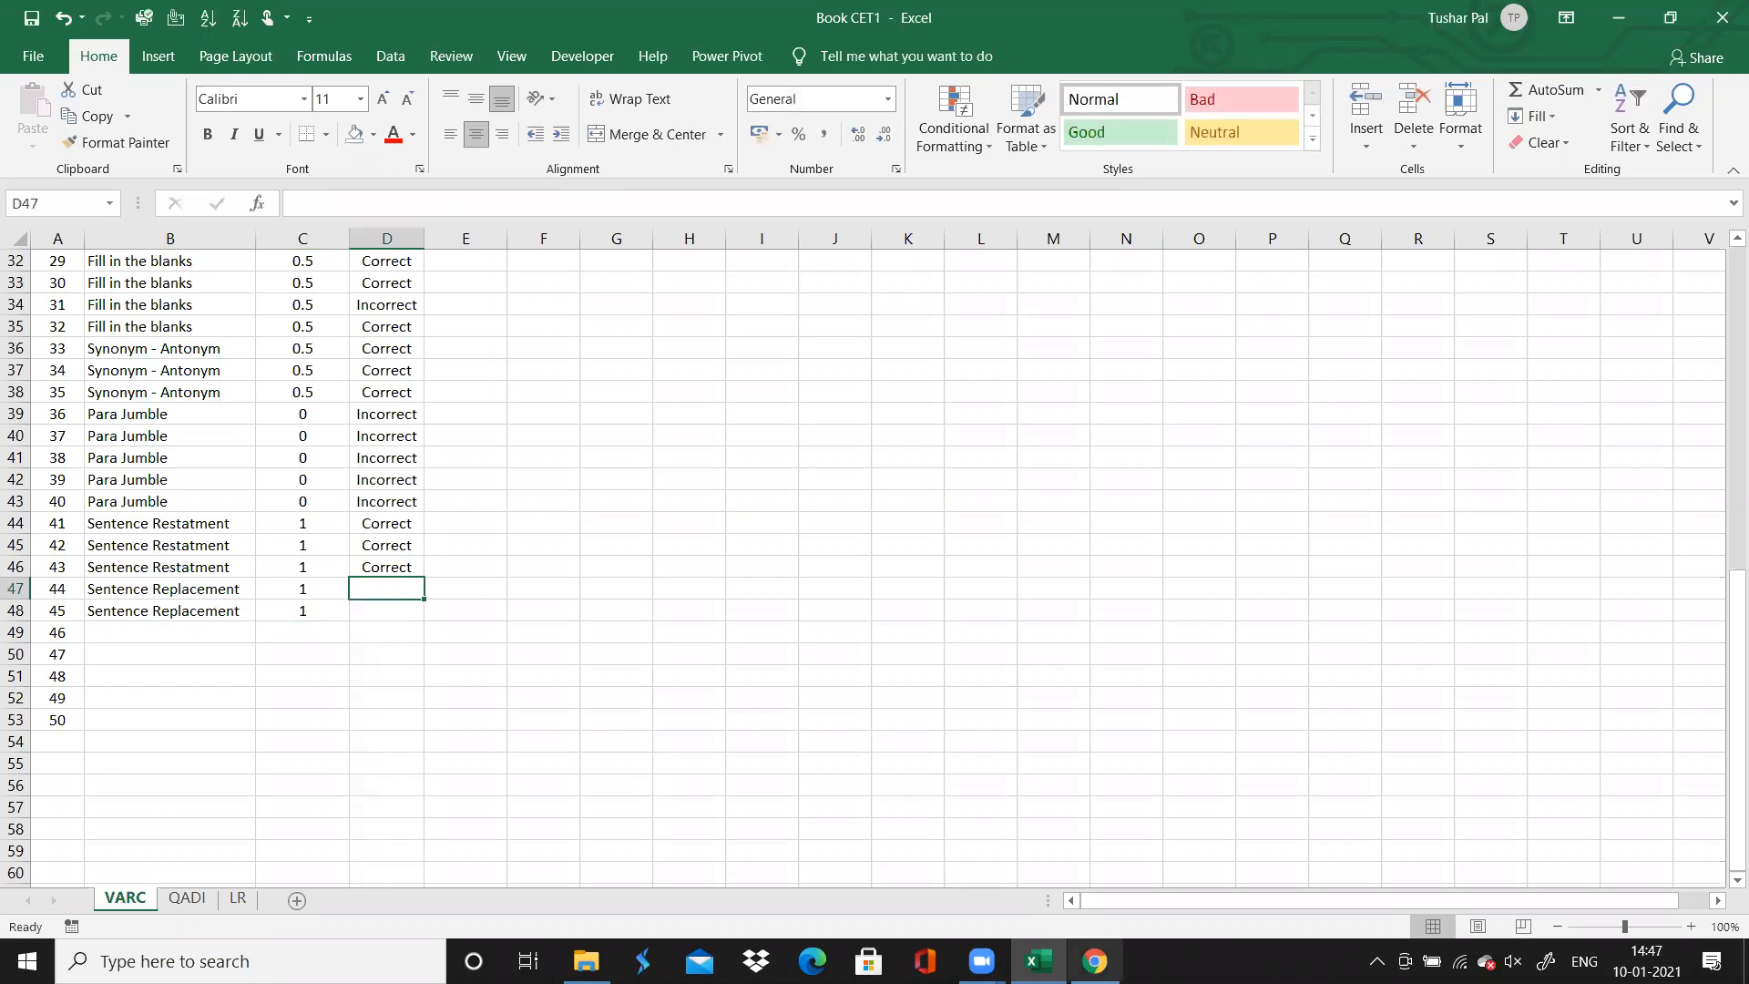
# Check questions 44 and 45 in Chrome, then record question 44 as Correct and question 45 as Incorrect in Excel
pyautogui.hotkey('alt', 'Tab')
pyautogui.scroll(-9, 874, 759)
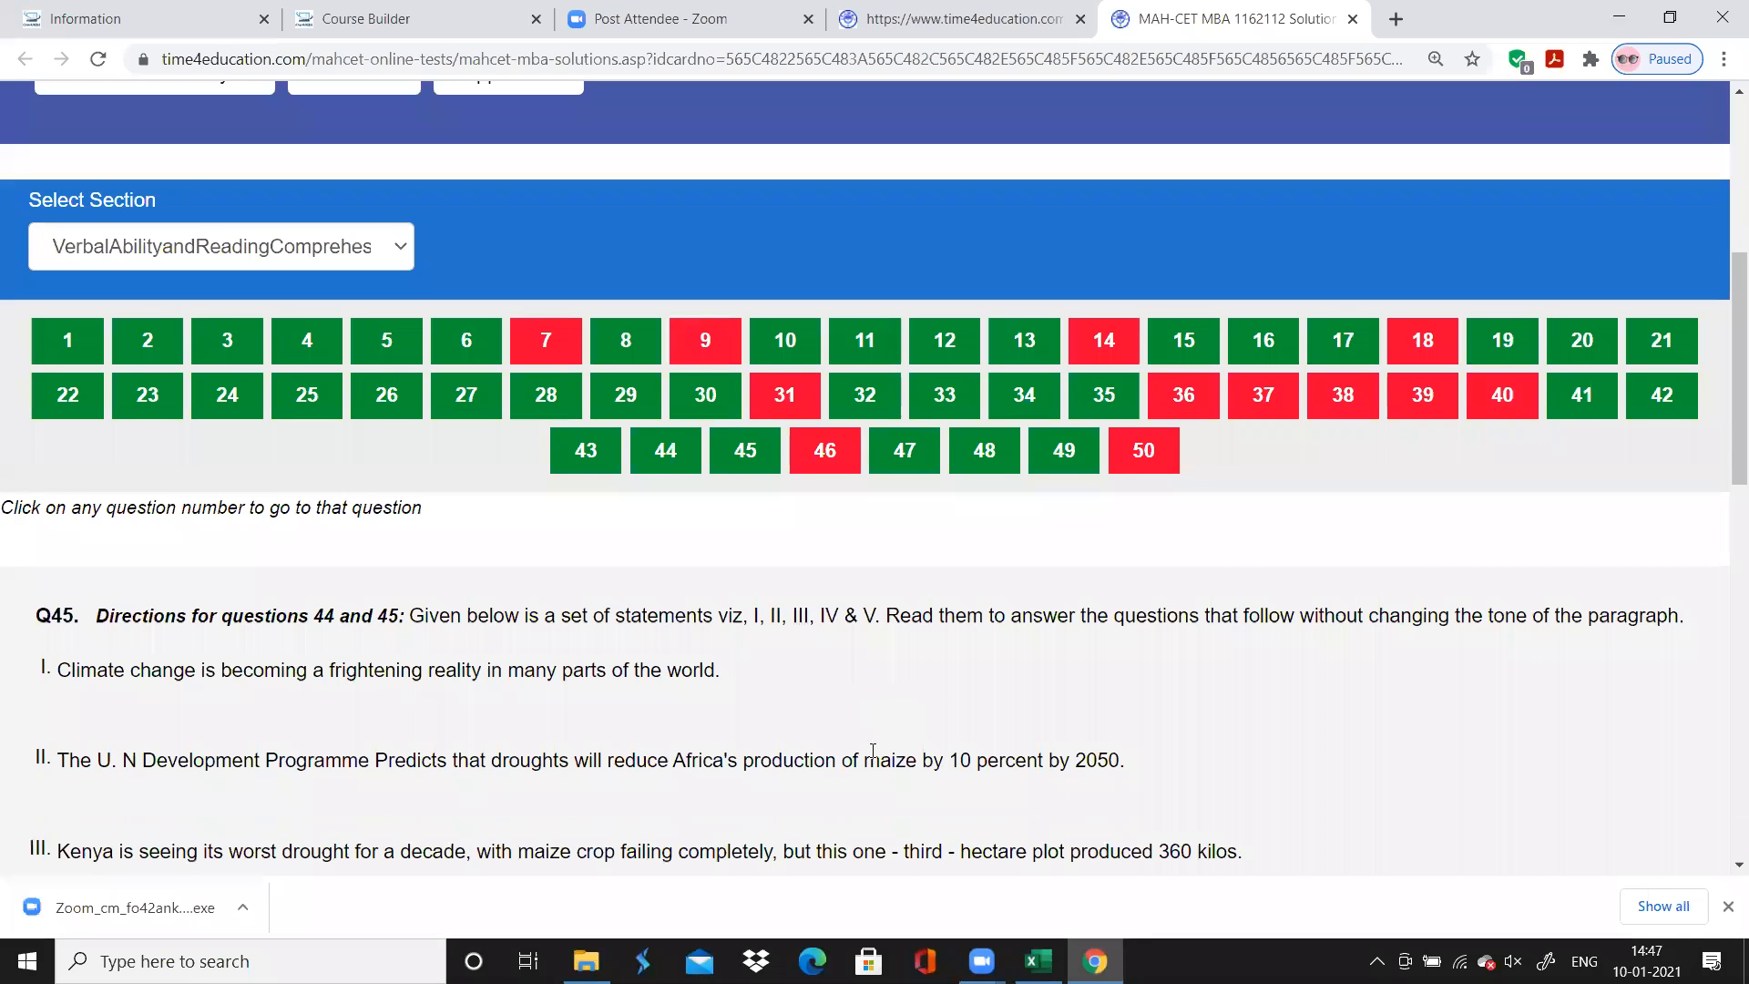
pyautogui.scroll(2, 873, 752)
pyautogui.scroll(5, 873, 751)
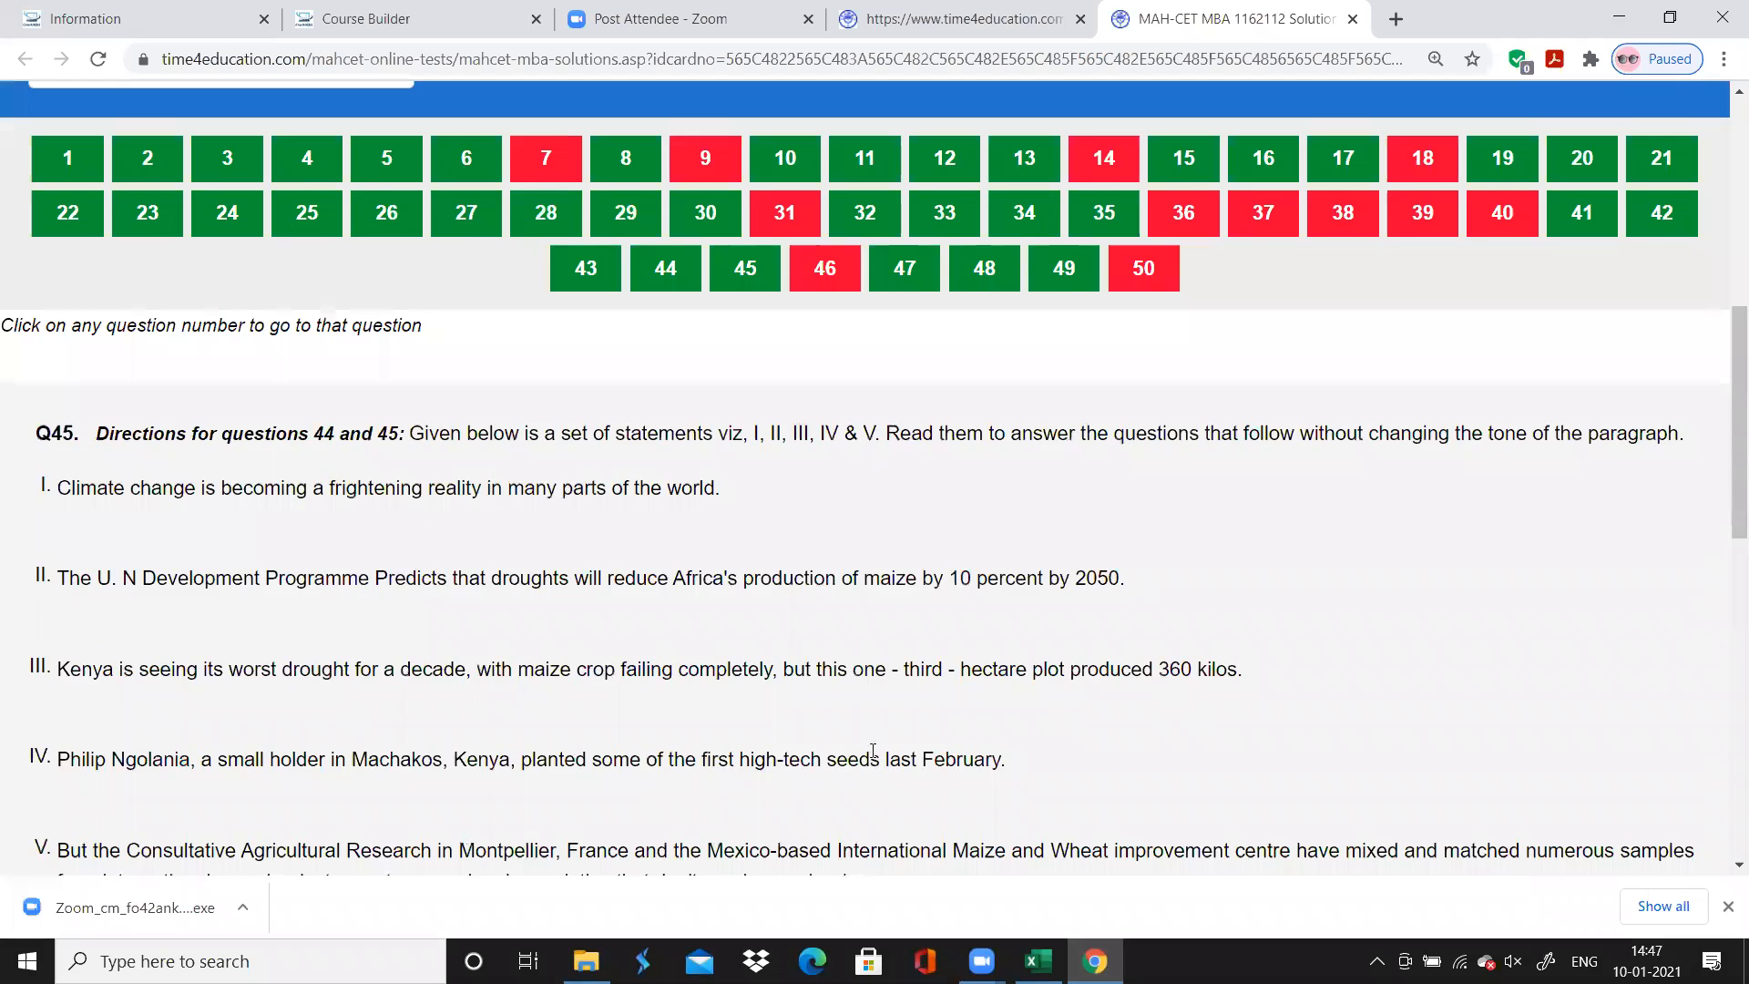
pyautogui.scroll(-4, 870, 761)
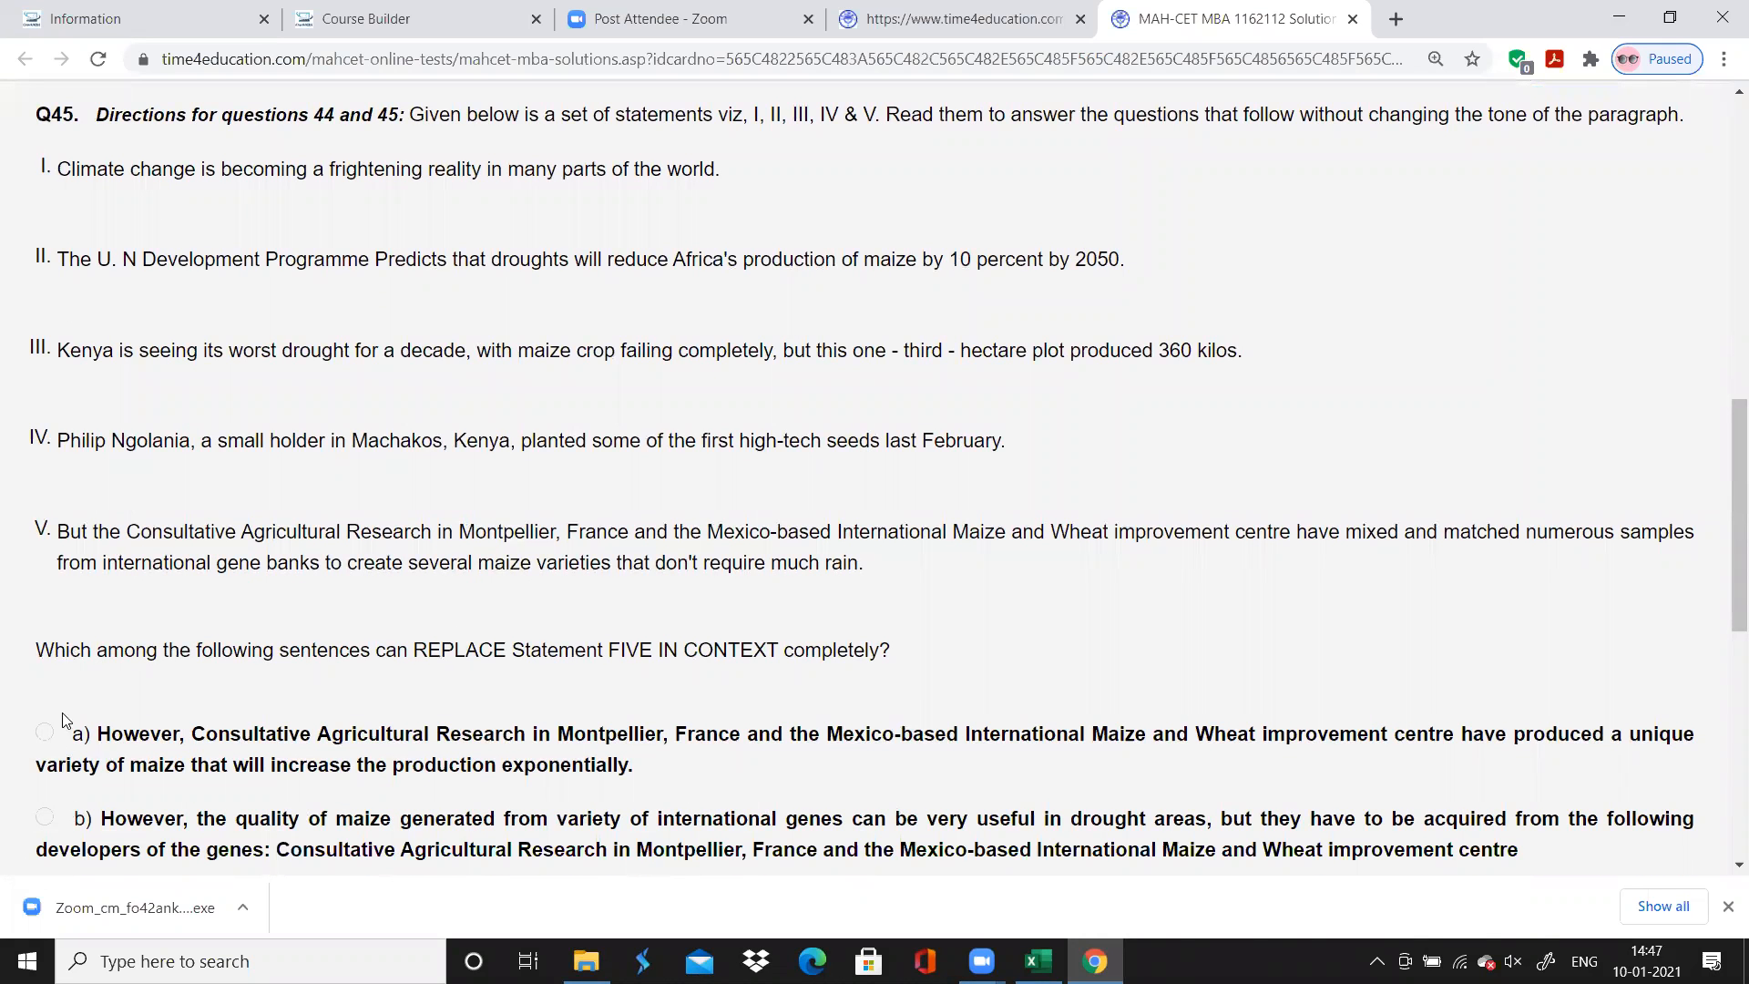
pyautogui.scroll(4, 1067, 371)
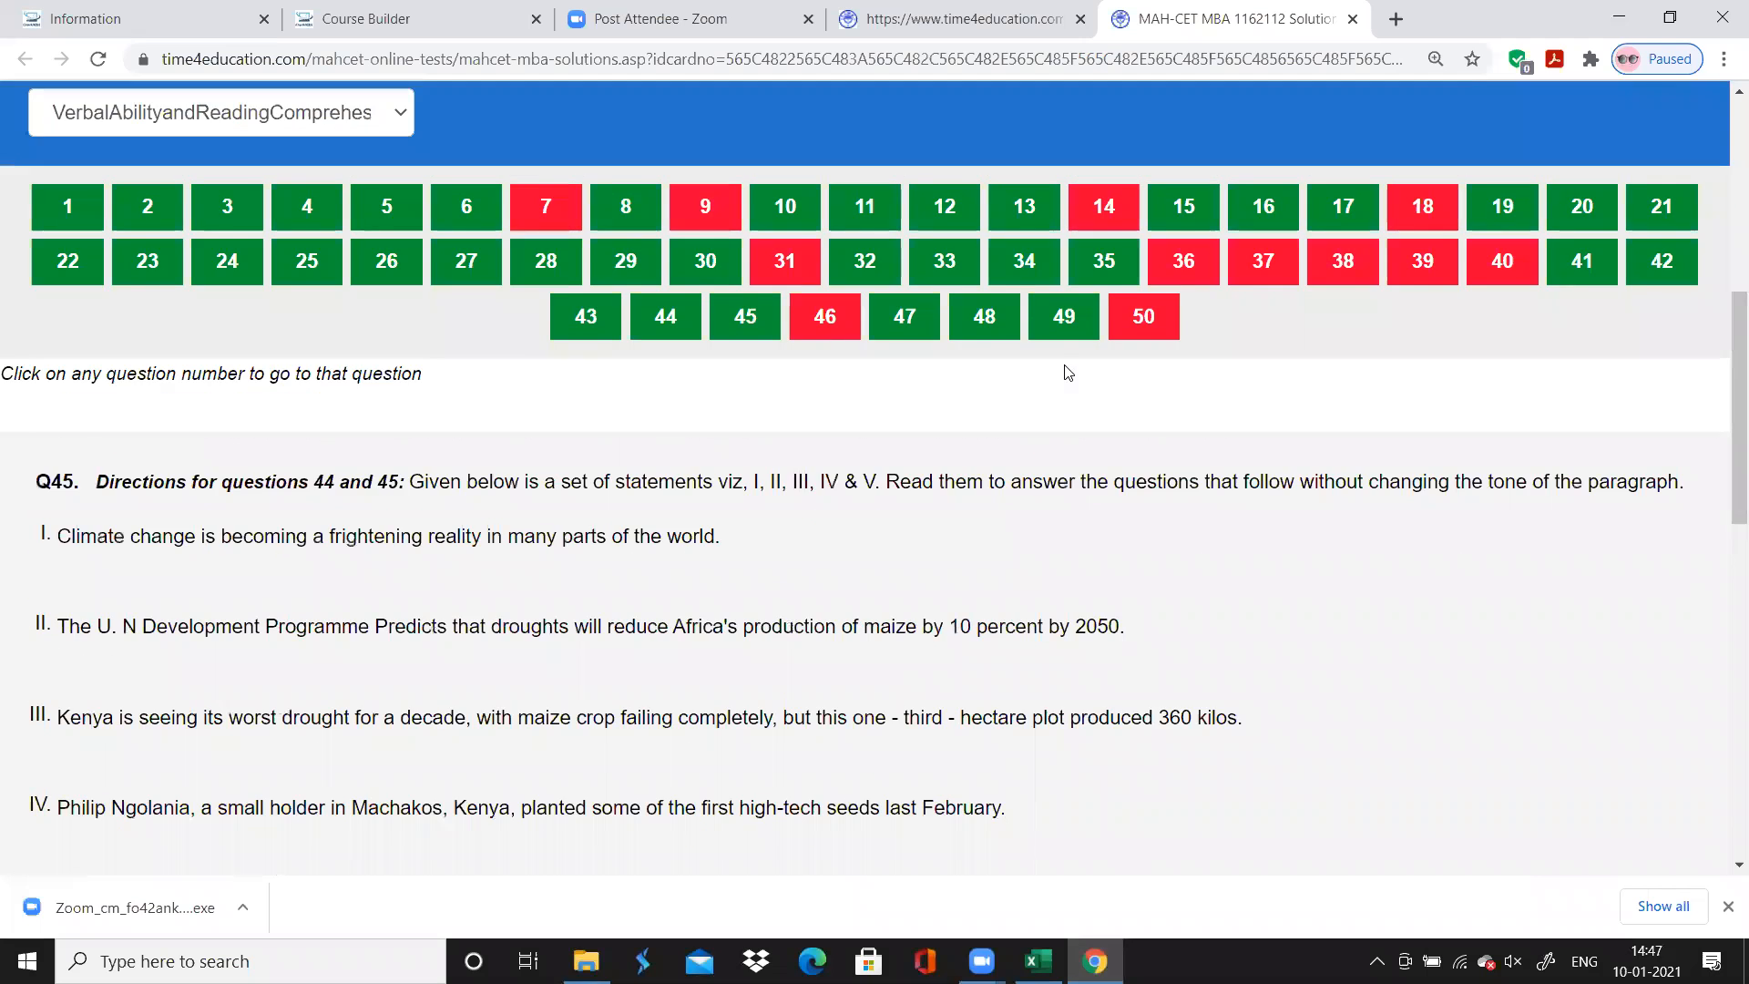
pyautogui.scroll(1, 1068, 372)
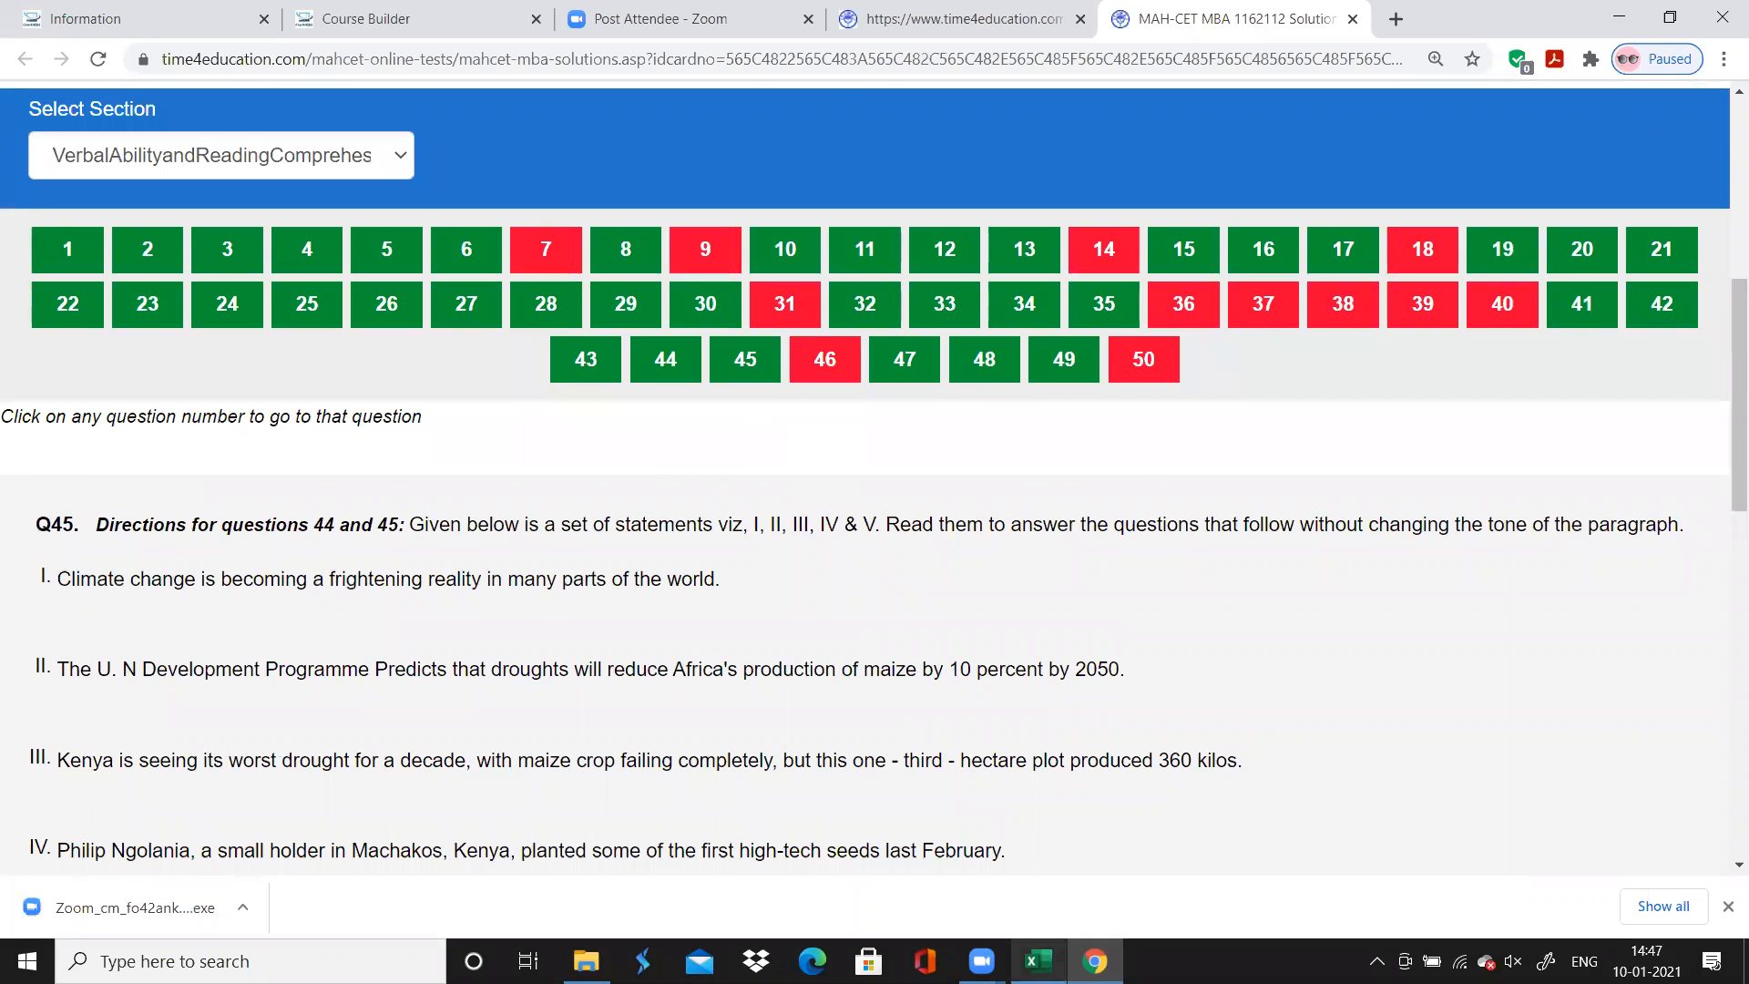
pyautogui.click(1039, 961)
pyautogui.write('Correct')
pyautogui.press('Return')
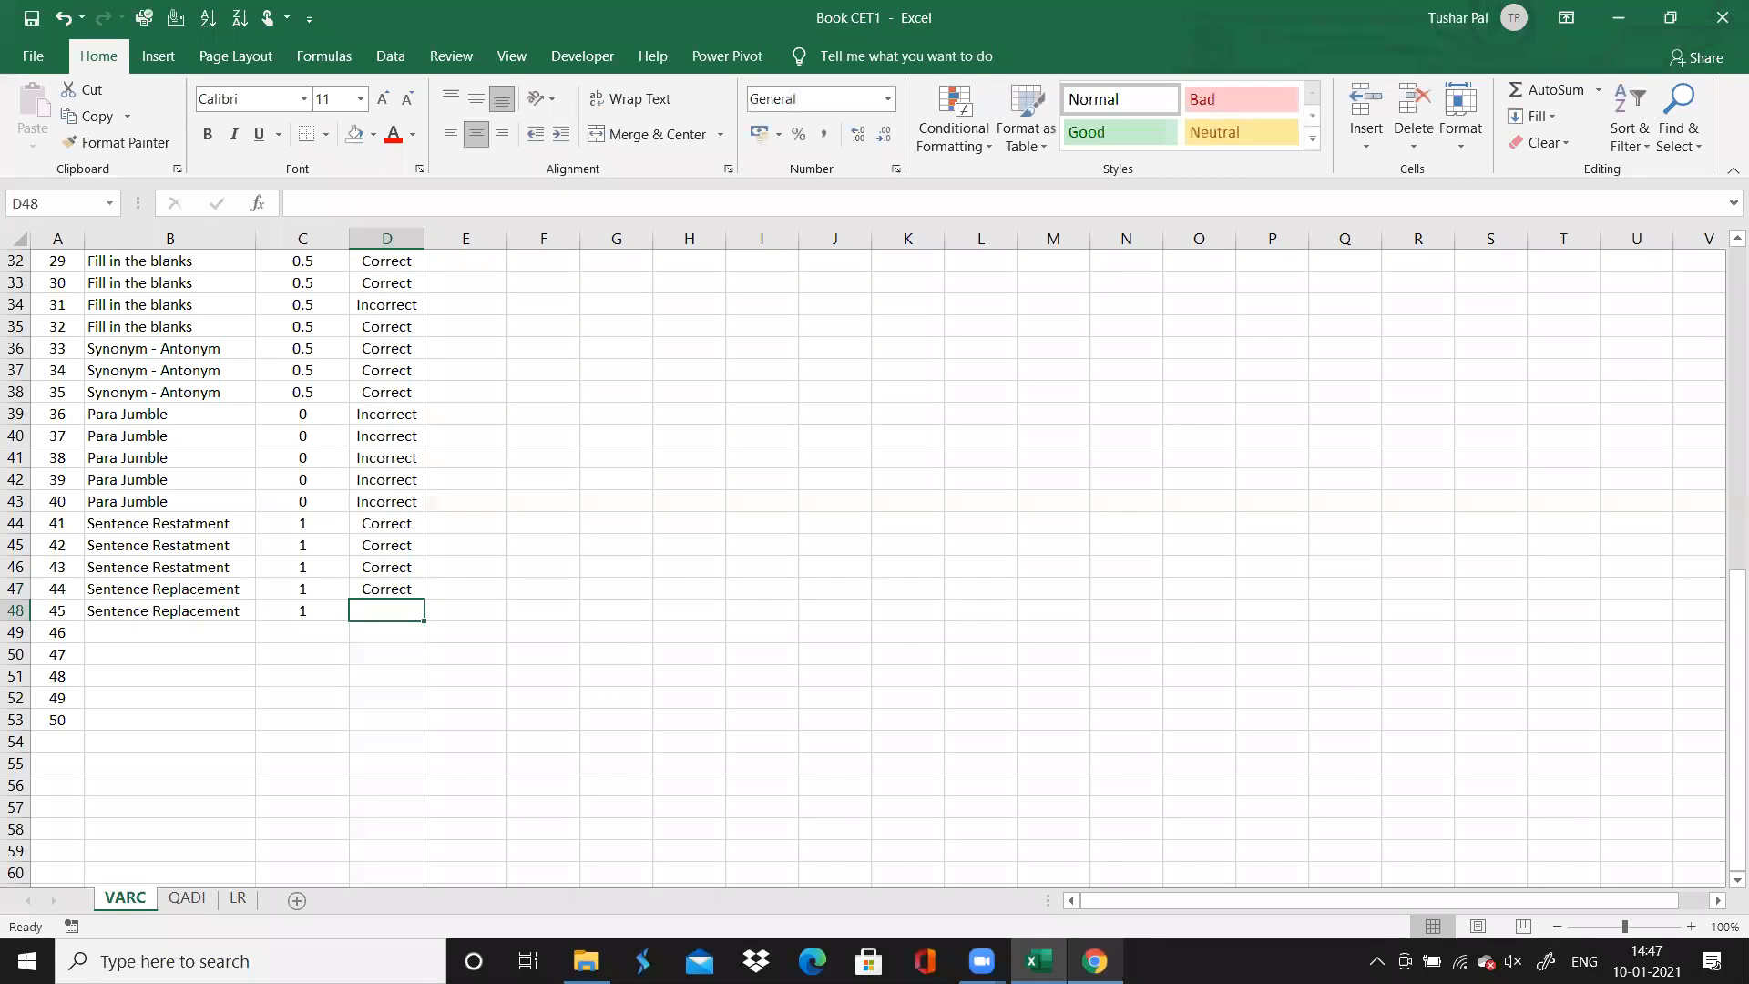
pyautogui.write('Incorrect')
pyautogui.press('Return')
# Switch to Chrome and look through questions 46 to 49 in the solutions to identify their topic
pyautogui.press('Left')
pyautogui.press('Left')
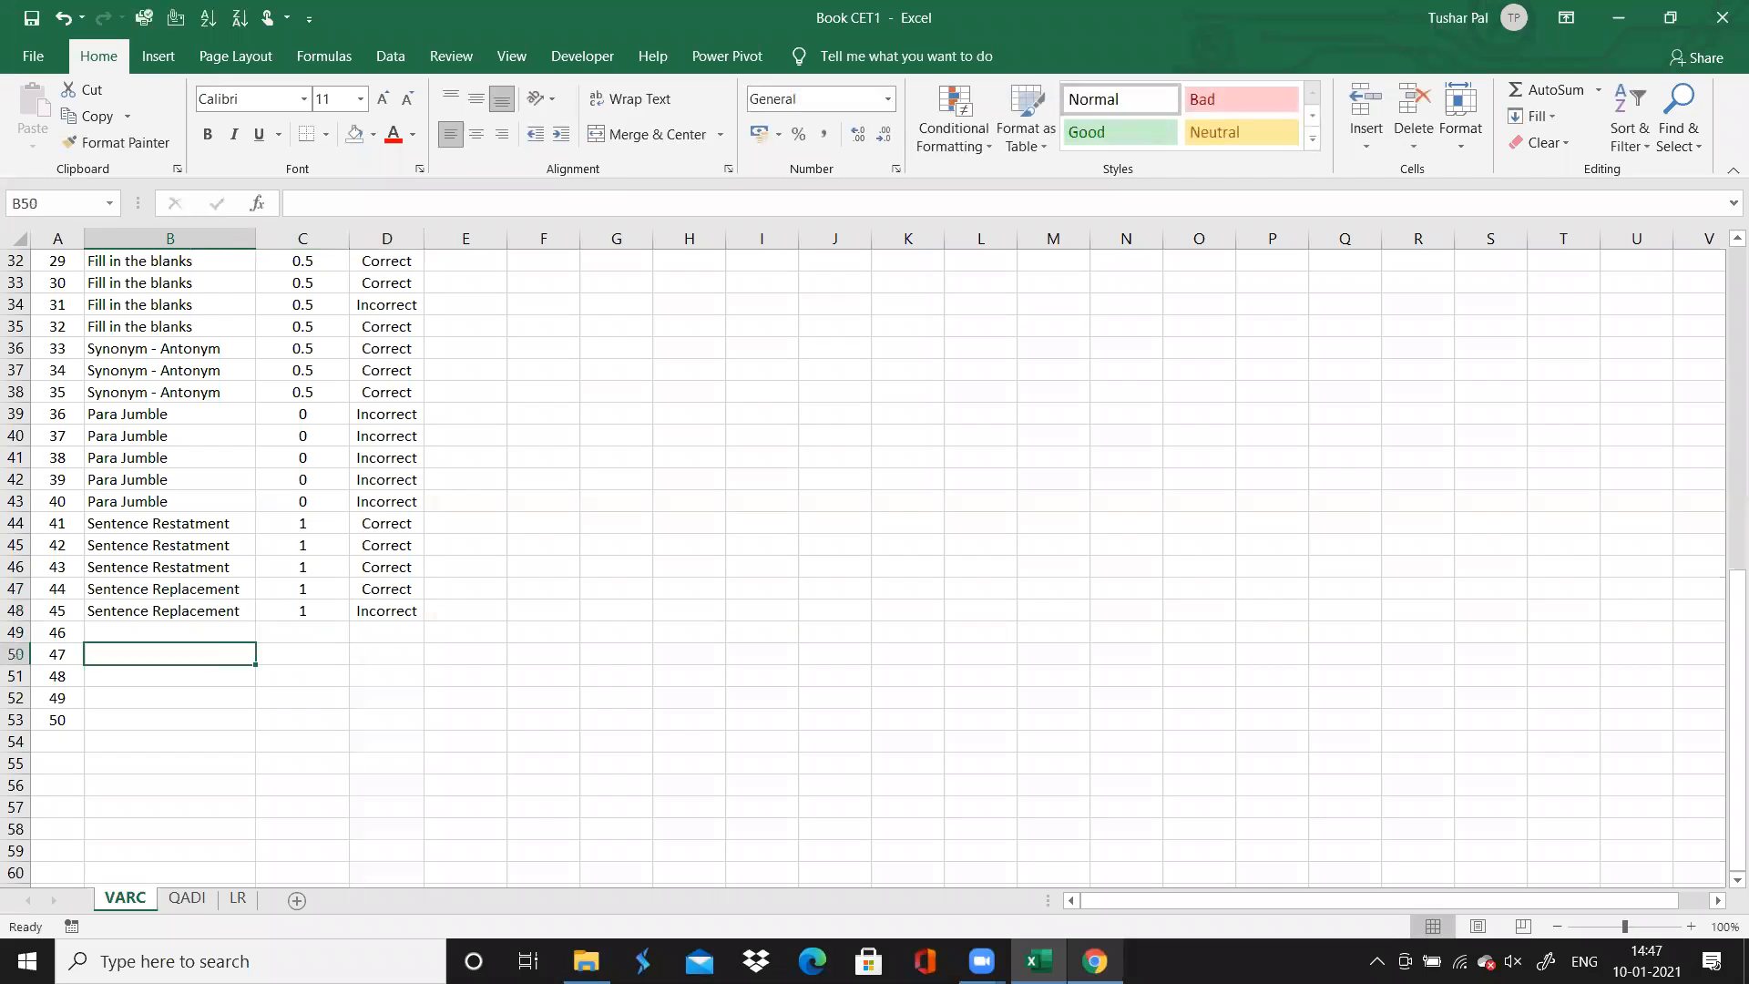
pyautogui.click(1094, 961)
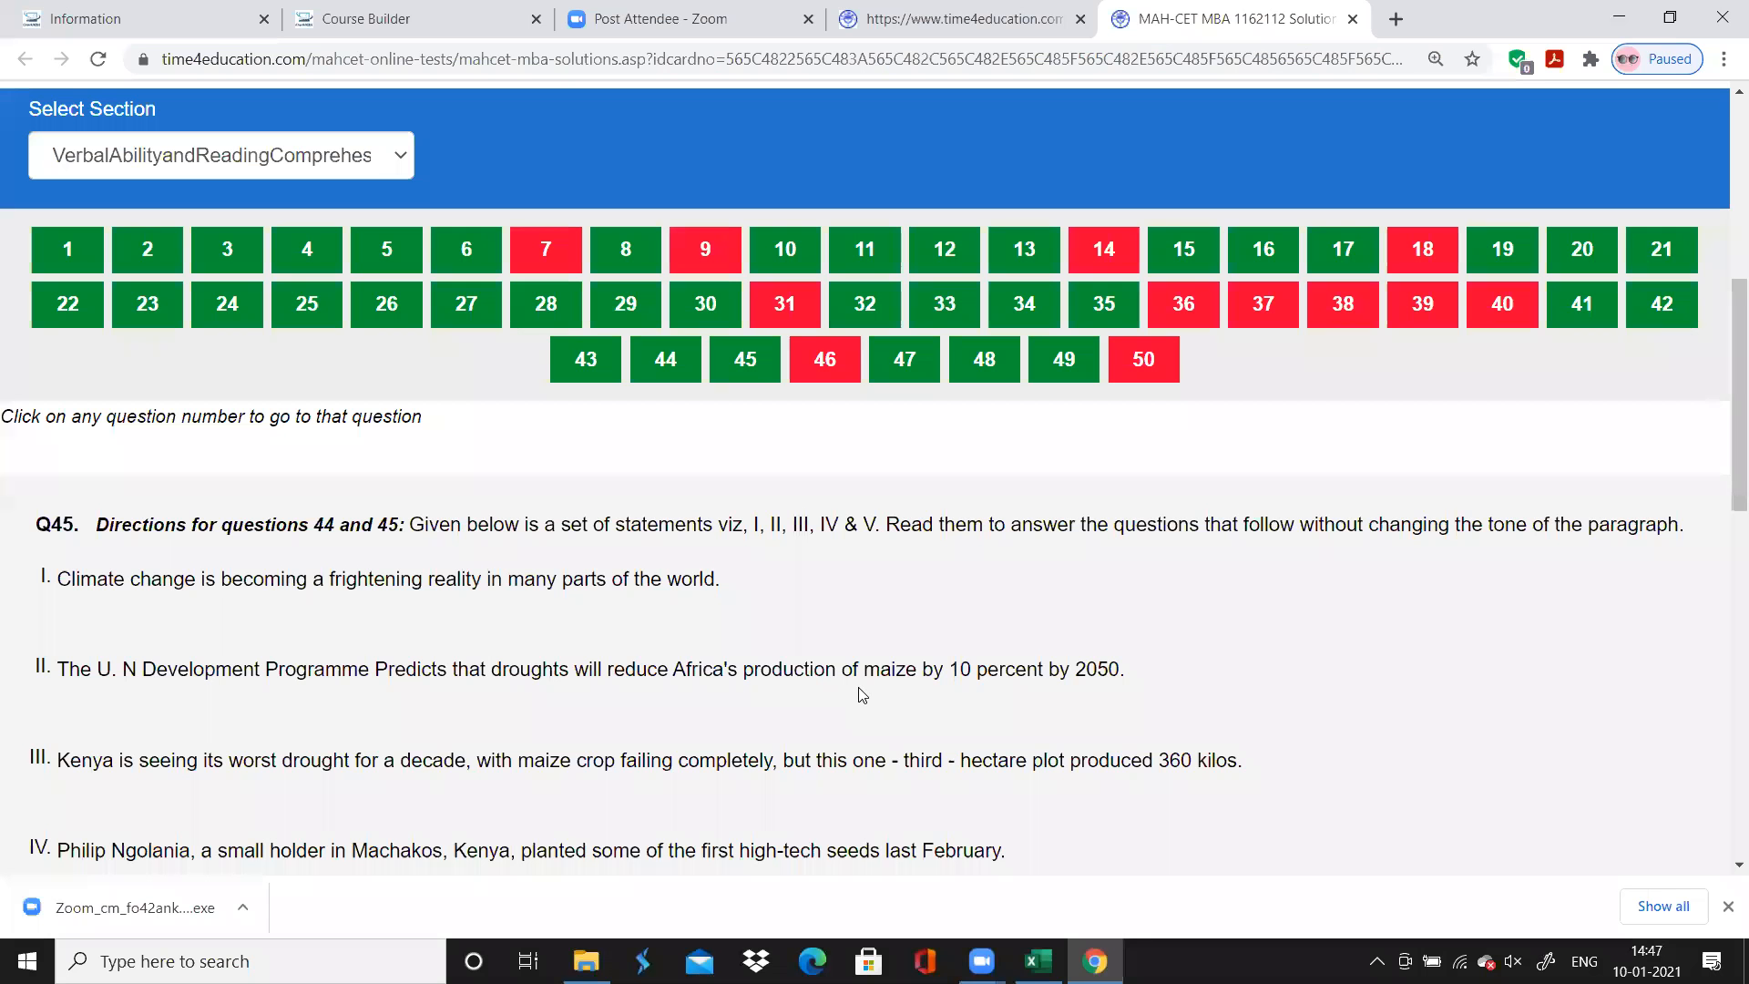
pyautogui.click(827, 364)
pyautogui.scroll(-1, 708, 606)
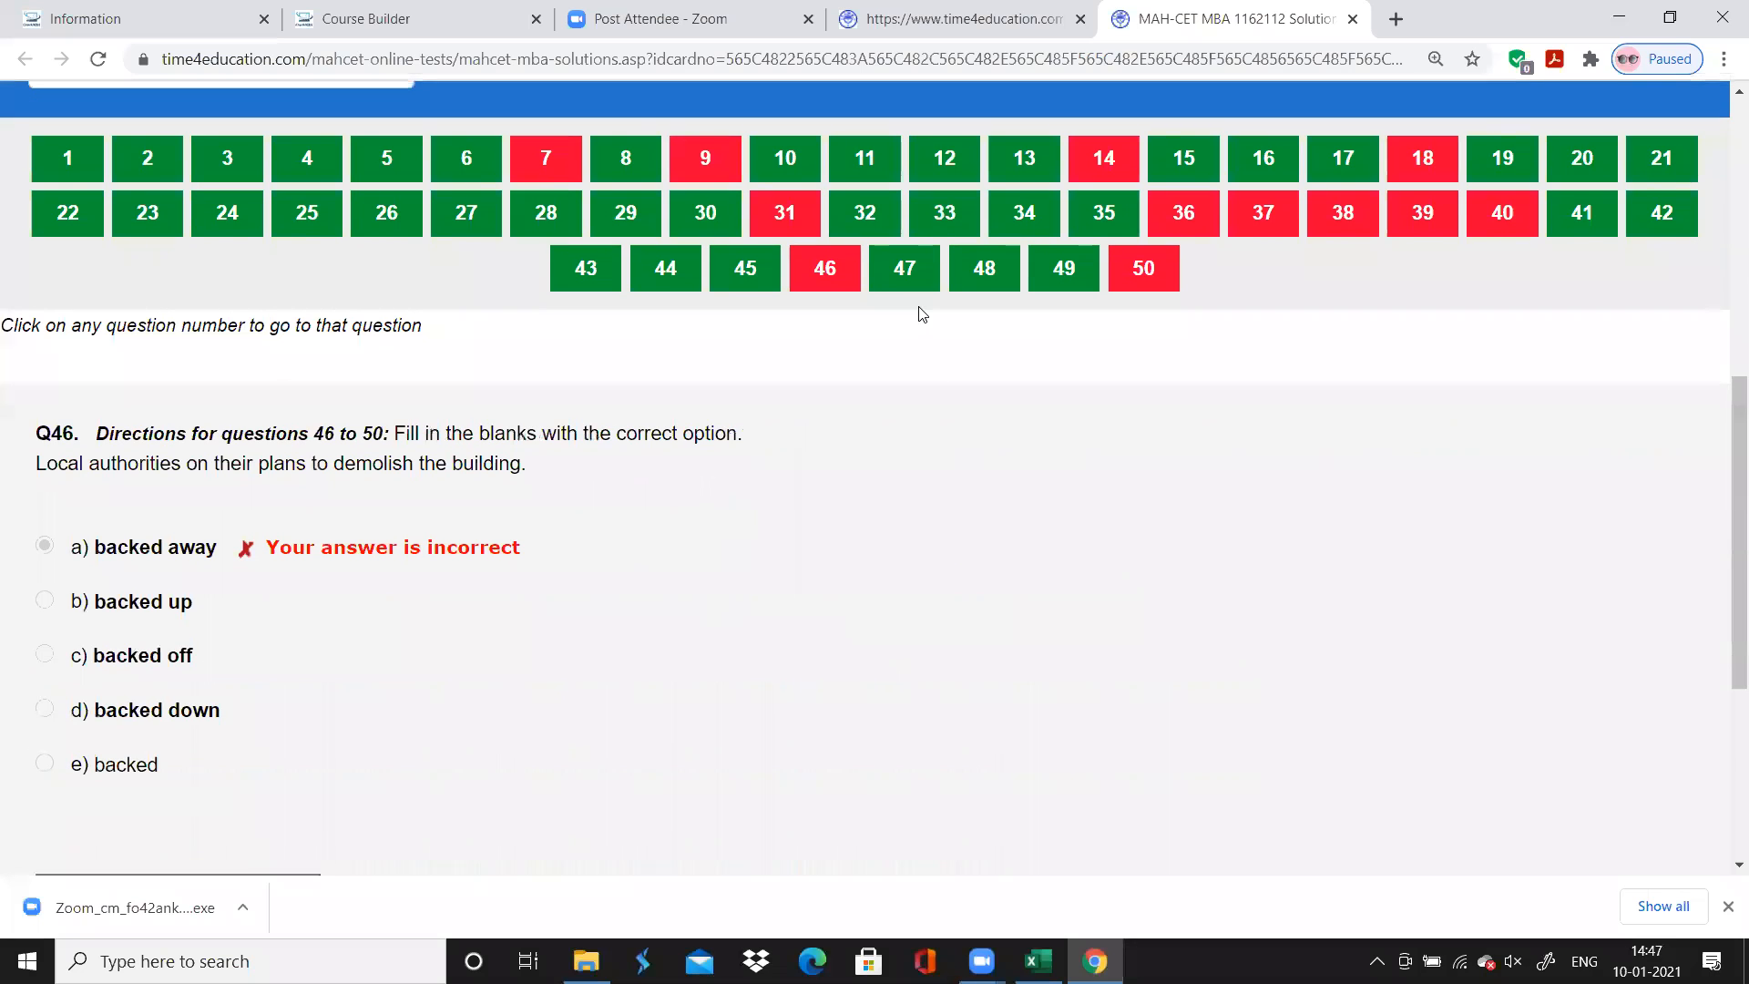
pyautogui.click(904, 271)
pyautogui.click(980, 273)
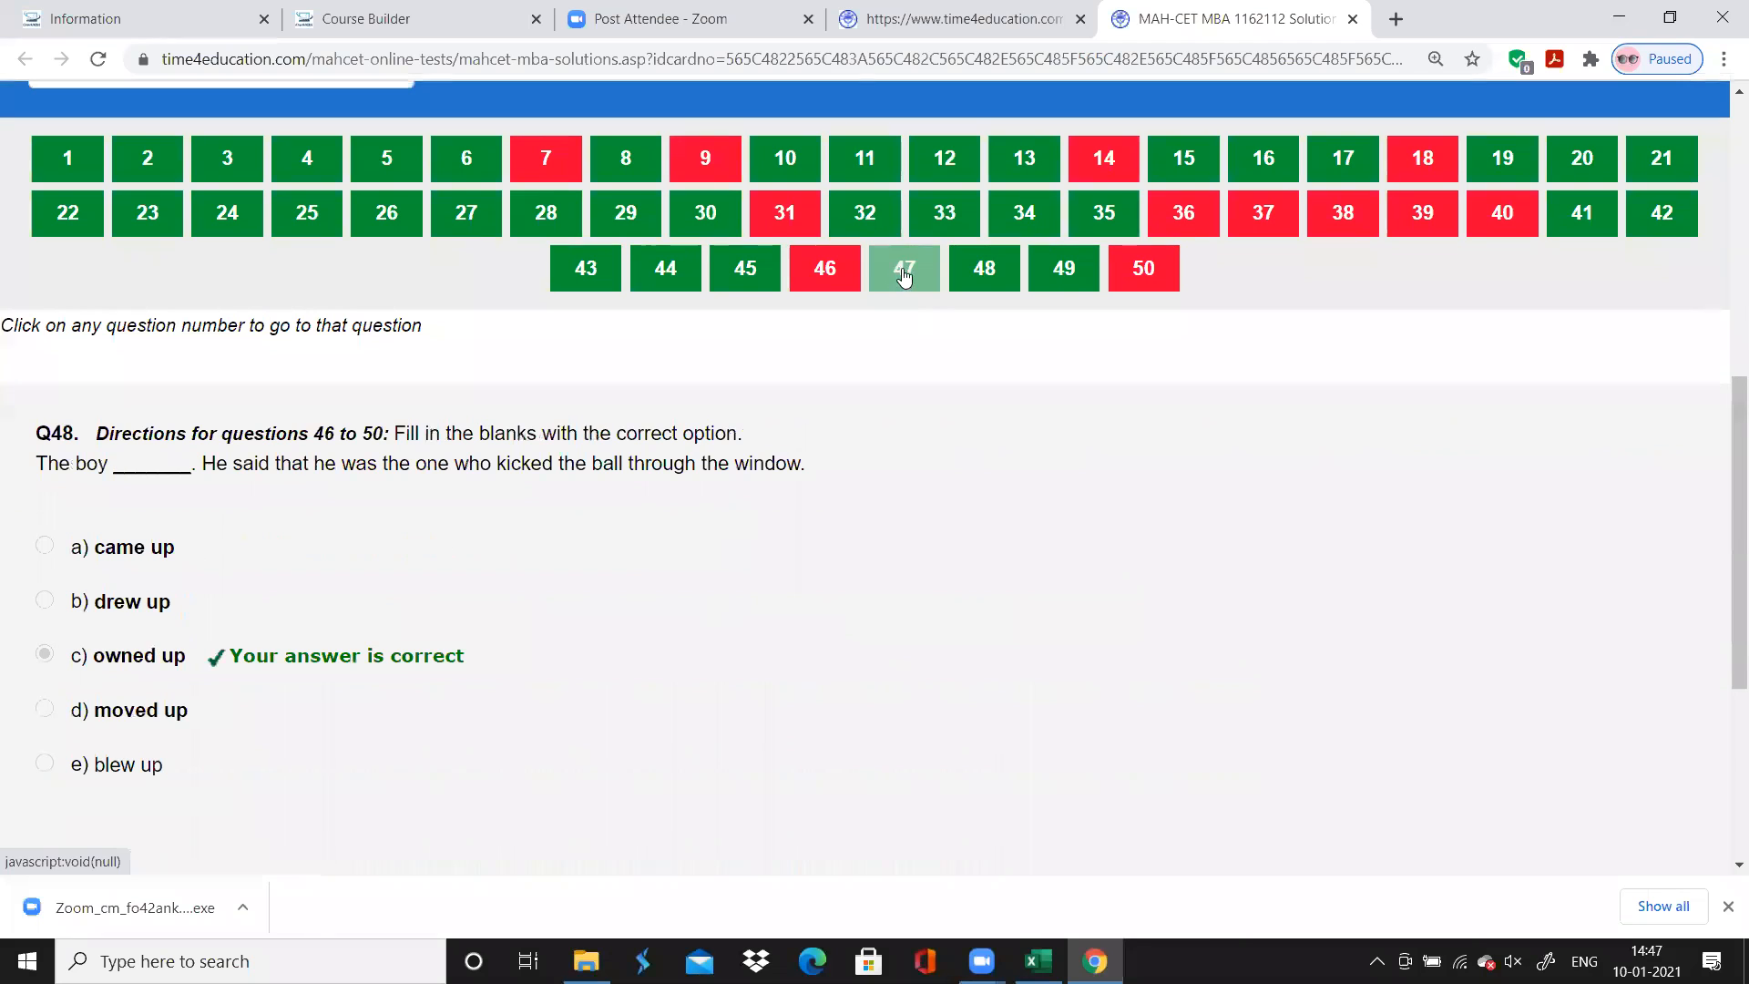
pyautogui.click(1064, 268)
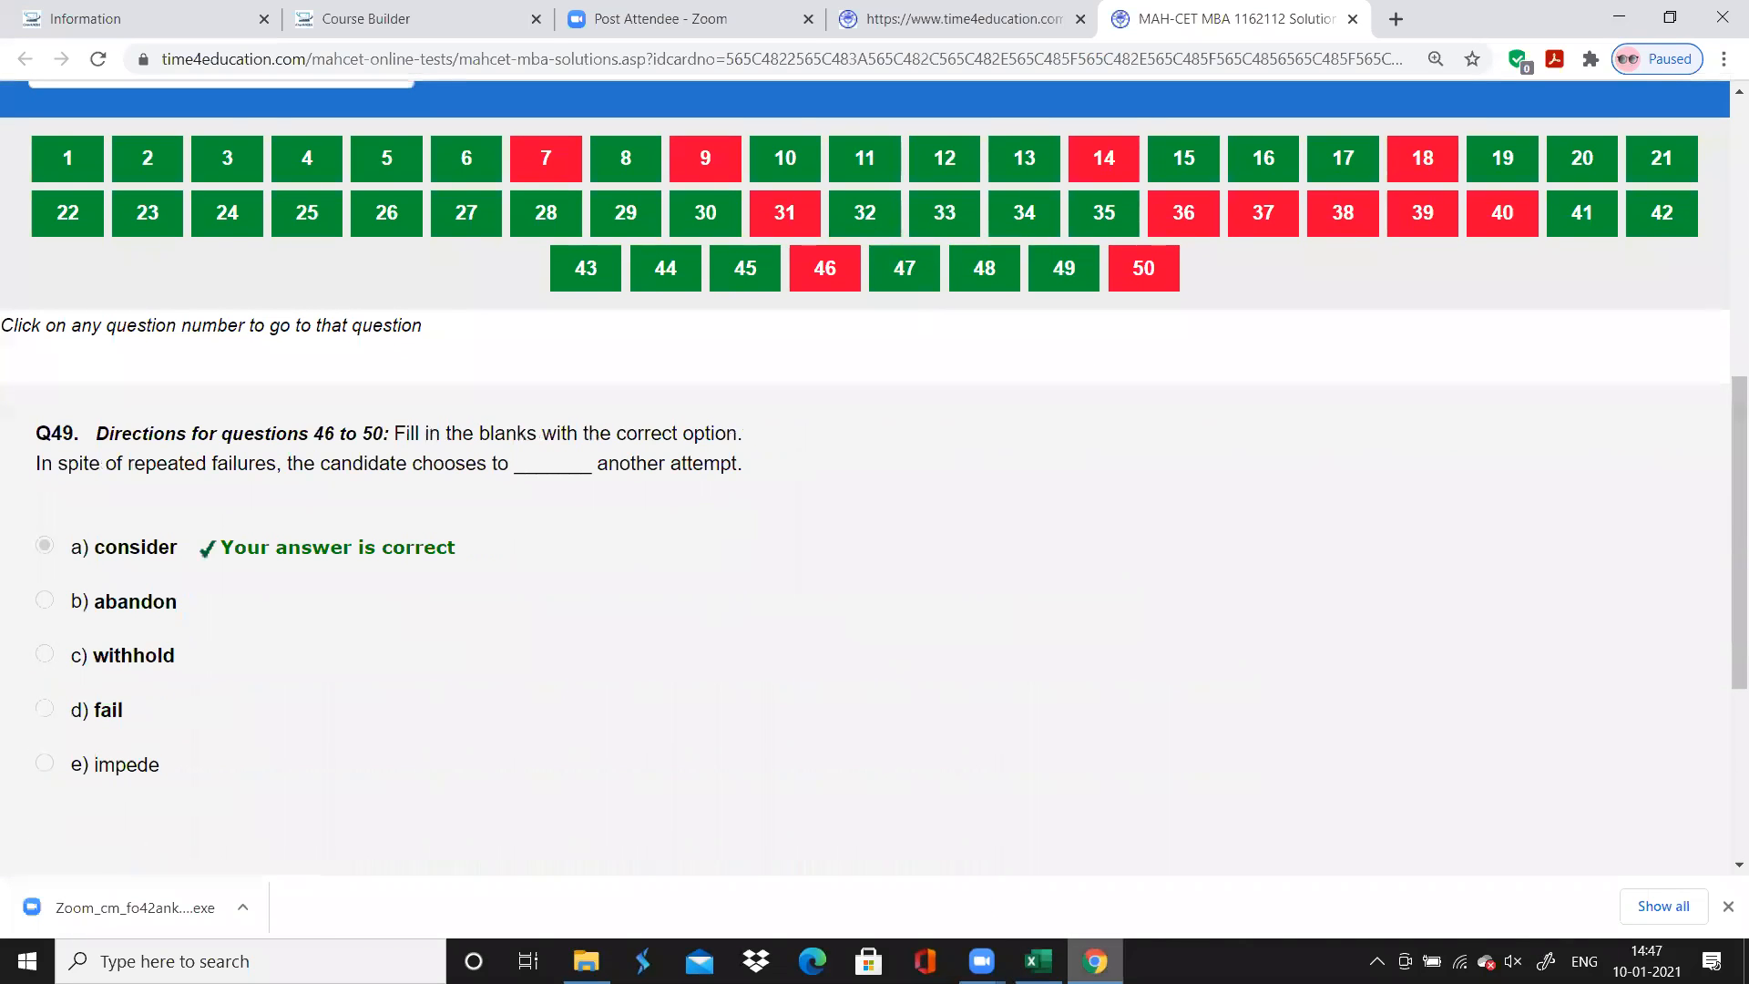
# Return to Excel and enter the topic "Fill in the blanks" for question 46, copying it down to question 50
pyautogui.hotkey('alt', 'Tab')
pyautogui.write('F')
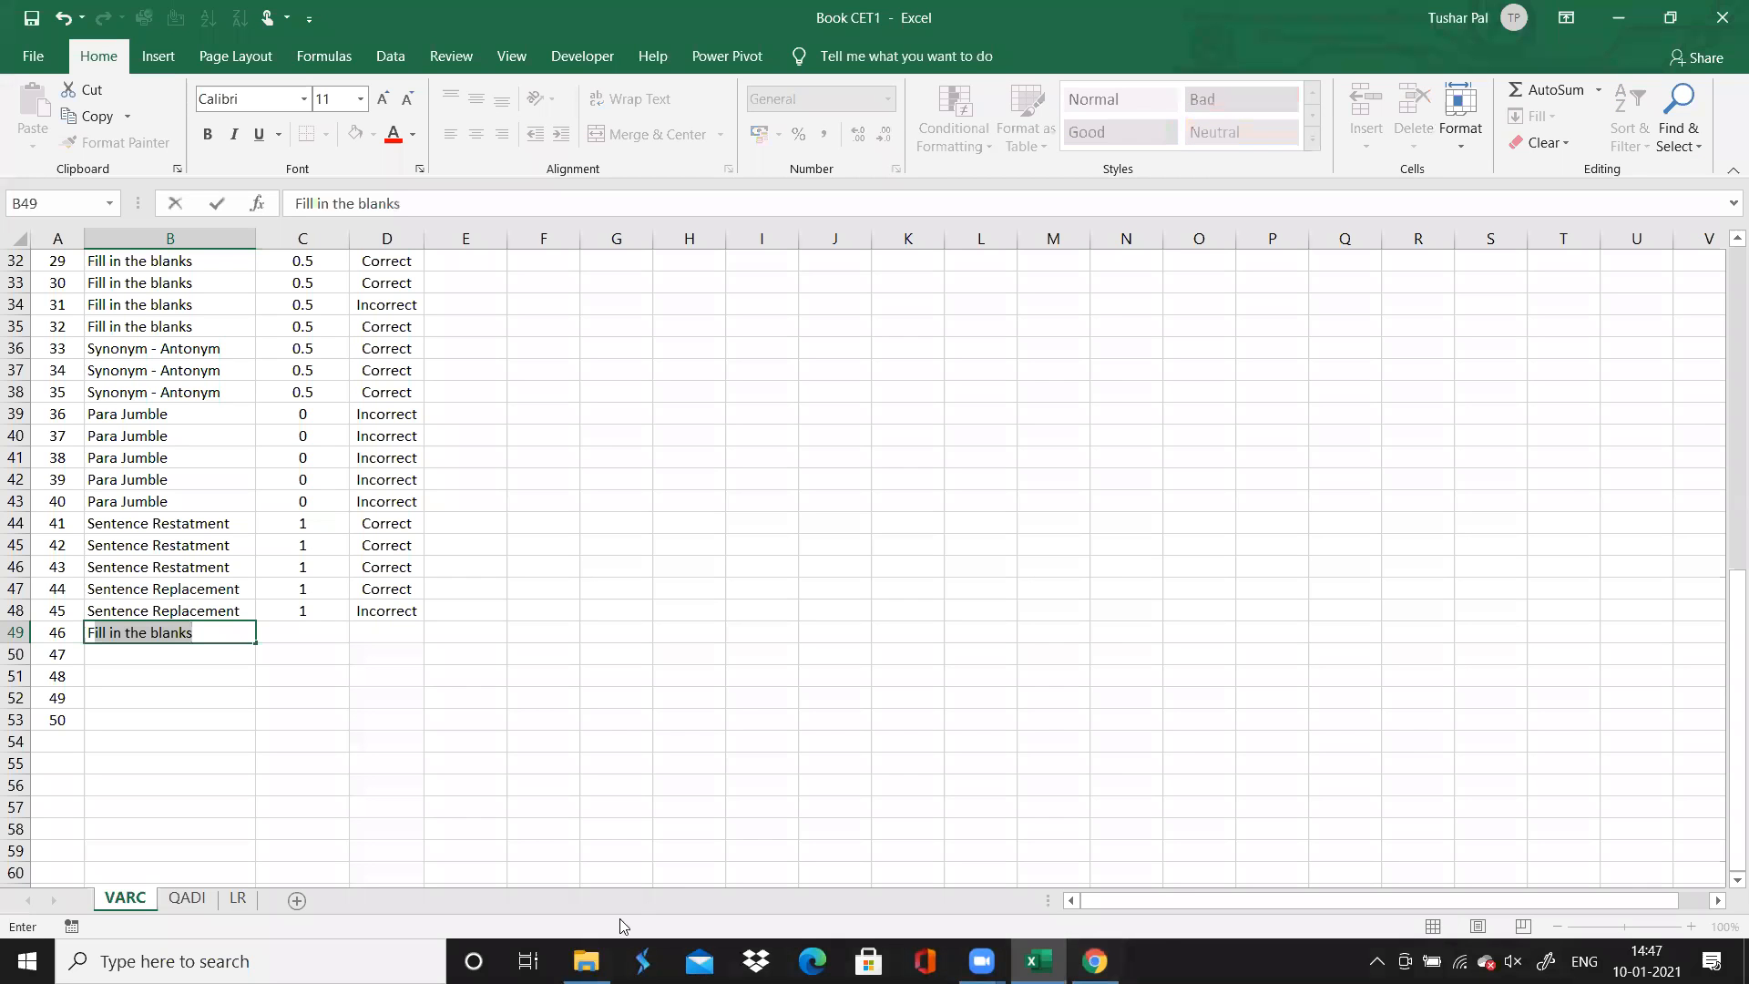
pyautogui.moveTo(256, 644); pyautogui.dragTo(255, 731)
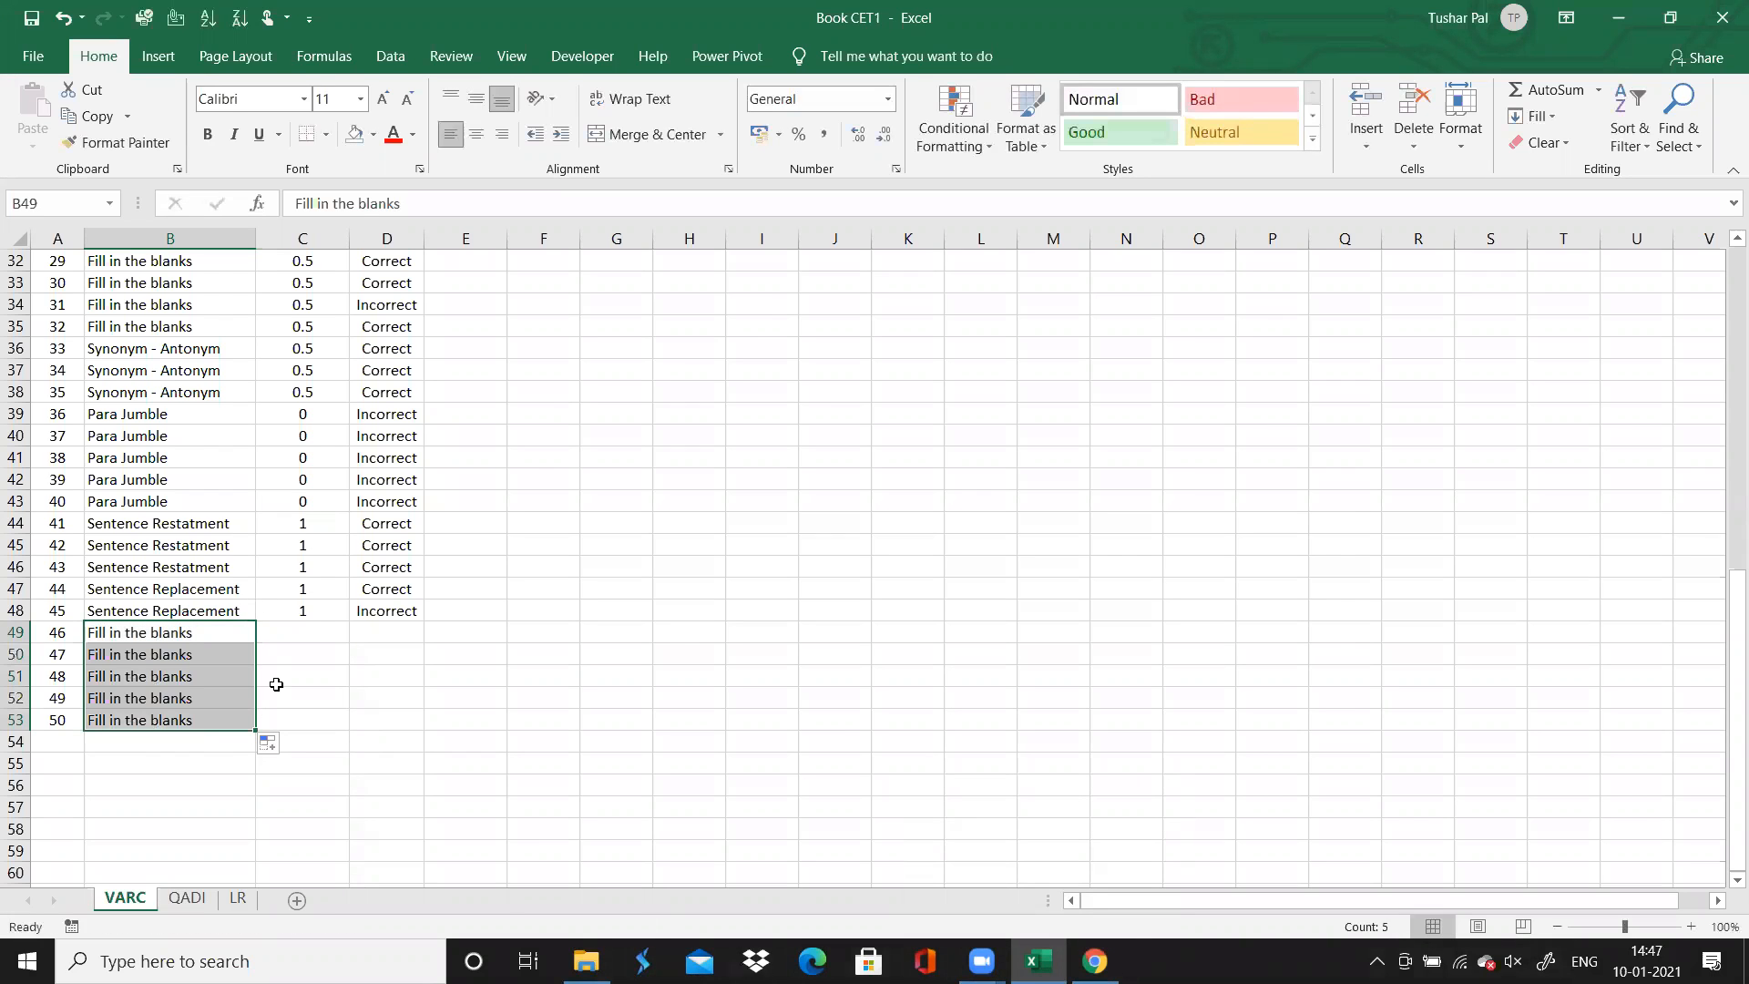
# Enter a time spent of 0.5 for each of the Fill in the blanks questions 46 to 50
pyautogui.click(312, 633)
pyautogui.write('0.5')
pyautogui.press('Return')
pyautogui.write('0.')
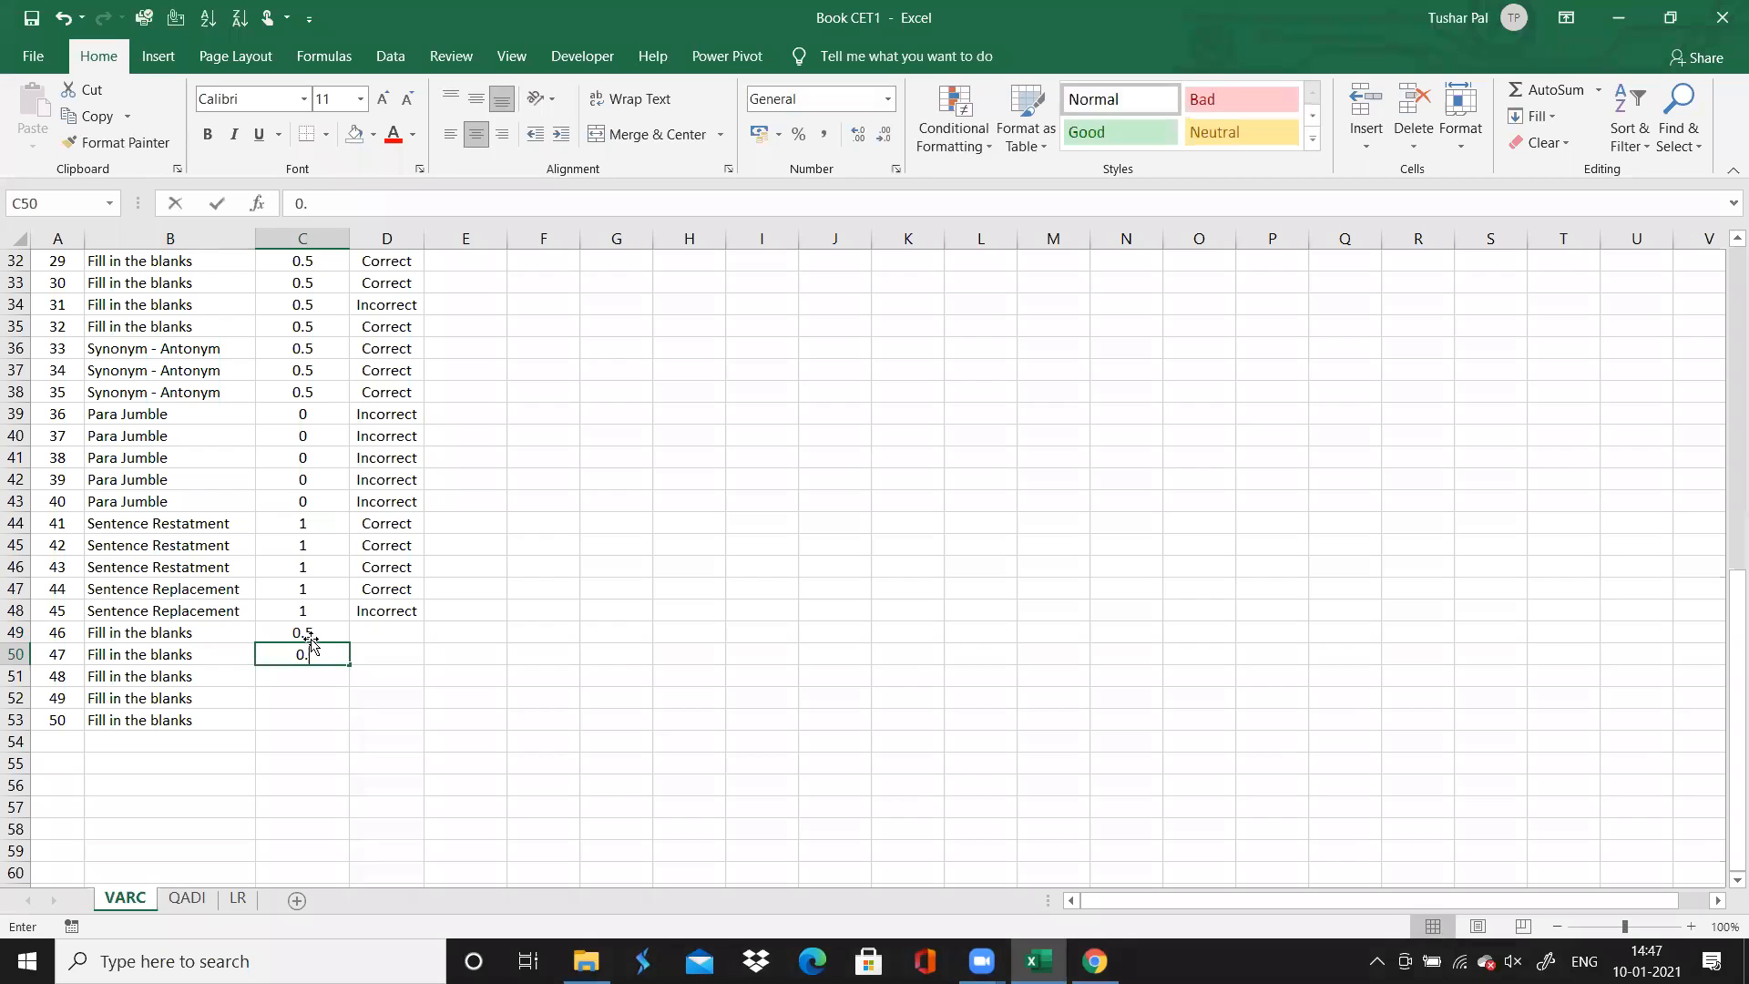
pyautogui.doubleClick(349, 665)
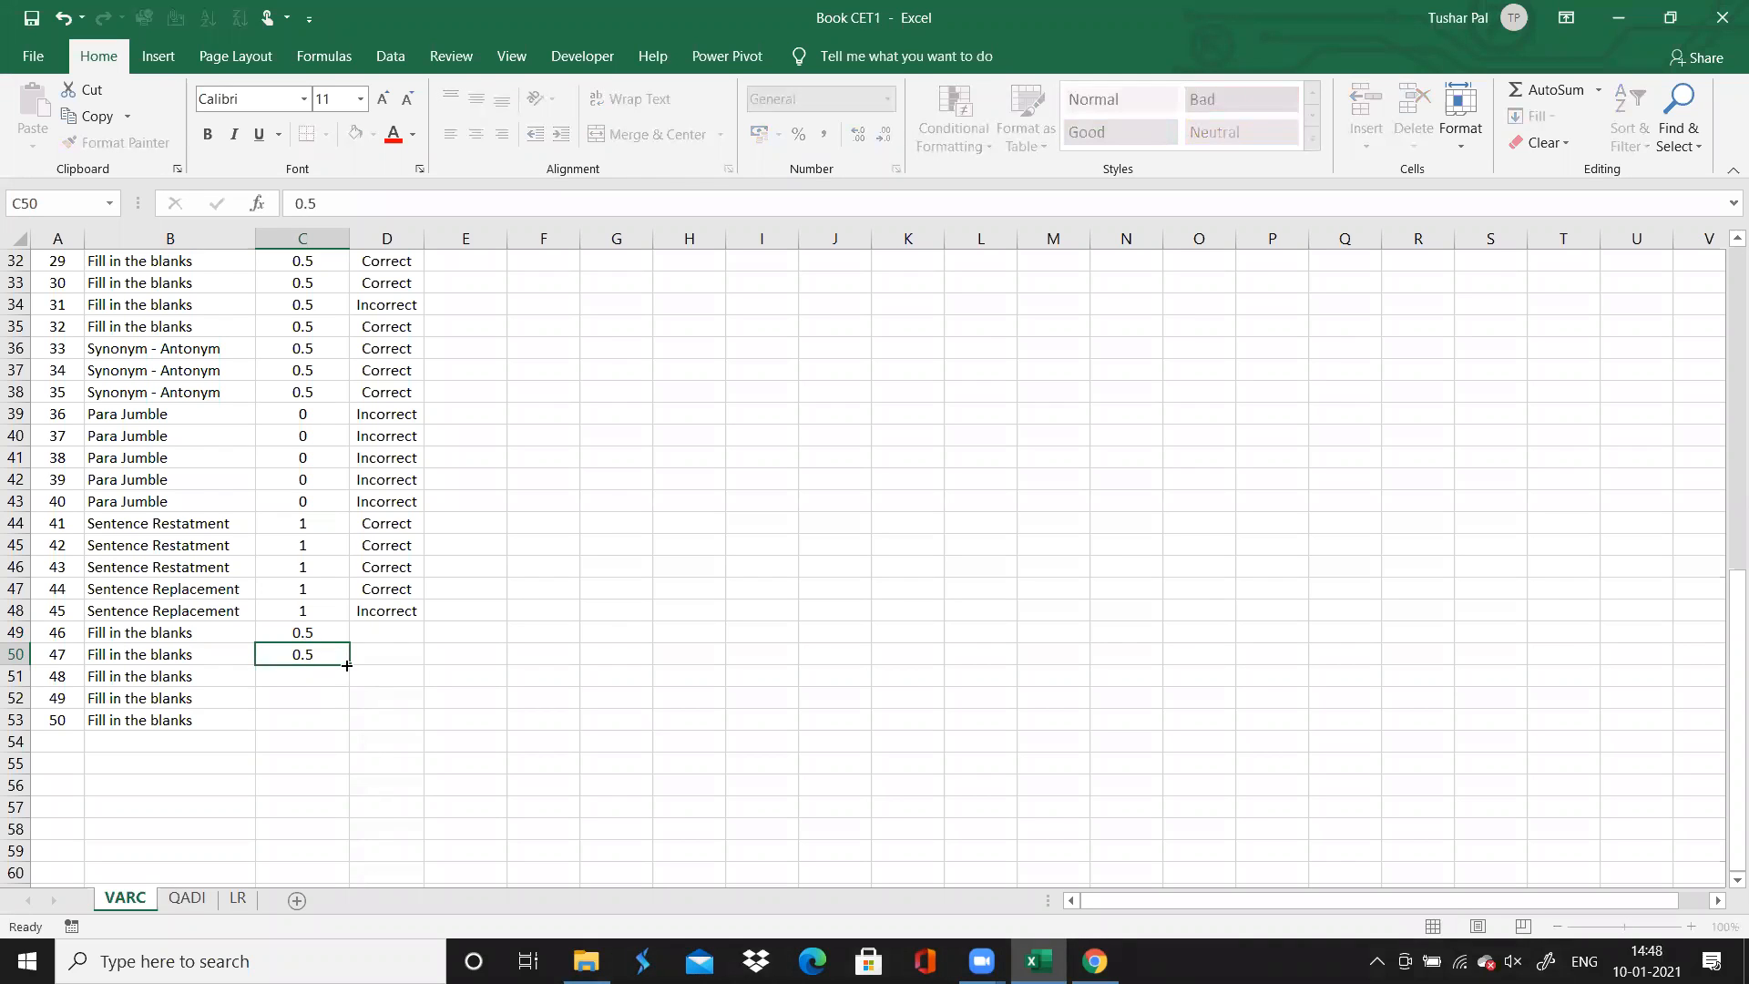
# Record question 46 as Correct, copy it down to question 50, and glance at the results in Chrome
pyautogui.click(402, 628)
pyautogui.write('C')
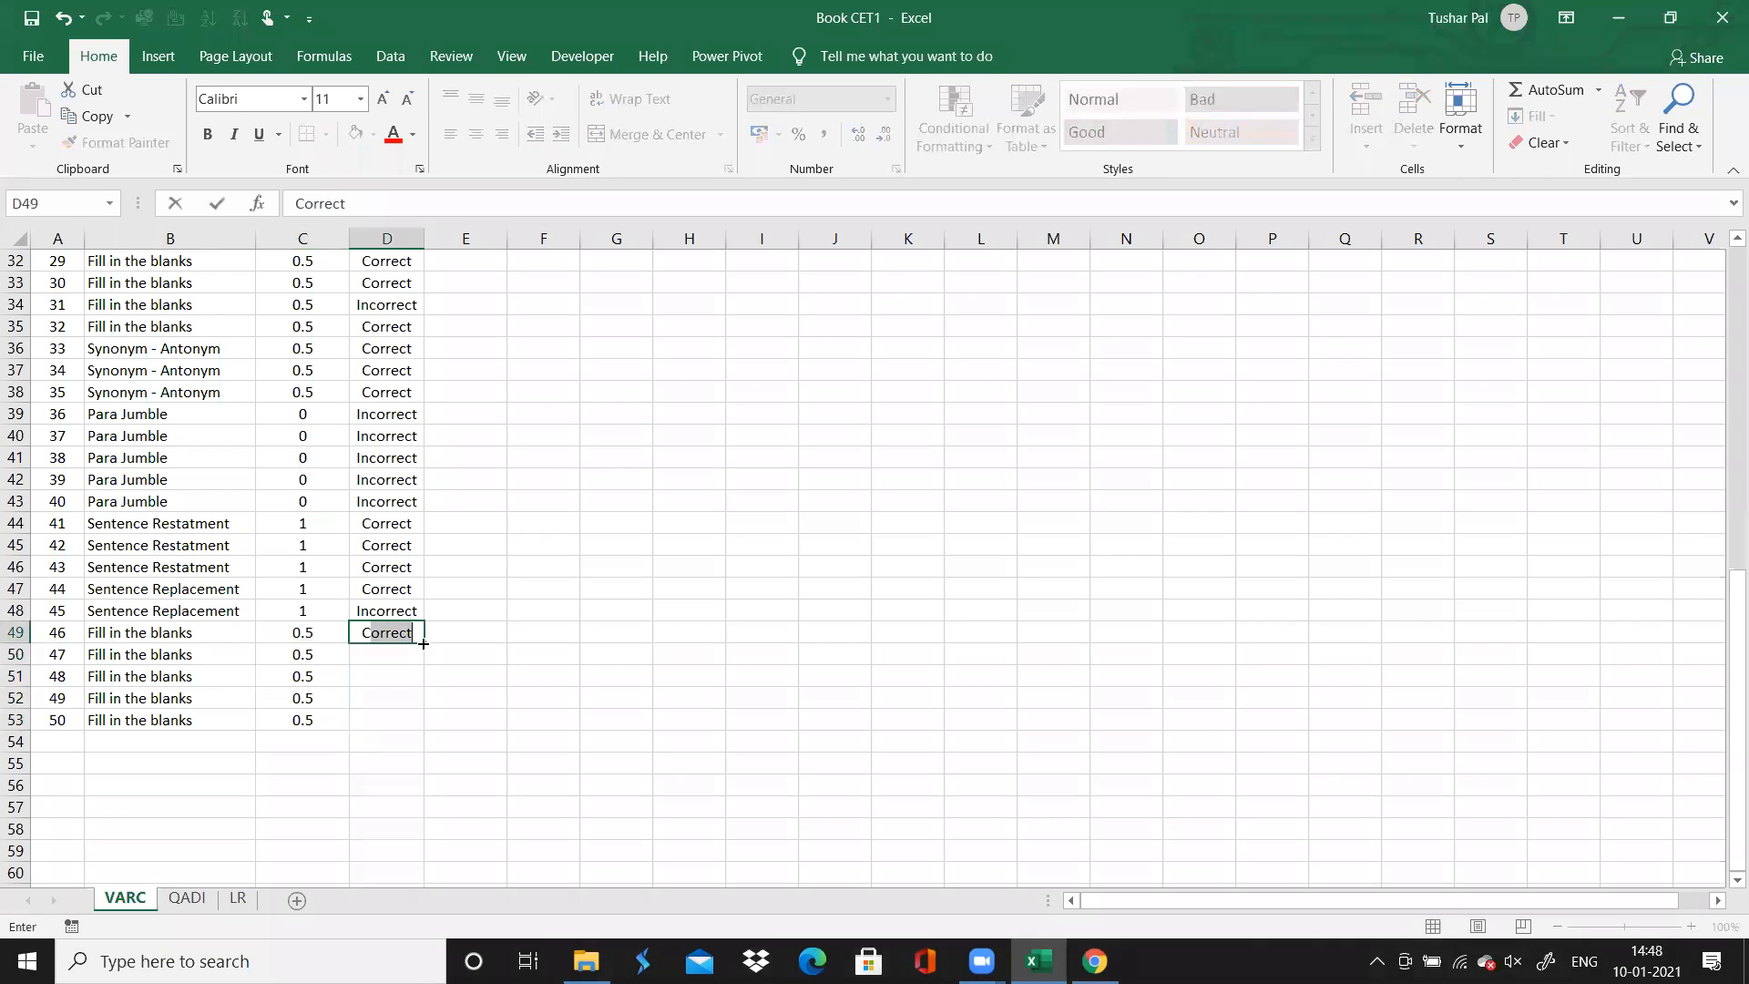
pyautogui.hotkey('ctrl', 'Return')
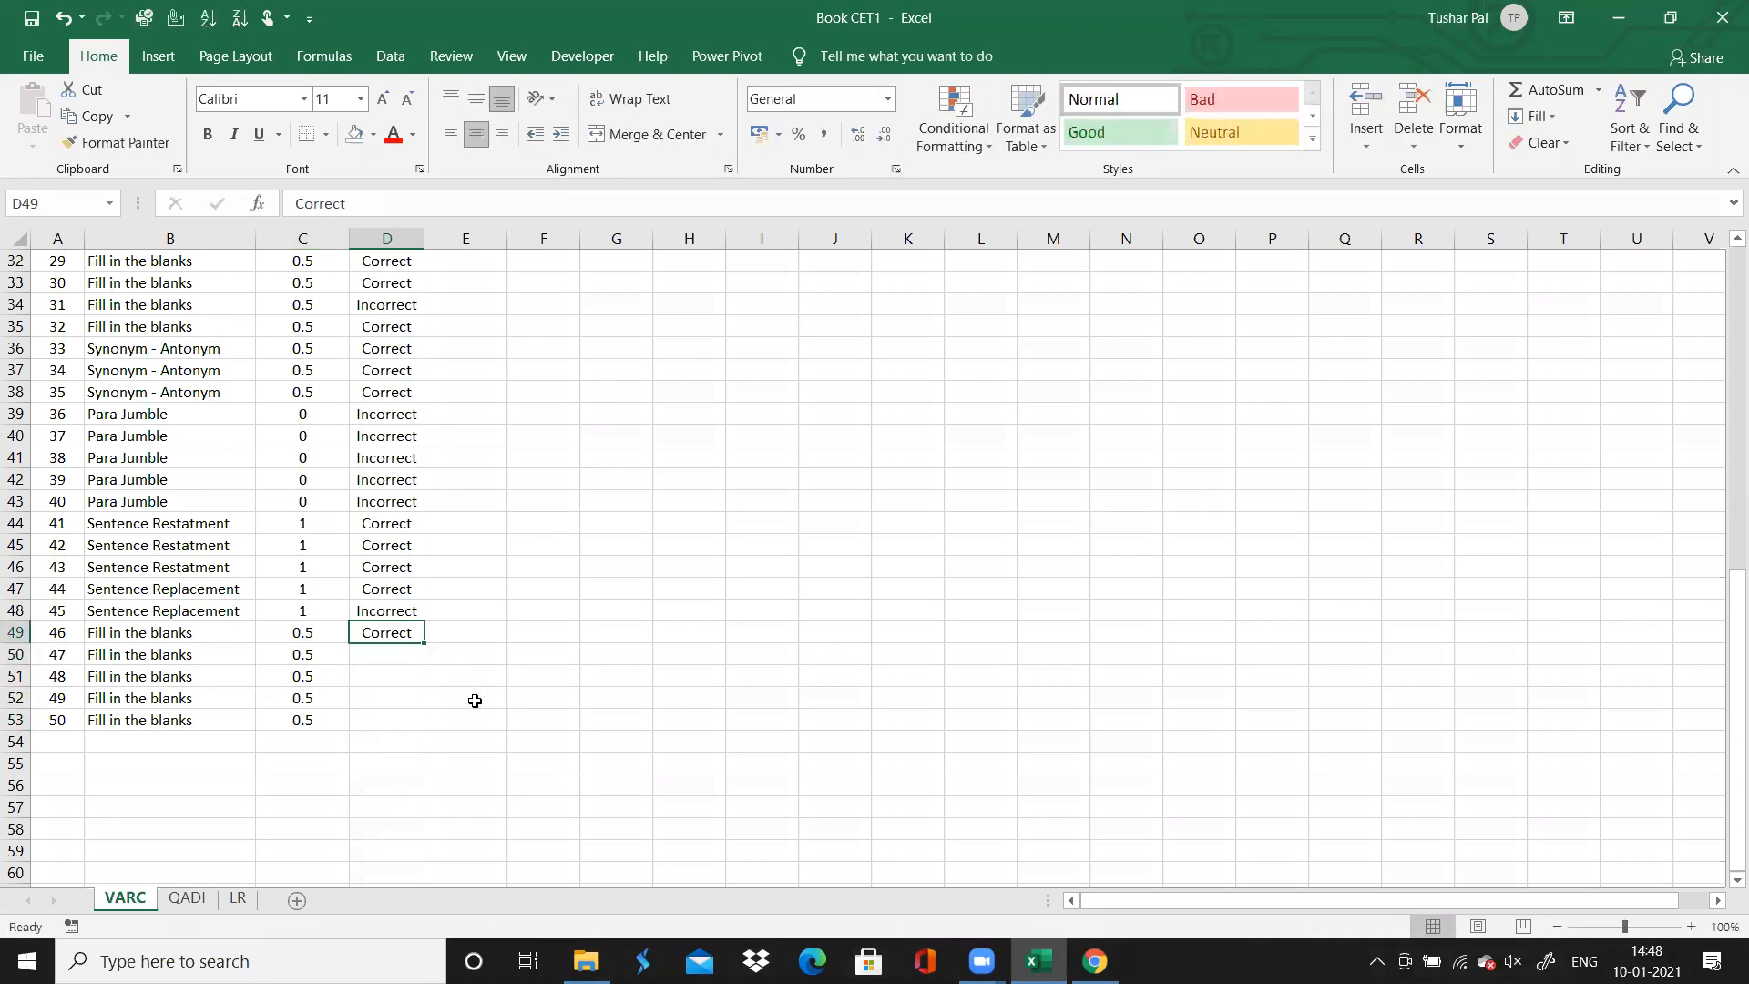
pyautogui.doubleClick(419, 641)
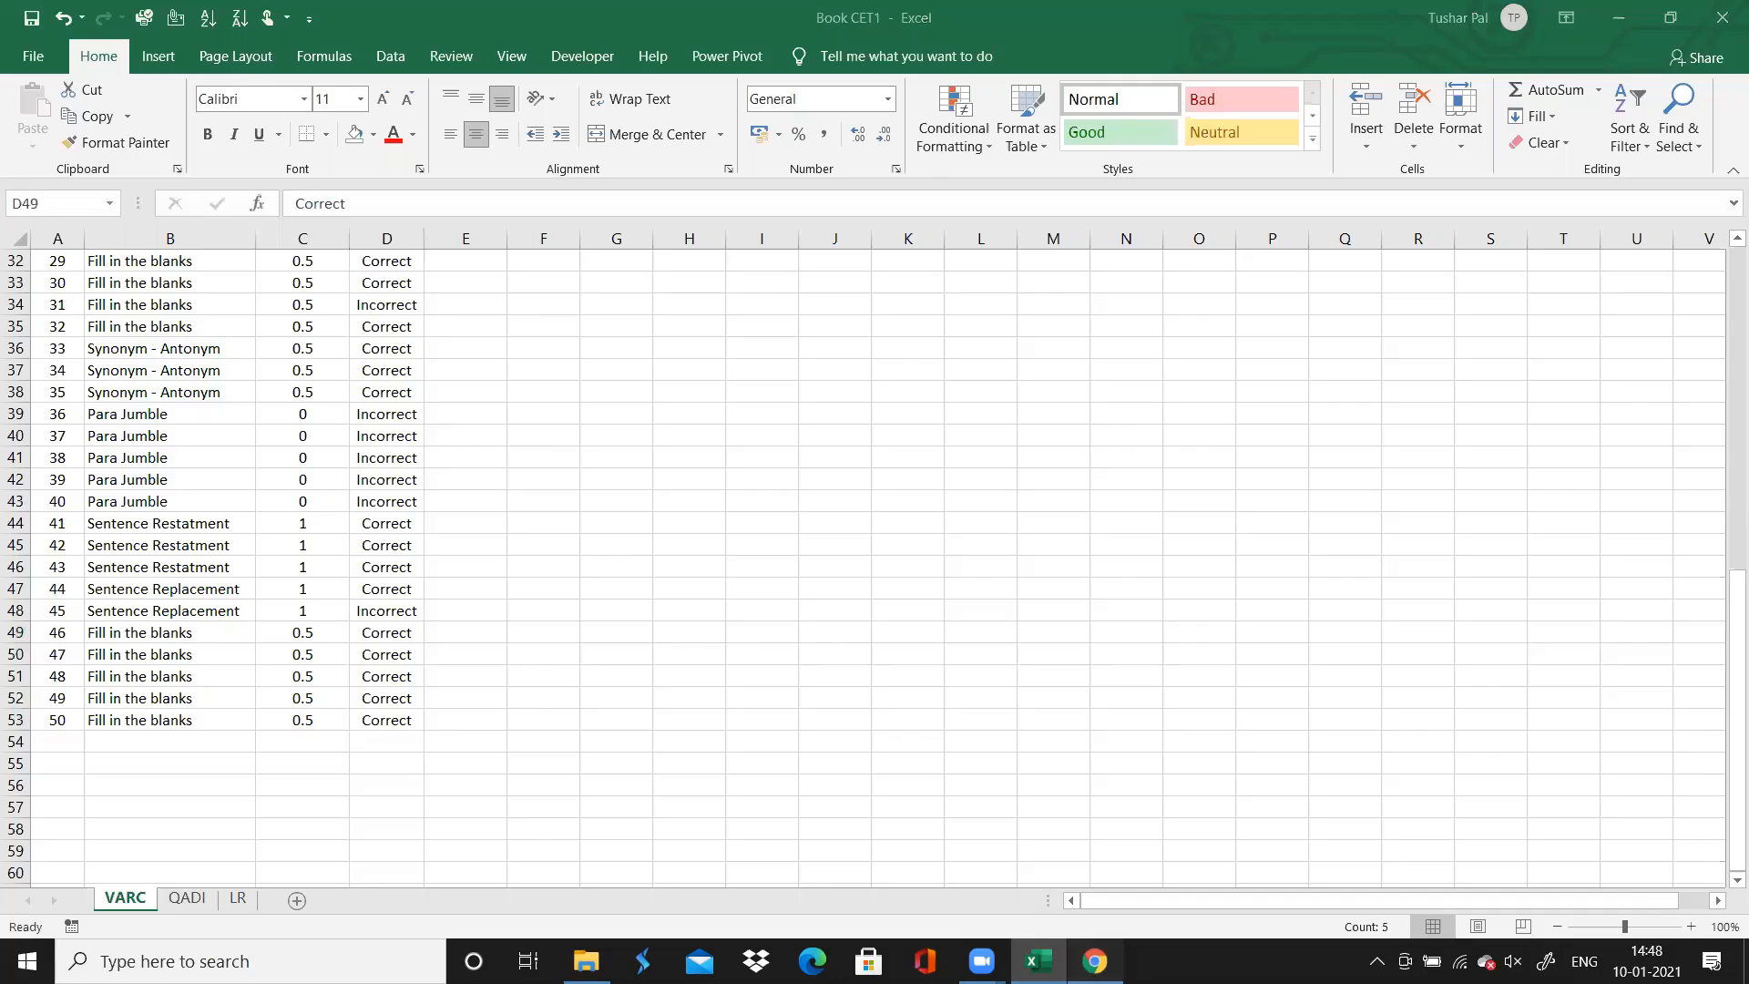
pyautogui.hotkey('alt', 'Tab')
pyautogui.hotkey('alt', 'Tab')
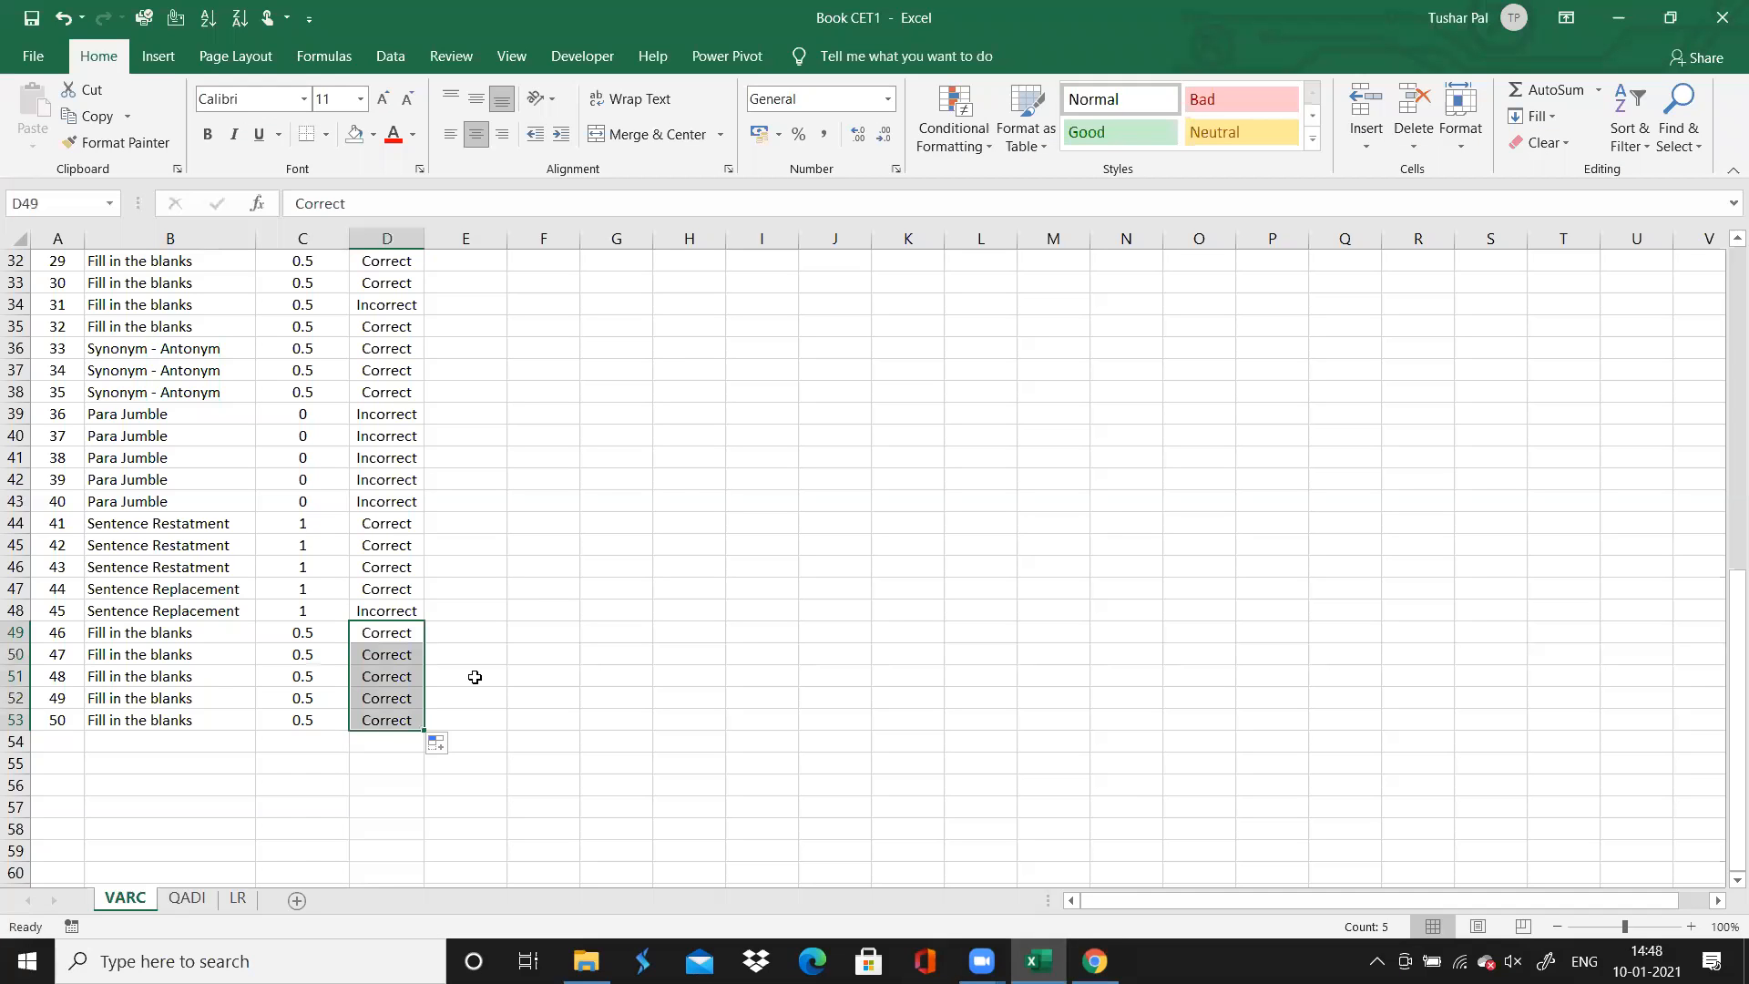
# Change the accuracy of questions 46 and 50 to Incorrect
pyautogui.click(396, 633)
pyautogui.write('Inc')
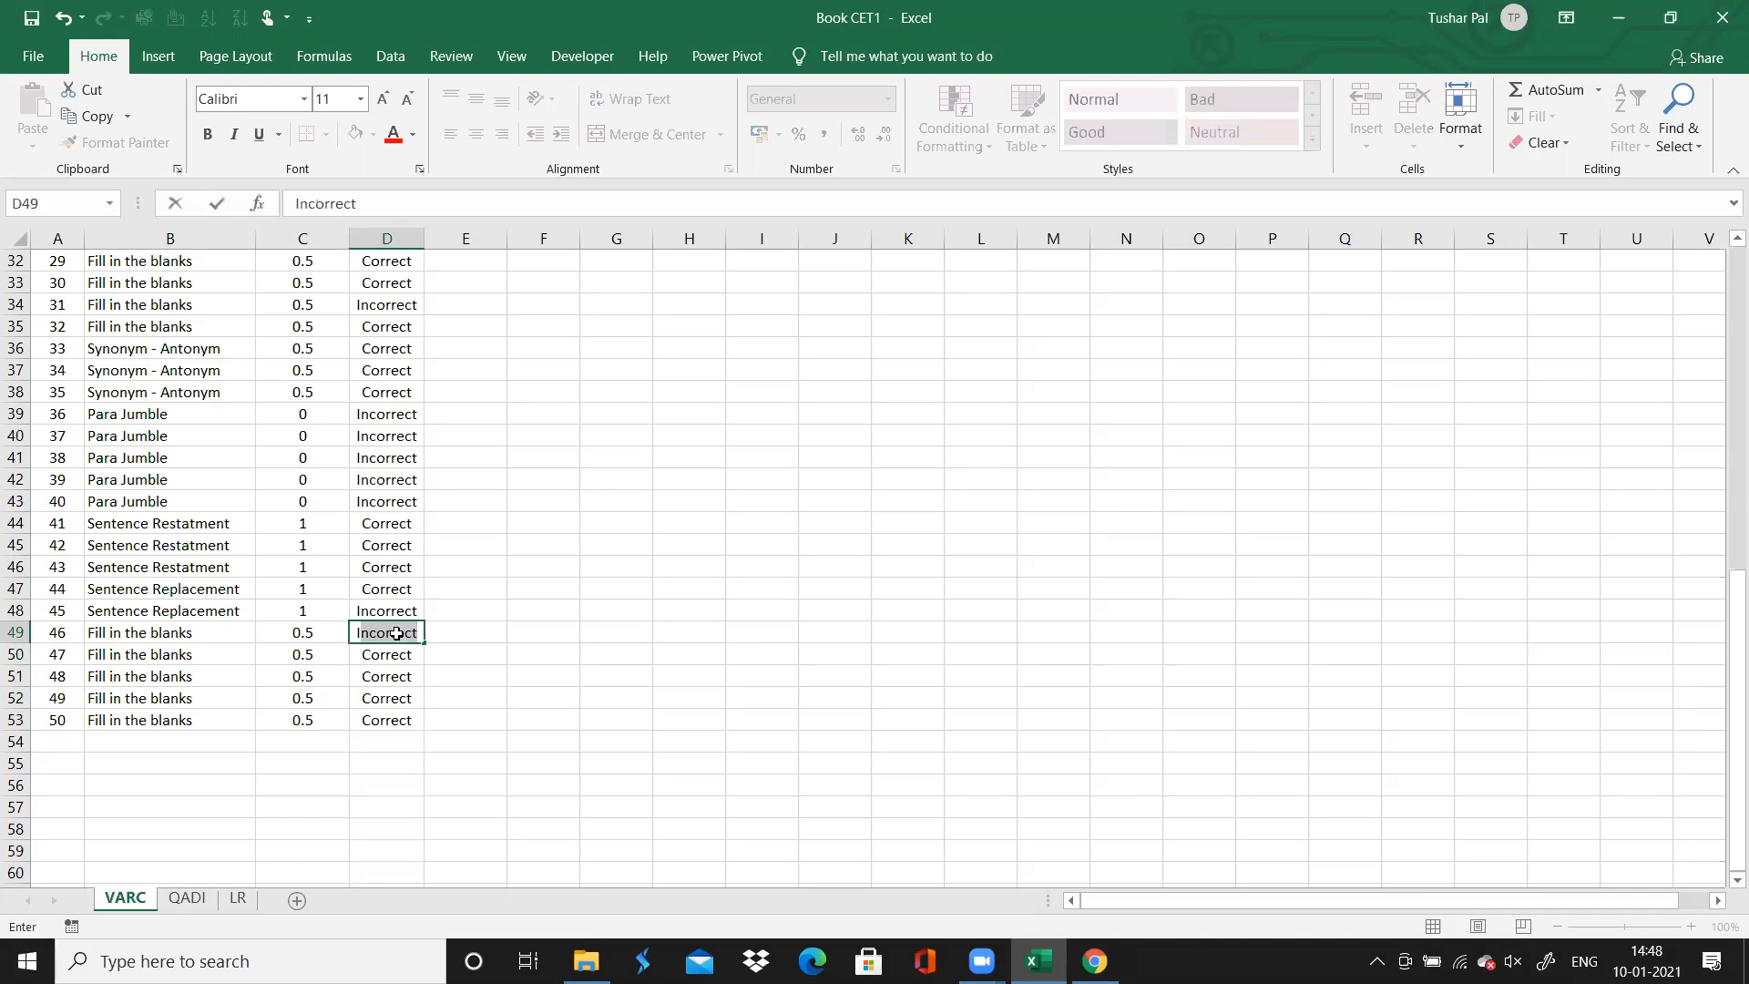
pyautogui.press('Return')
pyautogui.press('Return')
pyautogui.press('Return')
pyautogui.press('Return')
pyautogui.write('Inc')
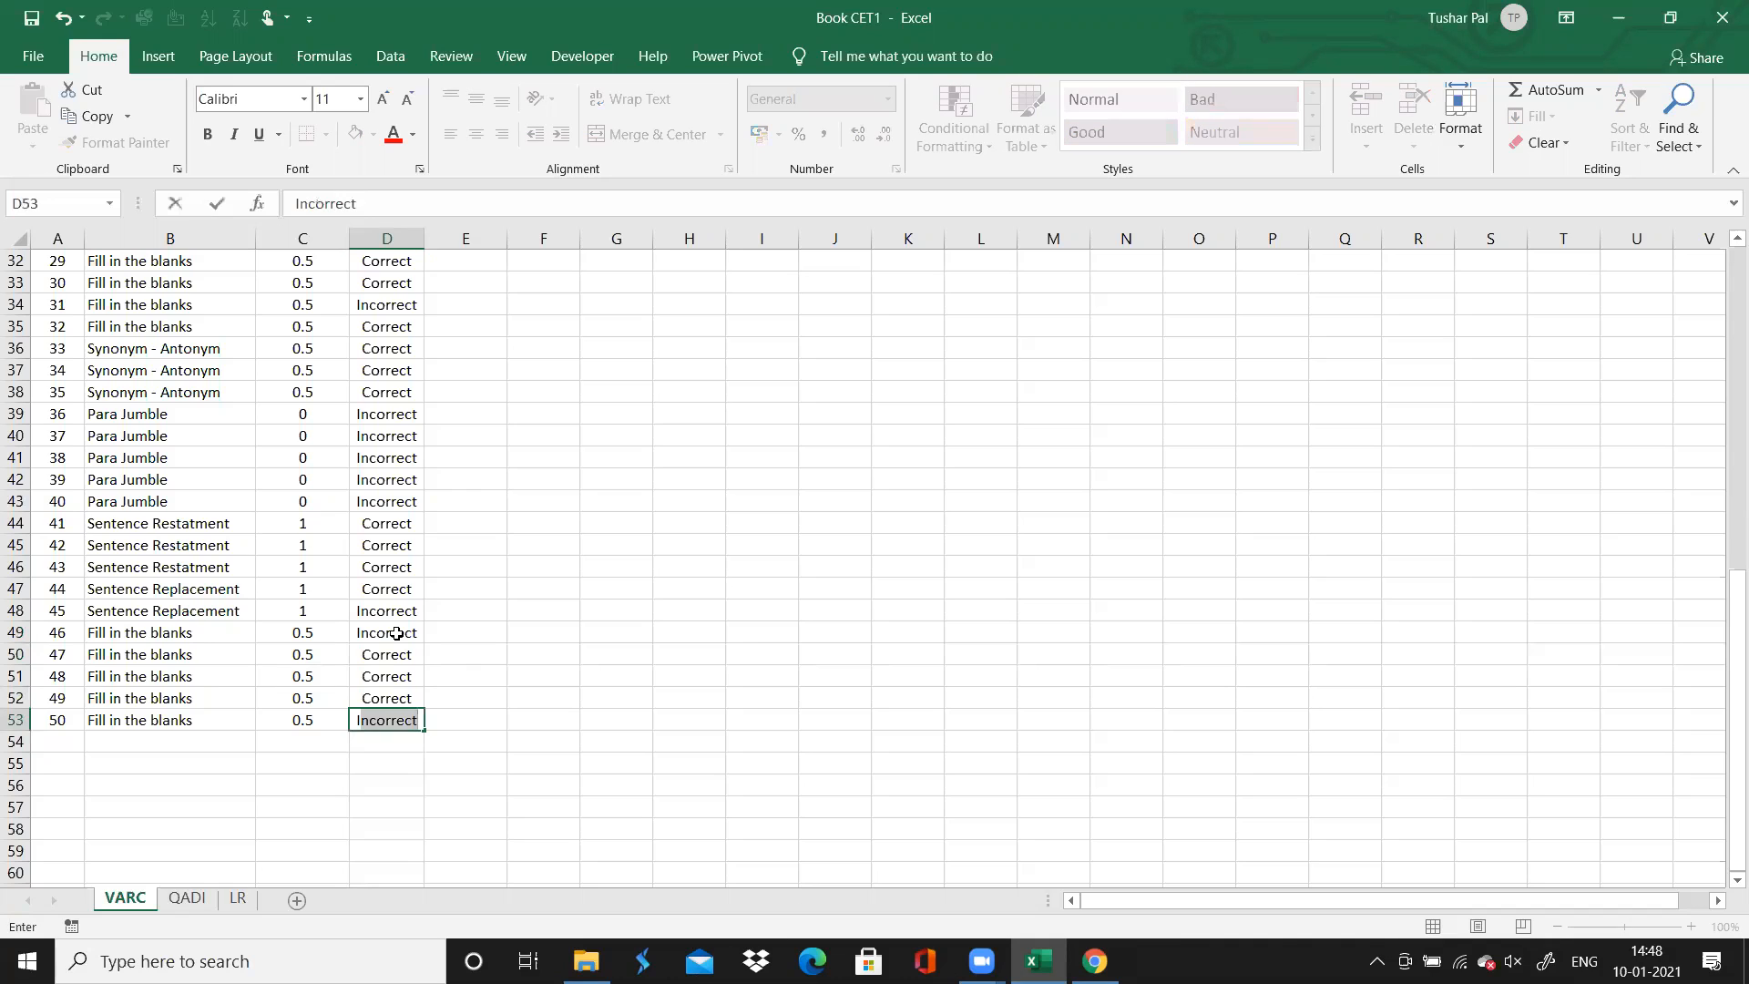
pyautogui.press('Left')
# Total the Time Spent column in cell C54 with AutoSum, extending the summed range to C4:C53
pyautogui.click(299, 739)
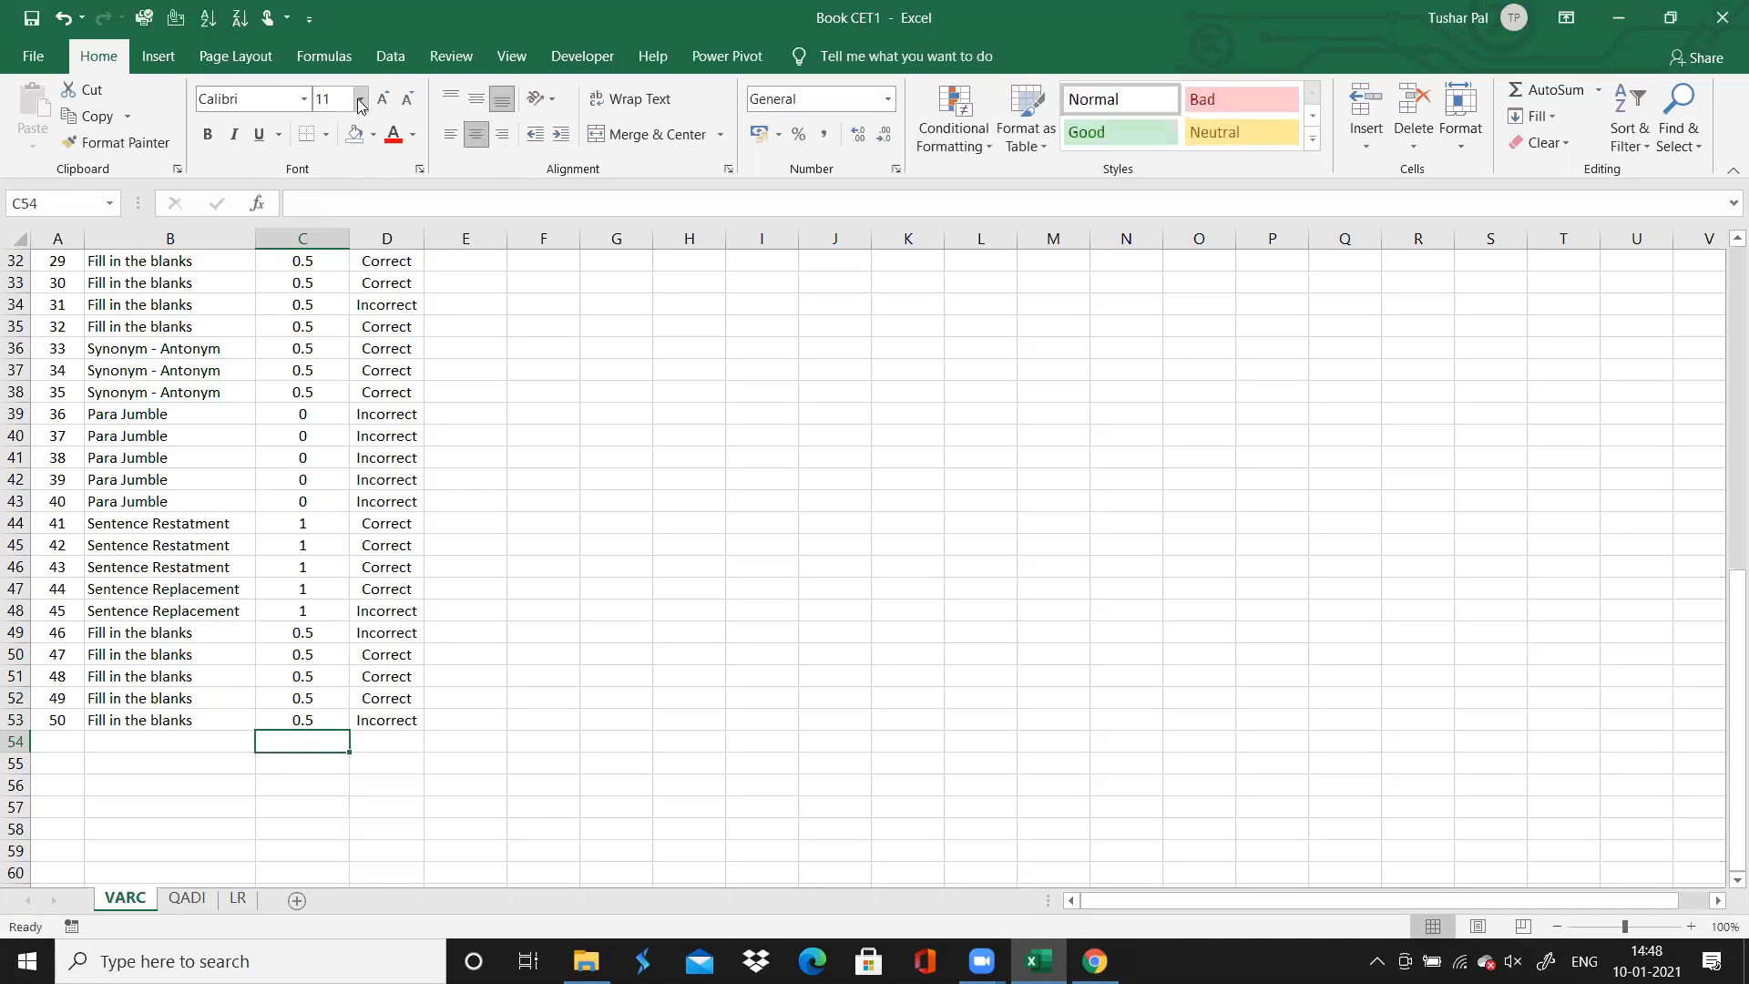
pyautogui.click(323, 56)
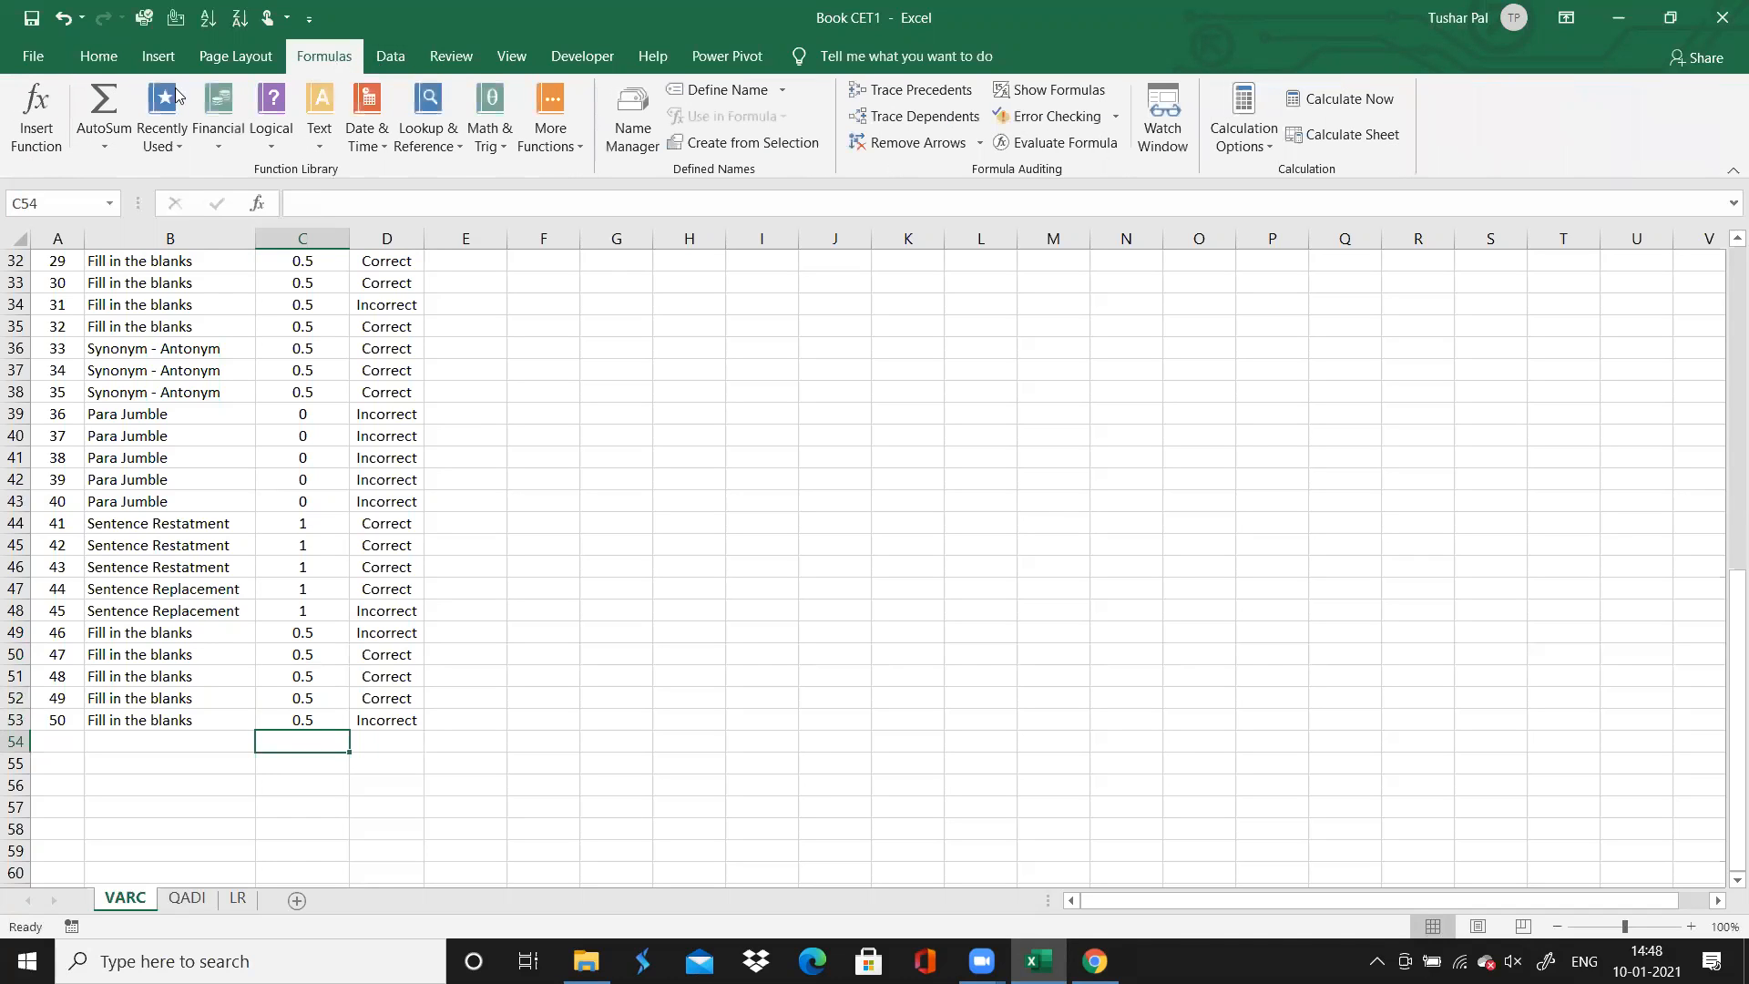
pyautogui.click(101, 100)
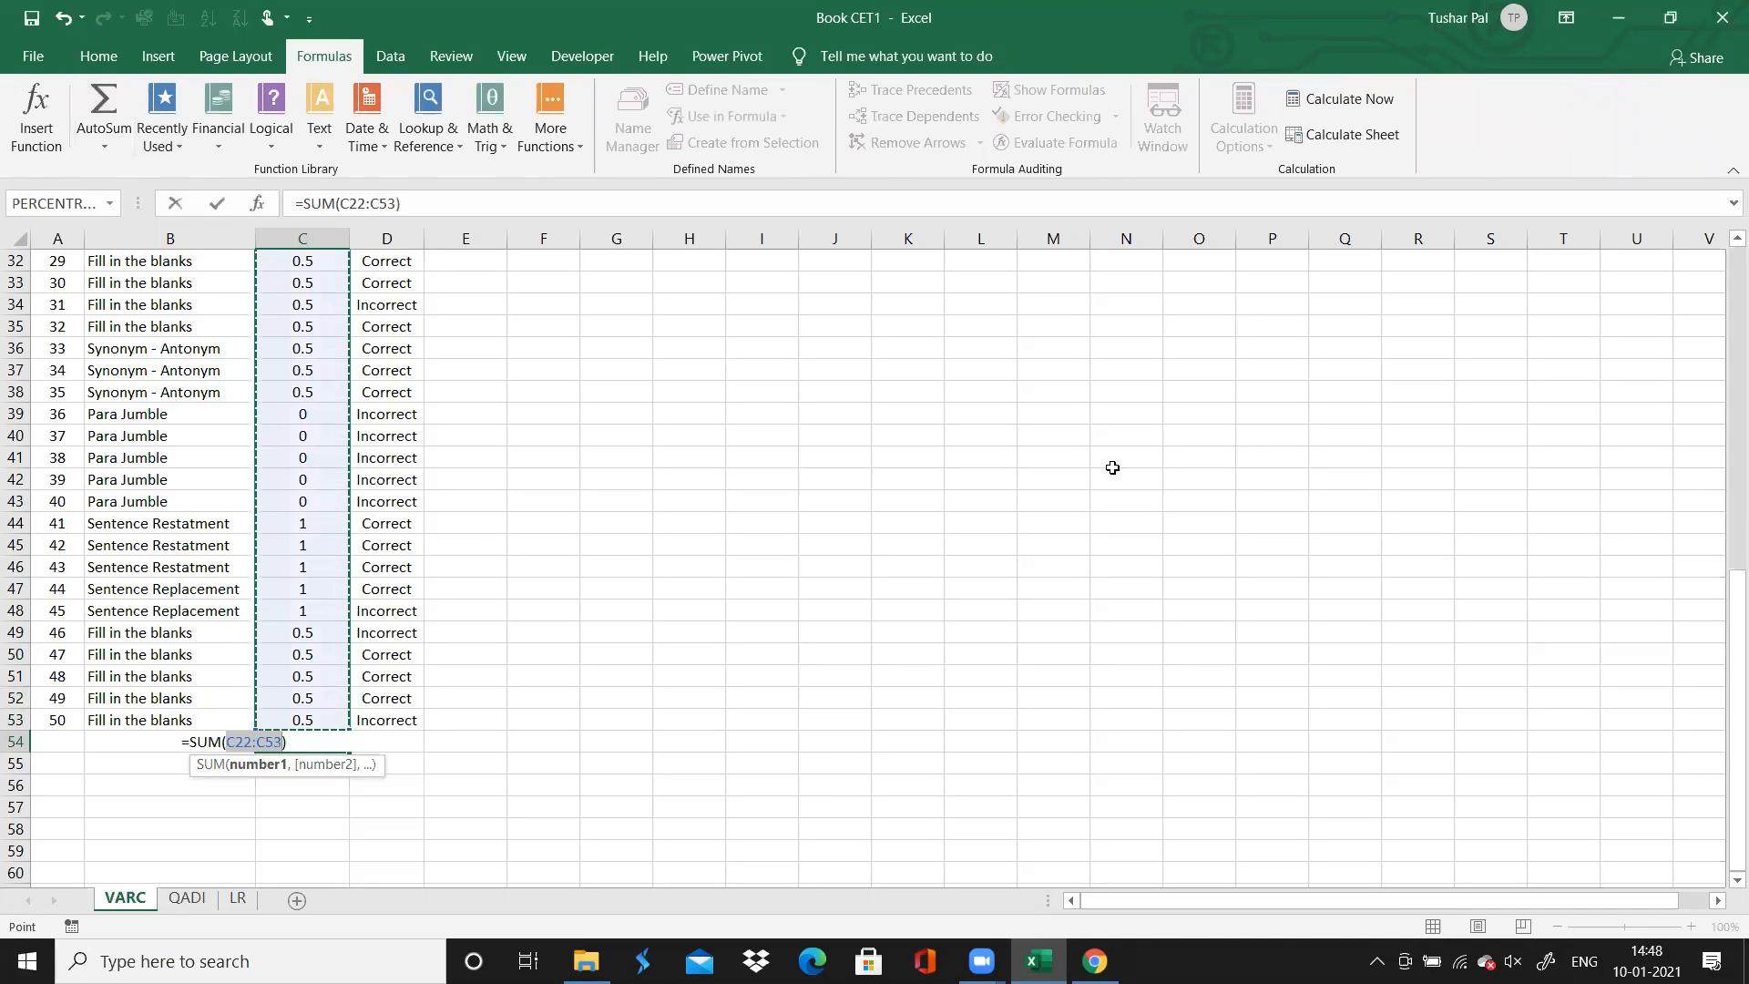
pyautogui.moveTo(1722, 645); pyautogui.dragTo(1721, 319)
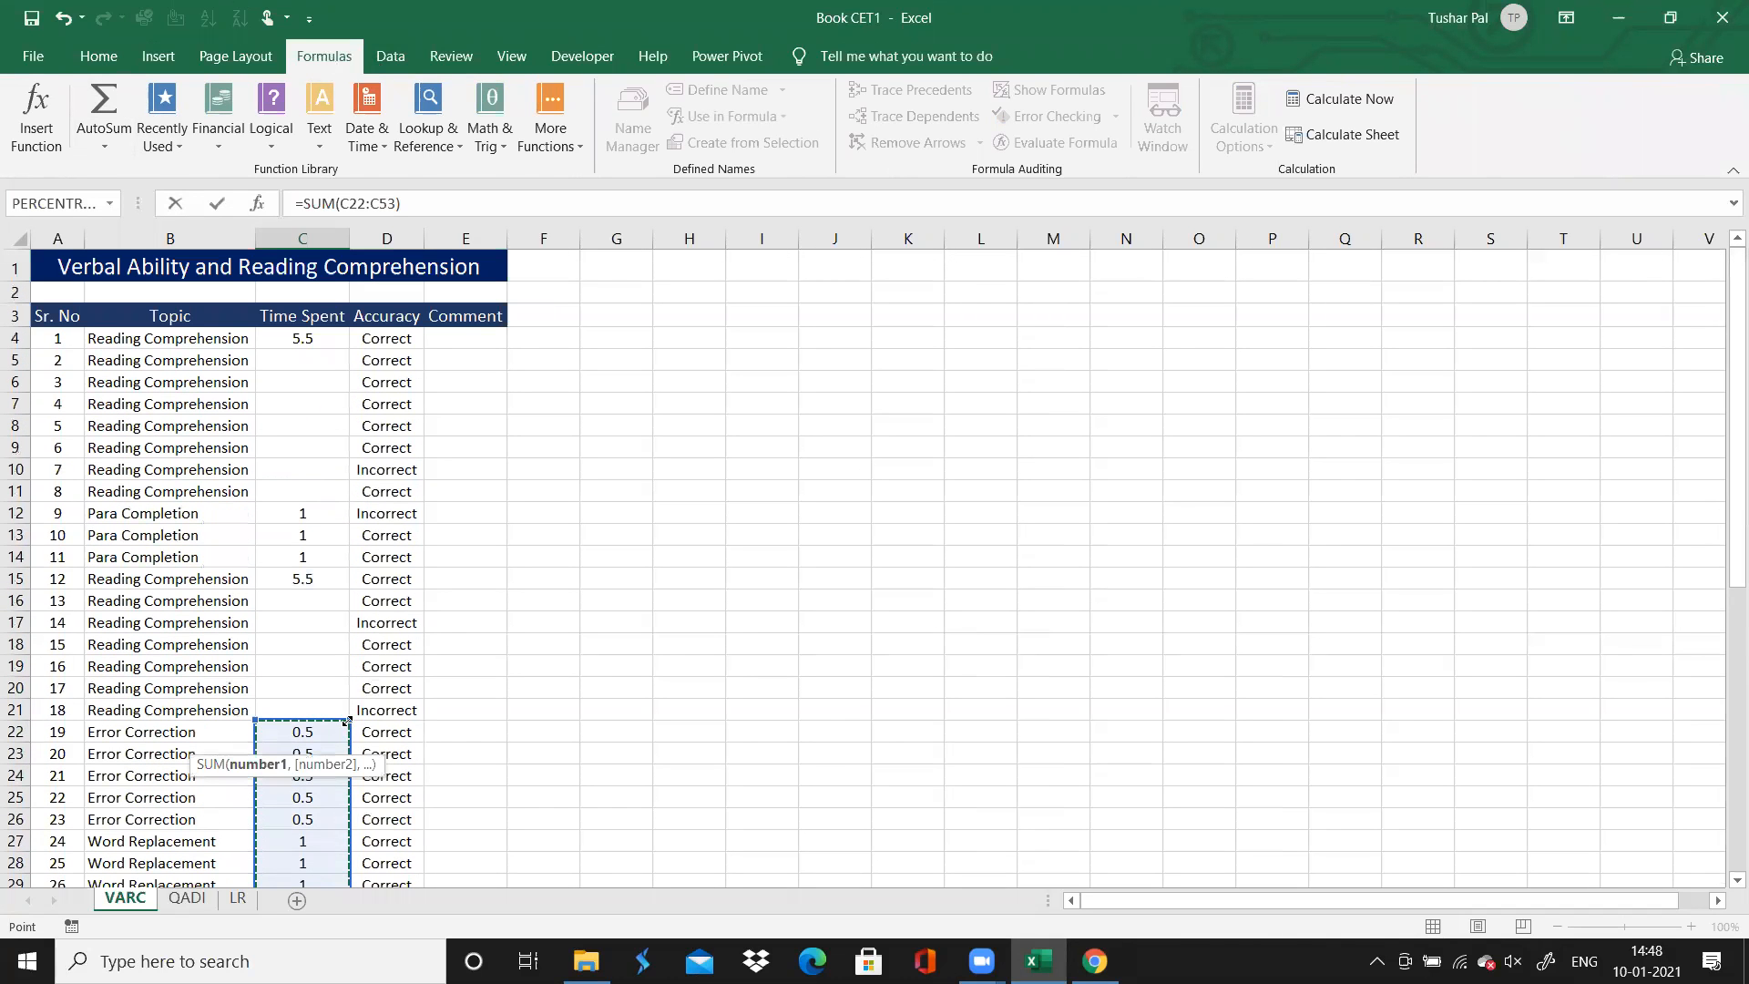
pyautogui.moveTo(347, 718); pyautogui.dragTo(325, 330)
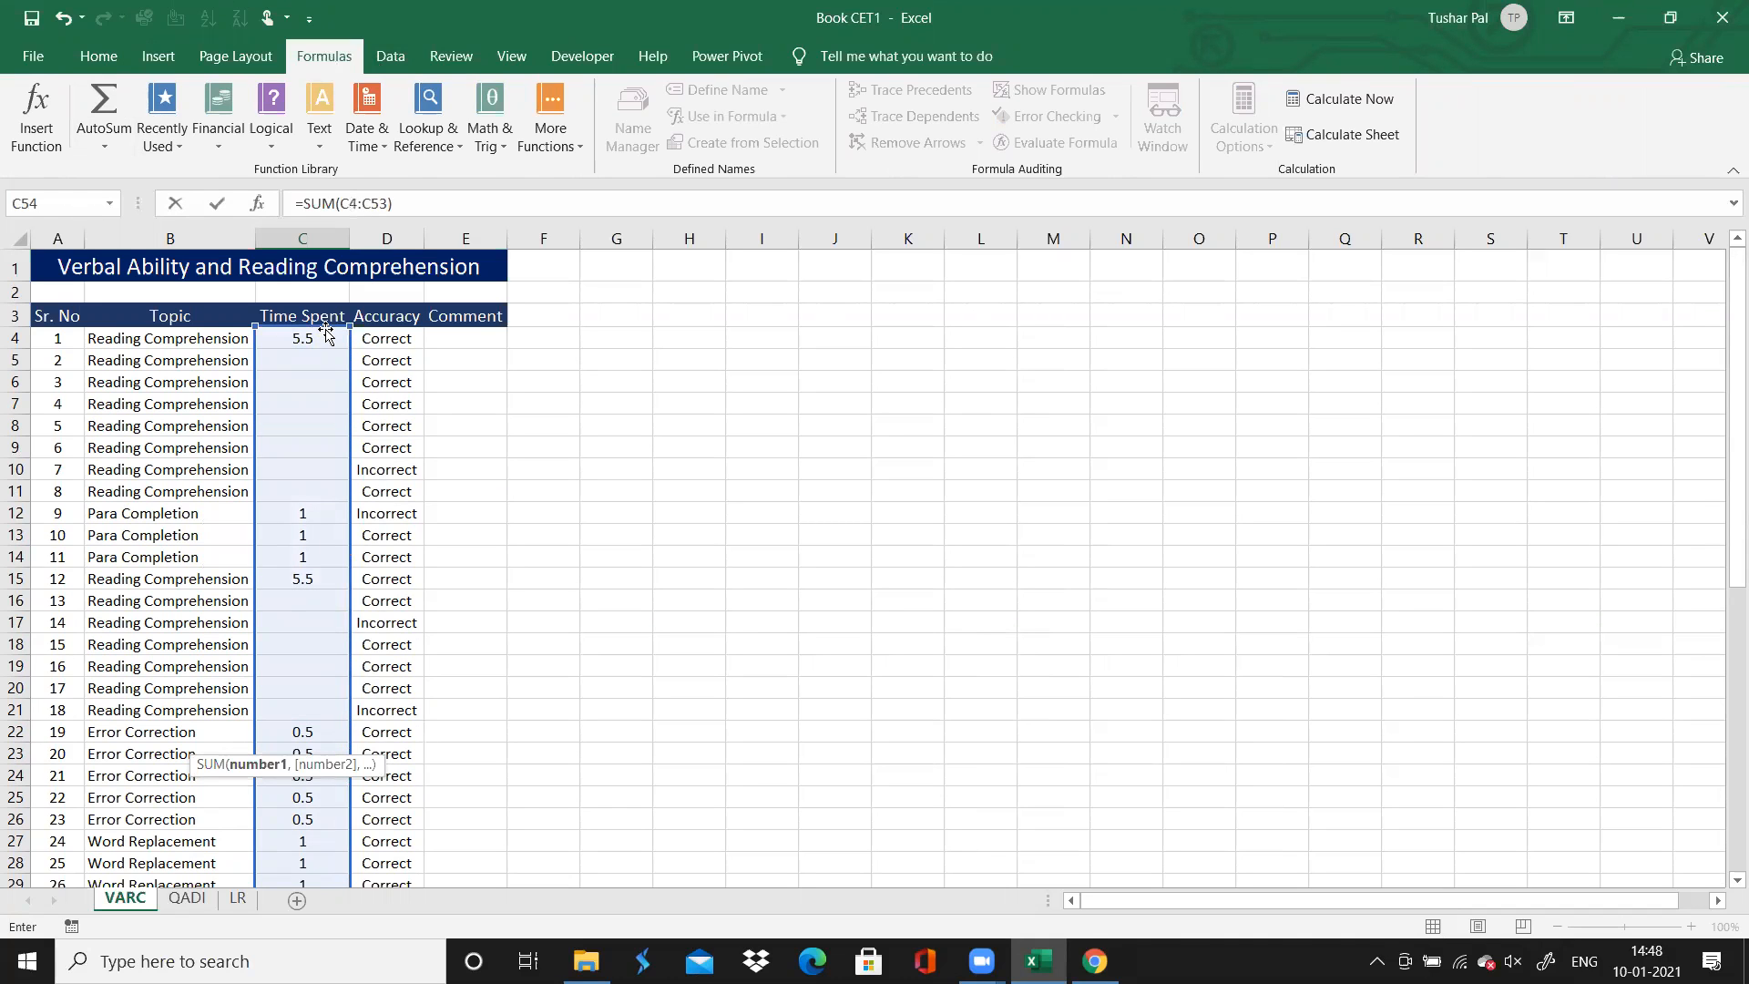
pyautogui.press('Return')
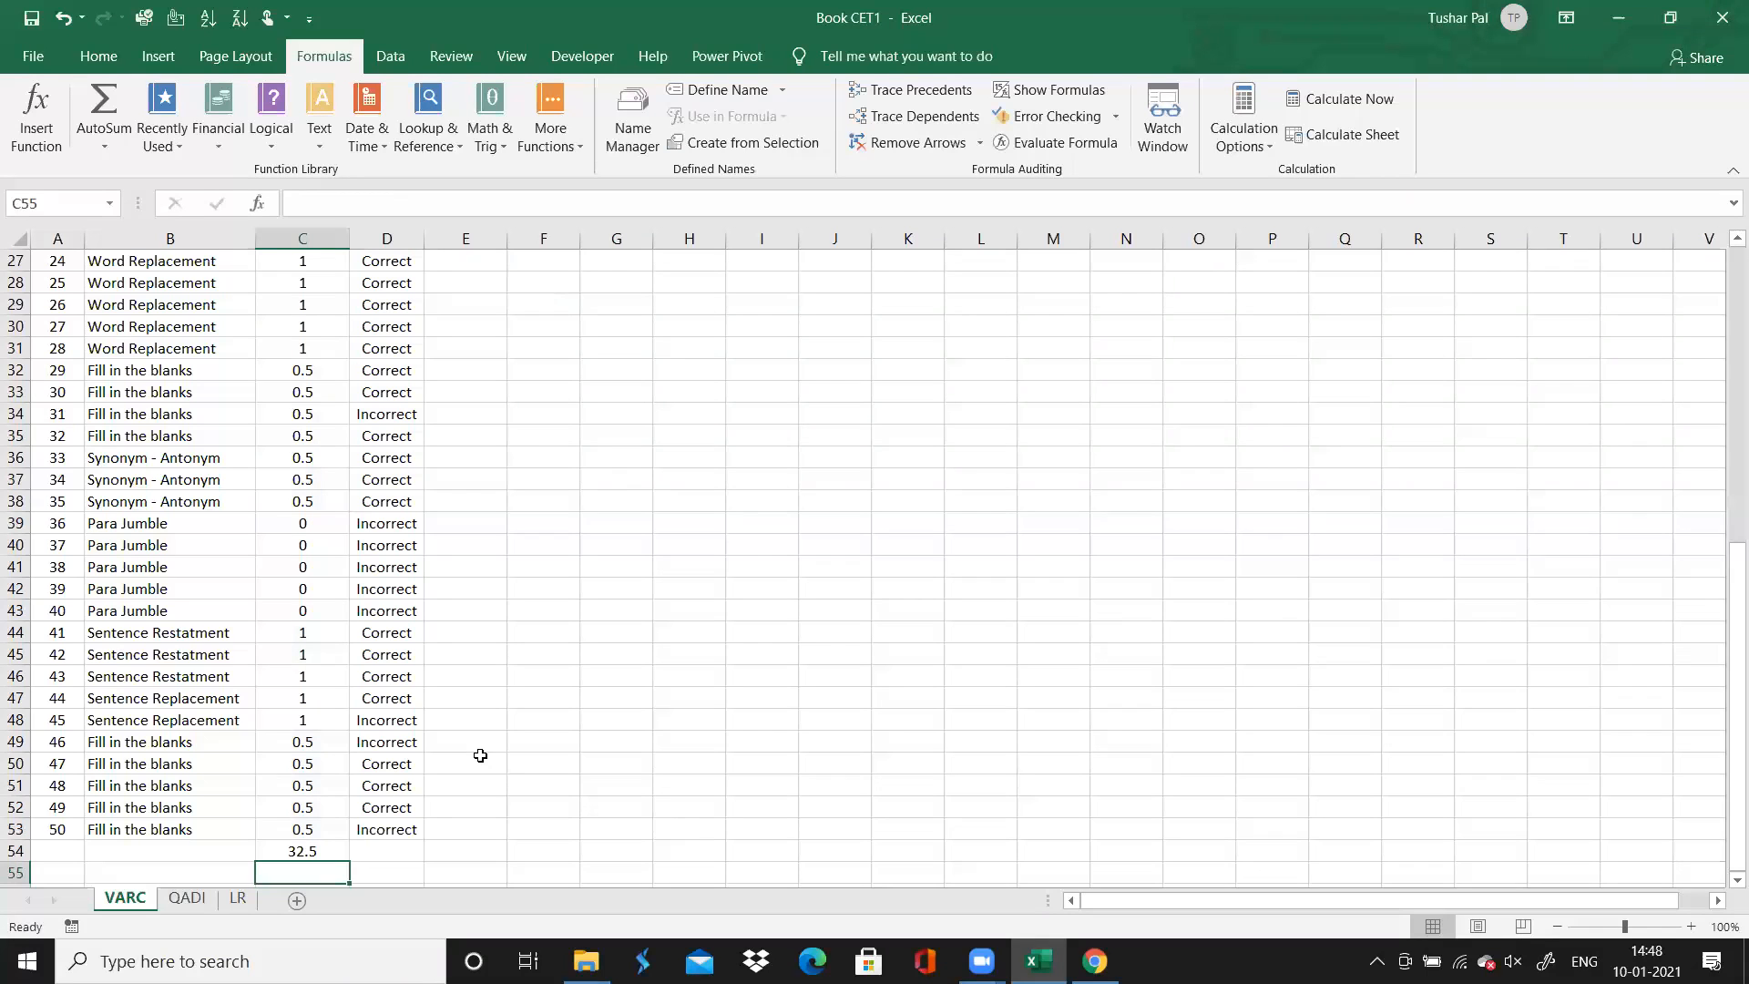
# Review the Time Spent entries from the total up to the Word Replacement questions
pyautogui.press('Down')
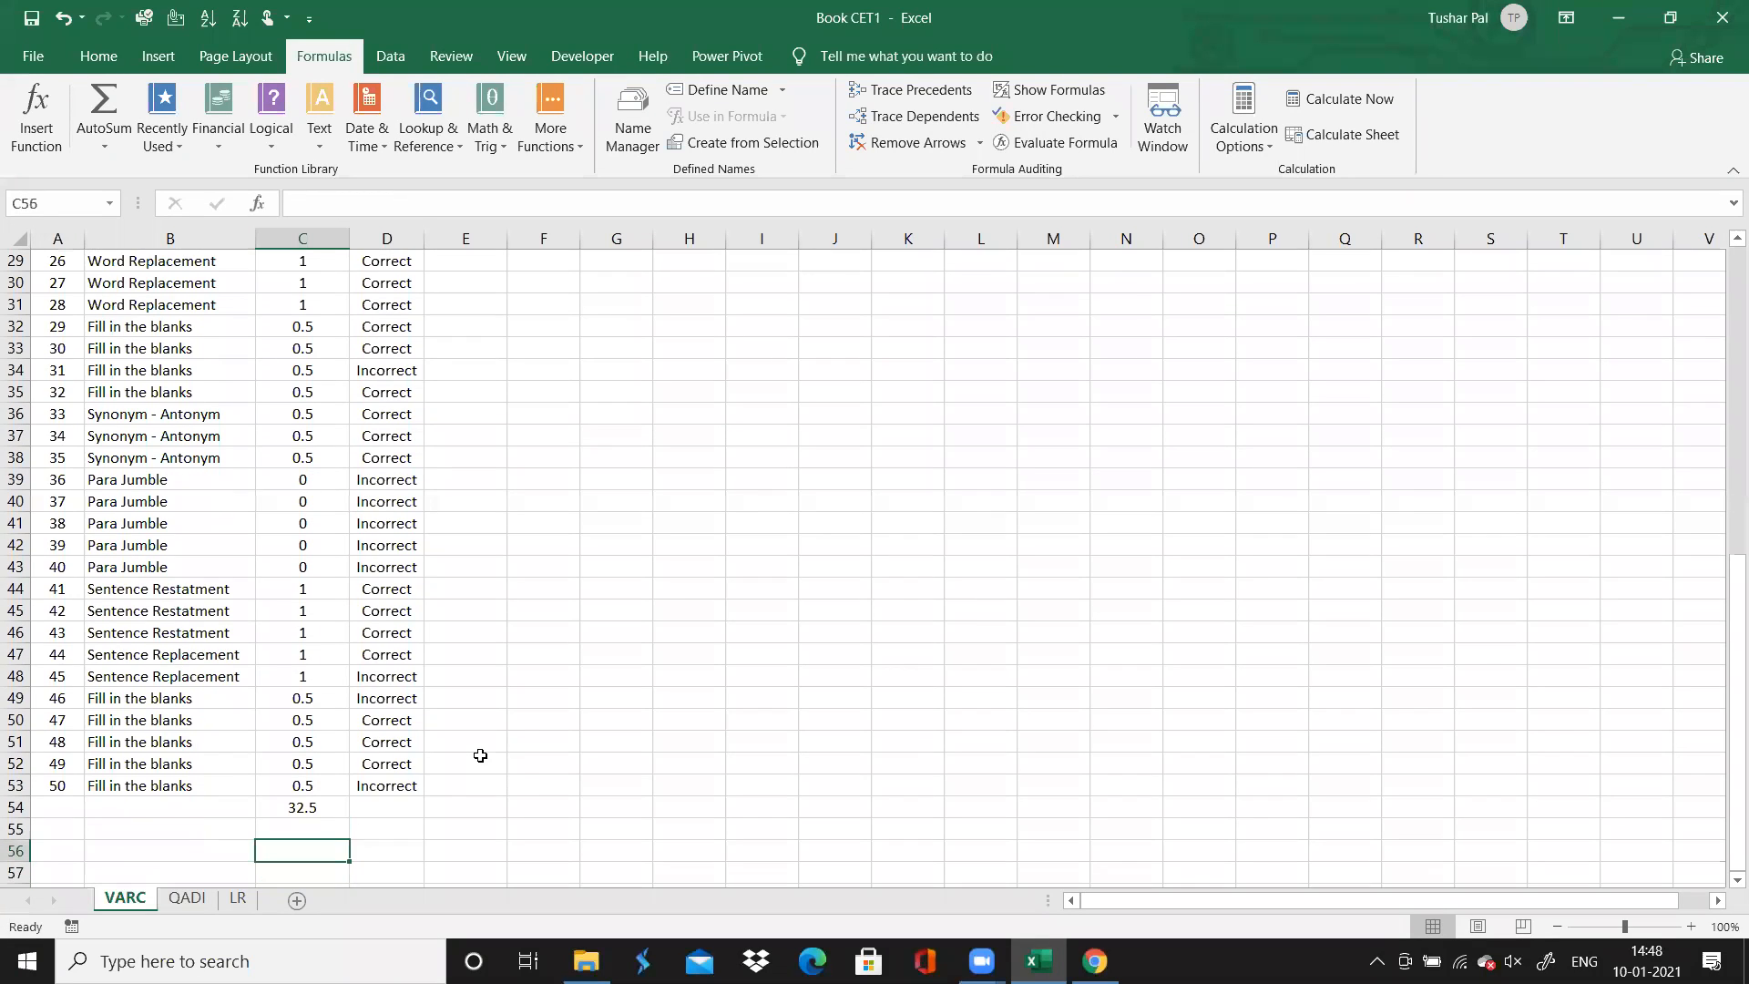
pyautogui.press('Up')
pyautogui.press('Up')
pyautogui.press('Up')
pyautogui.press('Up')
pyautogui.press('Up')
pyautogui.press('Up')
pyautogui.press('Up')
pyautogui.press('Up')
pyautogui.press('Up')
pyautogui.press('Up')
pyautogui.press('Up')
pyautogui.press('Up')
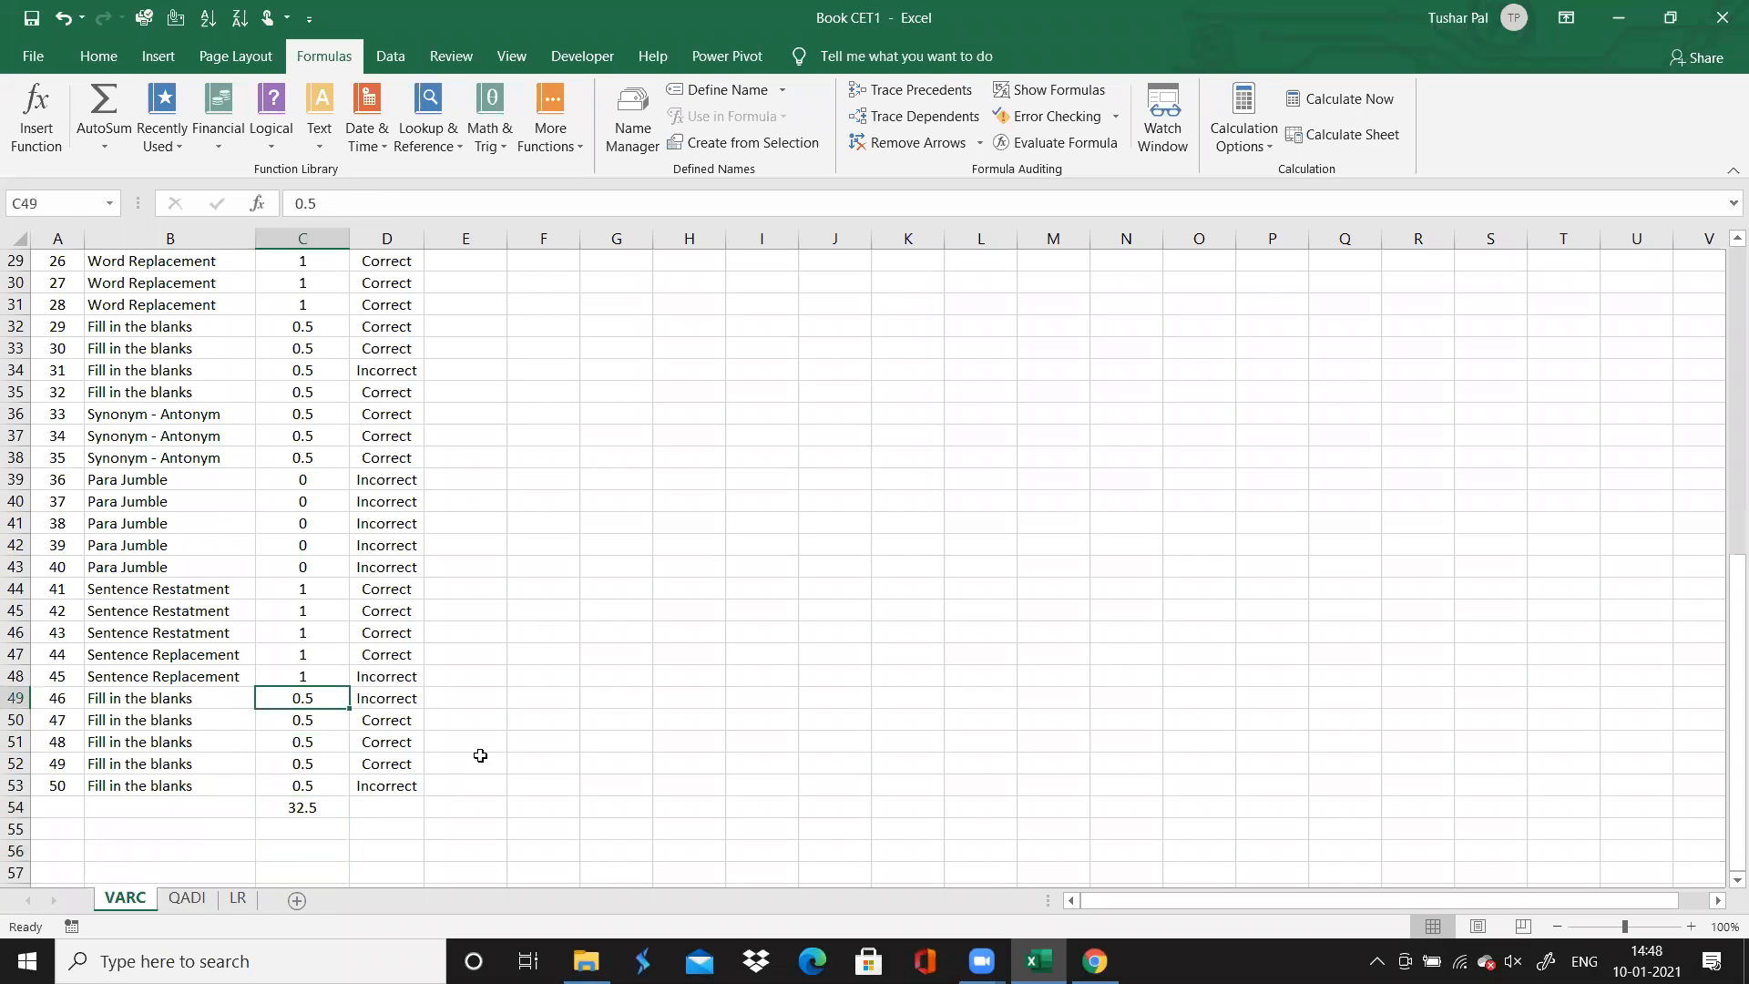
pyautogui.press('Up')
pyautogui.press('Up')
pyautogui.press('Up')
pyautogui.press('Up')
pyautogui.press('Up')
pyautogui.press('Up')
pyautogui.press('Up')
pyautogui.press('Up')
pyautogui.press('Up')
pyautogui.press('Up')
pyautogui.press('Up')
pyautogui.press('Up')
pyautogui.press('Up')
pyautogui.press('Up')
pyautogui.press('Up')
pyautogui.press('Up')
pyautogui.press('Up')
pyautogui.press('Up')
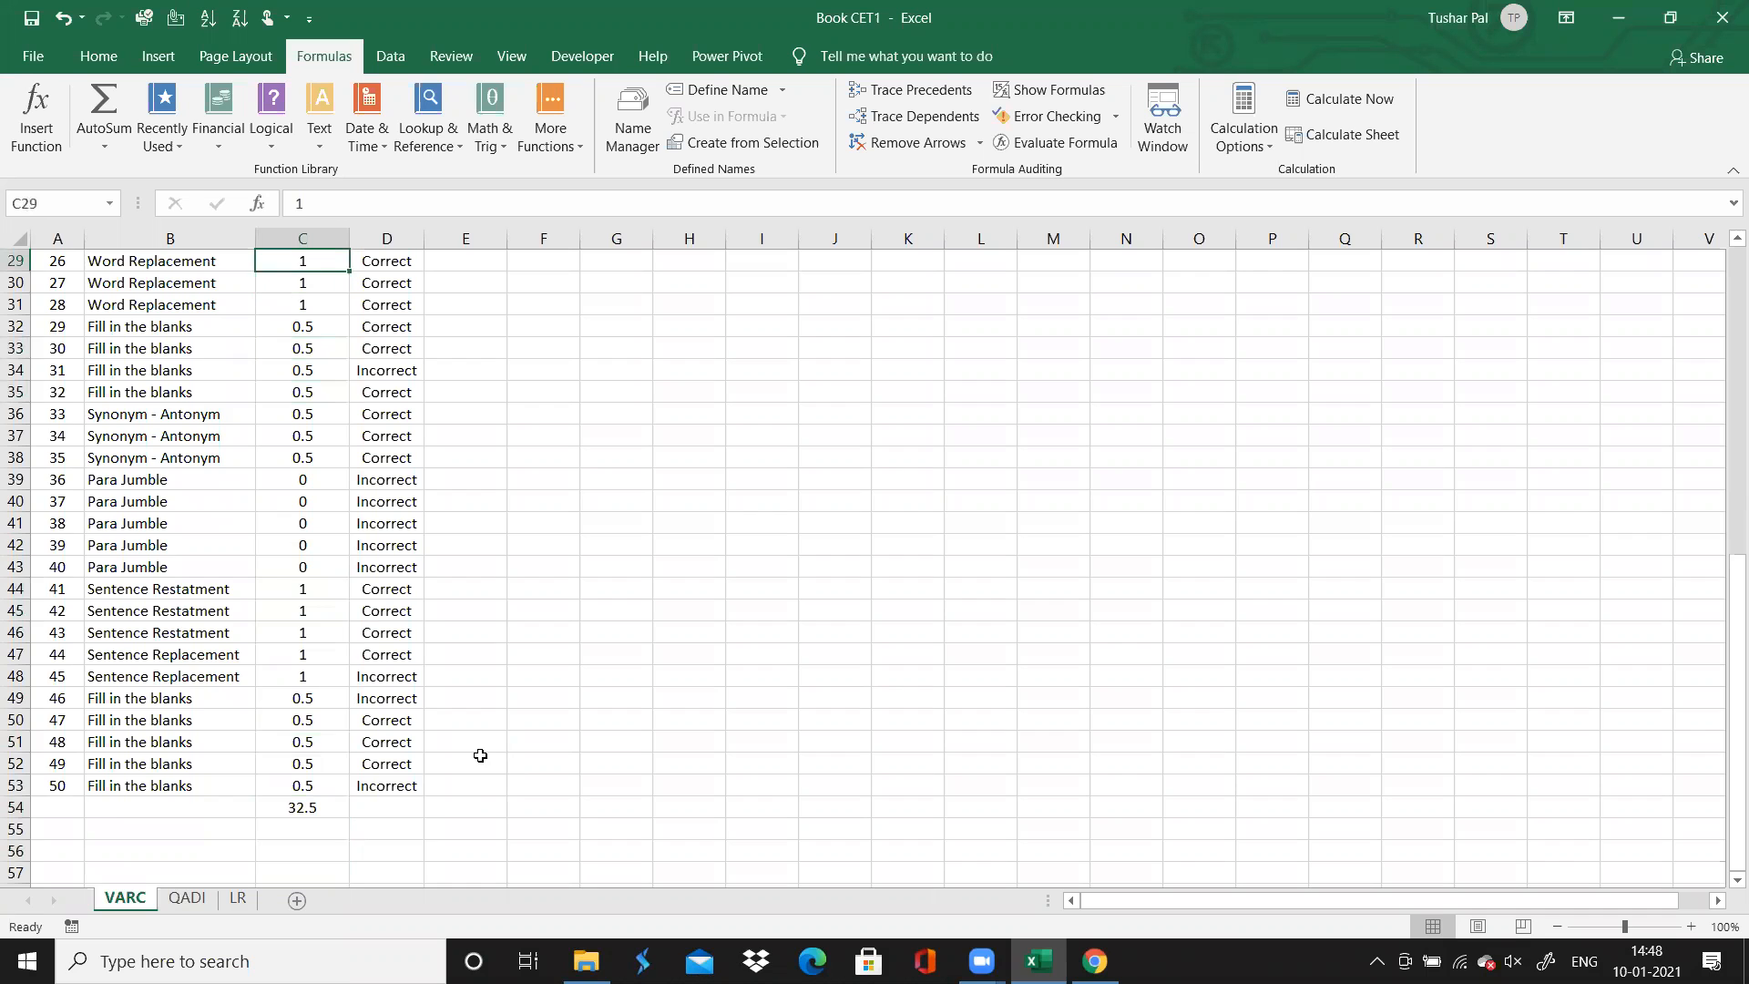
pyautogui.press('Down')
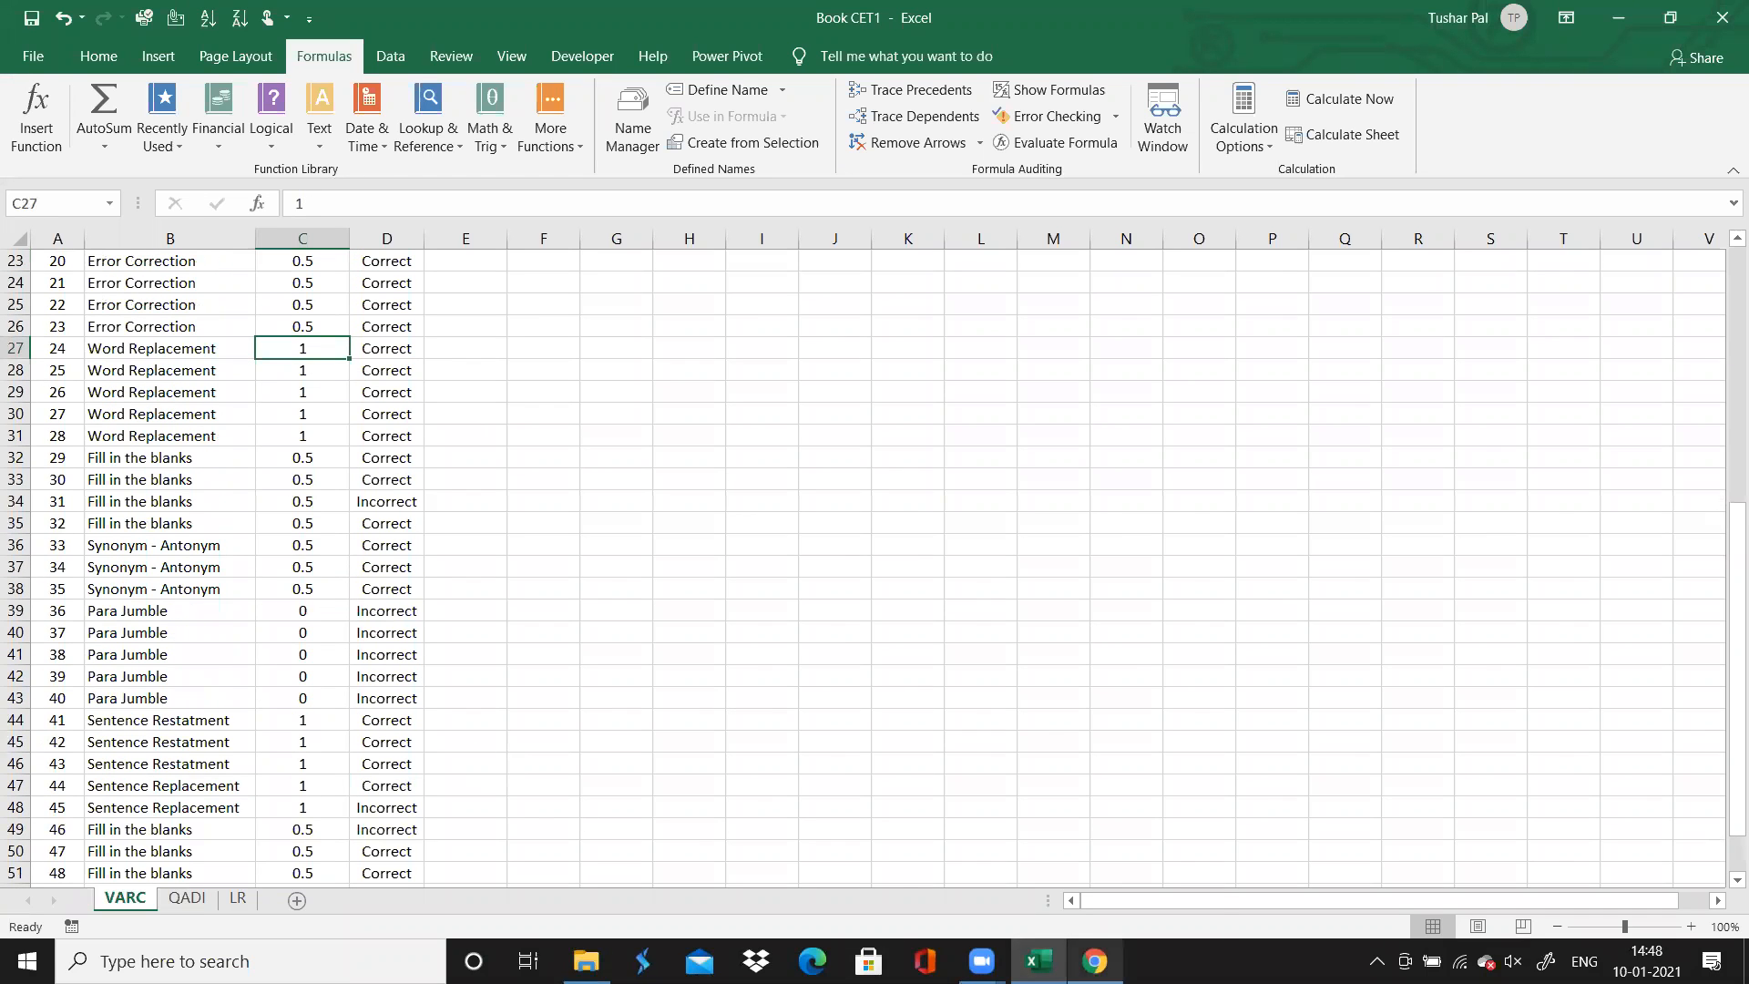
# Switch to Chrome, check the passage and directions for question 24, and return to Excel
pyautogui.click(1095, 961)
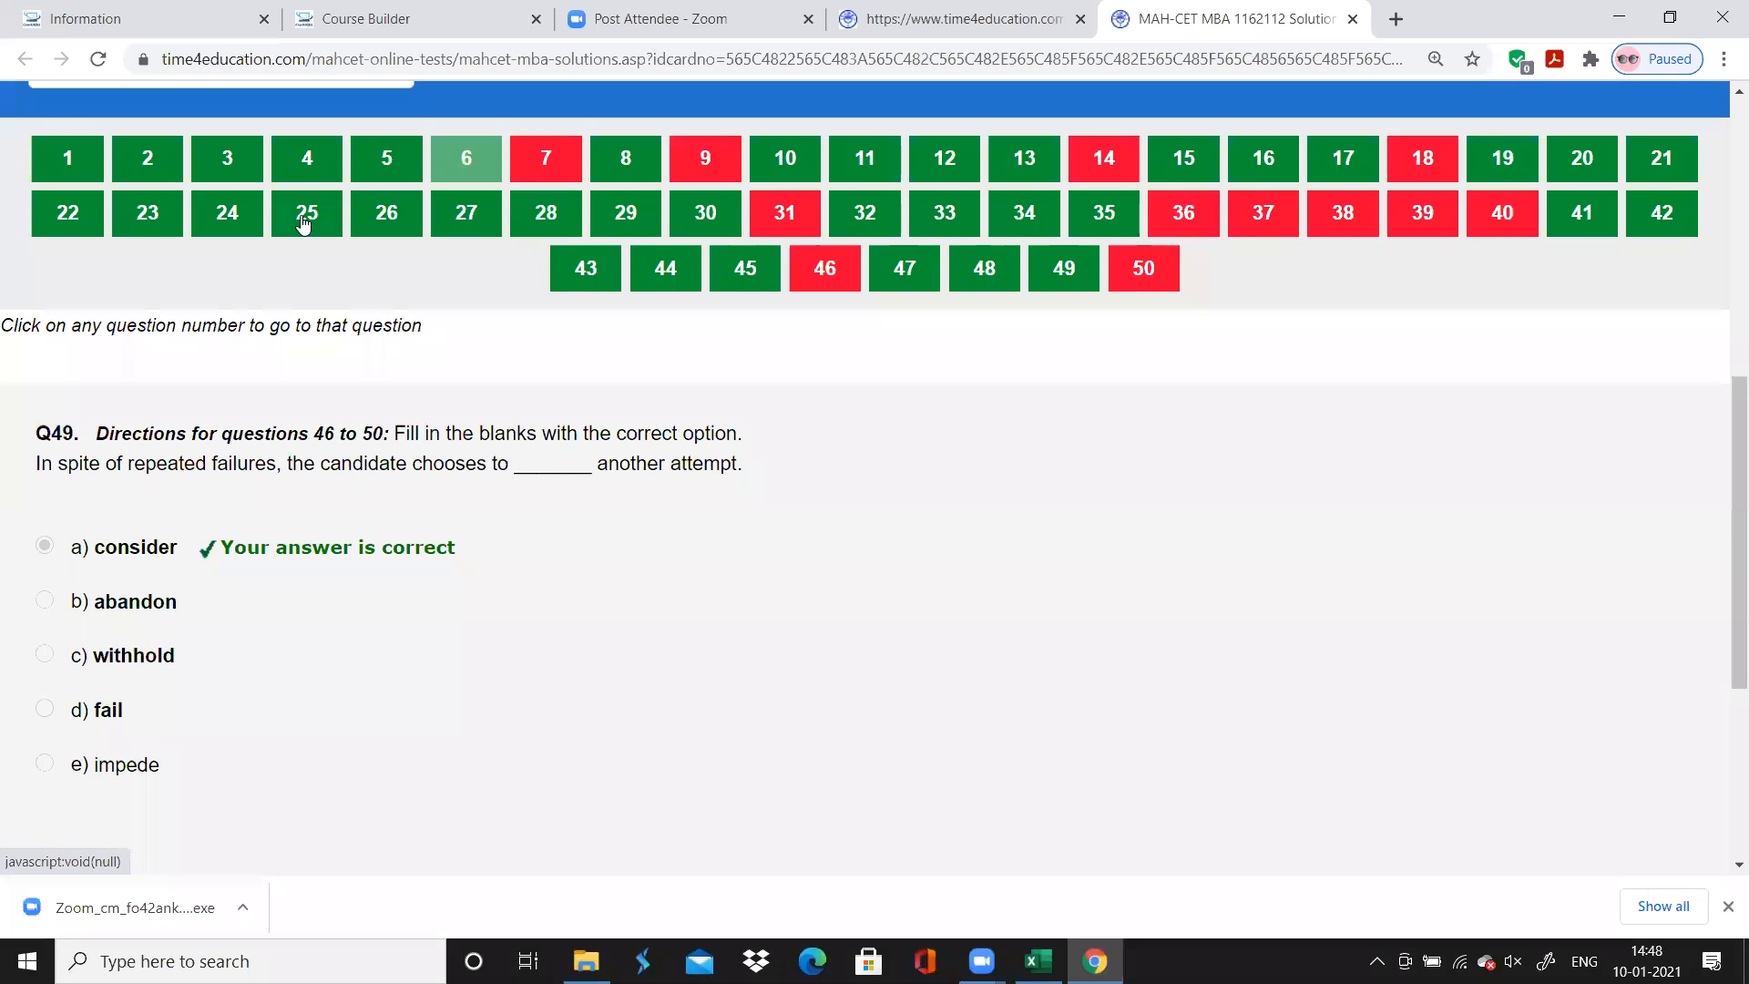
pyautogui.click(226, 215)
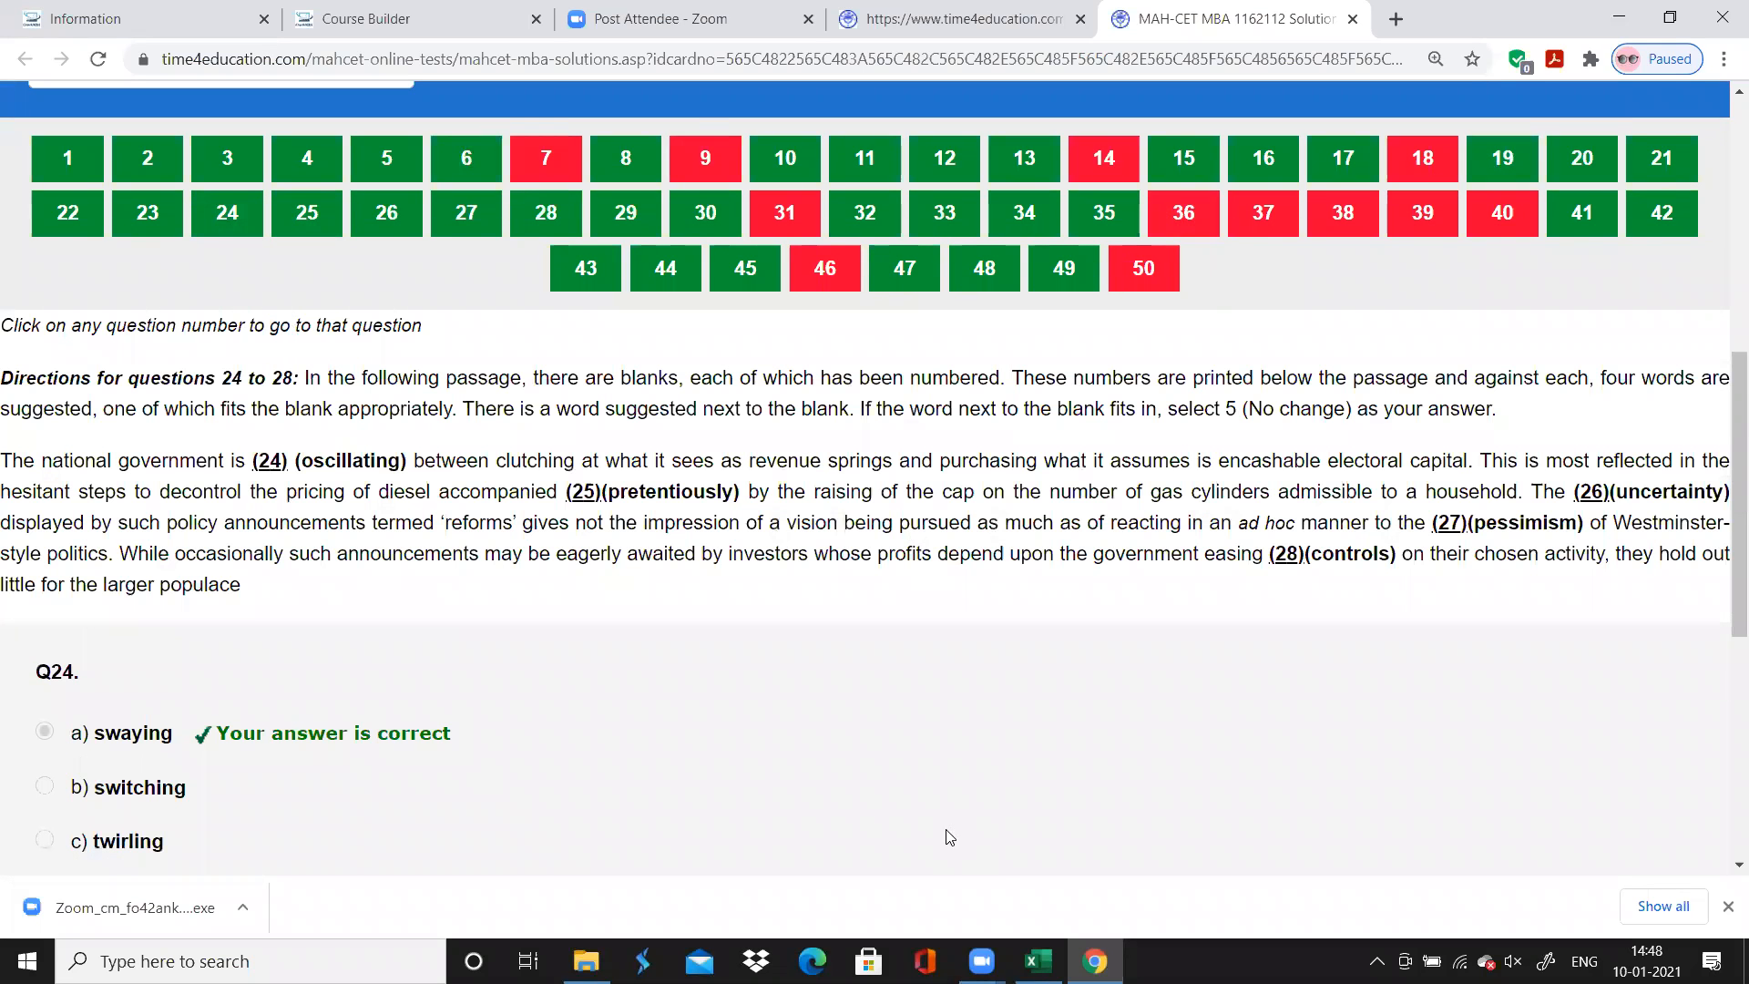
pyautogui.click(1095, 959)
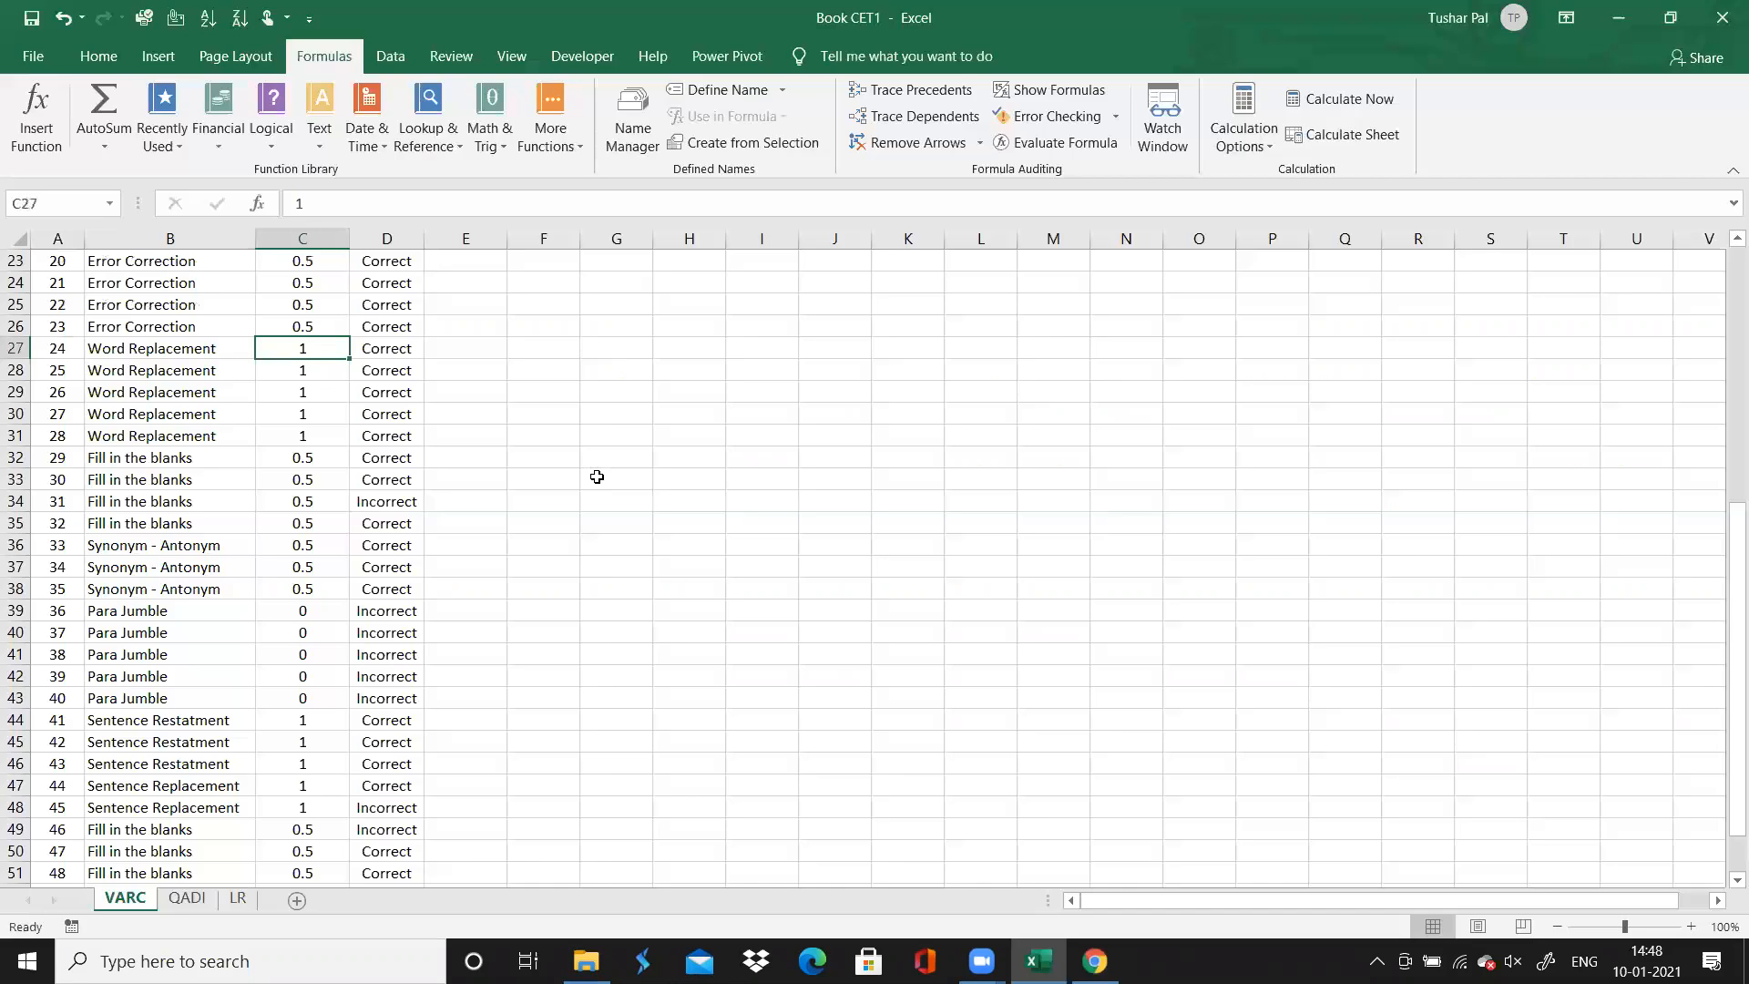
# Set the time spent to 0.5 for each of the Word Replacement questions 24 to 28
pyautogui.write('0.5')
pyautogui.press('Return')
pyautogui.write('0.5')
pyautogui.press('Return')
pyautogui.write('0.5')
pyautogui.press('Return')
pyautogui.write('0.')
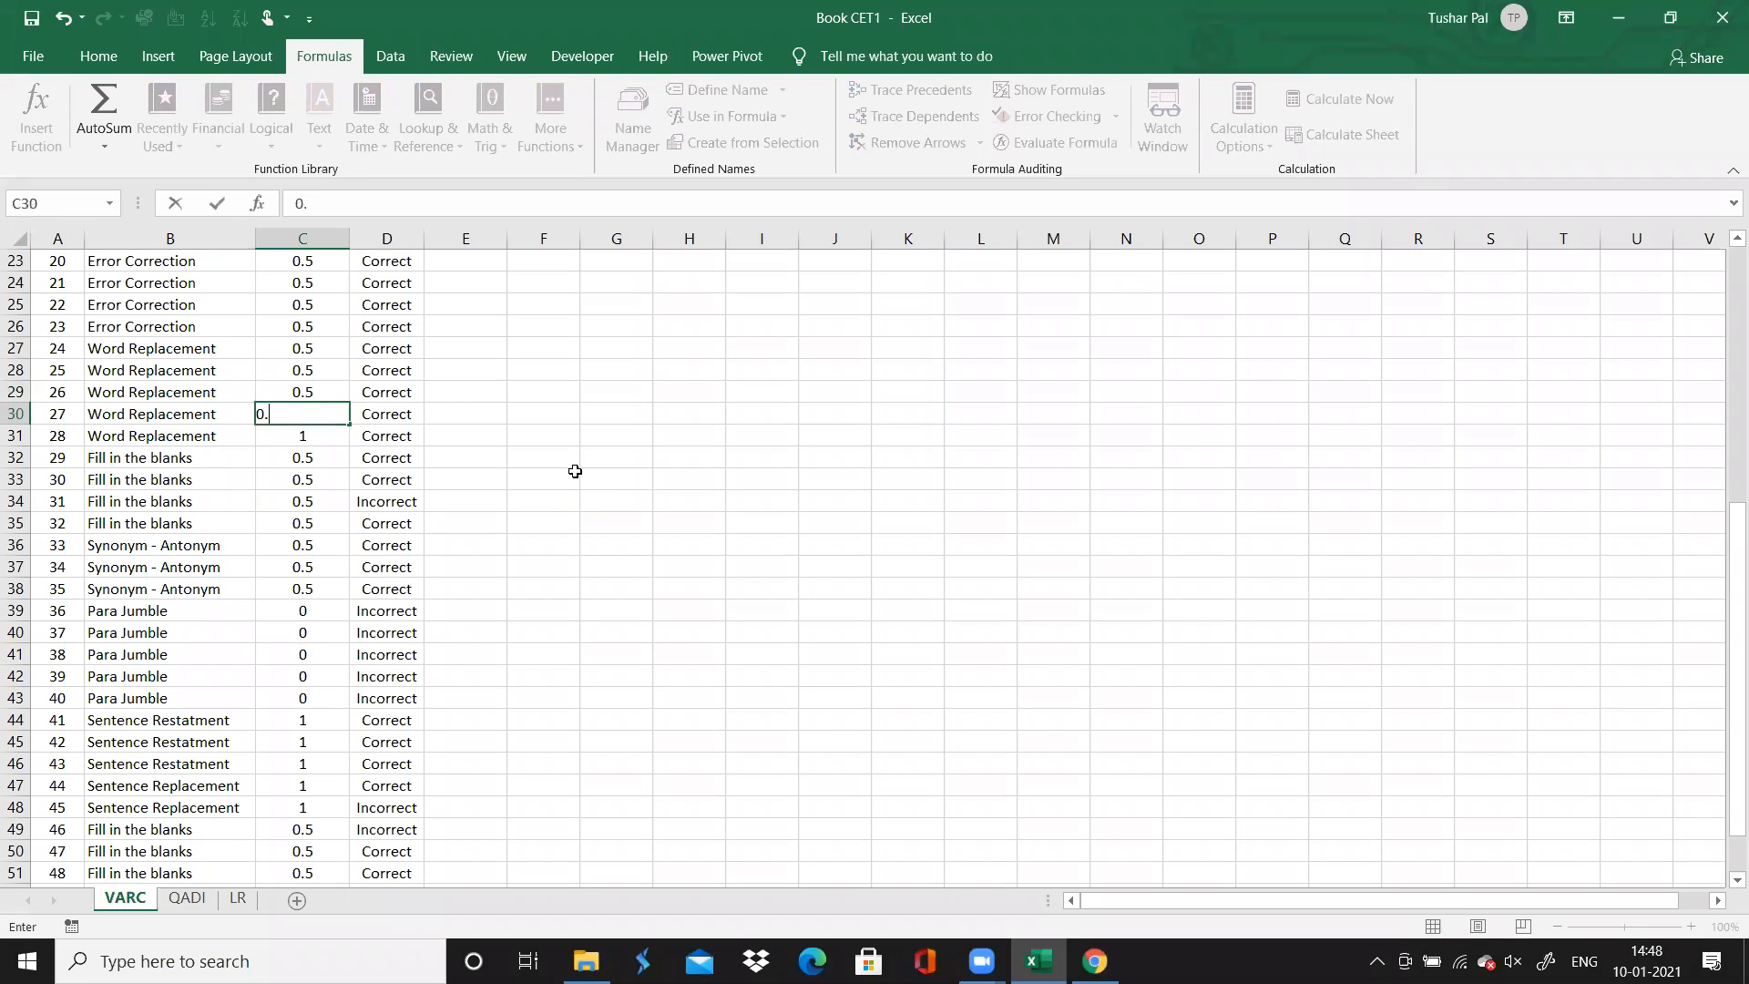
pyautogui.press('Return')
pyautogui.write('0.')
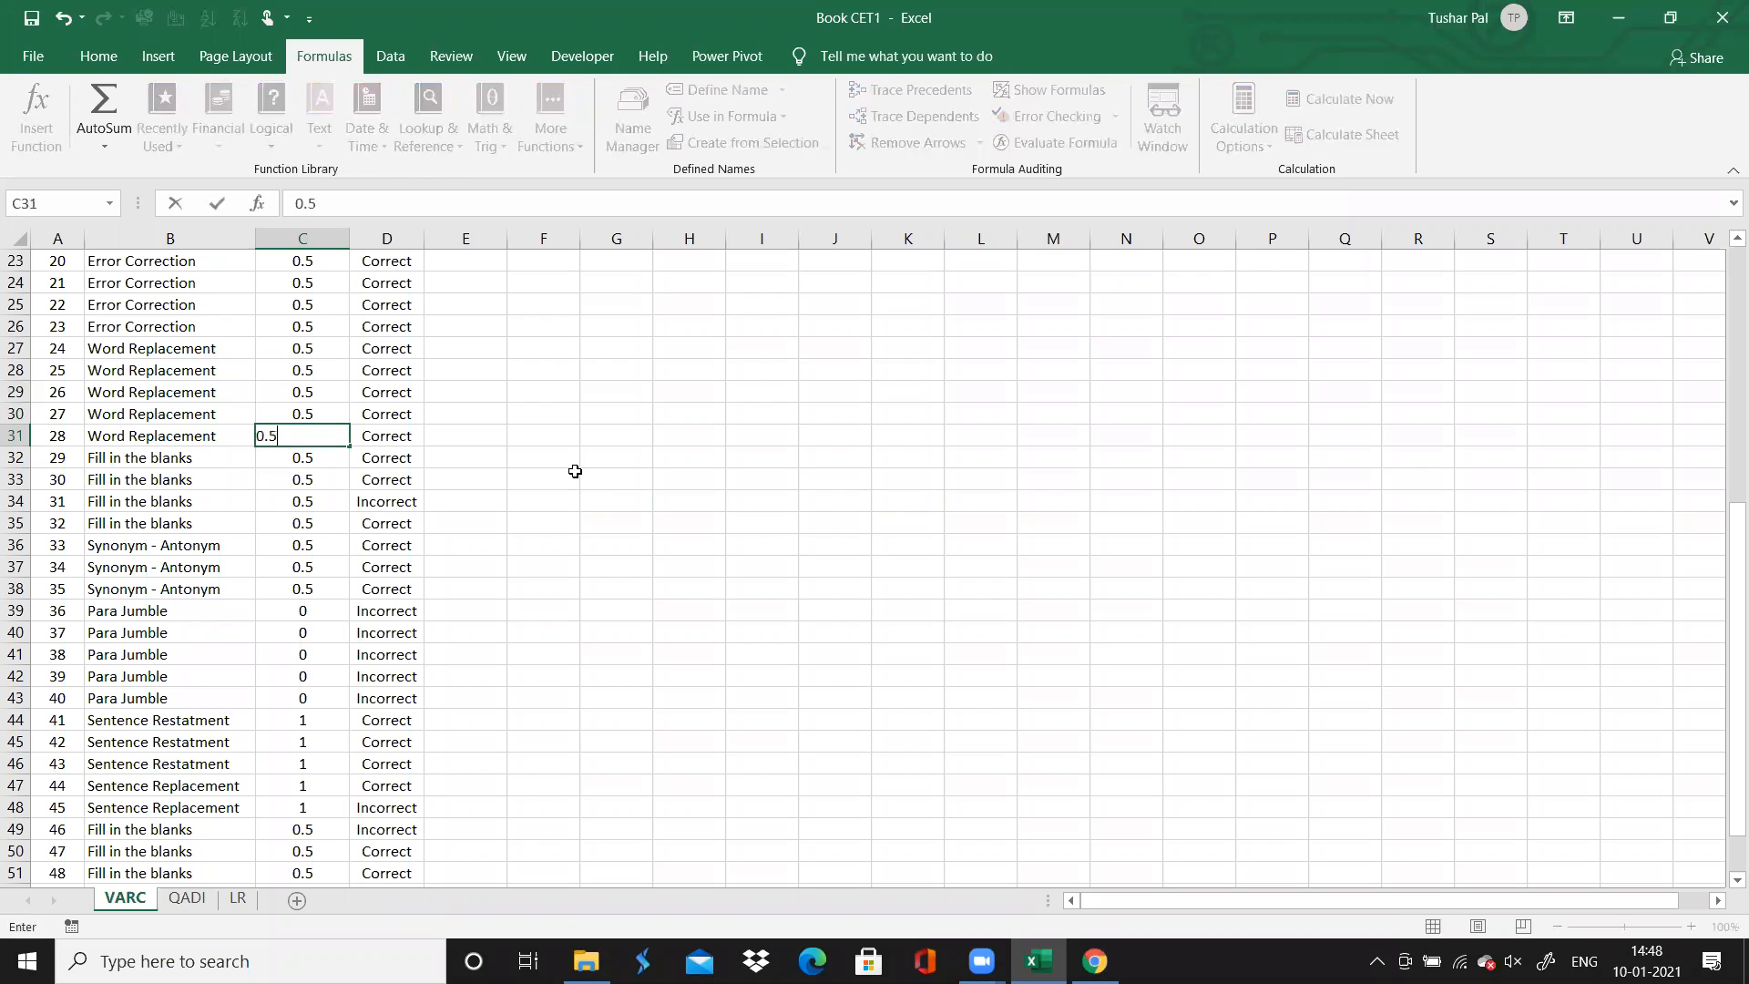
pyautogui.write('5')
pyautogui.press('Return')
# Review the updated time total and the Time Spent entries up to the Para Completion questions
pyautogui.press('Down')
pyautogui.press('Down')
pyautogui.press('Down')
pyautogui.press('Down')
pyautogui.press('Down')
pyautogui.press('Down')
pyautogui.press('Down')
pyautogui.press('Down')
pyautogui.press('Down')
pyautogui.press('Down')
pyautogui.press('Down')
pyautogui.press('Down')
pyautogui.press('Down')
pyautogui.press('Down')
pyautogui.press('Down')
pyautogui.press('Down')
pyautogui.press('Down')
pyautogui.press('Down')
pyautogui.press('Down')
pyautogui.press('Down')
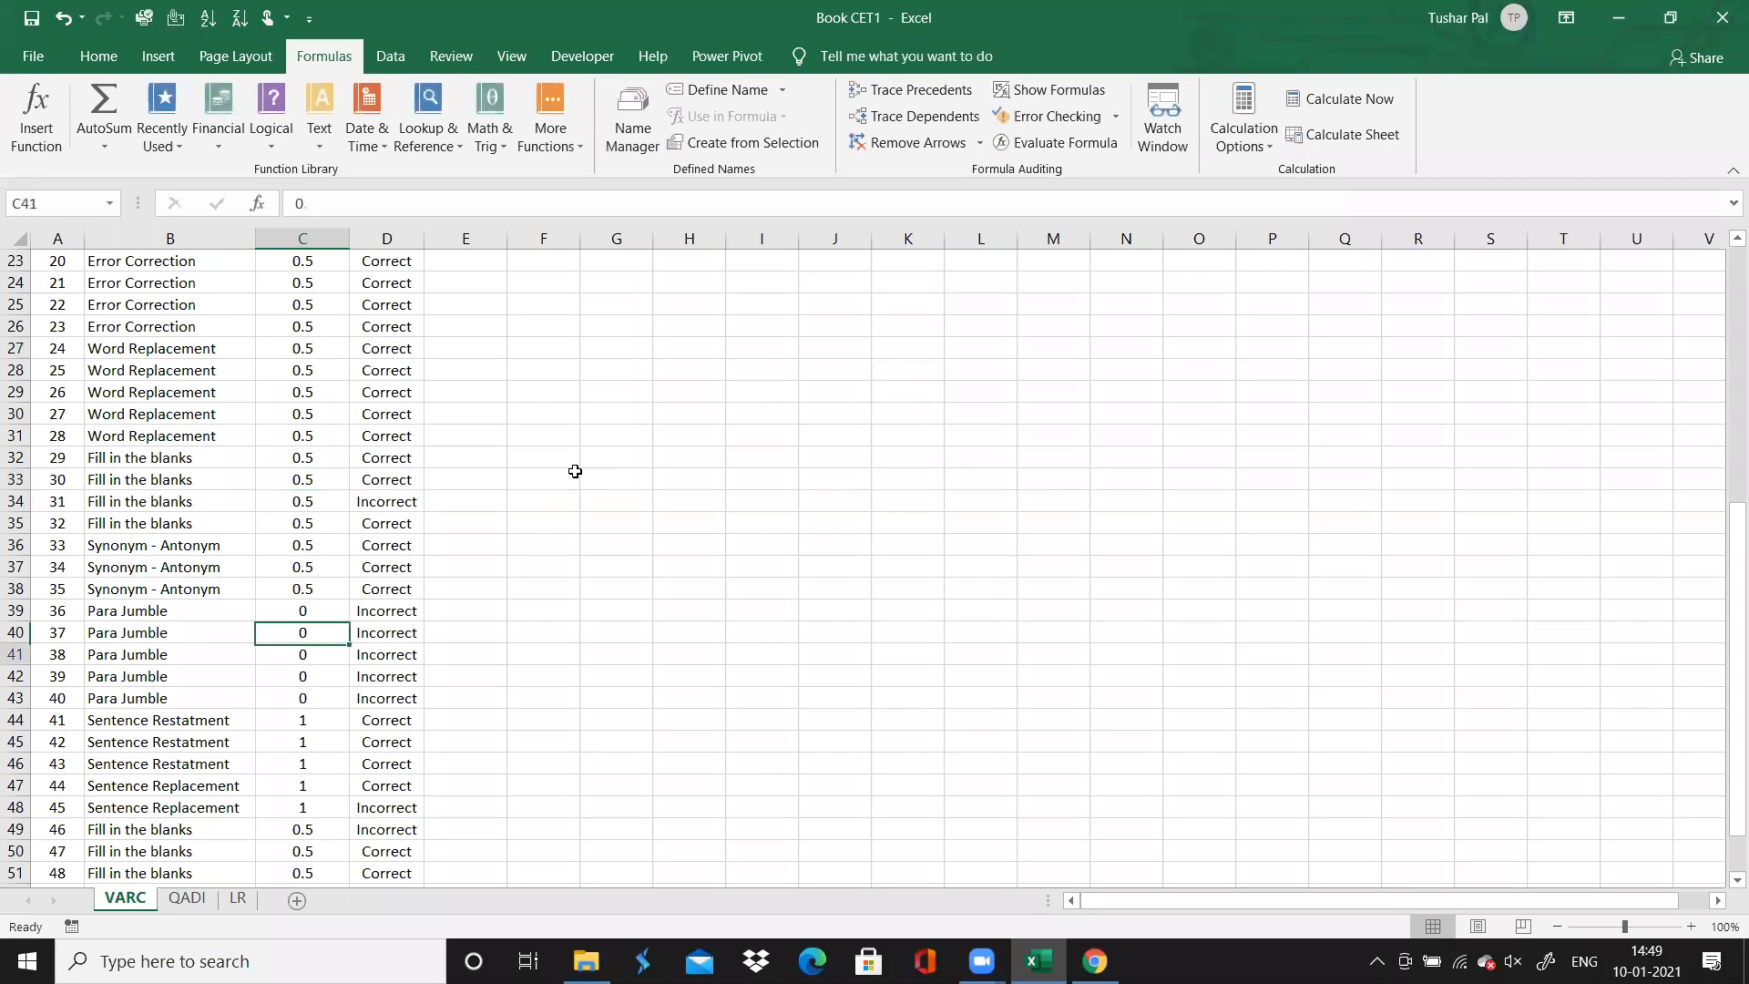
pyautogui.press('Down')
pyautogui.press('Down')
pyautogui.press('Down')
pyautogui.press('Down')
pyautogui.press('Down')
pyautogui.press('Up')
pyautogui.press('Up')
pyautogui.press('Up')
pyautogui.press('Up')
pyautogui.press('Up')
pyautogui.press('Up')
pyautogui.press('Up')
pyautogui.press('Up')
pyautogui.press('Up')
pyautogui.press('Up')
pyautogui.press('Up')
pyautogui.press('Up')
pyautogui.press('Up')
pyautogui.press('Up')
pyautogui.press('Up')
pyautogui.press('Up')
pyautogui.press('Up')
pyautogui.press('Up')
pyautogui.press('Up')
pyautogui.press('Up')
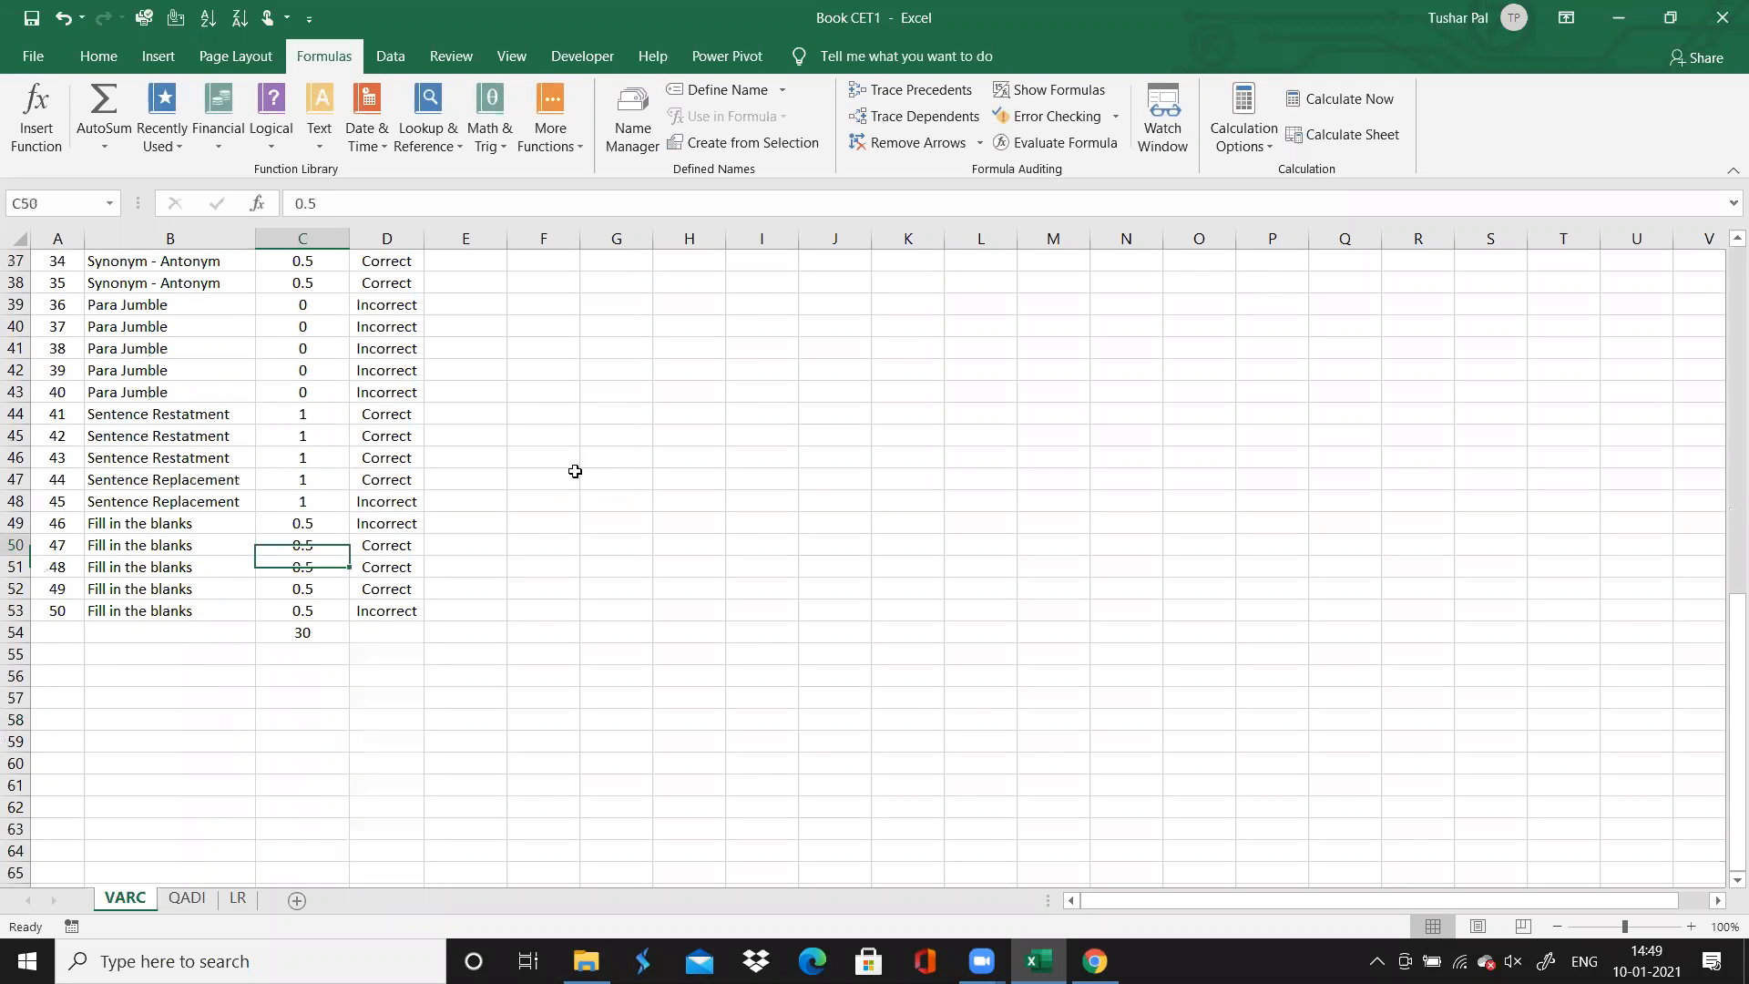
pyautogui.press('Up')
pyautogui.press('Up')
pyautogui.press('Up')
pyautogui.press('Up')
pyautogui.press('Up')
pyautogui.press('Up')
pyautogui.press('Up')
pyautogui.press('Up')
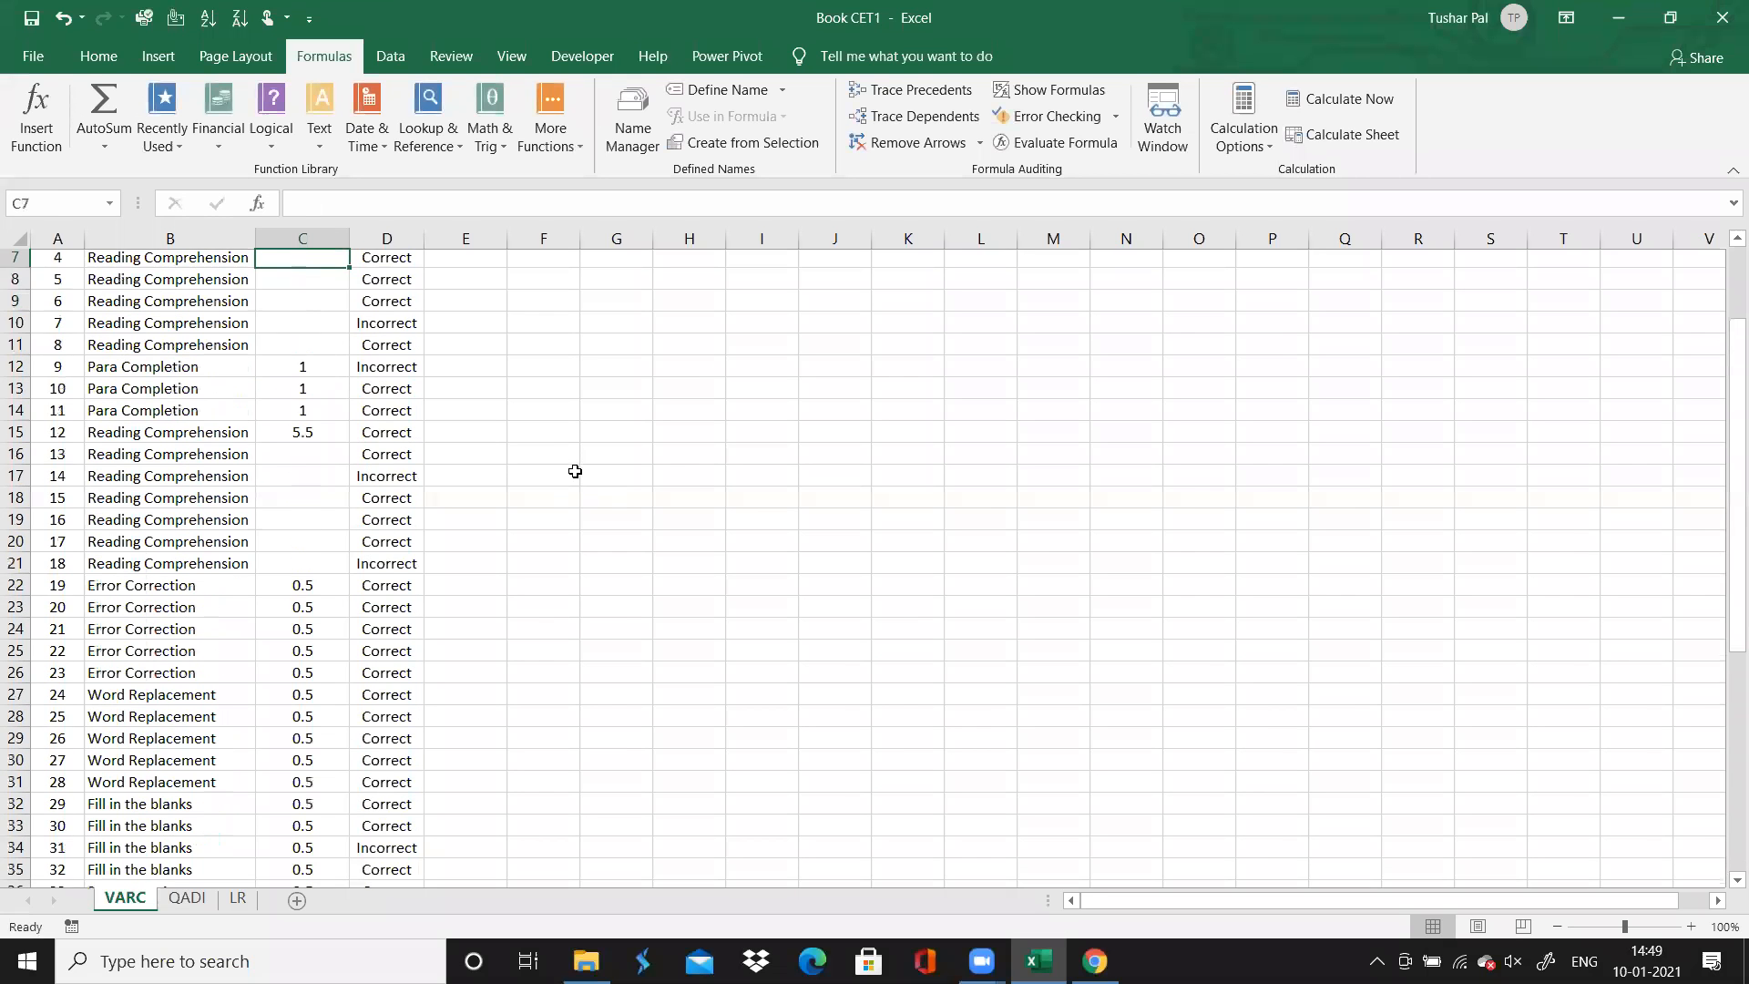
pyautogui.press('Down')
pyautogui.press('Down')
pyautogui.press('Down')
pyautogui.press('Down')
pyautogui.press('Down')
pyautogui.press('Down')
pyautogui.press('Down')
pyautogui.press('Down')
pyautogui.press('Down')
pyautogui.press('Down')
pyautogui.press('Down')
pyautogui.press('Up')
pyautogui.press('Up')
pyautogui.press('Up')
pyautogui.press('Down')
pyautogui.press('Down')
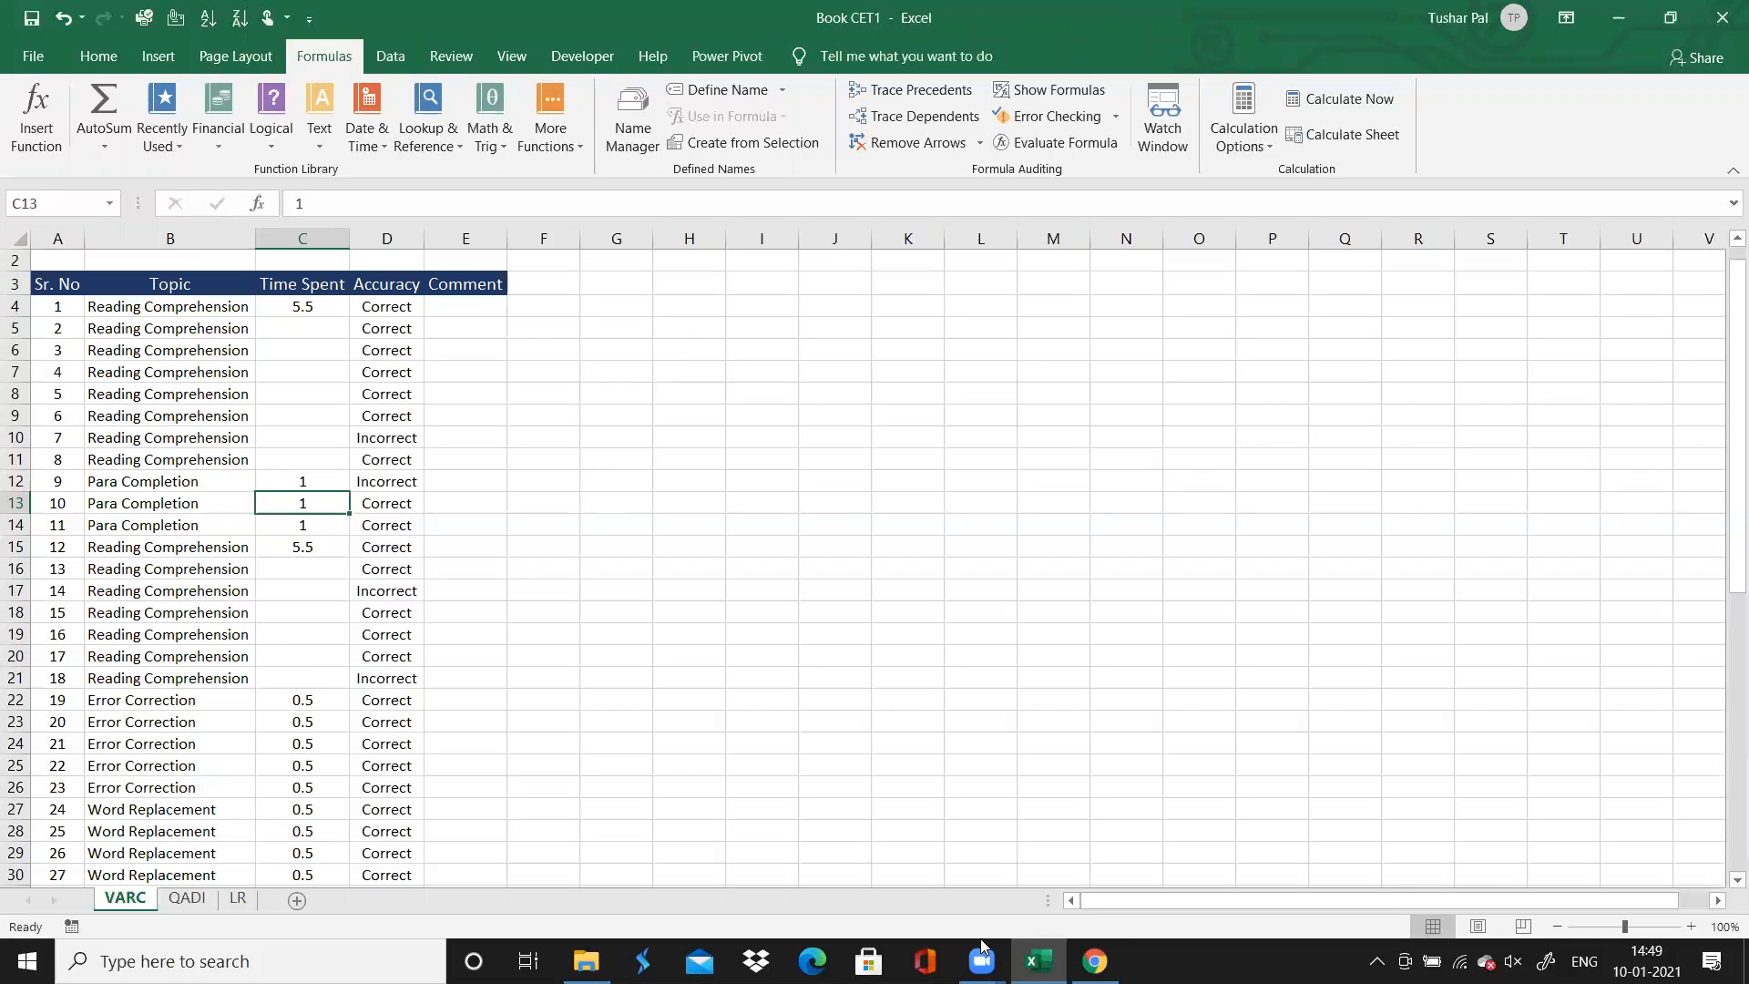
# Switch to Chrome and open question 9 in the solutions to check its directions and passage
pyautogui.click(1095, 961)
pyautogui.click(678, 176)
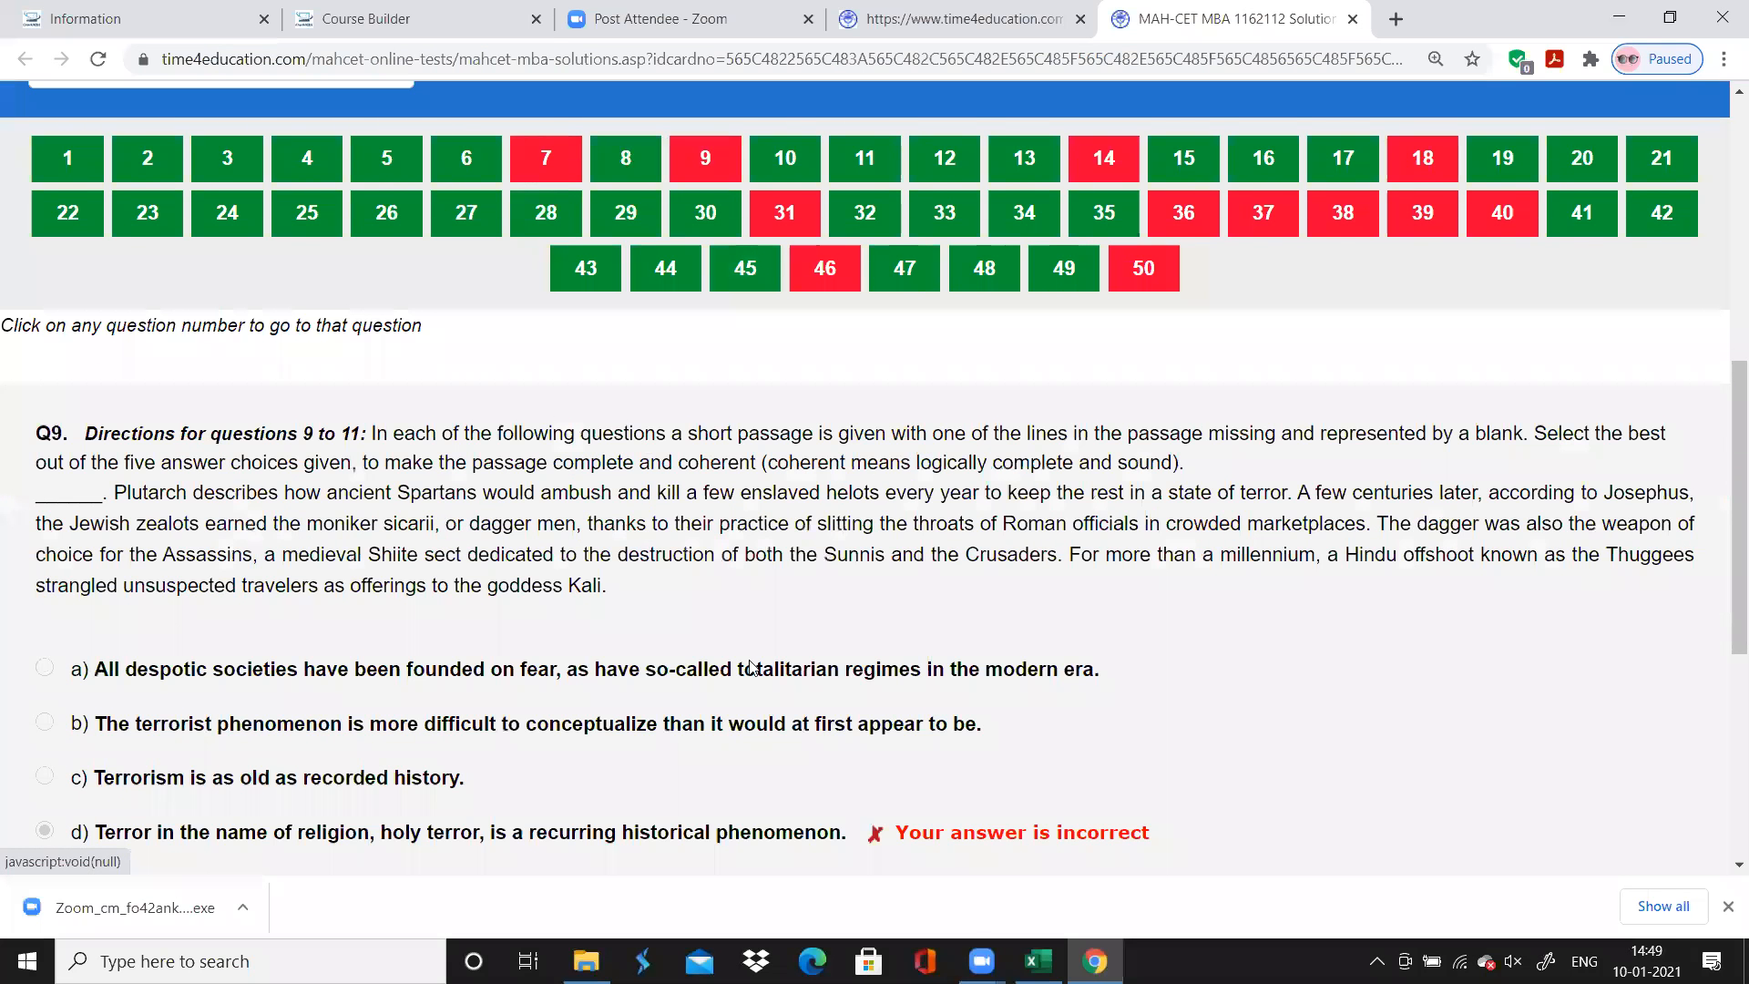
# Return to Excel and review the Accuracy entries for questions 7 to 11 on the VARC sheet
pyautogui.click(1039, 961)
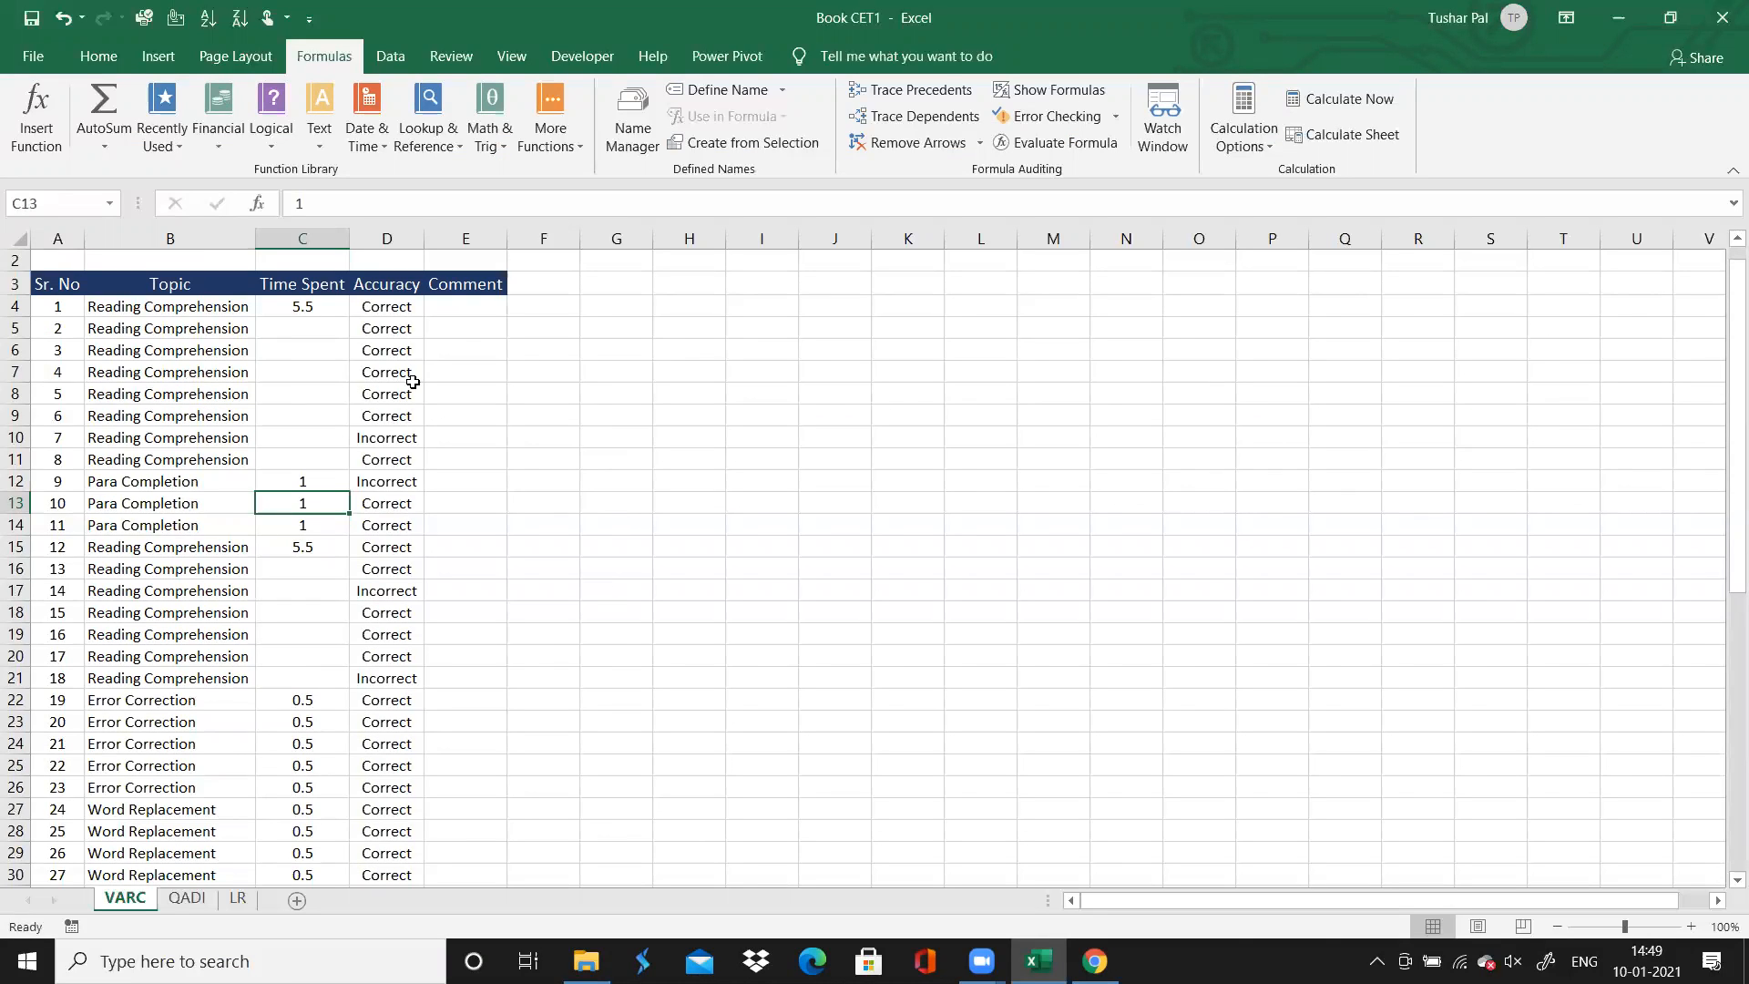
pyautogui.click(386, 440)
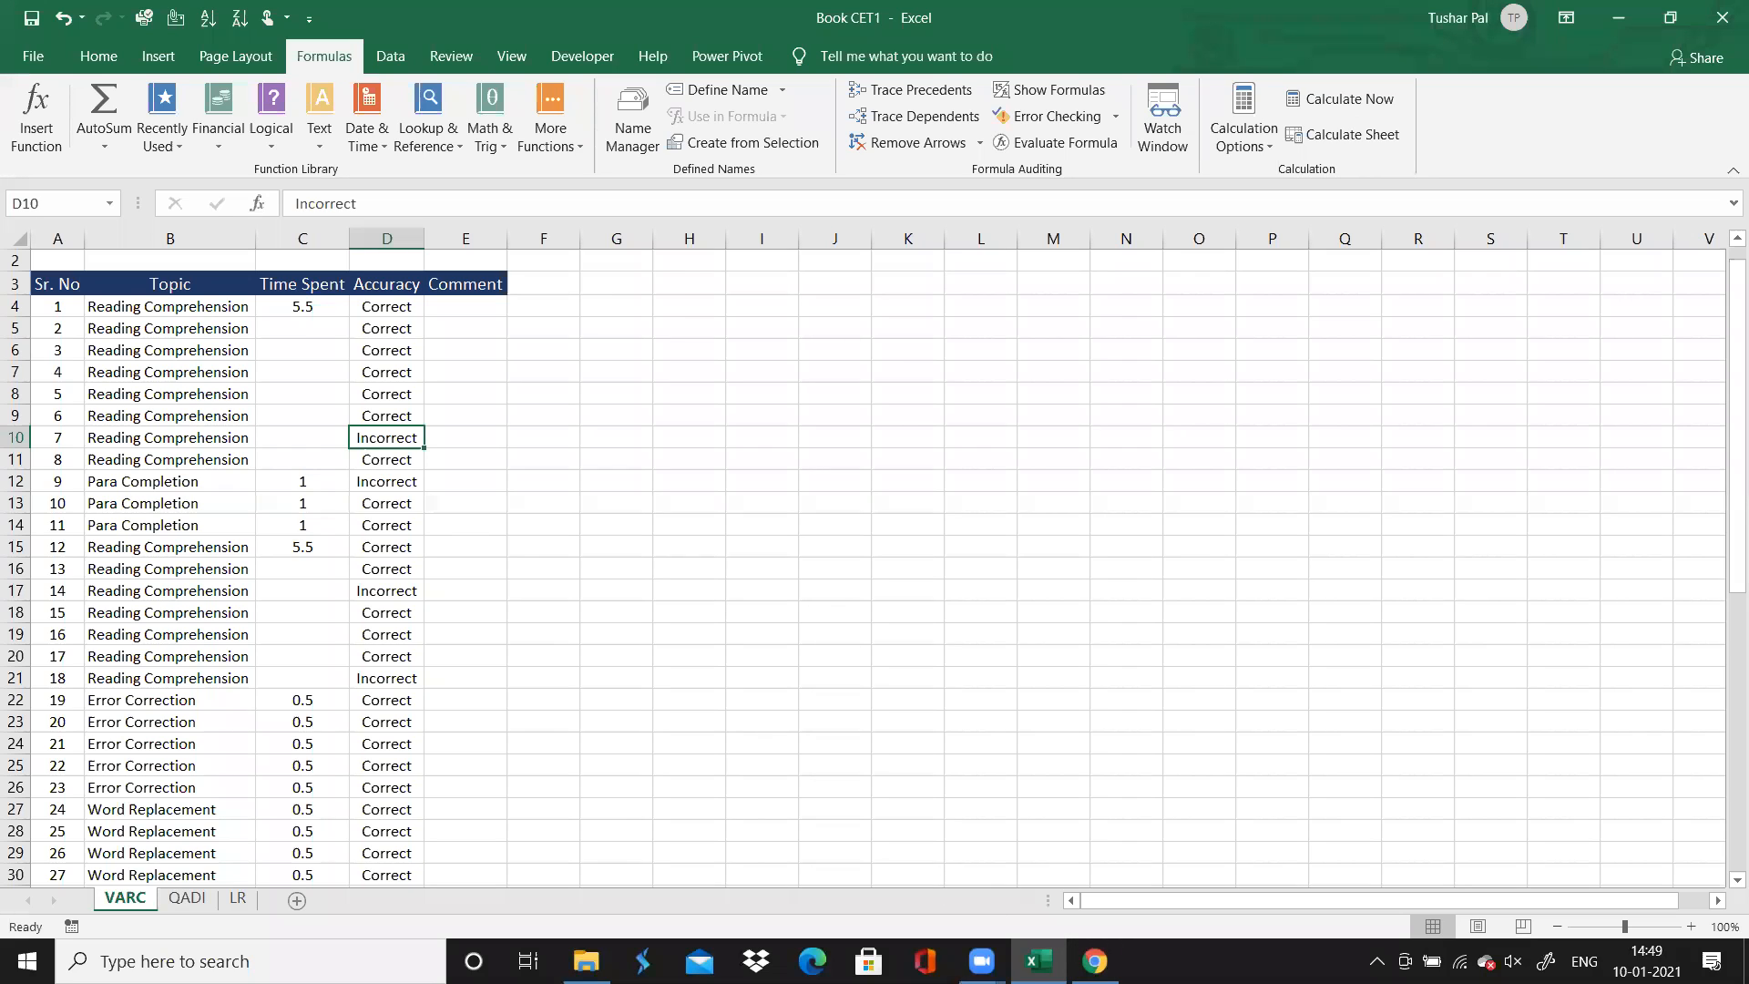
pyautogui.press('Down')
pyautogui.press('Down')
pyautogui.press('Down')
pyautogui.press('Down')
pyautogui.press('Down')
pyautogui.press('Down')
pyautogui.press('Down')
pyautogui.press('Down')
pyautogui.press('Up')
pyautogui.press('Up')
pyautogui.press('Up')
pyautogui.press('Up')
pyautogui.press('Up')
pyautogui.press('Up')
pyautogui.press('Up')
pyautogui.press('Up')
# Switch to Chrome, check questions 7 and 9 in the solutions, and return to Excel
pyautogui.click(1095, 961)
pyautogui.click(541, 160)
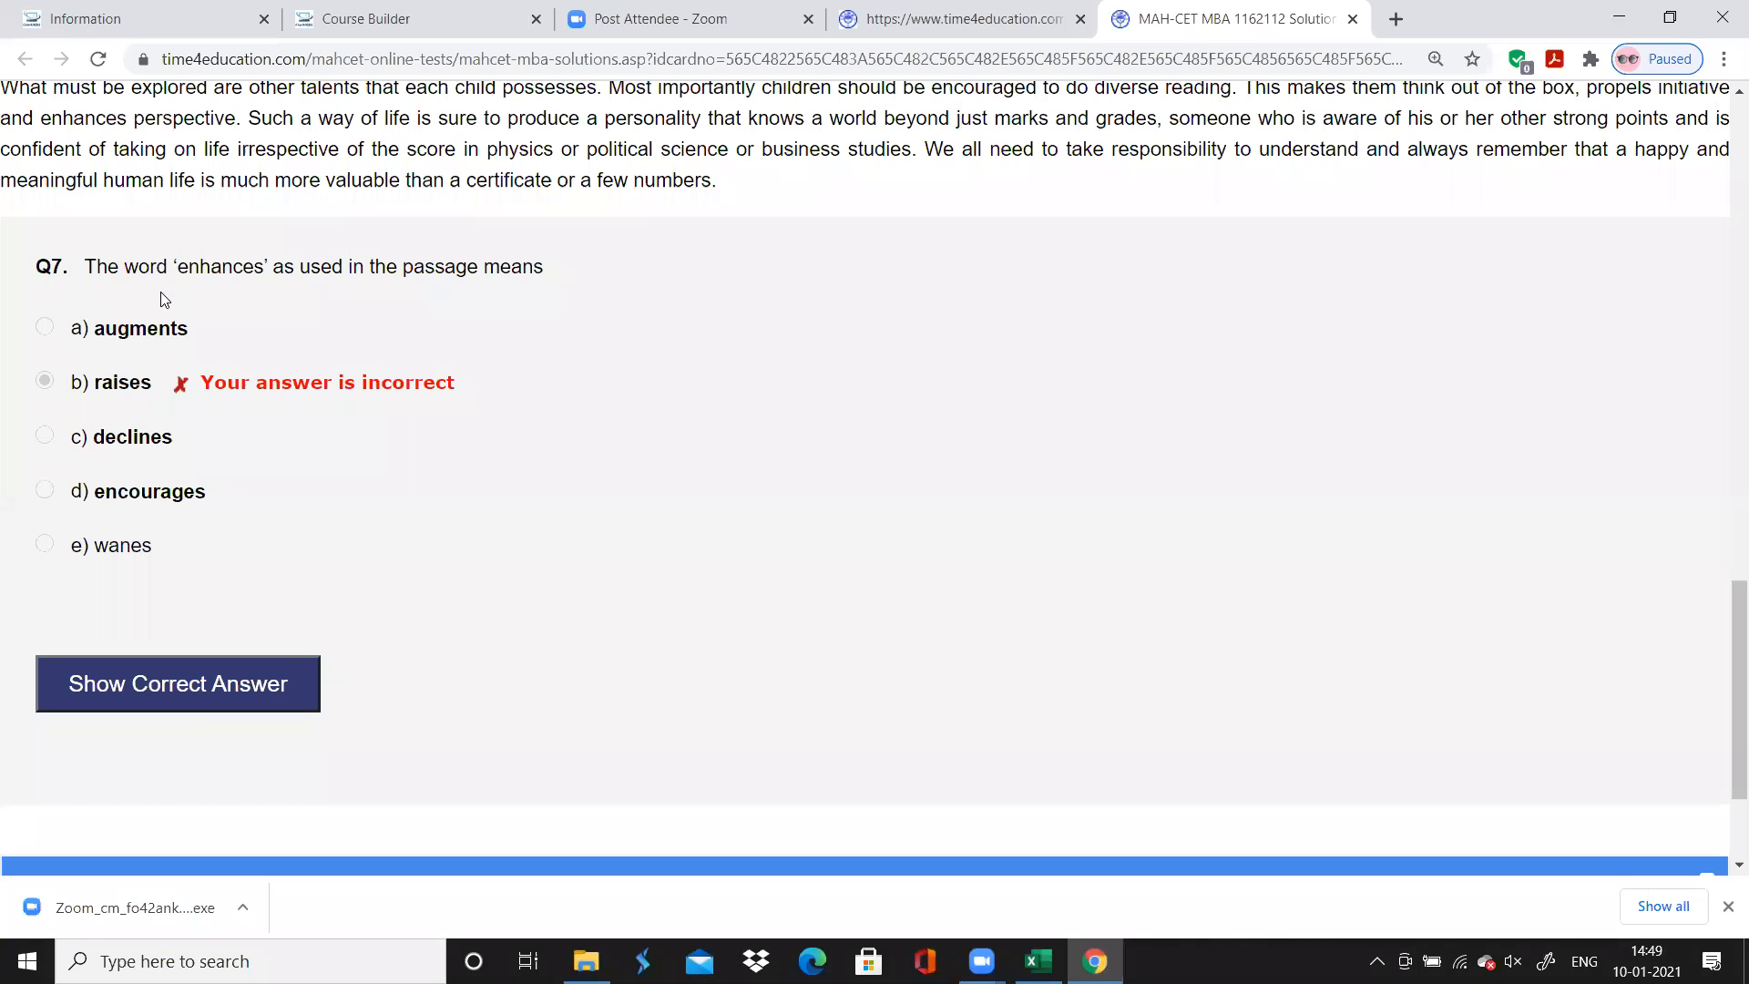
pyautogui.scroll(15, 164, 299)
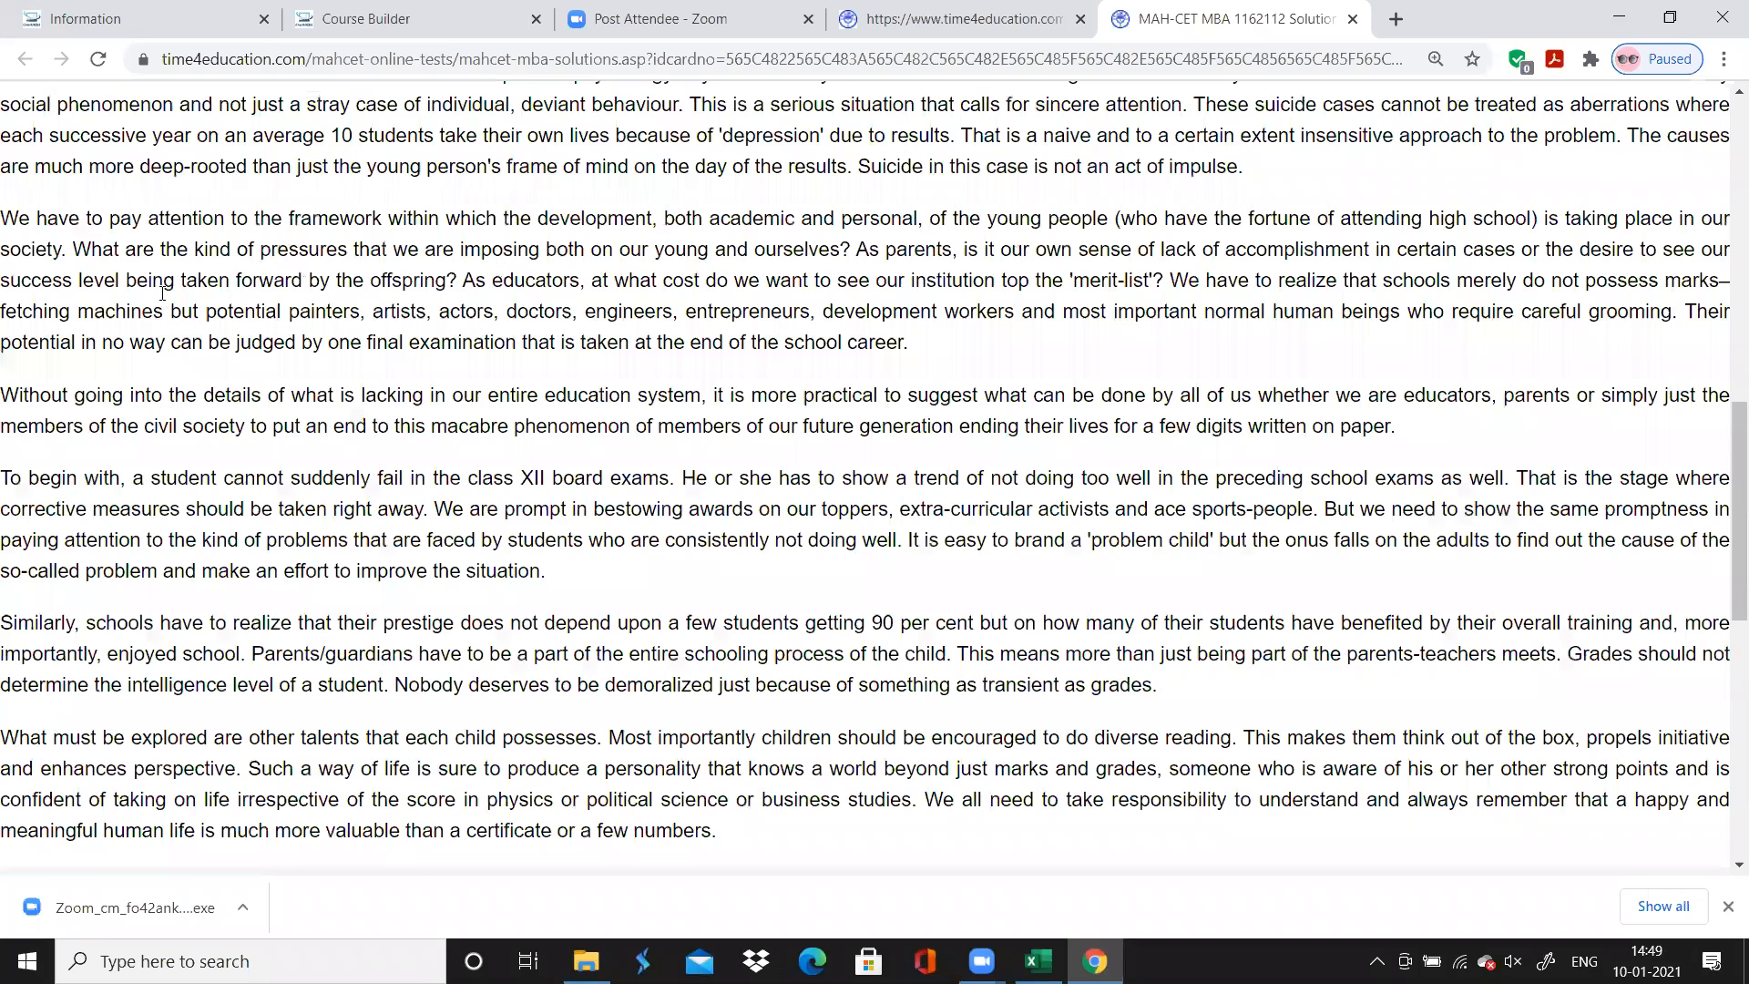
pyautogui.scroll(1, 162, 292)
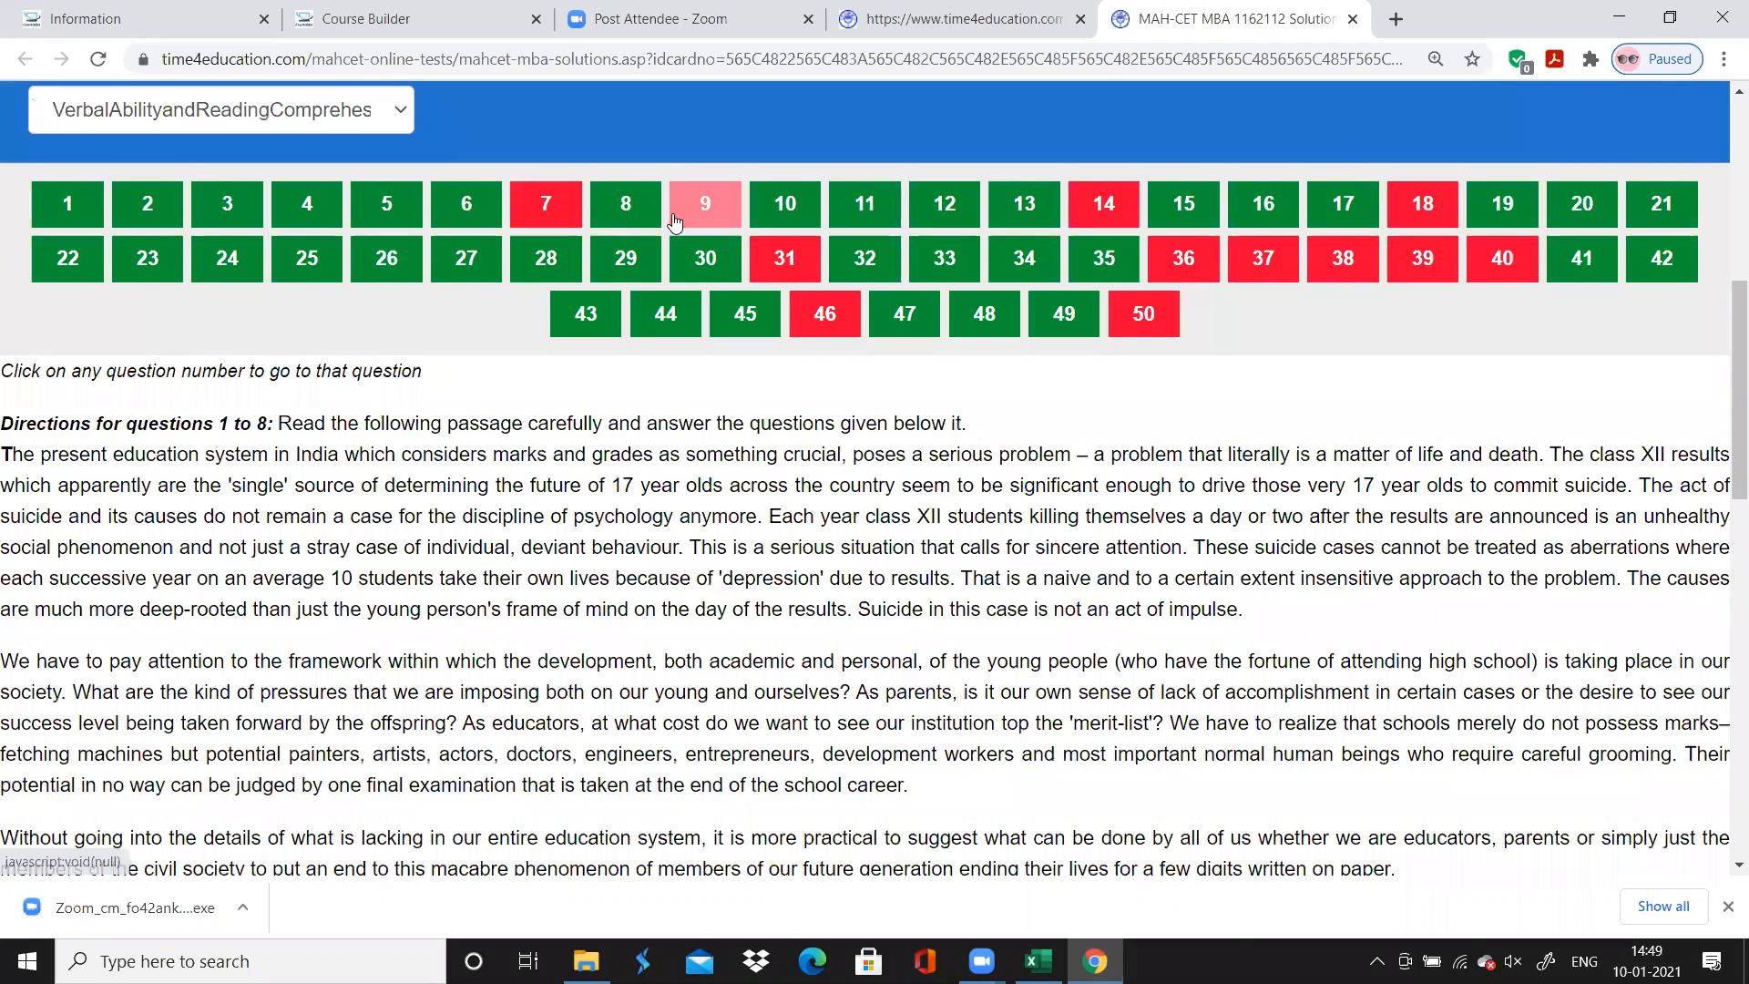
pyautogui.click(674, 222)
pyautogui.scroll(-2, 276, 655)
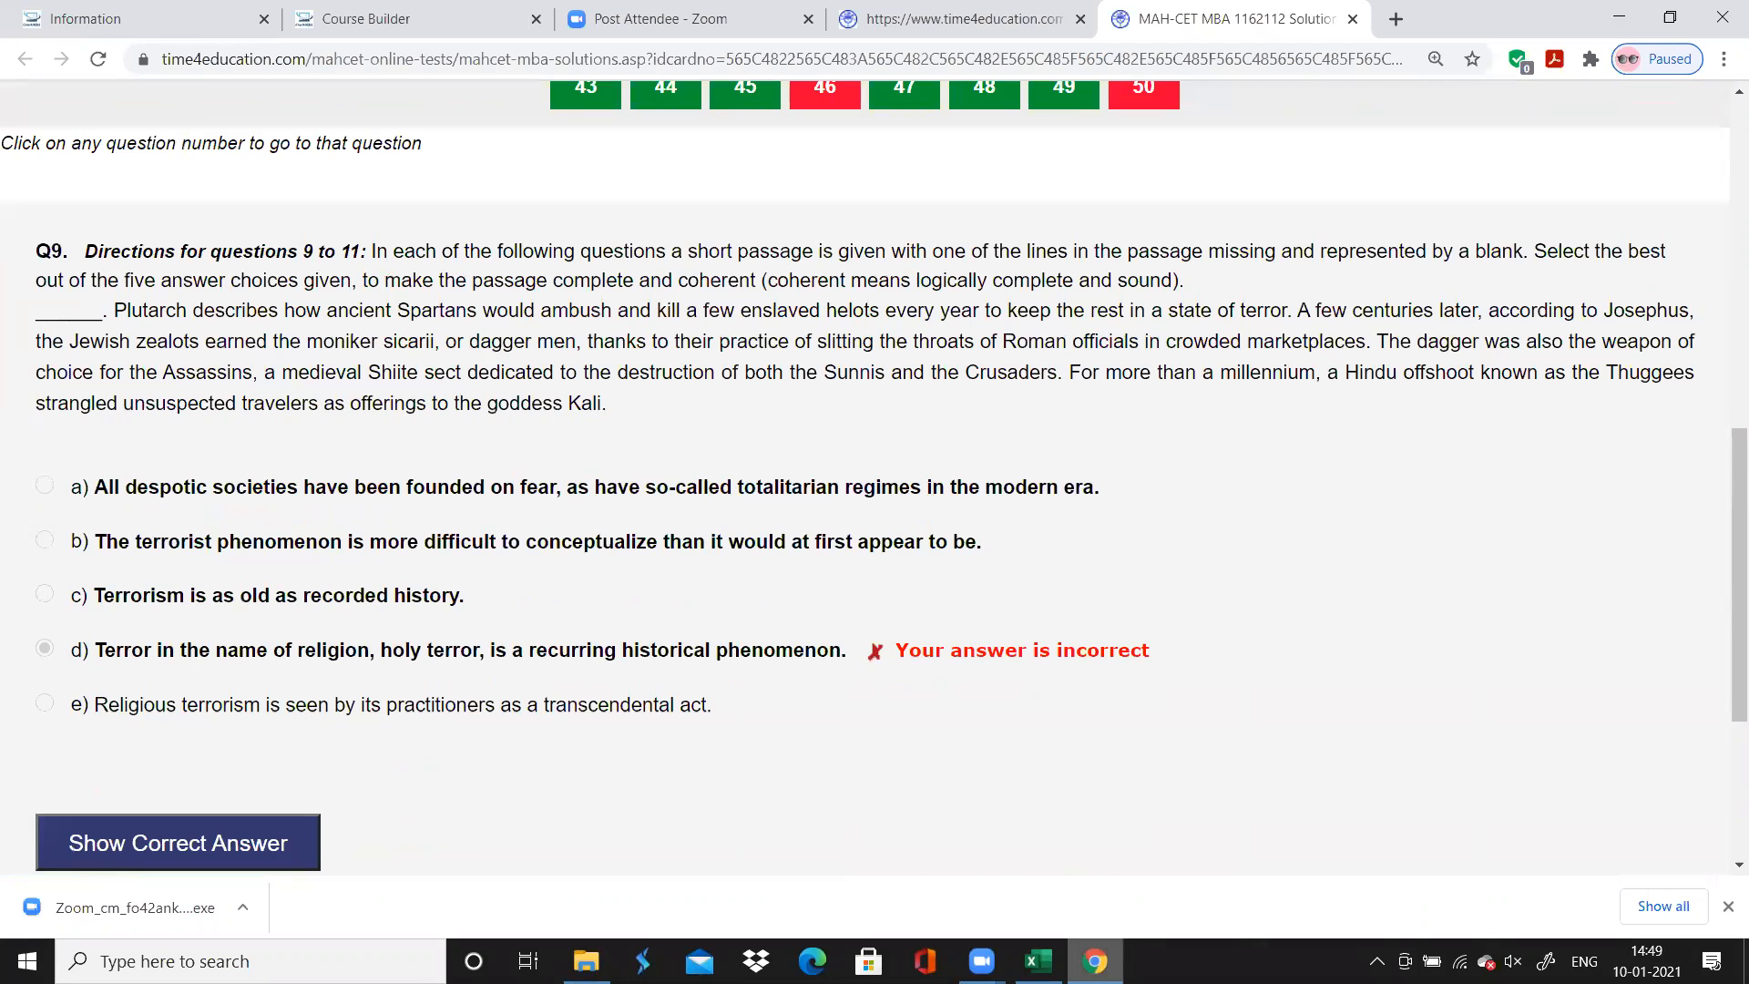
pyautogui.click(1038, 961)
# Try a red fill with white text on question 14's Accuracy cell, and undo the formatting
pyautogui.click(394, 592)
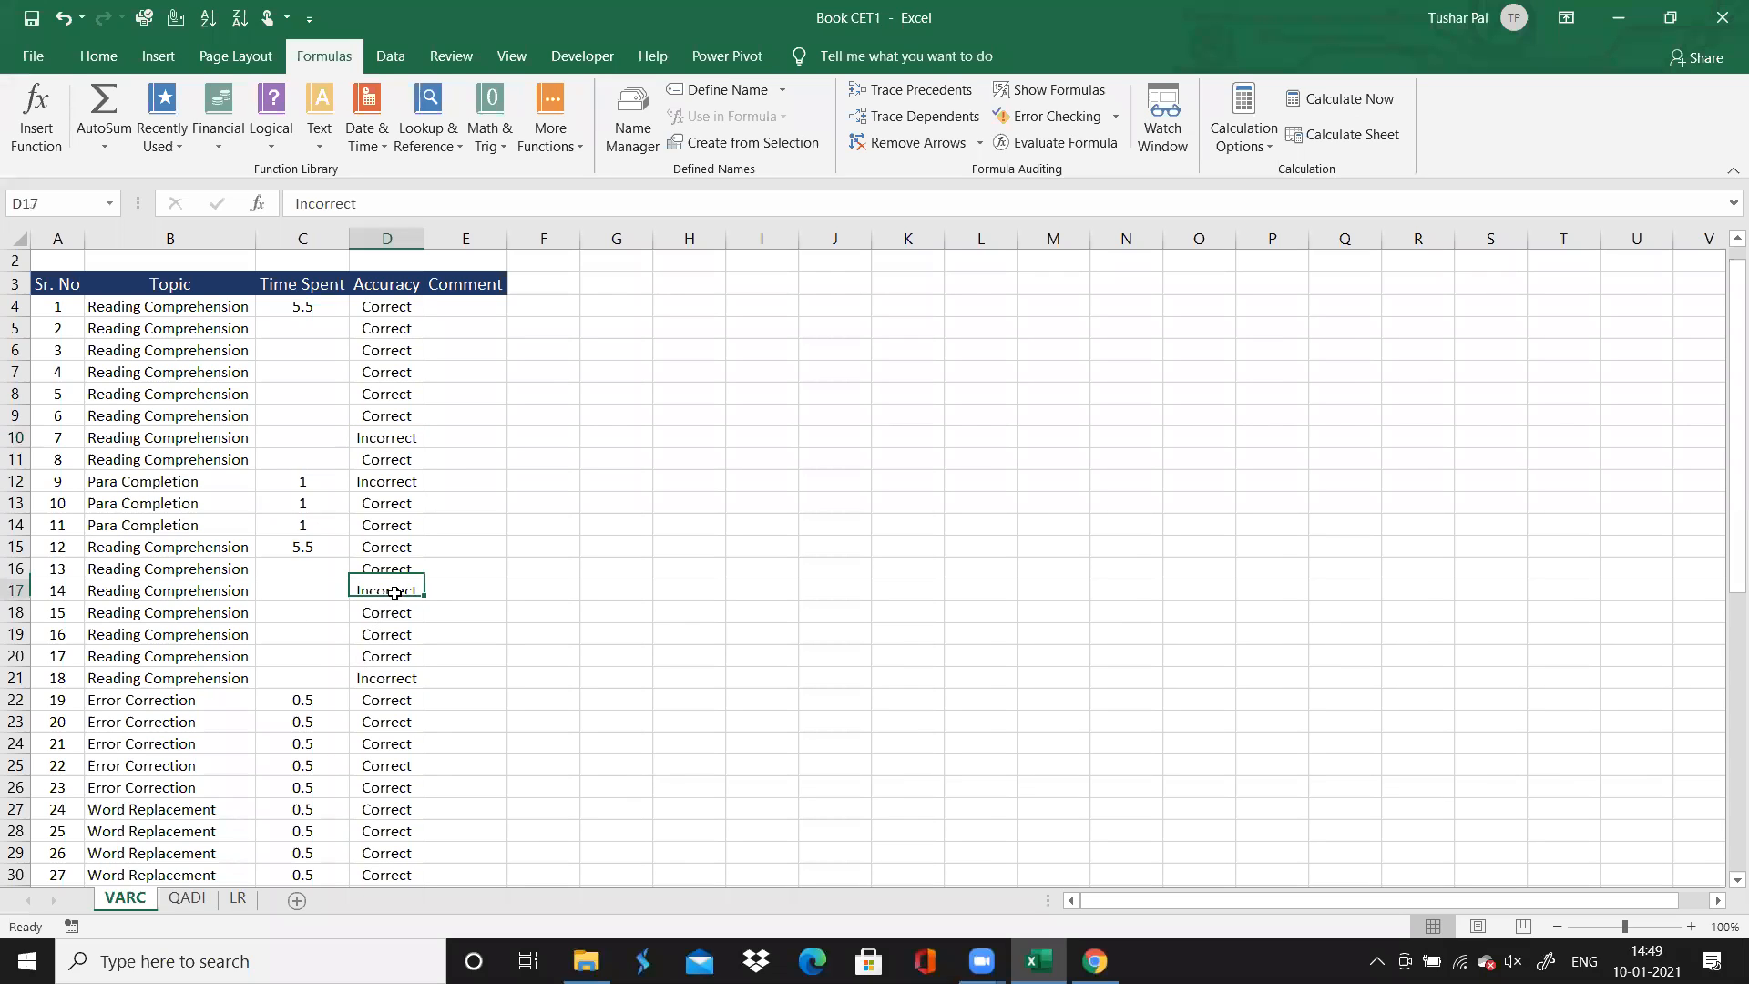
pyautogui.click(120, 53)
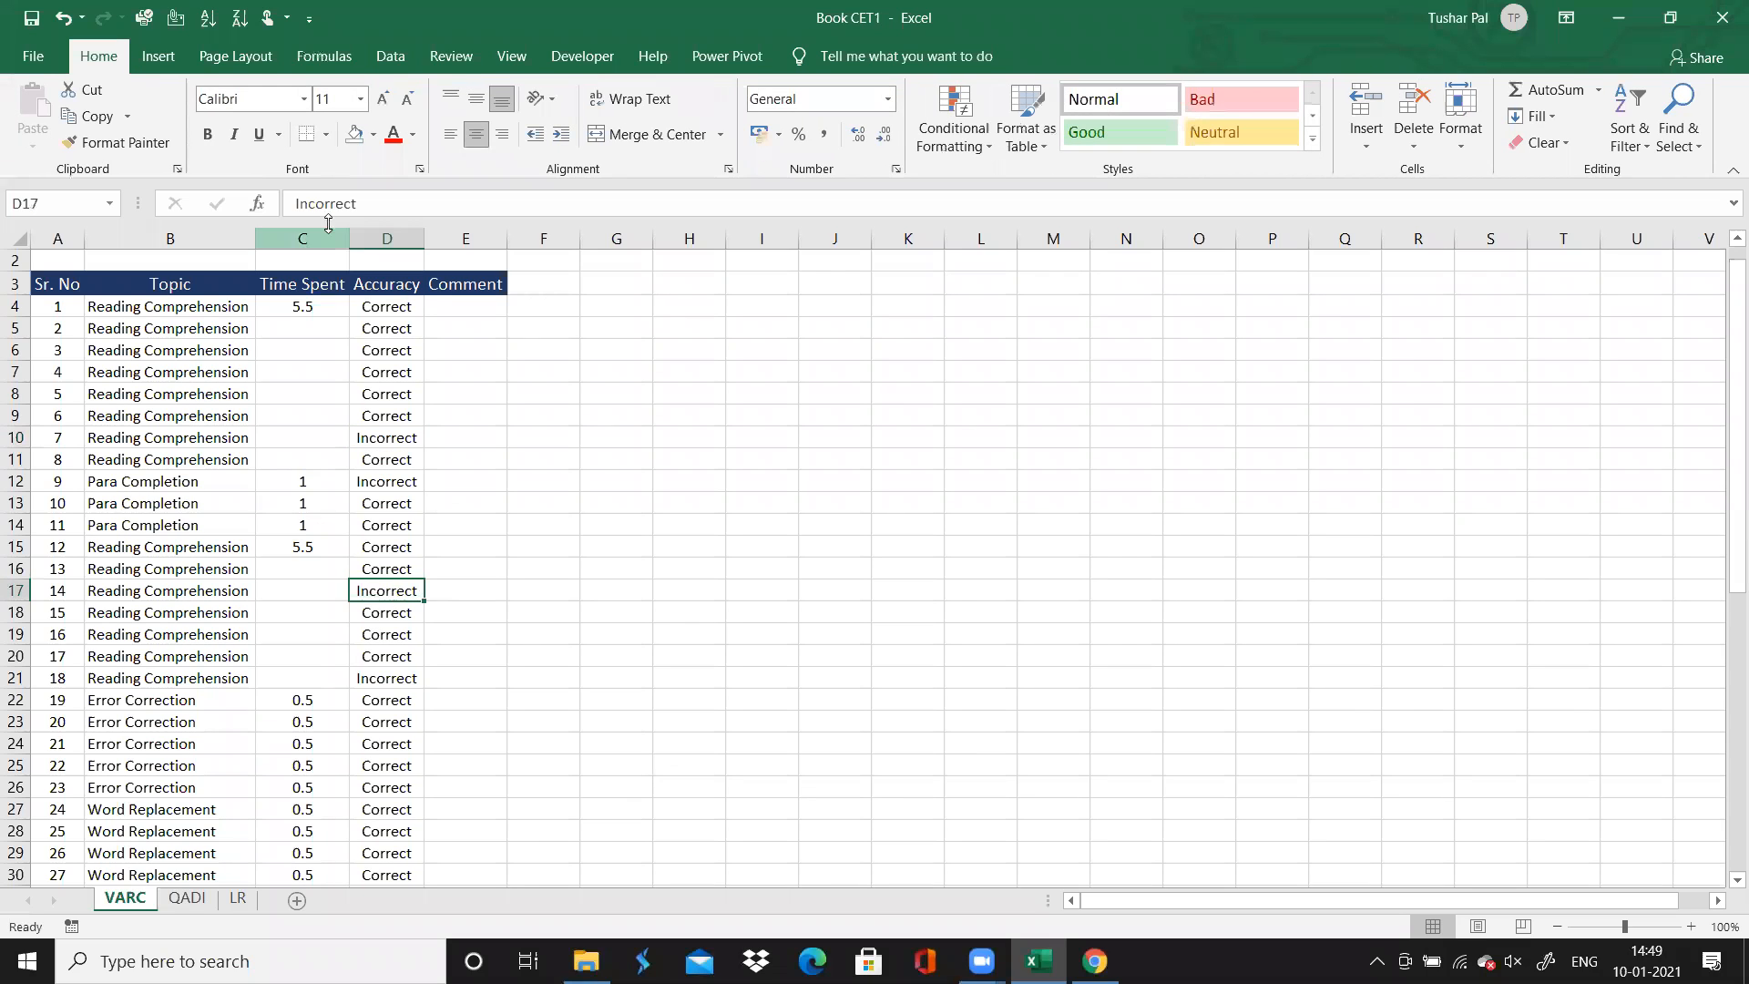
pyautogui.click(412, 137)
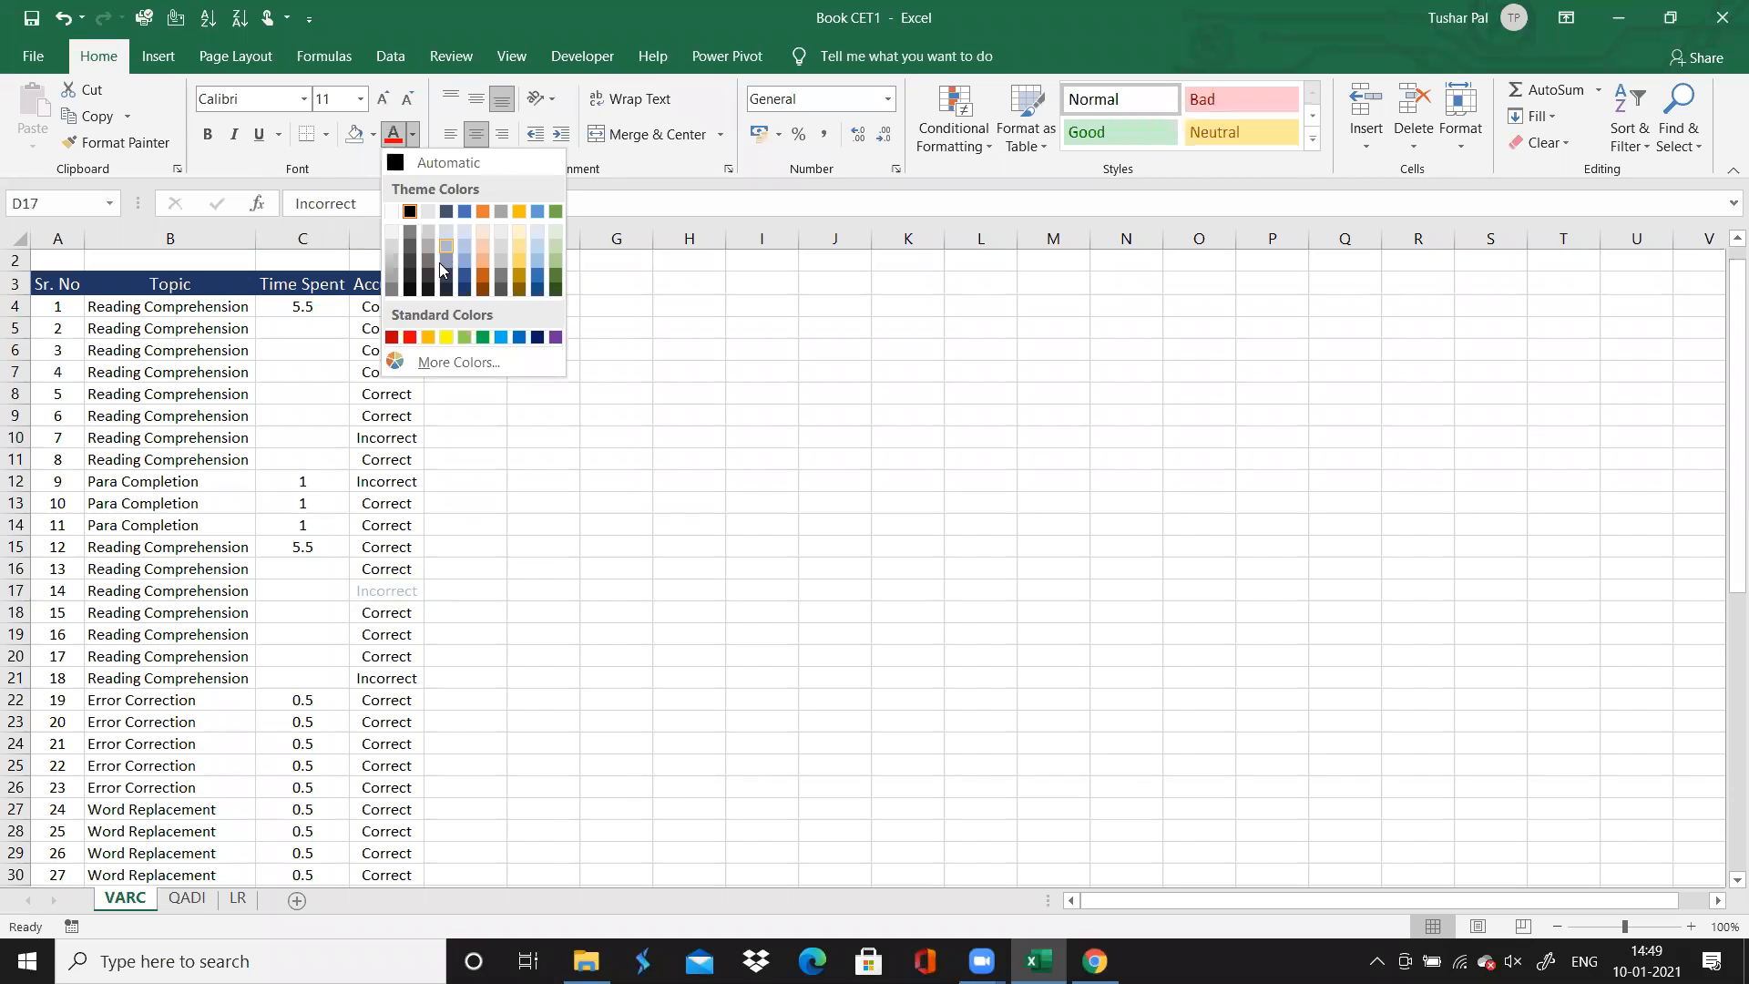
pyautogui.click(373, 134)
pyautogui.click(372, 134)
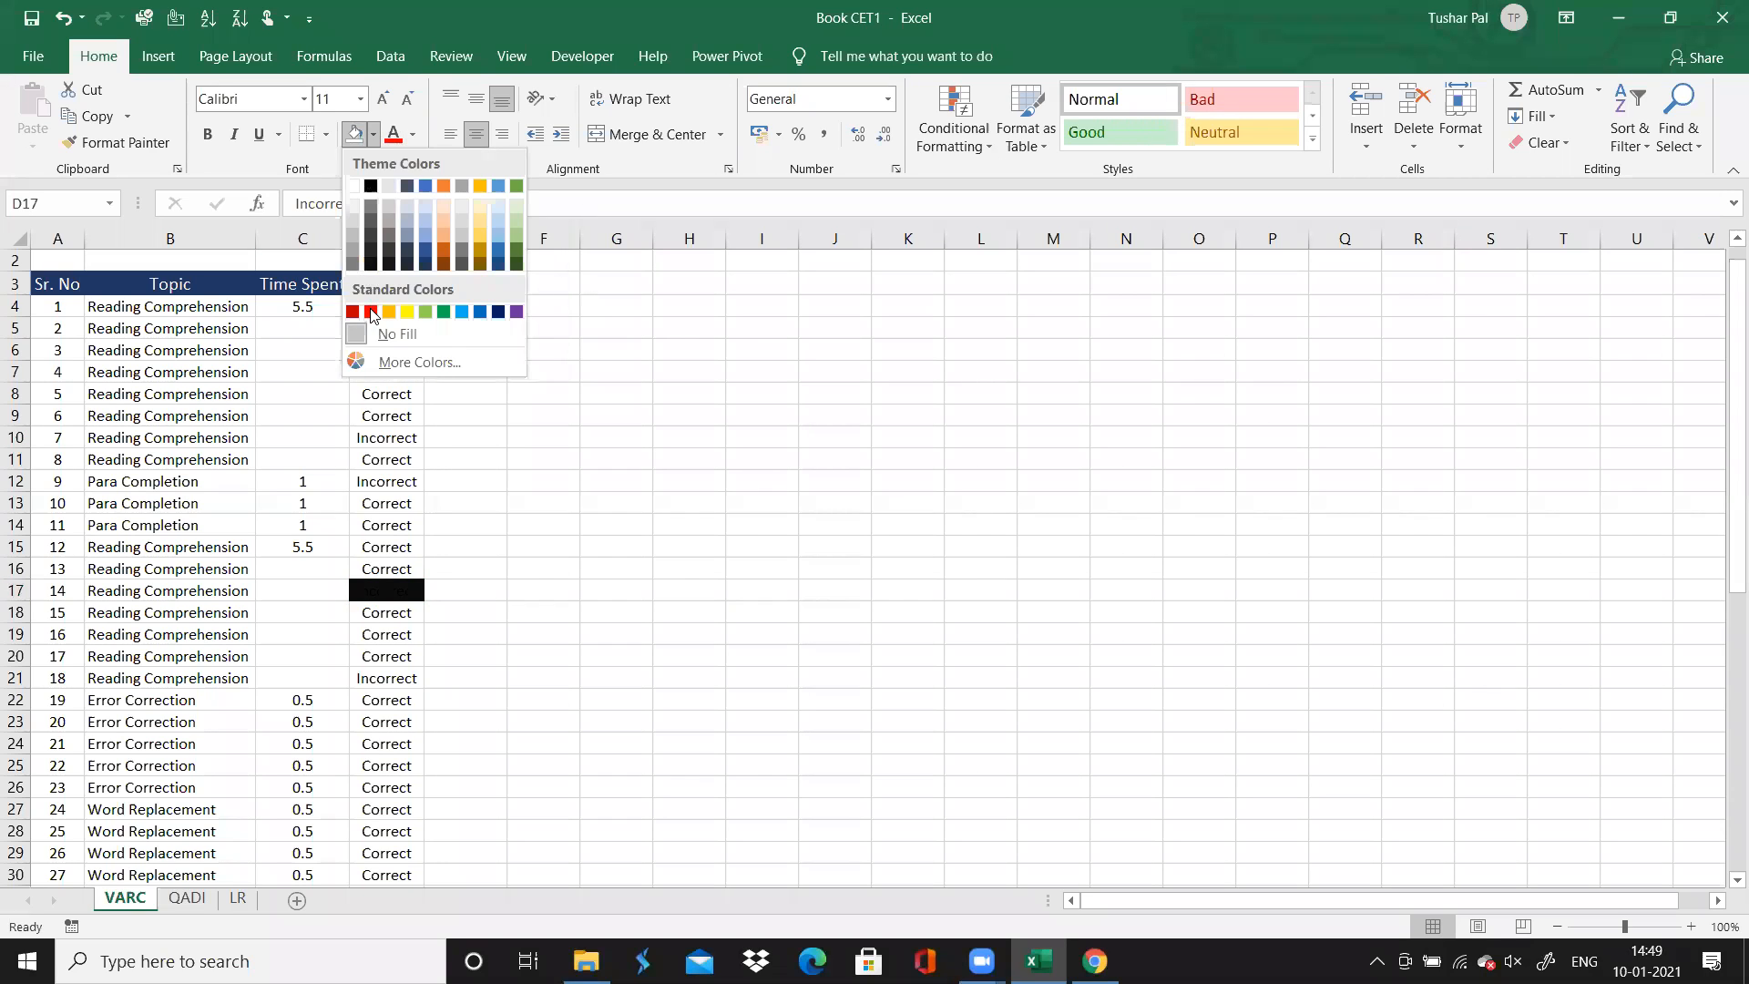
pyautogui.click(371, 312)
pyautogui.click(415, 138)
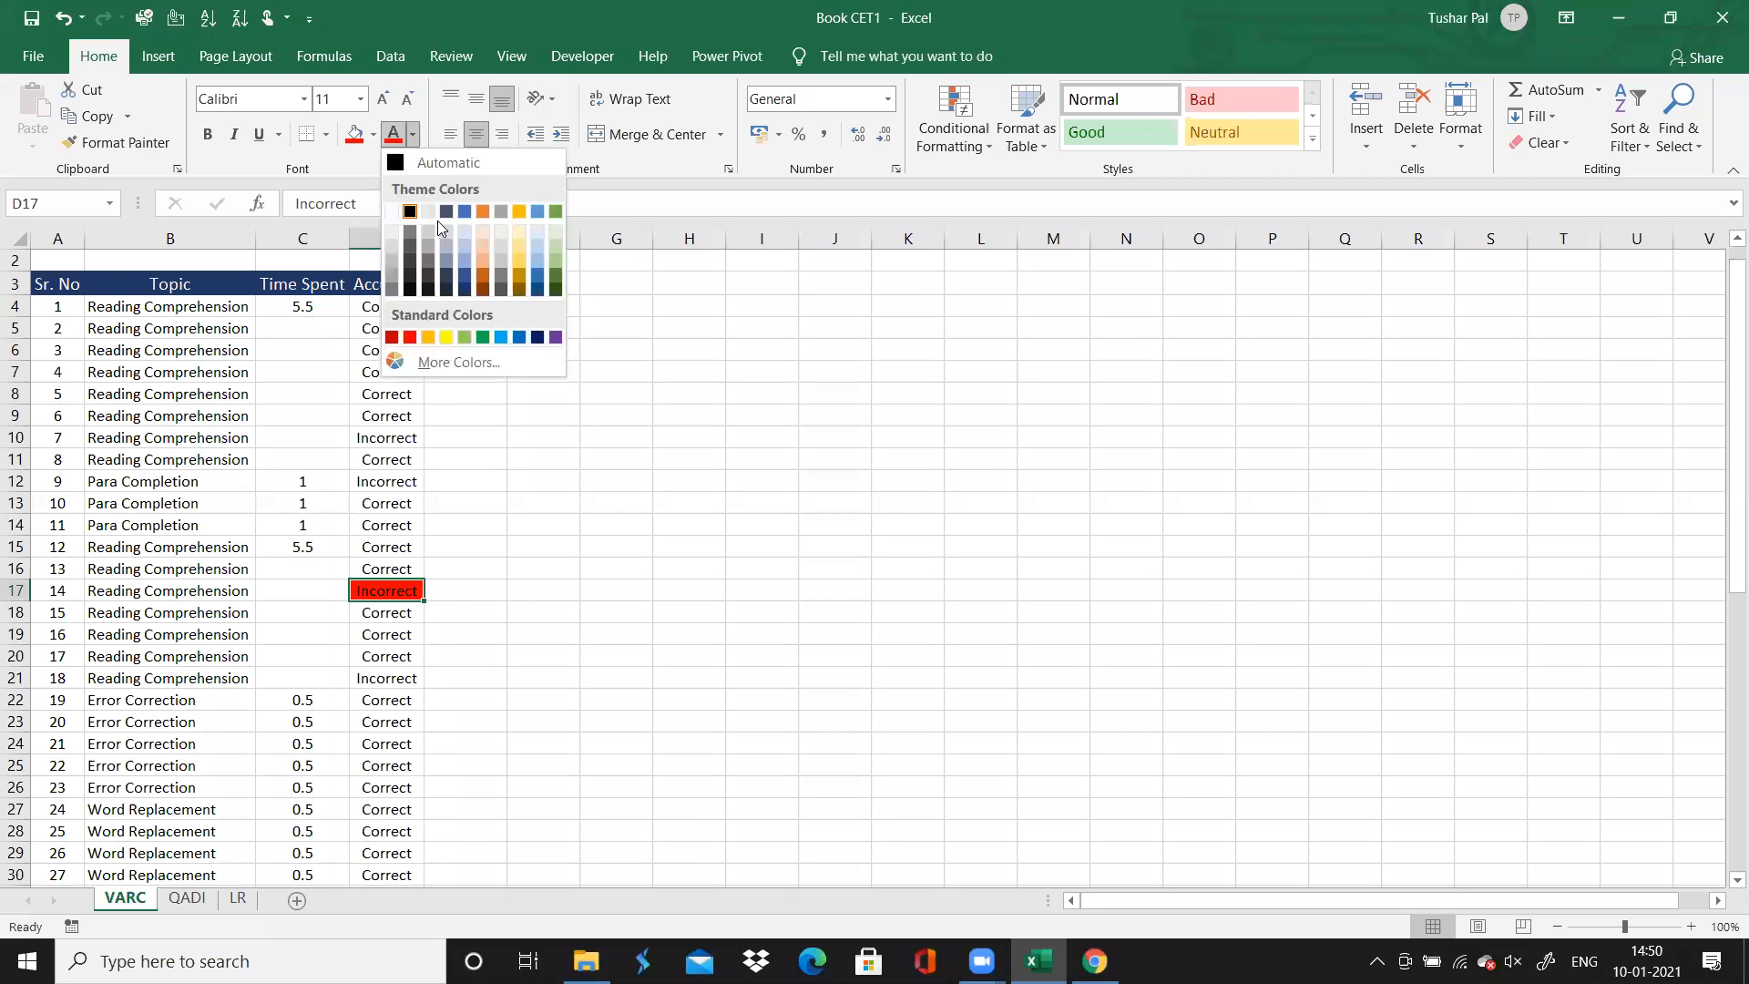
pyautogui.click(395, 207)
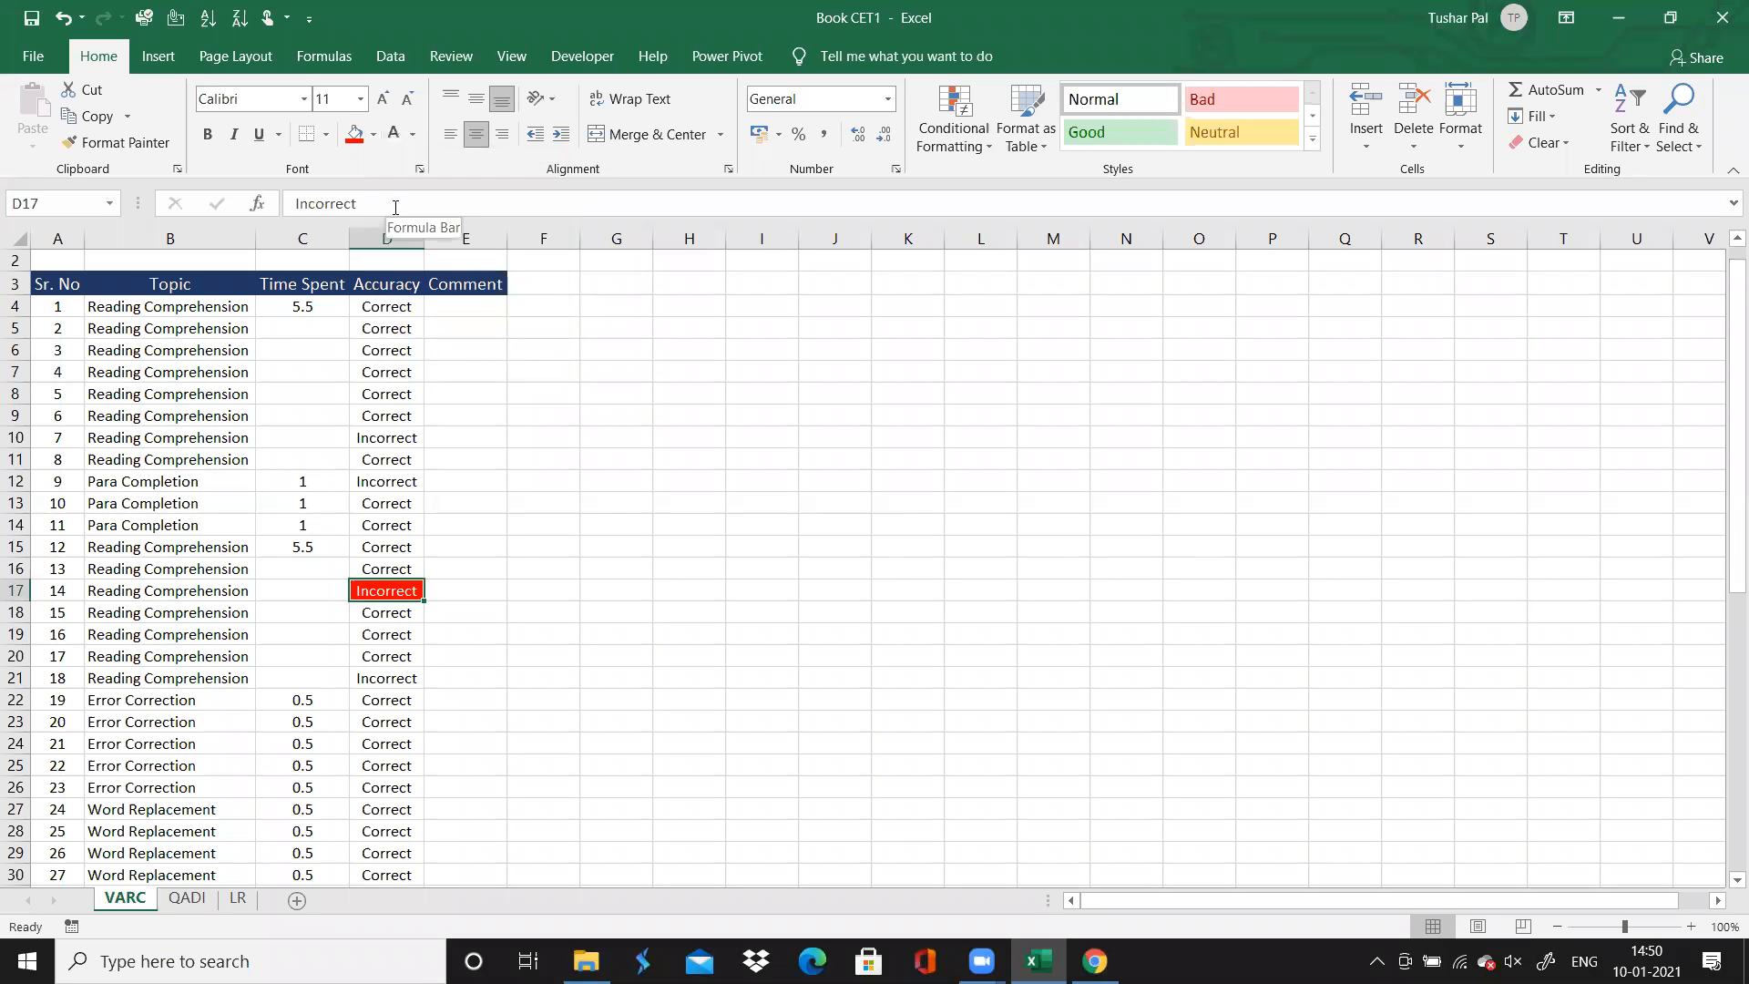
pyautogui.press('Down')
pyautogui.press('Up')
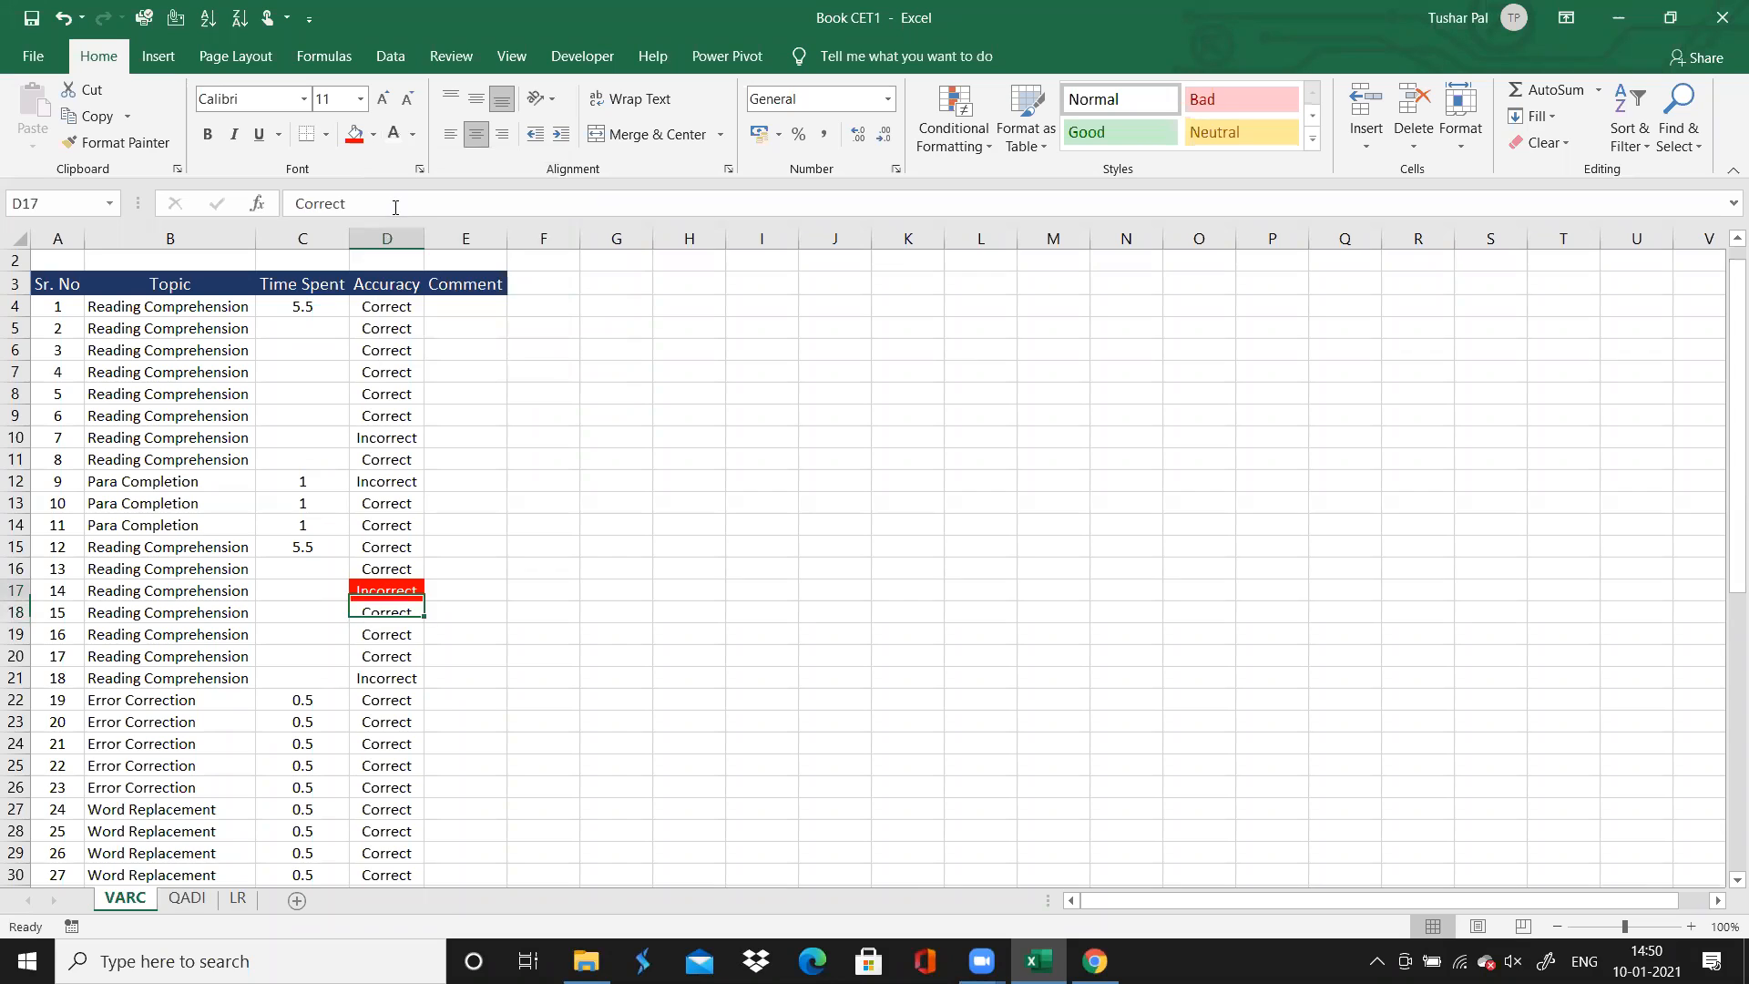
pyautogui.hotkey('ctrl', 'z')
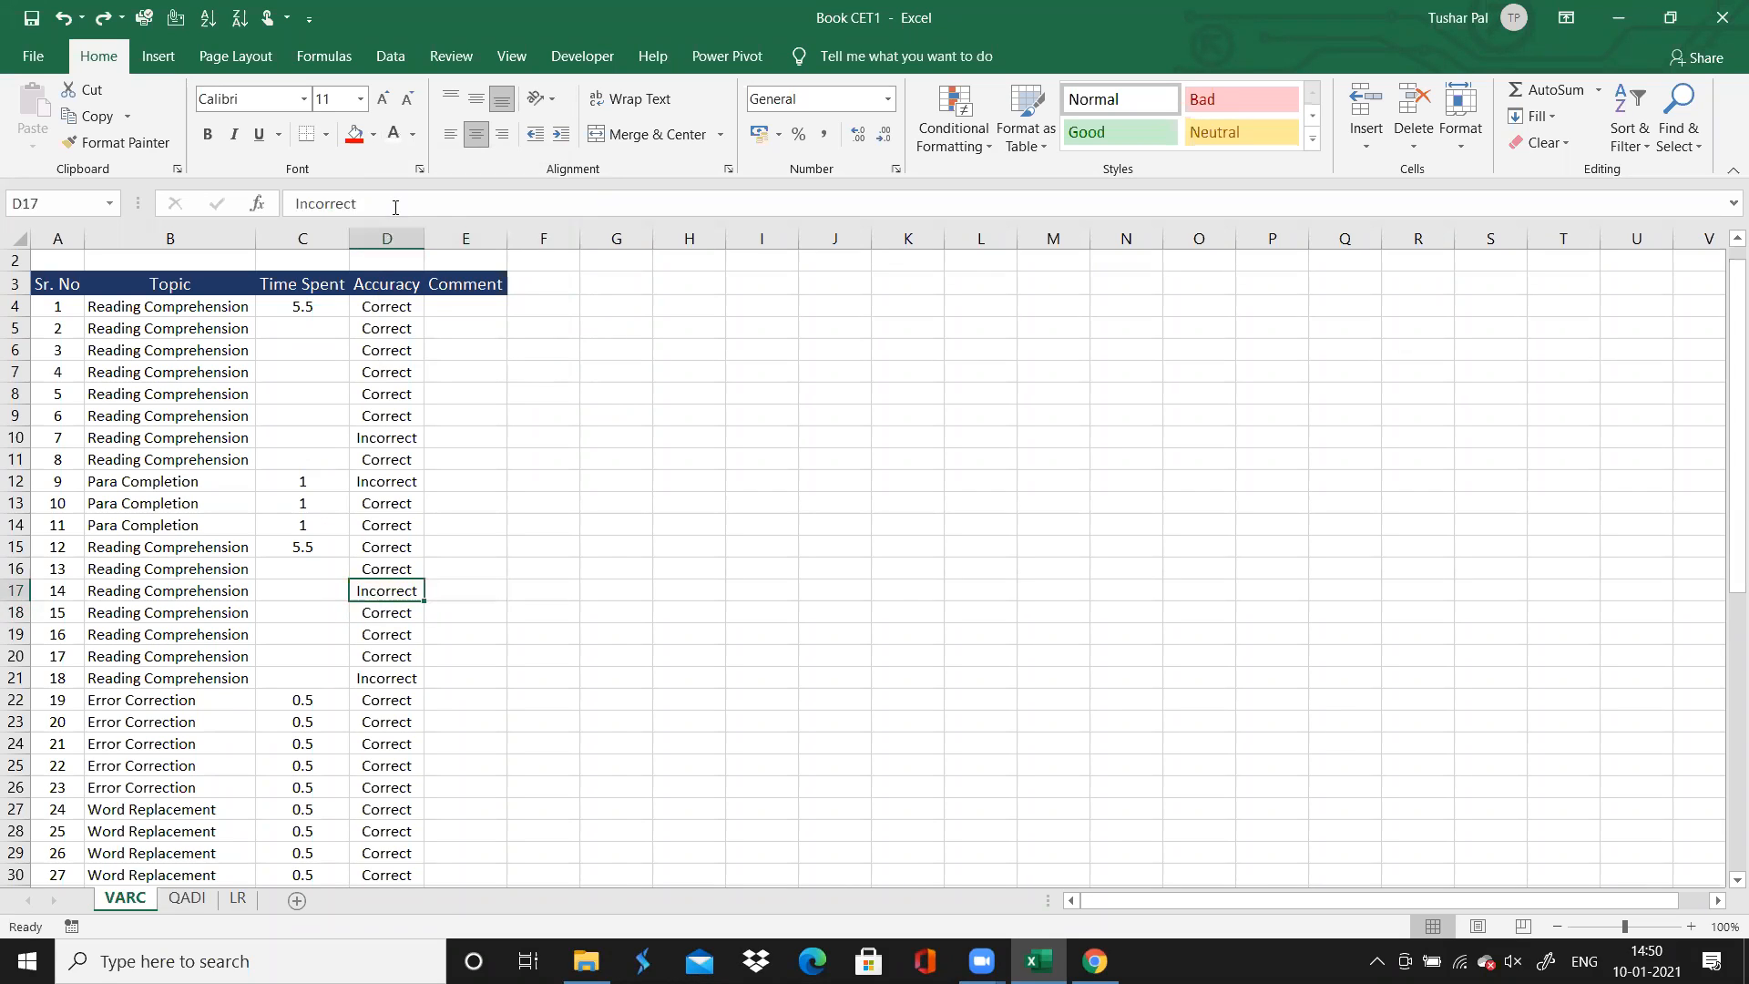
# Give question 9's Accuracy cell a red fill with white text, and enter the comment "Try again" beside it
pyautogui.click(372, 479)
pyautogui.click(355, 135)
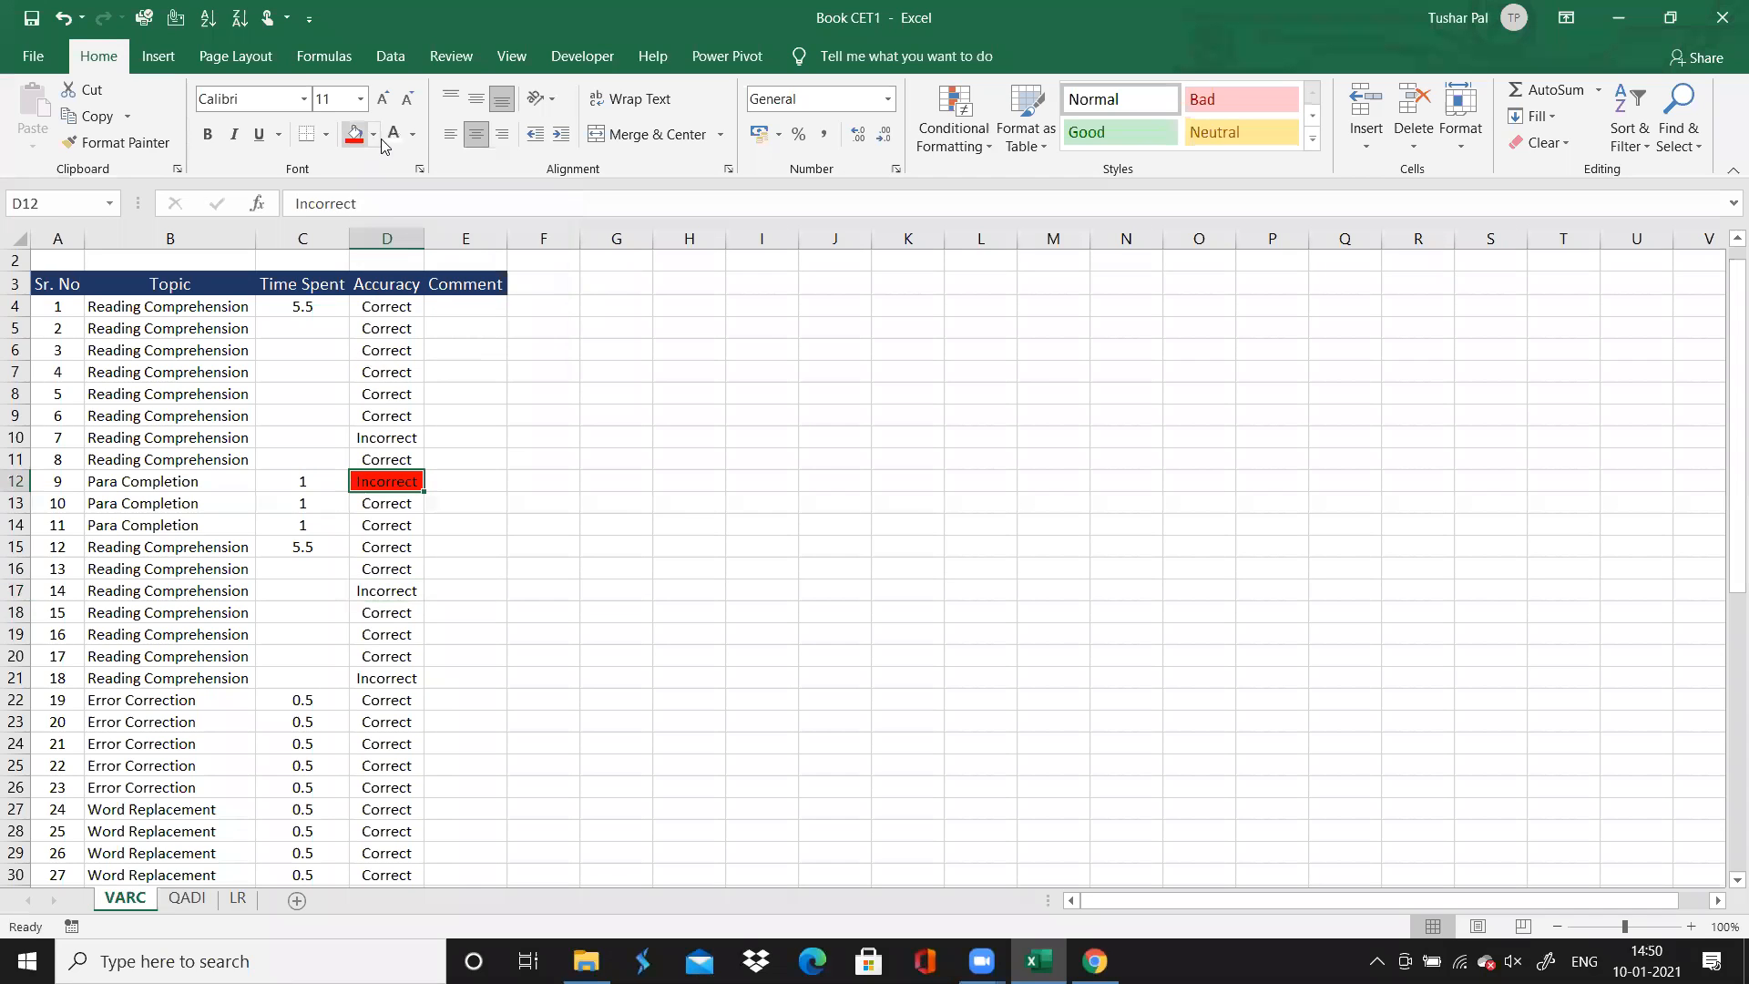
pyautogui.click(450, 480)
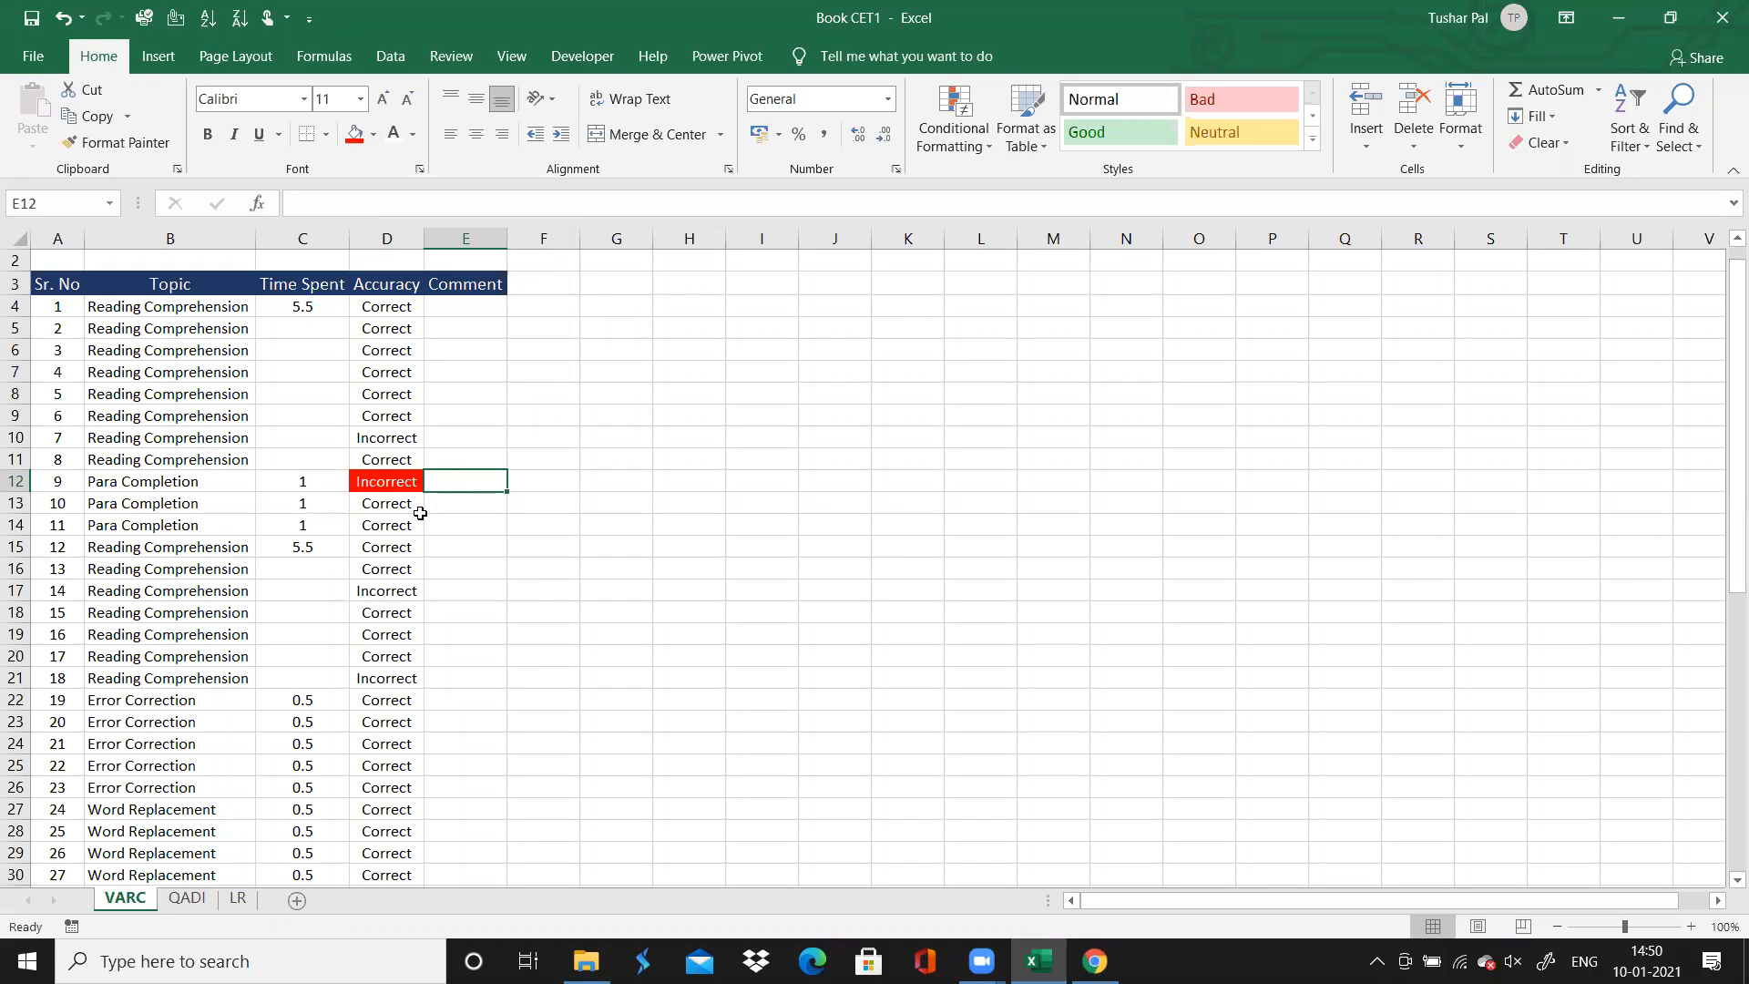
pyautogui.write('Try again')
pyautogui.press('Down')
pyautogui.press('Down')
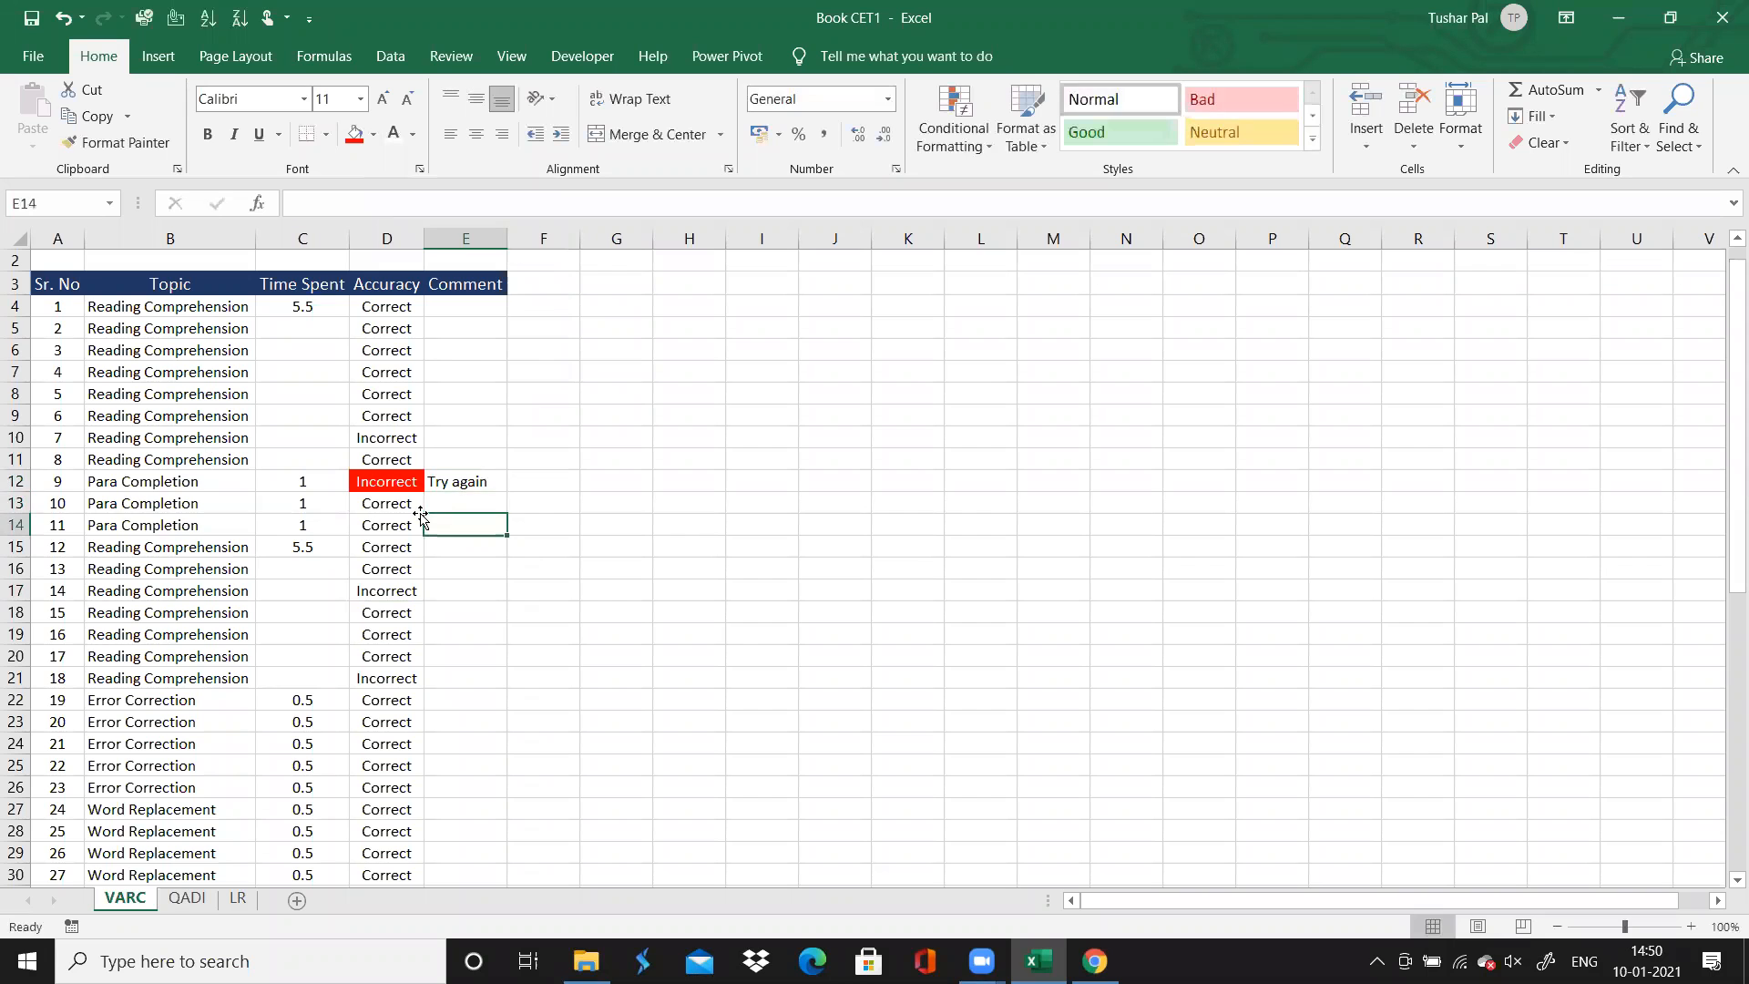
# Go through the Accuracy entries to question 18, then switch to Chrome and check question 14 and its passage in the solutions
pyautogui.press('Left')
pyautogui.press('Down')
pyautogui.press('Down')
pyautogui.press('Down')
pyautogui.press('Down')
pyautogui.press('Down')
pyautogui.press('Down')
pyautogui.press('Down')
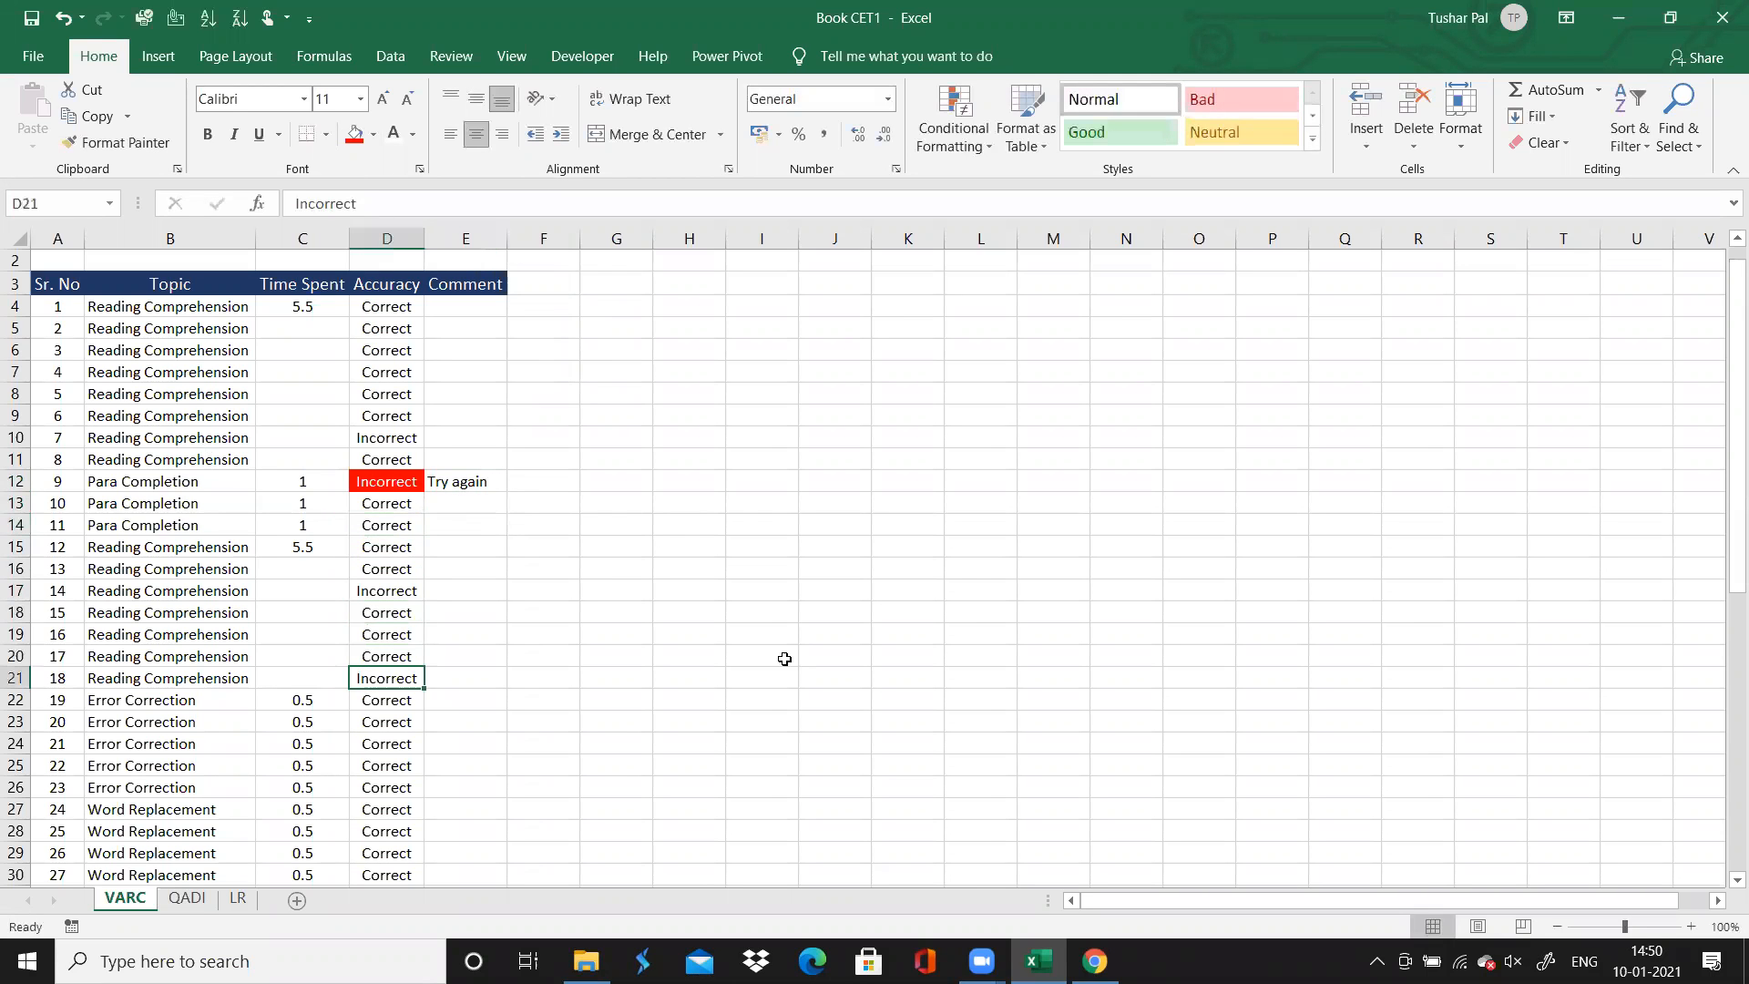
pyautogui.hotkey('alt', 'Tab')
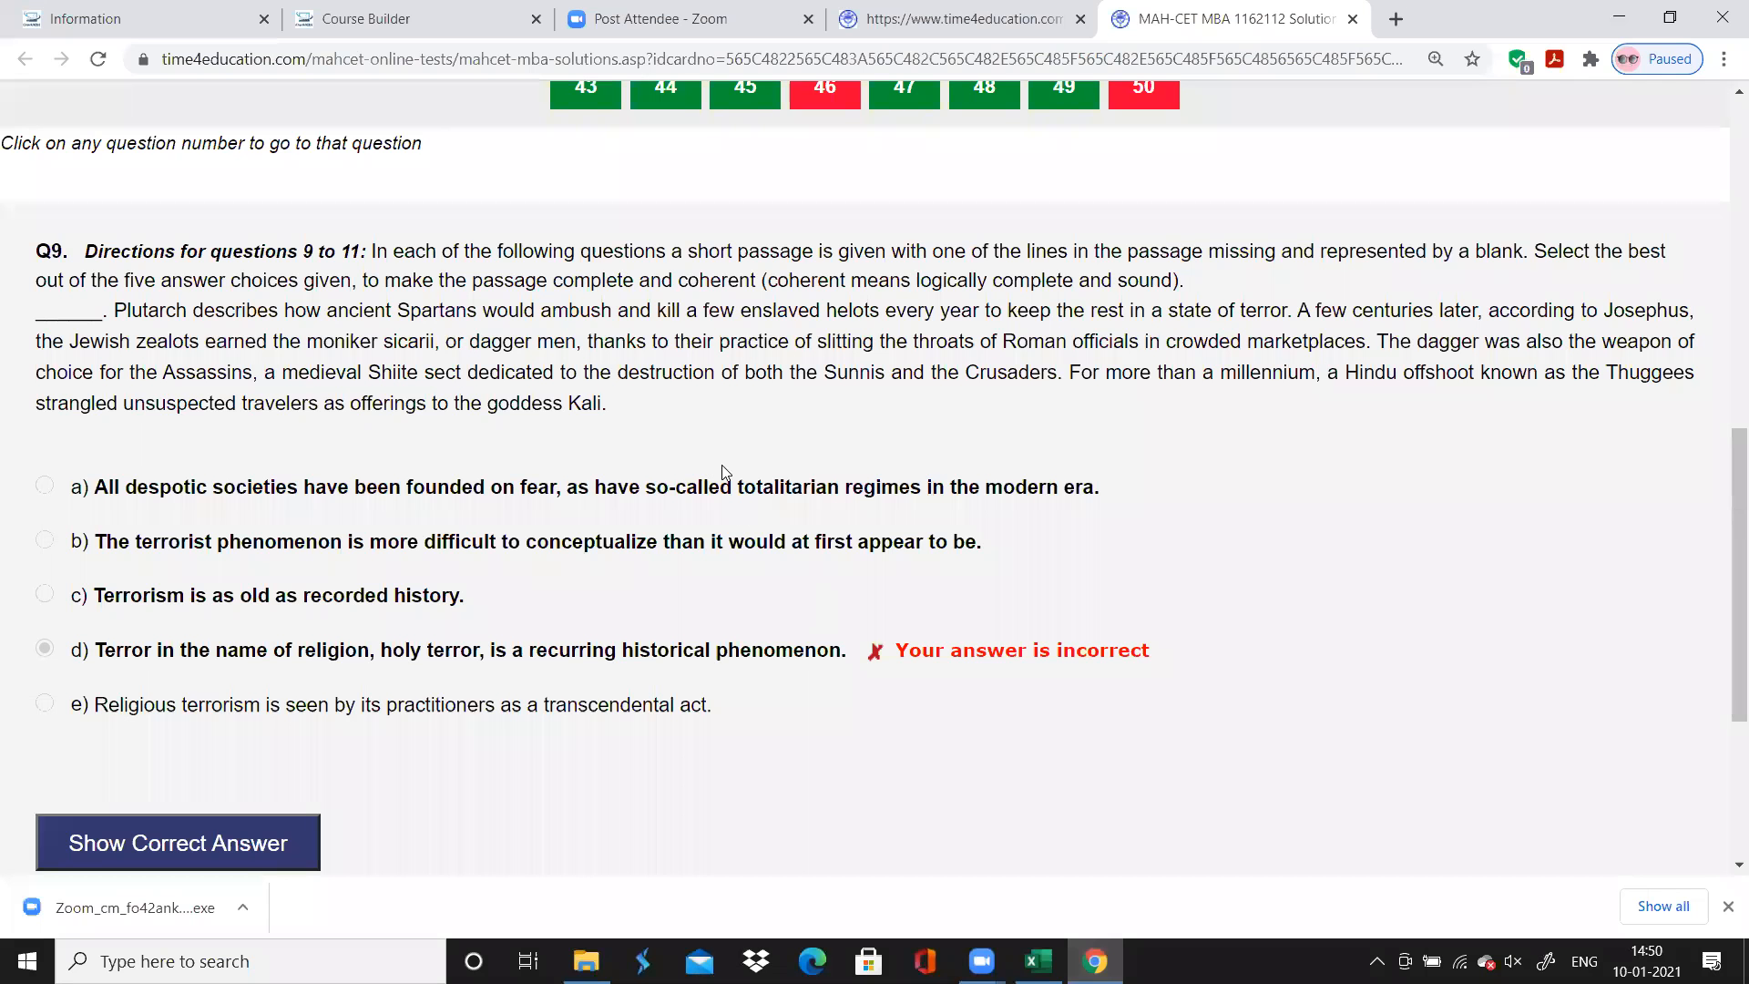
pyautogui.scroll(1, 726, 472)
pyautogui.scroll(3, 723, 466)
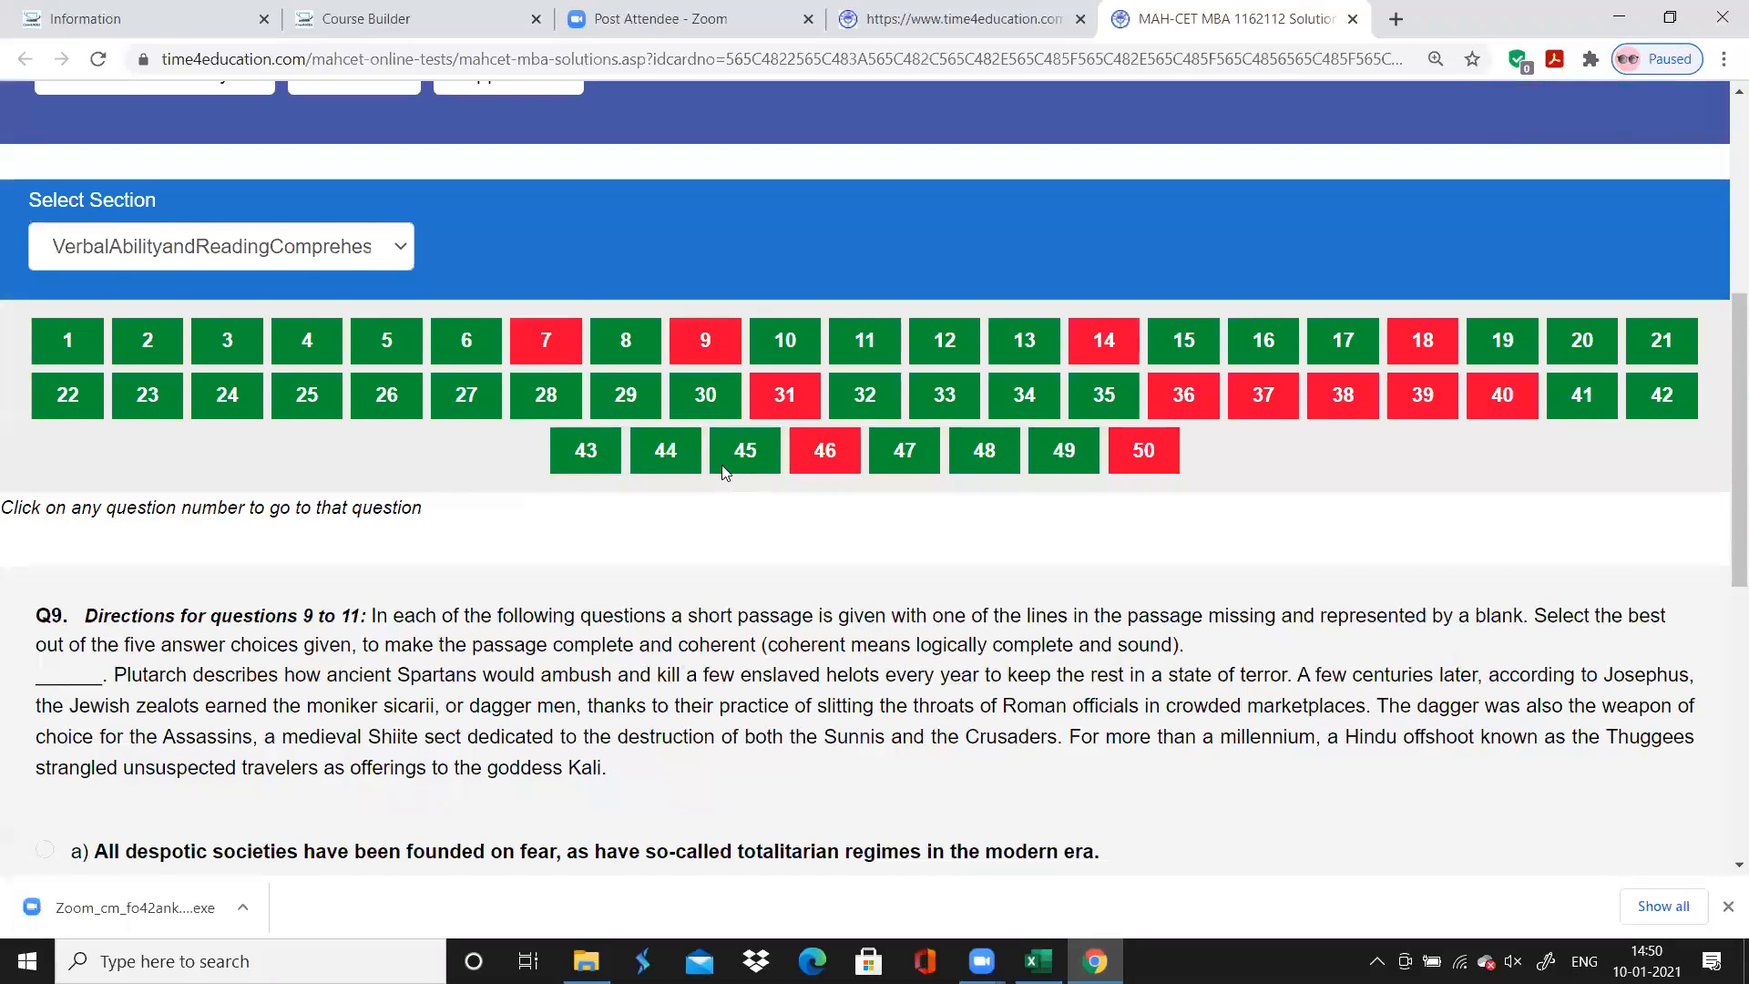
pyautogui.scroll(-1, 724, 472)
pyautogui.click(1111, 205)
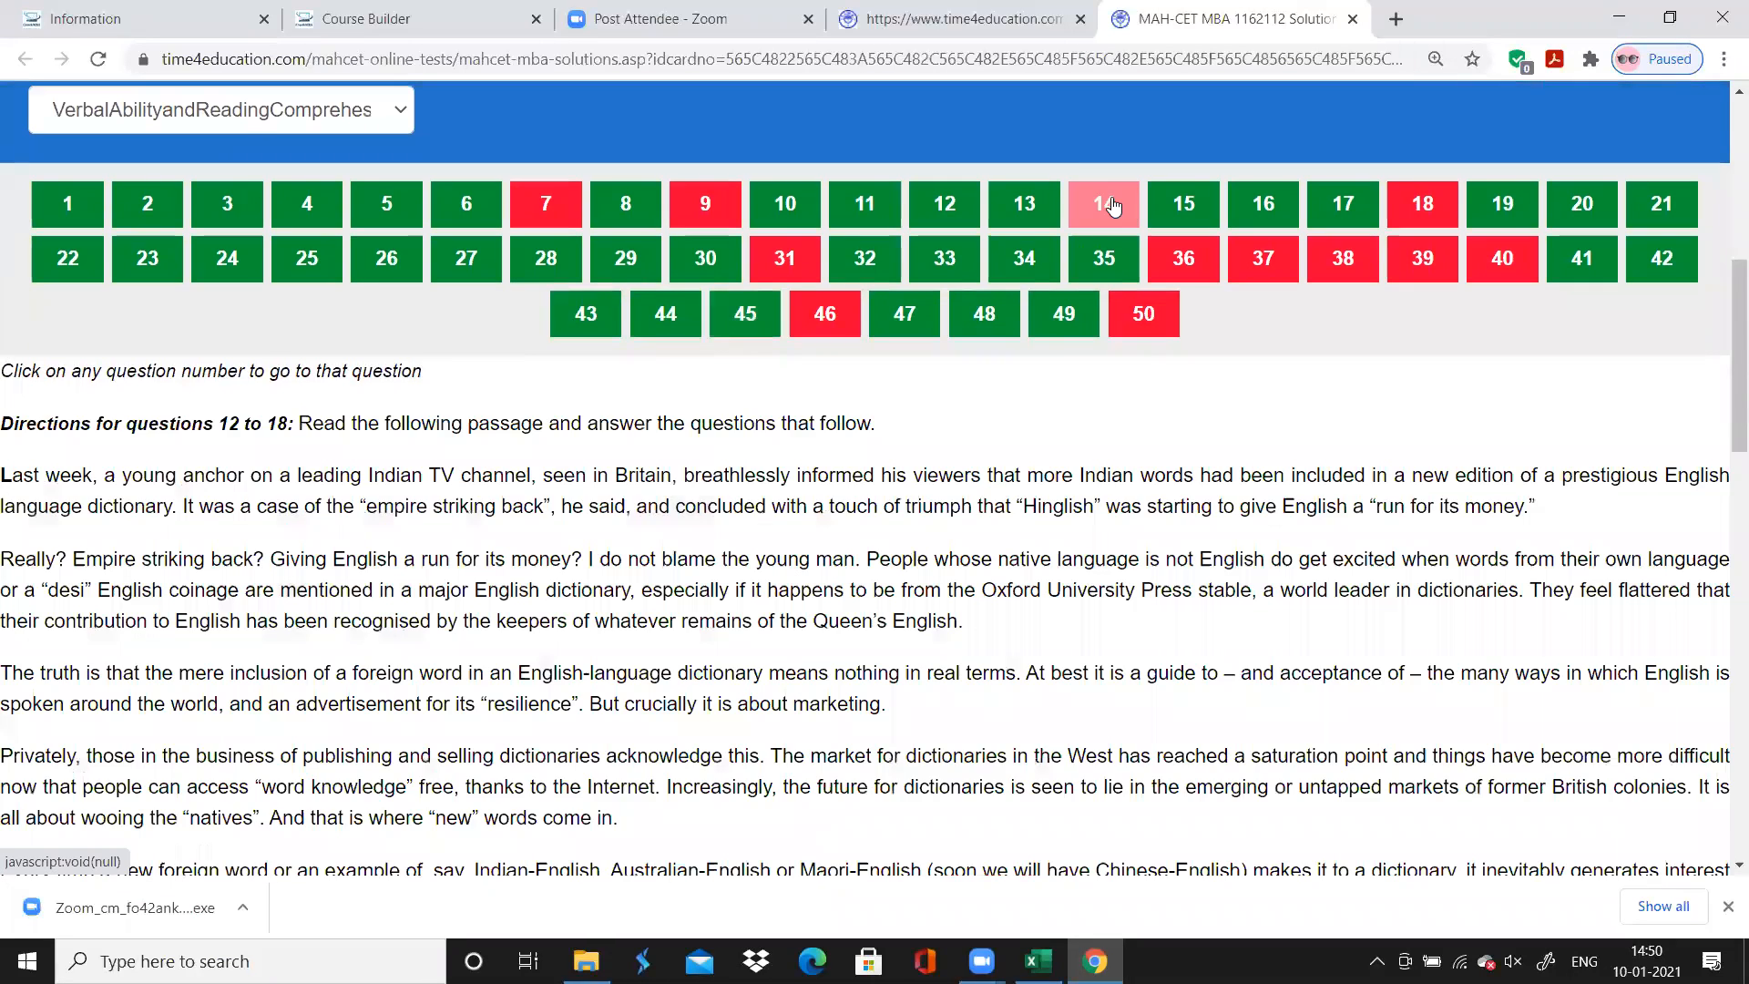
pyautogui.scroll(-2, 1112, 205)
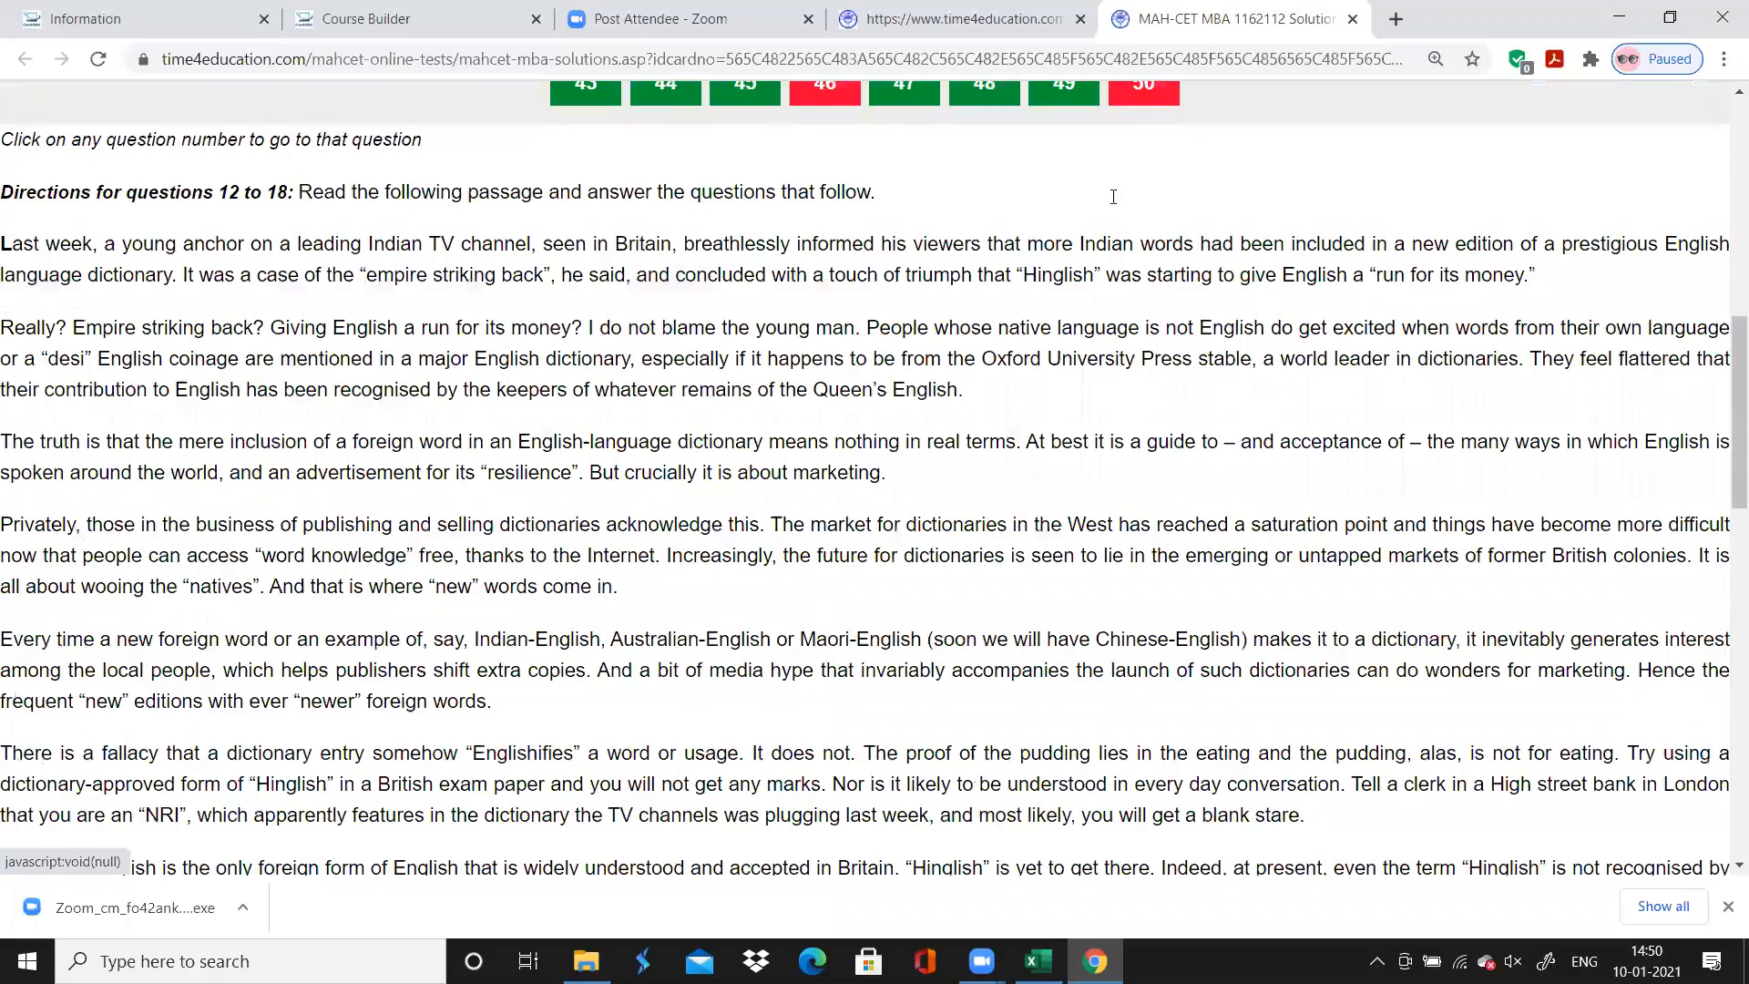
pyautogui.scroll(-15, 1113, 197)
pyautogui.scroll(6, 1113, 197)
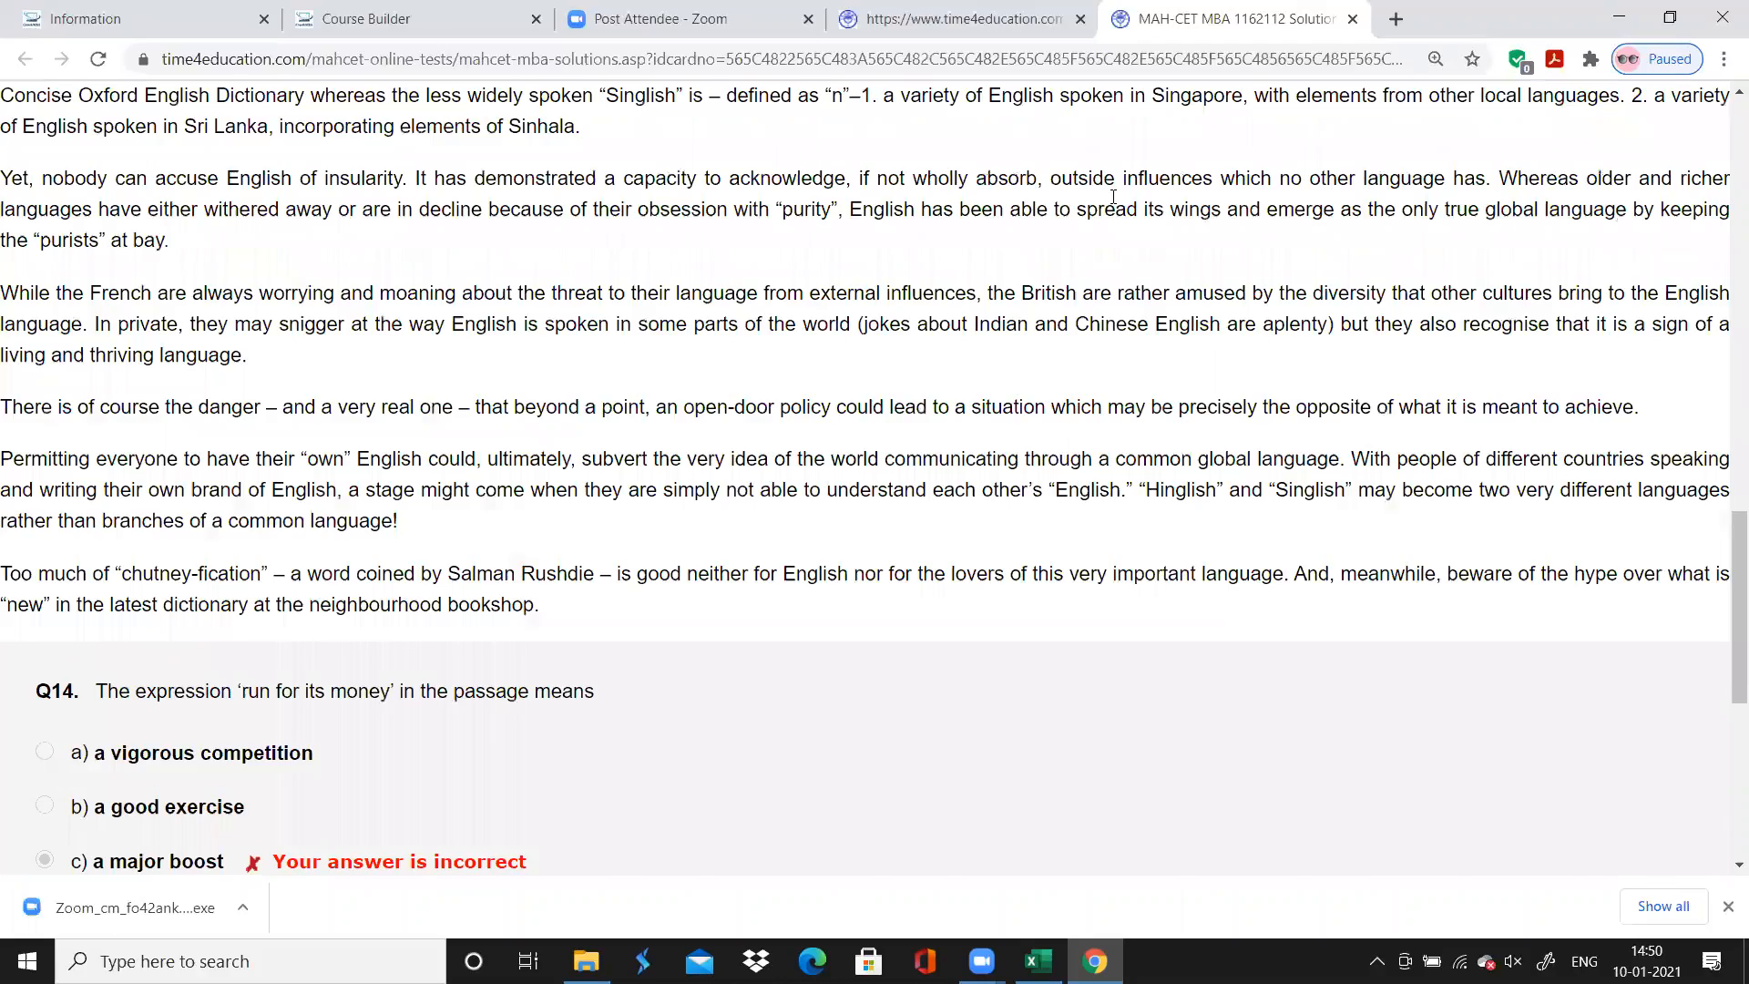
# Check incorrectly answered questions 18 and 31 in the solutions, and return to Excel
pyautogui.scroll(12, 1113, 197)
pyautogui.scroll(1, 1459, 173)
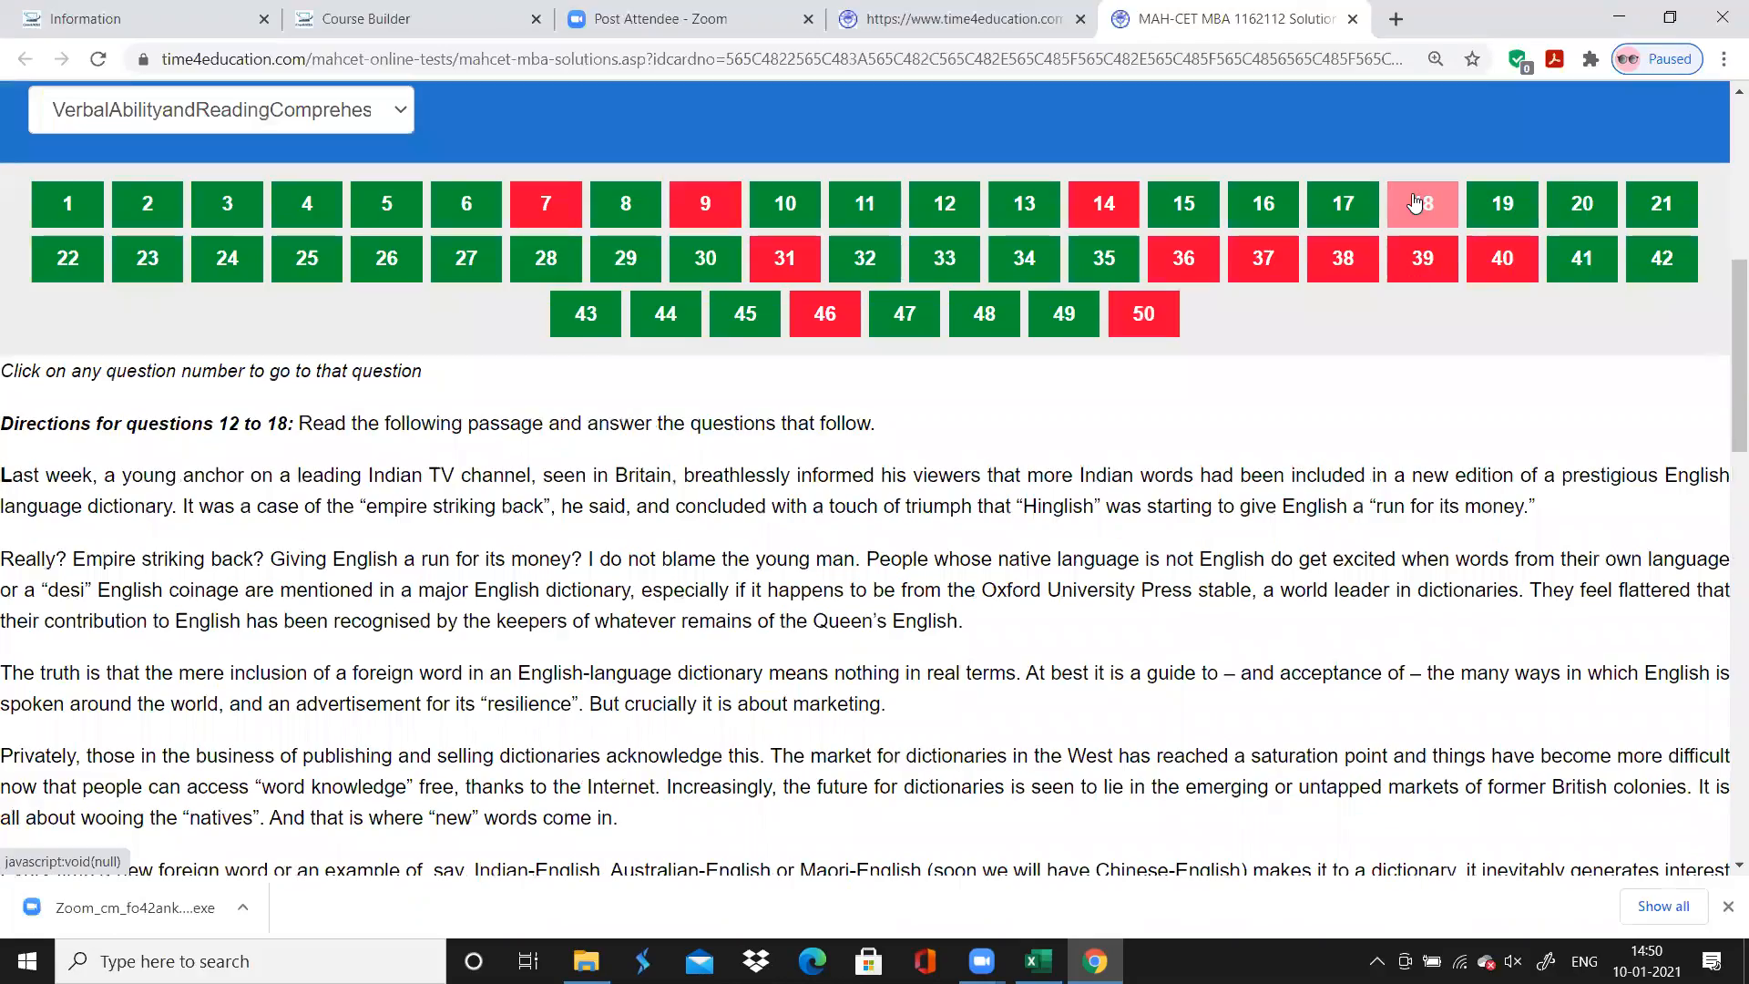
pyautogui.click(1415, 202)
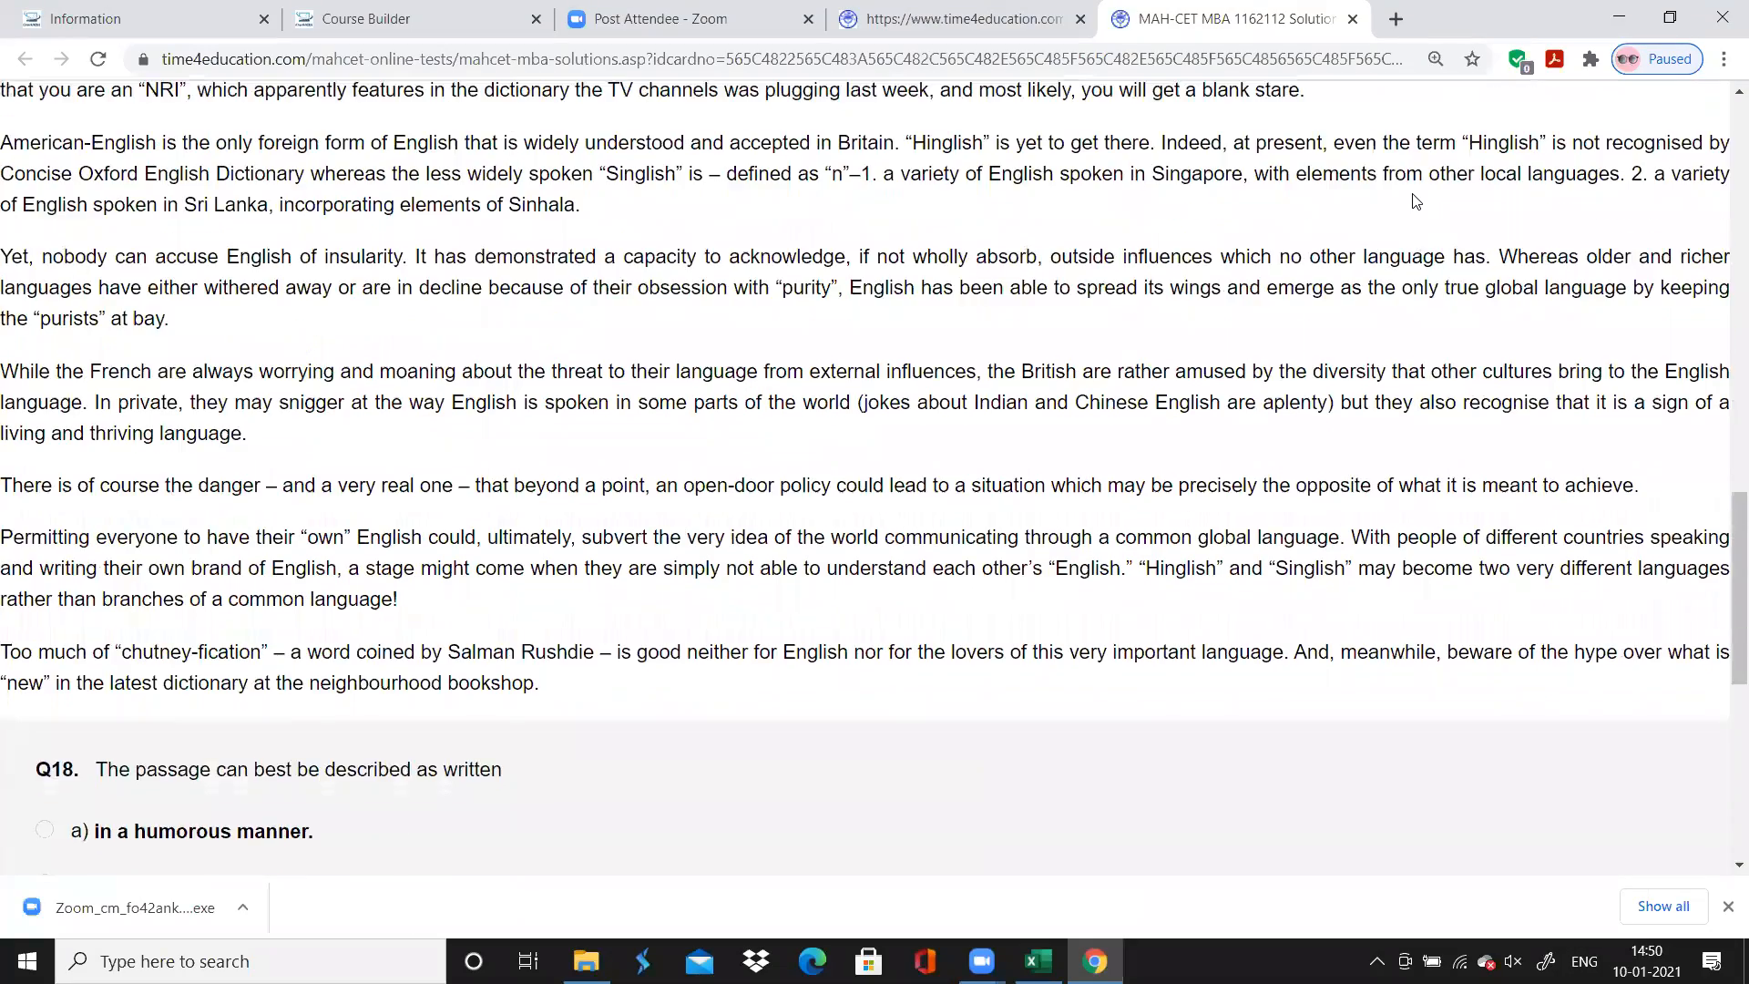
pyautogui.scroll(10, 1415, 203)
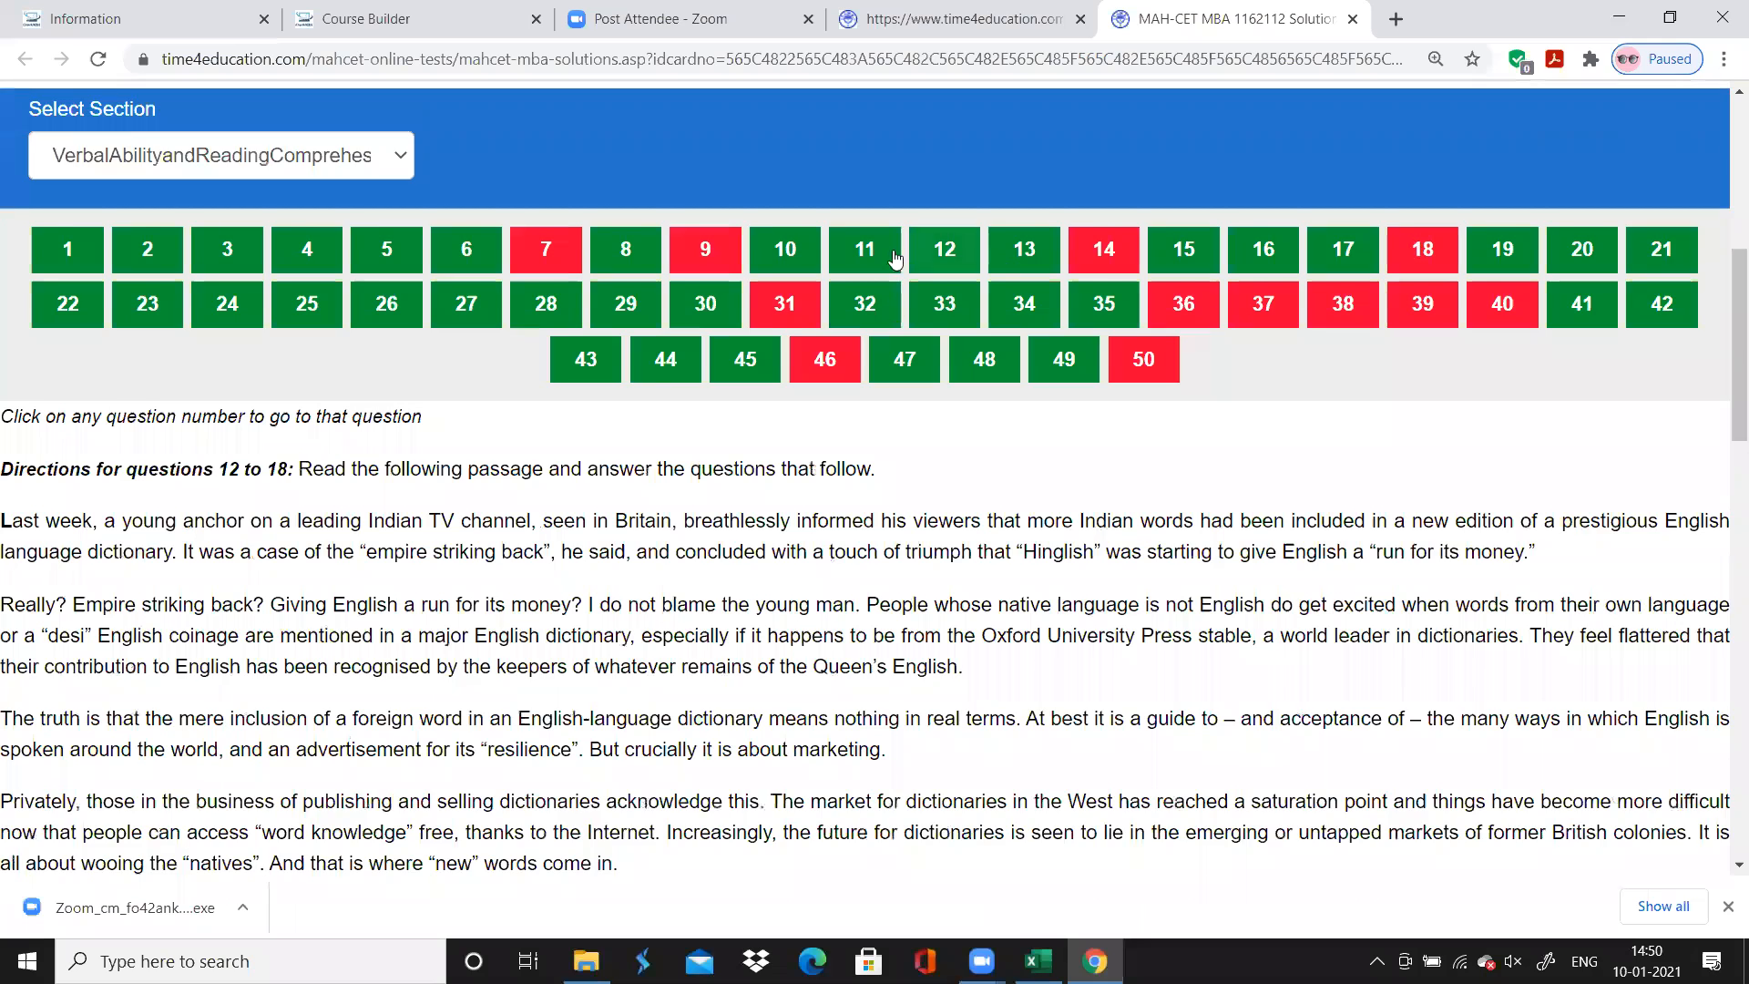
pyautogui.click(779, 305)
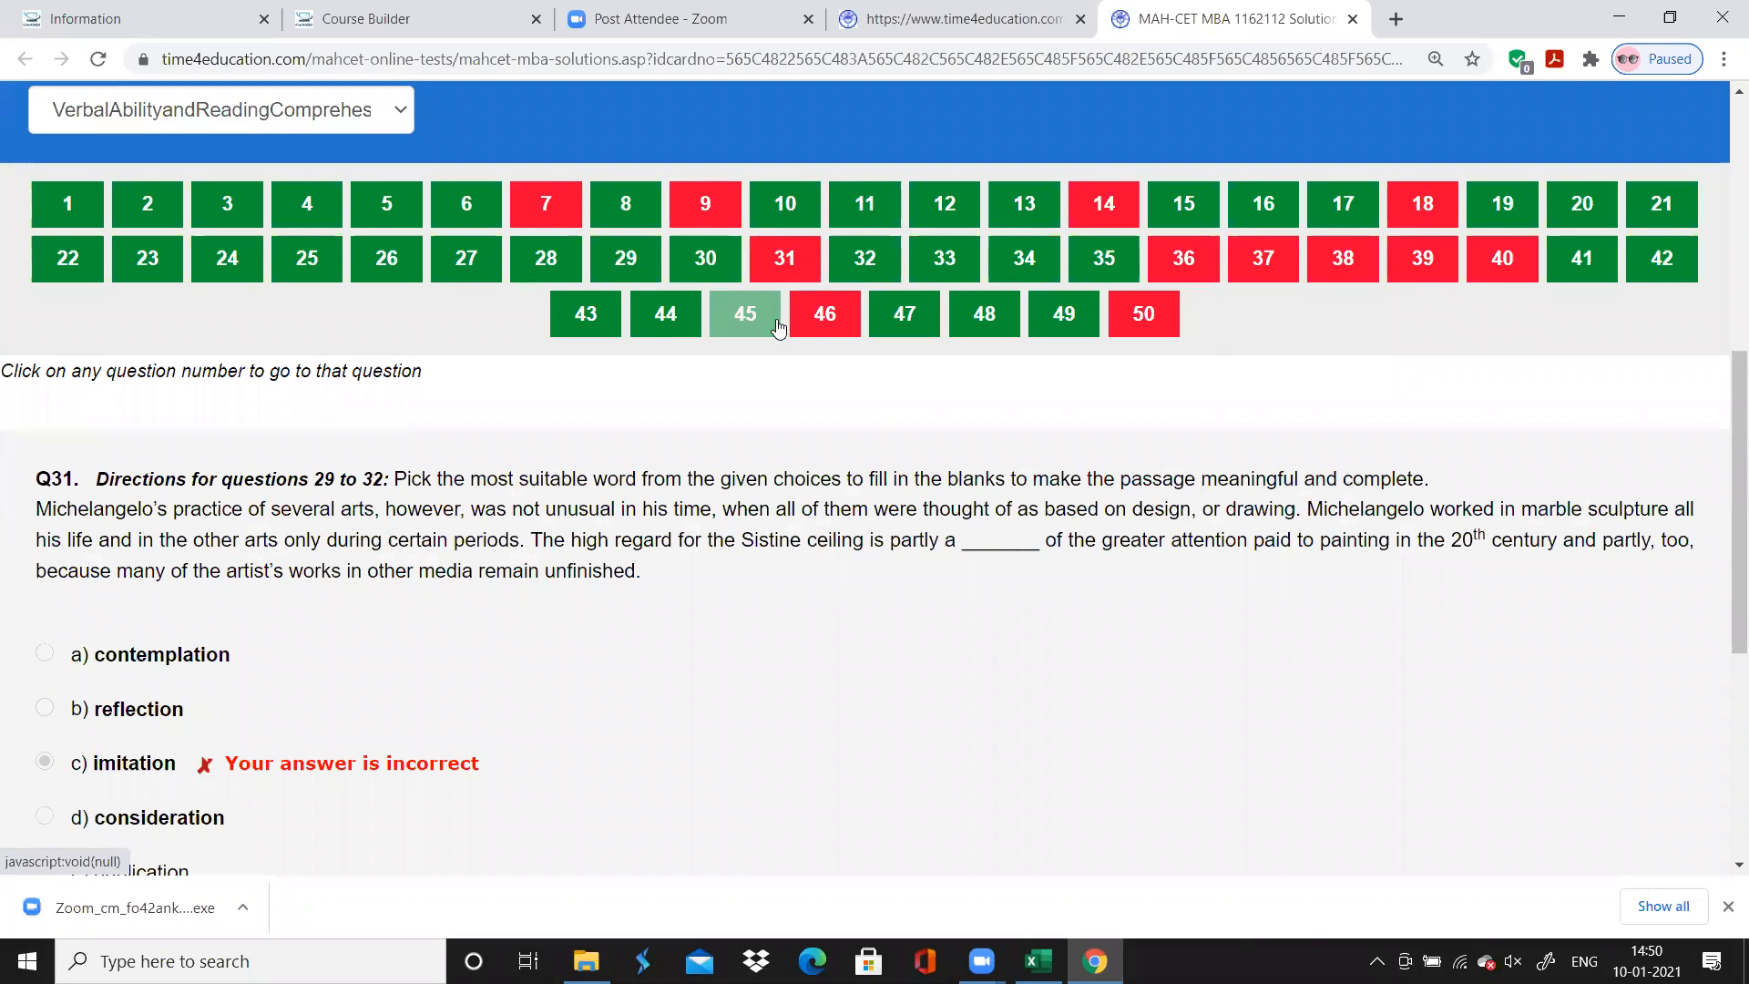
pyautogui.scroll(3, 778, 328)
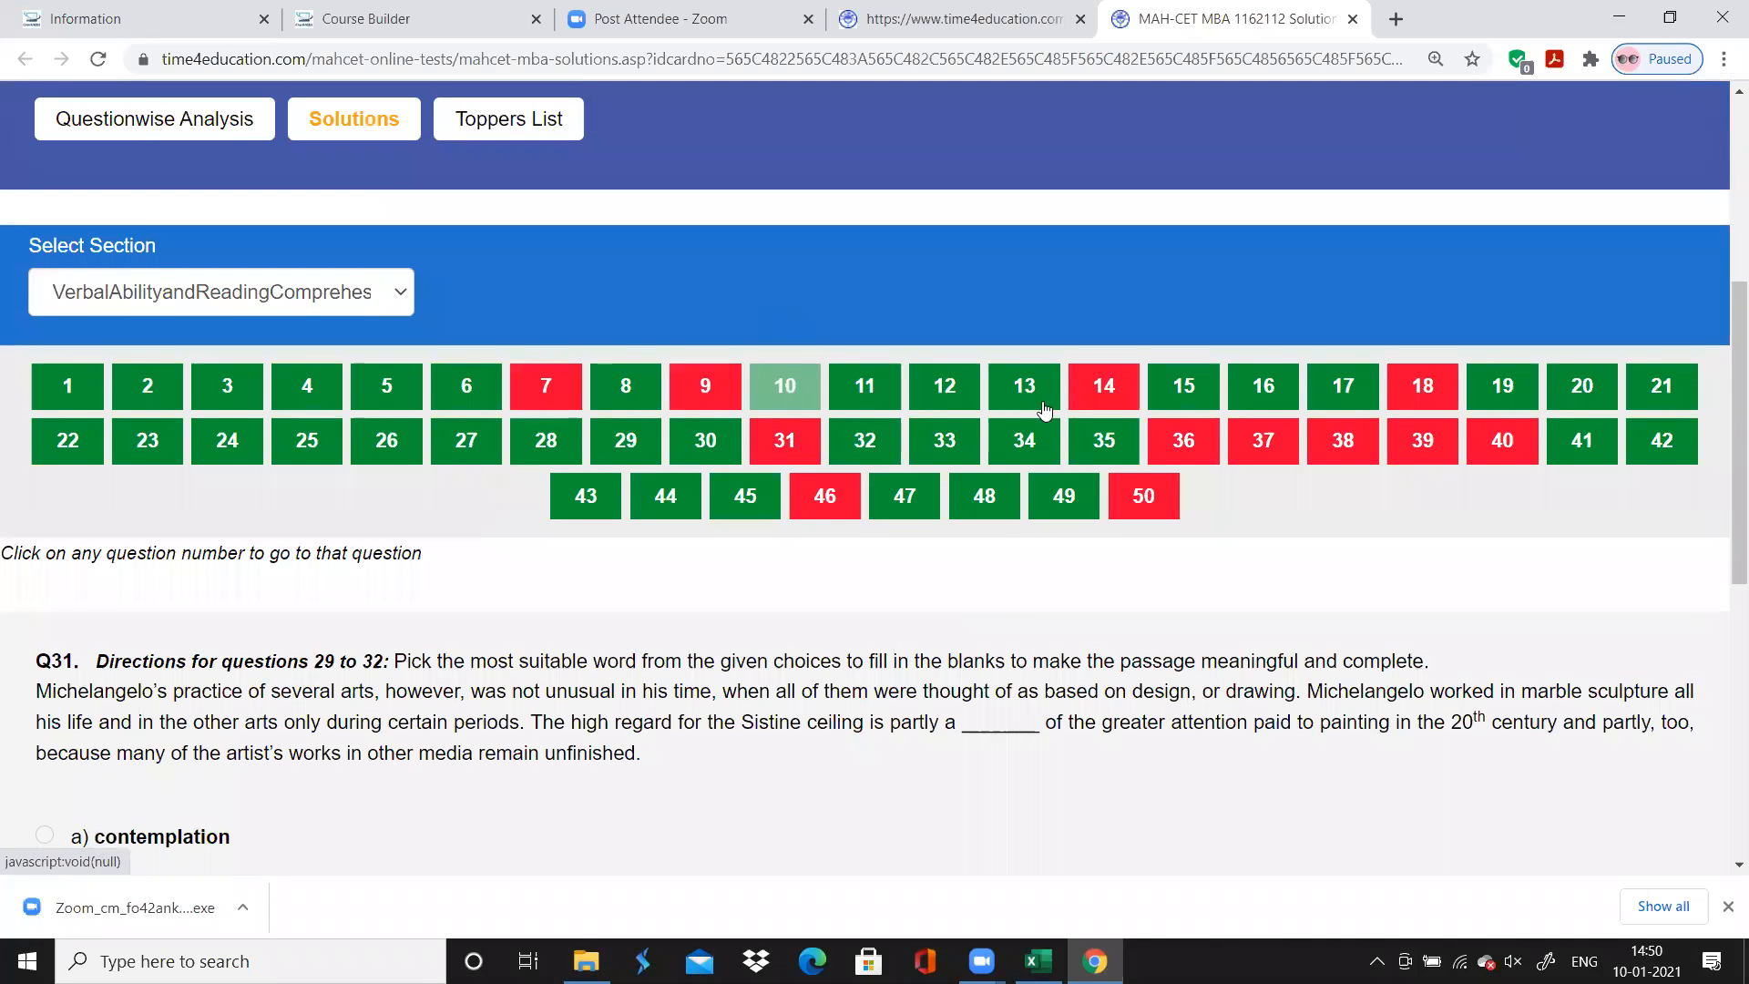
pyautogui.hotkey('alt', 'Tab')
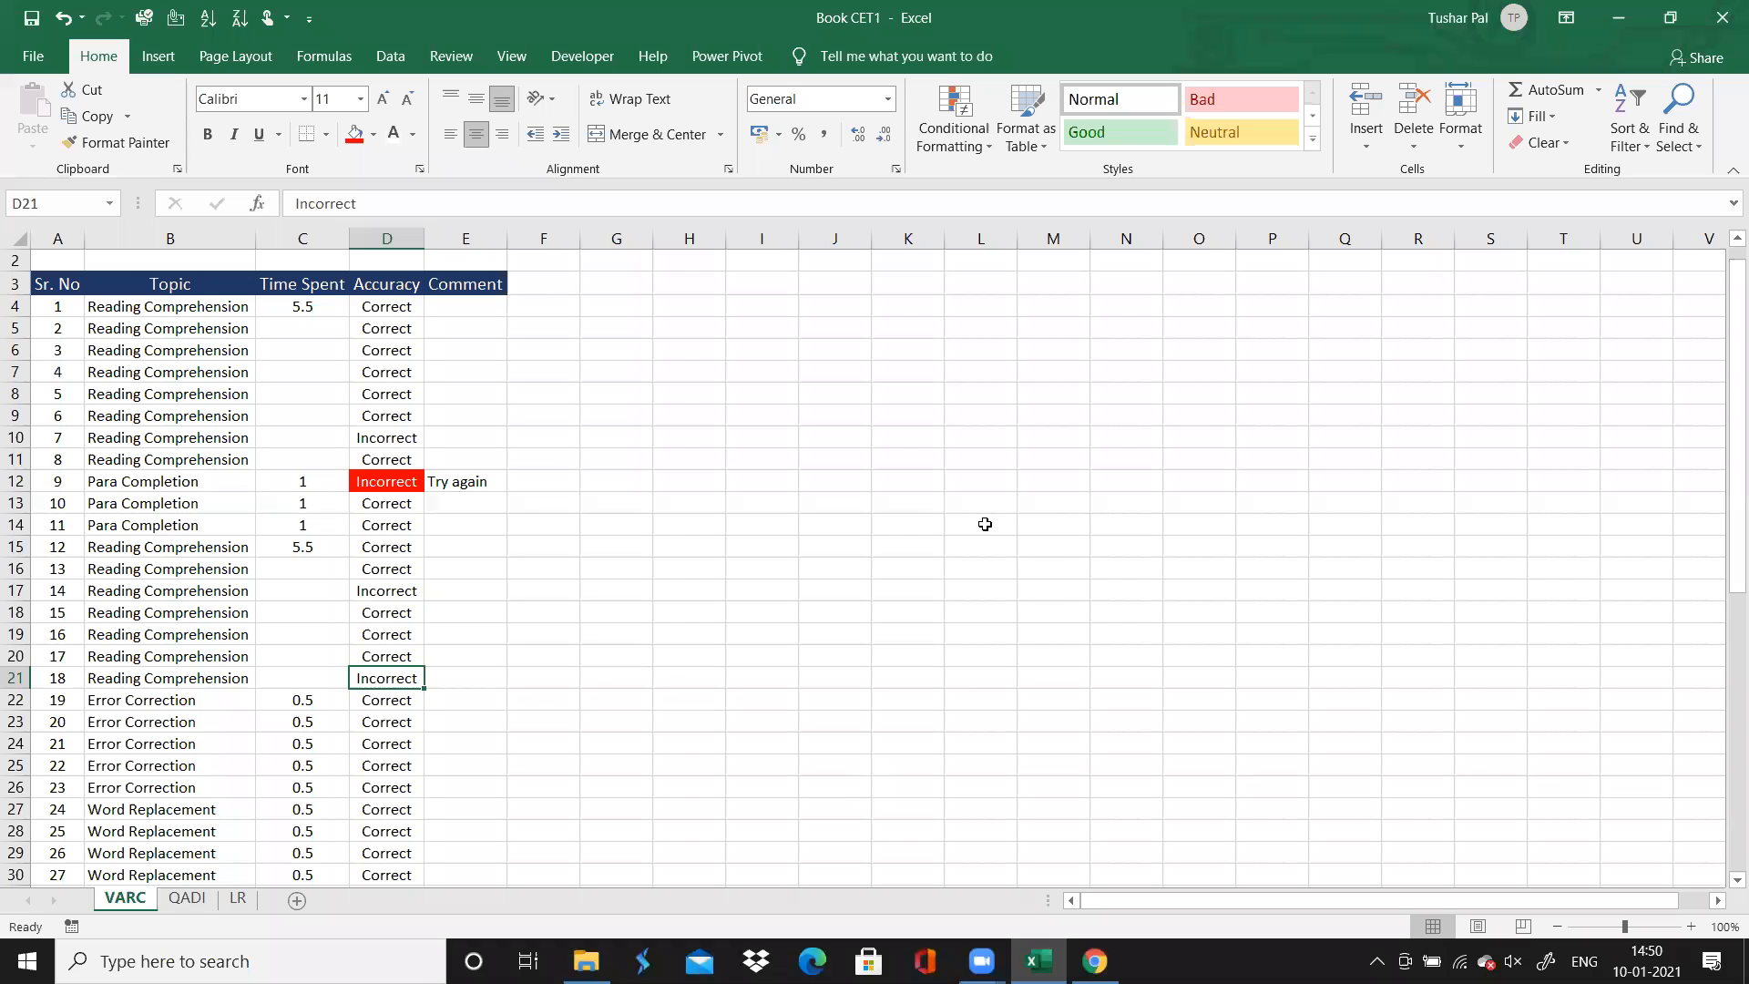
# Insert a PivotTable at cell I4 of the VARC sheet, using the data range A3:E53 as its source
pyautogui.click(982, 520)
pyautogui.click(786, 334)
pyautogui.click(743, 309)
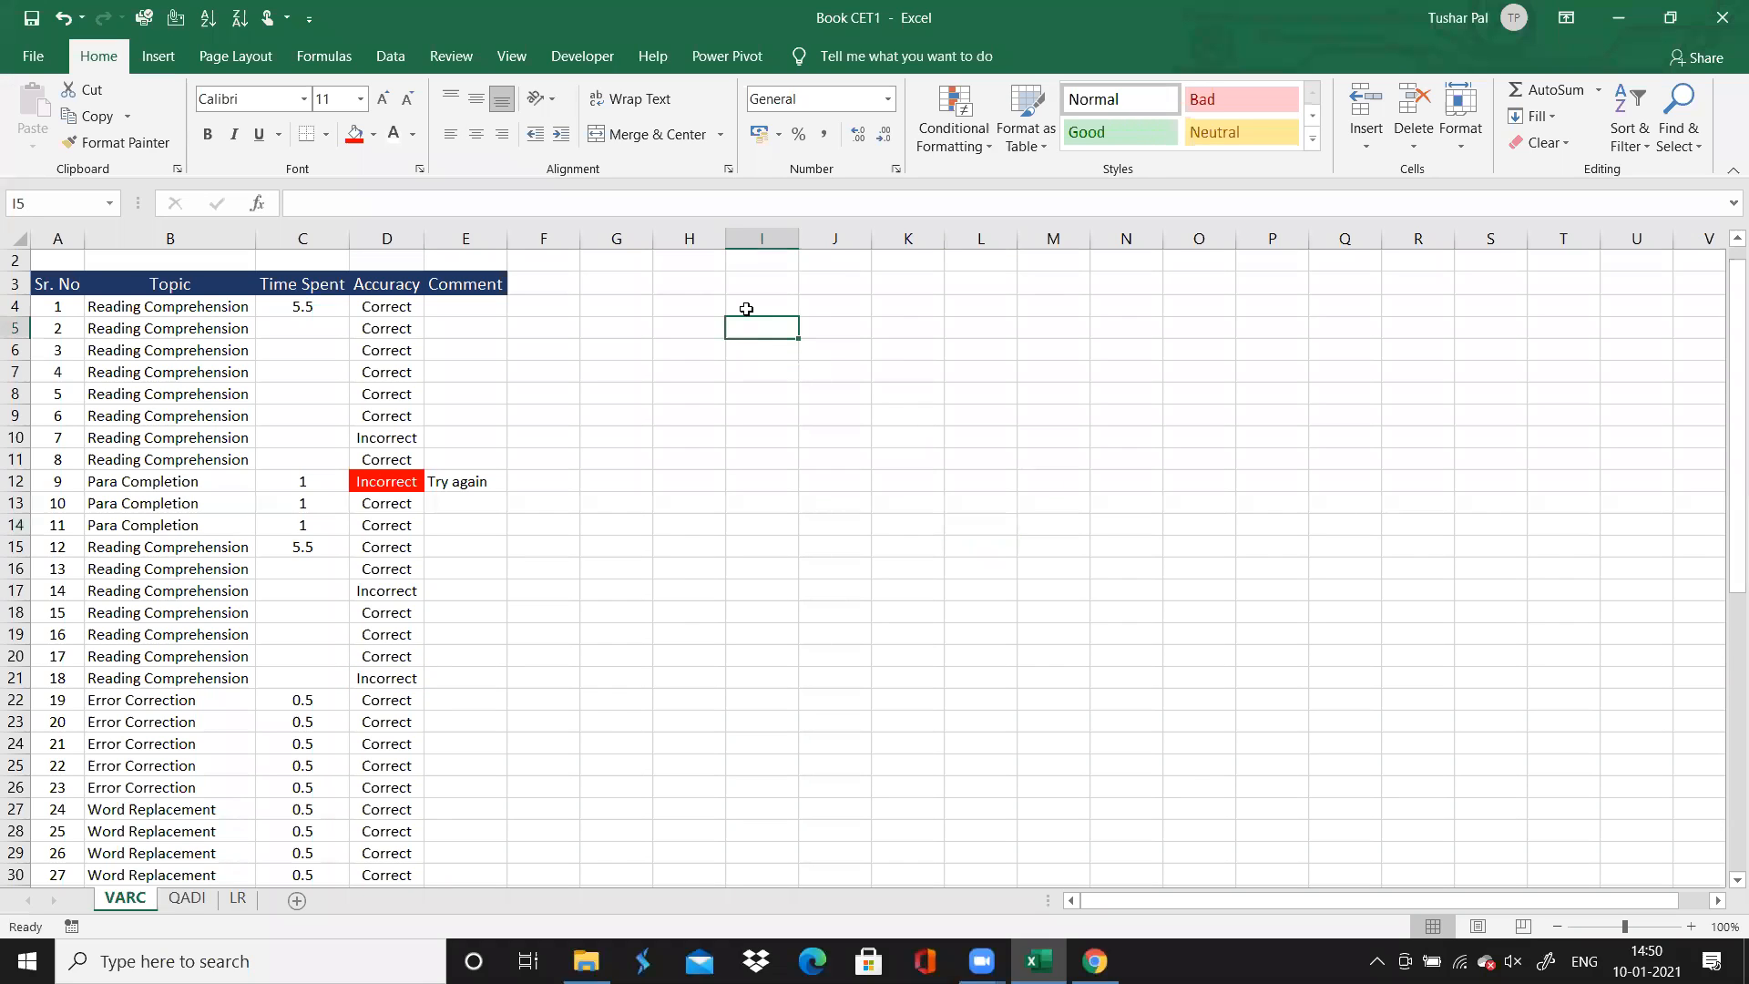
pyautogui.click(159, 57)
pyautogui.click(38, 114)
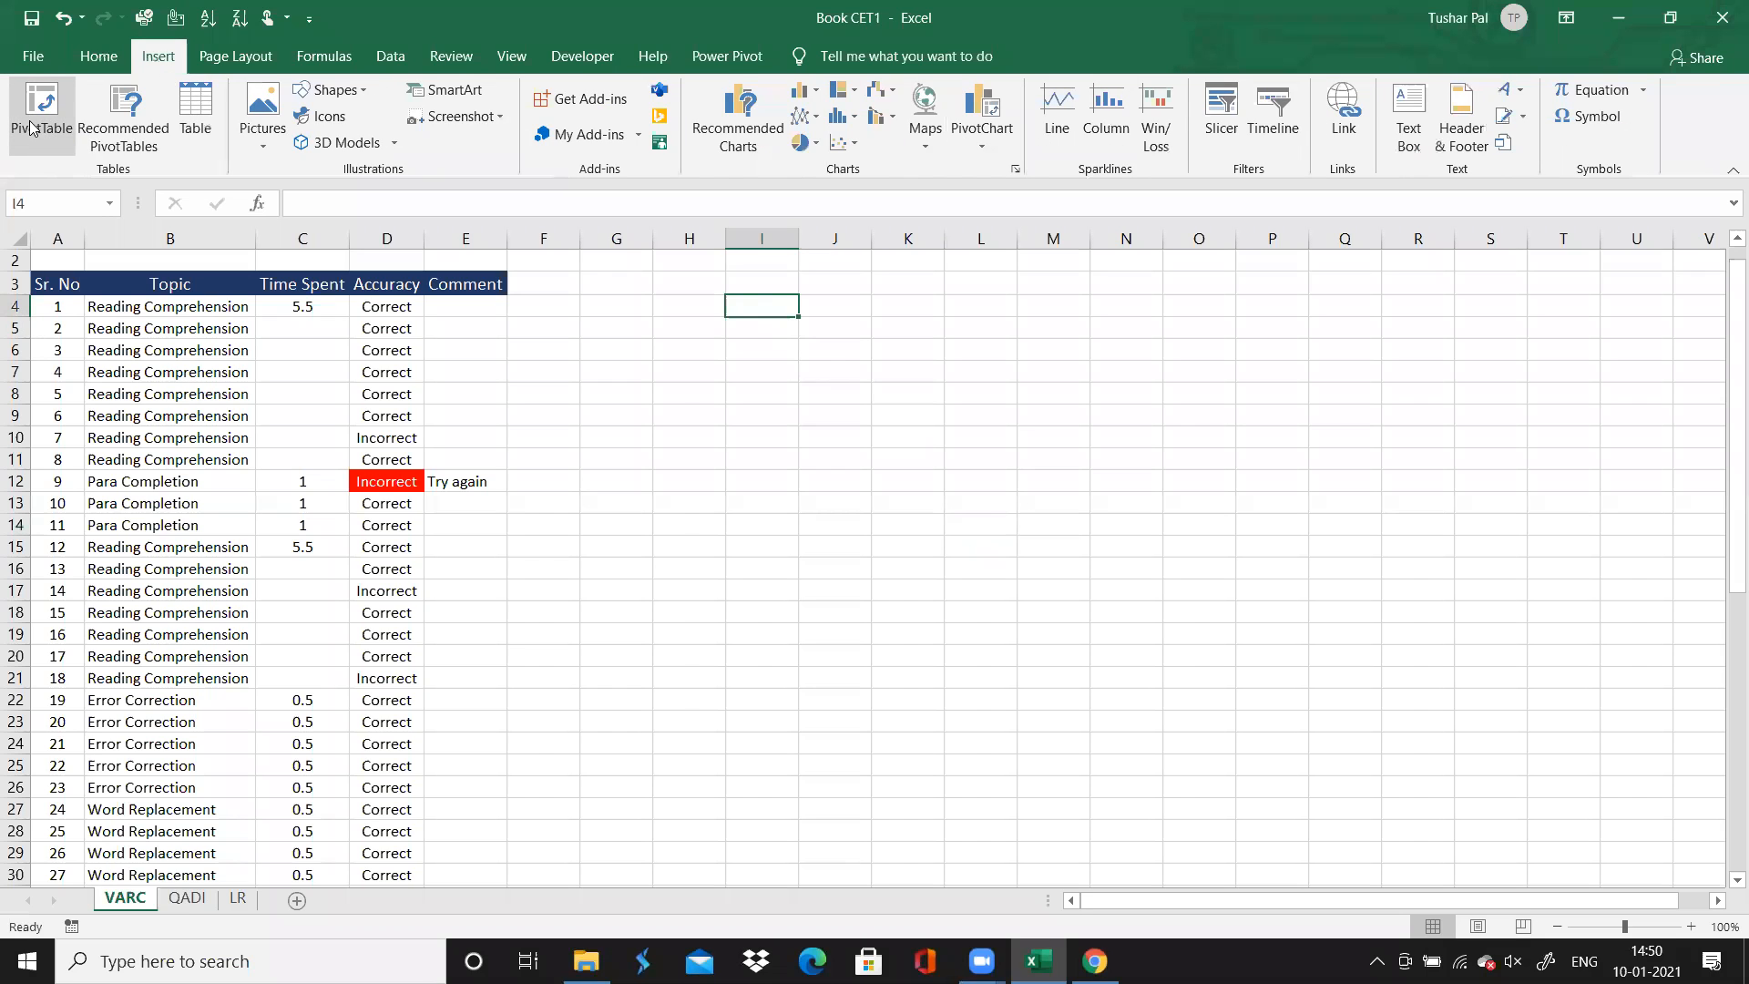
pyautogui.click(71, 290)
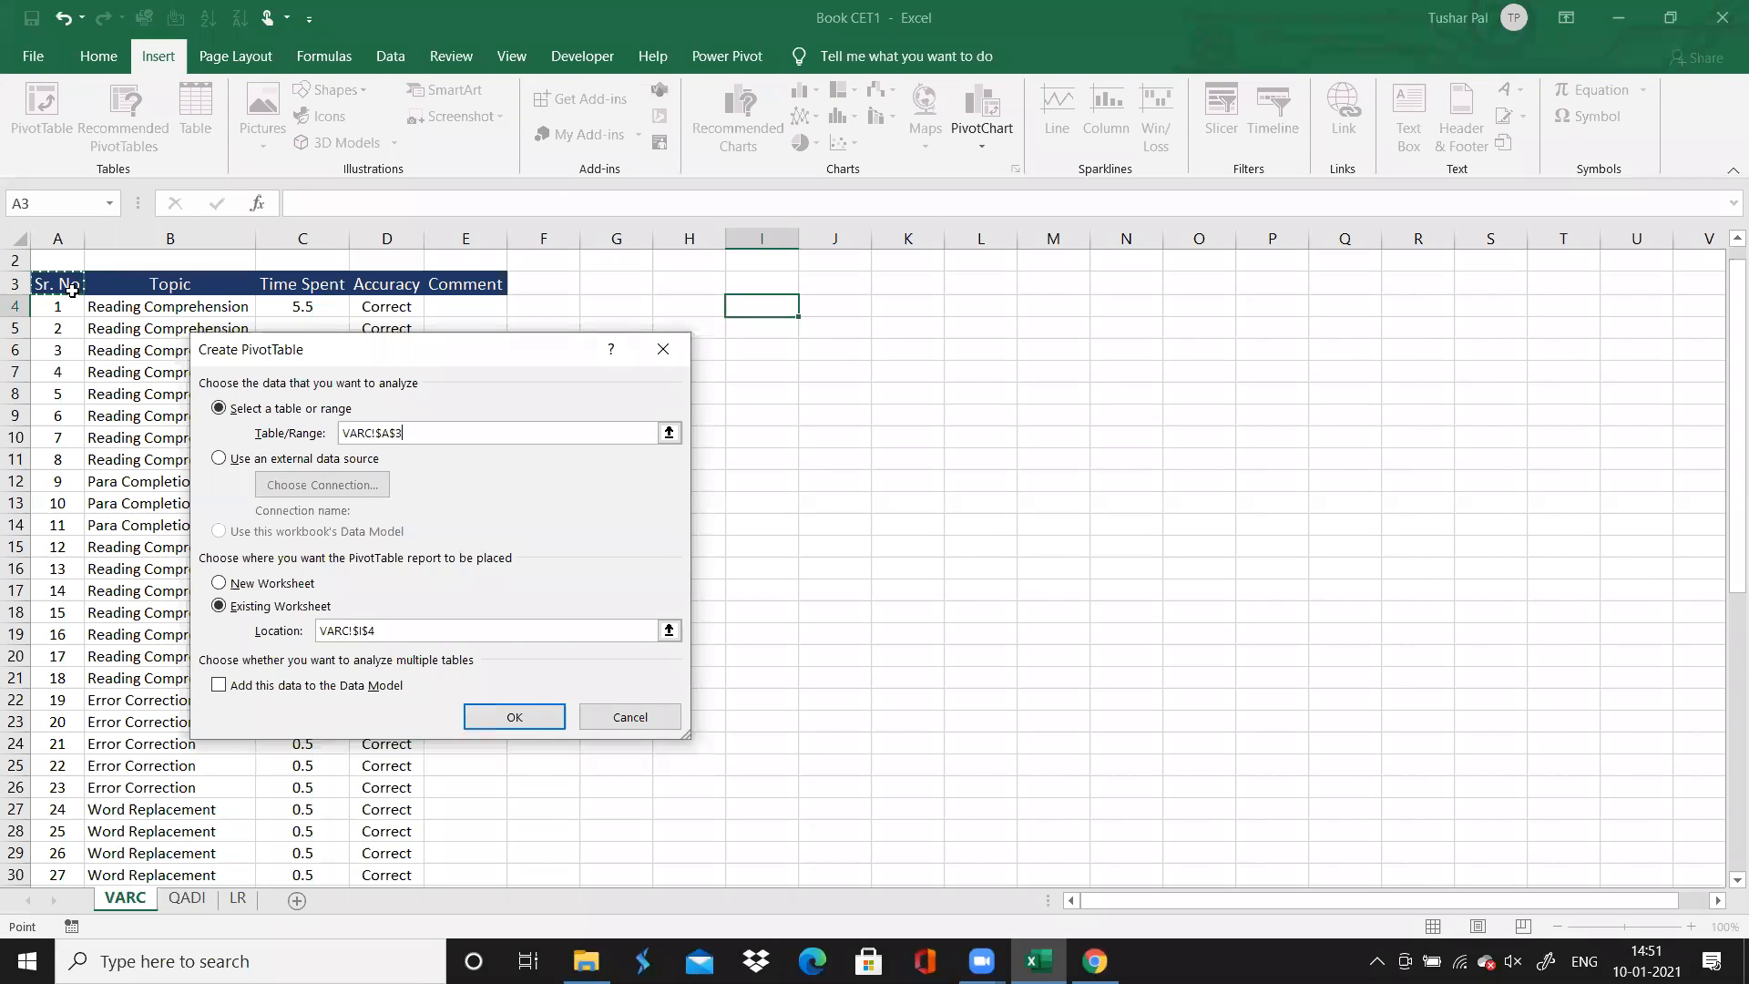
pyautogui.hotkey('ctrl', 'shift', 'Down')
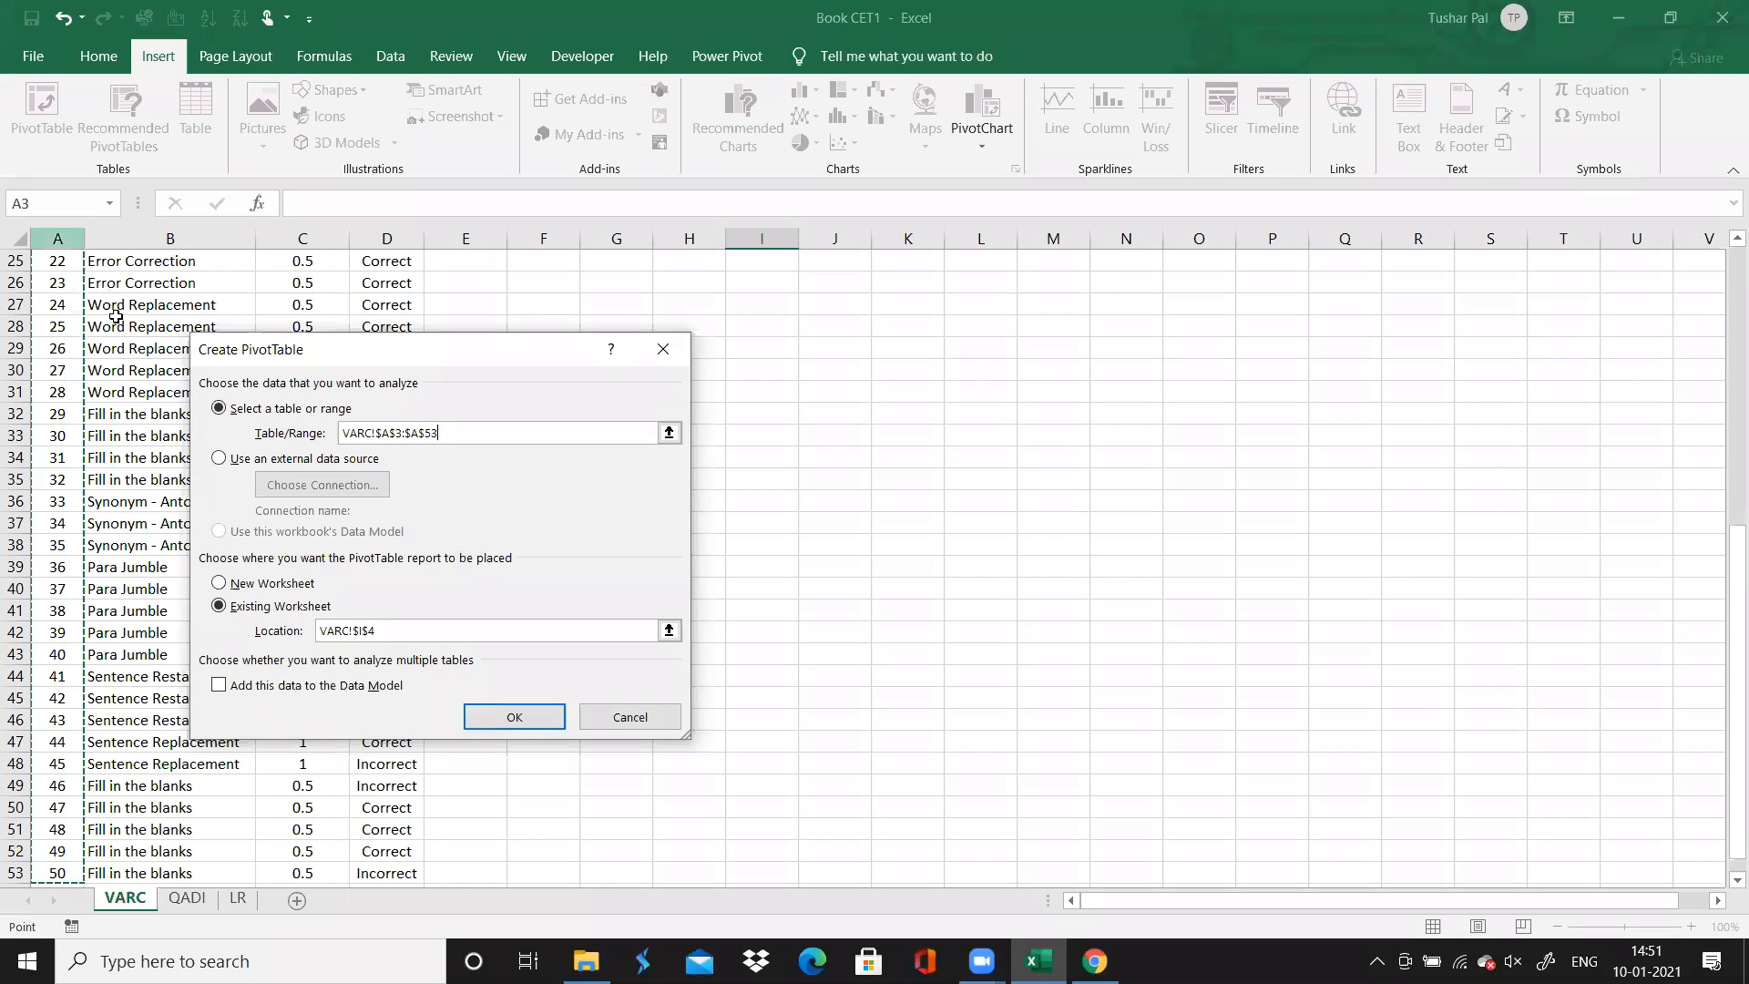
pyautogui.hotkey('shift', 'Right')
pyautogui.hotkey('shift', 'Right')
pyautogui.hotkey('shift', 'Right')
pyautogui.hotkey('shift', 'Right')
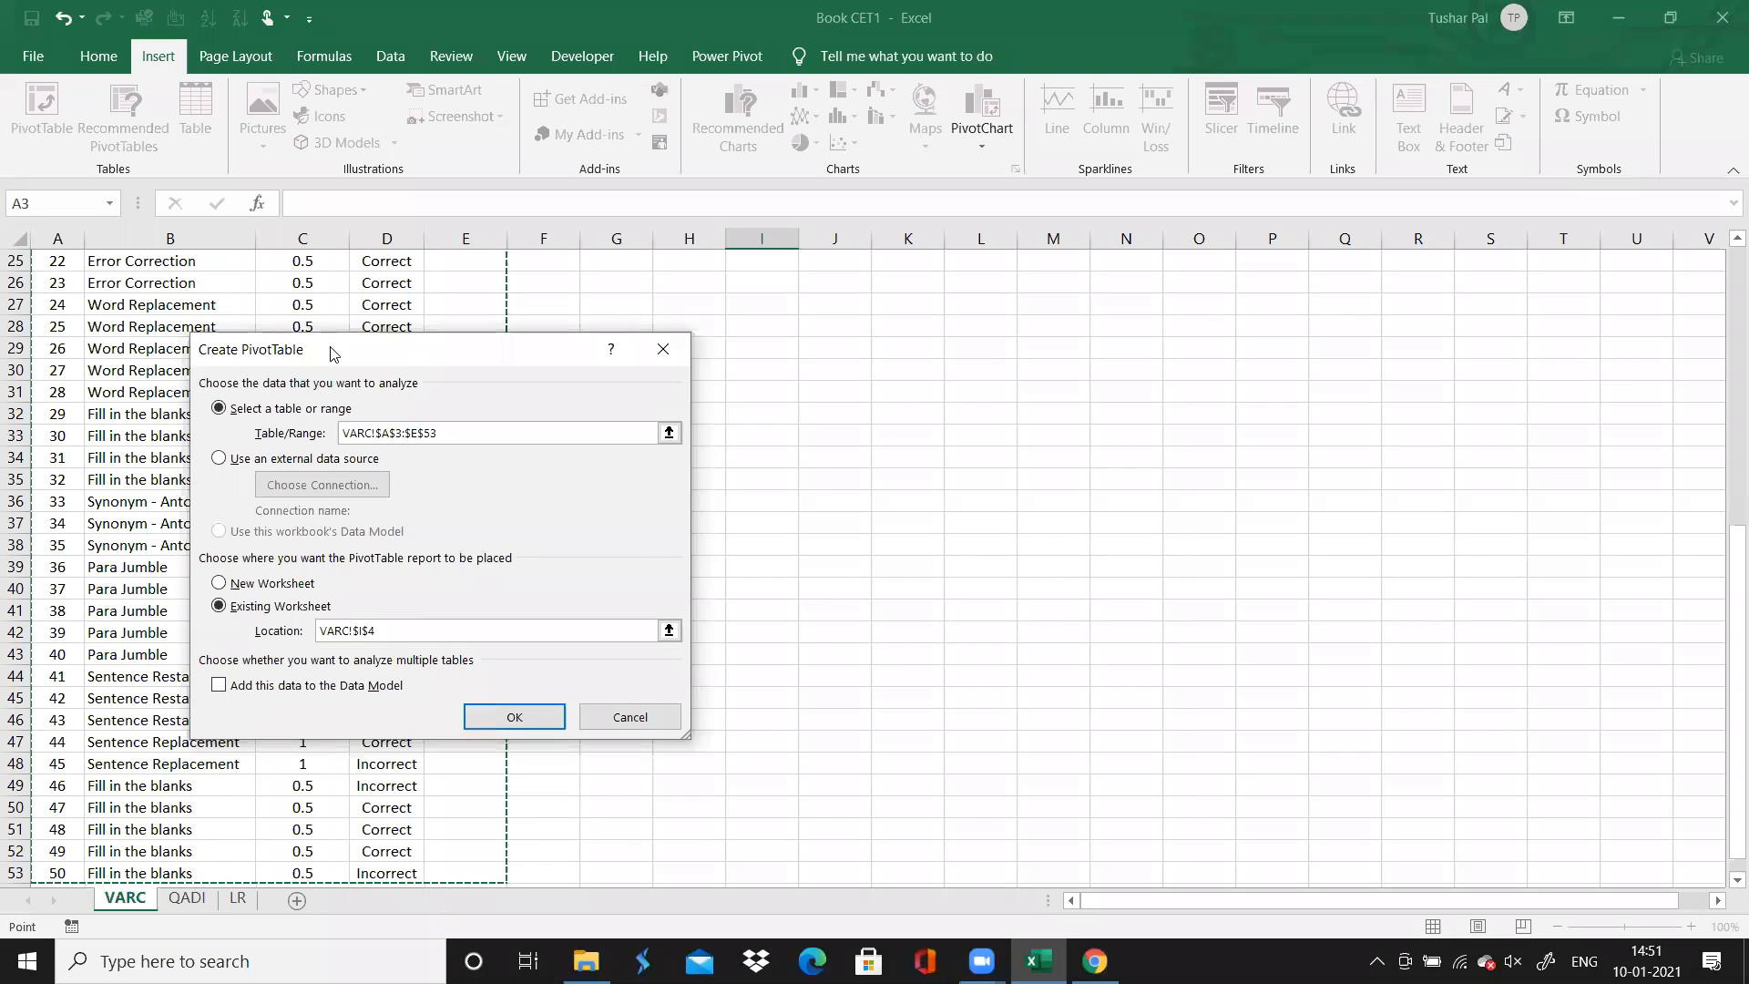
pyautogui.moveTo(333, 354); pyautogui.dragTo(809, 359)
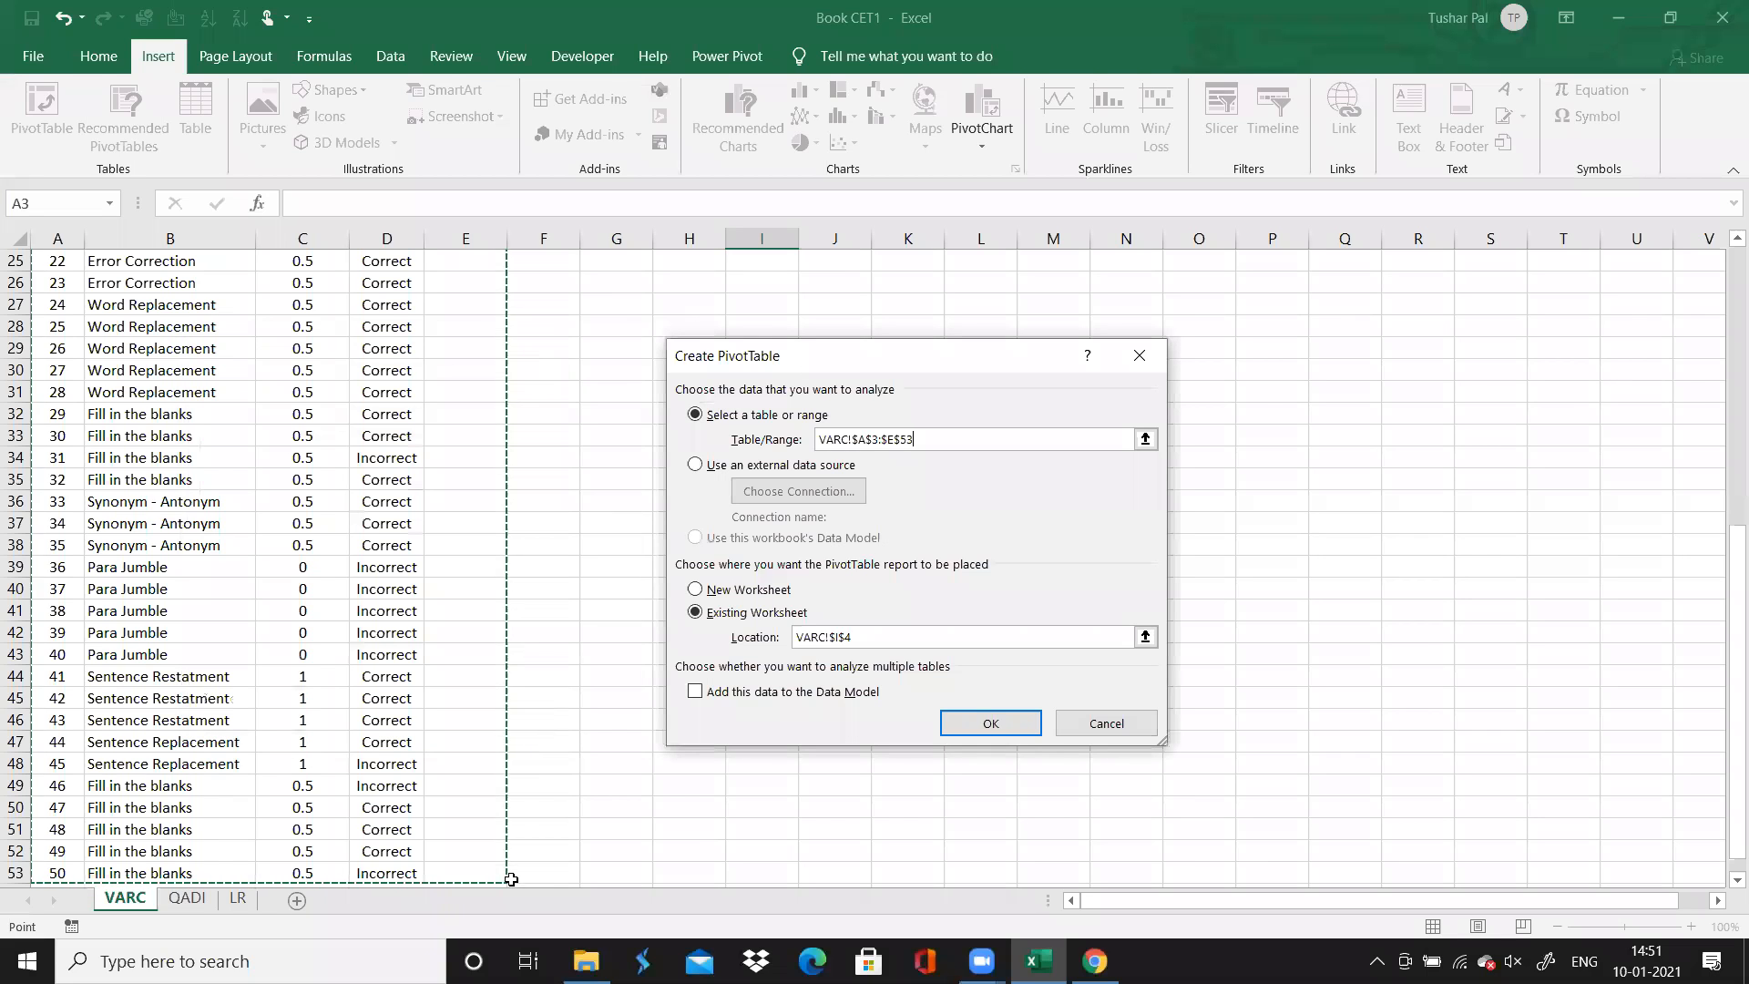
pyautogui.click(988, 725)
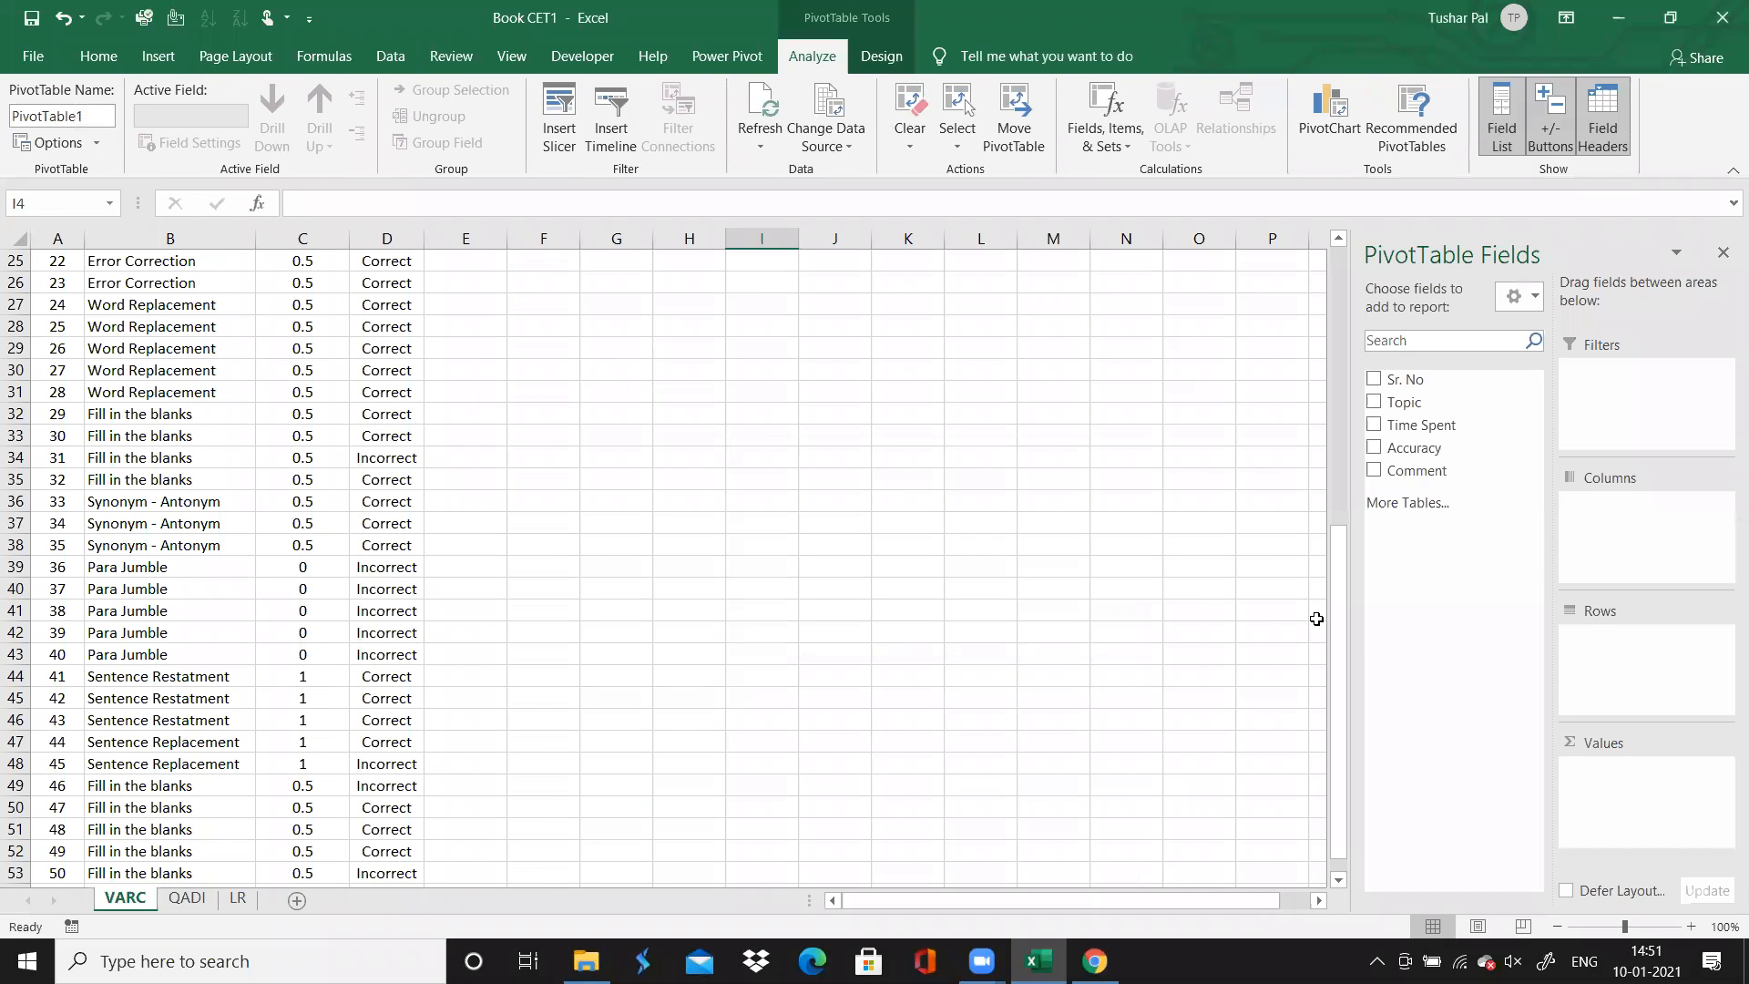
# Set up the PivotTable with Topic as rows, Accuracy as columns and the count of Accuracy as values
pyautogui.moveTo(1338, 619); pyautogui.dragTo(1391, 348)
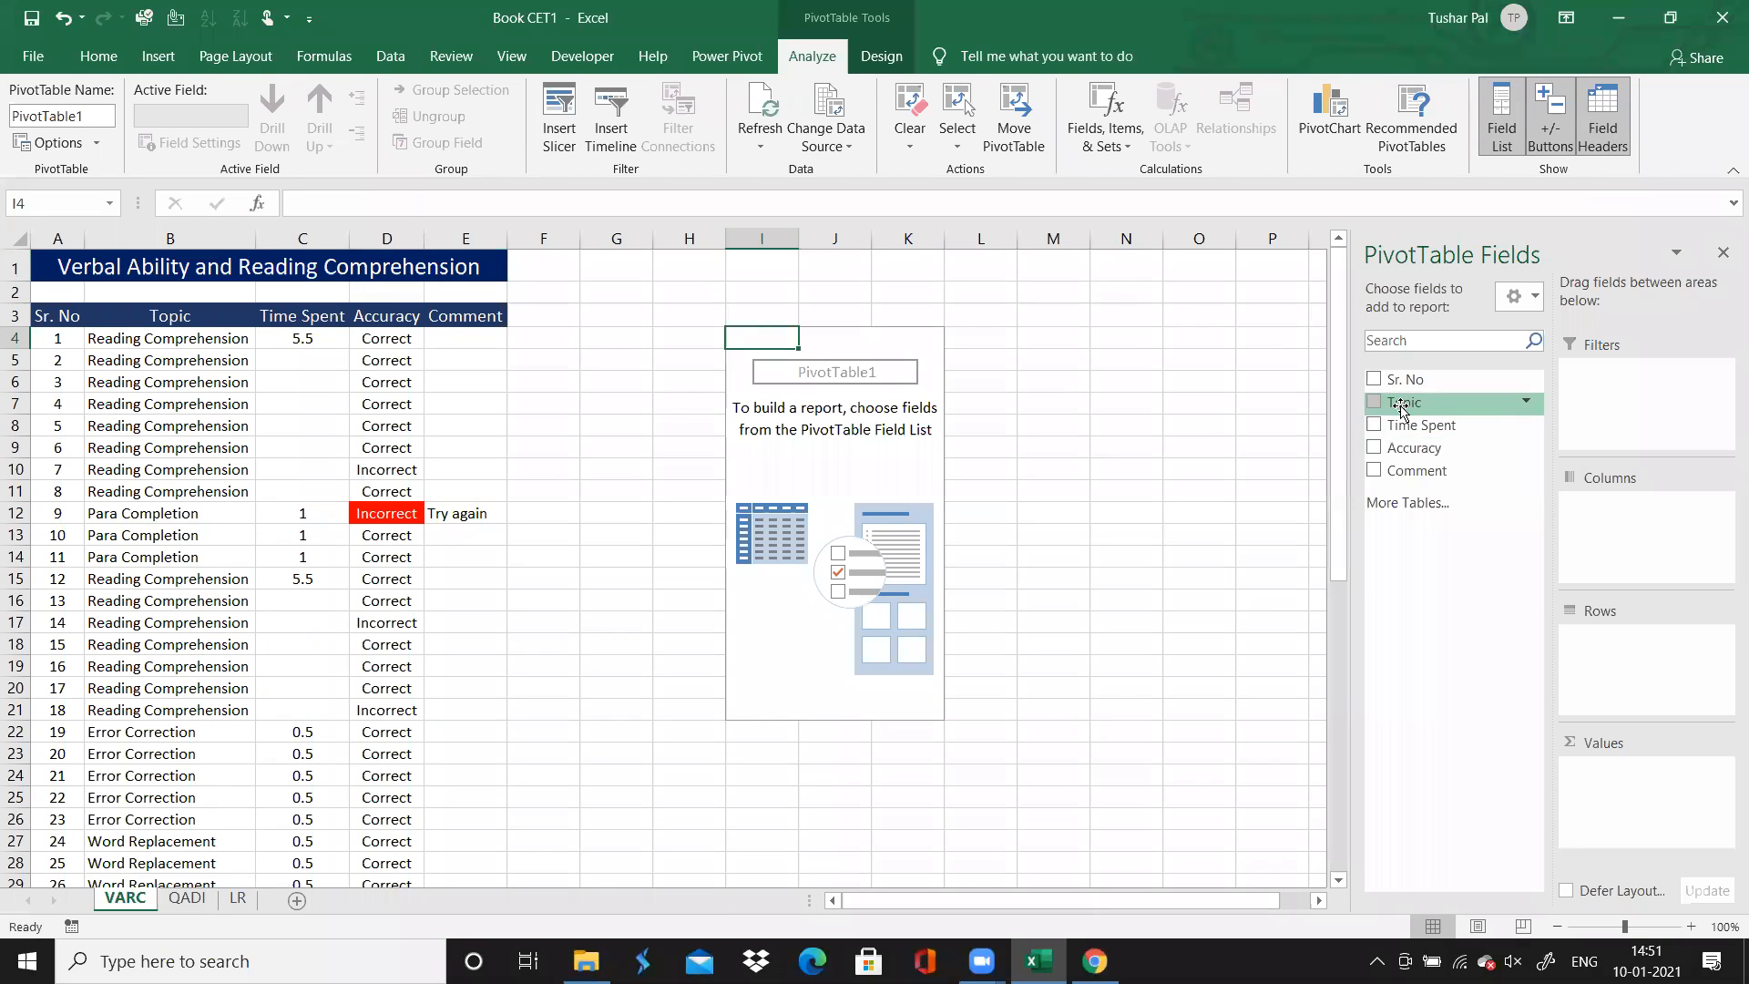
pyautogui.moveTo(1404, 403); pyautogui.dragTo(1604, 640)
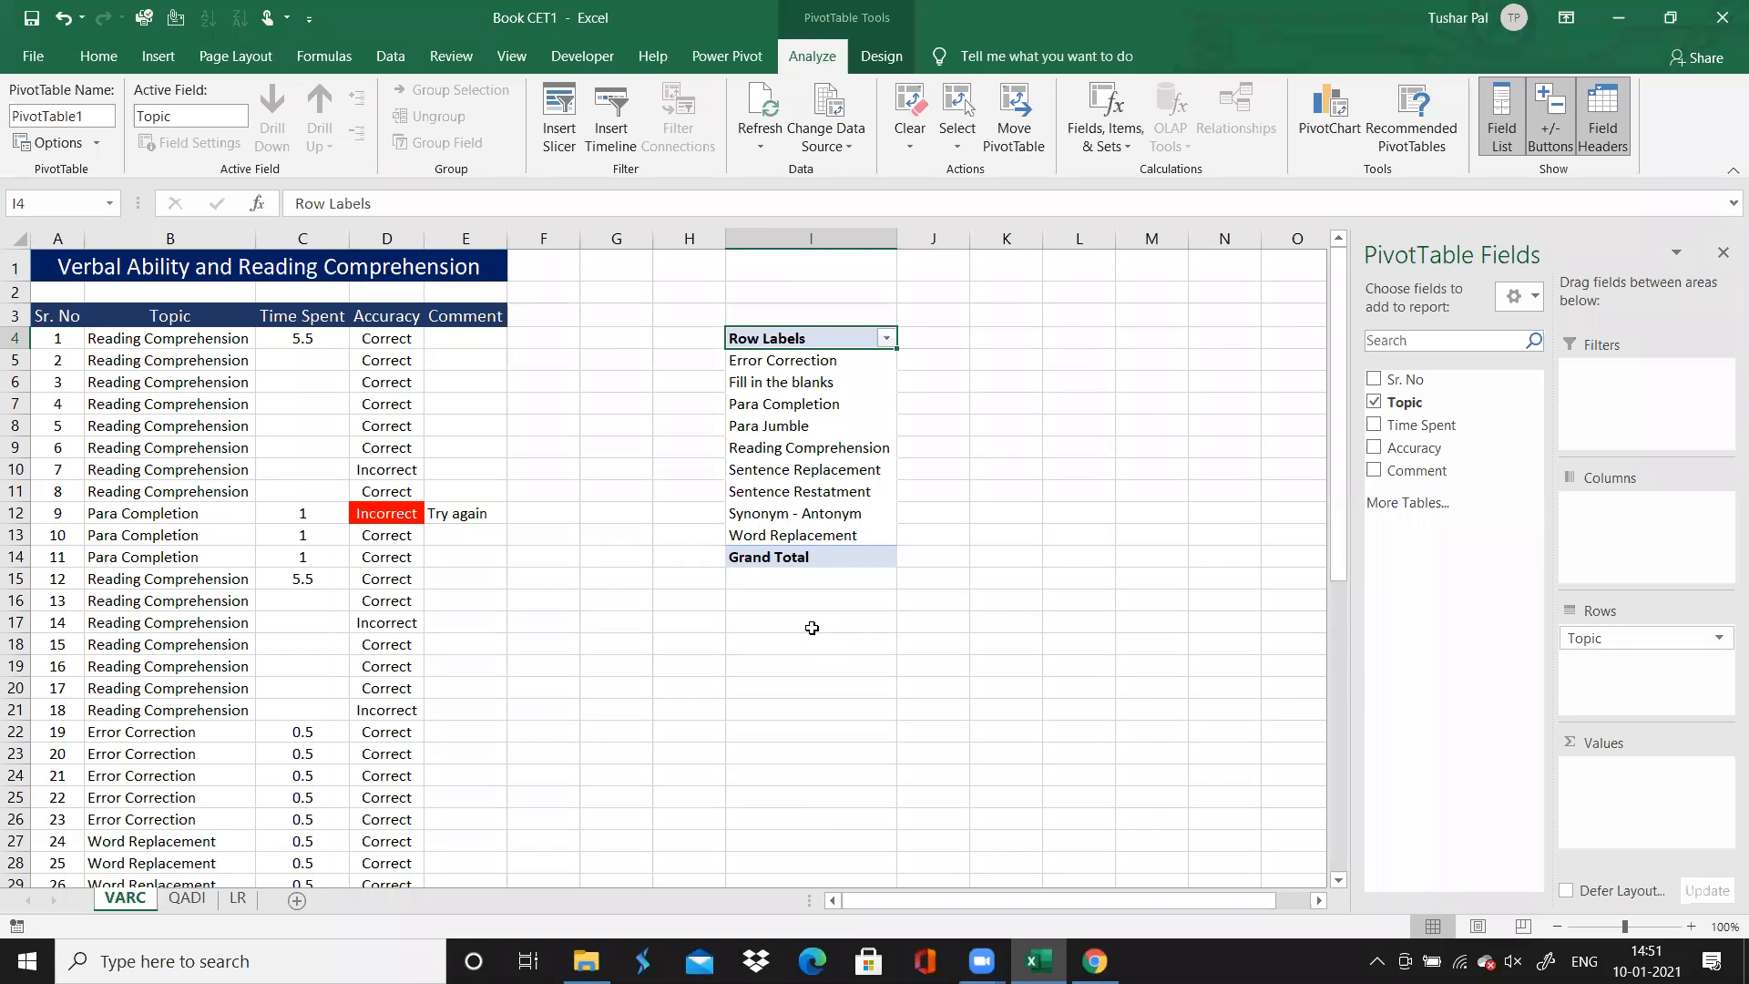
pyautogui.moveTo(1444, 453); pyautogui.dragTo(1609, 781)
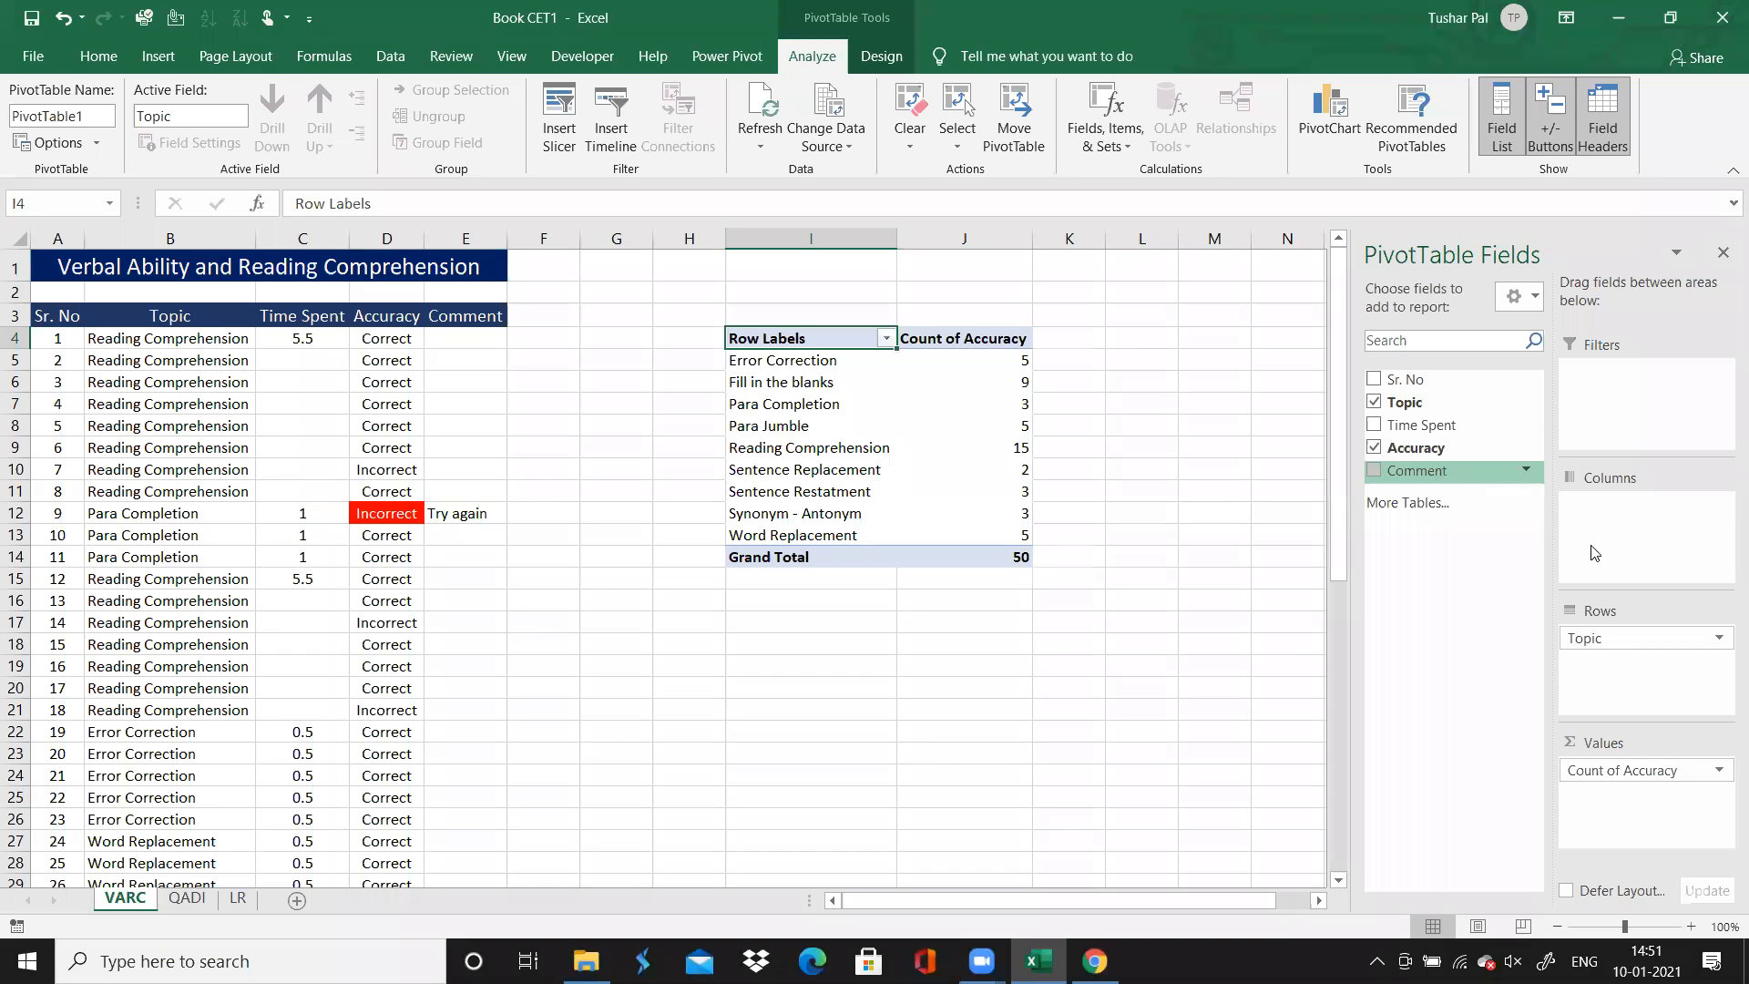
pyautogui.click(1143, 540)
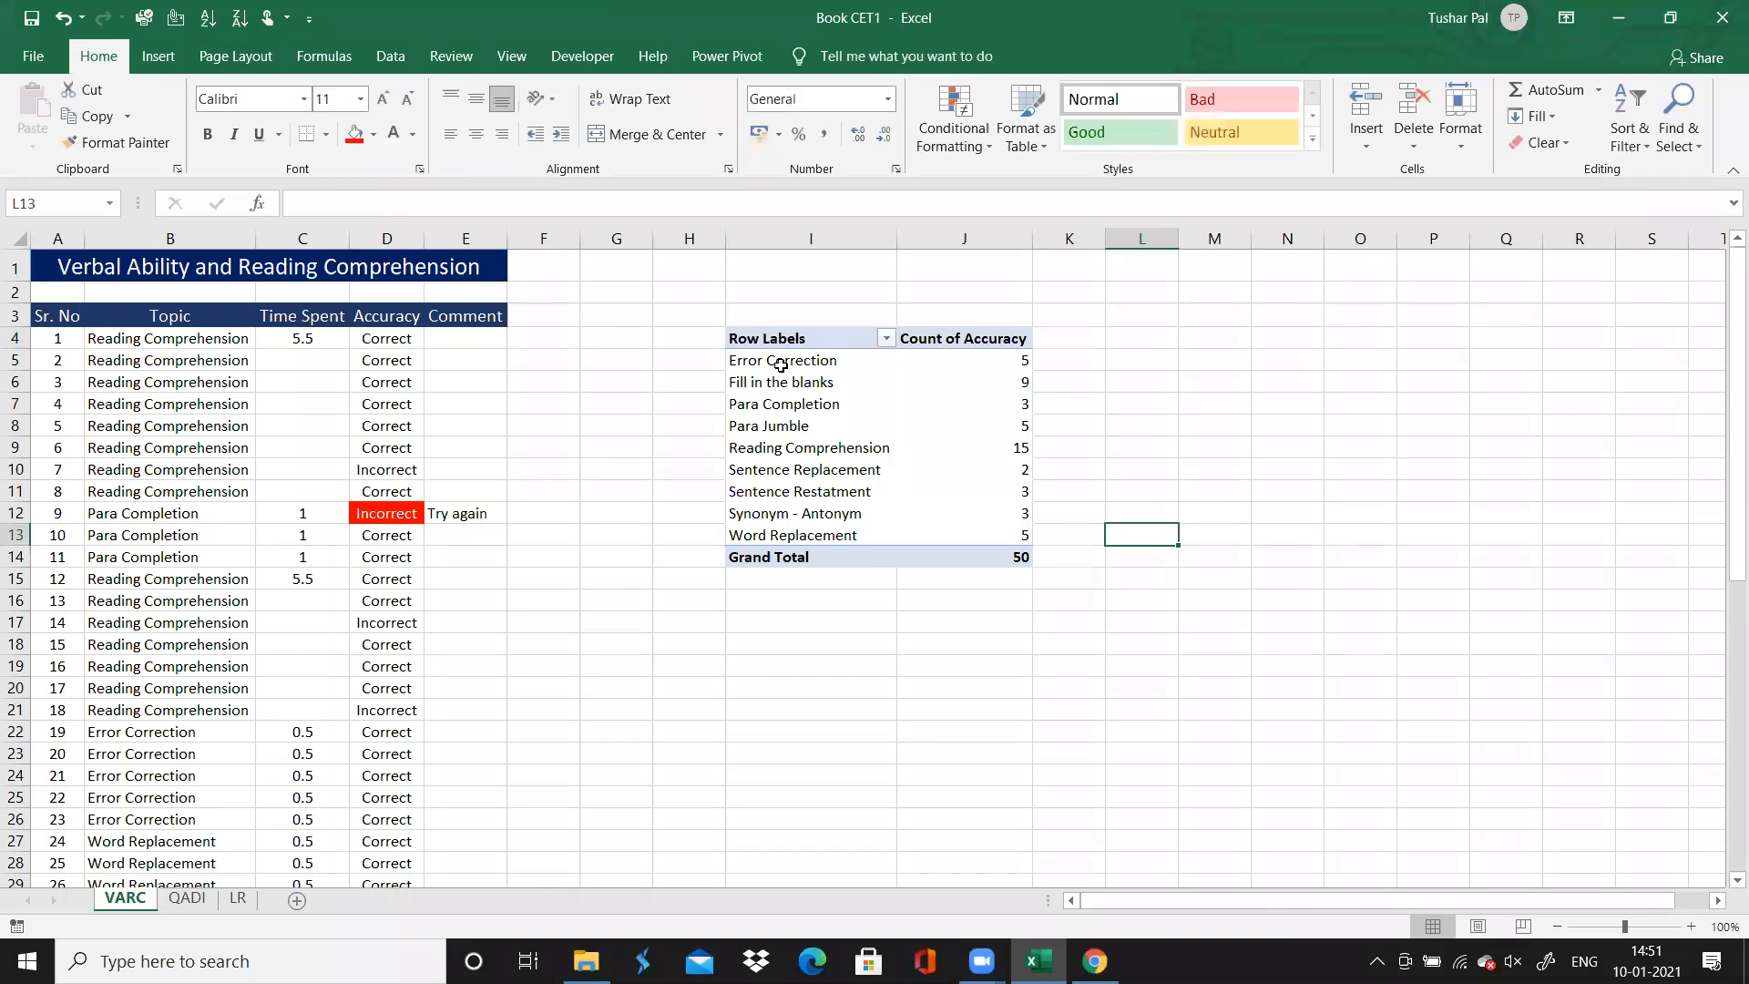
pyautogui.click(781, 364)
pyautogui.press('Right')
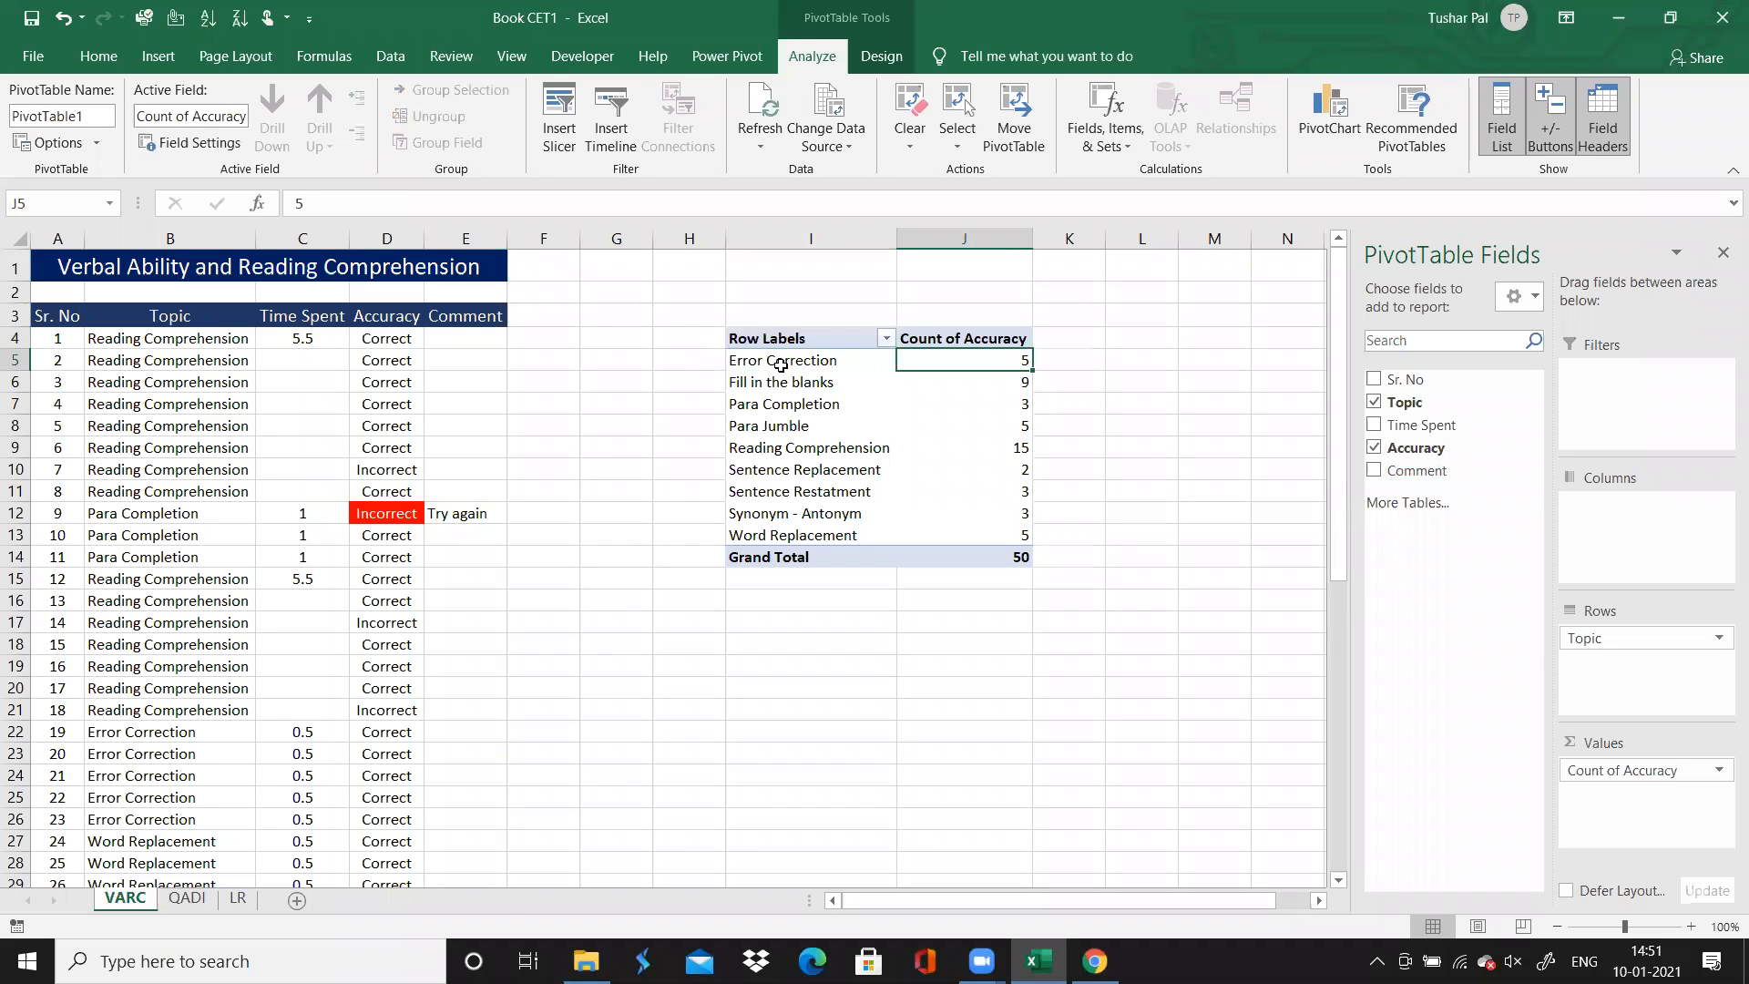
pyautogui.moveTo(1417, 447); pyautogui.dragTo(1617, 519)
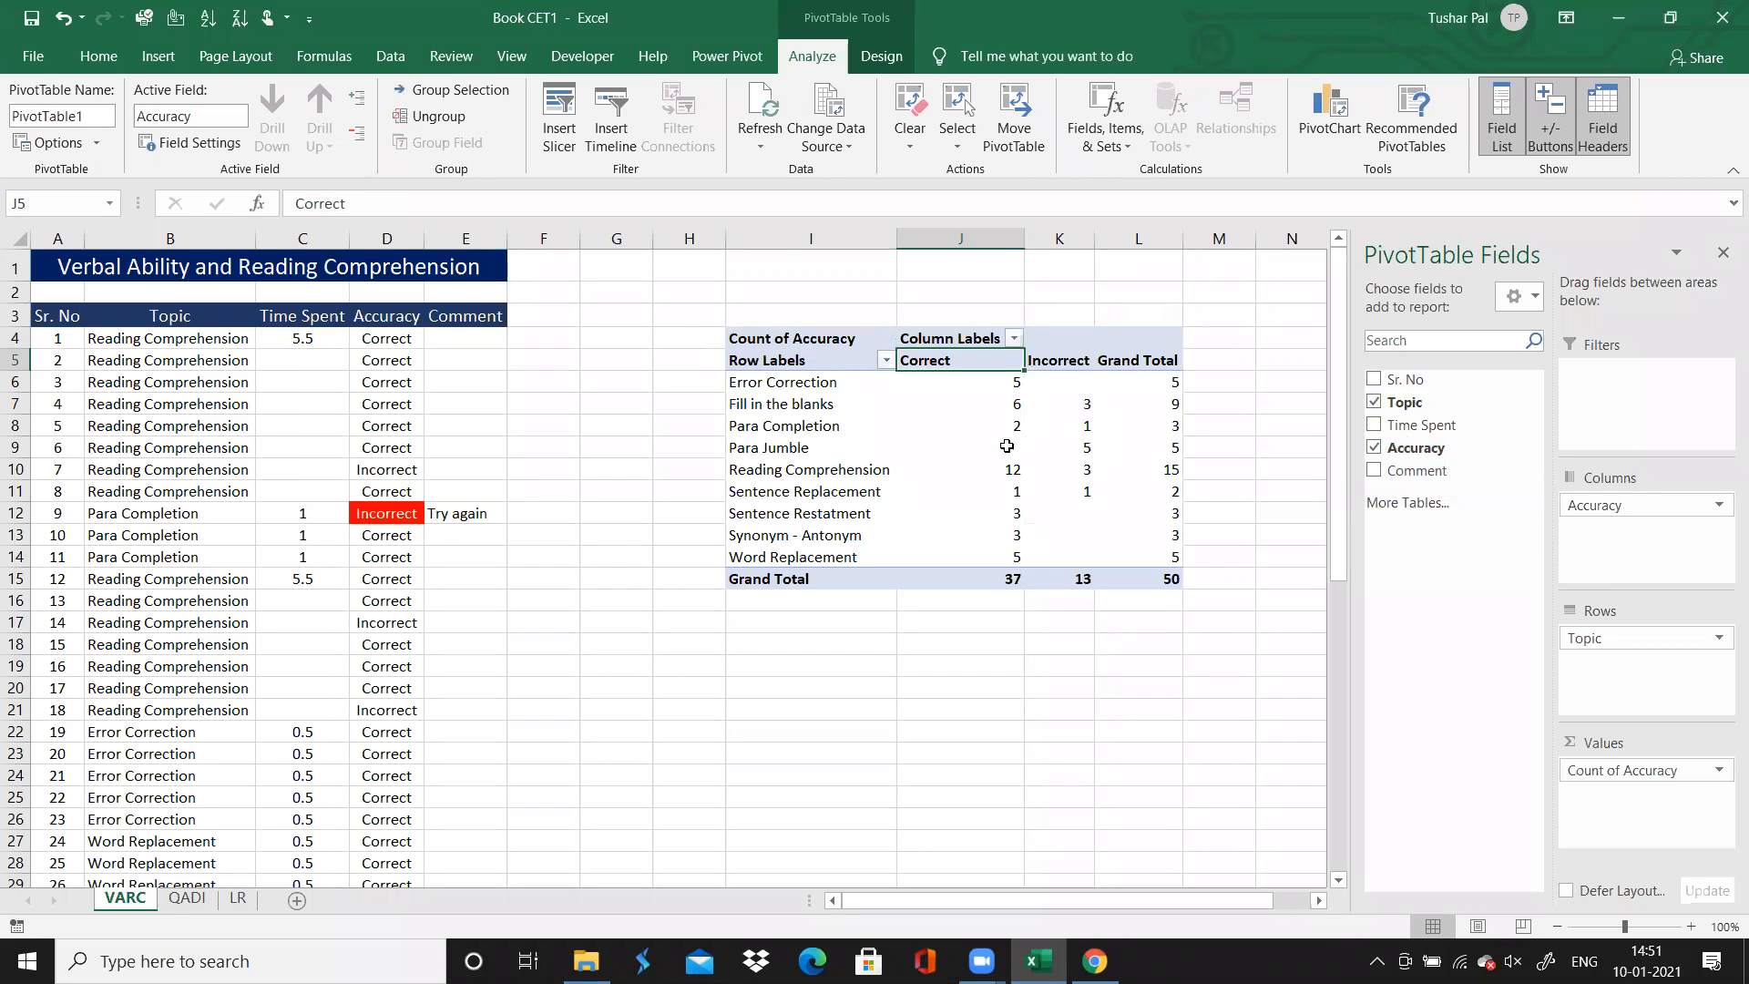
# Look through the topic row labels of the PivotTable
pyautogui.click(805, 368)
pyautogui.hotkey('ctrl', 'Down')
pyautogui.press('Up')
pyautogui.press('Up')
pyautogui.press('Up')
pyautogui.press('Up')
pyautogui.press('Up')
pyautogui.press('Up')
pyautogui.press('Up')
pyautogui.press('Up')
pyautogui.press('Up')
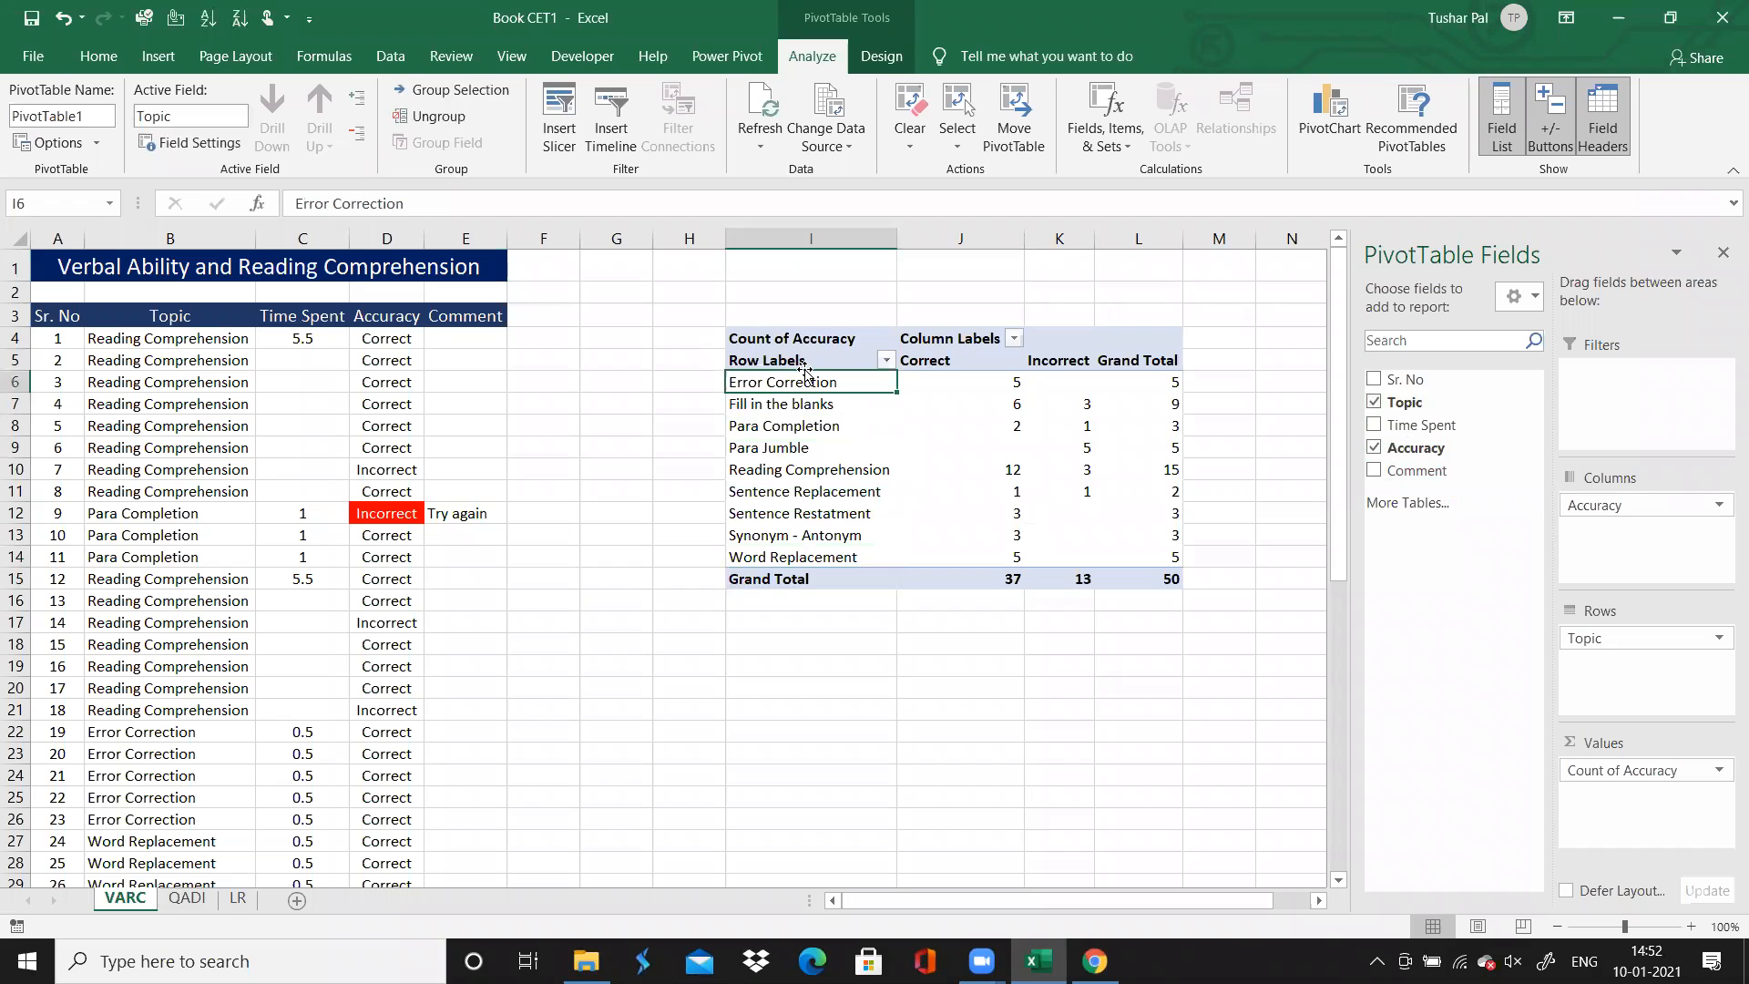
pyautogui.click(780, 408)
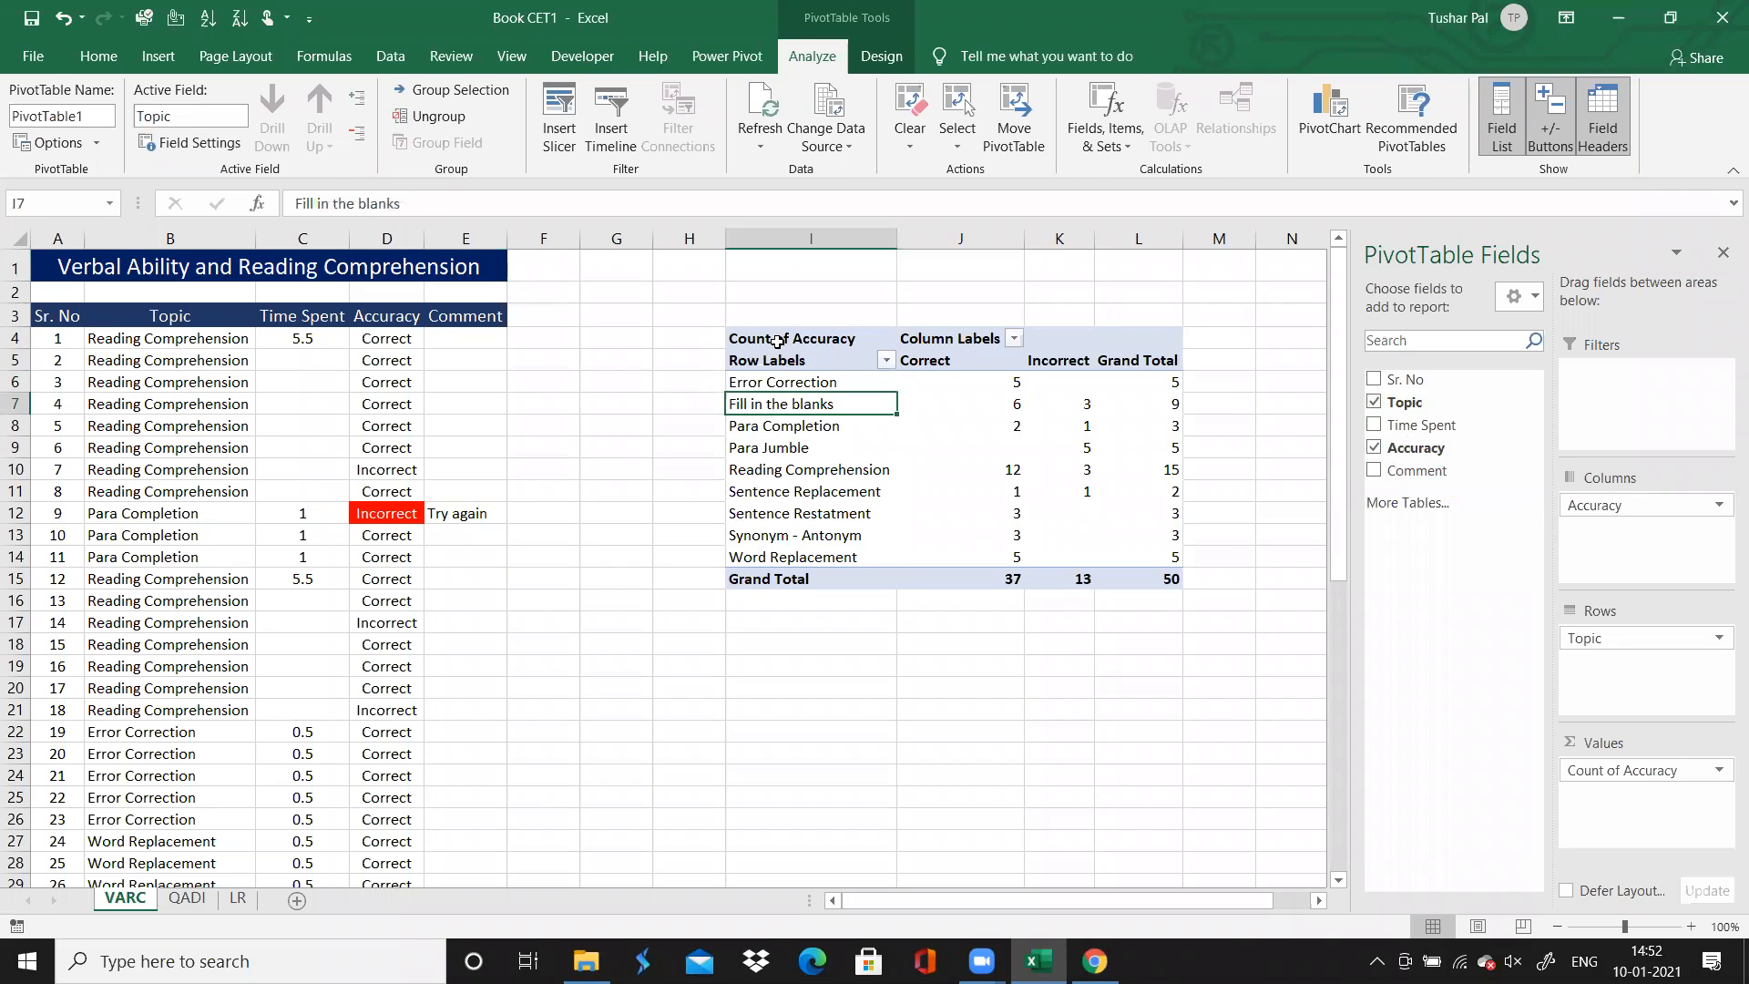
# Centre the contents of the PivotTable range I5:L15 horizontally
pyautogui.press('Up')
pyautogui.press('Up')
pyautogui.press('Up')
pyautogui.press('Down')
pyautogui.hotkey('ctrl', 'shift', 'Down')
pyautogui.hotkey('ctrl', 'shift', 'Right')
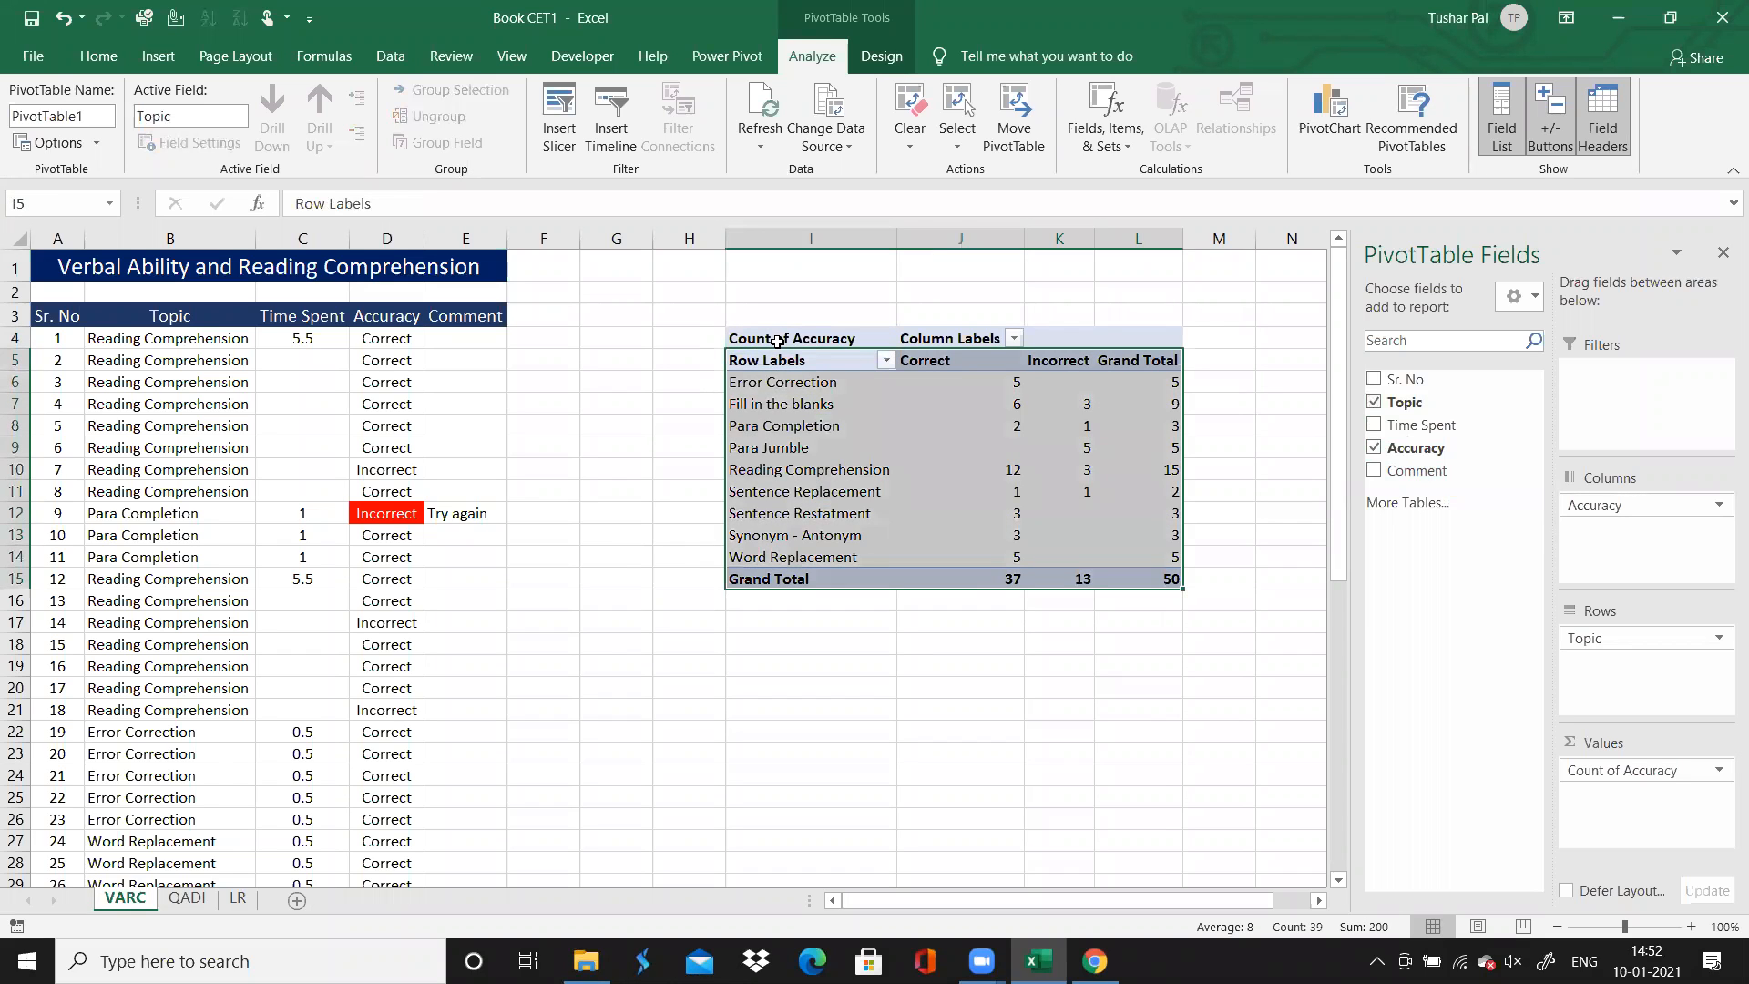
pyautogui.click(98, 56)
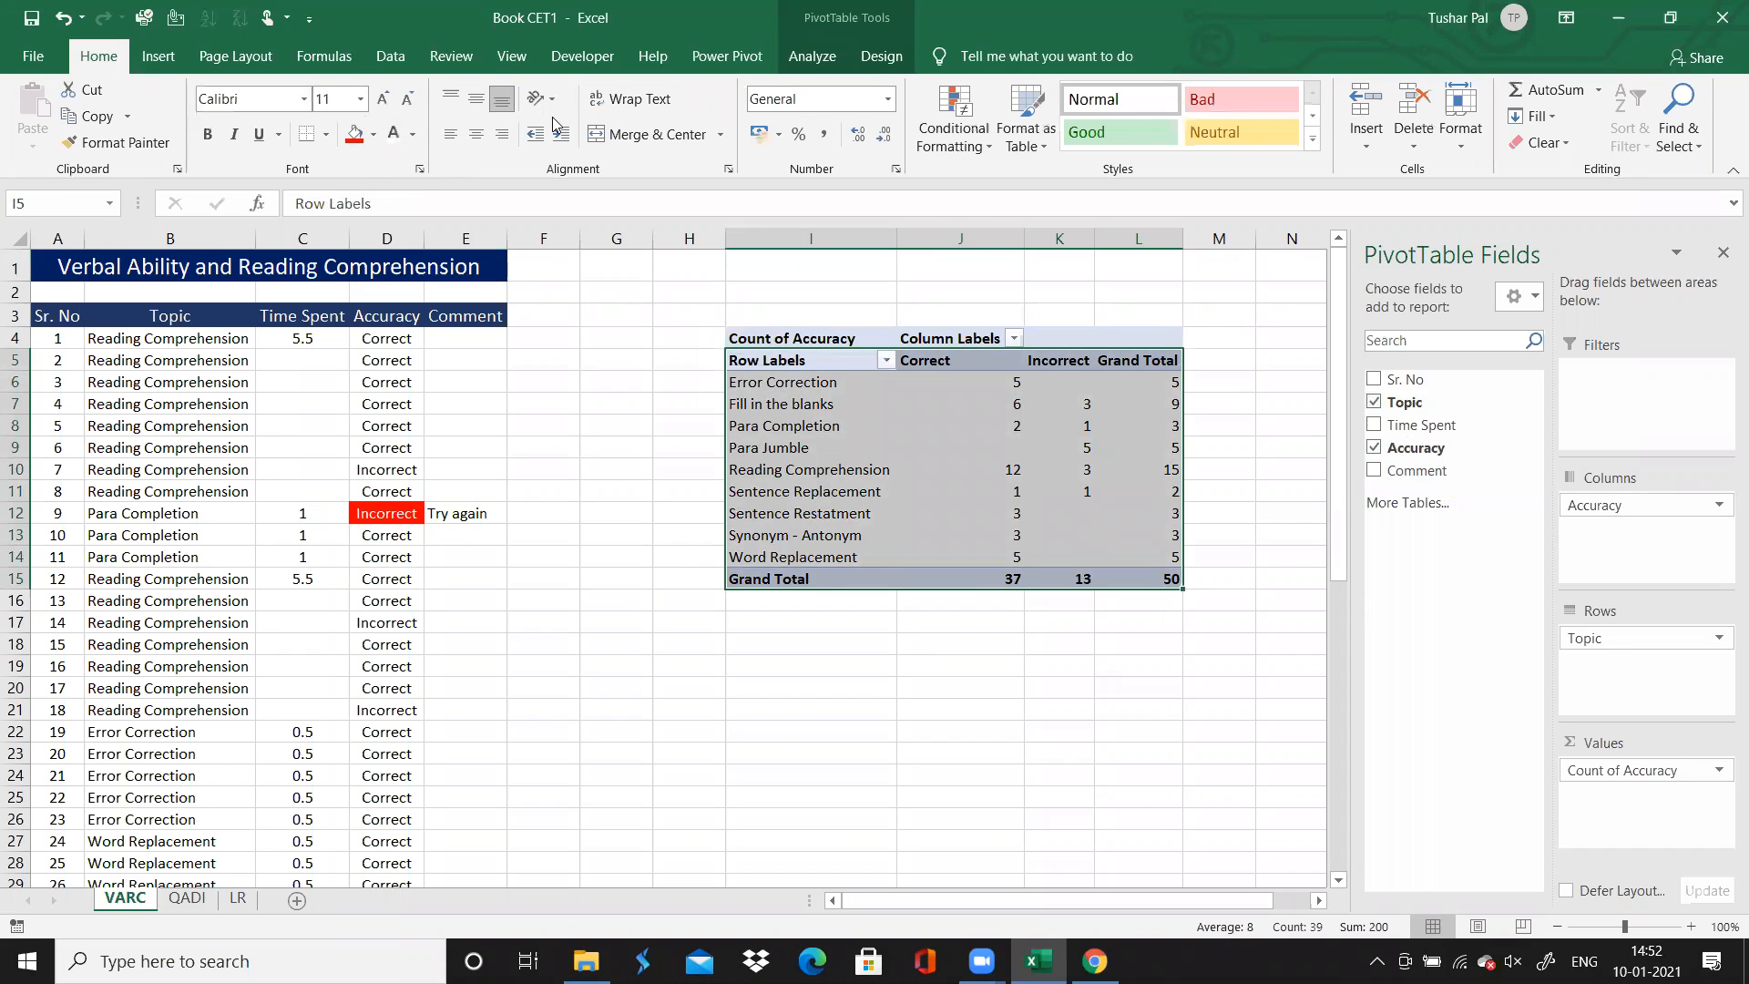
pyautogui.click(475, 134)
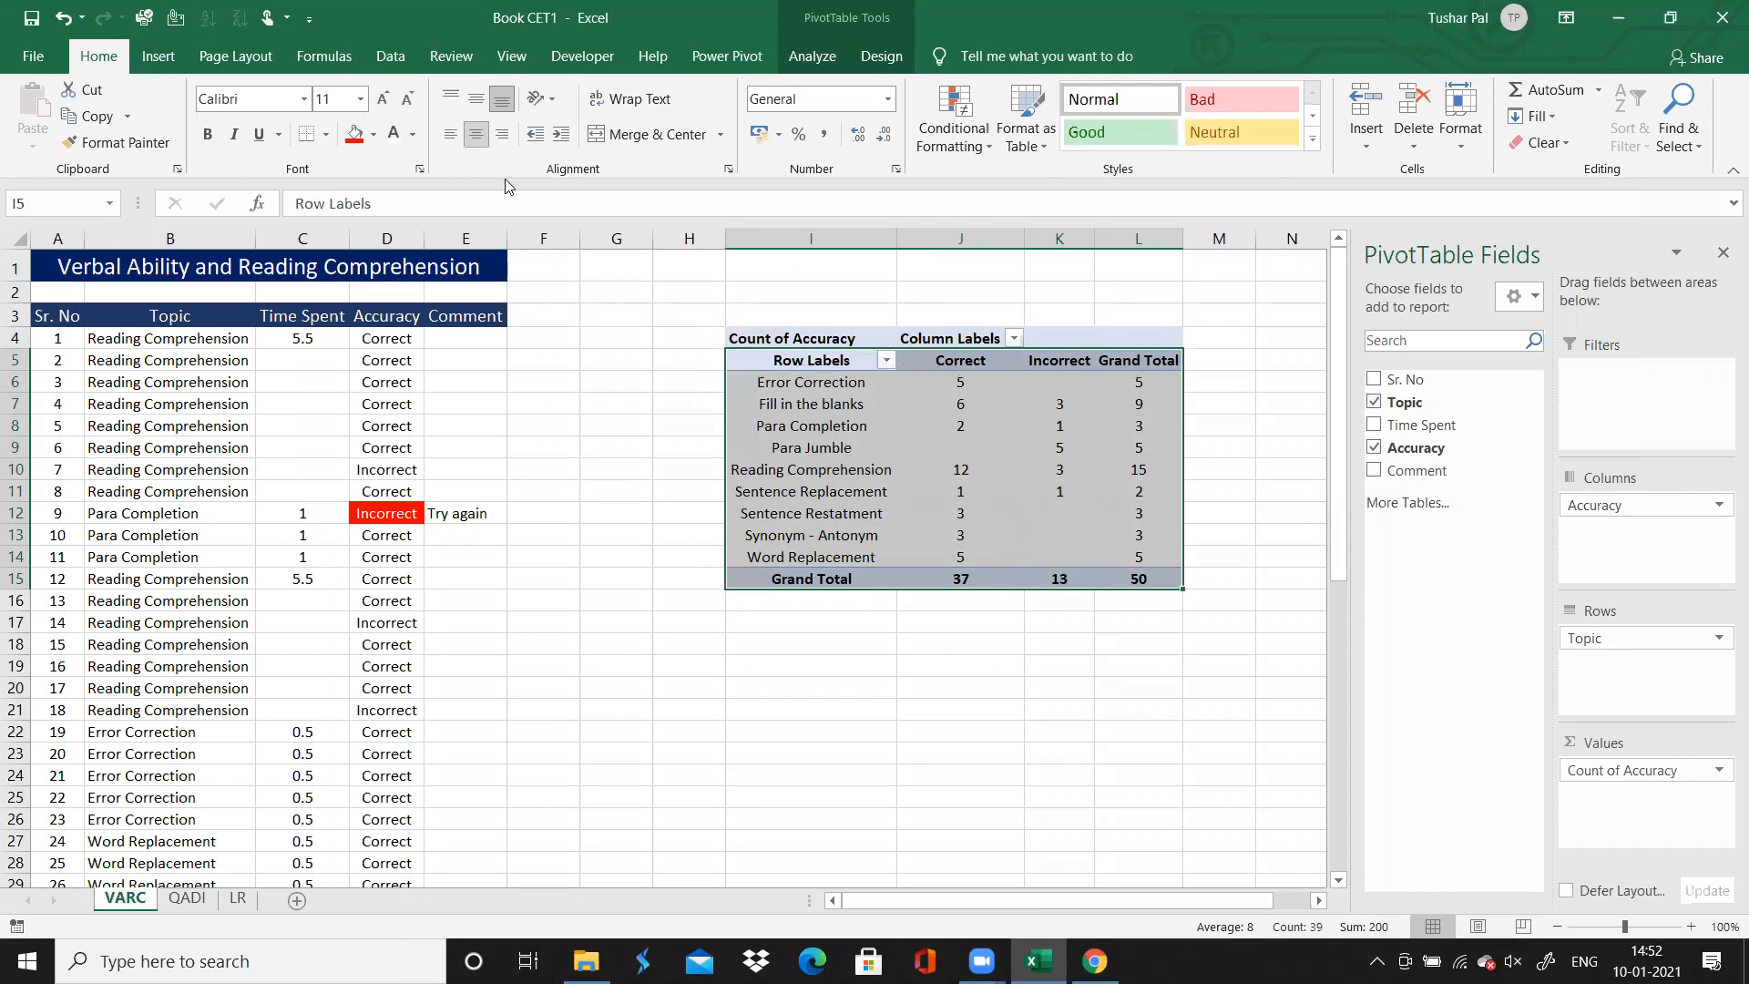
pyautogui.click(910, 731)
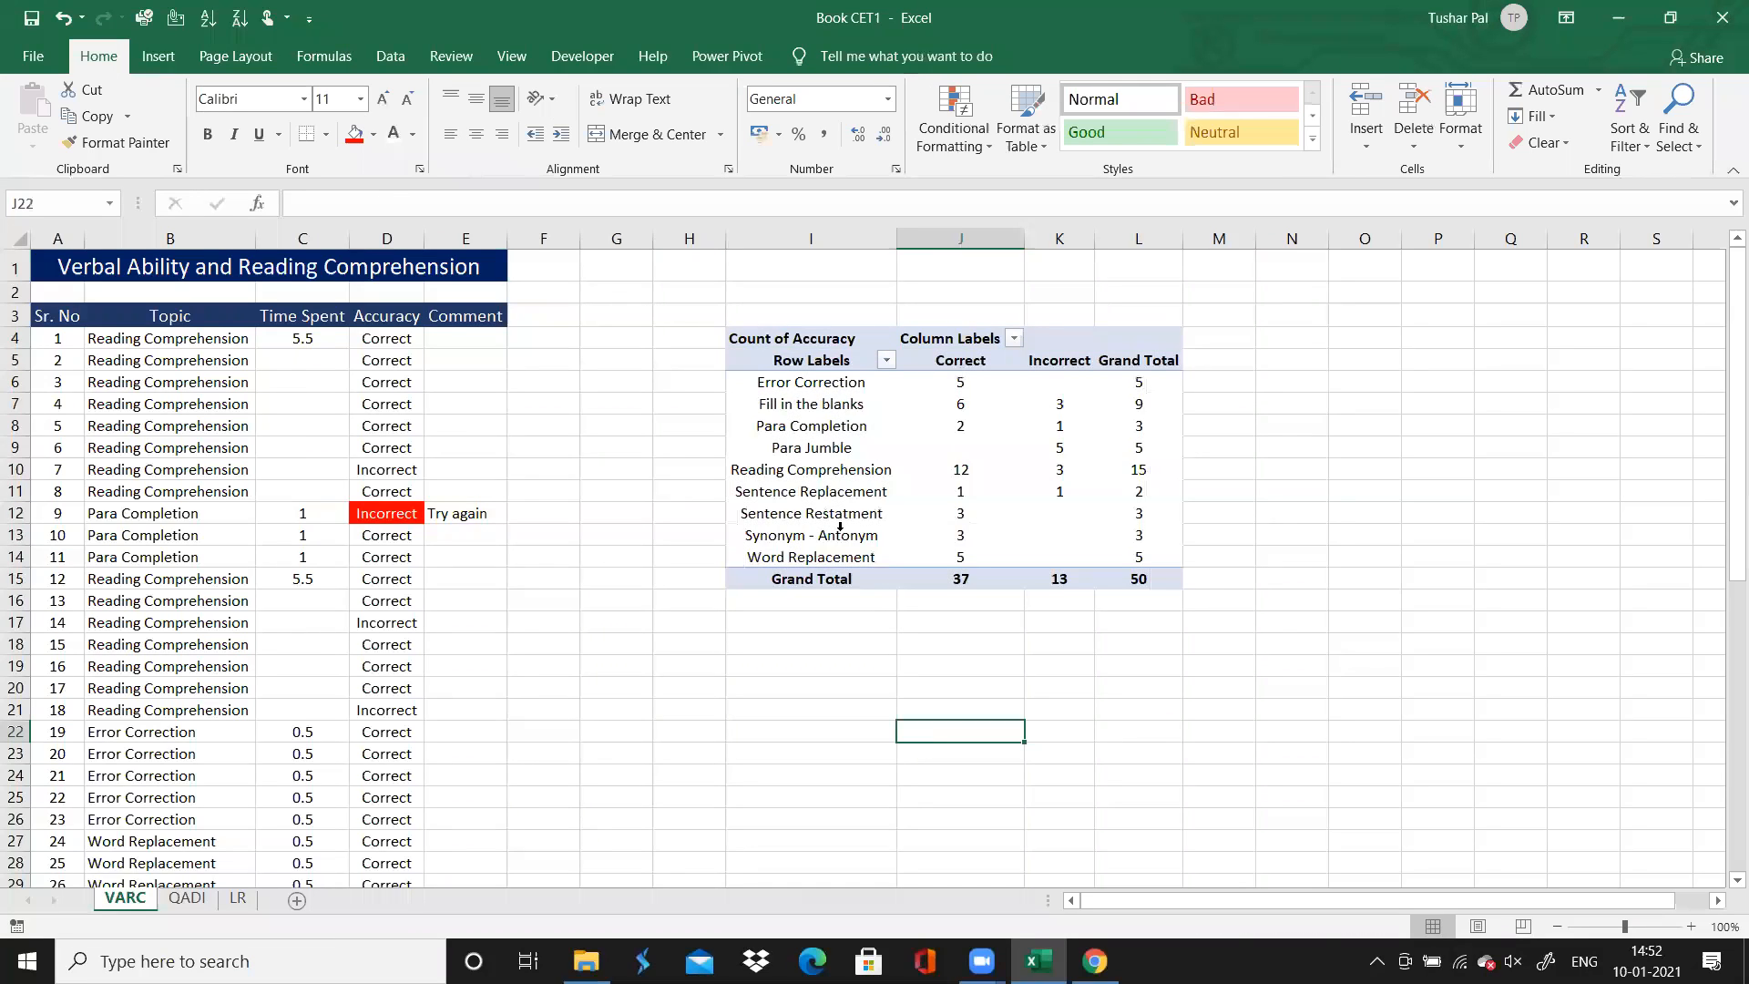
# Examine the correct, incorrect and total counts per topic in the PivotTable, and look over the Topic column of the source data
pyautogui.click(817, 383)
pyautogui.click(958, 385)
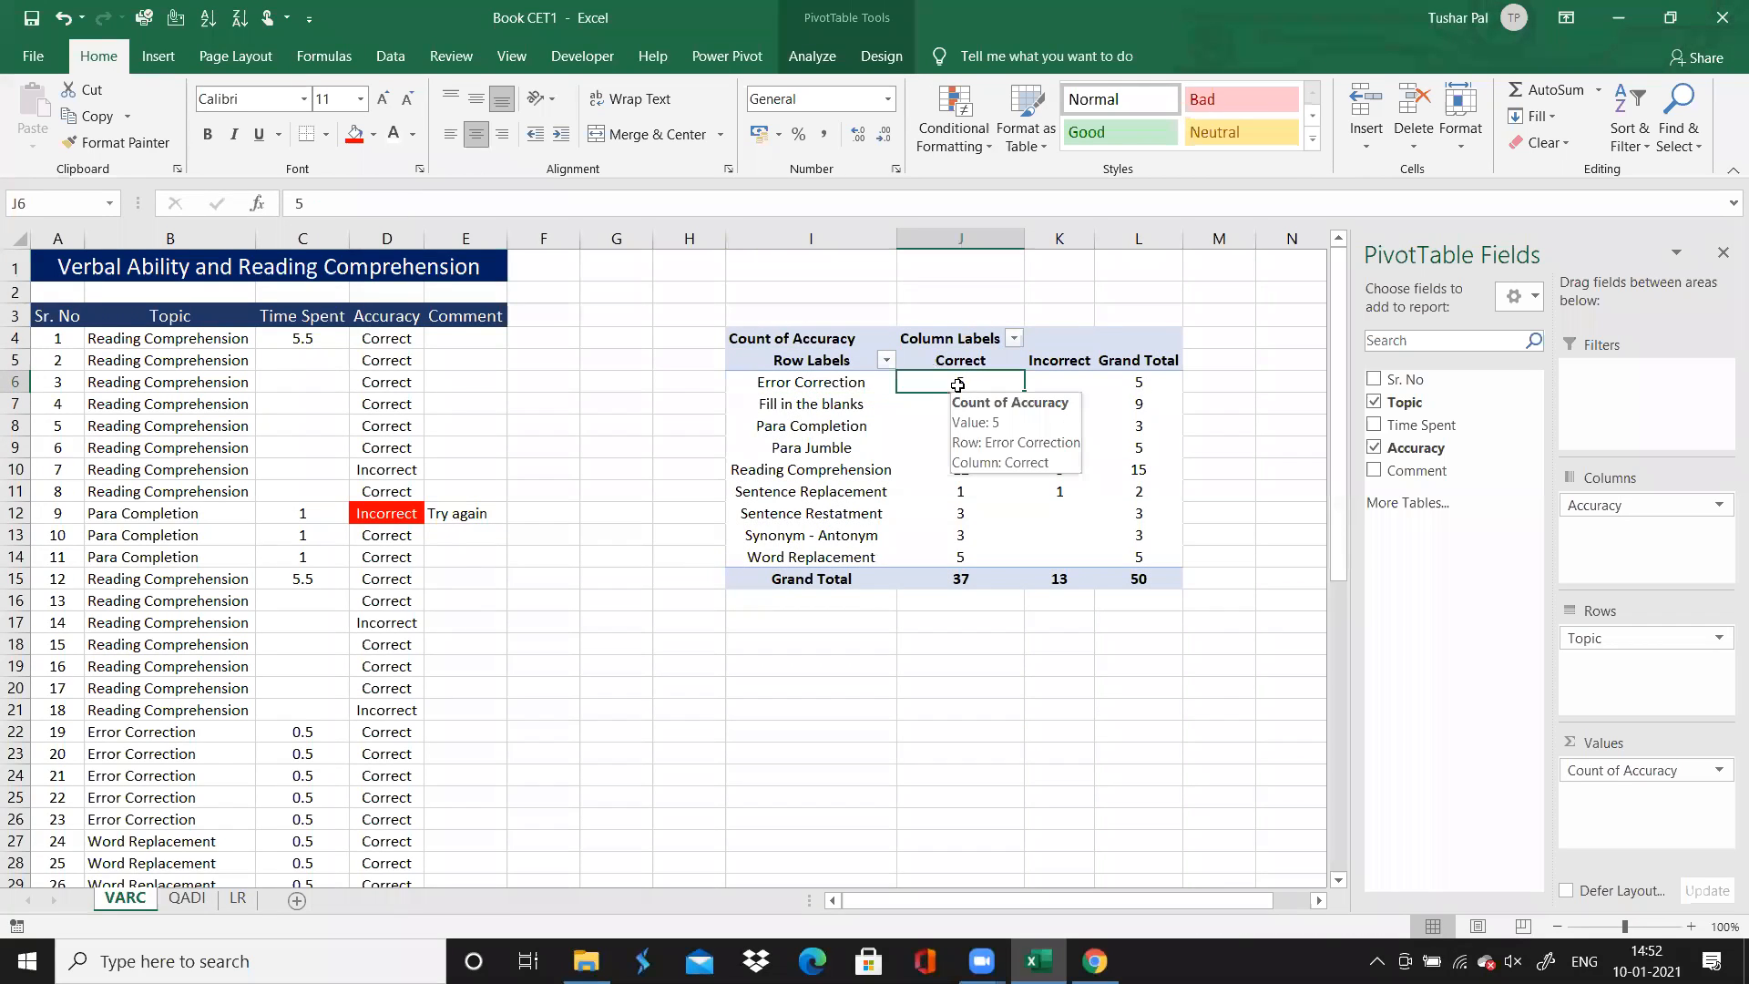
pyautogui.click(1134, 382)
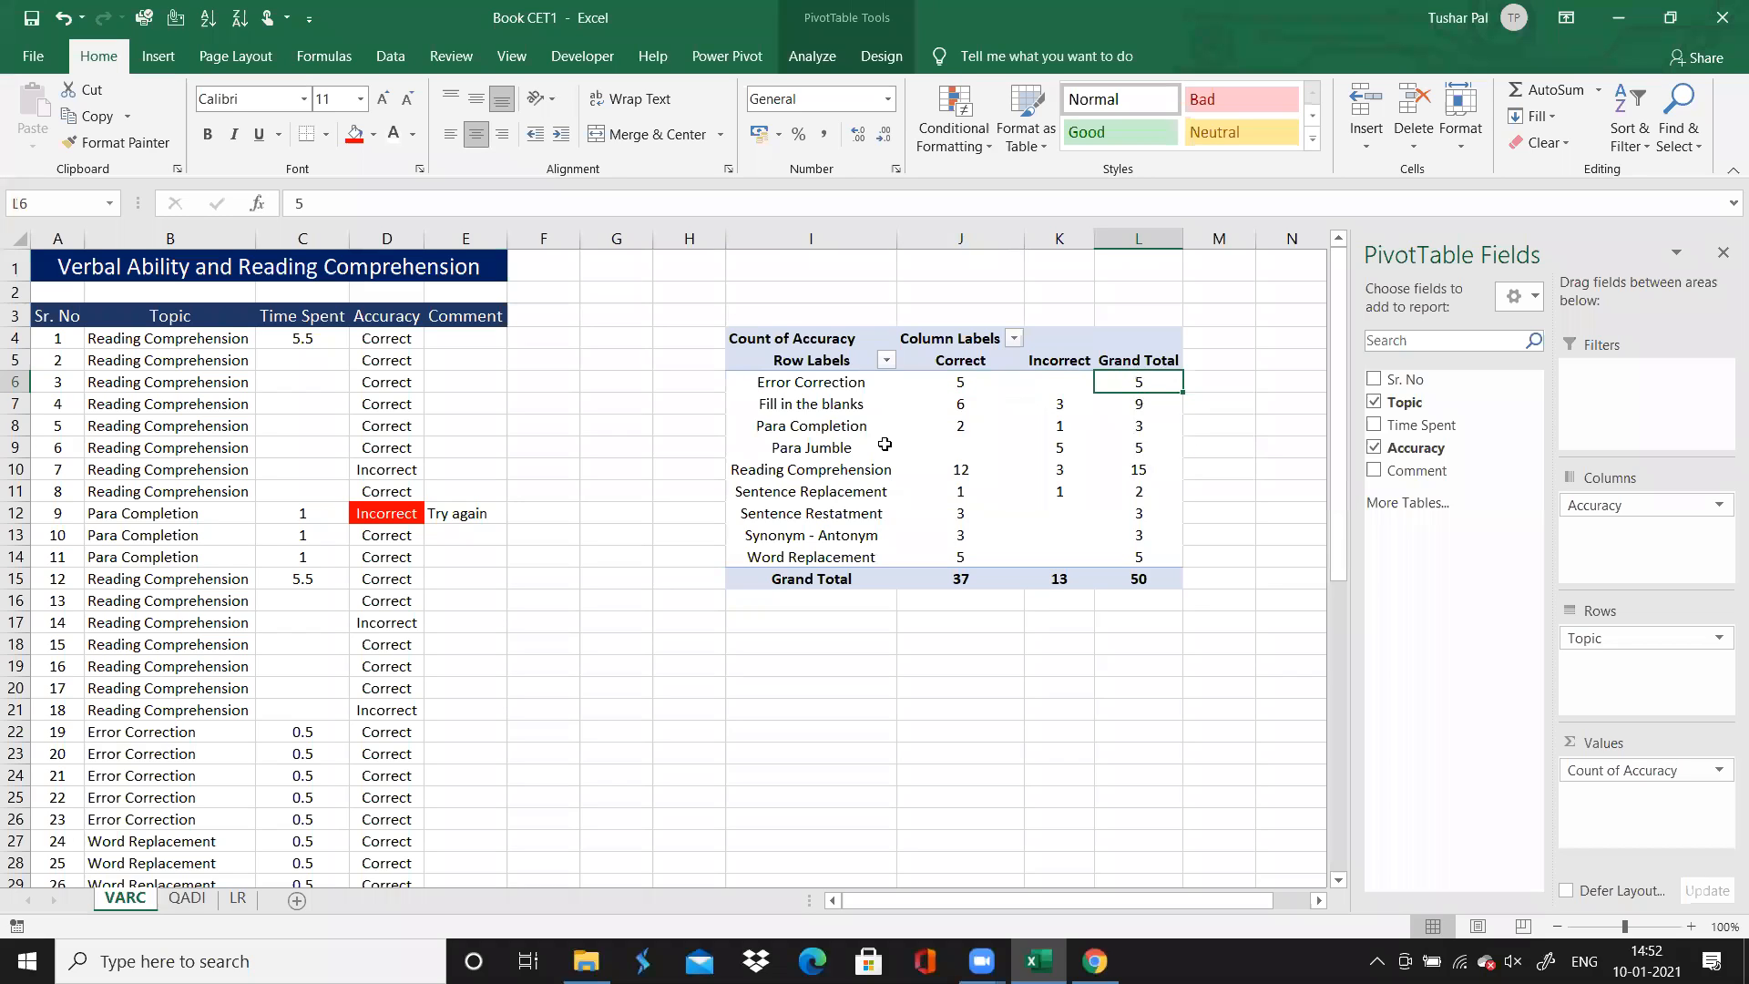
pyautogui.click(835, 430)
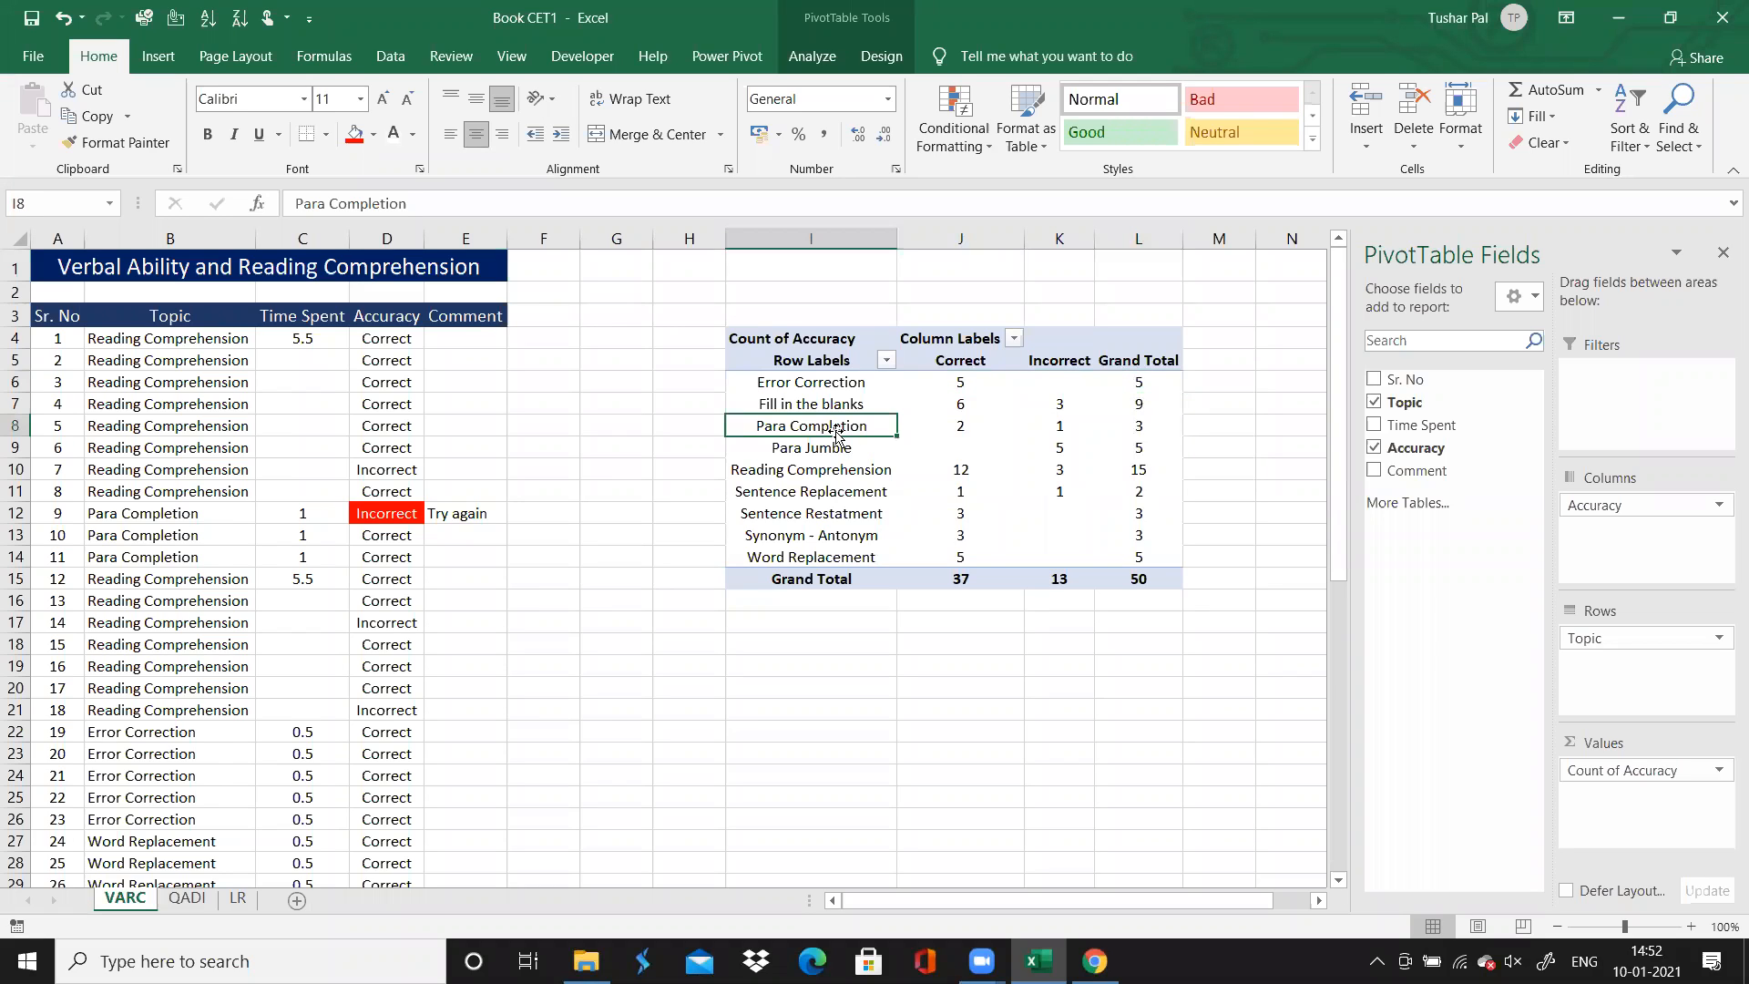
pyautogui.click(955, 427)
pyautogui.click(1135, 428)
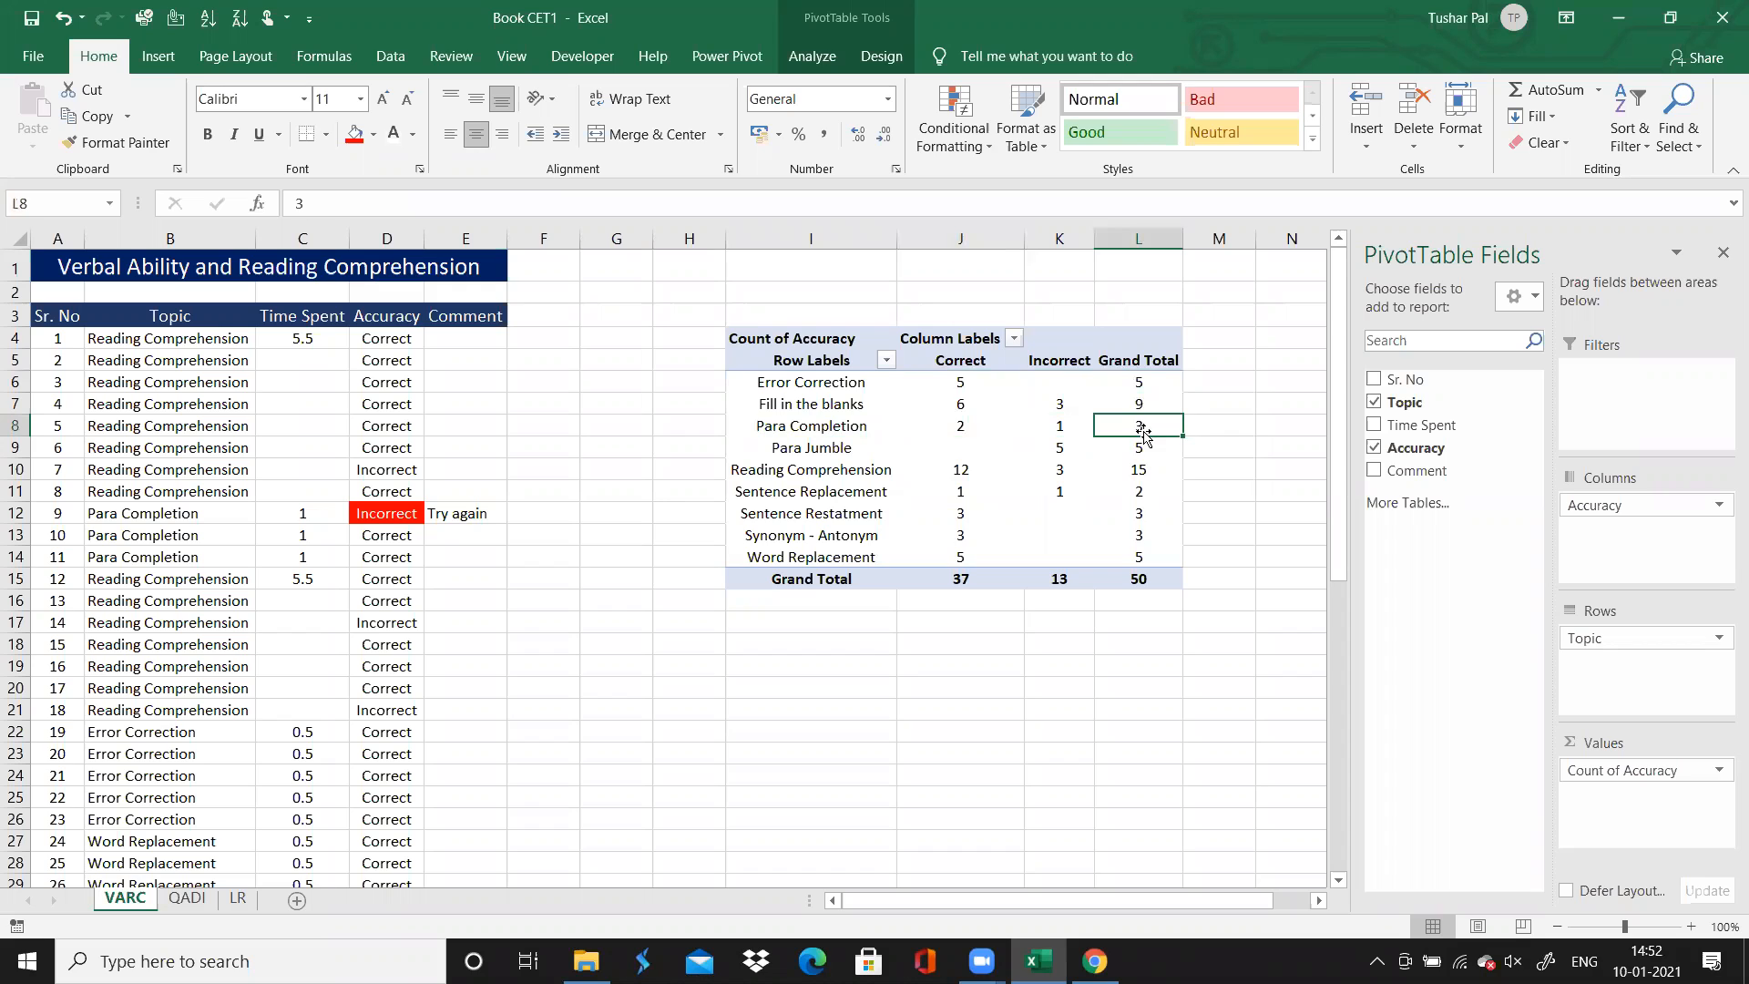
pyautogui.click(1063, 471)
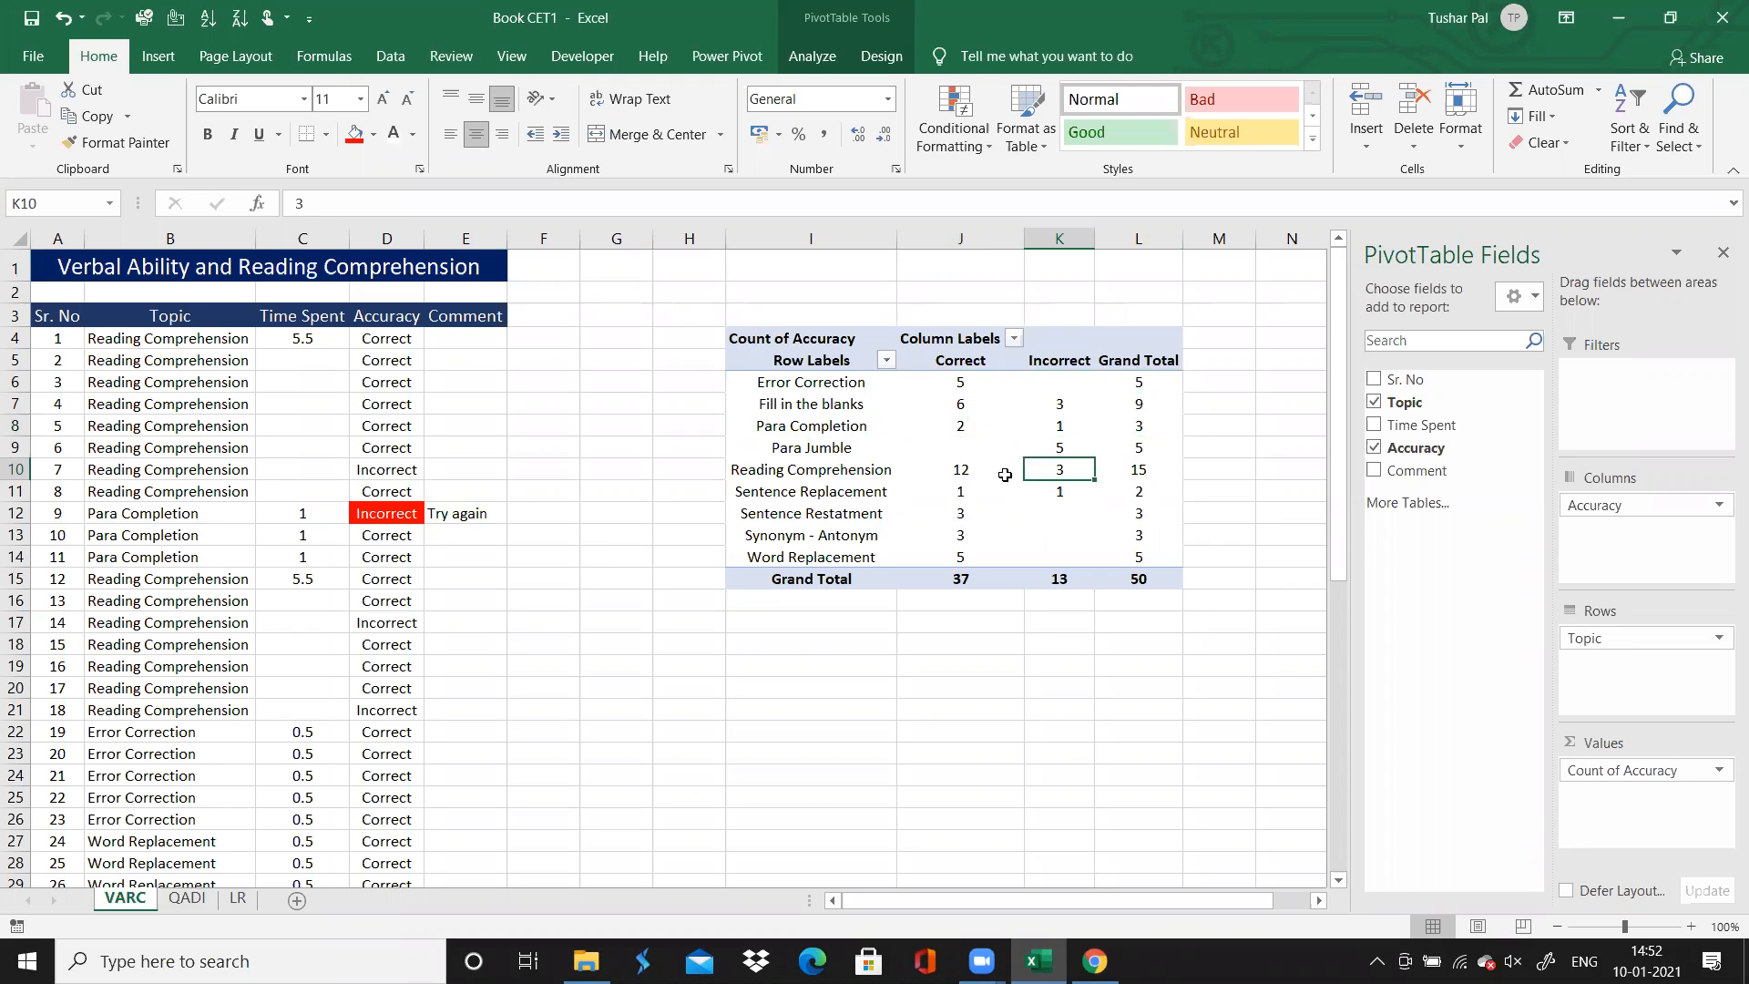
pyautogui.click(1077, 449)
pyautogui.press('Down')
pyautogui.press('Down')
pyautogui.press('Down')
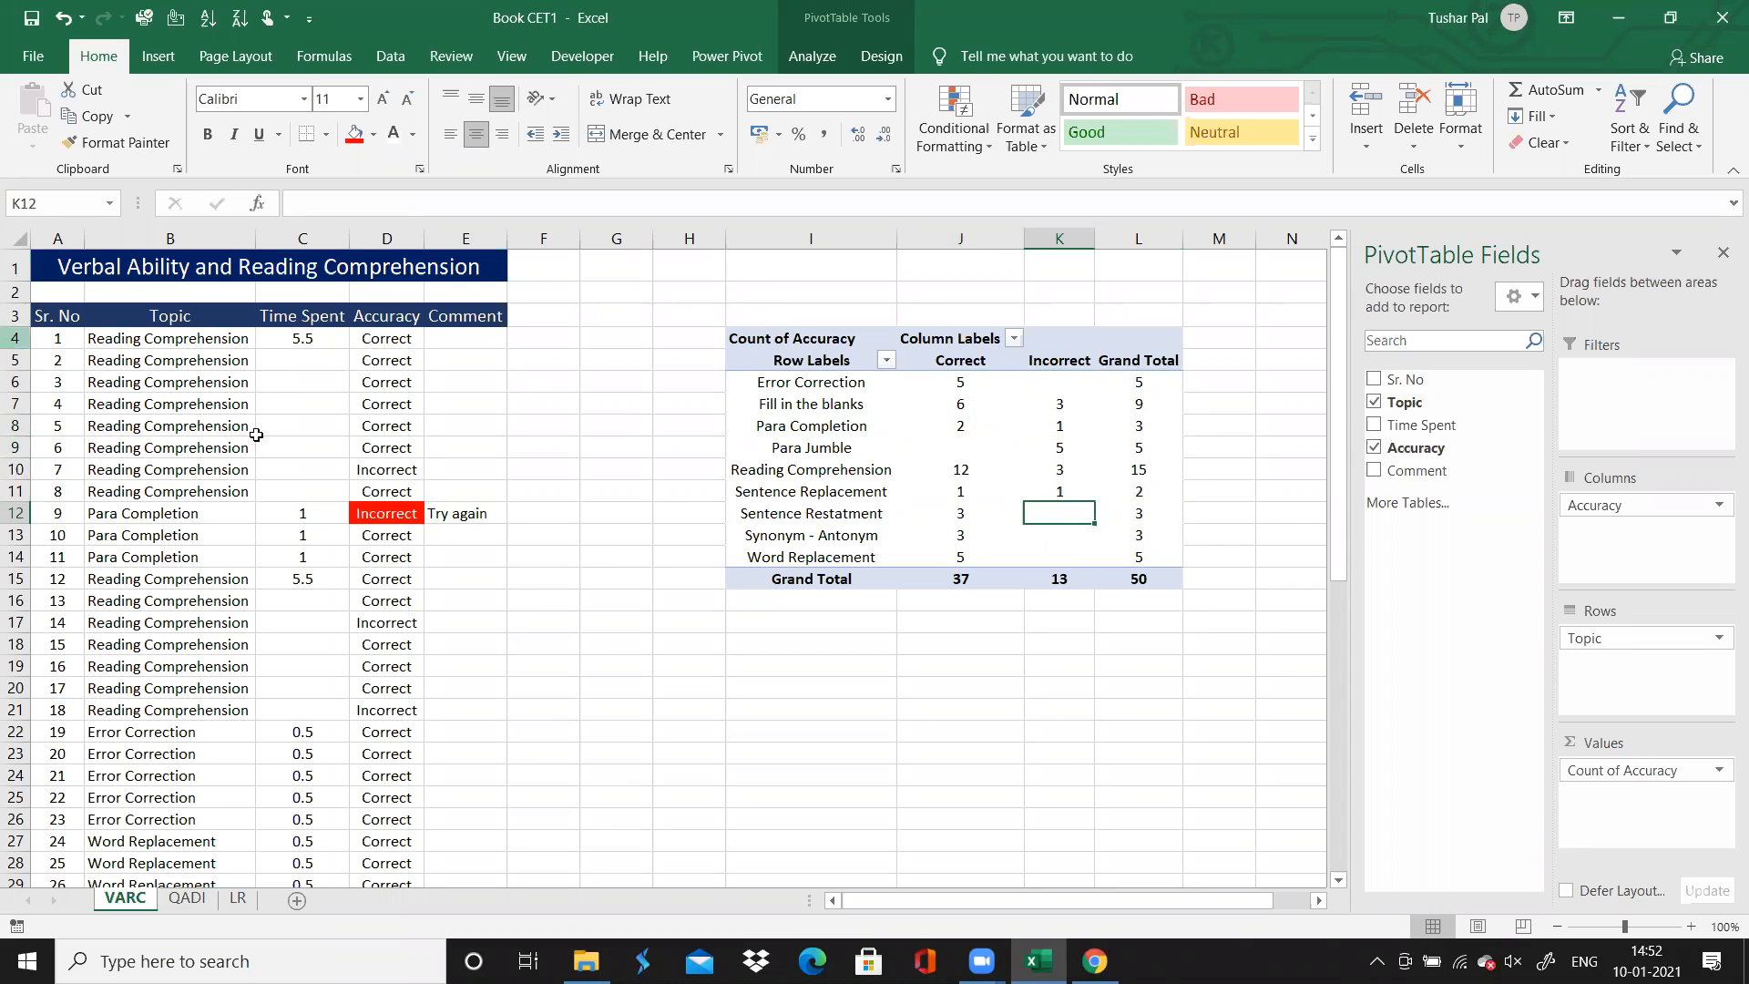
pyautogui.click(138, 341)
pyautogui.hotkey('ctrl', 'Down')
pyautogui.press('Up')
pyautogui.press('Up')
pyautogui.hotkey('ctrl', 'Up')
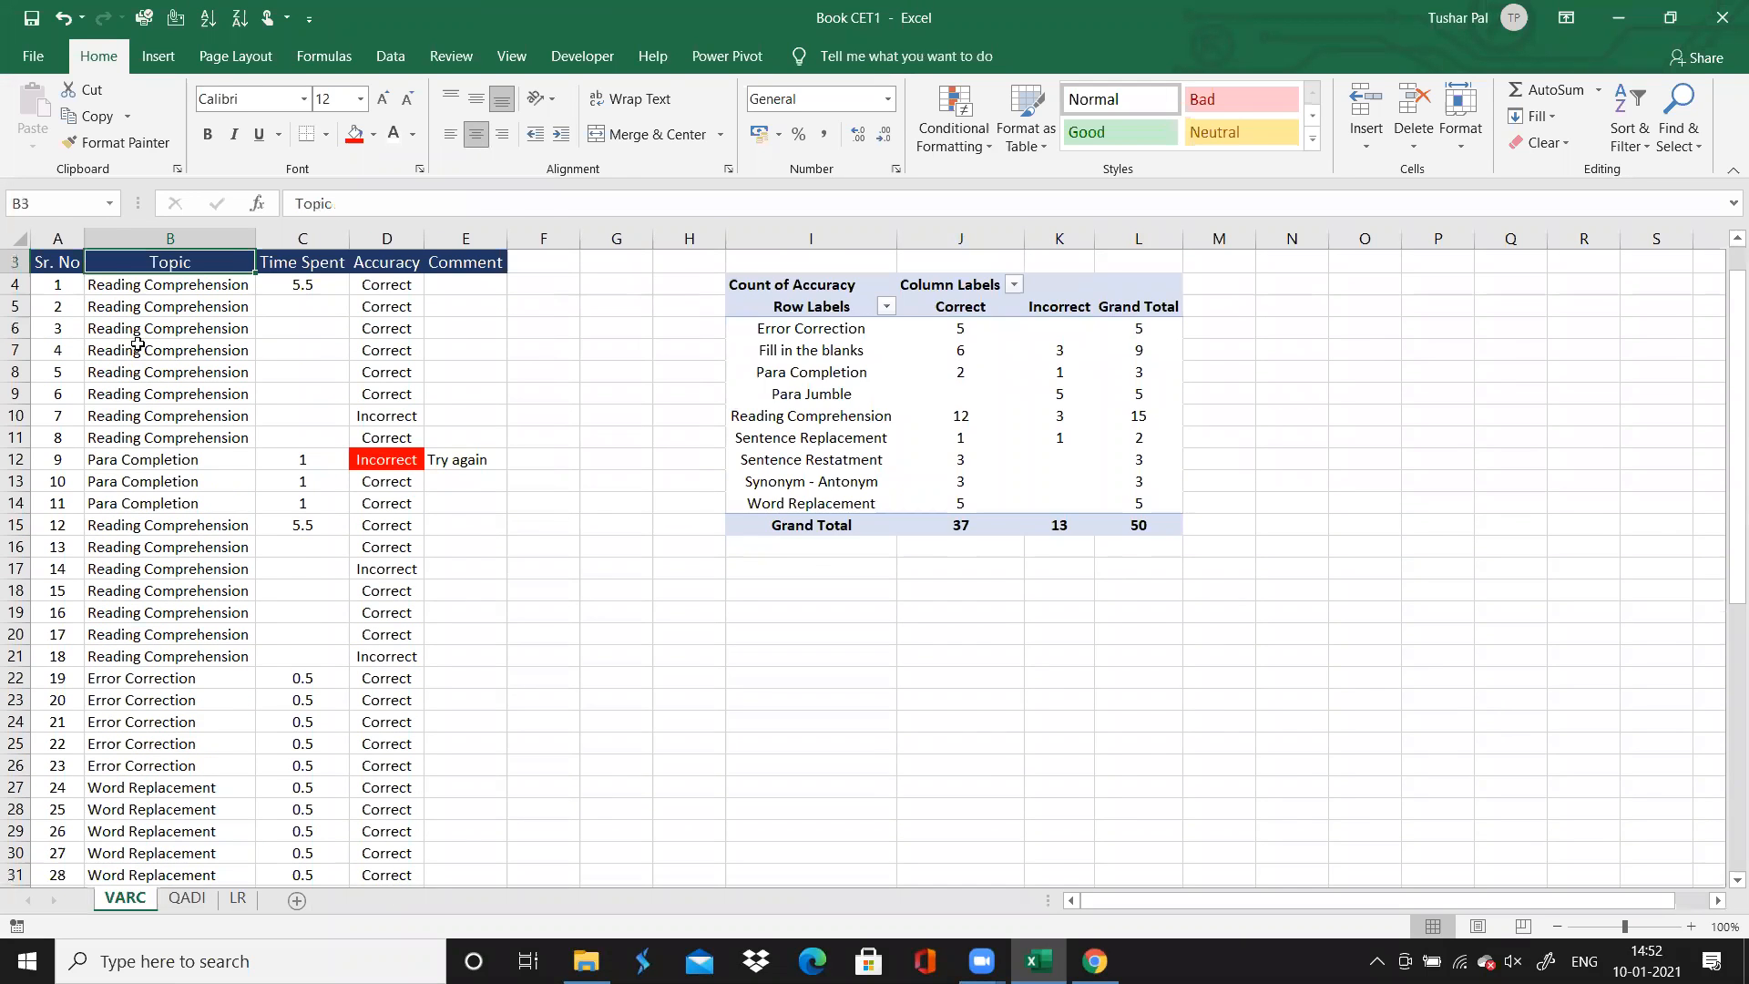
pyautogui.hotkey('ctrl', 'Up')
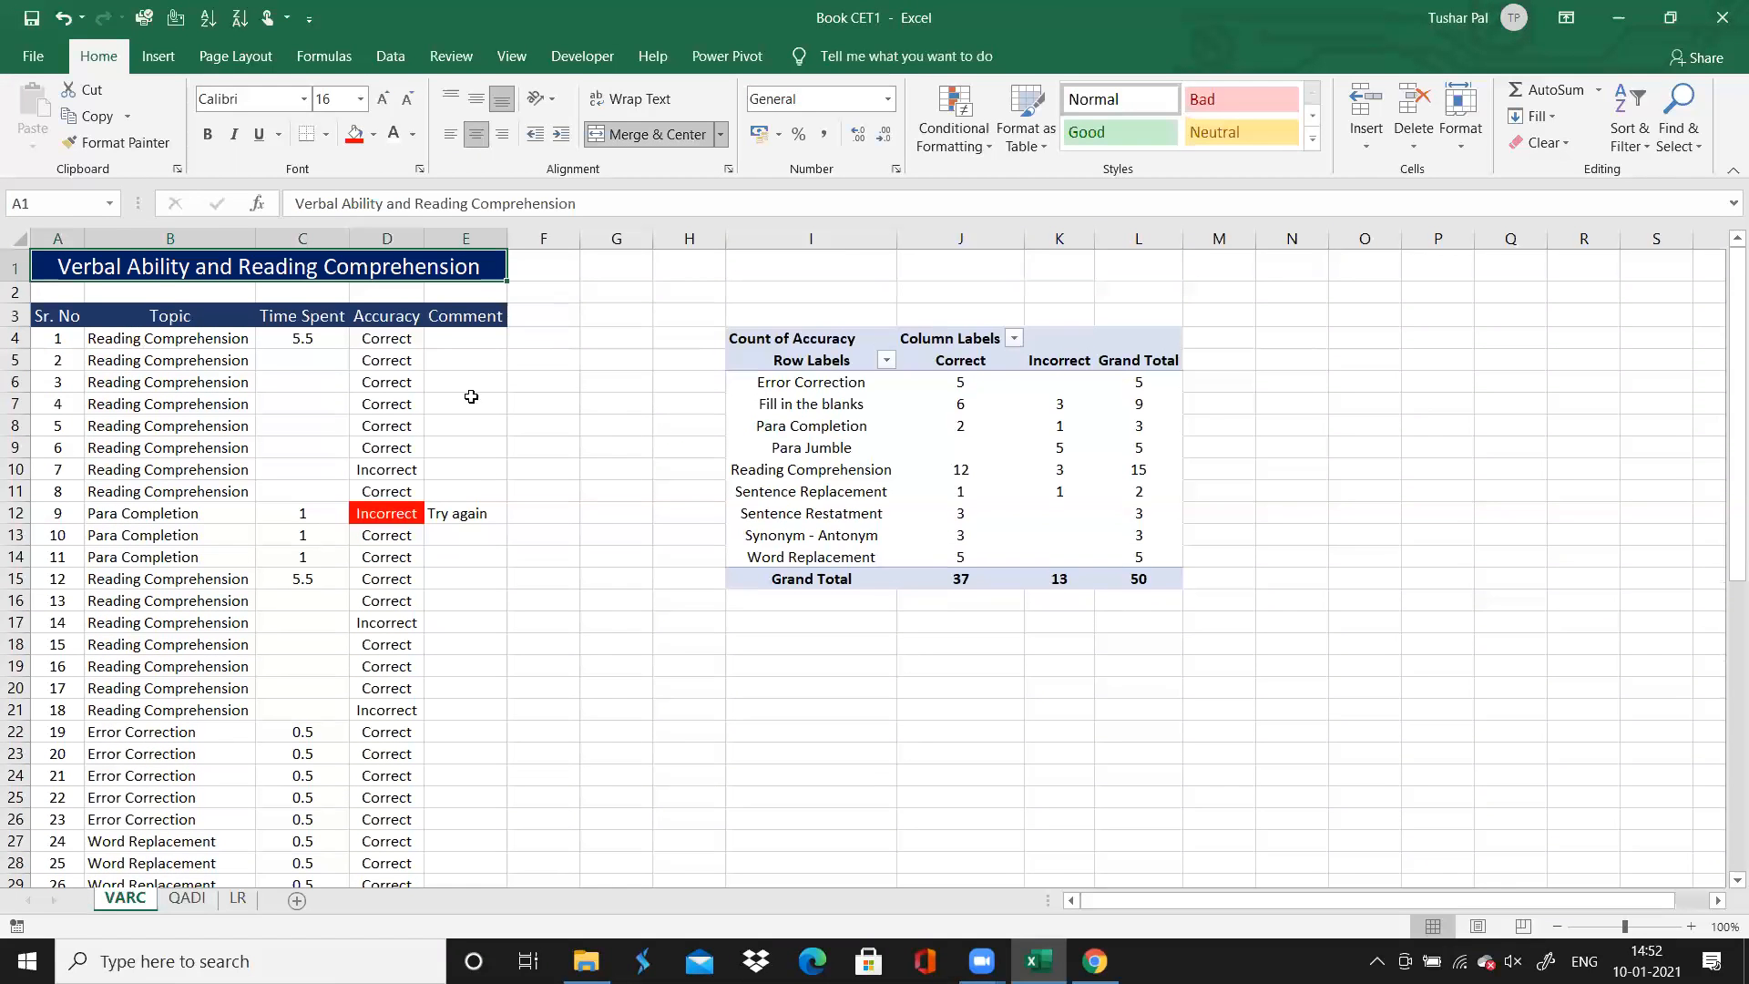
# Apply all borders to the PivotTable range I5:L15
pyautogui.click(779, 363)
pyautogui.hotkey('shift', 'Down')
pyautogui.hotkey('shift', 'Down')
pyautogui.hotkey('shift', 'Down')
pyautogui.hotkey('shift', 'Down')
pyautogui.hotkey('shift', 'Down')
pyautogui.hotkey('shift', 'Down')
pyautogui.hotkey('shift', 'Down')
pyautogui.hotkey('shift', 'Down')
pyautogui.hotkey('shift', 'Down')
pyautogui.hotkey('shift', 'Down')
pyautogui.hotkey('shift', 'Right')
pyautogui.hotkey('shift', 'Right')
pyautogui.hotkey('shift', 'Right')
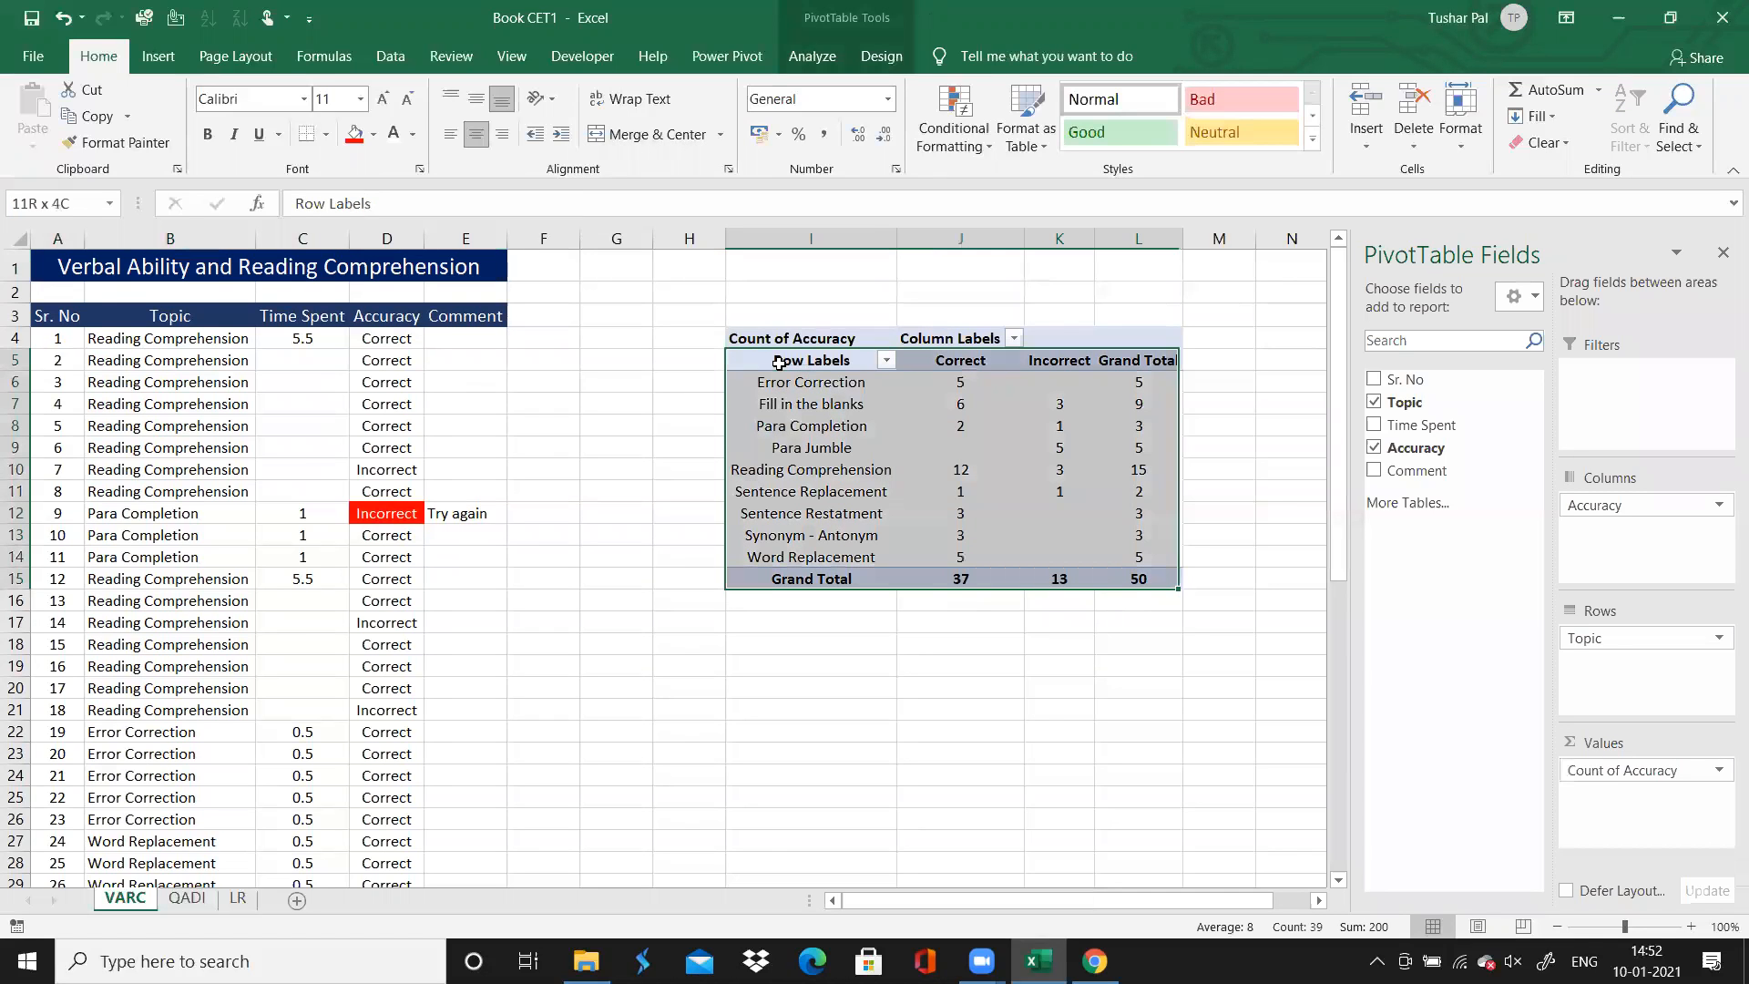
pyautogui.click(325, 134)
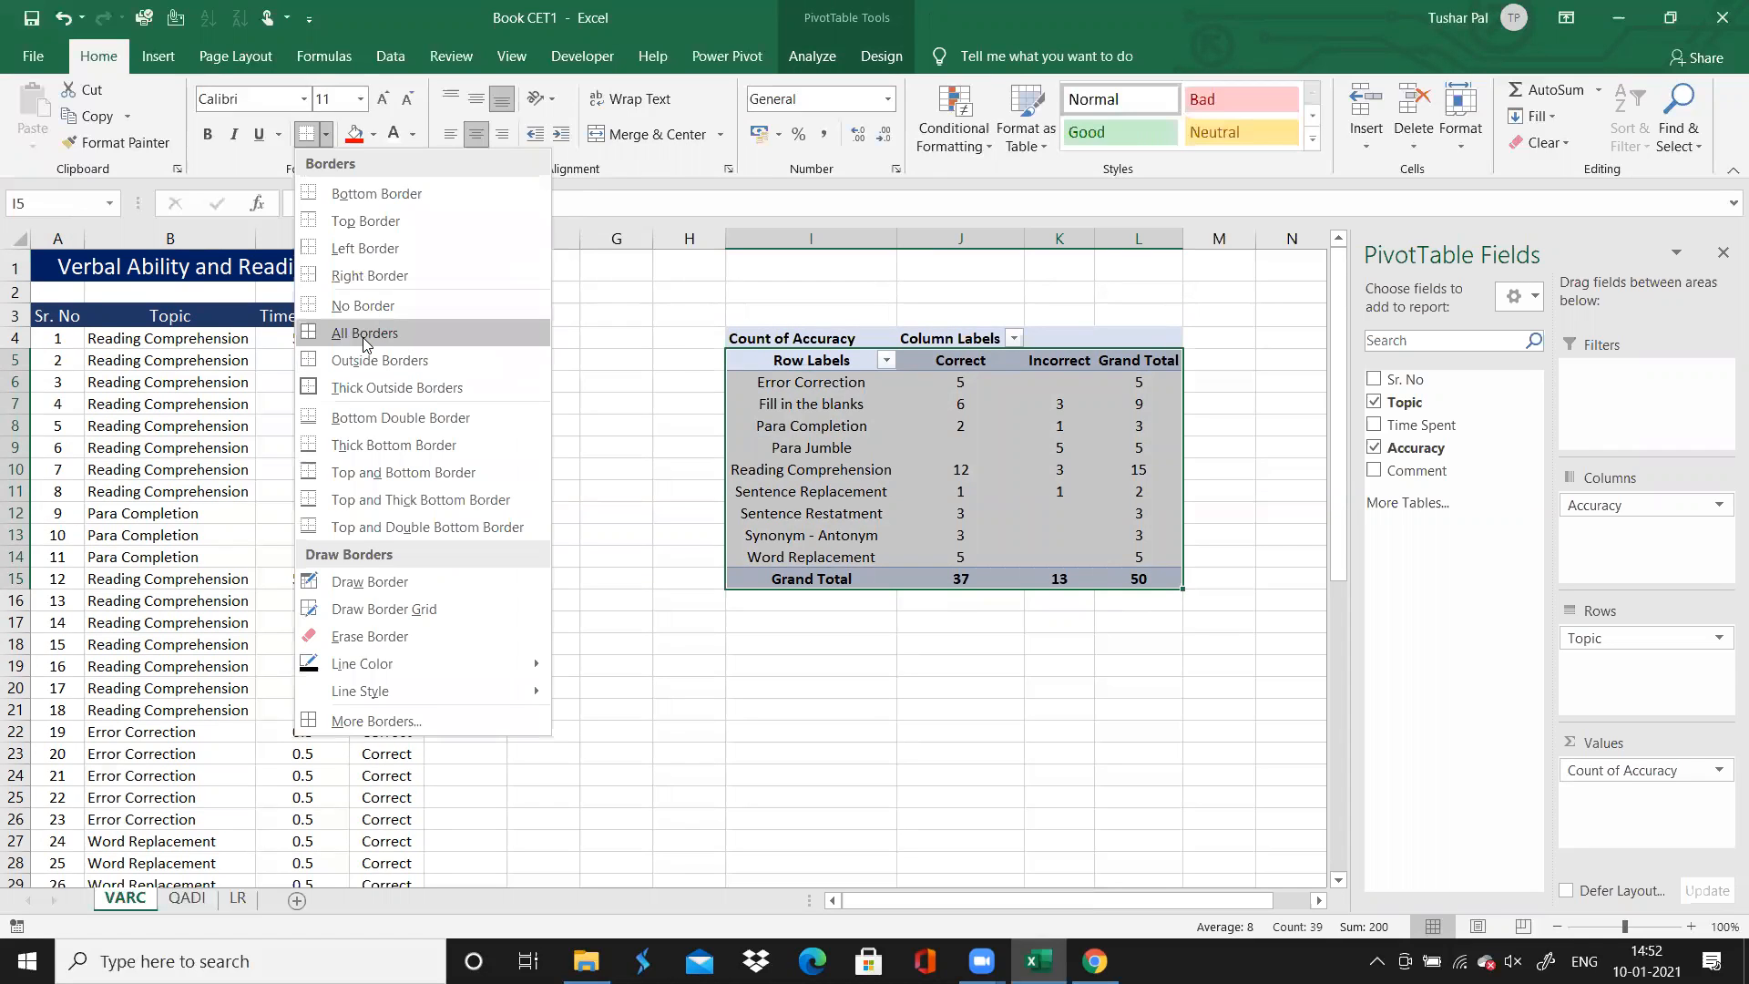
pyautogui.click(364, 334)
pyautogui.click(226, 445)
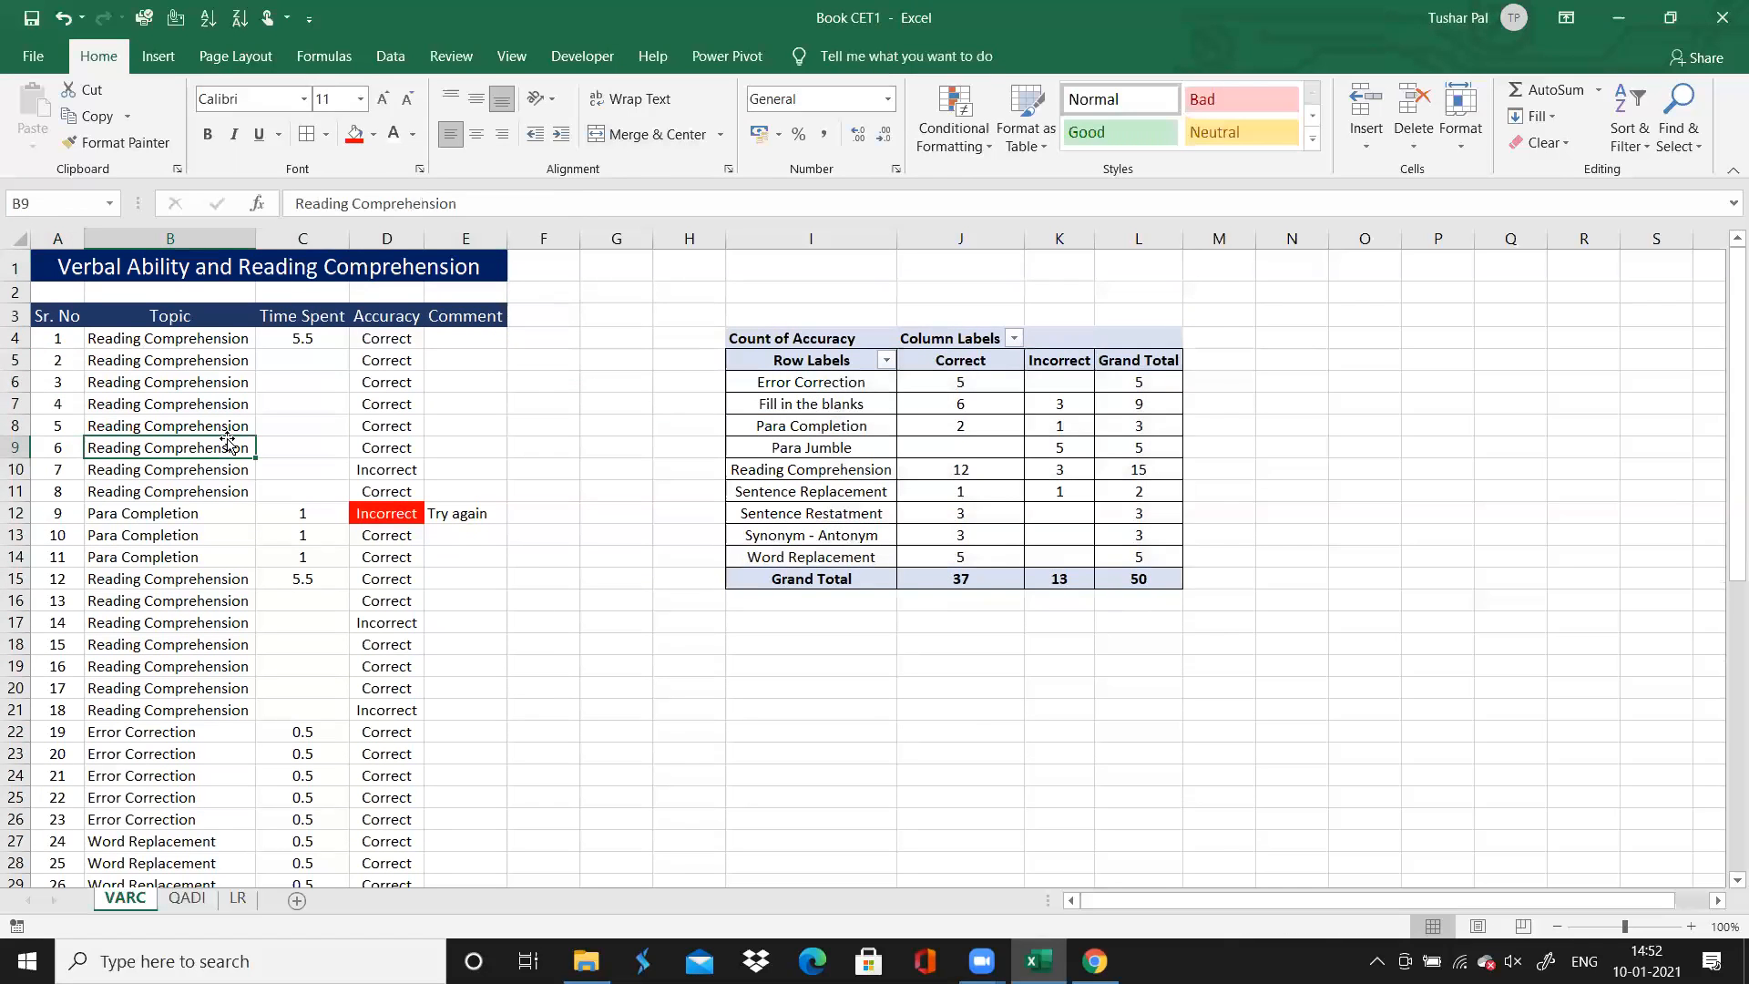
pyautogui.click(63, 319)
pyautogui.hotkey('shift', 'Down')
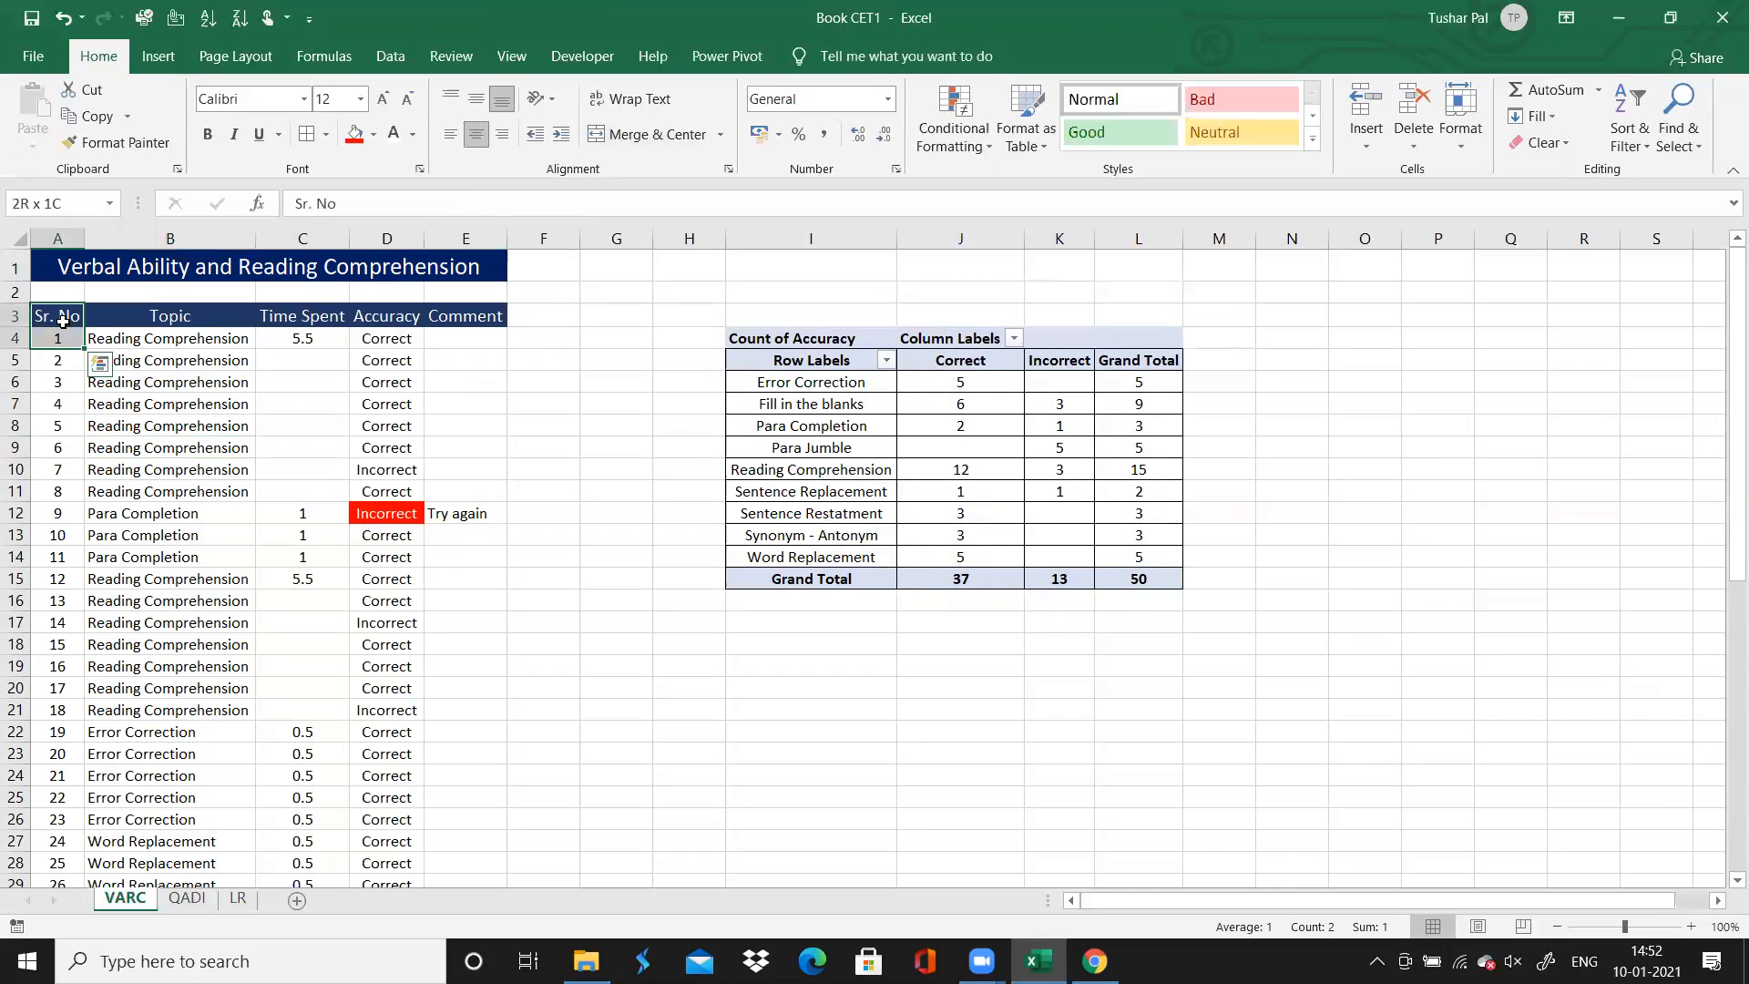
pyautogui.hotkey('ctrl', 'q')
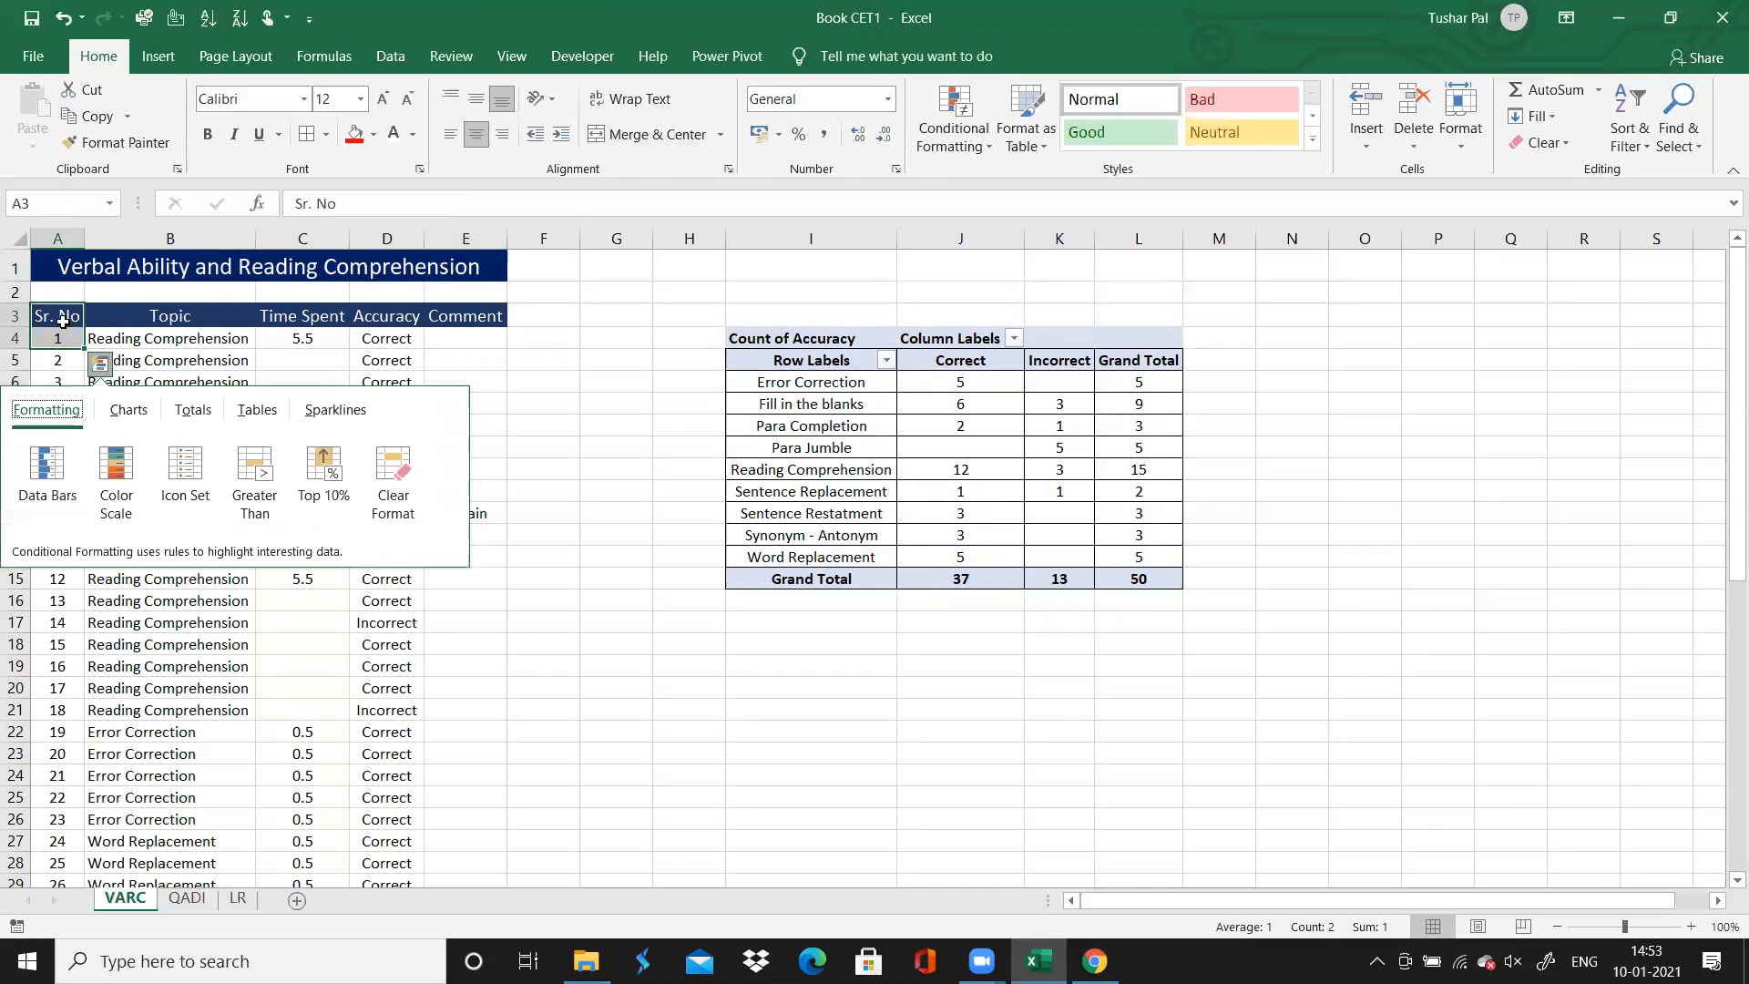
pyautogui.click(530, 379)
# Apply all borders to the VARC question data in A3:E53, including the header row
pyautogui.click(66, 324)
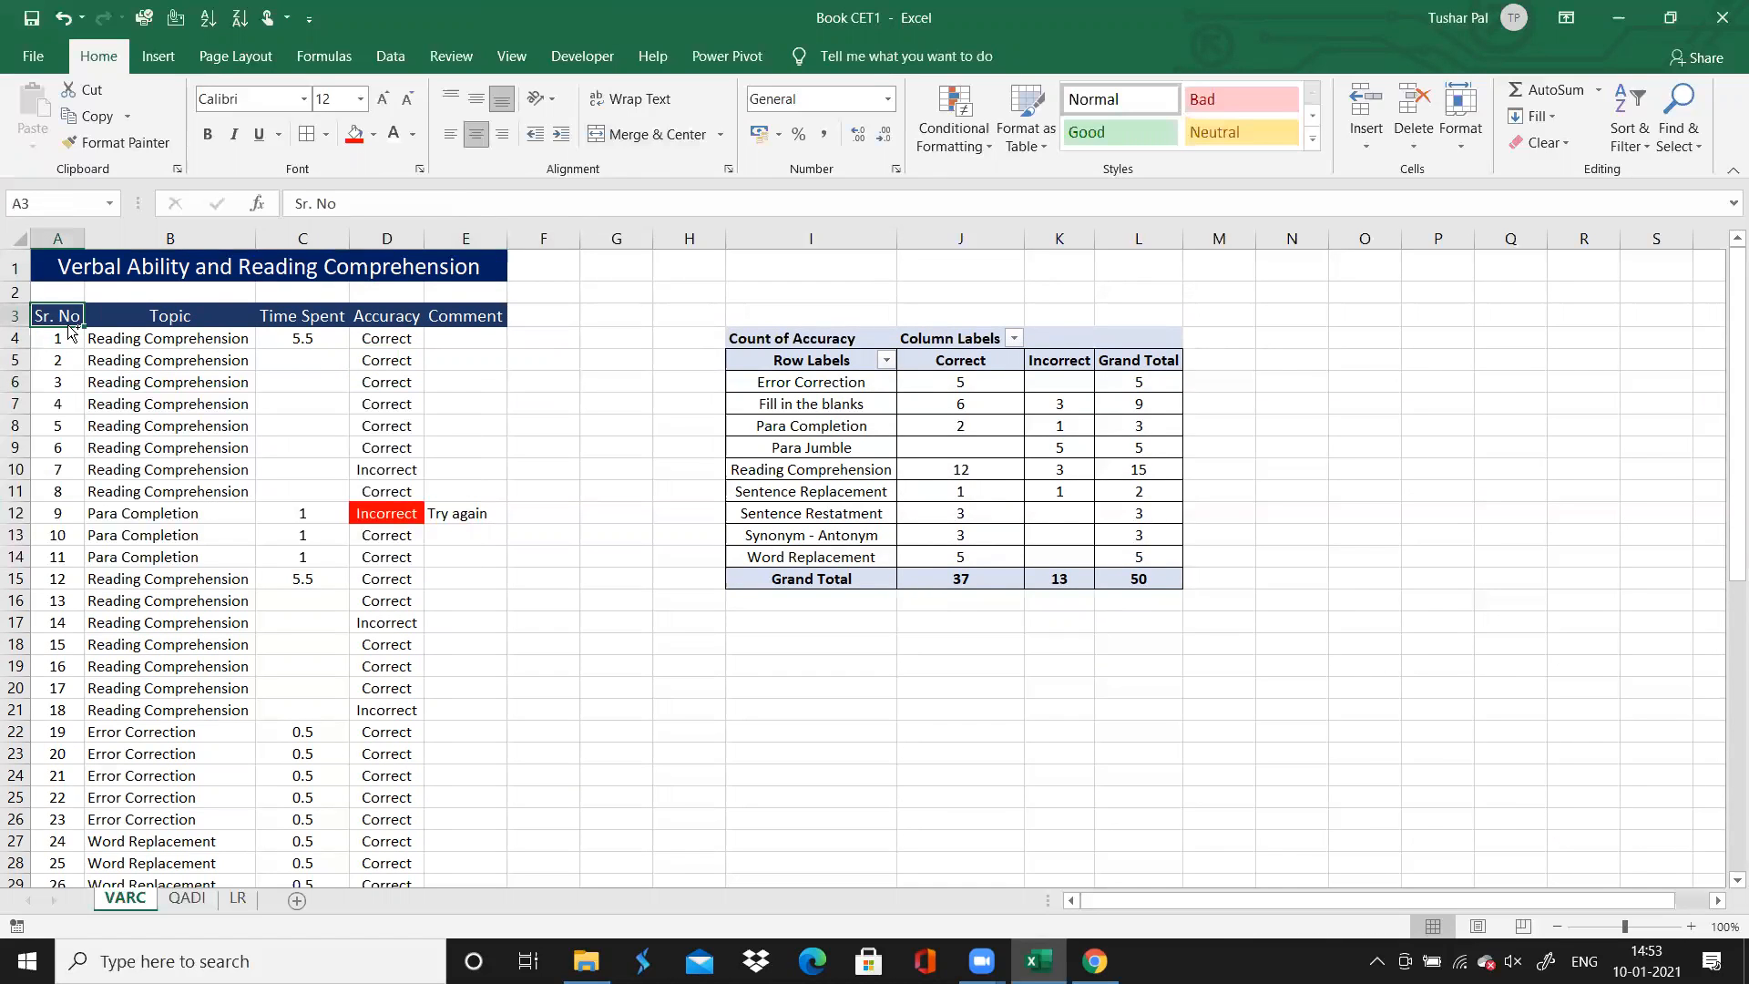
pyautogui.hotkey('ctrl', 'shift', 'Down')
pyautogui.hotkey('ctrl', 'shift', 'Right')
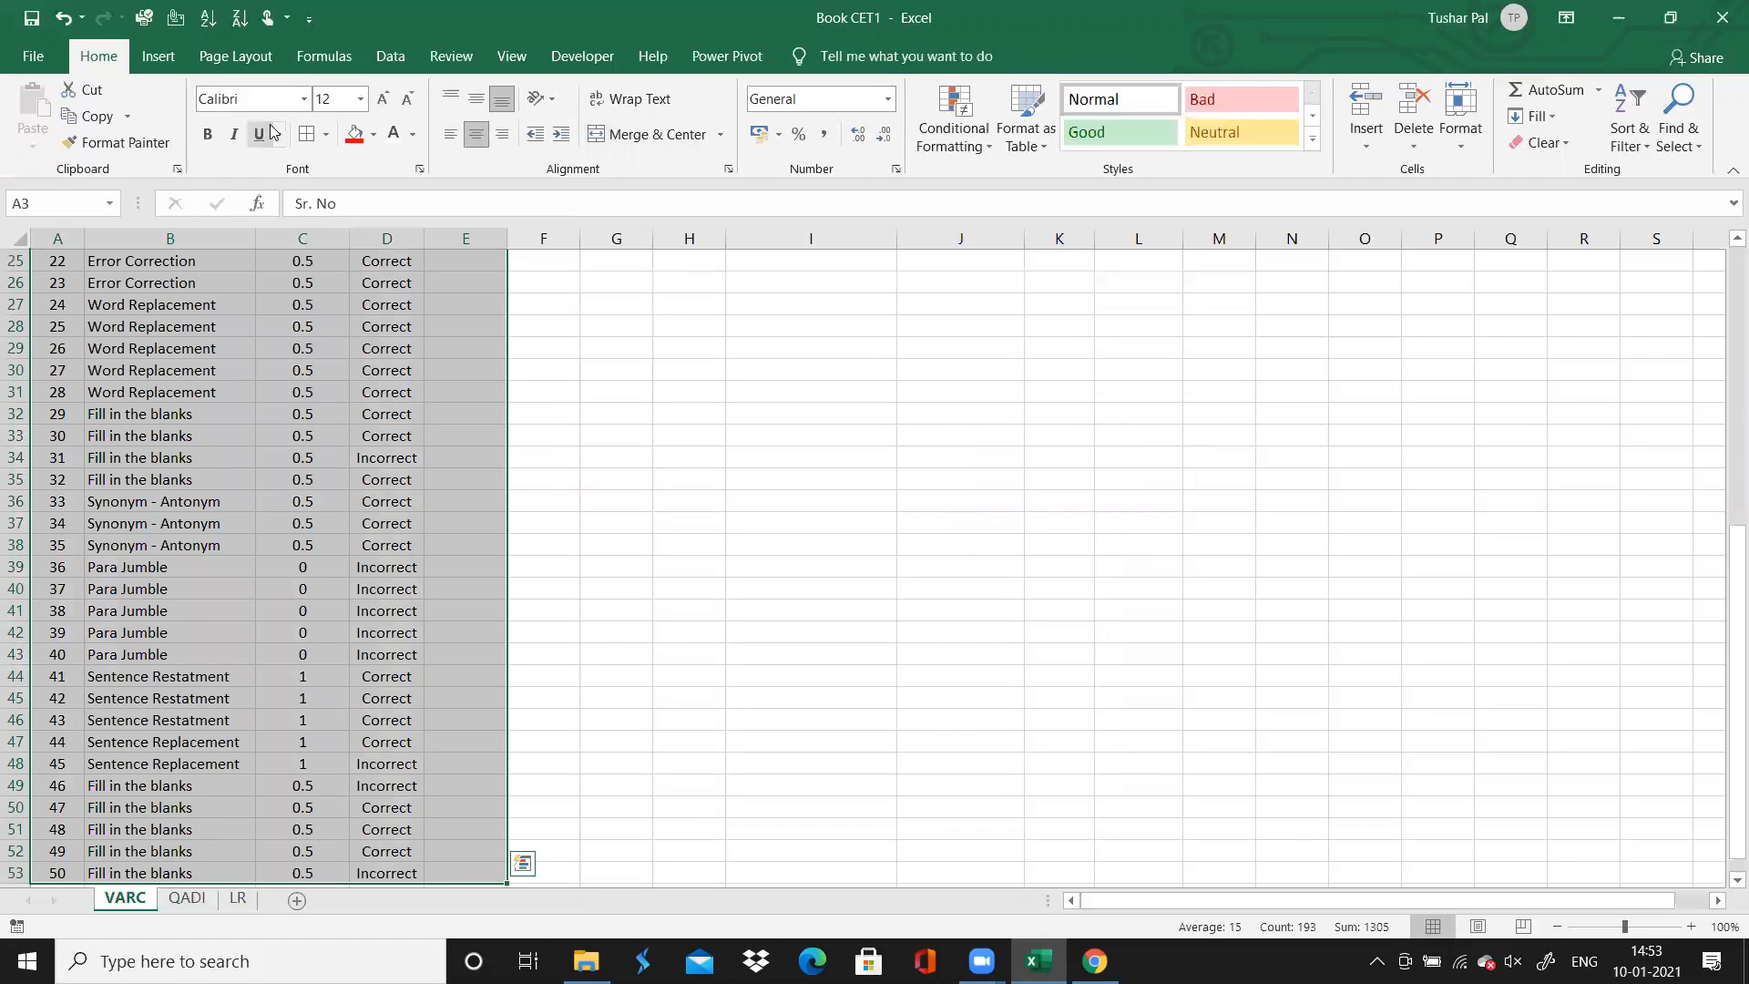
pyautogui.scroll(8, 1048, 323)
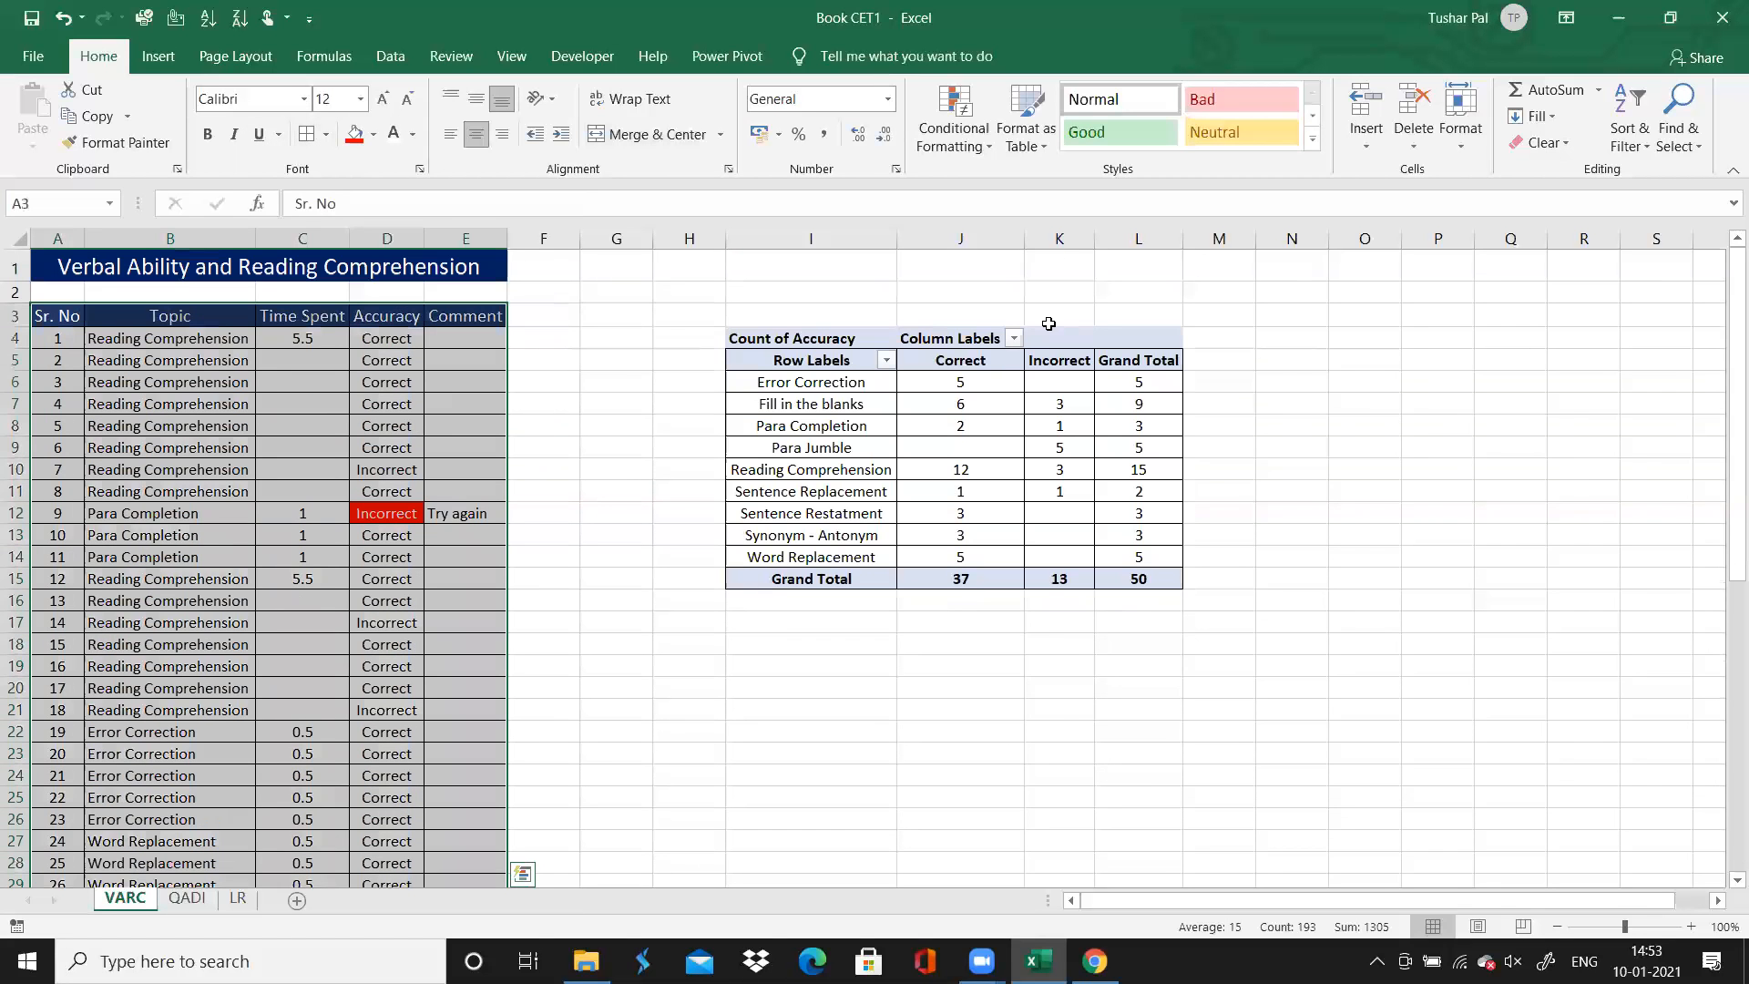
# Examine the topic labels and the Reading Comprehension row's incorrect and total counts in the VARC PivotTable
pyautogui.click(1058, 738)
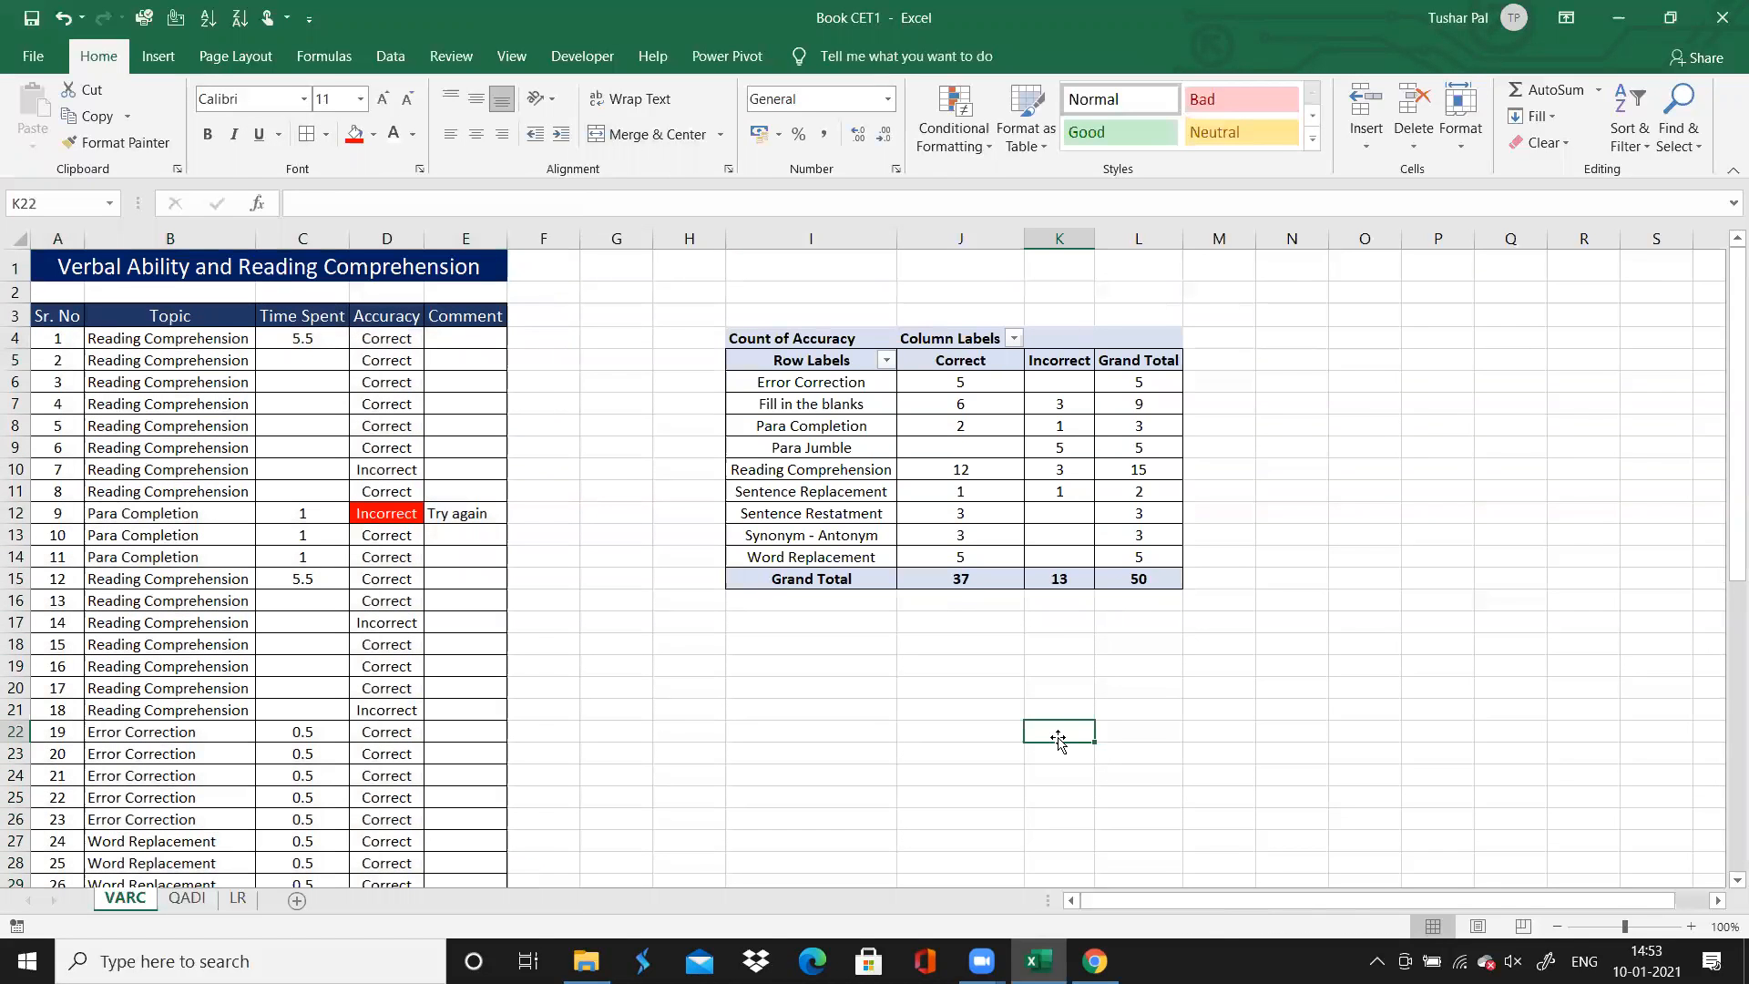
pyautogui.click(1236, 685)
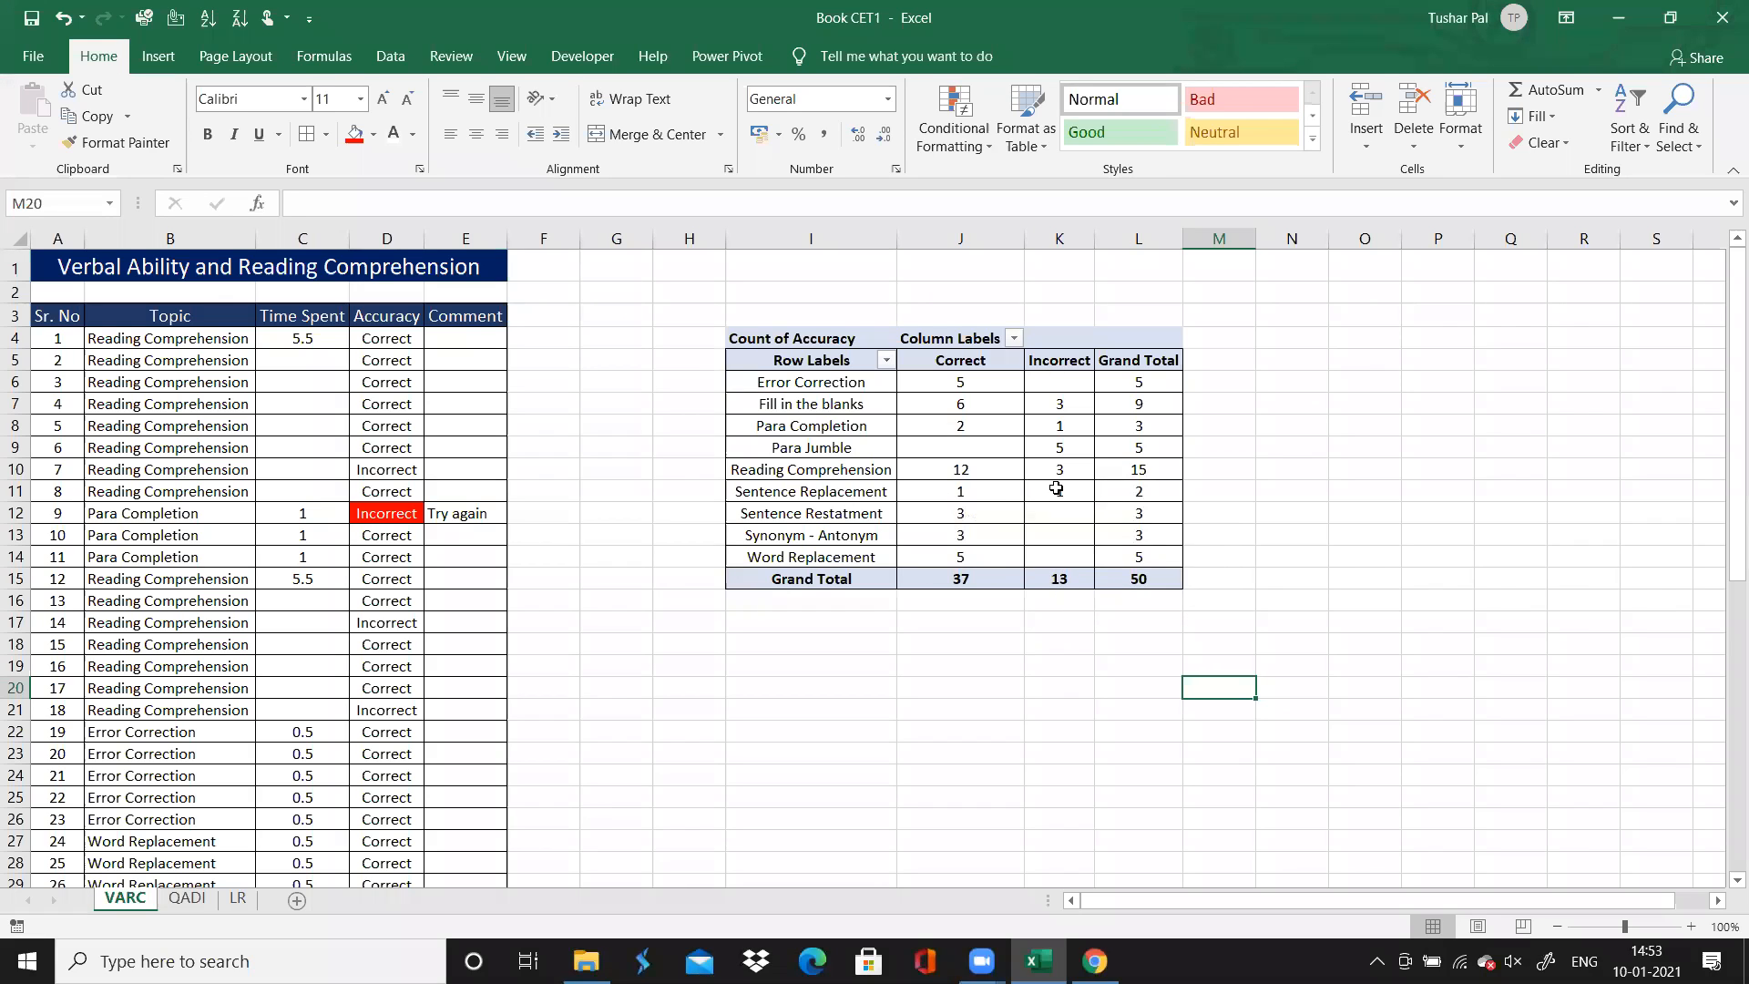
pyautogui.click(829, 437)
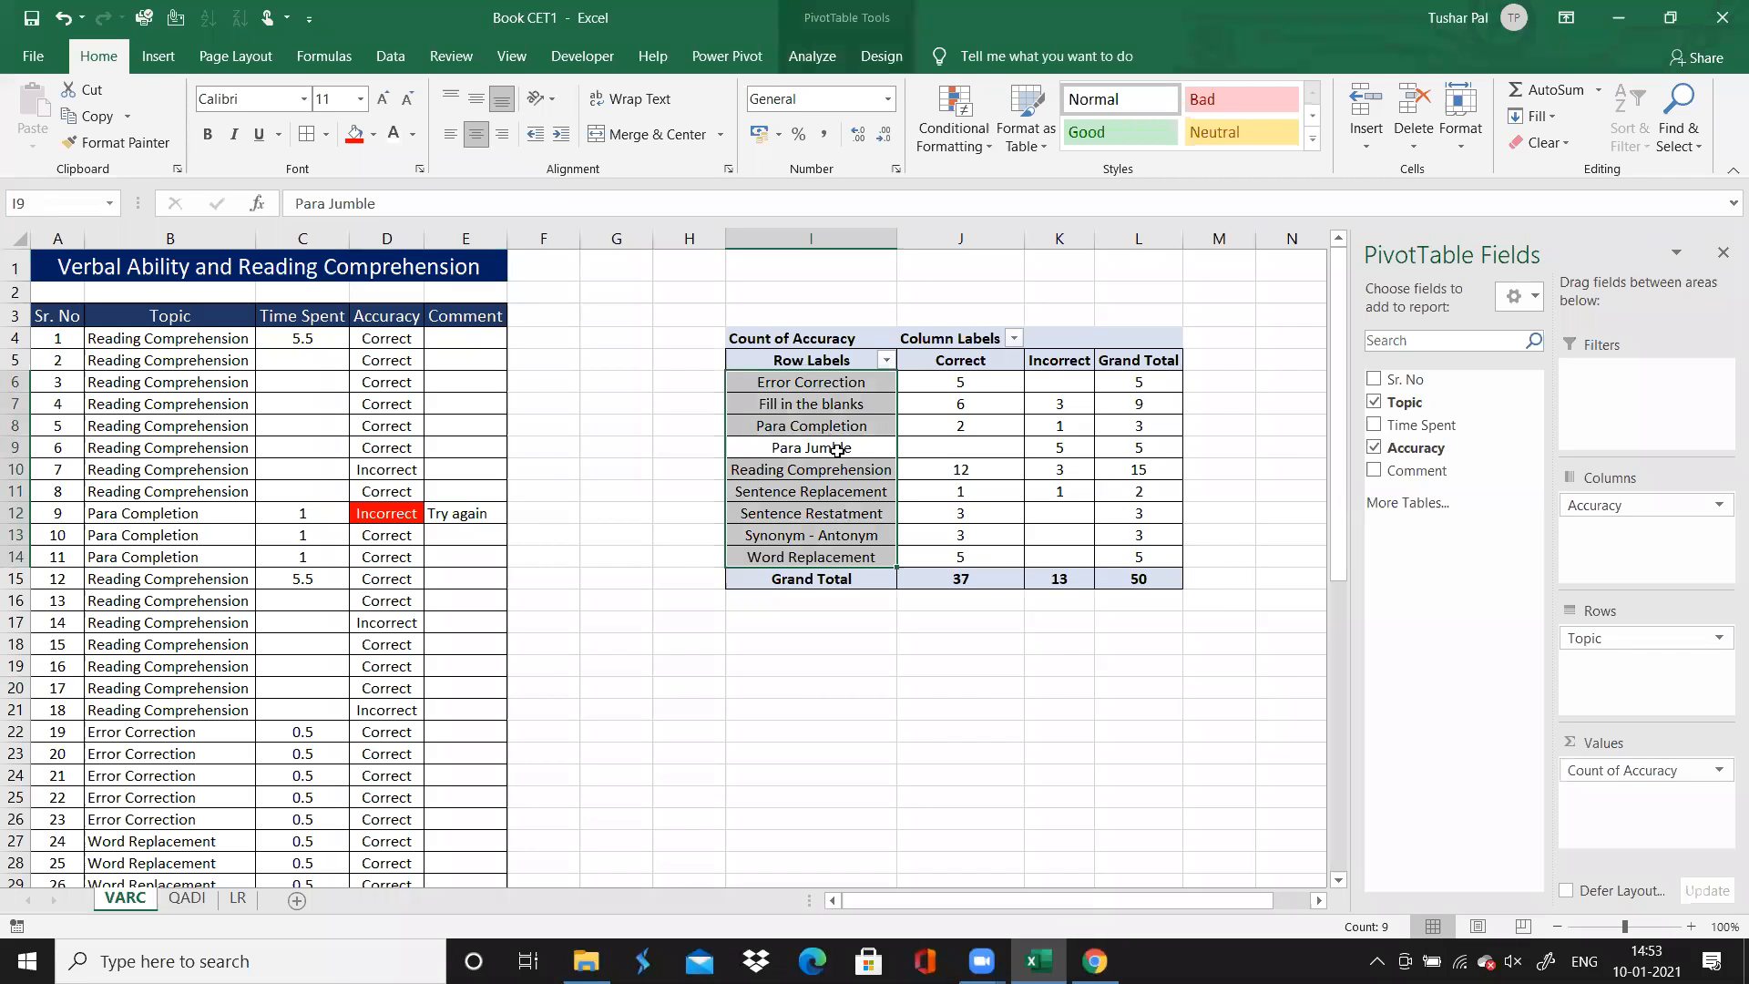
pyautogui.click(1055, 477)
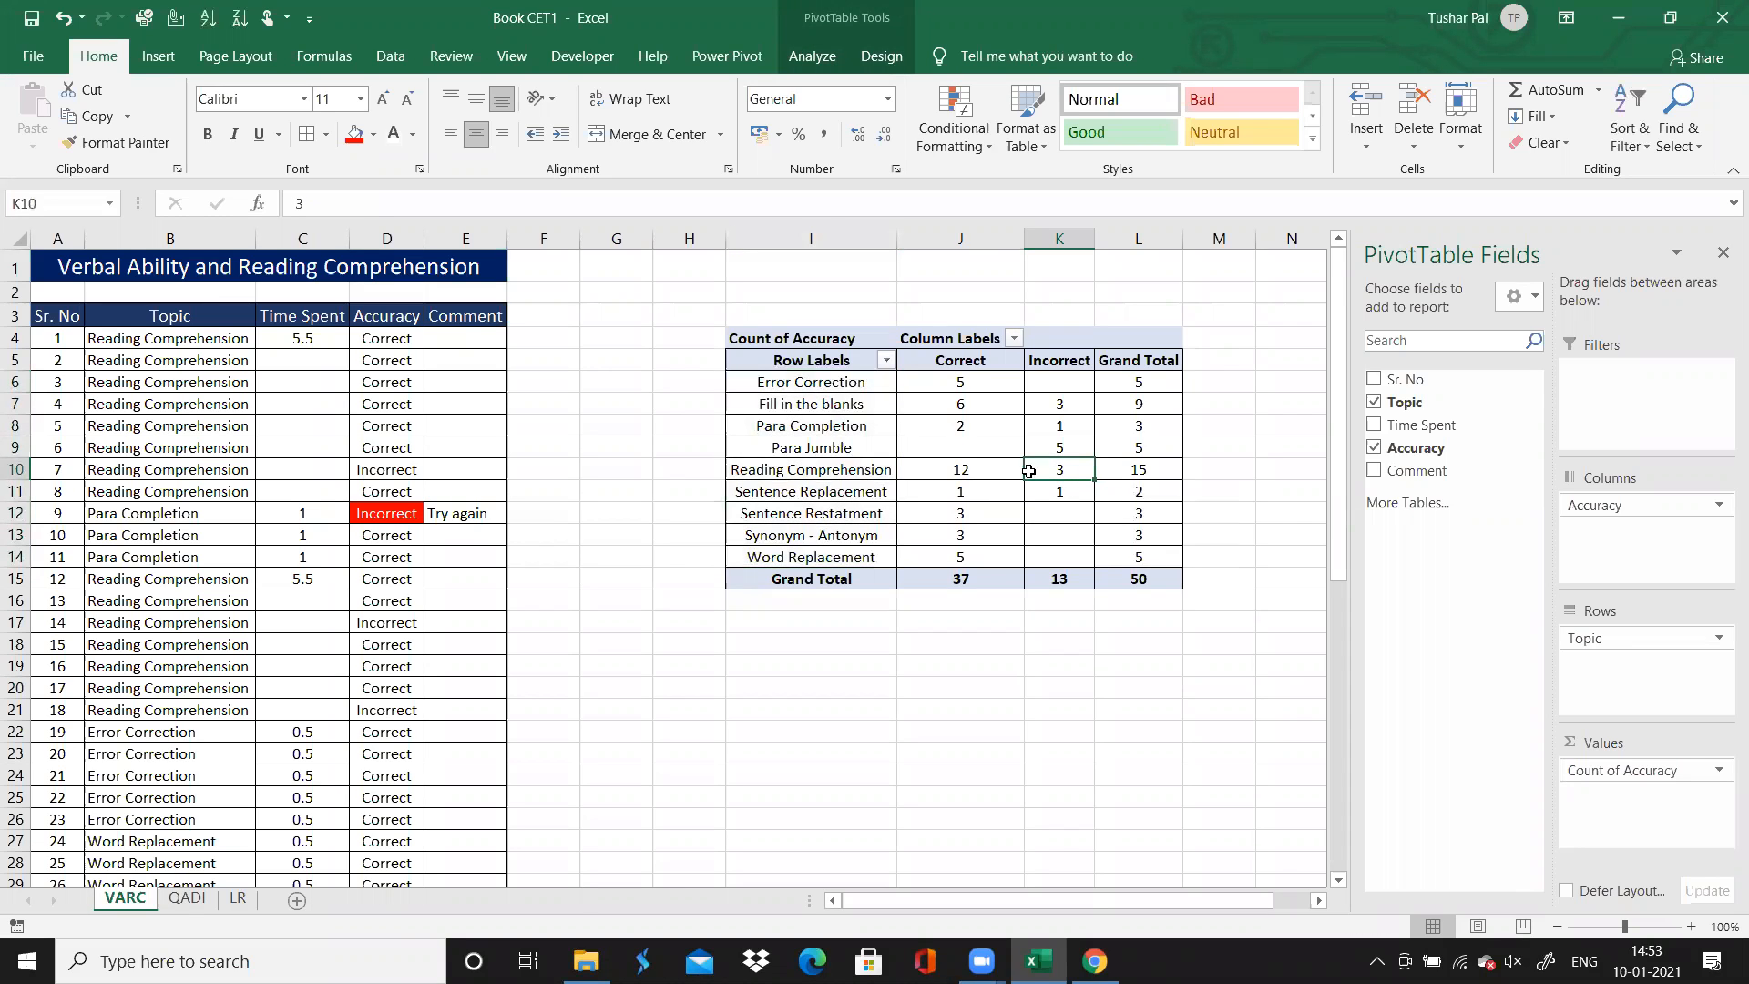
pyautogui.moveTo(1047, 471)
pyautogui.click(1142, 471)
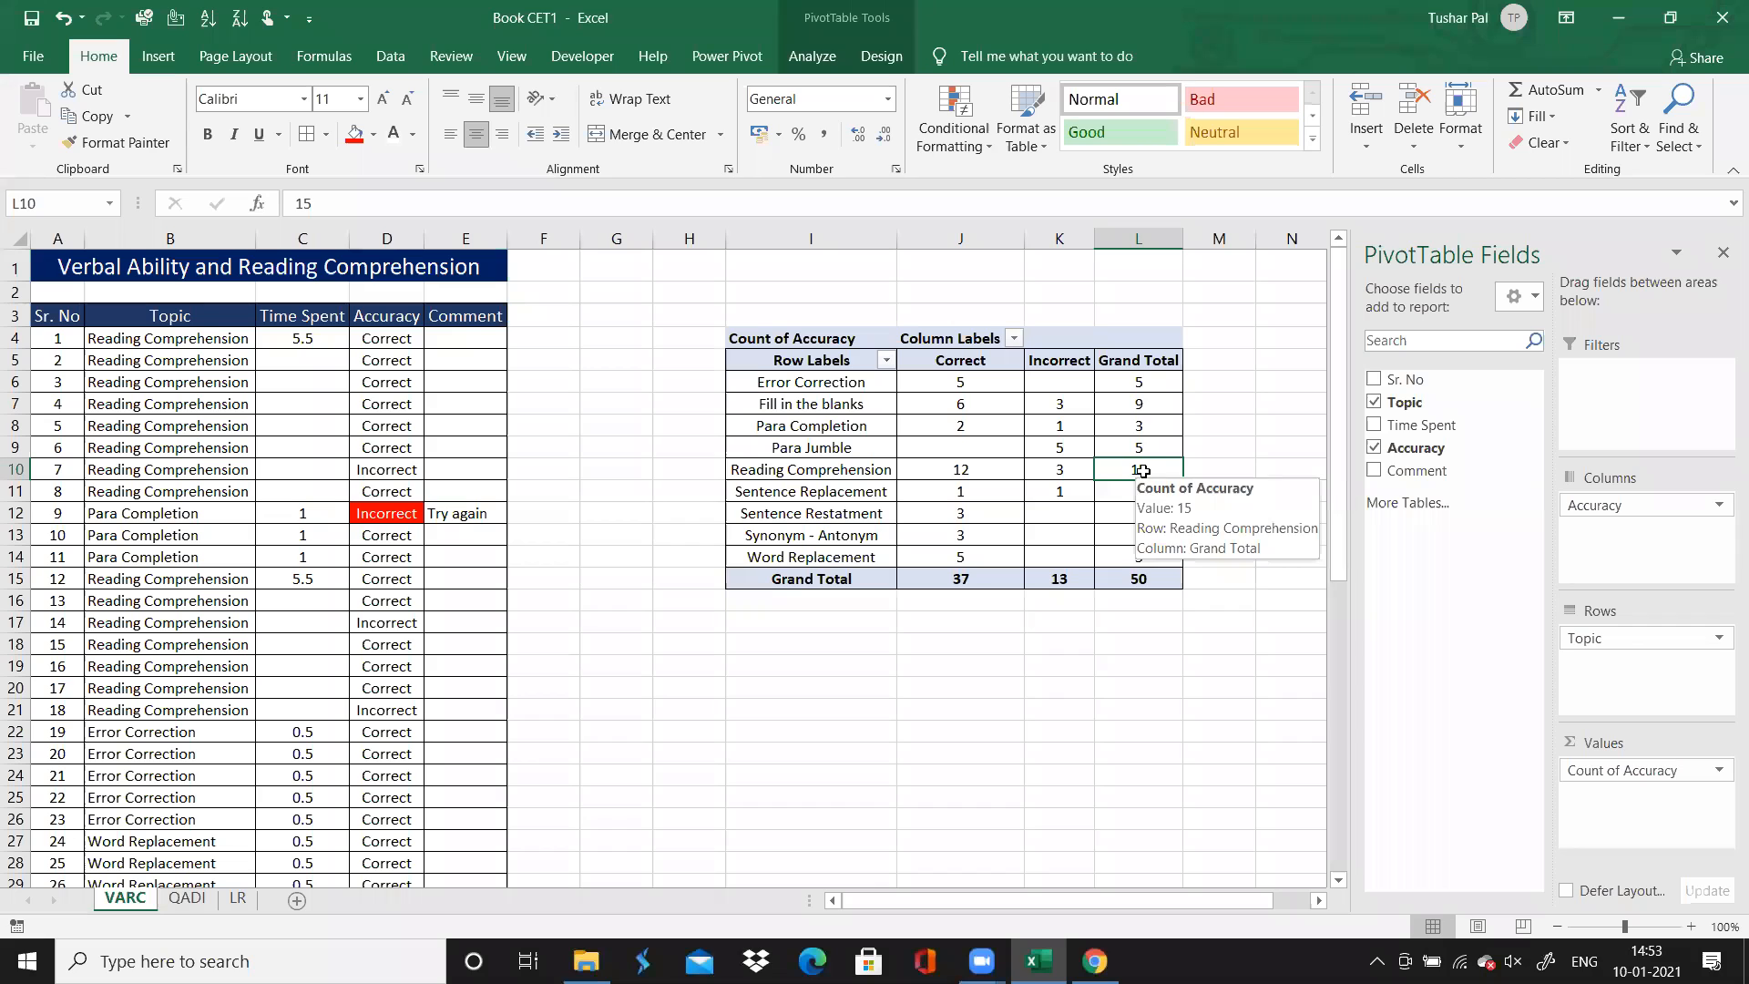
pyautogui.click(1122, 706)
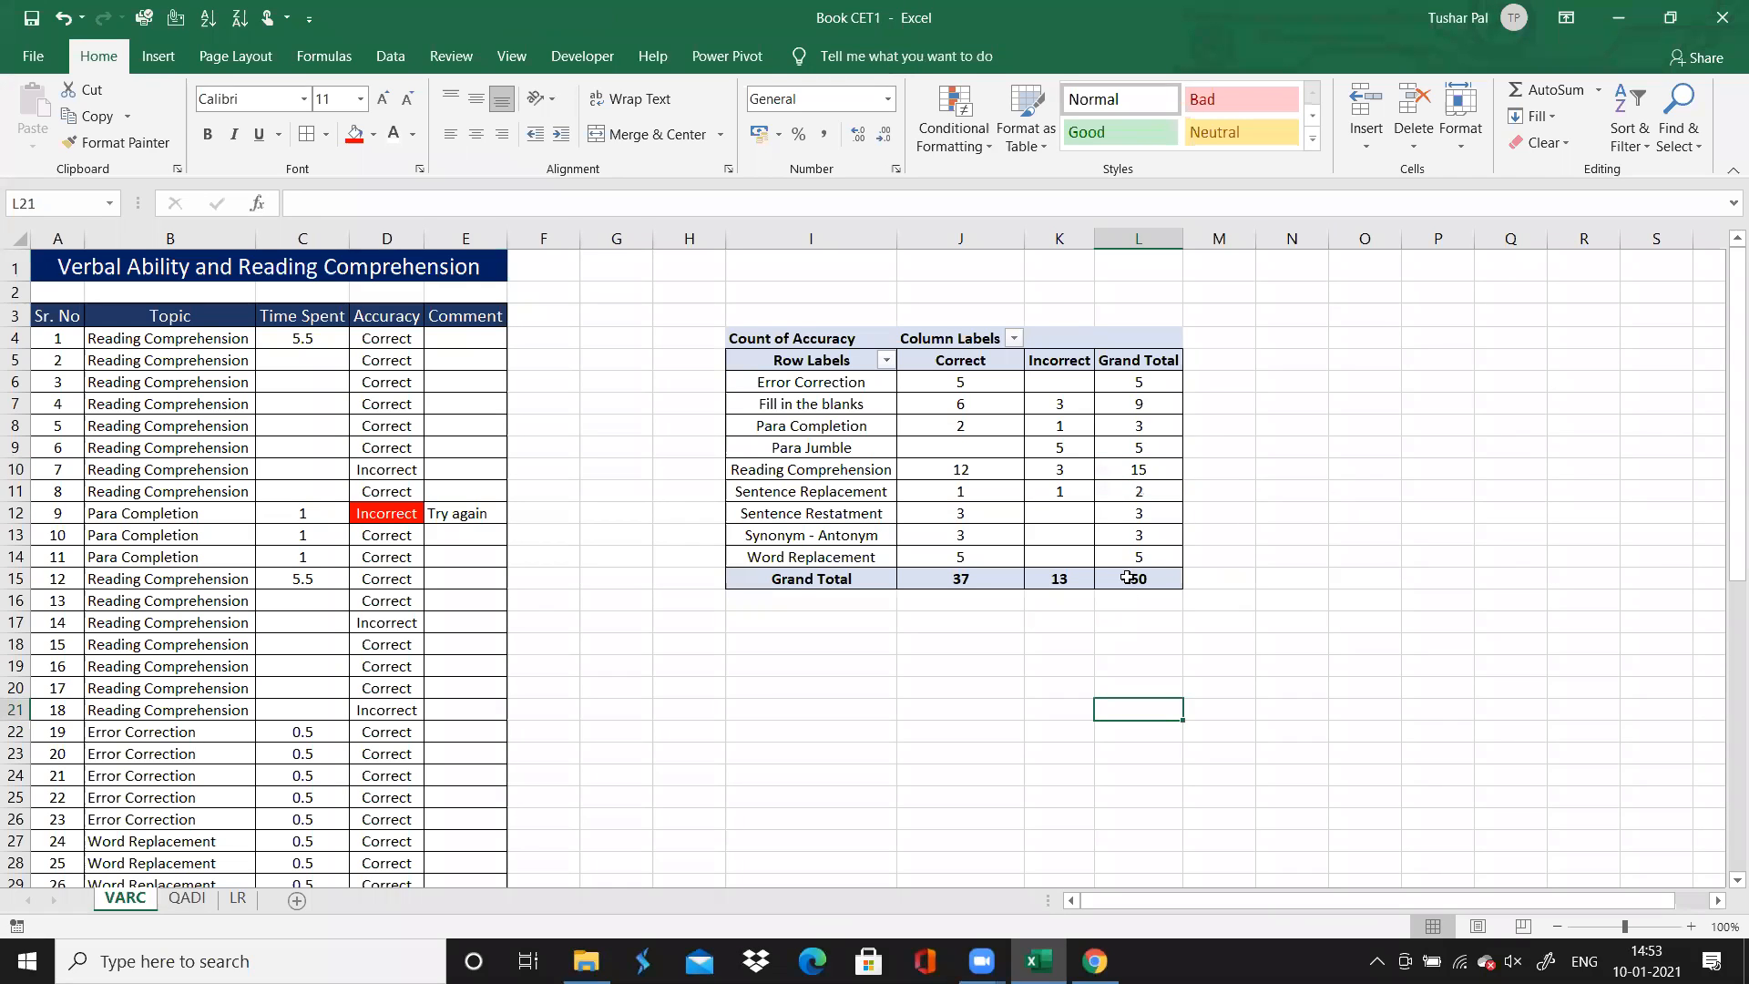
# Select the first Topic cell on the QADI sheet, and switch to Chrome to display the QuantitativeAptitude solutions and read question 1
pyautogui.click(185, 900)
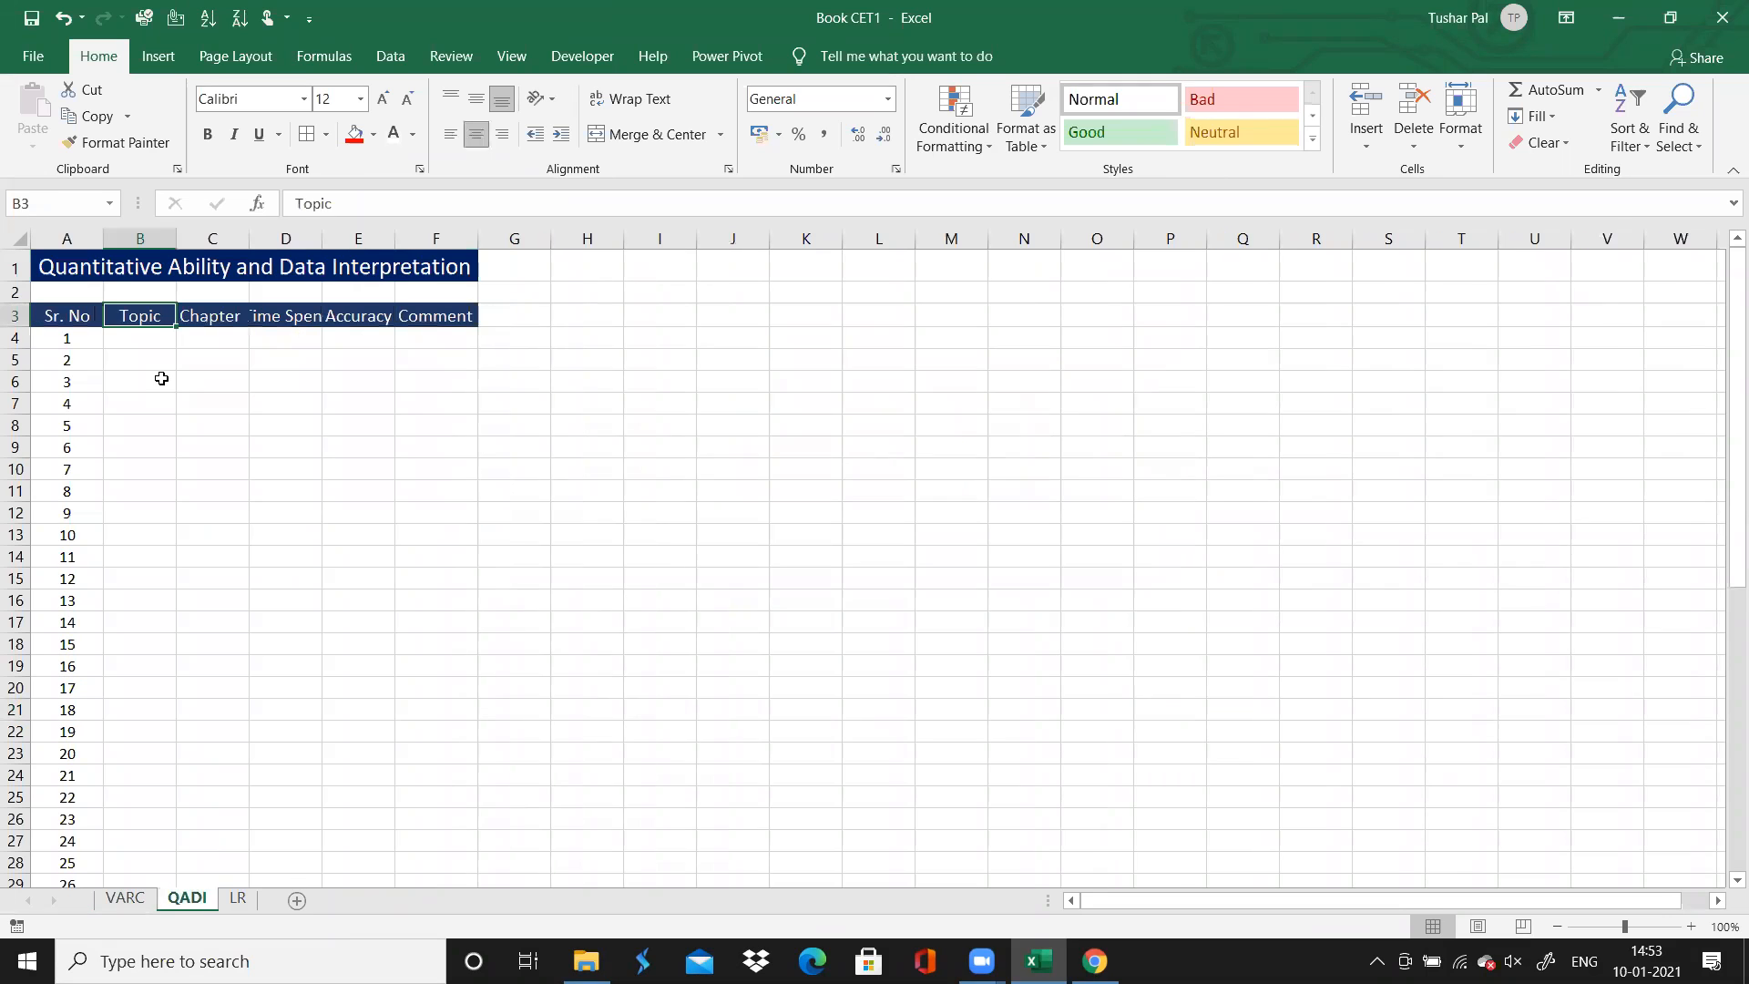
pyautogui.click(150, 339)
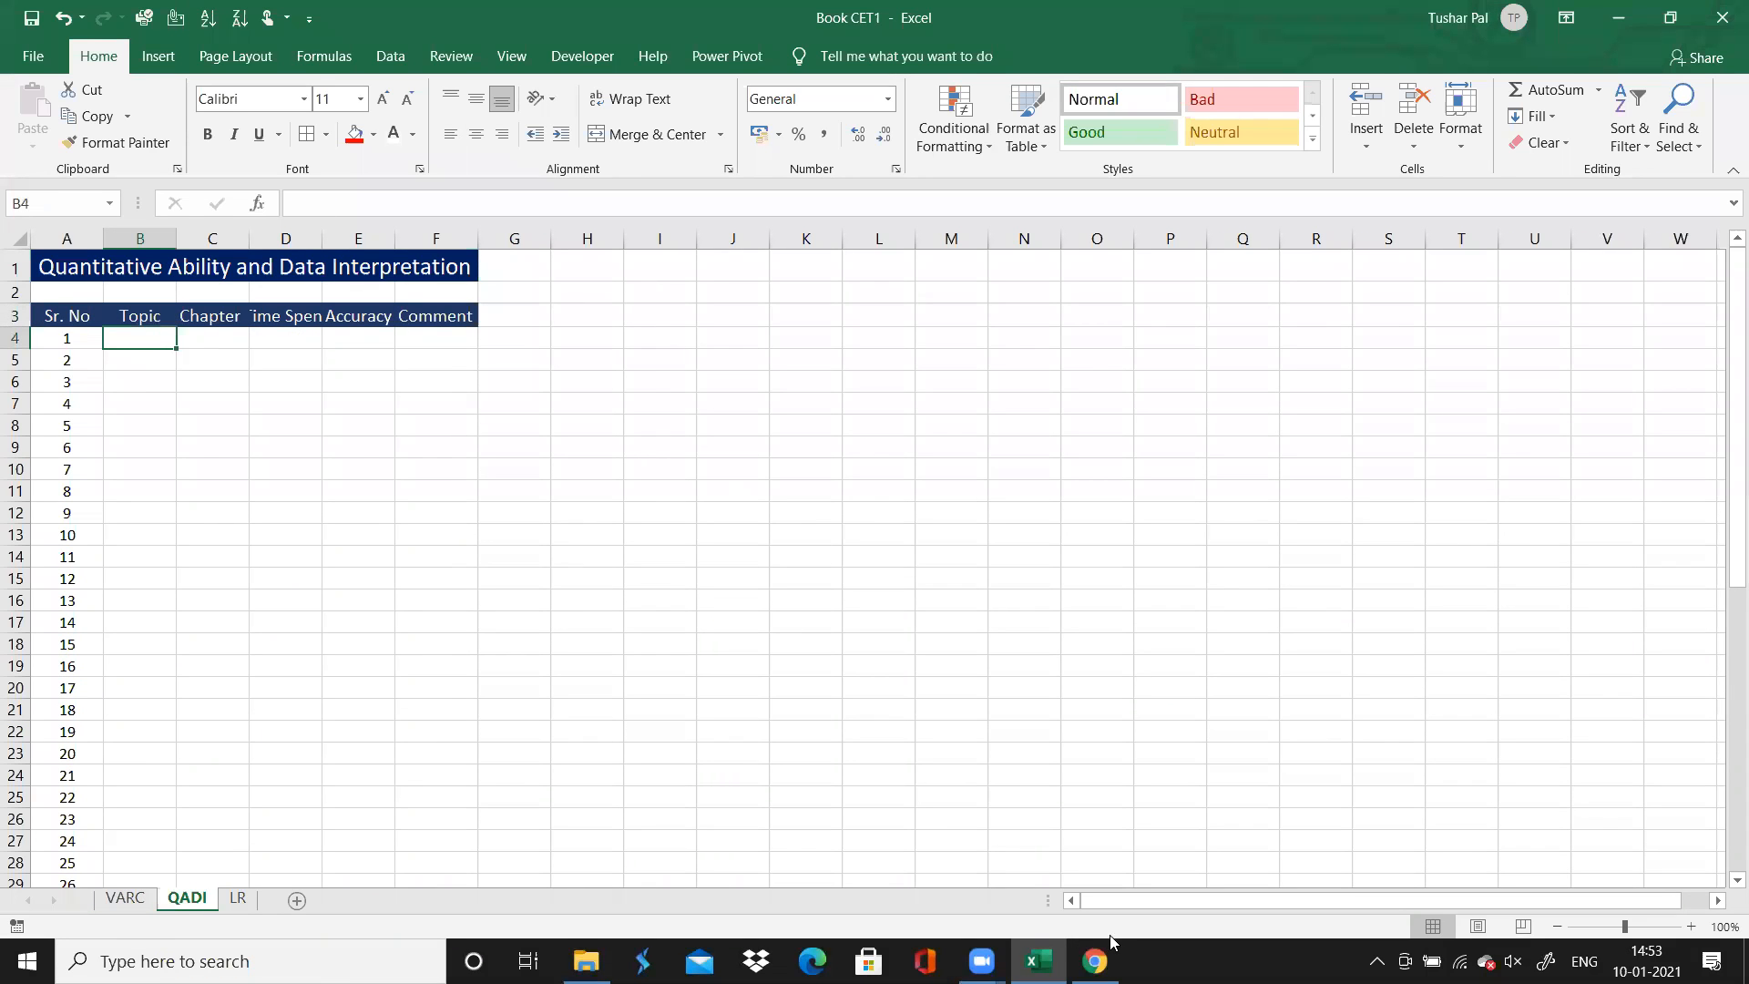
pyautogui.click(1094, 961)
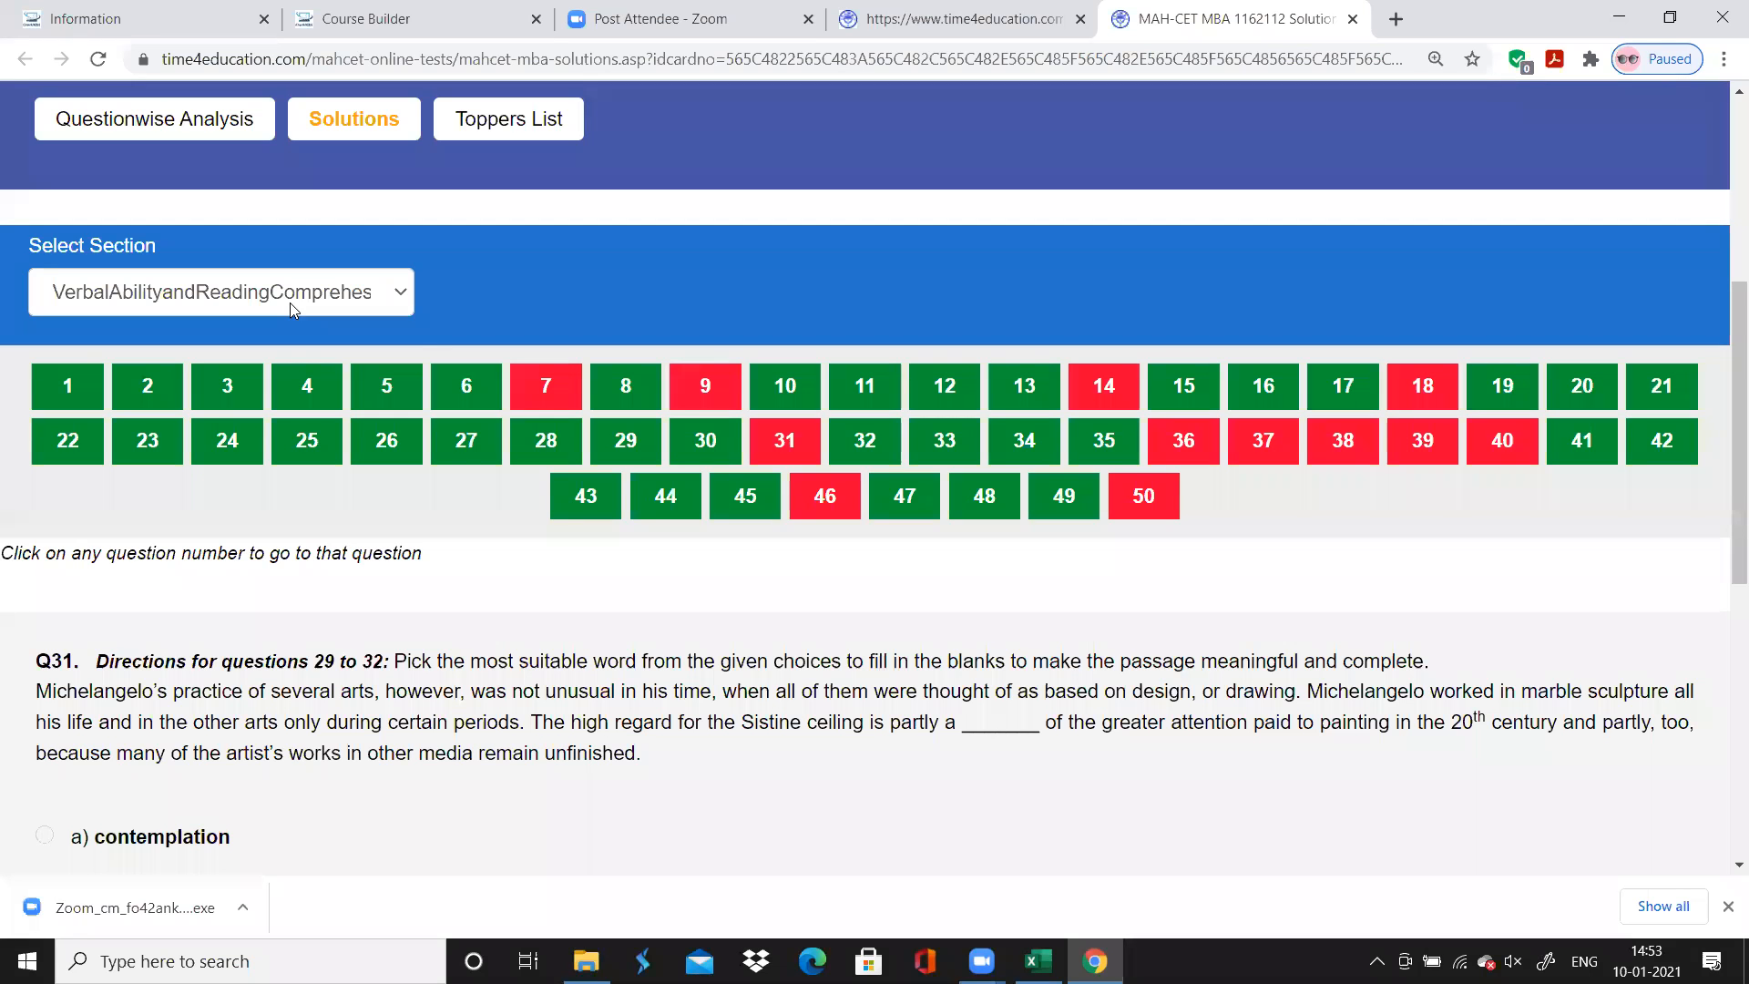
pyautogui.click(293, 308)
pyautogui.click(260, 376)
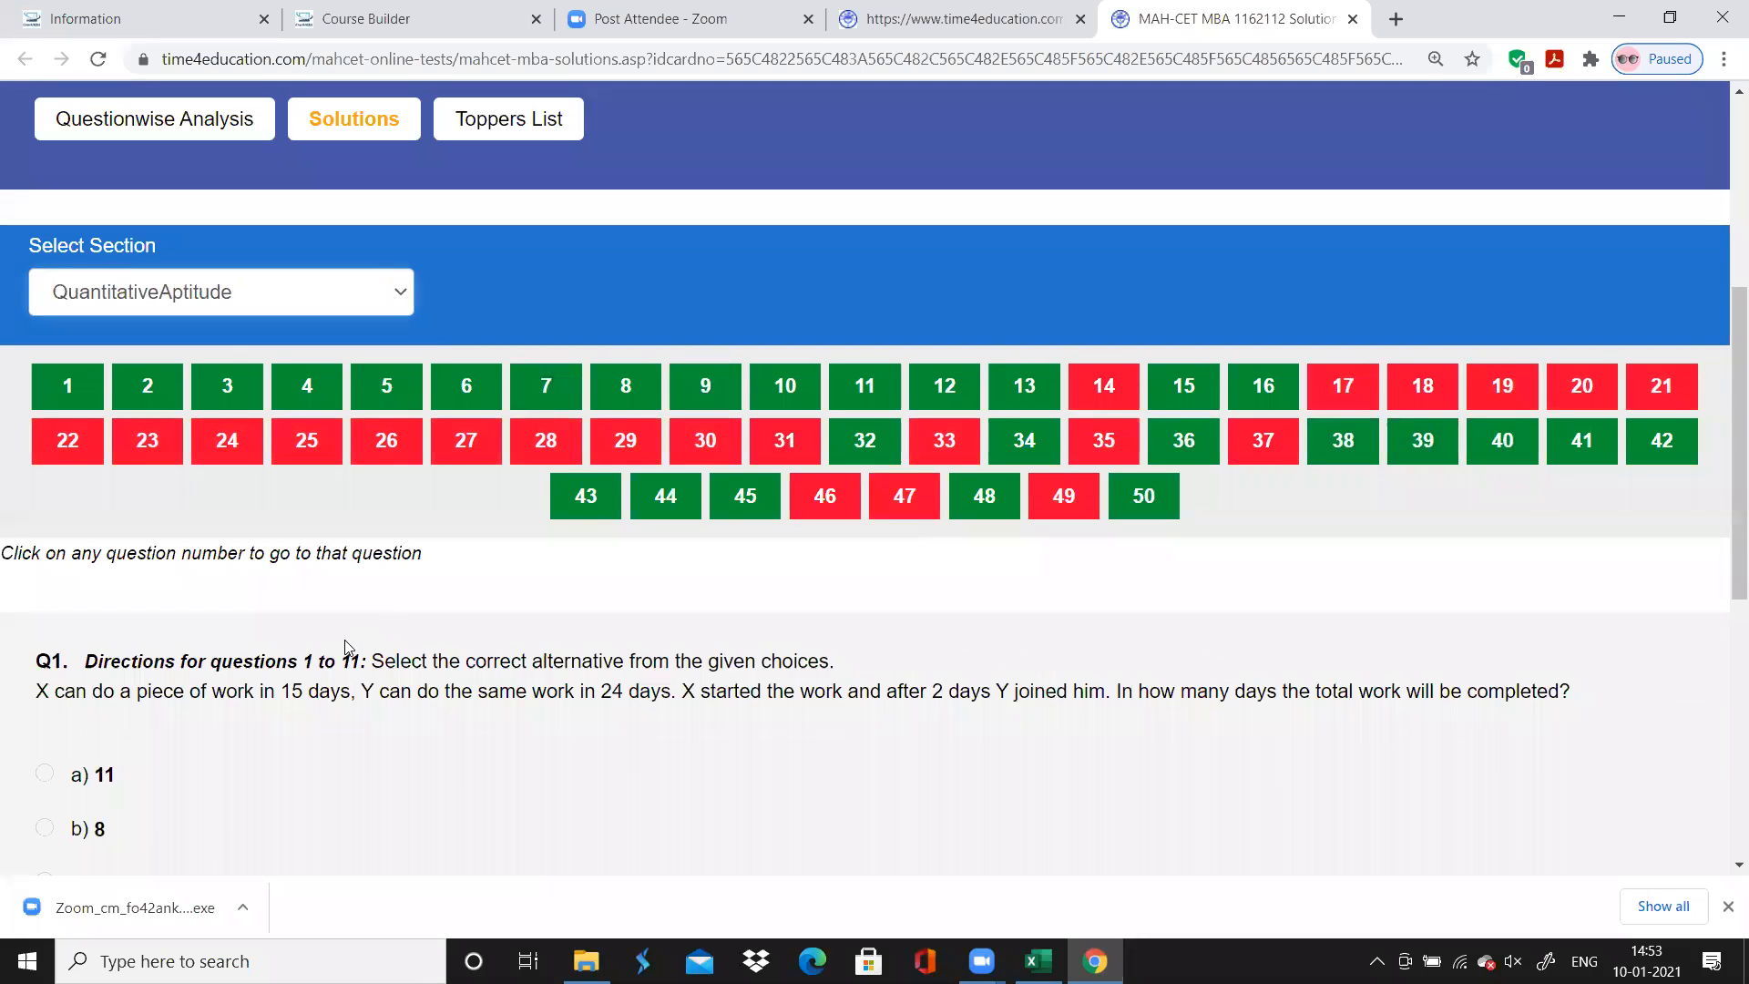
pyautogui.scroll(-4, 345, 646)
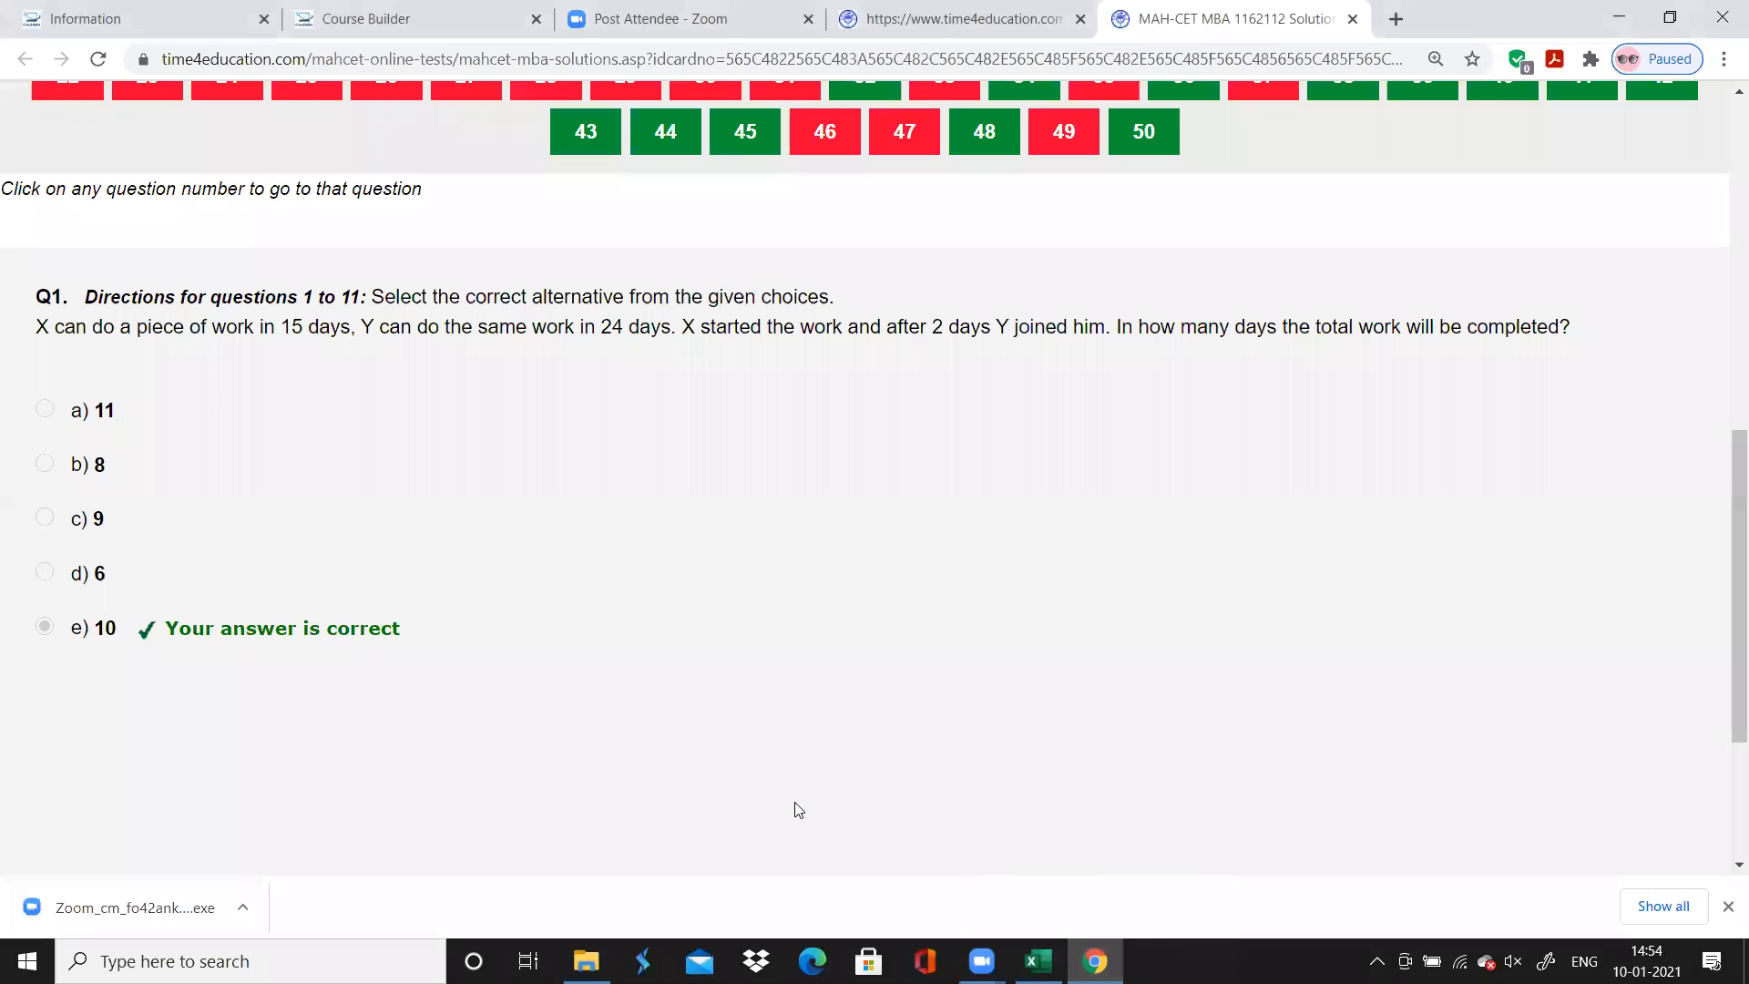
# Switch back to Excel and enter Quants as the topic of questions 1 to 11 on the QADI sheet
pyautogui.click(1039, 961)
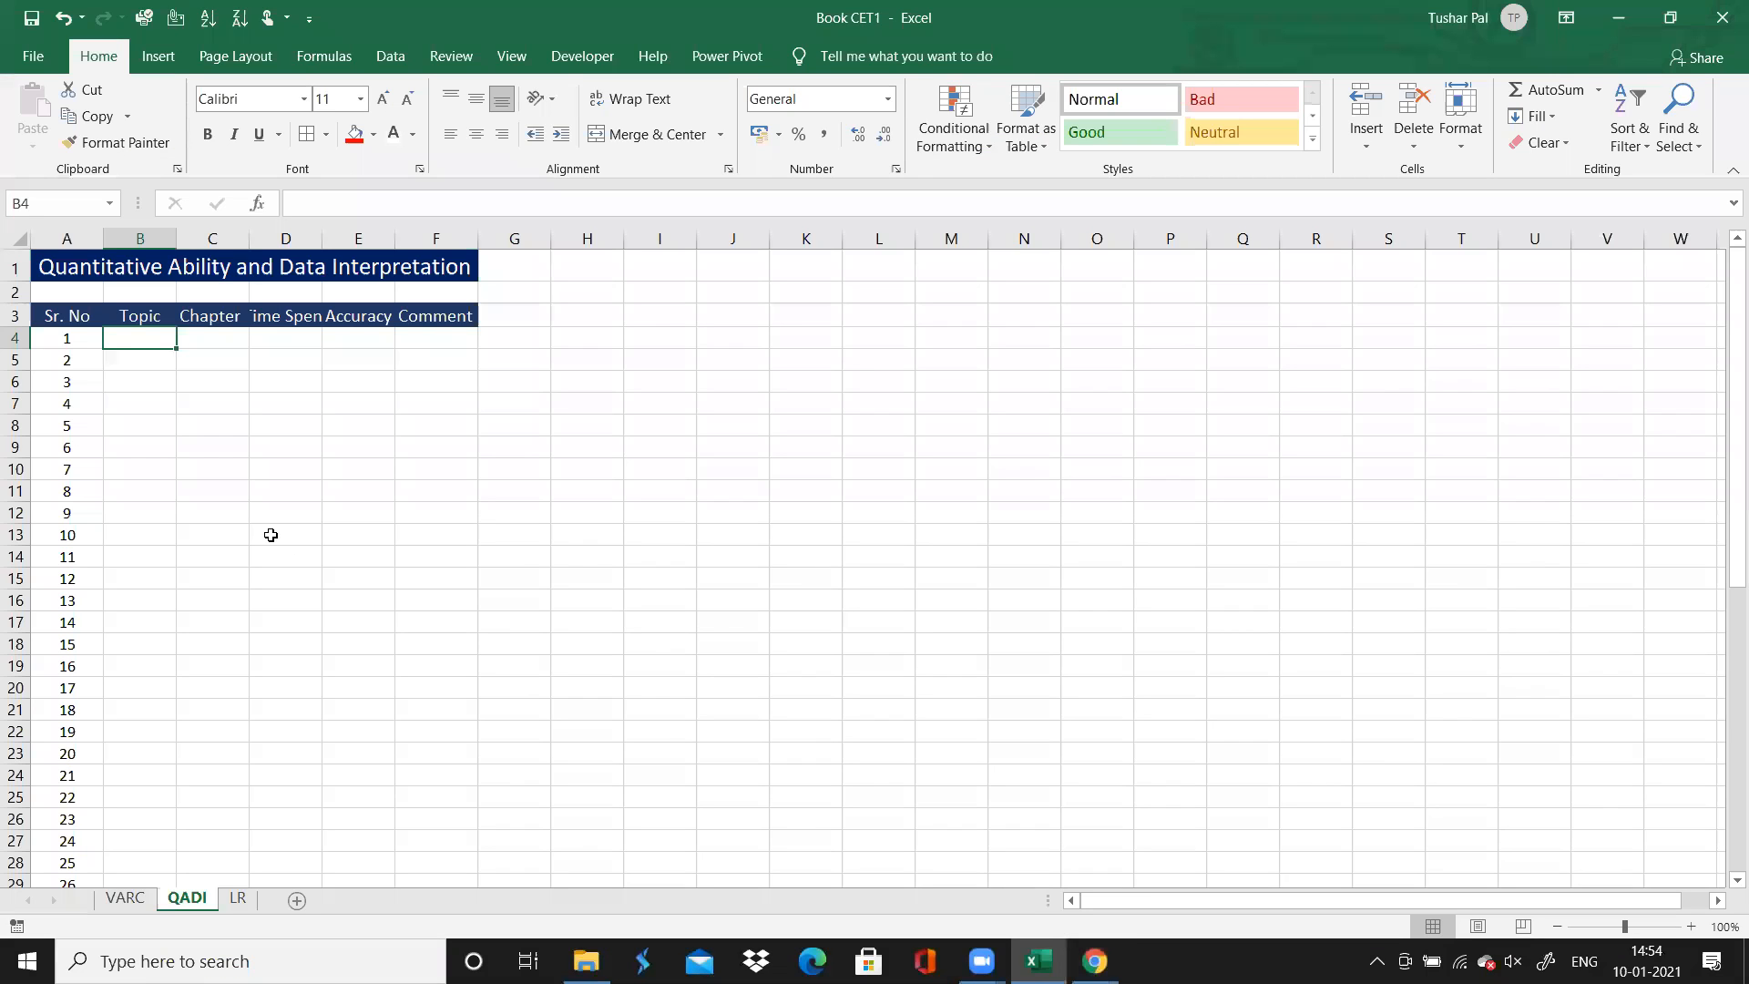
pyautogui.write('Quants')
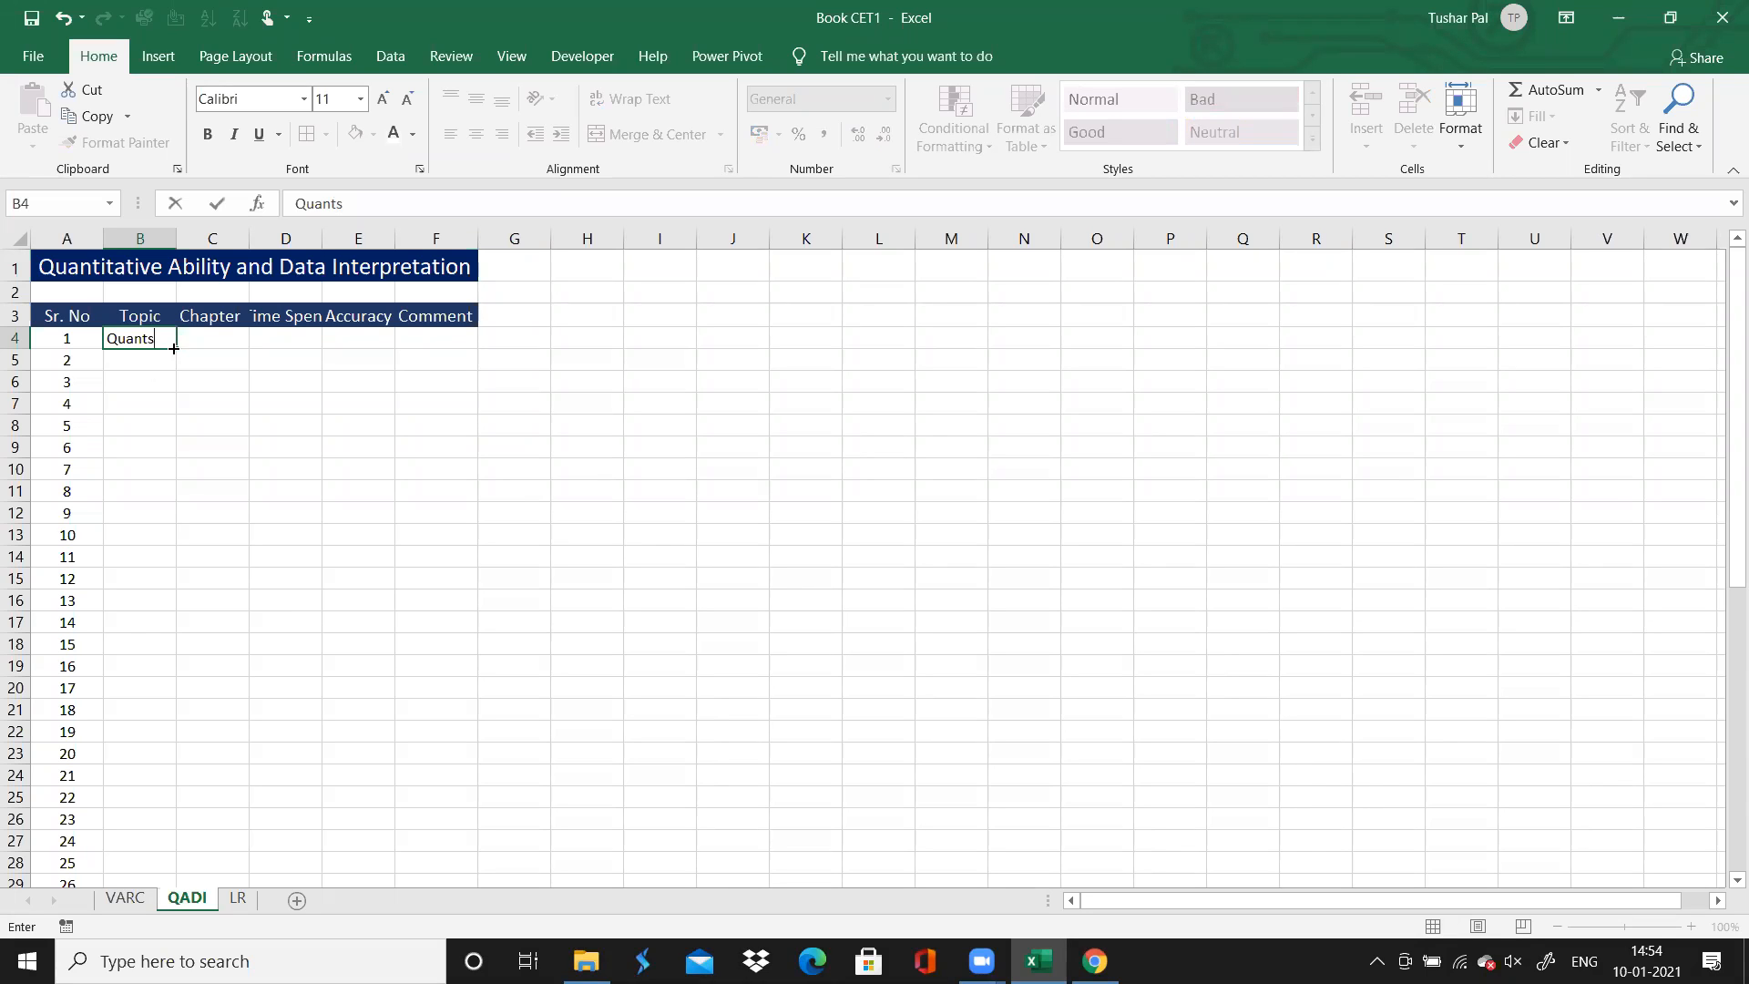
pyautogui.moveTo(175, 350); pyautogui.dragTo(151, 555)
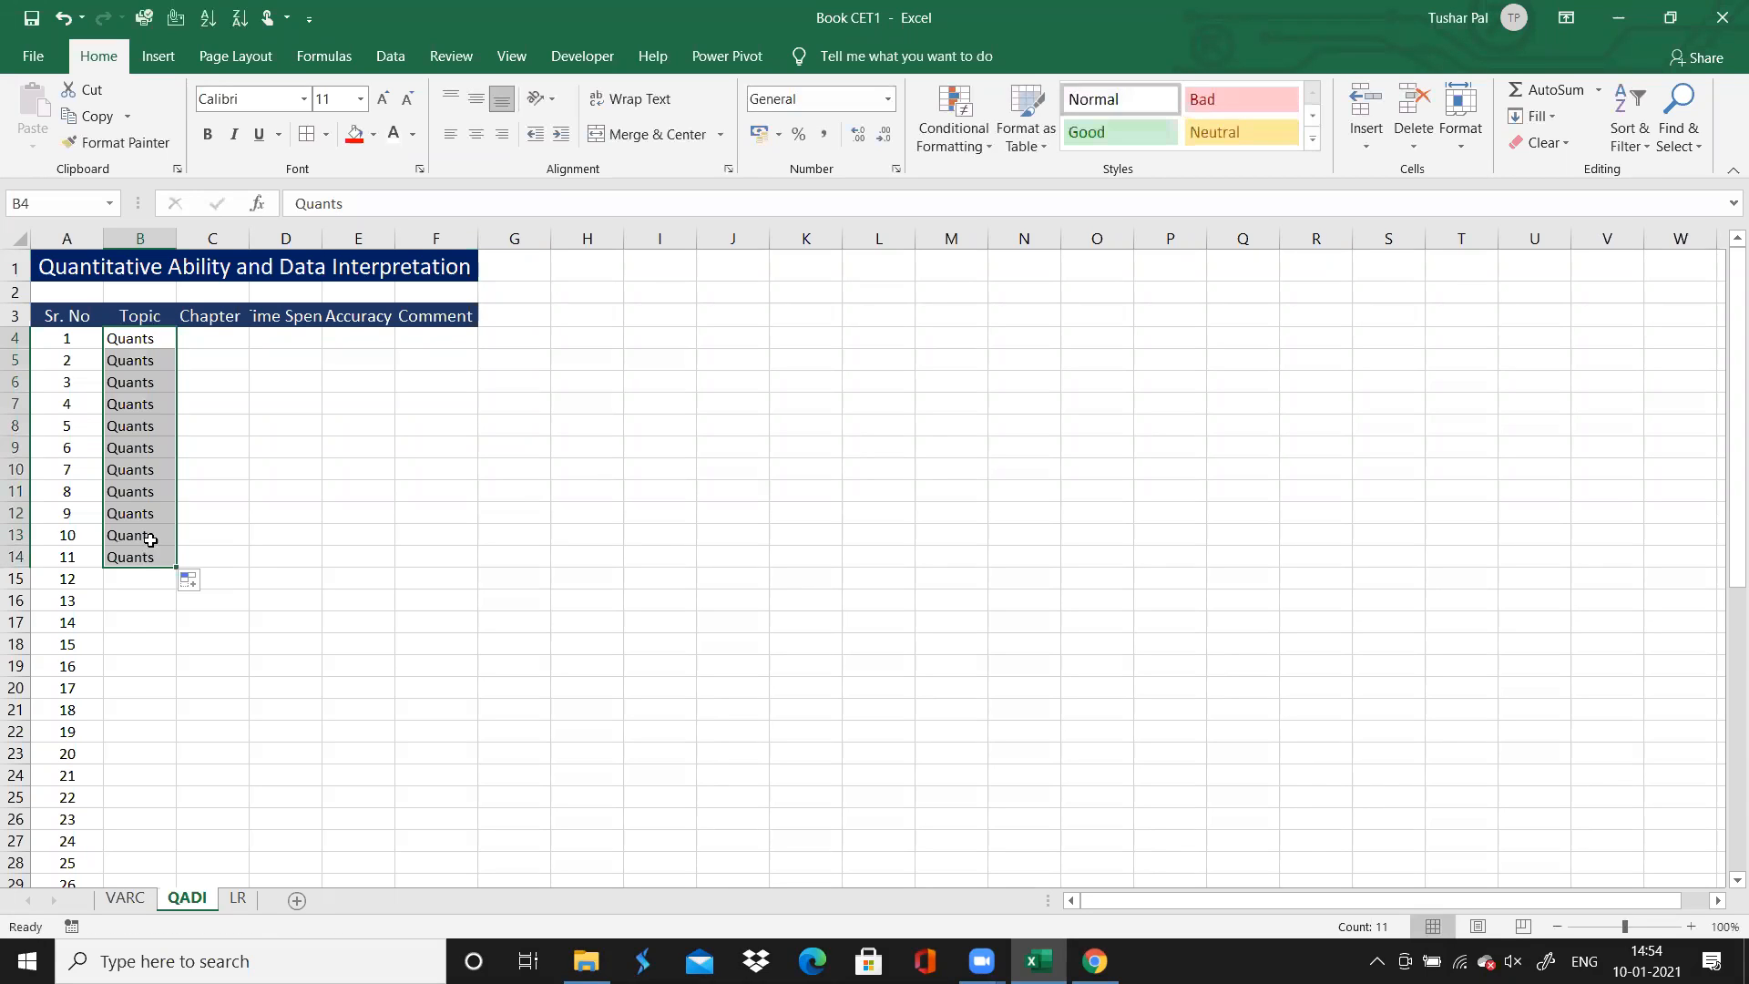
# Check question 12's directions on the Chrome solutions page, and enter DI as the topic of questions 12 to 16 in Excel
pyautogui.click(164, 584)
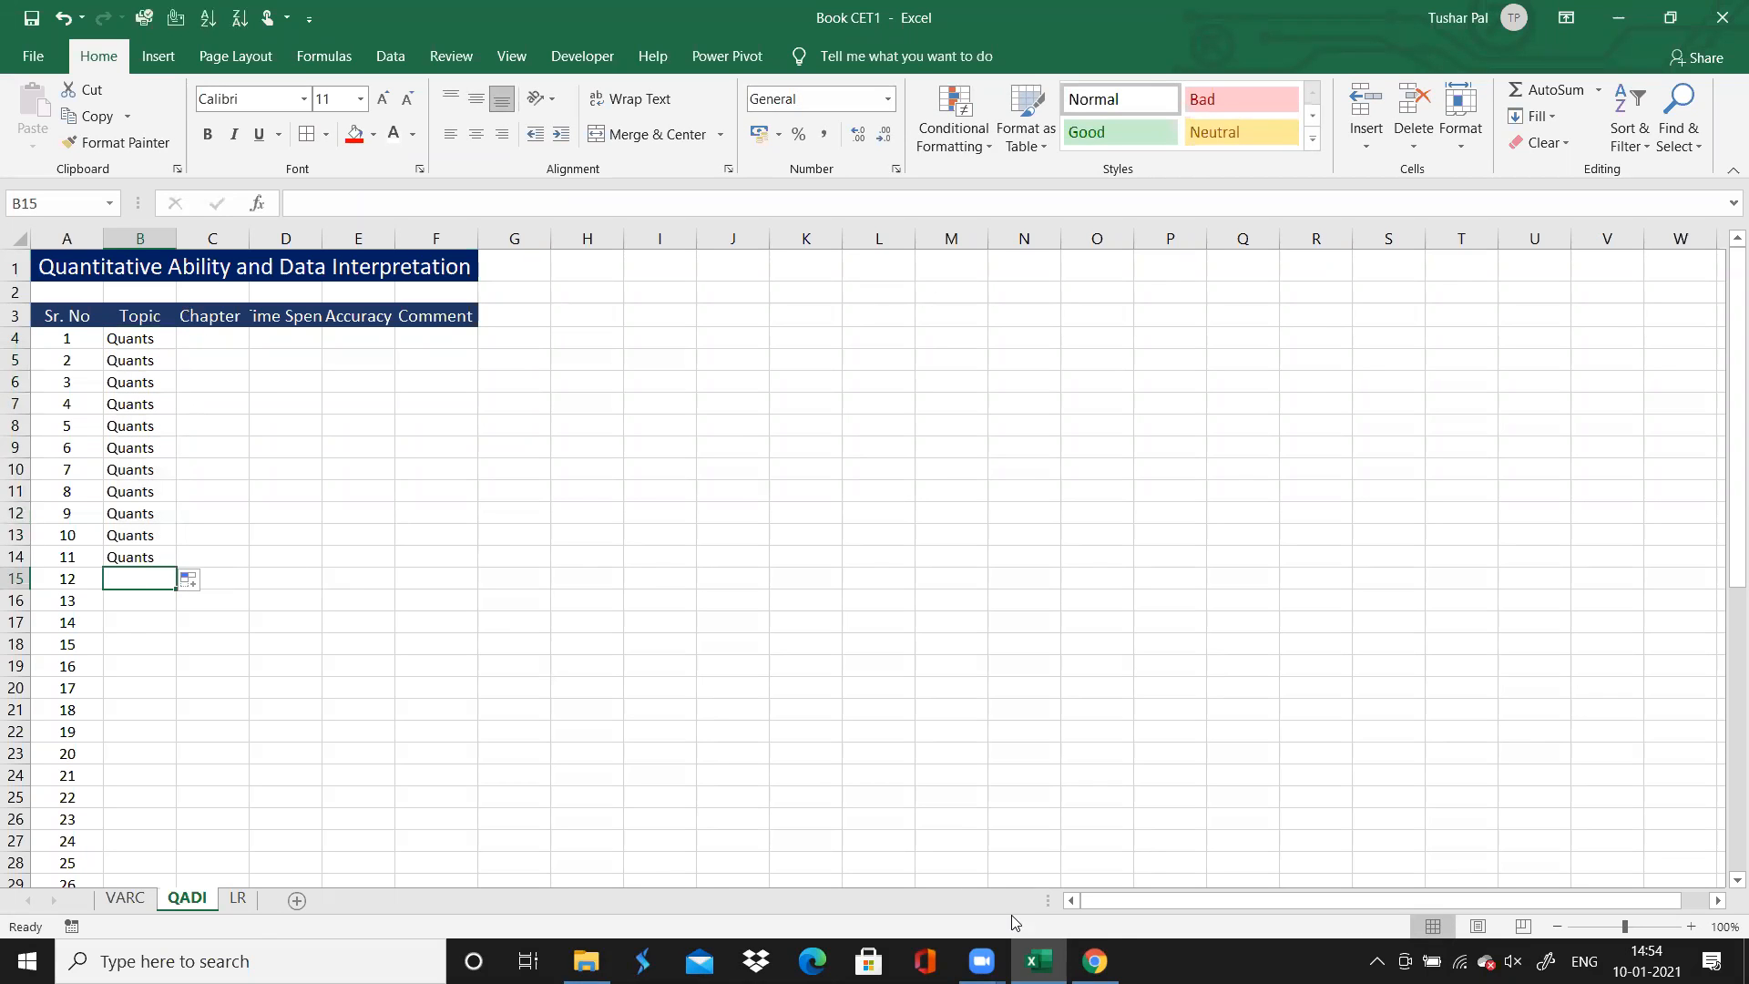
pyautogui.click(1094, 961)
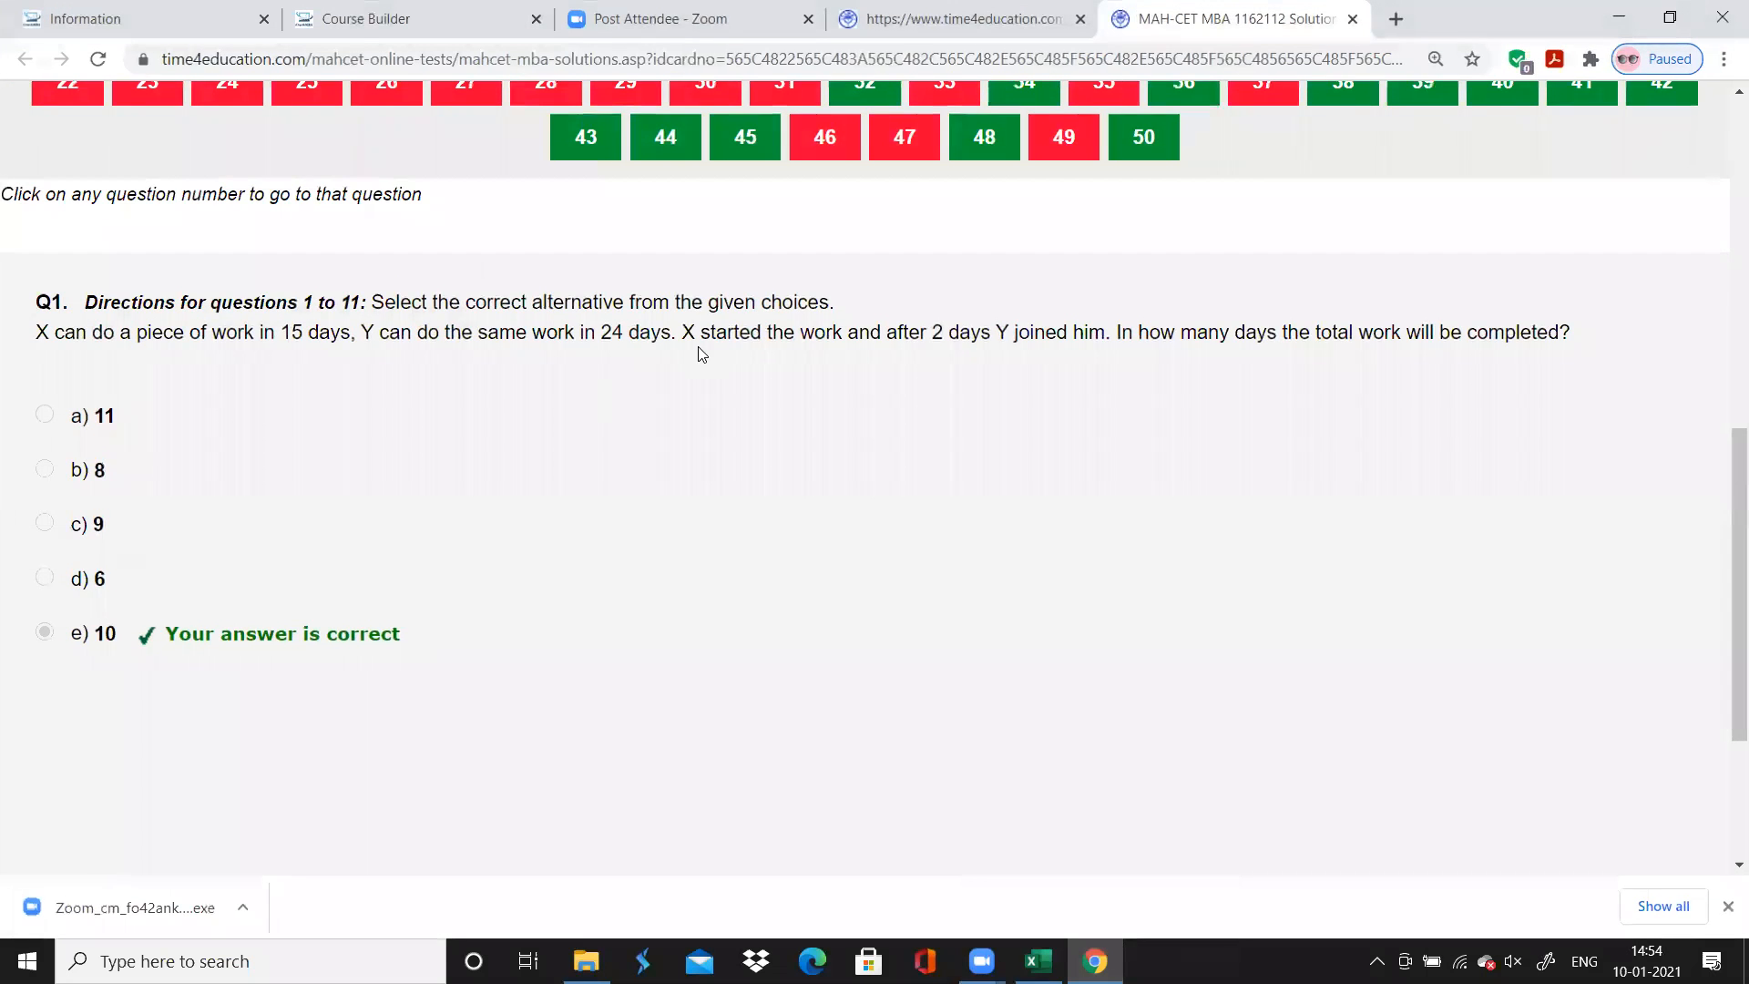
pyautogui.scroll(2, 701, 353)
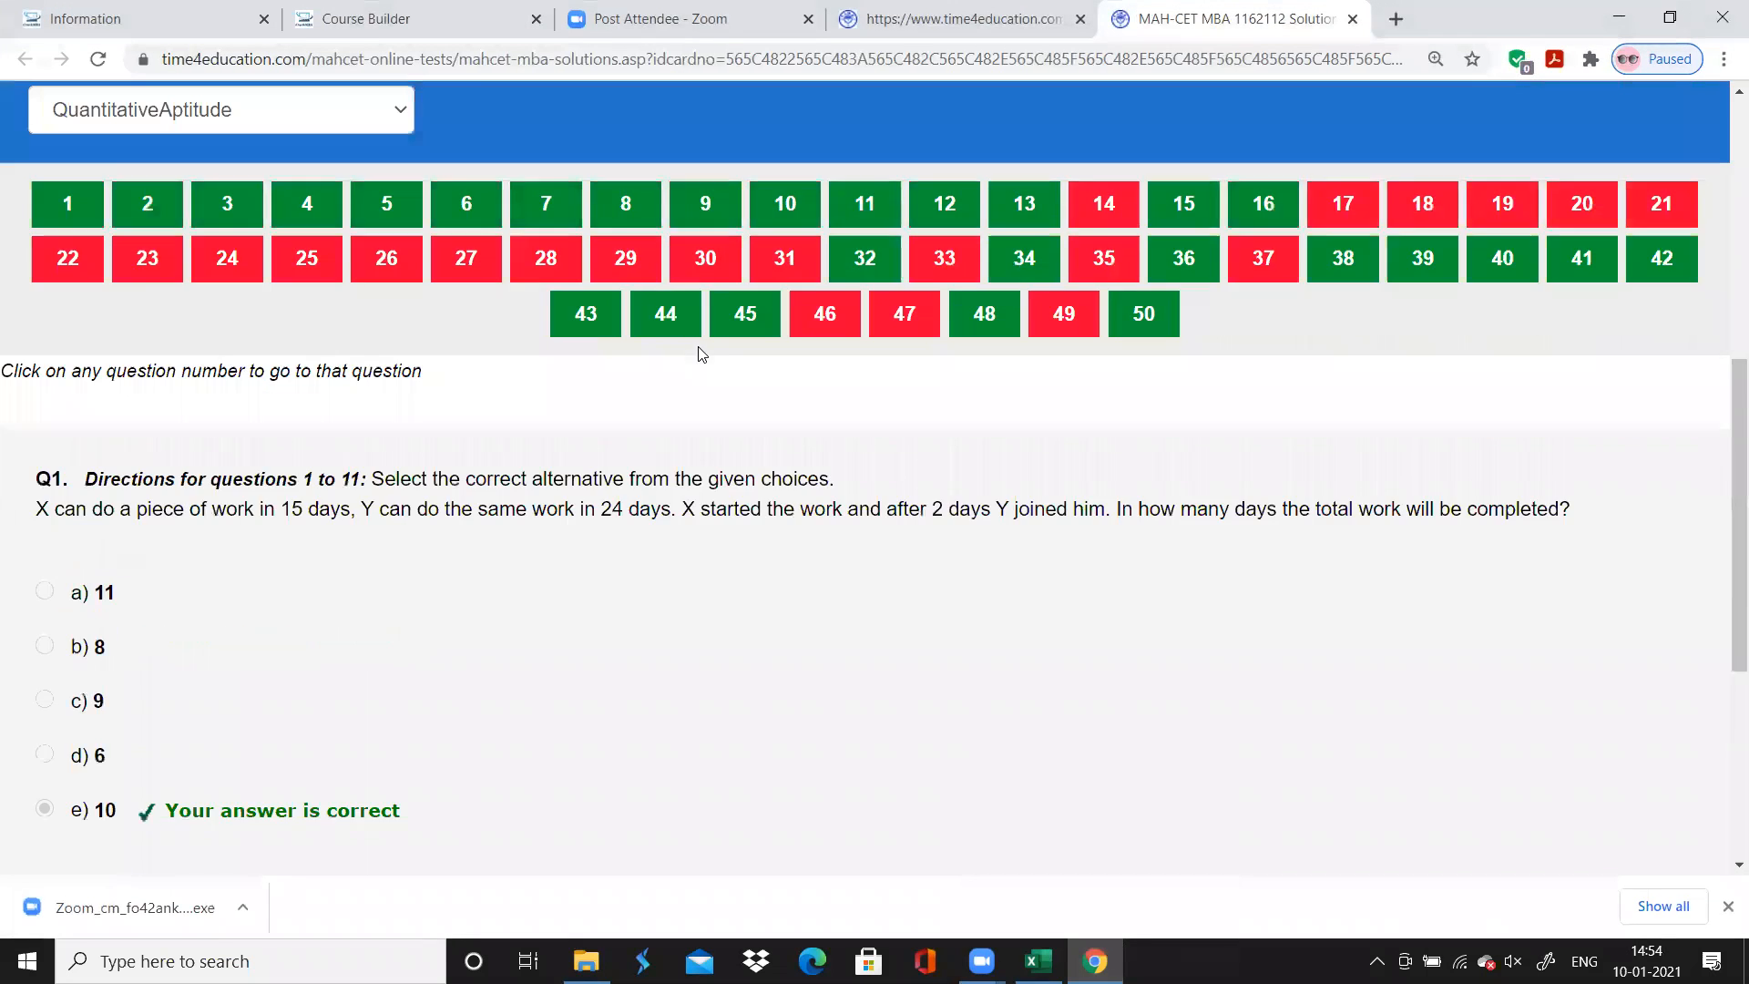
pyautogui.click(934, 204)
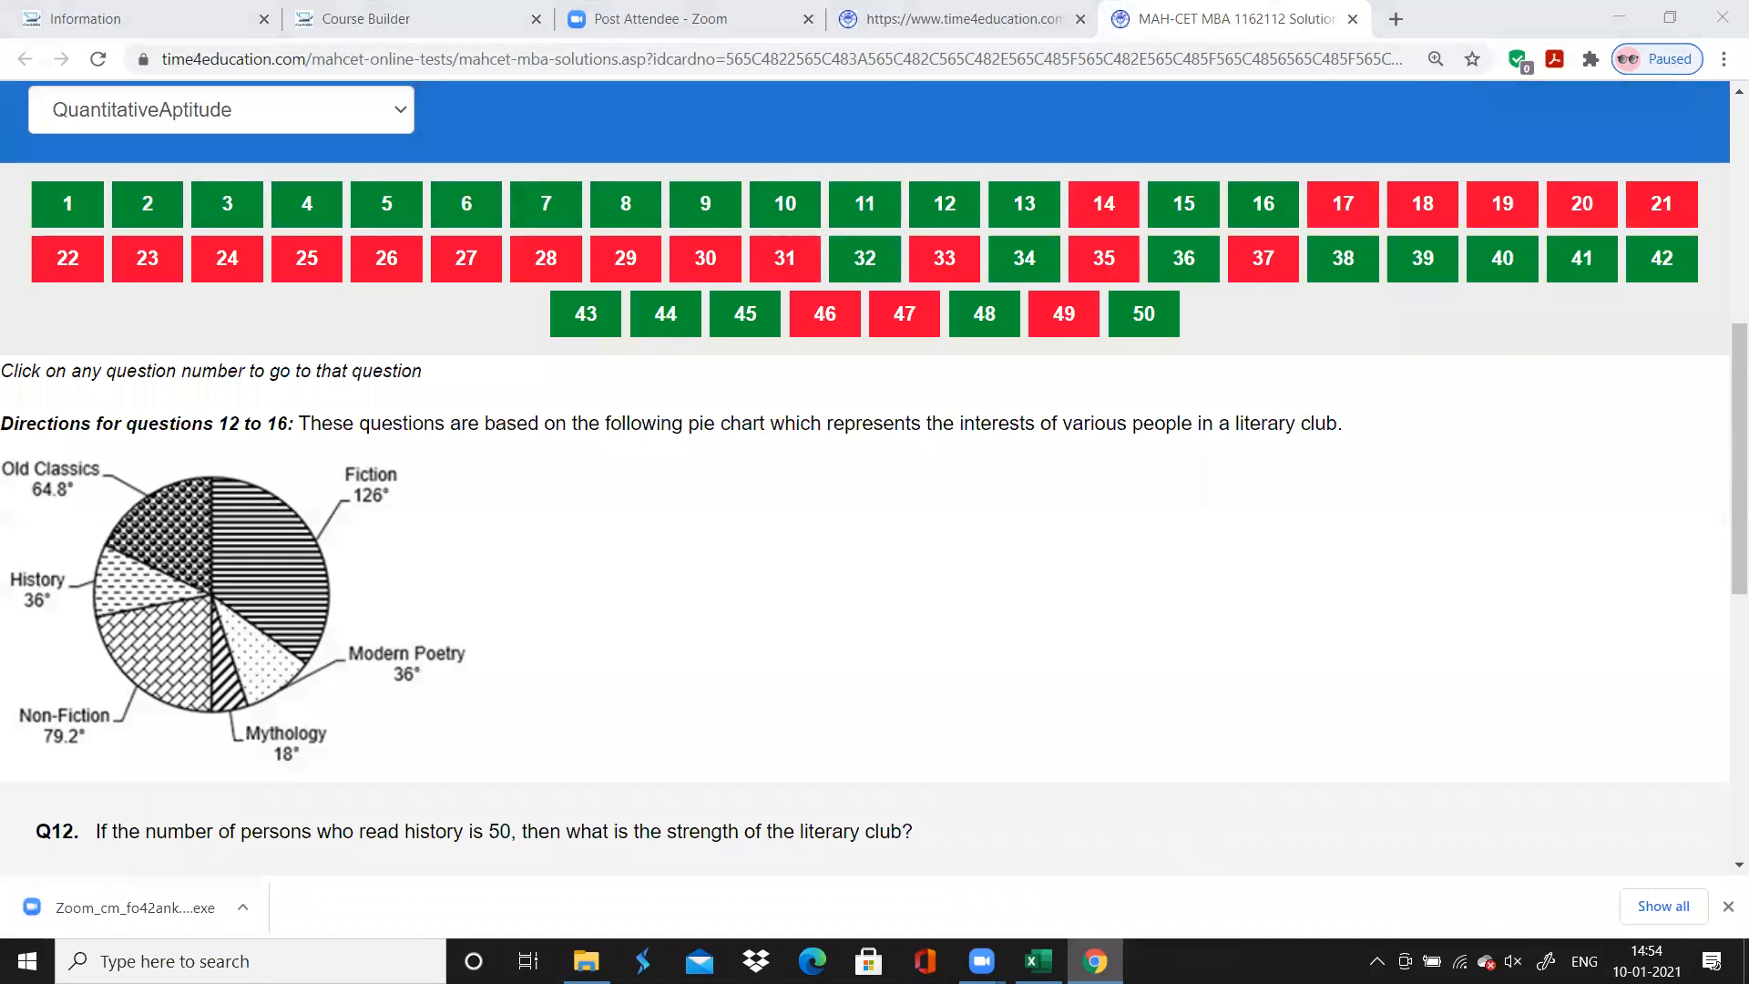
pyautogui.hotkey('alt', 'Tab')
pyautogui.write('D')
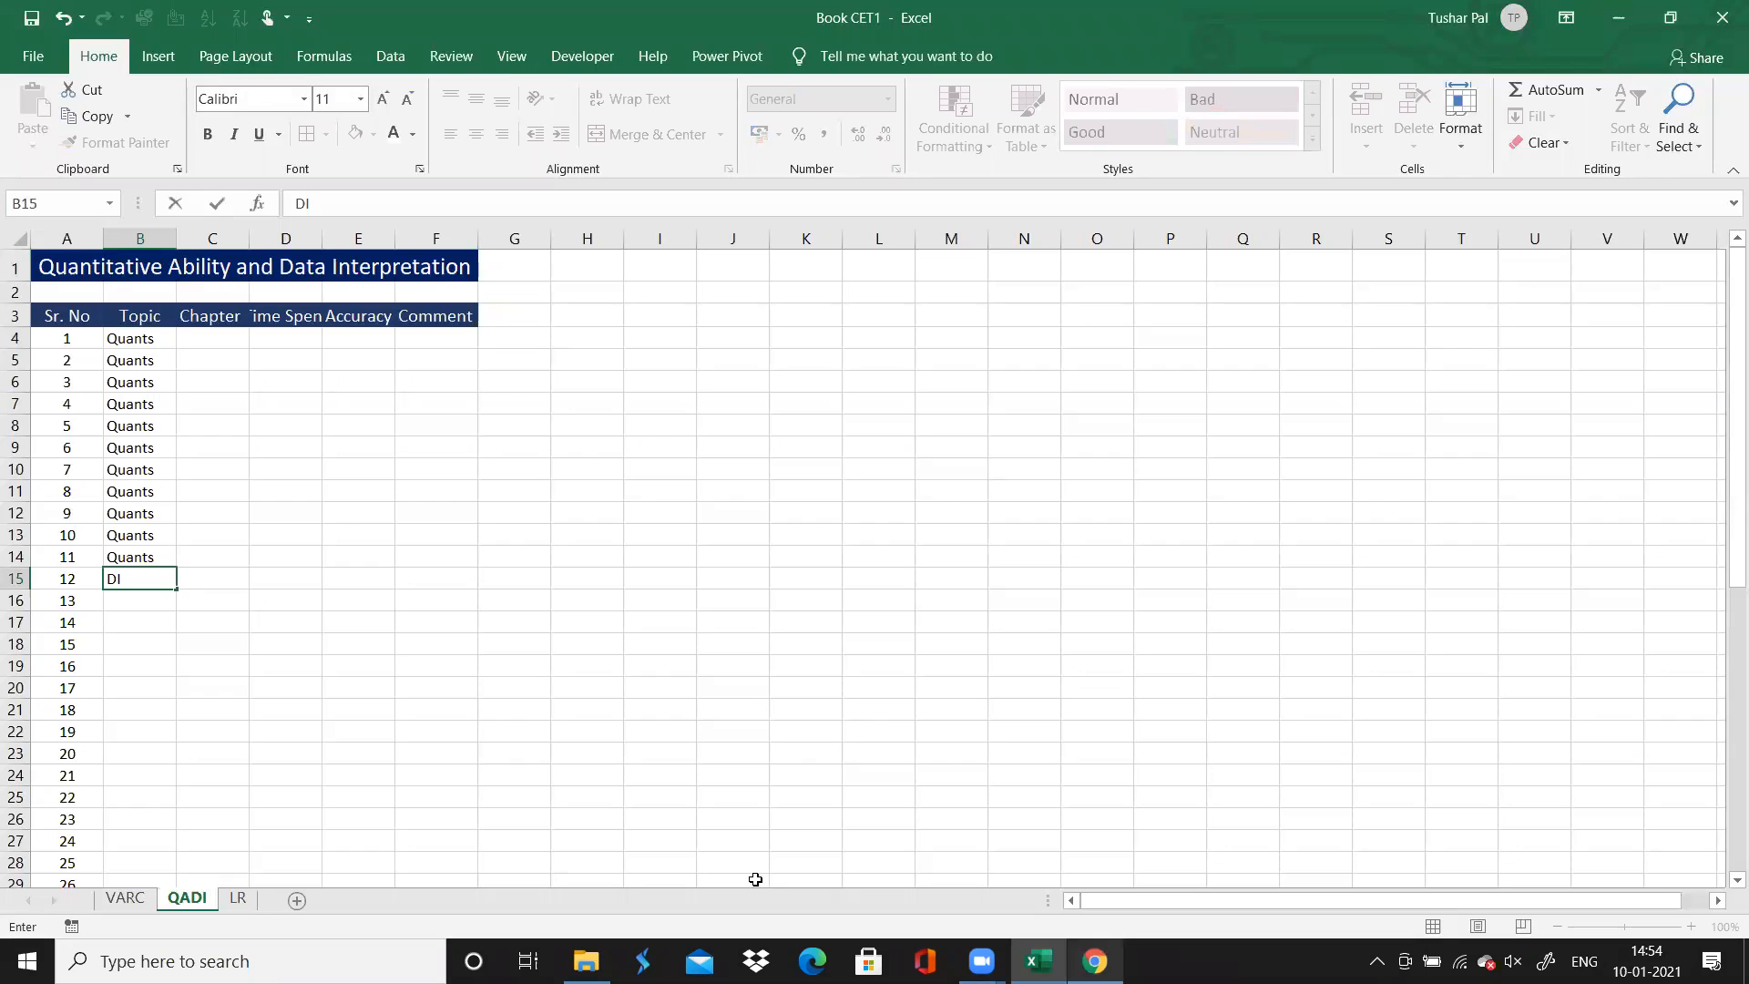
pyautogui.moveTo(177, 590); pyautogui.dragTo(179, 679)
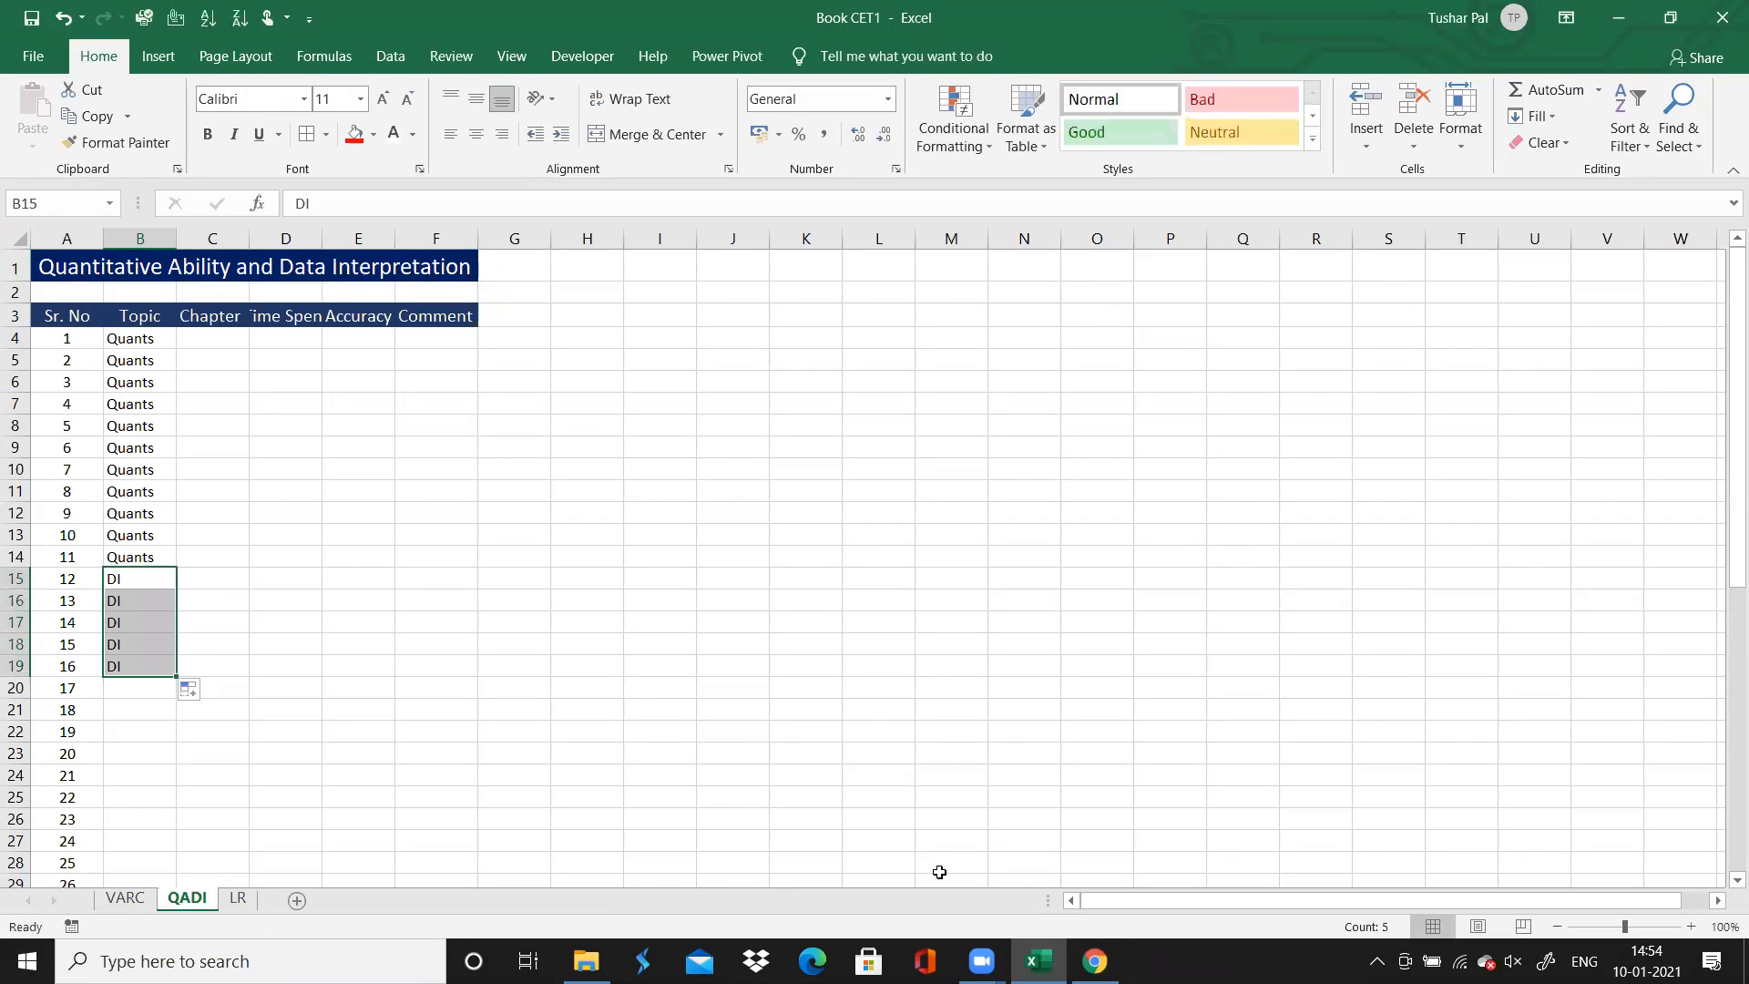
# Check the question sets from 17 to 34 on the Chrome solutions page, and extend the DI topic through question 34 in Excel
pyautogui.click(1094, 961)
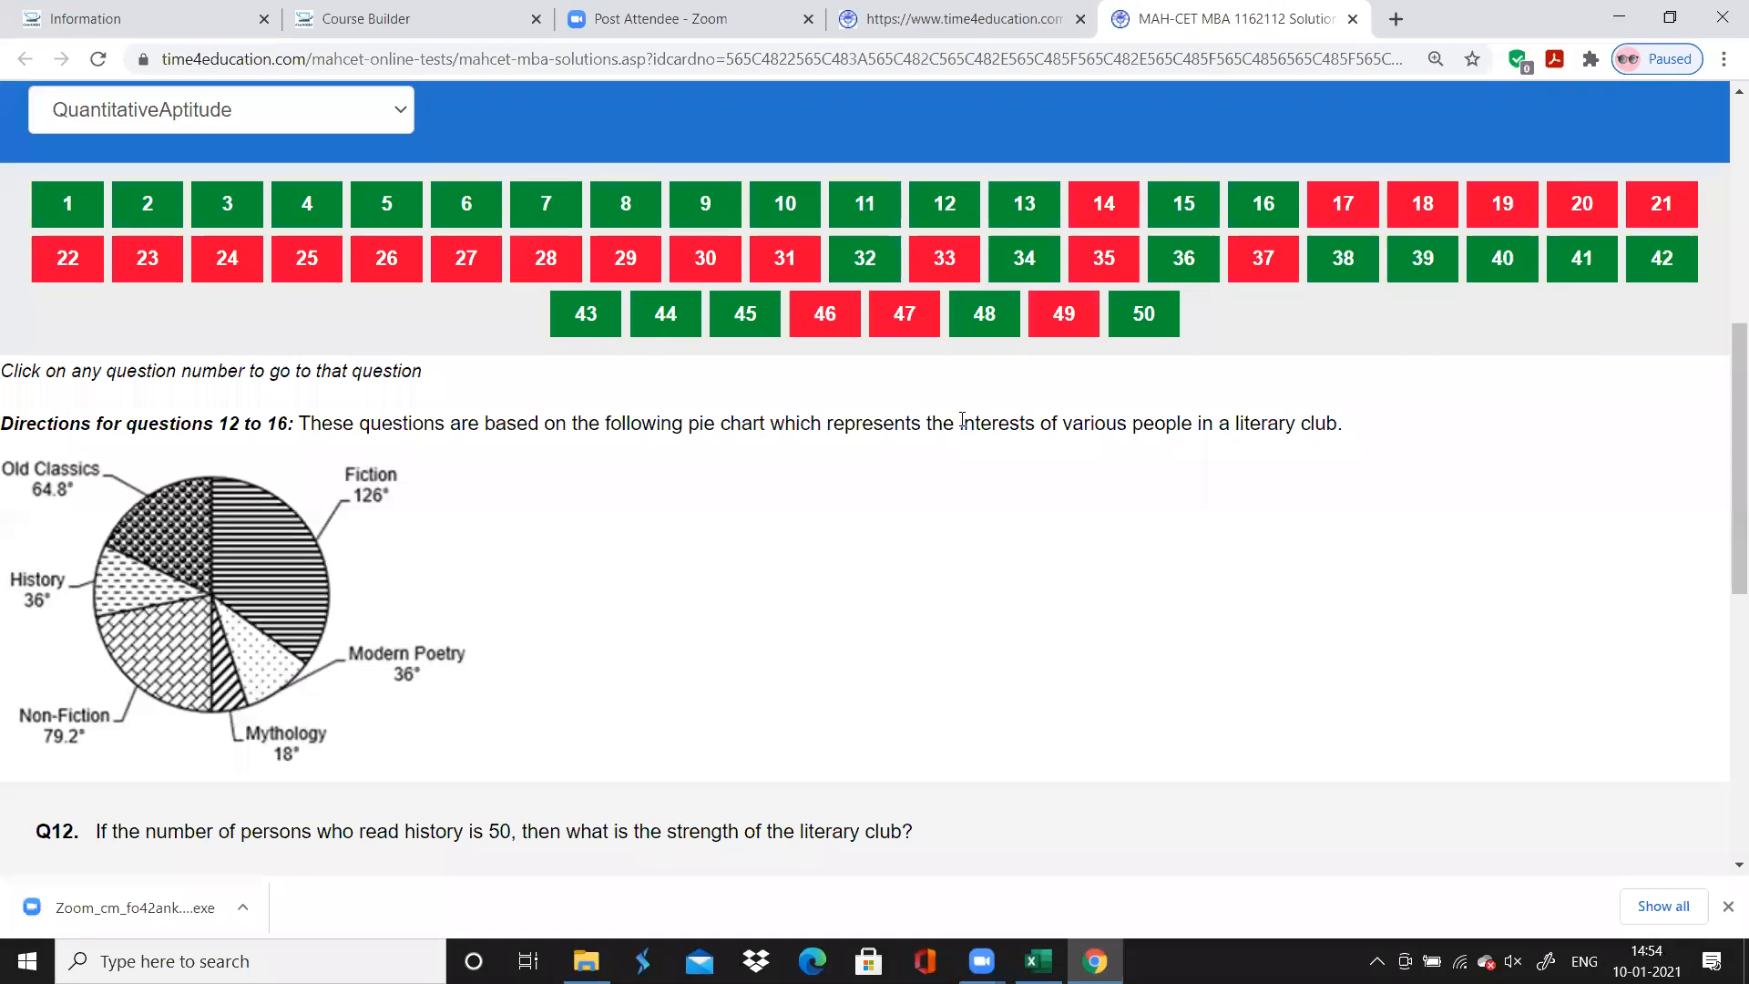
pyautogui.click(1341, 202)
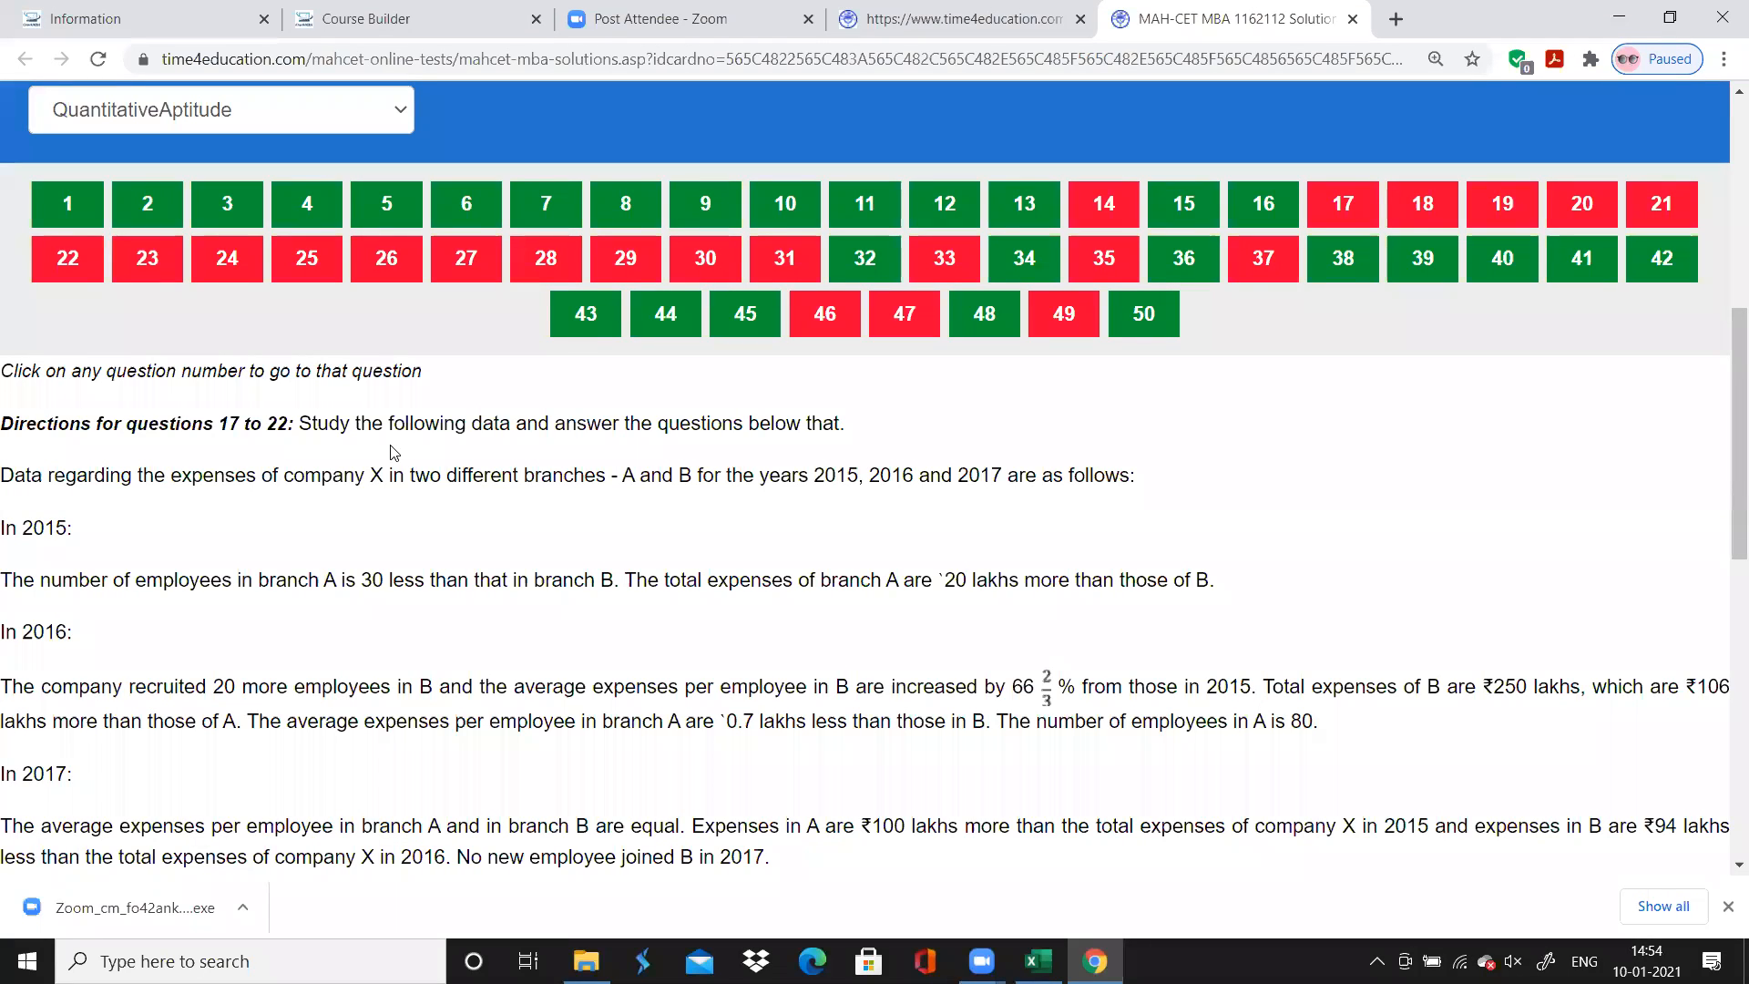
pyautogui.click(156, 262)
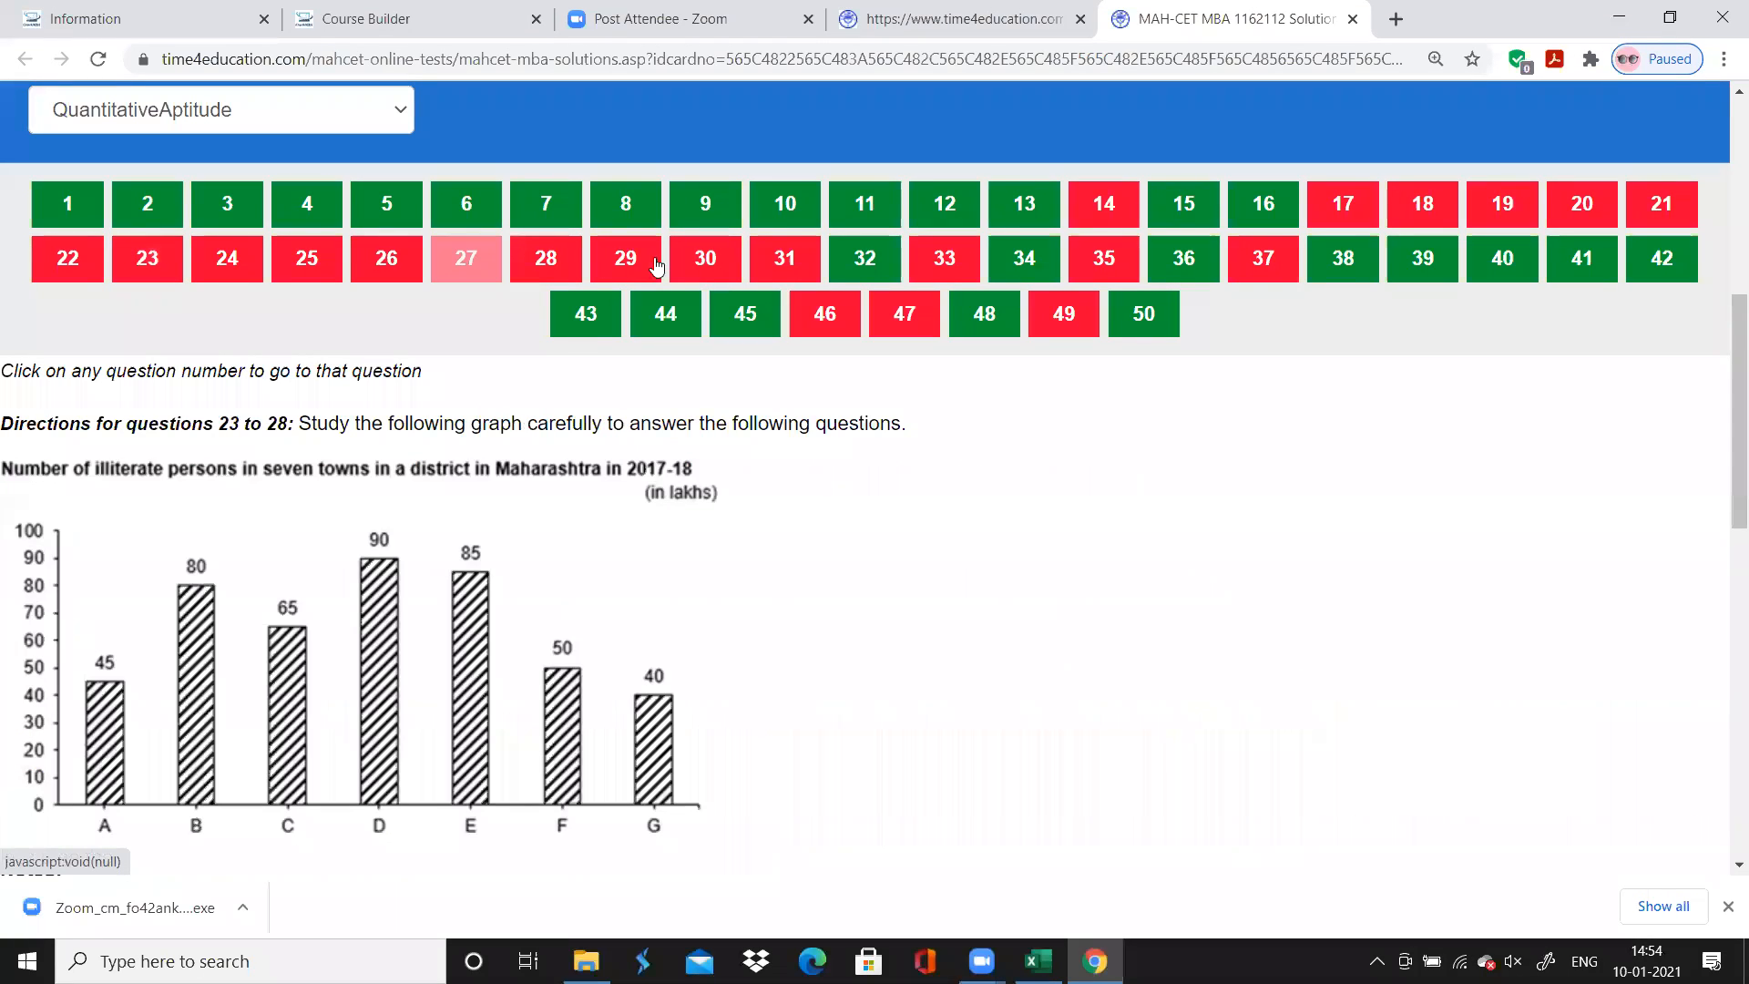
pyautogui.click(623, 262)
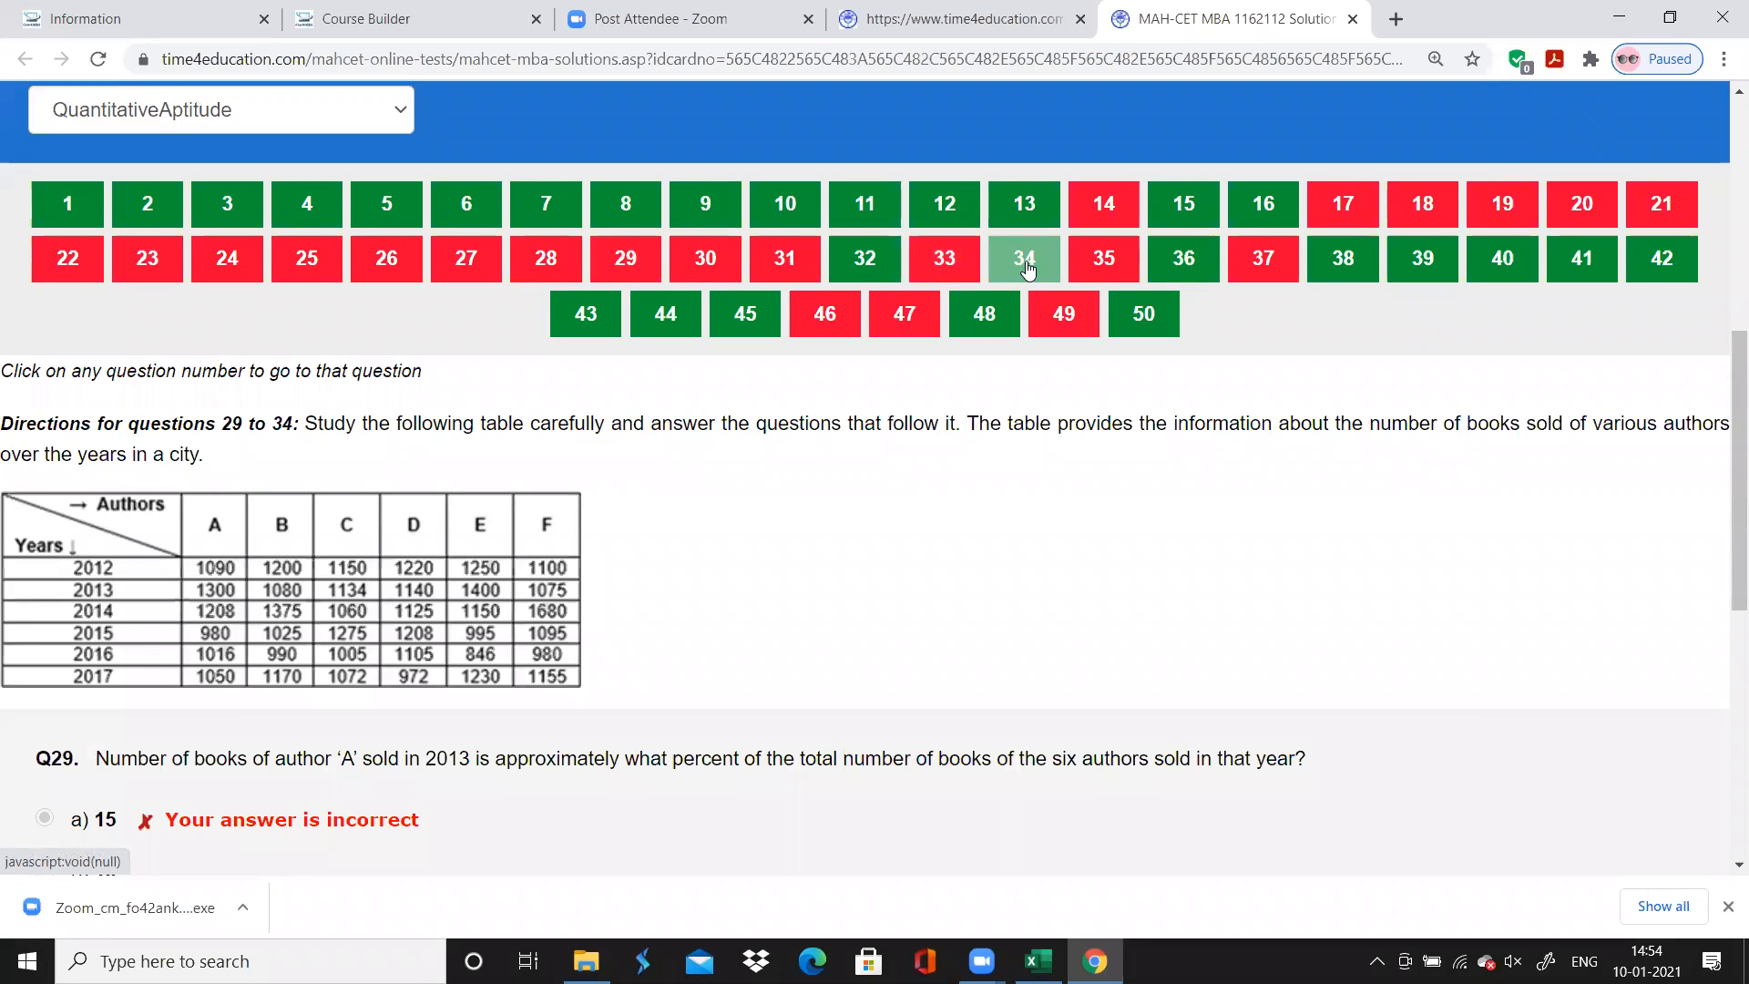
pyautogui.click(1026, 267)
pyautogui.hotkey('alt', 'Tab')
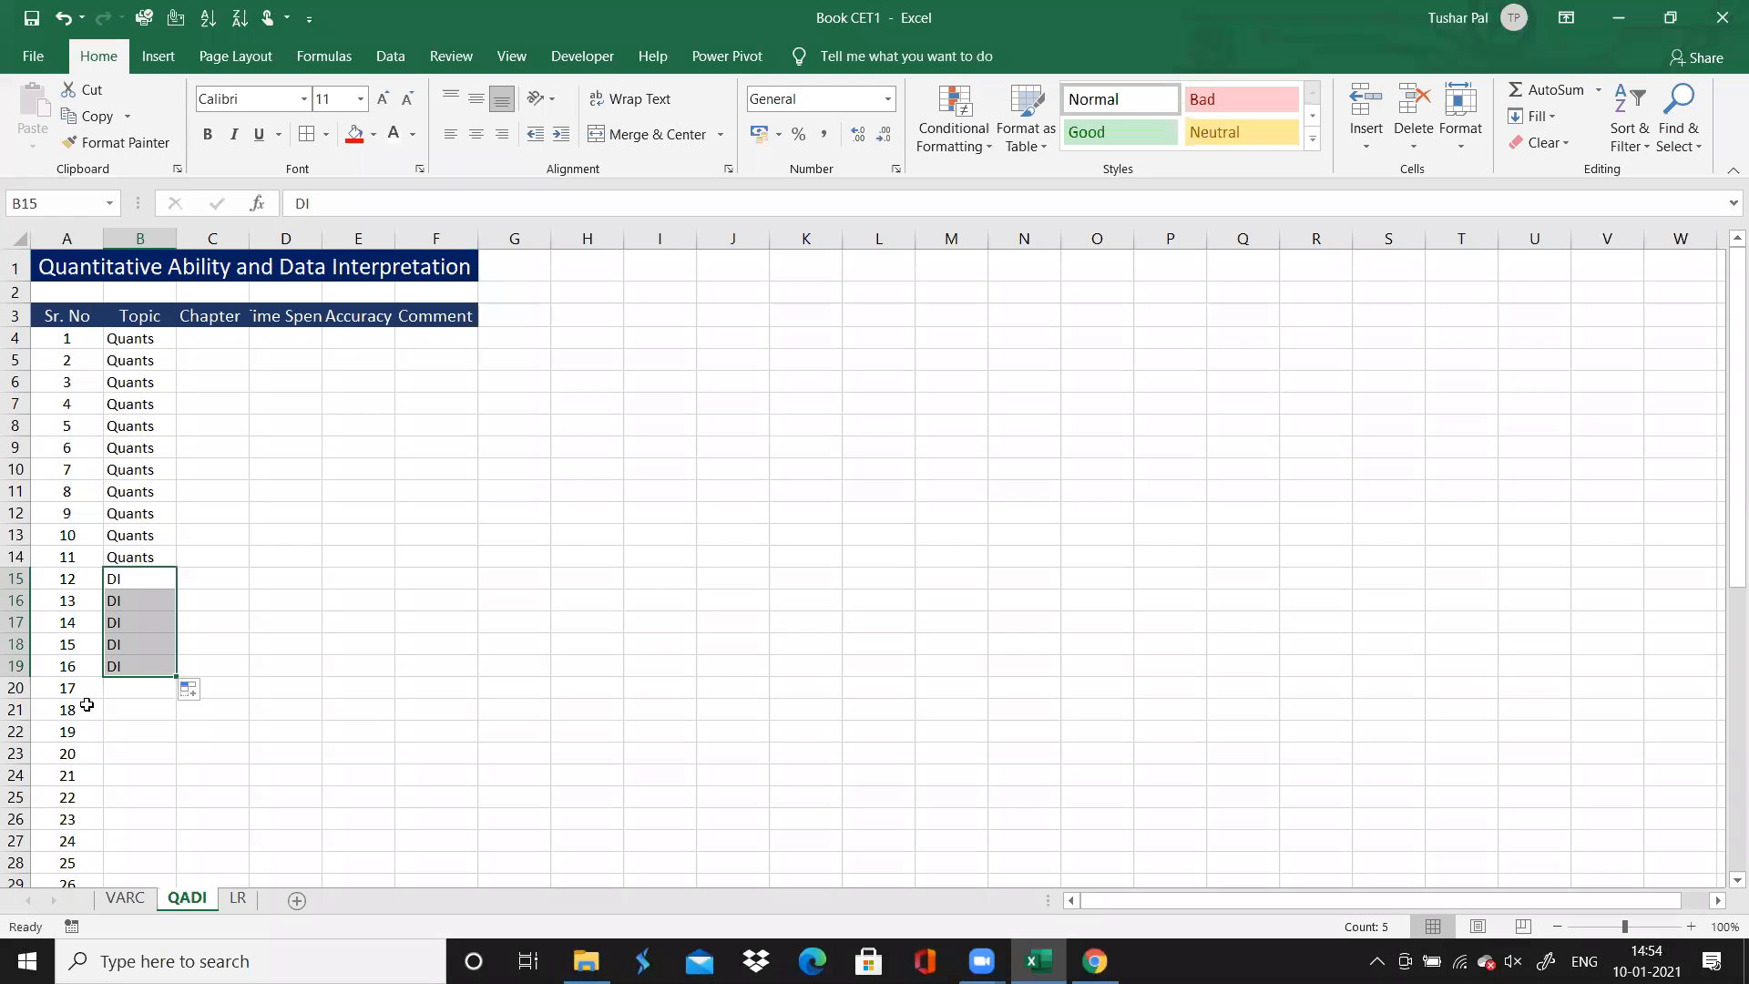
pyautogui.moveTo(174, 676); pyautogui.dragTo(159, 606)
# Select question 35's Topic cell and review the directions of questions 35 and 36 on the Chrome solutions page
pyautogui.click(155, 615)
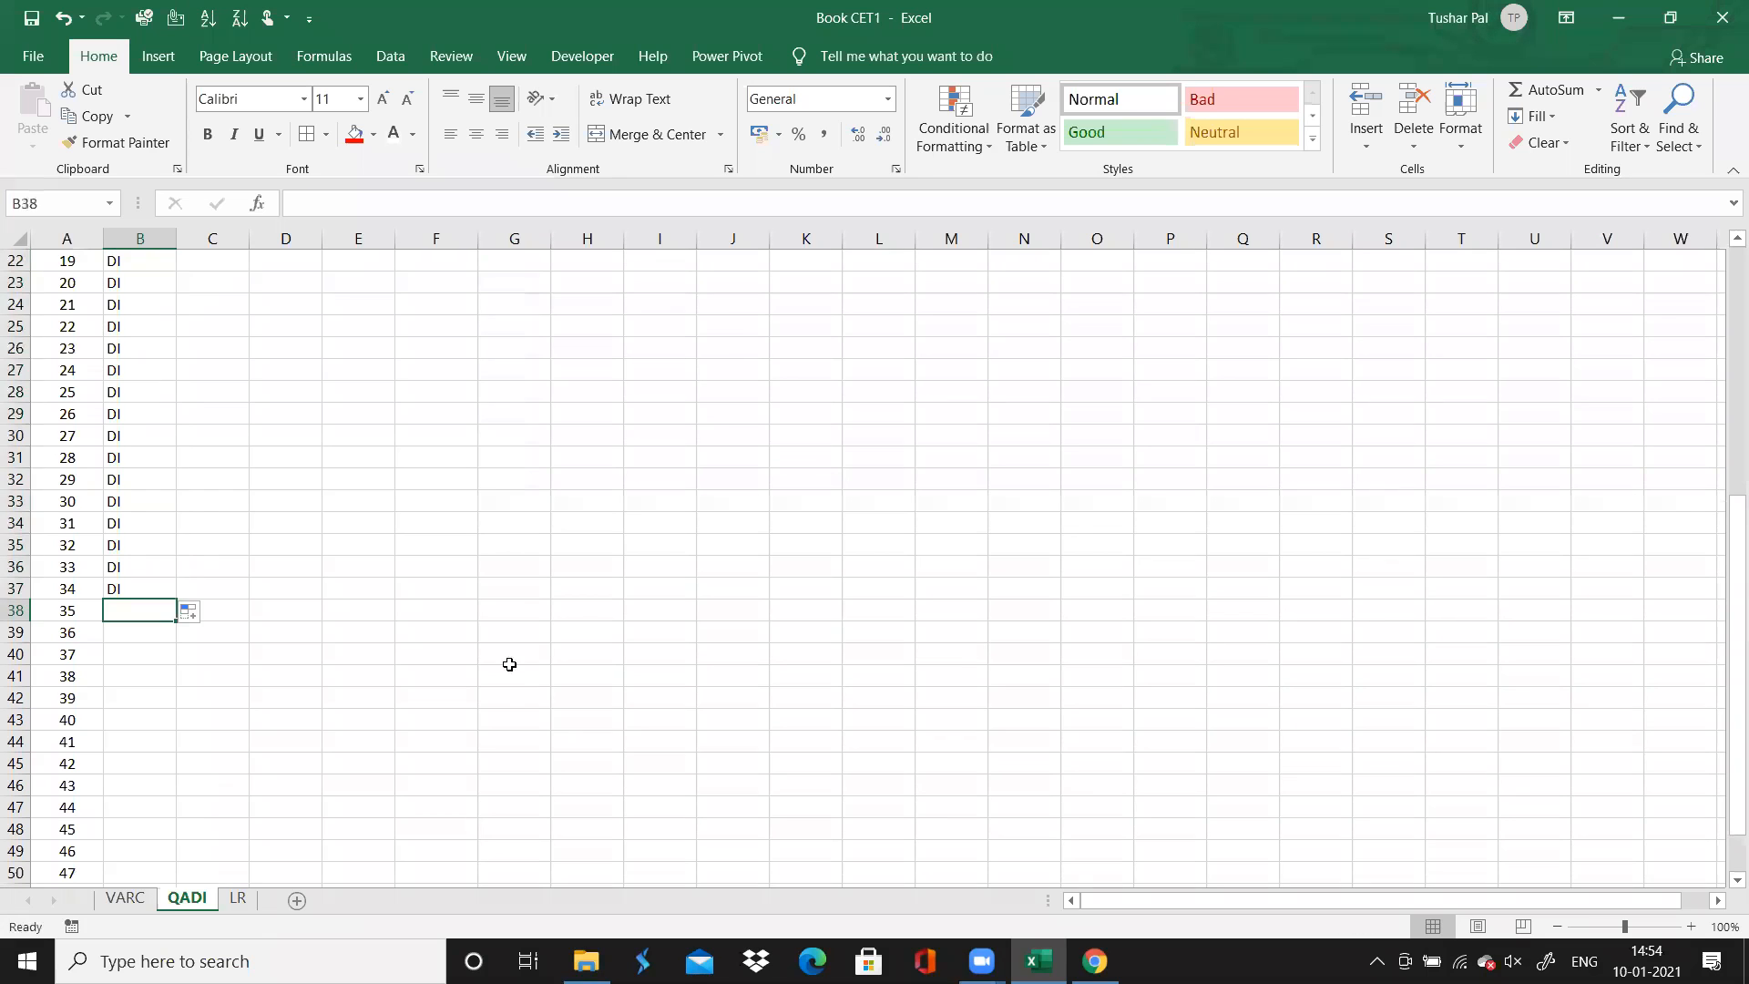
pyautogui.hotkey('alt', 'Tab')
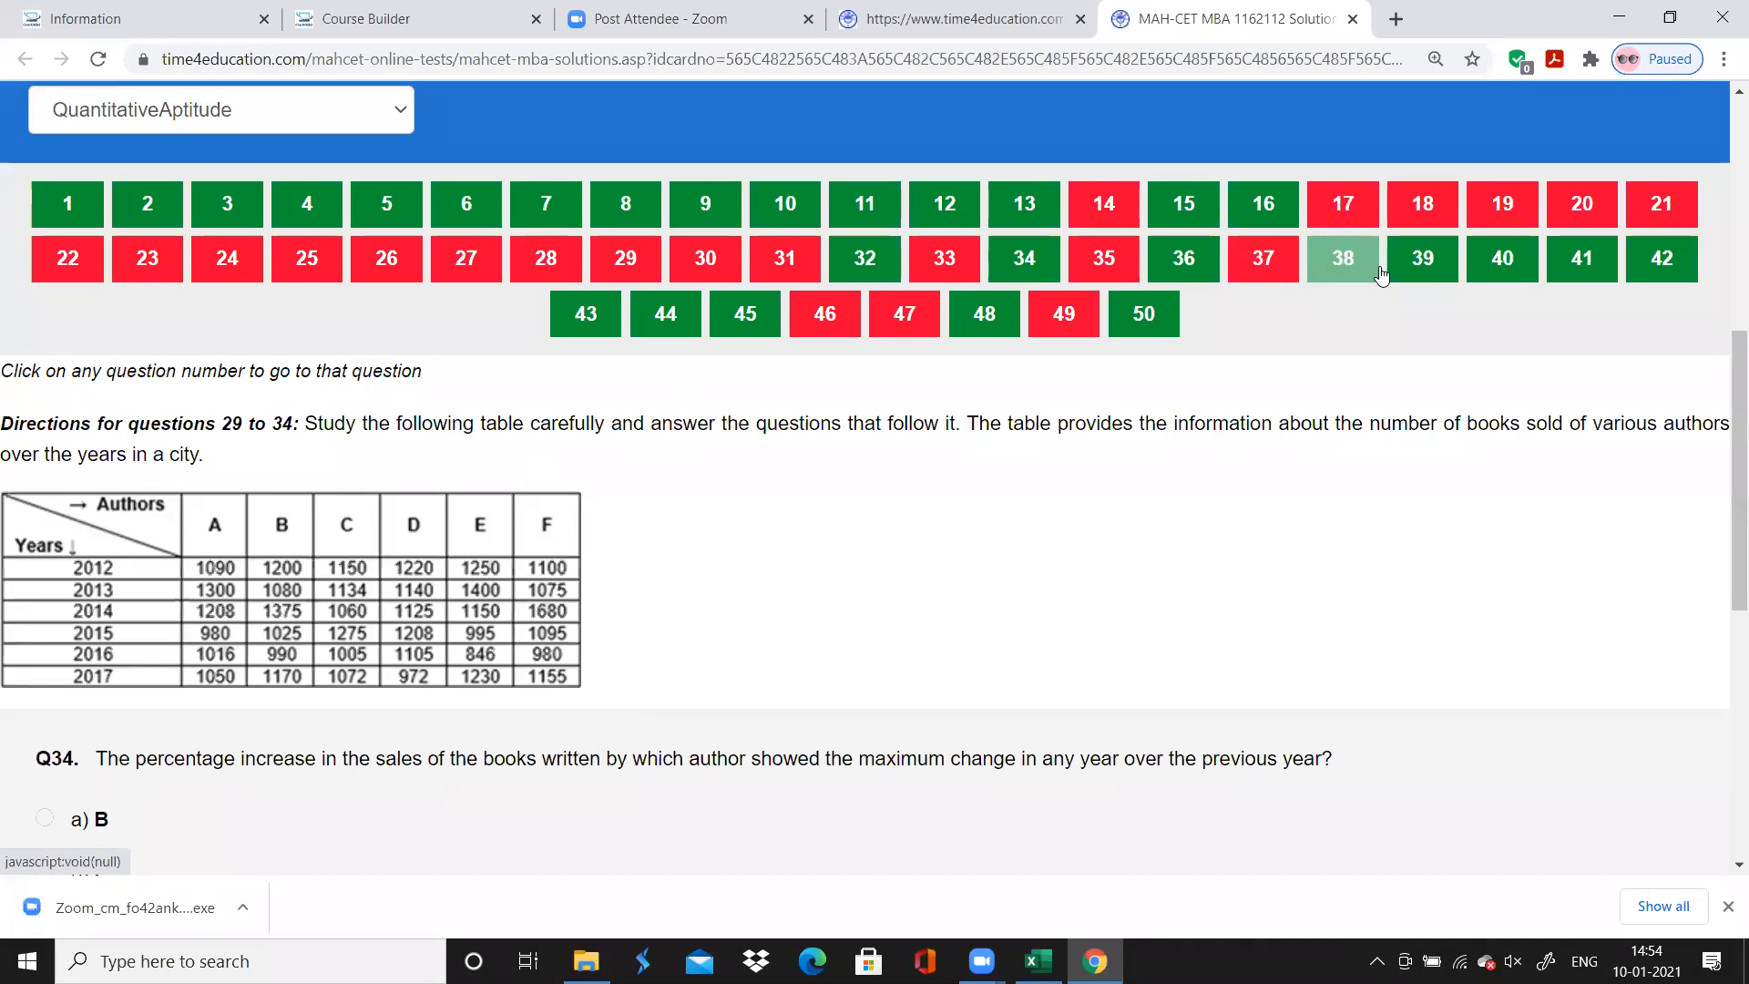
pyautogui.click(1153, 266)
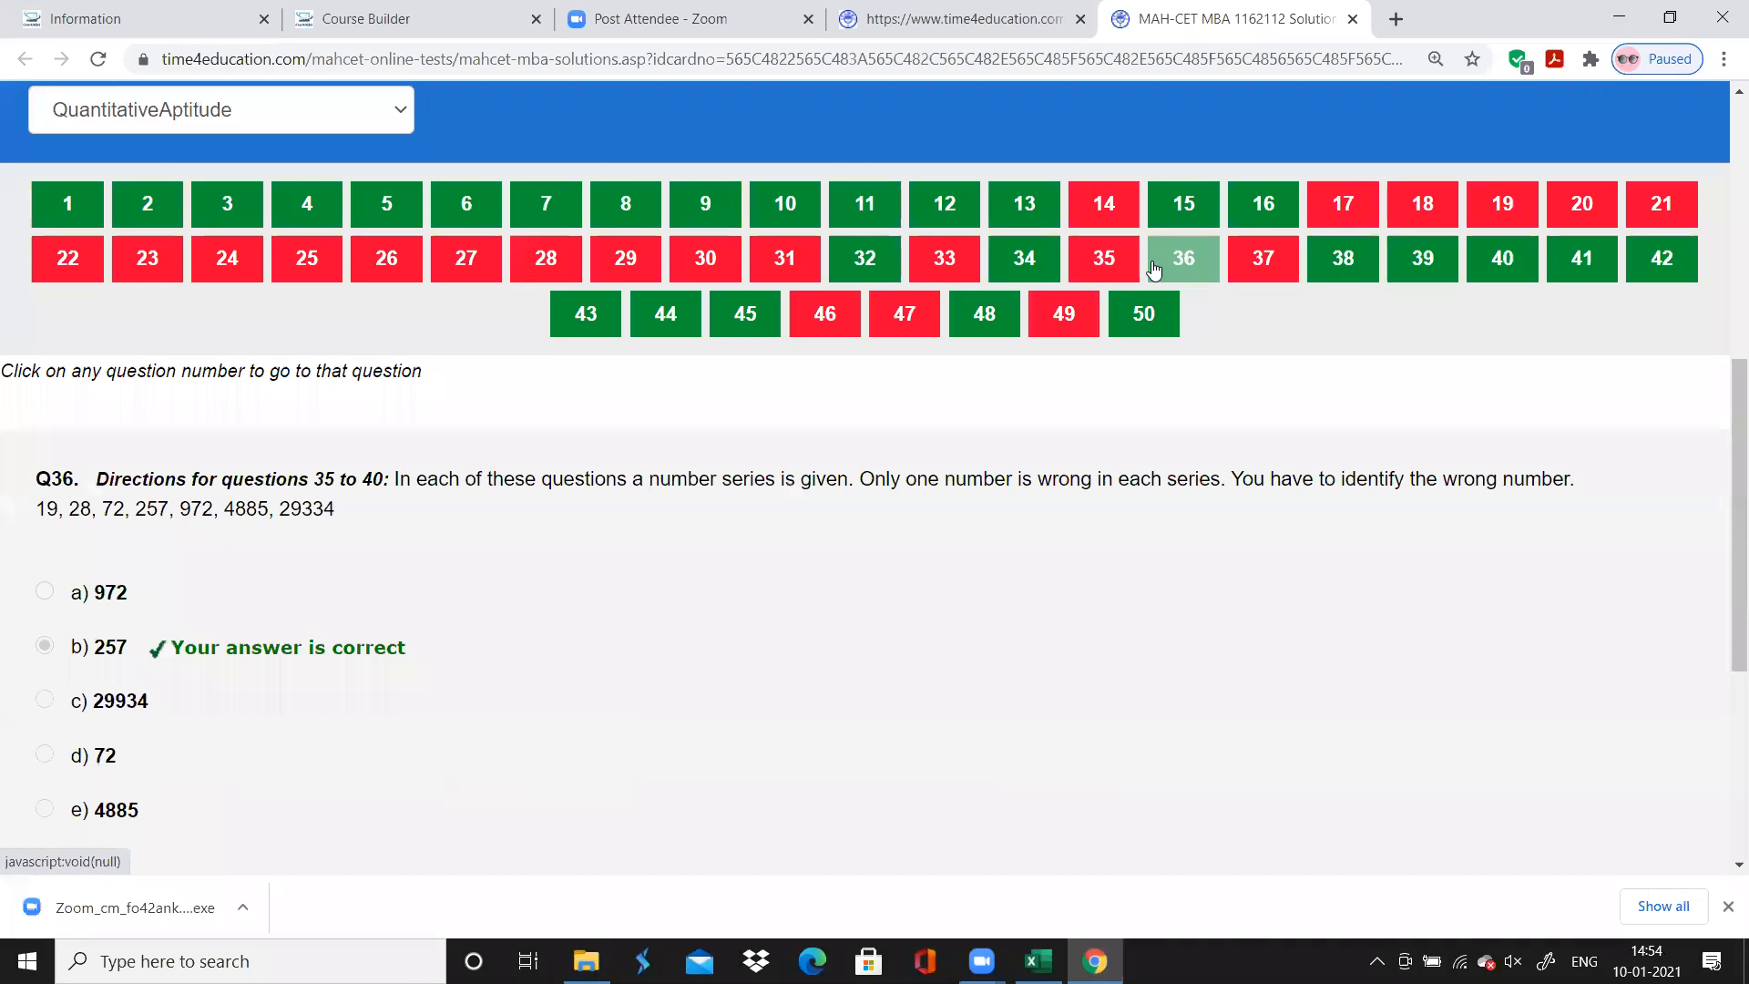
pyautogui.click(1104, 259)
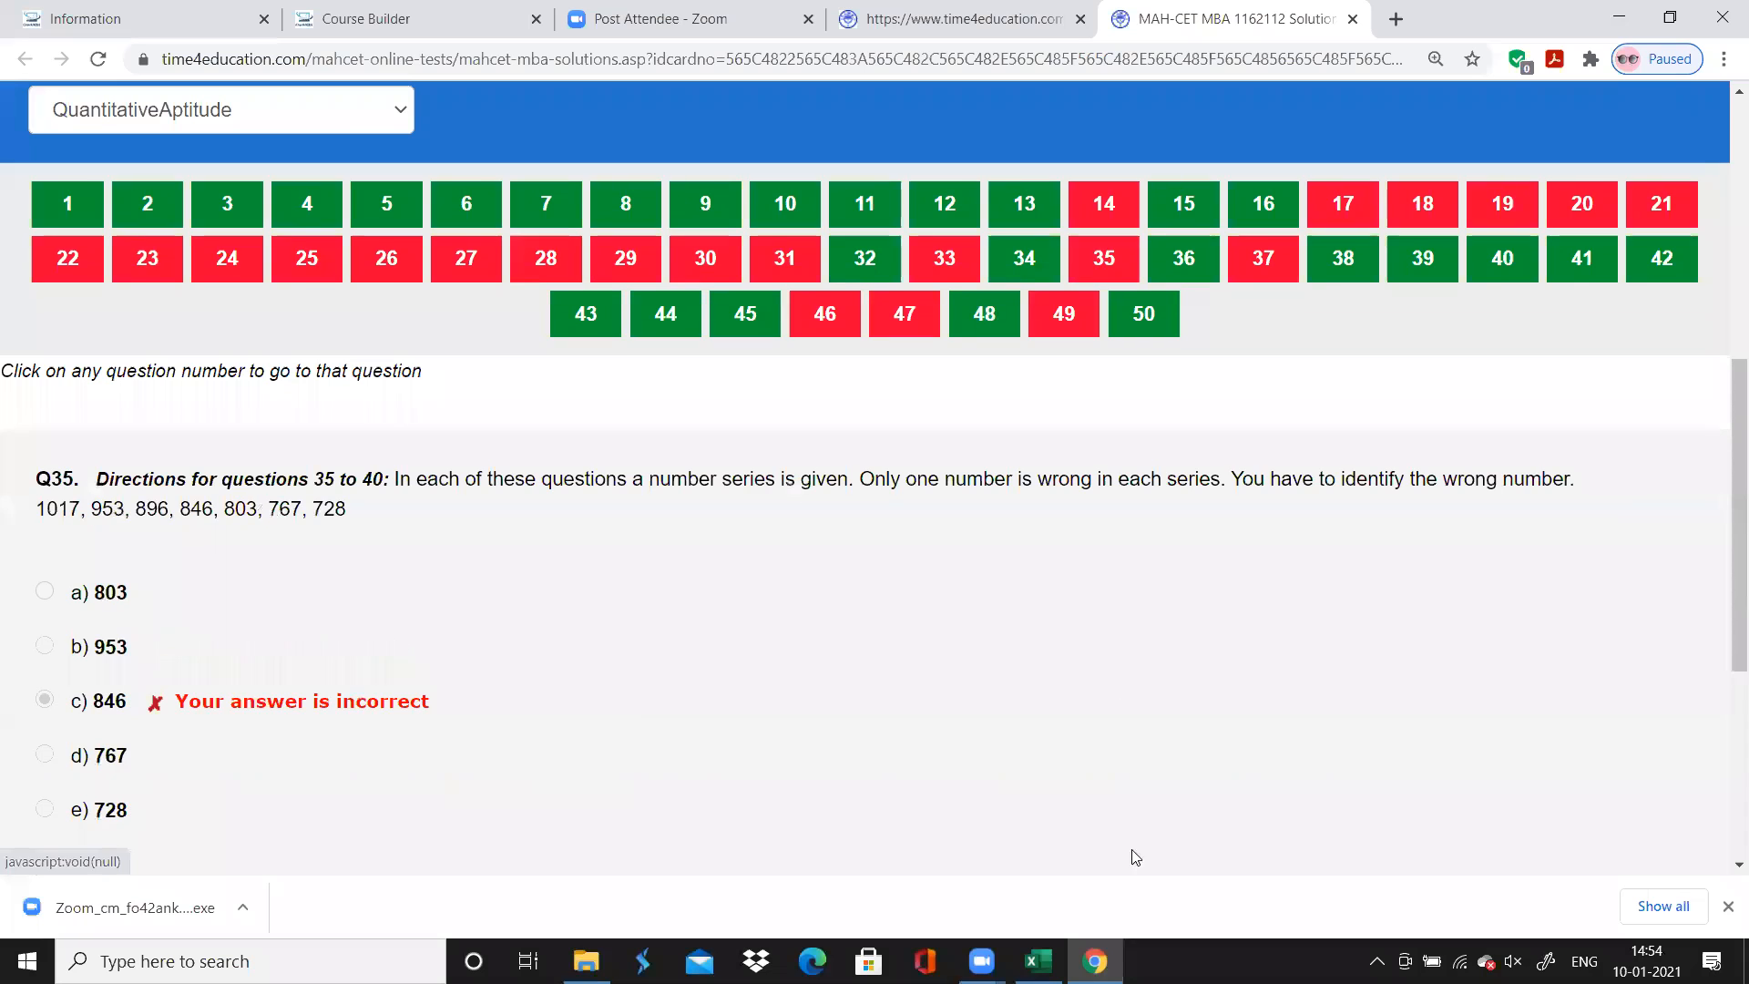
pyautogui.click(1038, 961)
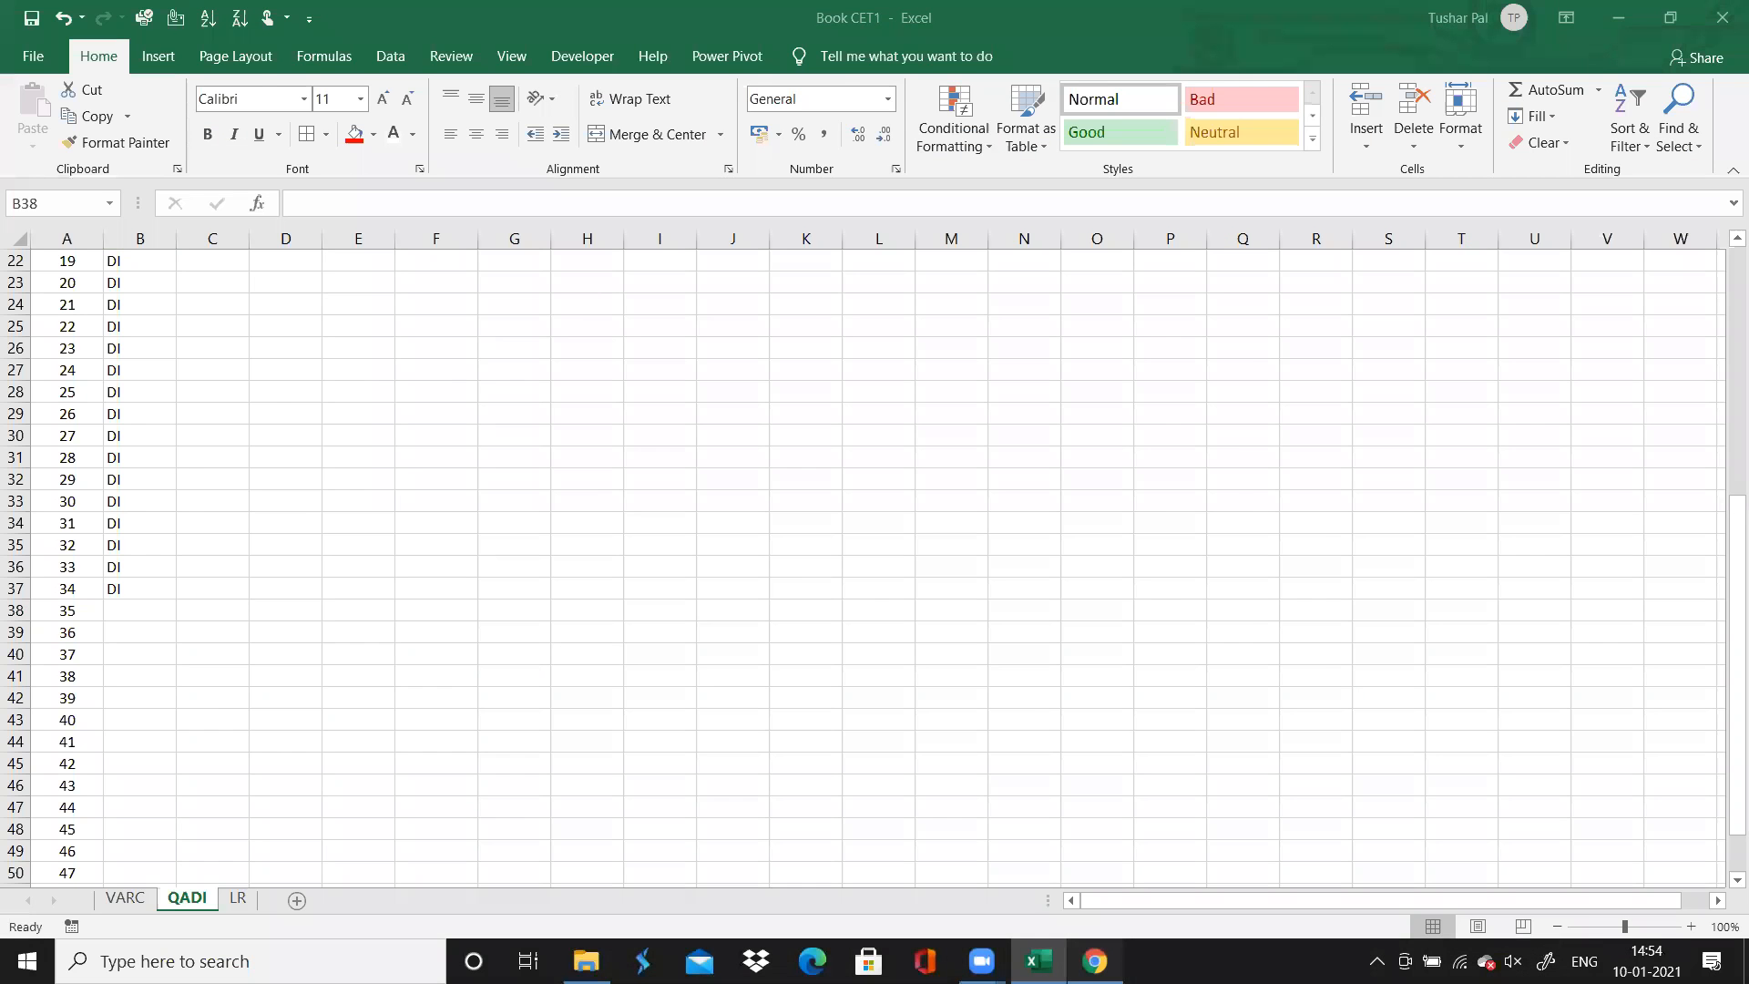
pyautogui.click(1095, 961)
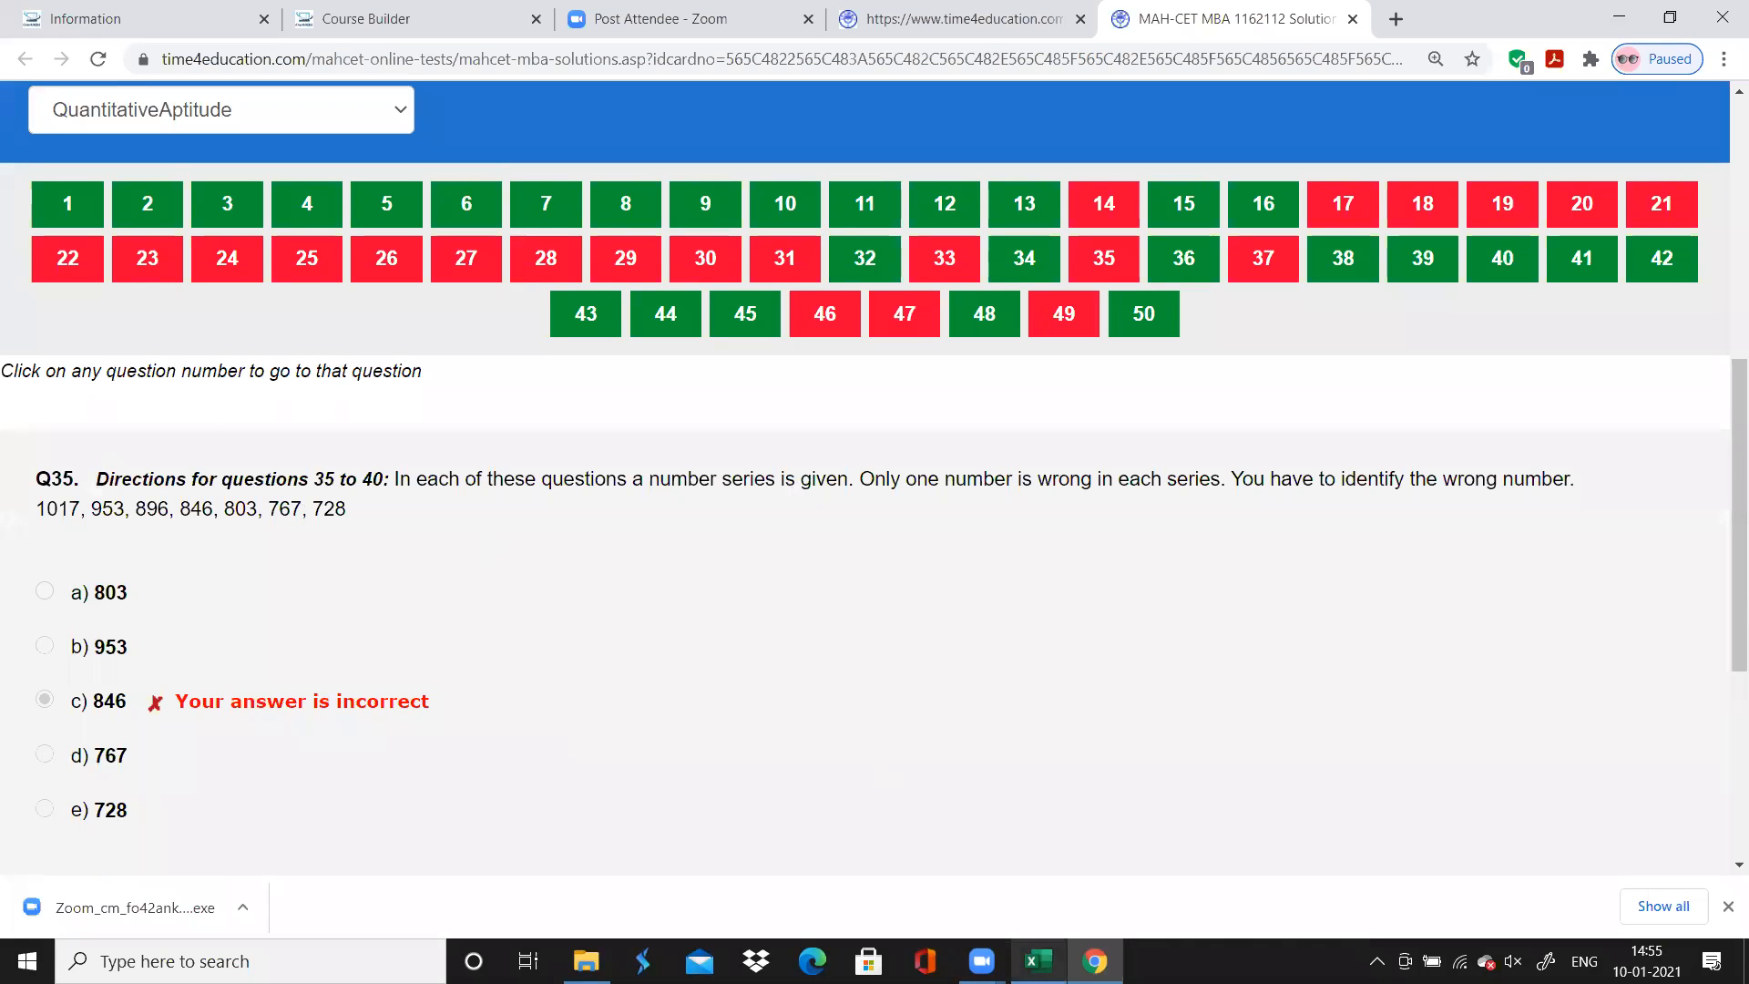
# Switch to Excel, enter Series Completion as the topic of question 35, and autofit the Topic column's width
pyautogui.click(1038, 961)
pyautogui.write('Series Comple')
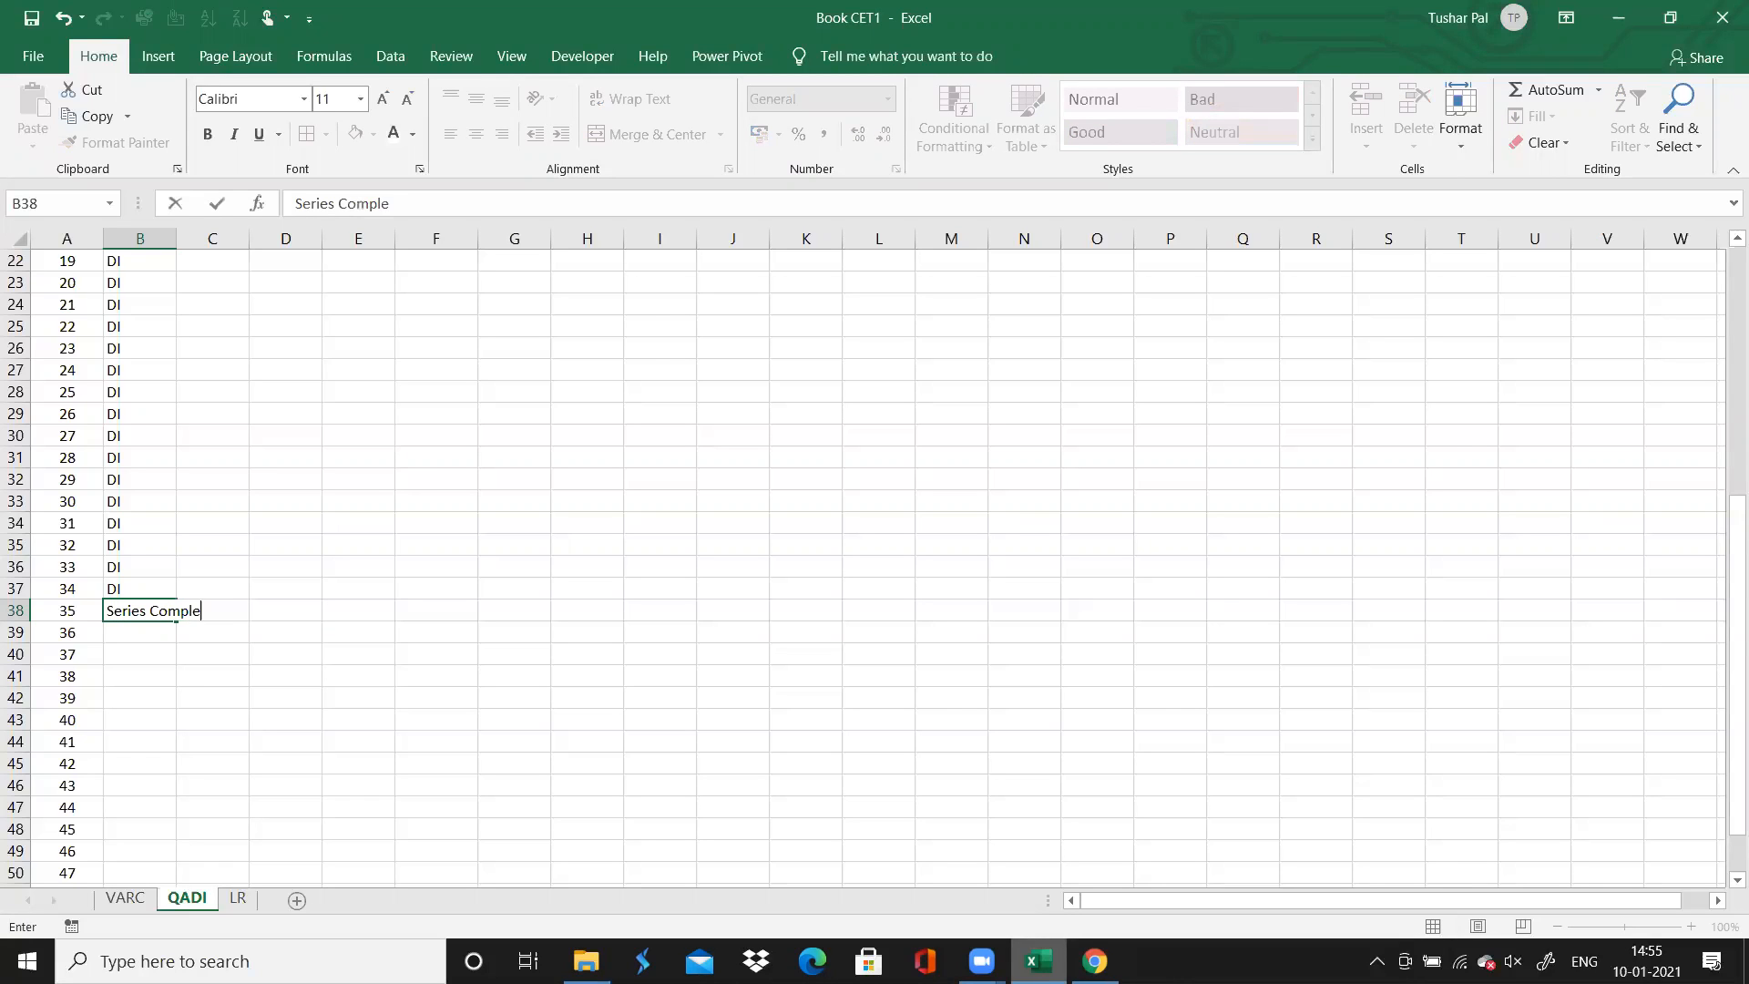
pyautogui.write('tuiion')
pyautogui.doubleClick(178, 228)
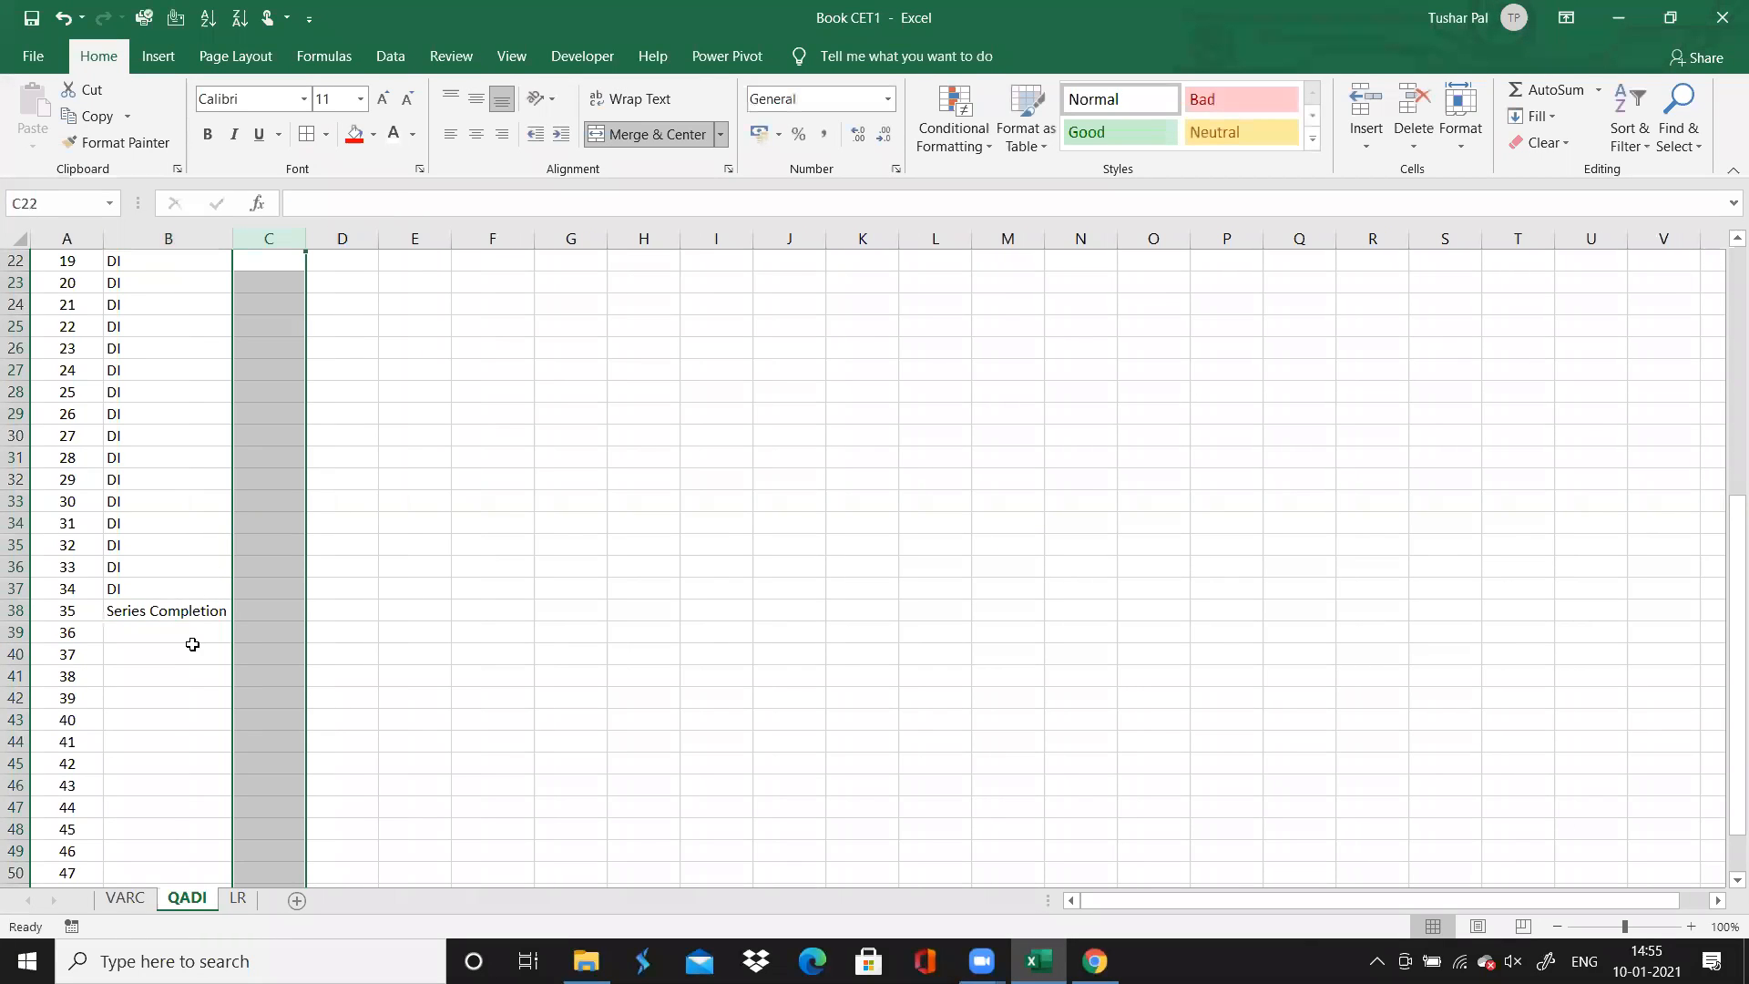
# Extend the Series Completion topic from question 35 through question 40
pyautogui.click(197, 611)
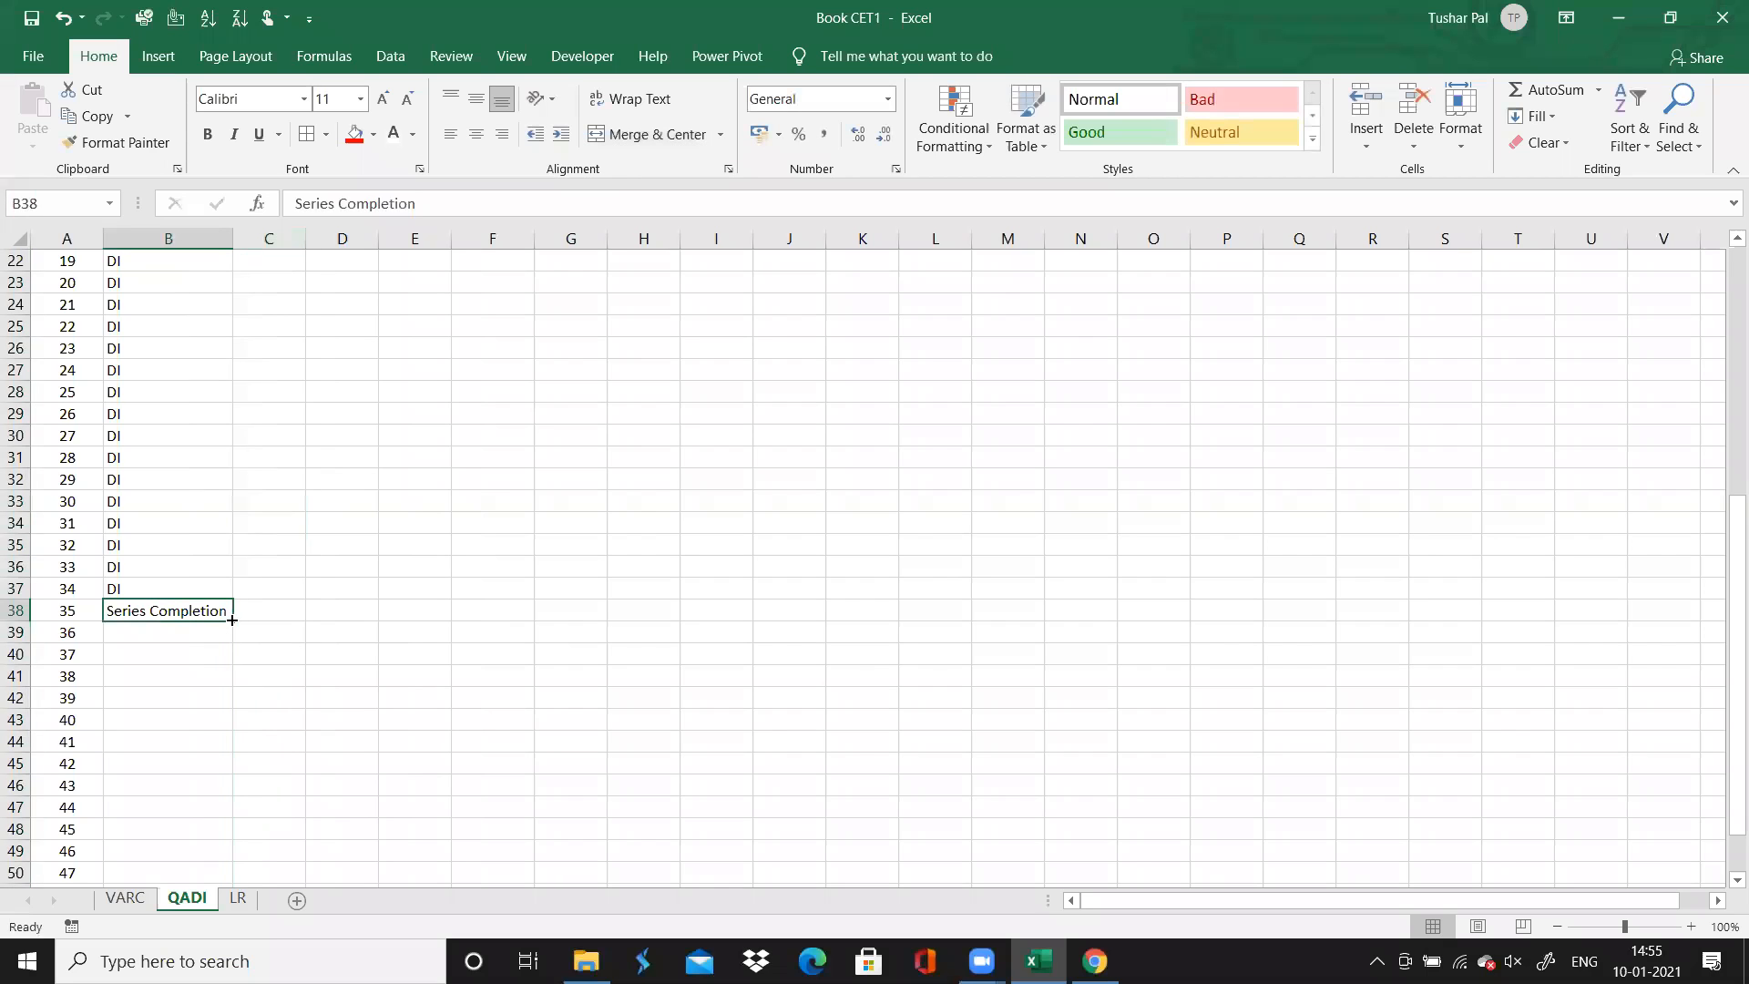
pyautogui.moveTo(232, 621); pyautogui.dragTo(213, 720)
pyautogui.moveTo(212, 724); pyautogui.dragTo(216, 731)
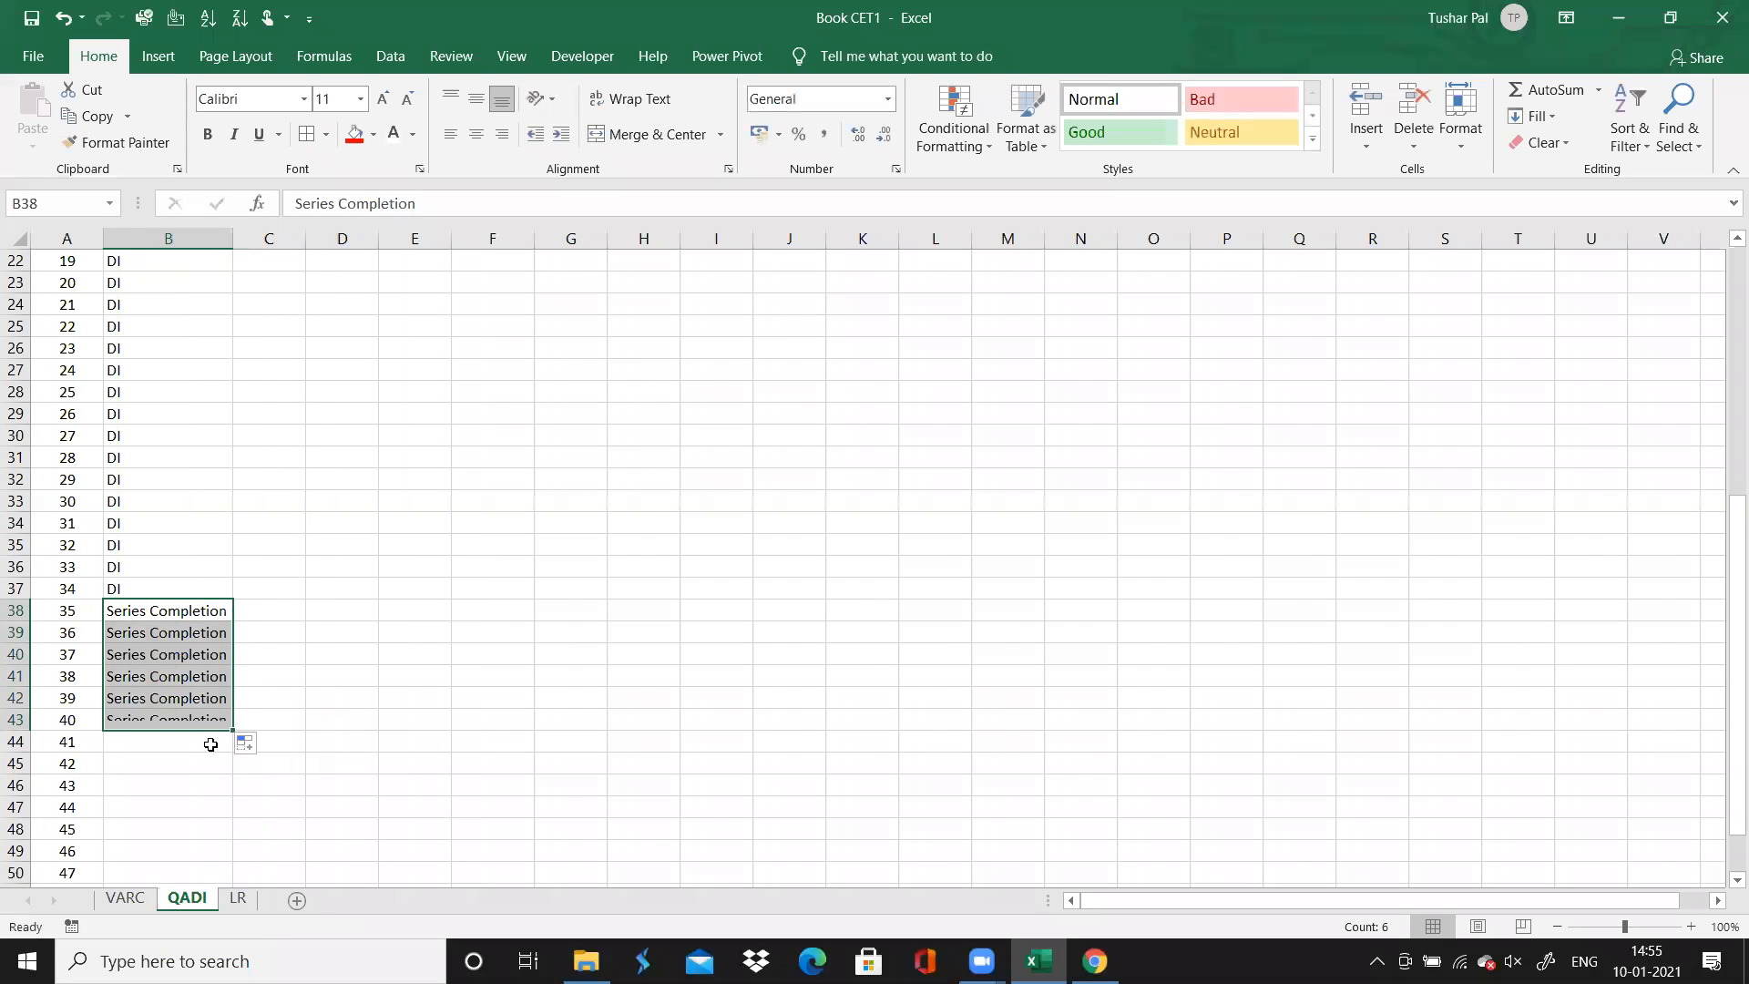
# Select question 41's Topic cell and review the directions of questions 36 and 41 on the Chrome solutions page
pyautogui.click(215, 742)
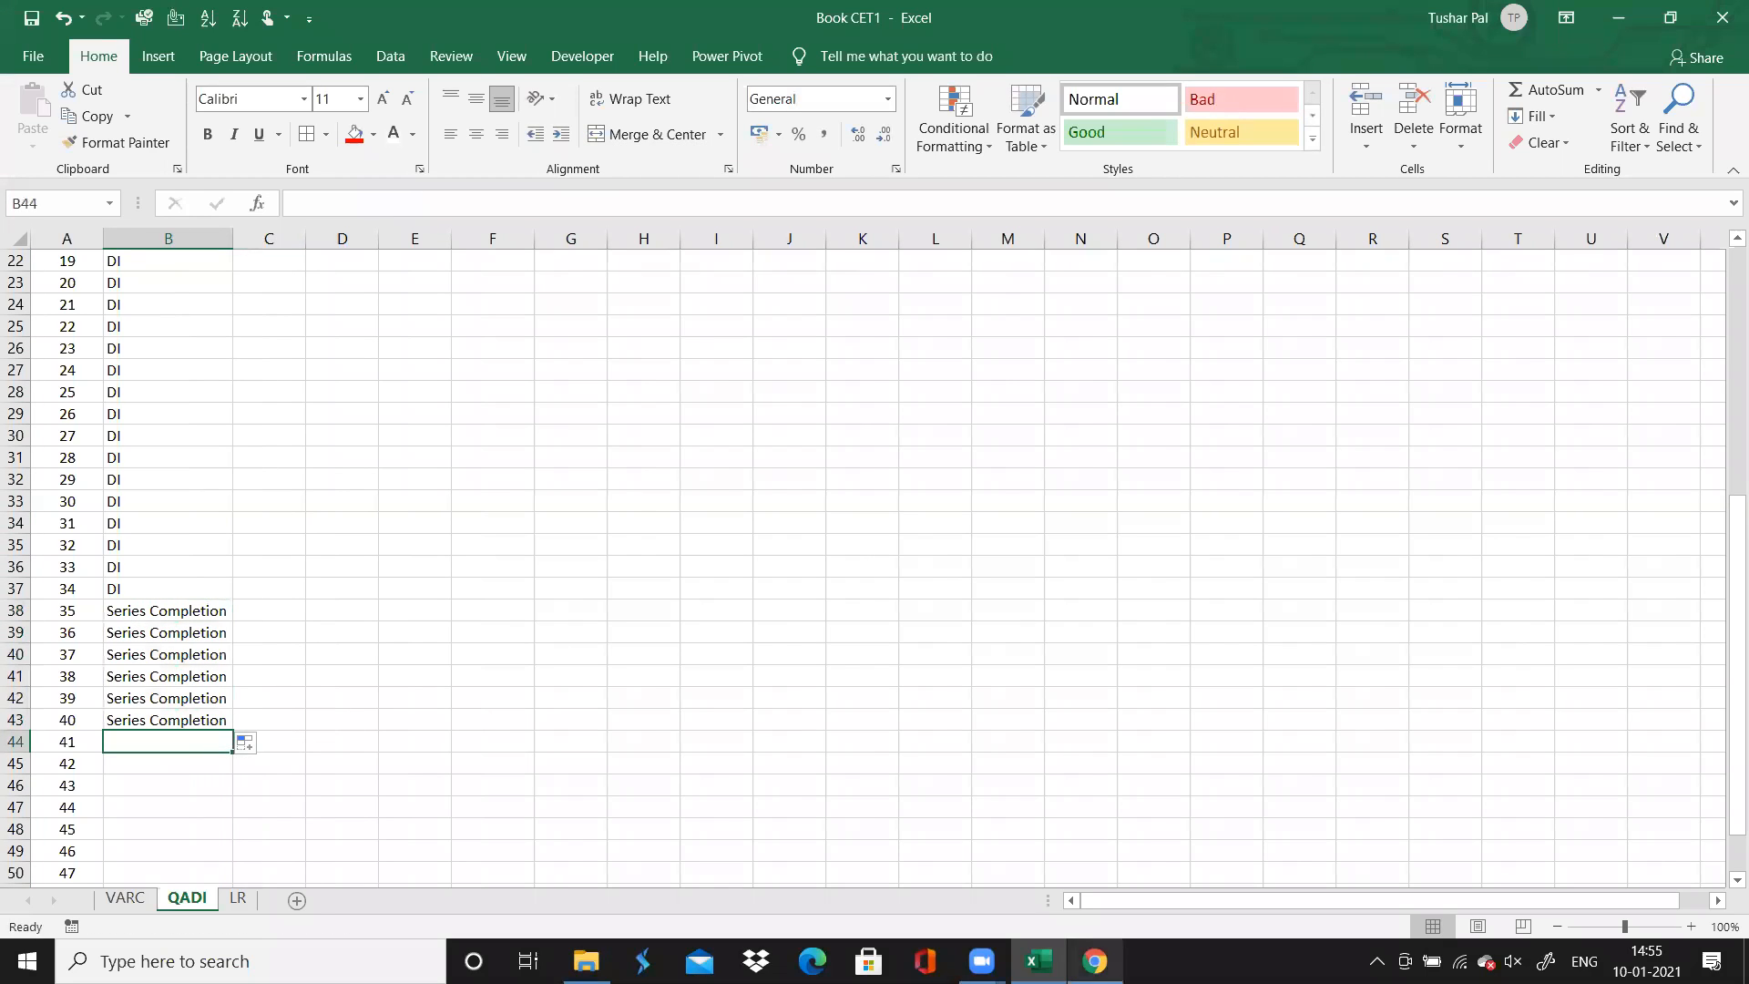
pyautogui.click(1095, 961)
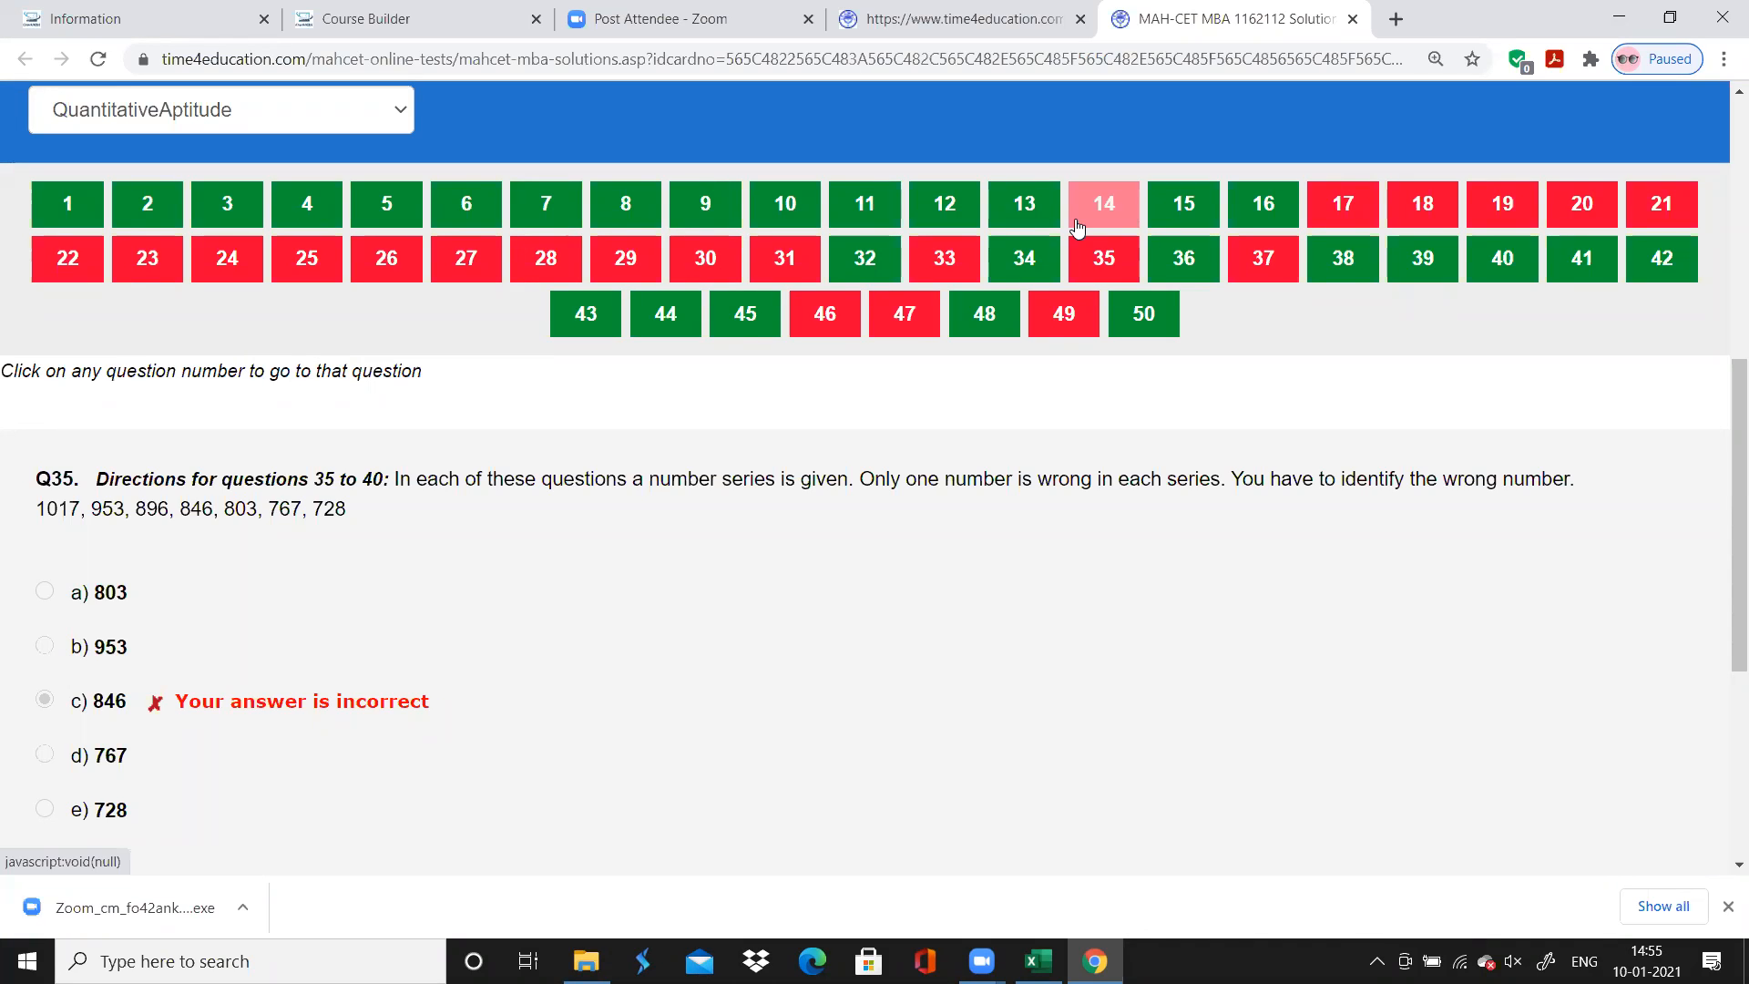
pyautogui.click(1177, 261)
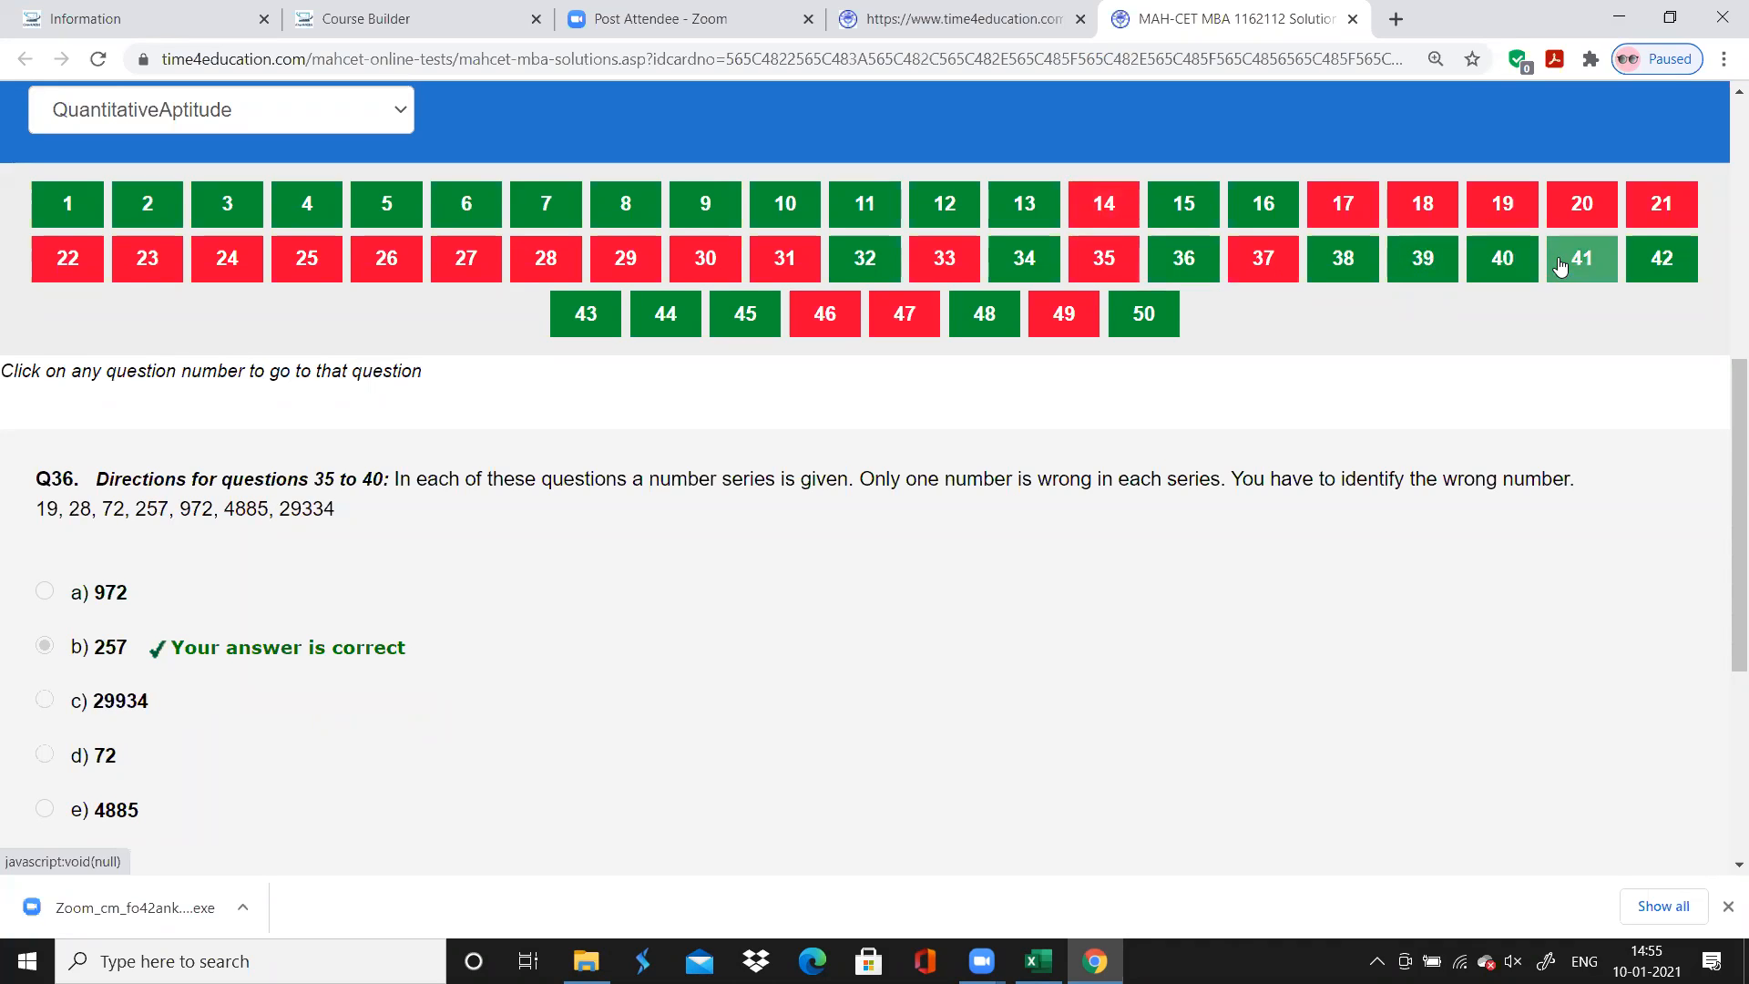
pyautogui.click(1580, 264)
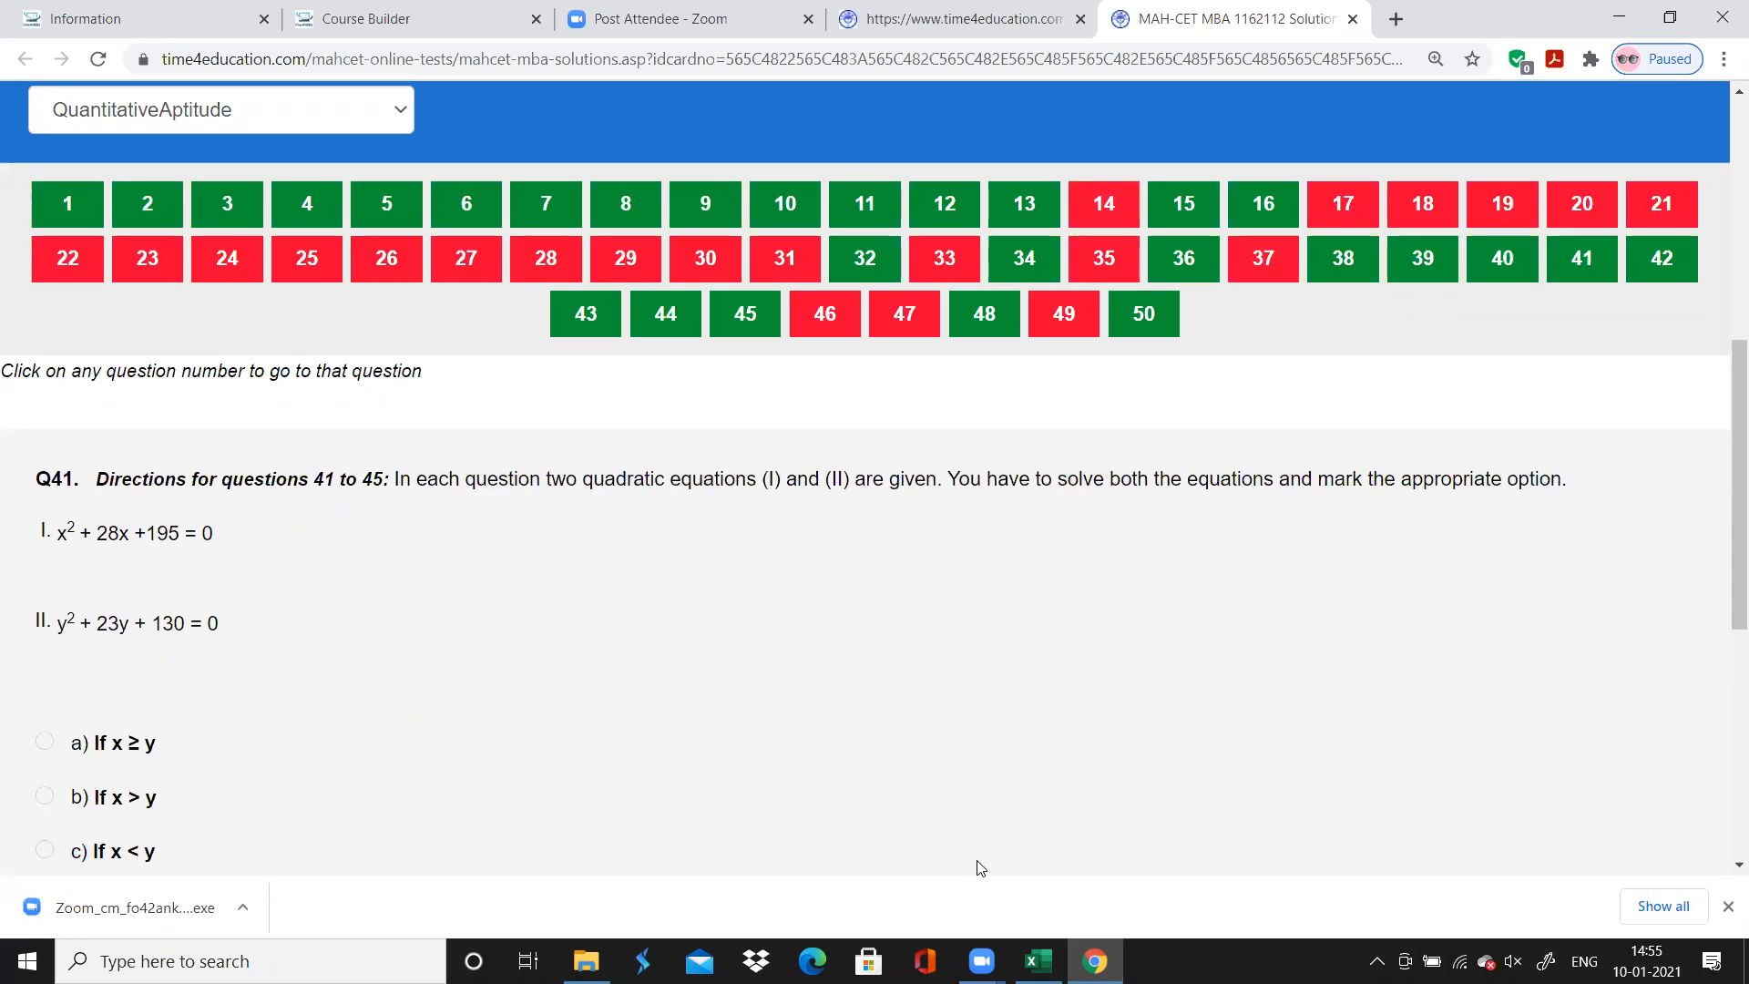
# Switch to Excel, enter Quadratic Comparison as the topic of question 41, and autofit the Topic column's width
pyautogui.click(1094, 961)
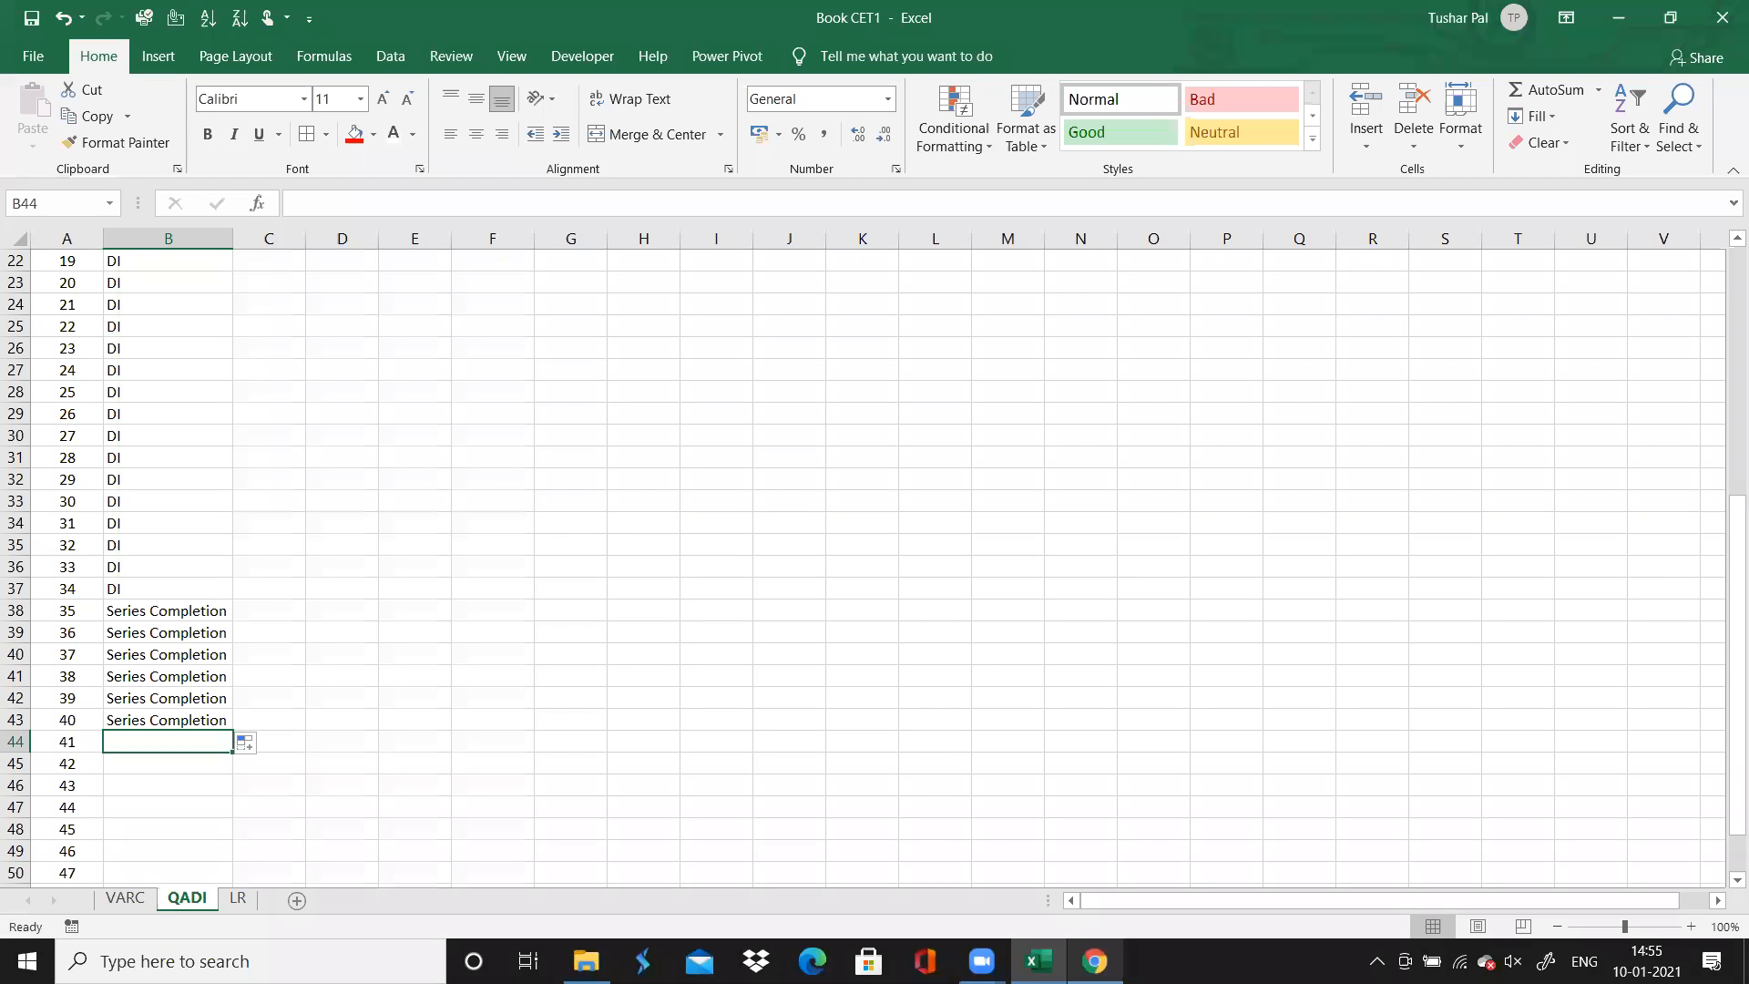
pyautogui.write('Quadracti')
pyautogui.press('BackSpace')
pyautogui.press('BackSpace')
pyautogui.write('tic')
pyautogui.press('BackSpace')
pyautogui.press('BackSpace')
pyautogui.press('BackSpace')
pyautogui.press('BackSpace')
pyautogui.write('tic')
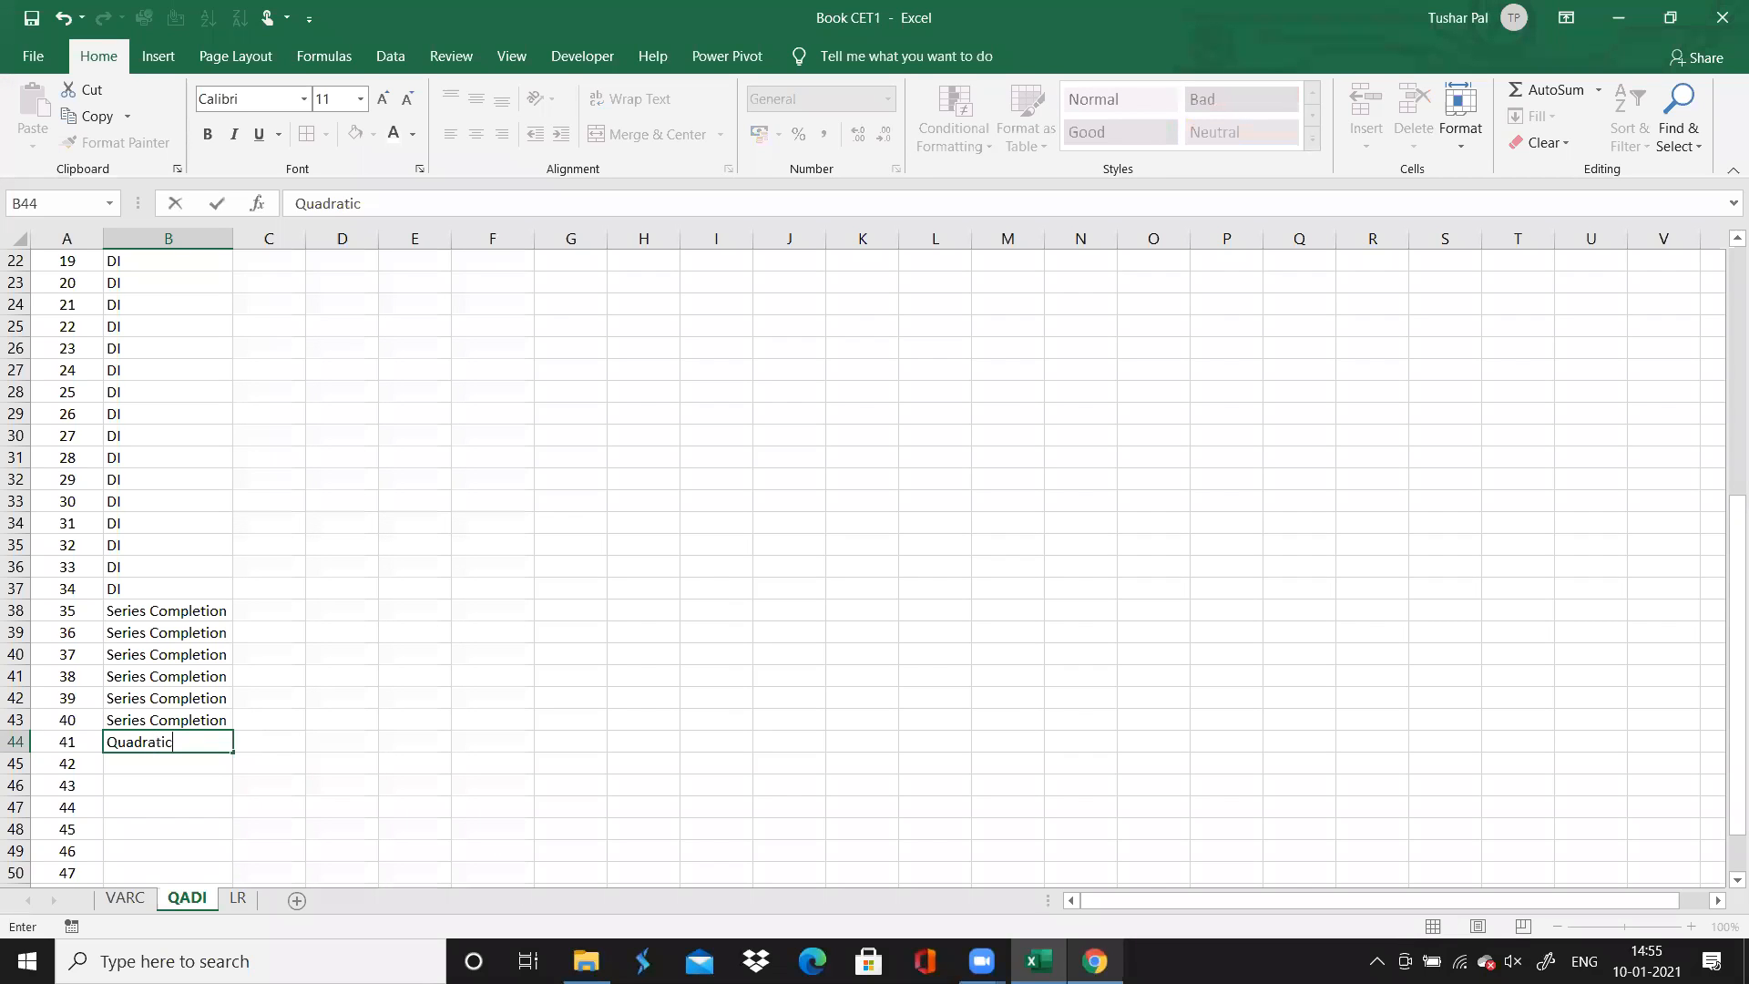
pyautogui.write(' Comparison')
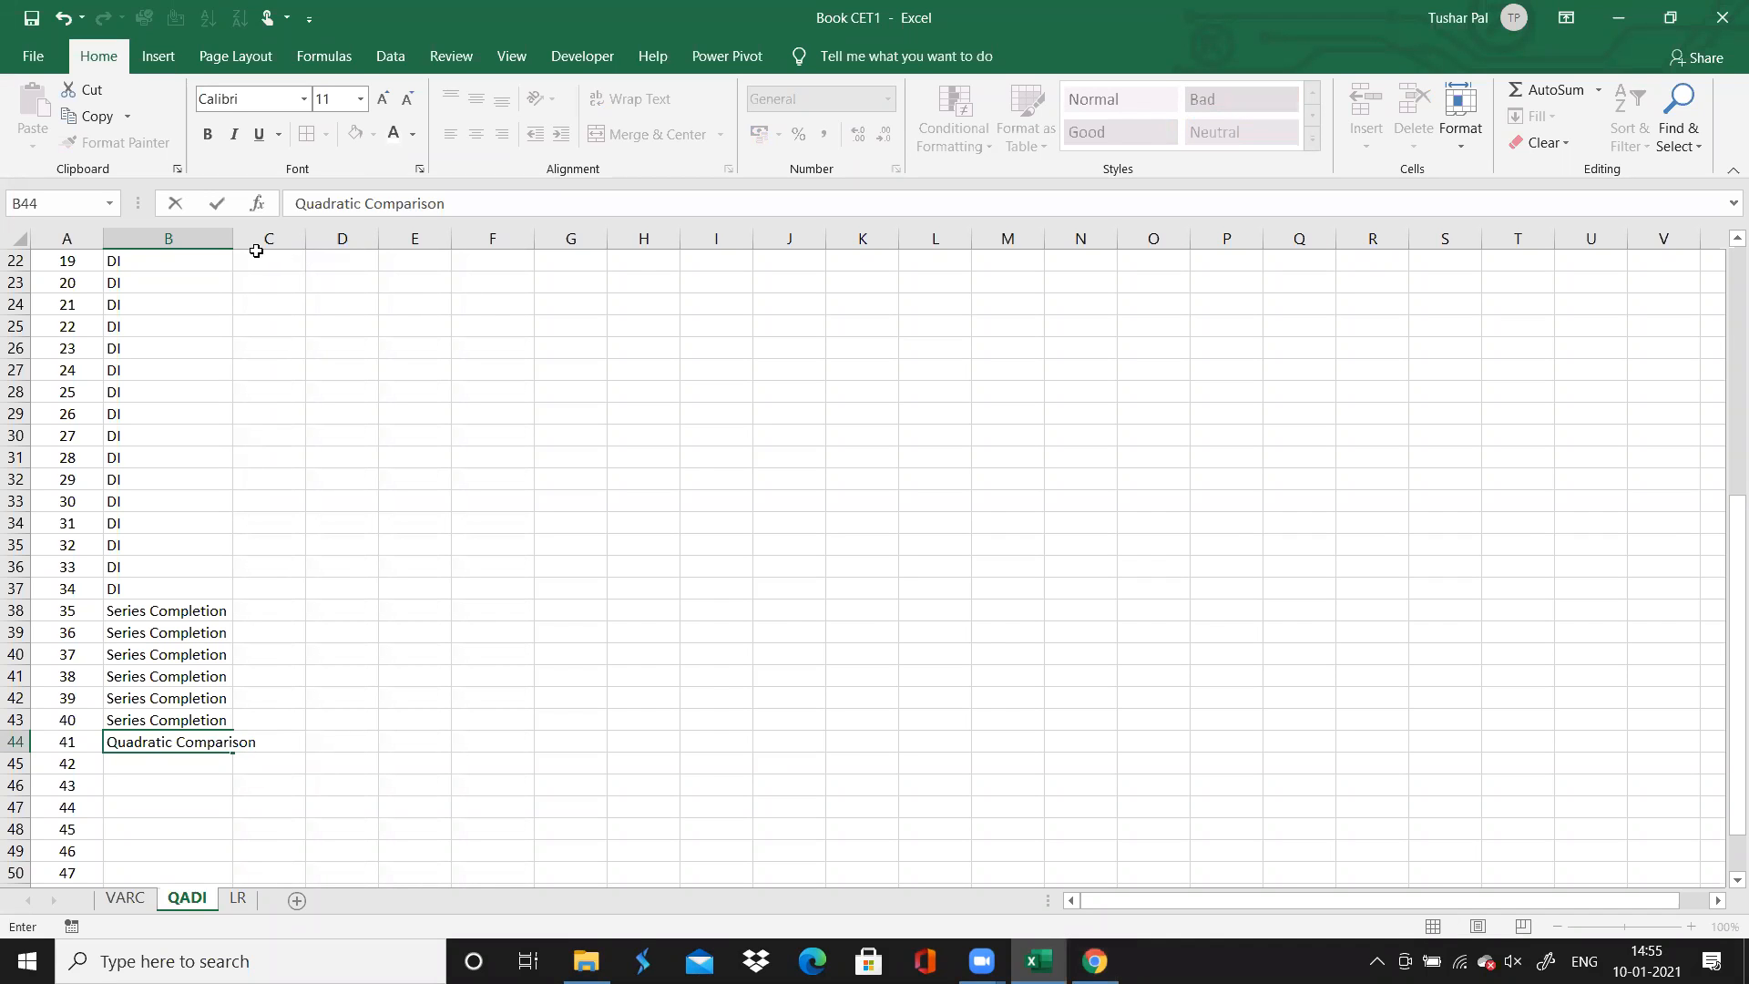
pyautogui.click(223, 239)
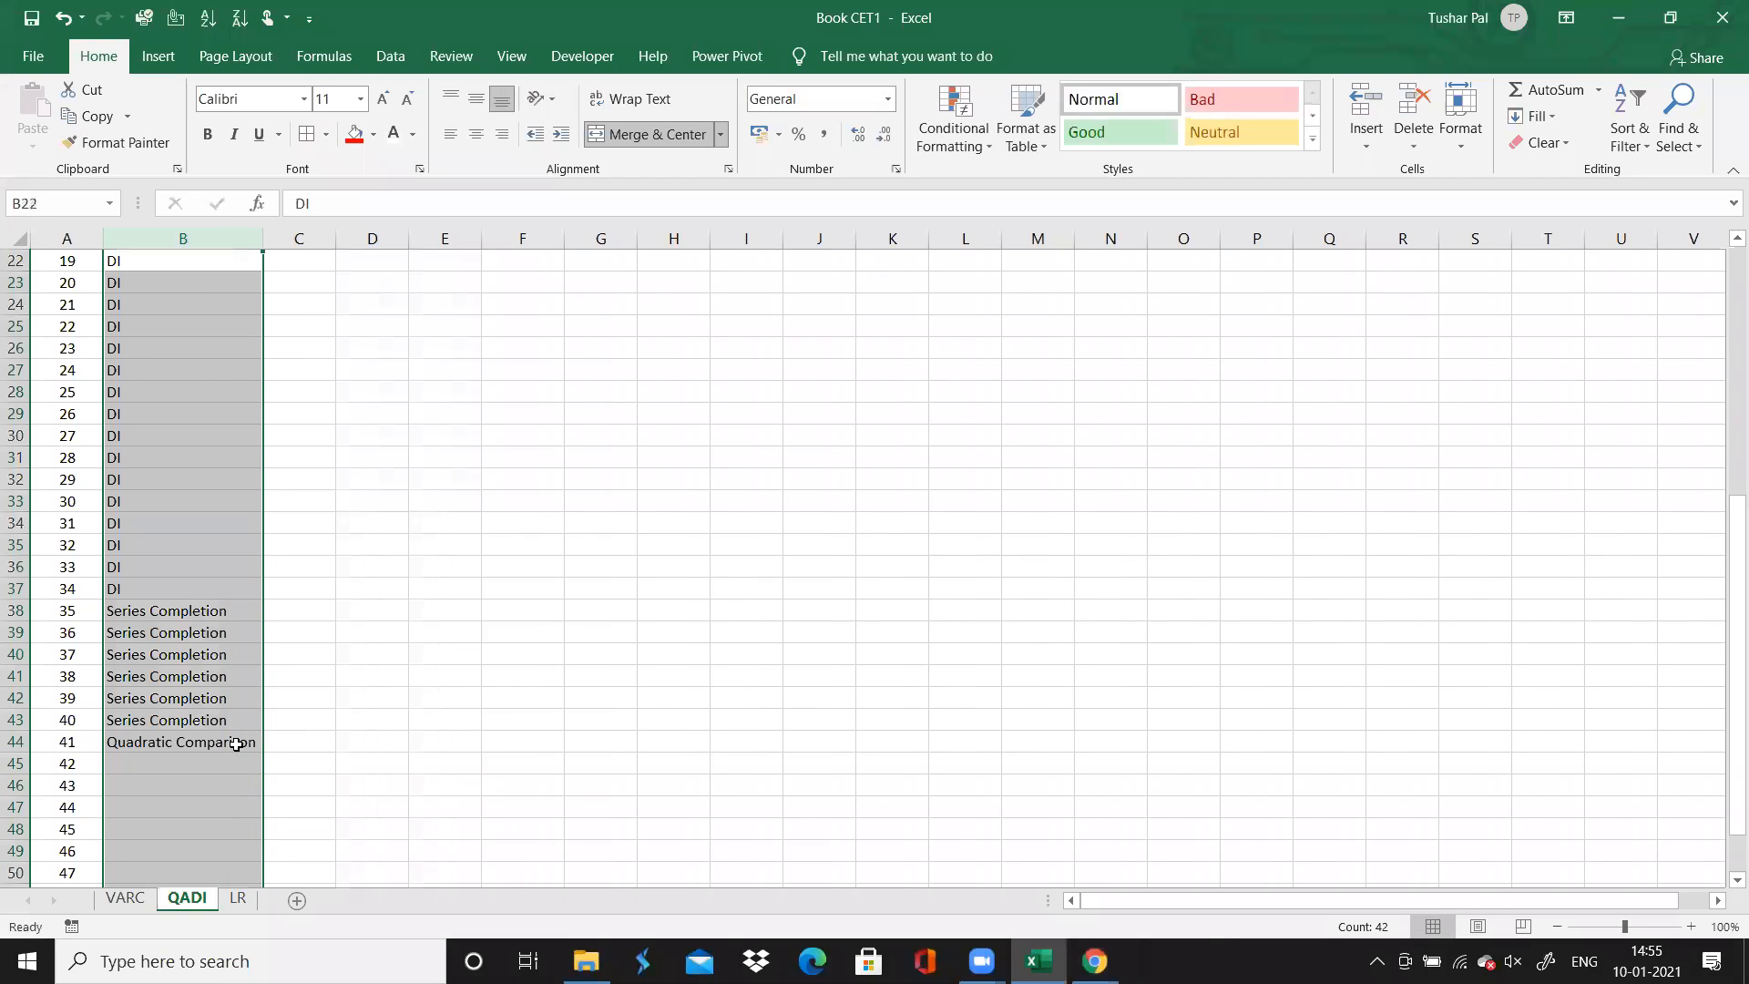
# Extend the Quadratic Comparison topic through question 45 and select question 46's Topic cell
pyautogui.click(236, 744)
pyautogui.moveTo(262, 750); pyautogui.dragTo(262, 831)
pyautogui.press('Down')
pyautogui.press('Down')
pyautogui.press('Down')
pyautogui.press('Down')
pyautogui.press('Down')
pyautogui.press('Down')
pyautogui.press('Down')
pyautogui.press('Down')
pyautogui.press('Down')
pyautogui.press('Down')
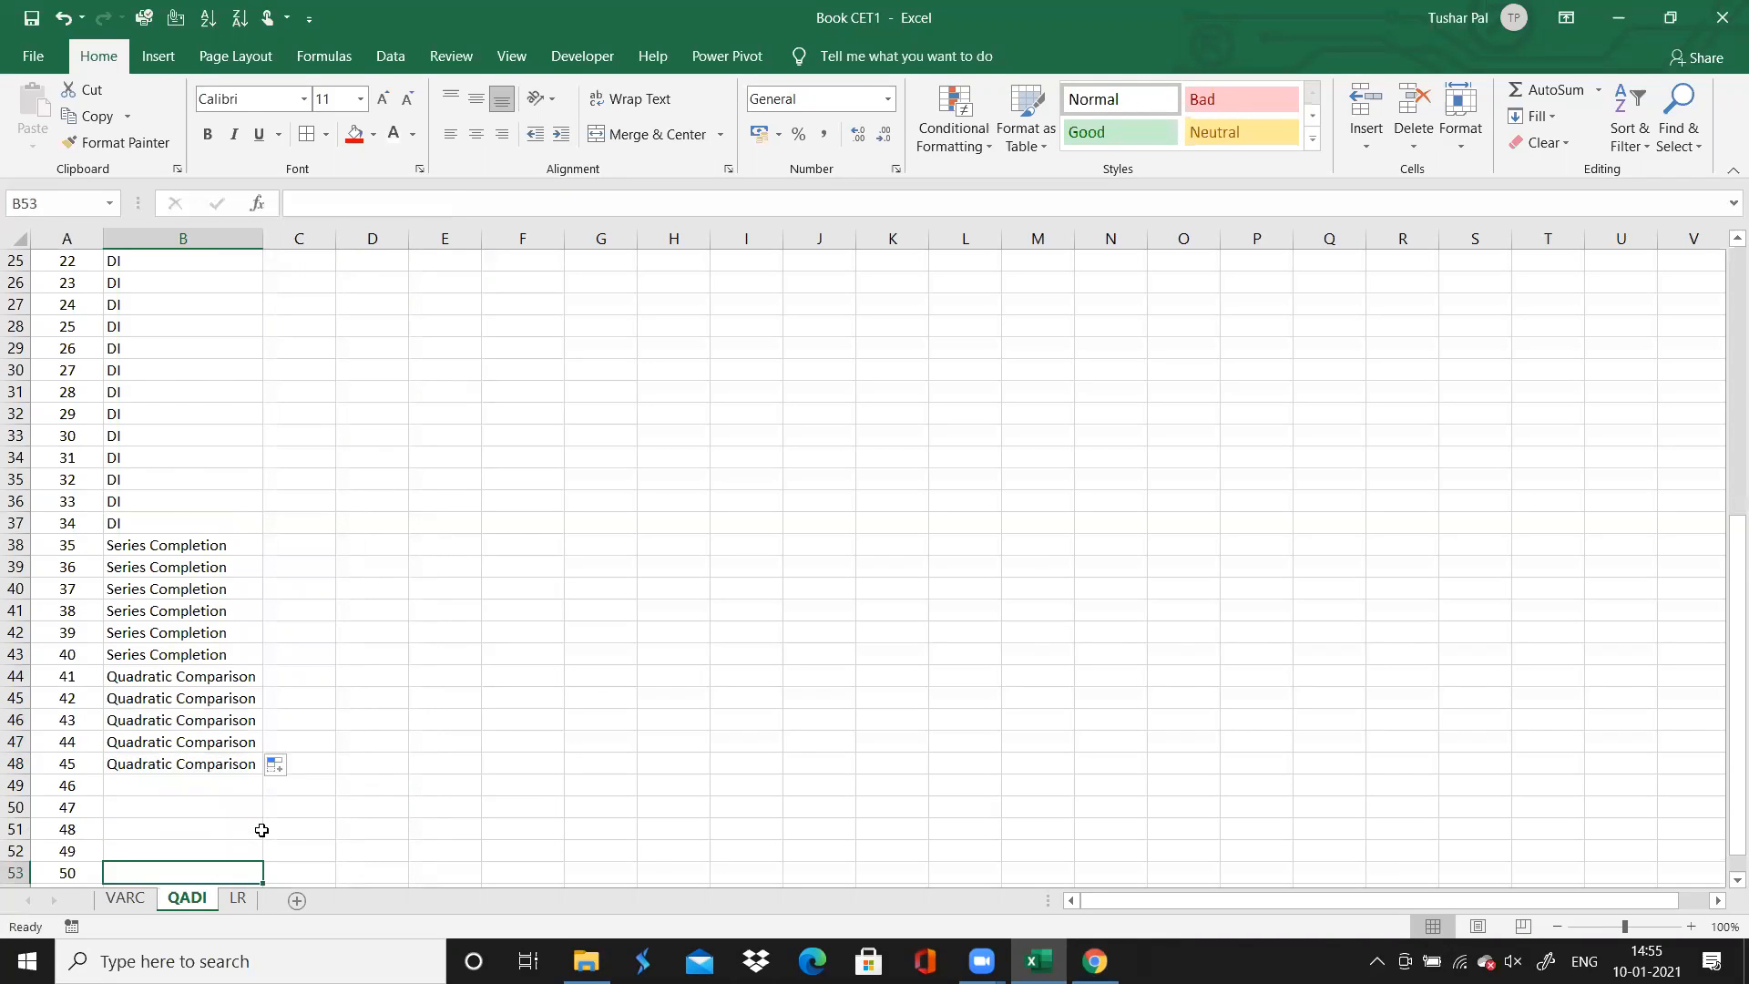
pyautogui.press('Up')
pyautogui.press('Up')
pyautogui.press('Up')
pyautogui.press('Up')
pyautogui.press('Up')
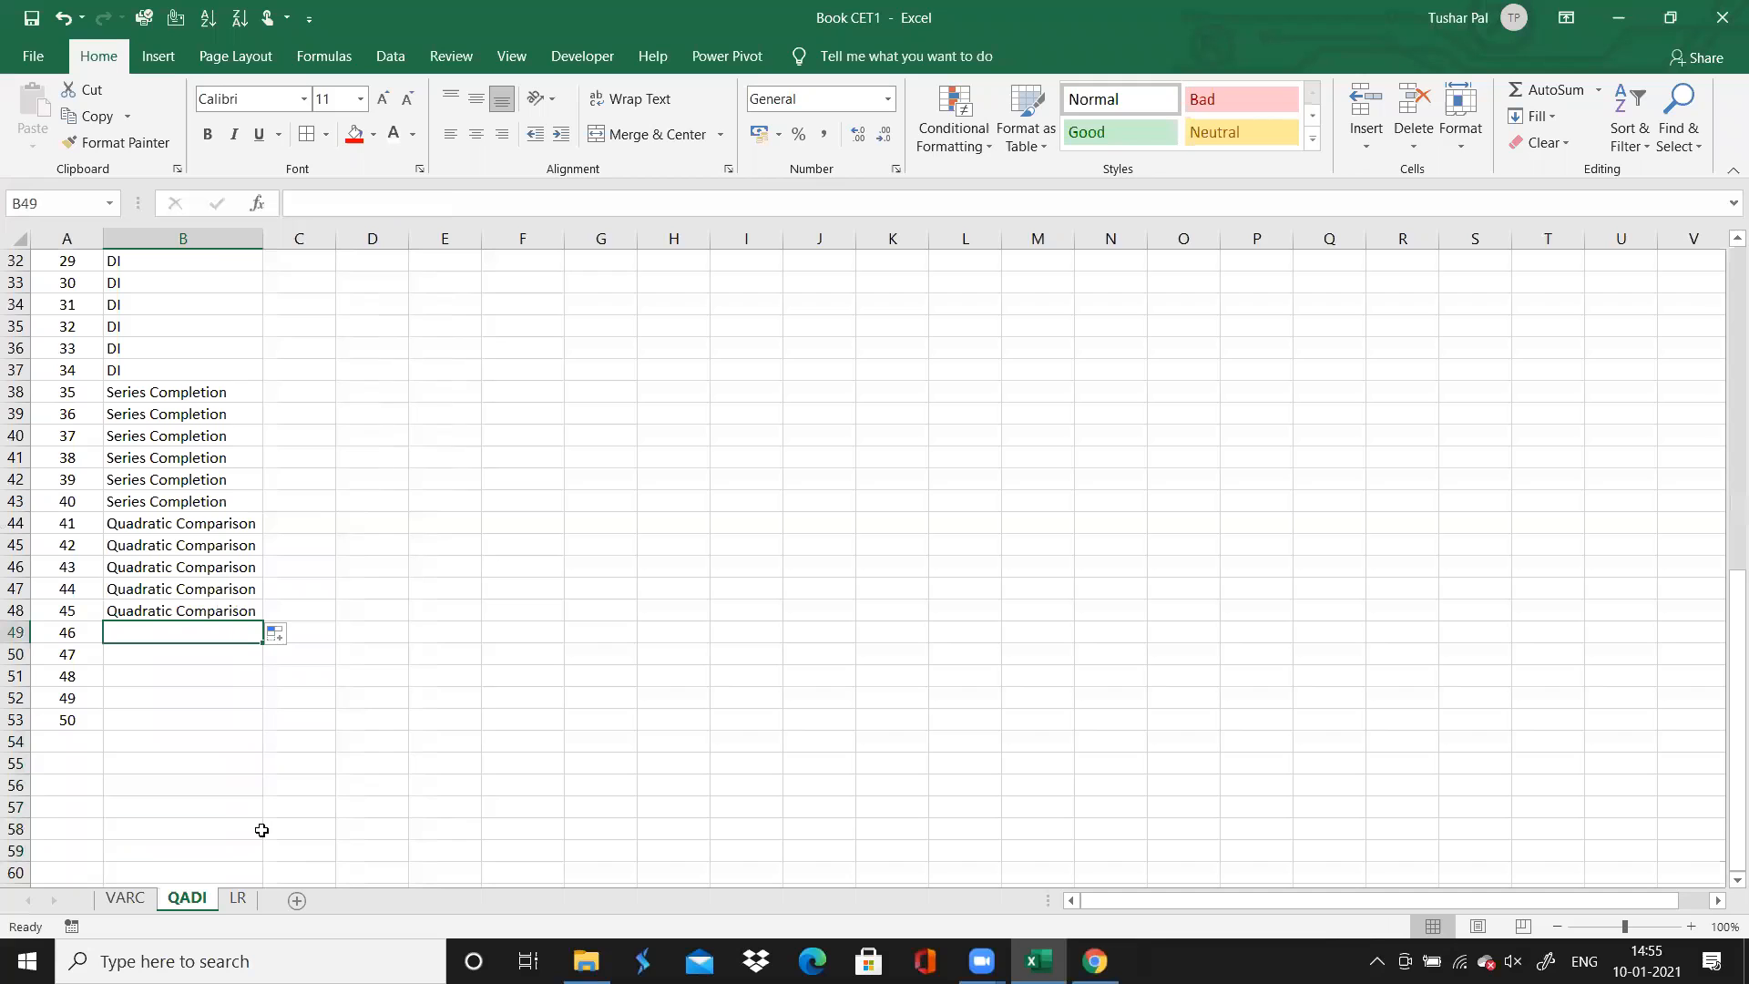
# Check question 46's directions on the Chrome solutions page, and enter Data Sufficiency as the topic of questions 46 to 50 in Excel
pyautogui.hotkey('alt', 'Tab')
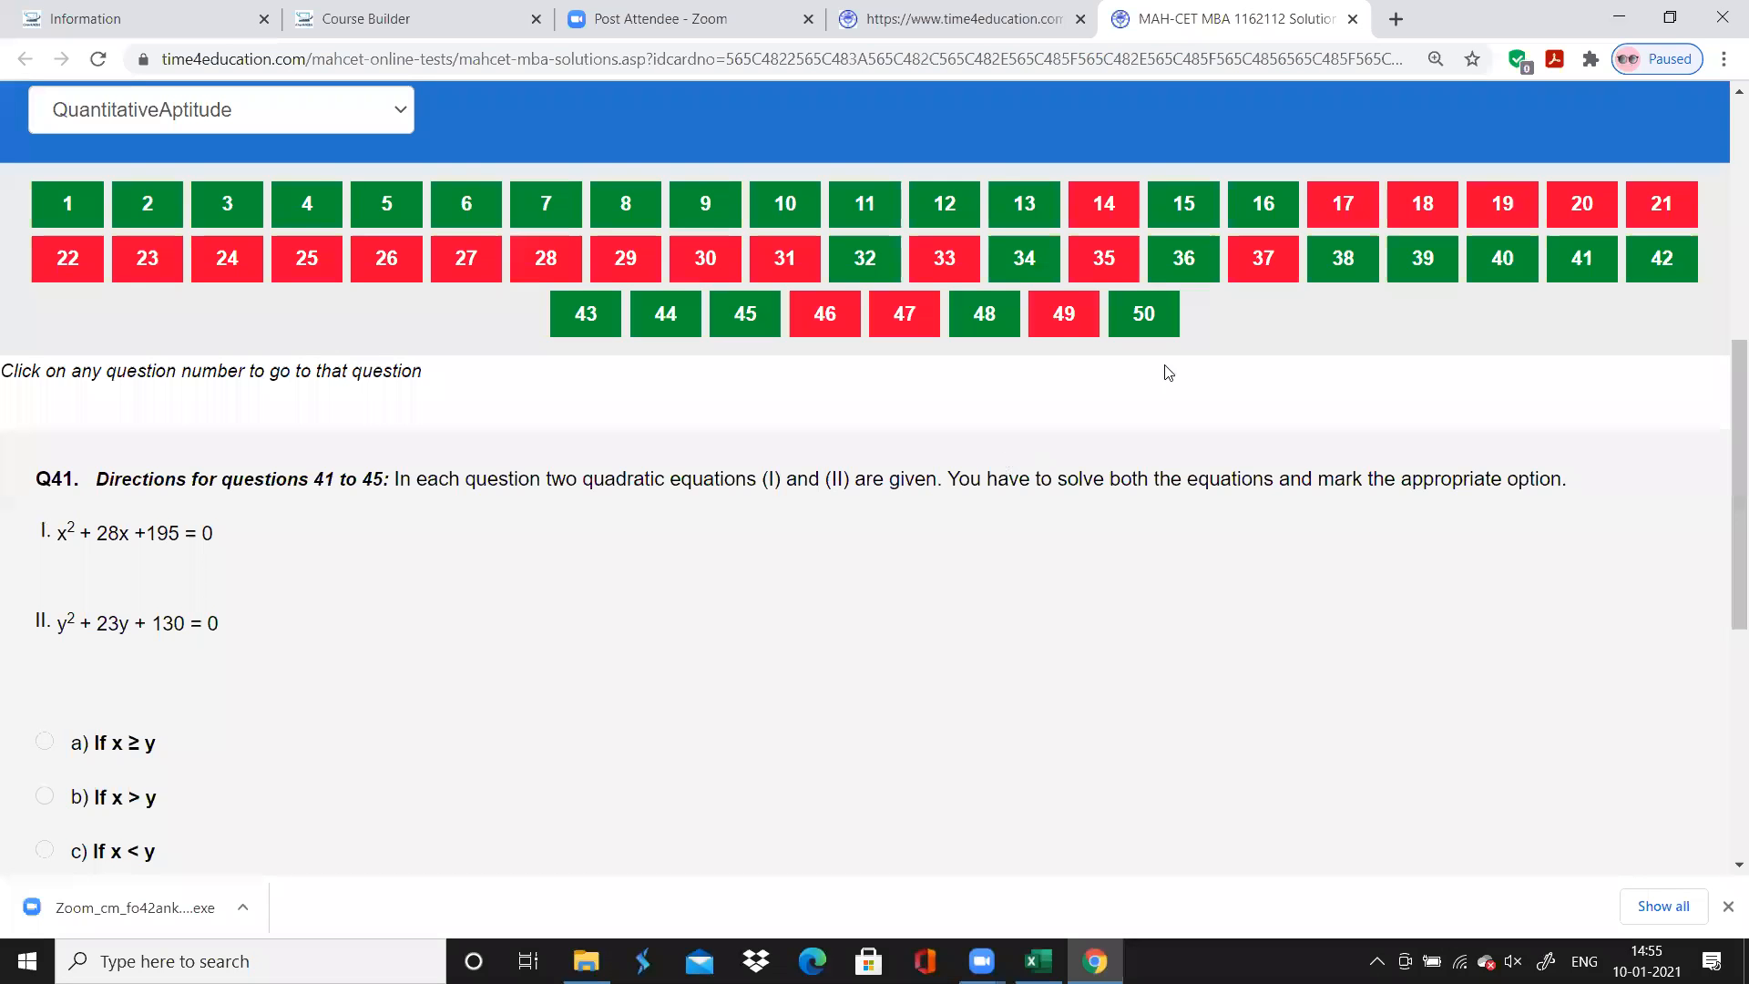
pyautogui.click(824, 315)
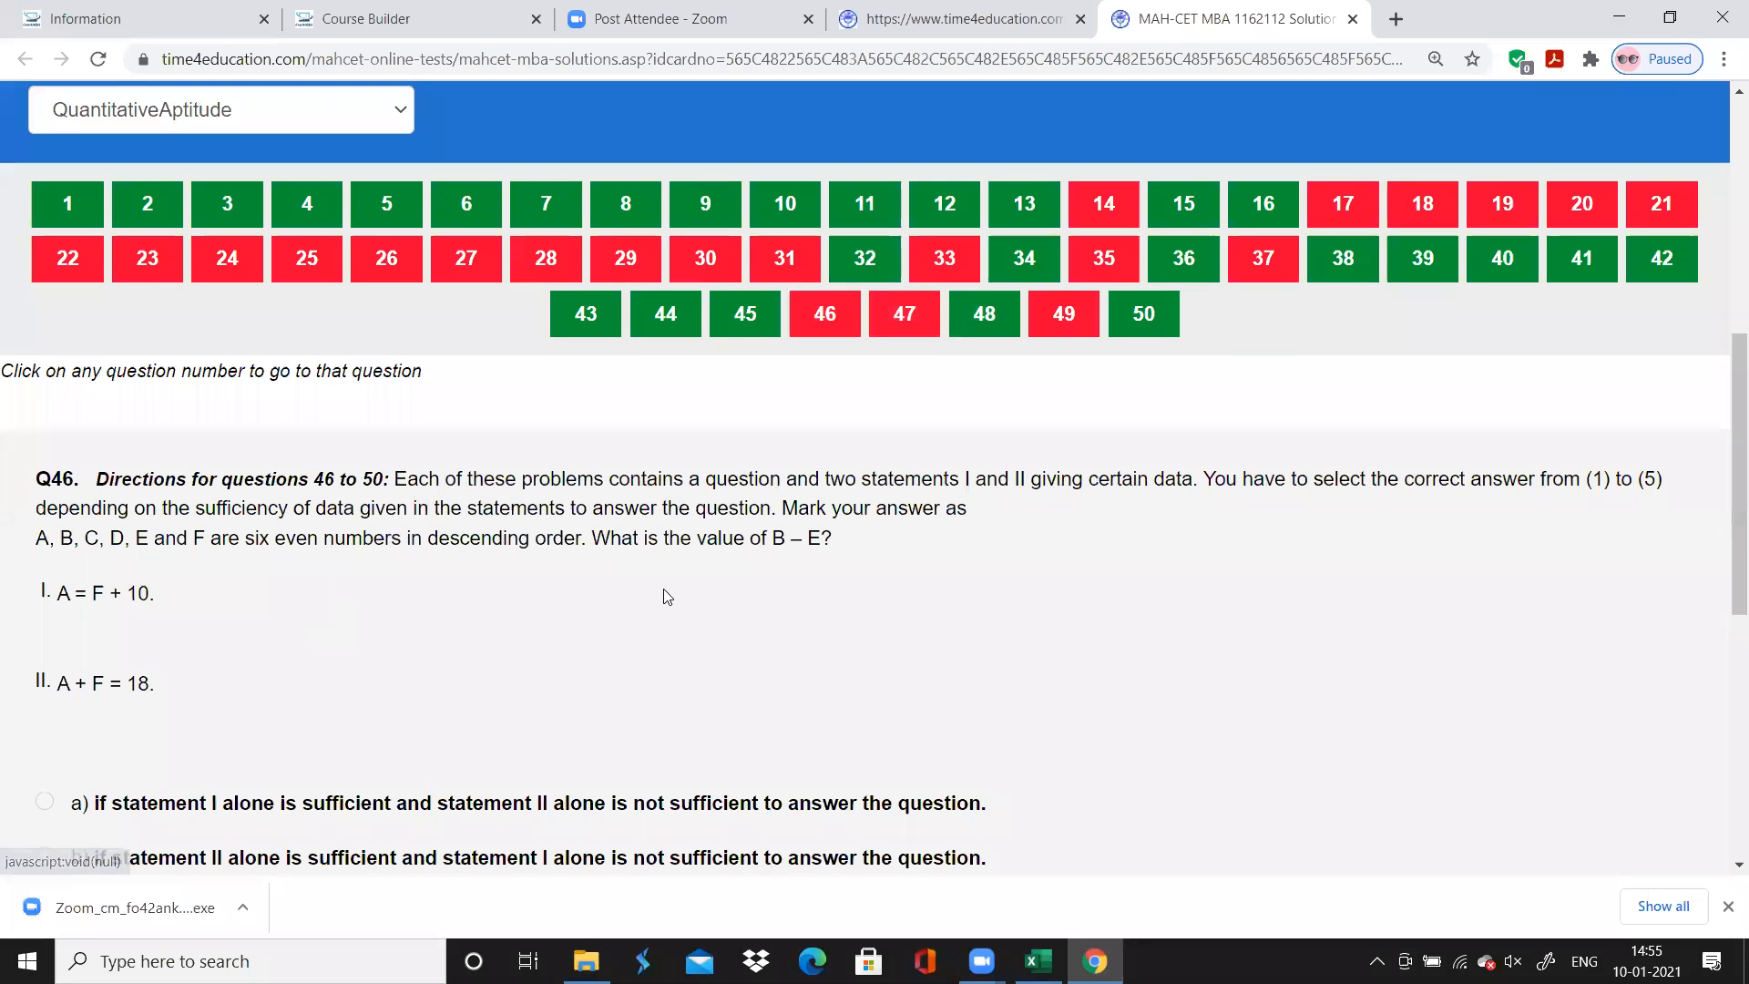
pyautogui.click(1080, 947)
pyautogui.write('Data Suf')
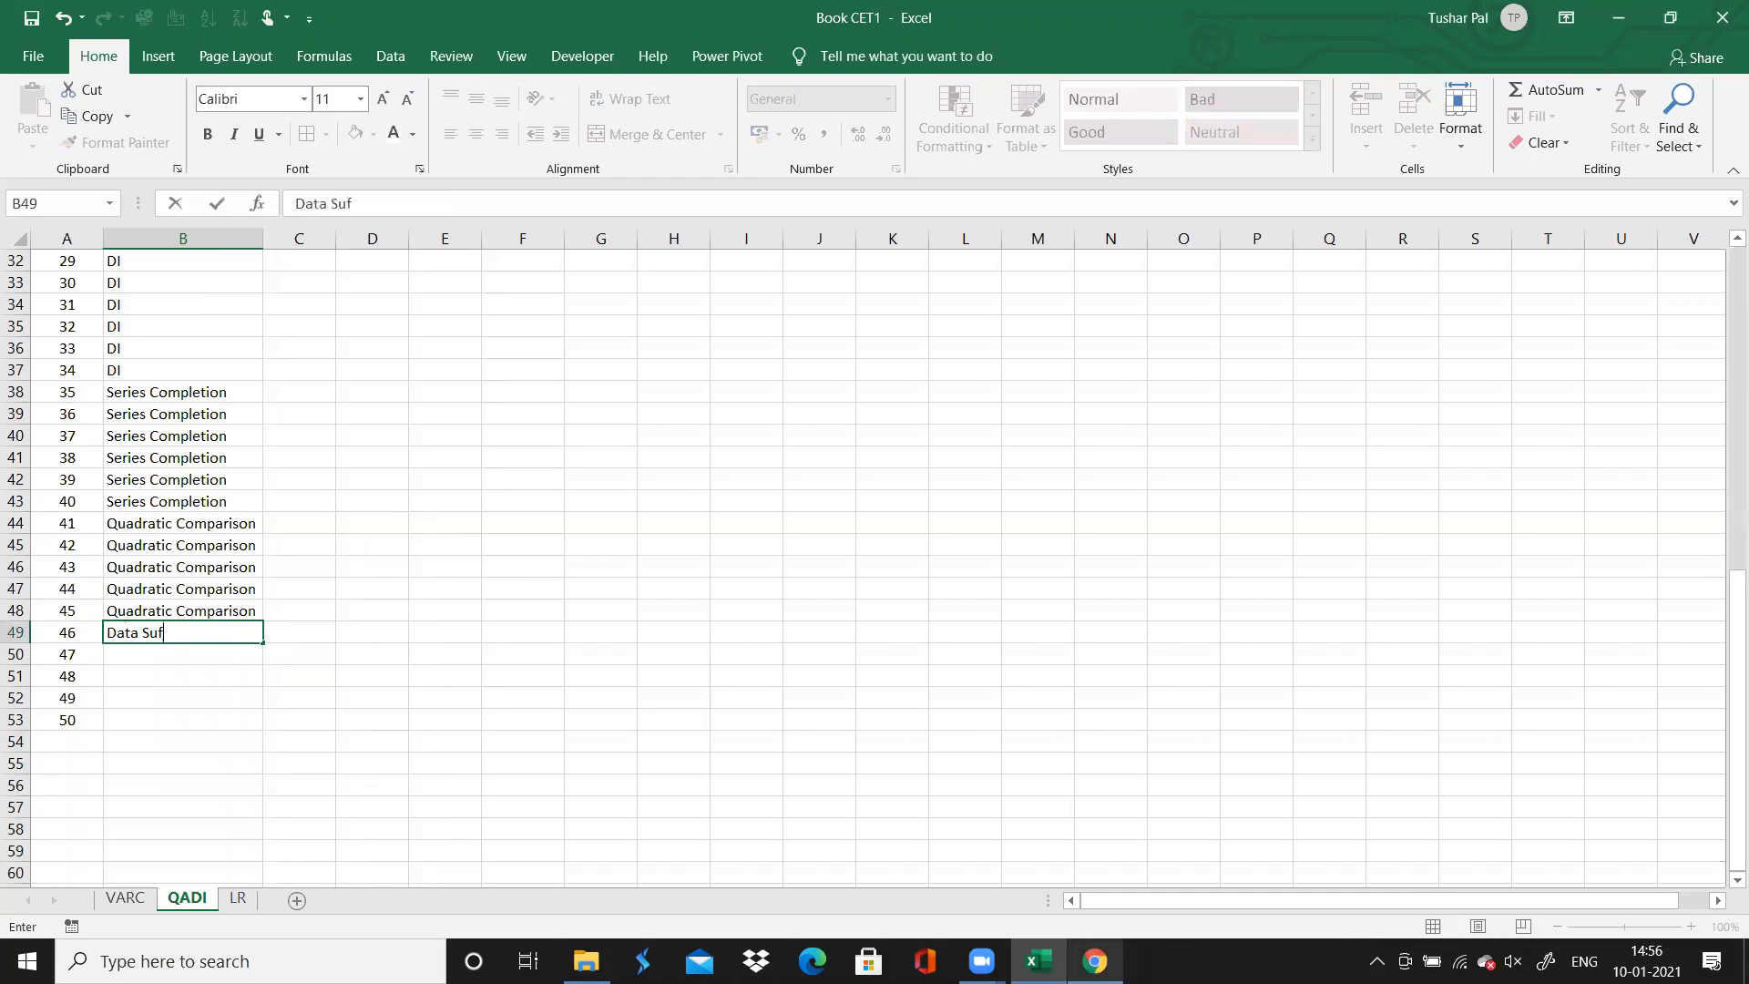
pyautogui.write('ficieny')
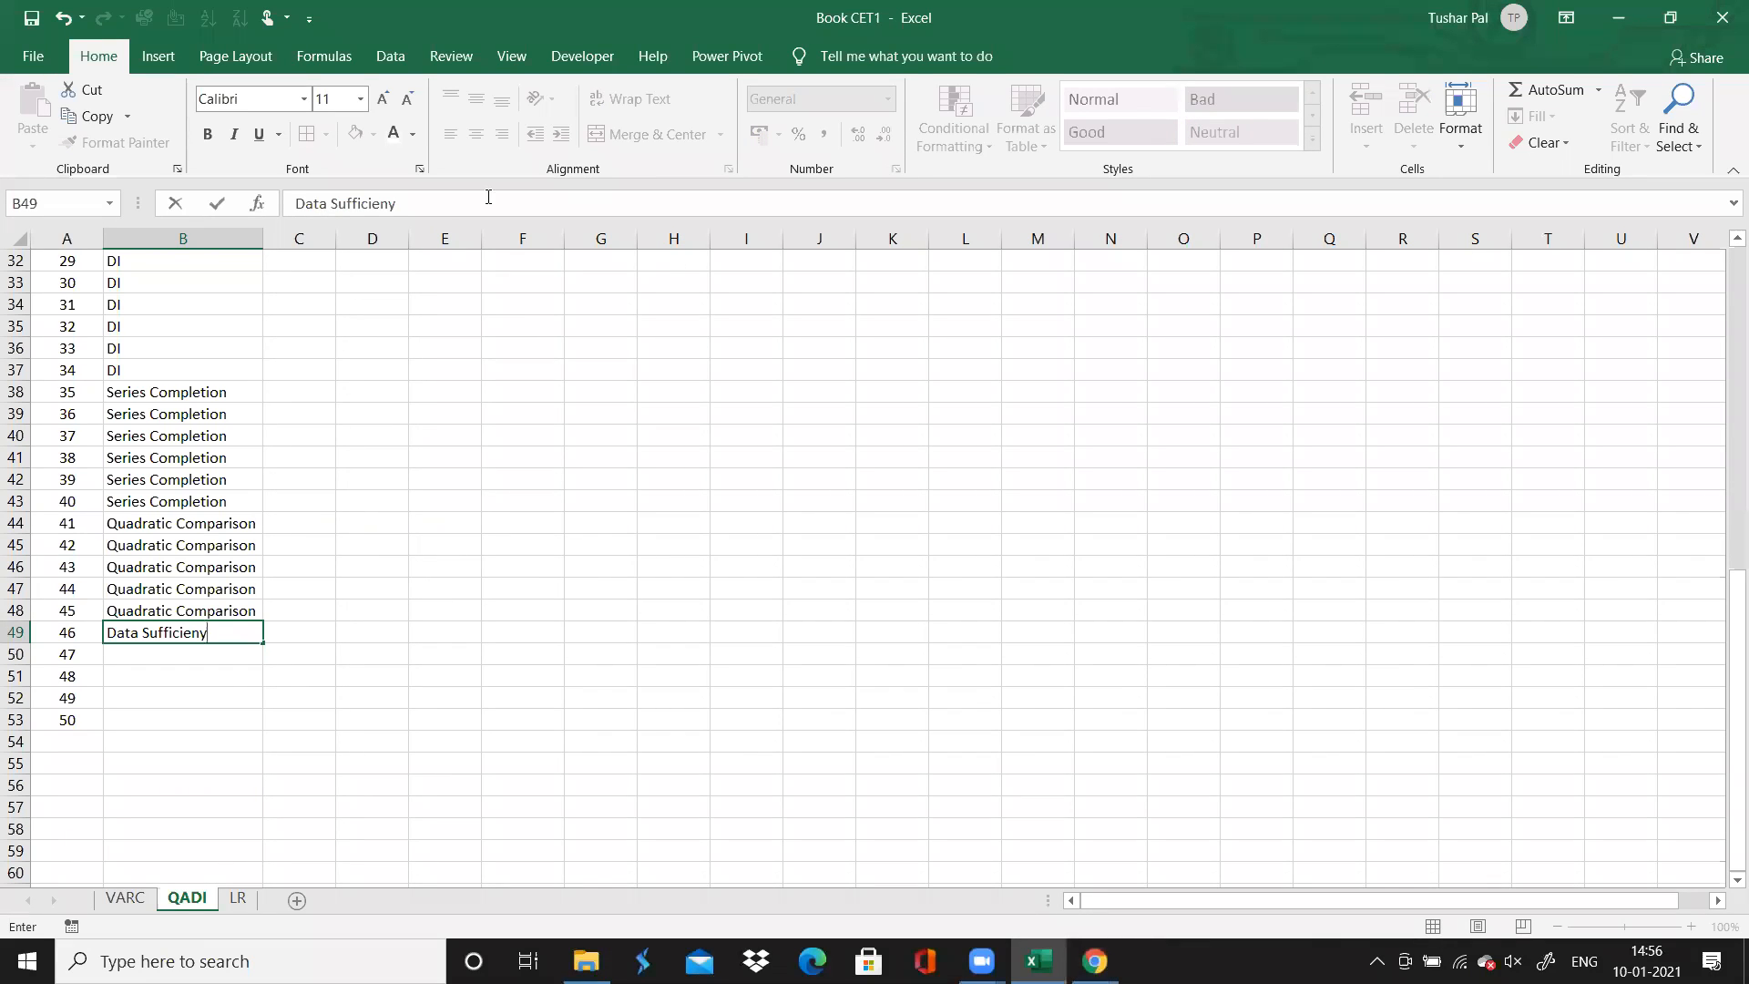
pyautogui.click(392, 203)
pyautogui.write('c')
pyautogui.click(429, 394)
pyautogui.click(208, 641)
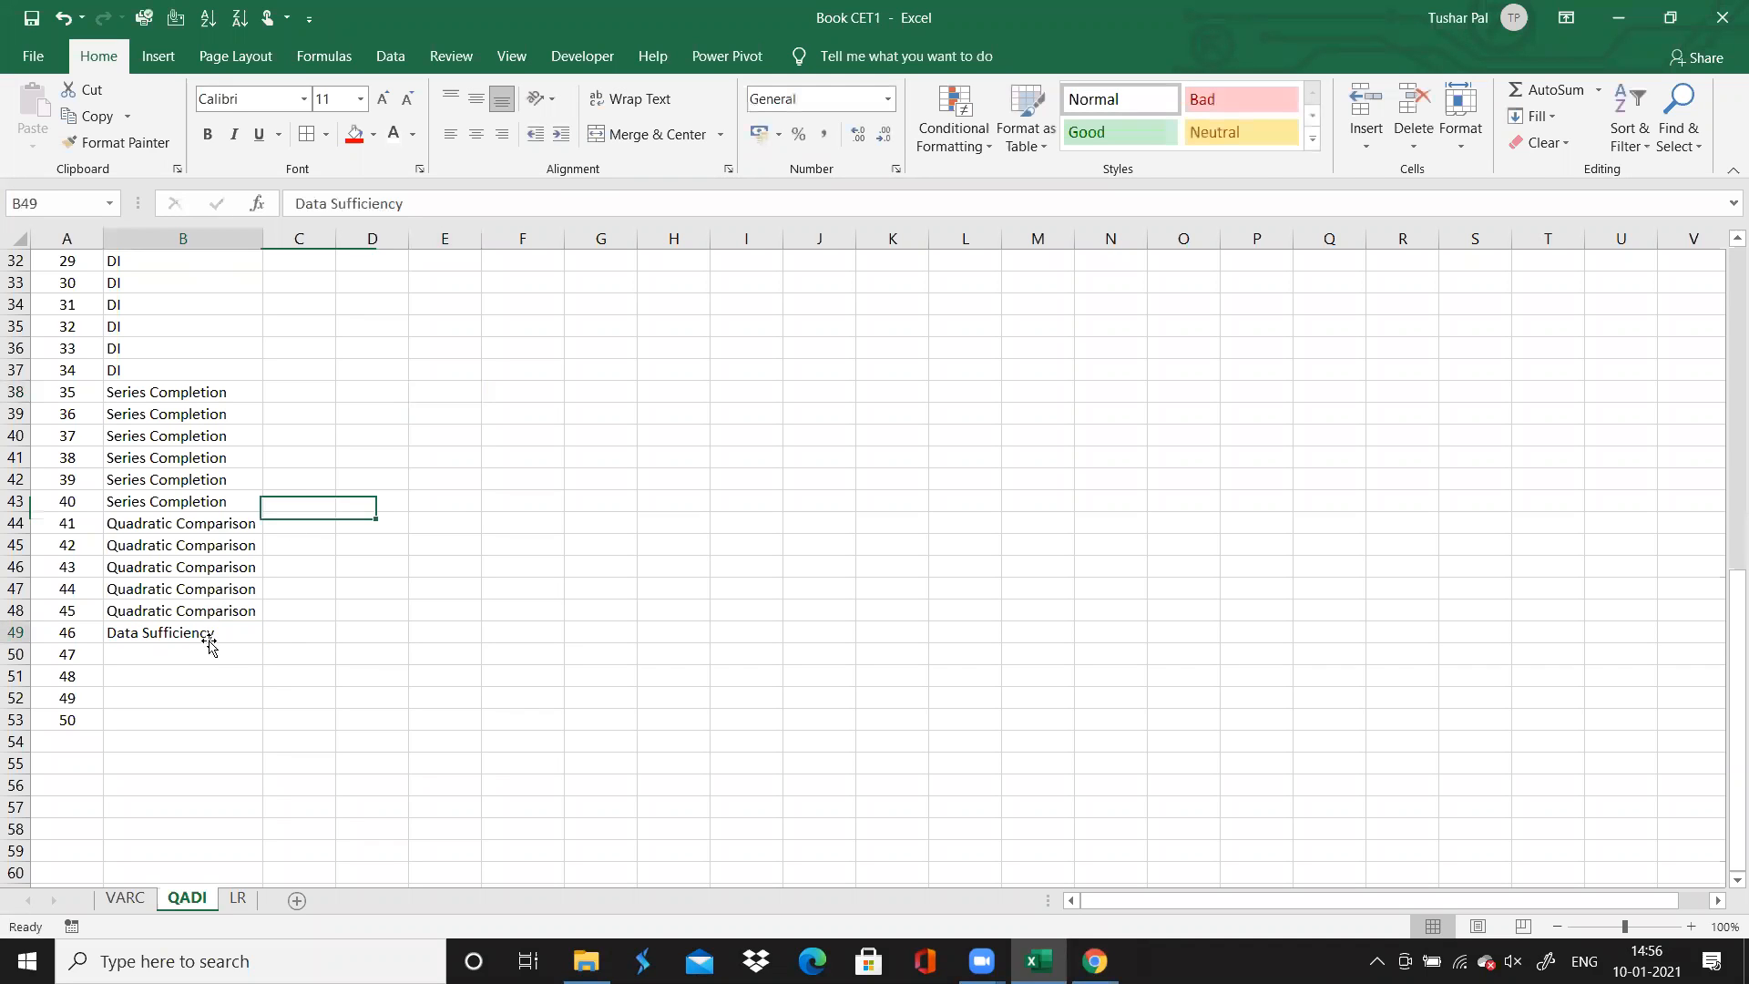
pyautogui.doubleClick(262, 646)
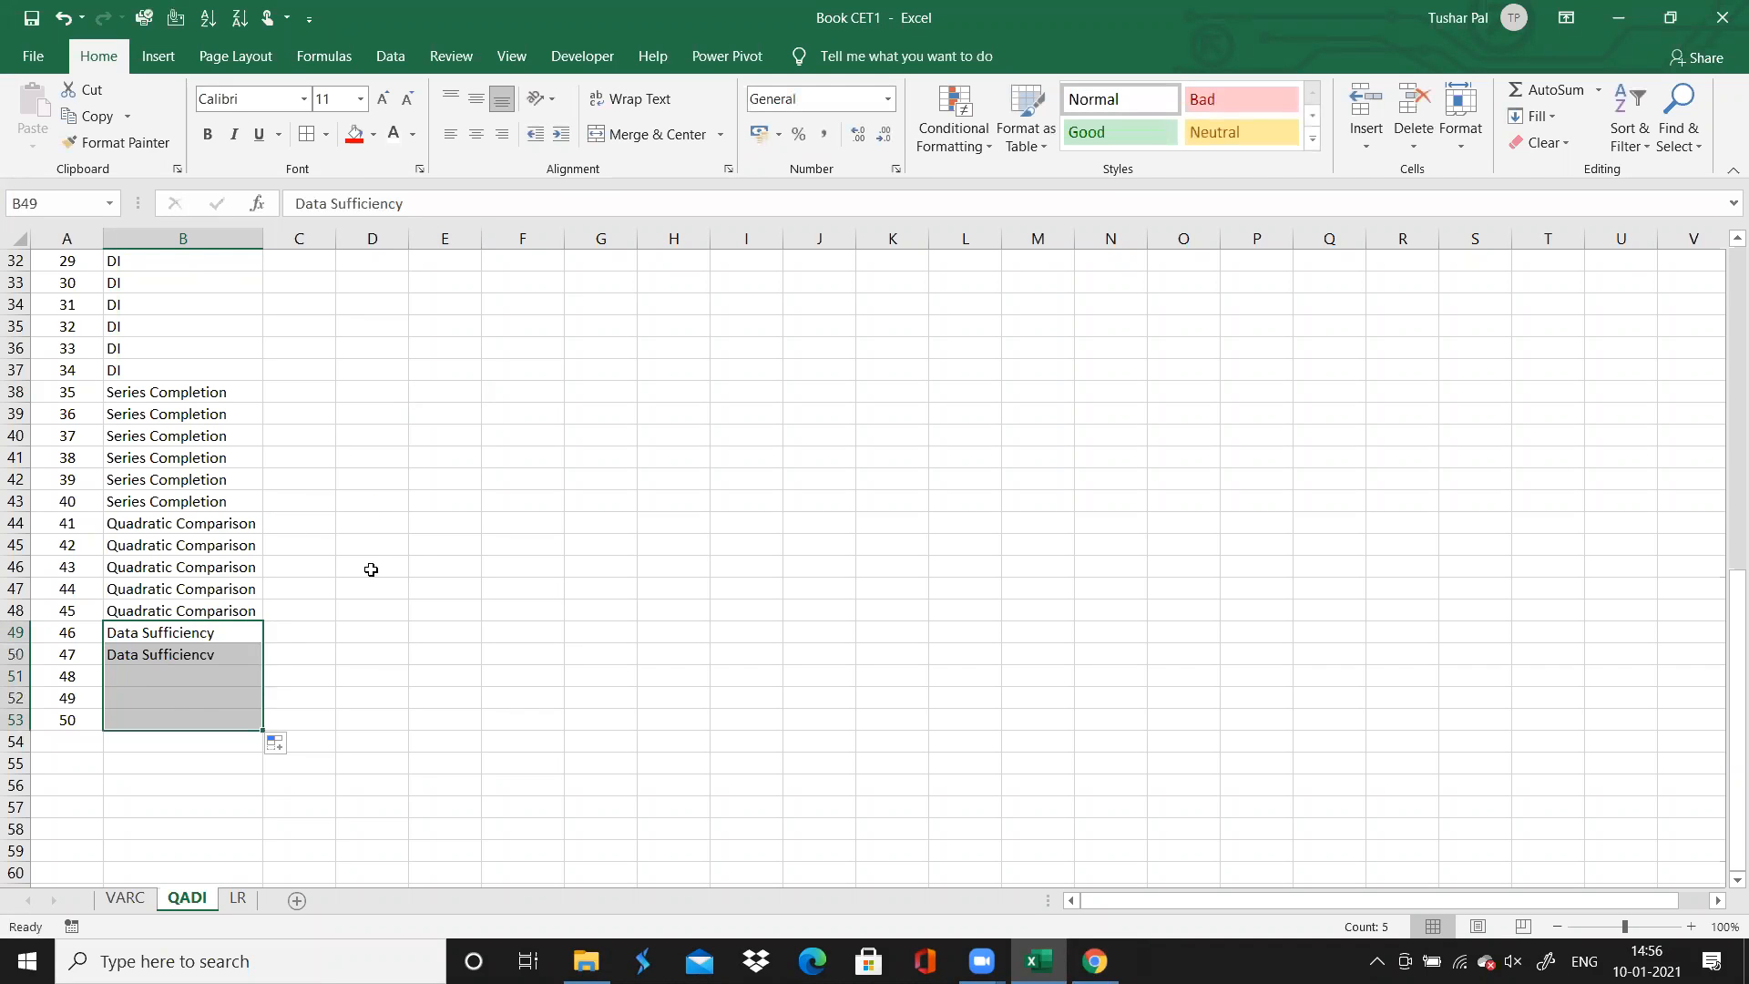
# Select question 1's Chapter cell and review question 1 on the Chrome solutions page
pyautogui.click(400, 532)
pyautogui.press('Up')
pyautogui.press('Up')
pyautogui.press('Up')
pyautogui.press('Up')
pyautogui.press('Up')
pyautogui.press('Up')
pyautogui.press('Up')
pyautogui.press('Up')
pyautogui.press('Up')
pyautogui.press('Up')
pyautogui.press('Up')
pyautogui.press('Up')
pyautogui.press('Up')
pyautogui.press('Up')
pyautogui.press('Up')
pyautogui.press('Up')
pyautogui.press('Up')
pyautogui.press('Up')
pyautogui.press('Up')
pyautogui.press('Up')
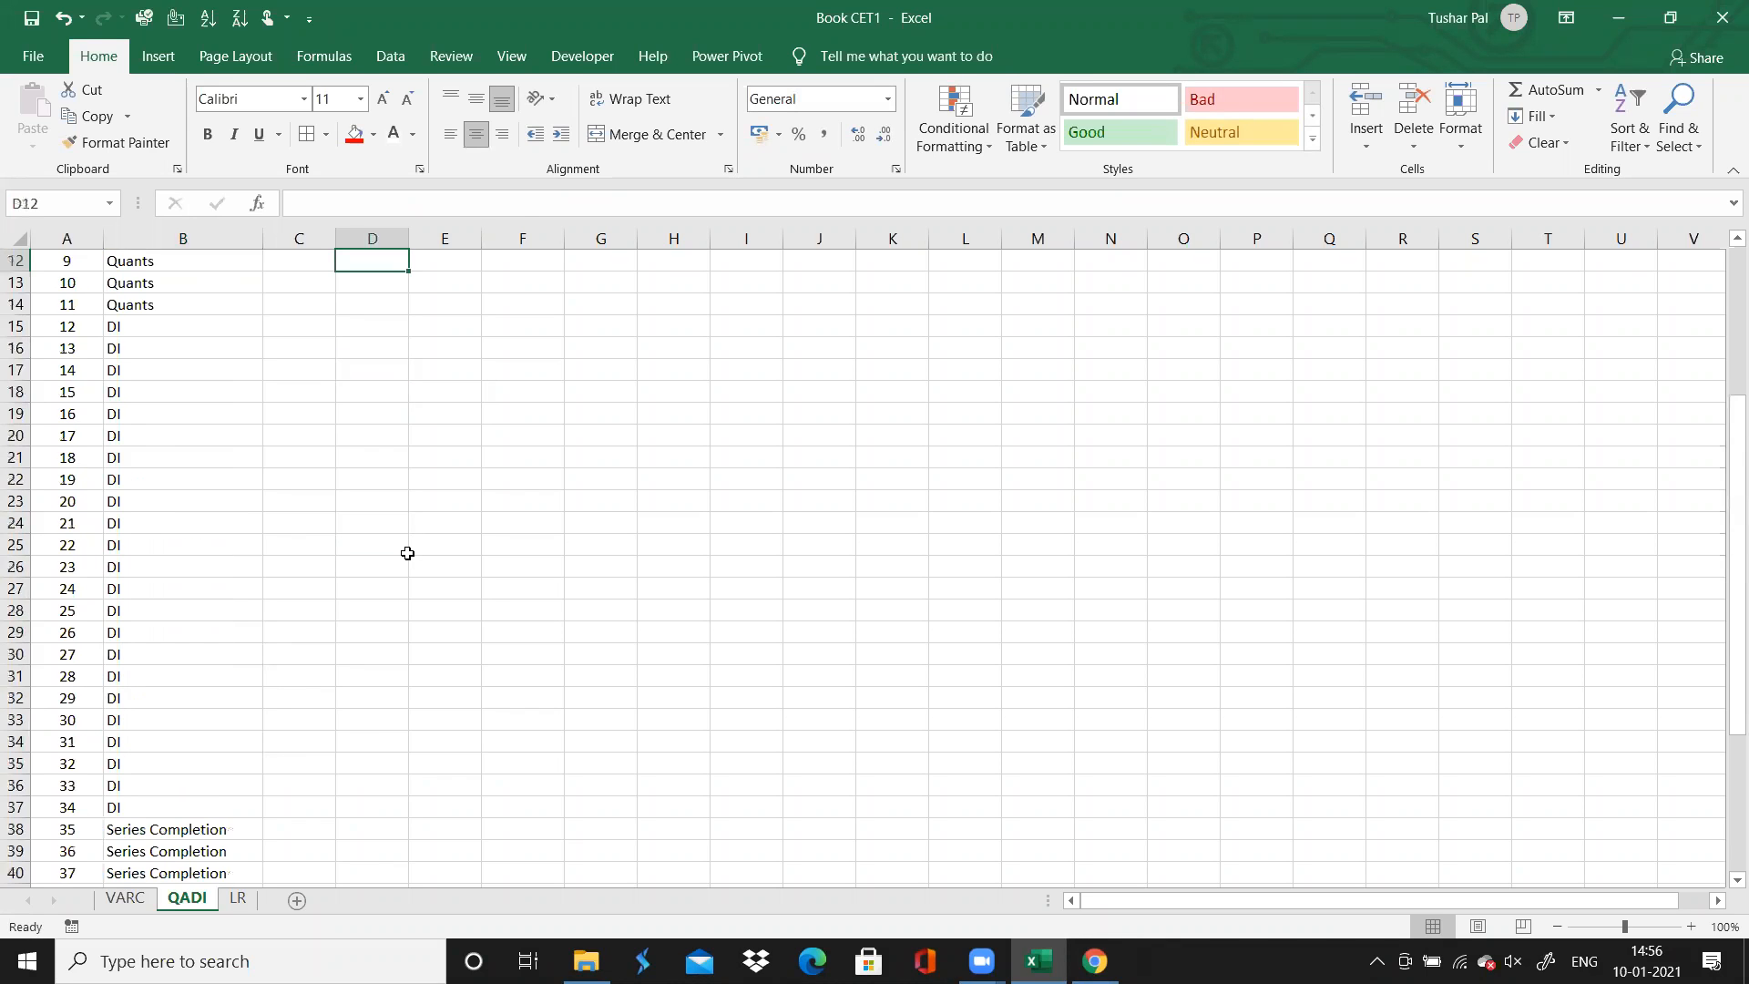
pyautogui.press('Left')
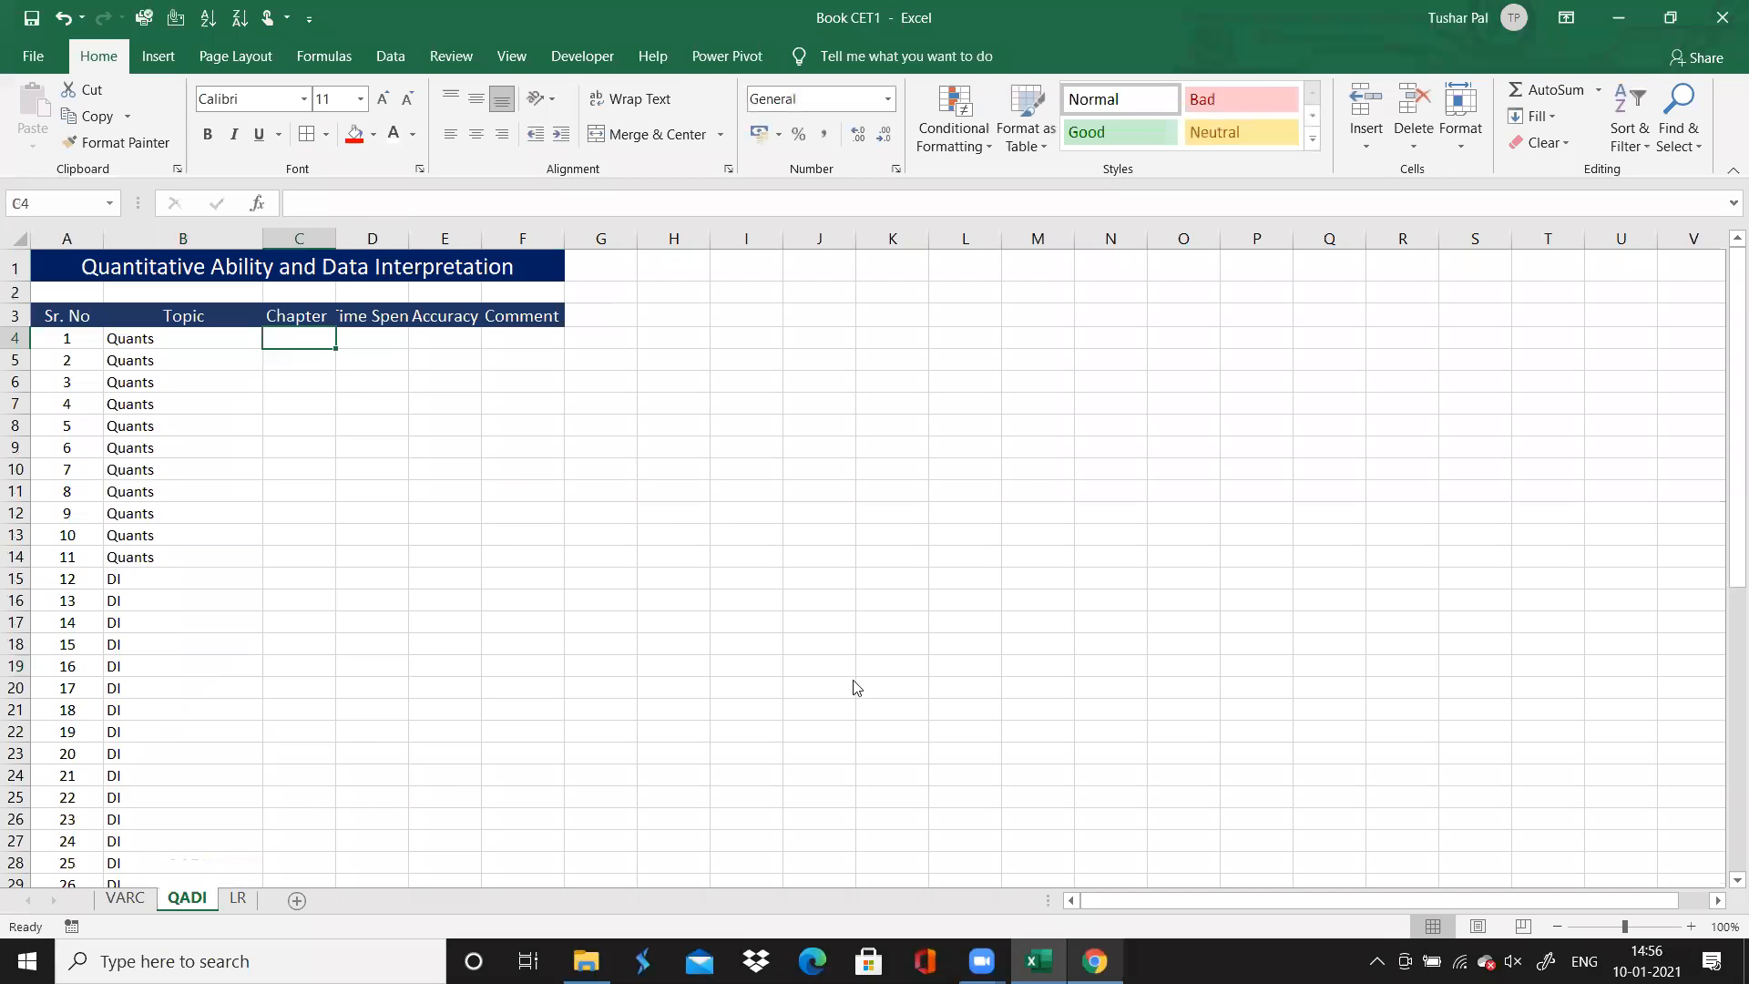
pyautogui.hotkey('alt', 'Tab')
pyautogui.scroll(1, 723, 544)
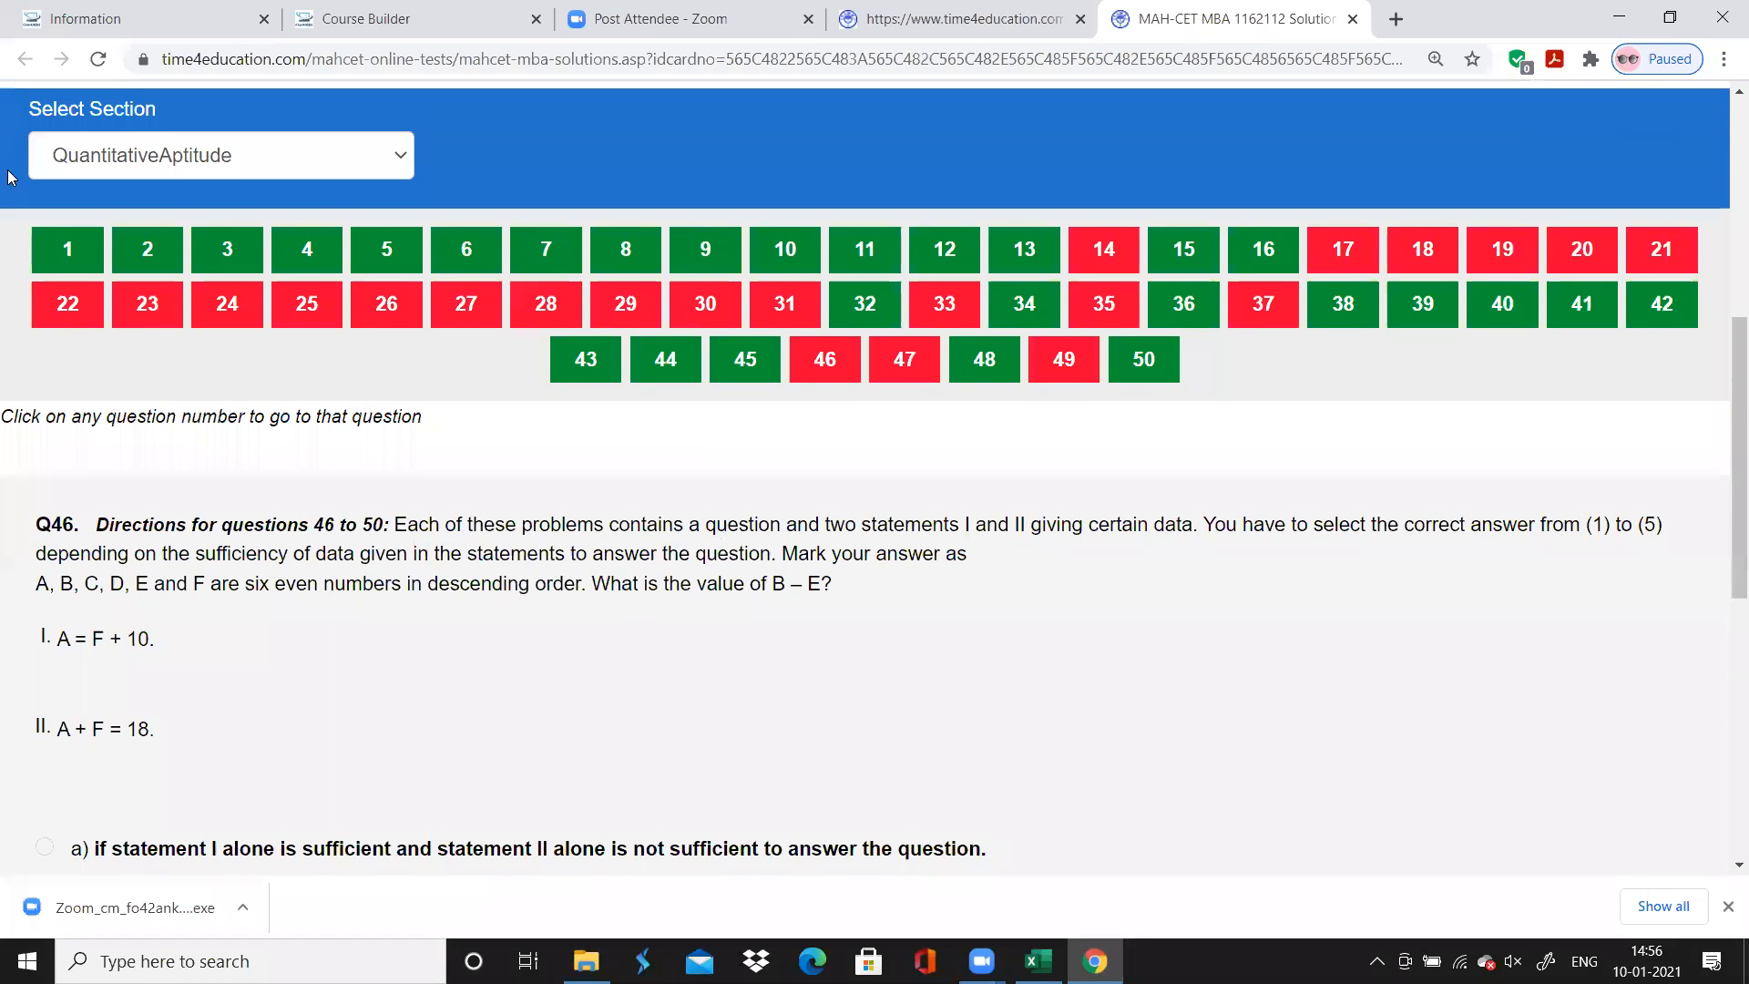
pyautogui.click(66, 247)
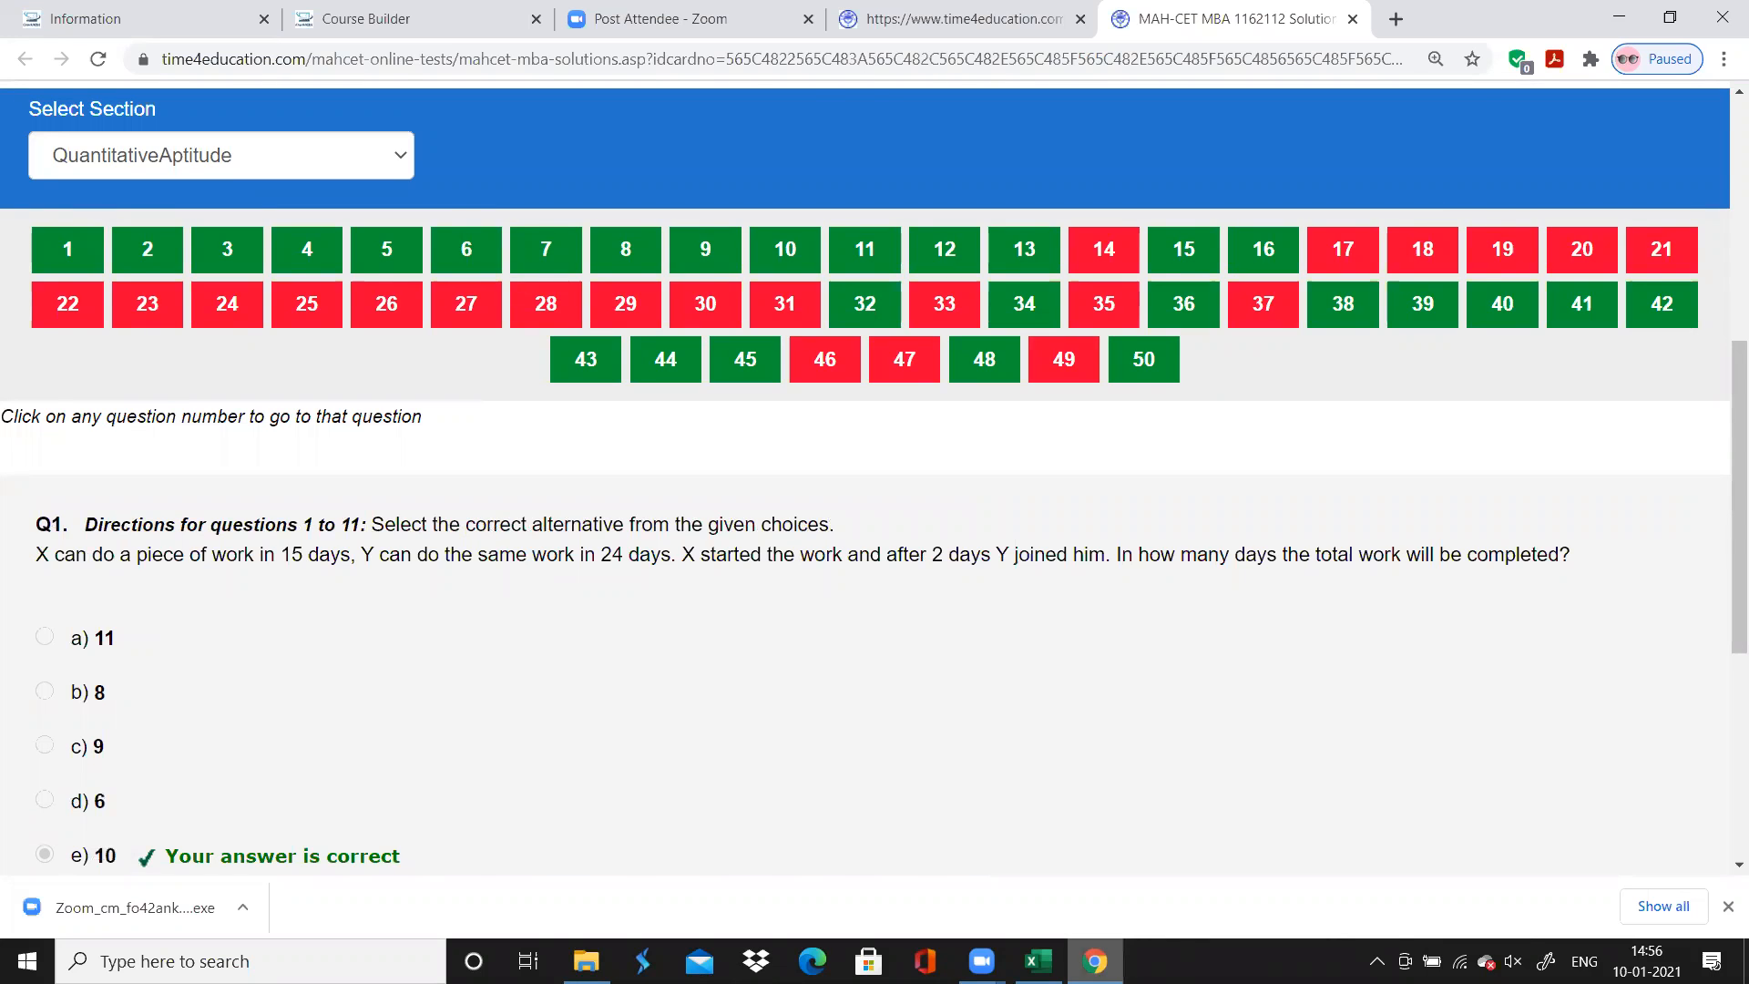
# Switch to Excel, enter "Arithmetic : Time and Work" as question 1's chapter, and autofit the Chapter column's width
pyautogui.hotkey('alt', 'Tab')
pyautogui.write('Aritje')
pyautogui.press('BackSpace')
pyautogui.press('BackSpace')
pyautogui.write('hmetic :')
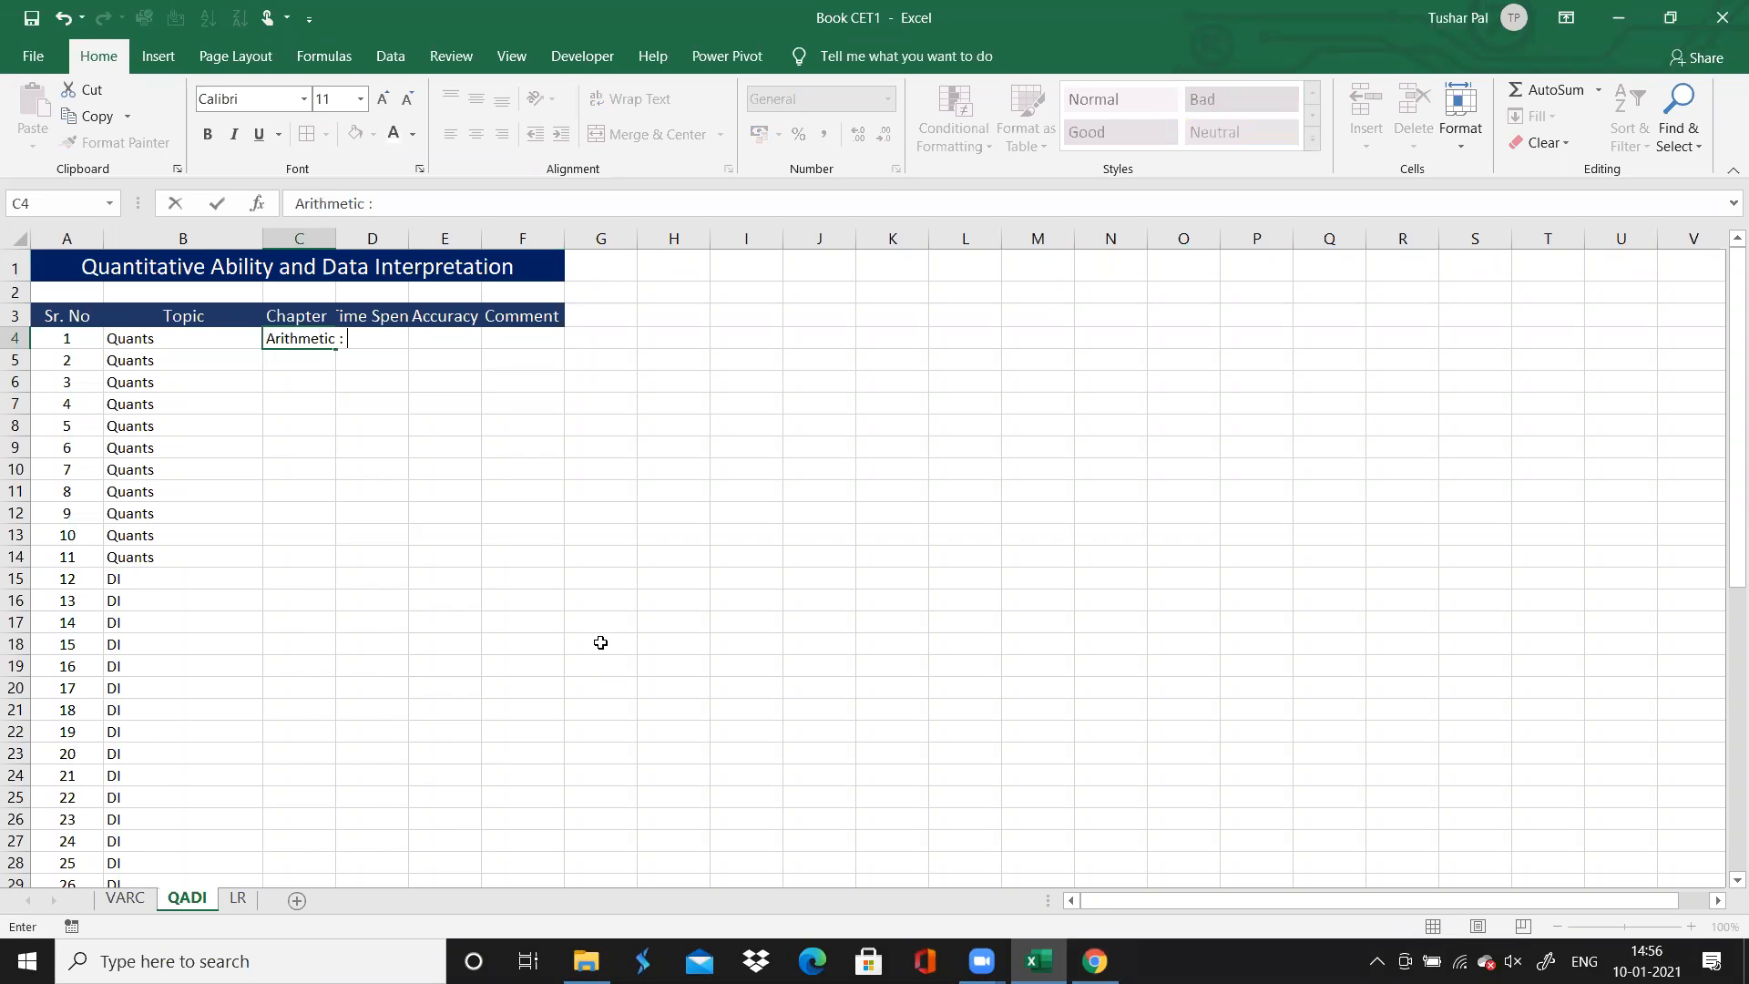
pyautogui.write(' Time and Work')
pyautogui.click(330, 241)
pyautogui.doubleClick(331, 241)
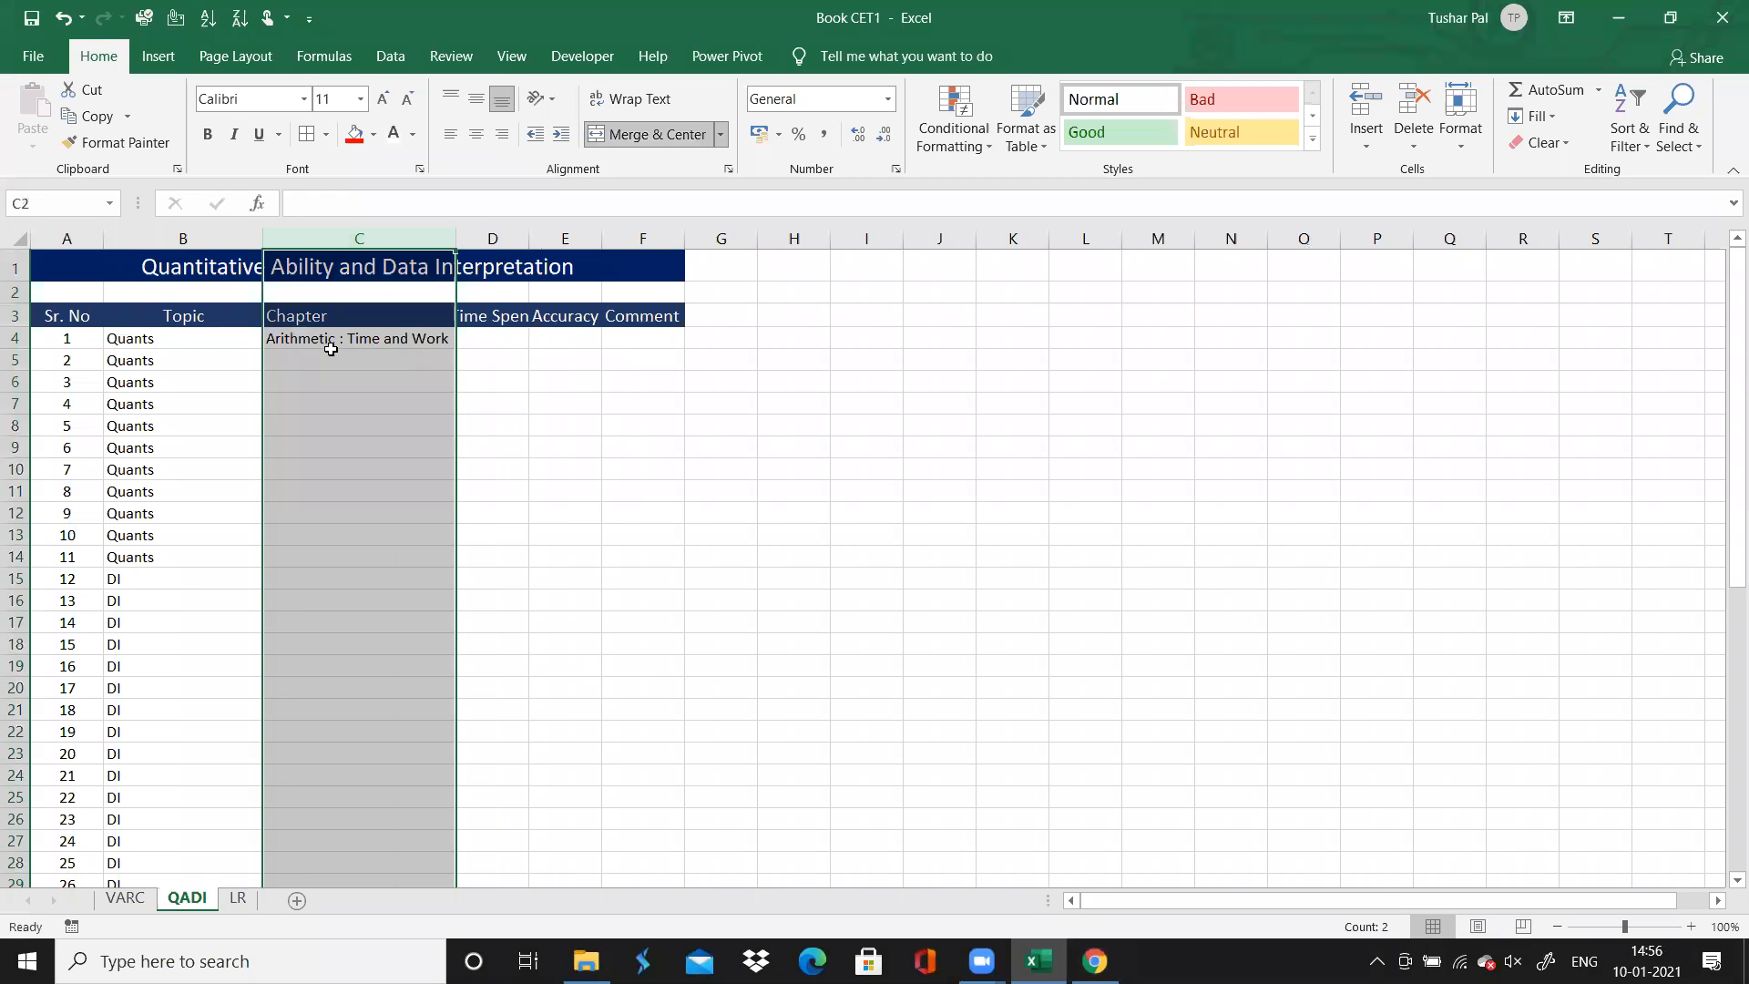
pyautogui.click(337, 363)
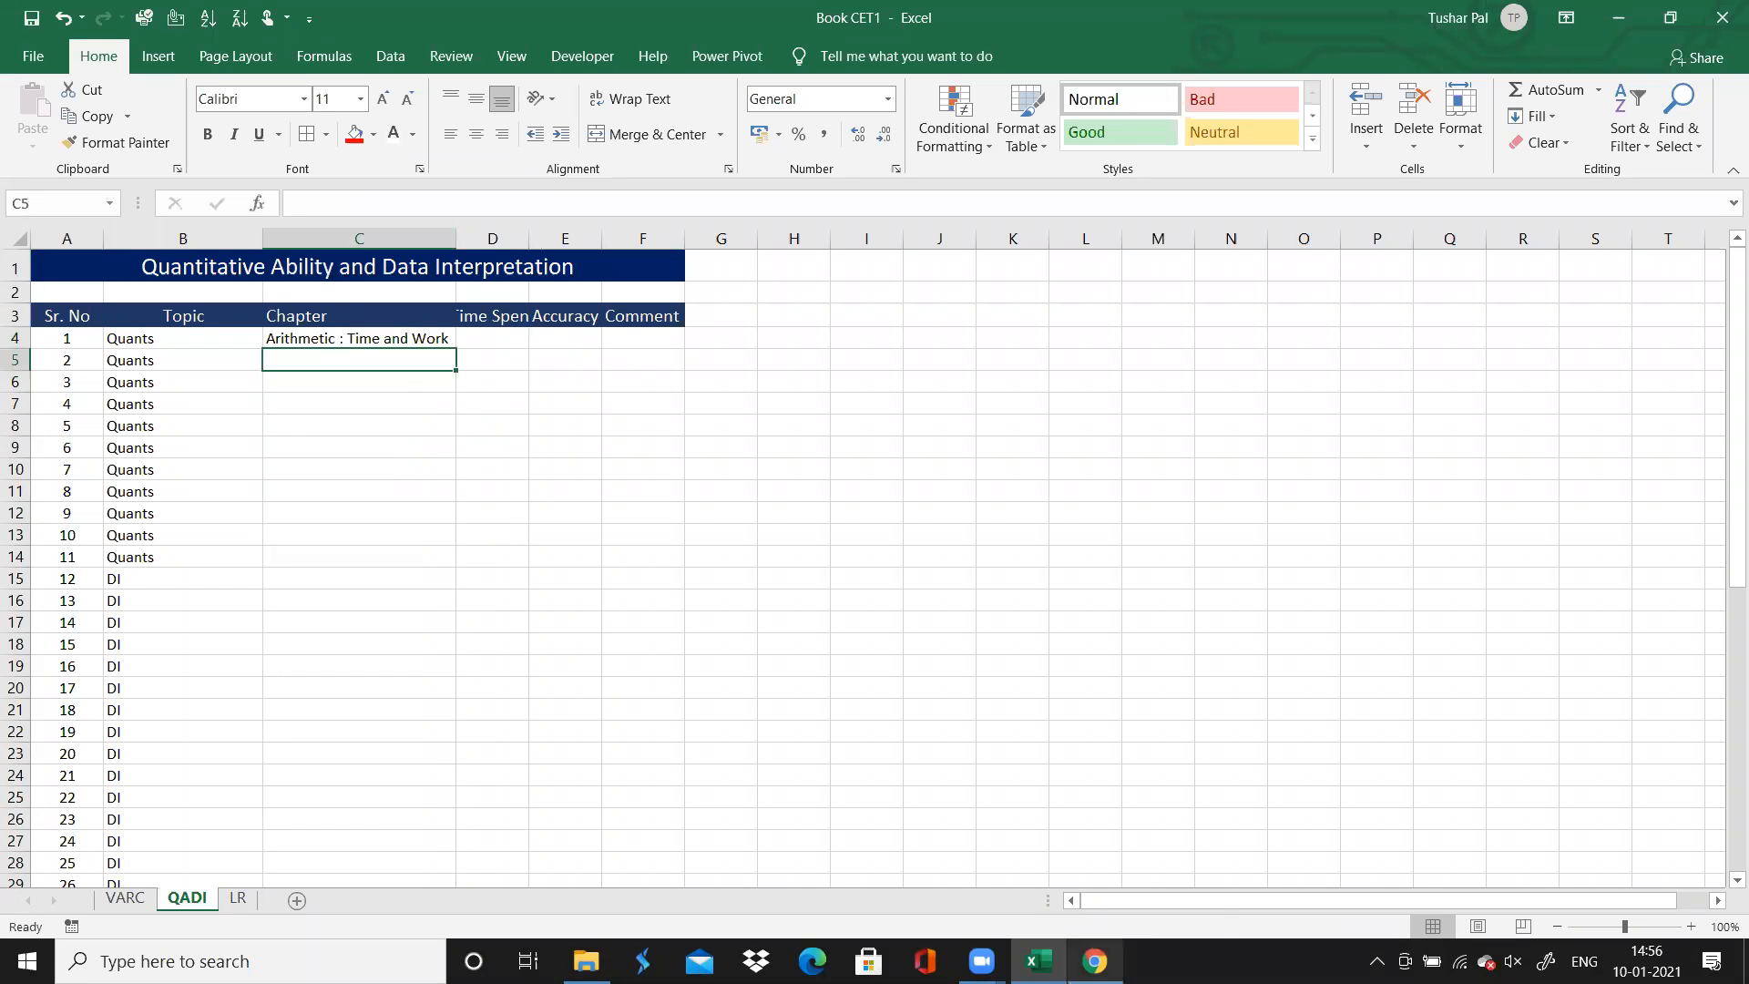
# Autofit the Time Spent column's width and enter 0.5 as the time spent on question 1
pyautogui.moveTo(1094, 960)
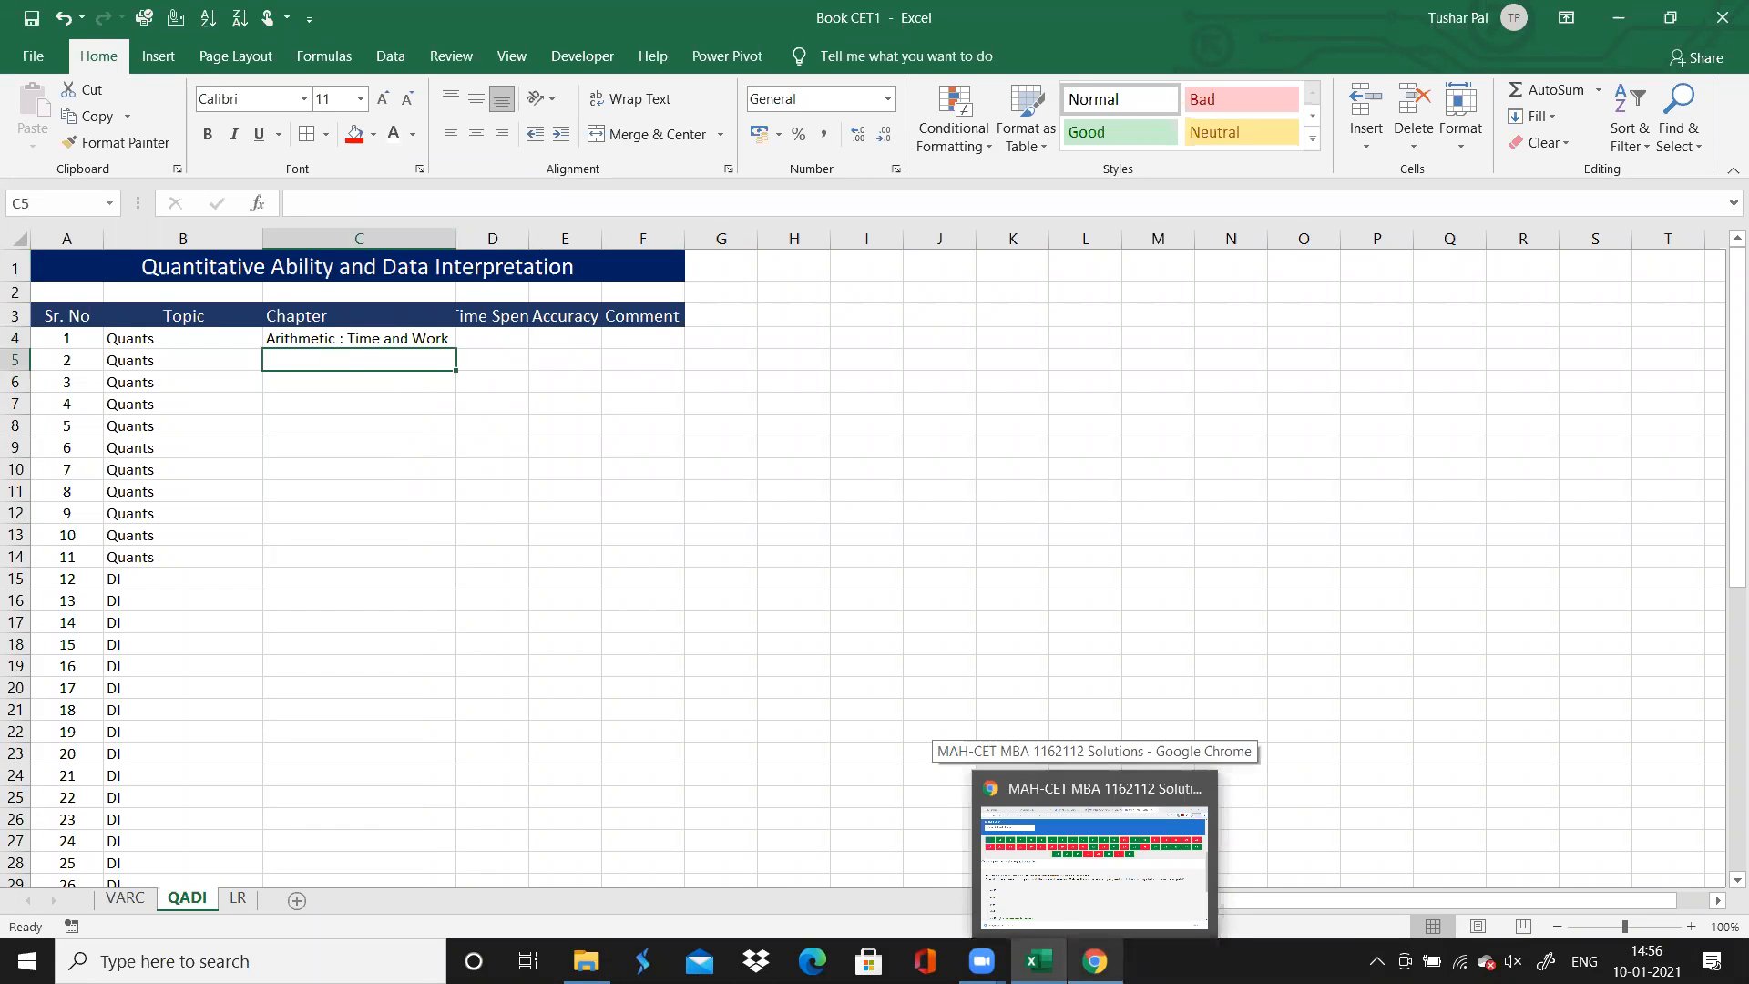
pyautogui.doubleClick(529, 235)
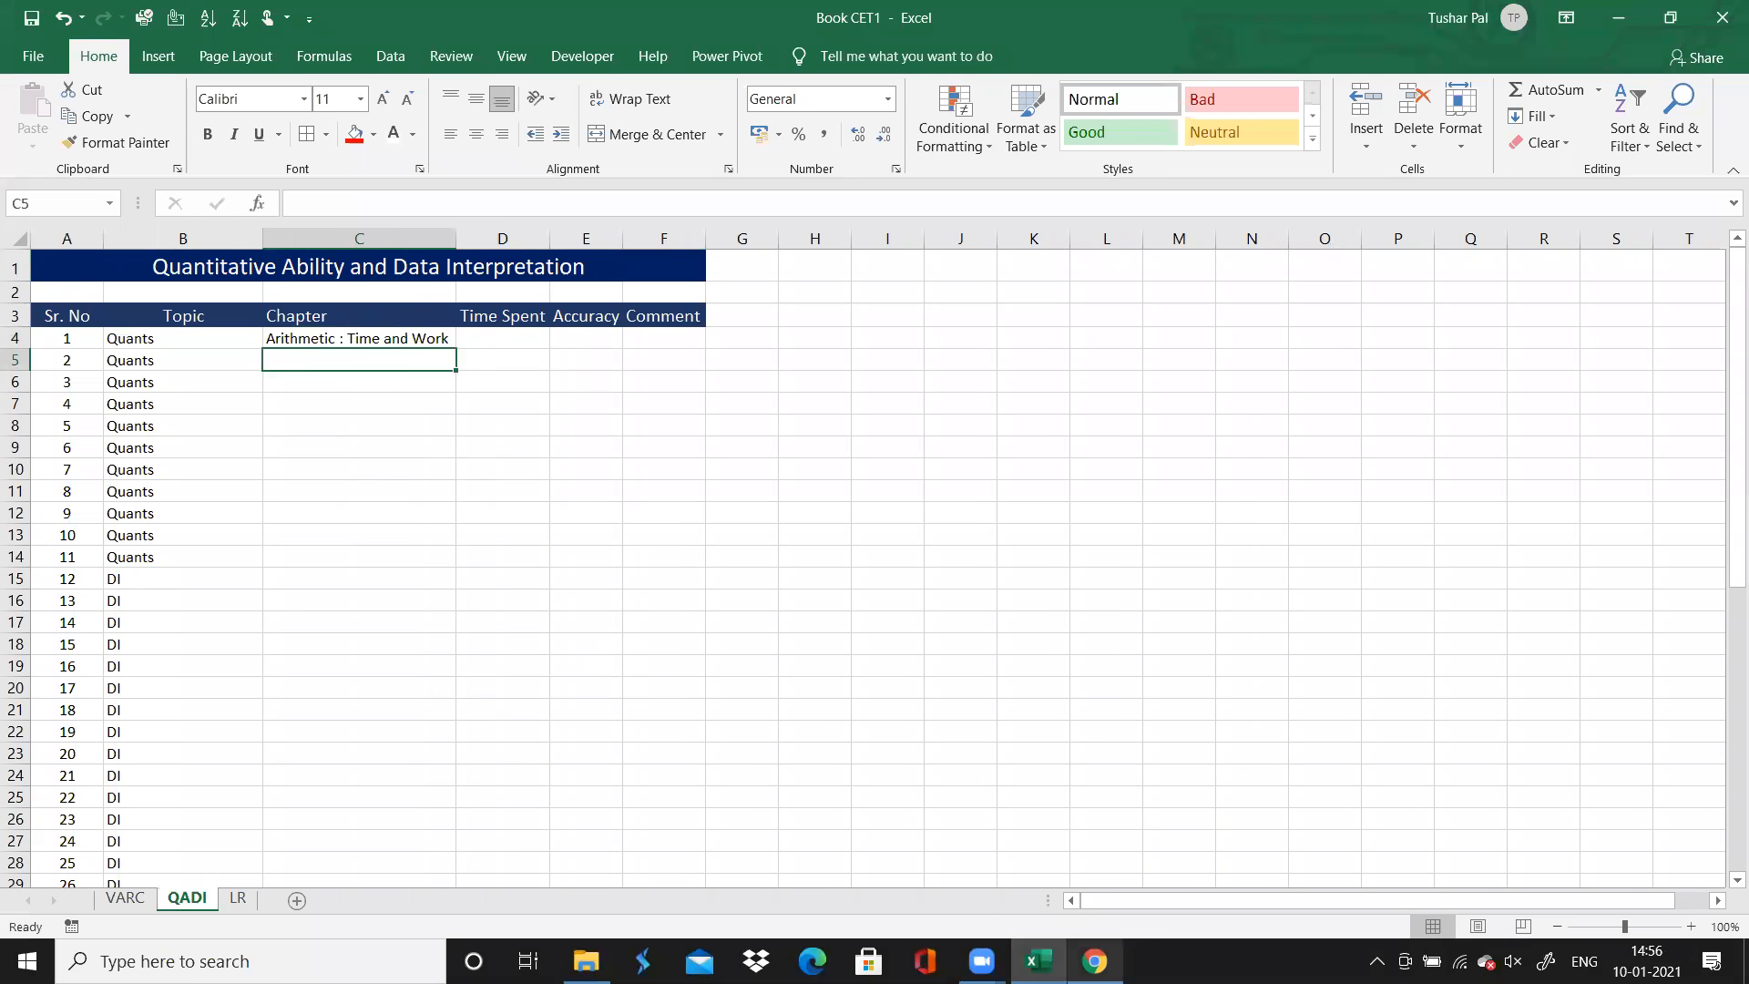
pyautogui.click(1094, 960)
pyautogui.hotkey('alt', 'Tab')
pyautogui.click(532, 335)
pyautogui.write('0.5')
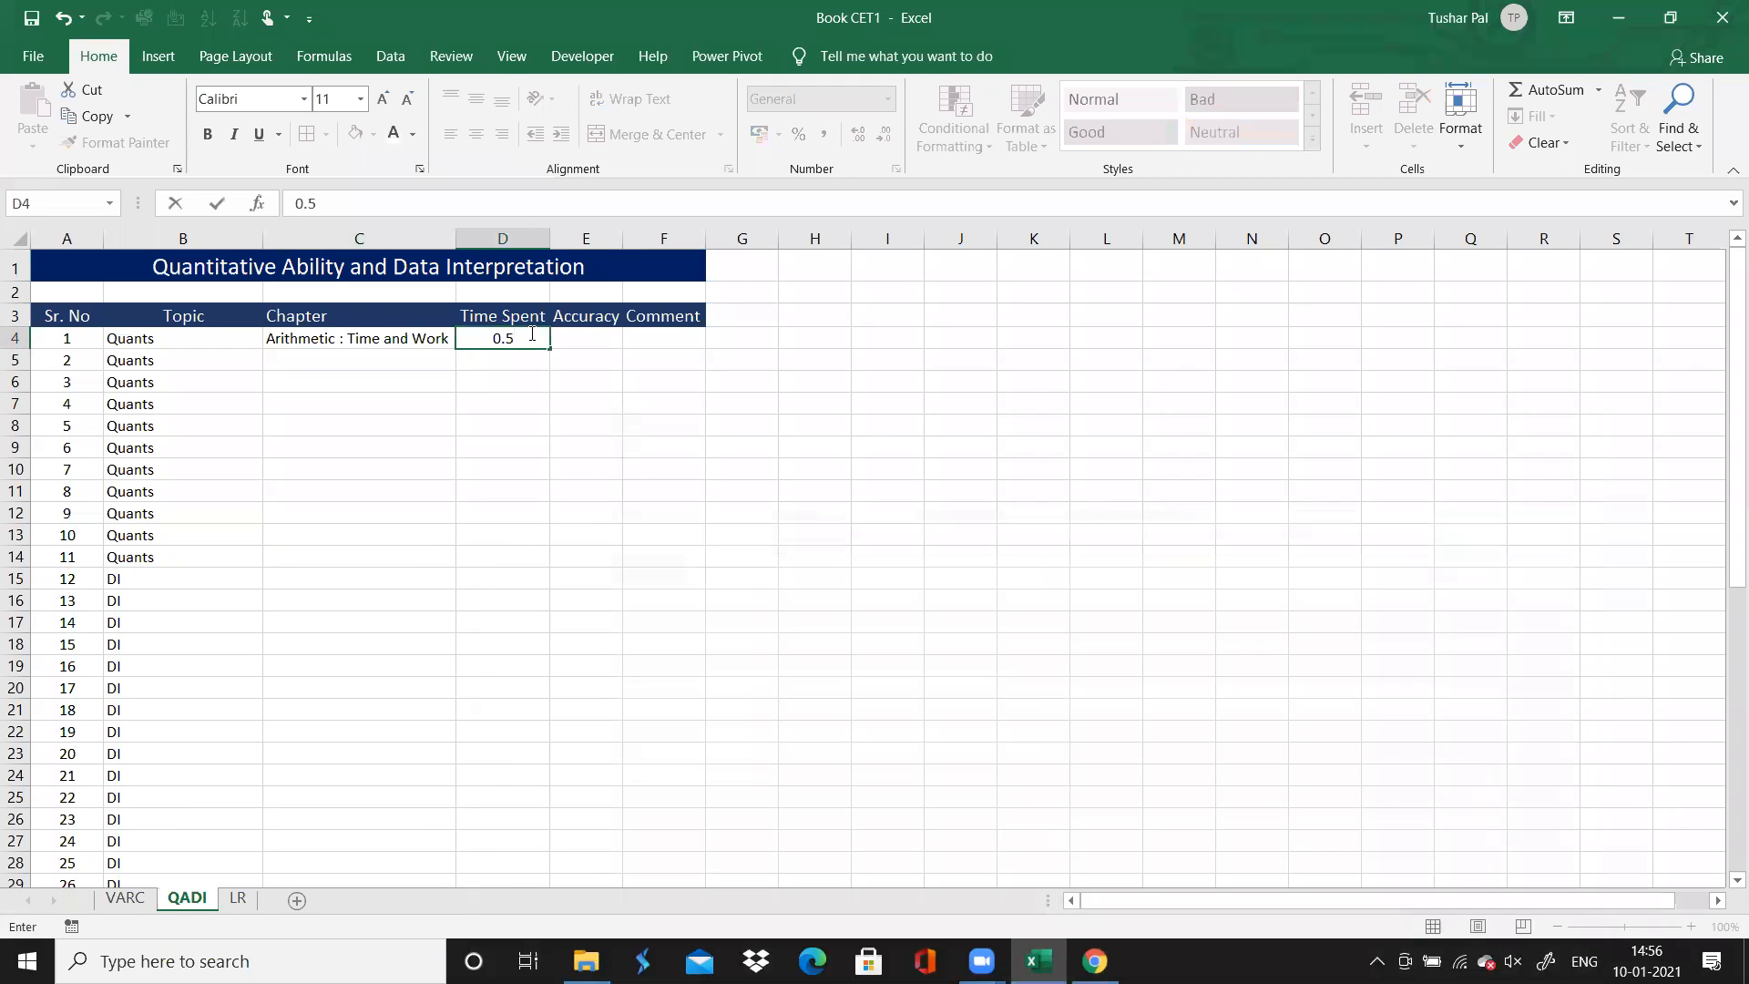
pyautogui.press('Tab')
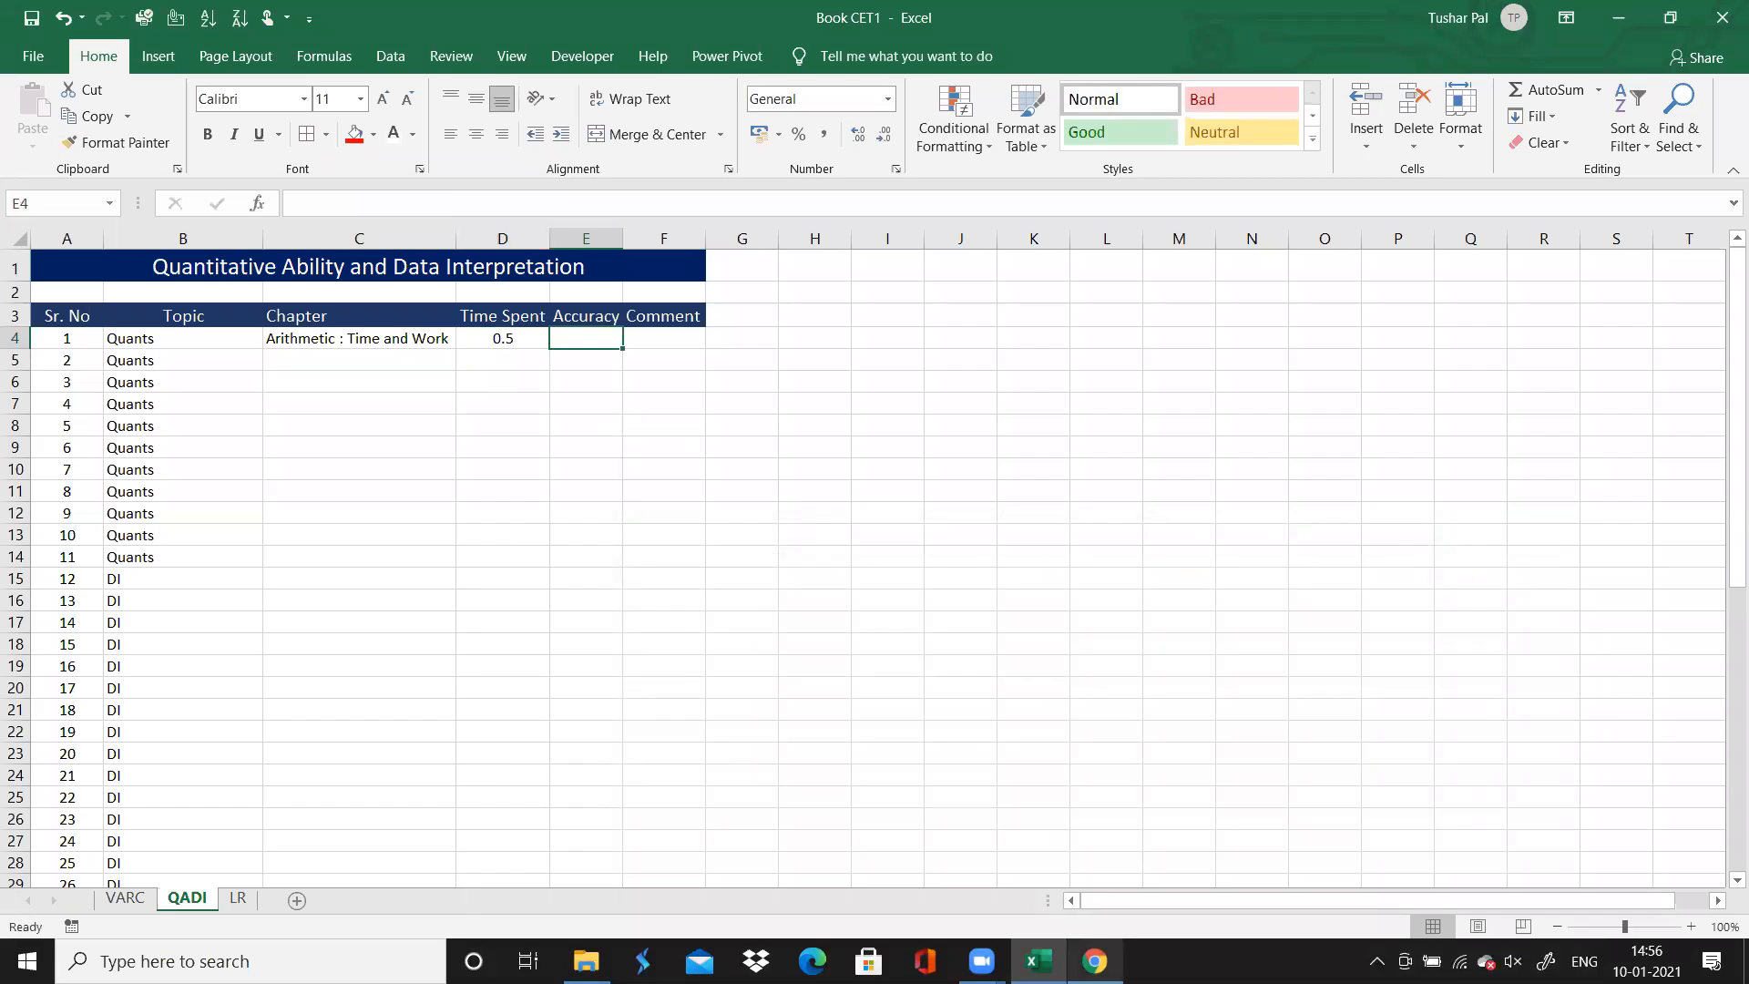
# Check question 1's result on the Chrome solutions page, and enter Correct as its accuracy in Excel
pyautogui.click(1095, 961)
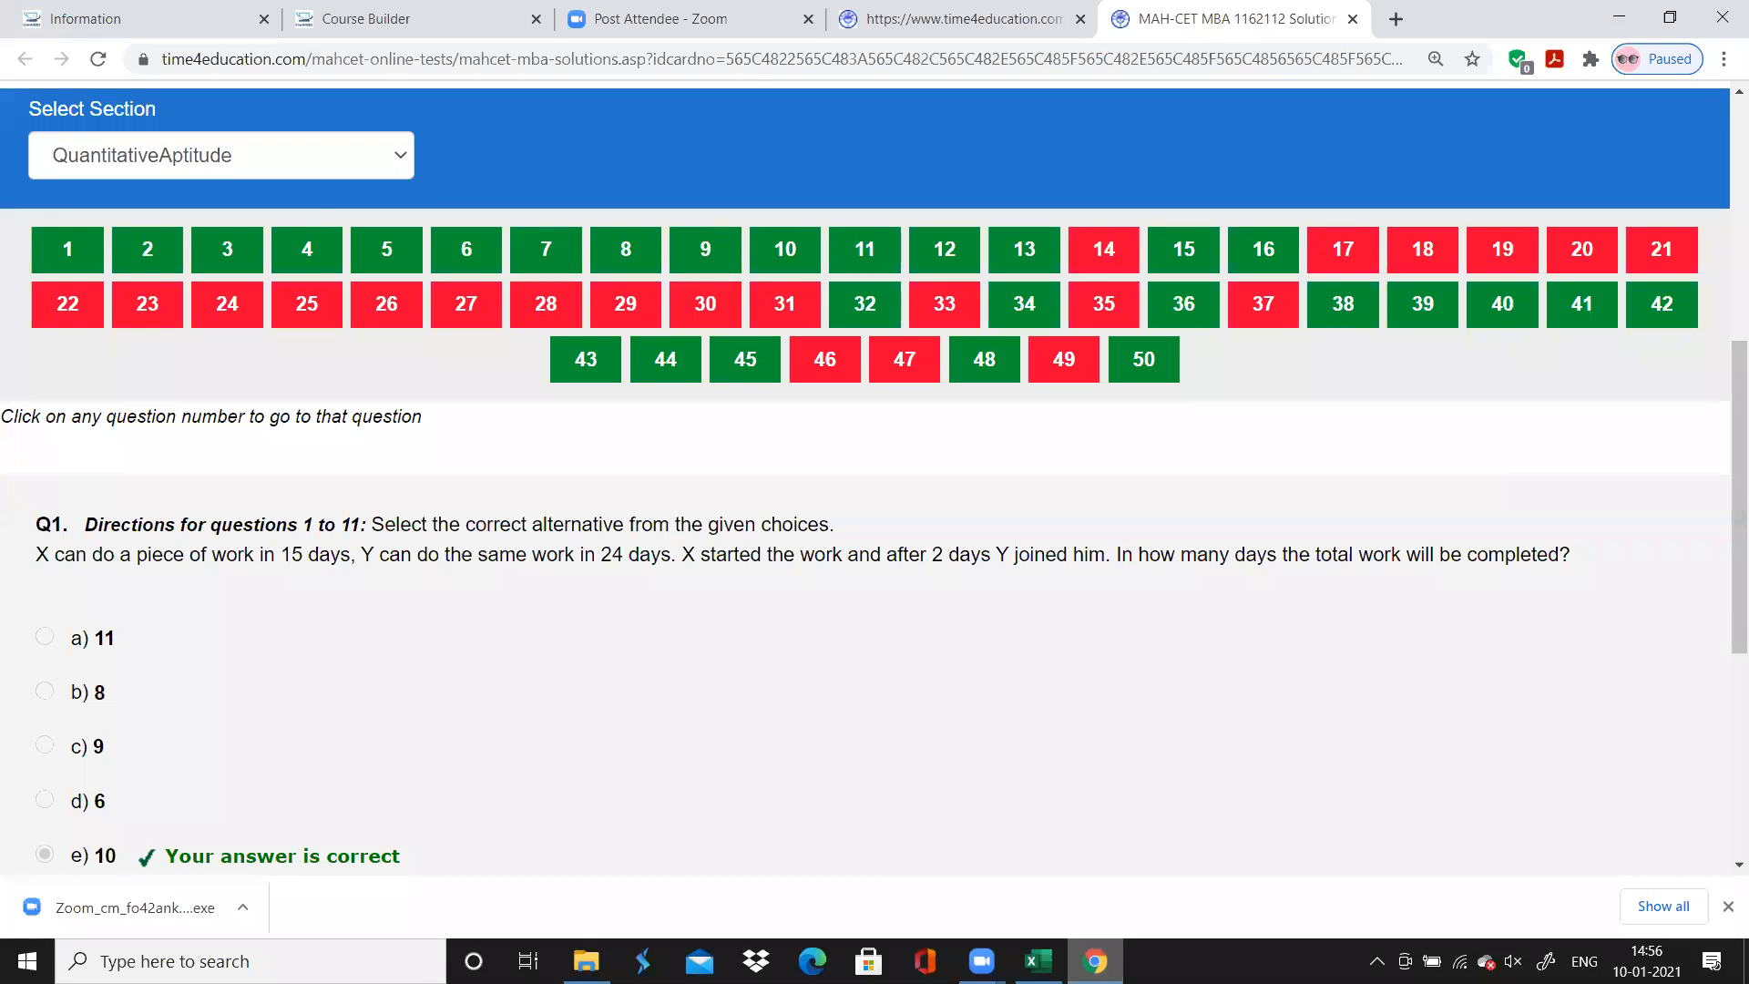
pyautogui.hotkey('alt', 'Tab')
pyautogui.write('Correct')
pyautogui.press('Return')
# Select question 2's Chapter cell, switch to Chrome and open question 2 on the solutions page
pyautogui.press('Left')
pyautogui.press('Left')
pyautogui.press('Left')
pyautogui.press('Right')
pyautogui.hotkey('alt', 'Tab')
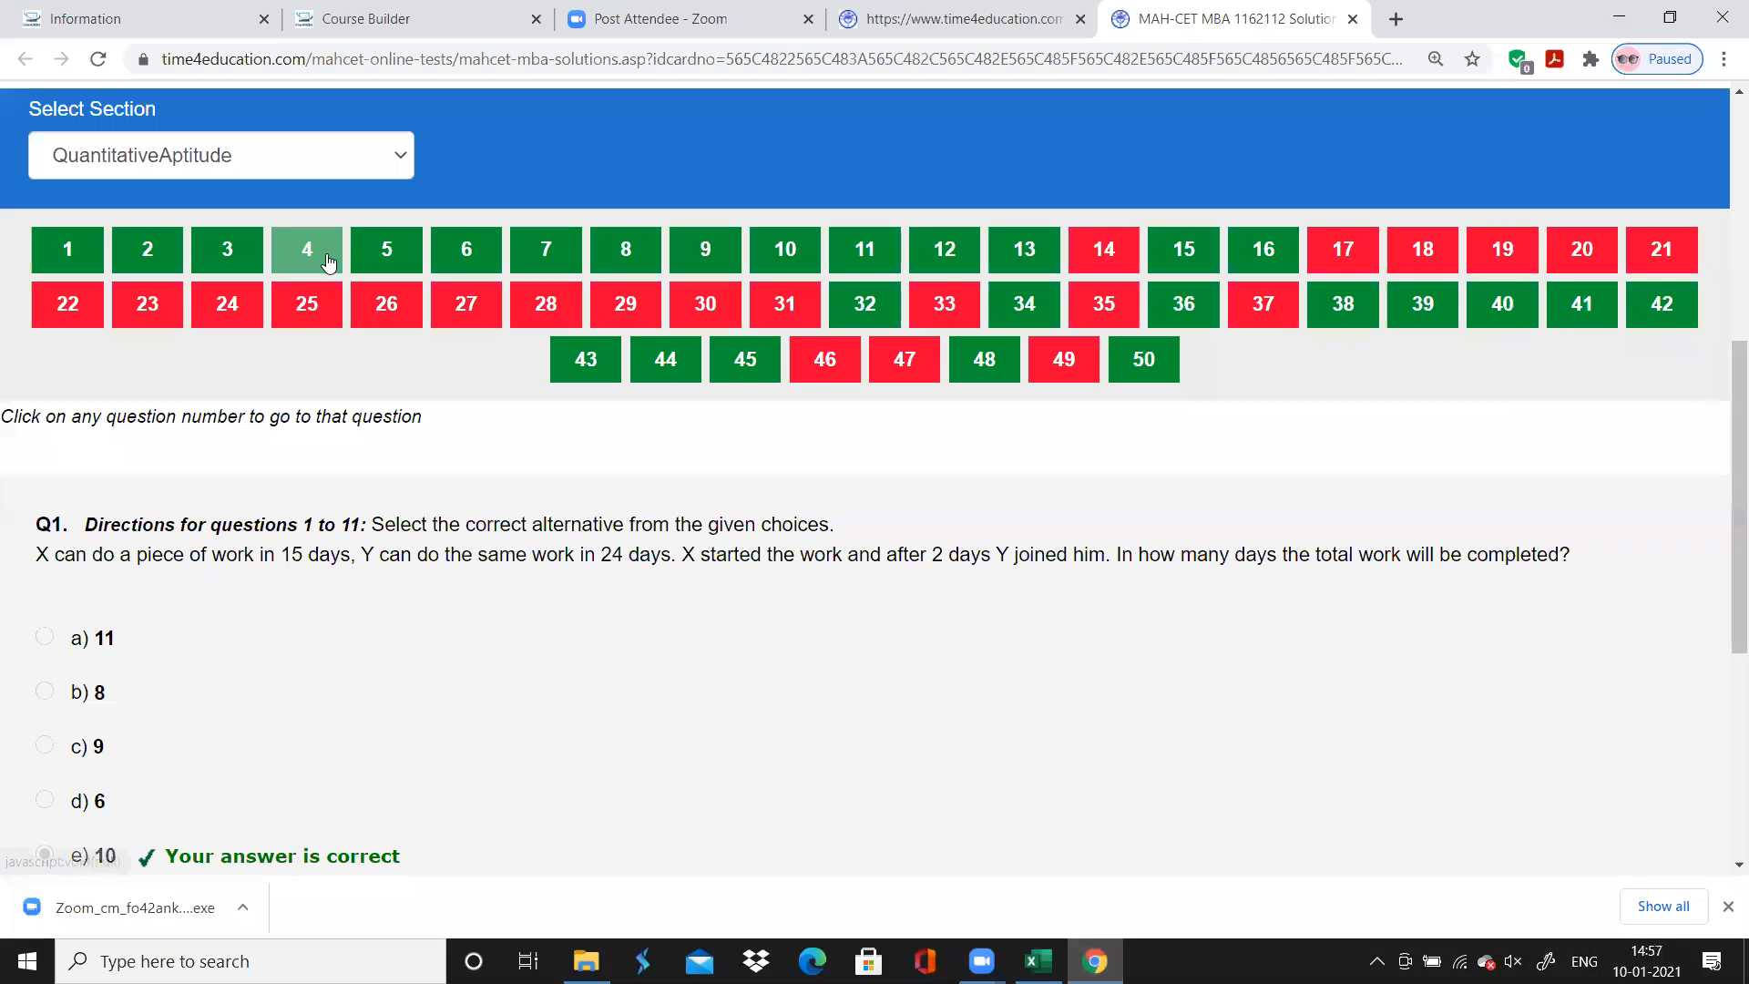
pyautogui.click(147, 251)
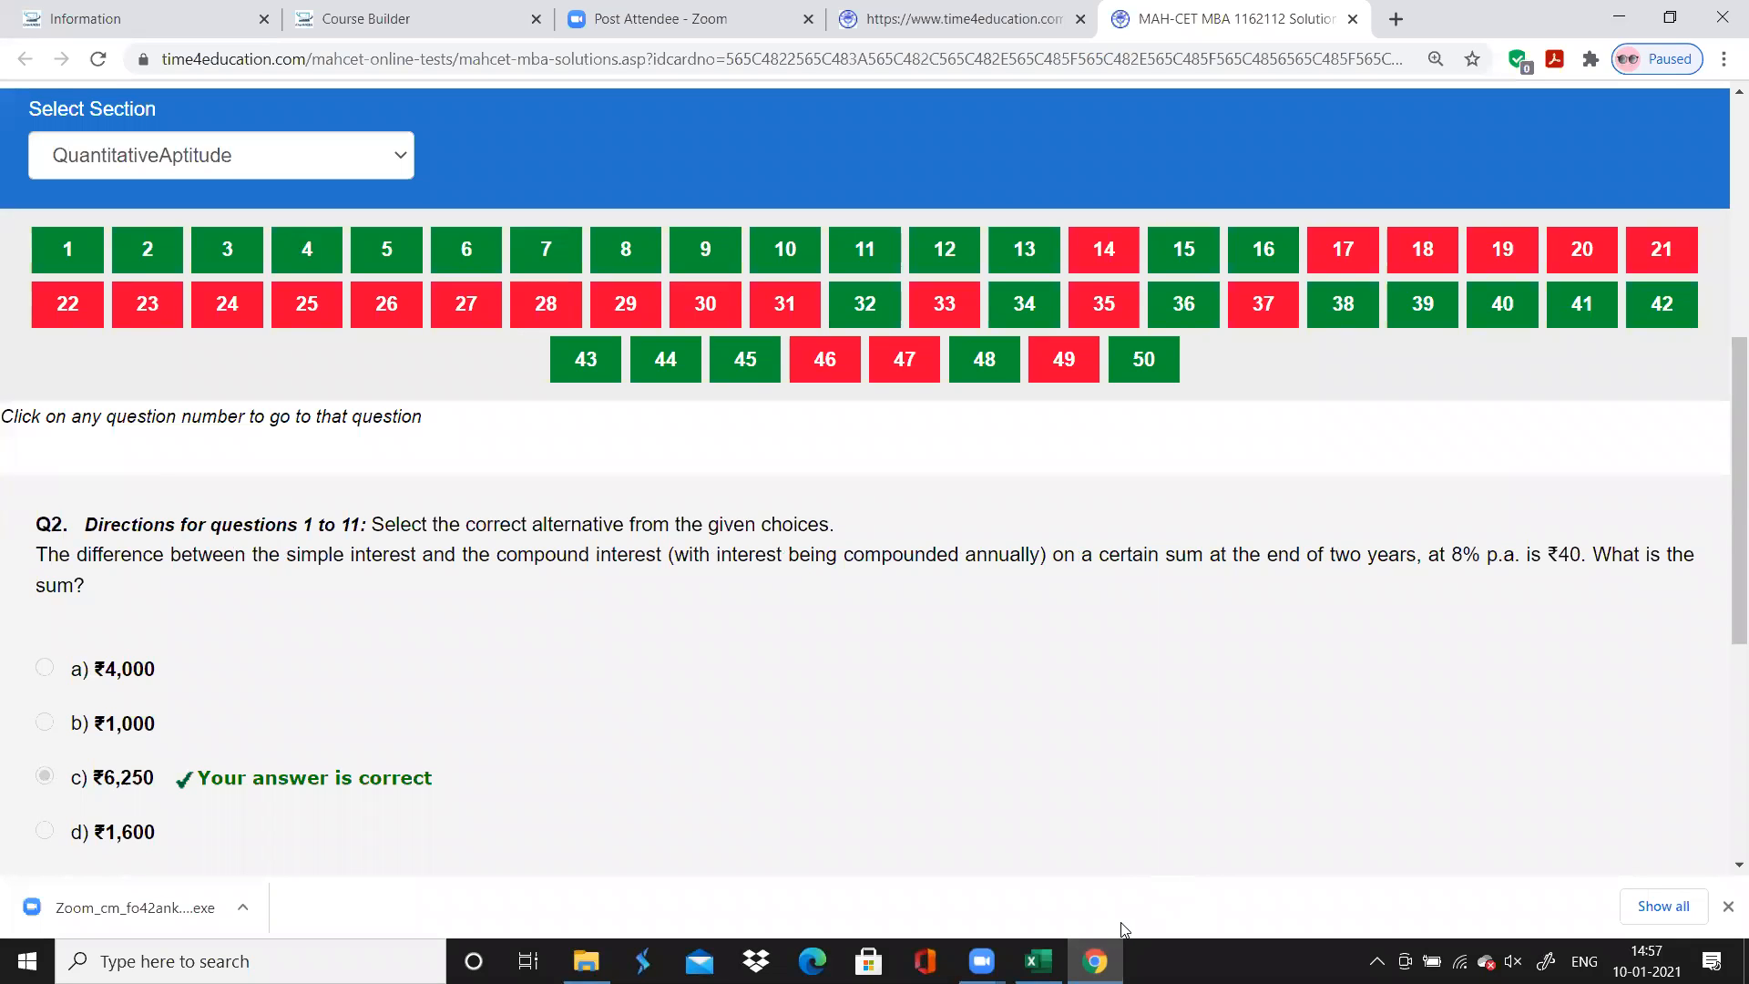
# Switch to Excel and enter "Arithmetic : SI CI" as question 2's chapter
pyautogui.click(1094, 961)
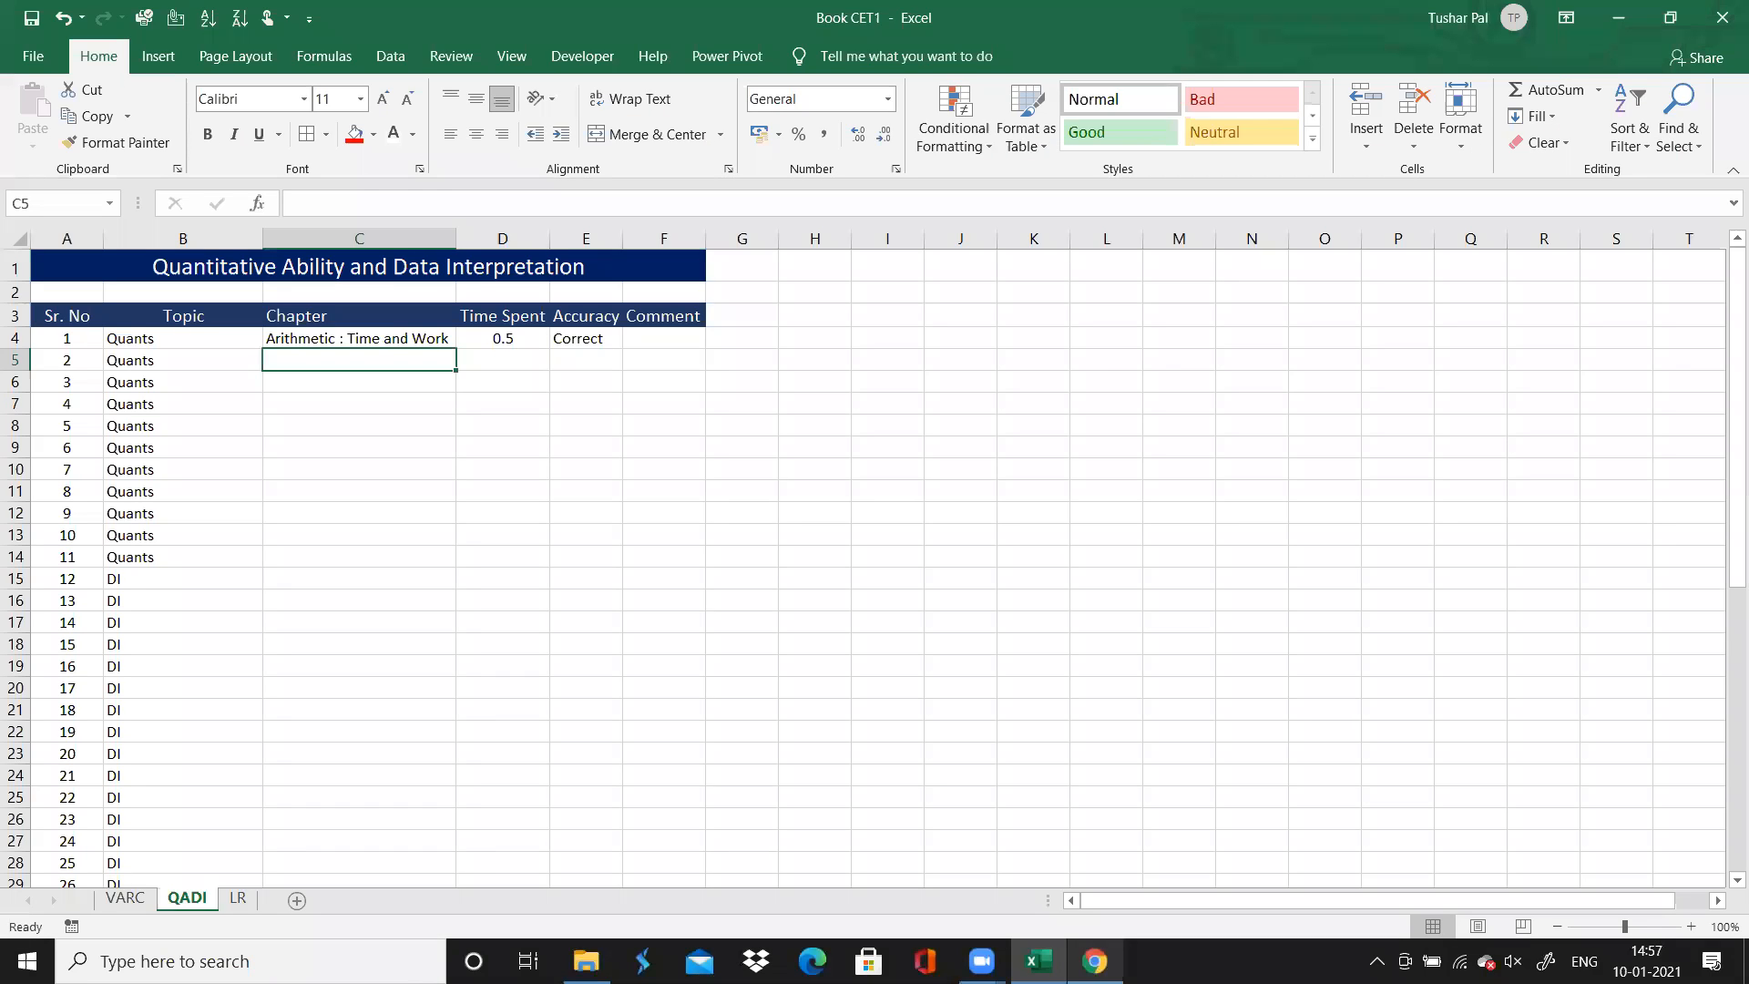
pyautogui.write('Arithe')
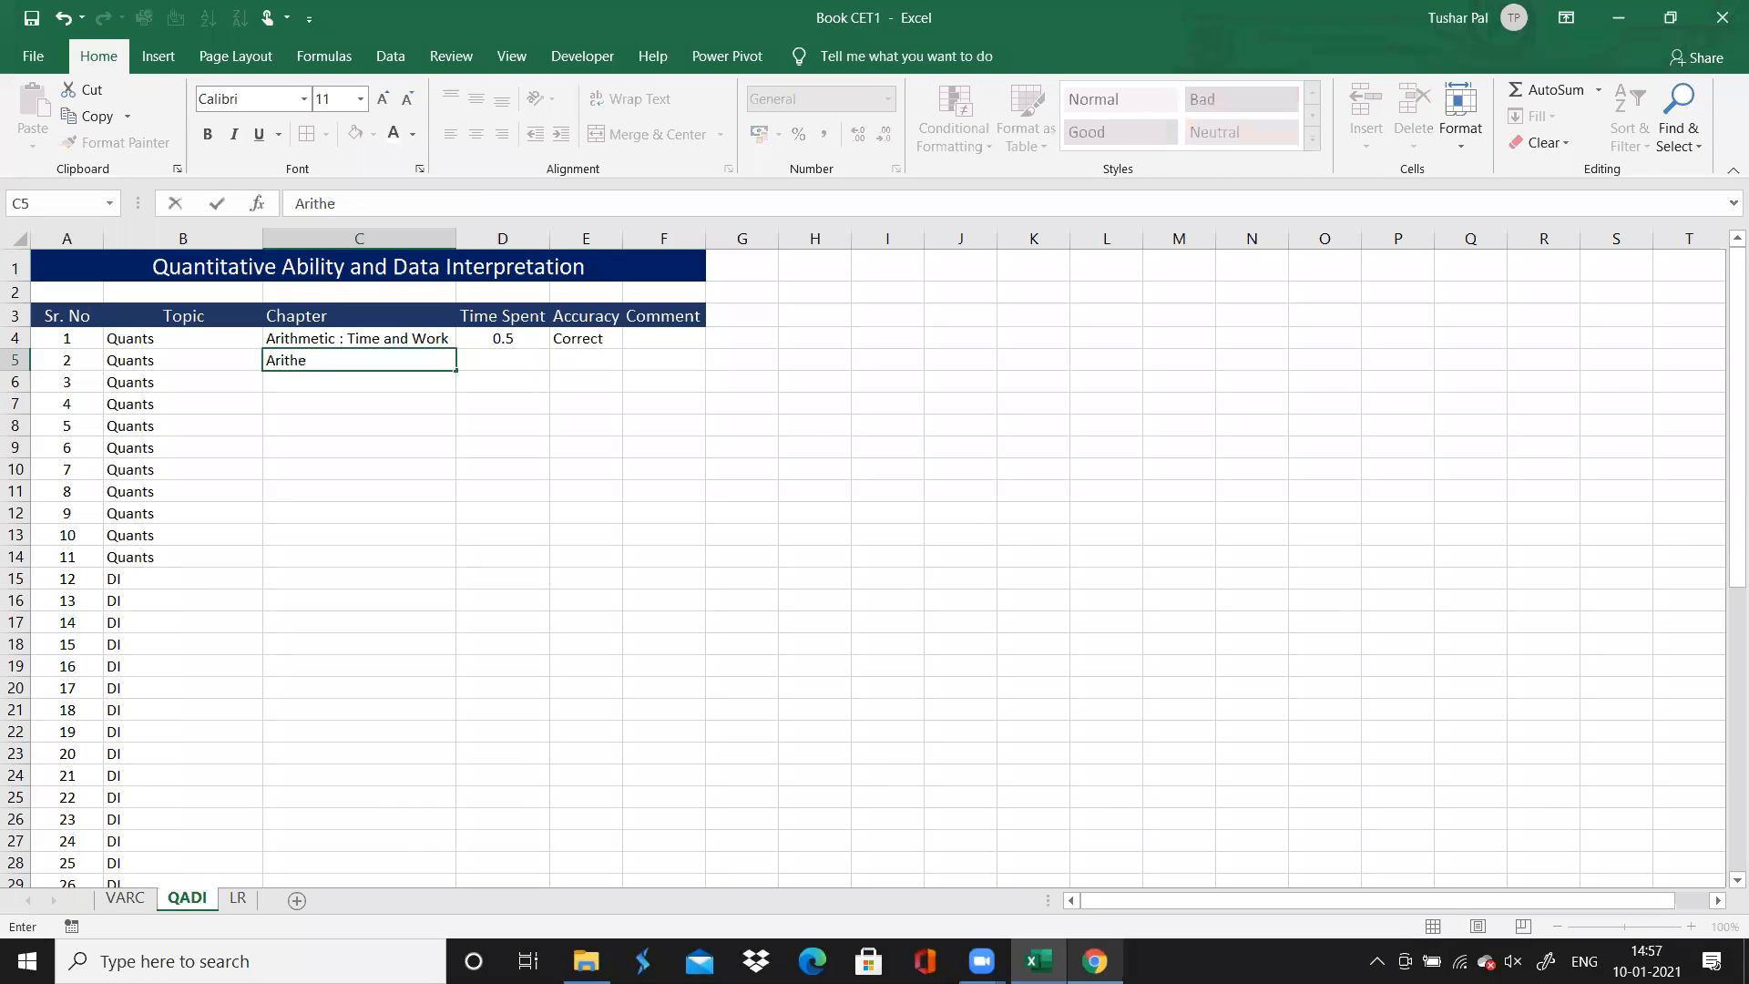
pyautogui.write('metic :')
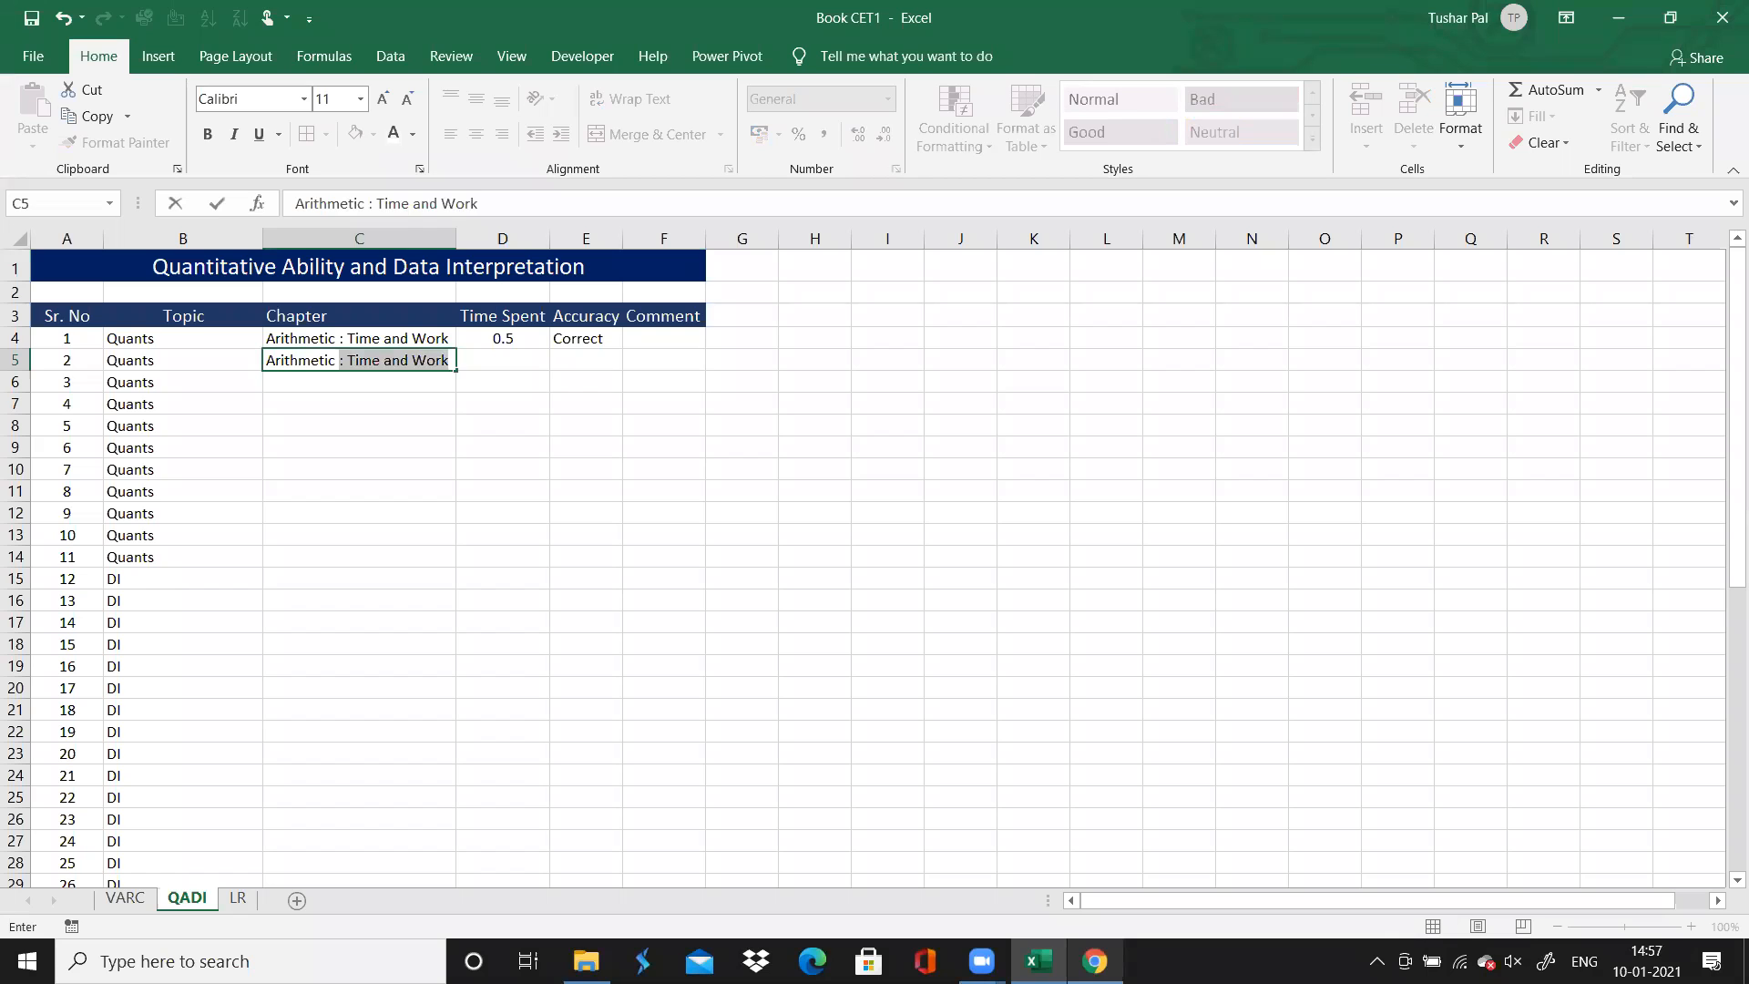
pyautogui.write(' SI CI')
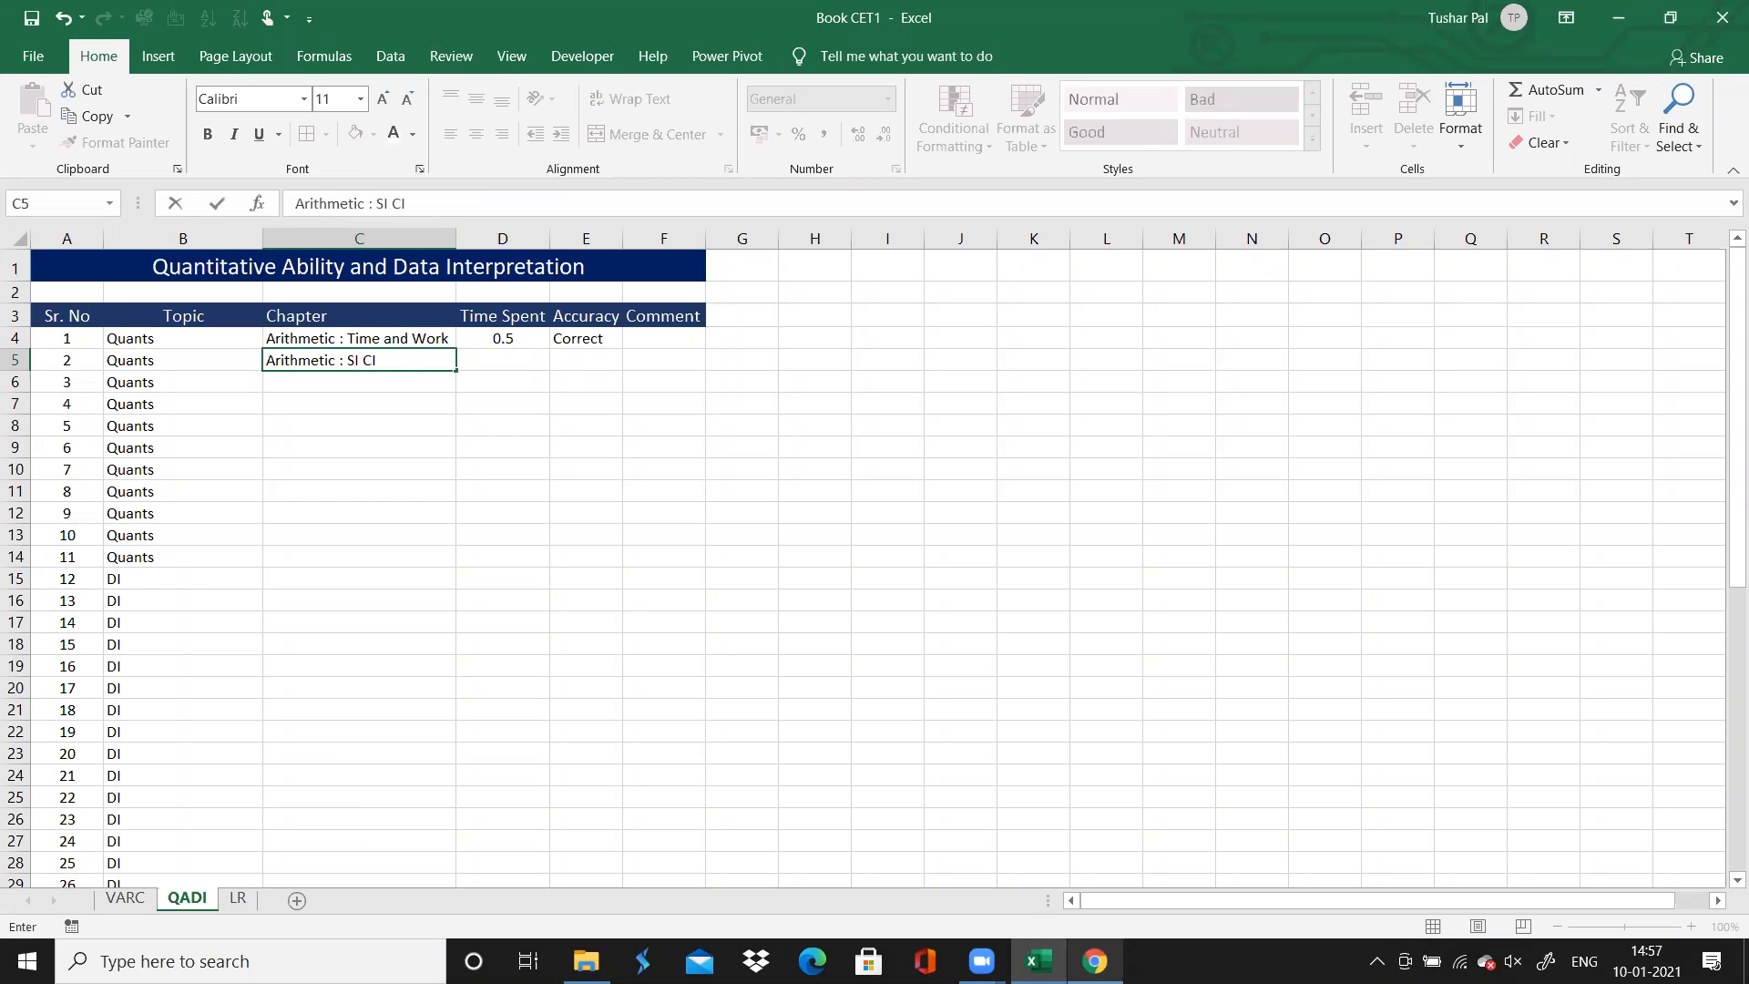
pyautogui.press('Tab')
# Enter 0.5 as the time spent and Correct as the accuracy for question 2
pyautogui.write('0.5')
pyautogui.press('Tab')
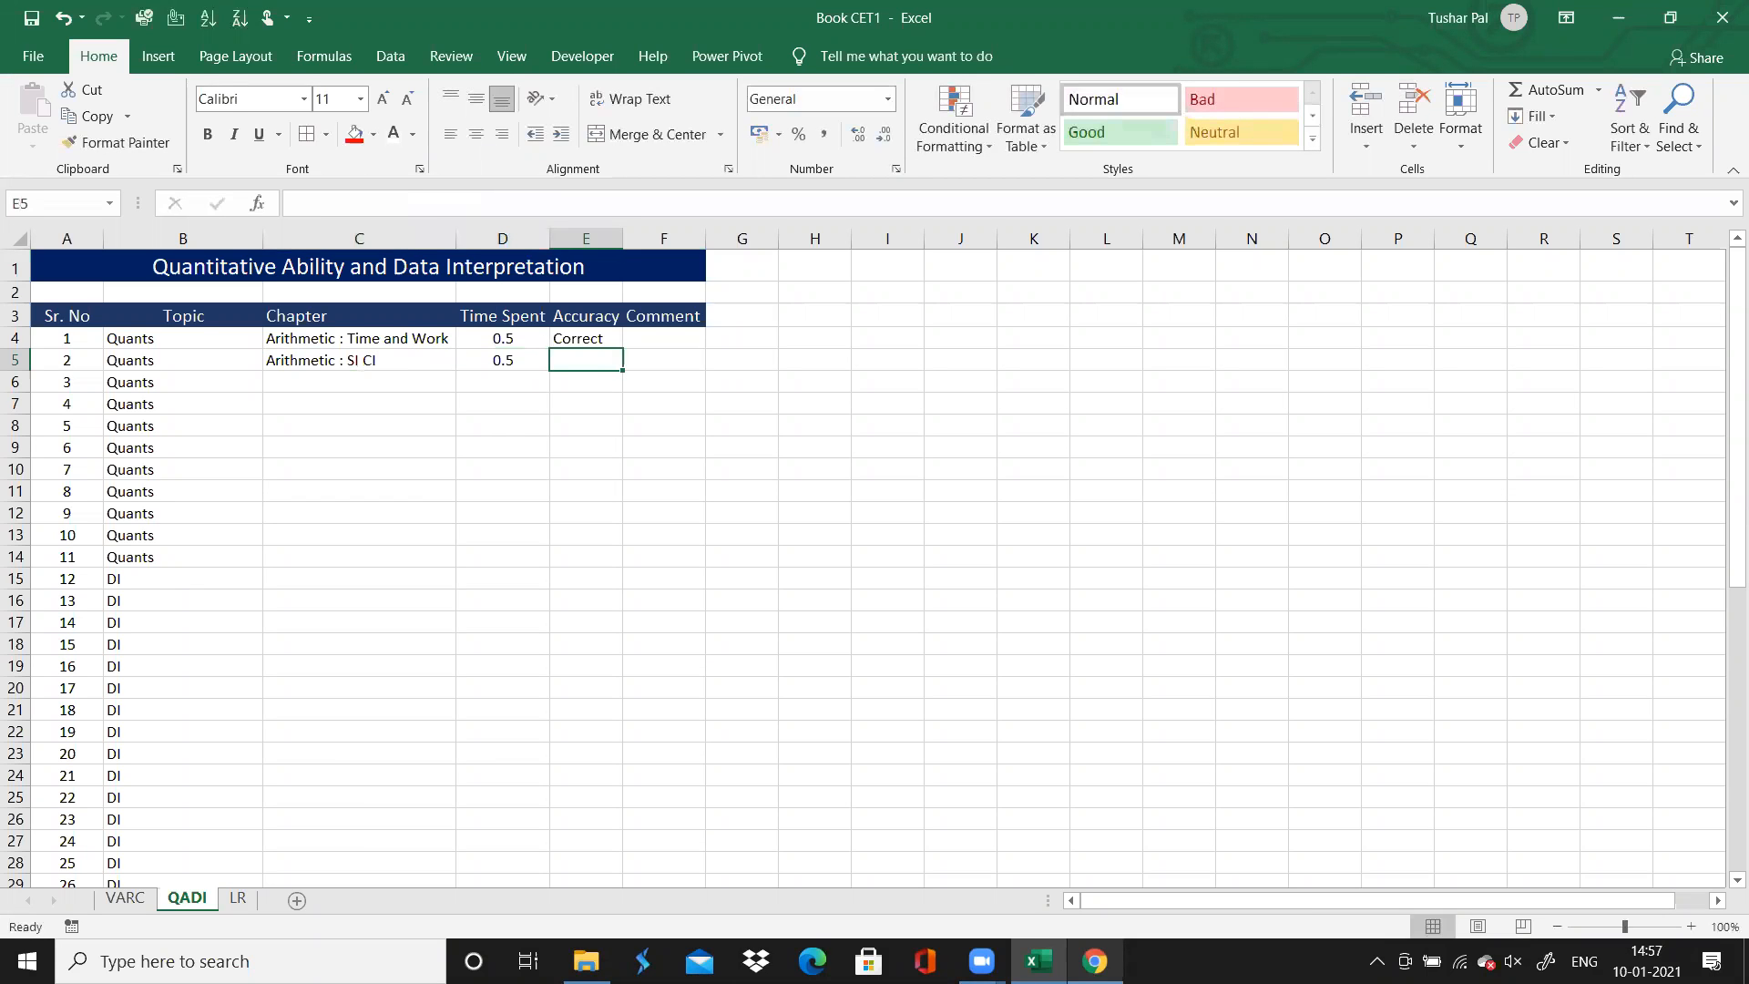
pyautogui.write('Correct')
pyautogui.press('Return')
# Center the contents of the whole Accuracy column
pyautogui.press('Up')
pyautogui.press('Up')
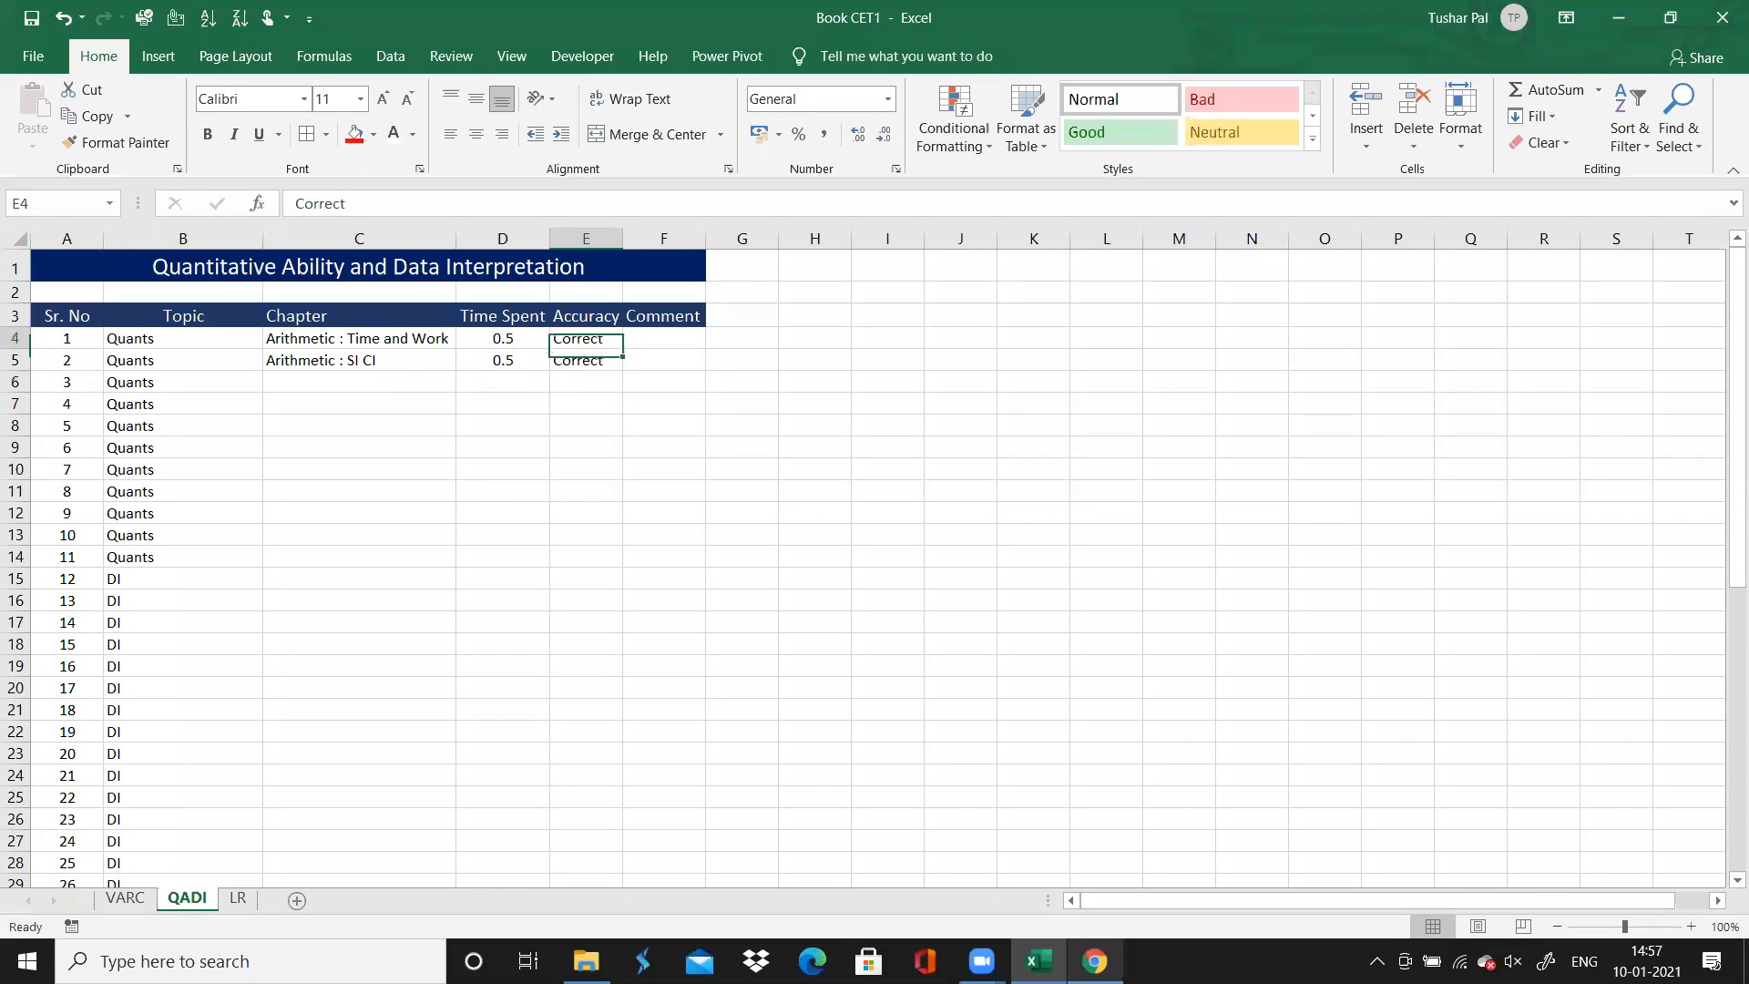
pyautogui.click(580, 235)
pyautogui.click(476, 134)
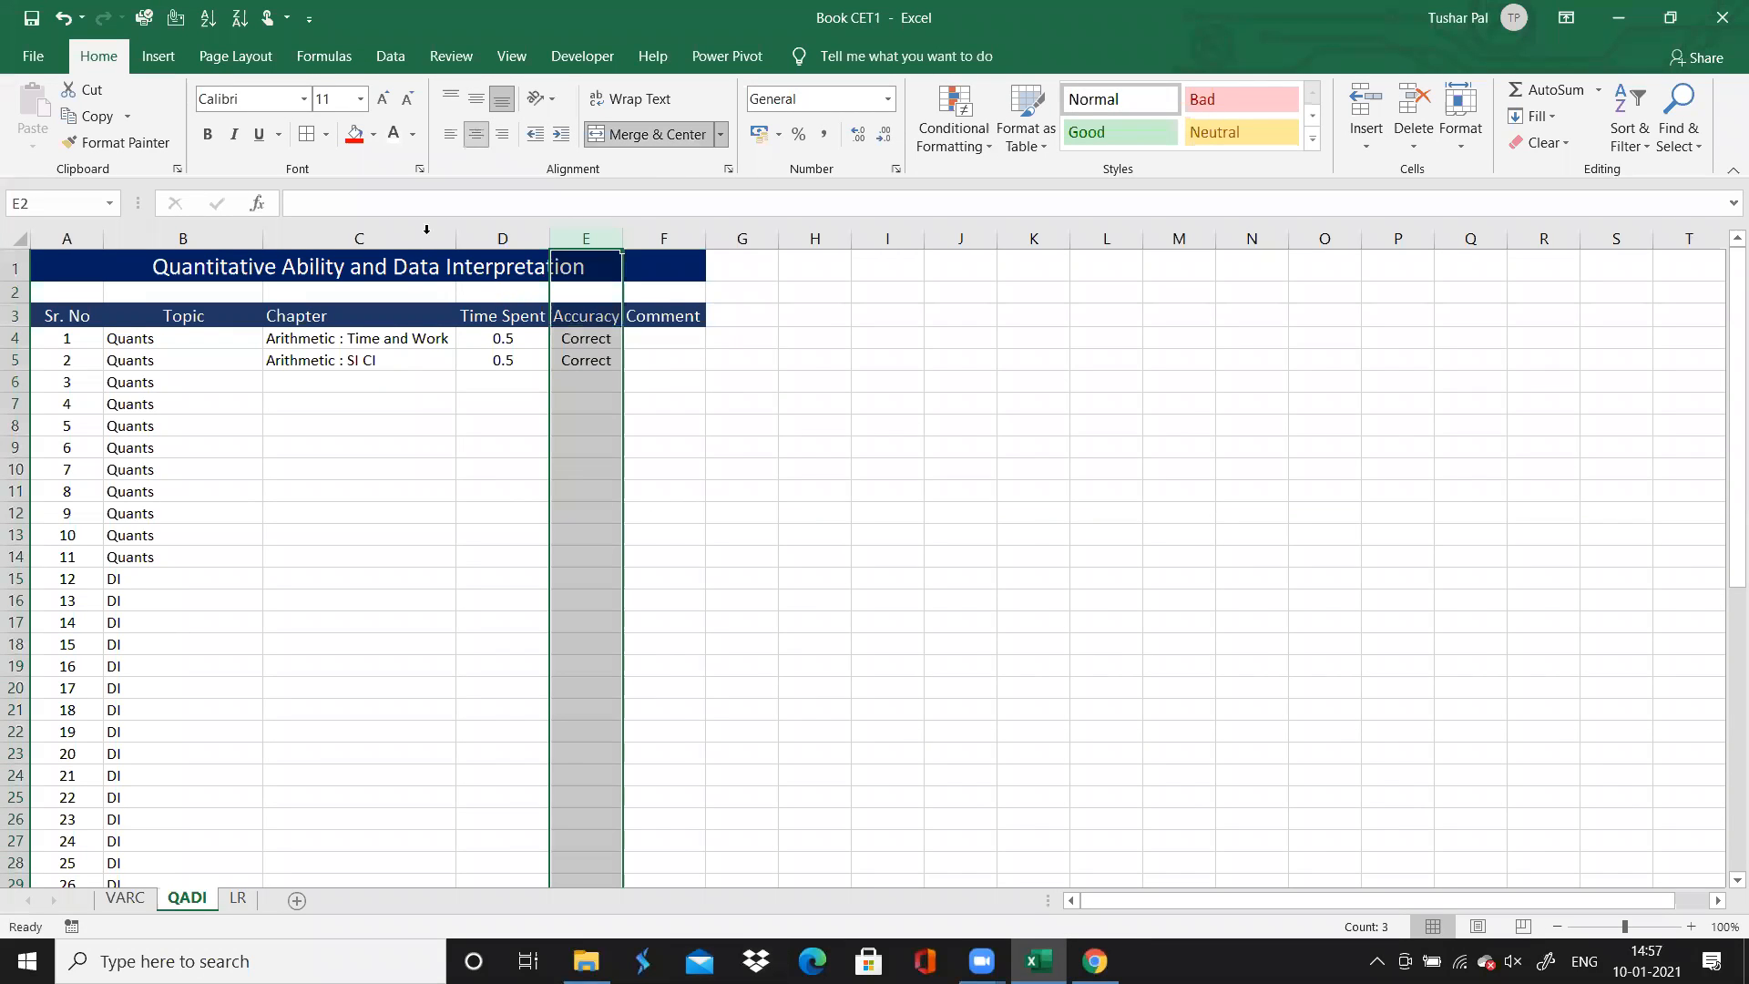
# Select question 3's Chapter cell, switch to Chrome and open question 3 on the solutions page
pyautogui.click(381, 386)
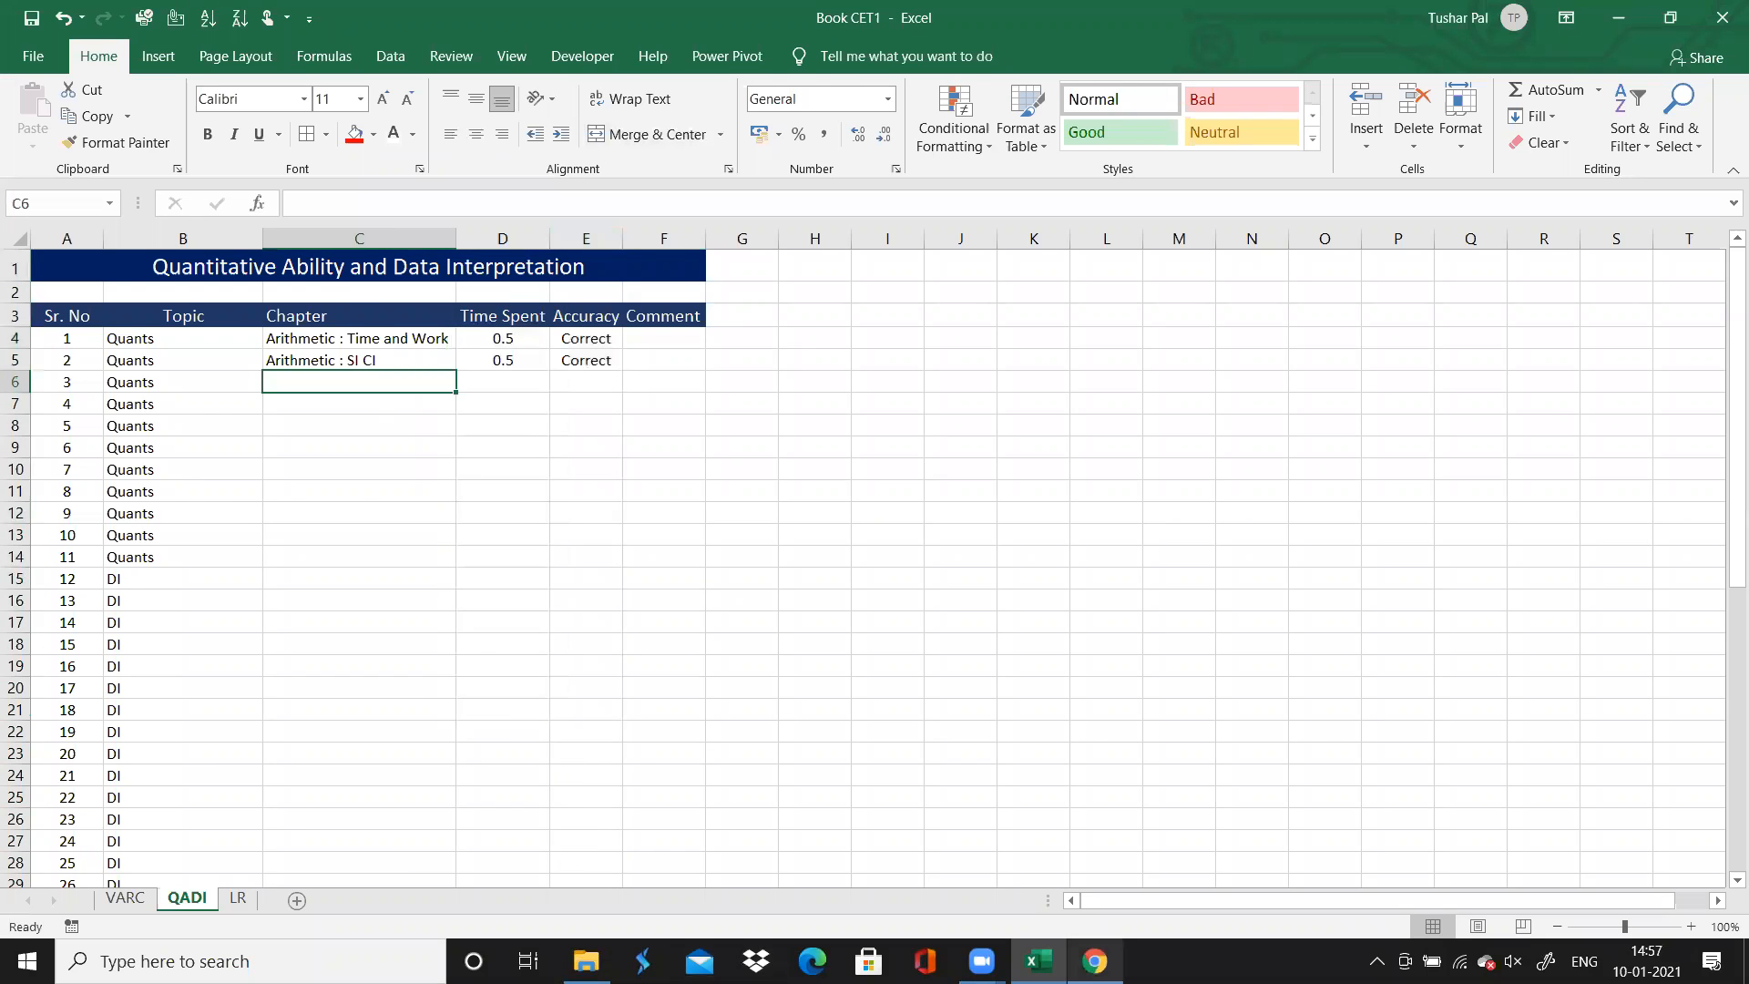
pyautogui.click(1094, 961)
pyautogui.click(226, 250)
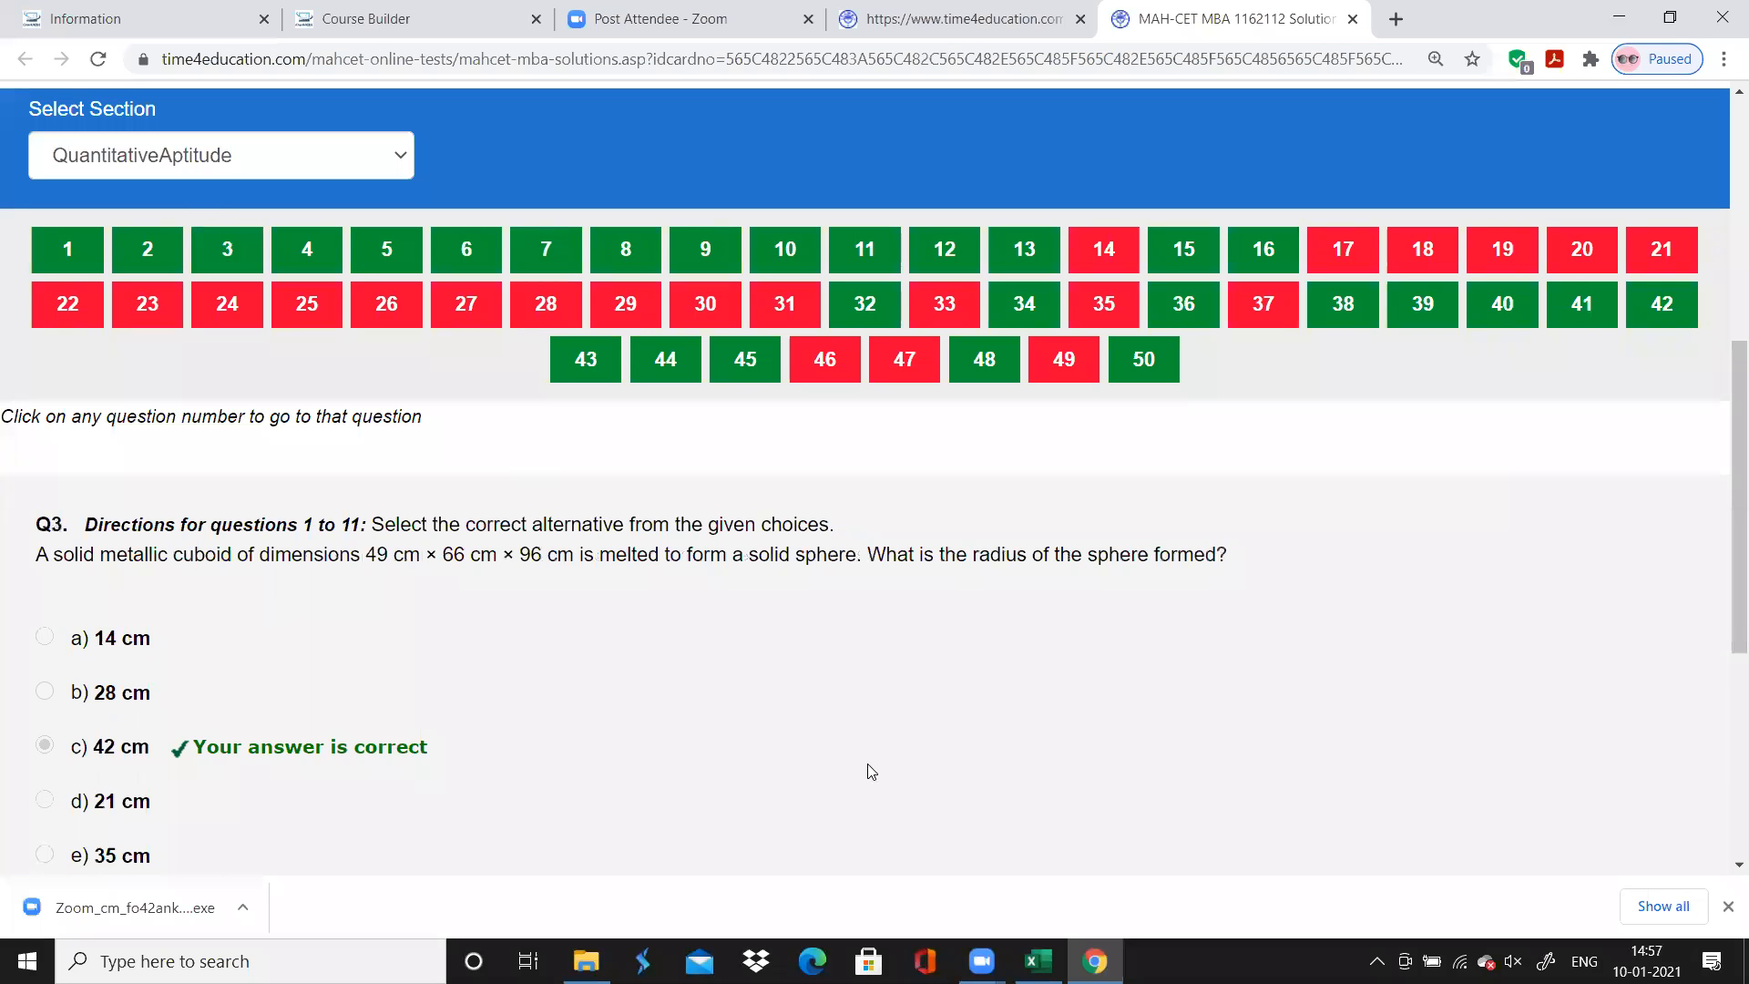
# Switch to Excel and enter "Geometry : Mensuration" as question 3's chapter
pyautogui.click(1039, 961)
pyautogui.write('Ge')
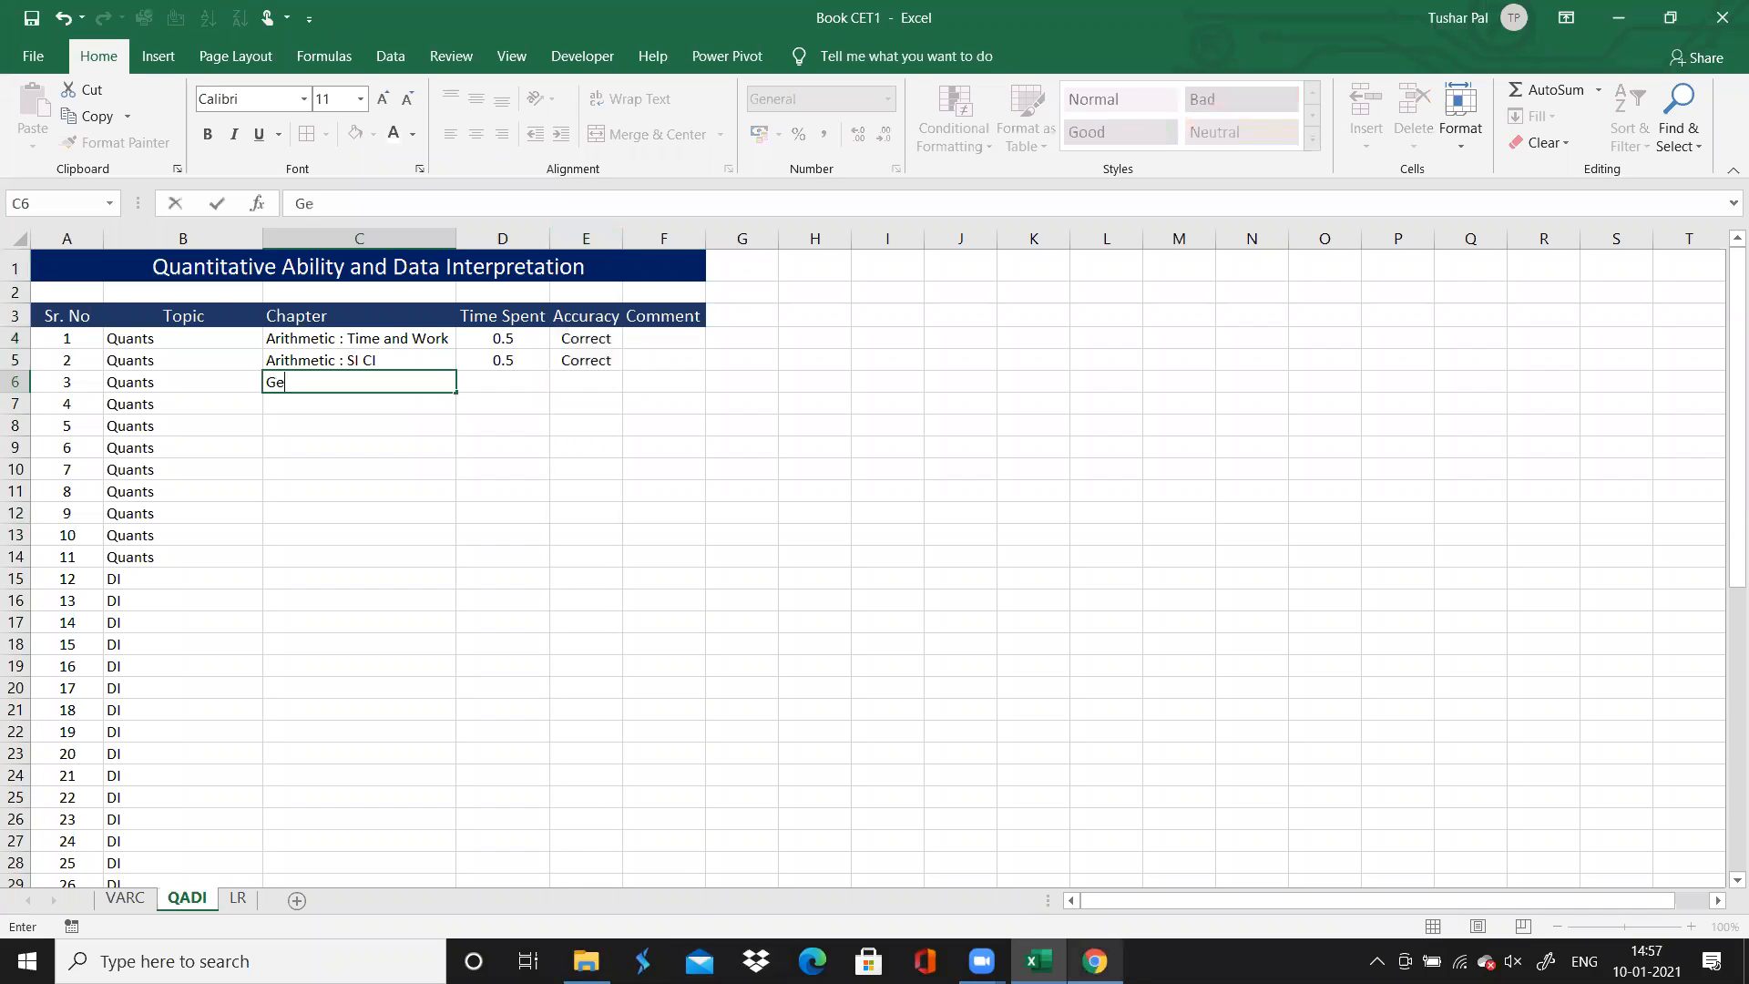
pyautogui.write('ometry : Mensuratioj')
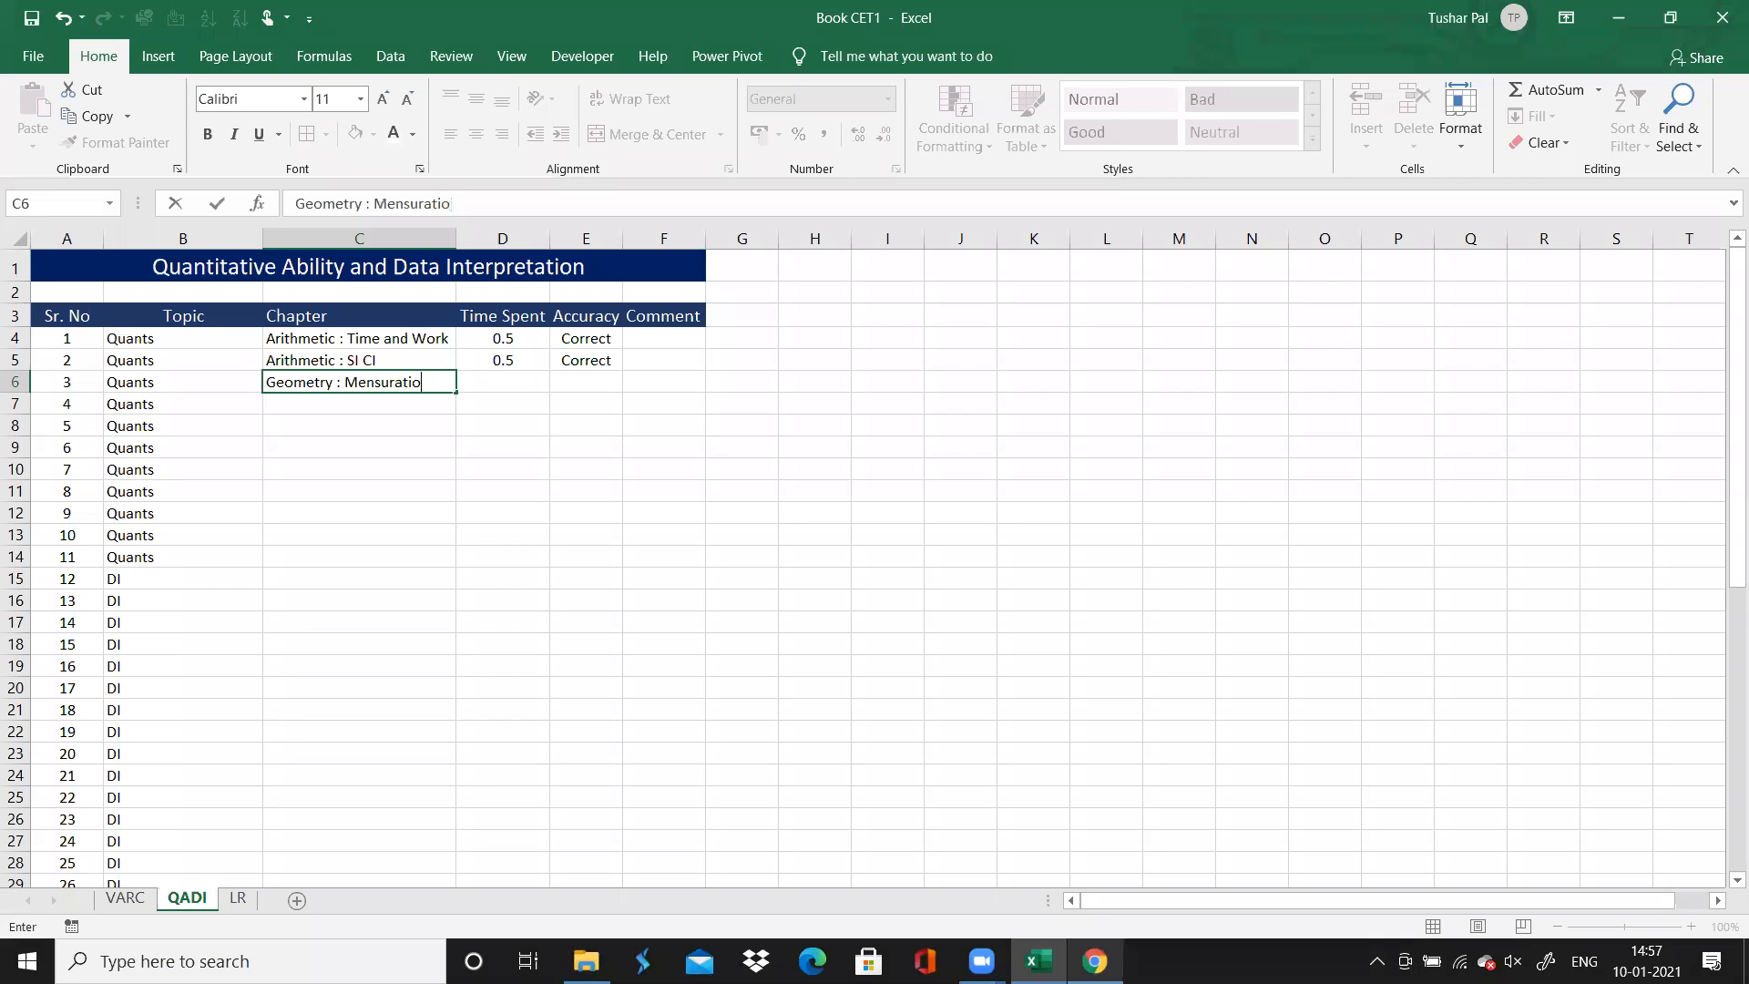
pyautogui.press('Tab')
# Enter 0.5 as question 3's time spent and Correct as its accuracy, and select question 4's Chapter cell
pyautogui.write('0.5')
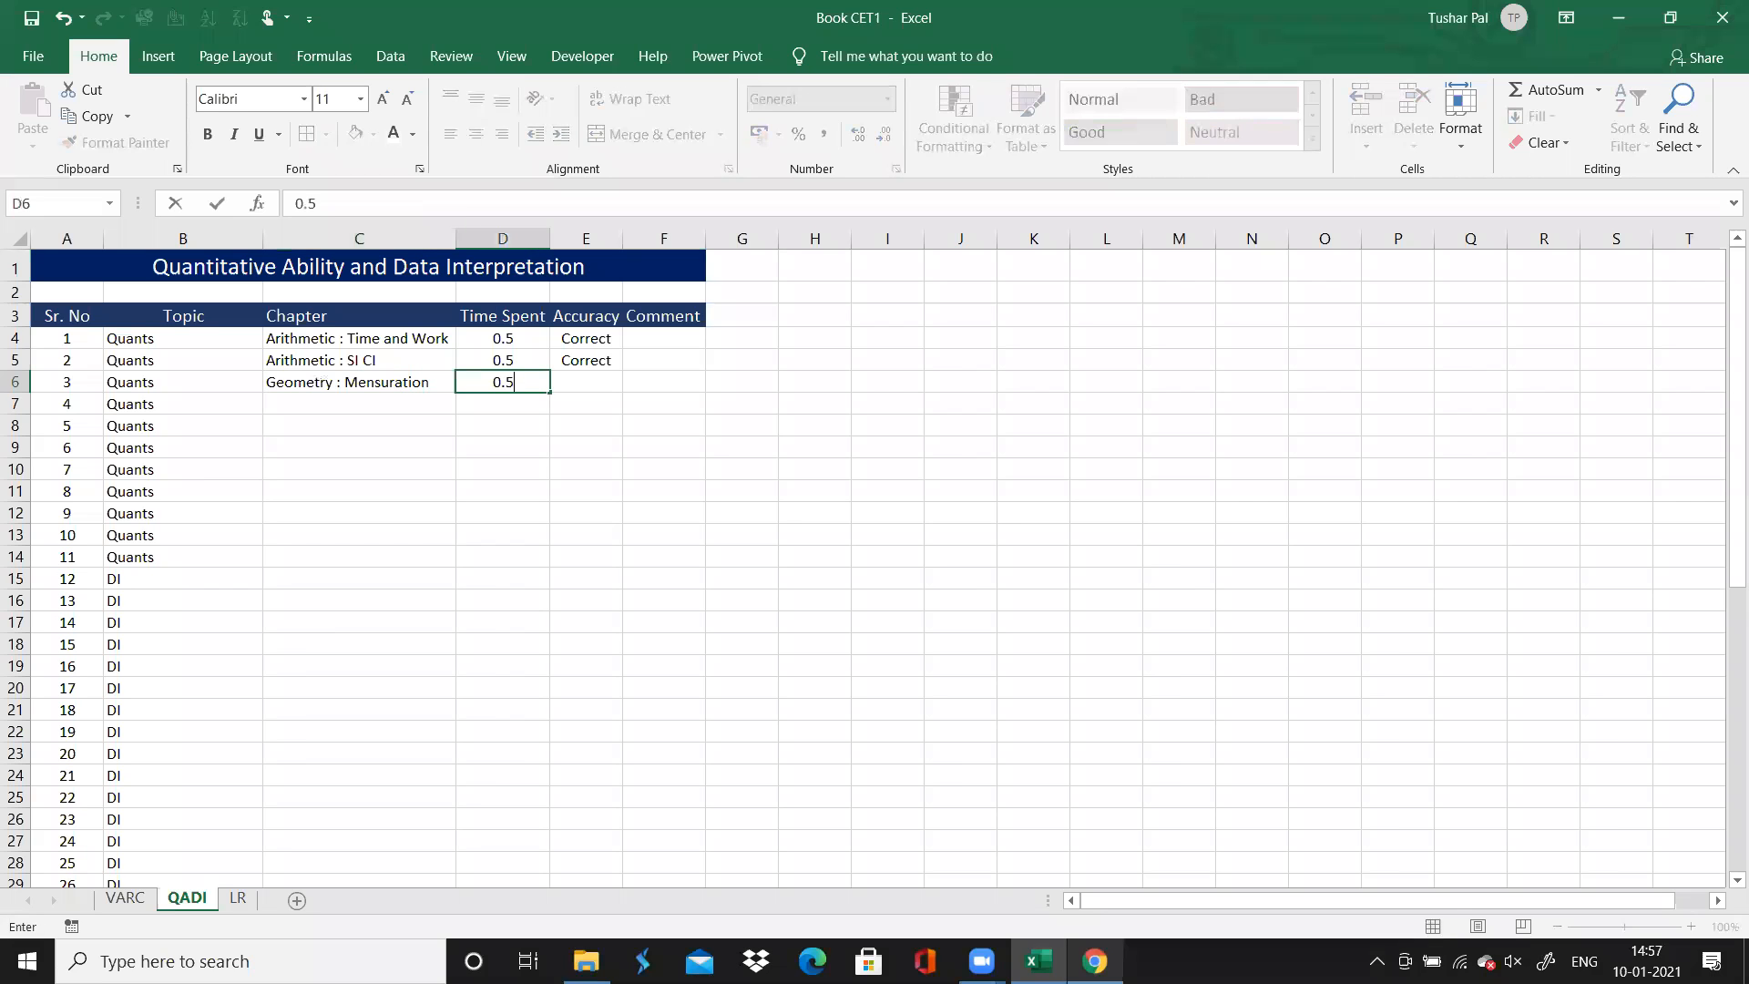
pyautogui.press('Tab')
pyautogui.write('C')
pyautogui.press('Return')
pyautogui.write('Correct')
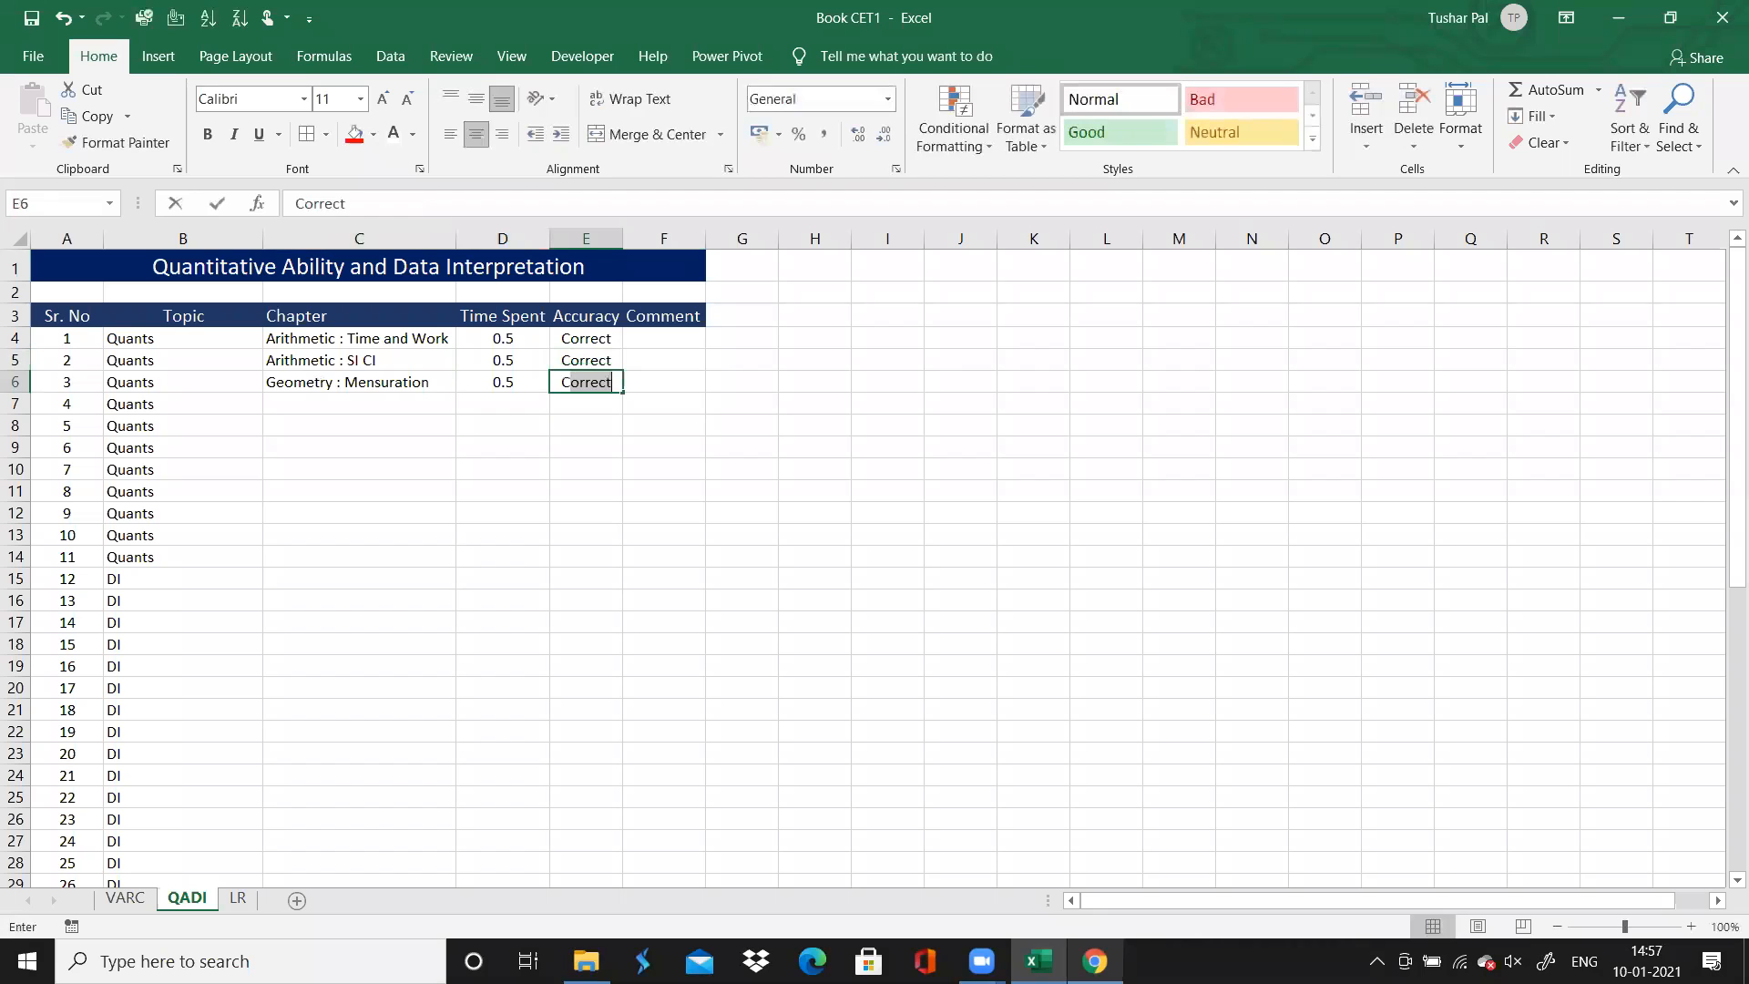
pyautogui.press('Return')
pyautogui.press('Left')
pyautogui.press('Left')
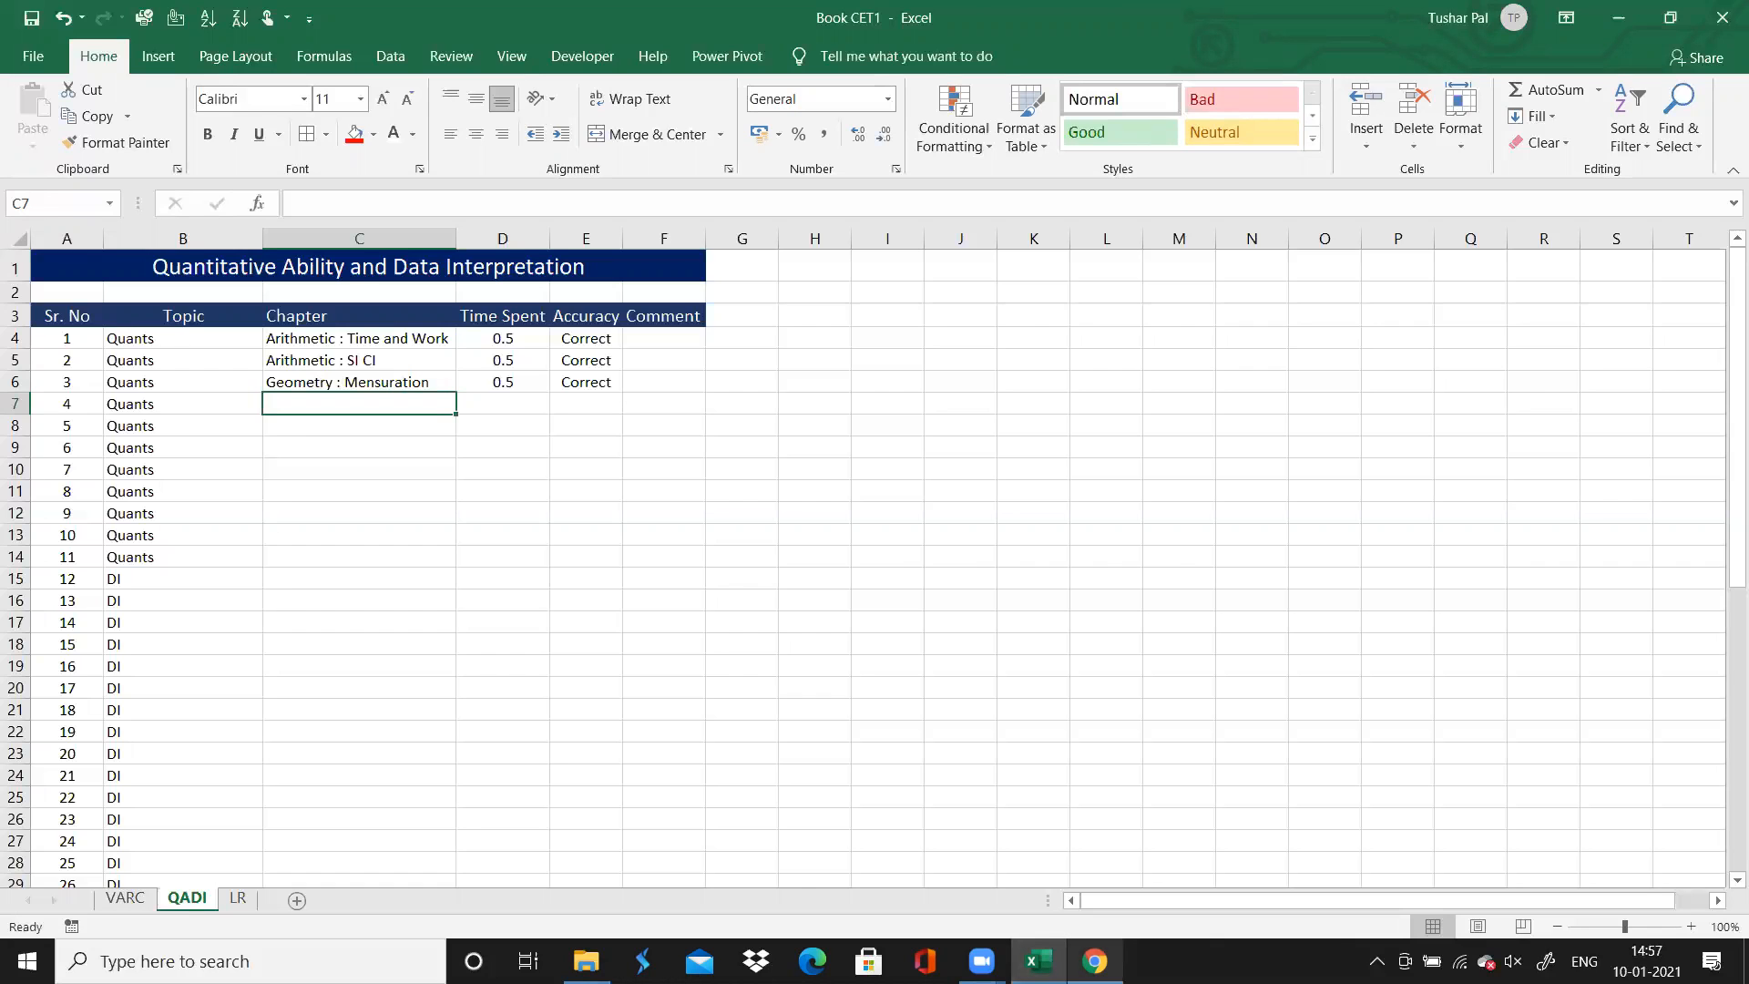
# Switch to Chrome and open question 4 on the solutions page
pyautogui.click(1095, 961)
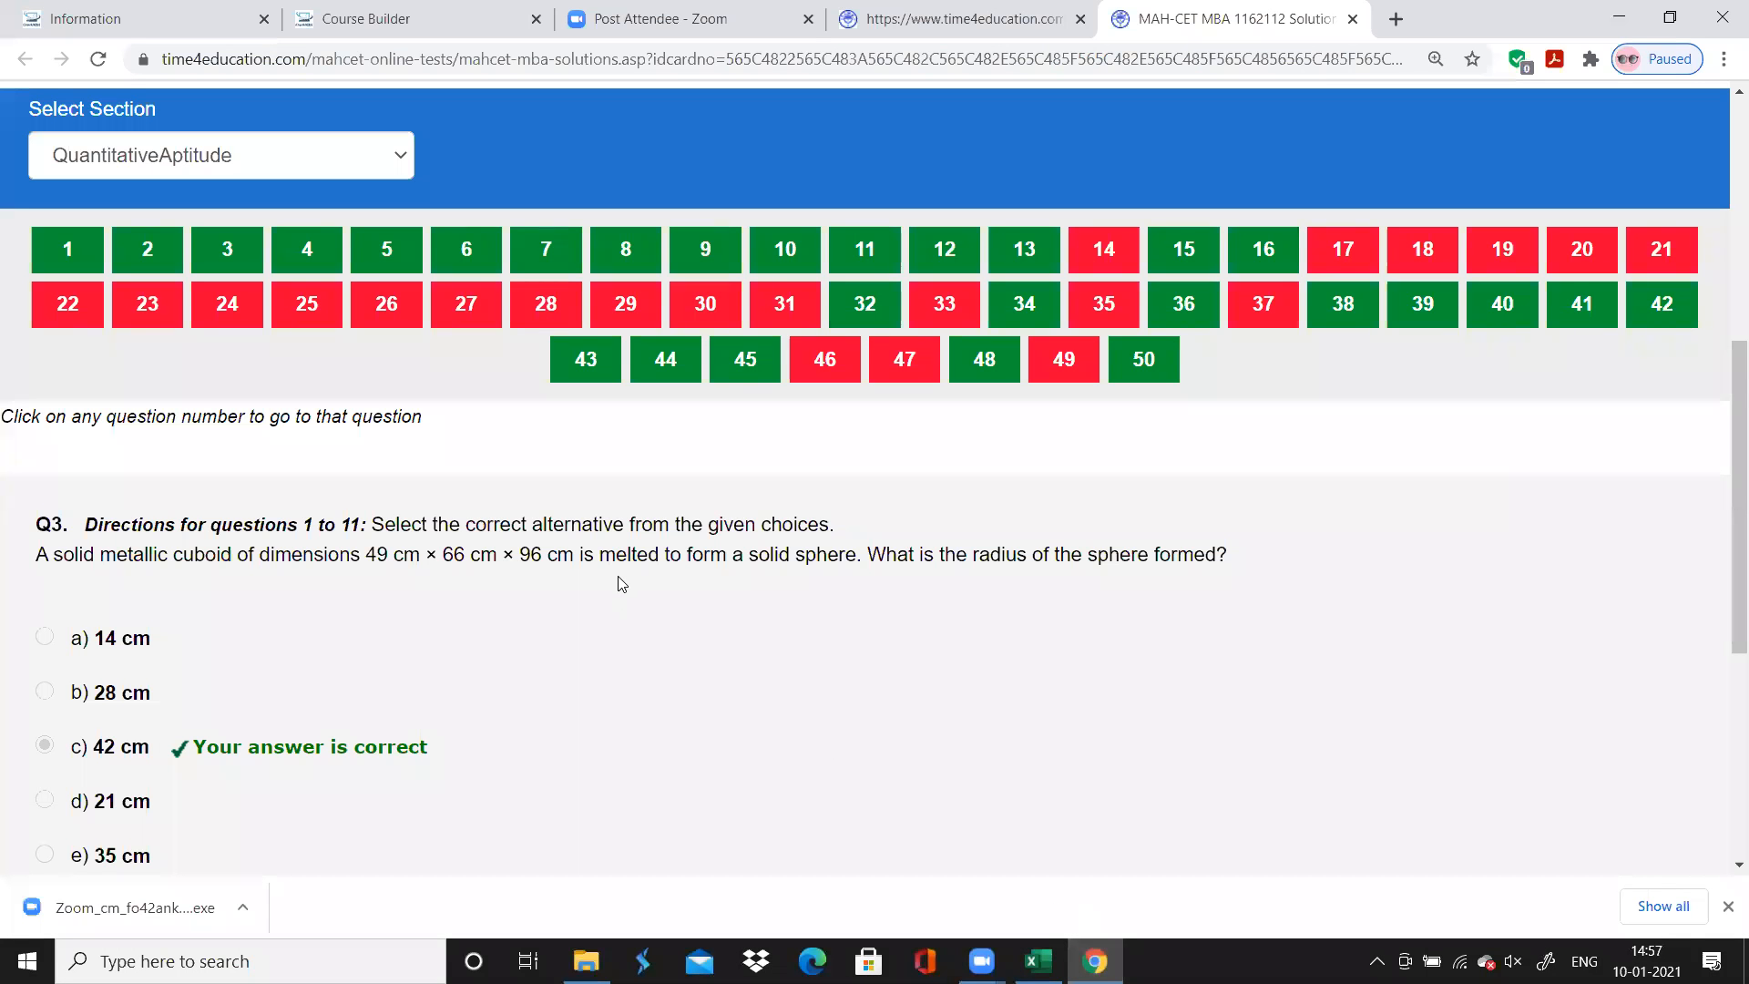
pyautogui.click(307, 269)
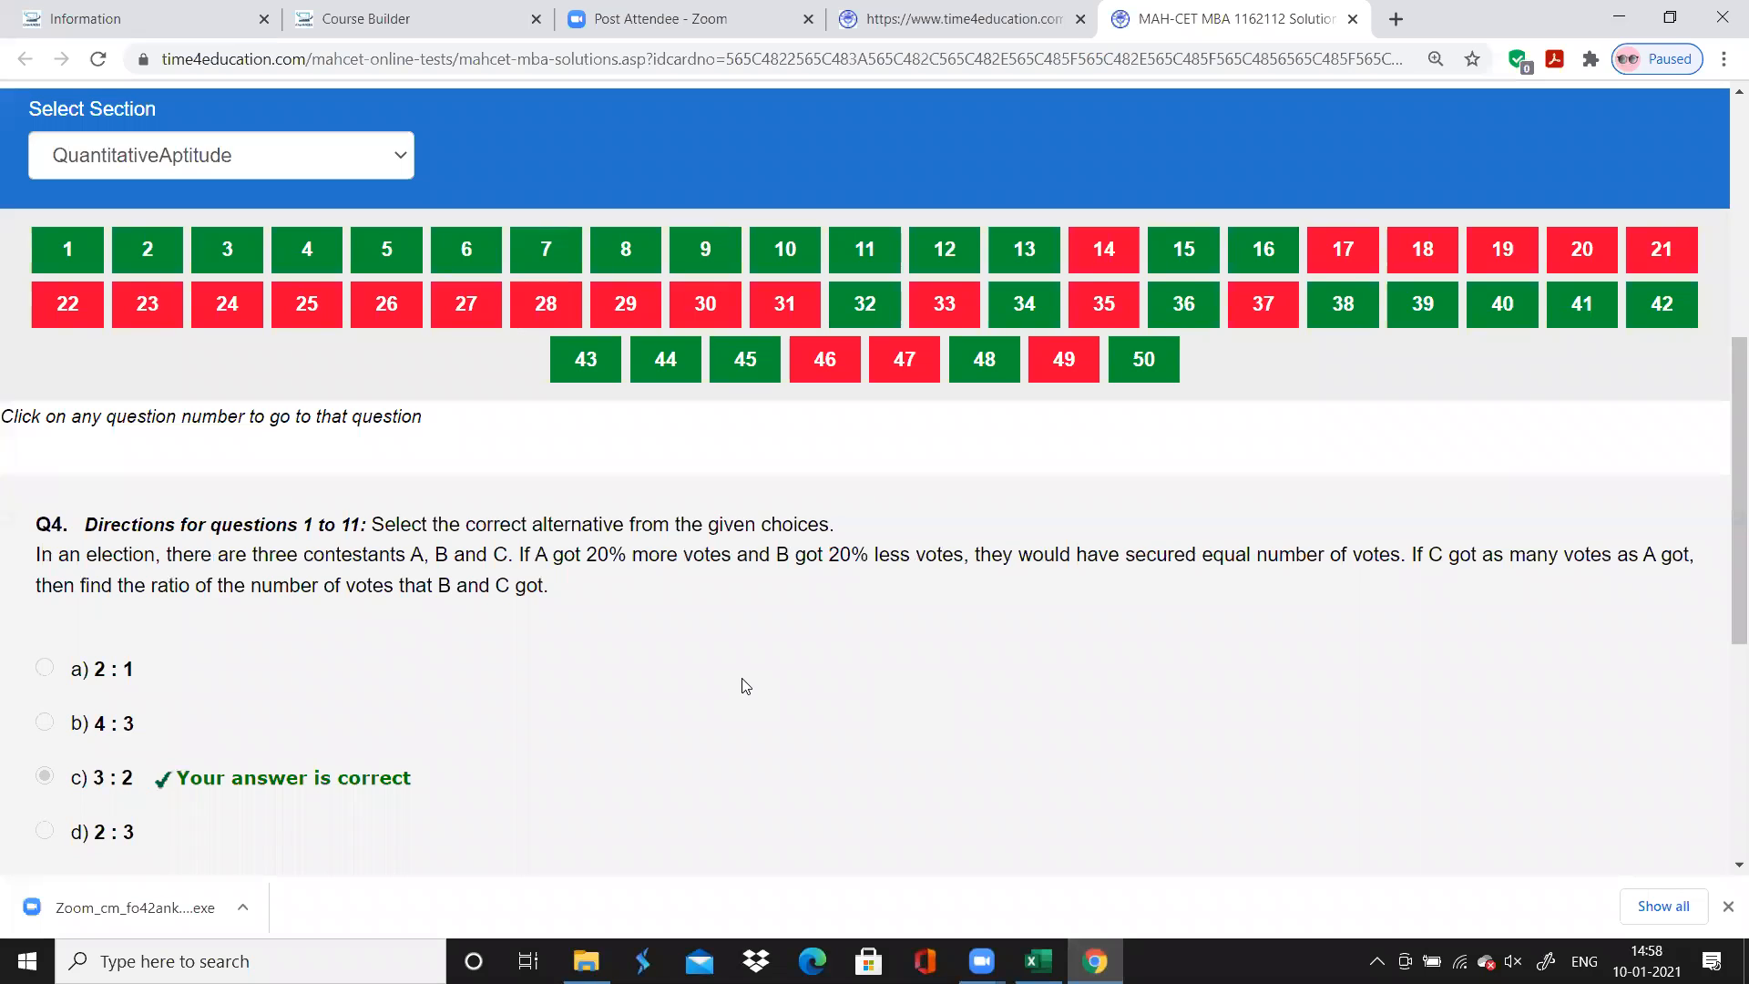
pyautogui.scroll(-2, 744, 684)
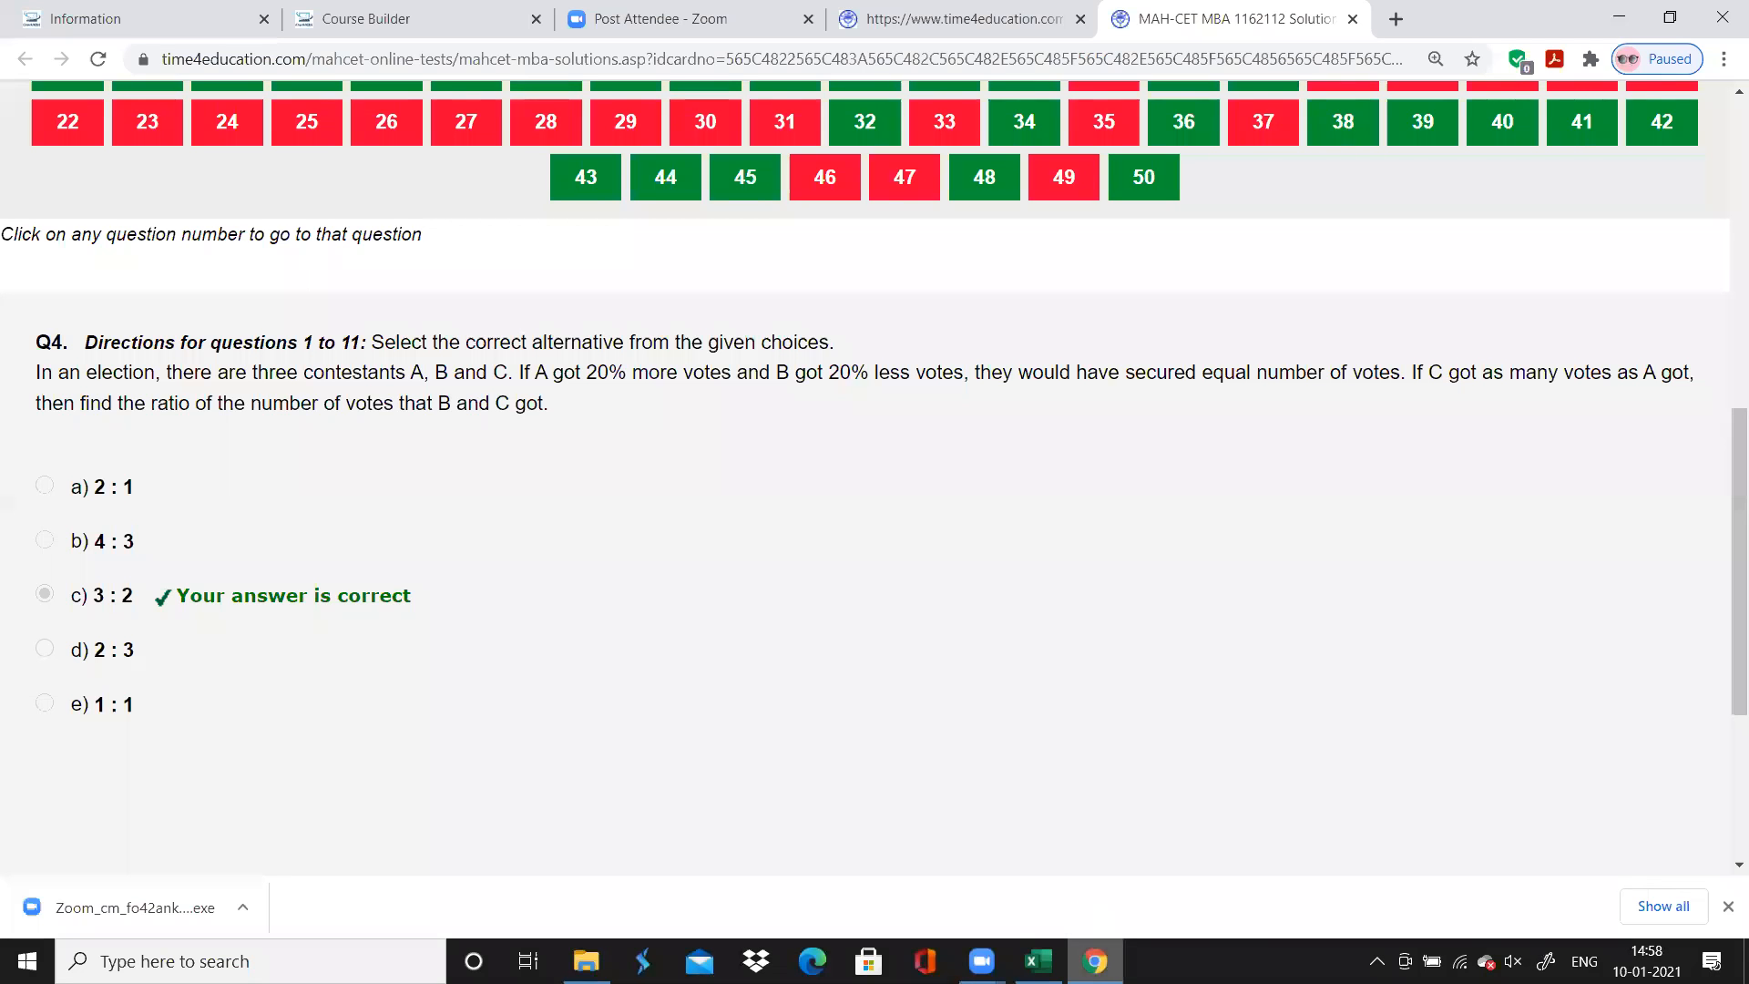
# Switch to Excel, enter "Arithmetic : Ratio and Proportion" as question 4's chapter, and fit the Chapter column's width to its contents
pyautogui.click(1038, 961)
pyautogui.write('Arithm')
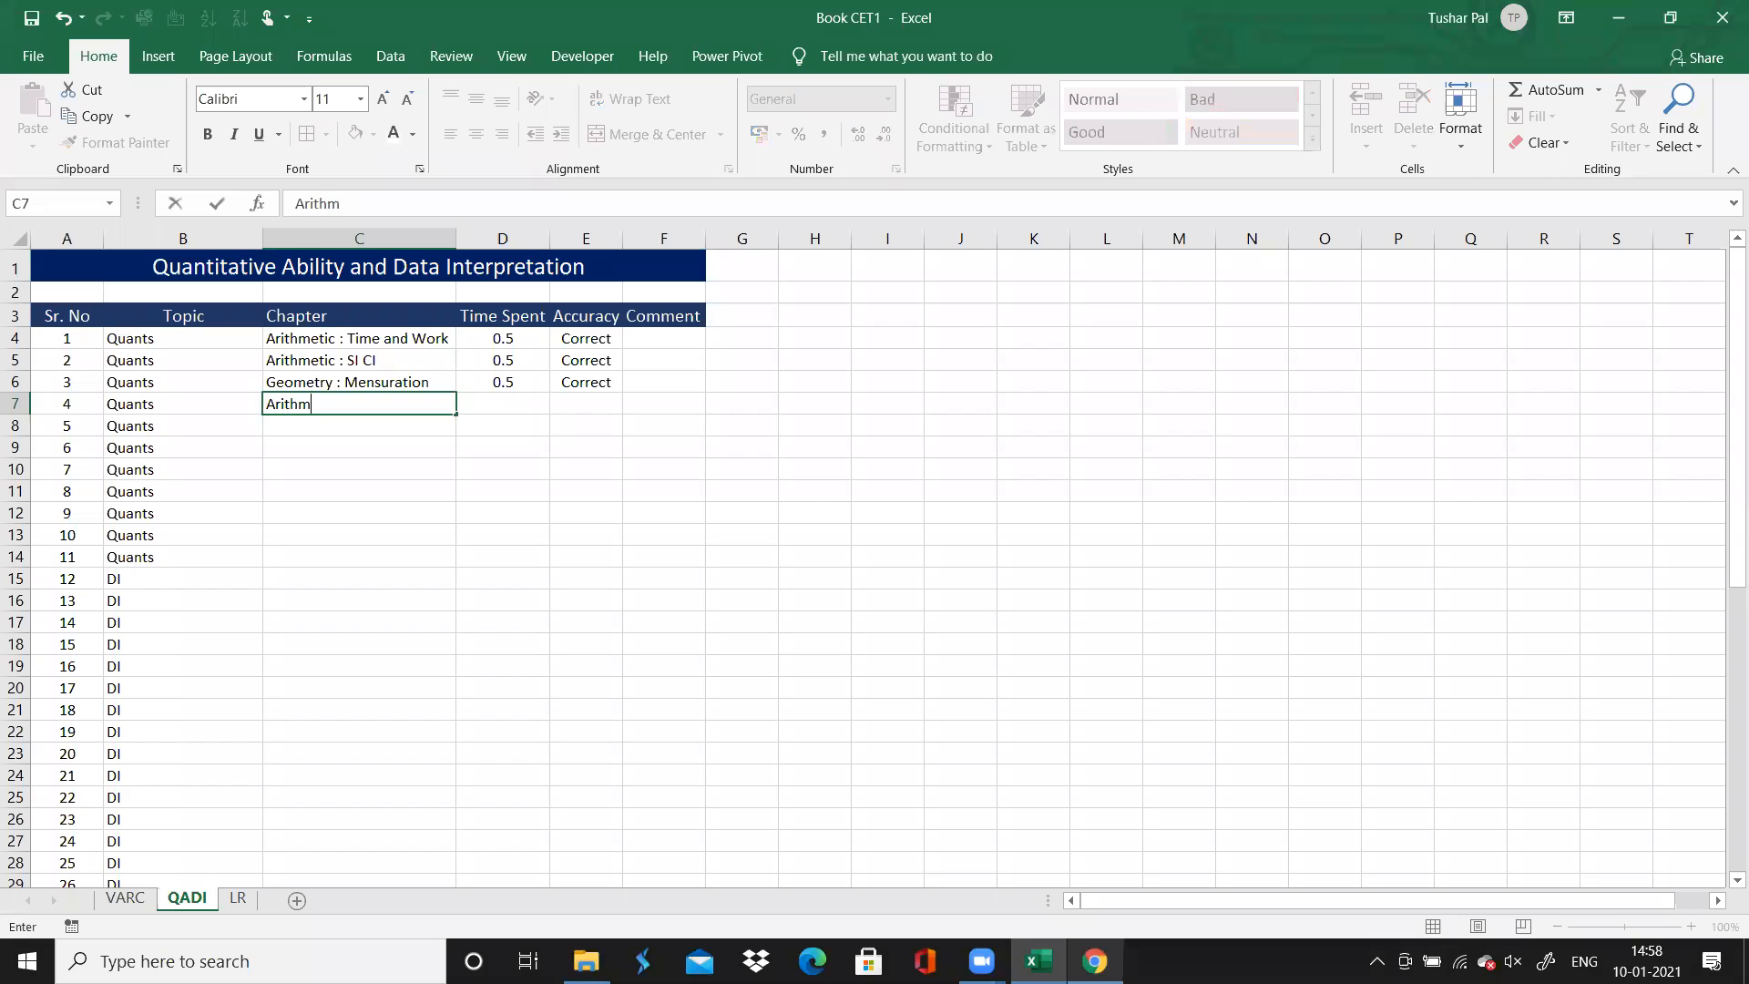
pyautogui.write('etifc')
pyautogui.press('BackSpace')
pyautogui.press('BackSpace')
pyautogui.write('c : Ration and')
pyautogui.press('BackSpace')
pyautogui.press('BackSpace')
pyautogui.write('nd Prop')
pyautogui.write('i')
pyautogui.press('BackSpace')
pyautogui.write('oryio')
pyautogui.press('BackSpace')
pyautogui.press('BackSpace')
pyautogui.press('BackSpace')
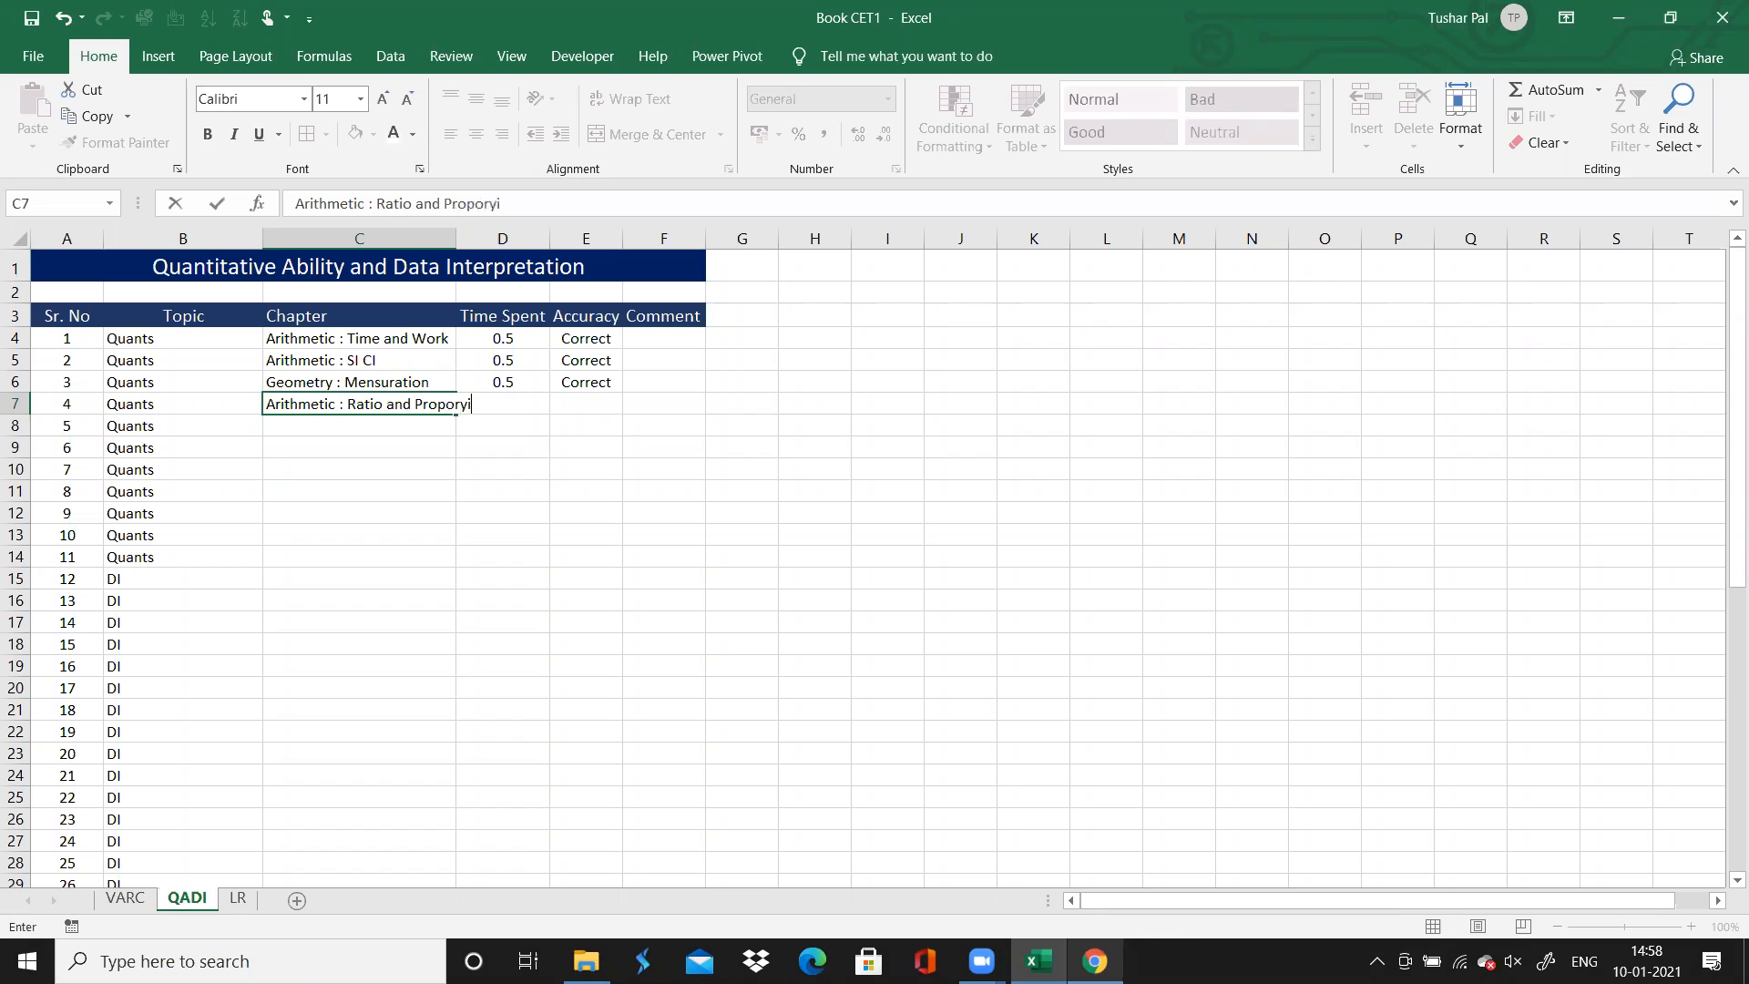
pyautogui.write('tion')
pyautogui.doubleClick(456, 238)
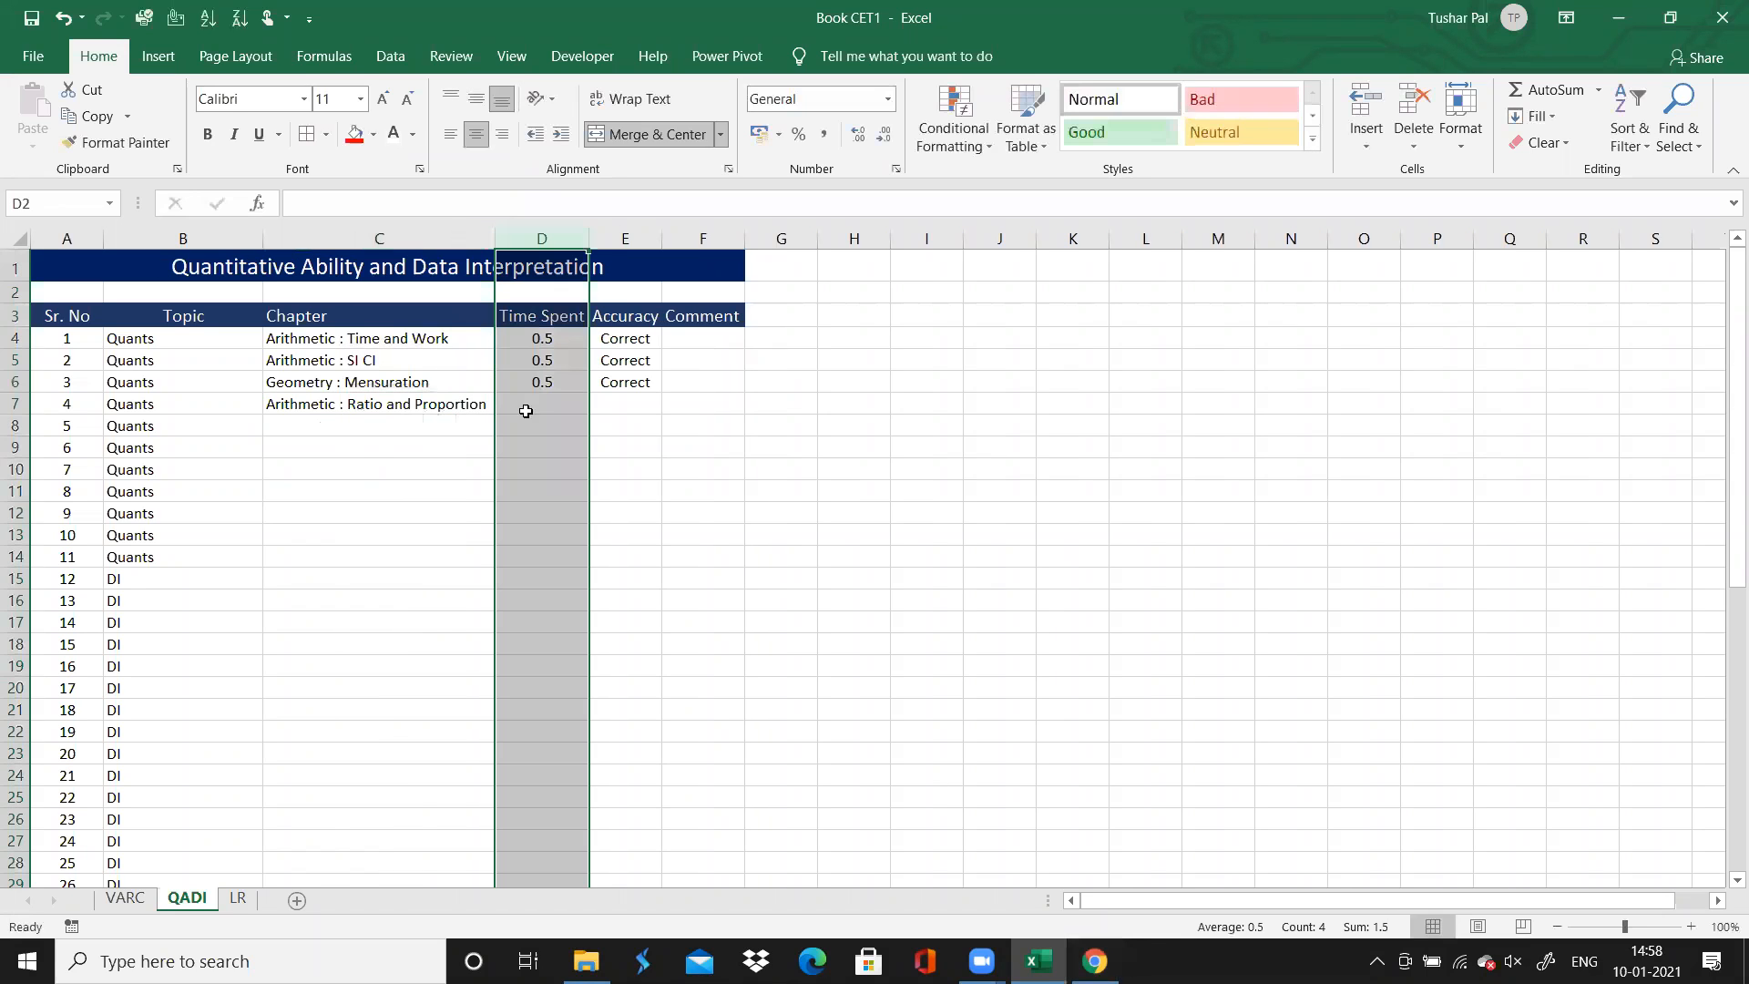
# Enter 0.5 as question 4's time spent and Correct as its accuracy, and select question 5's Chapter cell
pyautogui.click(525, 411)
pyautogui.click(1095, 961)
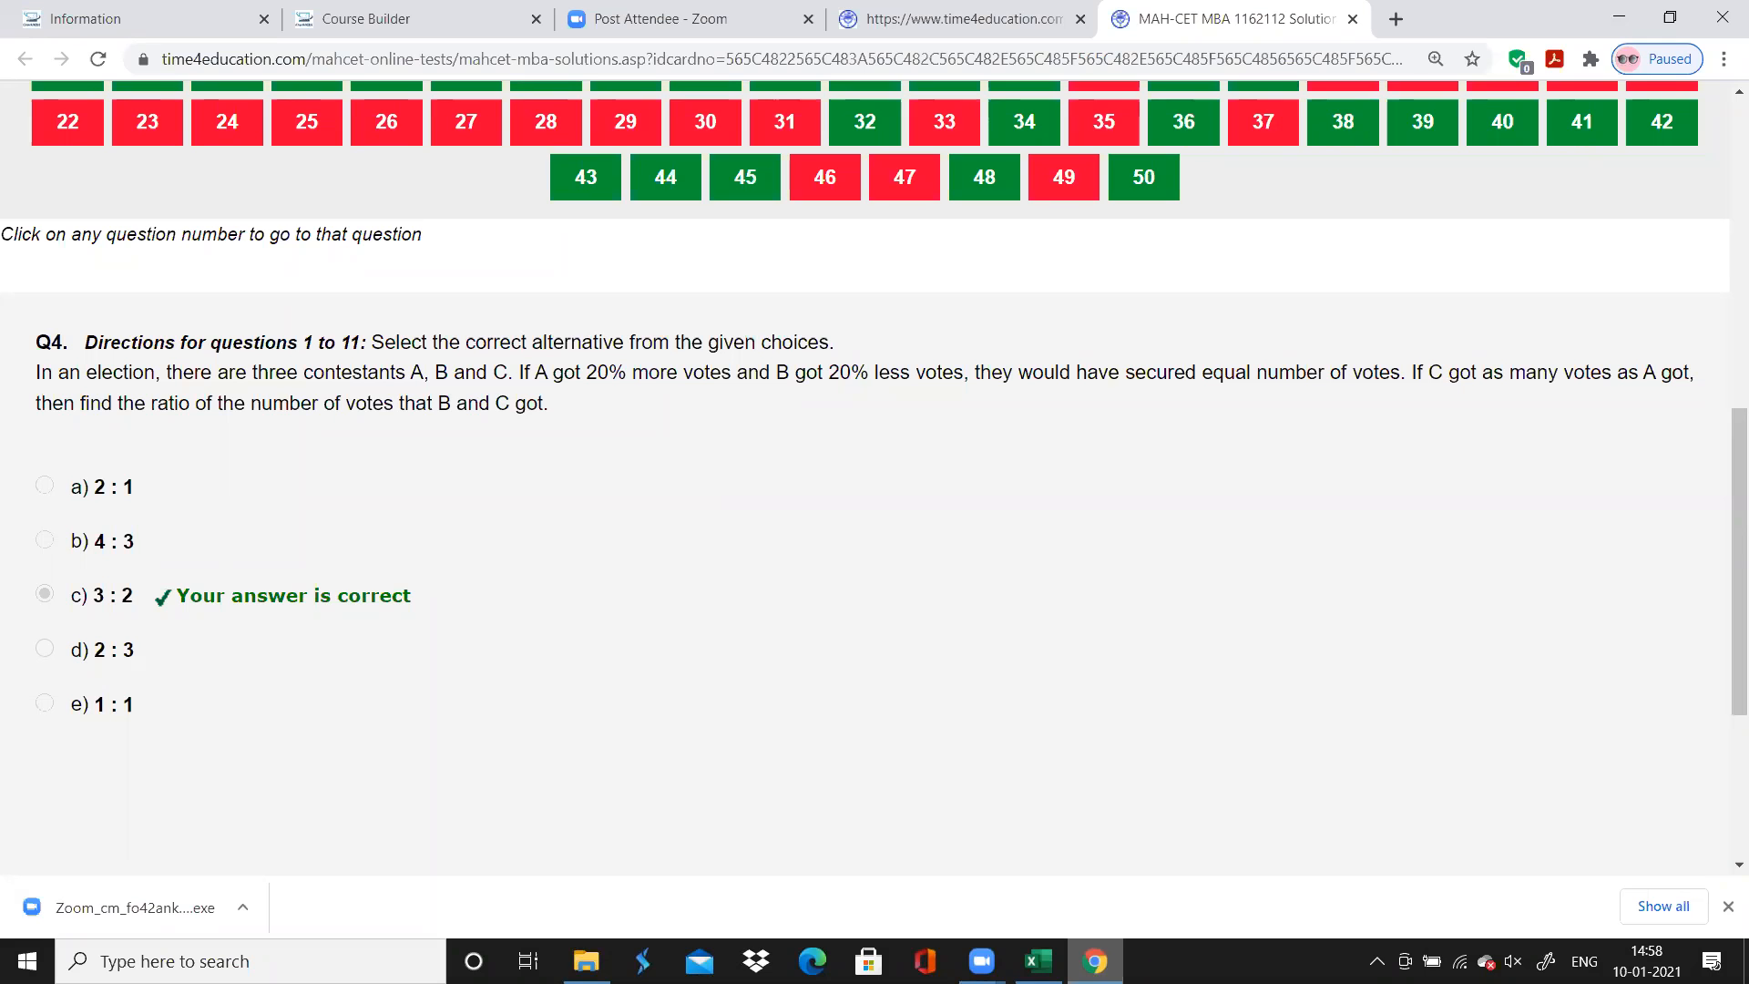
pyautogui.hotkey('alt', 'Tab')
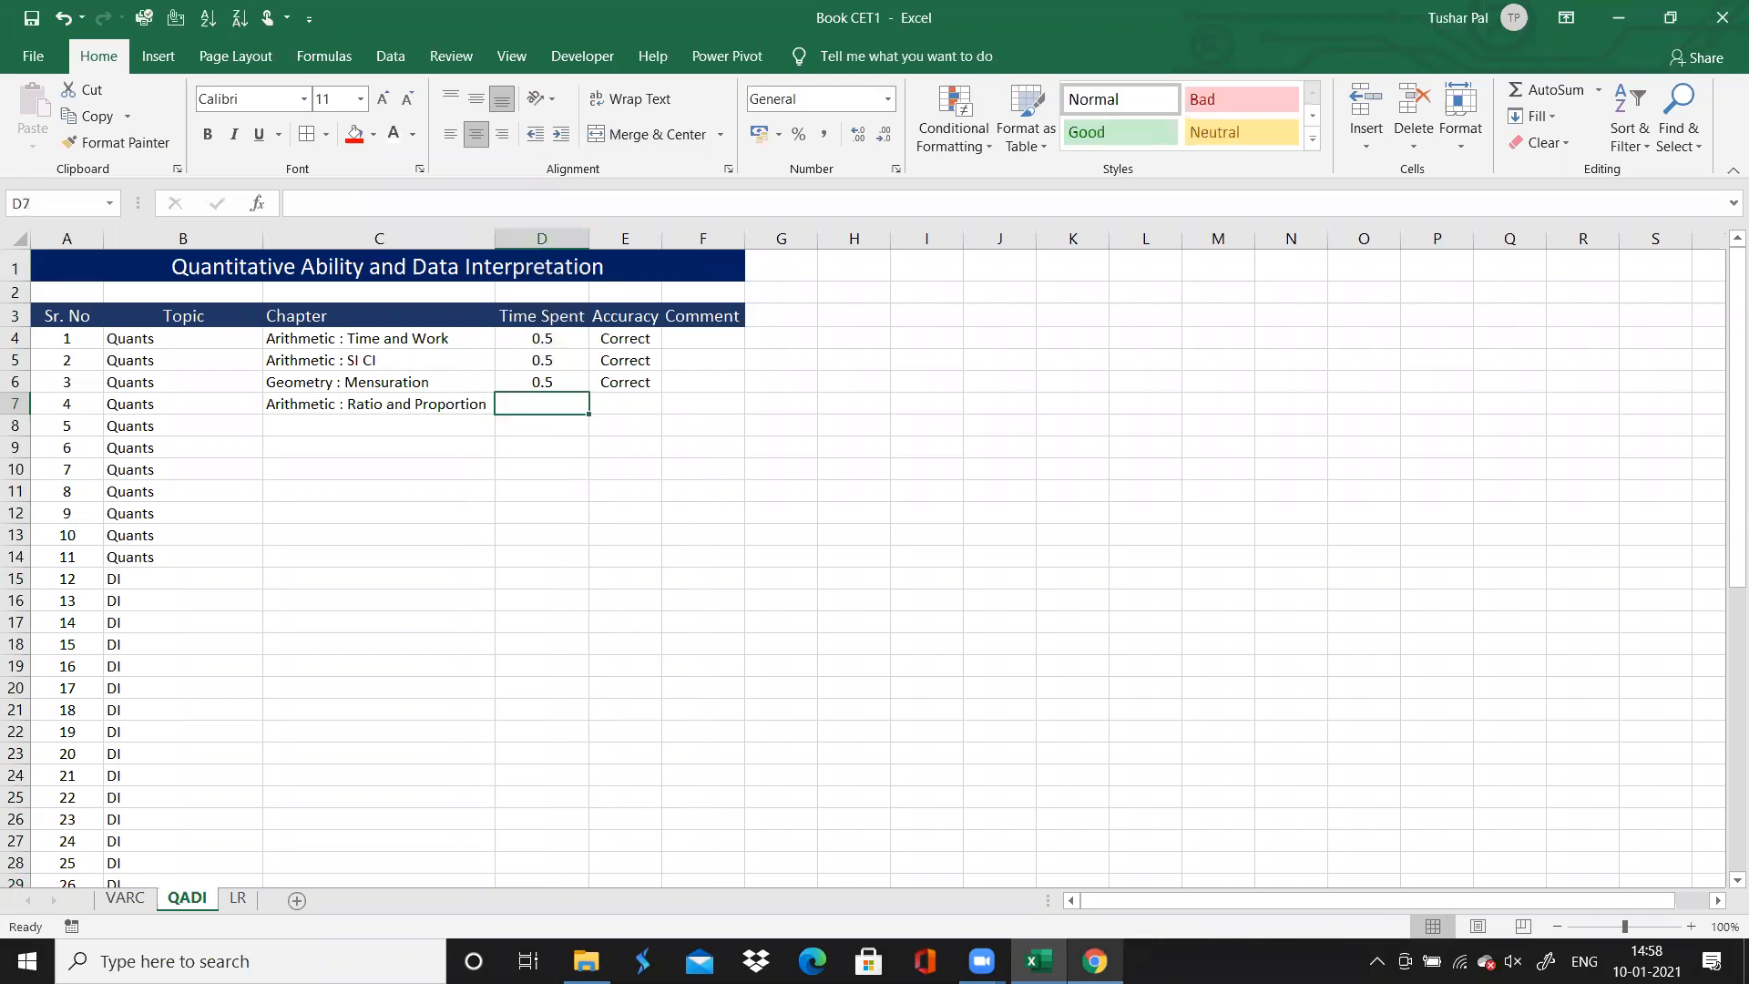
pyautogui.write('0.5')
pyautogui.press('Tab')
pyautogui.write('C')
pyautogui.press('Return')
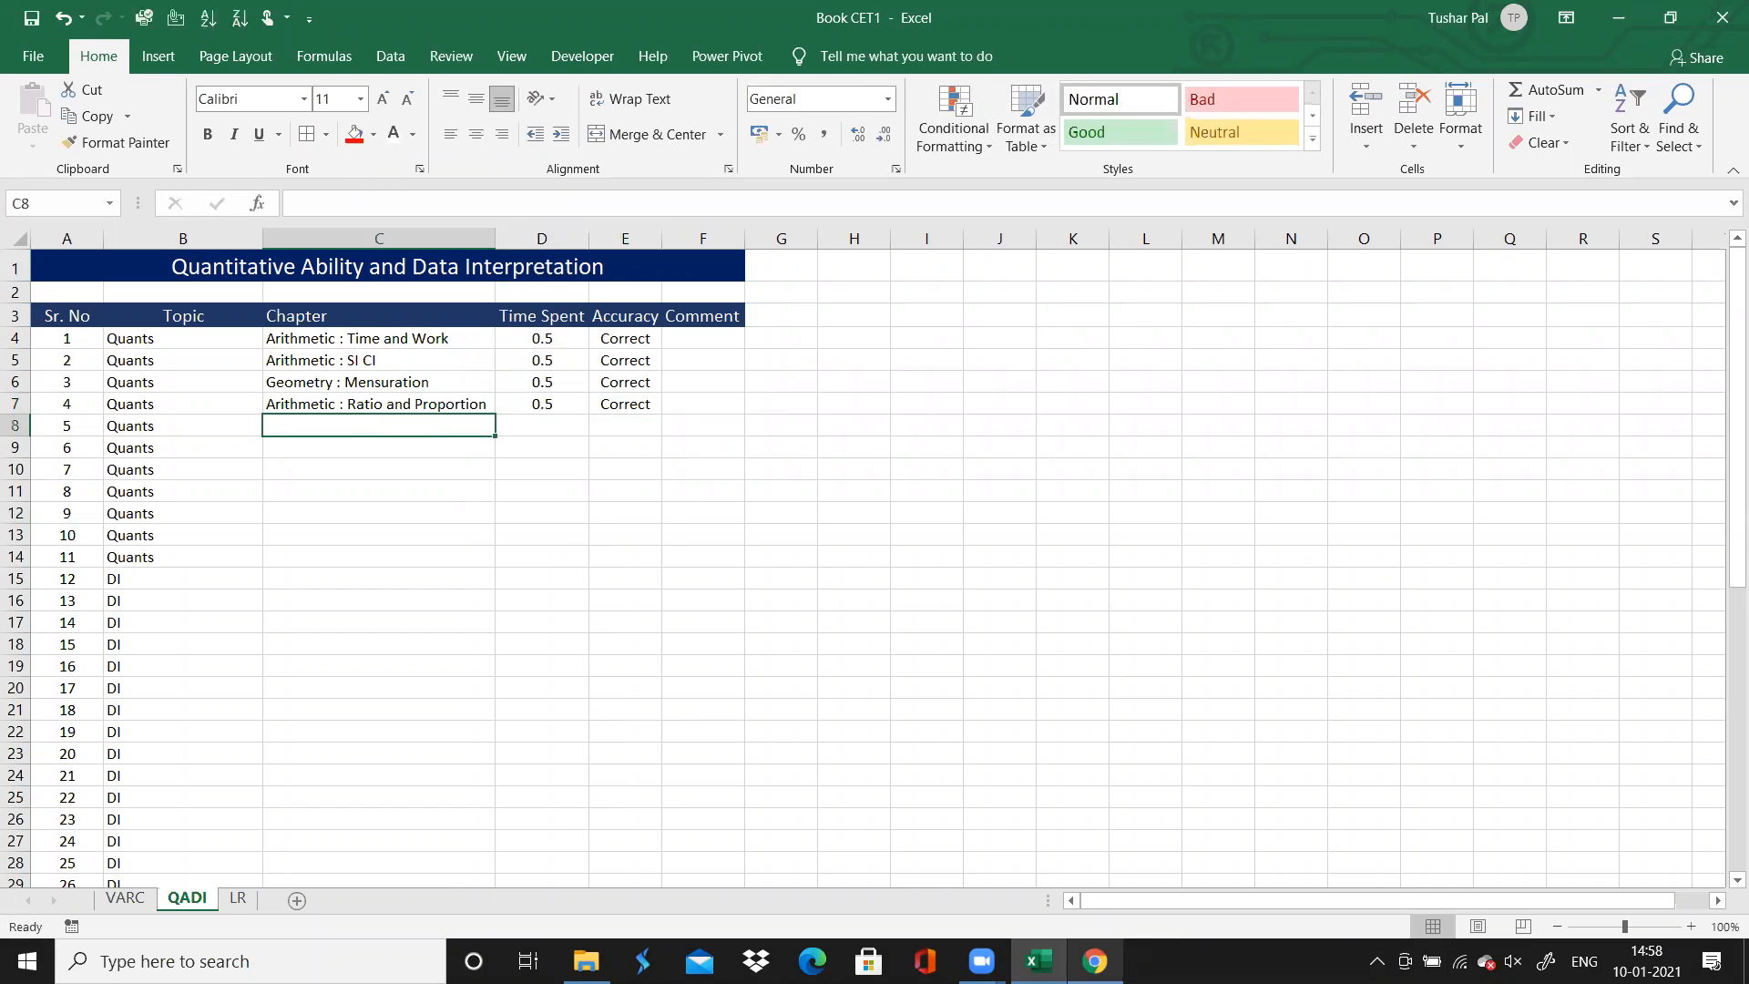
# Switch to Chrome and open question 5 on the solutions page
pyautogui.hotkey('alt', 'Tab')
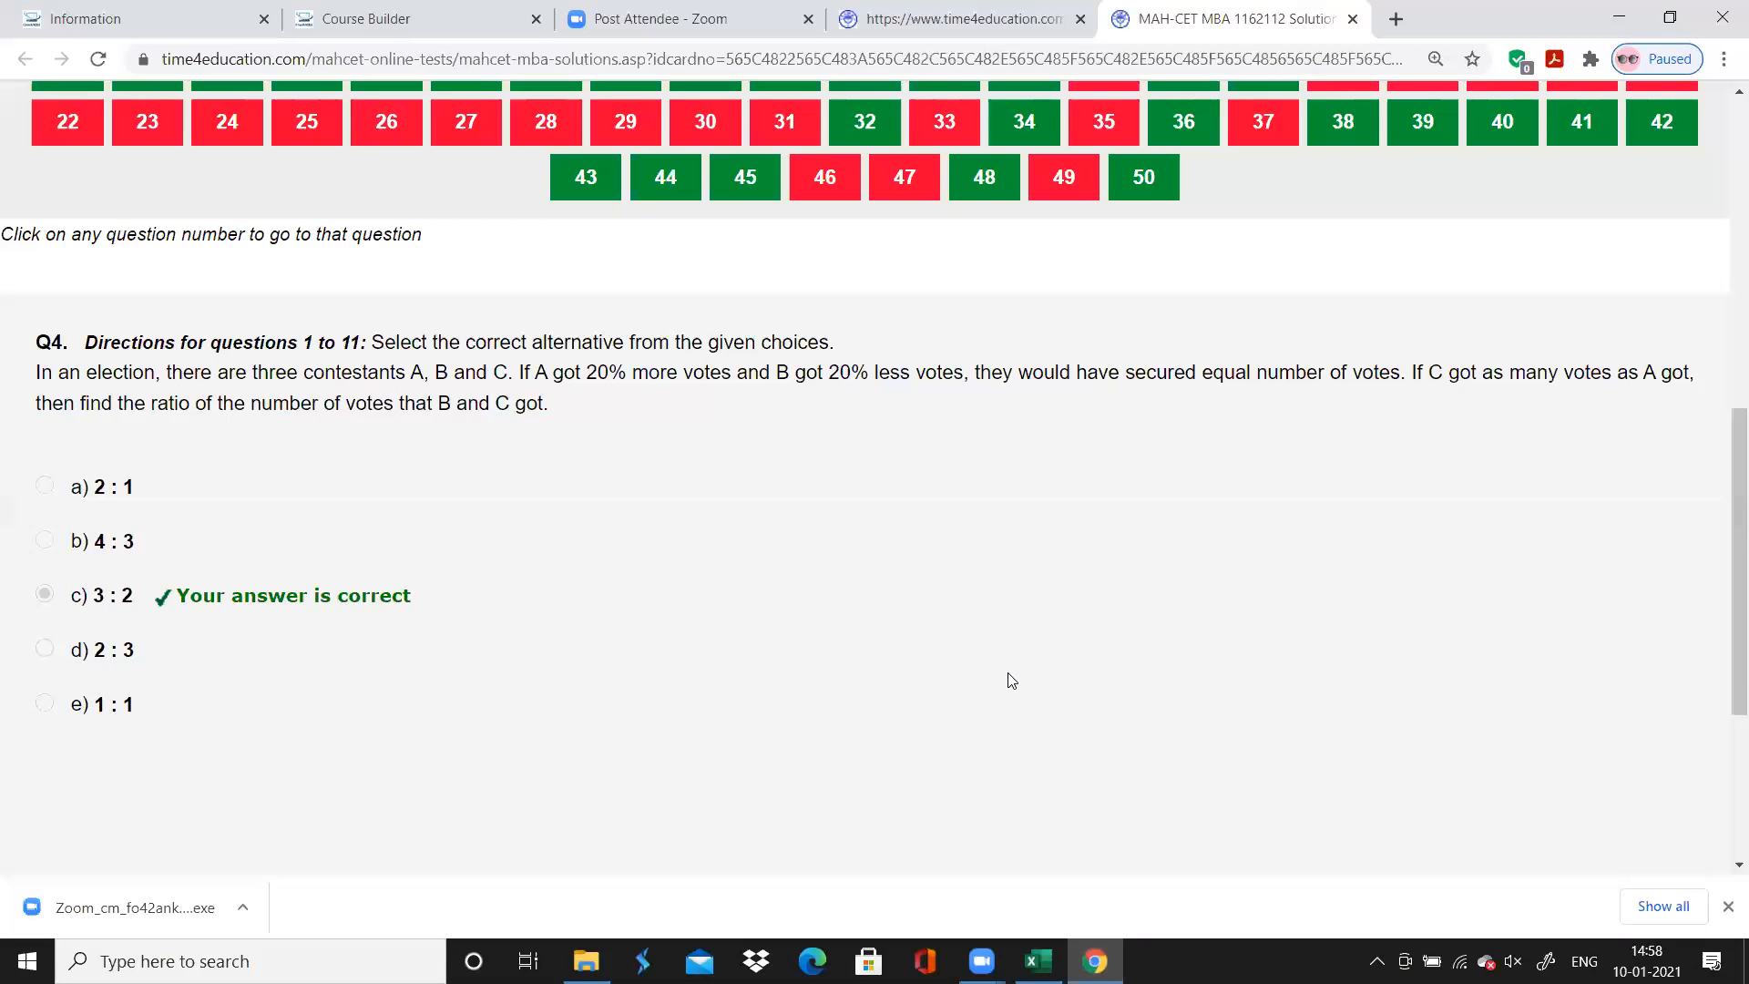
pyautogui.scroll(1, 1011, 682)
pyautogui.scroll(2, 1011, 681)
pyautogui.click(383, 299)
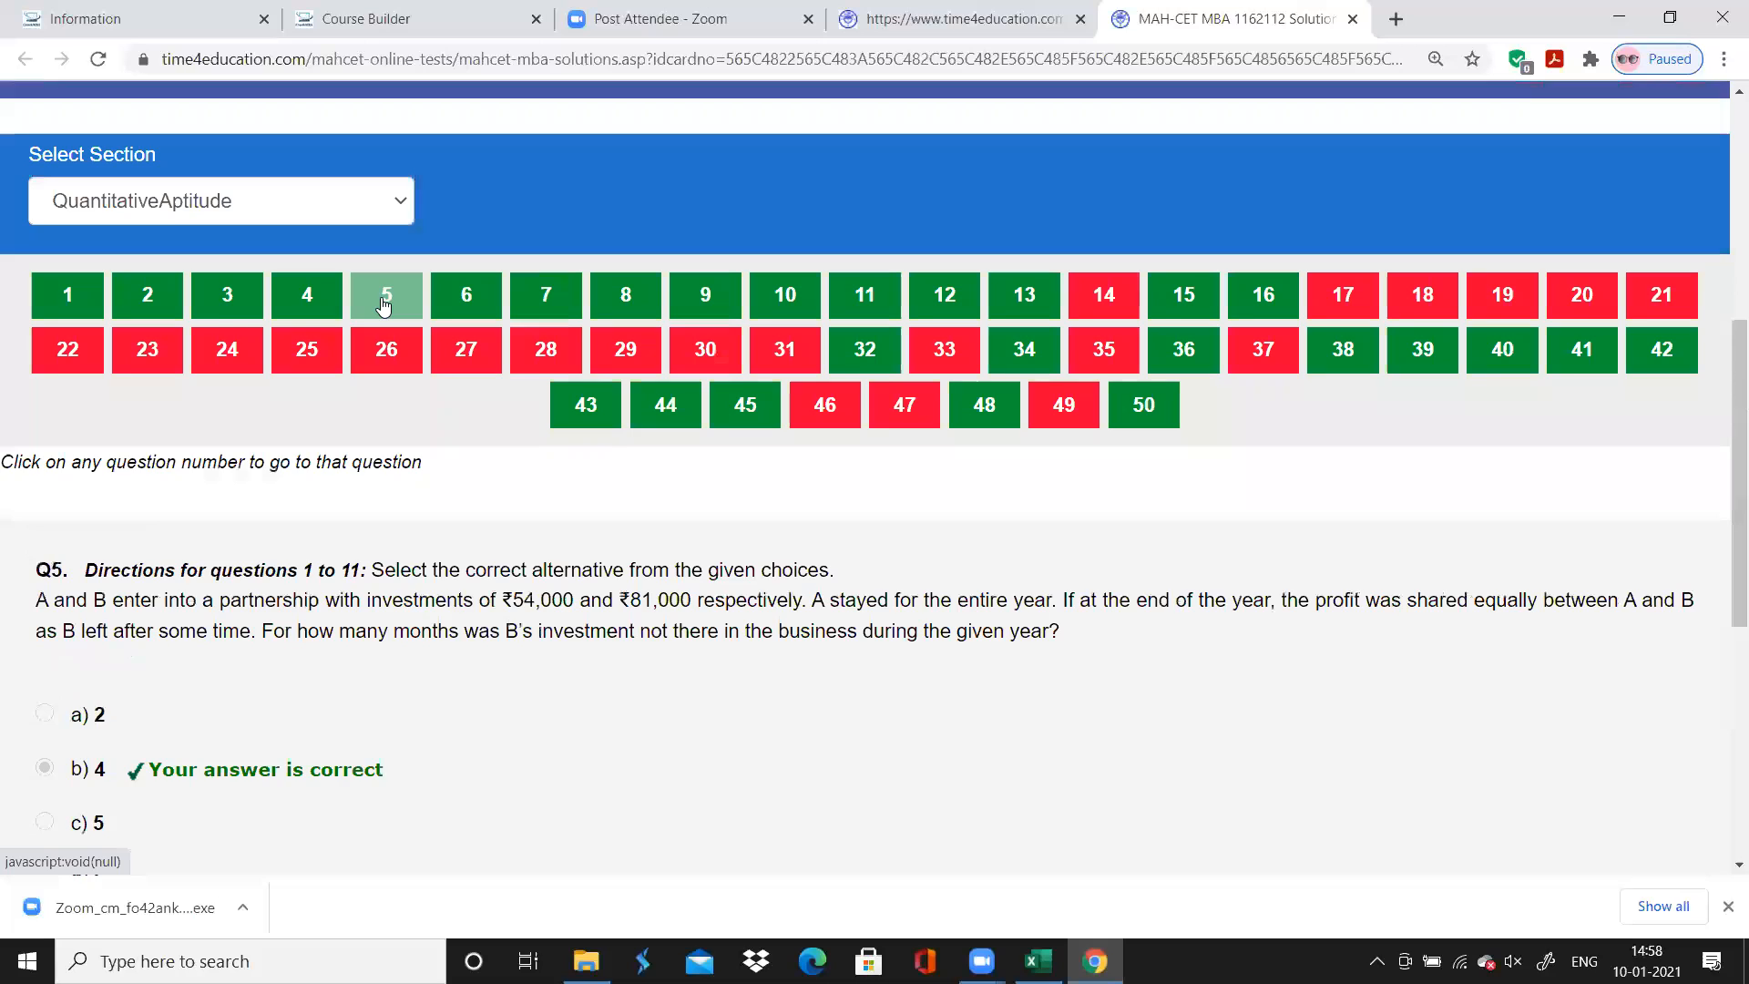
pyautogui.scroll(-1, 382, 299)
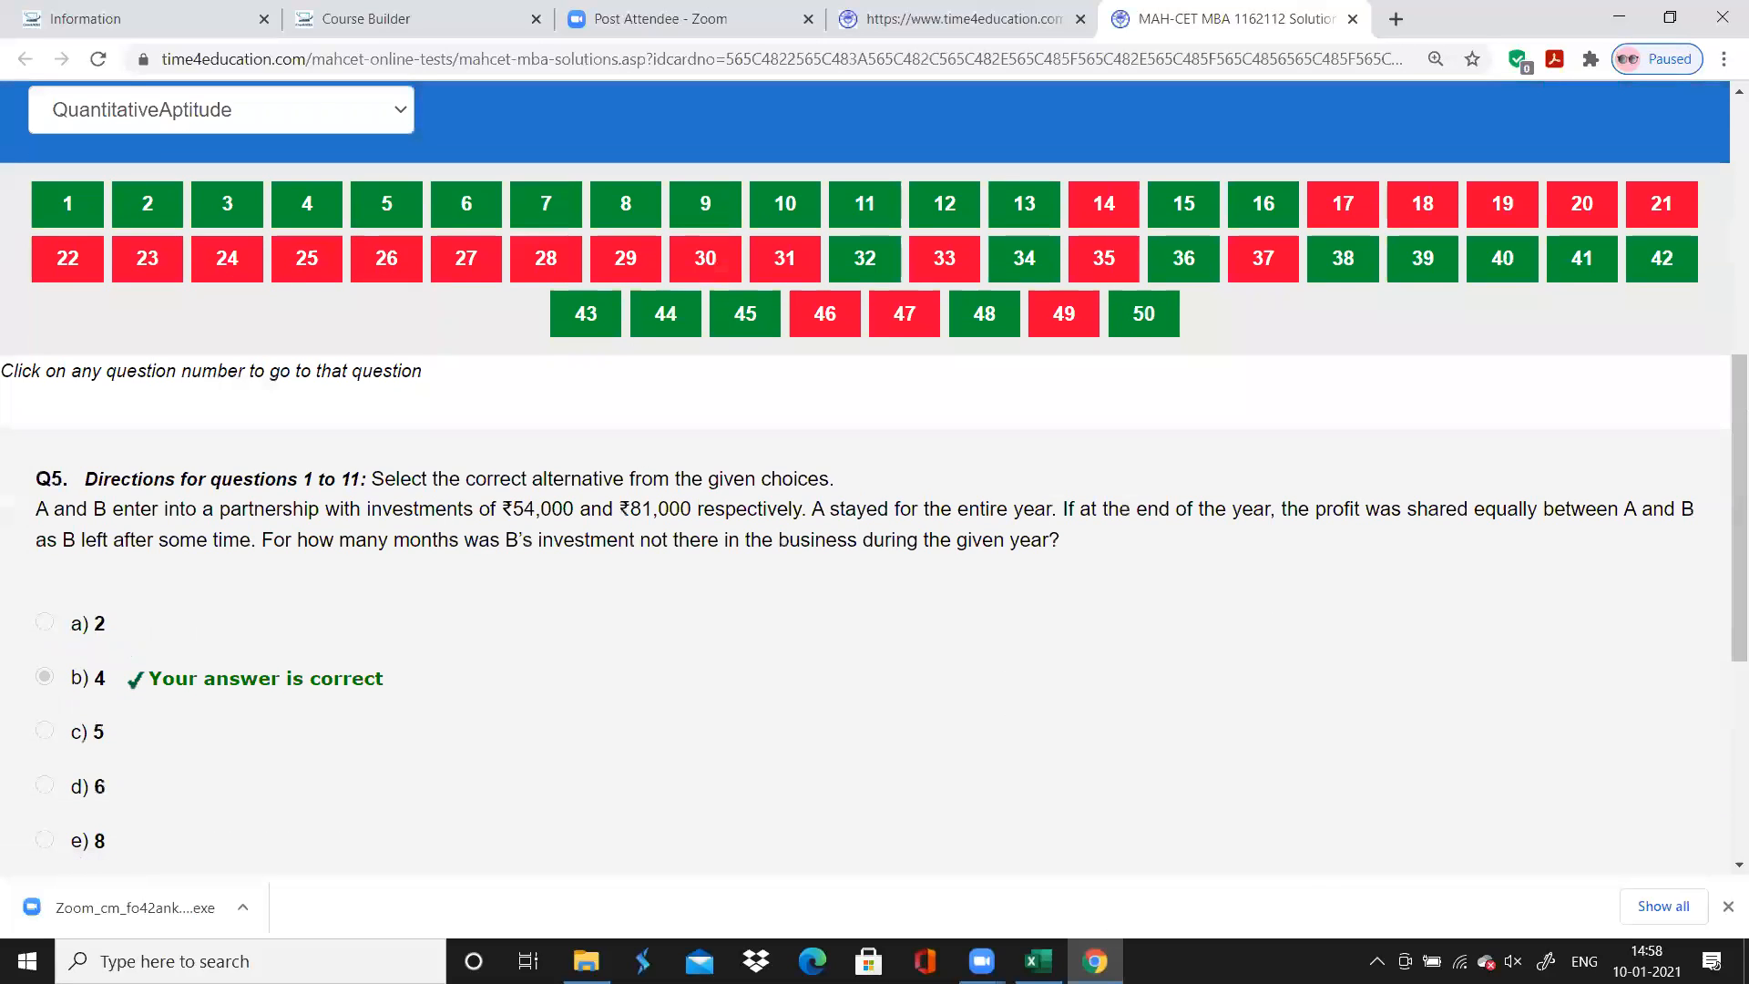
# Switch to Excel and enter "Arithmetic : Partnership" as question 5's chapter, rechecking the question in Chrome
pyautogui.hotkey('alt', 'Tab')
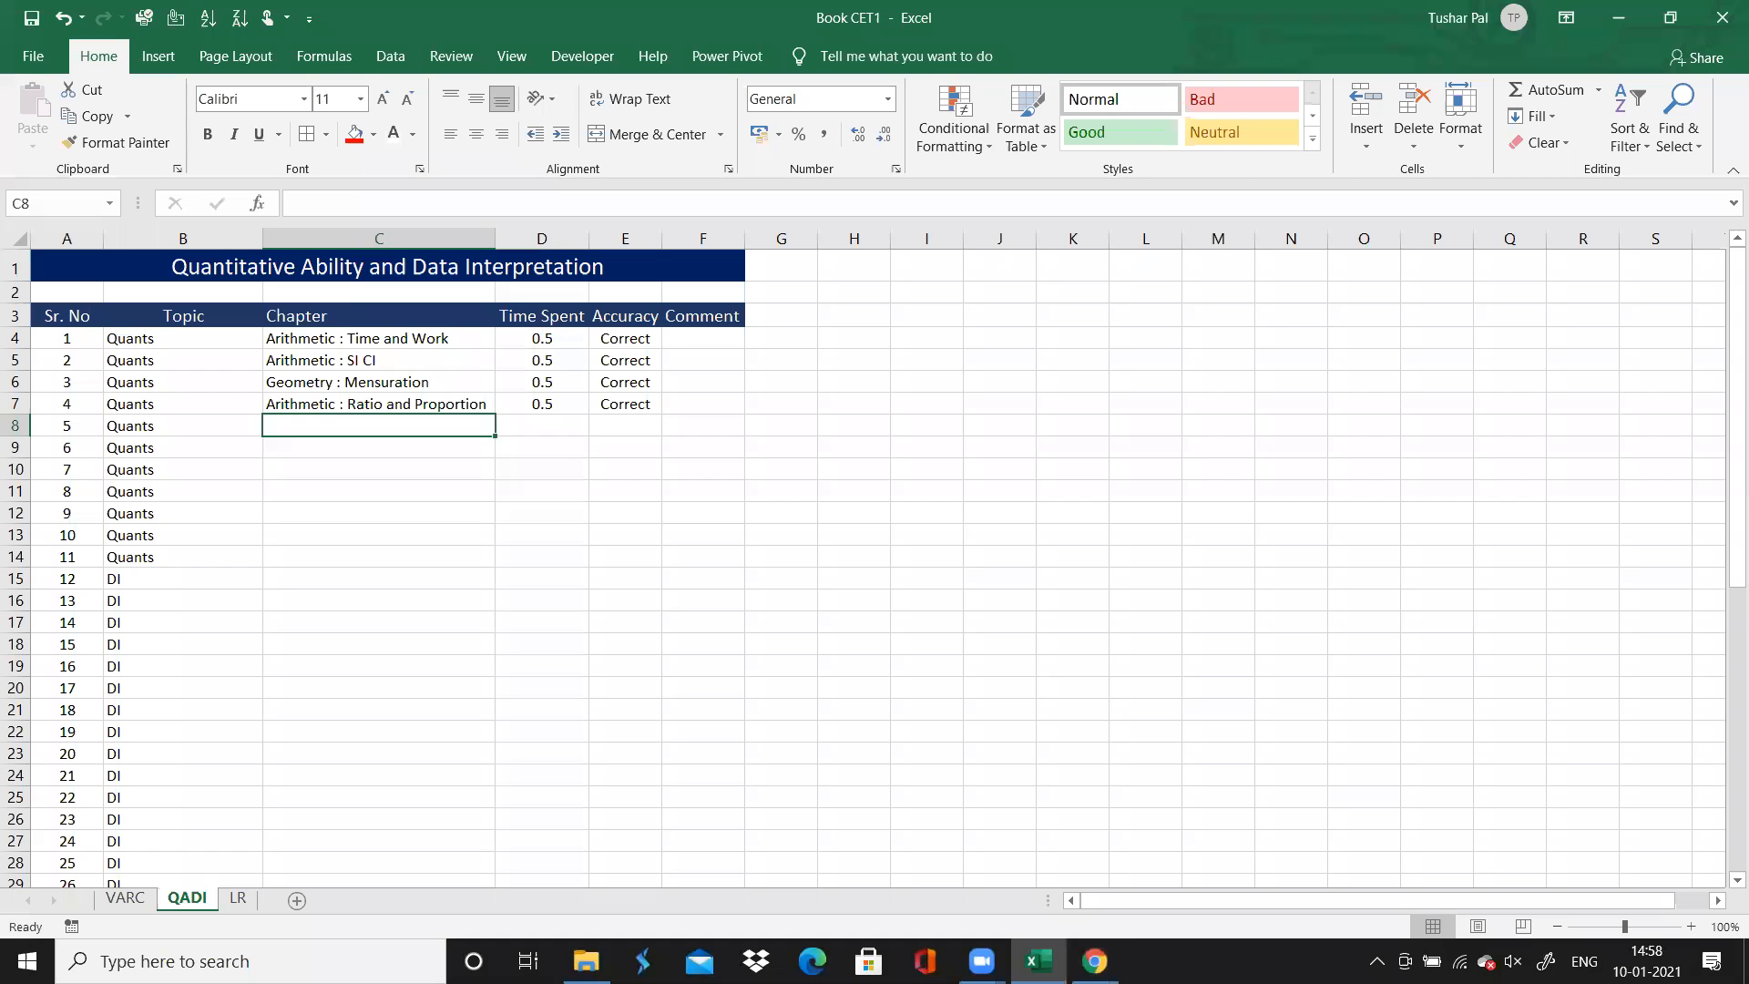
pyautogui.hotkey('alt', 'Tab')
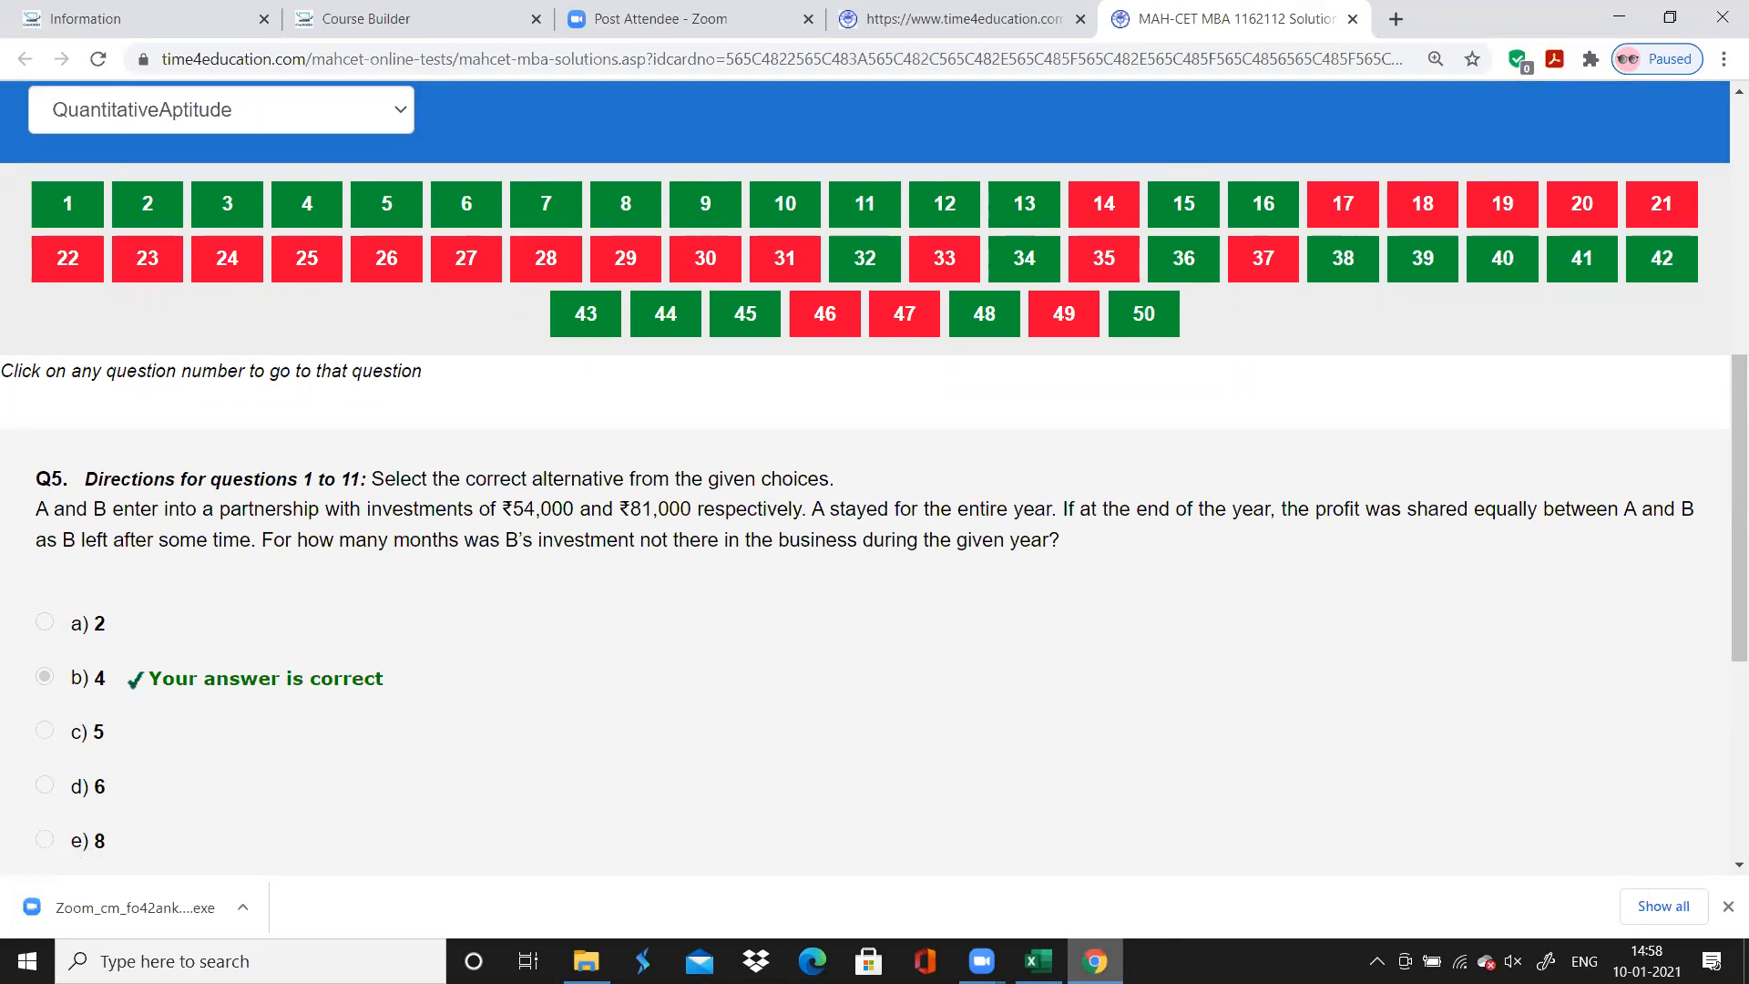
pyautogui.hotkey('alt', 'Tab')
pyautogui.write('Arithmetic')
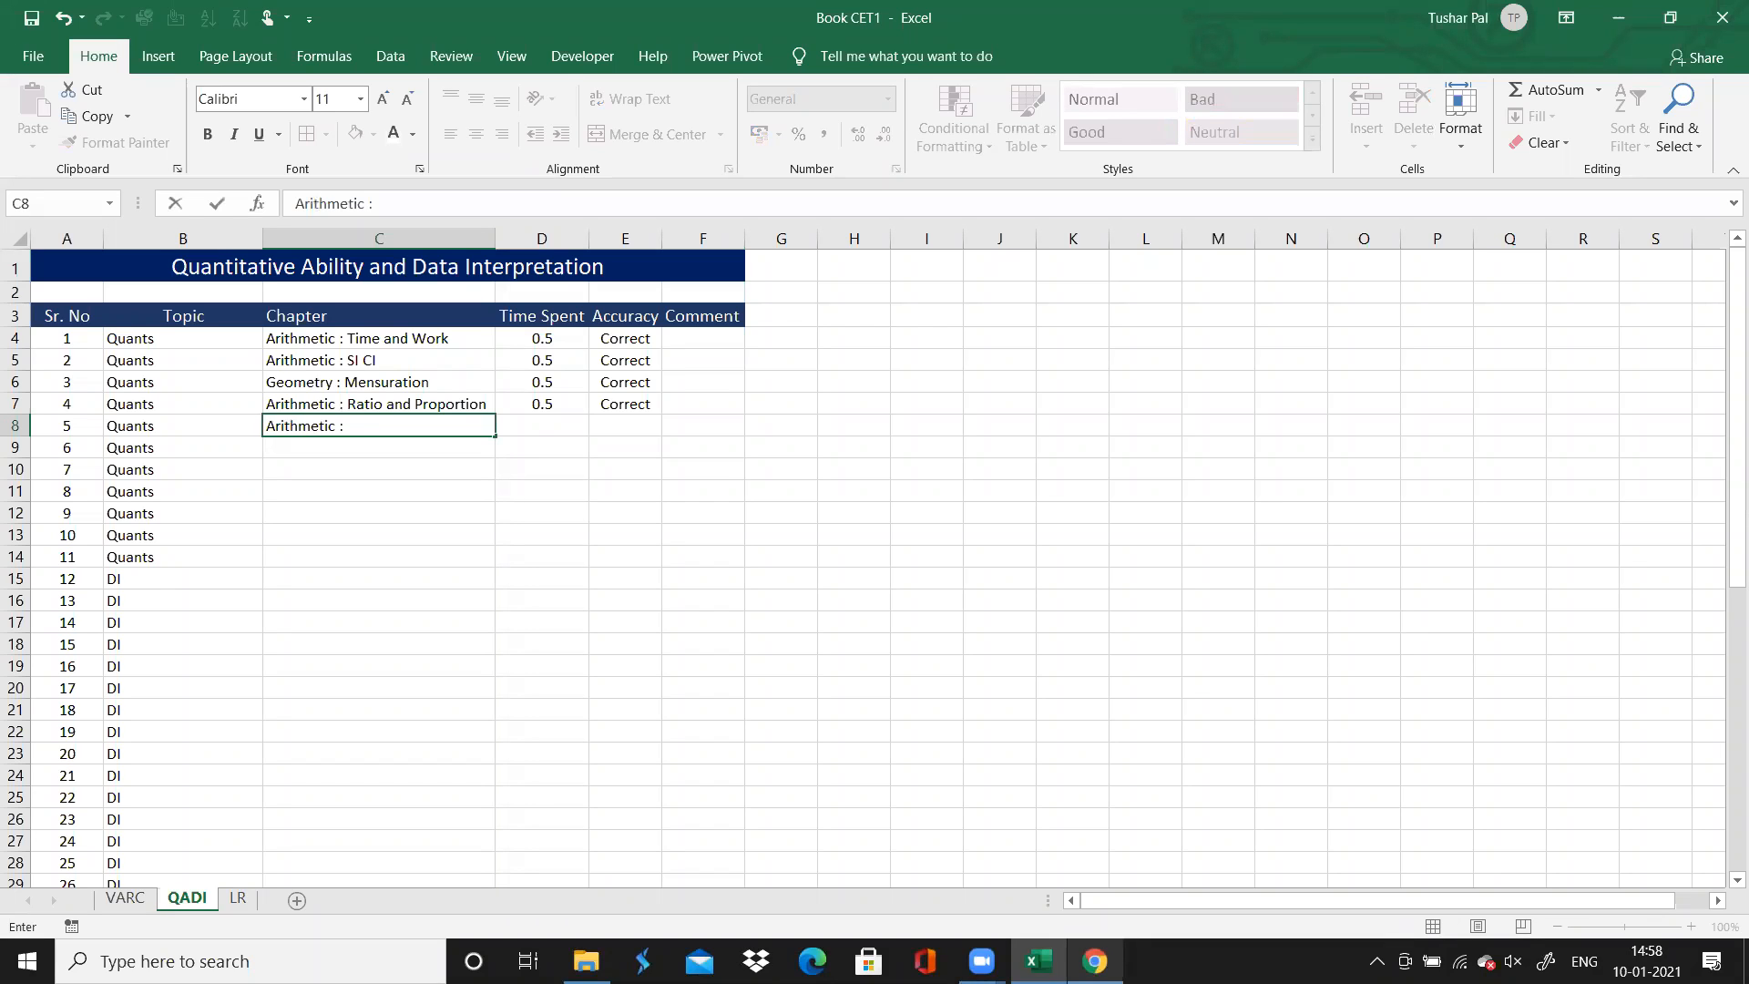
pyautogui.write(': Partnership')
pyautogui.press('Tab')
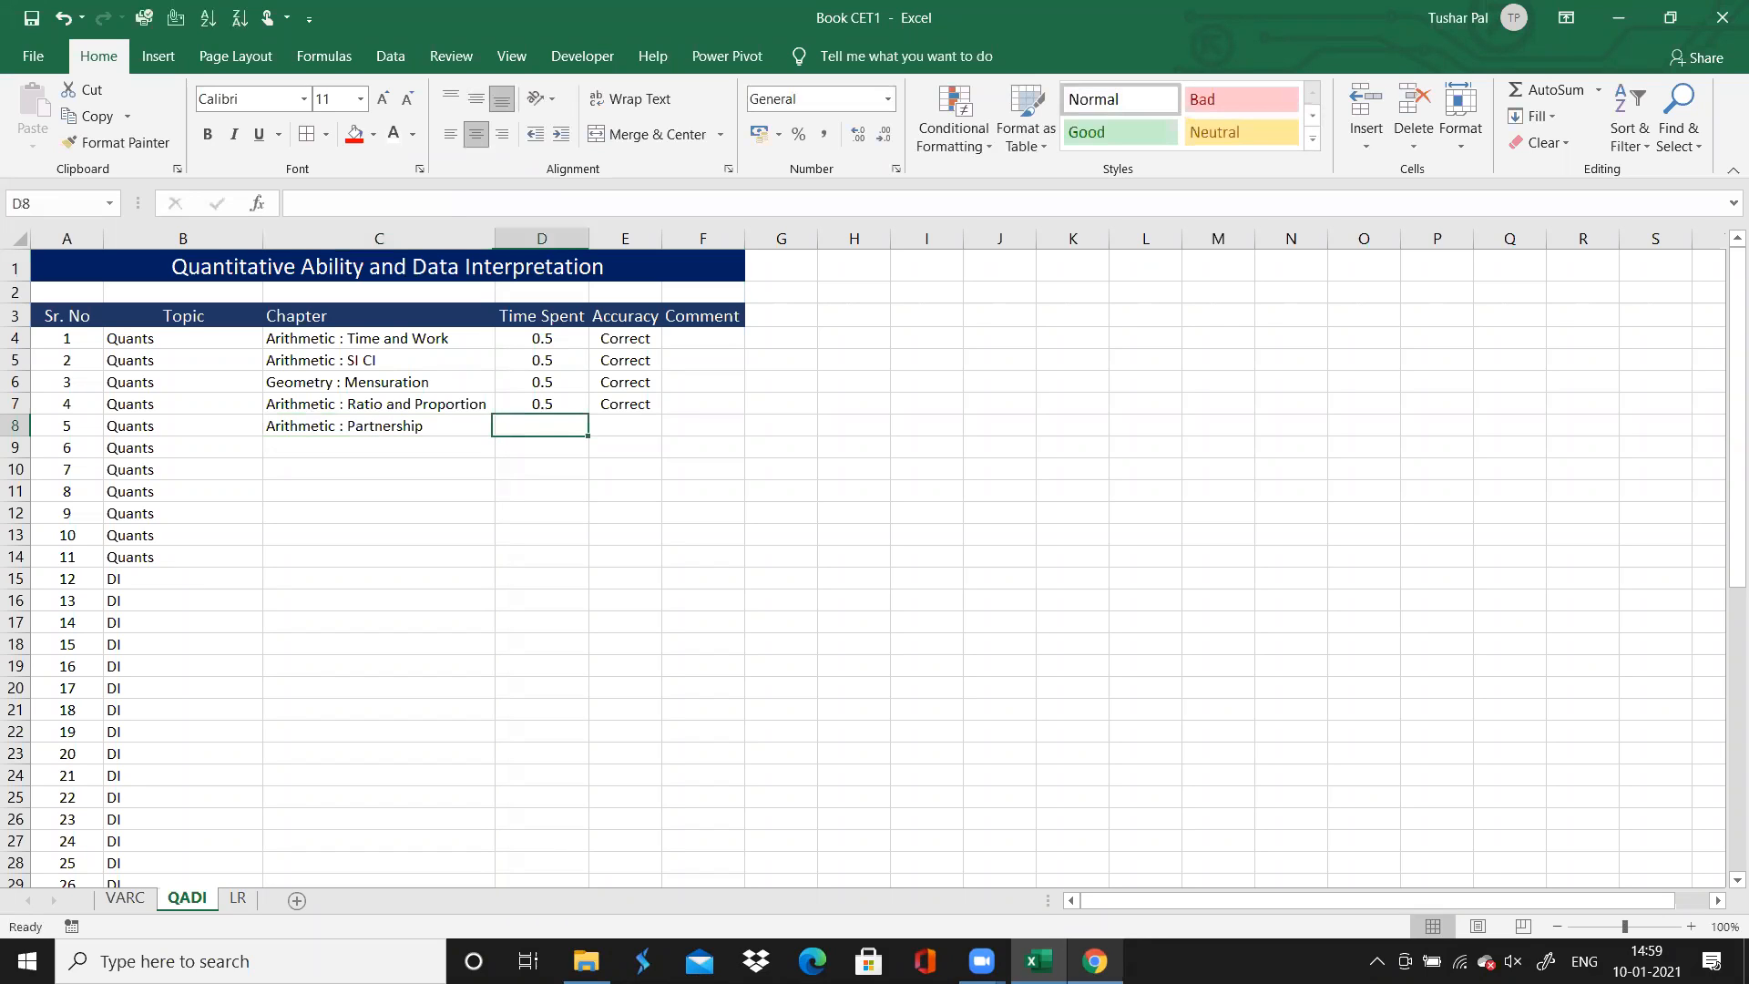
# Enter 0.5 as question 5's time spent and Correct as its accuracy
pyautogui.write('0.5')
pyautogui.press('Tab')
pyautogui.write('Correct')
# Select question 6's Chapter cell, switch to Chrome and open question 6 on the solutions page
pyautogui.press('Down')
pyautogui.press('Left')
pyautogui.press('Left')
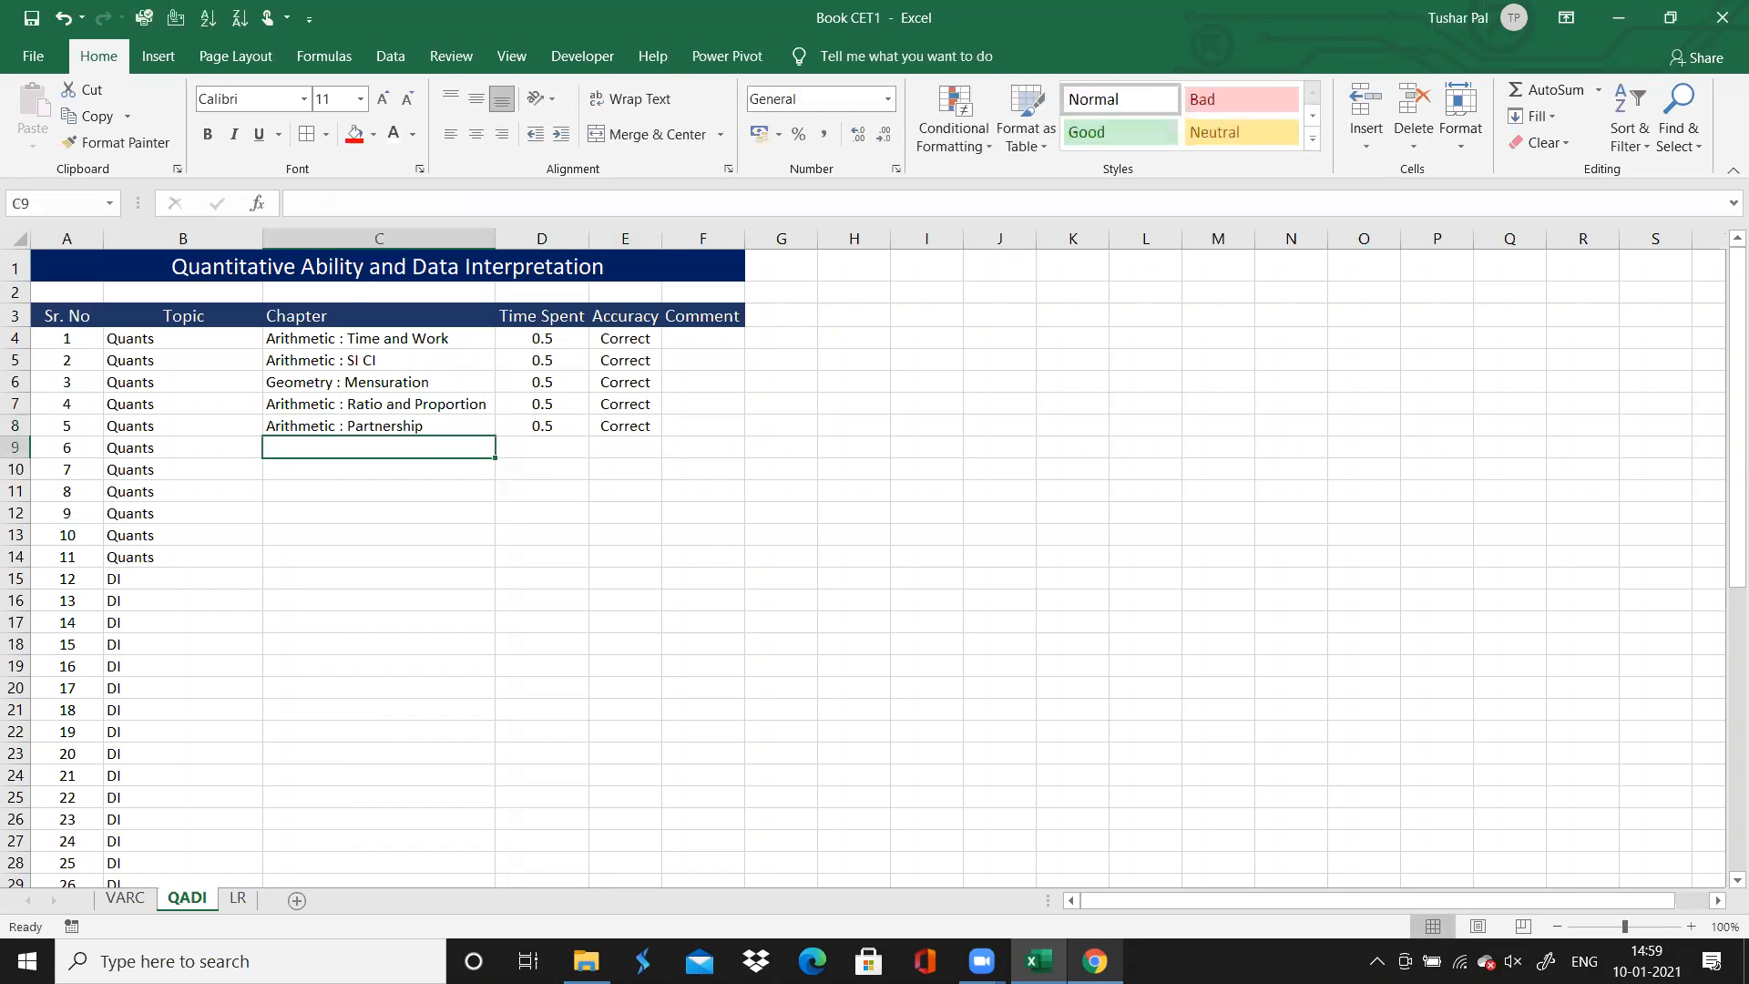
pyautogui.hotkey('alt', 'Tab')
pyautogui.click(476, 222)
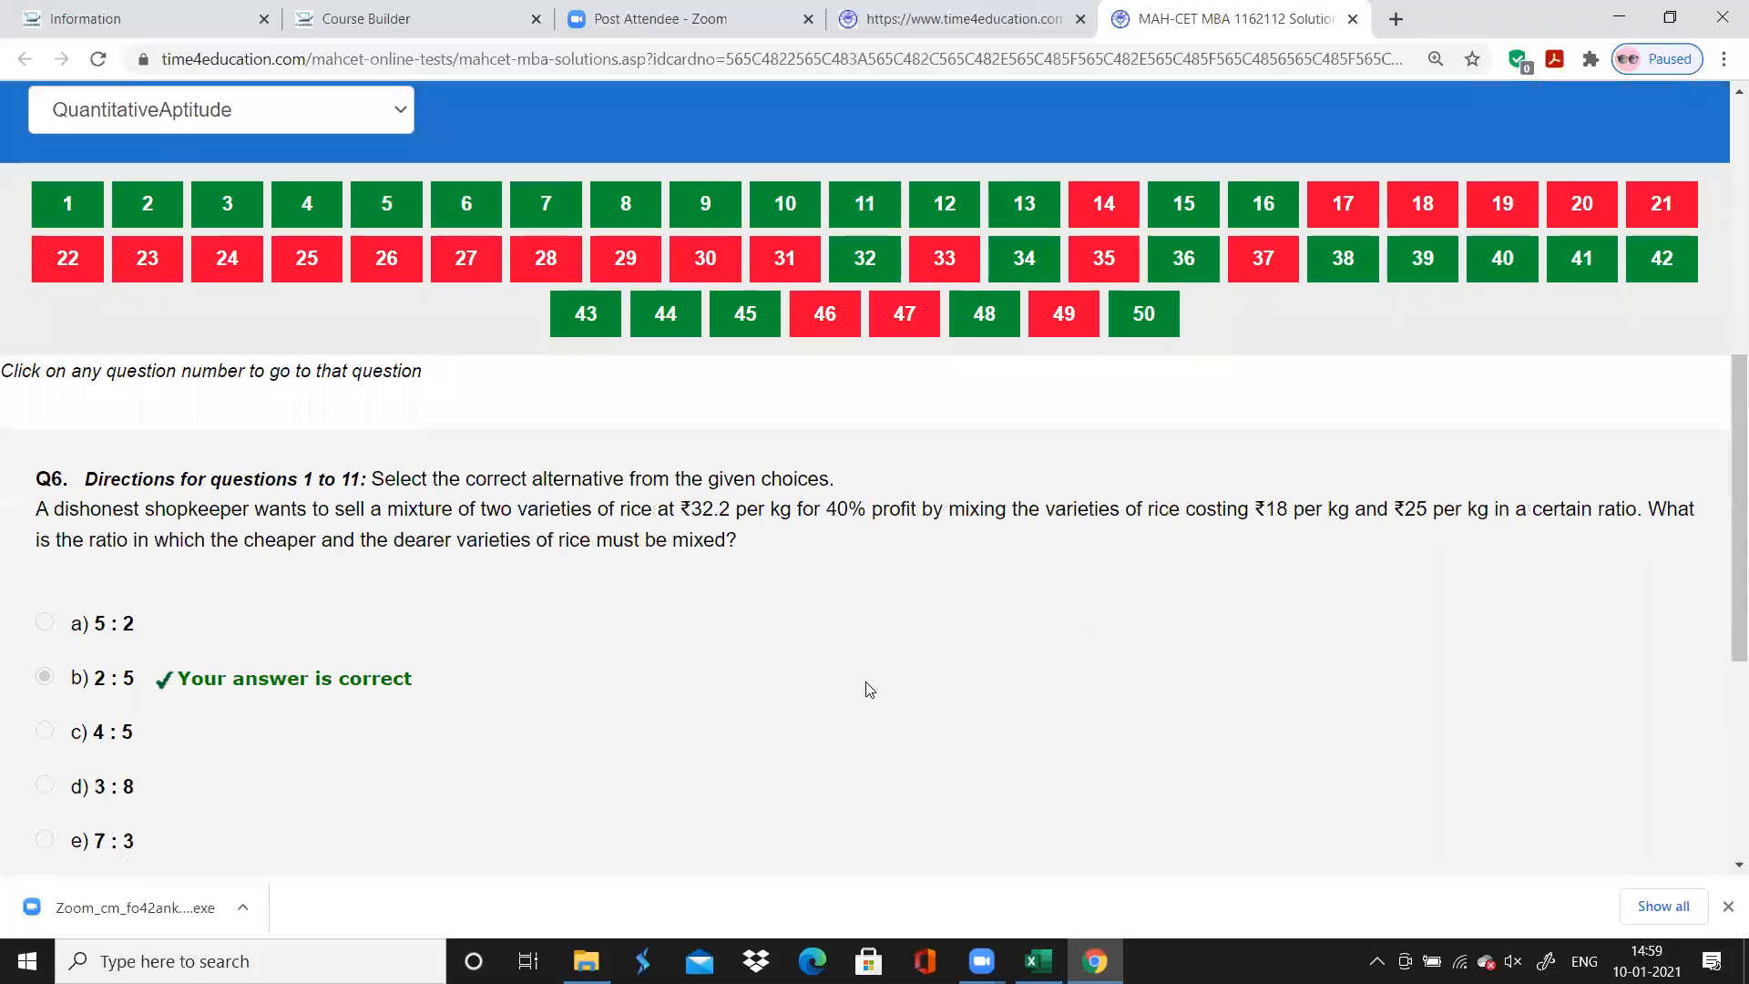
# Switch to Excel and enter "Arithmetic : Profit and Loss" as question 6's chapter
pyautogui.click(1095, 961)
pyautogui.write('Arithmetic : P')
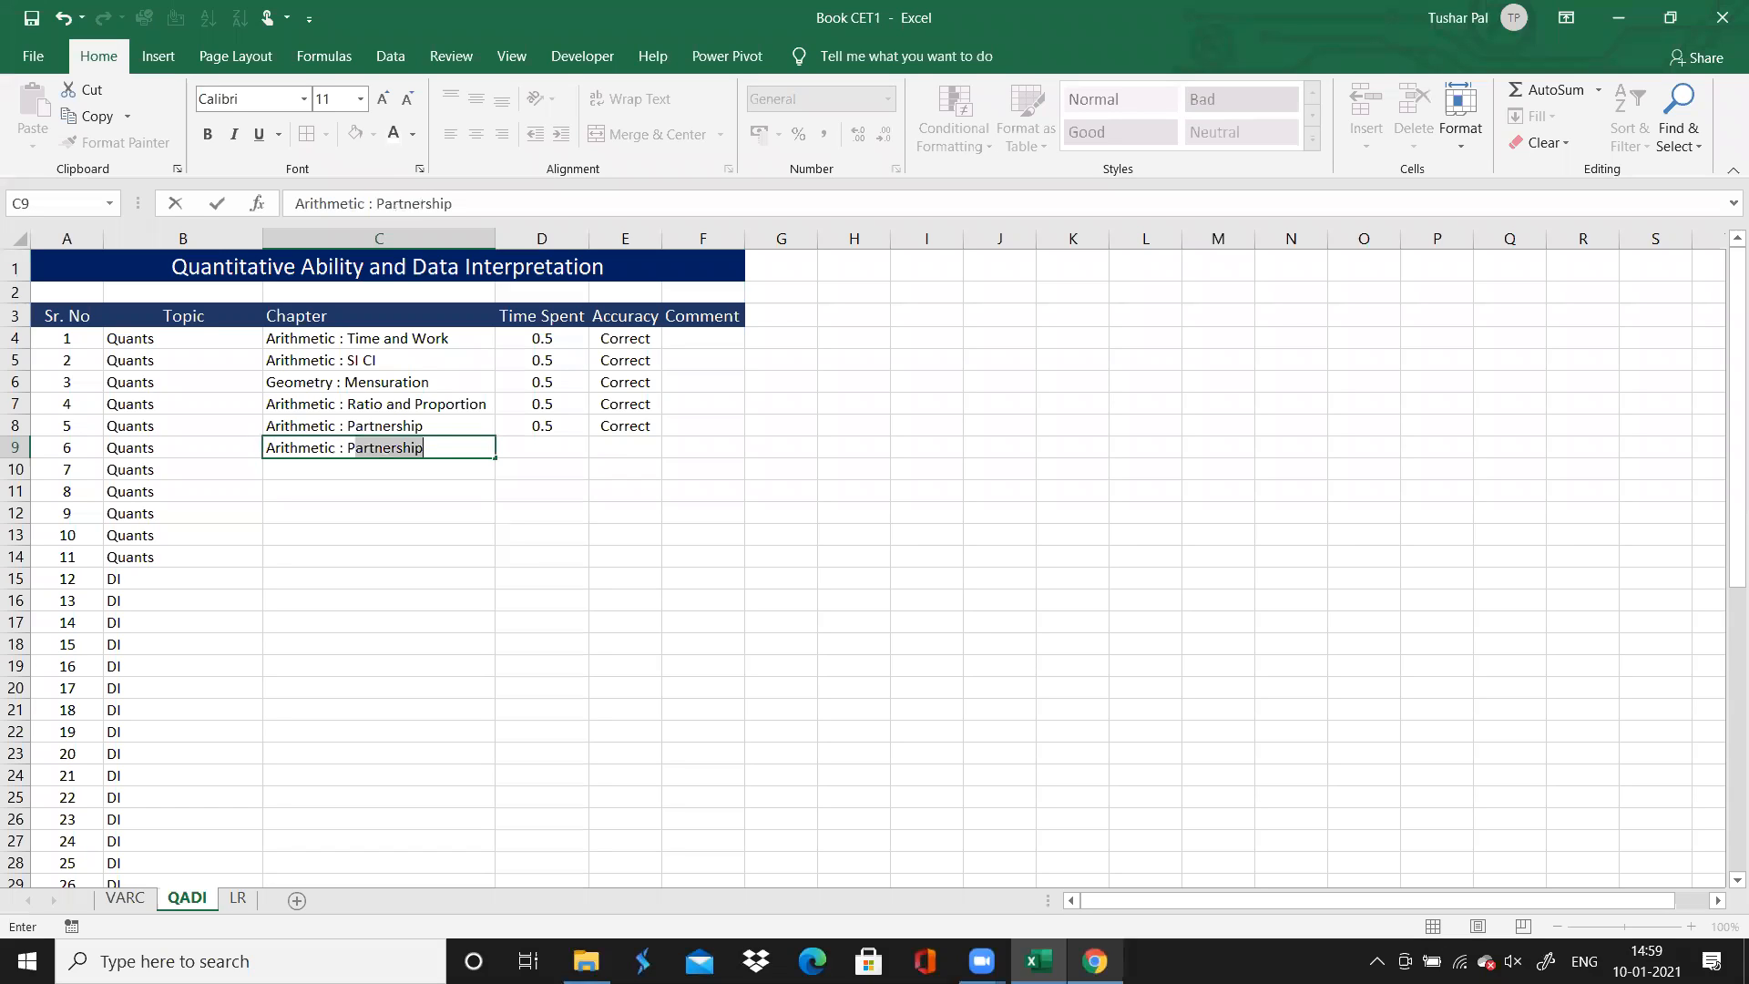
pyautogui.write('rofit and L')
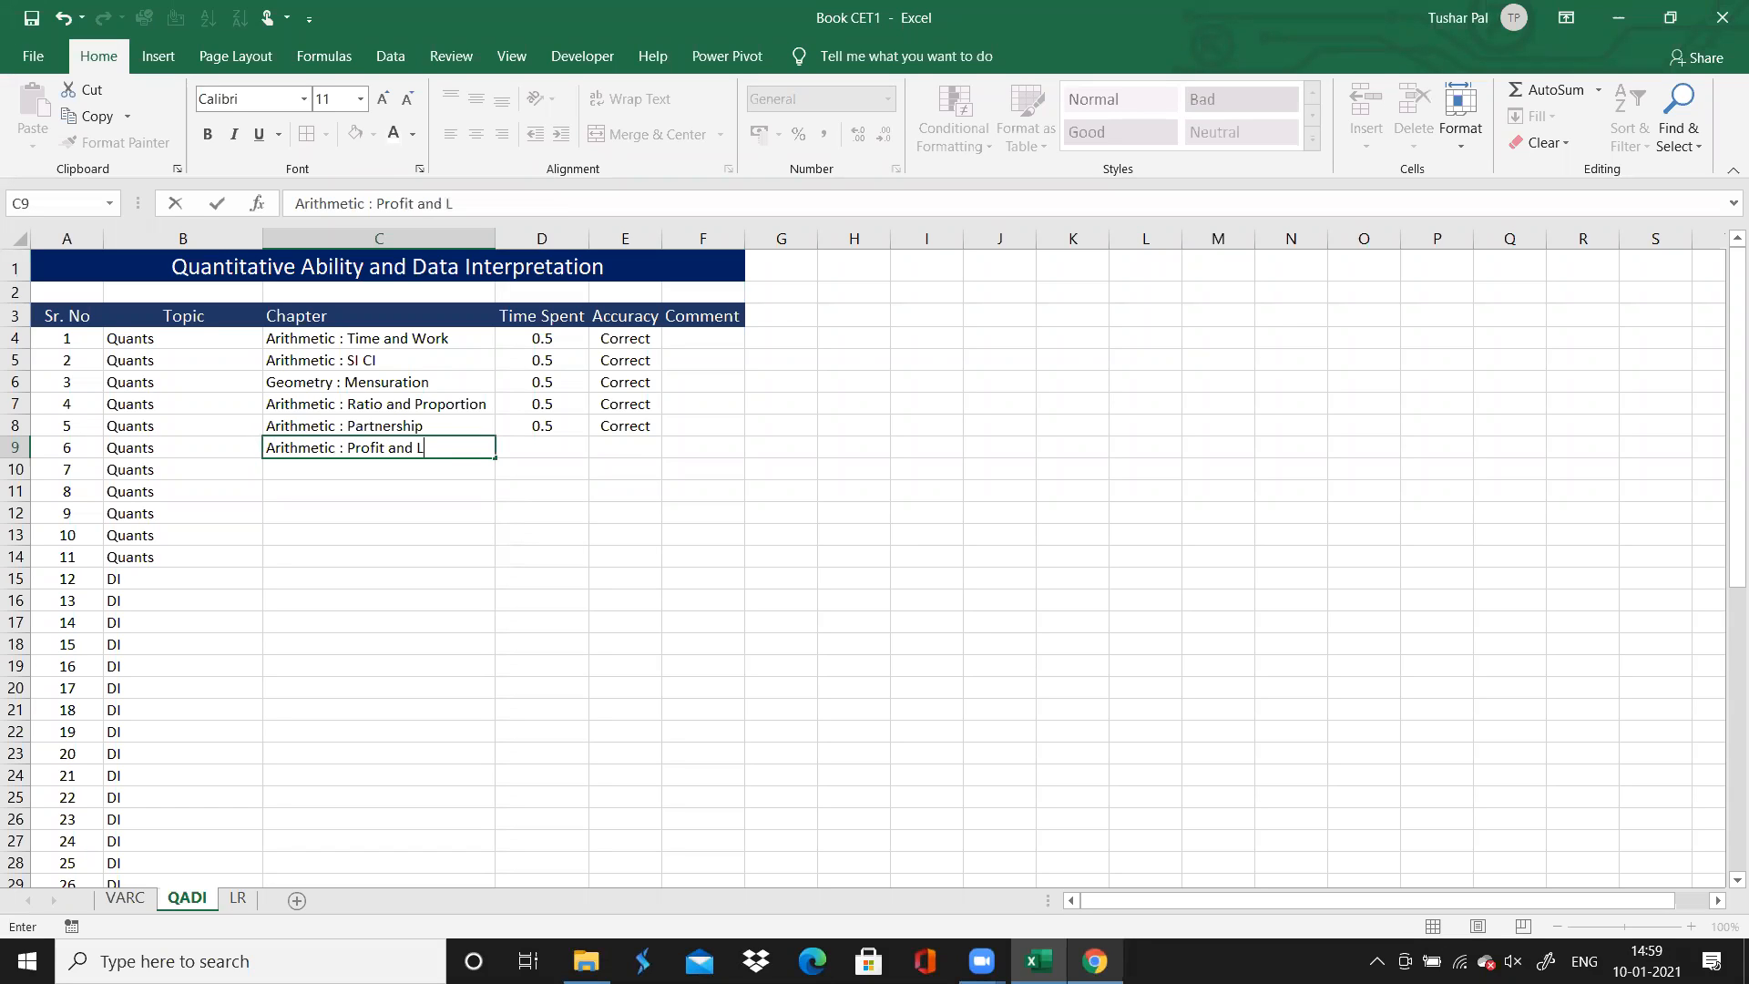
pyautogui.write('oss')
pyautogui.press('Tab')
# Enter 0.5 as question 6's time spent and Correct as its accuracy, filling Correct down the Accuracy column through question 11
pyautogui.write('0.00')
pyautogui.press('BackSpace')
pyautogui.press('BackSpace')
pyautogui.write('5')
pyautogui.press('Tab')
pyautogui.write('C')
pyautogui.press('Return')
pyautogui.press('Up')
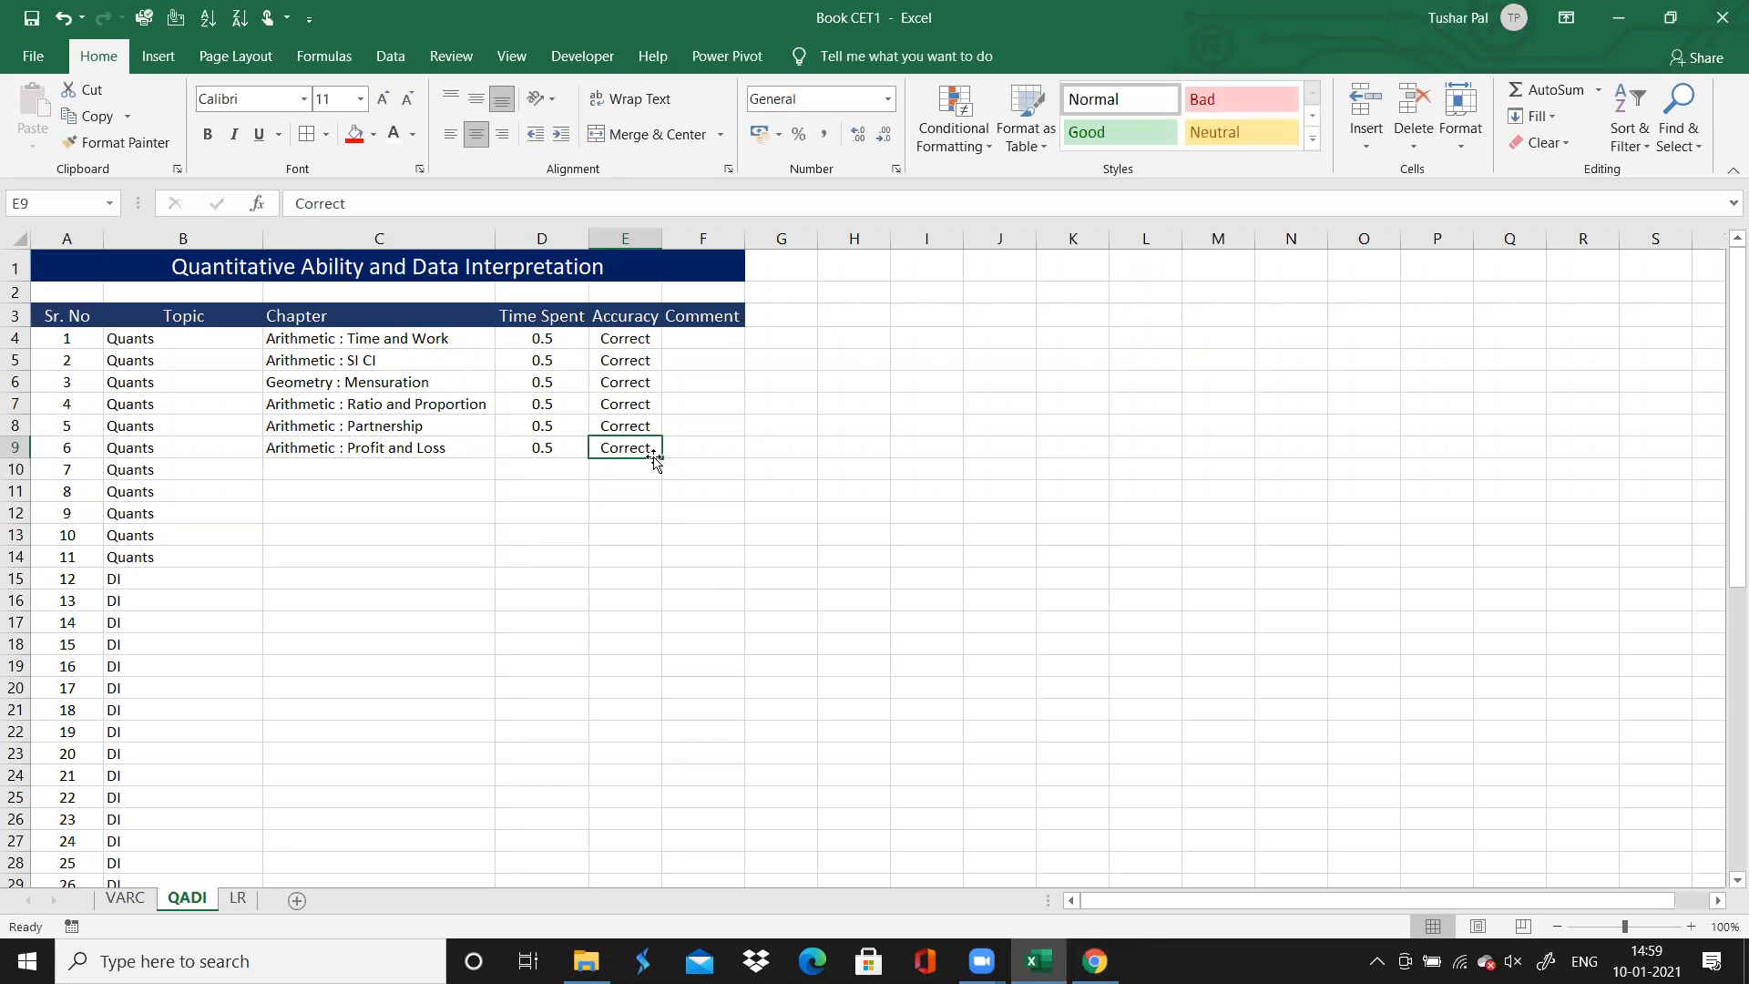
pyautogui.moveTo(662, 457); pyautogui.dragTo(653, 569)
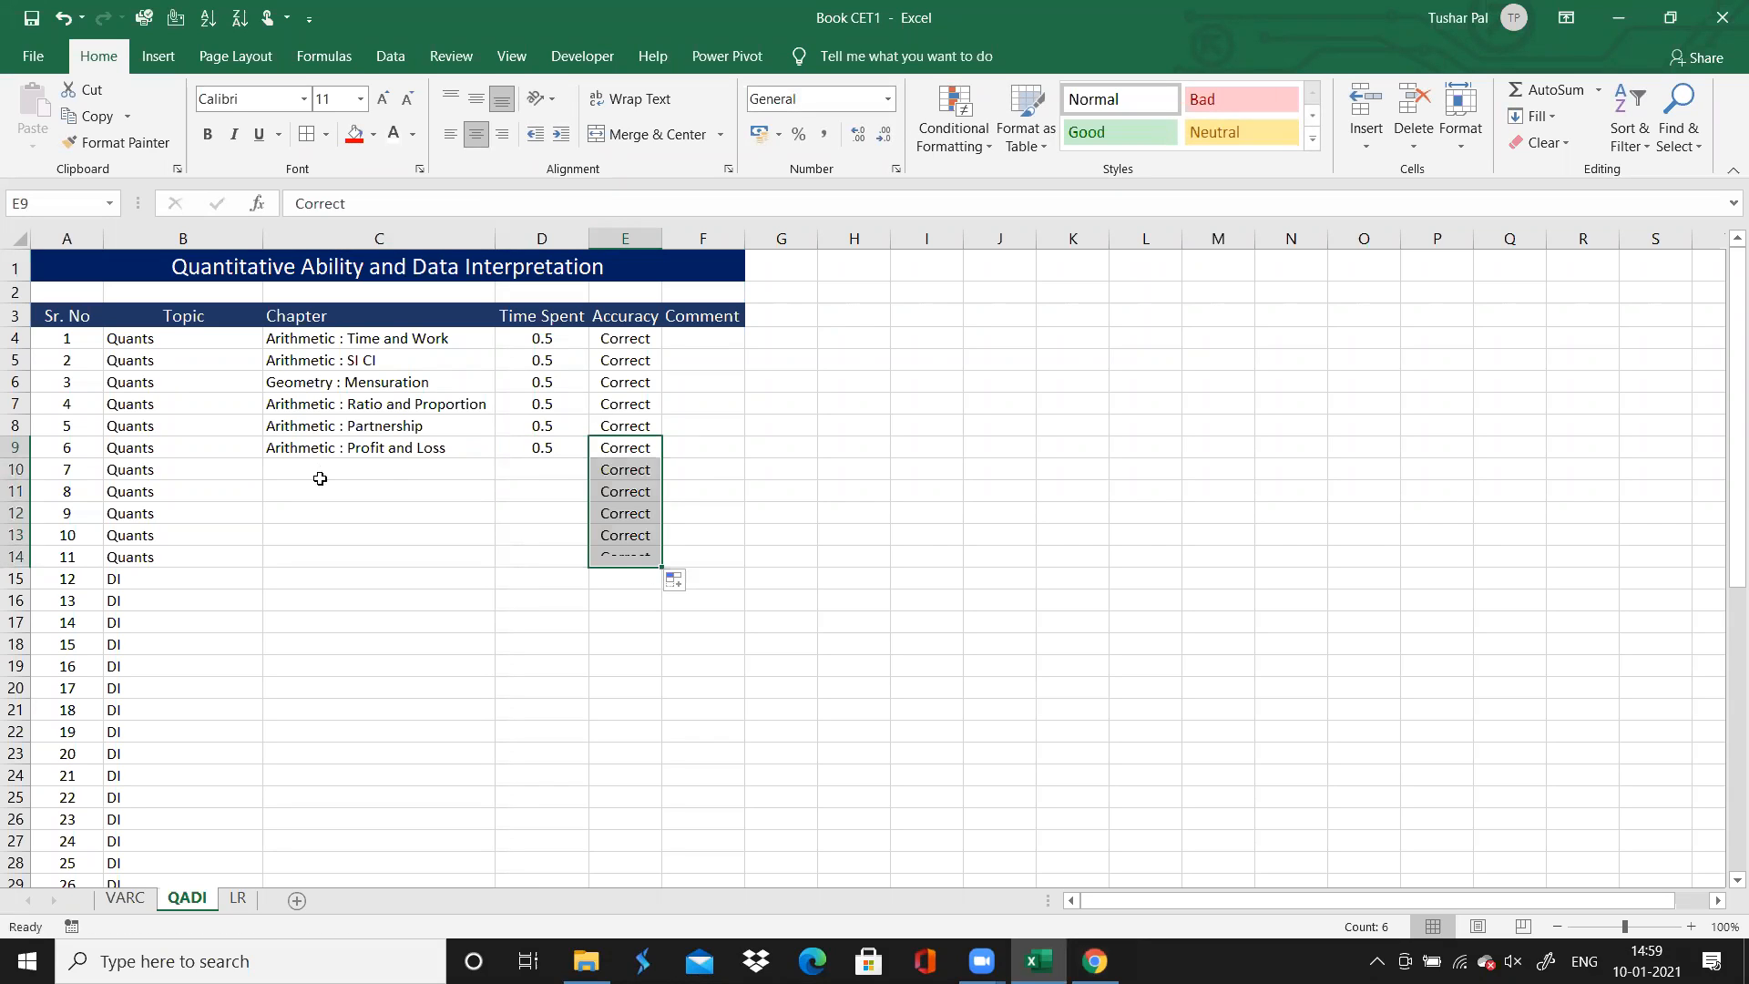
# Select question 7's Chapter cell, switch to Chrome and open question 7 on the solutions page
pyautogui.click(426, 465)
pyautogui.moveTo(1094, 961)
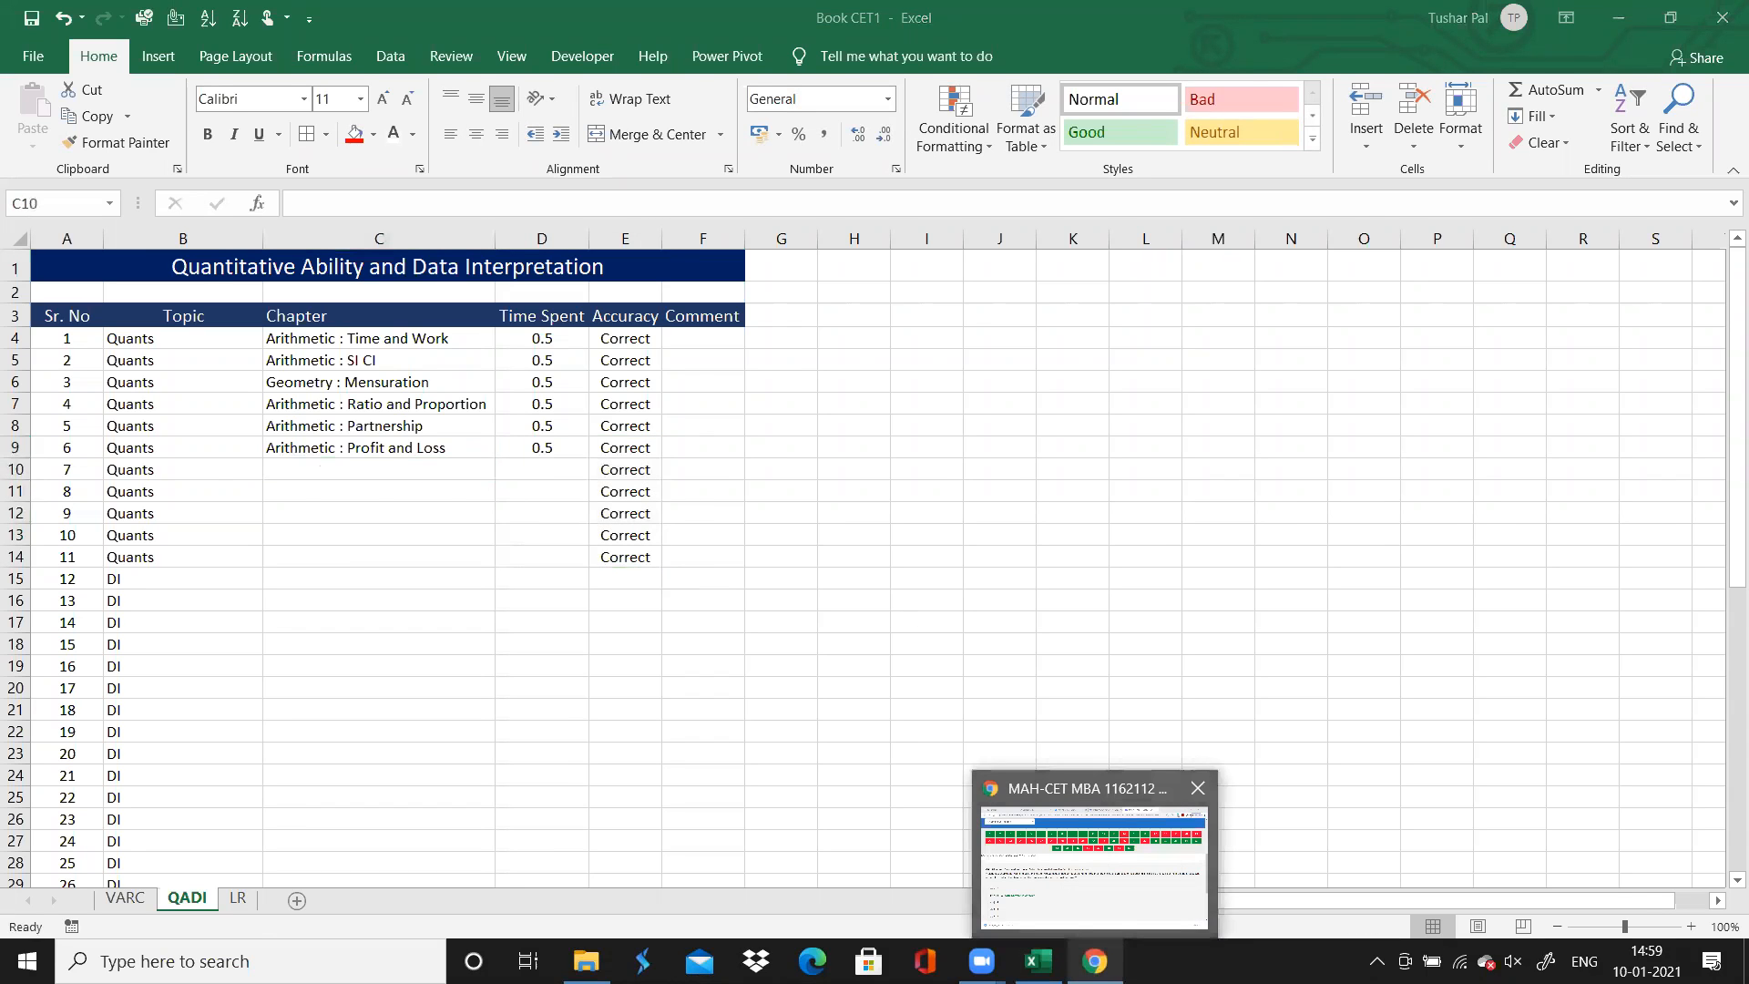
pyautogui.click(1094, 866)
pyautogui.click(546, 203)
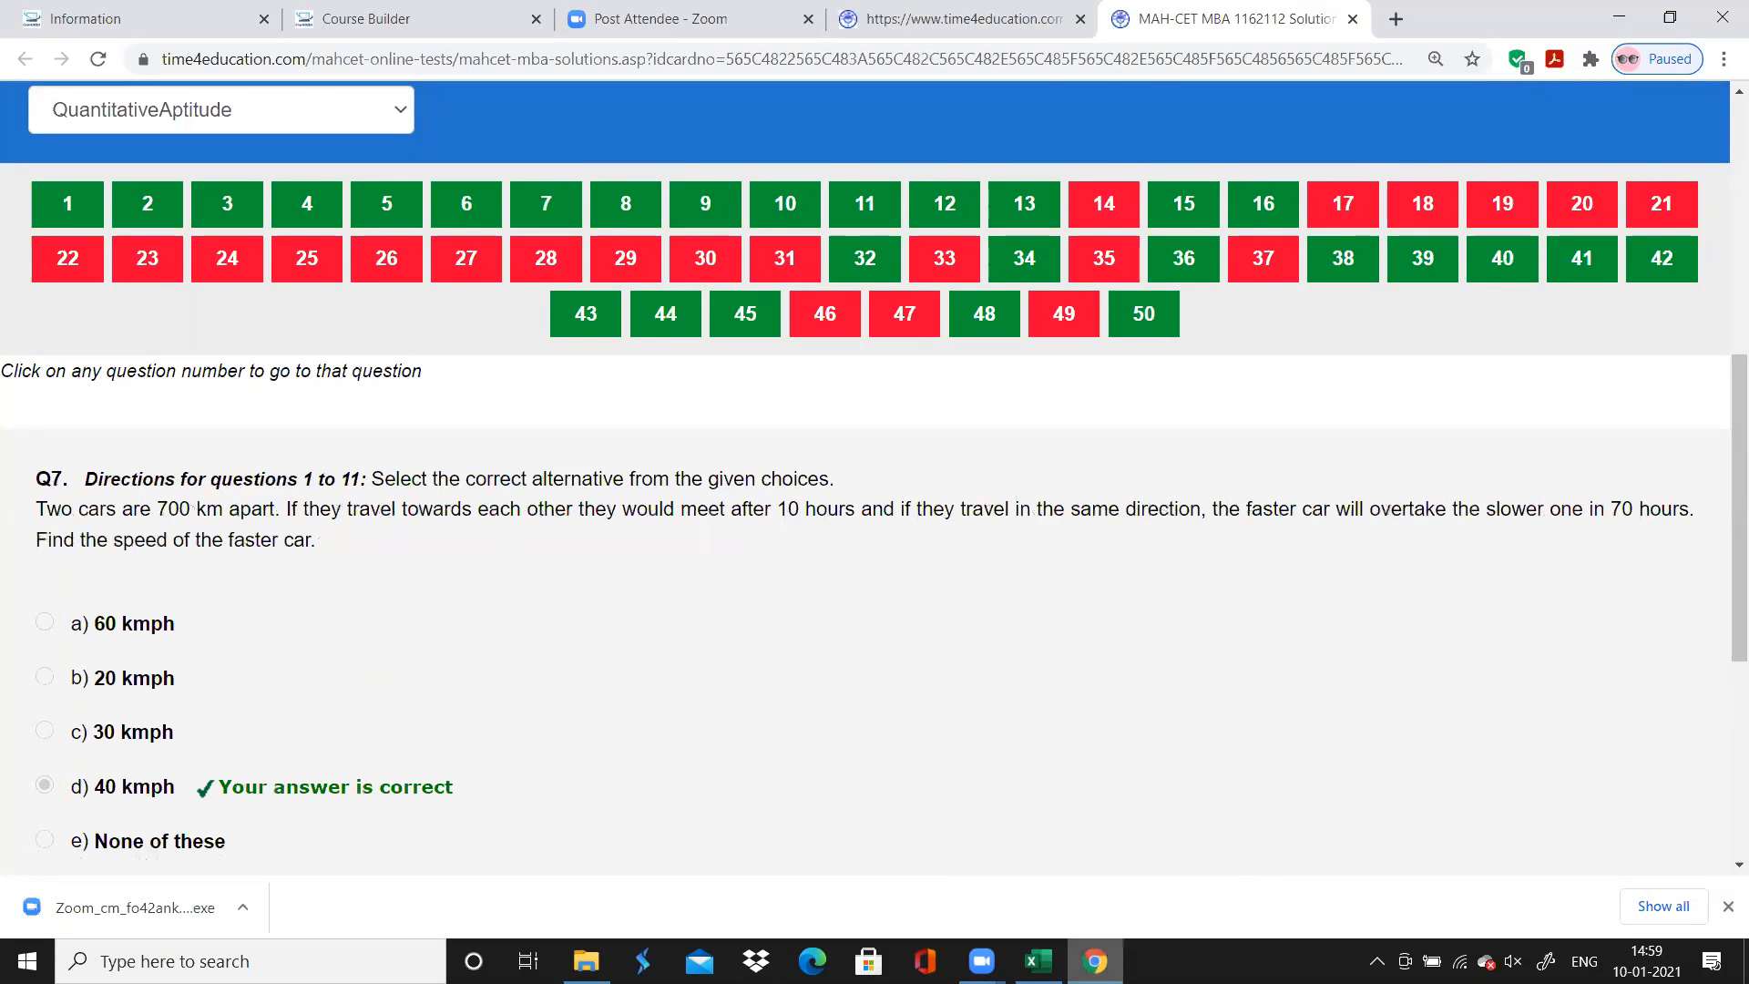
# Switch to Excel and enter "Arithmetic : TSD" as question 7's chapter
pyautogui.hotkey('alt', 'Tab')
pyautogui.write('Arithm')
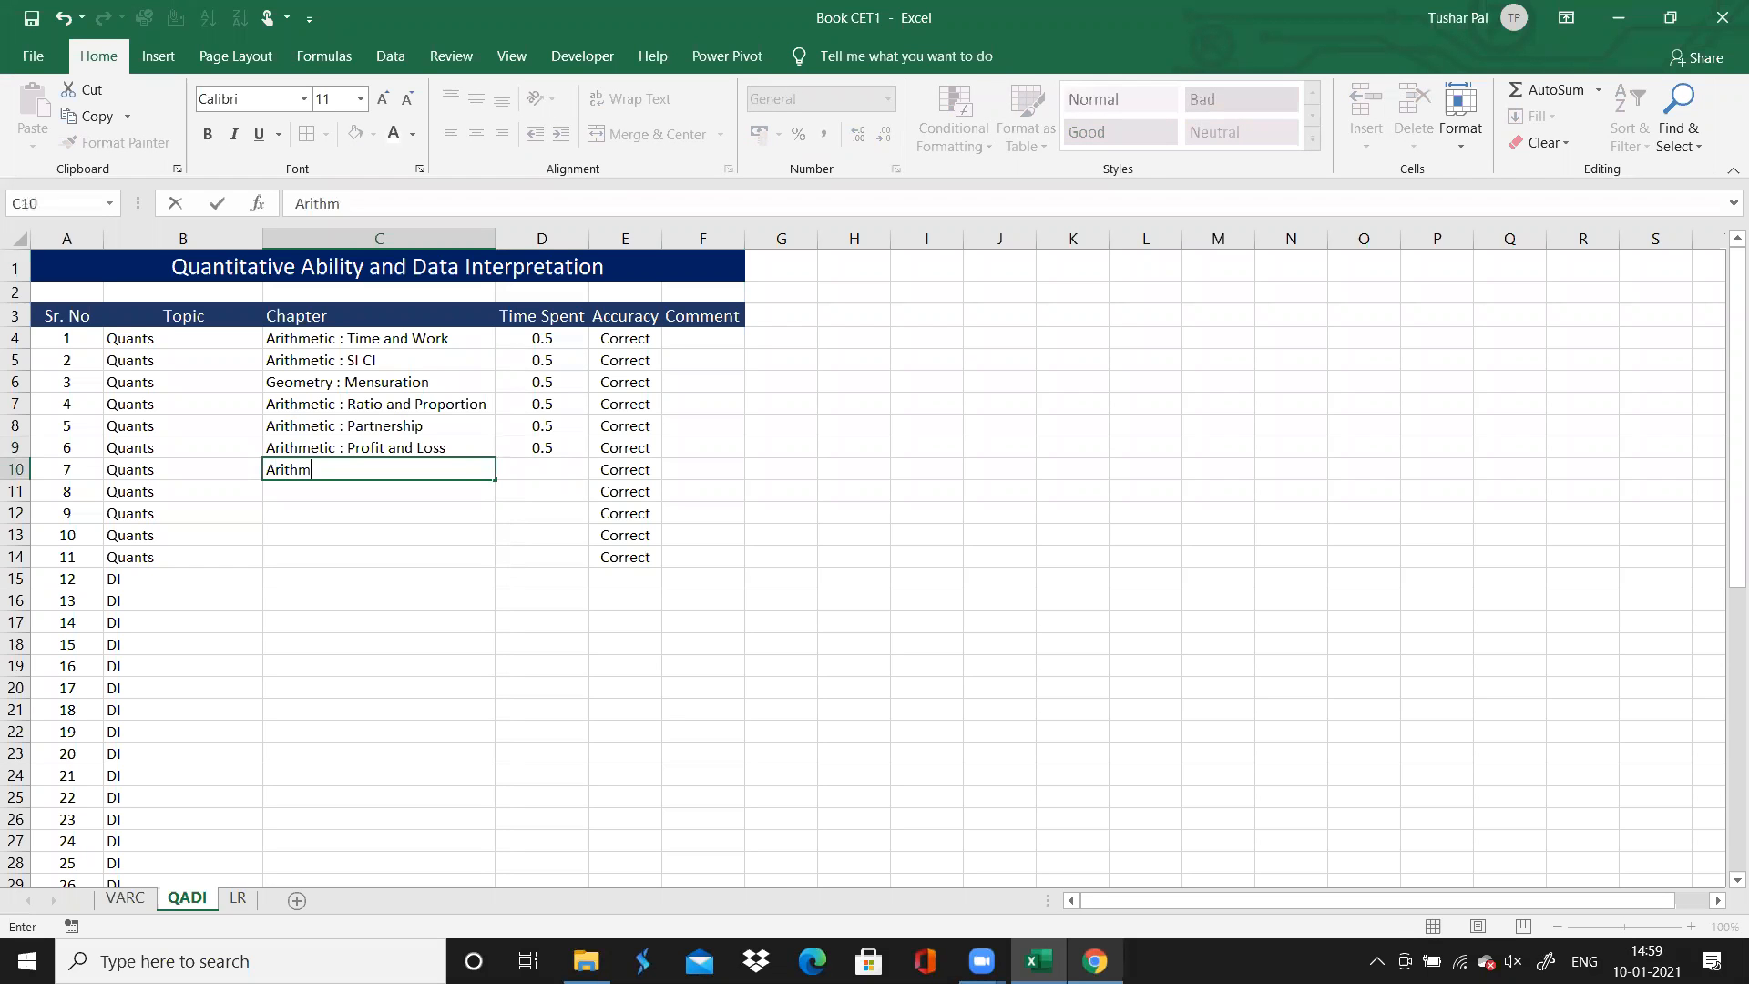
pyautogui.write('eiic : TSD')
pyautogui.press('Return')
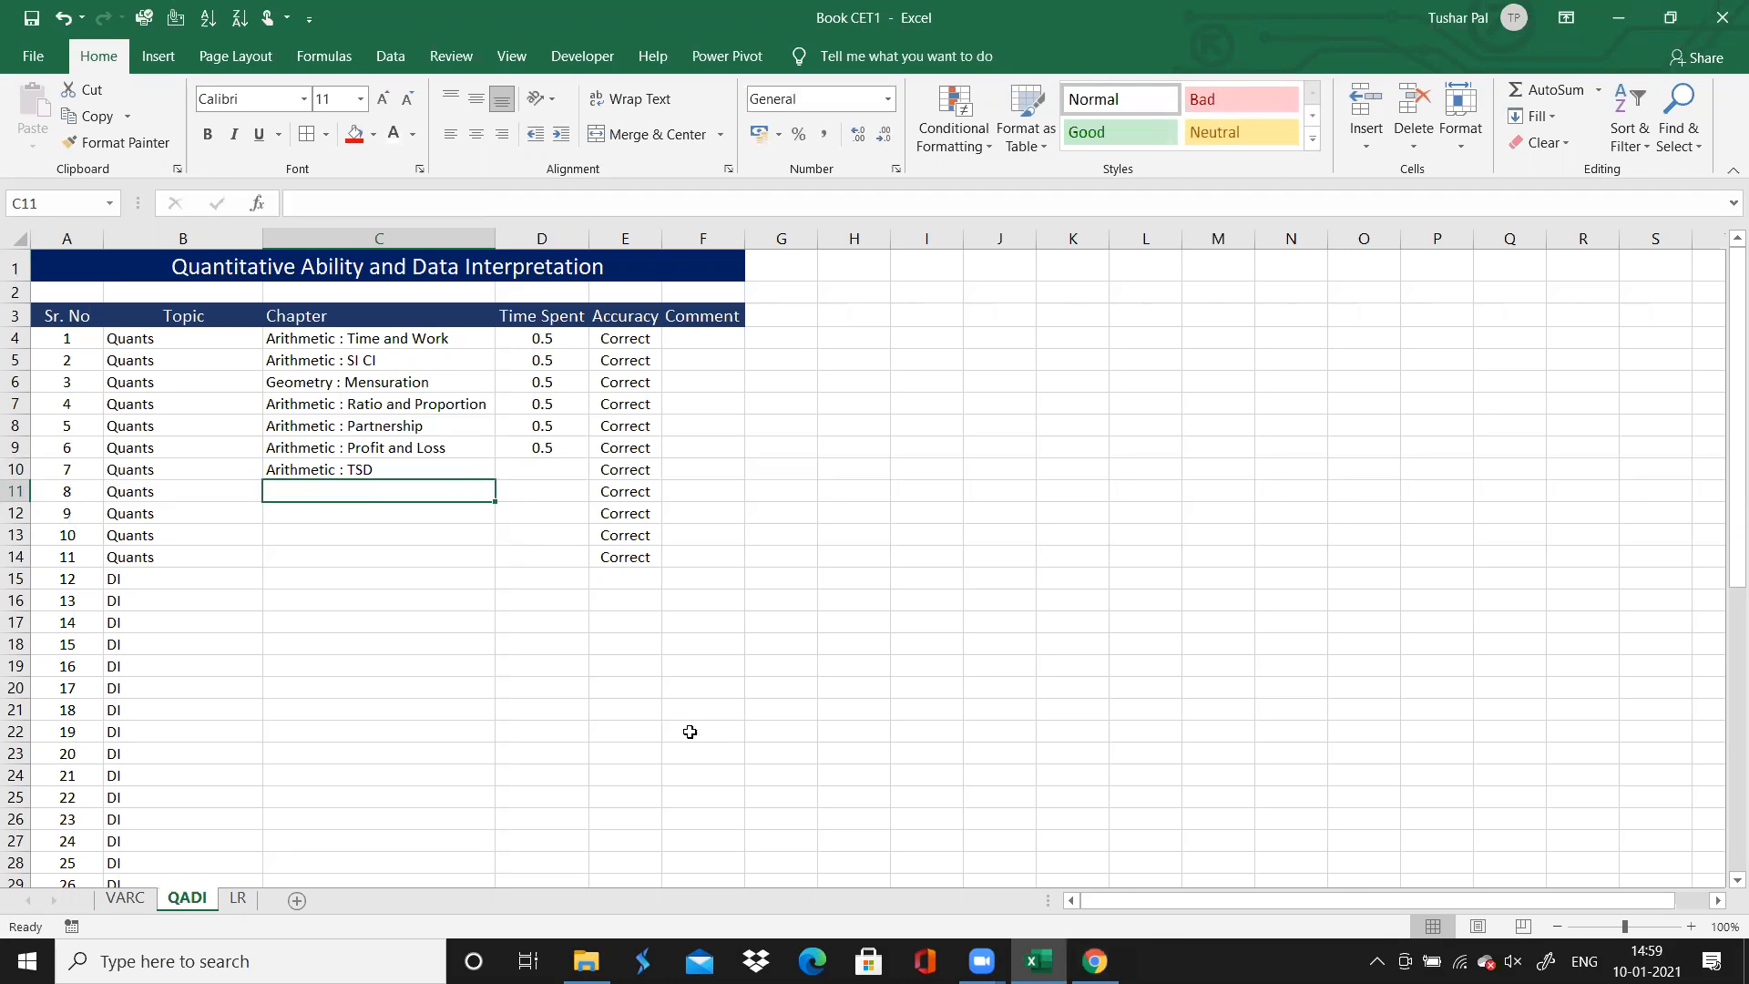
# Switch to Chrome and open question 8 on the solutions page
pyautogui.click(1095, 961)
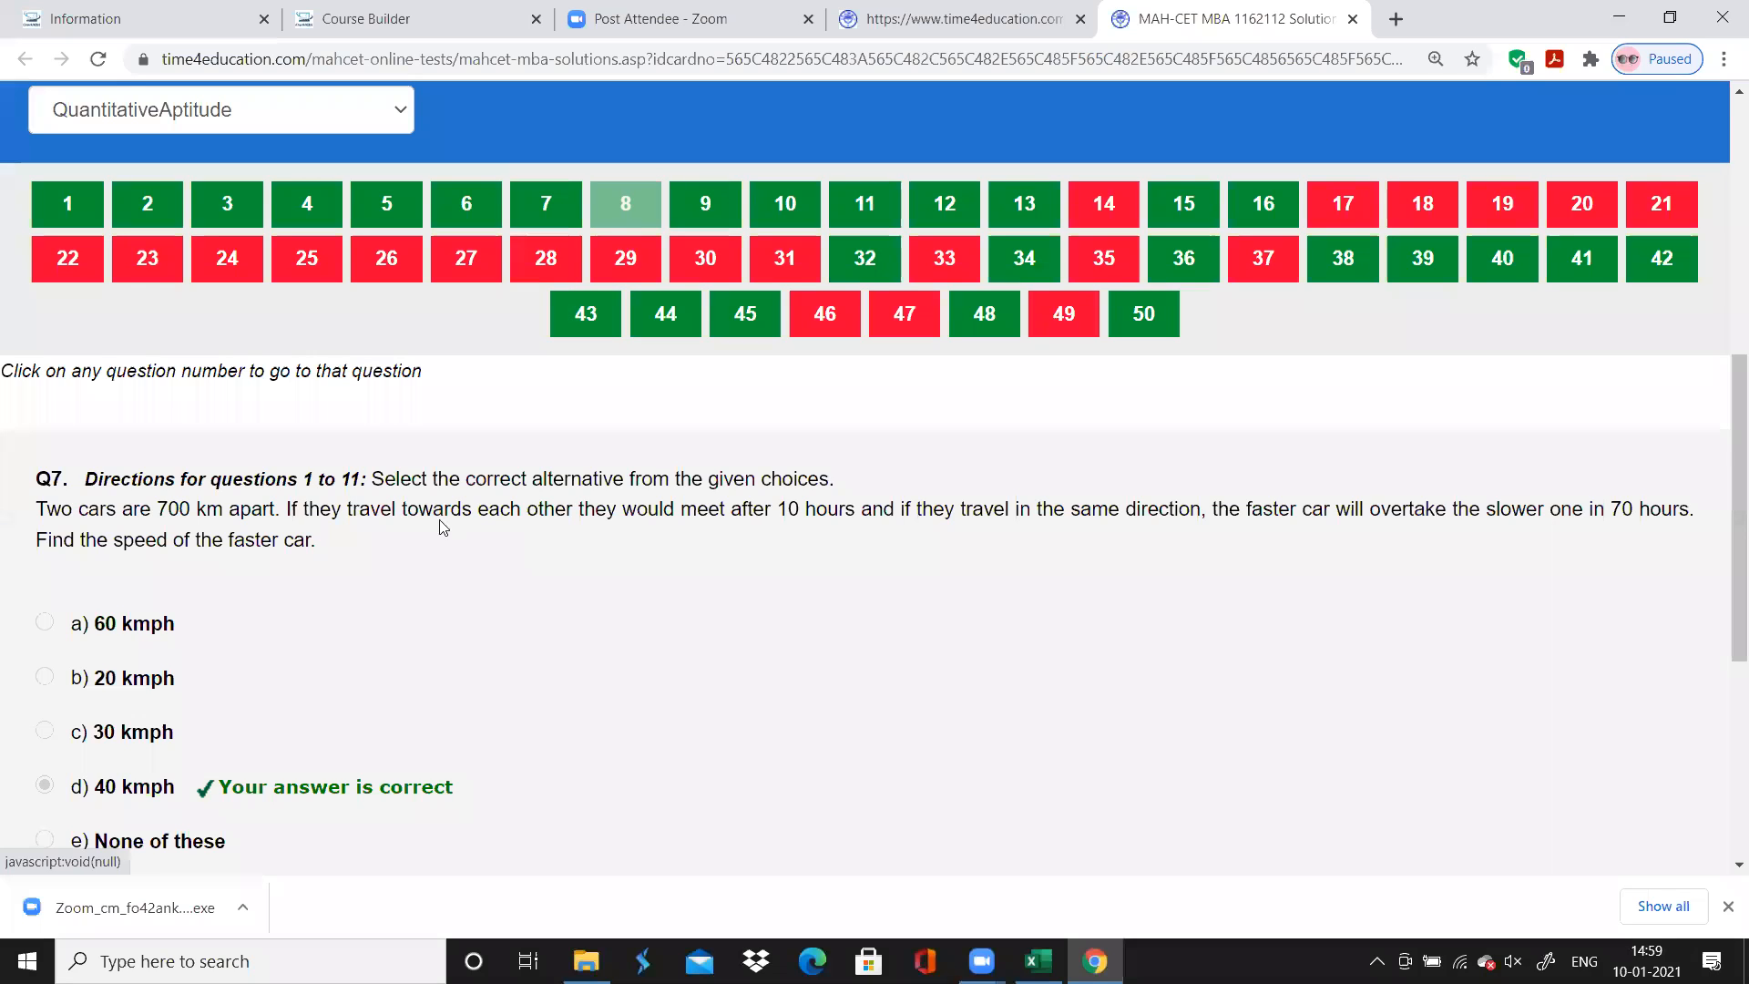
pyautogui.click(625, 203)
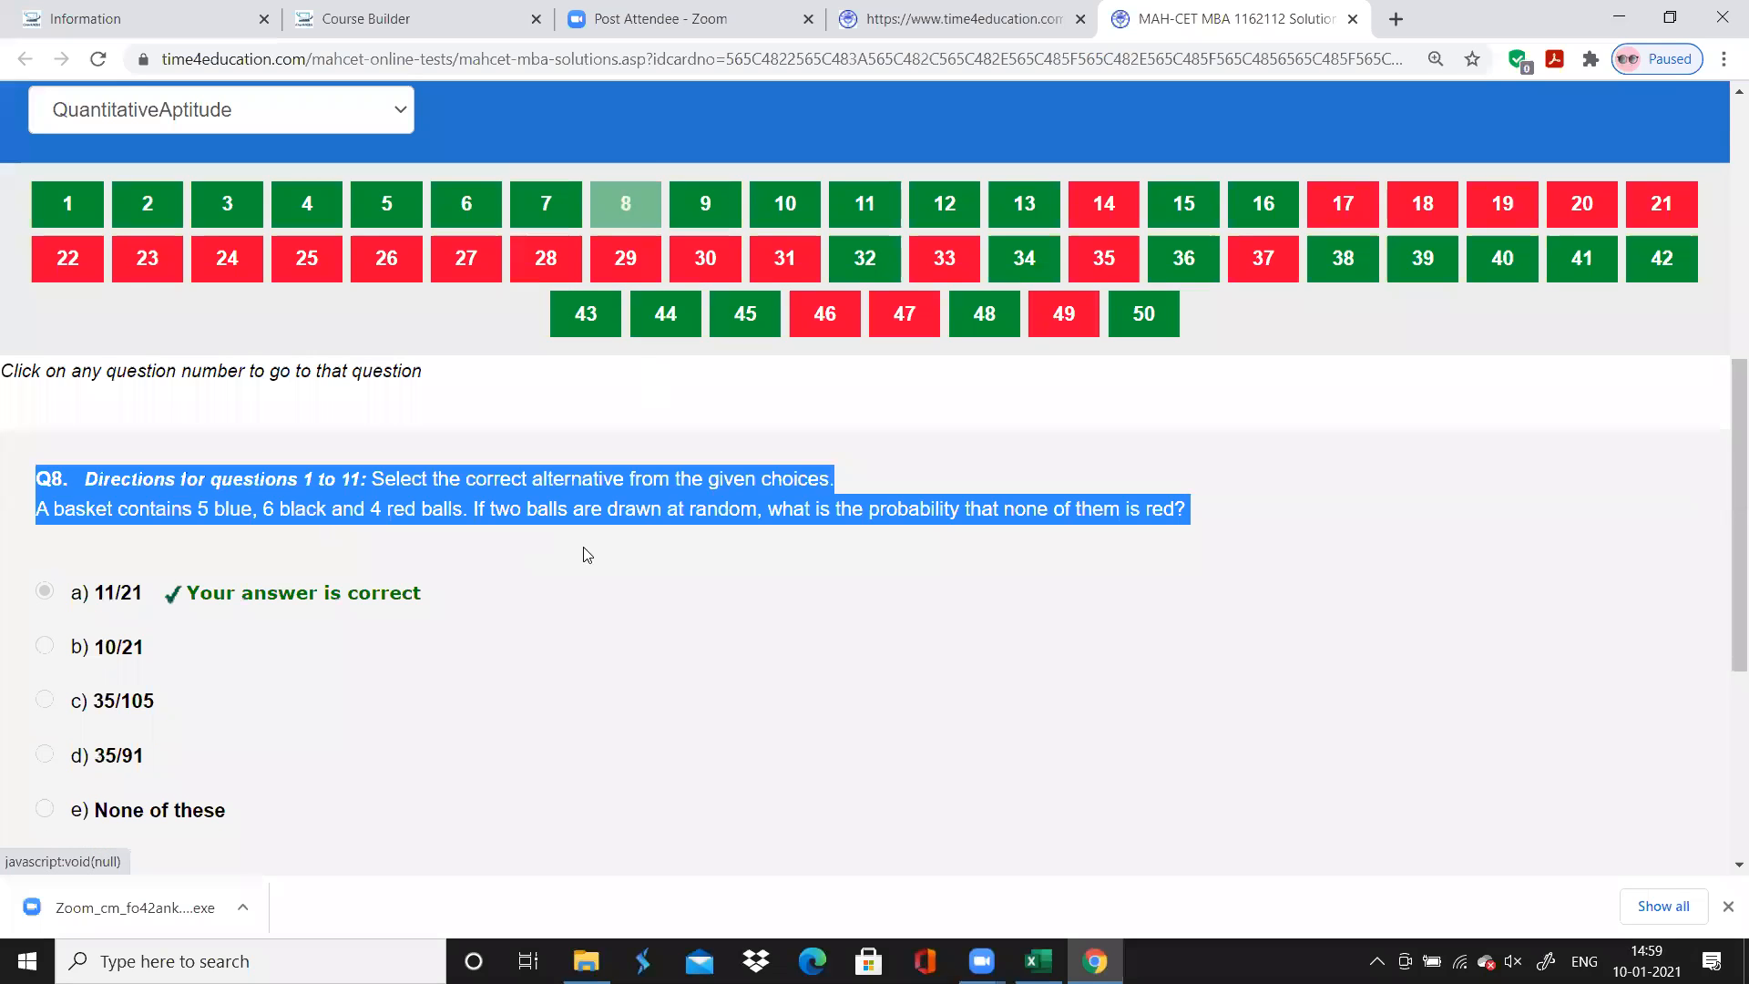
pyautogui.click(815, 501)
pyautogui.click(1094, 965)
# Switch to Excel and enter "Probability" as question 8's chapter
pyautogui.click(1039, 962)
pyautogui.write('Pr')
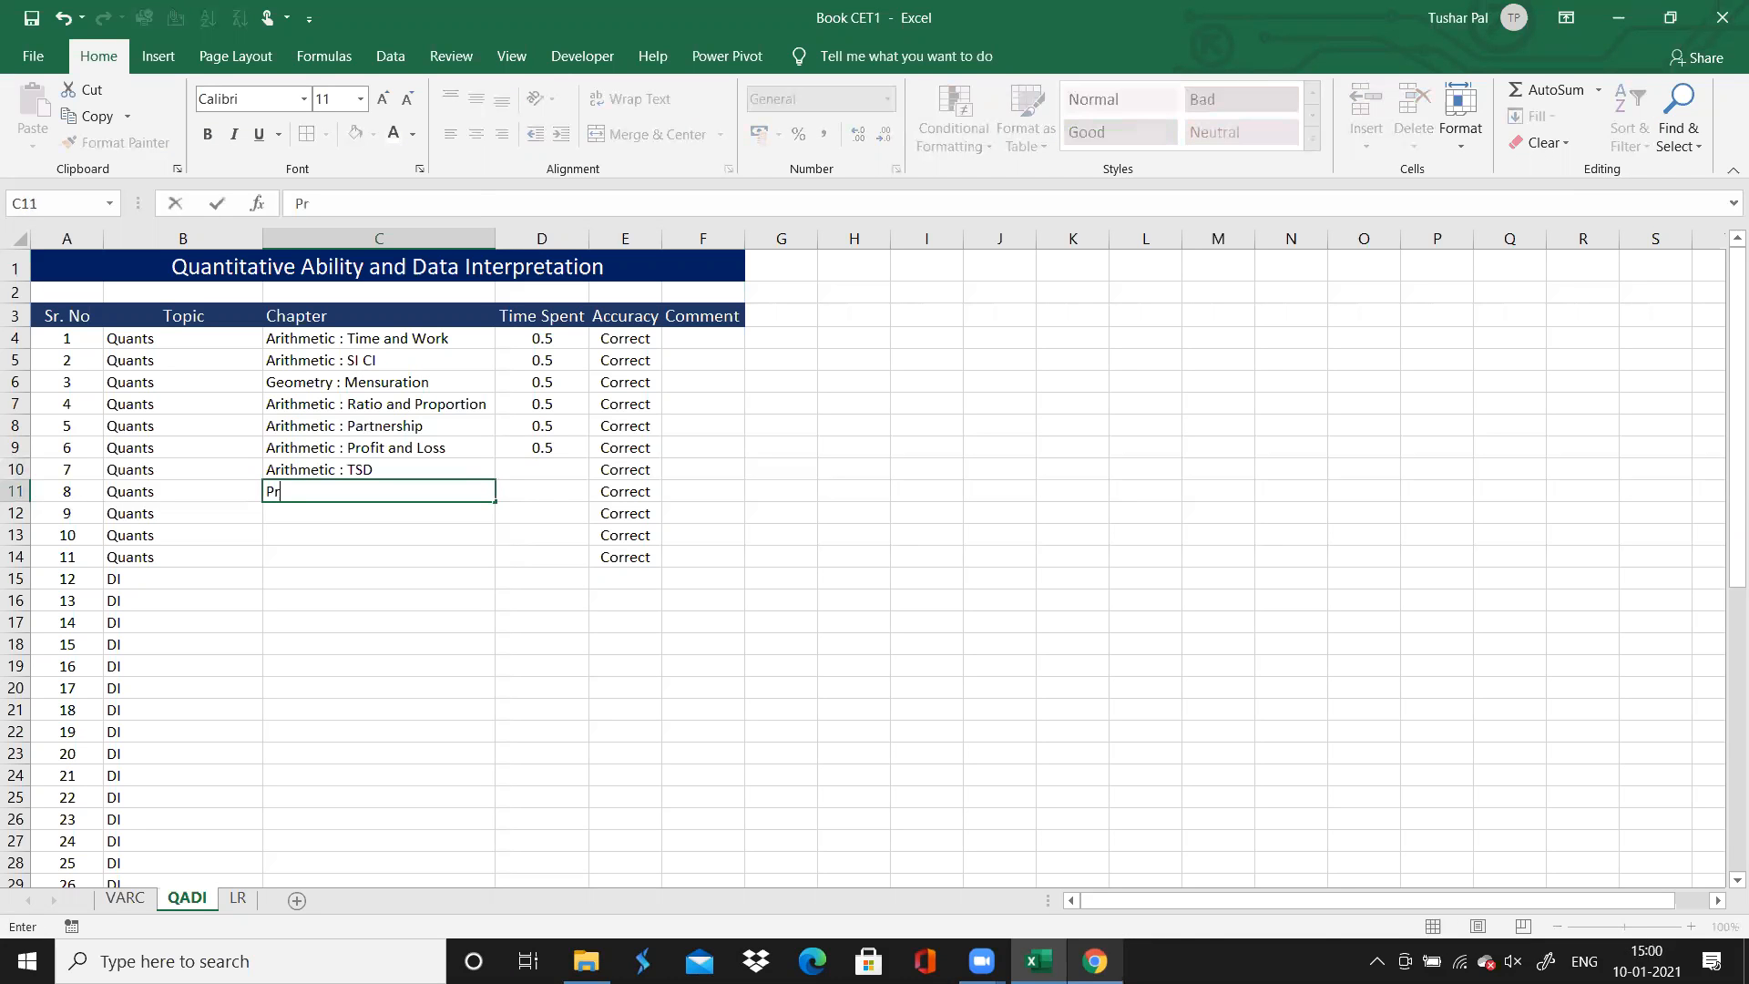
pyautogui.write('pbabil')
pyautogui.write('ir')
pyautogui.press('BackSpace')
pyautogui.write('ty')
# Enter 0.5 as the time spent for both question 8 and question 7
pyautogui.press('Right')
pyautogui.press('Right')
pyautogui.press('Left')
pyautogui.write('0.5')
pyautogui.press('Left')
pyautogui.press('Right')
pyautogui.press('Up')
pyautogui.write('0.5')
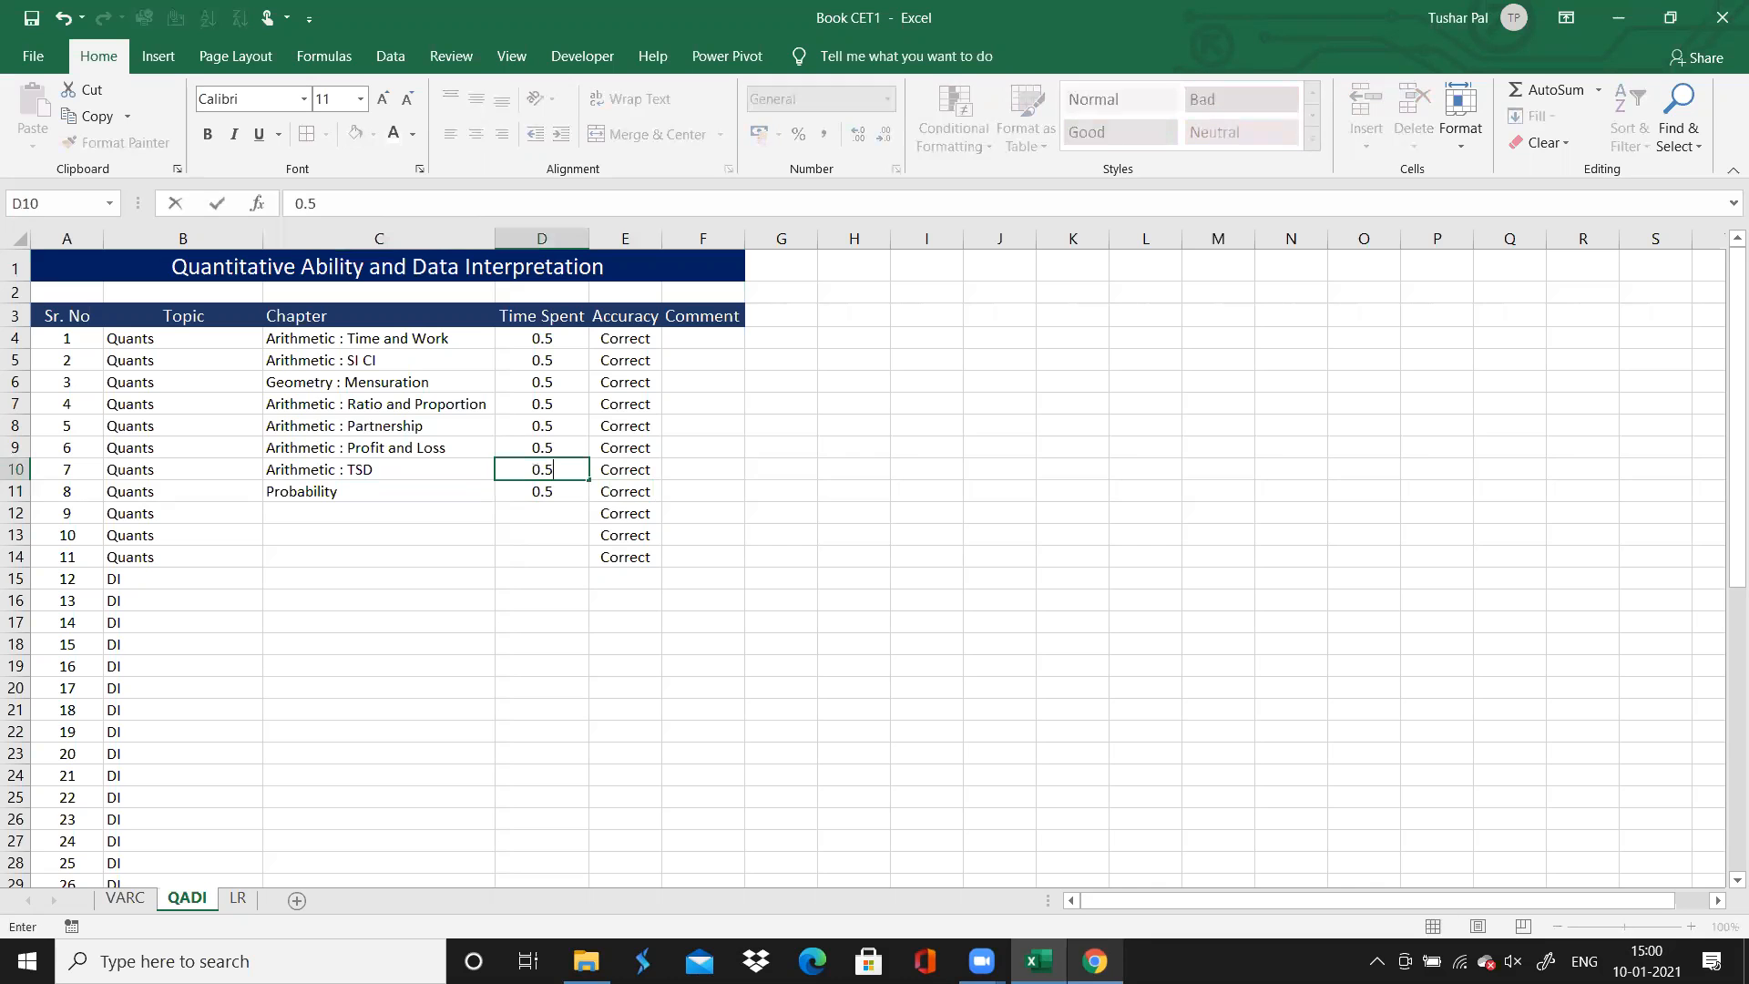
pyautogui.press('Return')
# Select question 9's Chapter cell, switch to Chrome and open question 9 on the solutions page
pyautogui.press('Down')
pyautogui.press('Left')
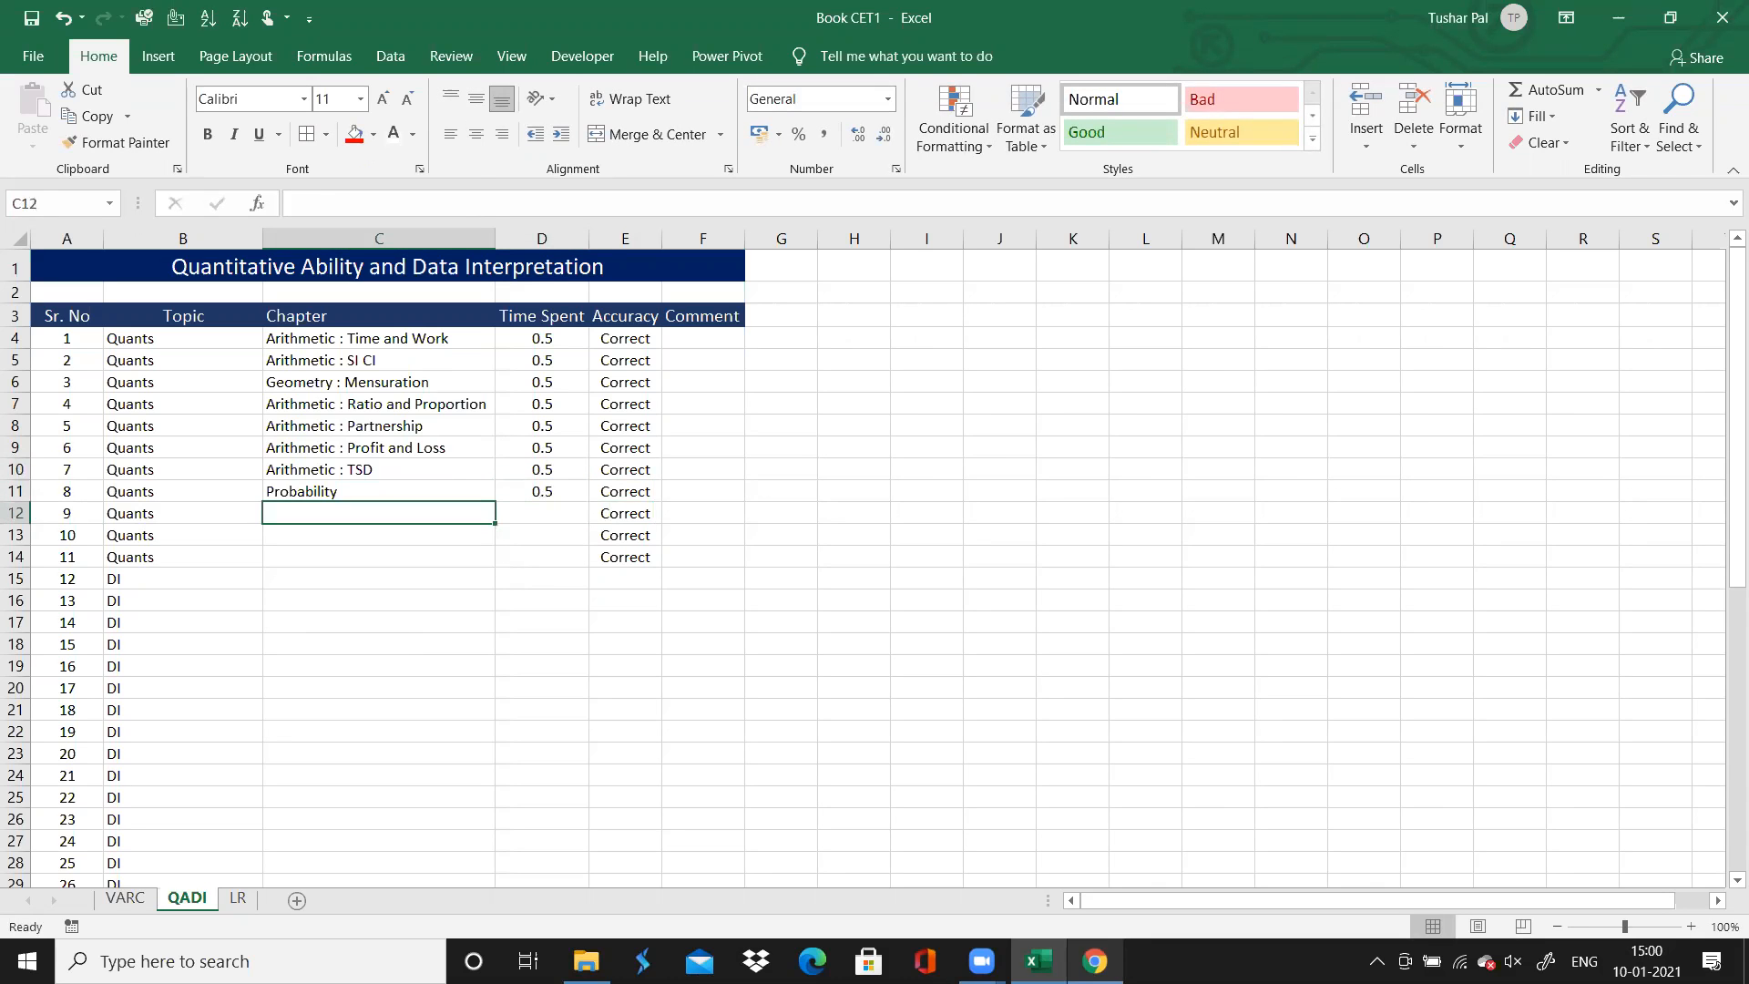
pyautogui.click(1094, 960)
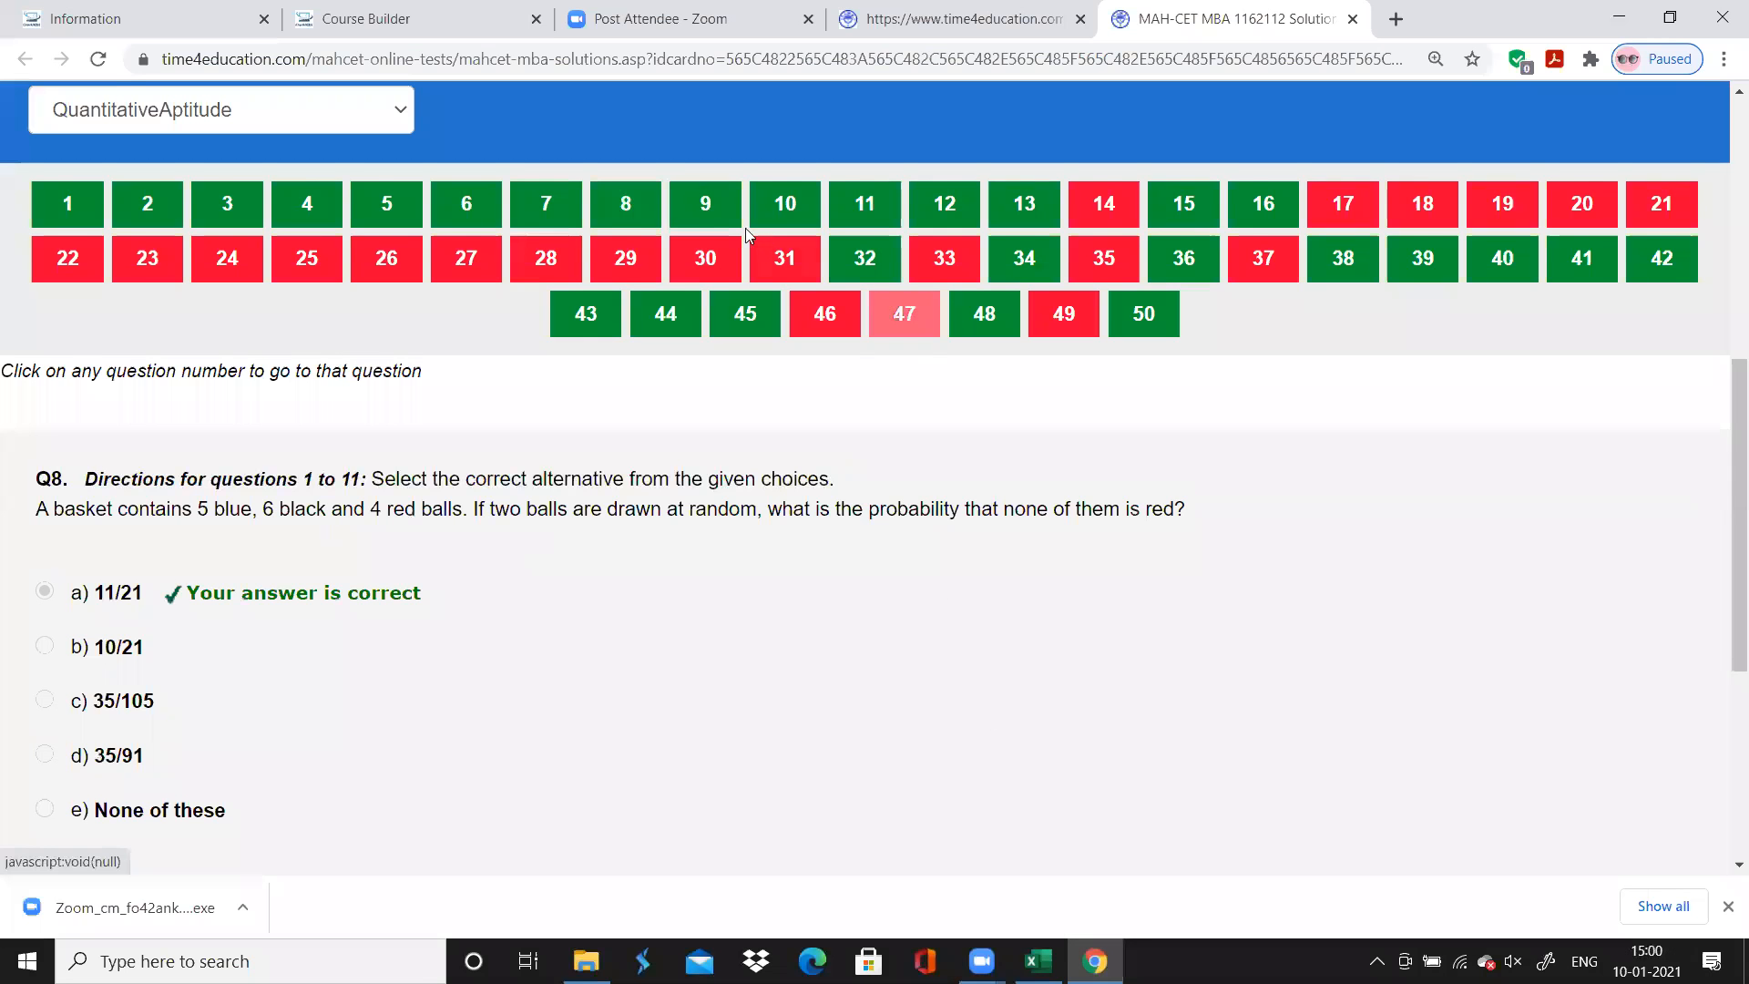
pyautogui.click(701, 209)
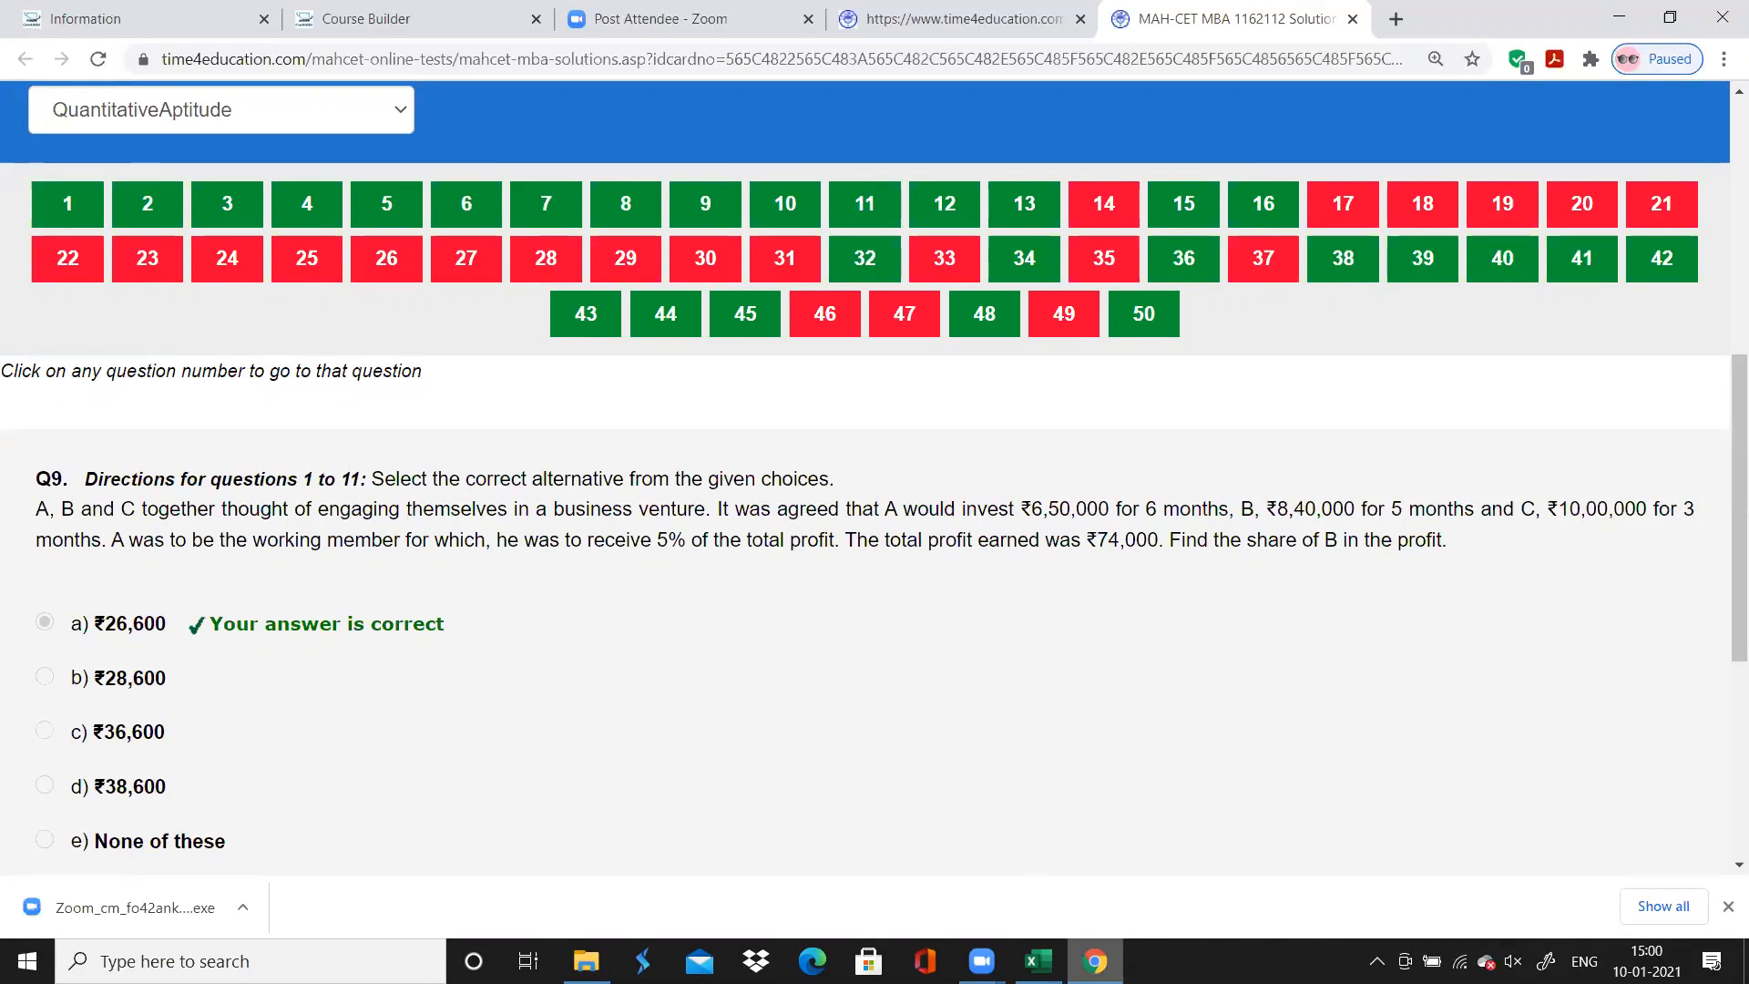
# Switch to Excel and enter "Arithmetic : Partnership" as question 9's chapter, with 1 as its time spent
pyautogui.hotkey('alt', 'Tab')
pyautogui.write('Arith')
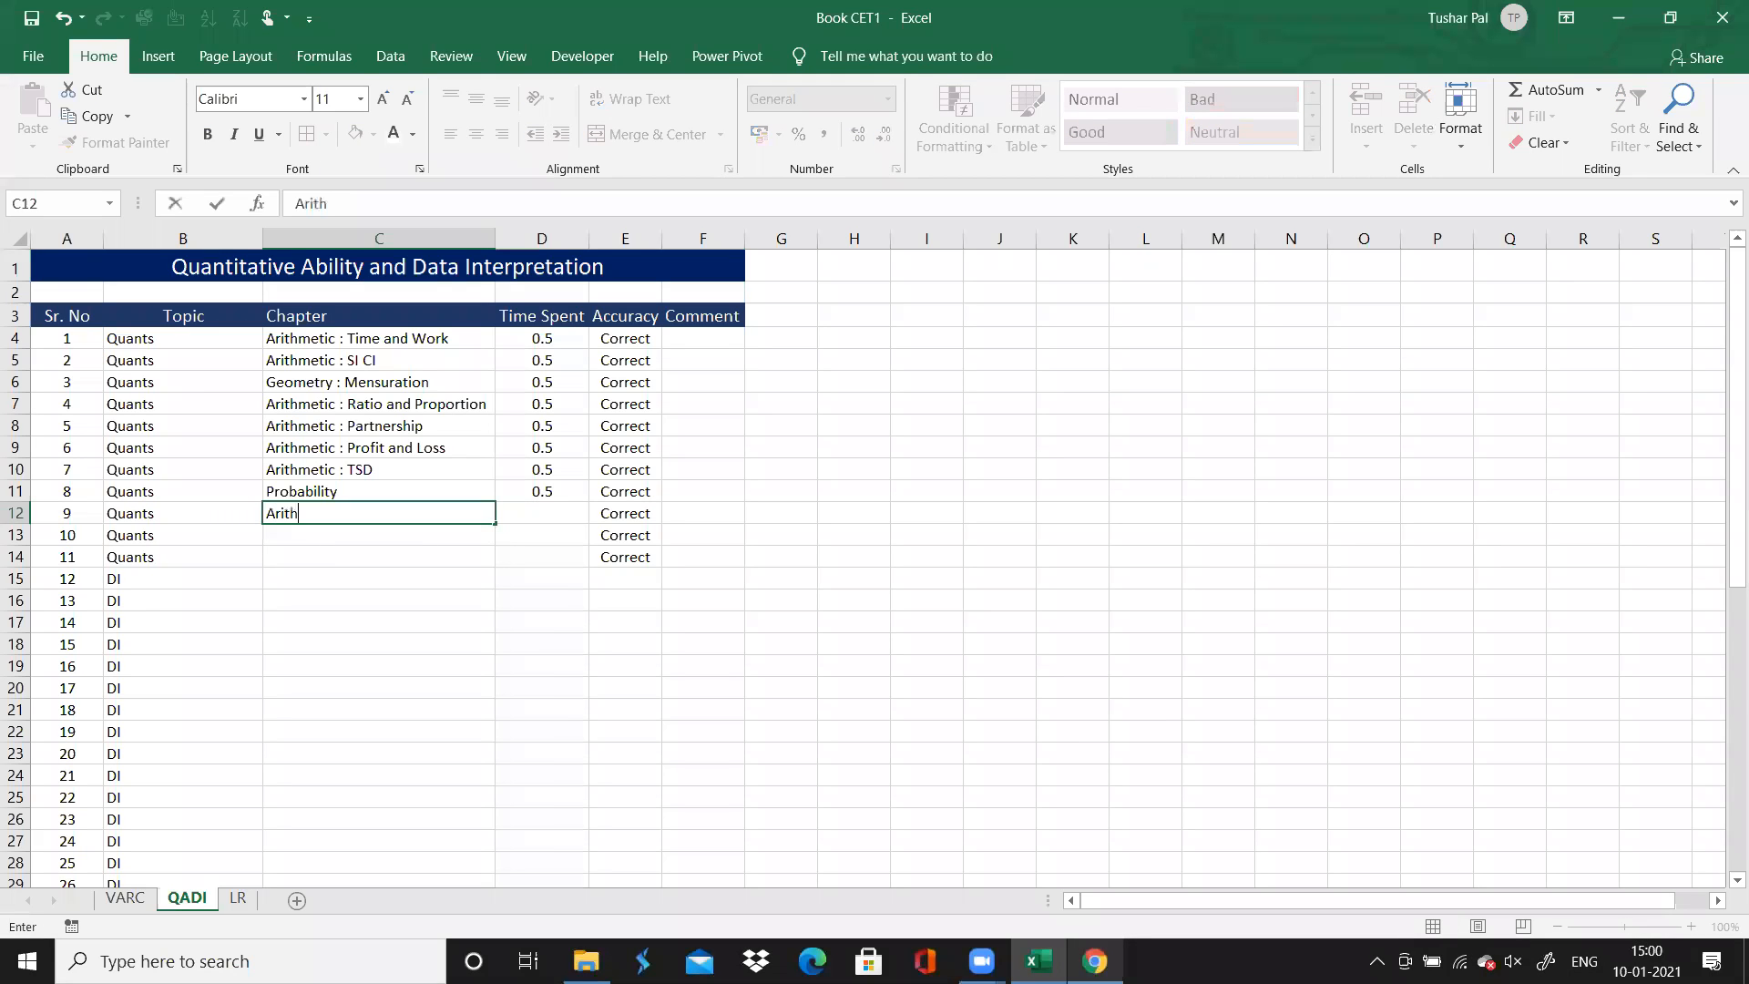
pyautogui.write('metic : Par')
pyautogui.press('Tab')
pyautogui.write('1')
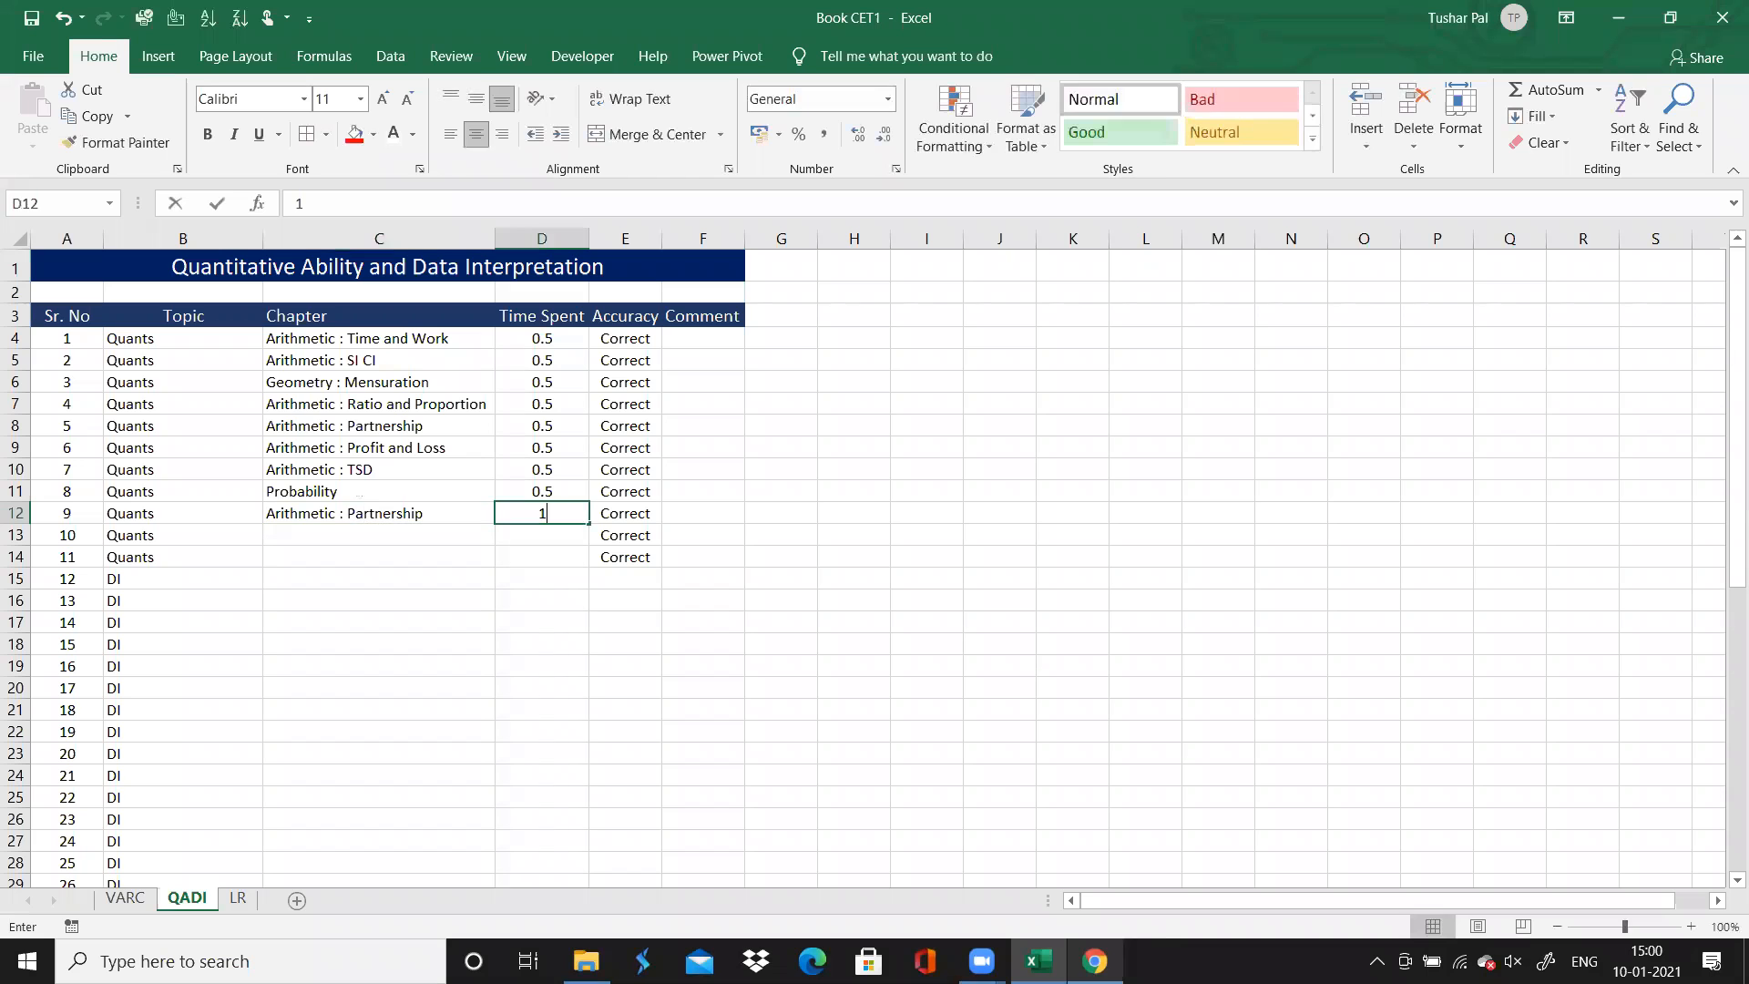
pyautogui.press('Return')
# Switch to Chrome to read question 10 on the solutions page and return to Excel
pyautogui.hotkey('alt', 'Tab')
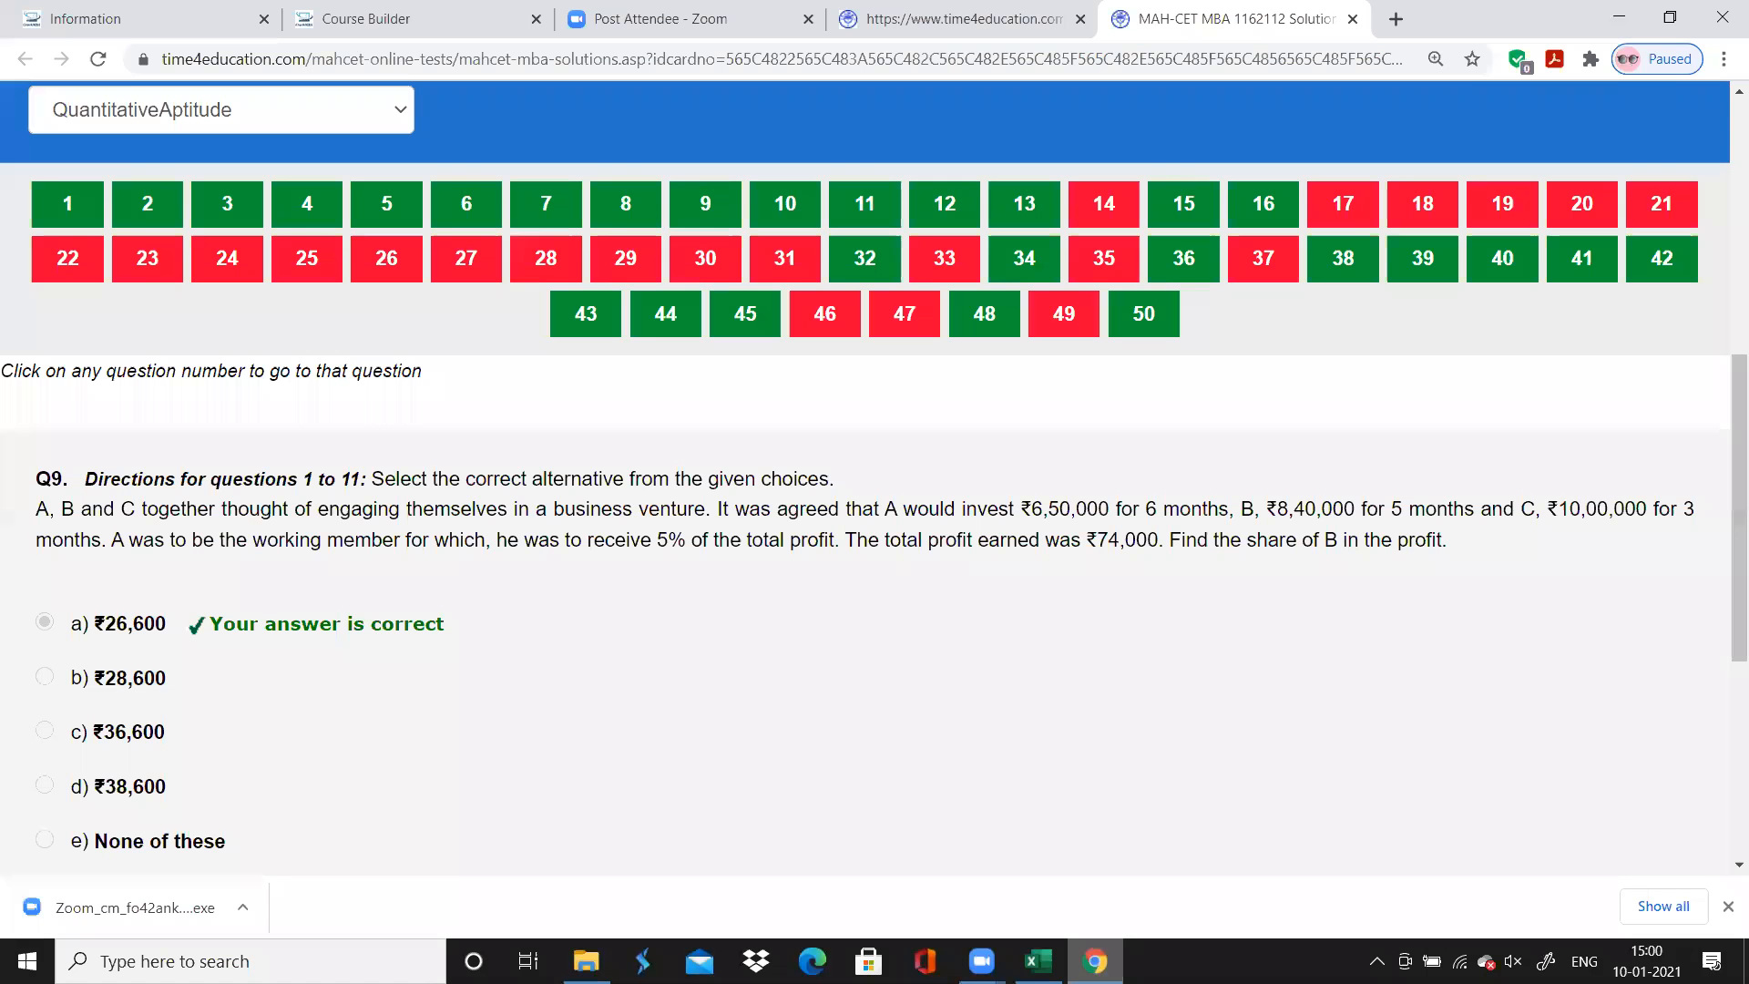
pyautogui.click(804, 211)
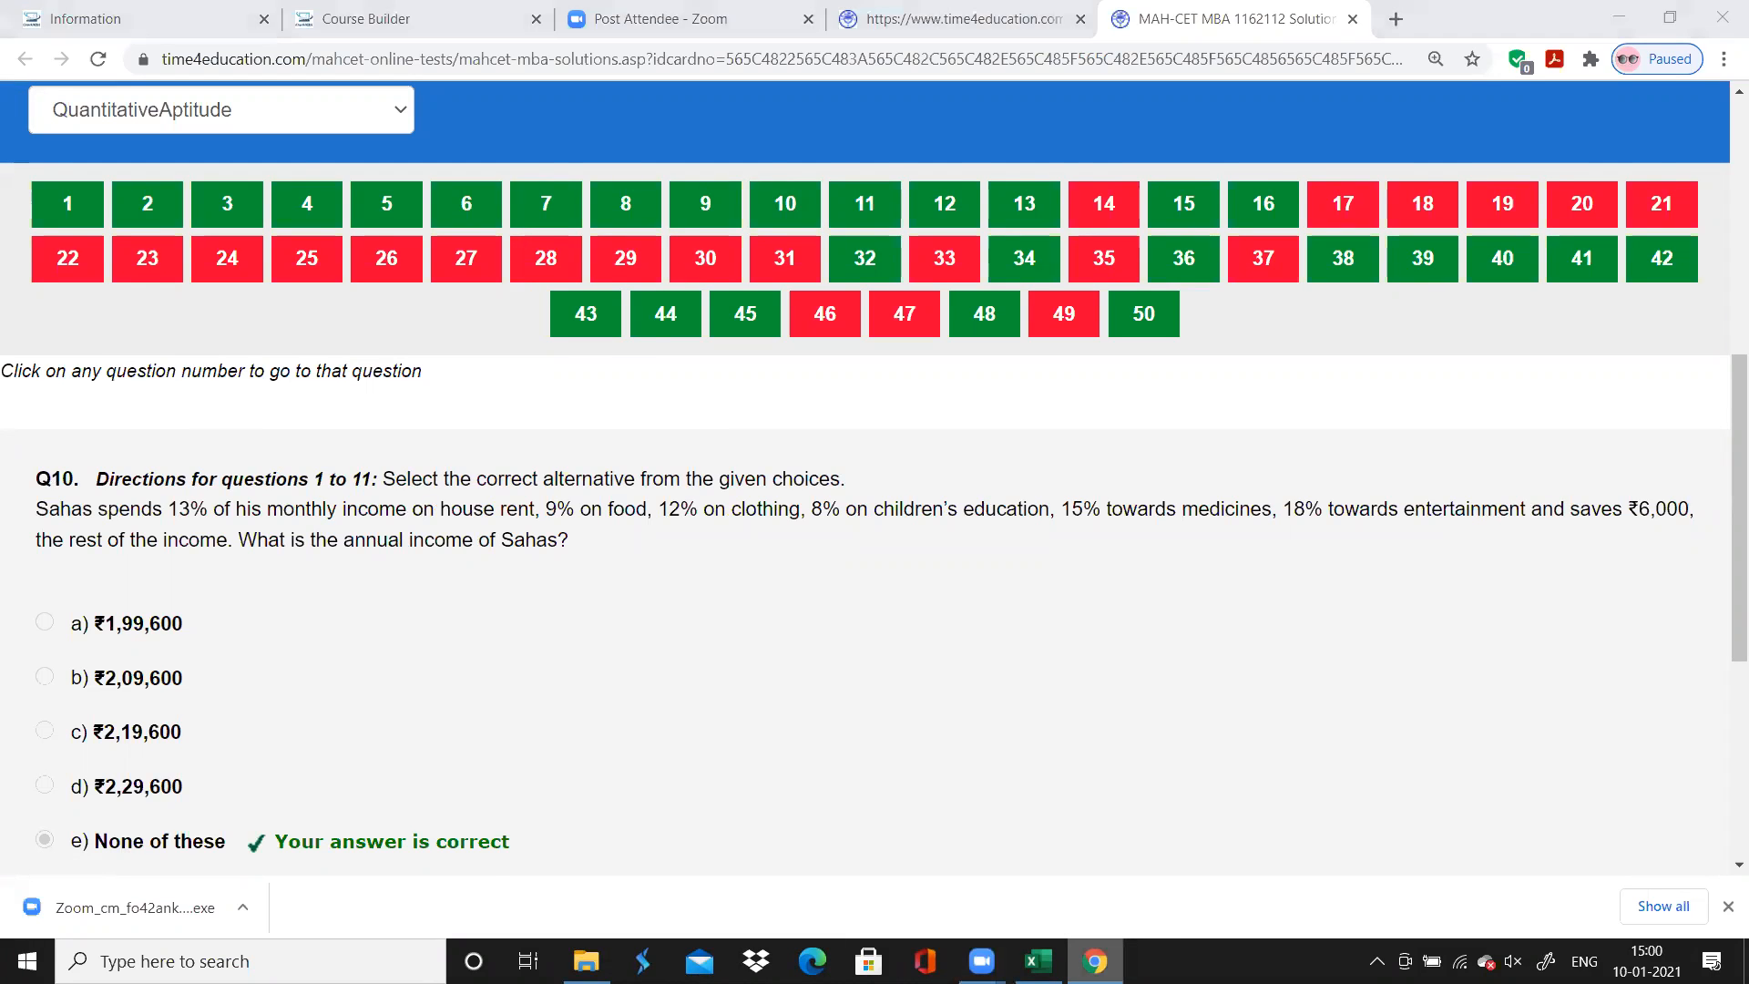
pyautogui.hotkey('alt', 'Tab')
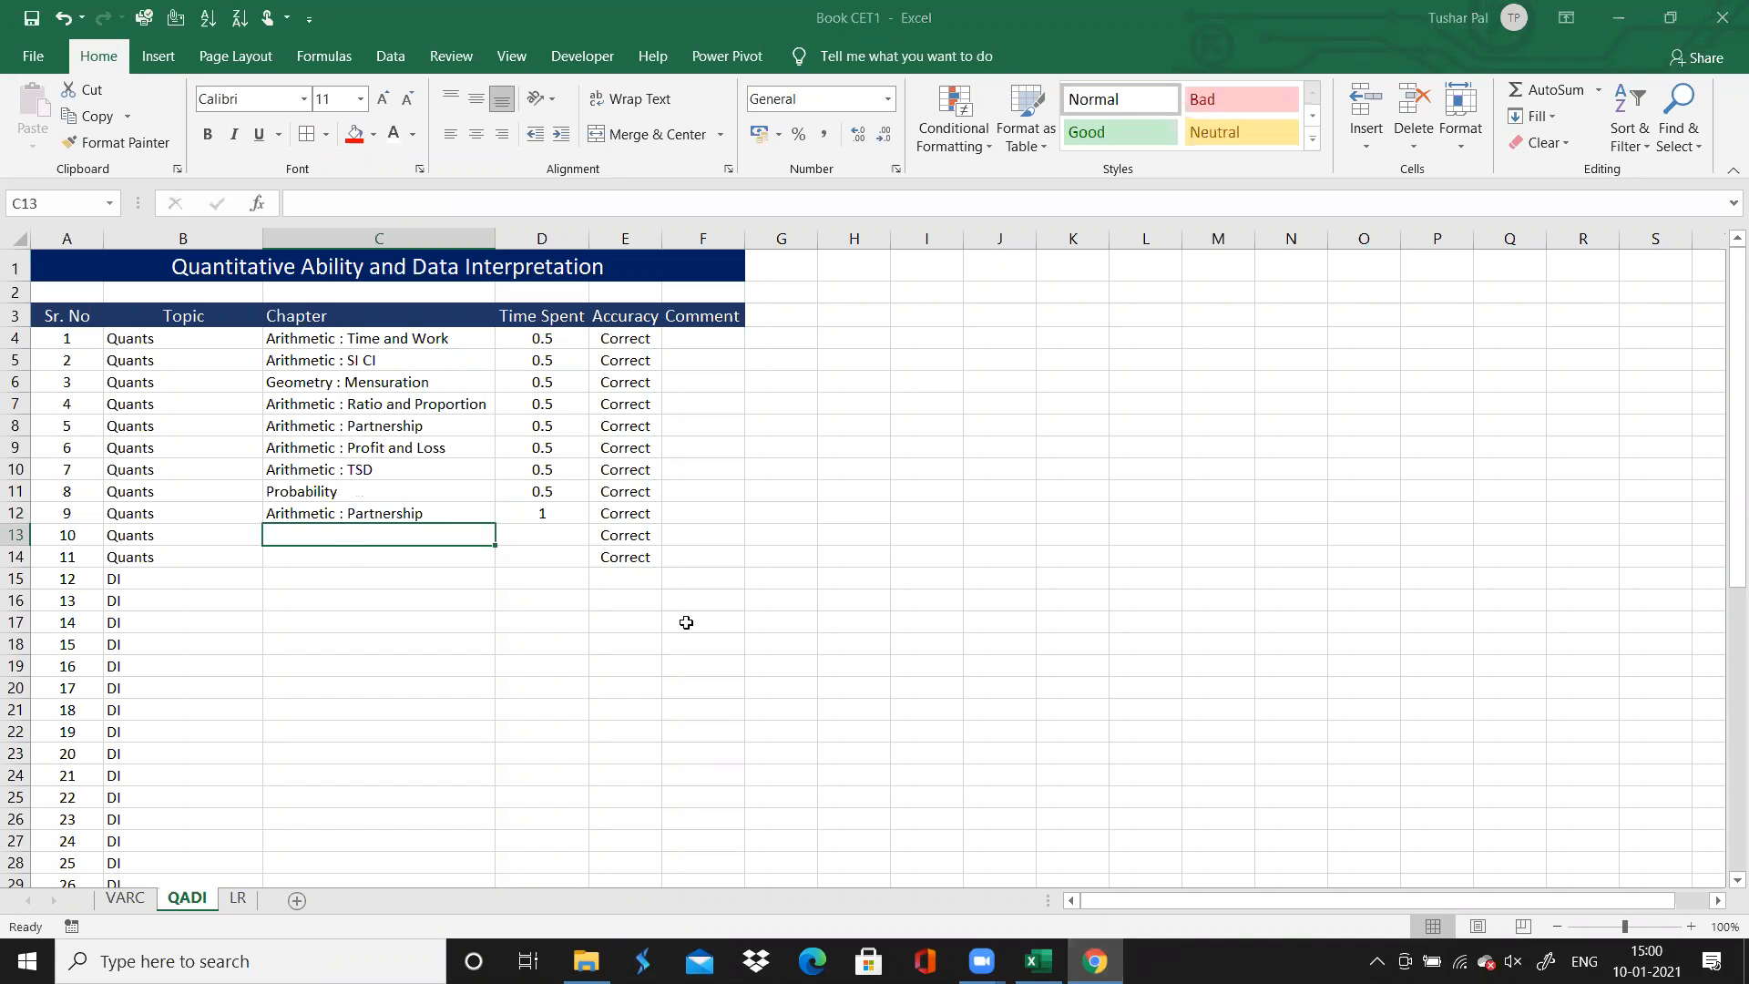
# Enter "Arithmetic : Percentages" as question 10's chapter and 0.5 as its time spent
pyautogui.write('A')
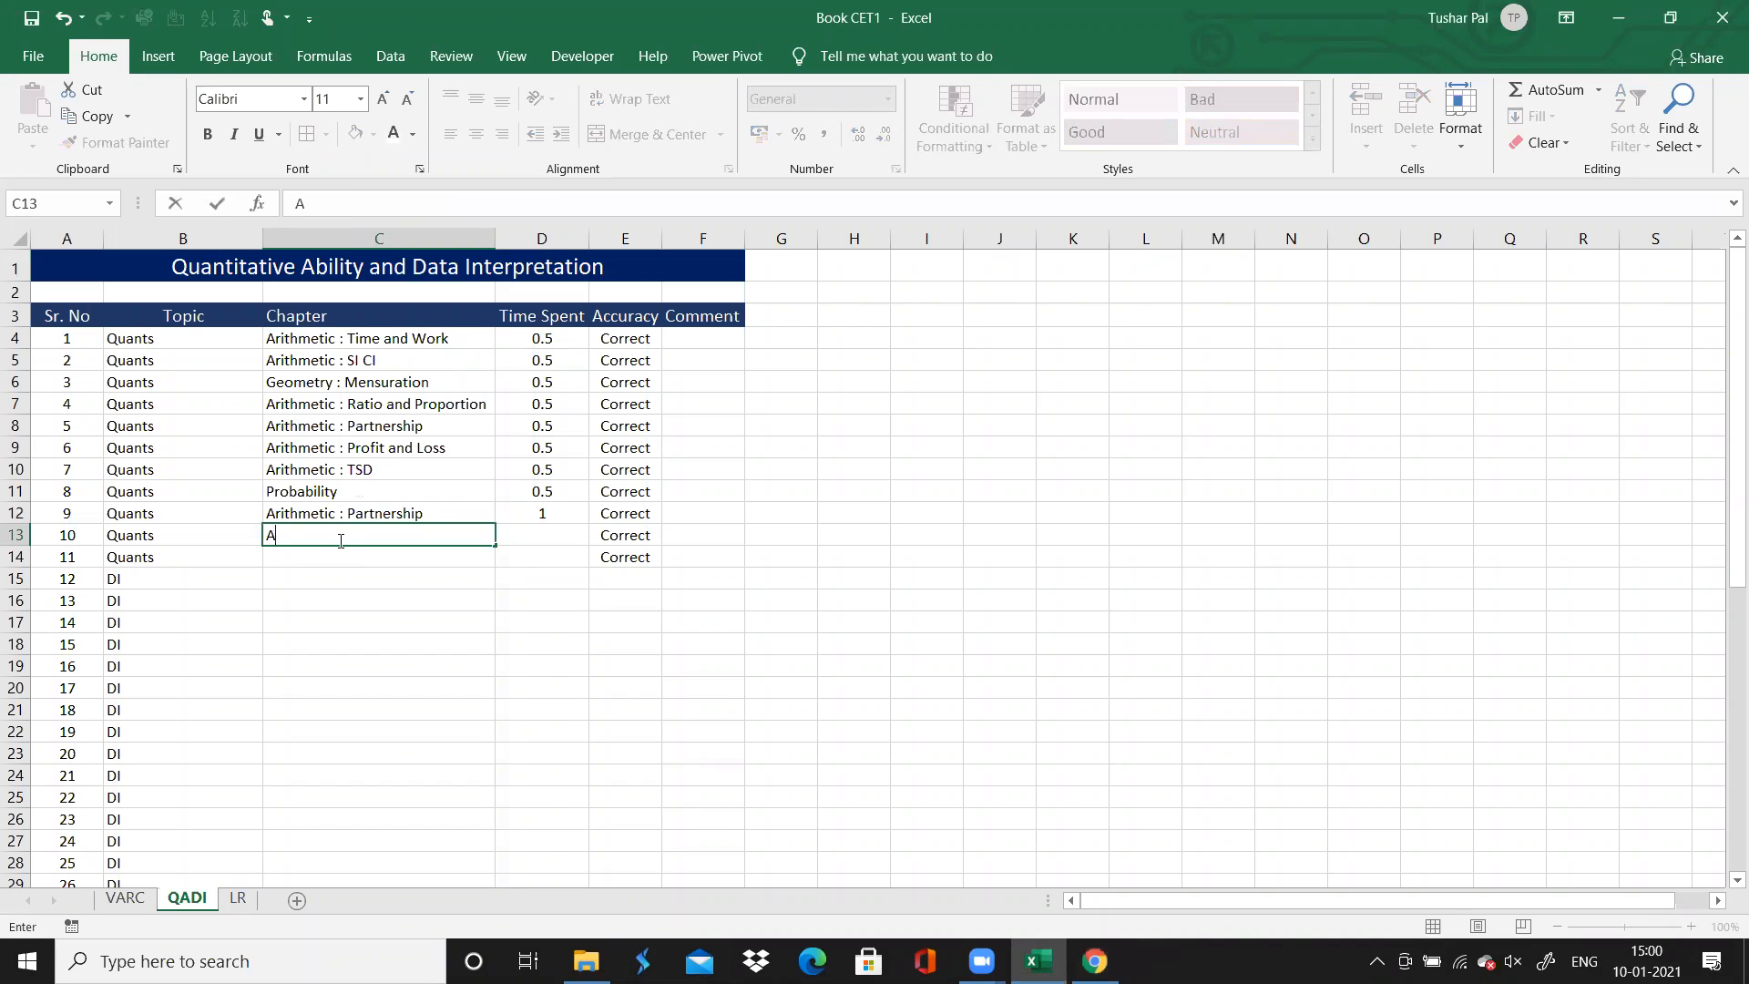
pyautogui.write('rithmetic : Percentages')
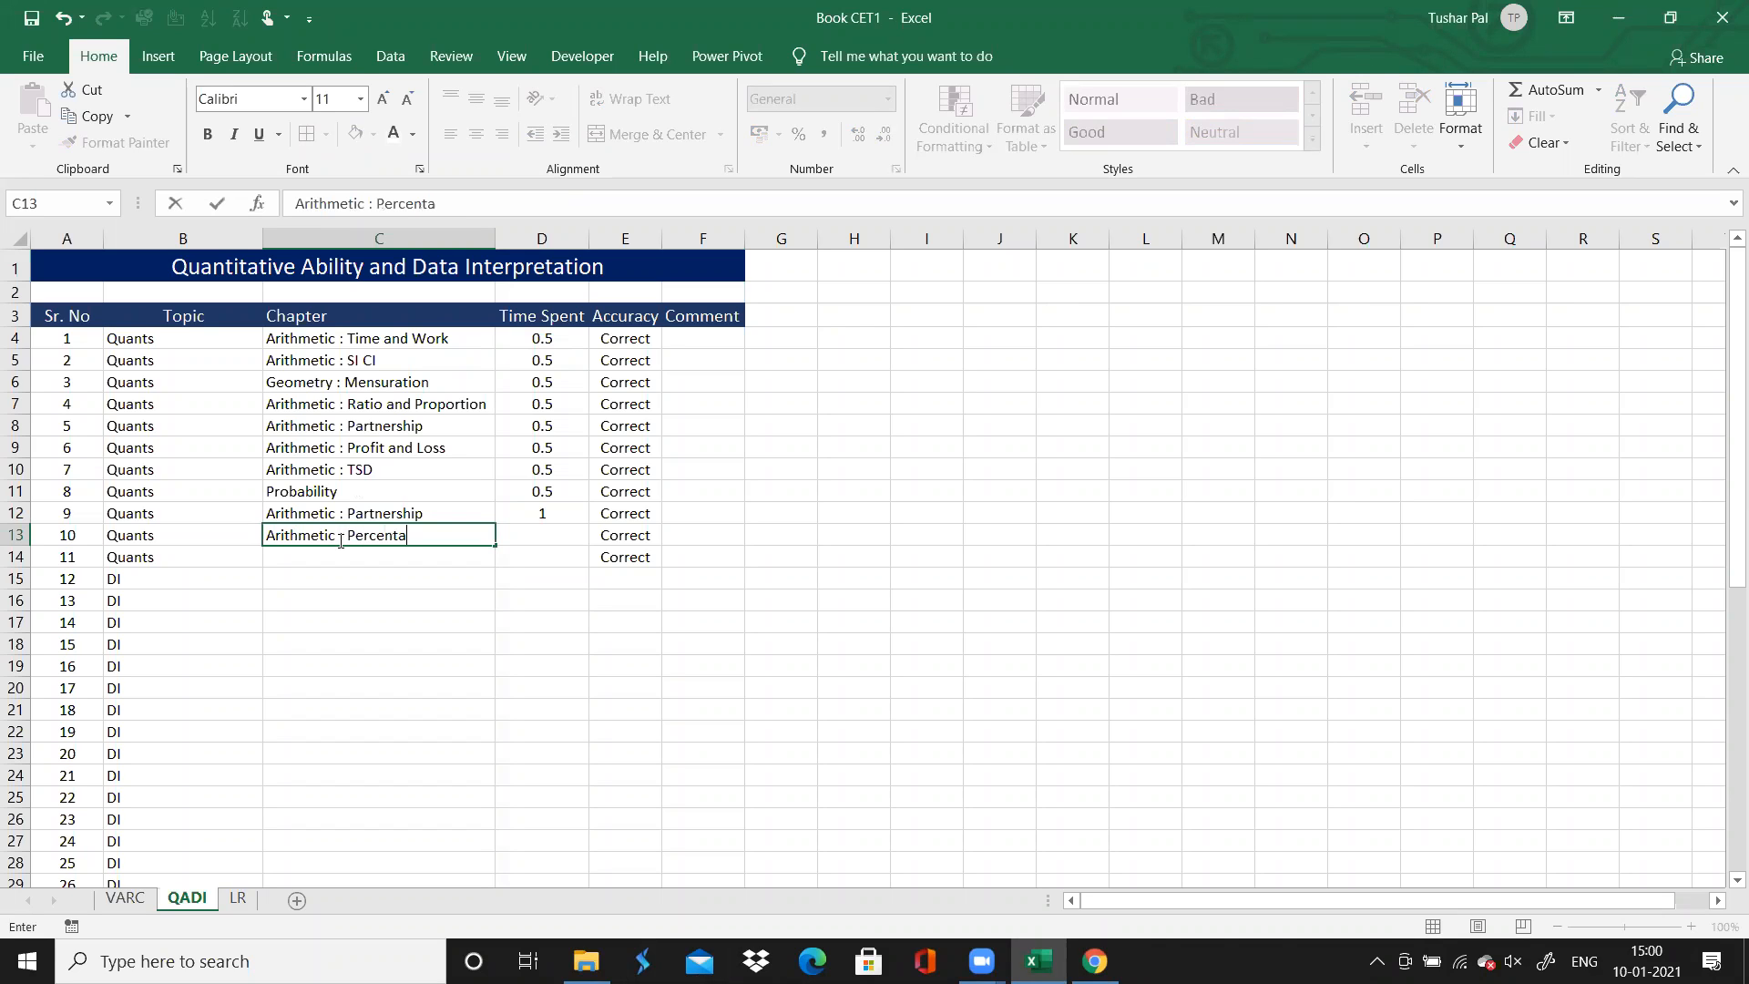
pyautogui.press('Tab')
pyautogui.write('0.5')
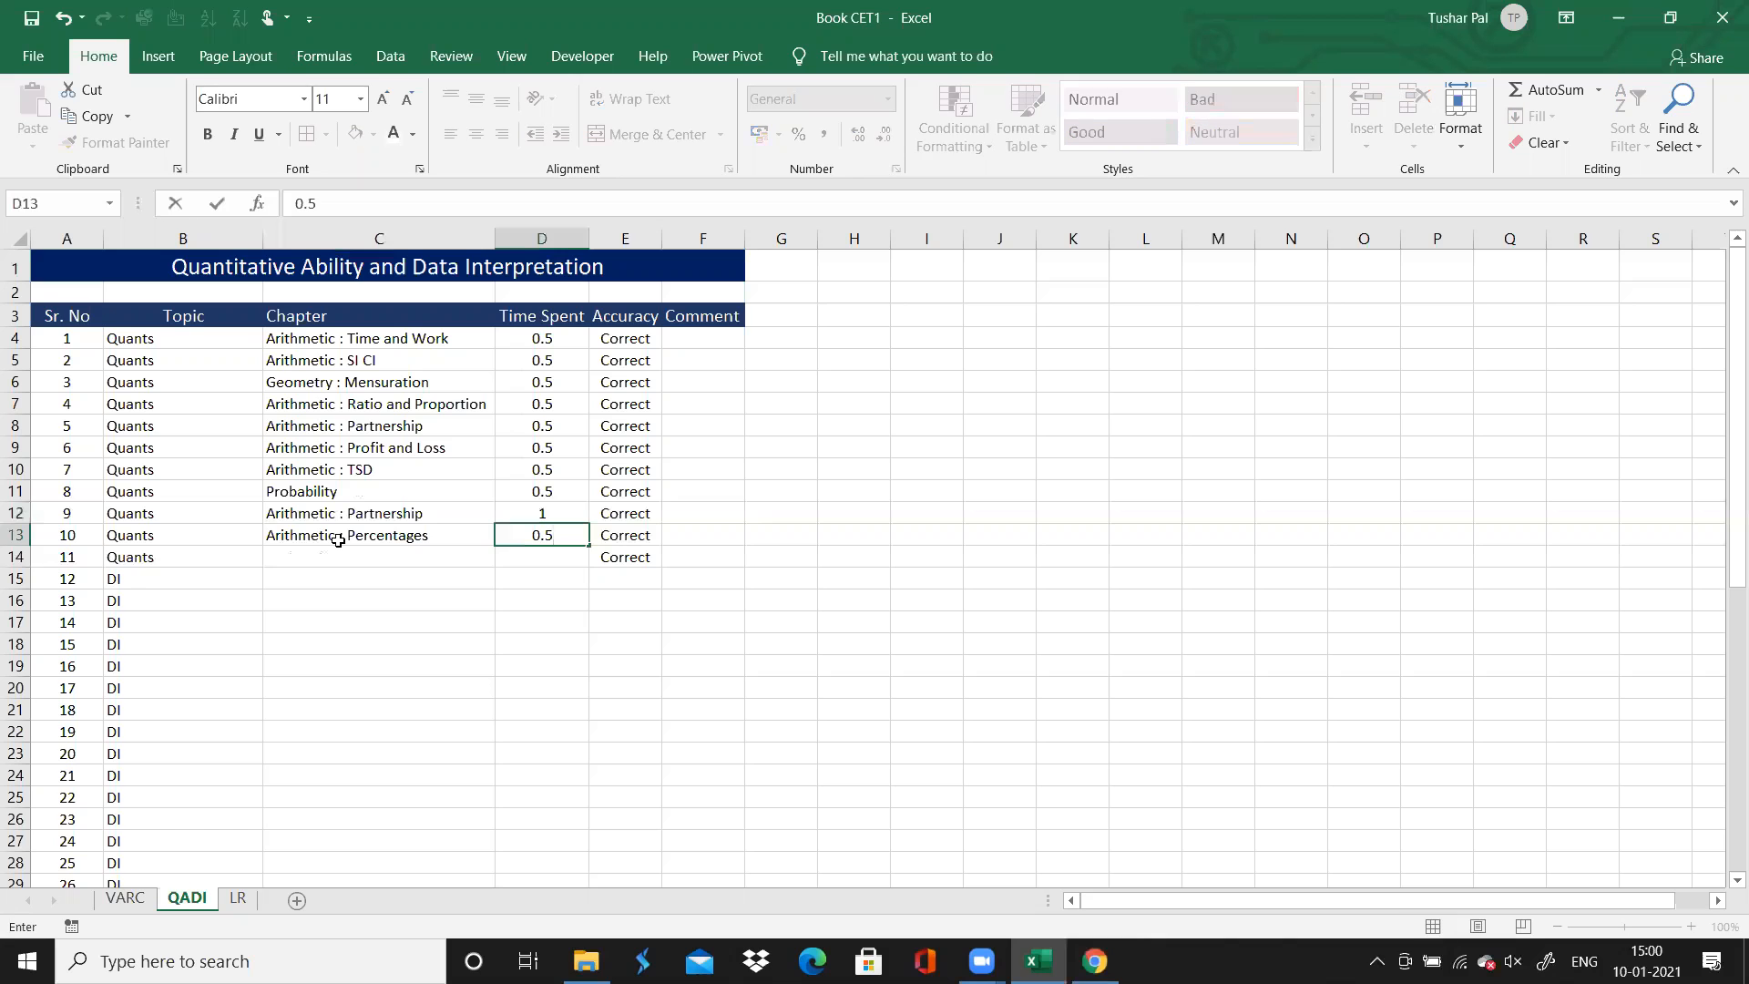
pyautogui.press('Return')
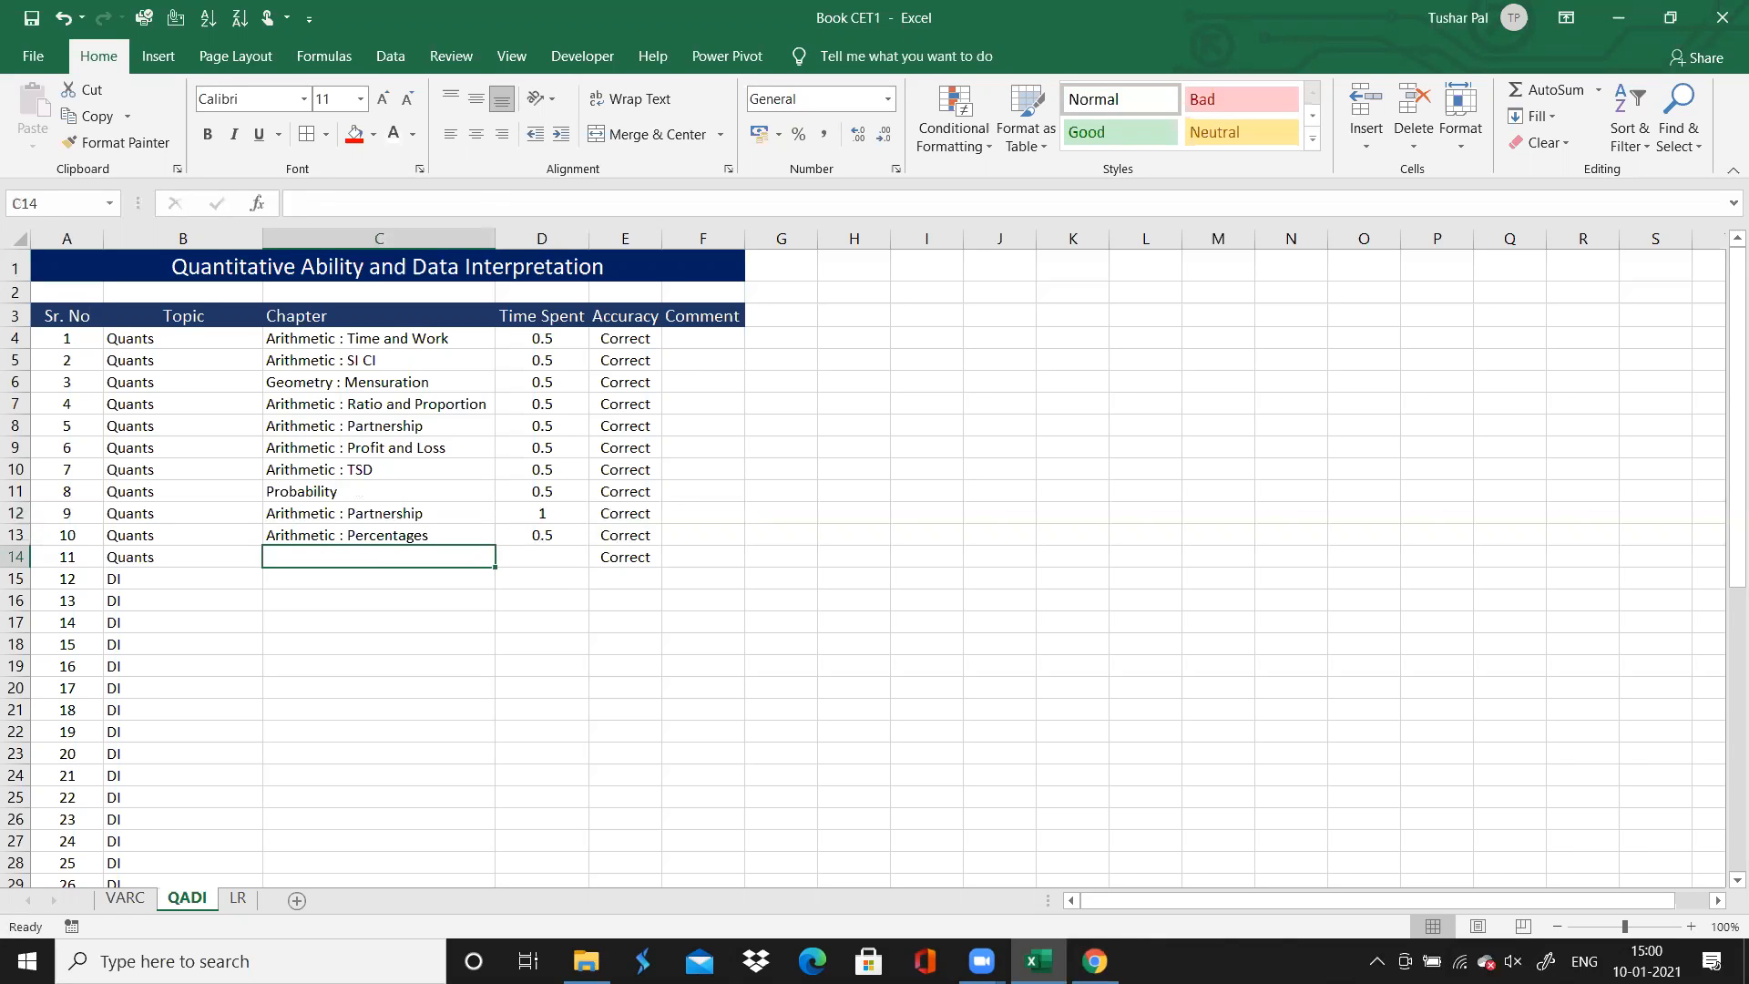
# Switch to Chrome to read question 11 on the solutions page and return to Excel
pyautogui.moveTo(1094, 961)
pyautogui.click(1093, 847)
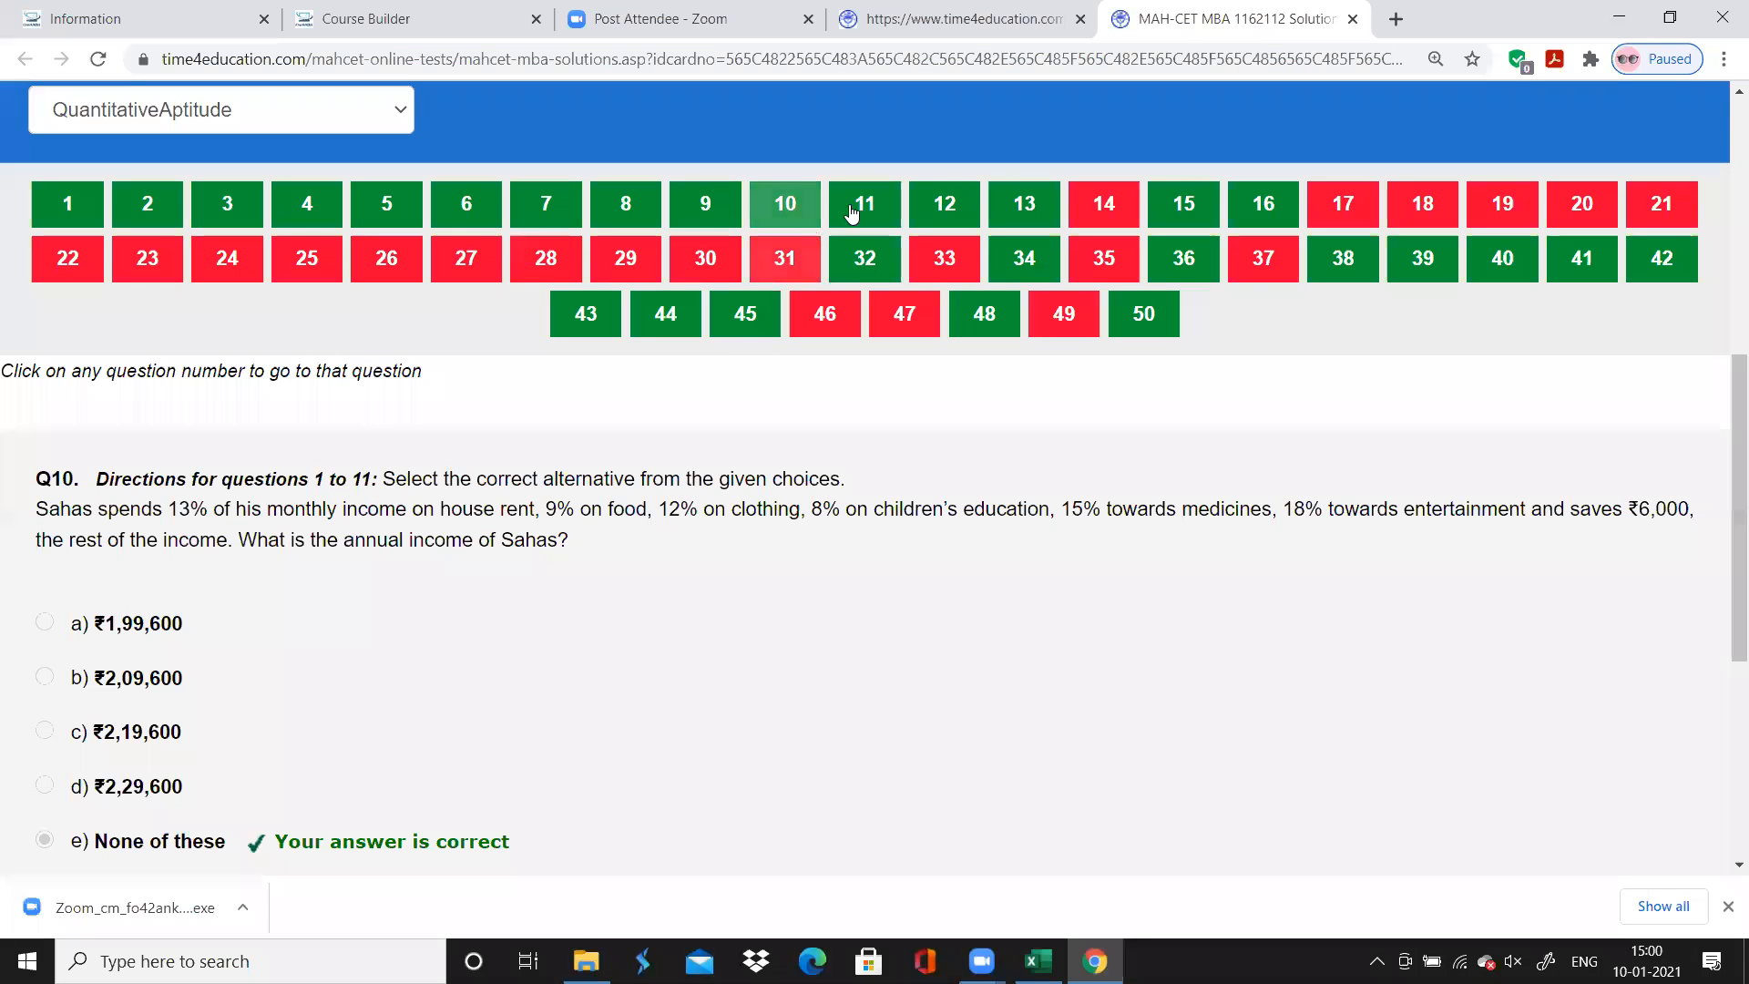
pyautogui.click(856, 212)
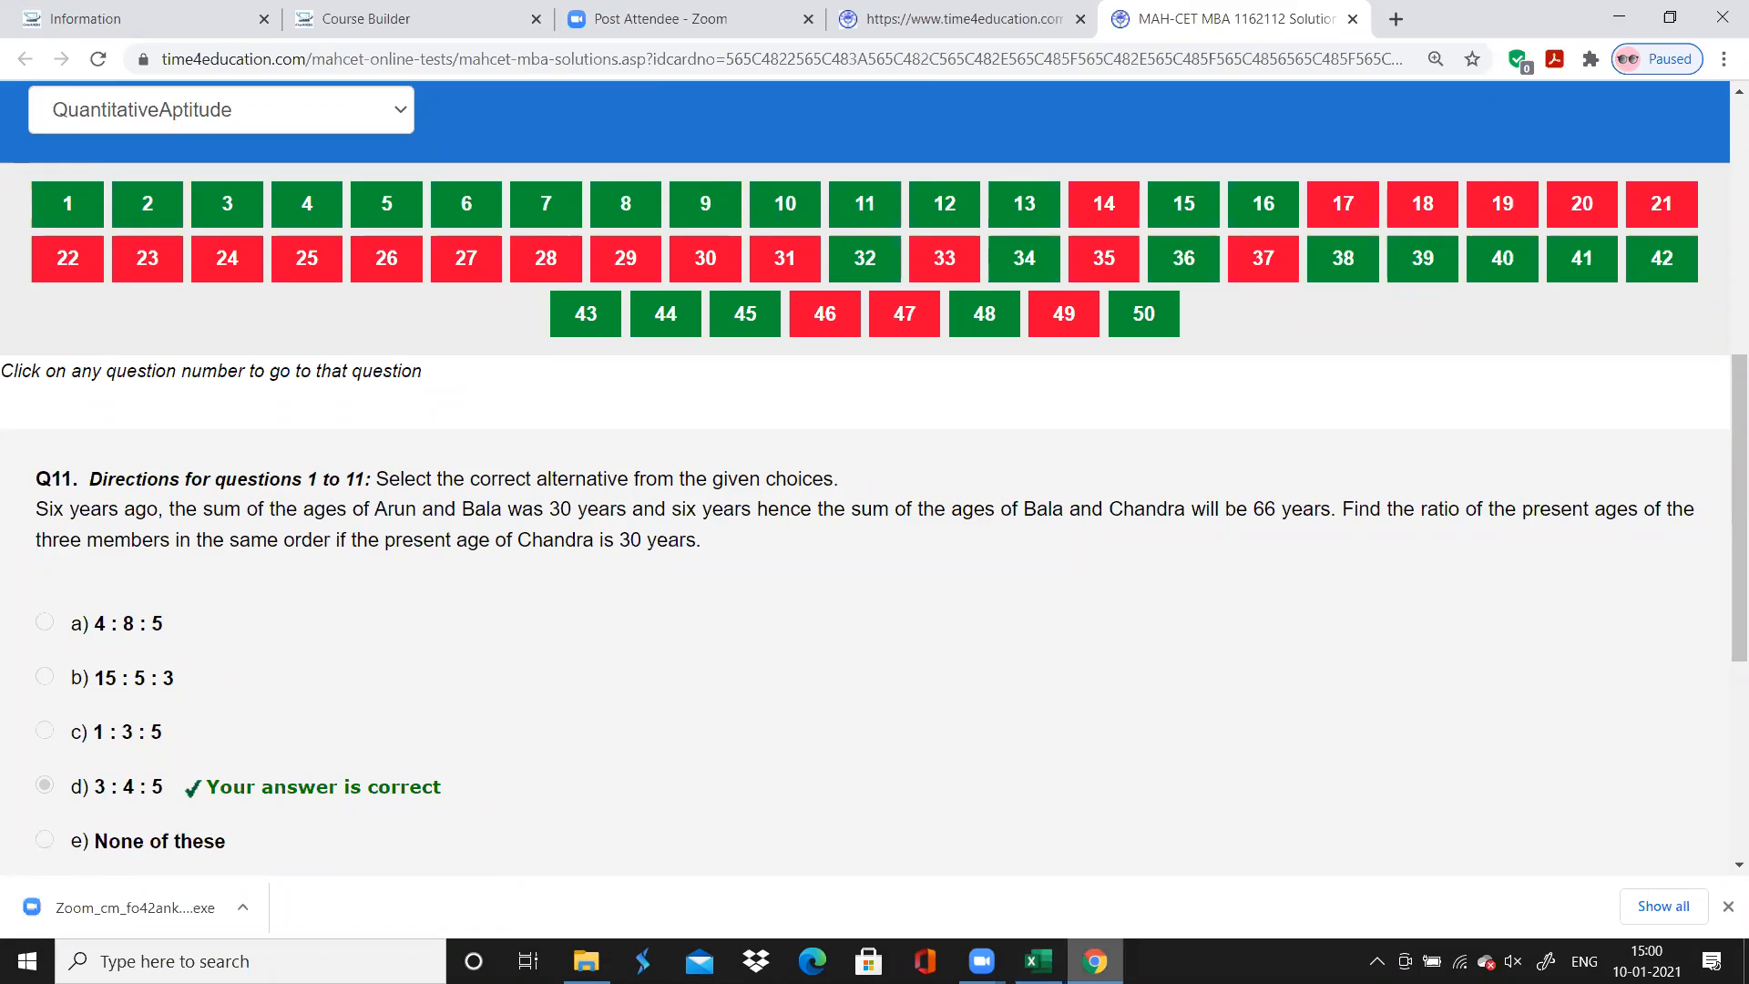
pyautogui.click(1038, 961)
# Enter "Arithmetic : Ratio and Proportion" as question 11's chapter with time spent 1, and select question 12's Chapter cell
pyautogui.write('Ar')
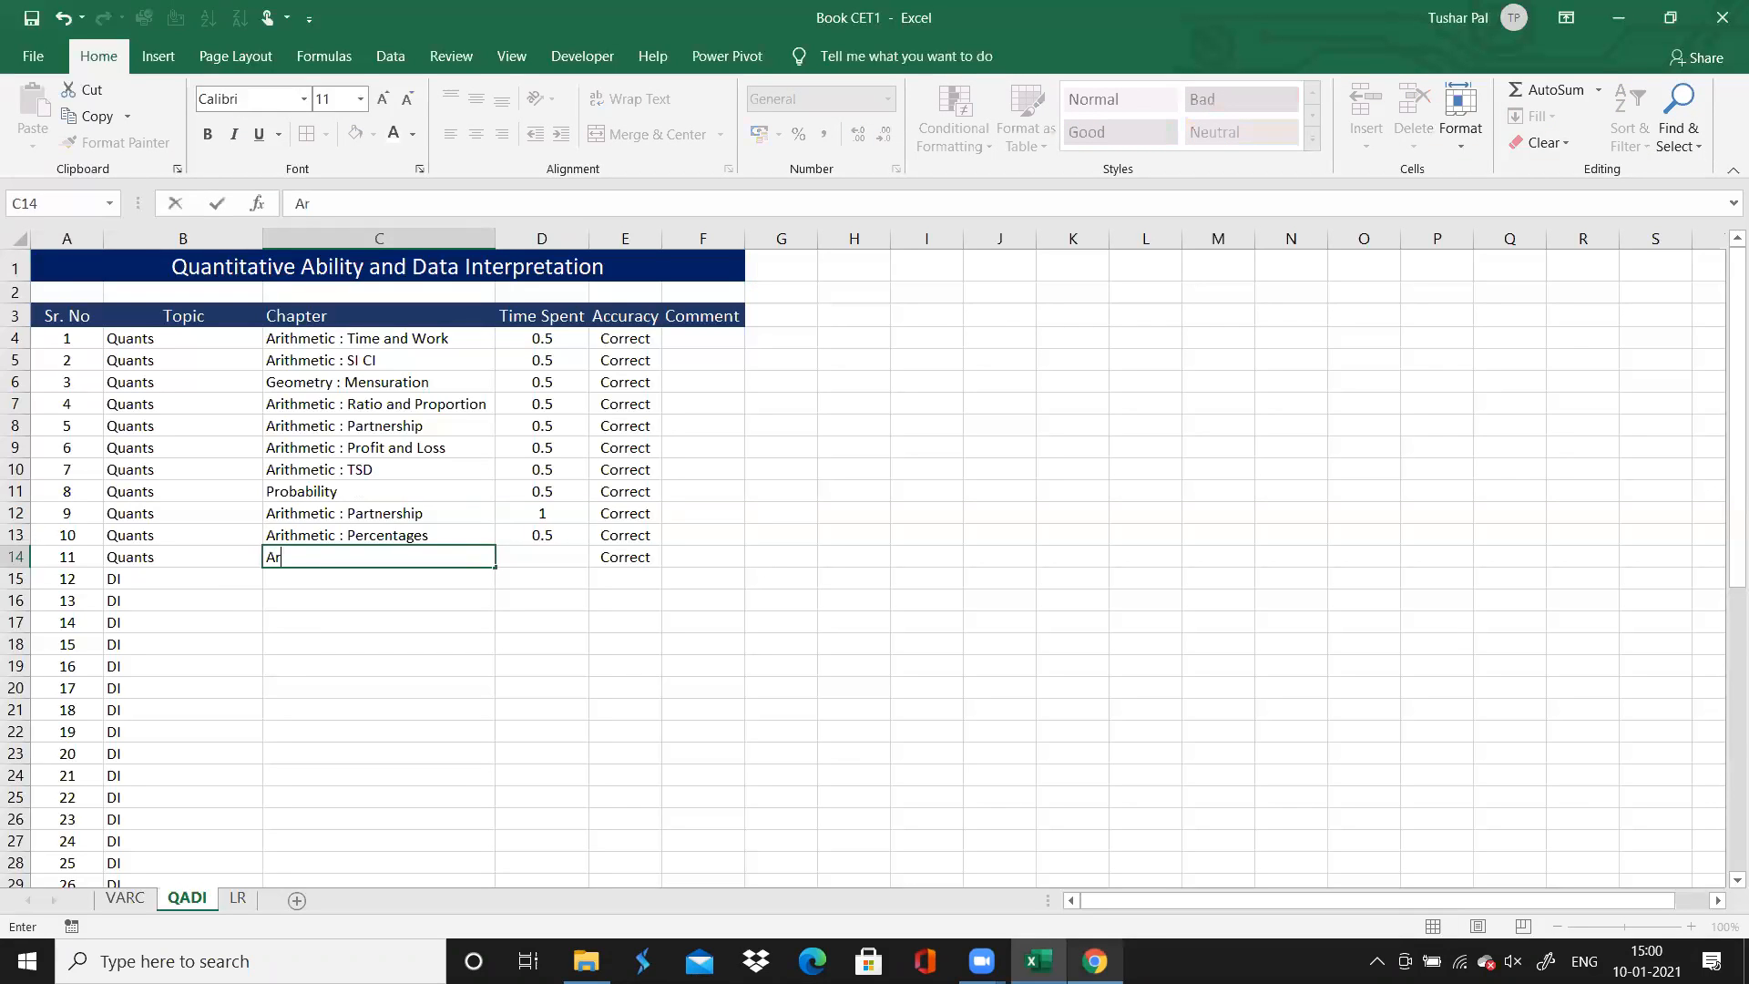
pyautogui.write('ithmetic : R')
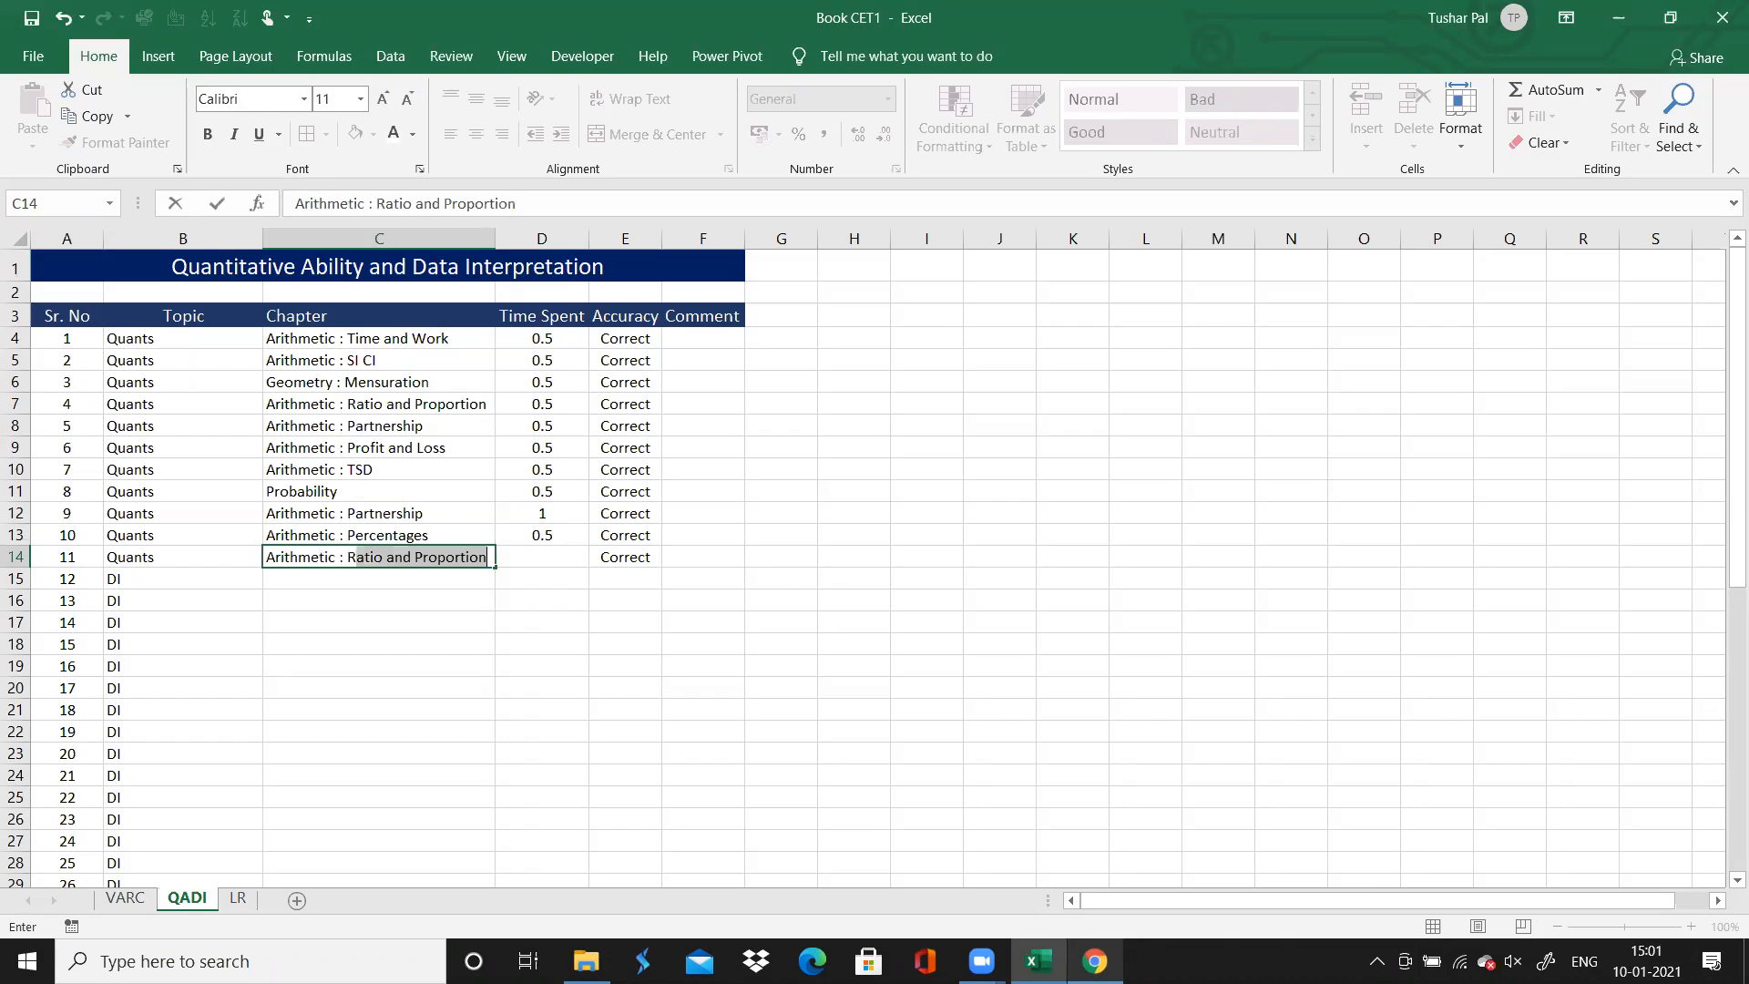
pyautogui.press('Tab')
pyautogui.write('1')
pyautogui.press('Down')
pyautogui.press('Down')
pyautogui.press('Up')
pyautogui.press('Left')
pyautogui.press('Left')
pyautogui.press('Right')
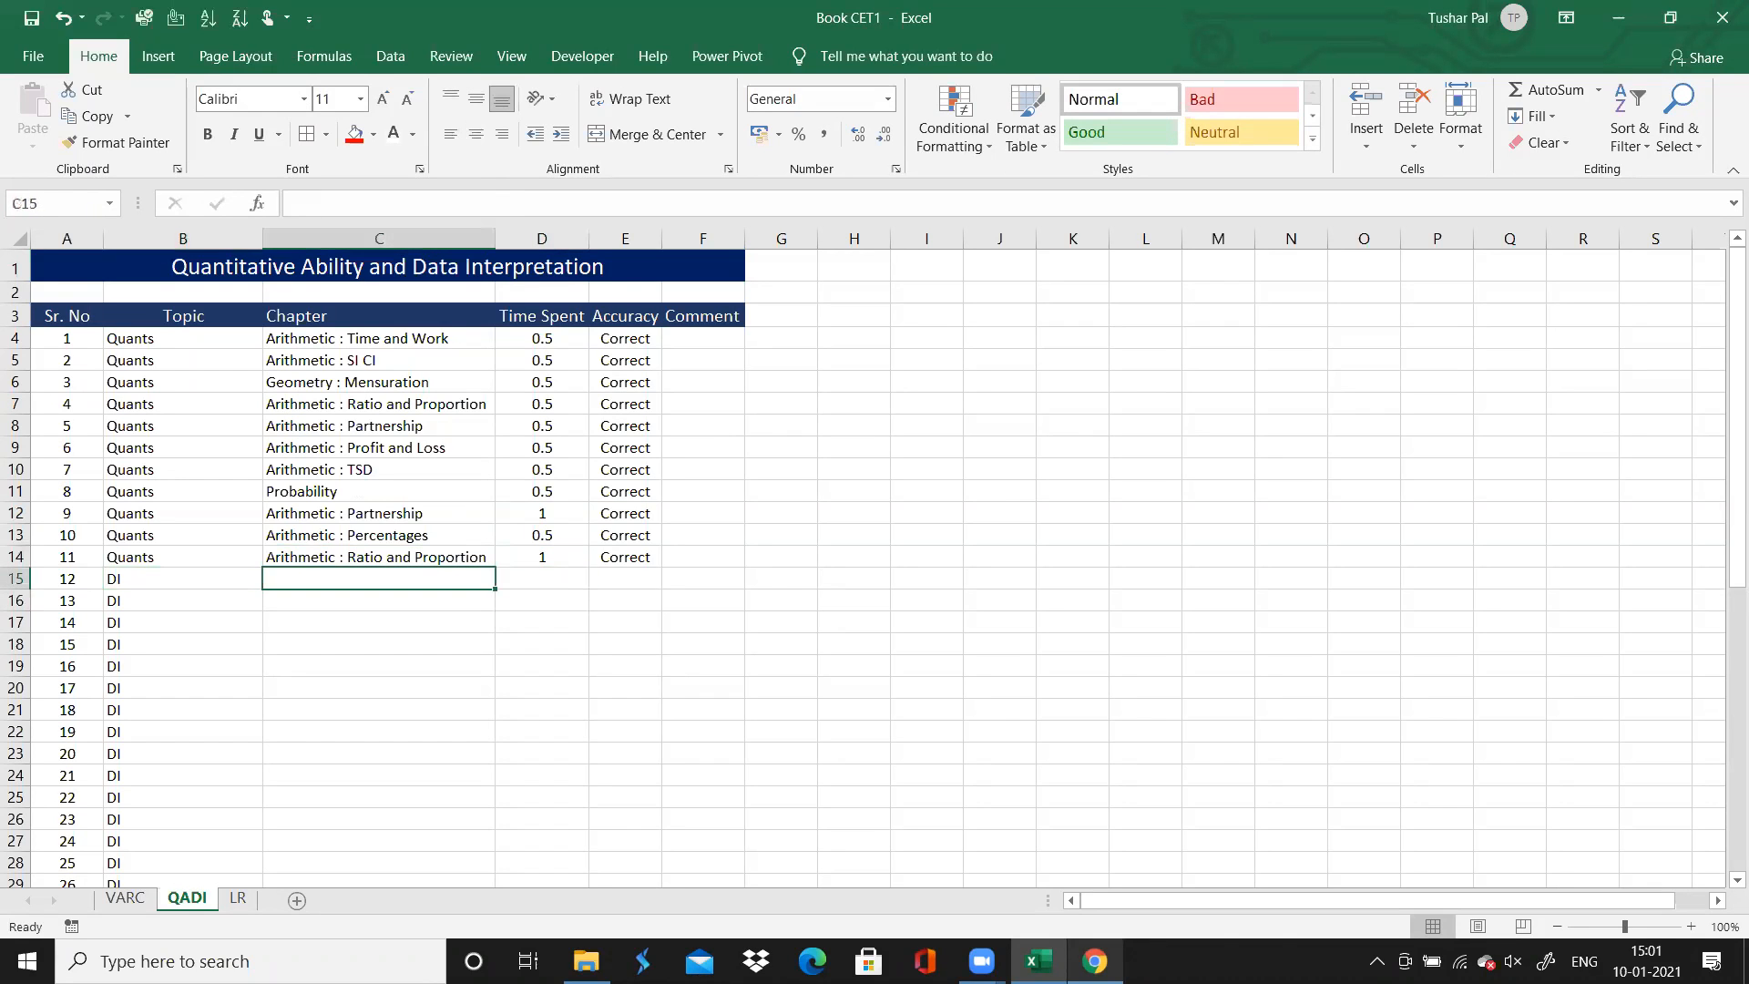
# Switch to Chrome and examine questions 12, 14 and 17 on the solutions page for their data set type and question range
pyautogui.hotkey('alt', 'Tab')
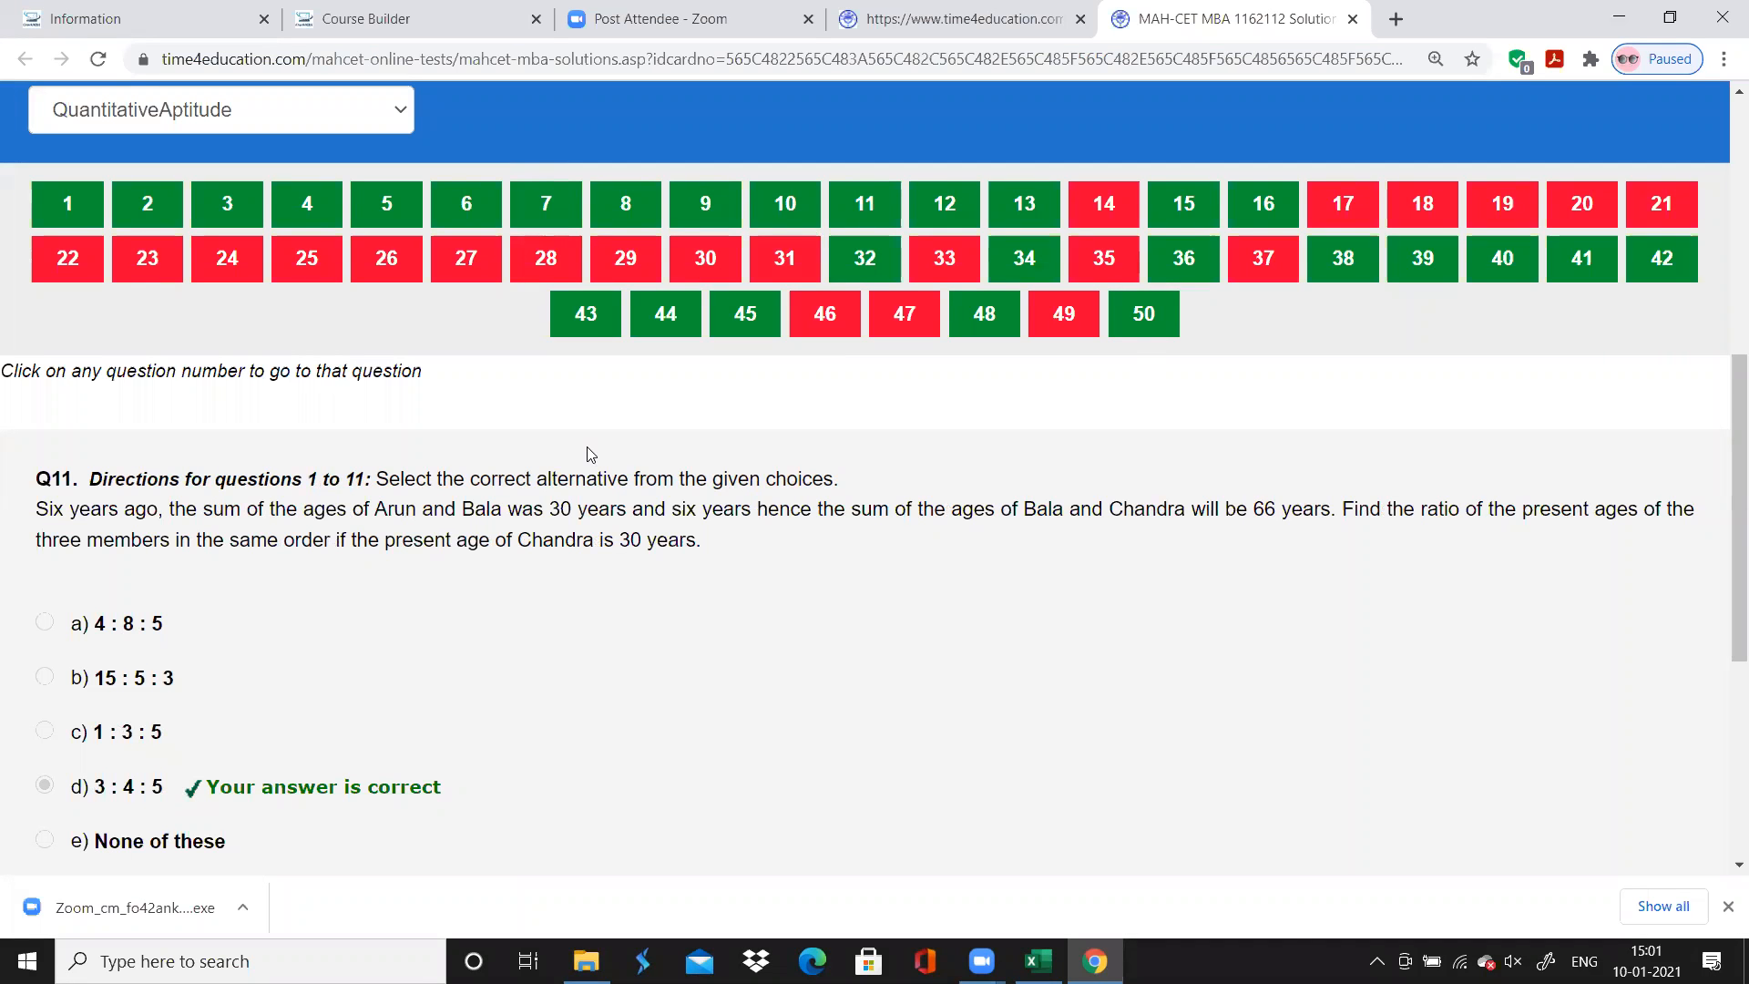
pyautogui.click(945, 203)
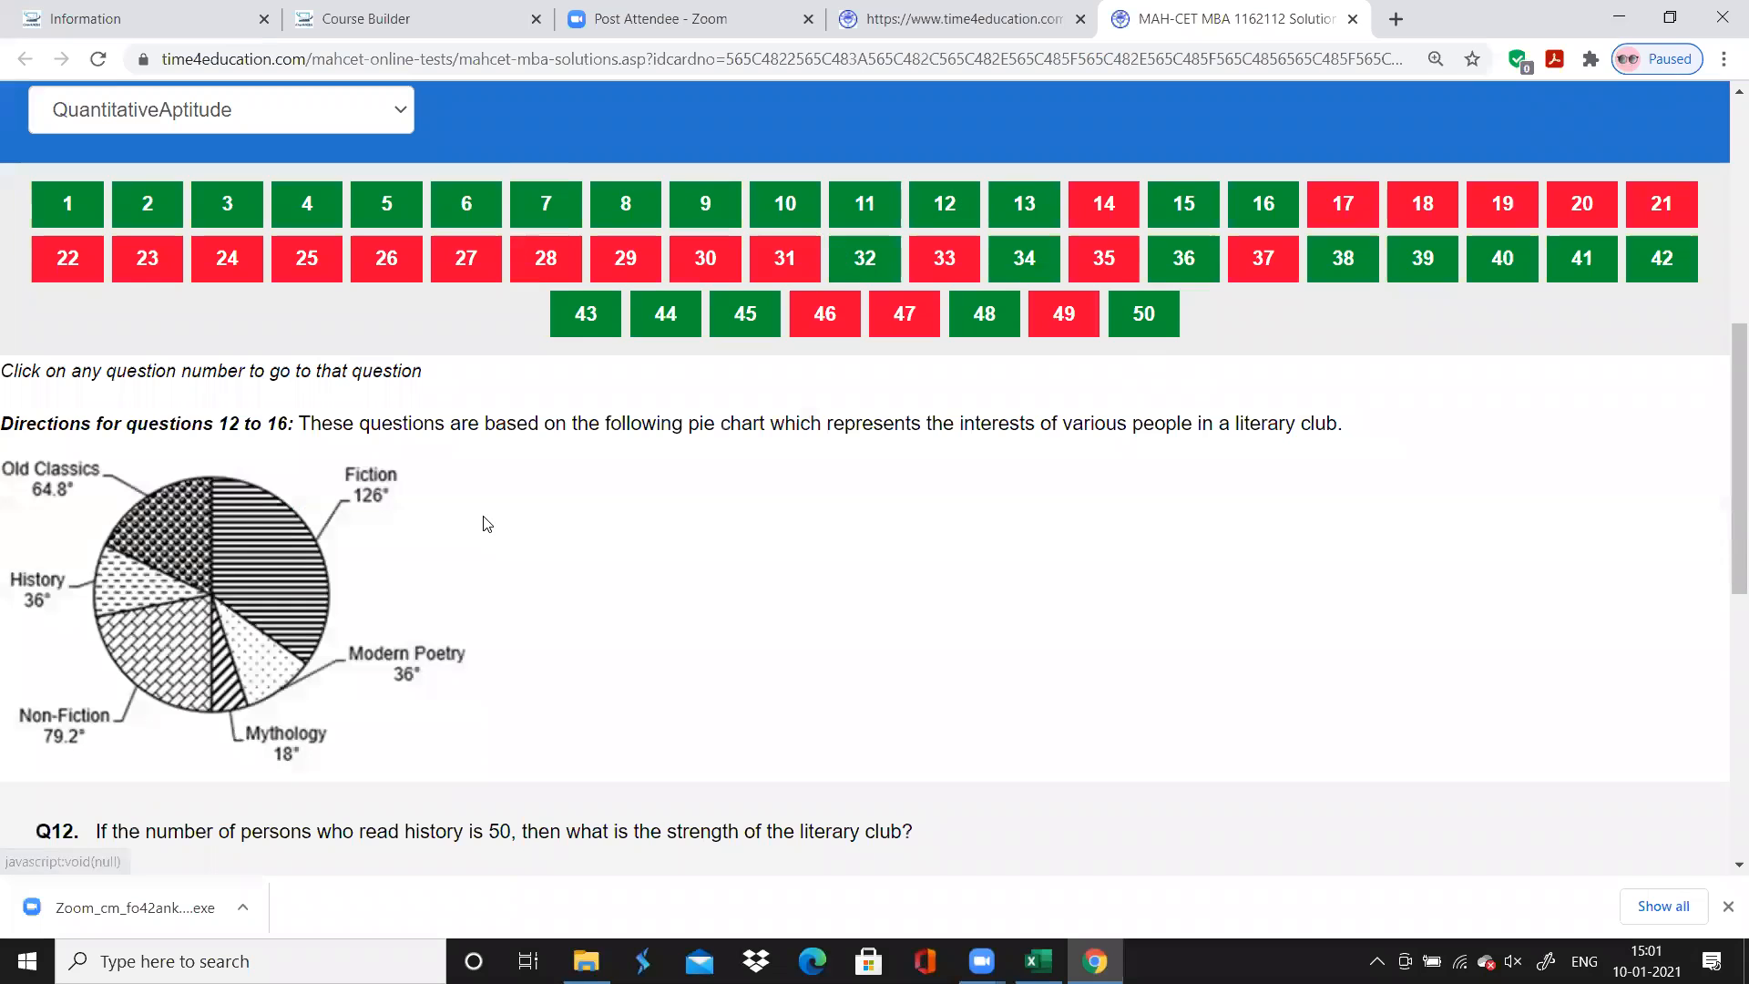
pyautogui.scroll(-8, 483, 523)
pyautogui.scroll(8, 483, 524)
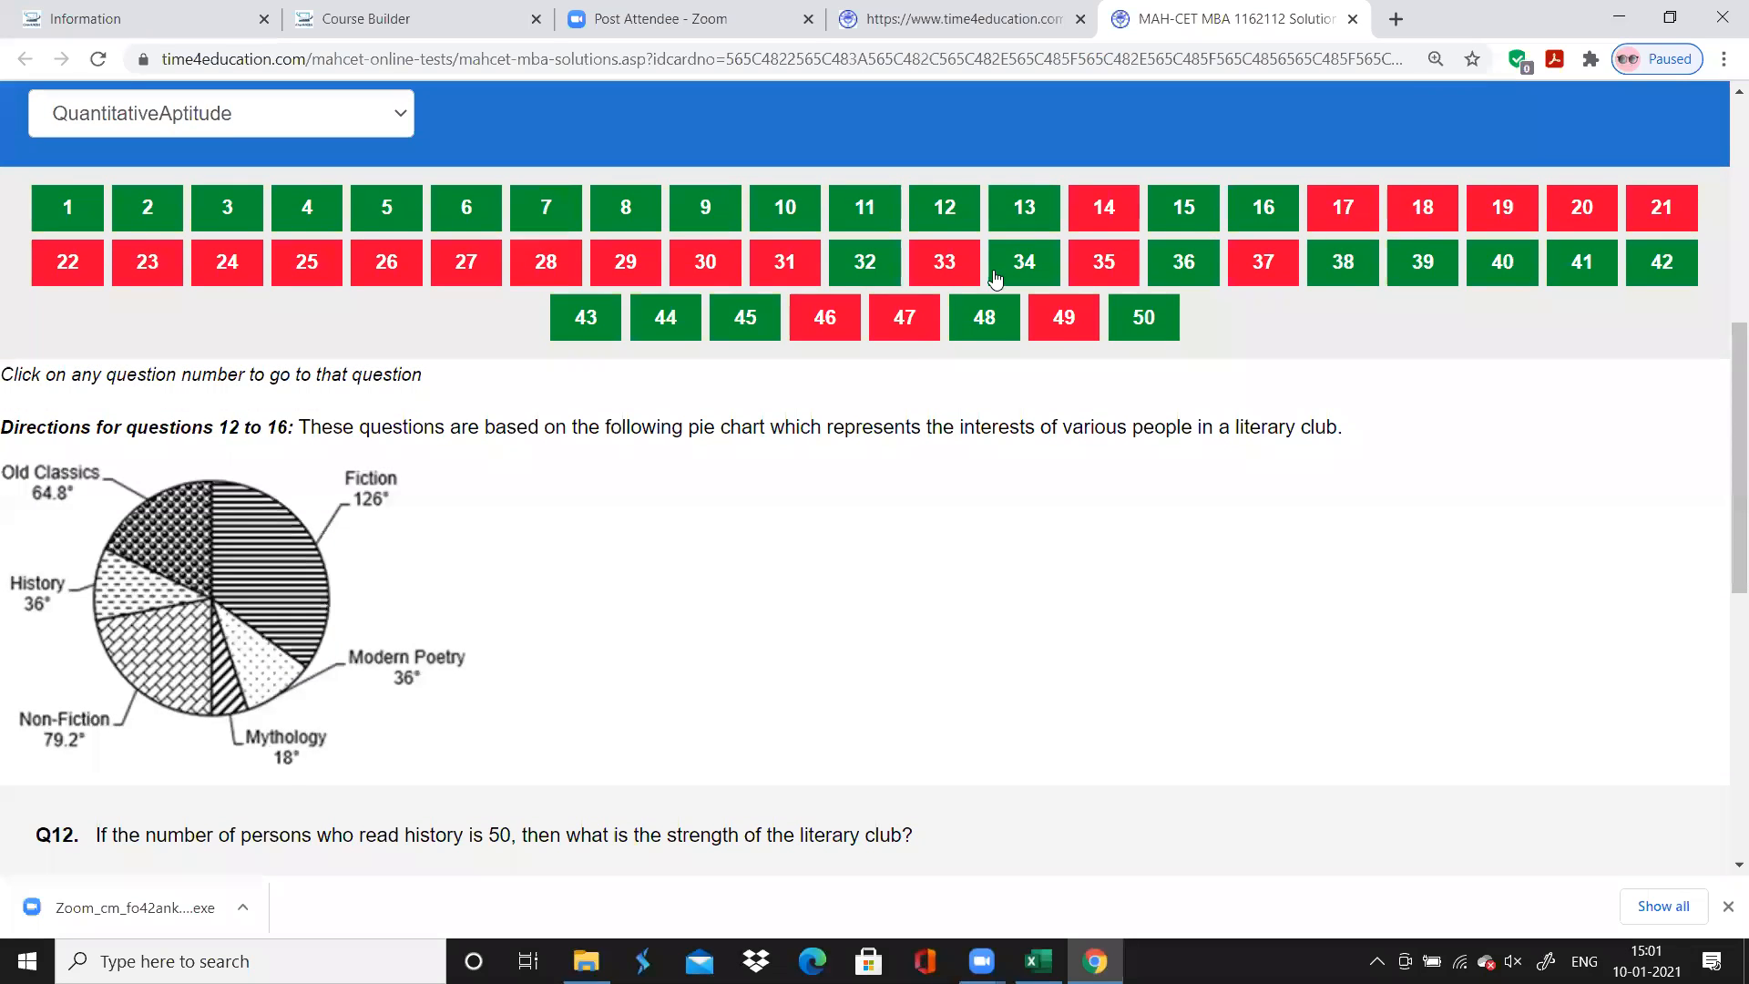
pyautogui.click(1110, 210)
pyautogui.scroll(-2, 1015, 449)
pyautogui.scroll(-1, 1017, 448)
pyautogui.scroll(3, 1017, 448)
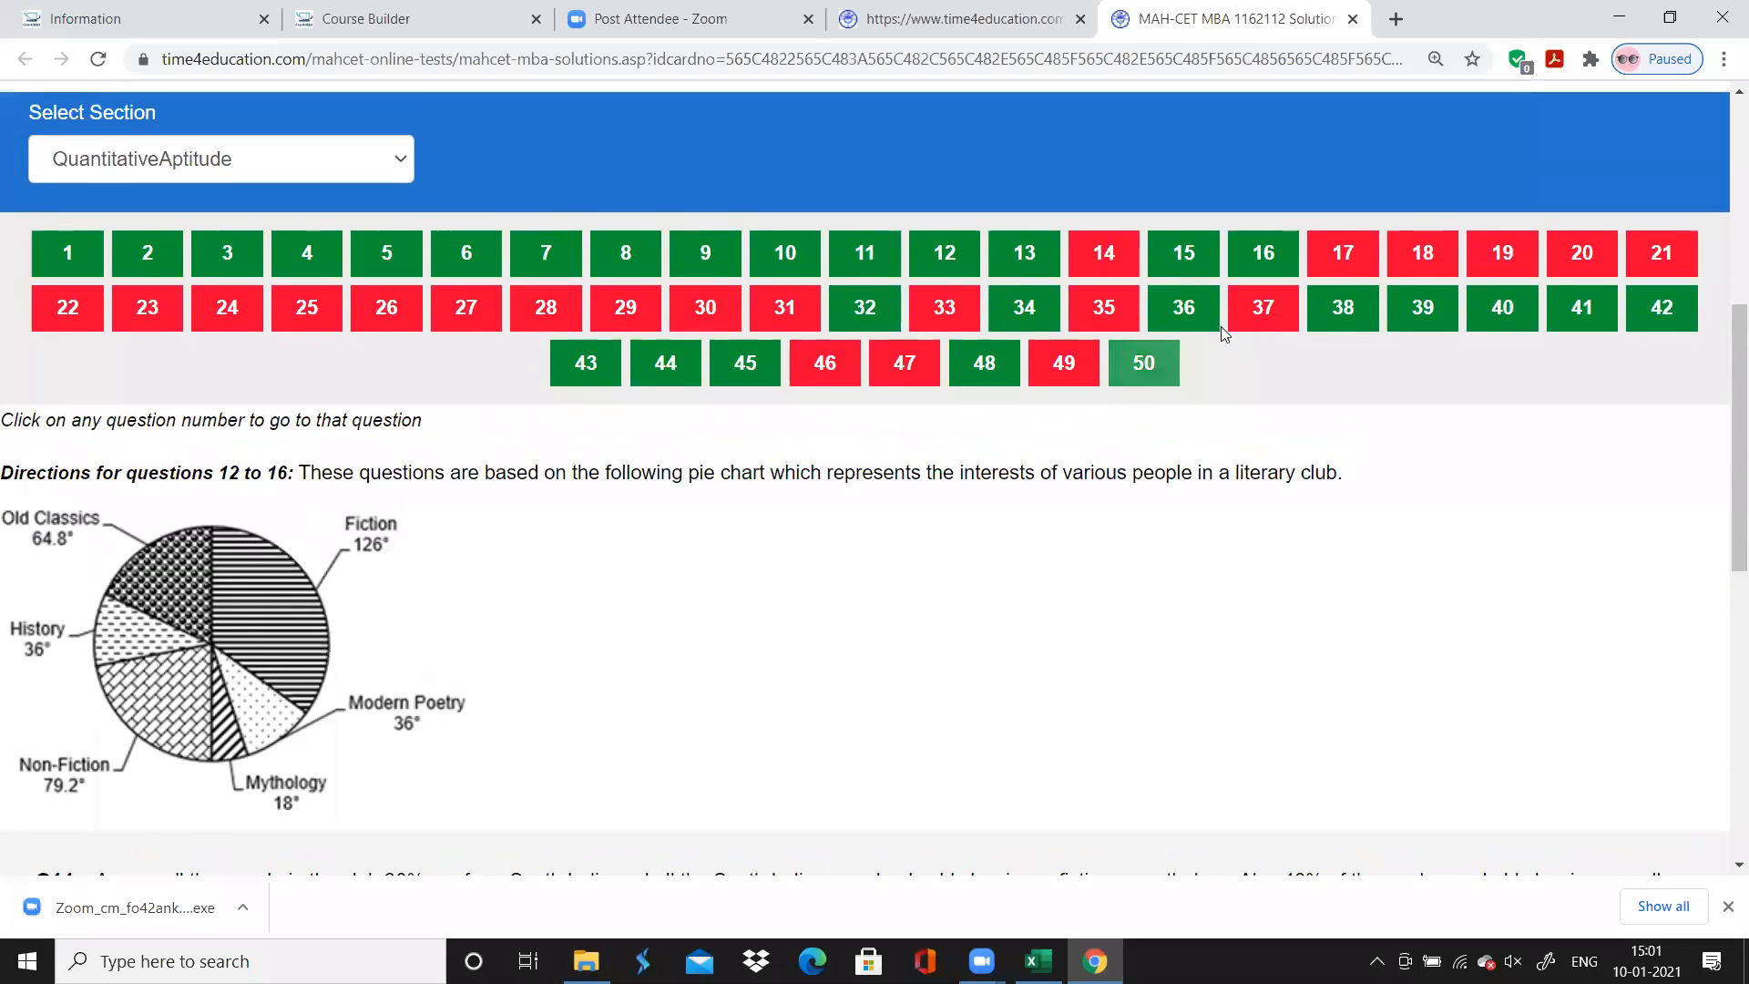
pyautogui.click(1315, 270)
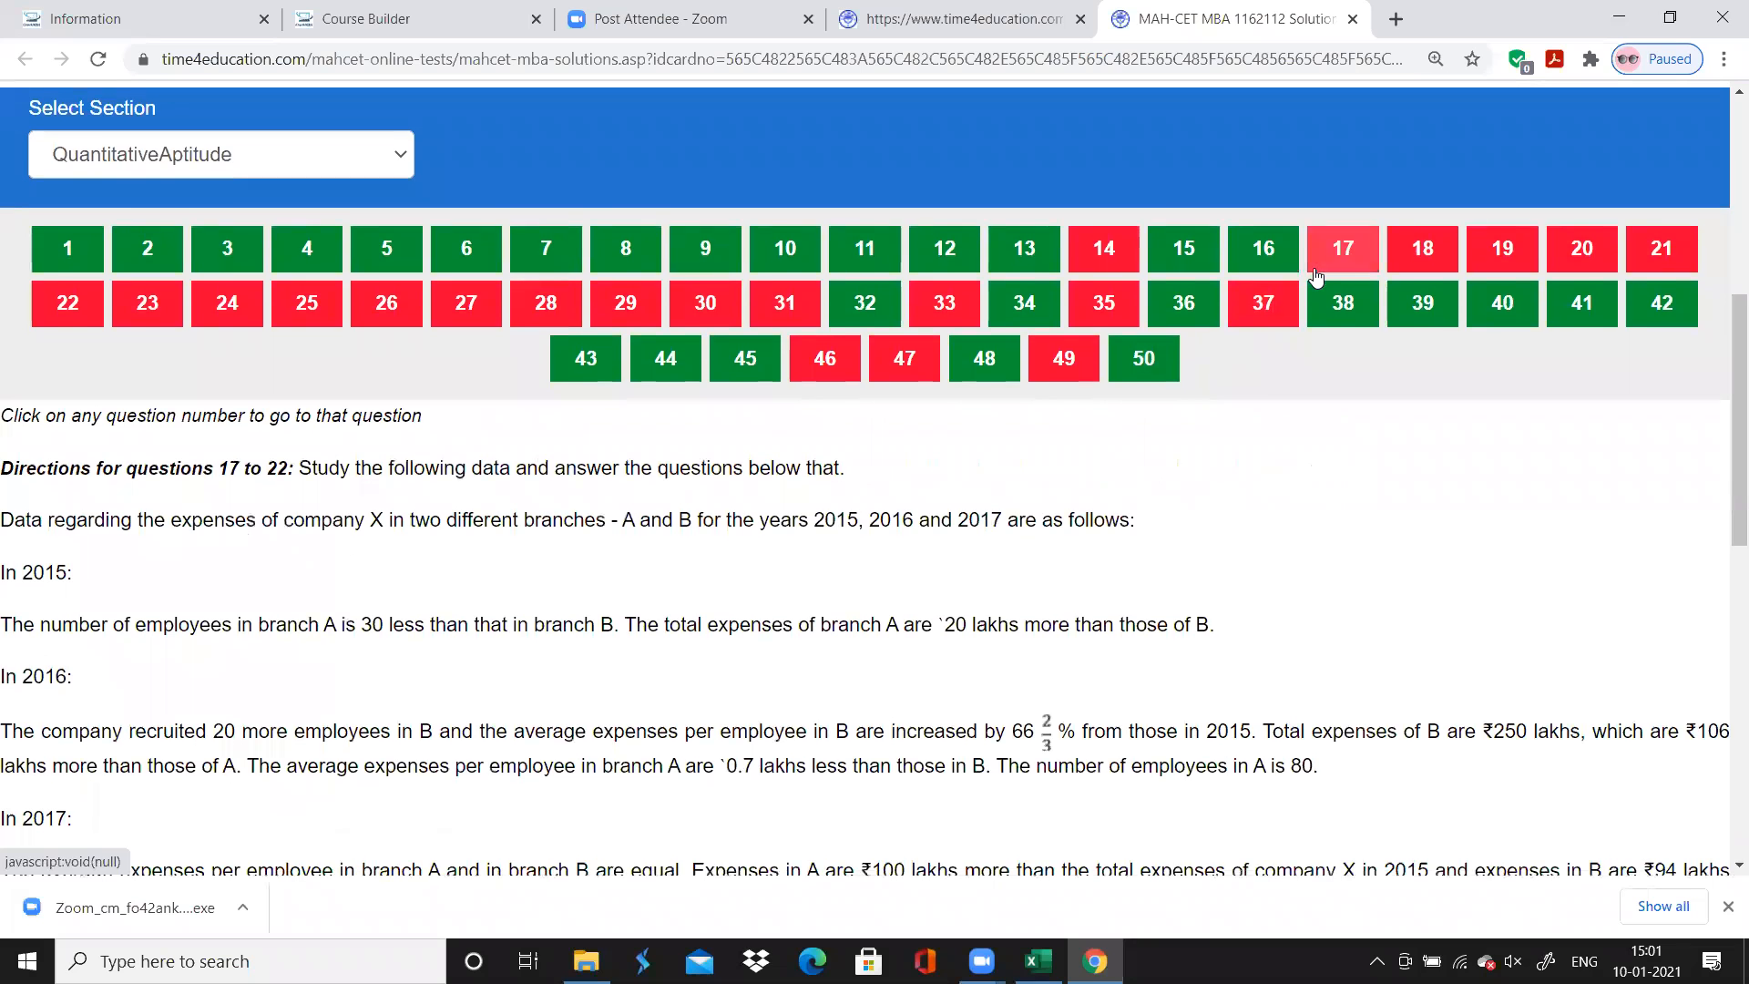
pyautogui.click(1104, 248)
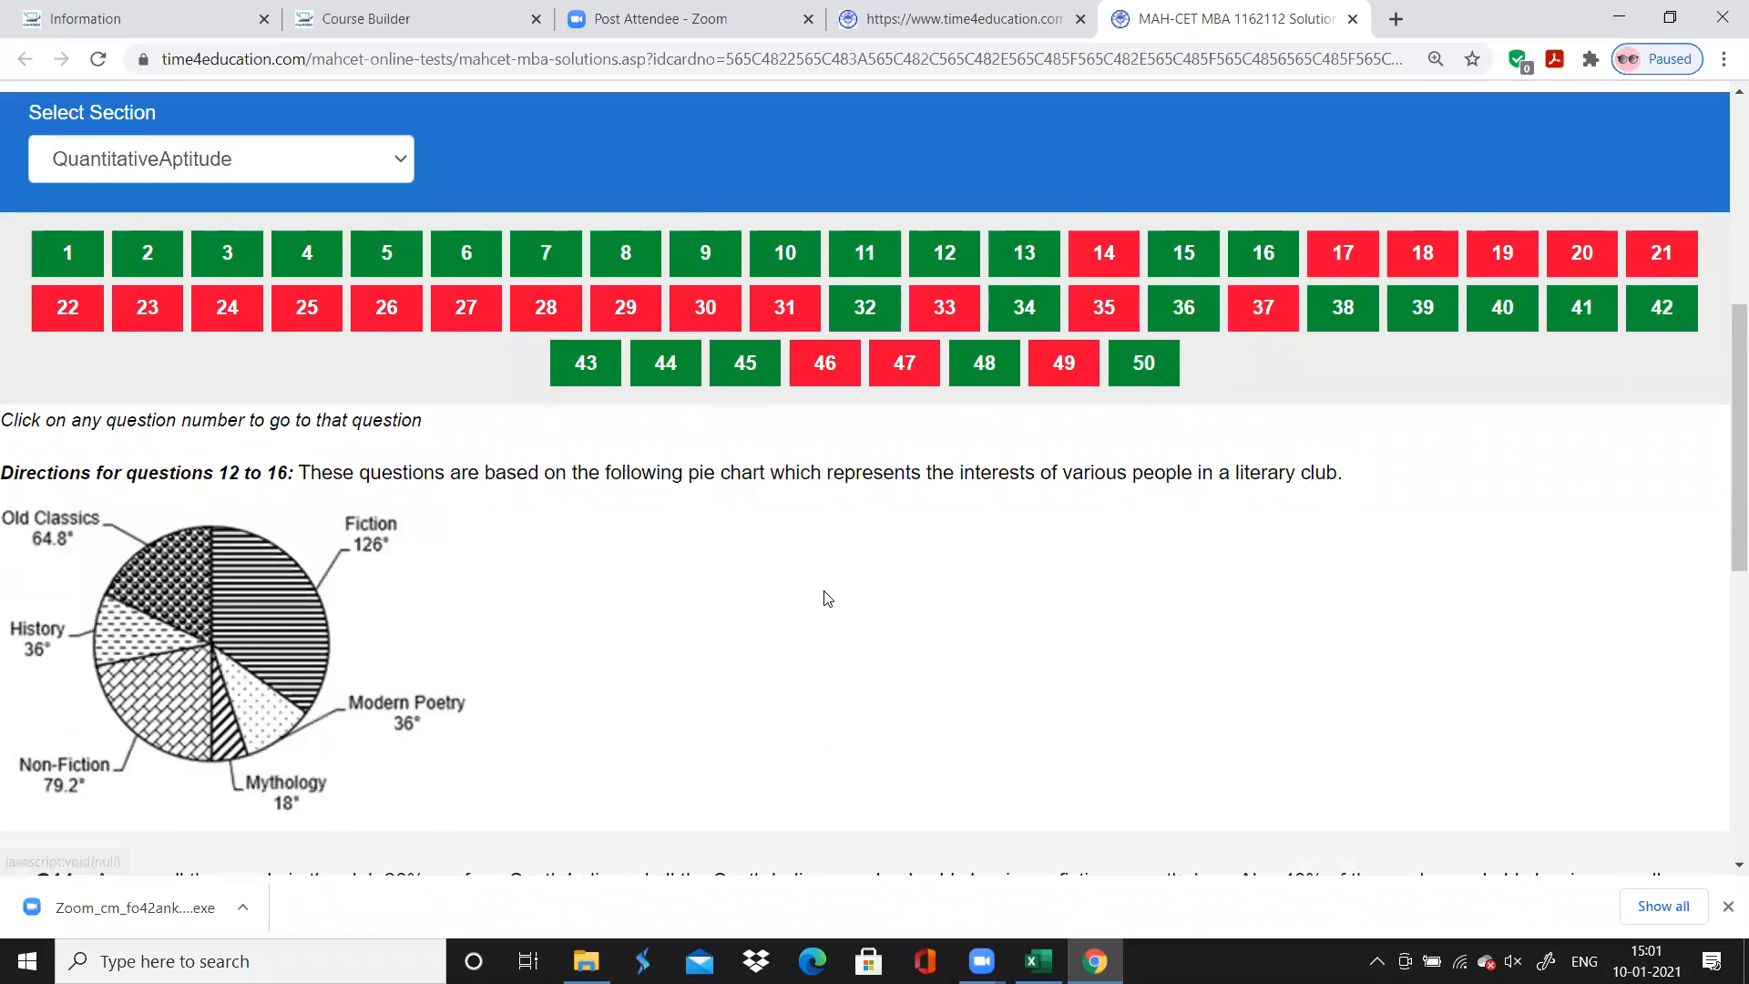
pyautogui.scroll(-5, 827, 599)
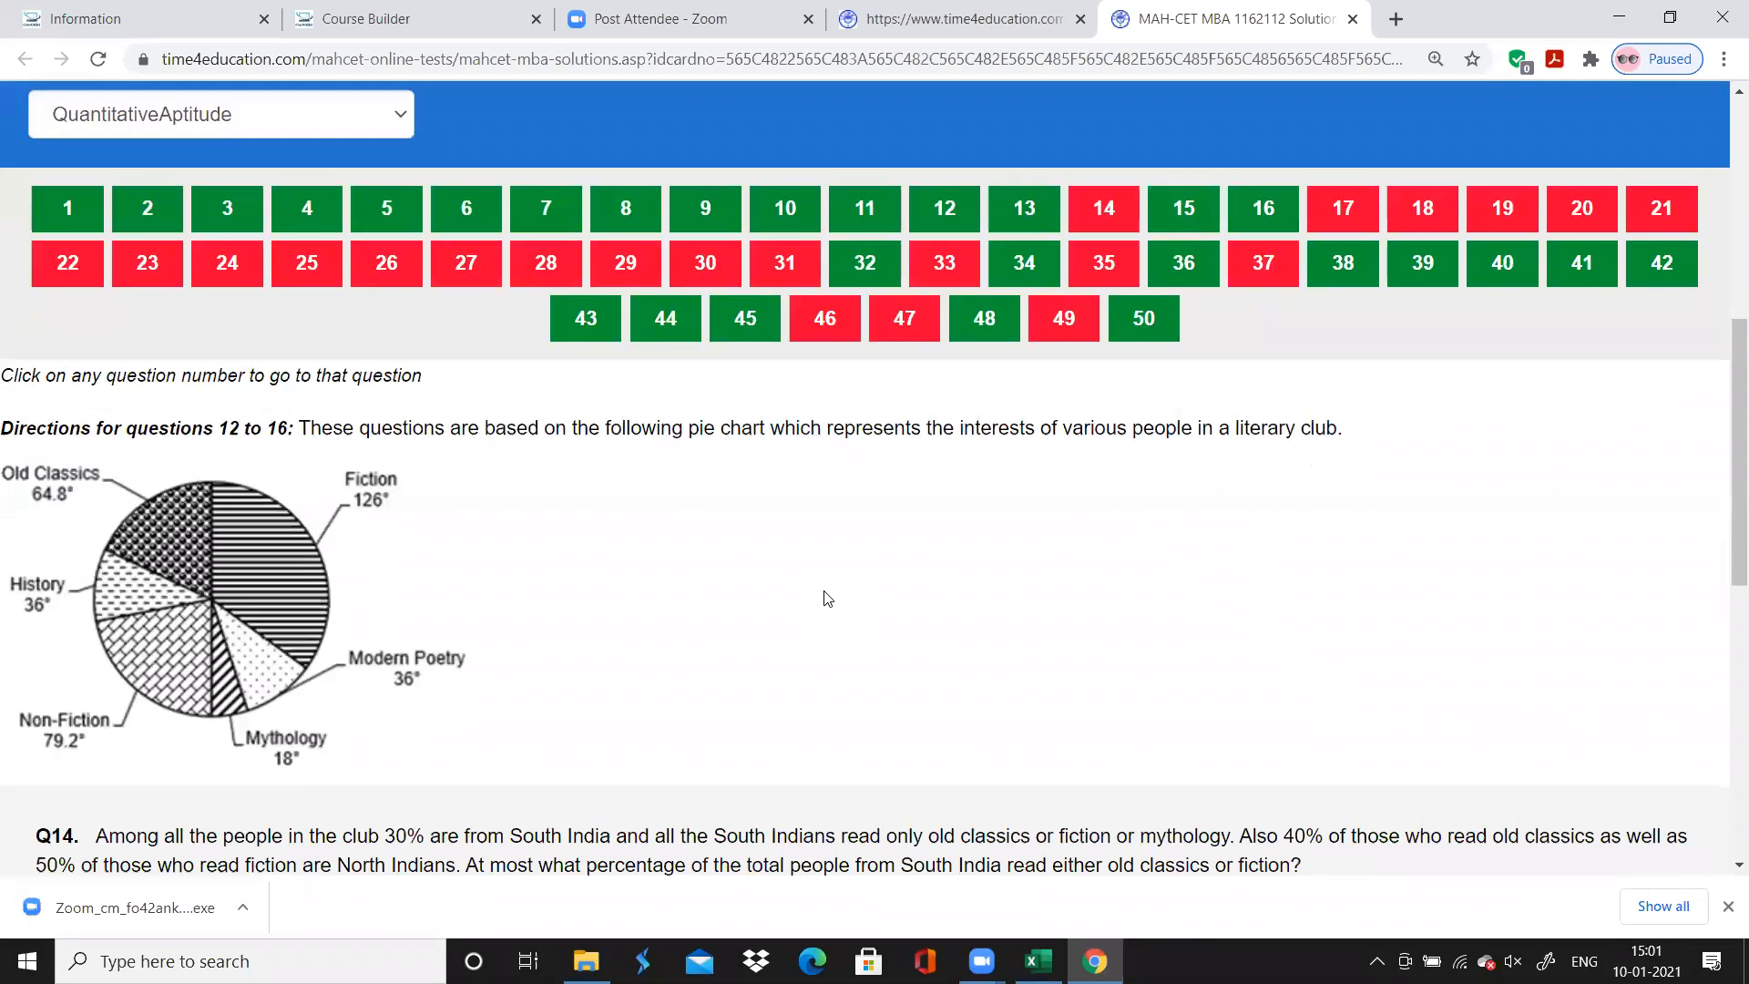
pyautogui.scroll(5, 827, 599)
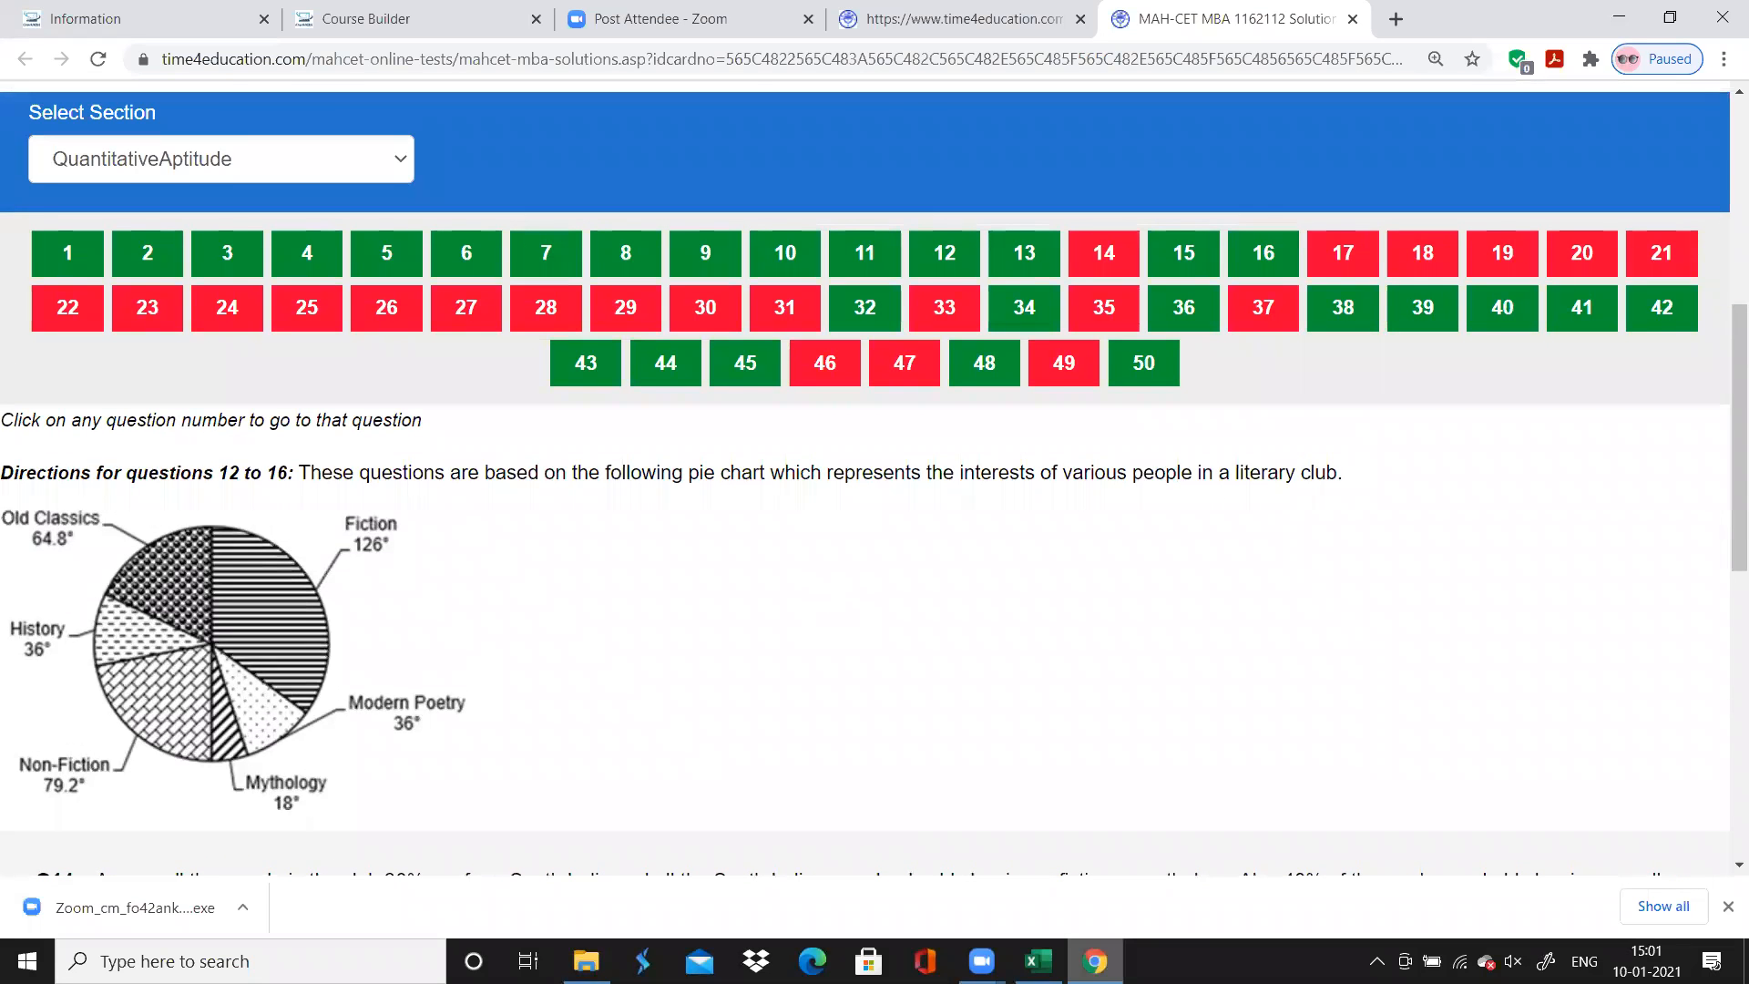
# Switch to Excel, enter "Pie Chart" as question 12's chapter and fill it down through question 16
pyautogui.hotkey('alt', 'Tab')
pyautogui.write('P')
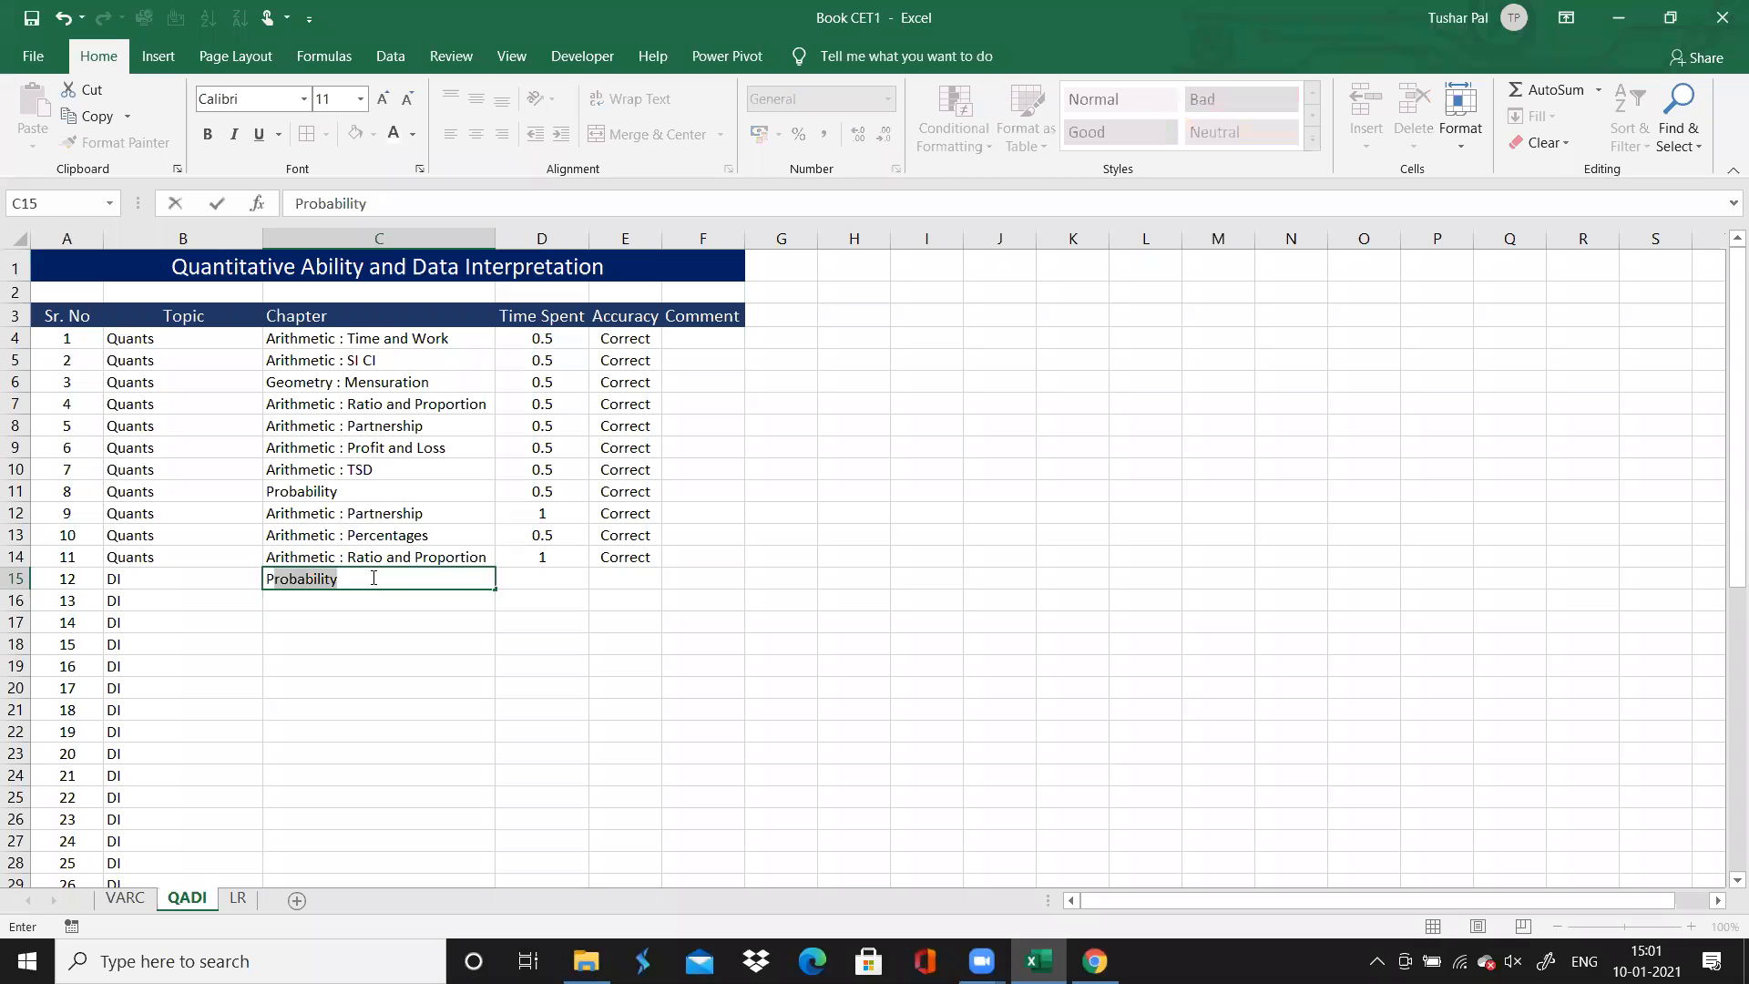
pyautogui.write('ie')
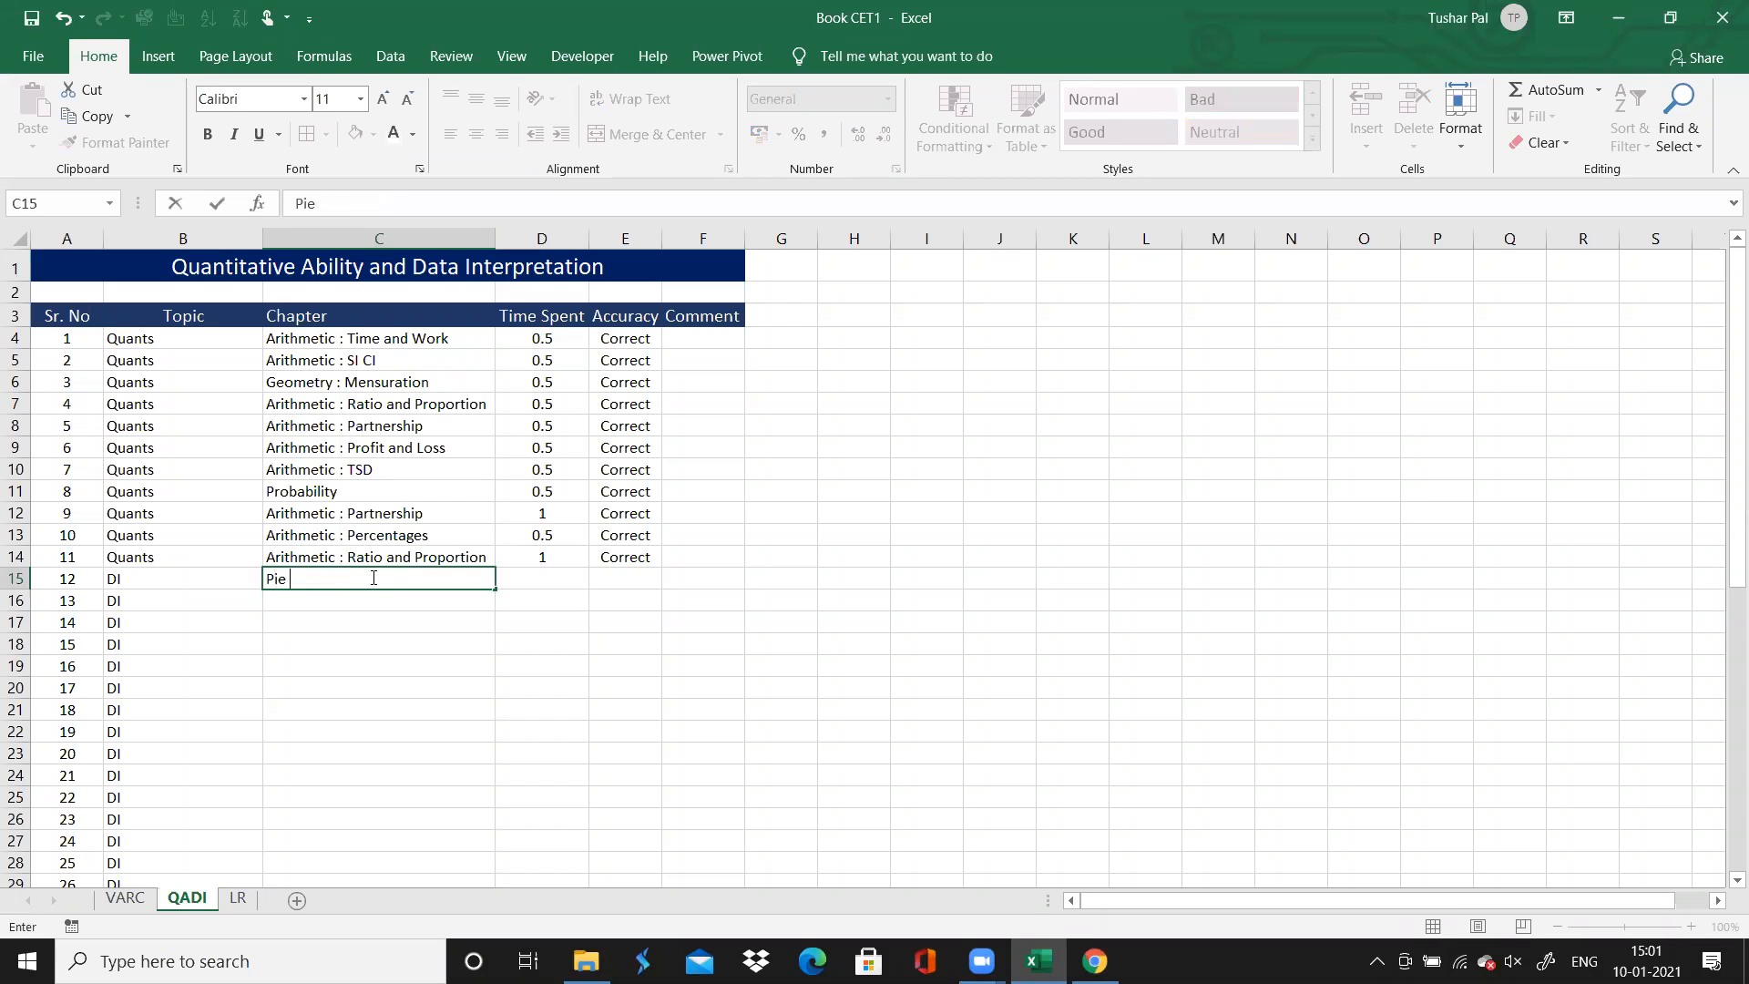
pyautogui.write(' Chart')
pyautogui.moveTo(495, 590); pyautogui.dragTo(484, 683)
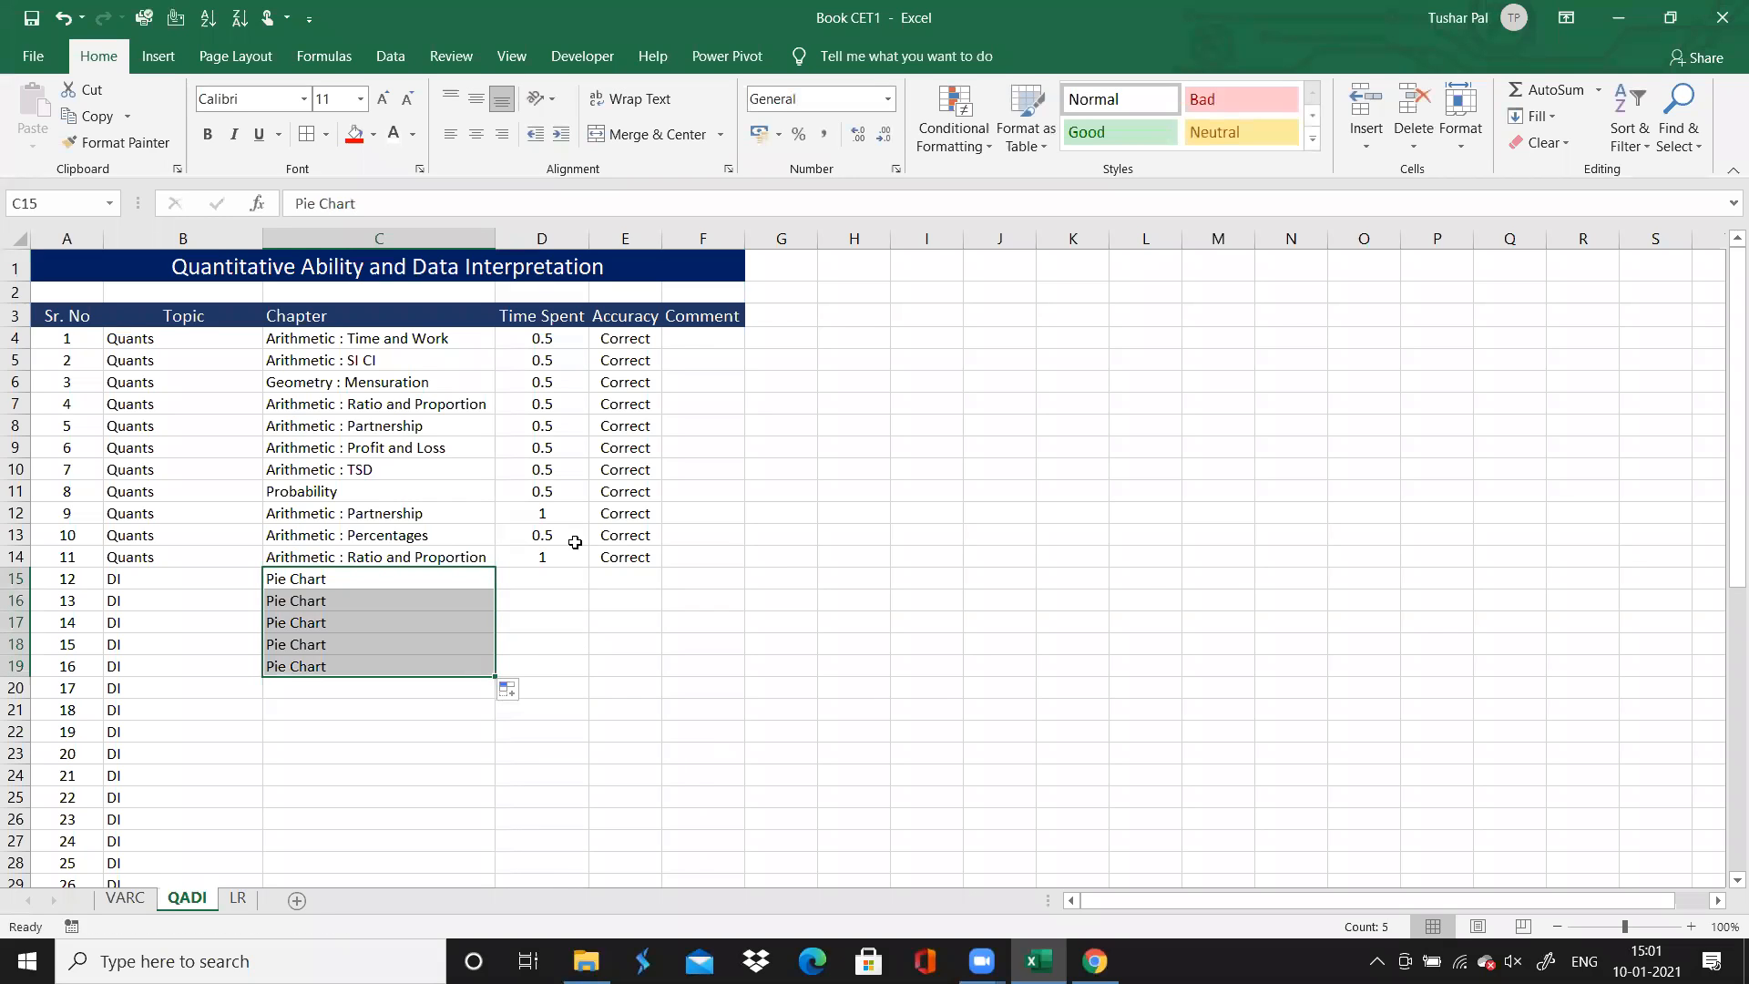
# Select question 12's Time Spent cell, switch to Chrome and review questions 12, 13 and 14 on the solutions page
pyautogui.click(556, 579)
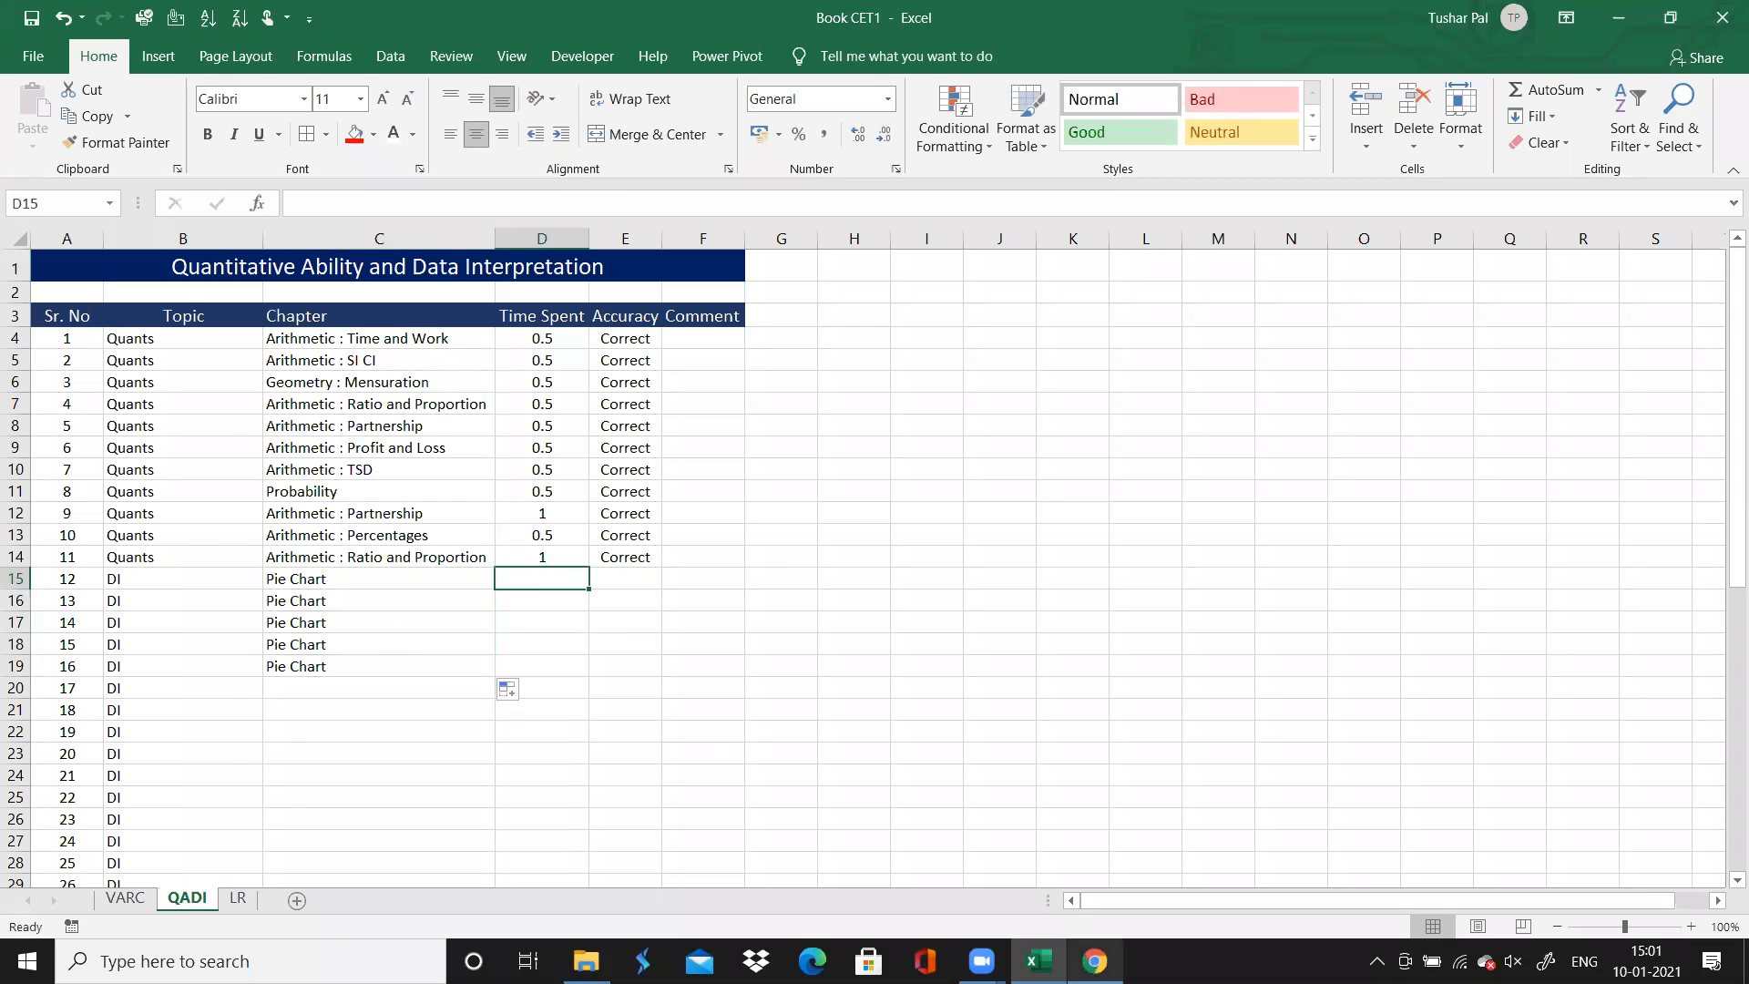
pyautogui.hotkey('alt', 'Tab')
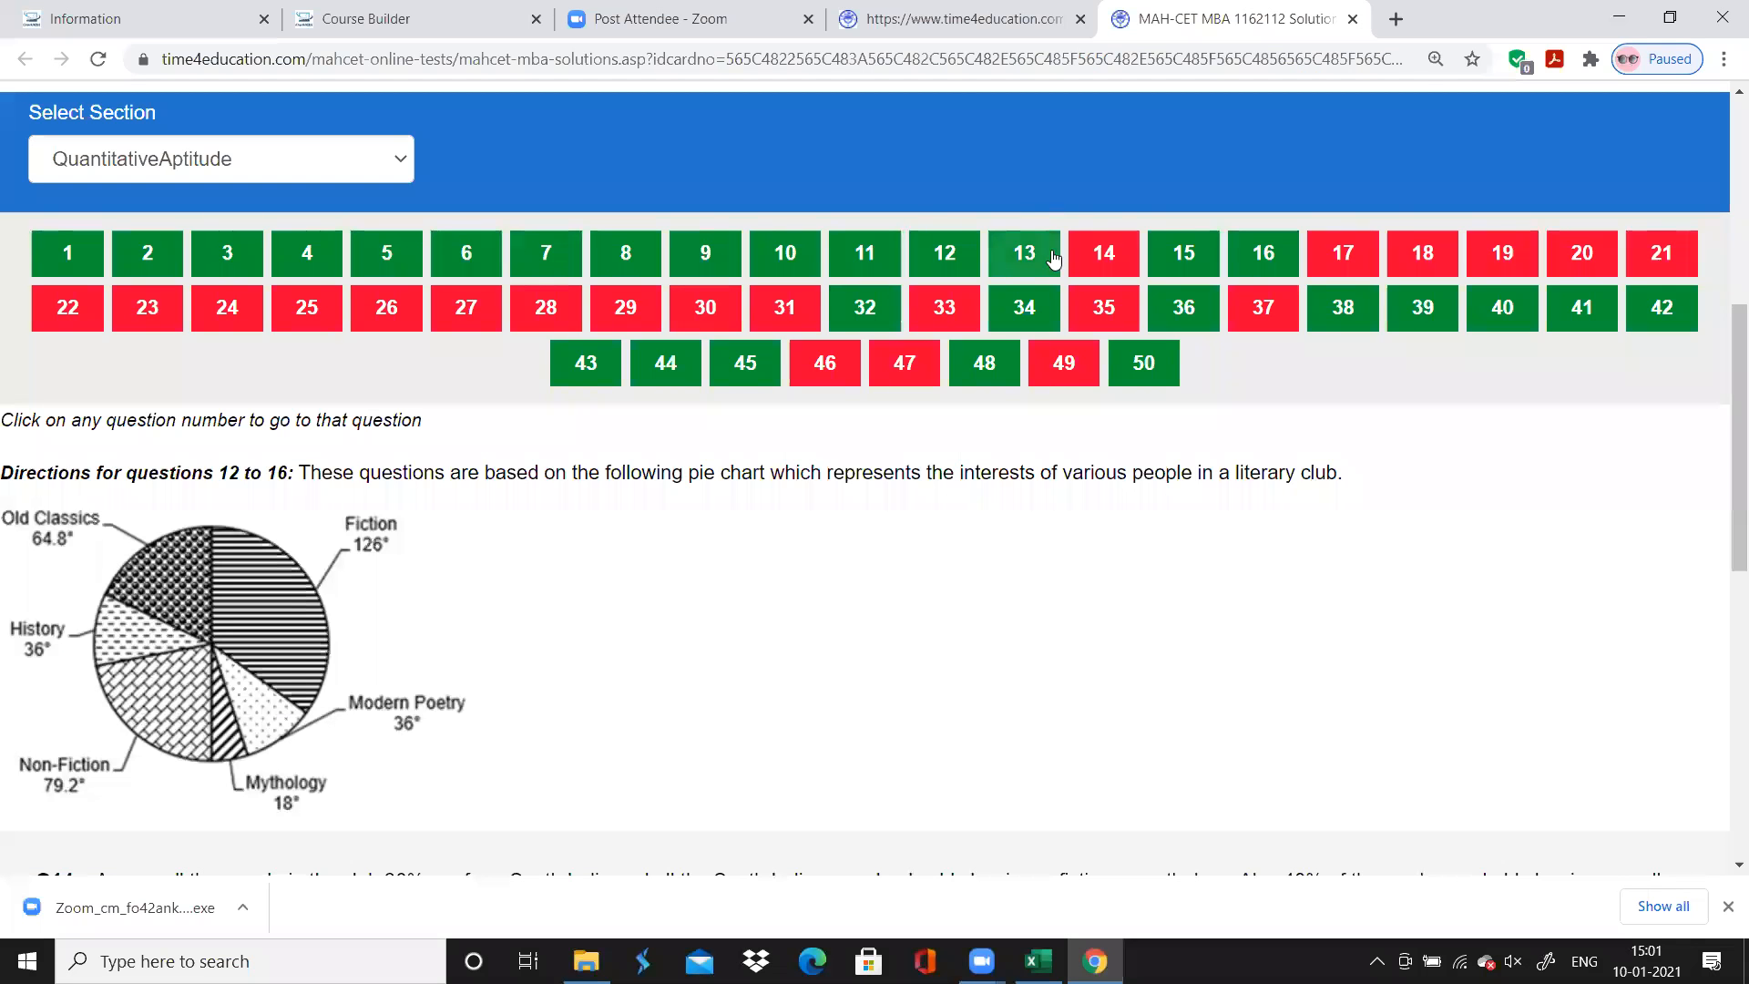
pyautogui.click(951, 248)
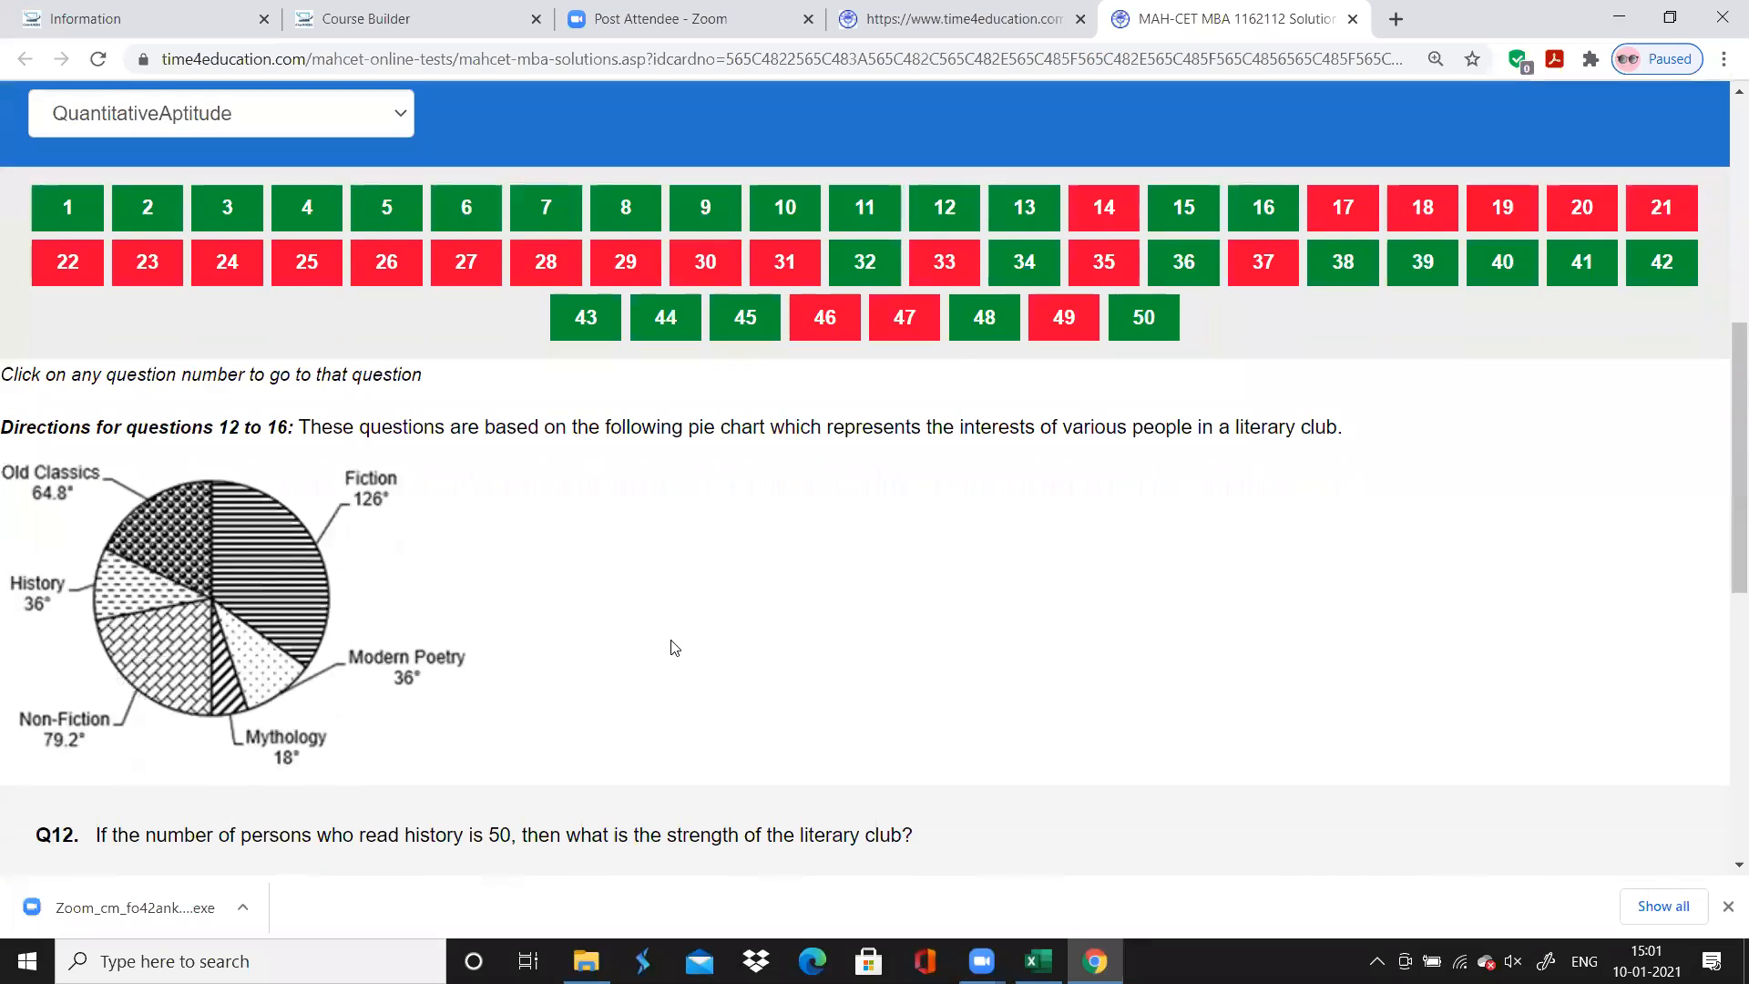
pyautogui.scroll(5, 674, 647)
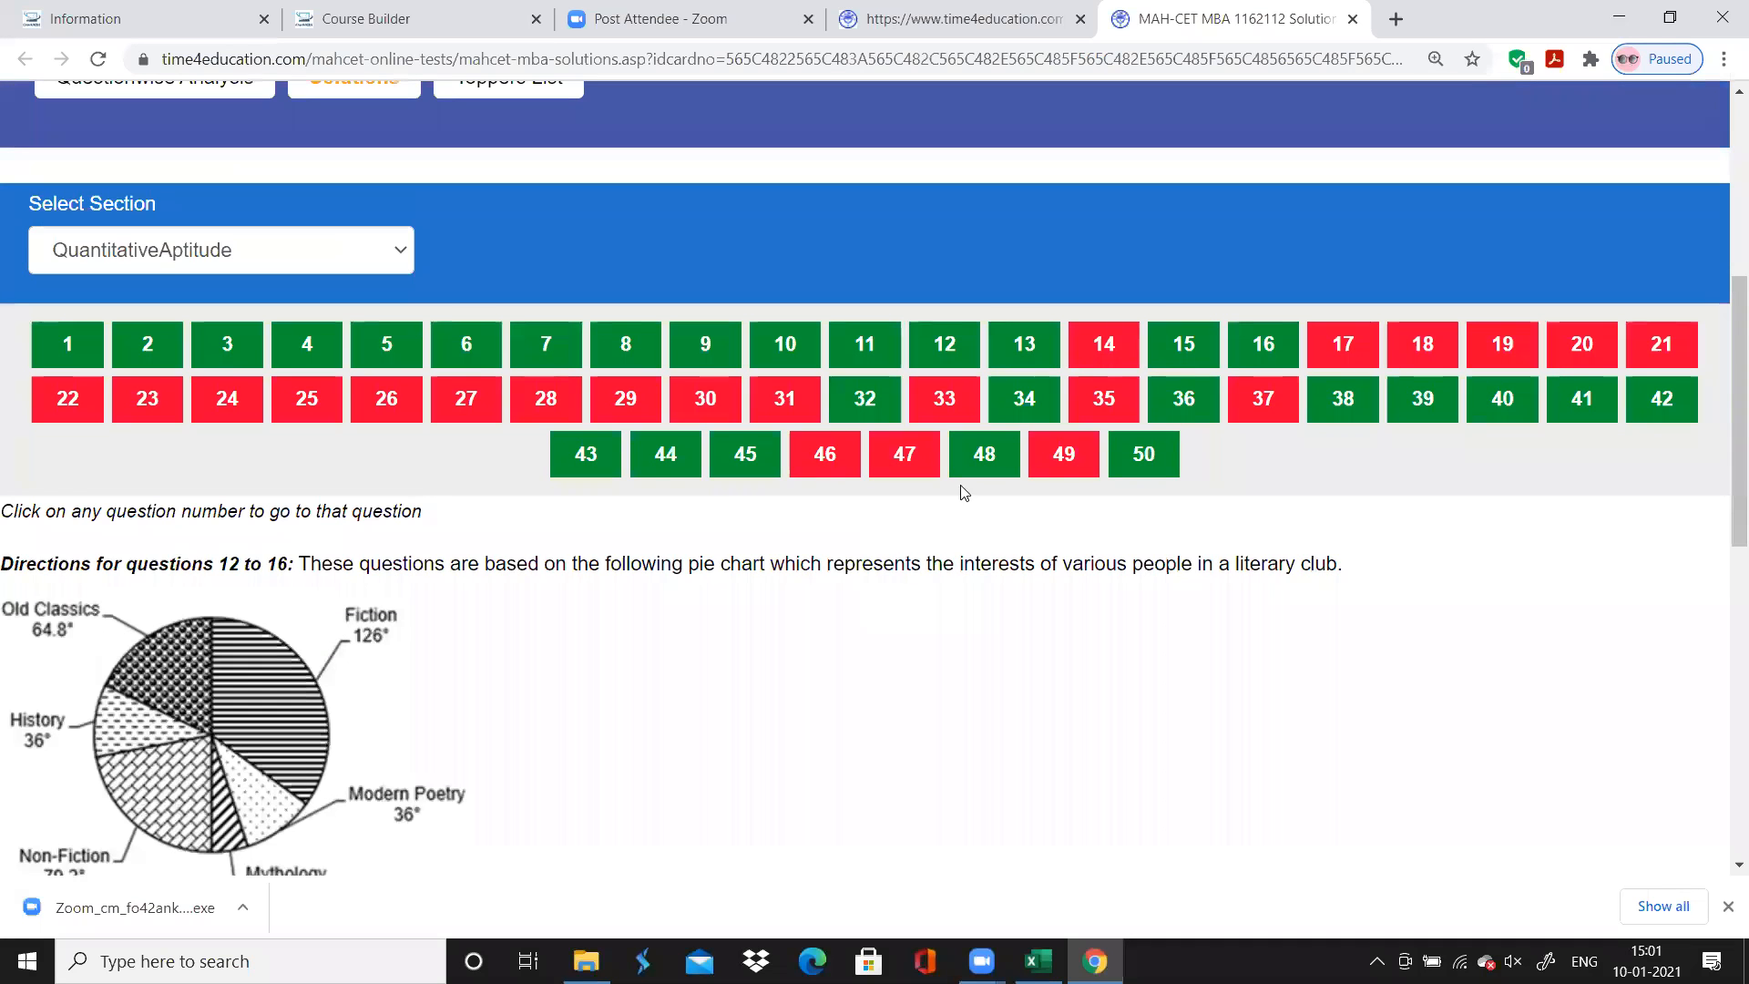
pyautogui.click(1033, 343)
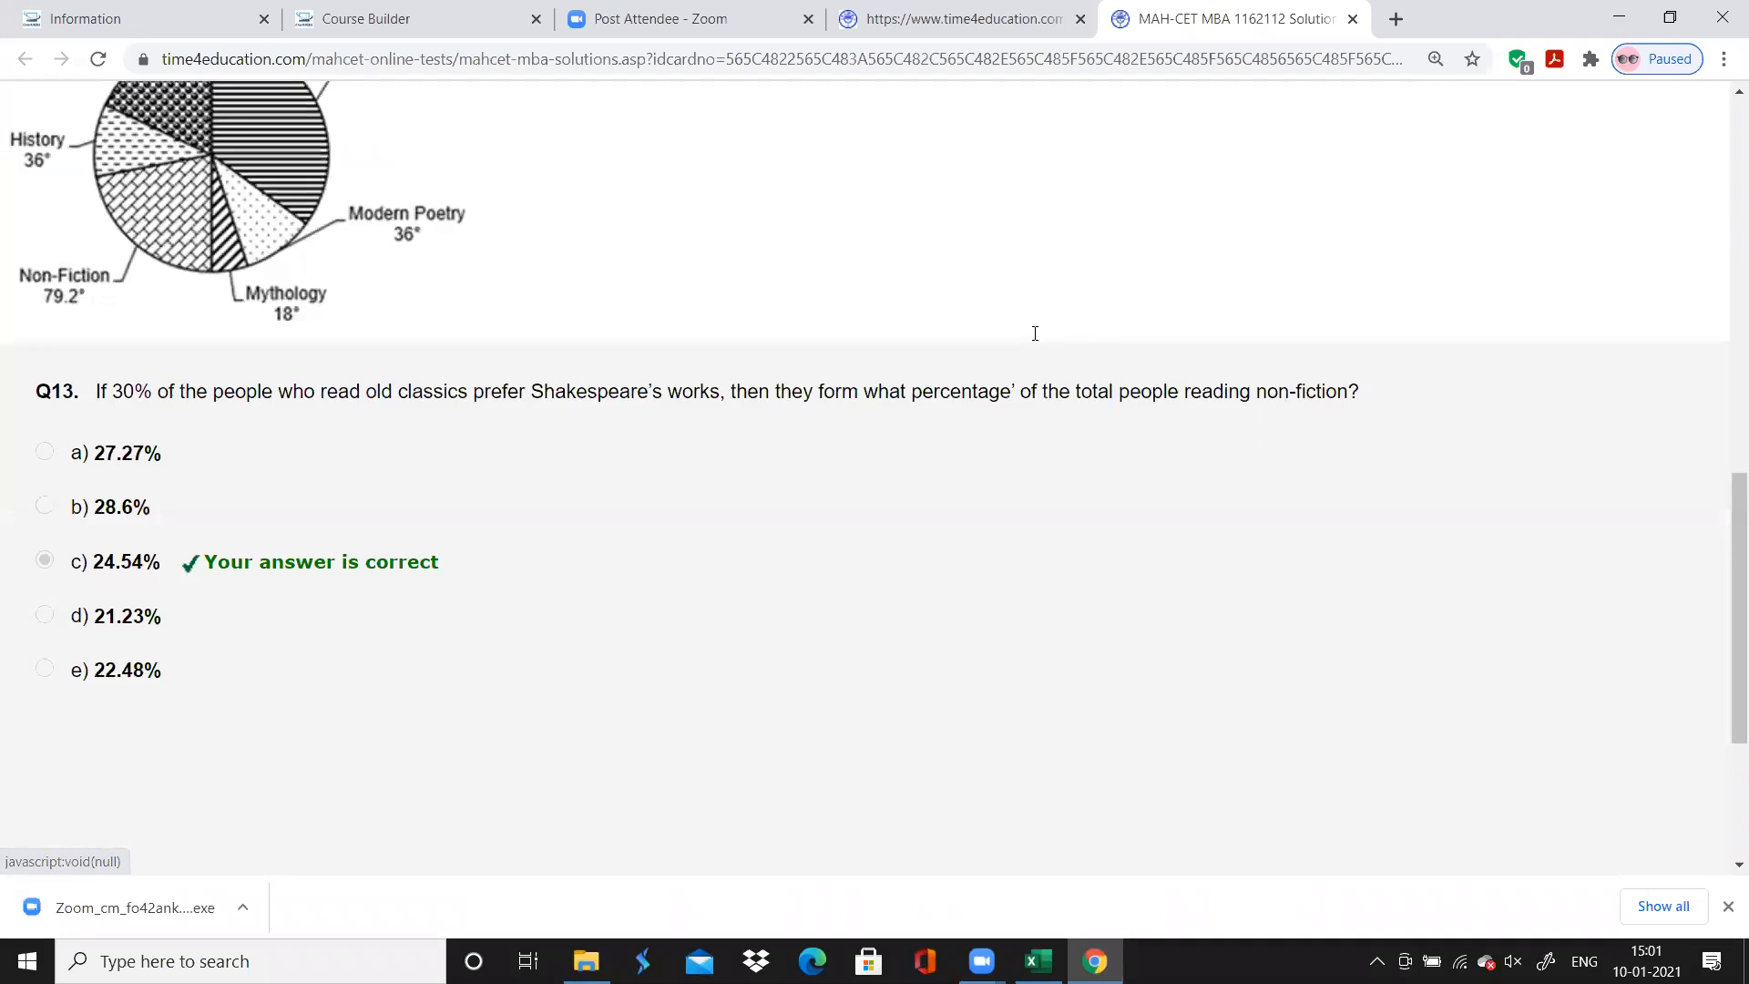
pyautogui.scroll(8, 1035, 335)
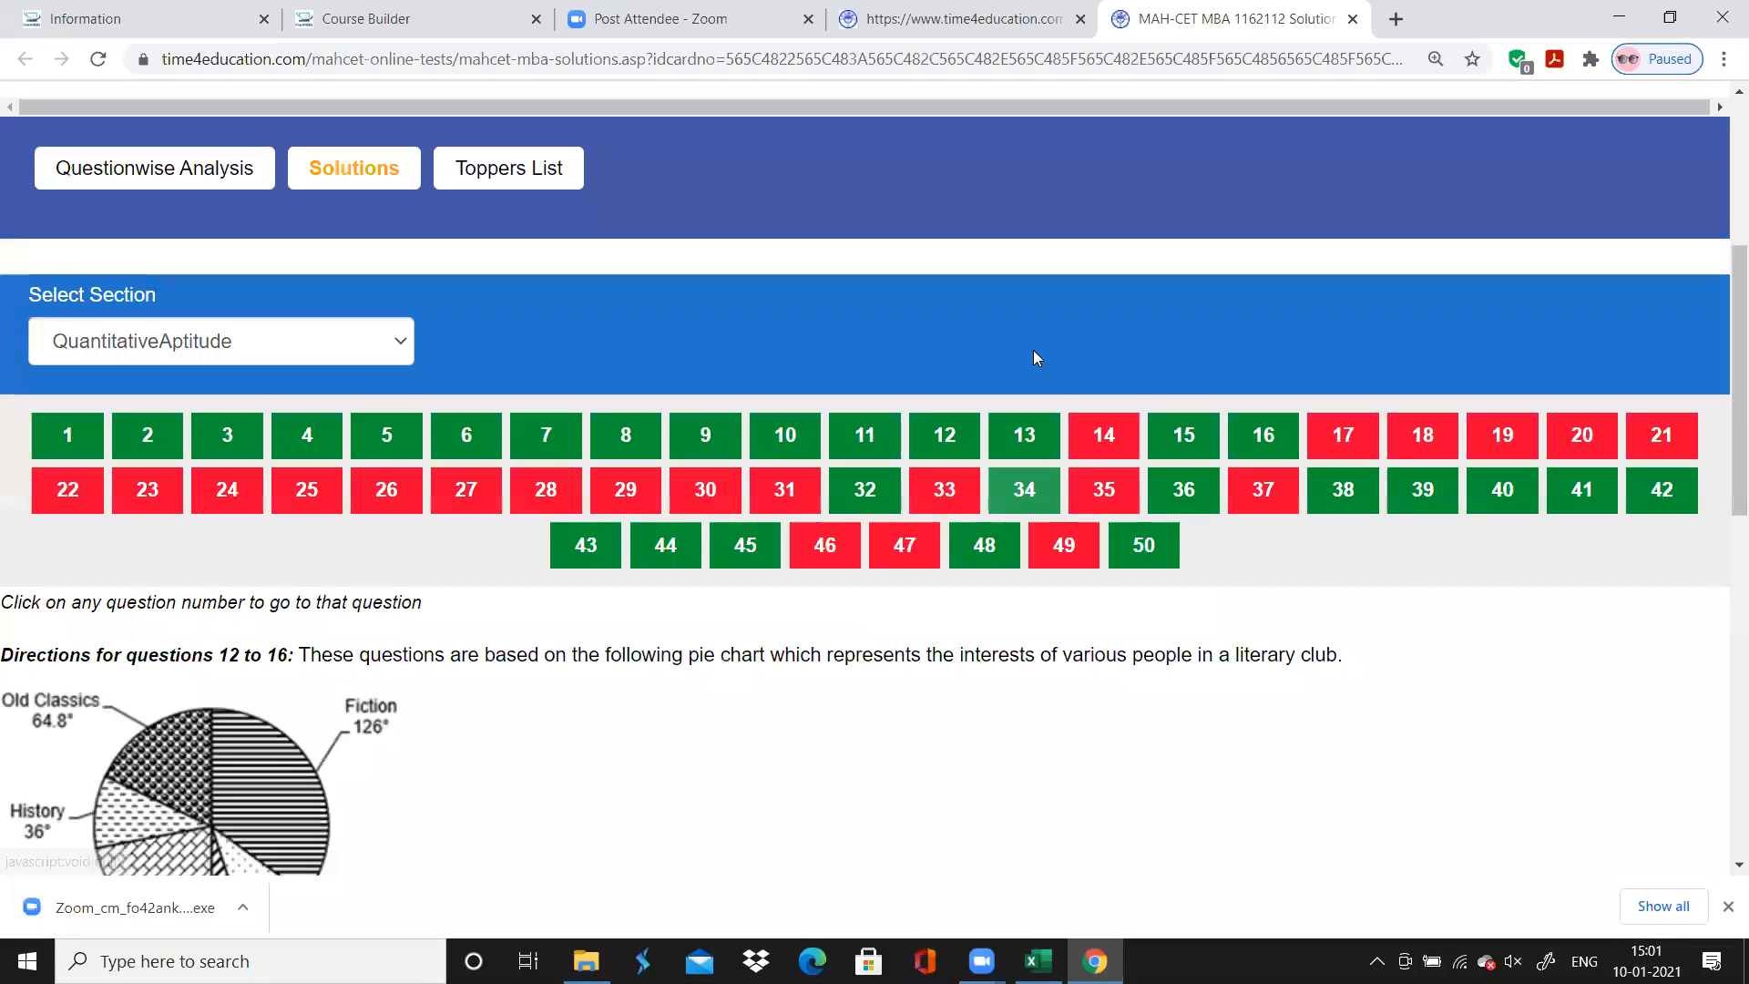
pyautogui.scroll(-1, 1098, 442)
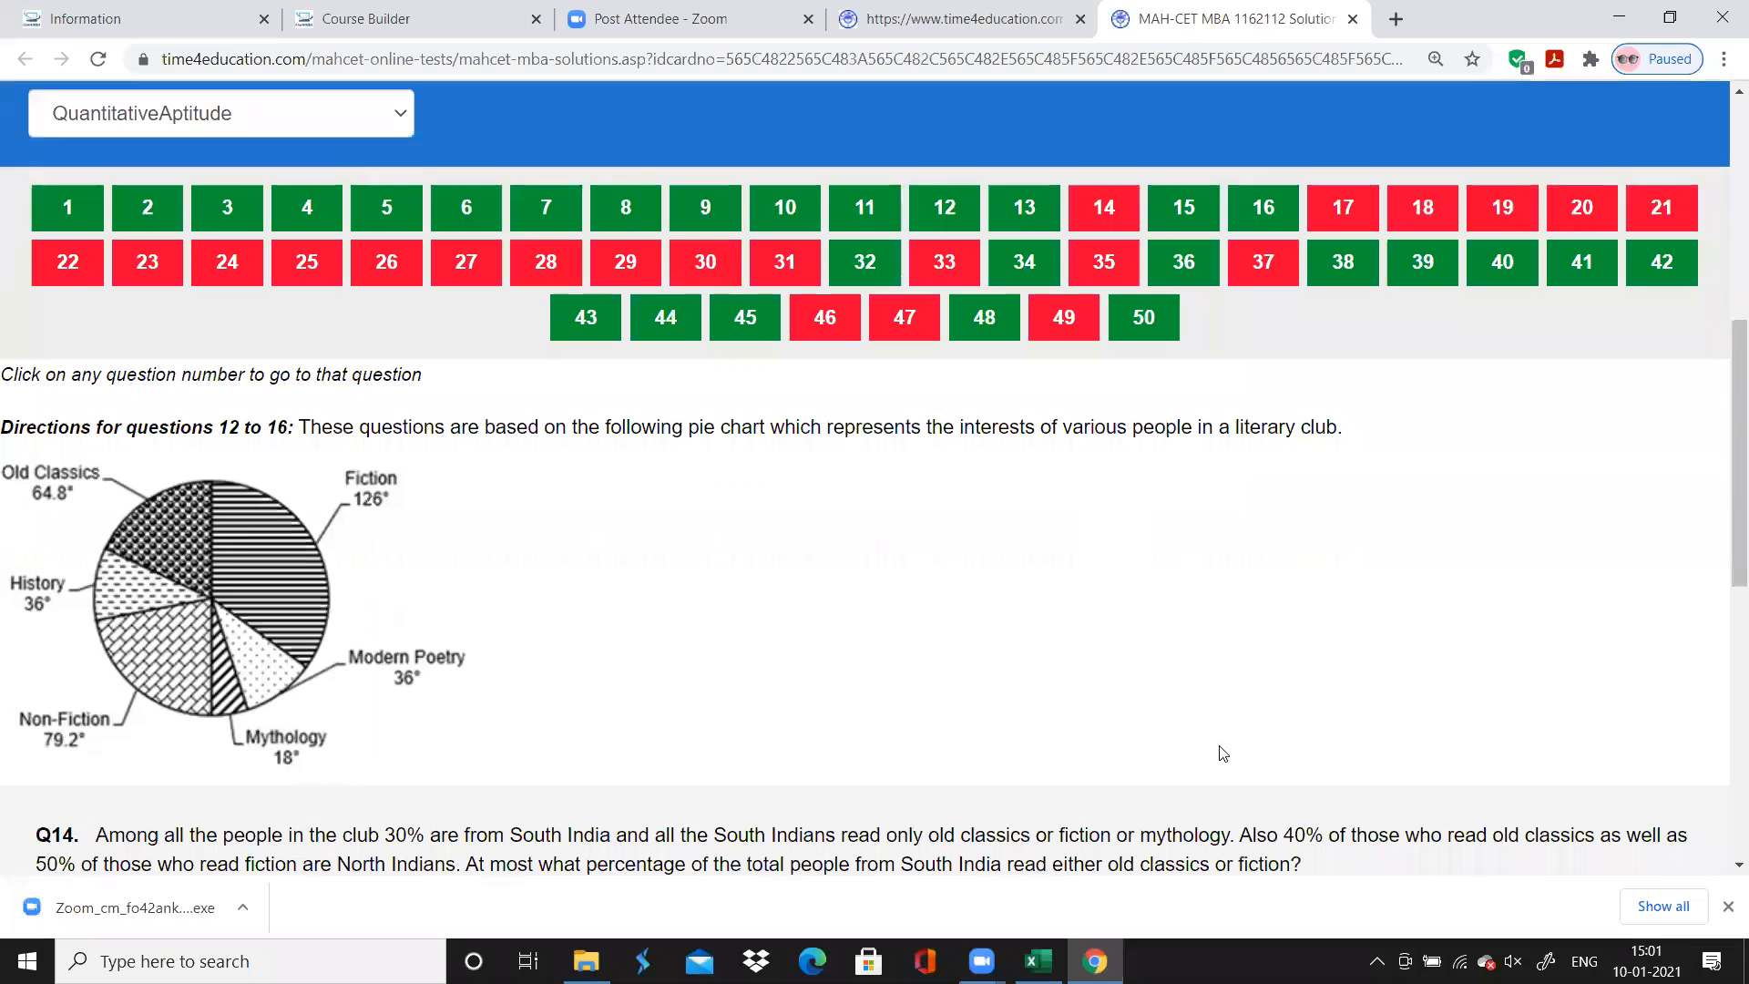
# Switch to Excel and enter the time spent as 0.5 for questions 12 and 13, and 1 for question 14
pyautogui.click(1038, 961)
pyautogui.write('0.5')
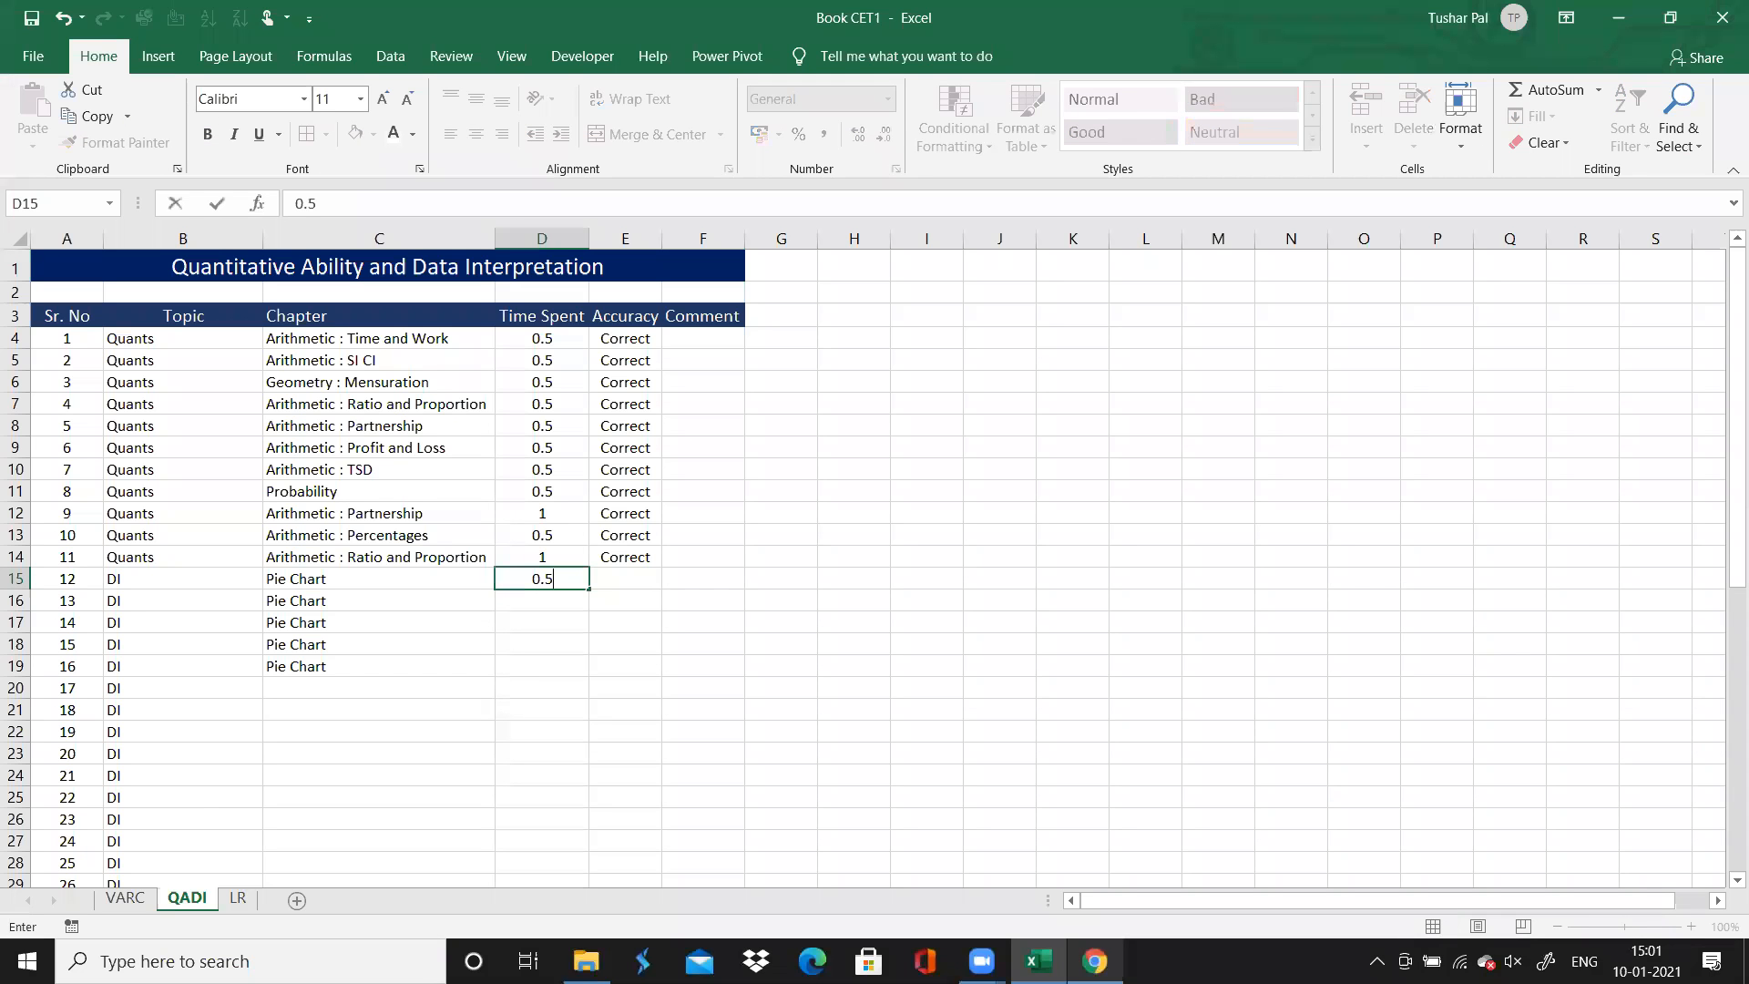
pyautogui.press('Return')
pyautogui.write('0.5')
pyautogui.press('Return')
pyautogui.write('1')
pyautogui.press('Return')
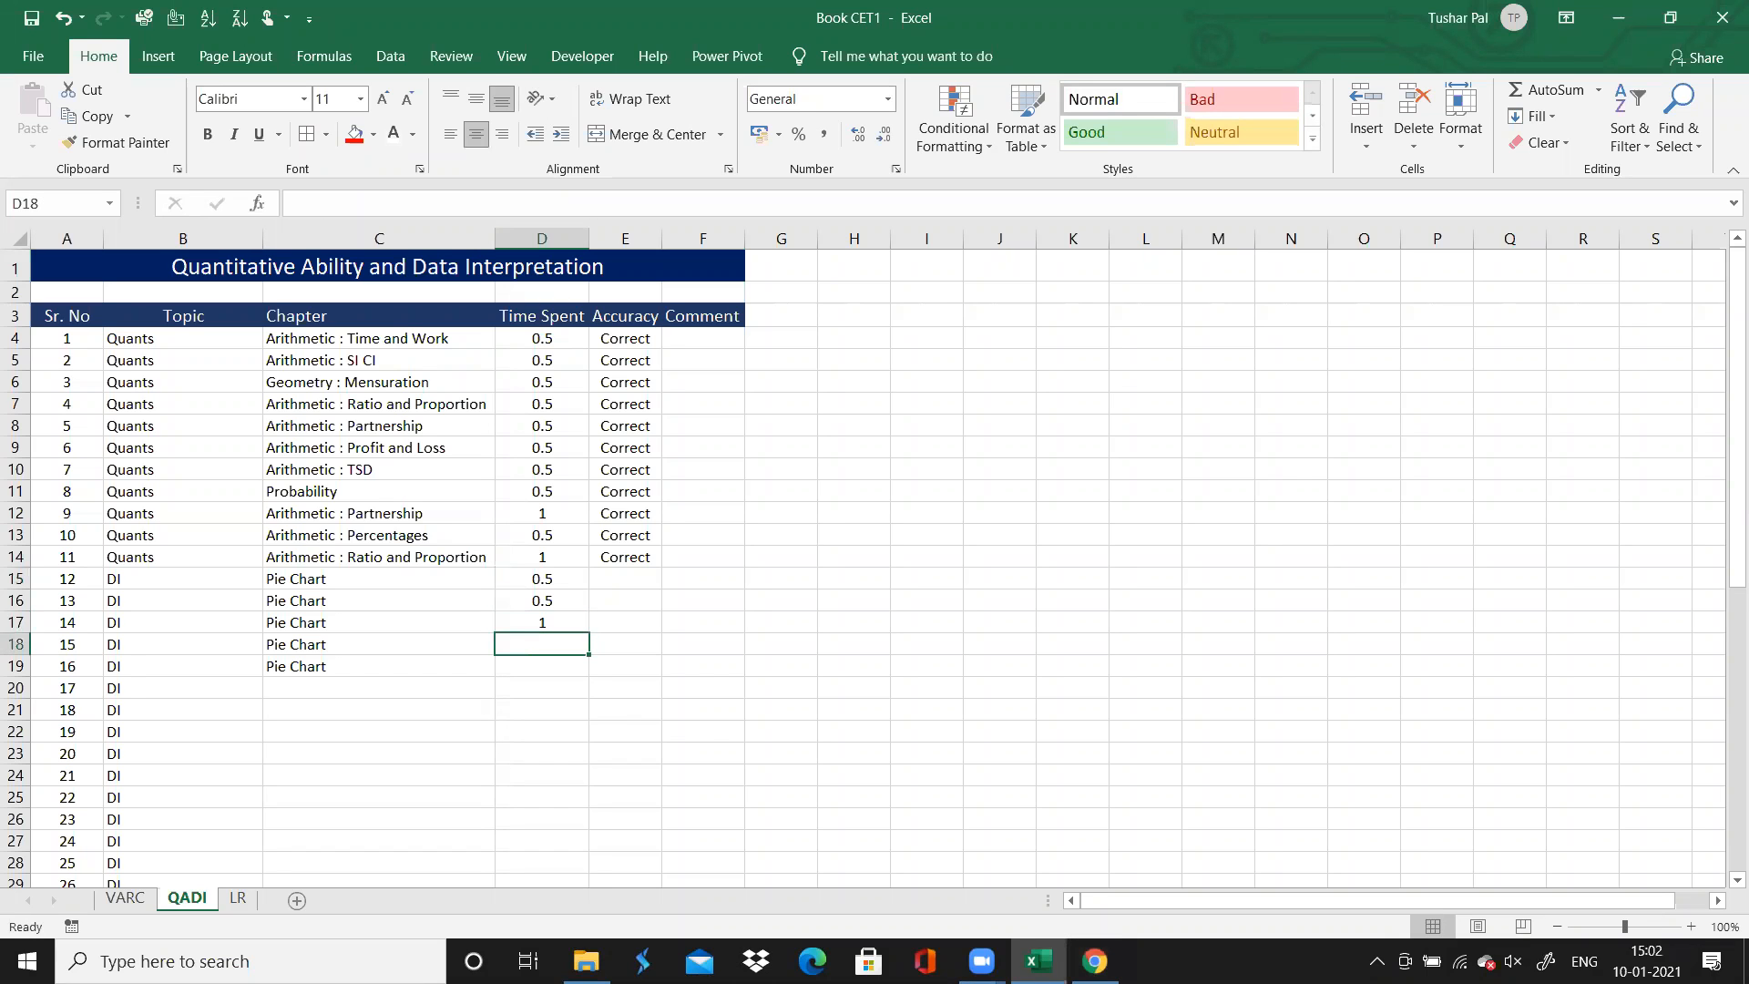
# Switch to Chrome and review questions 15 and 16 on the solutions page, including whether each was answered correctly
pyautogui.click(1094, 961)
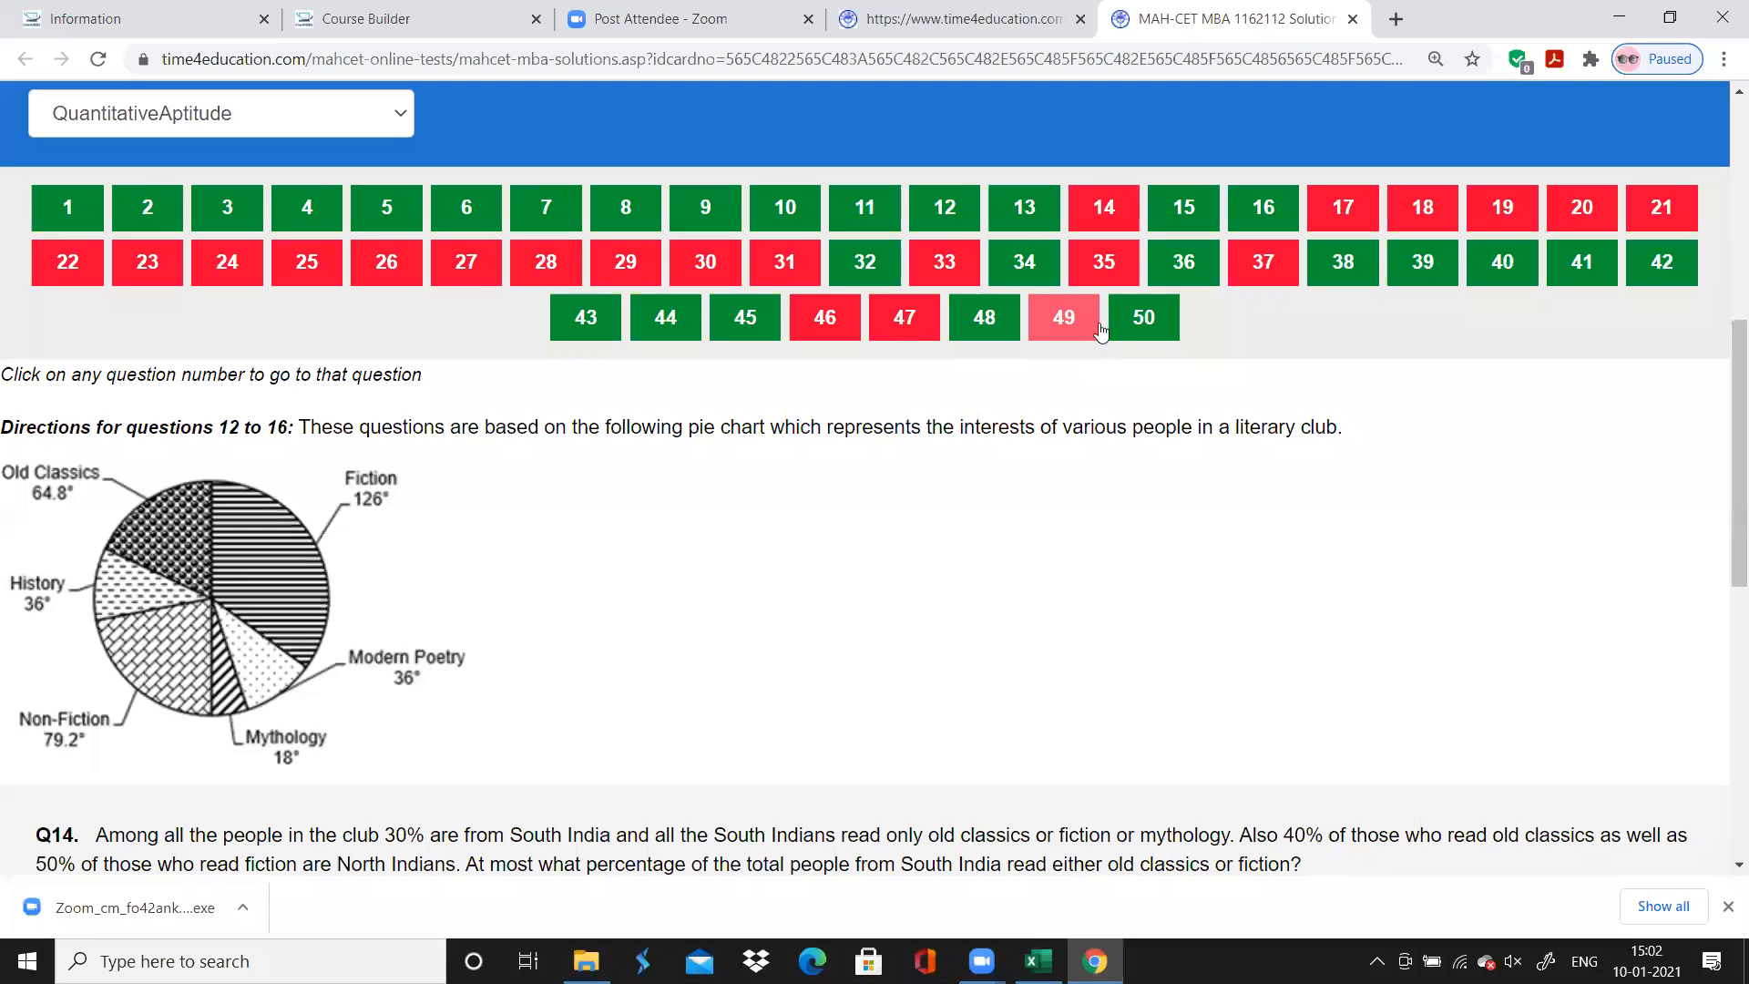
pyautogui.click(1167, 194)
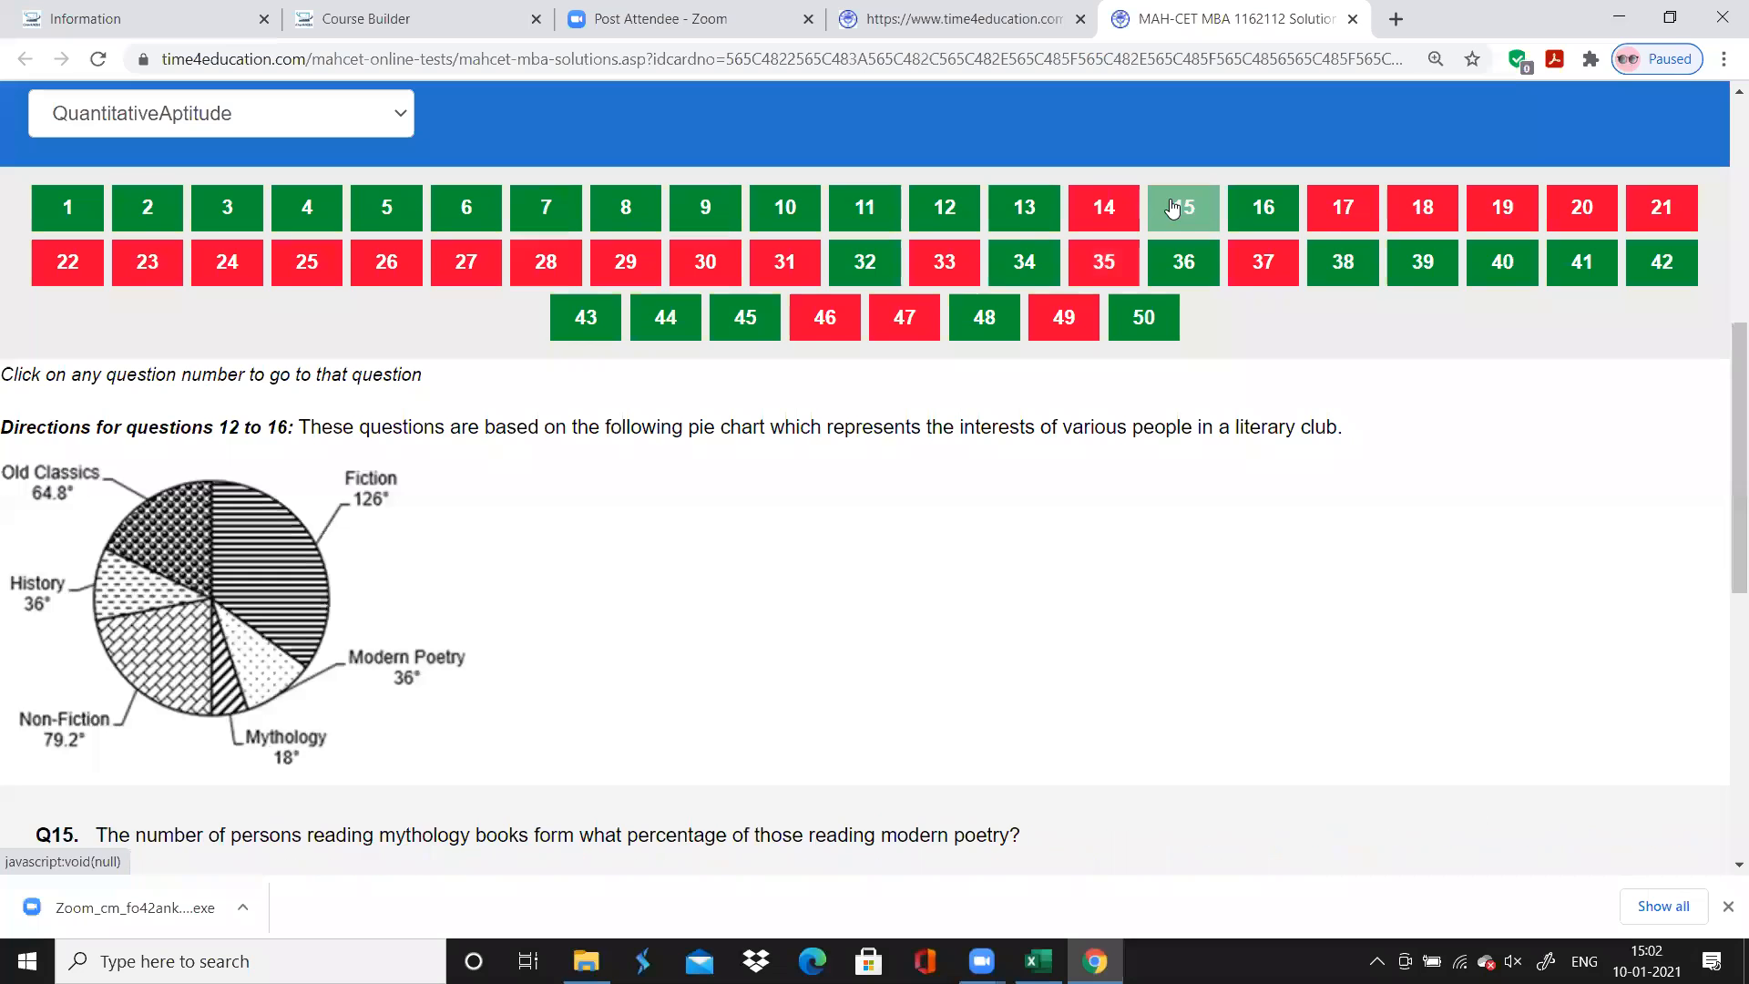
pyautogui.scroll(-1, 1169, 196)
pyautogui.scroll(-2, 1171, 202)
pyautogui.scroll(2, 1170, 206)
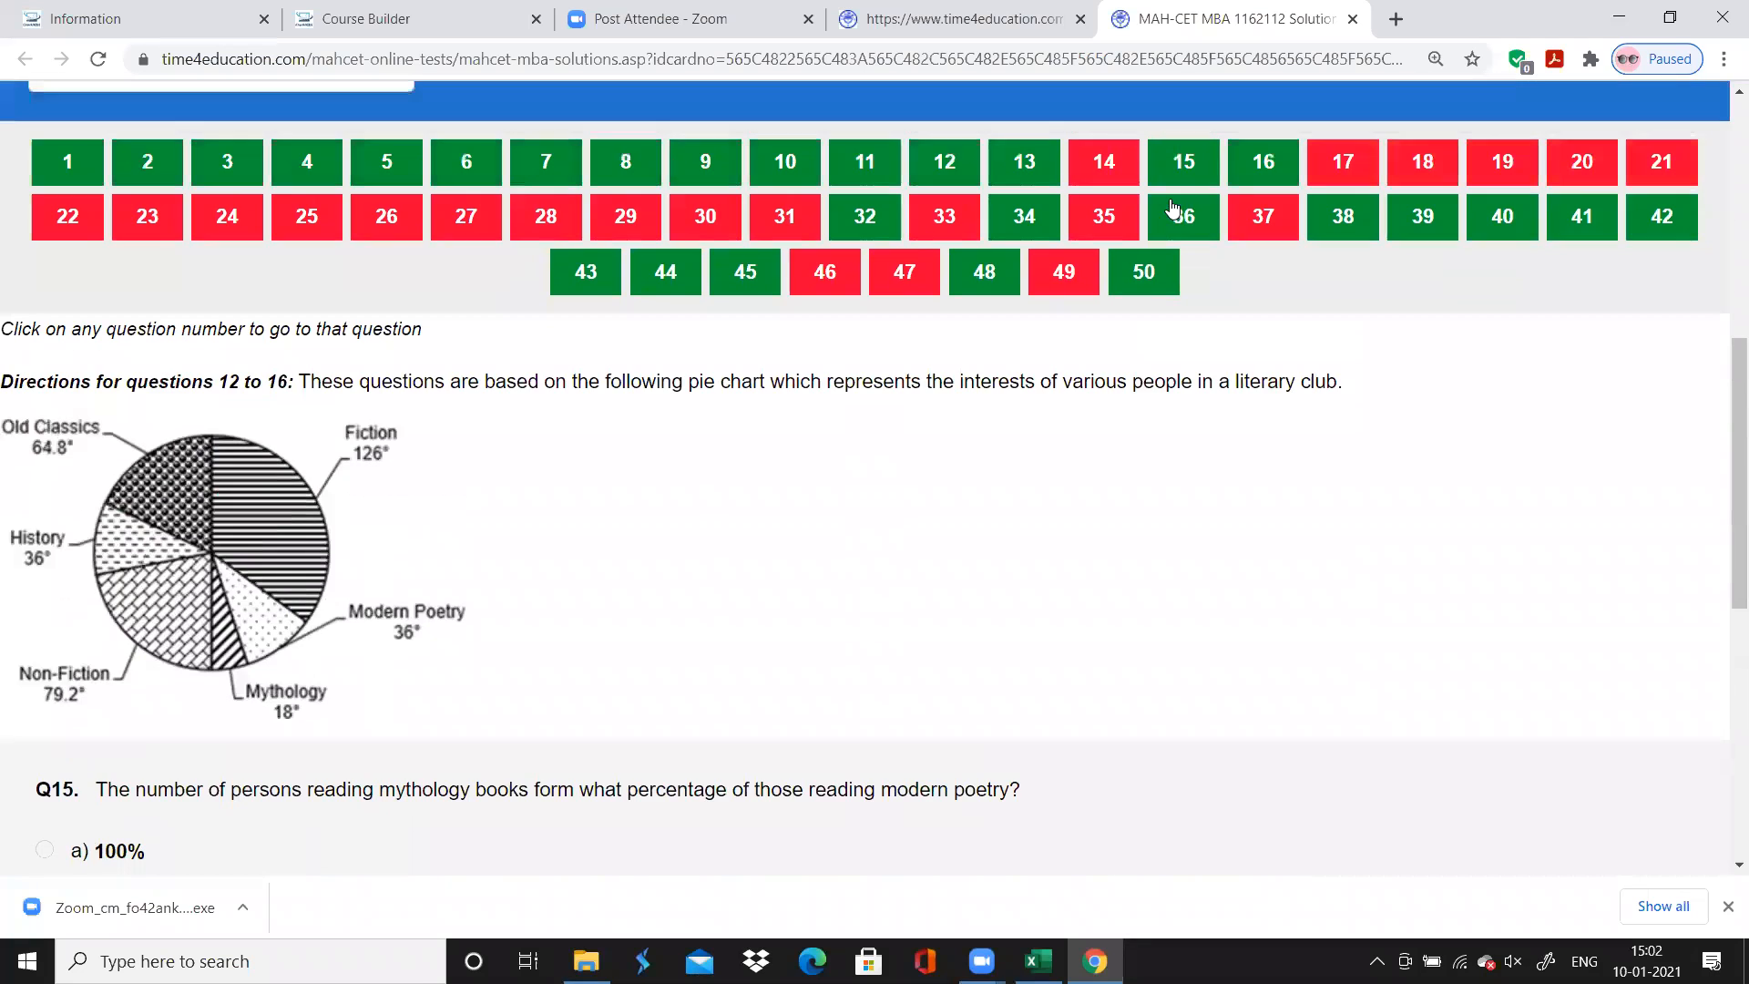
pyautogui.click(1266, 163)
pyautogui.scroll(-1, 1273, 167)
pyautogui.scroll(-3, 1274, 167)
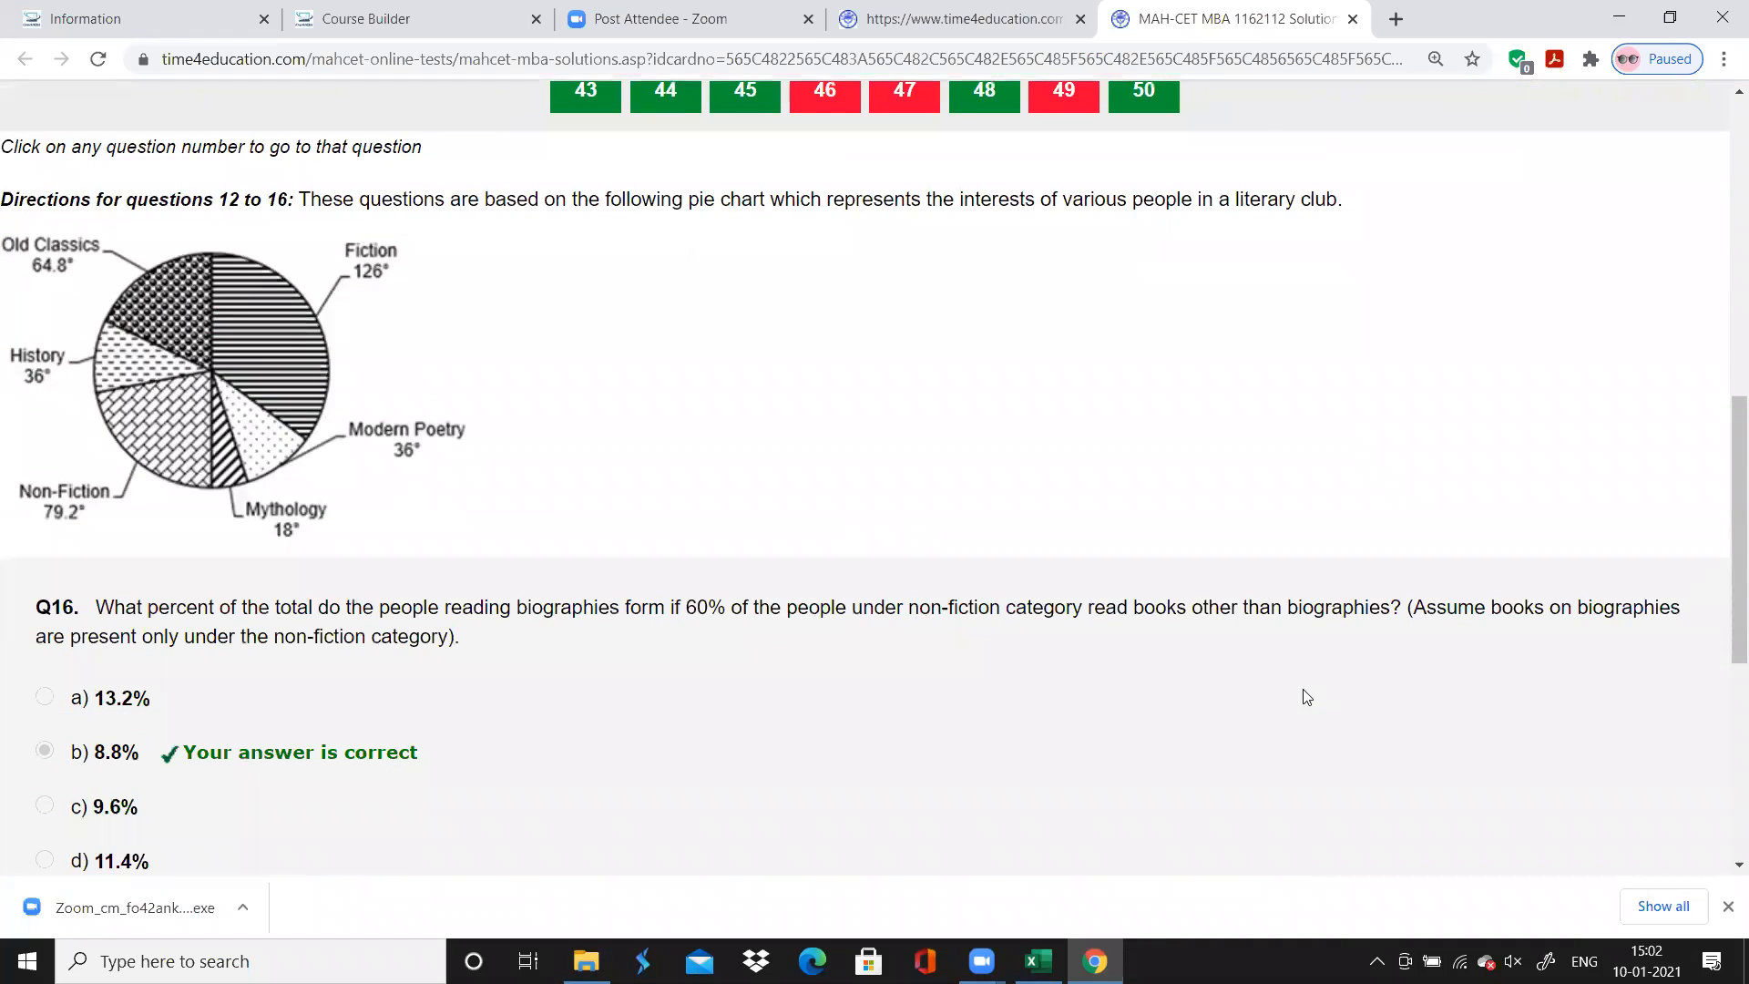
# Switch to Excel and enter the time spent as 0.5 for question 15 and 1 for question 16
pyautogui.hotkey('alt', 'Tab')
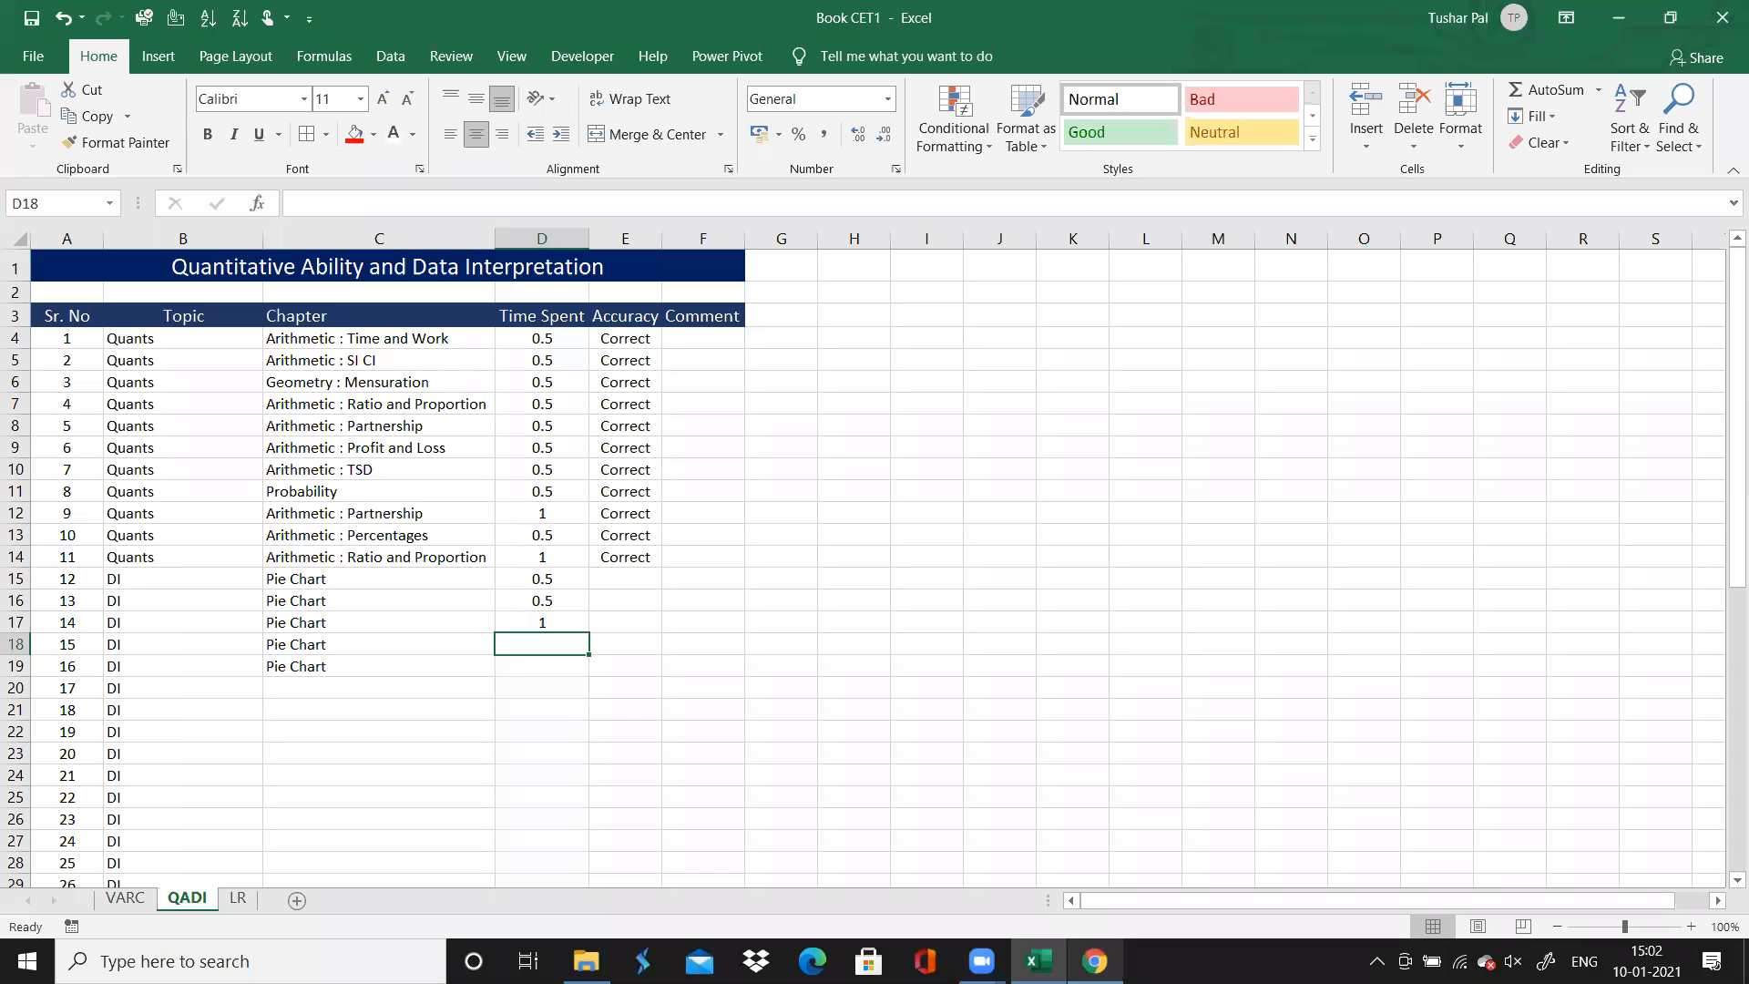
pyautogui.write('0.5')
pyautogui.press('Return')
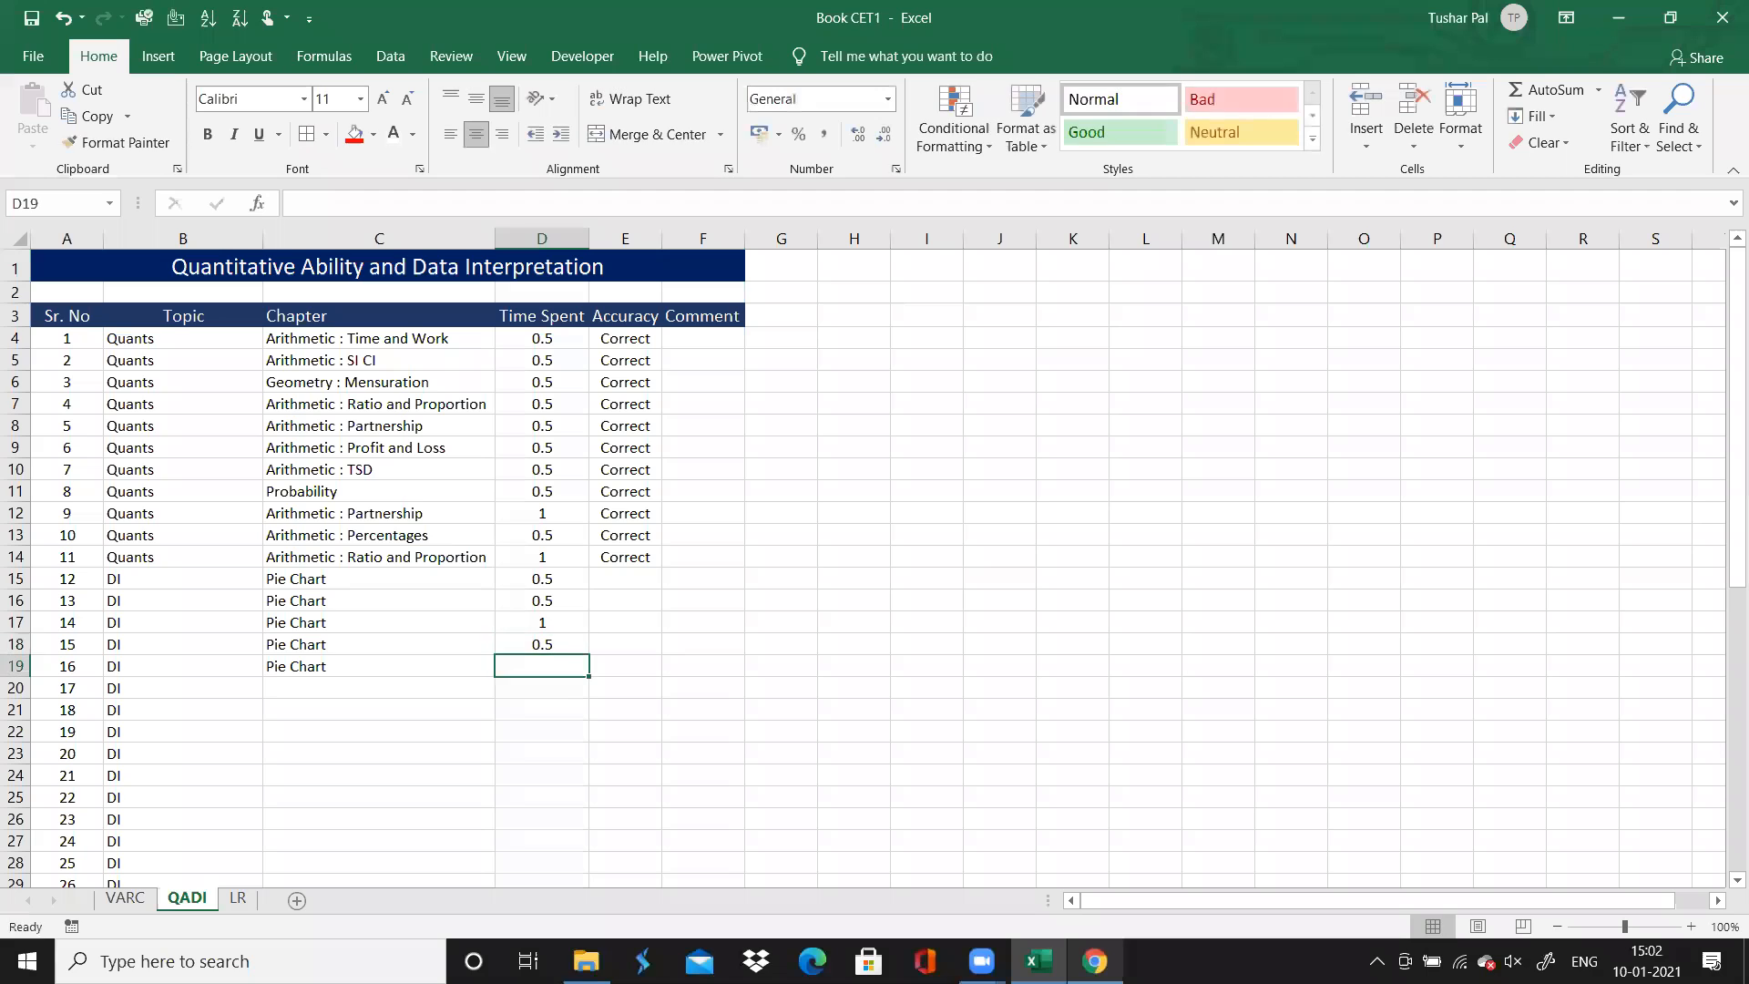
pyautogui.write('1')
pyautogui.press('Return')
# Fill question 11's "Correct" accuracy entry down through question 16
pyautogui.press('Up')
pyautogui.press('Up')
pyautogui.press('Down')
pyautogui.press('Down')
pyautogui.press('Left')
pyautogui.press('Right')
pyautogui.press('Right')
pyautogui.press('Up')
pyautogui.press('Up')
pyautogui.press('Up')
pyautogui.press('Up')
pyautogui.press('Up')
pyautogui.press('Up')
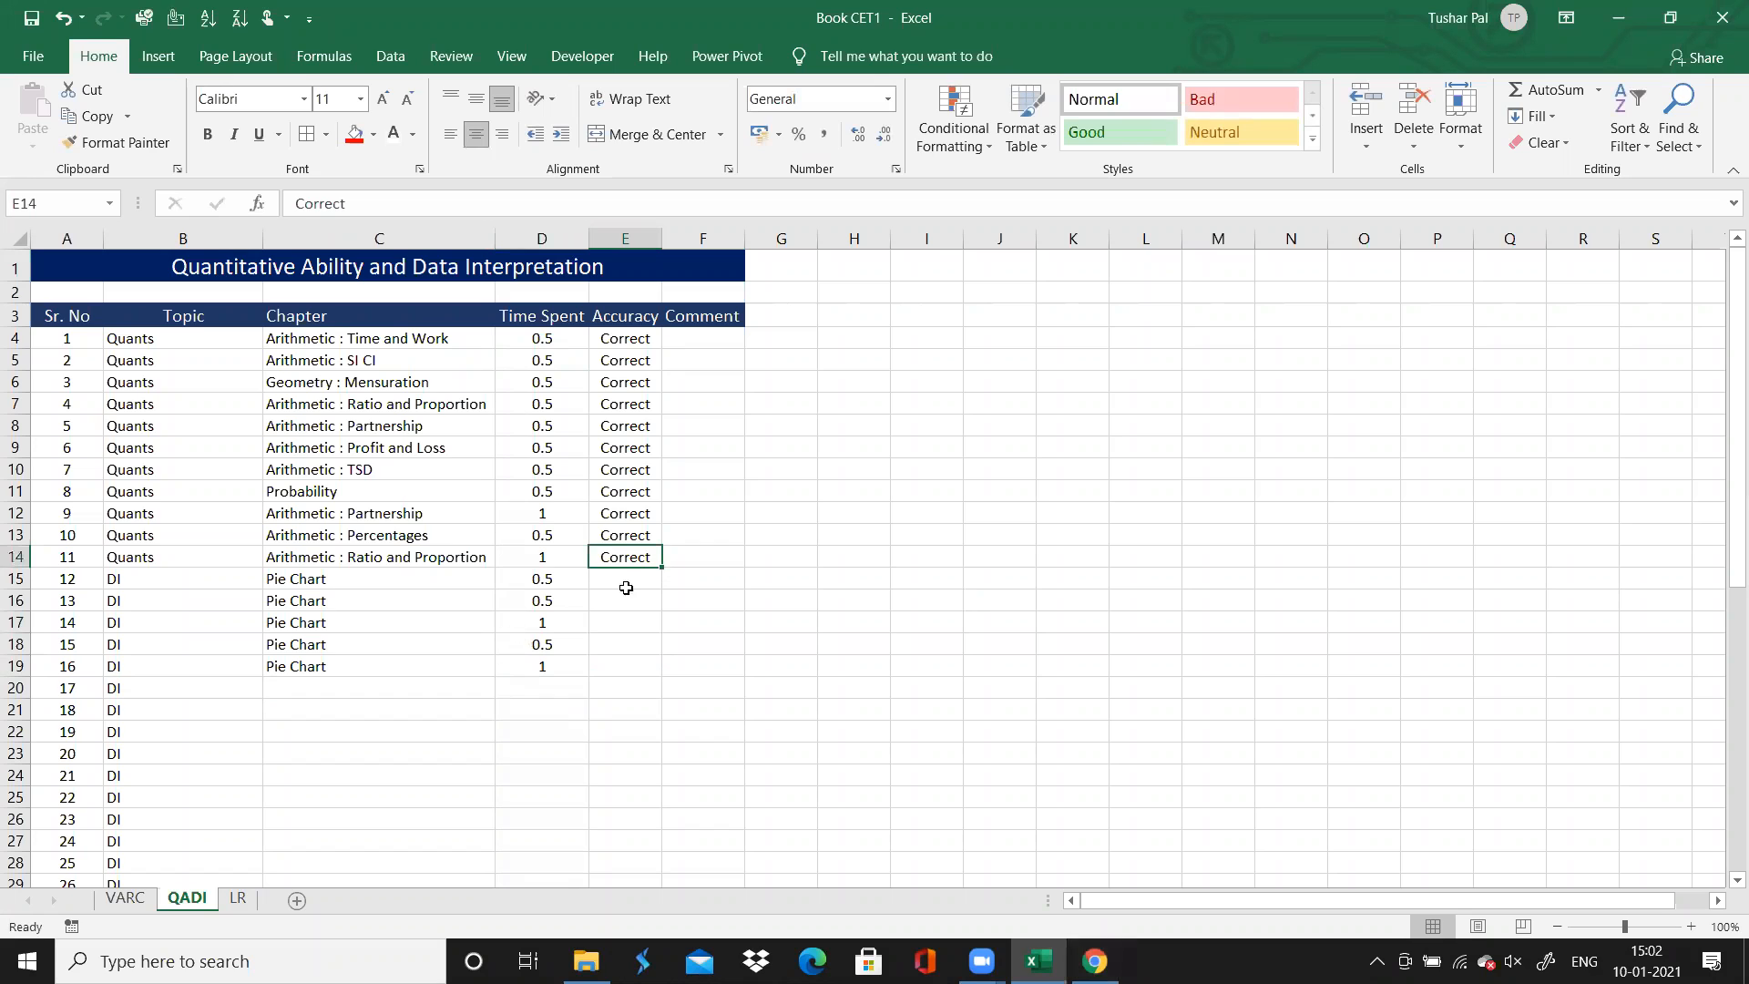
pyautogui.moveTo(661, 570); pyautogui.dragTo(654, 677)
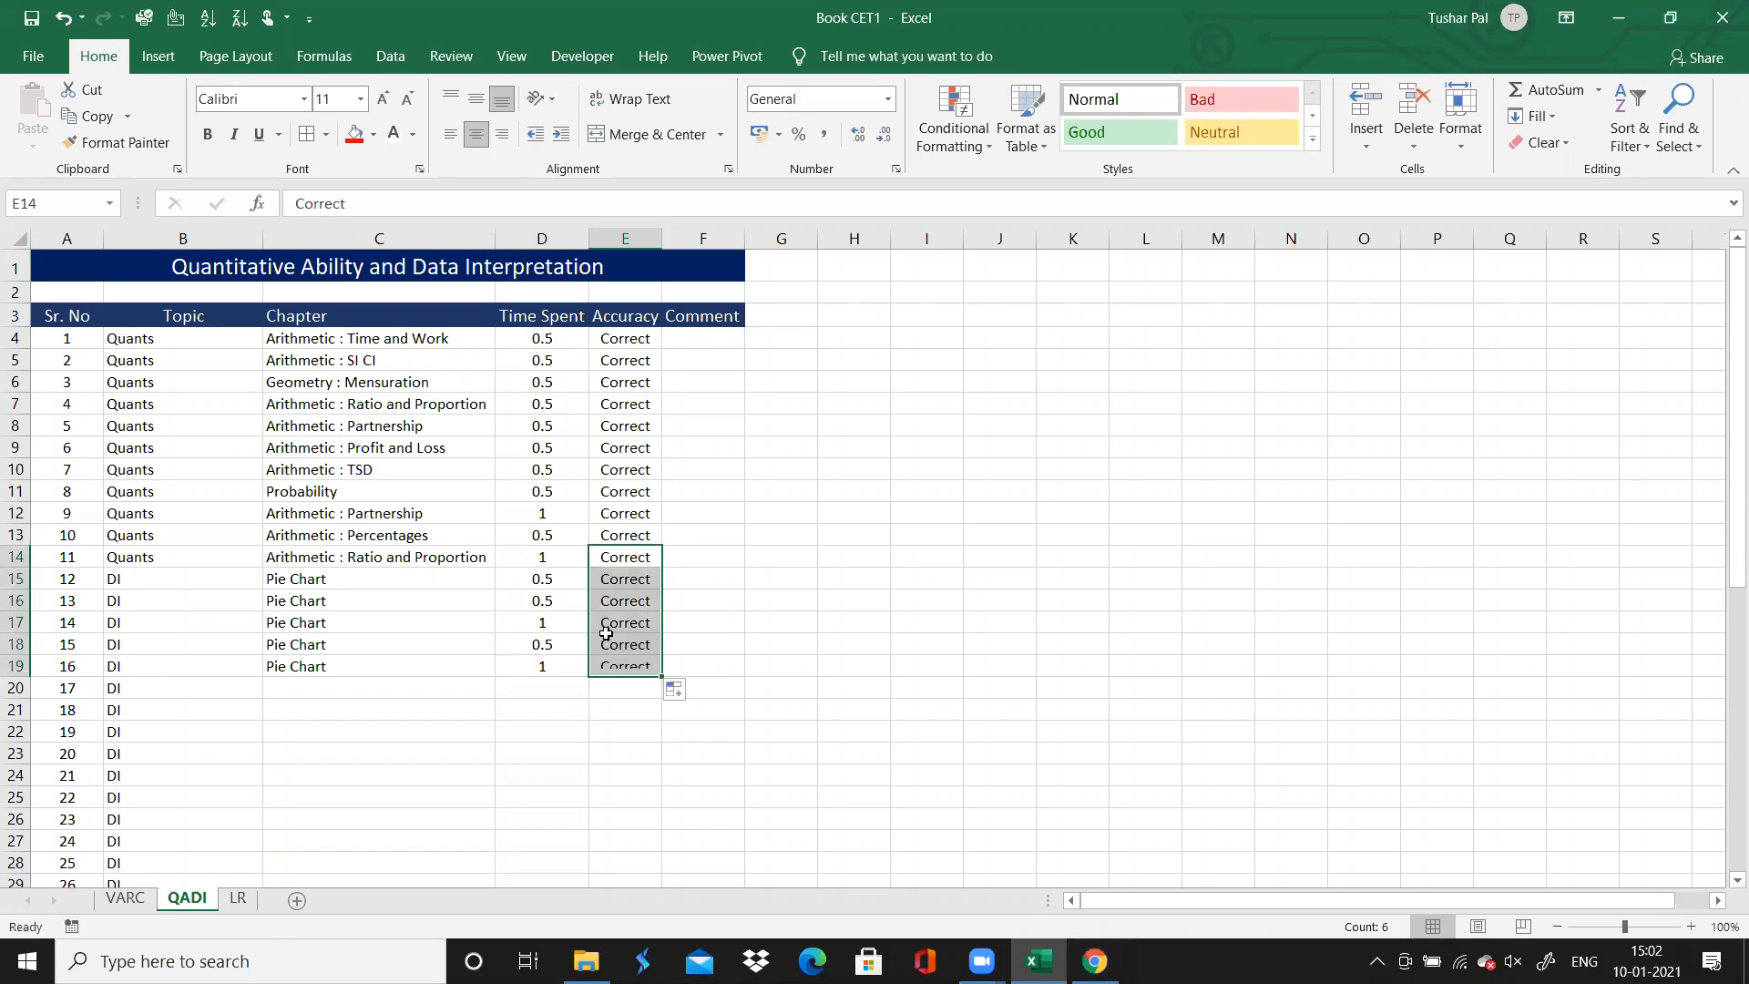
# Change question 14's accuracy to "Incorrect"
pyautogui.click(608, 628)
pyautogui.write('I')
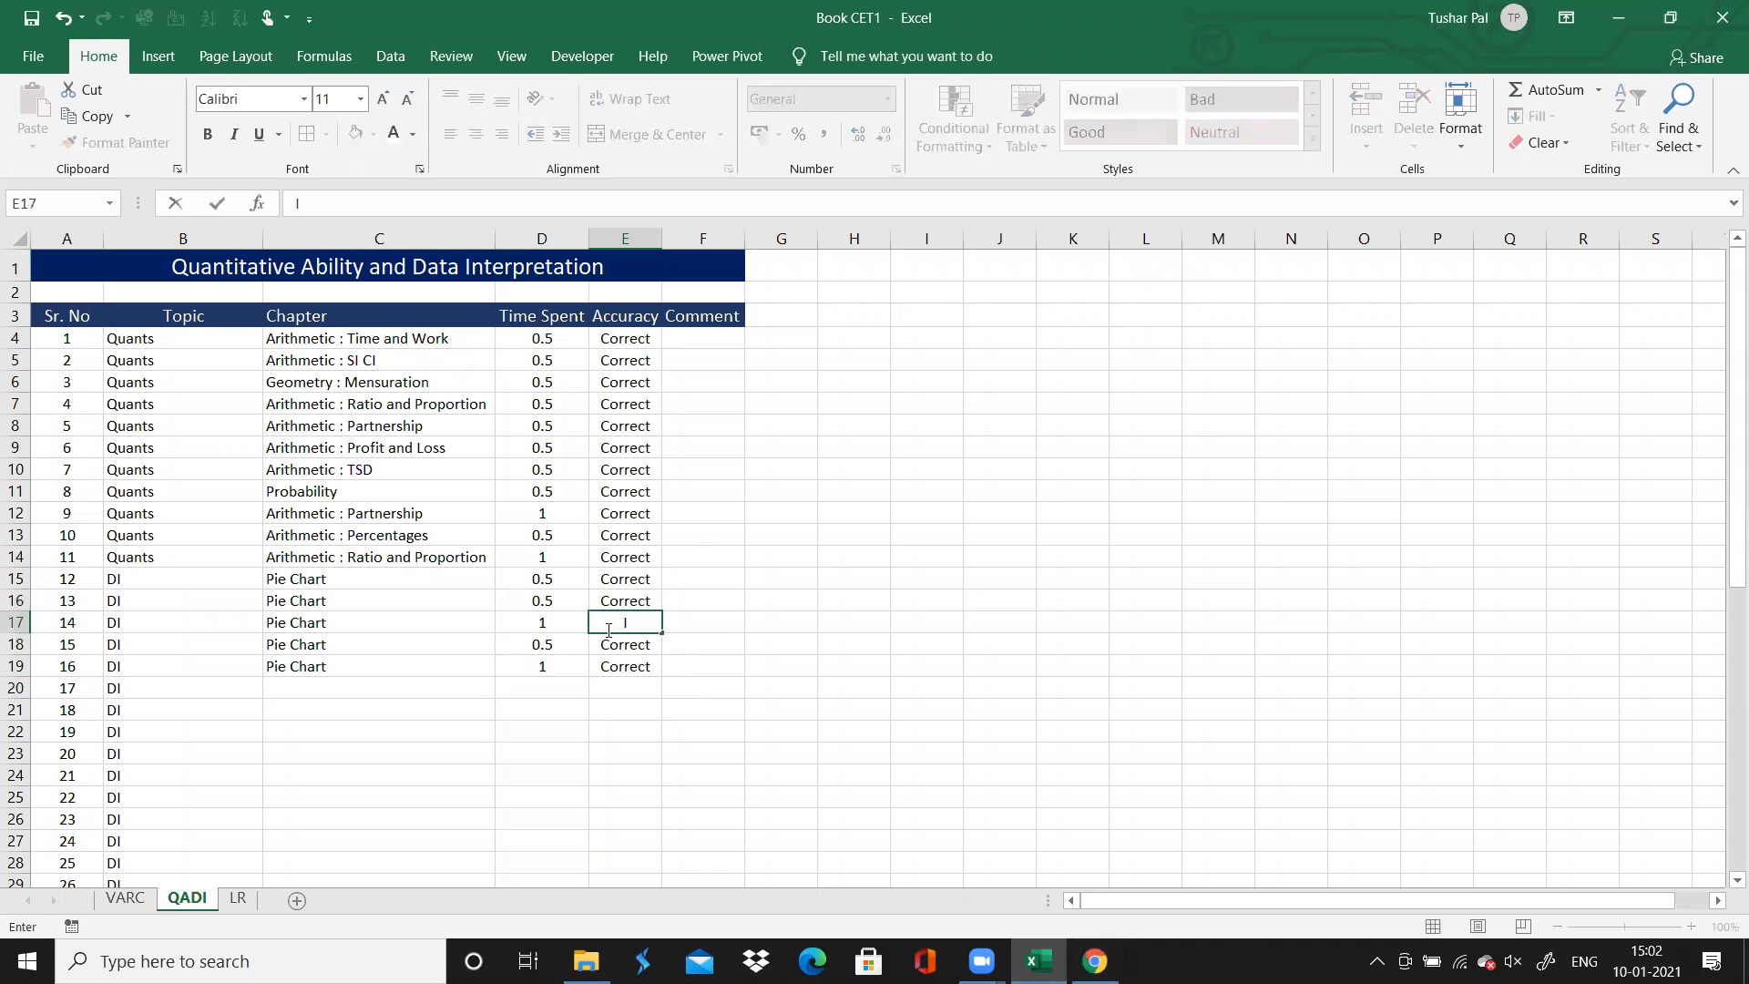
pyautogui.write('ncorrect')
pyautogui.press('Return')
pyautogui.press('Down')
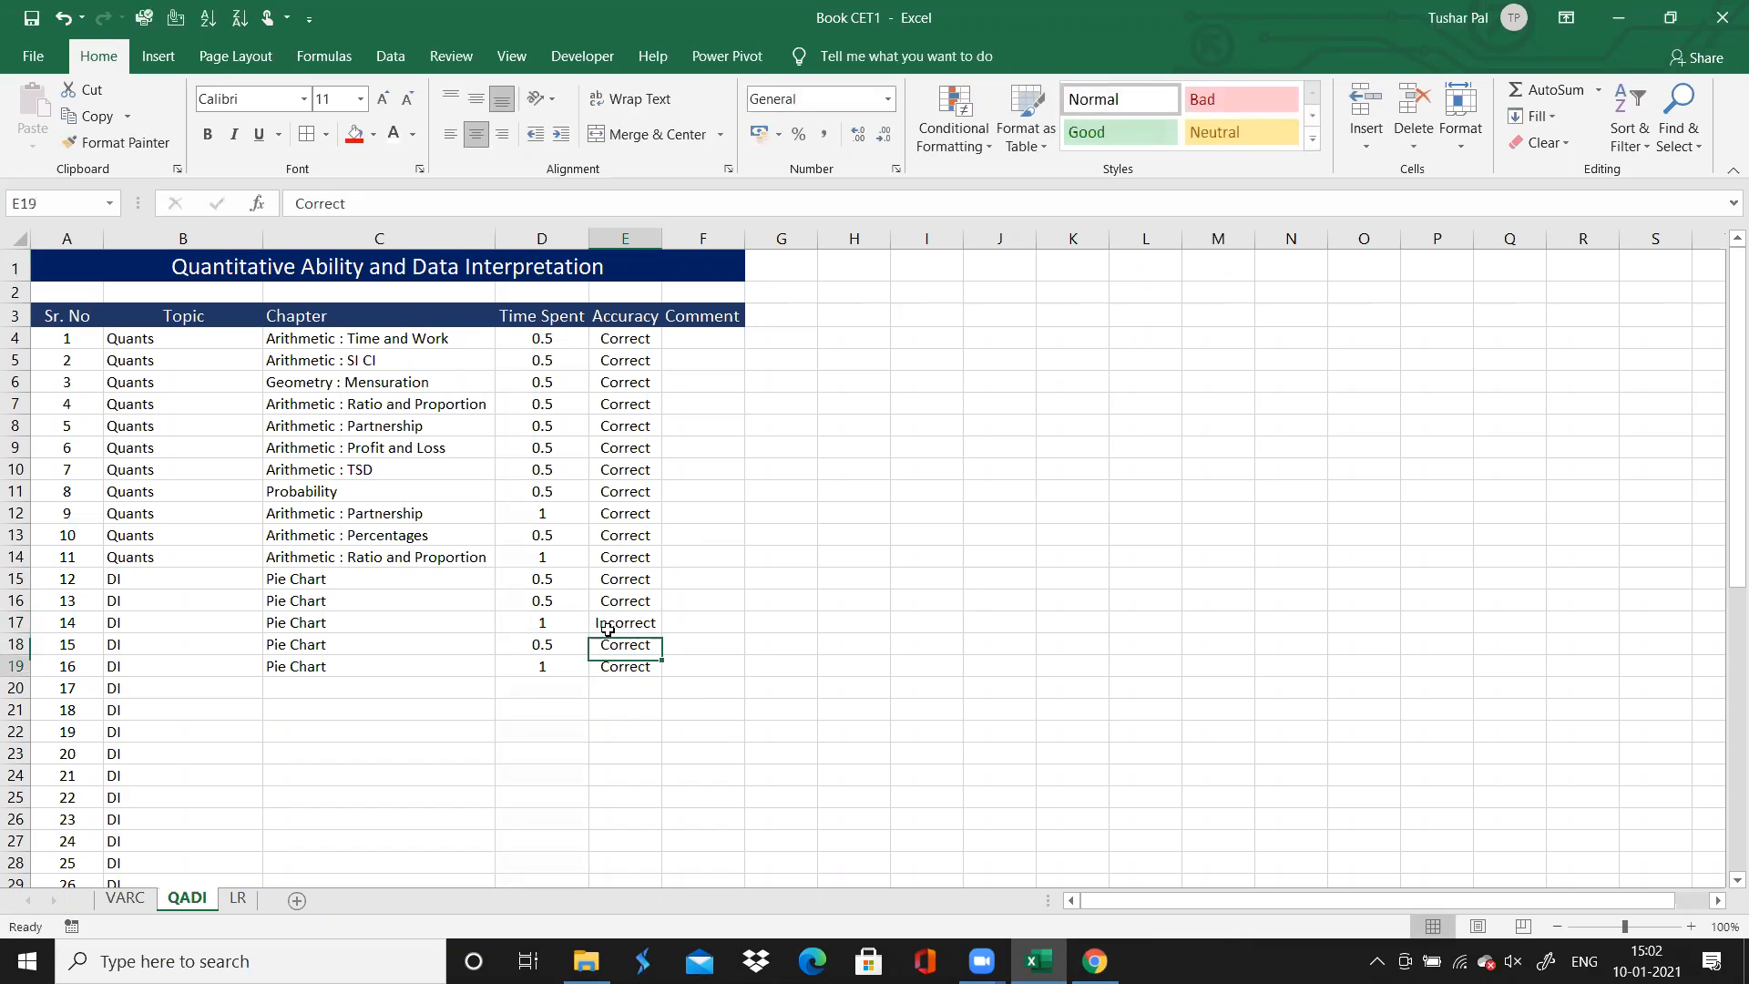
# Select question 17's Chapter cell, switch to Chrome and examine question 17's directions for its data set type and question range
pyautogui.press('Down')
pyautogui.press('Left')
pyautogui.press('Left')
pyautogui.press('Left')
pyautogui.press('Left')
pyautogui.press('Right')
pyautogui.press('Right')
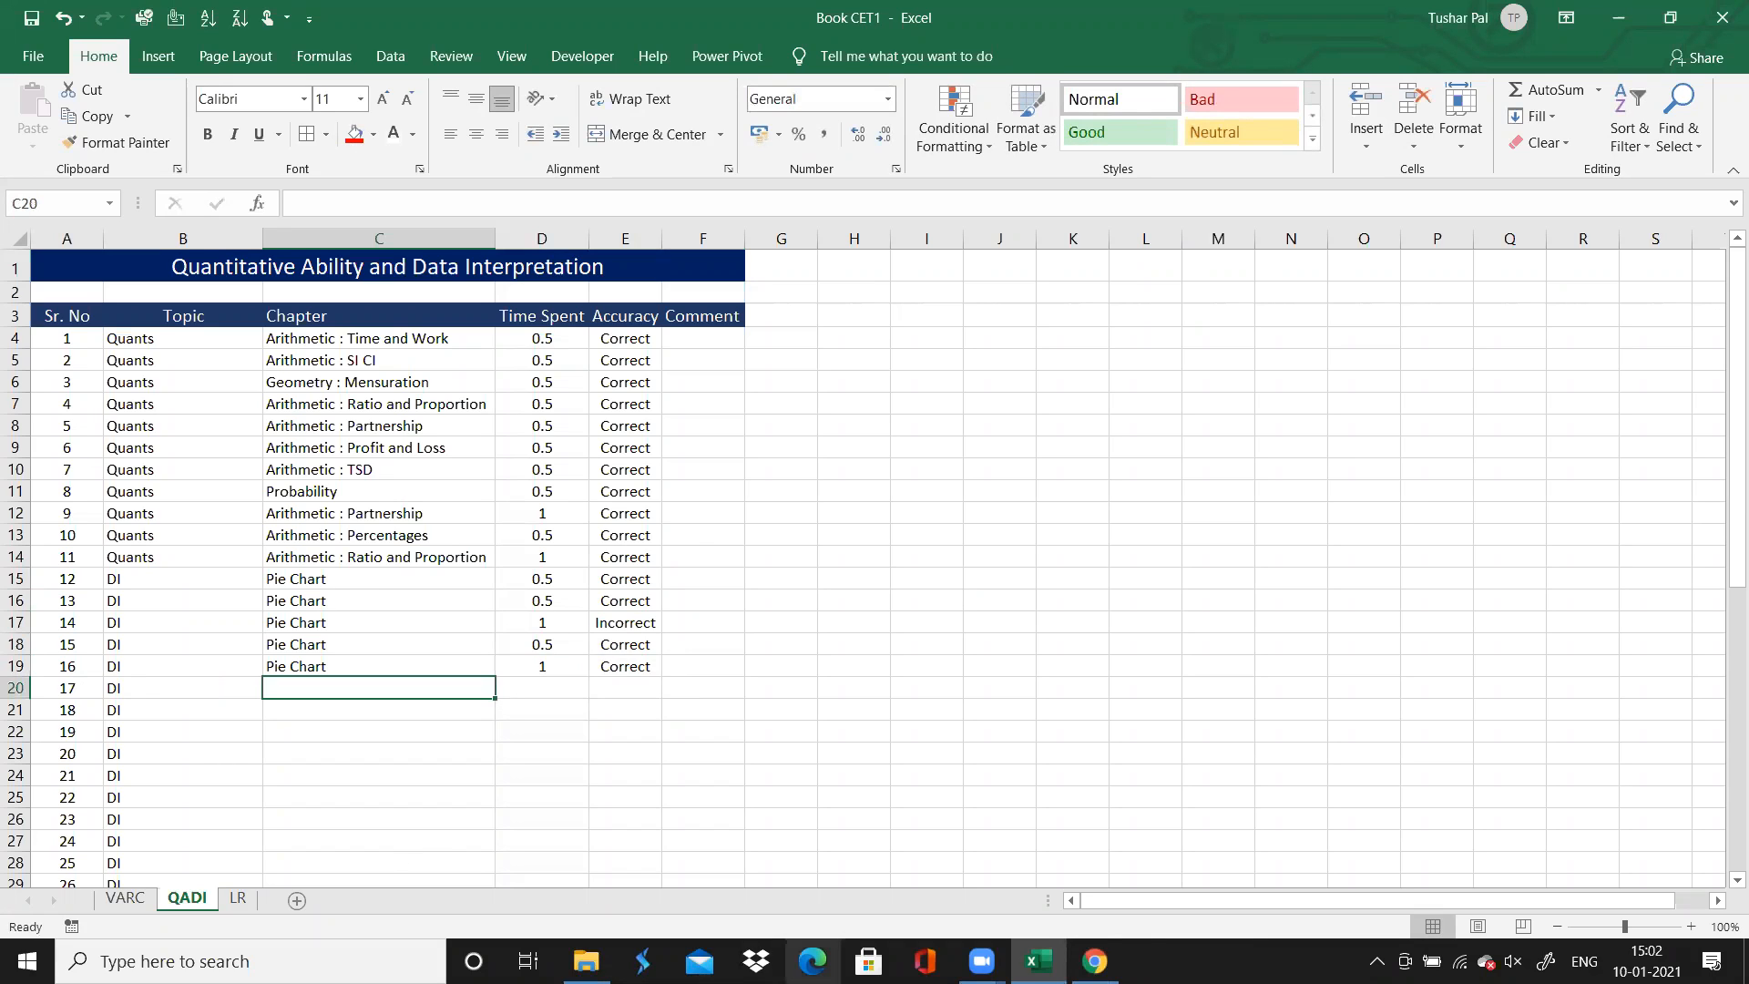
pyautogui.moveTo(1095, 961)
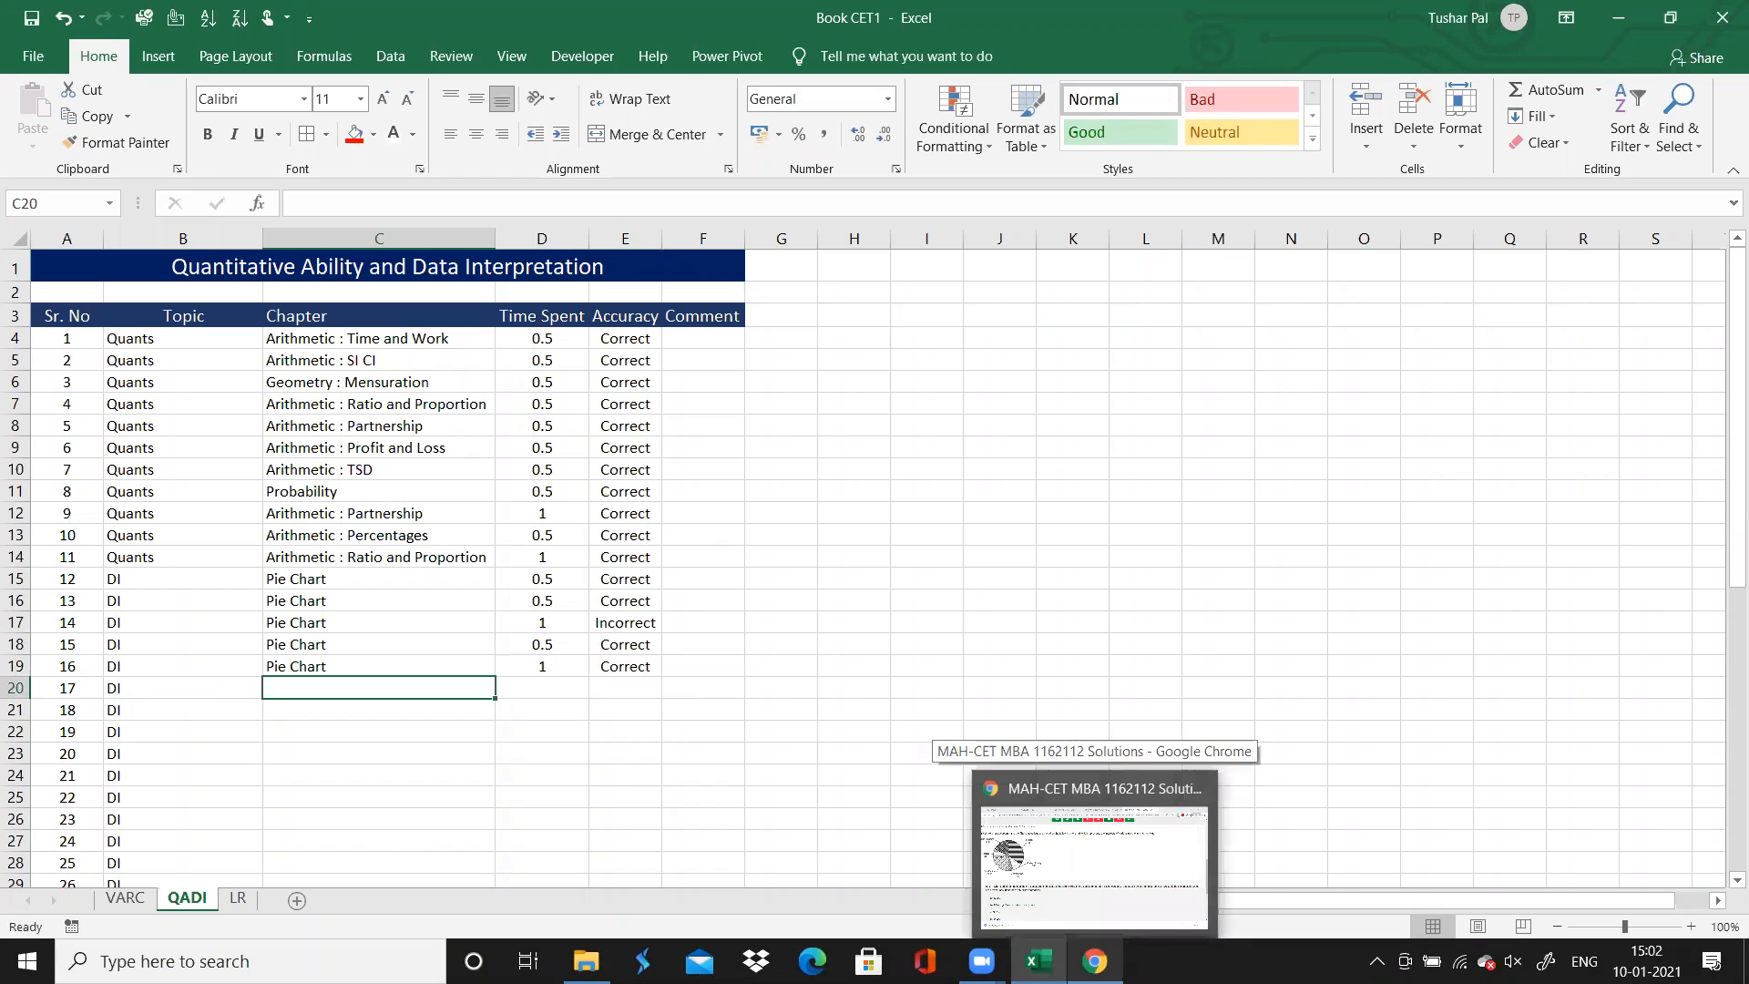
pyautogui.click(1094, 866)
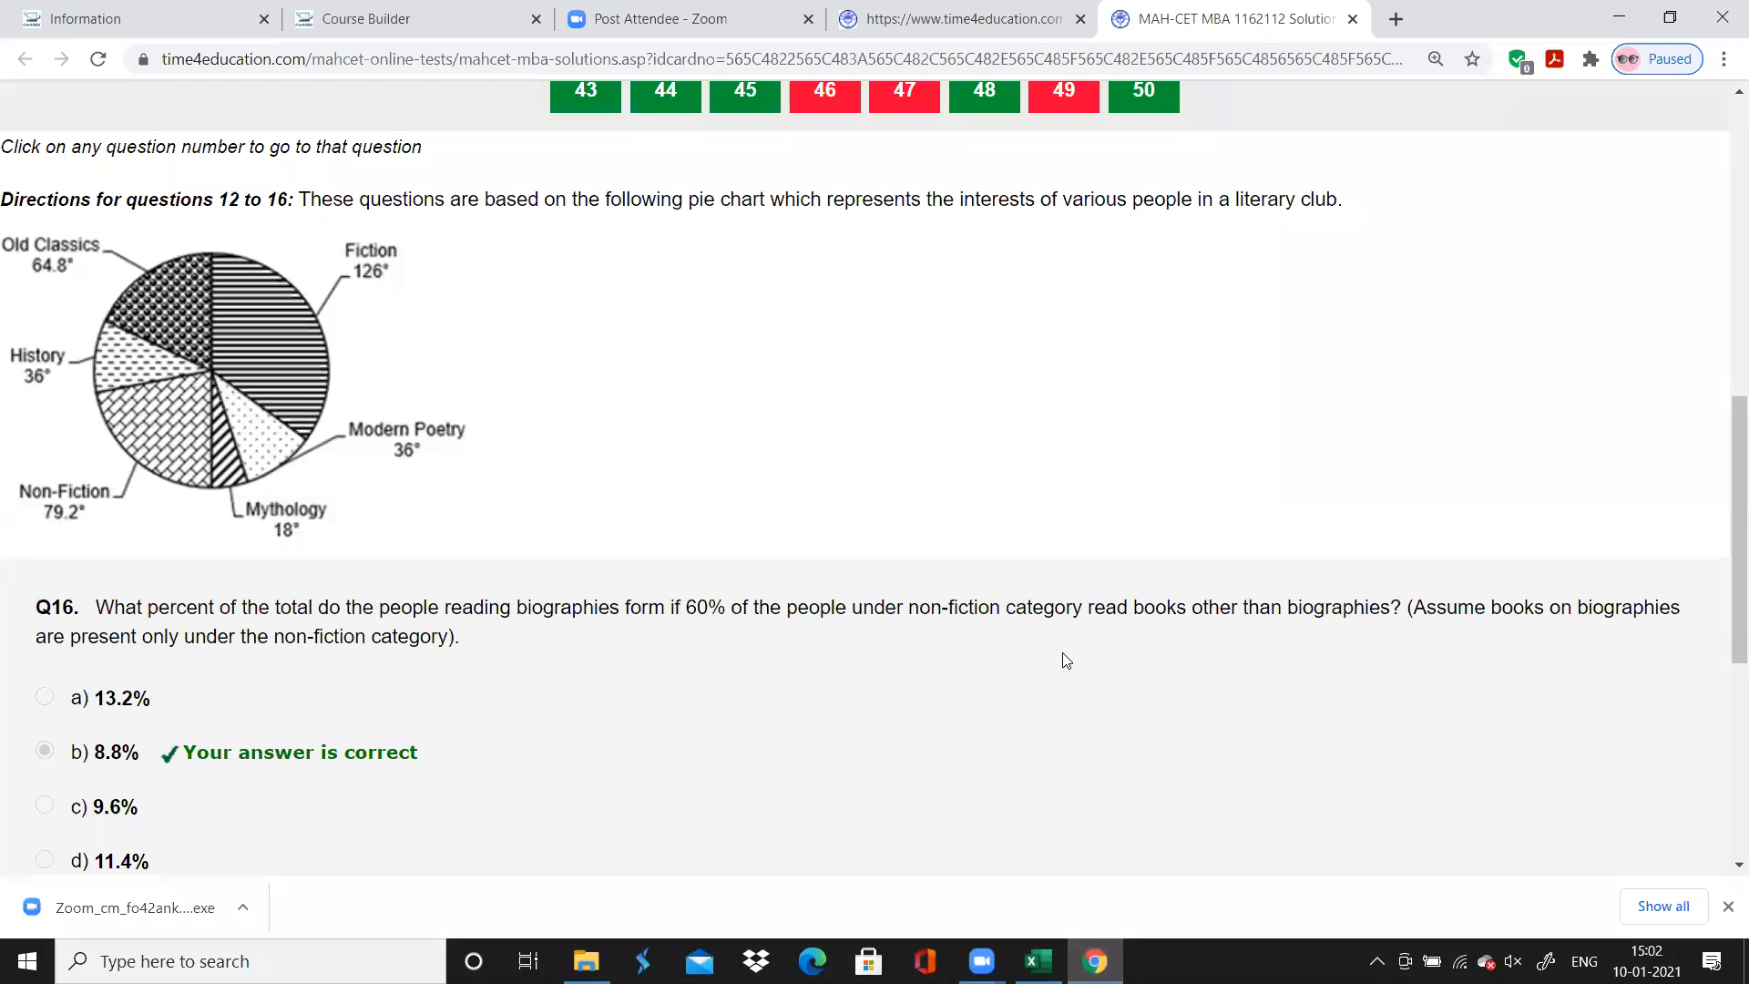
pyautogui.scroll(1, 1062, 656)
pyautogui.scroll(3, 1066, 658)
pyautogui.click(1343, 252)
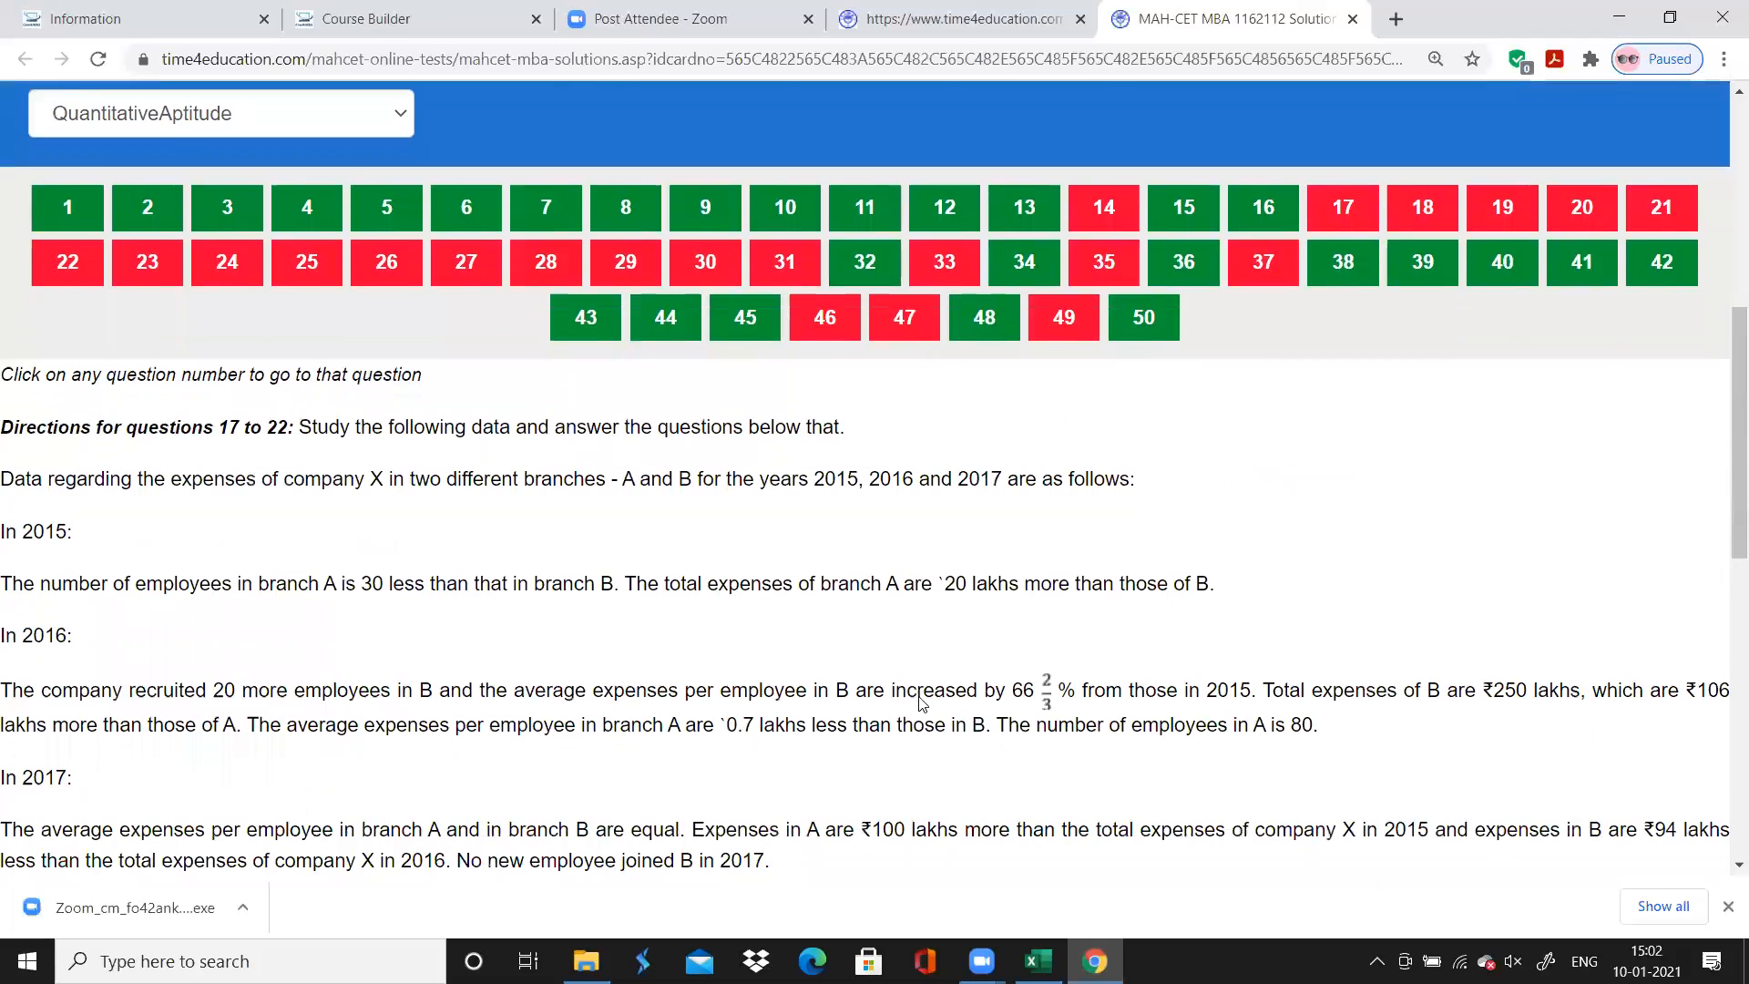
pyautogui.scroll(2, 922, 703)
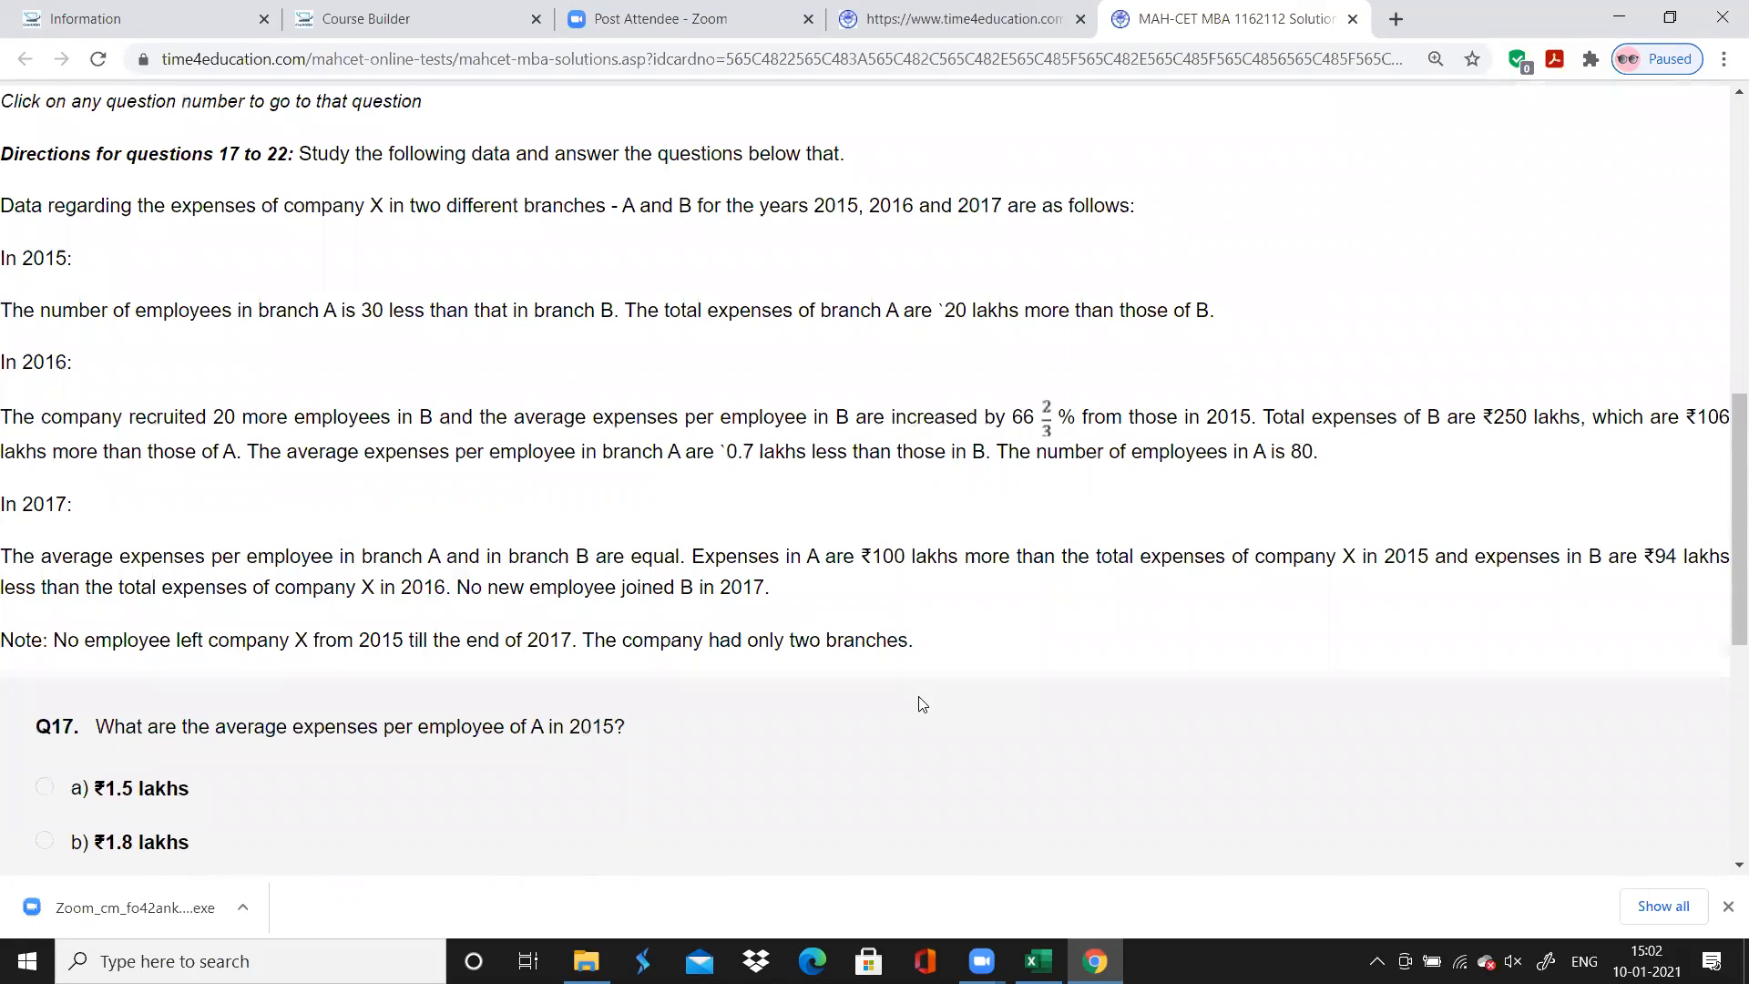
# Switch to Excel, enter "Word Problem" as question 17's chapter and fill it down through question 22
pyautogui.hotkey('alt', 'Tab')
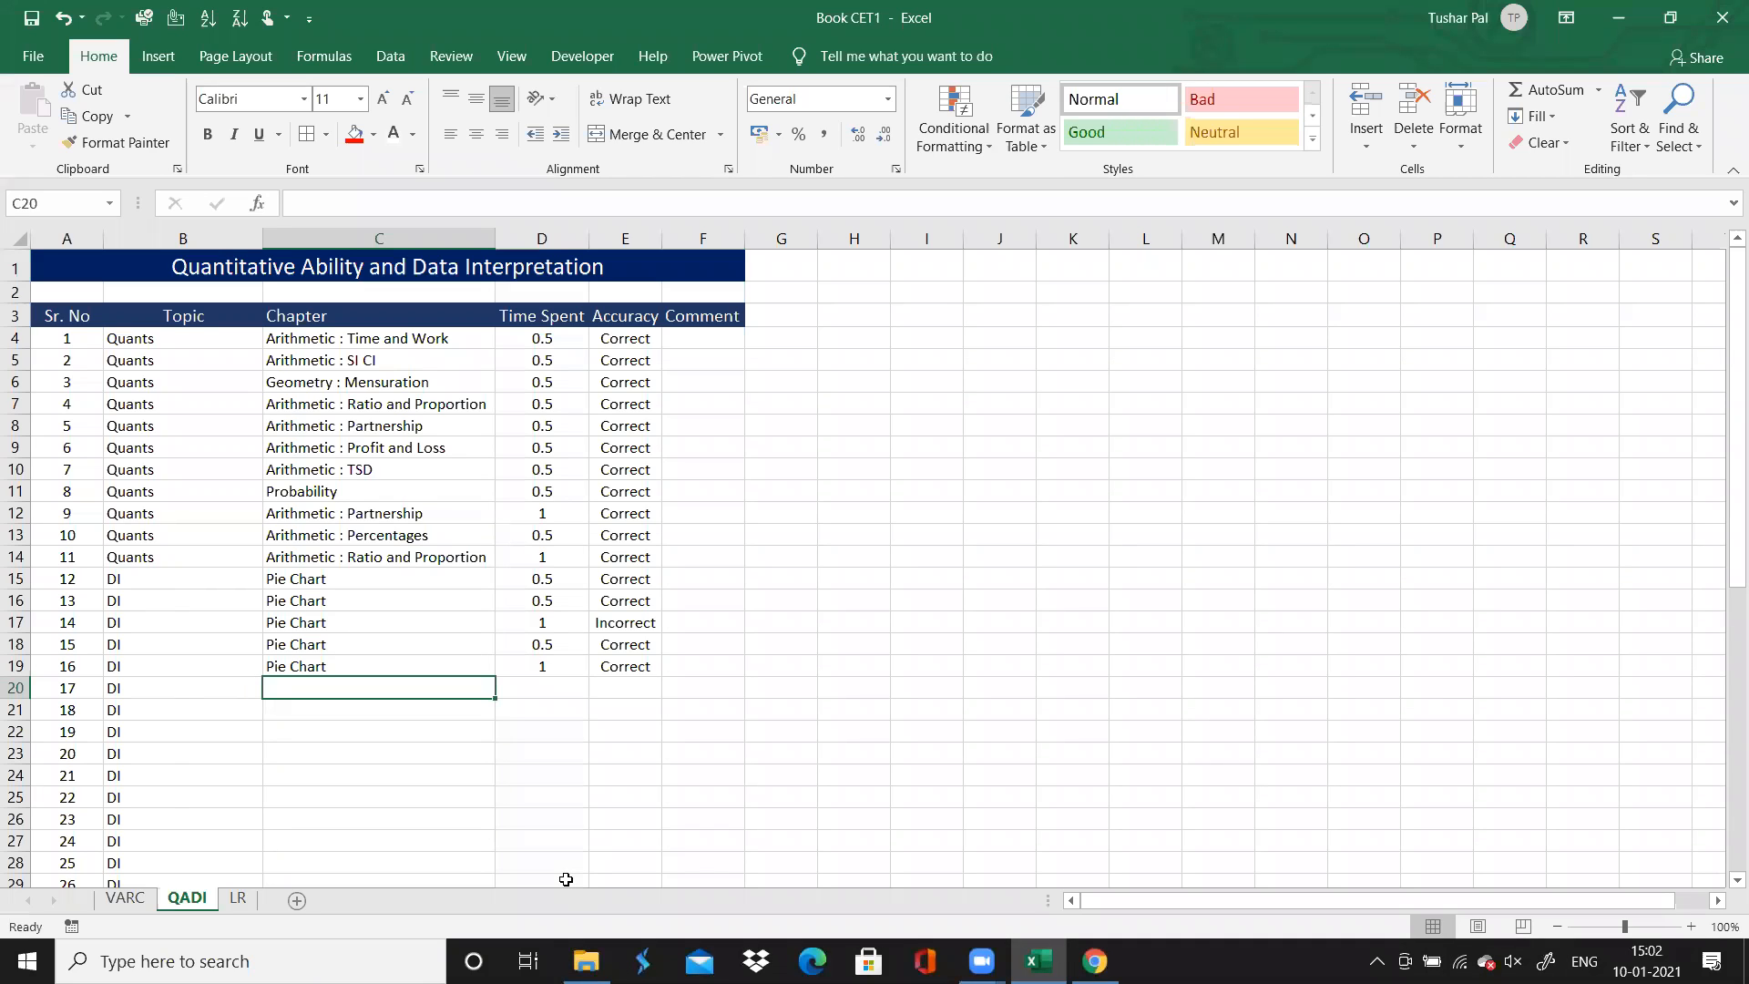
pyautogui.write('Word Problem')
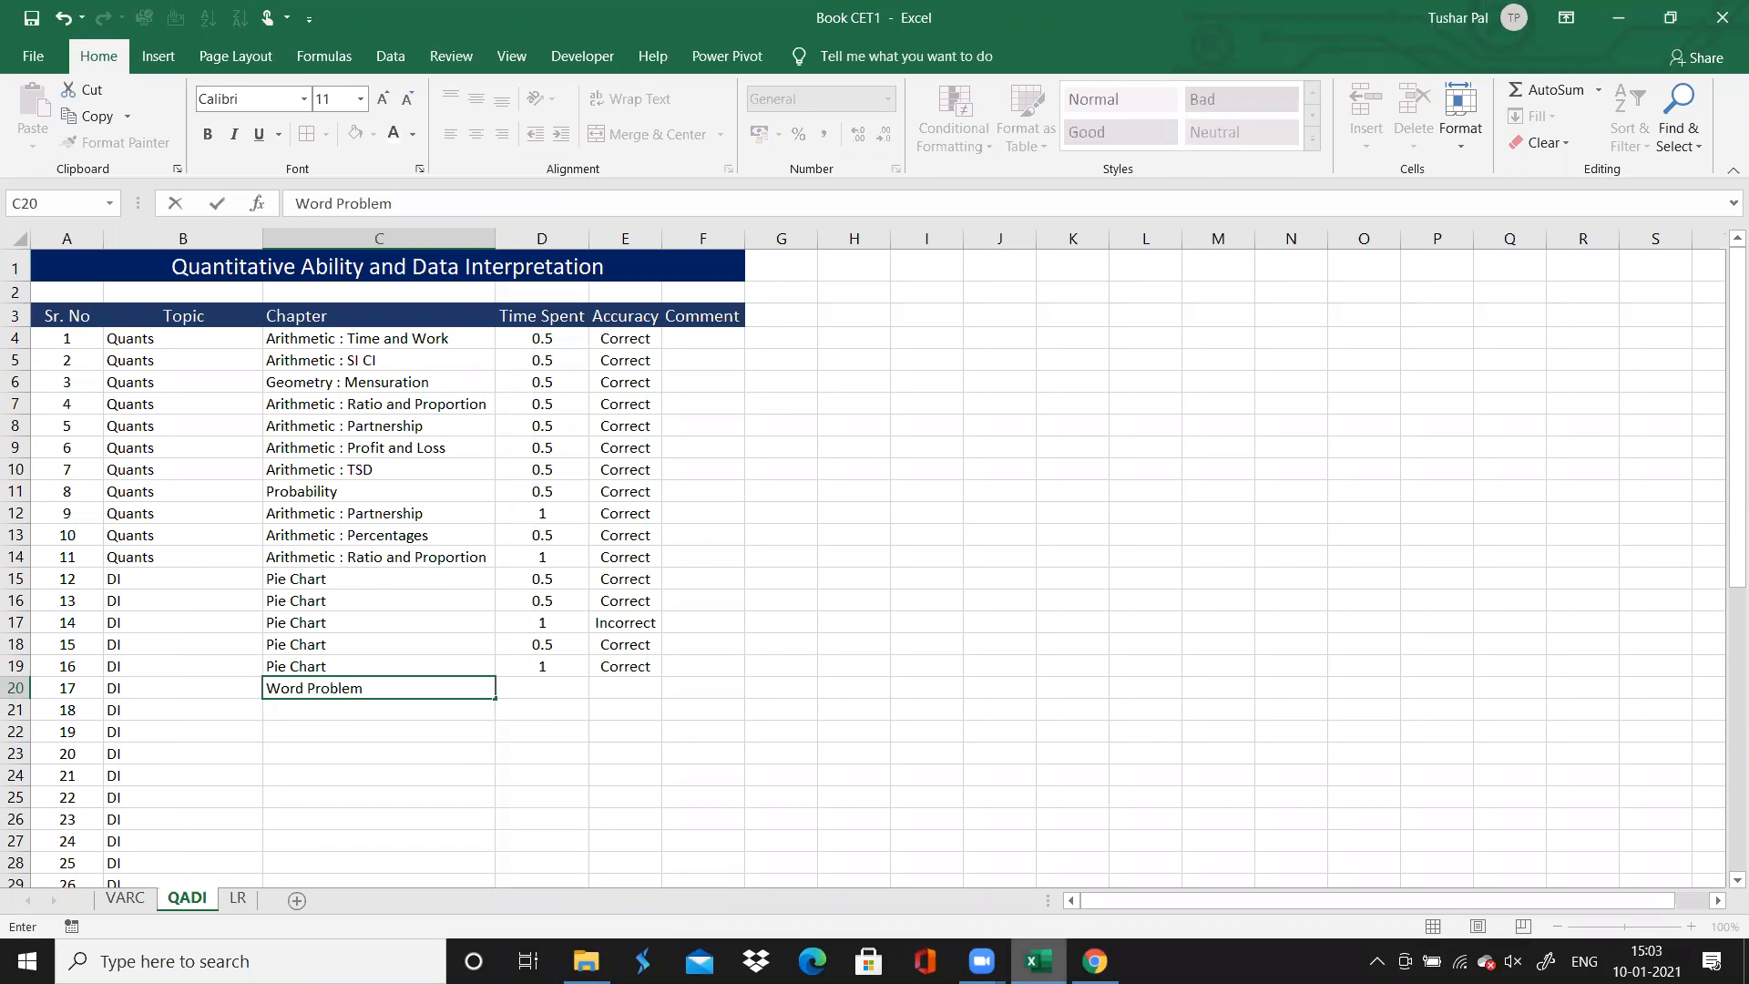
pyautogui.click(1095, 961)
pyautogui.click(1039, 961)
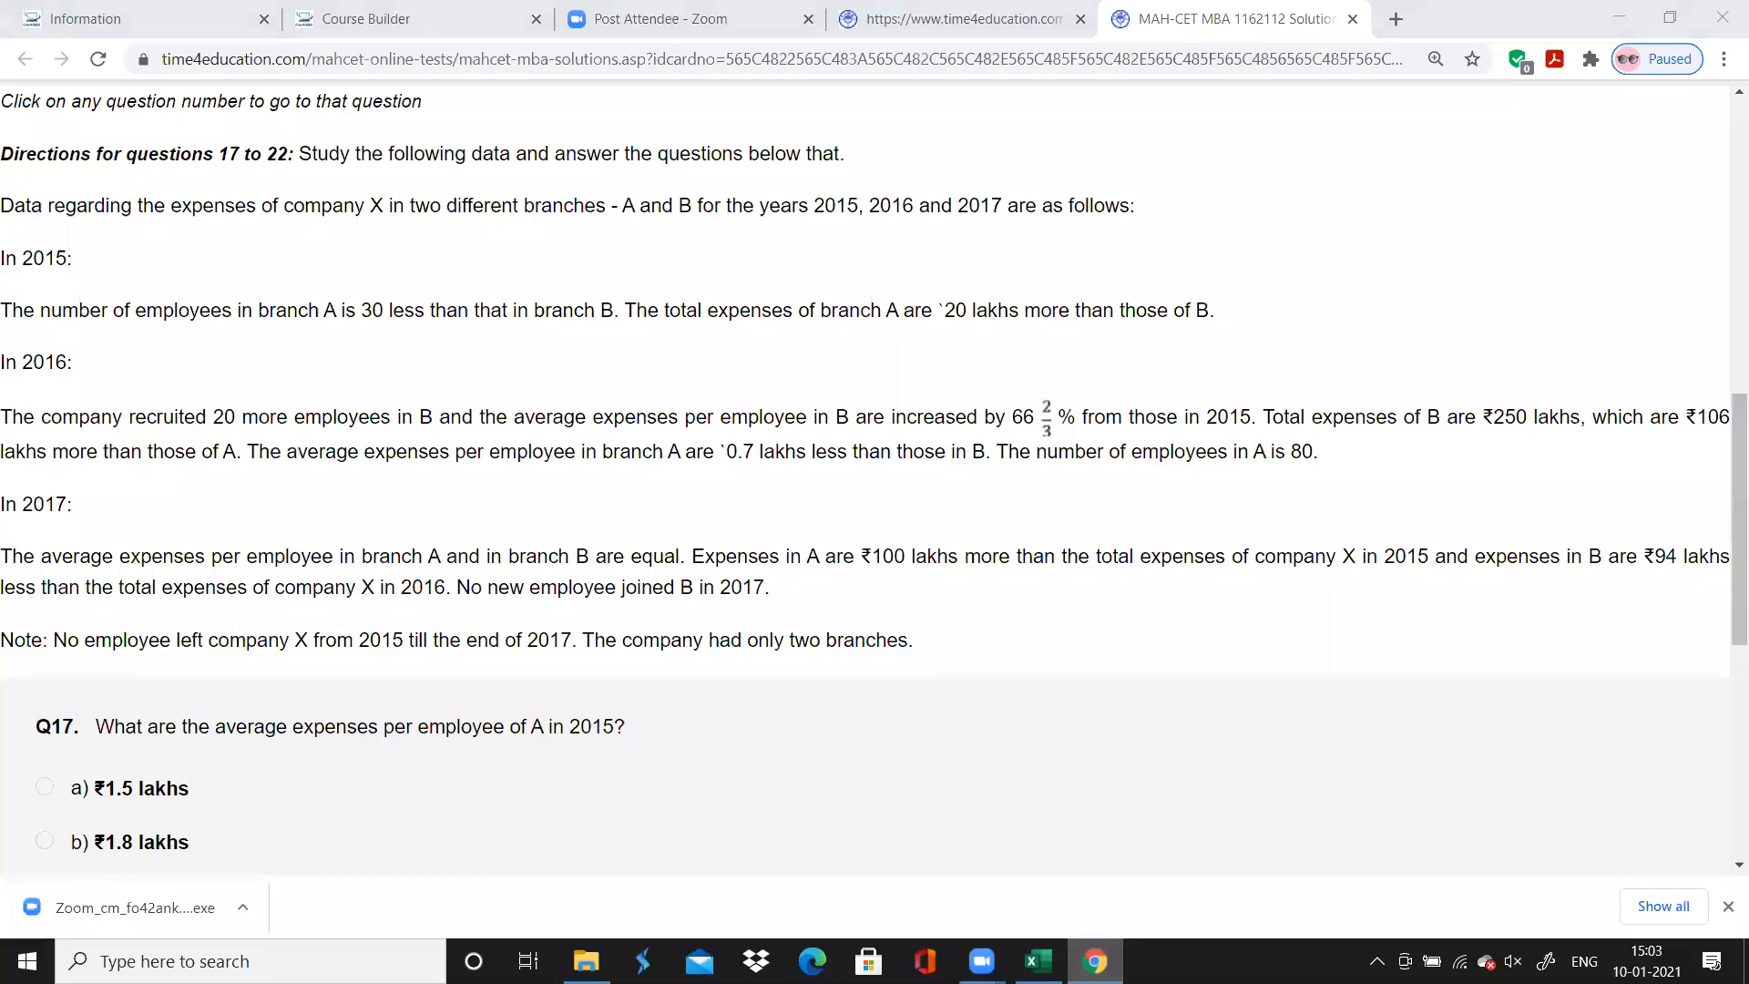
pyautogui.moveTo(496, 699); pyautogui.dragTo(486, 795)
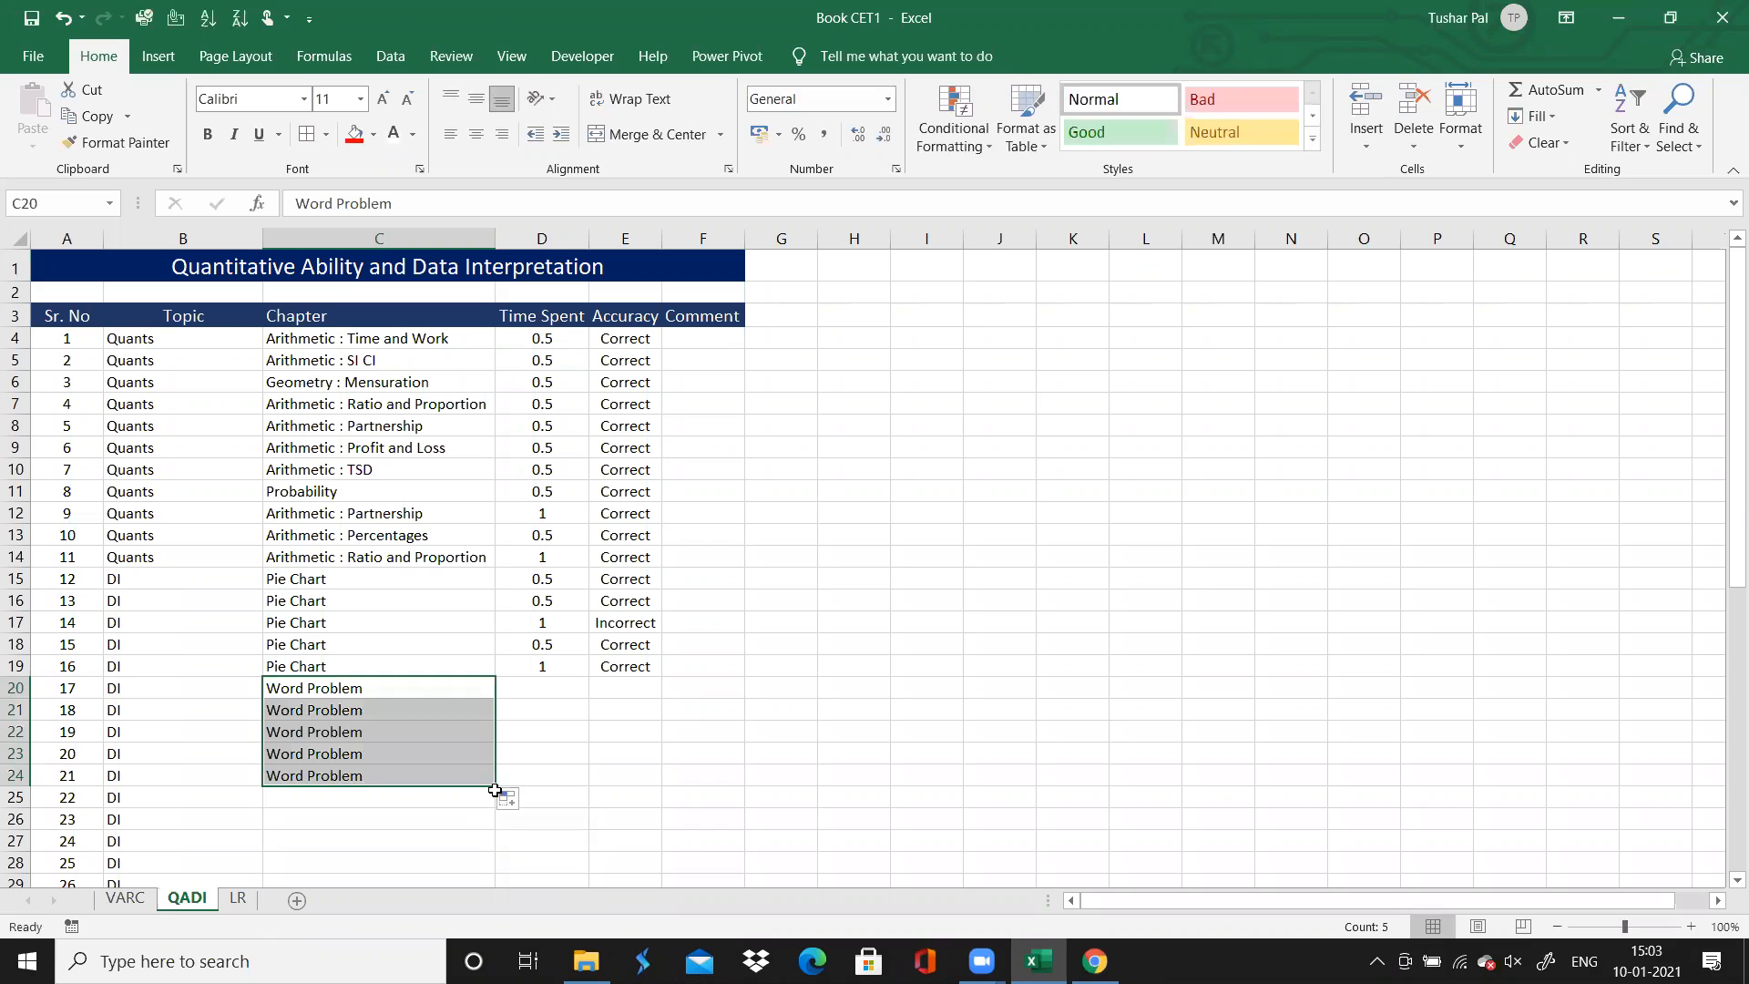
pyautogui.moveTo(495, 784); pyautogui.dragTo(496, 802)
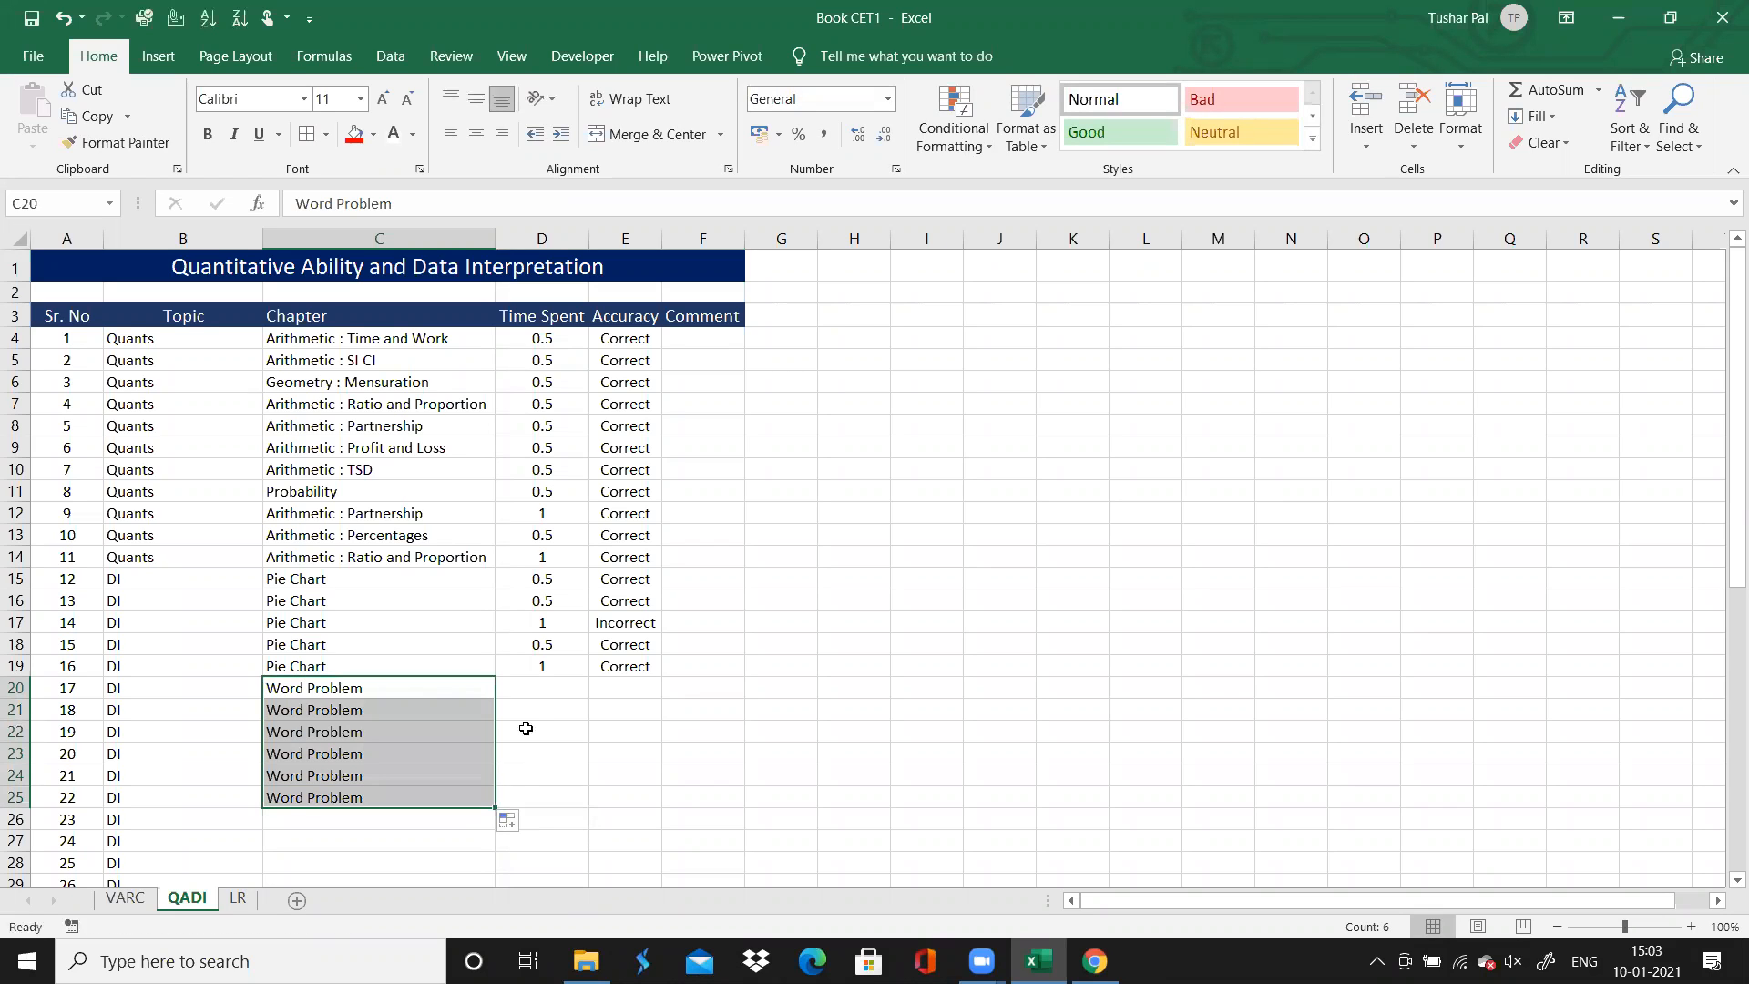
# Select question 17's Time Spent cell, switch to Chrome and check question 17's answer result on the solutions page
pyautogui.click(539, 695)
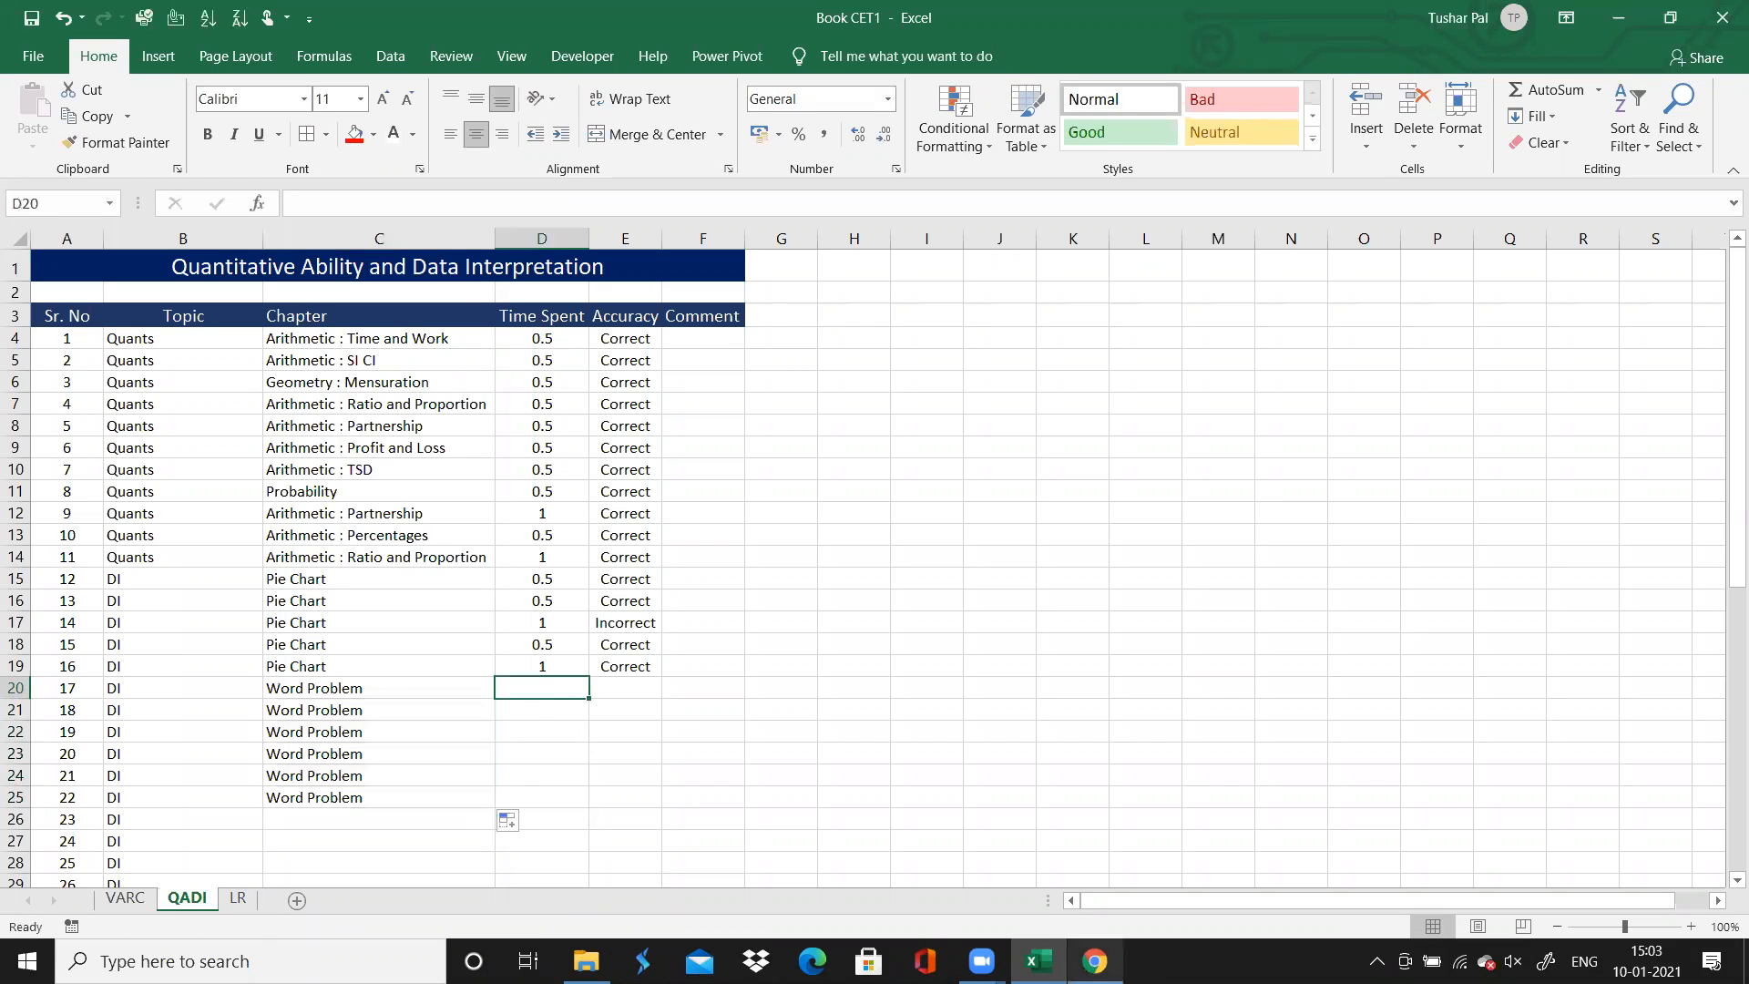
pyautogui.click(1095, 961)
pyautogui.scroll(-1, 874, 482)
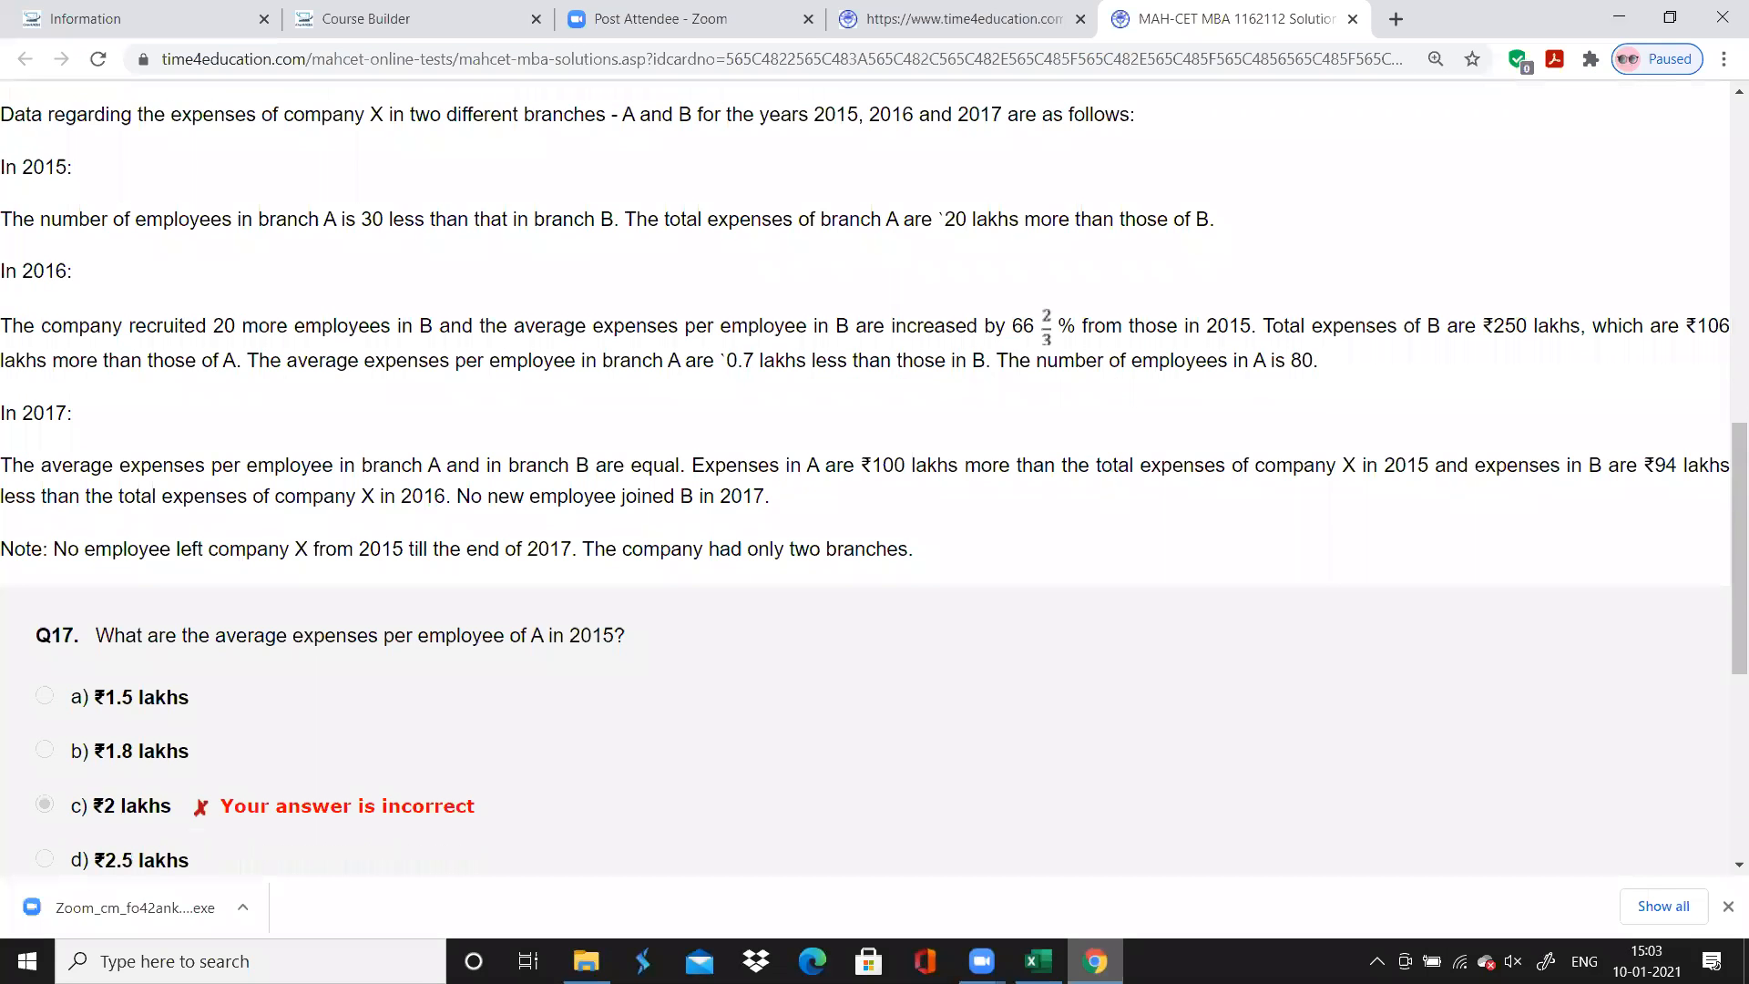
pyautogui.scroll(-4, 874, 483)
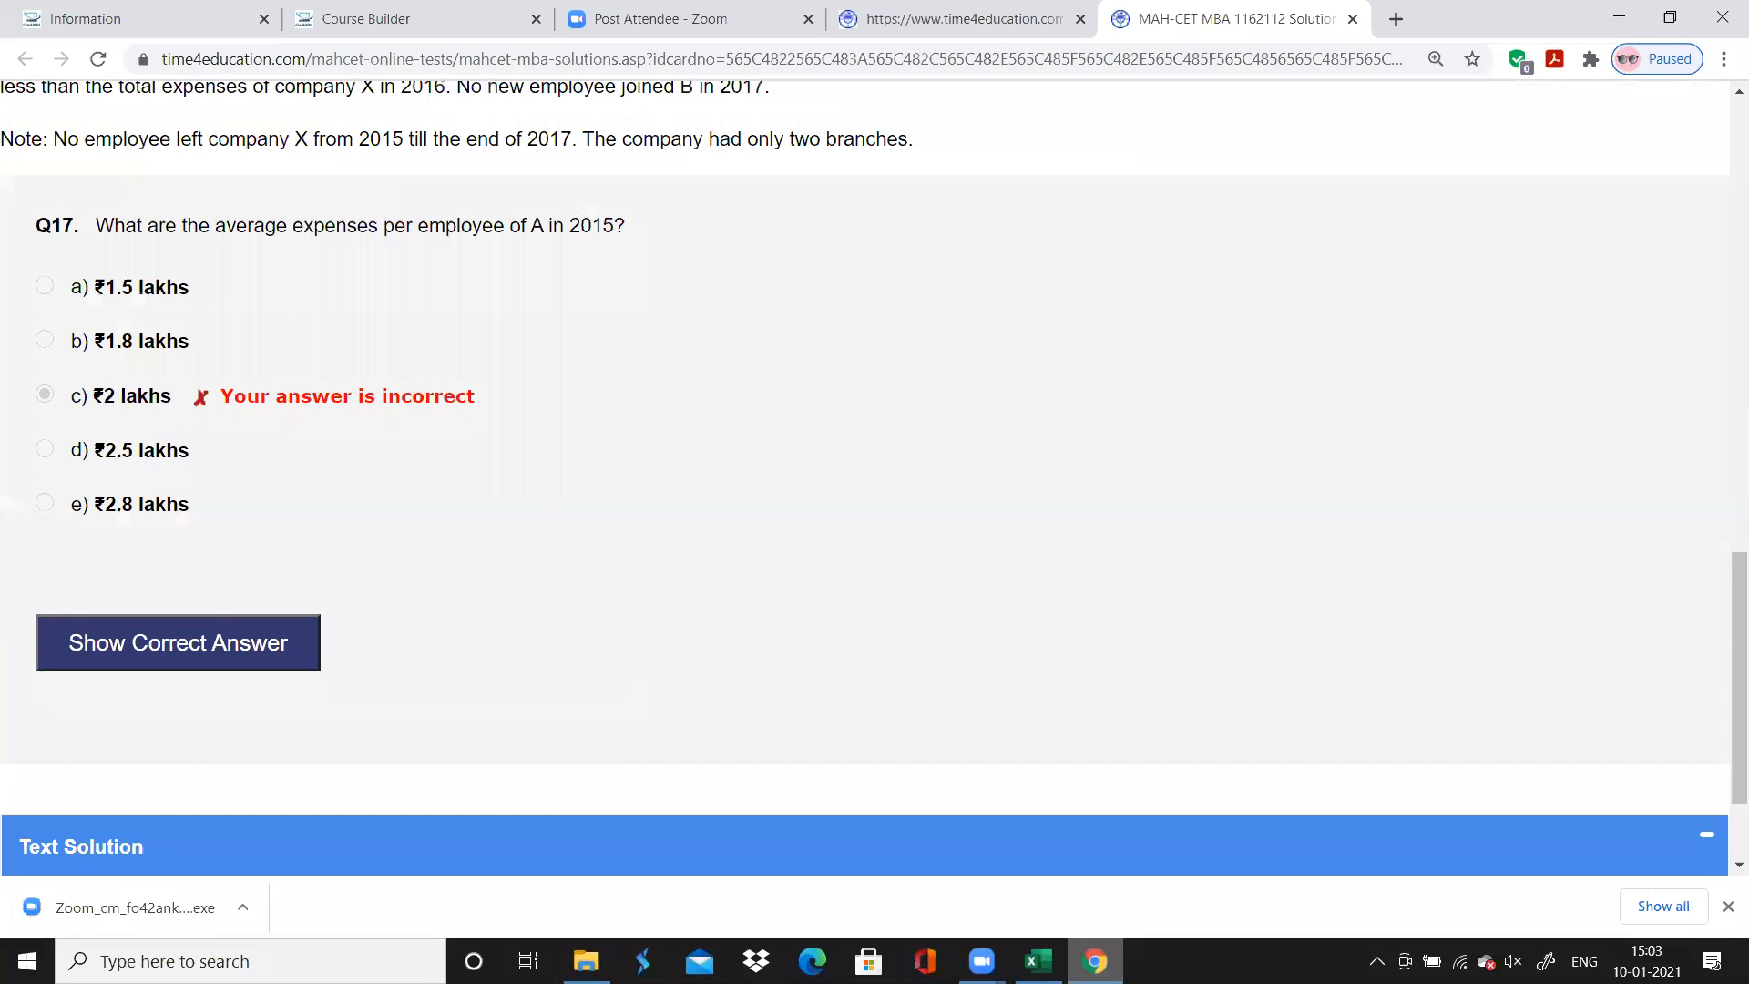
# Switch to Excel and enter a time spent of 0 for each of questions 17 to 22
pyautogui.hotkey('alt', 'Tab')
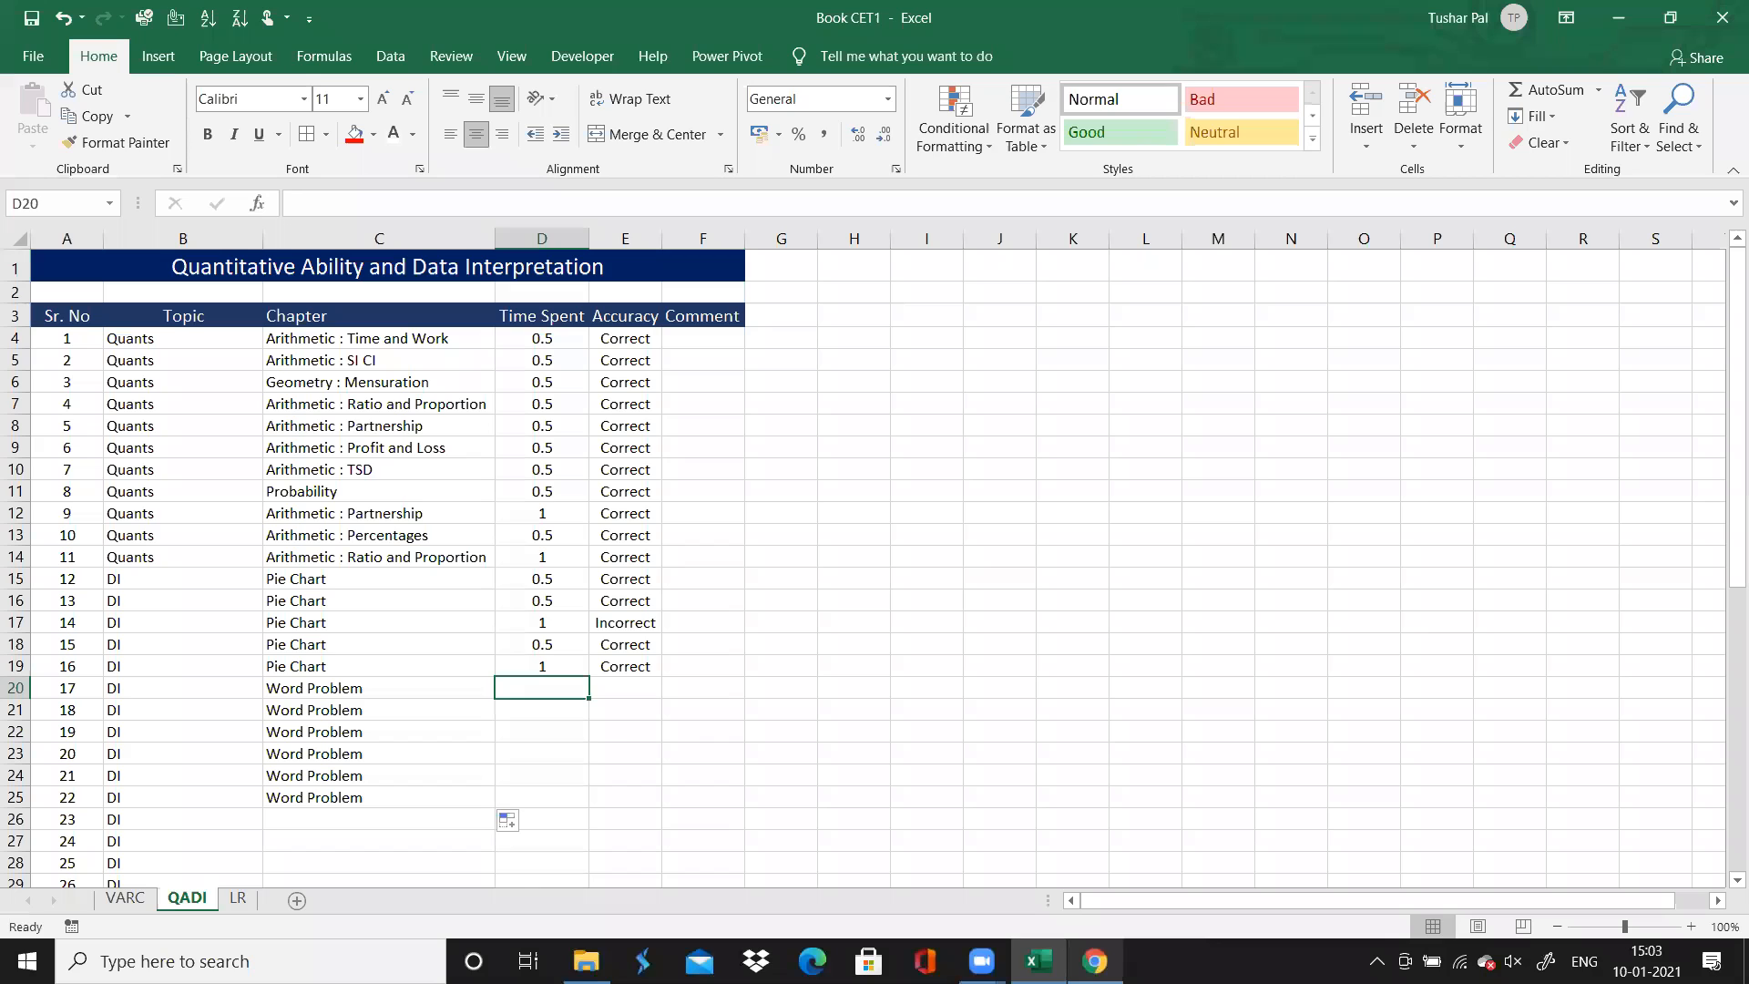
pyautogui.write('0 0 0 0 0 ')
pyautogui.write('0')
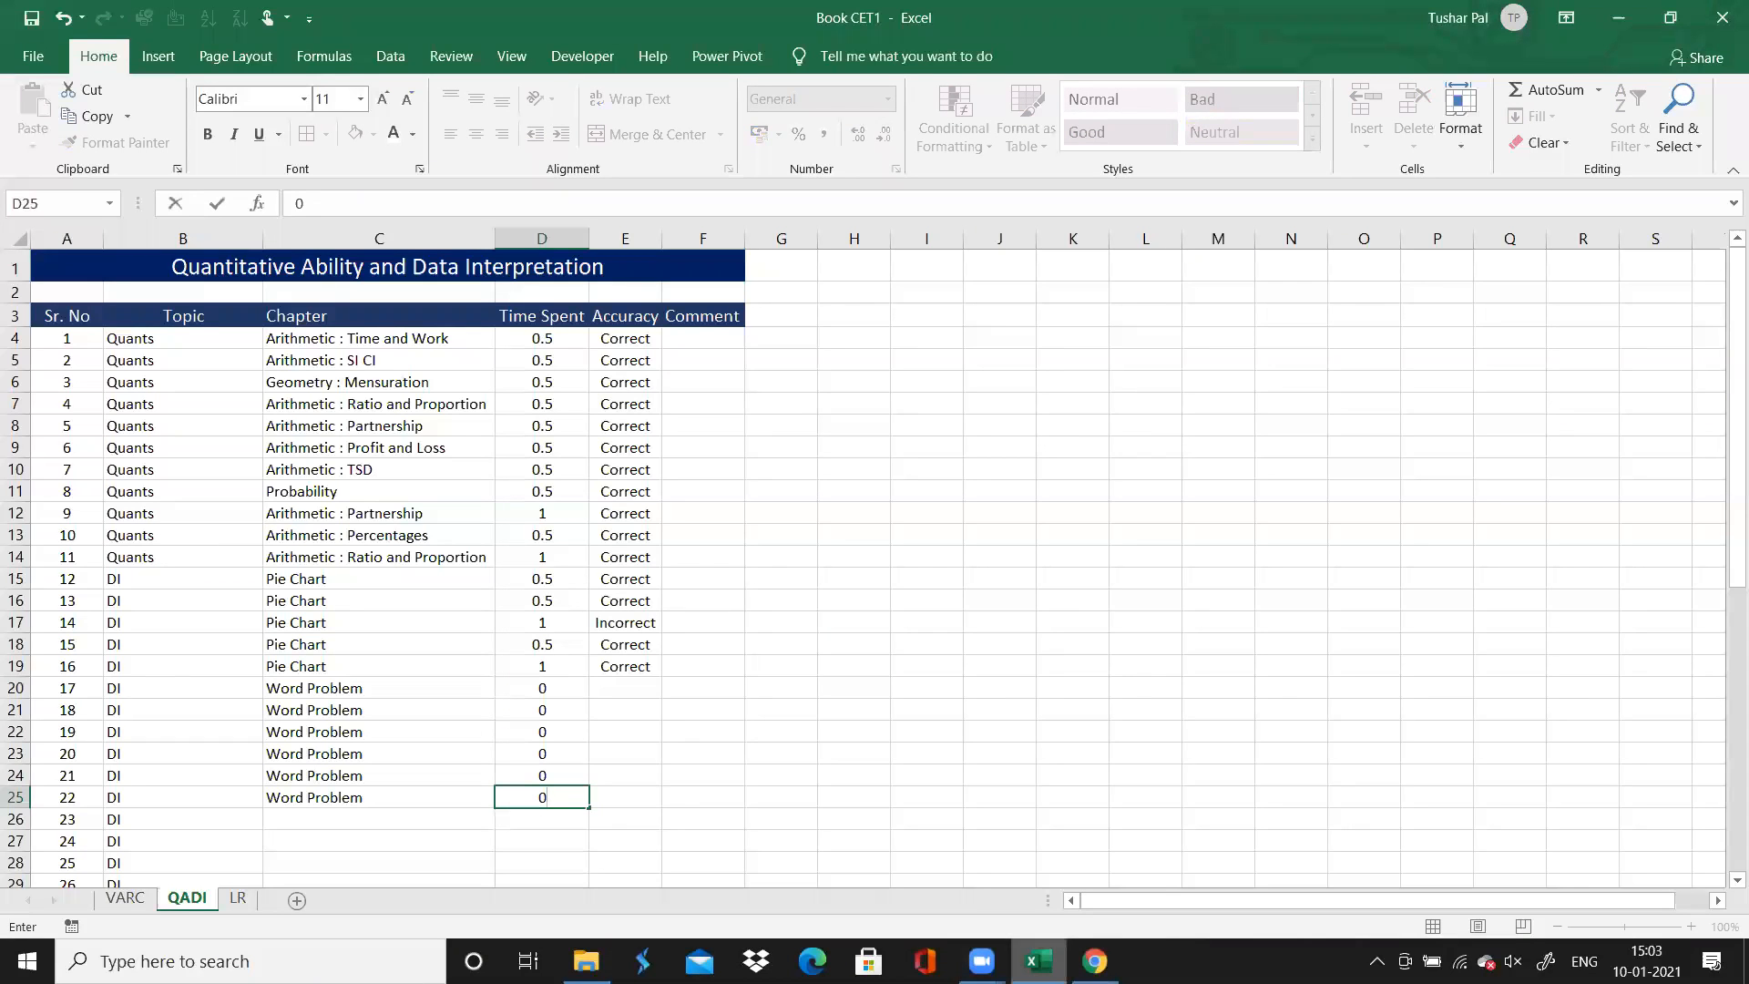
# Check the results of questions 17 to 22 in Chrome, and record their accuracy as "Incorrect" in Excel
pyautogui.moveTo(1038, 959)
pyautogui.click(1095, 961)
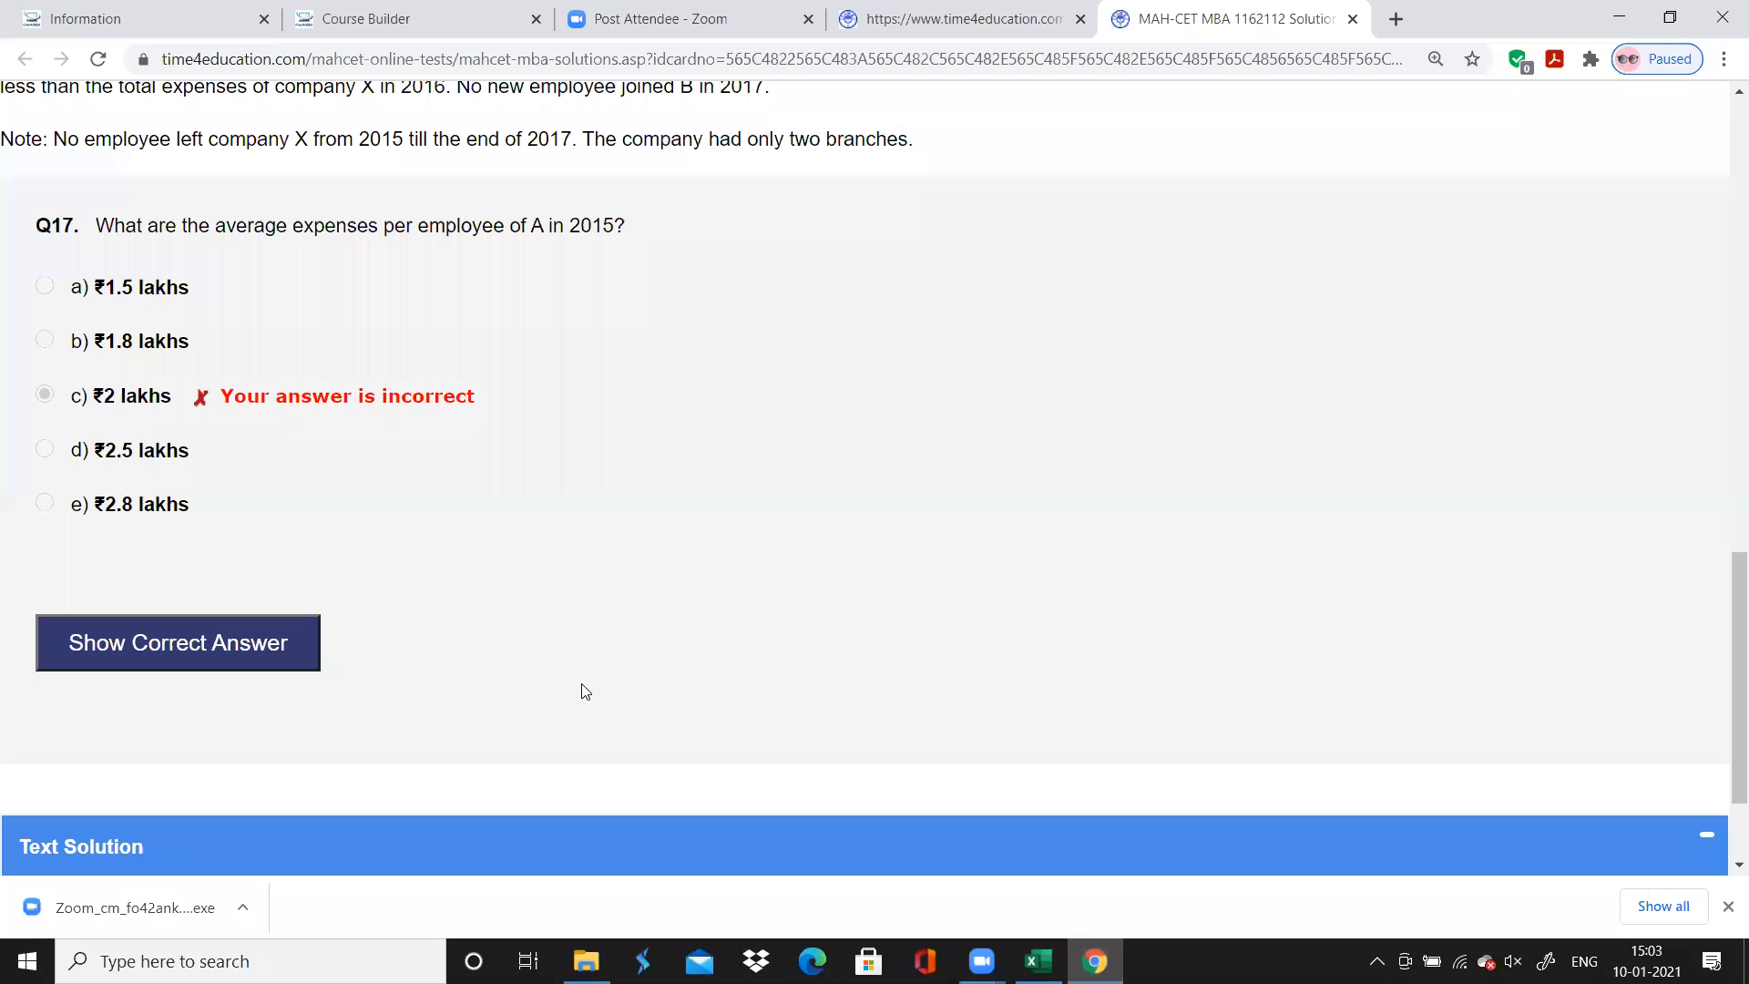
pyautogui.scroll(8, 585, 692)
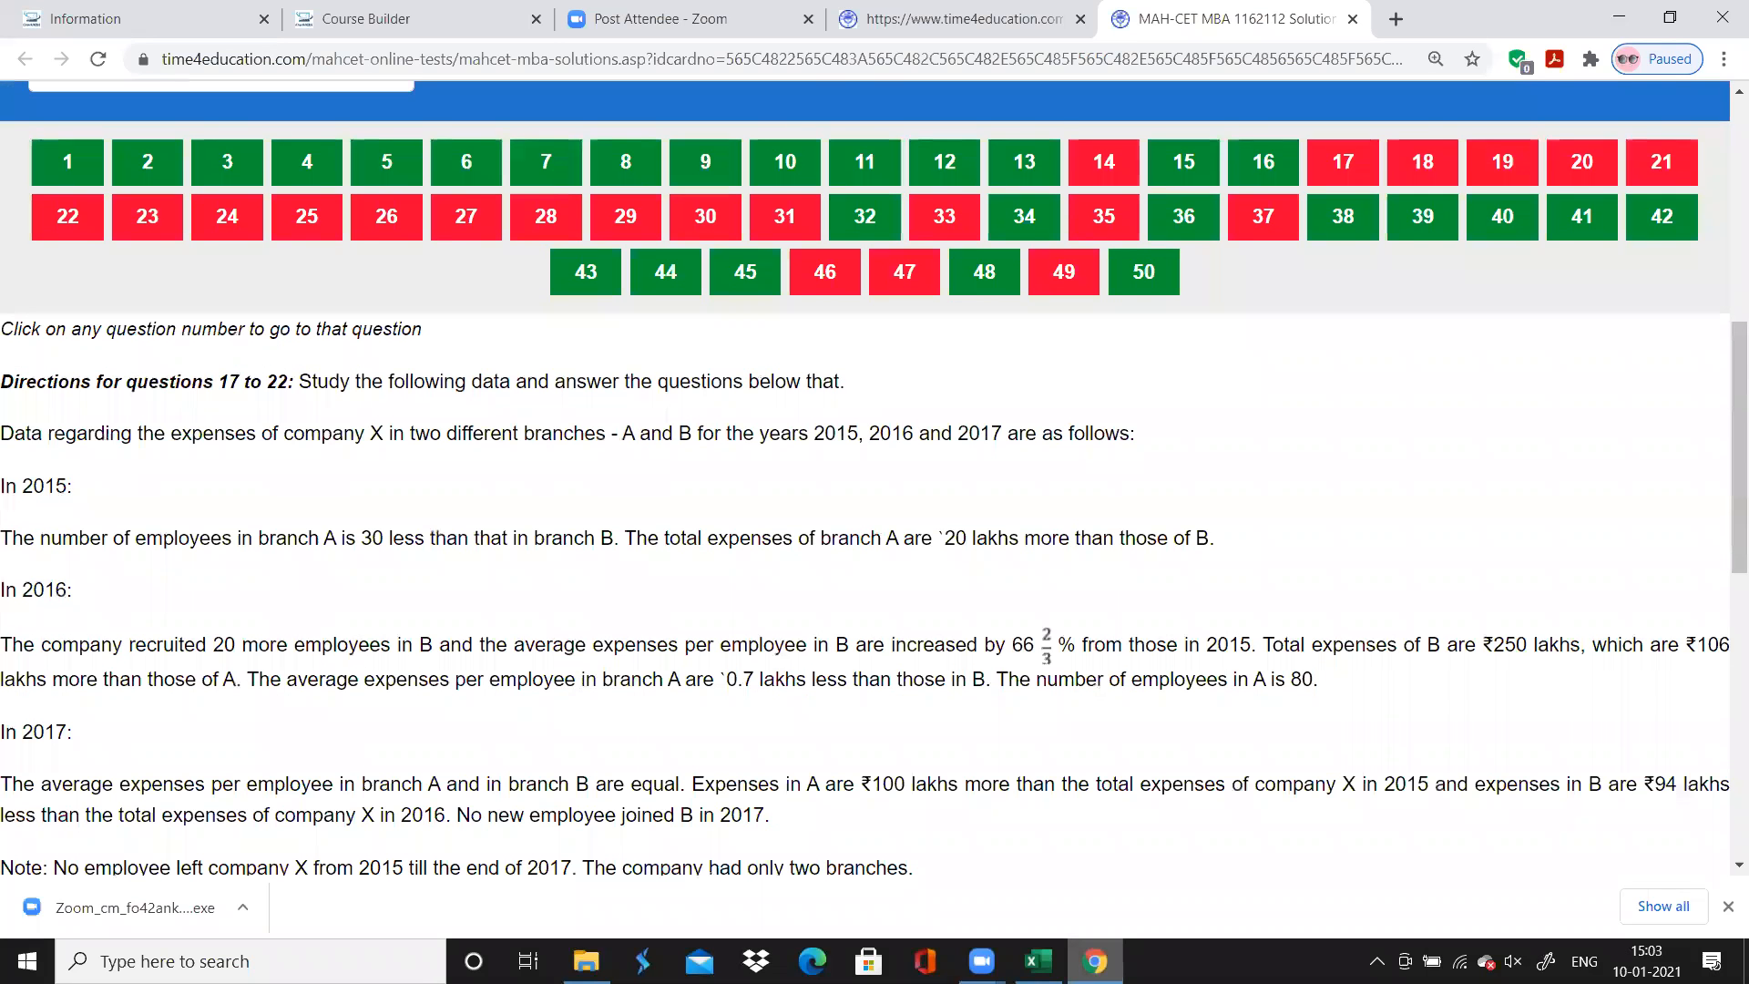
pyautogui.hotkey('alt', 'Tab')
pyautogui.click(654, 698)
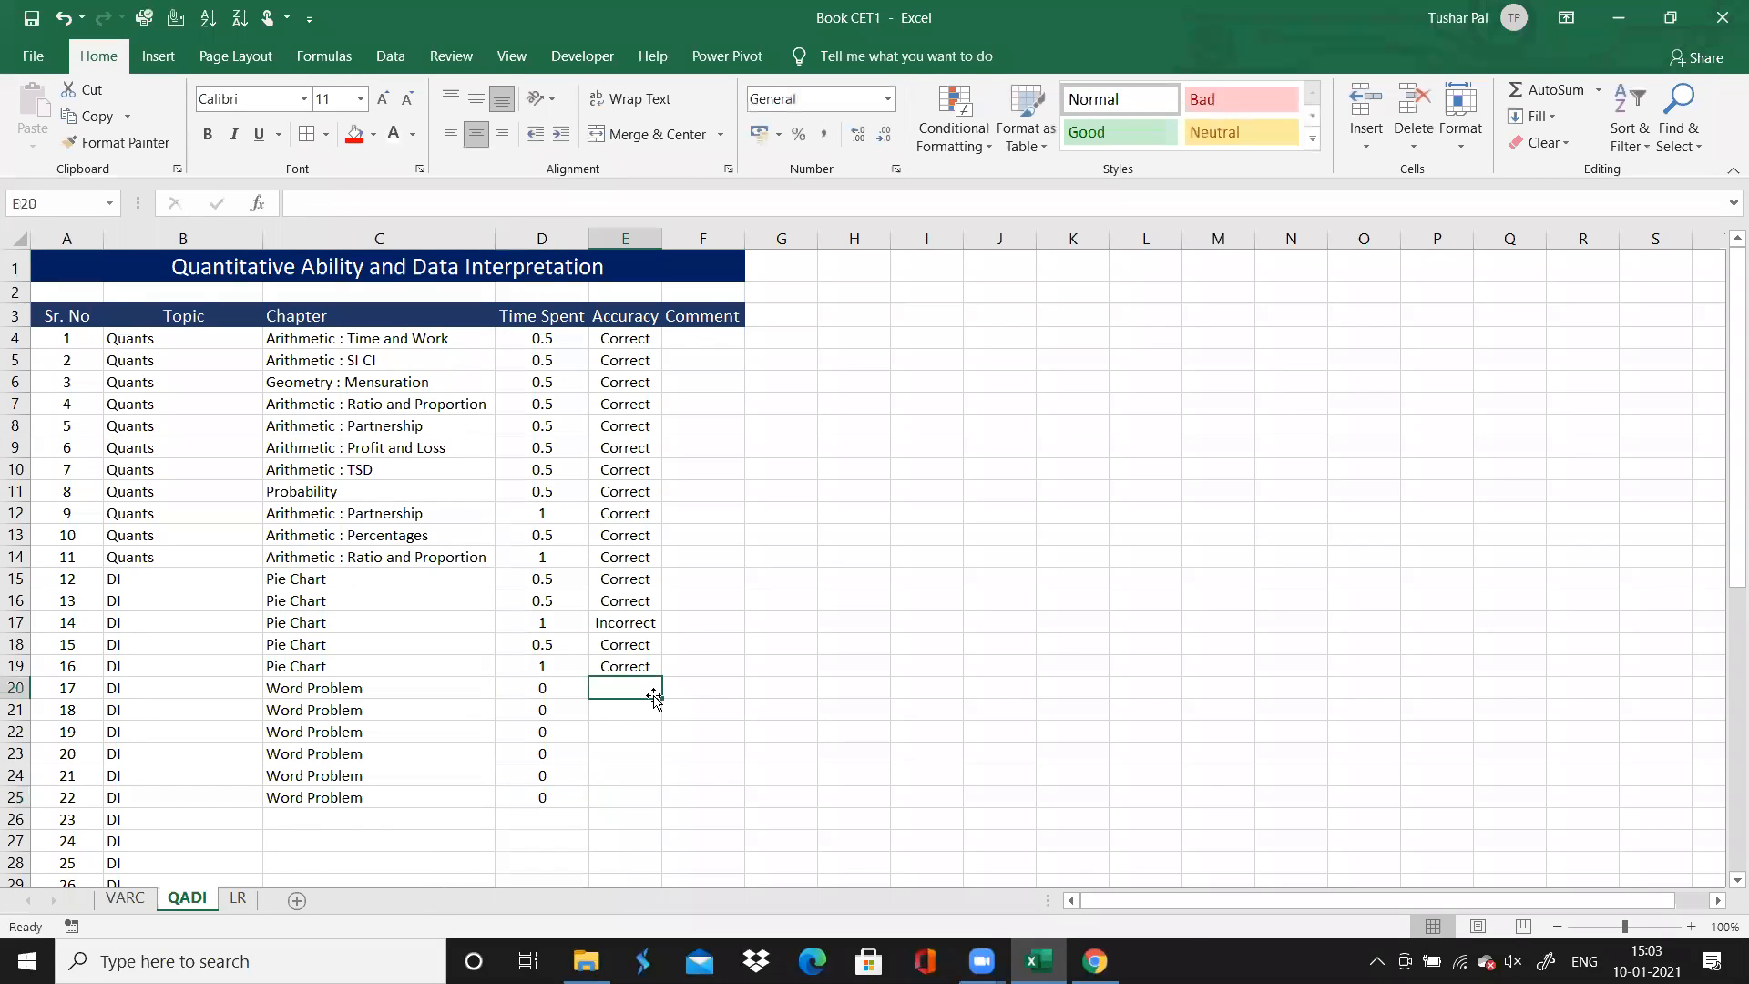
pyautogui.write('I')
pyautogui.moveTo(659, 701); pyautogui.dragTo(471, 824)
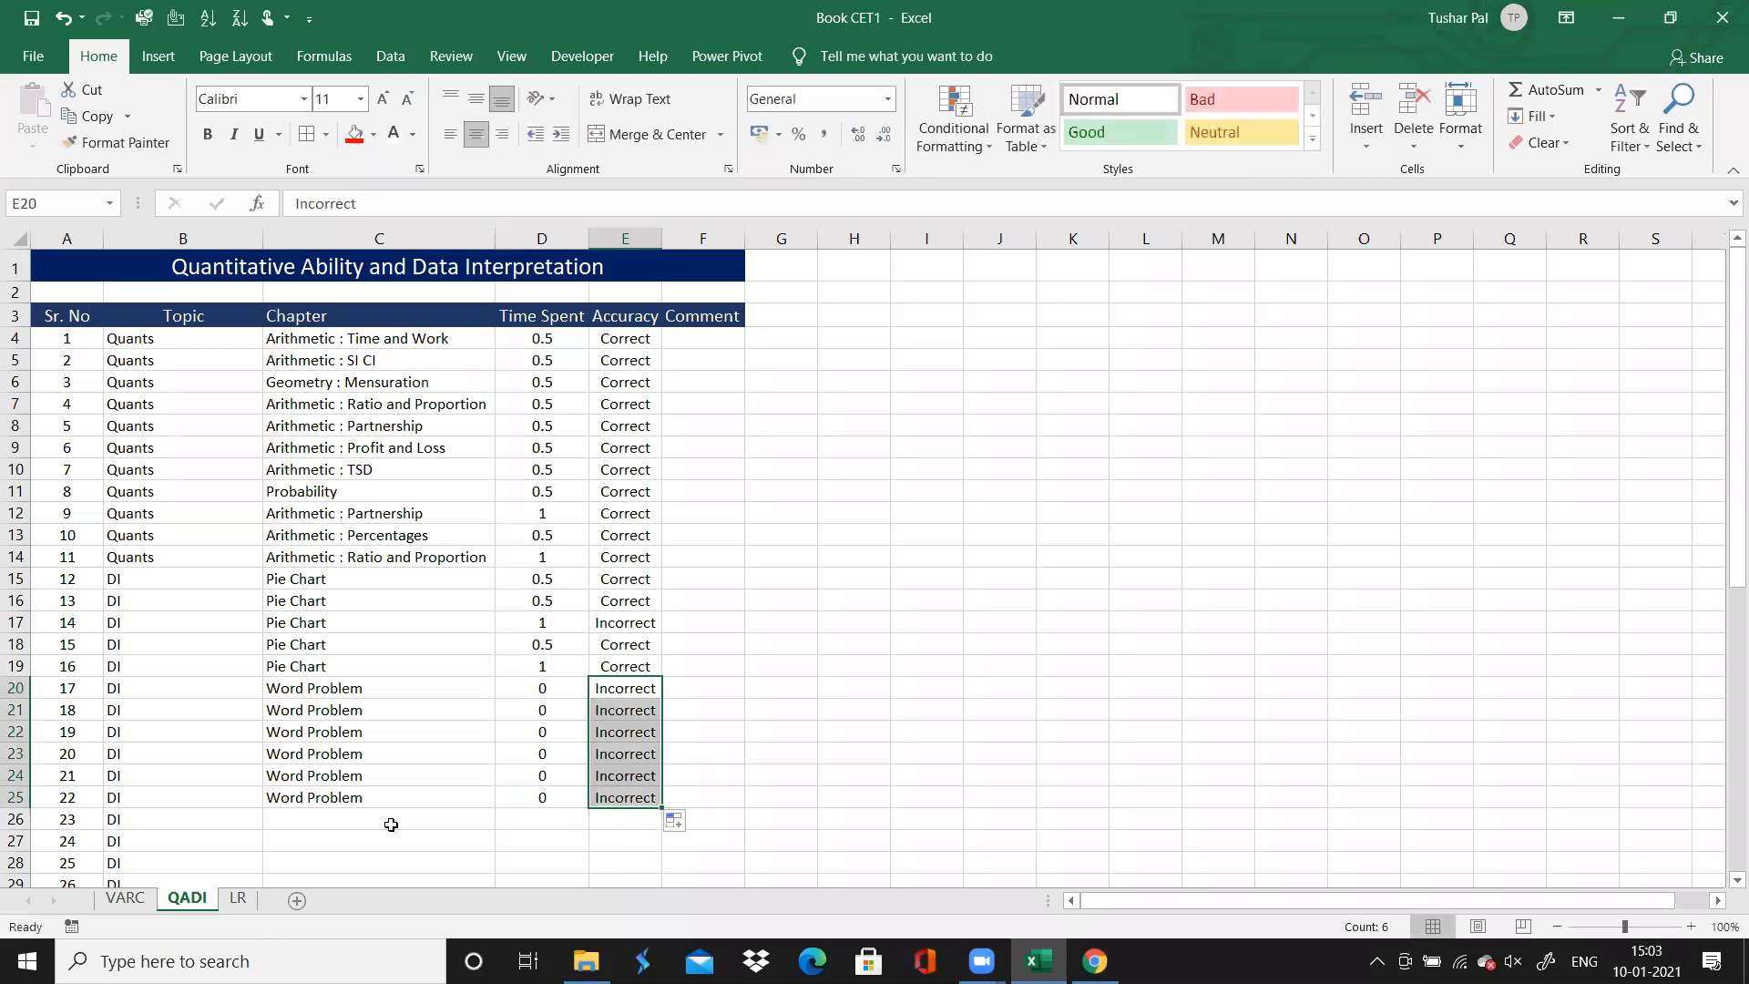
# Look over the topics of the remaining questions and return to question 23's Chapter cell
pyautogui.click(390, 824)
pyautogui.press('Down')
pyautogui.press('Down')
pyautogui.press('Down')
pyautogui.press('Down')
pyautogui.press('Down')
pyautogui.press('Down')
pyautogui.press('Down')
pyautogui.press('Down')
pyautogui.press('Down')
pyautogui.press('Down')
pyautogui.press('Down')
pyautogui.press('Down')
pyautogui.press('Down')
pyautogui.press('Down')
pyautogui.press('Down')
pyautogui.press('Down')
pyautogui.press('Down')
pyautogui.press('Down')
pyautogui.press('Down')
pyautogui.press('Down')
pyautogui.press('Down')
pyautogui.press('Down')
pyautogui.press('Down')
pyautogui.press('Down')
pyautogui.press('Up')
pyautogui.press('Up')
pyautogui.press('Up')
pyautogui.press('Up')
pyautogui.press('Up')
pyautogui.press('Up')
pyautogui.press('Up')
pyautogui.press('Up')
pyautogui.press('Up')
pyautogui.press('Up')
pyautogui.press('Up')
pyautogui.press('Up')
pyautogui.press('Up')
pyautogui.press('Up')
pyautogui.press('Up')
pyautogui.press('Up')
pyautogui.press('Up')
pyautogui.press('Up')
pyautogui.press('Up')
pyautogui.press('Up')
pyautogui.press('Up')
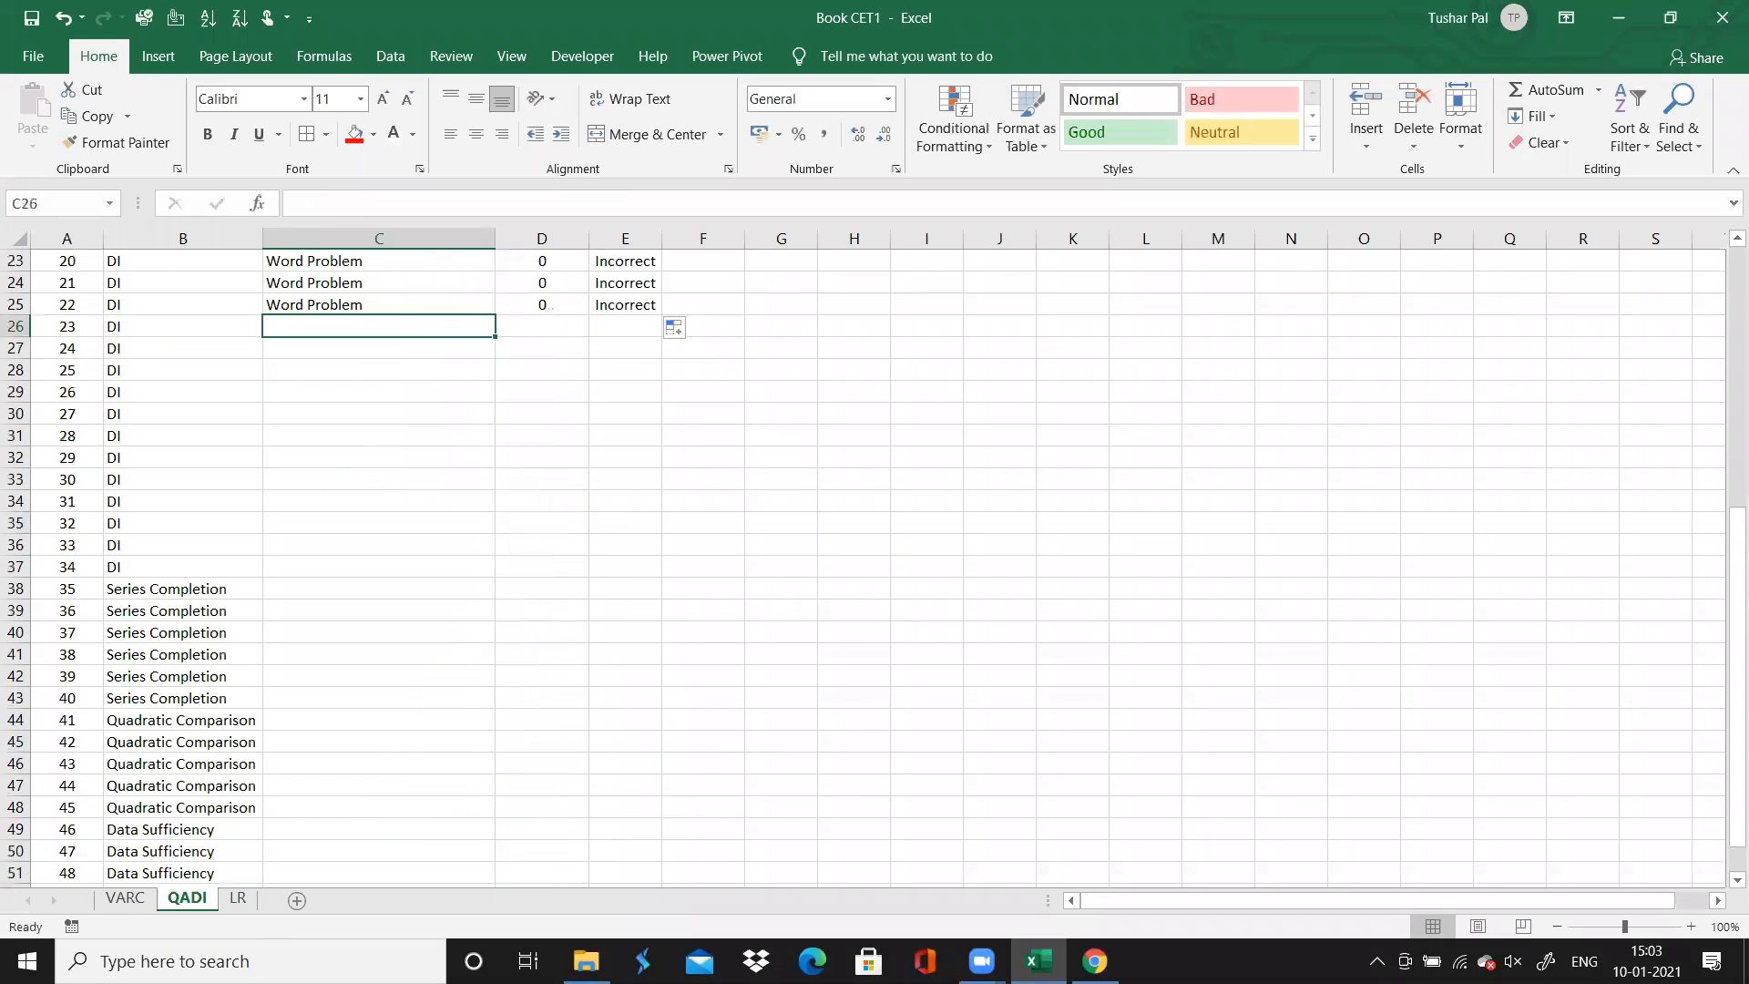
# Switch to Chrome and review the pie-chart questions 12 and 13 with their answer results on the solutions page
pyautogui.click(1094, 961)
pyautogui.scroll(-5, 875, 474)
pyautogui.scroll(5, 874, 474)
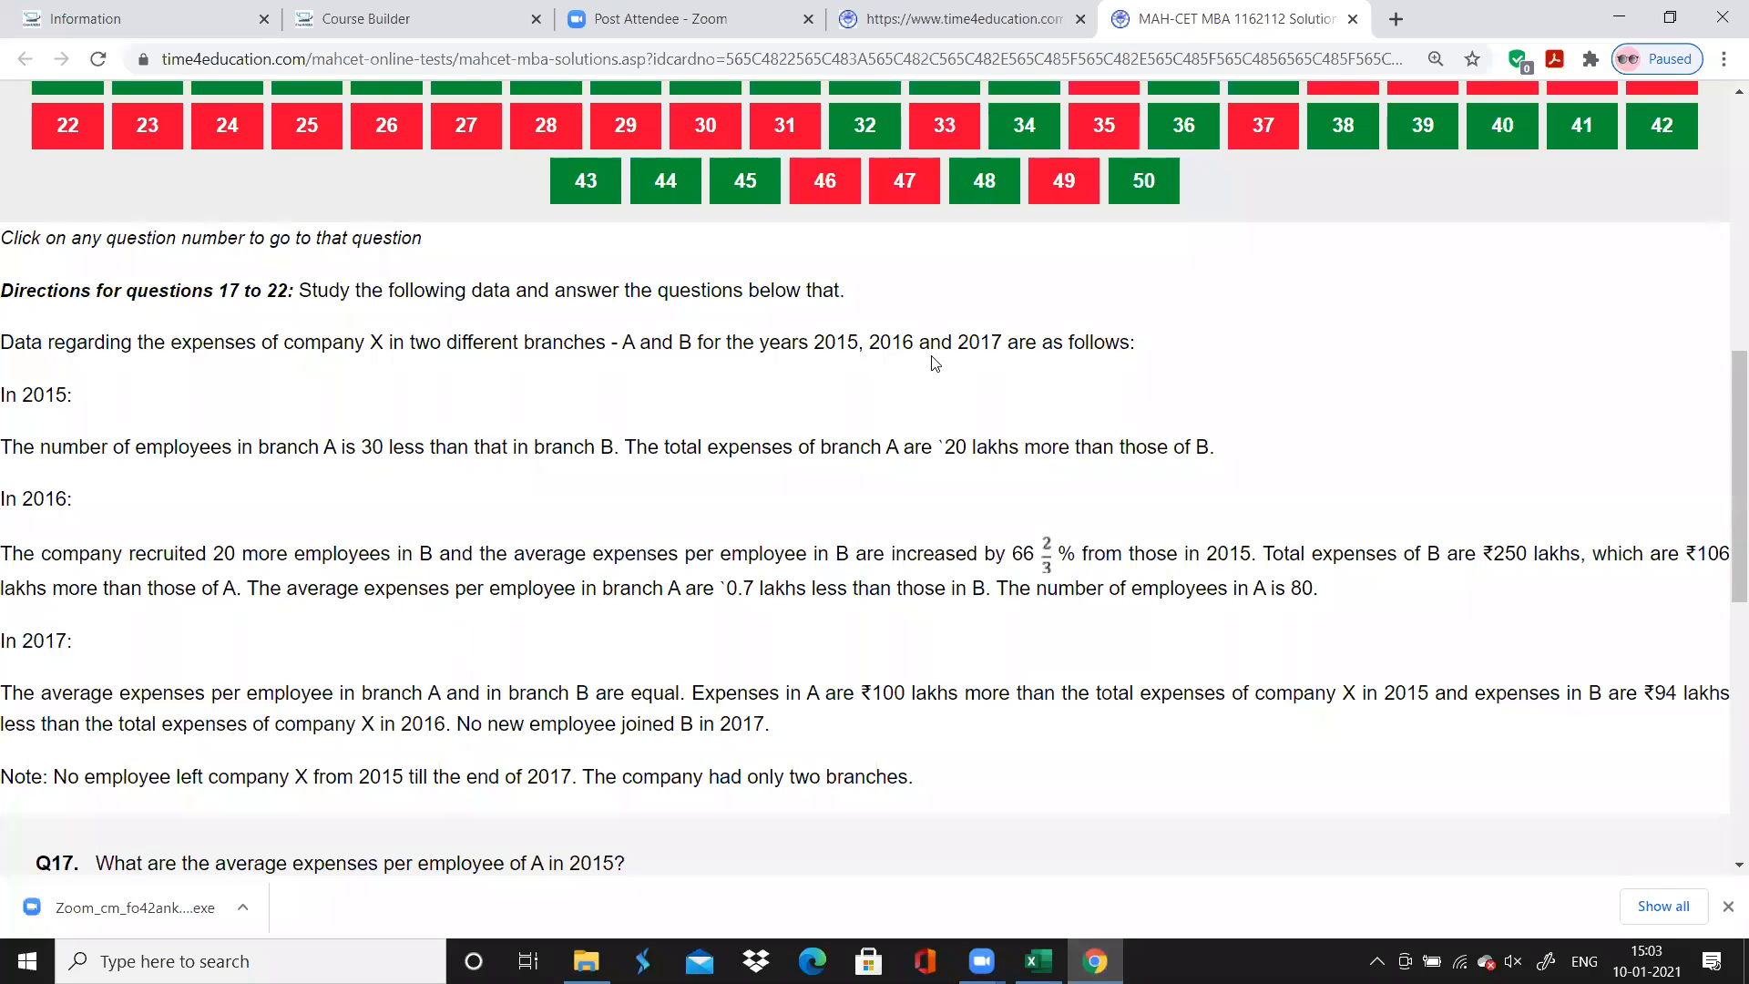
pyautogui.scroll(2, 1449, 162)
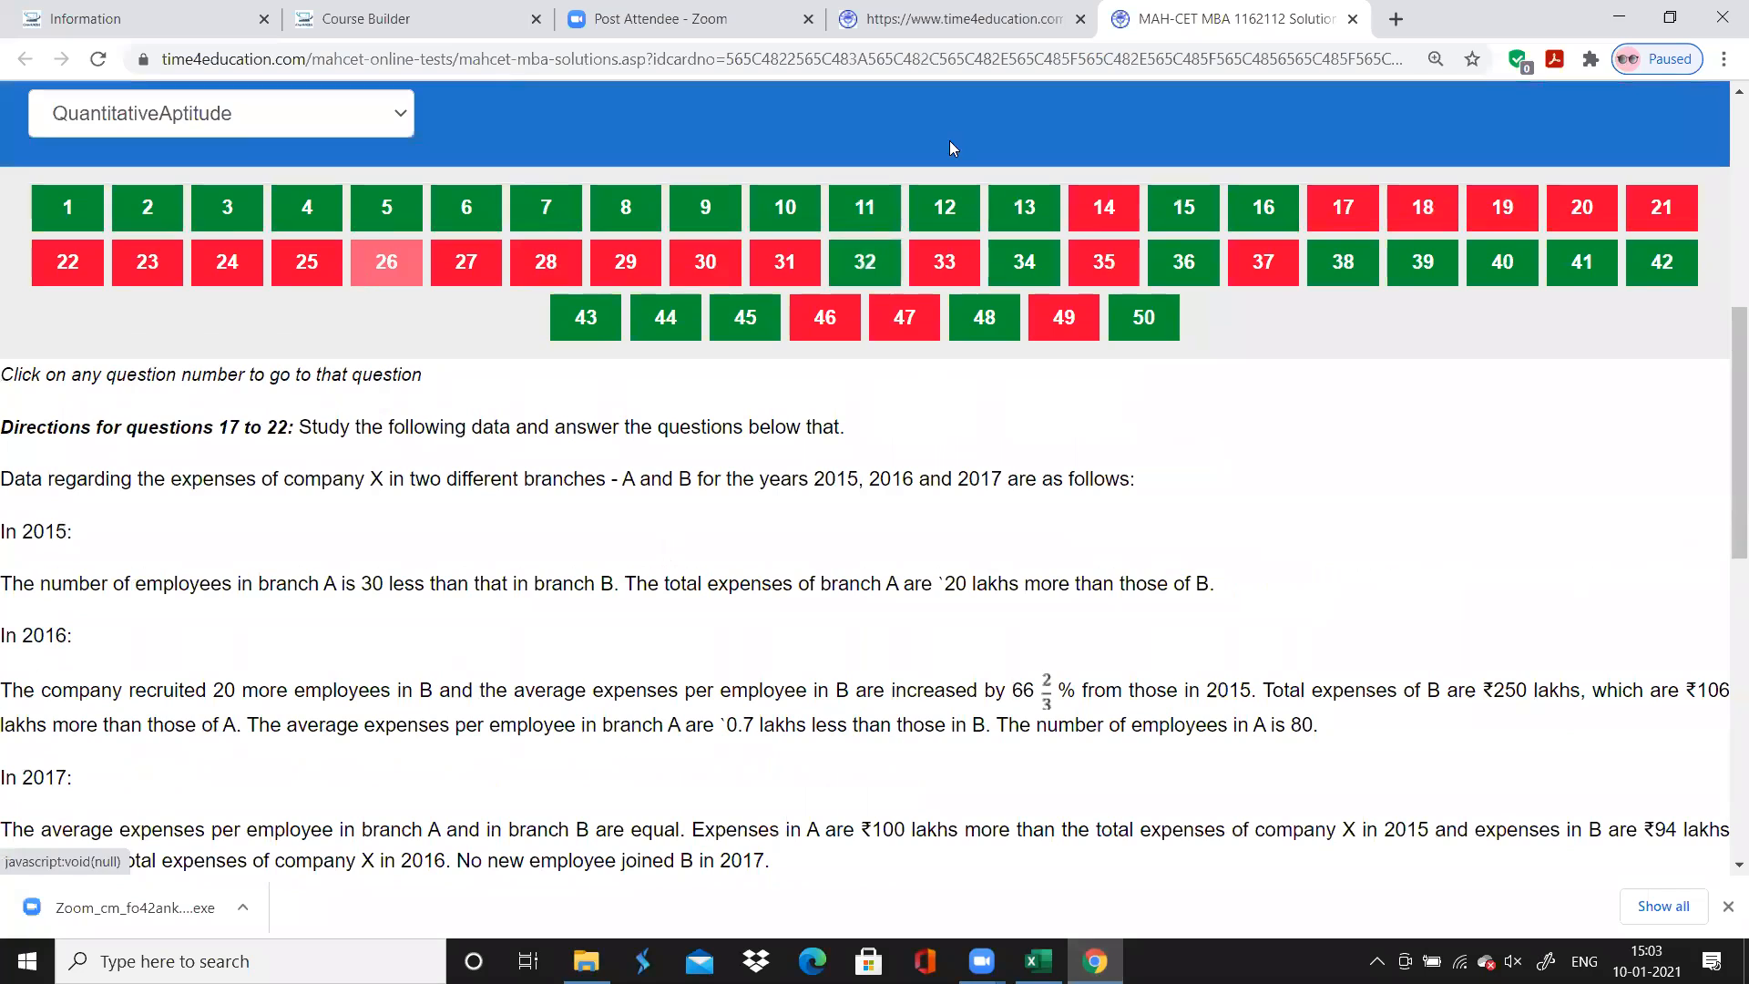
pyautogui.click(964, 189)
pyautogui.scroll(-1, 964, 188)
pyautogui.scroll(-2, 964, 188)
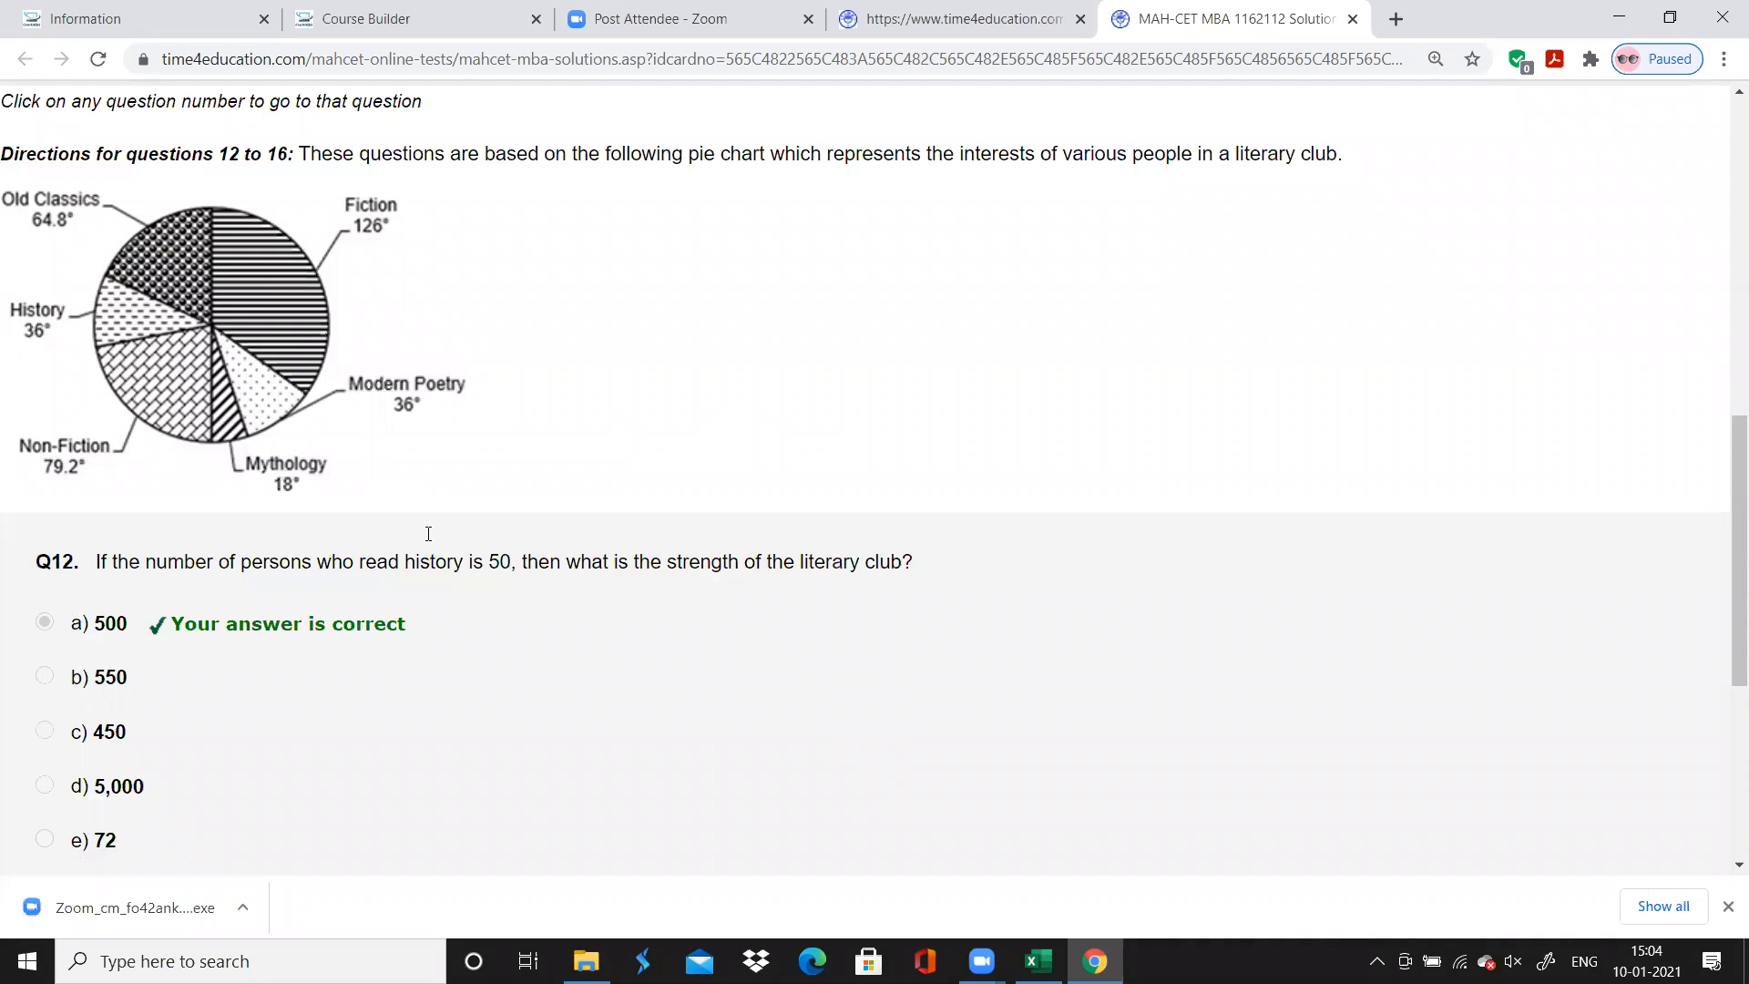
pyautogui.scroll(3, 358, 643)
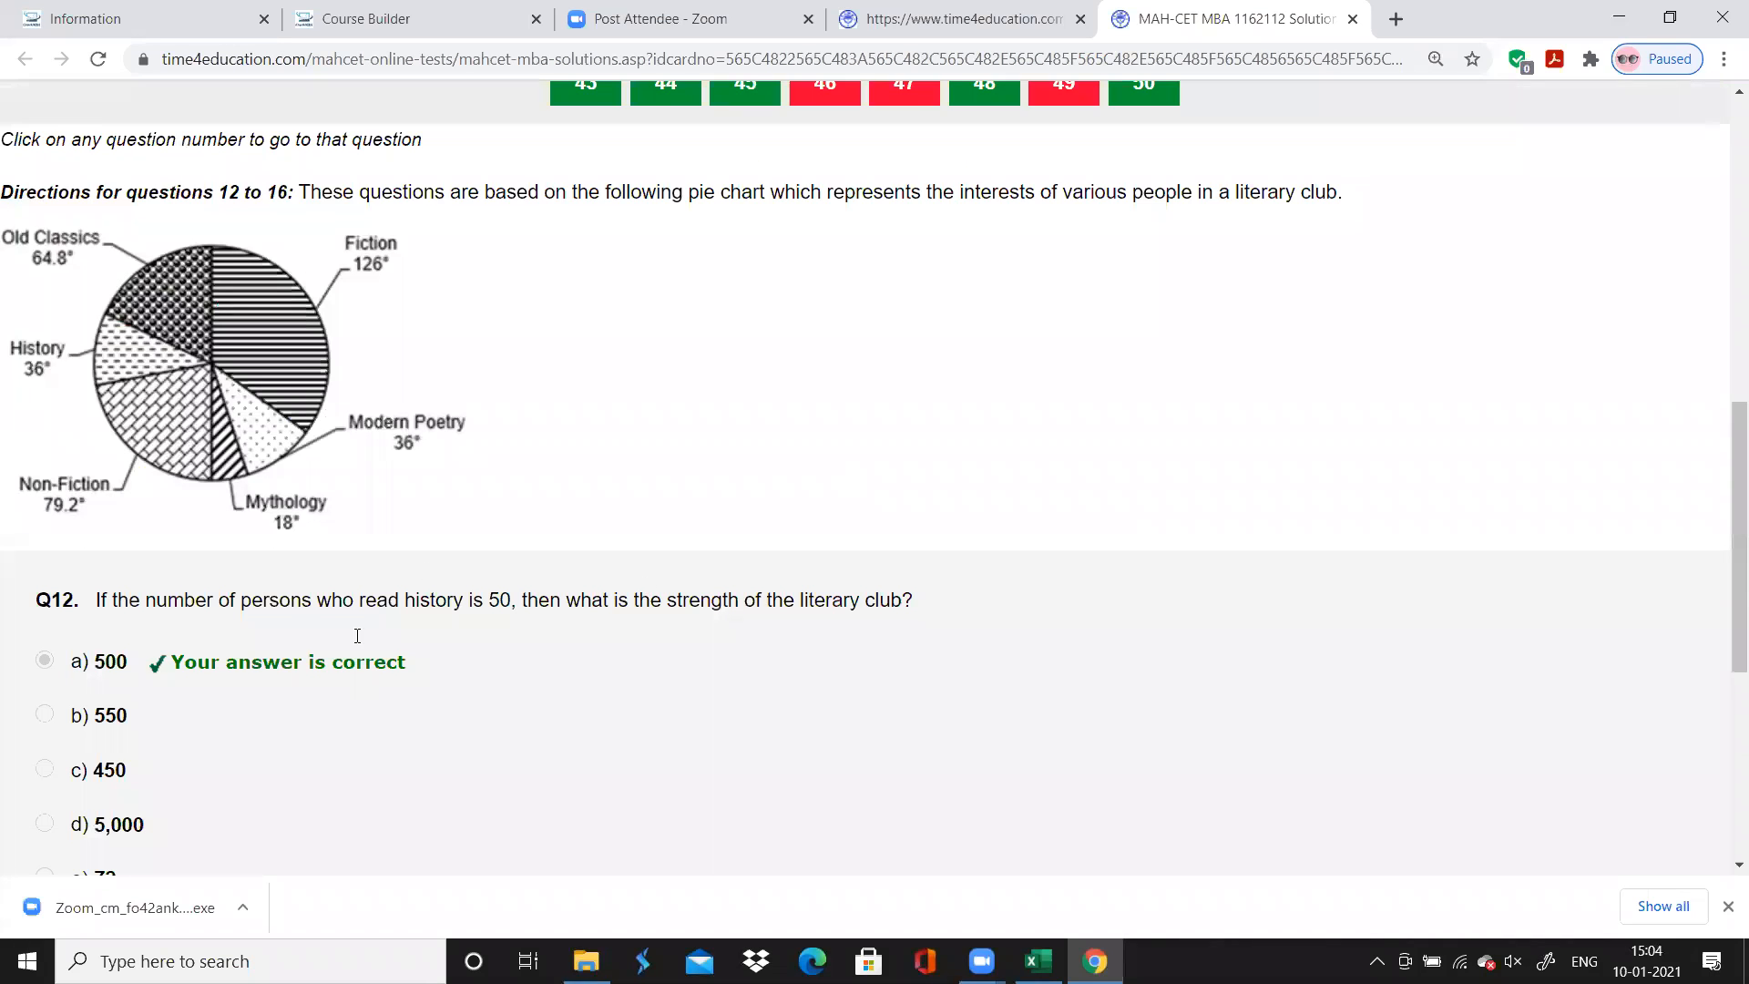
pyautogui.click(1027, 164)
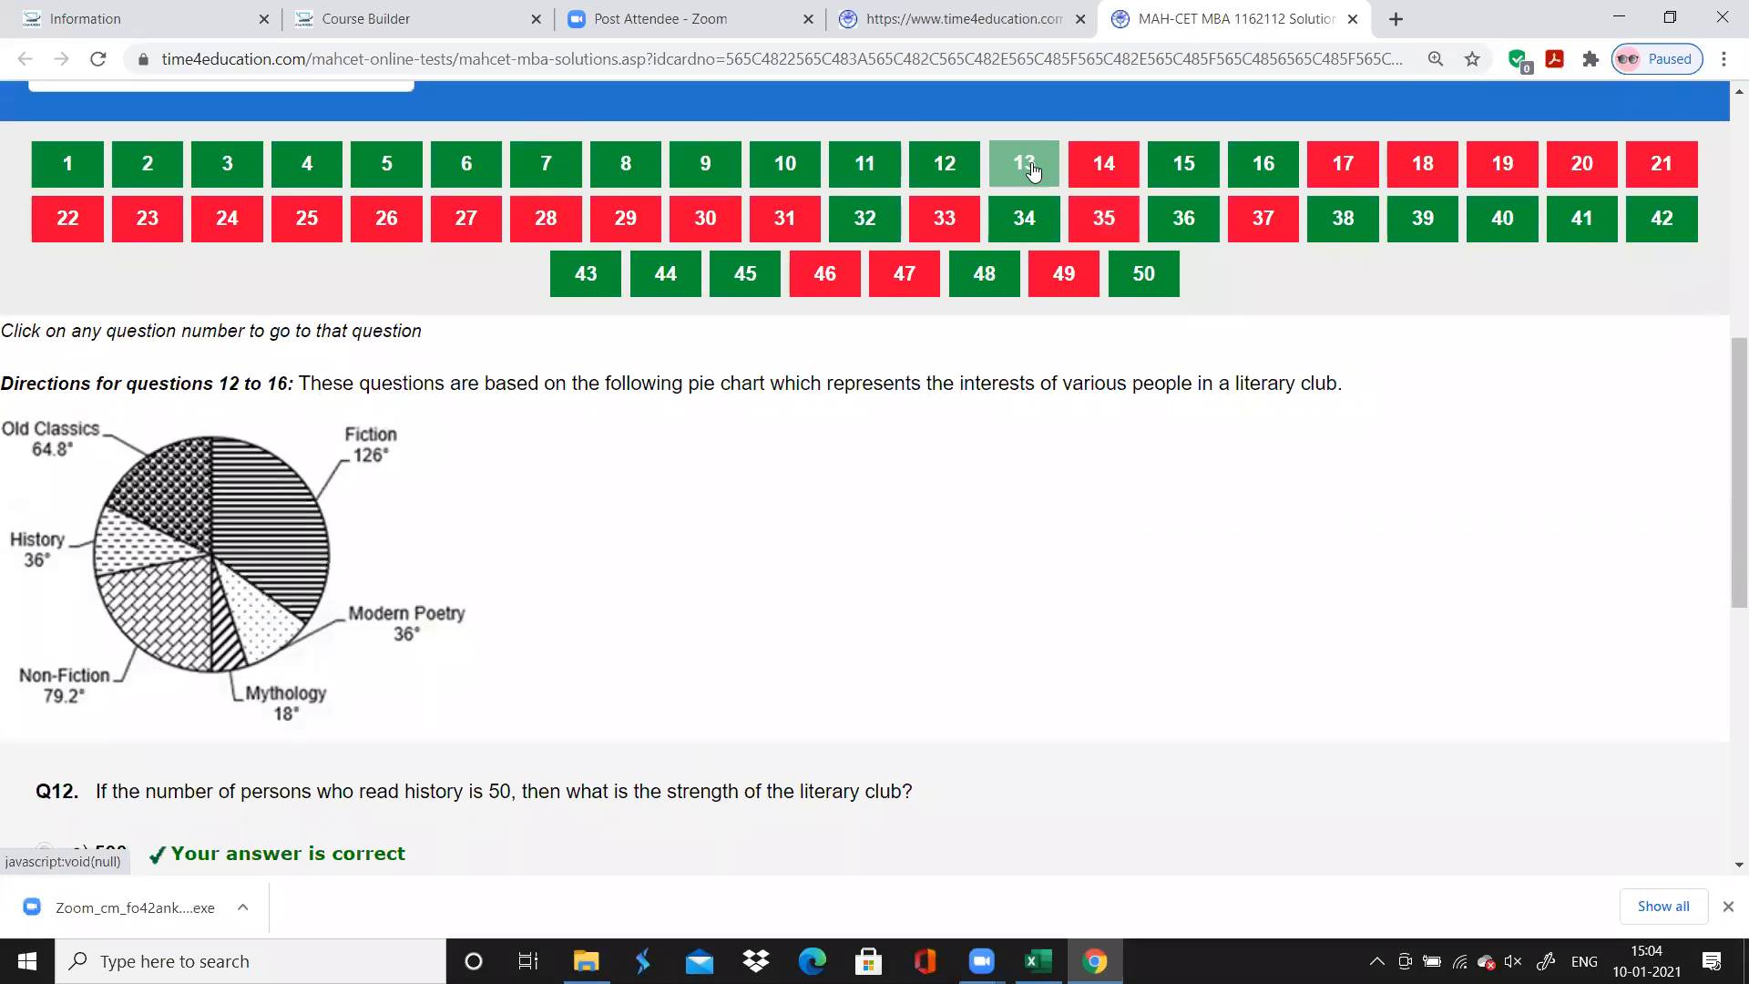
pyautogui.scroll(-1, 754, 603)
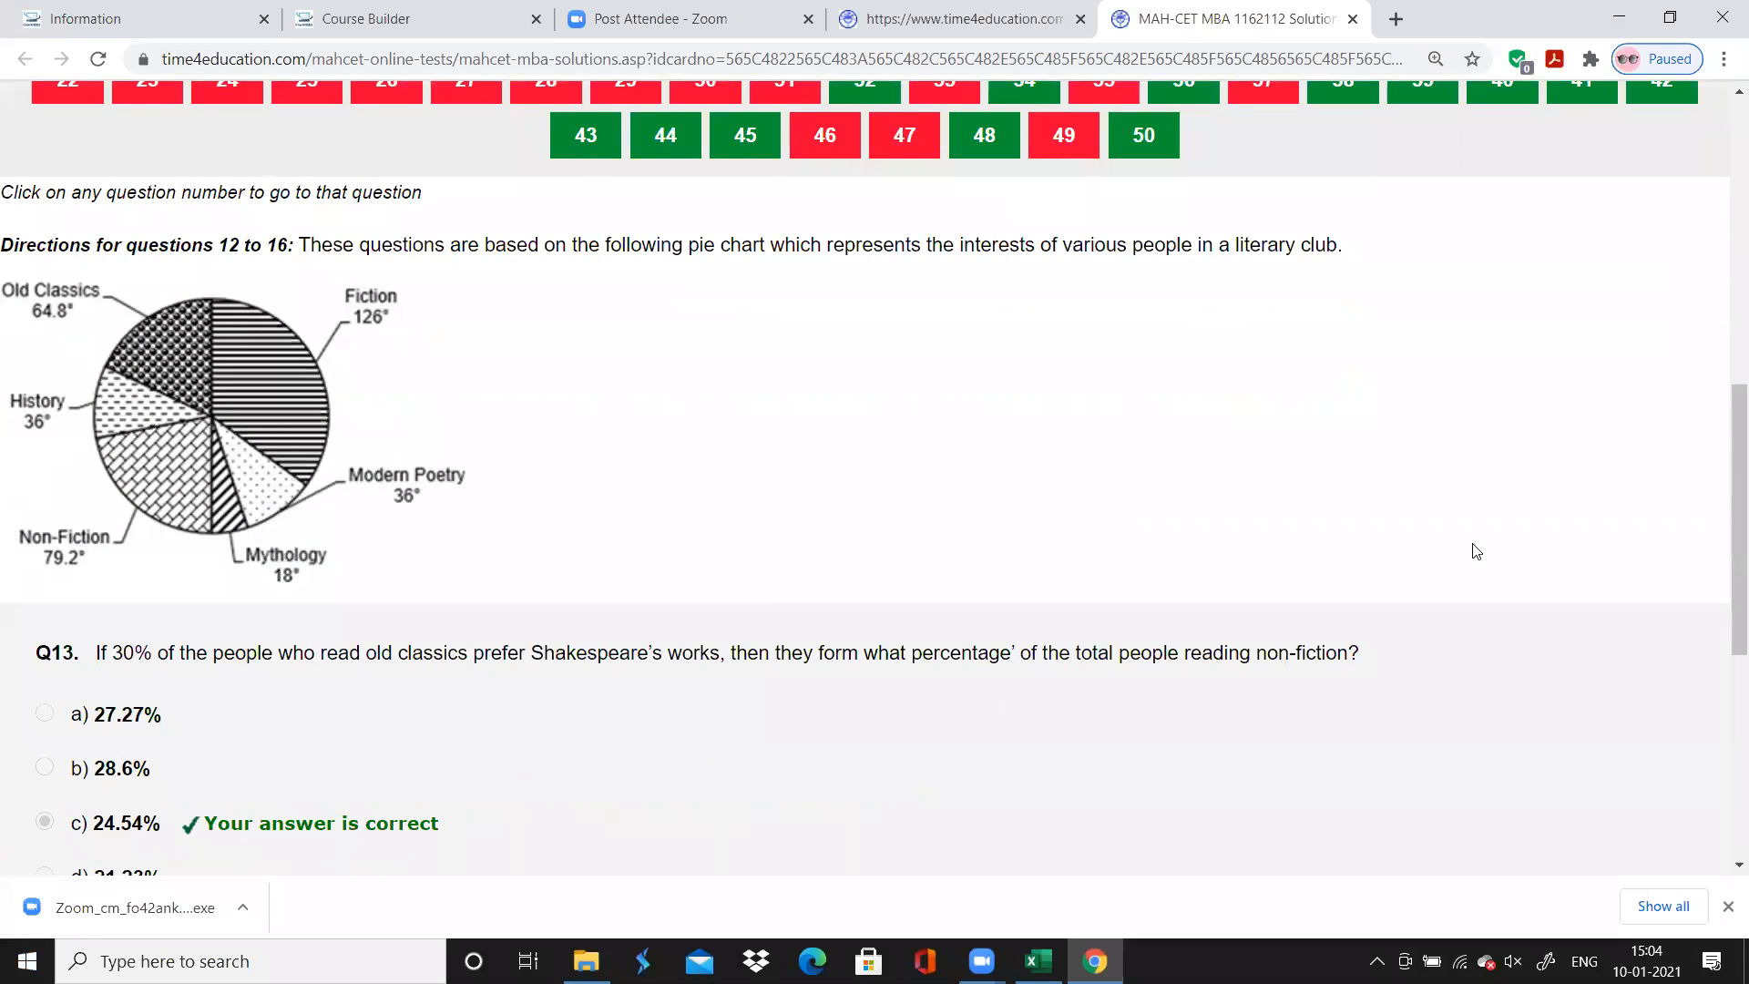
pyautogui.scroll(1, 1476, 550)
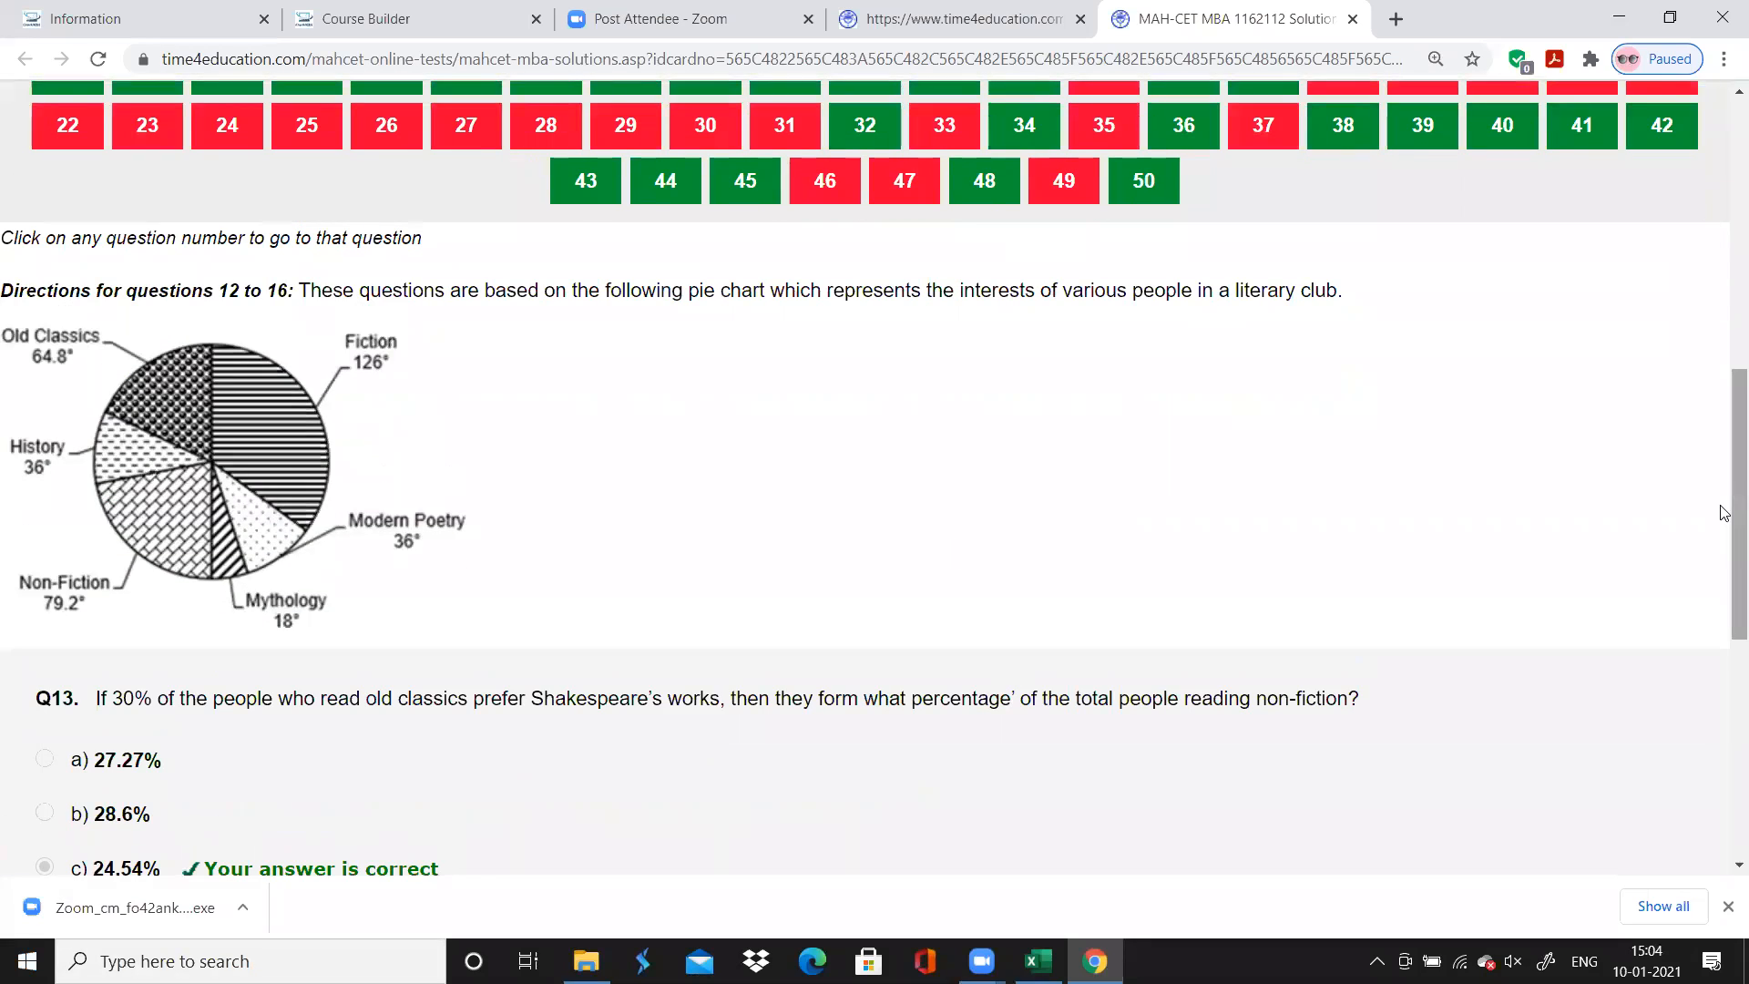
pyautogui.scroll(1, 1724, 513)
pyautogui.scroll(1, 1725, 513)
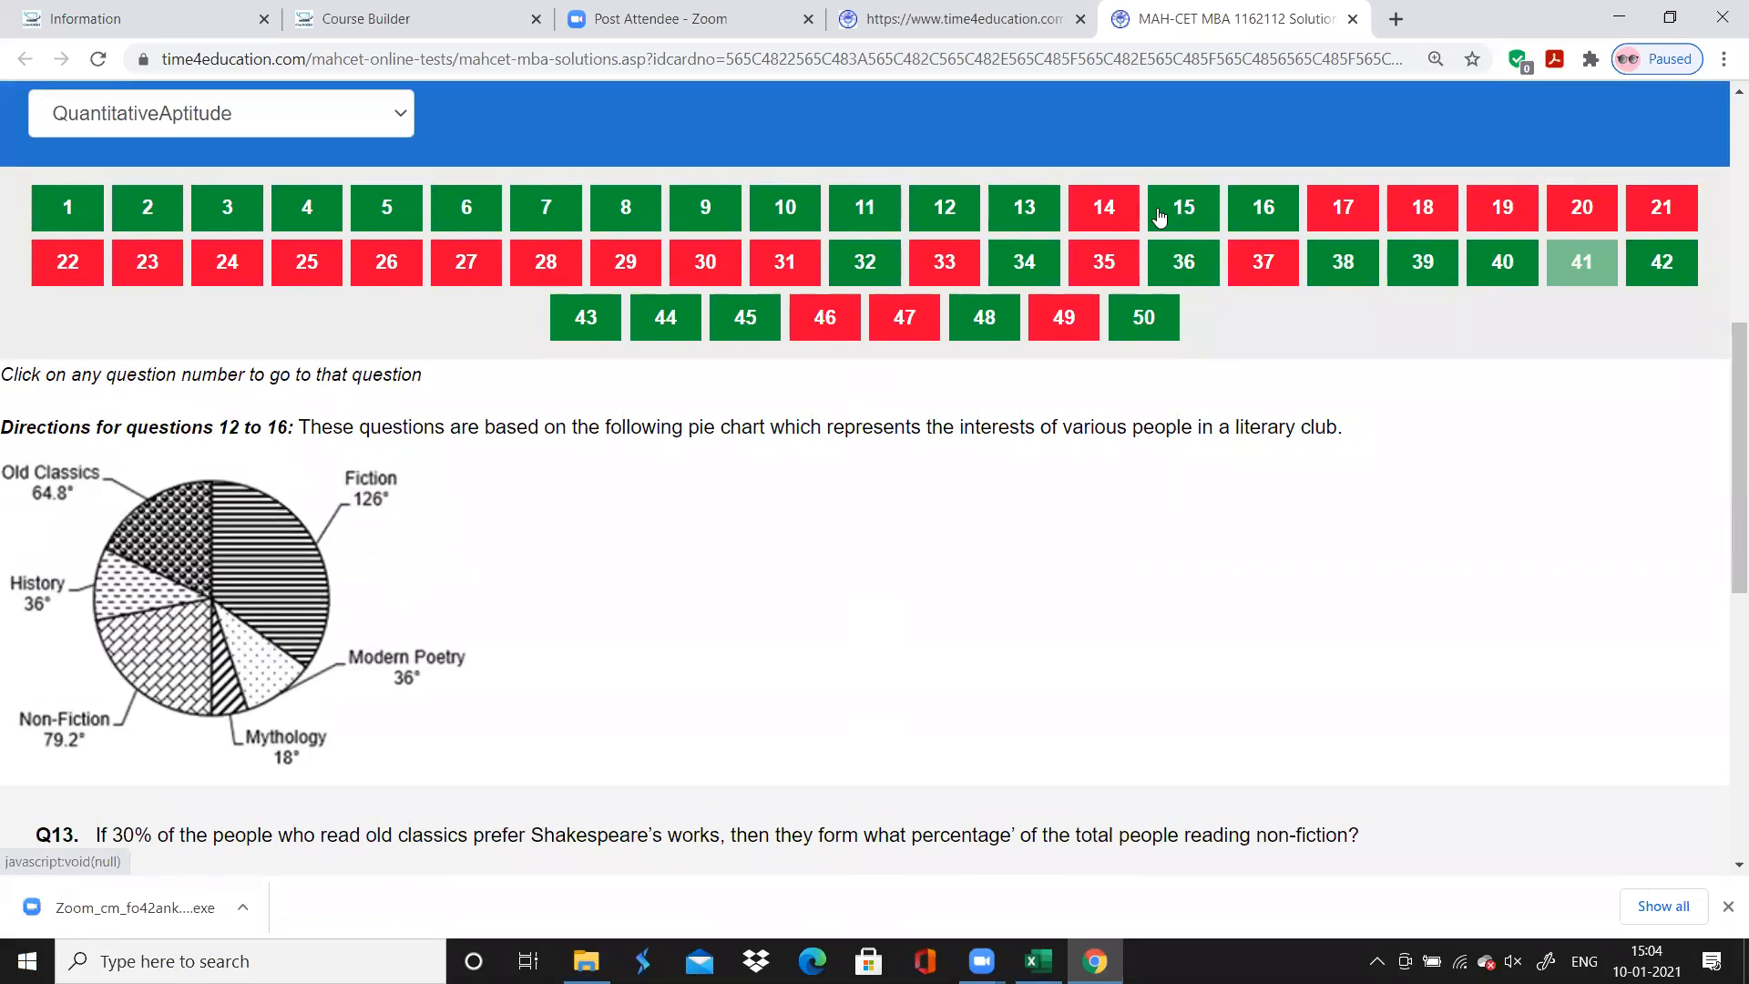
# Review questions 14, 15 and 16 of the literary club pie-chart set on the solutions page
pyautogui.click(1109, 215)
pyautogui.scroll(-1, 1109, 215)
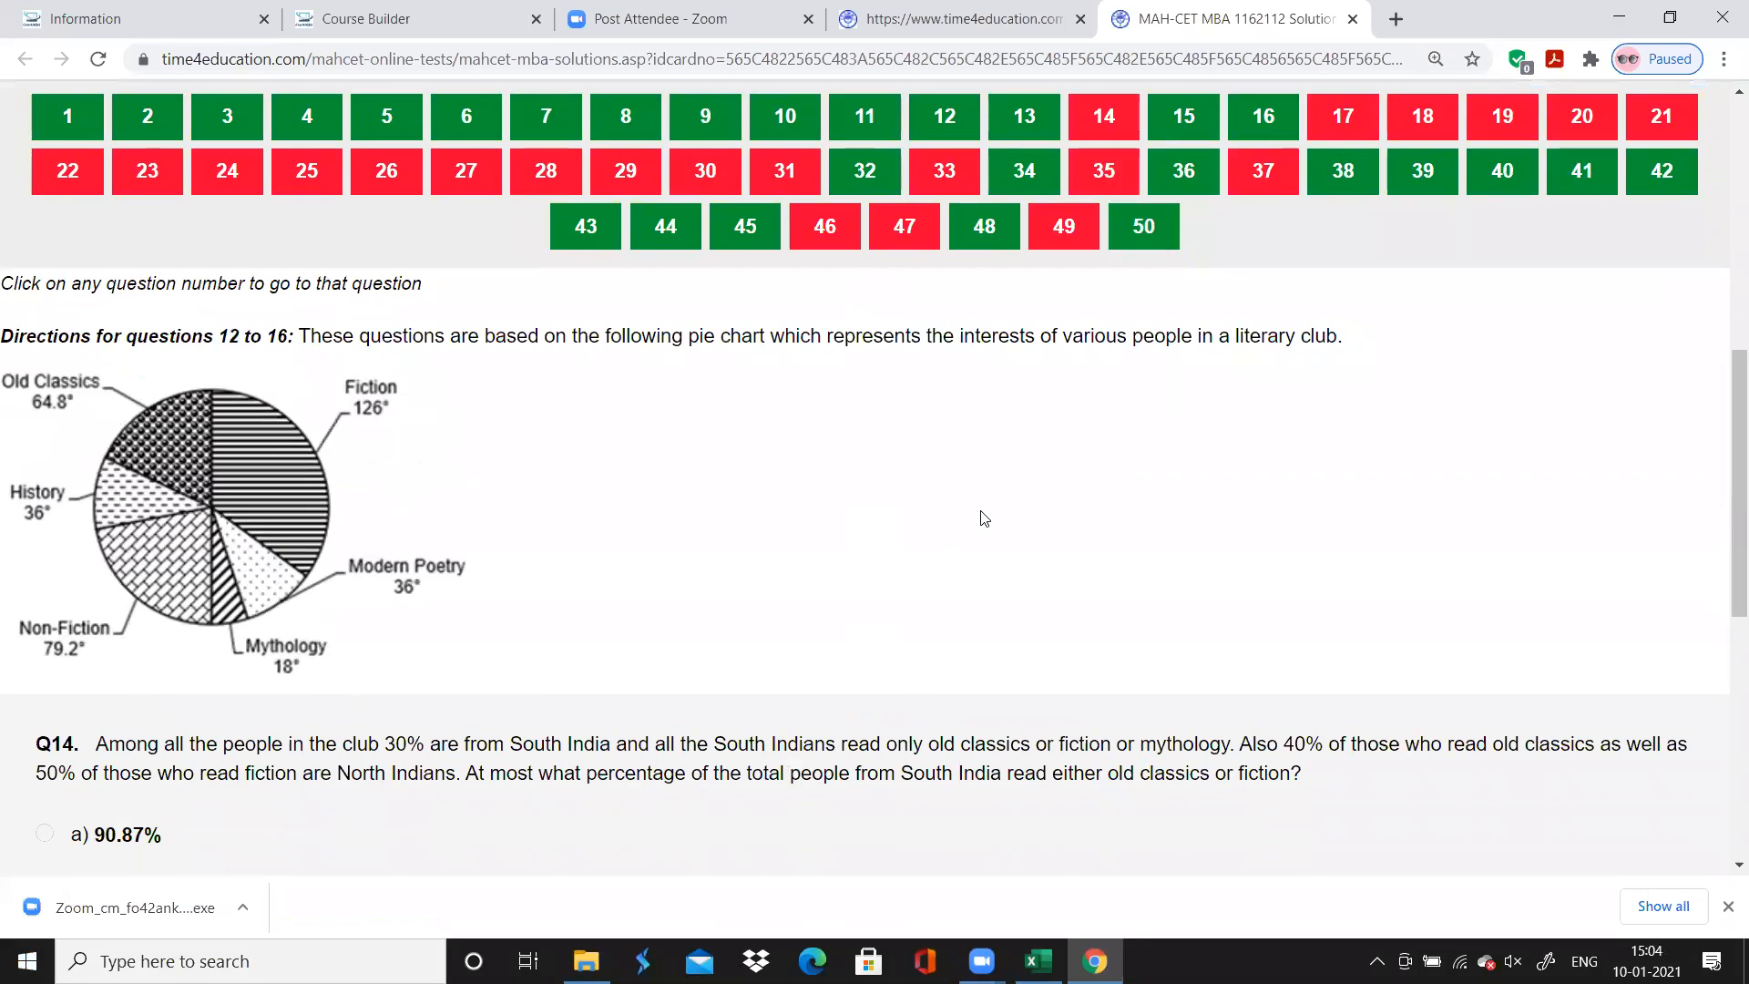
pyautogui.scroll(1, 982, 515)
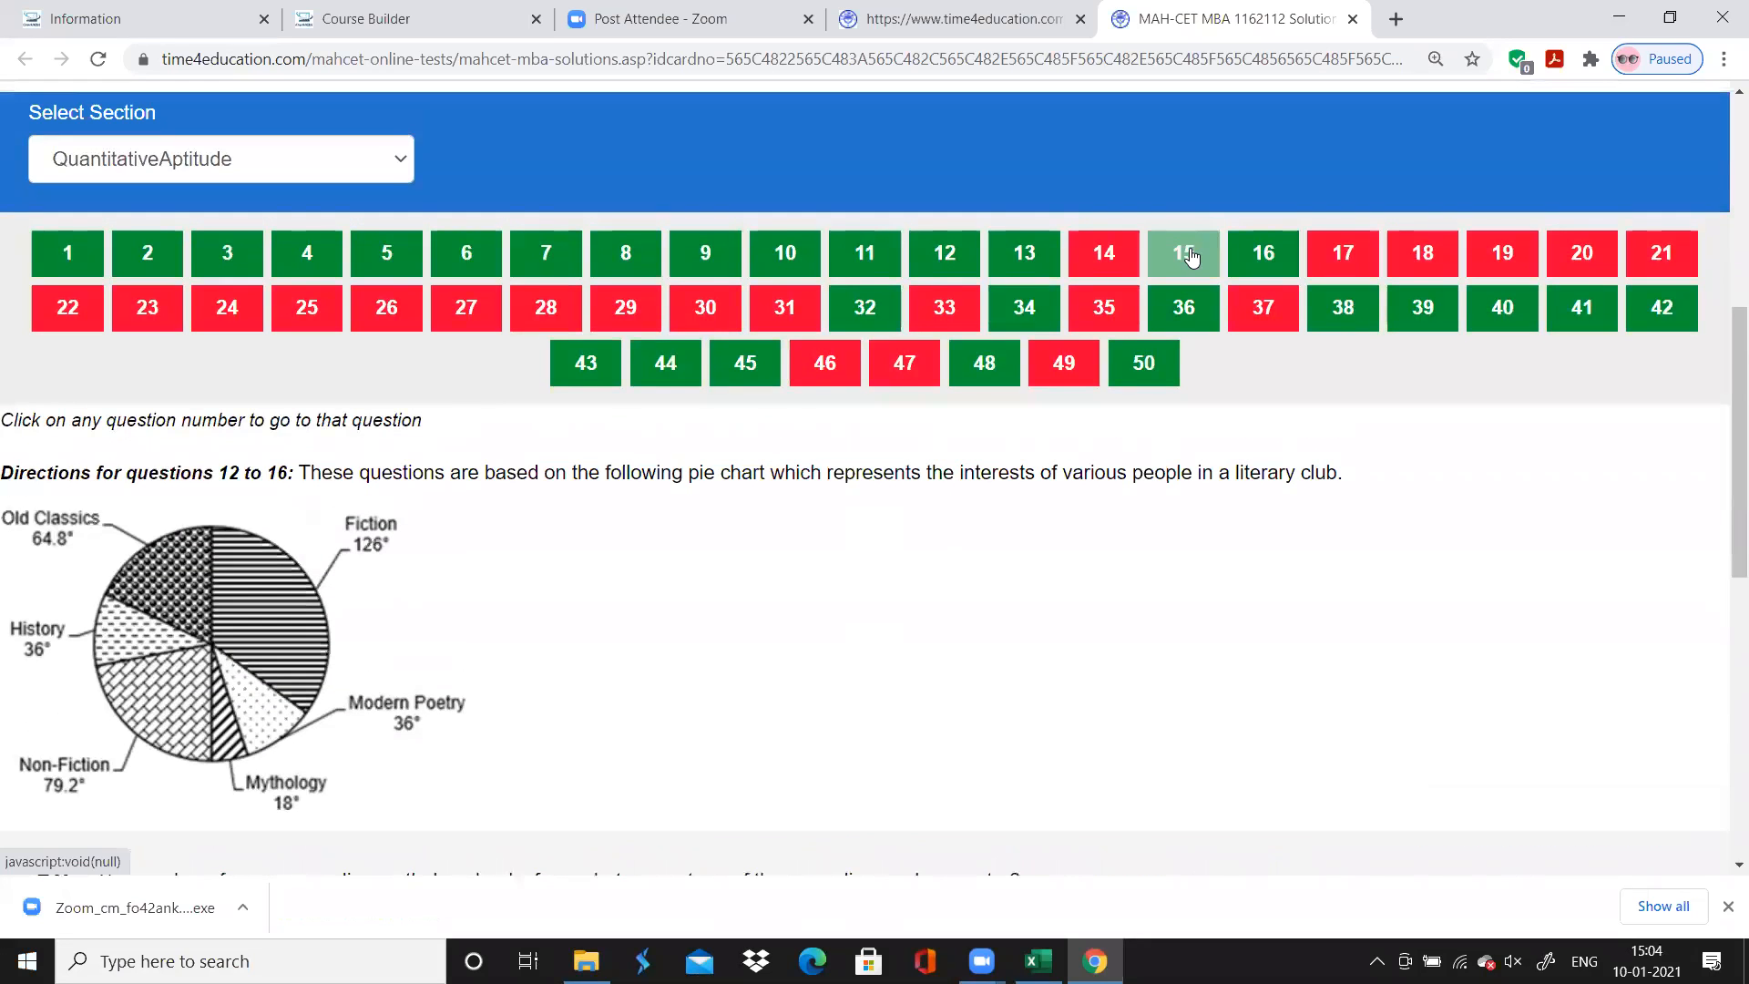
pyautogui.click(1189, 257)
pyautogui.scroll(-1, 1184, 255)
pyautogui.scroll(1, 1184, 251)
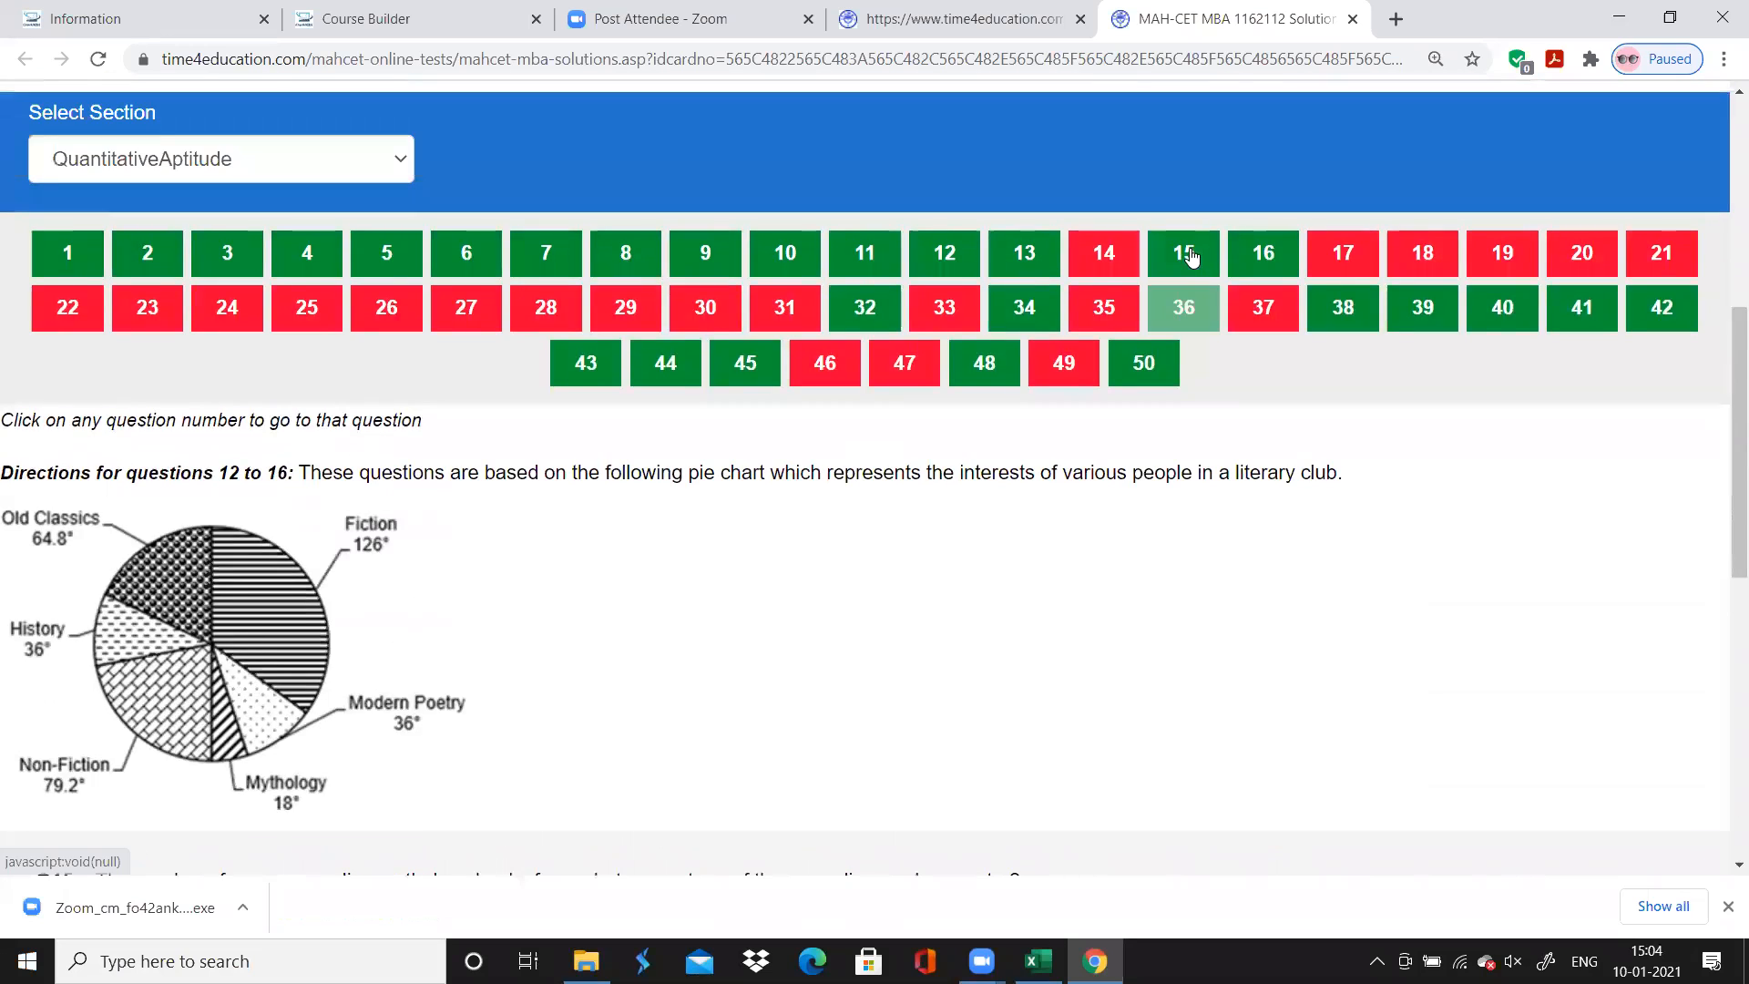
pyautogui.click(1263, 252)
pyautogui.scroll(-2, 1265, 243)
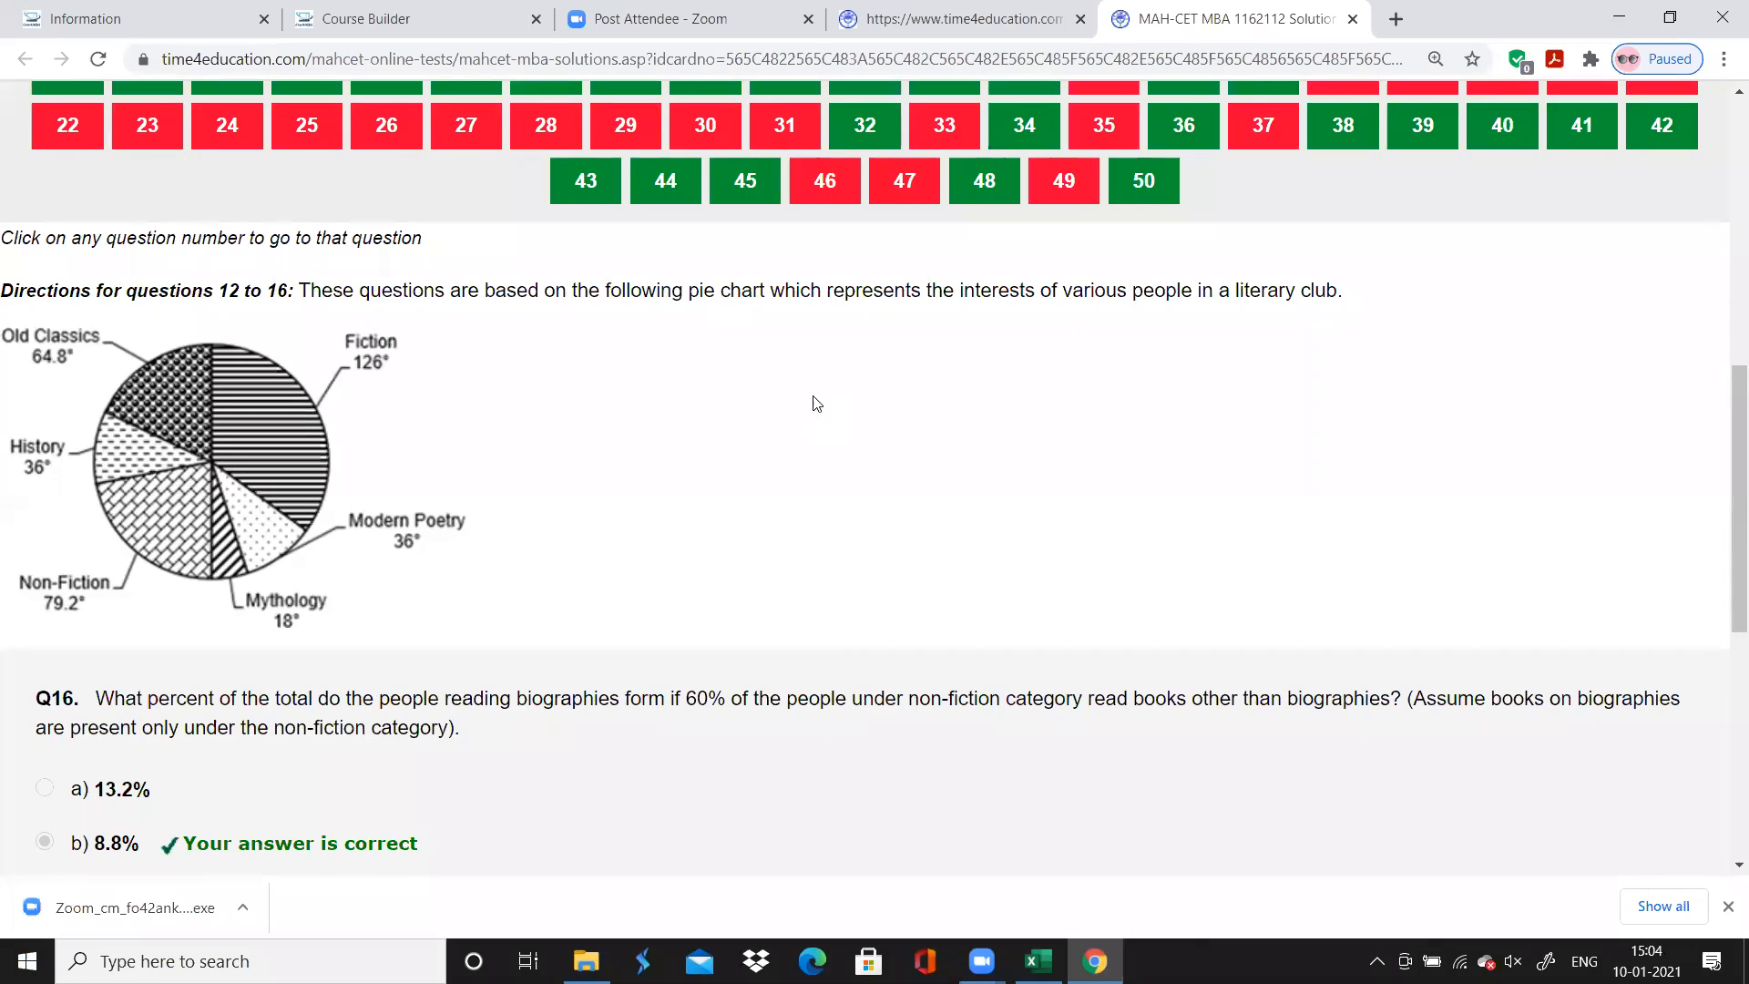
pyautogui.scroll(1, 855, 402)
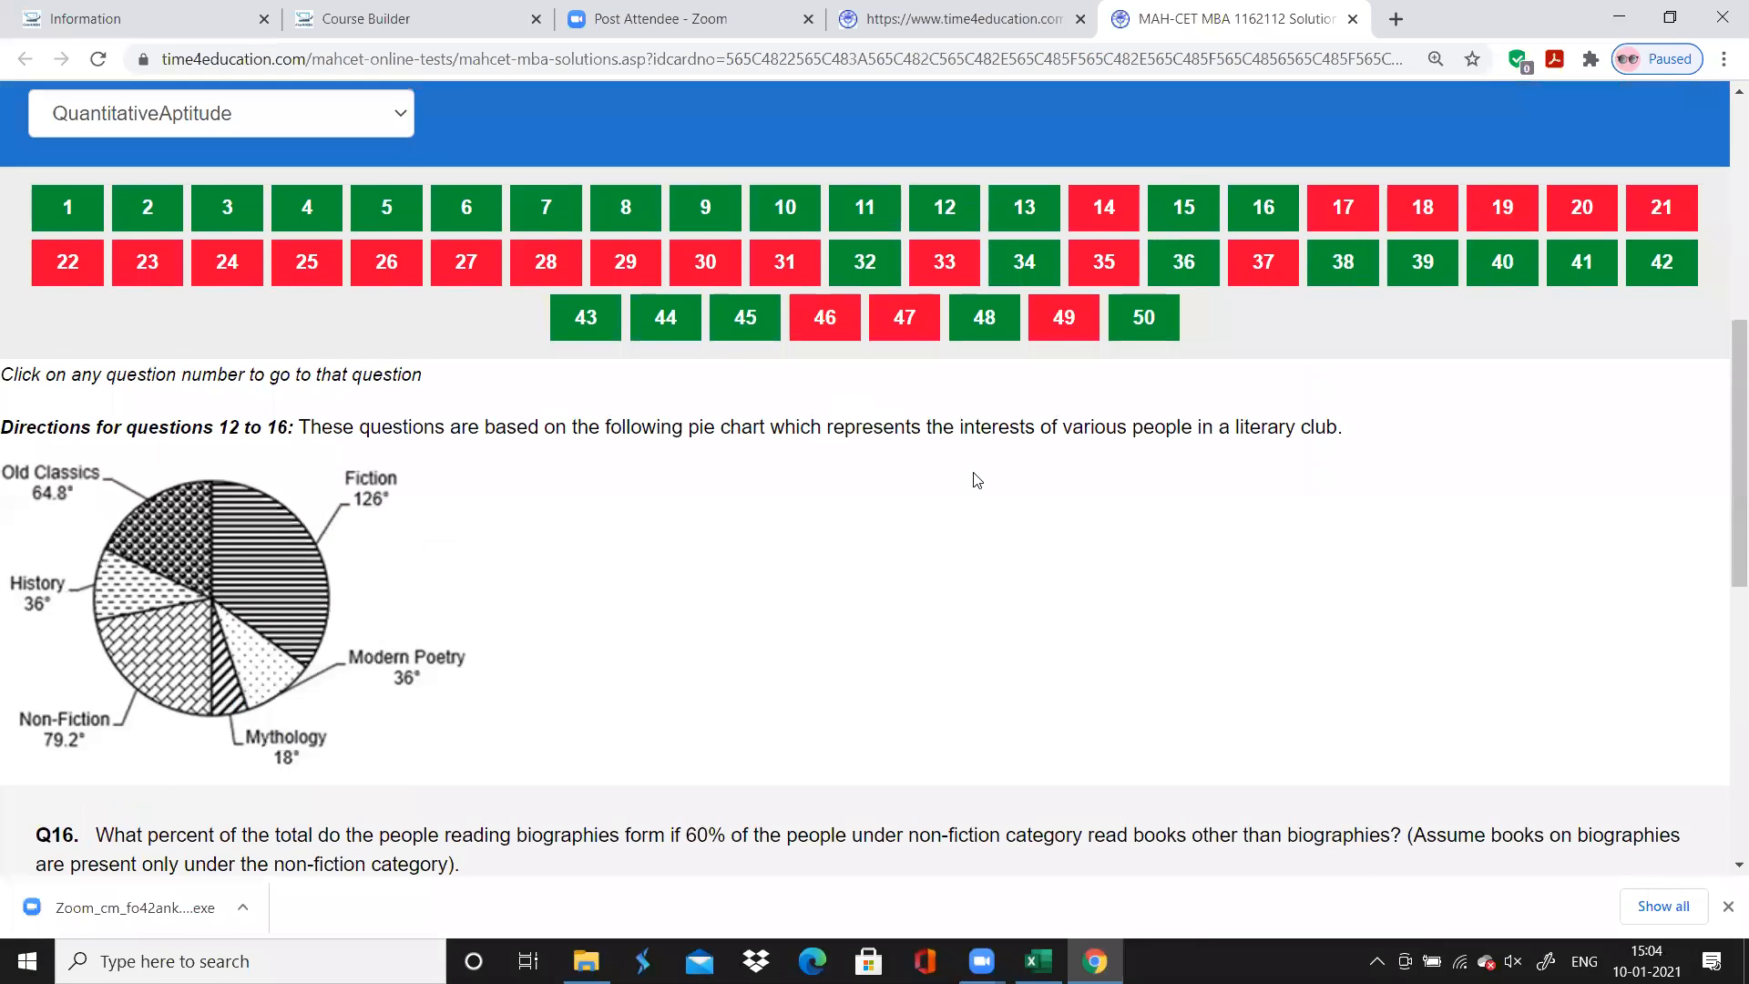
pyautogui.scroll(-1, 975, 478)
pyautogui.scroll(2, 975, 478)
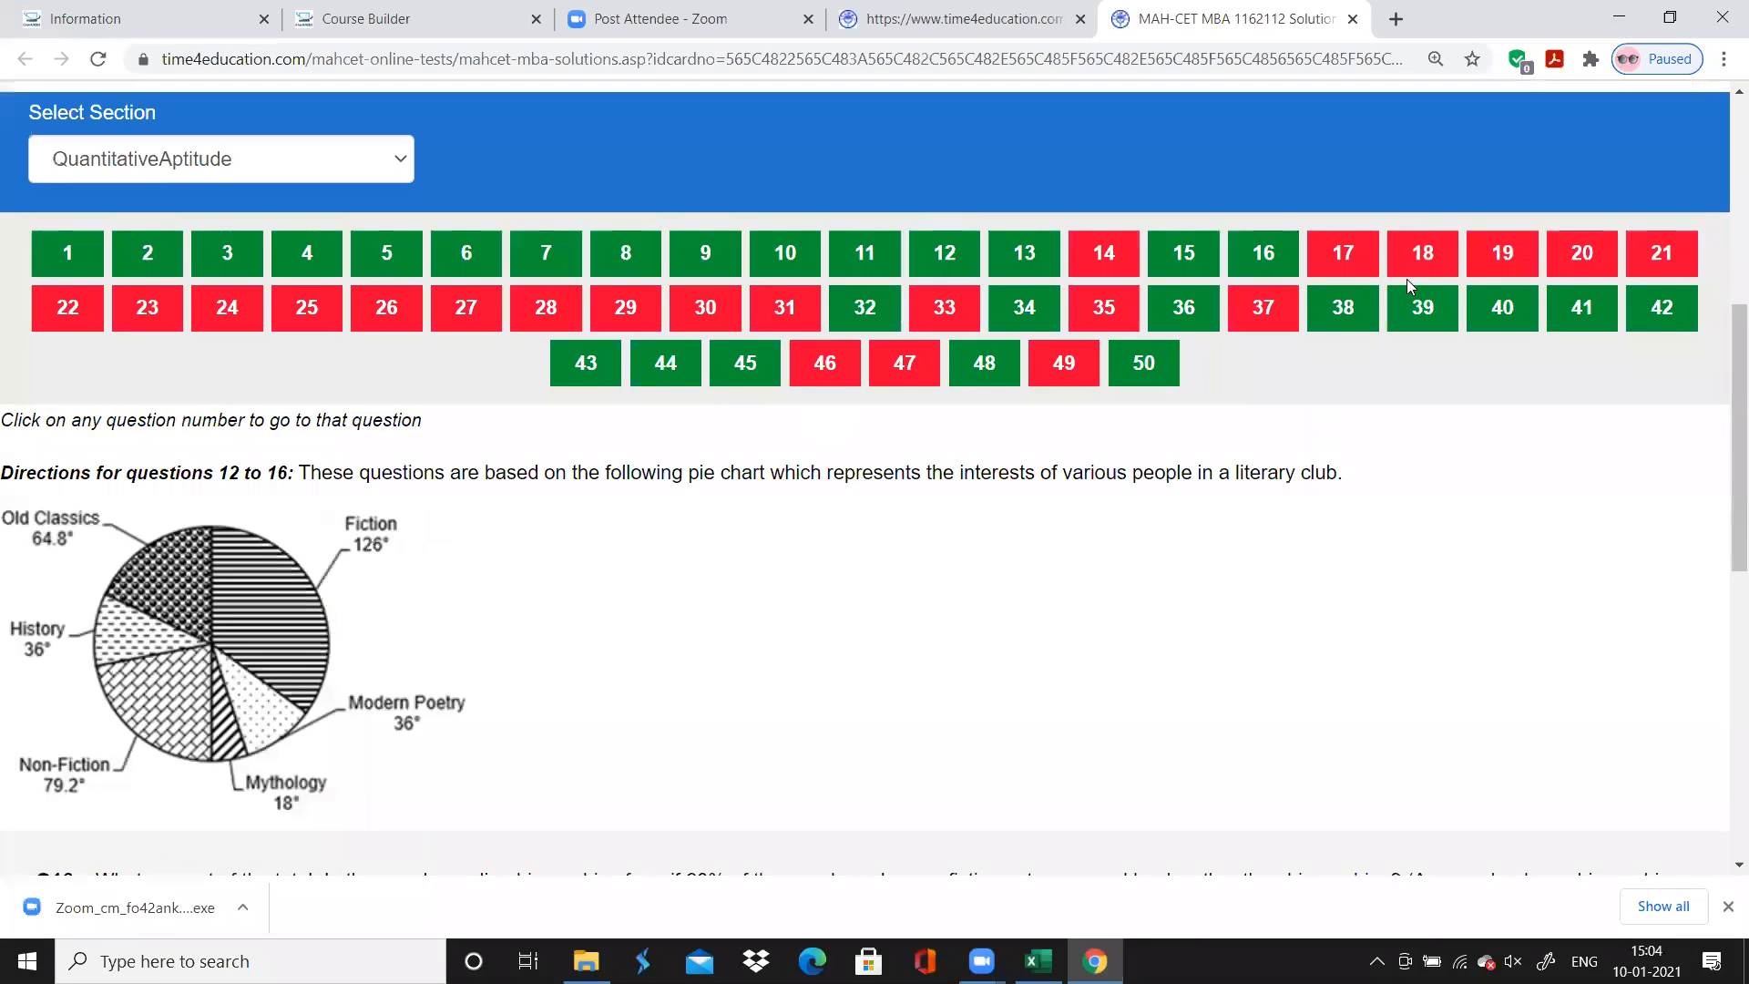
# Open question 23 on the solutions page and examine the graph, notes and question text of the 23 to 28 set
pyautogui.click(1416, 266)
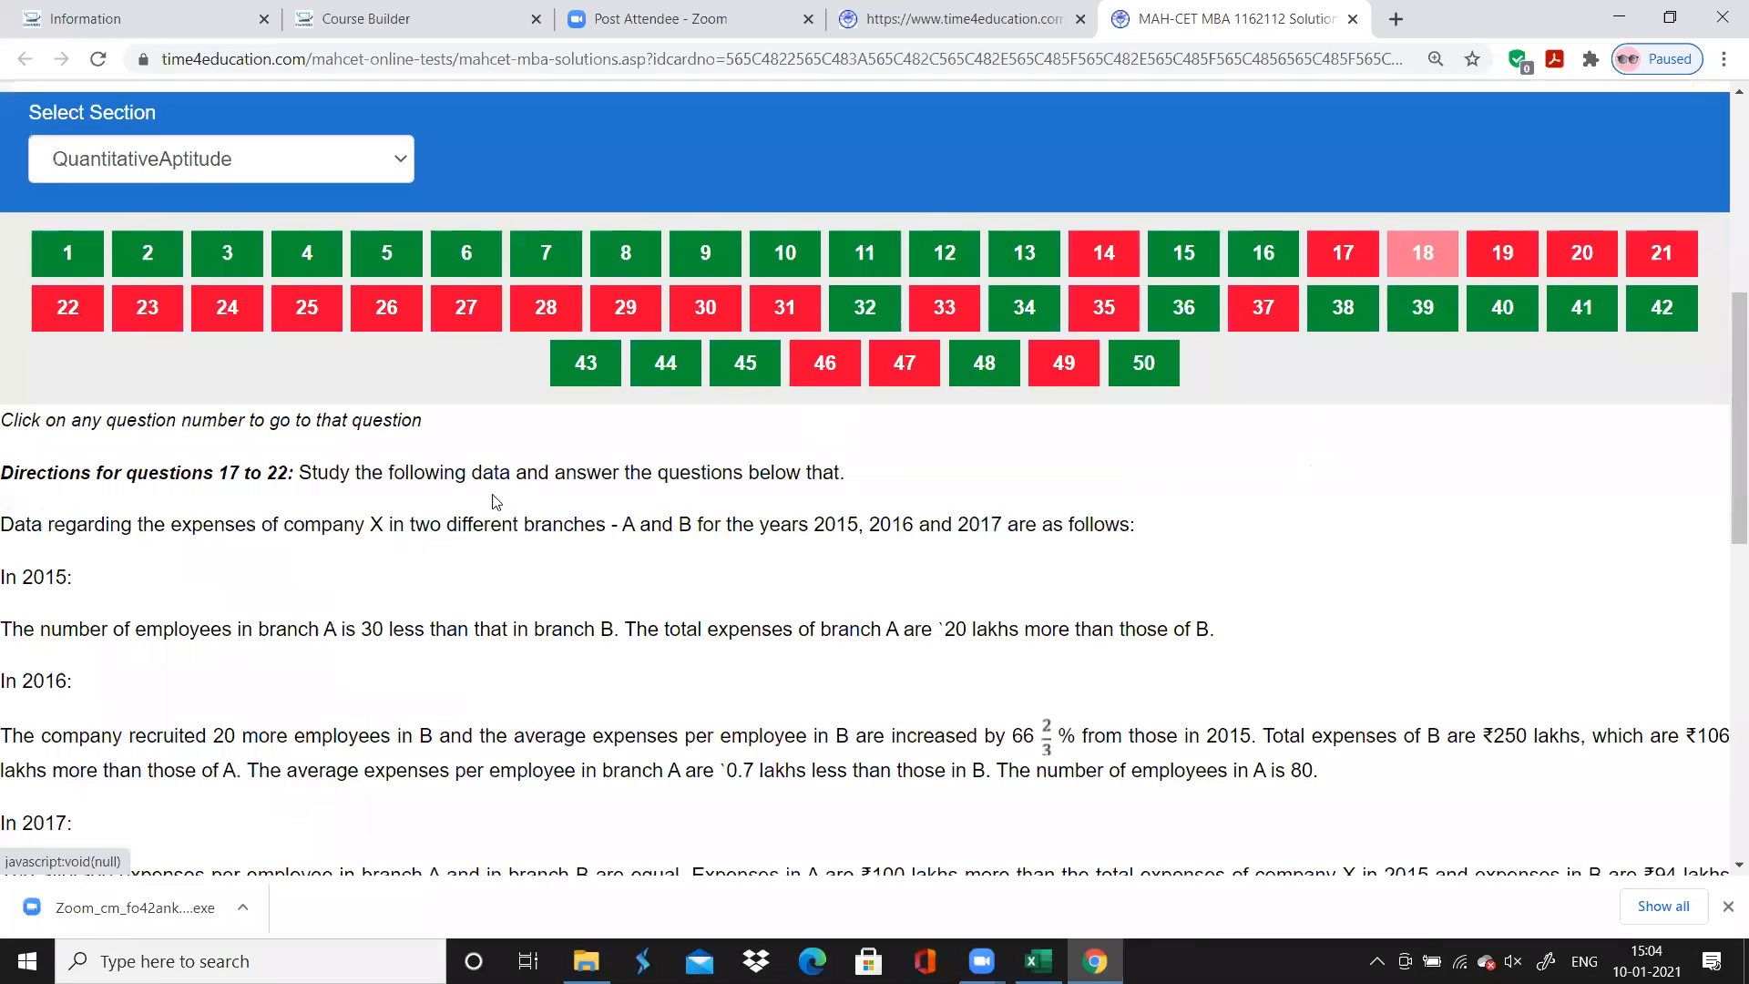
pyautogui.click(126, 315)
pyautogui.scroll(-1, 414, 628)
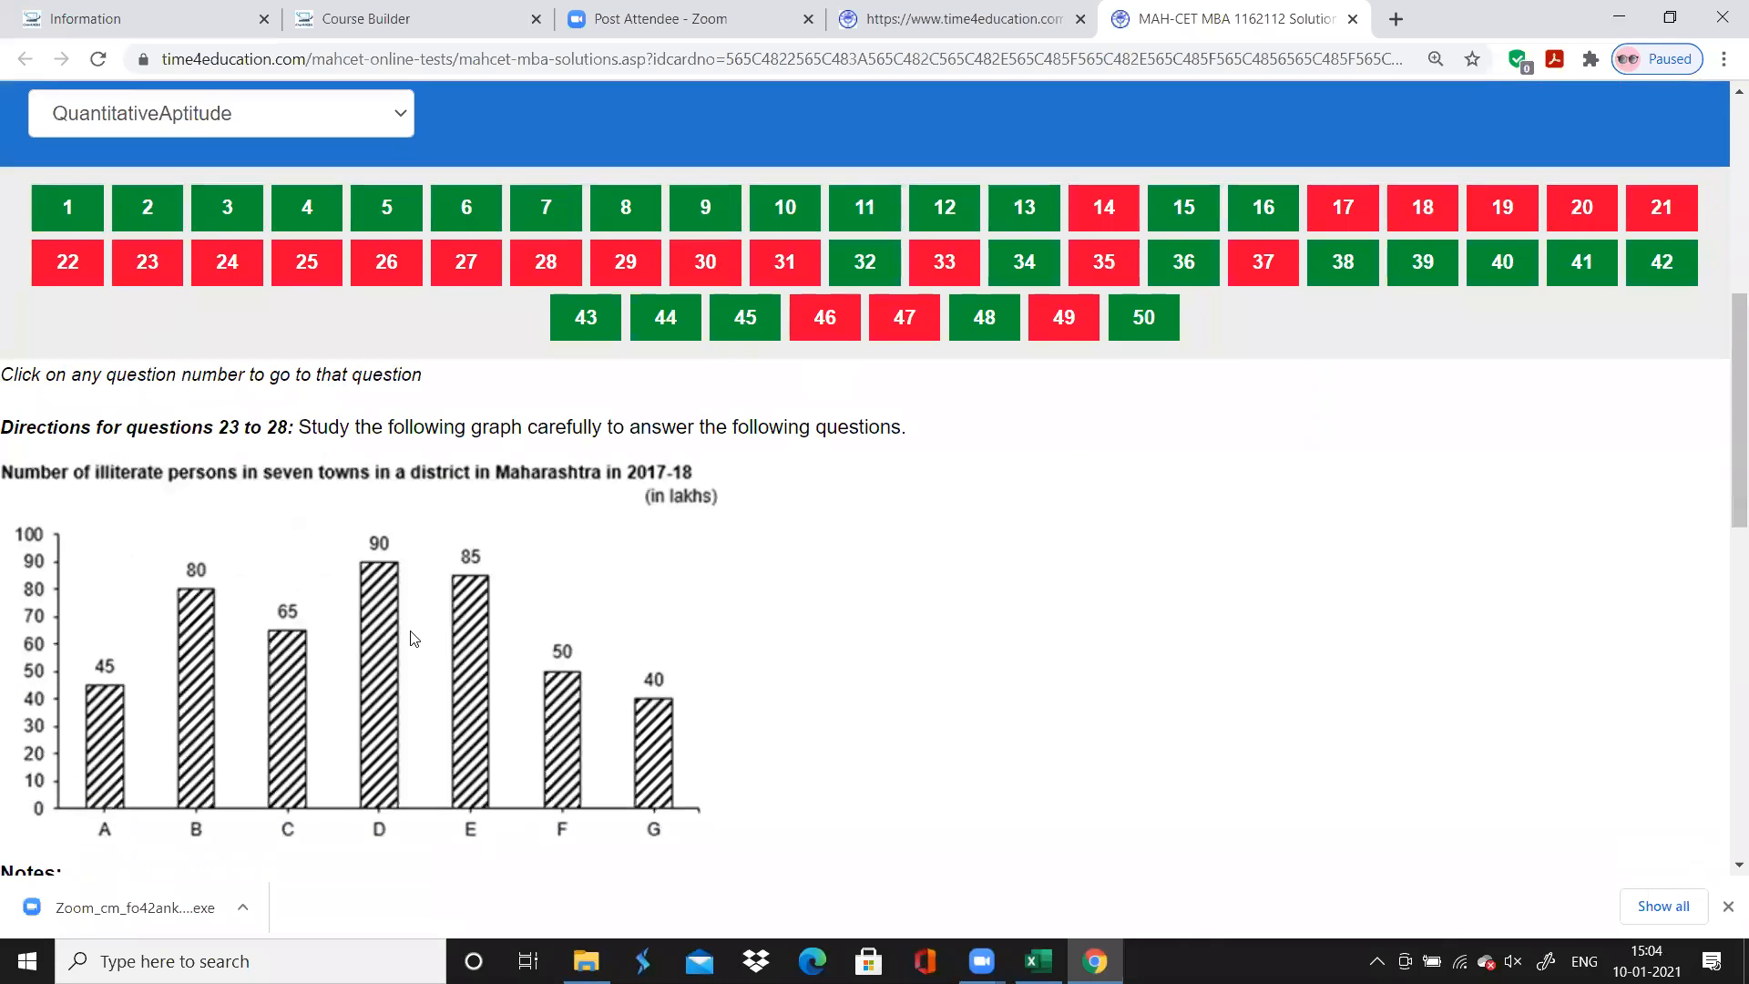
pyautogui.scroll(-4, 412, 638)
pyautogui.scroll(-1, 414, 638)
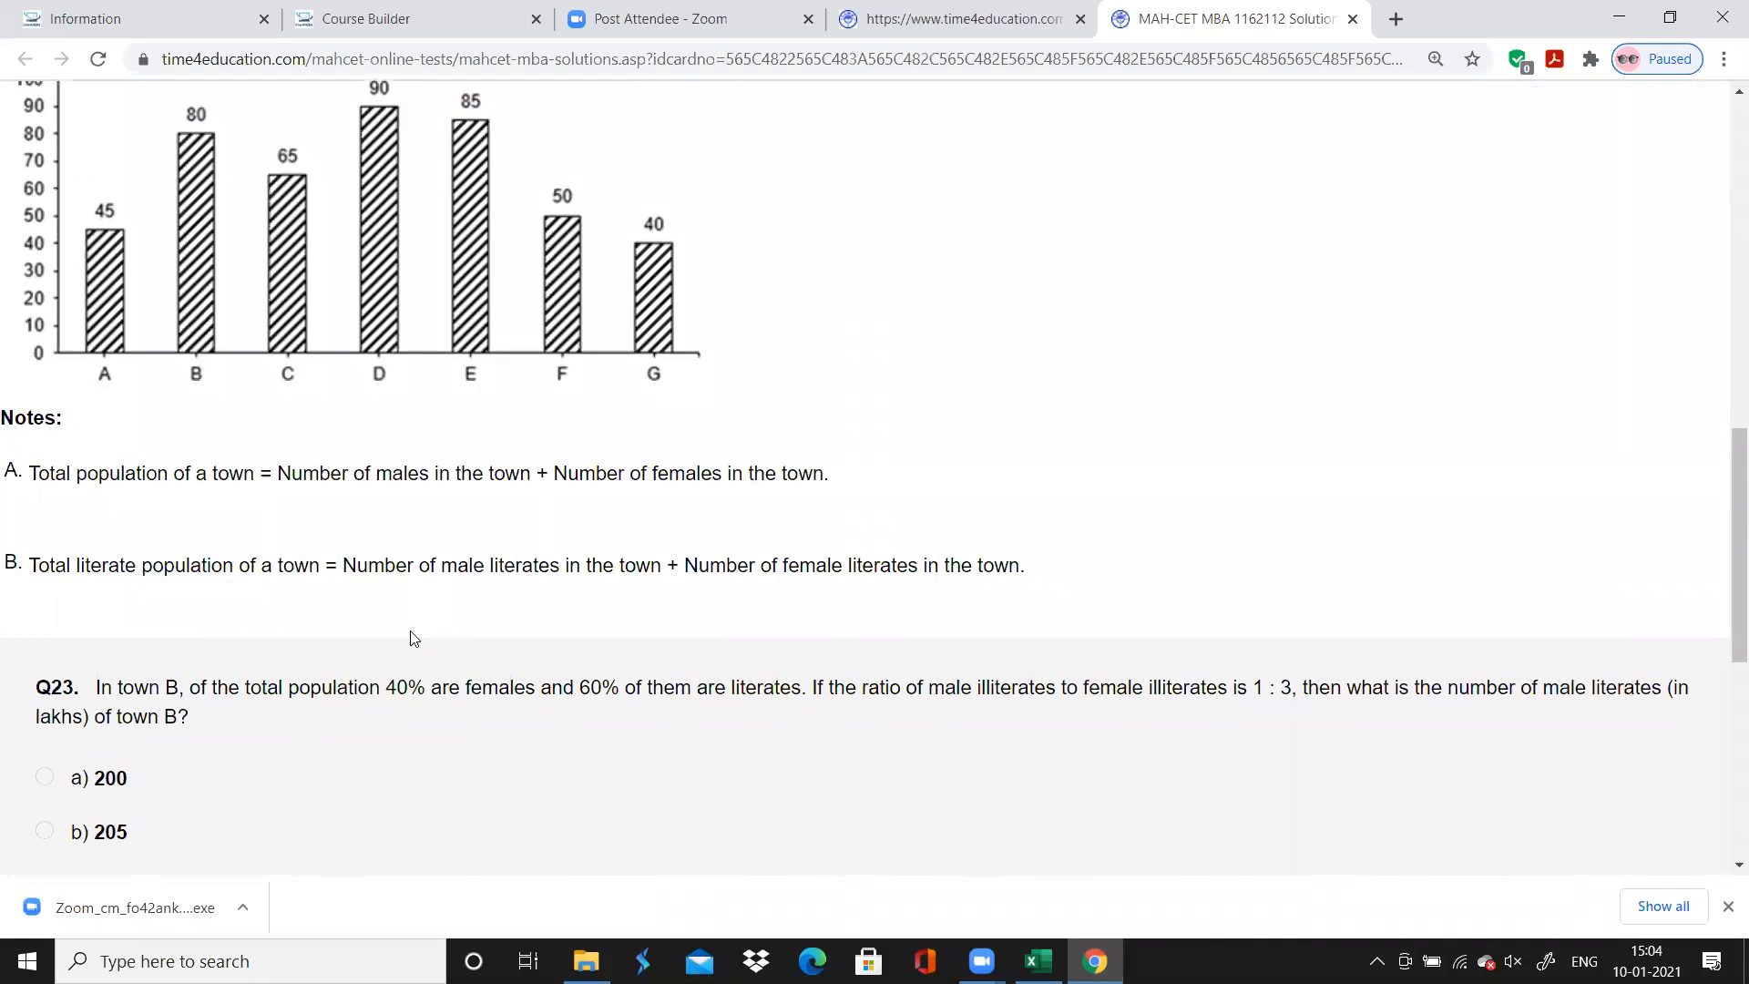
pyautogui.scroll(-2, 414, 637)
pyautogui.scroll(4, 415, 638)
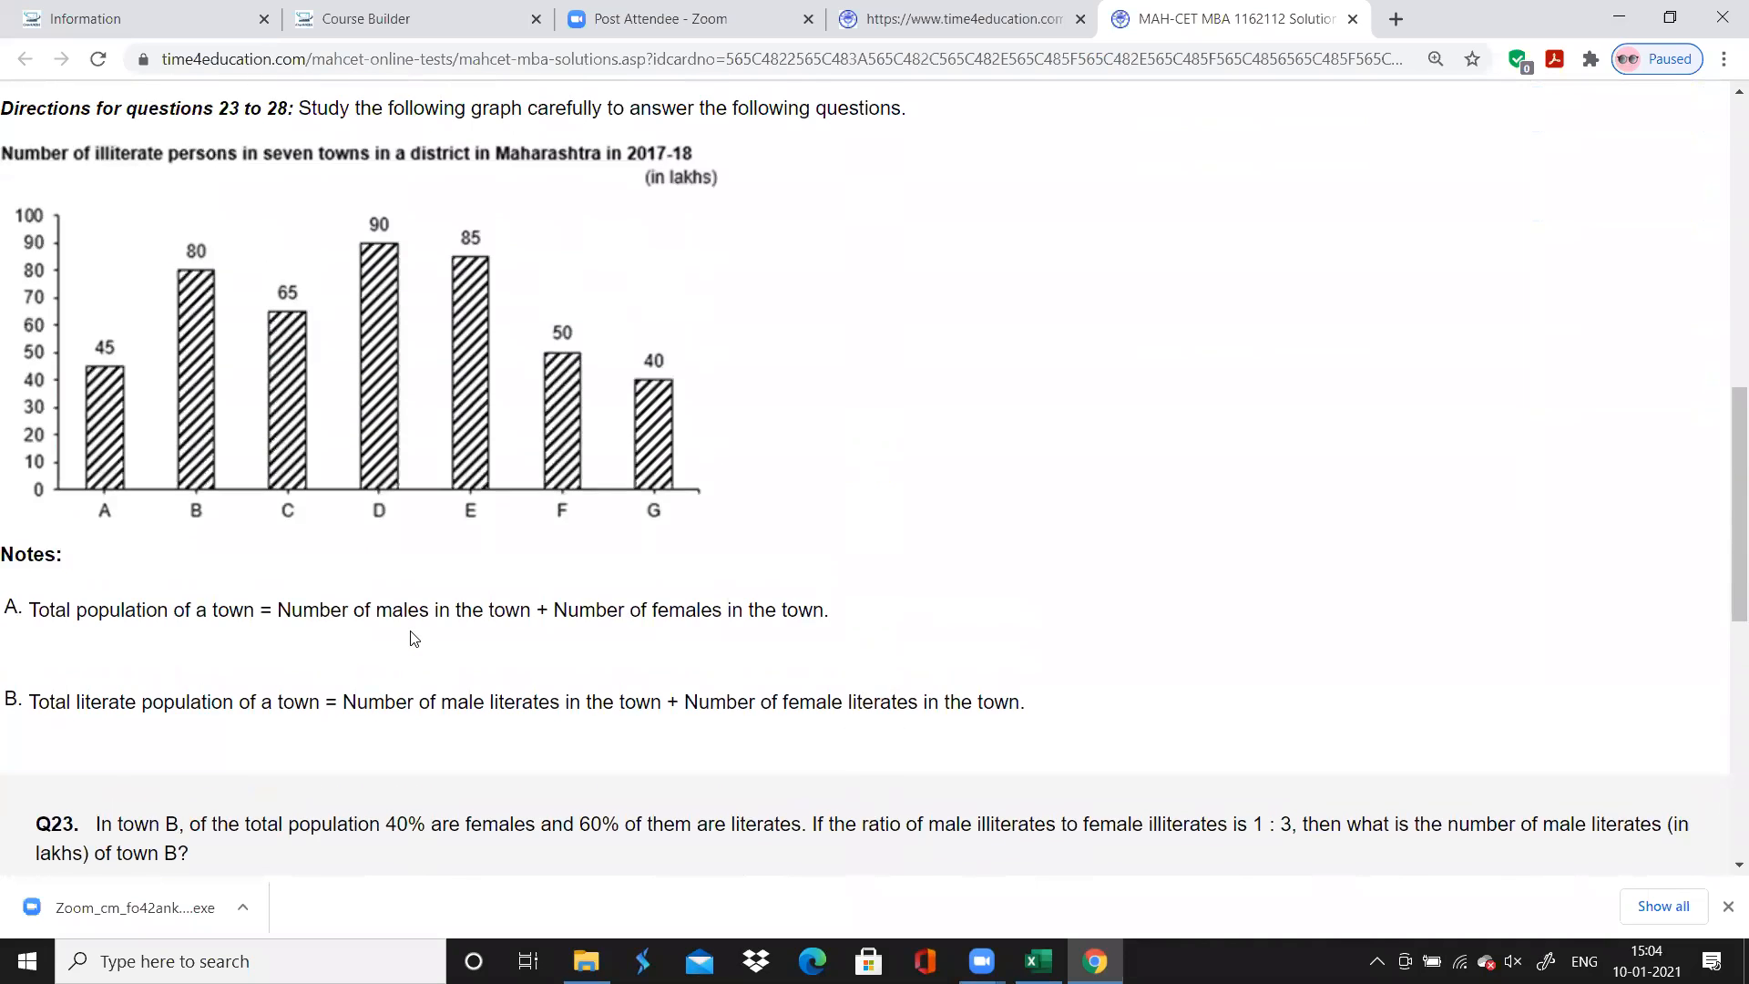
pyautogui.scroll(-1, 411, 638)
pyautogui.scroll(2, 415, 639)
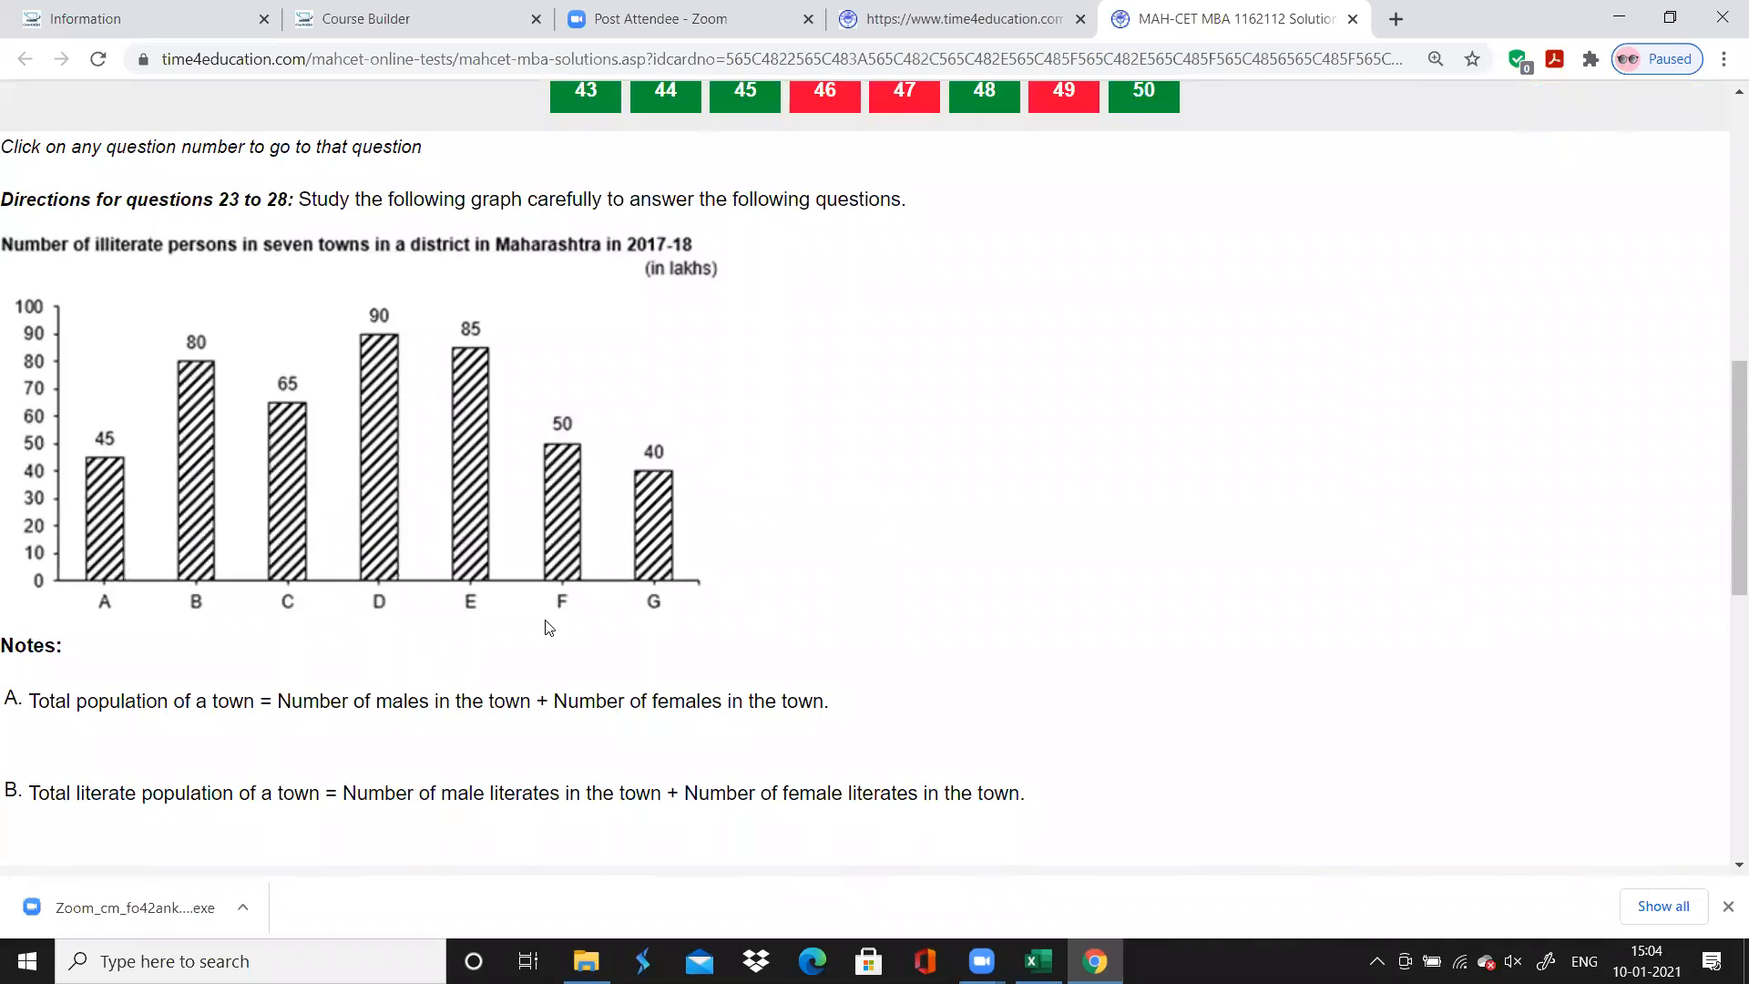
pyautogui.scroll(-2, 550, 627)
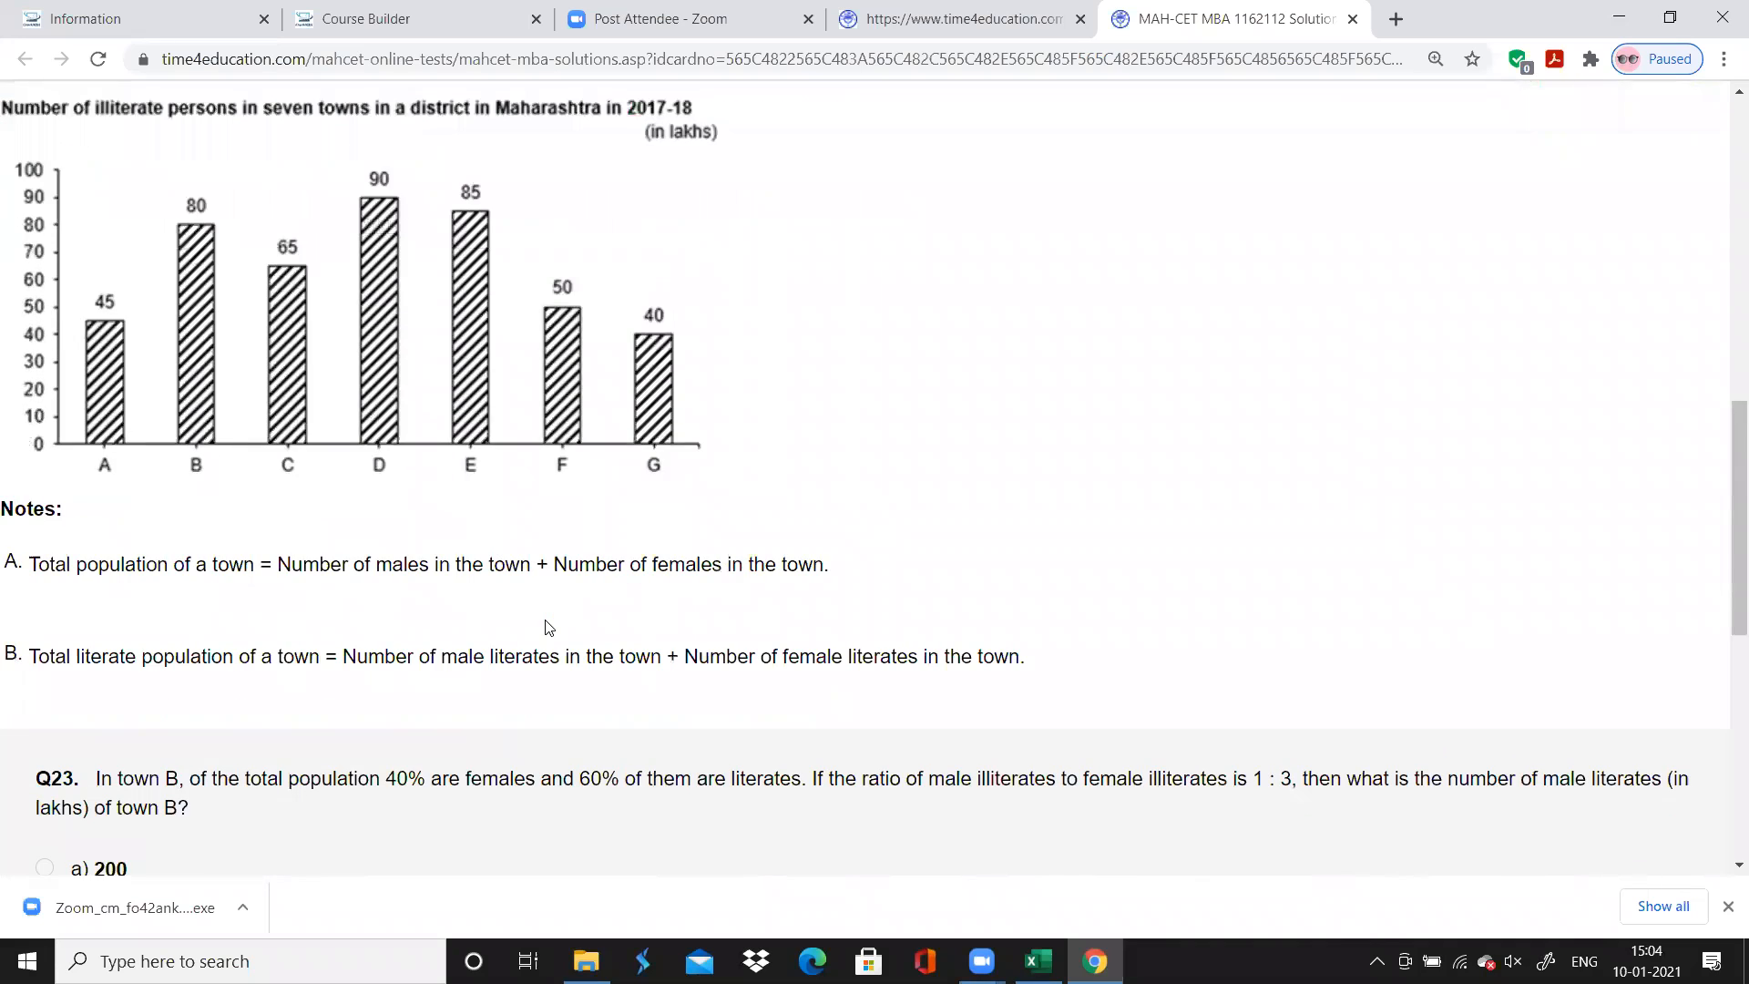
# Switch to Excel and enter the chapter "Bar Chart" and a time spent of 1 for question 23
pyautogui.click(910, 922)
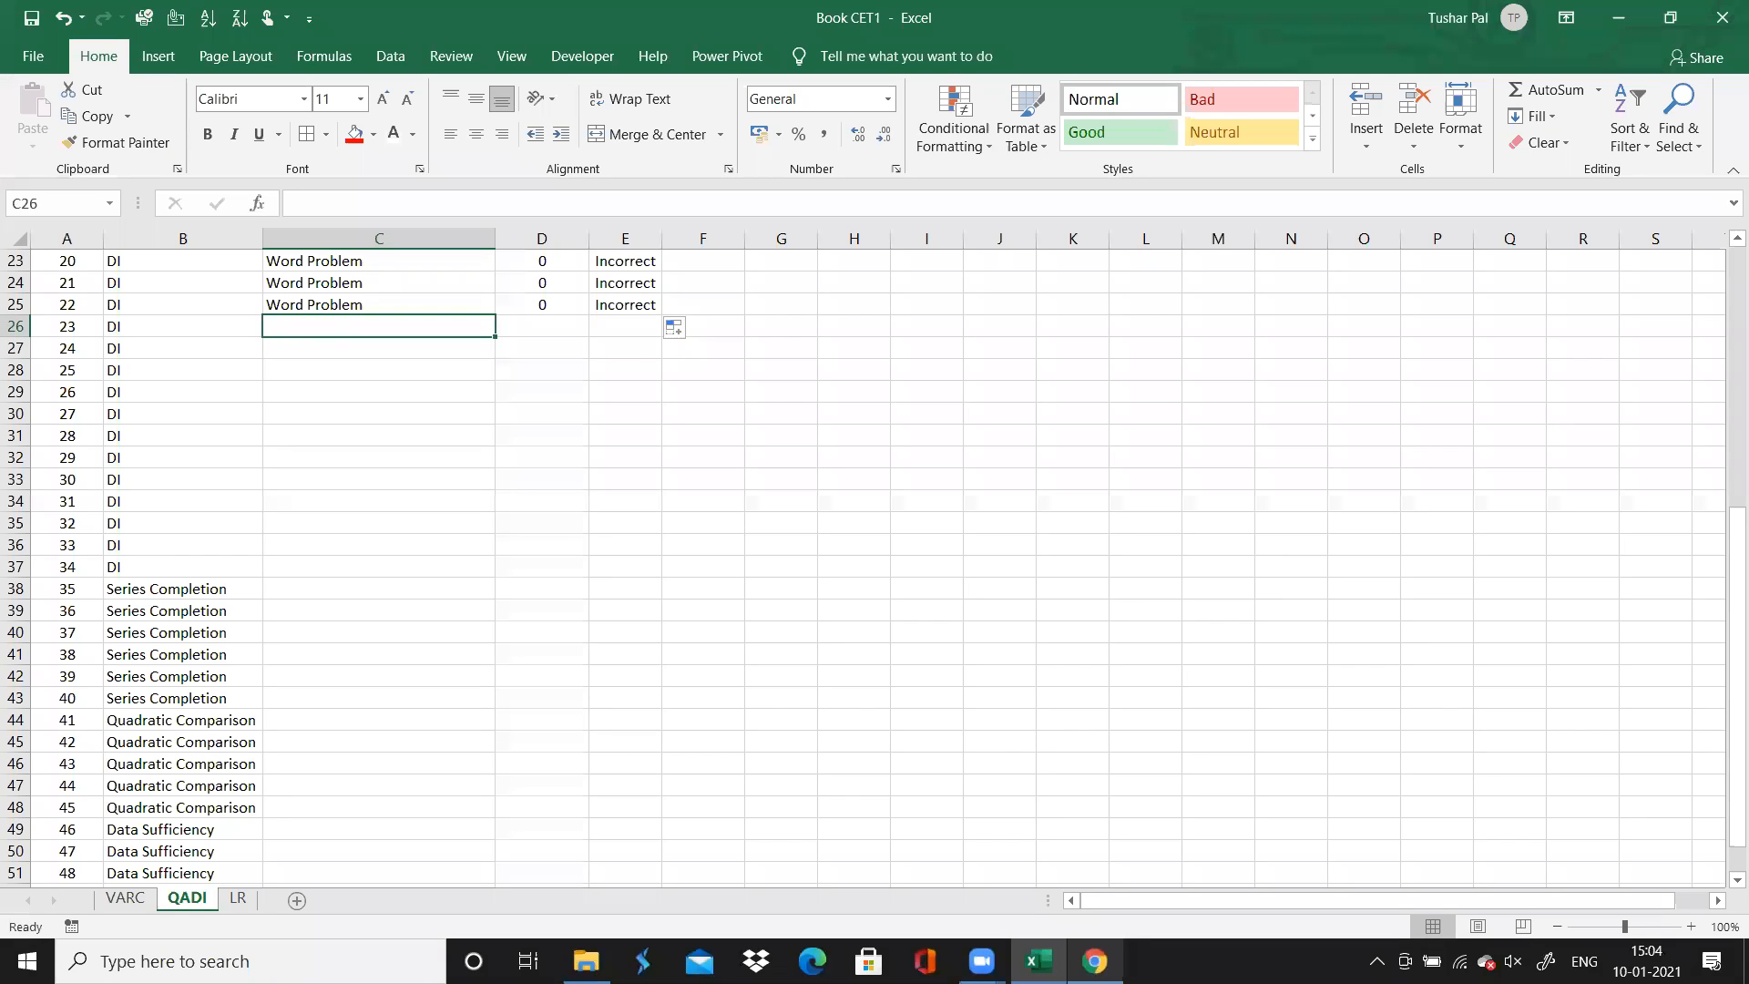
pyautogui.write('Ba')
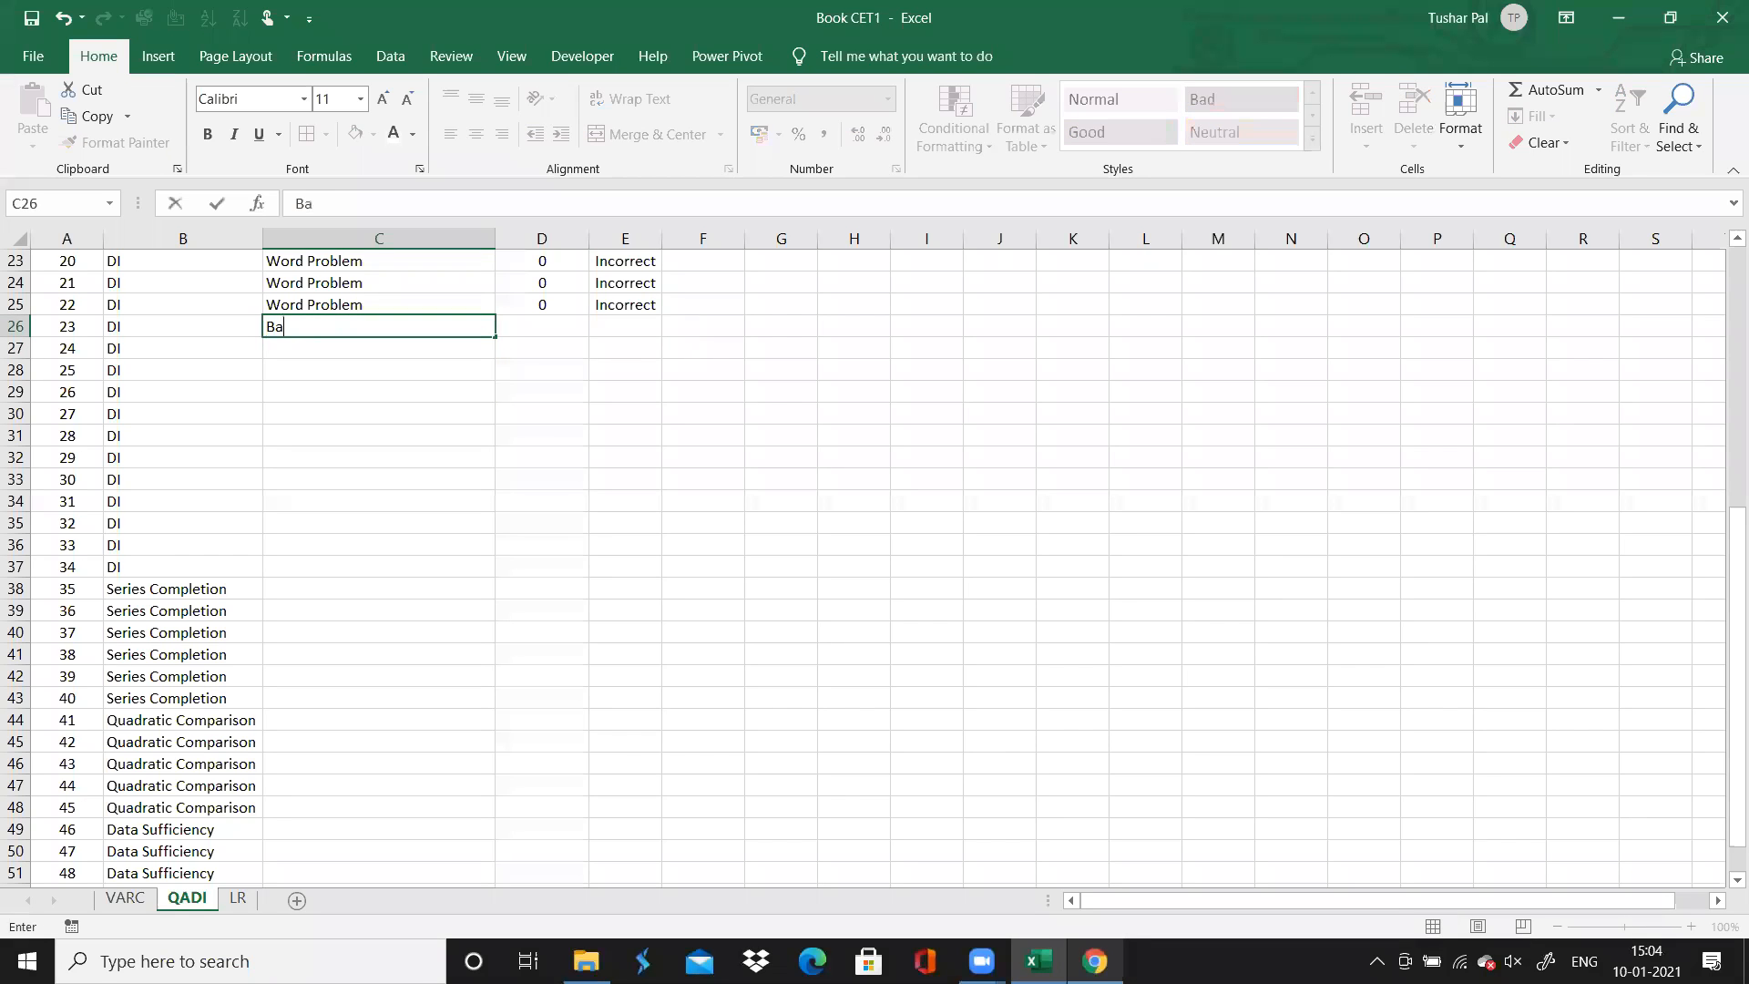
pyautogui.write('r Chart')
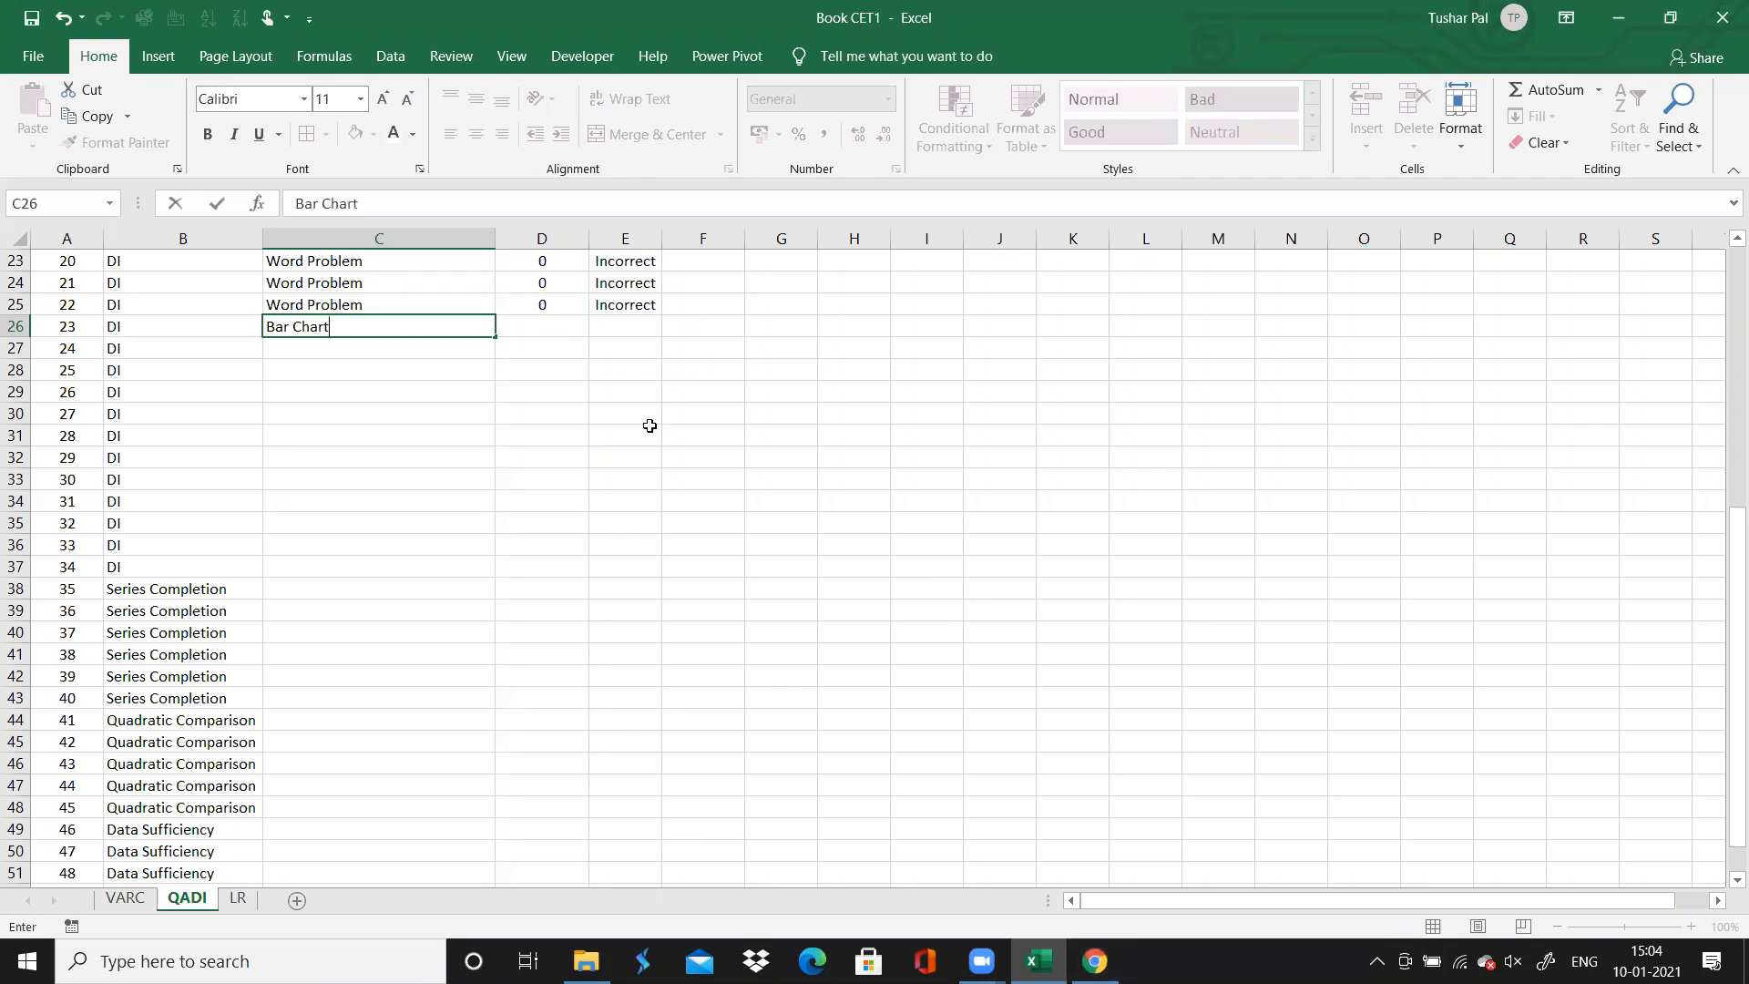
pyautogui.click(553, 331)
pyautogui.write('1')
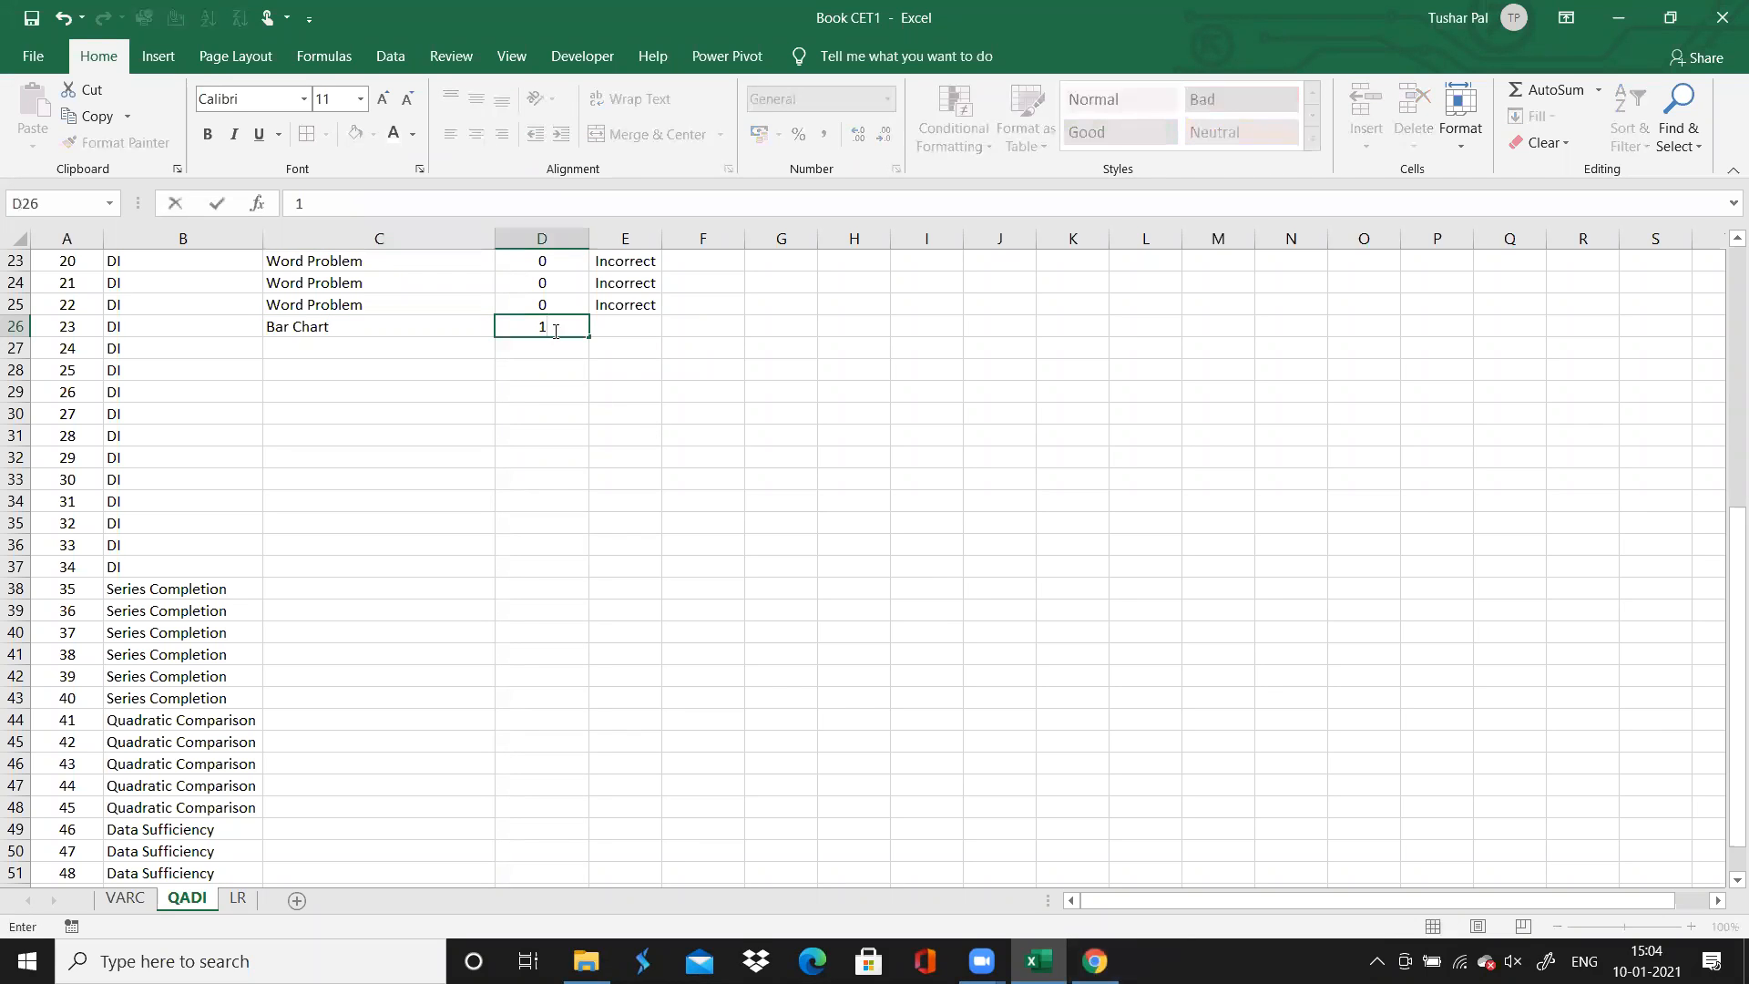
pyautogui.press('Tab')
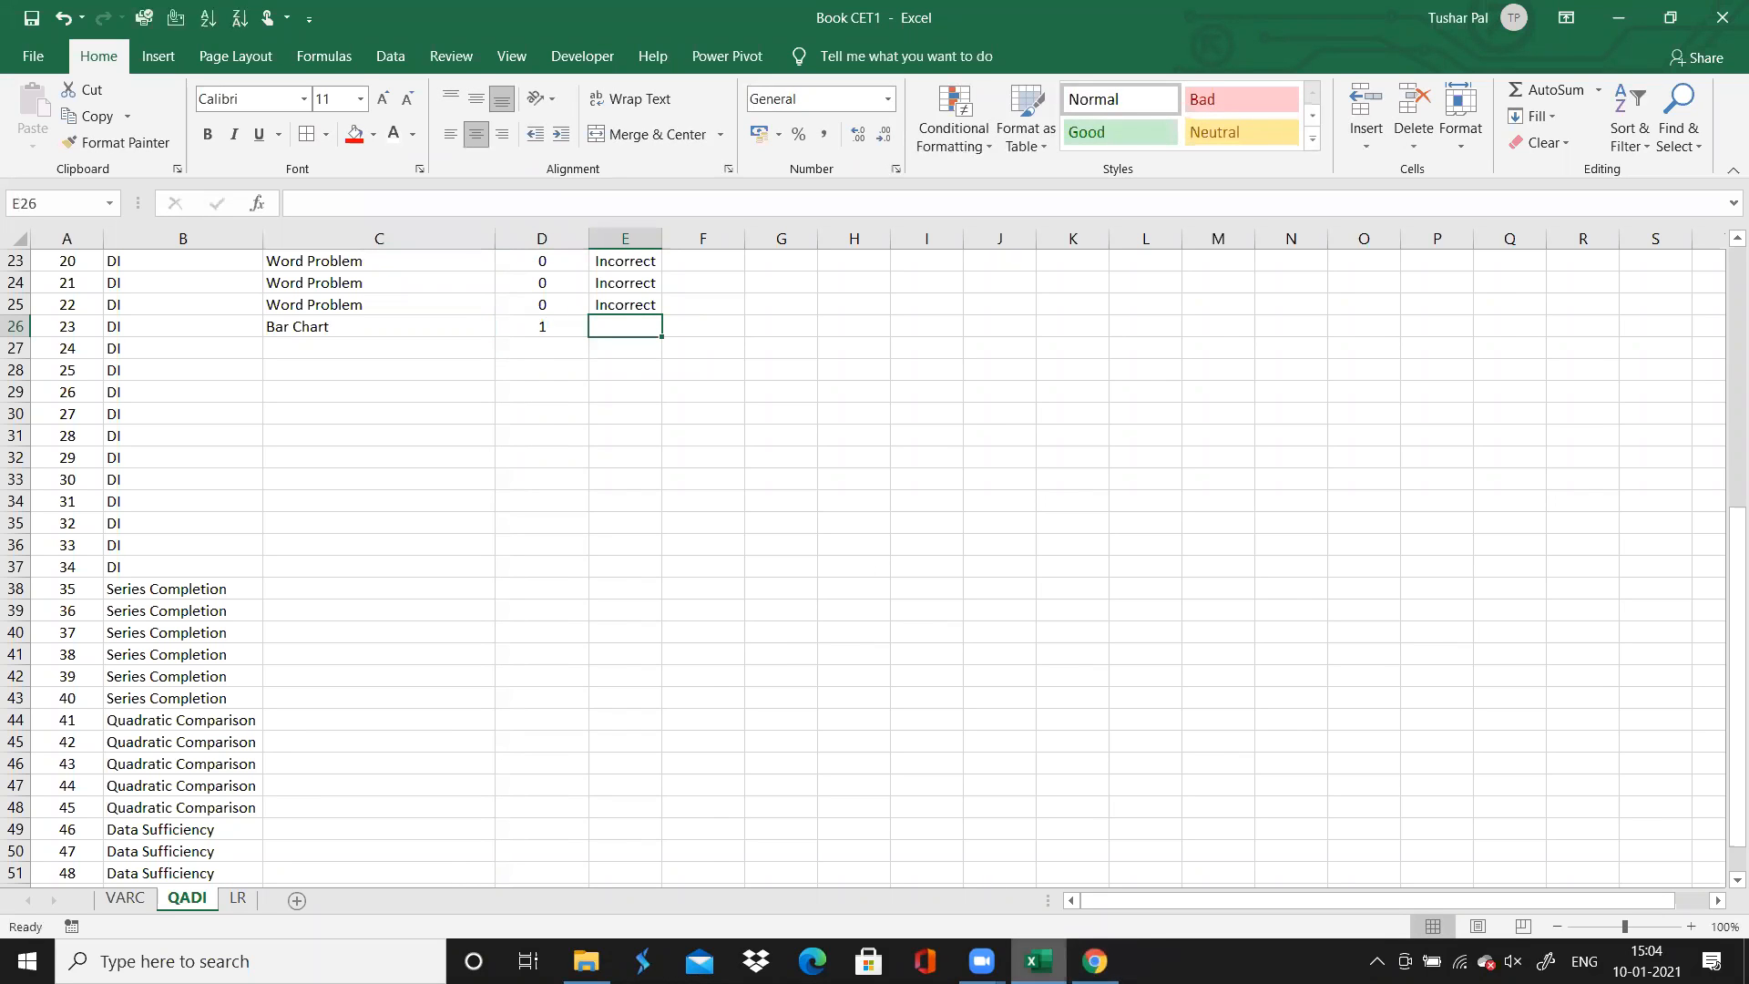
# Check the results of questions 23 to 28 in Chrome, and record their accuracy as "Incorrect" in Excel
pyautogui.click(1095, 961)
pyautogui.scroll(3, 481, 780)
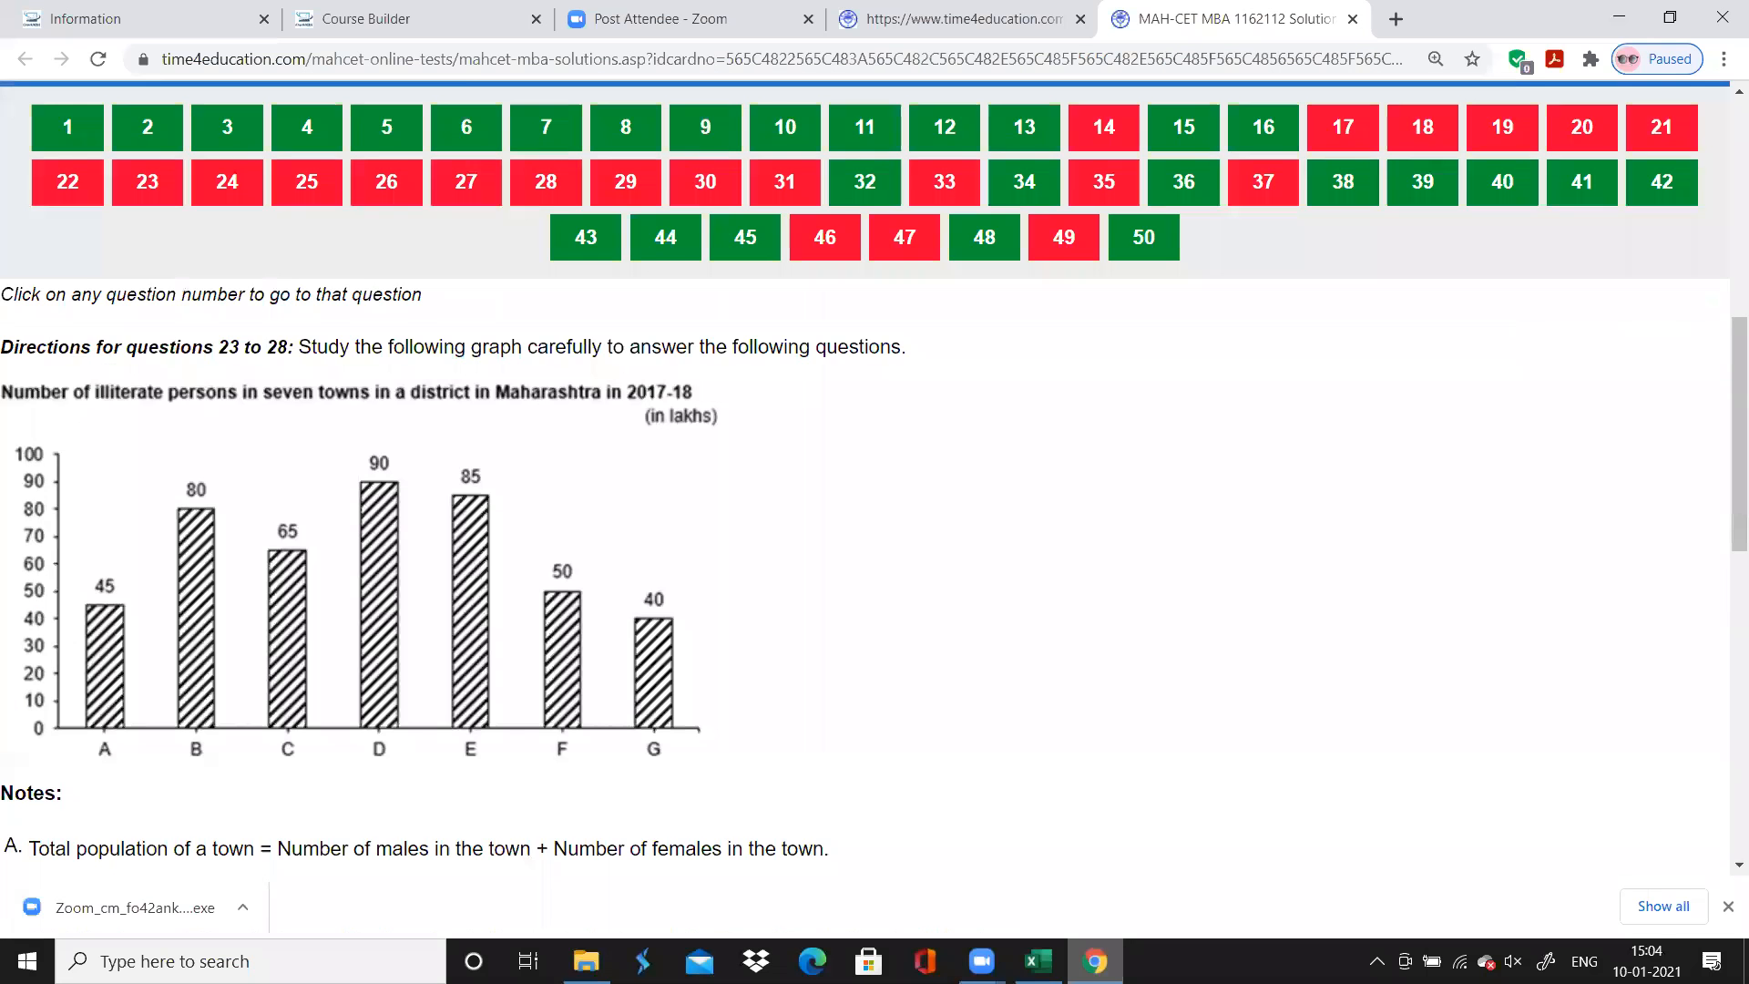
pyautogui.click(147, 262)
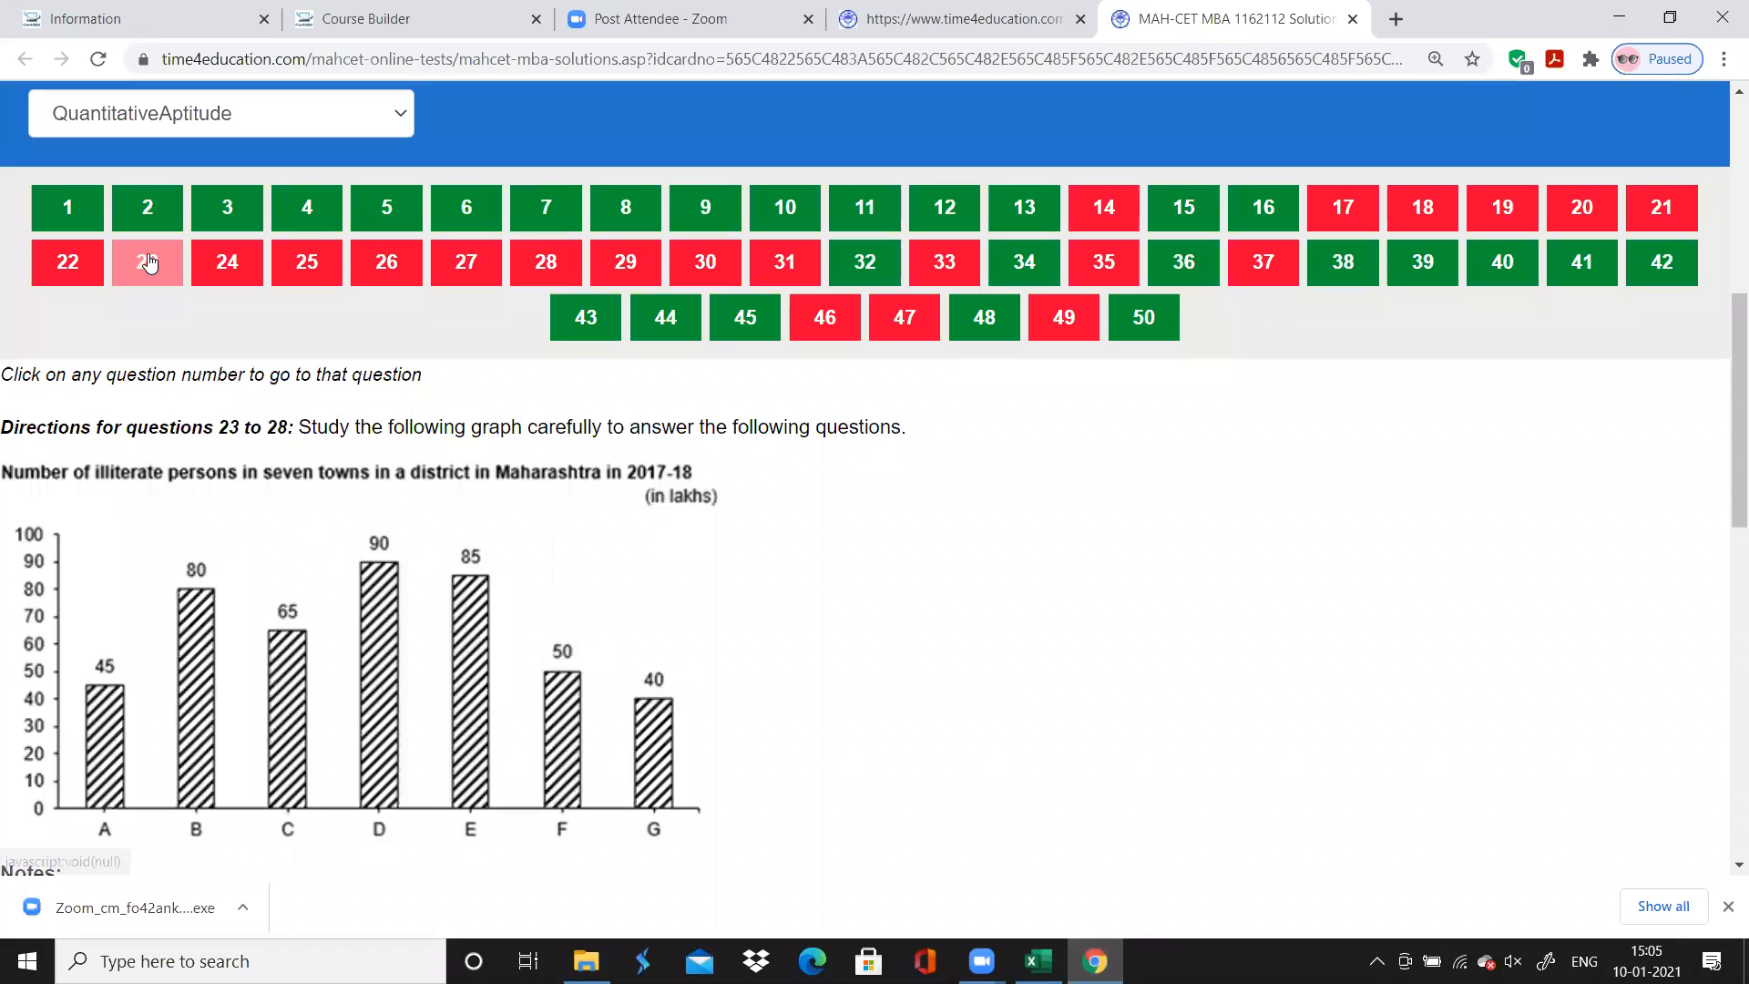
pyautogui.click(546, 263)
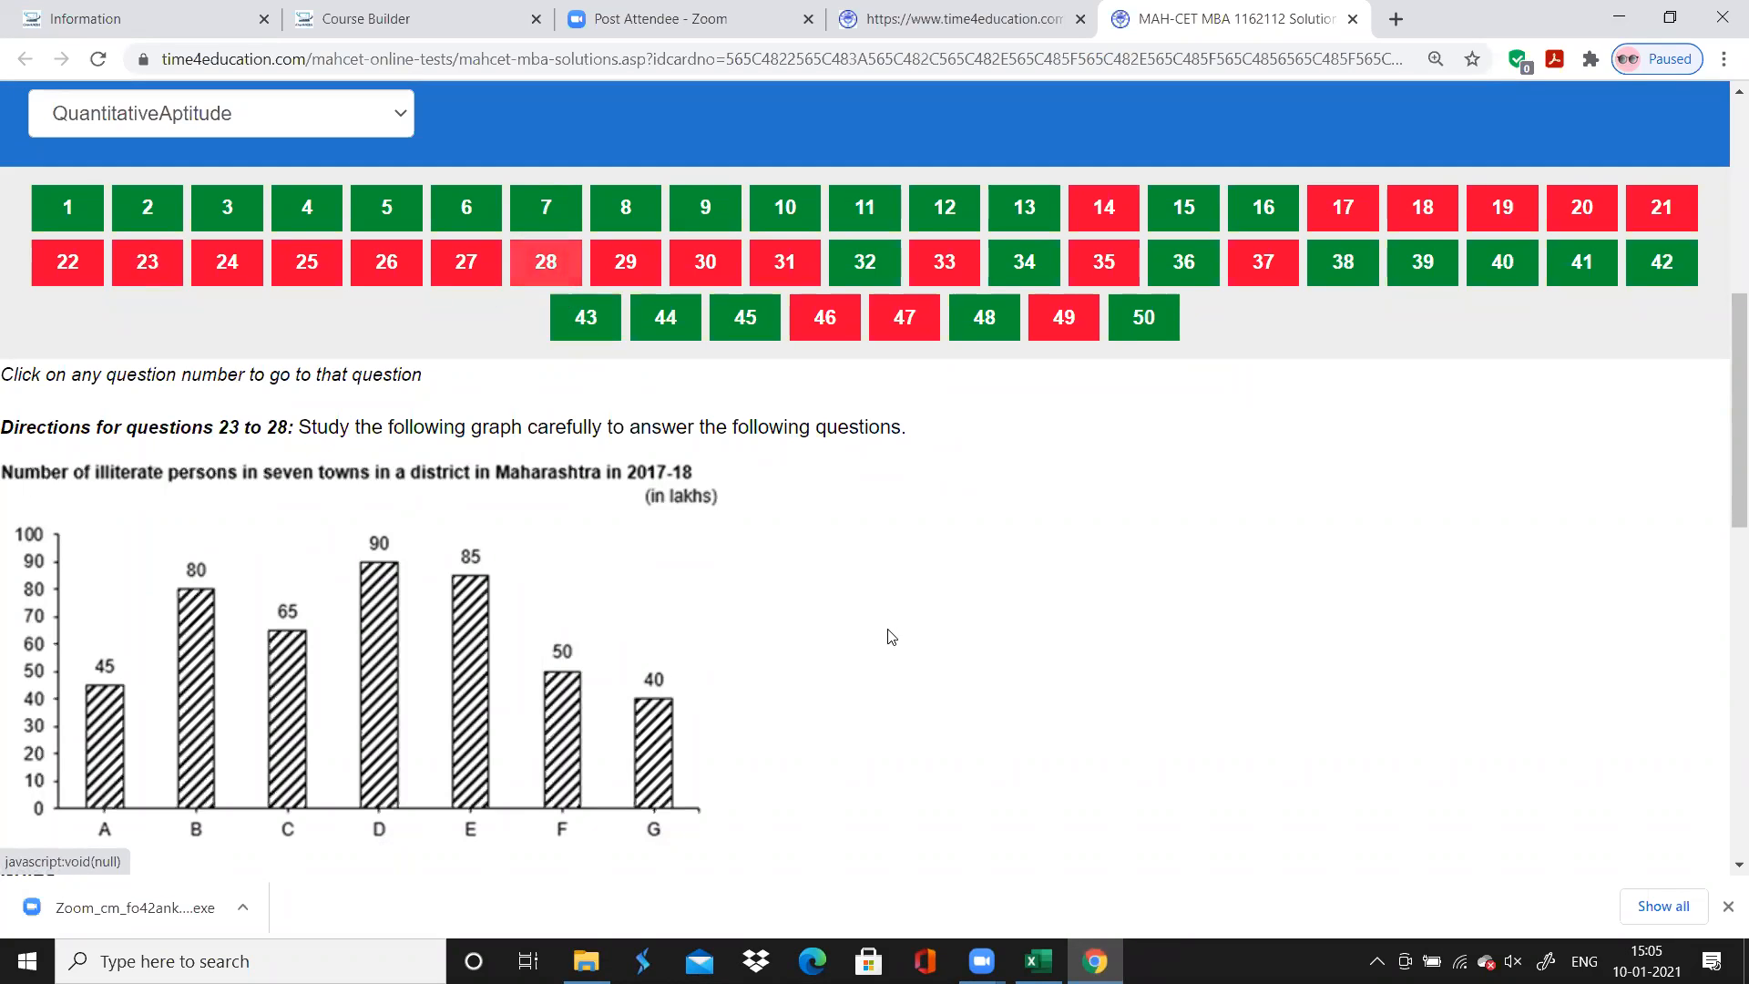
pyautogui.click(1038, 961)
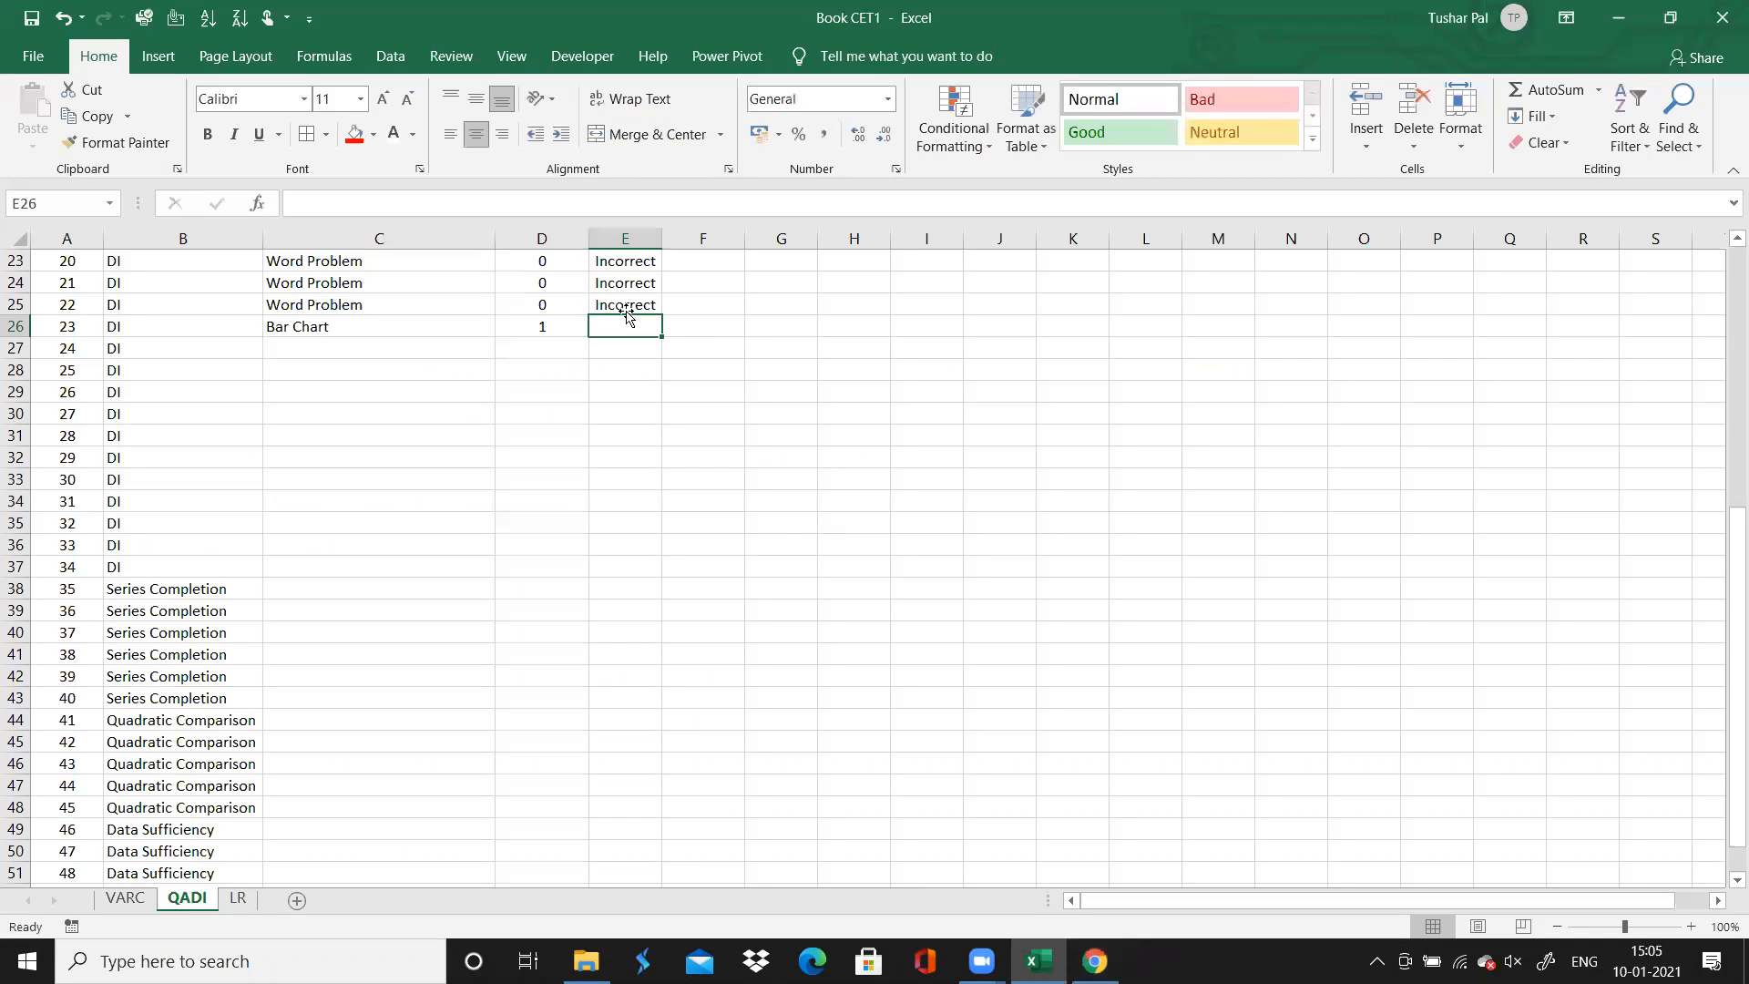
pyautogui.click(617, 300)
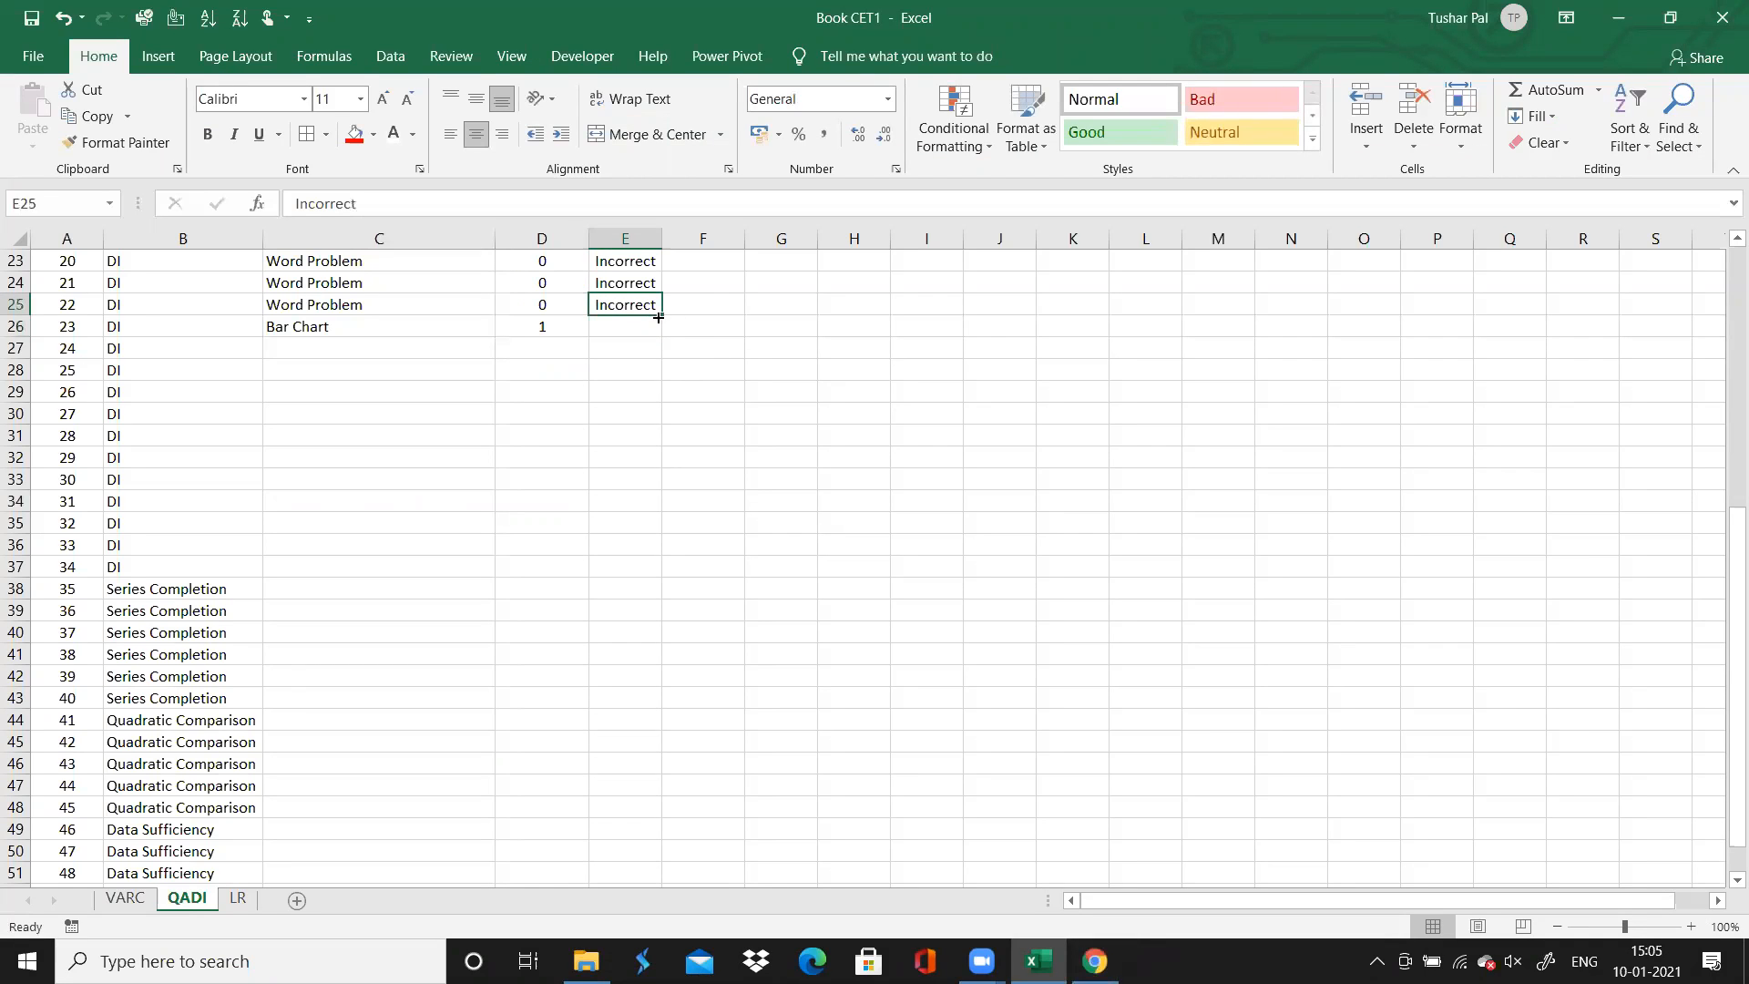
pyautogui.moveTo(658, 316); pyautogui.dragTo(661, 429)
pyautogui.moveTo(662, 446); pyautogui.dragTo(663, 446)
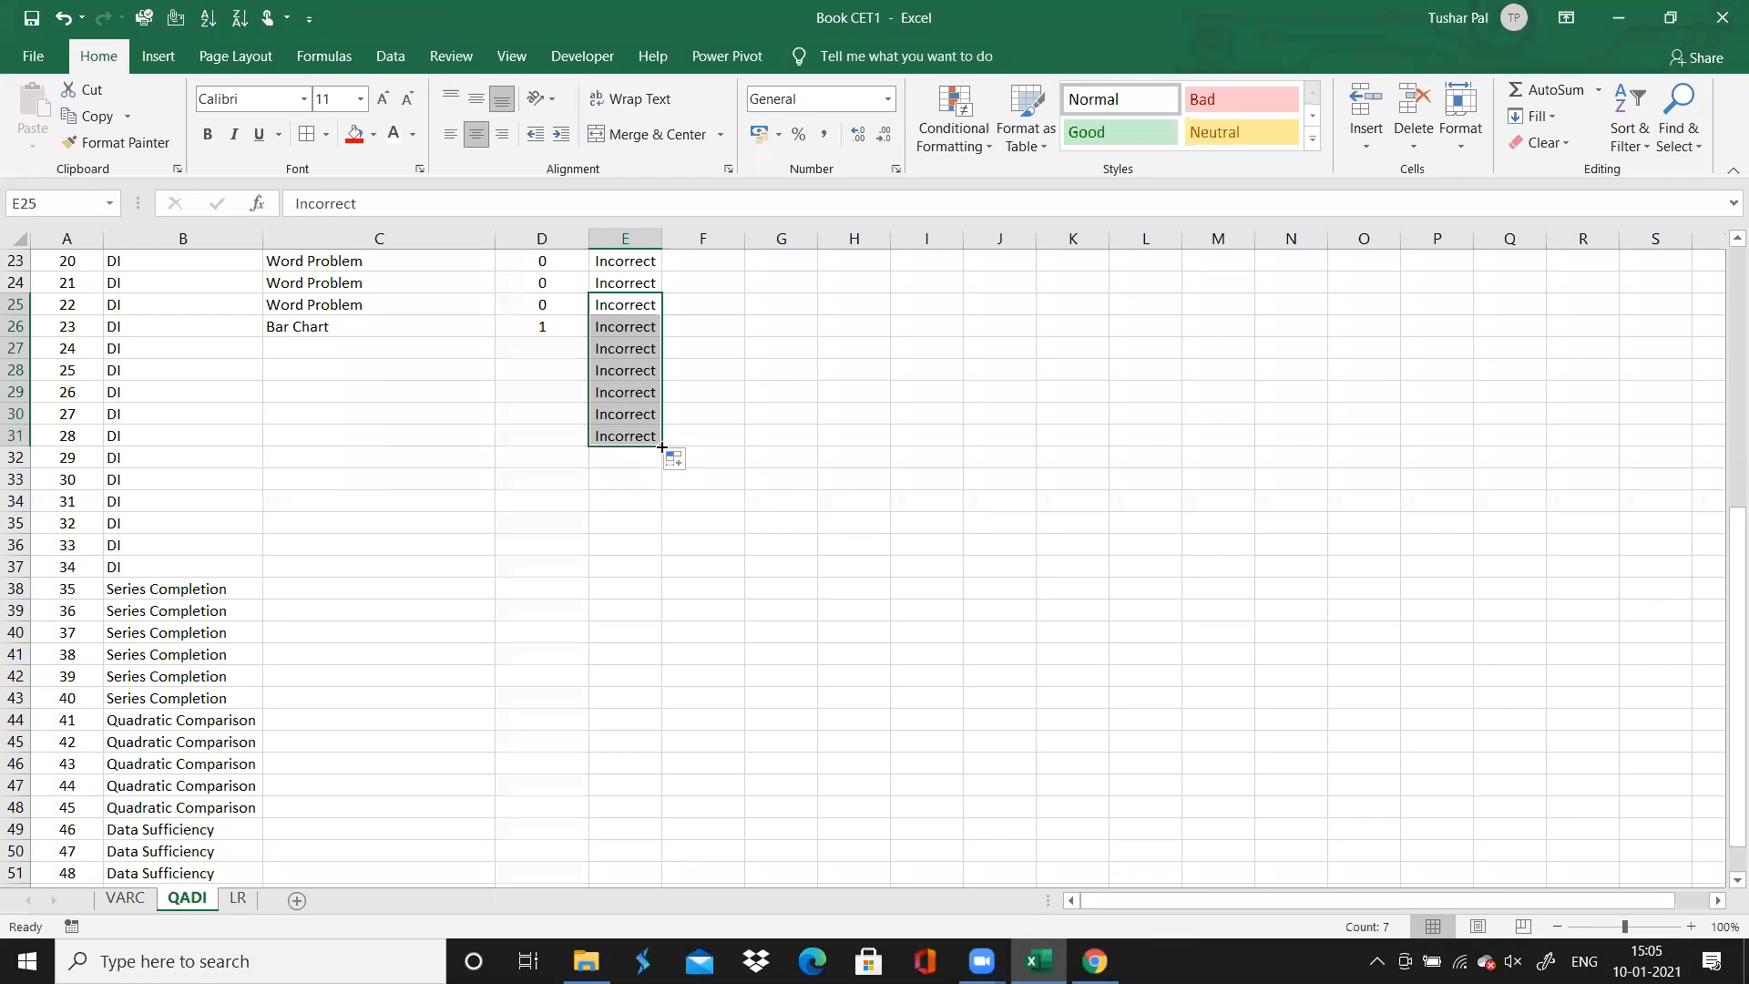
# Select question 24's Chapter cell, switch to Chrome and look over the graph set for questions 23 to 28 again
pyautogui.click(538, 422)
pyautogui.click(538, 433)
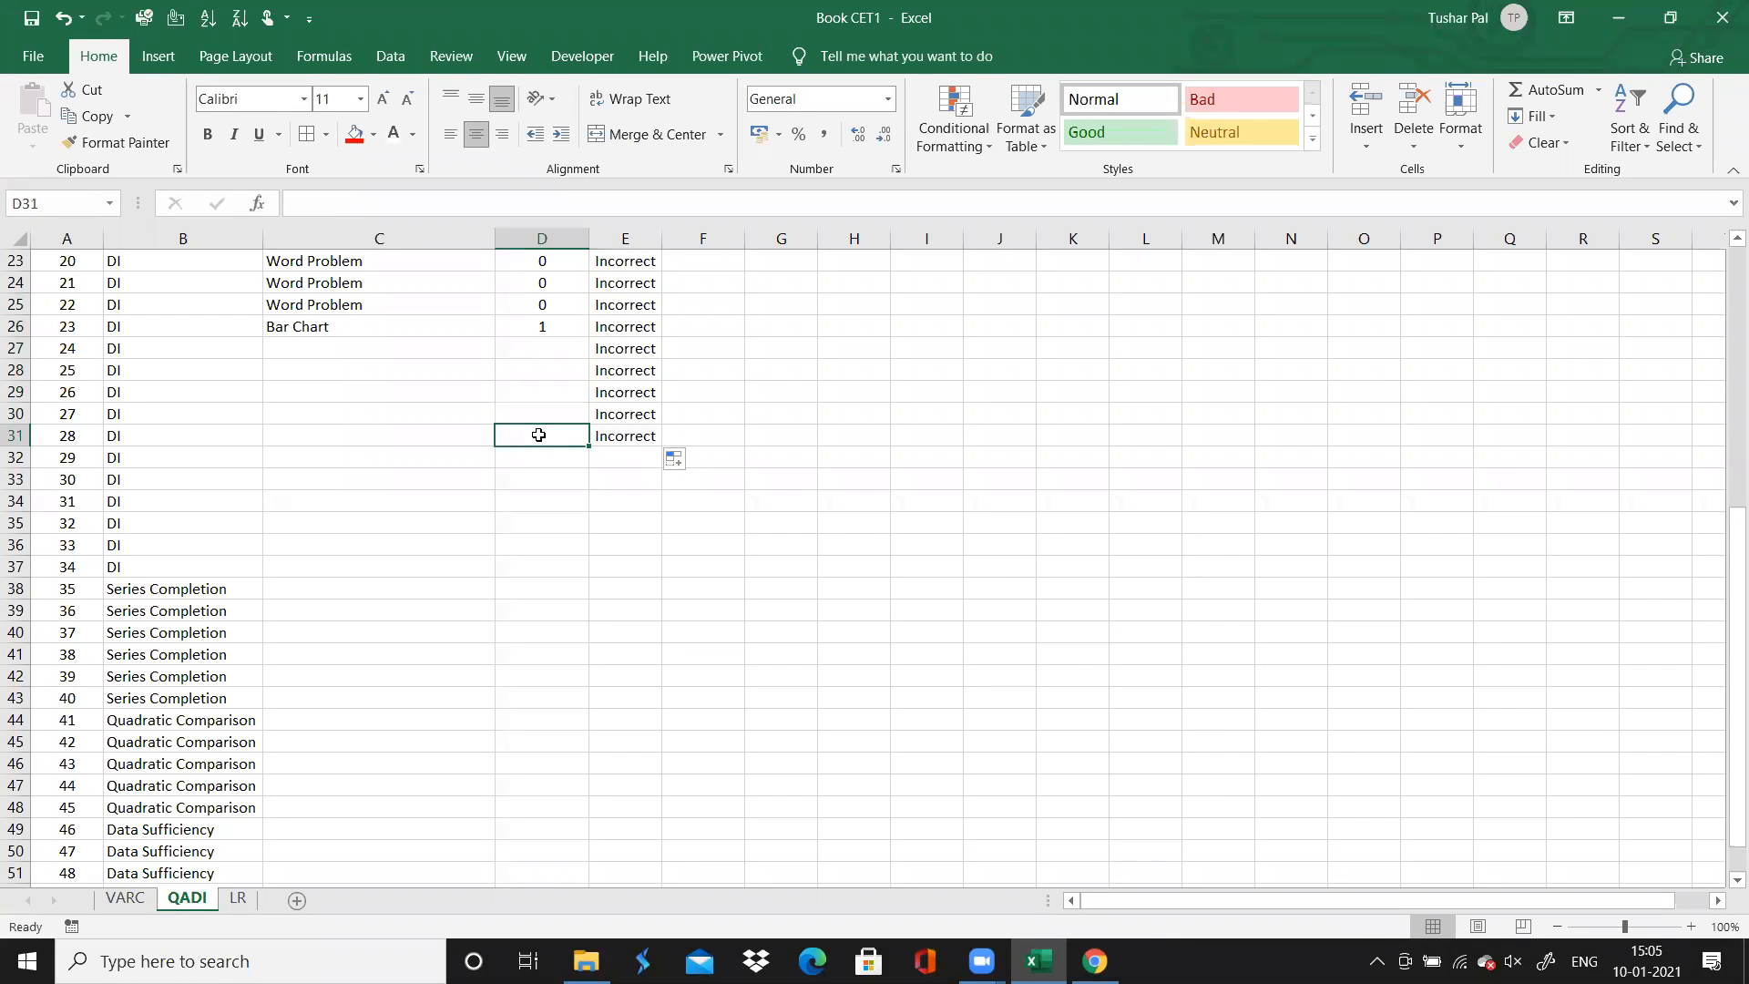
pyautogui.click(399, 352)
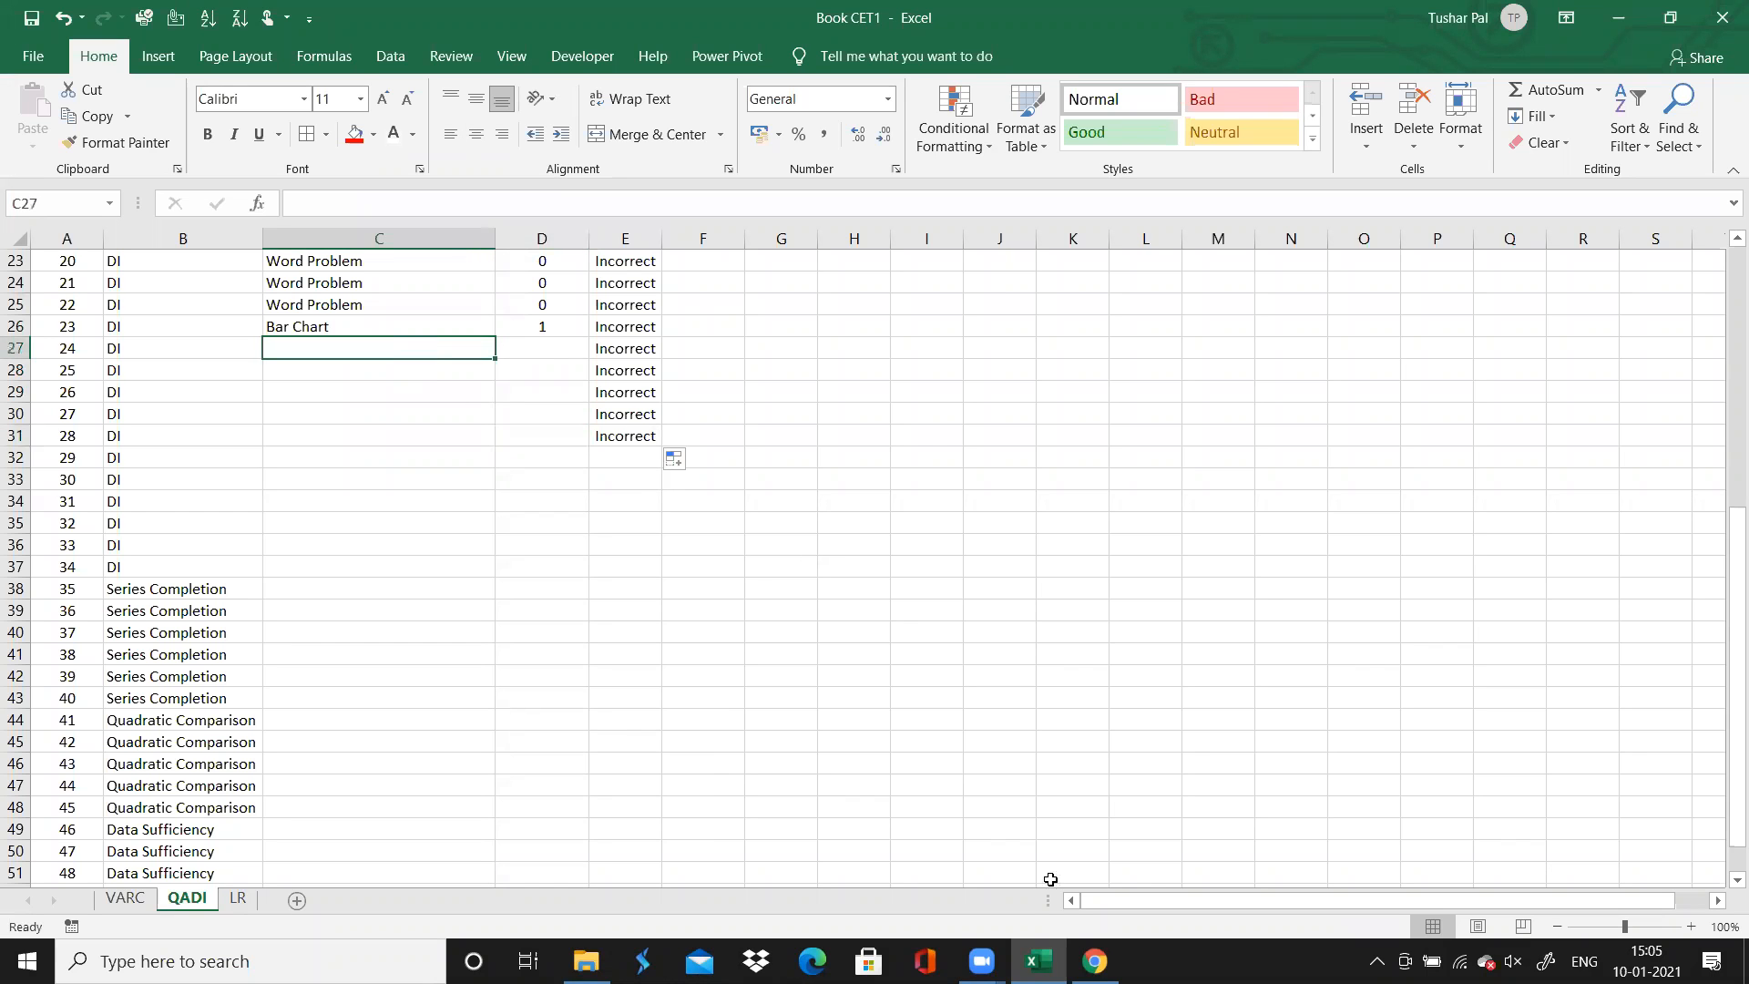
pyautogui.click(1094, 961)
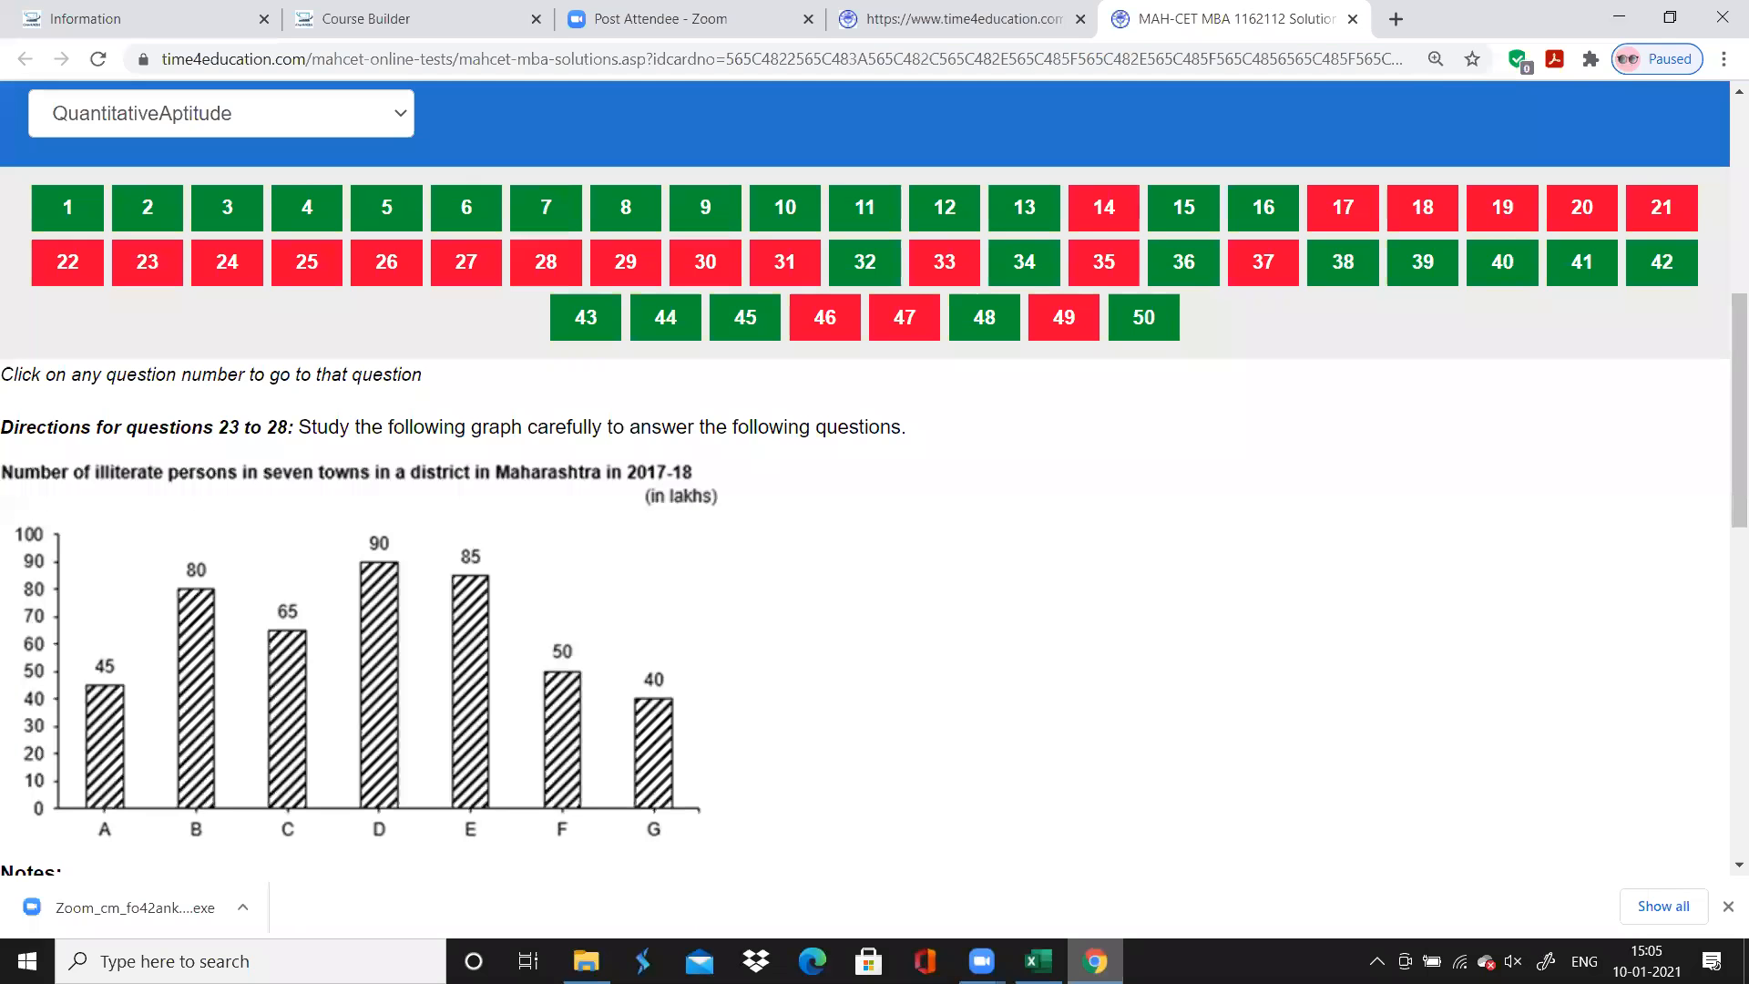
pyautogui.scroll(-1, 956, 743)
pyautogui.scroll(1, 956, 743)
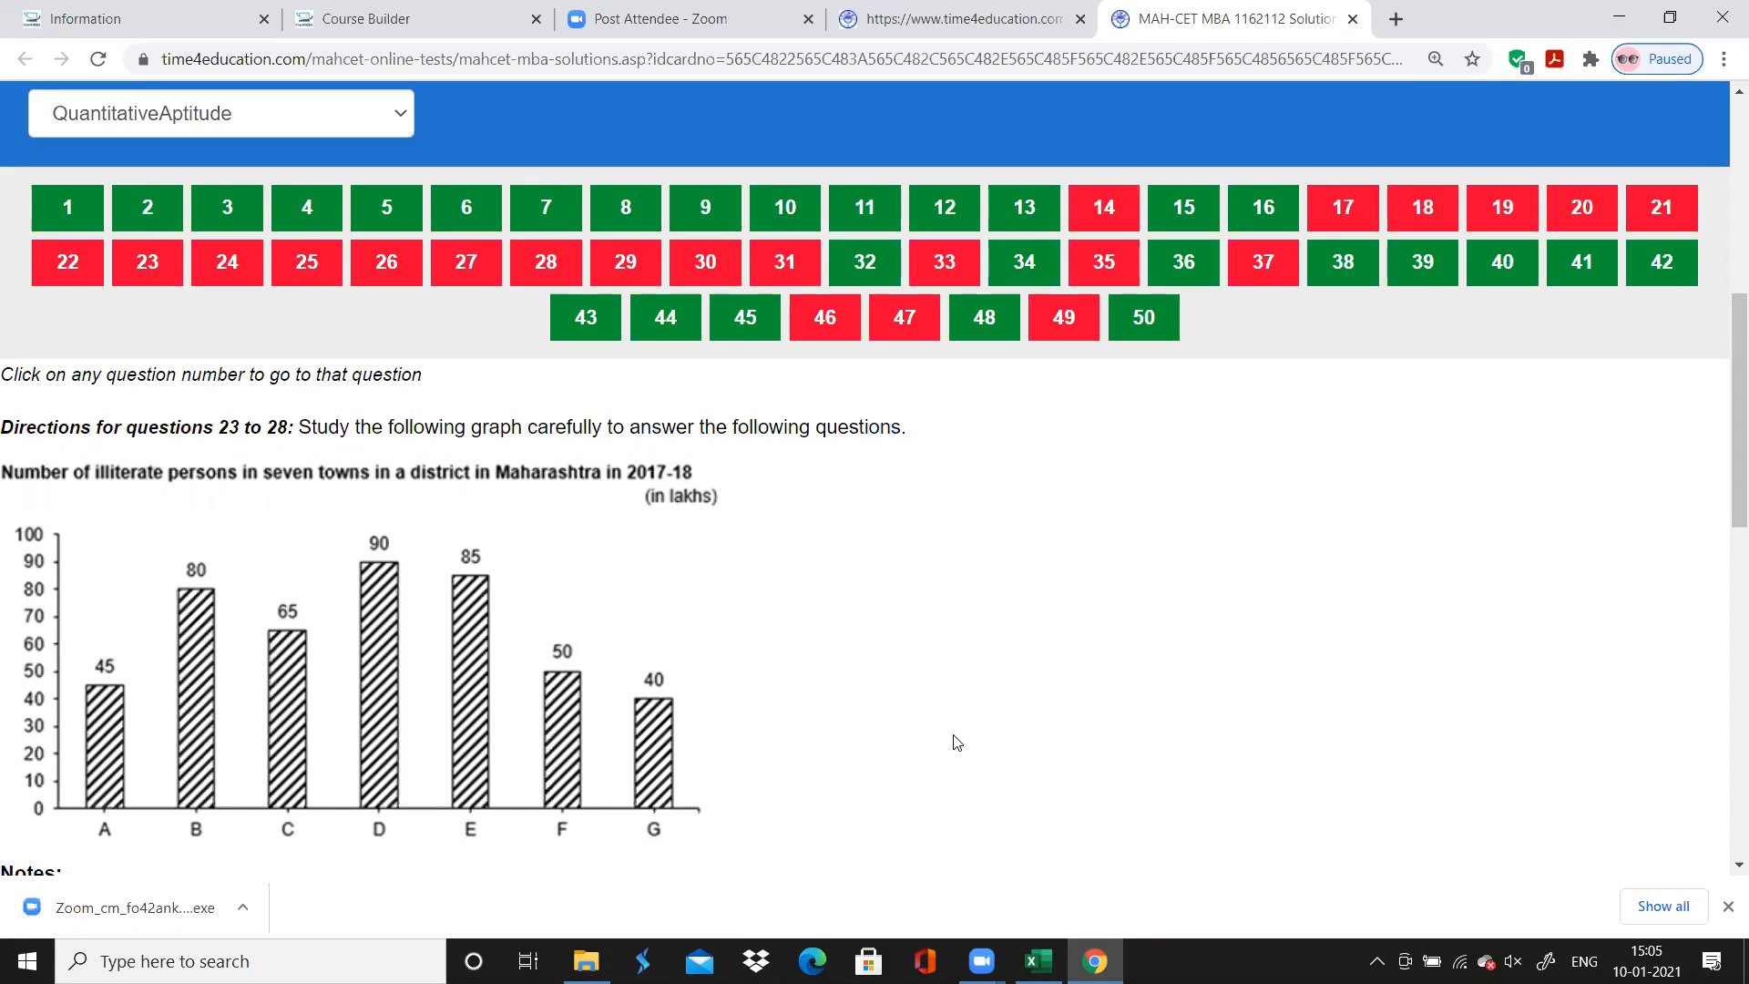
# Switch from the graph set to Excel and fill the chapter "Bar Chart" from question 23 down through question 28
pyautogui.scroll(1, 923, 642)
pyautogui.scroll(-3, 923, 642)
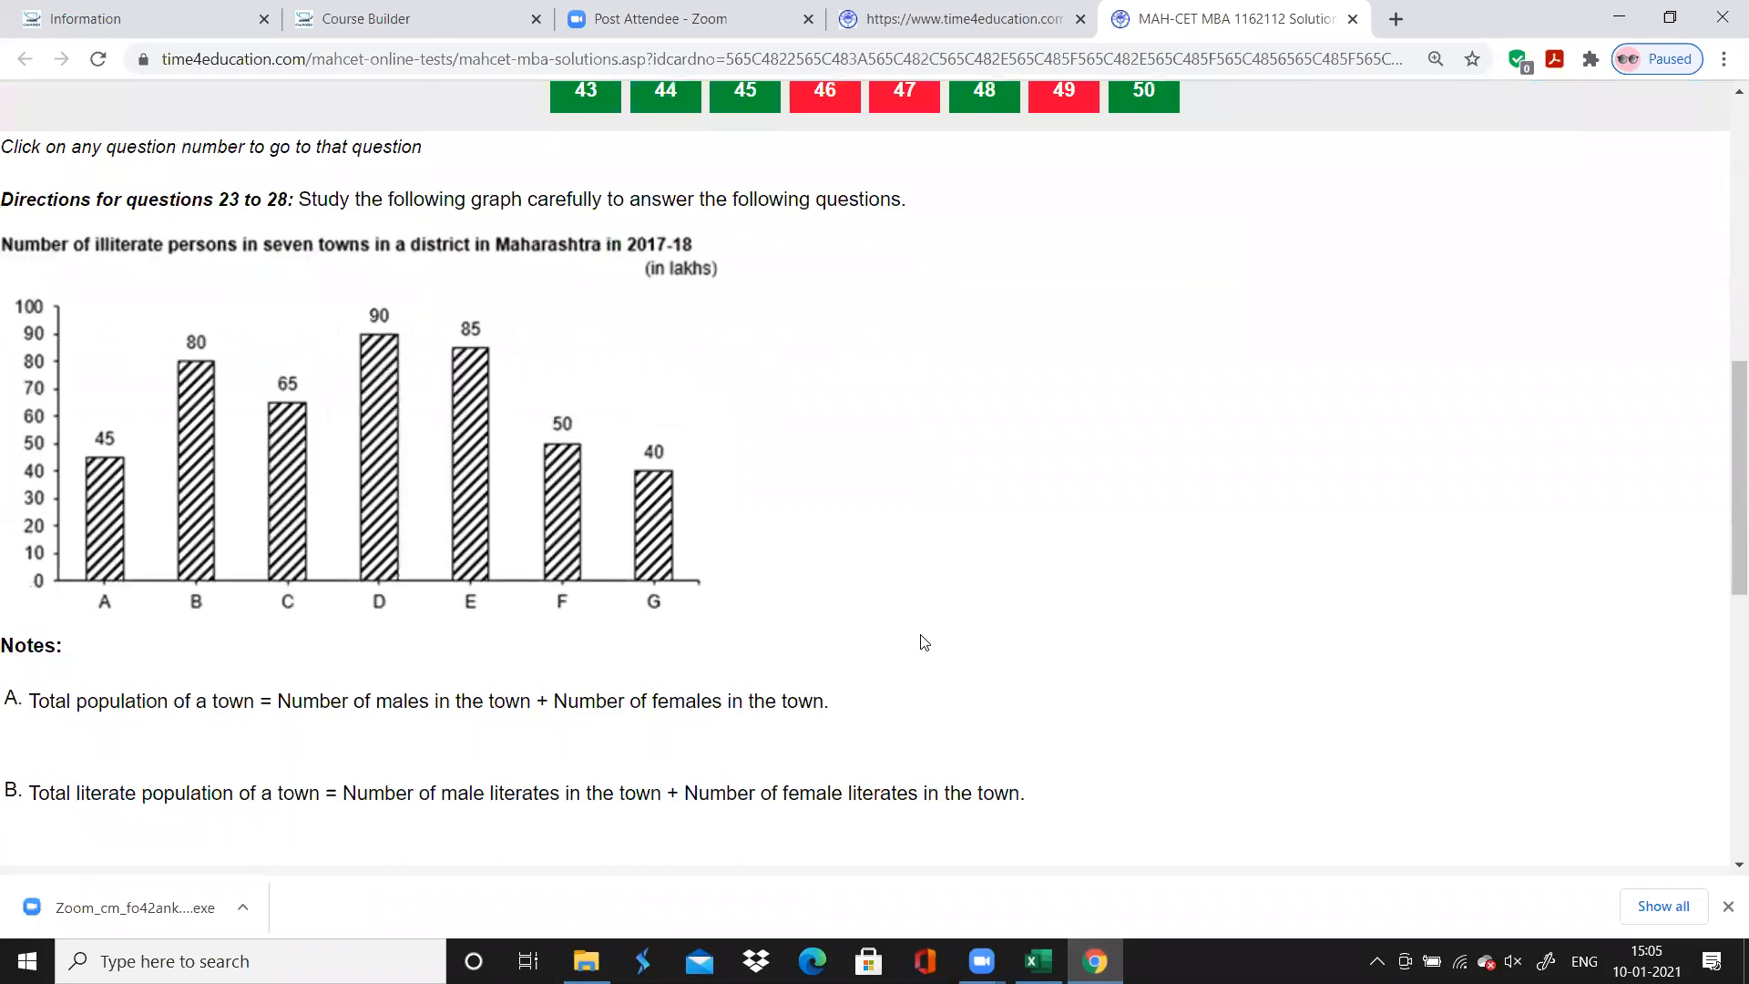
pyautogui.scroll(1, 923, 642)
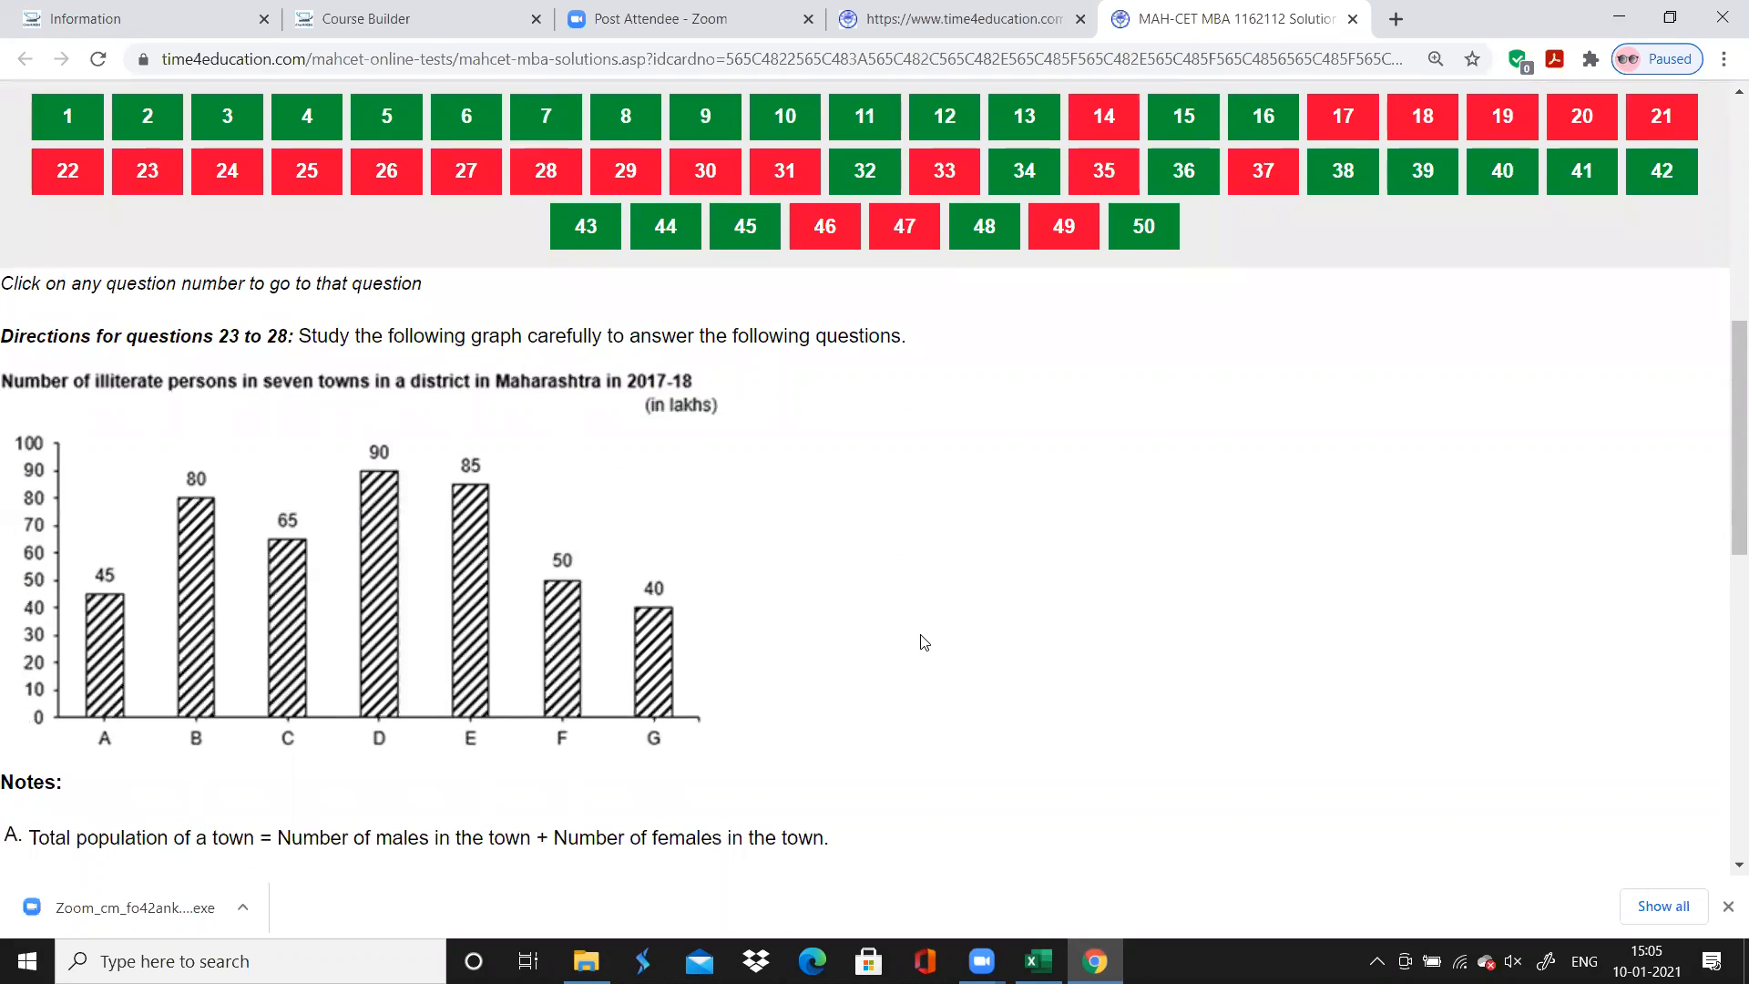
pyautogui.hotkey('alt', 'Tab')
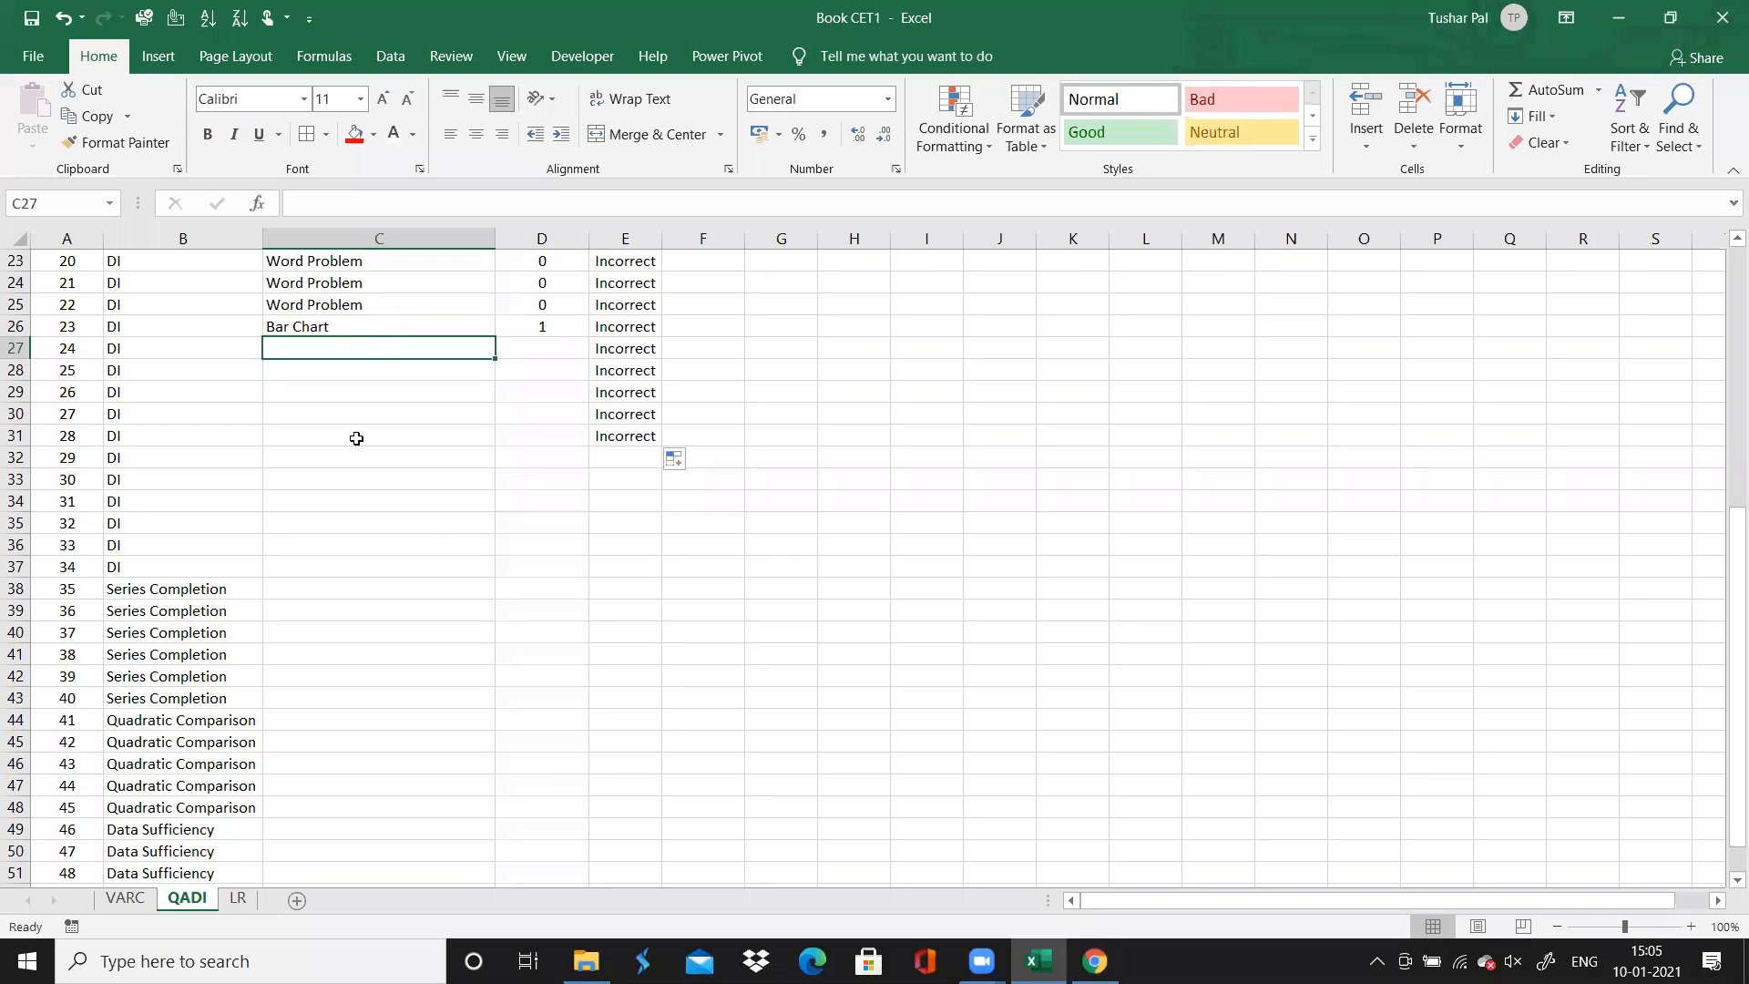
pyautogui.click(370, 326)
pyautogui.moveTo(497, 337); pyautogui.dragTo(487, 440)
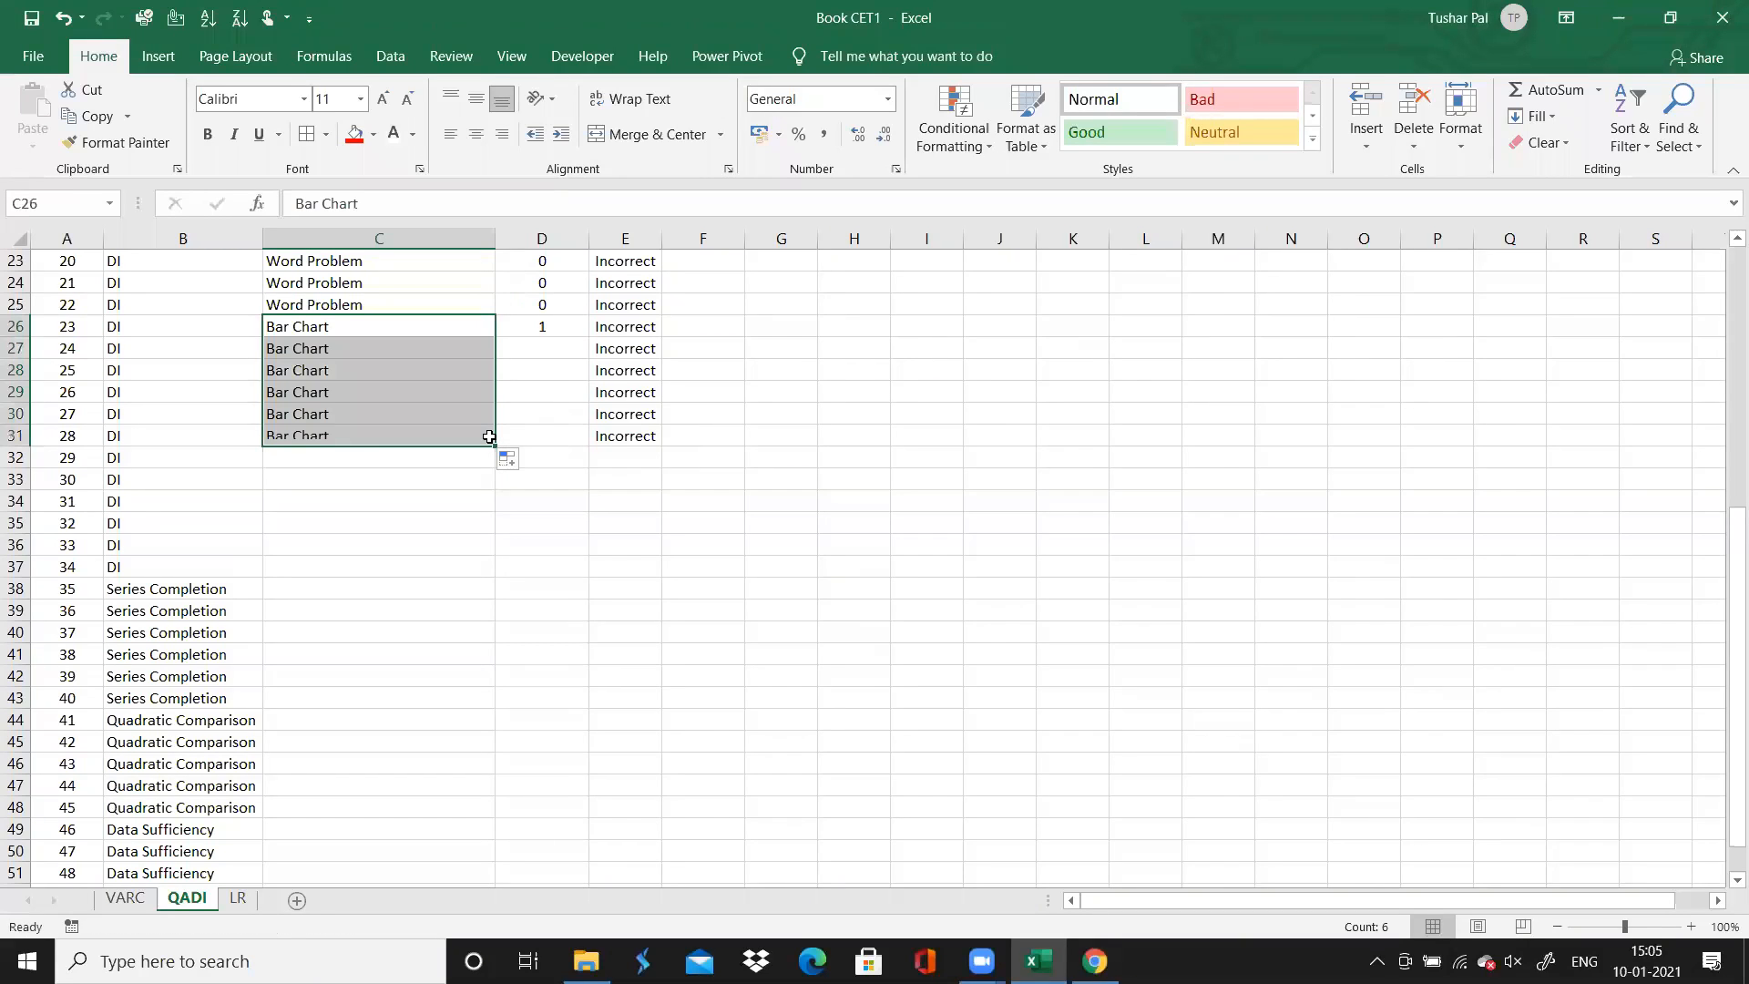
# Enter a time spent of 0 for question 24 and fill it down through question 28
pyautogui.click(556, 352)
pyautogui.write('0')
pyautogui.hotkey('ctrl', 'Return')
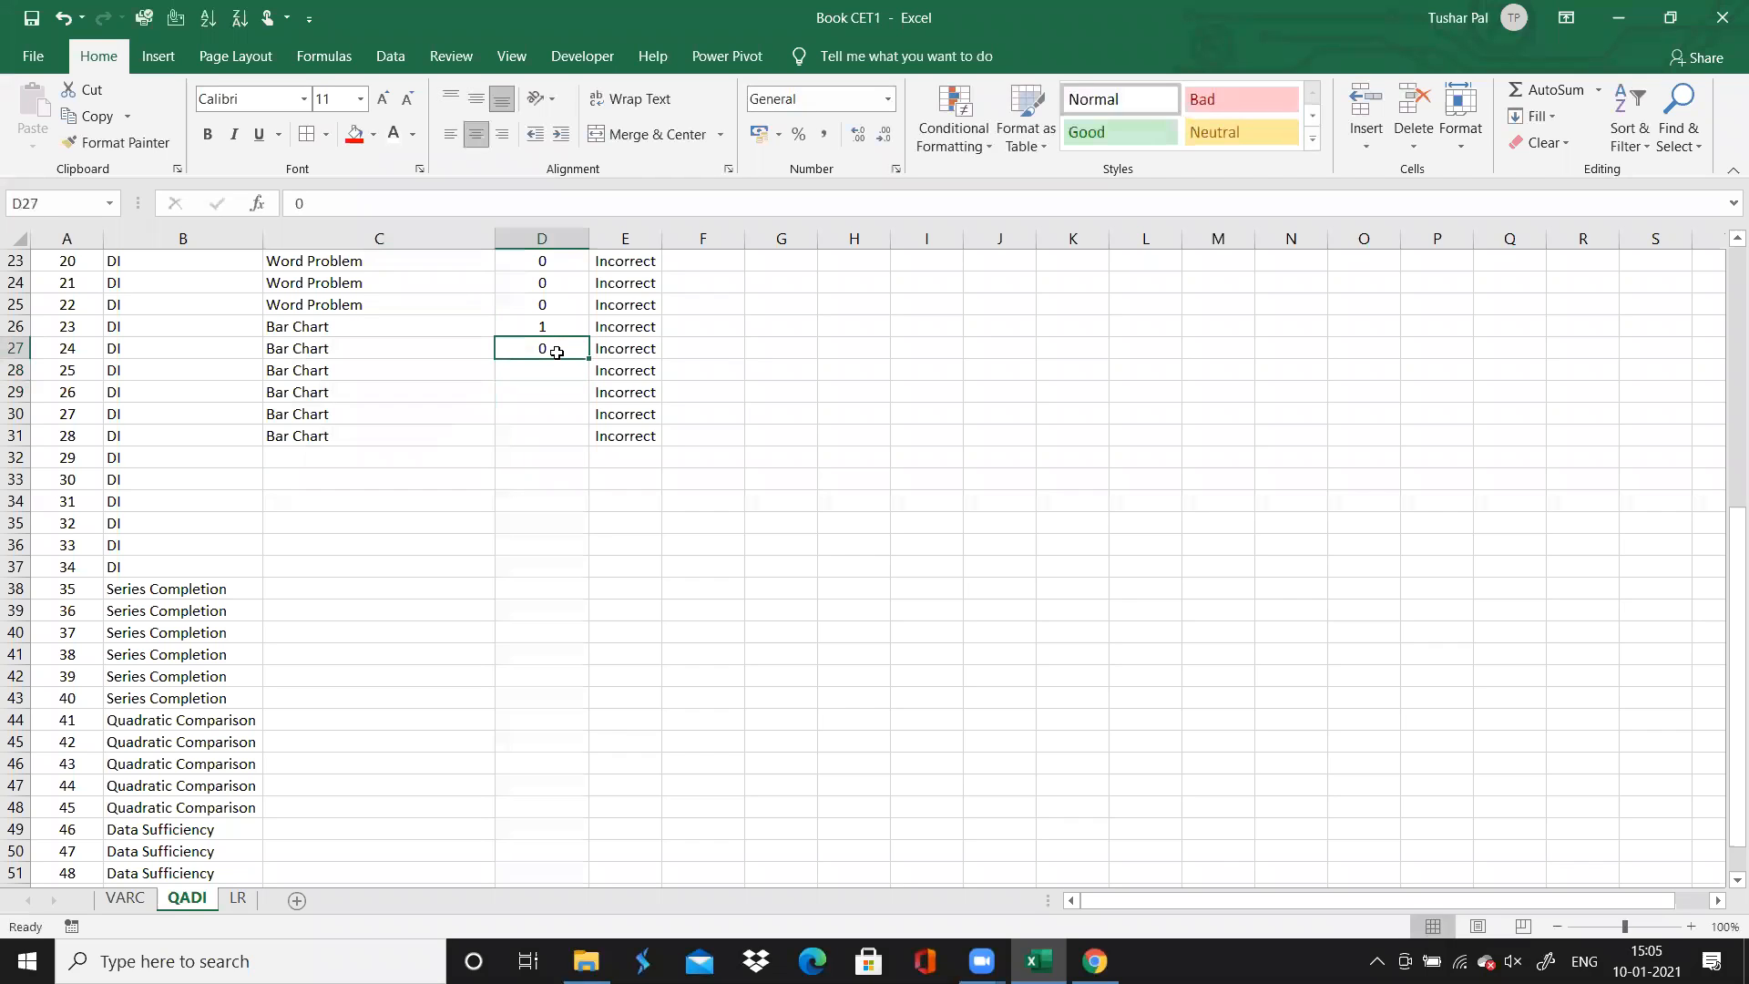
pyautogui.moveTo(587, 357); pyautogui.dragTo(586, 438)
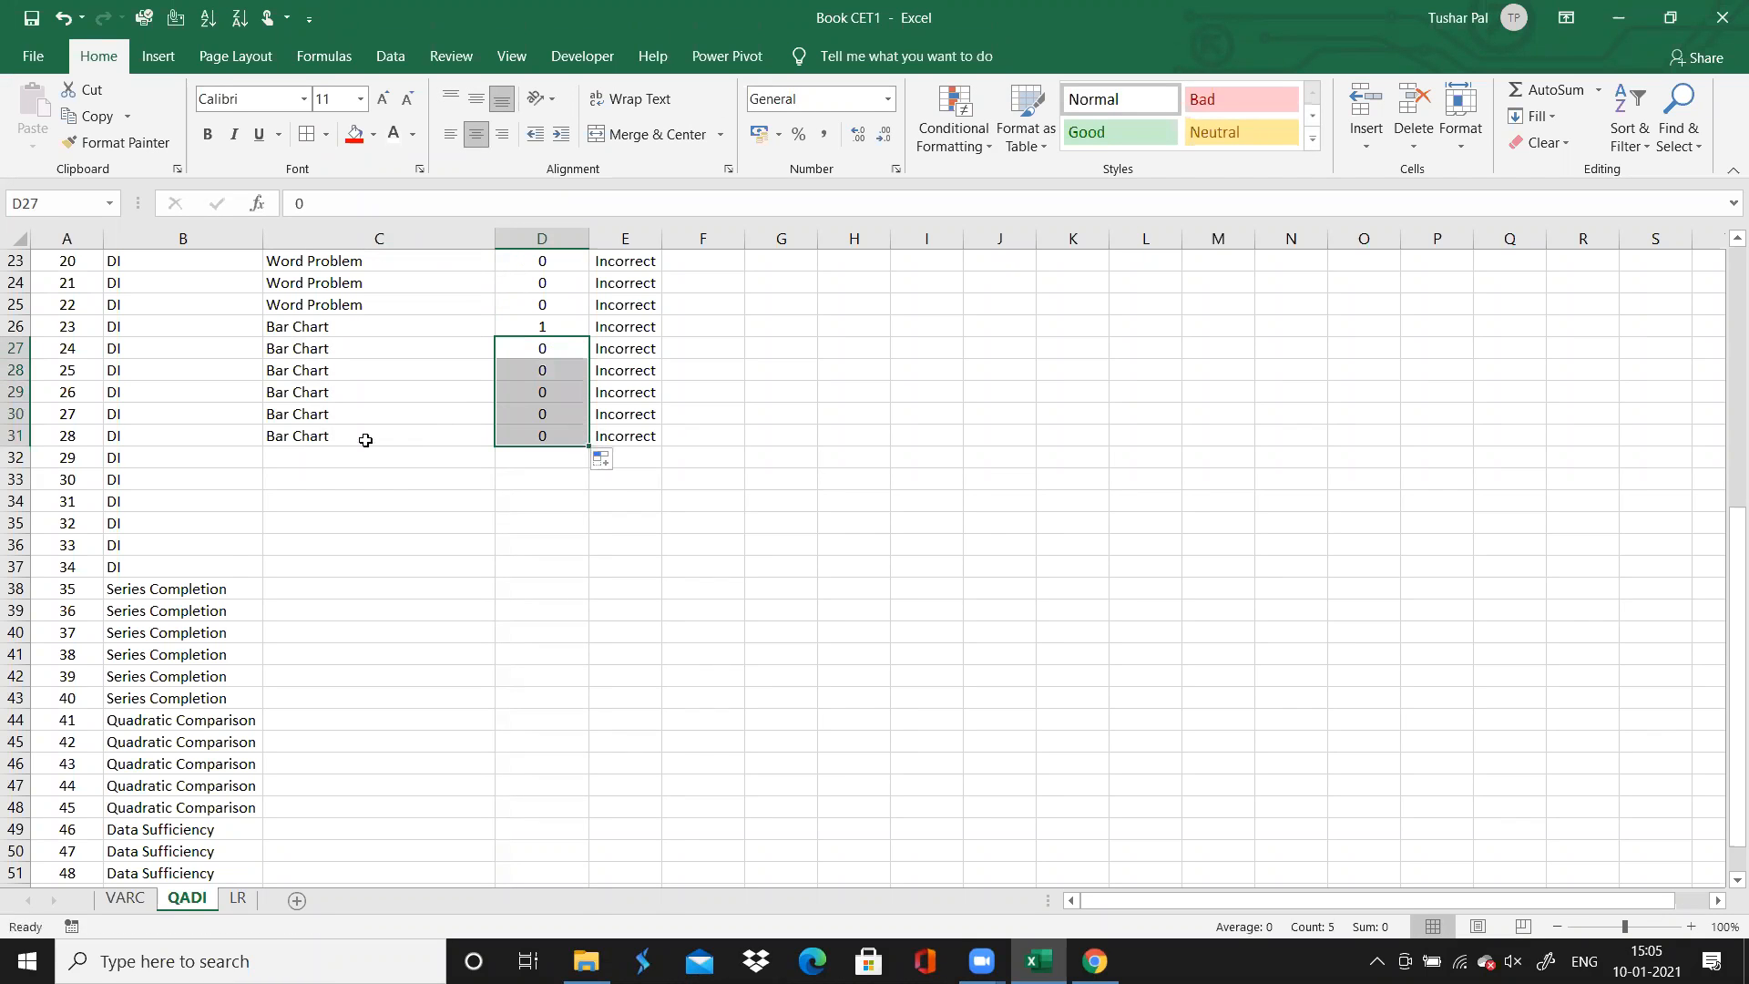
# Select question 29's Chapter cell, switch to Chrome and open question 29 to examine the table set for questions 29 to 34
pyautogui.click(325, 452)
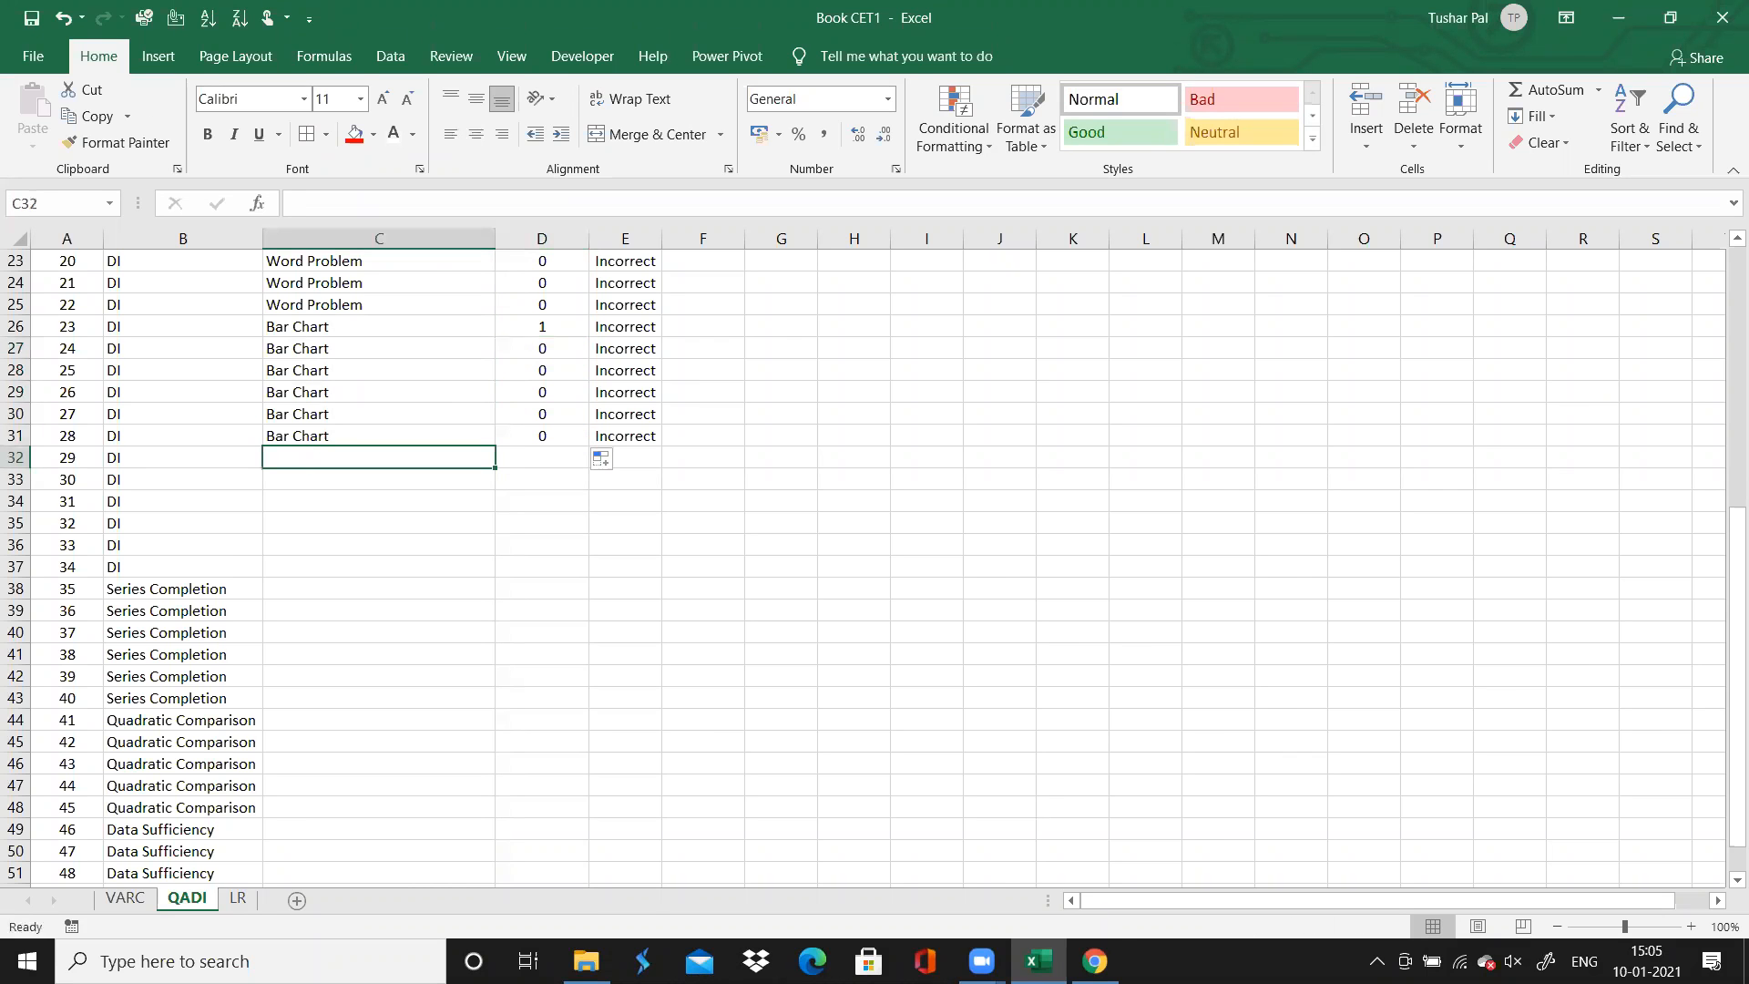
pyautogui.click(1094, 961)
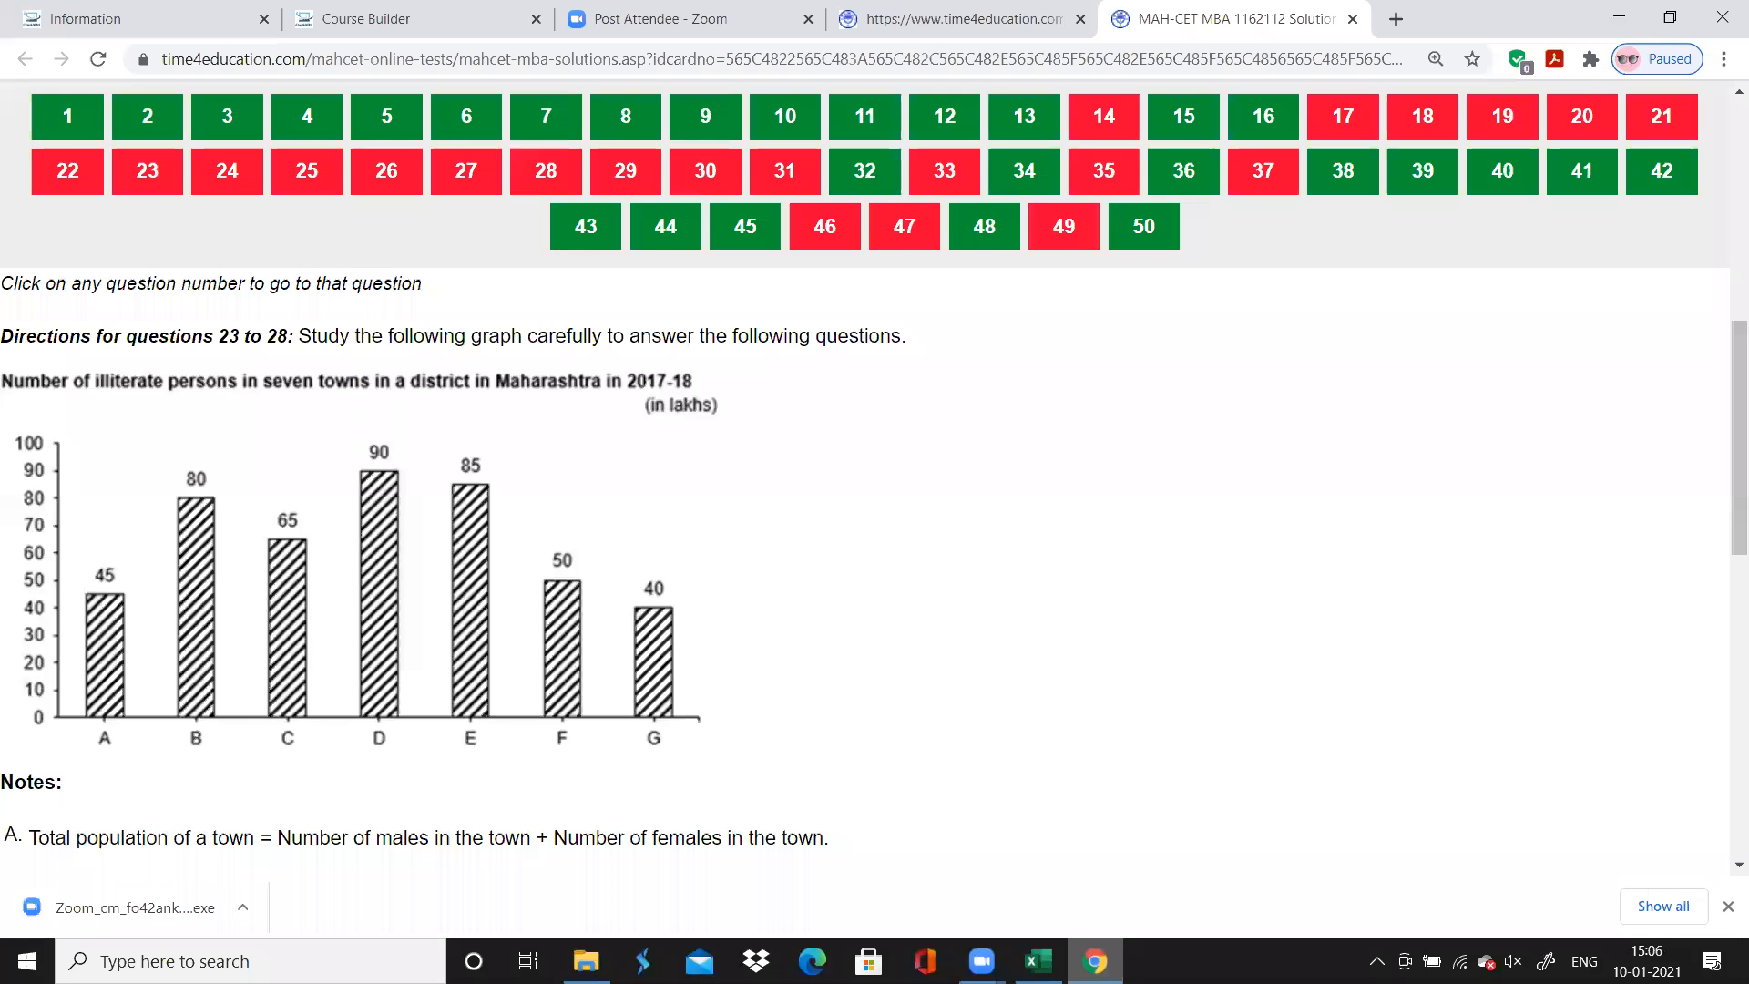
pyautogui.scroll(2, 865, 473)
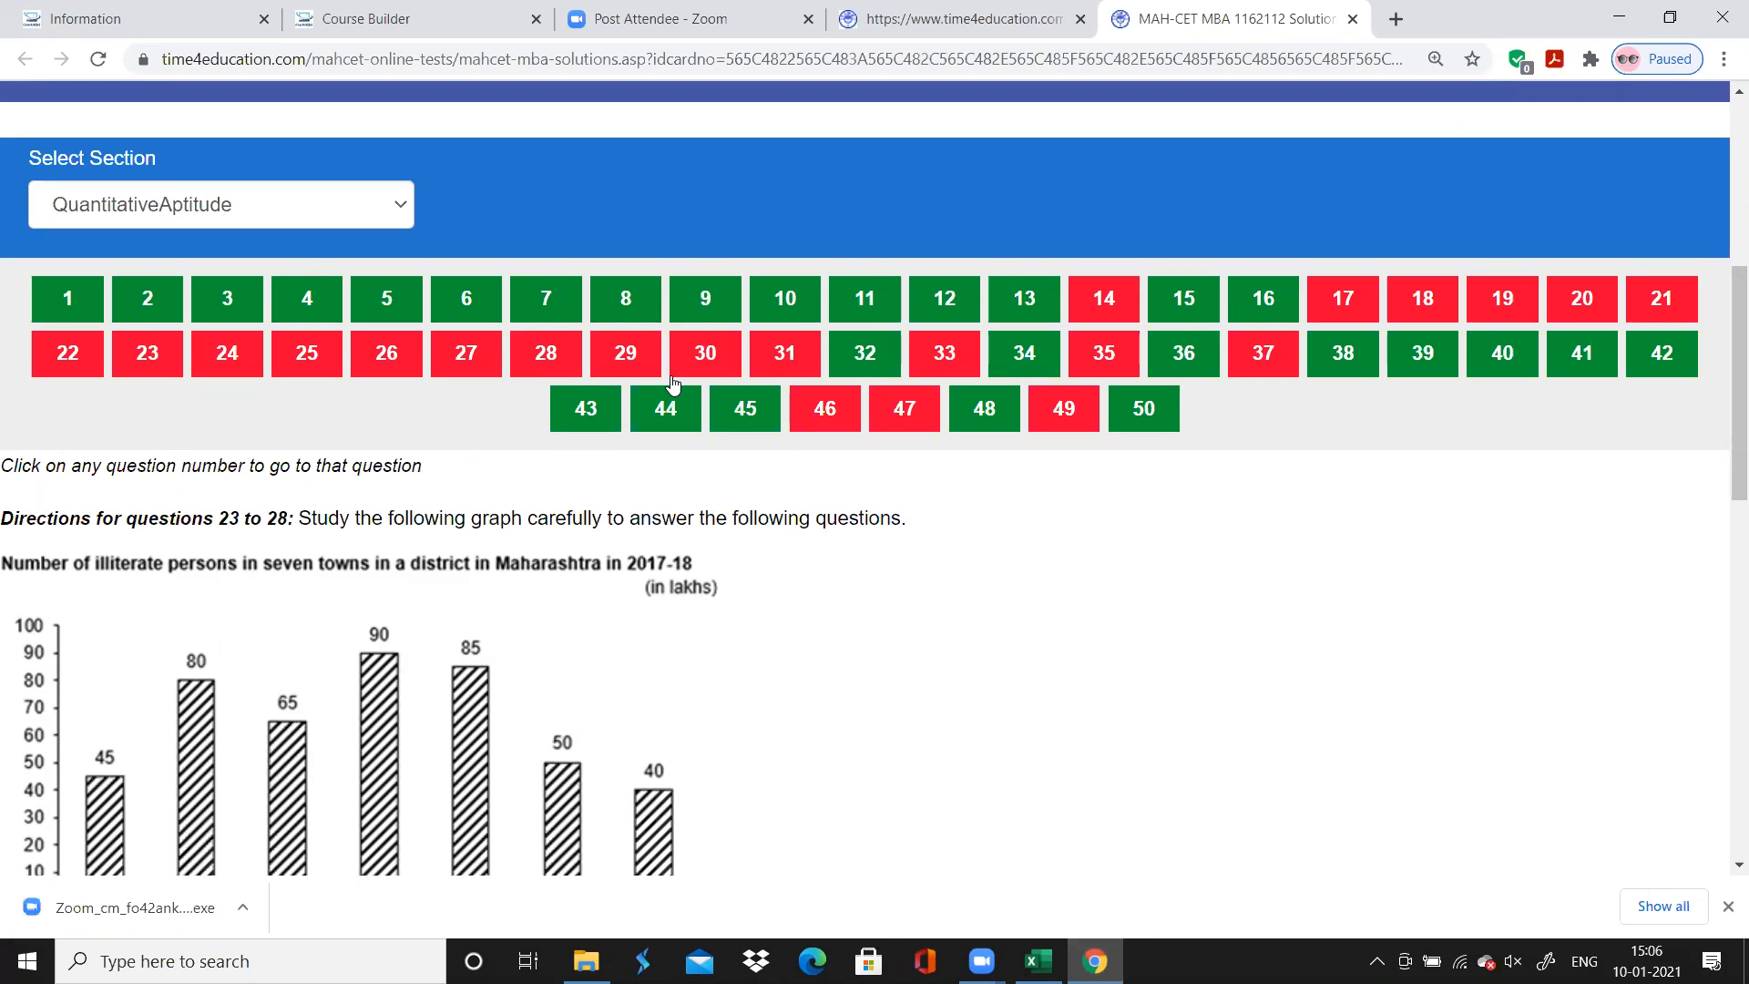
pyautogui.click(625, 353)
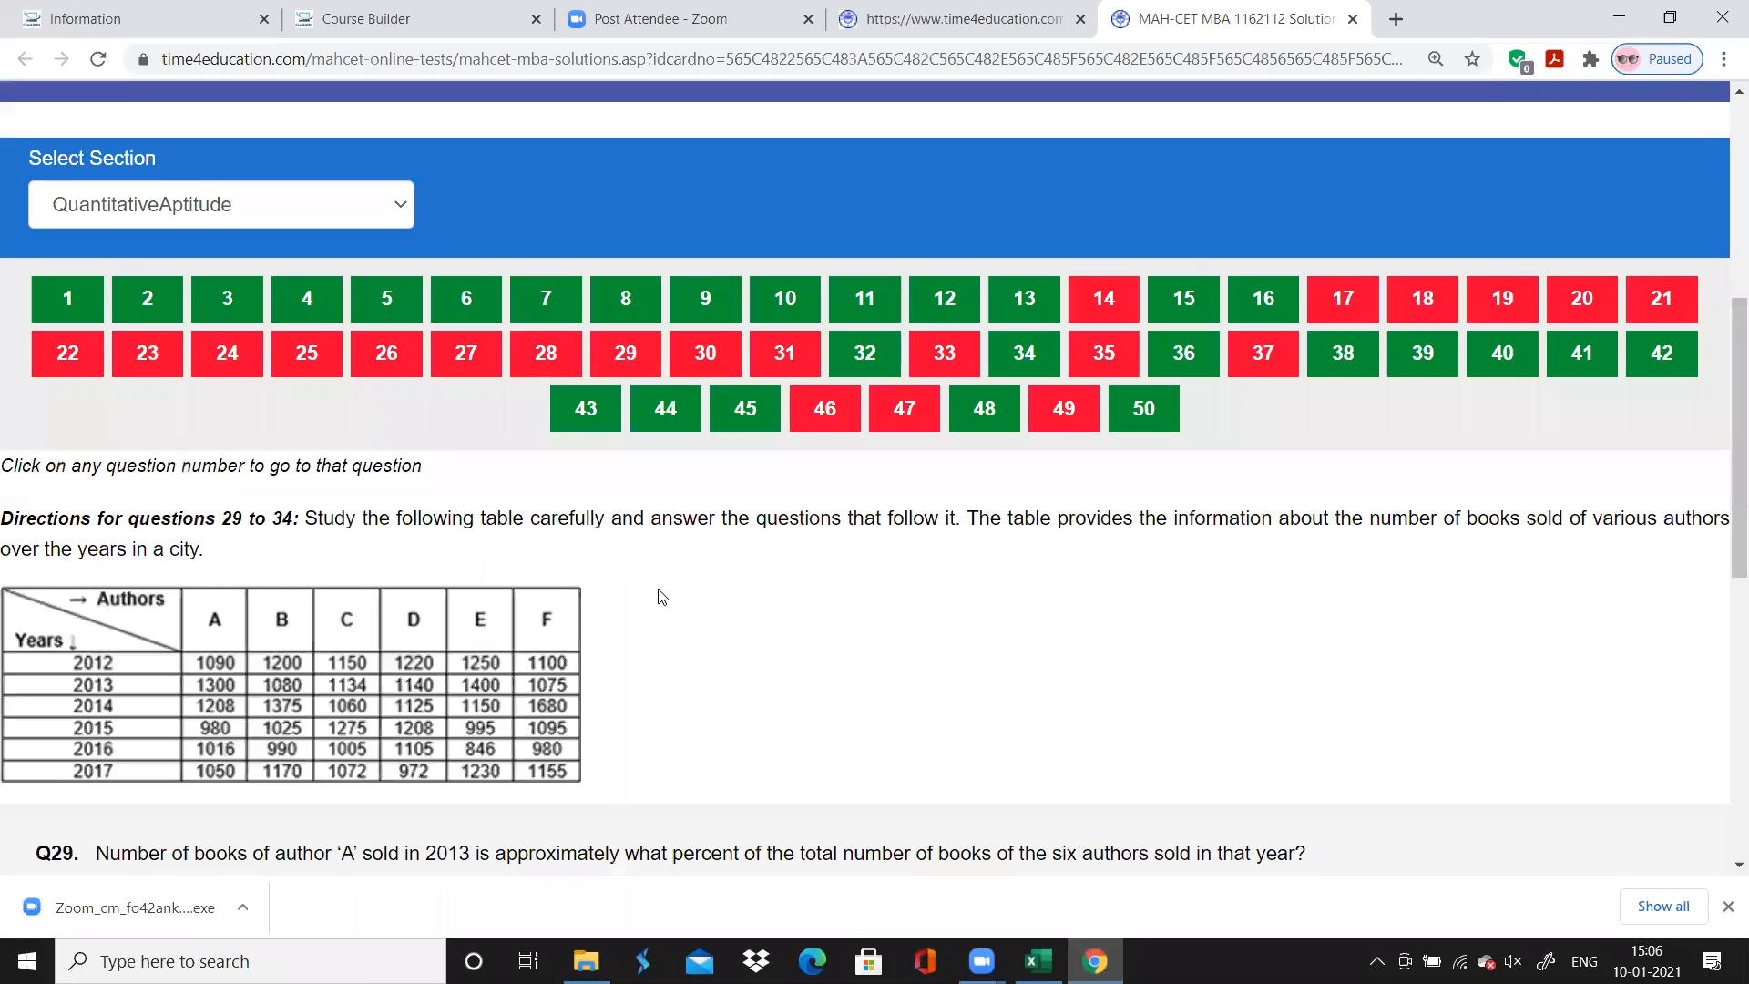
pyautogui.scroll(-3, 657, 594)
pyautogui.scroll(1, 658, 597)
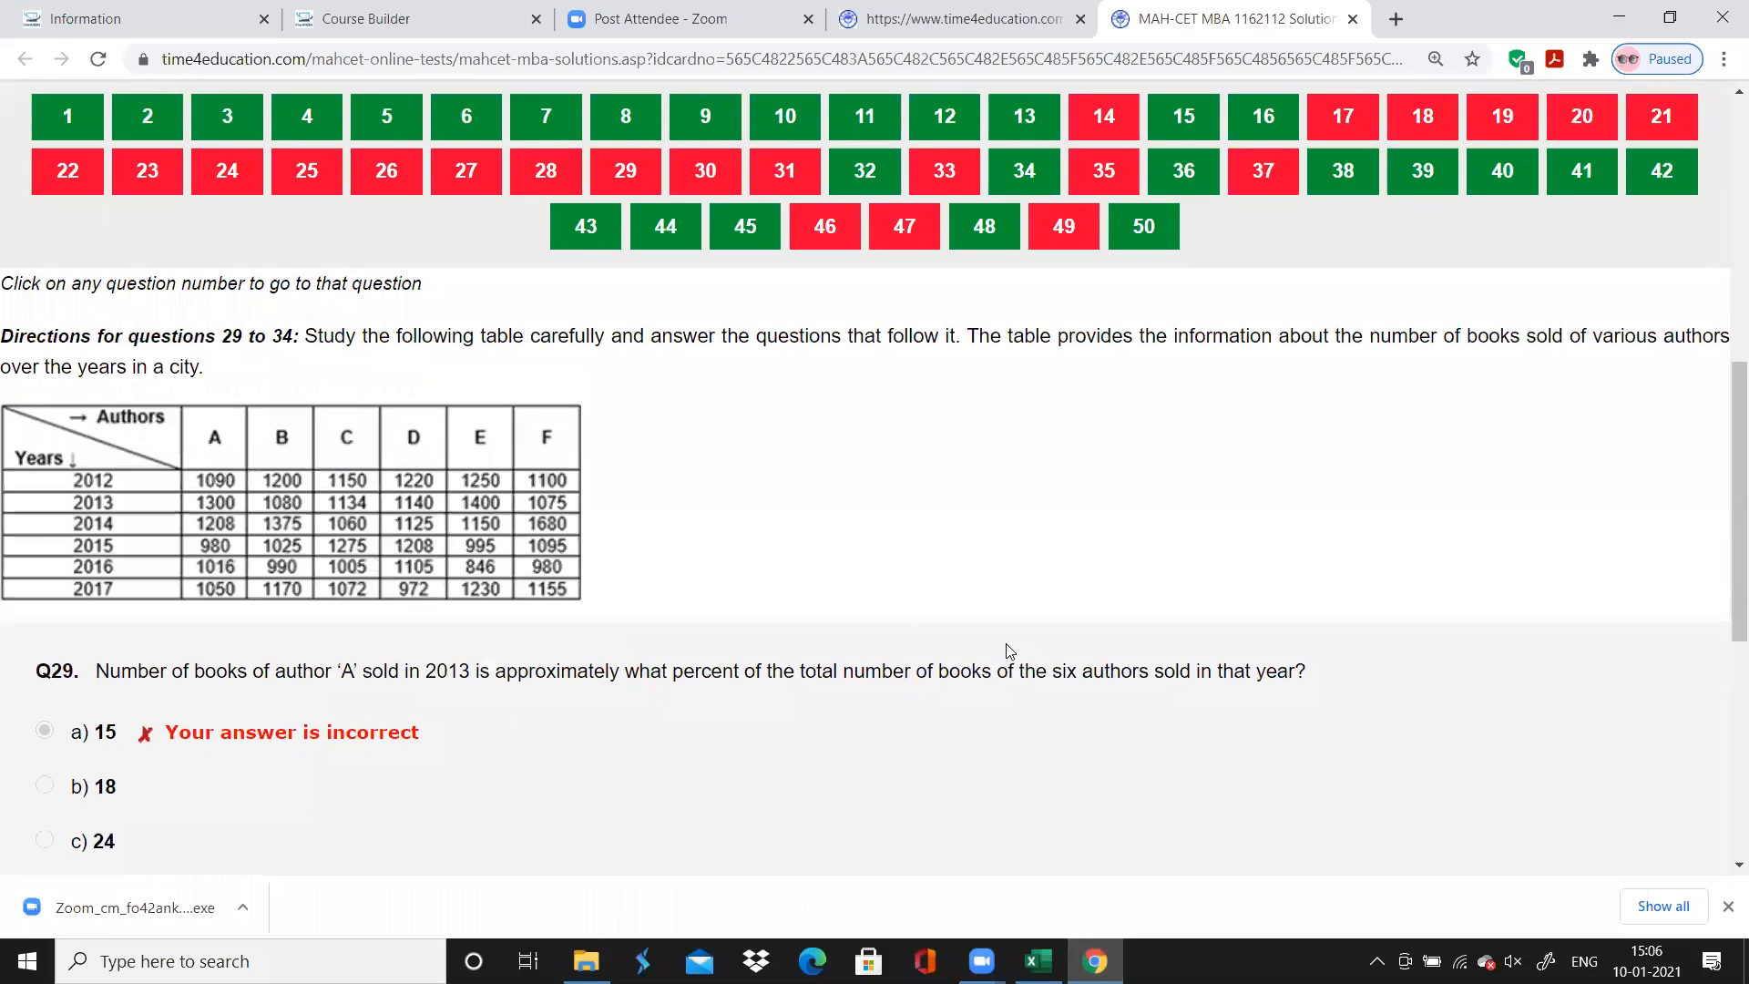
# Switch to Excel, enter the chapter "Tabular" for question 29 and fill it down through question 34
pyautogui.click(1038, 961)
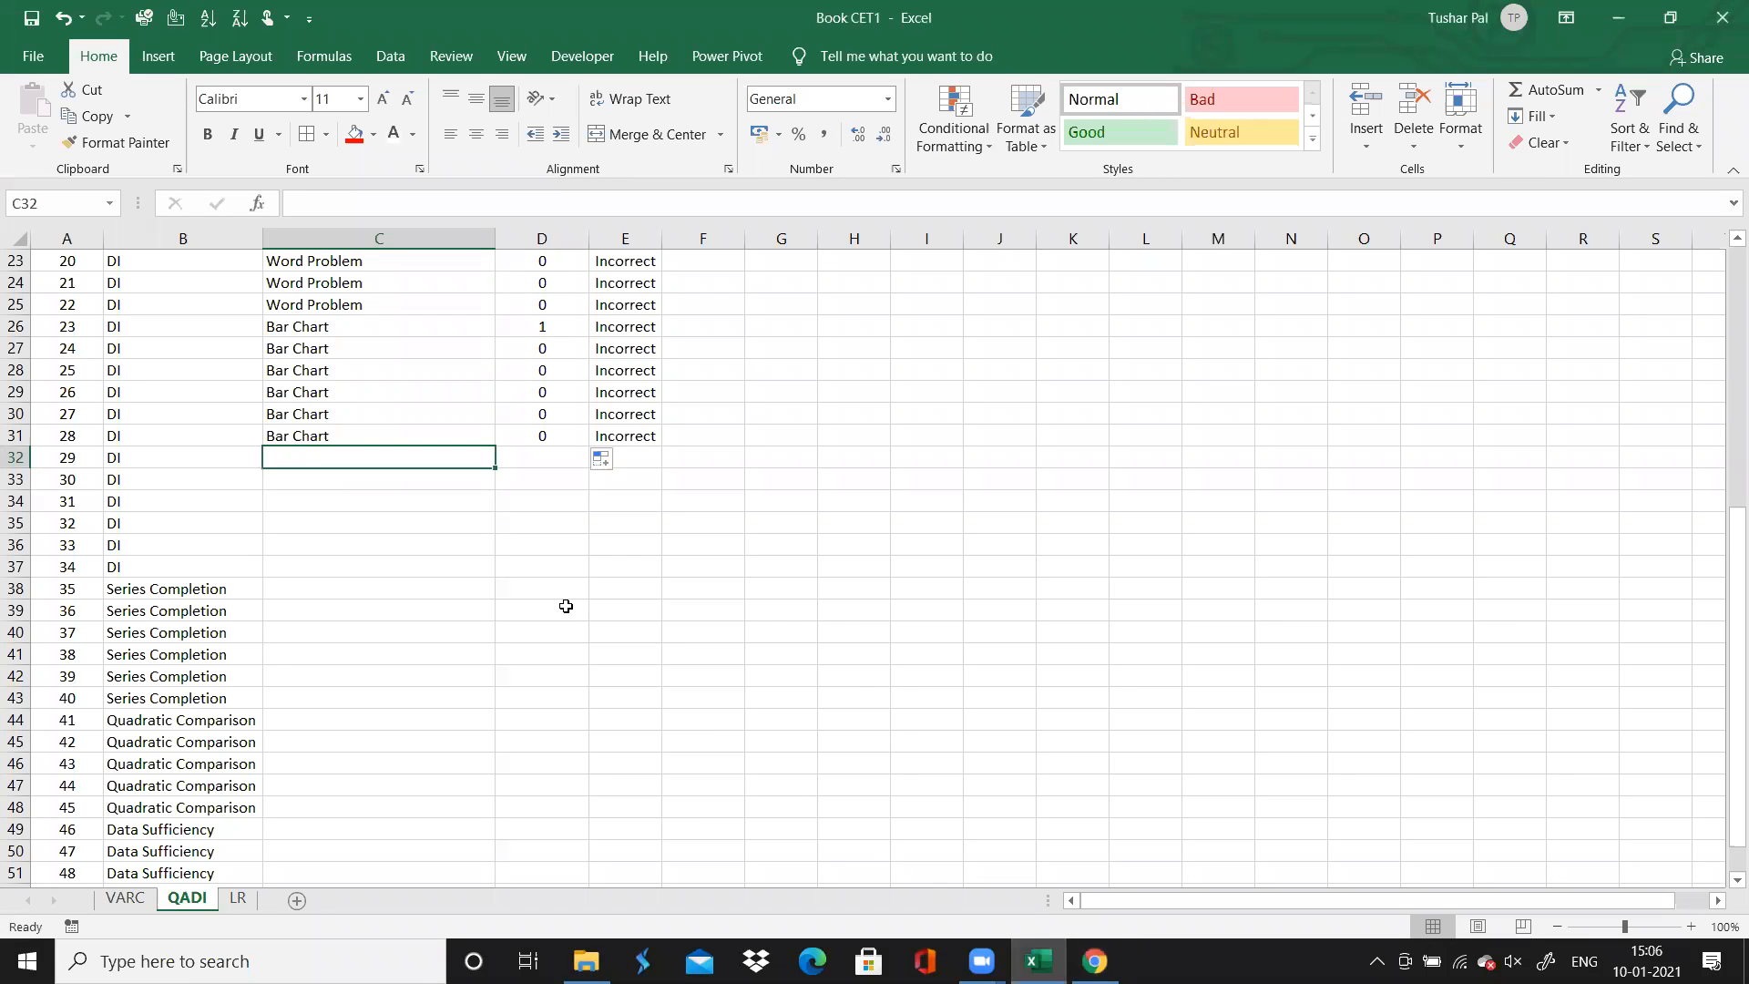
pyautogui.write('Tabular')
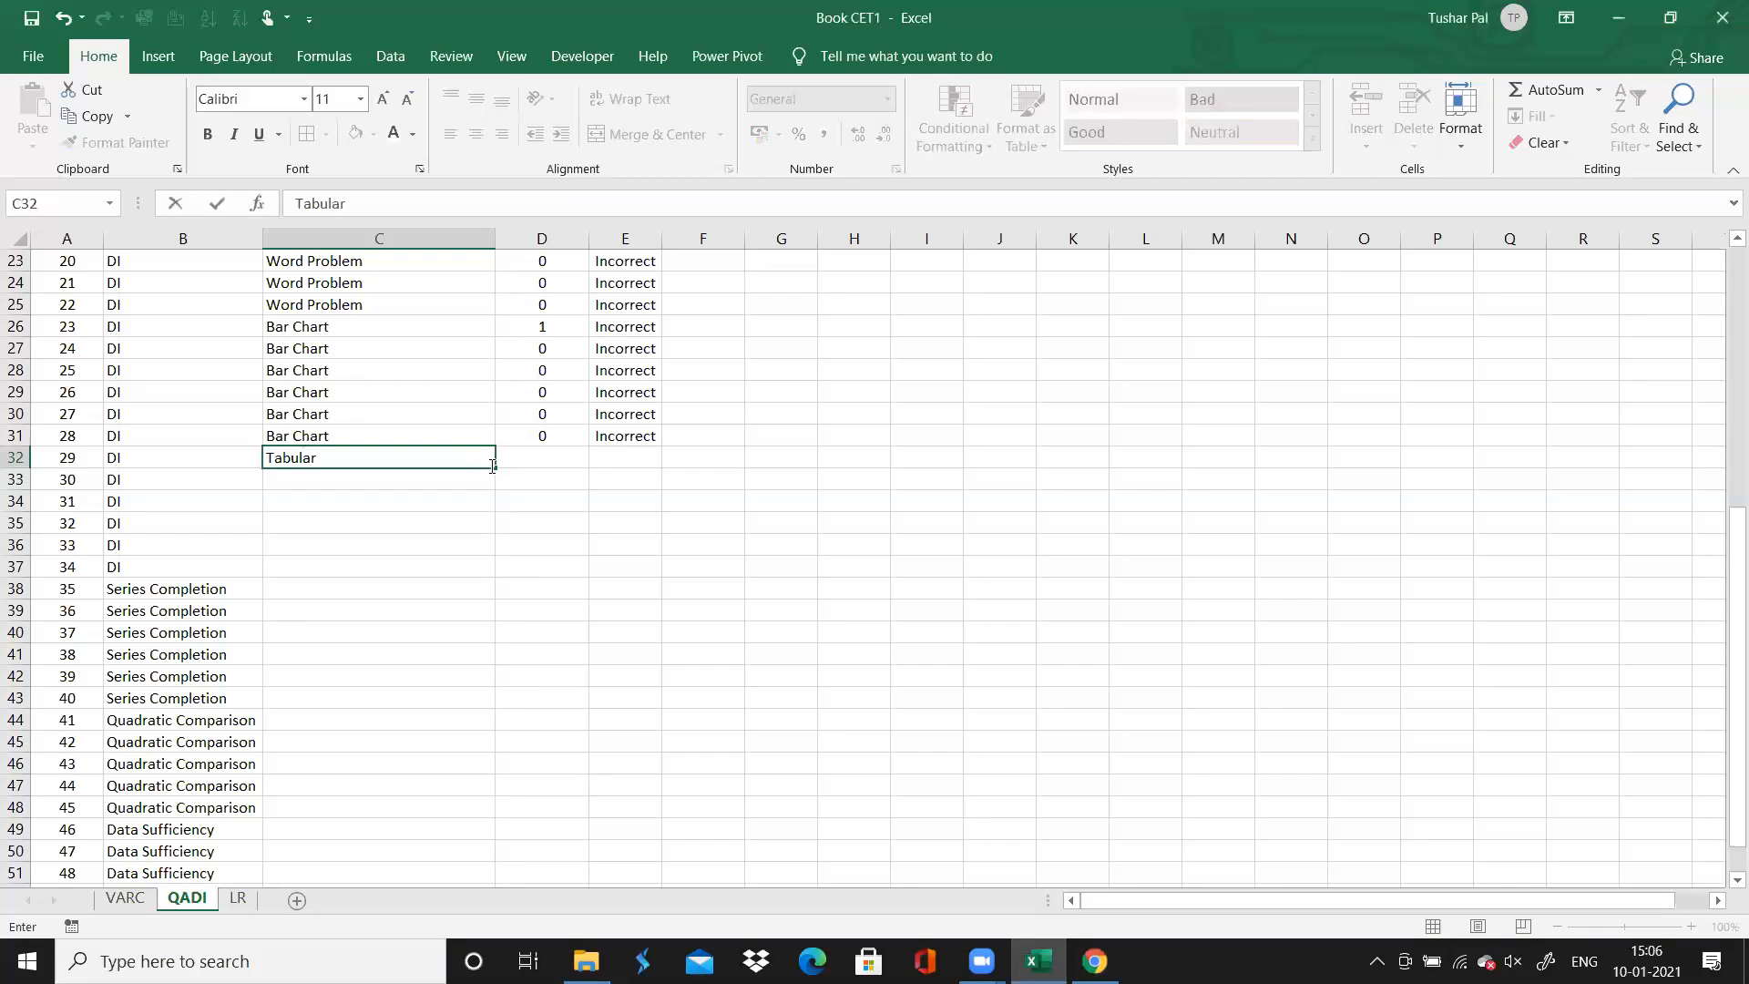
pyautogui.moveTo(493, 468); pyautogui.dragTo(480, 567)
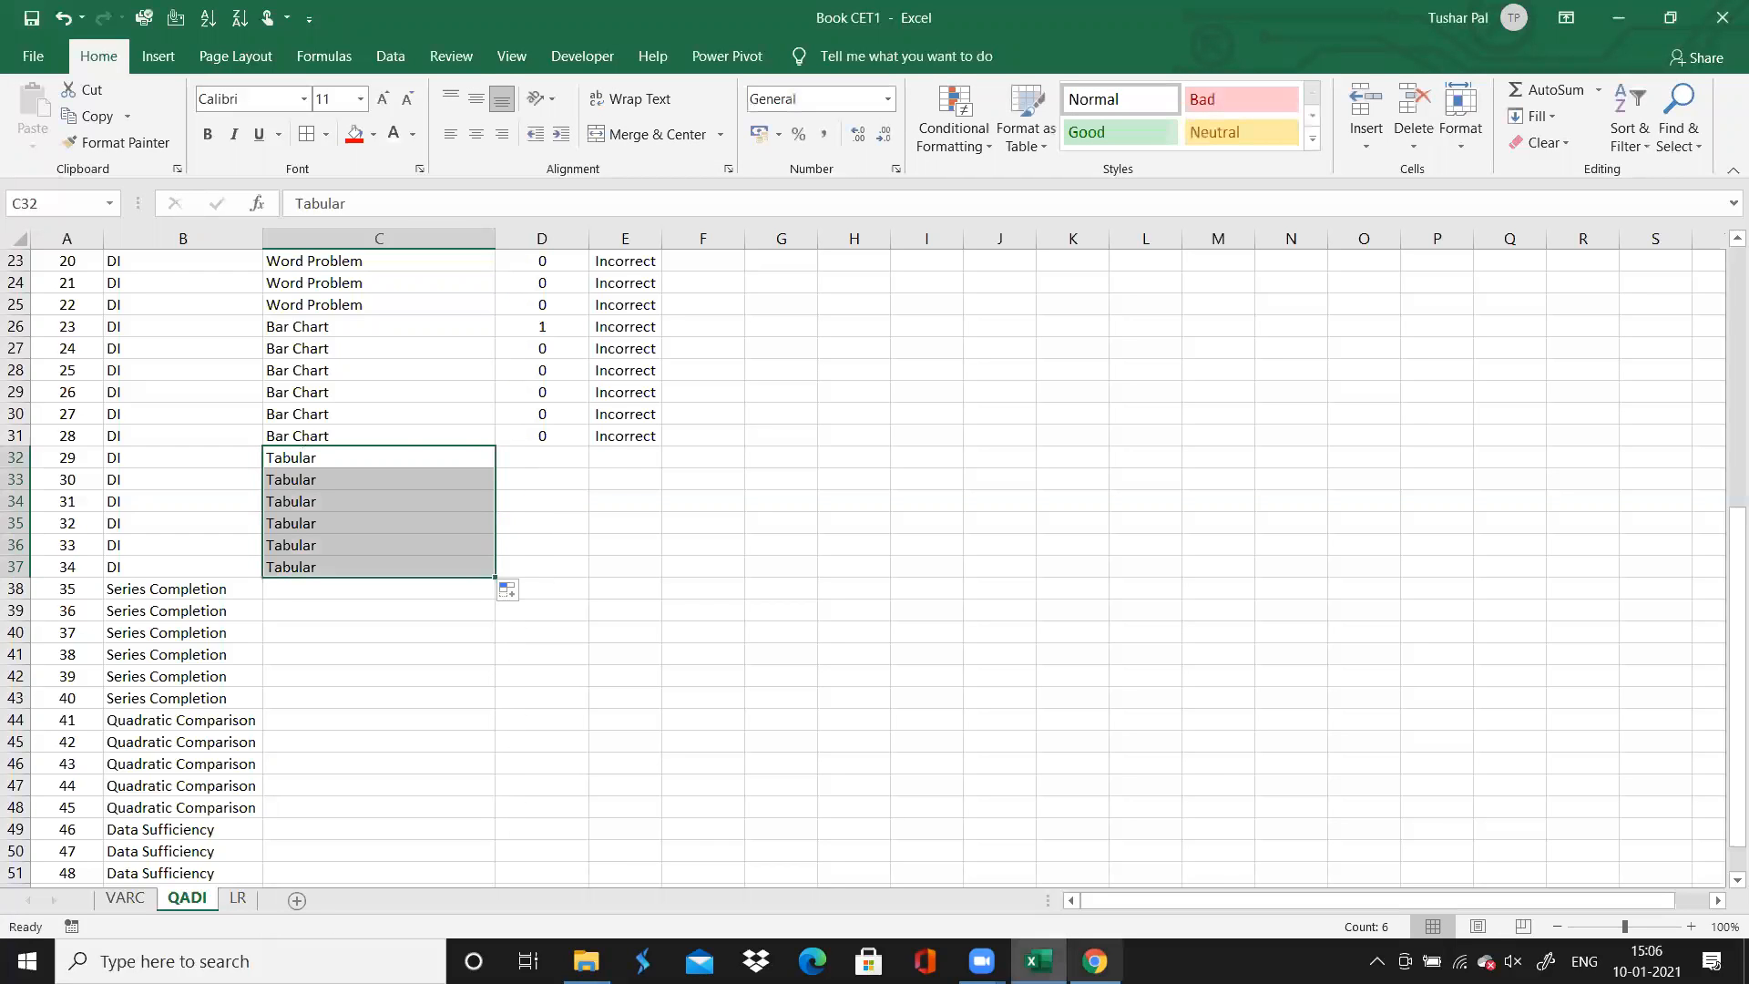
pyautogui.click(1095, 961)
pyautogui.click(1039, 961)
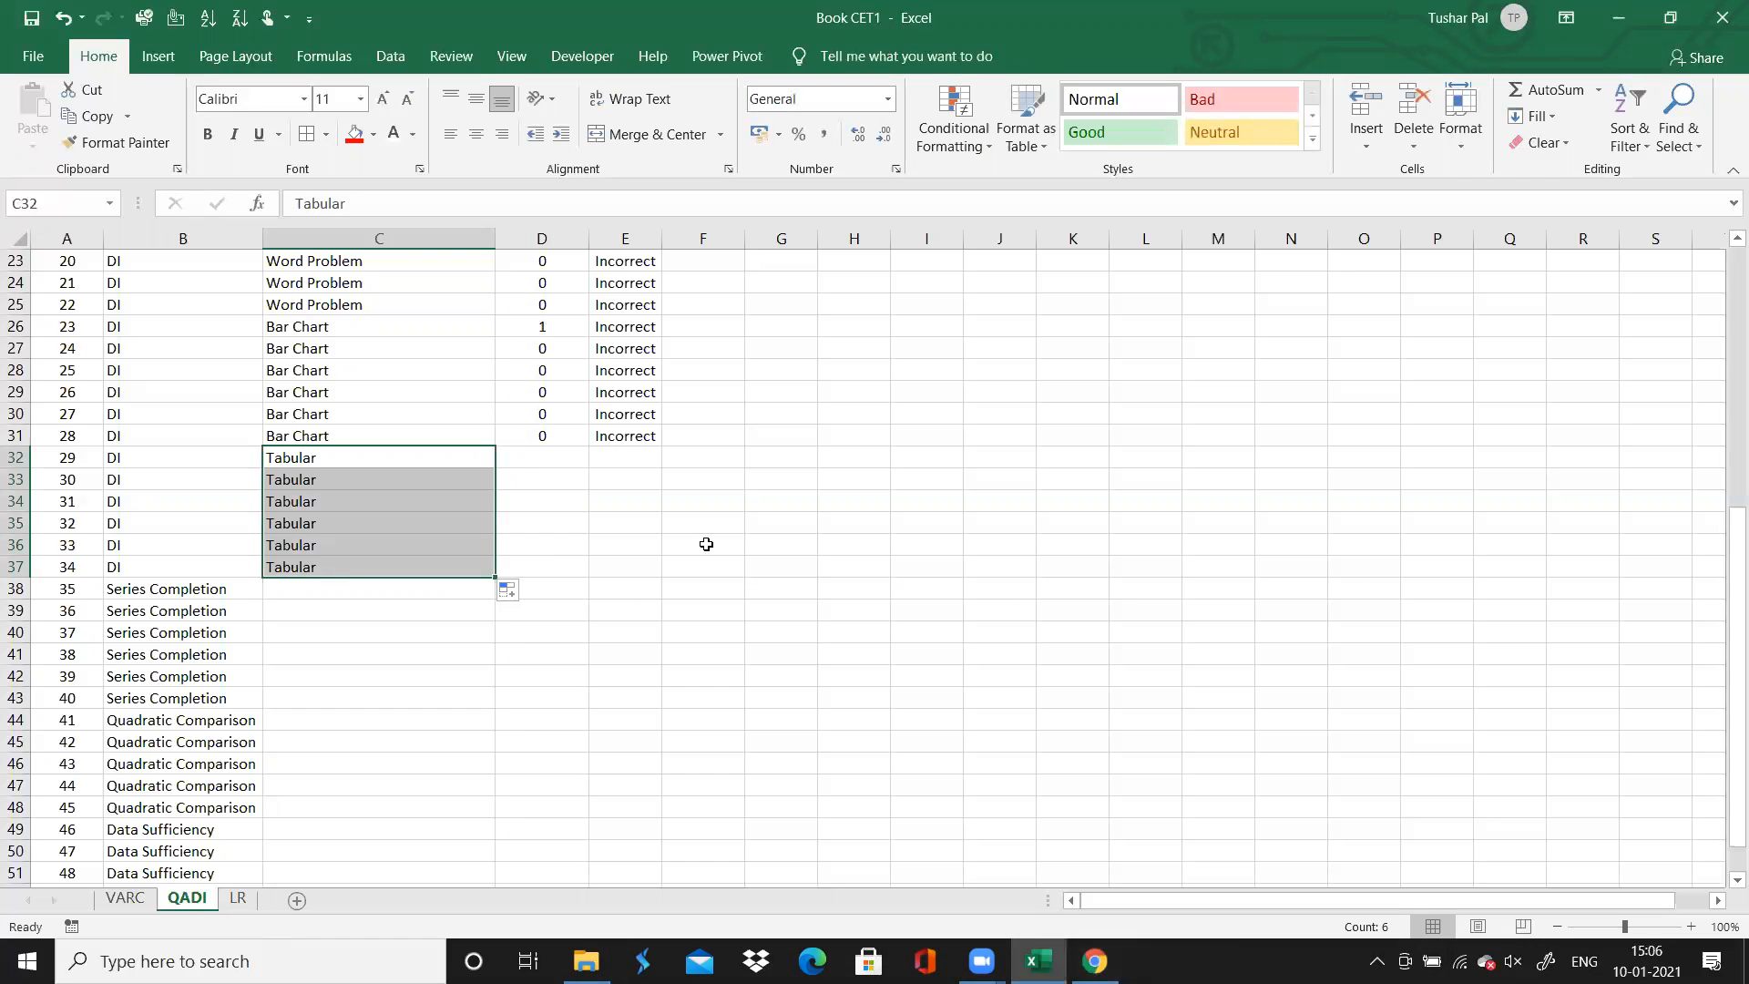
# Enter a time spent of 1 for each of questions 29 to 34
pyautogui.click(528, 451)
pyautogui.write('1')
pyautogui.press('Return')
pyautogui.write('1')
pyautogui.press('Return')
pyautogui.write('1')
pyautogui.press('Return')
pyautogui.write('1 1')
pyautogui.press('Return')
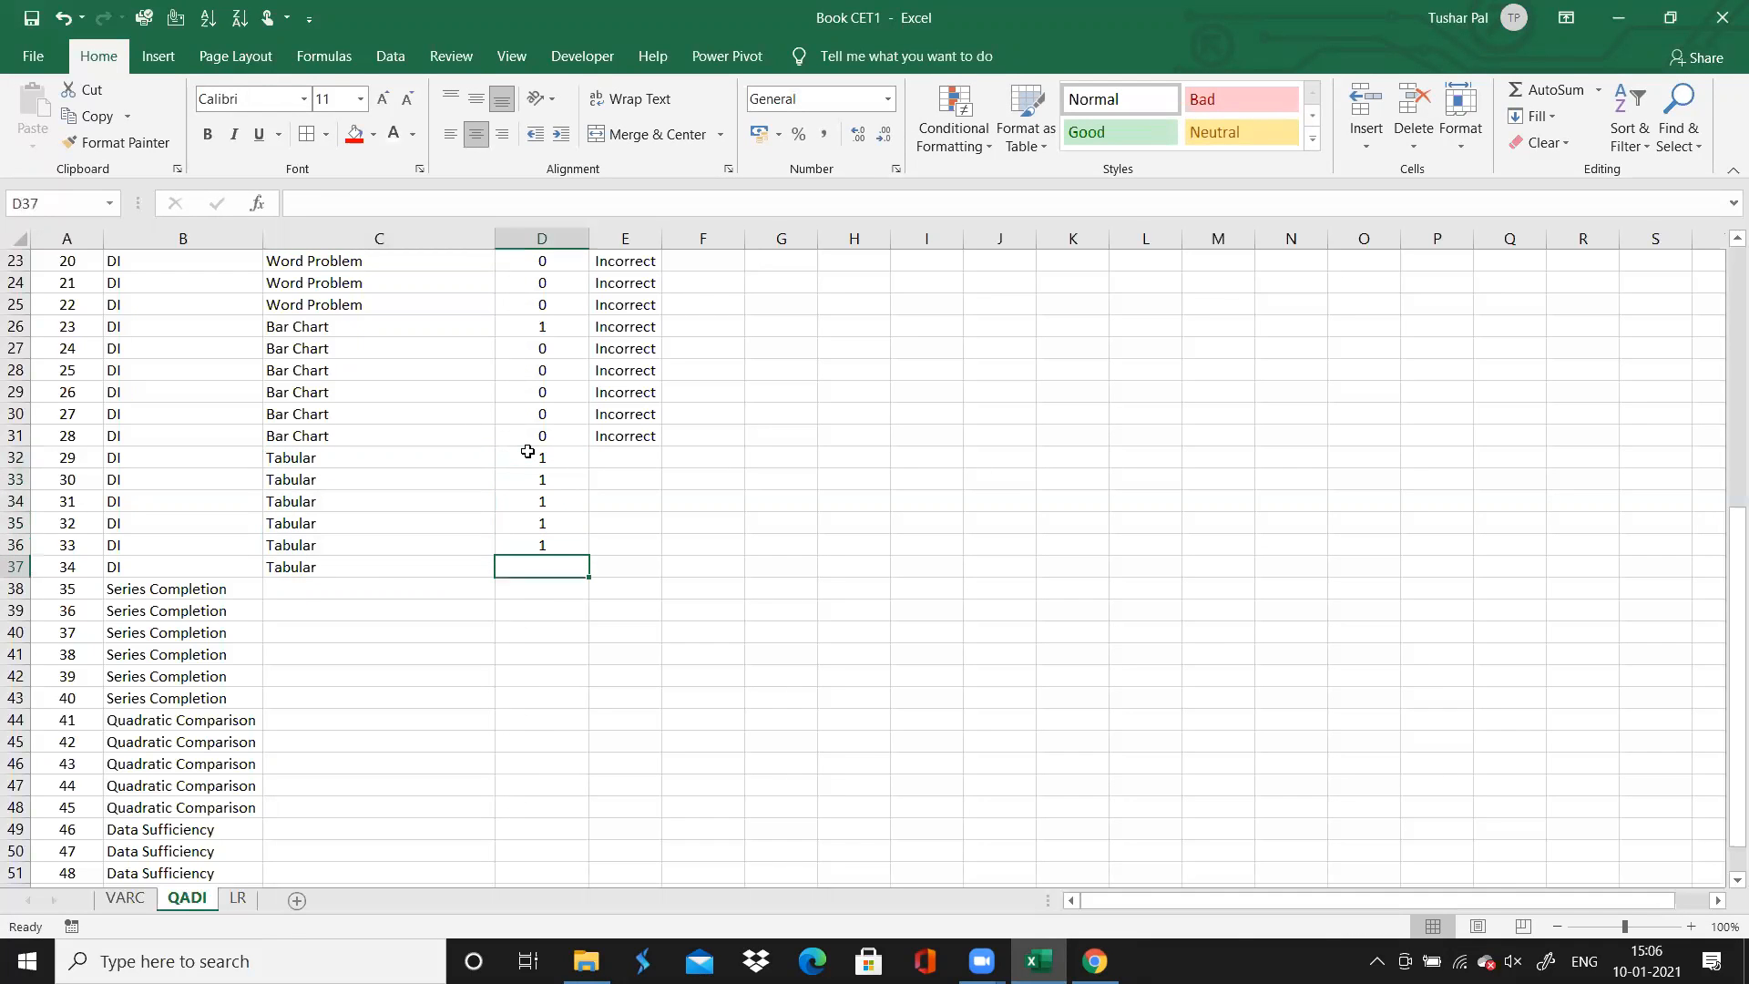
pyautogui.write('1')
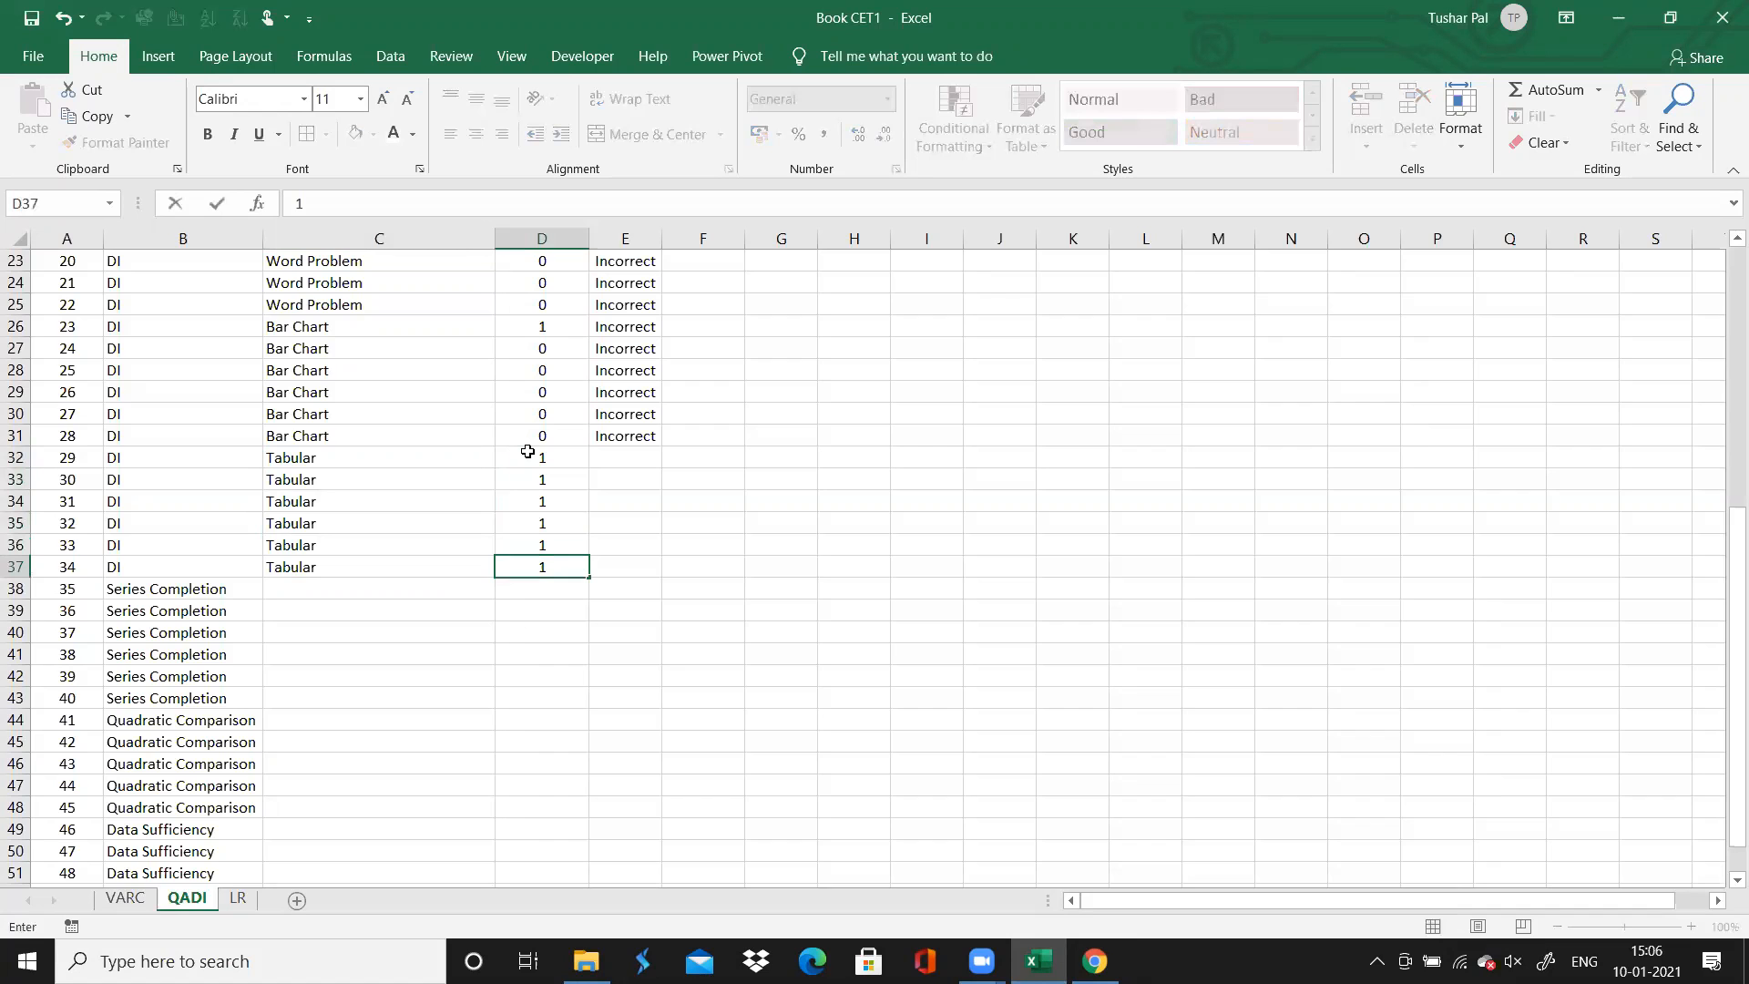
# Select question 29's accuracy cell, switch to Chrome and check the result of question 29
pyautogui.press('Right')
pyautogui.press('Up')
pyautogui.press('Up')
pyautogui.press('Up')
pyautogui.press('Up')
pyautogui.press('Up')
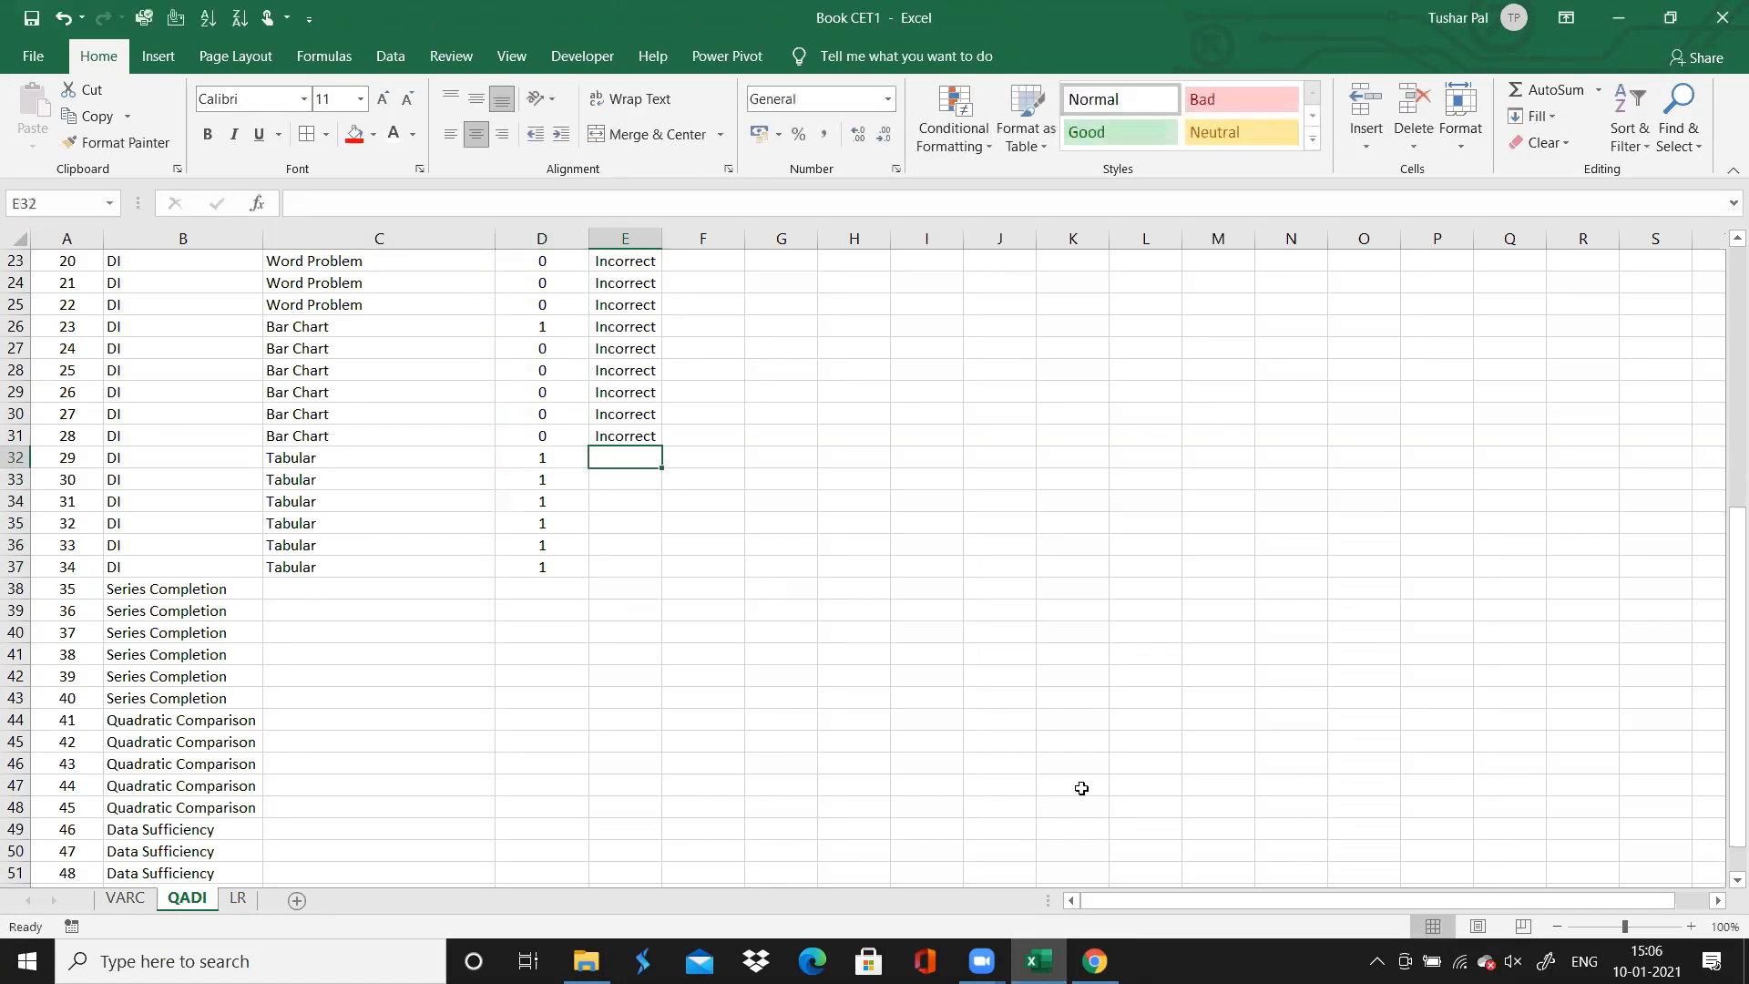
pyautogui.click(1100, 955)
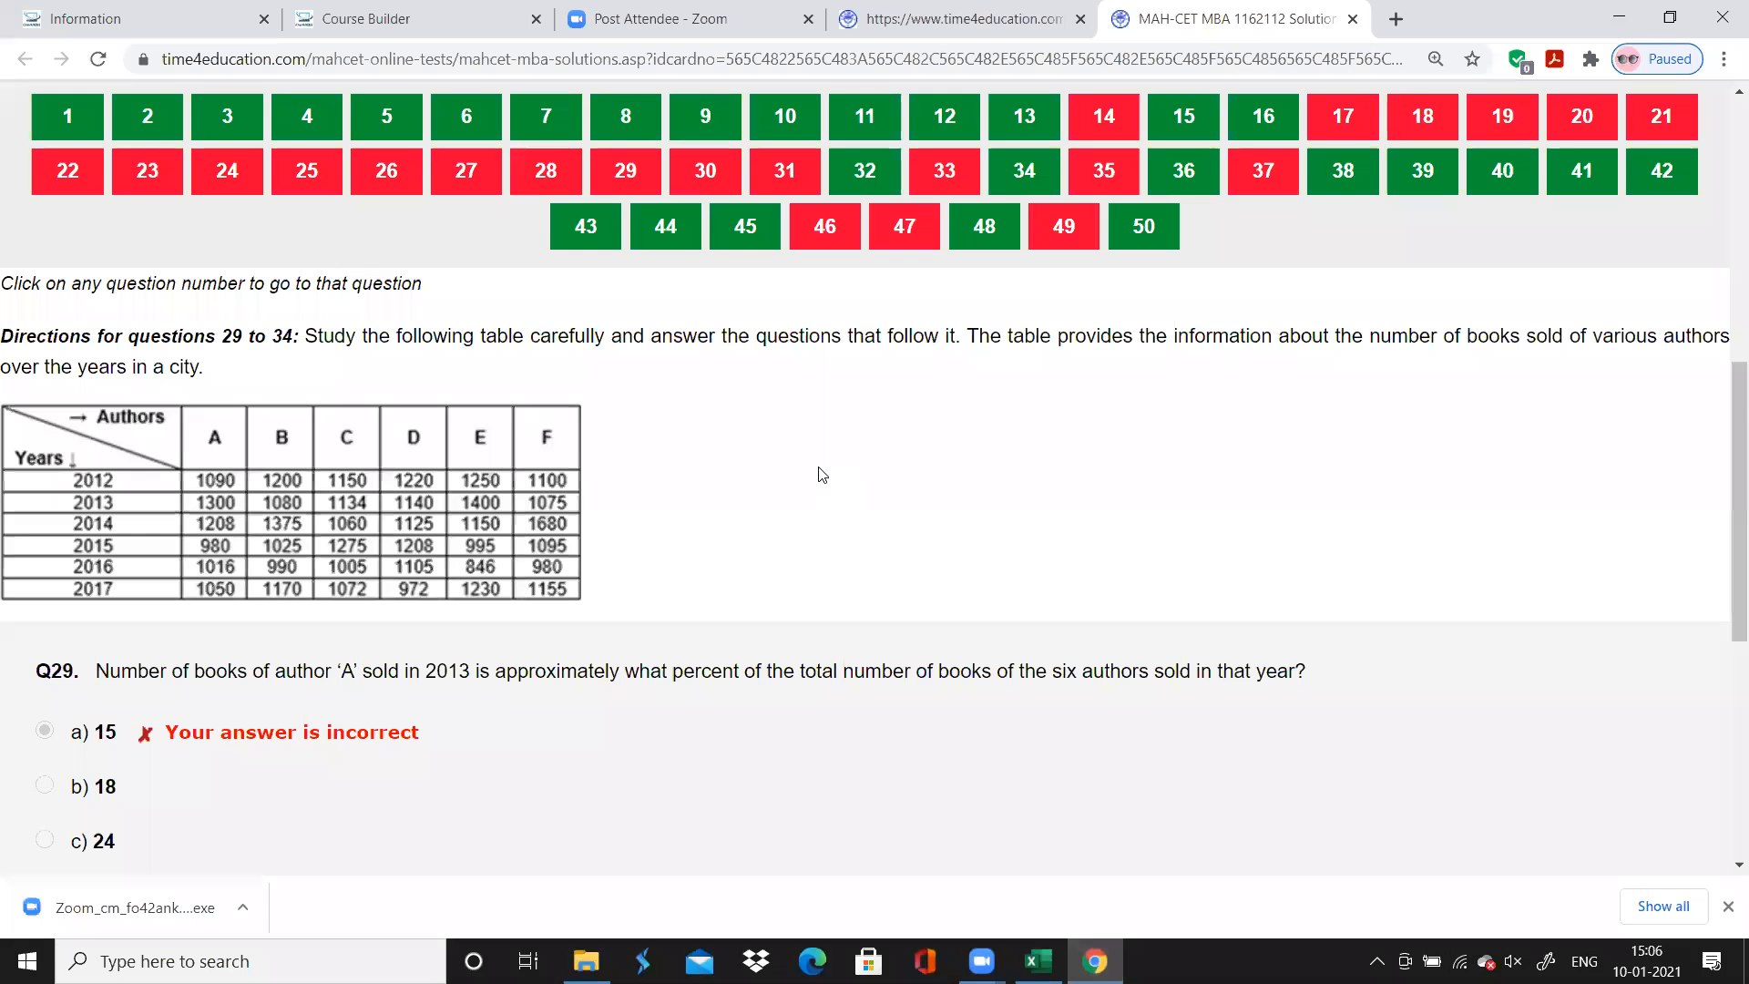
pyautogui.scroll(2, 823, 474)
pyautogui.click(626, 307)
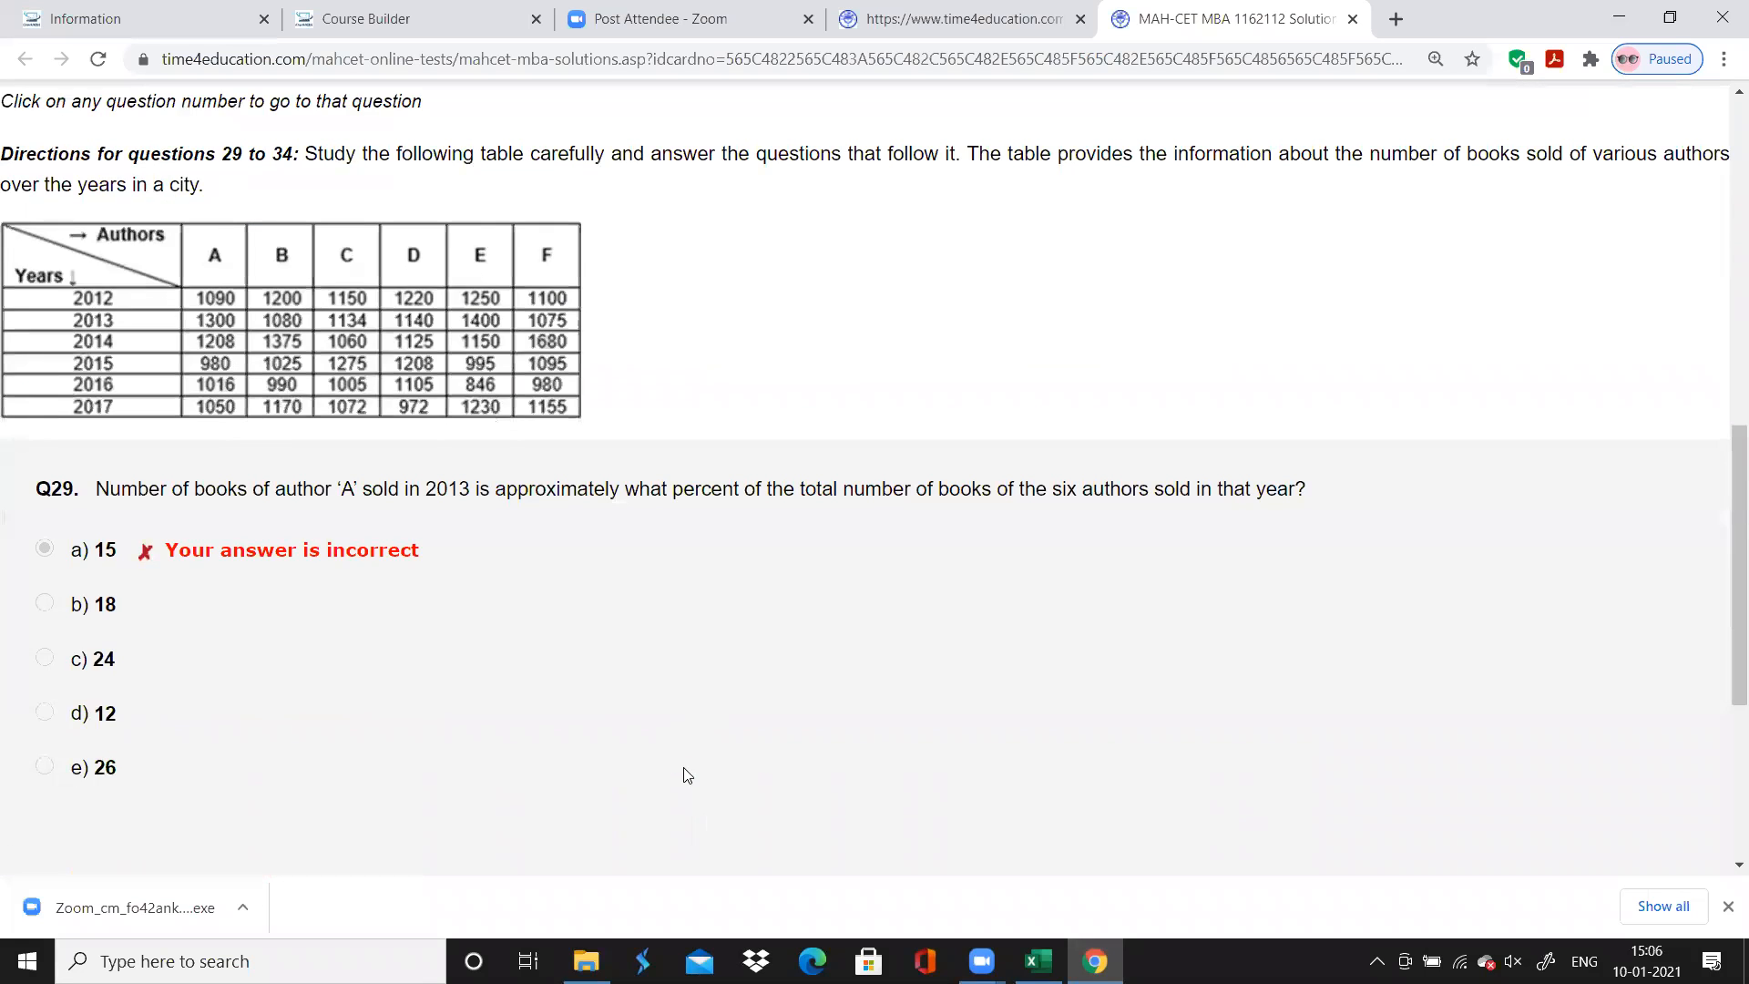
pyautogui.scroll(3, 686, 774)
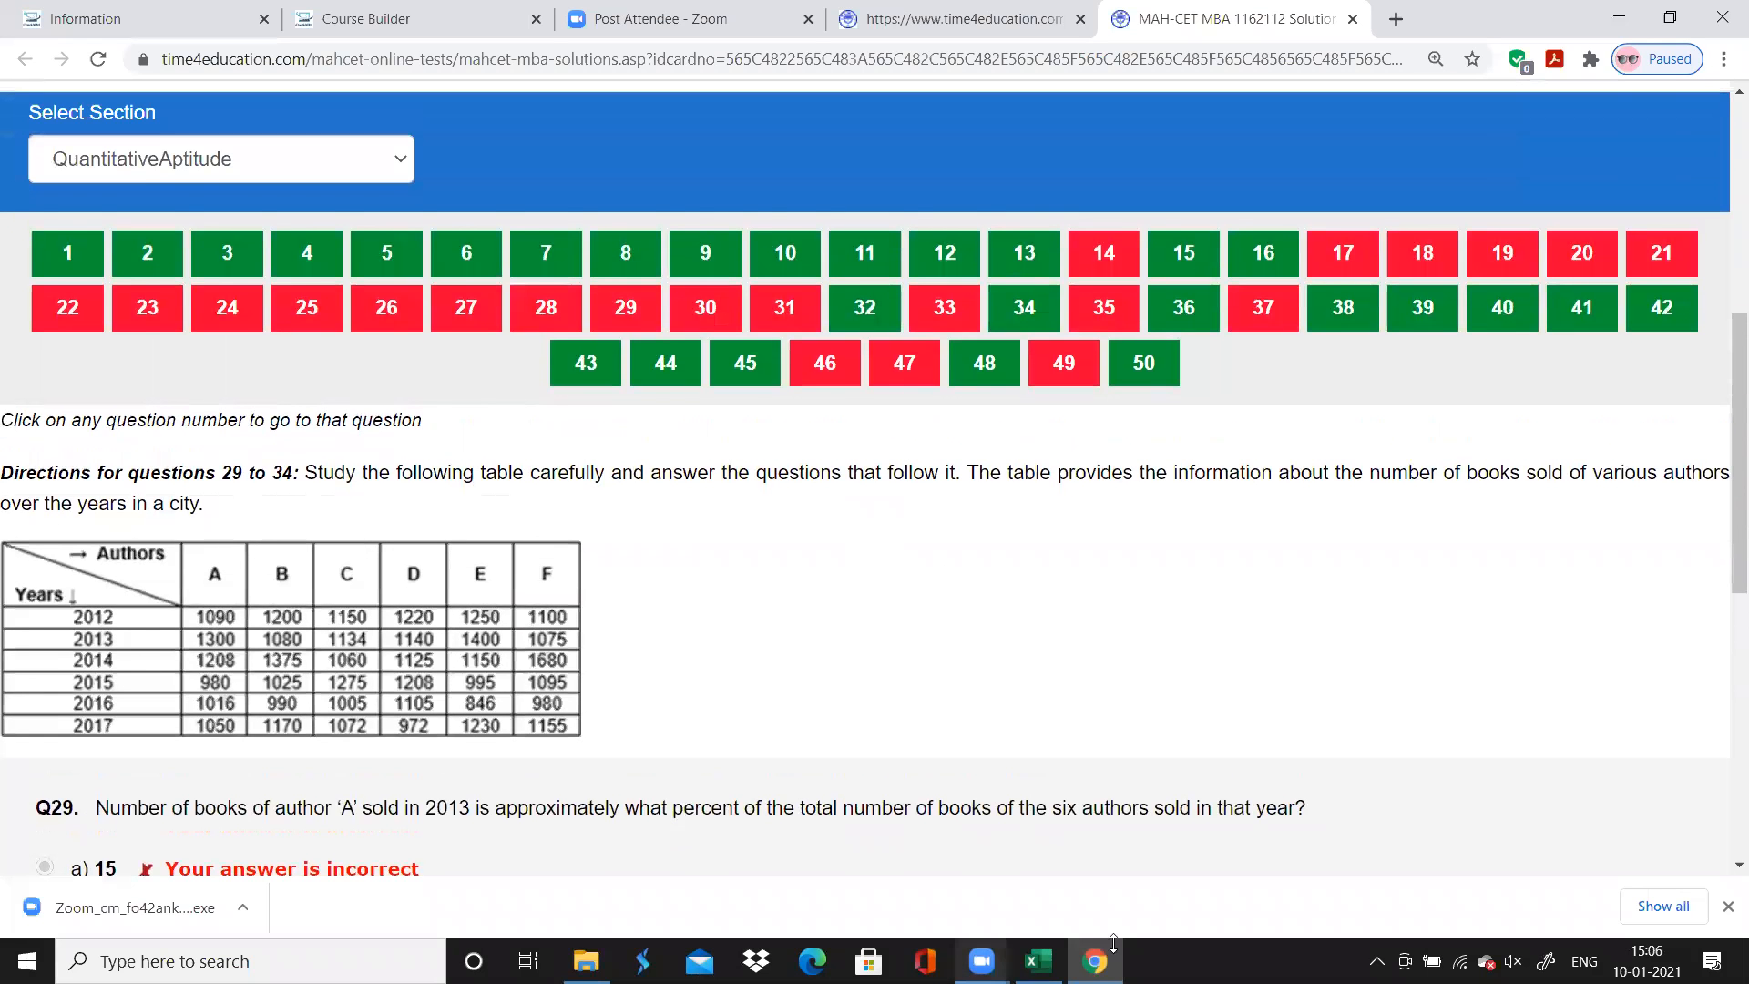
# Switch to Excel and record question 29's accuracy as "Incorrect" with the comment "Silly Mistake"
pyautogui.click(1038, 961)
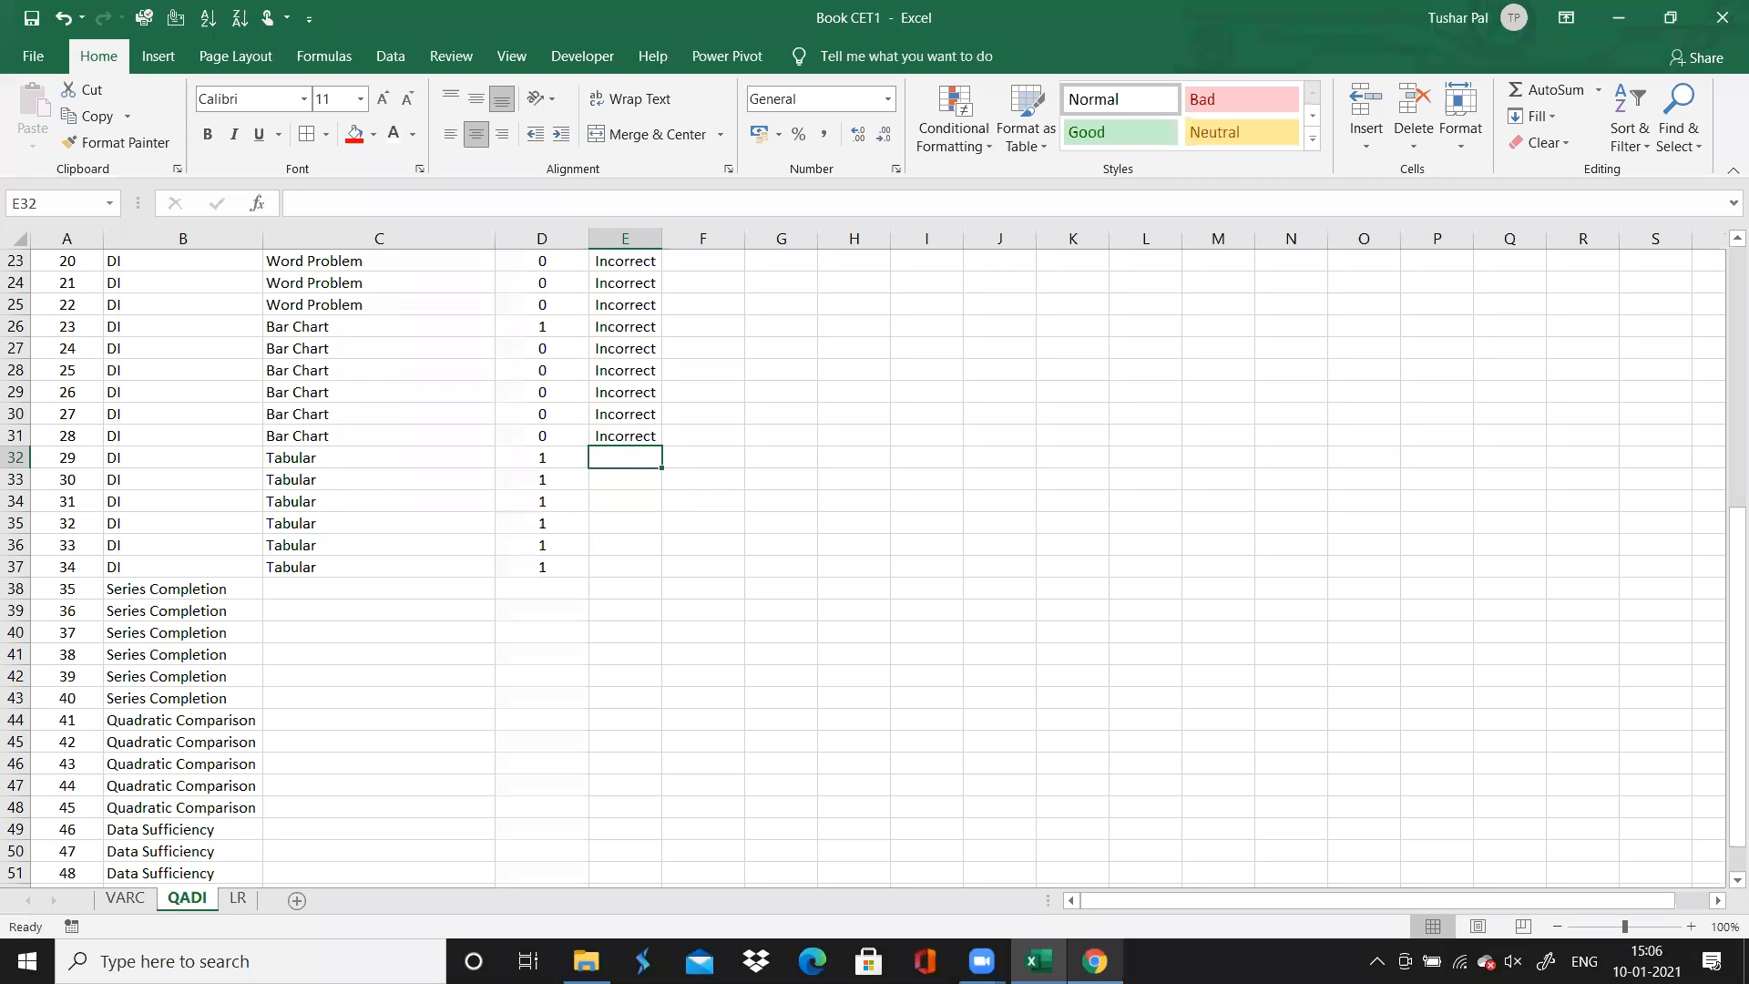
pyautogui.write('Incorrect')
pyautogui.press('Tab')
pyautogui.write('S')
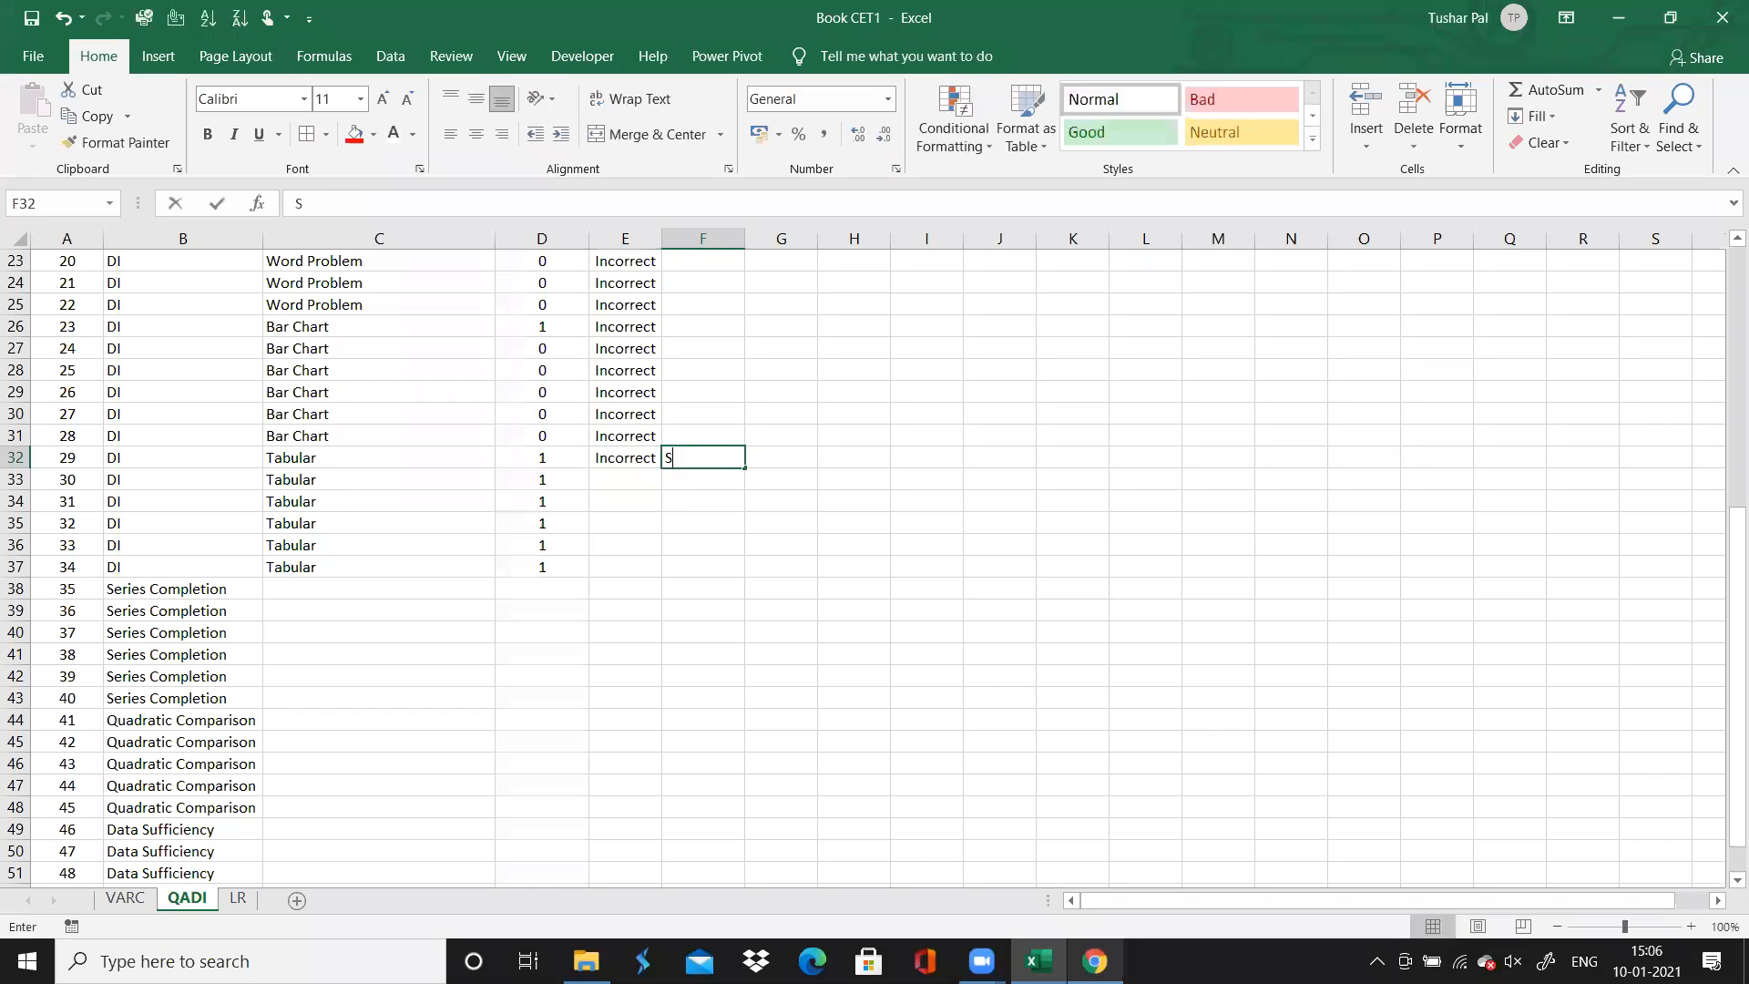
pyautogui.write('illy Mistale')
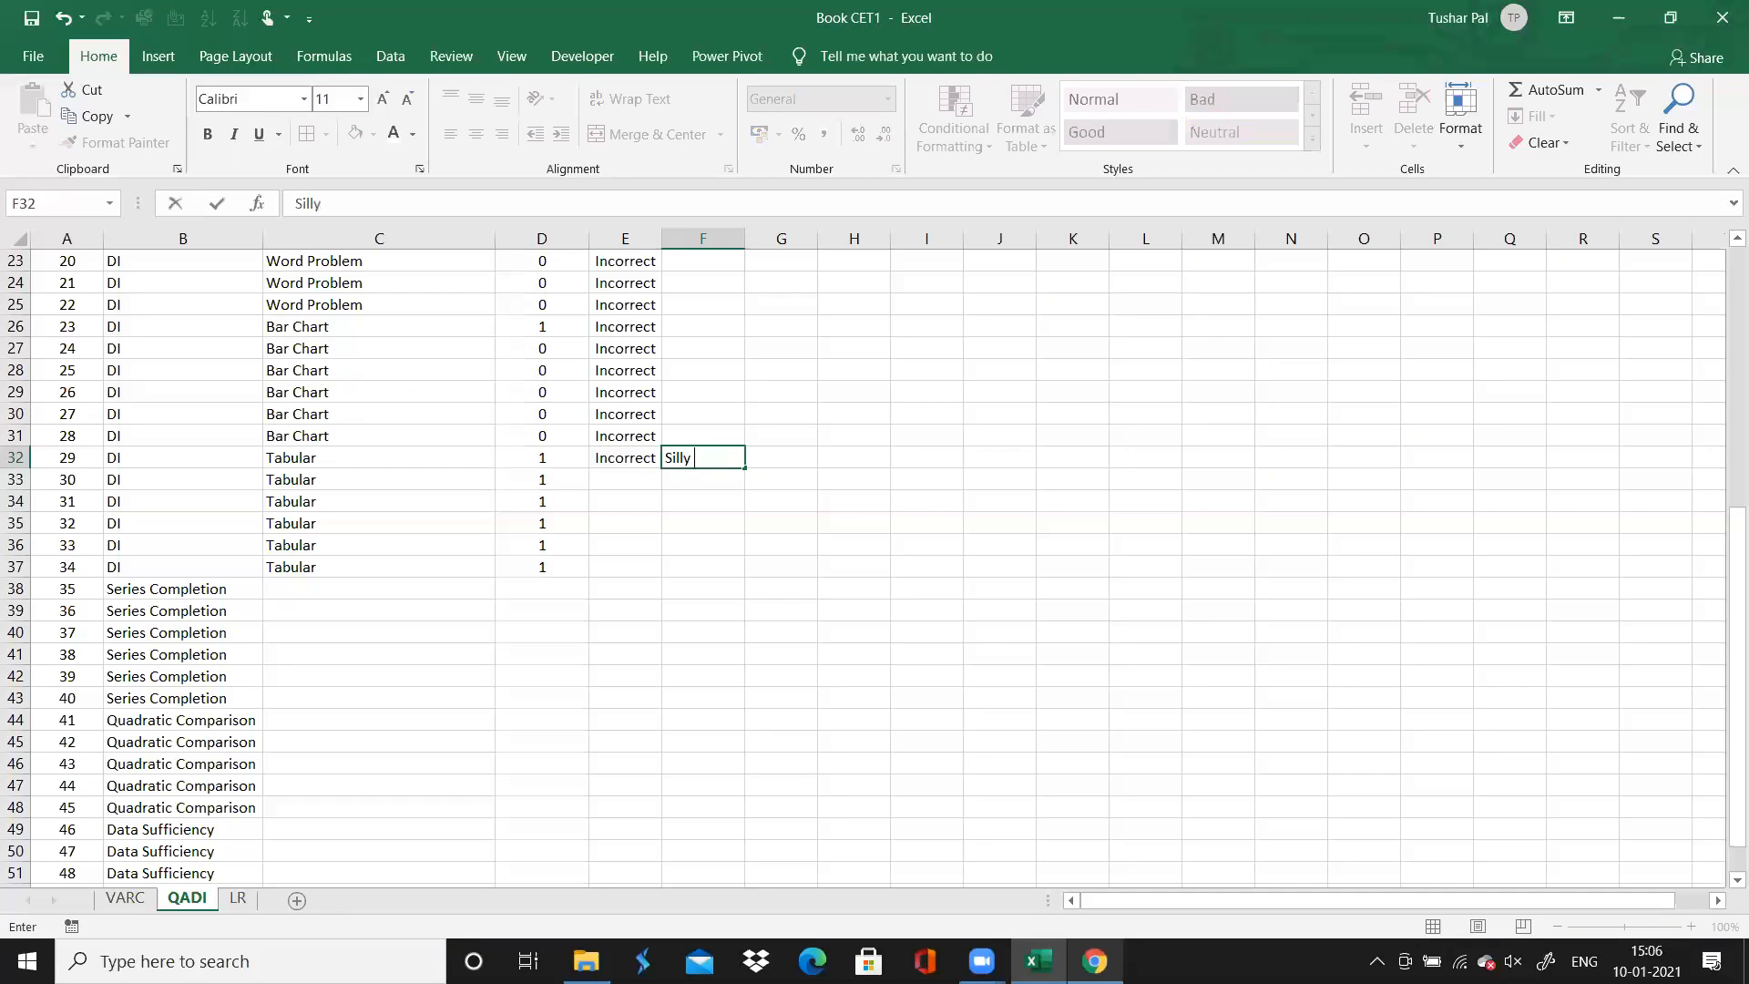
pyautogui.press('BackSpace')
pyautogui.press('BackSpace')
pyautogui.write('ke')
pyautogui.press('Left')
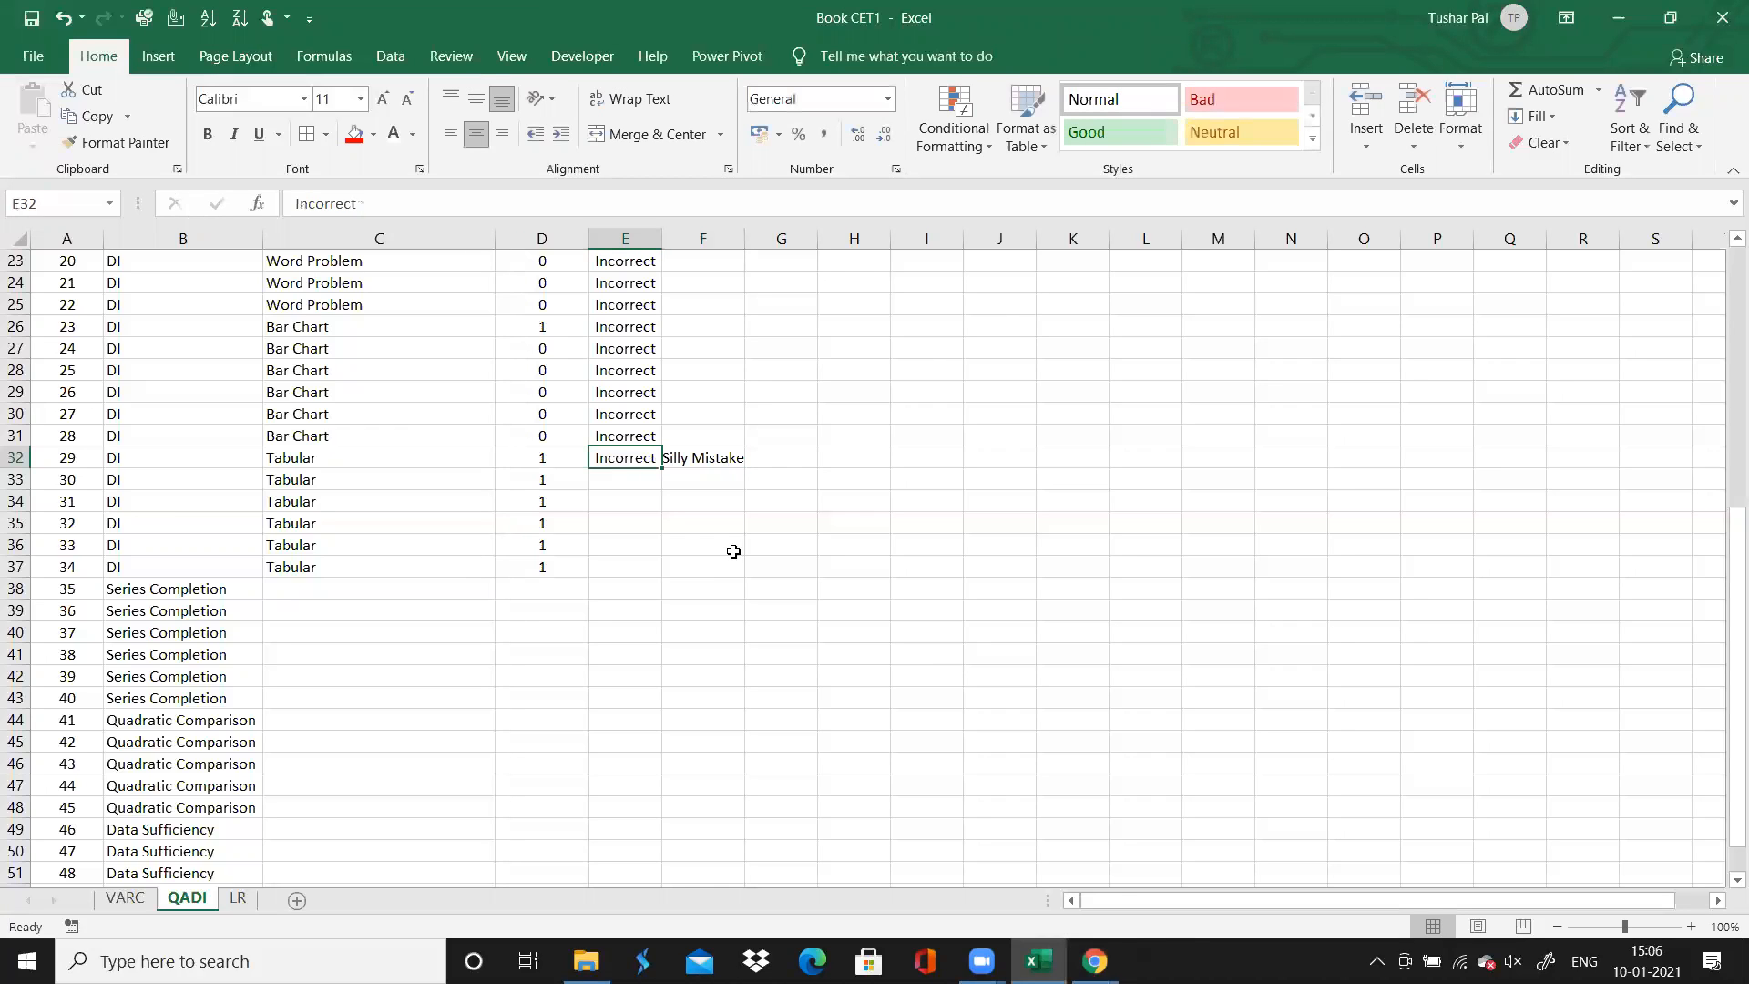
# Format question 29's accuracy cell with a red fill and white text, and widen column F to fit its comment
pyautogui.click(354, 134)
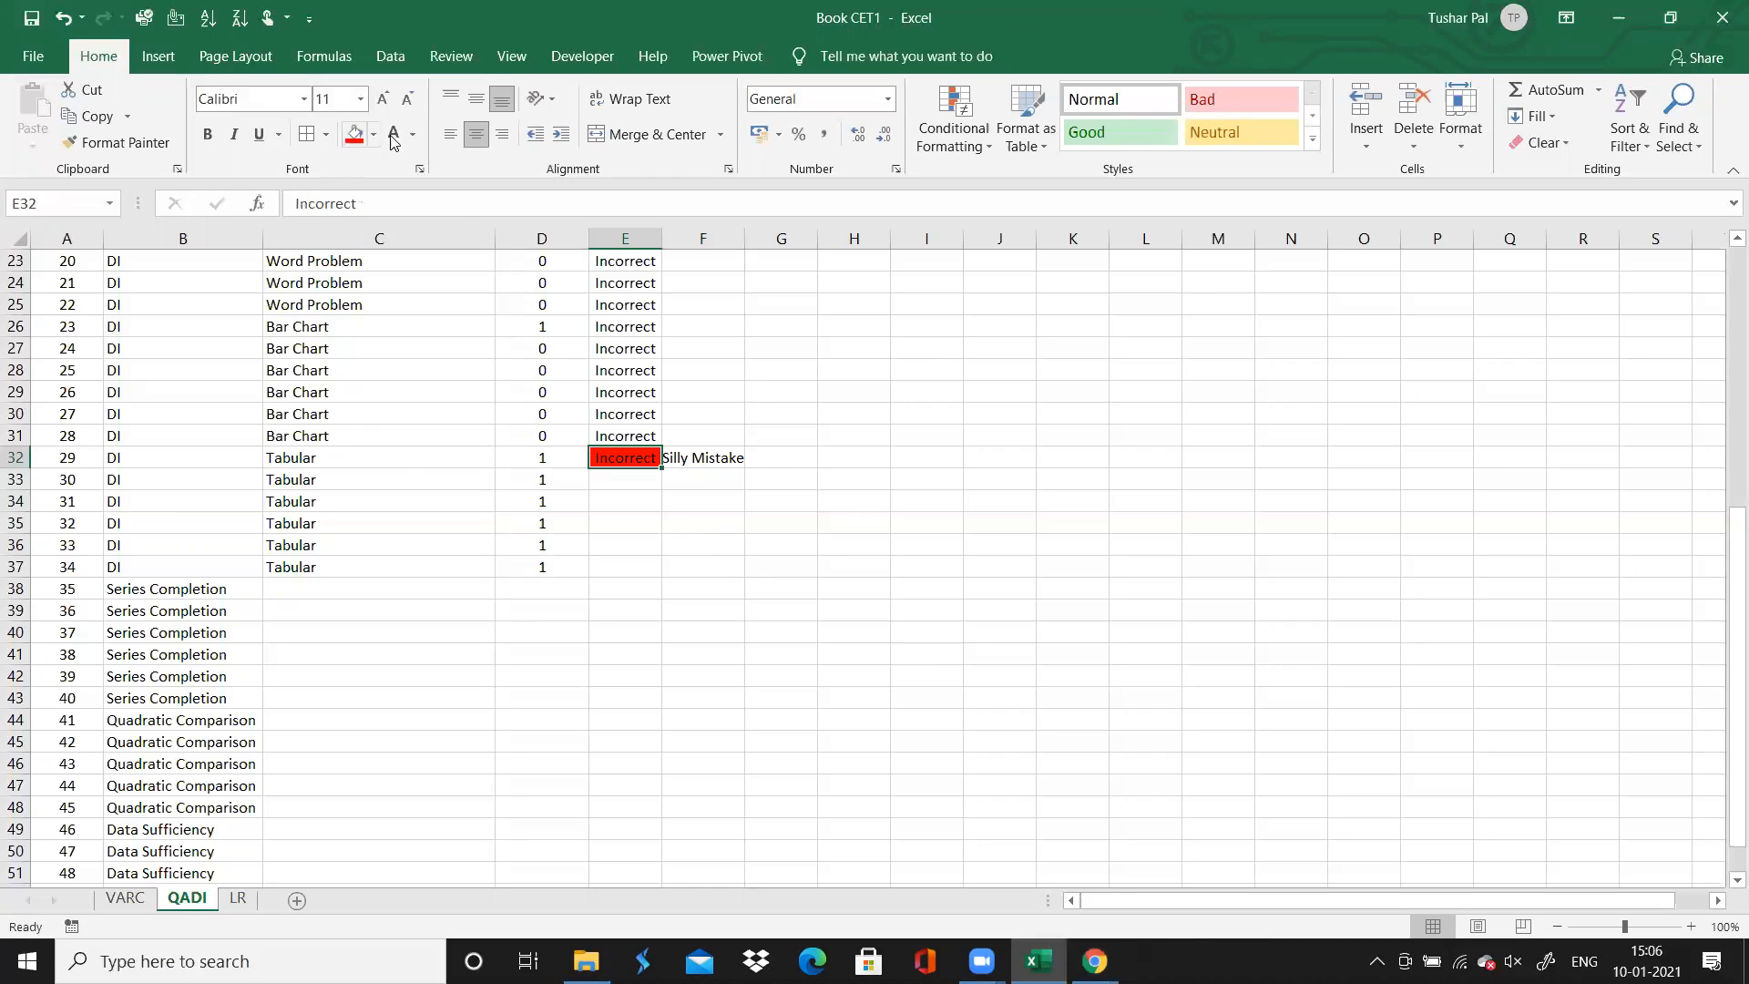
pyautogui.click(392, 137)
pyautogui.press('Down')
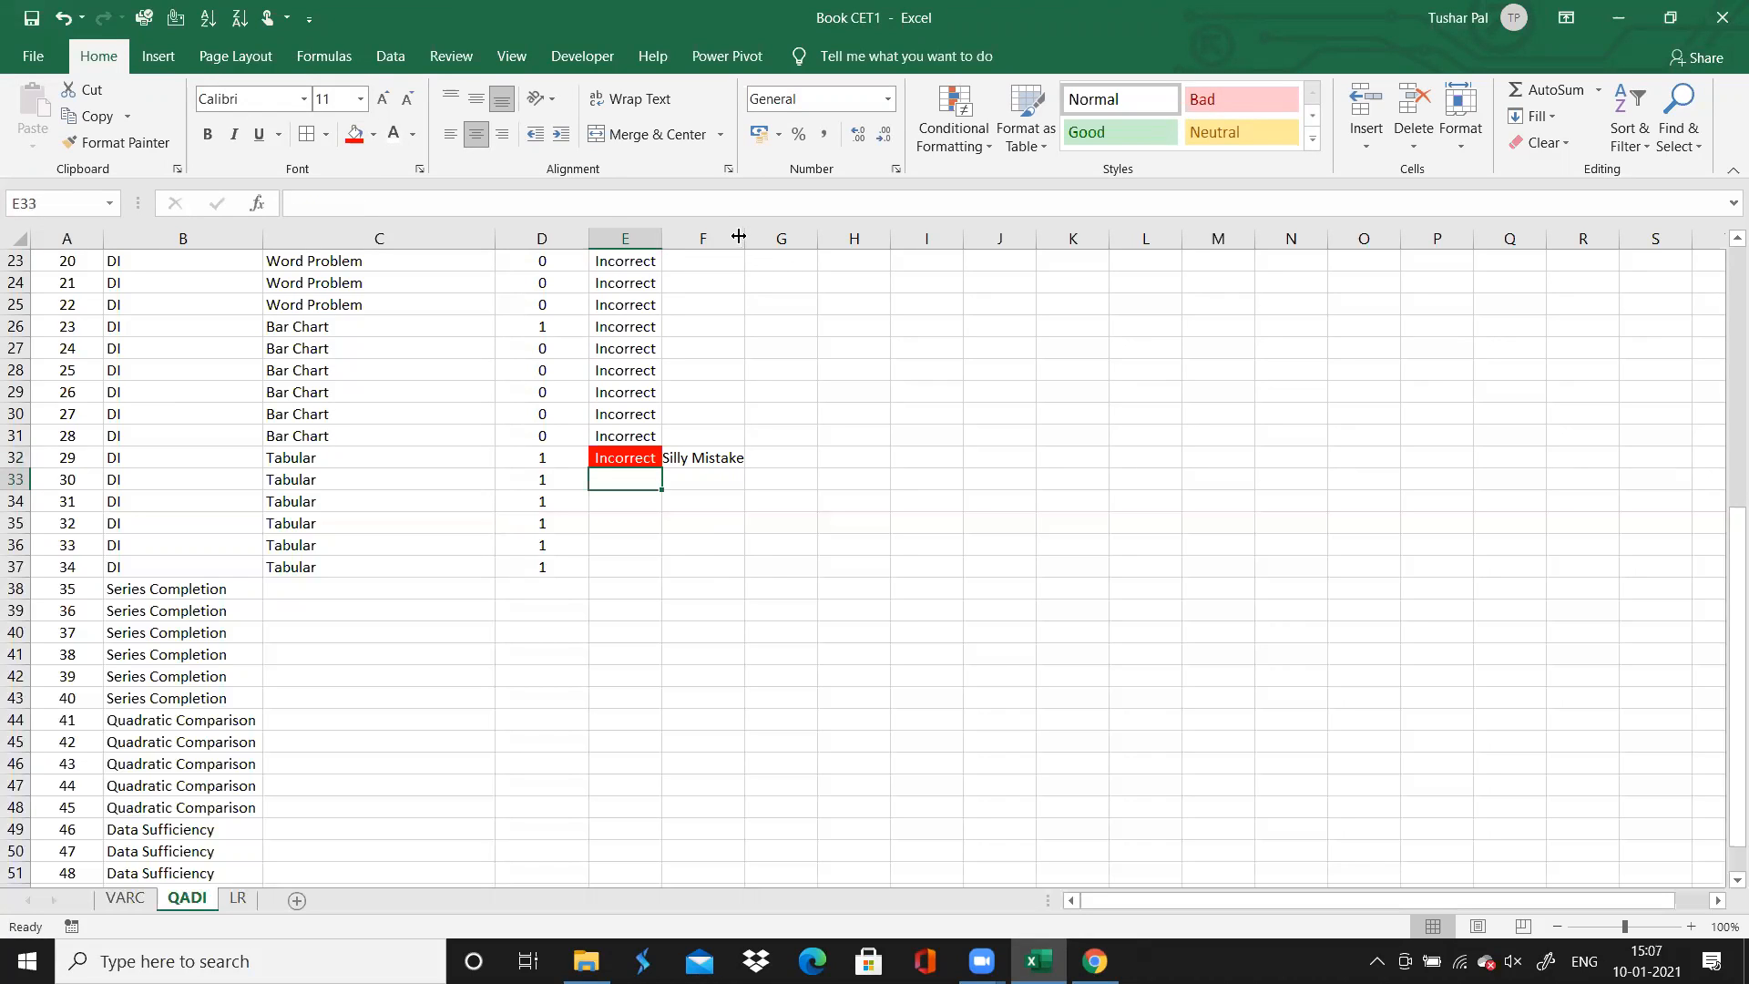
pyautogui.moveTo(739, 236); pyautogui.dragTo(746, 238)
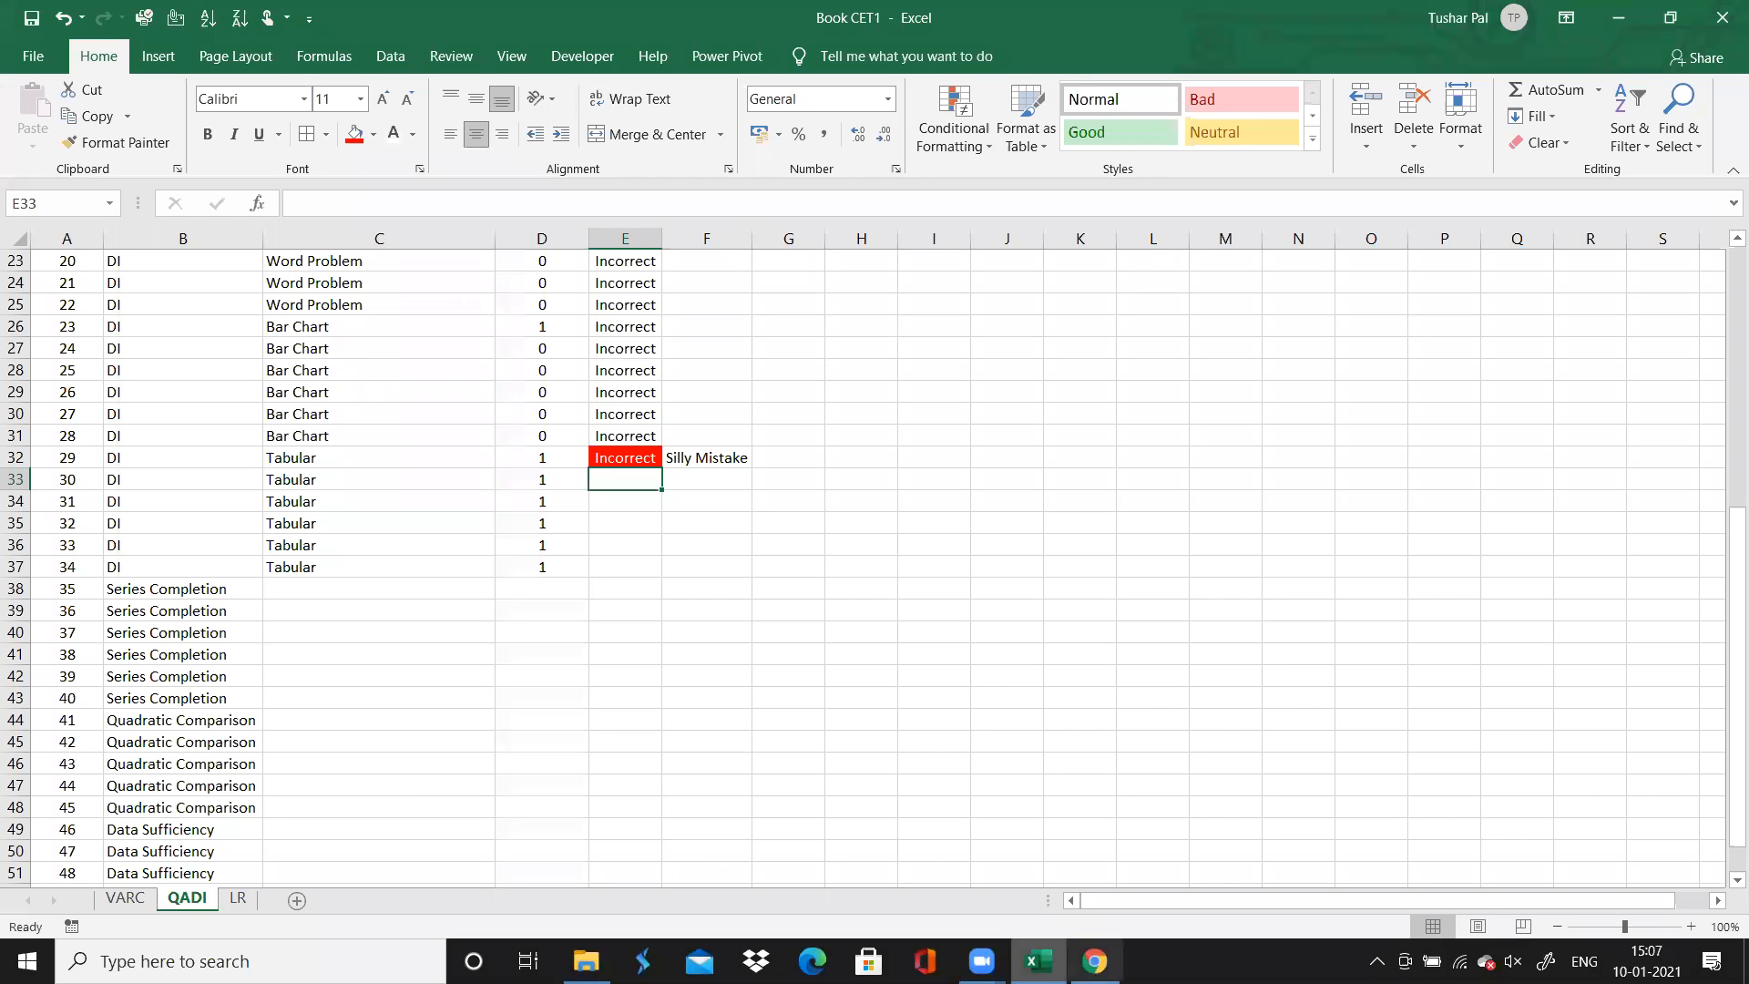
# Switch to Chrome, open question 30 and check its result
pyautogui.click(1095, 961)
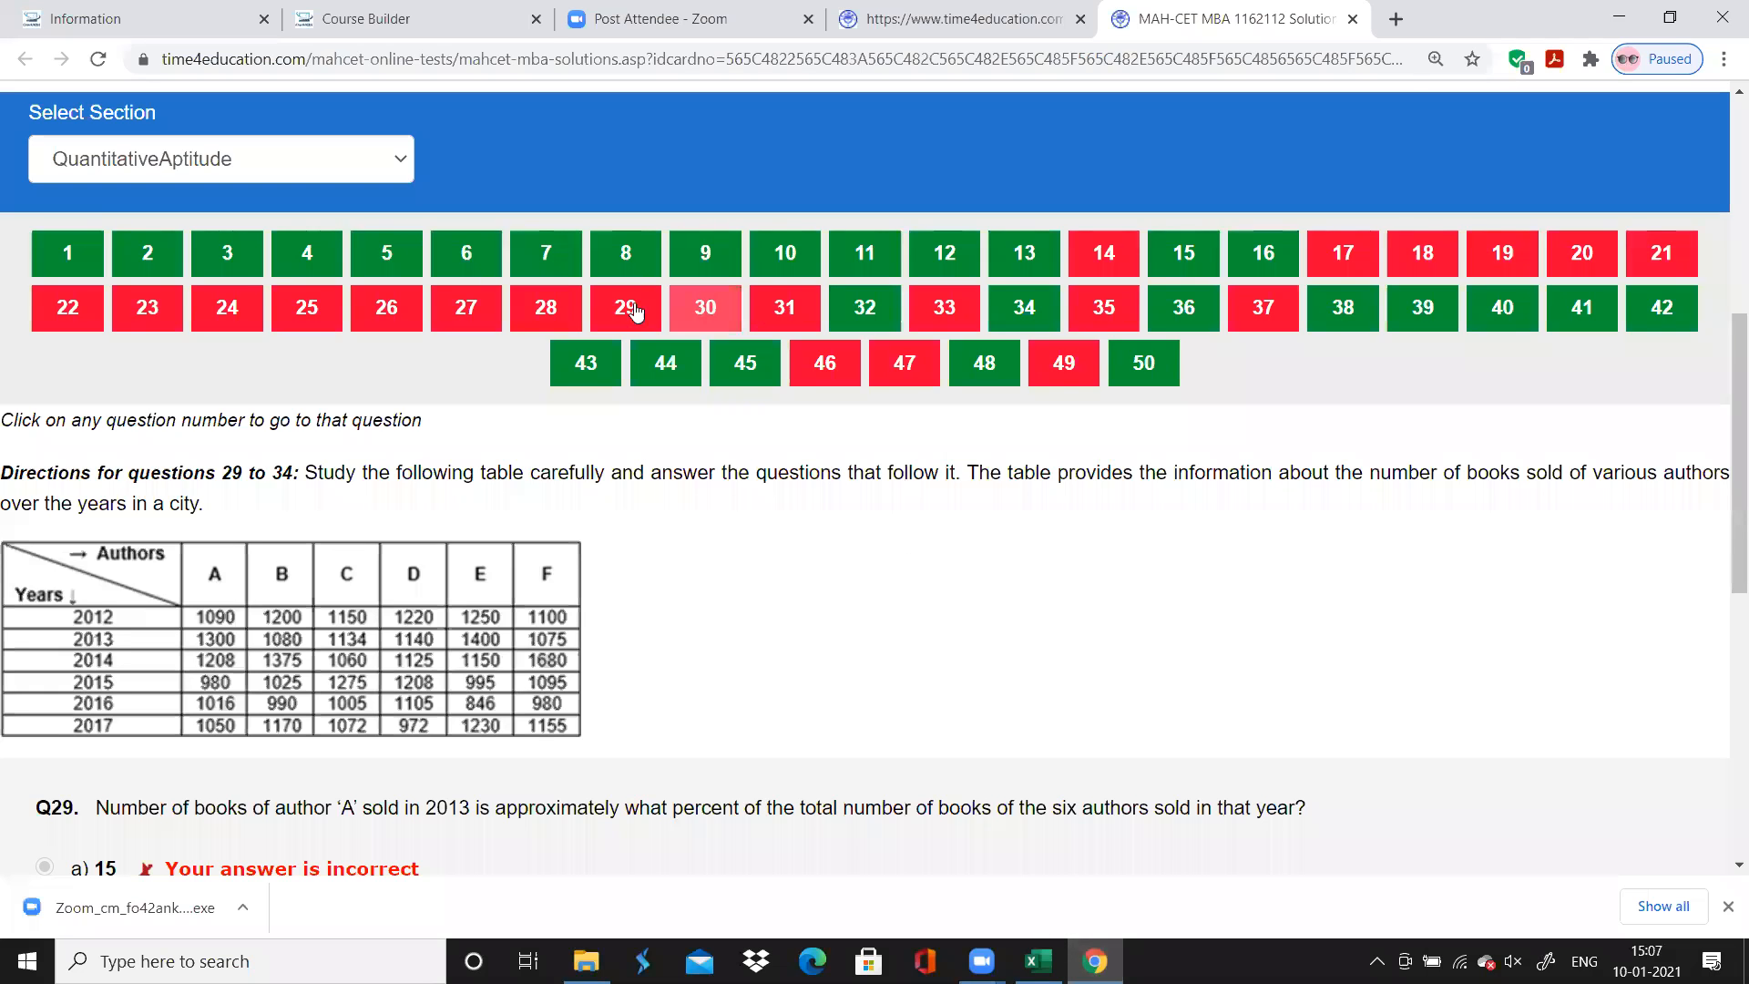
pyautogui.click(706, 314)
pyautogui.scroll(-2, 703, 311)
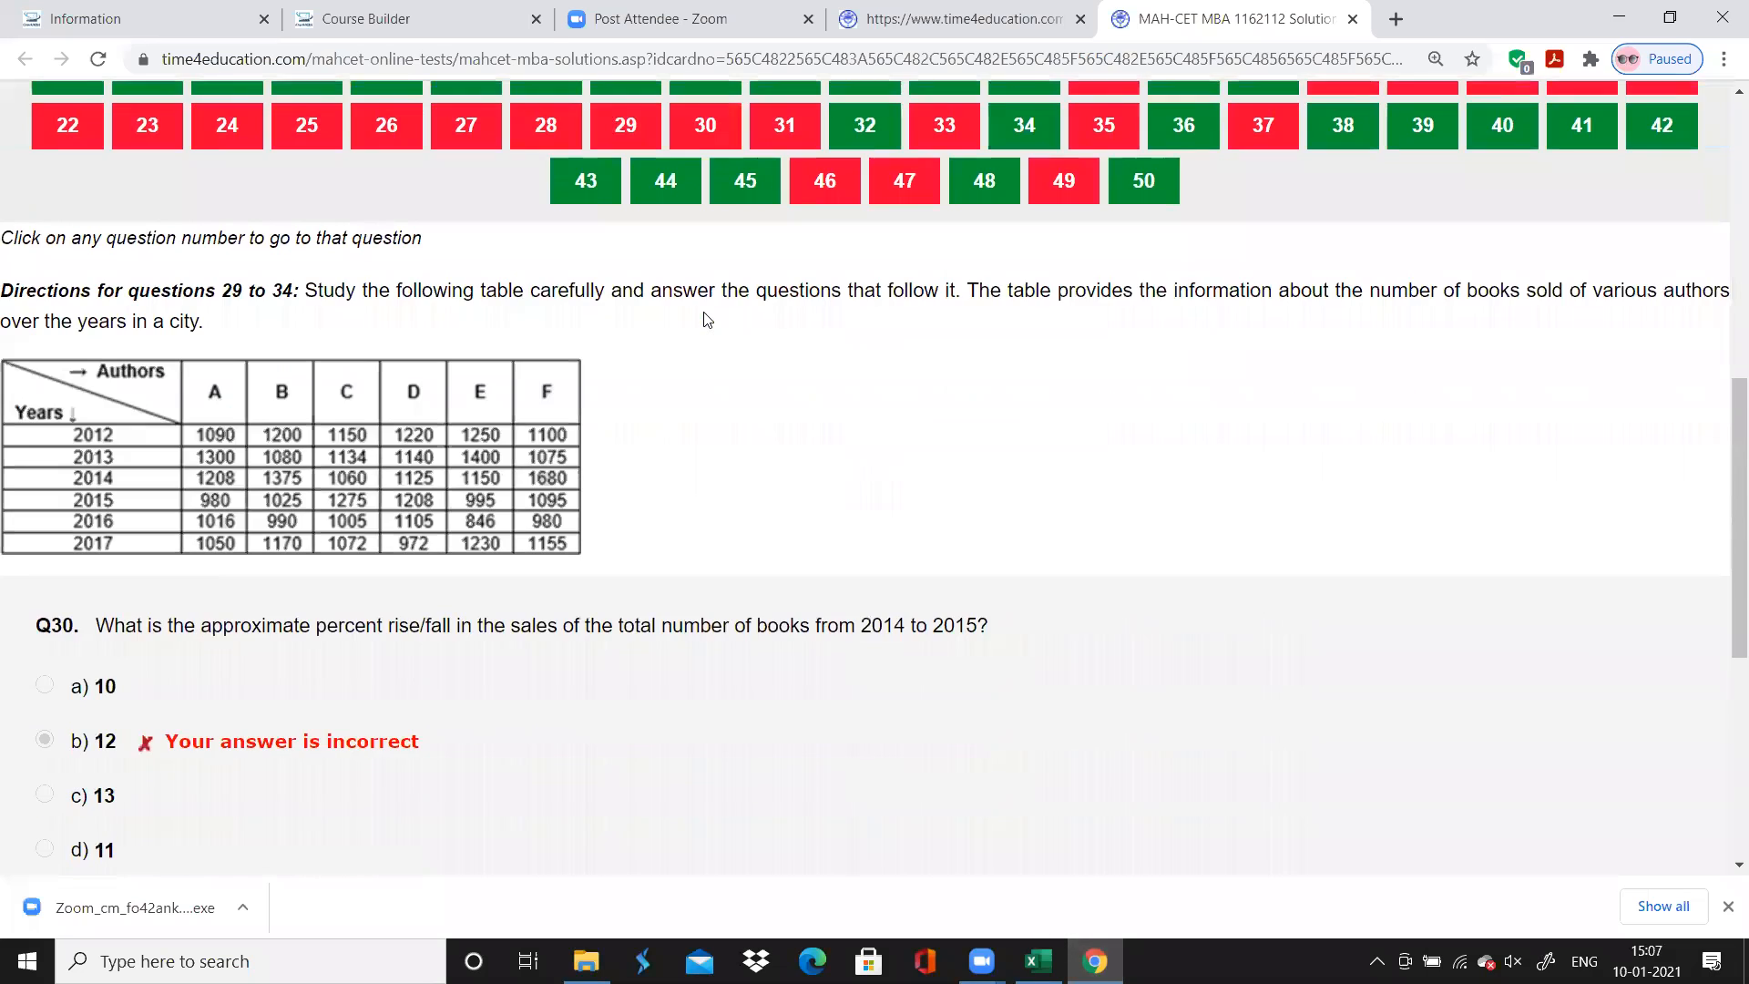
pyautogui.scroll(-1, 706, 319)
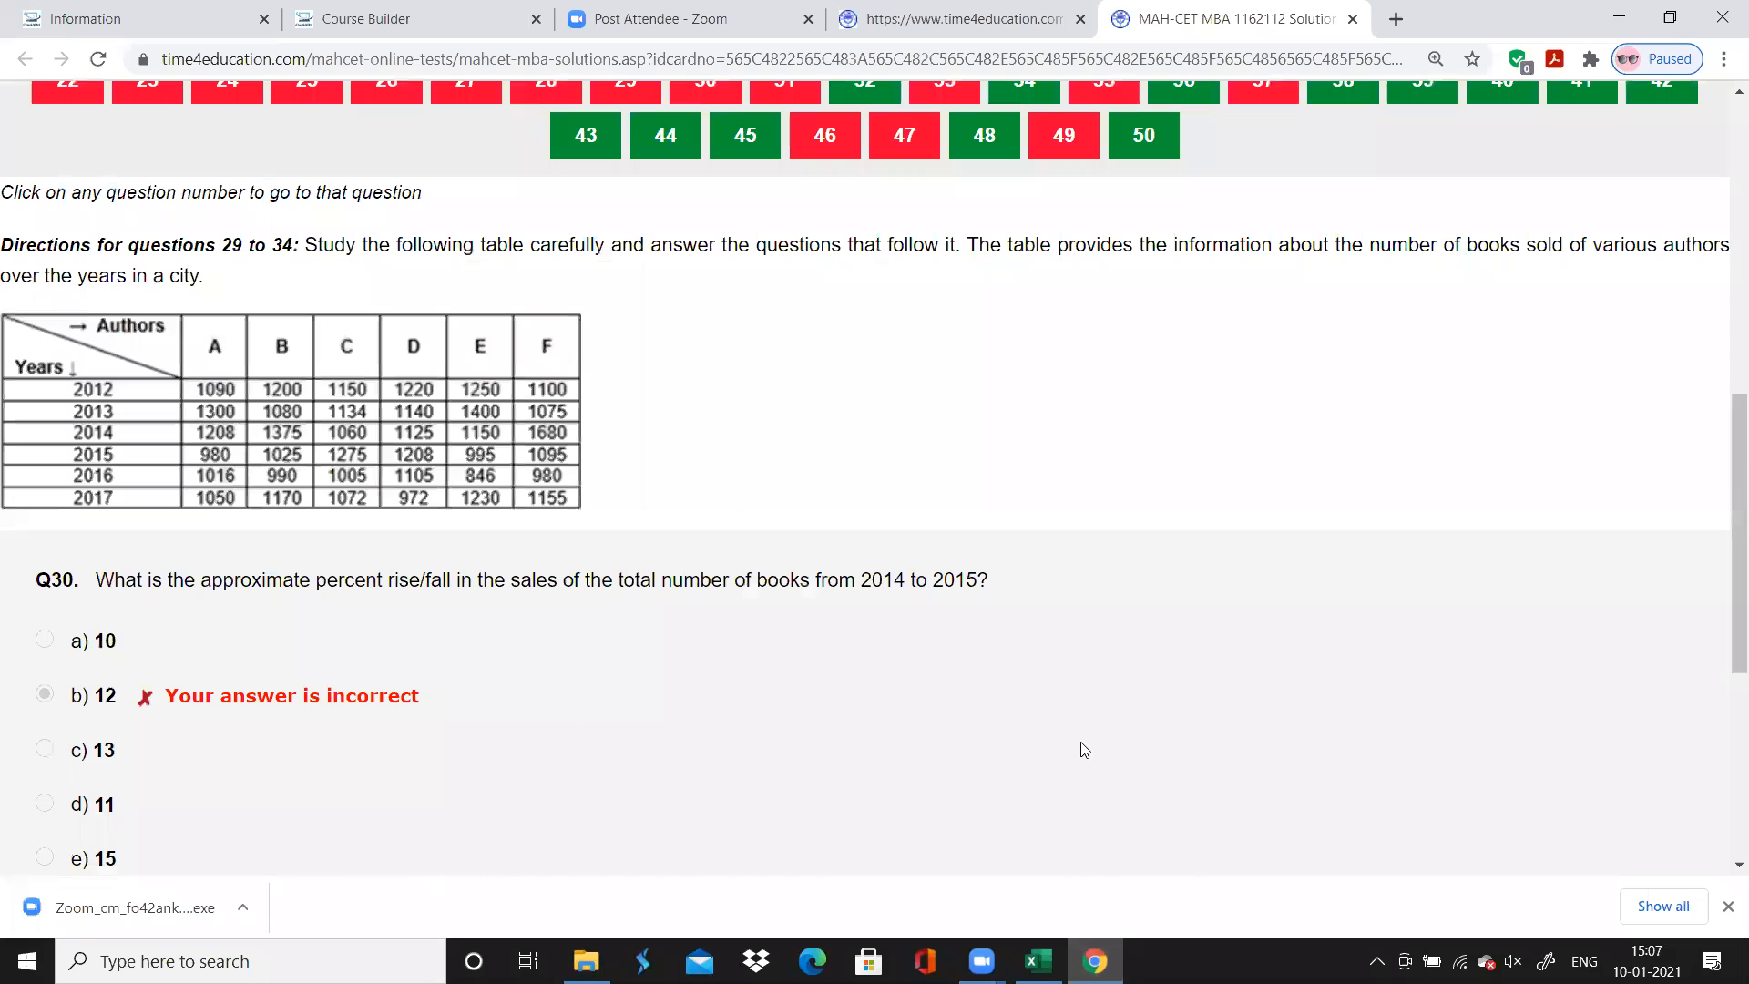
# Switch to Excel and record question 30's accuracy as "Incorrect" with the comment "Silly Mistake"
pyautogui.click(1038, 961)
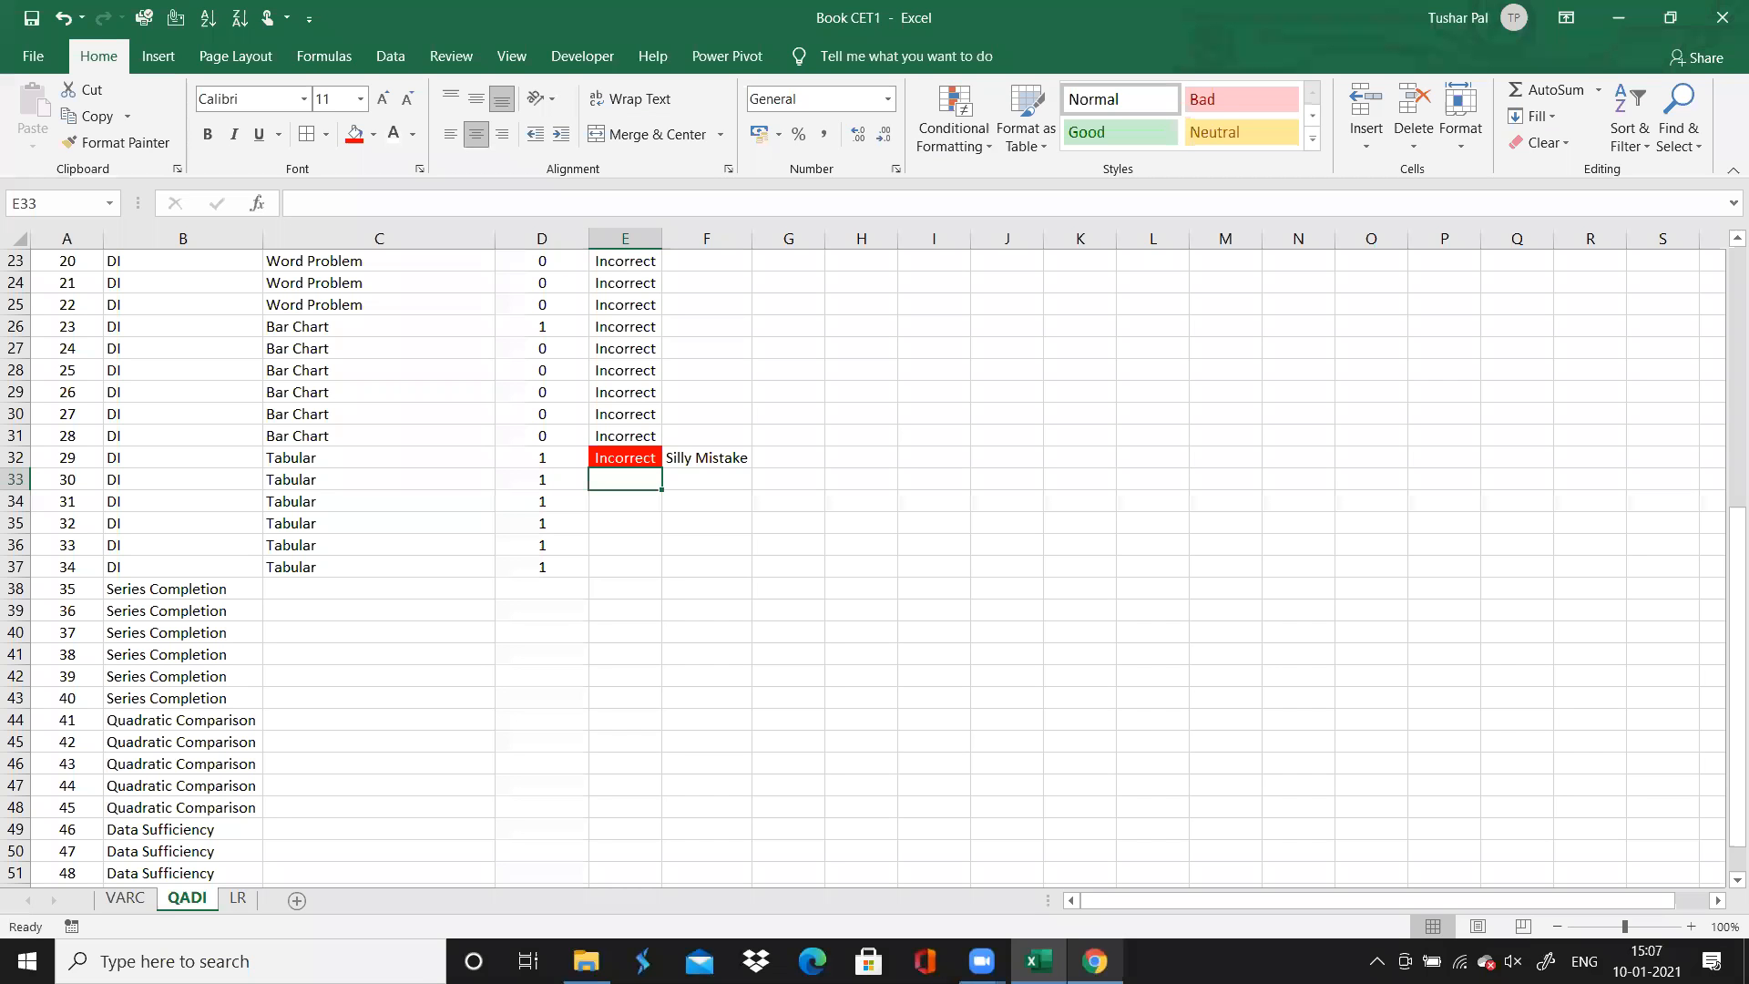
pyautogui.write('Incorrect')
pyautogui.press('Tab')
pyautogui.write('S')
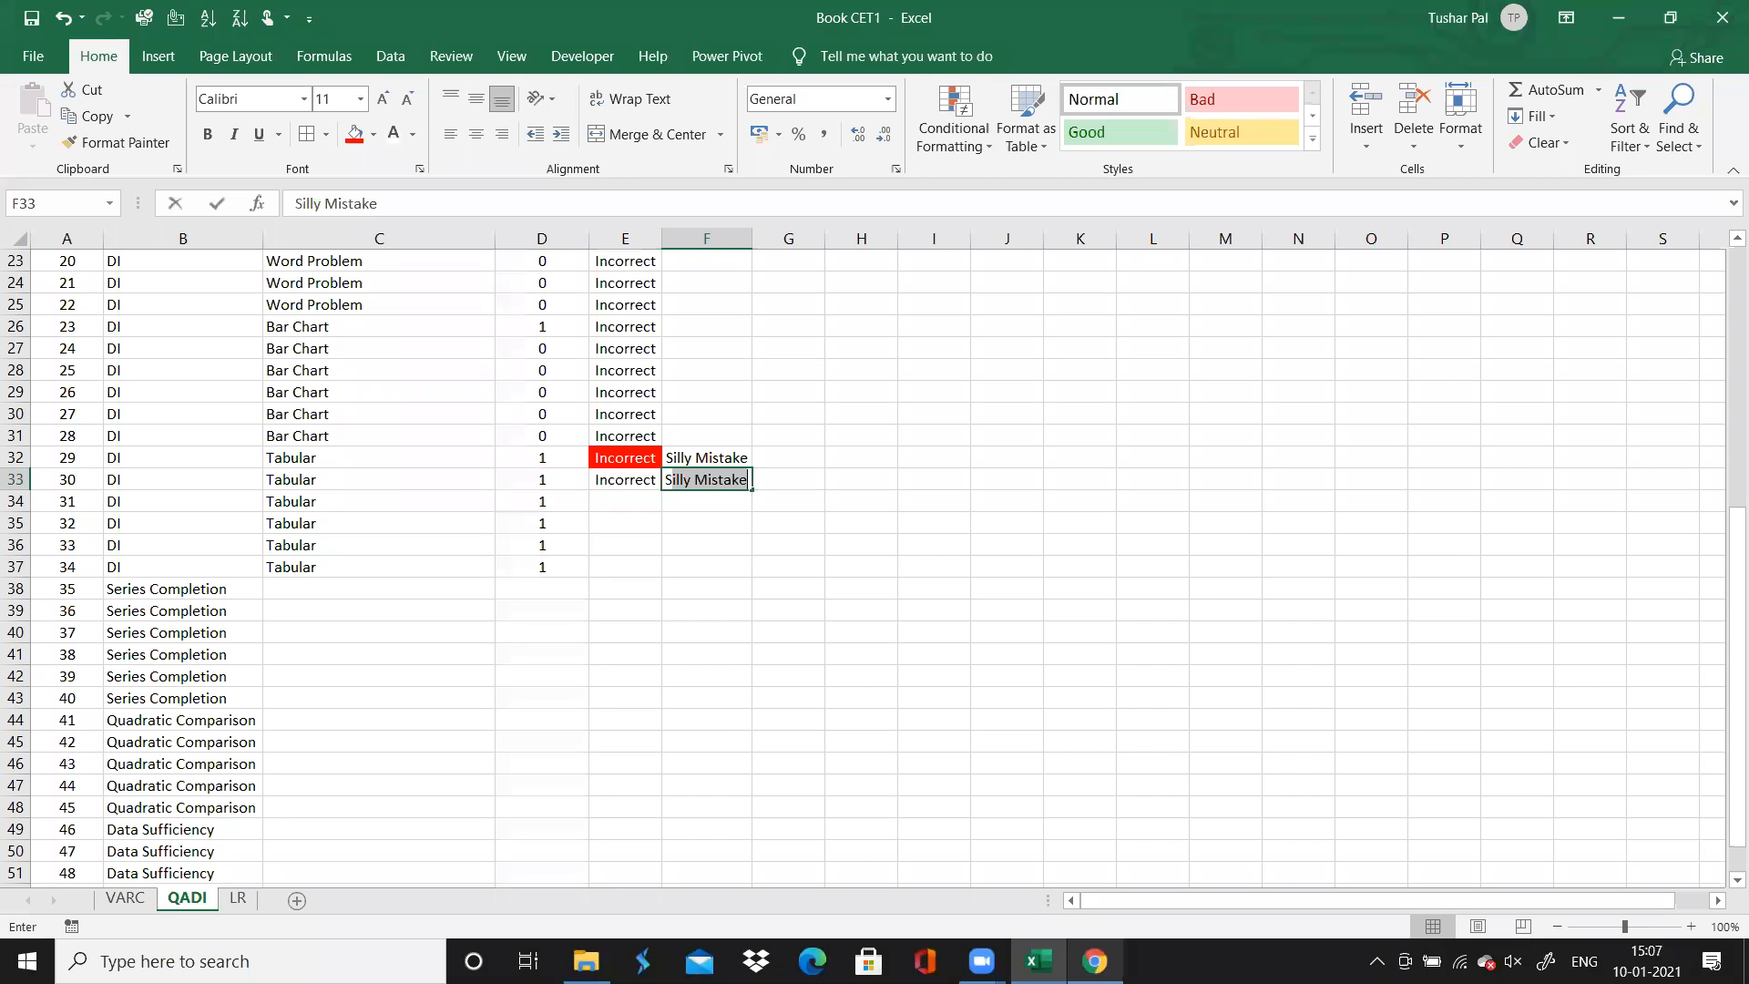
# Format question 30's accuracy cell with a red fill and white text, and select question 31's accuracy cell
pyautogui.click(646, 479)
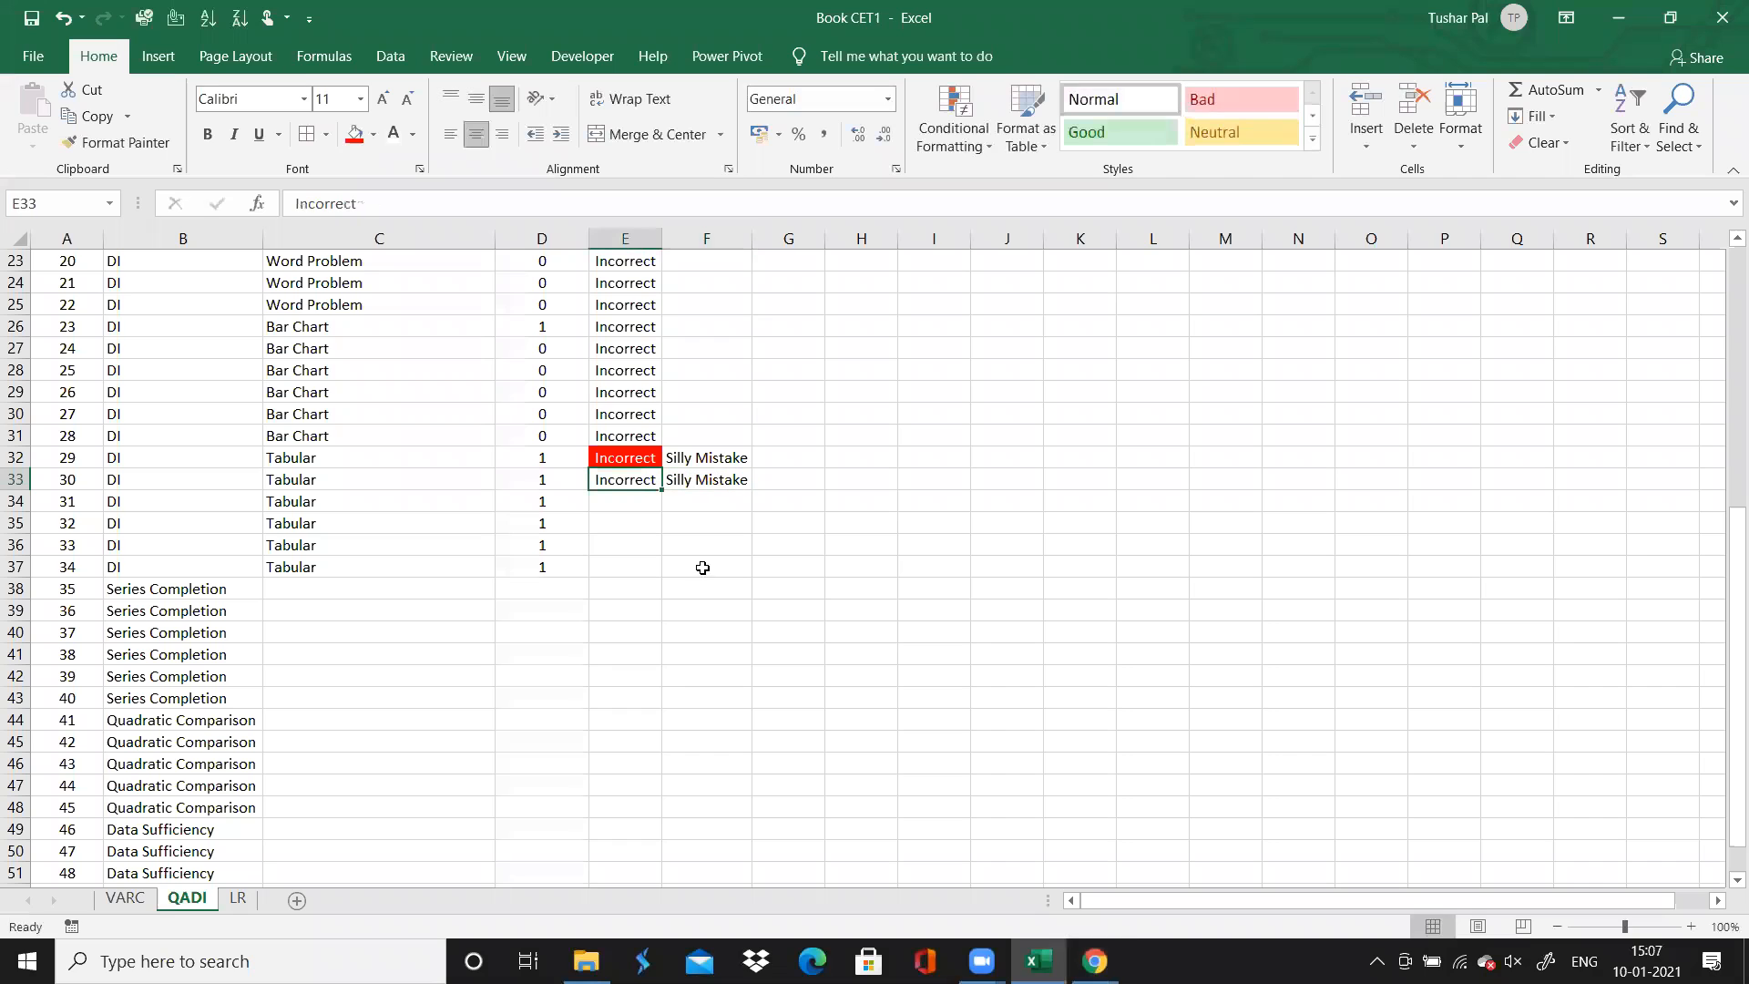
pyautogui.click(354, 136)
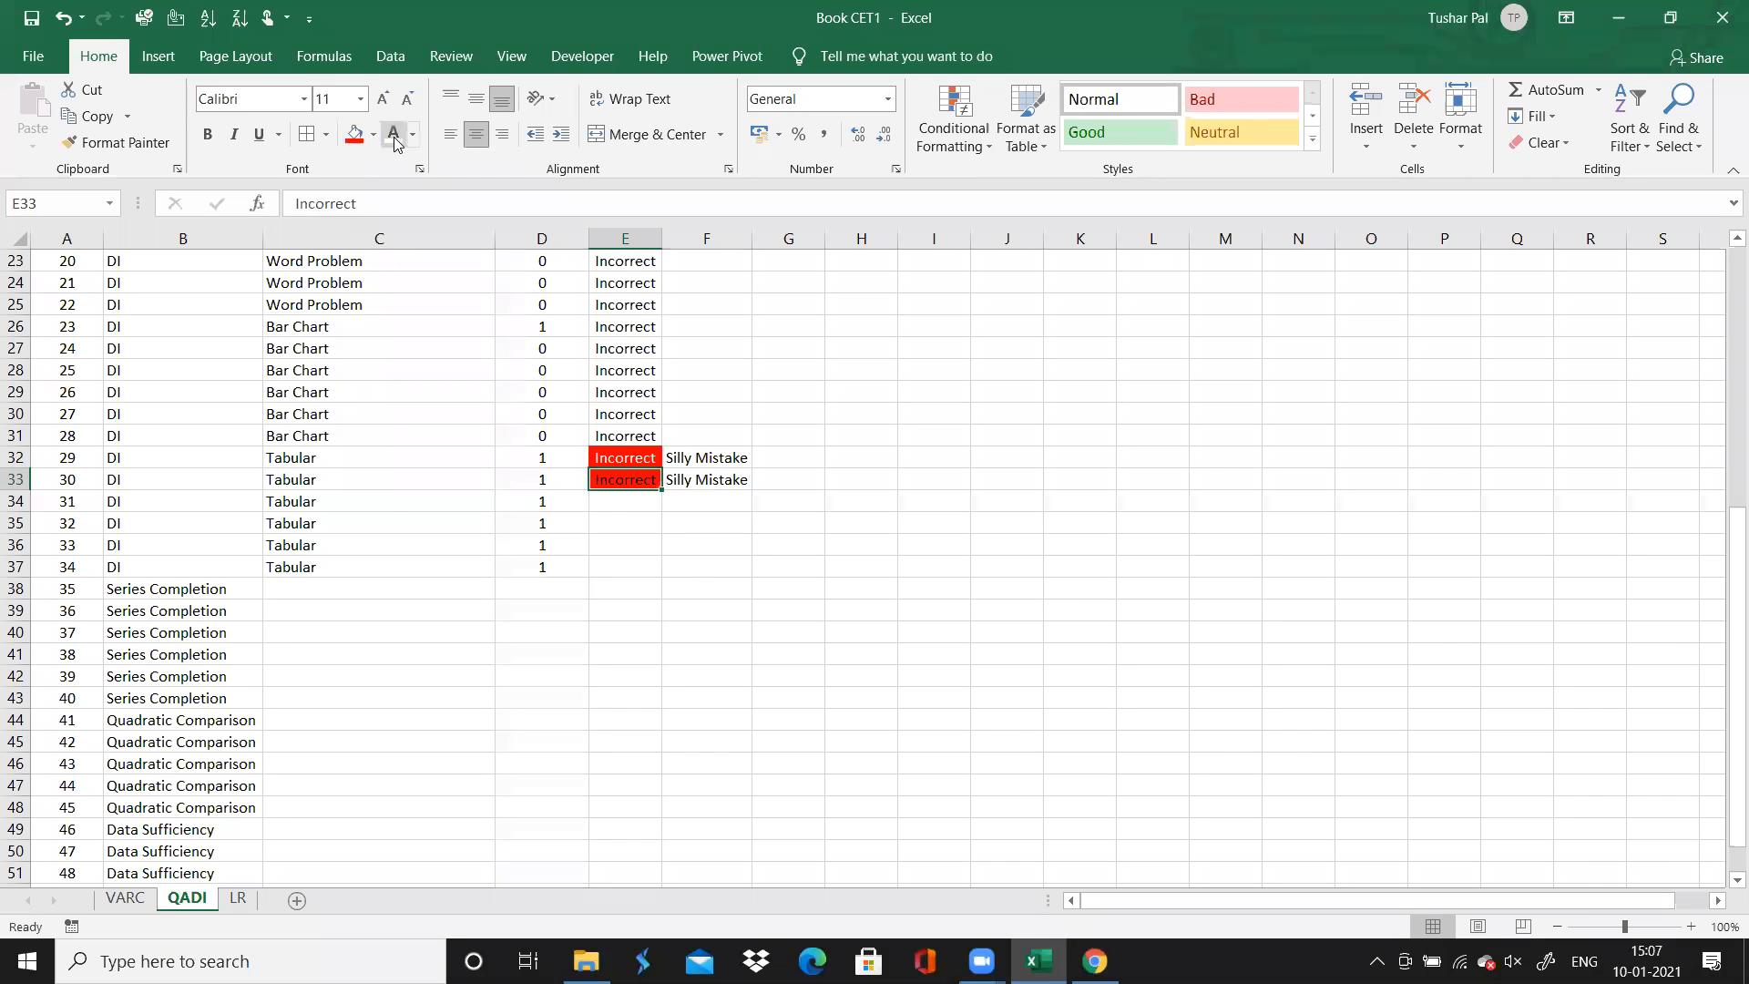
pyautogui.click(612, 502)
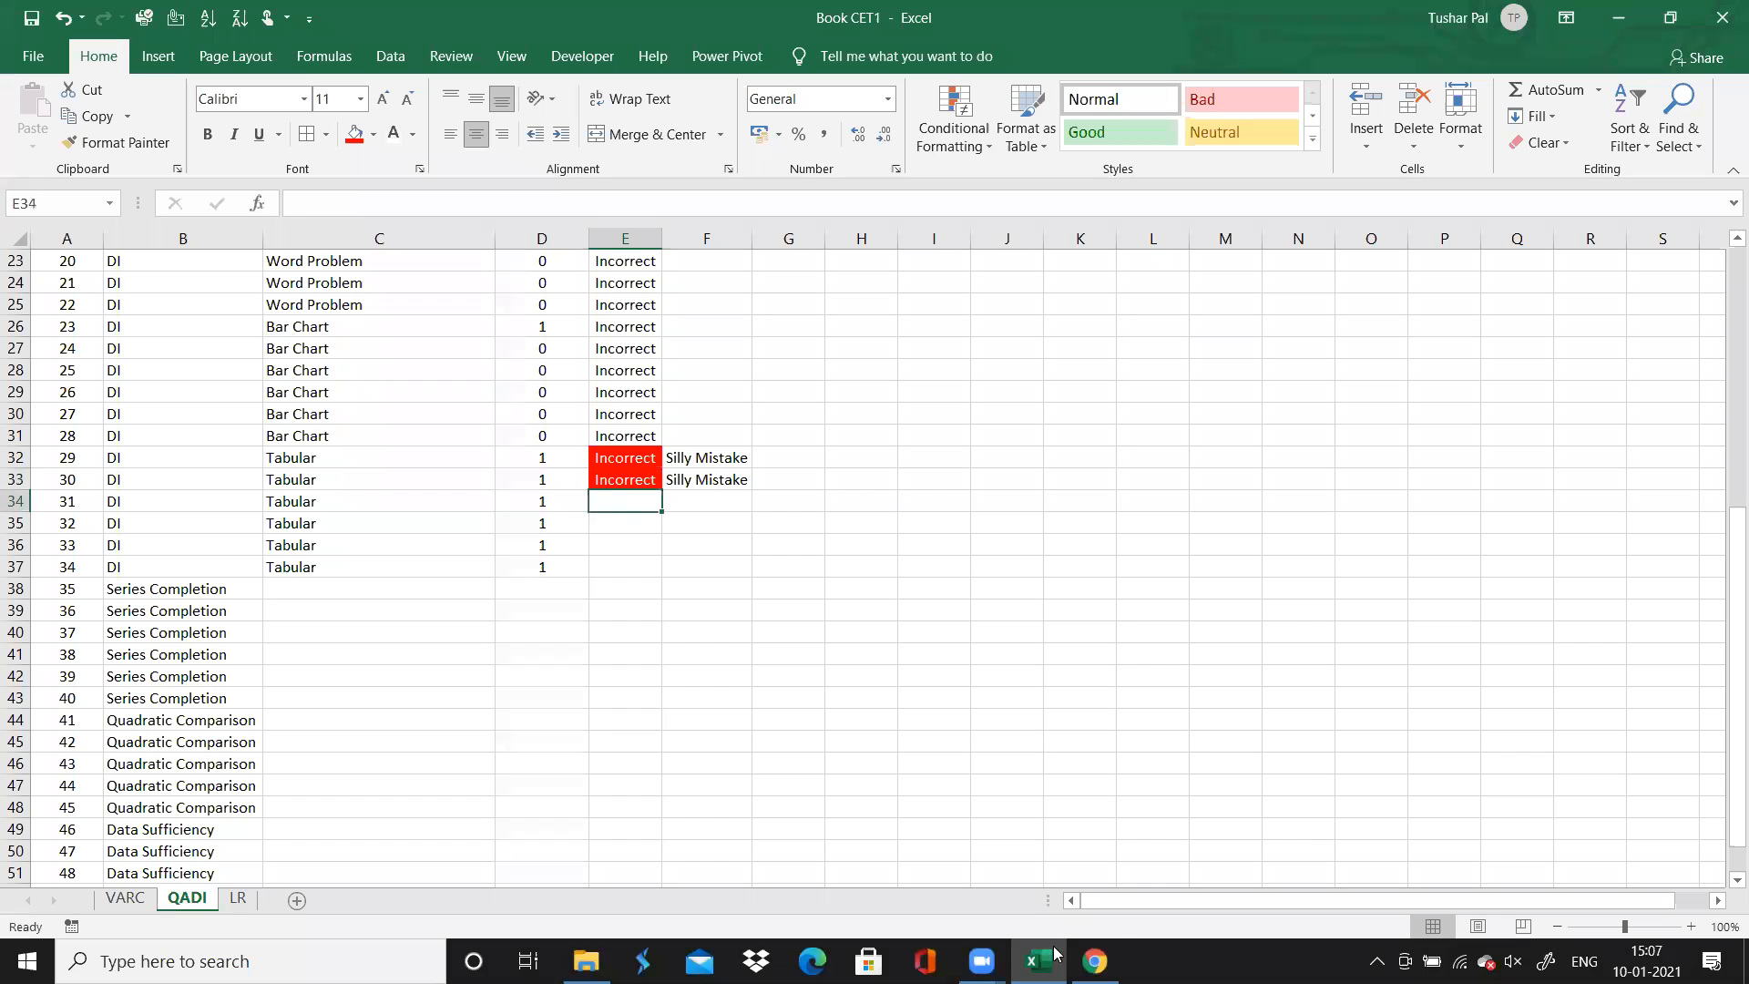
# Switch to Chrome, open question 31 and check its result
pyautogui.hotkey('alt', 'Tab')
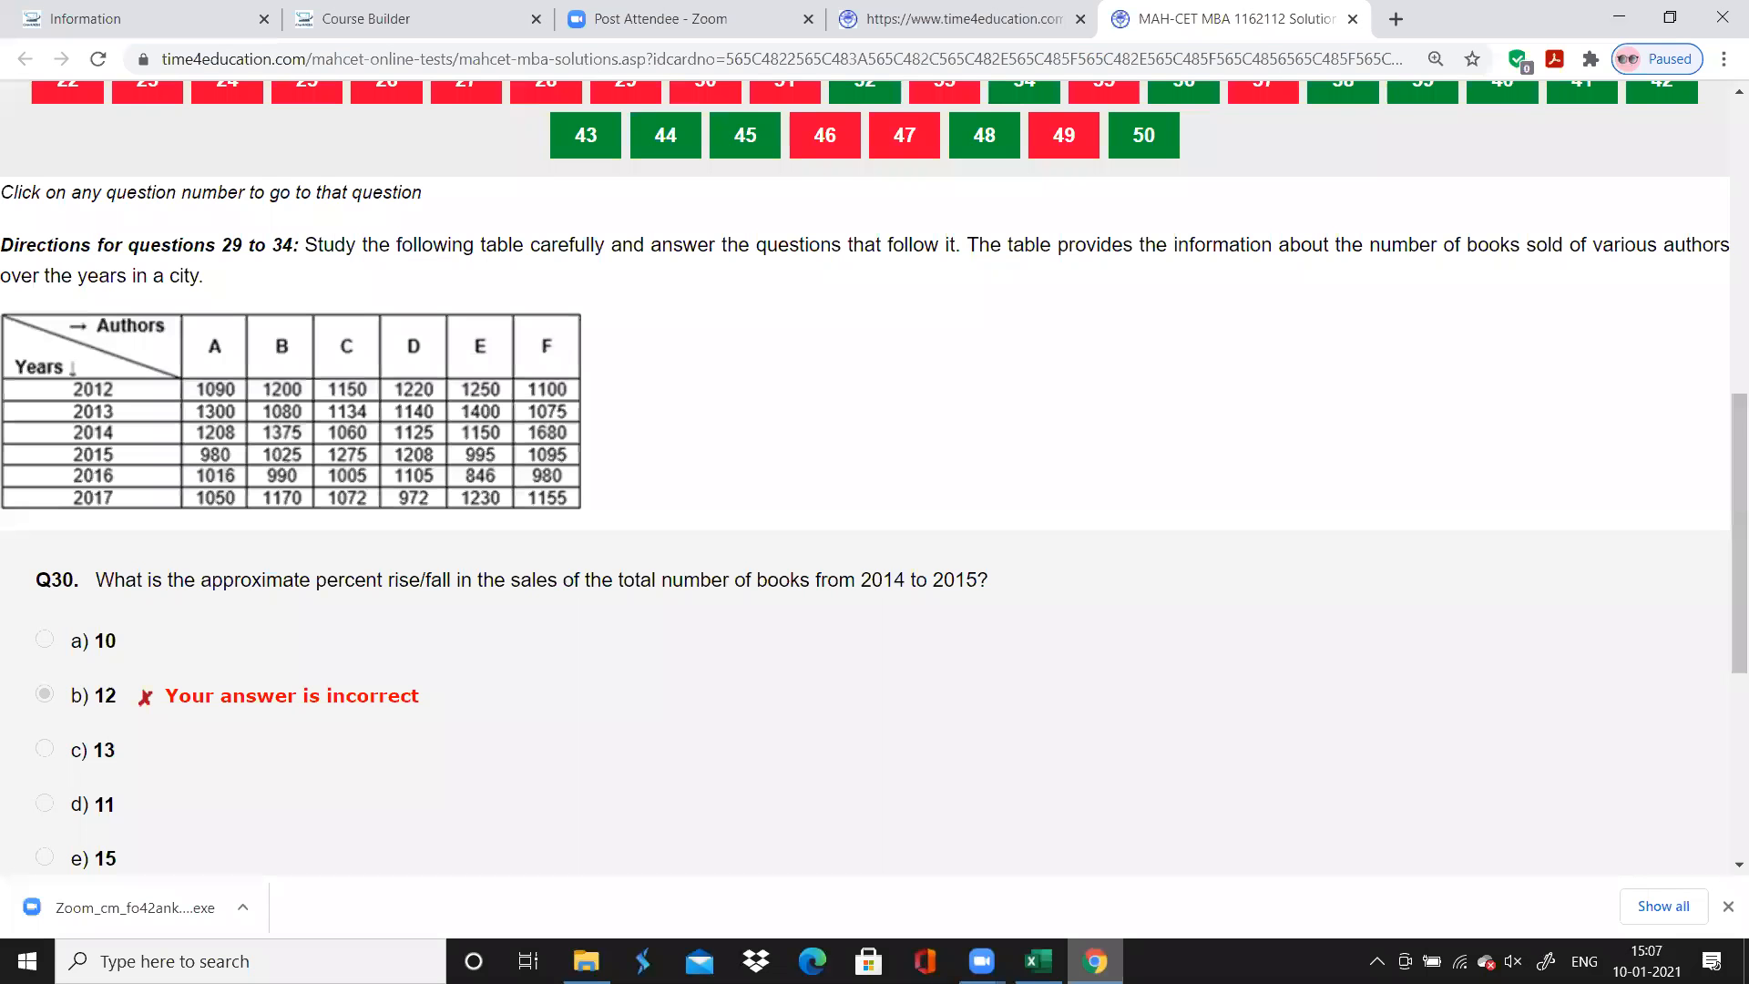
pyautogui.scroll(1, 801, 337)
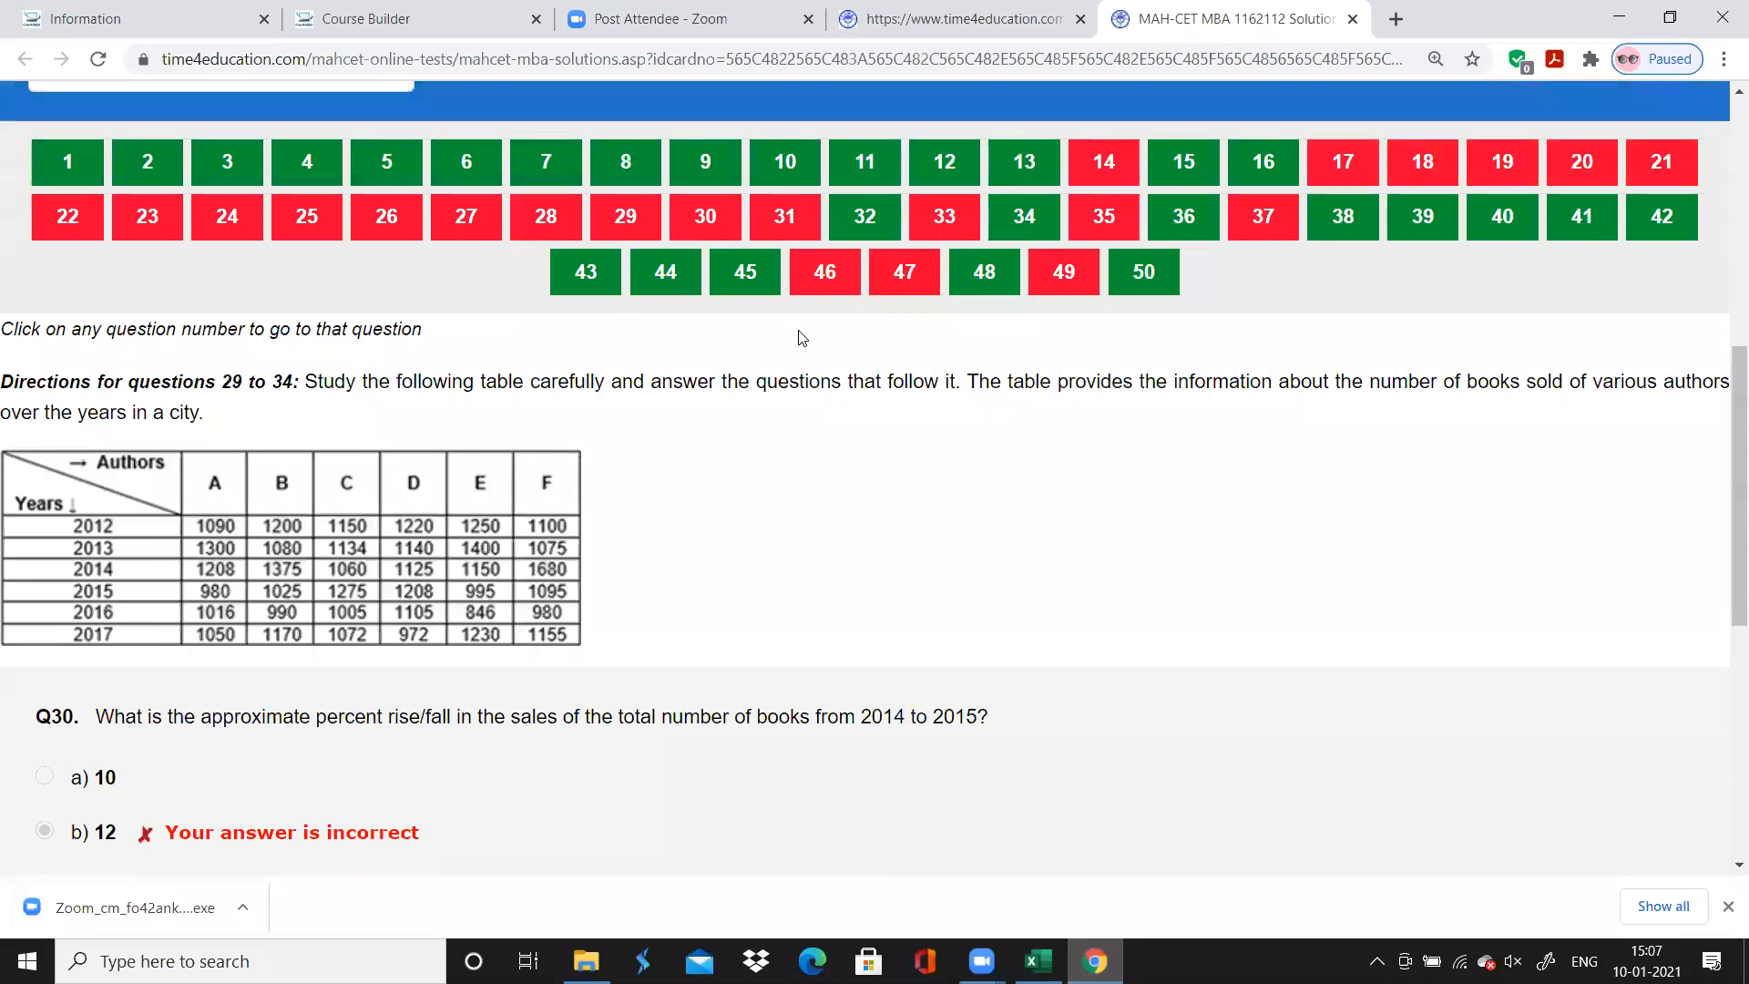
pyautogui.click(798, 217)
pyautogui.scroll(-1, 797, 208)
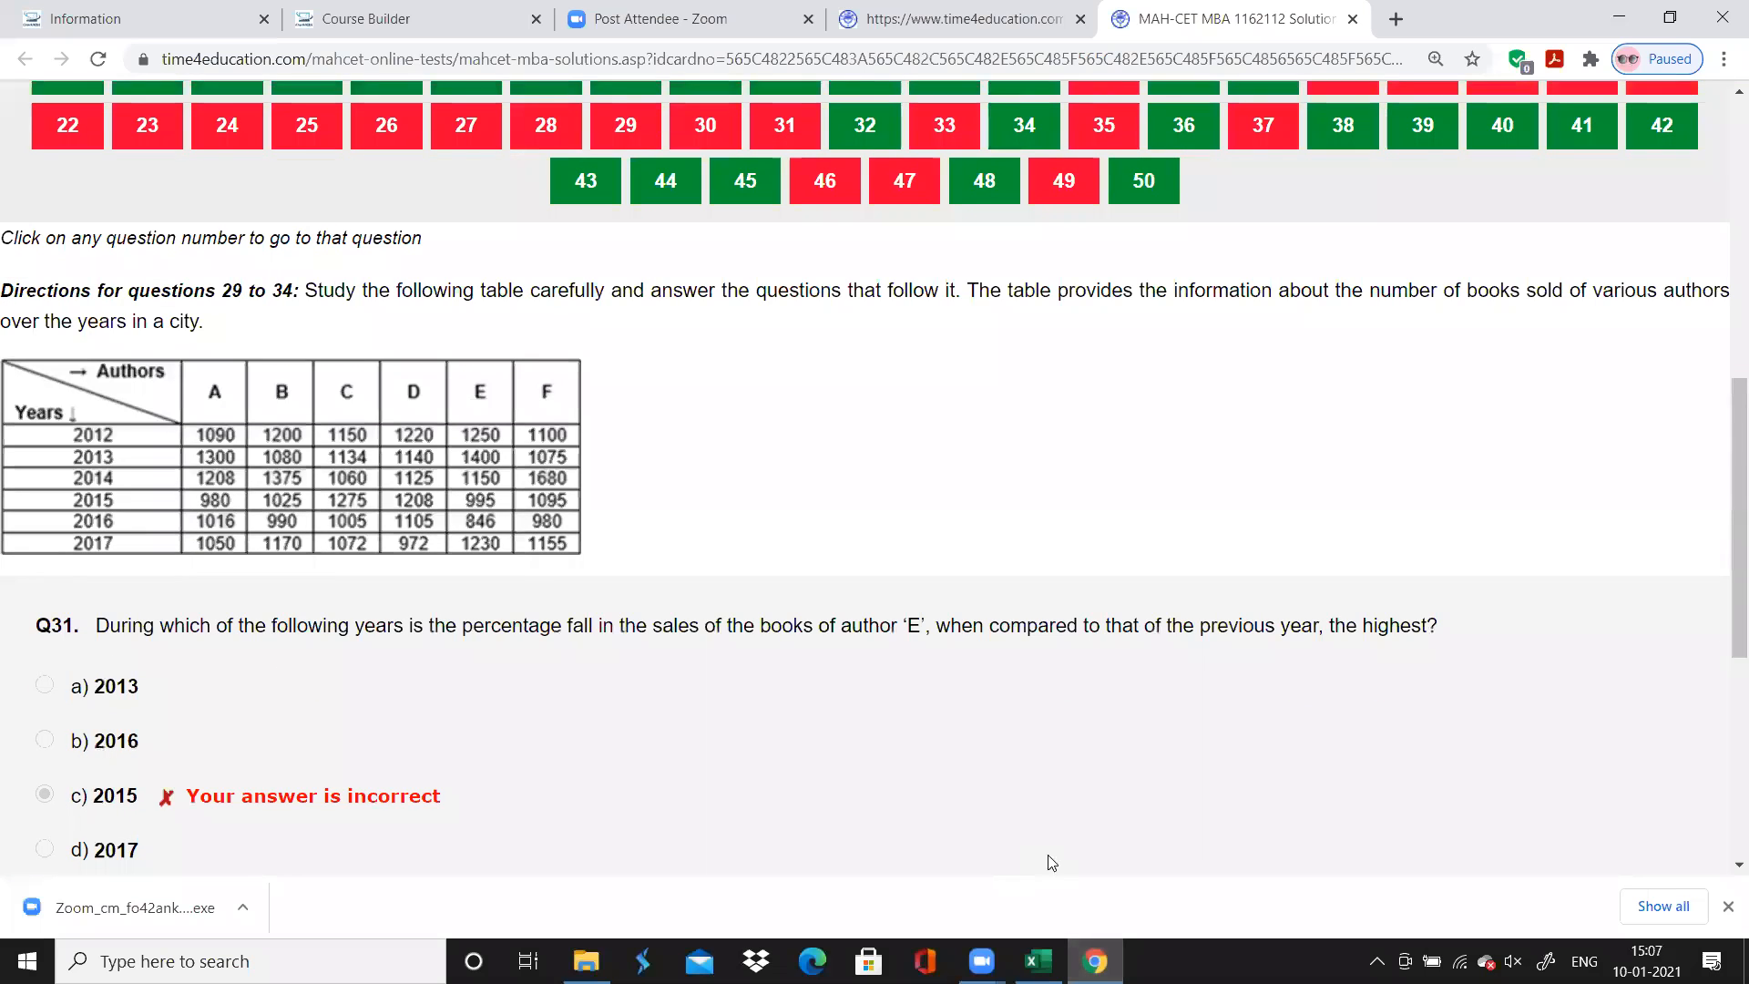
# Switch to Excel and record question 31's accuracy as "Incorrect" with the comment "Silly Mistake"
pyautogui.click(1038, 961)
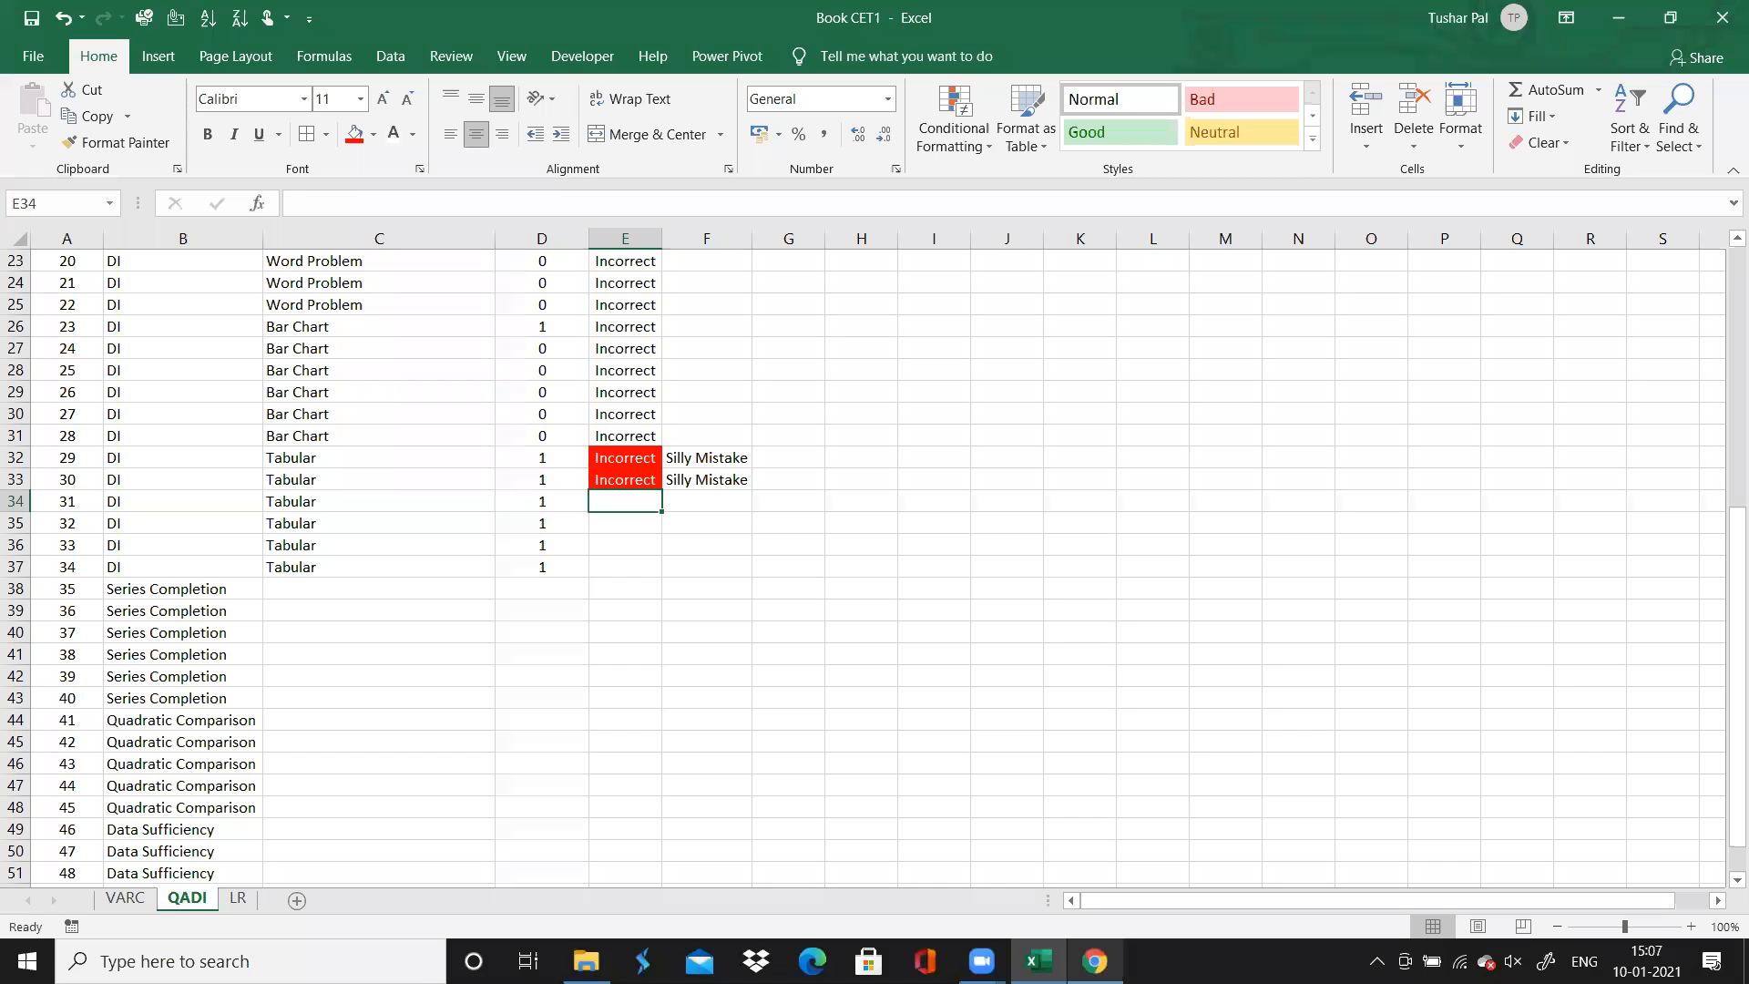
pyautogui.write('Incorrect')
pyautogui.press('Tab')
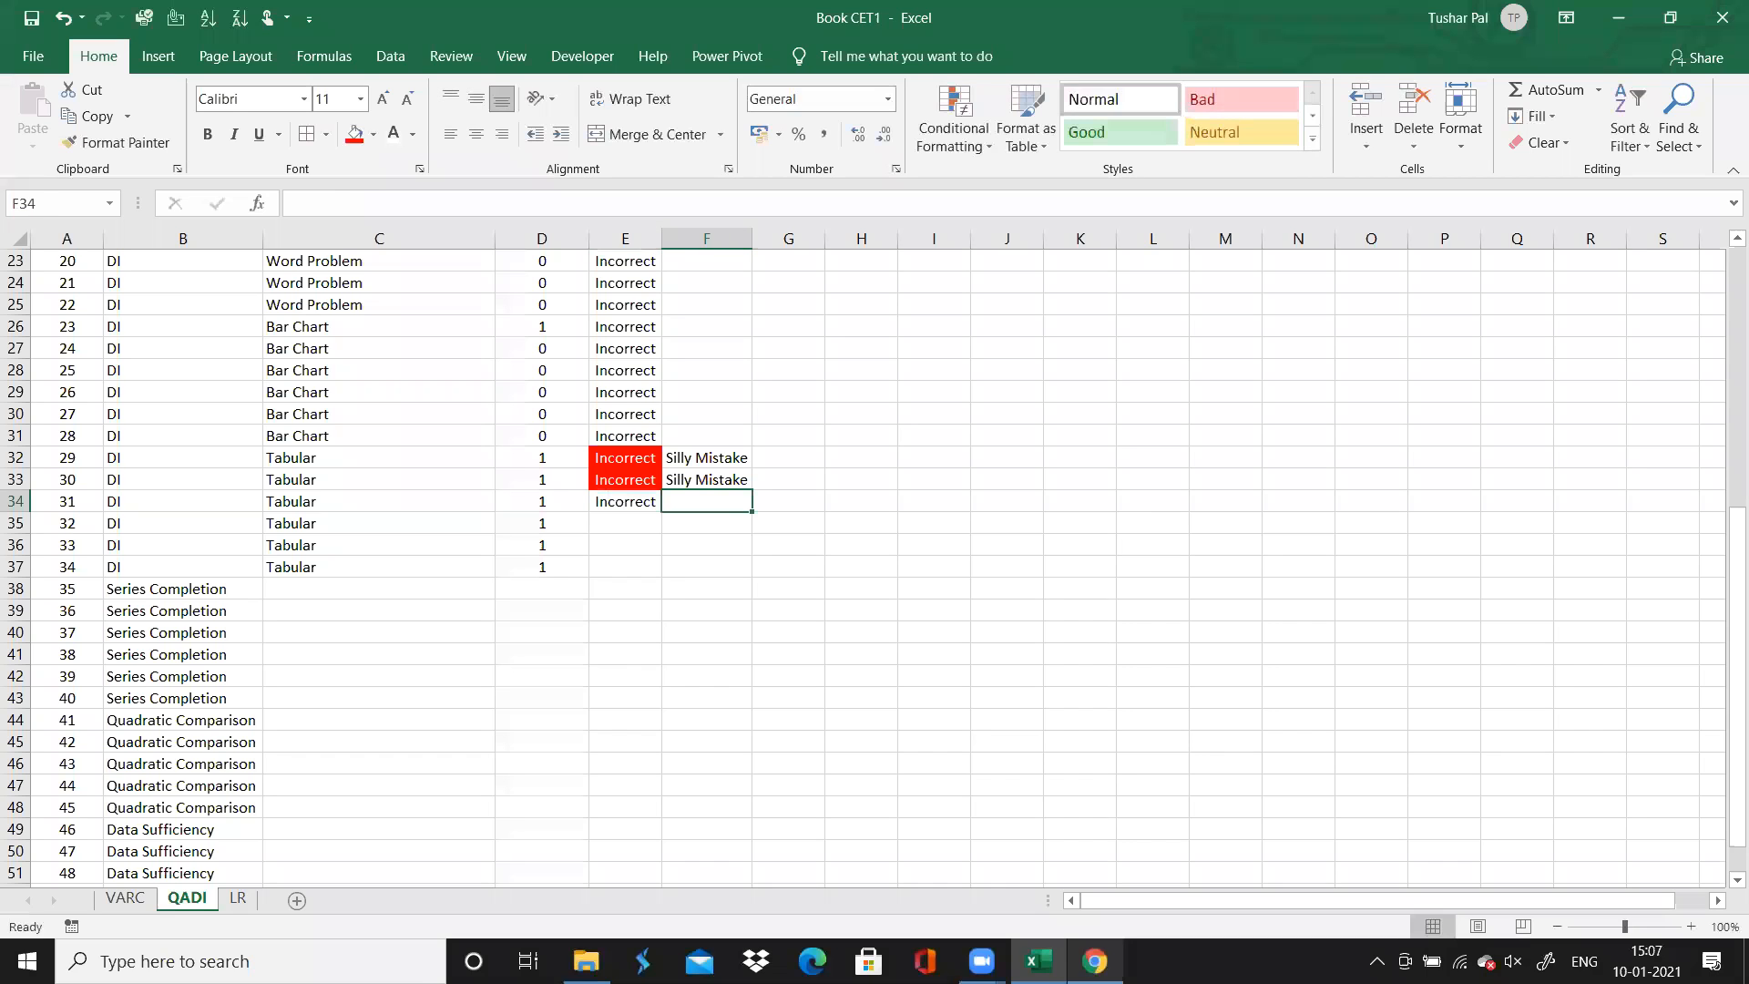
pyautogui.write('Silly Mistake')
# Format question 31's accuracy cell with a red fill and white text, and select question 32's accuracy cell
pyautogui.click(625, 501)
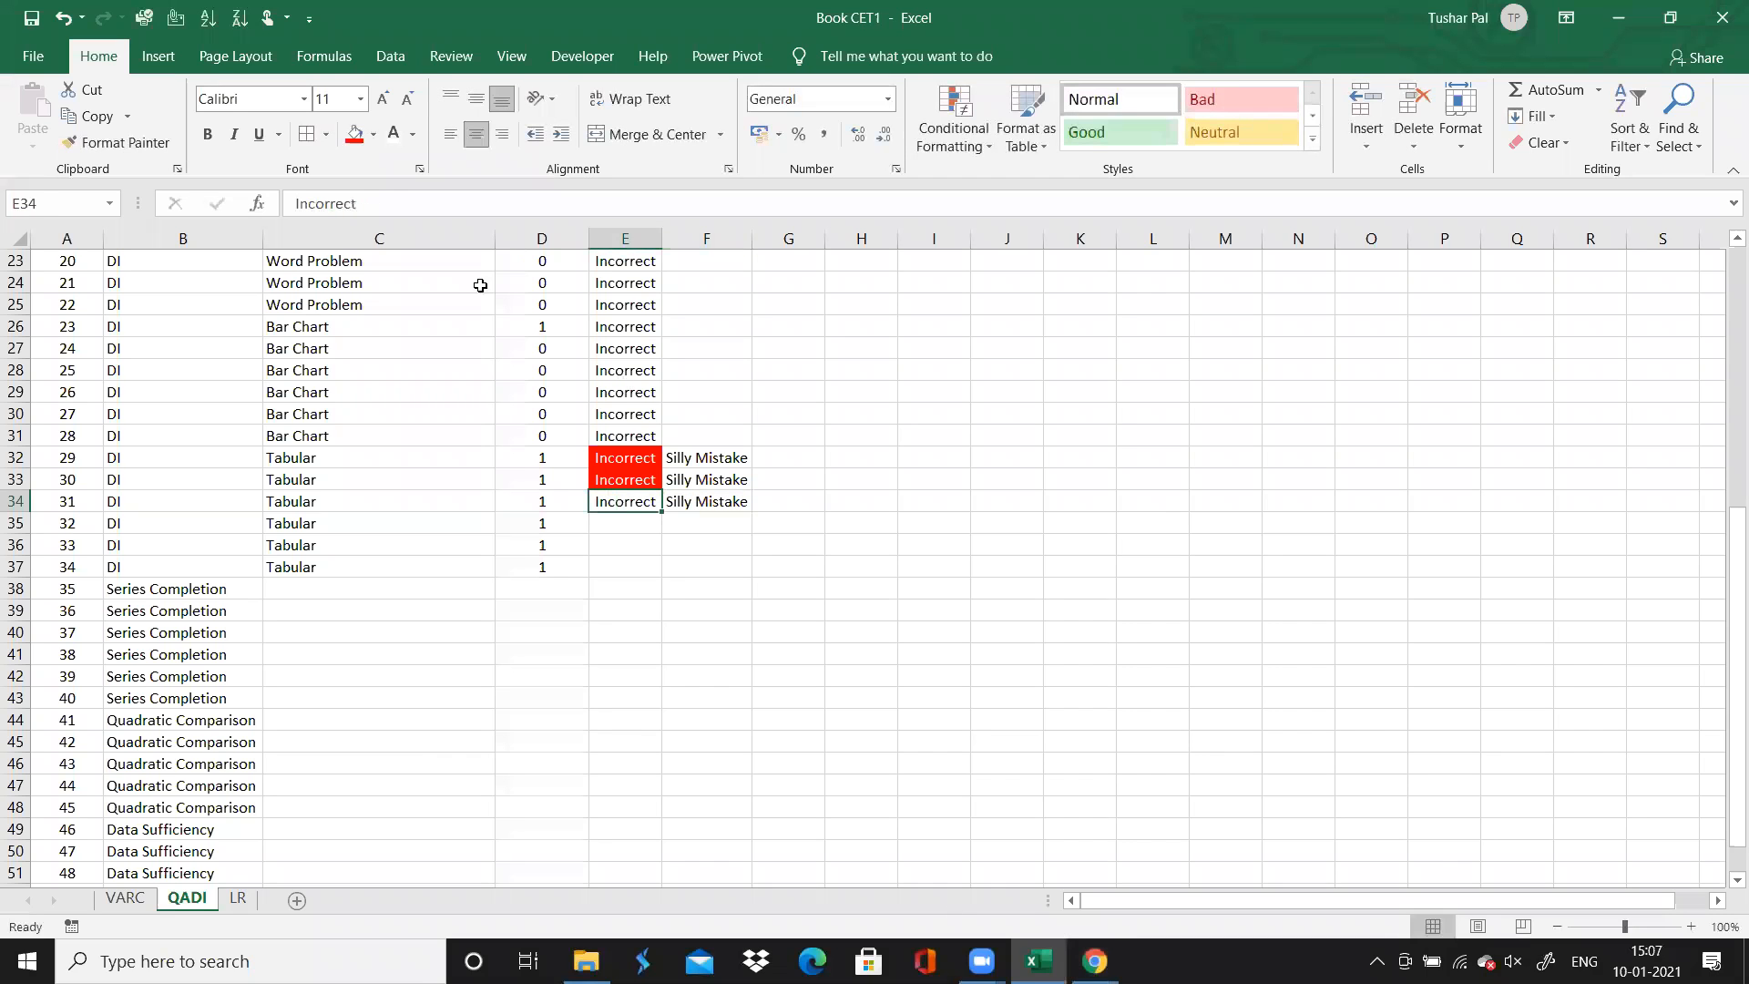
pyautogui.click(354, 134)
pyautogui.click(393, 134)
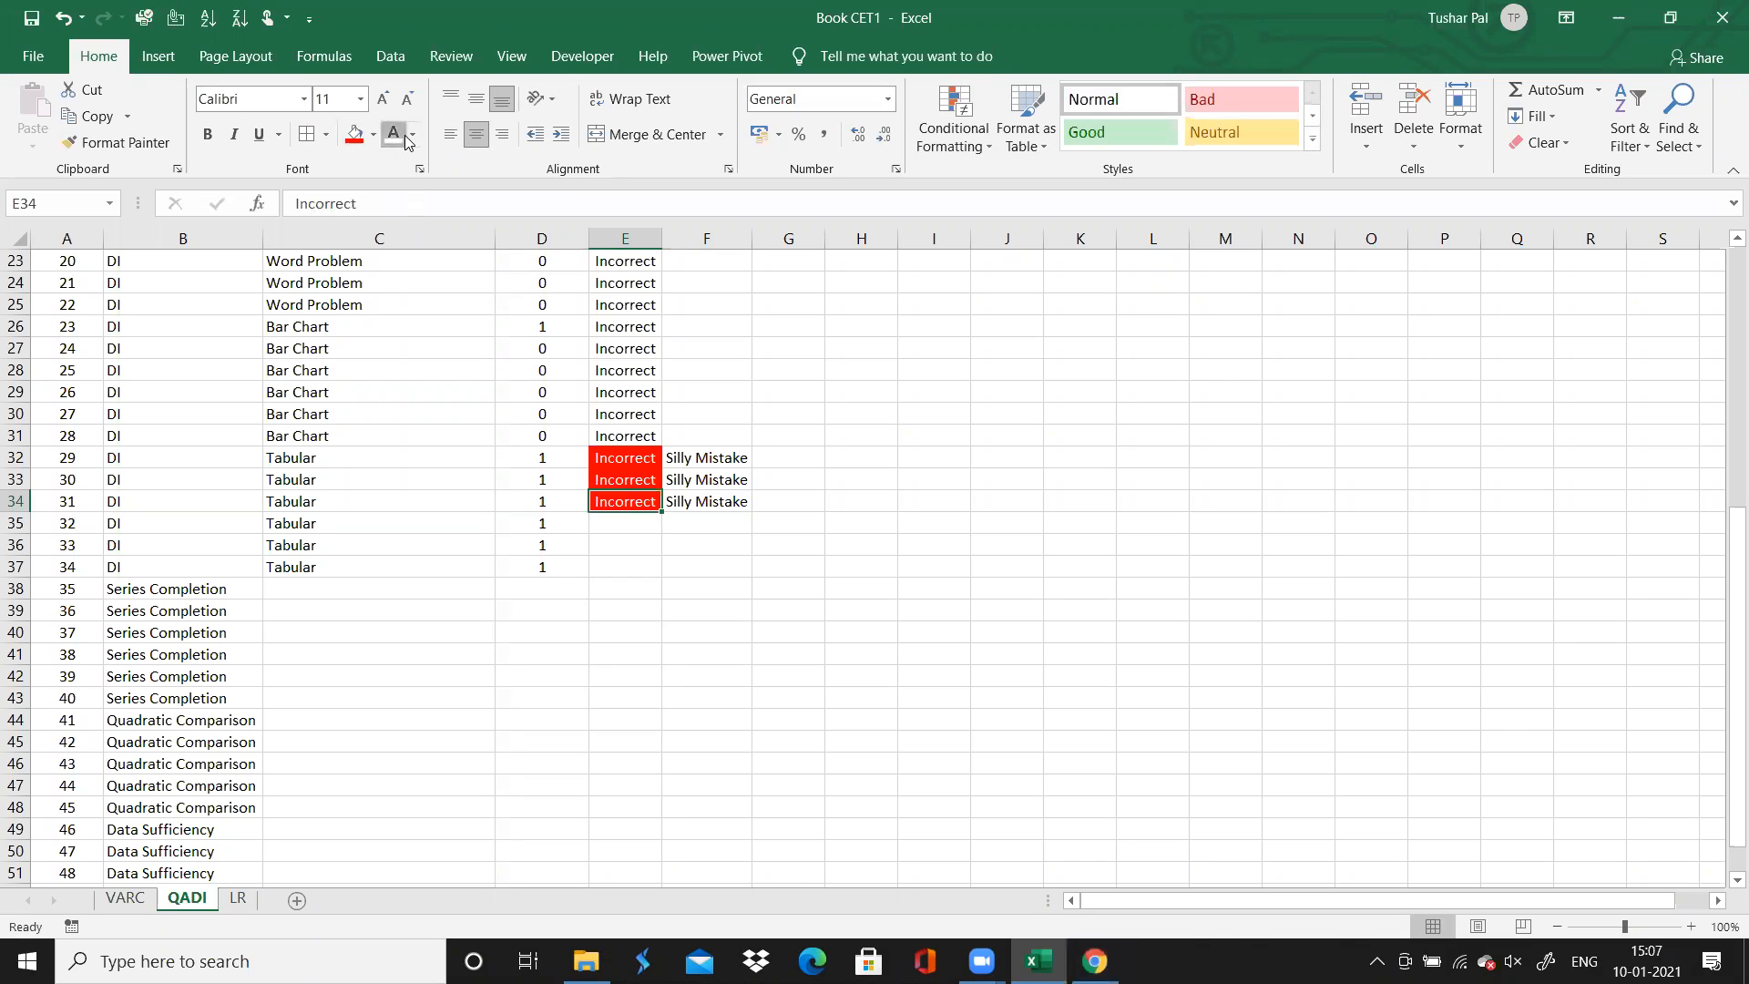
pyautogui.click(616, 524)
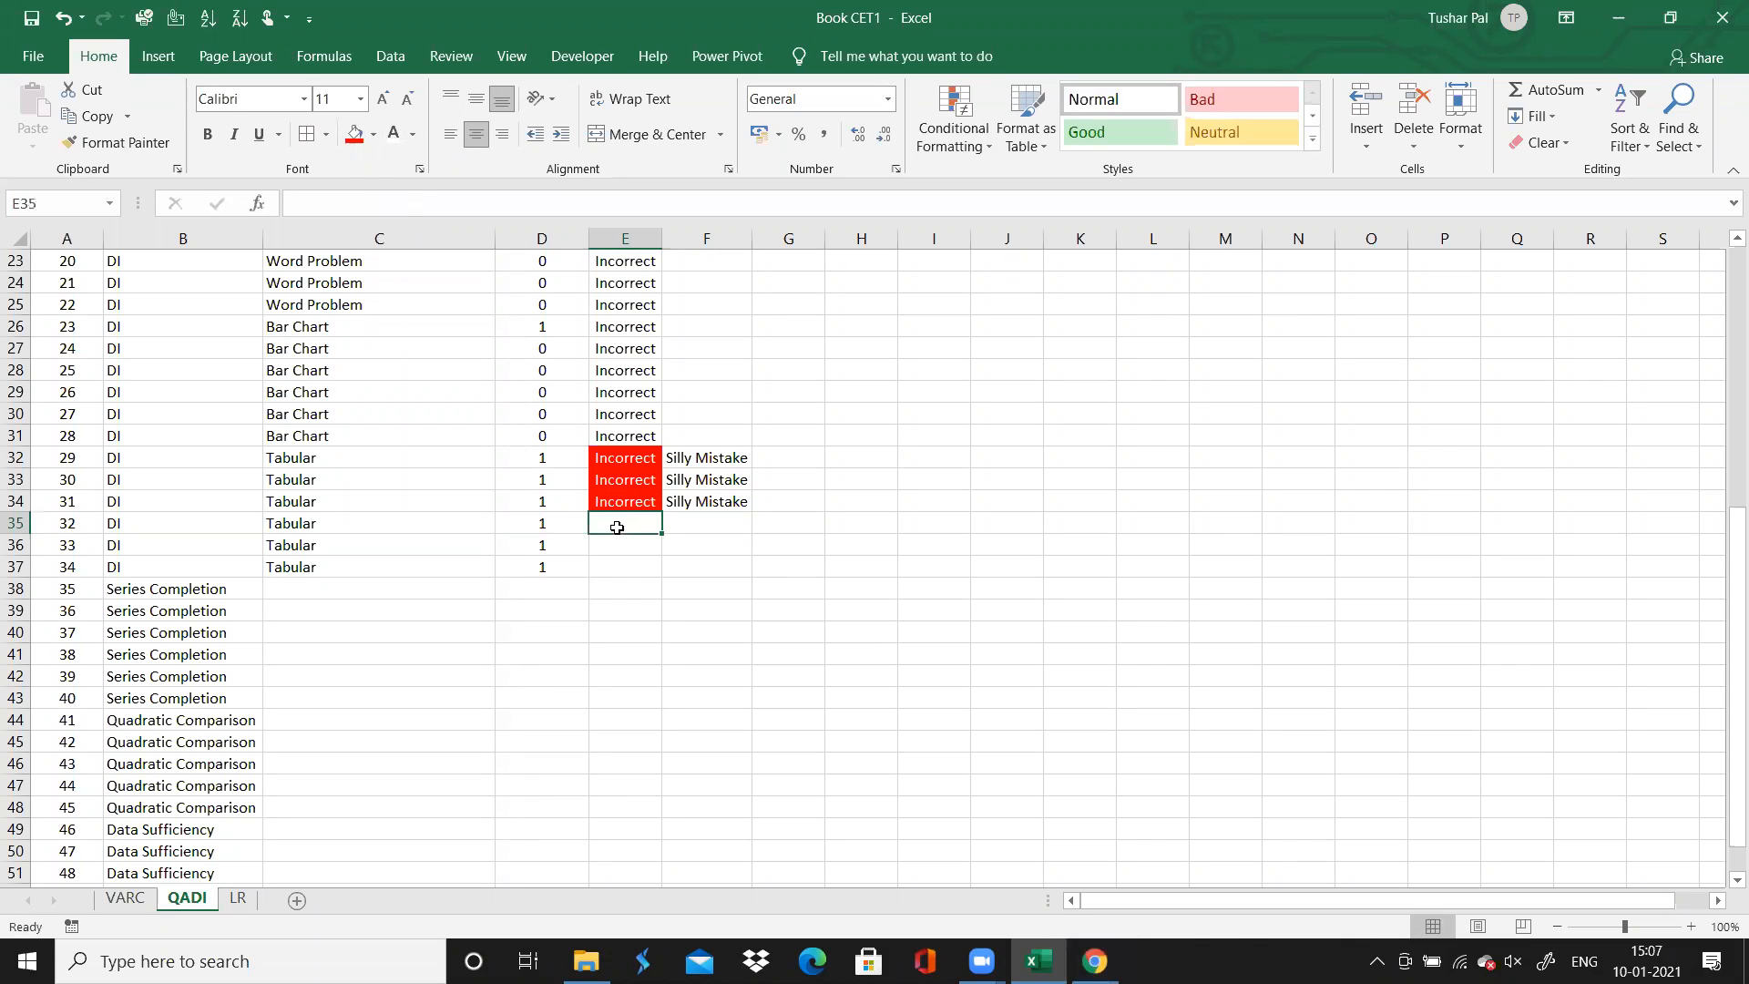
# Switch to Chrome, open question 32 and check its result
pyautogui.click(1038, 961)
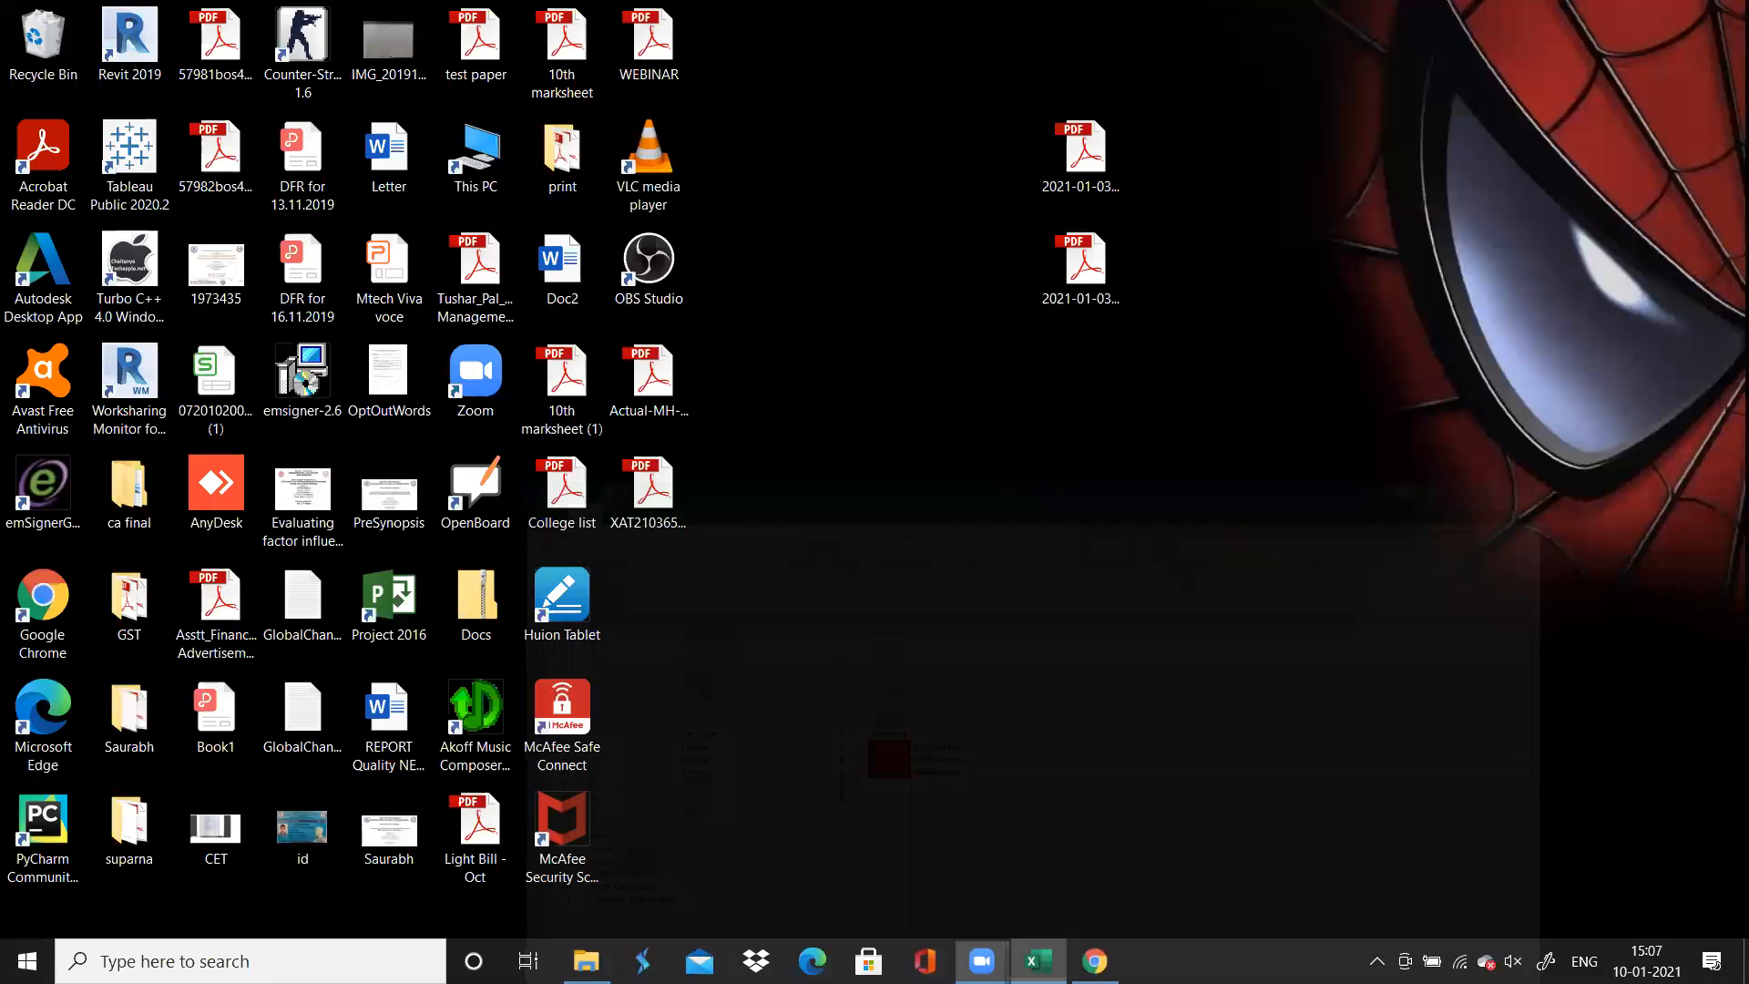
pyautogui.click(1039, 961)
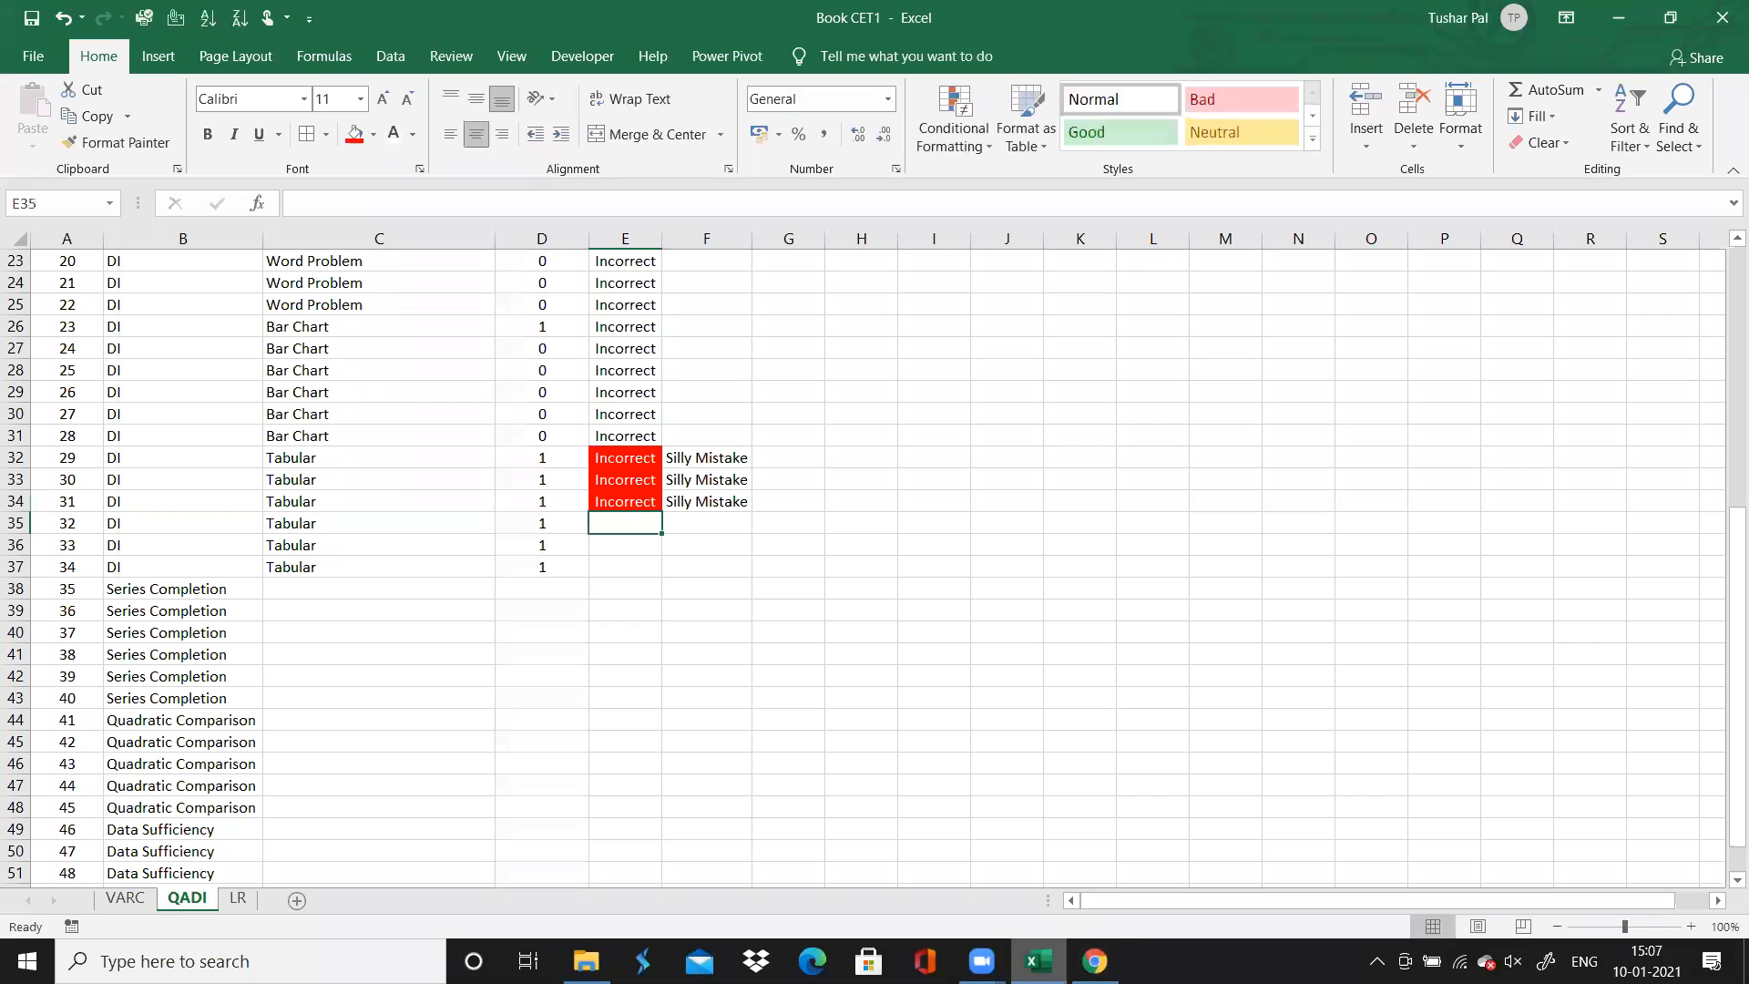
pyautogui.click(1095, 961)
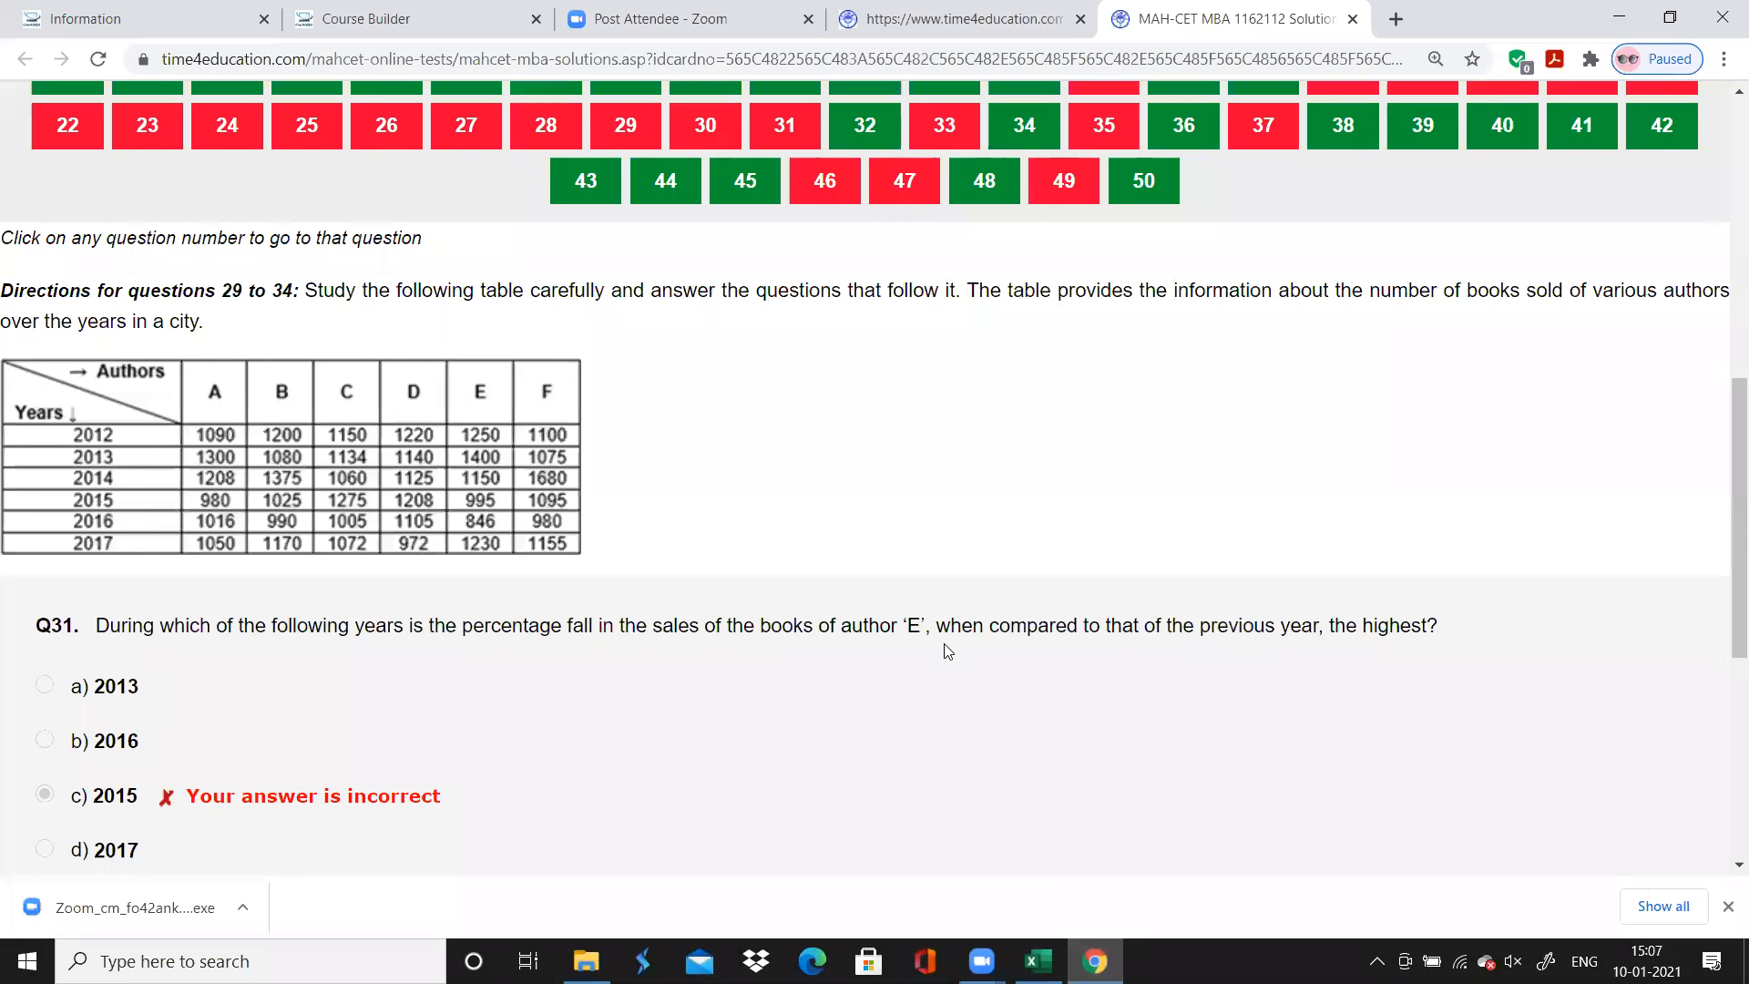
pyautogui.scroll(1, 948, 650)
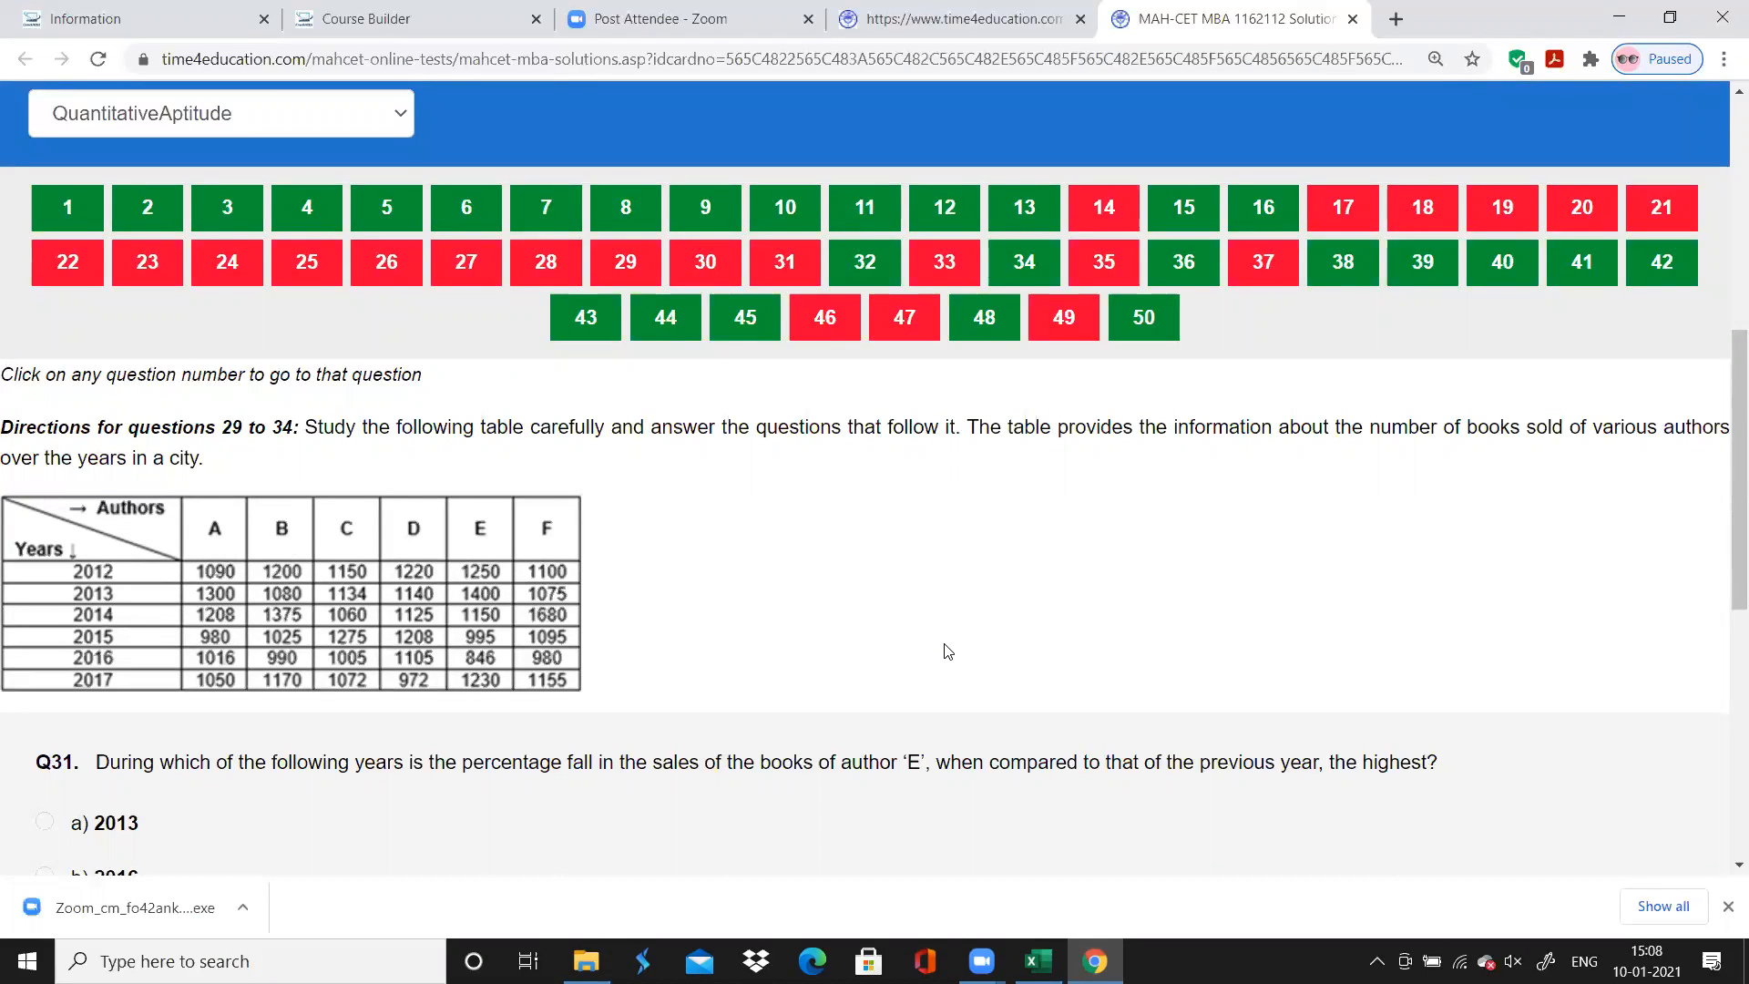
pyautogui.click(838, 266)
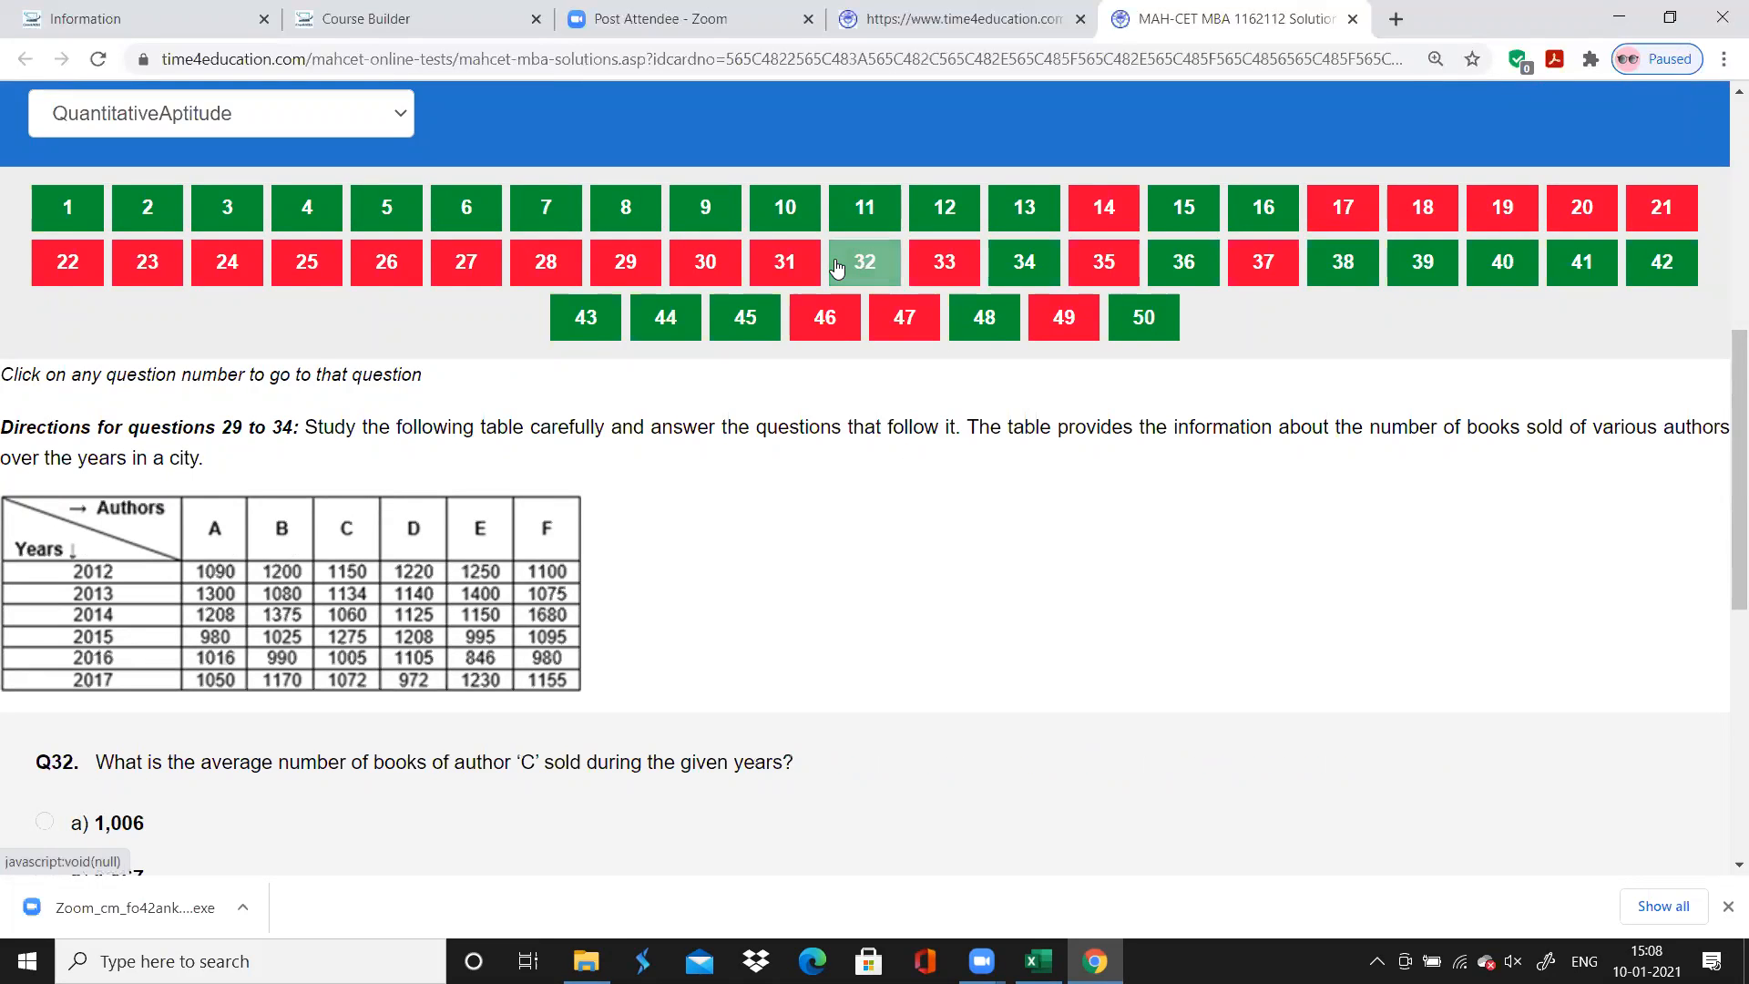
pyautogui.scroll(-1, 836, 263)
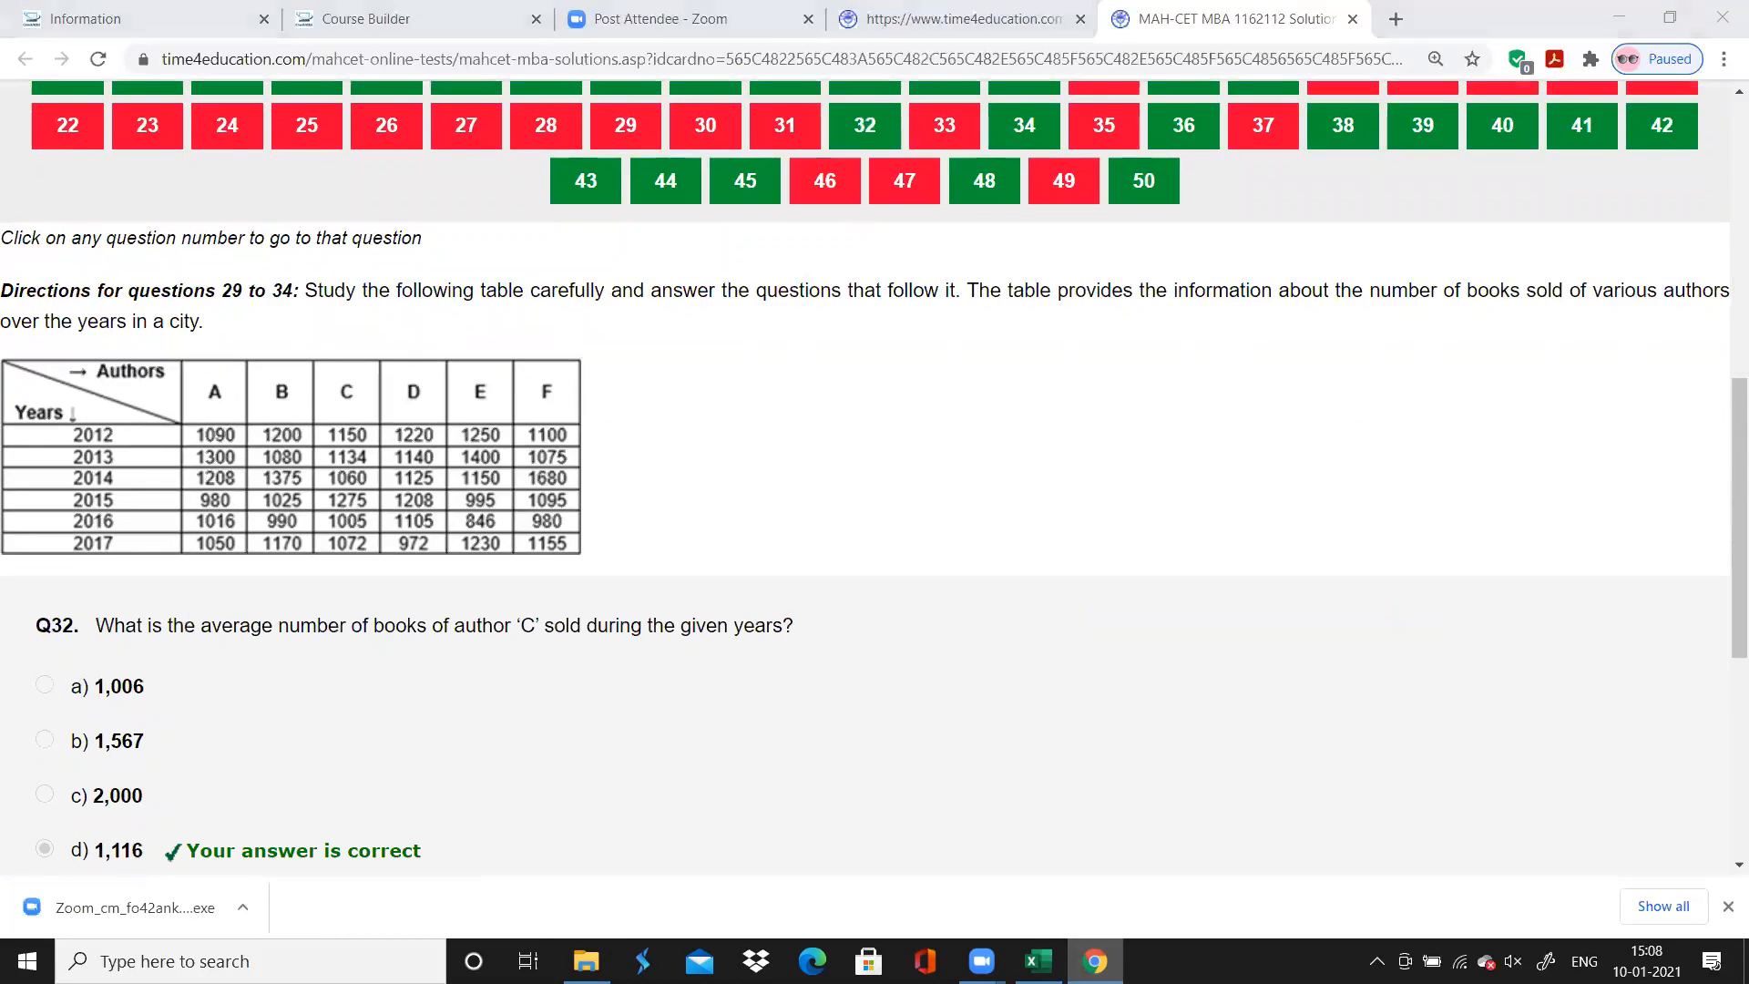
# Switch to Excel and record question 32's accuracy as "Correct"
pyautogui.hotkey('alt', 'Tab')
pyautogui.write('Correct')
pyautogui.press('Return')
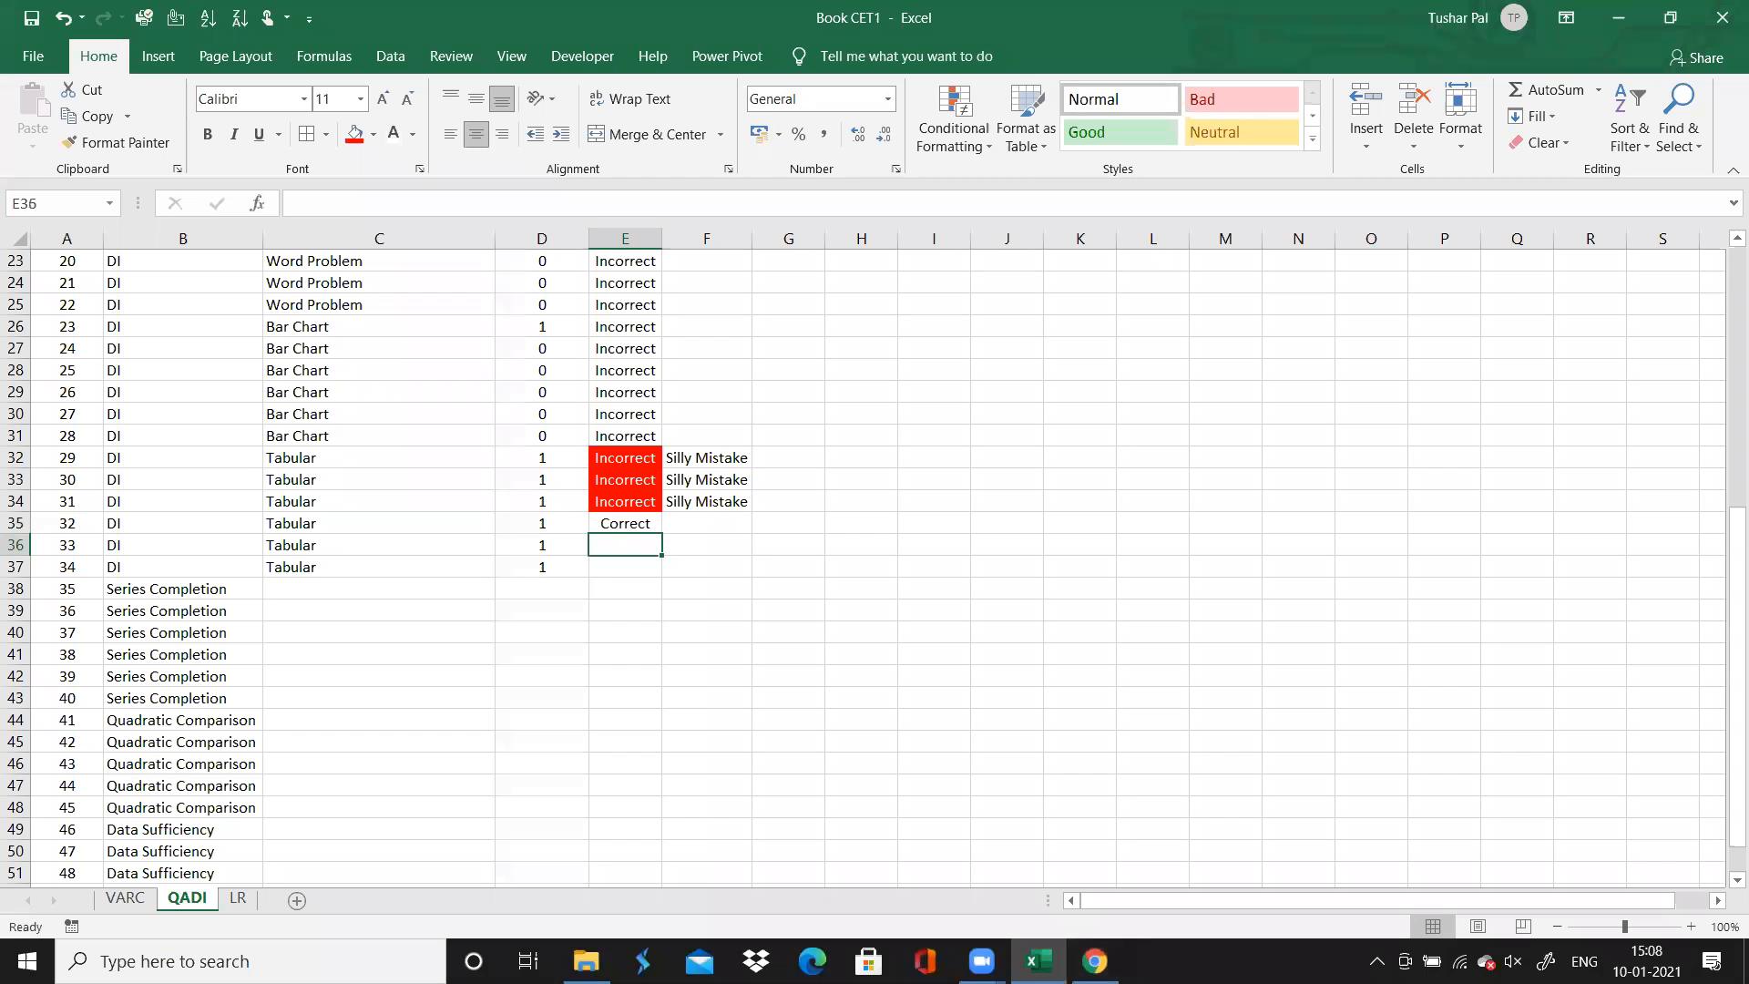
# Switch to Chrome, open question 33 and check its result
pyautogui.hotkey('alt', 'Tab')
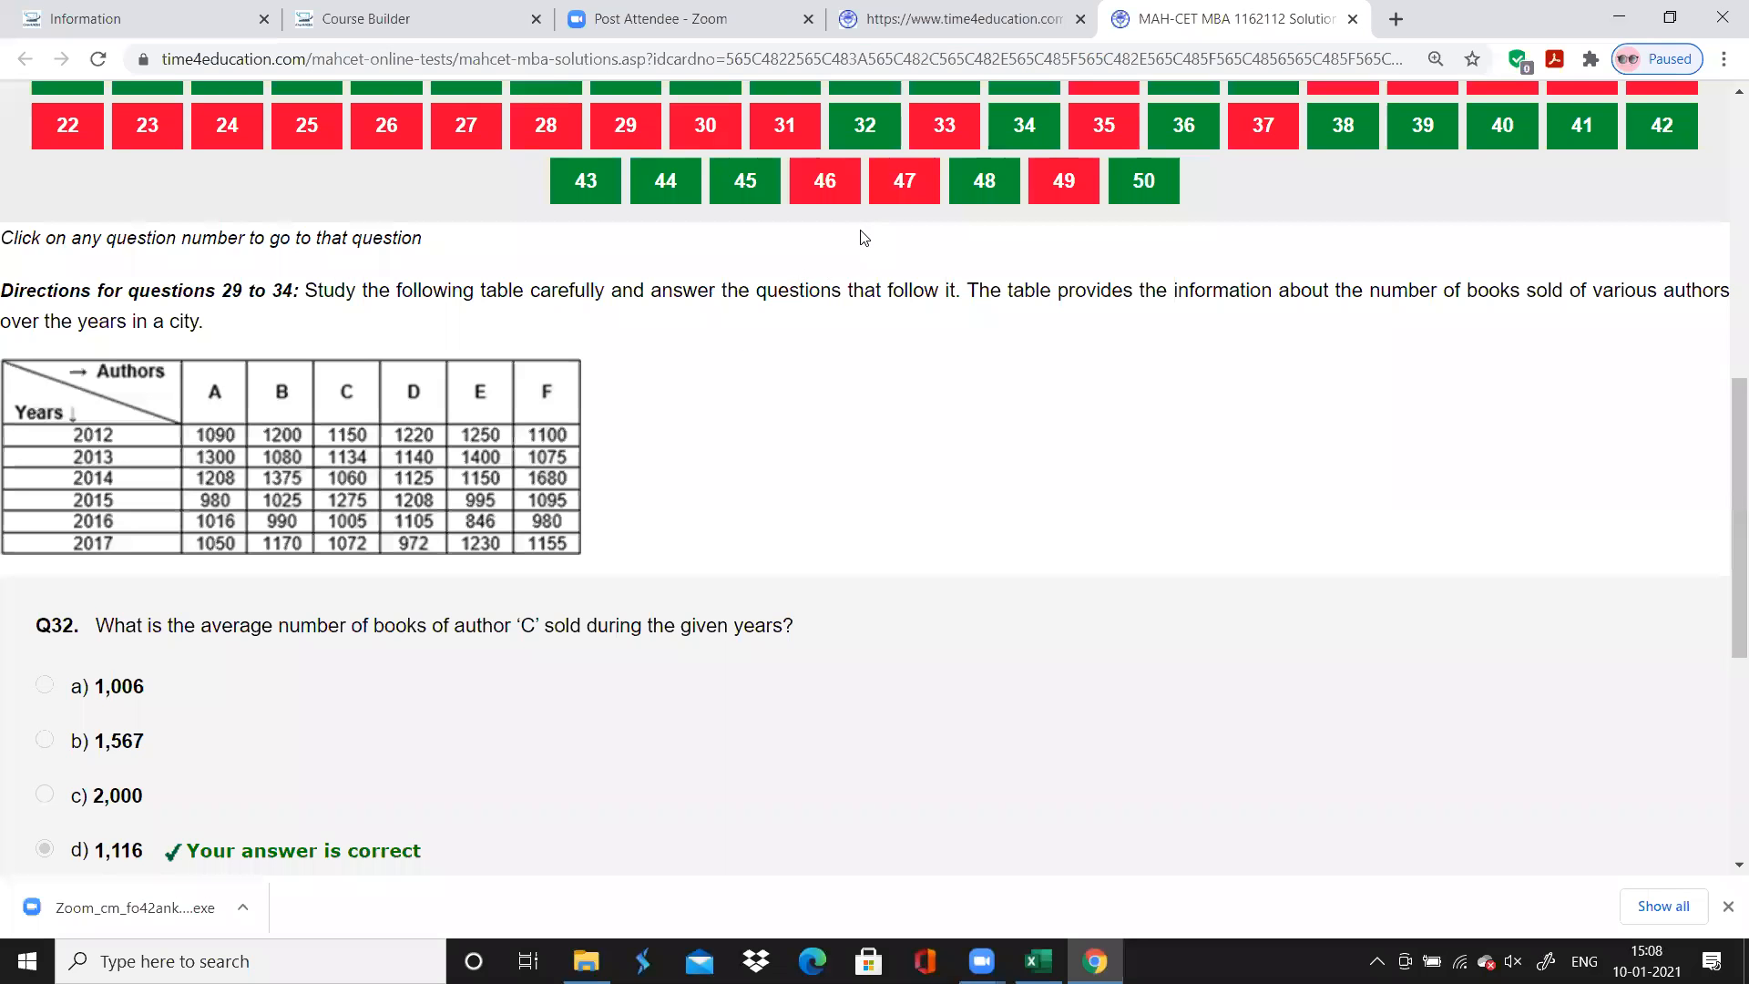
pyautogui.click(934, 145)
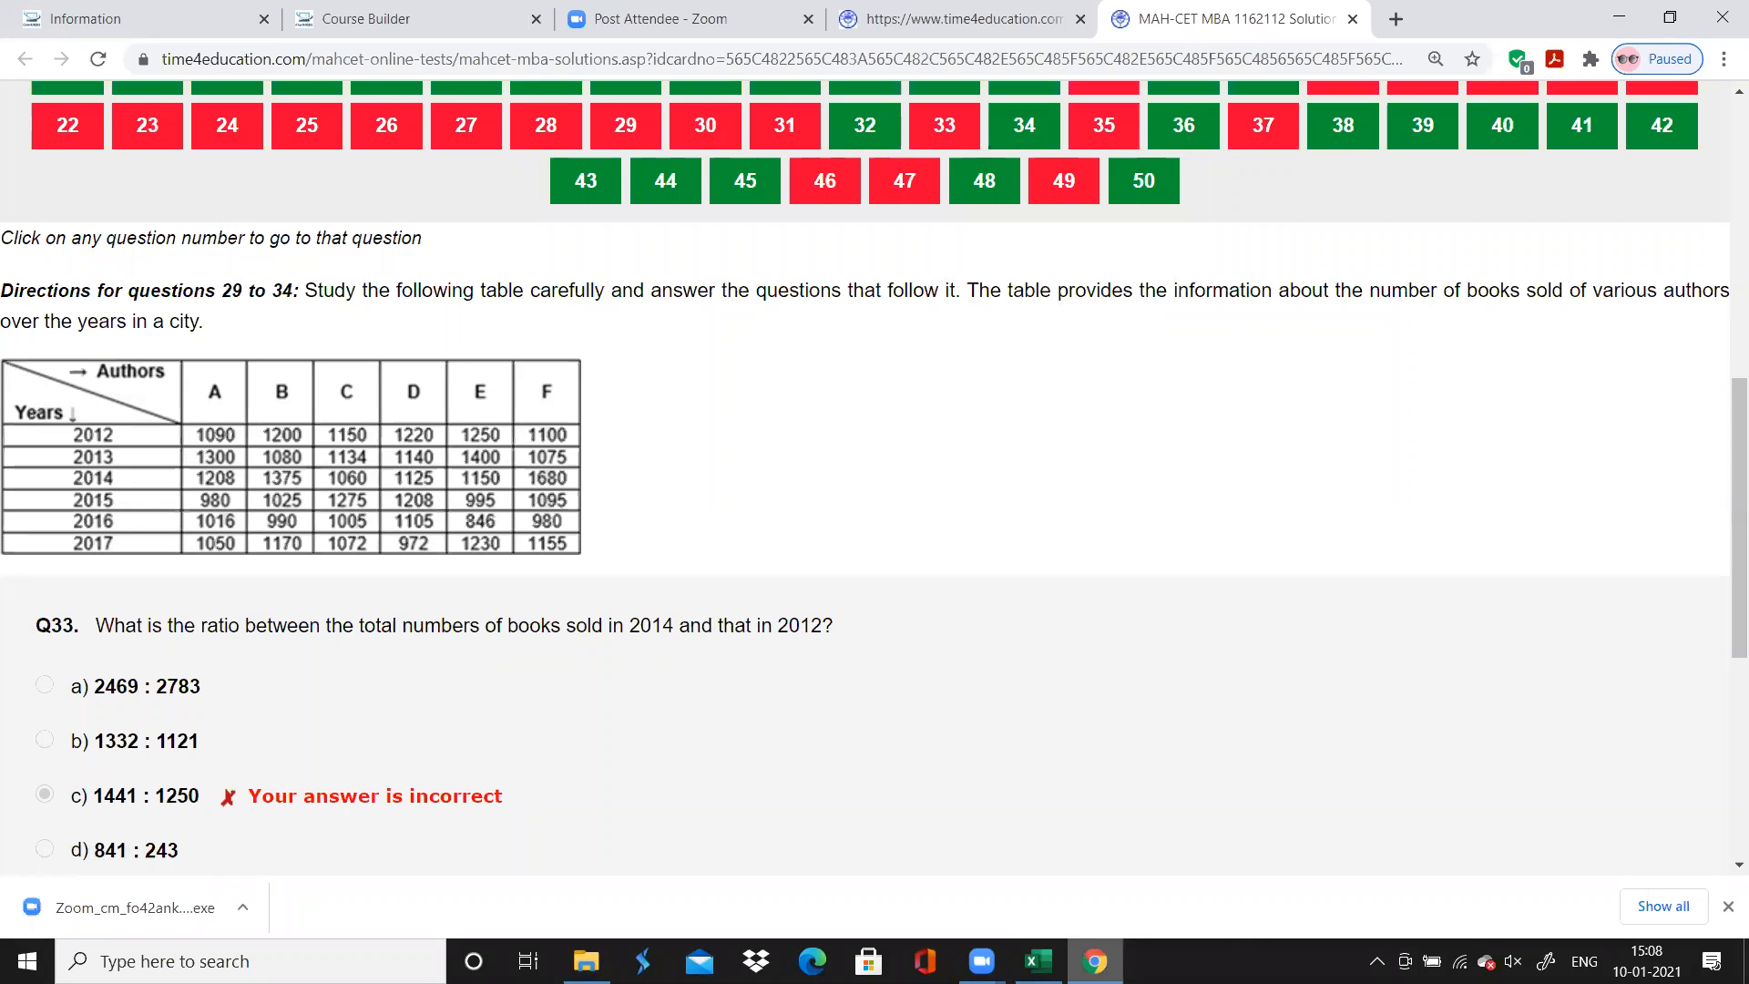
pyautogui.click(1039, 961)
pyautogui.click(1095, 961)
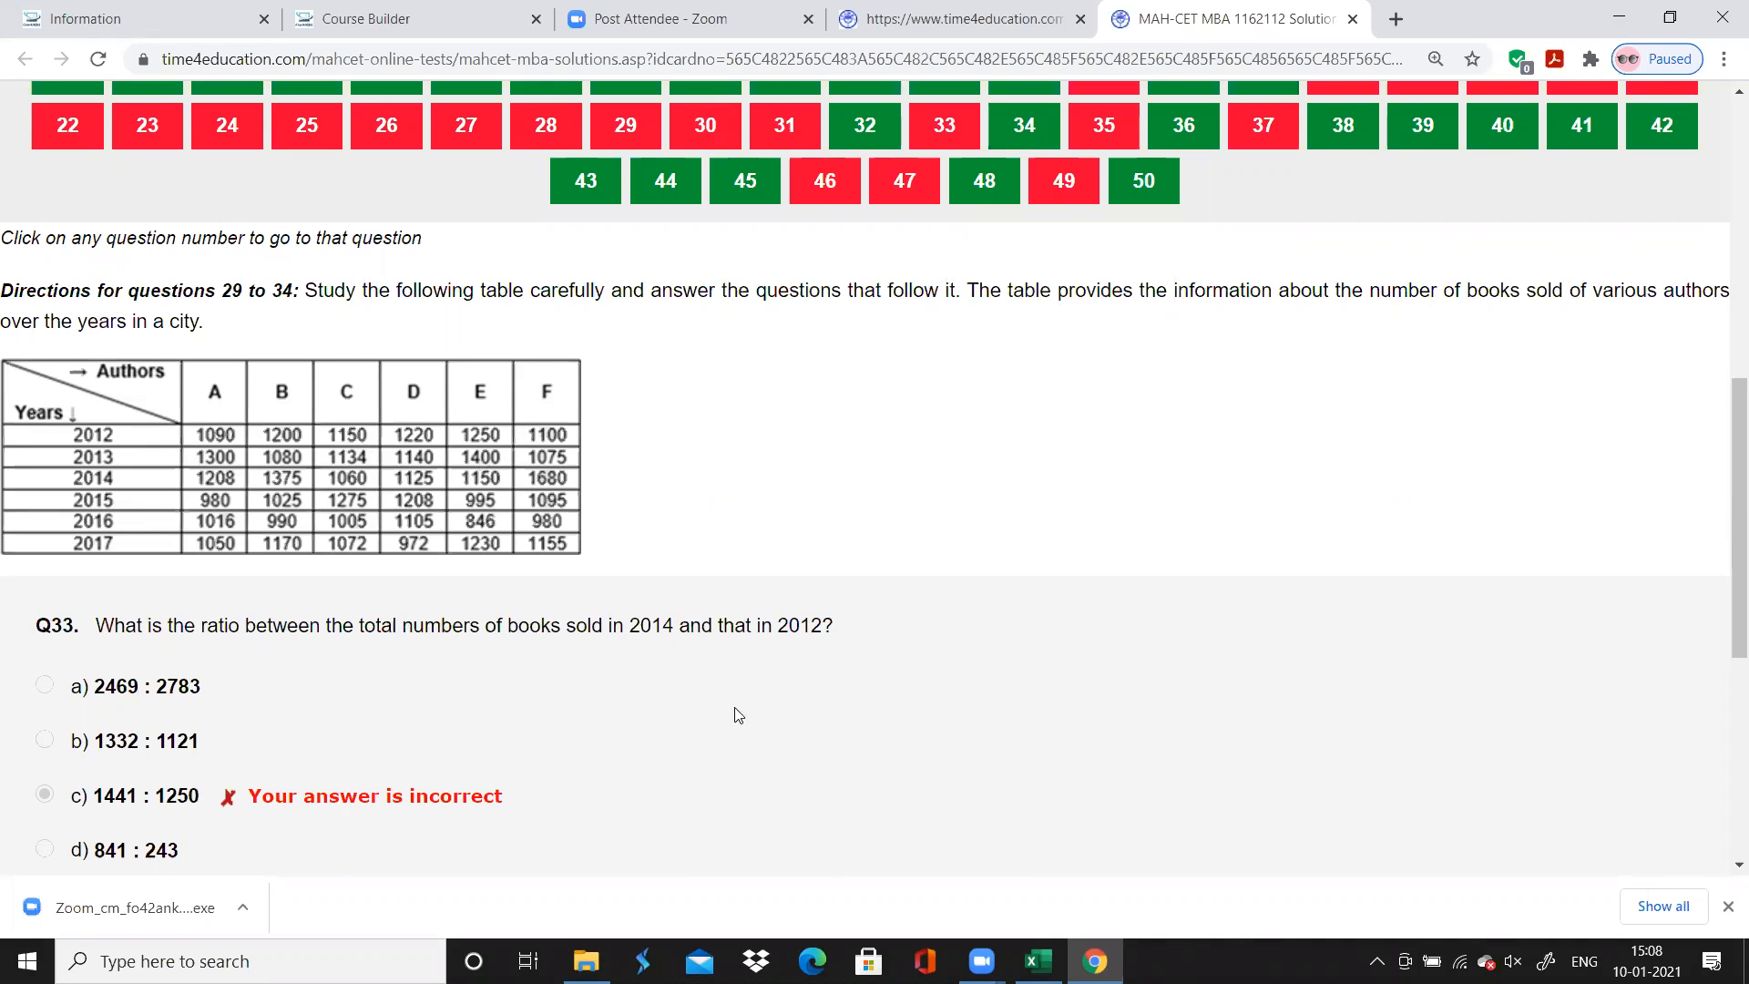
pyautogui.hotkey('alt', 'Tab')
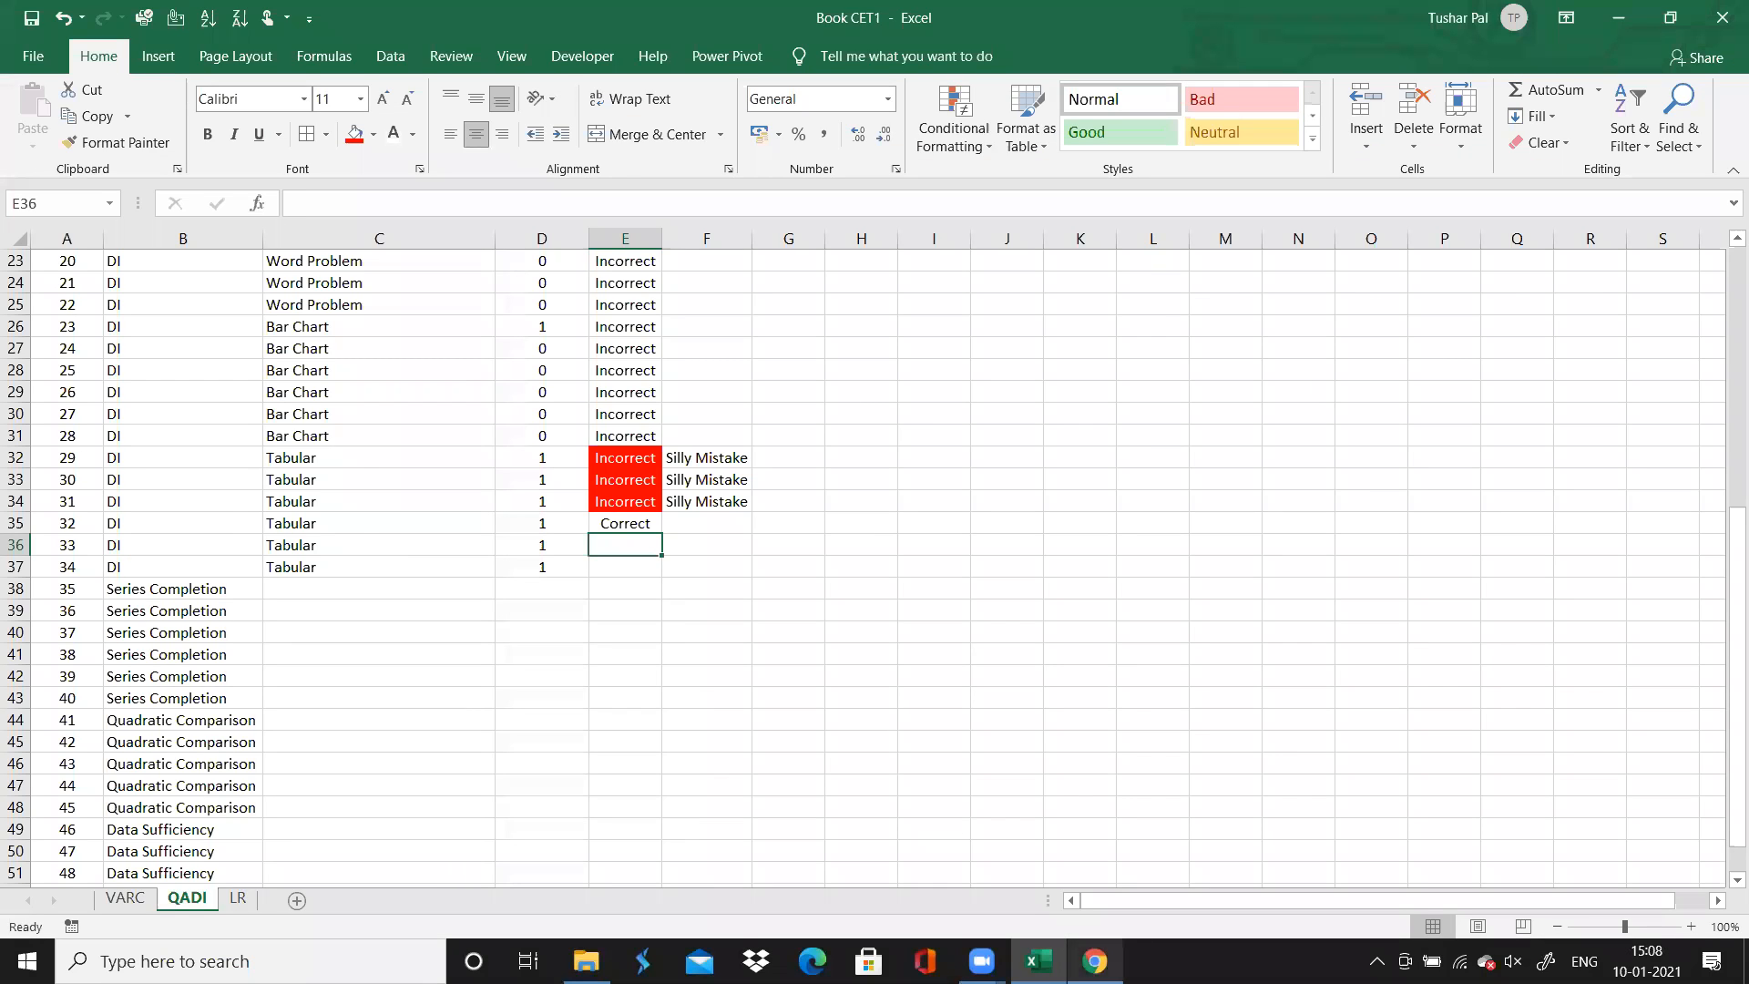
pyautogui.hotkey('alt', 'Tab')
pyautogui.hotkey('alt', 'Tab')
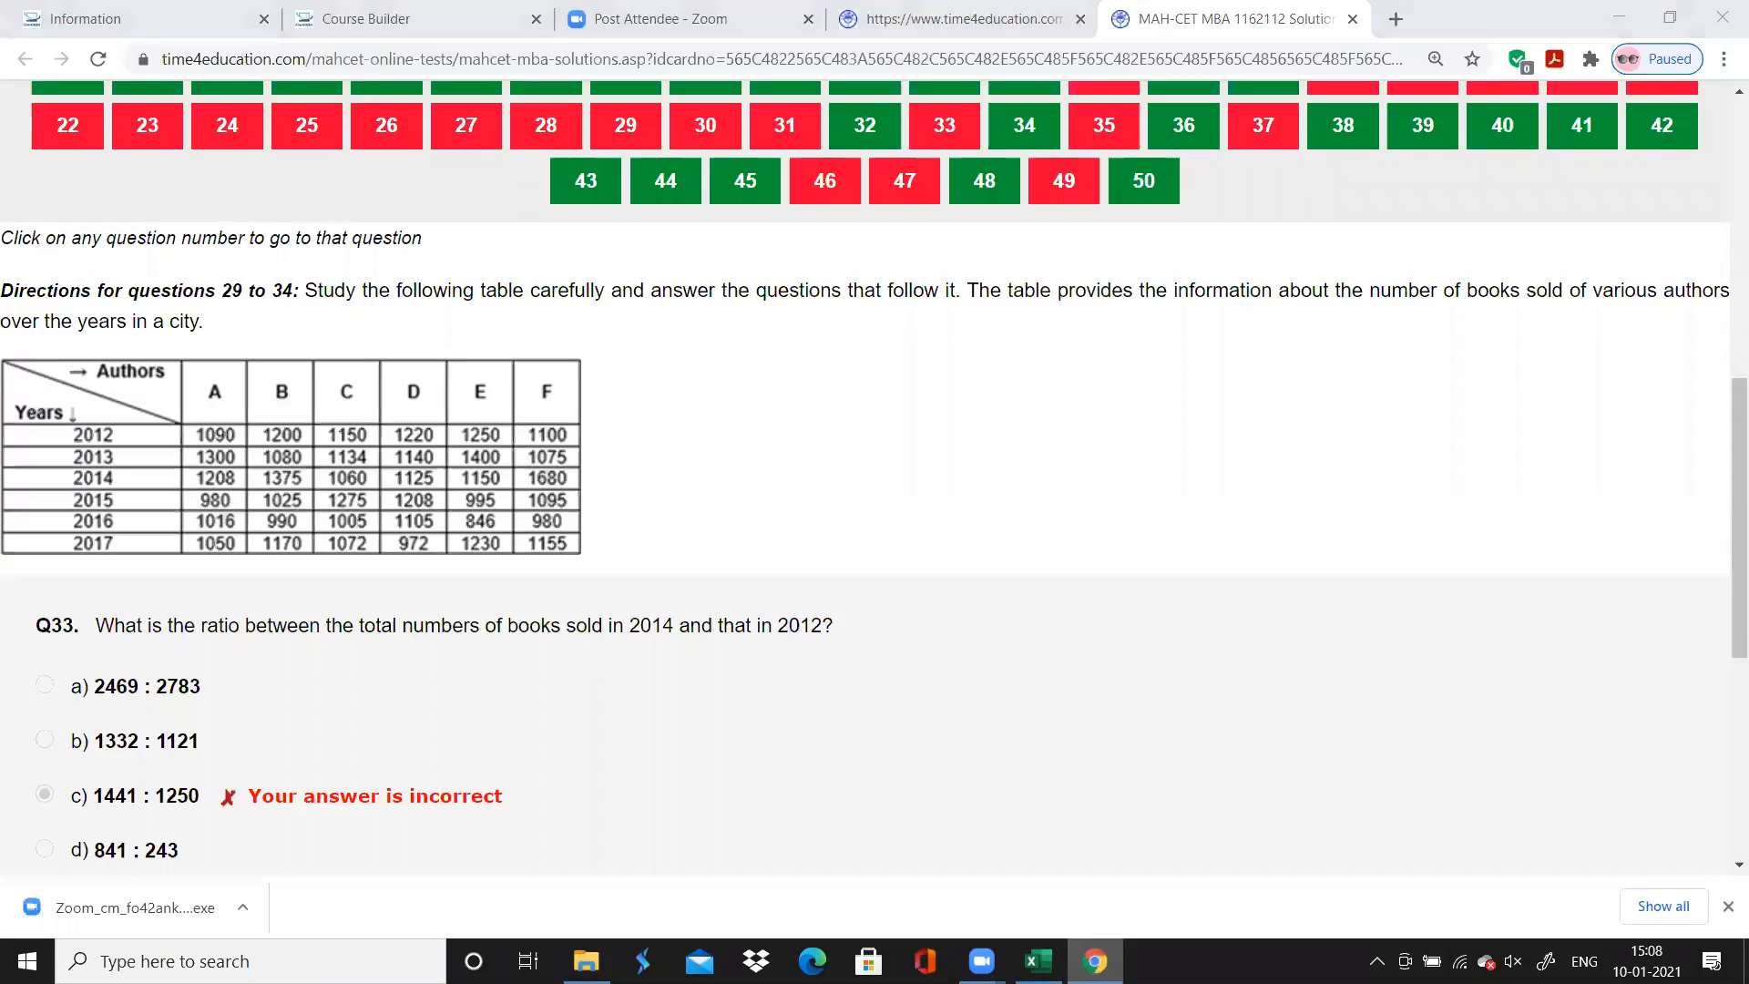
# Switch to Excel and record question 33's accuracy as "Incorrect"
pyautogui.write('Incorrect')
pyautogui.press('Return')
pyautogui.press('Up')
pyautogui.press('Down')
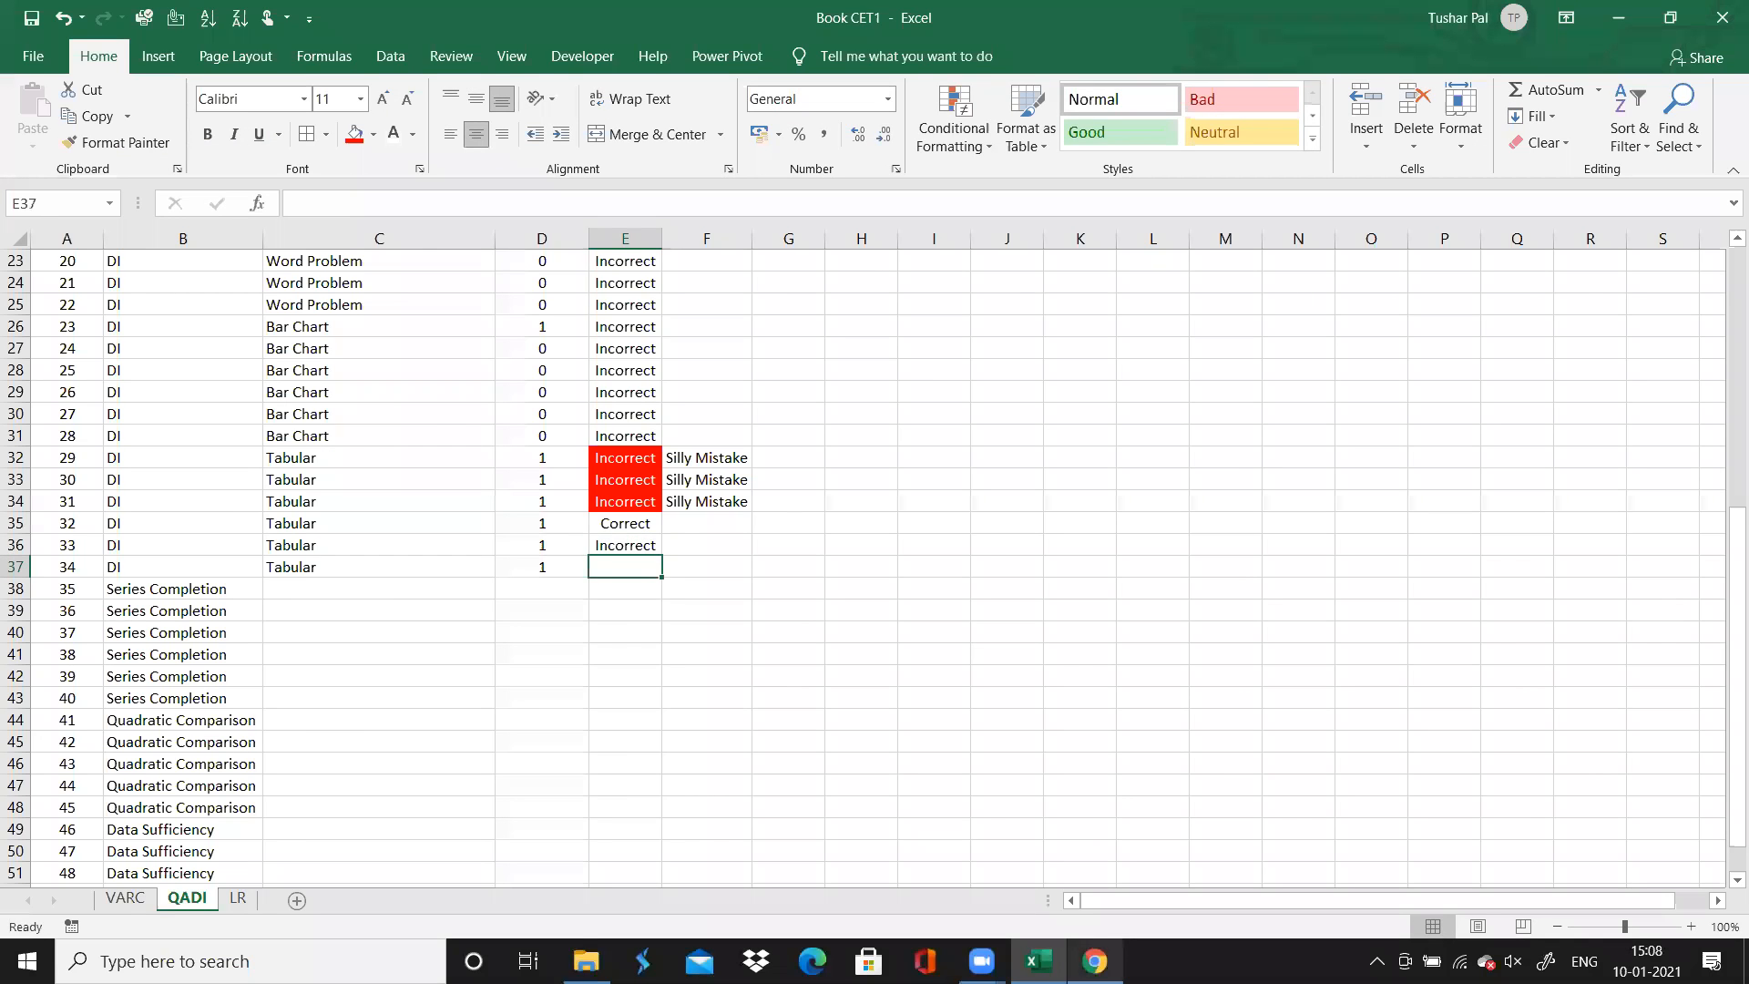
# Switch to Chrome and open question 34
pyautogui.hotkey('alt', 'Tab')
pyautogui.scroll(1, 953, 195)
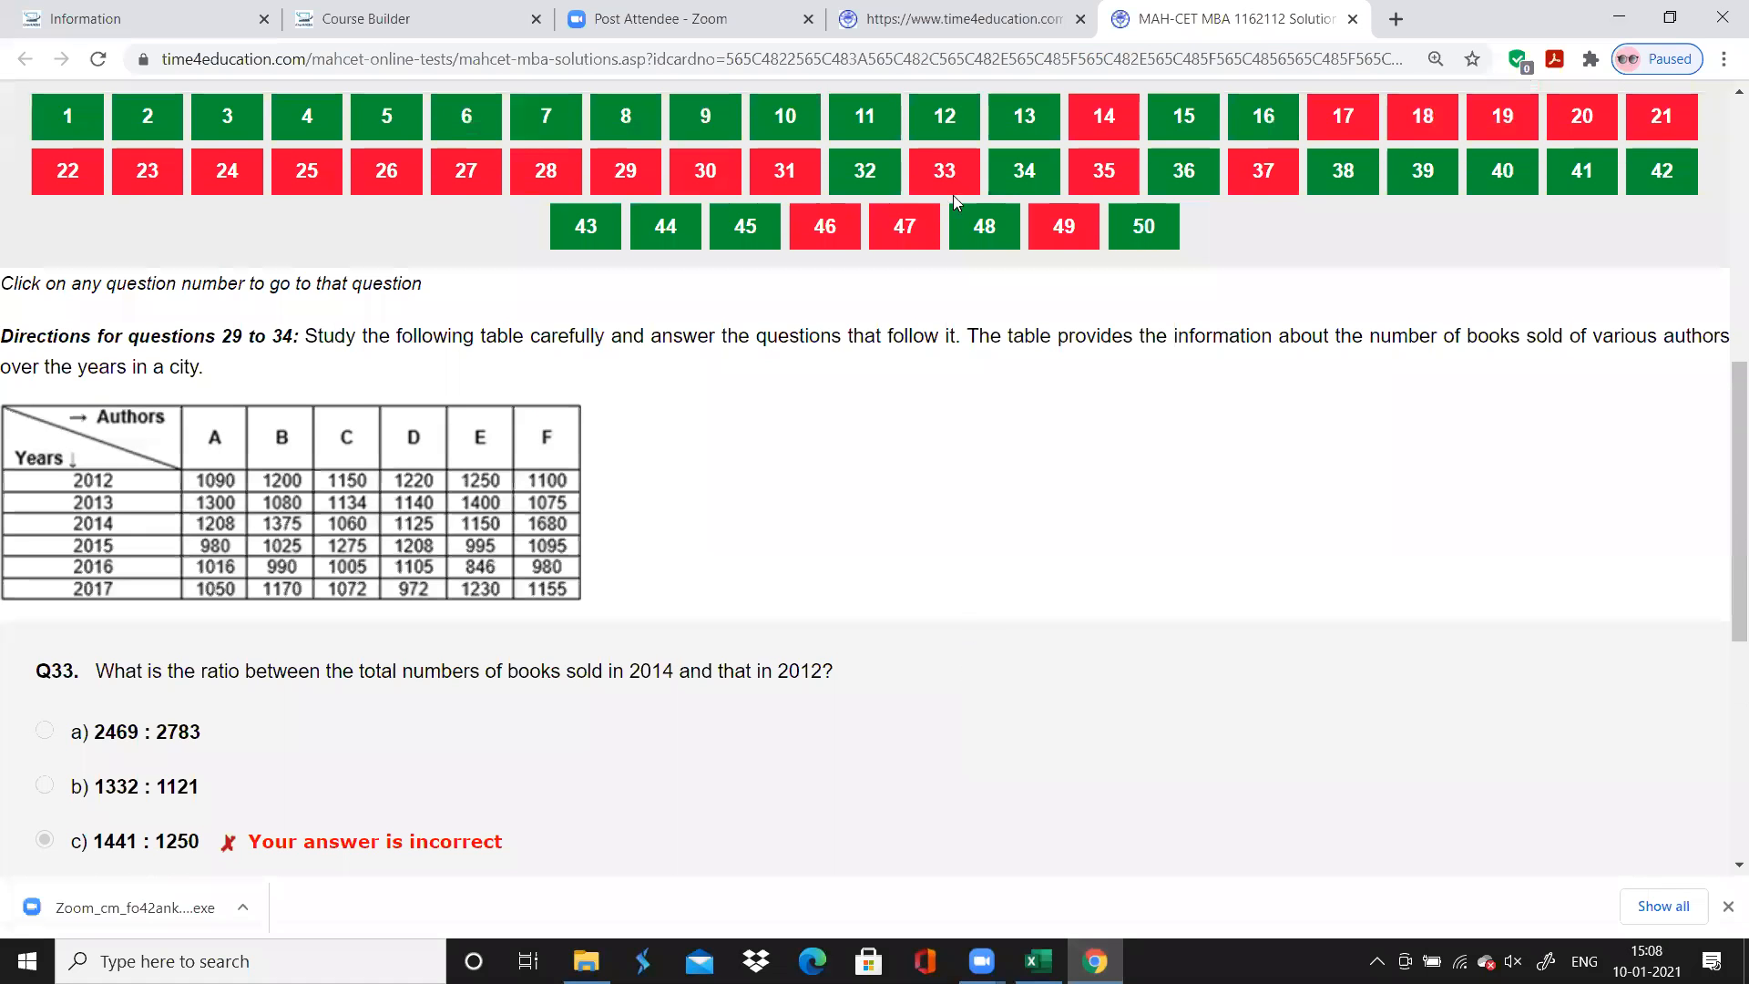
pyautogui.click(1014, 184)
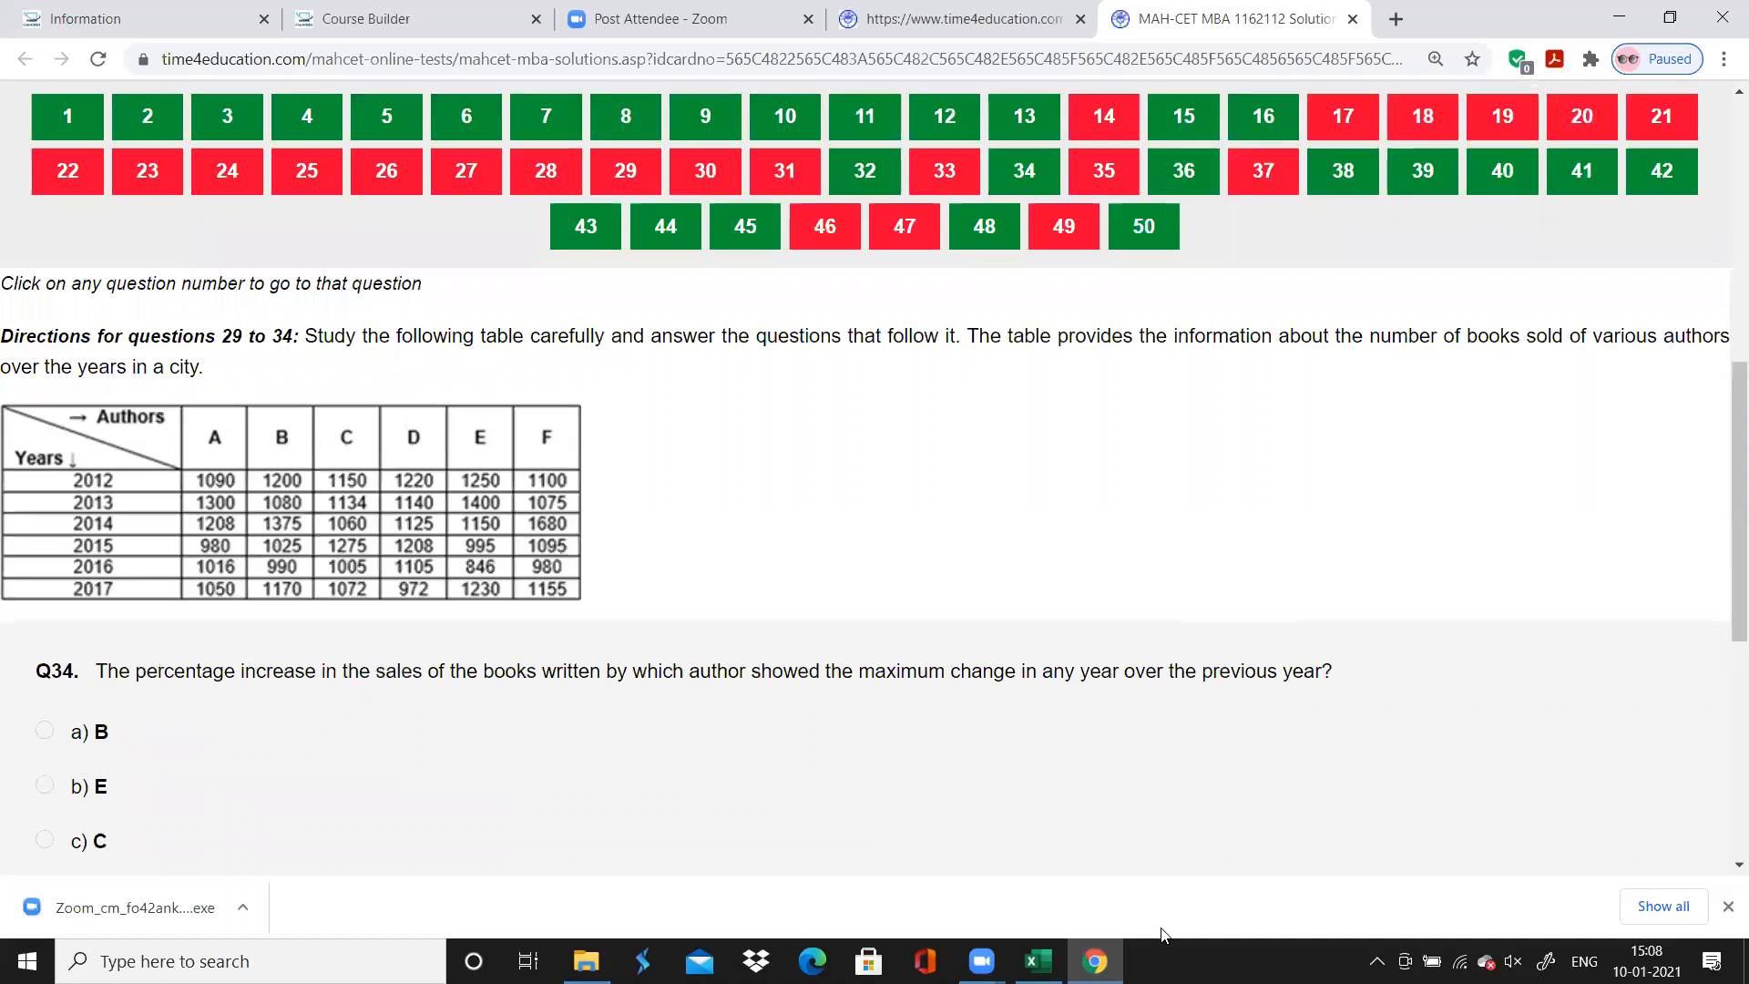
# Switch to Excel, record question 34's accuracy as "Correct" and select question 35's chapter cell
pyautogui.hotkey('alt', 'Tab')
pyautogui.write('Correct')
pyautogui.press('Return')
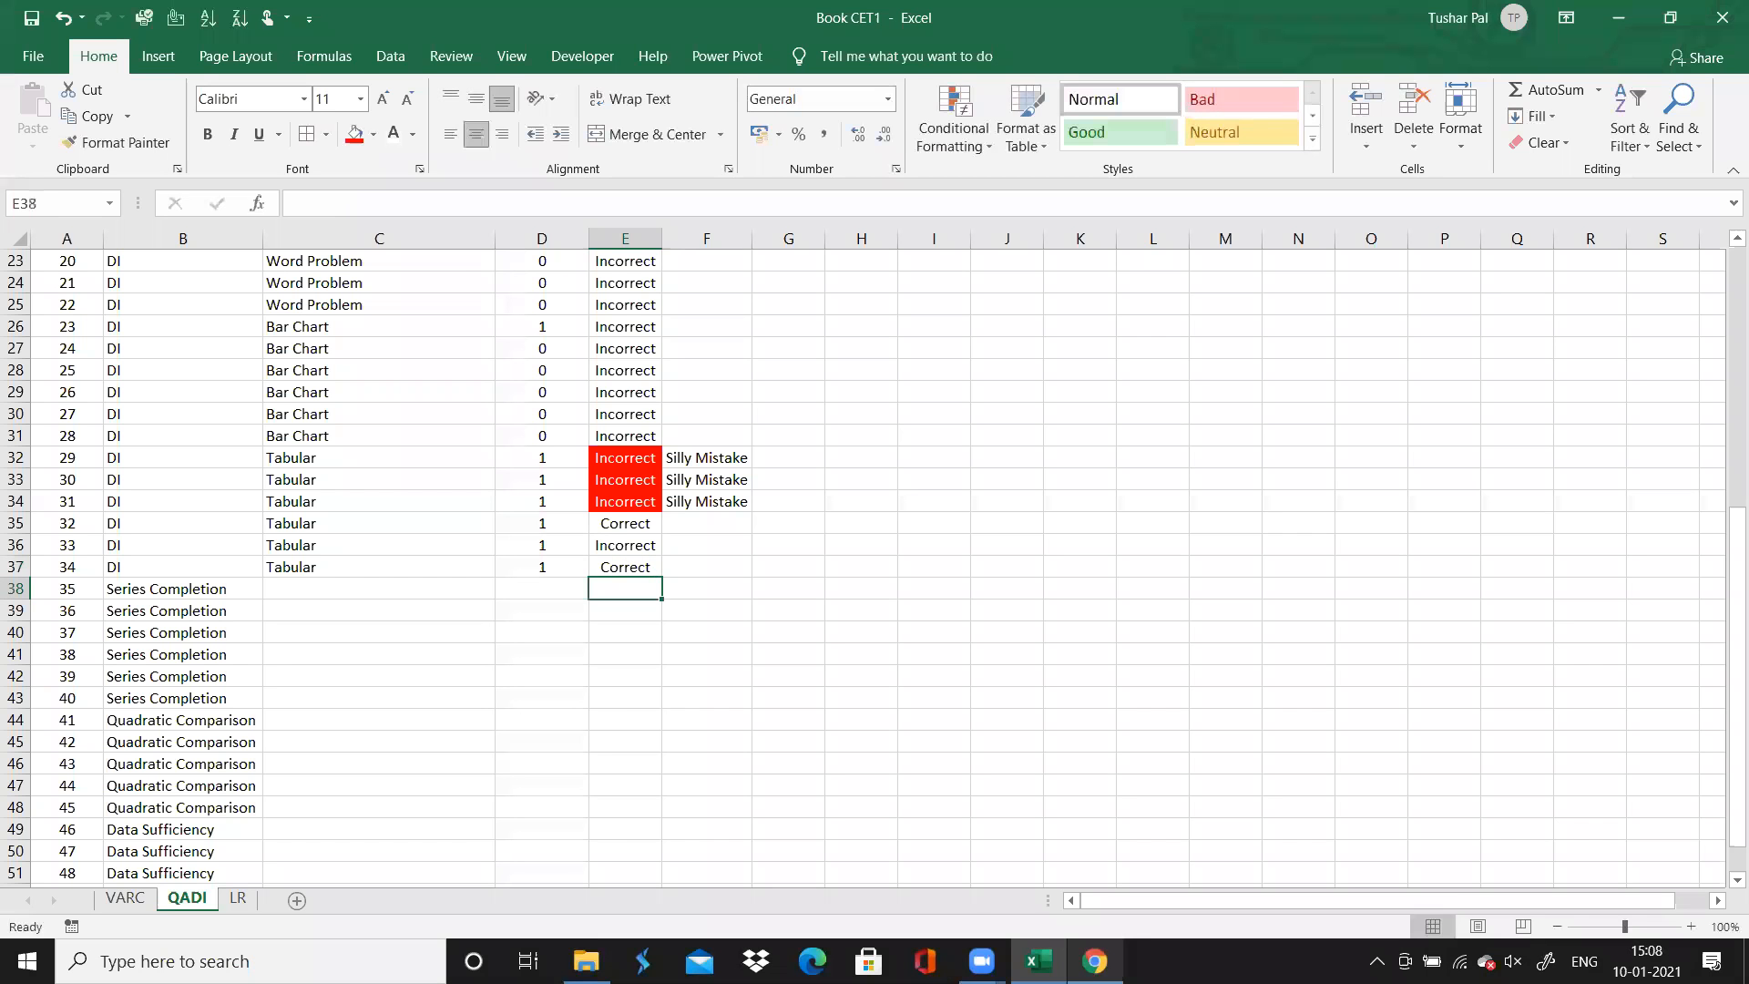
pyautogui.press('Left')
pyautogui.press('Left')
# Switch to Chrome, review the series questions 35 to 40 and their results, and return to Excel
pyautogui.hotkey('alt', 'Tab')
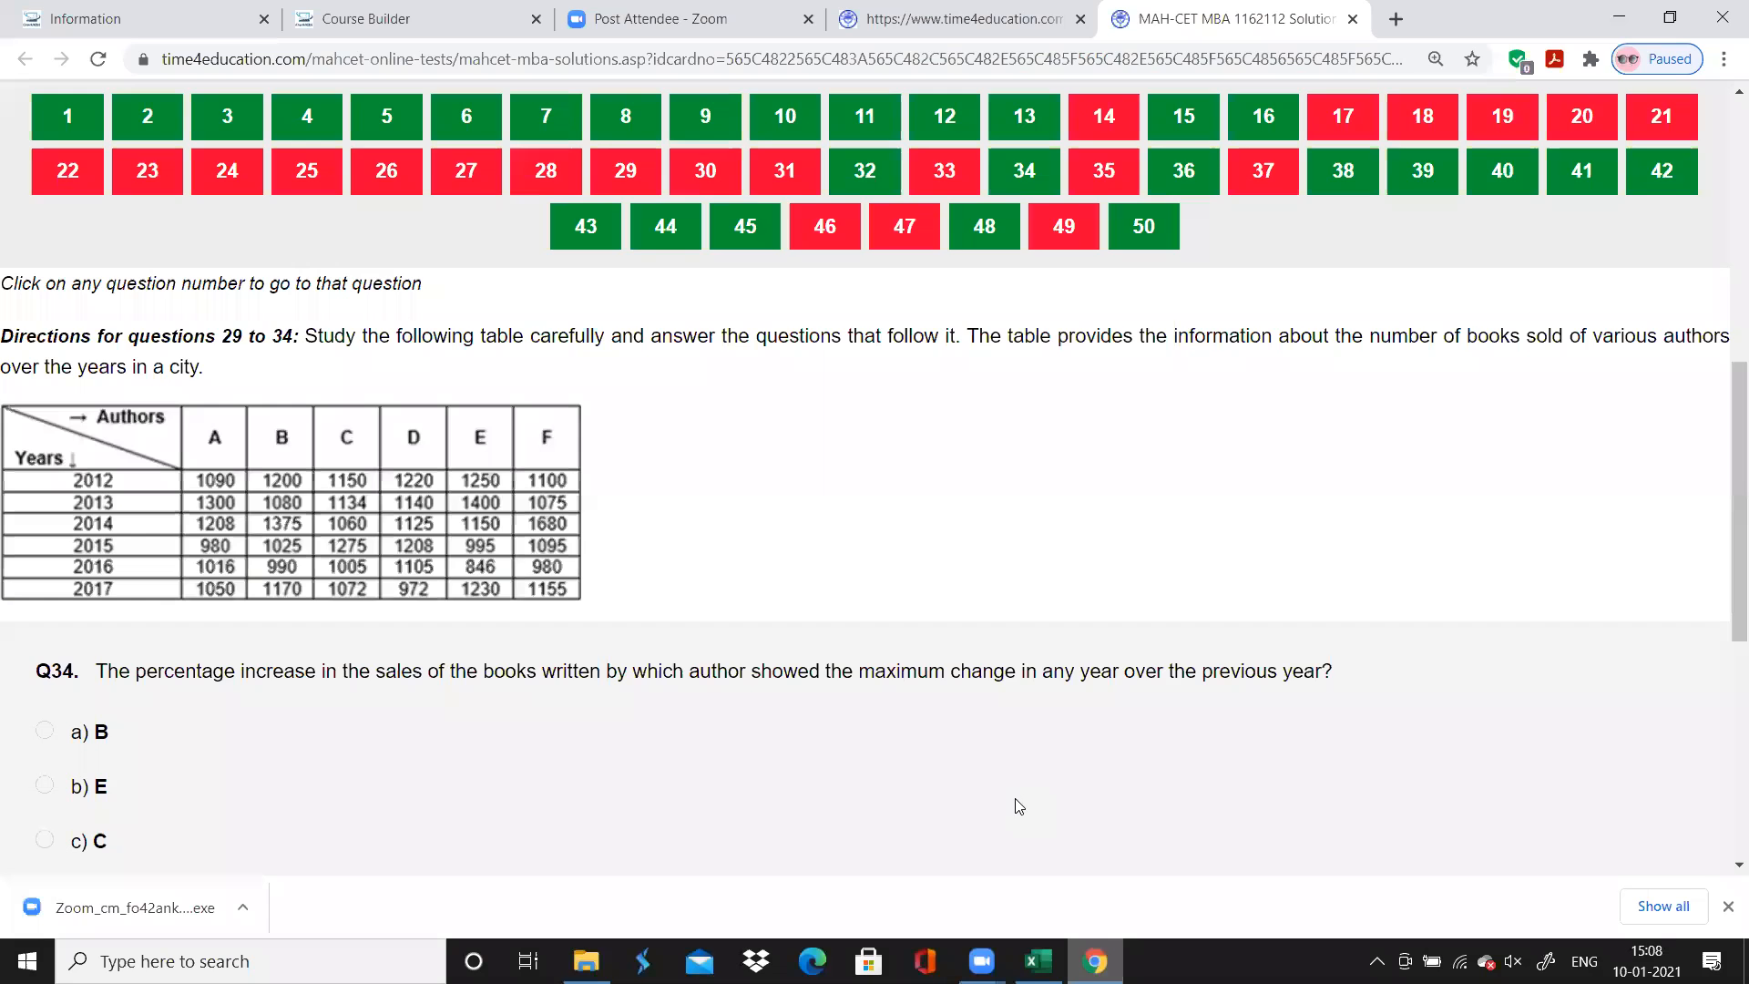
pyautogui.scroll(2, 965, 692)
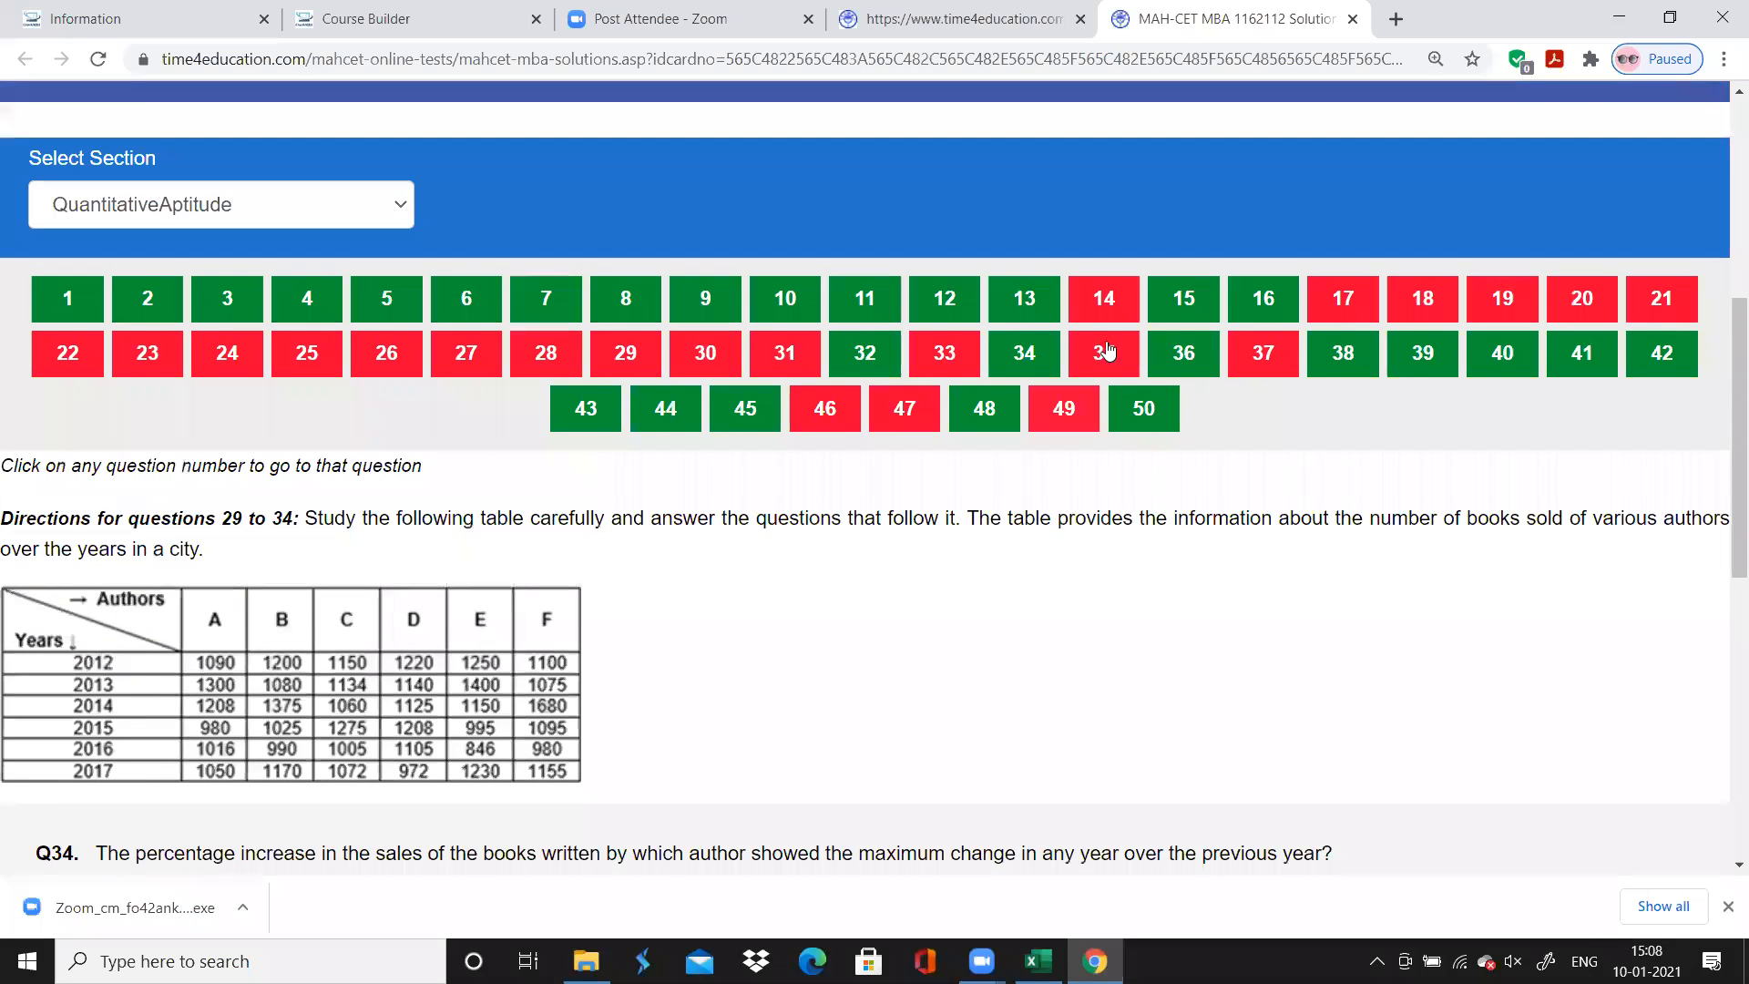
pyautogui.click(1105, 338)
pyautogui.scroll(-3, 1107, 338)
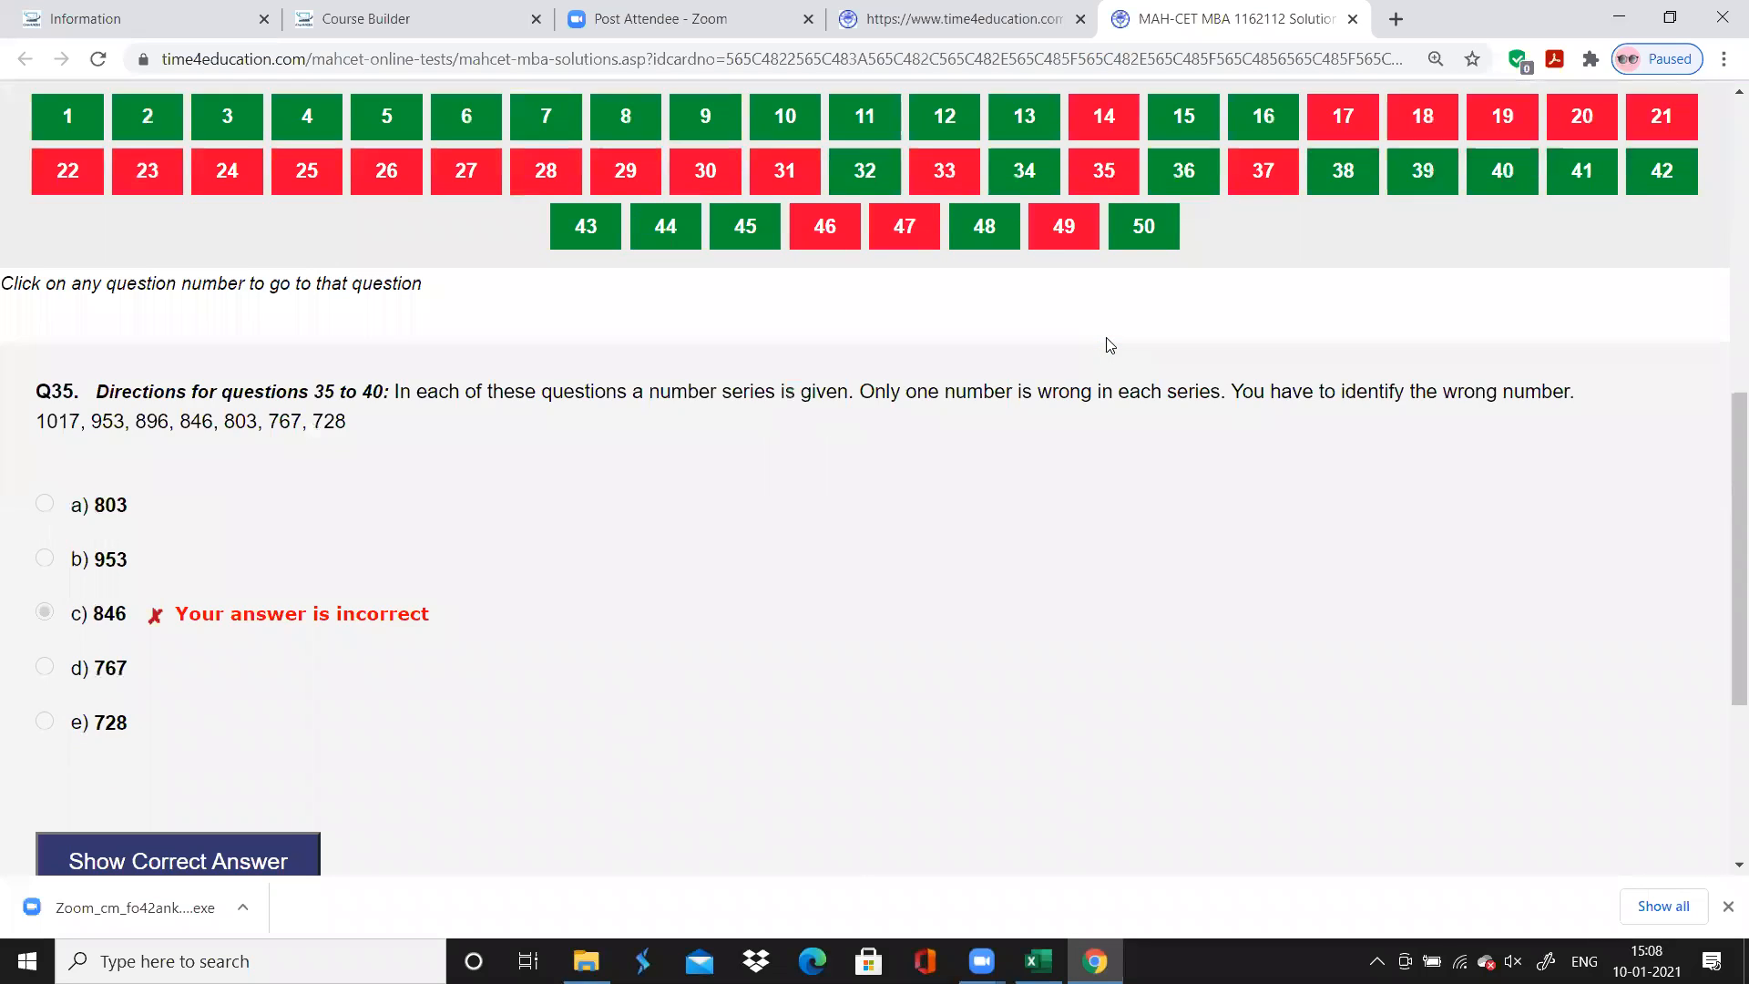
pyautogui.scroll(2, 1107, 338)
pyautogui.click(1183, 263)
pyautogui.click(1257, 264)
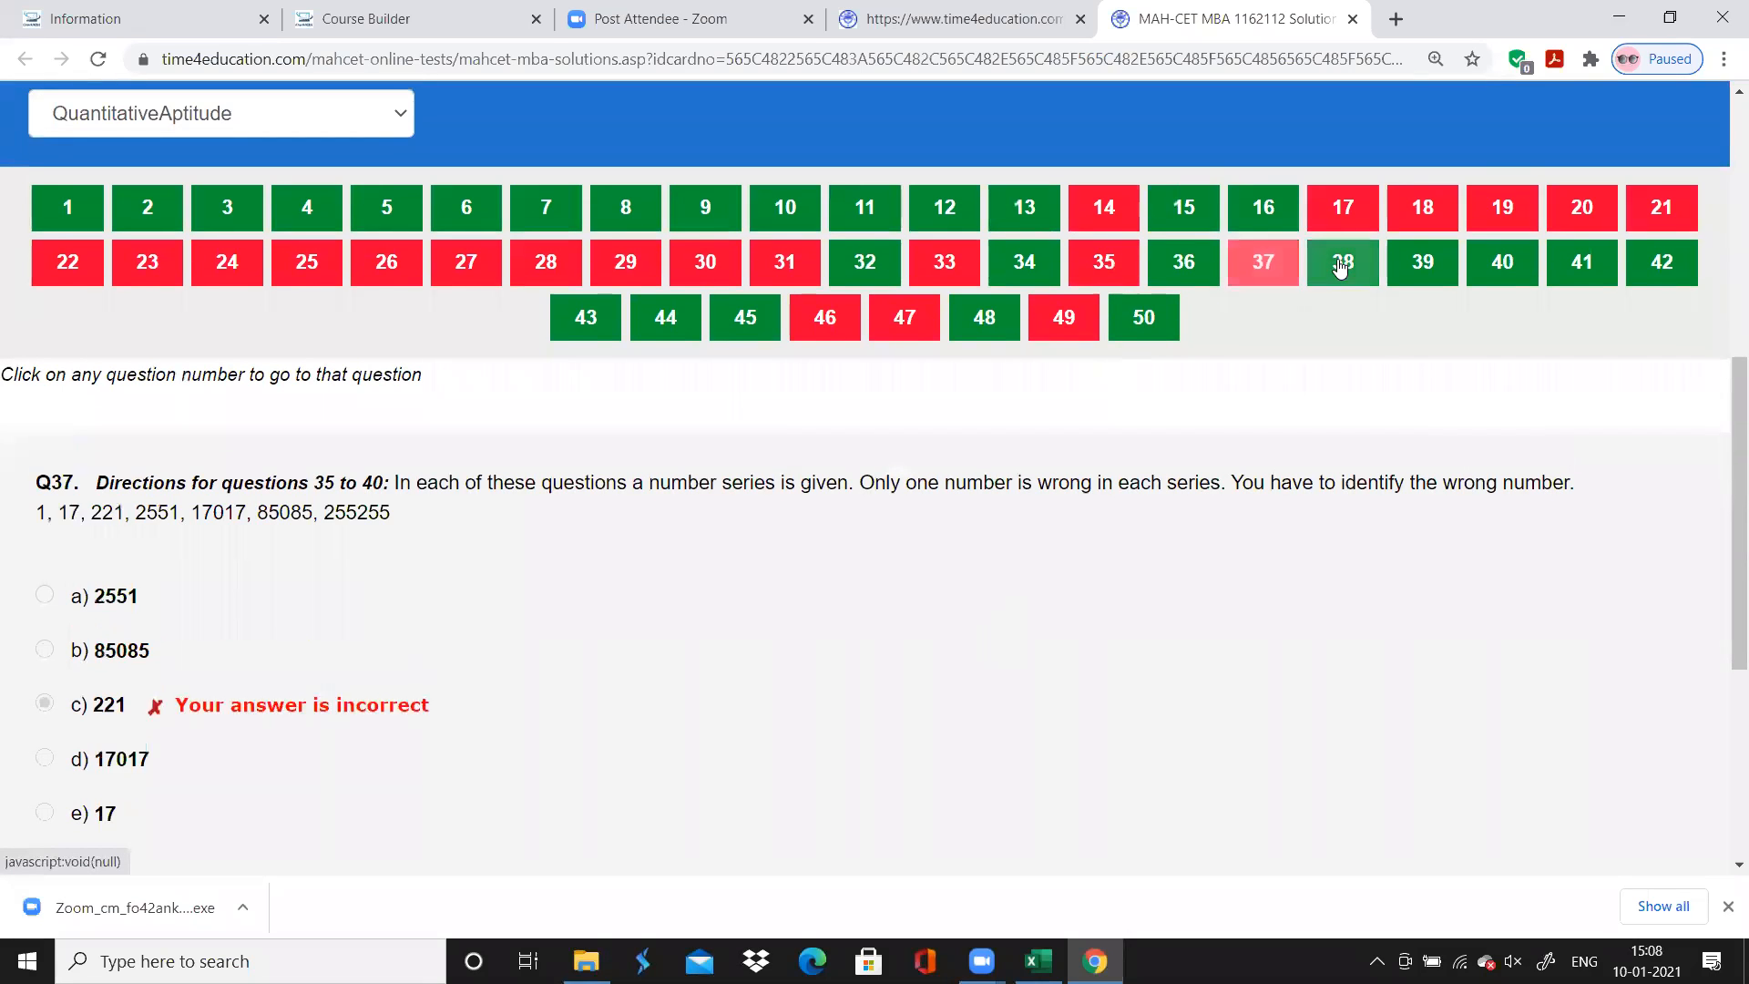
pyautogui.click(1343, 264)
pyautogui.click(1406, 266)
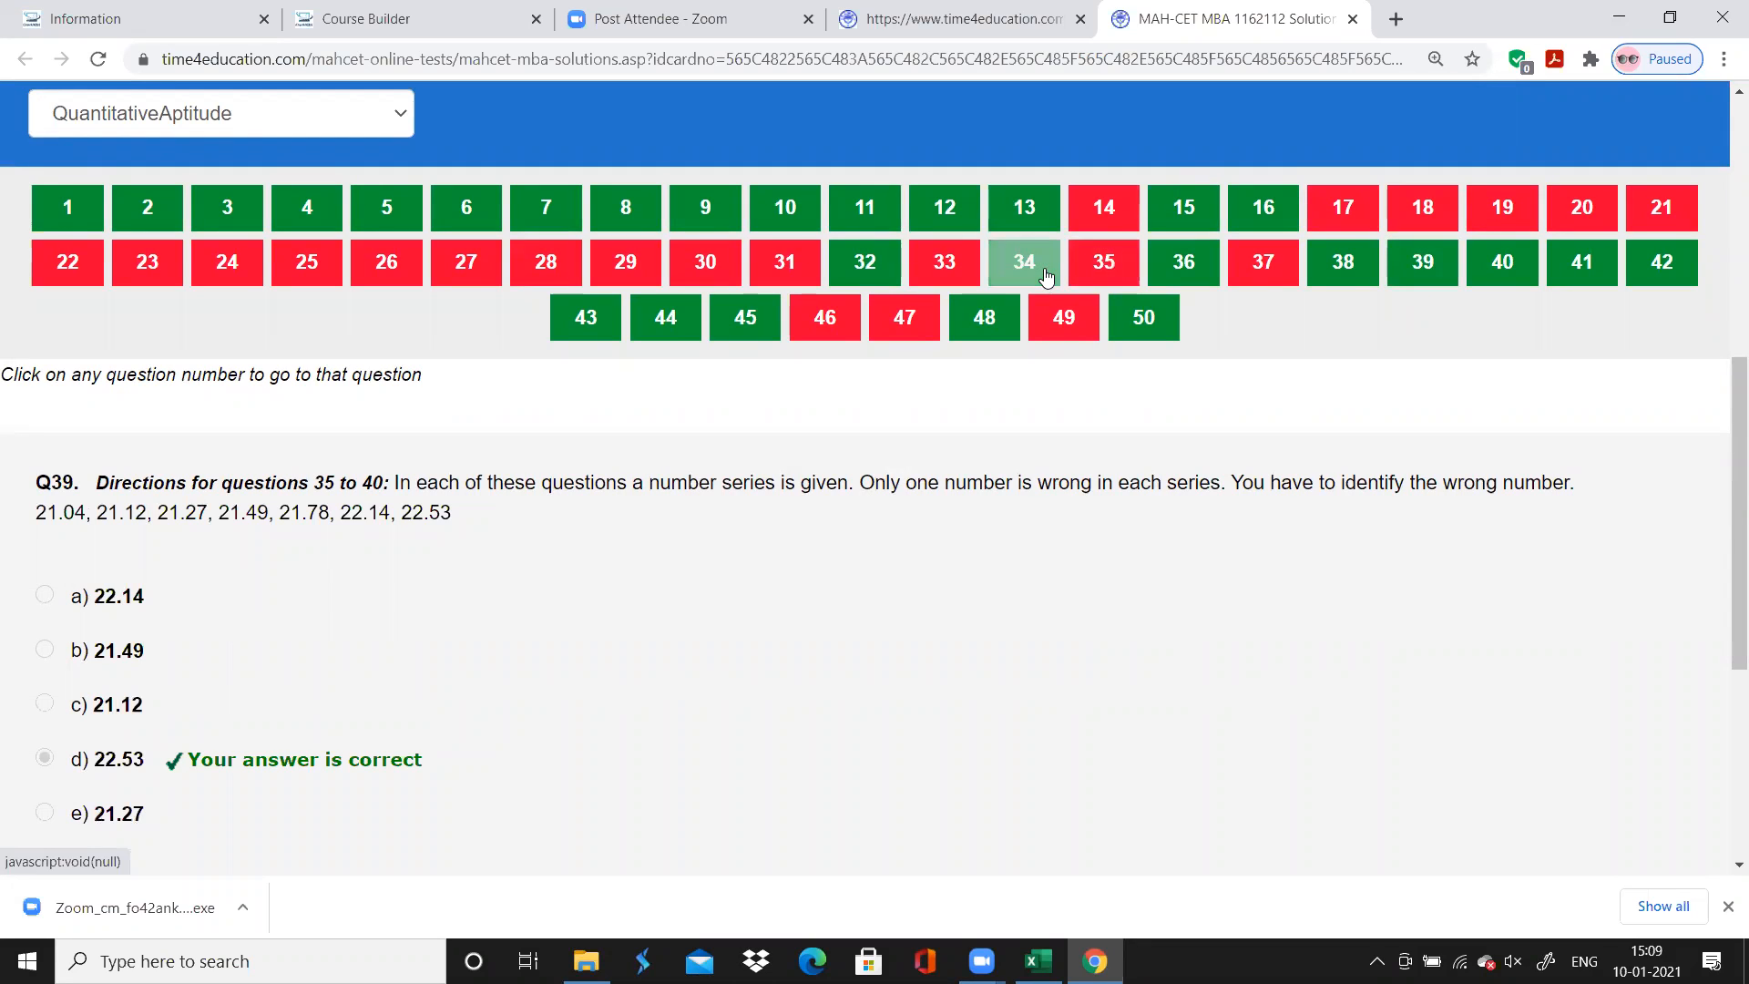
pyautogui.click(1374, 273)
pyautogui.click(1421, 266)
pyautogui.click(1501, 265)
pyautogui.click(1038, 961)
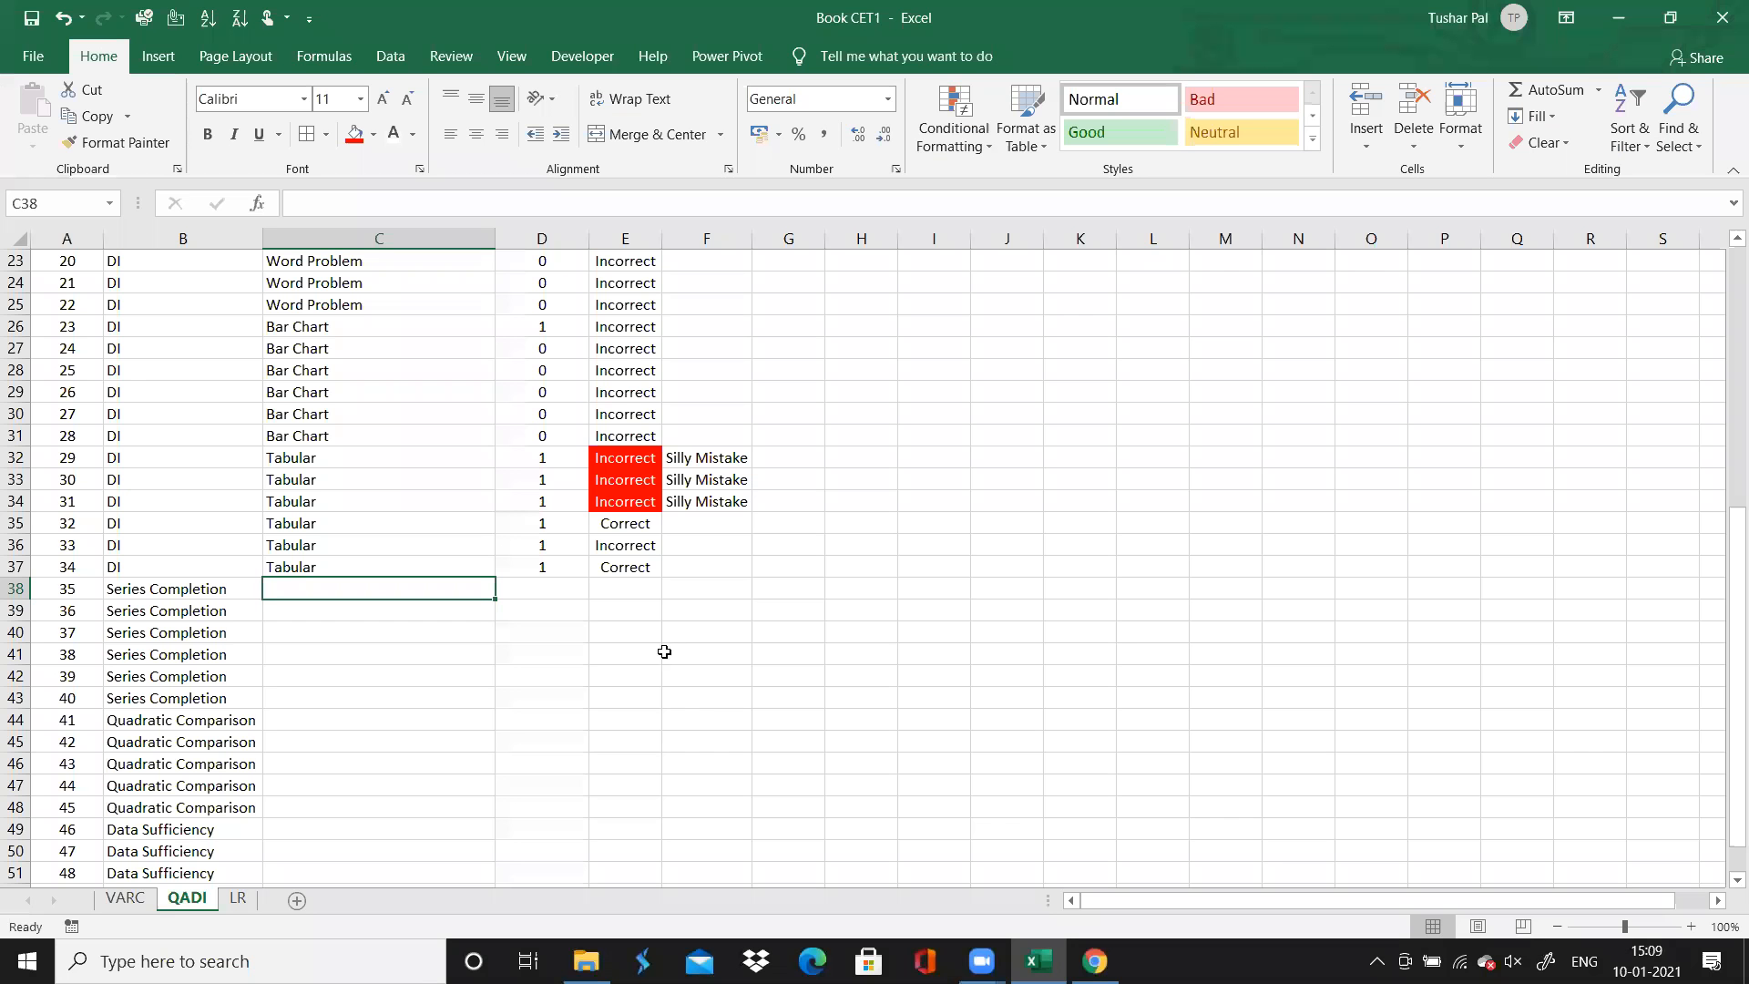
# Fill the accuracy "Correct" and the time 1 down from question 34 through question 40
pyautogui.click(623, 568)
pyautogui.moveTo(659, 577); pyautogui.dragTo(662, 709)
pyautogui.click(537, 574)
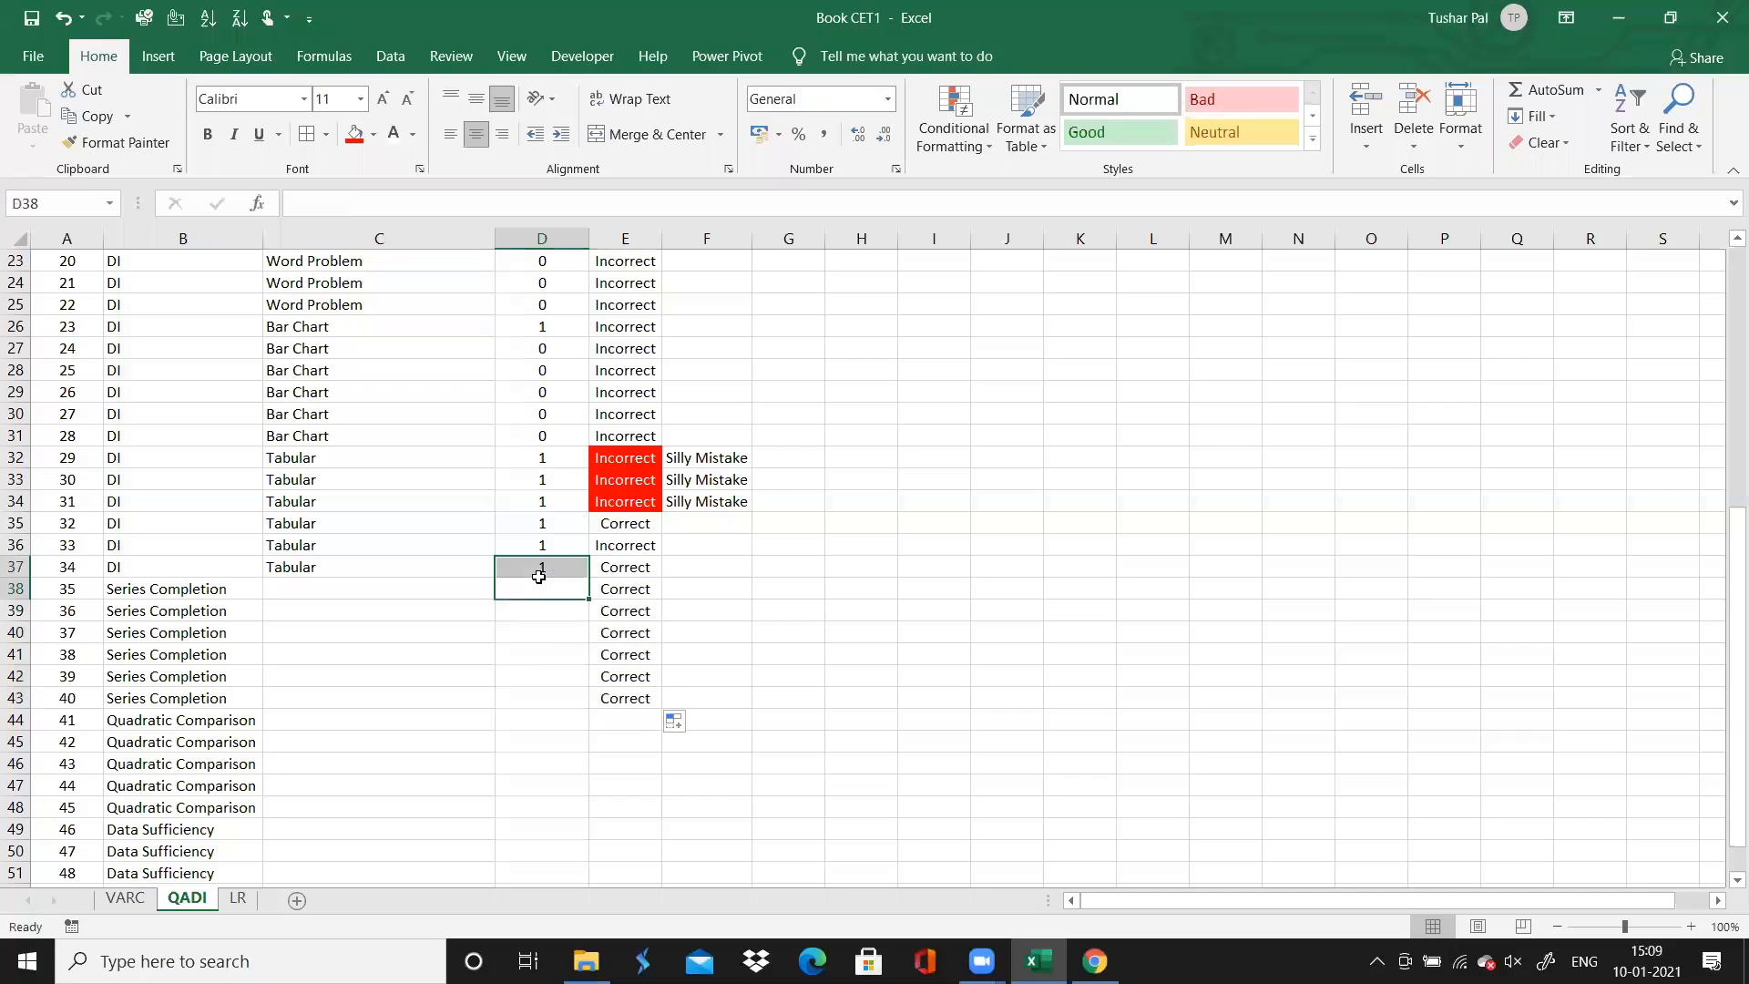
pyautogui.moveTo(592, 579); pyautogui.dragTo(588, 710)
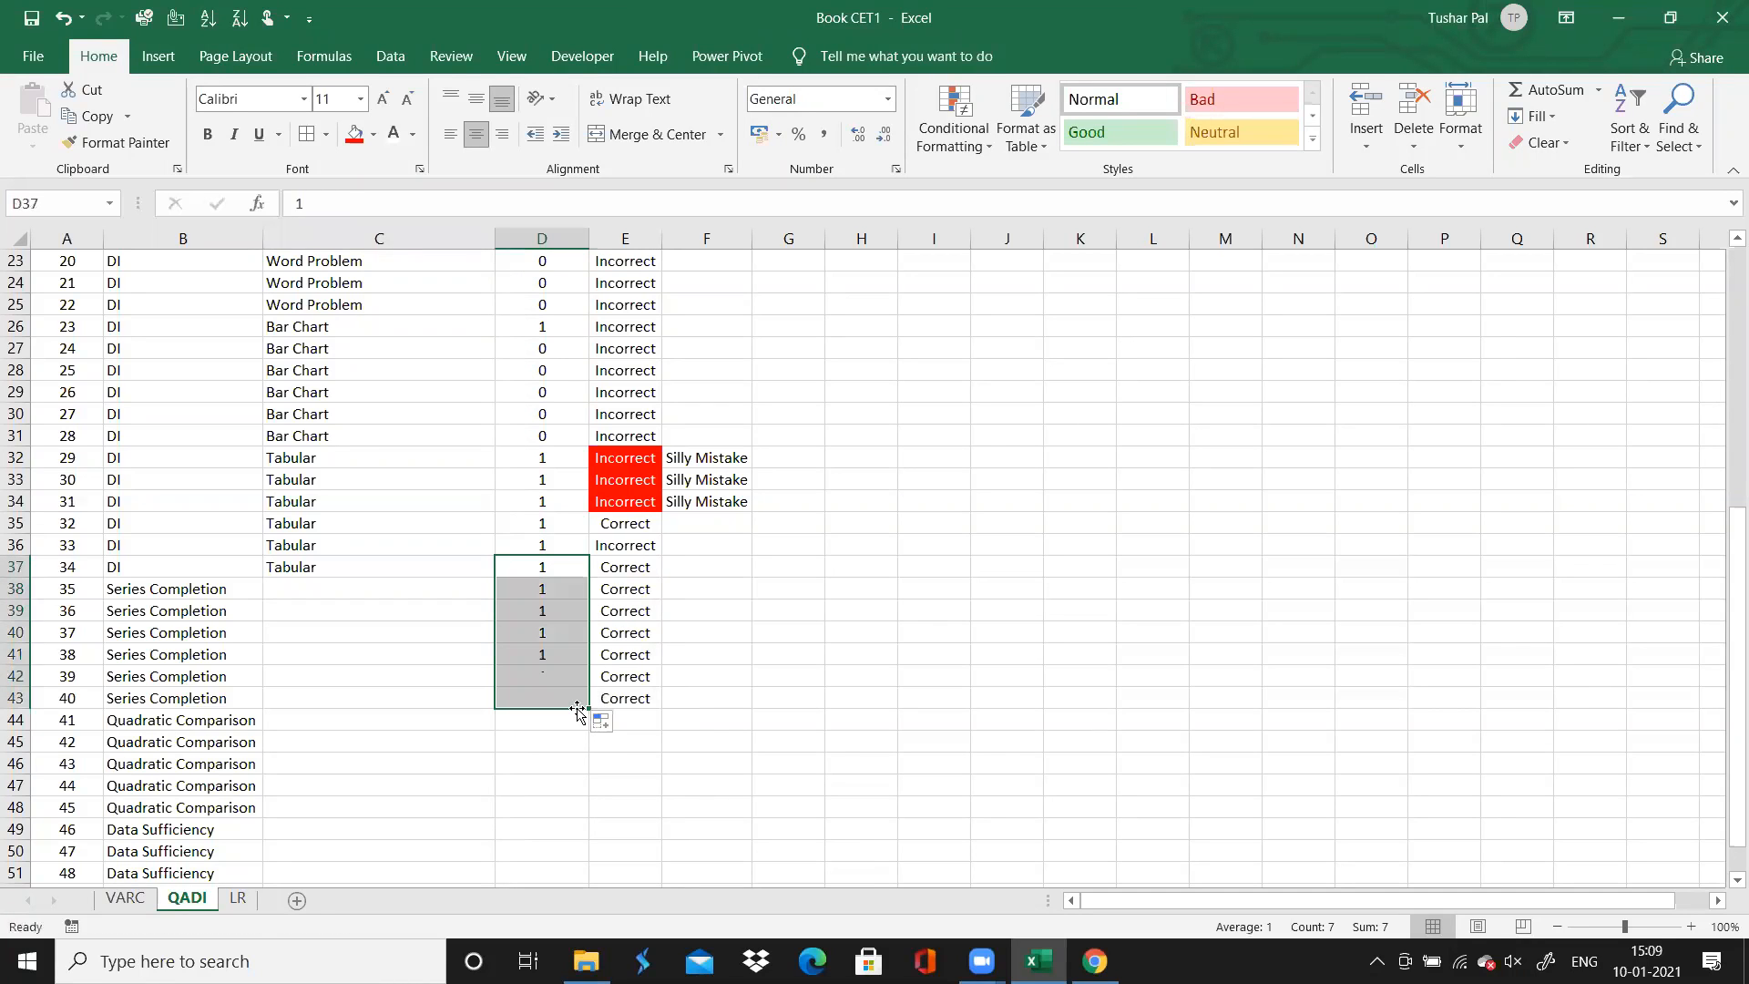
pyautogui.click(540, 611)
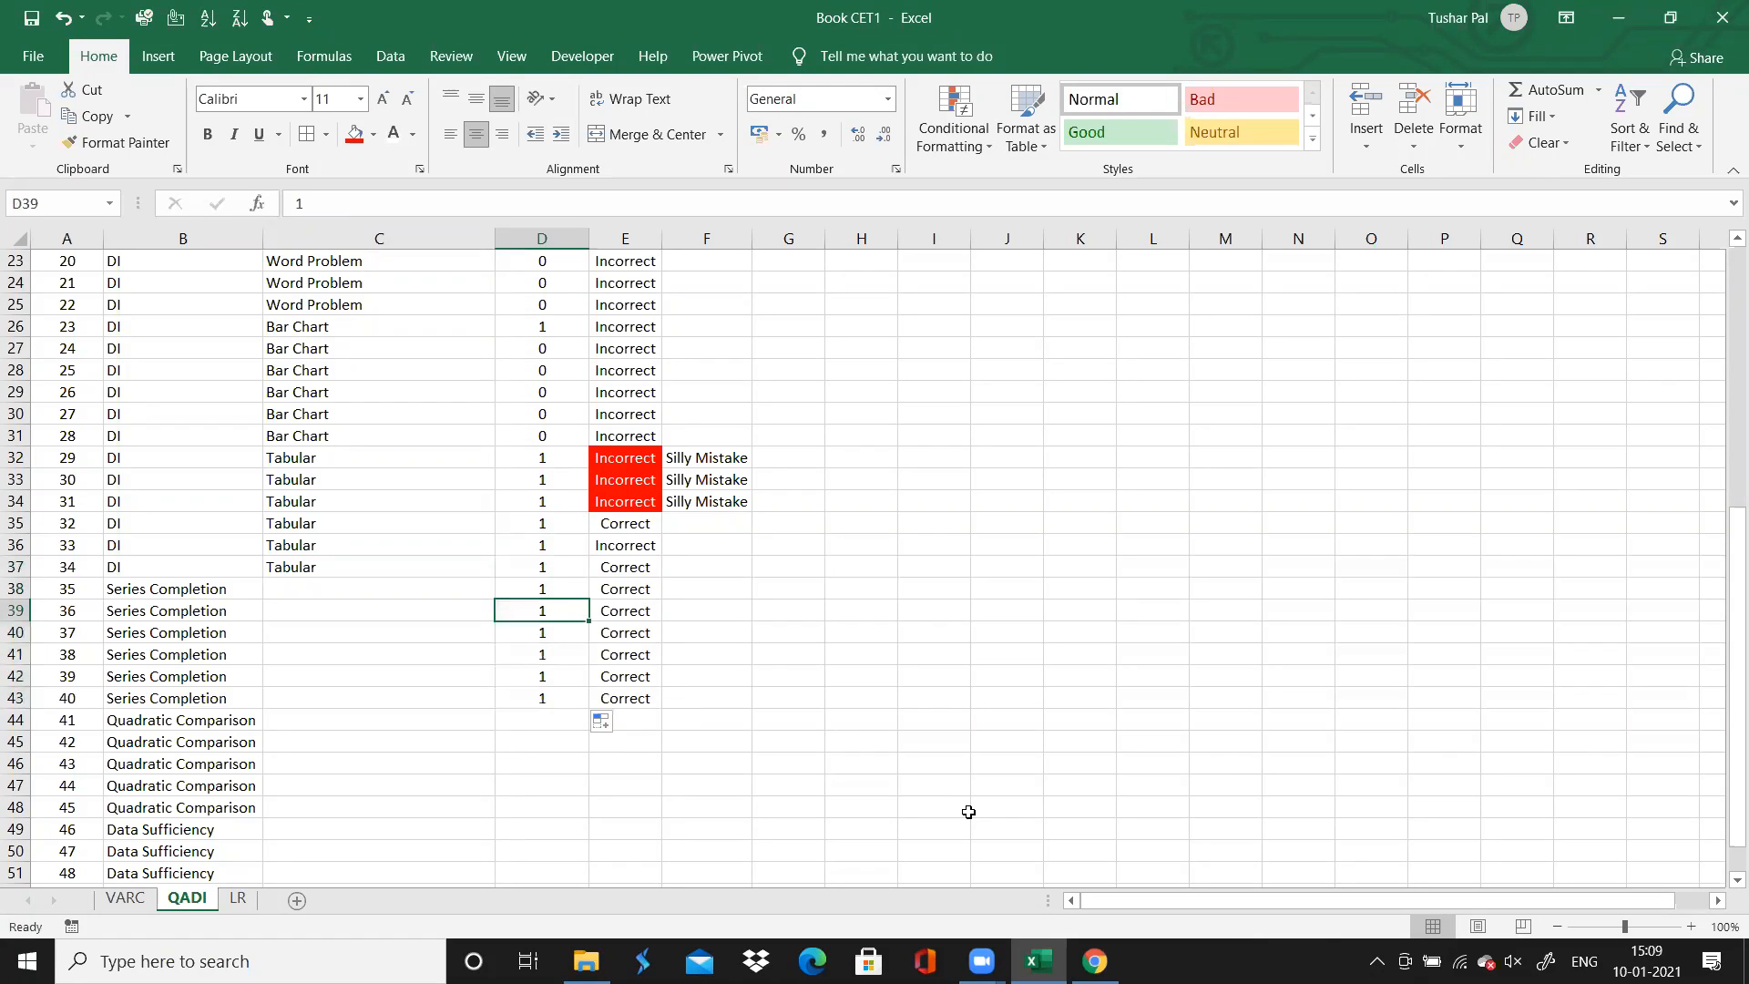
# Switch to Chrome, recheck the results of questions 37 and 35, and return to Excel
pyautogui.click(1094, 961)
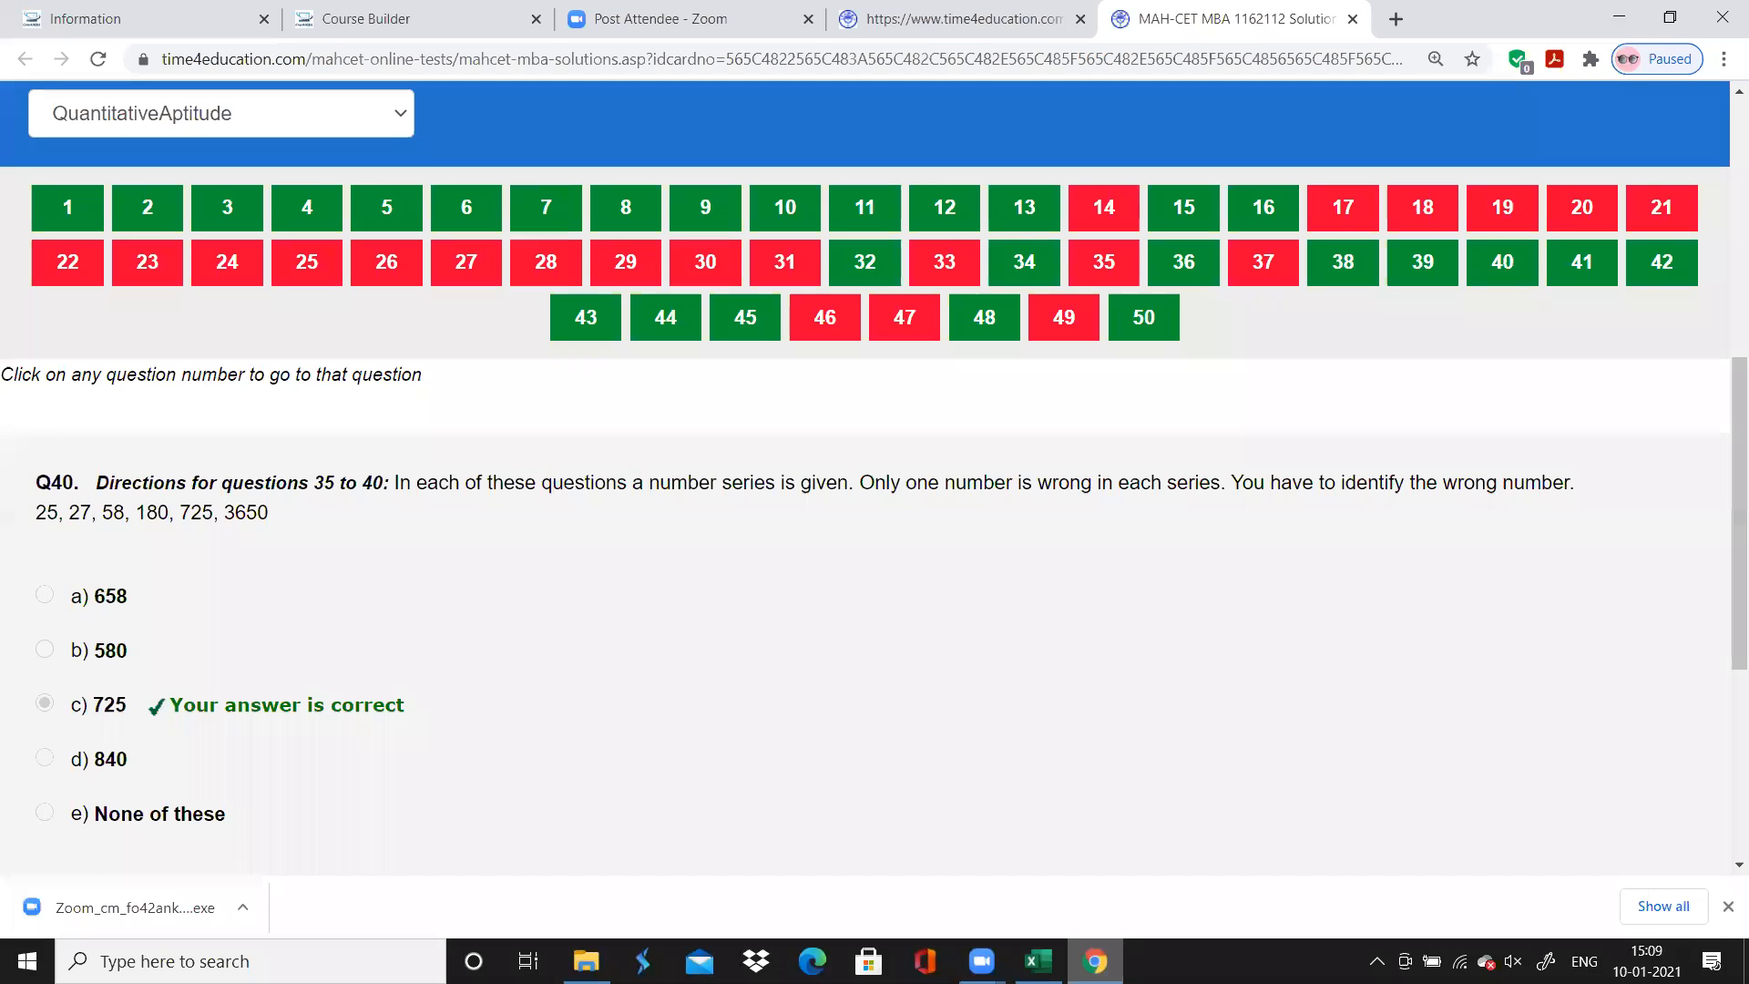
pyautogui.click(937, 271)
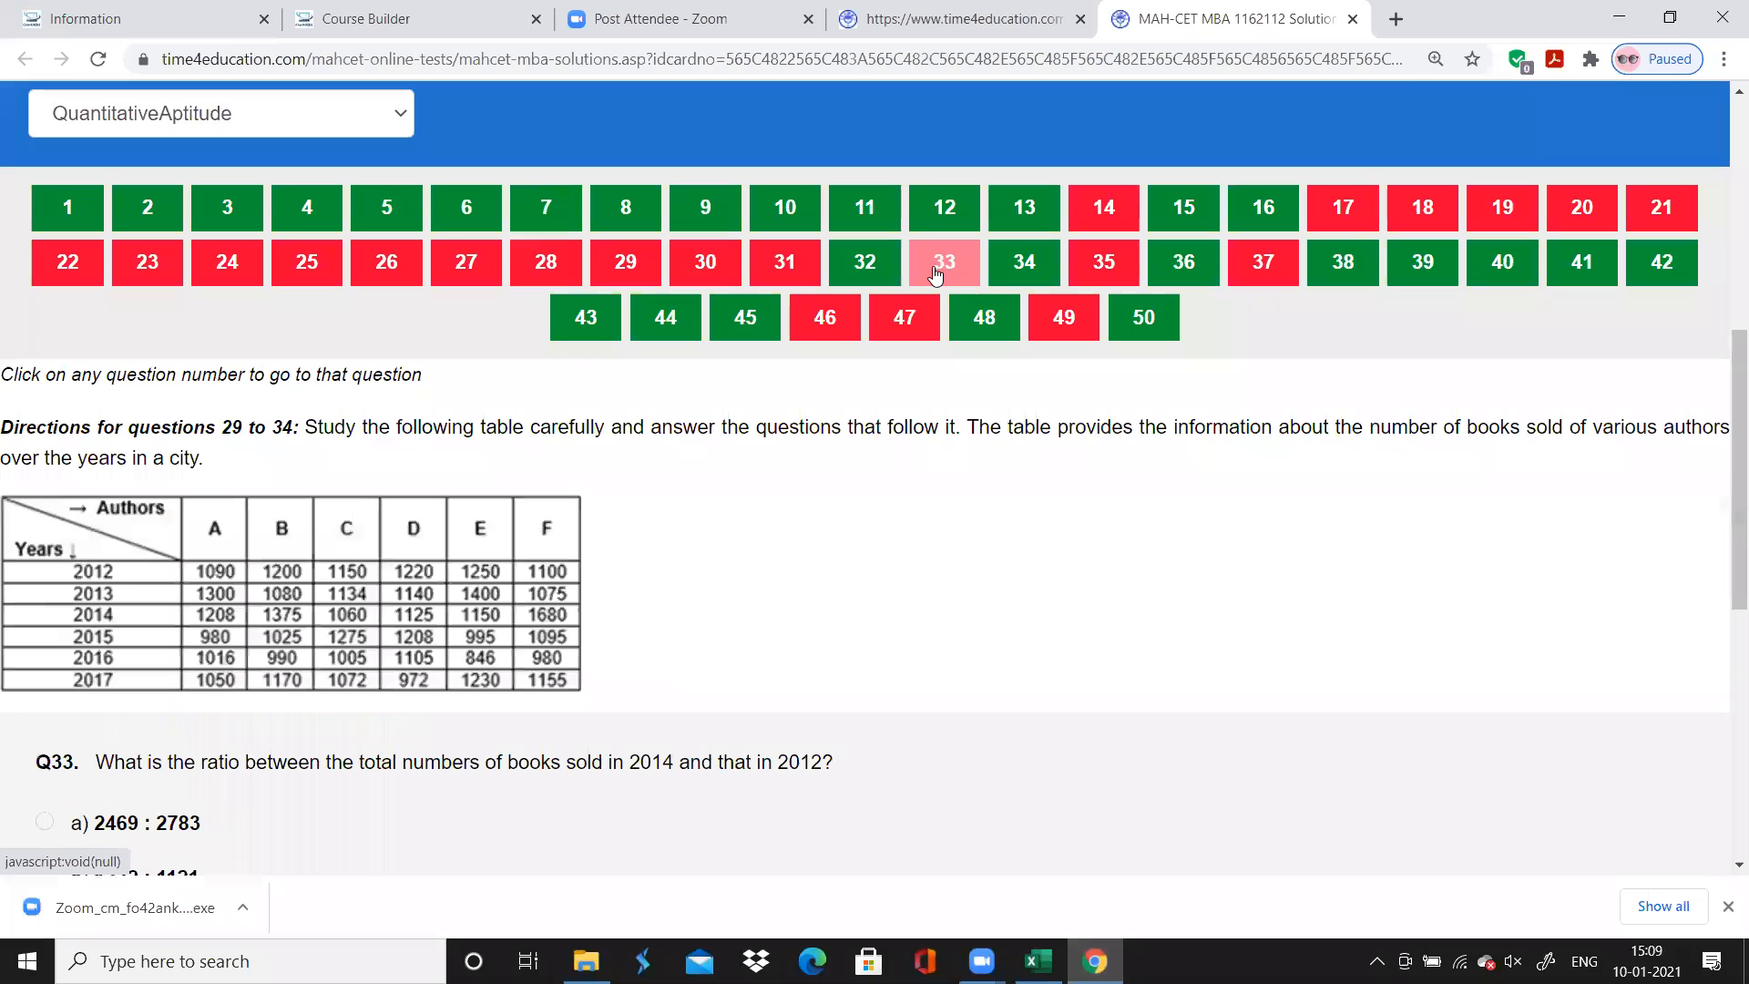
pyautogui.click(1260, 262)
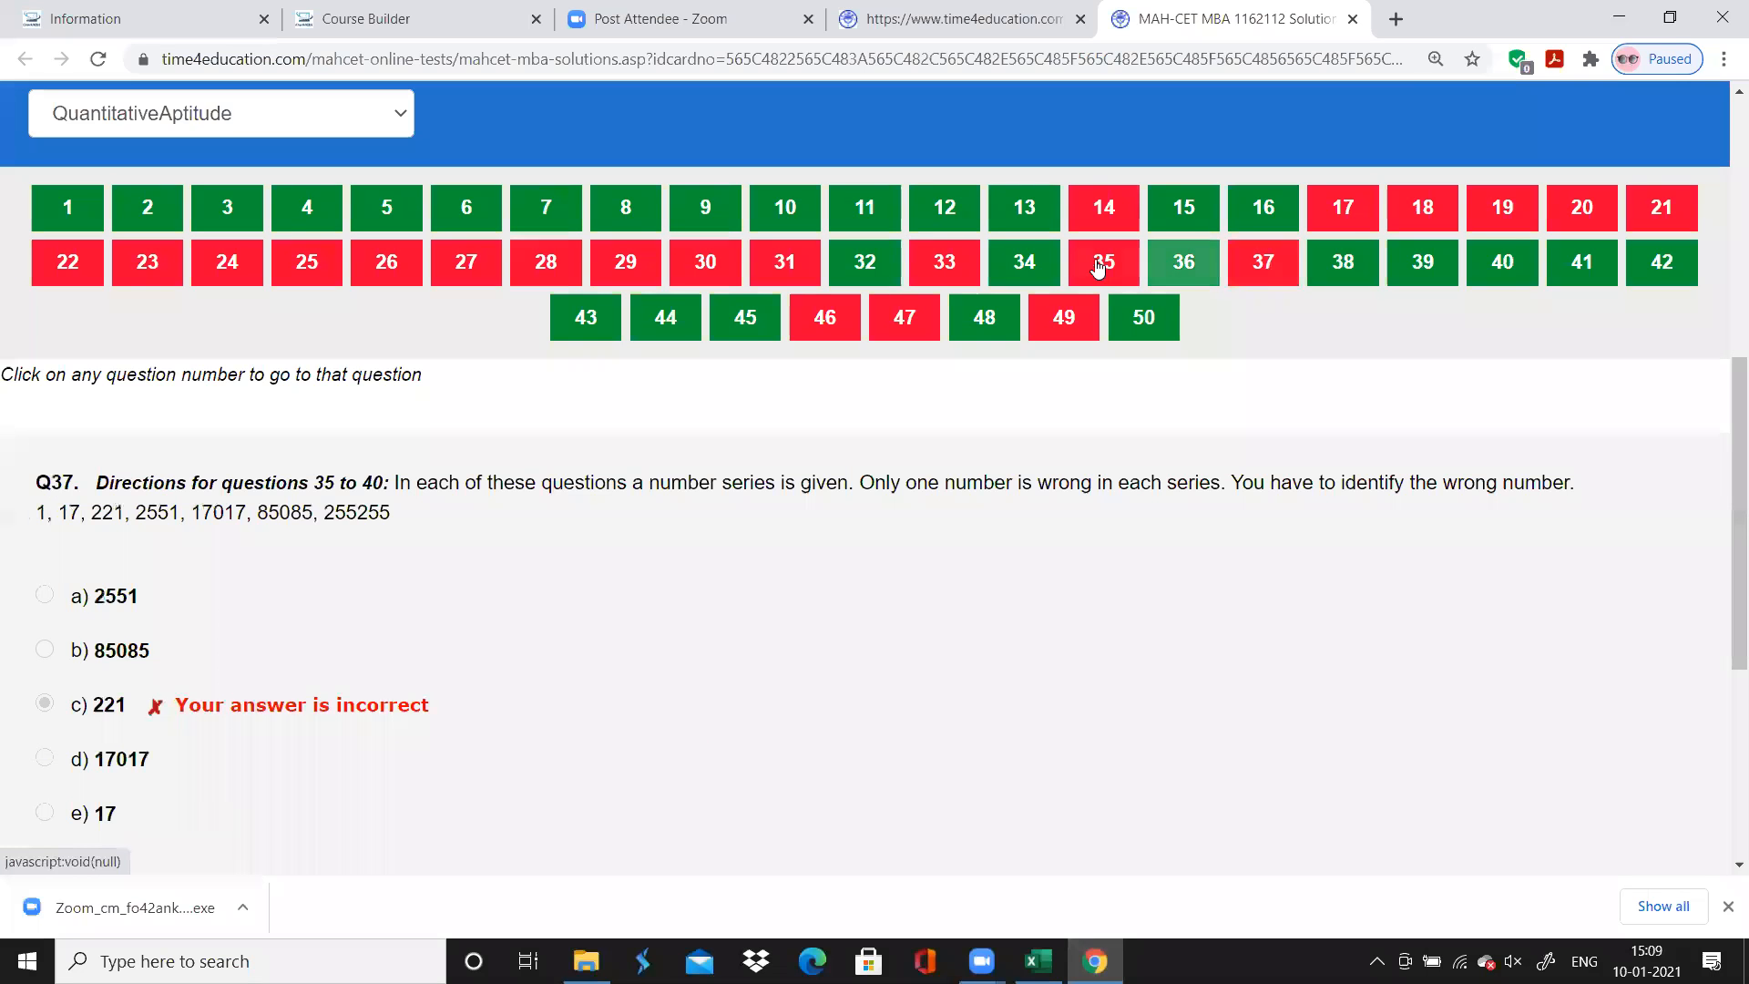
pyautogui.click(1099, 266)
pyautogui.click(1039, 961)
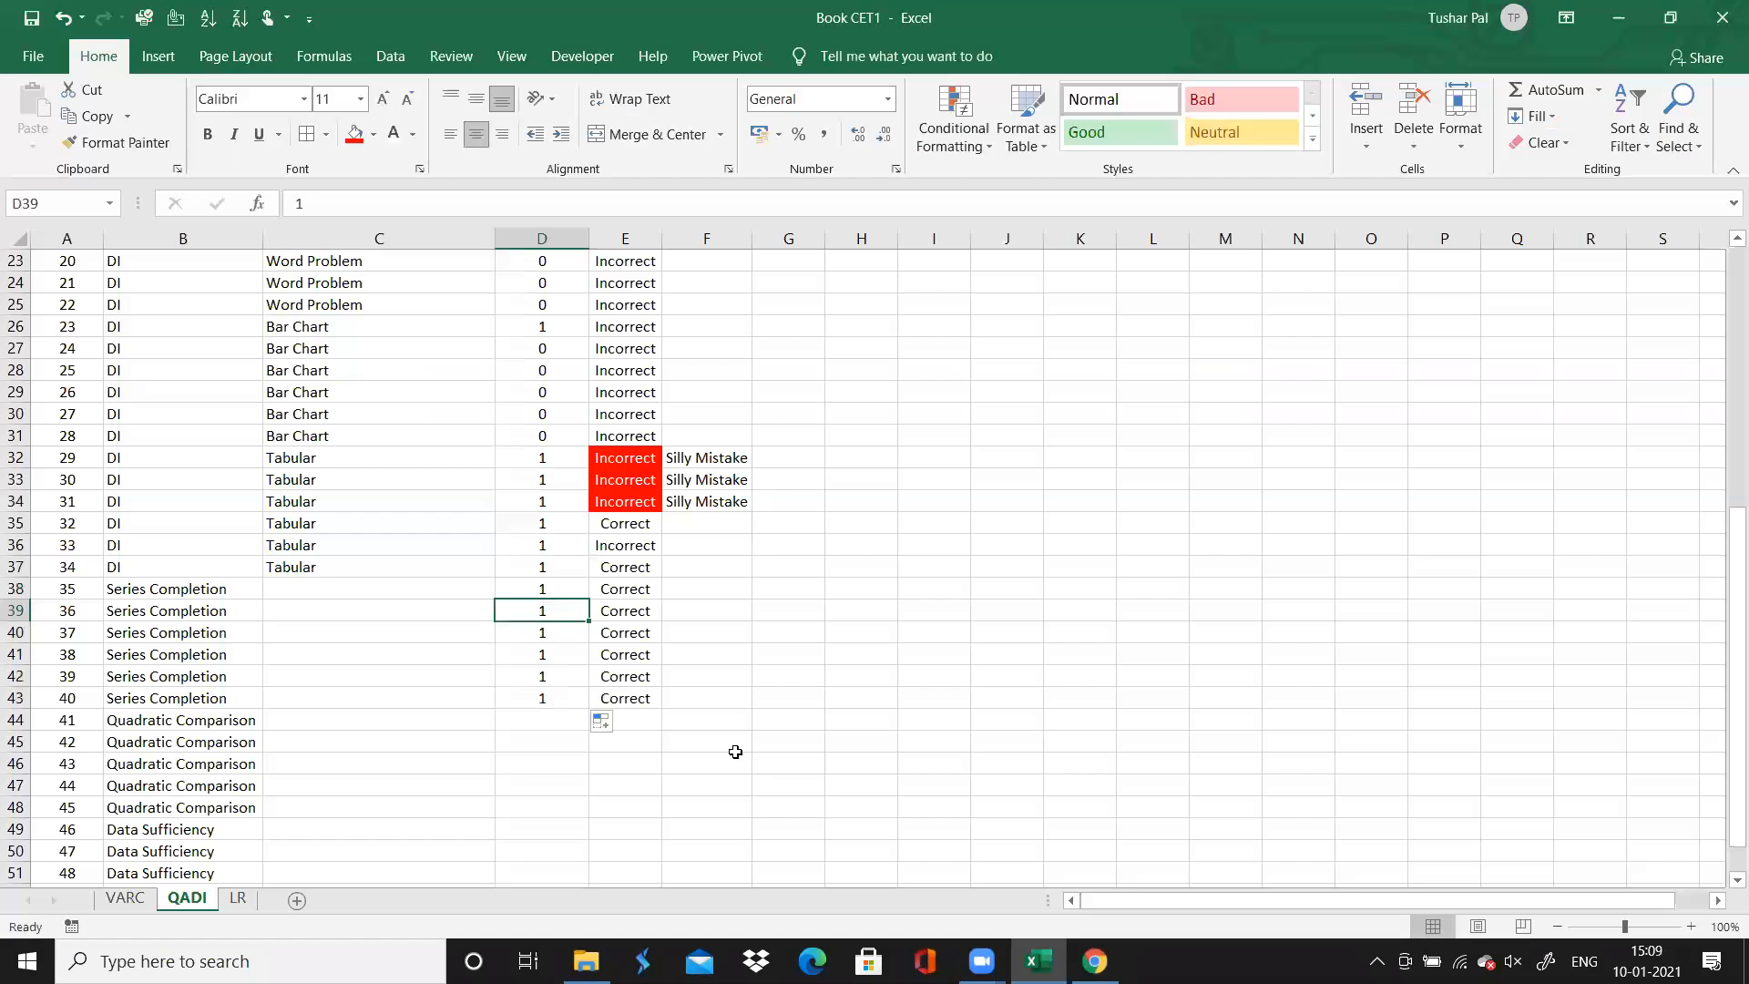
# Change the accuracy of questions 35 and 37 to "Incorrect" and select question 41's time cell
pyautogui.press('Up')
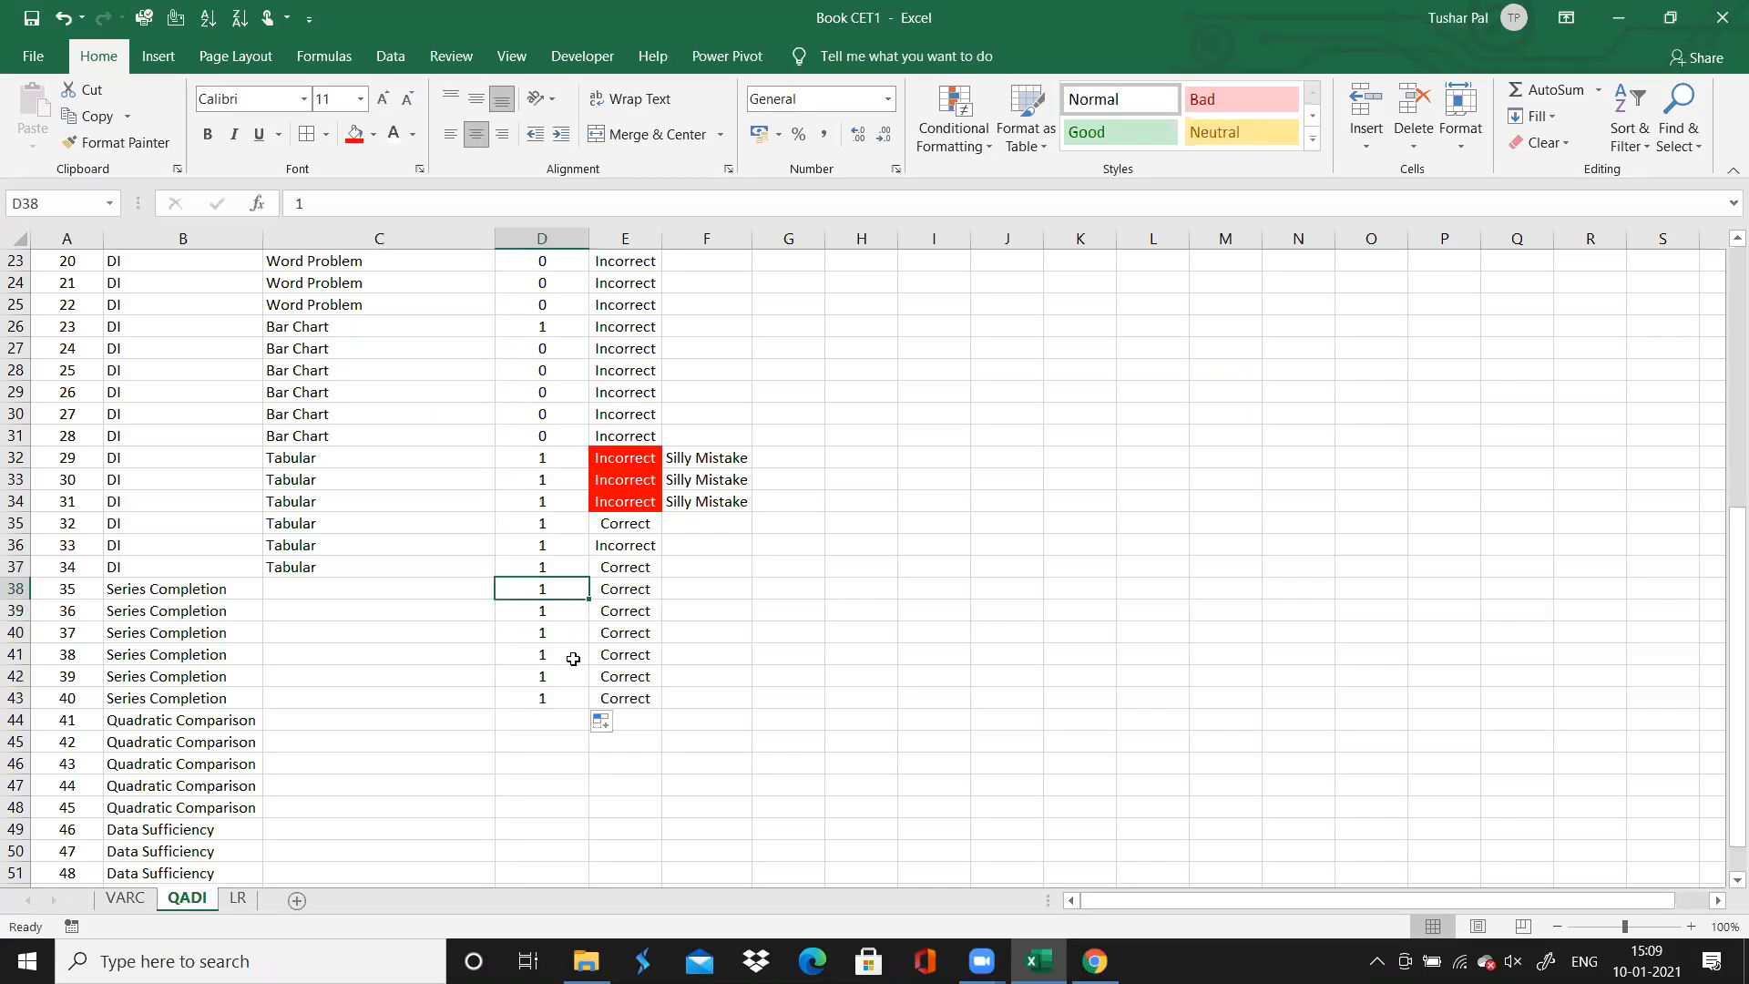
pyautogui.press('Right')
pyautogui.write('I')
pyautogui.press('Return')
pyautogui.press('Down')
pyautogui.press('Down')
pyautogui.press('Down')
pyautogui.press('Up')
pyautogui.press('Up')
pyautogui.write('I')
pyautogui.press('Return')
pyautogui.press('Down')
pyautogui.press('Down')
pyautogui.press('Down')
pyautogui.press('Left')
pyautogui.press('Left')
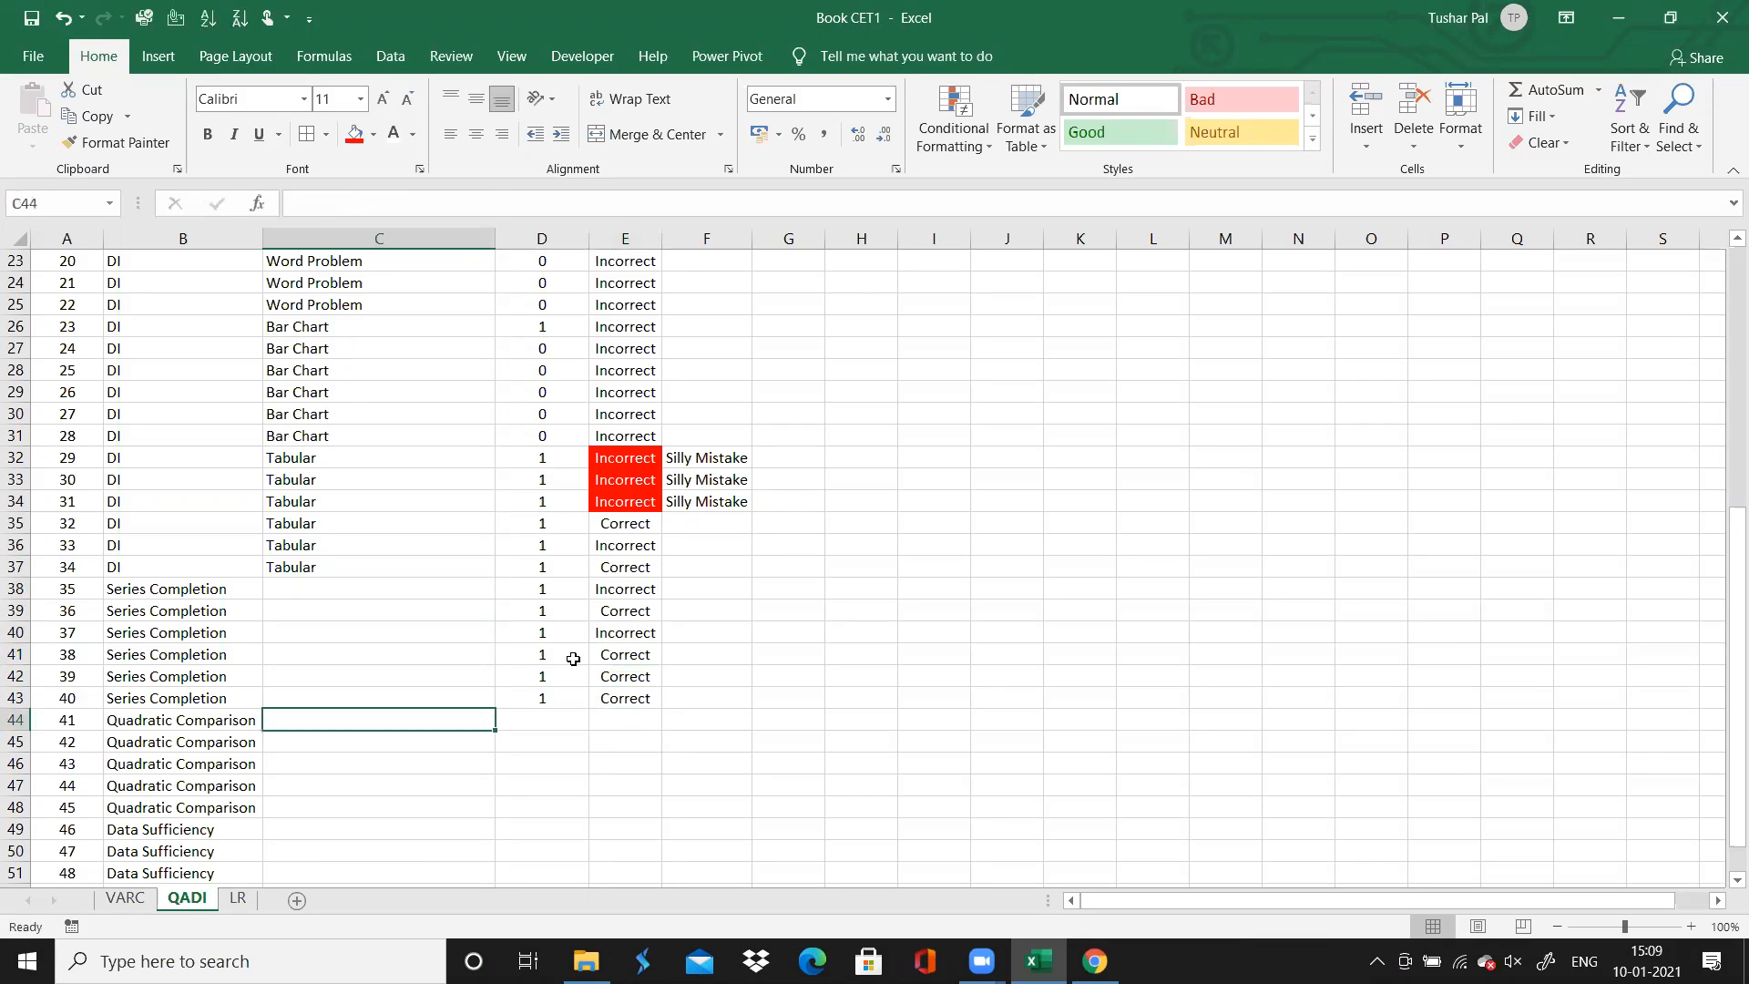
pyautogui.press('Right')
# Switch to Chrome, review question 38 and the quadratic comparison questions 41 to 45, and return to Excel
pyautogui.click(1110, 956)
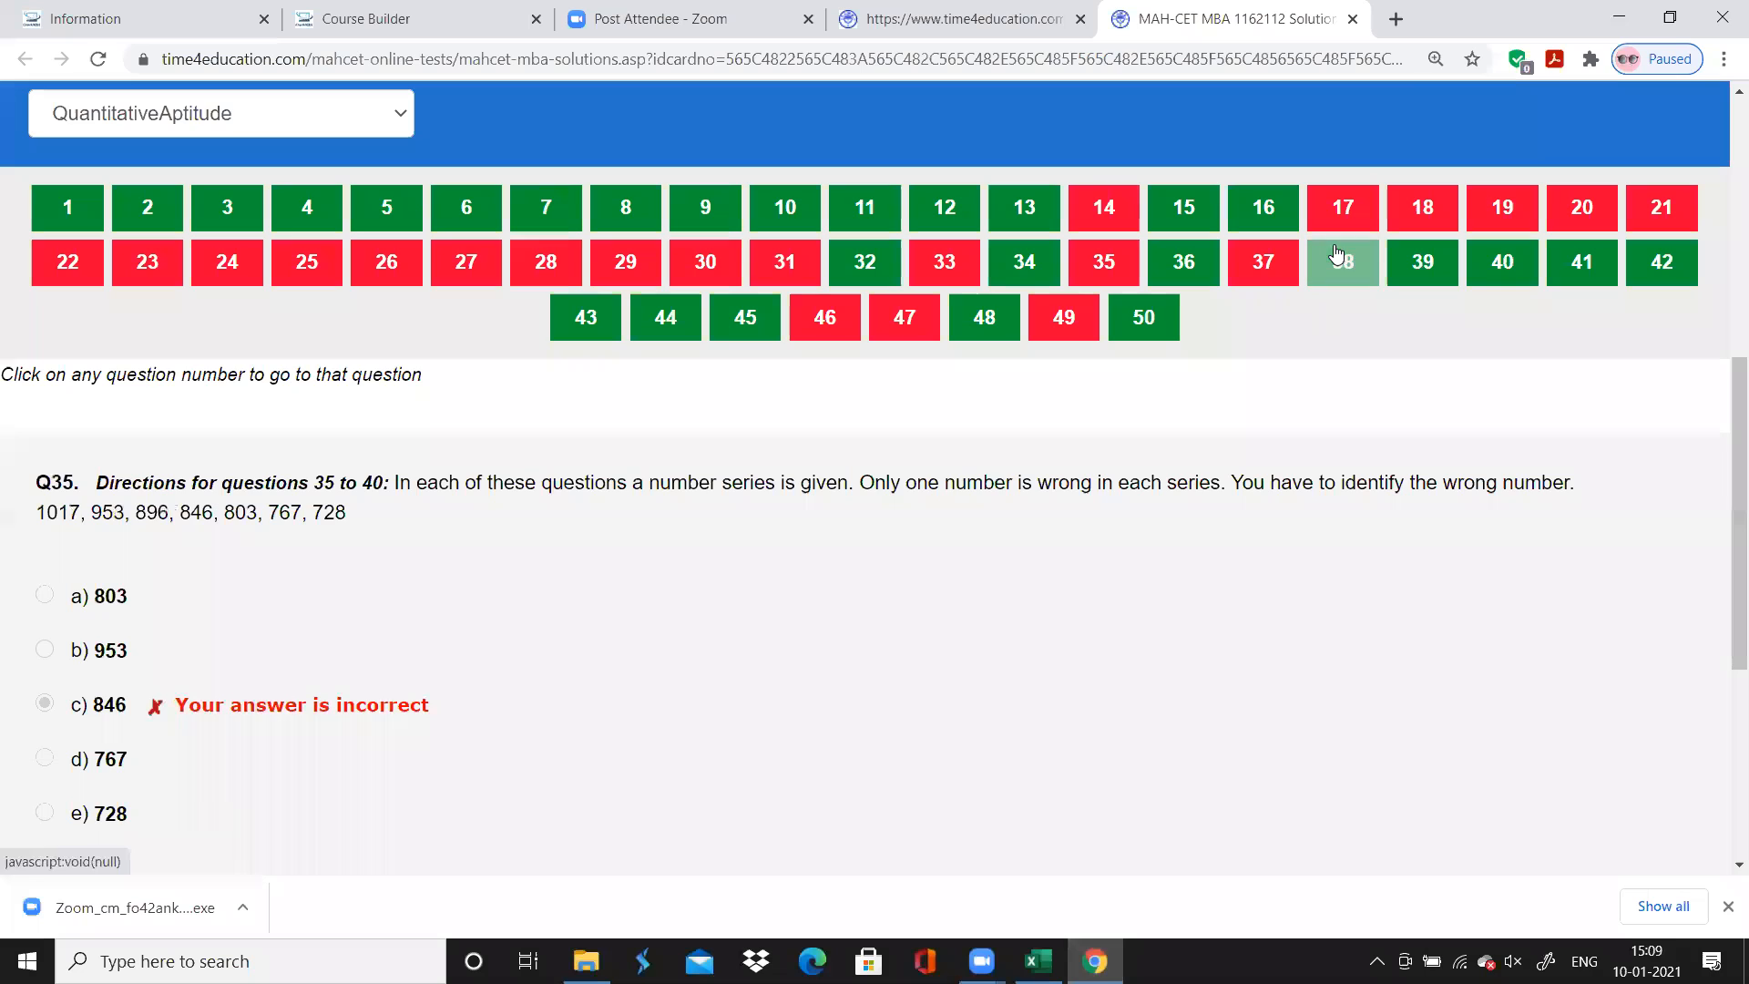
pyautogui.click(1336, 255)
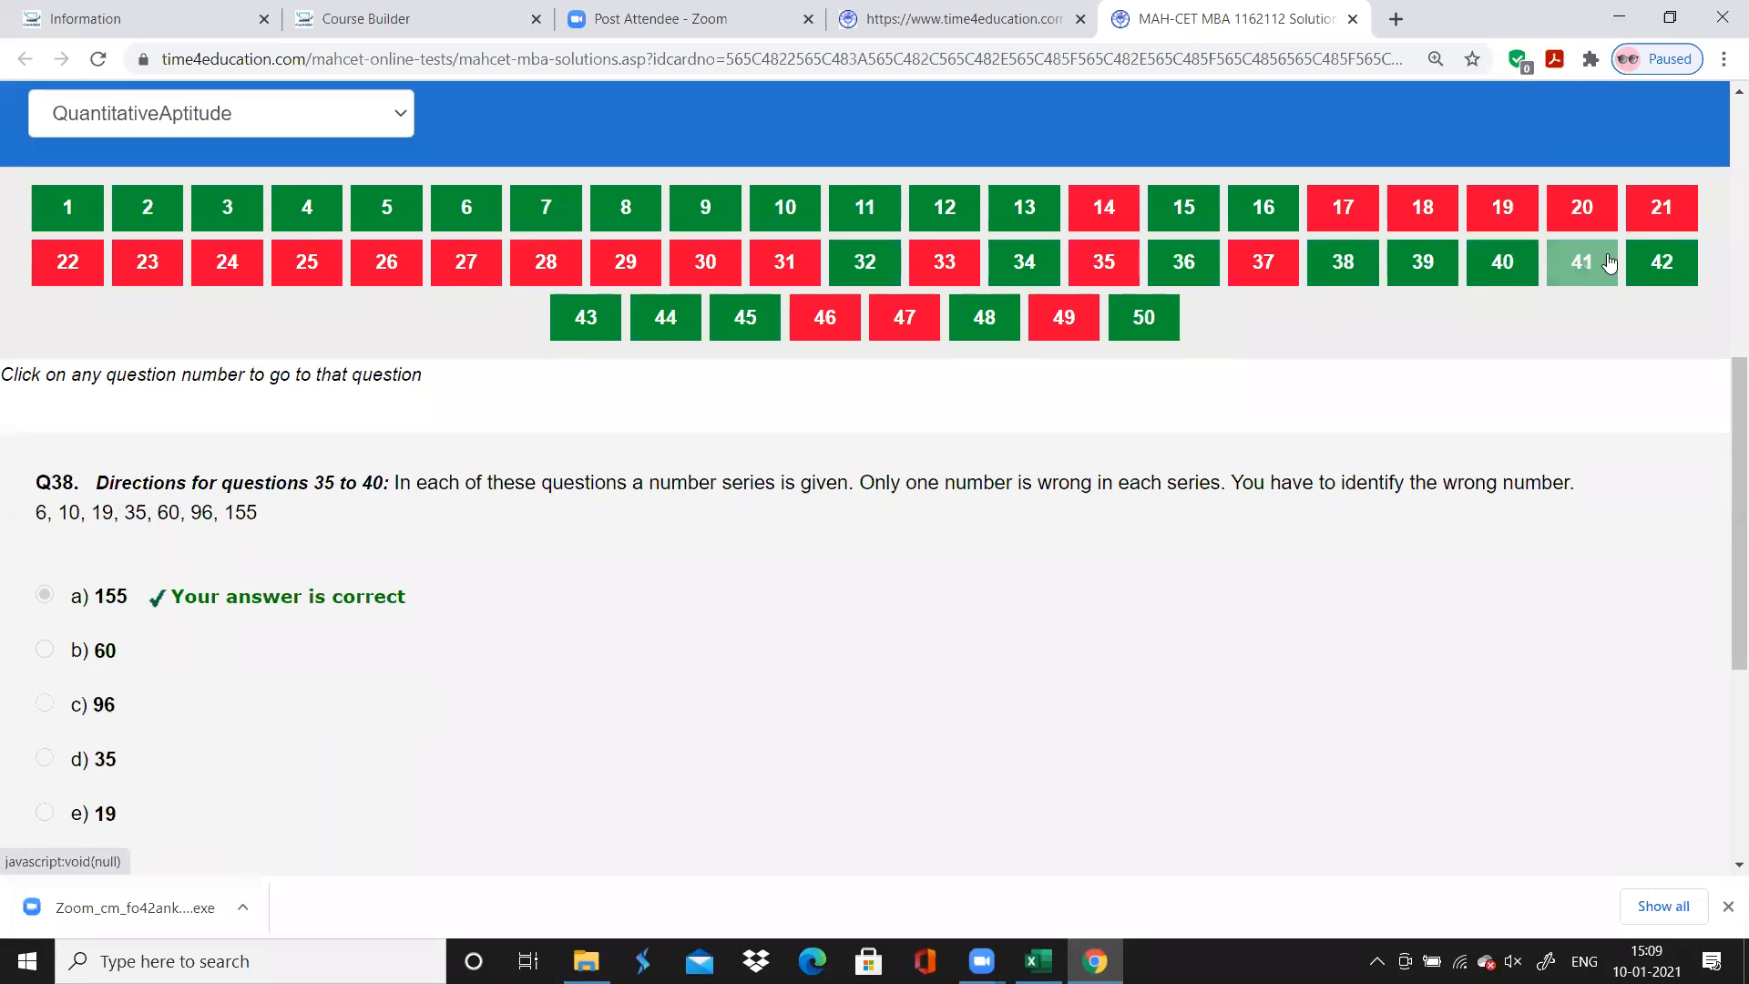
pyautogui.click(1603, 264)
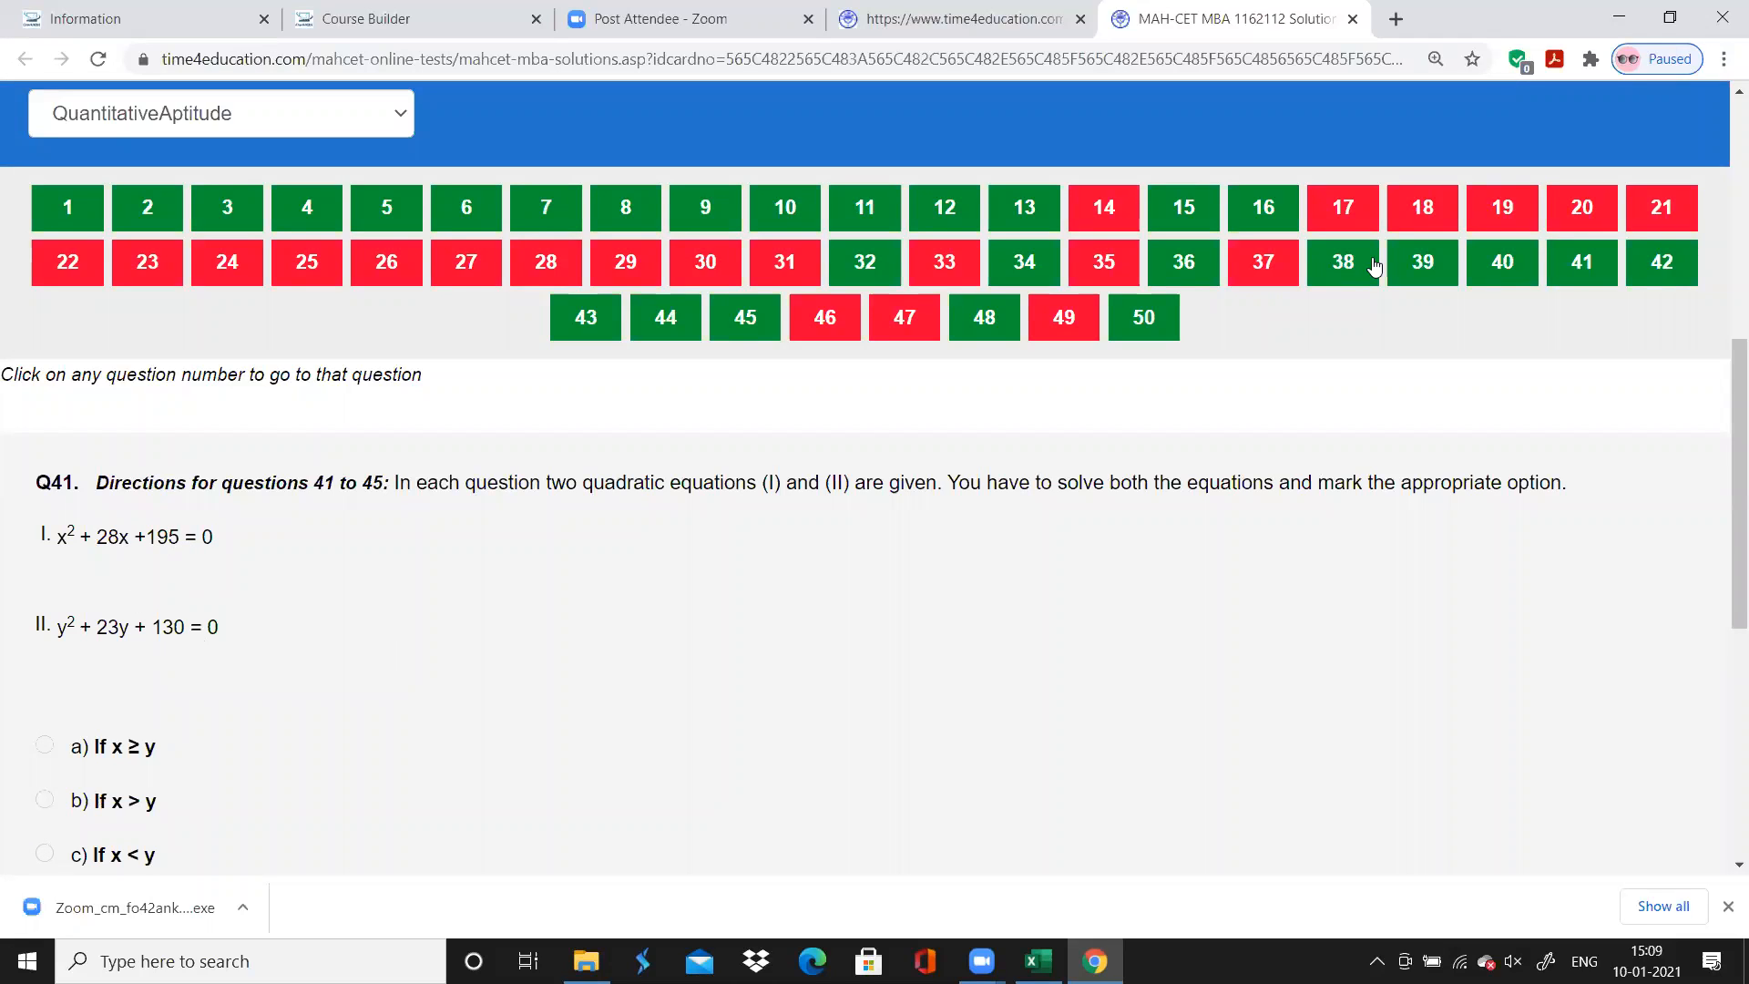
pyautogui.click(1656, 264)
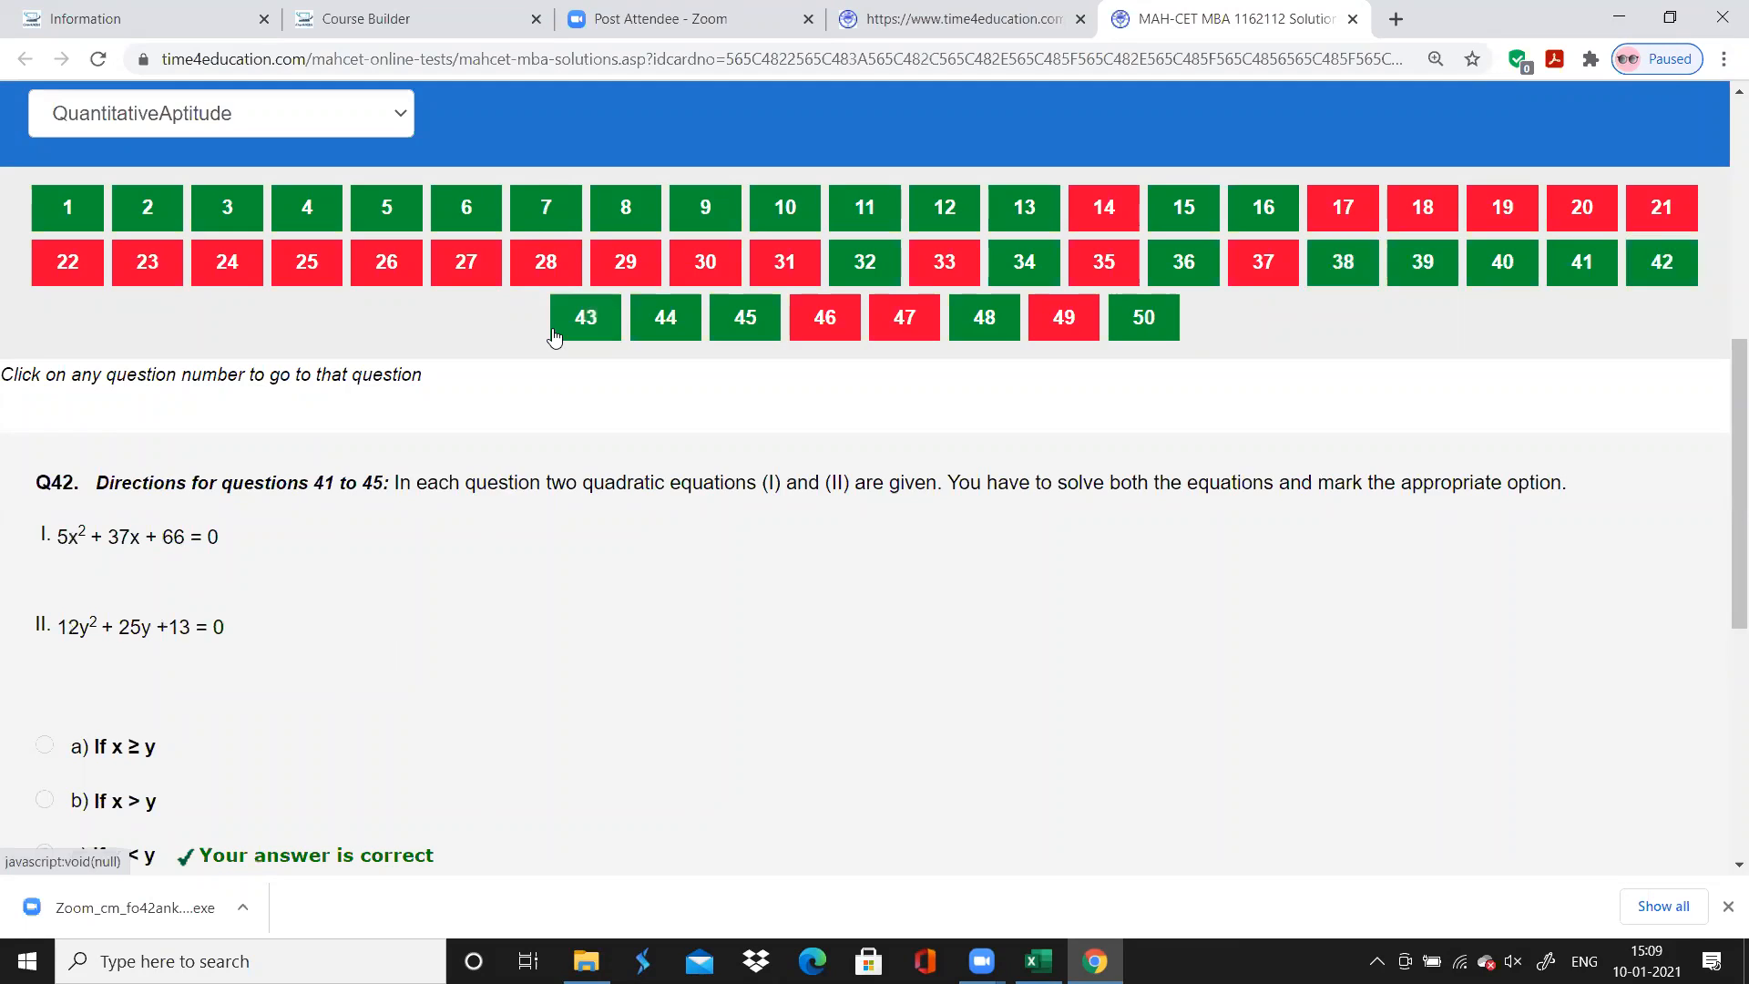
pyautogui.click(584, 330)
pyautogui.click(689, 333)
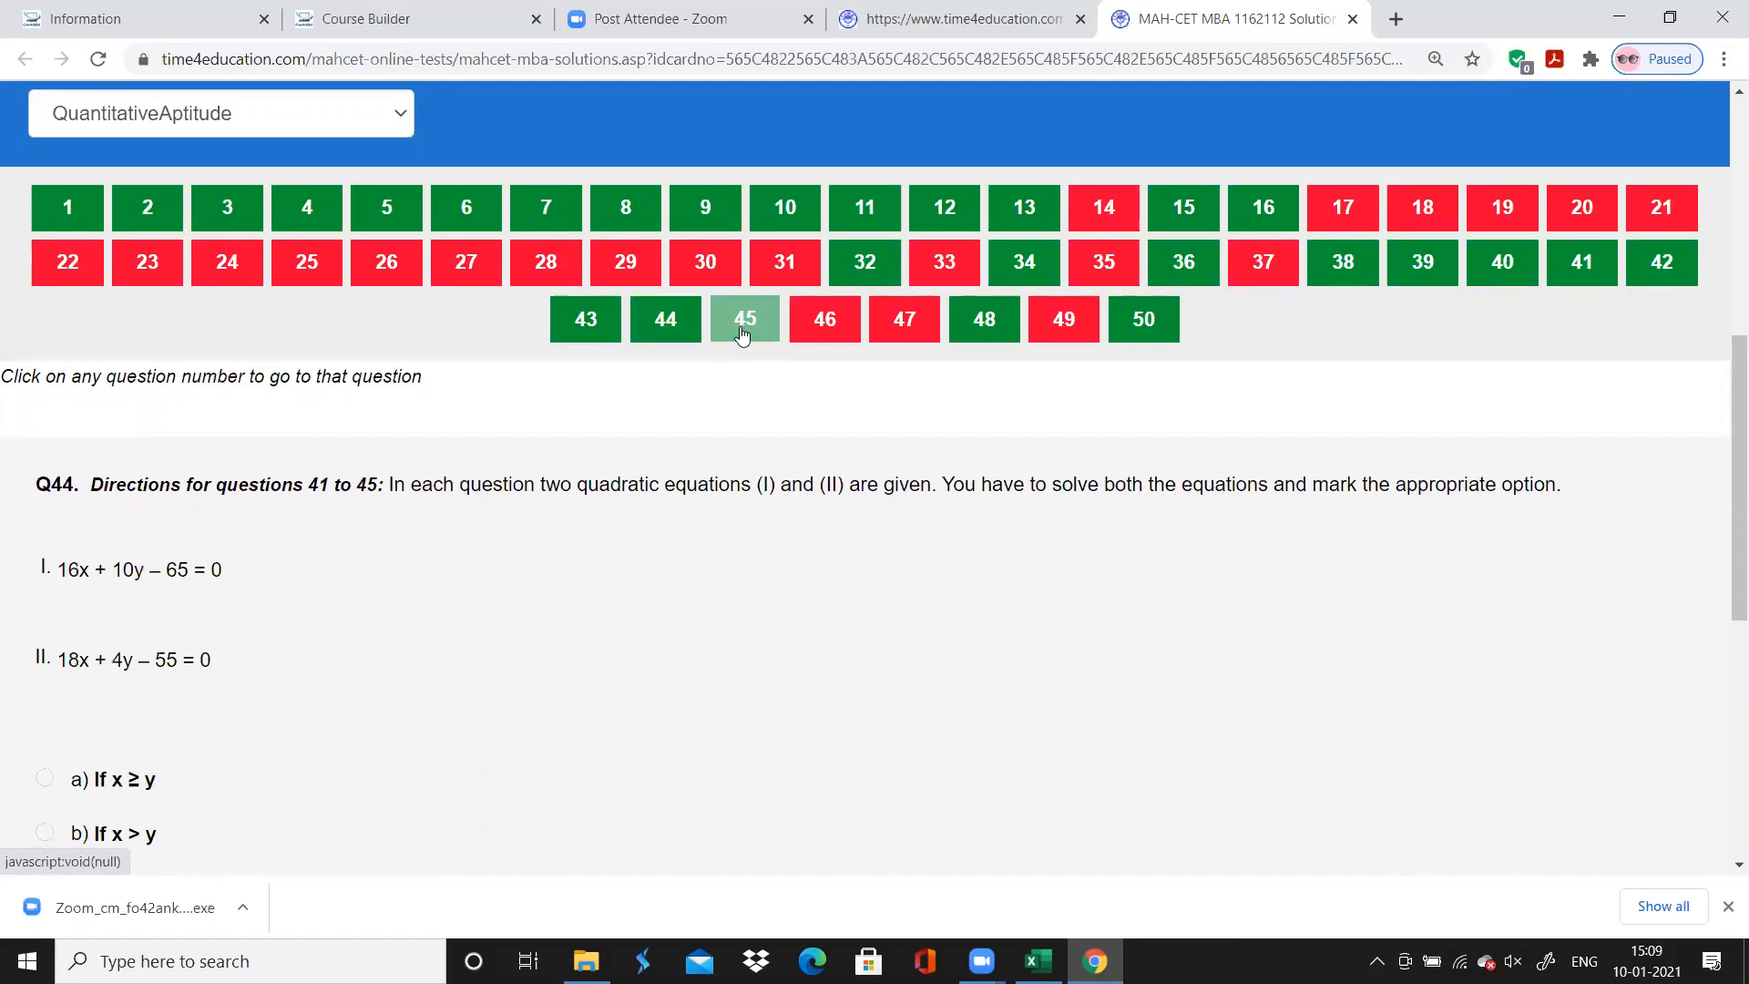
pyautogui.click(745, 323)
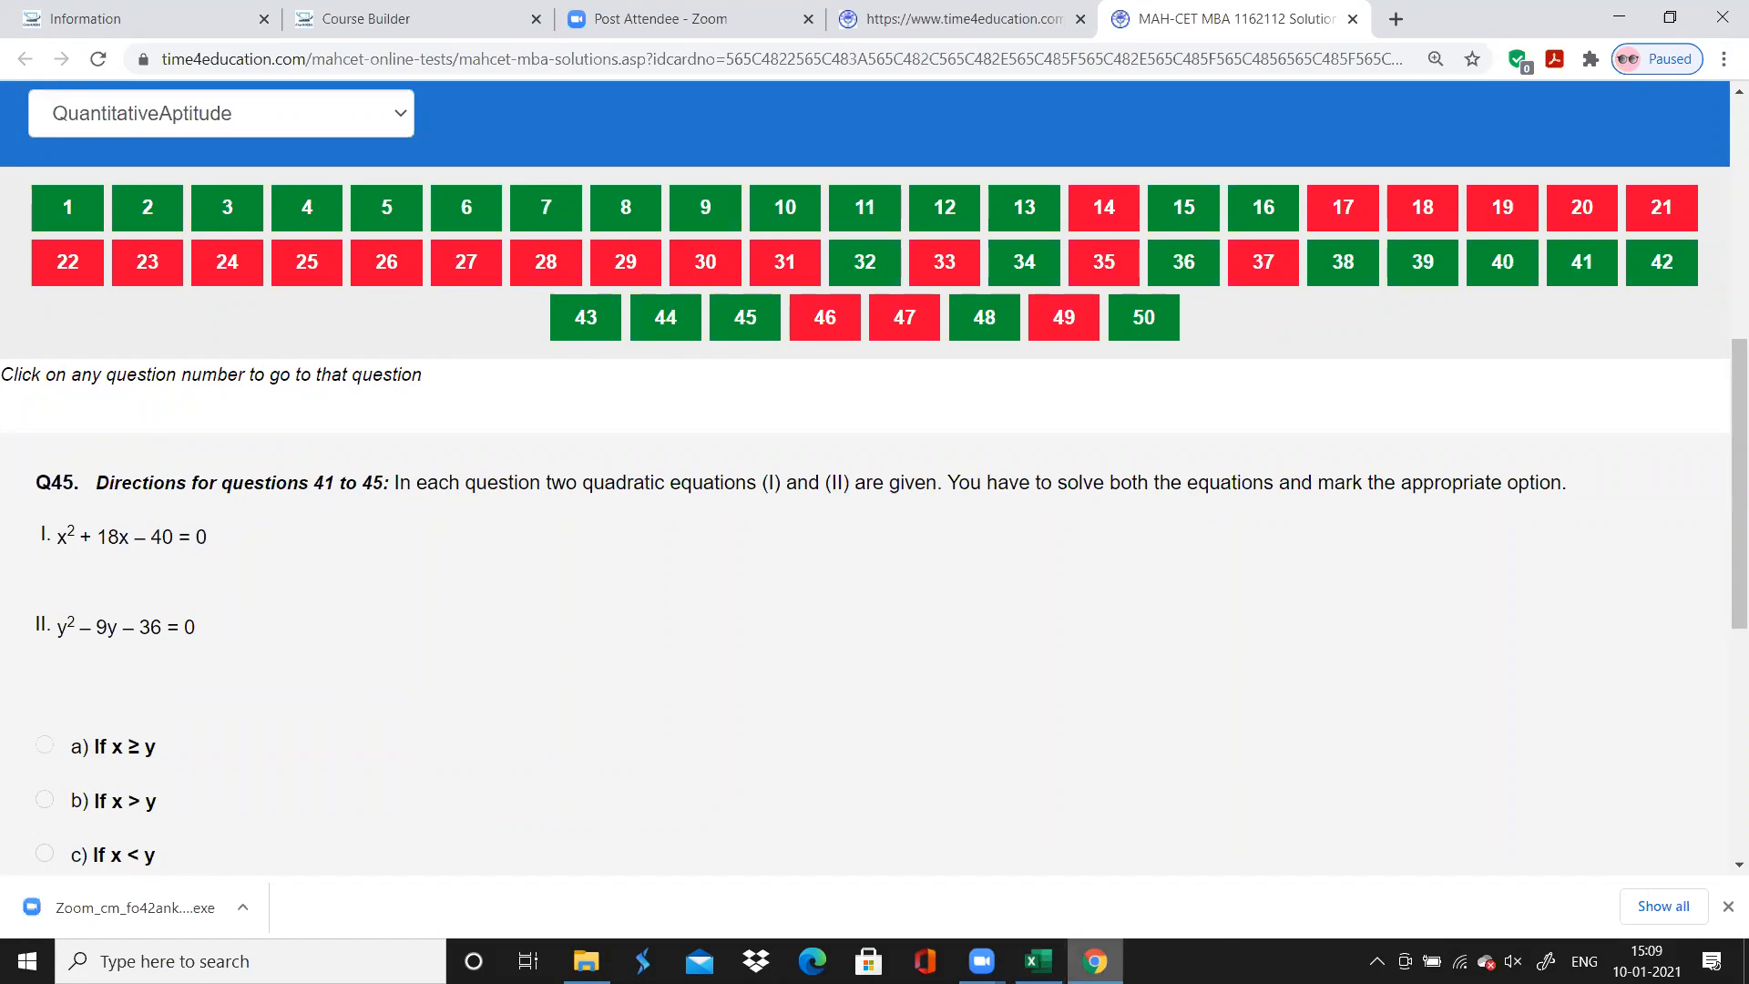
pyautogui.click(1039, 961)
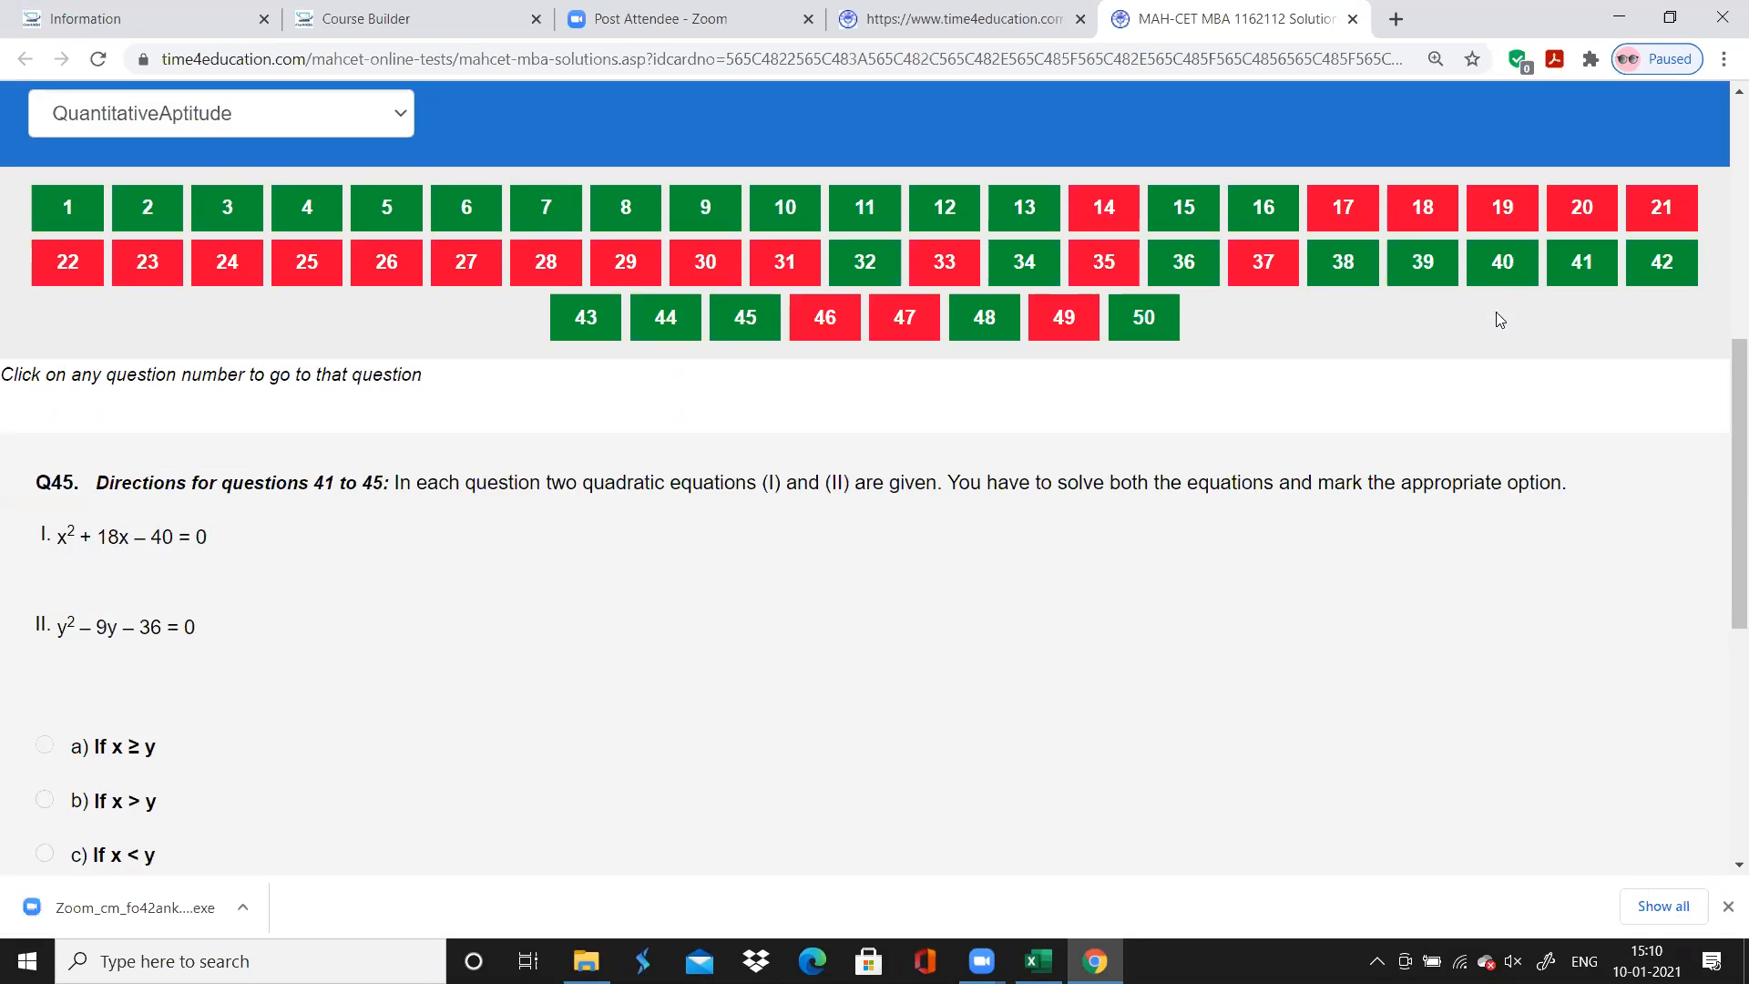
# Switch back to Chrome, look at questions 40 and 41 again, and return to Excel
pyautogui.hotkey('alt', 'Tab')
pyautogui.click(1500, 288)
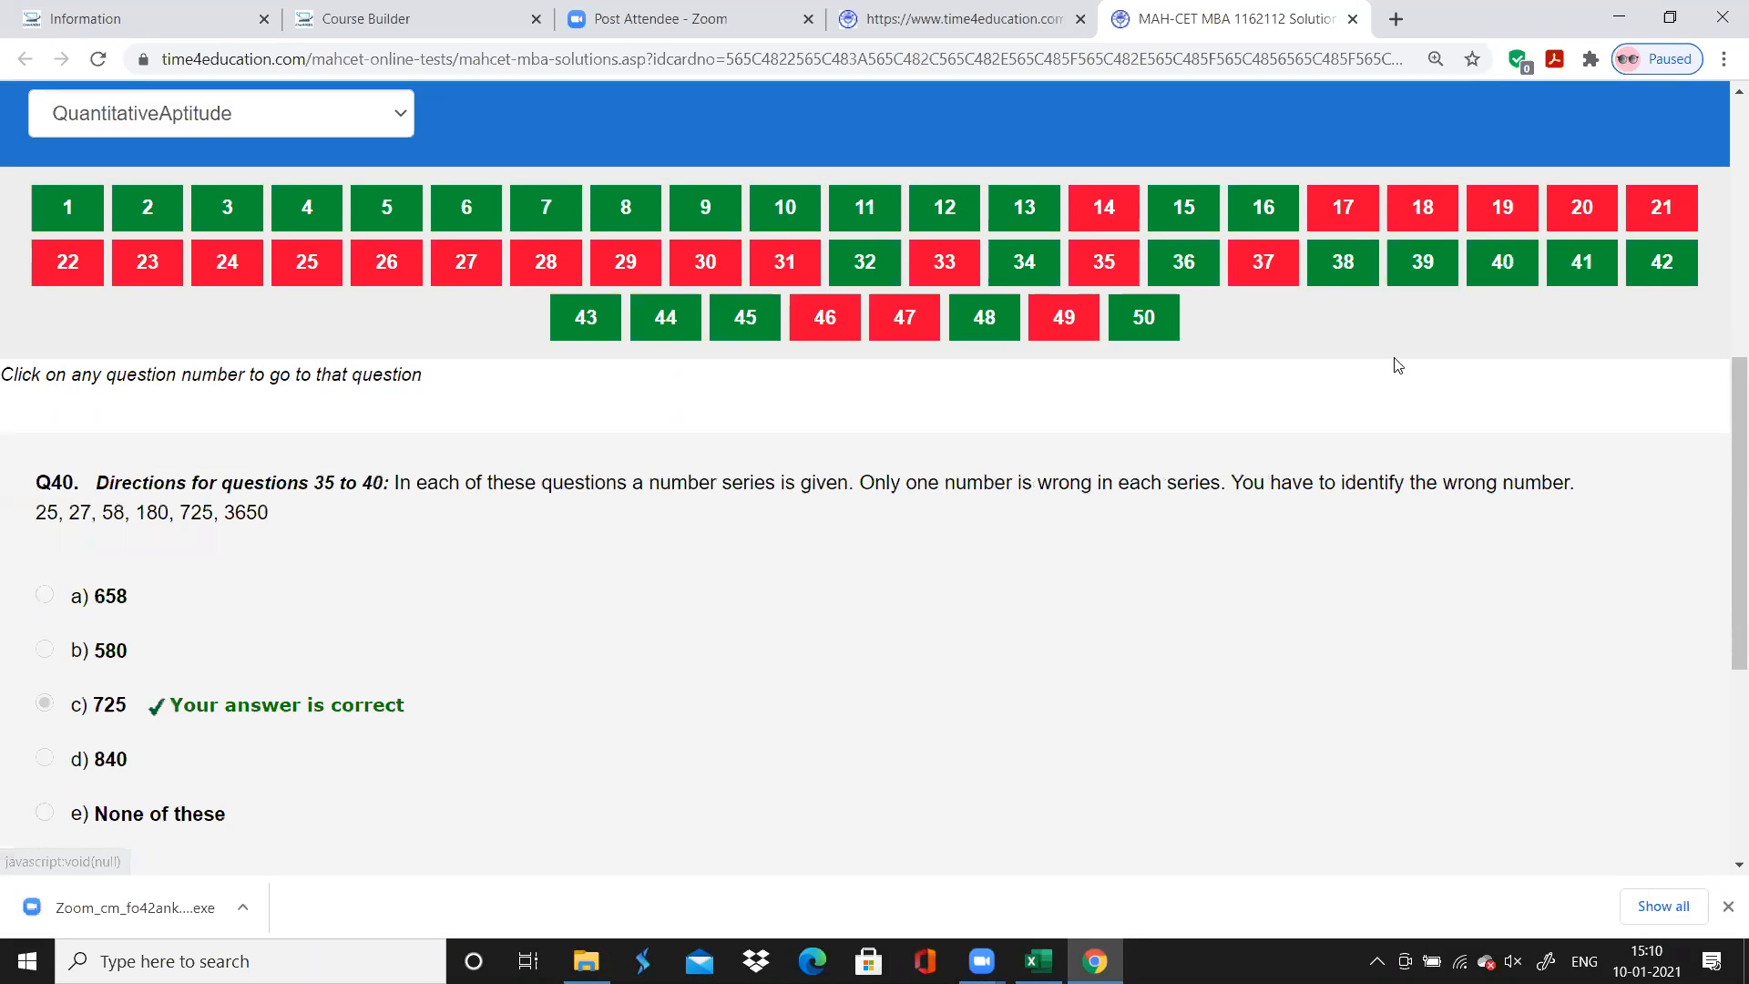
pyautogui.click(1594, 283)
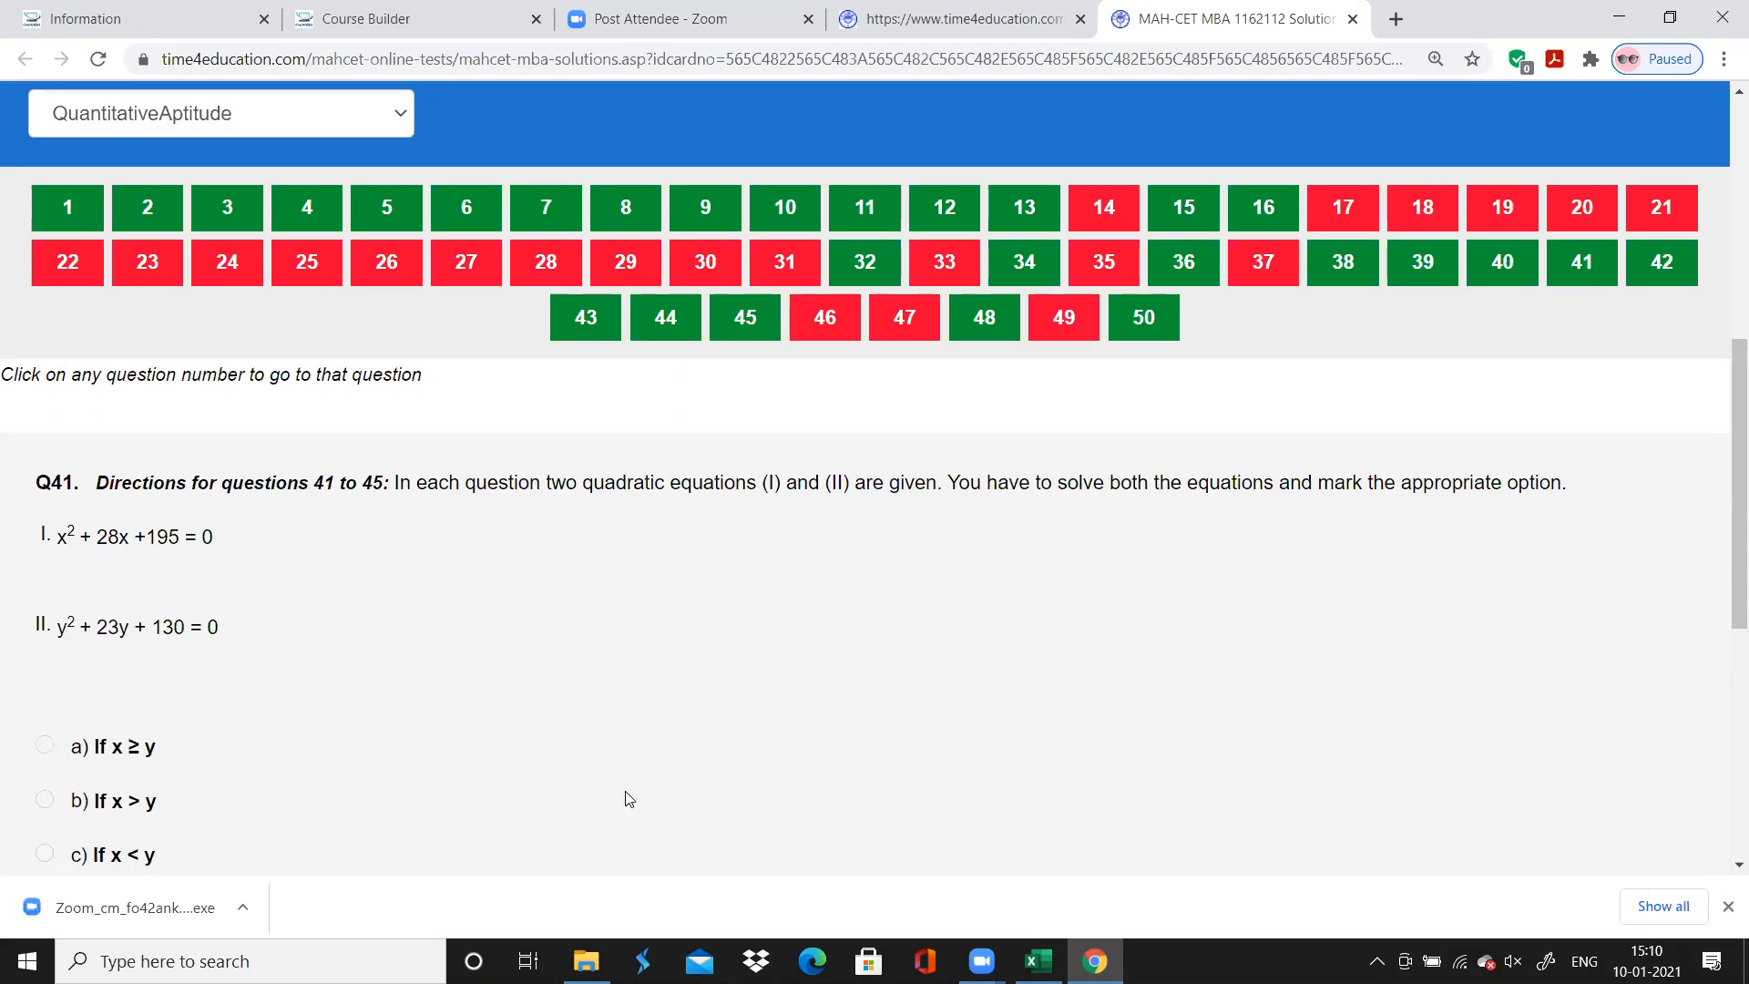
pyautogui.click(1095, 961)
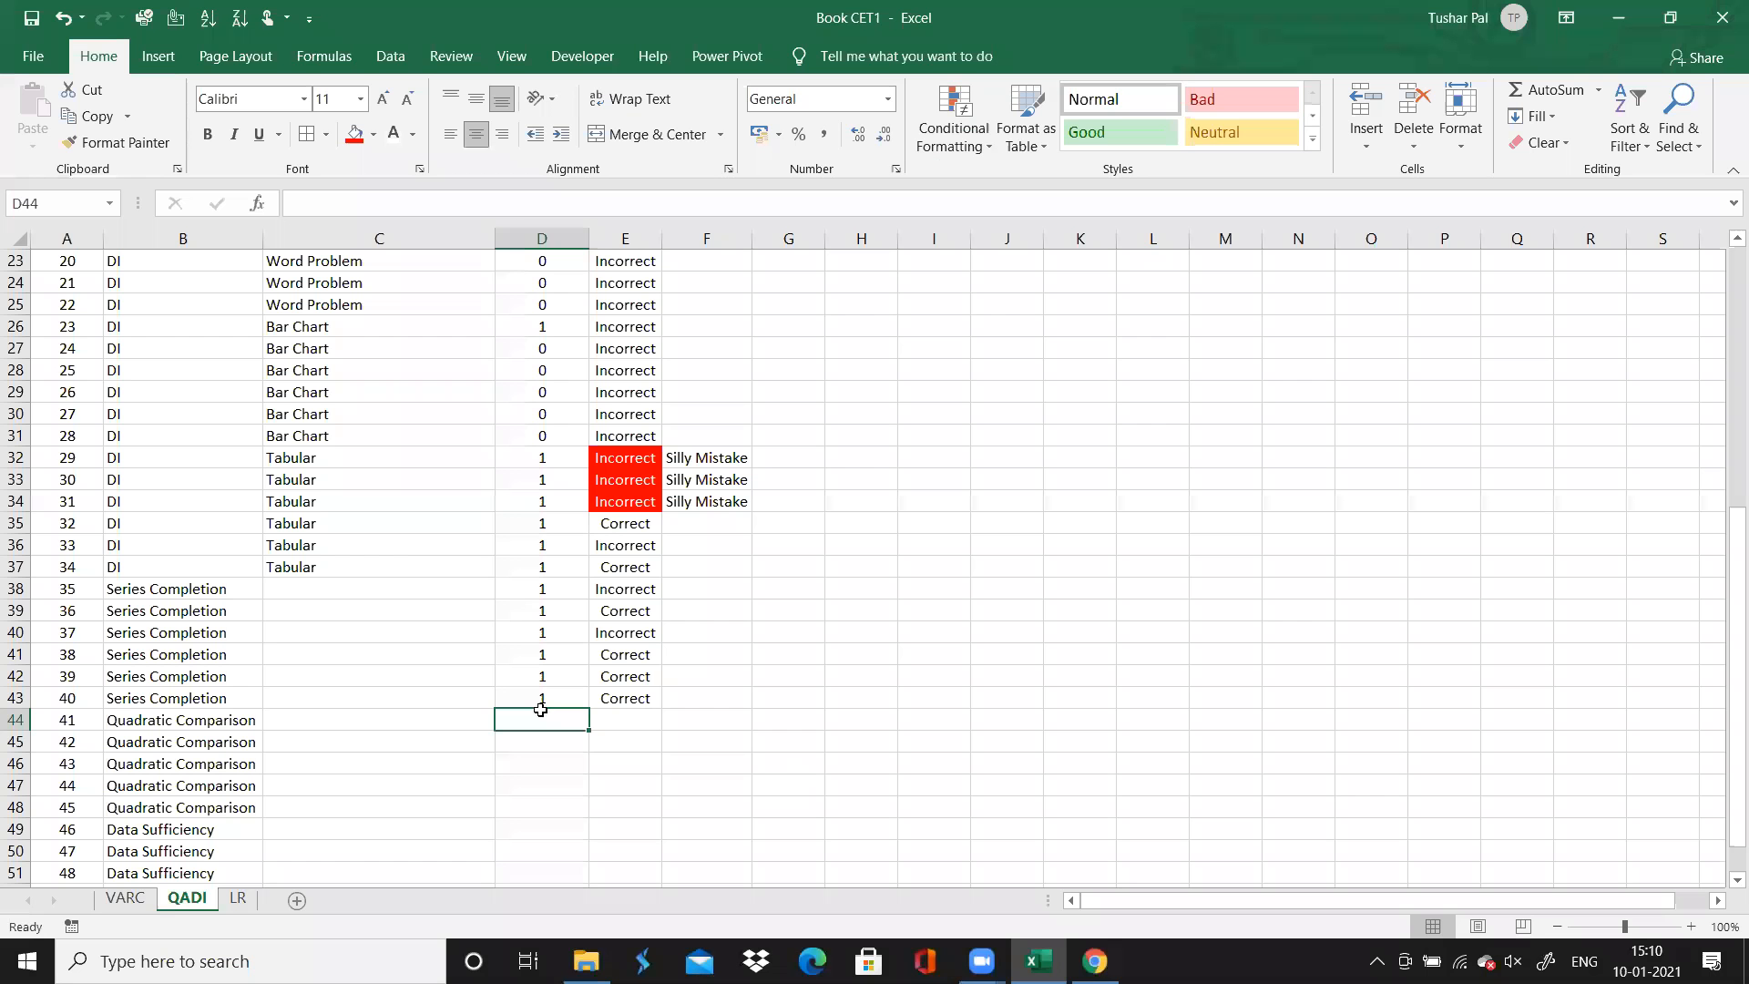
# Record 0.5 as the time for quadratic comparison questions 41 to 45
pyautogui.write('0.5')
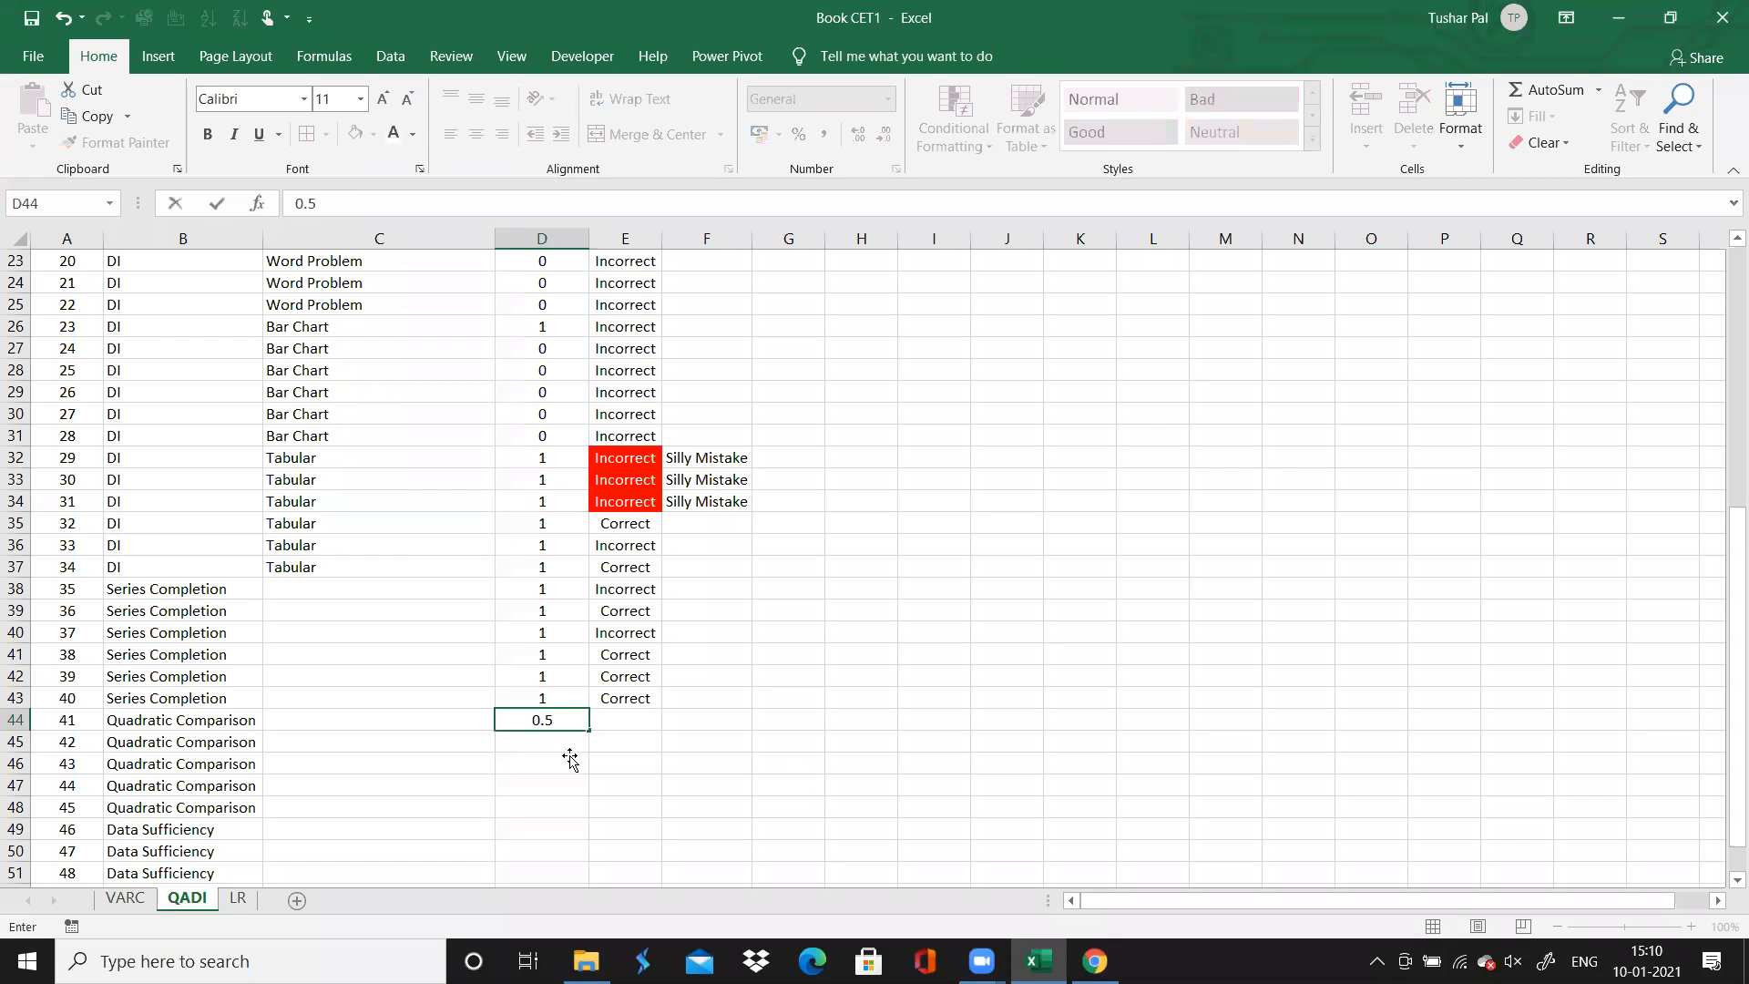
pyautogui.press('Return')
pyautogui.click(569, 722)
pyautogui.moveTo(589, 730); pyautogui.dragTo(582, 817)
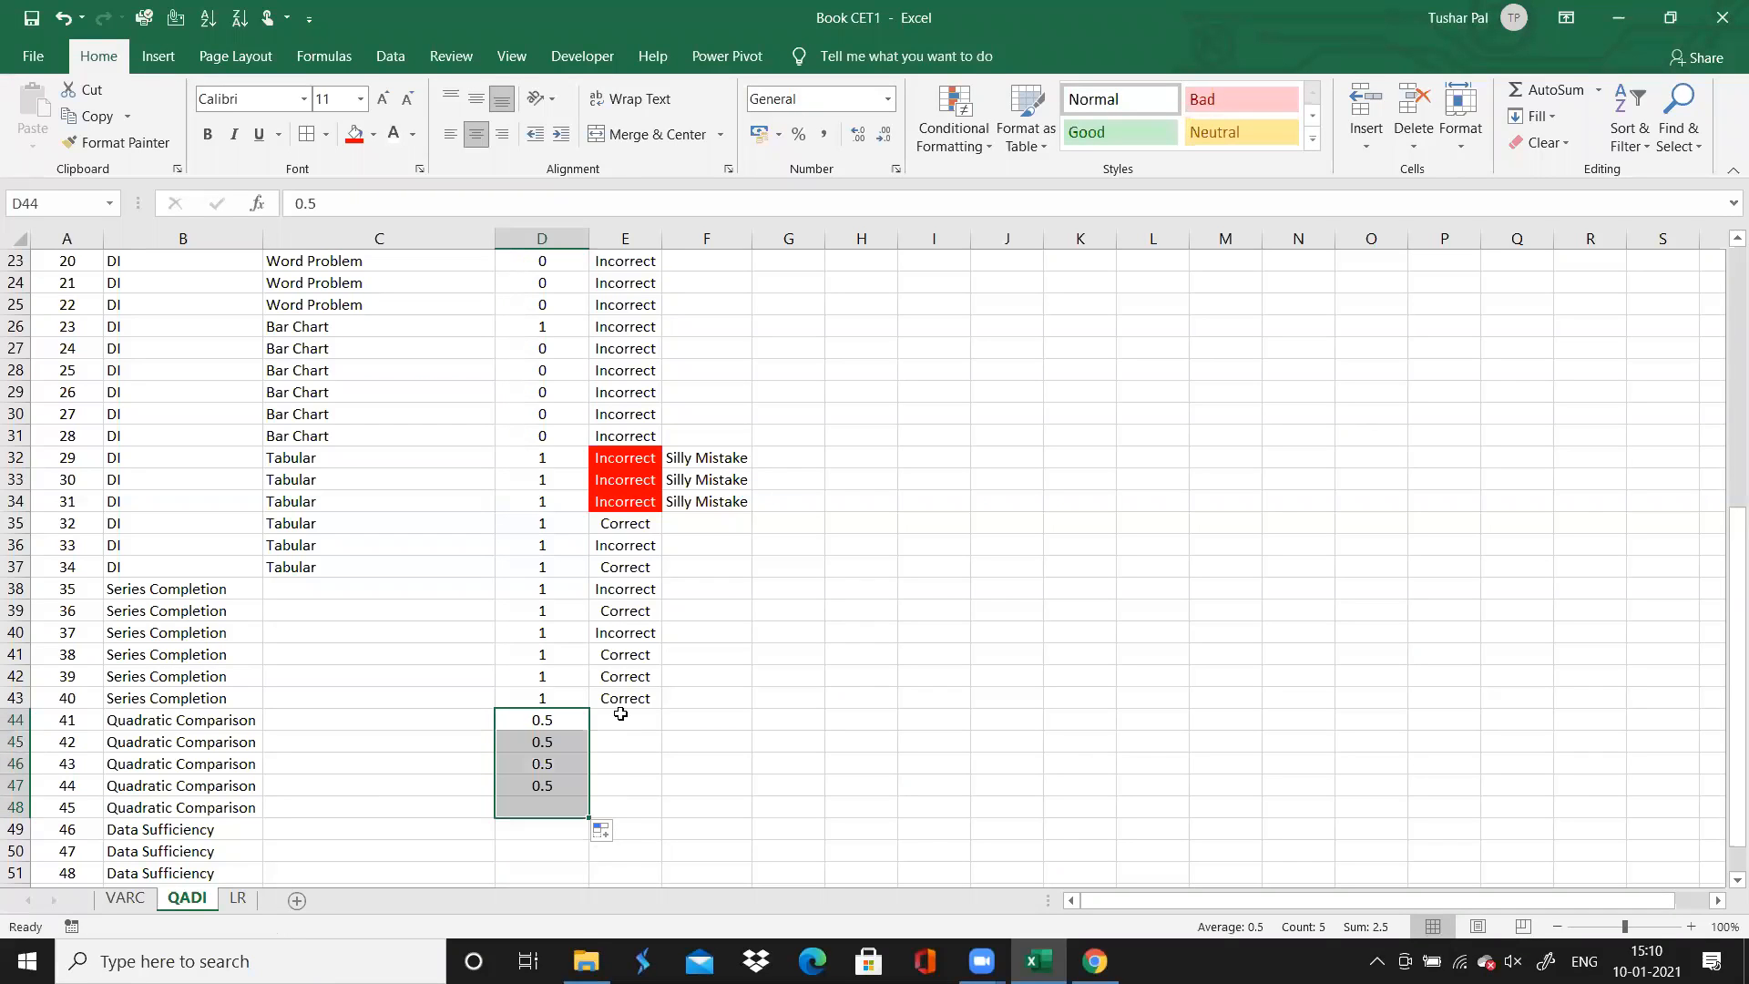
# Fill the accuracy "Correct" down through questions 41 to 45 and select question 46's time cell
pyautogui.click(621, 714)
pyautogui.click(630, 699)
pyautogui.moveTo(653, 799); pyautogui.dragTo(574, 834)
pyautogui.click(560, 835)
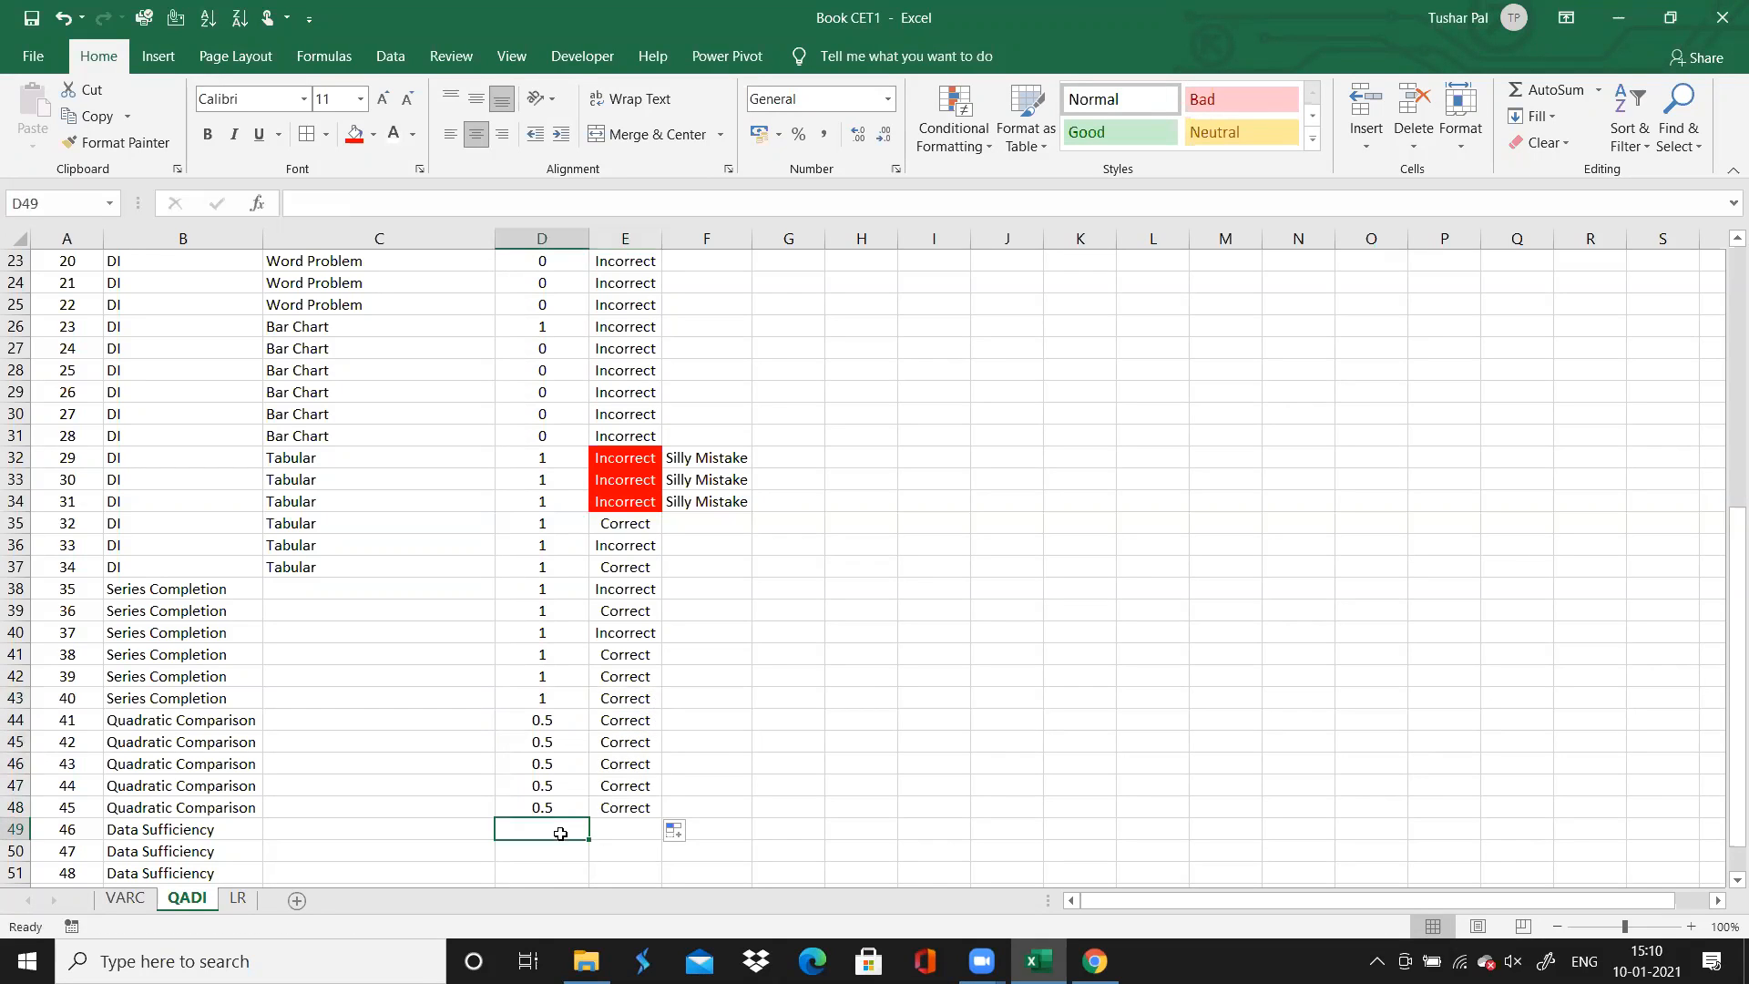
# Switch to Chrome, review data sufficiency questions 46 and 47, and return to Excel
pyautogui.click(1094, 961)
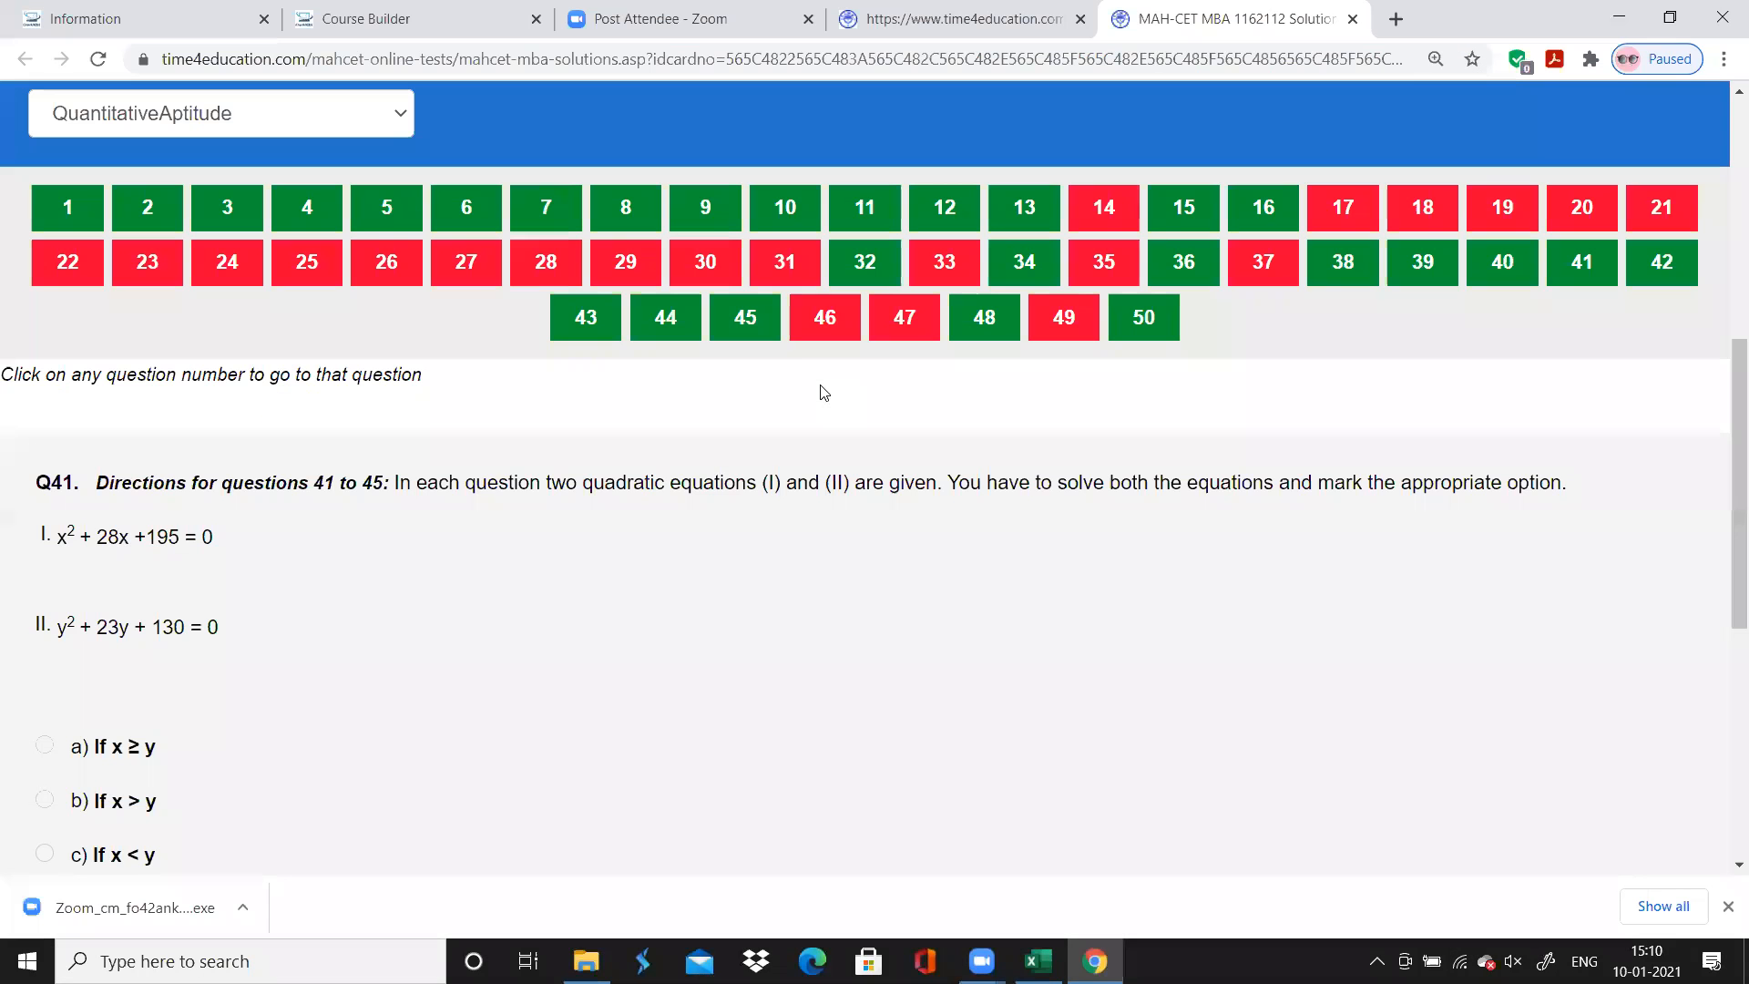
pyautogui.click(806, 335)
pyautogui.scroll(-2, 867, 578)
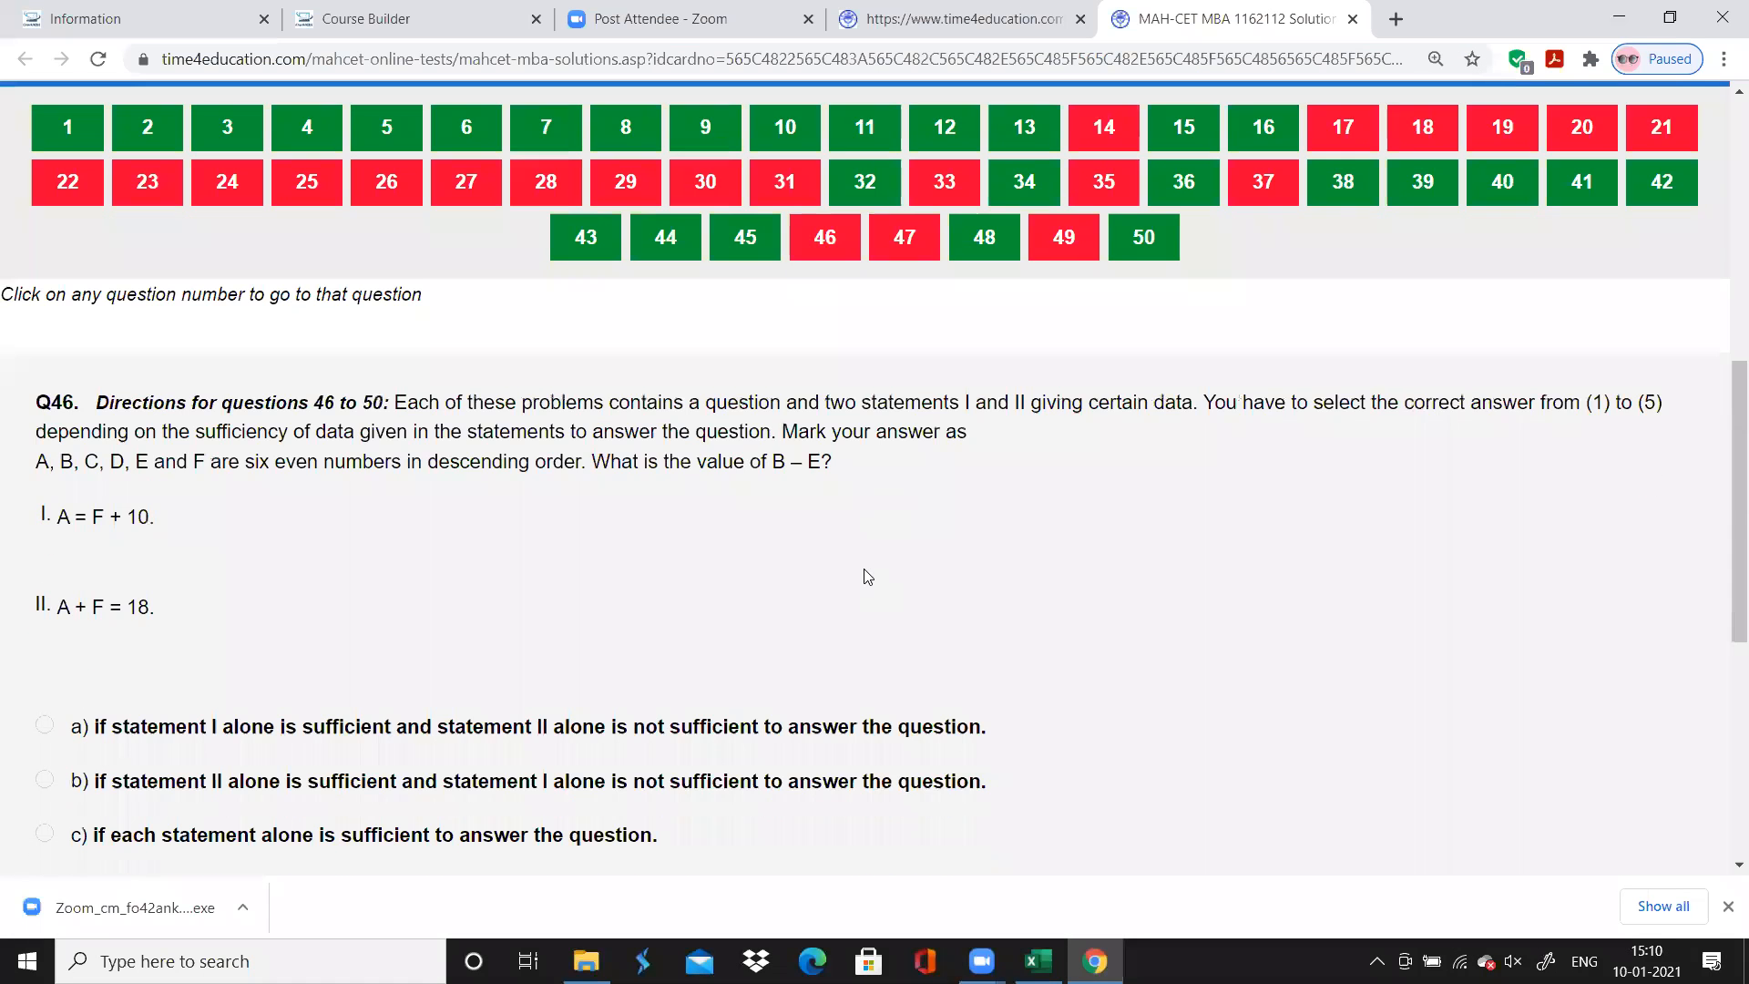
pyautogui.moveTo(460, 410); pyautogui.dragTo(656, 346)
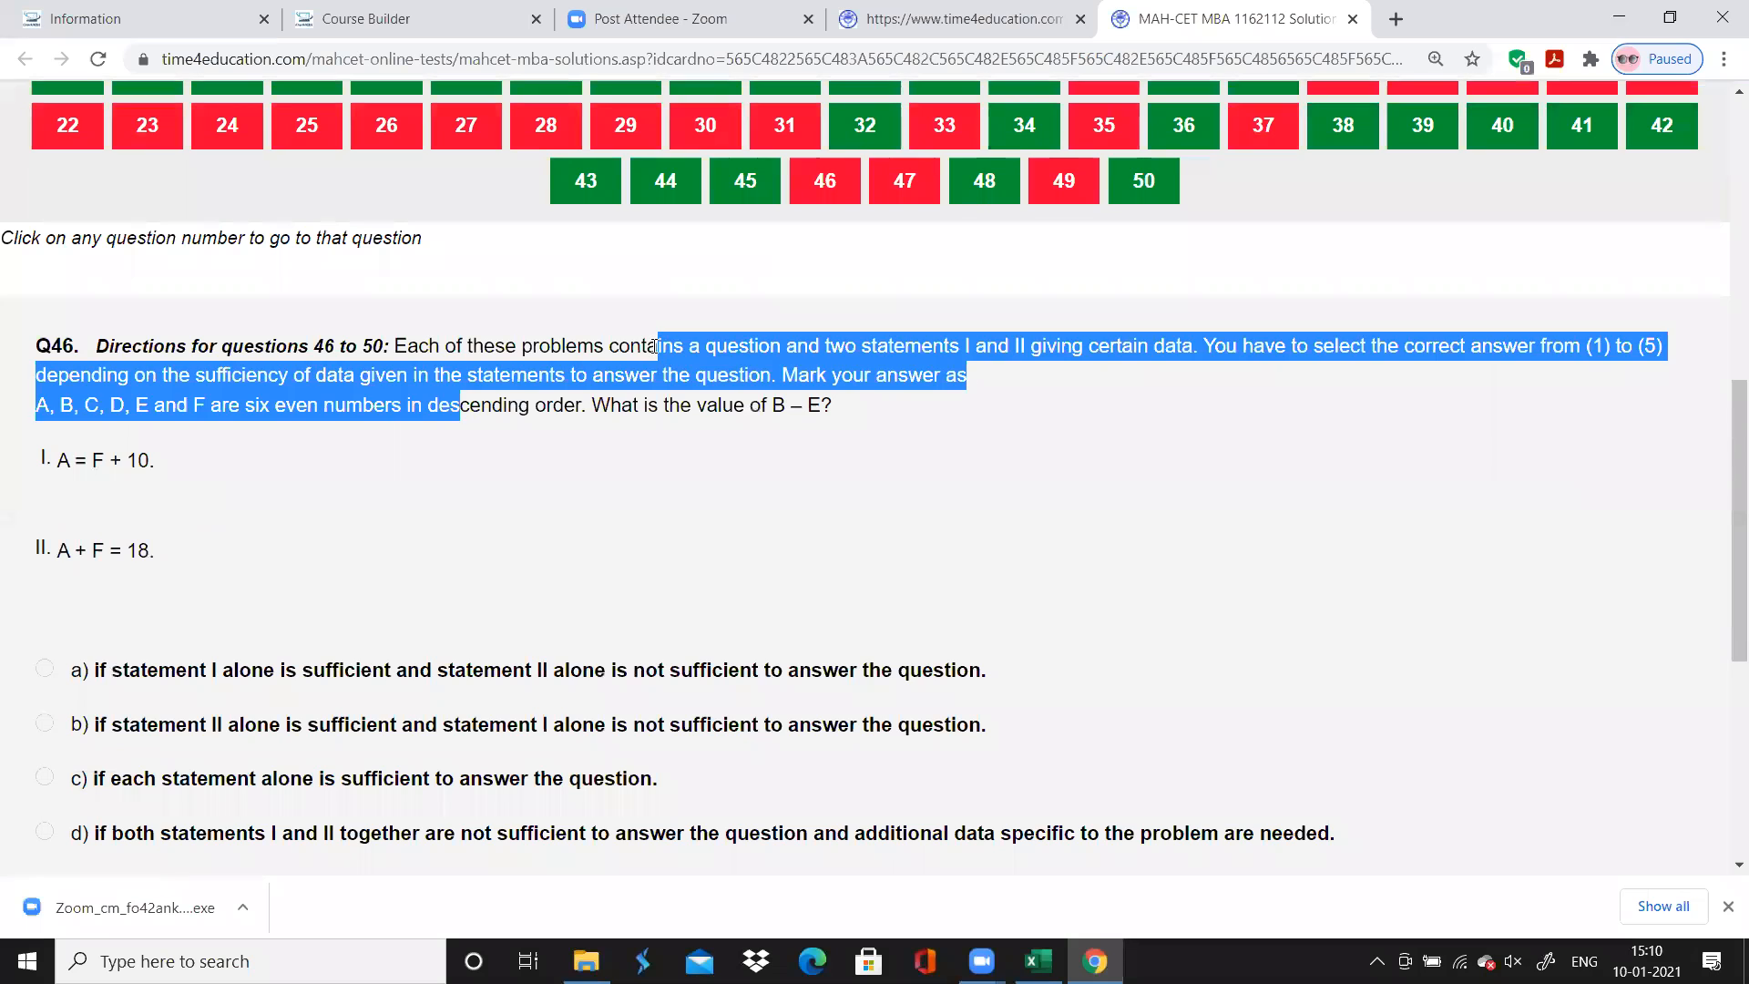
pyautogui.click(738, 369)
pyautogui.click(904, 180)
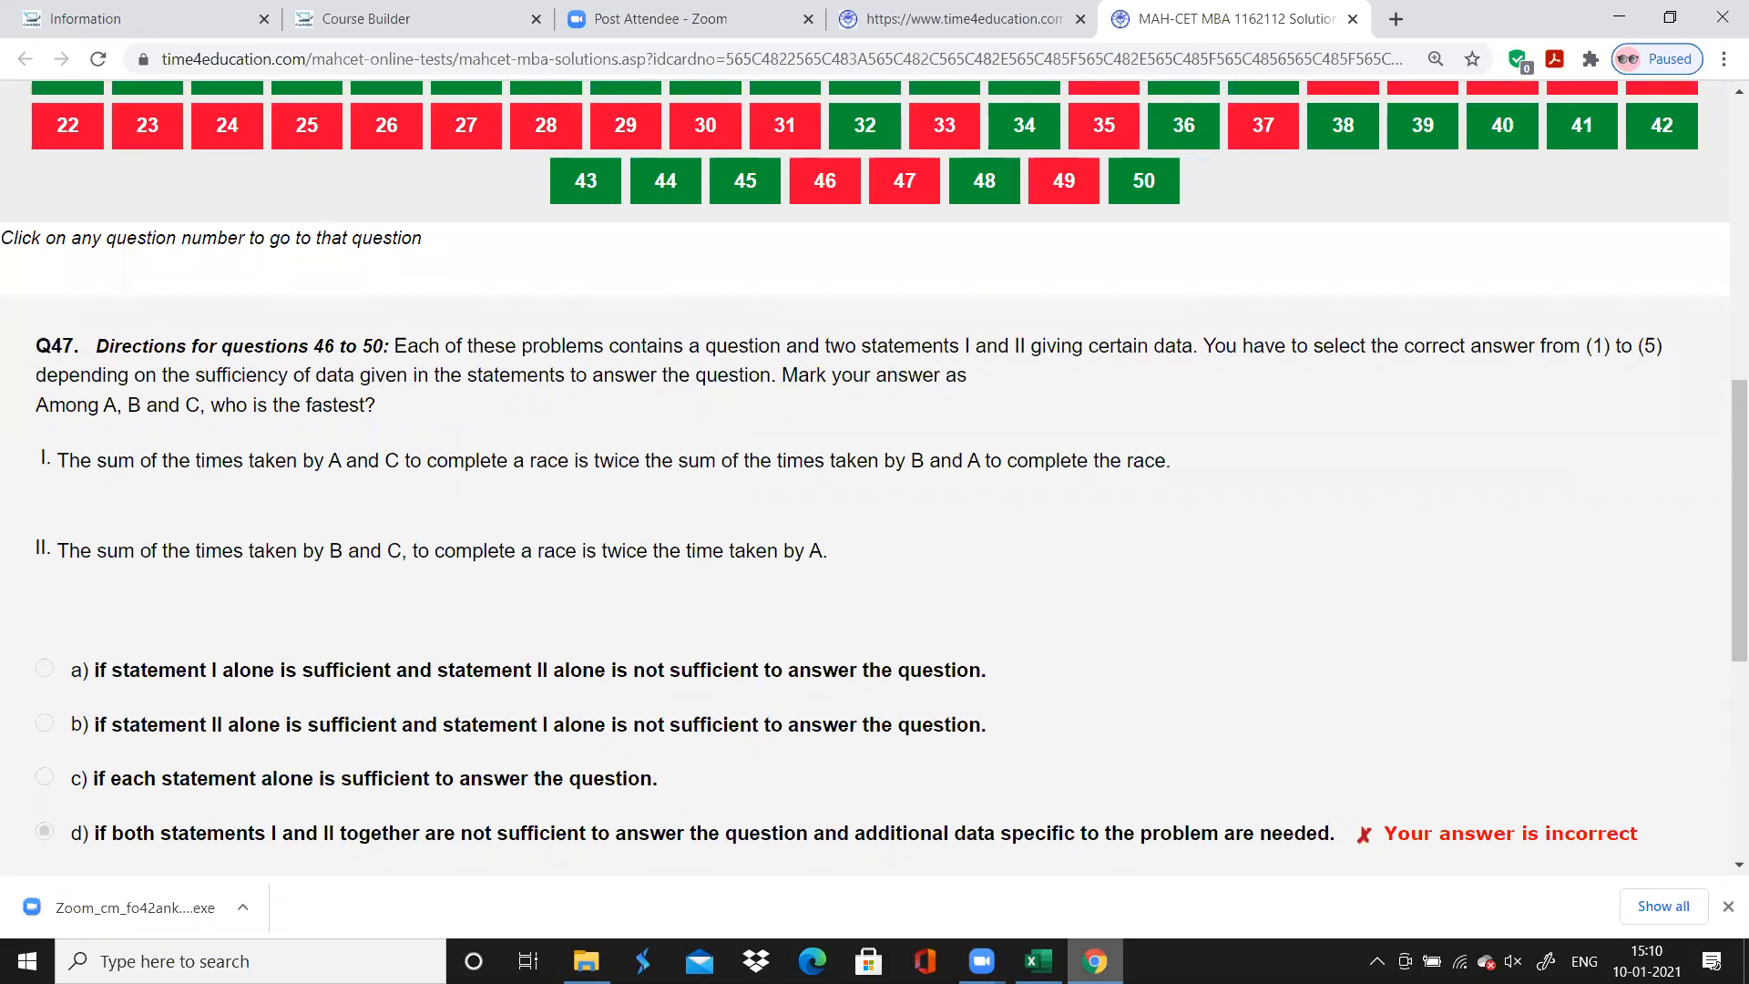
pyautogui.click(1038, 961)
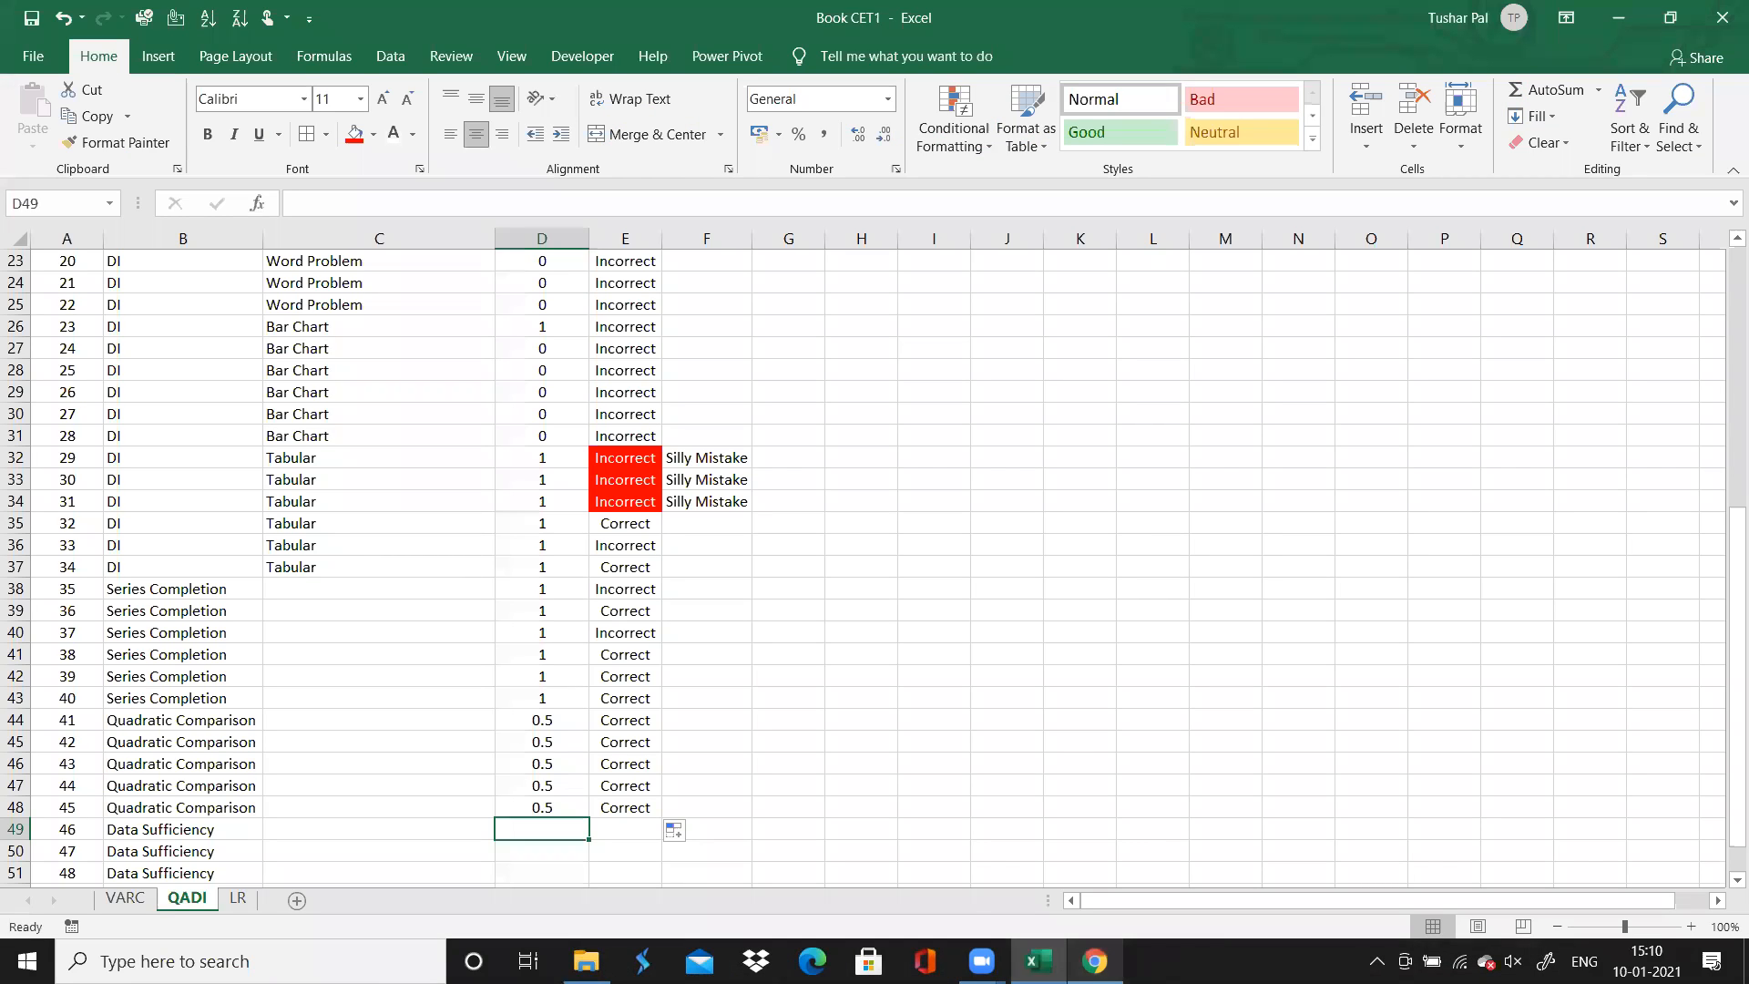
# Record 0.5 as the time for data sufficiency questions 46 to 50
pyautogui.write('0.5')
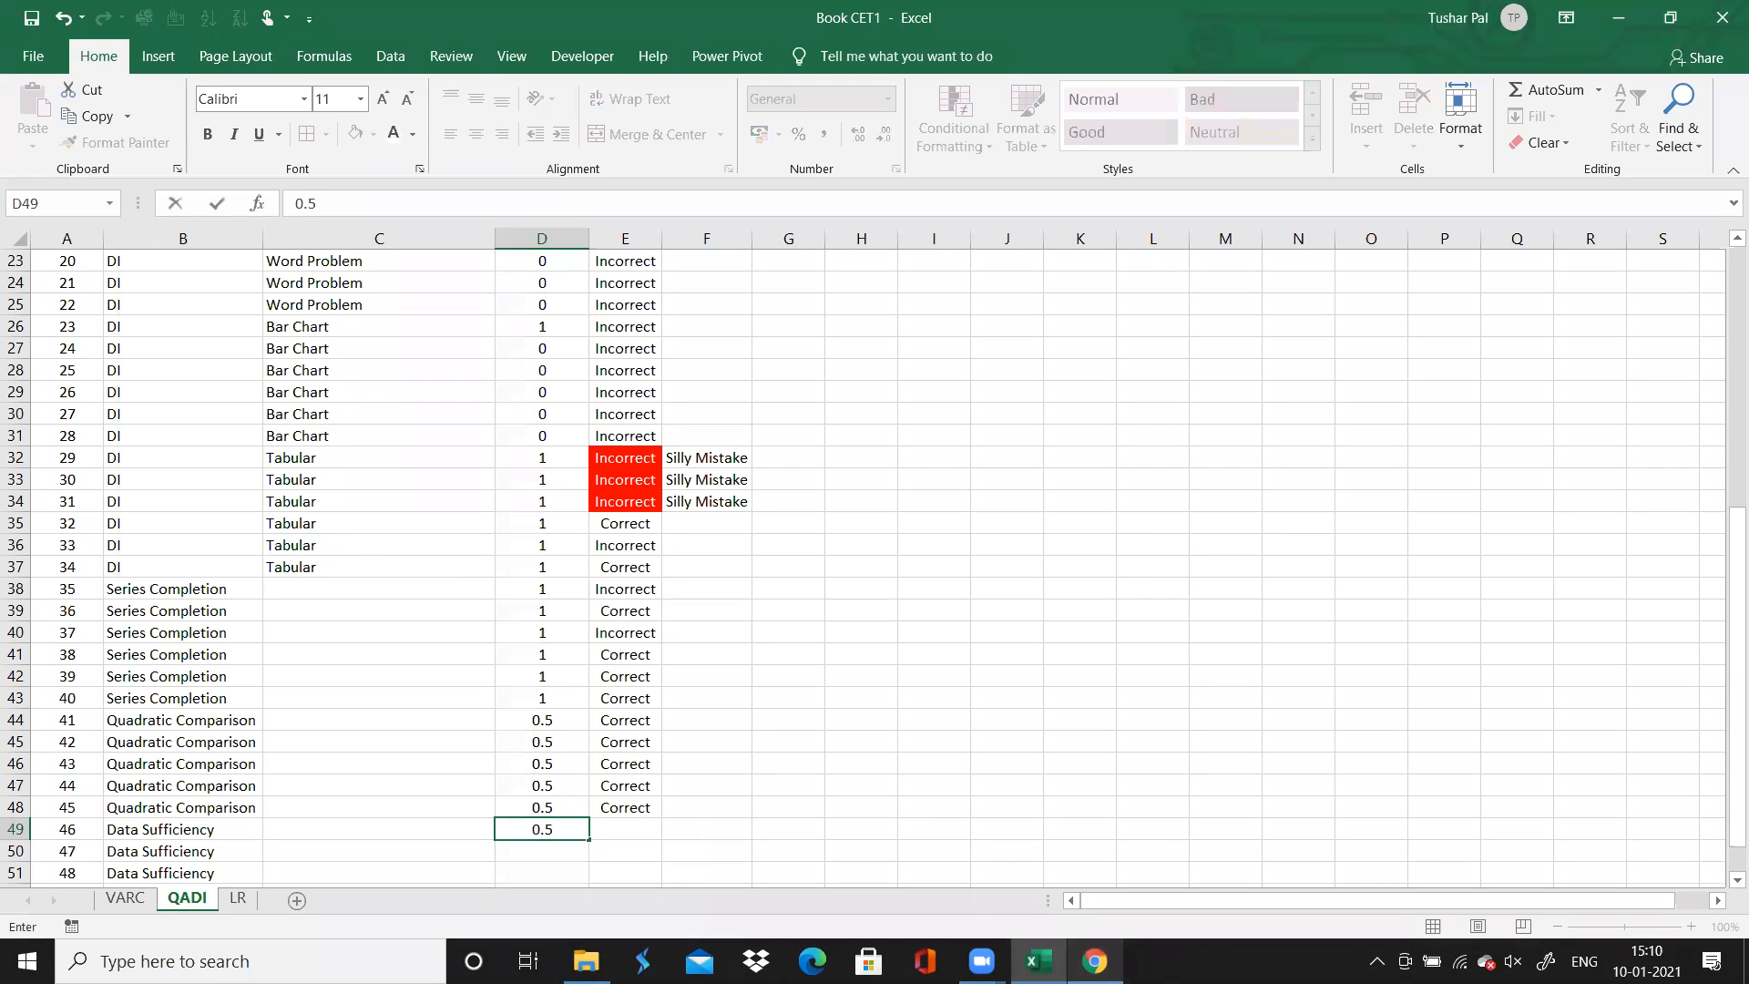
pyautogui.press('Return')
pyautogui.press('Return')
pyautogui.press('Return')
pyautogui.press('Return')
pyautogui.press('Return')
pyautogui.press('Return')
pyautogui.press('Return')
pyautogui.press('Return')
pyautogui.press('Return')
pyautogui.press('Return')
pyautogui.press('Up')
pyautogui.press('Up')
pyautogui.click(544, 544)
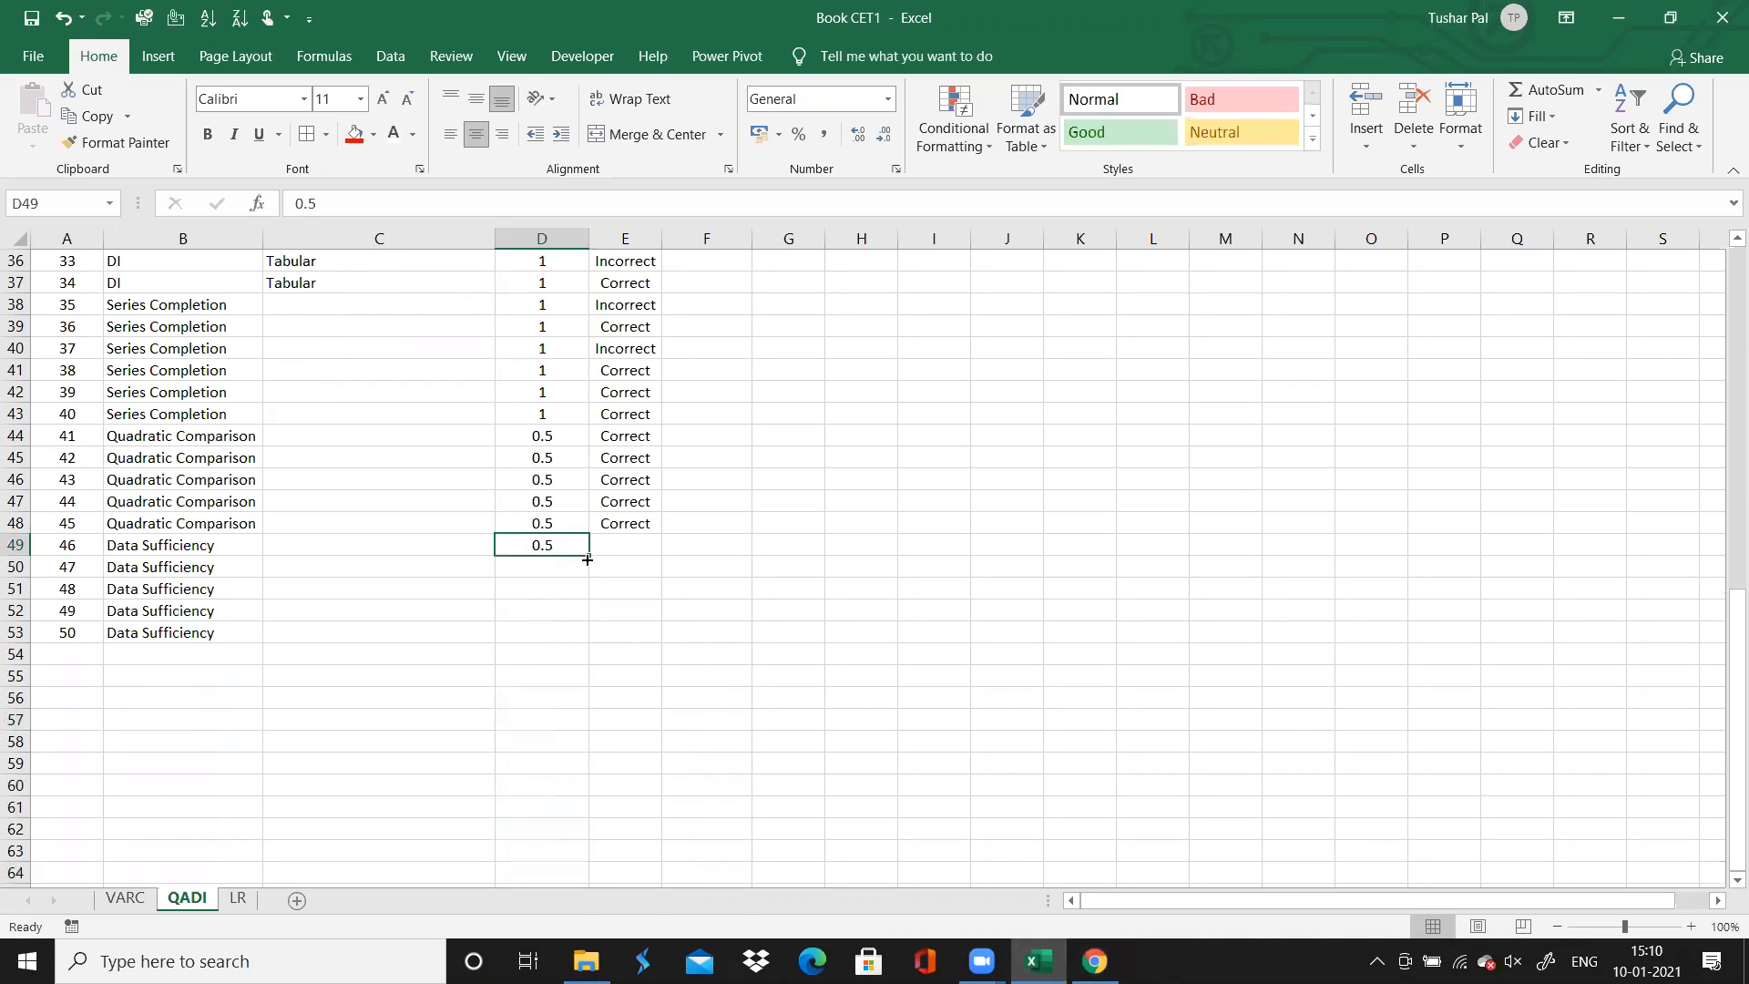
pyautogui.moveTo(587, 554); pyautogui.dragTo(590, 643)
# Record the accuracy of questions 46 and 47 as "Incorrect"
pyautogui.click(609, 544)
pyautogui.write('Incorrect')
pyautogui.press('Return')
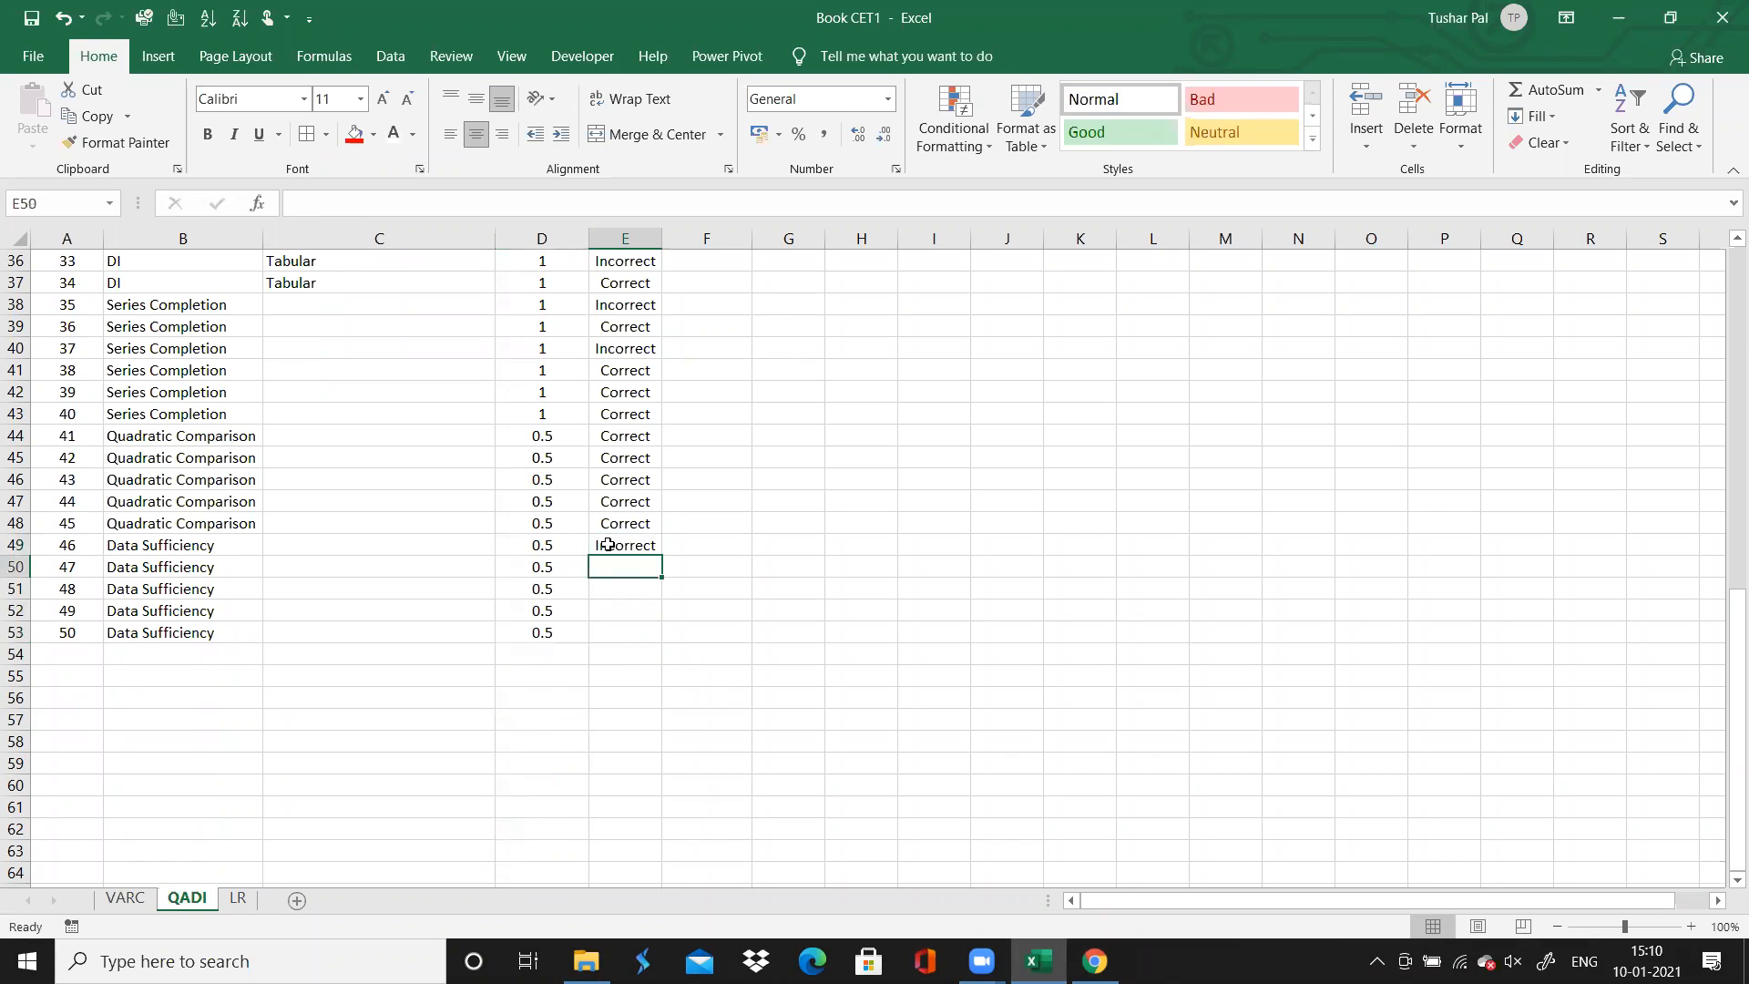
pyautogui.write('Incorrect')
# Give question 46's accuracy cell a red fill with white text and add the comment "Silly Mistake"
pyautogui.click(609, 543)
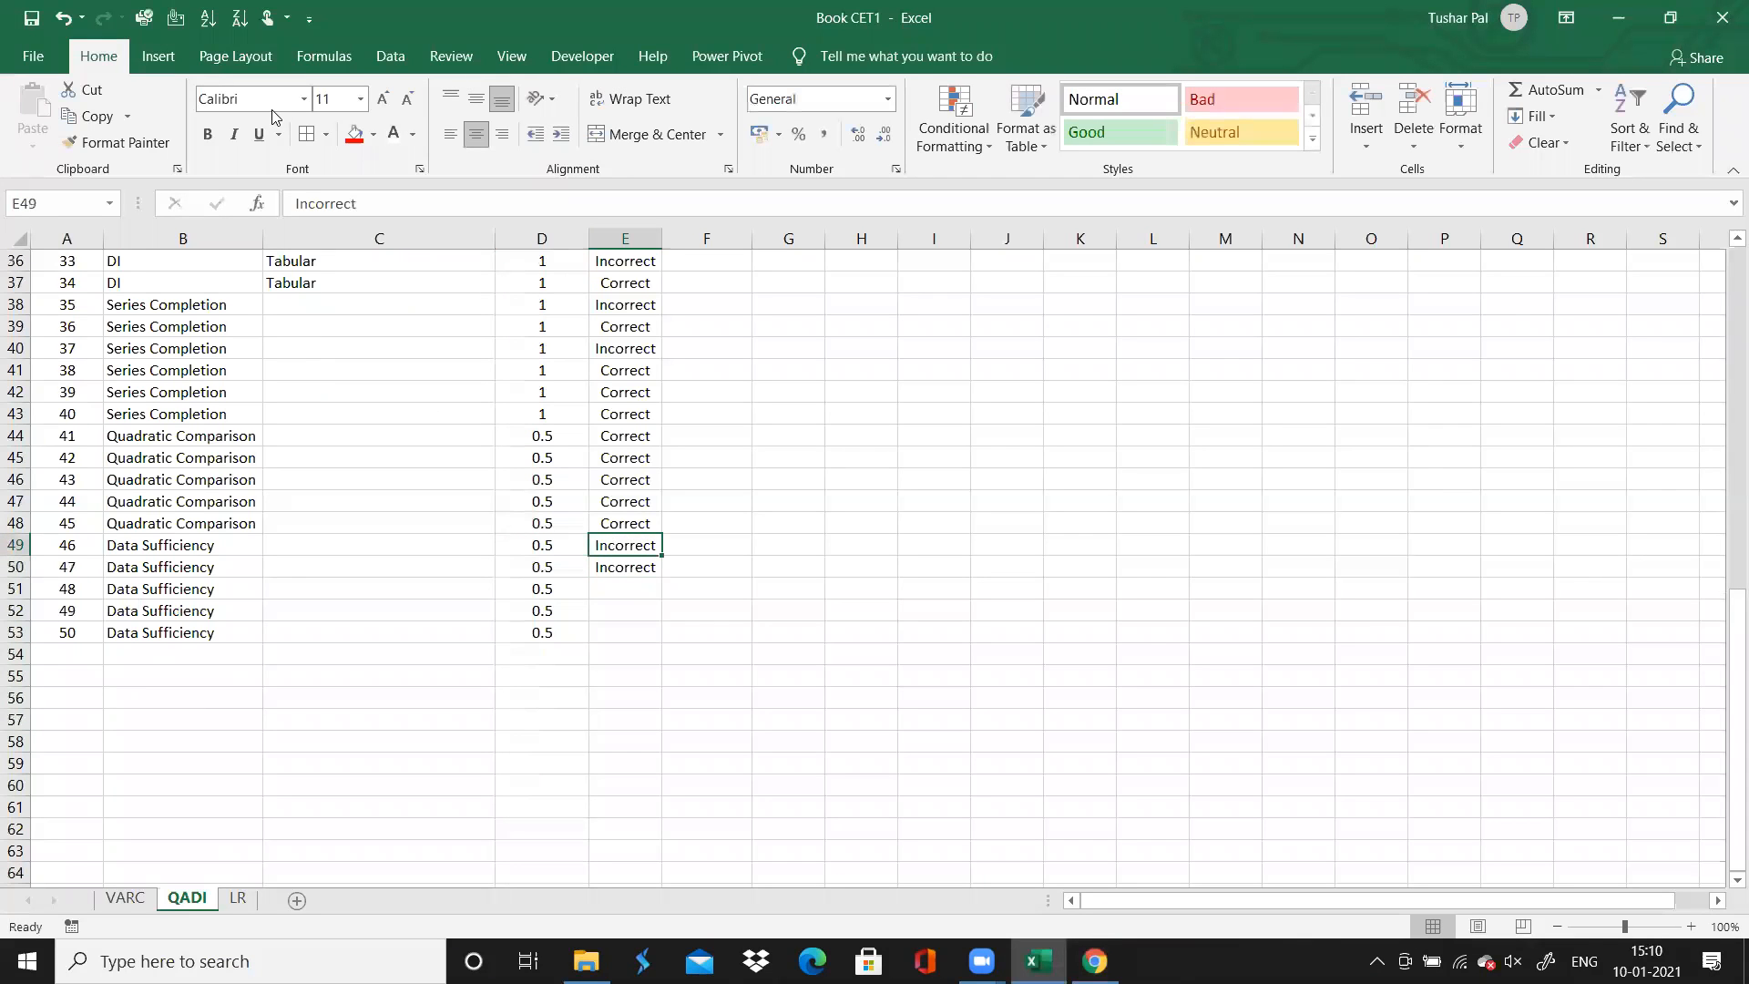
pyautogui.click(354, 135)
pyautogui.click(394, 136)
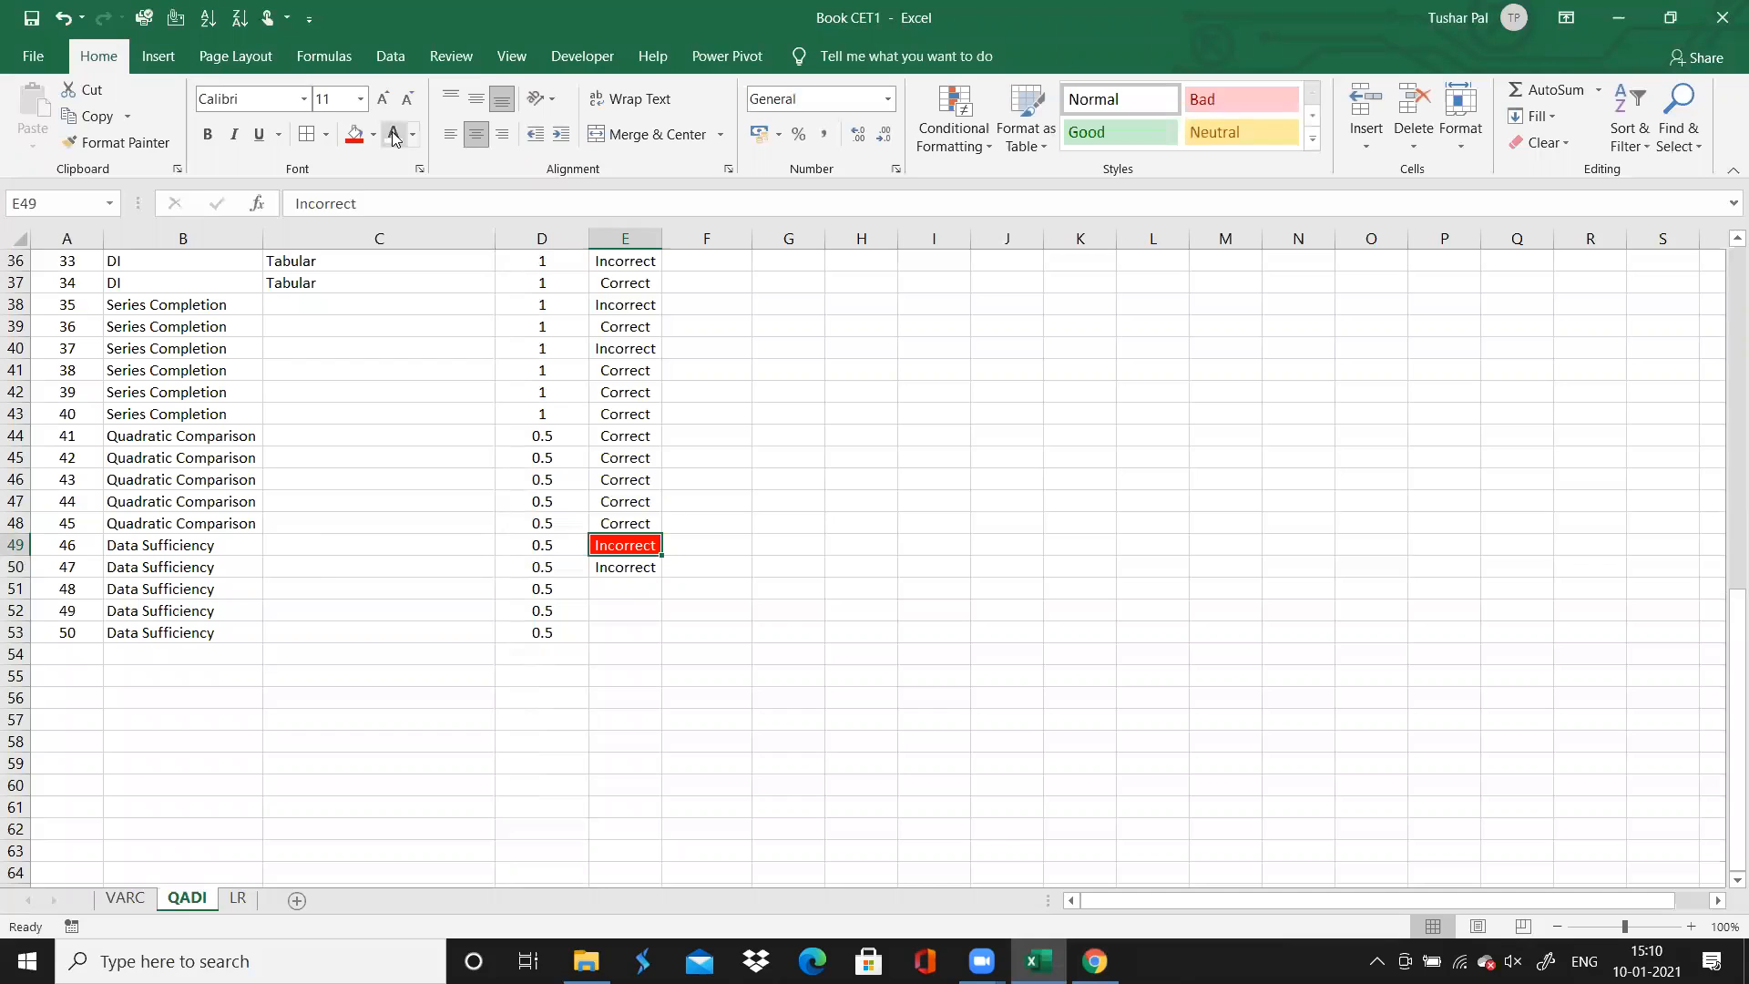
pyautogui.press('Right')
pyautogui.write('Silly Mistake')
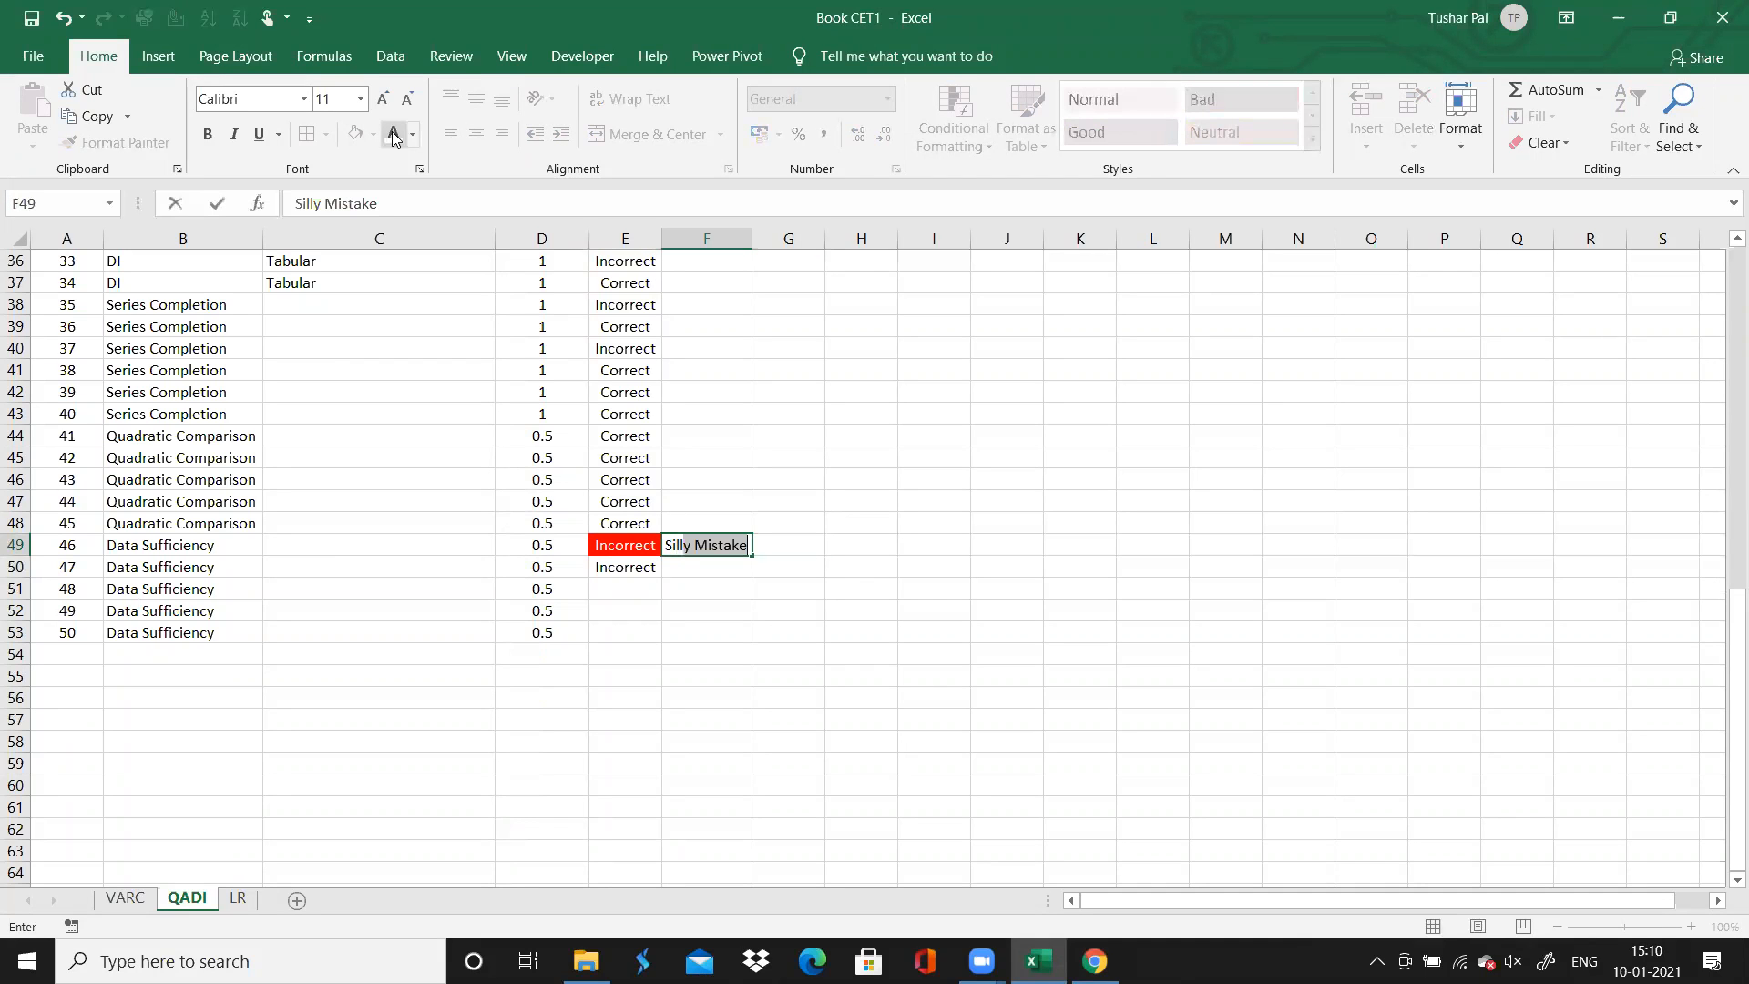
pyautogui.press('Return')
pyautogui.press('Down')
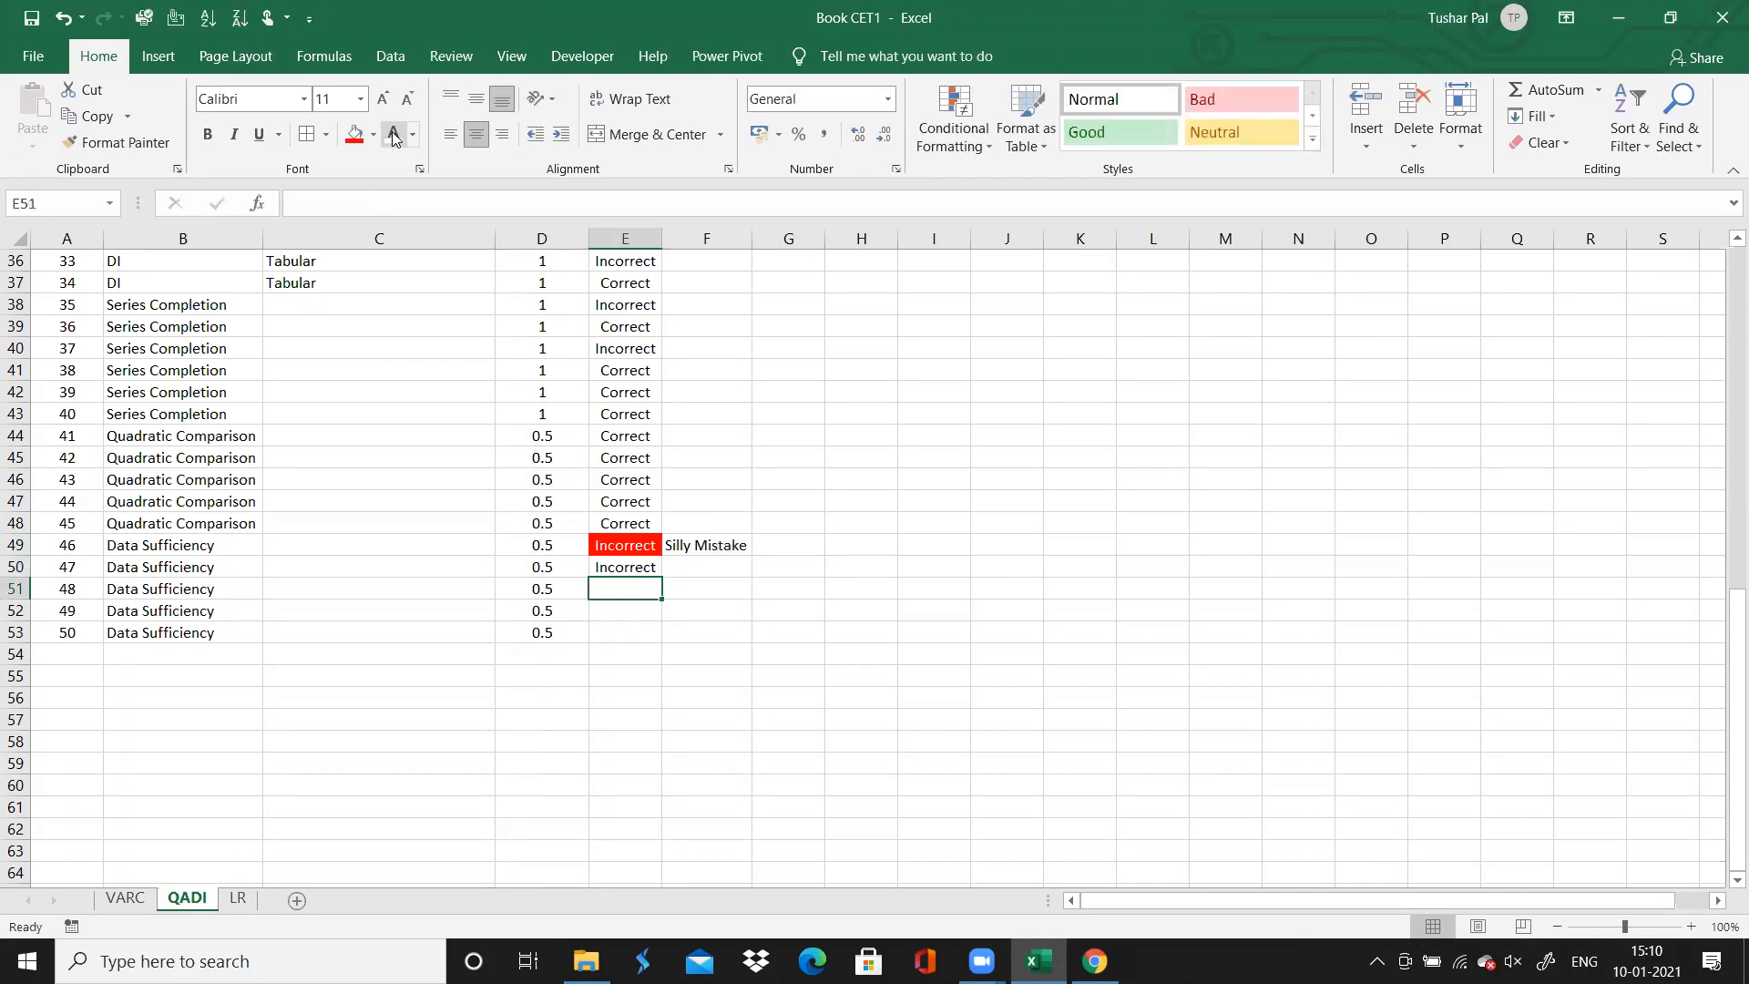
# Switch to Chrome, review data sufficiency questions 48, 49 and 50, and return to Excel
pyautogui.click(1094, 960)
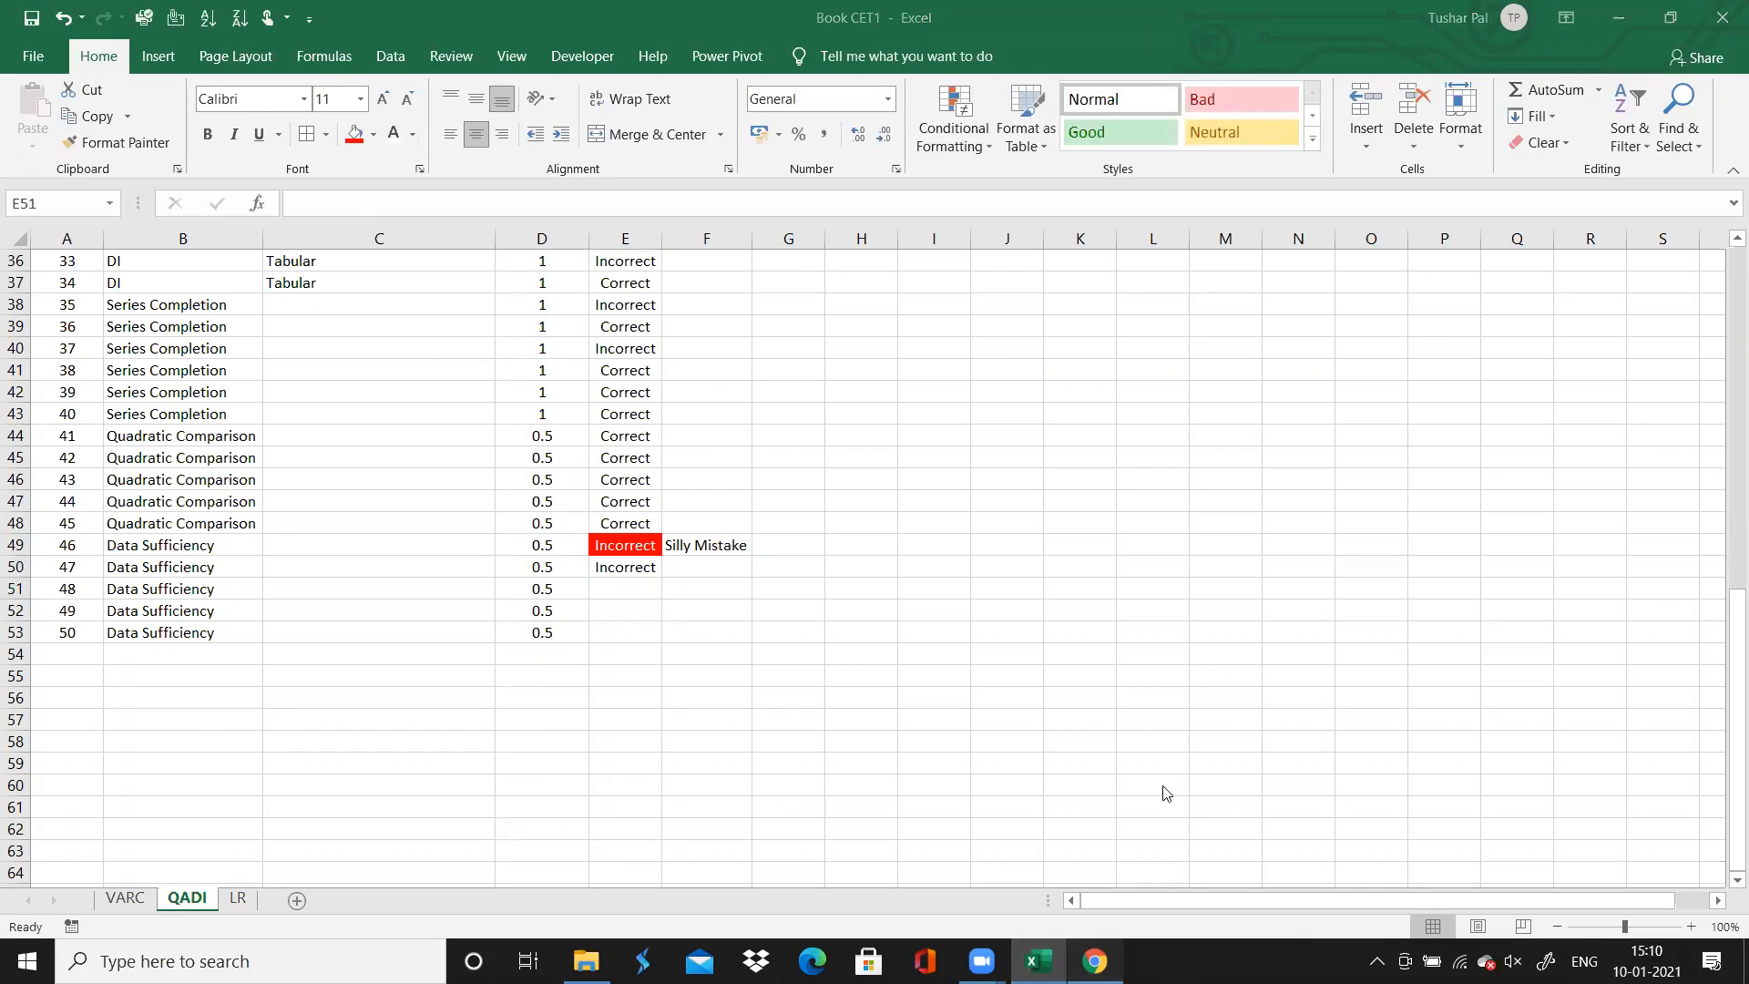
pyautogui.click(994, 195)
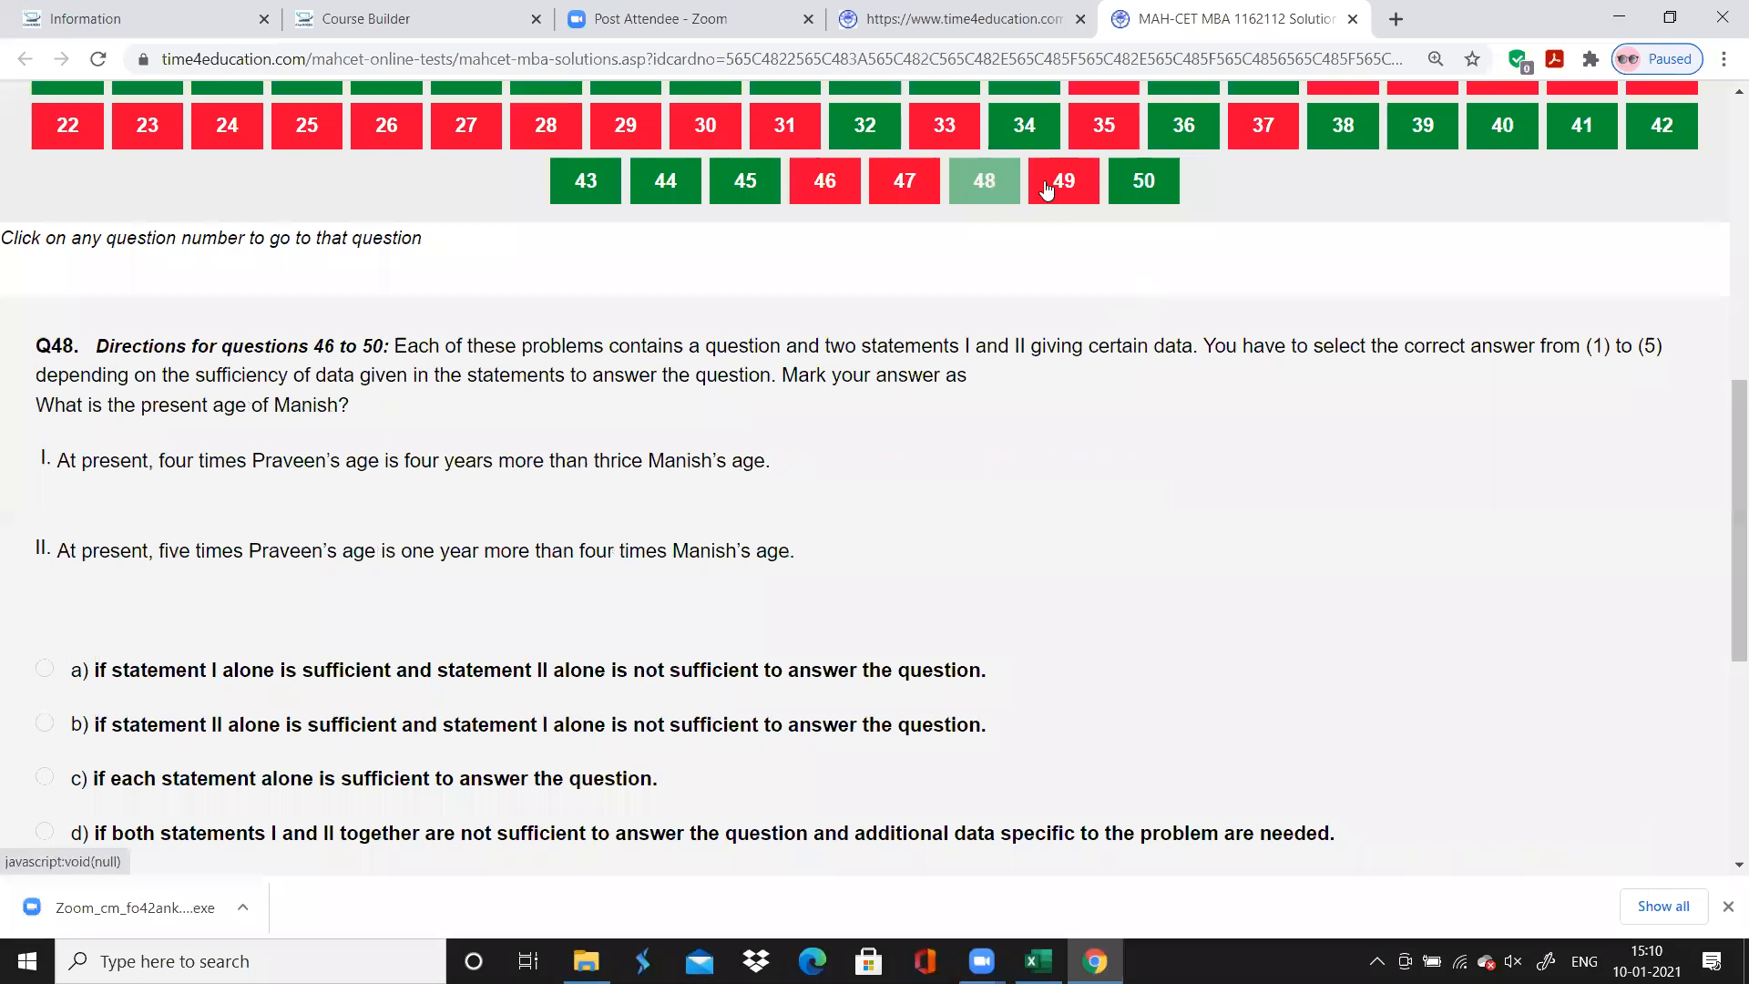
pyautogui.click(1052, 186)
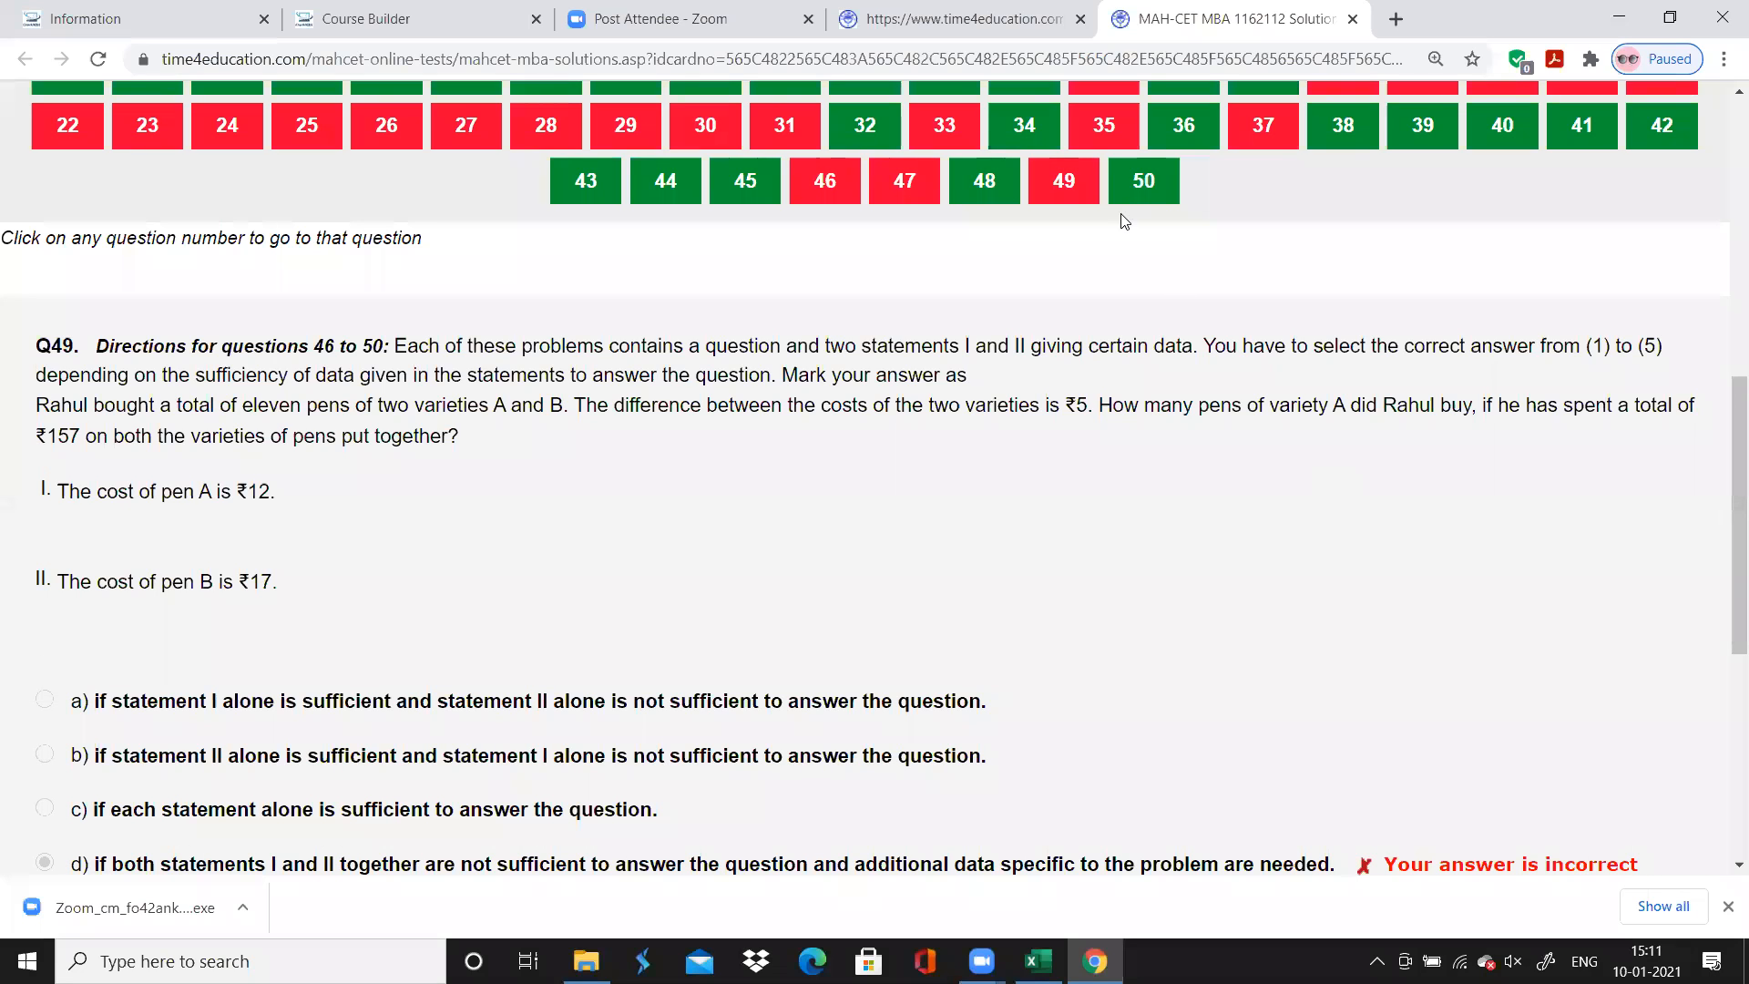
pyautogui.click(1150, 183)
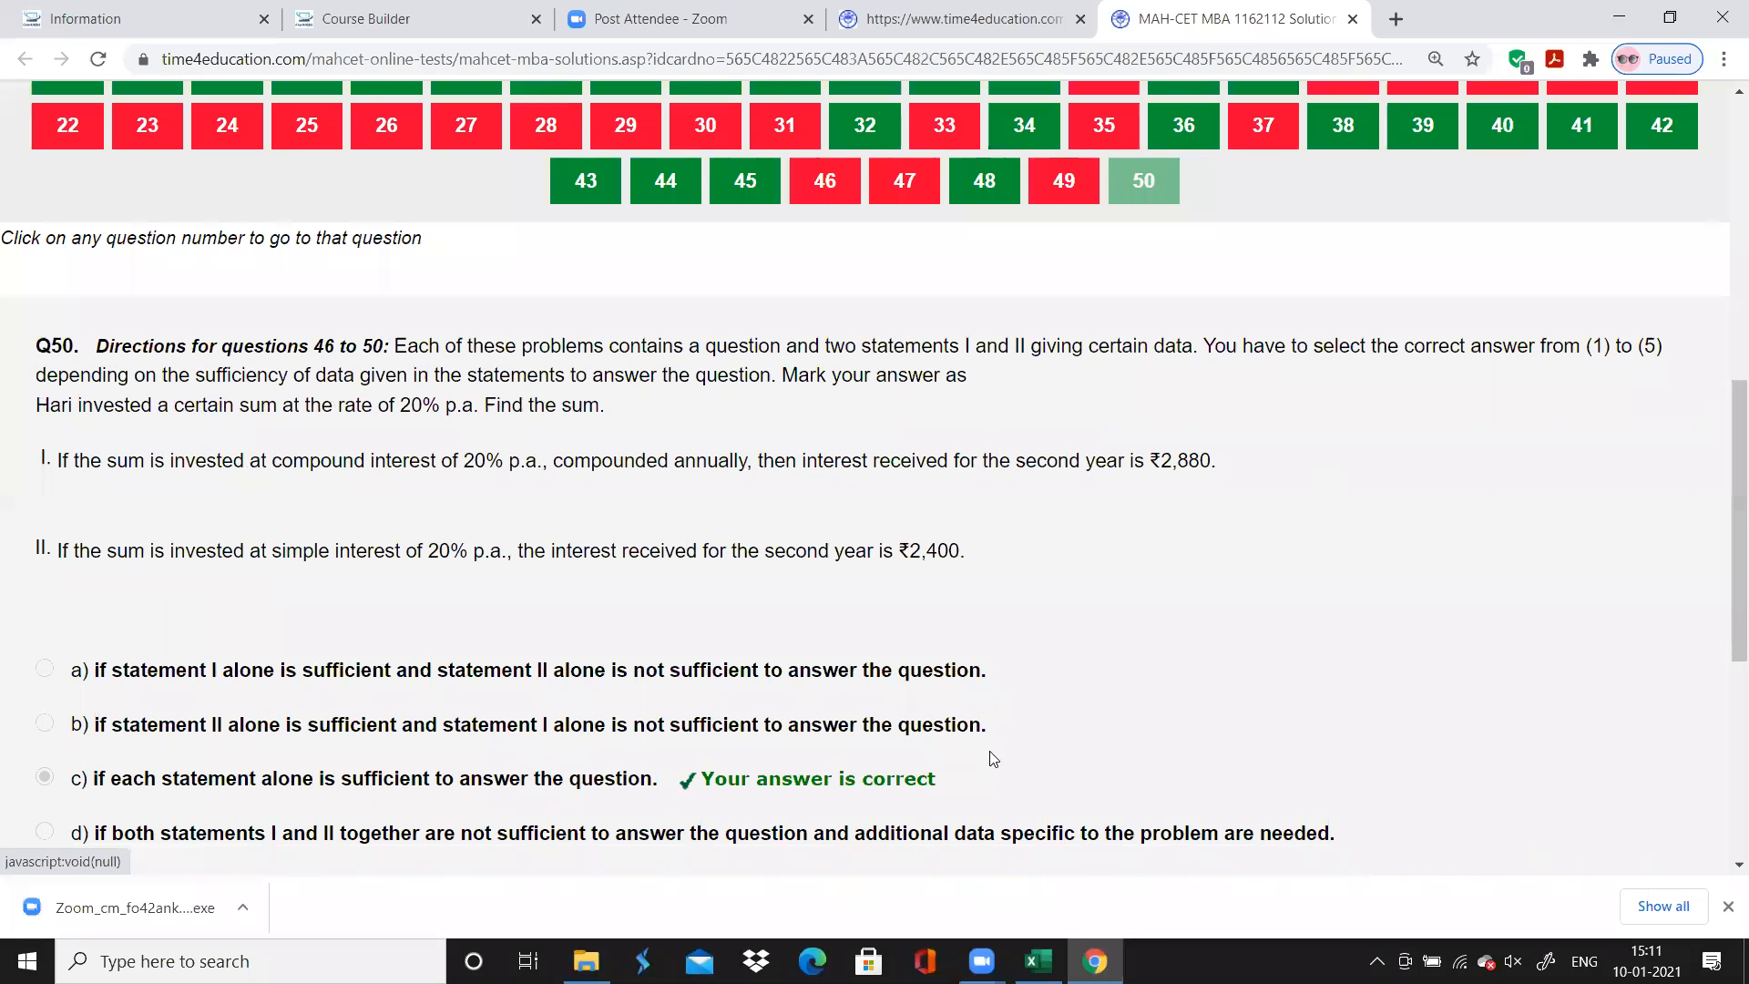
pyautogui.hotkey('alt', 'Tab')
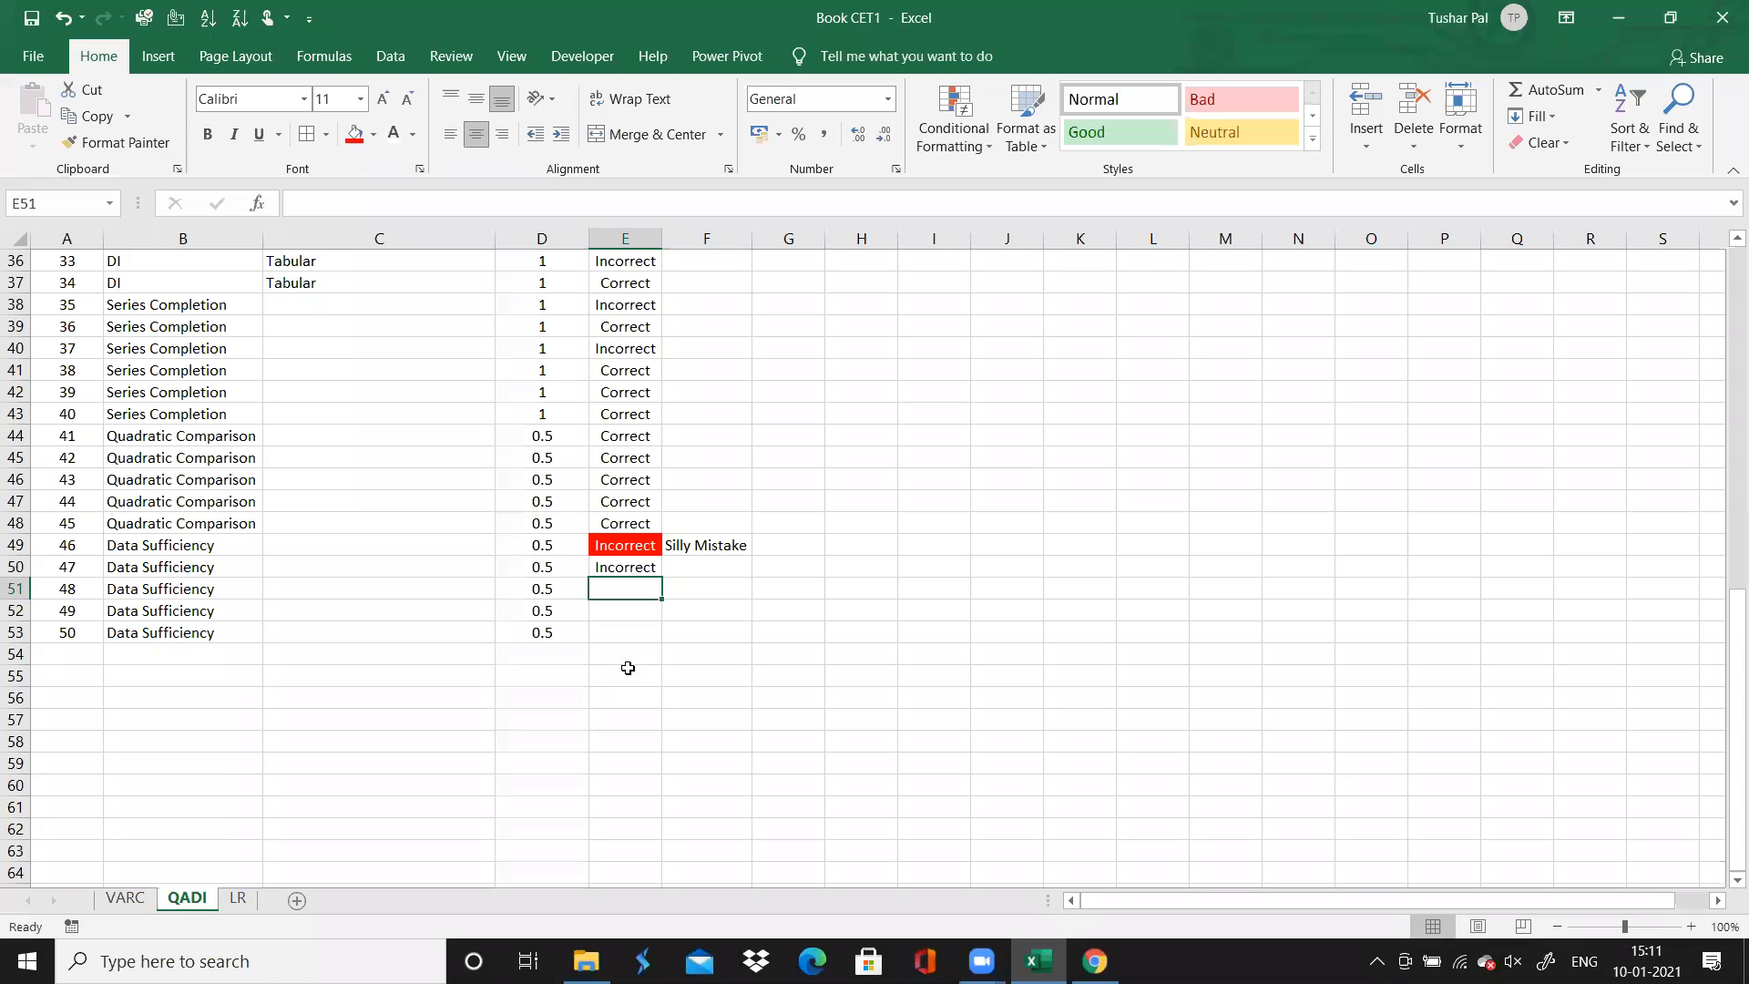
# Record the accuracy of question 48 as "Correct", question 49 as "Incorrect" and question 50 as "Correct"
pyautogui.write('Correct')
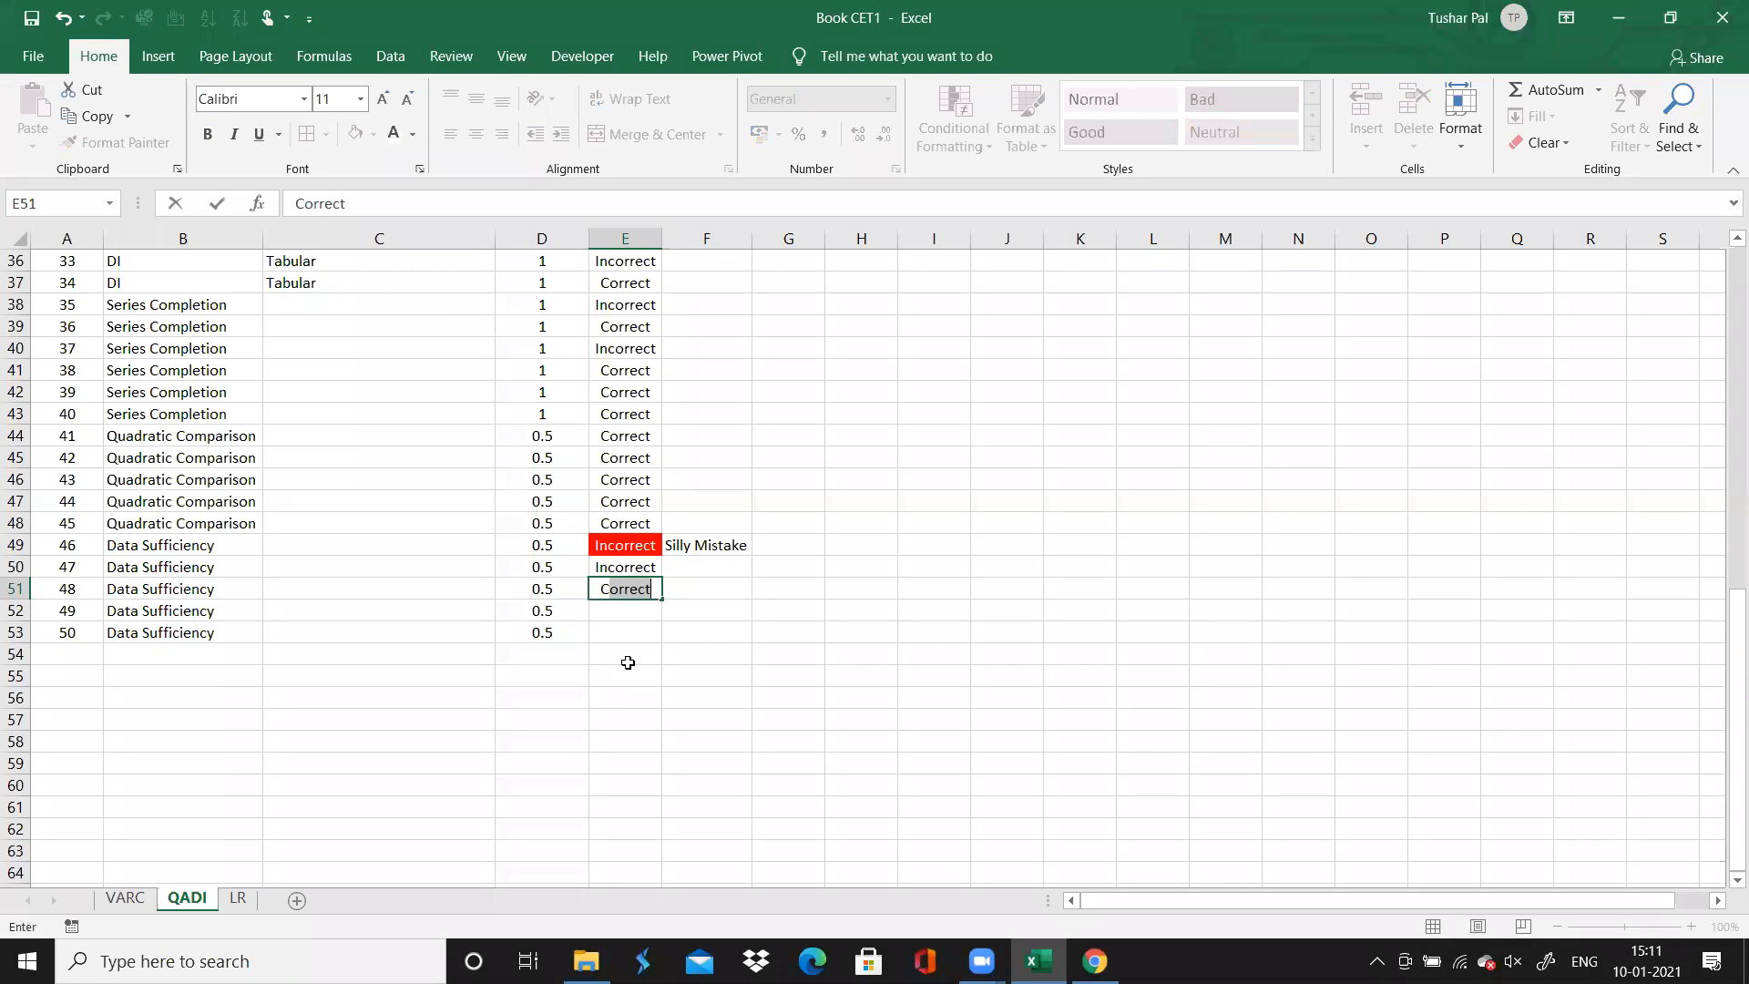
pyautogui.press('Return')
pyautogui.write('Incorrect')
pyautogui.press('Return')
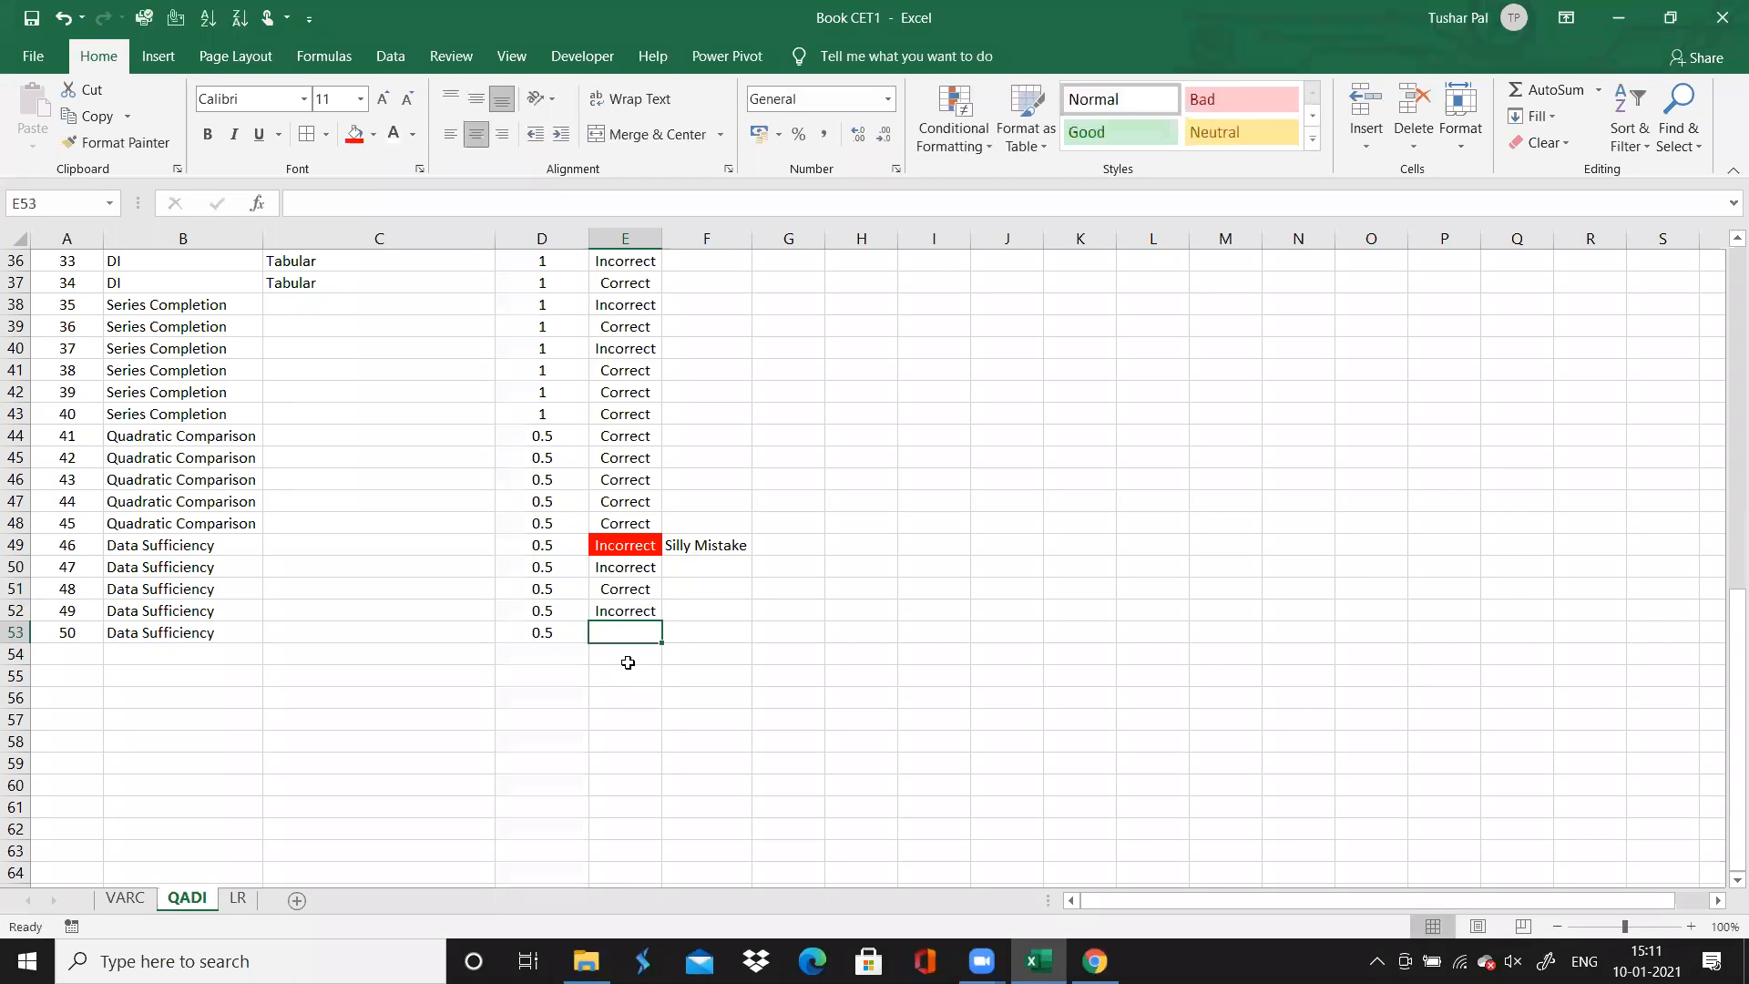
pyautogui.write('C')
pyautogui.press('Return')
# Give question 49's accuracy cell a red fill with white text
pyautogui.press('Up')
pyautogui.press('Up')
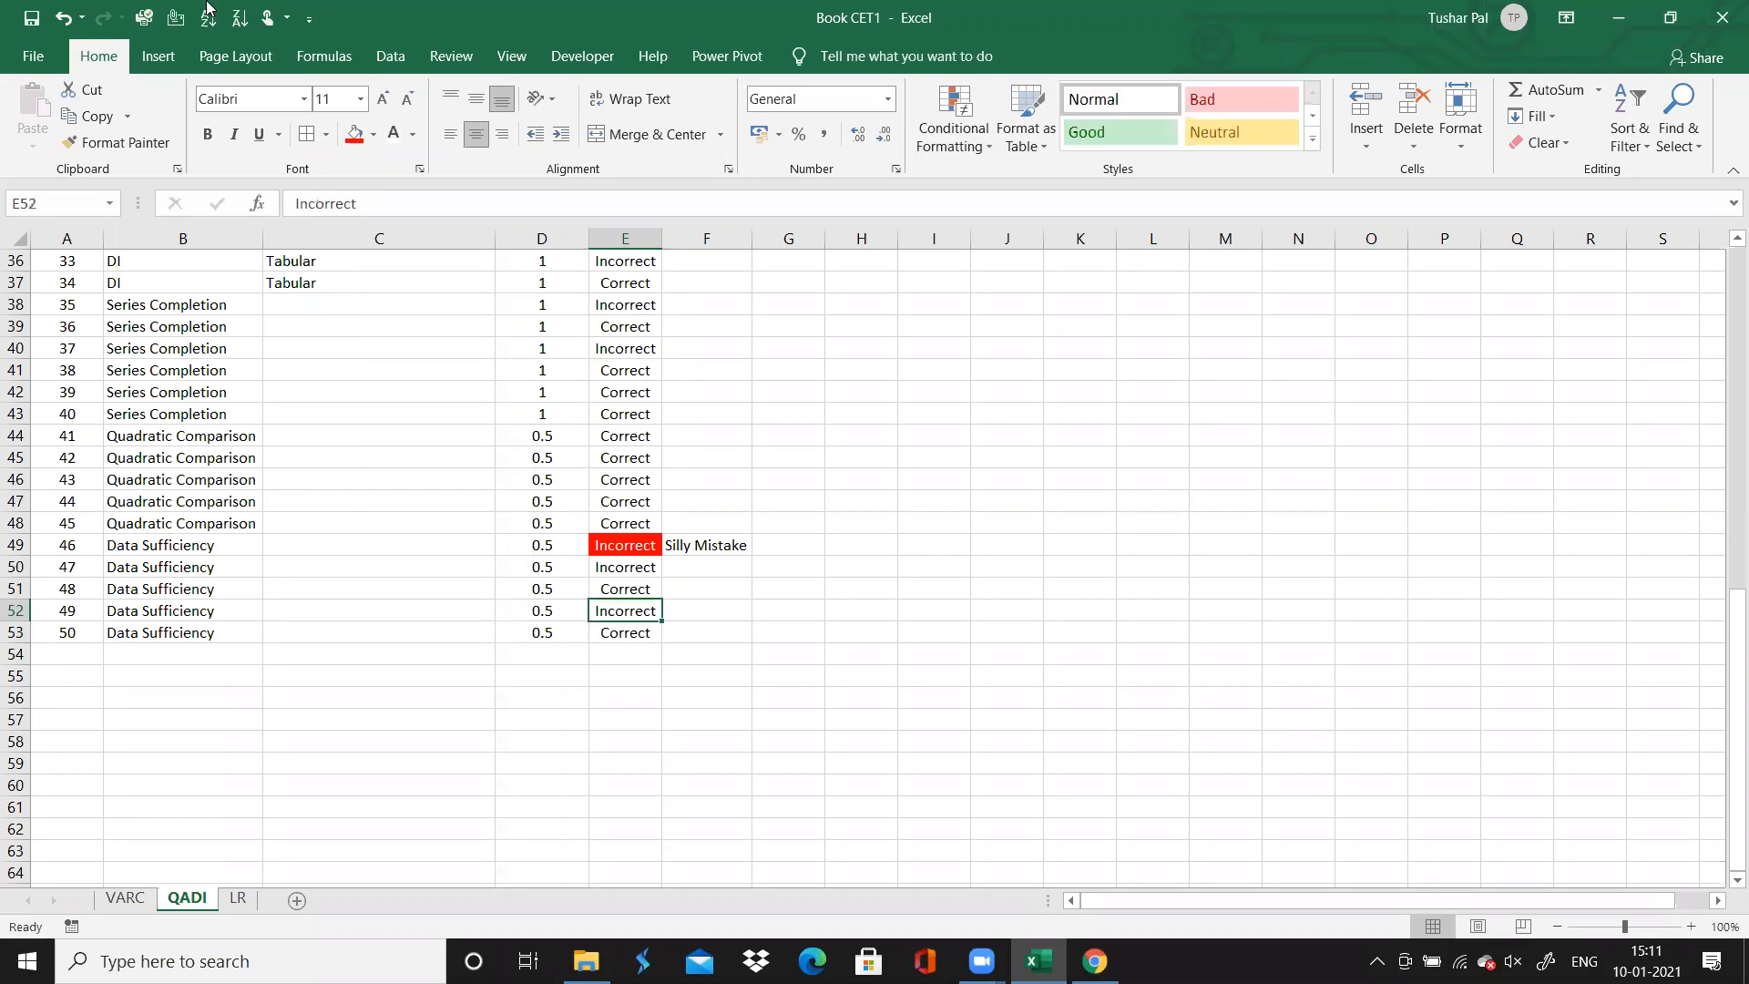
pyautogui.click(351, 135)
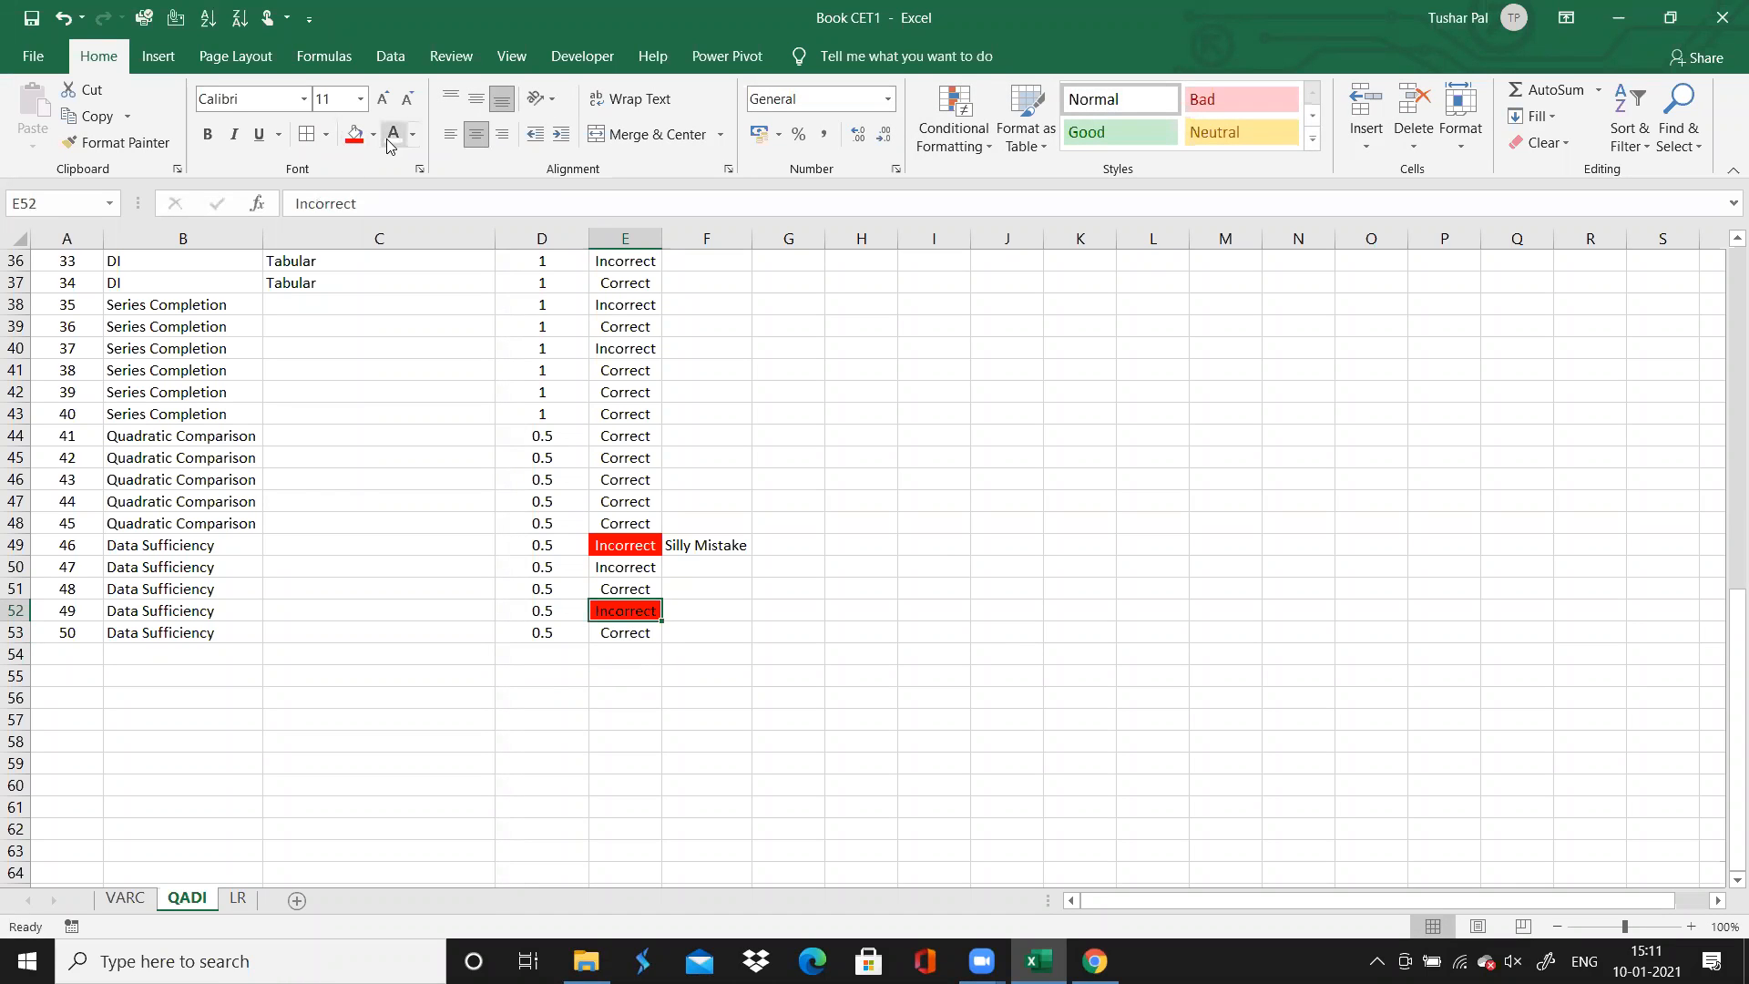
pyautogui.click(706, 456)
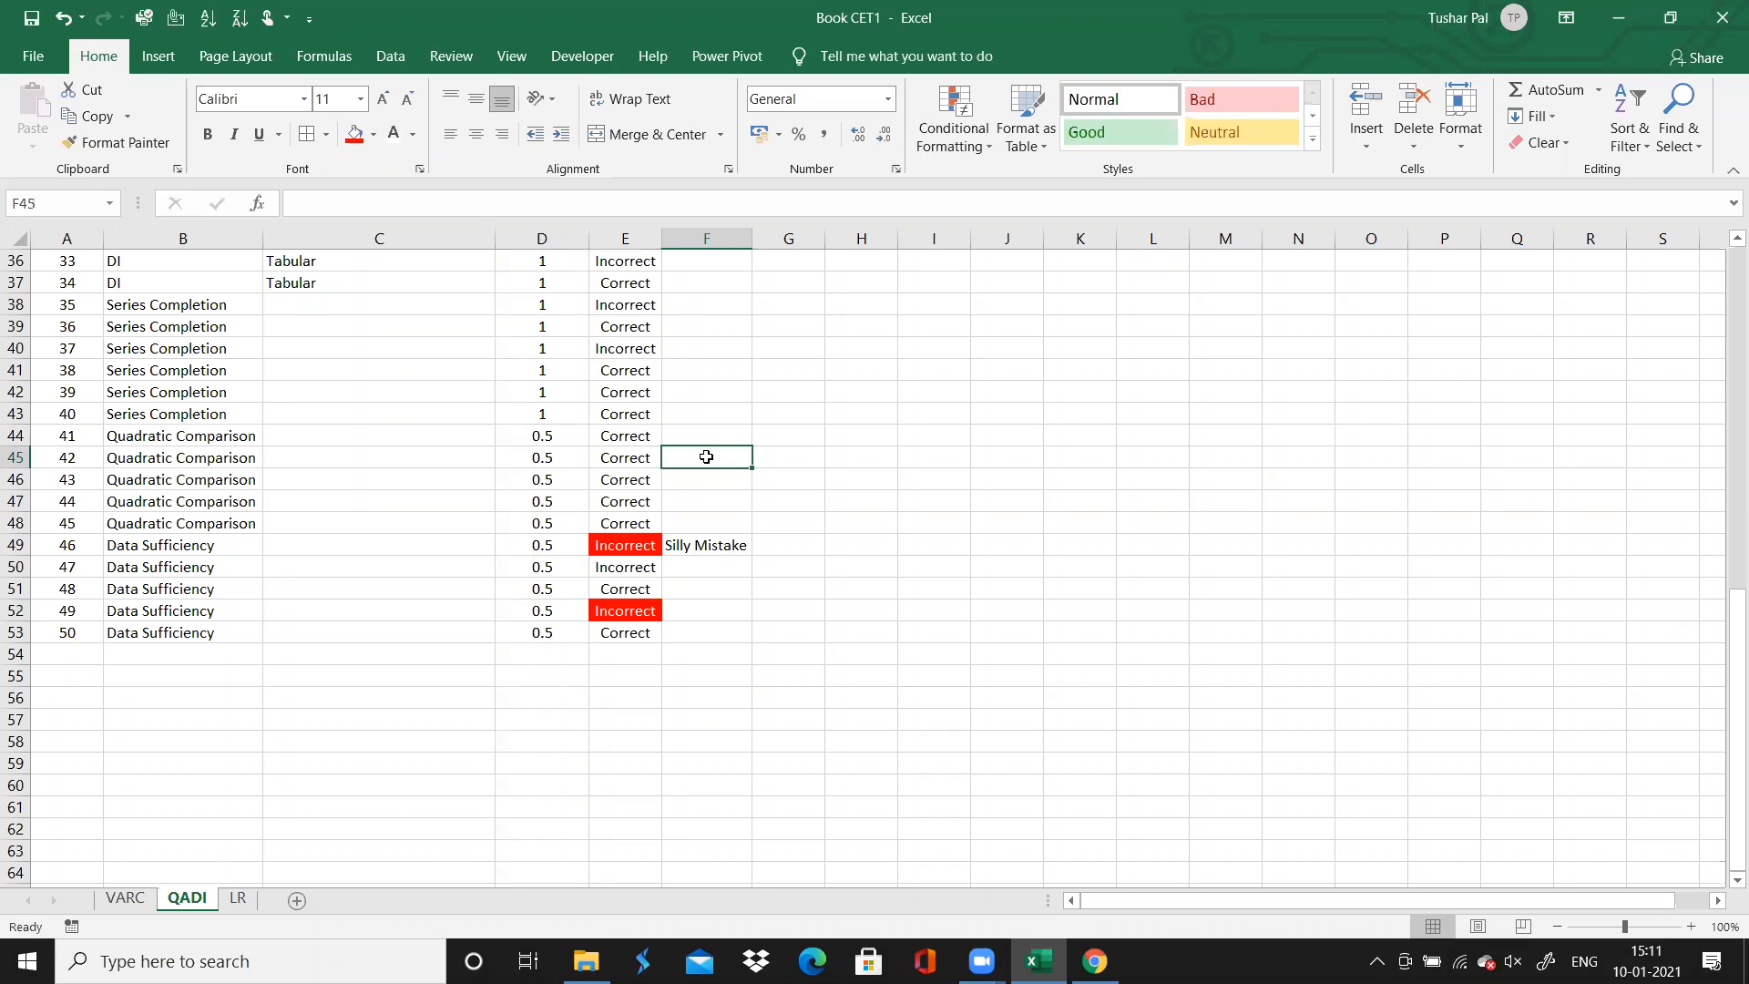
# Look over the accuracy and comment entries recorded in the QADI table
pyautogui.press('Up')
pyautogui.press('Up')
pyautogui.press('Up')
pyautogui.press('Up')
pyautogui.press('Up')
pyautogui.press('Up')
pyautogui.press('Up')
pyautogui.press('Up')
pyautogui.press('Up')
pyautogui.press('Up')
pyautogui.press('Up')
pyautogui.press('Up')
pyautogui.press('Up')
pyautogui.press('Up')
pyautogui.press('Up')
pyautogui.press('Up')
pyautogui.press('Up')
pyautogui.press('Up')
pyautogui.press('Up')
pyautogui.press('Up')
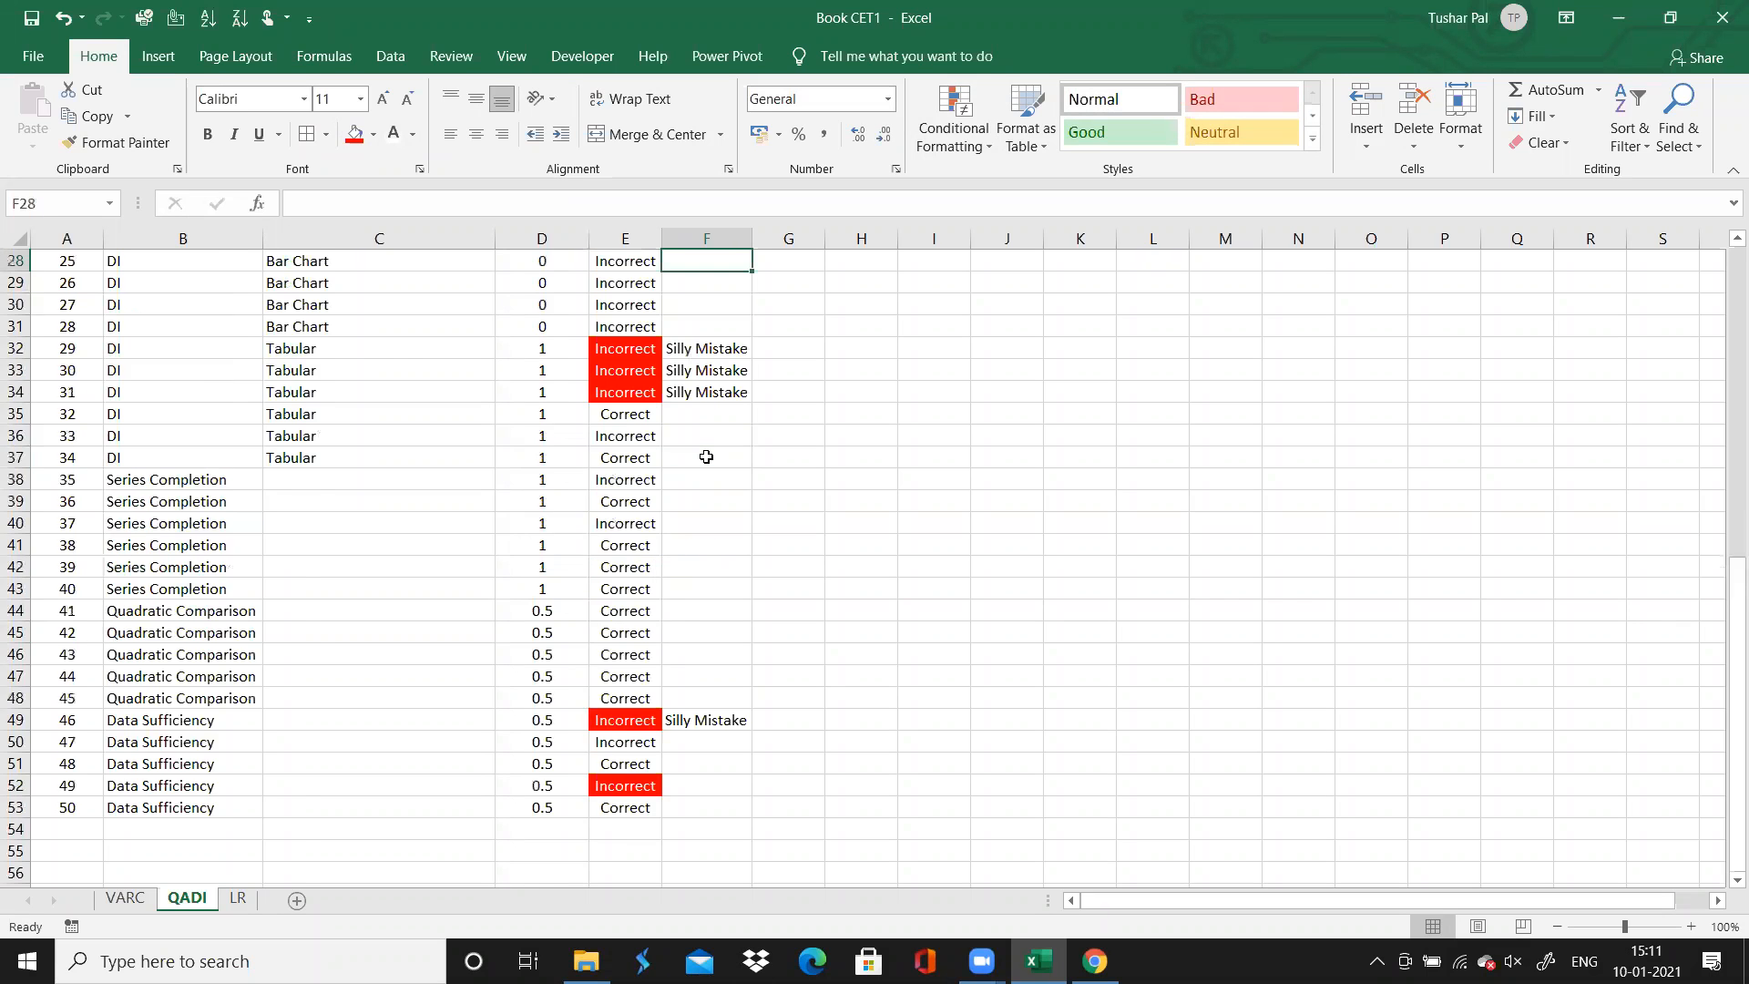
pyautogui.press('Left')
pyautogui.press('Down')
pyautogui.press('Down')
pyautogui.press('Down')
pyautogui.press('Down')
pyautogui.press('Down')
pyautogui.press('Down')
pyautogui.press('Down')
pyautogui.press('Down')
pyautogui.press('Down')
pyautogui.press('Down')
pyautogui.press('Down')
pyautogui.press('Down')
pyautogui.press('Down')
pyautogui.press('Down')
pyautogui.press('Down')
pyautogui.press('Down')
pyautogui.press('Down')
pyautogui.press('Down')
pyautogui.press('Down')
pyautogui.press('Down')
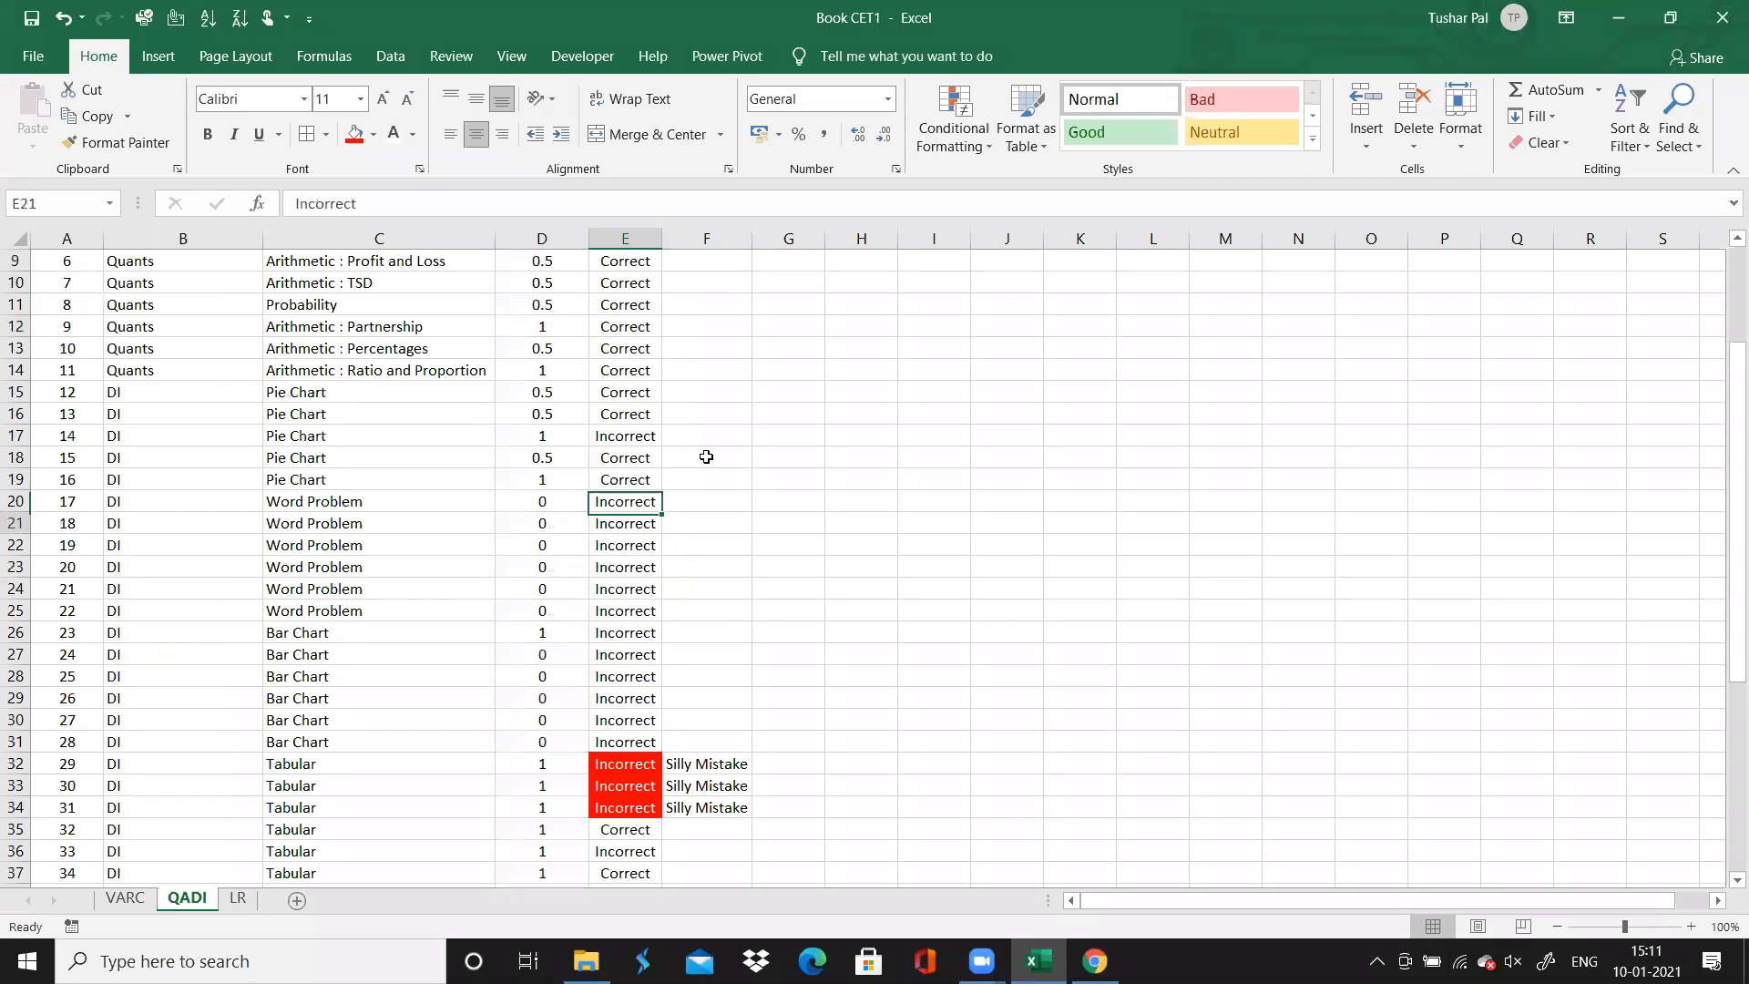
pyautogui.press('Down')
pyautogui.press('Down')
pyautogui.press('Down')
pyautogui.press('Down')
pyautogui.press('Down')
pyautogui.press('Down')
pyautogui.press('Down')
pyautogui.press('Down')
pyautogui.press('Down')
# Total the Time Spent column with AutoSum in cell D54, directly below question 50
pyautogui.press('Left')
pyautogui.press('Down')
pyautogui.press('Down')
pyautogui.press('Down')
pyautogui.press('Up')
pyautogui.press('Up')
pyautogui.press('Up')
pyautogui.press('Up')
pyautogui.press('Up')
pyautogui.press('Up')
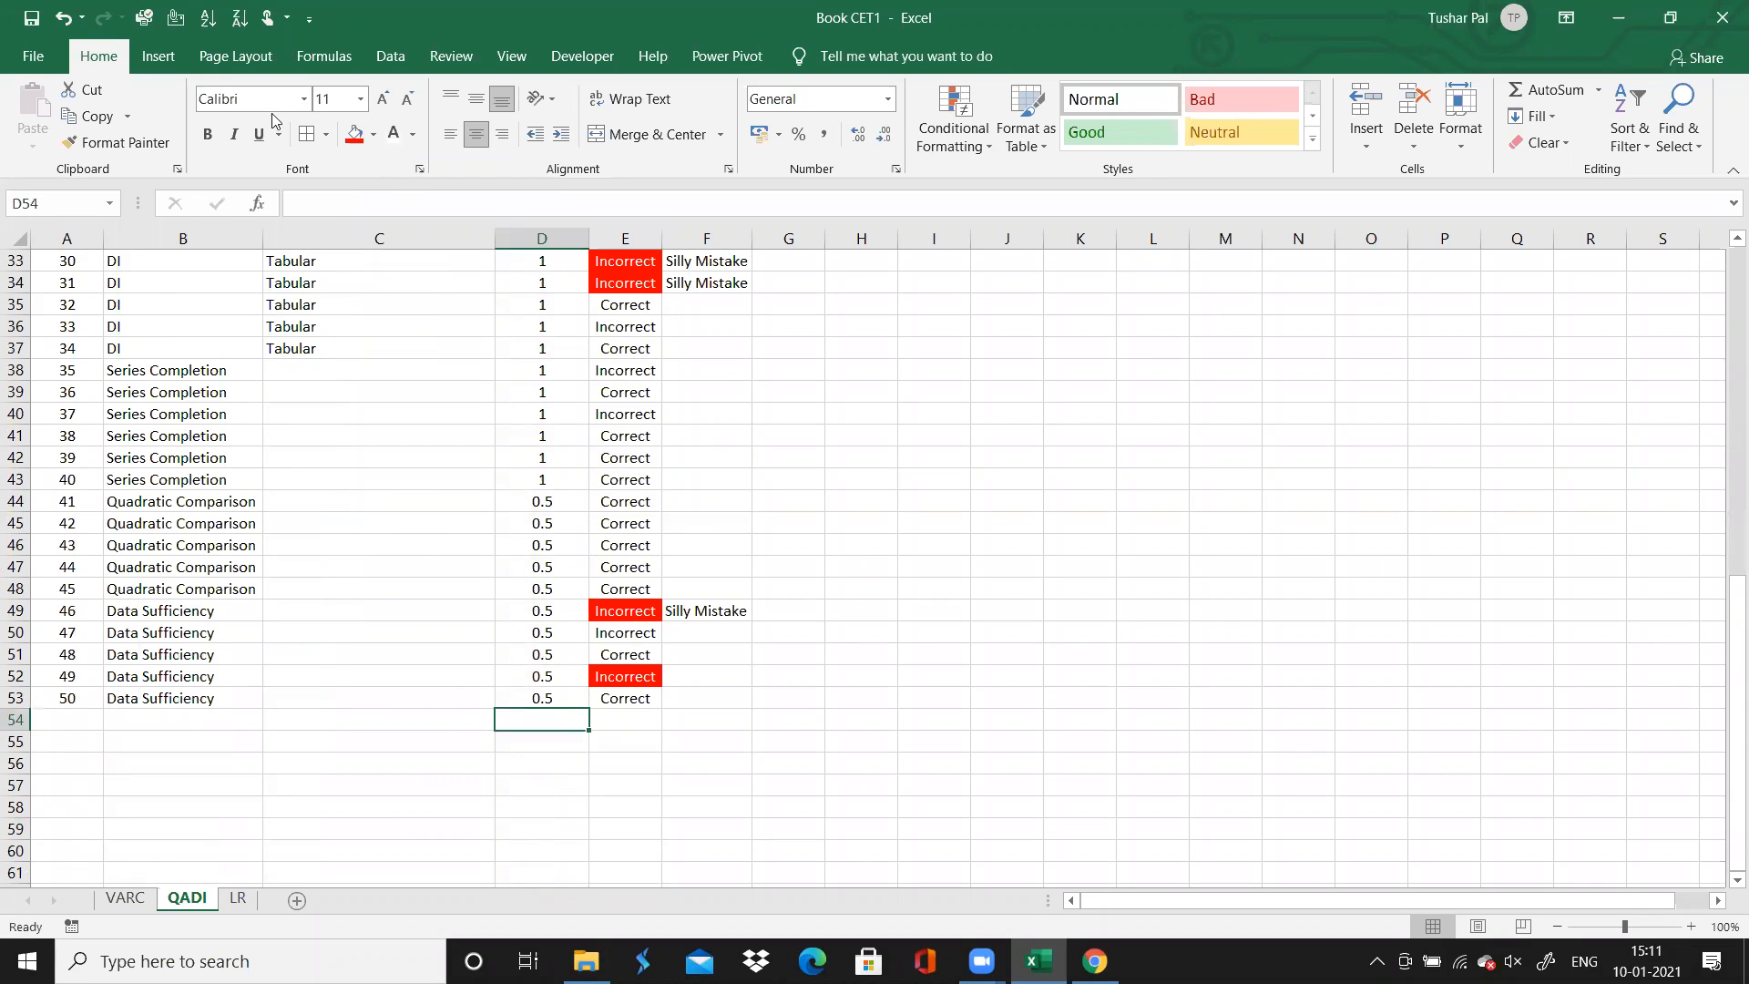
pyautogui.click(161, 57)
pyautogui.click(323, 56)
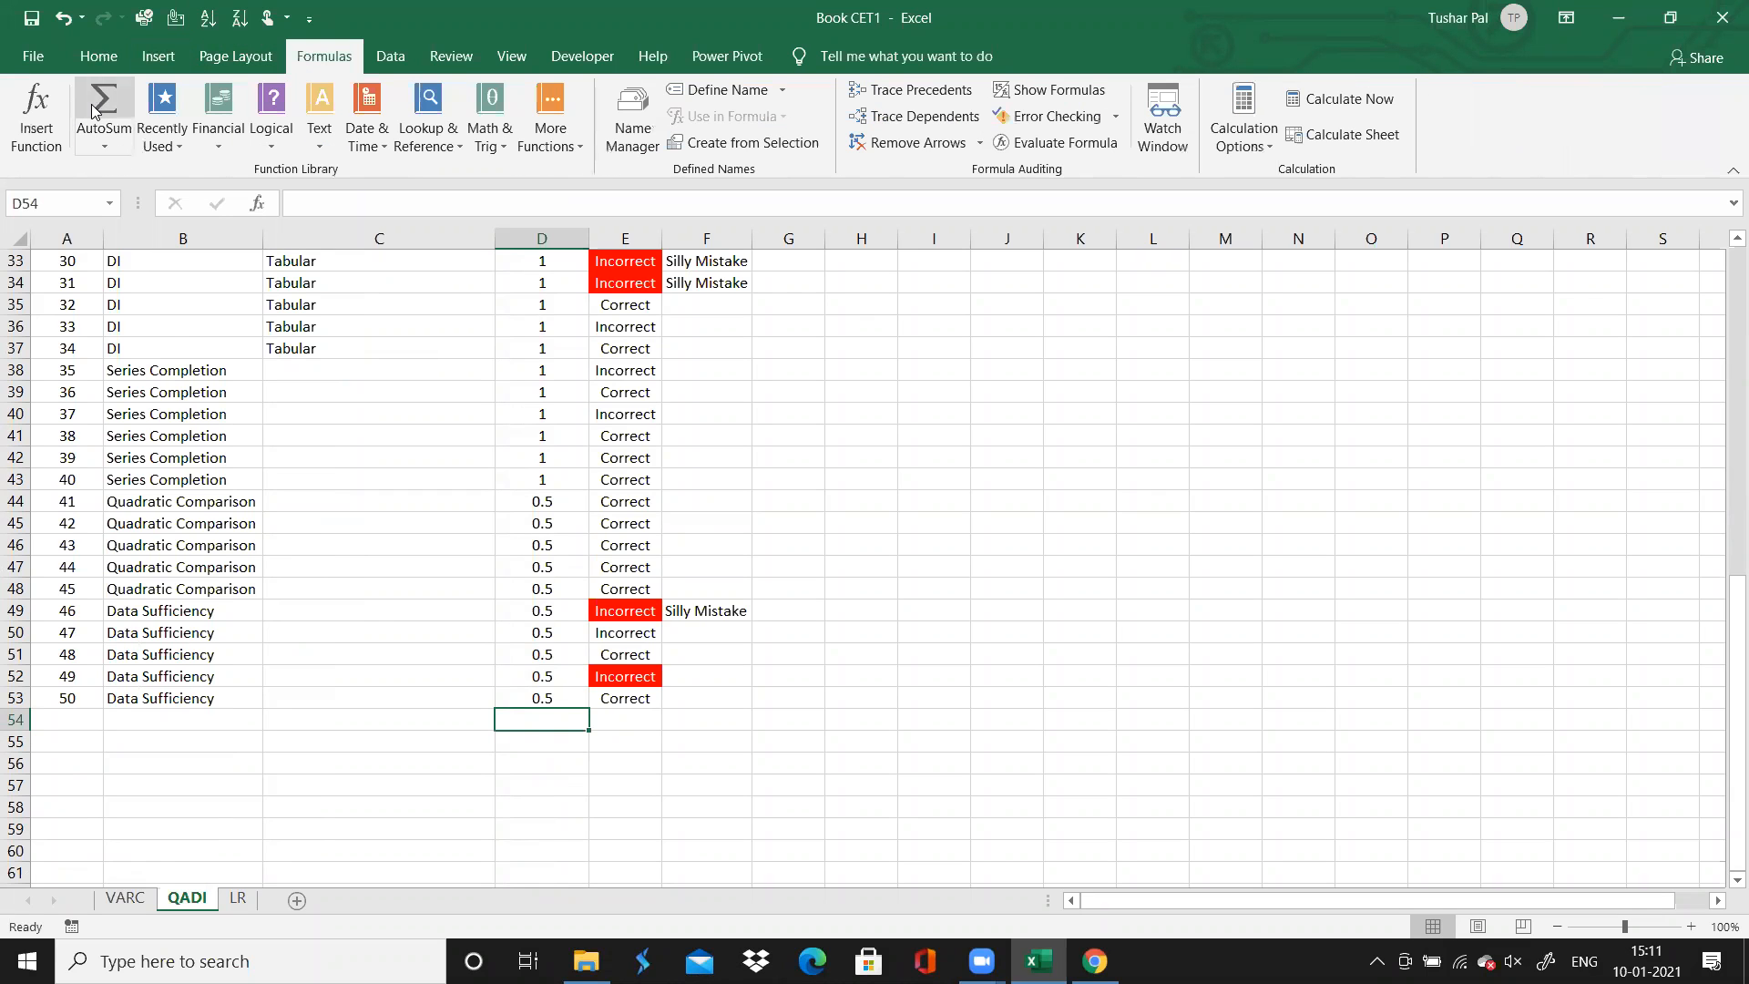
pyautogui.click(92, 110)
pyautogui.press('Return')
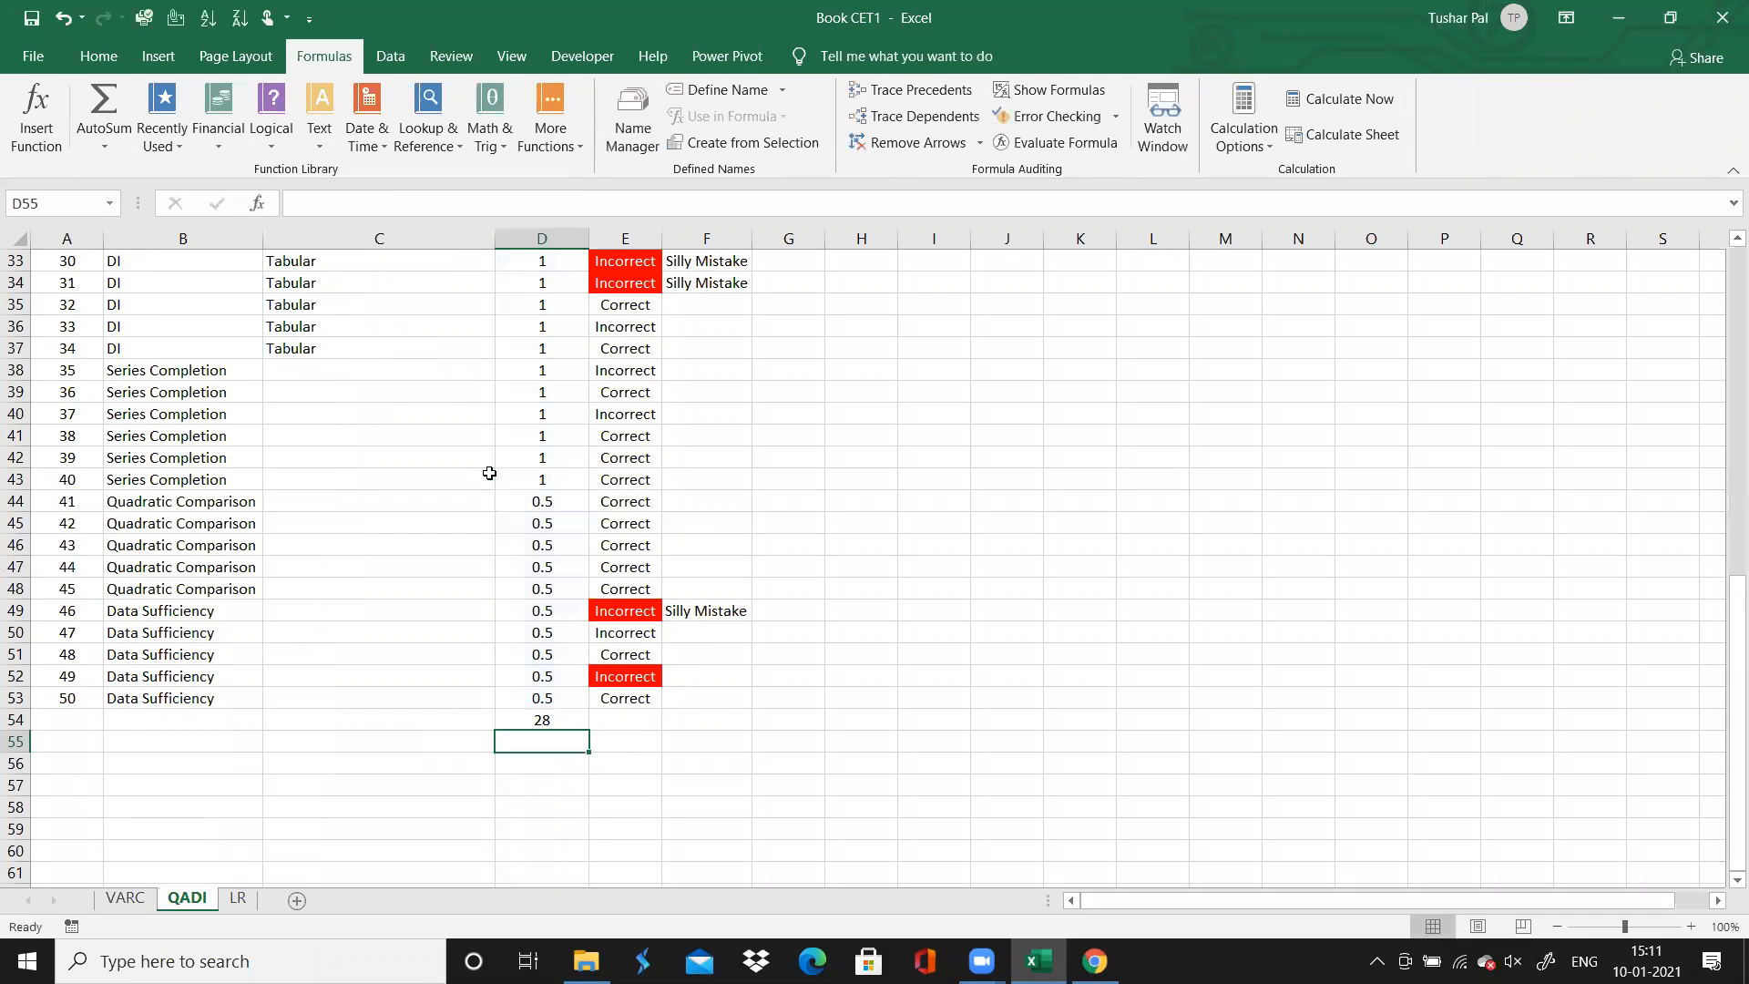
# Insert a PivotTable at cell I3 of the QADI sheet, using the range A3:F53 as its source
pyautogui.click(749, 725)
pyautogui.press('Up')
pyautogui.press('Up')
pyautogui.press('Up')
pyautogui.press('Up')
pyautogui.press('Up')
pyautogui.press('Up')
pyautogui.press('Up')
pyautogui.press('Up')
pyautogui.press('Up')
pyautogui.press('Up')
pyautogui.press('Up')
pyautogui.press('Up')
pyautogui.press('Up')
pyautogui.press('Up')
pyautogui.press('Up')
pyautogui.press('Up')
pyautogui.press('Up')
pyautogui.press('Up')
pyautogui.press('Up')
pyautogui.press('Up')
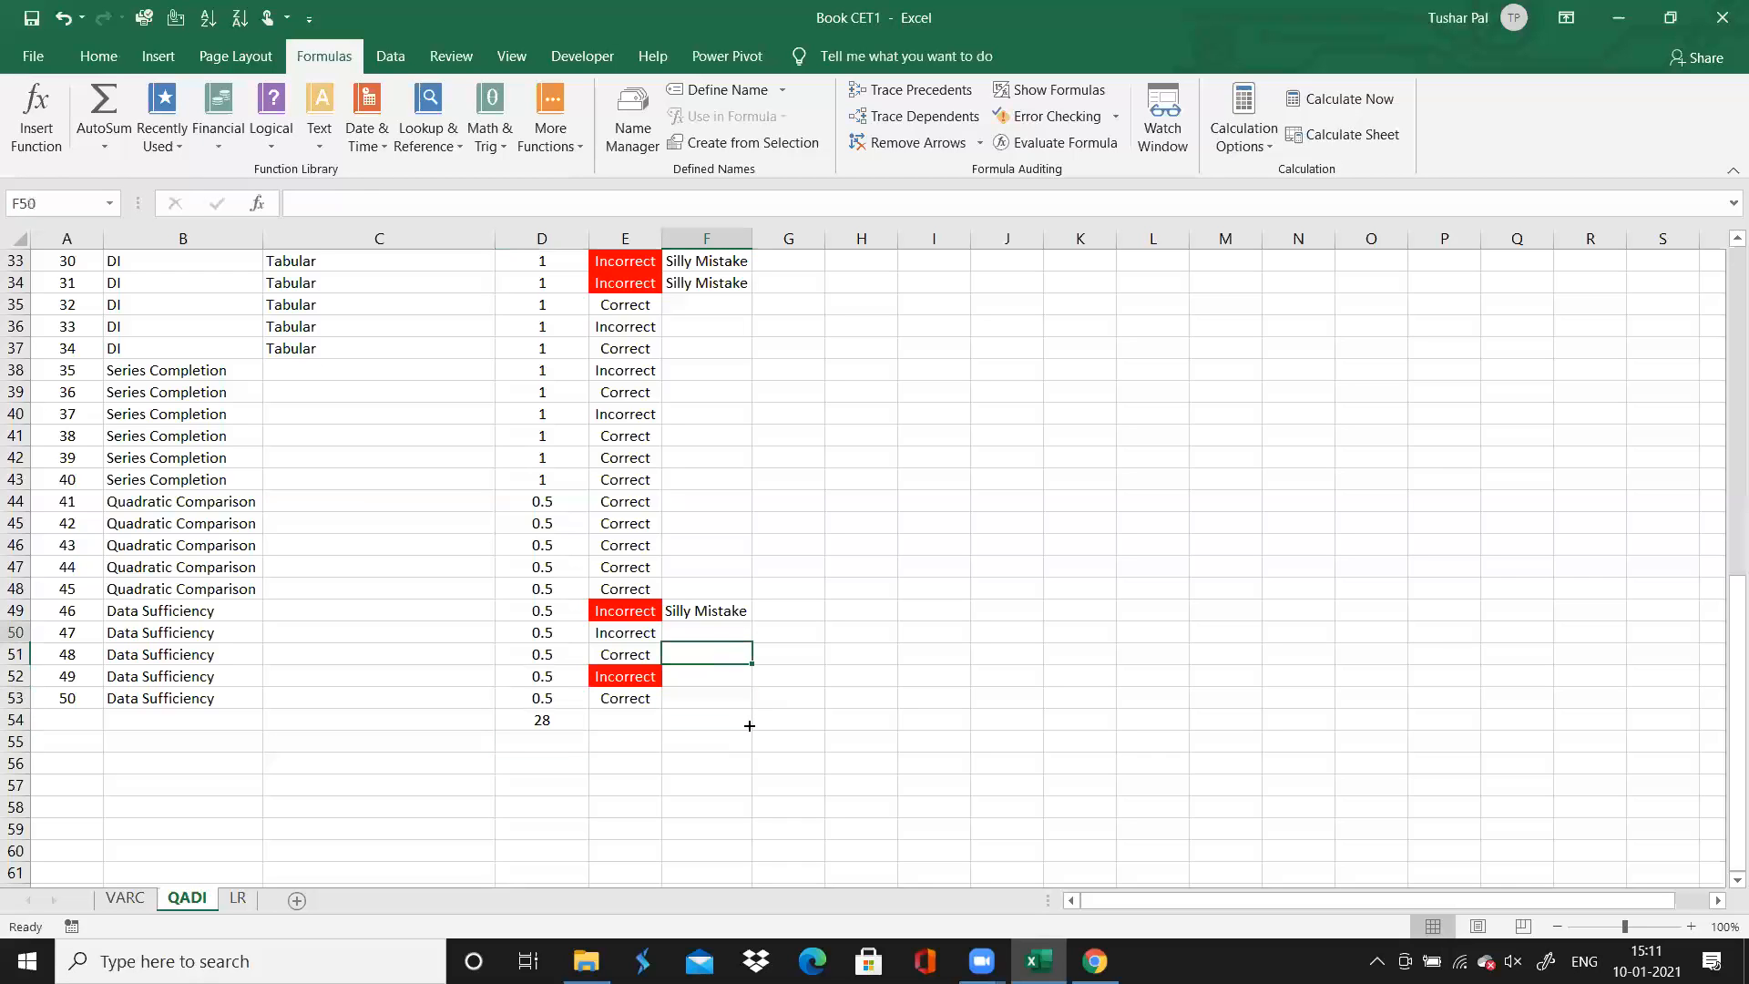
pyautogui.press('Up')
pyautogui.press('Up')
pyautogui.press('Up')
pyautogui.press('Up')
pyautogui.press('Up')
pyautogui.press('Up')
pyautogui.press('Up')
pyautogui.press('Up')
pyautogui.press('Up')
pyautogui.press('Up')
pyautogui.press('Up')
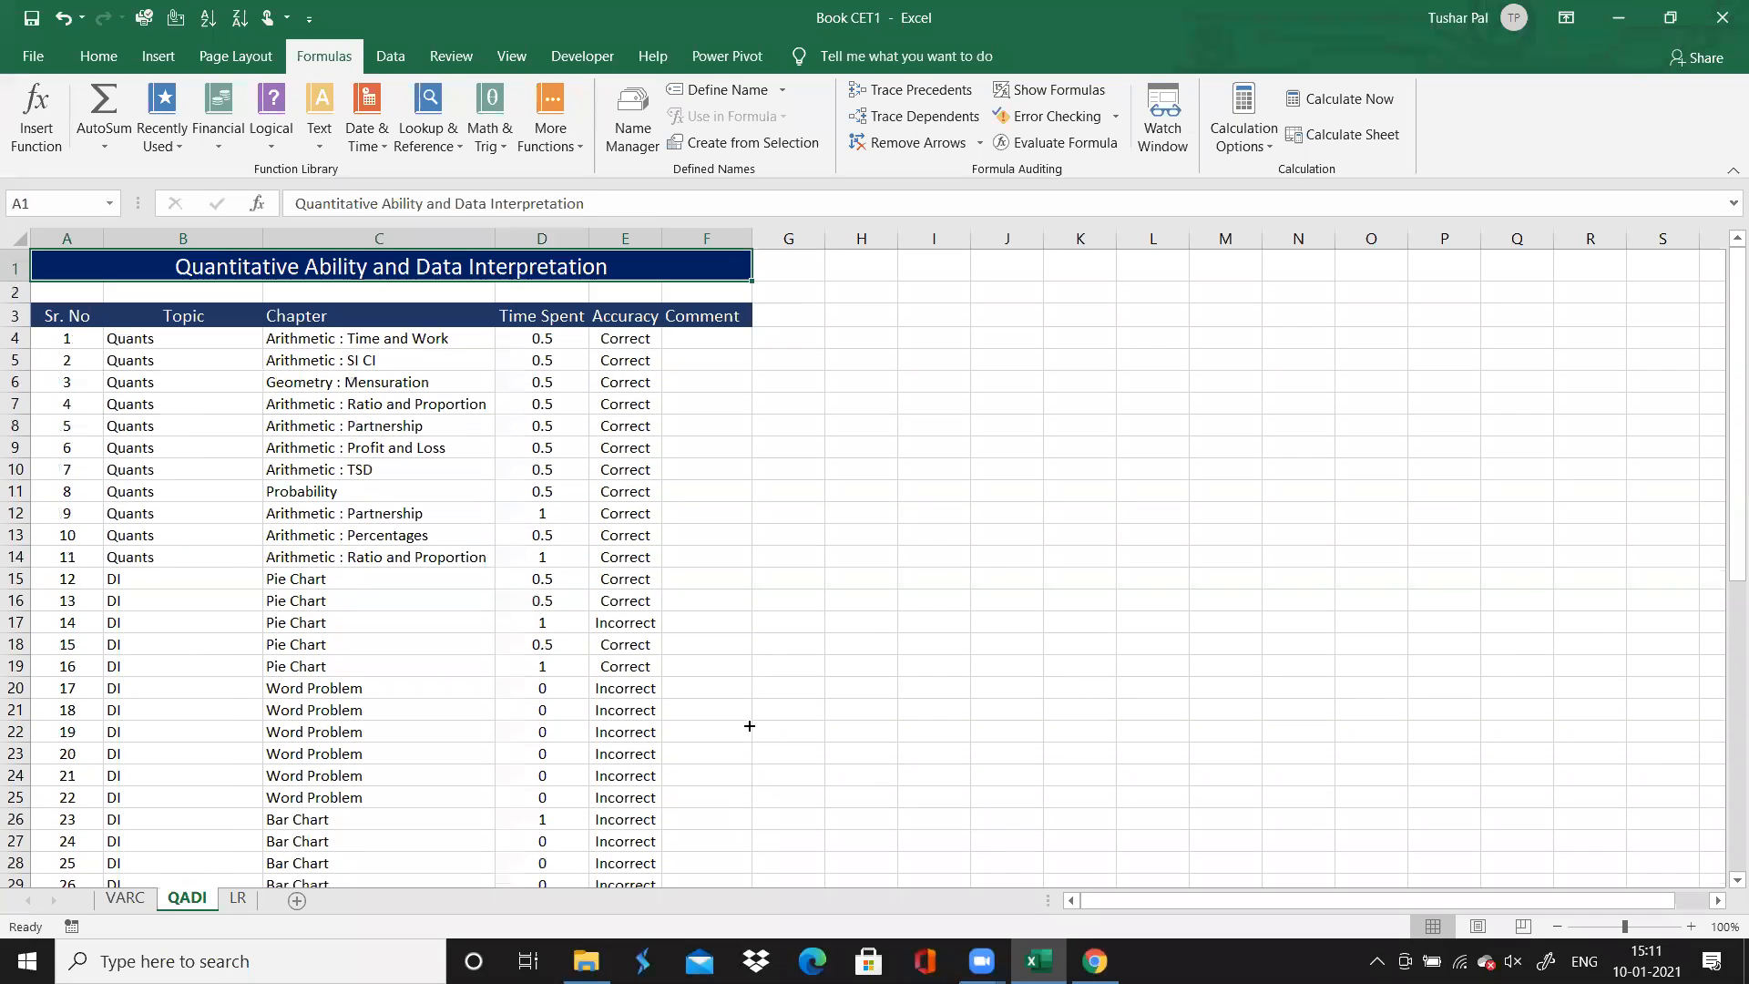
pyautogui.press('Up')
pyautogui.press('Up')
pyautogui.press('Up')
pyautogui.press('Up')
pyautogui.press('Up')
pyautogui.press('Right')
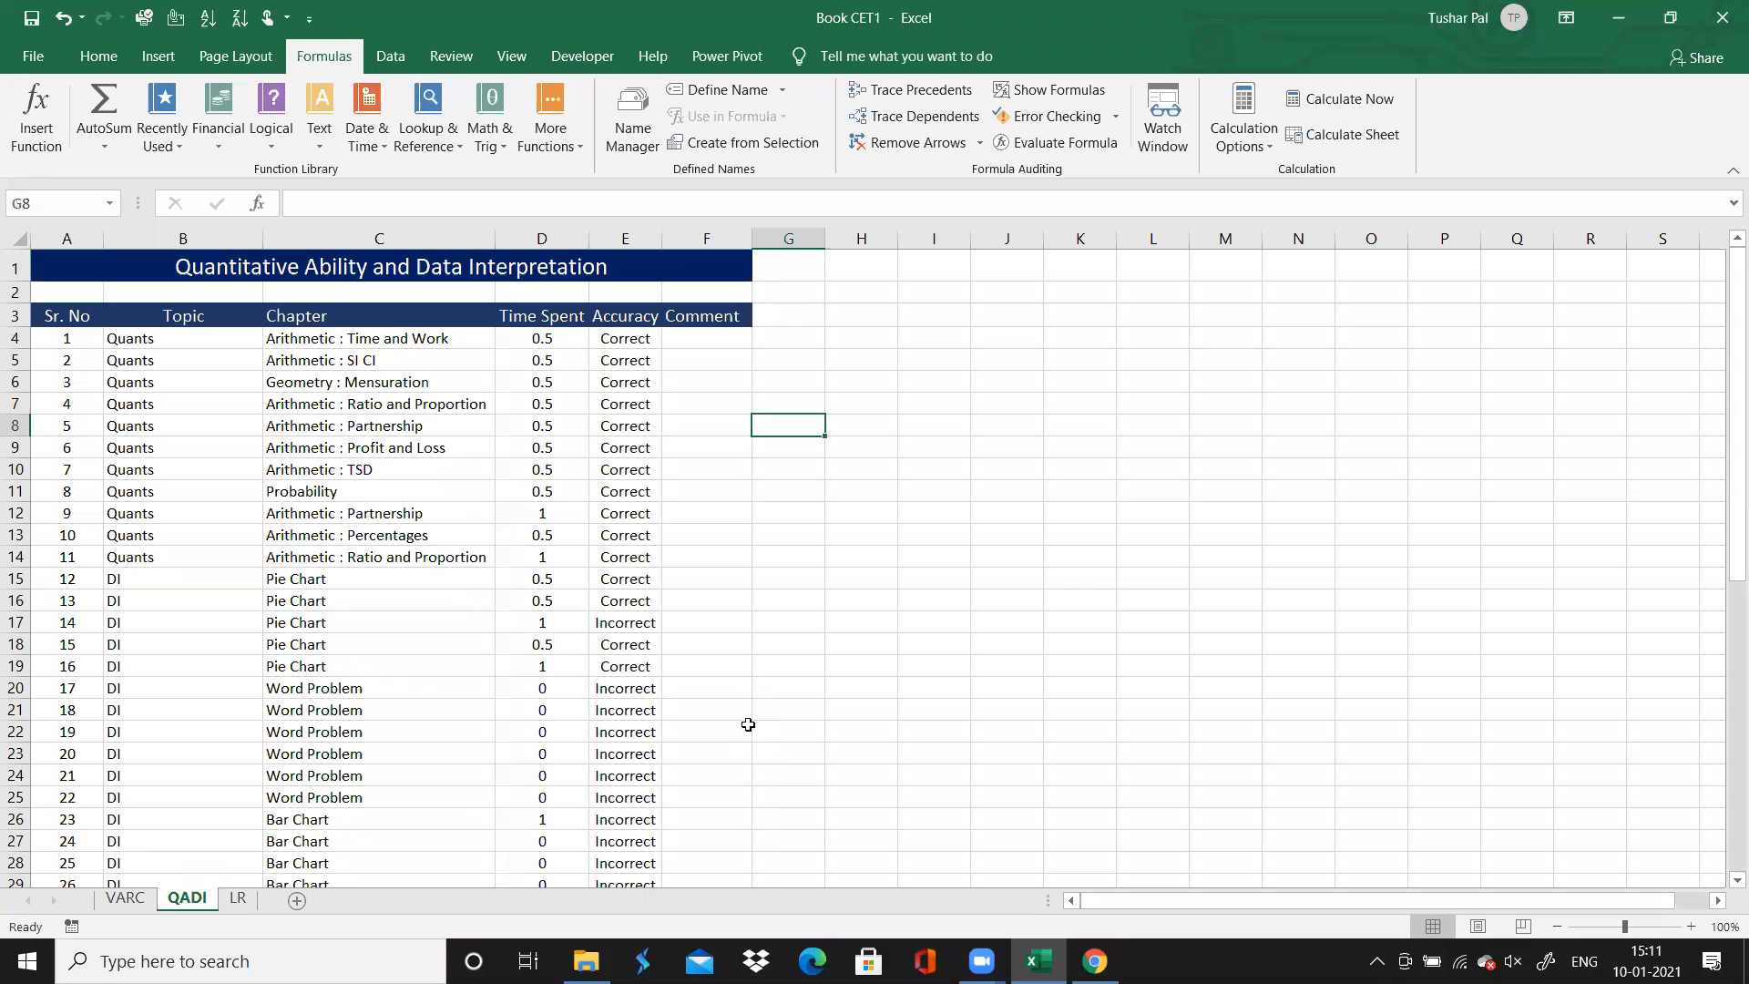
pyautogui.press('Right')
pyautogui.press('Right')
pyautogui.press('Up')
pyautogui.press('Up')
pyautogui.press('Up')
pyautogui.press('Up')
pyautogui.press('Up')
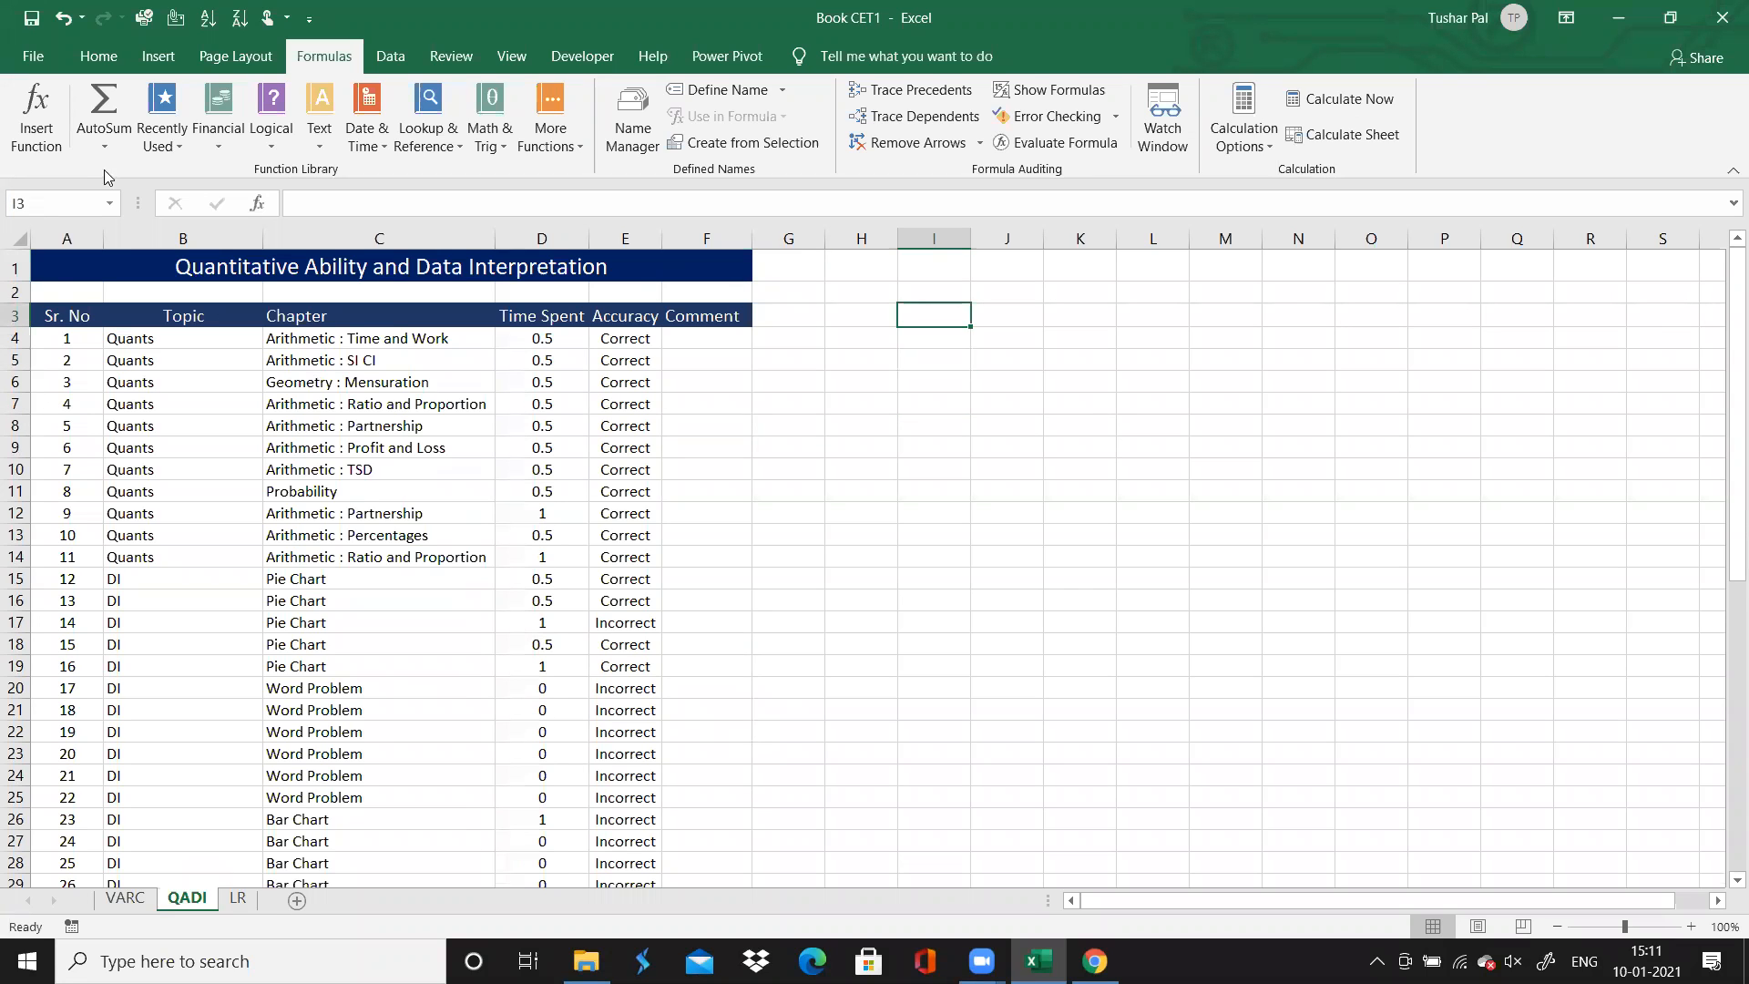
pyautogui.click(157, 56)
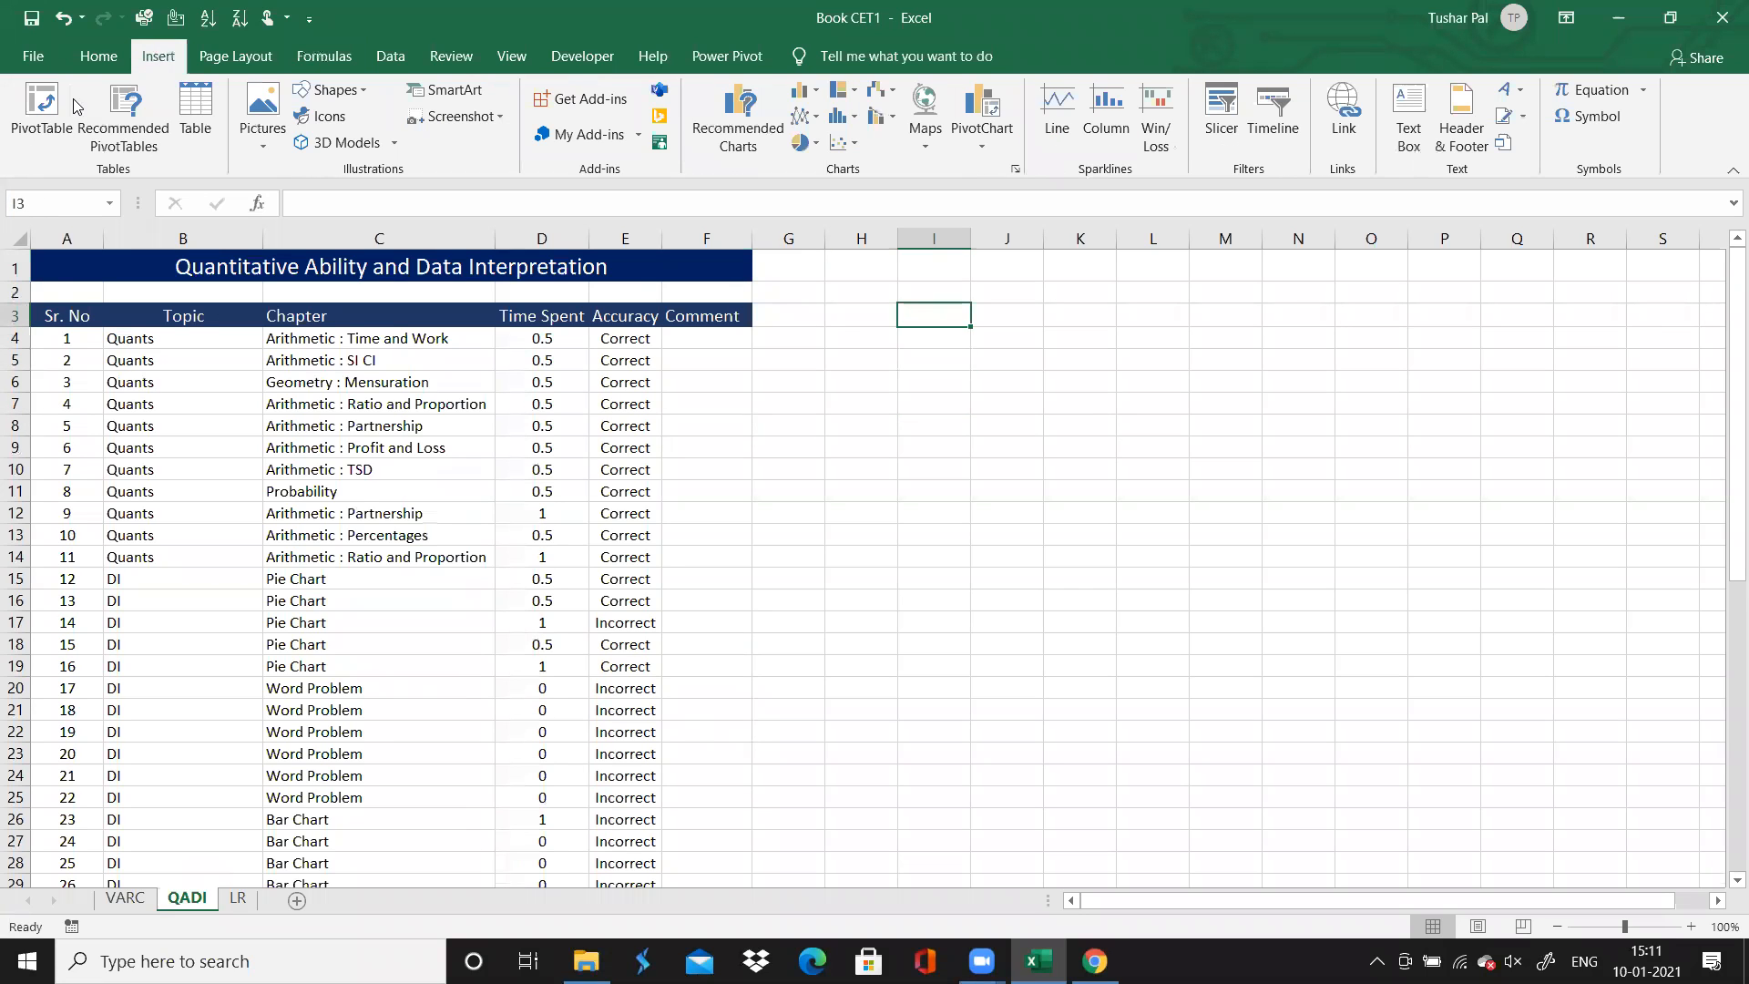
pyautogui.click(41, 109)
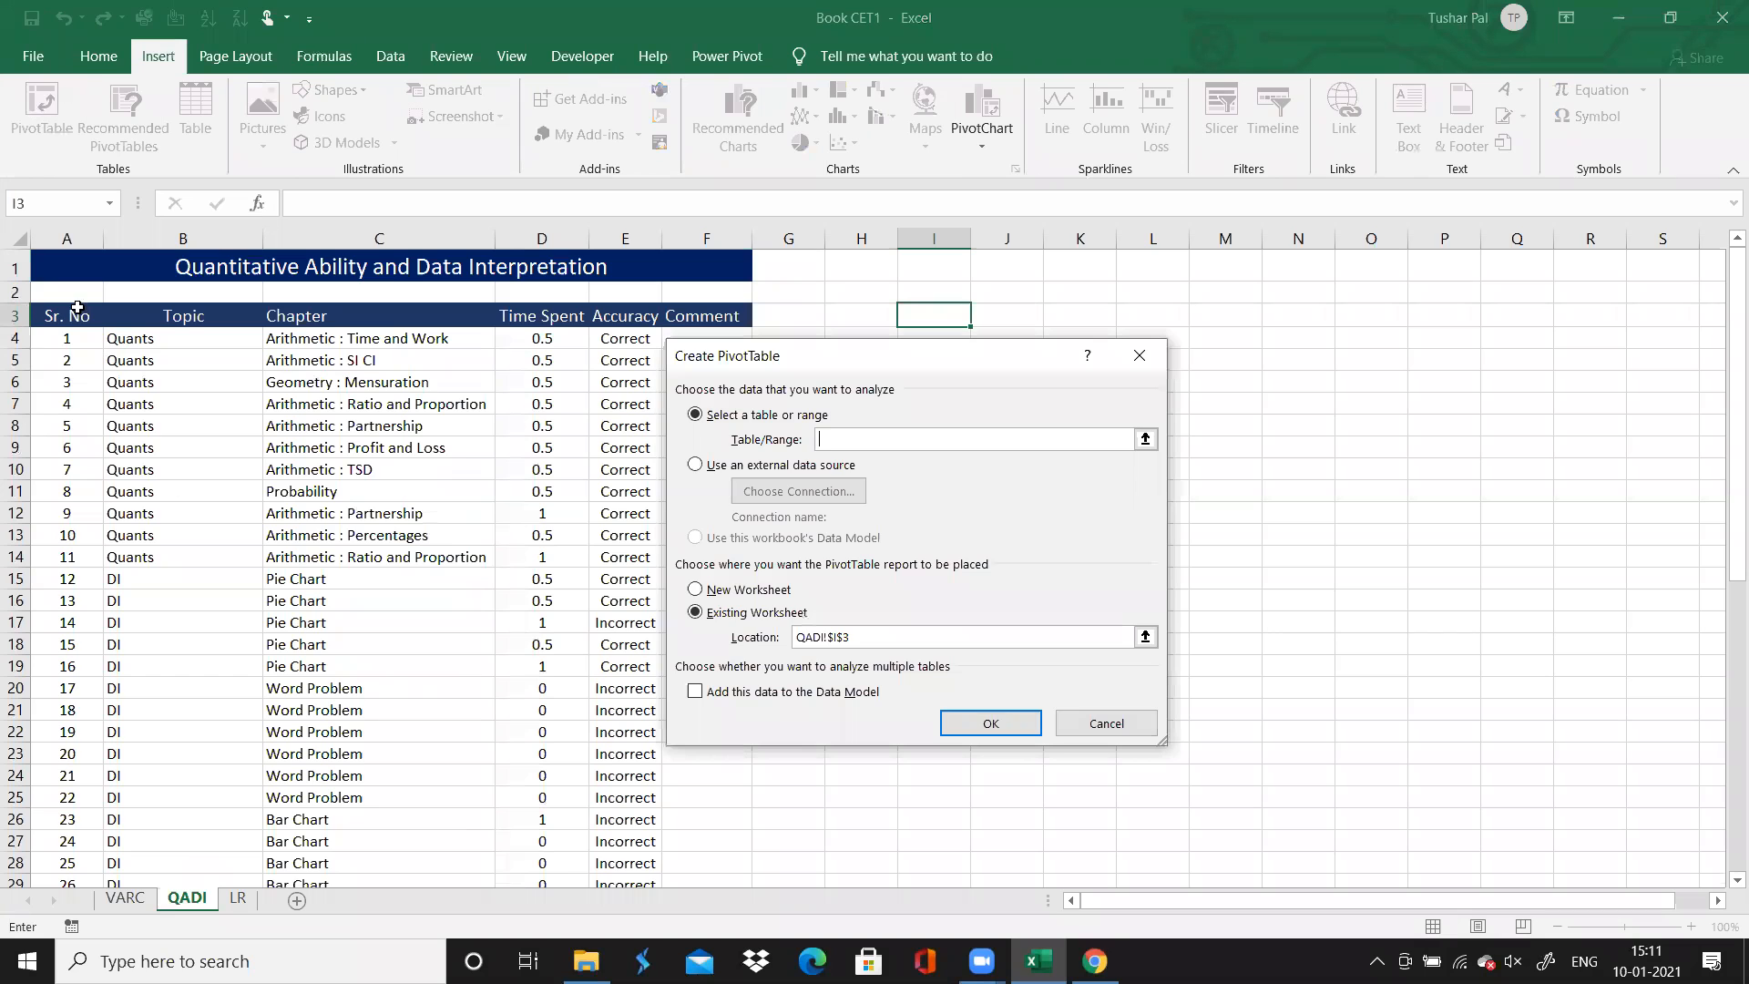
pyautogui.moveTo(77, 316); pyautogui.dragTo(78, 316)
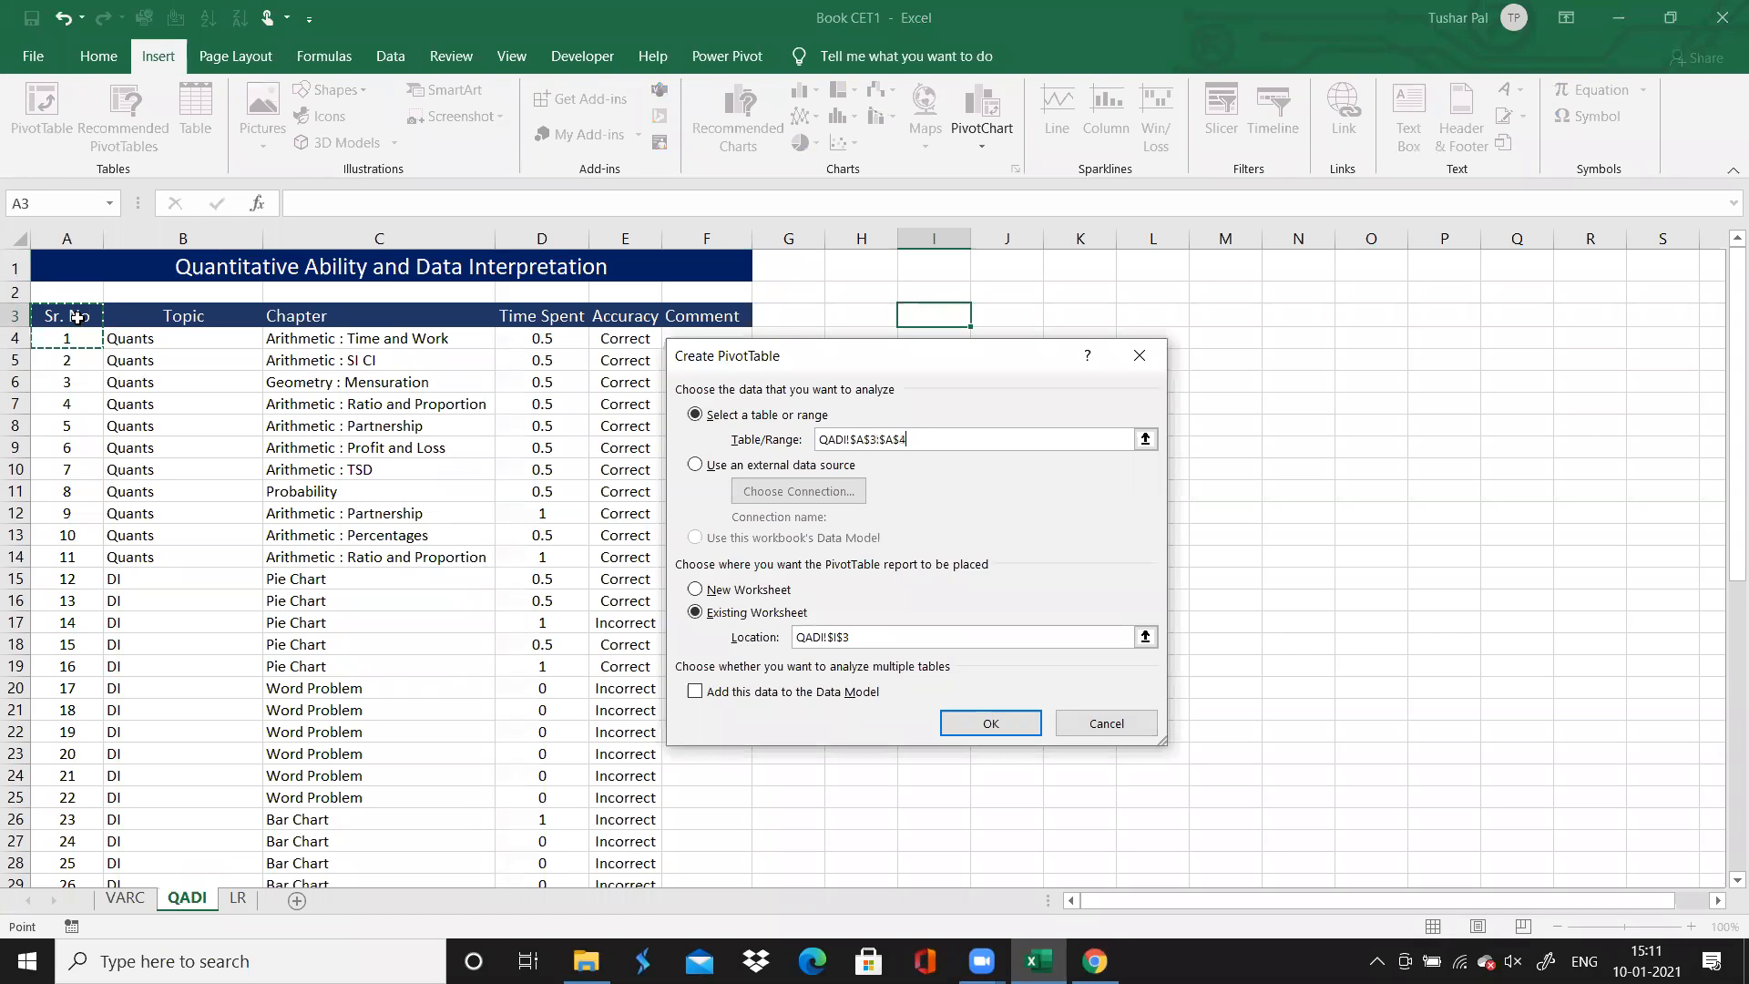
pyautogui.hotkey('ctrl', 'shift', 'Down')
pyautogui.hotkey('ctrl', 'shift', 'Right')
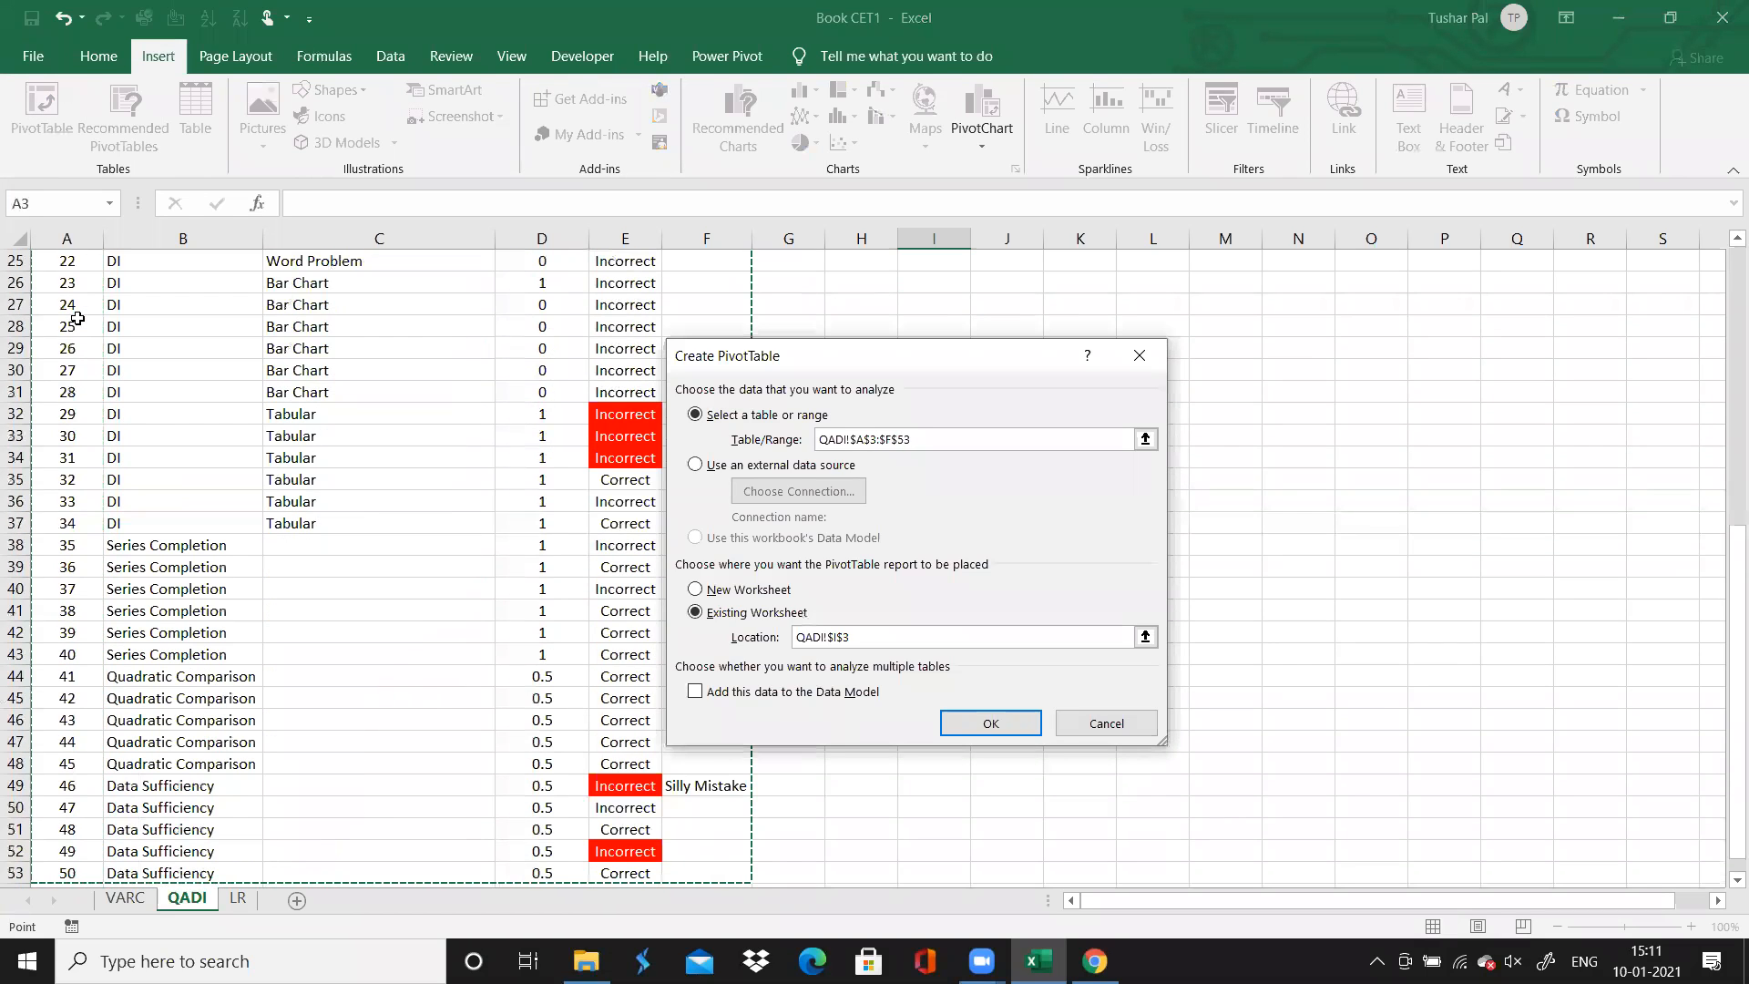
pyautogui.click(987, 724)
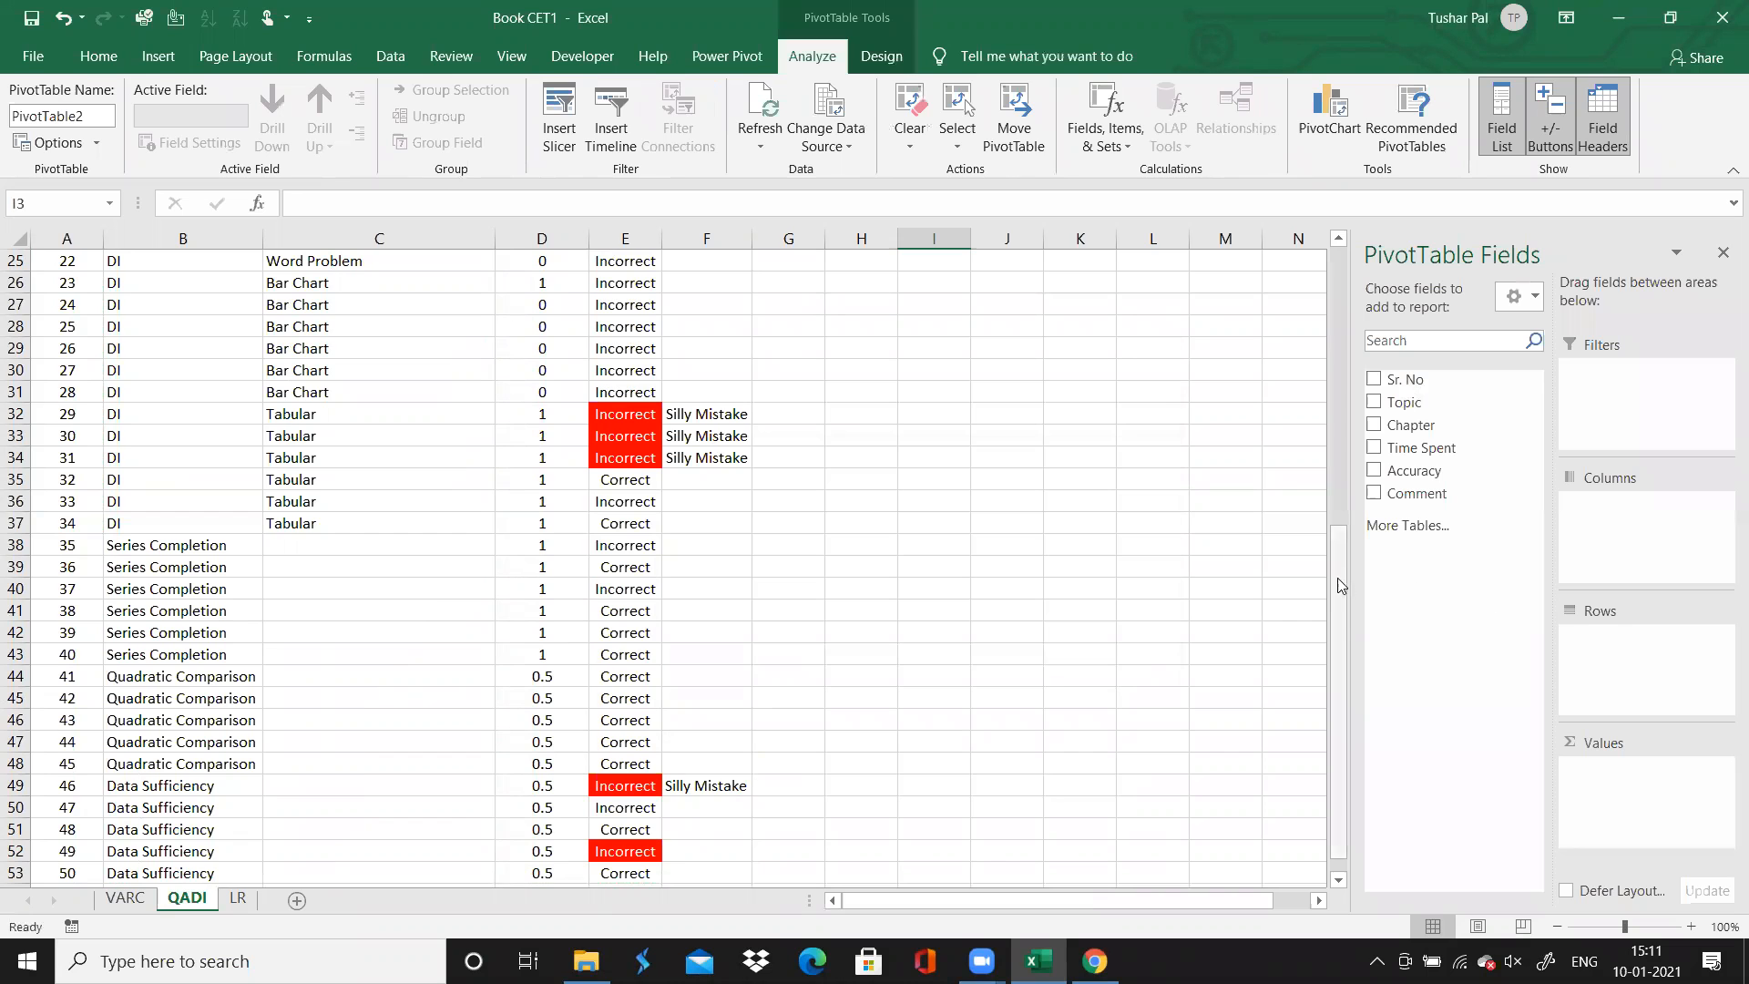
# Add Topic and, beneath it, Chapter as row fields of the PivotTable
pyautogui.moveTo(1334, 581); pyautogui.dragTo(1357, 274)
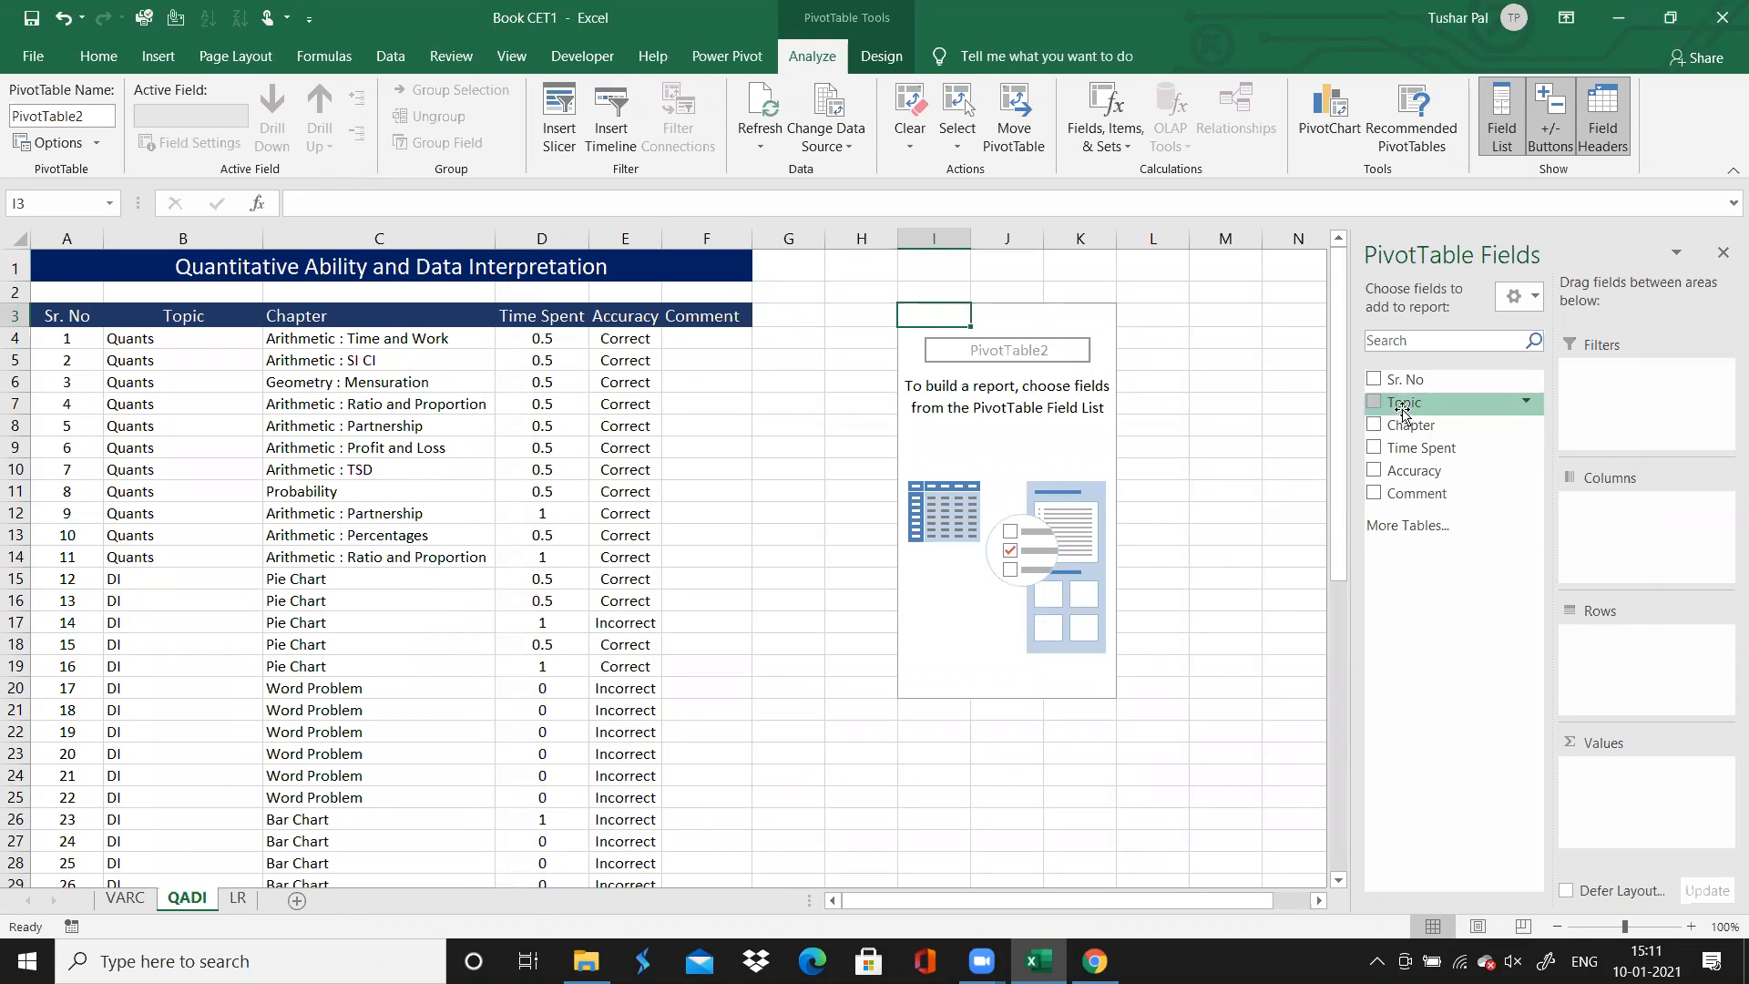
pyautogui.moveTo(1403, 409); pyautogui.dragTo(1585, 642)
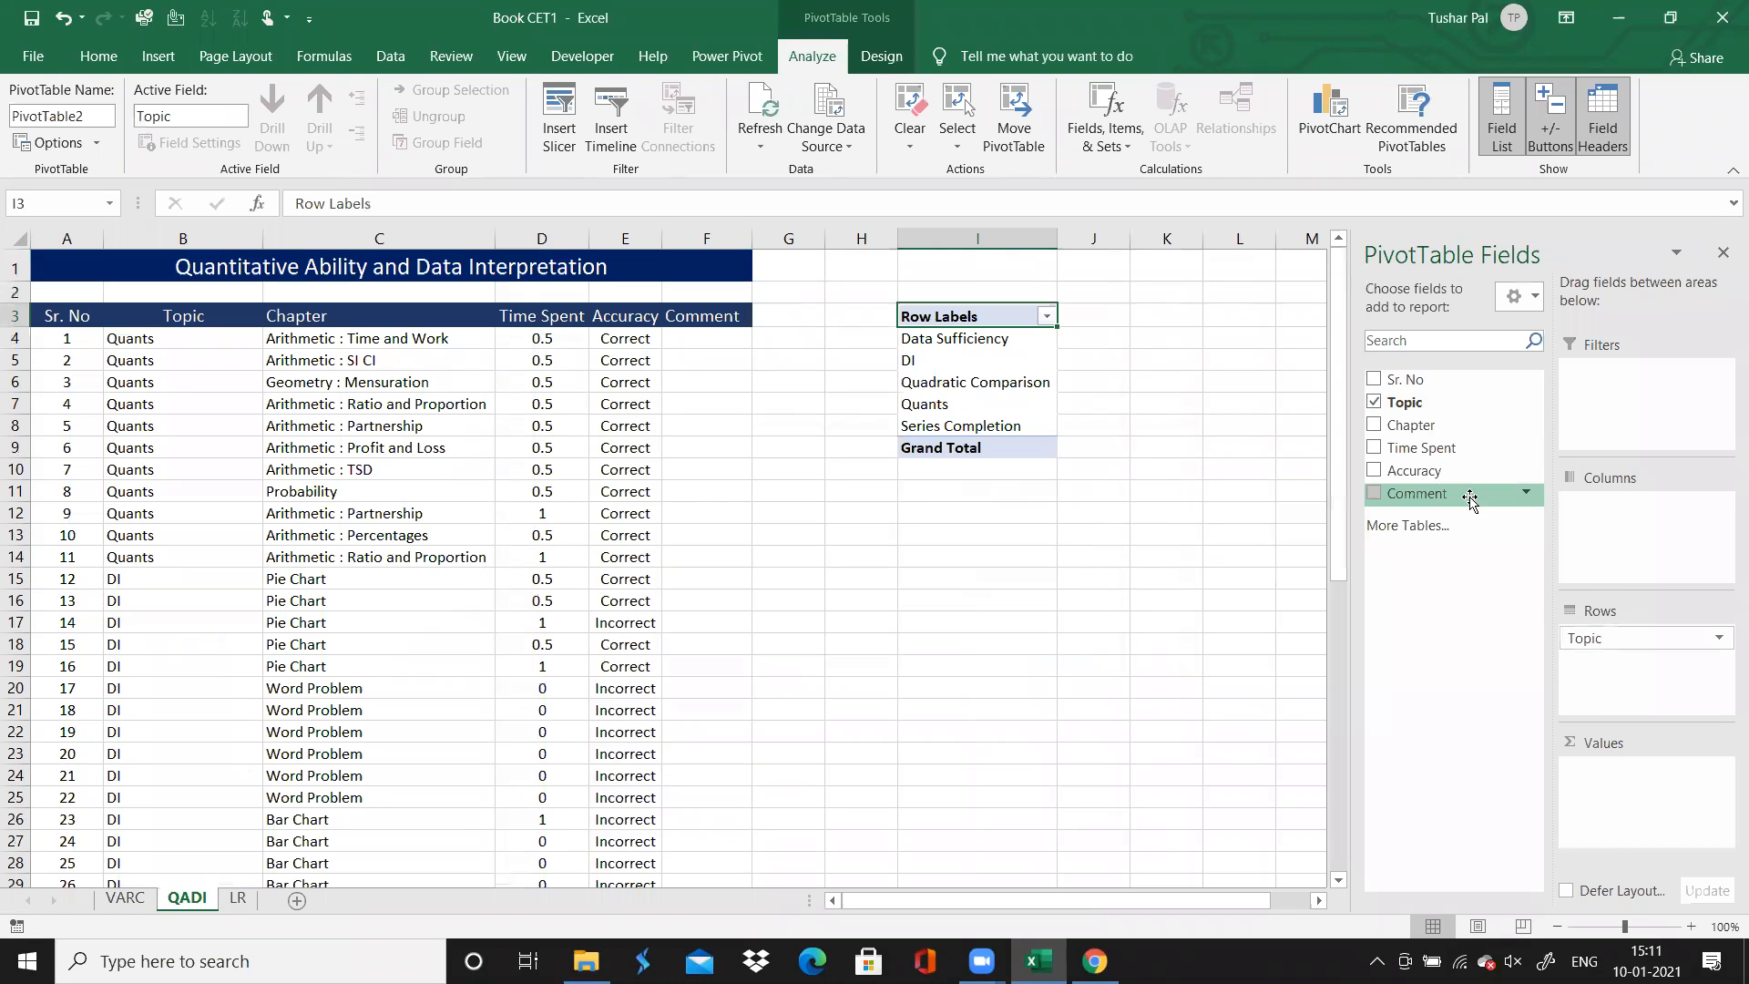
pyautogui.moveTo(1410, 424); pyautogui.dragTo(1596, 662)
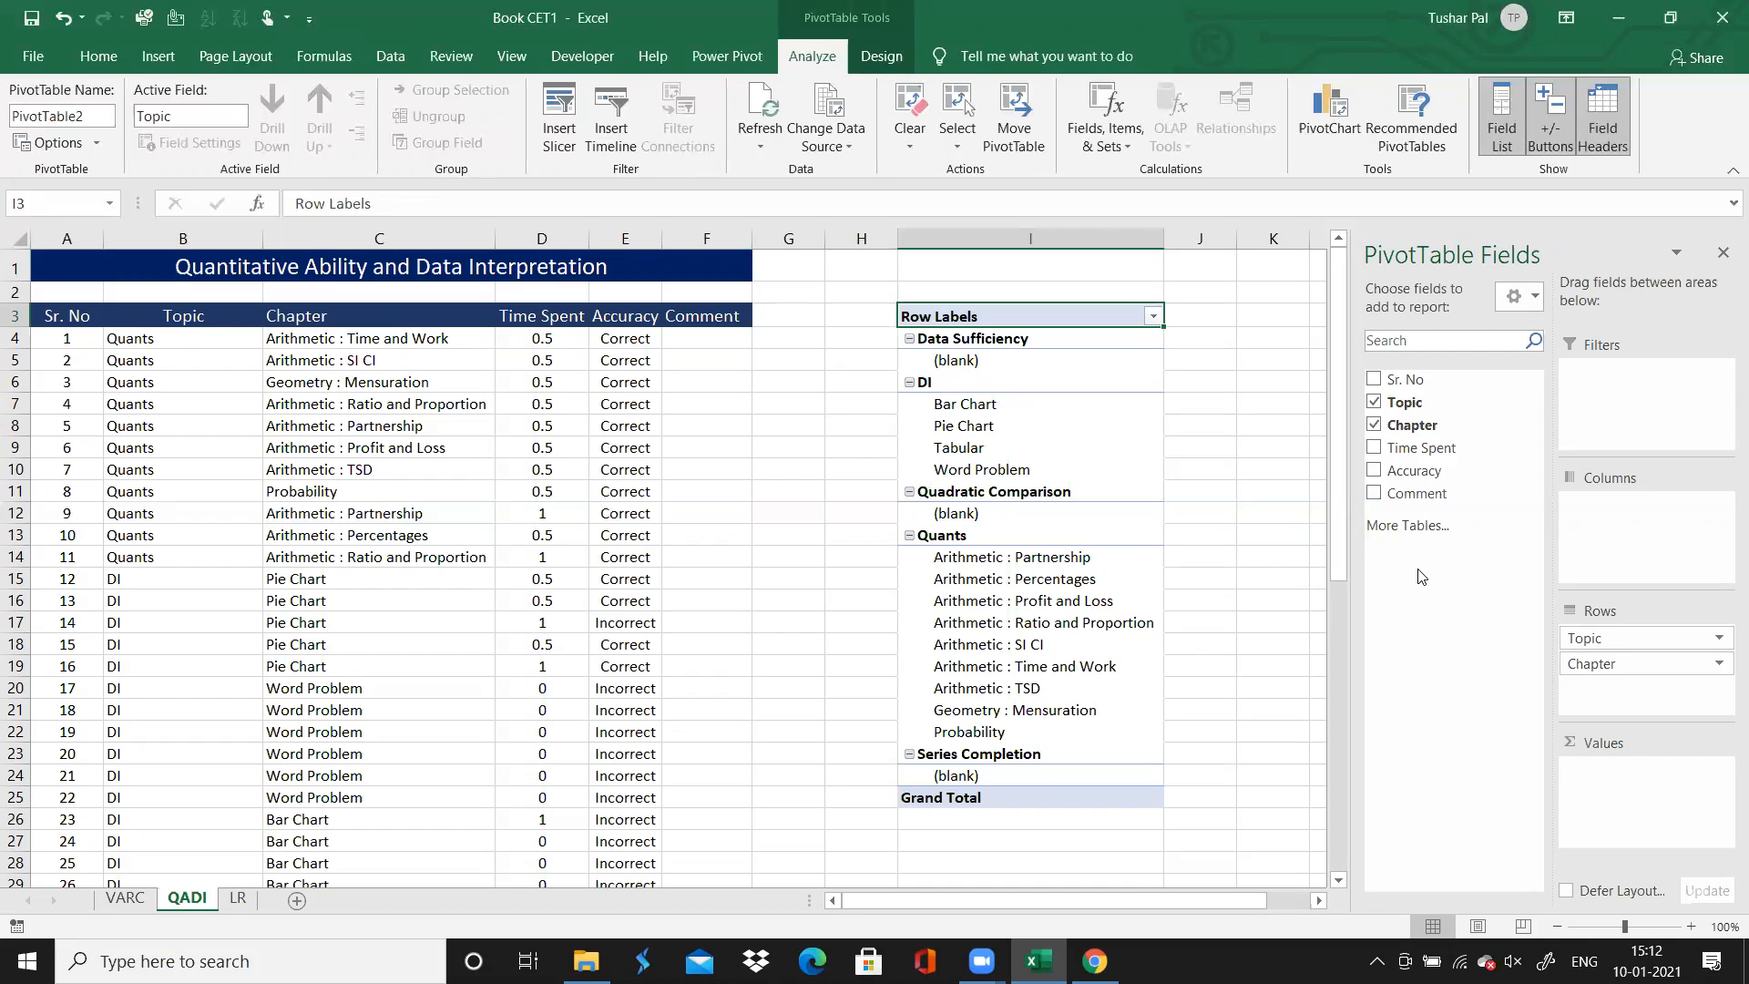
# Add Accuracy as the PivotTable's column field and also as its value field, summarised by count
pyautogui.moveTo(1408, 470); pyautogui.dragTo(1595, 552)
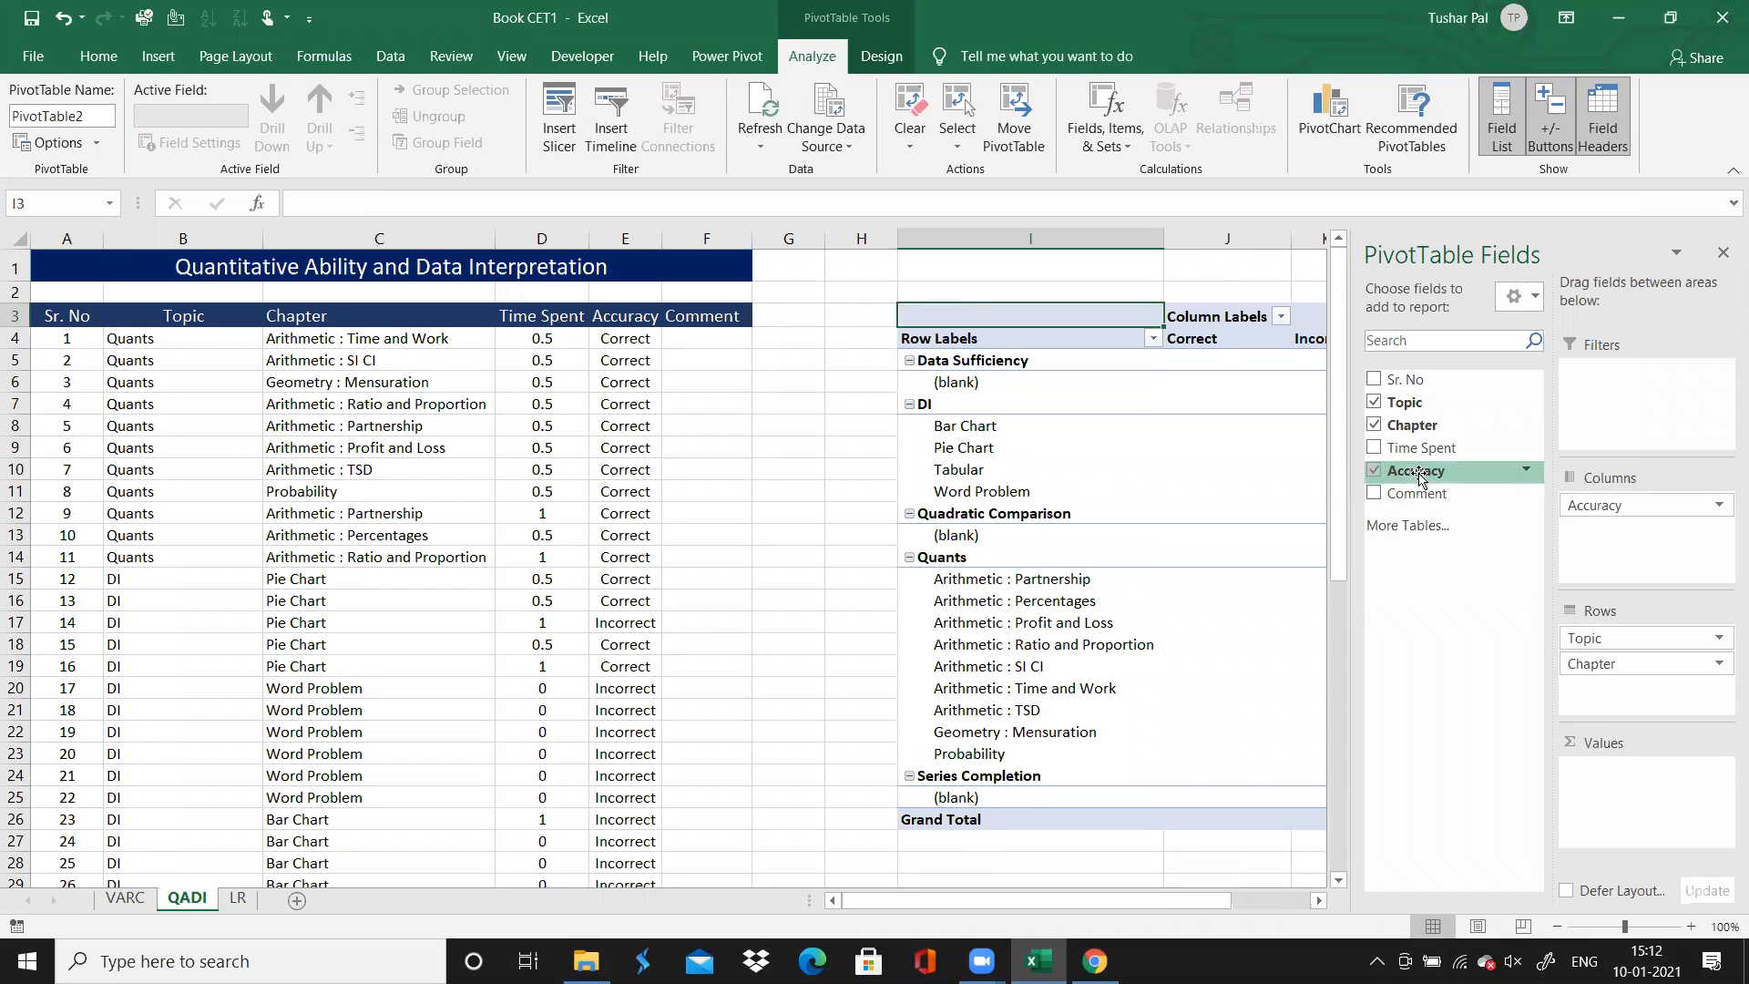
pyautogui.moveTo(1418, 480); pyautogui.dragTo(1631, 833)
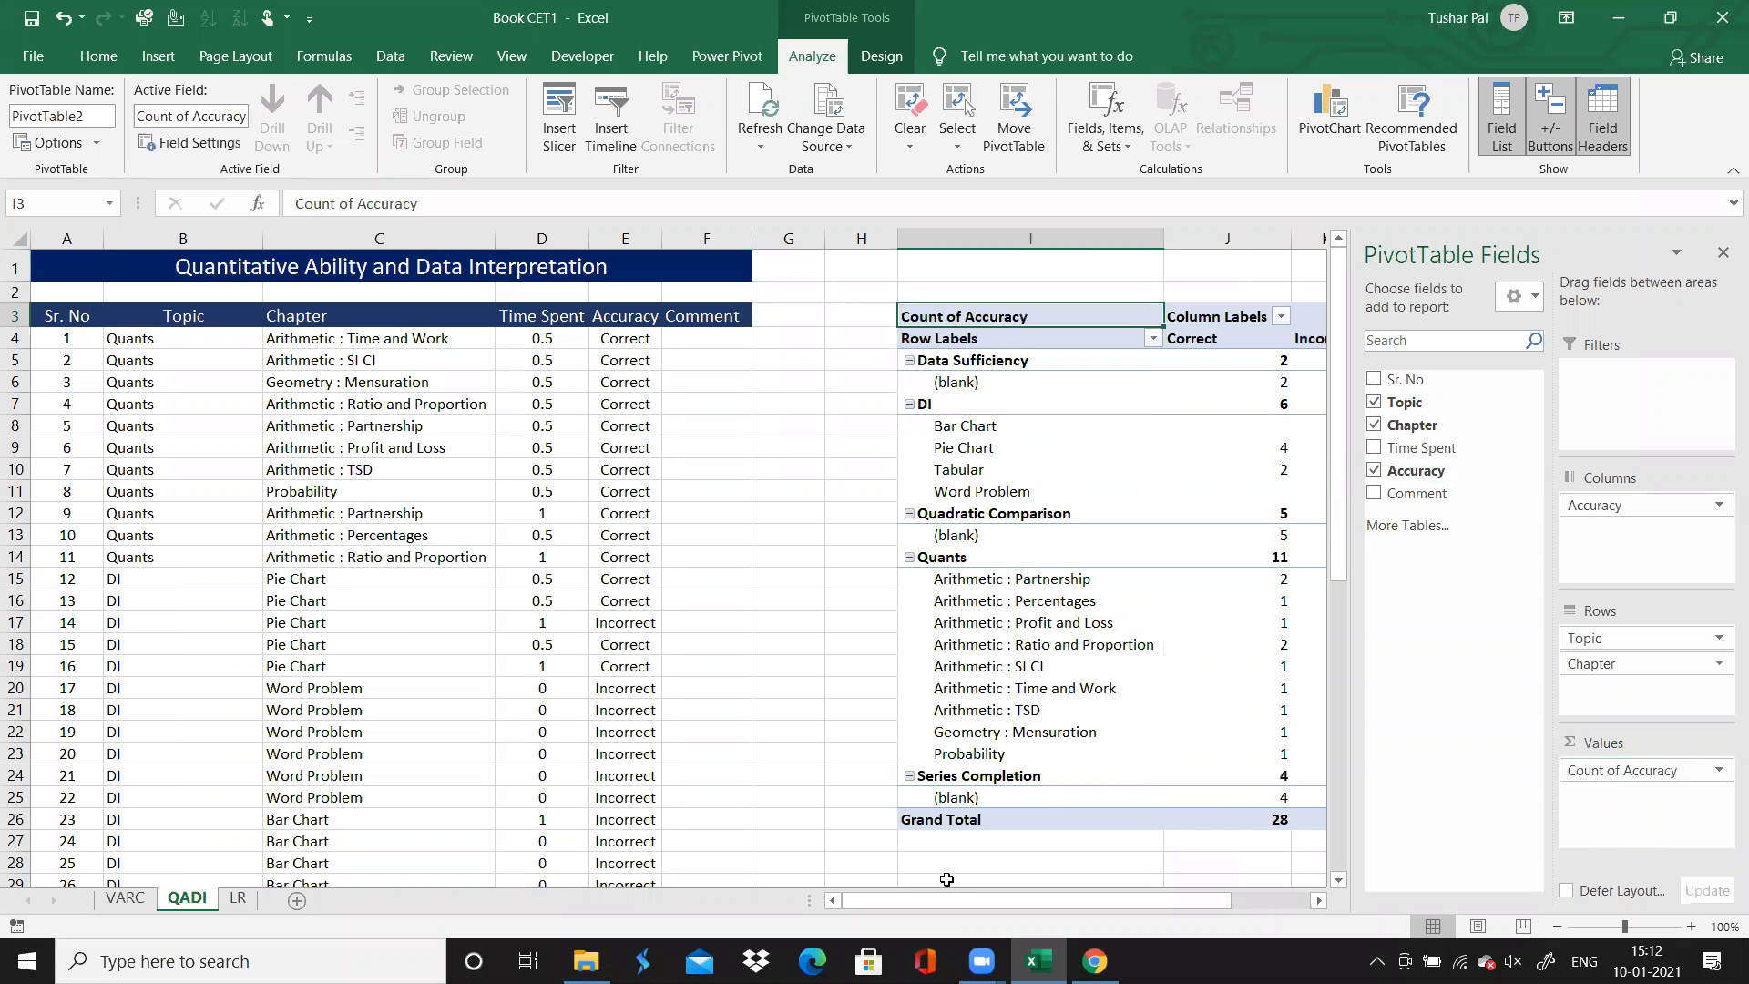
pyautogui.moveTo(962, 894); pyautogui.dragTo(1064, 900)
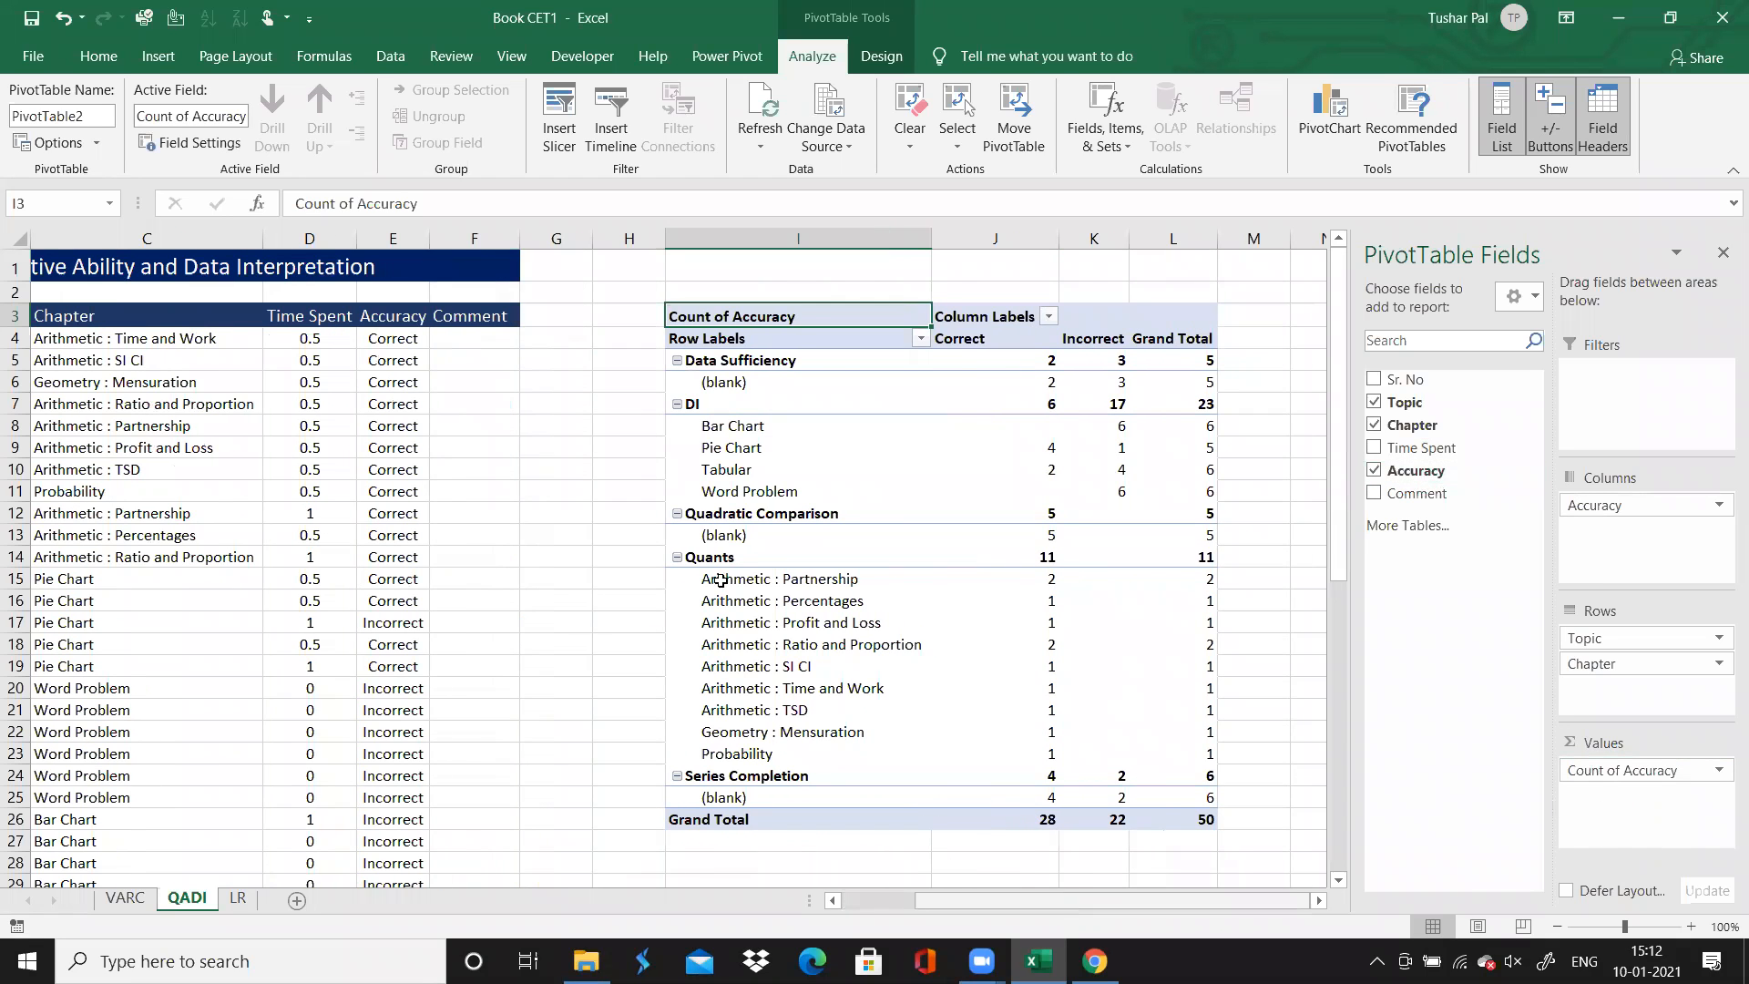
# Centre the contents of PivotTable range I4:L26 and apply borders to all of its cells
pyautogui.click(719, 344)
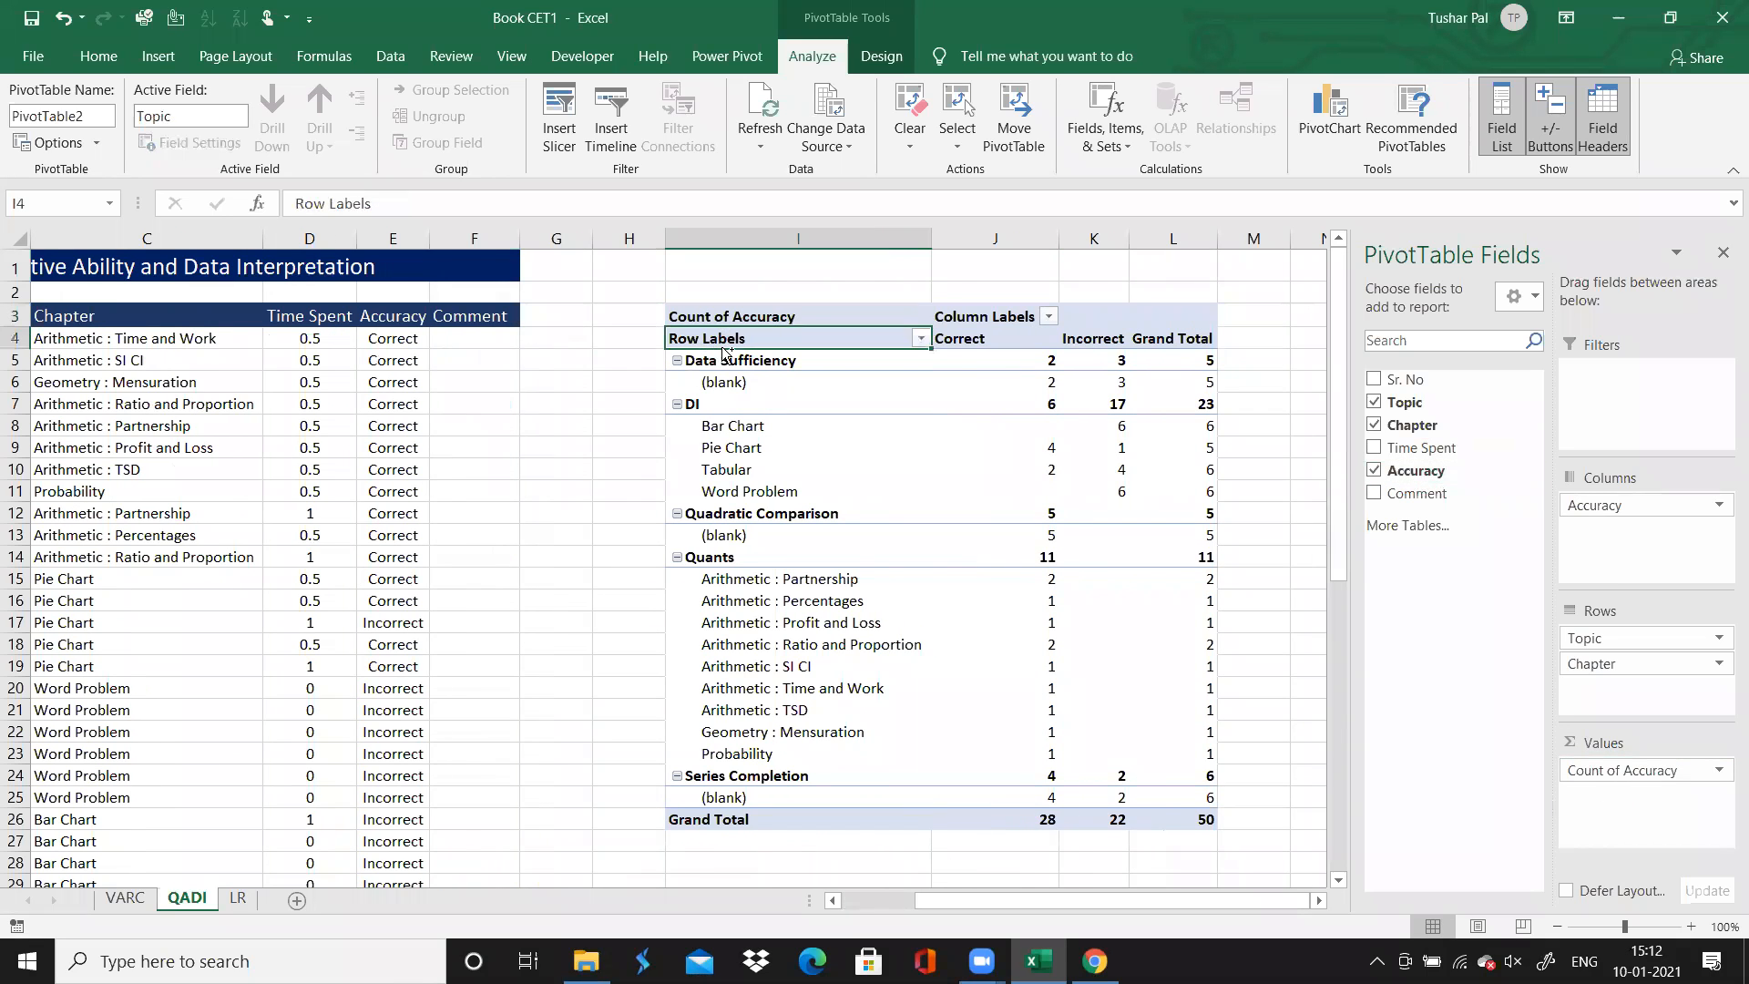
pyautogui.click(721, 347)
pyautogui.click(720, 347)
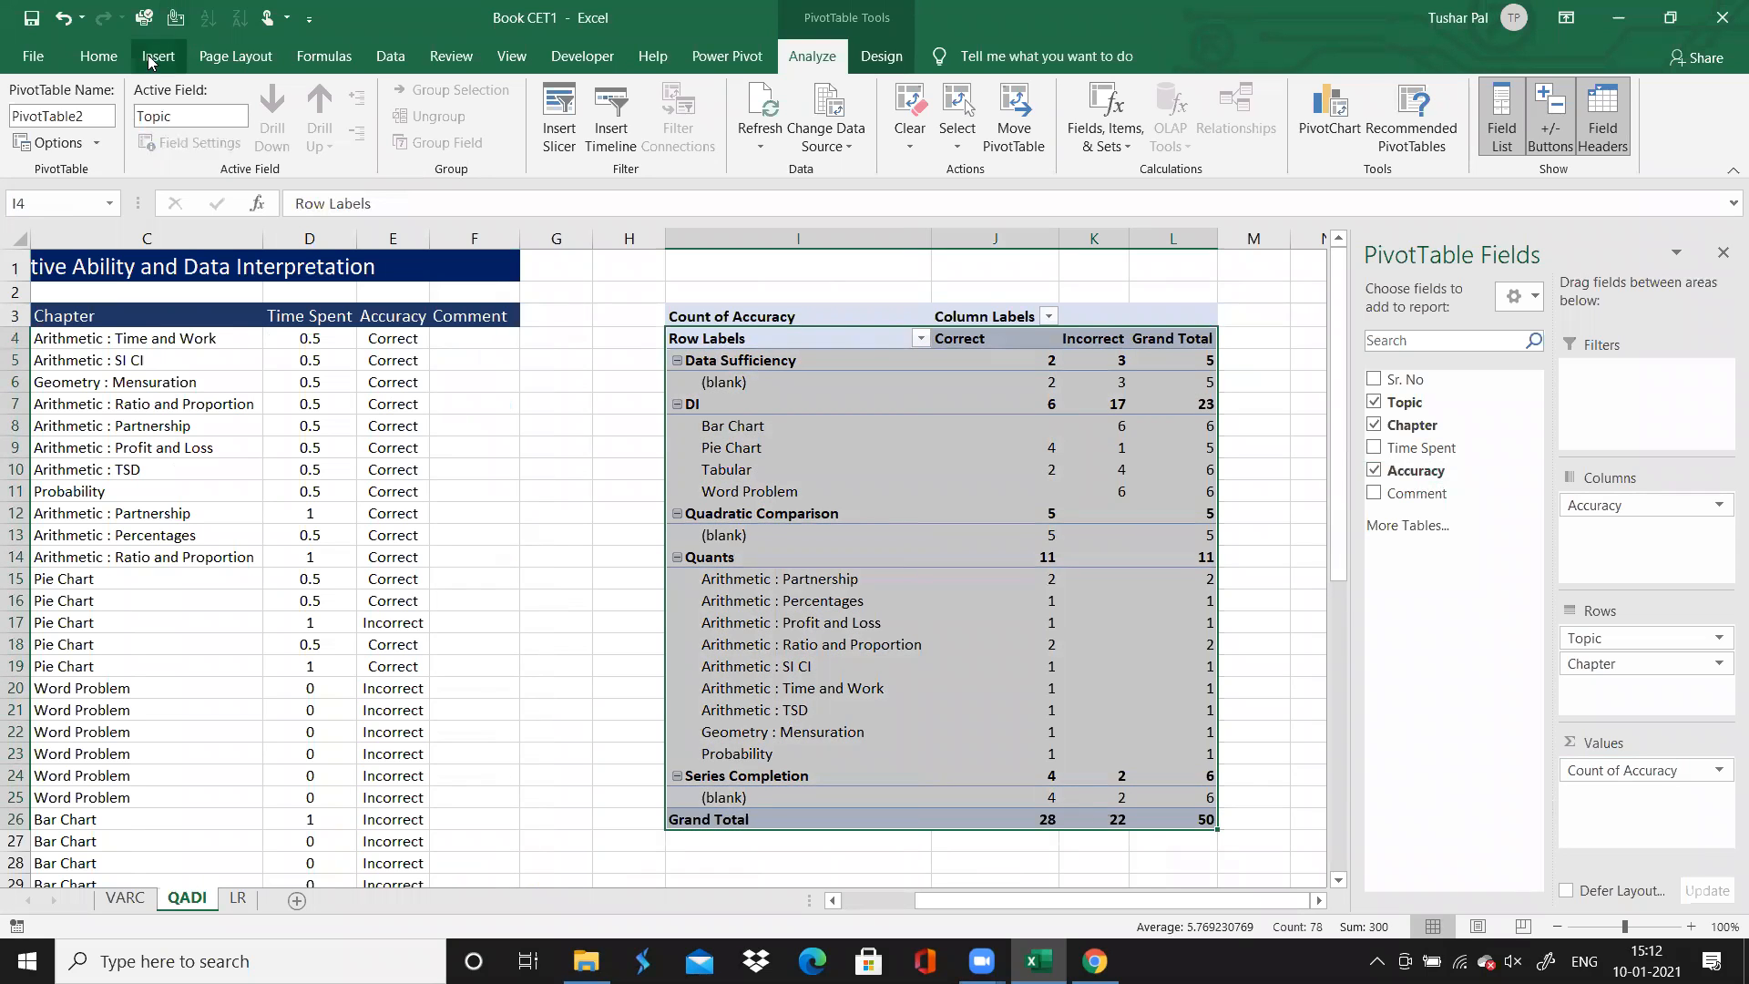
pyautogui.click(98, 57)
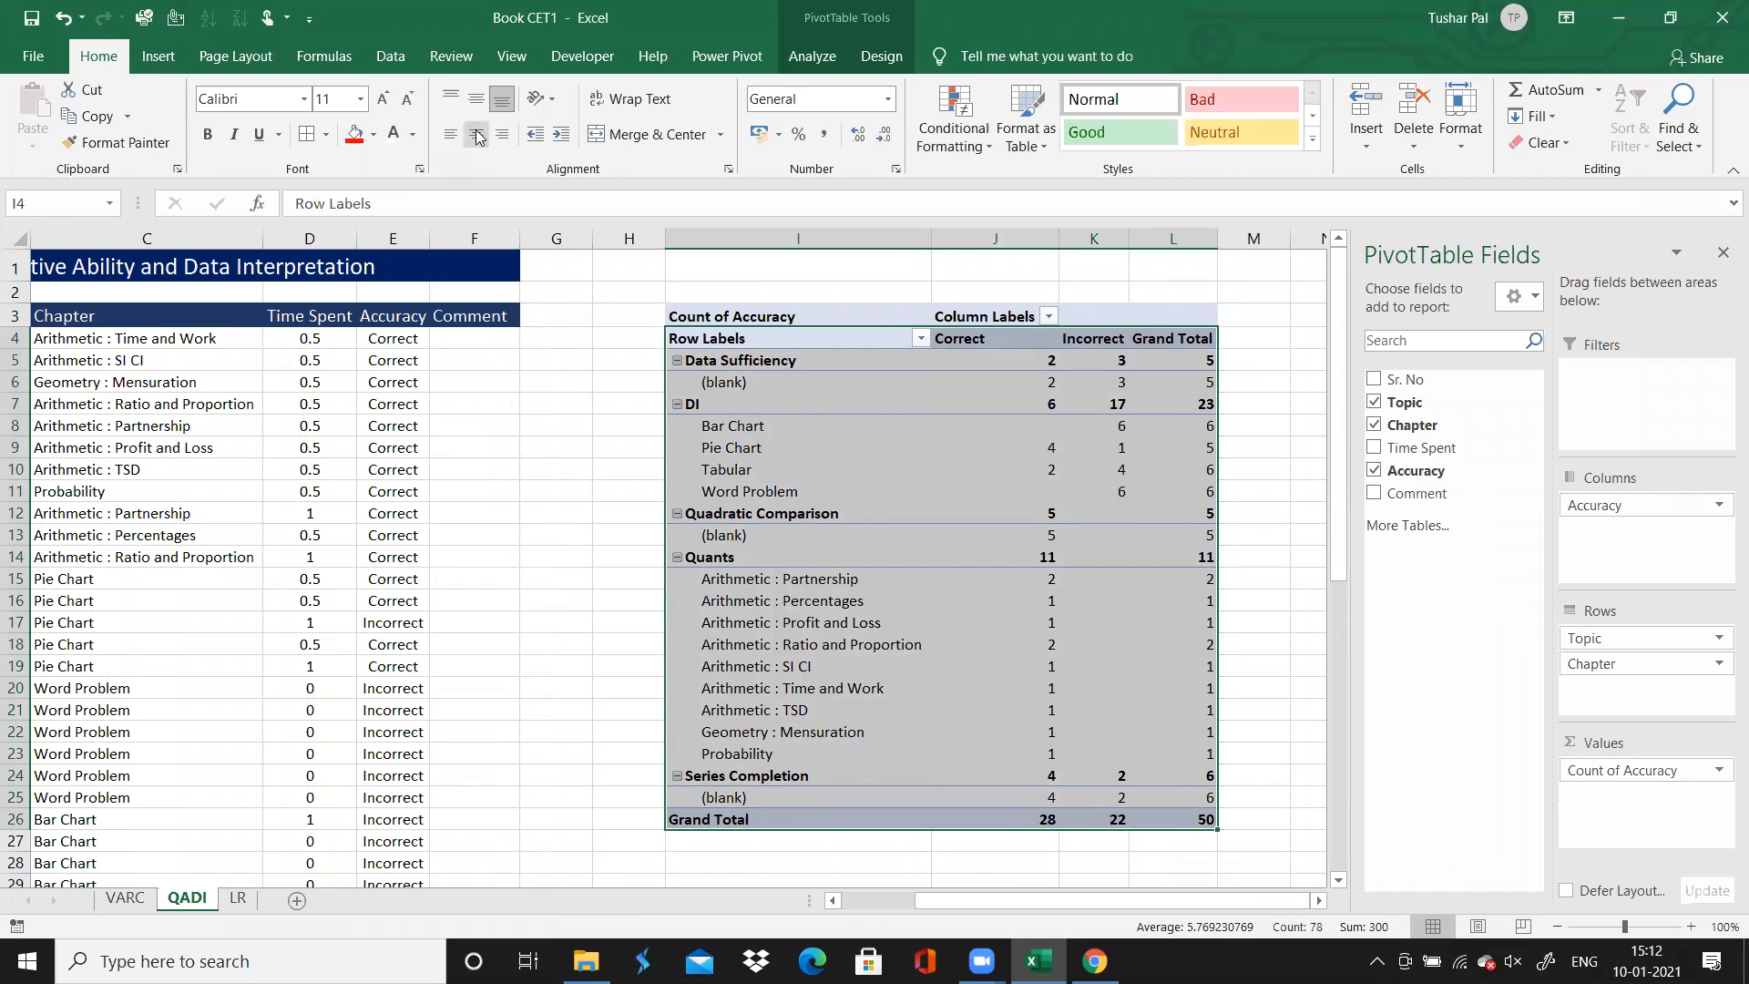
pyautogui.click(476, 135)
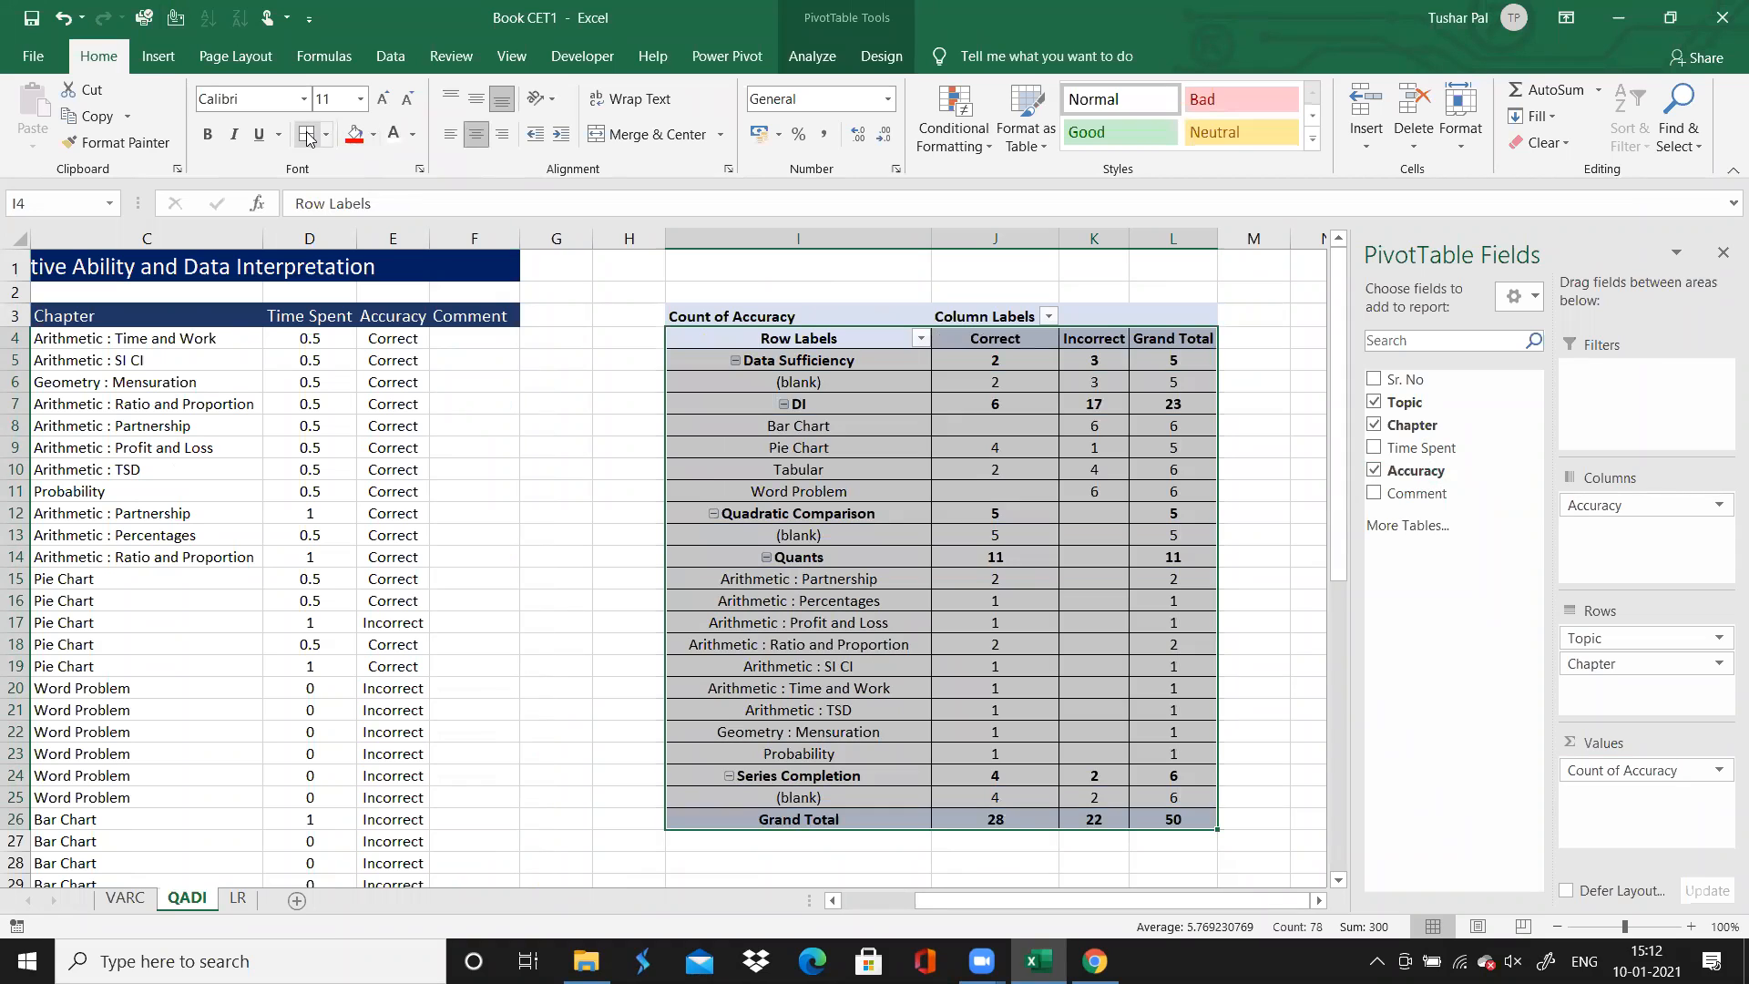
pyautogui.click(808, 674)
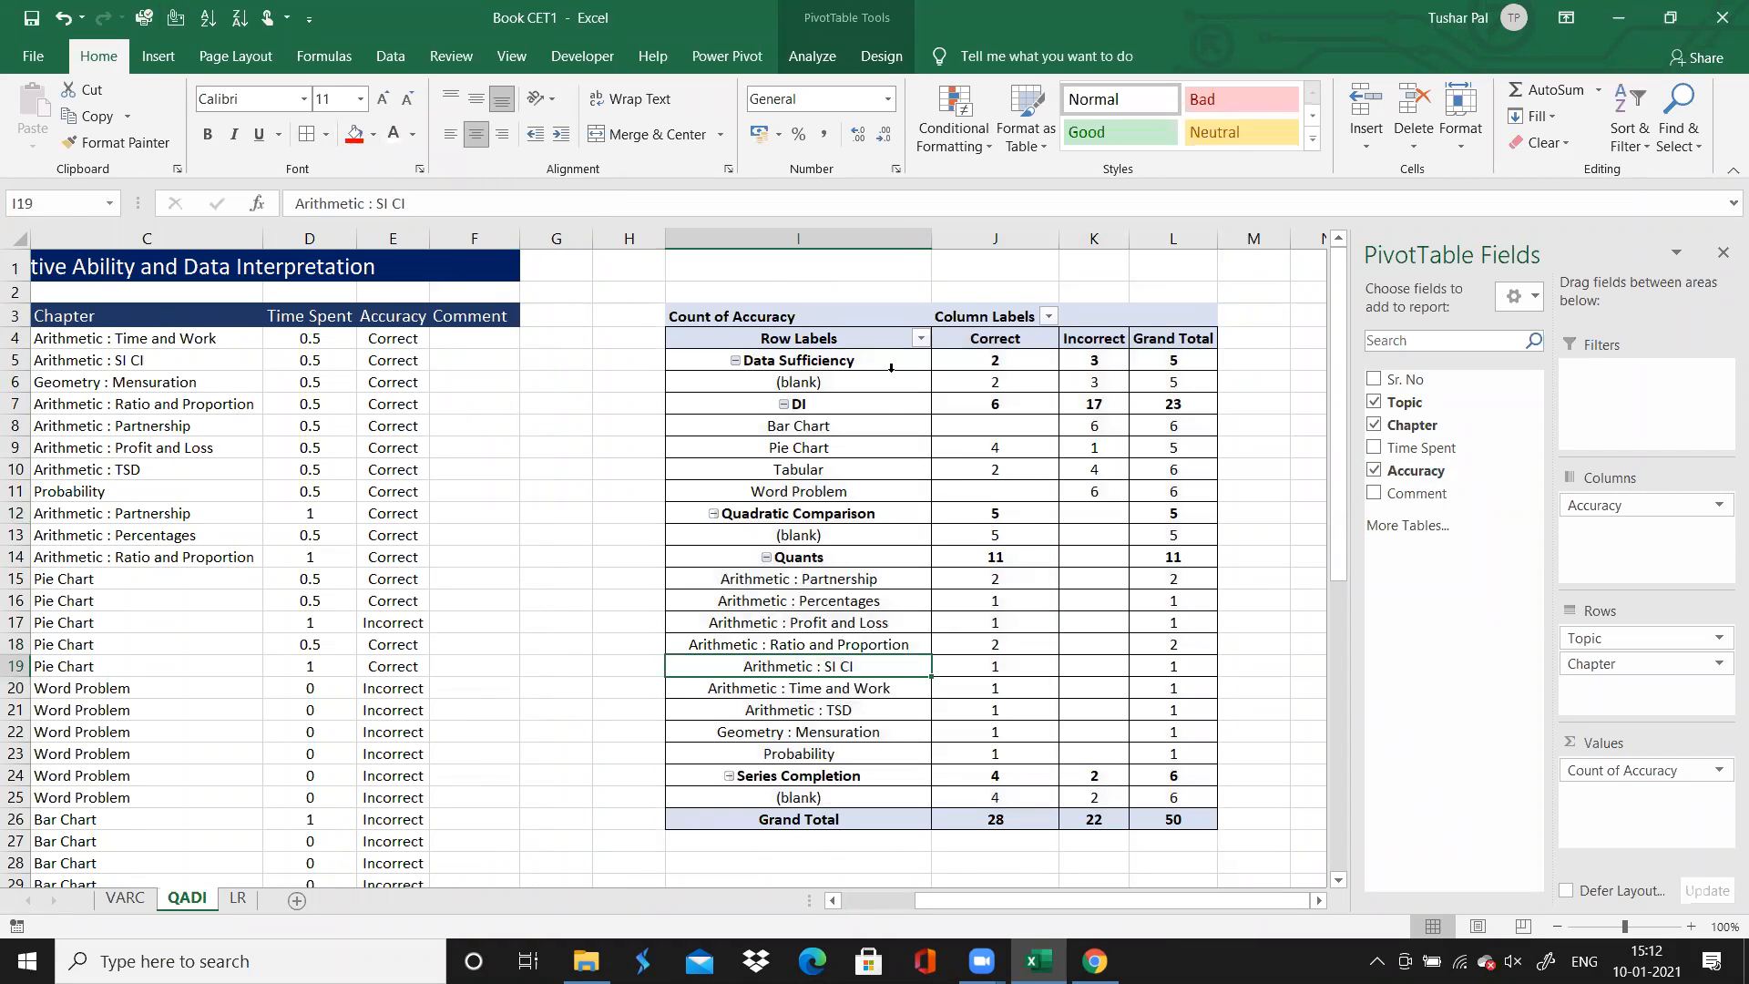
# Examine the PivotTable's correct and incorrect counts by topic and chapter, covering Data Sufficiency, DI and Quants
pyautogui.click(882, 365)
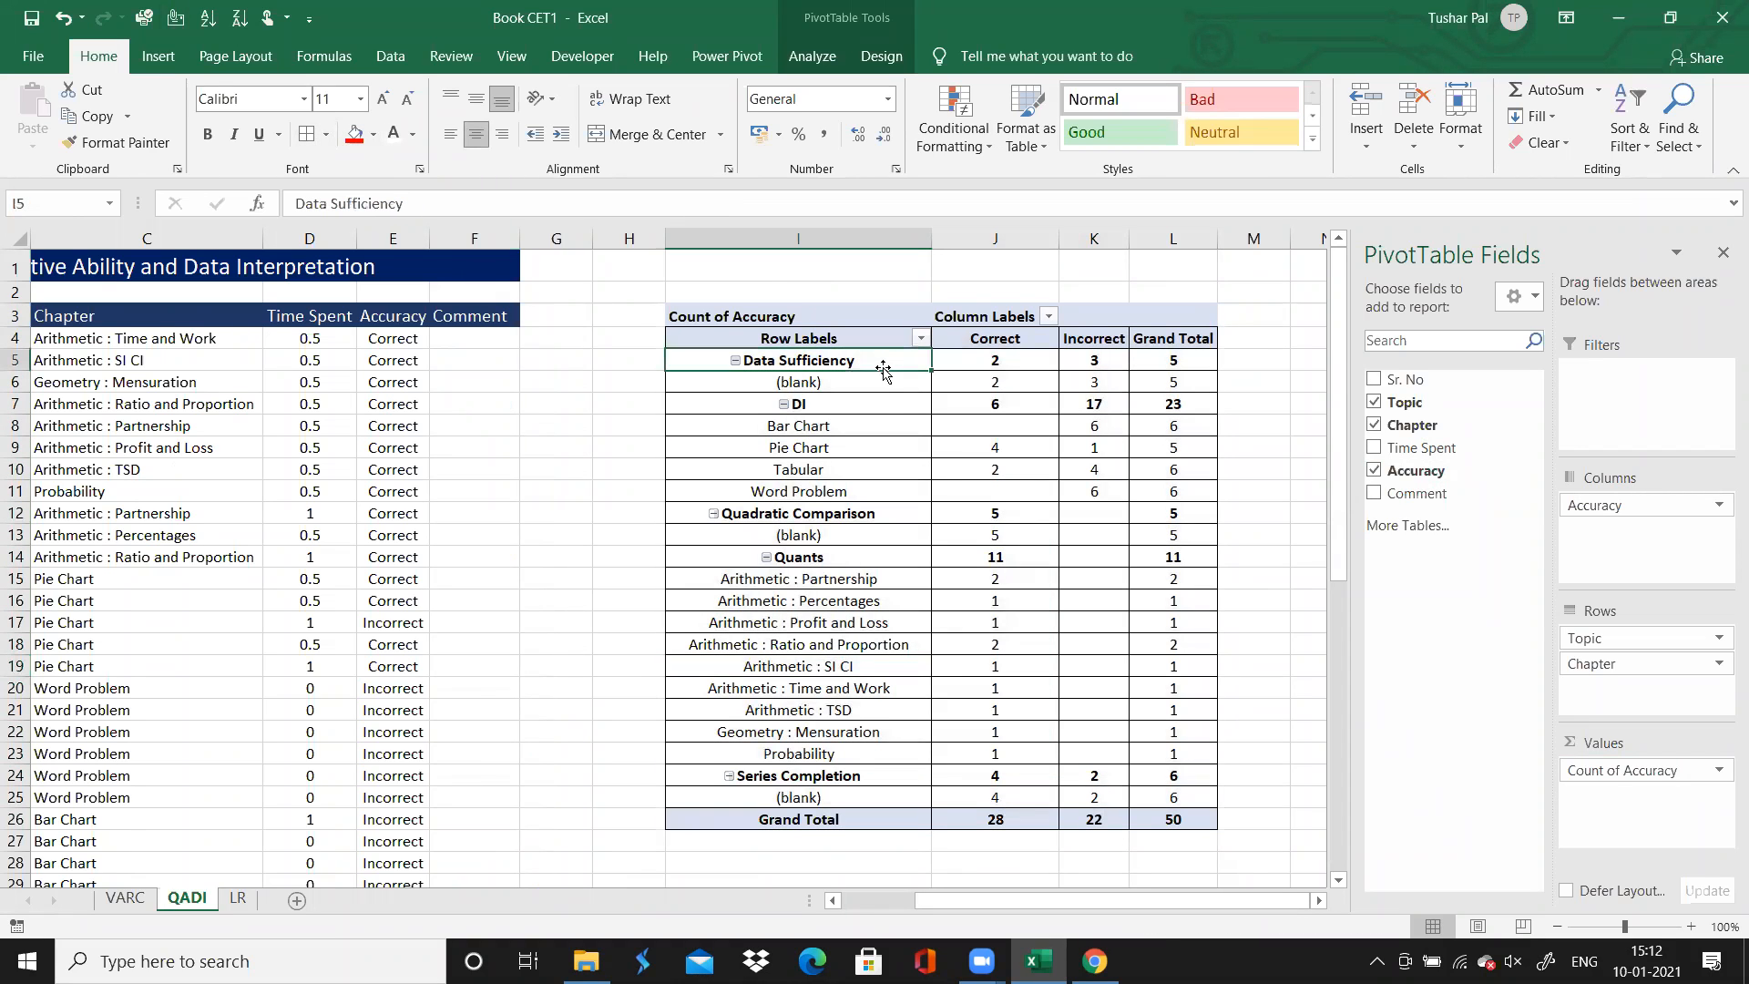
pyautogui.click(1101, 360)
pyautogui.click(1004, 364)
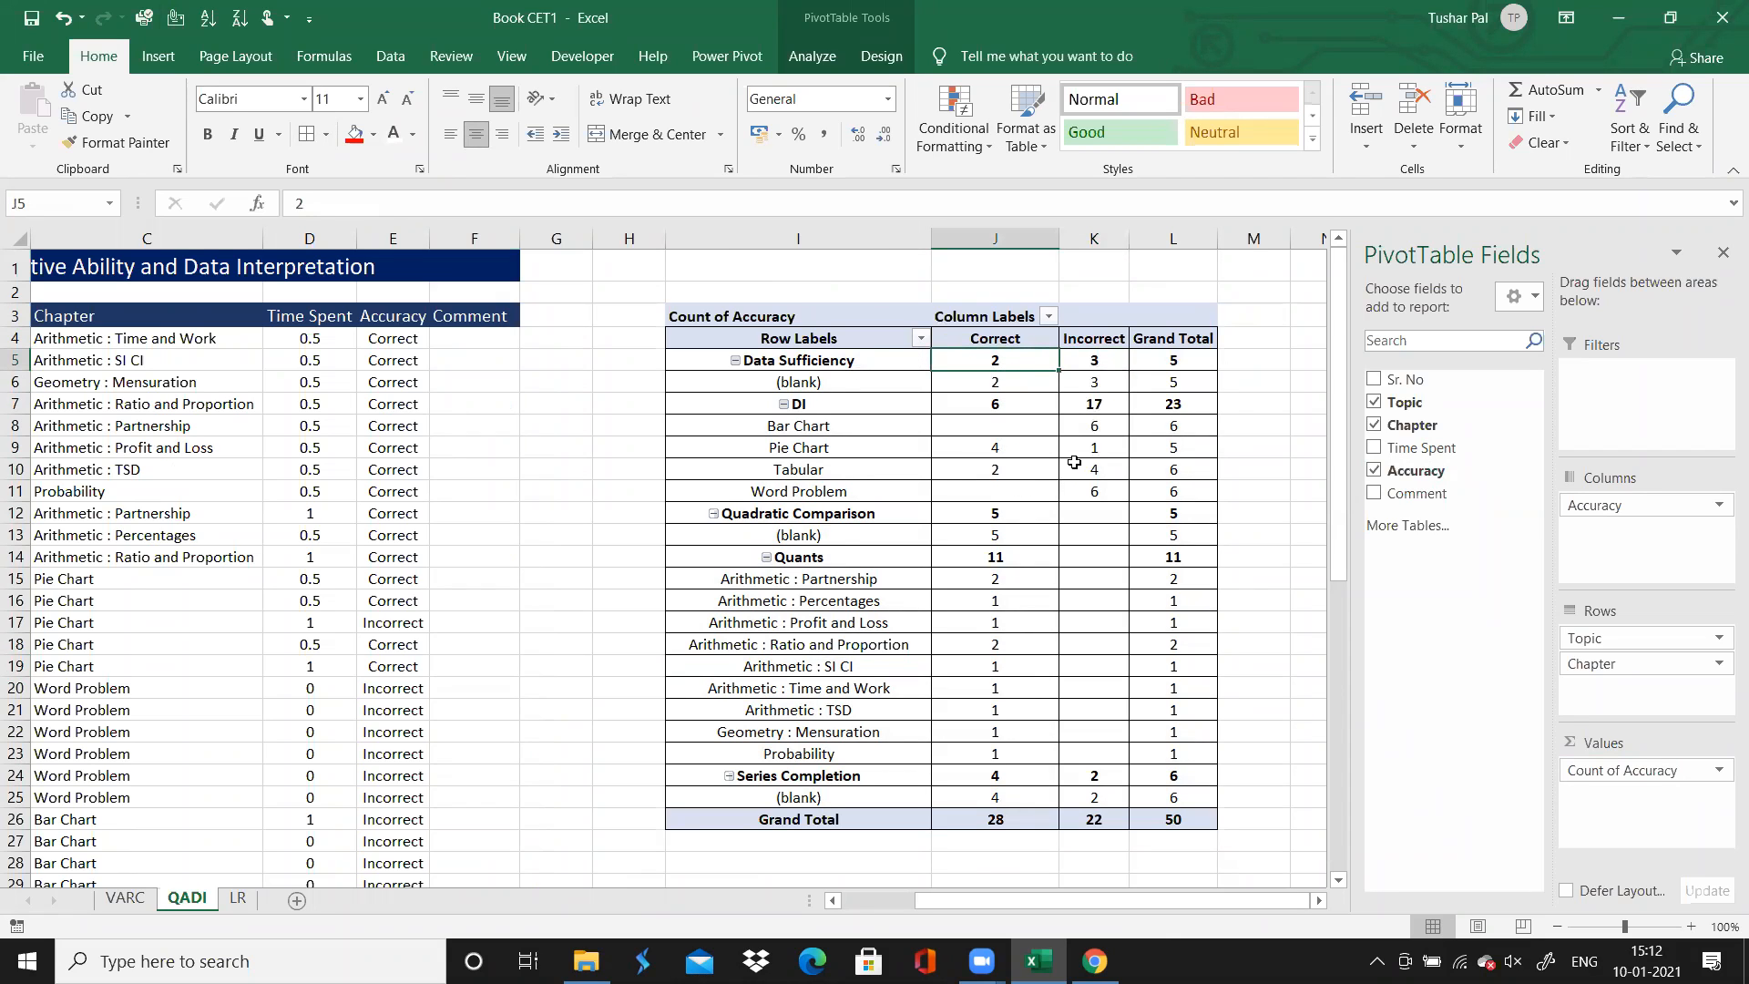
pyautogui.moveTo(1094, 407)
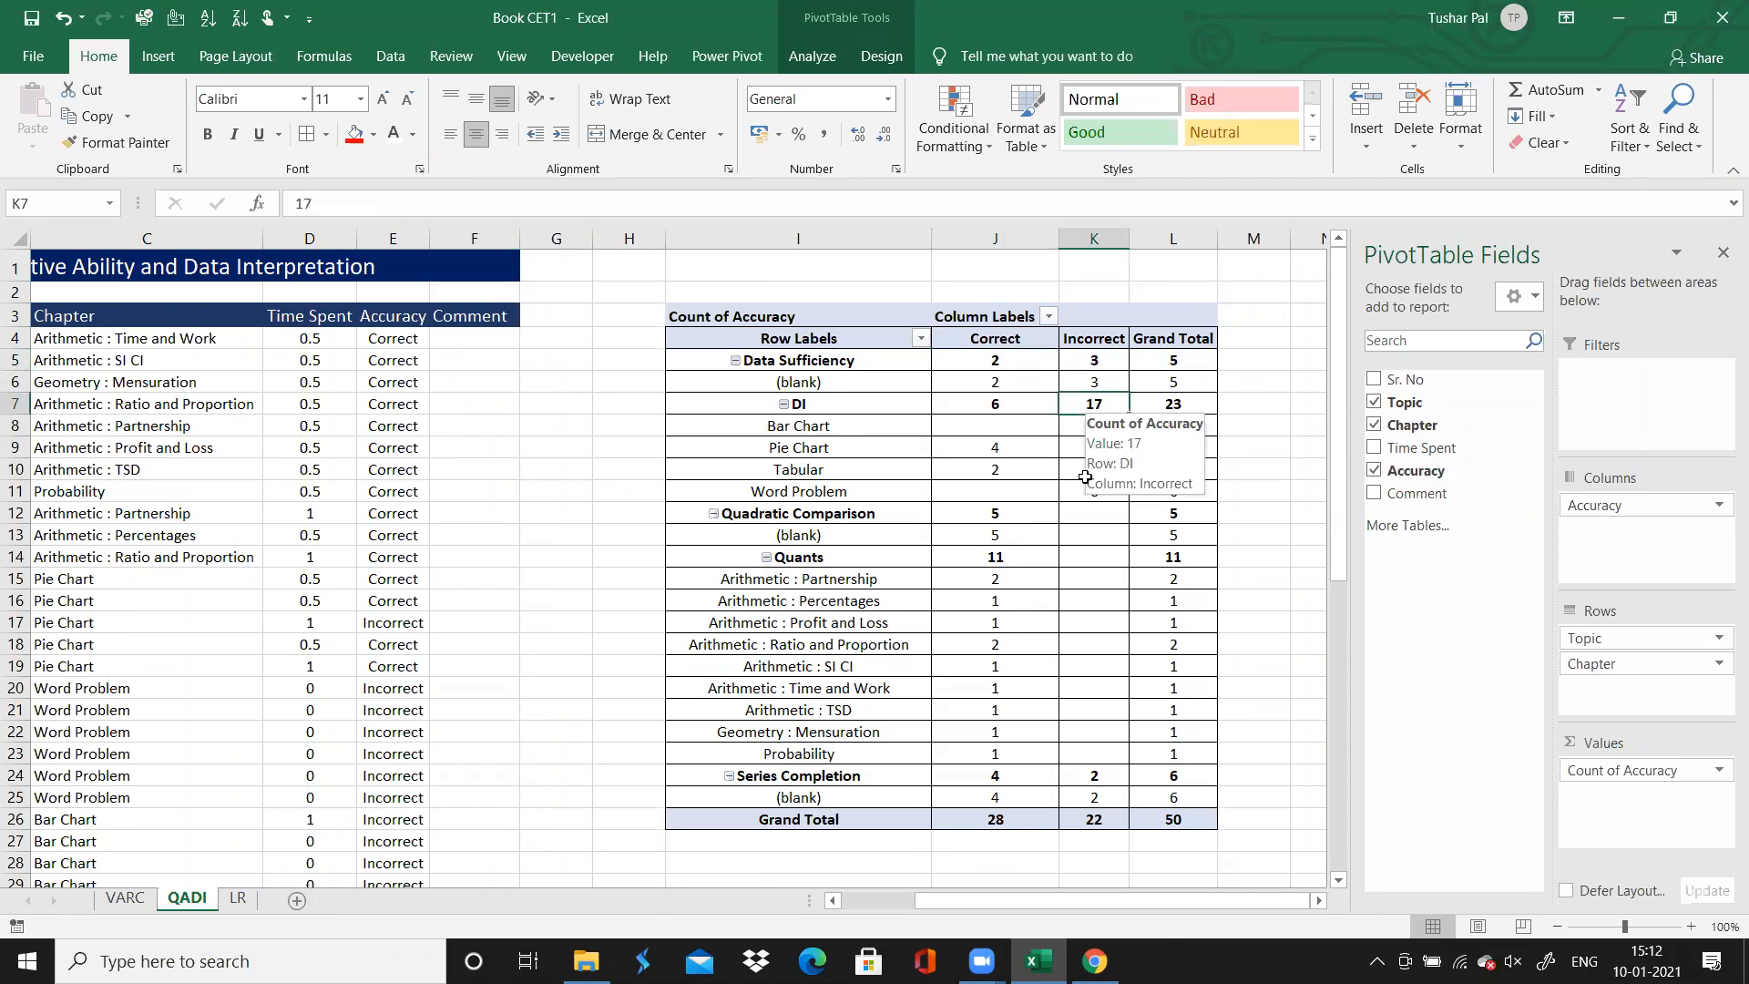
pyautogui.click(1083, 533)
pyautogui.click(1097, 430)
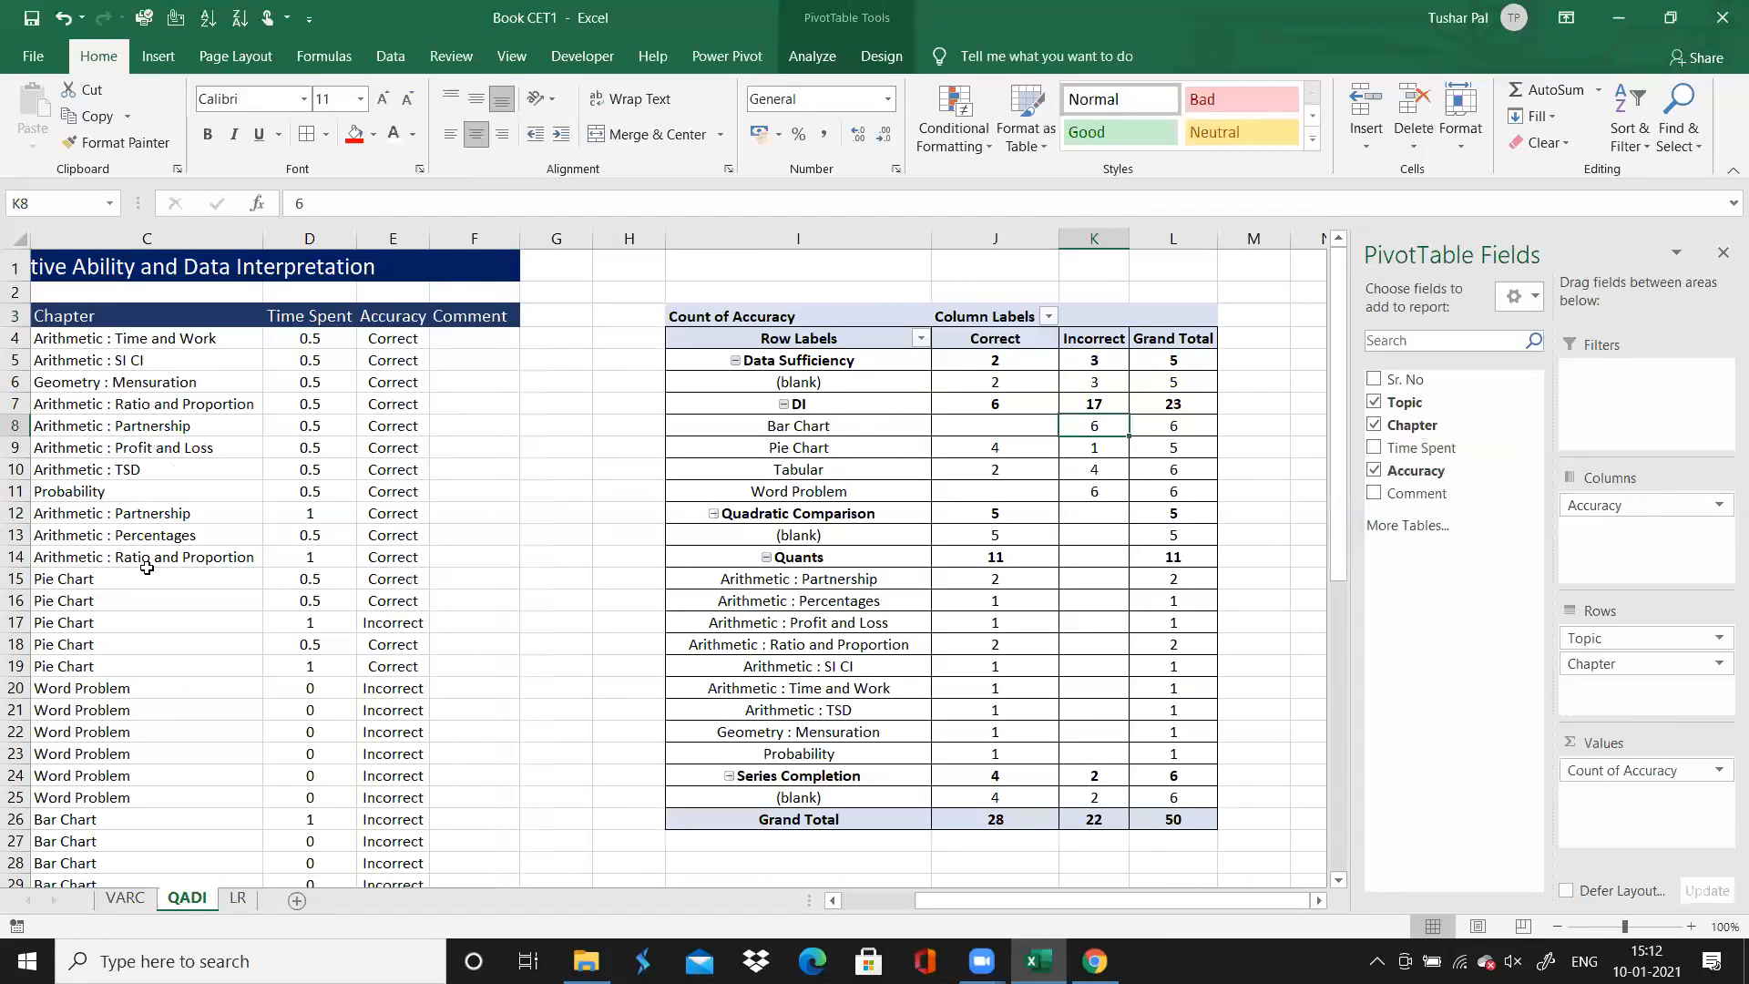
pyautogui.press('Down')
pyautogui.press('Down')
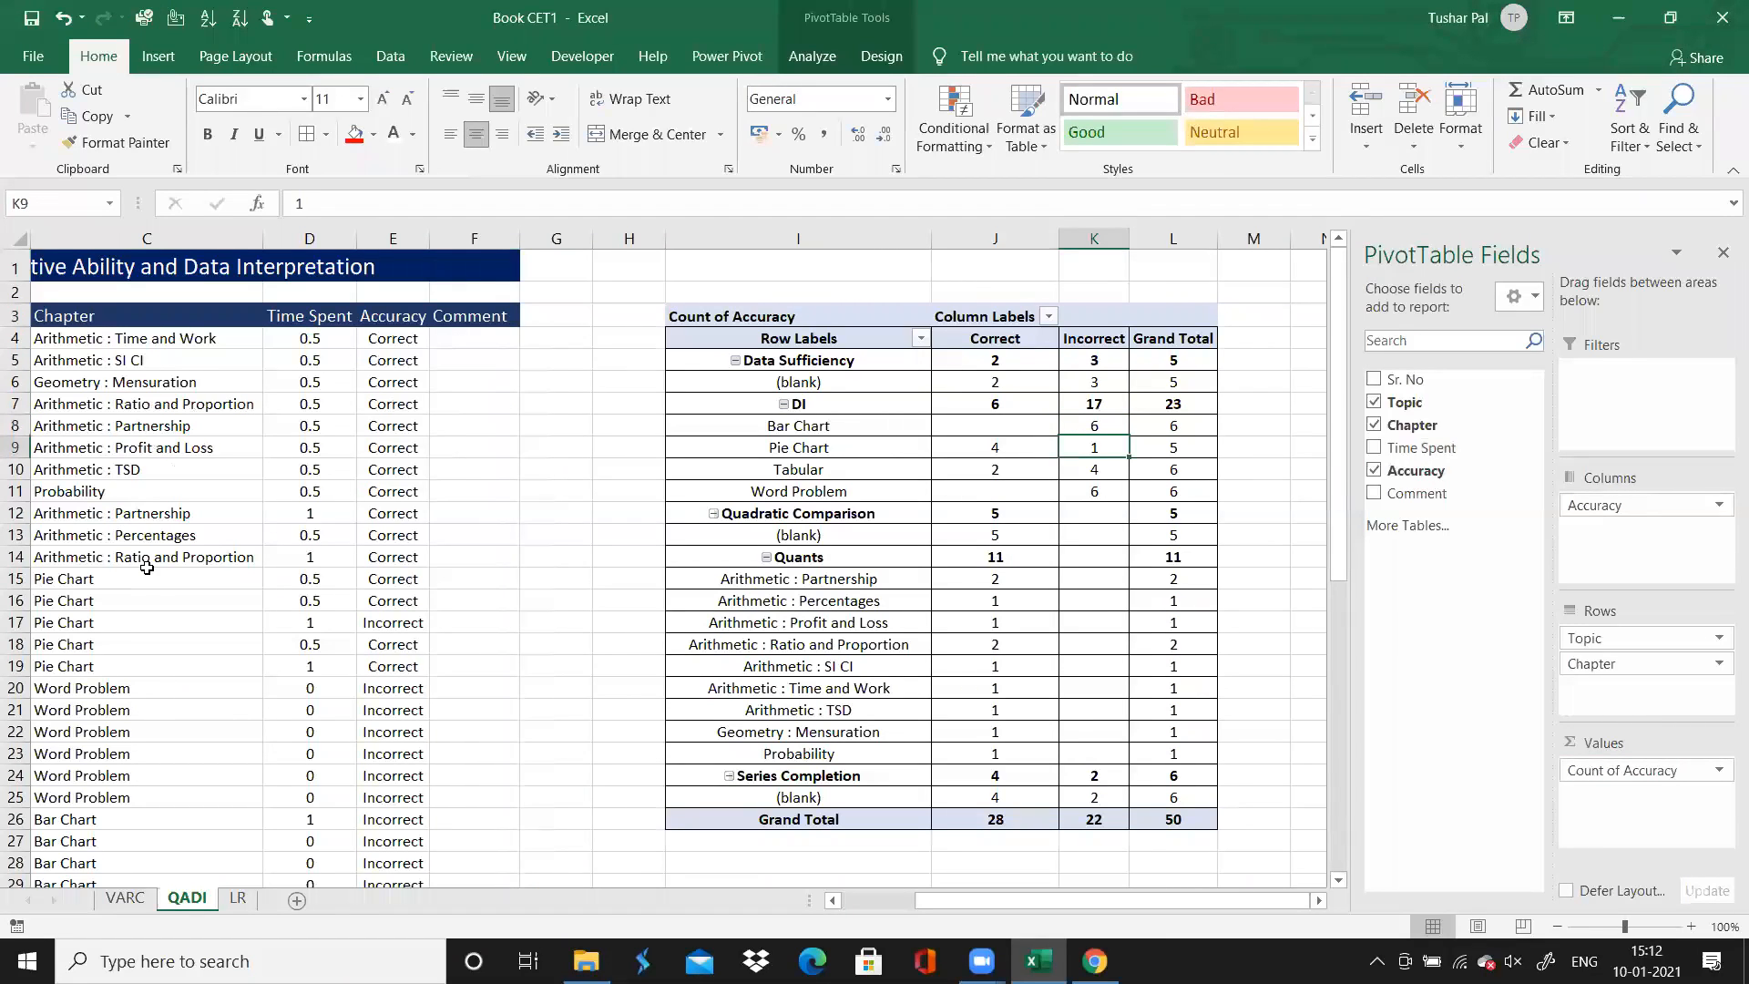
pyautogui.press('Left')
pyautogui.press('Right')
pyautogui.press('Right')
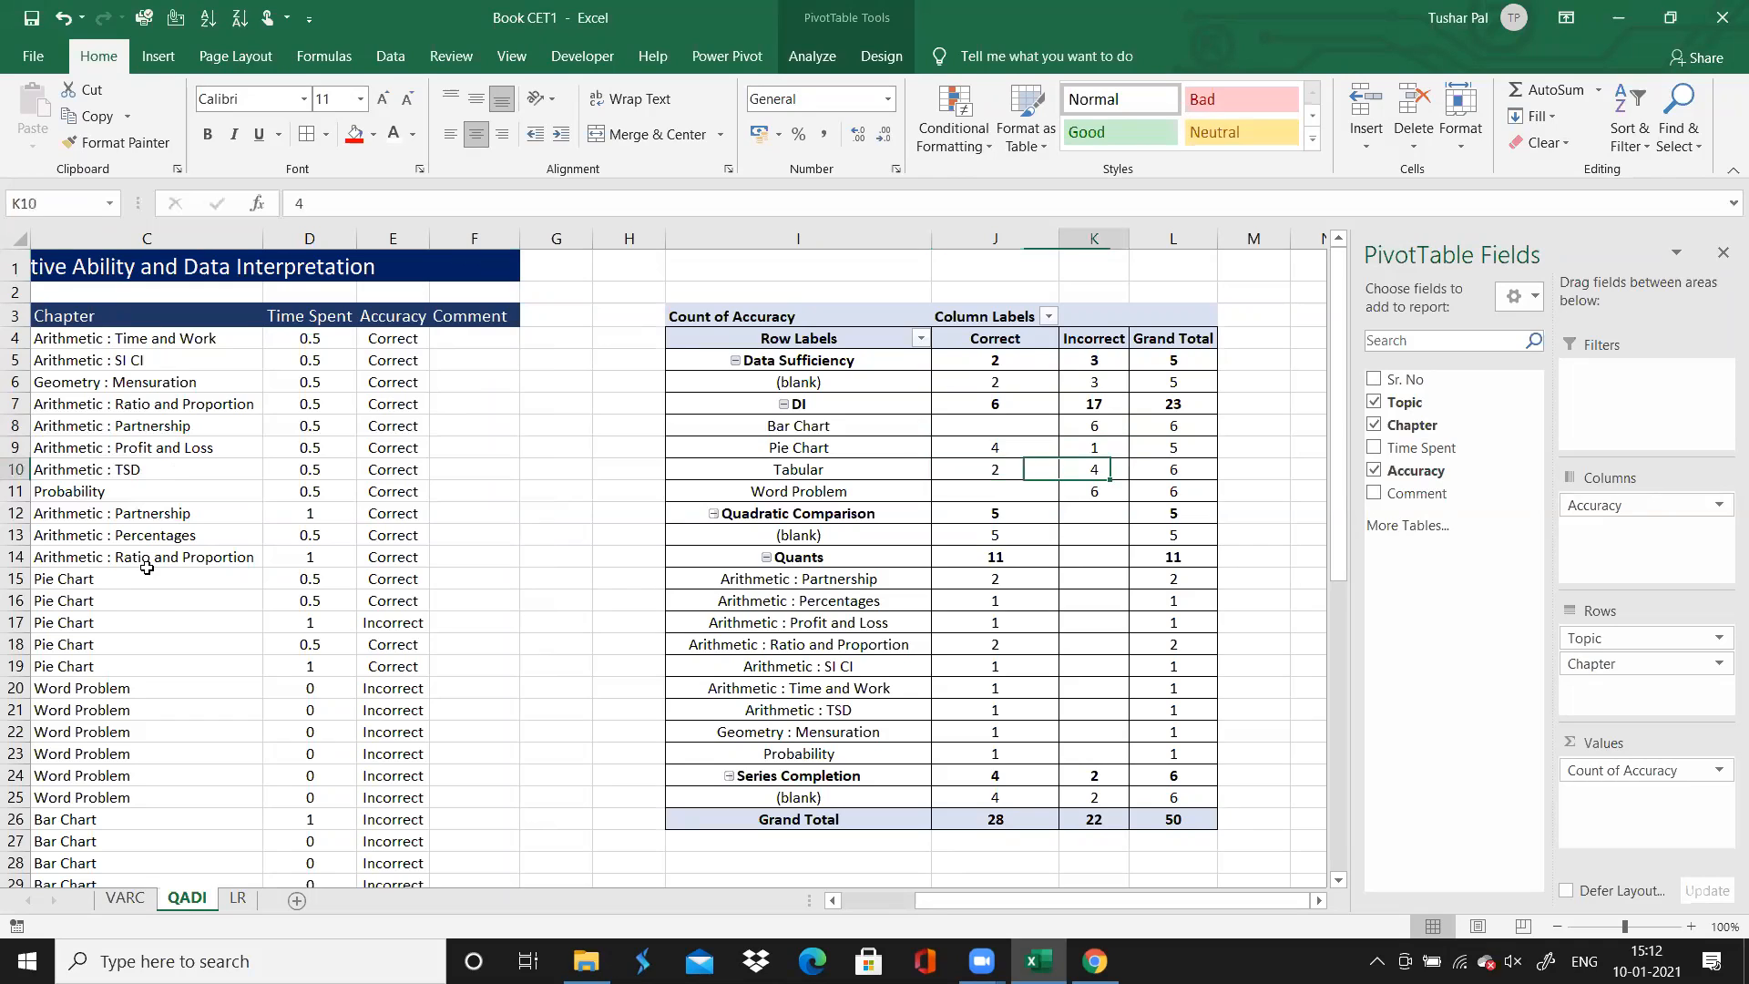
pyautogui.press('Left')
pyautogui.press('Up')
pyautogui.press('Up')
pyautogui.press('Down')
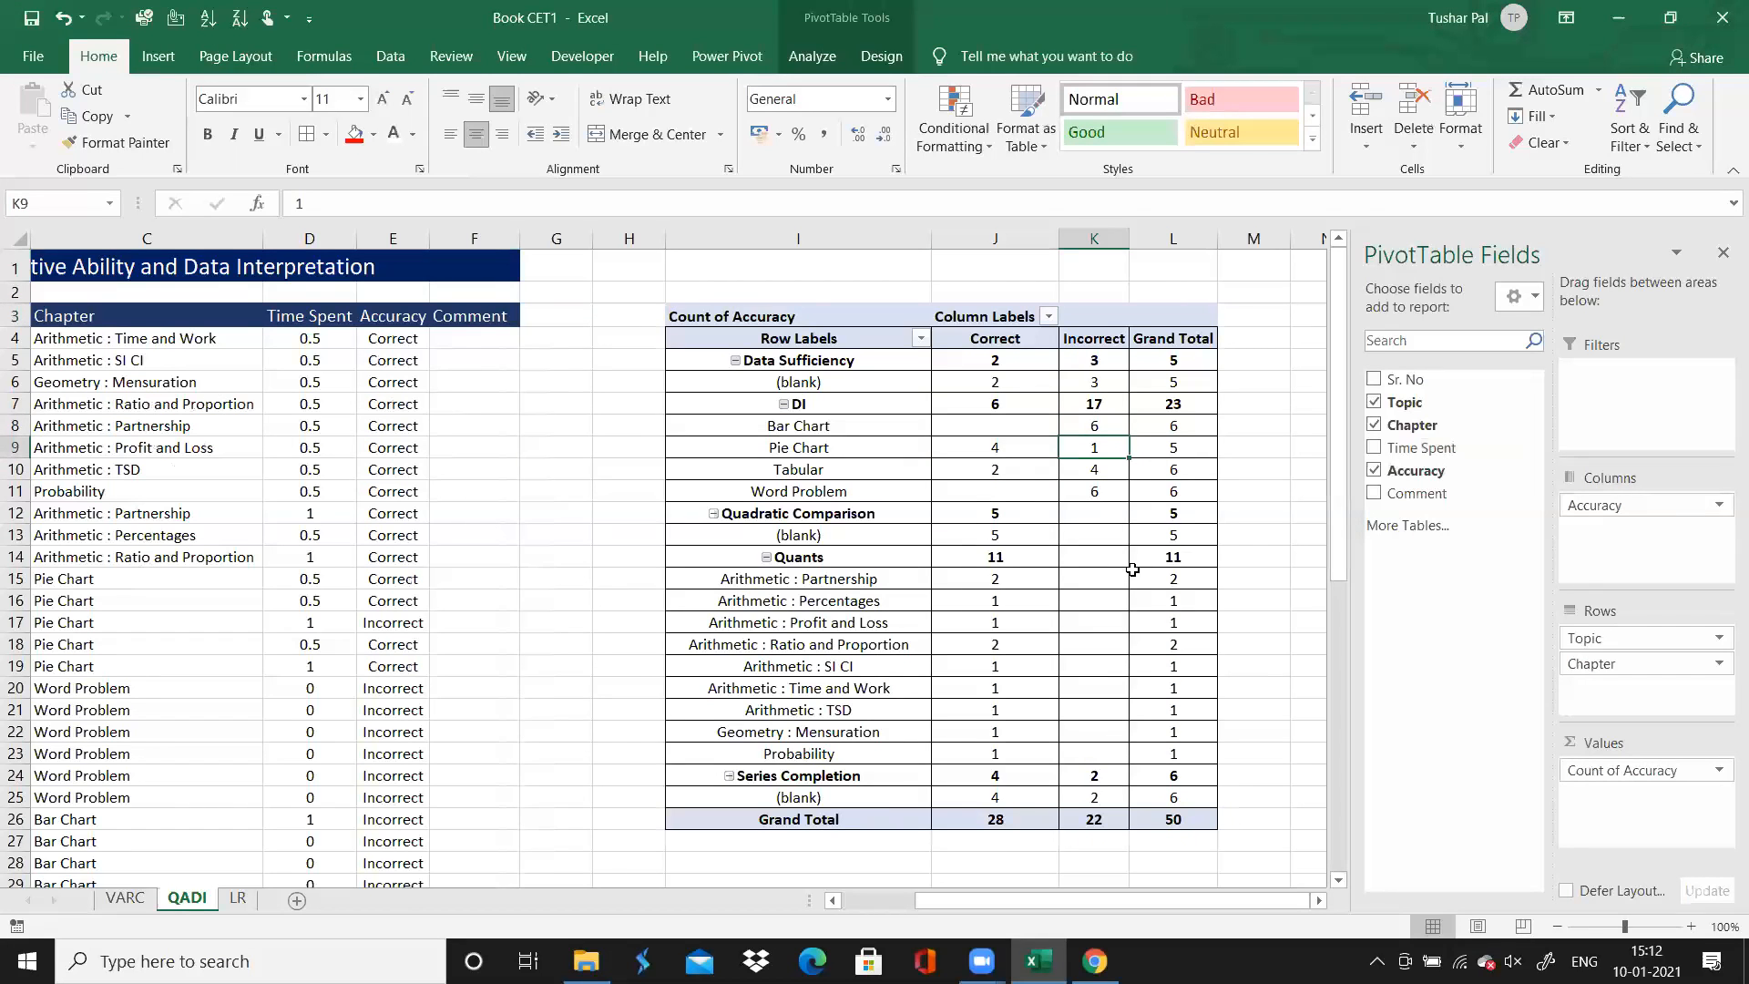
pyautogui.click(1097, 409)
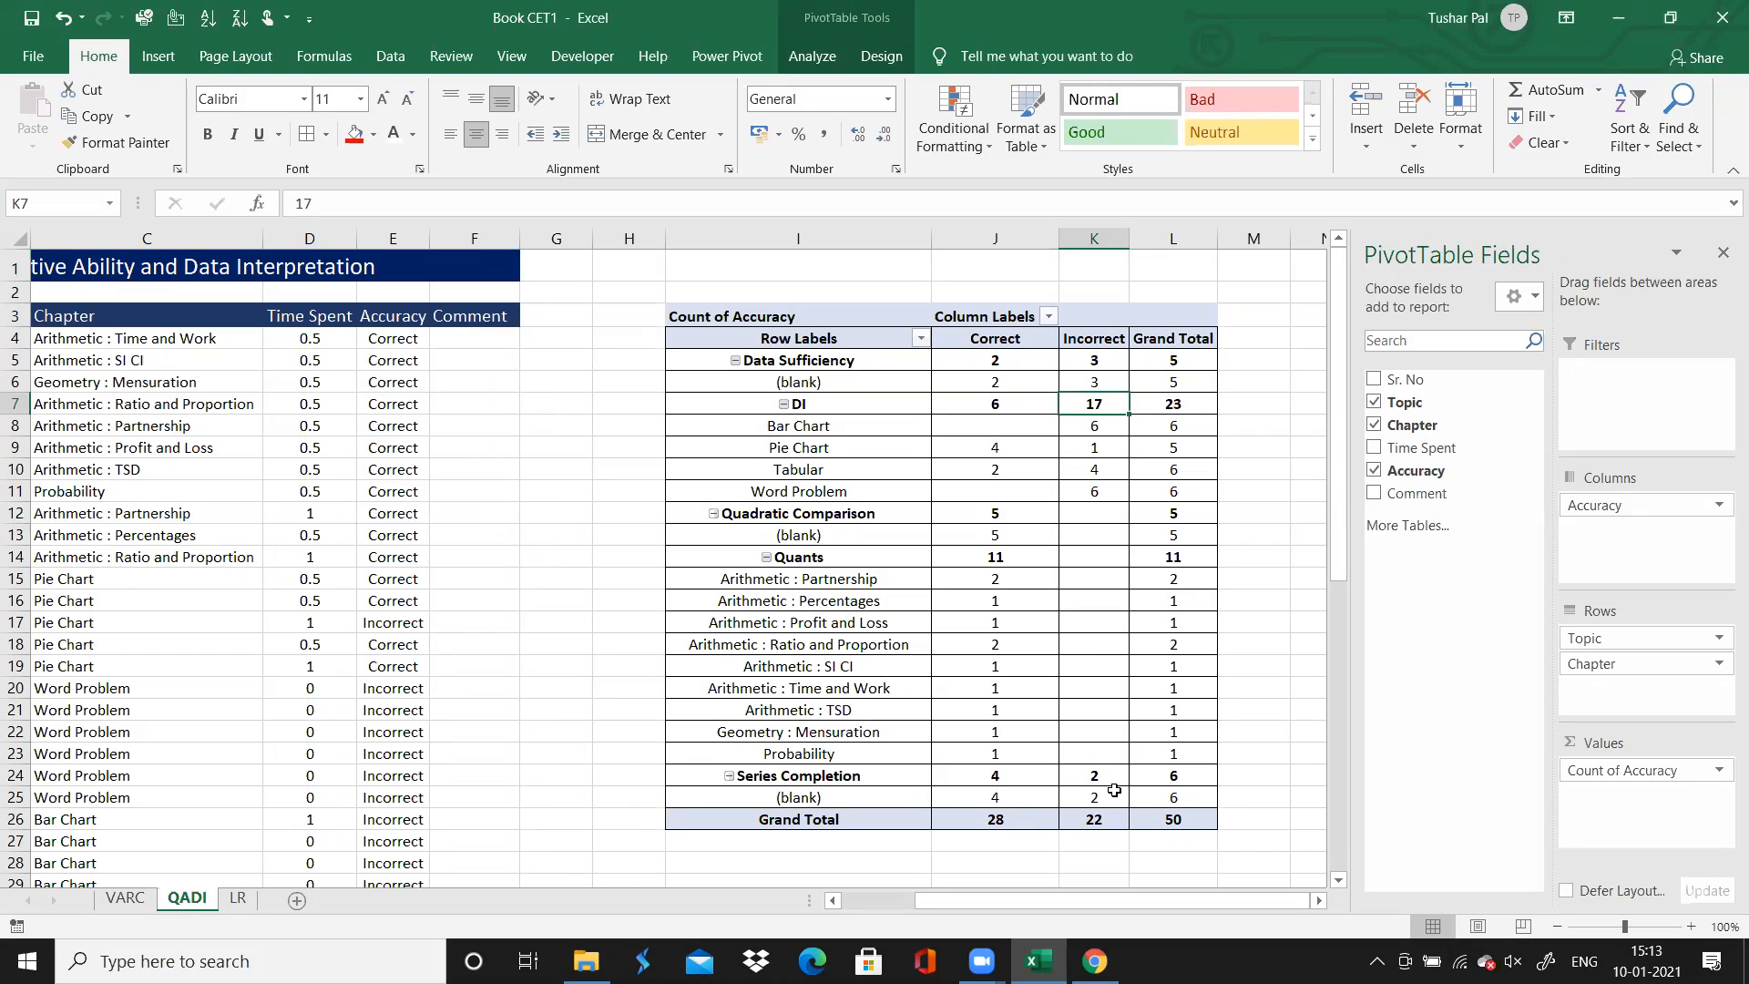
pyautogui.click(1038, 584)
pyautogui.click(982, 647)
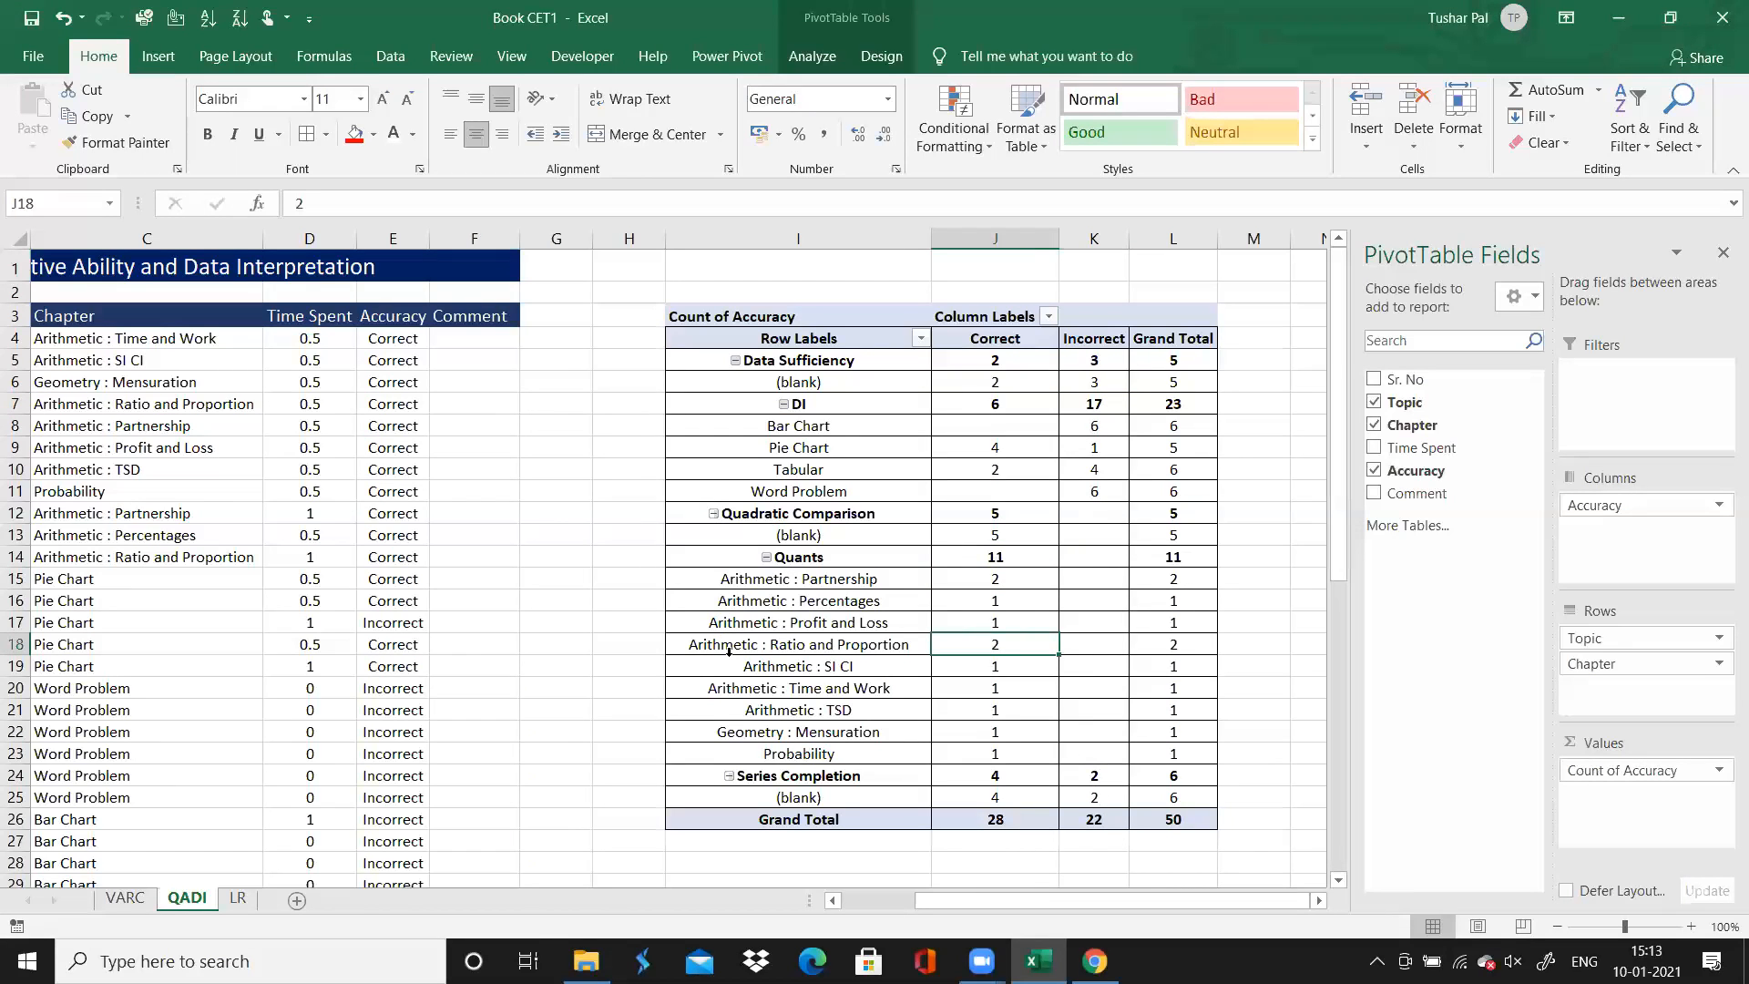
pyautogui.click(779, 584)
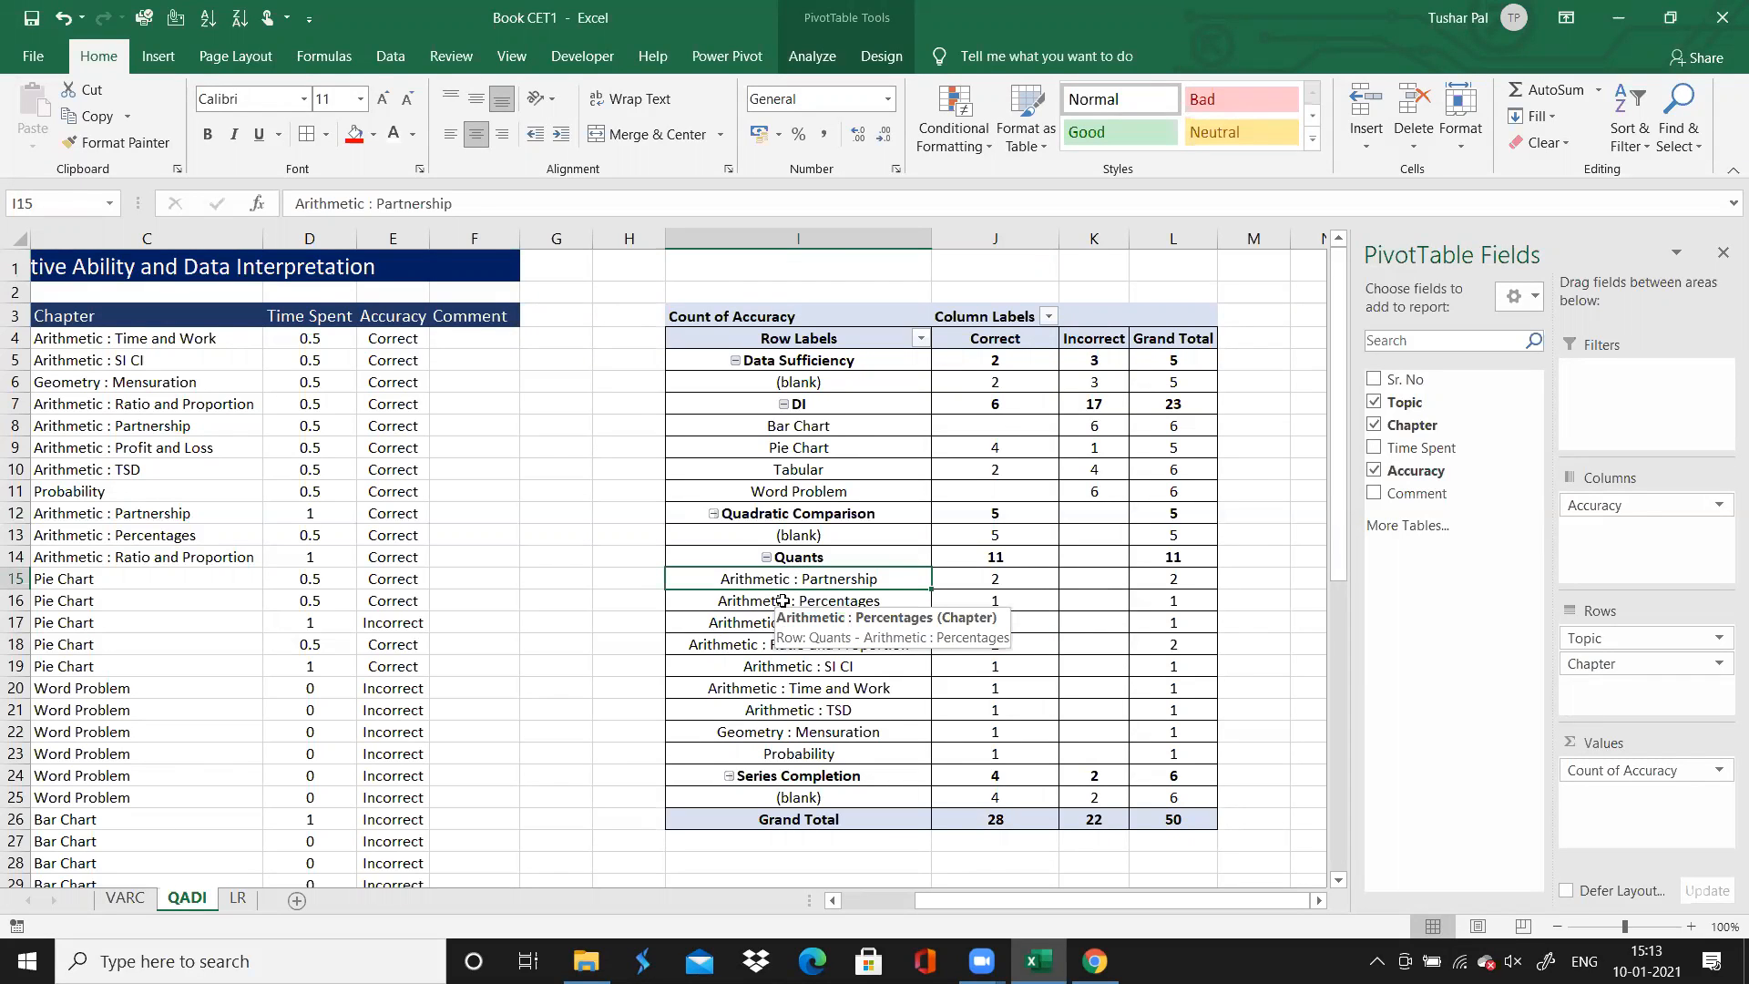
pyautogui.click(624, 707)
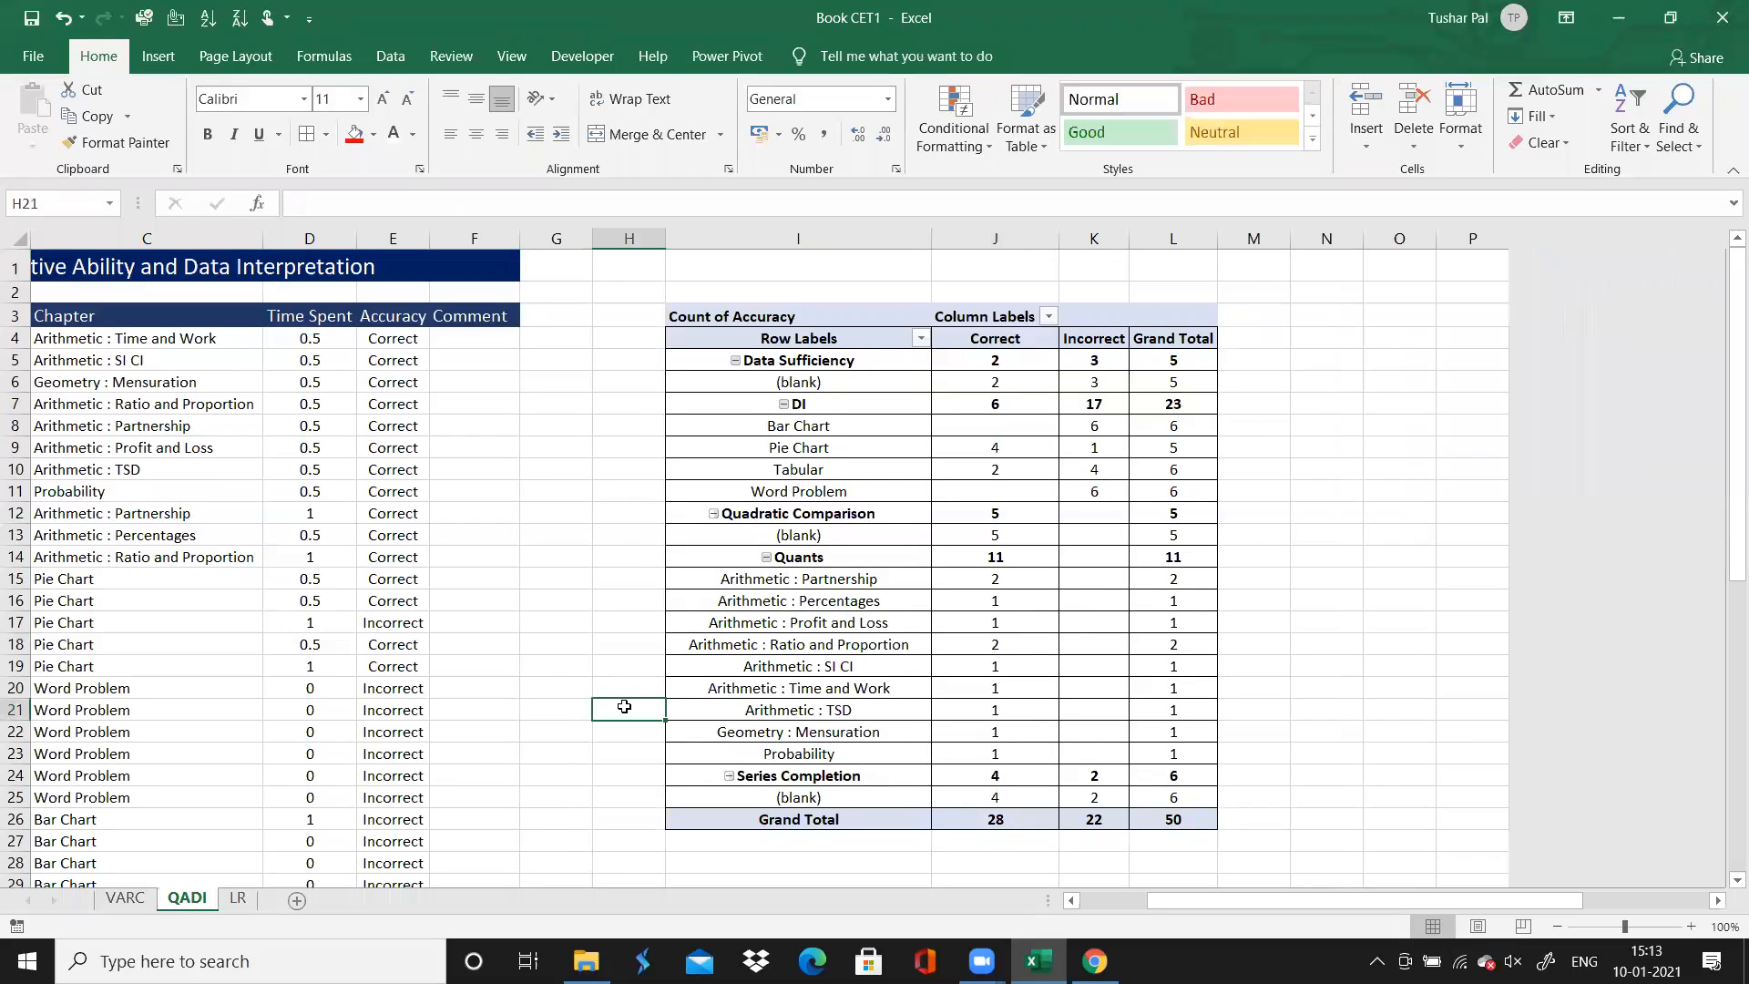
# Left-align all chapter labels in the PivotTable and narrow column I to fit them
pyautogui.click(846, 588)
pyautogui.click(847, 603)
pyautogui.click(850, 622)
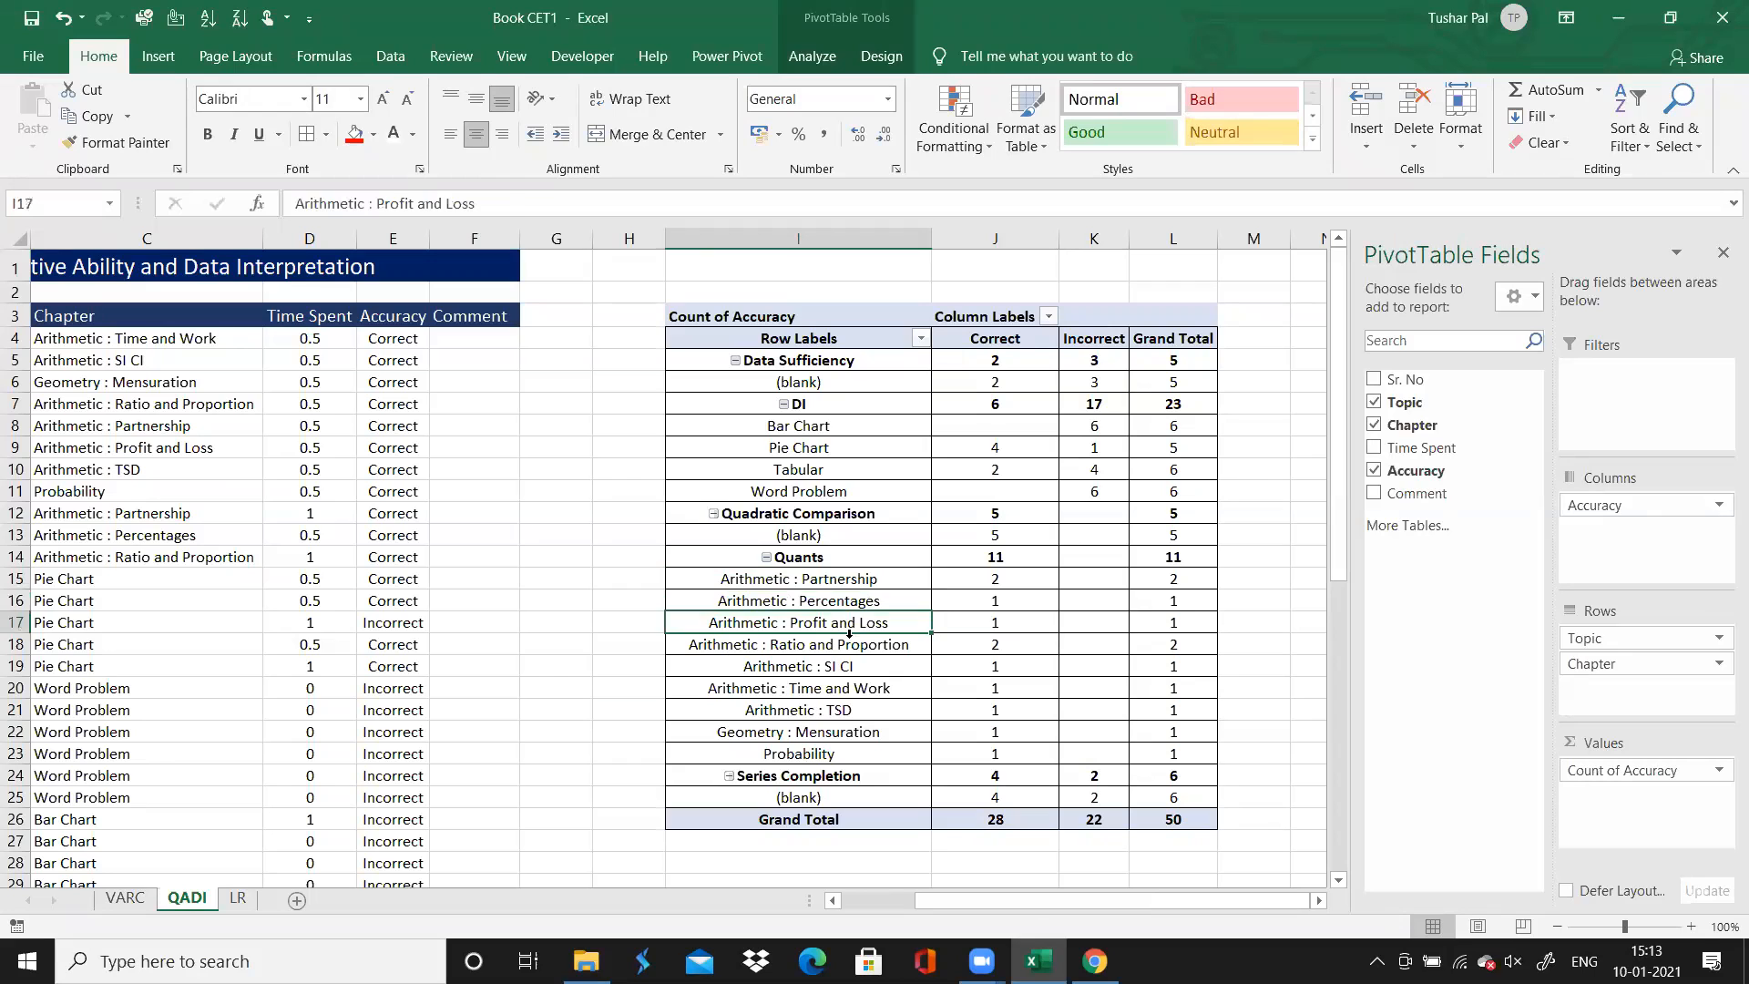
pyautogui.click(850, 633)
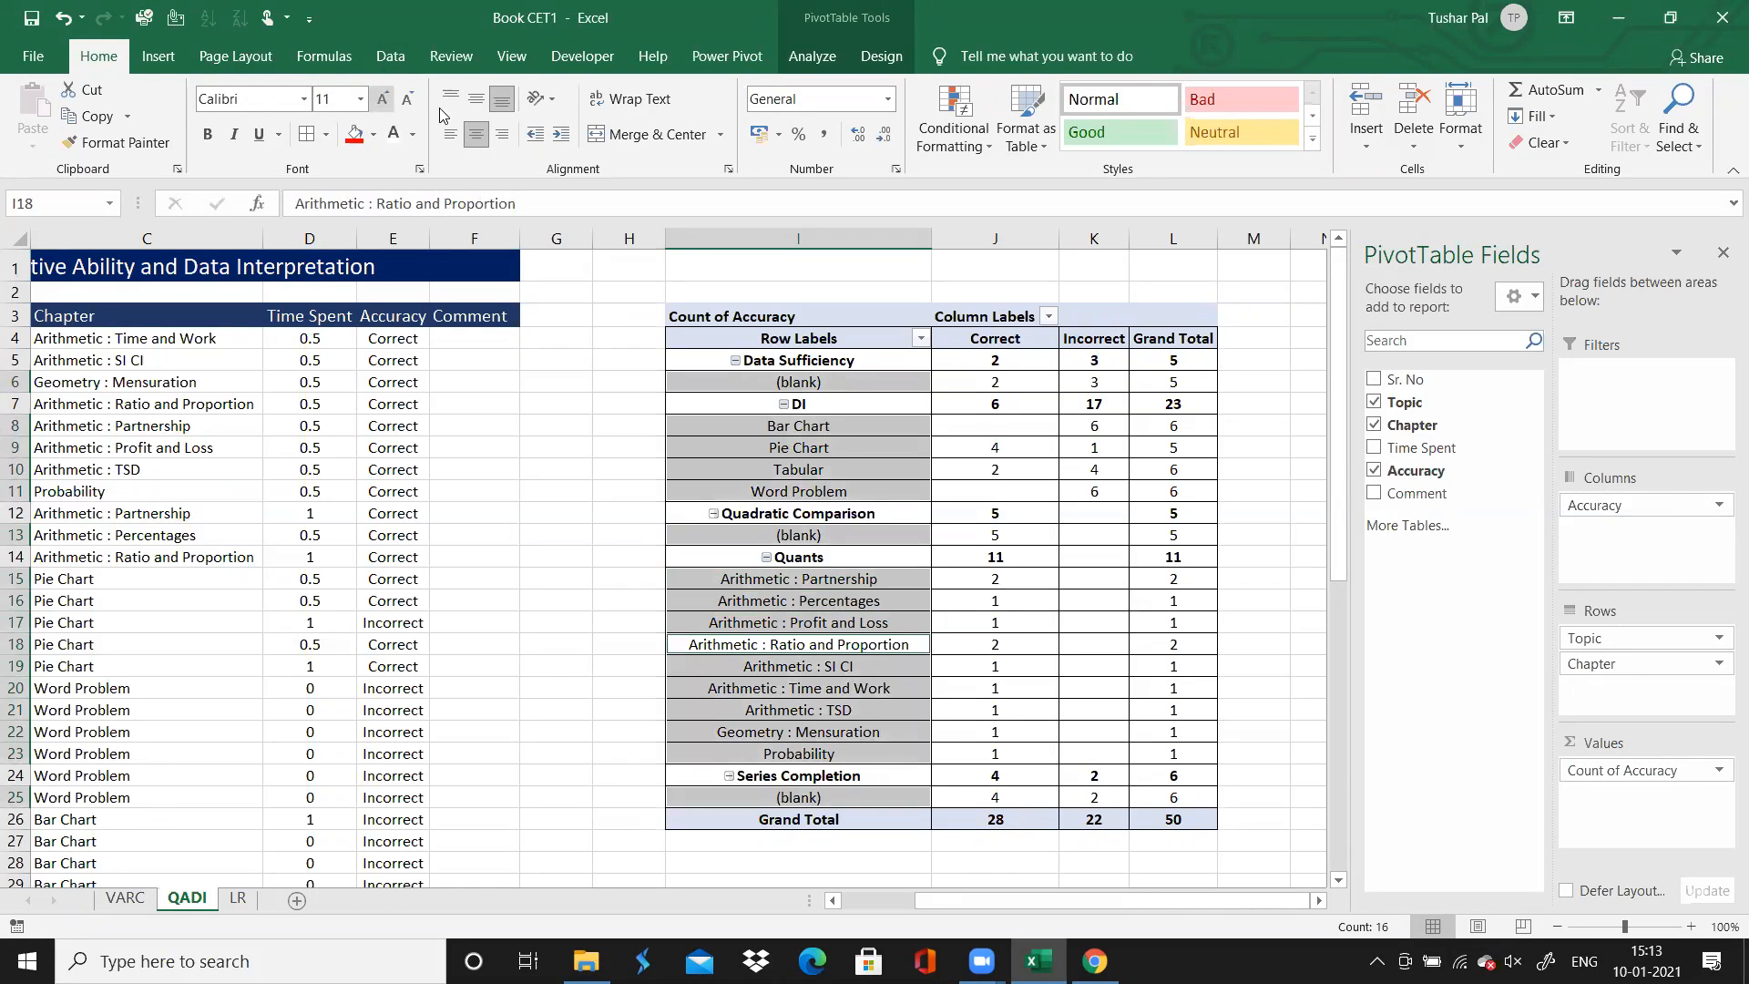
pyautogui.click(451, 135)
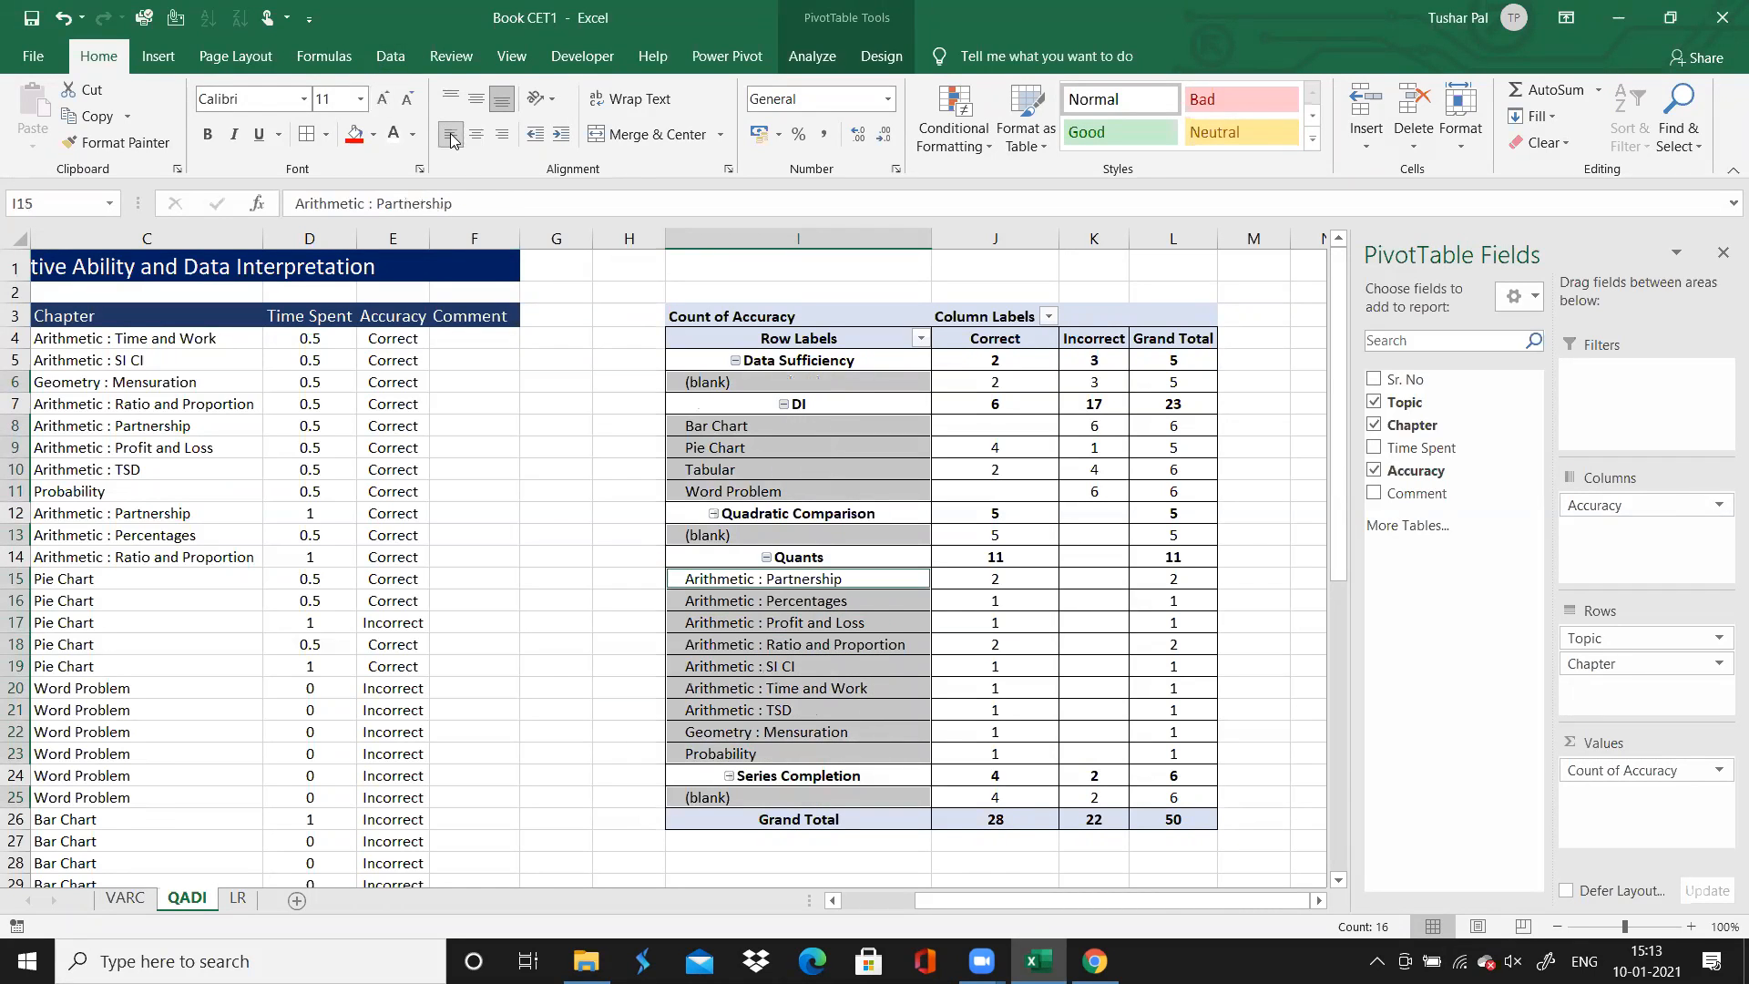
pyautogui.click(549, 509)
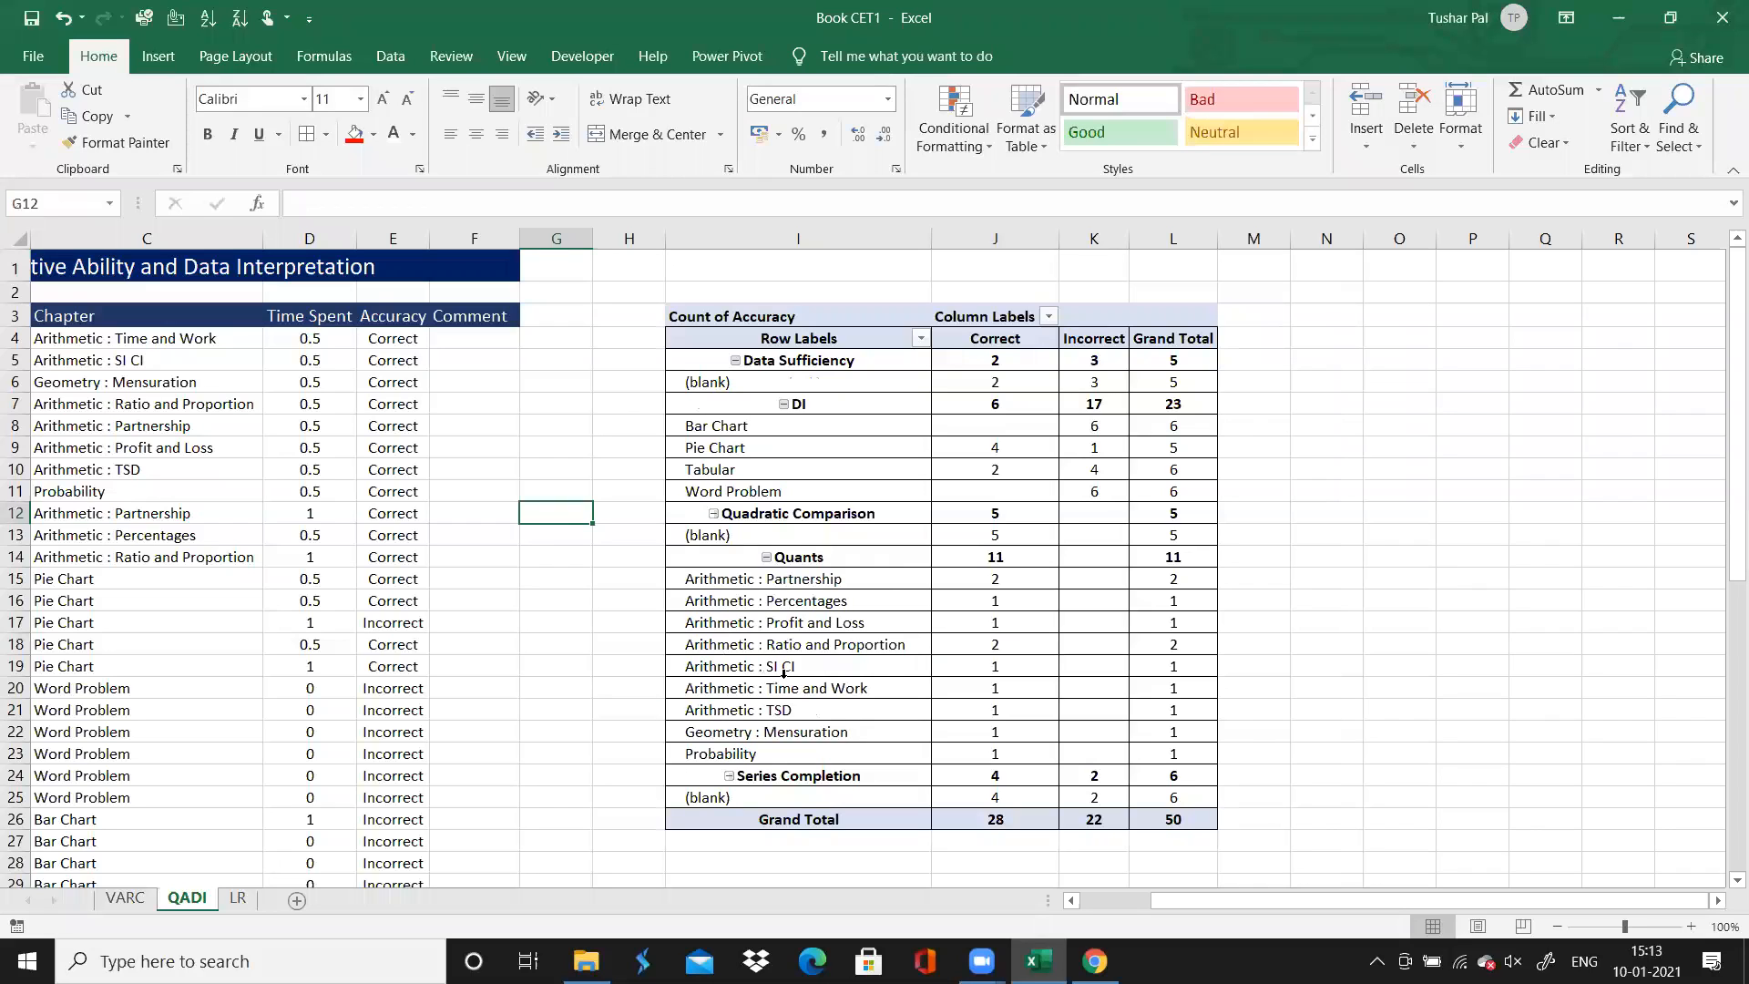
pyautogui.moveTo(934, 237); pyautogui.dragTo(915, 237)
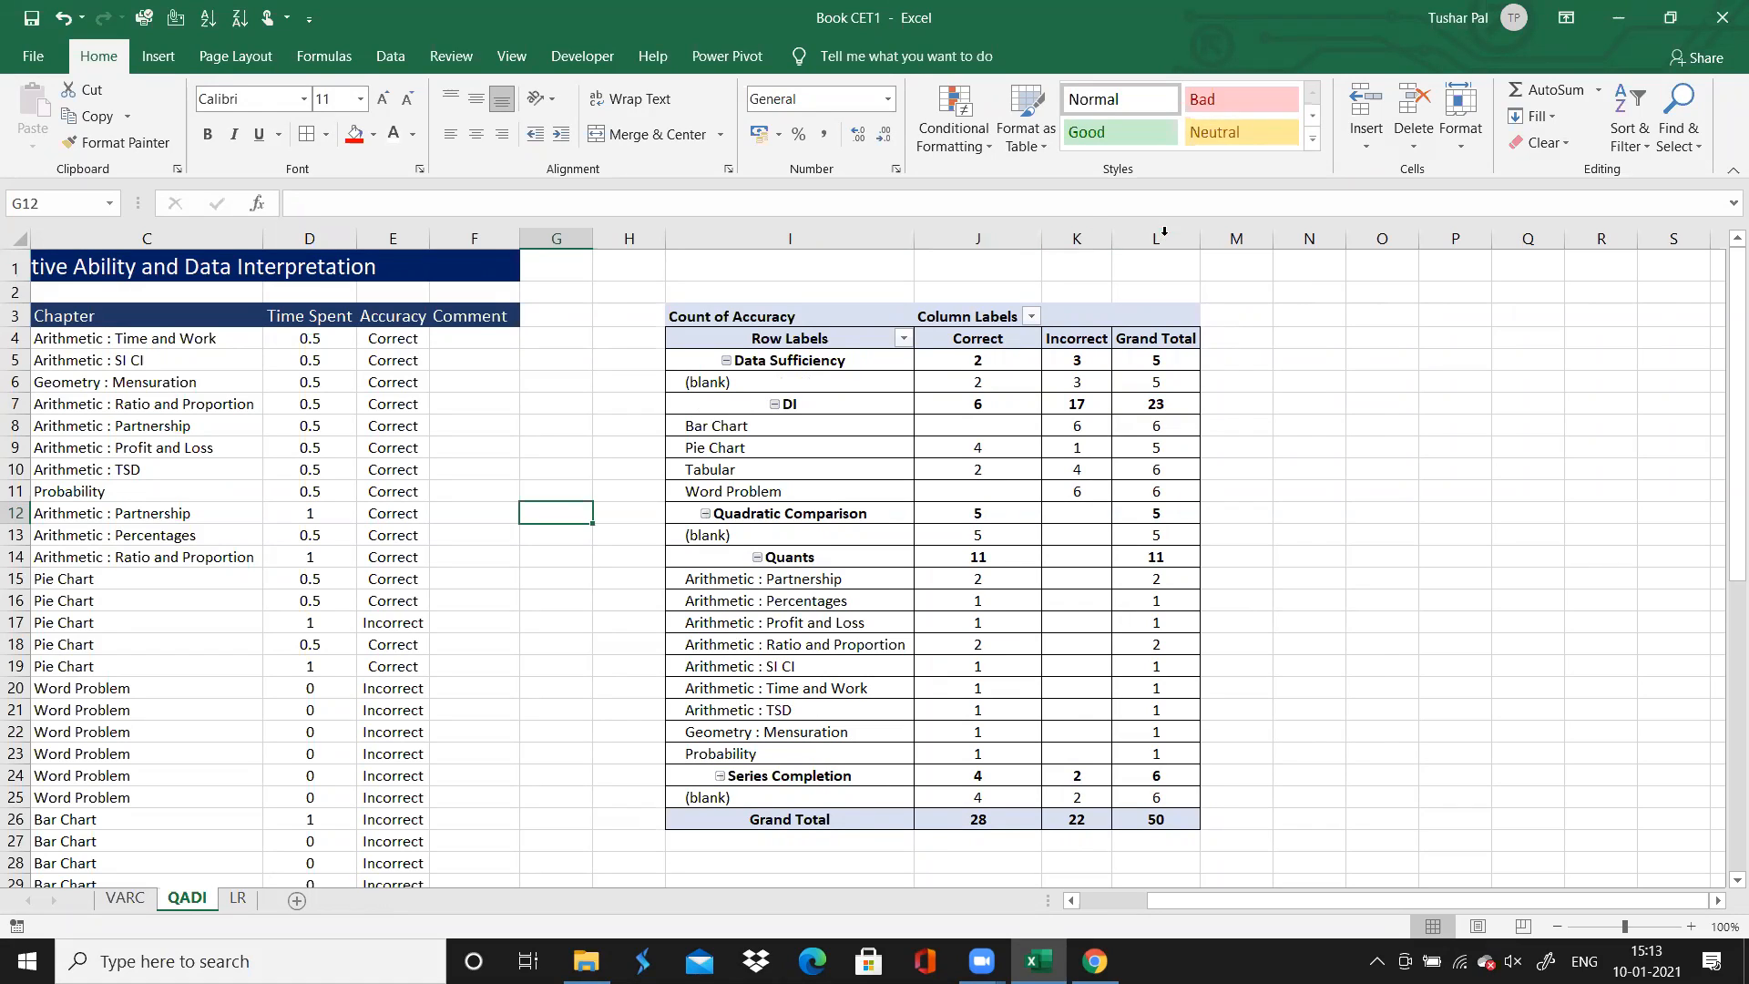
# Insert a second PivotTable at cell I30 of the QADI sheet, using the range A3:F53 as its source
pyautogui.click(1207, 533)
pyautogui.press('Return')
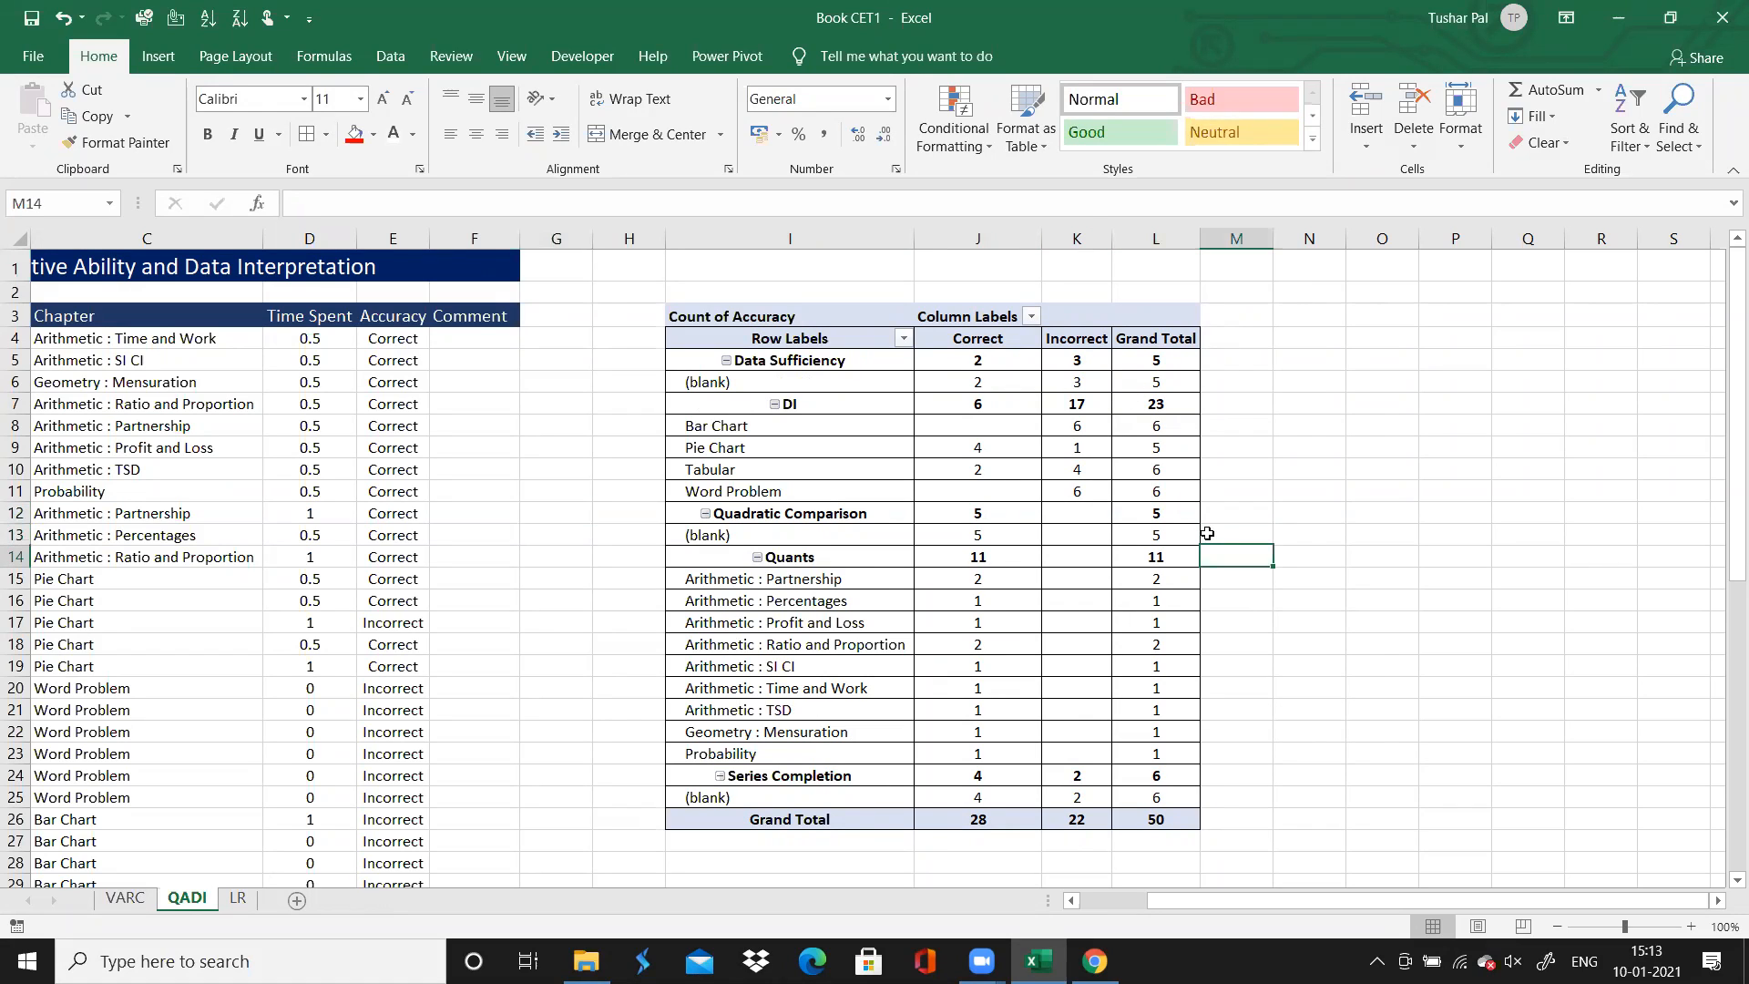
pyautogui.press('Down')
pyautogui.press('Down')
pyautogui.press('Down')
pyautogui.press('Down')
pyautogui.press('Down')
pyautogui.press('Down')
pyautogui.press('Down')
pyautogui.press('Down')
pyautogui.press('Down')
pyautogui.press('Down')
pyautogui.press('Down')
pyautogui.press('Down')
pyautogui.press('Down')
pyautogui.press('Down')
pyautogui.press('Down')
pyautogui.press('Down')
pyautogui.press('Down')
pyautogui.press('Down')
pyautogui.press('Down')
pyautogui.press('Down')
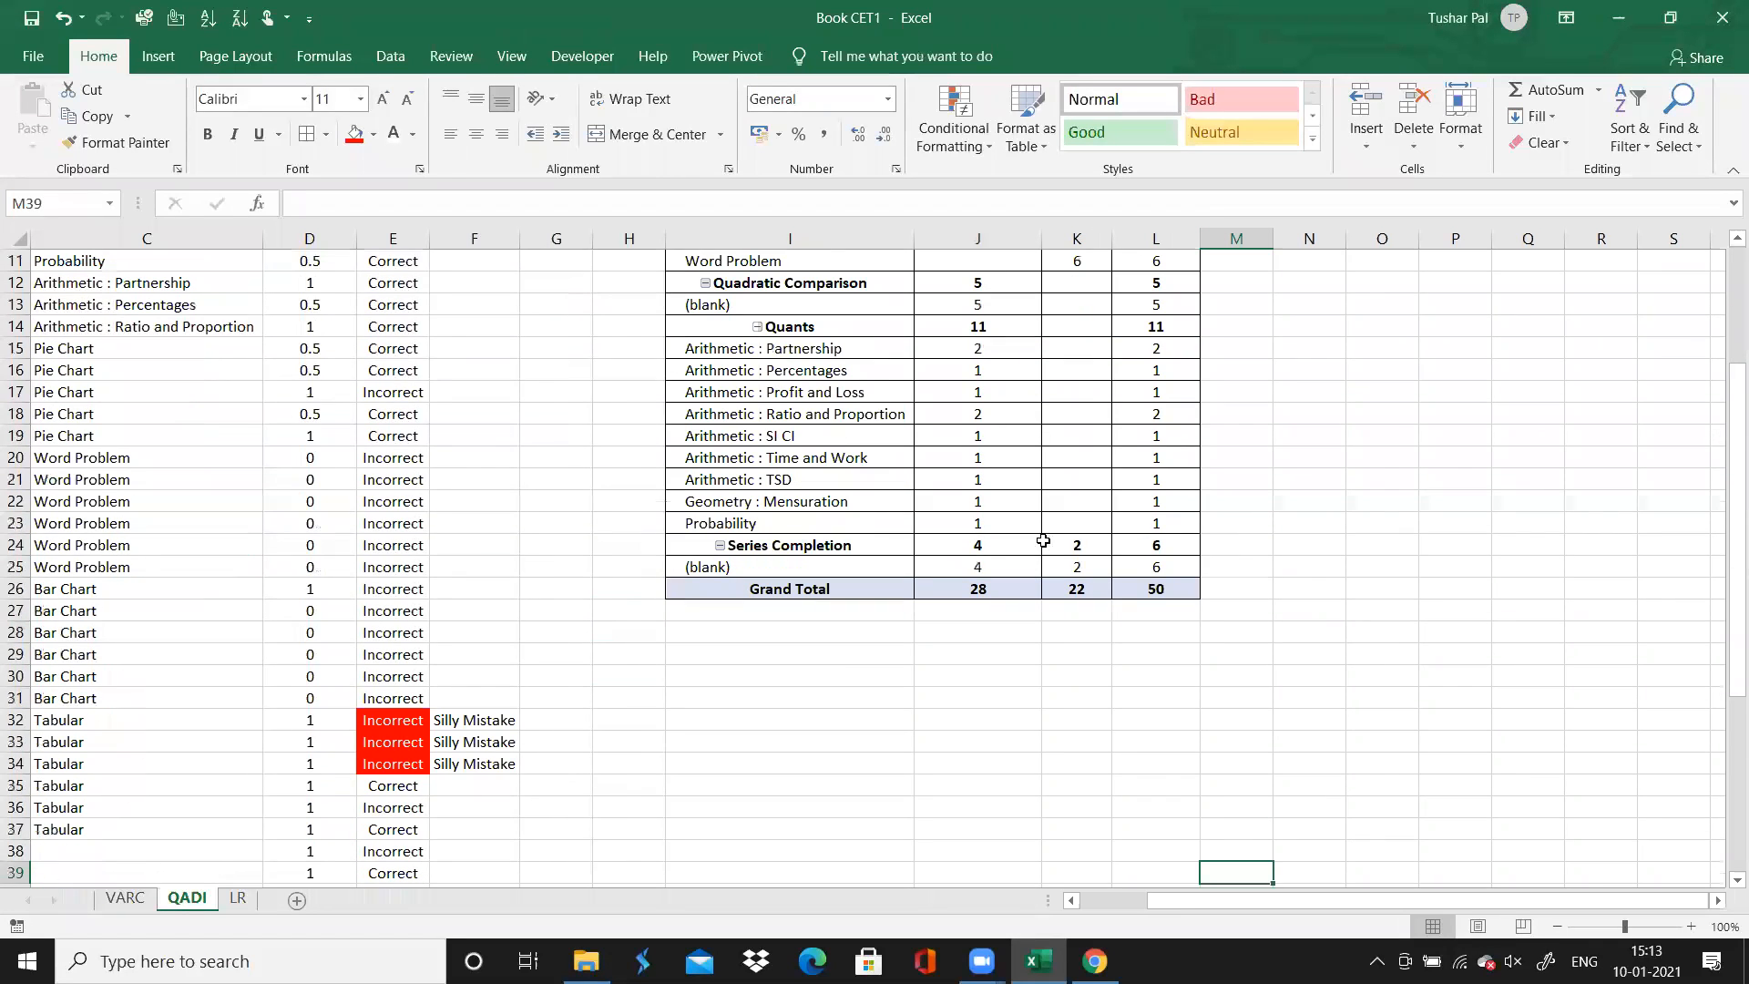
pyautogui.click(809, 675)
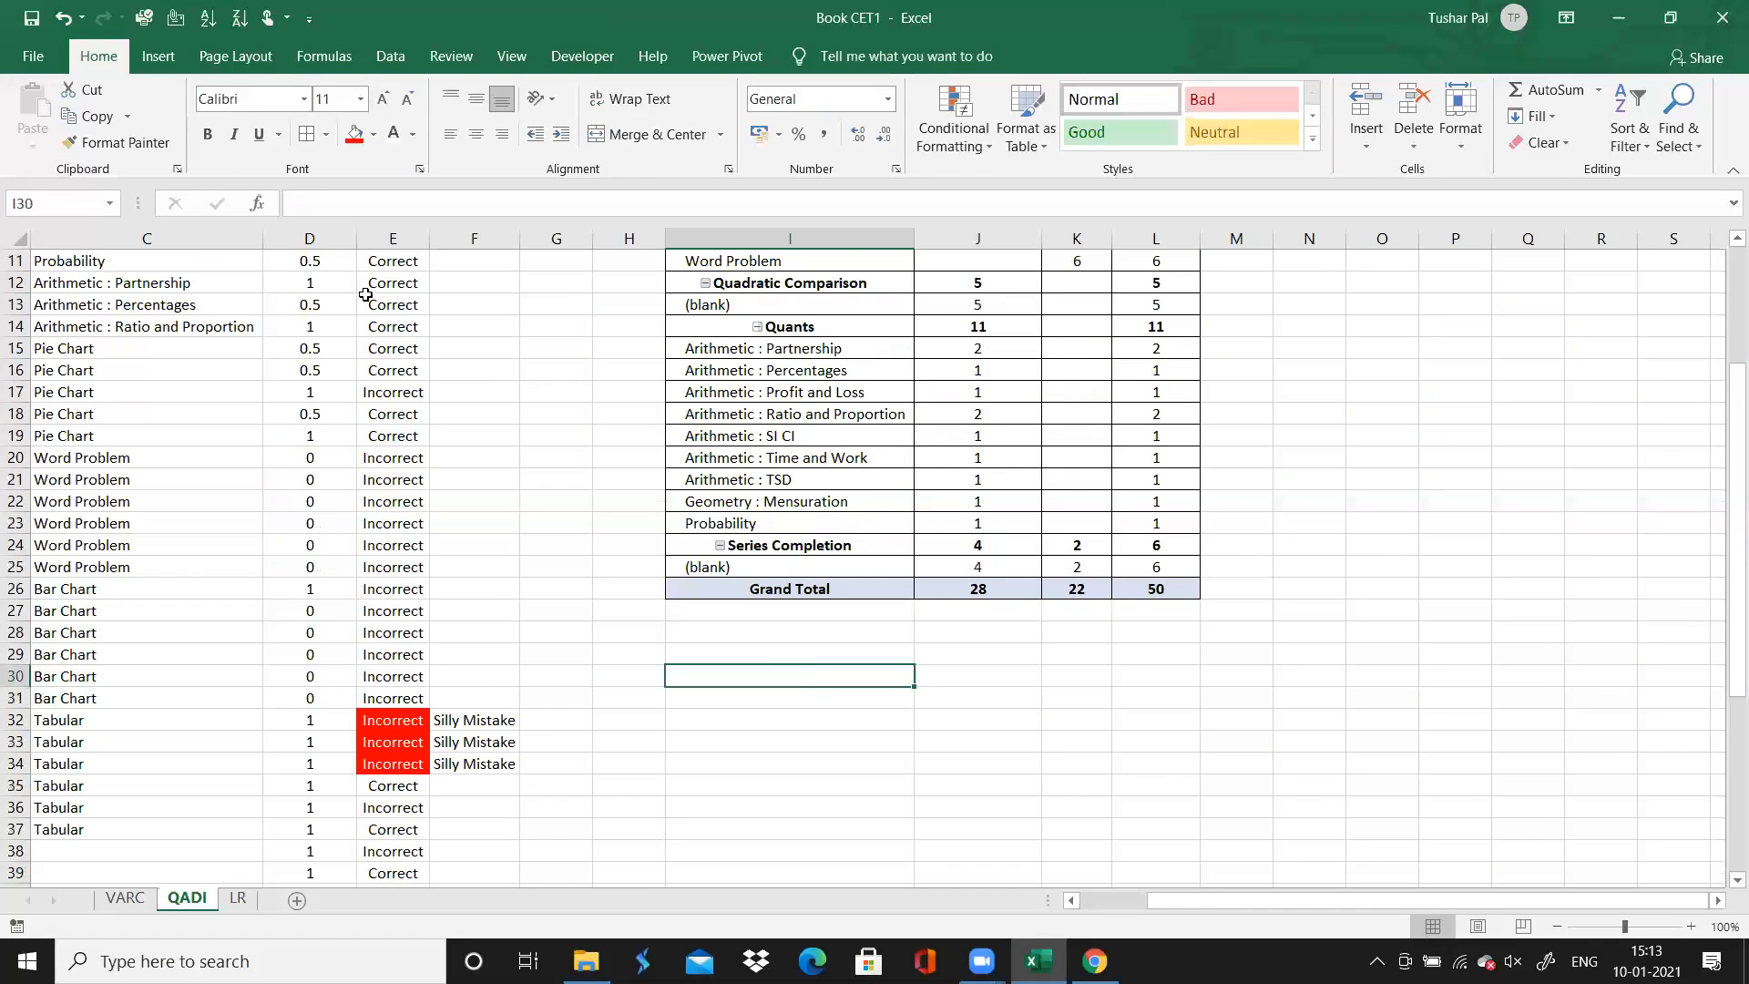
pyautogui.click(158, 56)
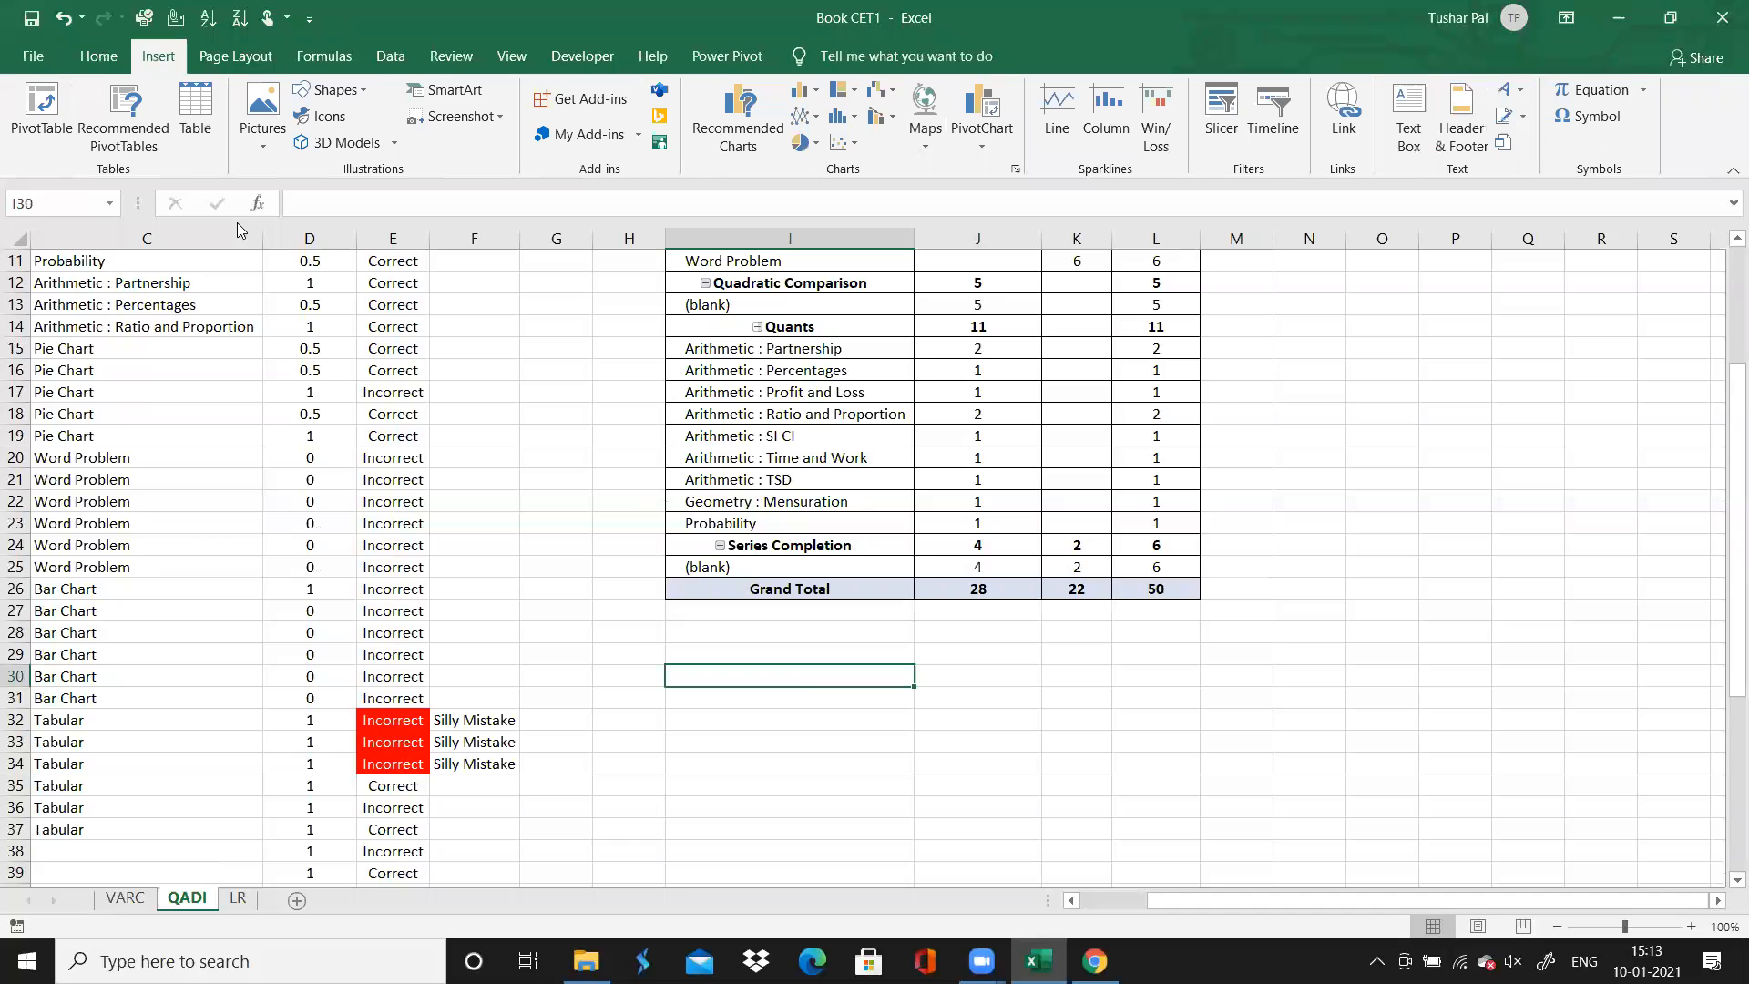
pyautogui.click(41, 114)
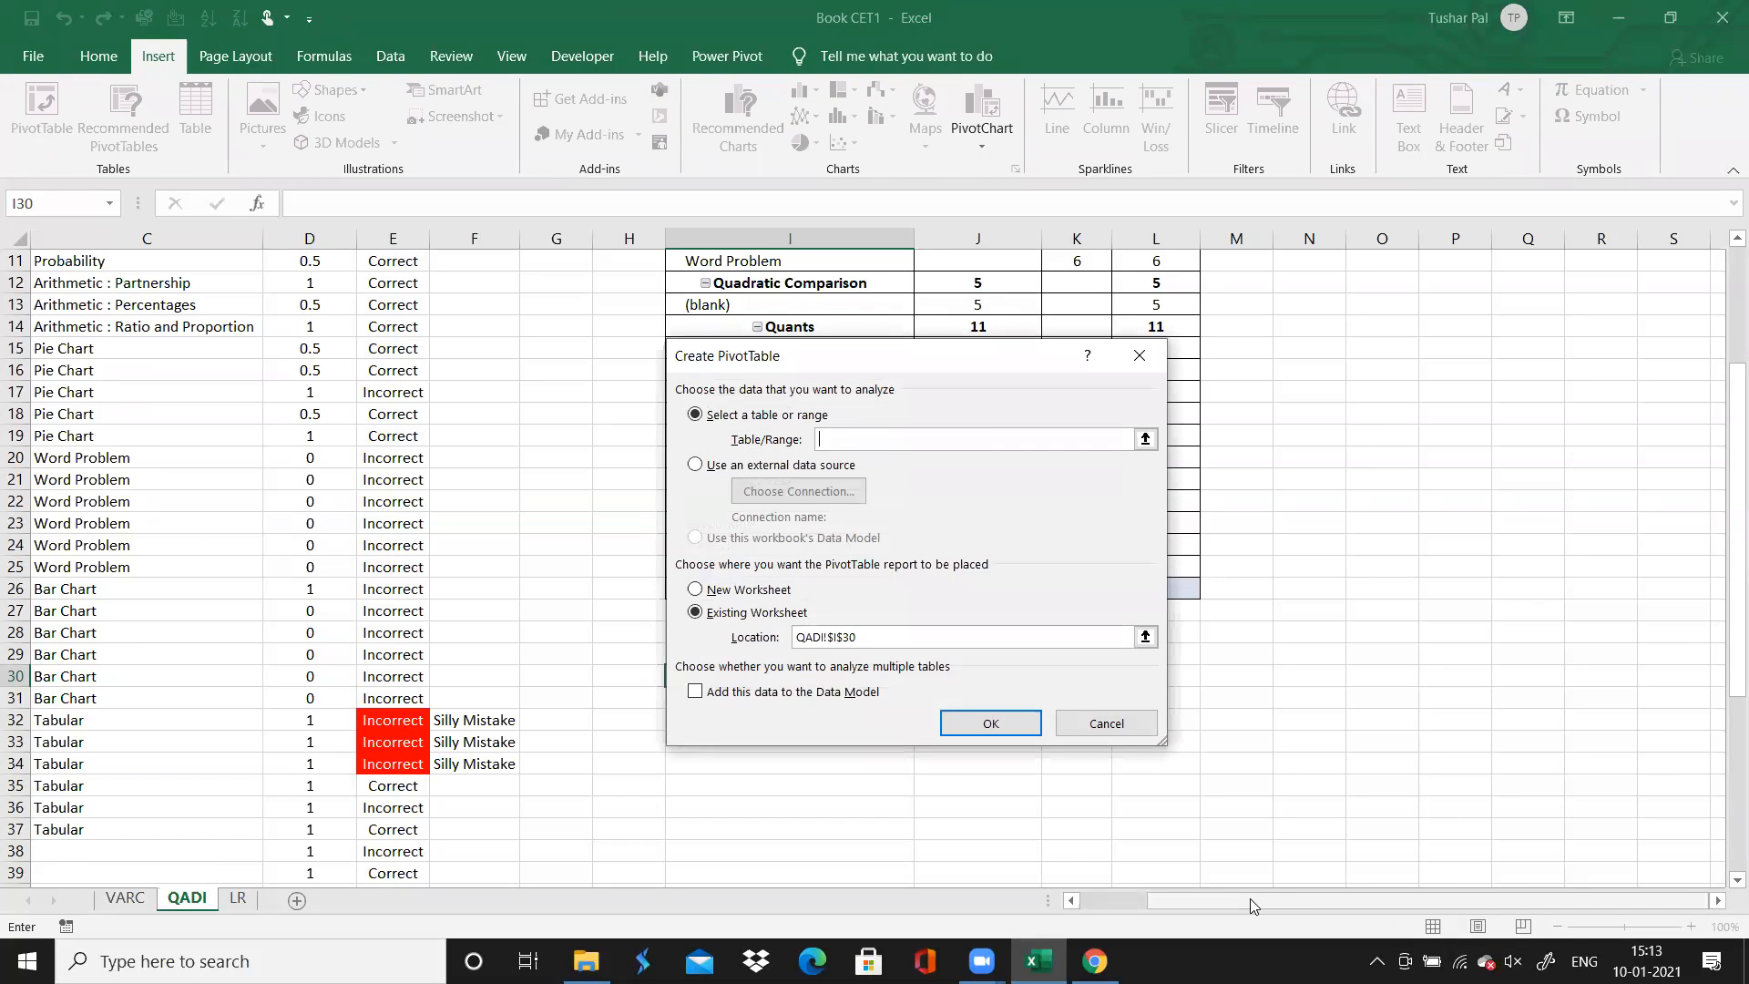
pyautogui.moveTo(1248, 904); pyautogui.dragTo(1113, 901)
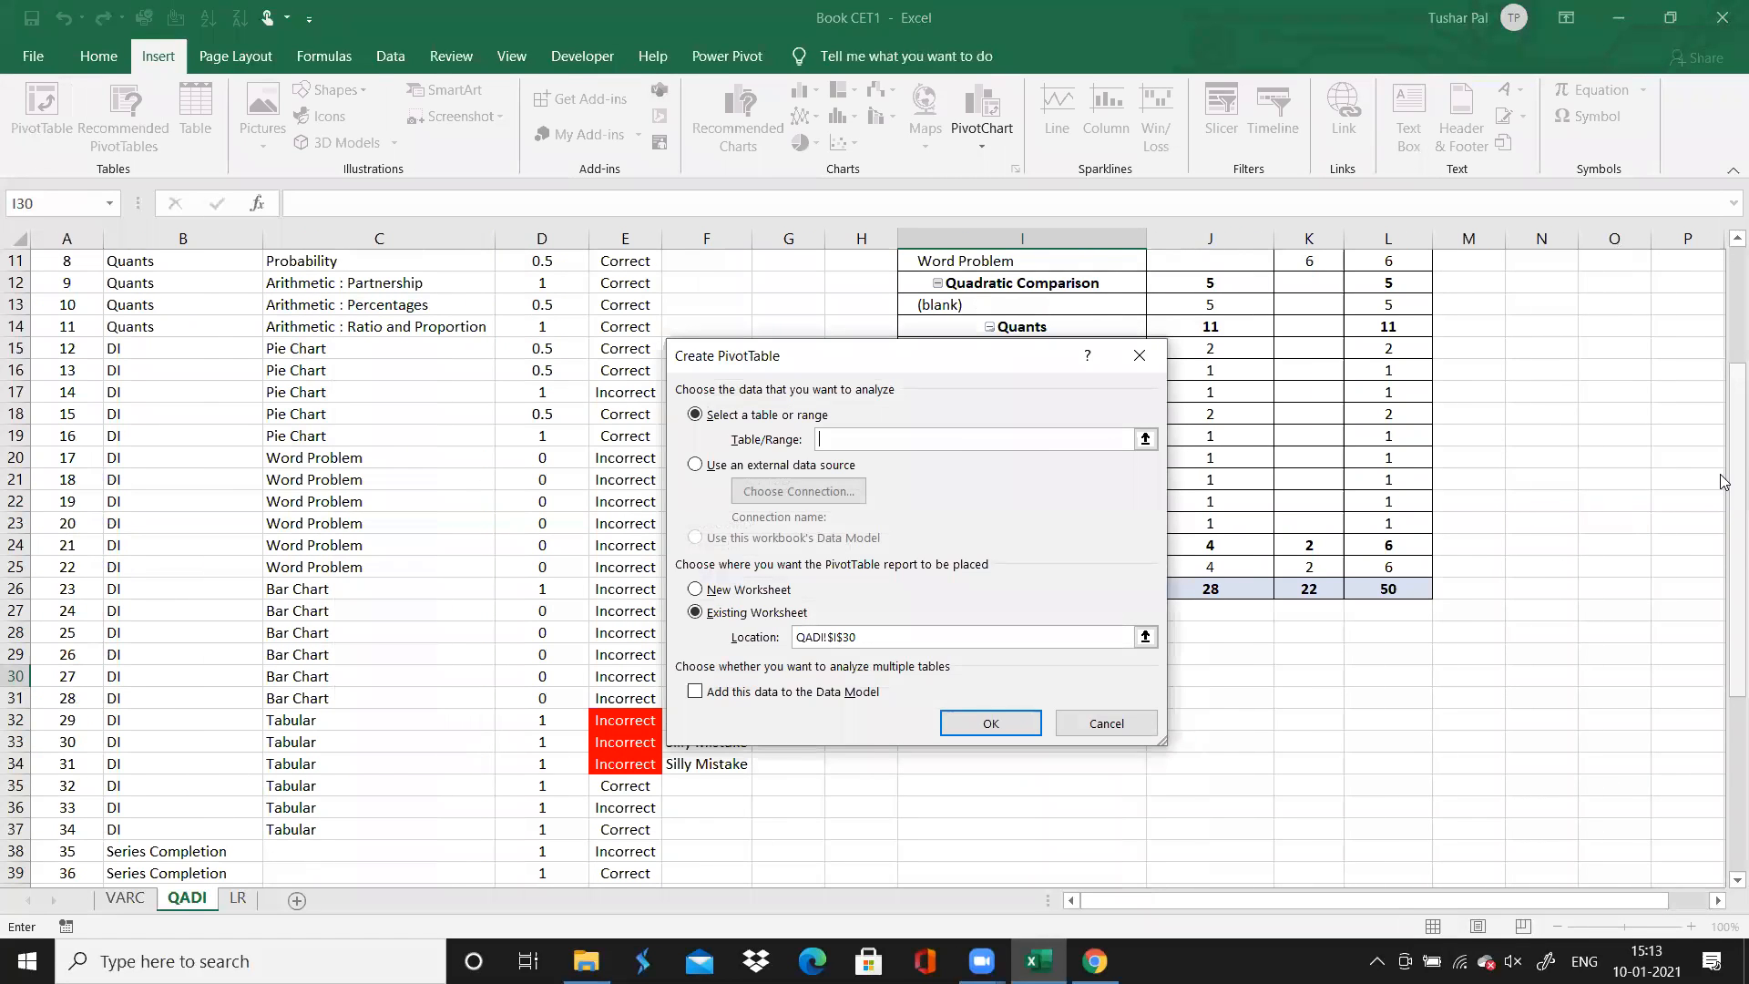
pyautogui.moveTo(1736, 480); pyautogui.dragTo(1727, 234)
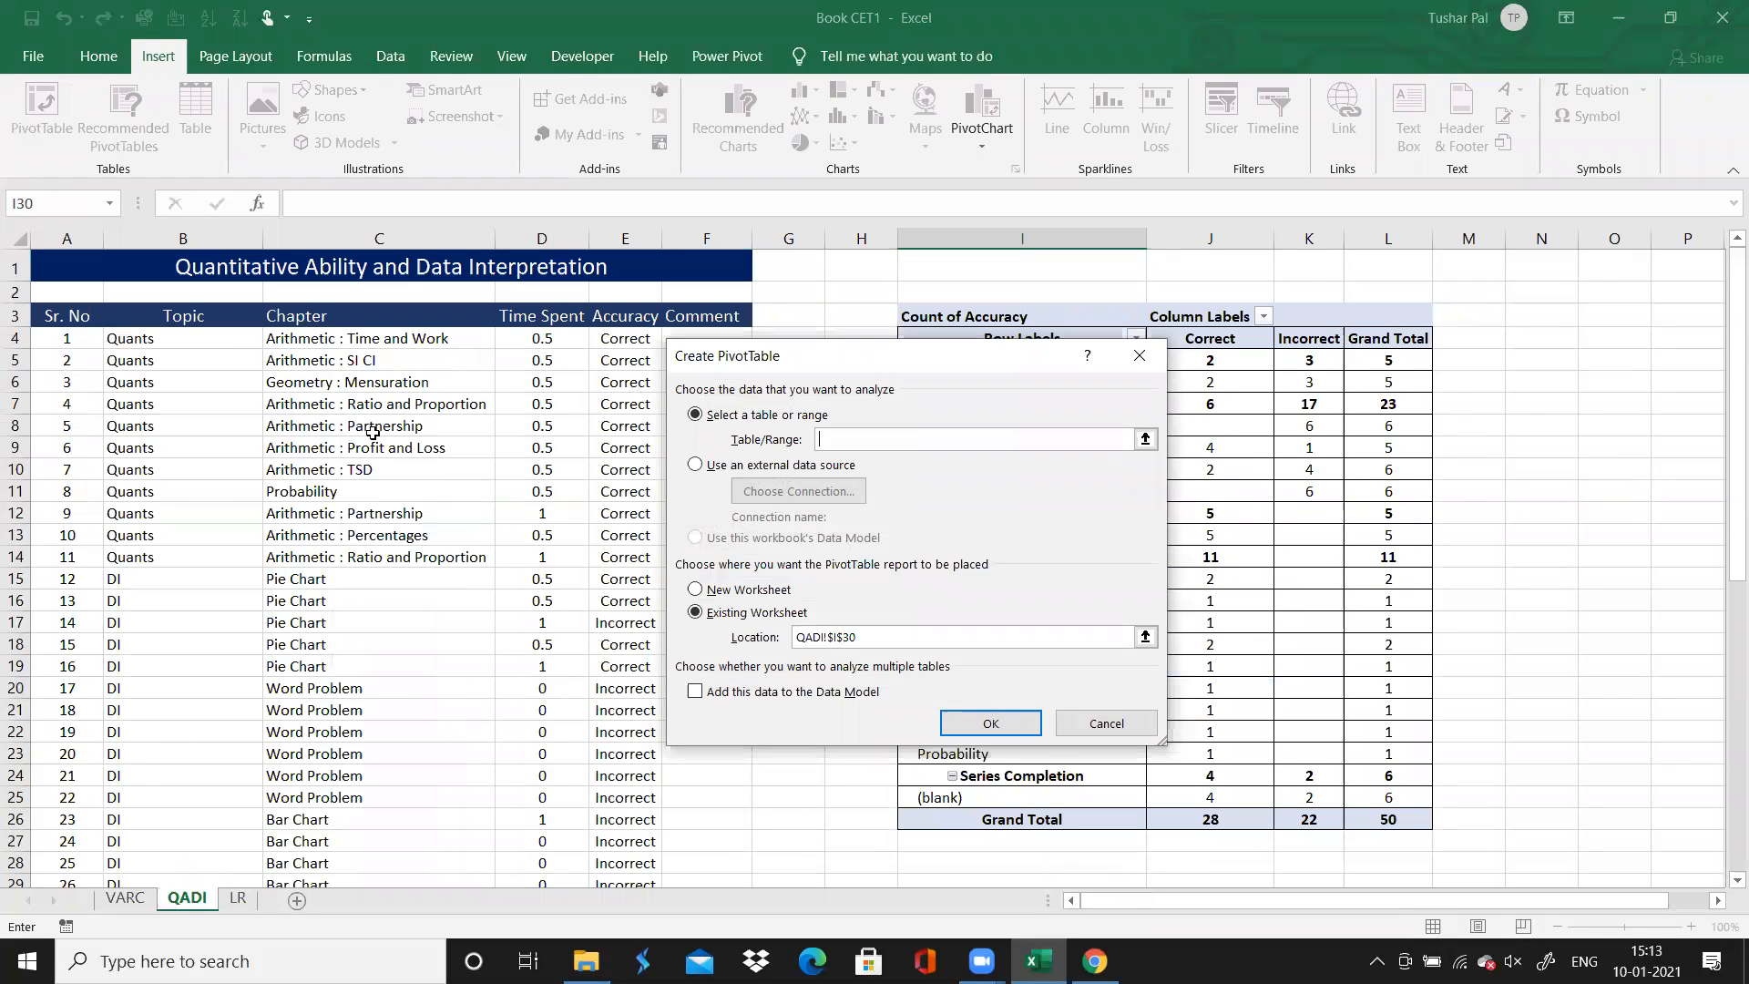
pyautogui.click(92, 318)
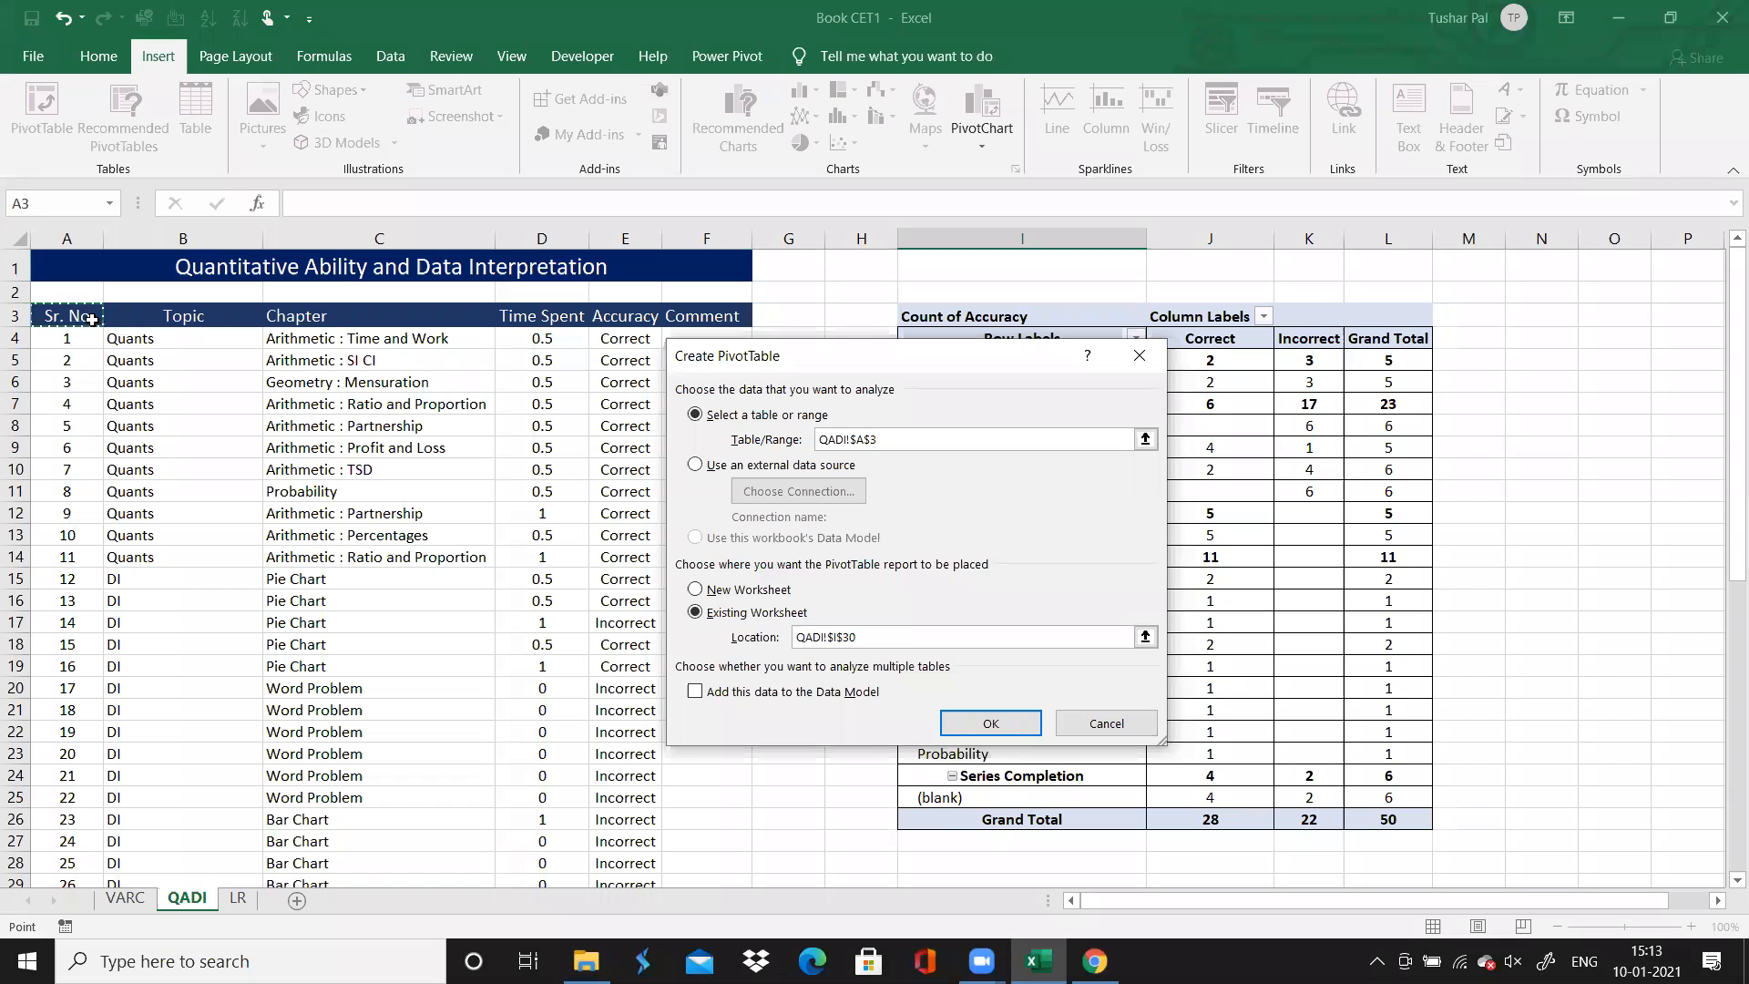
pyautogui.hotkey('ctrl', 'shift', 'Down')
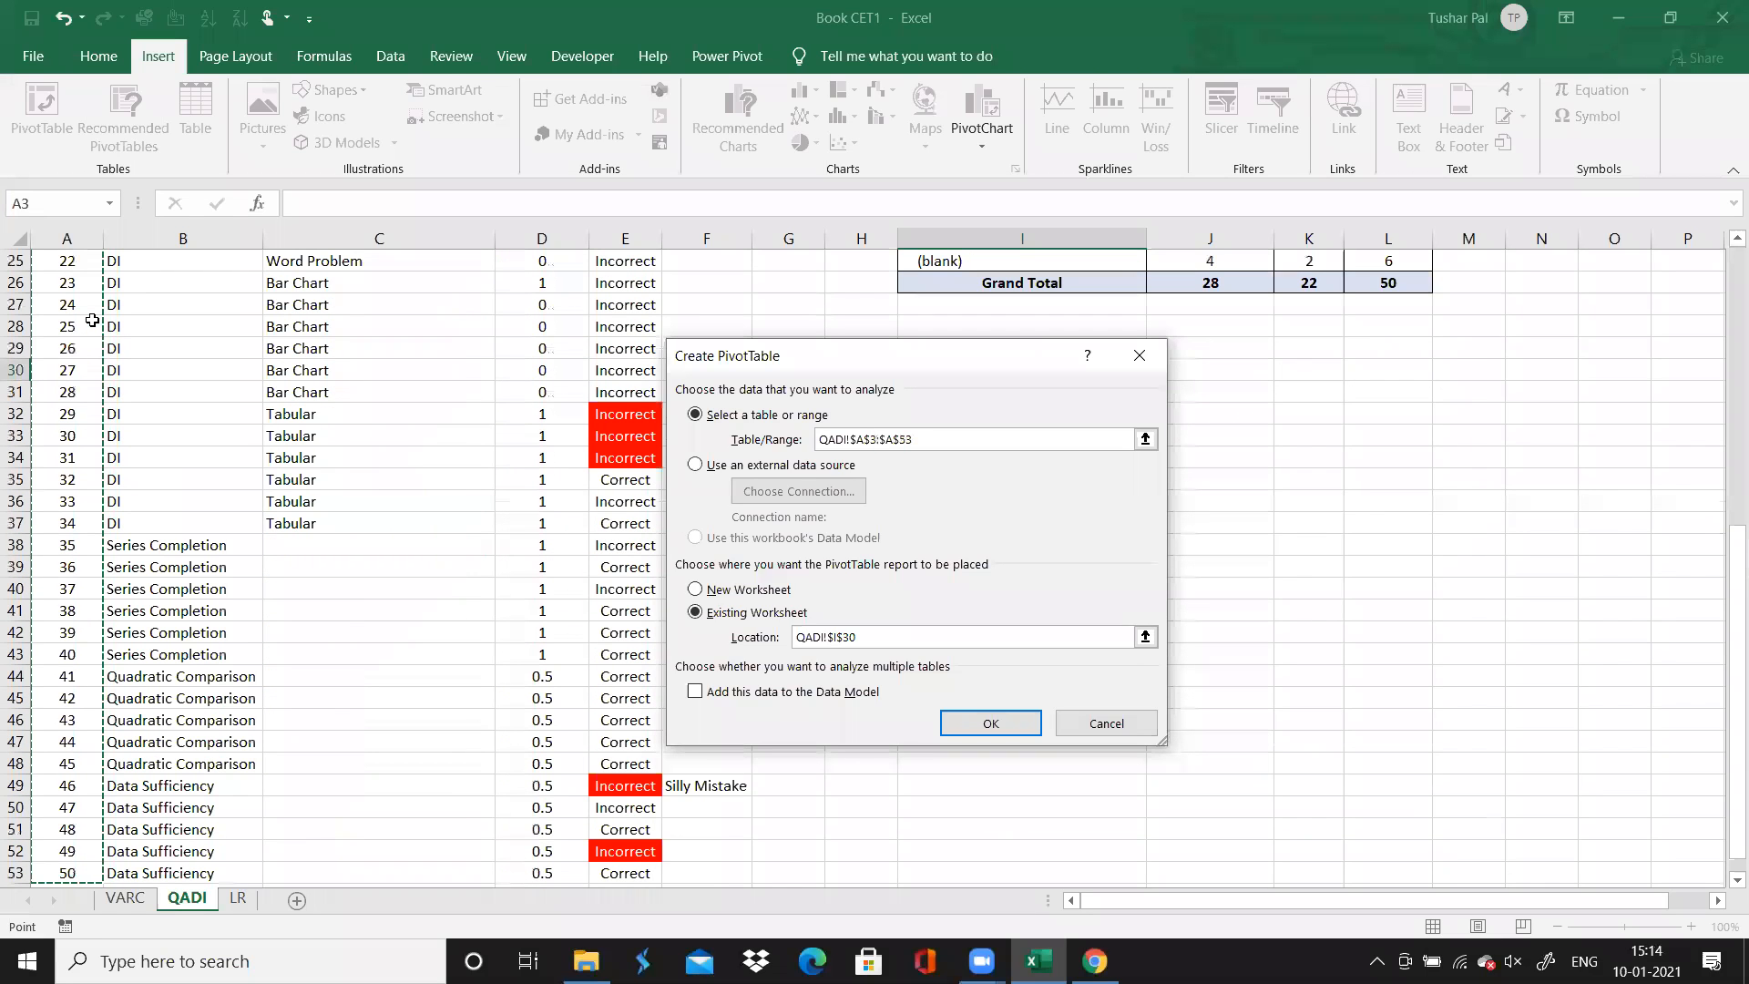
pyautogui.hotkey('ctrl', 'shift', 'Right')
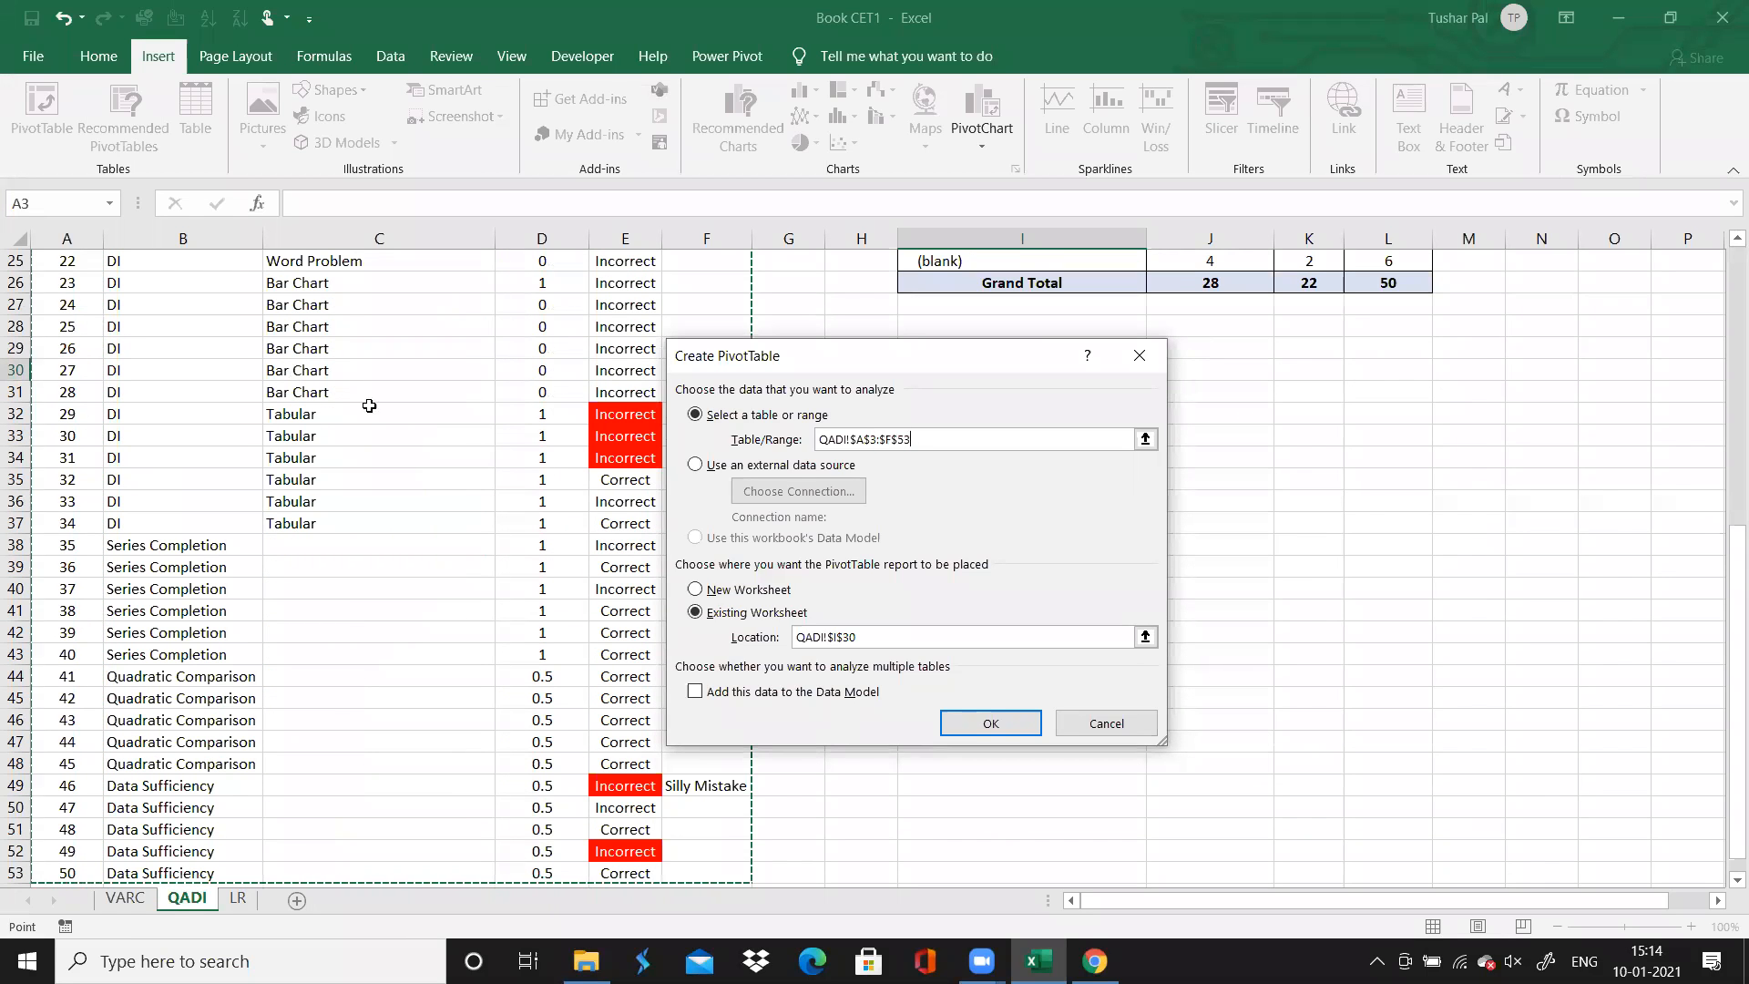
pyautogui.click(970, 724)
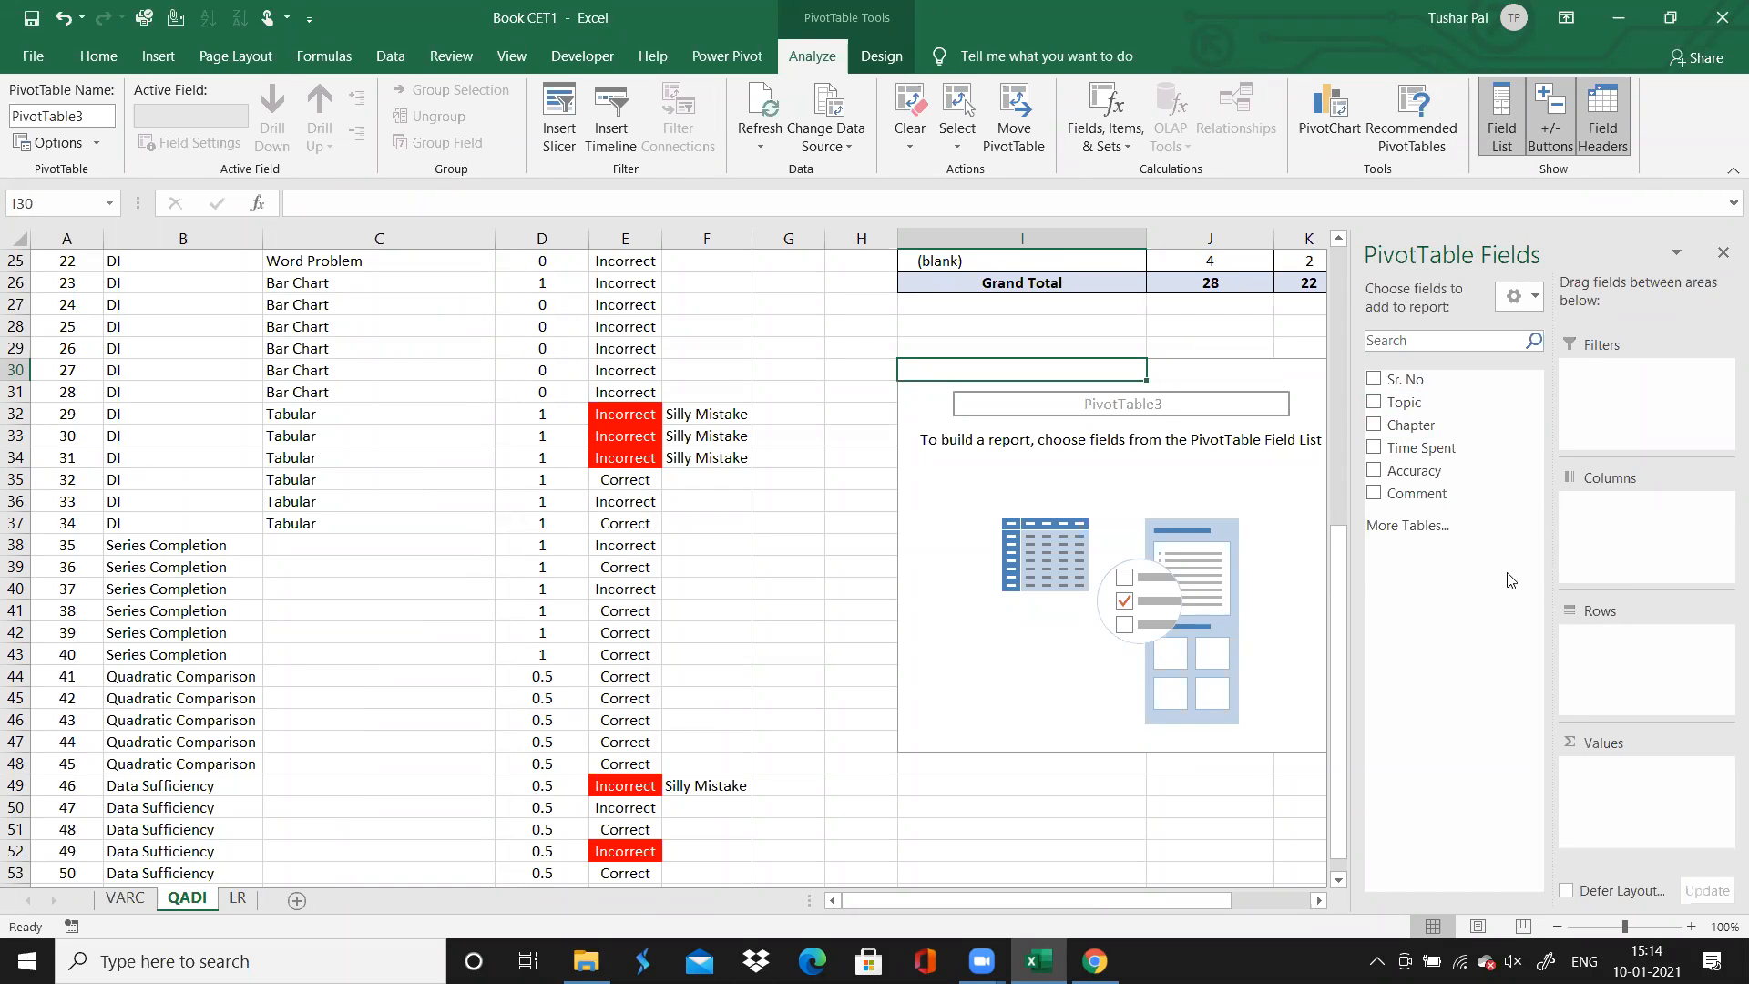
# Build the second PivotTable with Topic and Chapter as rows and the sum of Time Spent as values
pyautogui.click(1403, 402)
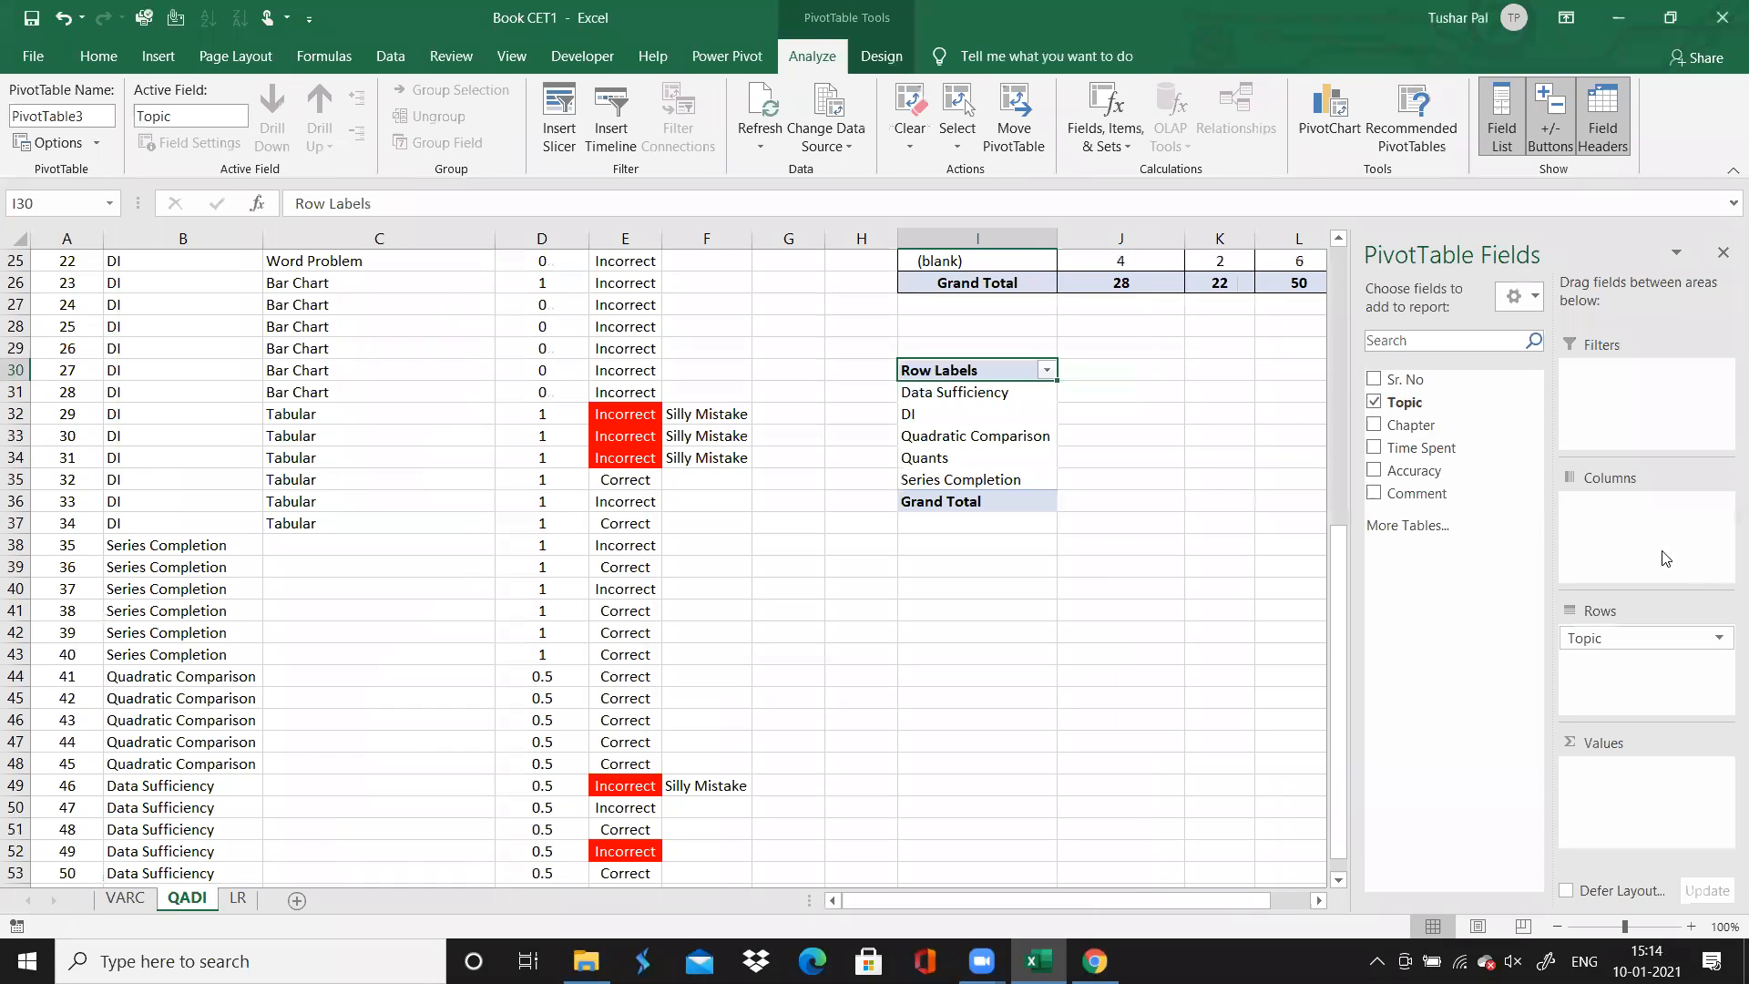
pyautogui.click(1373, 426)
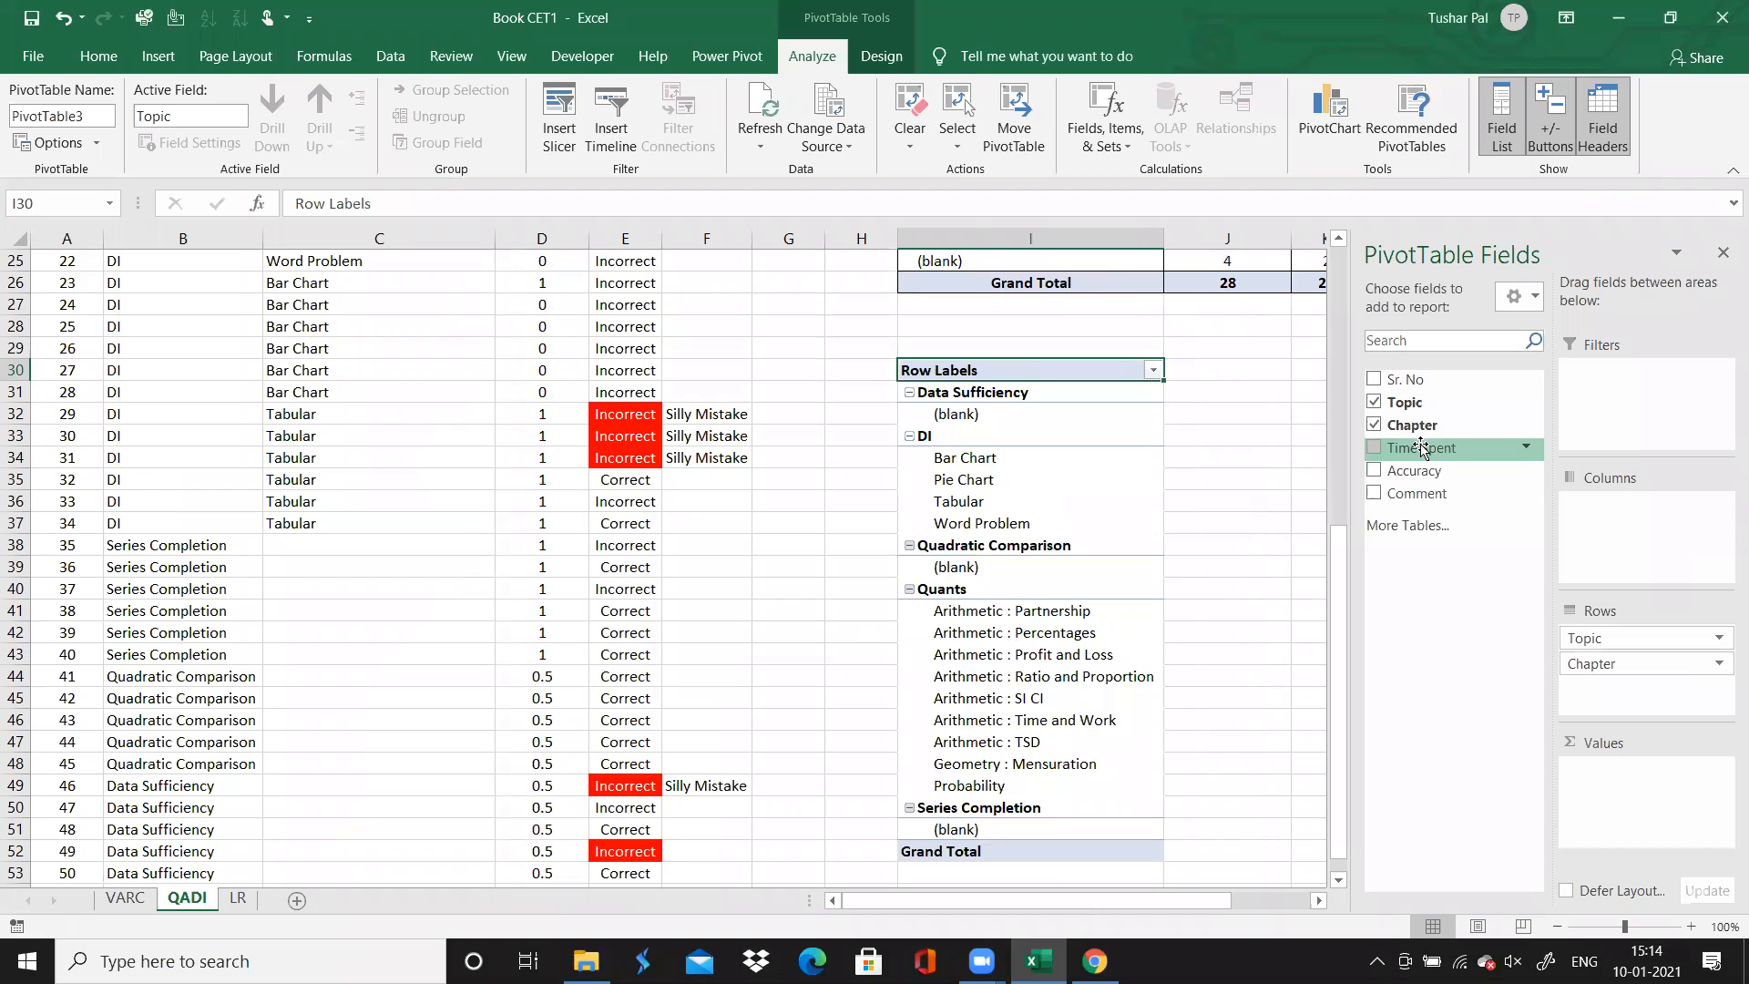
pyautogui.moveTo(1421, 448); pyautogui.dragTo(1613, 837)
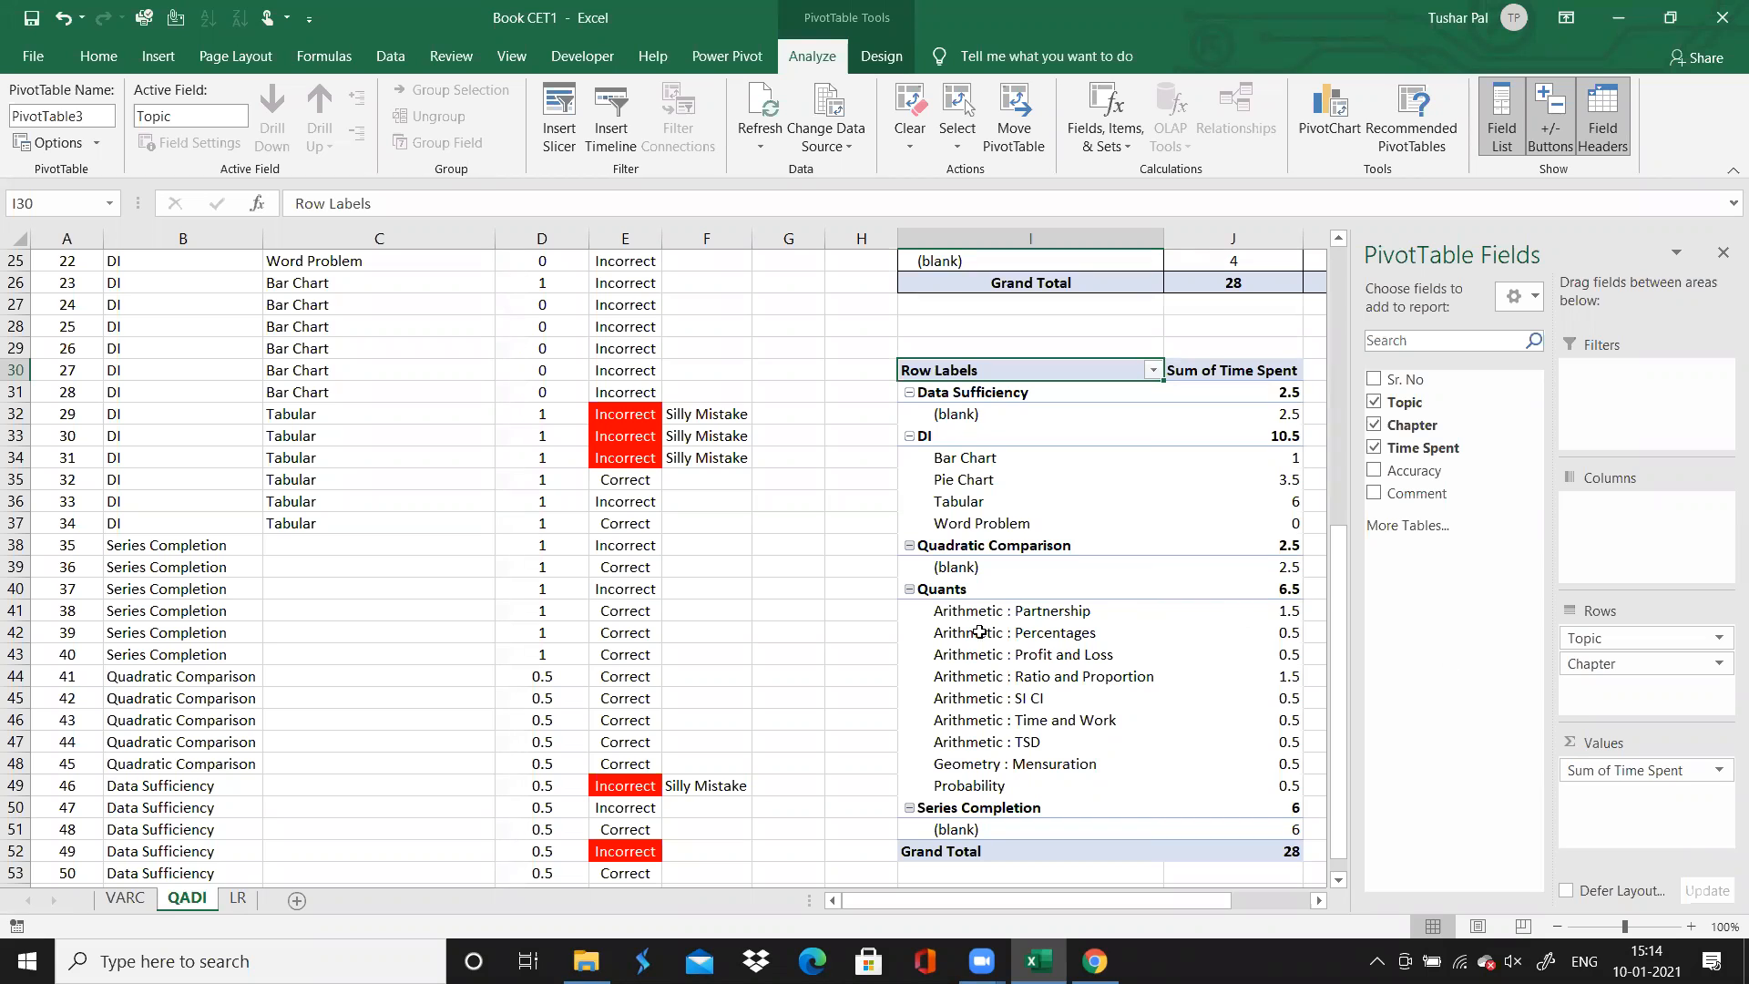
pyautogui.click(800, 584)
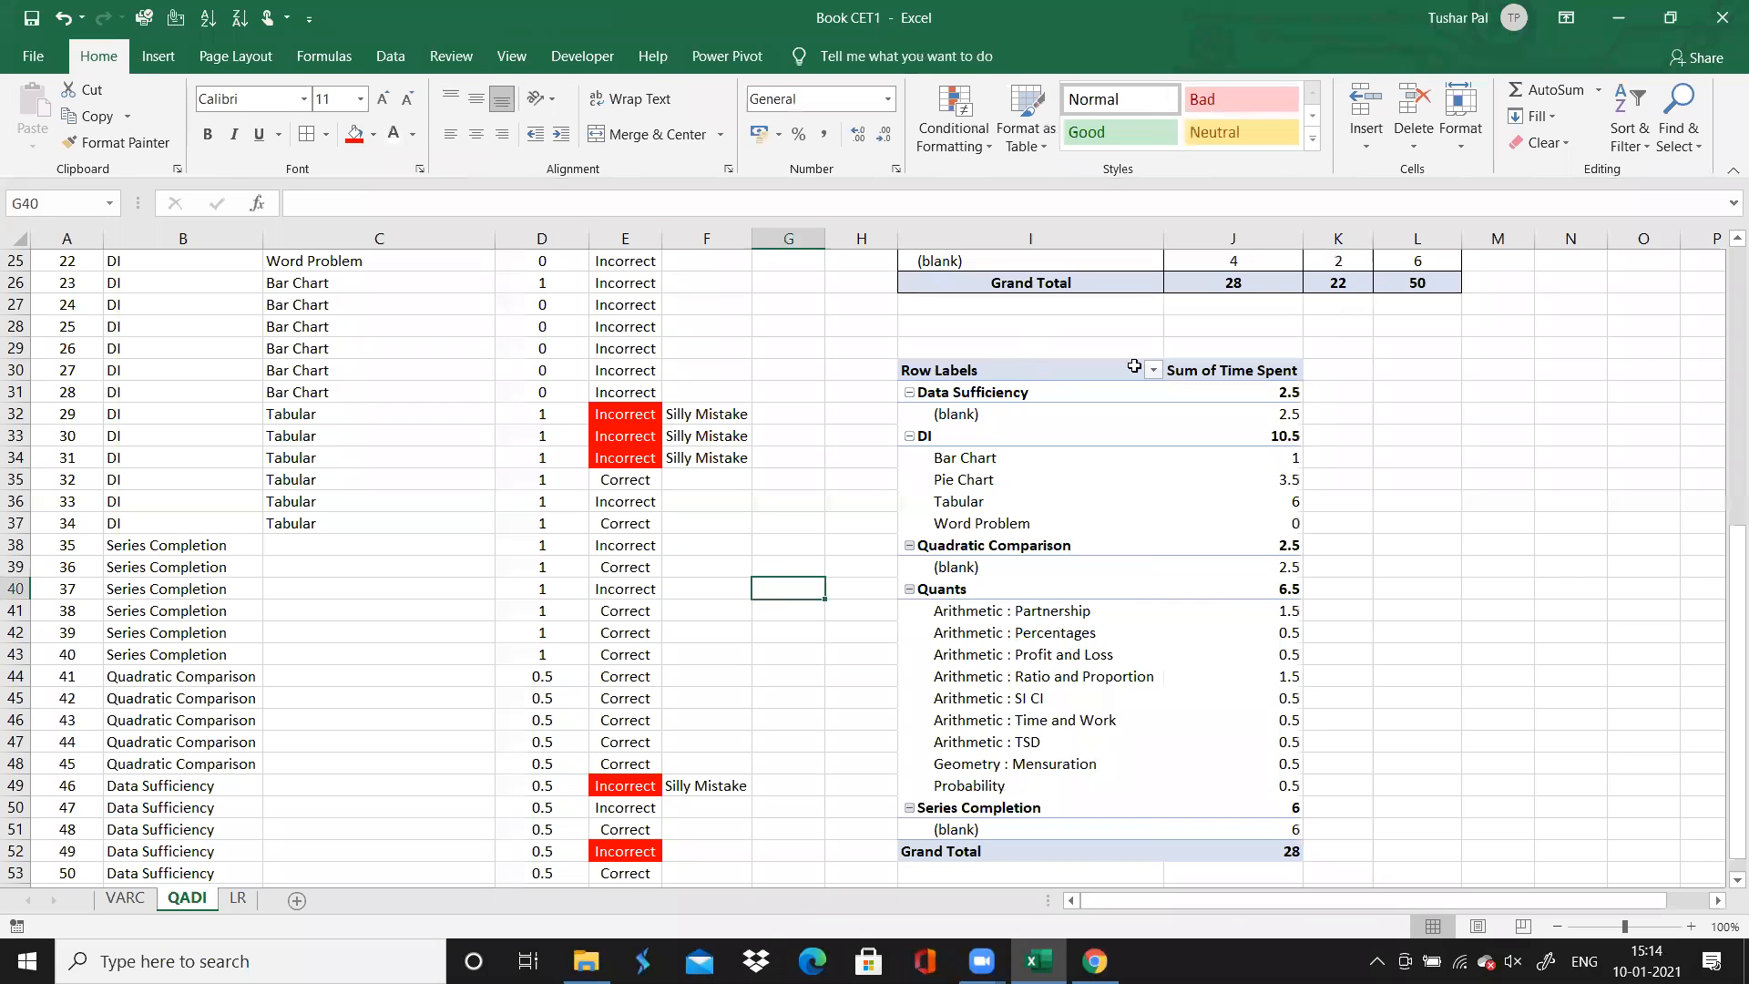
pyautogui.click(1258, 379)
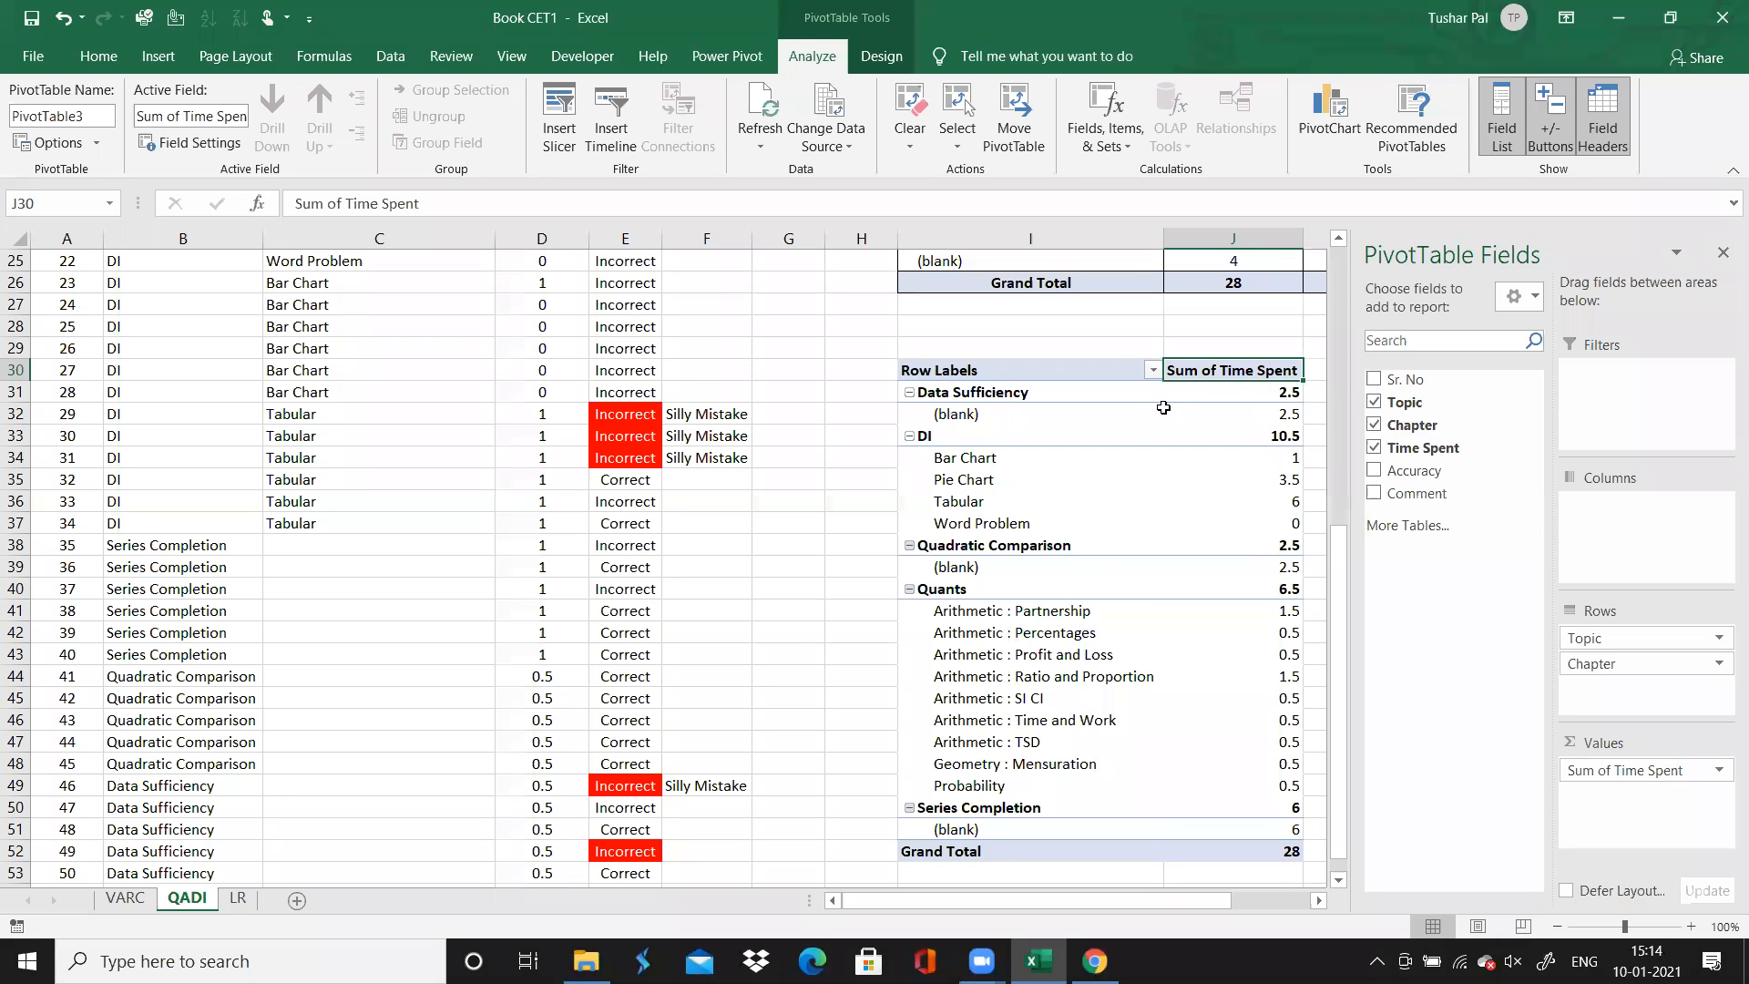
pyautogui.click(1105, 351)
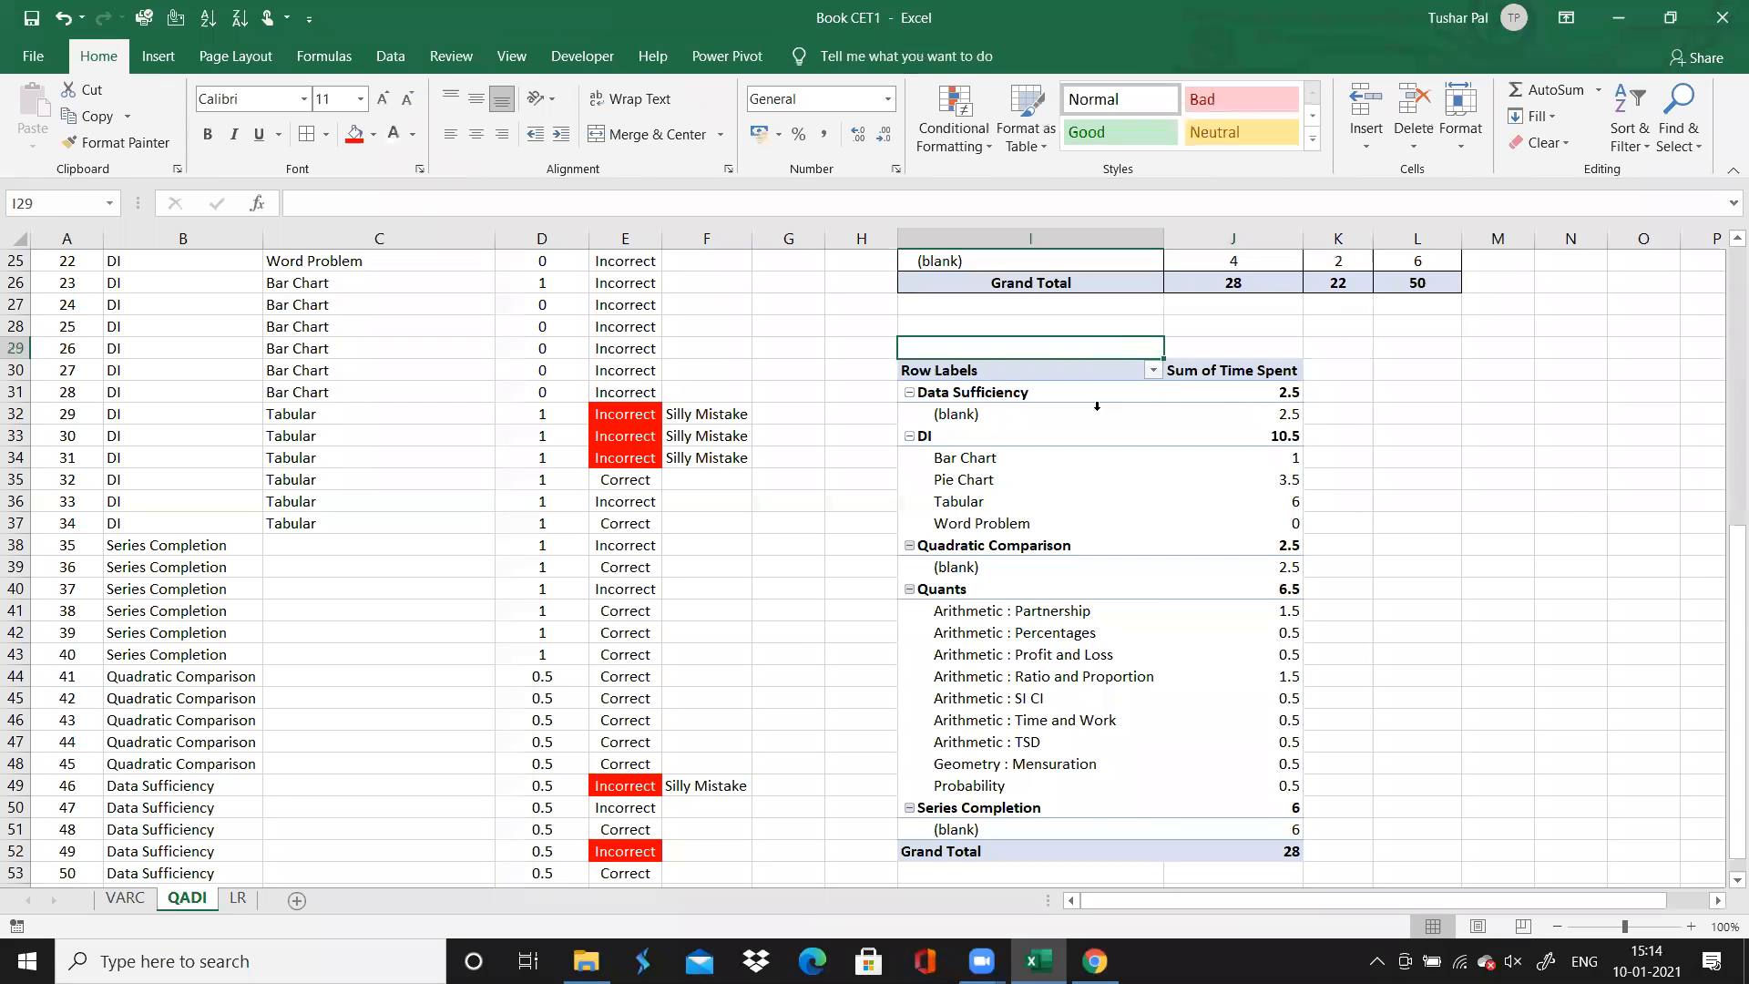
# Try placing Chapter above Topic in the PivotTable rows, and restore the order with Topic first
pyautogui.click(1095, 400)
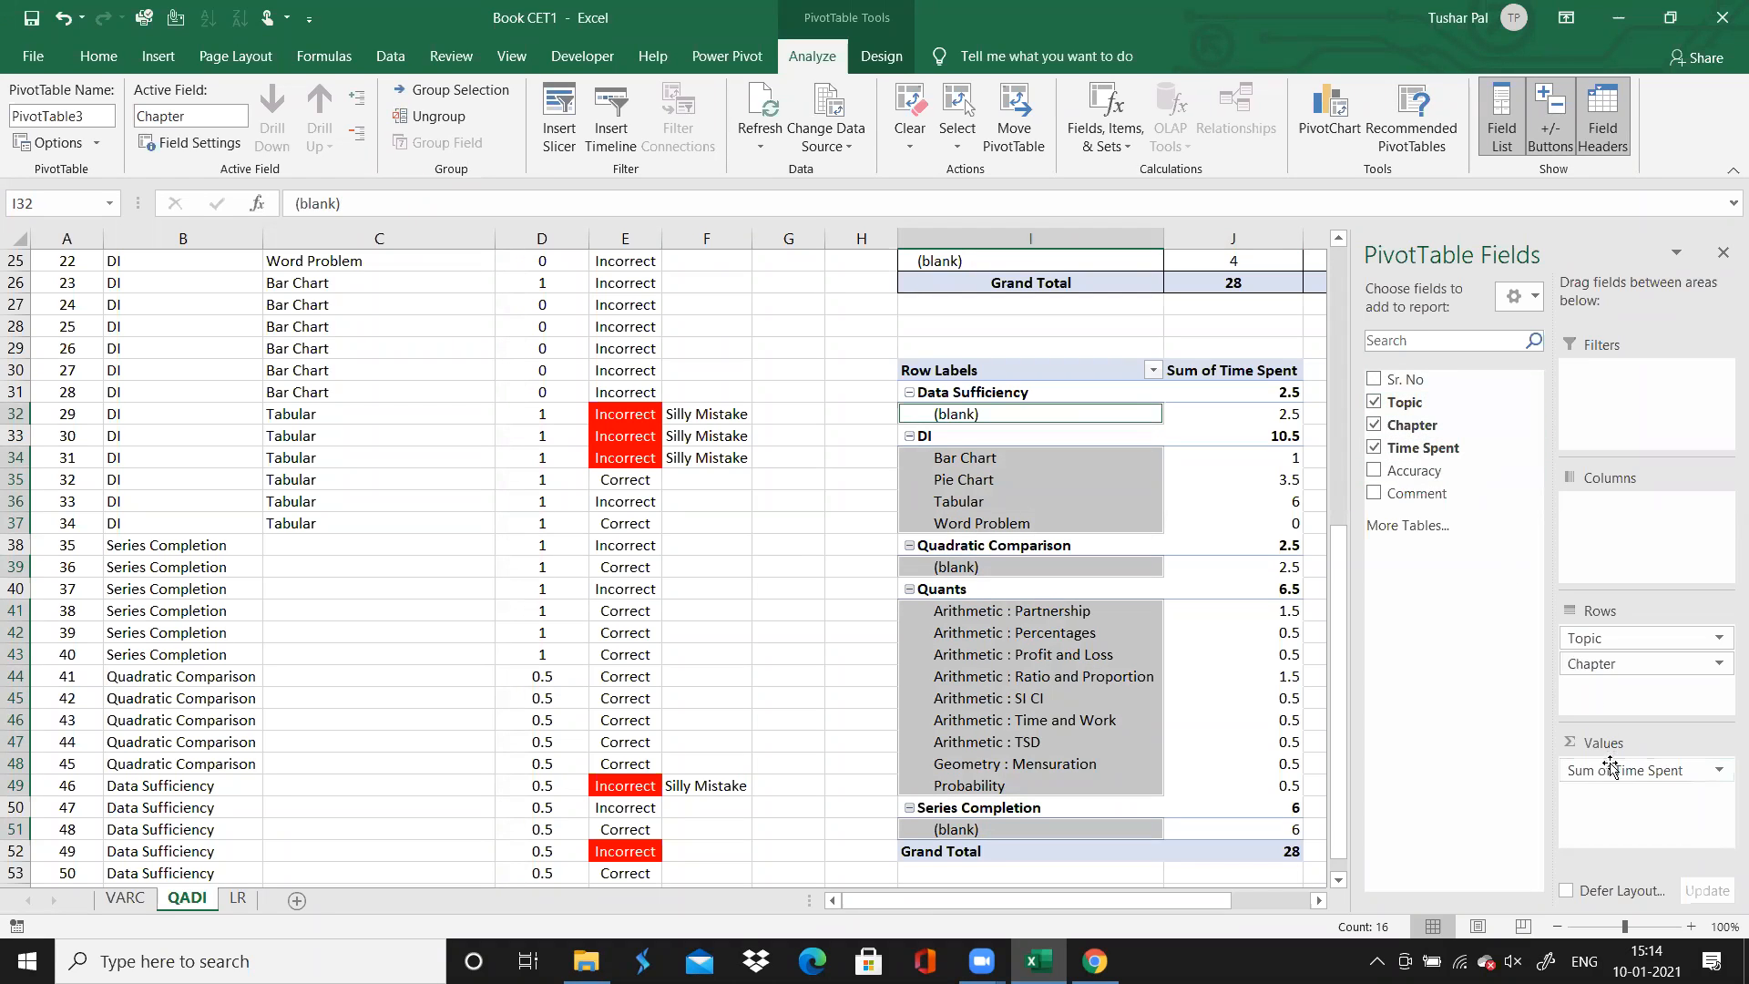
pyautogui.moveTo(1417, 460); pyautogui.dragTo(1063, 440)
pyautogui.moveTo(1596, 641); pyautogui.dragTo(1605, 690)
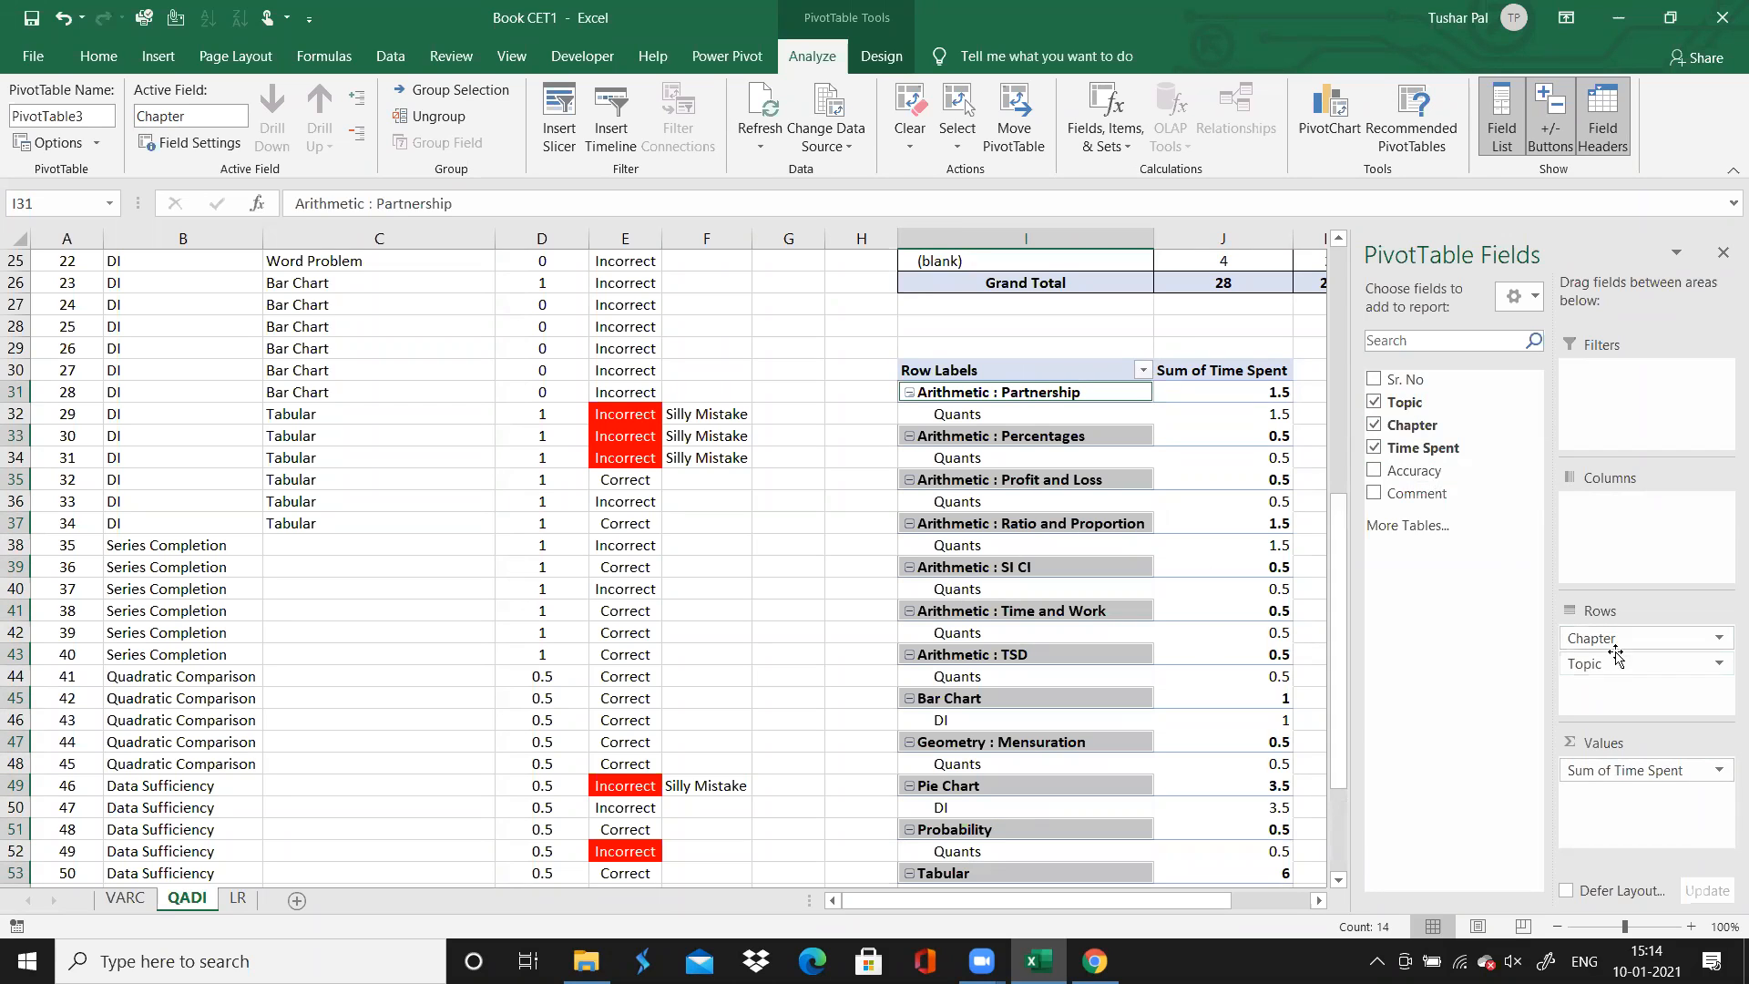
pyautogui.moveTo(1610, 640); pyautogui.dragTo(1615, 696)
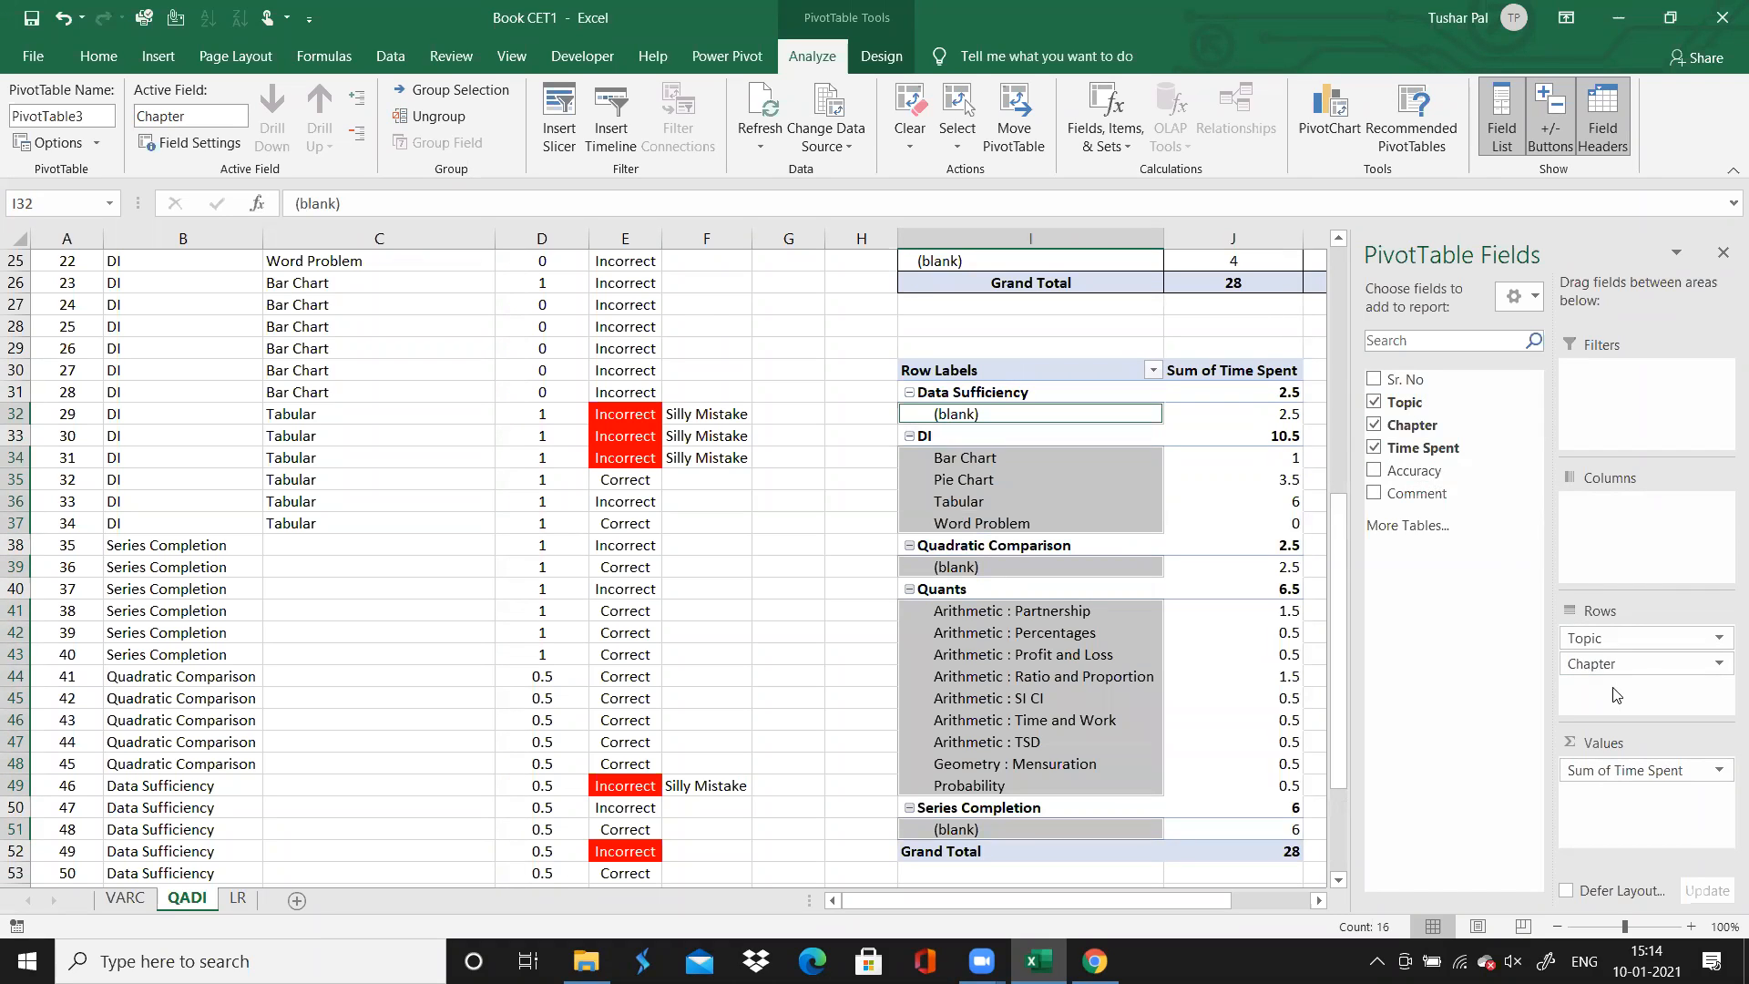
# Split the PivotTable's time-spent sums into columns by Accuracy
pyautogui.moveTo(1435, 470); pyautogui.dragTo(1621, 544)
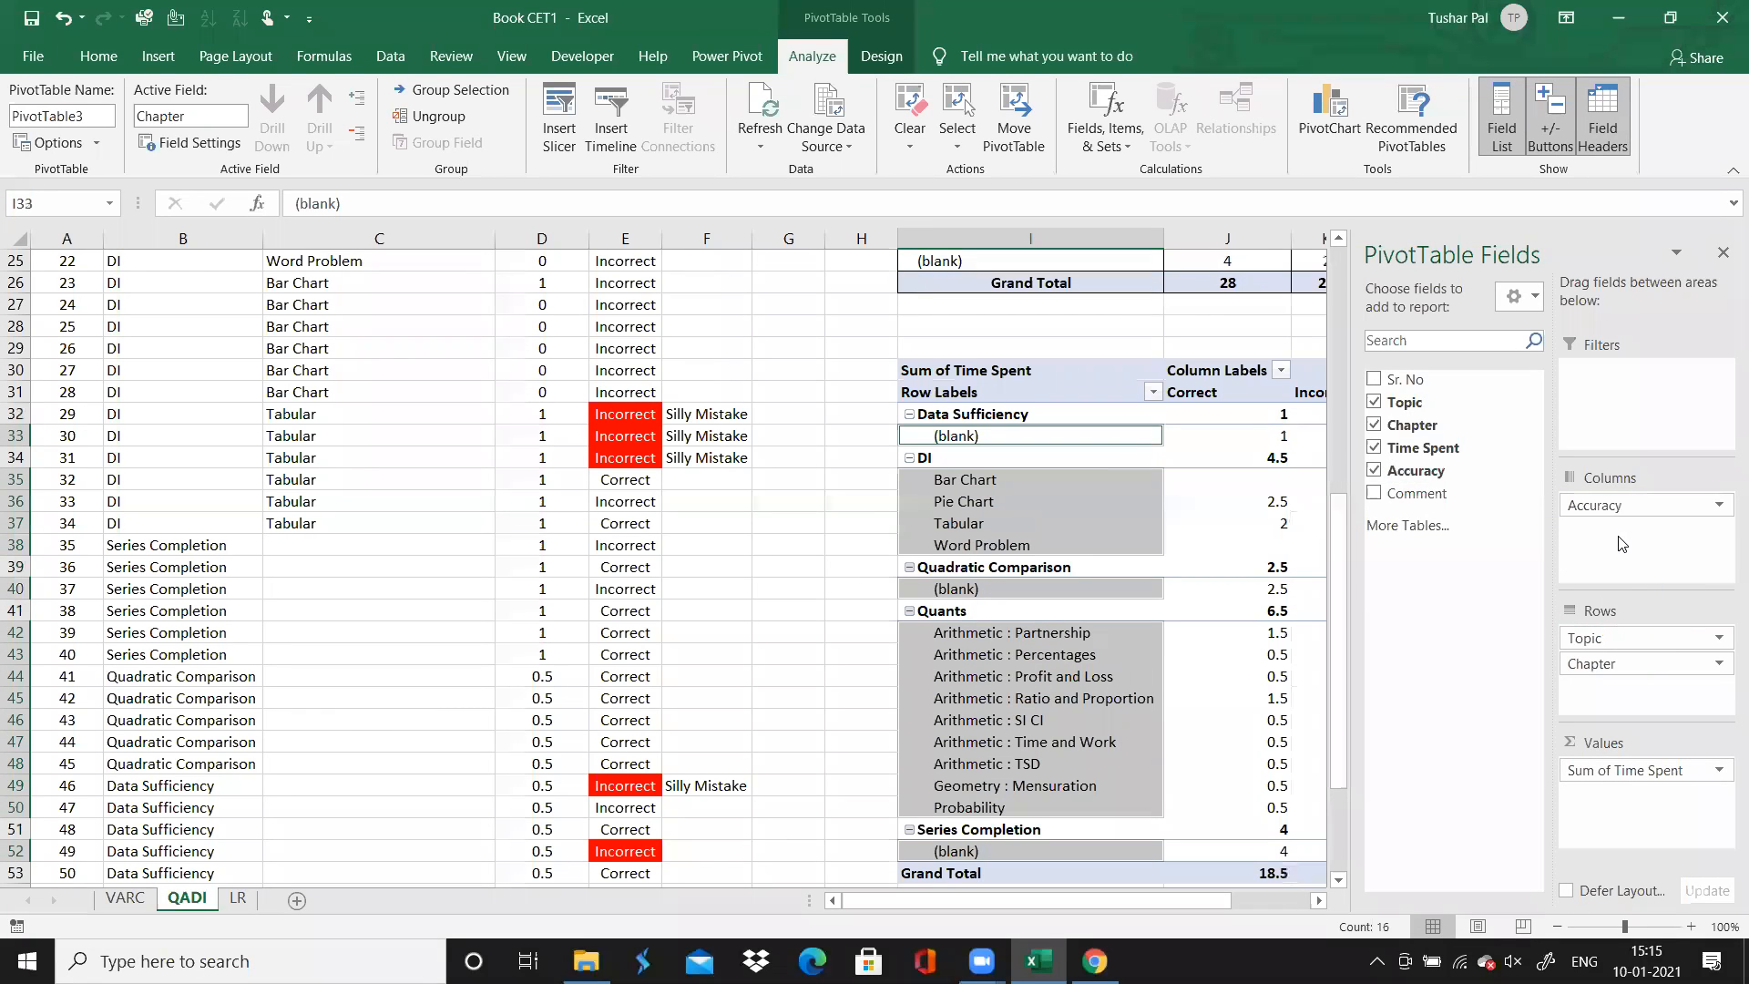
pyautogui.click(869, 576)
pyautogui.press('Right')
pyautogui.press('Right')
pyautogui.press('Right')
pyautogui.press('Right')
pyautogui.press('Right')
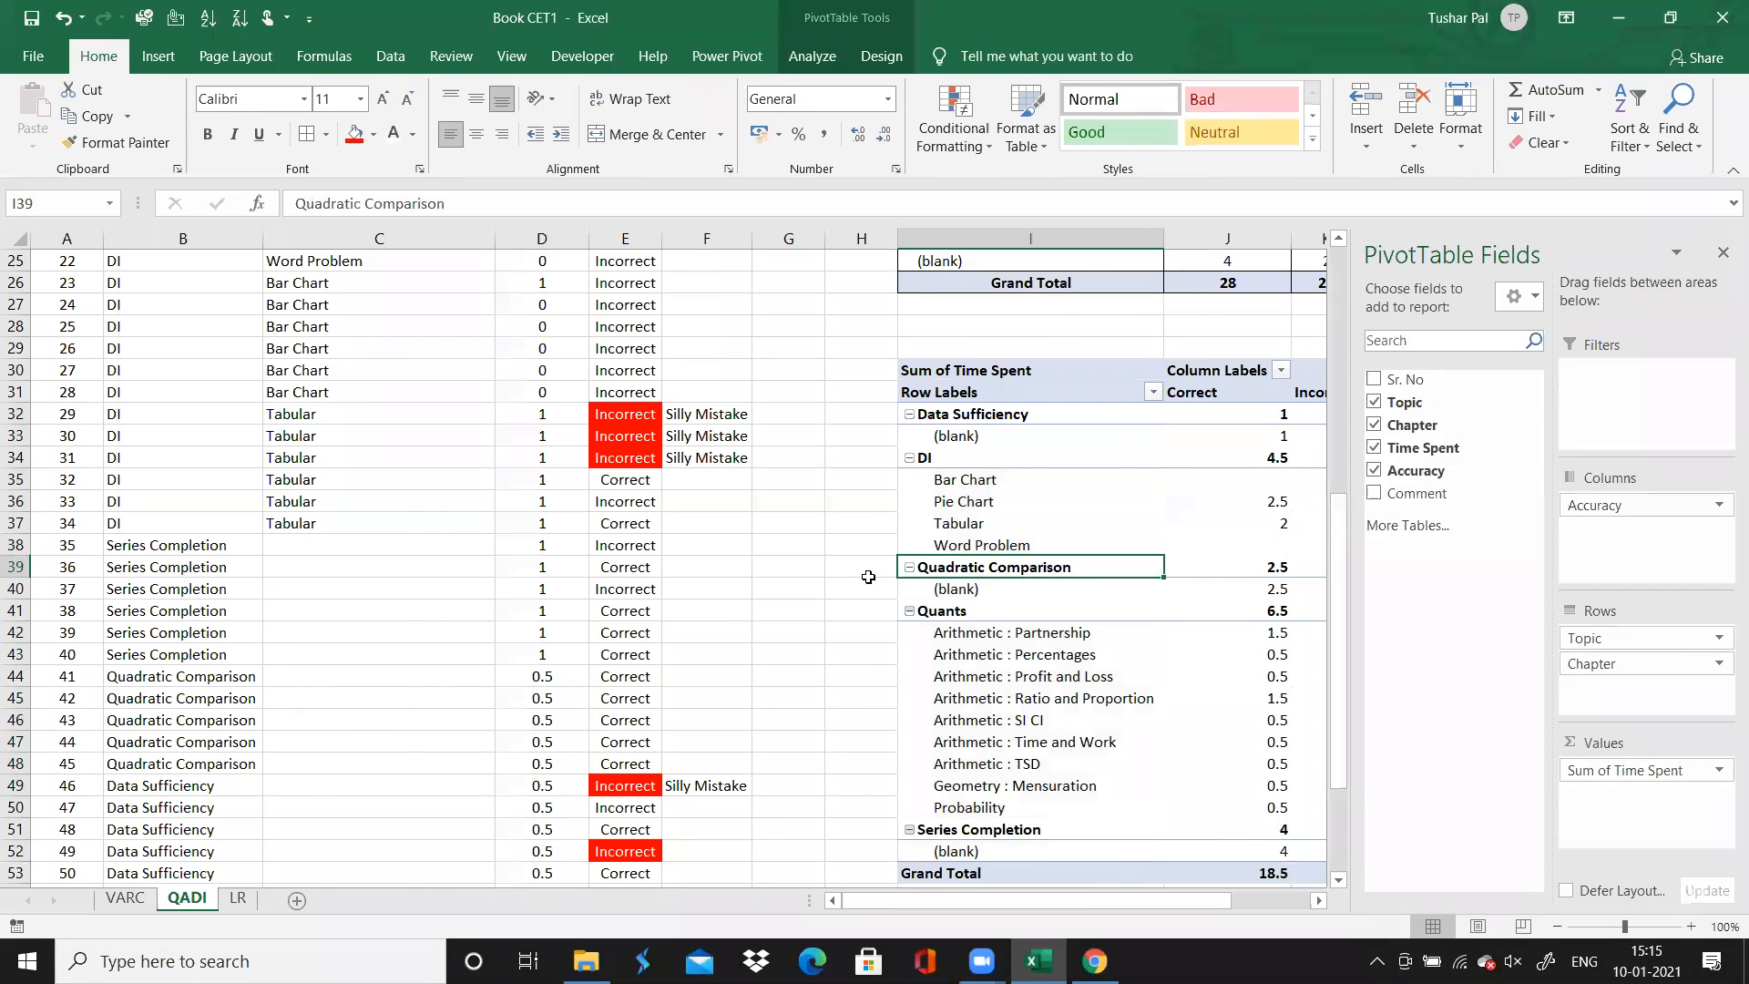
pyautogui.press('Right')
pyautogui.press('Right')
pyautogui.press('Right')
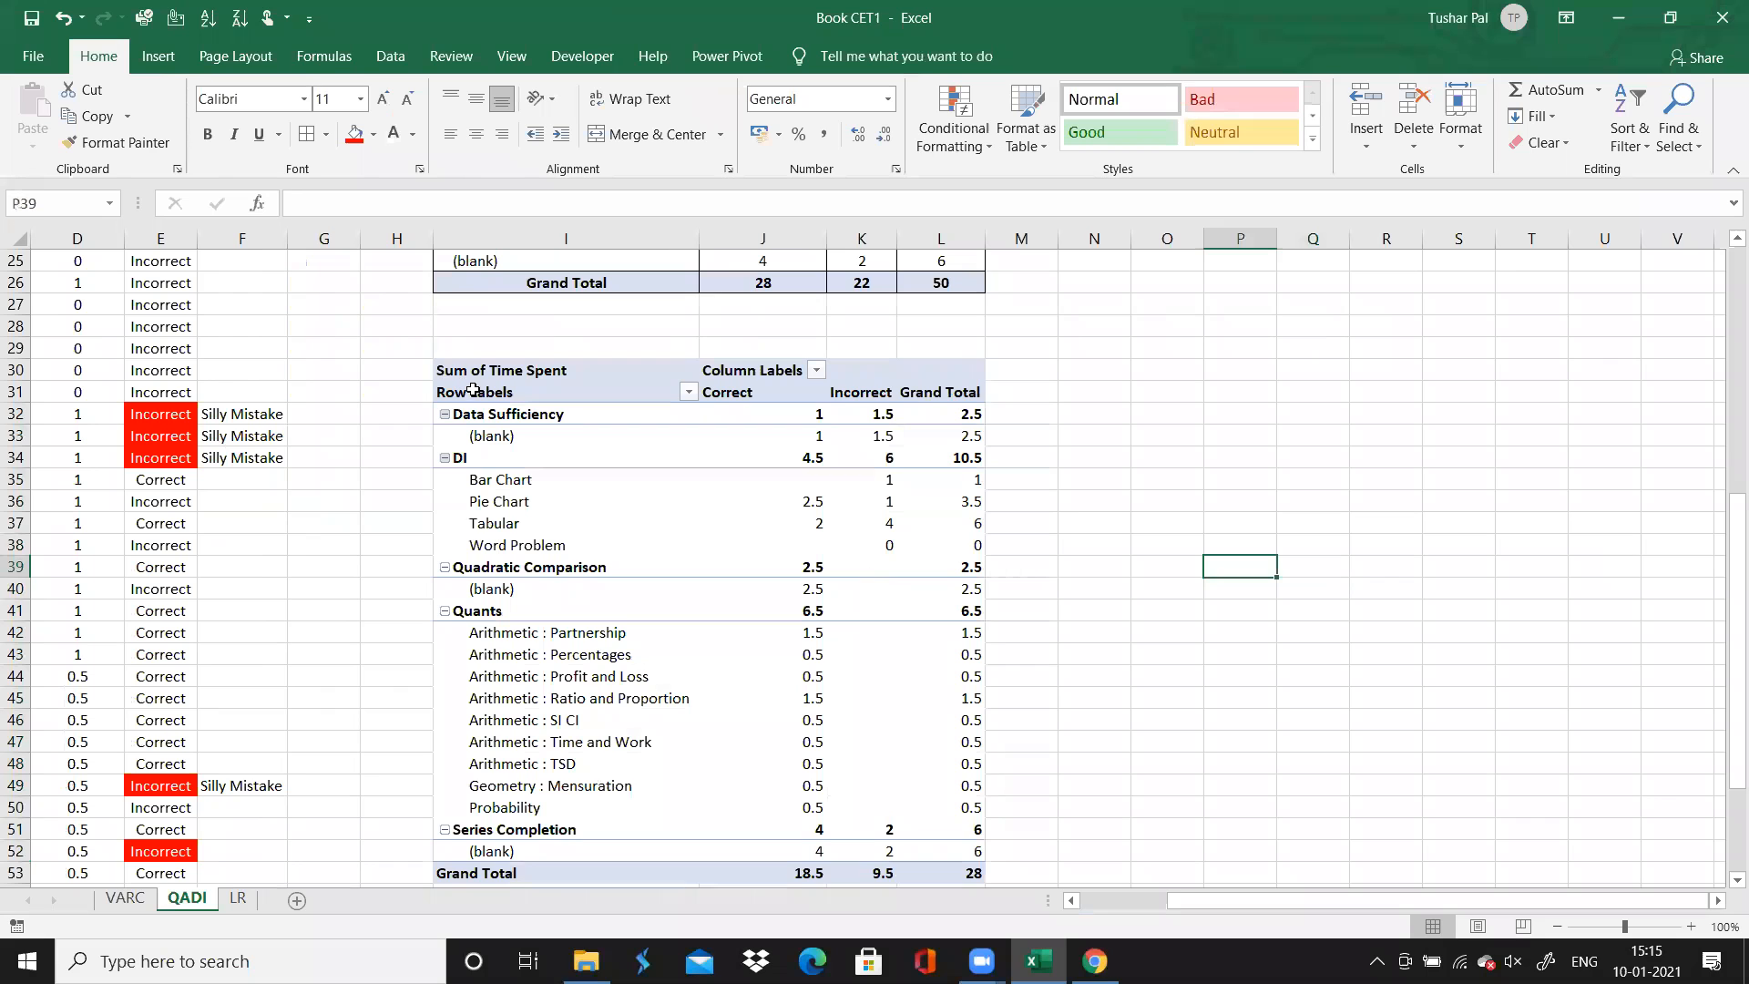
# Centre the contents of PivotTable range I31:L53 and apply borders to all of its cells
pyautogui.click(477, 393)
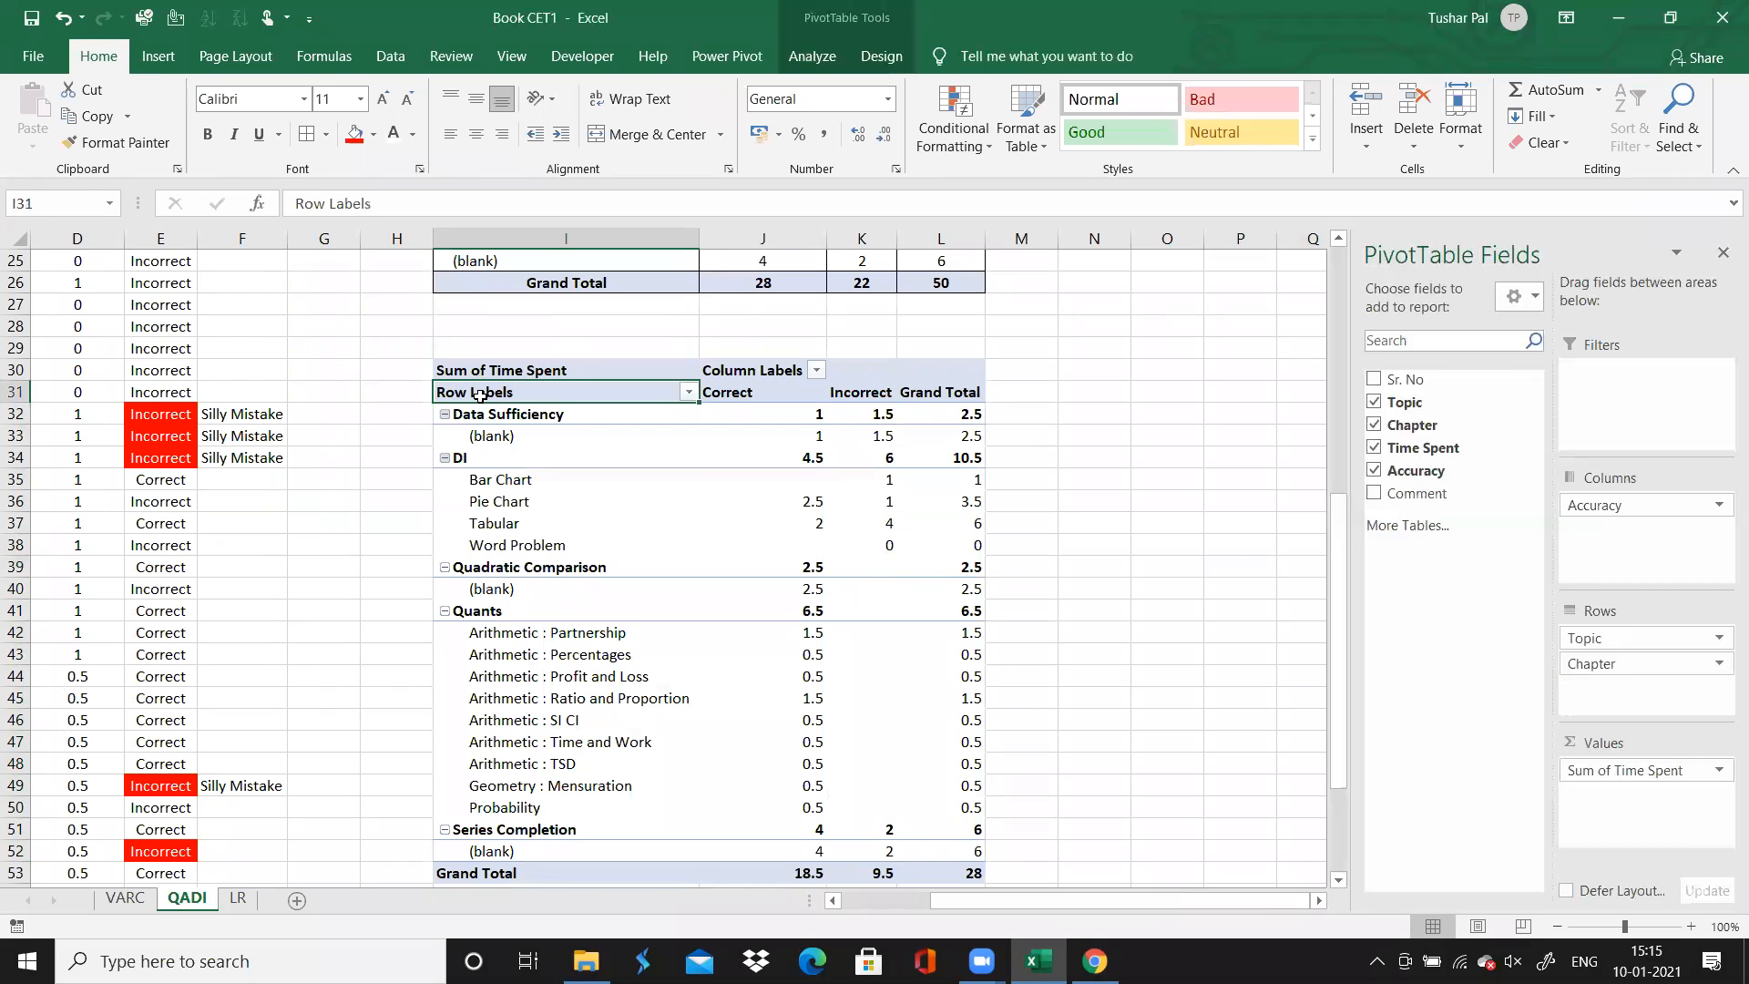
pyautogui.click(478, 396)
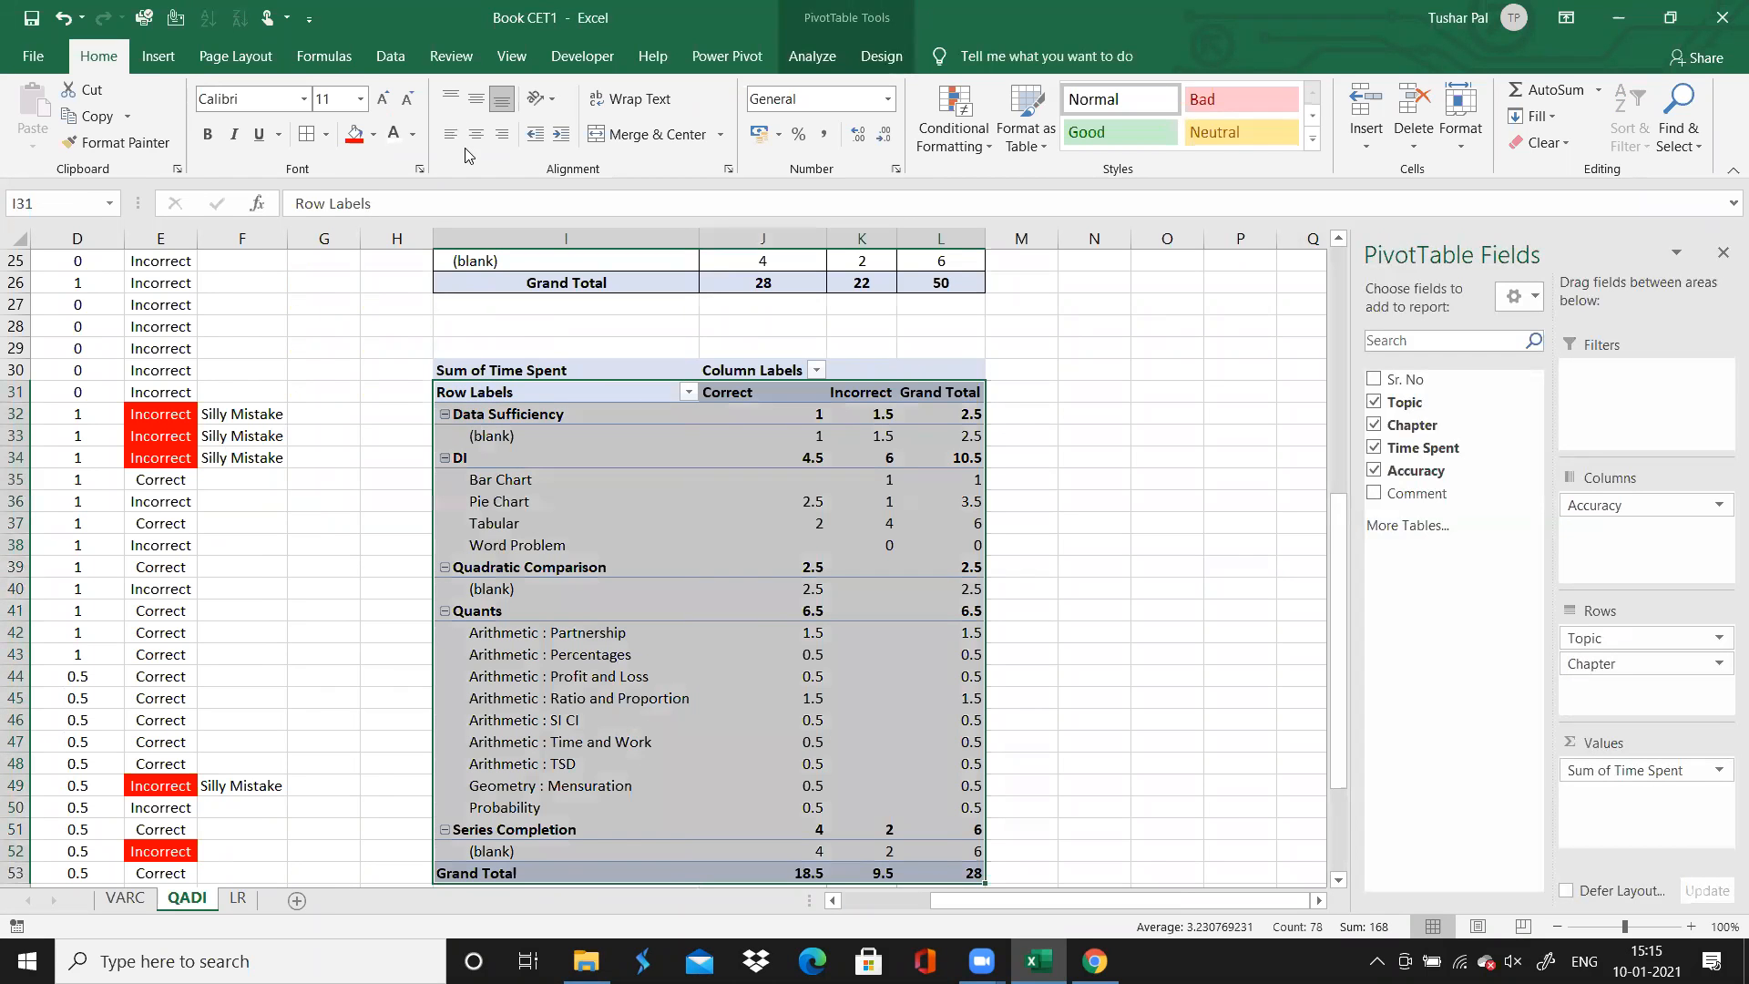
pyautogui.click(472, 143)
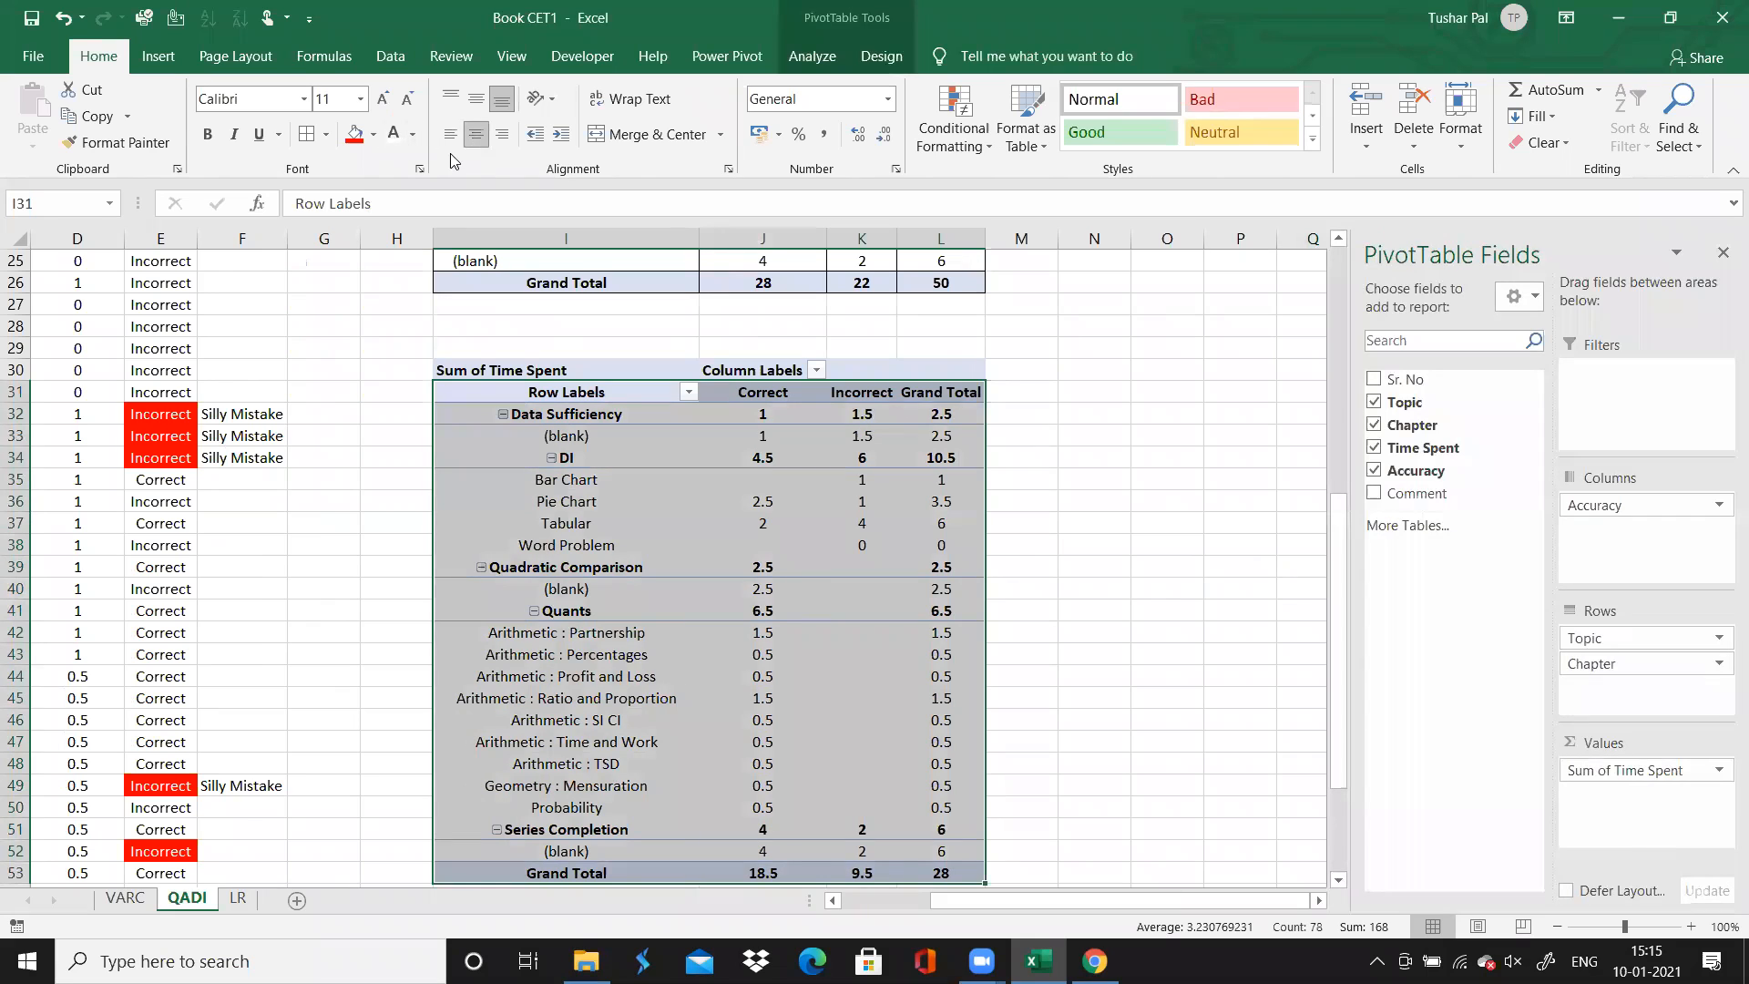
pyautogui.click(307, 134)
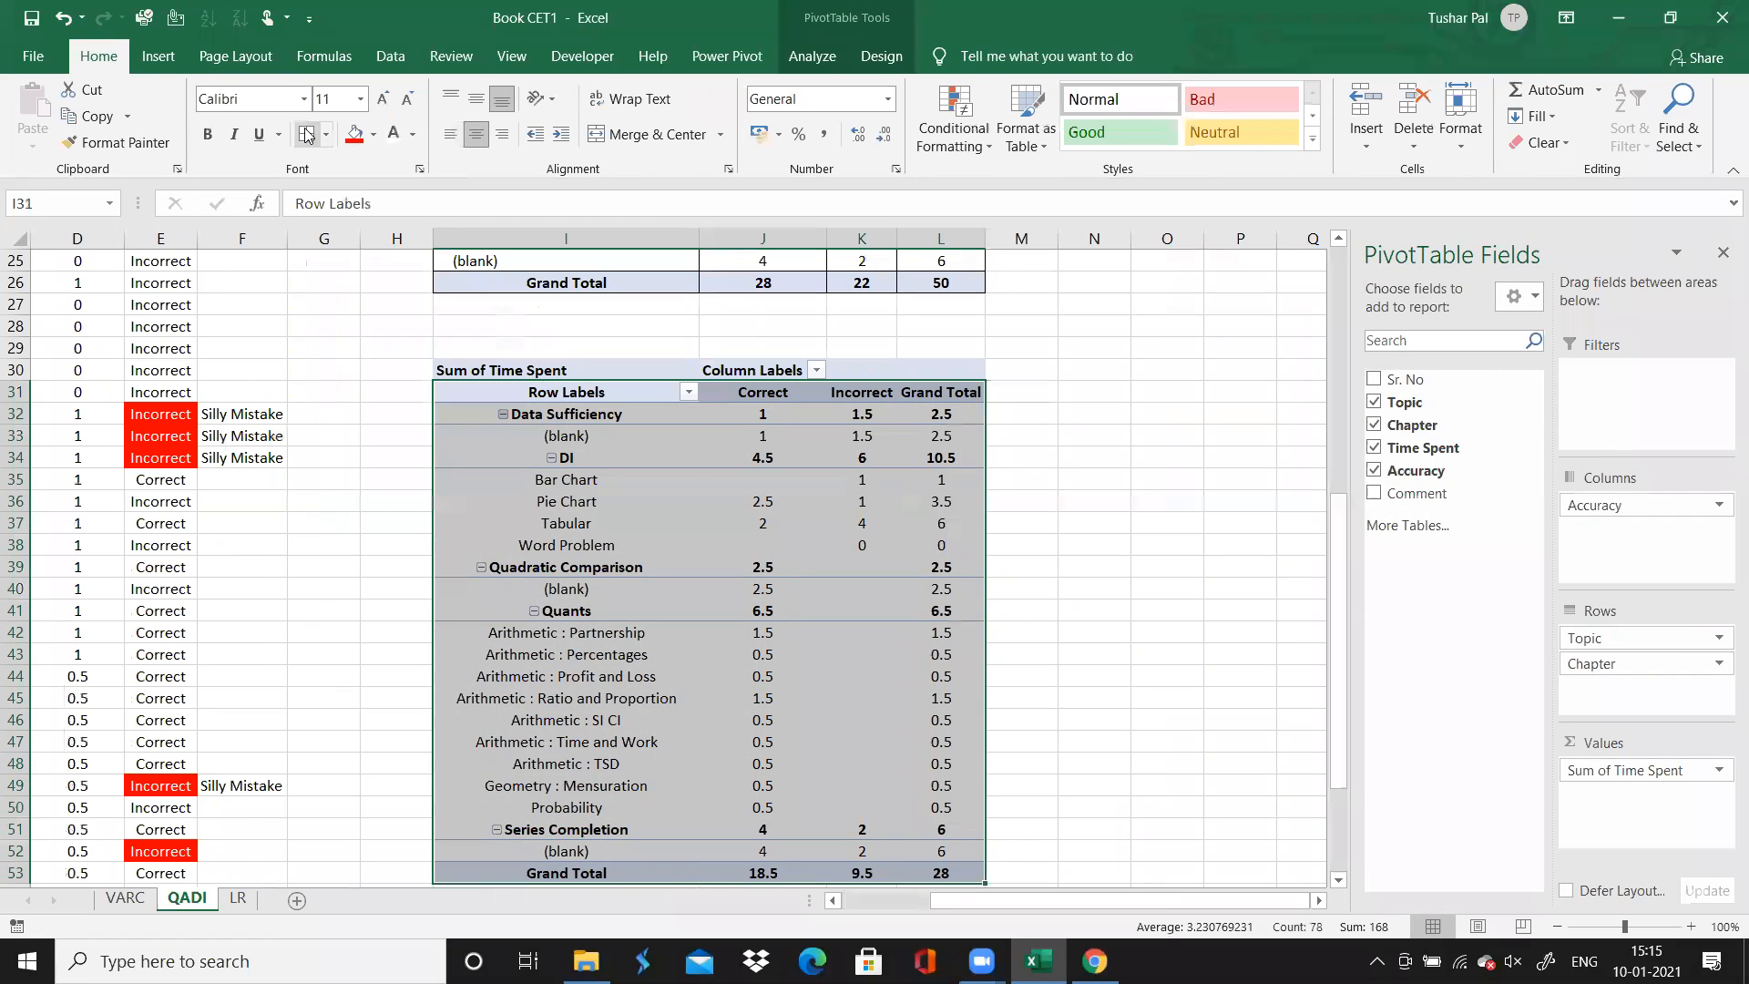
pyautogui.click(522, 392)
pyautogui.click(1182, 442)
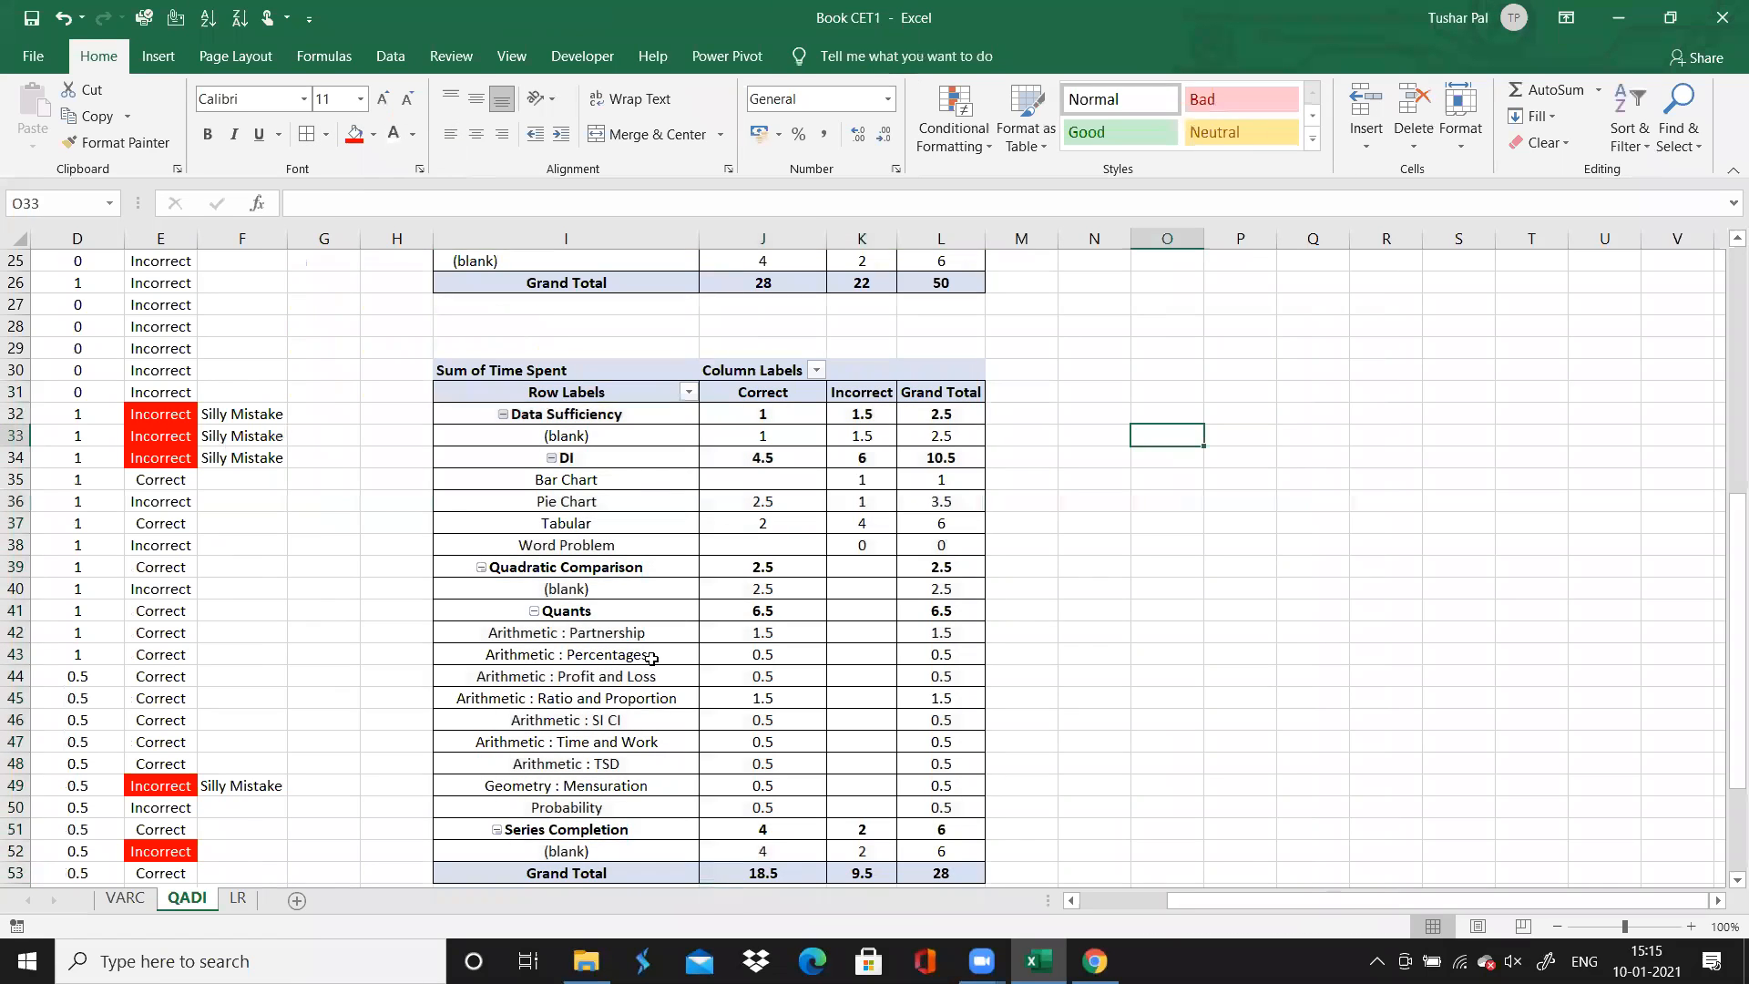
# Examine the time spent on correct and incorrect answers in the Quants and DI rows of the PivotTable
pyautogui.click(751, 633)
pyautogui.click(666, 616)
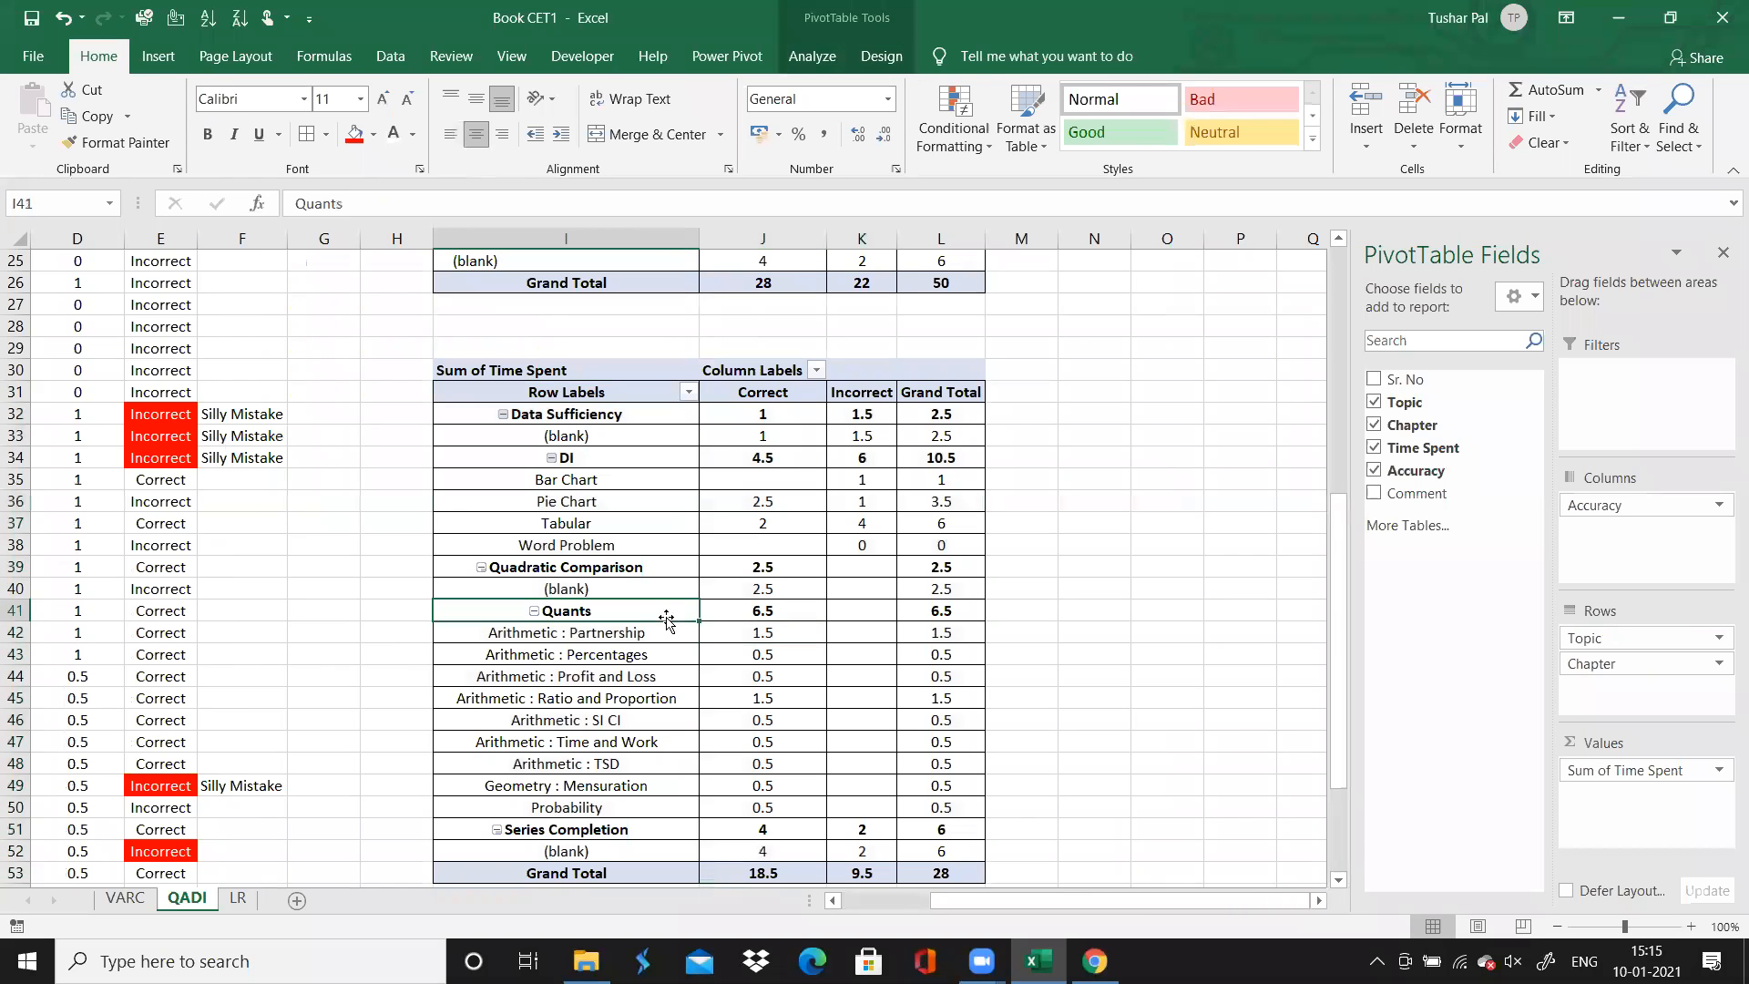
pyautogui.click(759, 618)
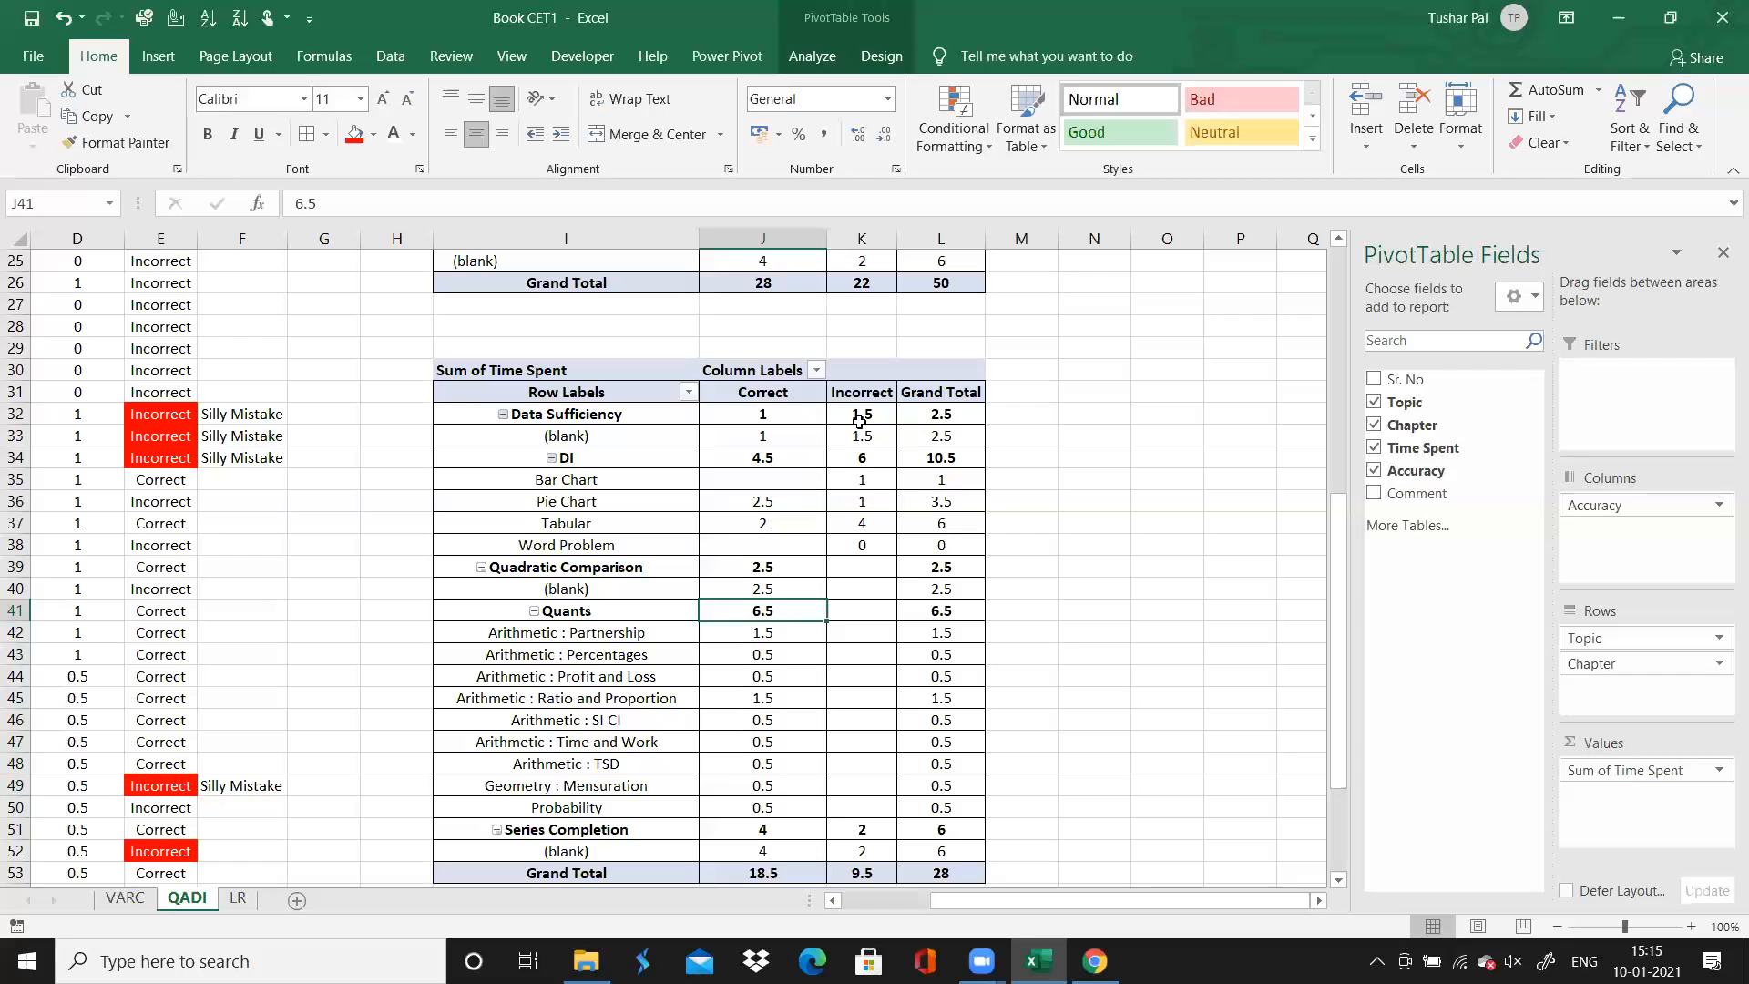
pyautogui.moveTo(866, 462)
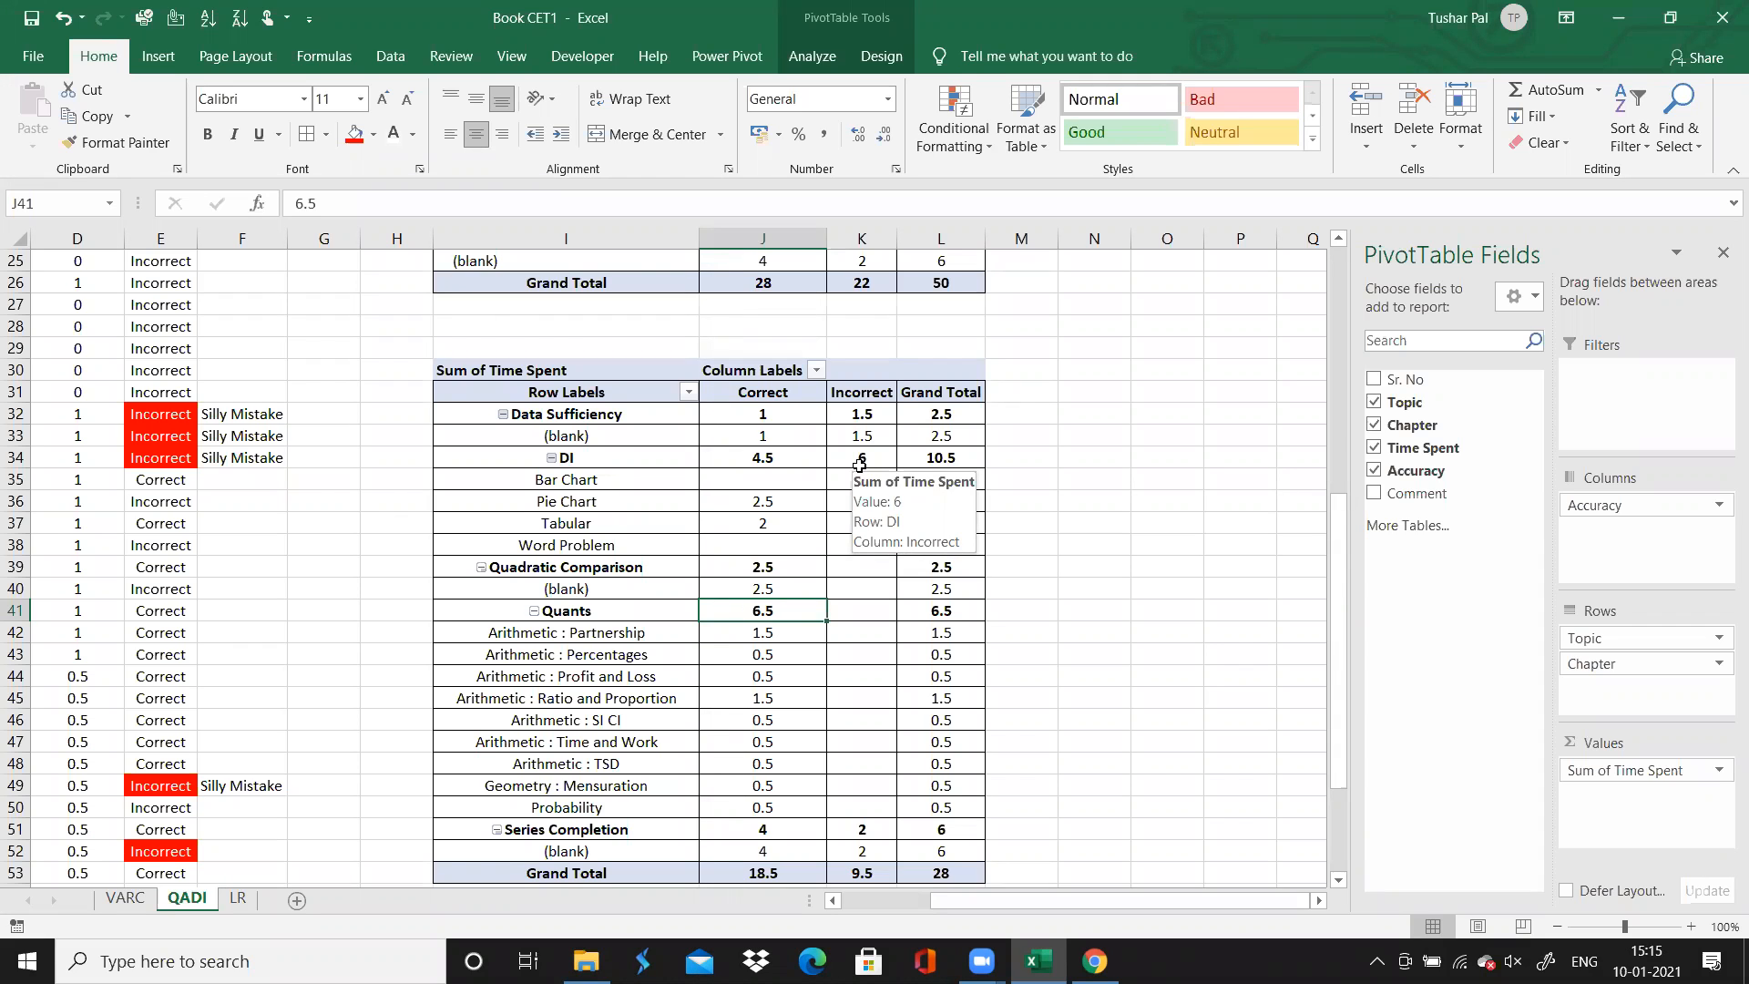
pyautogui.click(872, 466)
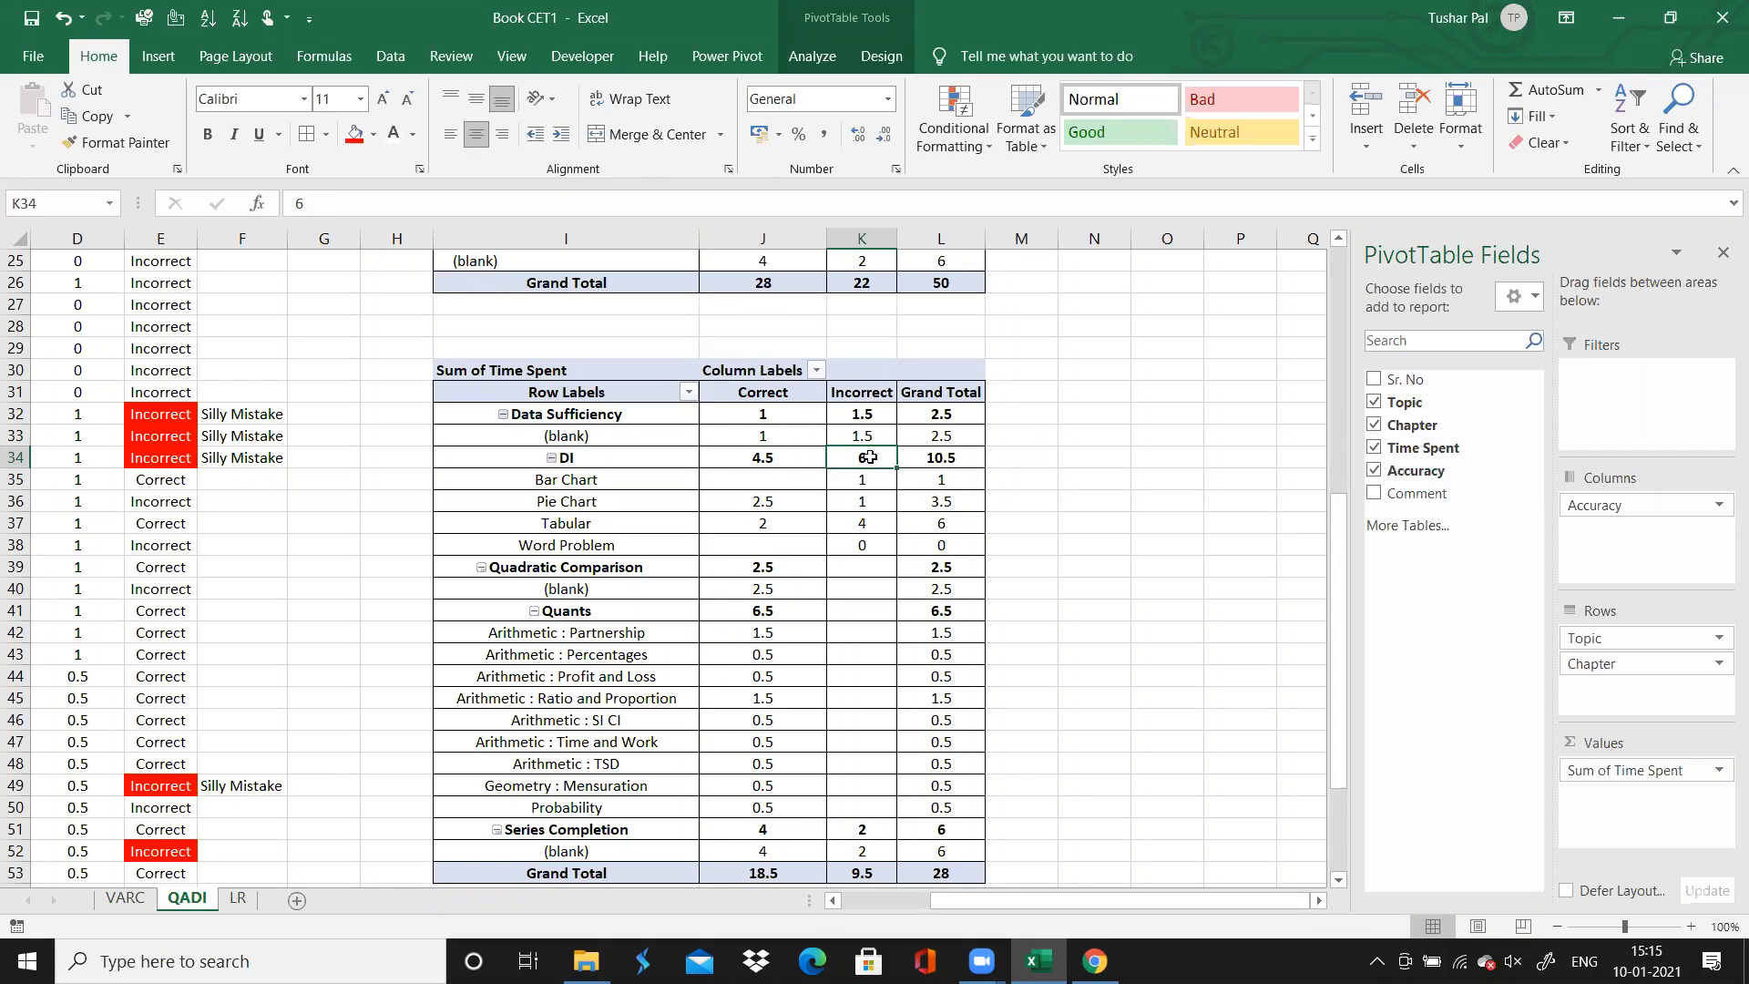
pyautogui.click(771, 455)
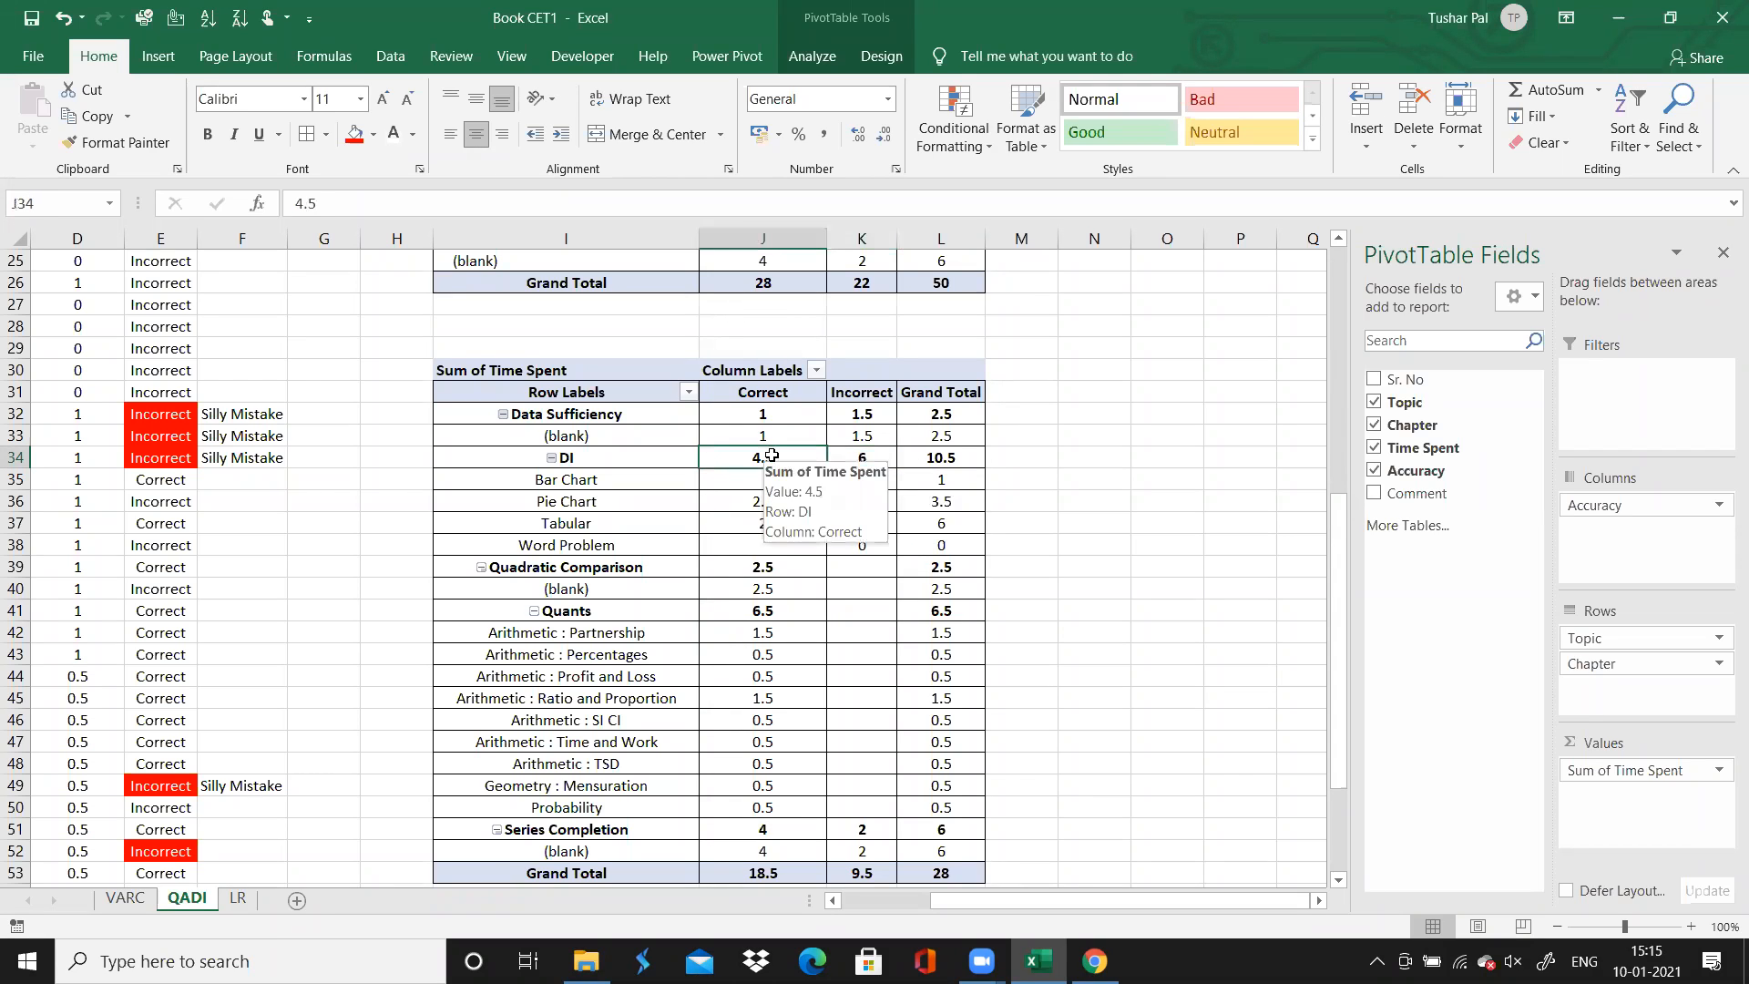
pyautogui.moveTo(765, 458)
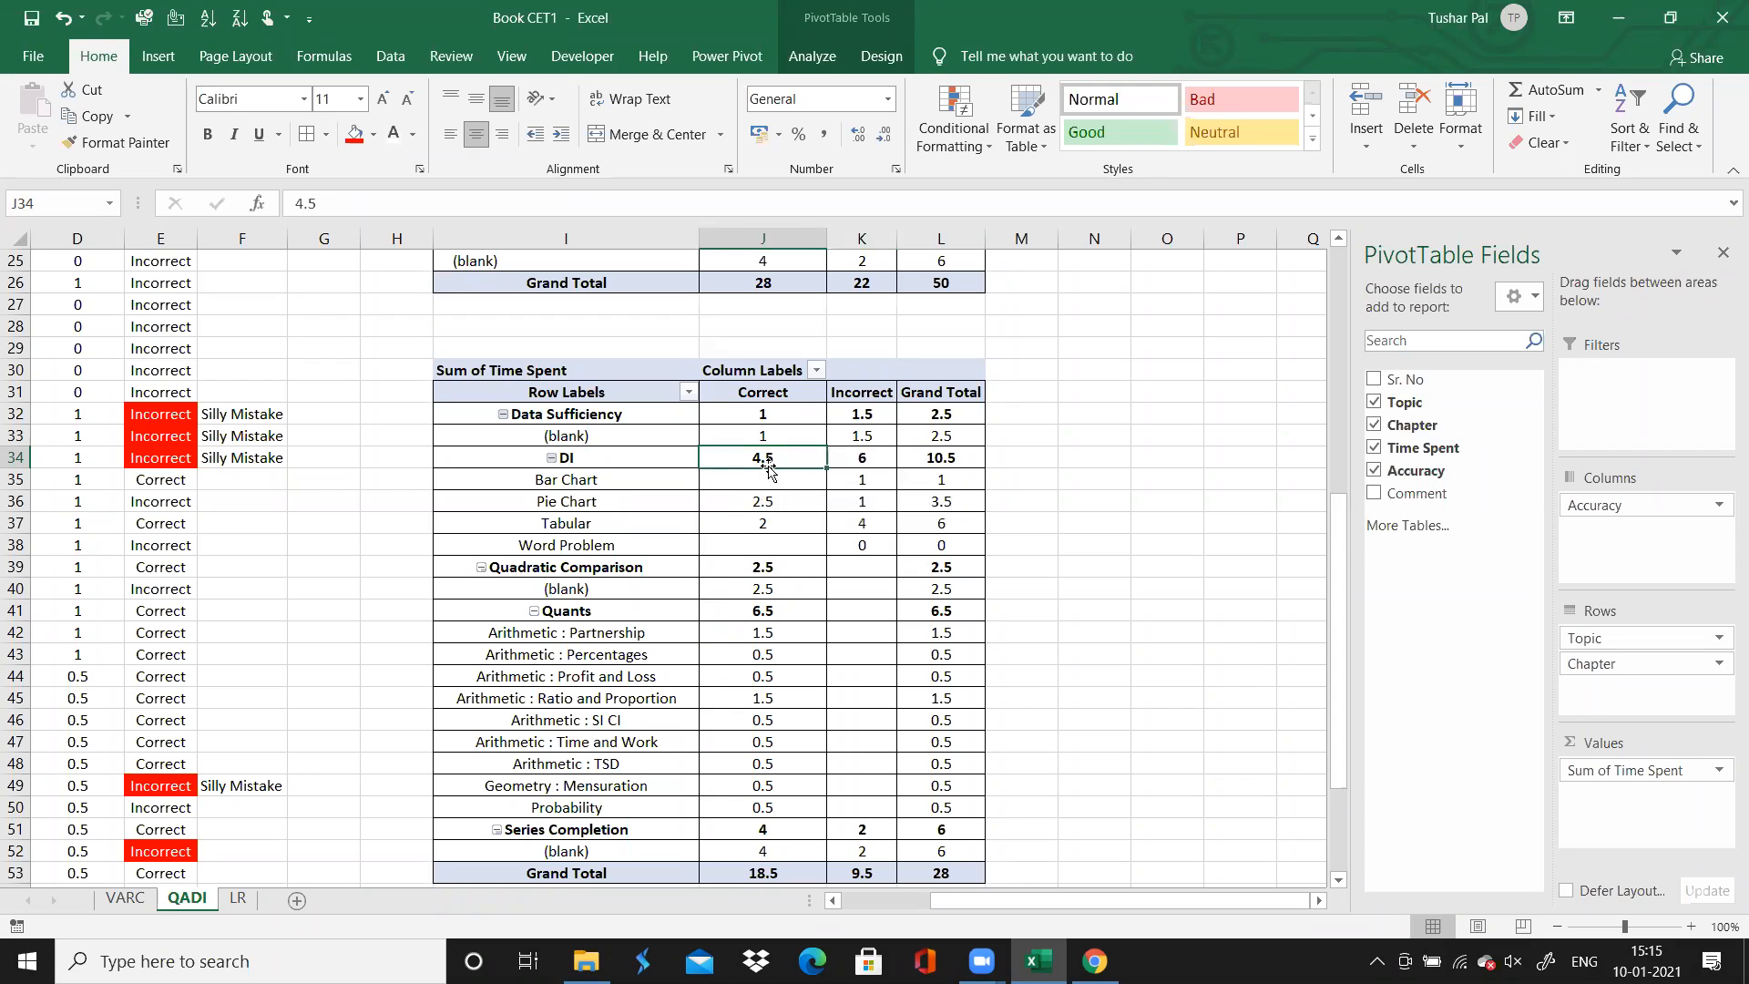
pyautogui.click(934, 464)
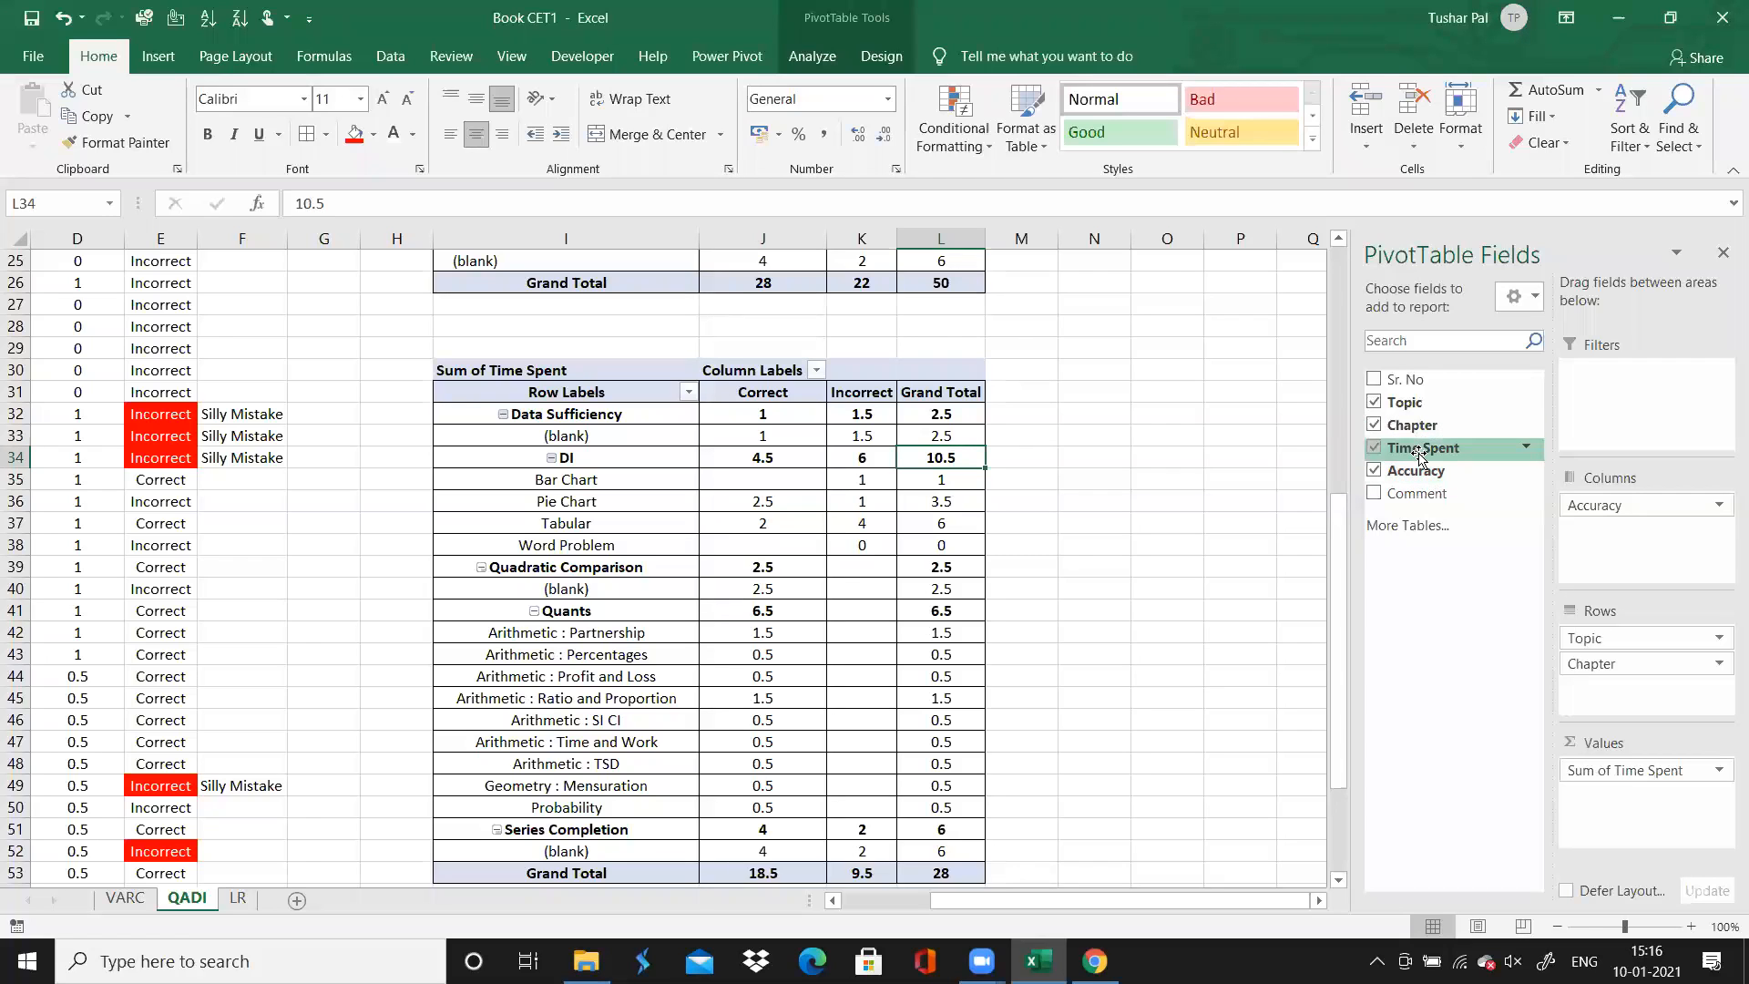
# Try adding the count of Accuracy to the PivotTable values, with Accuracy nested below the values in the columns
pyautogui.click(1661, 504)
pyautogui.click(1458, 557)
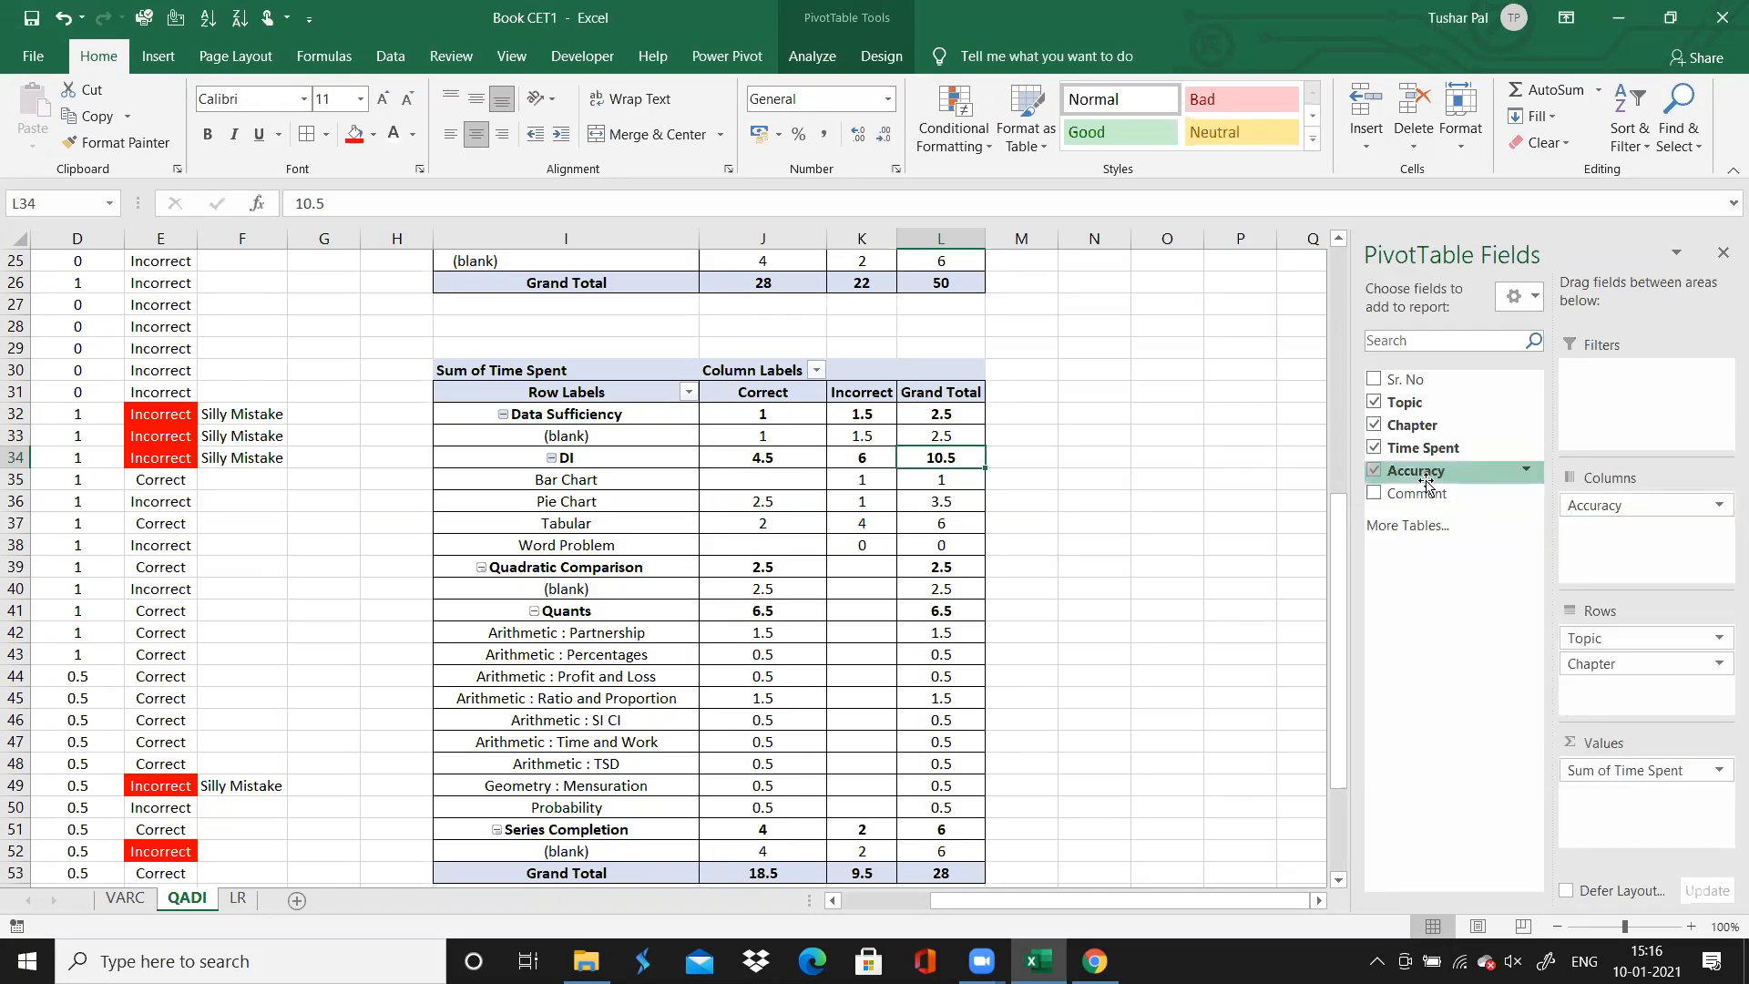
pyautogui.moveTo(1427, 480); pyautogui.dragTo(1630, 816)
pyautogui.moveTo(1606, 506); pyautogui.dragTo(1416, 480)
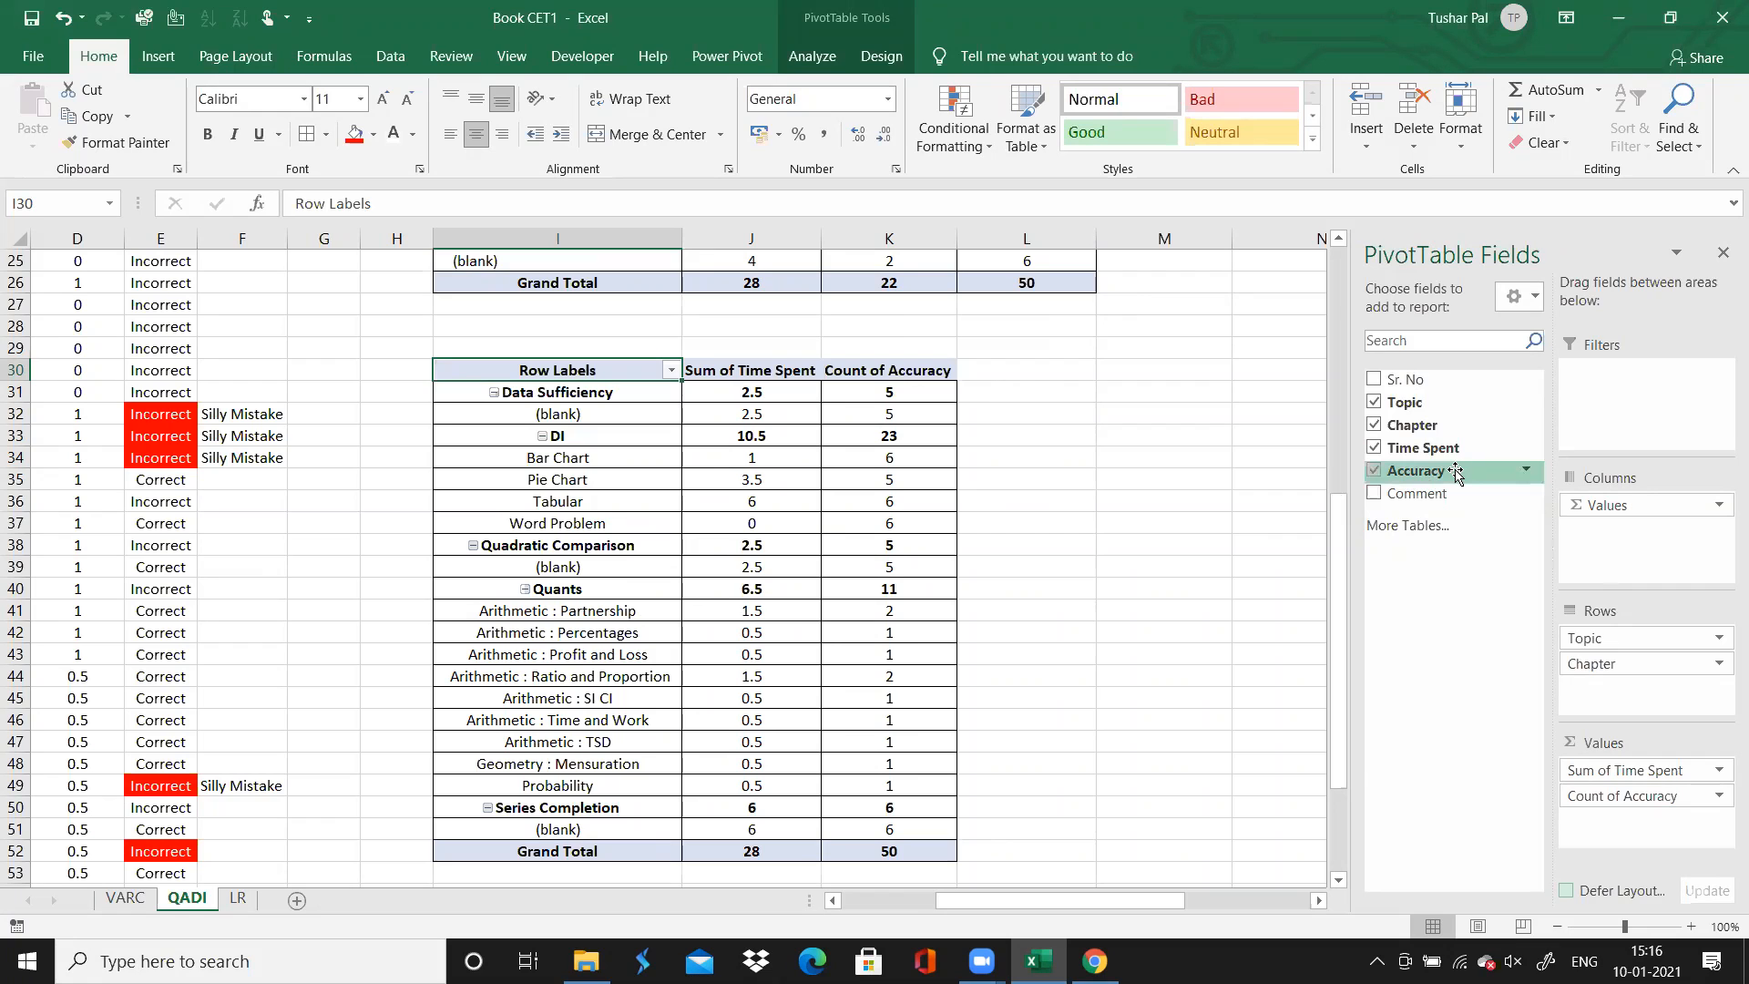
pyautogui.moveTo(1455, 471); pyautogui.dragTo(1578, 547)
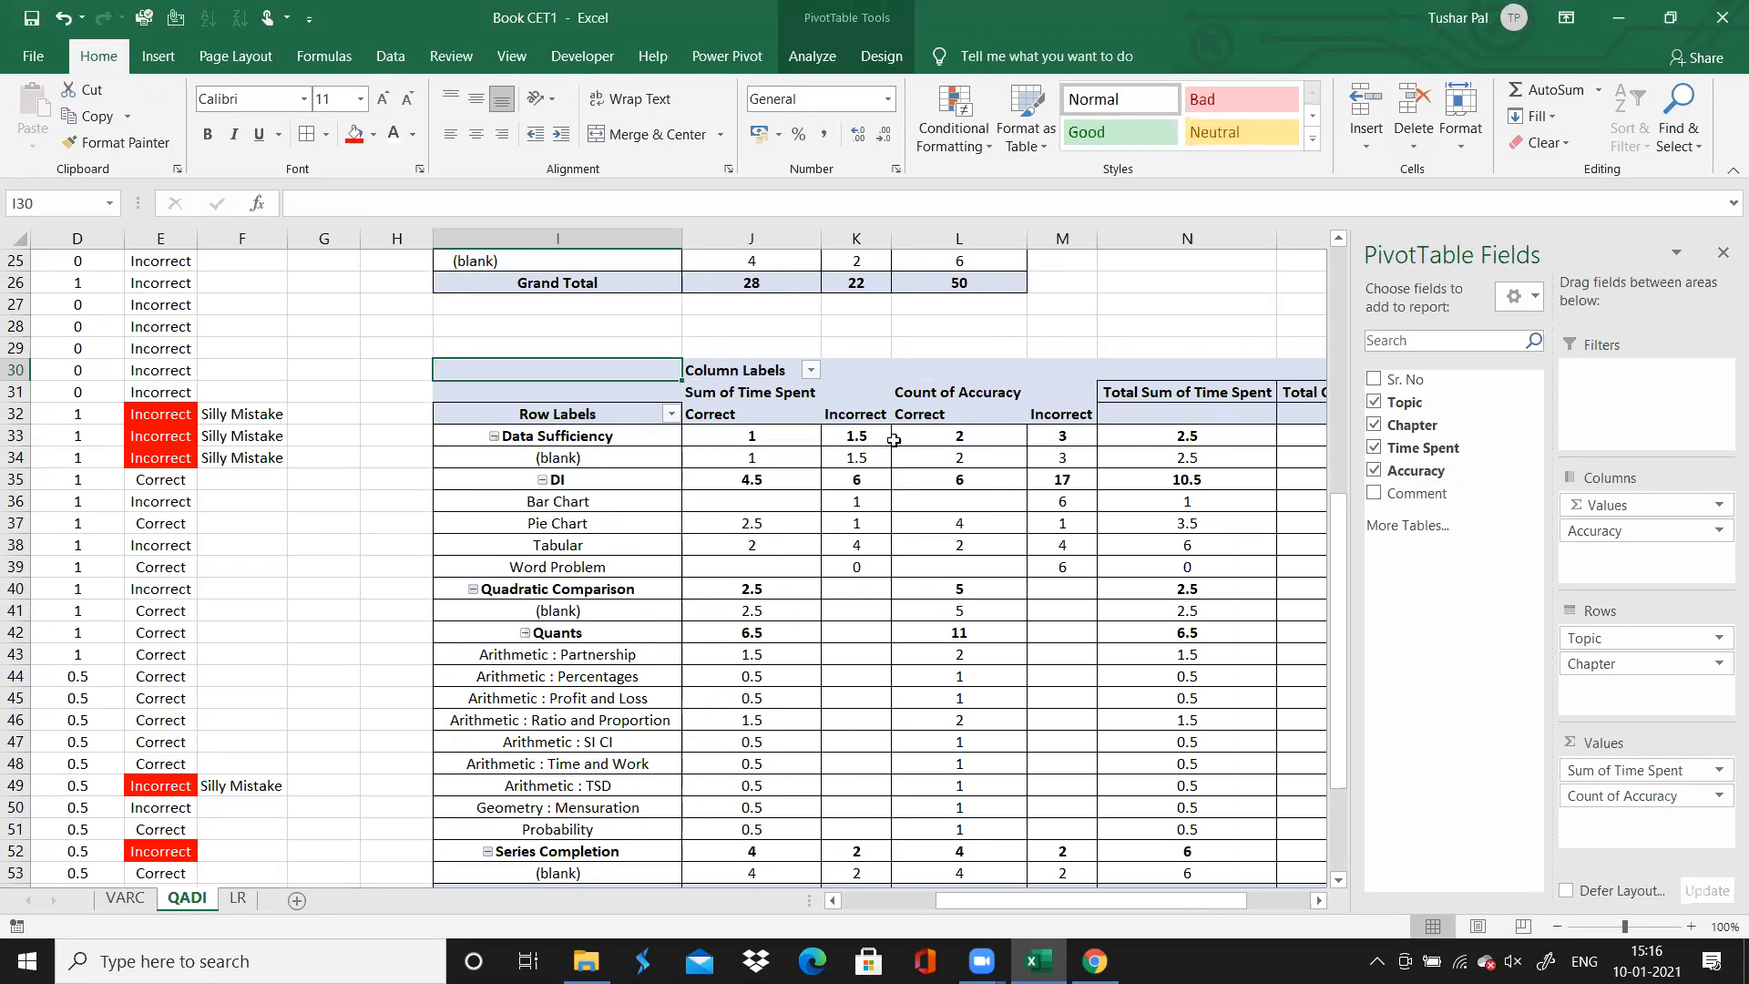
# Look across the widened PivotTable to compare the time-spent sums, accuracy counts and their total columns
pyautogui.click(1019, 531)
pyautogui.press('Down')
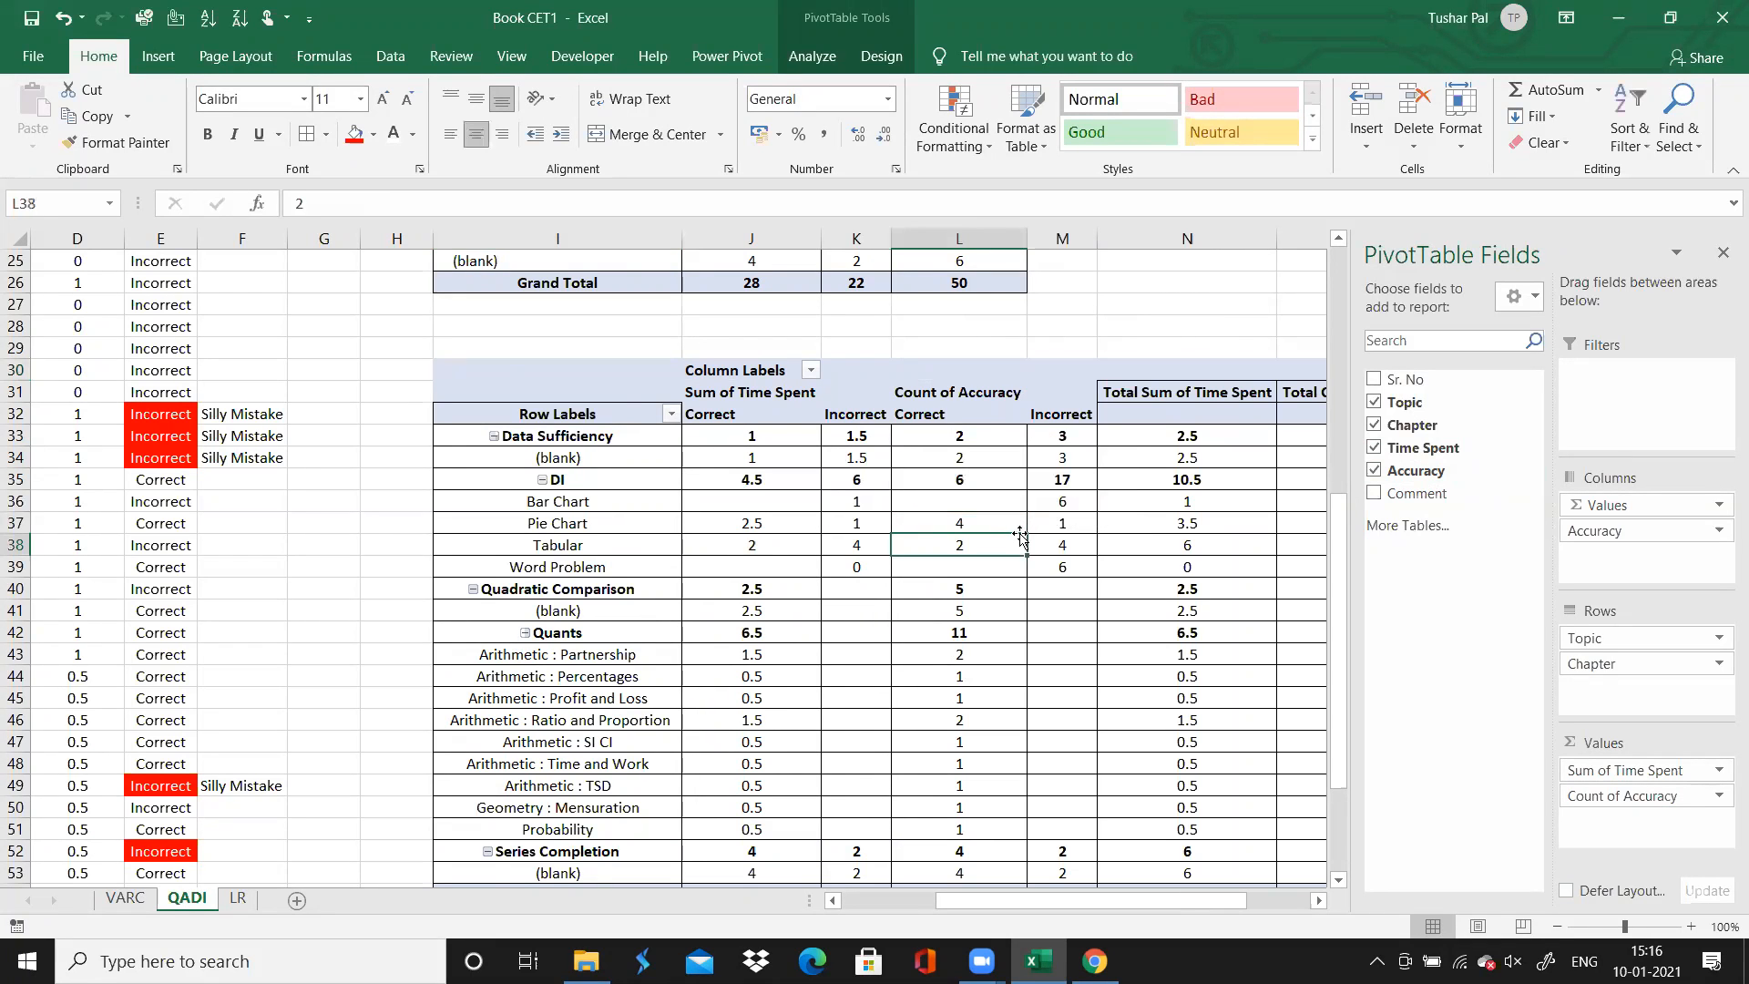
pyautogui.press('Right')
pyautogui.press('Right')
pyautogui.press('Right')
pyautogui.press('Right')
pyautogui.press('Right')
pyautogui.press('Right')
pyautogui.press('Right')
pyautogui.press('Right')
pyautogui.press('Left')
pyautogui.press('Left')
pyautogui.press('Left')
pyautogui.press('Left')
pyautogui.press('Left')
pyautogui.press('Left')
pyautogui.press('Left')
pyautogui.press('Left')
pyautogui.press('Left')
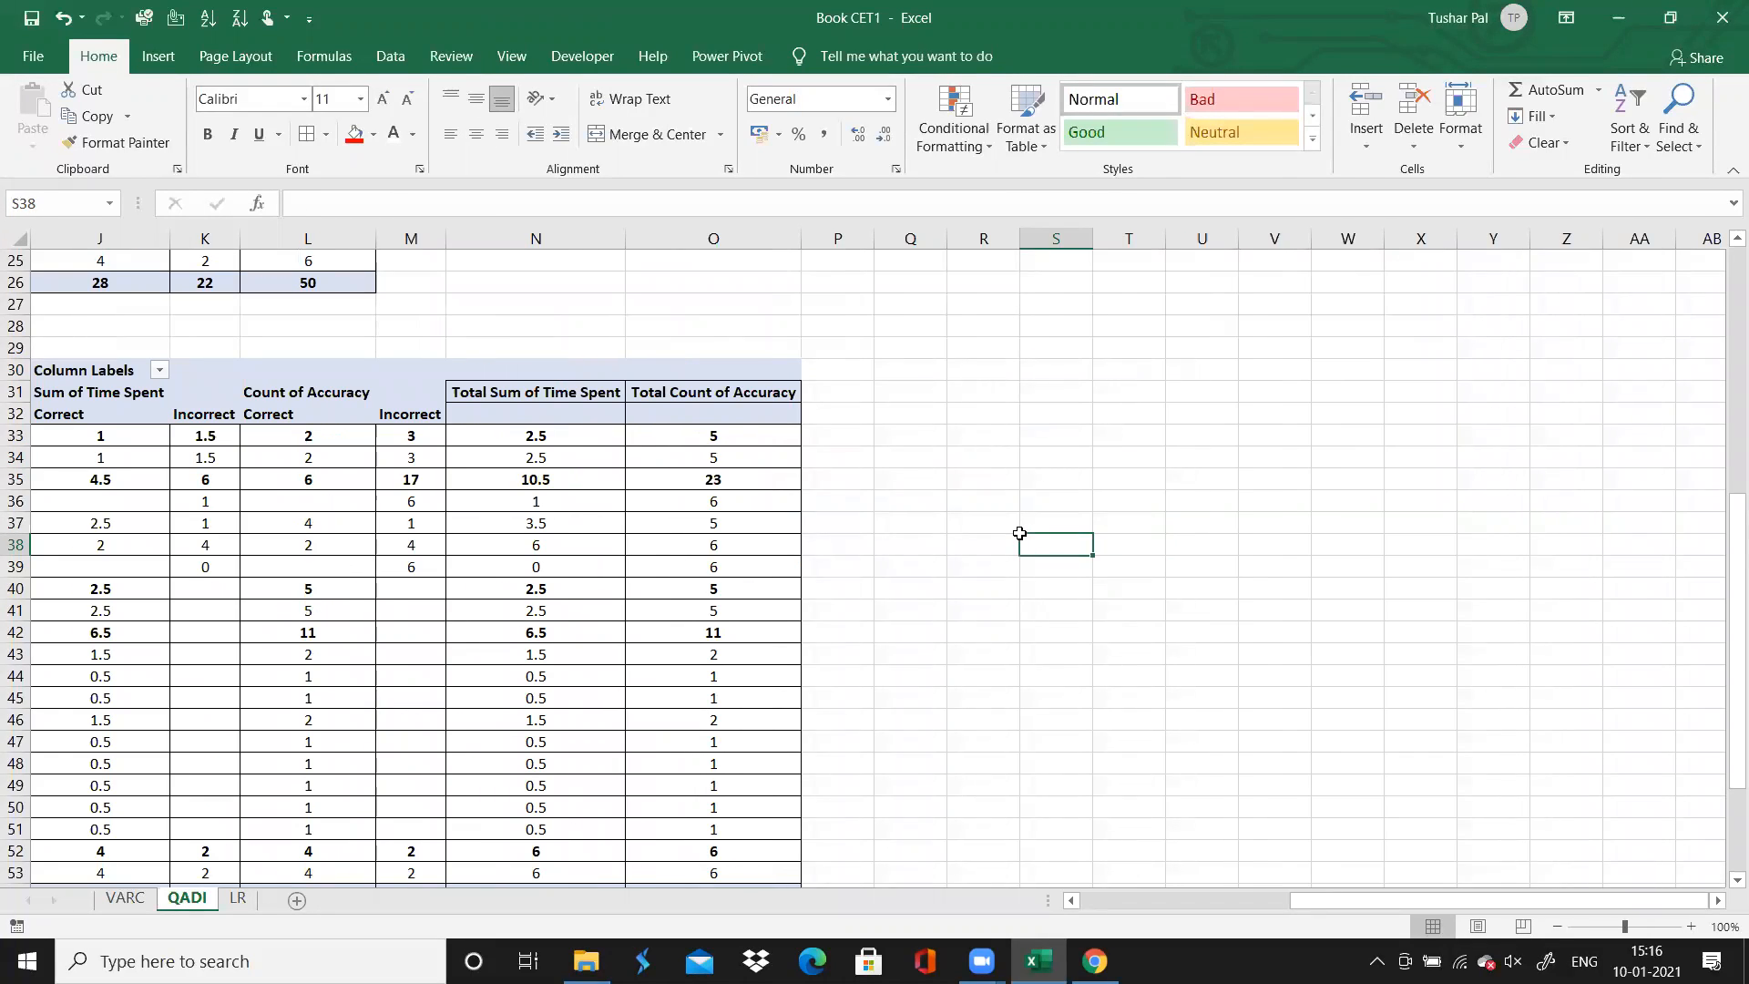
pyautogui.press('Left')
pyautogui.press('Left')
pyautogui.press('Left')
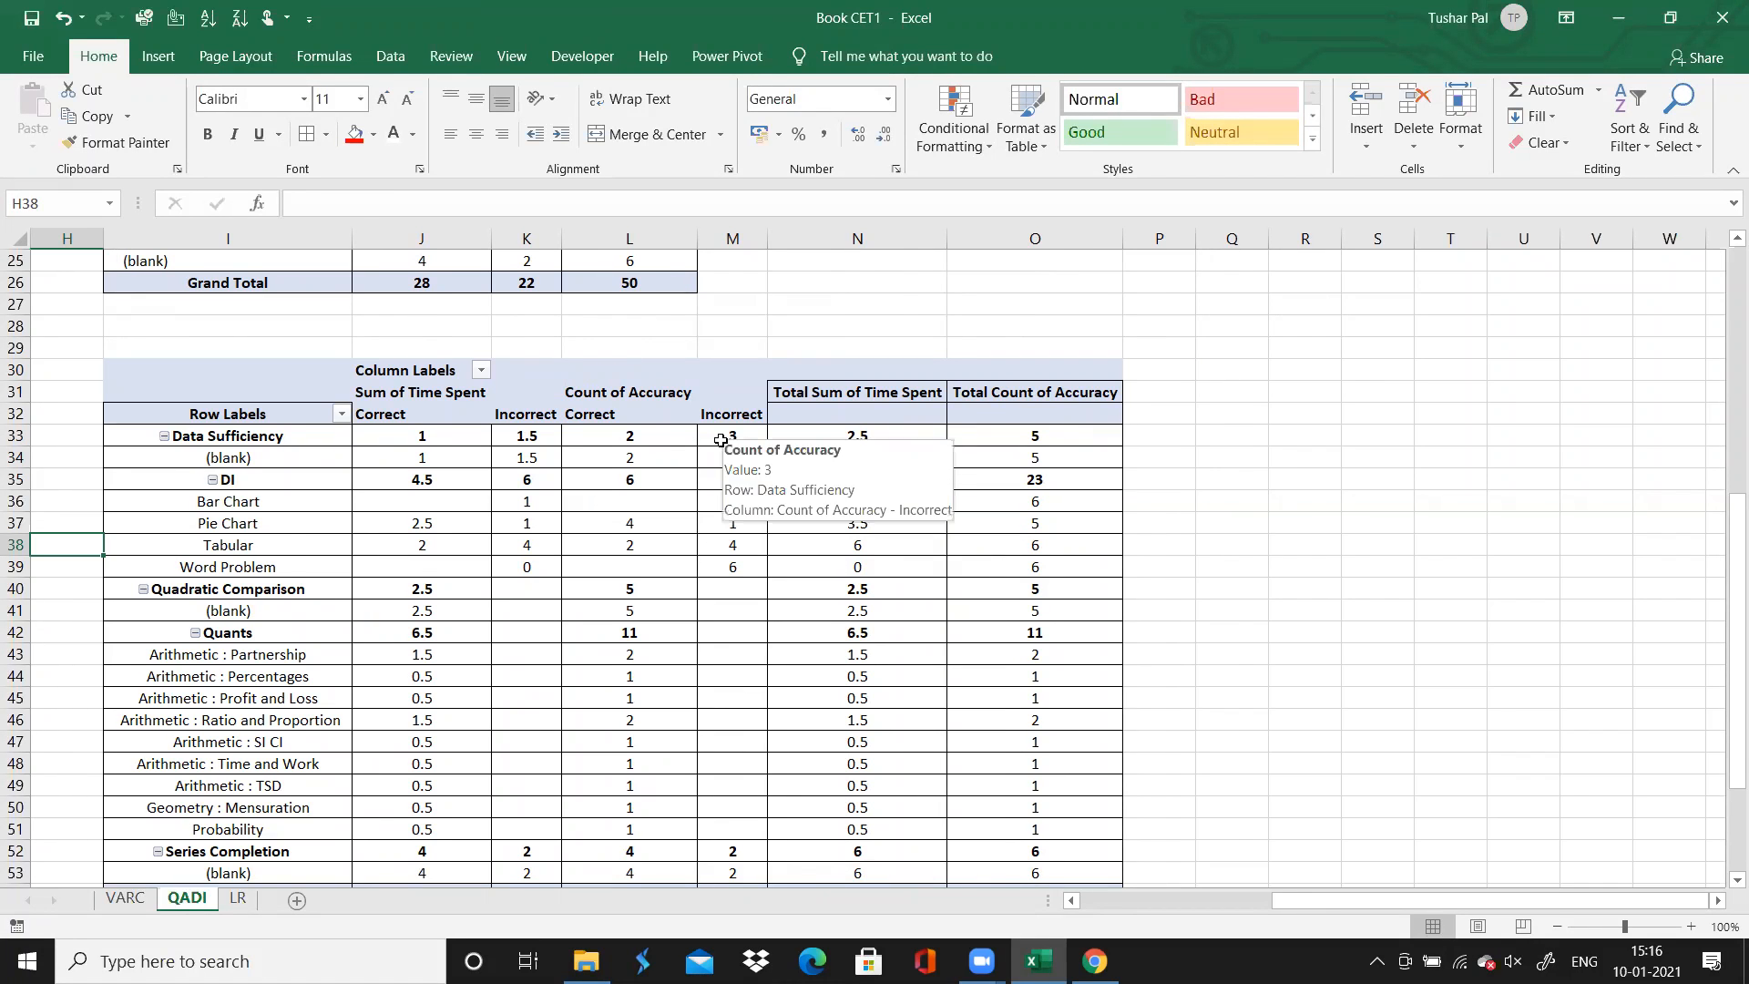
# Undo the added Accuracy count and the column rearrangements in the second PivotTable
pyautogui.hotkey('ctrl', 'z')
pyautogui.hotkey('ctrl', 'z')
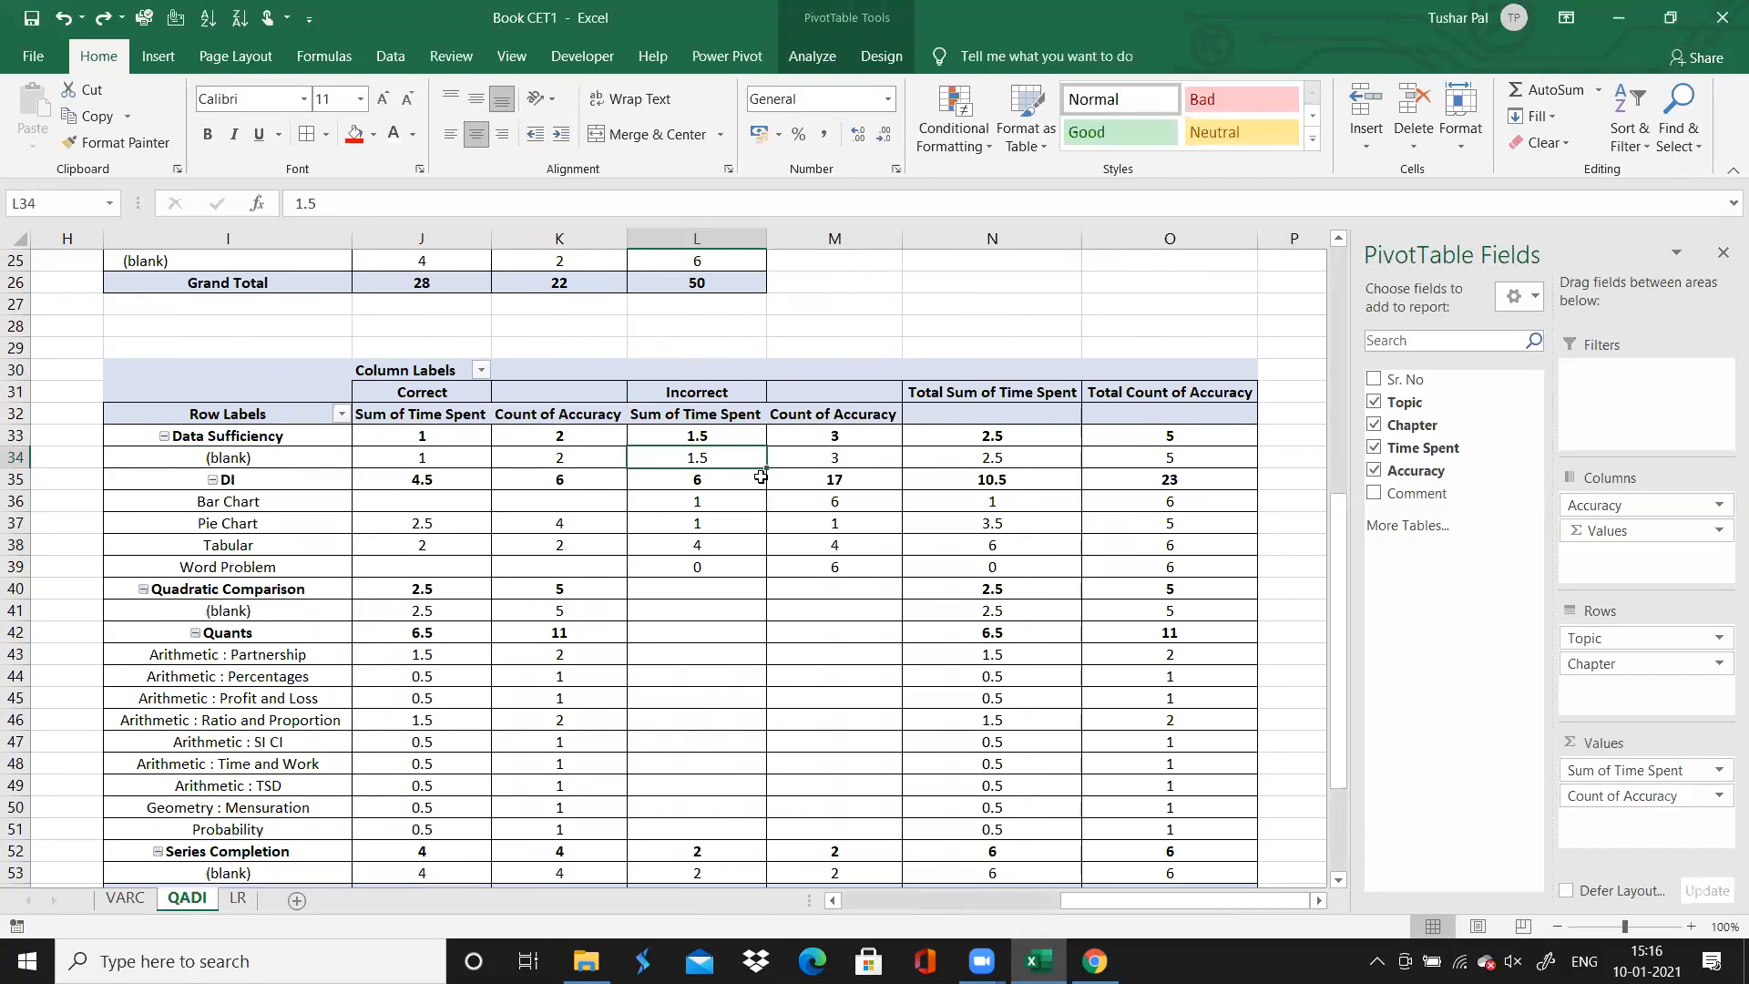
pyautogui.hotkey('ctrl', 'z')
# Review the time spent on correct answers in the Tabular row and the Quants arithmetic chapters
pyautogui.click(368, 535)
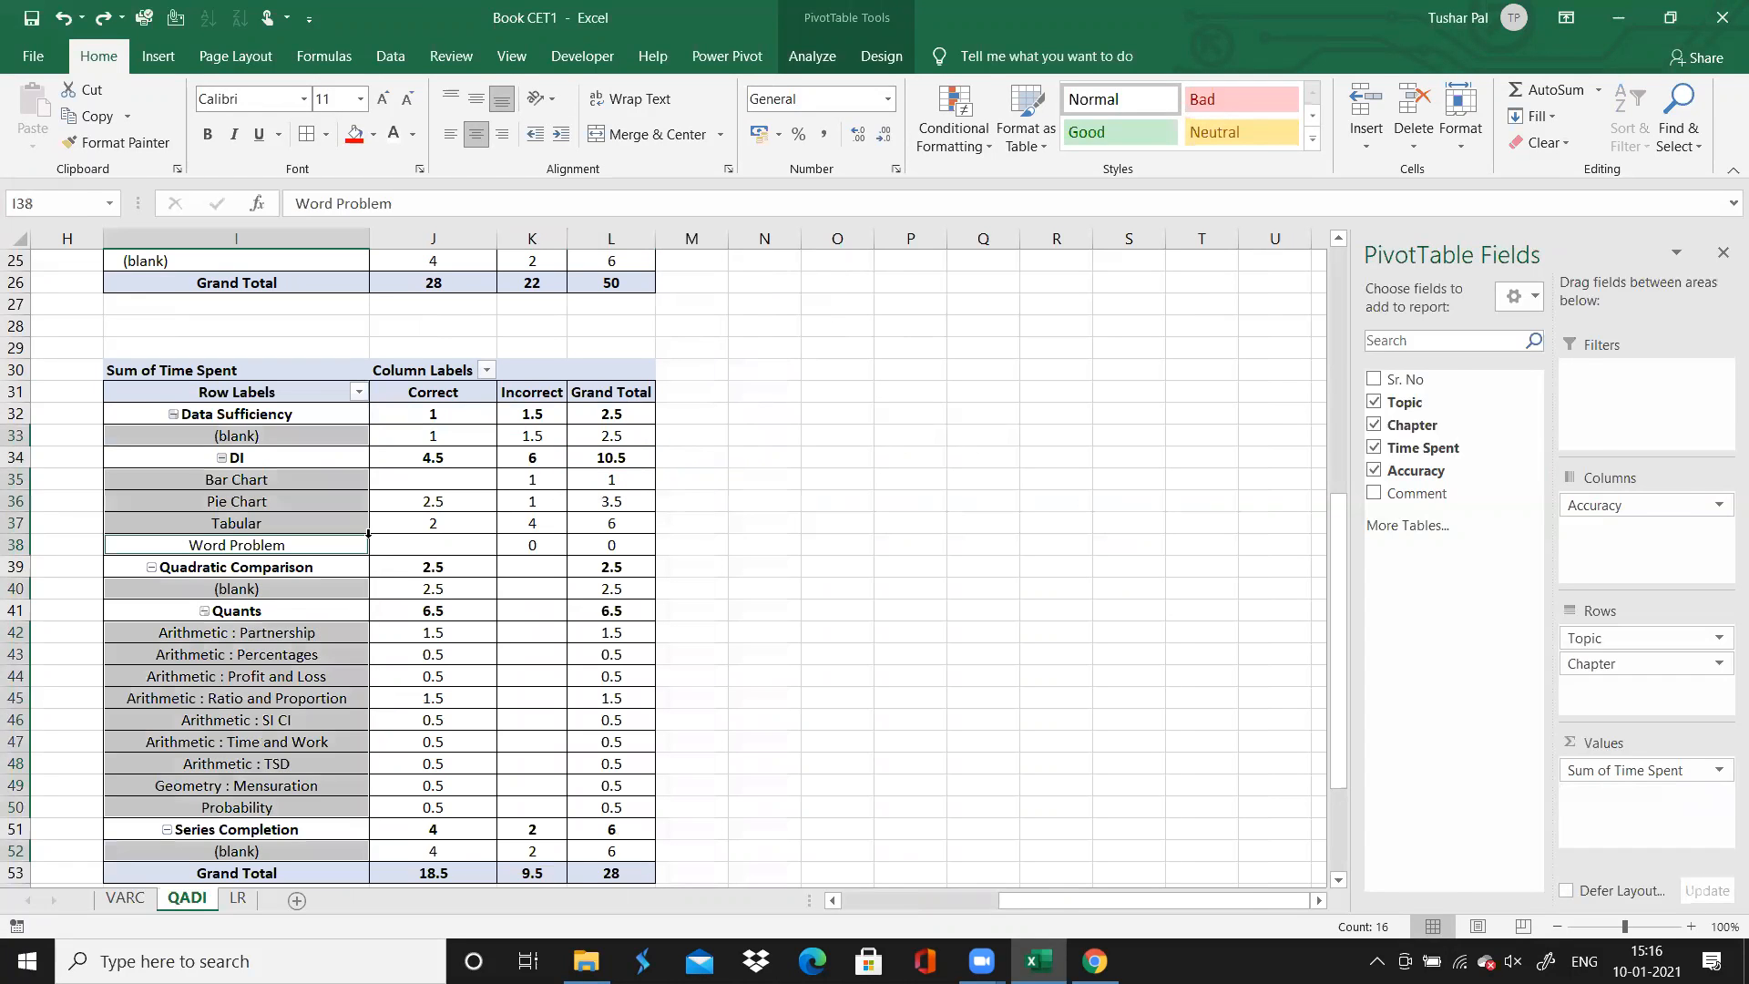
pyautogui.click(431, 533)
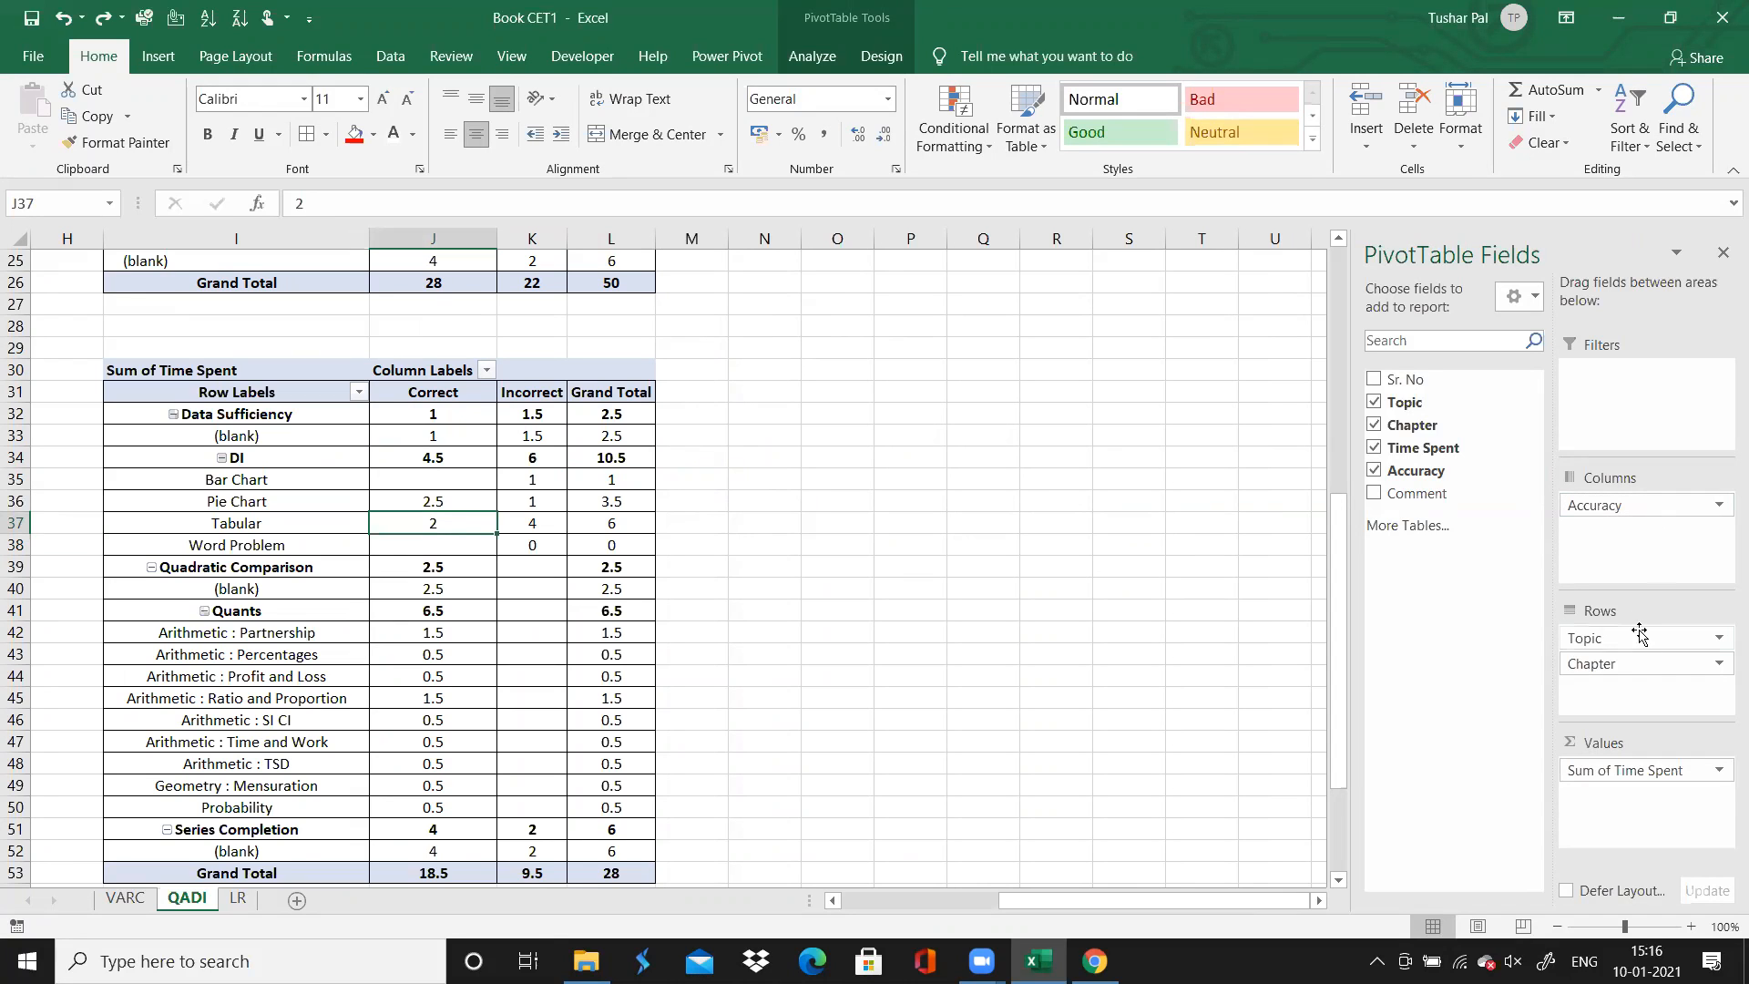
pyautogui.click(436, 724)
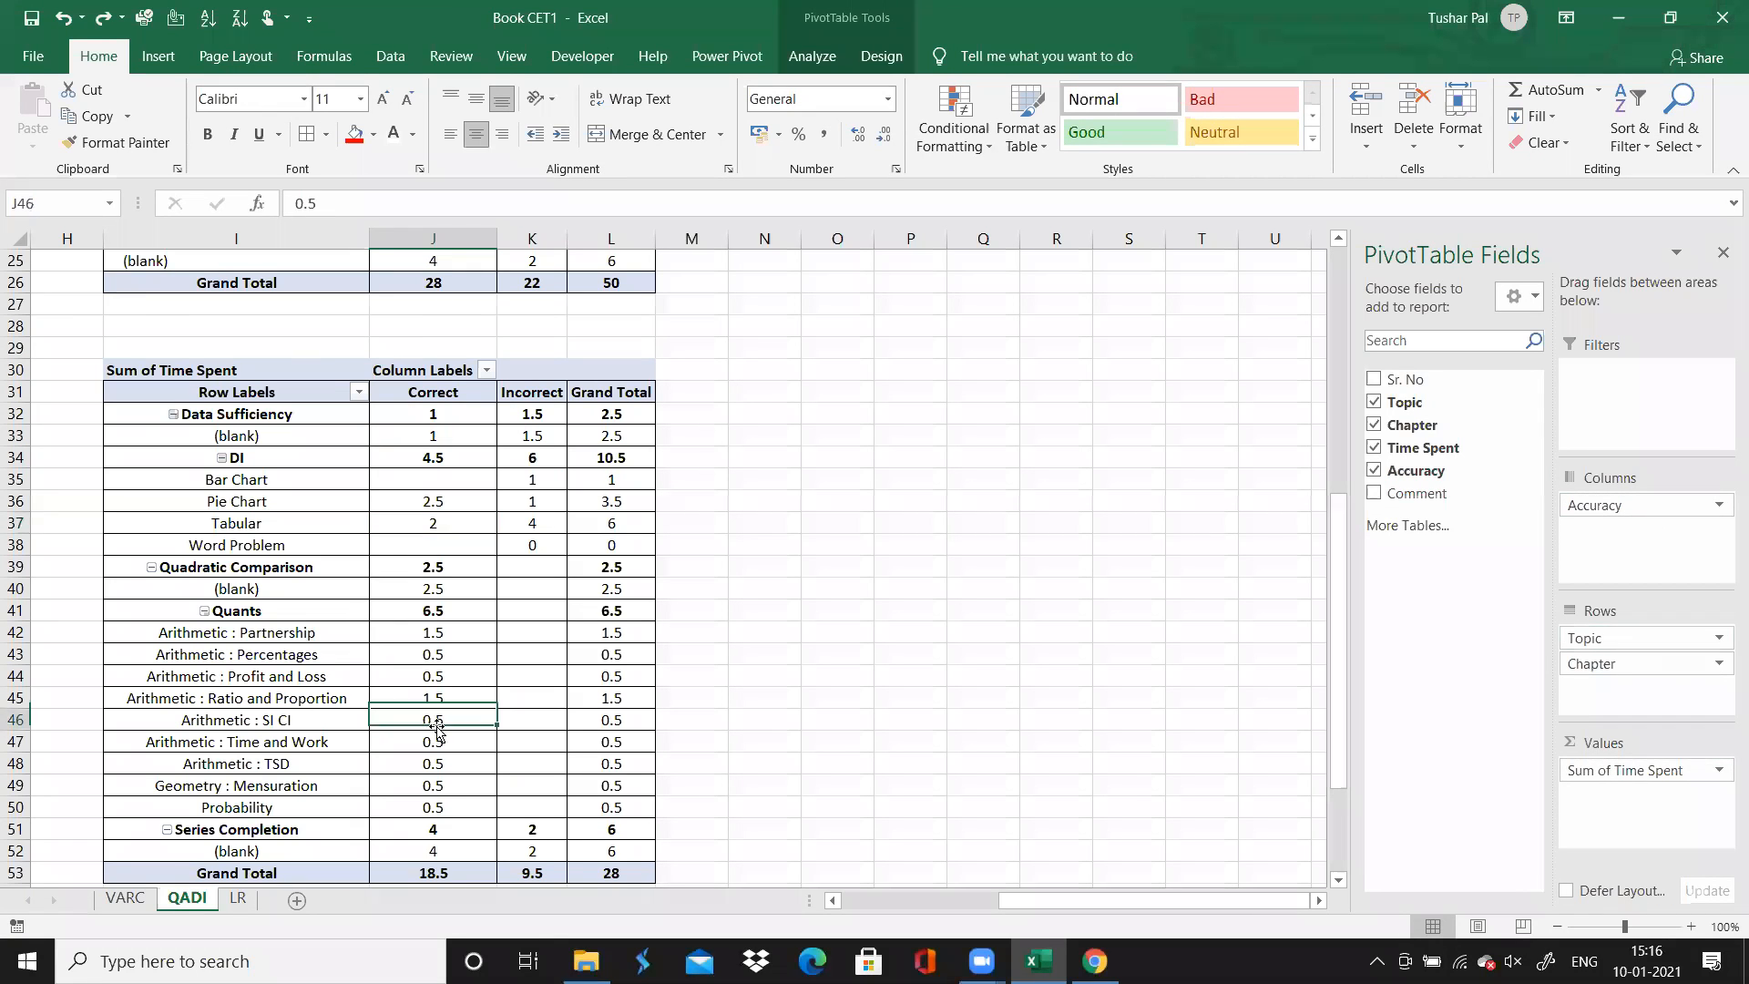
pyautogui.click(427, 629)
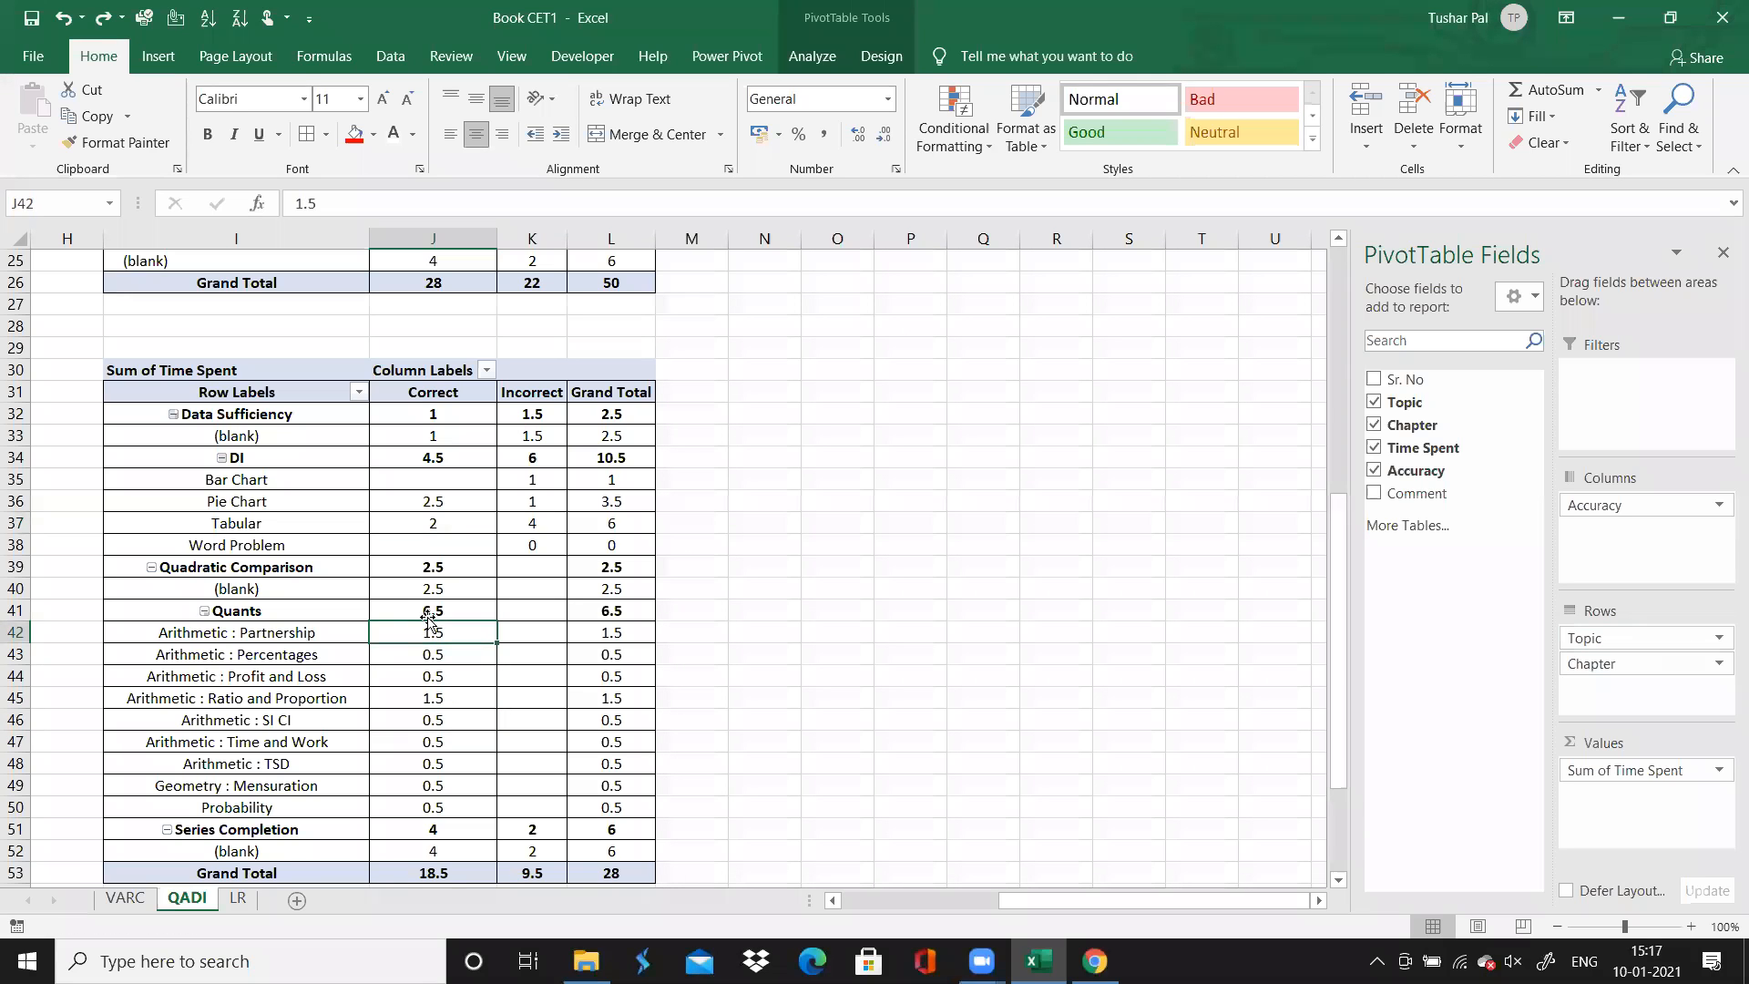
# Examine the Quants total and its arithmetic chapter rows in the time-spent PivotTable
pyautogui.click(431, 613)
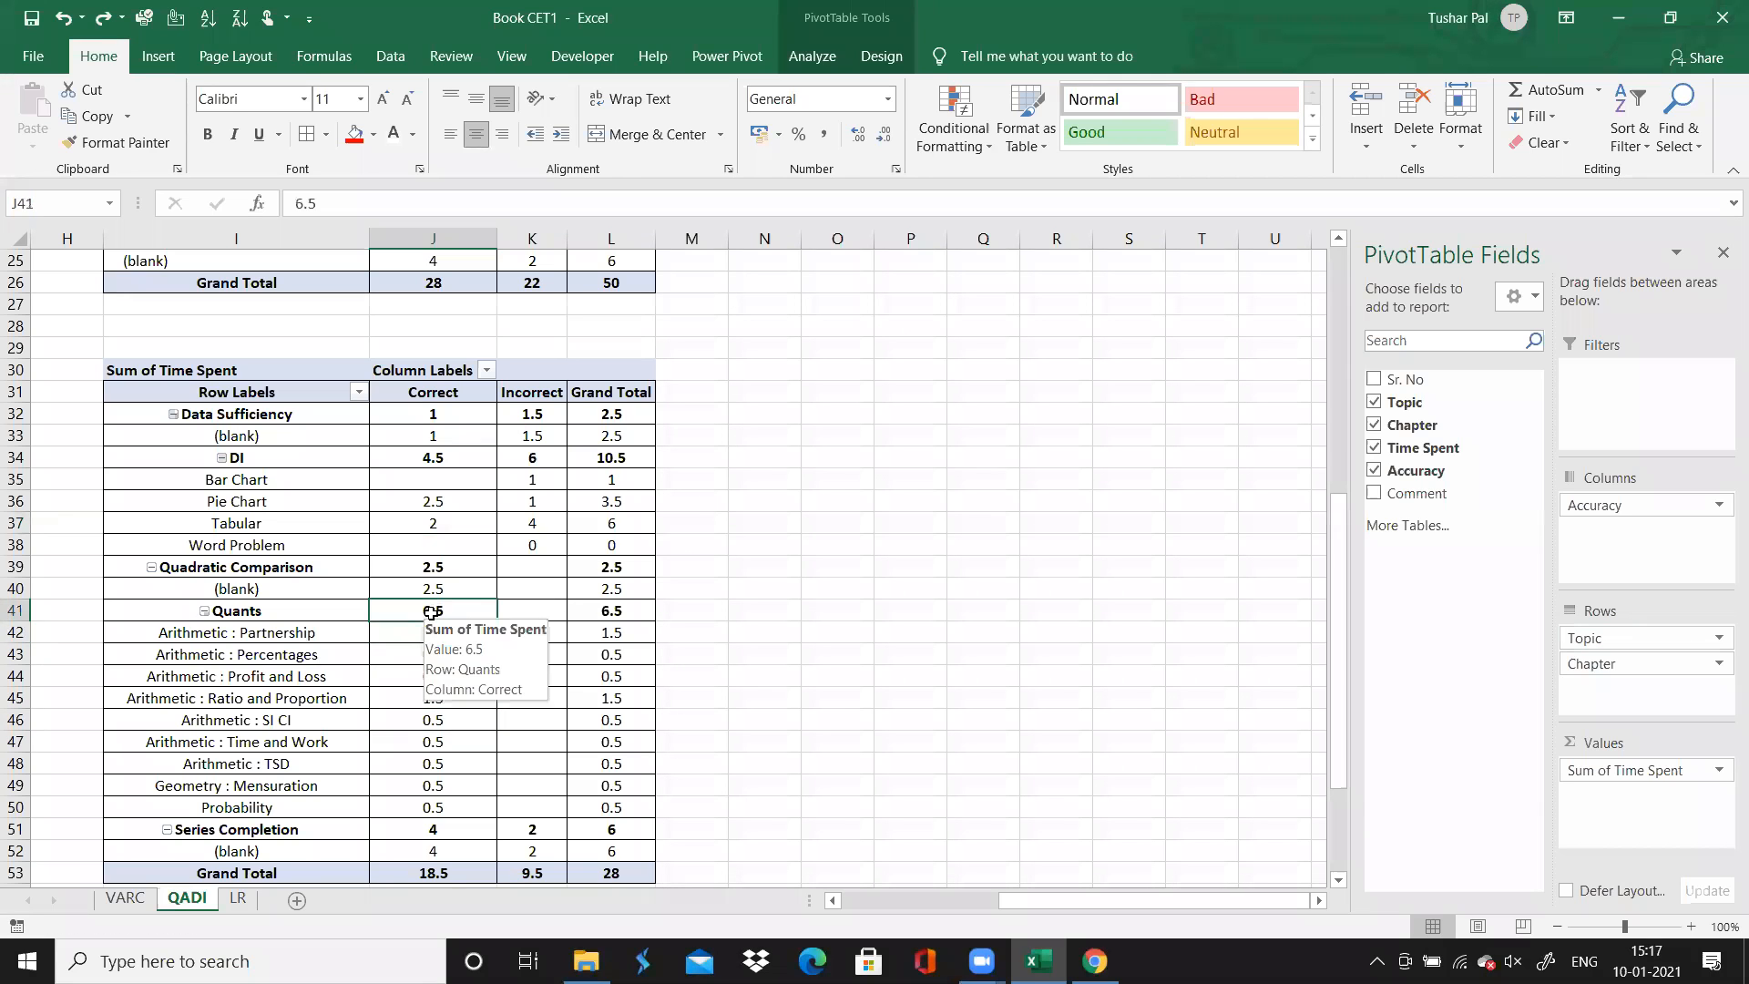
pyautogui.click(306, 612)
pyautogui.click(304, 676)
pyautogui.click(302, 722)
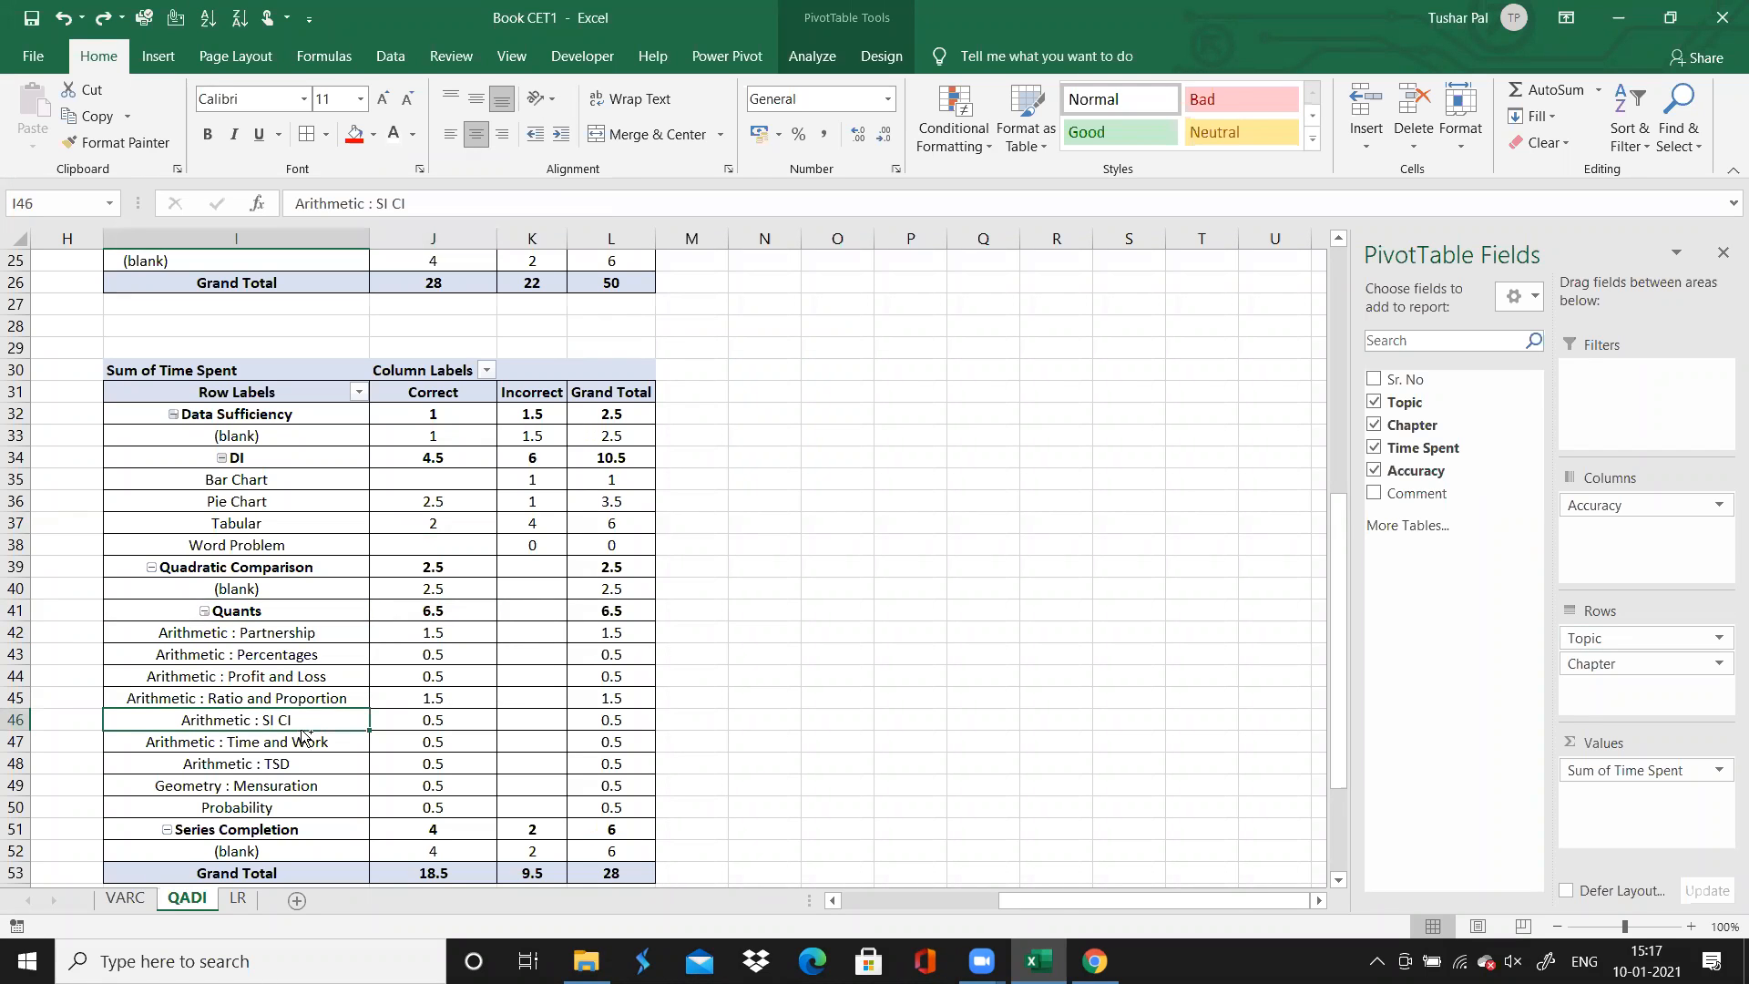
pyautogui.press('Left')
pyautogui.press('Left')
pyautogui.press('Left')
pyautogui.press('Left')
pyautogui.press('Left')
pyautogui.press('Left')
pyautogui.press('Left')
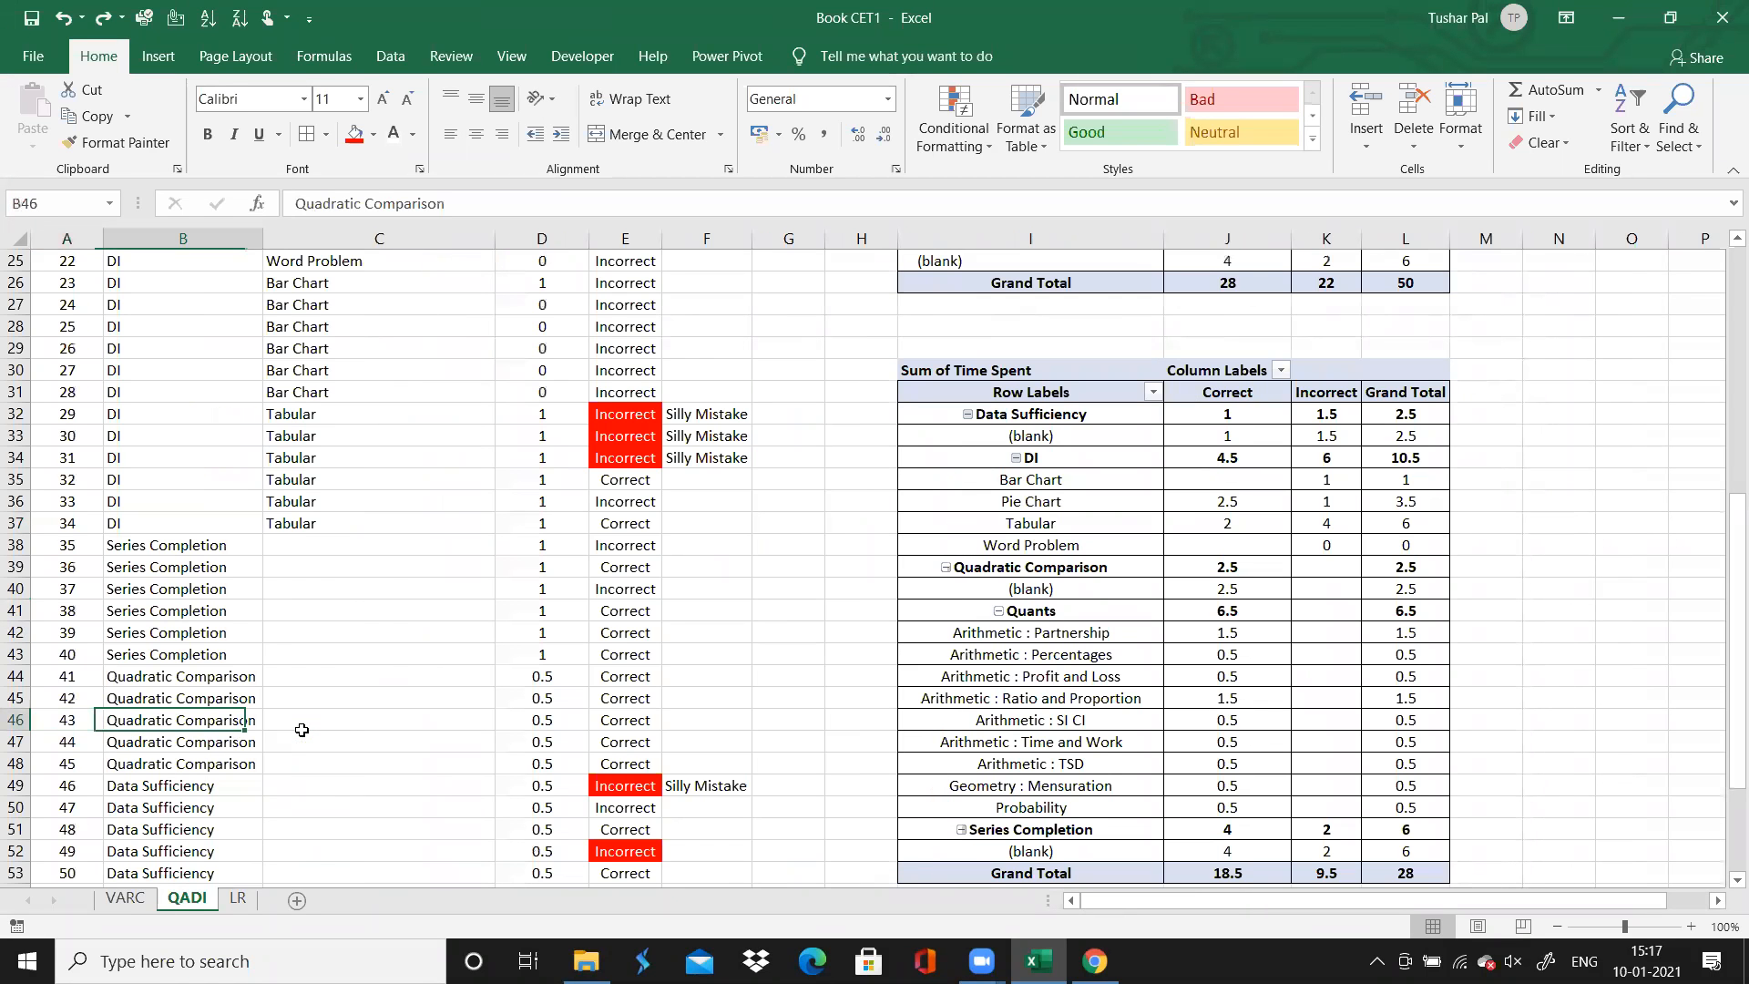
pyautogui.click(1014, 697)
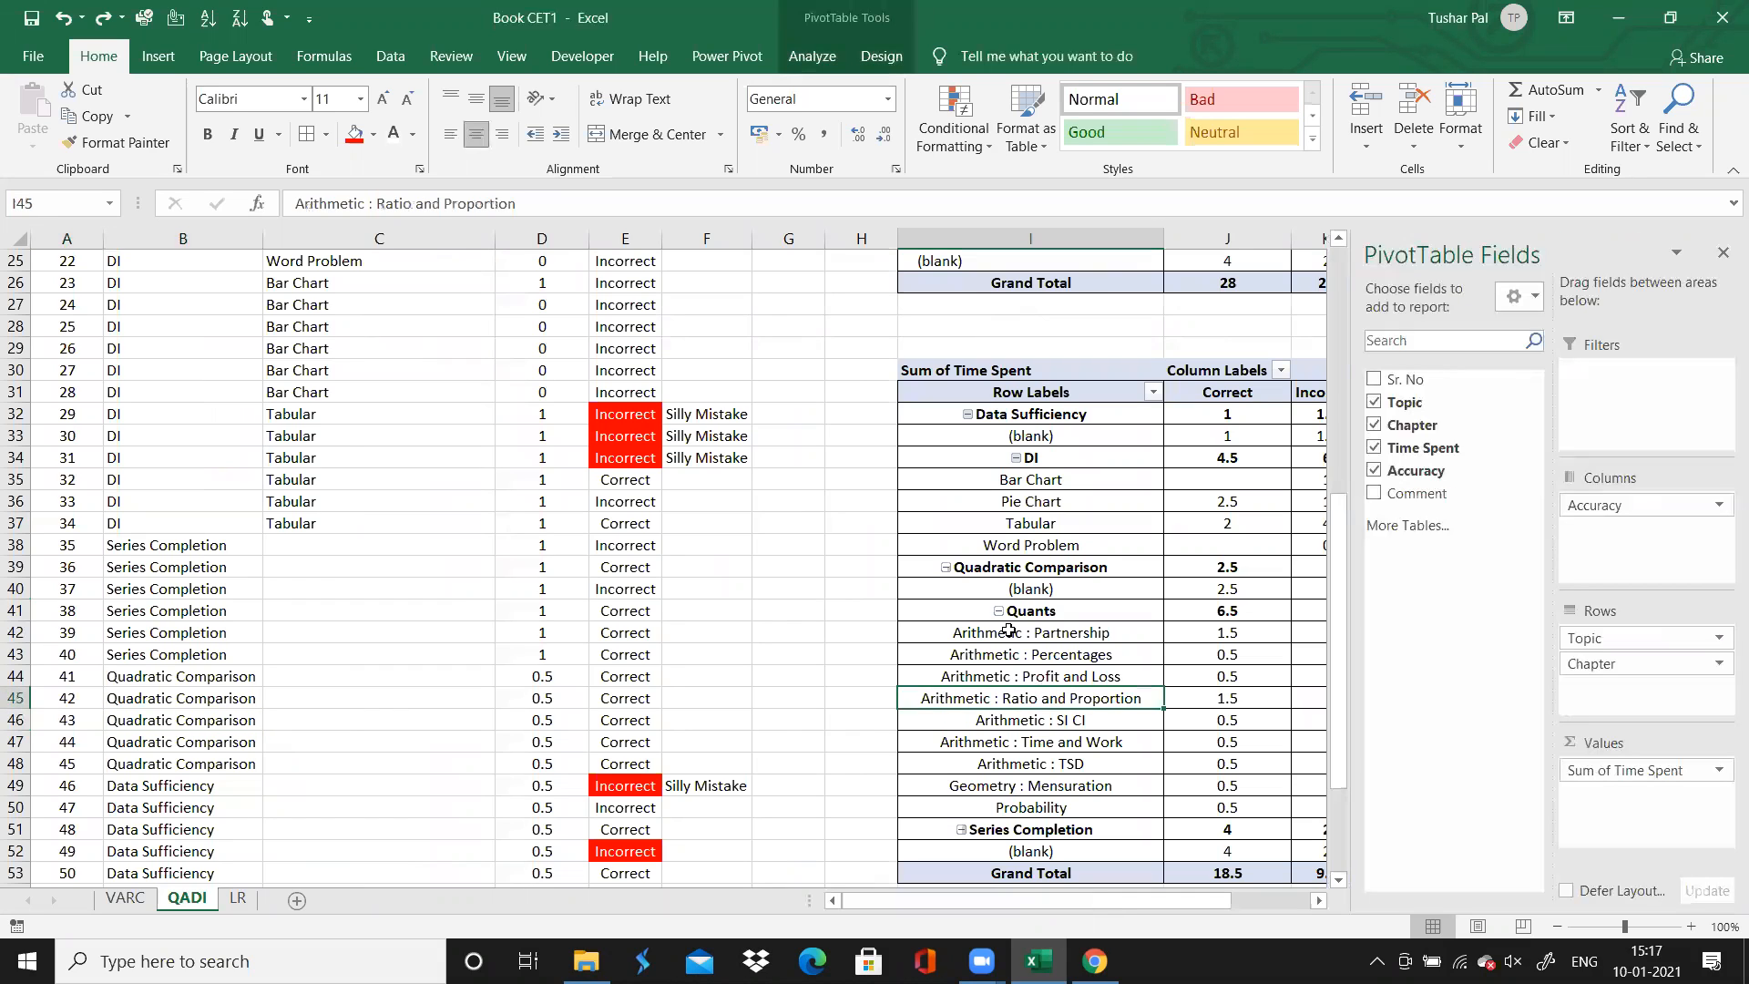
# Review the QADI question list, including the incorrect Tabular DI questions commented as Silly Mistake
pyautogui.click(773, 629)
pyautogui.press('Left')
pyautogui.press('Up')
pyautogui.press('Up')
pyautogui.press('Up')
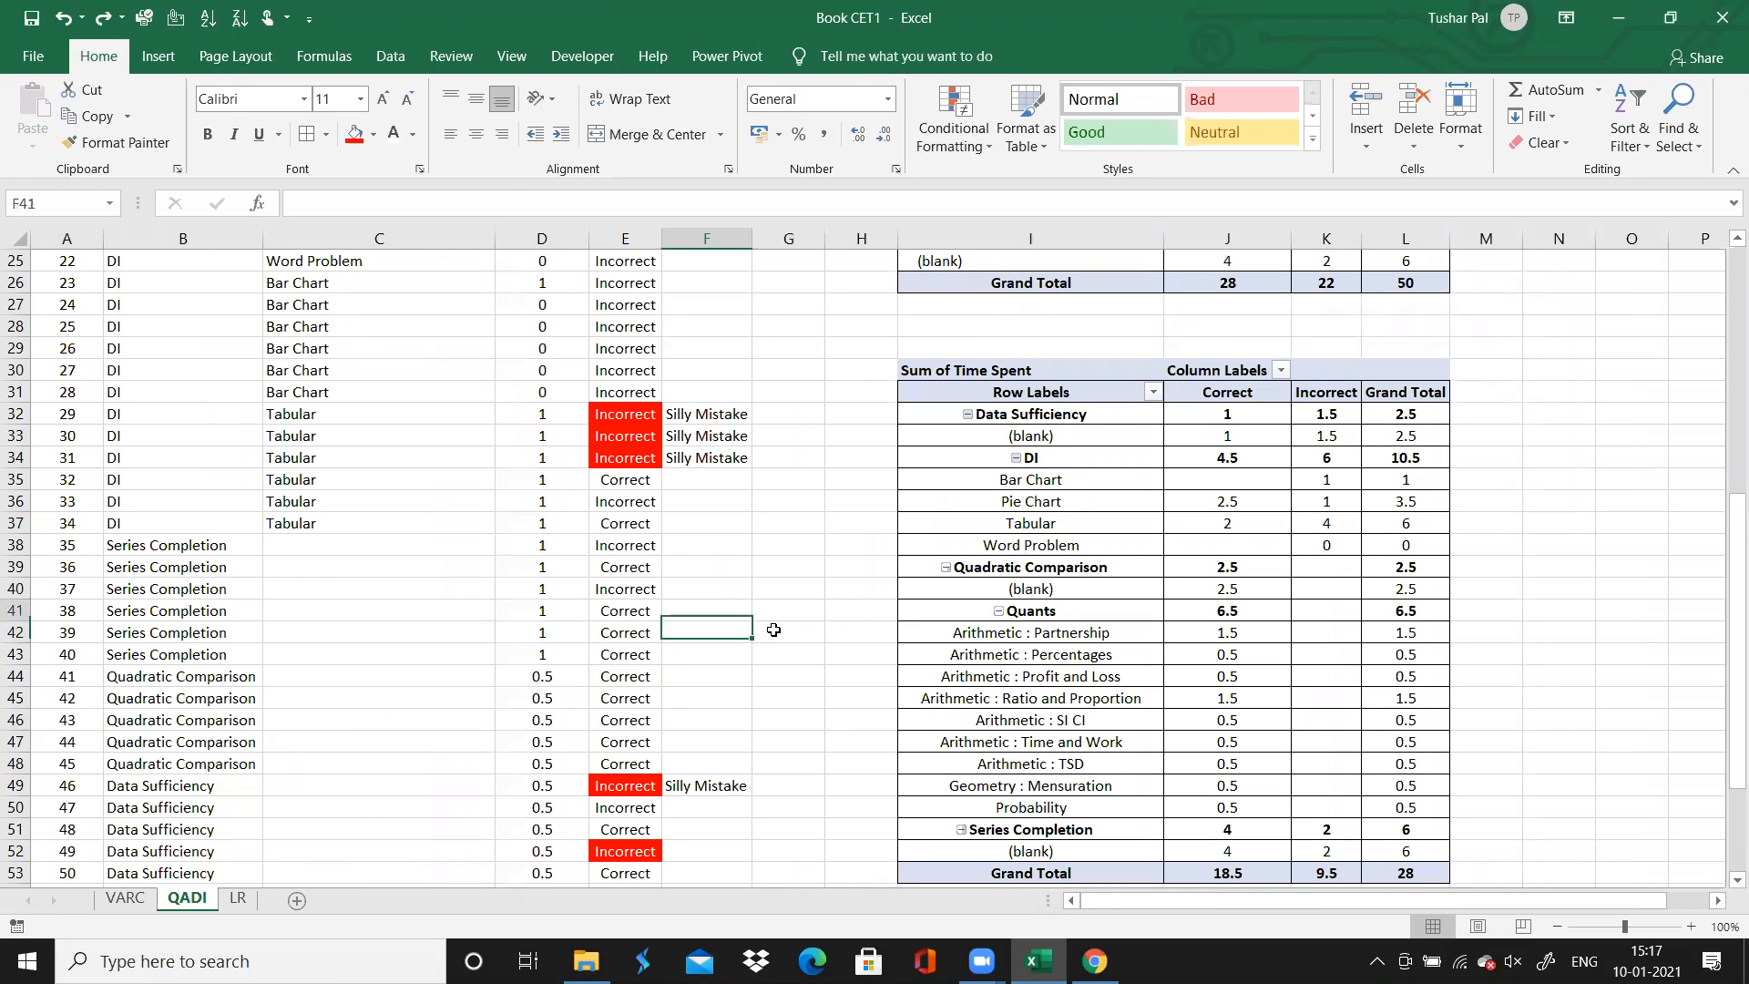
pyautogui.press('Up')
pyautogui.press('Up')
pyautogui.press('Up')
pyautogui.press('Up')
pyautogui.press('Up')
pyautogui.press('Up')
pyautogui.press('Up')
pyautogui.press('Up')
pyautogui.press('Up')
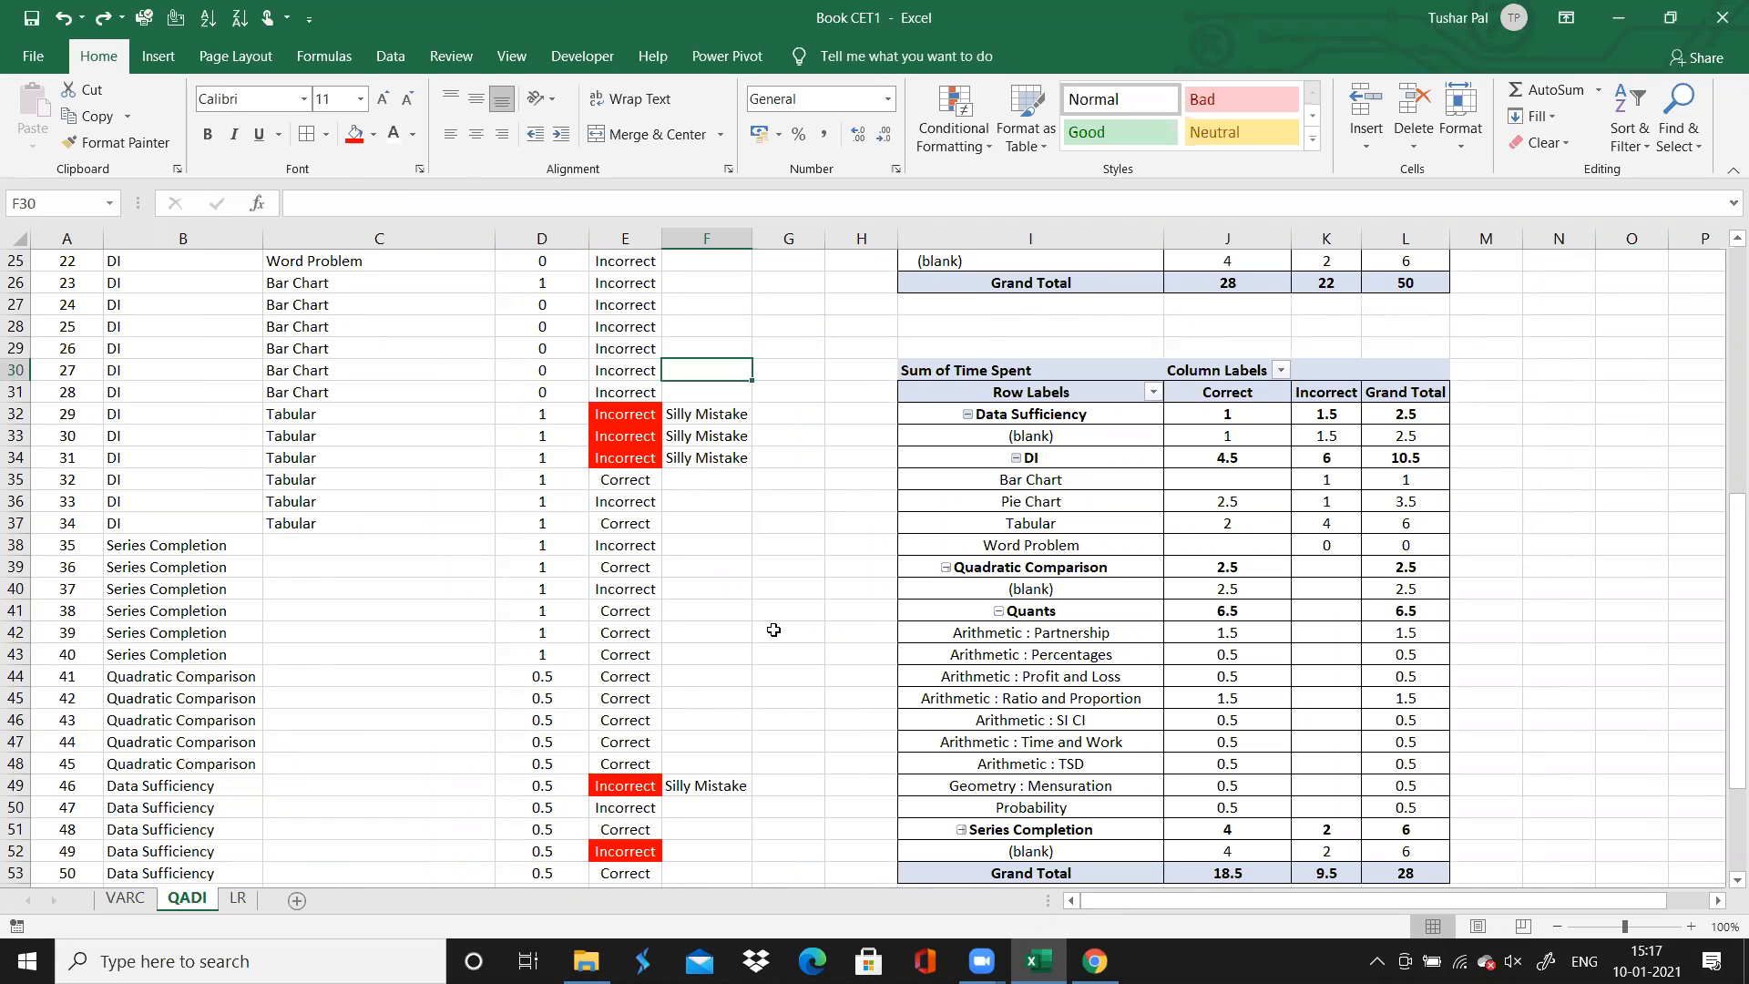
pyautogui.press('Up')
pyautogui.press('Up')
pyautogui.press('Up')
pyautogui.press('Up')
pyautogui.press('Up')
pyautogui.press('Up')
pyautogui.press('Up')
pyautogui.press('Up')
pyautogui.press('Up')
pyautogui.press('Up')
pyautogui.press('Up')
pyautogui.press('Up')
pyautogui.press('Up')
pyautogui.press('Up')
pyautogui.press('Up')
pyautogui.press('Up')
pyautogui.press('Up')
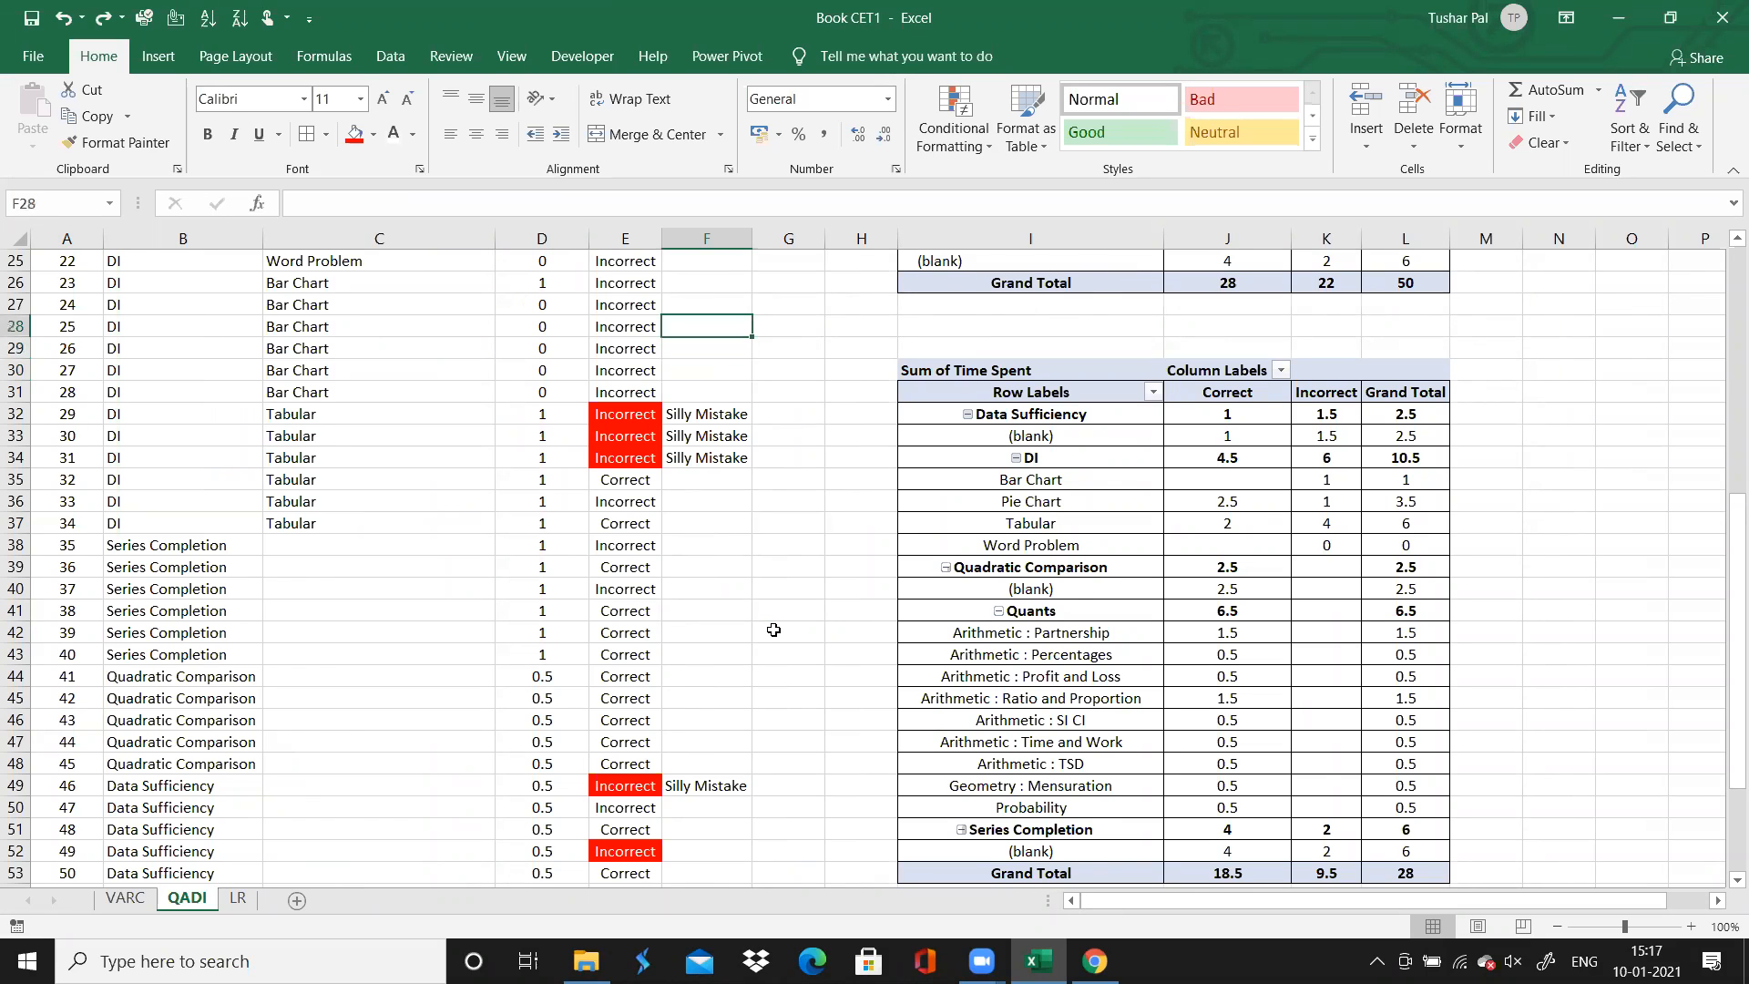
pyautogui.press('Down')
pyautogui.press('Down')
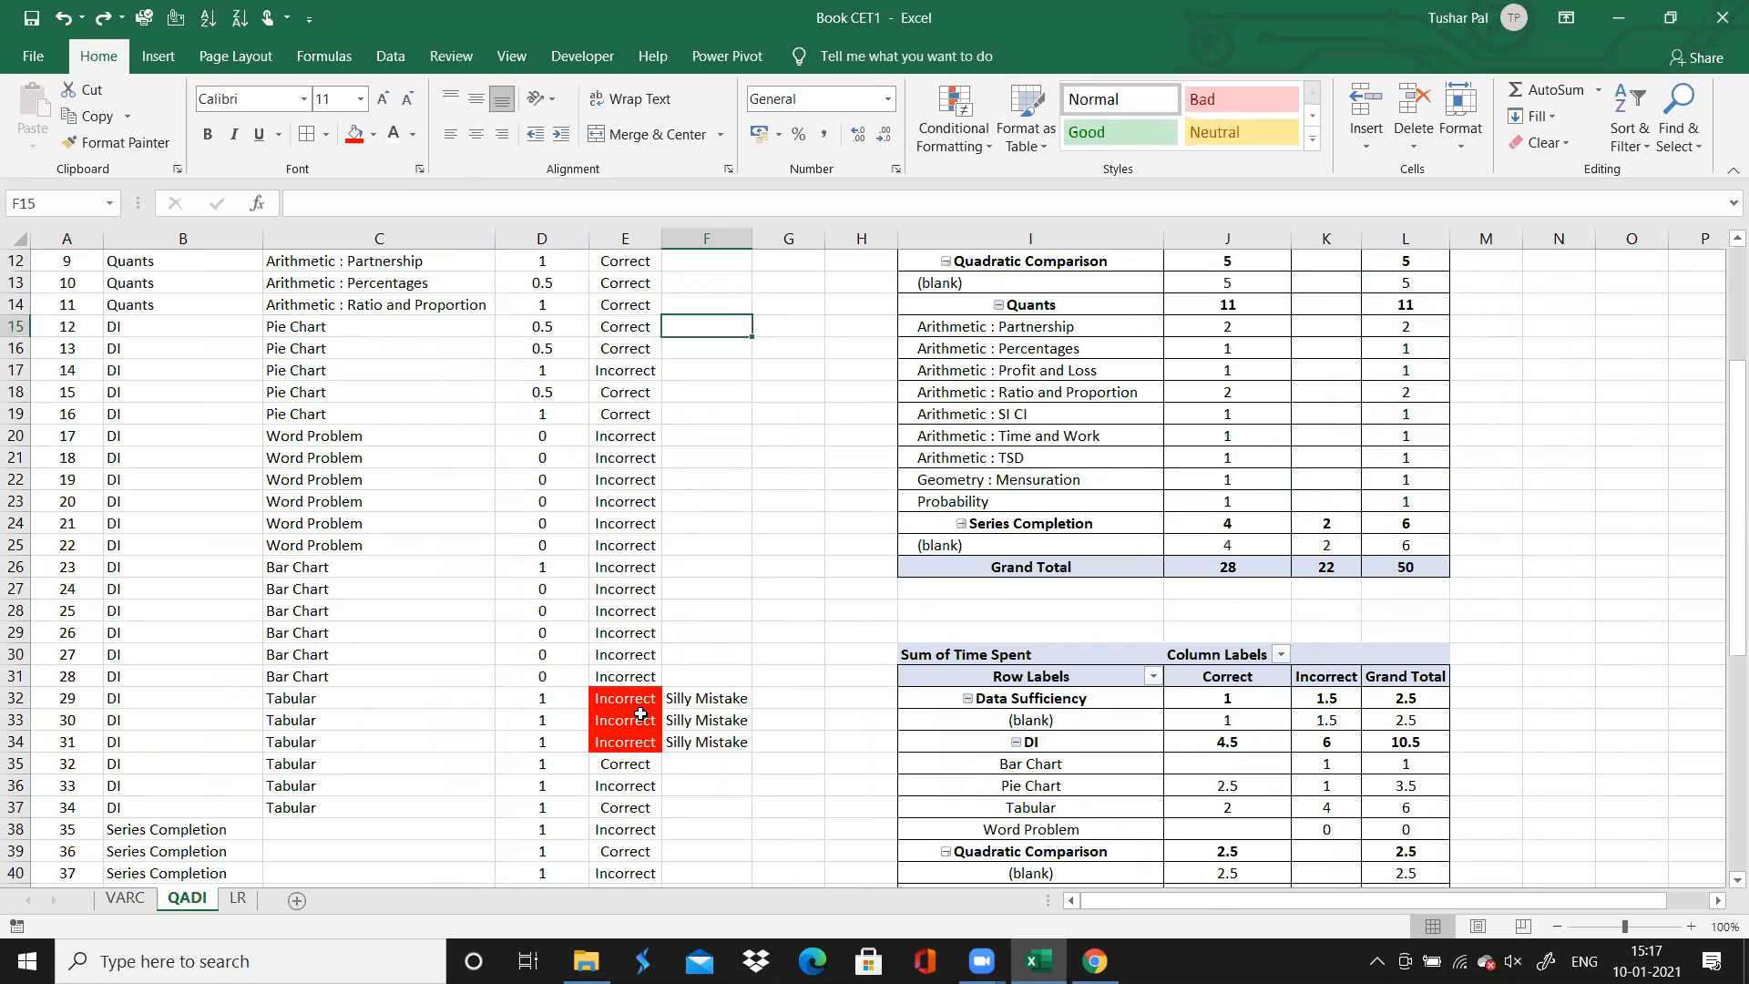
pyautogui.click(641, 716)
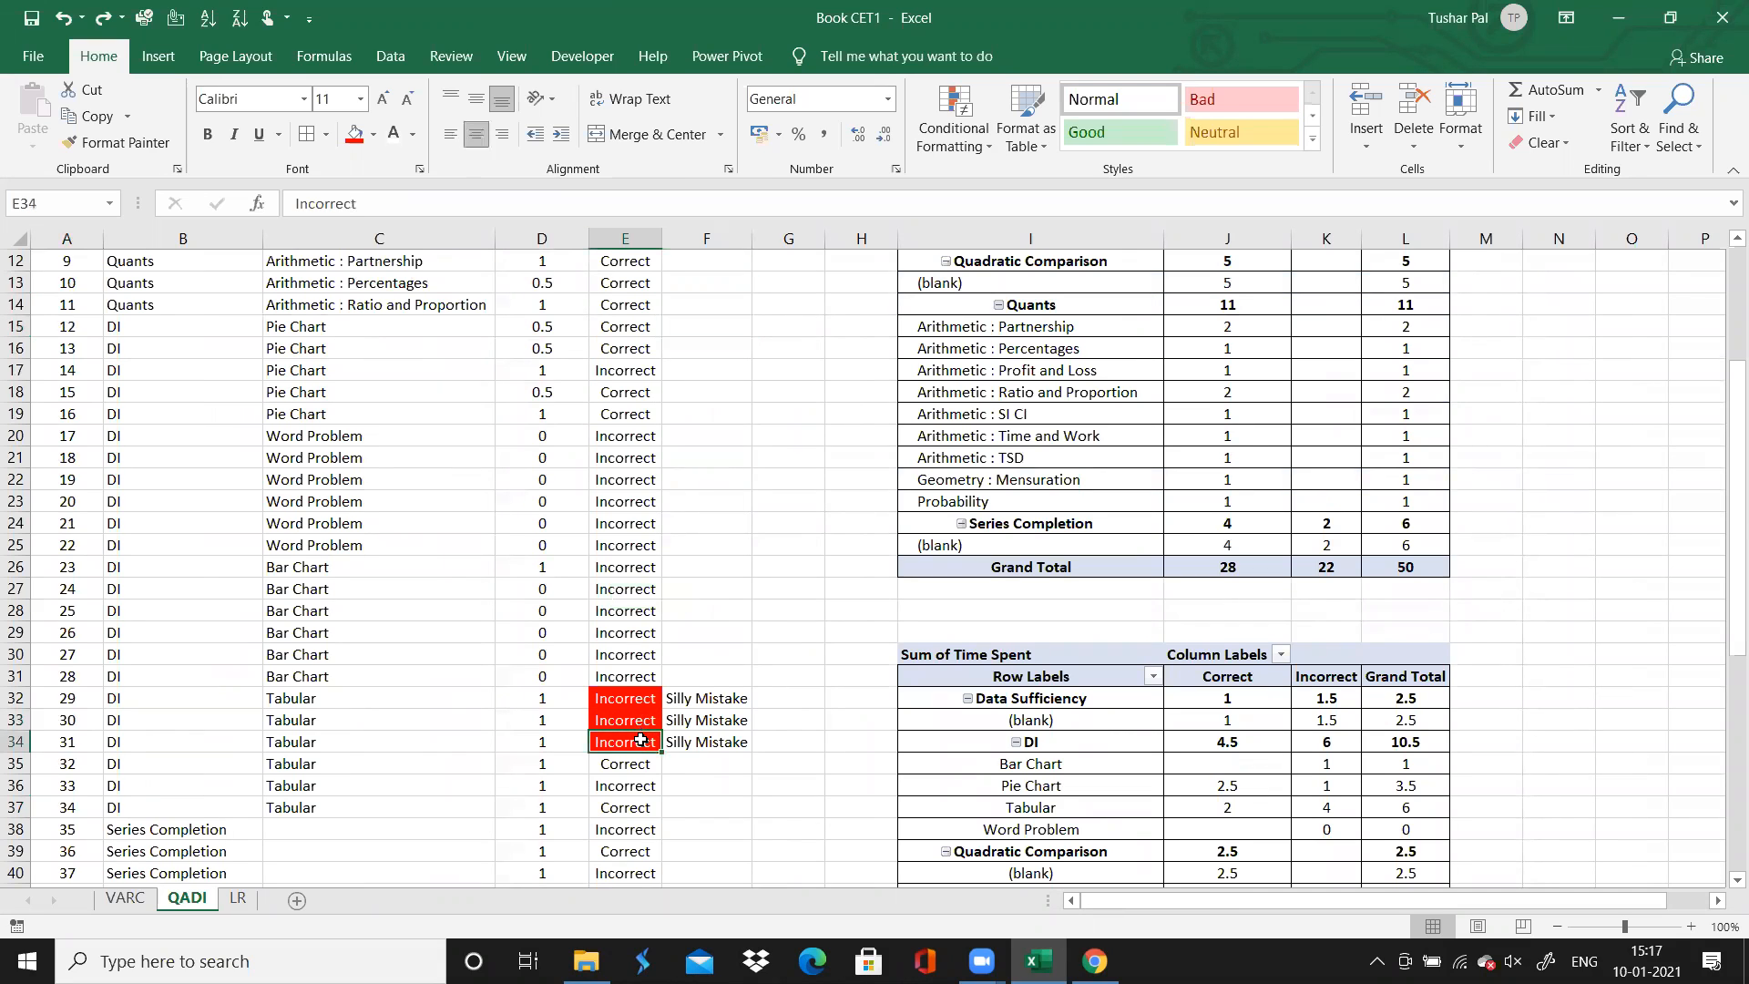
pyautogui.click(654, 702)
pyautogui.click(1137, 567)
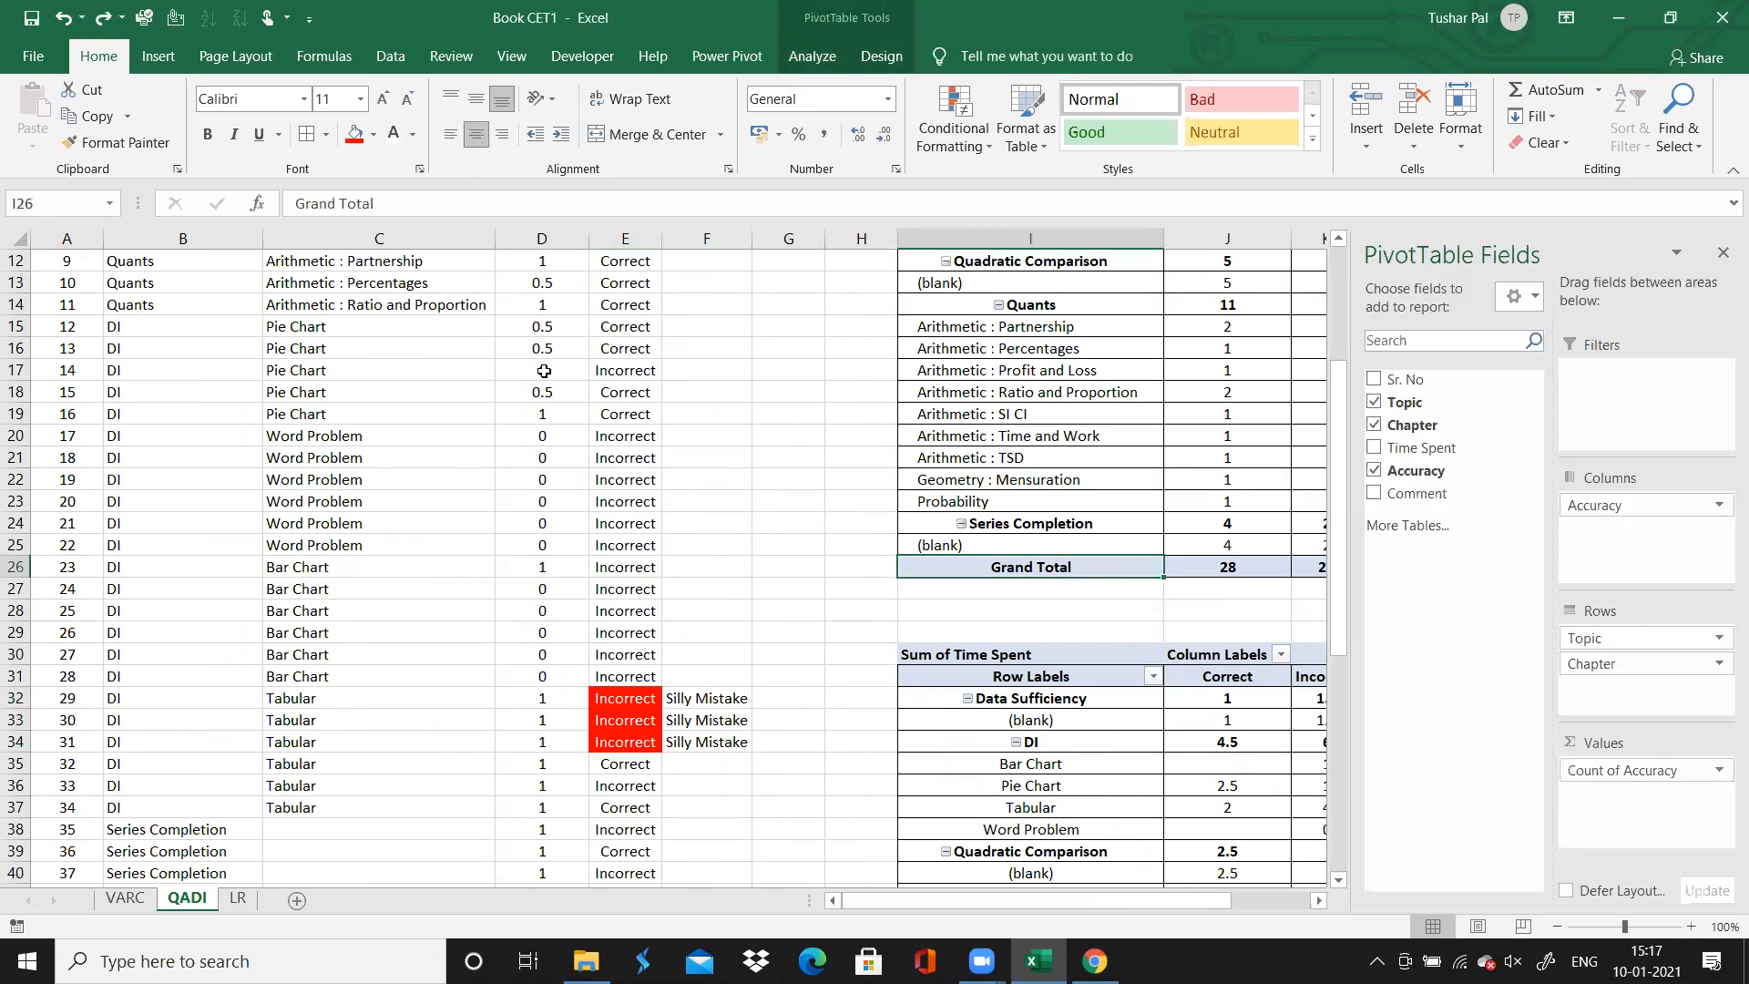
pyautogui.doubleClick(616, 726)
pyautogui.click(863, 622)
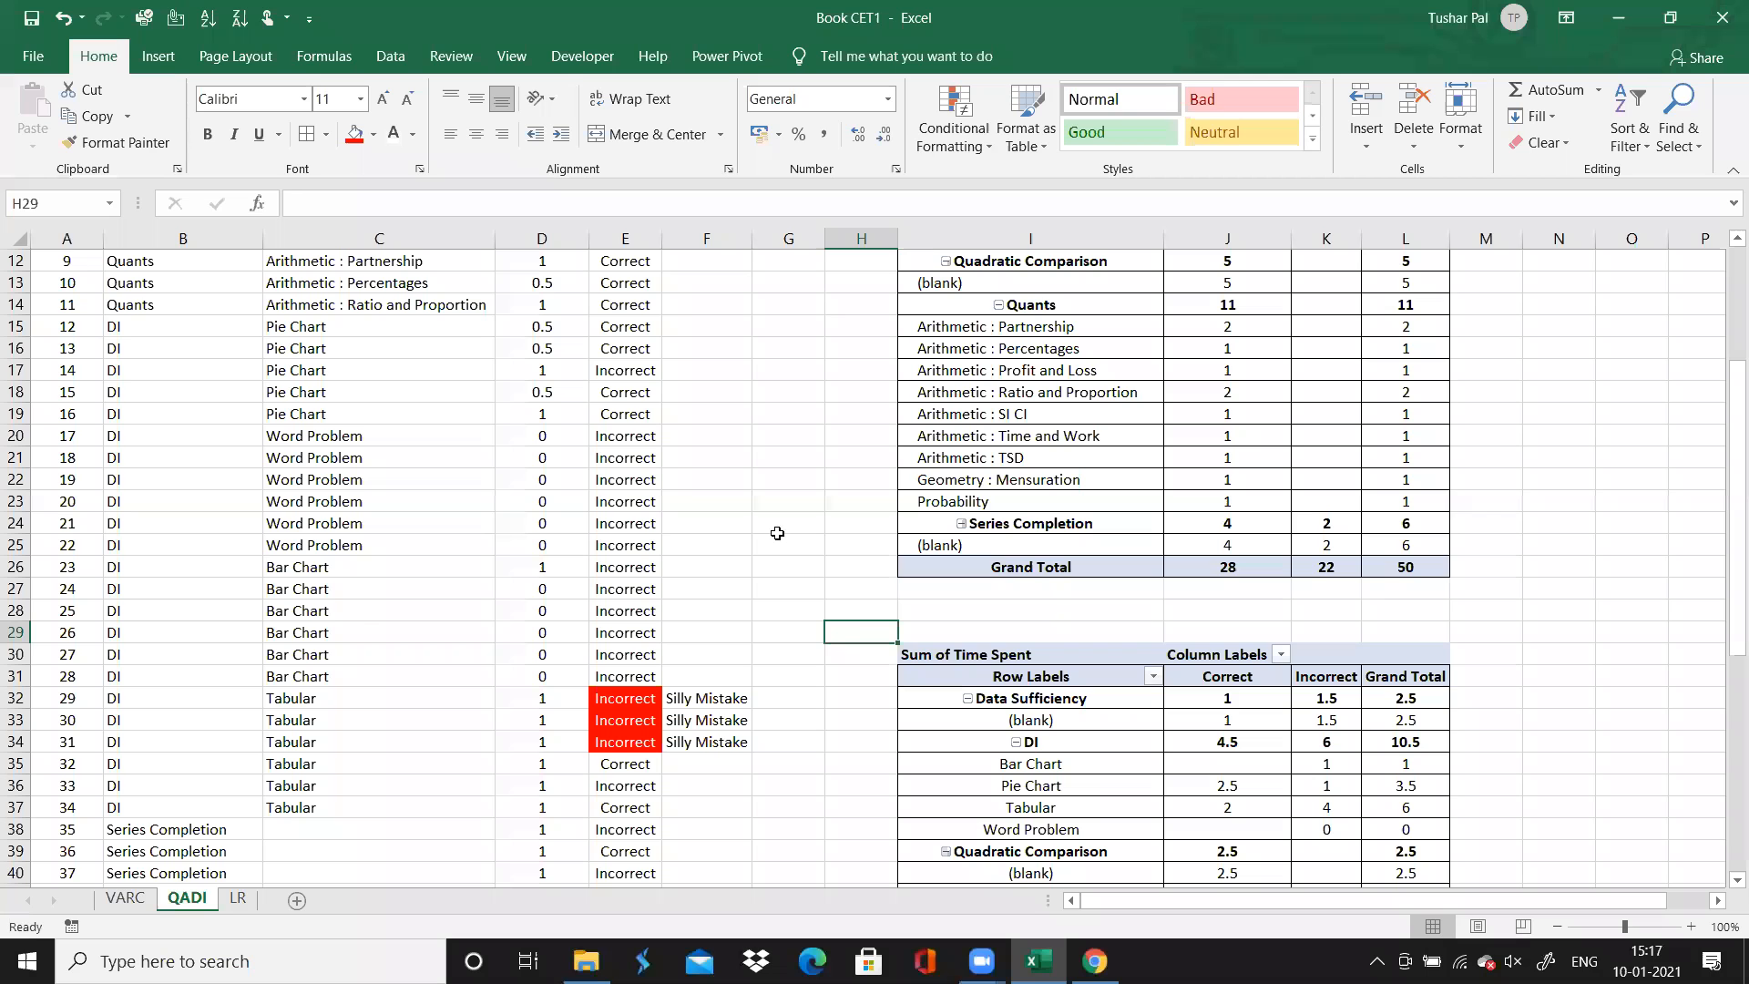
# Review the accuracy-count PivotTable, checking the Quants, Series Completion, Tabular and Word Problem rows
pyautogui.press('Up')
pyautogui.press('Up')
pyautogui.press('Up')
pyautogui.press('Up')
pyautogui.press('Up')
pyautogui.press('Up')
pyautogui.press('Up')
pyautogui.press('Up')
pyautogui.press('Up')
pyautogui.press('Up')
pyautogui.press('Up')
pyautogui.press('Up')
pyautogui.press('Up')
pyautogui.press('Up')
pyautogui.press('Up')
pyautogui.press('Up')
pyautogui.press('Up')
pyautogui.press('Up')
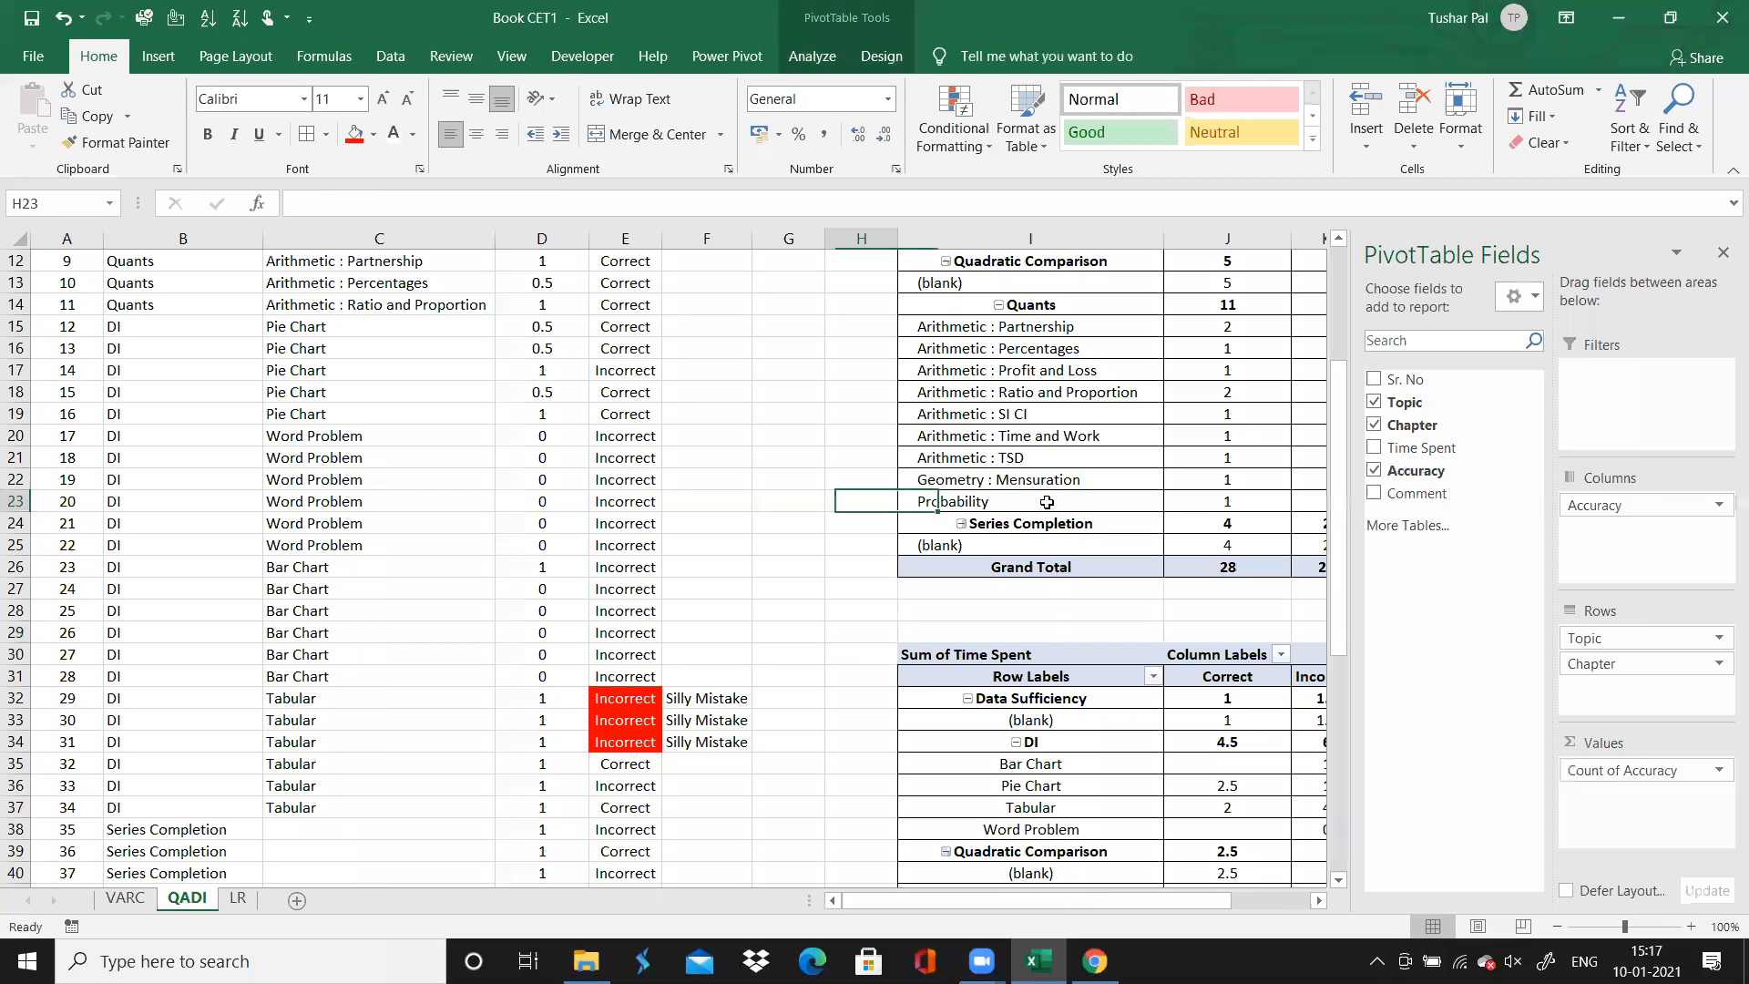
pyautogui.press('Up')
pyautogui.press('Up')
pyautogui.press('Up')
pyautogui.press('Up')
pyautogui.press('Up')
pyautogui.press('Up')
pyautogui.press('Right')
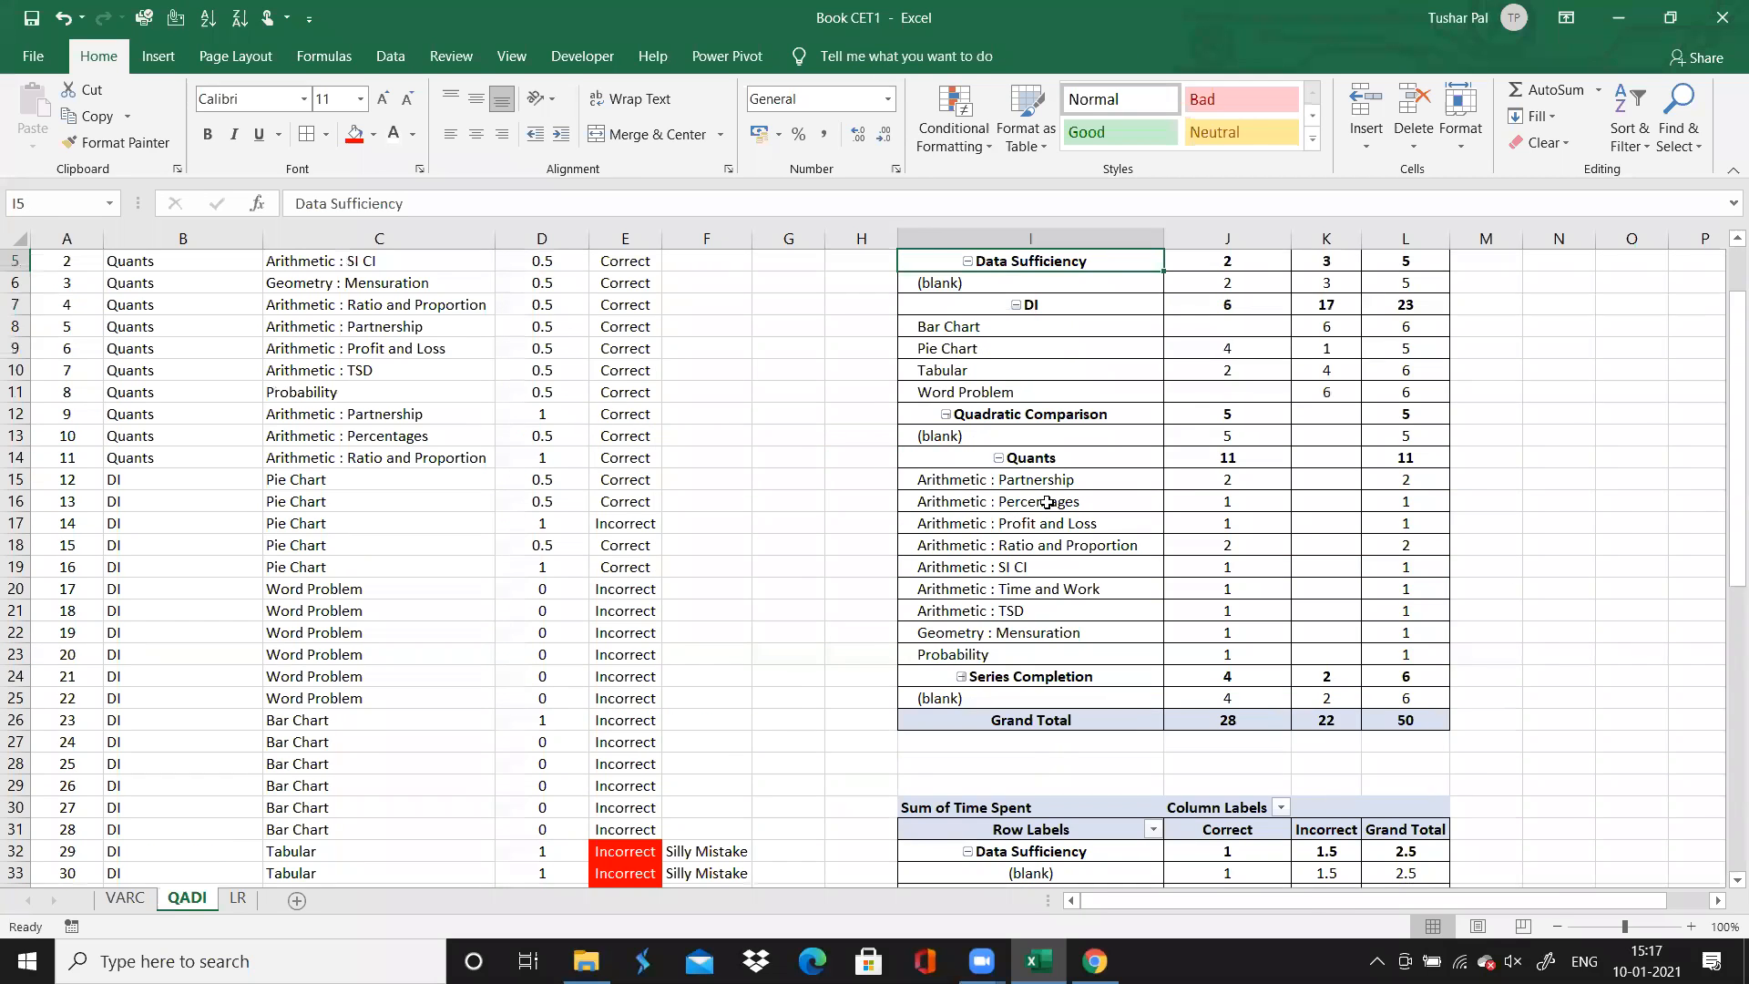
pyautogui.press('Down')
pyautogui.press('Right')
pyautogui.press('Right')
pyautogui.press('Right')
pyautogui.press('Right')
pyautogui.press('Right')
pyautogui.press('Right')
pyautogui.press('Right')
pyautogui.press('Right')
pyautogui.press('Left')
pyautogui.press('Left')
pyautogui.press('Left')
pyautogui.press('Left')
pyautogui.press('Left')
pyautogui.press('Left')
pyautogui.press('Left')
pyautogui.press('Left')
pyautogui.press('Left')
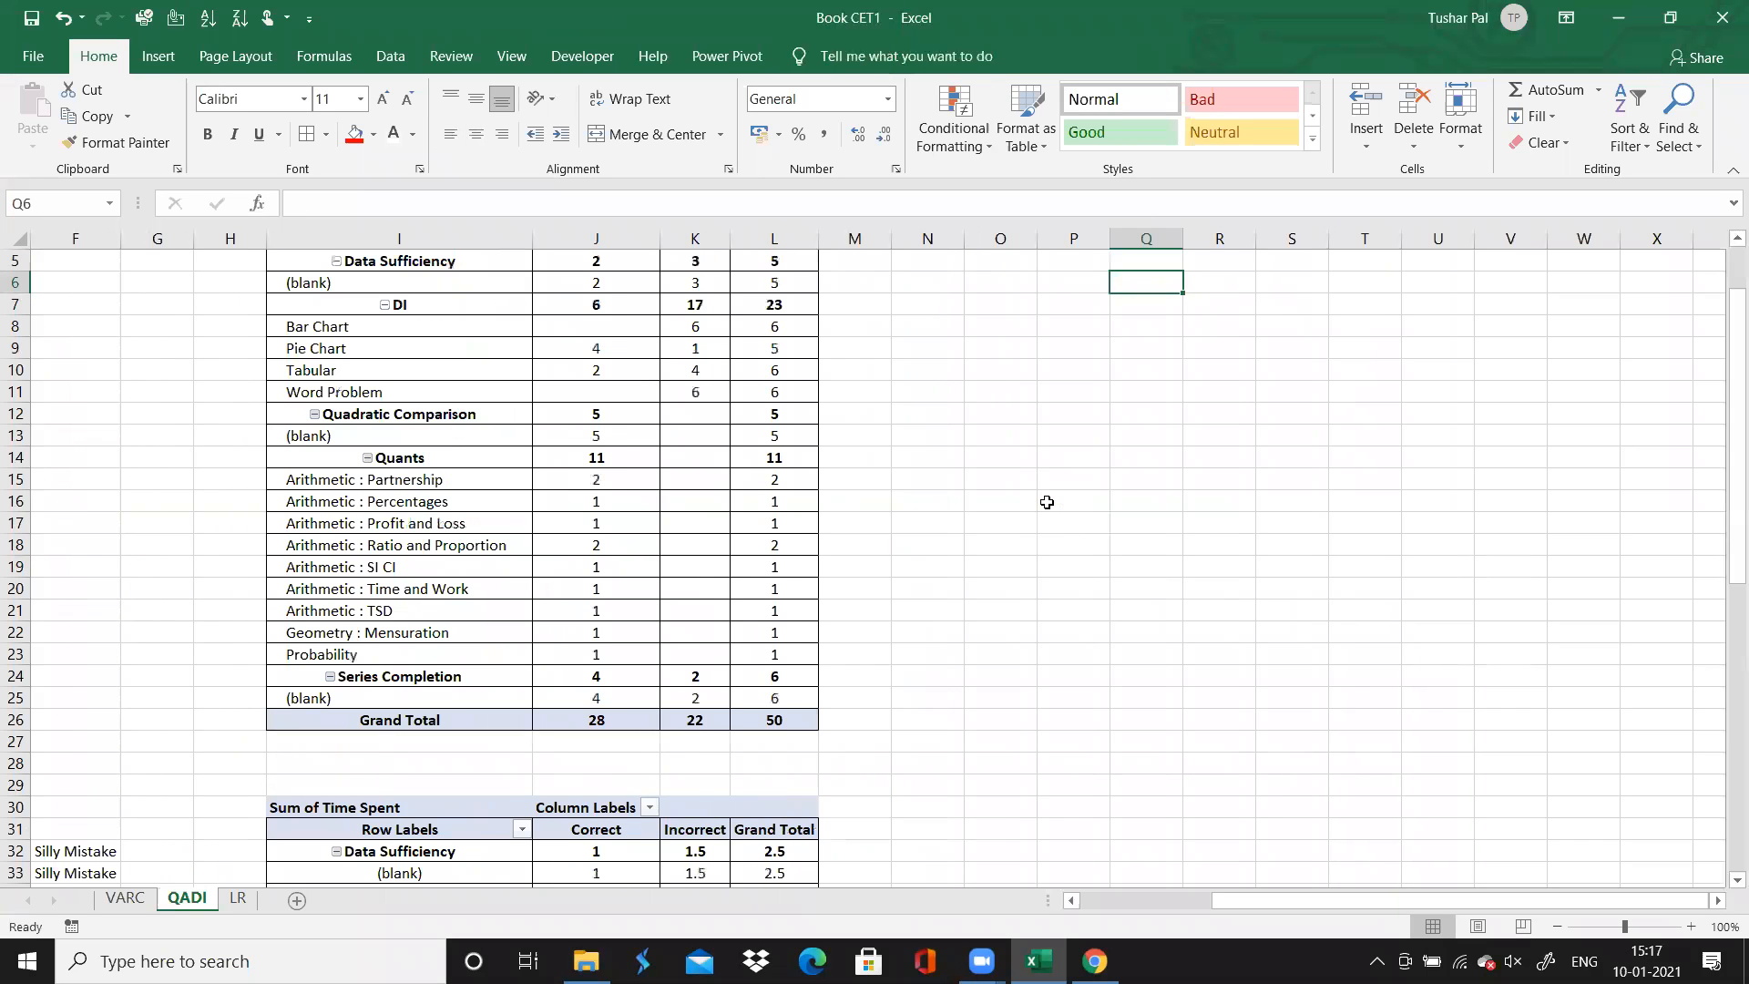
pyautogui.press('Up')
pyautogui.press('Up')
pyautogui.press('Up')
pyautogui.press('Down')
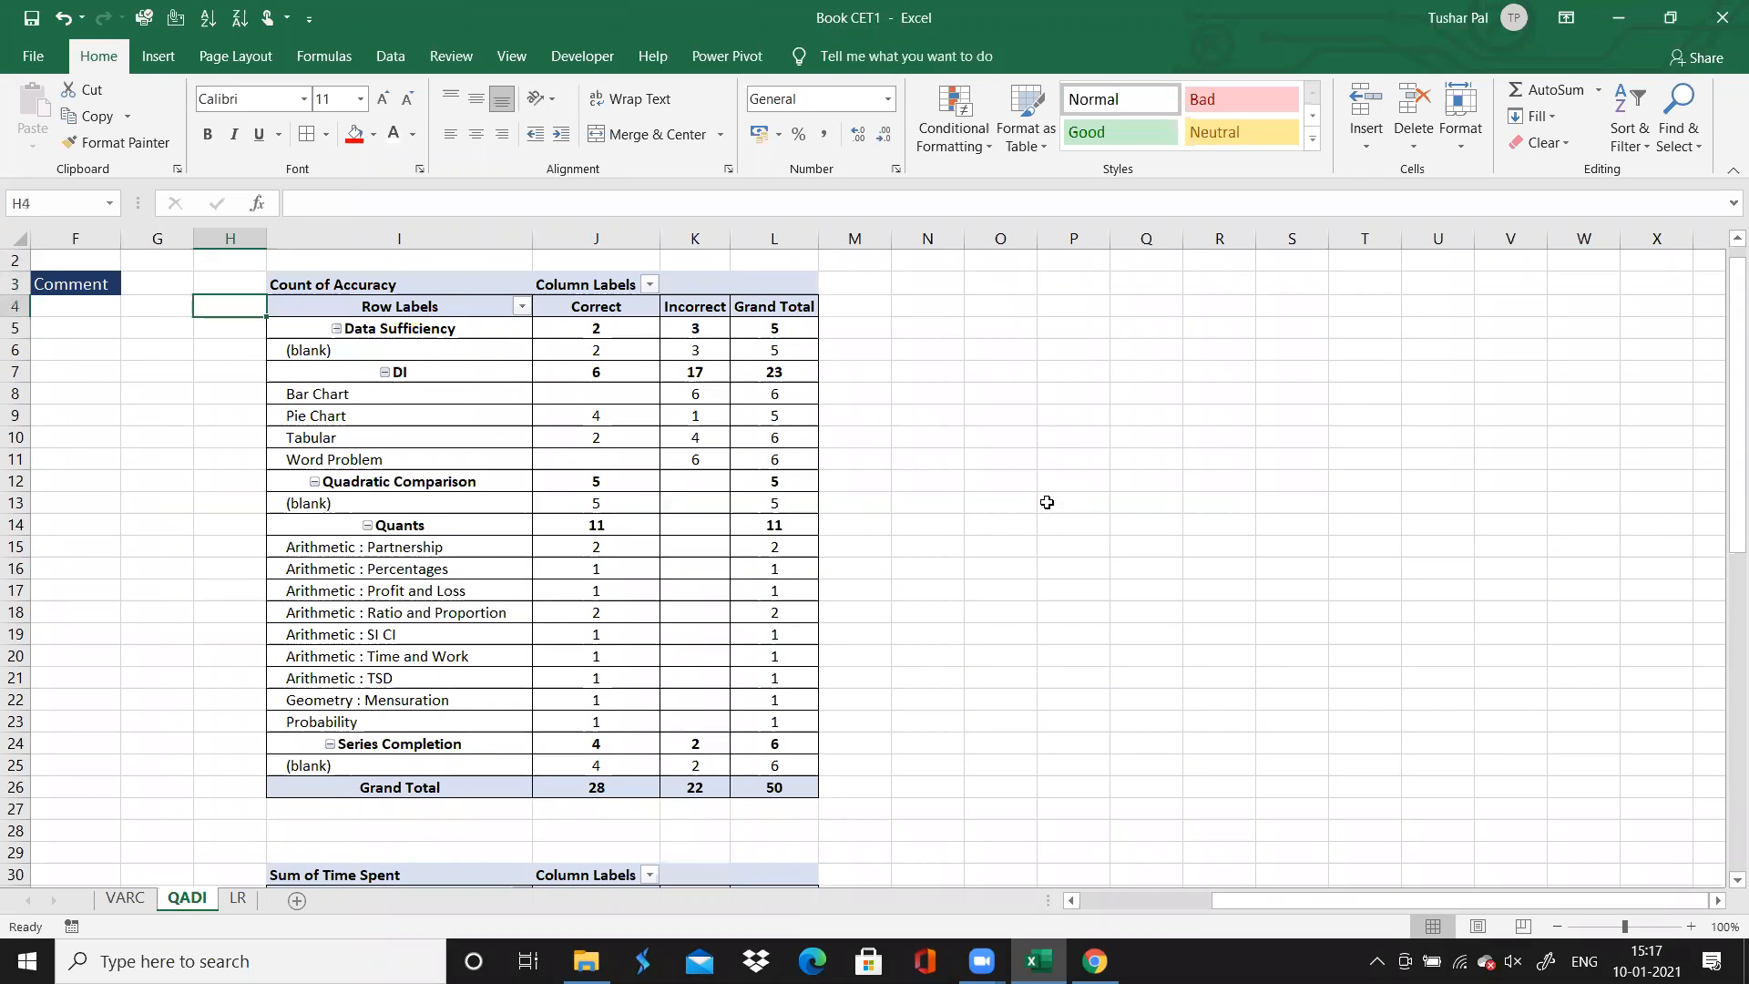
pyautogui.click(458, 527)
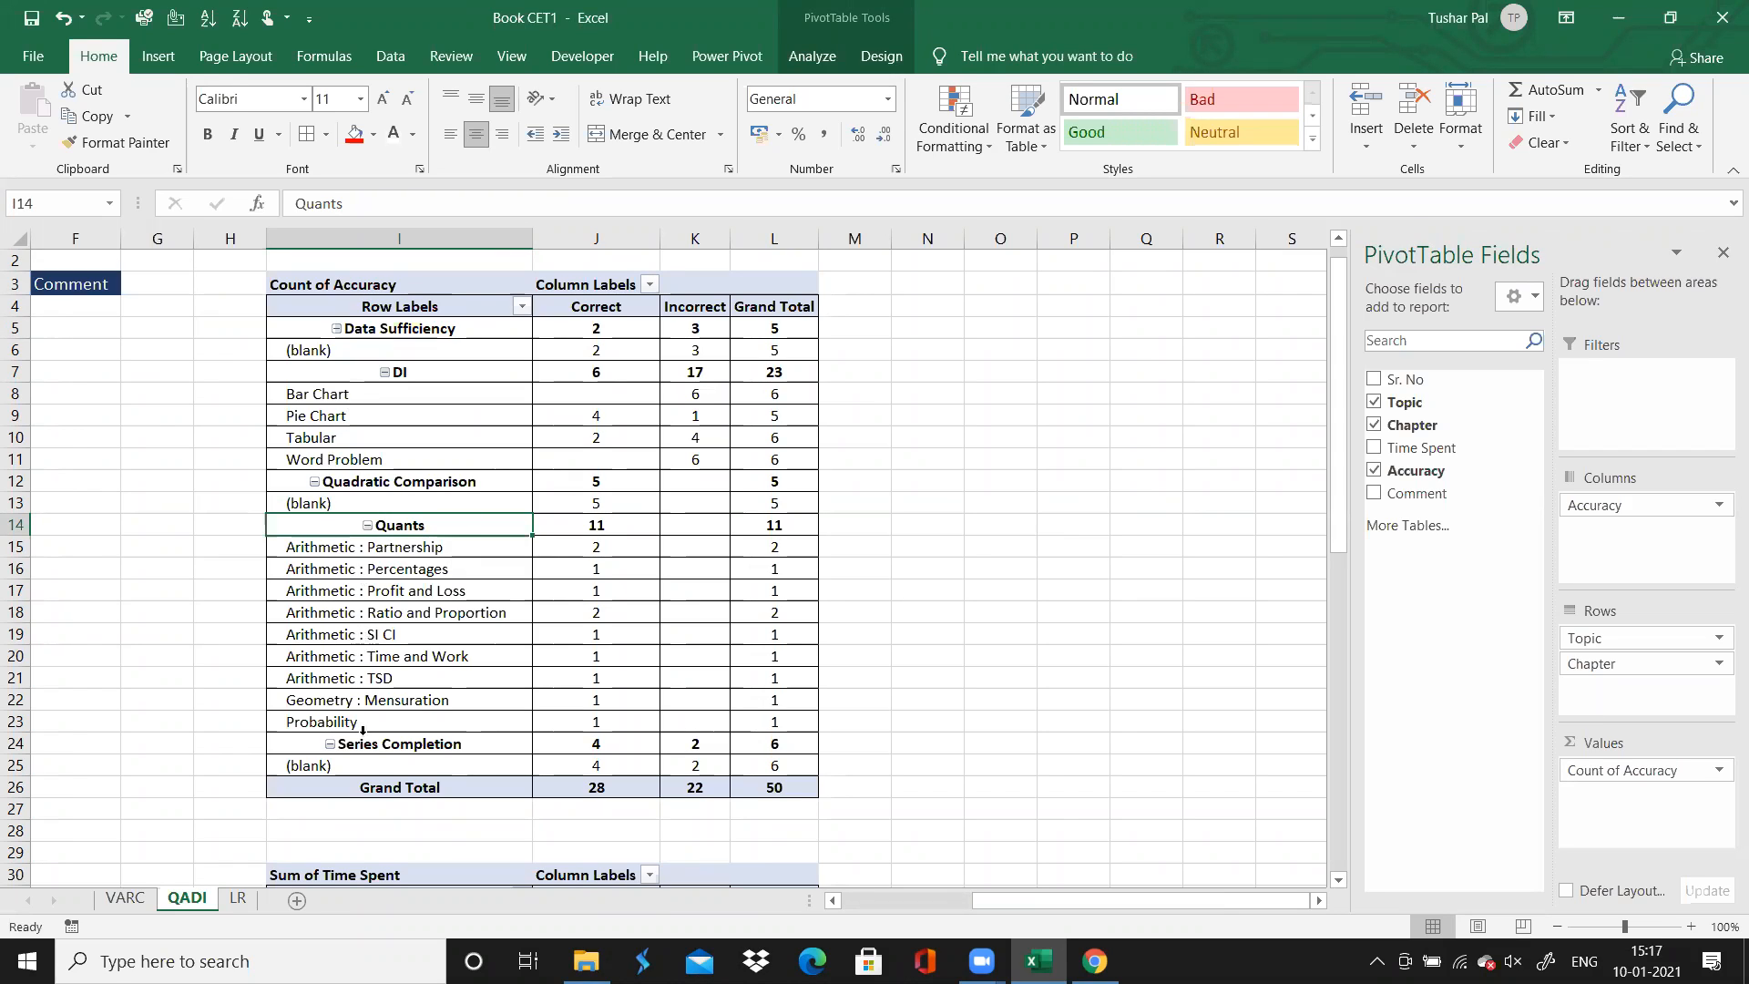
pyautogui.click(402, 749)
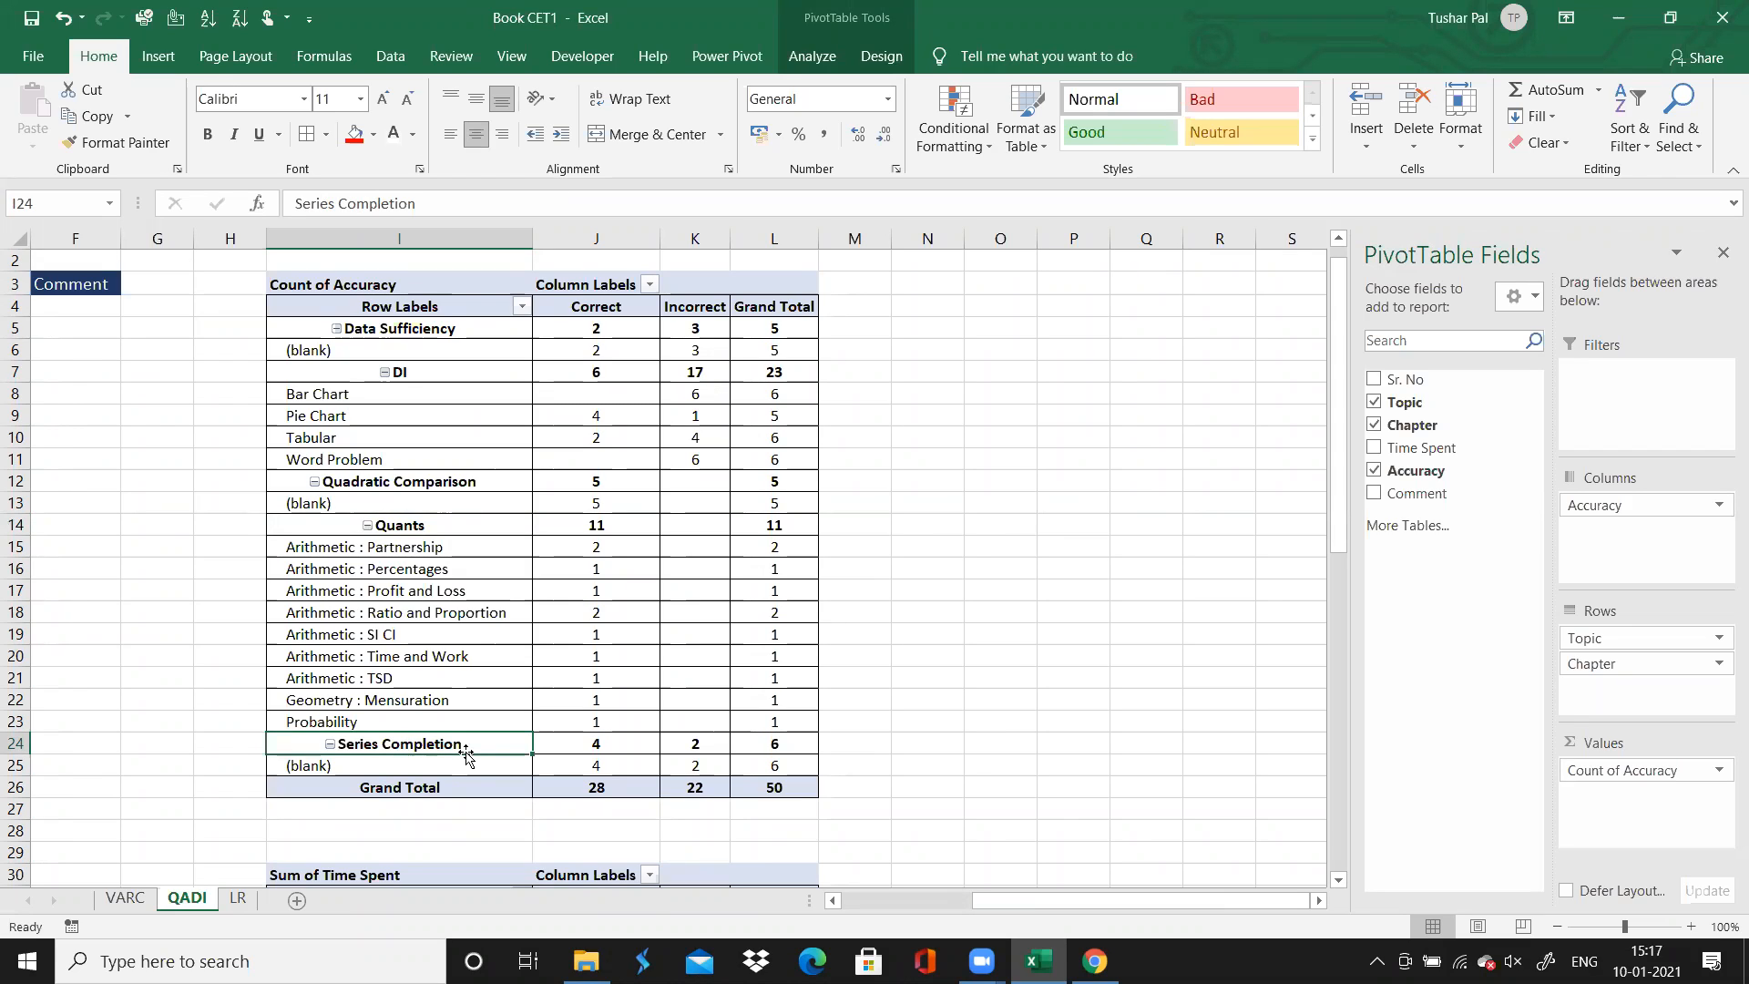
pyautogui.click(624, 751)
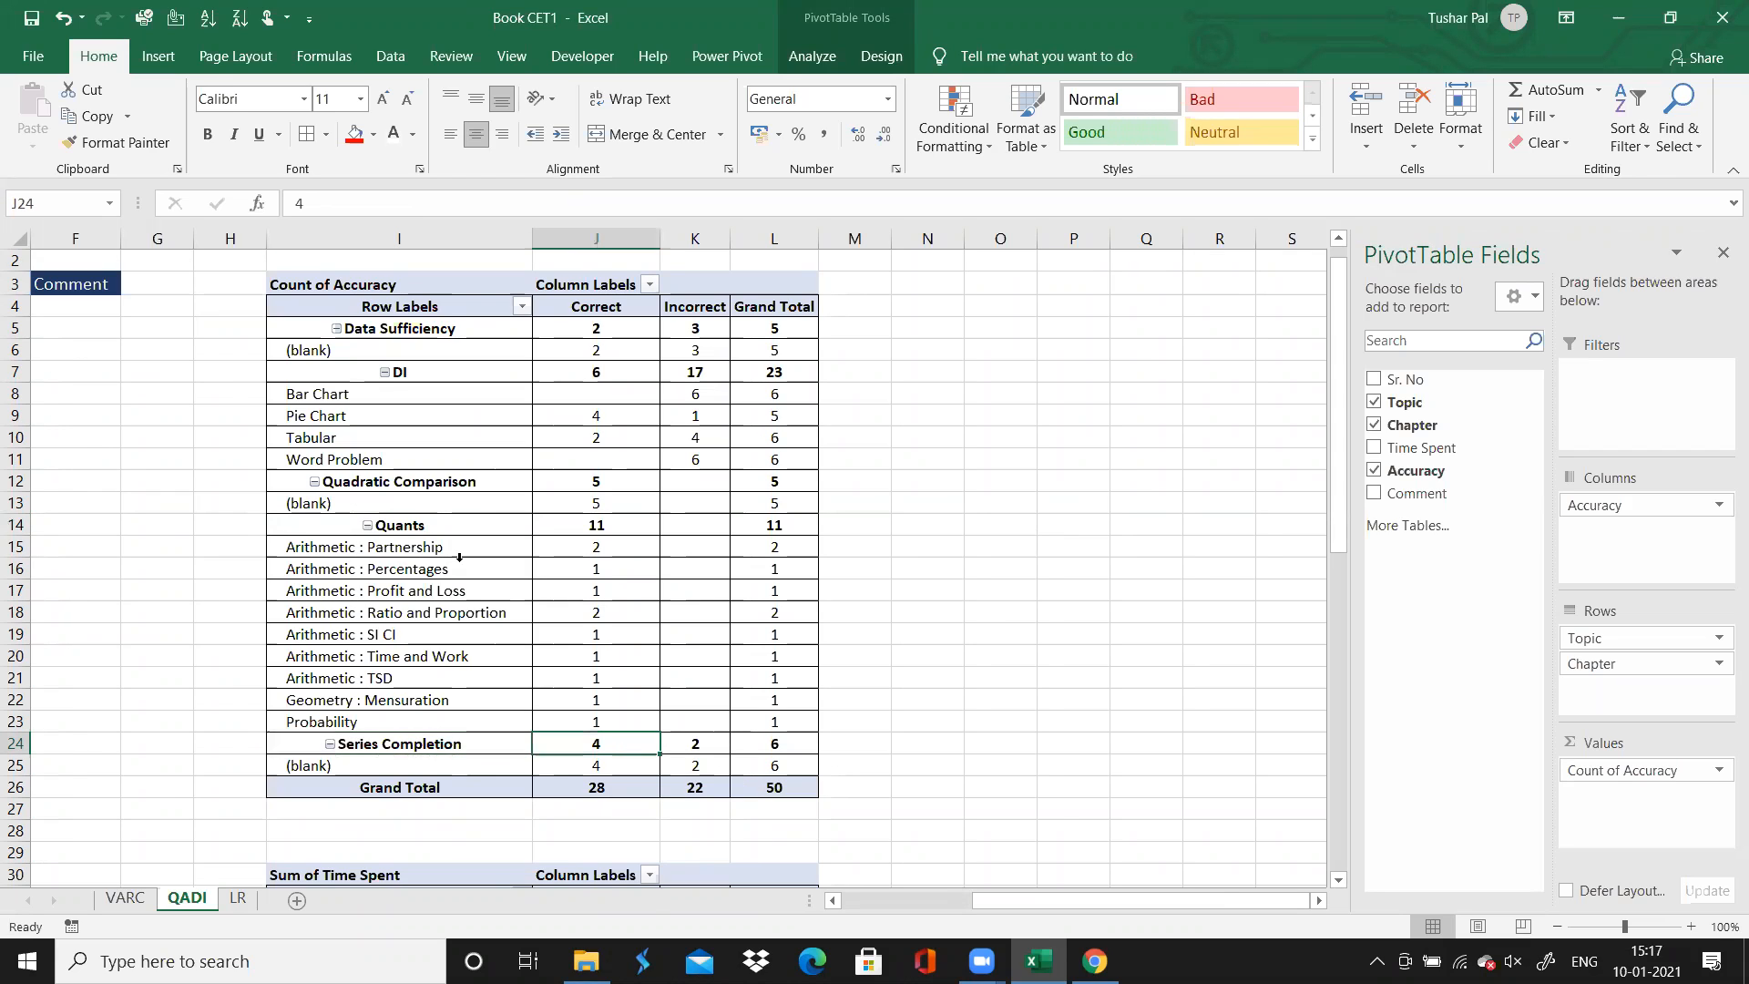
pyautogui.click(351, 438)
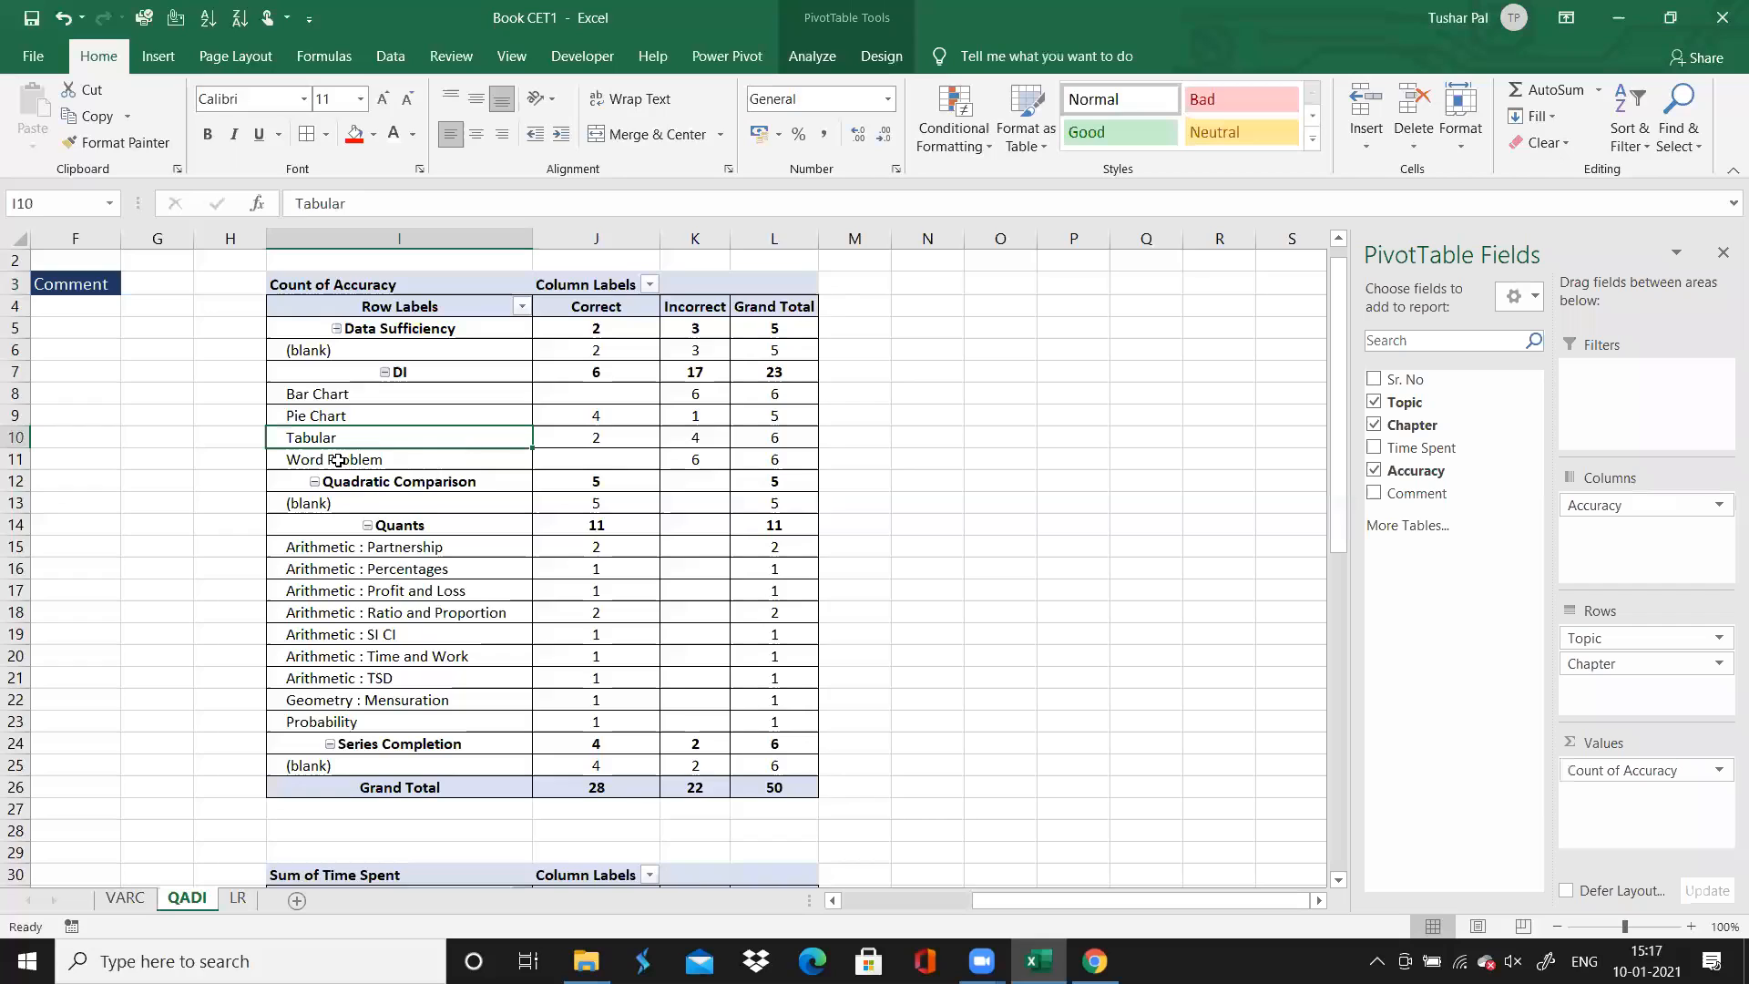
pyautogui.click(337, 460)
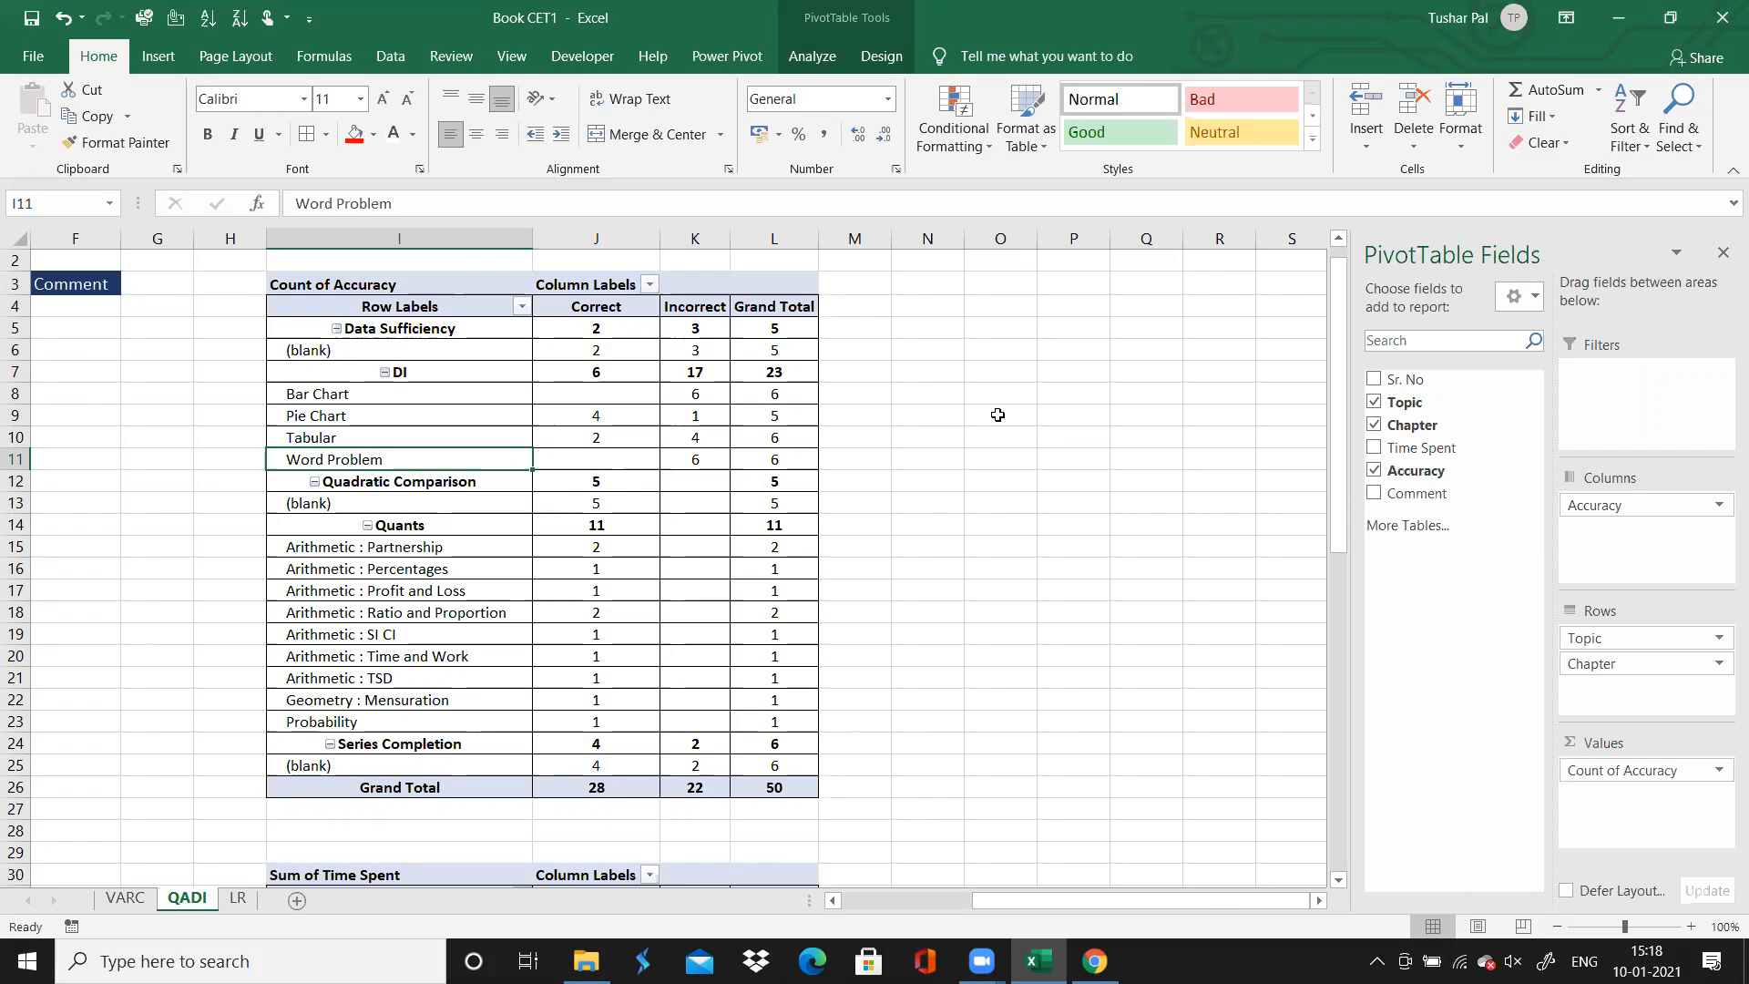
pyautogui.press('Home')
pyautogui.press('Down')
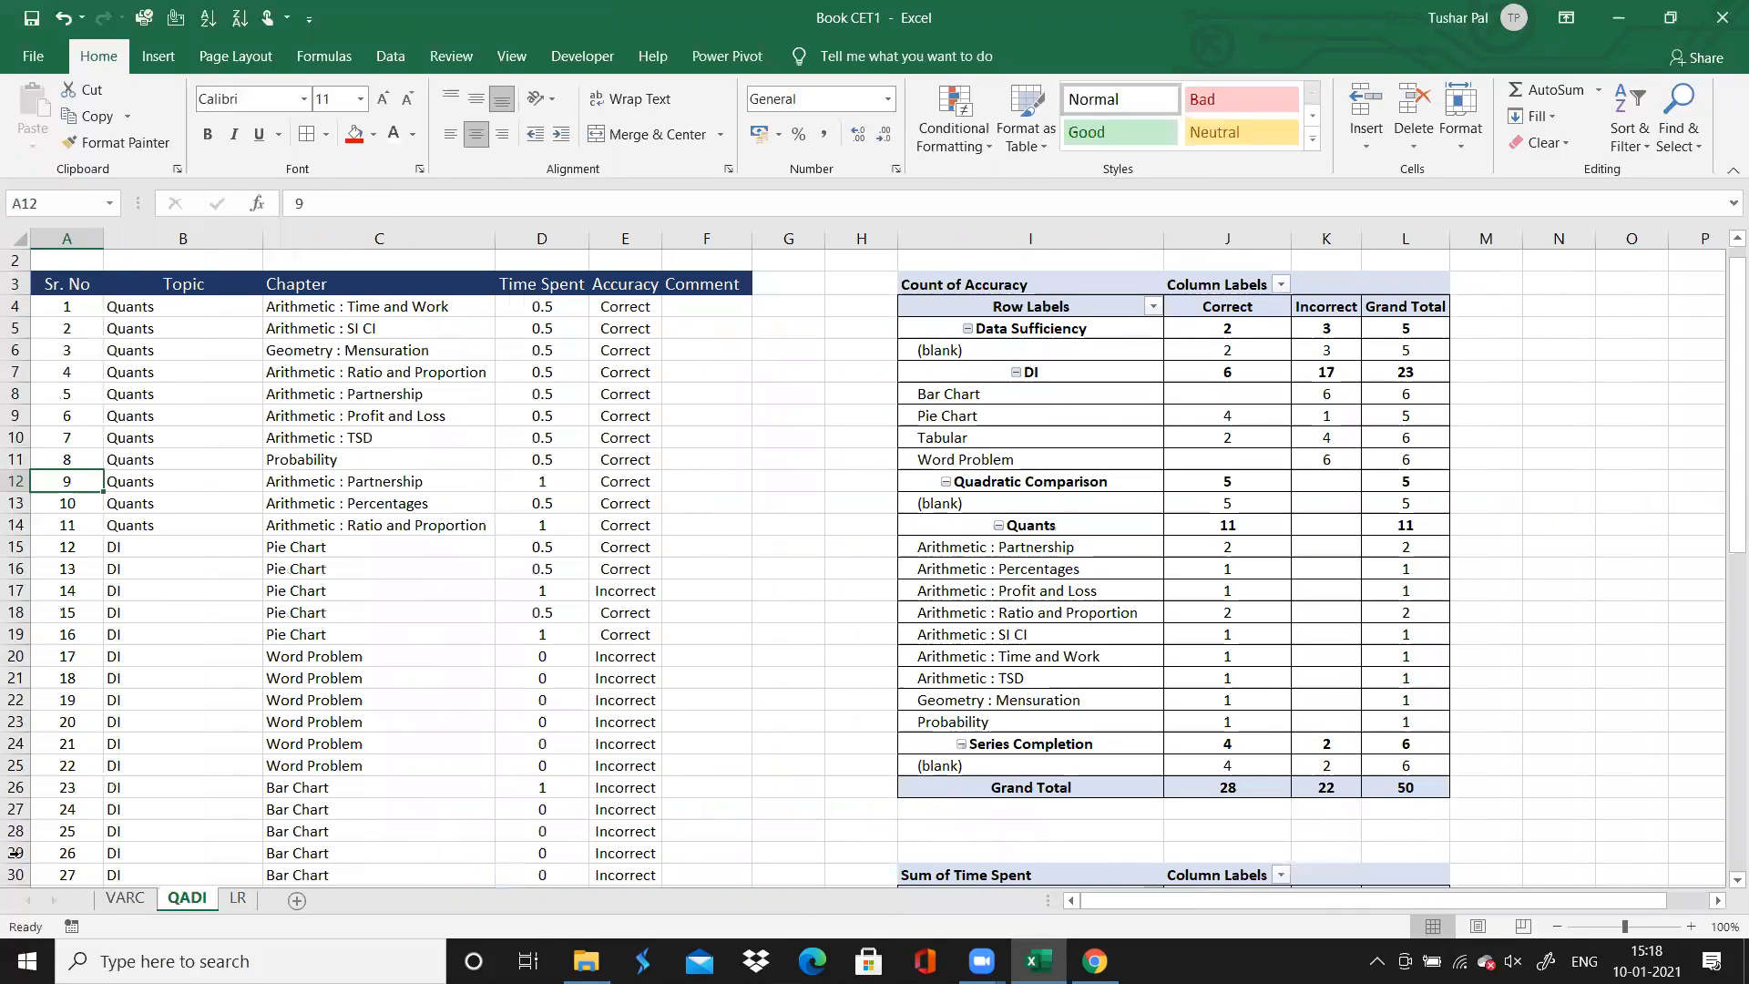
# Append empty parentheses "()" to the Verbal Ability and Reading Comprehension title on the VARC sheet
pyautogui.click(236, 900)
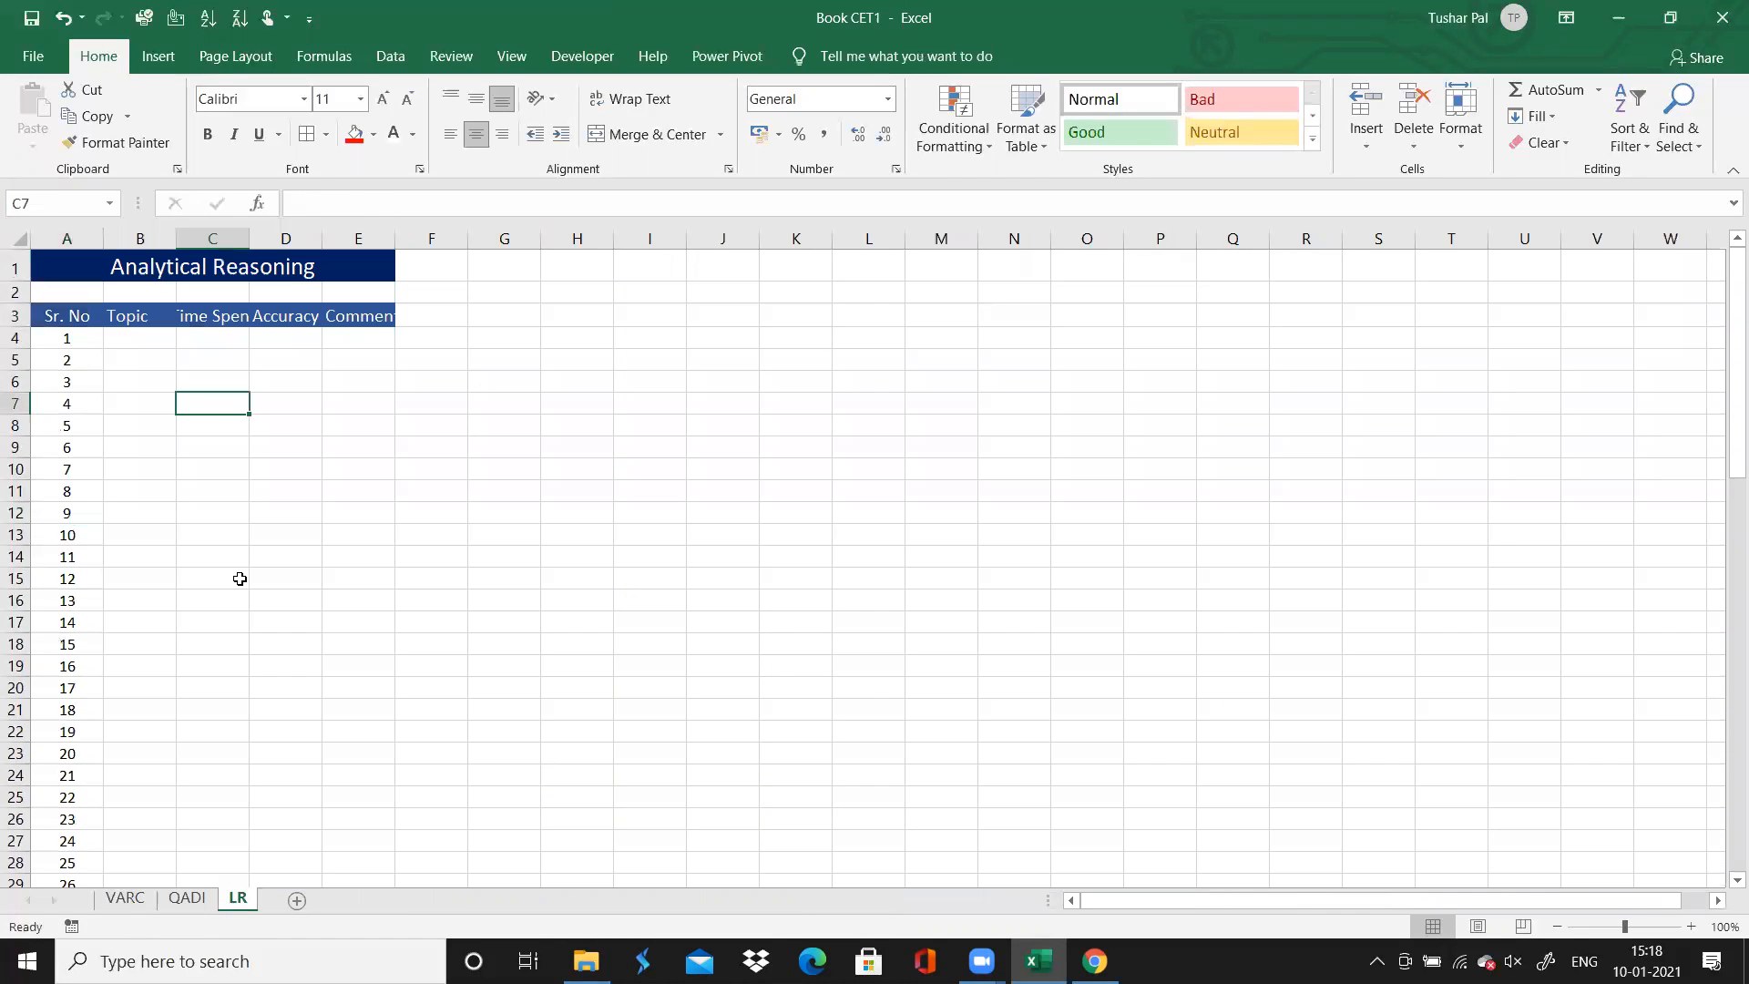
pyautogui.click(124, 899)
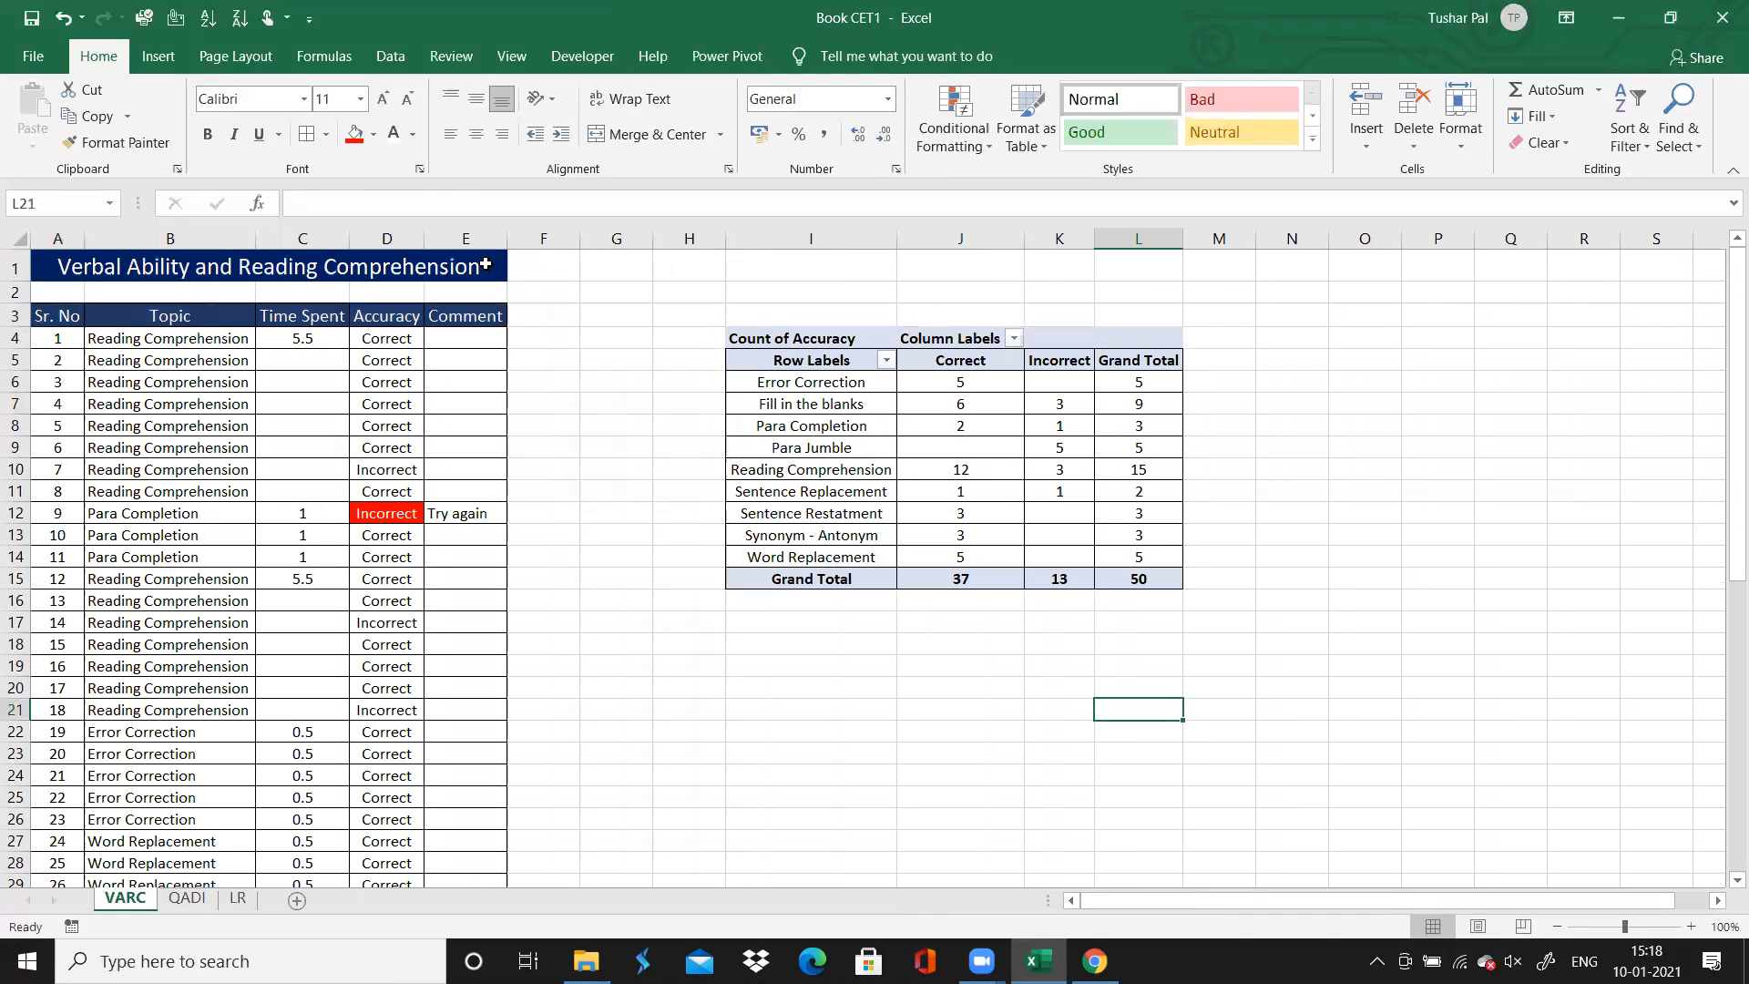
pyautogui.doubleClick(485, 265)
pyautogui.write('b')
pyautogui.press('BackSpace')
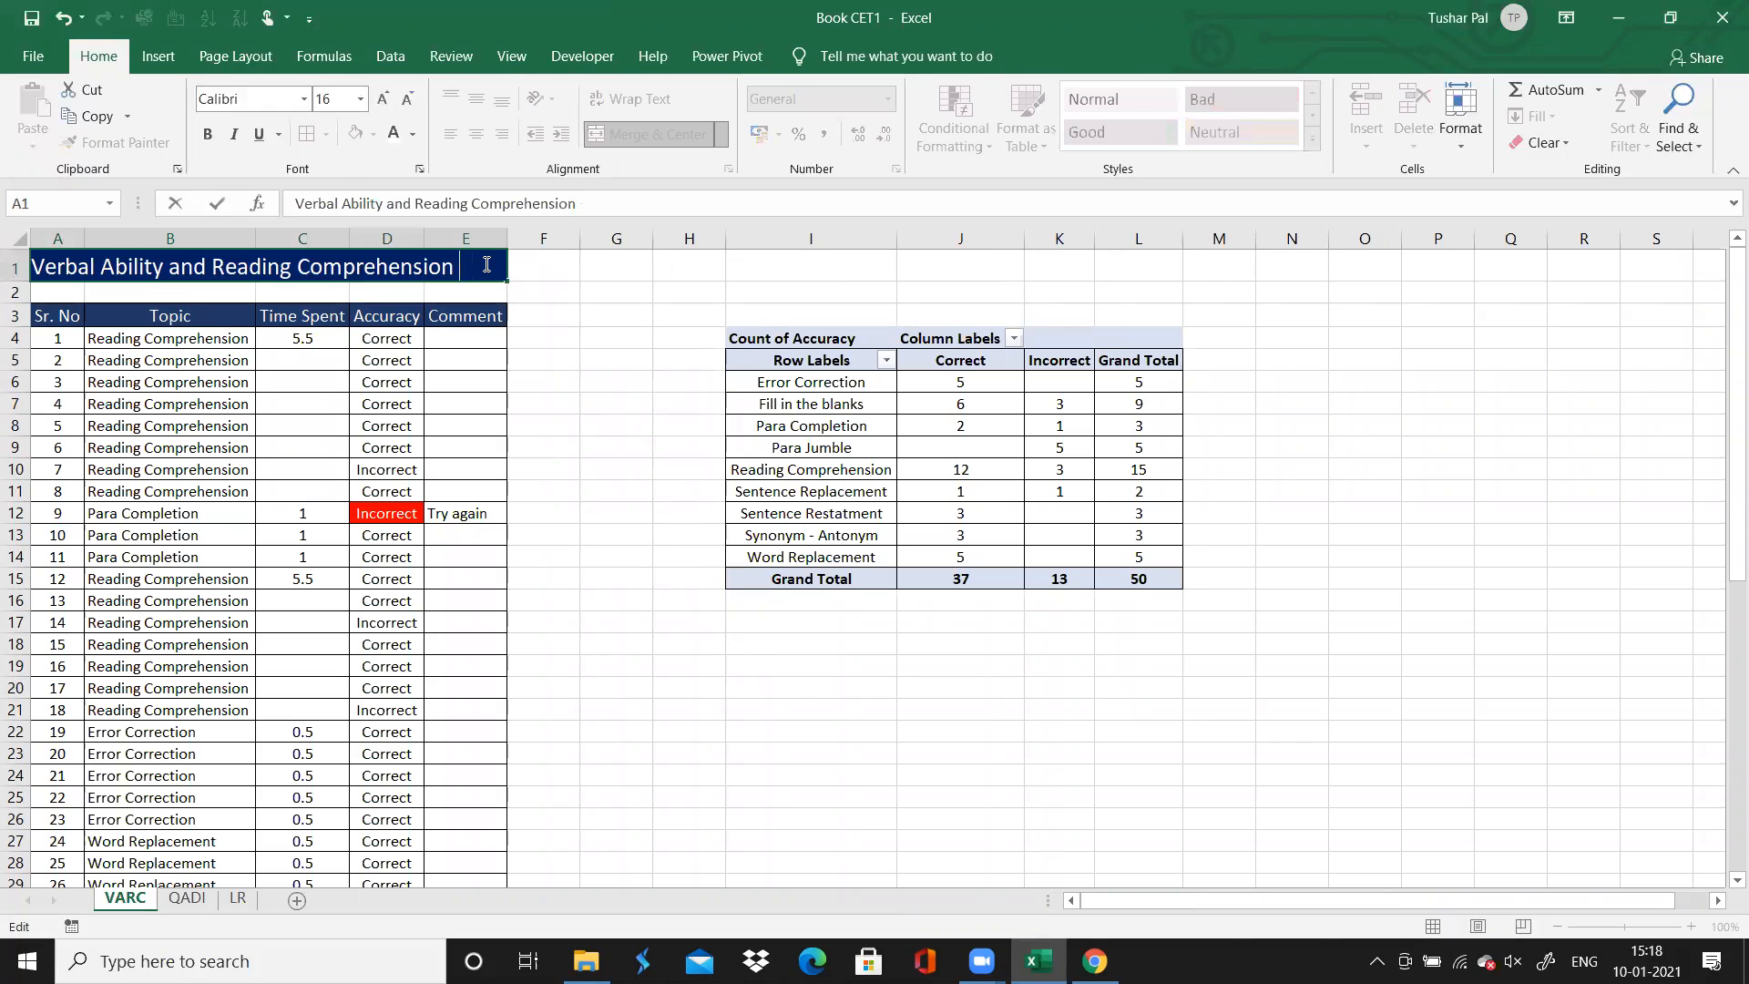
pyautogui.write('()')
# Append empty parentheses "()" to the Quantitative Ability and Data Interpretation title on the QADI sheet
pyautogui.click(186, 898)
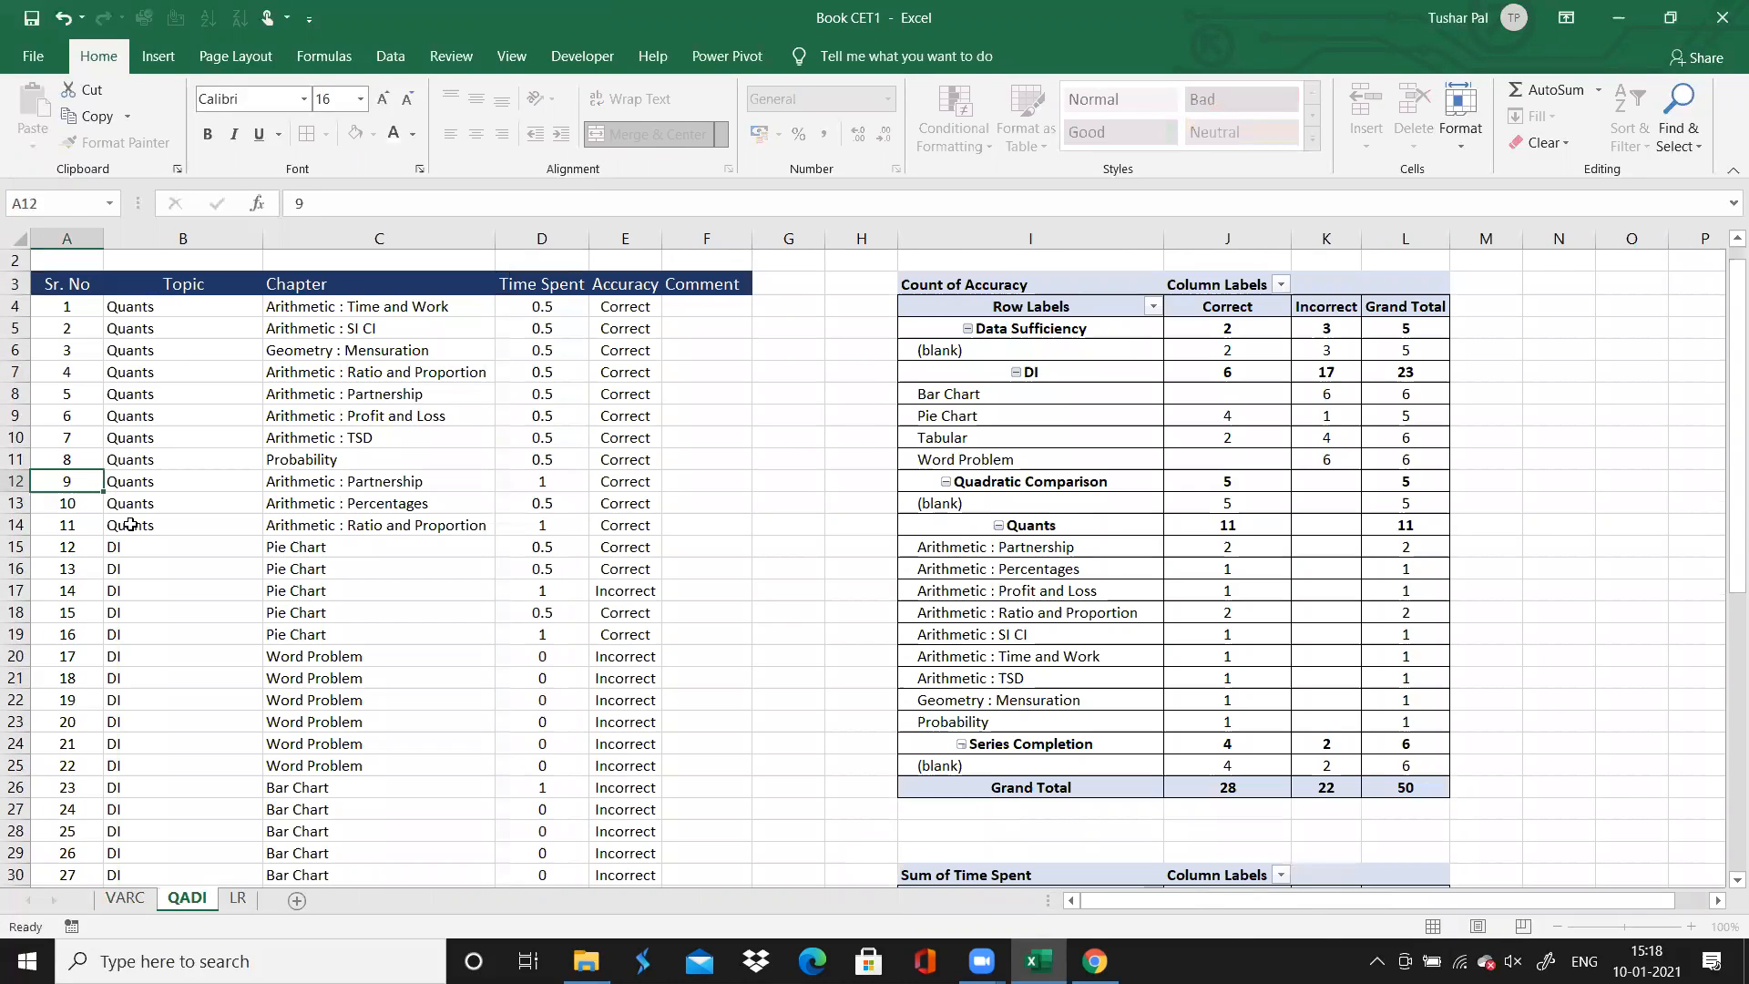
pyautogui.press('Up')
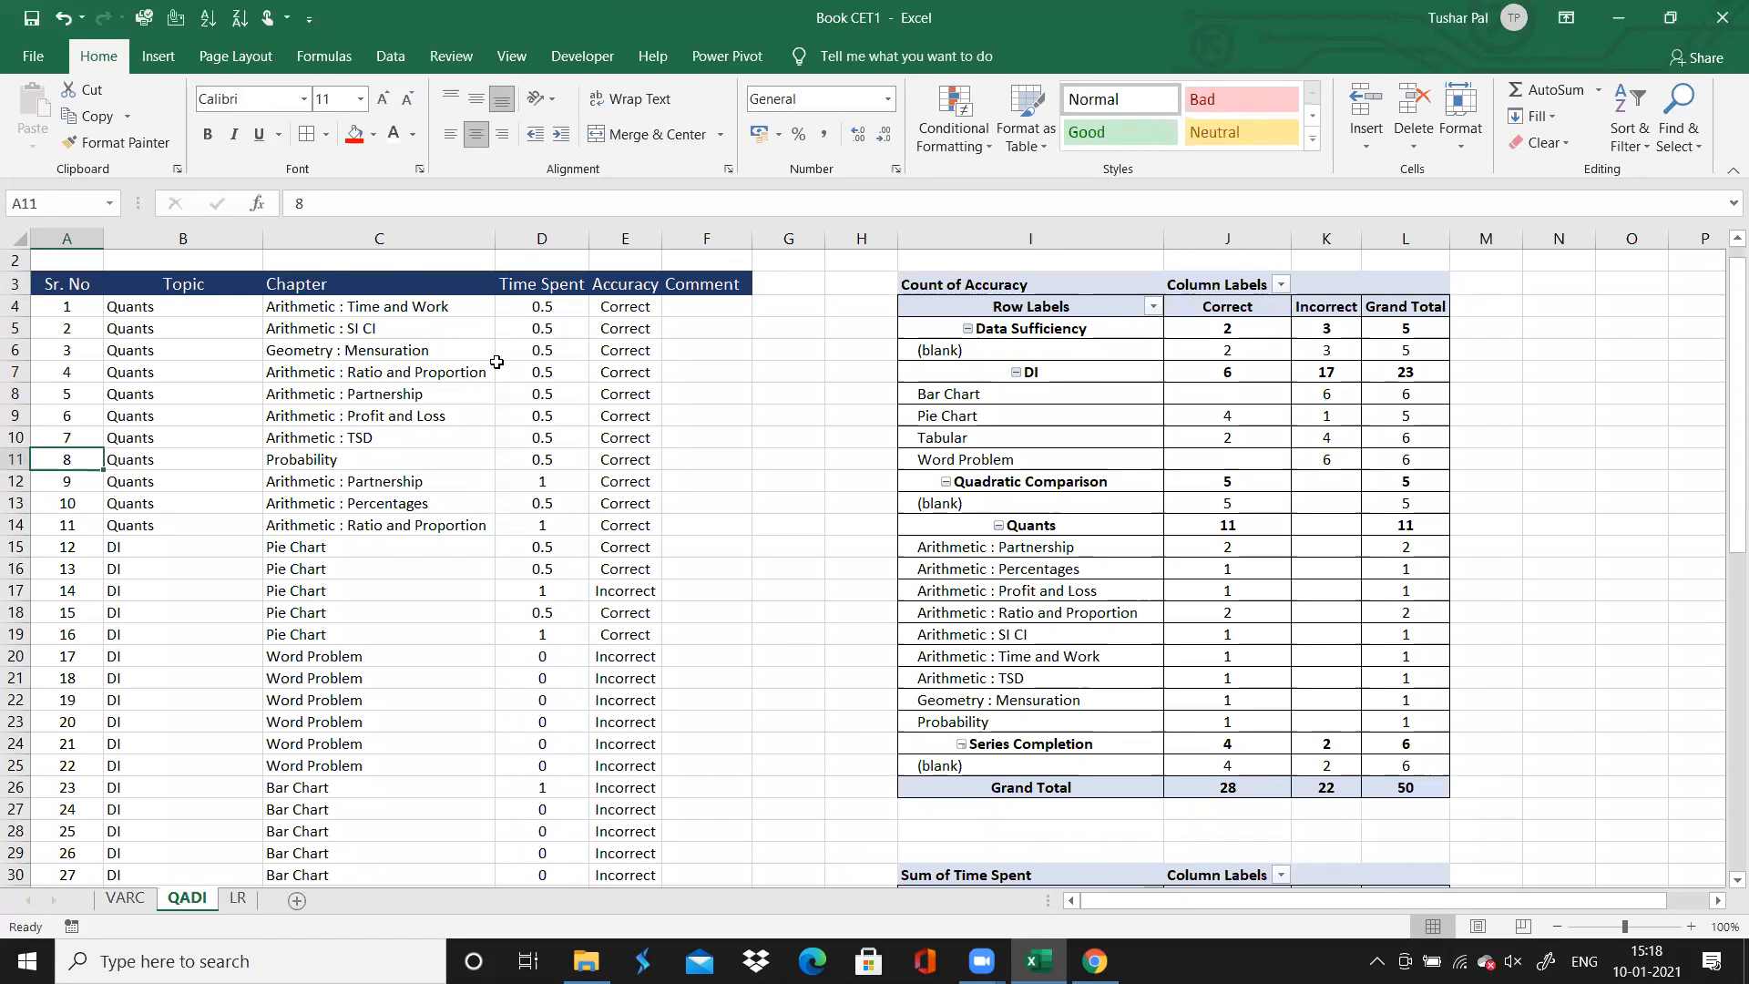
pyautogui.press('Up')
pyautogui.press('Up')
pyautogui.press('Up')
pyautogui.press('Up')
pyautogui.press('Up')
pyautogui.press('Up')
pyautogui.press('Up')
pyautogui.press('Up')
pyautogui.press('Up')
pyautogui.press('Up')
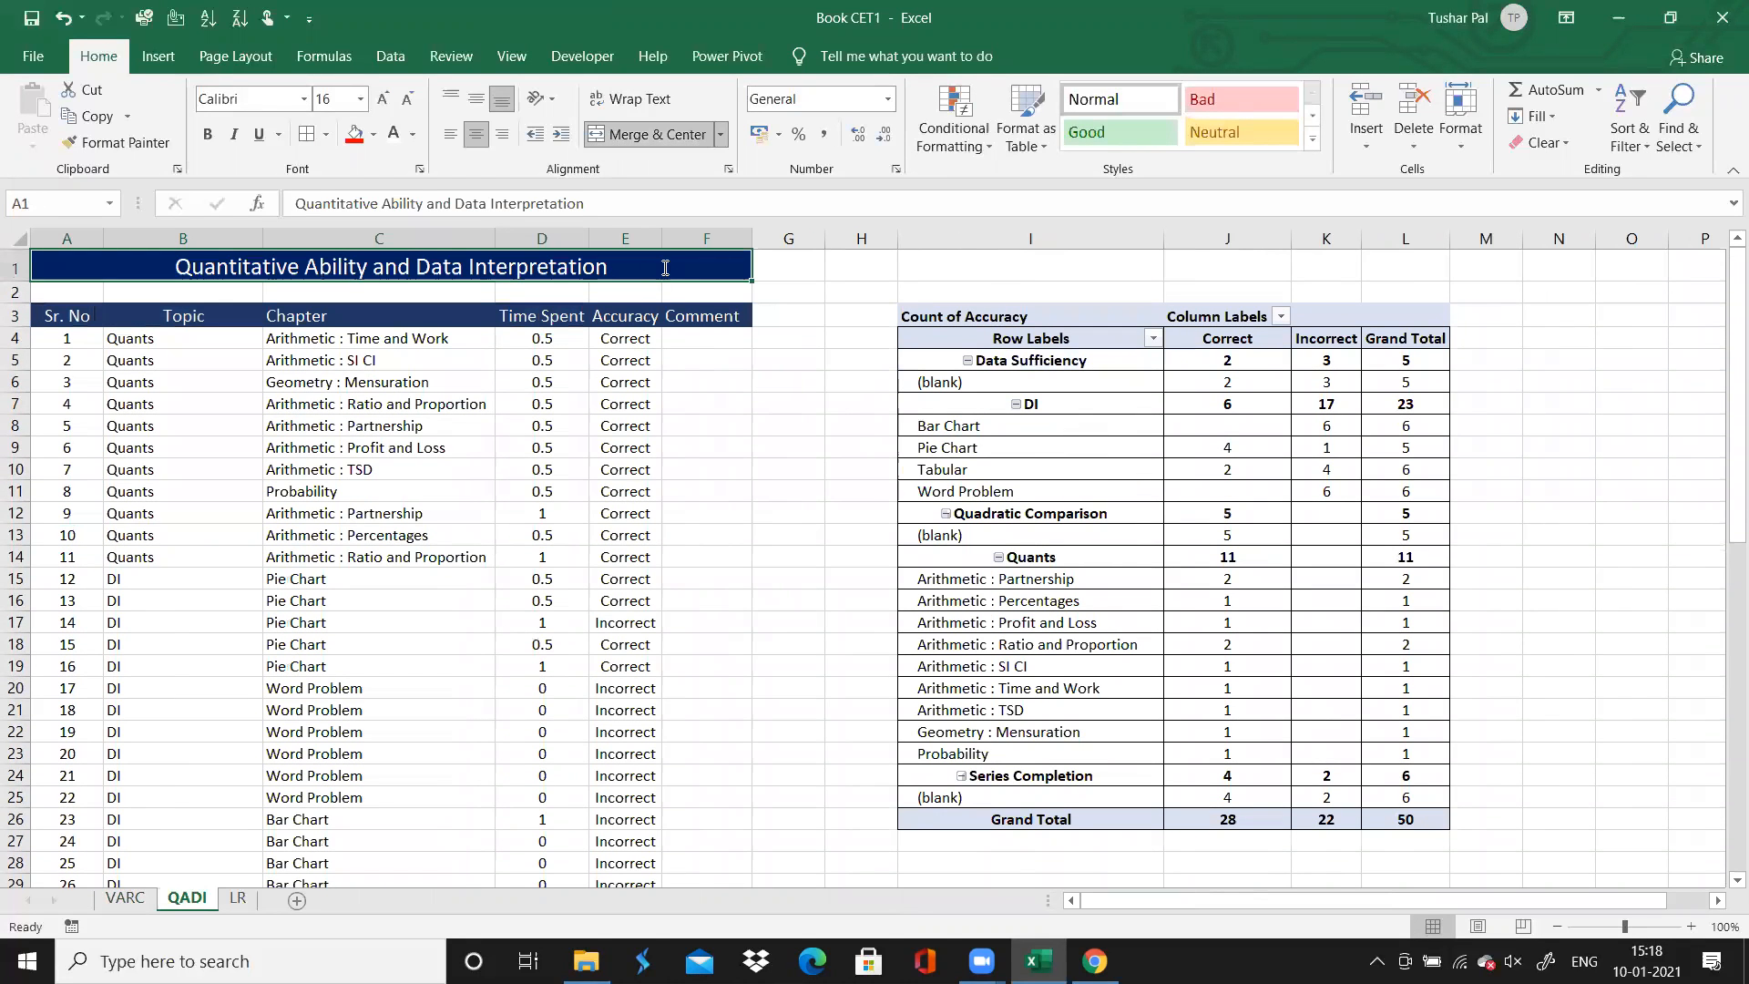
pyautogui.doubleClick(665, 267)
pyautogui.write('()')
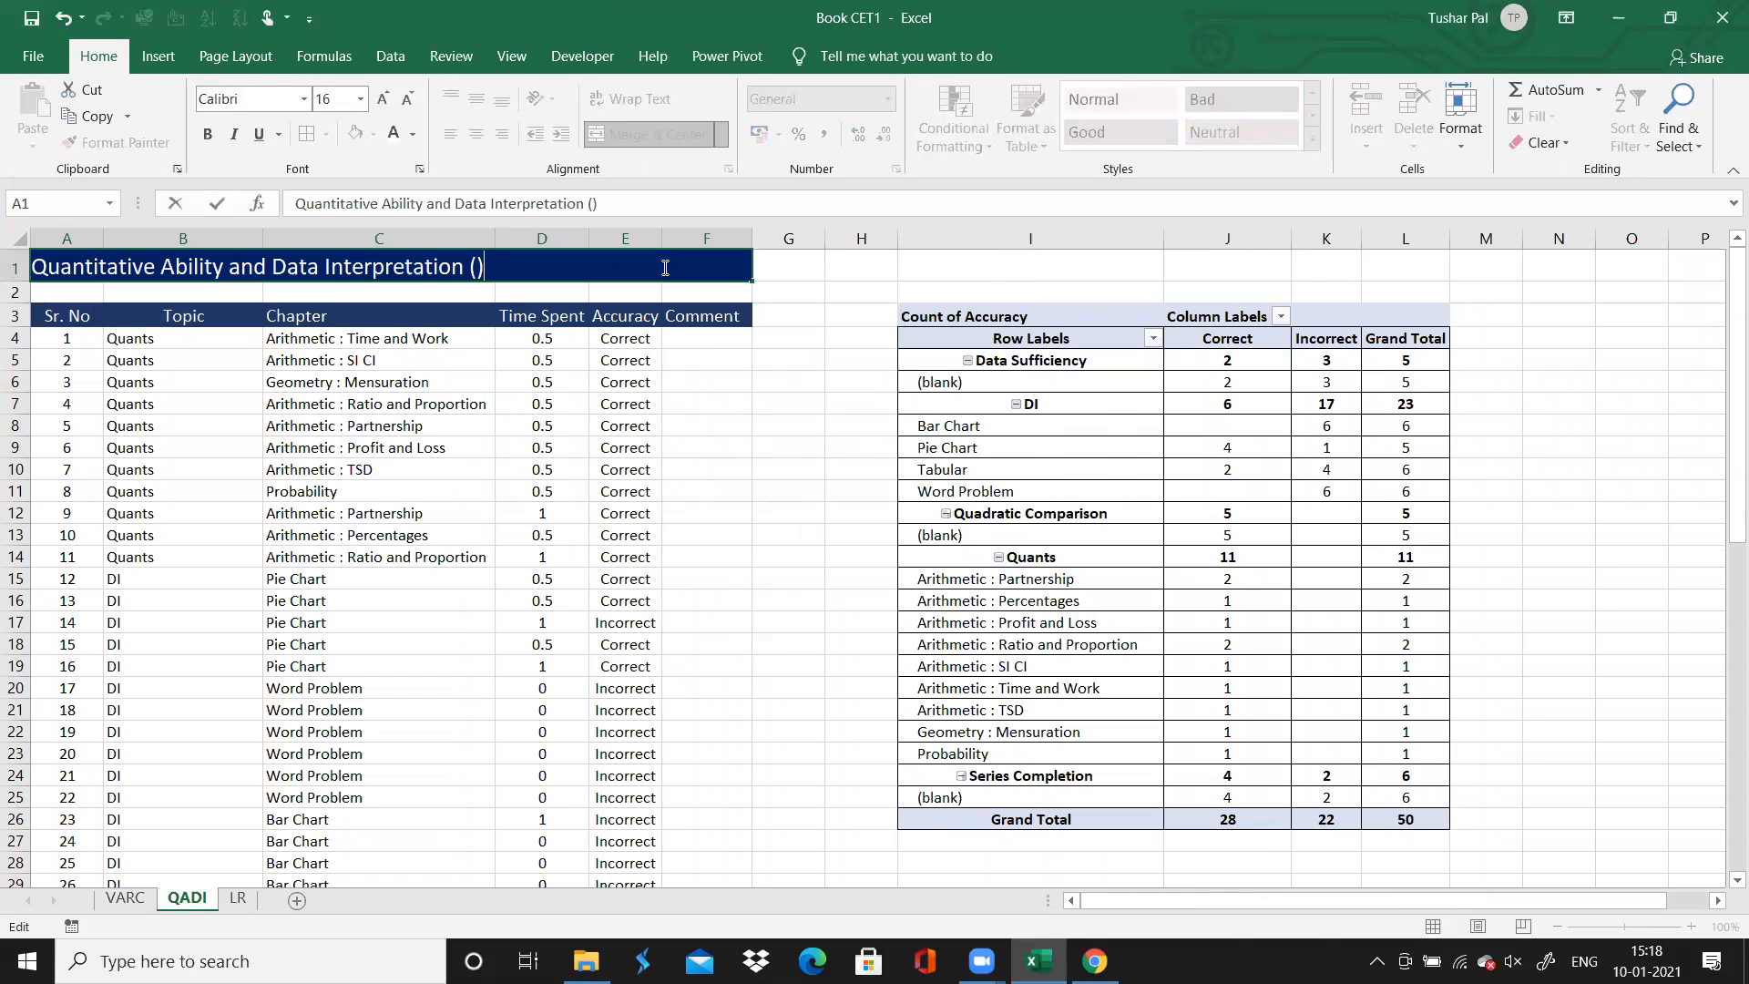
# Append empty parentheses "()" to the Analytical Reasoning title on the LR sheet
pyautogui.click(238, 898)
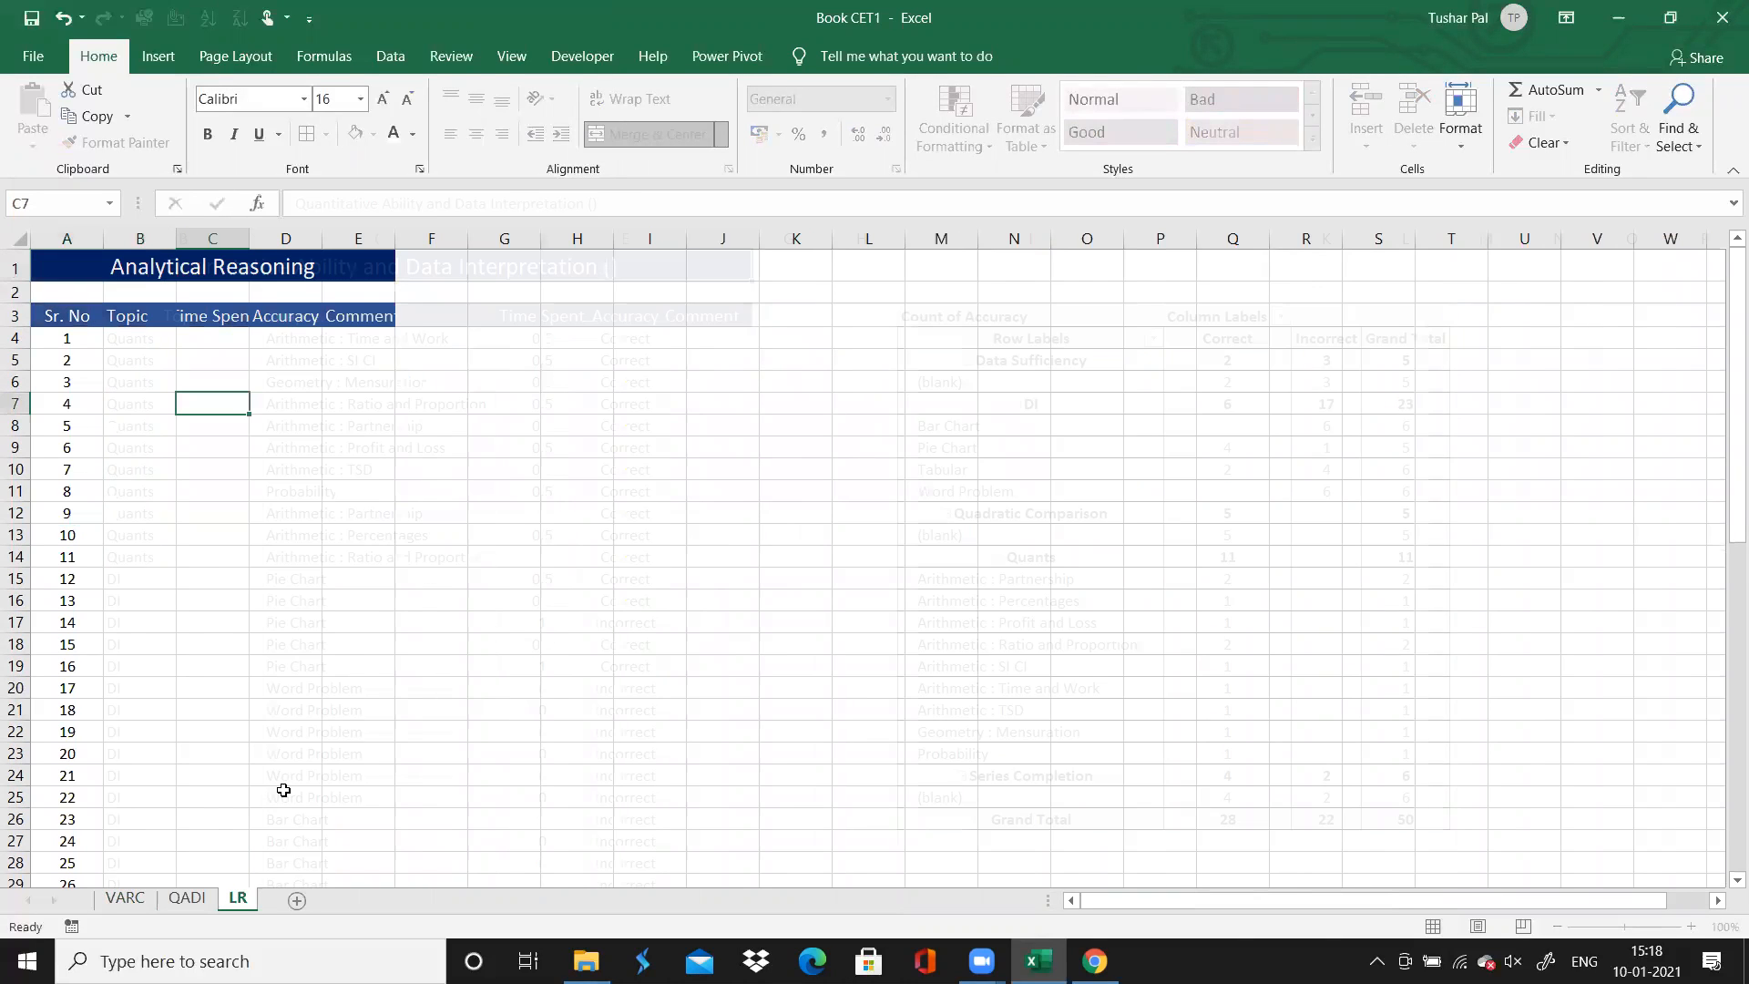
pyautogui.doubleClick(340, 270)
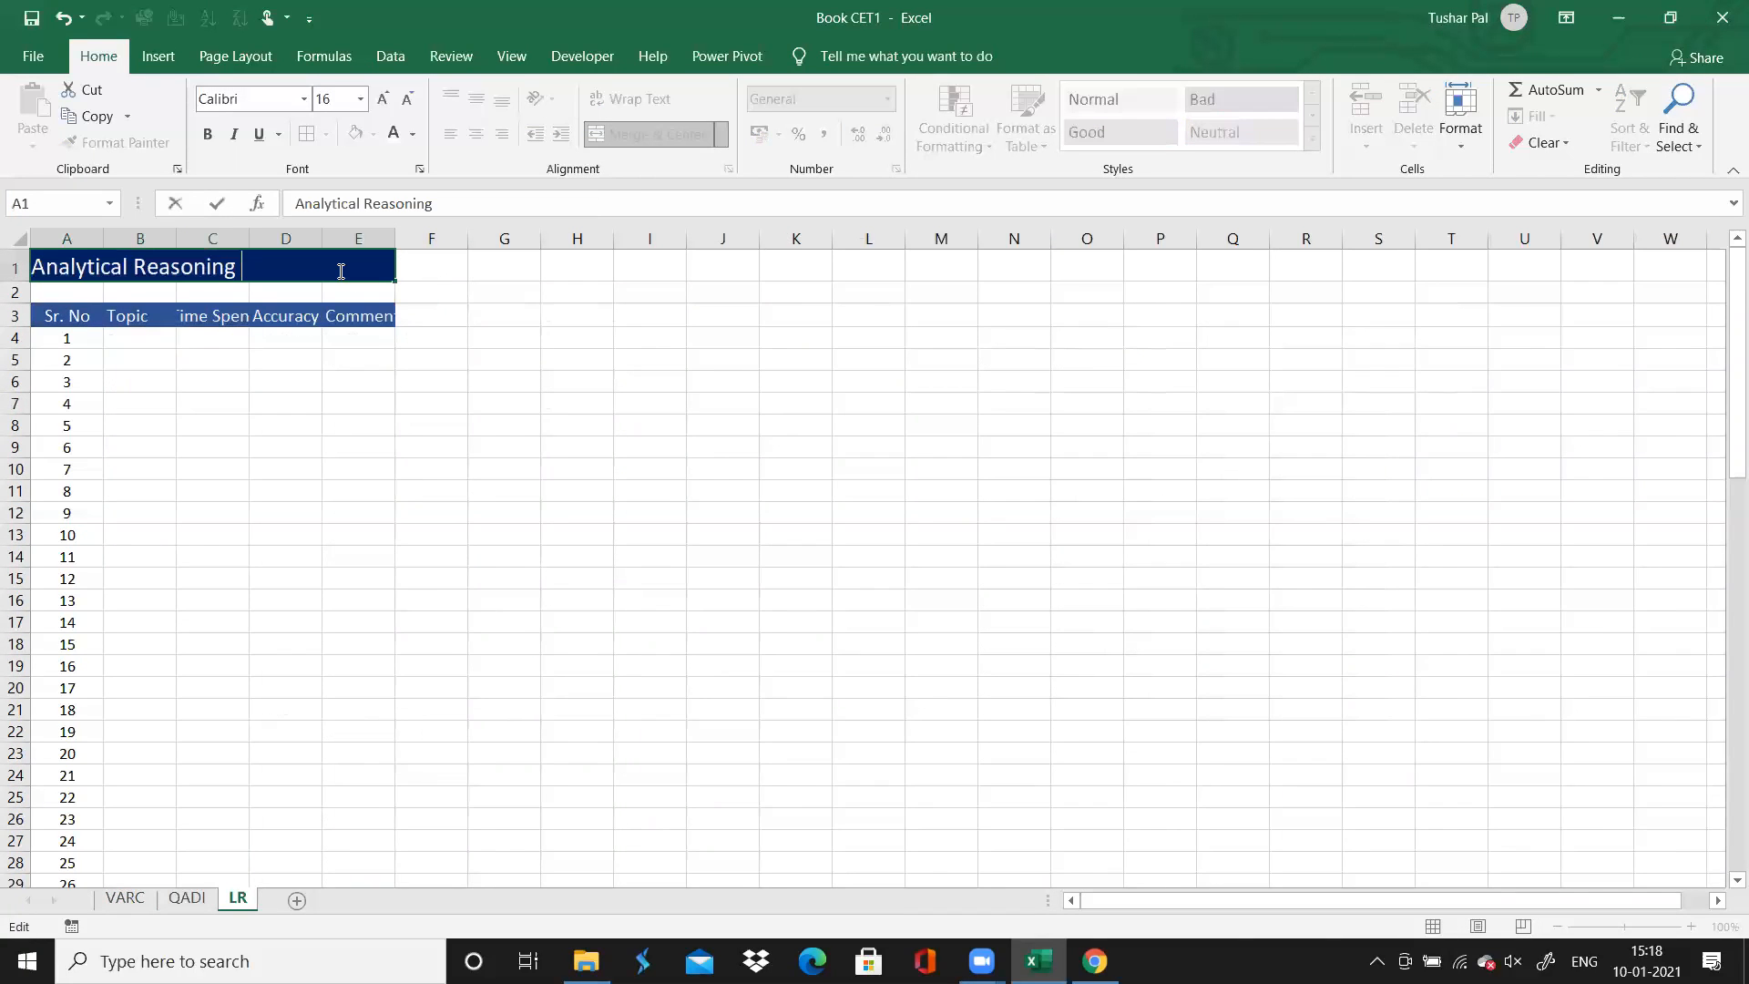
pyautogui.click(148, 325)
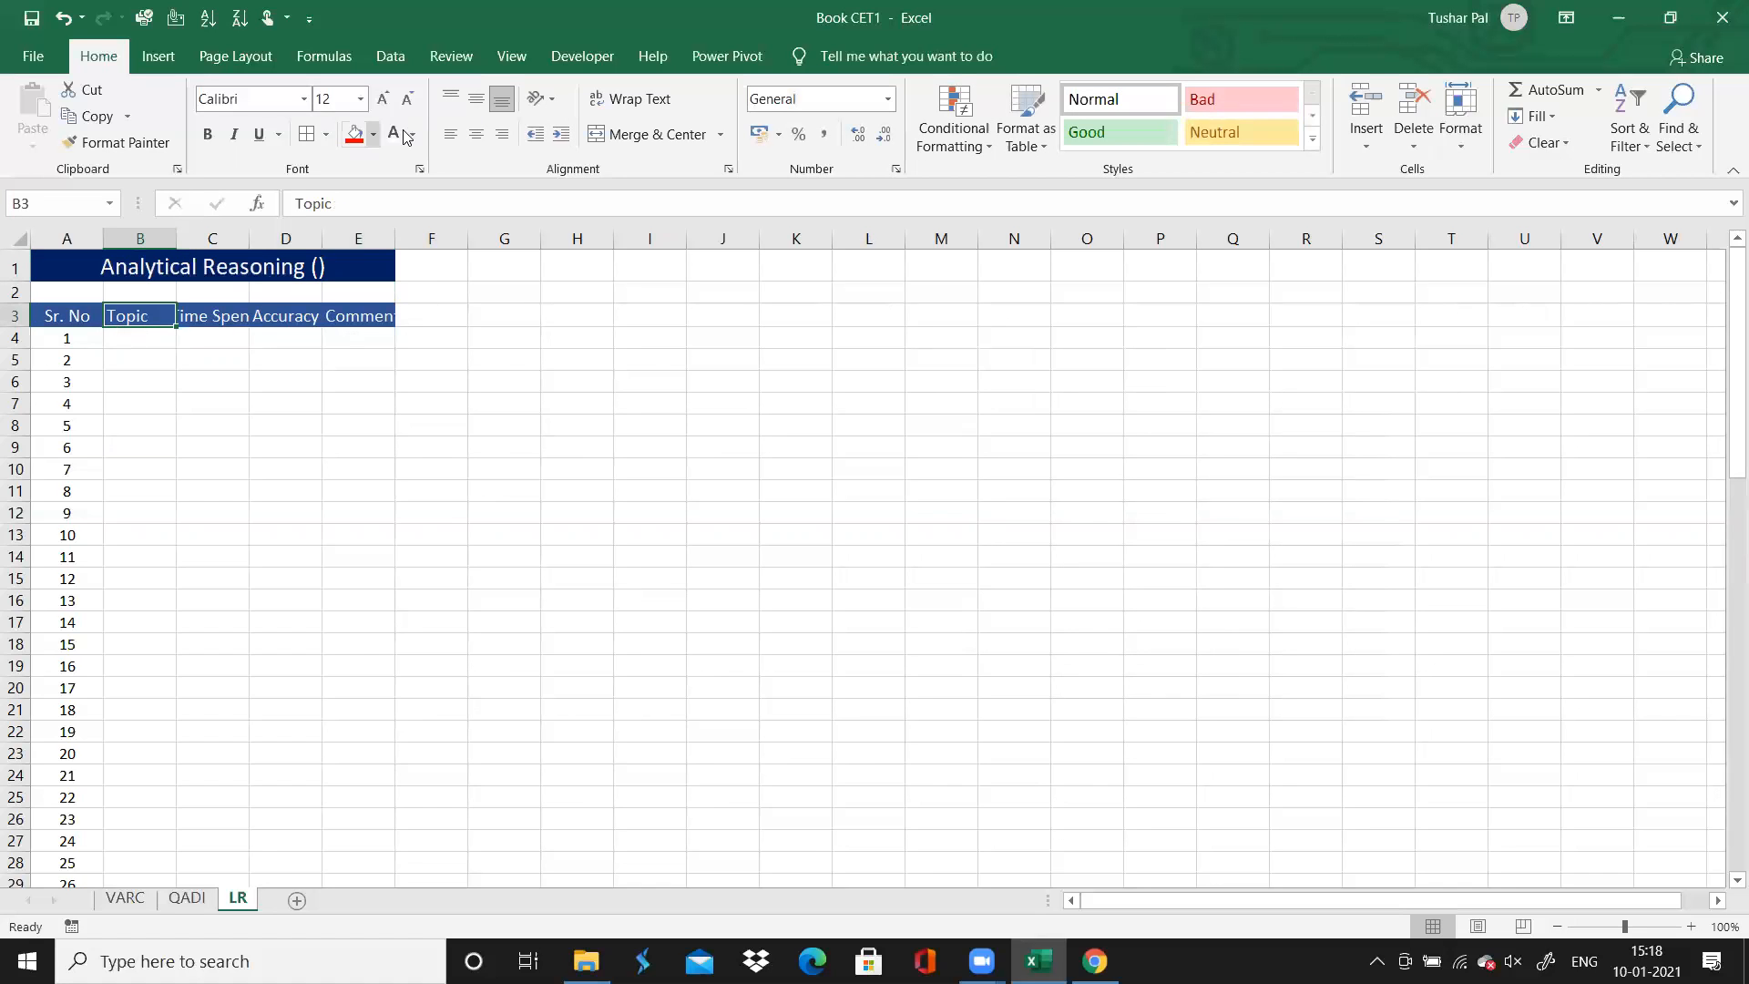
# Centre the LR sheet's title and header rows and autofit the Topic, Time Spent and Accuracy columns
pyautogui.moveTo(273, 317); pyautogui.dragTo(293, 266)
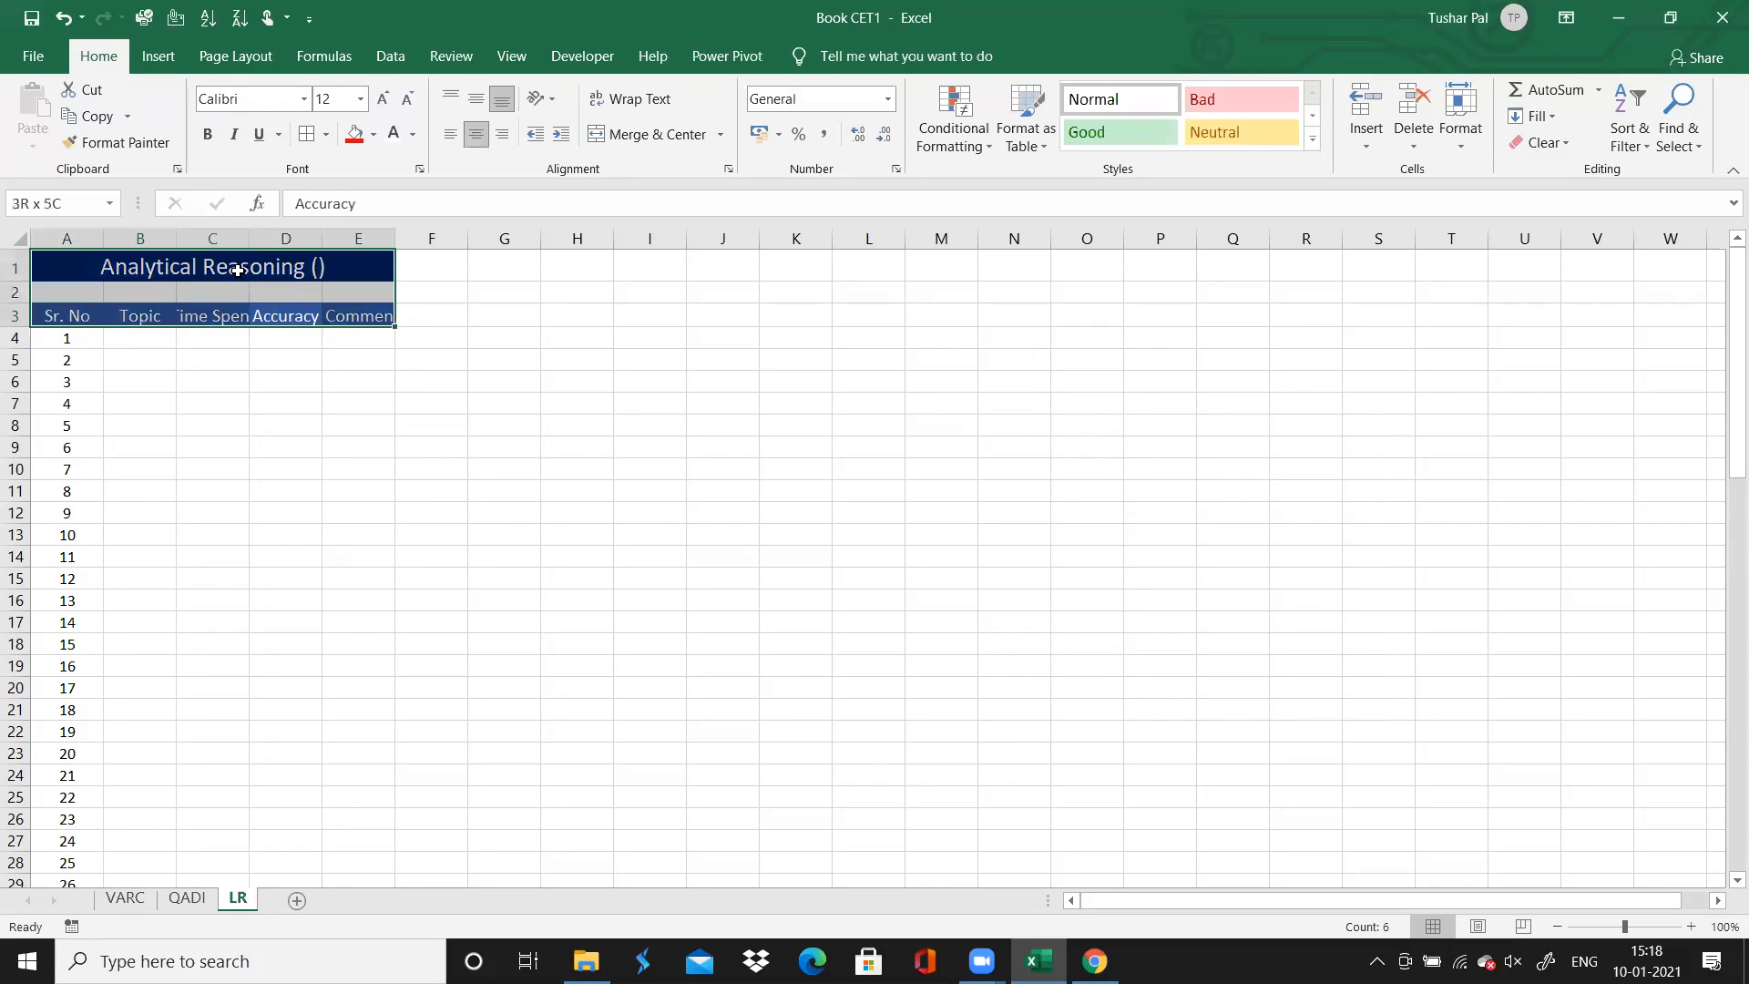
pyautogui.click(467, 137)
pyautogui.click(467, 137)
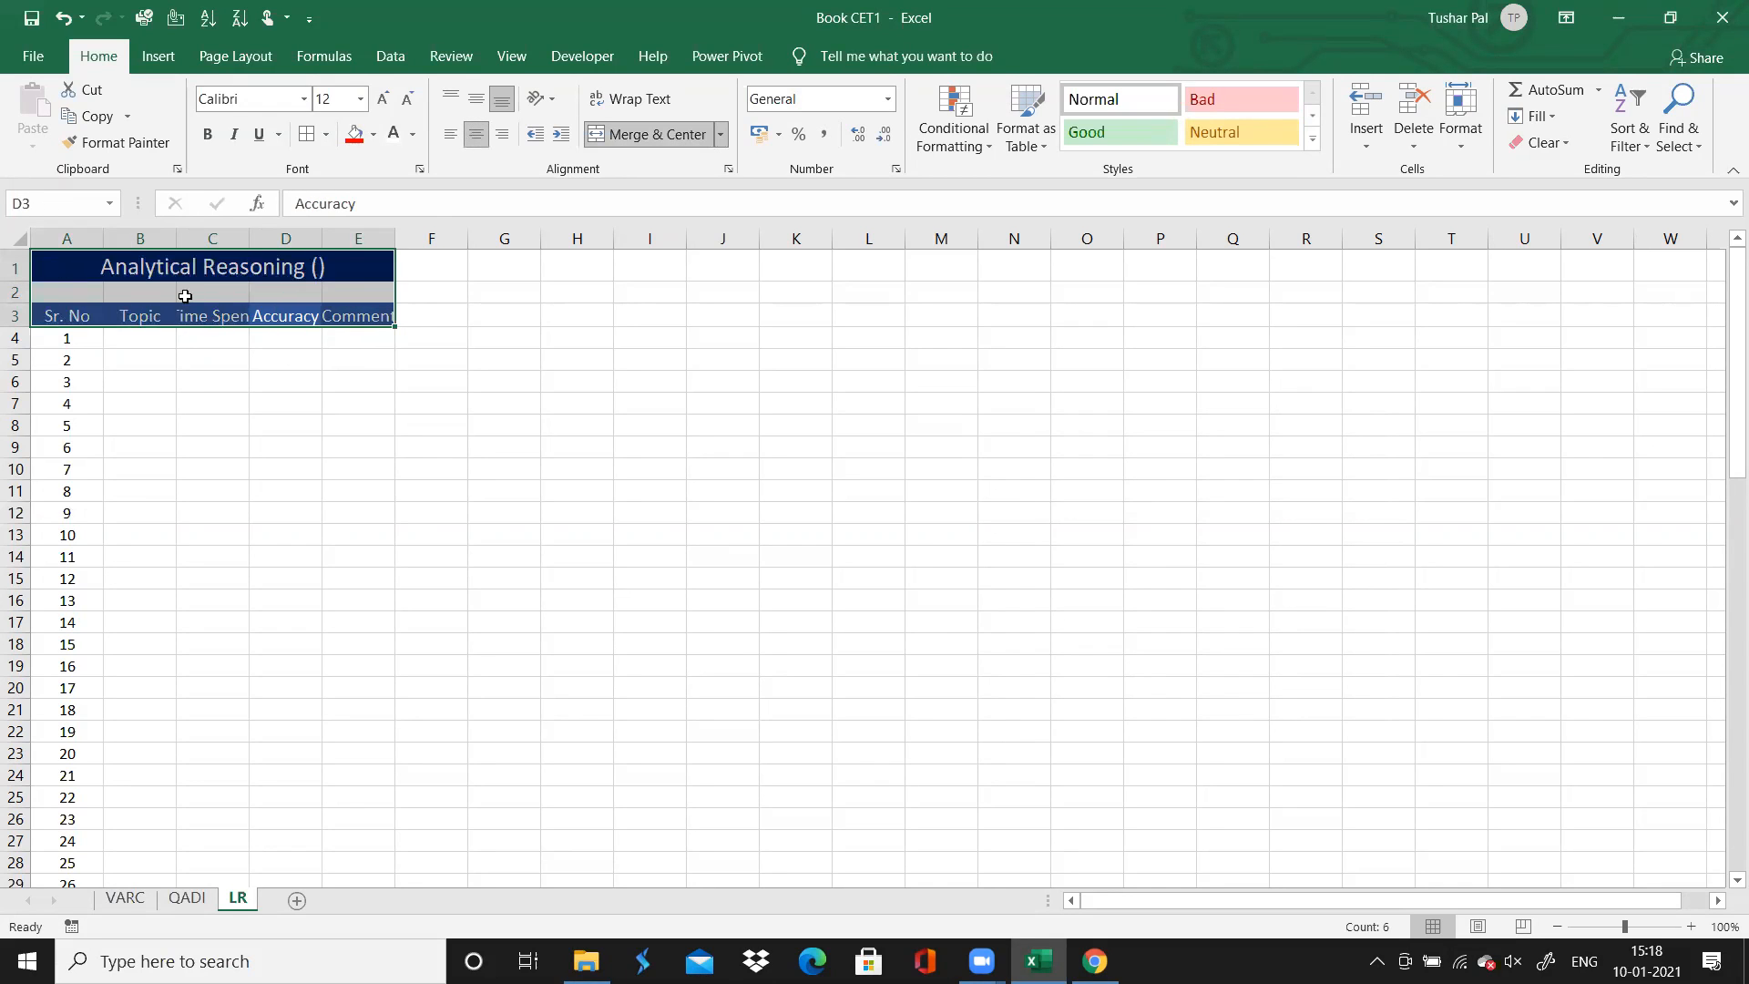
pyautogui.doubleClick(176, 238)
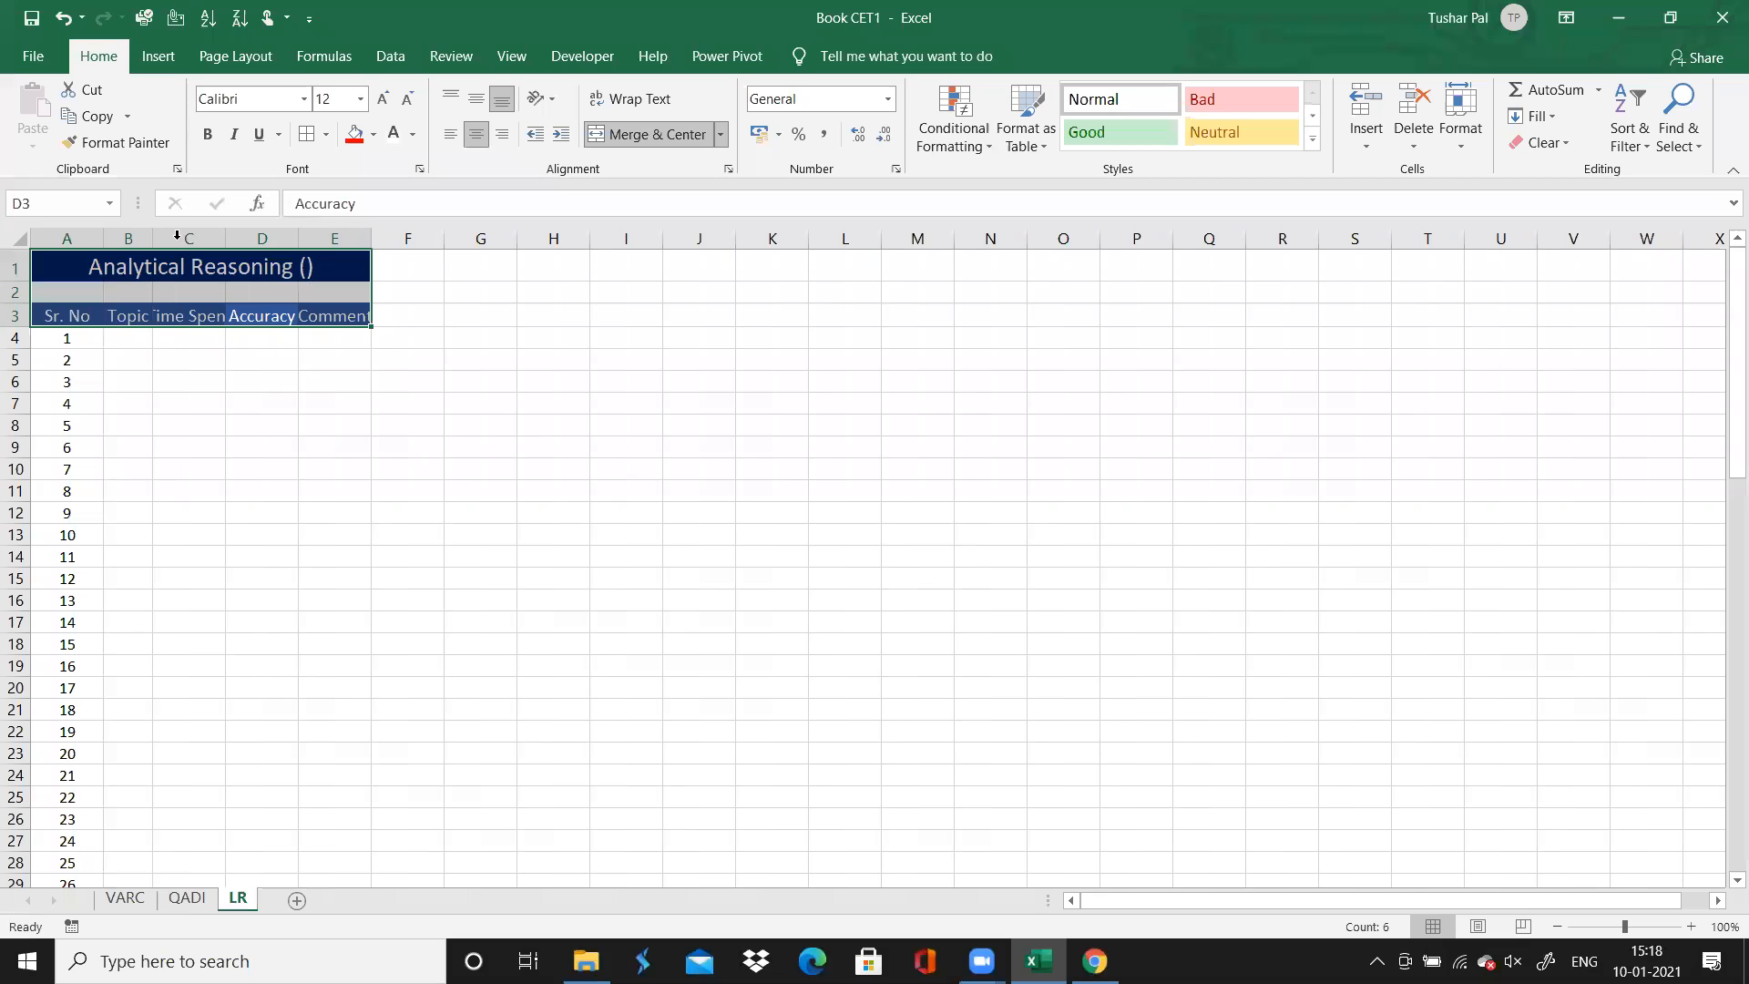
pyautogui.doubleClick(224, 239)
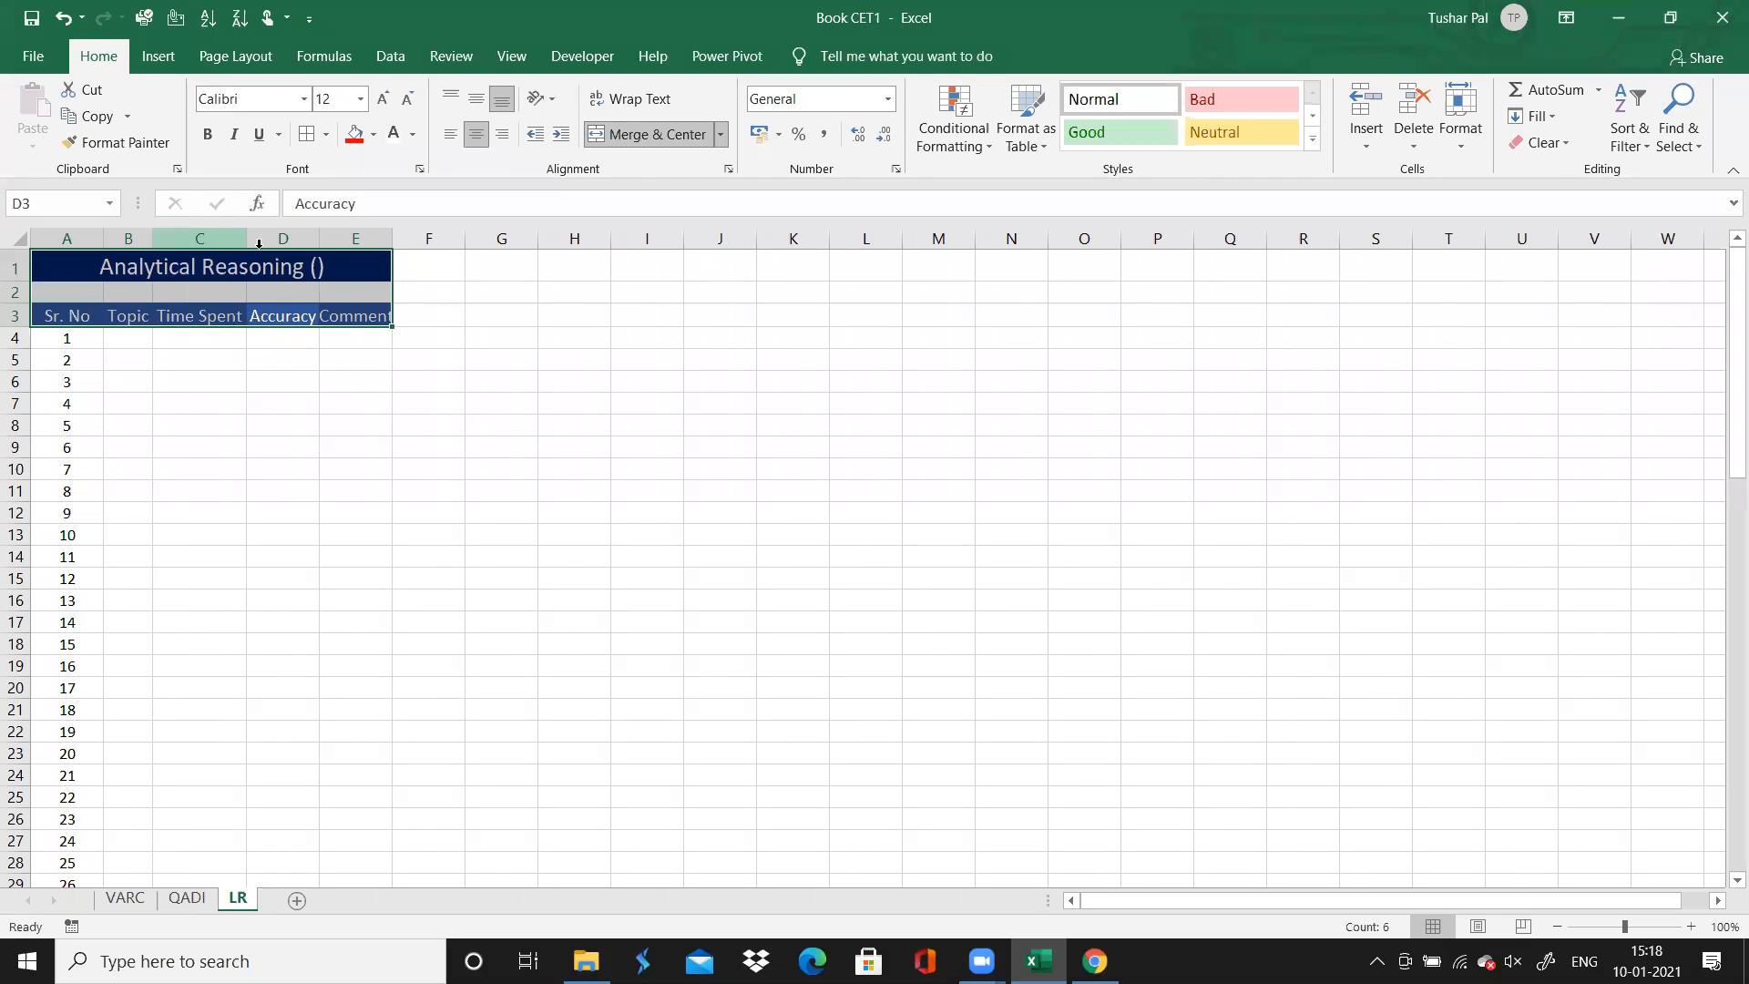
pyautogui.doubleClick(317, 243)
pyautogui.click(531, 404)
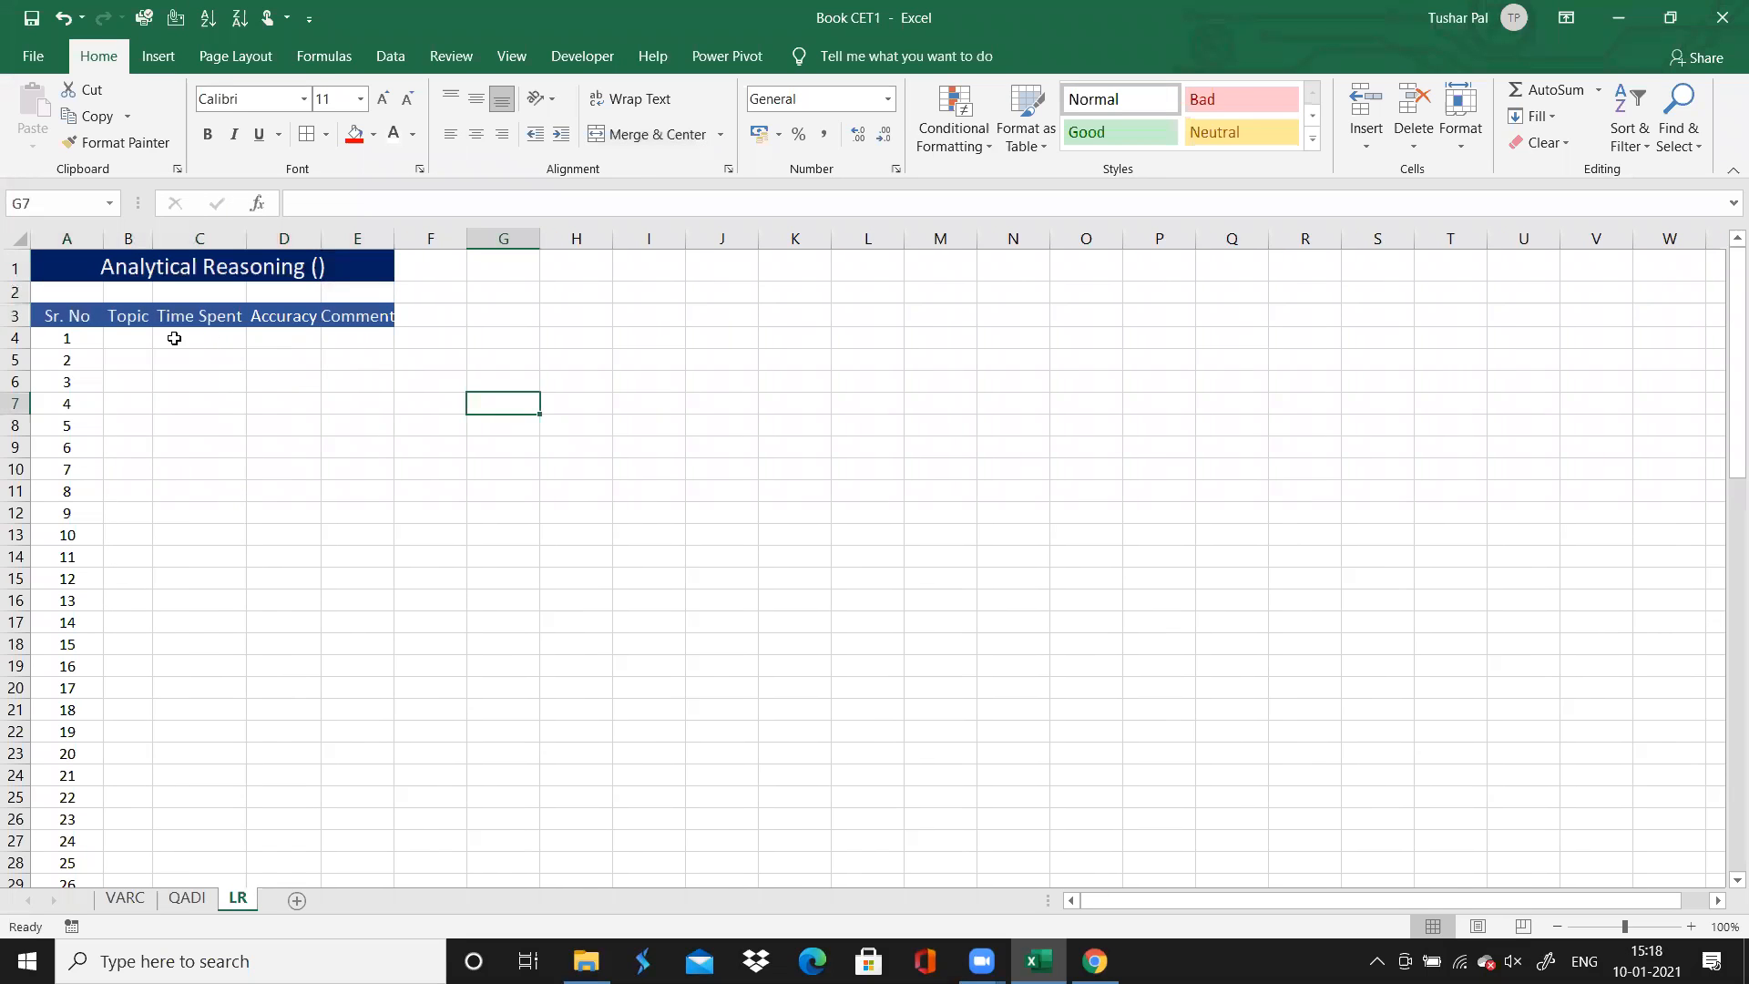
# Look up the directions for questions 1 to 6 in the AnalyticalReasoning section of the solutions page in Chrome, and return to Excel
pyautogui.click(140, 339)
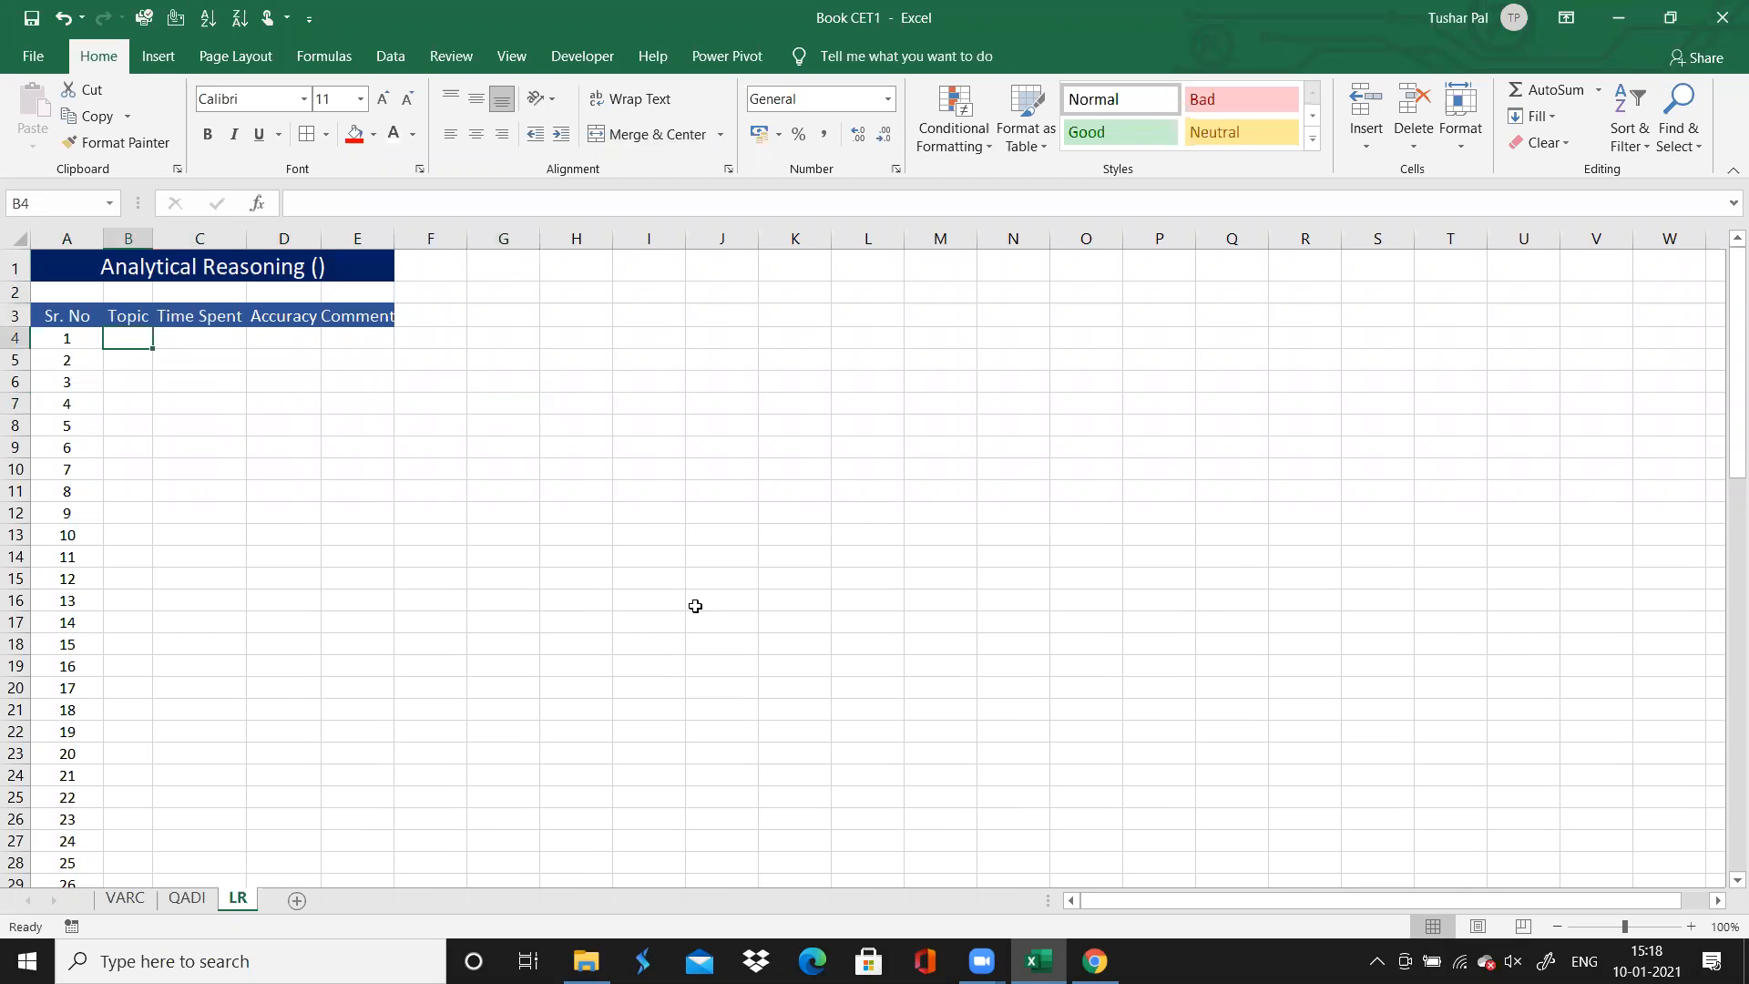
pyautogui.click(1094, 961)
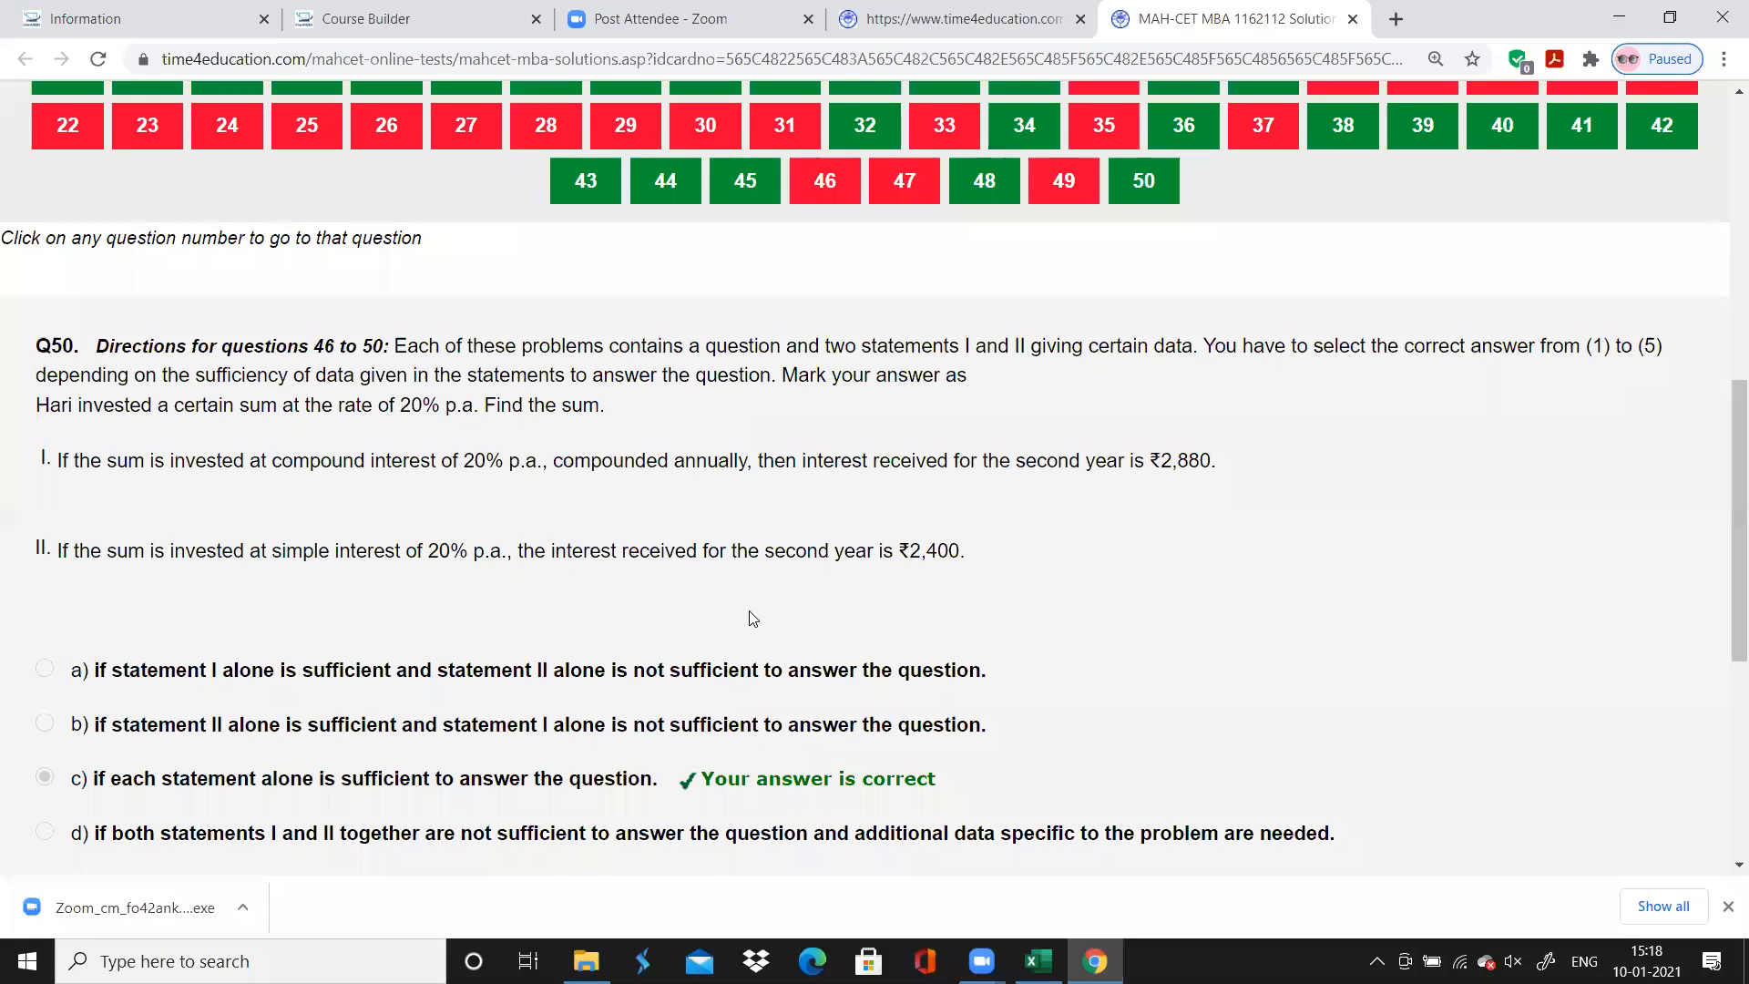
pyautogui.scroll(5, 752, 619)
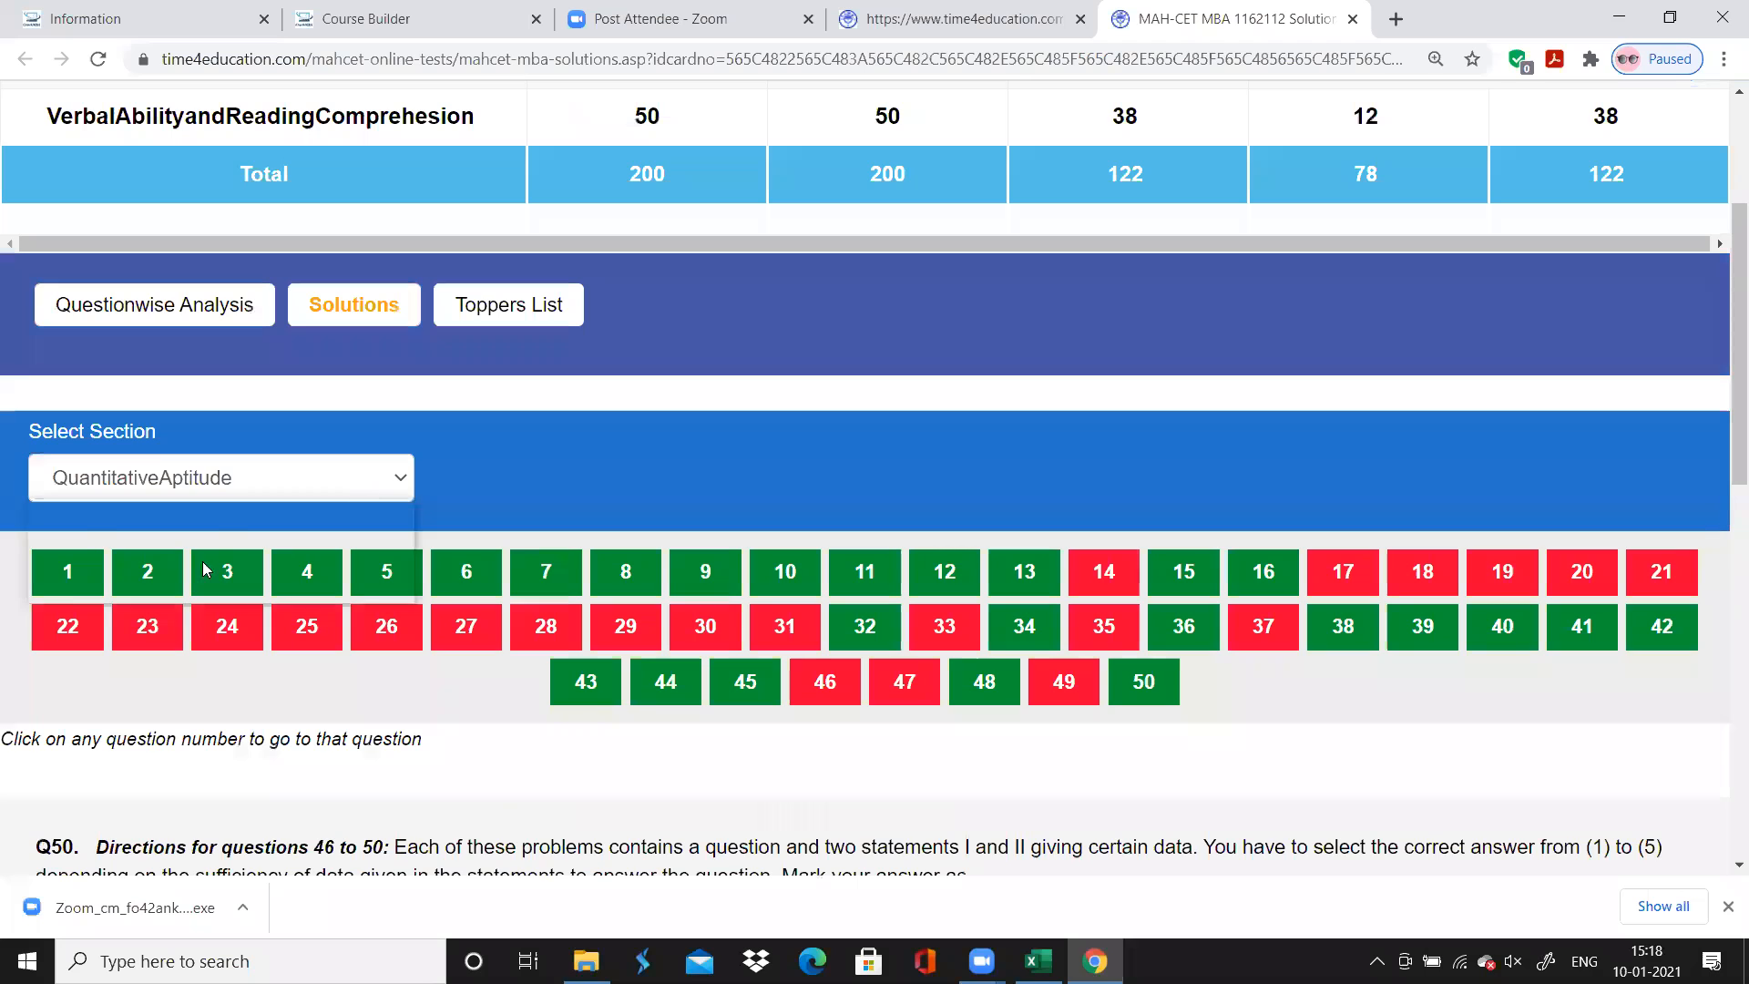
pyautogui.click(169, 521)
pyautogui.press('Down')
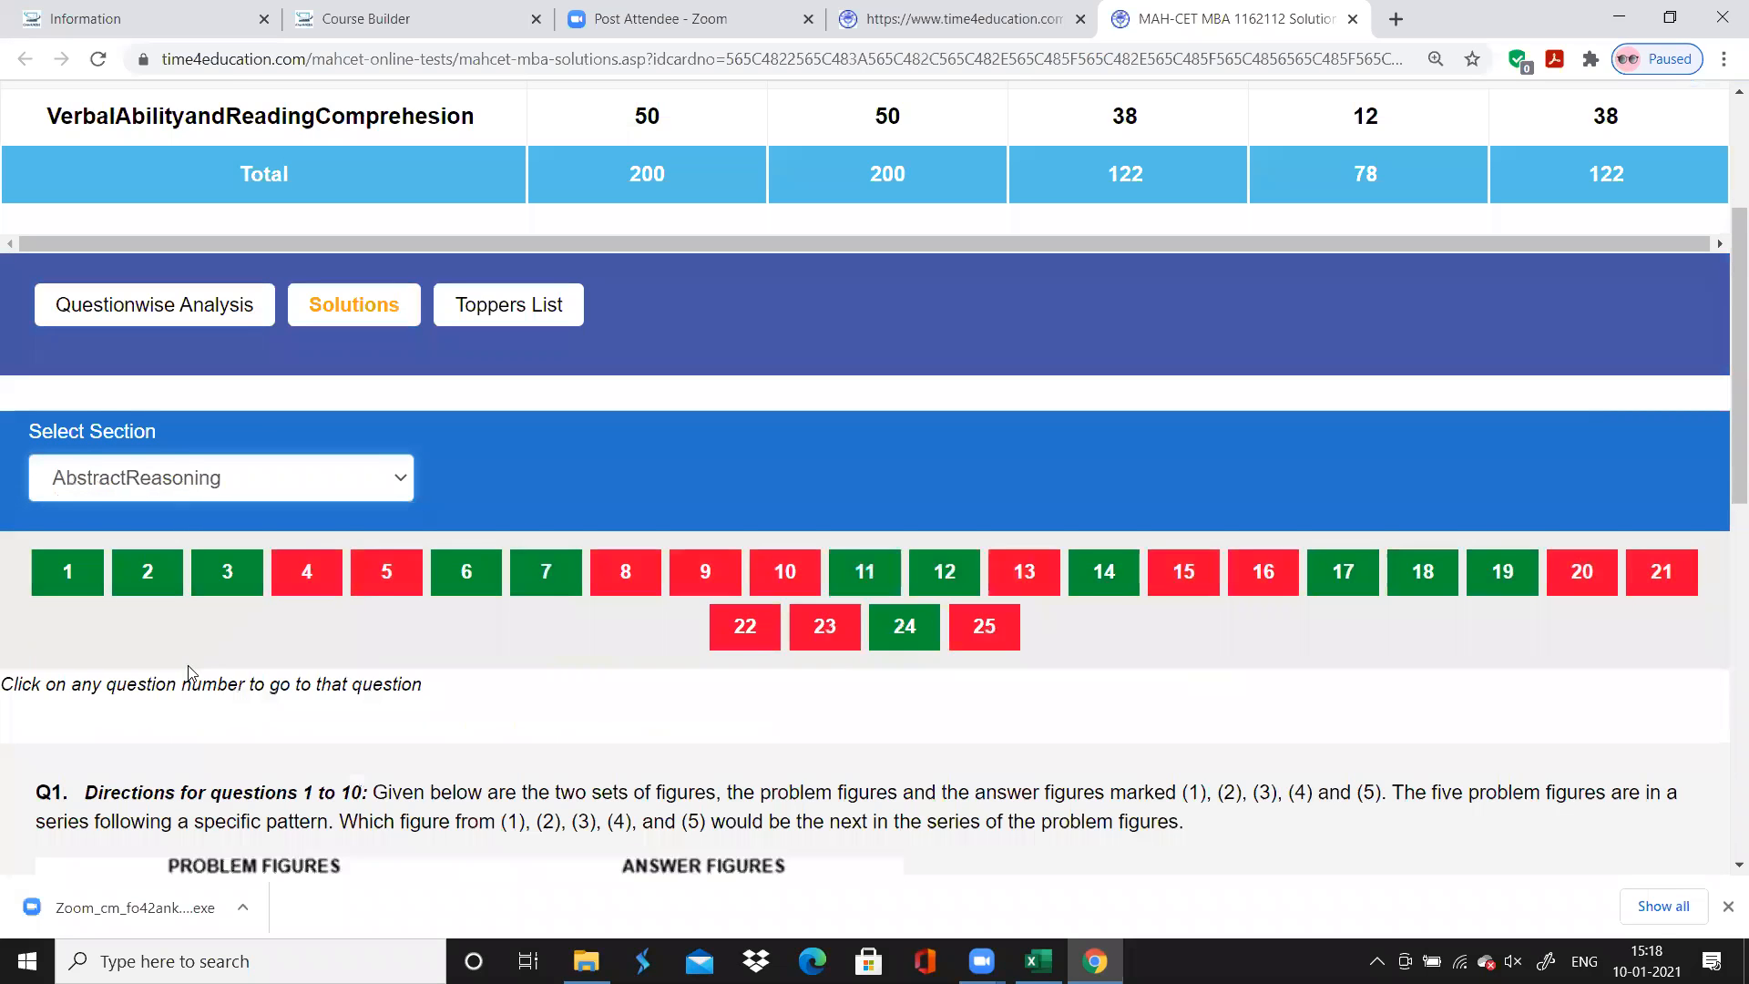
pyautogui.click(208, 498)
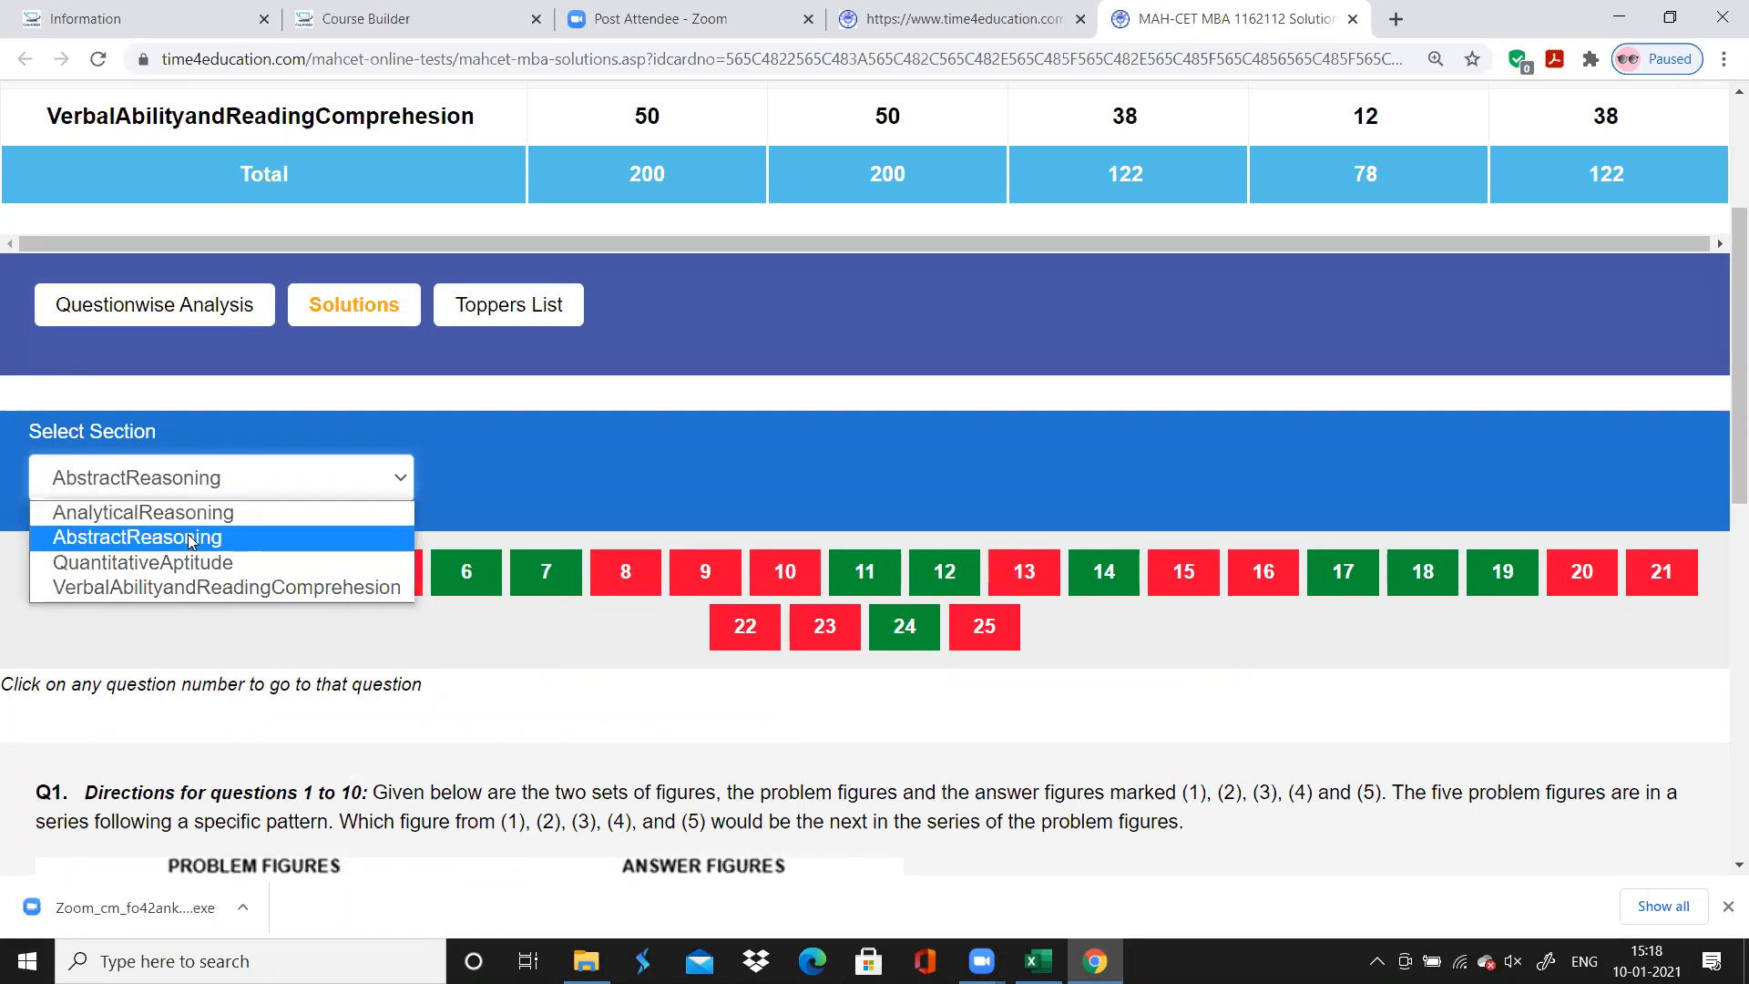
pyautogui.click(187, 513)
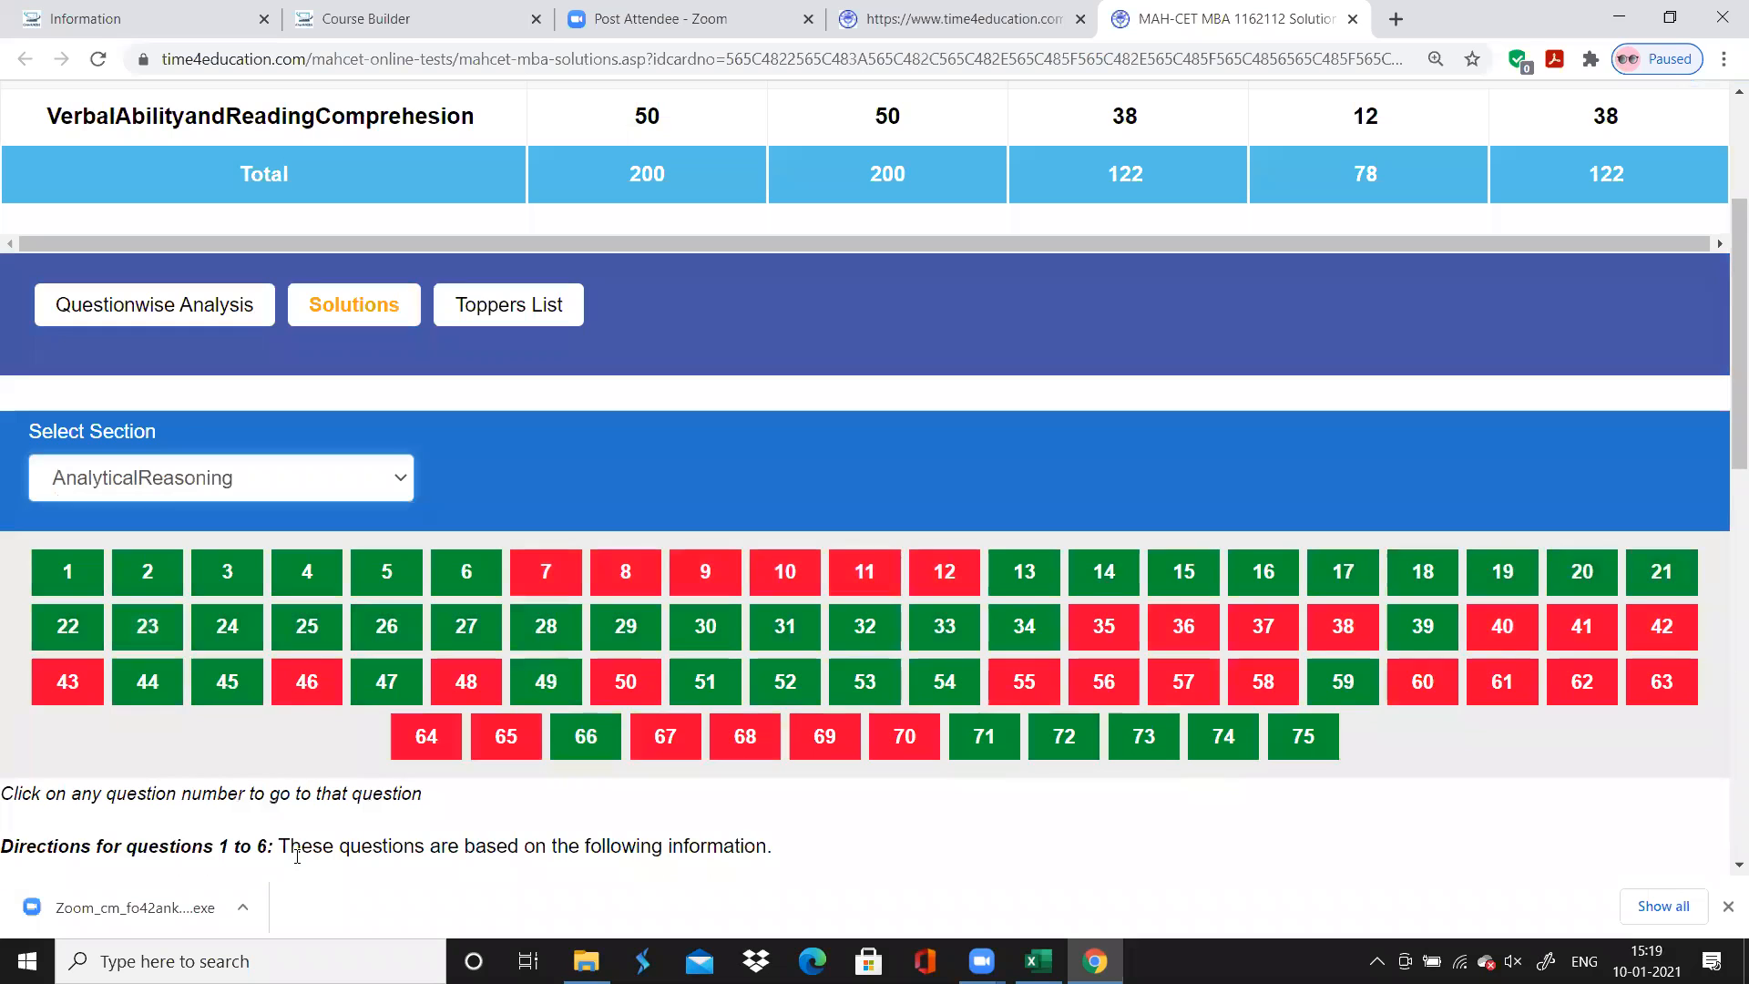
pyautogui.scroll(-1, 296, 861)
pyautogui.scroll(-5, 296, 861)
pyautogui.scroll(1, 296, 861)
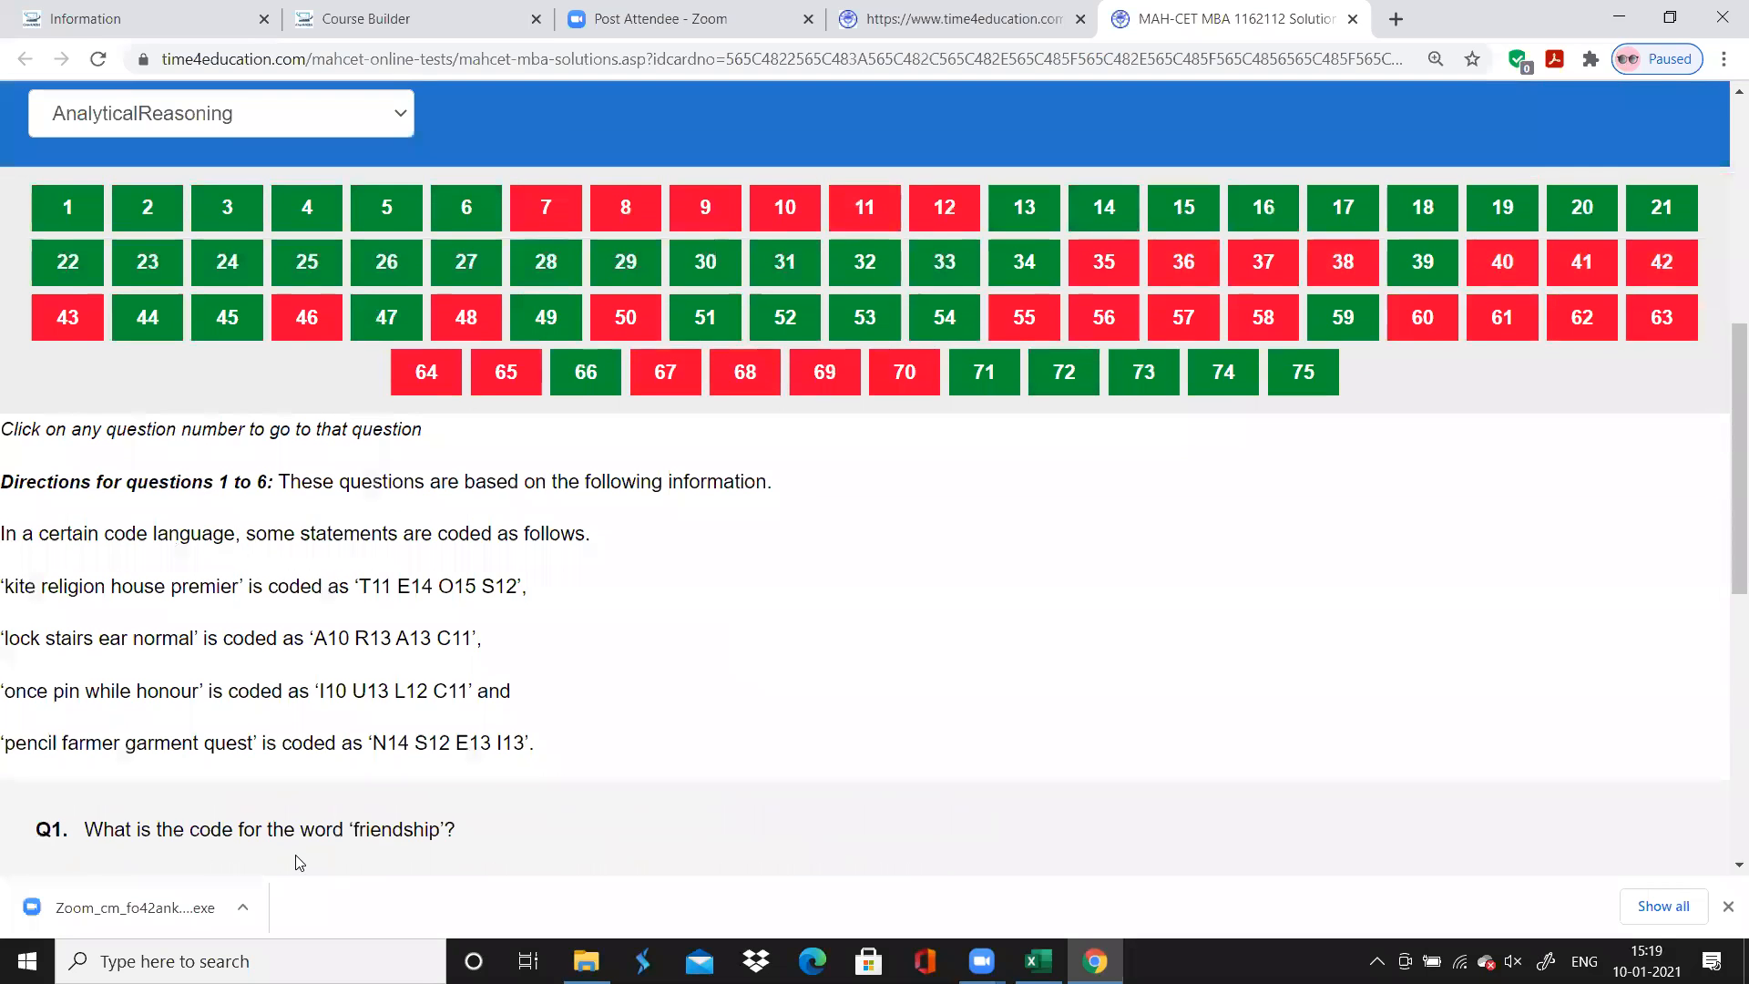
pyautogui.scroll(-1, 296, 861)
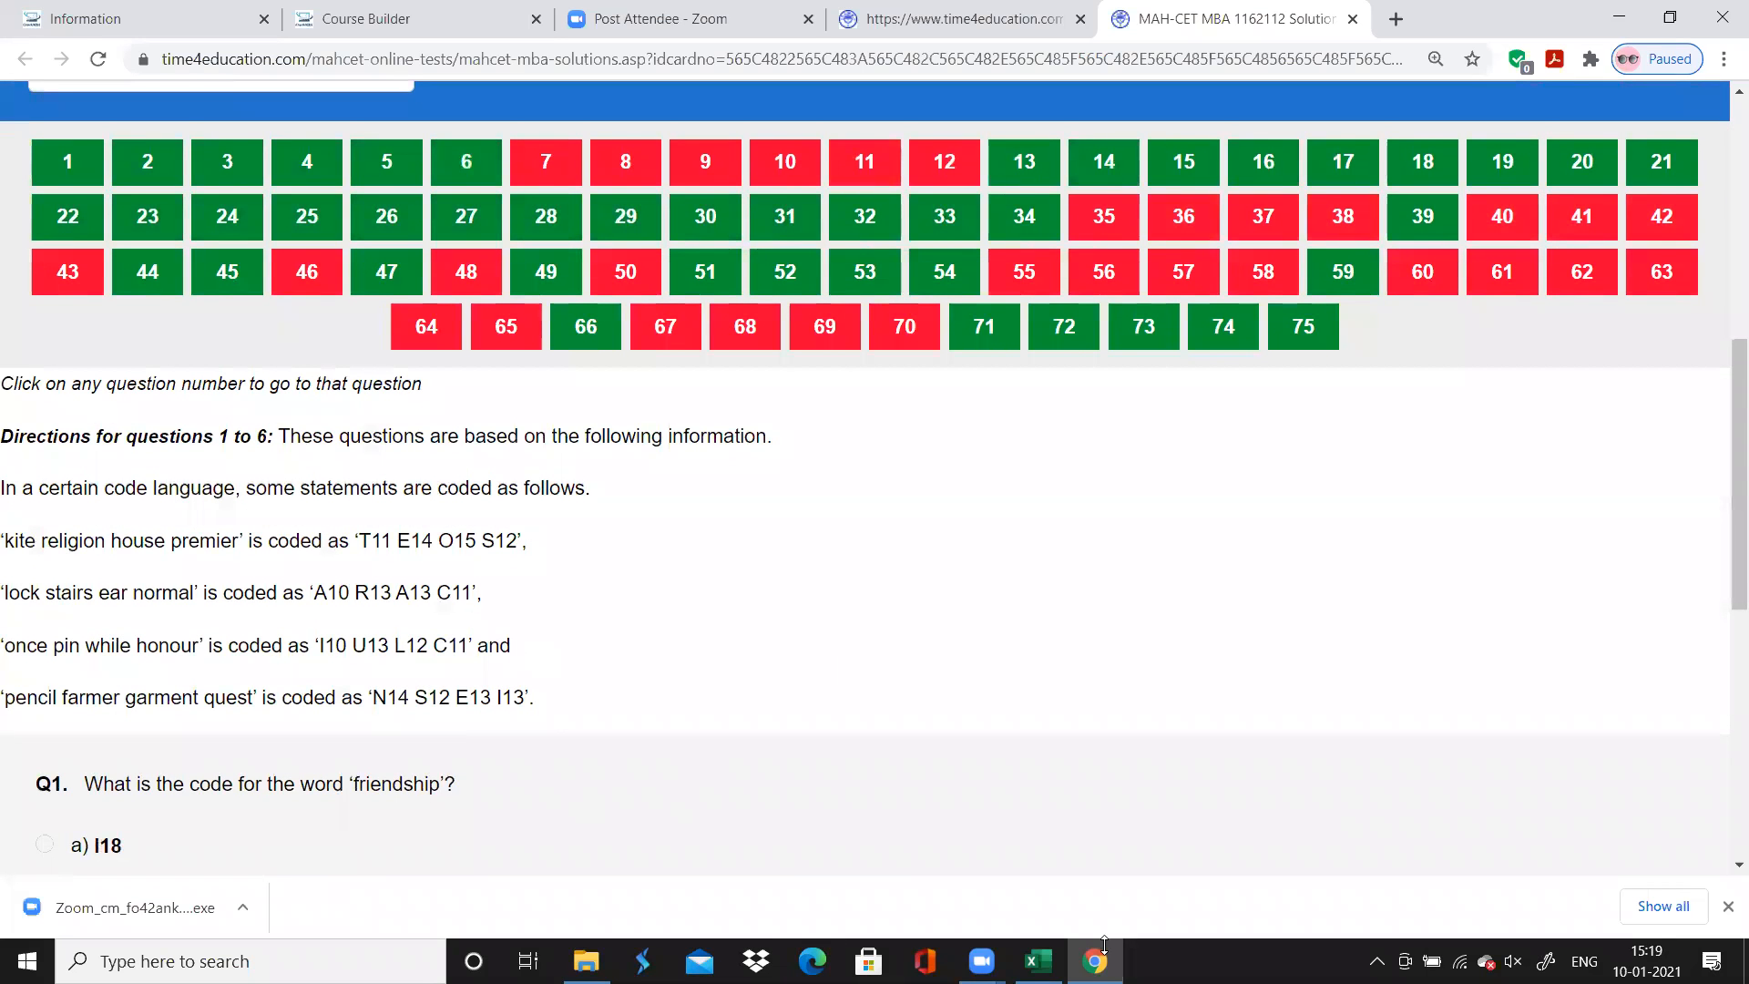
pyautogui.click(1039, 961)
pyautogui.click(295, 490)
pyautogui.write('Cod')
pyautogui.press('BackSpace')
pyautogui.press('BackSpace')
pyautogui.press('BackSpace')
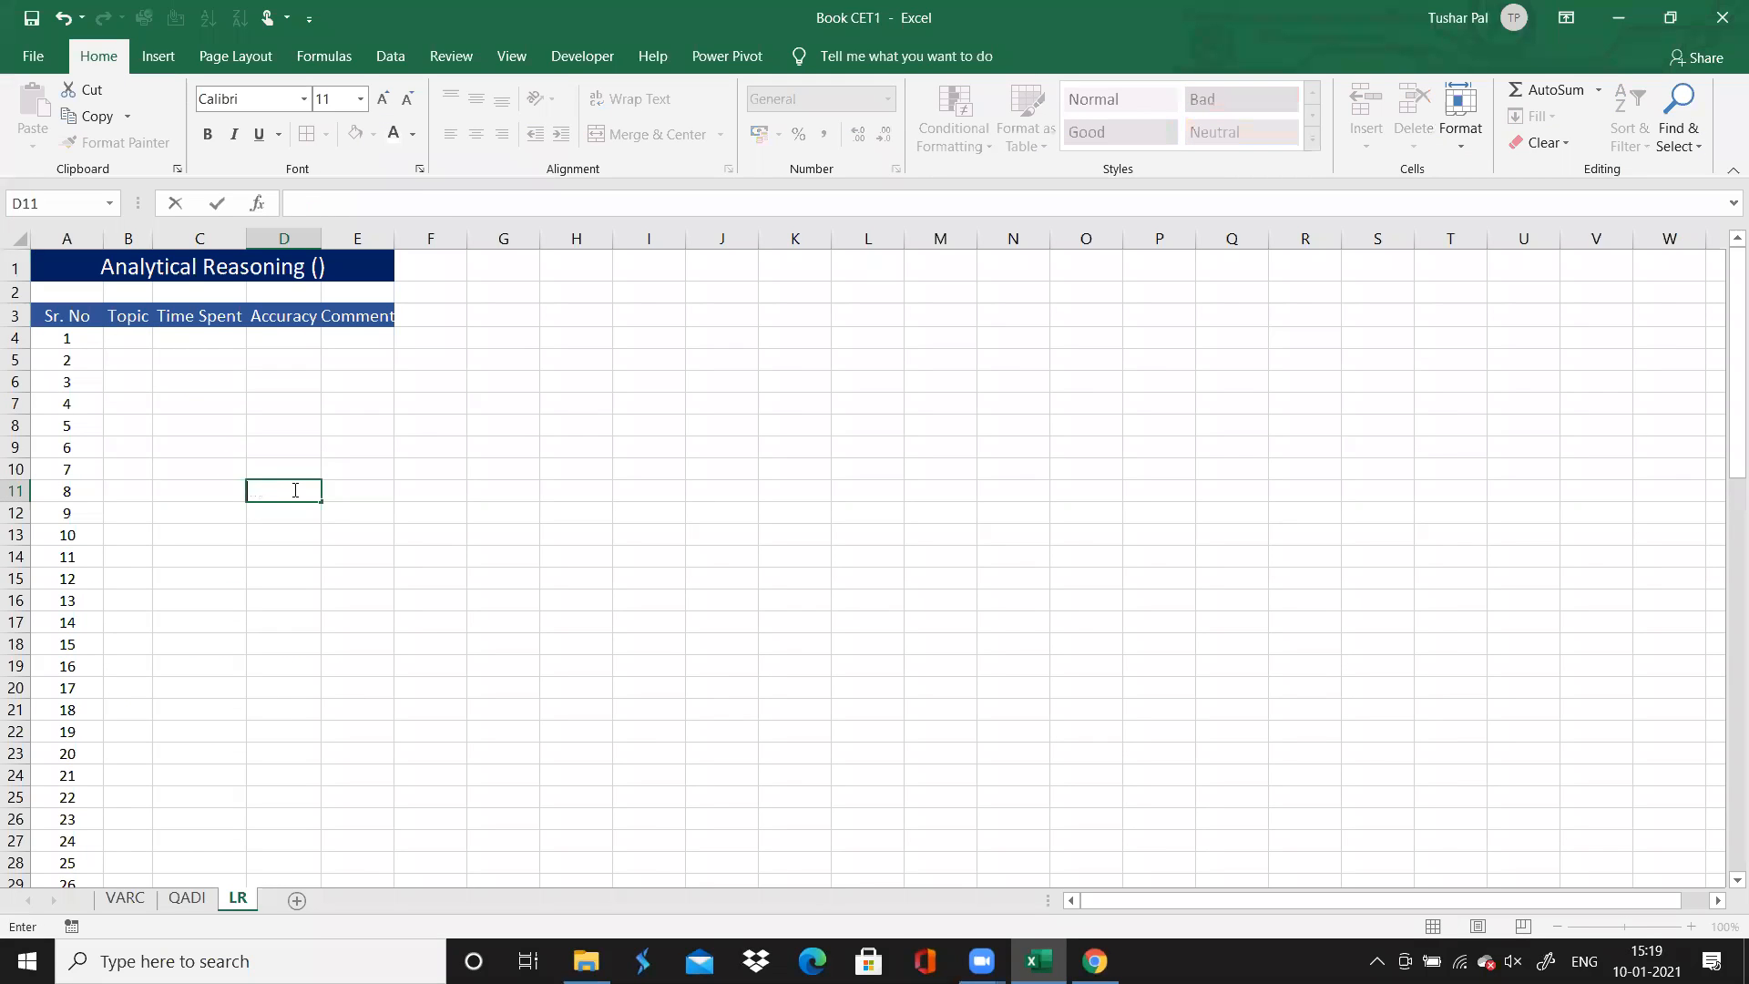
# Enter "LR : Coding Decoding" as question 1's topic on the LR sheet and autofit the Topic column
pyautogui.click(128, 344)
pyautogui.write('Cod')
pyautogui.press('BackSpace')
pyautogui.press('BackSpace')
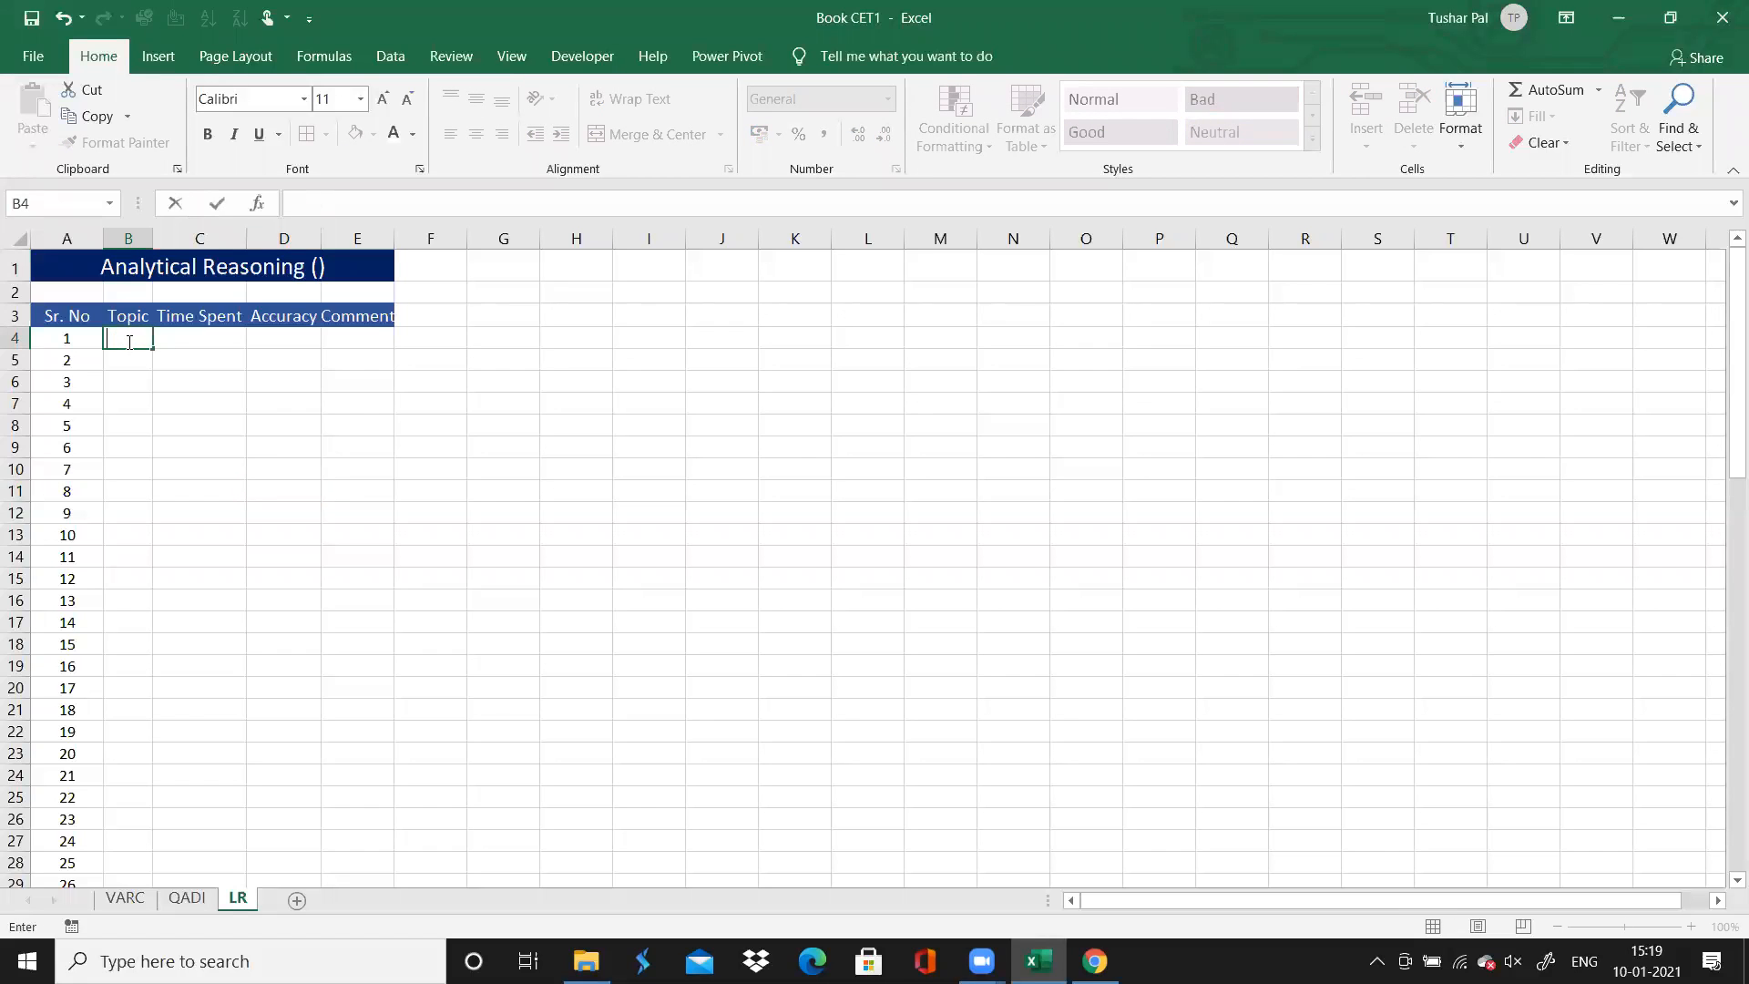
pyautogui.write('R : Coding S')
pyautogui.press('BackSpace')
pyautogui.write('D')
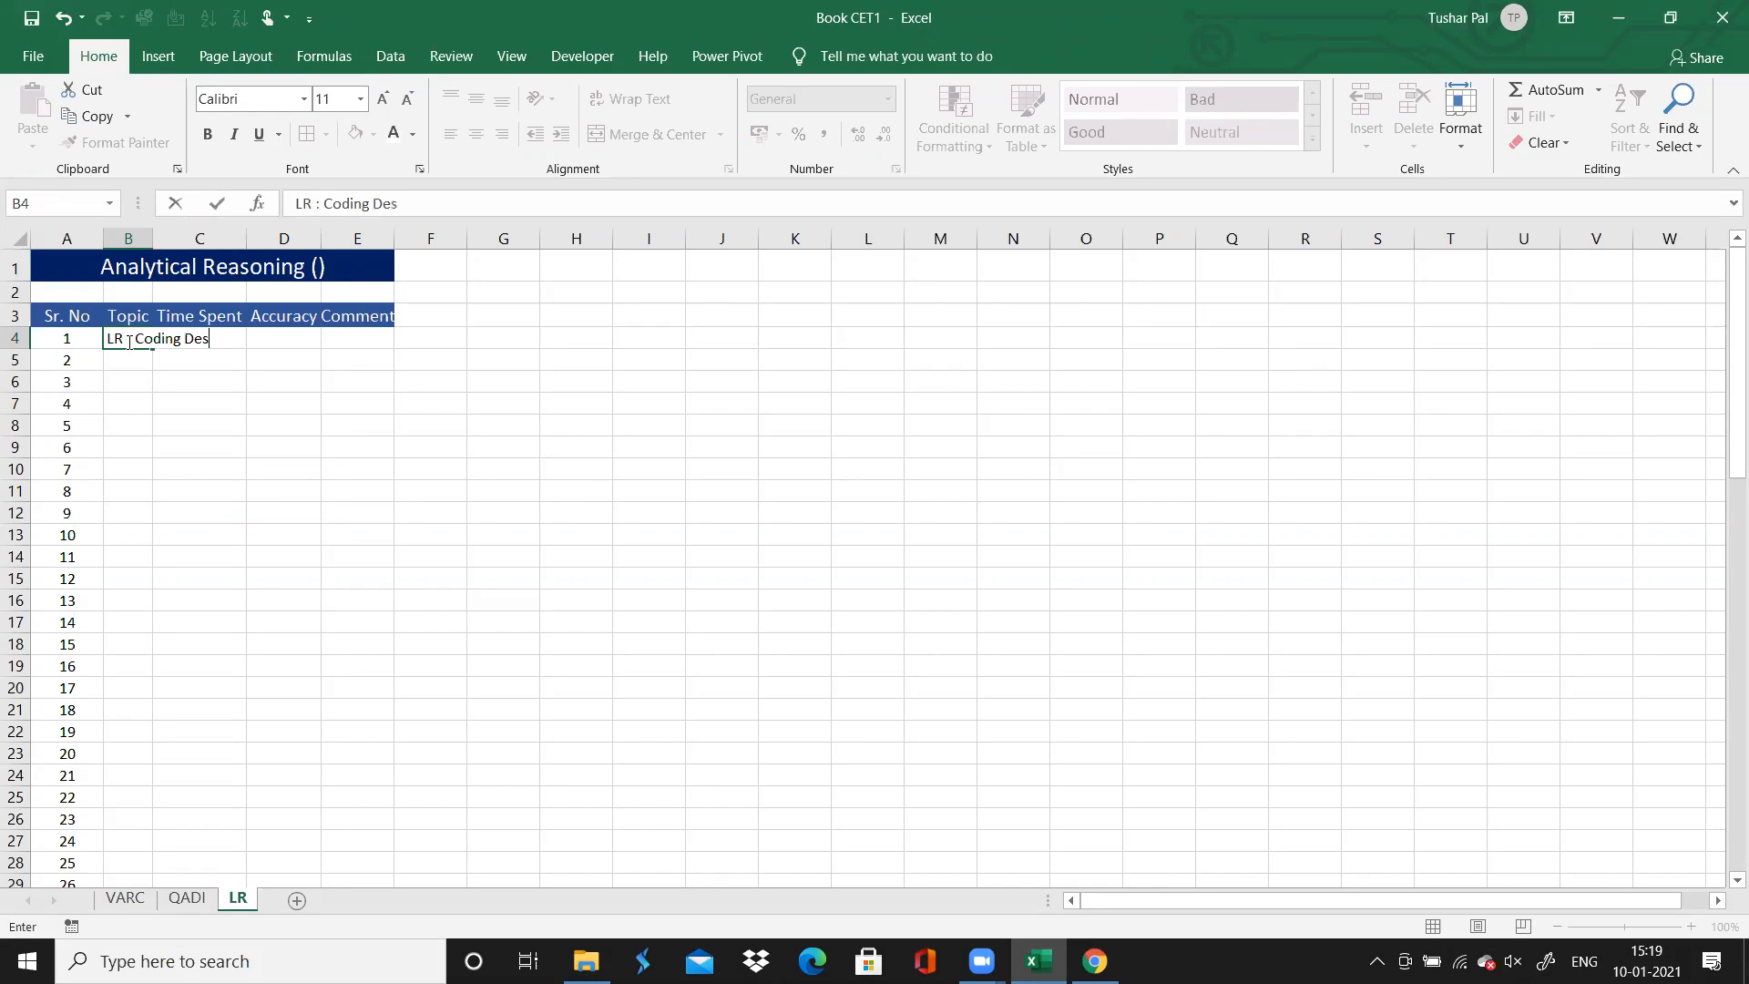
pyautogui.write('ecoding')
pyautogui.click(187, 239)
pyautogui.doubleClick(153, 239)
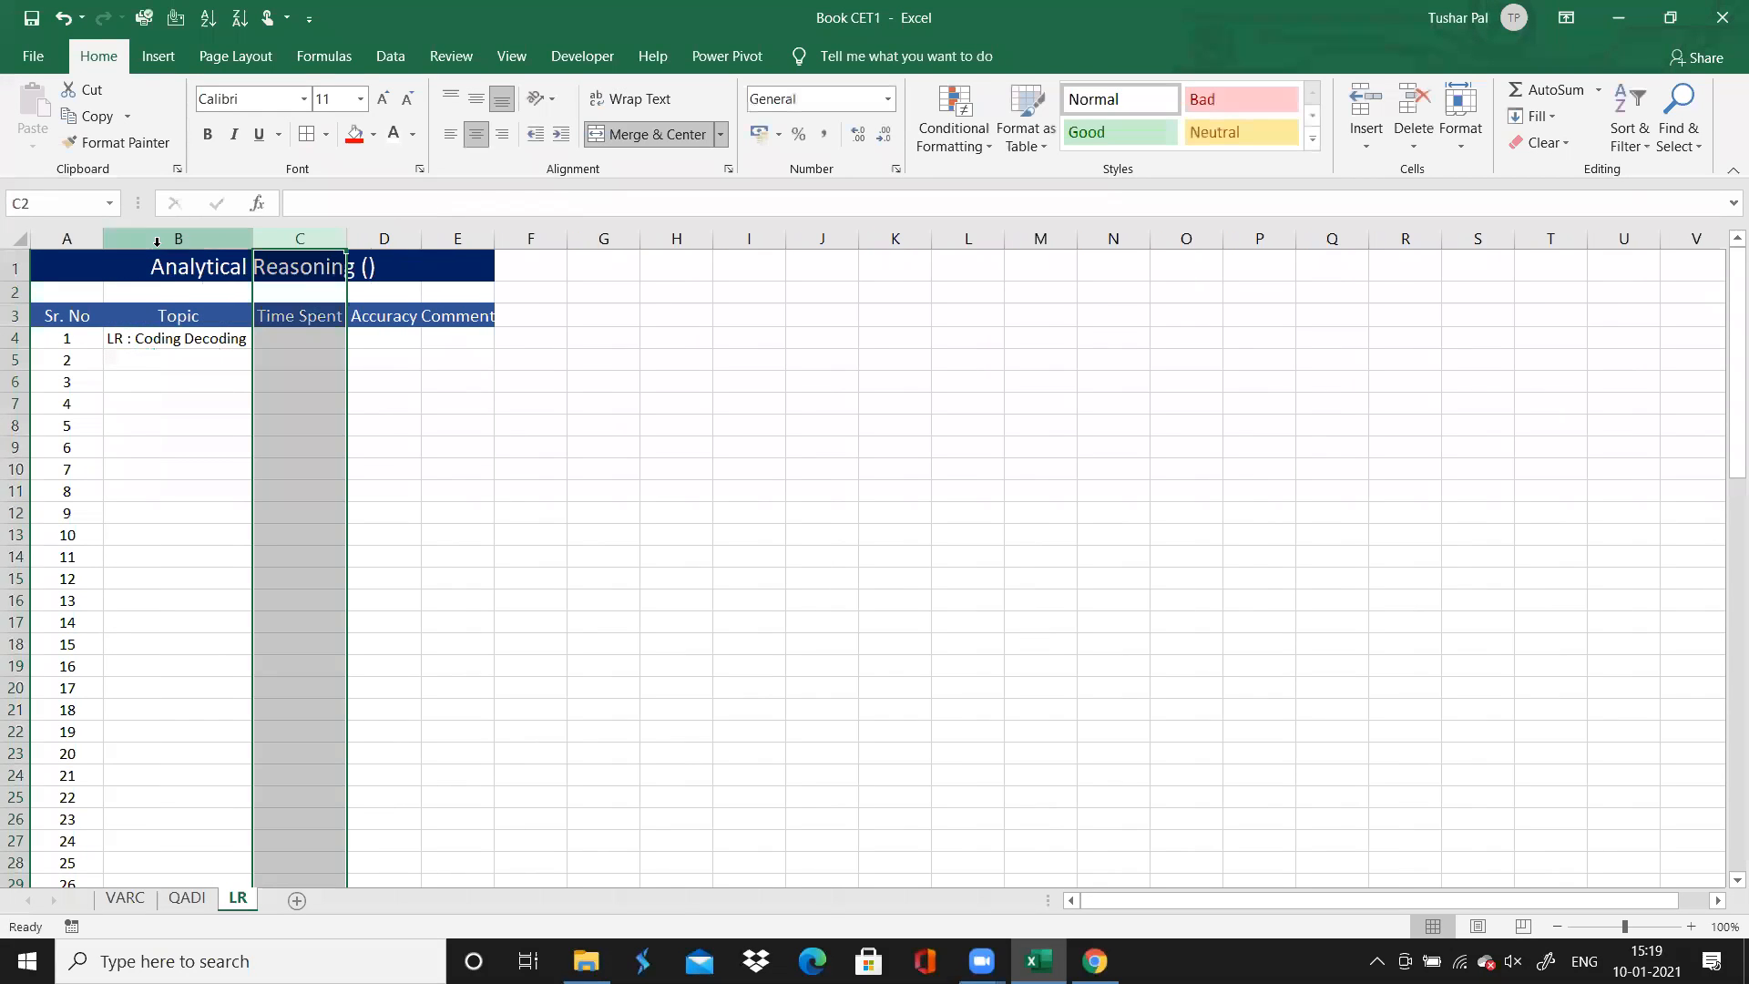
pyautogui.click(151, 349)
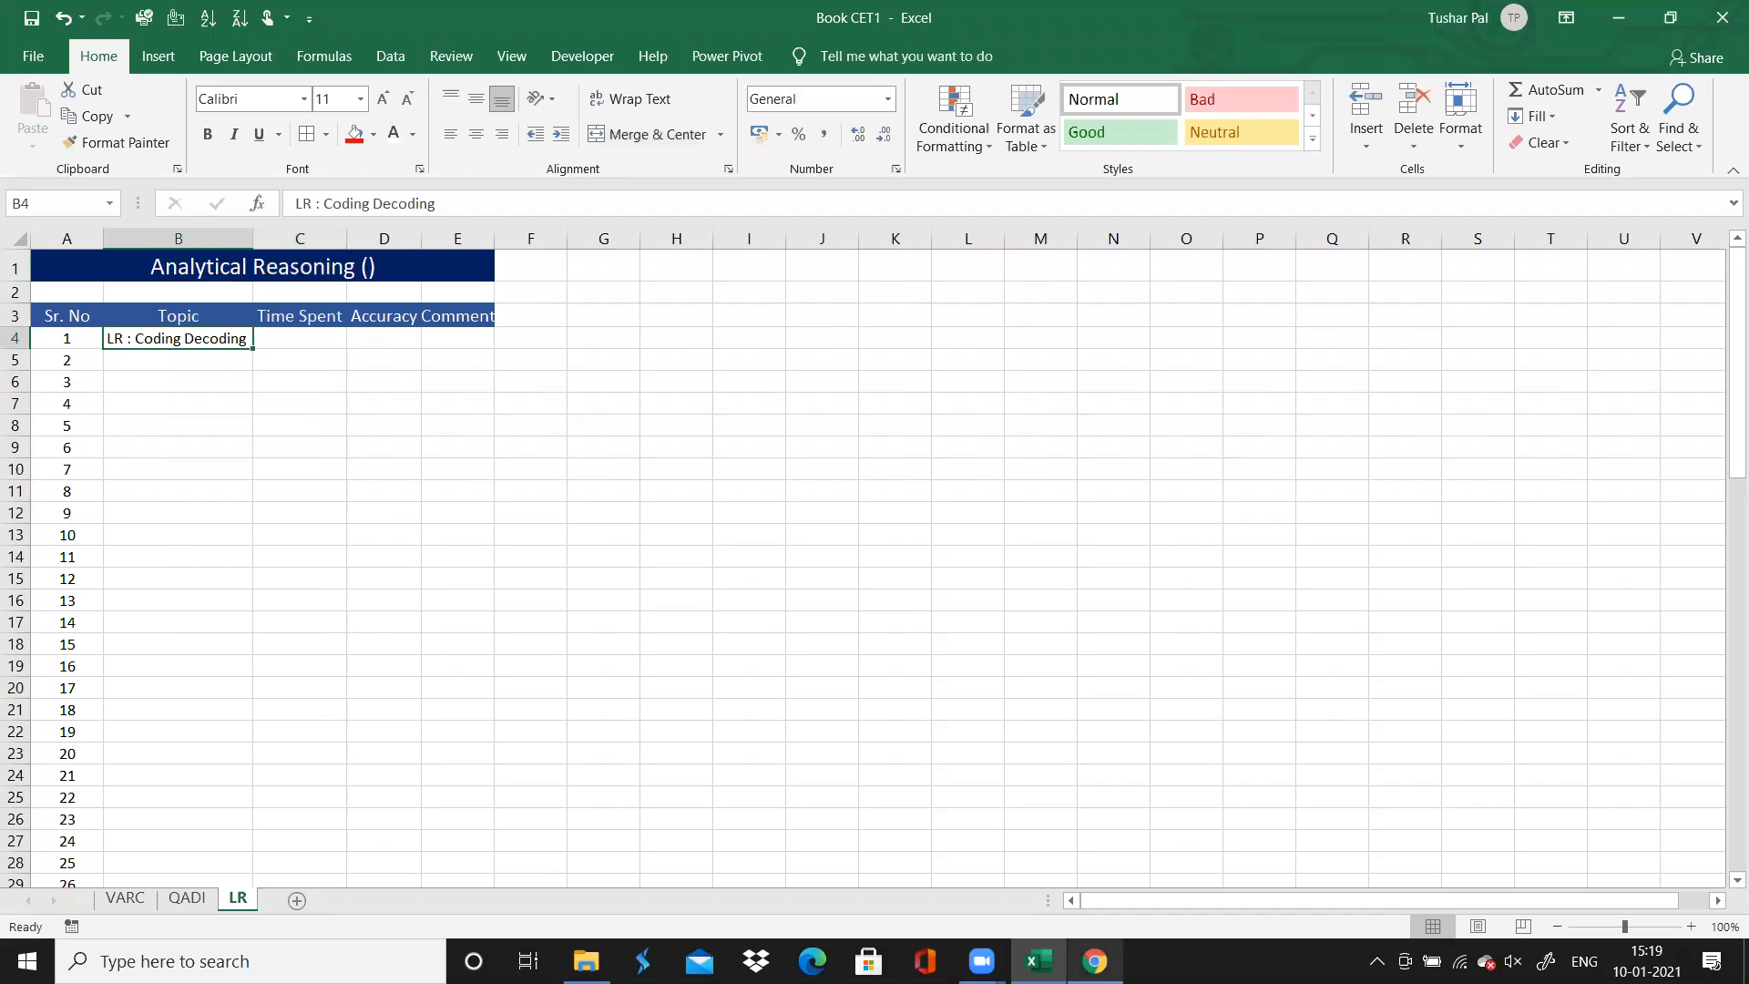
# Check the coding set's question range in Chrome and copy its topic down through question 6 on the LR sheet in Excel
pyautogui.hotkey('alt', 'Tab')
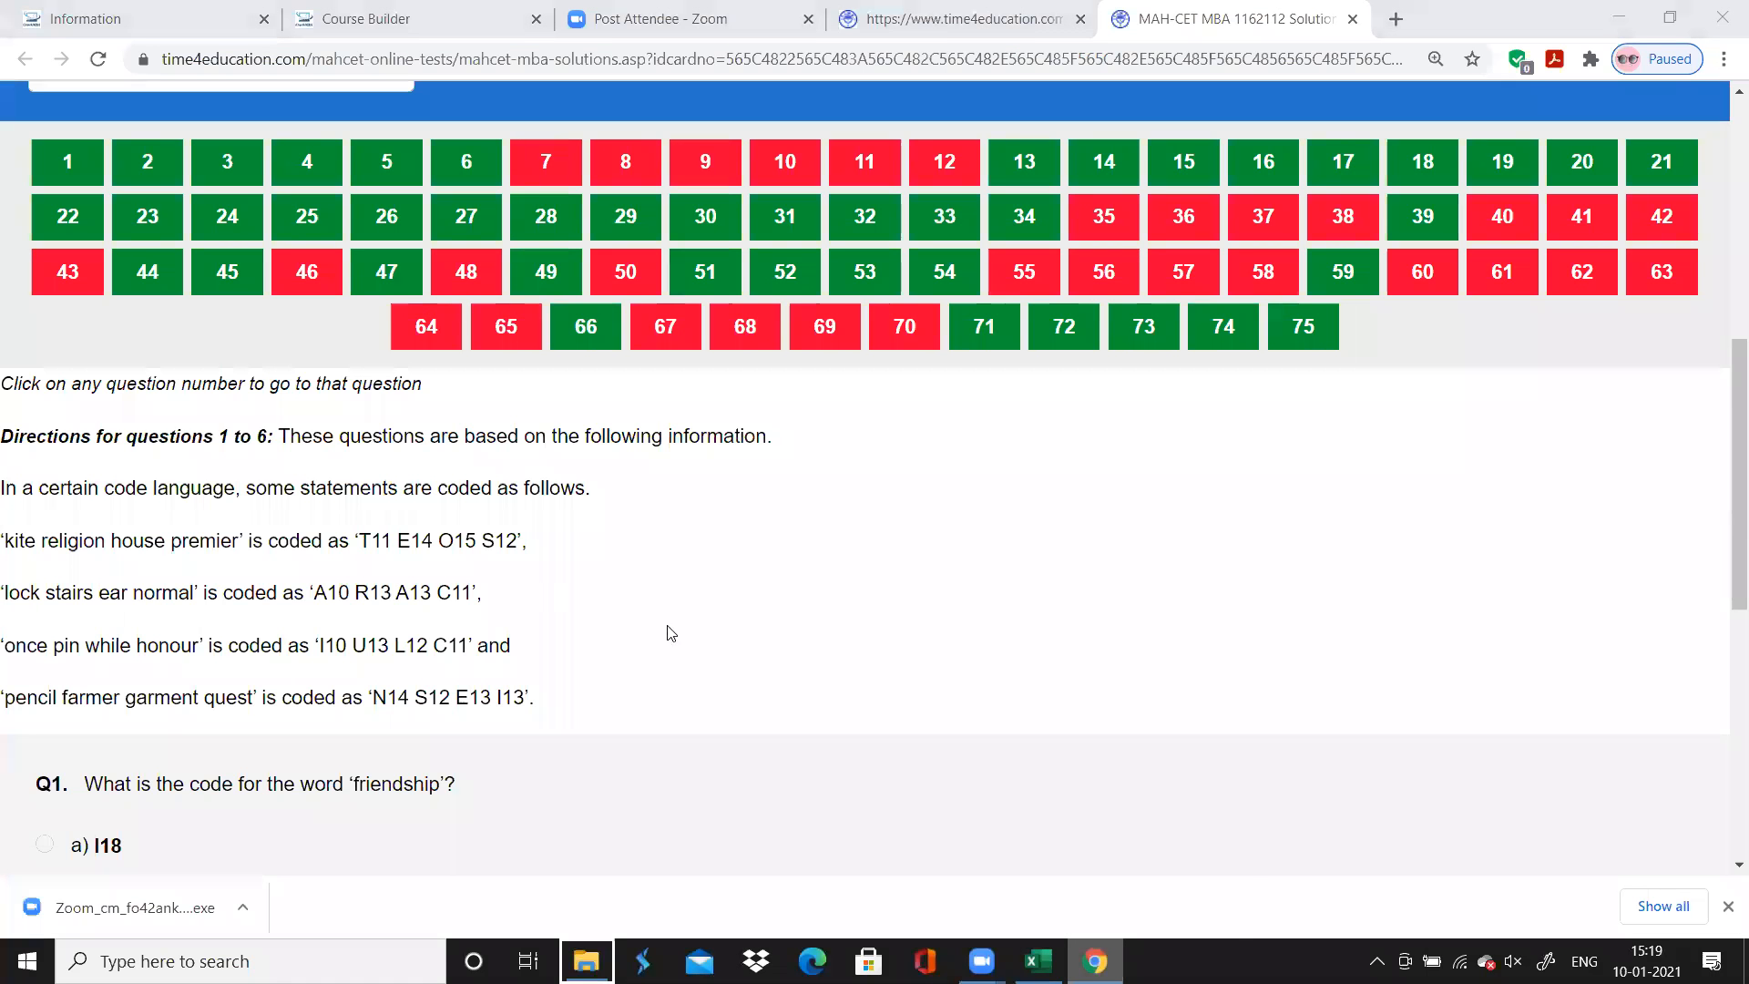
pyautogui.rightClick(1094, 961)
pyautogui.click(1375, 749)
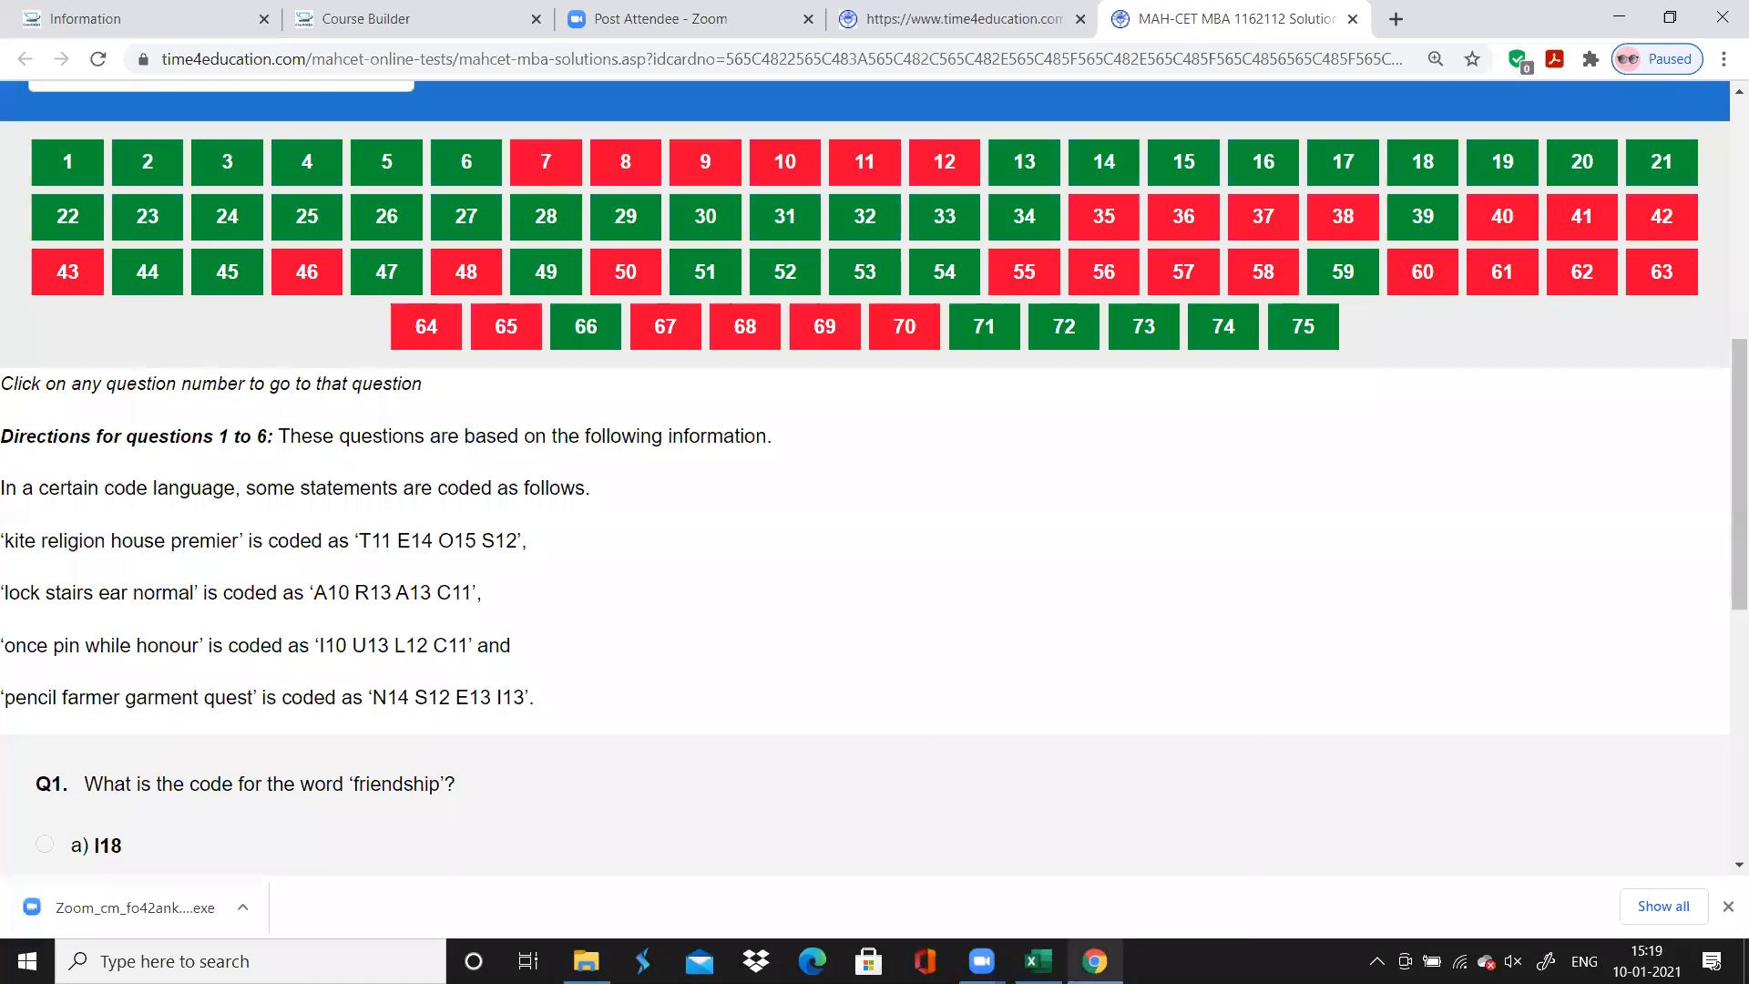
pyautogui.hotkey('alt', 'Tab')
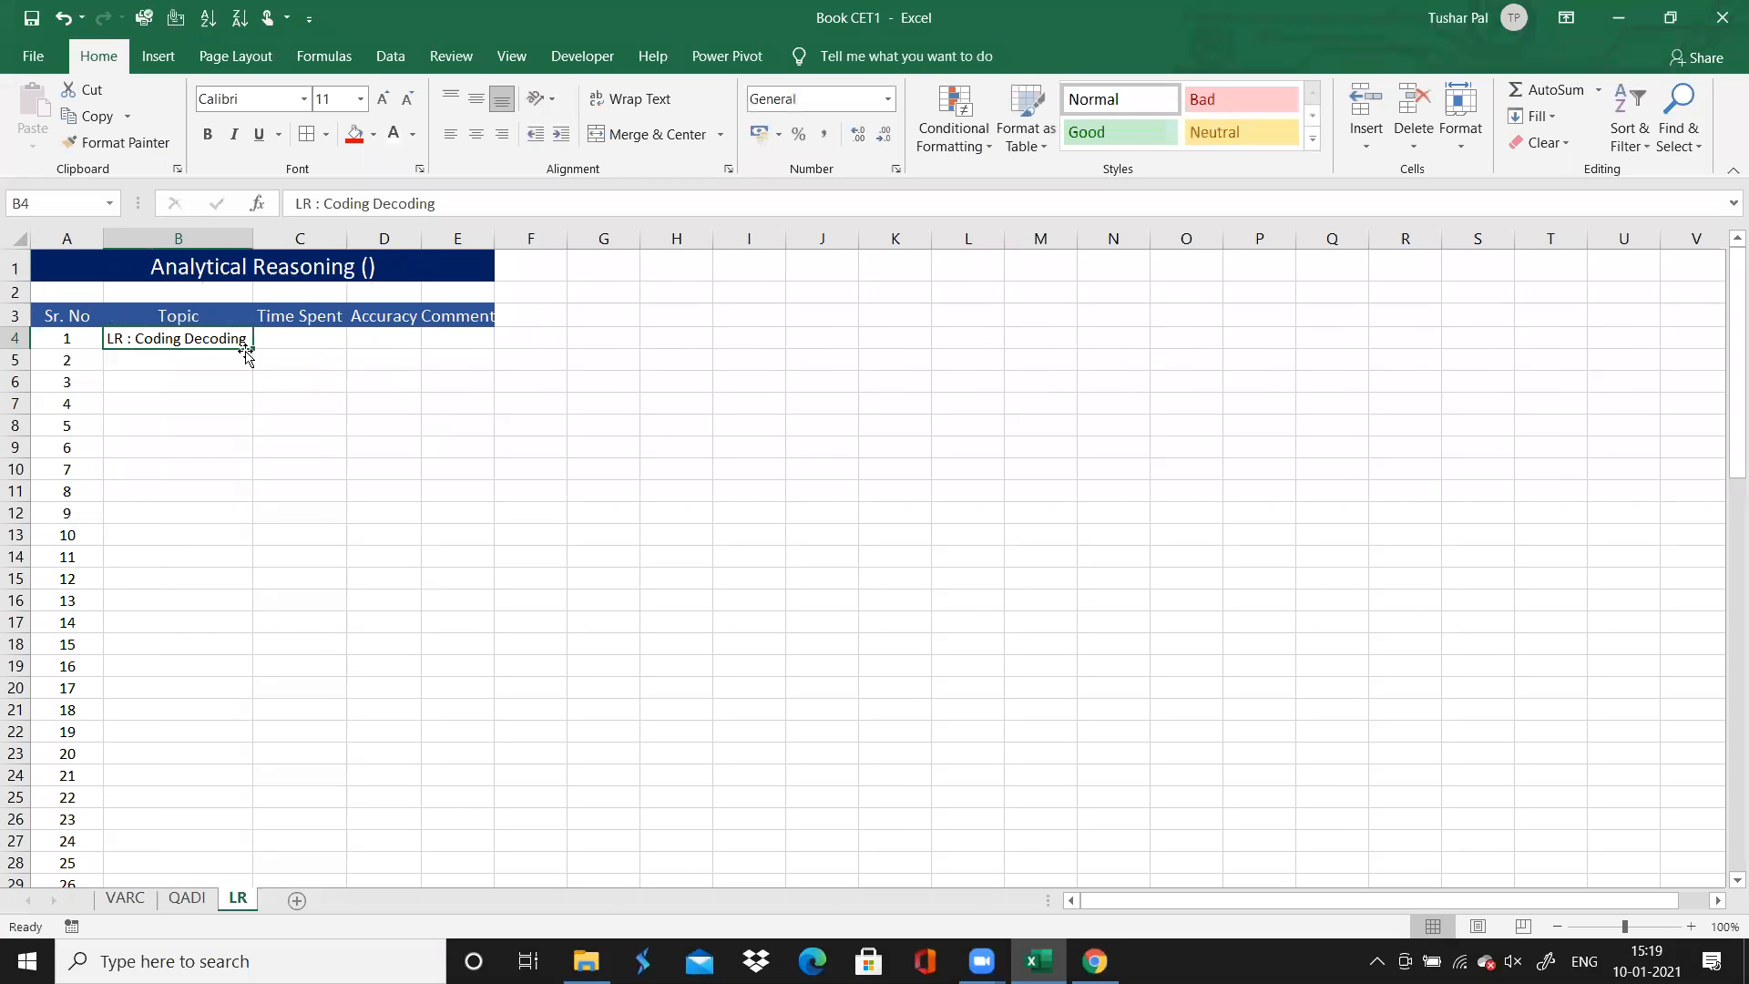
pyautogui.moveTo(252, 352); pyautogui.dragTo(241, 448)
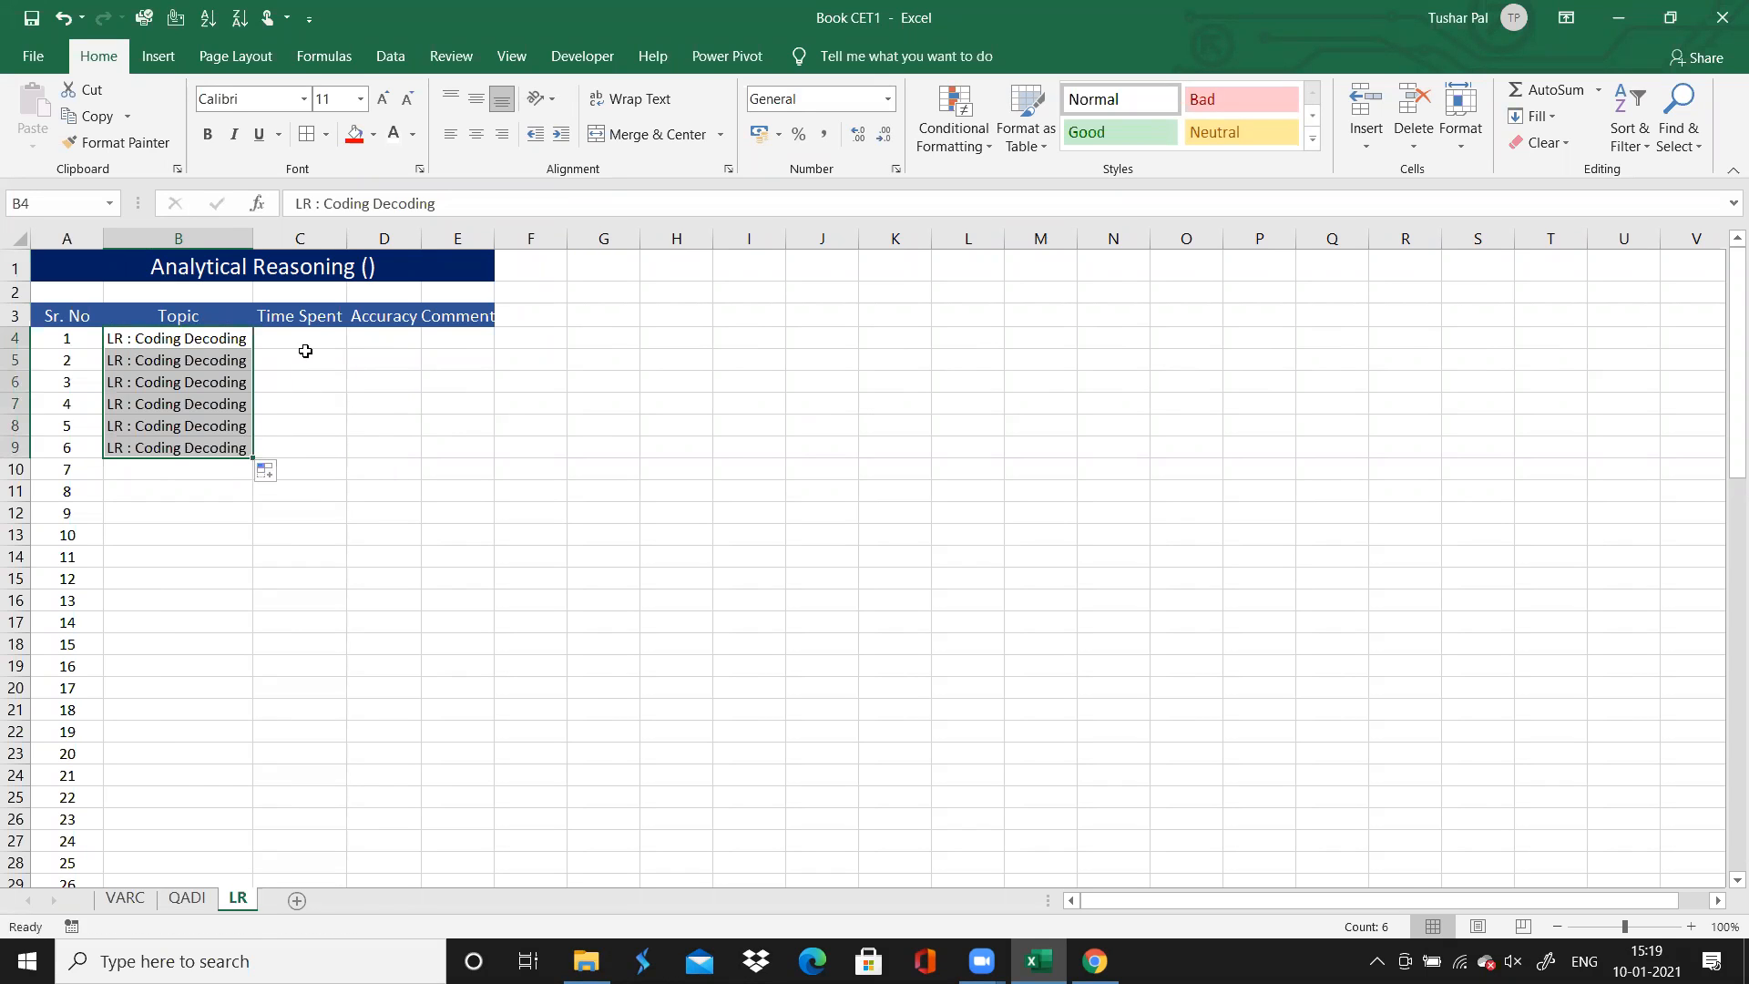
# Enter a Time Spent of 4 for question 1 on the LR sheet and copy it down through question 6
pyautogui.click(304, 354)
pyautogui.click(321, 347)
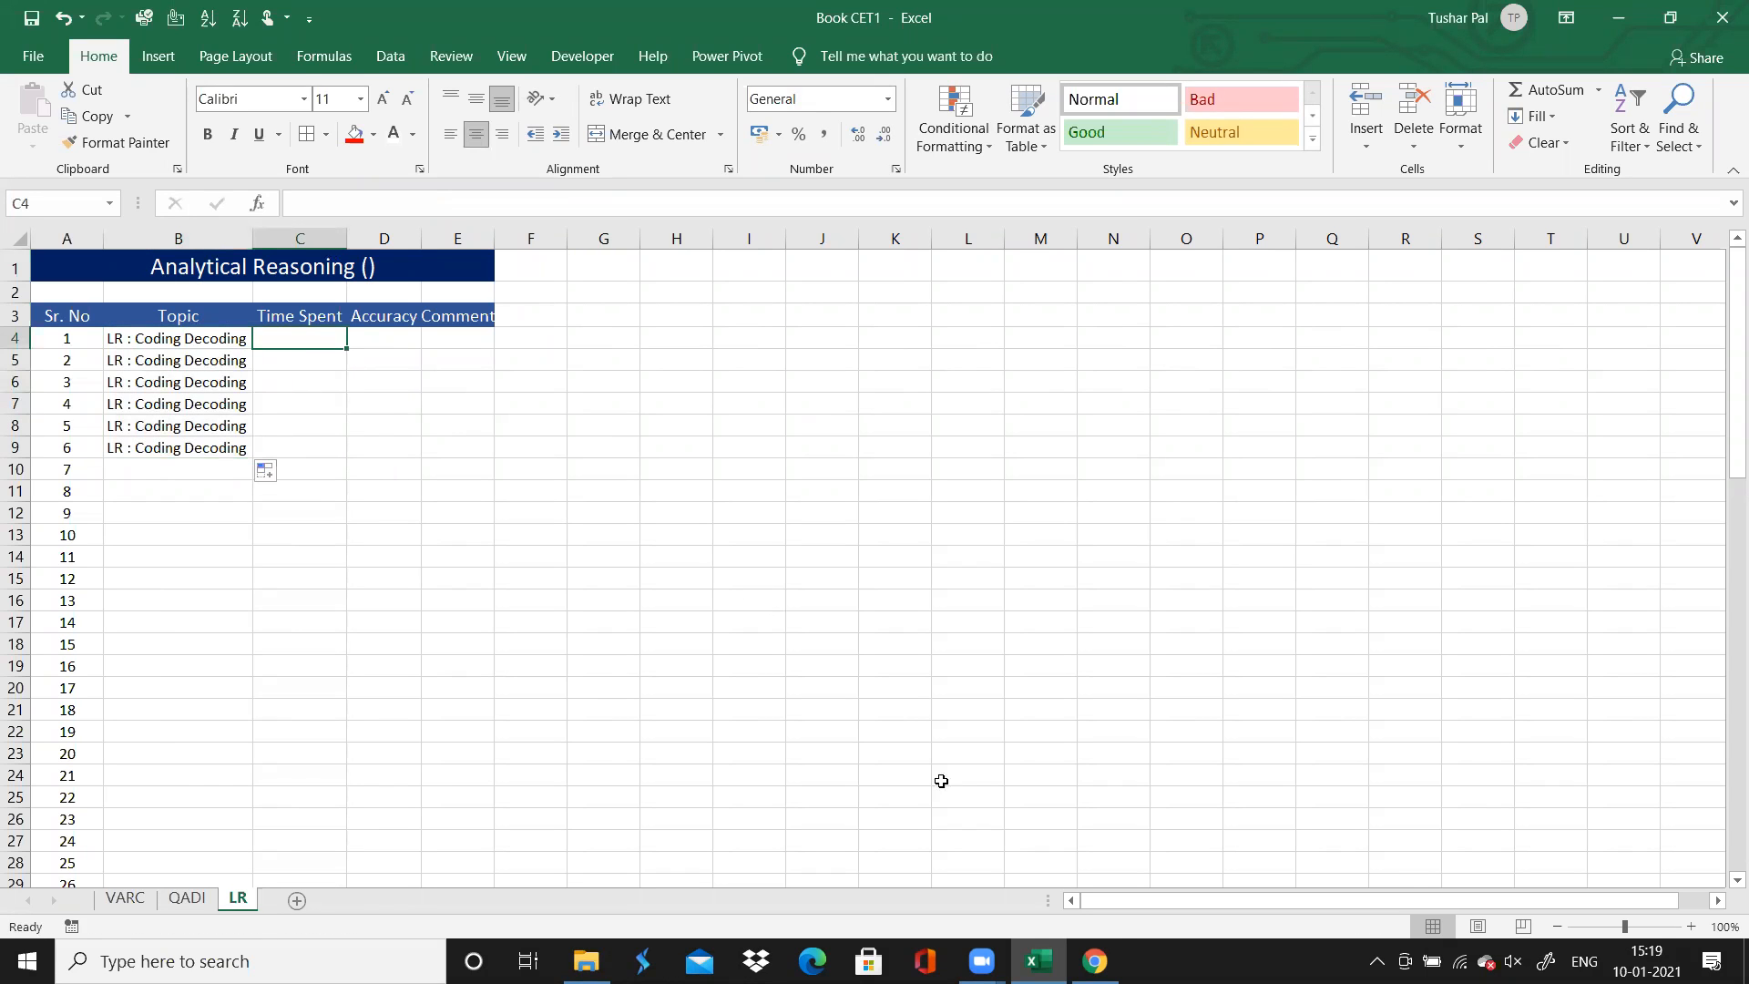
pyautogui.click(1115, 949)
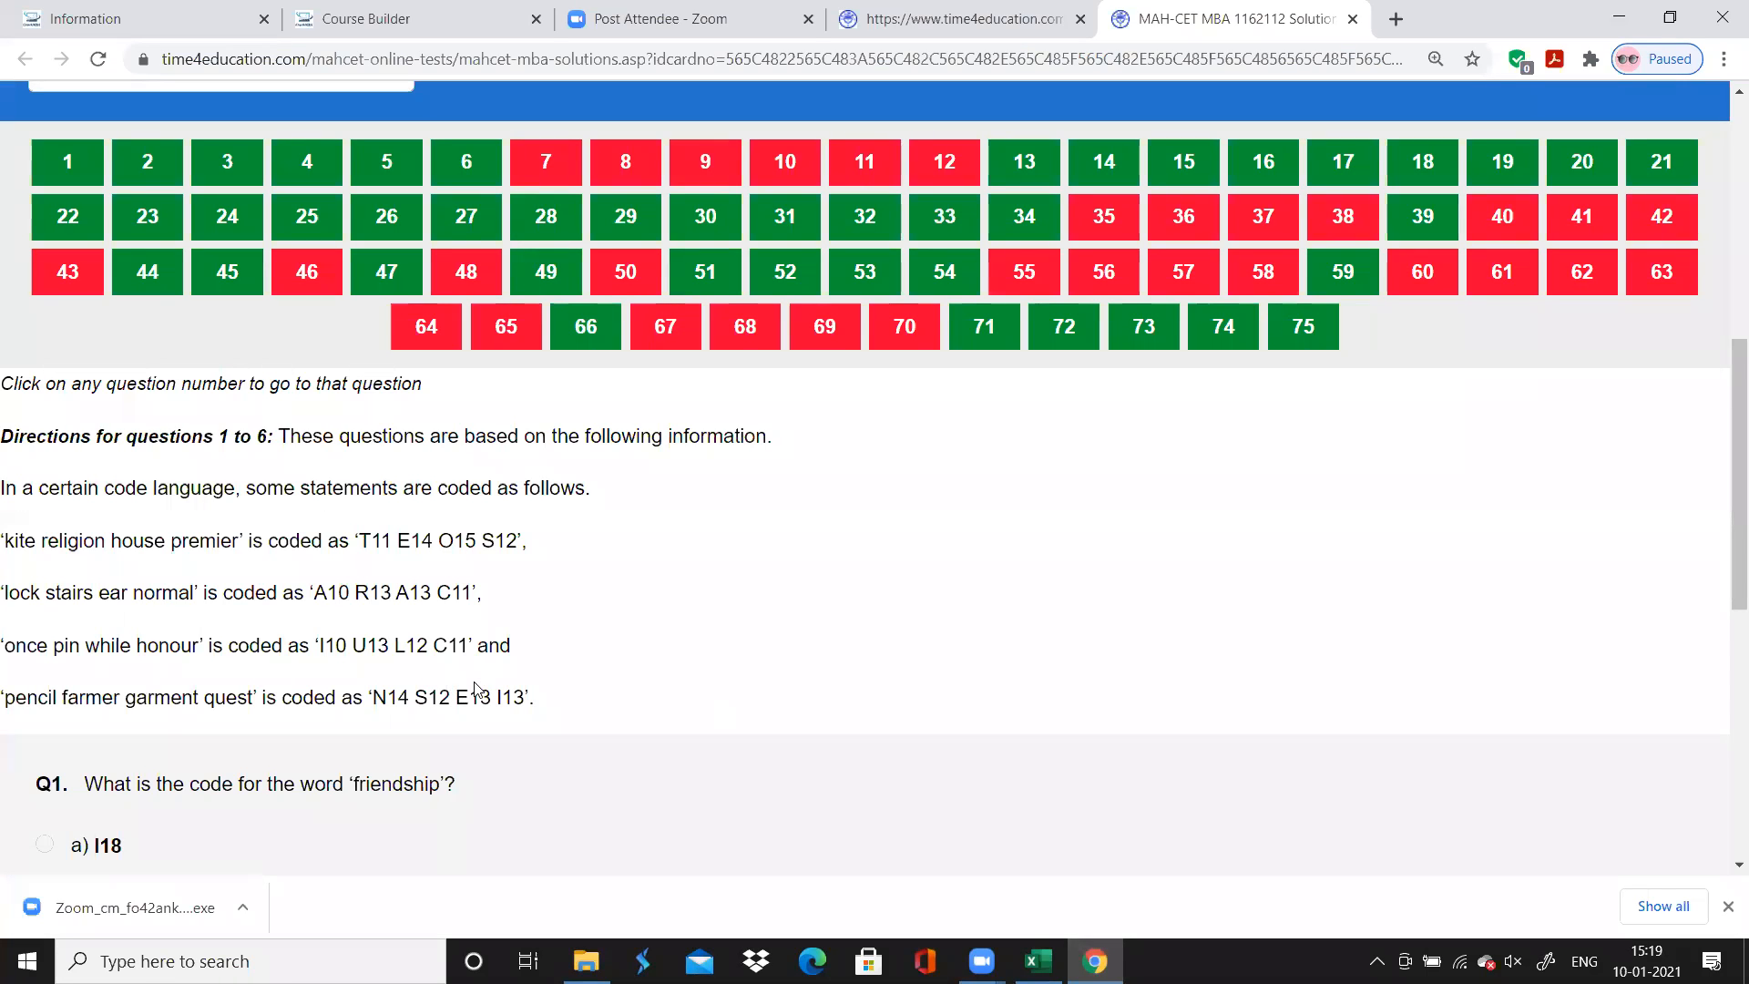
pyautogui.click(1045, 949)
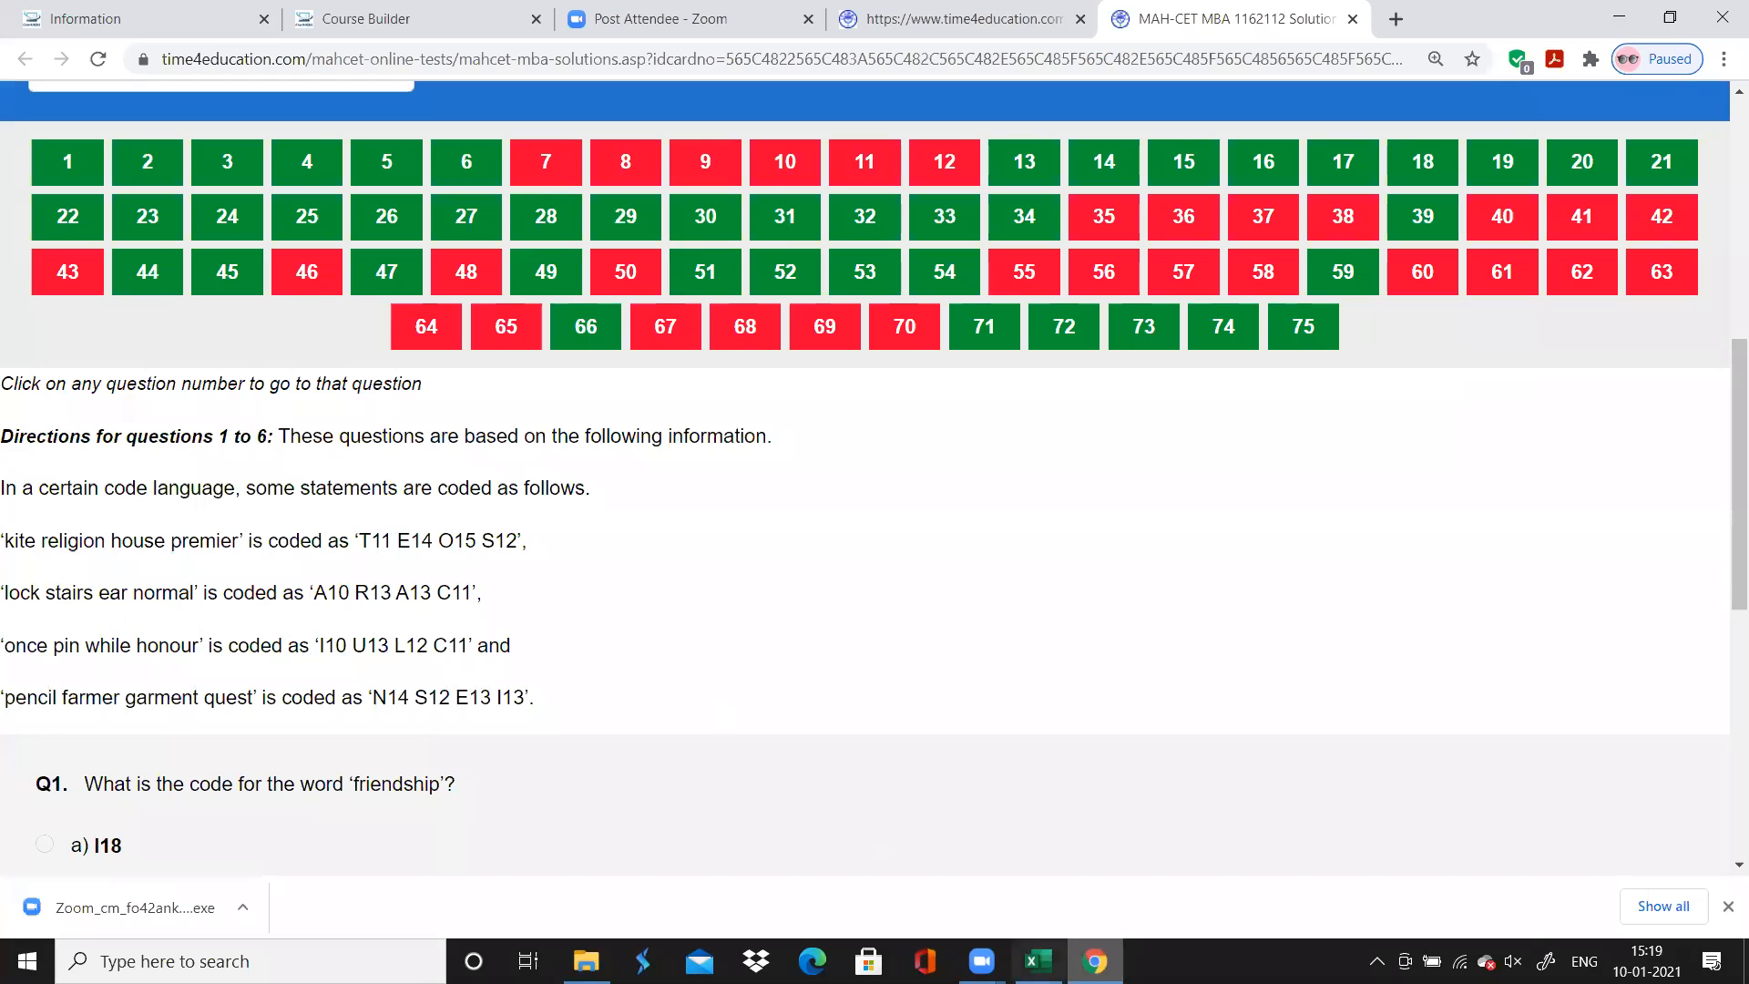
pyautogui.write('4')
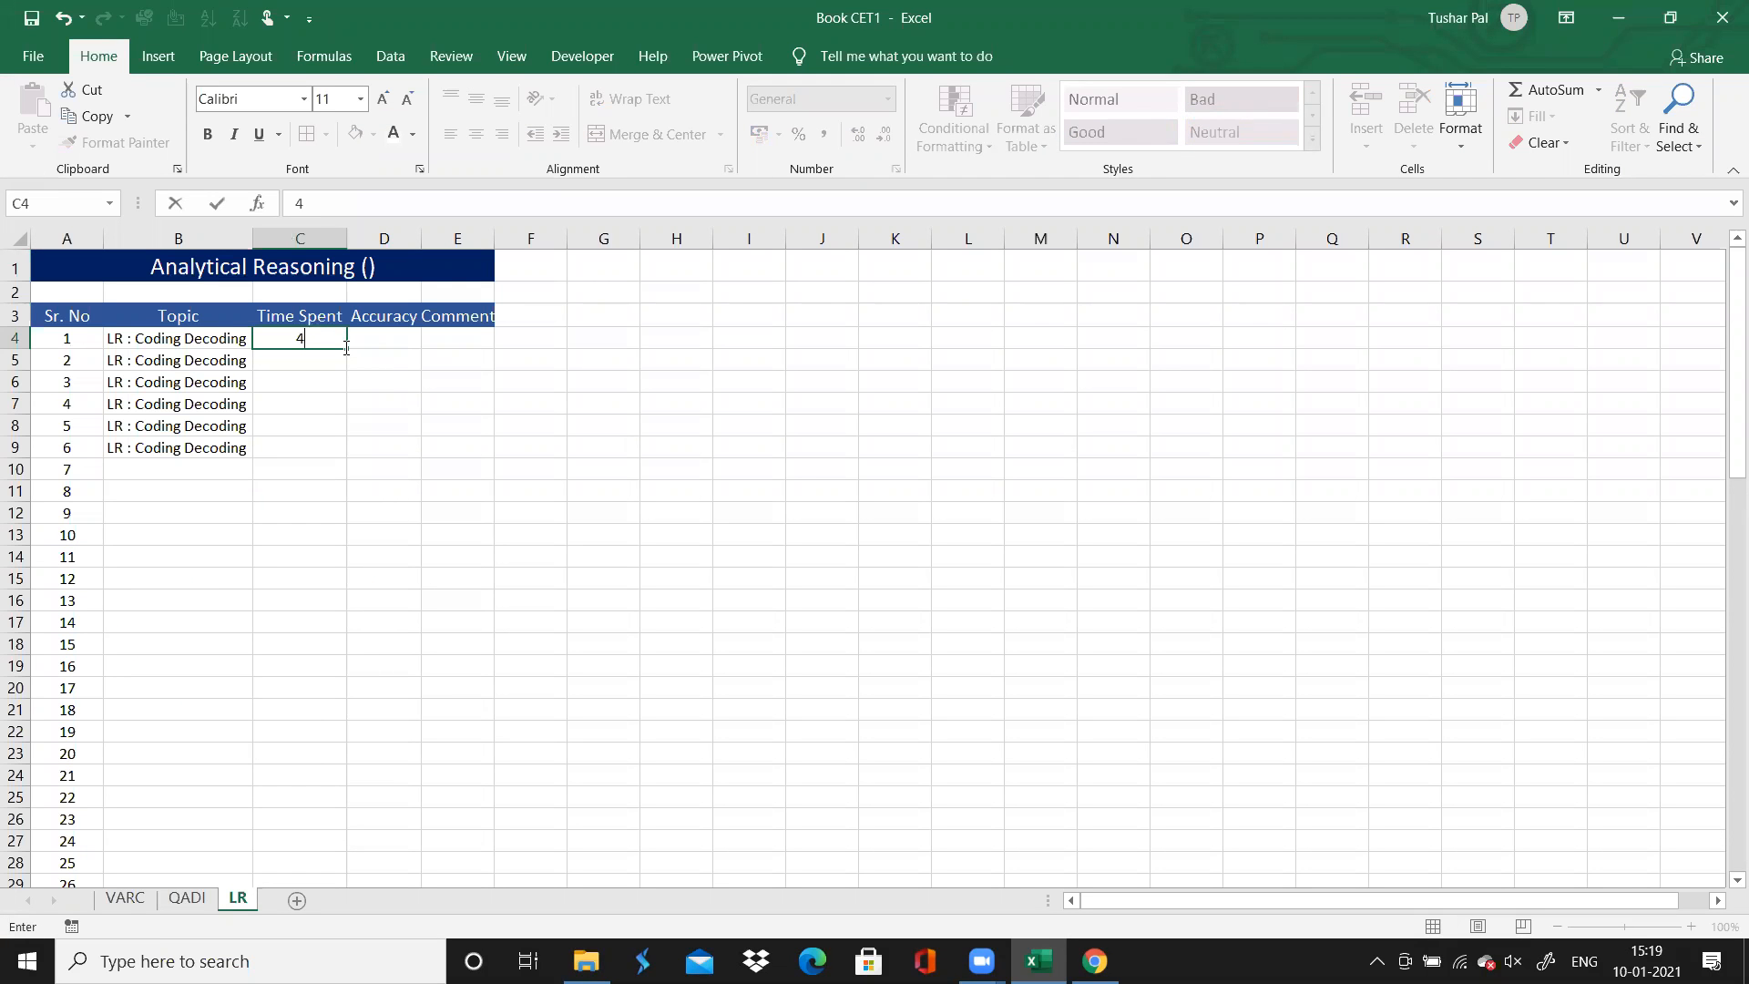
pyautogui.press('F2')
pyautogui.moveTo(347, 349); pyautogui.dragTo(352, 460)
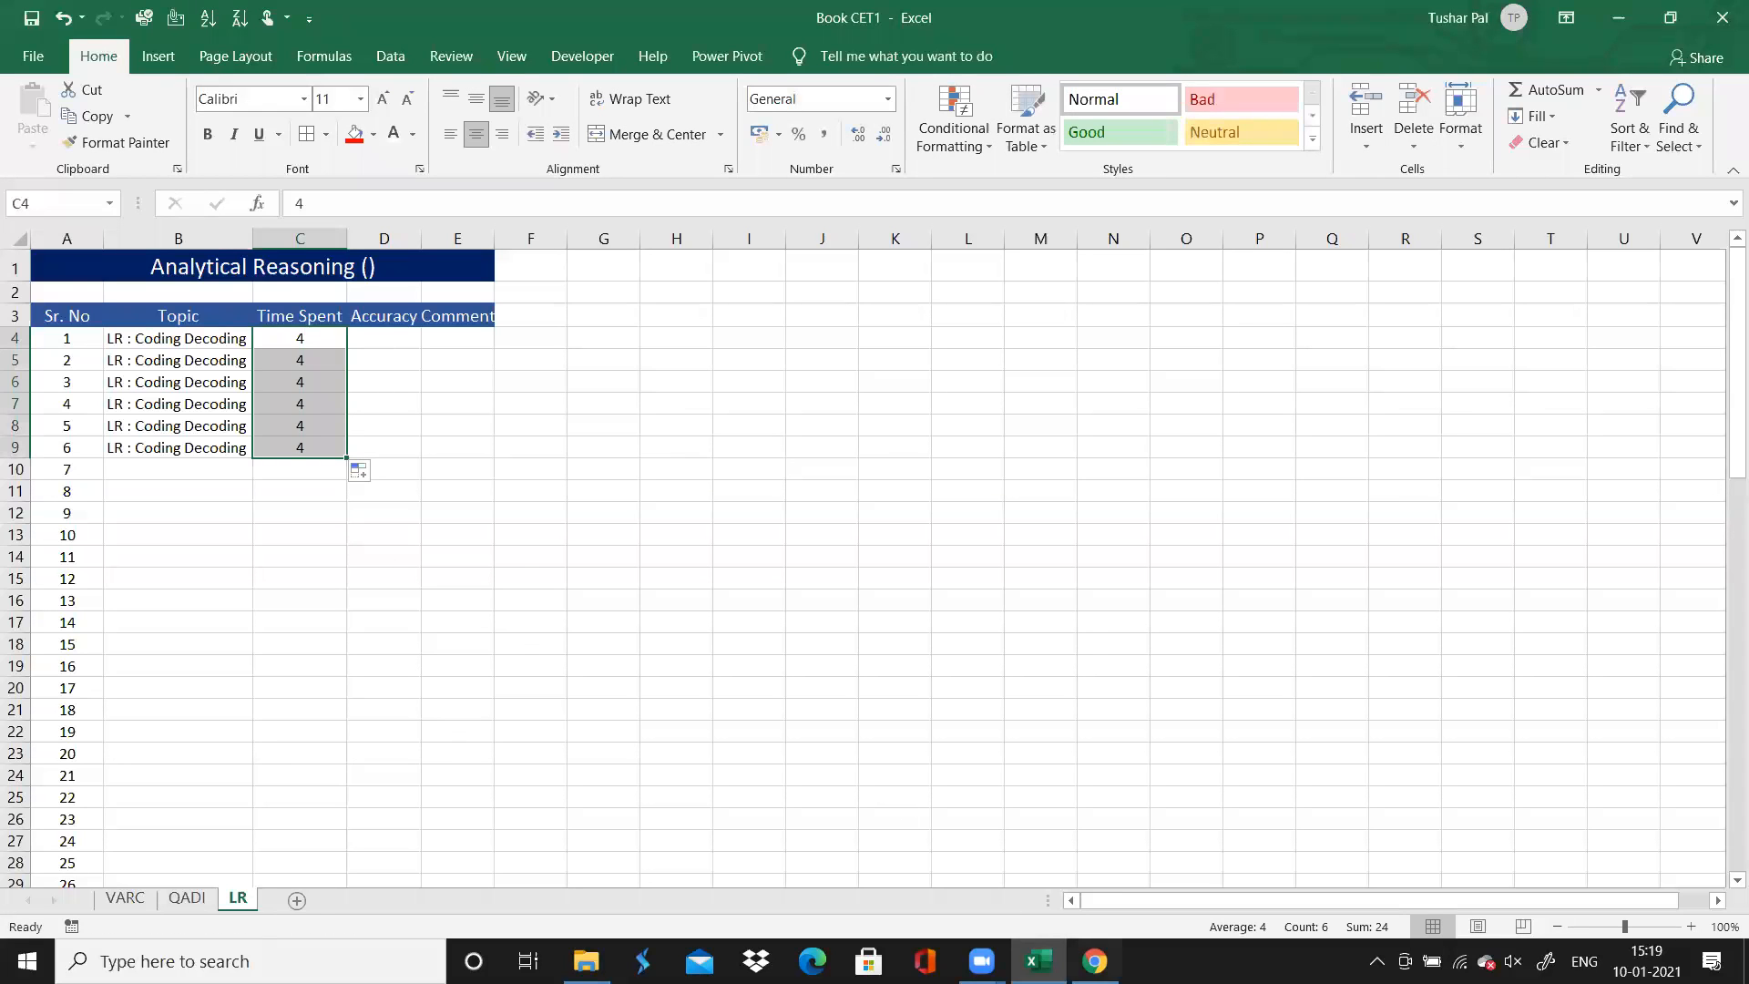
# Check the question results in Chrome and mark the Accuracy of questions 1 to 6 as "Correct" on the LR sheet in Excel
pyautogui.click(1094, 961)
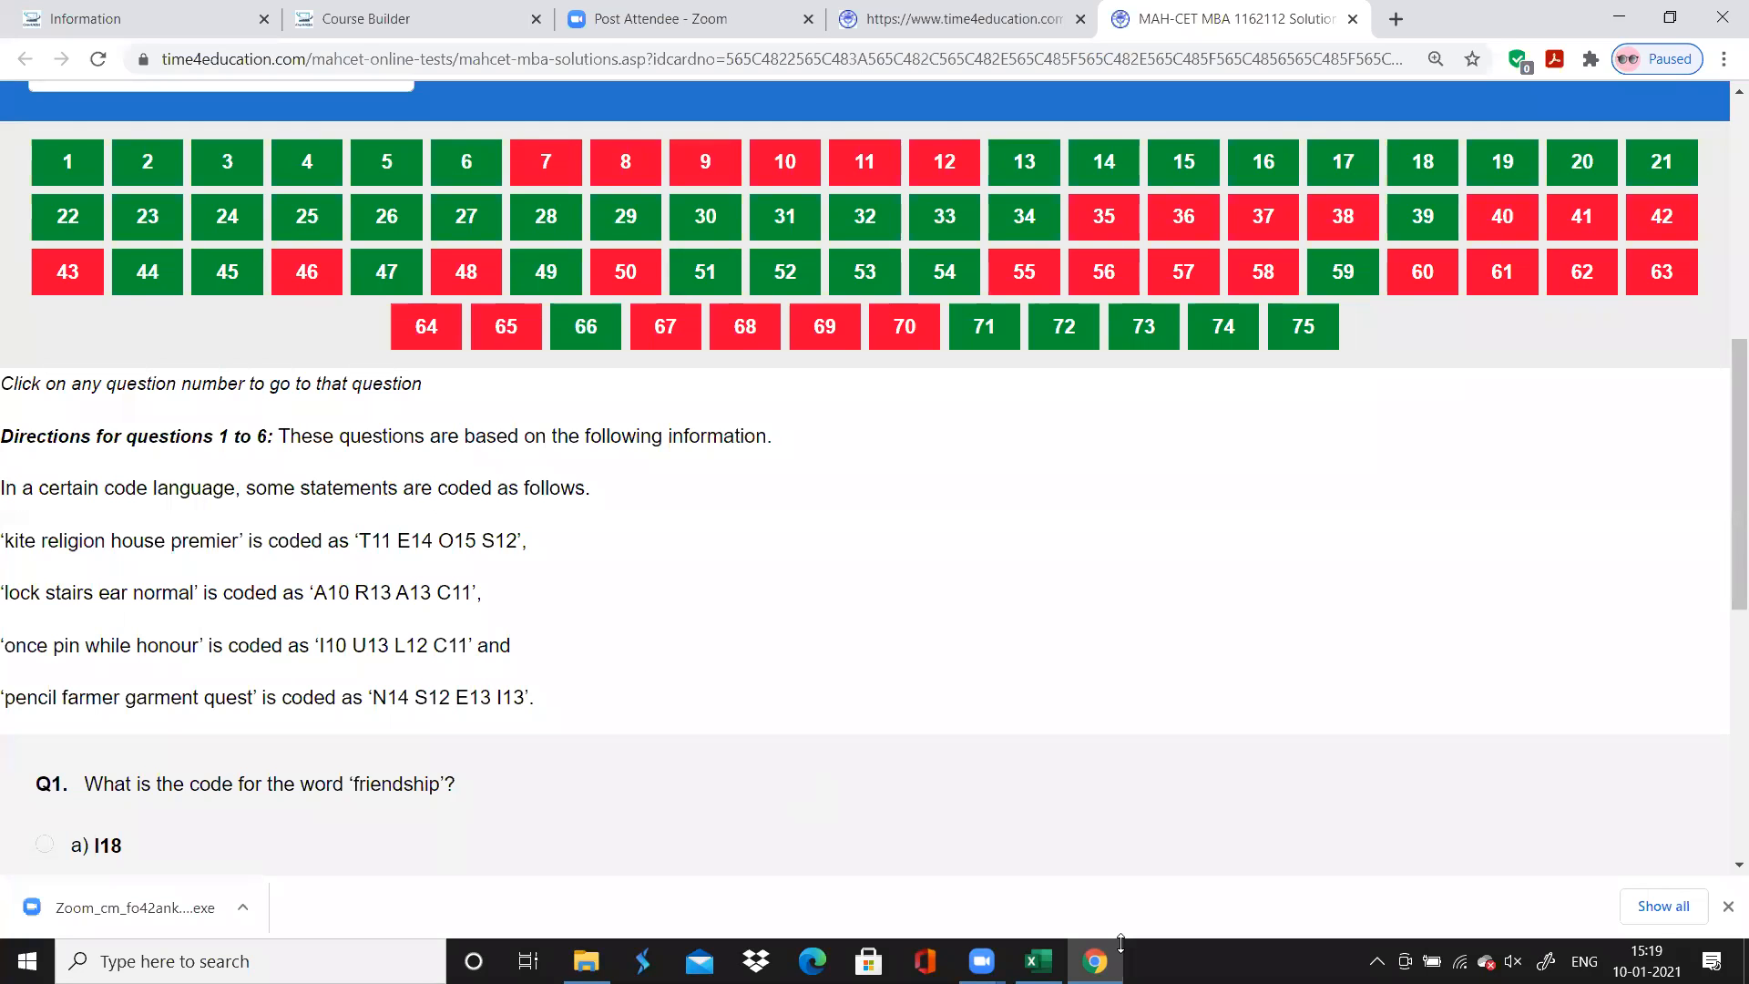
pyautogui.click(1039, 961)
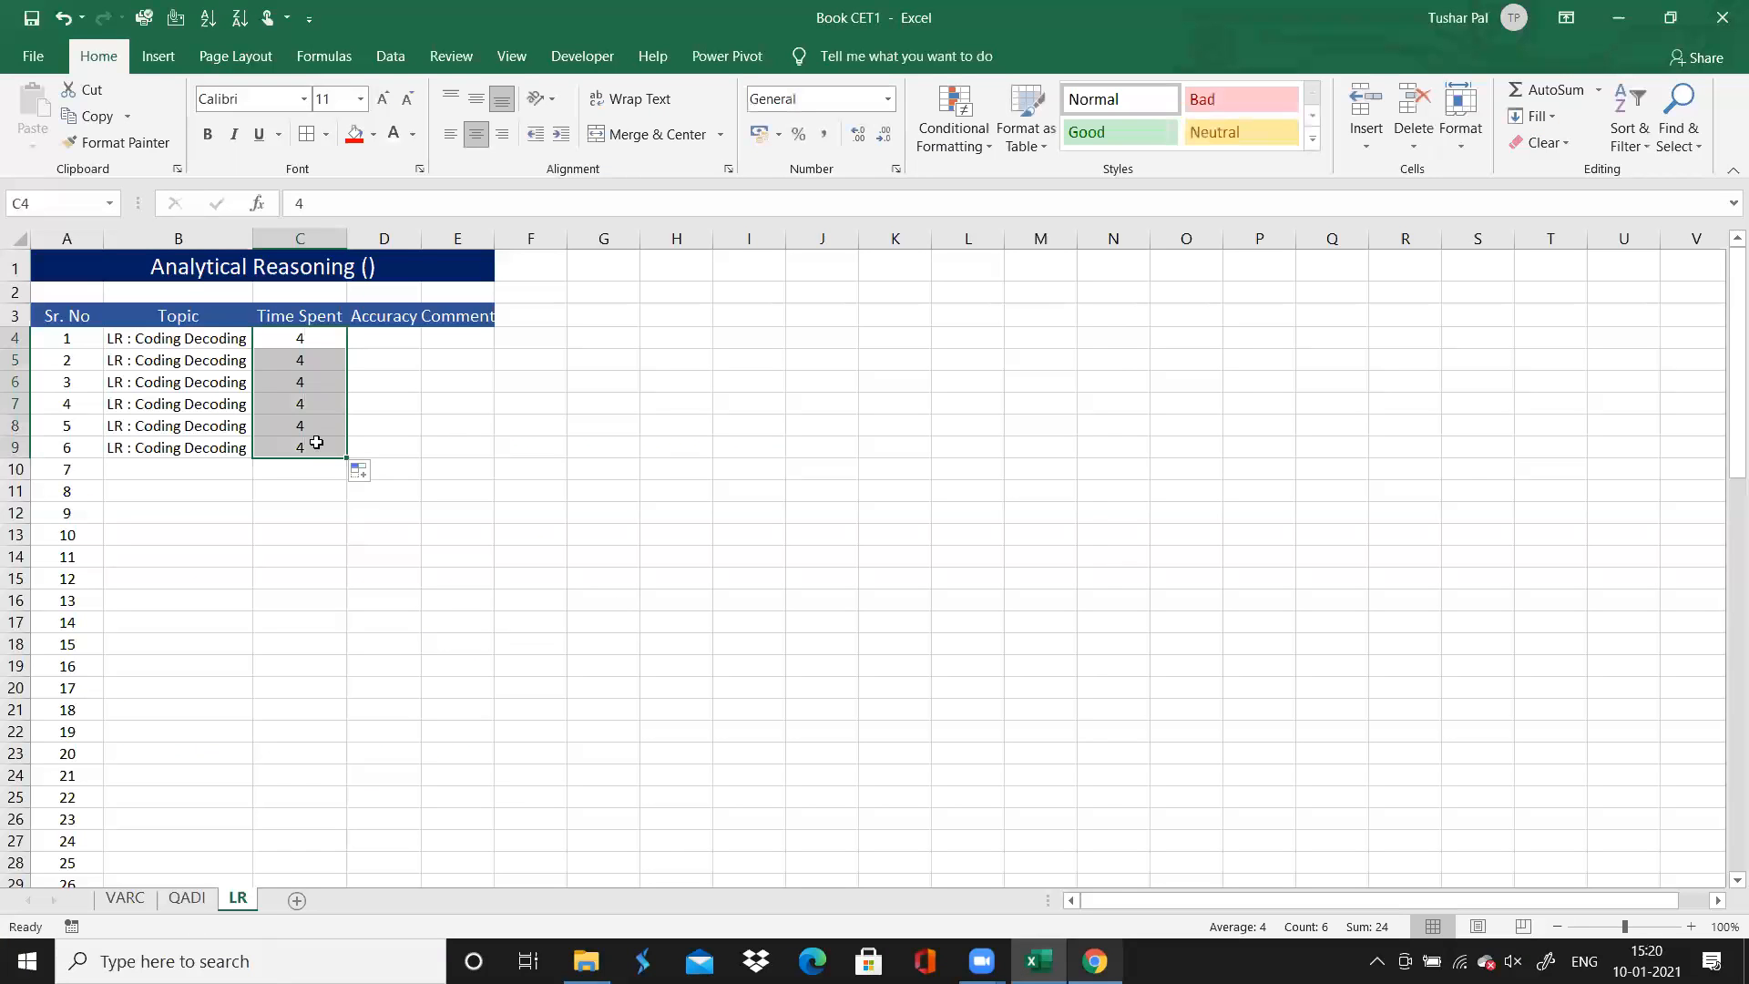
pyautogui.click(385, 331)
pyautogui.write('Correct')
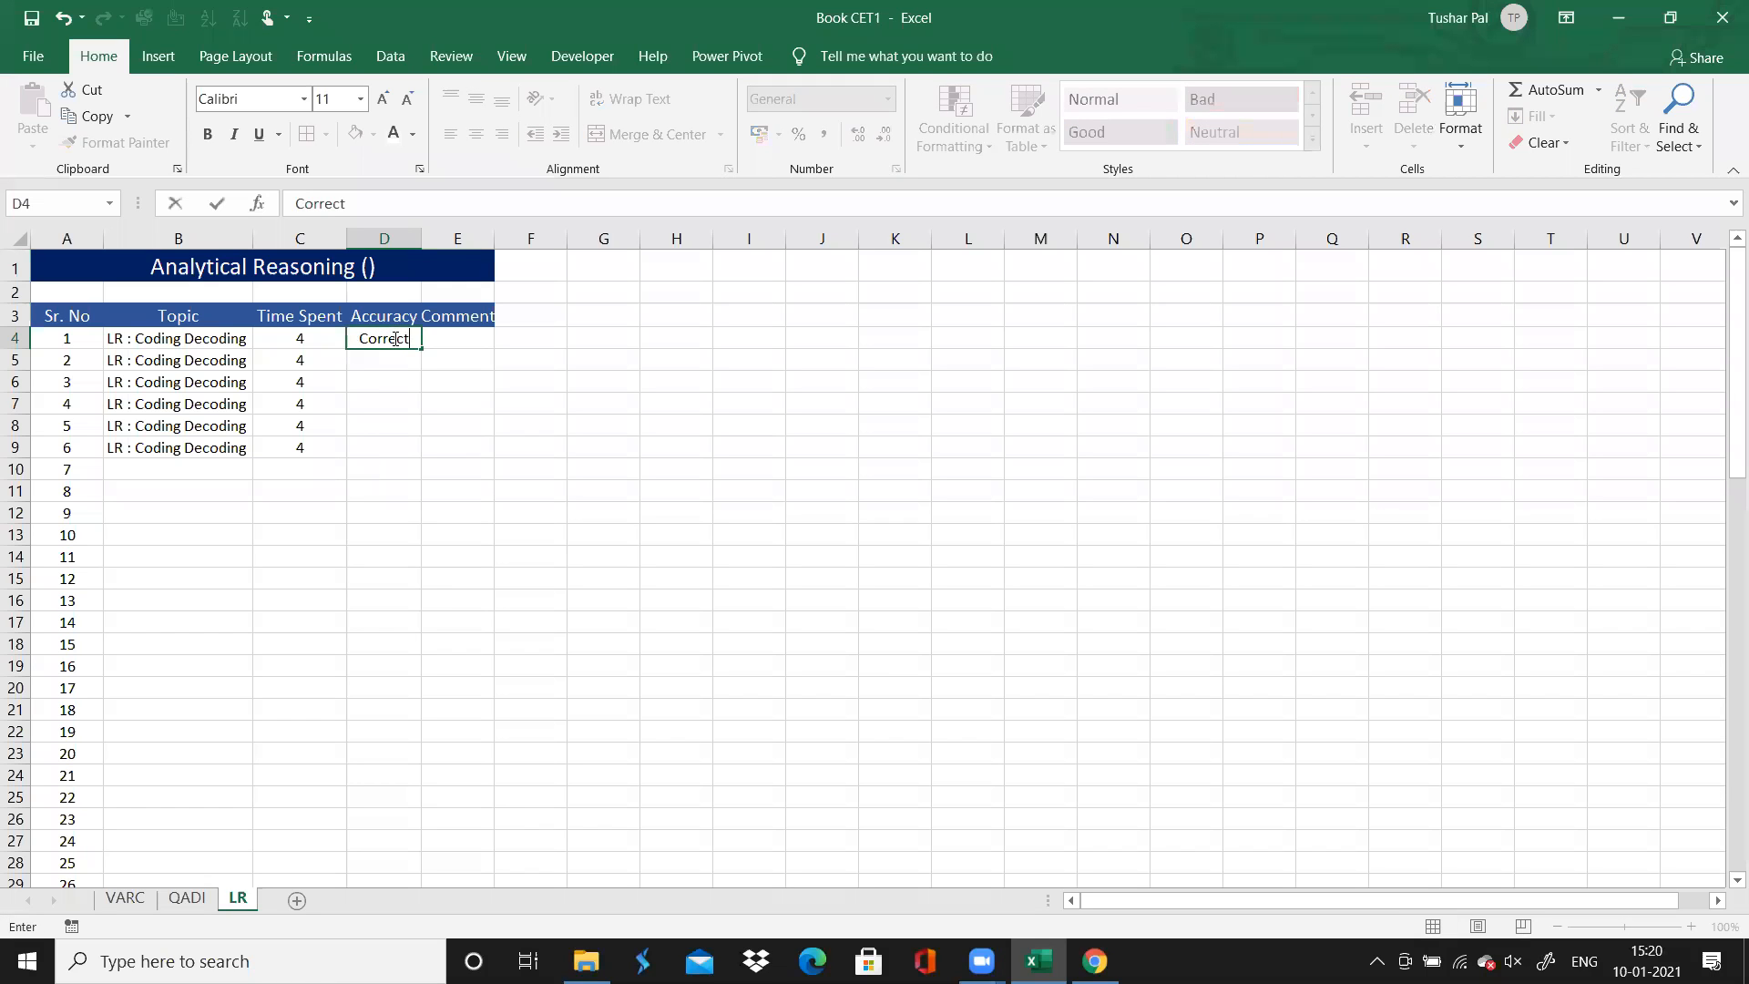
pyautogui.moveTo(420, 348); pyautogui.dragTo(416, 454)
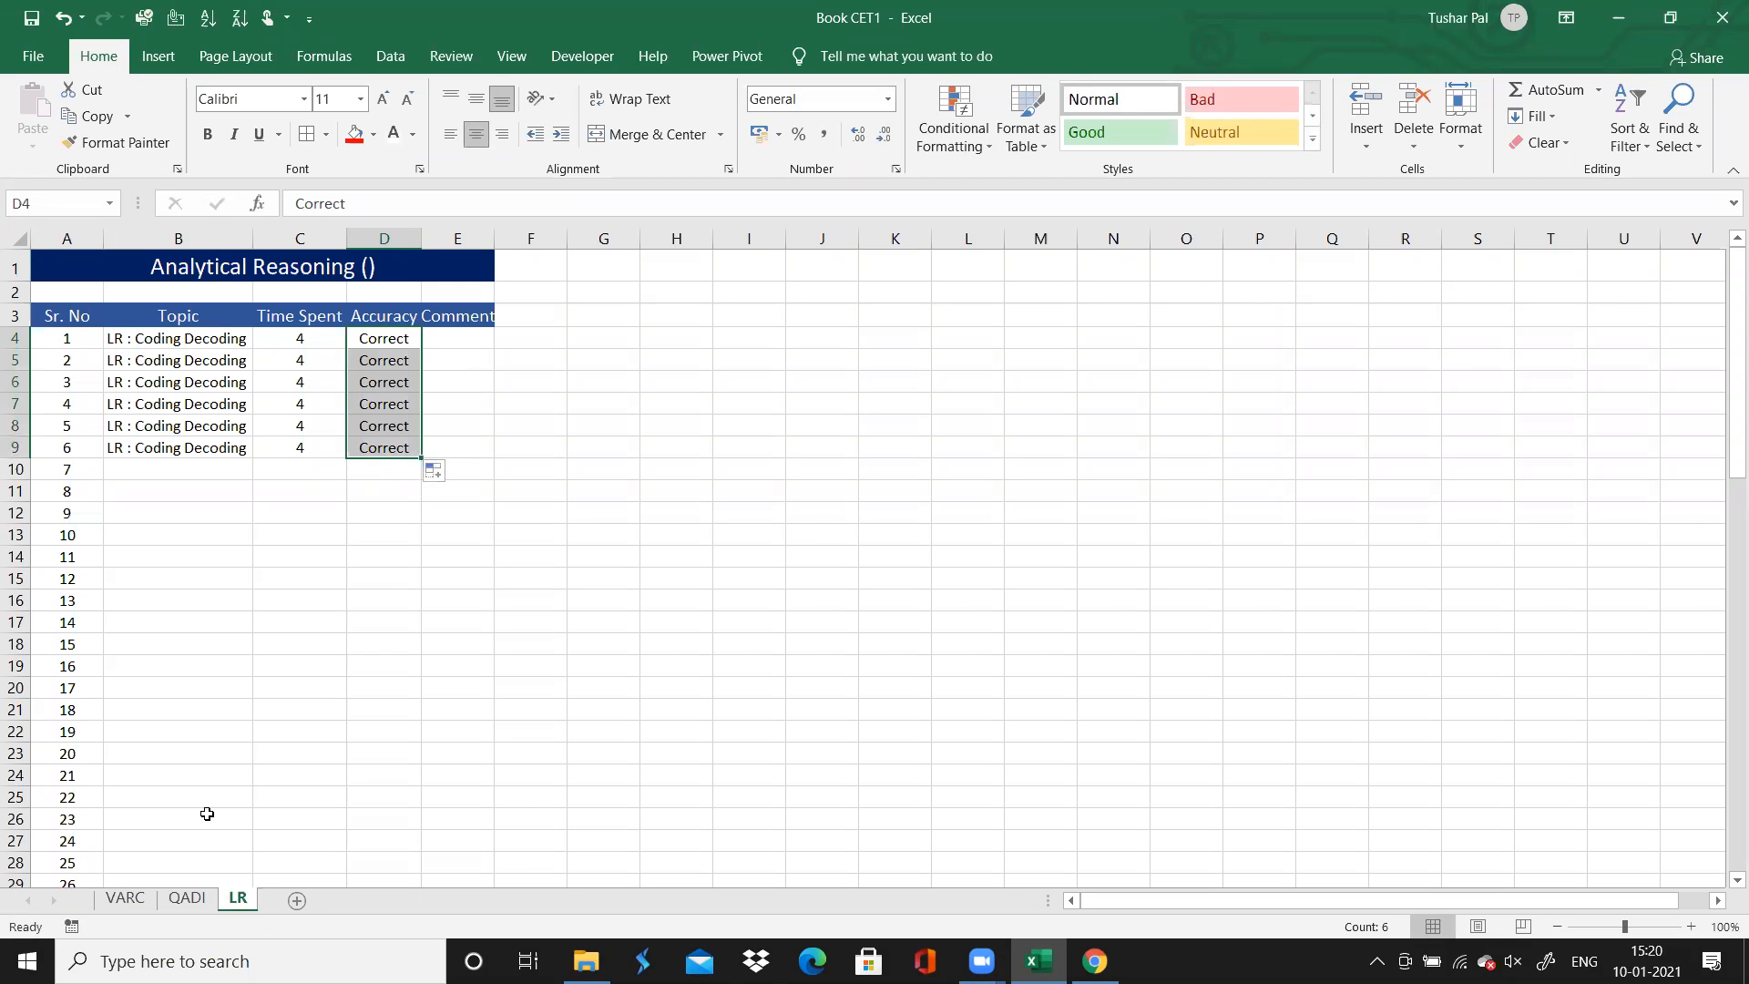
# Add the comment "LEAVE THIS SET" to question 18 on the QADI sheet and autofit the Comment column
pyautogui.click(188, 898)
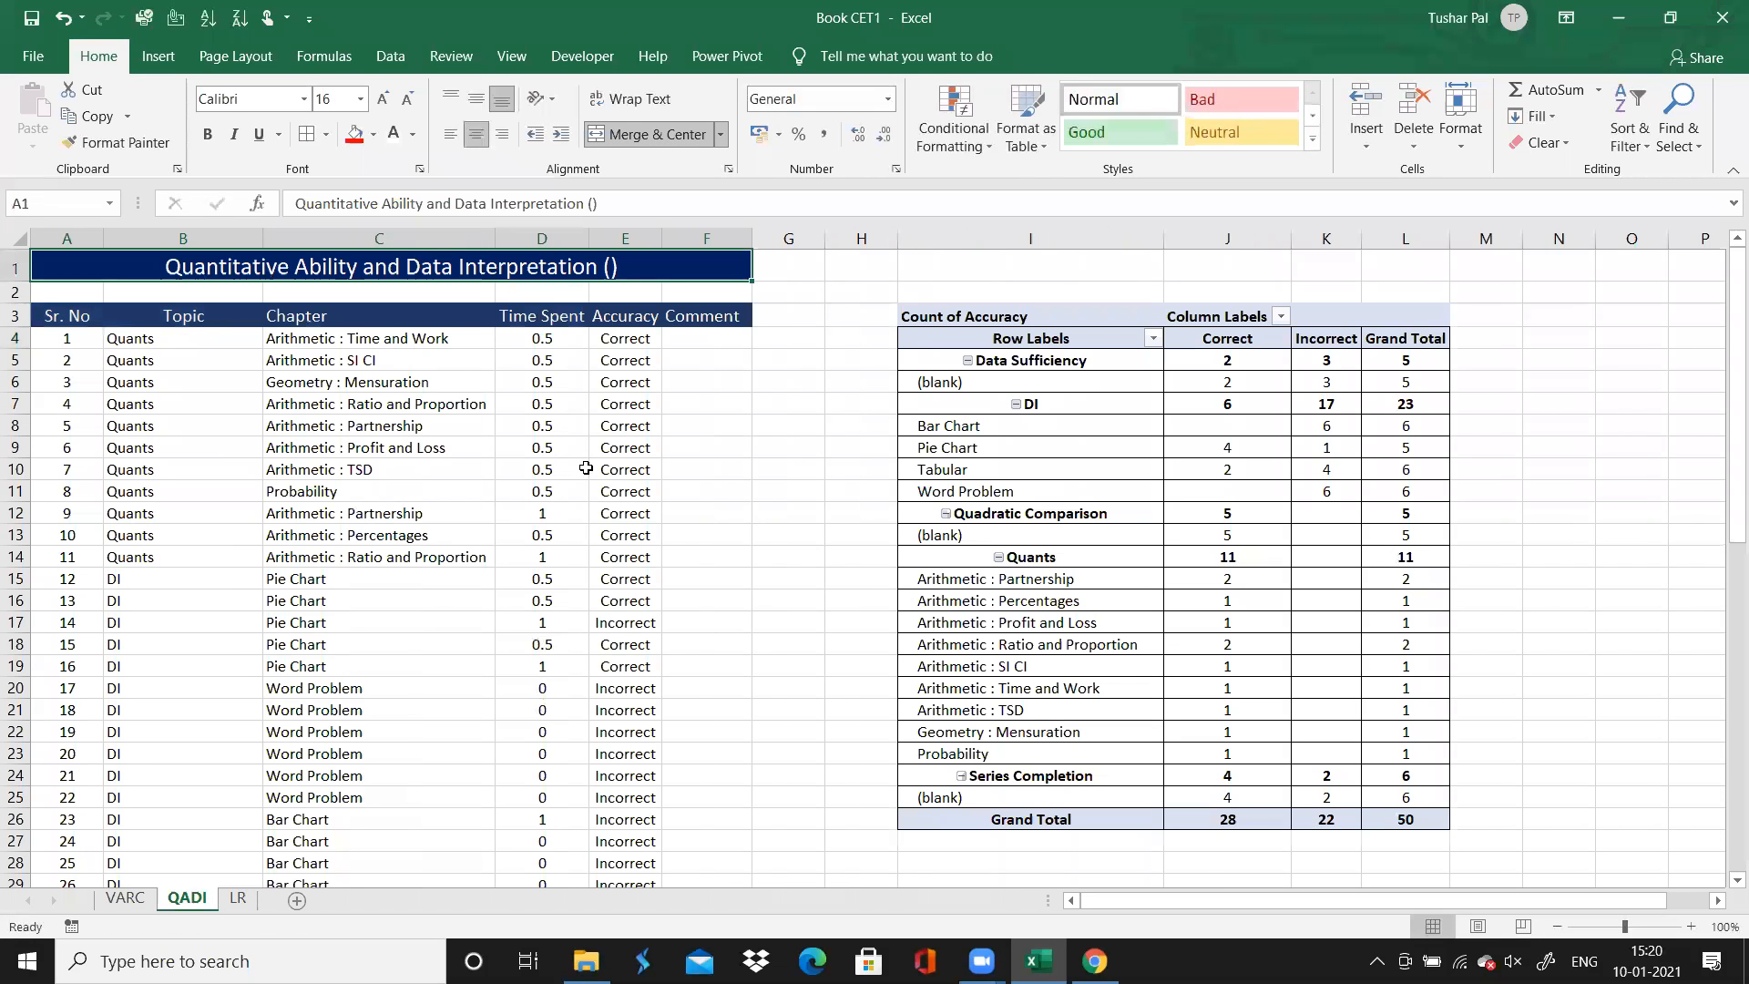
pyautogui.click(679, 711)
pyautogui.write('LEAVE THI')
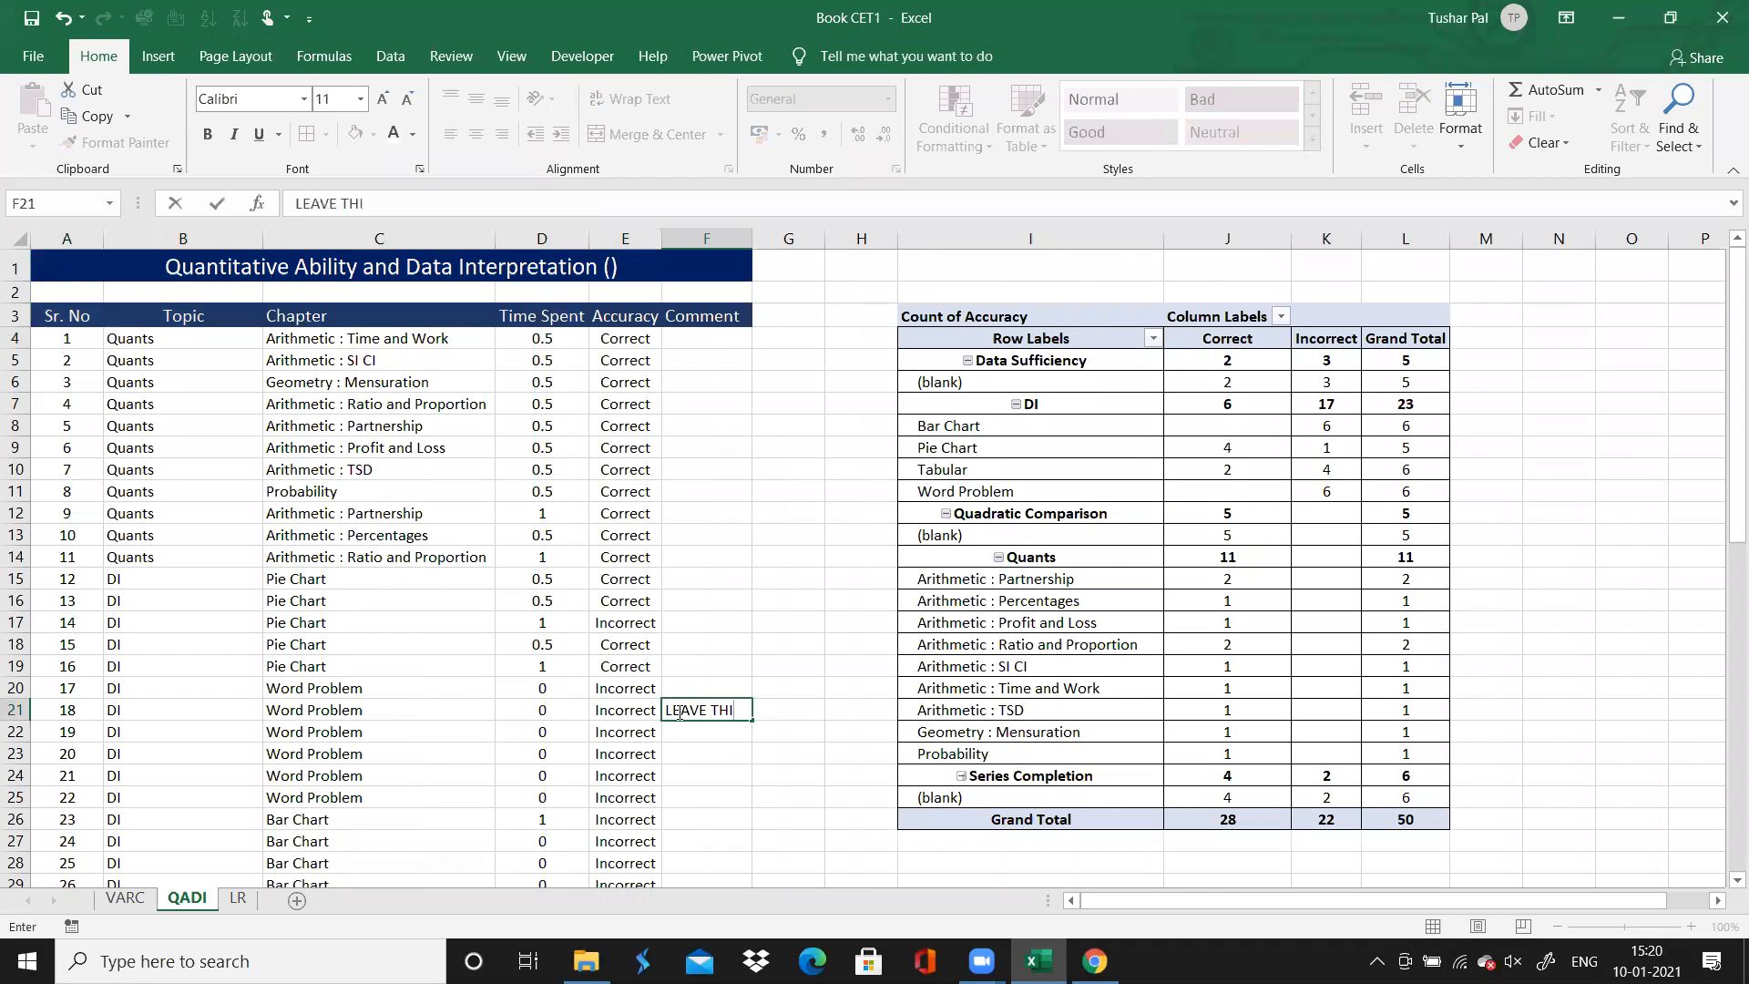
pyautogui.write('S SET')
pyautogui.click(740, 238)
pyautogui.doubleClick(753, 238)
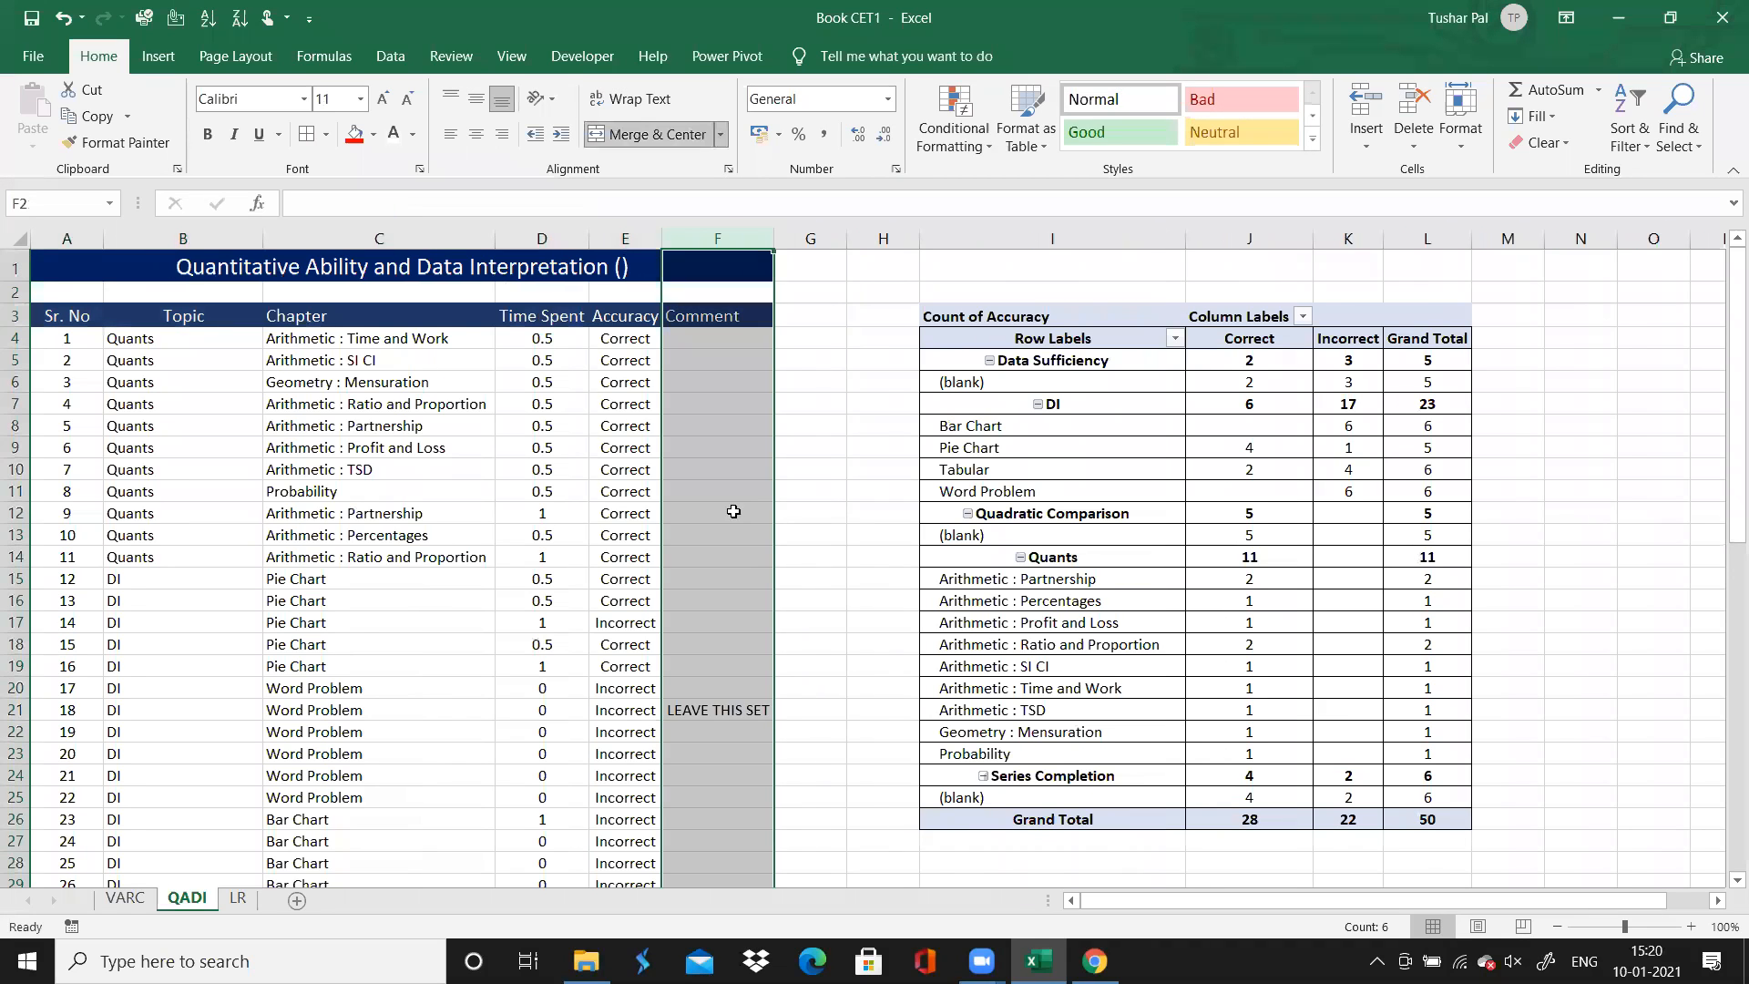
# Shade the "LEAVE THIS SET" comment cell light green
pyautogui.click(709, 710)
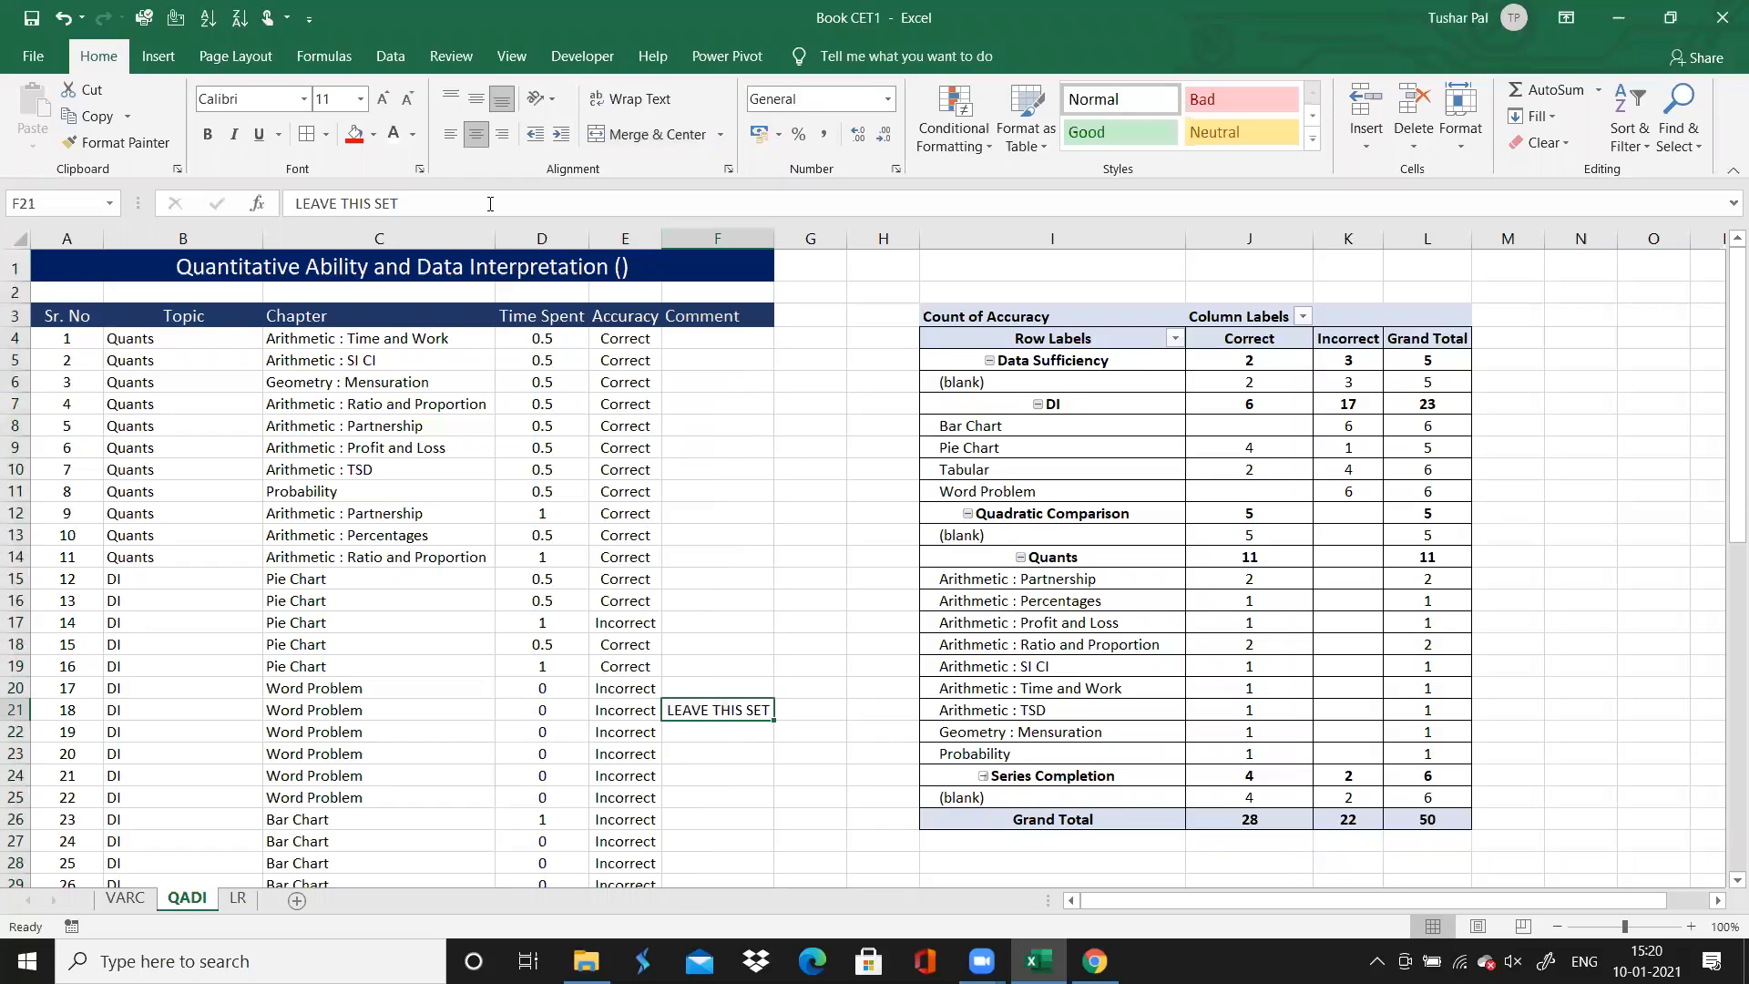
pyautogui.click(374, 134)
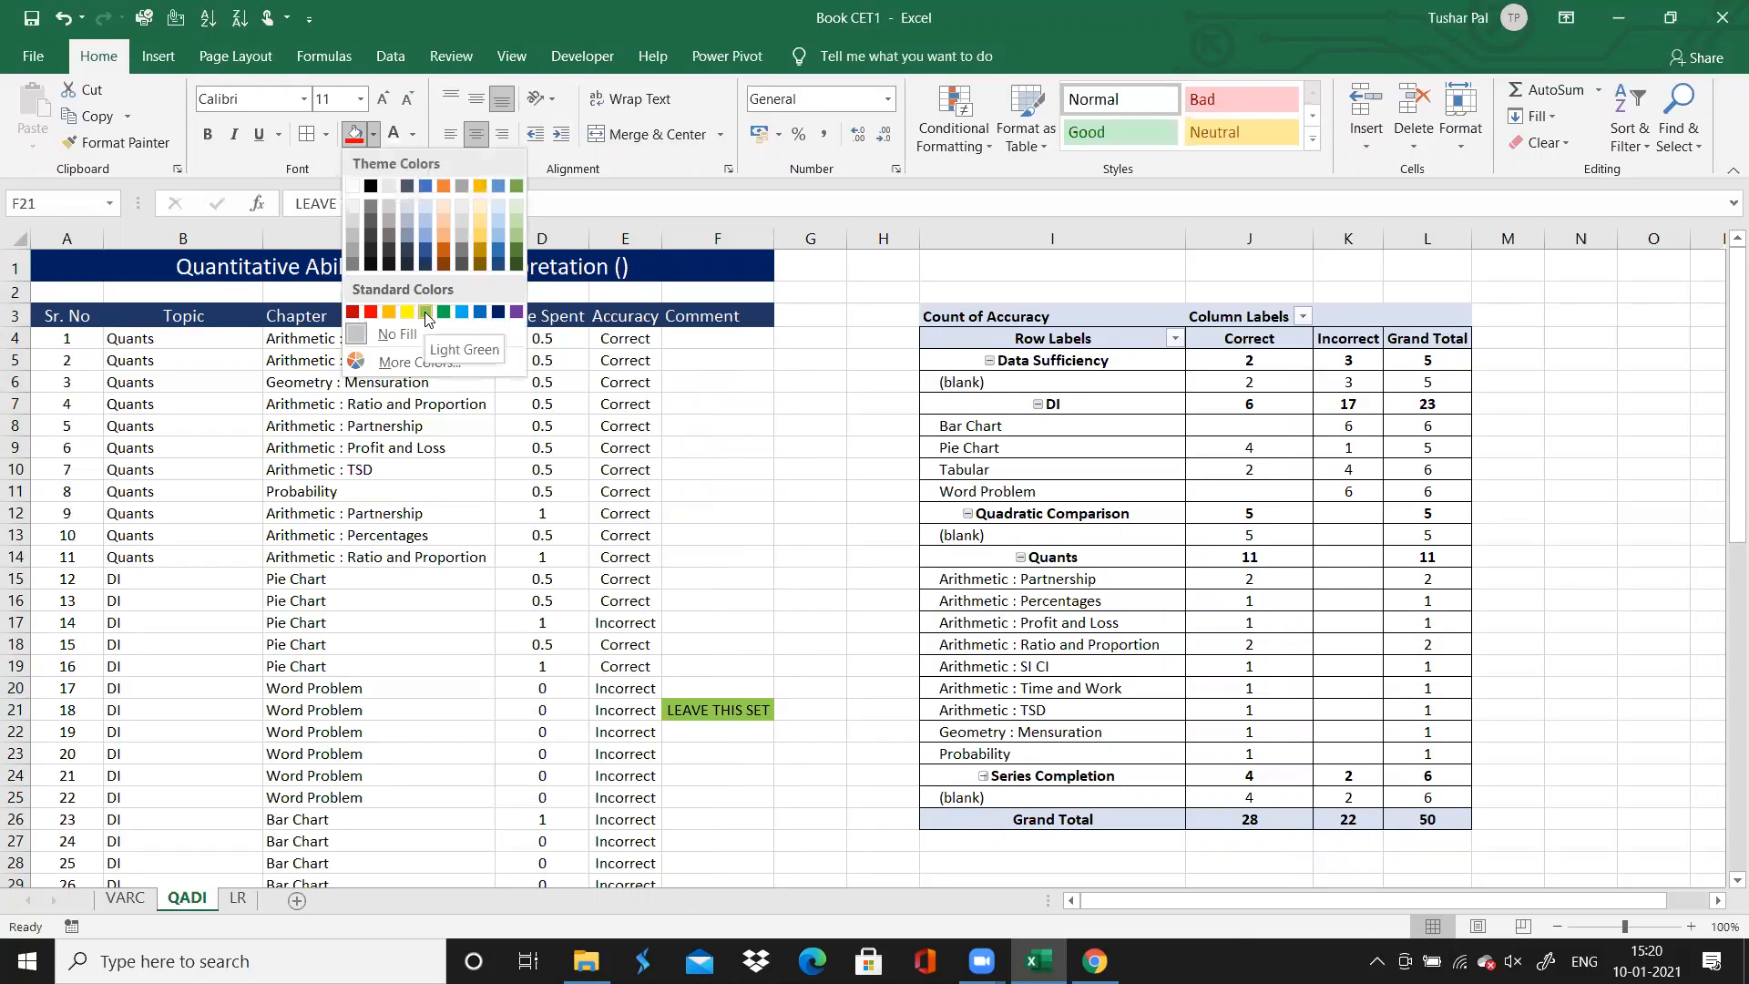
pyautogui.click(425, 312)
pyautogui.click(684, 625)
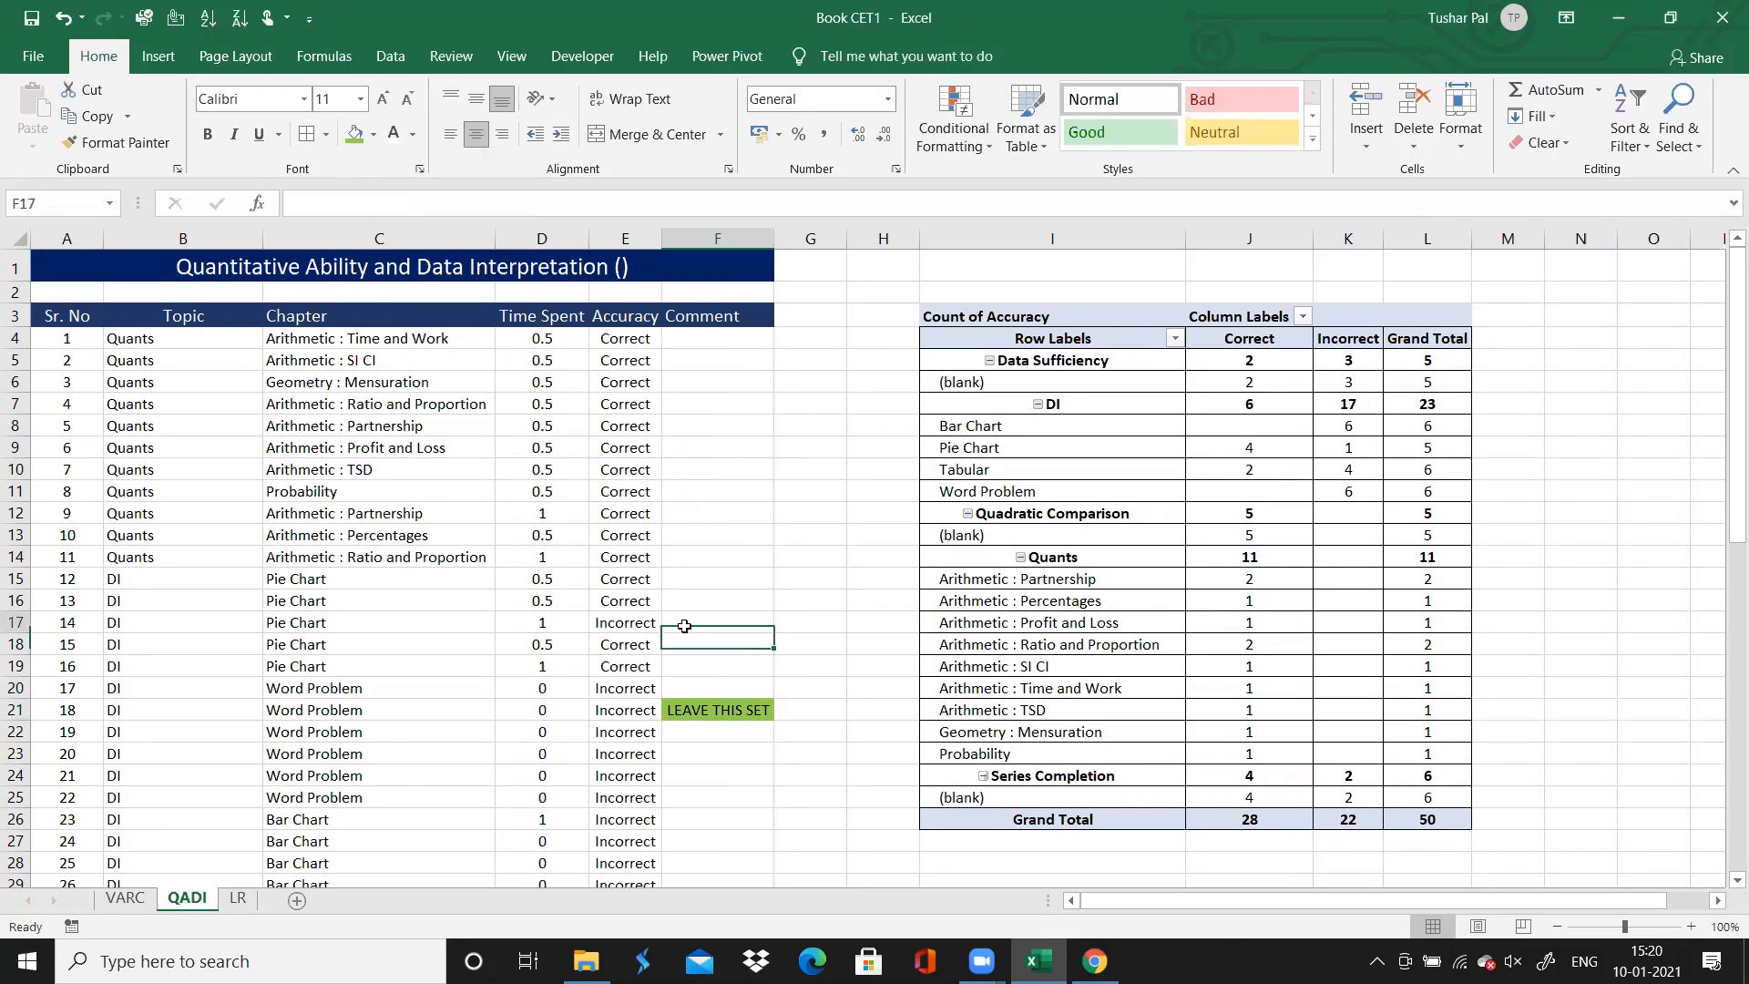
# Set the fill colour of the "LEAVE THIS SET" comment cell to yellow
pyautogui.click(703, 713)
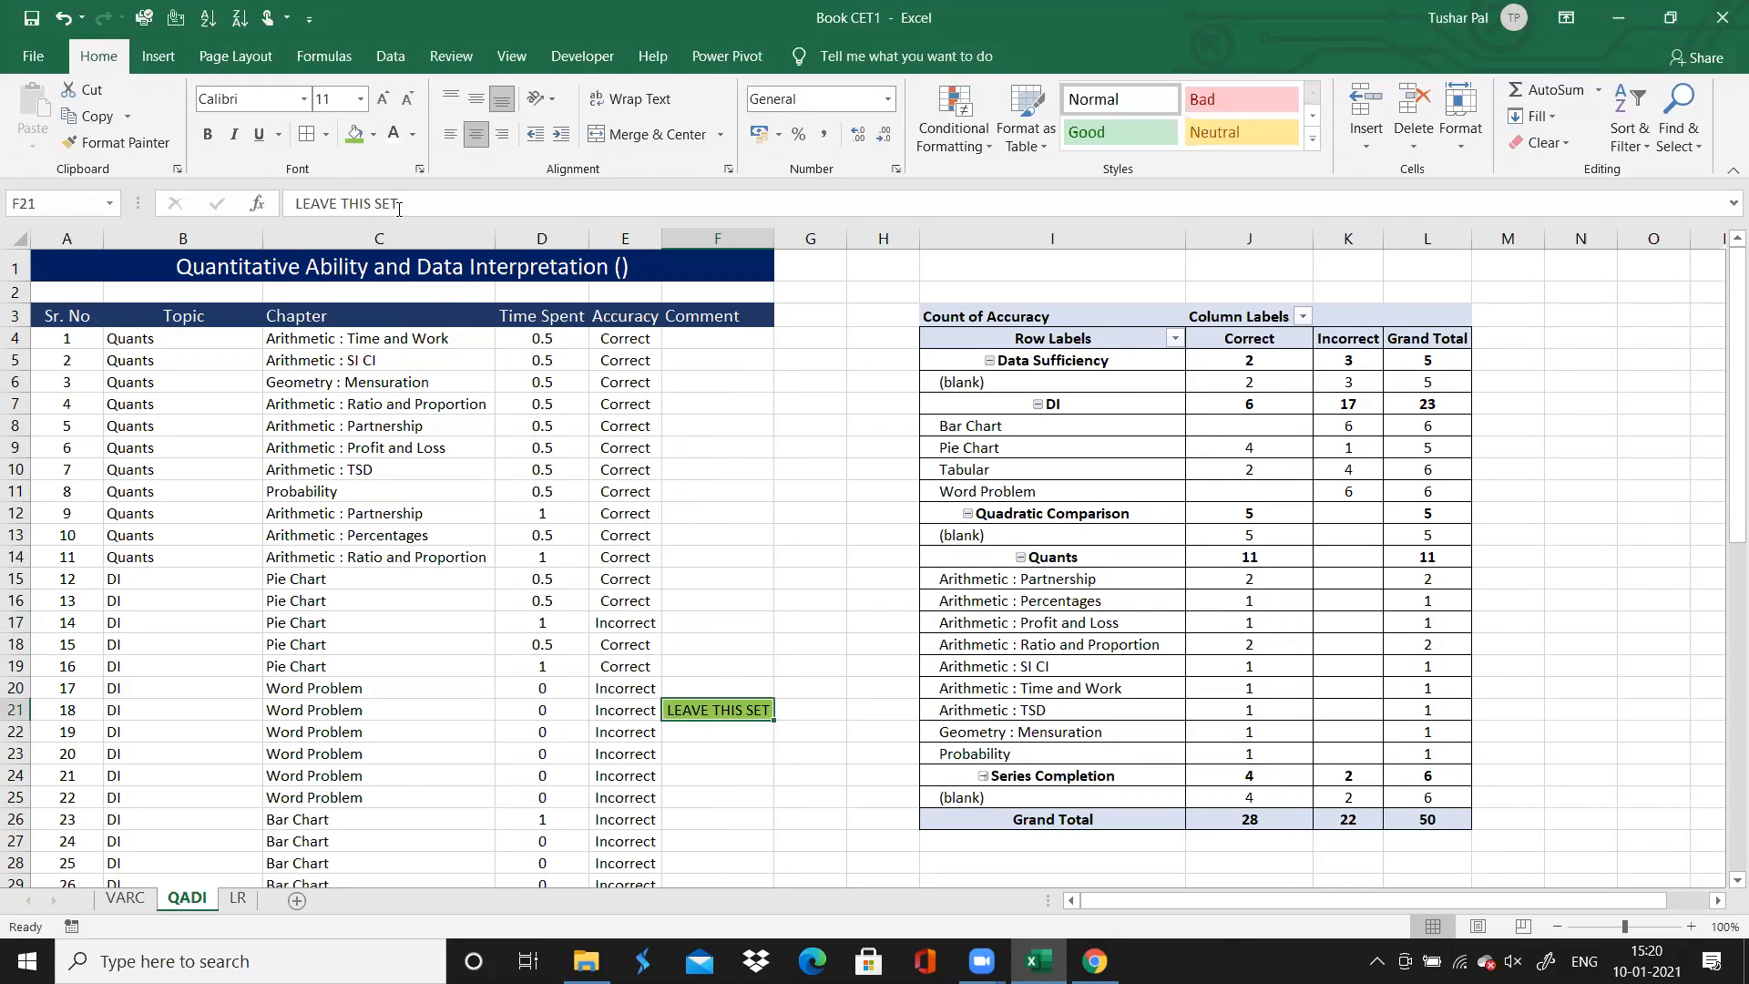
pyautogui.click(374, 134)
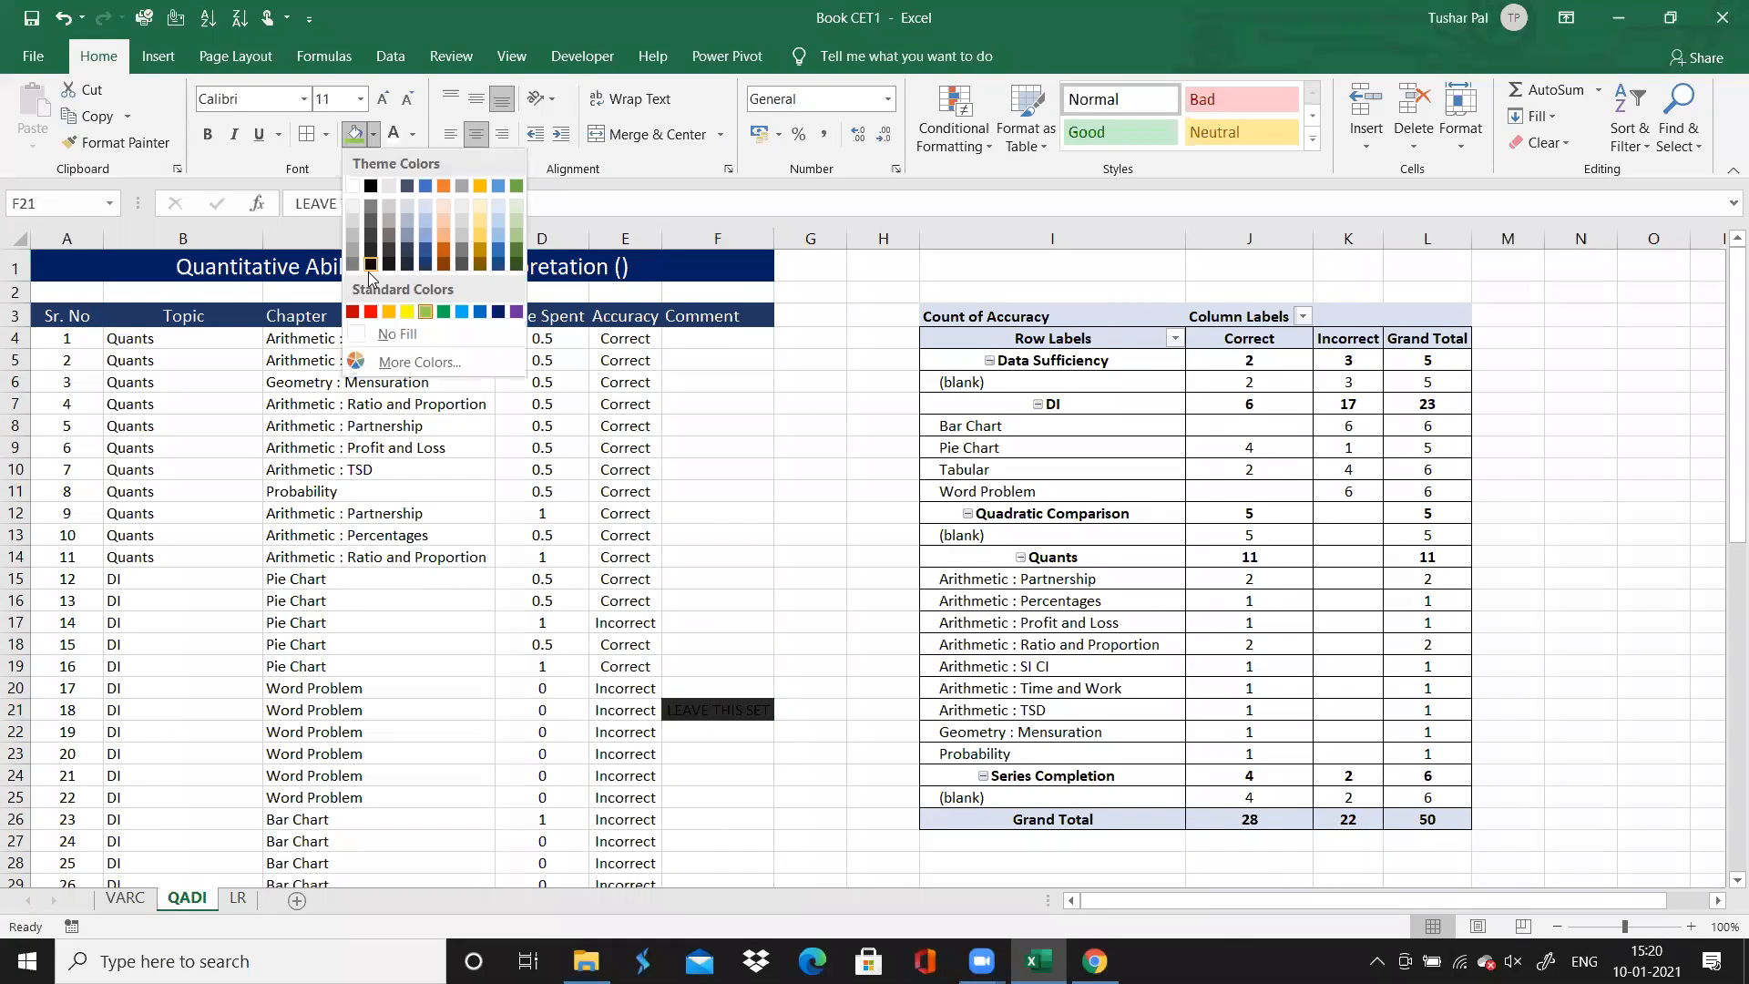
pyautogui.click(406, 312)
# Examine the QADI sheet's Accuracy entries and comments from the DI questions down to the Series Completion questions
pyautogui.click(609, 662)
pyautogui.press('Down')
pyautogui.press('Down')
pyautogui.press('Down')
pyautogui.press('Down')
pyautogui.press('Down')
pyautogui.press('Down')
pyautogui.press('Down')
pyautogui.press('Down')
pyautogui.press('Down')
pyautogui.press('Down')
pyautogui.press('Down')
pyautogui.press('Down')
pyautogui.press('Down')
pyautogui.press('Down')
pyautogui.press('Down')
pyautogui.press('Down')
pyautogui.press('Down')
pyautogui.press('Down')
pyautogui.press('Down')
pyautogui.press('Down')
pyautogui.press('Down')
pyautogui.press('Down')
pyautogui.press('Down')
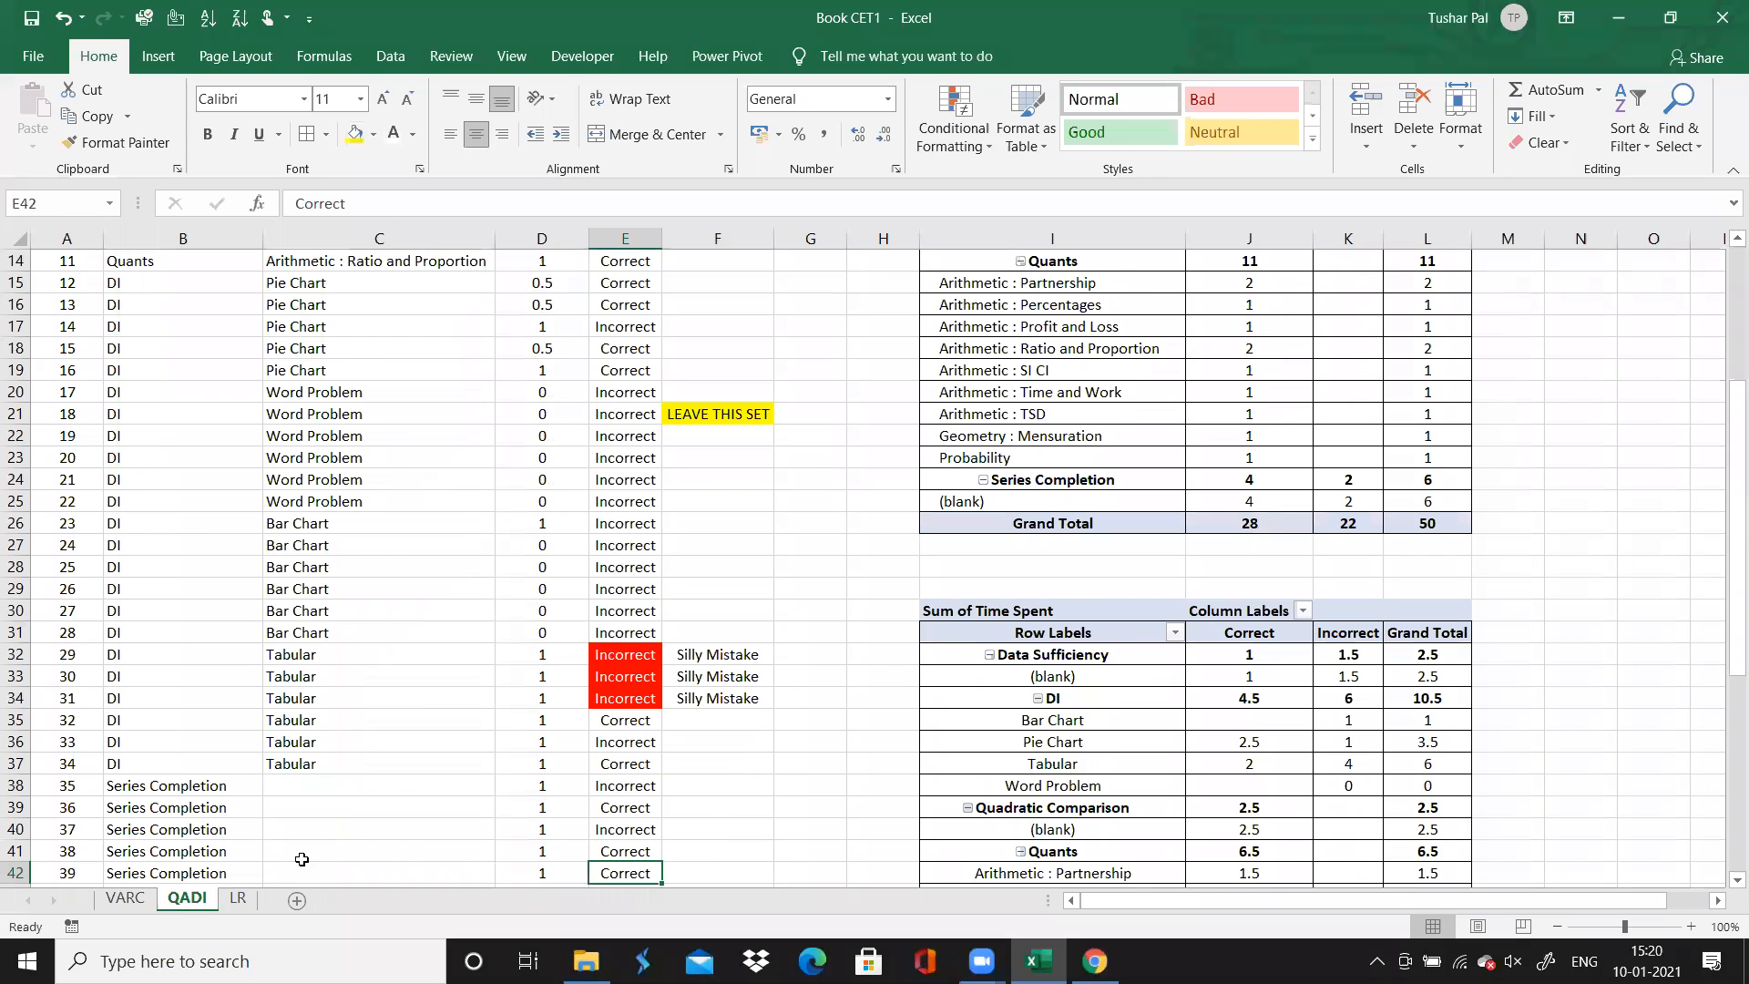
# On the VARC sheet, add the comment "LEAVE IT" to Para Jumble question 38 and fill that cell yellow
pyautogui.click(135, 906)
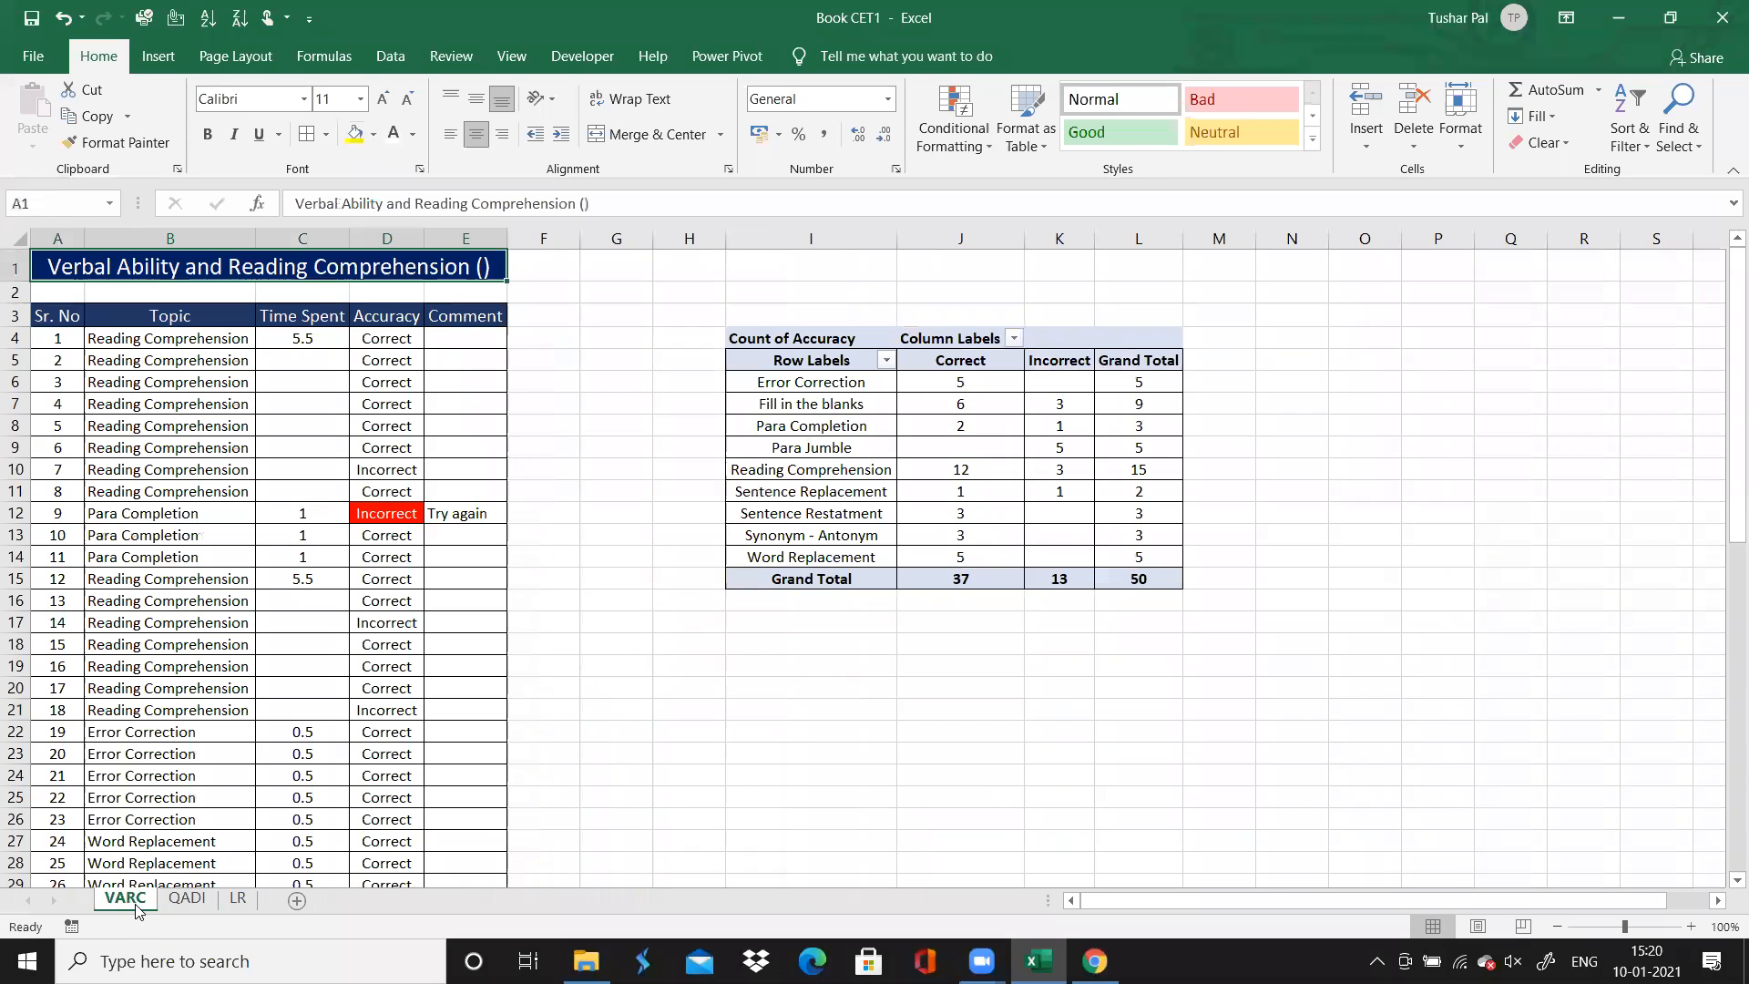
pyautogui.click(453, 792)
pyautogui.press('Return')
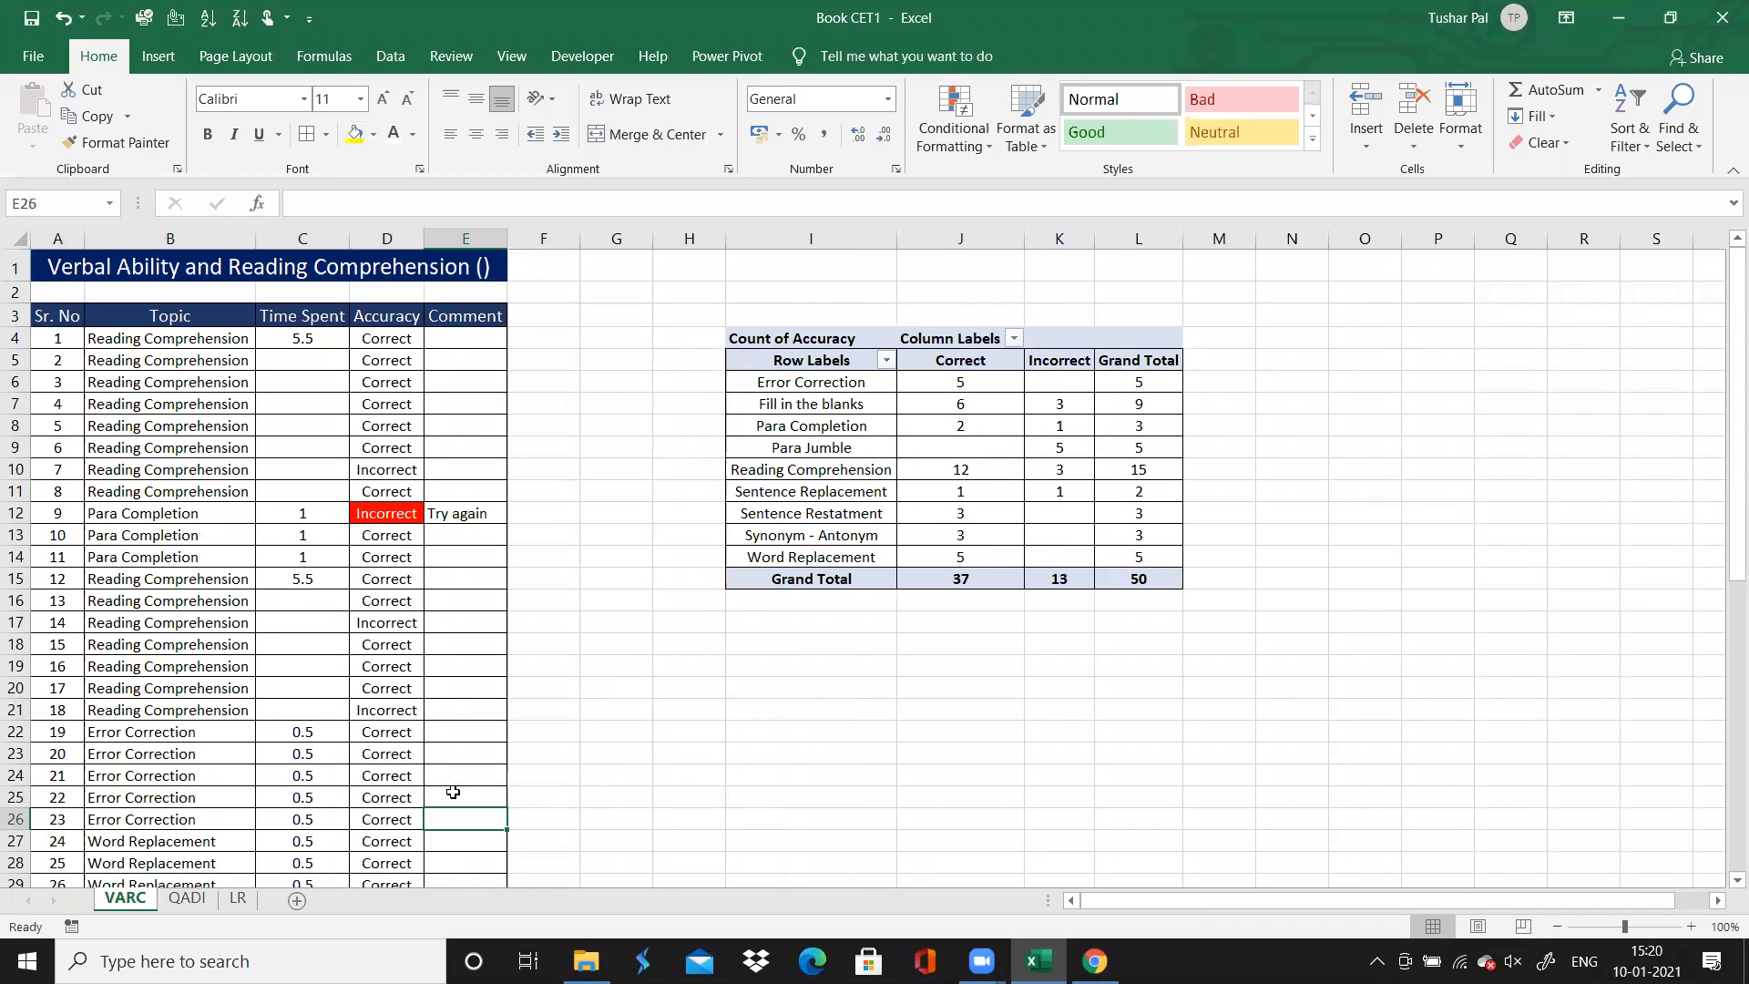
pyautogui.press('Return')
pyautogui.press('Return')
pyautogui.press('Return')
pyautogui.press('Return')
pyautogui.press('Return')
pyautogui.press('Return')
pyautogui.press('Return')
pyautogui.press('Return')
pyautogui.press('Return')
pyautogui.press('Return')
pyautogui.press('Return')
pyautogui.press('Return')
pyautogui.press('Return')
pyautogui.press('Return')
pyautogui.press('Return')
pyautogui.press('Return')
pyautogui.press('Return')
pyautogui.press('Return')
pyautogui.press('Return')
pyautogui.press('Return')
pyautogui.press('Up')
pyautogui.press('Up')
pyautogui.press('Up')
pyautogui.press('Up')
pyautogui.press('Up')
pyautogui.press('Up')
pyautogui.press('Up')
pyautogui.press('Up')
pyautogui.press('Up')
pyautogui.press('Up')
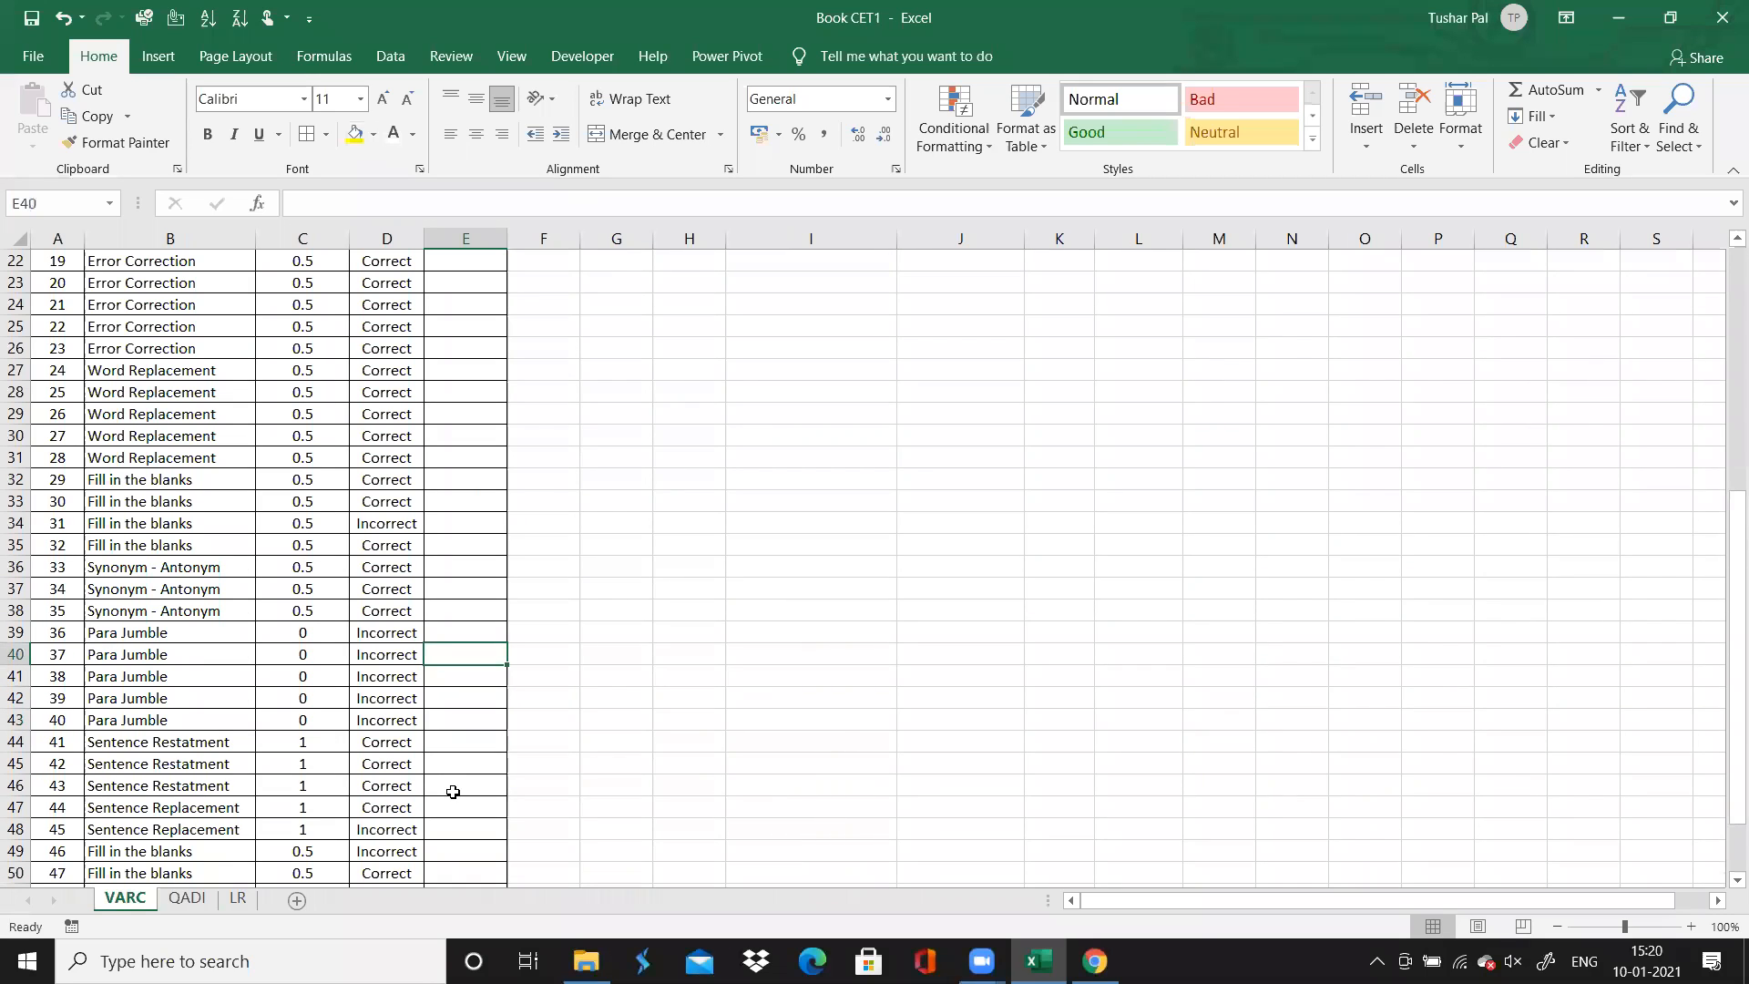
pyautogui.press('Down')
pyautogui.write('LEA')
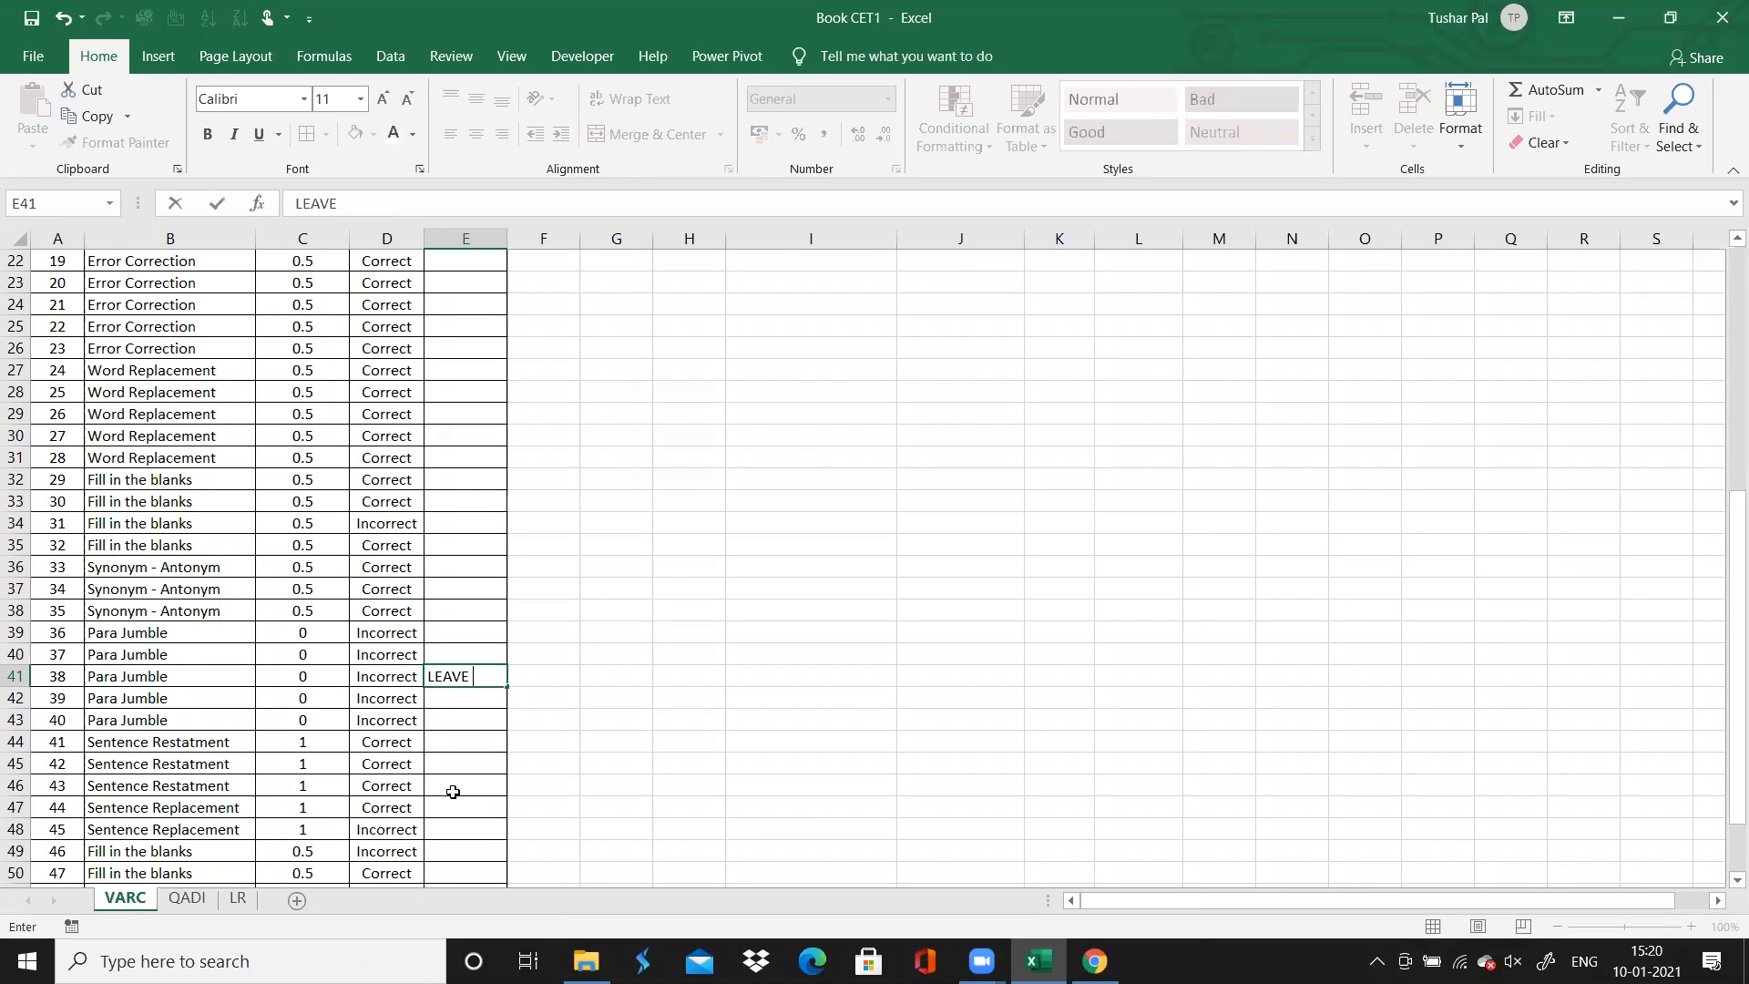
pyautogui.click(832, 451)
pyautogui.click(496, 674)
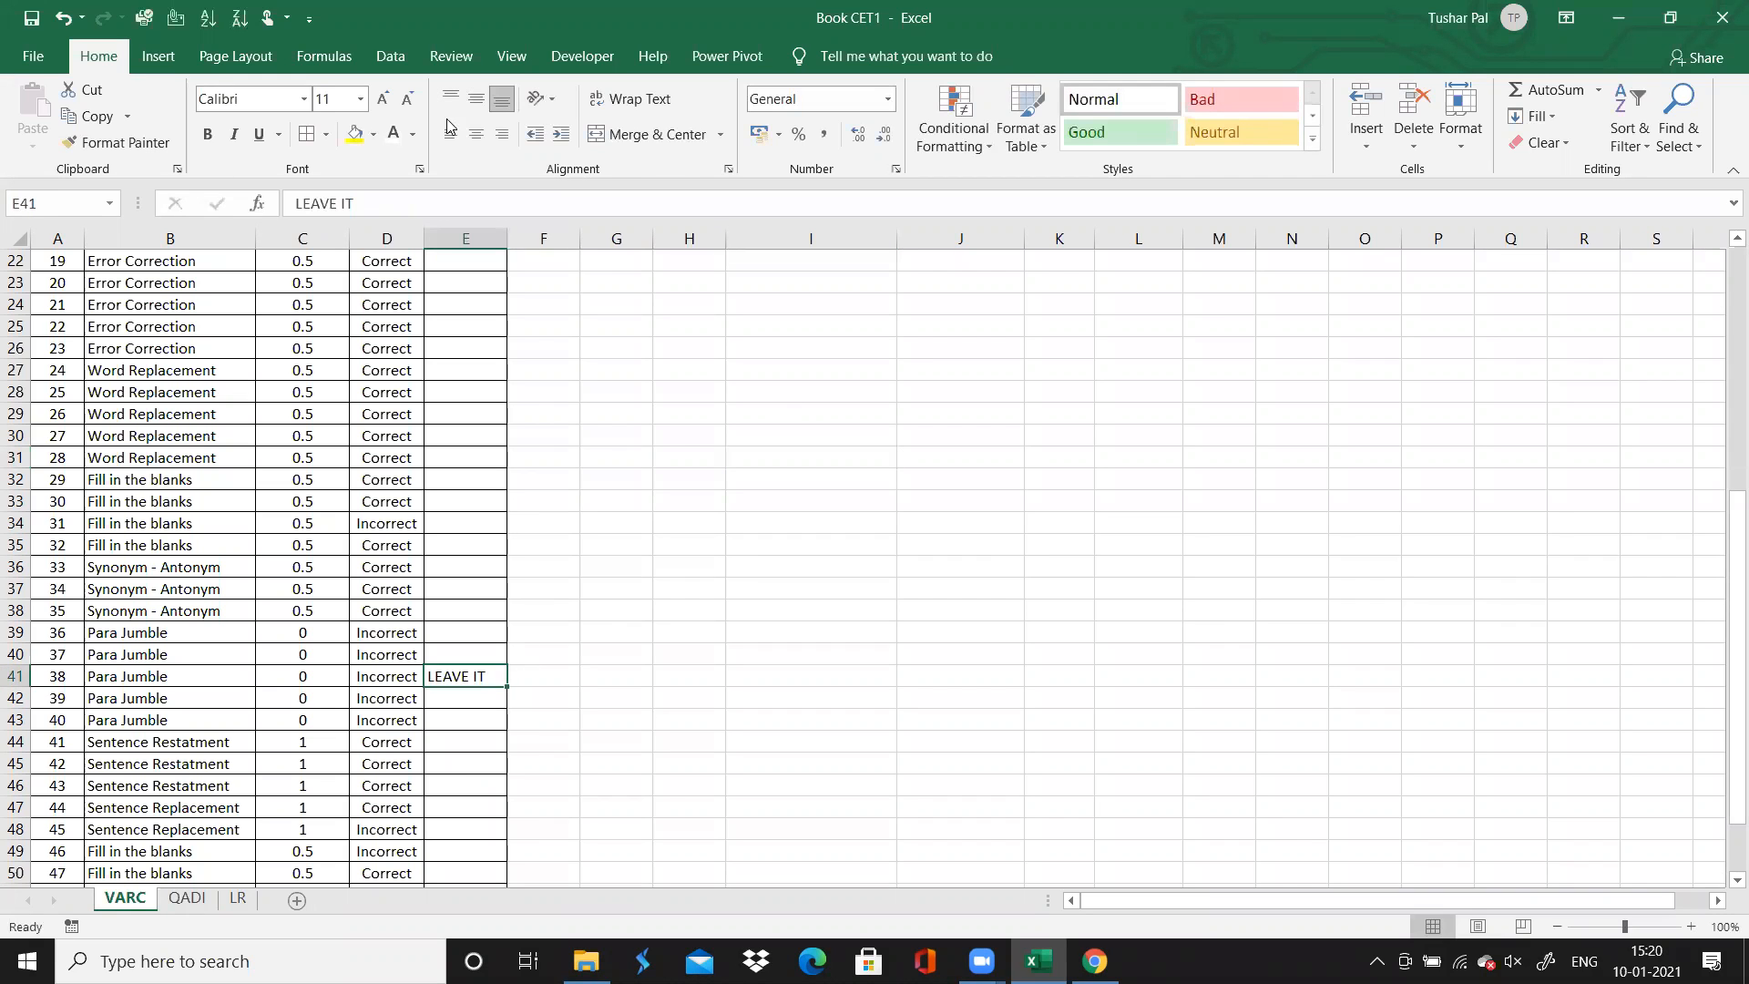
pyautogui.click(354, 134)
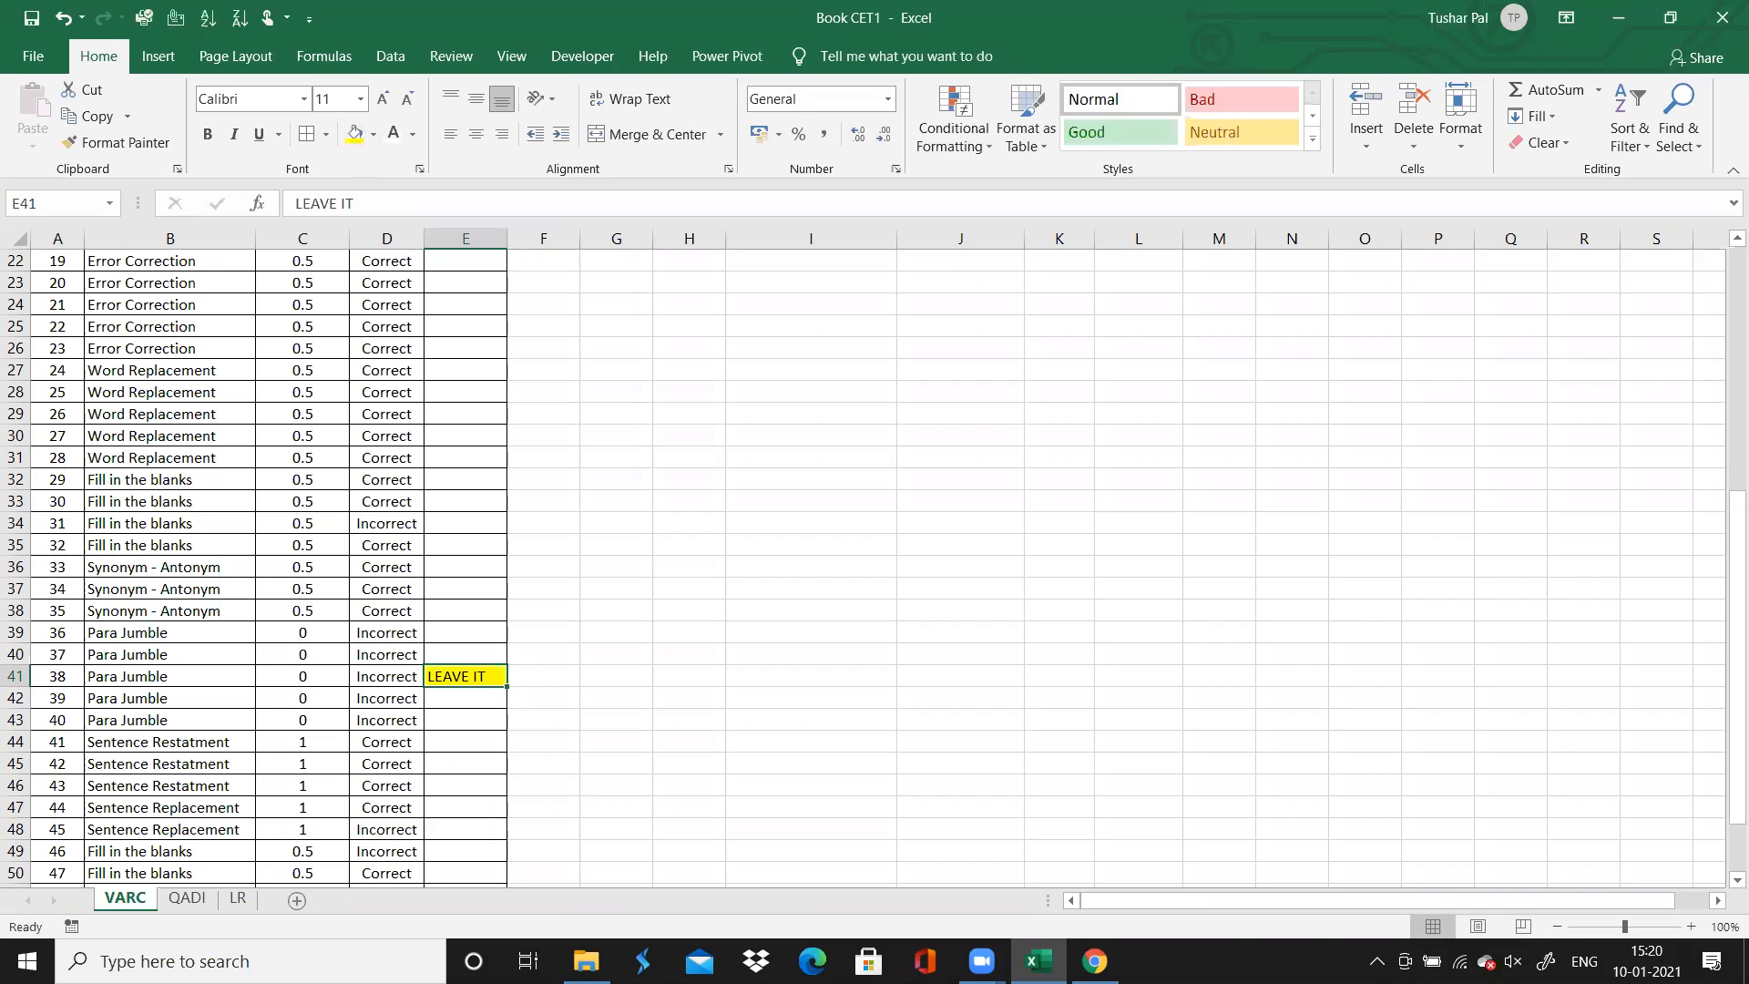
# On the QADI sheet, apply borders to every cell of the question table, from the Sr. No header through the Comment column
pyautogui.click(186, 899)
pyautogui.click(128, 395)
pyautogui.press('Left')
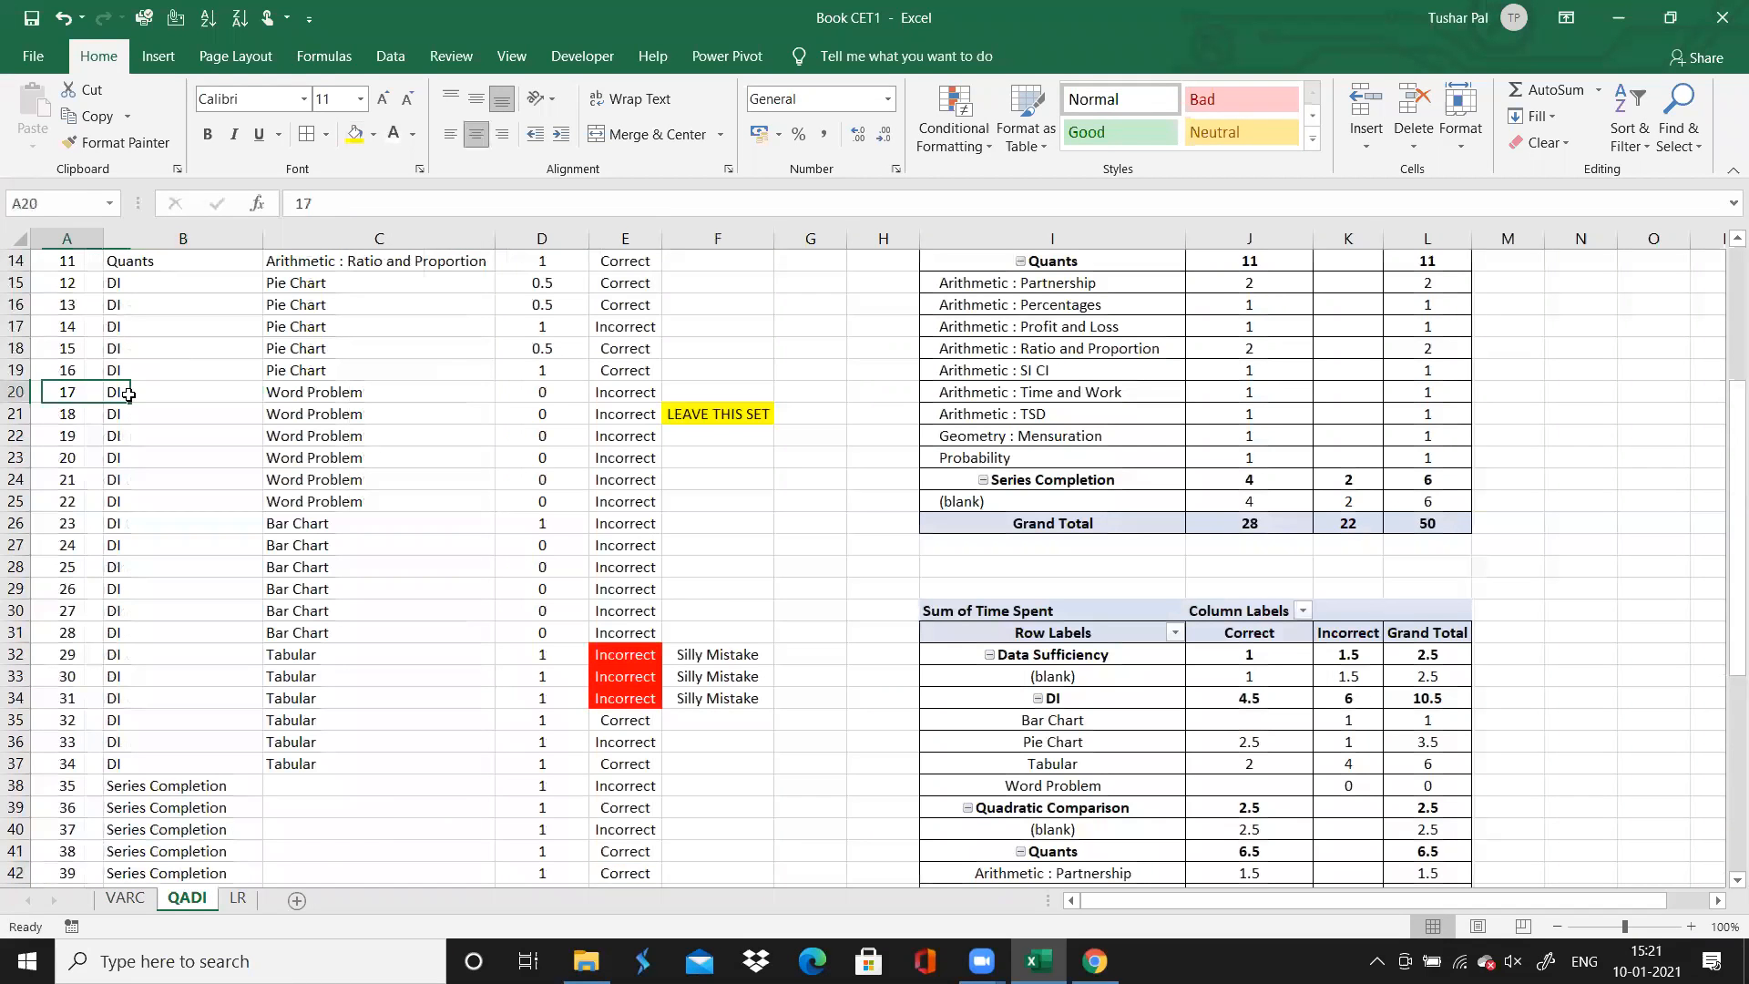
pyautogui.hotkey('ctrl', 'Up')
pyautogui.hotkey('ctrl', 'shift', 'Down')
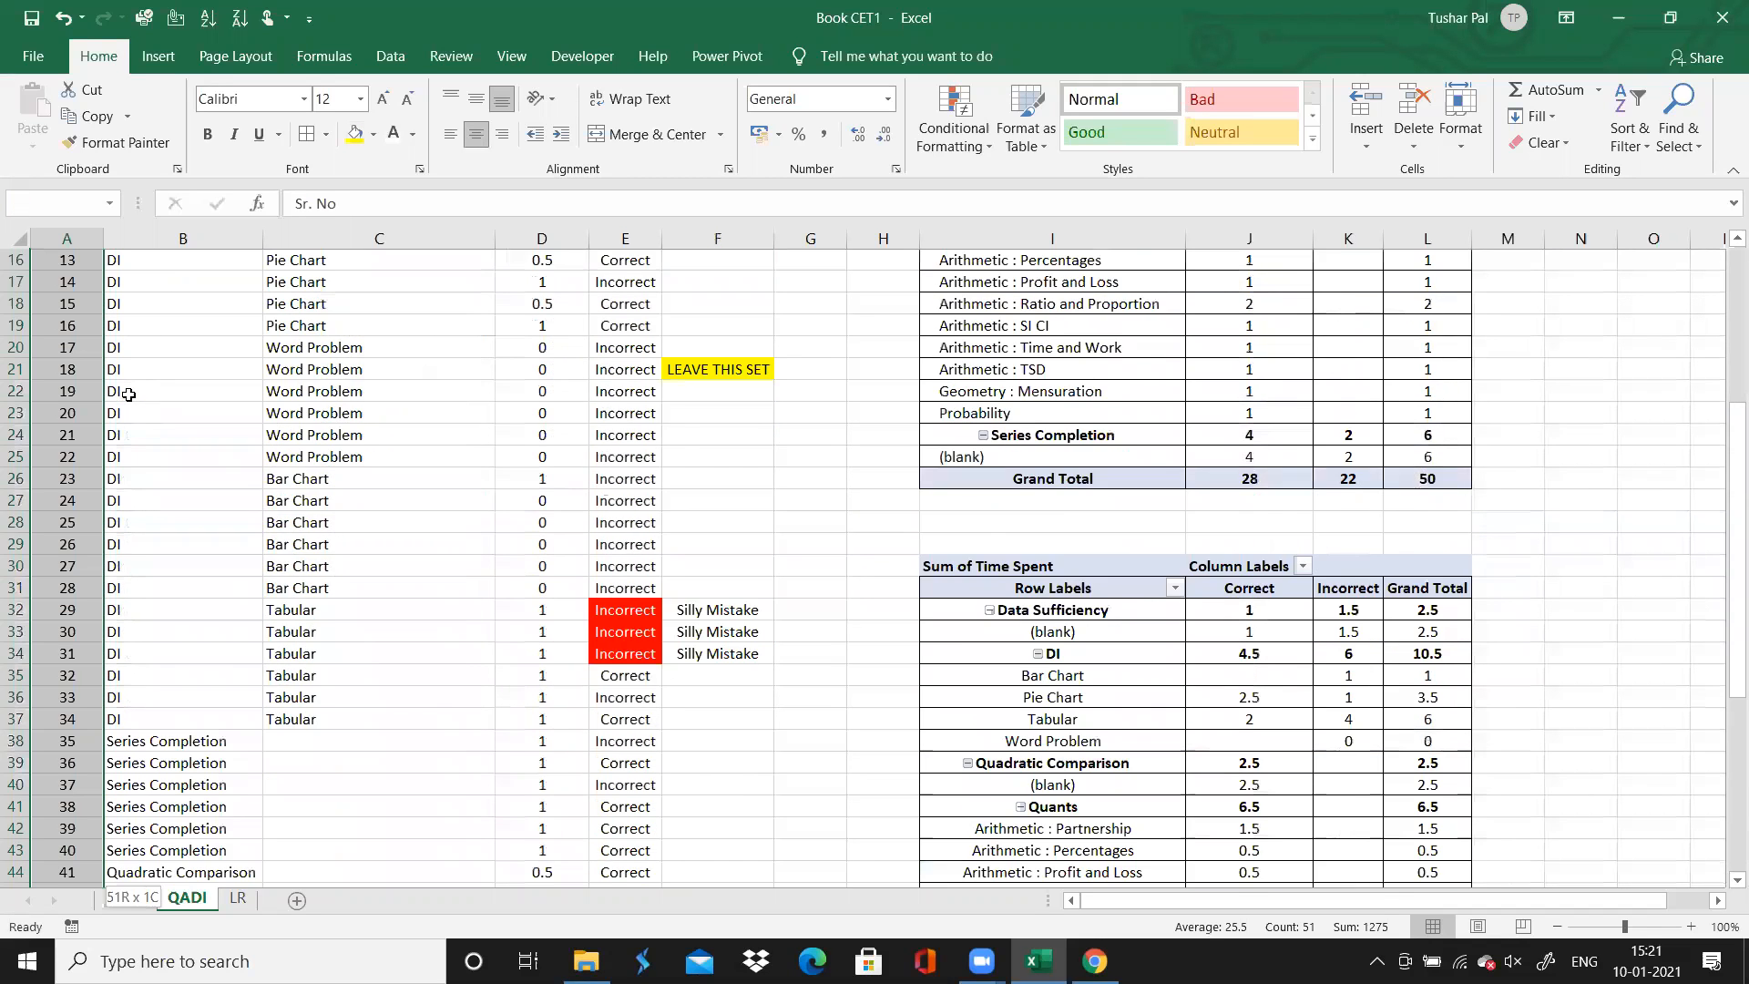
pyautogui.hotkey('ctrl', 'shift', 'Right')
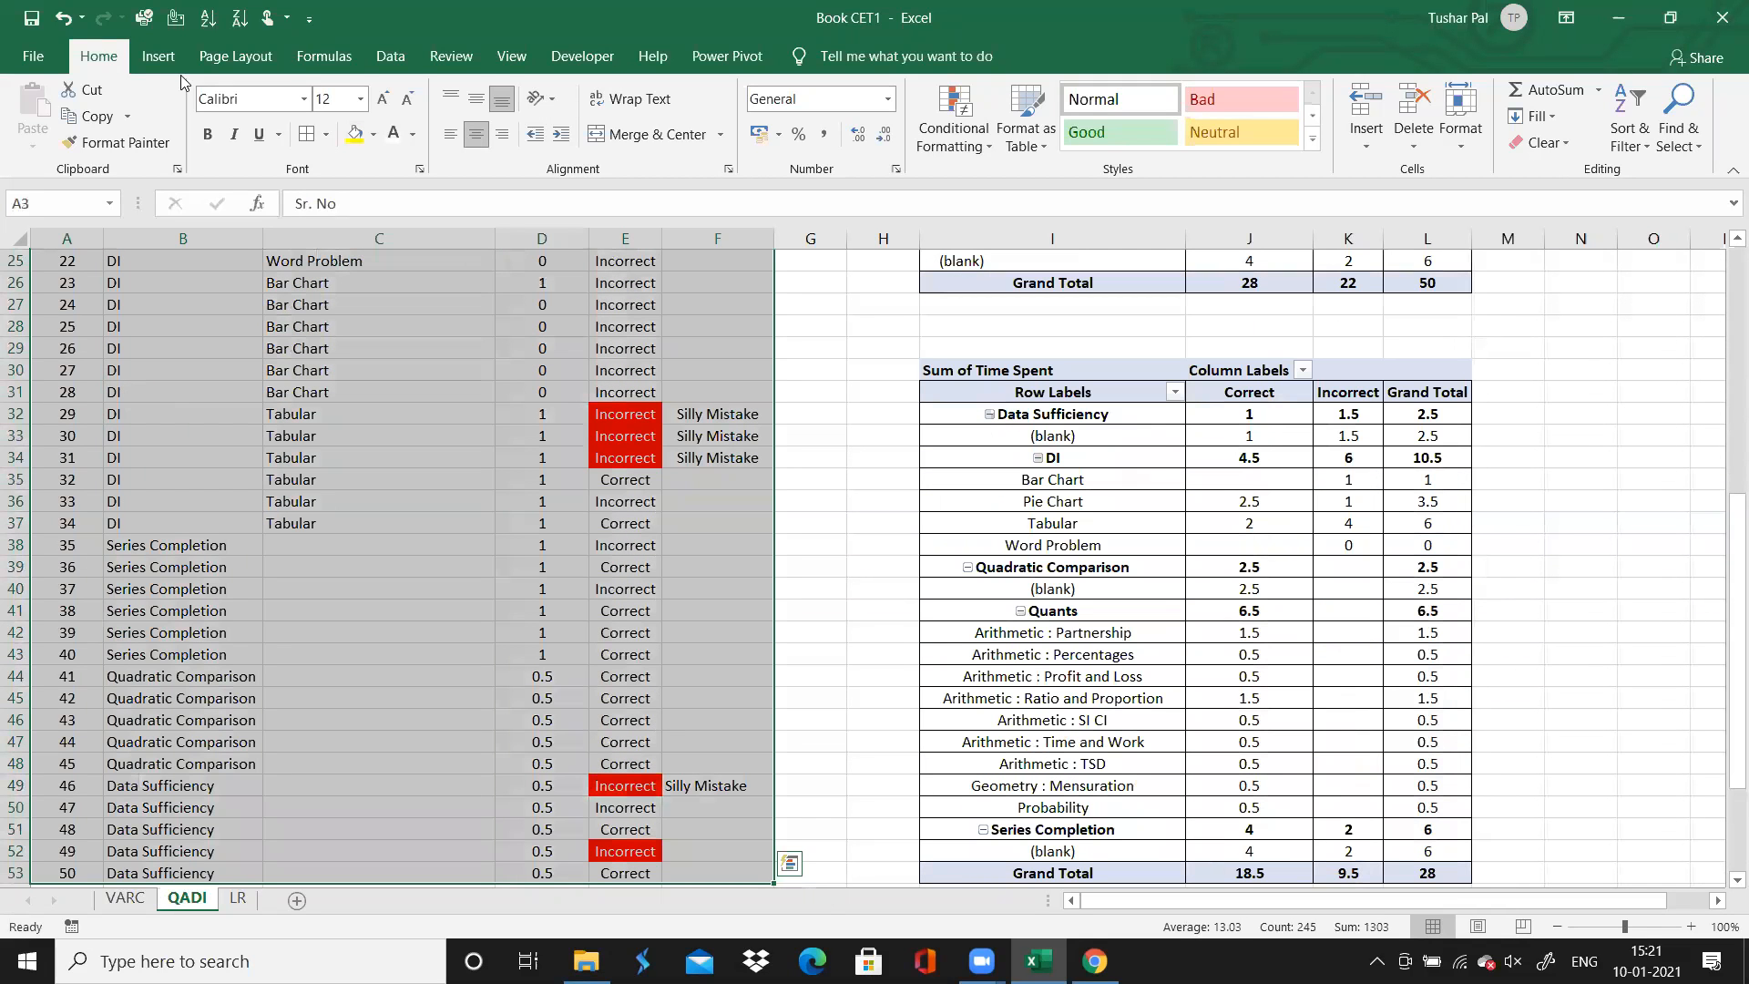
pyautogui.click(310, 138)
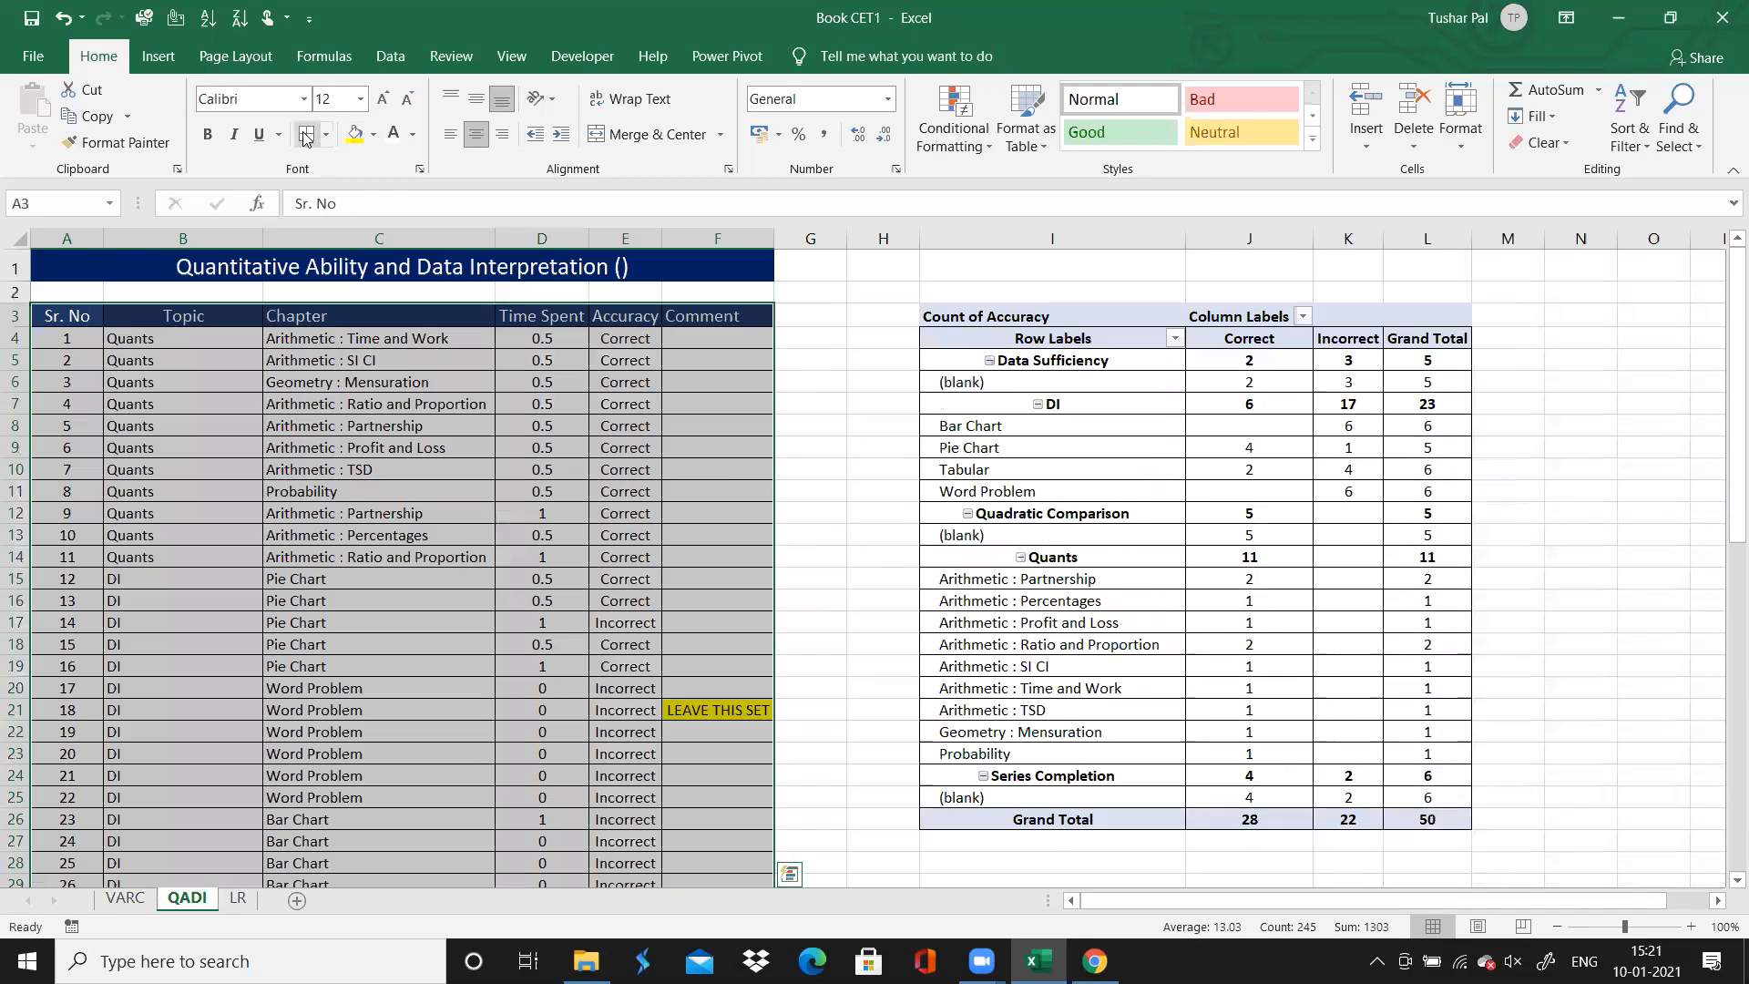
pyautogui.click(852, 473)
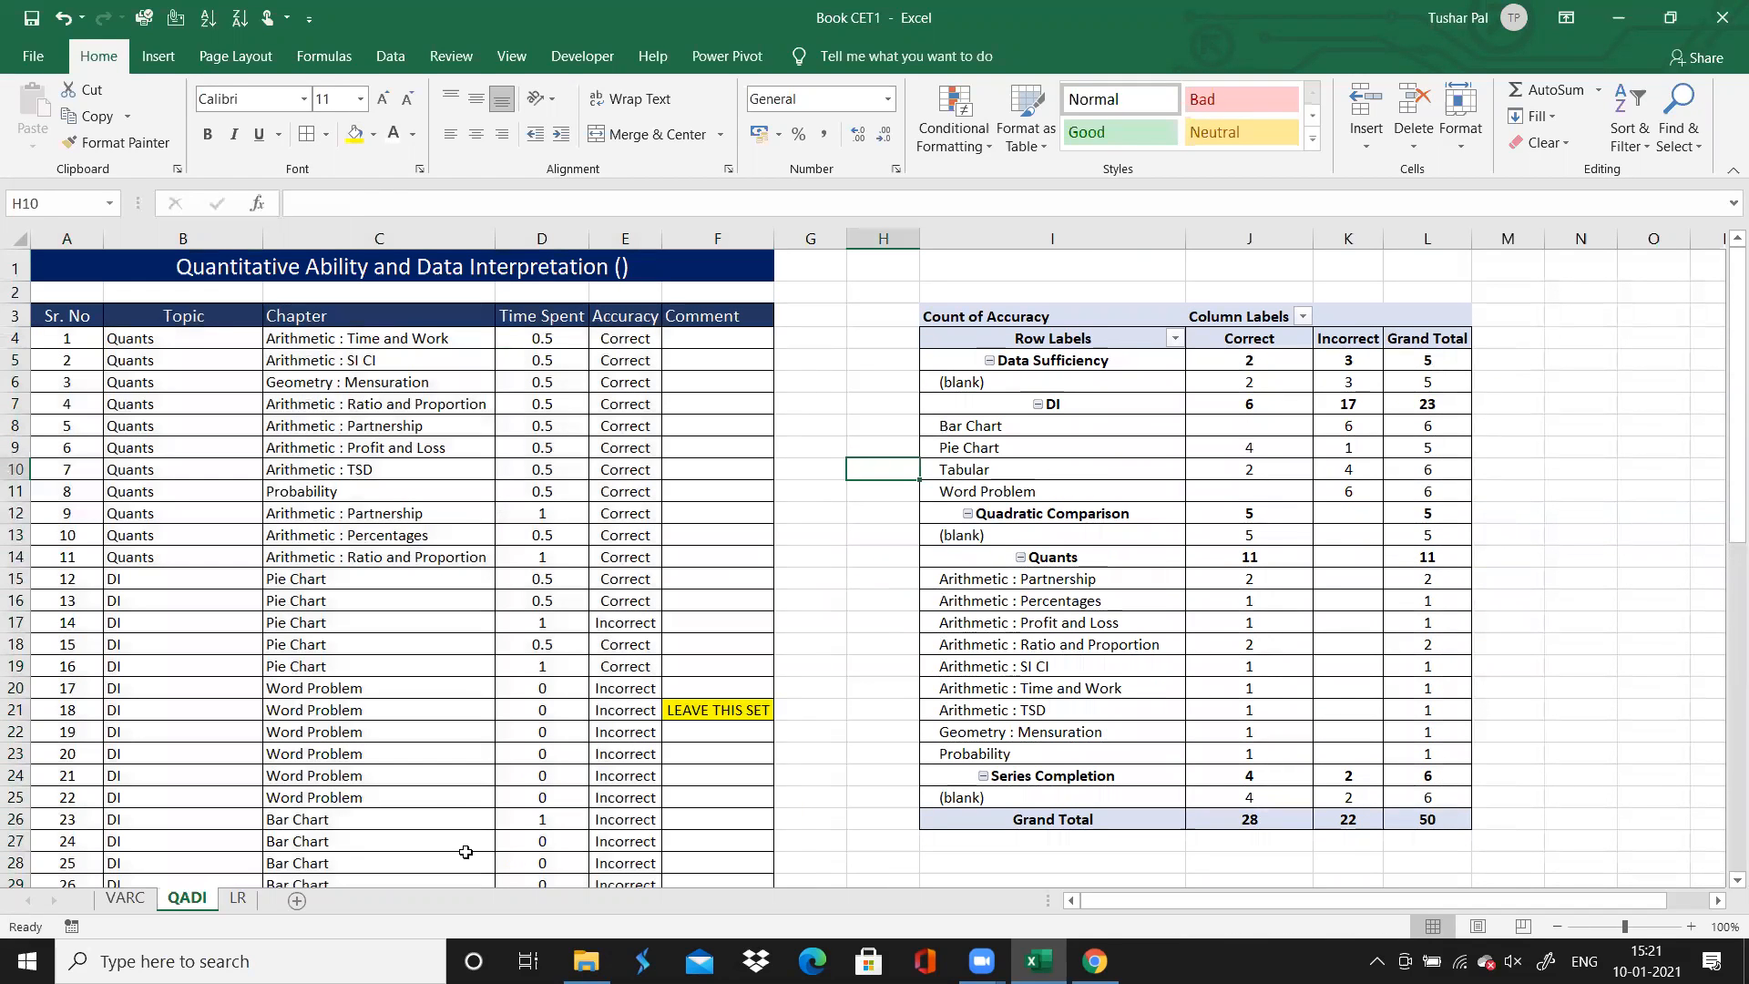
# On the LR sheet, select question 7's Topic cell, then switch to Chrome and read the puzzle for questions 7 to 12
pyautogui.click(237, 899)
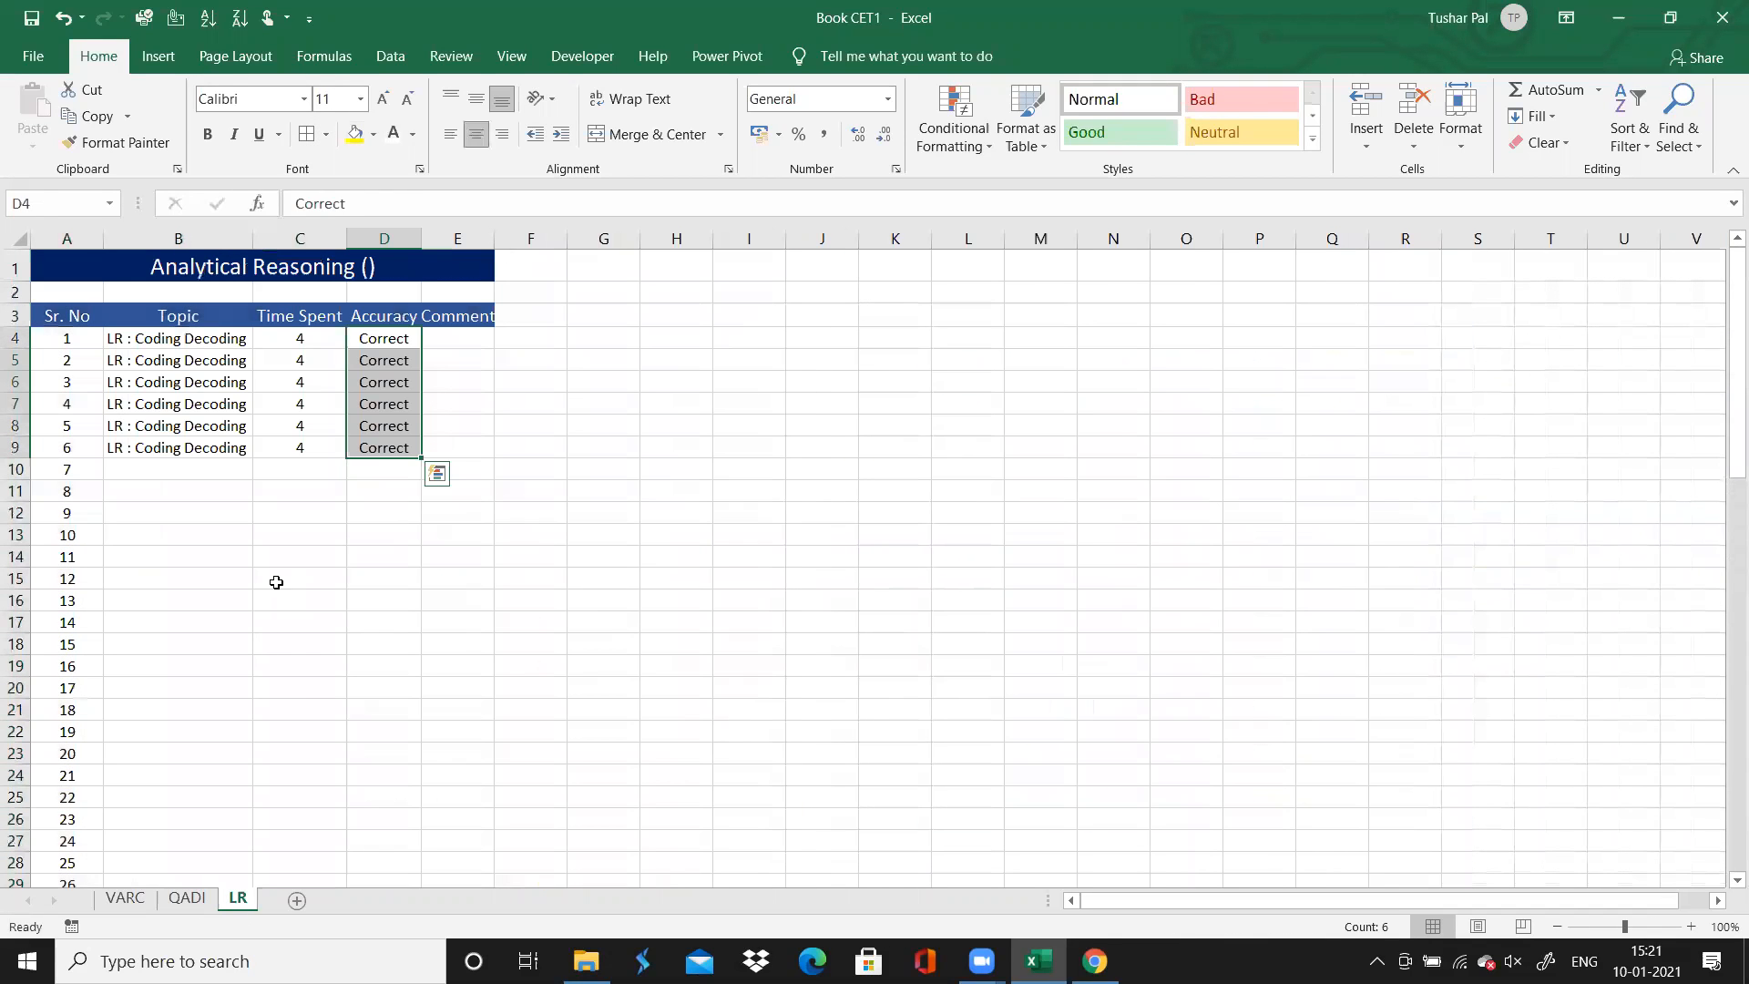
pyautogui.click(211, 469)
pyautogui.click(1039, 961)
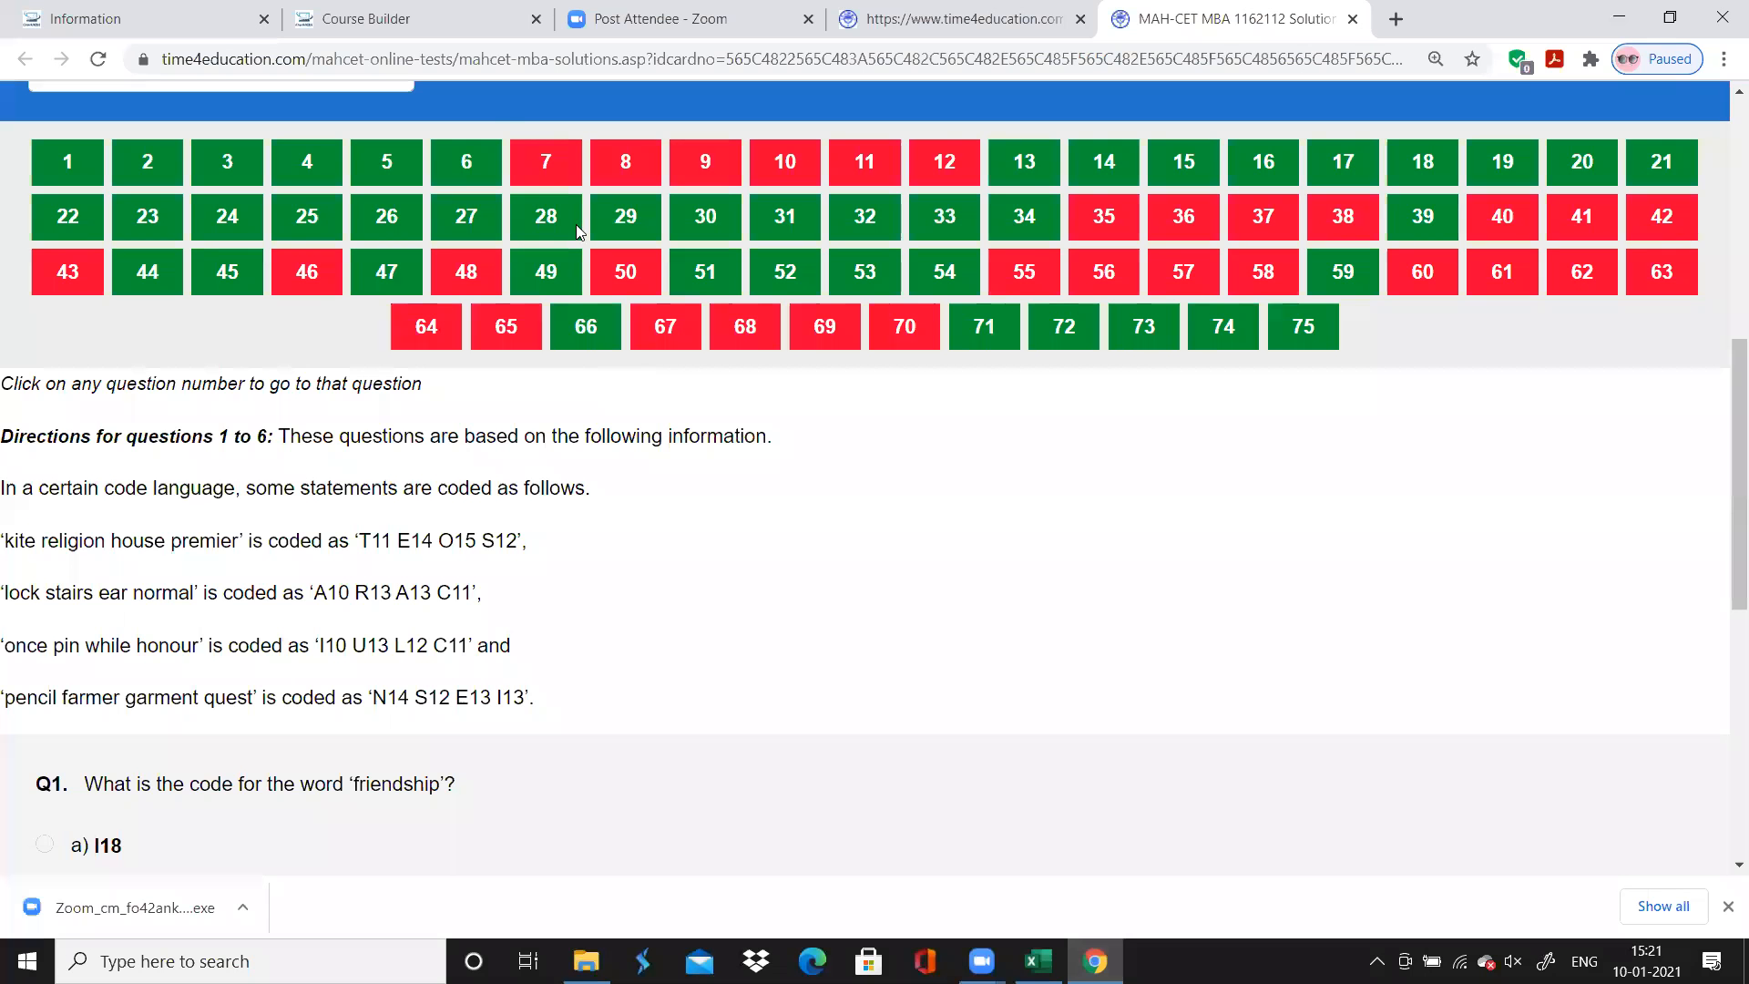
pyautogui.click(551, 162)
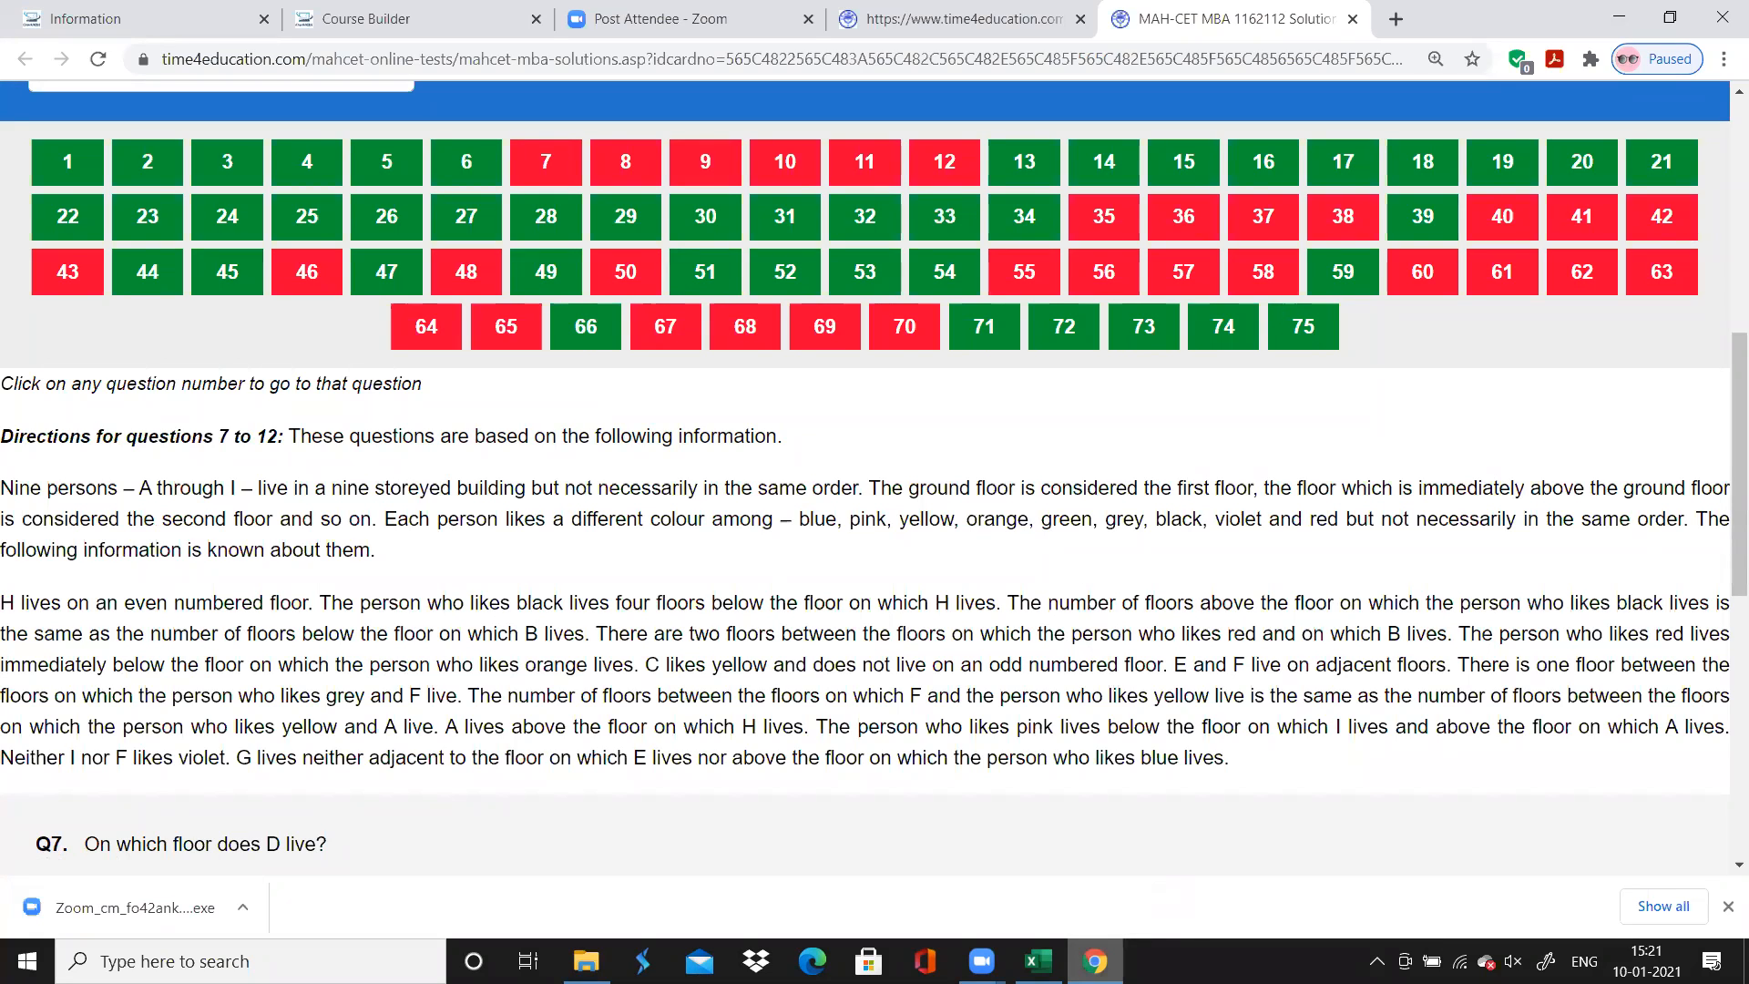
pyautogui.moveTo(1095, 961)
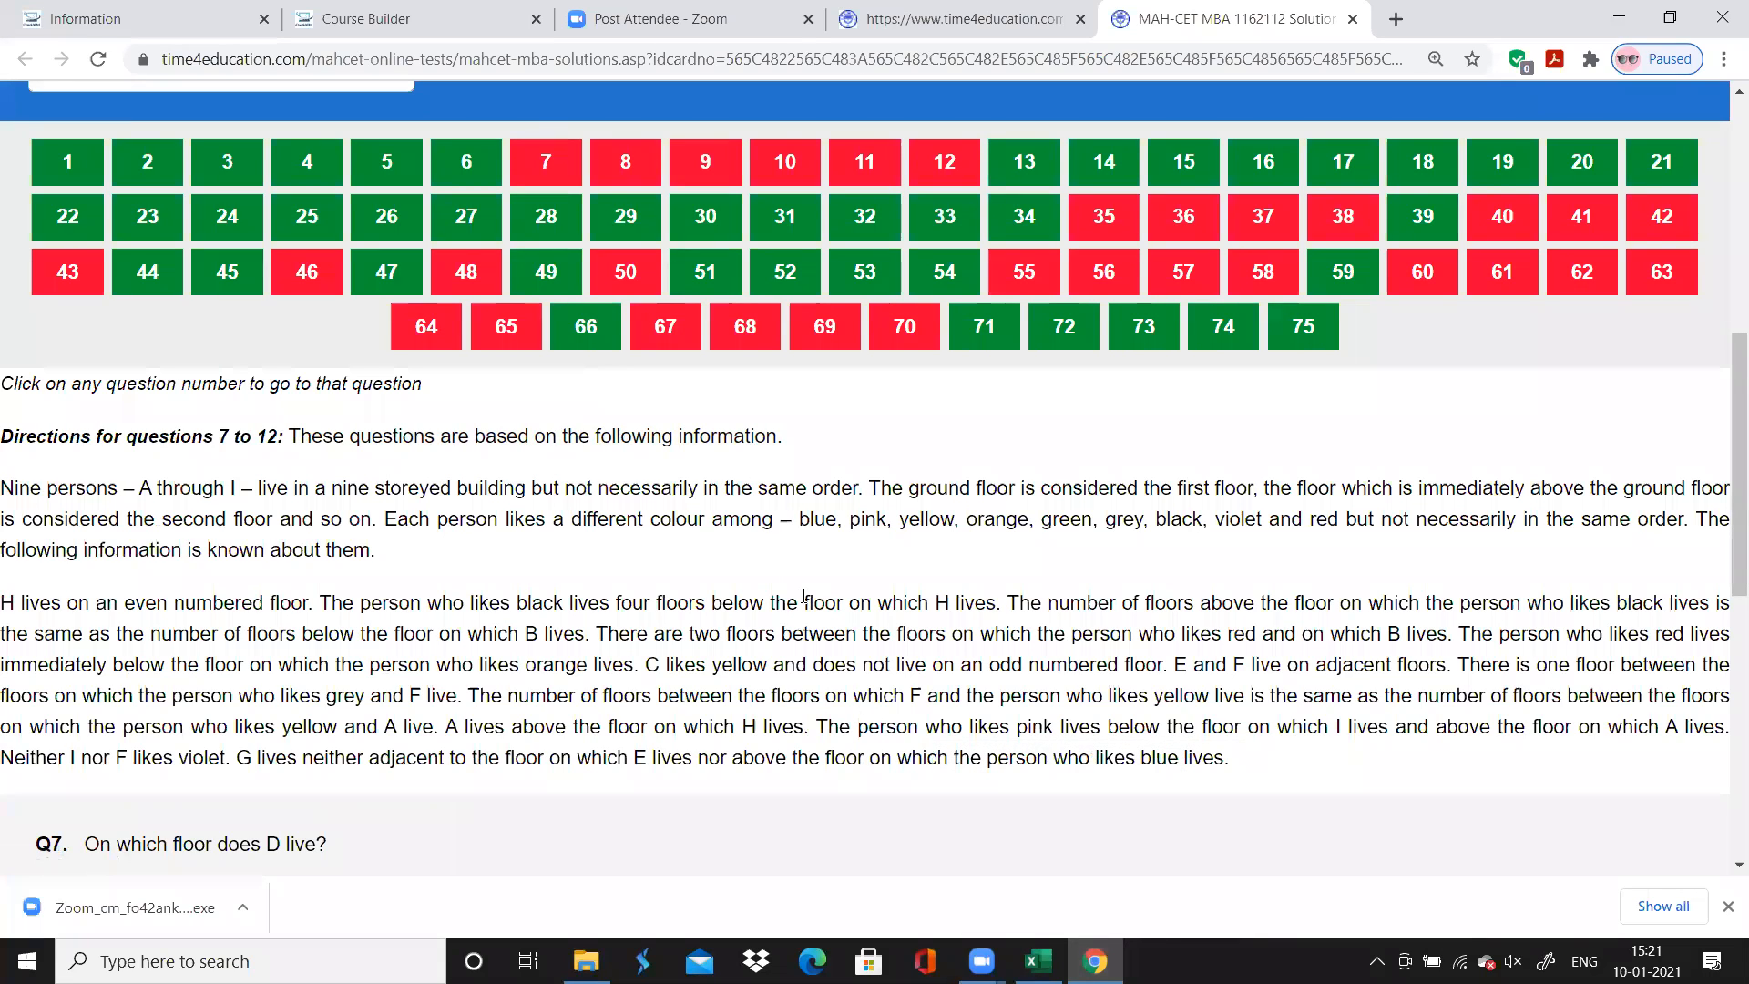
pyautogui.moveTo(803, 597); pyautogui.dragTo(865, 605)
pyautogui.click(655, 652)
# Back in Excel, enter "LR : Vertical Arrangement" as the topic of question 7 and autofit the Topic column
pyautogui.click(1038, 961)
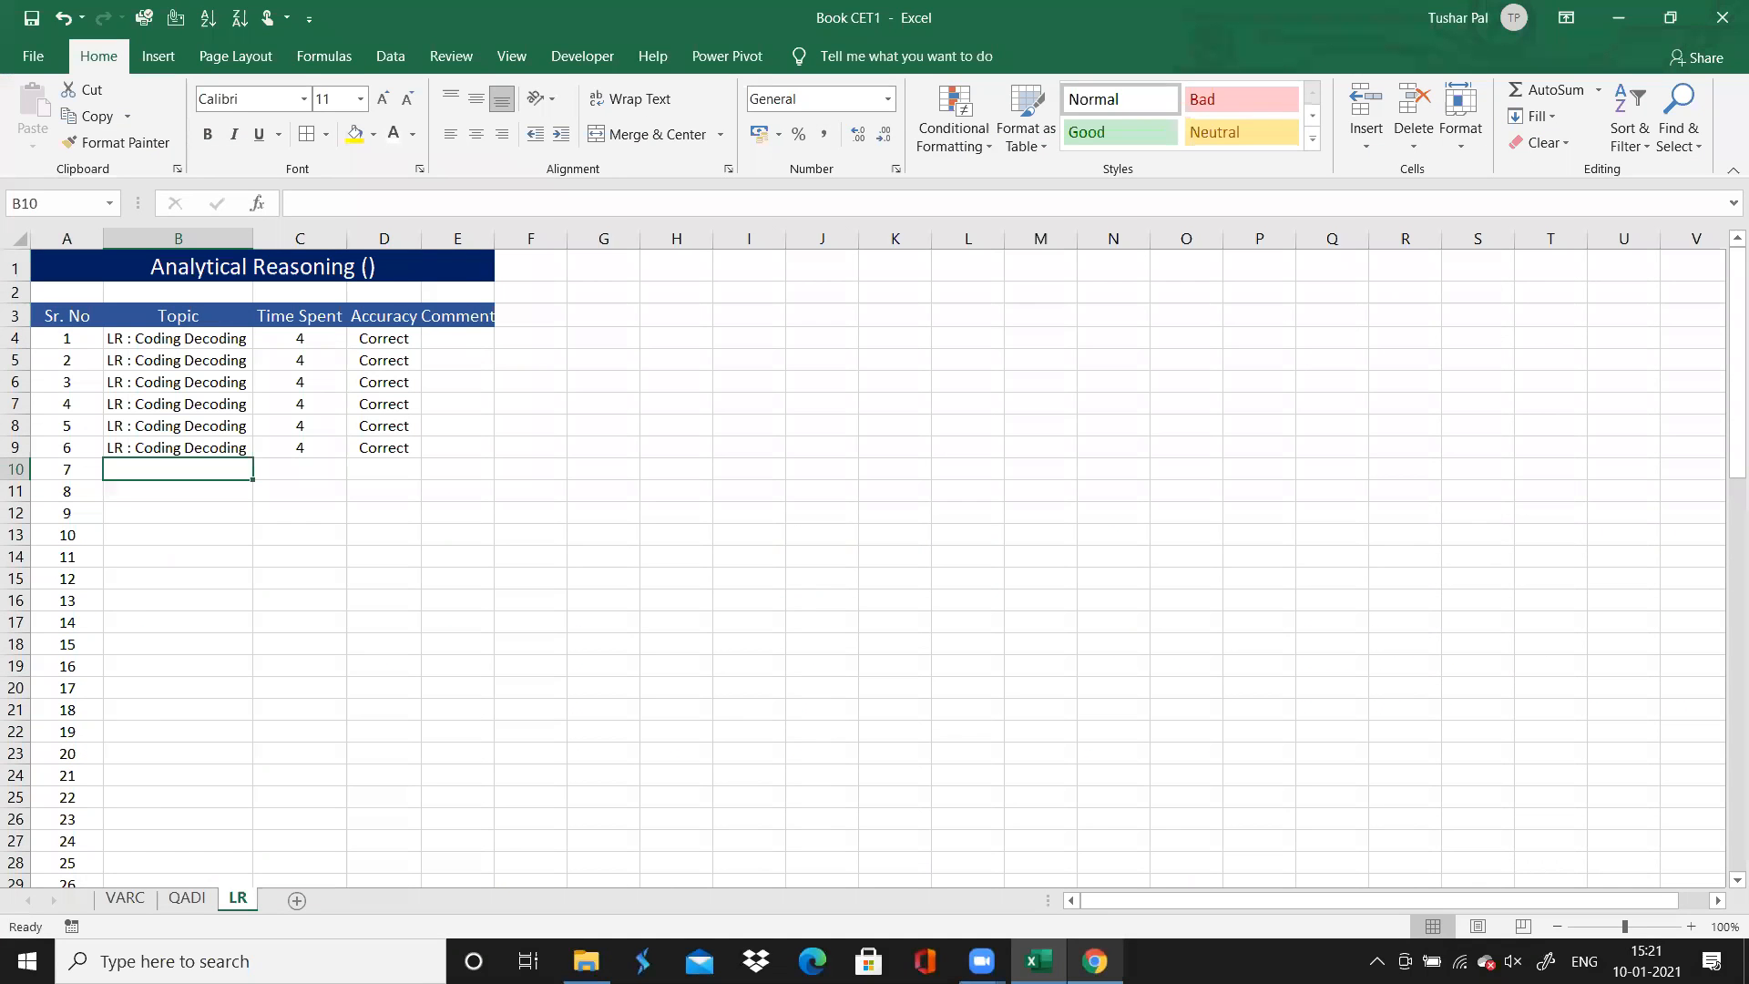
pyautogui.write('L')
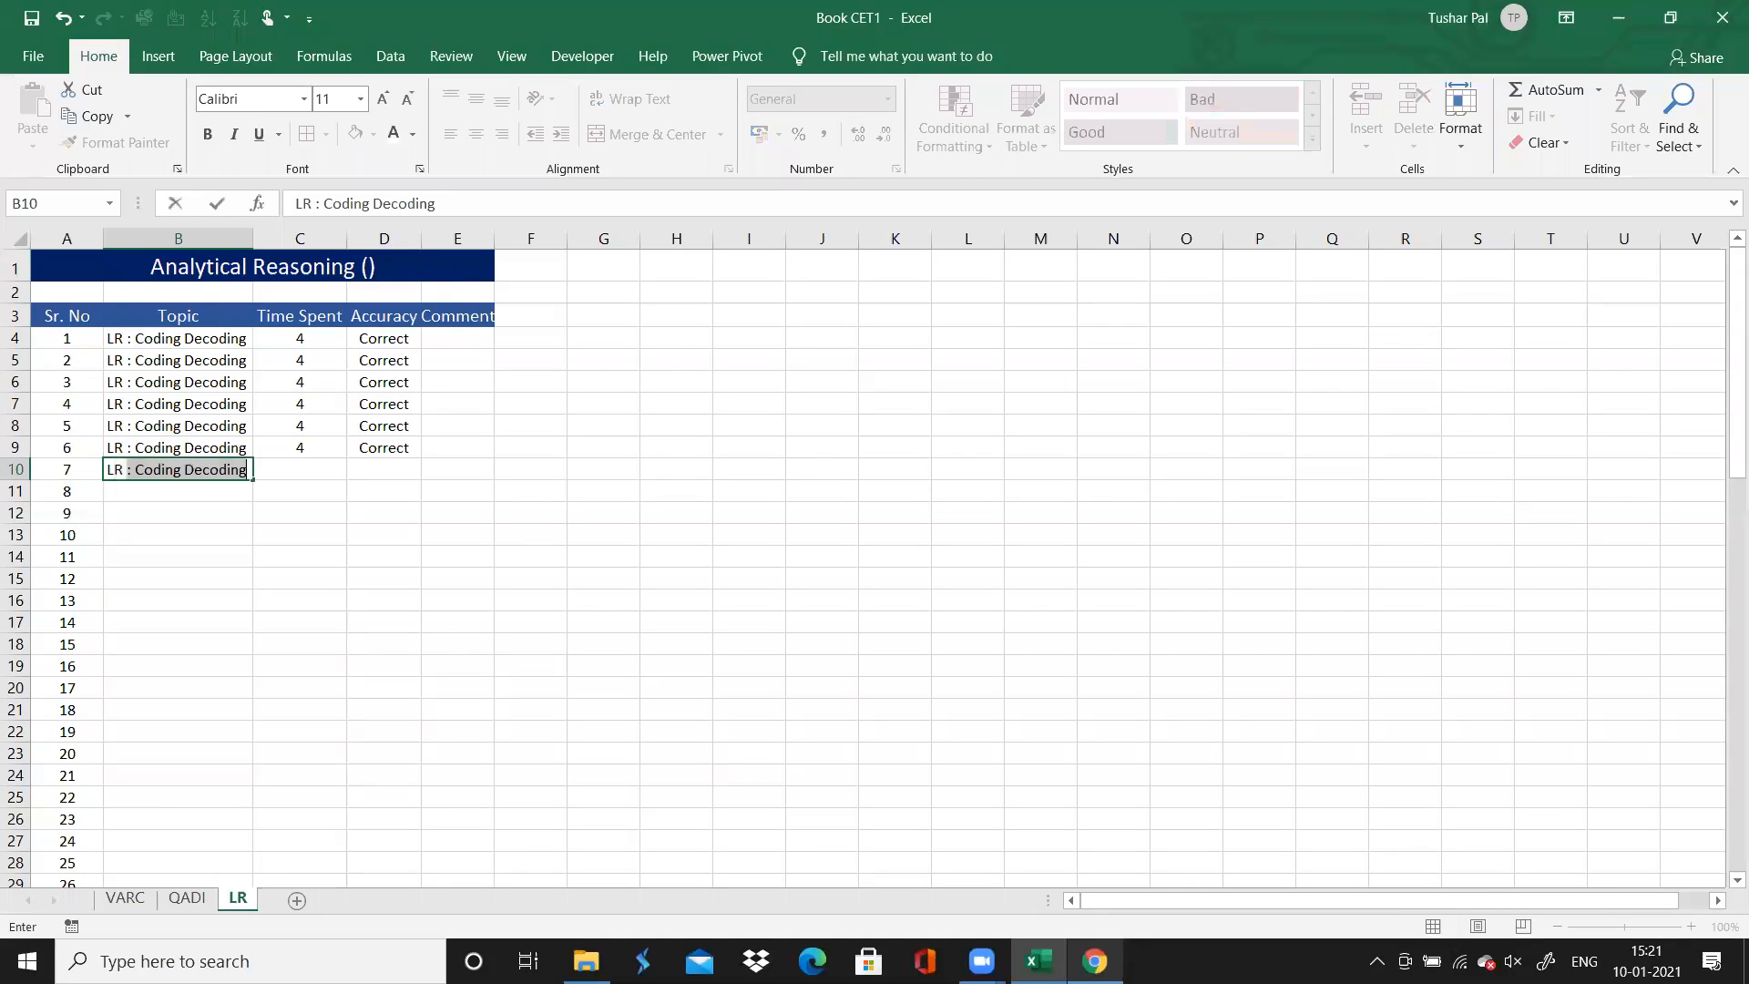
pyautogui.write('R : Vert')
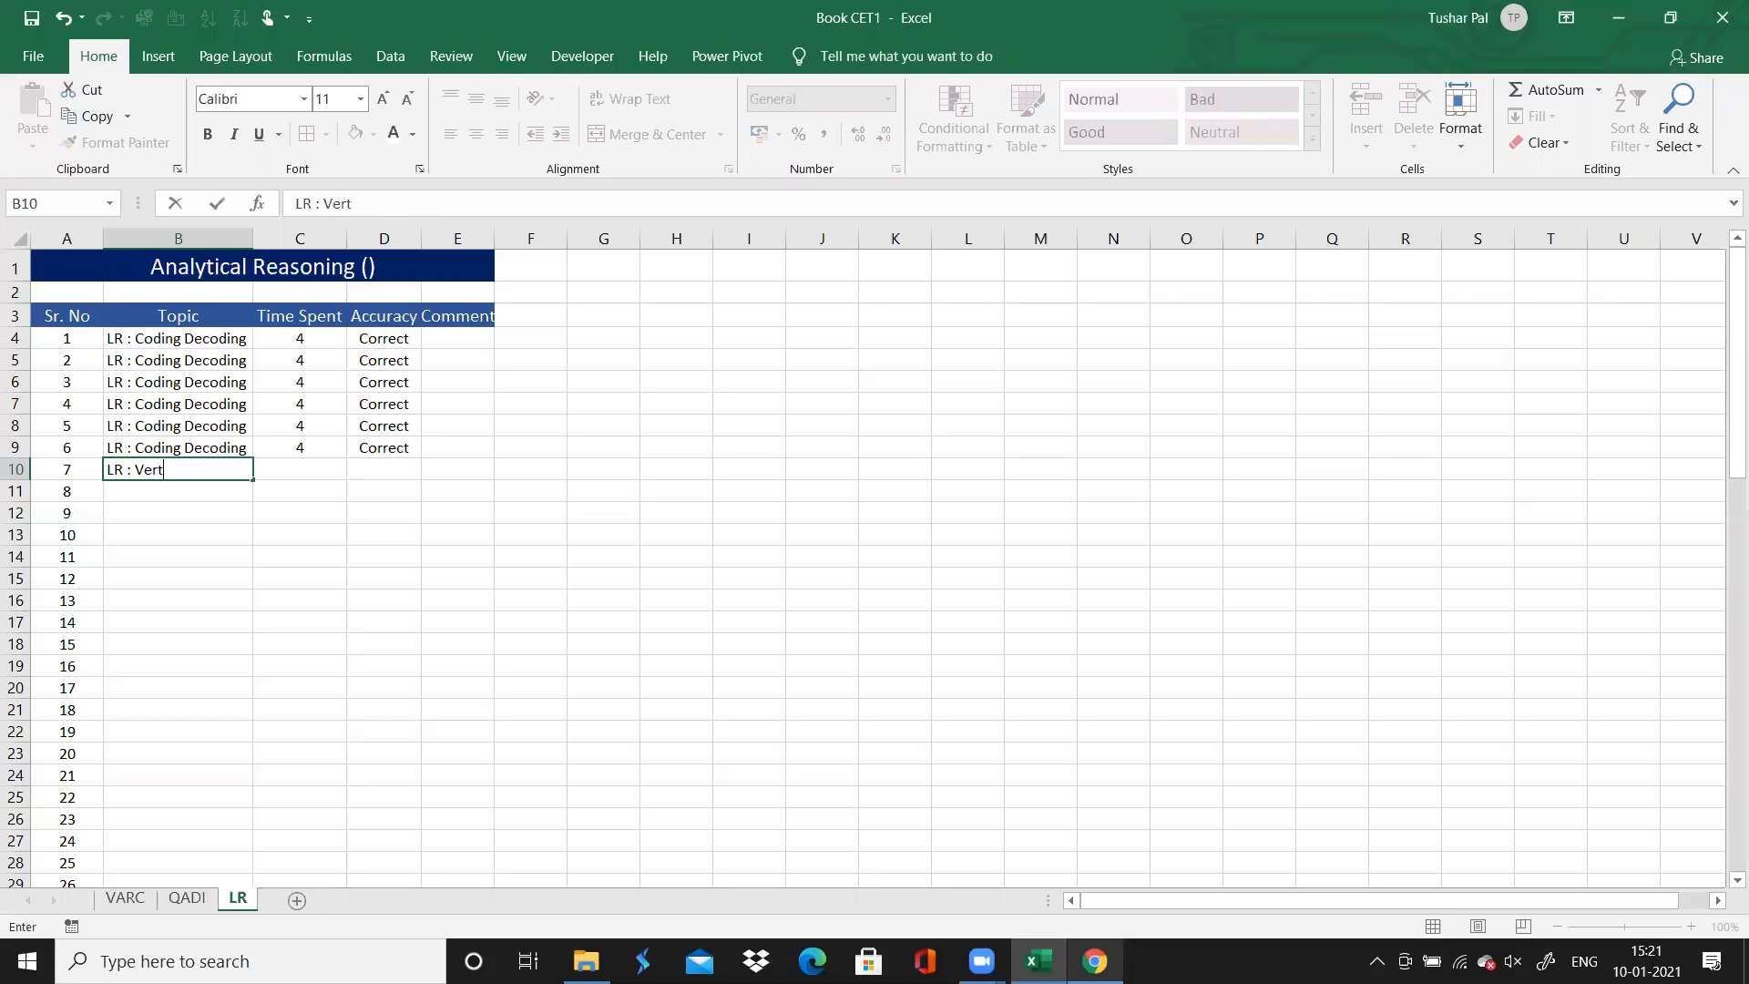
pyautogui.write('ical Arranegemen')
pyautogui.press('BackSpace')
pyautogui.press('BackSpace')
pyautogui.press('BackSpace')
pyautogui.press('BackSpace')
pyautogui.press('BackSpace')
pyautogui.write('eme')
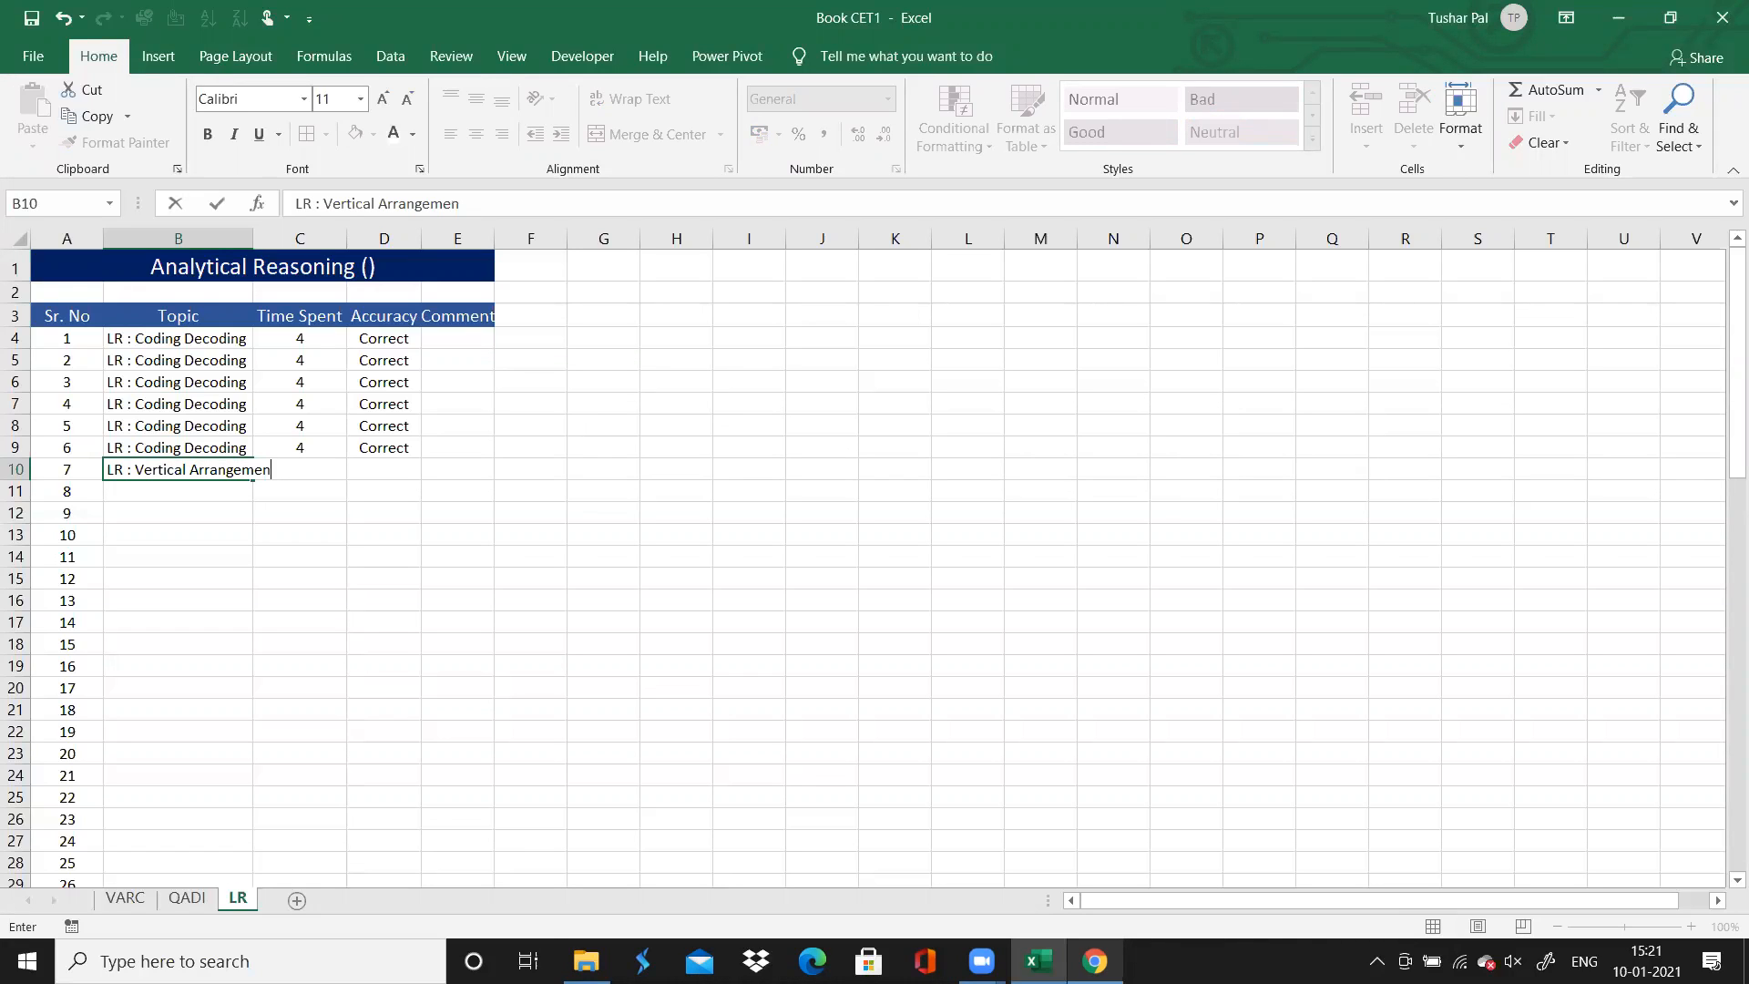
pyautogui.doubleClick(252, 235)
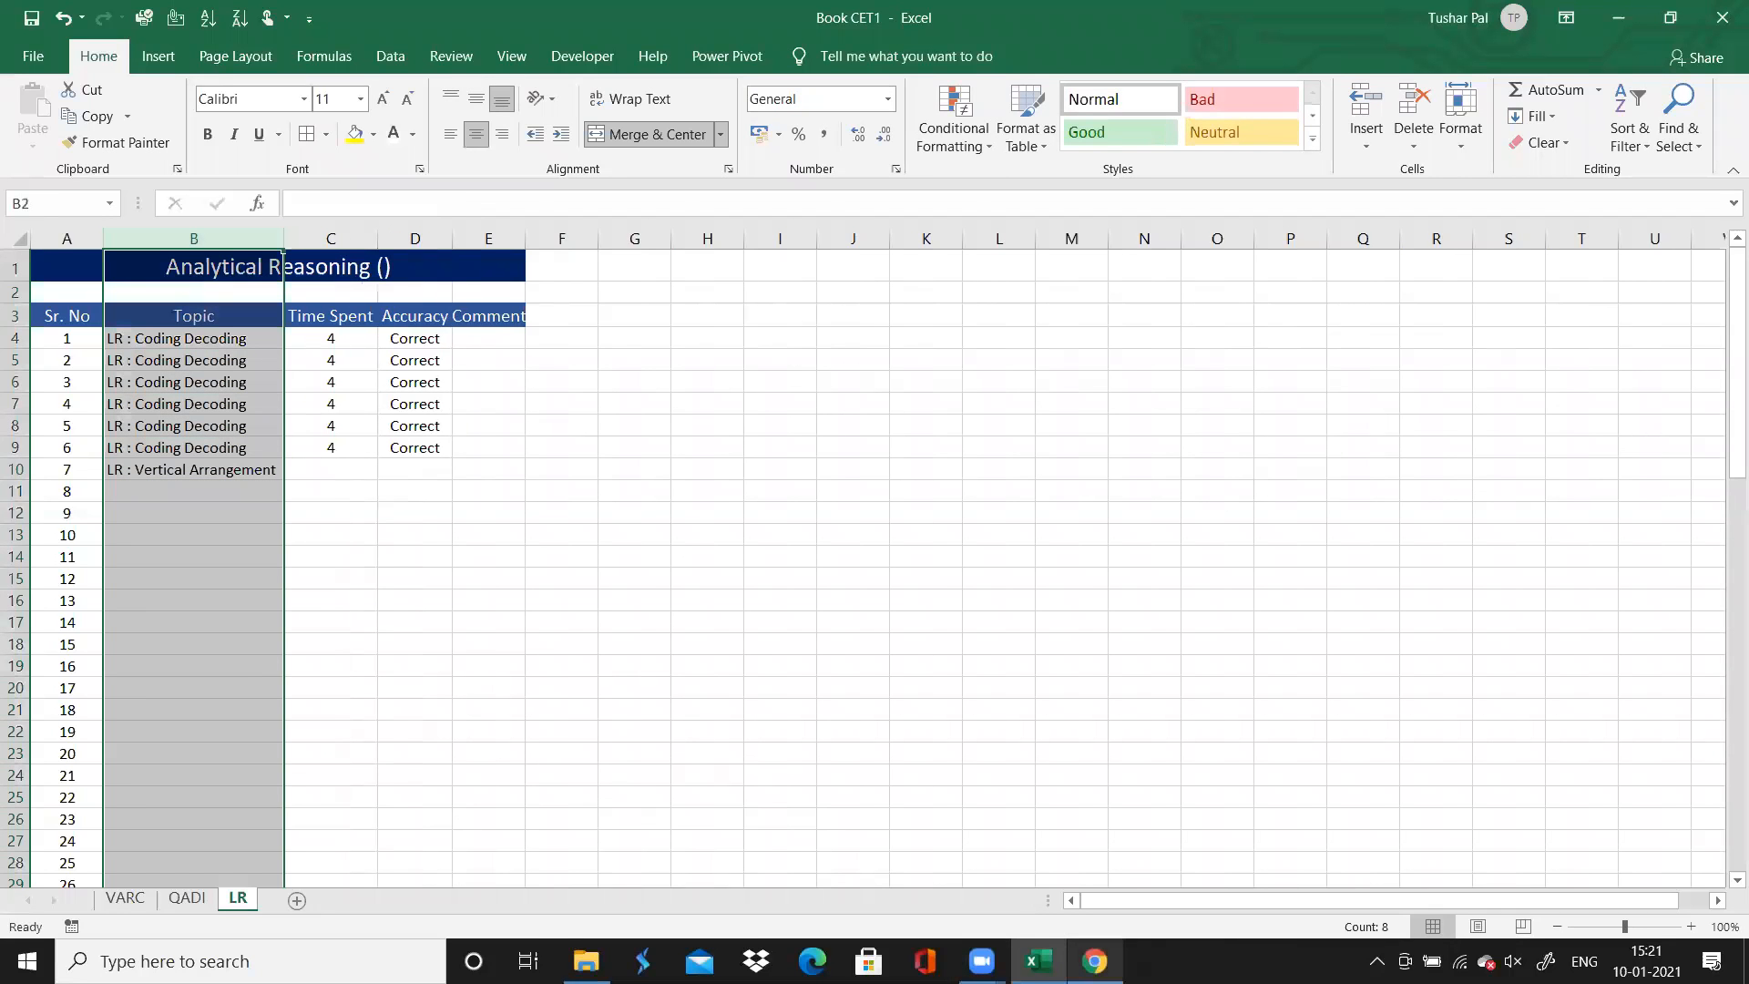
# Switch to Chrome and review the Analytical Reasoning results grid and the directions for questions 7 to 12
pyautogui.click(1095, 961)
pyautogui.scroll(6, 854, 628)
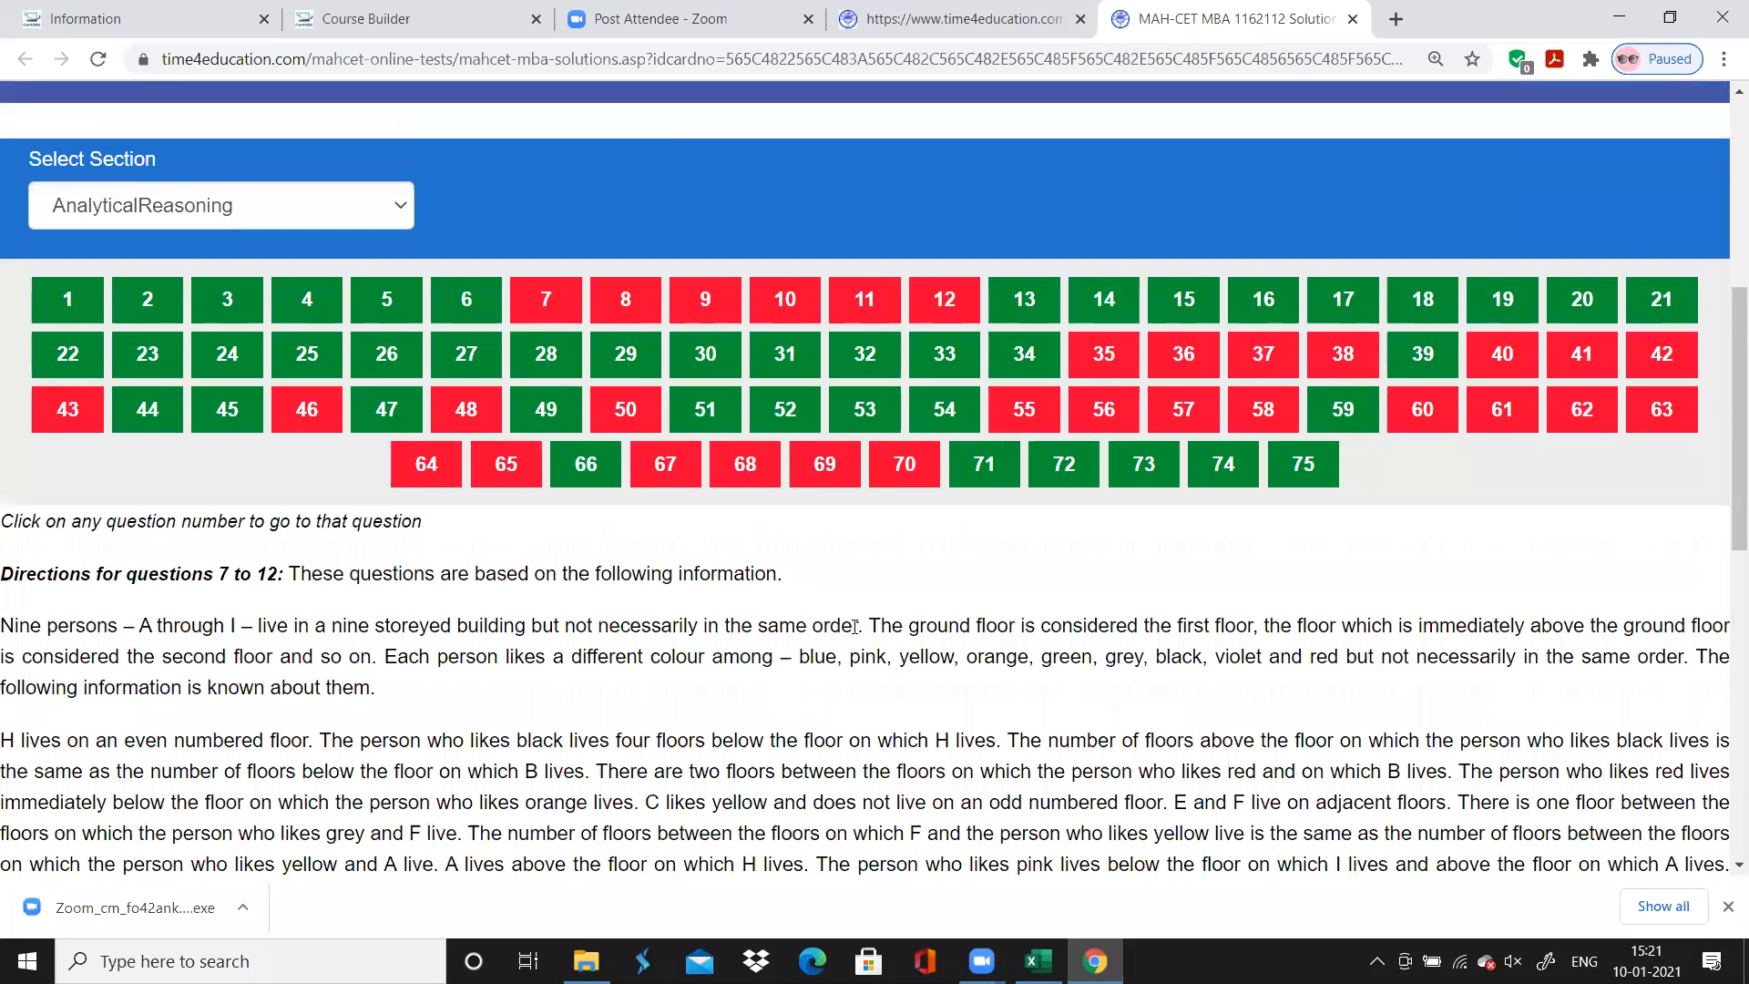
pyautogui.scroll(-9, 854, 629)
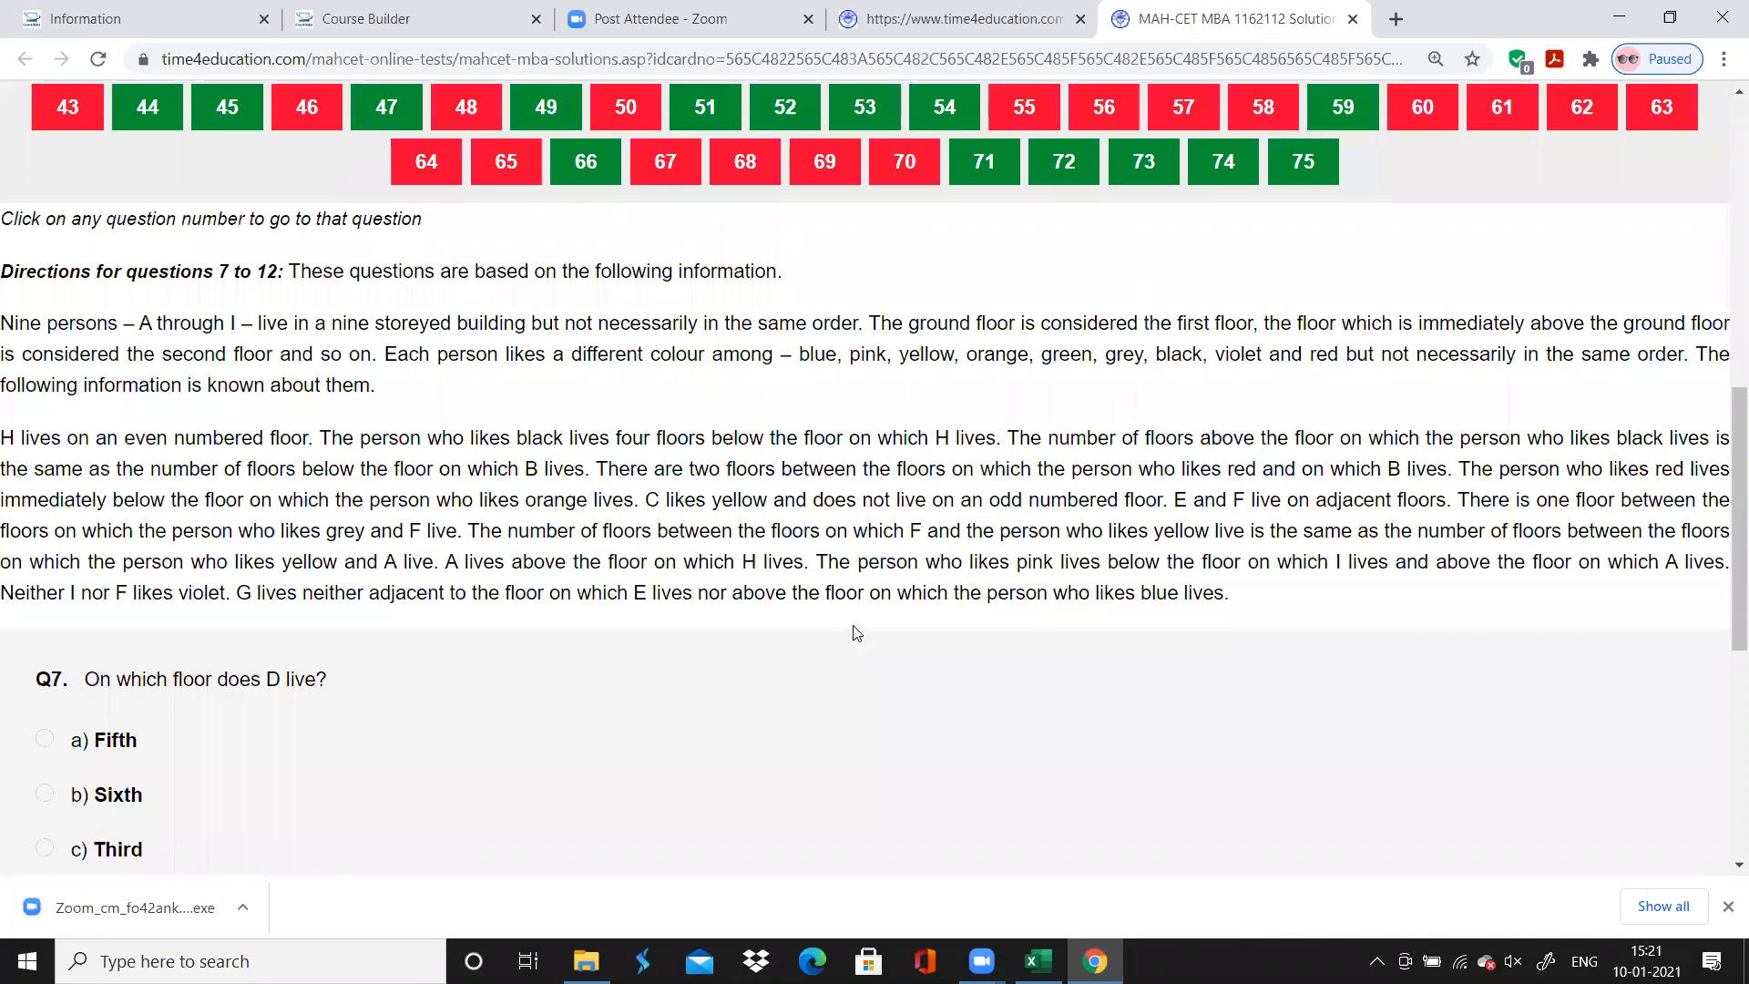
pyautogui.moveTo(1095, 961)
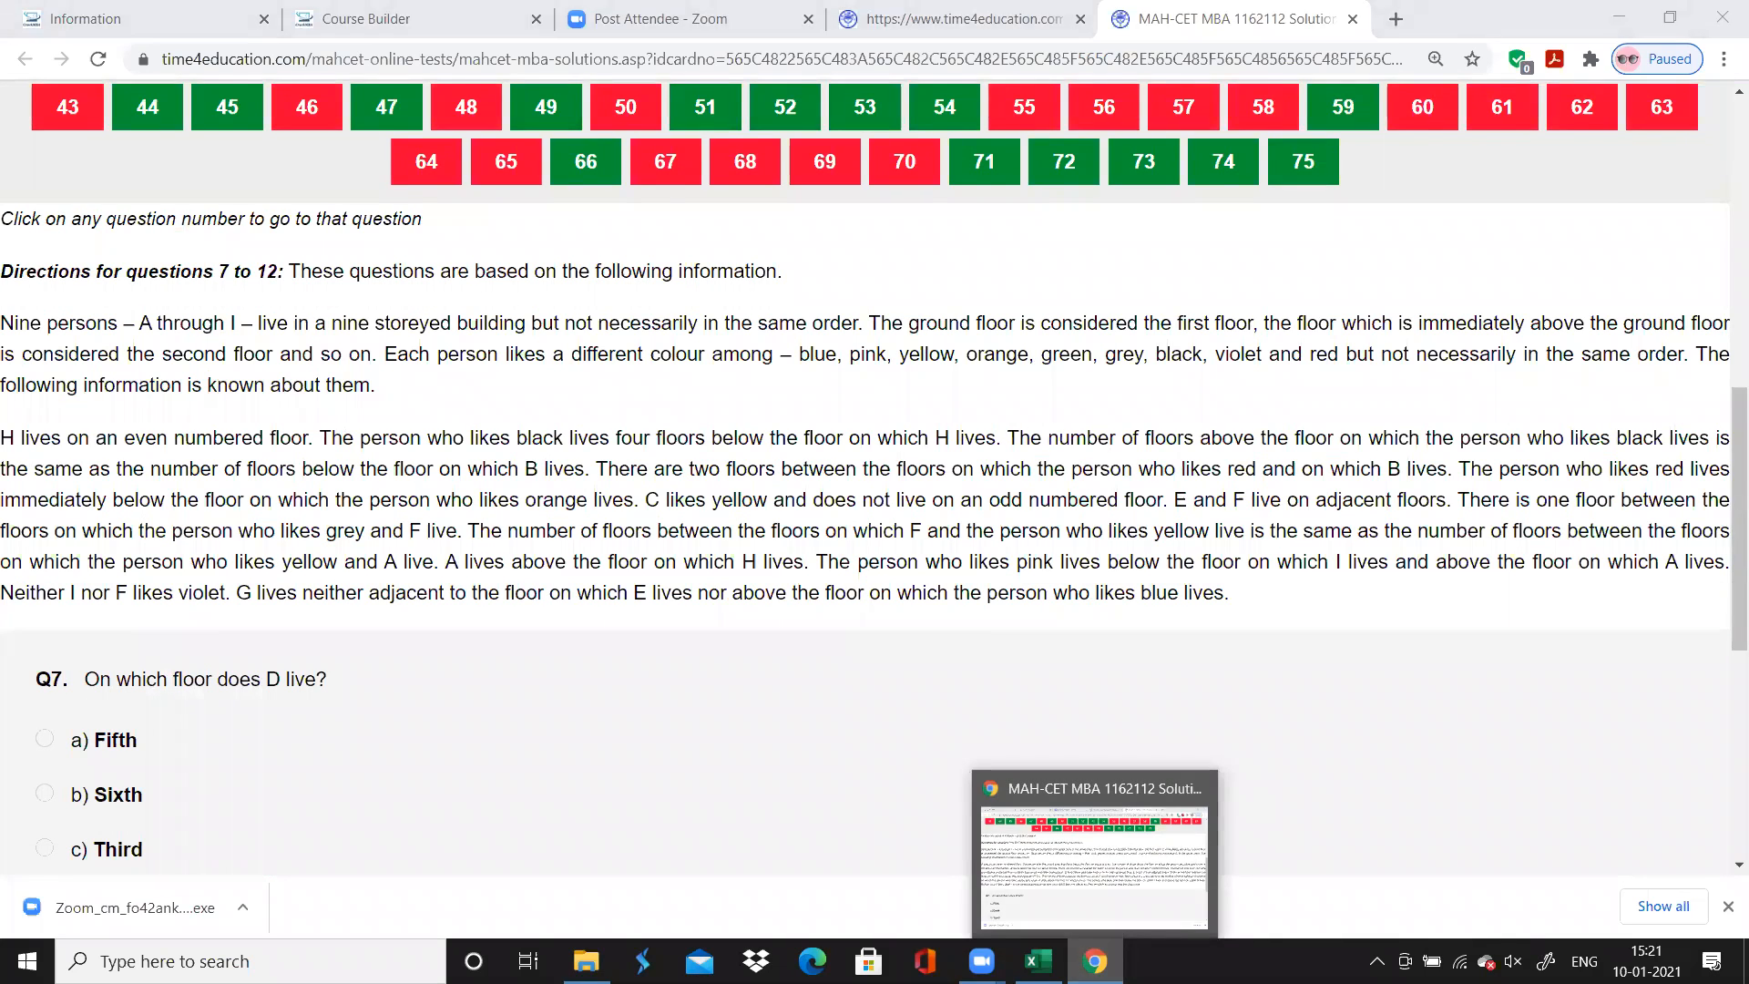
# Return to Excel and fill the "LR : Vertical Arrangement" topic down through question 12 on the LR sheet
pyautogui.click(1038, 961)
pyautogui.click(237, 474)
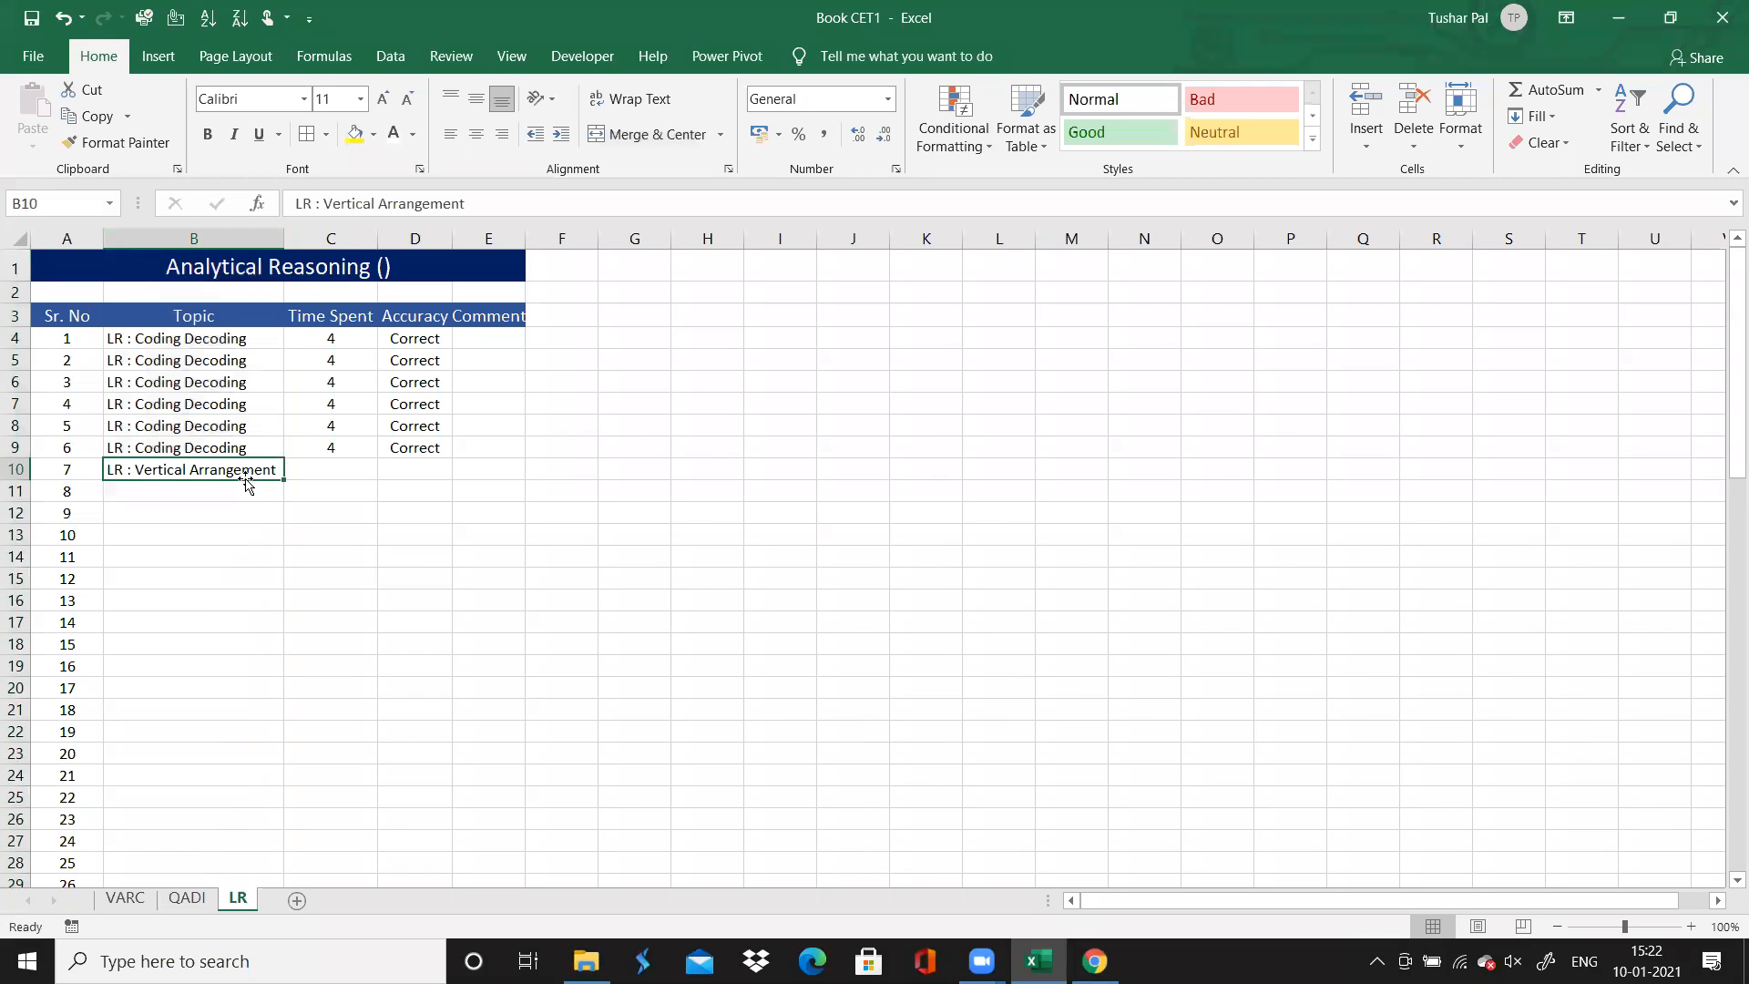
pyautogui.moveTo(284, 480); pyautogui.dragTo(281, 586)
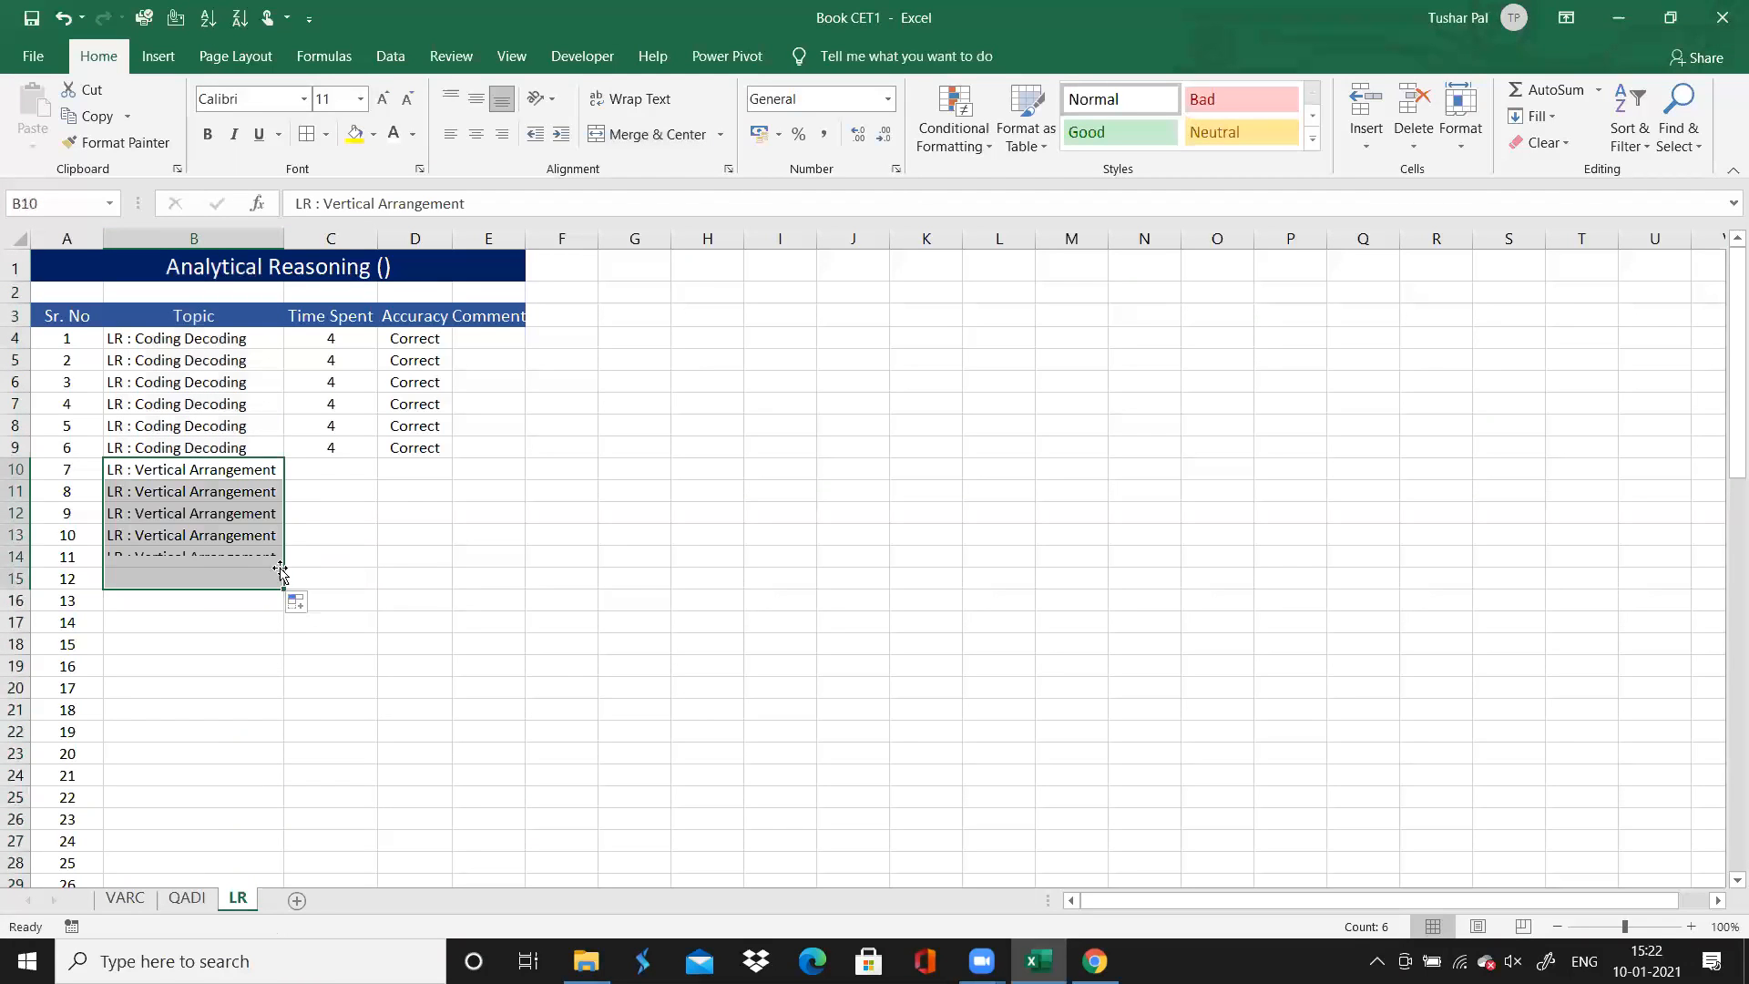
# Enter 0 as the Time Spent for questions 7 to 12 on the LR sheet
pyautogui.click(344, 467)
pyautogui.write('0')
pyautogui.press('Return')
pyautogui.write('0')
pyautogui.press('Return')
pyautogui.write('0')
pyautogui.press('Return')
pyautogui.write('0')
pyautogui.press('Return')
pyautogui.write('0')
pyautogui.press('Return')
pyautogui.write('0')
pyautogui.press('Return')
# Mark question 7's Accuracy as "Incorrect" and fill the entry down through question 12
pyautogui.press('Right')
pyautogui.press('Up')
pyautogui.press('Up')
pyautogui.press('Up')
pyautogui.press('Up')
pyautogui.press('Up')
pyautogui.press('Up')
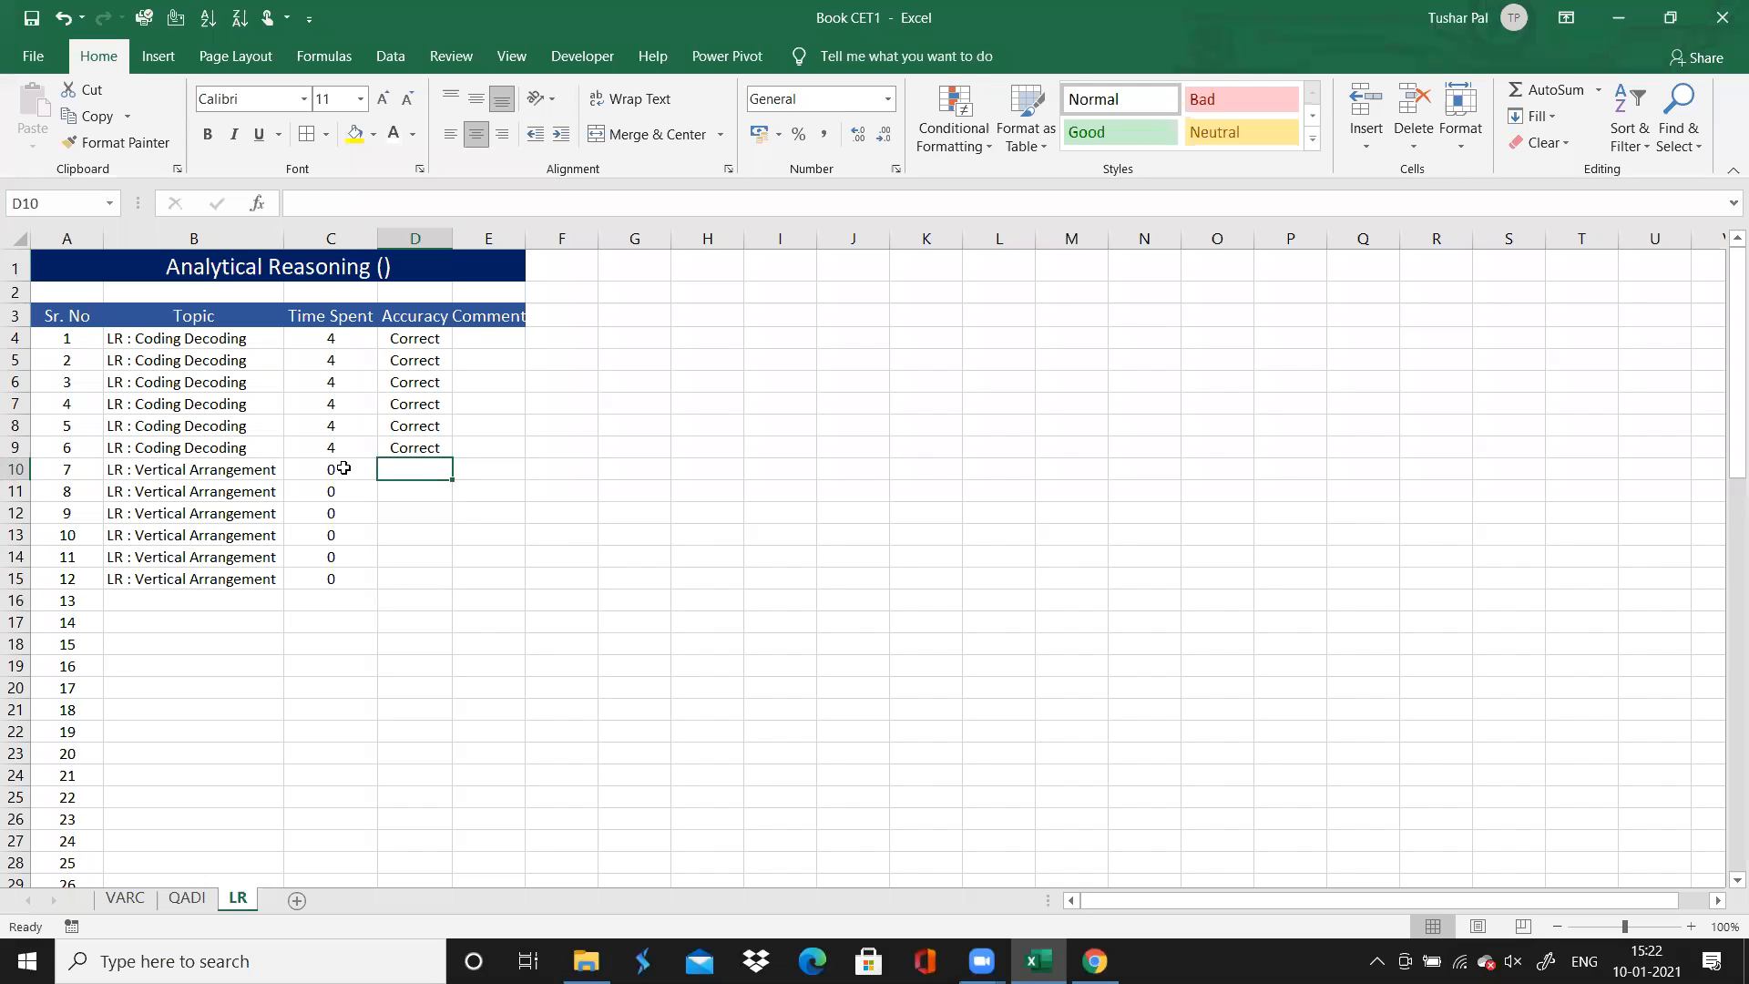
pyautogui.write('Incorrect')
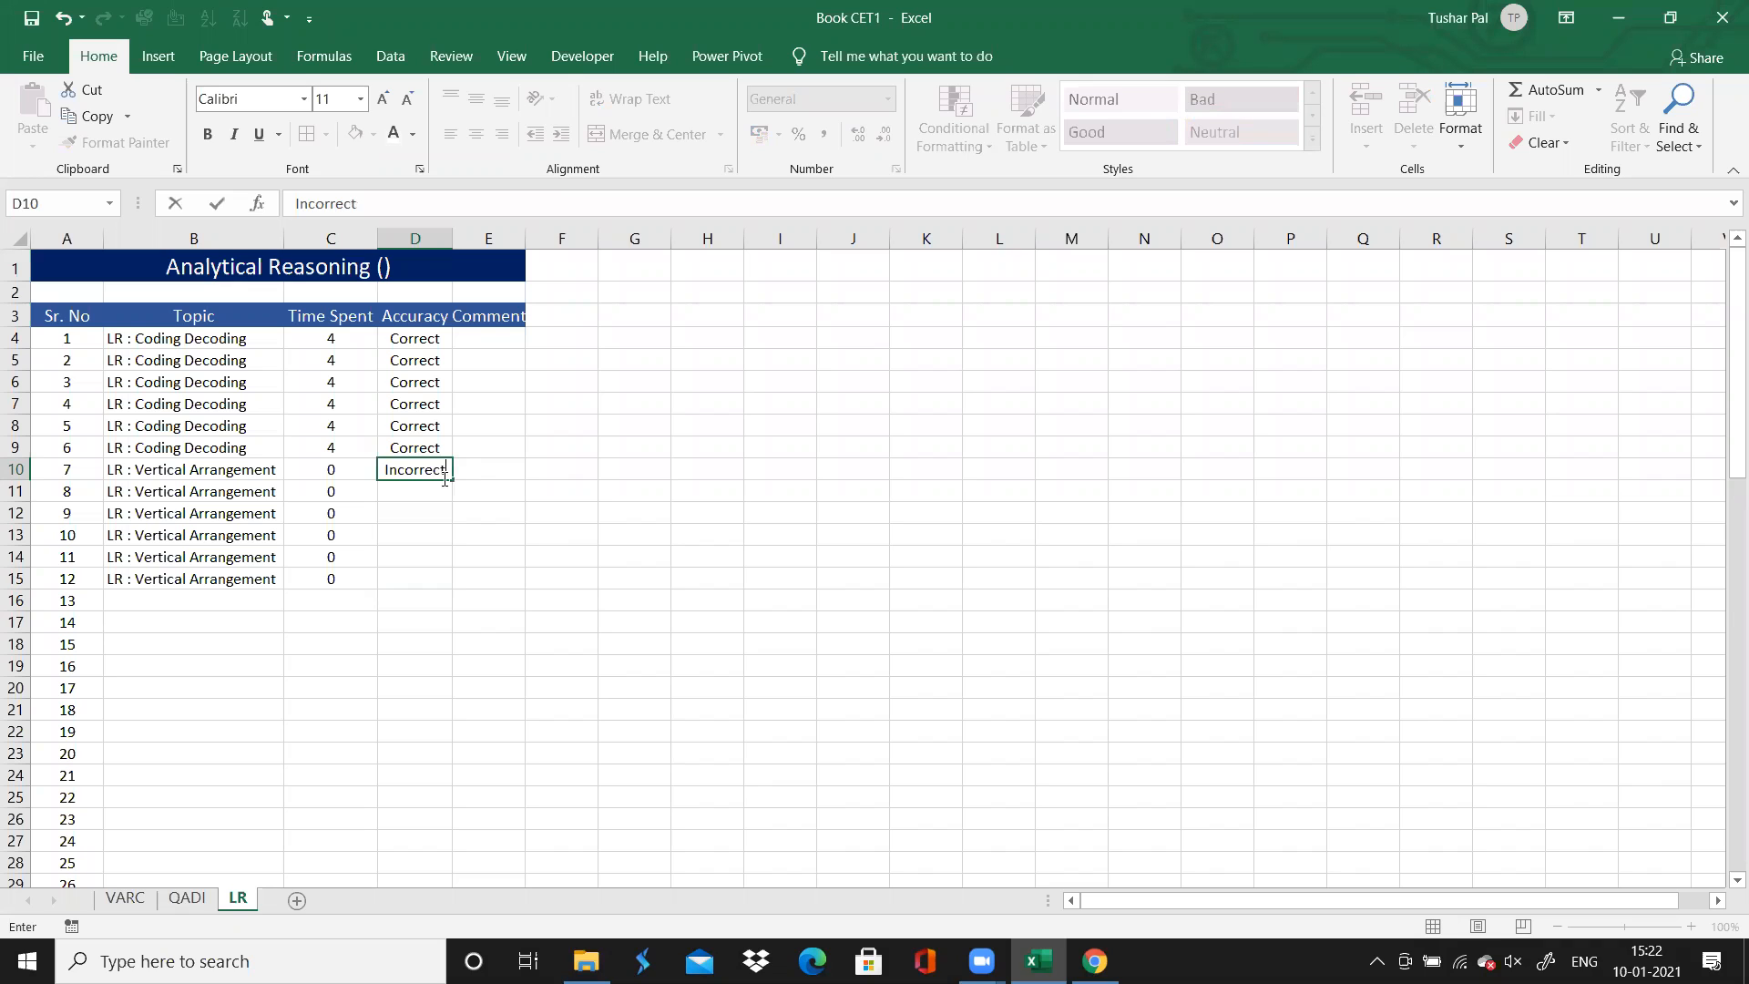
pyautogui.moveTo(454, 479); pyautogui.dragTo(454, 591)
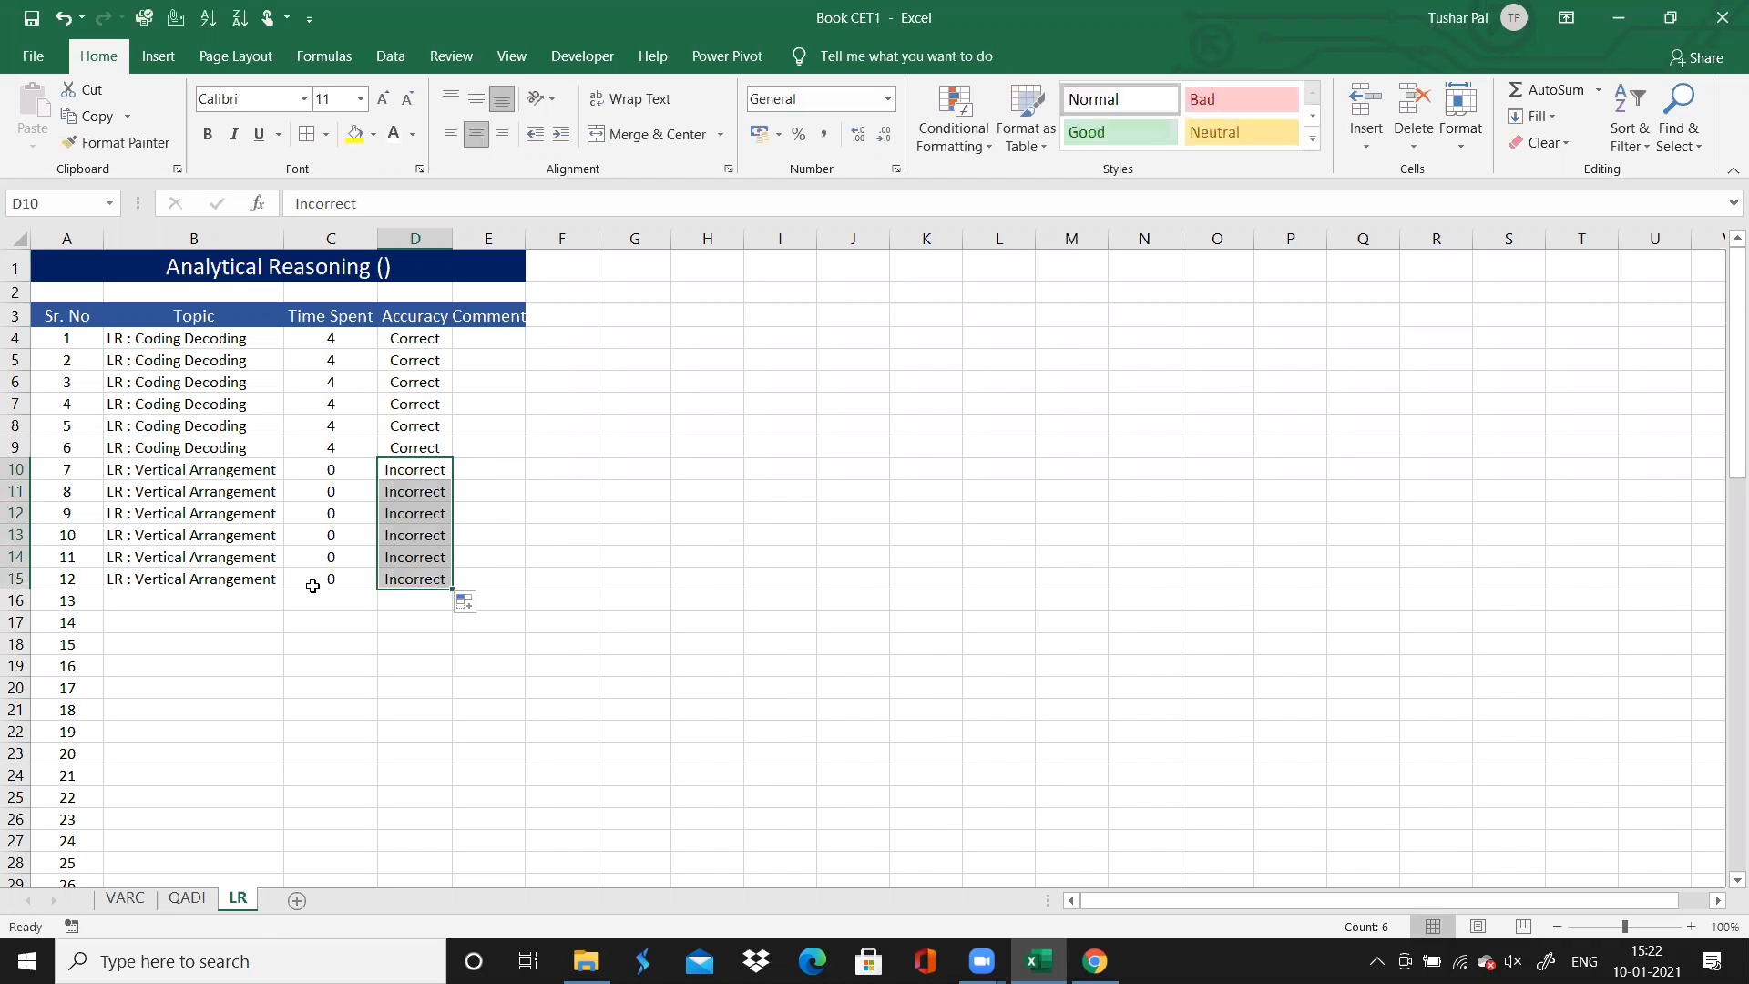
pyautogui.click(194, 598)
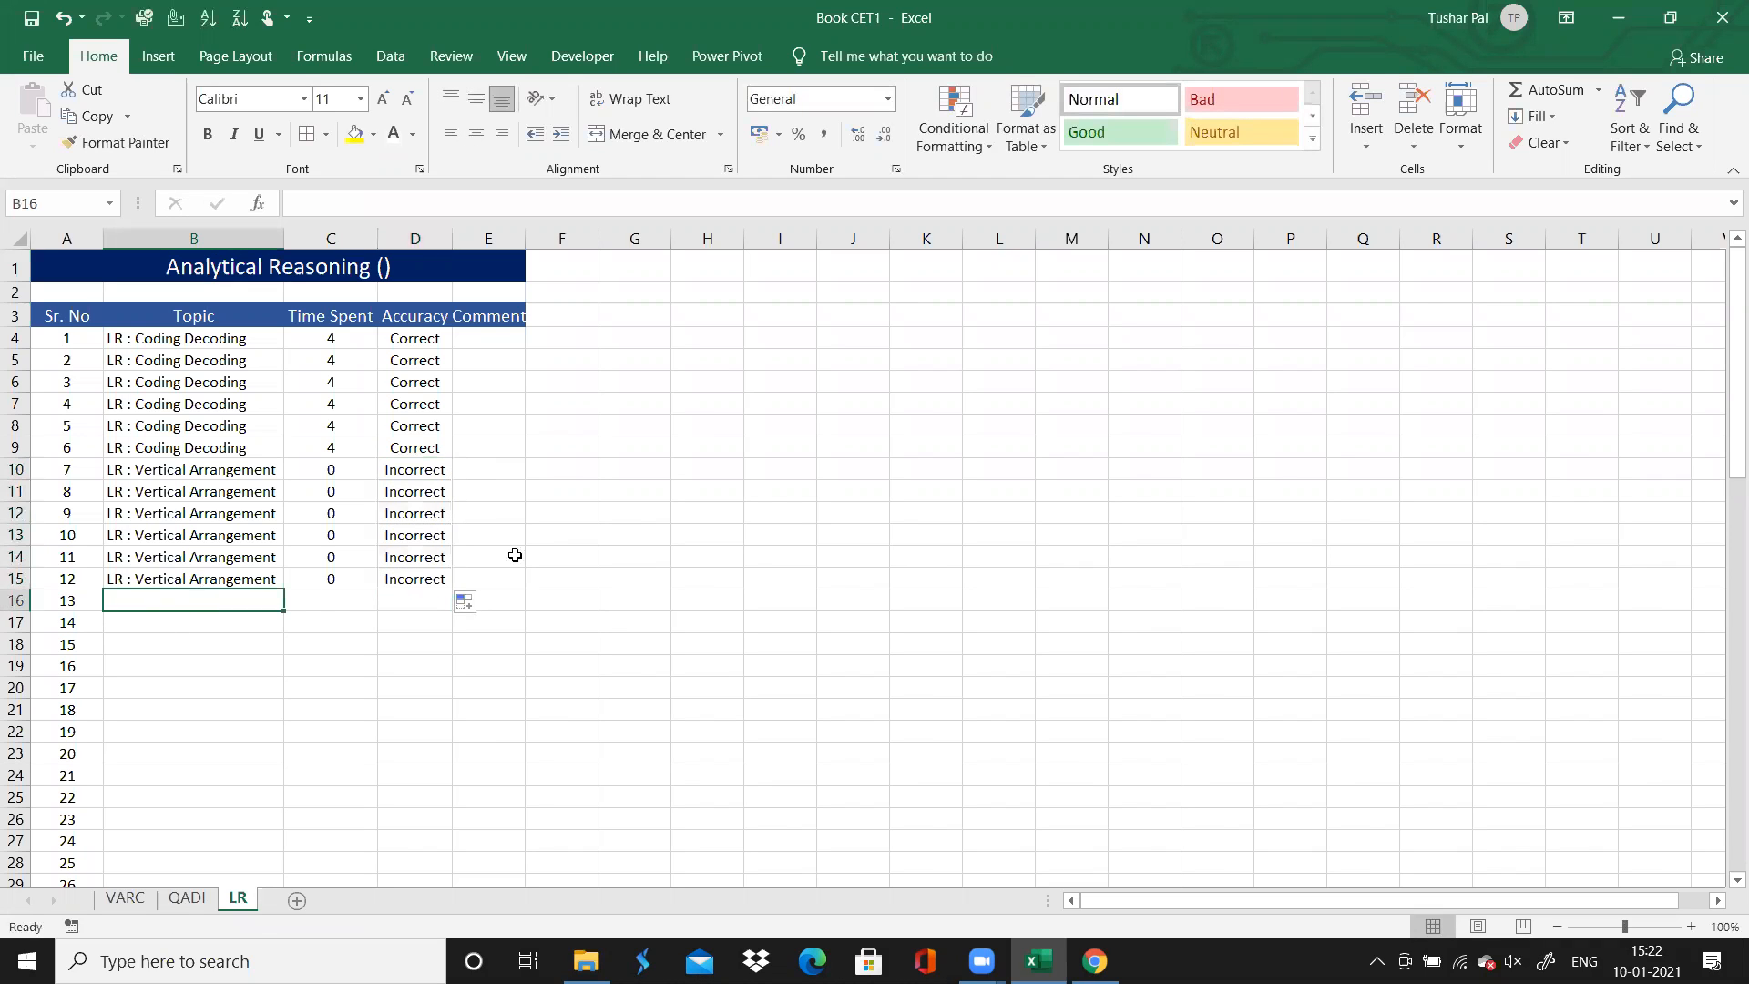
# Add the comments "LONG PUZZLE" to question 9 and "LEAVE IT" to question 10, and autofit the Comment column
pyautogui.click(486, 510)
pyautogui.write('LONG PUZZ')
pyautogui.press('BackSpace')
pyautogui.press('BackSpace')
pyautogui.write('ZZLE')
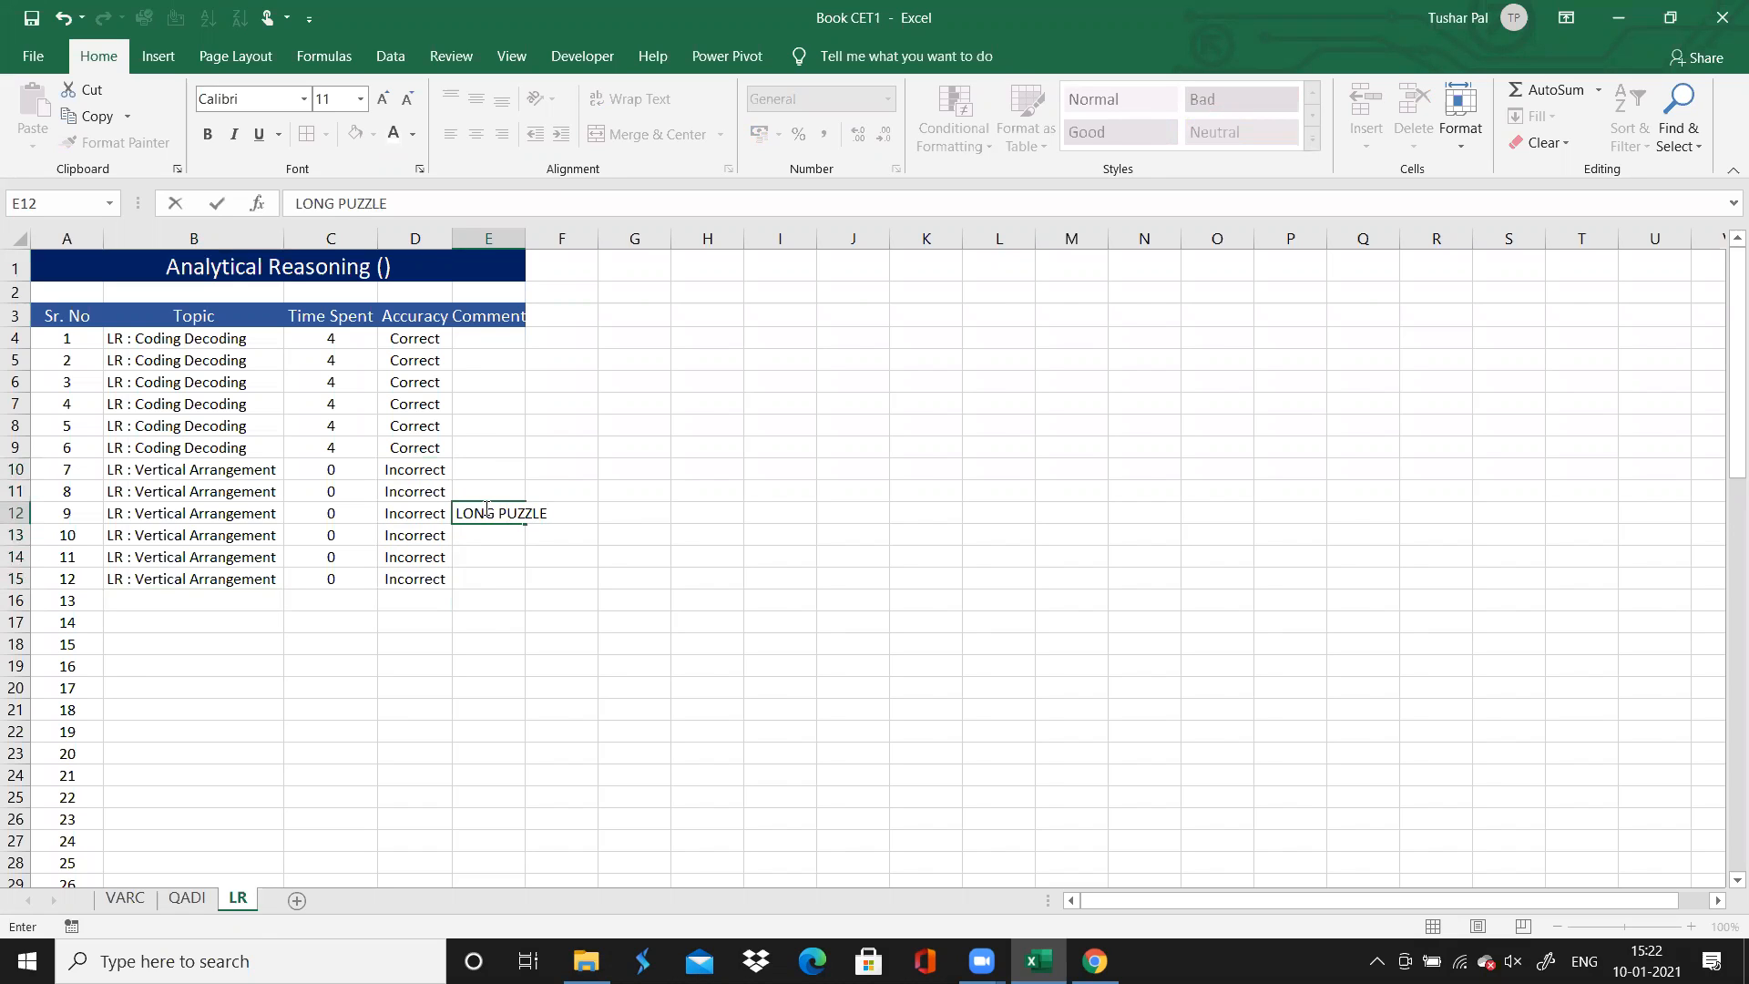
pyautogui.click(487, 538)
pyautogui.write('LEAVE IT')
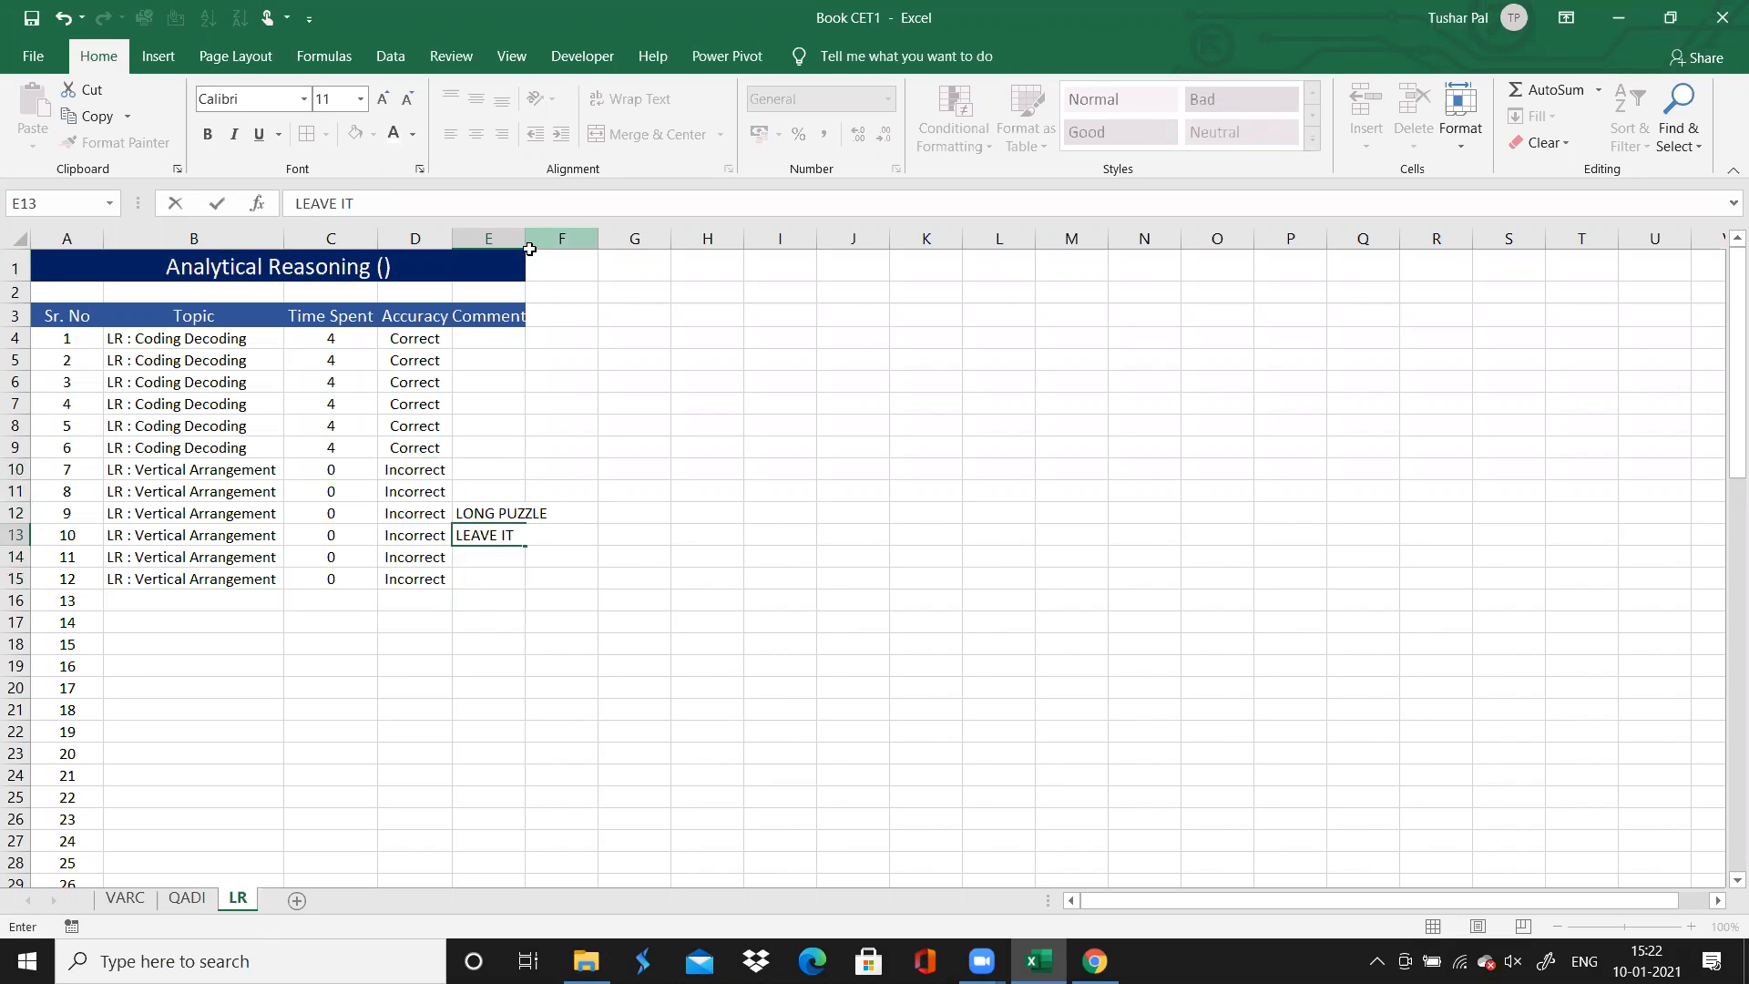
pyautogui.click(530, 249)
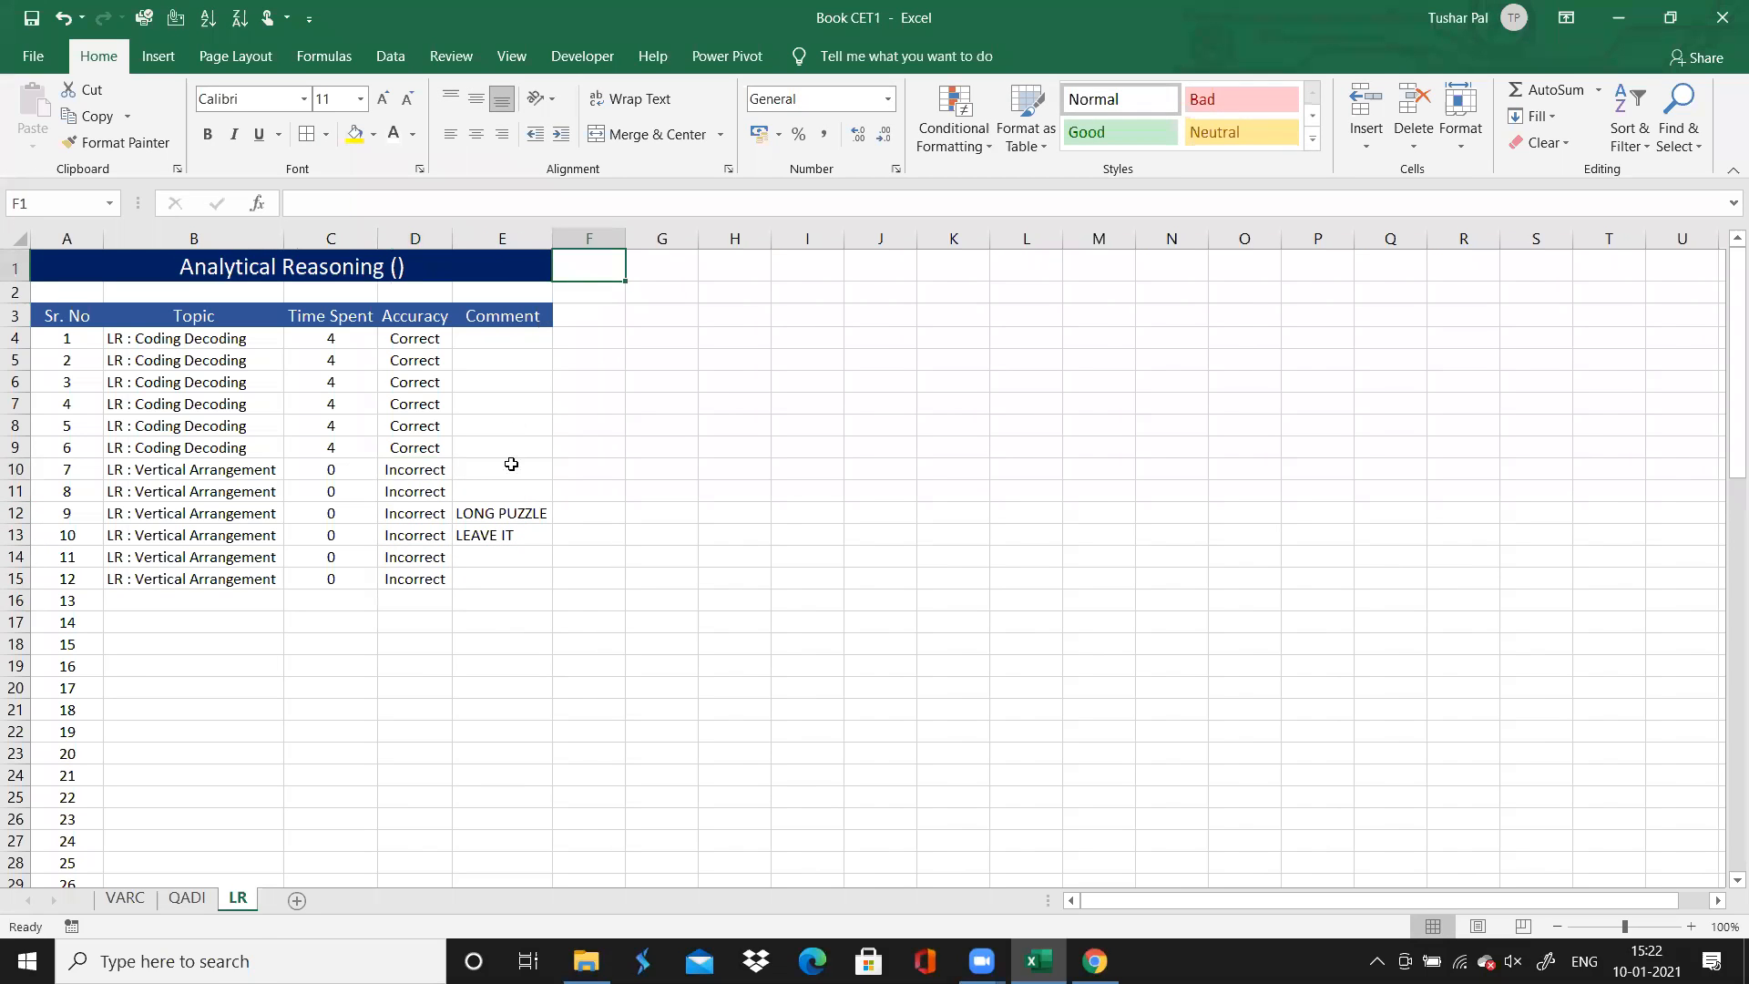
# Merge and centre the comment cells of questions 9 and 10, accepting that only the upper value is kept
pyautogui.click(508, 512)
pyautogui.hotkey('shift', 'Down')
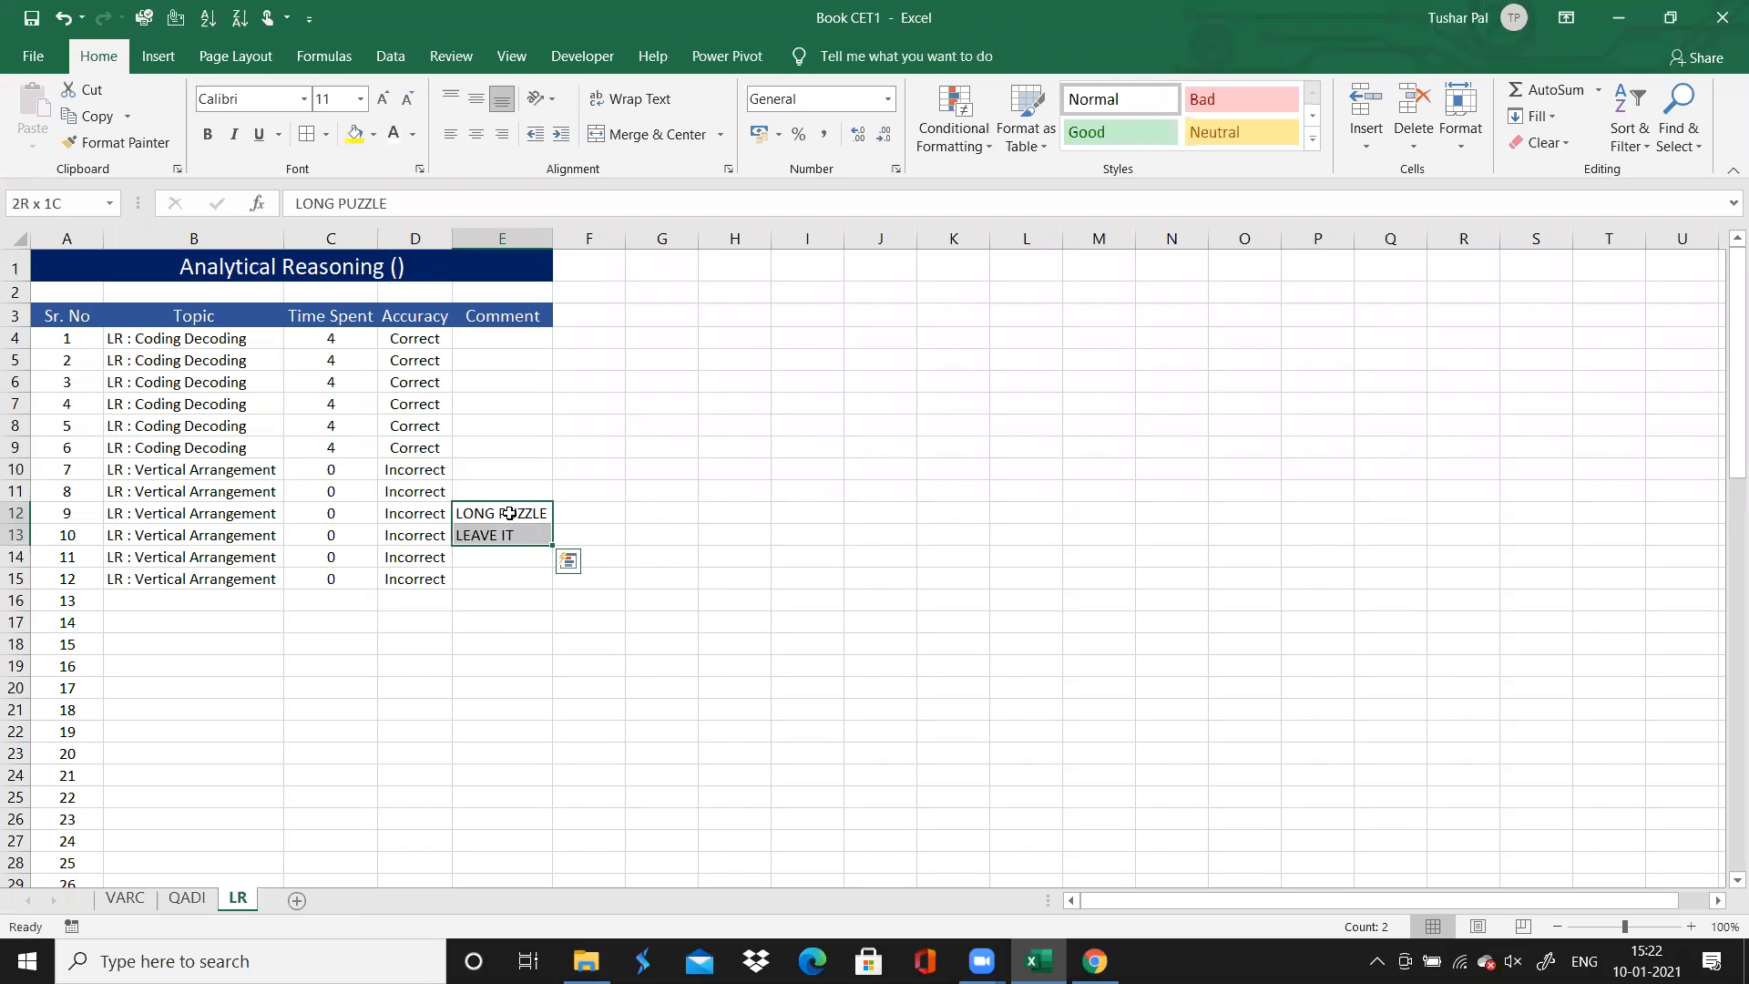
pyautogui.click(649, 138)
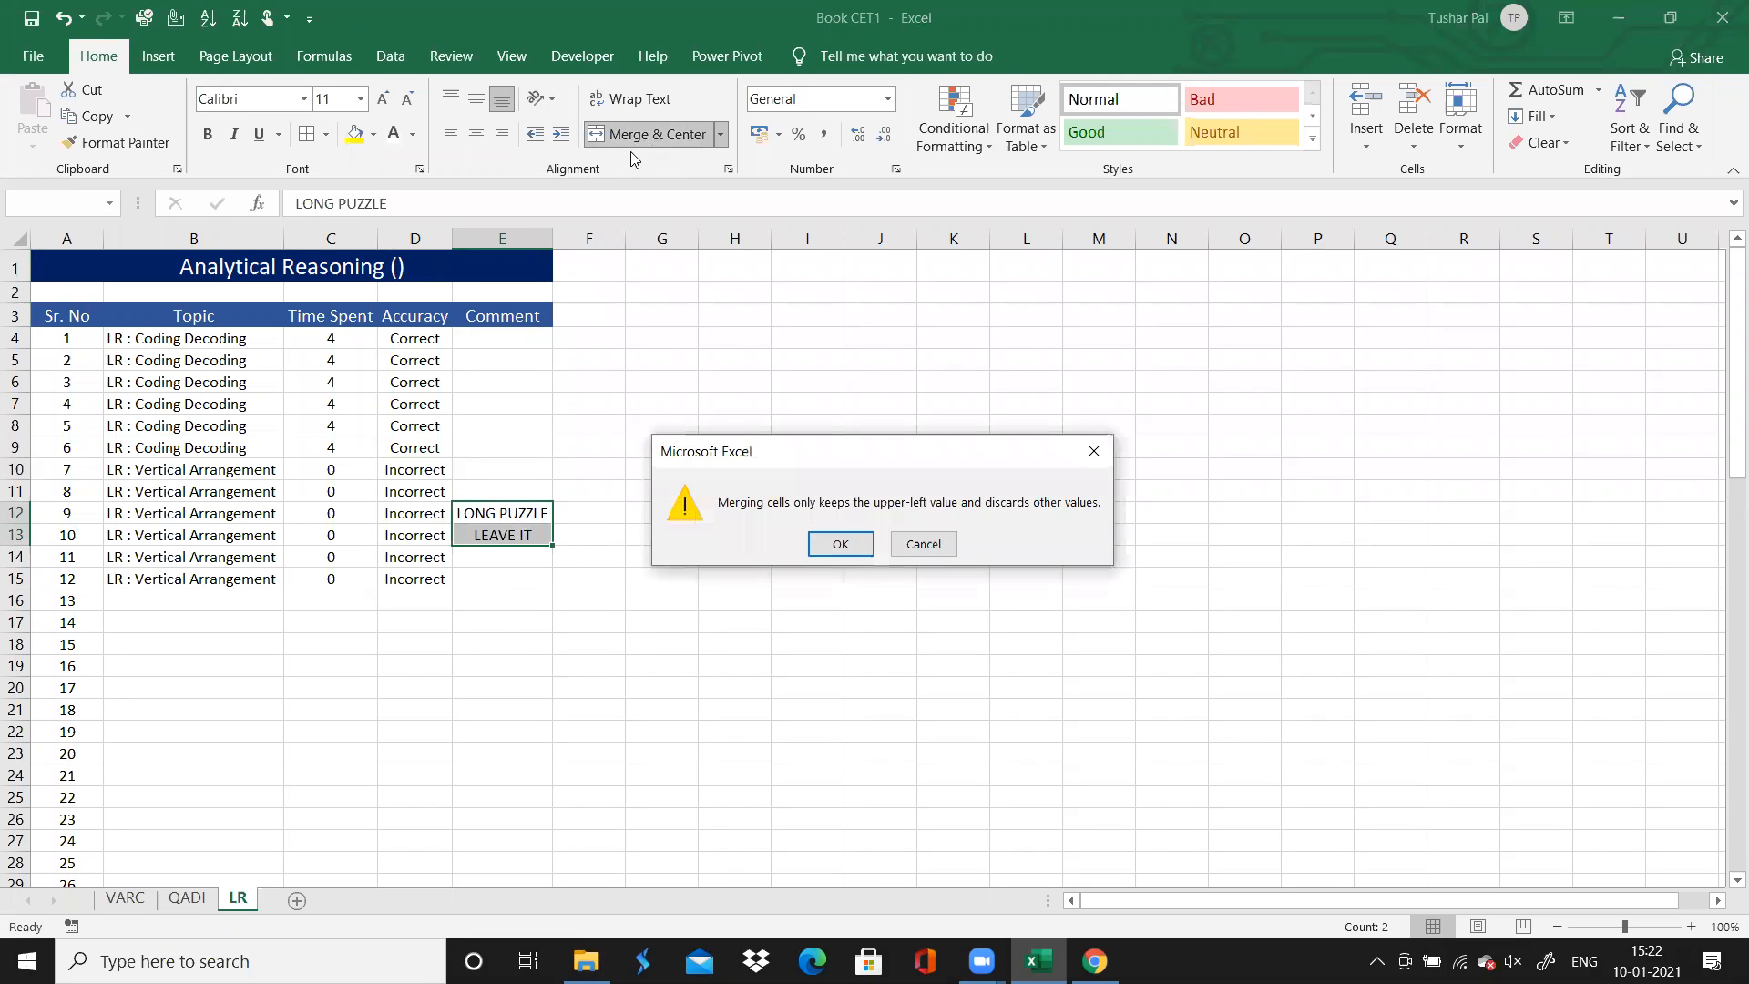
pyautogui.click(828, 542)
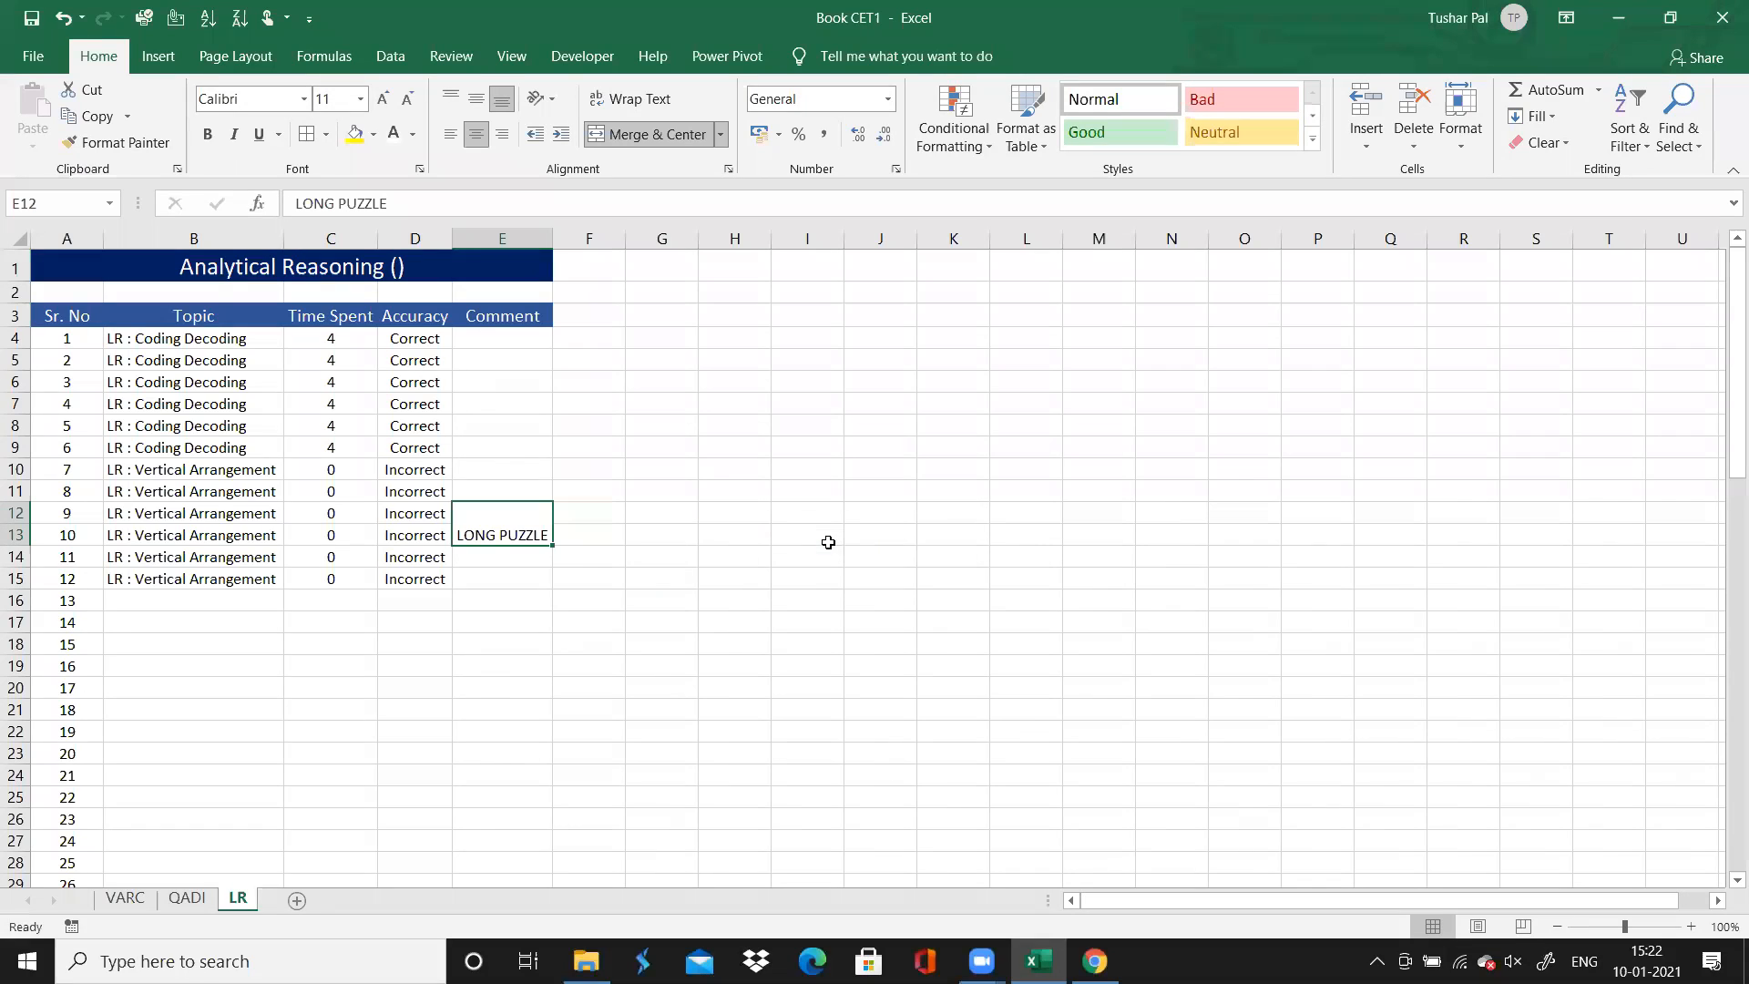
# Undo the merge of question 9 and 10's comment cells and format both comments in bold with a yellow fill
pyautogui.hotkey('ctrl', 'z')
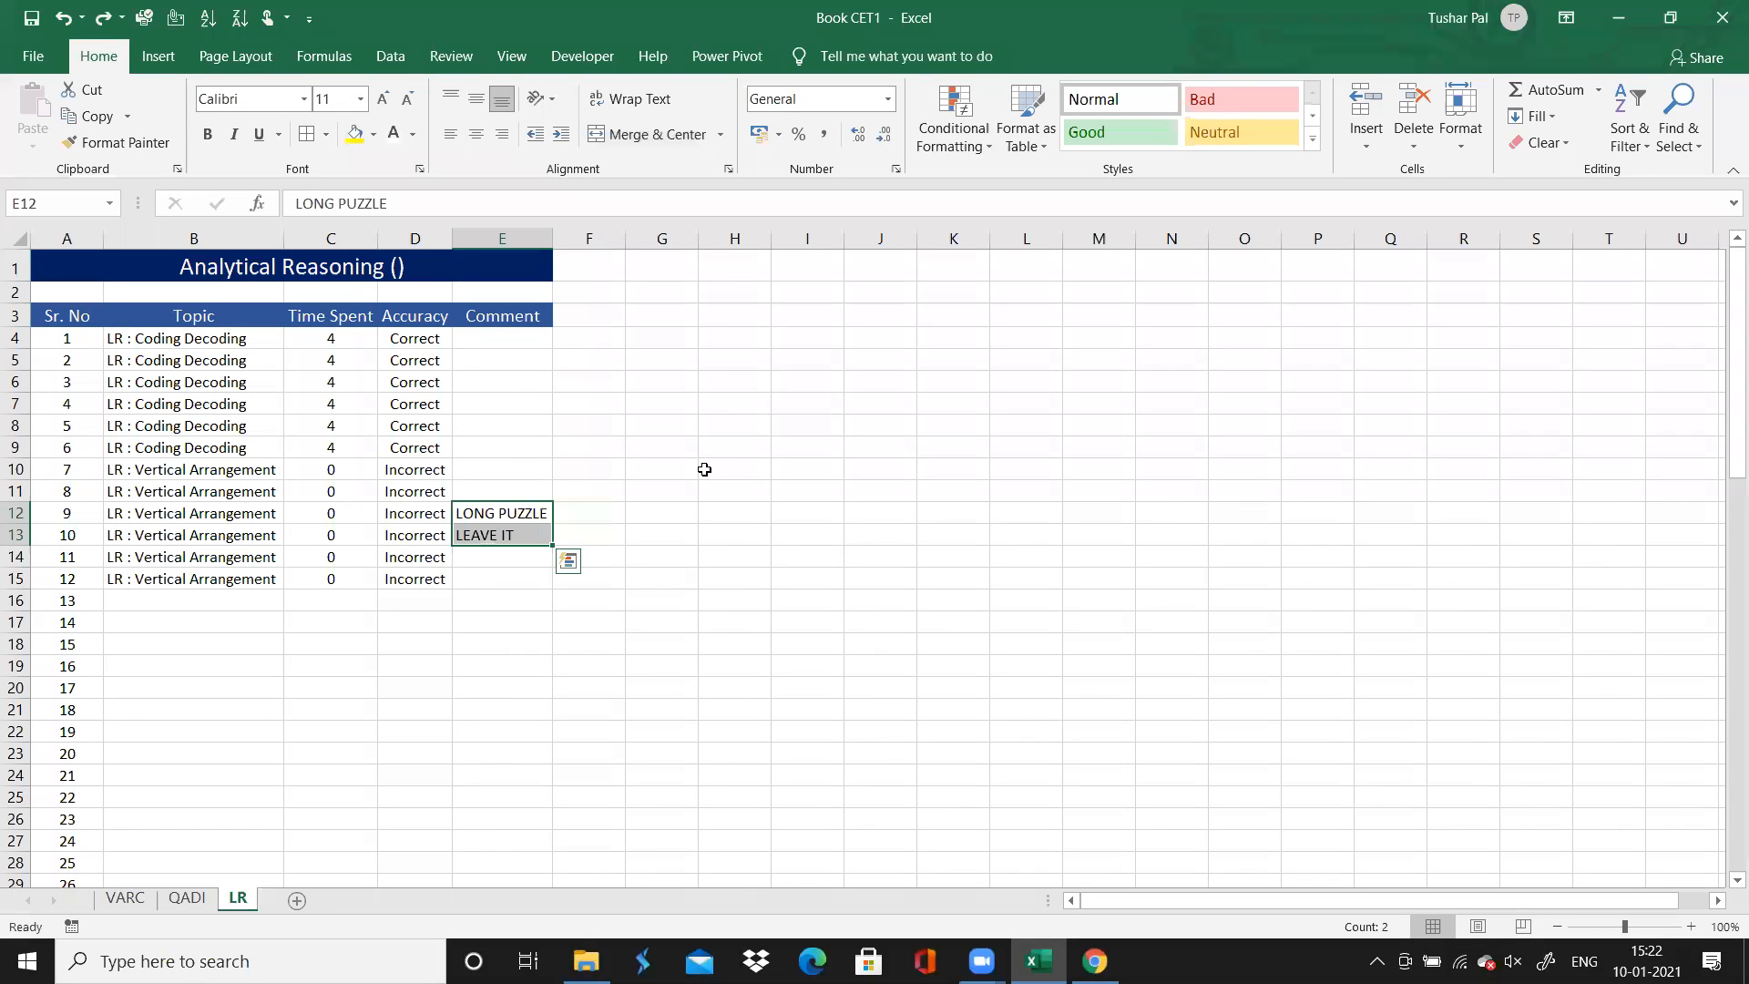
pyautogui.click(355, 131)
pyautogui.click(569, 665)
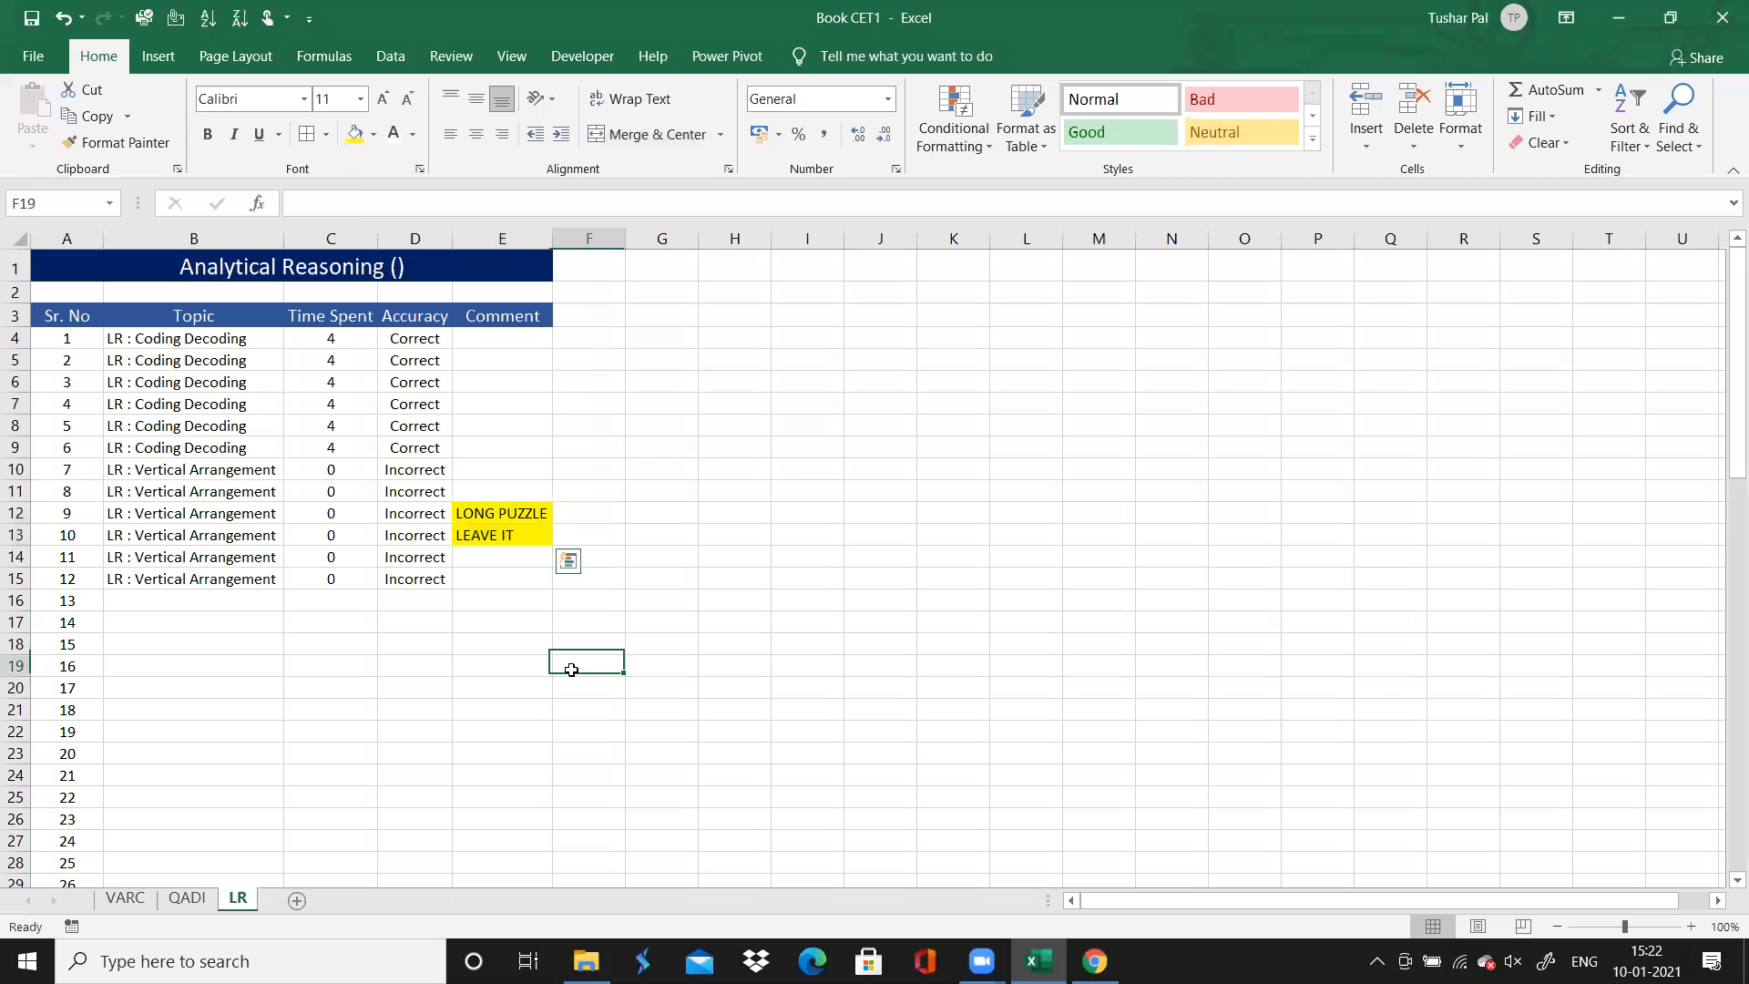
pyautogui.click(213, 603)
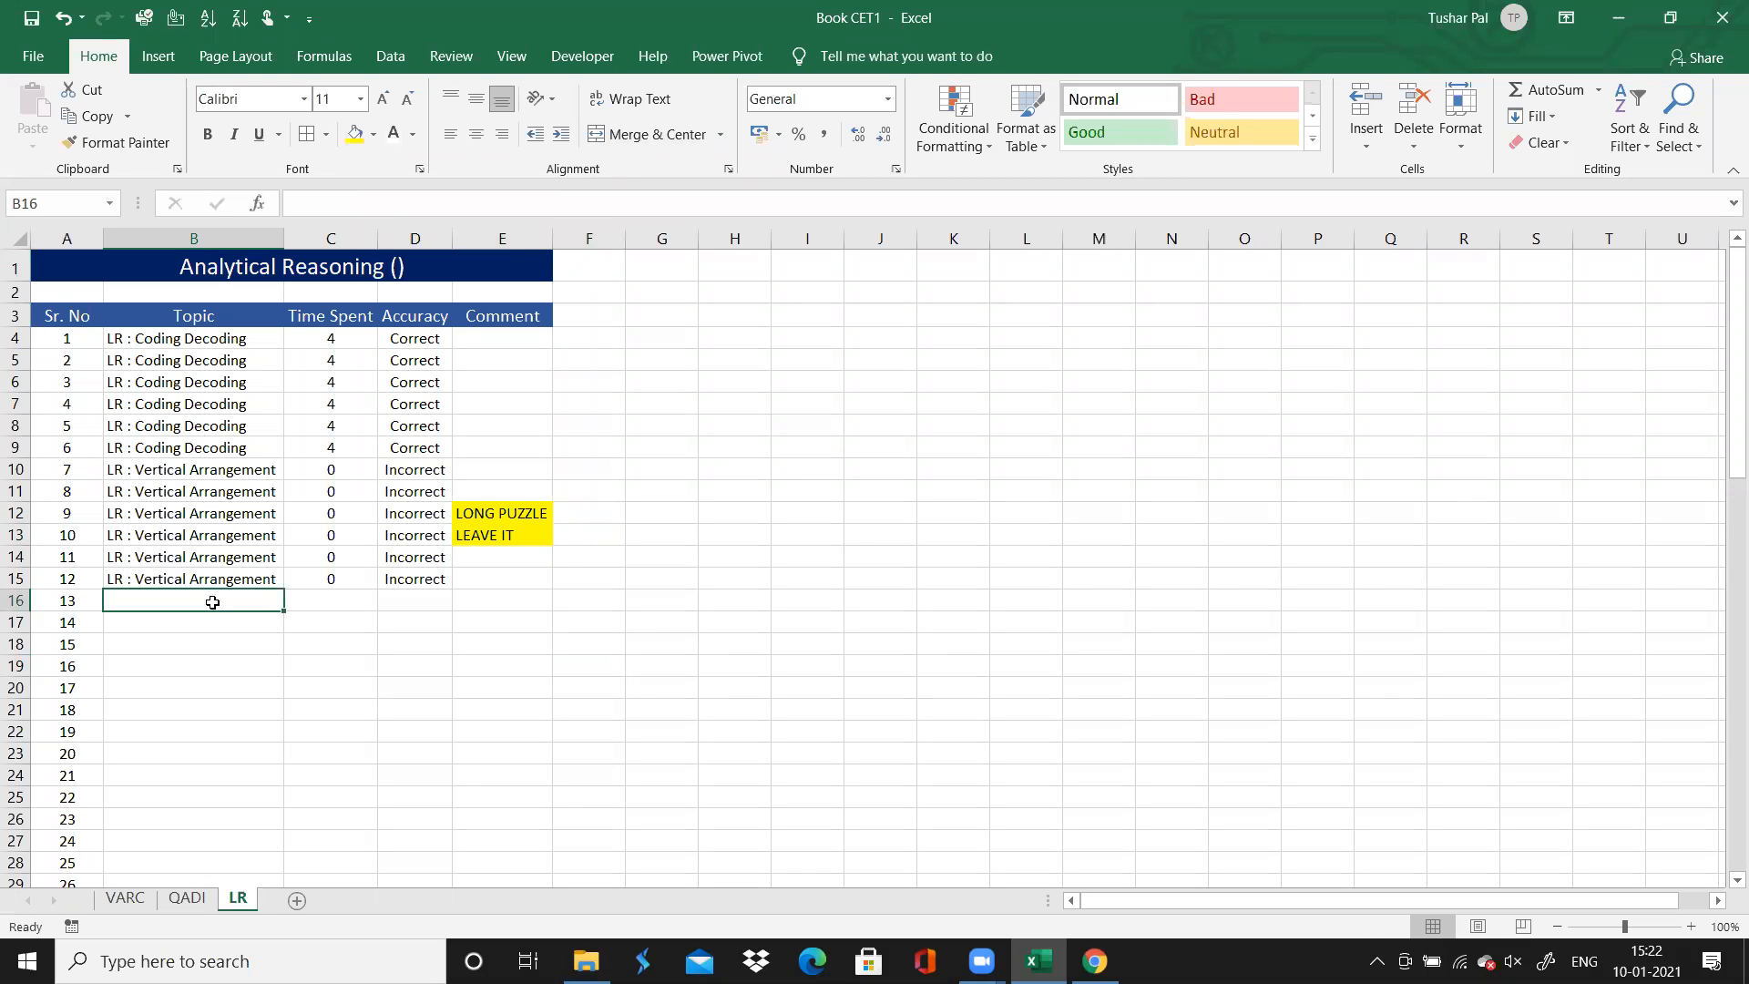
pyautogui.click(489, 513)
pyautogui.hotkey('shift', 'Down')
pyautogui.hotkey('ctrl', 'b')
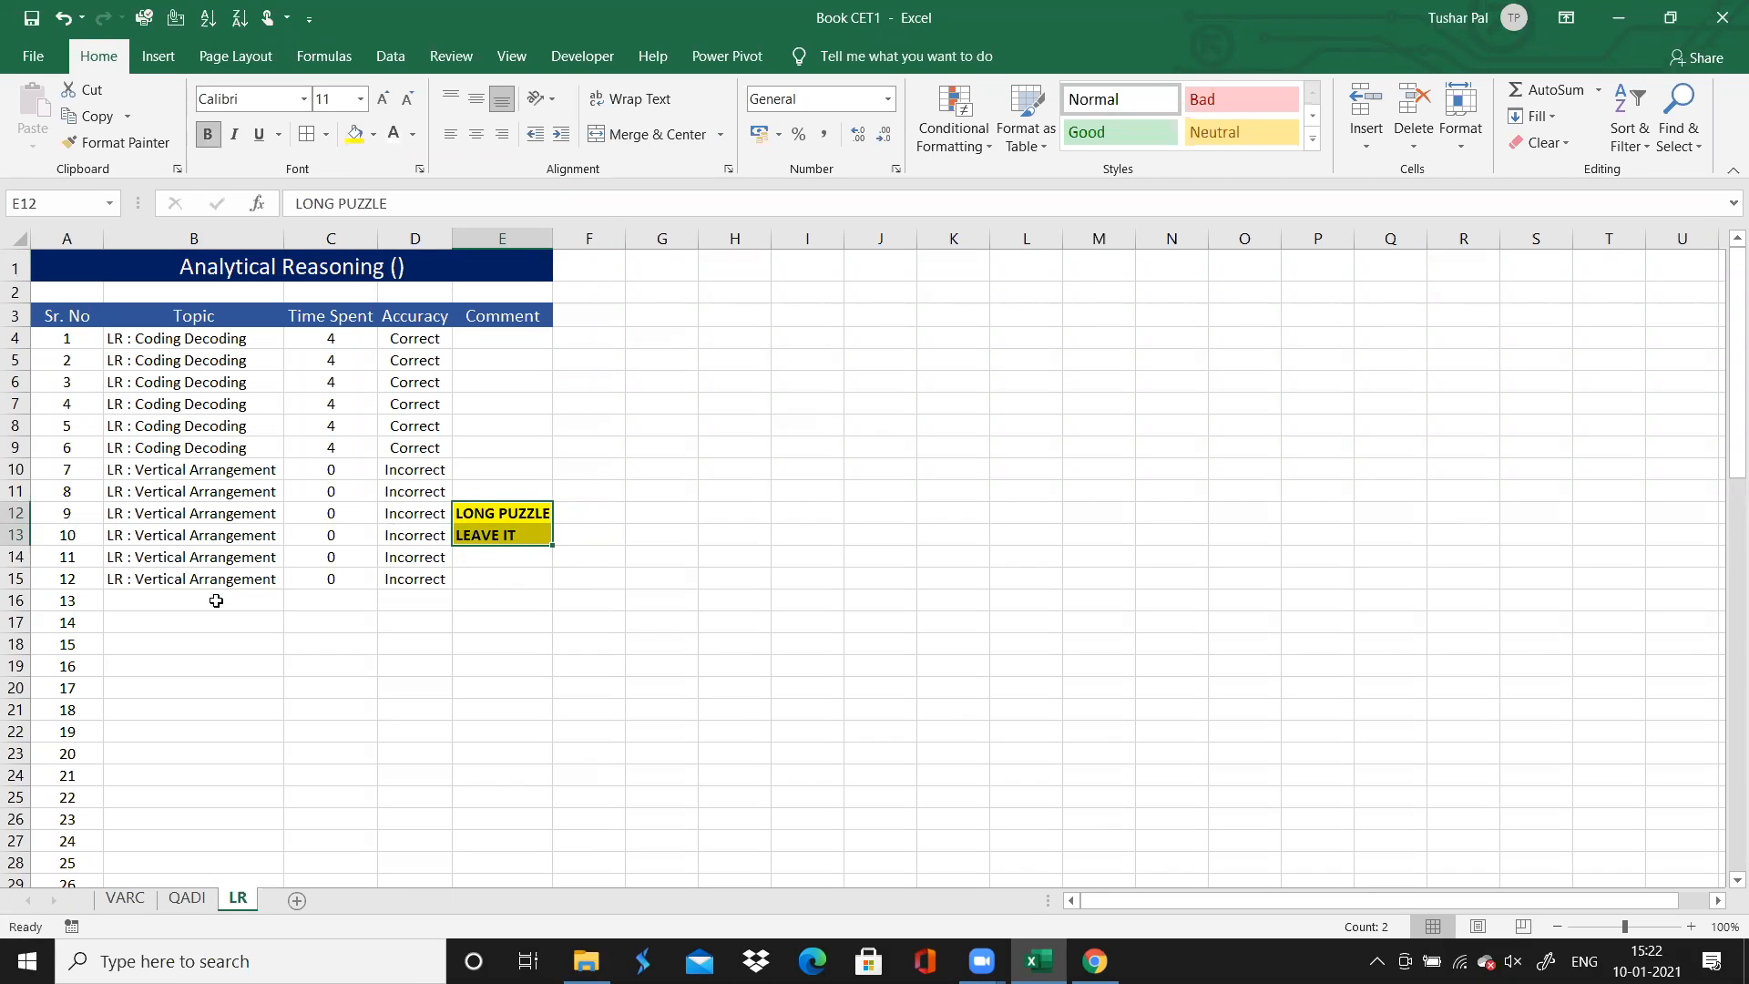
pyautogui.click(216, 602)
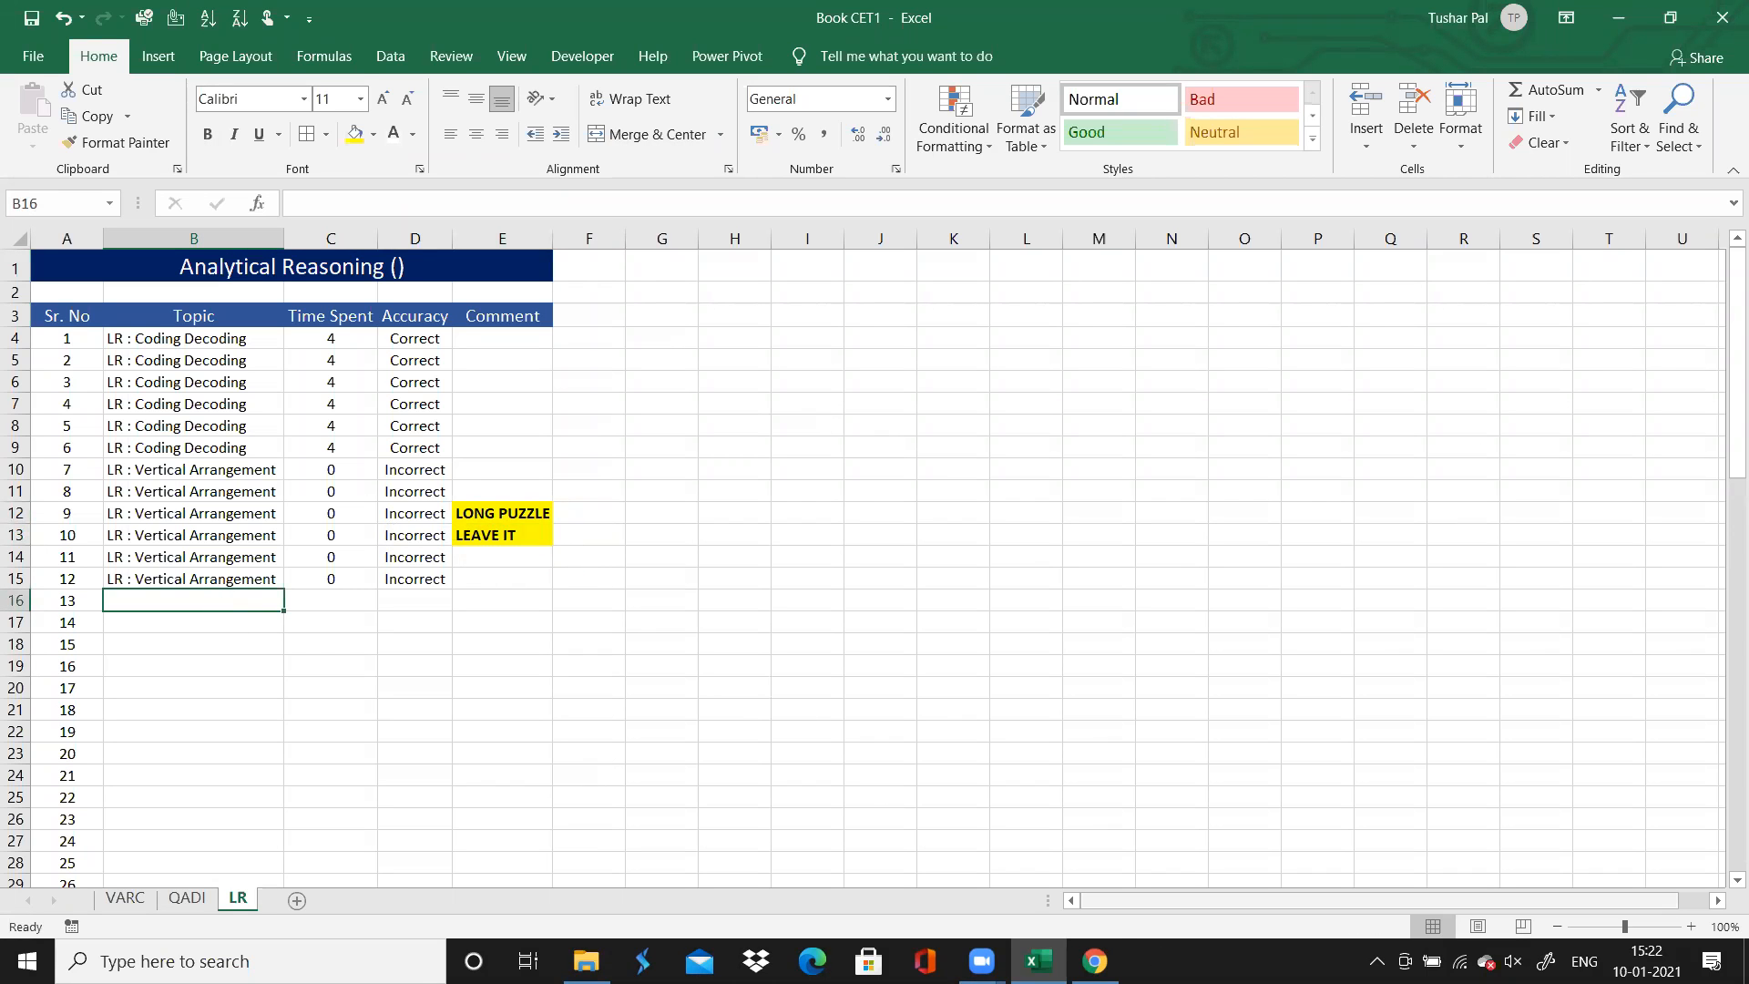
# Switch to the MAH-CET solutions page in Chrome and view questions 13, 14 and 15 of the Analytical Reasoning section
pyautogui.click(1094, 961)
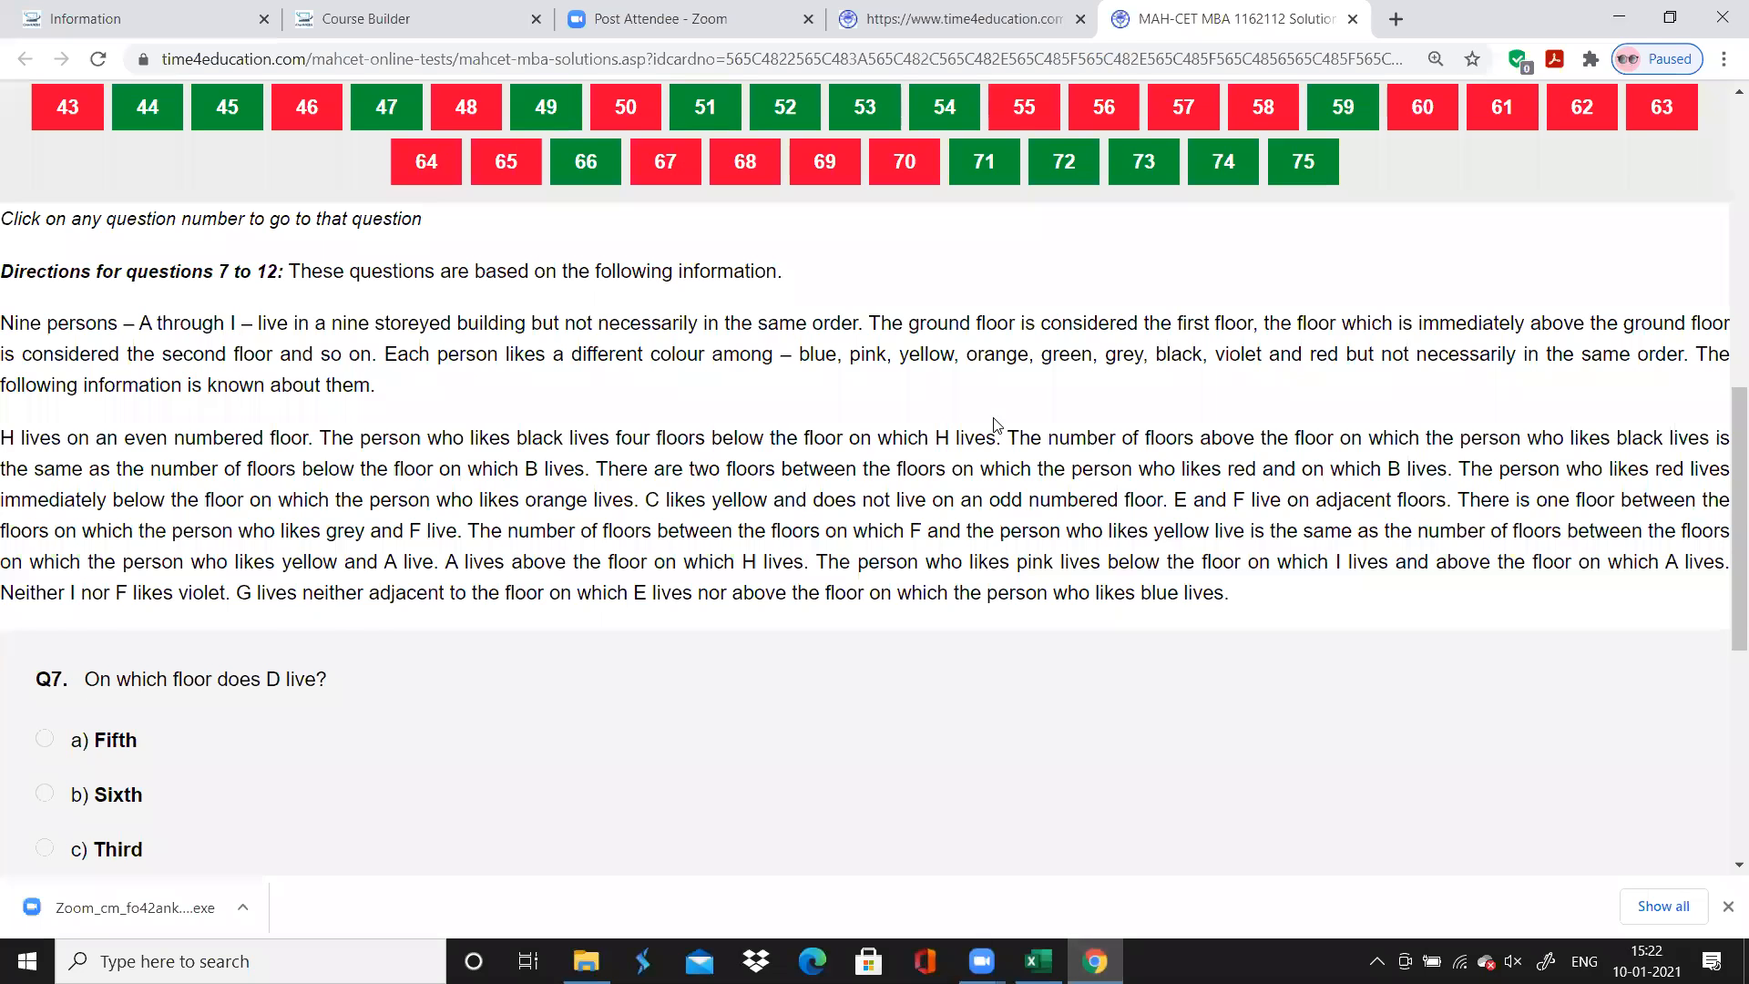
pyautogui.scroll(2, 996, 424)
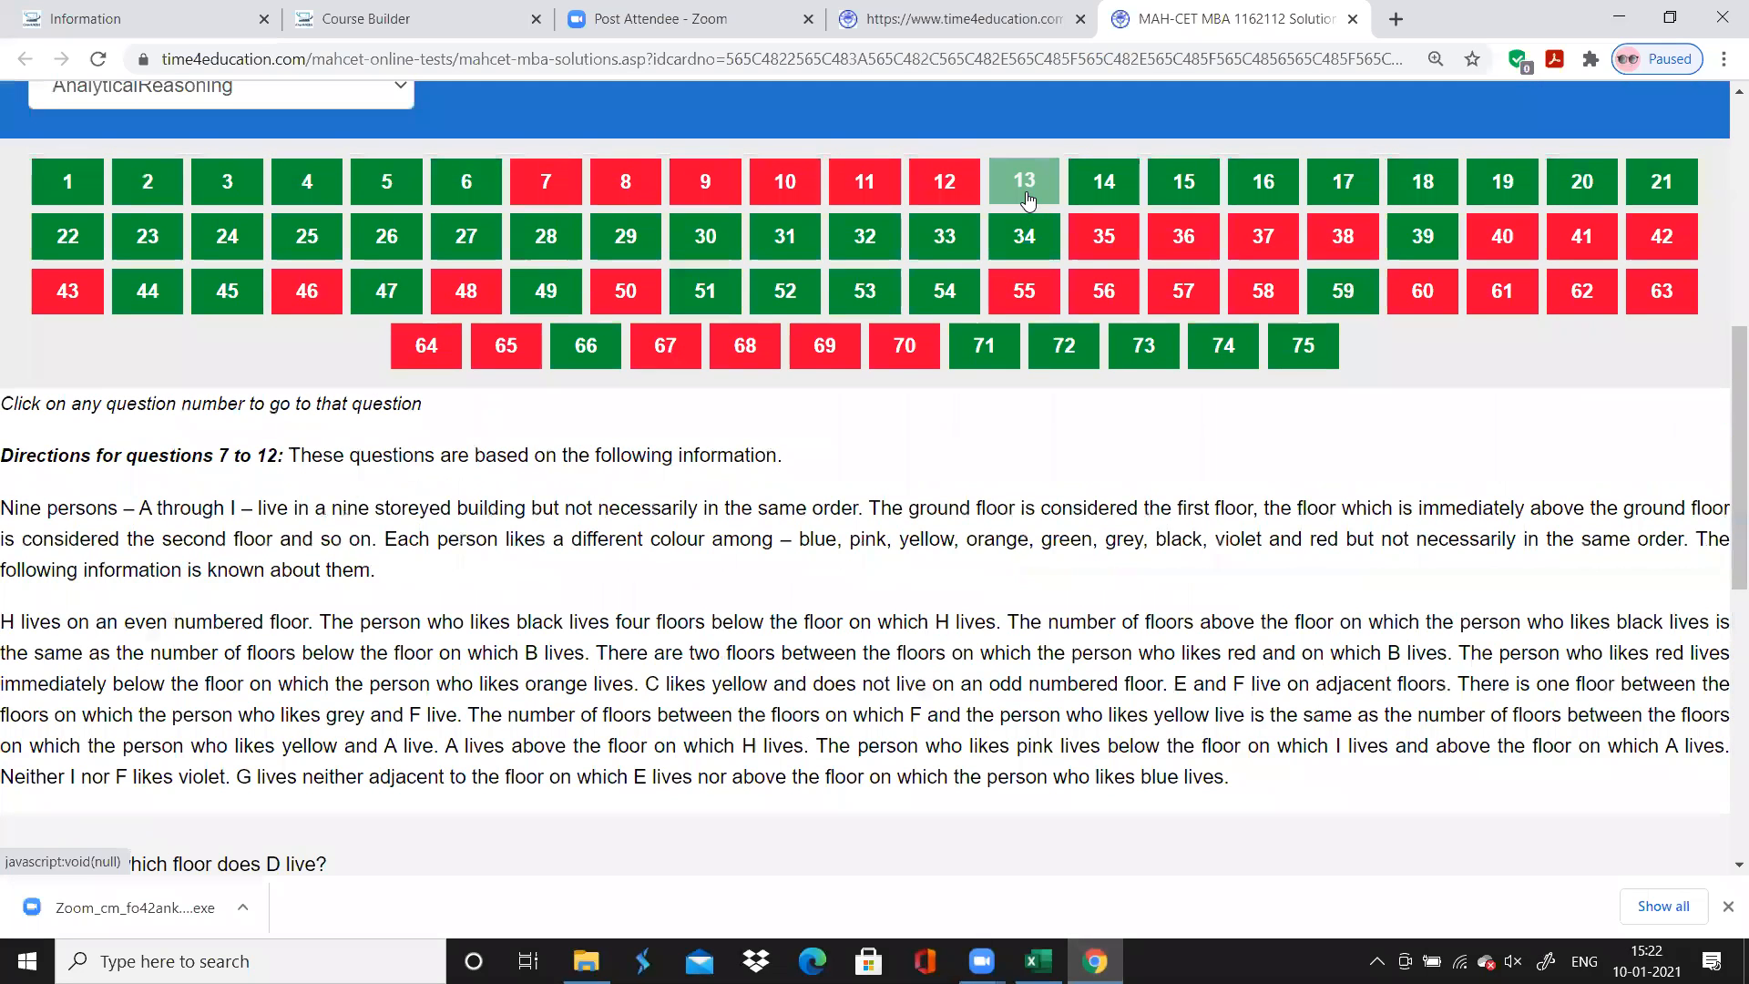
pyautogui.click(1026, 198)
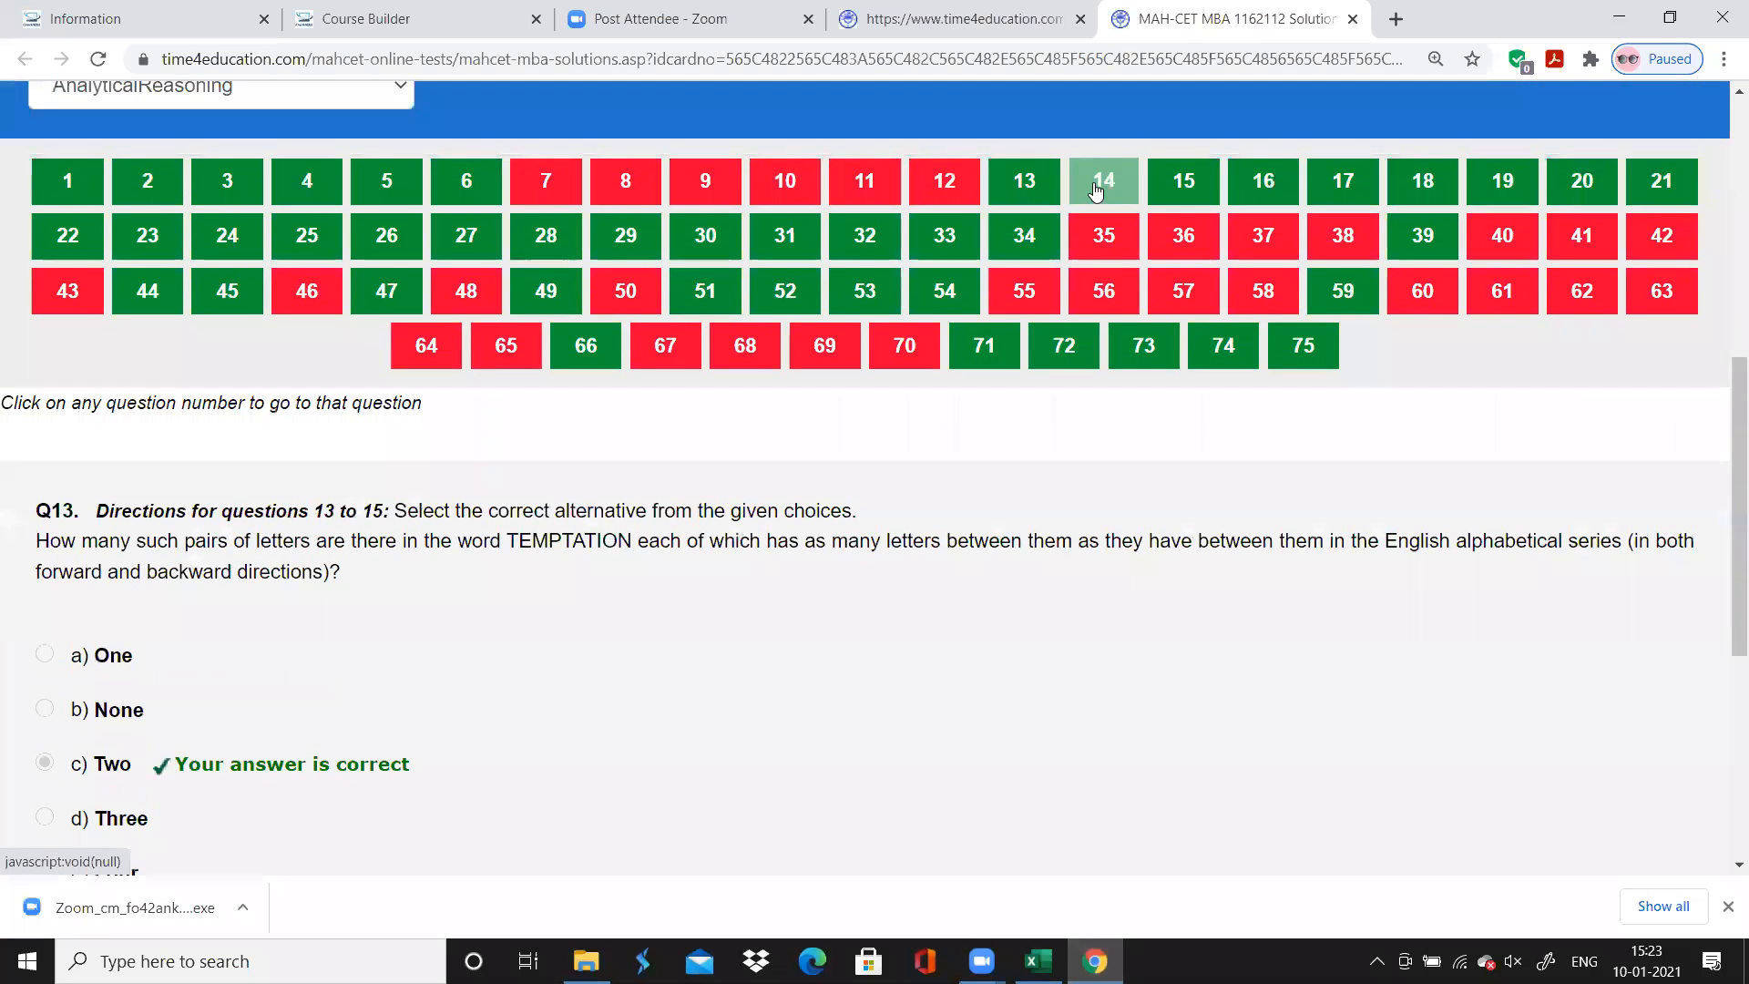
pyautogui.click(1096, 189)
pyautogui.click(1187, 191)
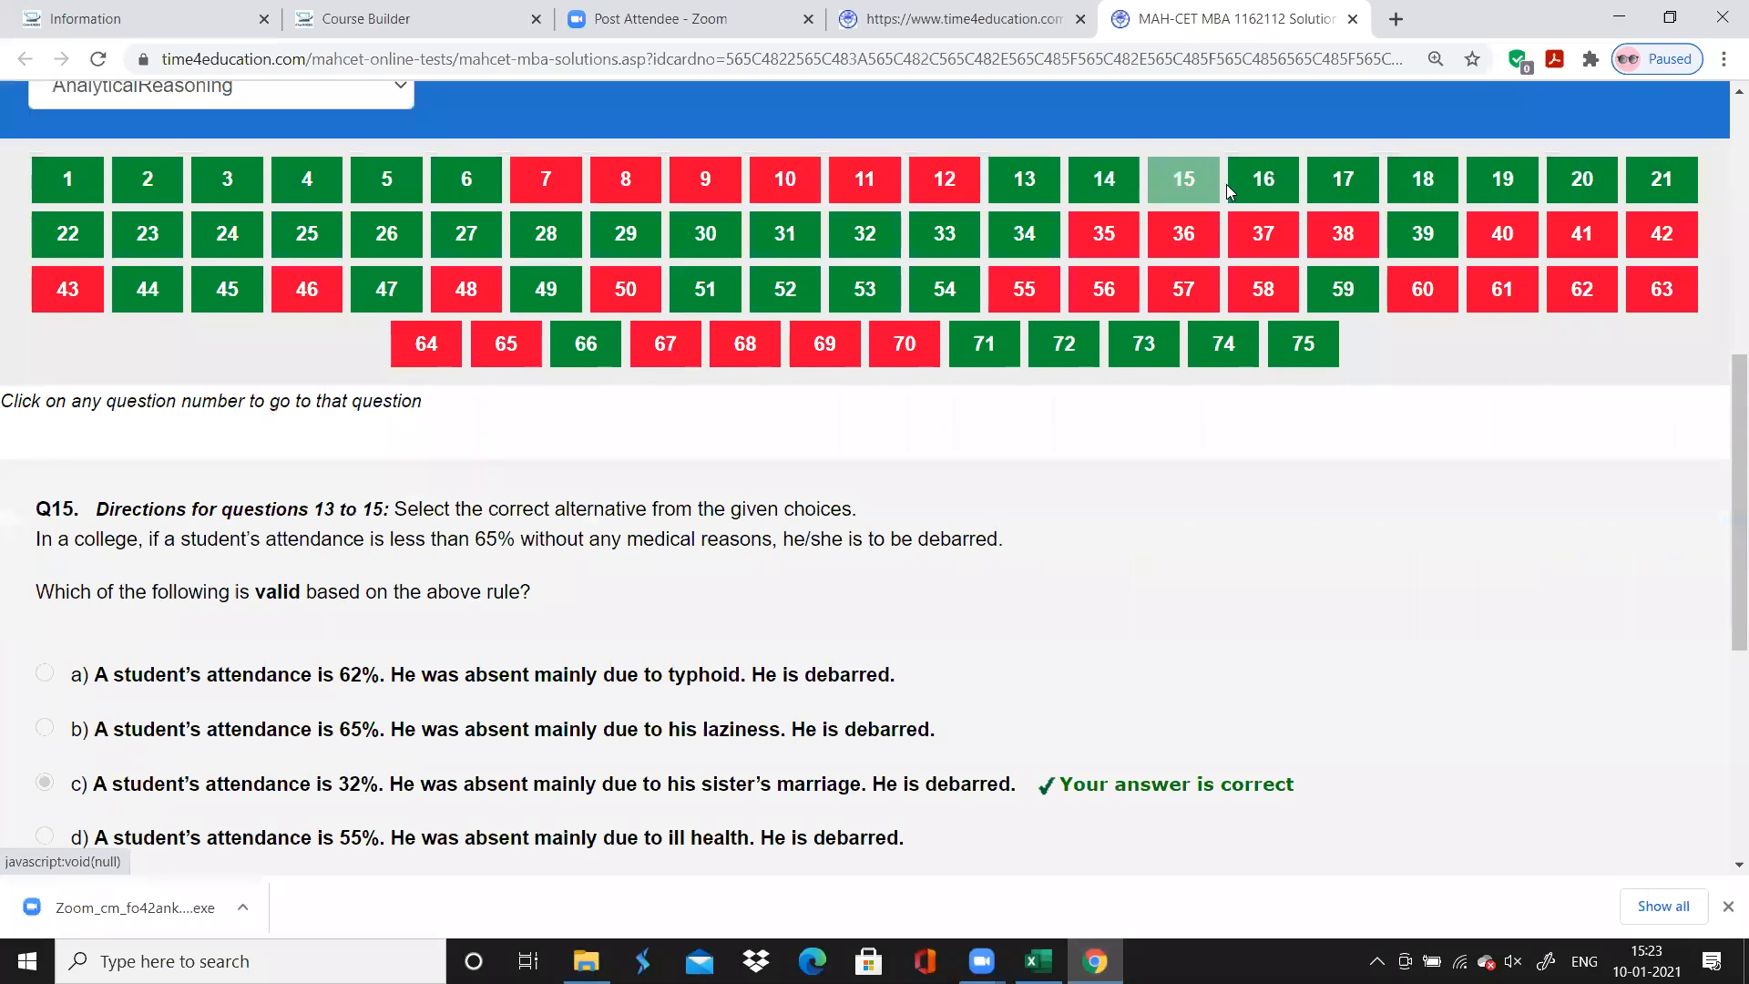
pyautogui.click(1138, 186)
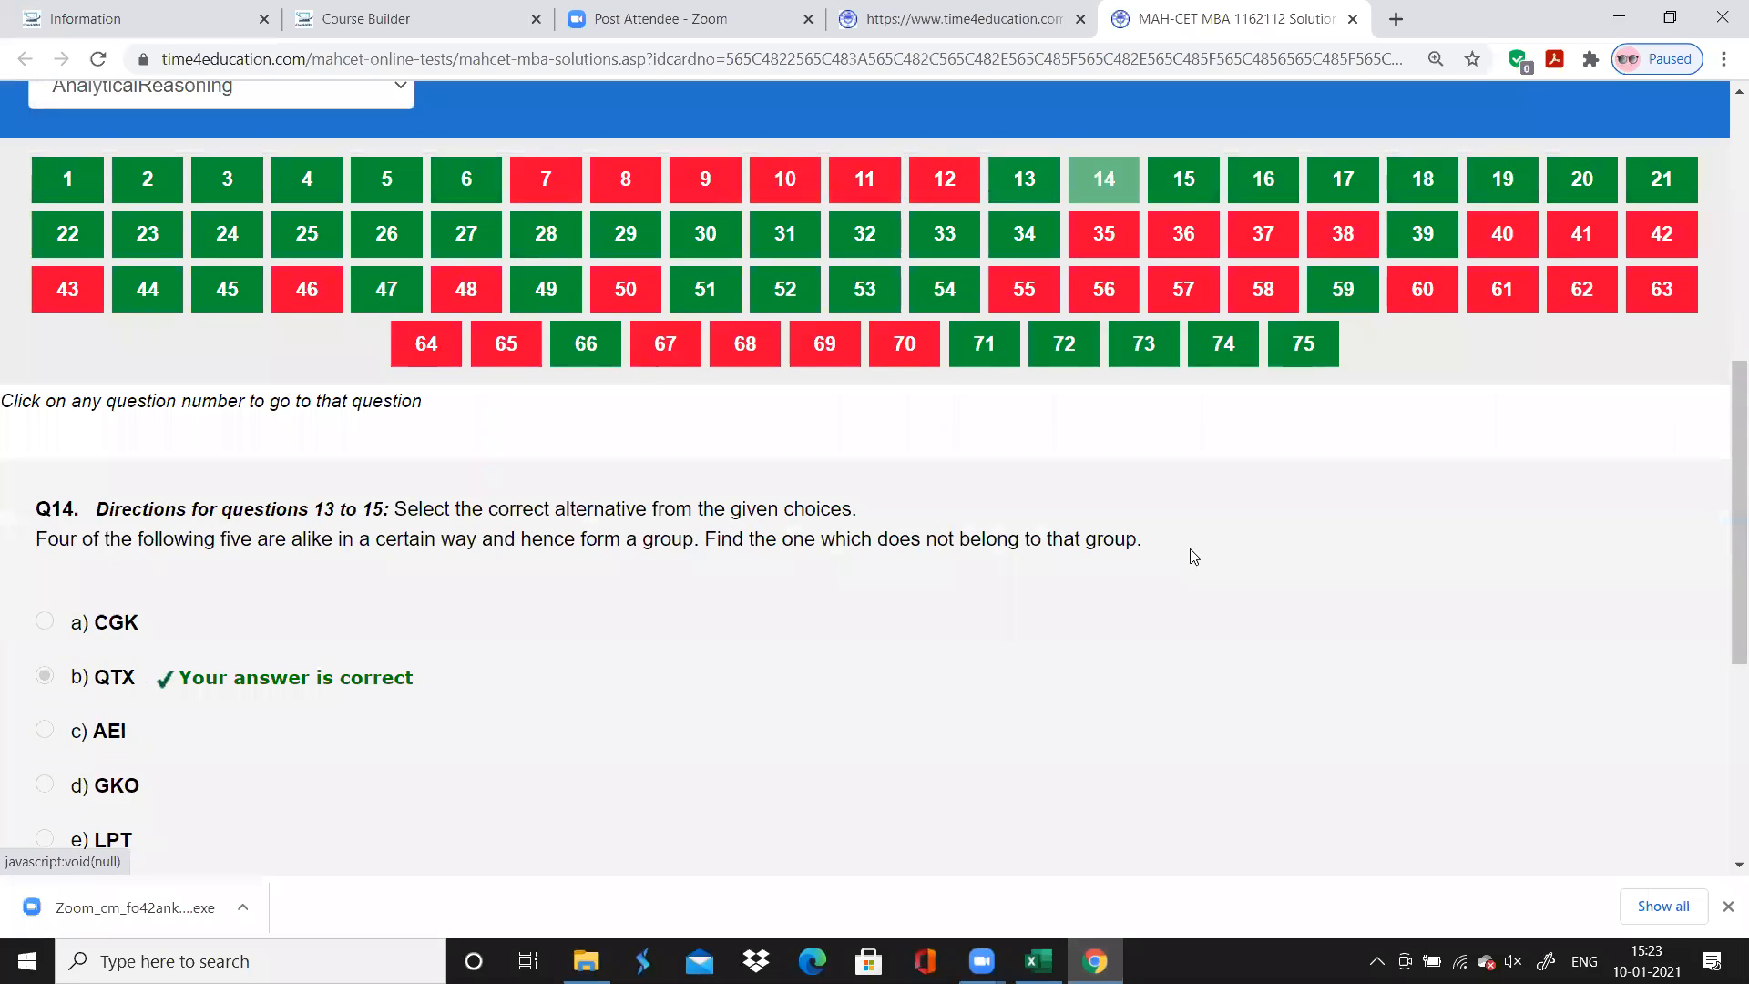
# Return to the LR sheet in Excel and enter "Miscellaneous" as the Topic for questions 13 and 14
pyautogui.hotkey('alt', 'Tab')
pyautogui.write('Miscellaneo')
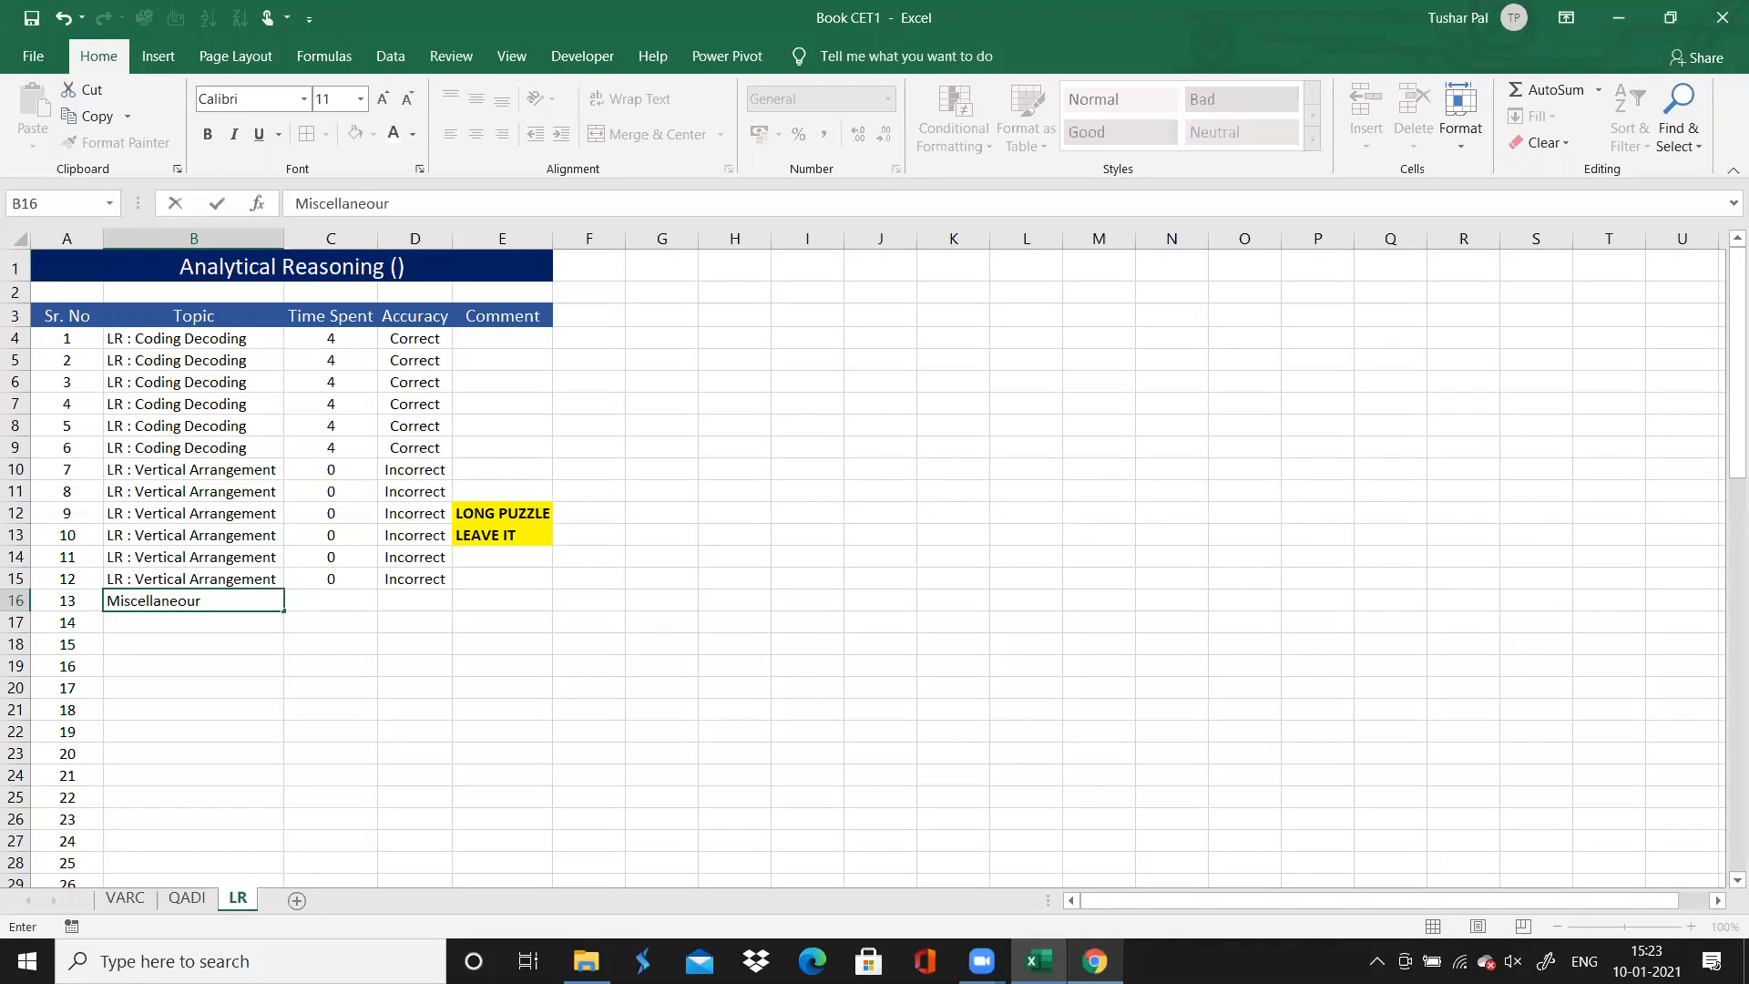
pyautogui.write('us')
pyautogui.press('Return')
pyautogui.press('Up')
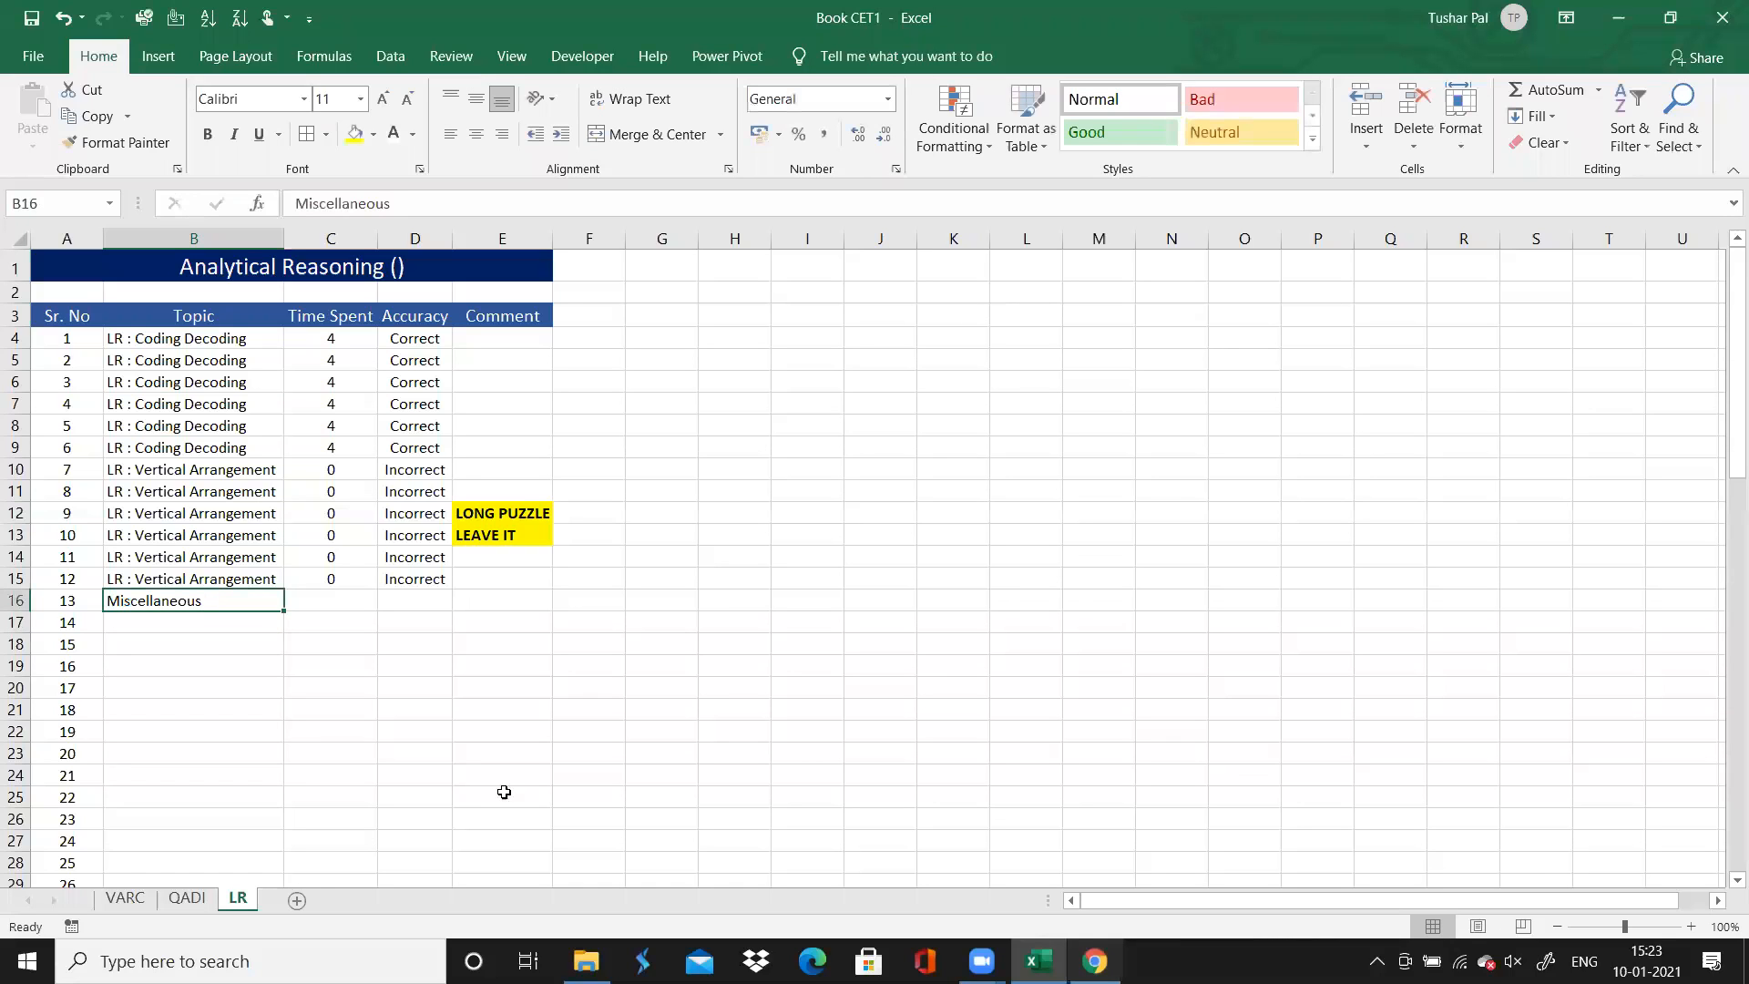
pyautogui.moveTo(282, 612); pyautogui.dragTo(282, 634)
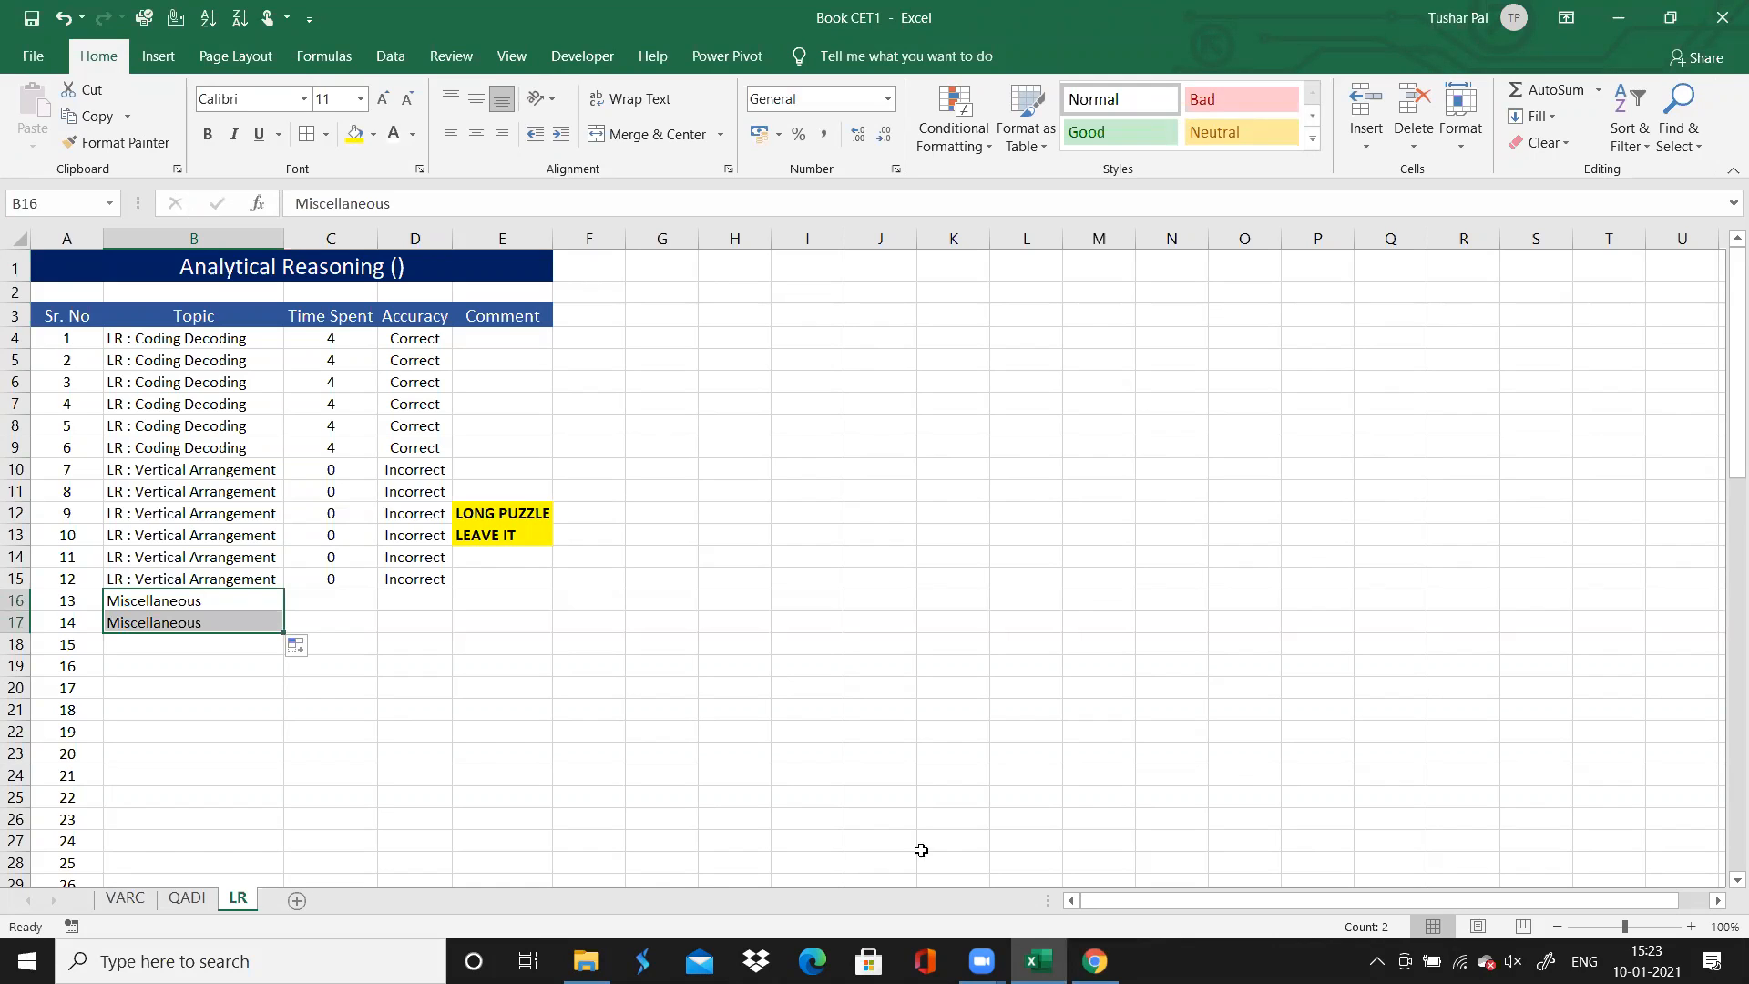
# Review questions 13 and 14 on the Chrome solutions page and enter Time Spent of 1 and 0.5 for them in Excel
pyautogui.click(1095, 961)
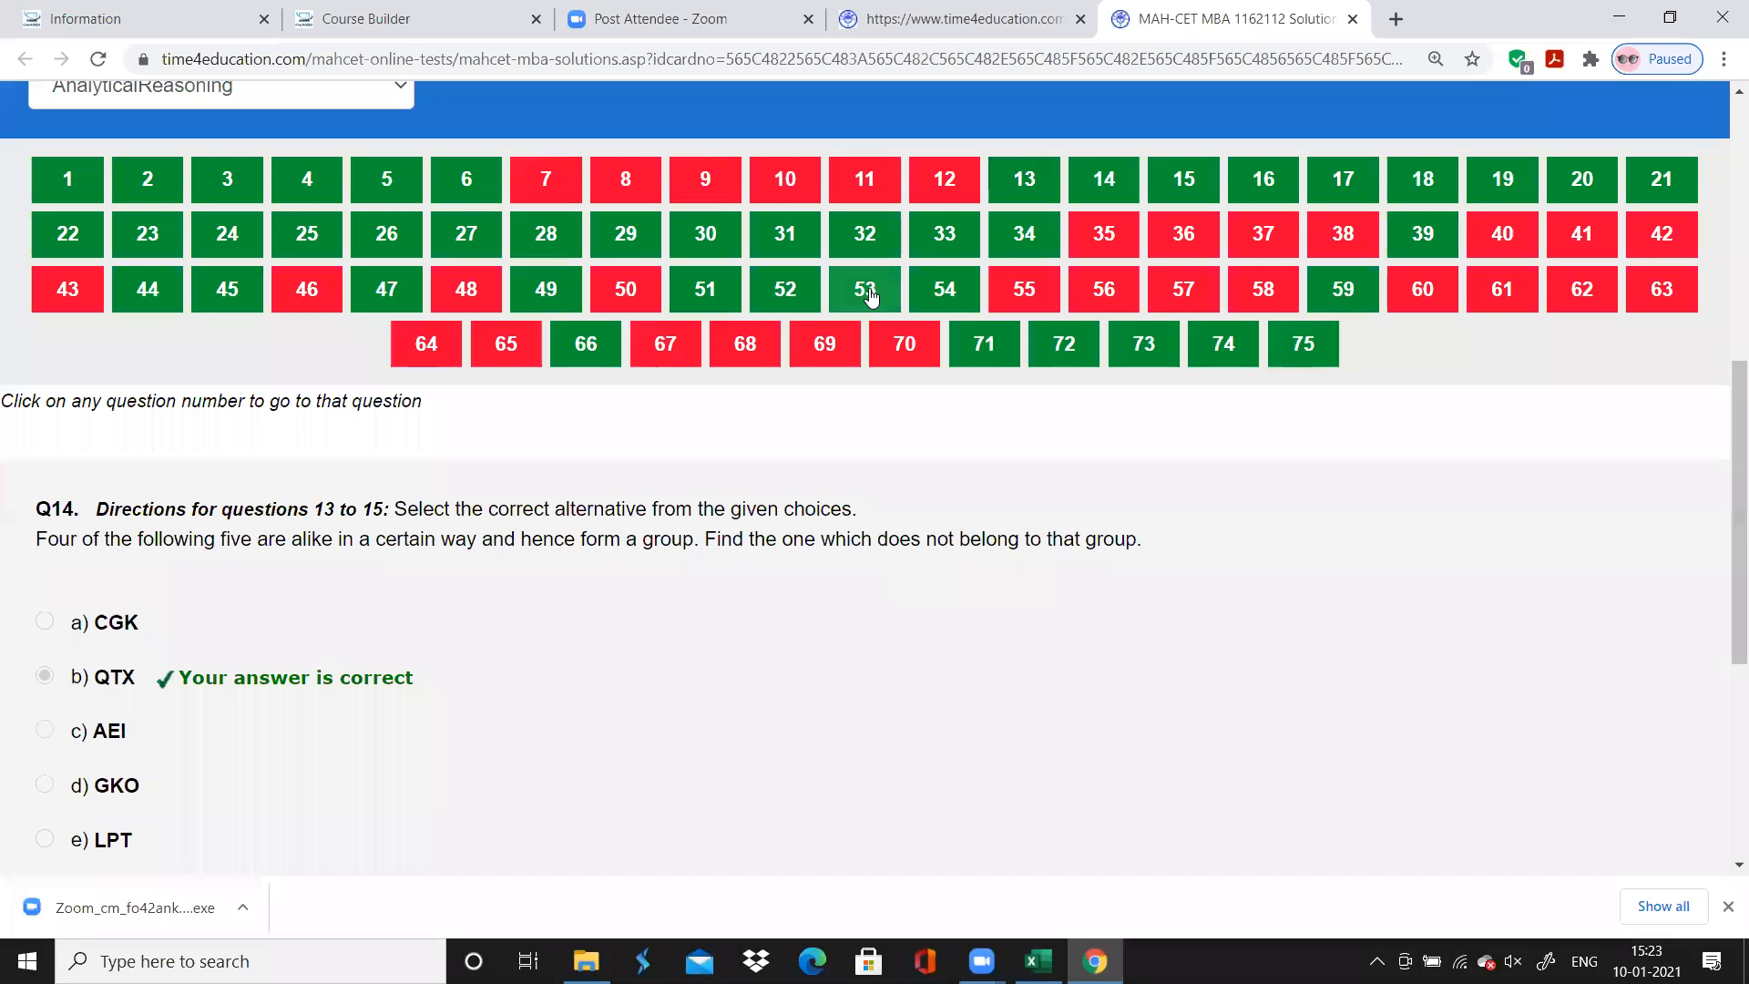
pyautogui.click(1032, 175)
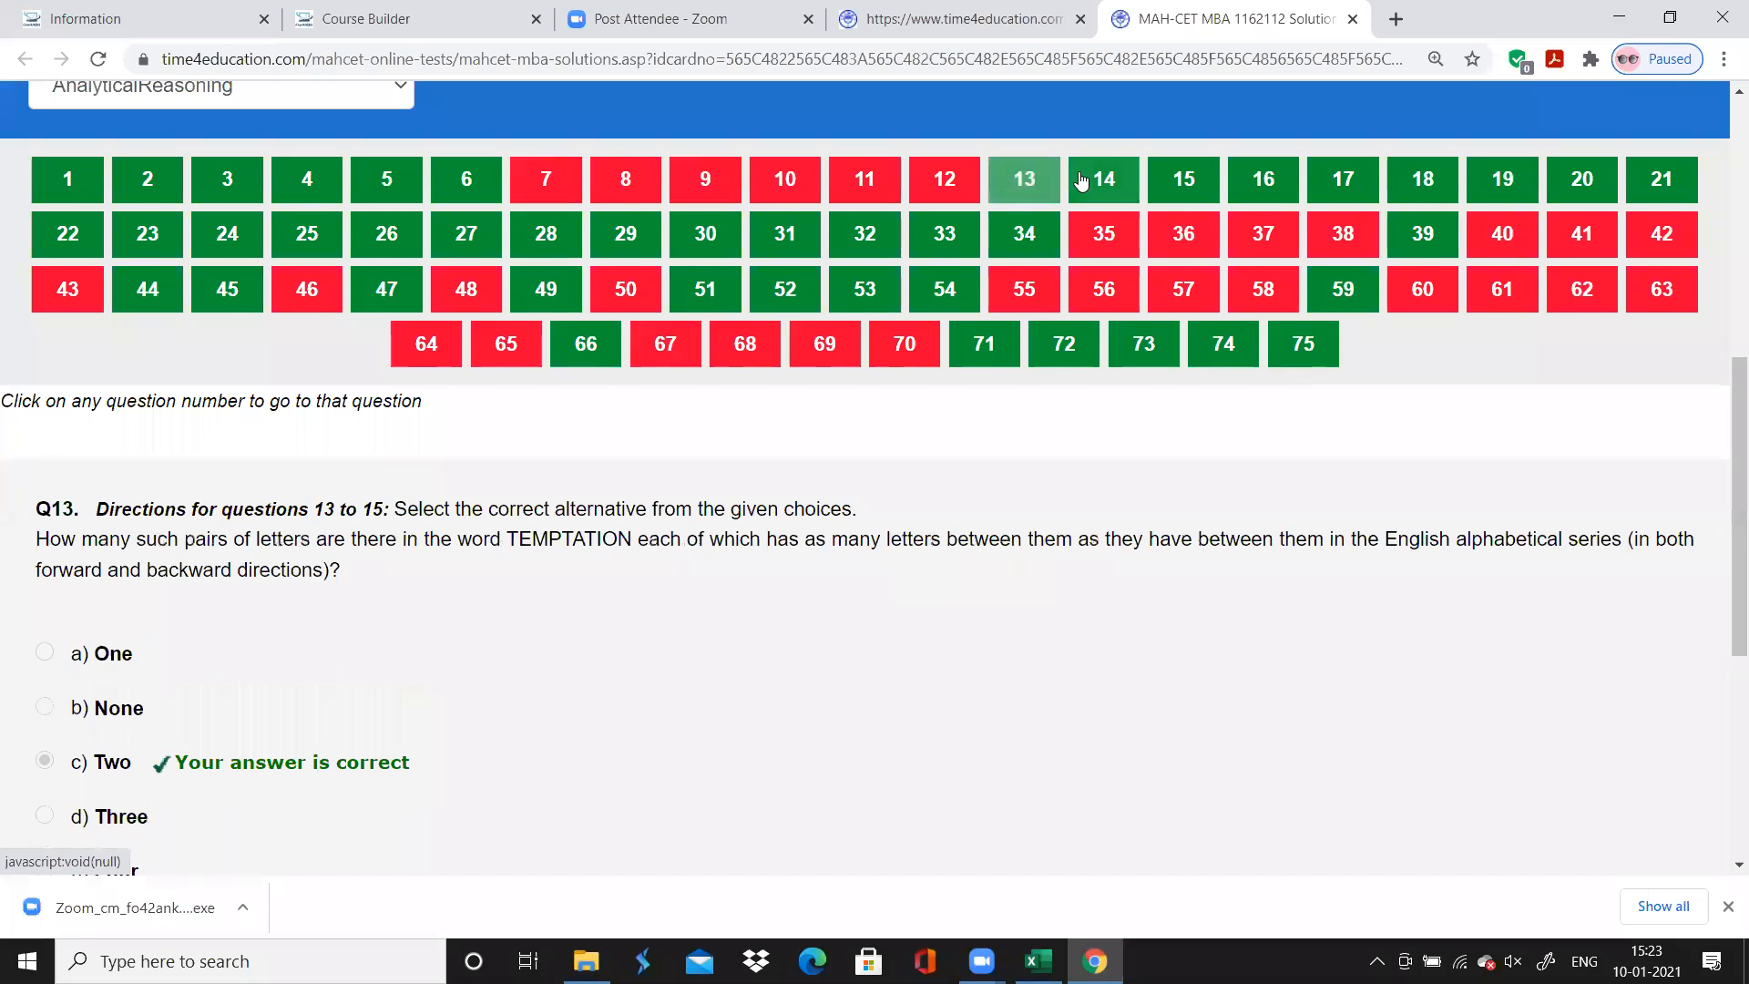
pyautogui.click(1119, 173)
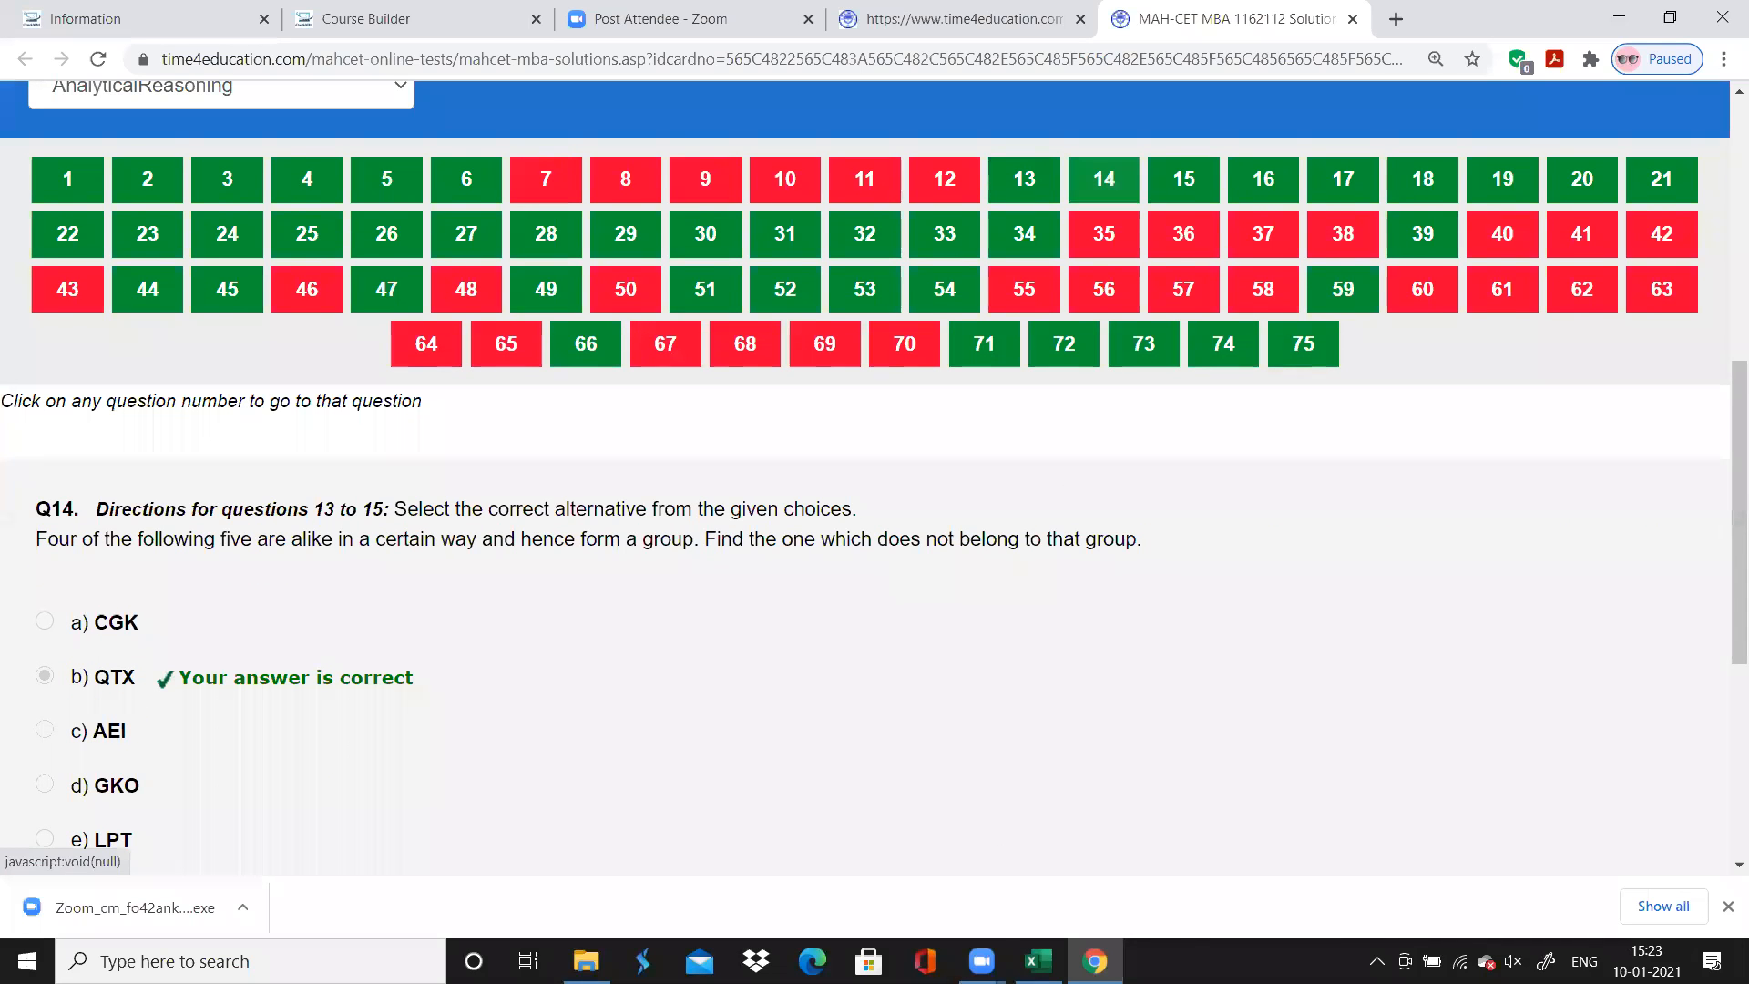
pyautogui.click(1037, 961)
pyautogui.press('Right')
pyautogui.press('Up')
pyautogui.press('Down')
pyautogui.write('1')
pyautogui.press('Return')
pyautogui.write('0.2')
pyautogui.write('5')
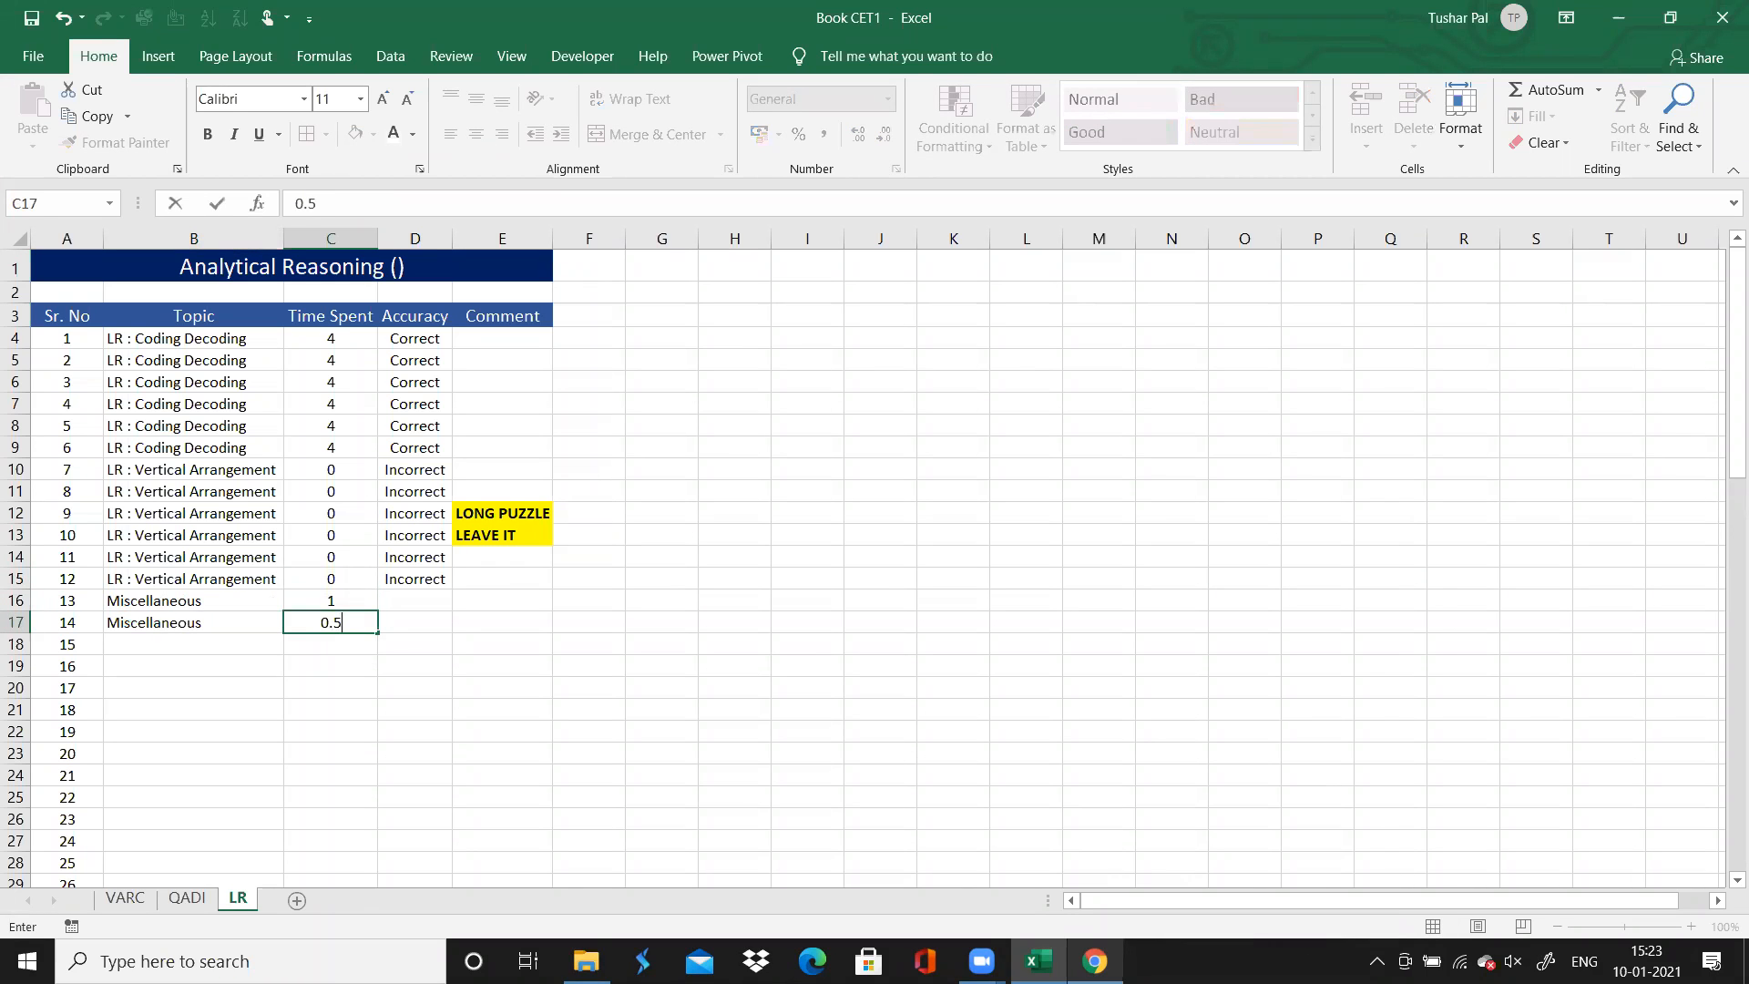
# Mark the Accuracy of questions 13 and 14 as "Correct" on the LR sheet
pyautogui.press('Right')
pyautogui.press('Up')
pyautogui.write('C')
pyautogui.press('Return')
pyautogui.write('C')
pyautogui.press('Return')
pyautogui.press('Left')
pyautogui.press('Left')
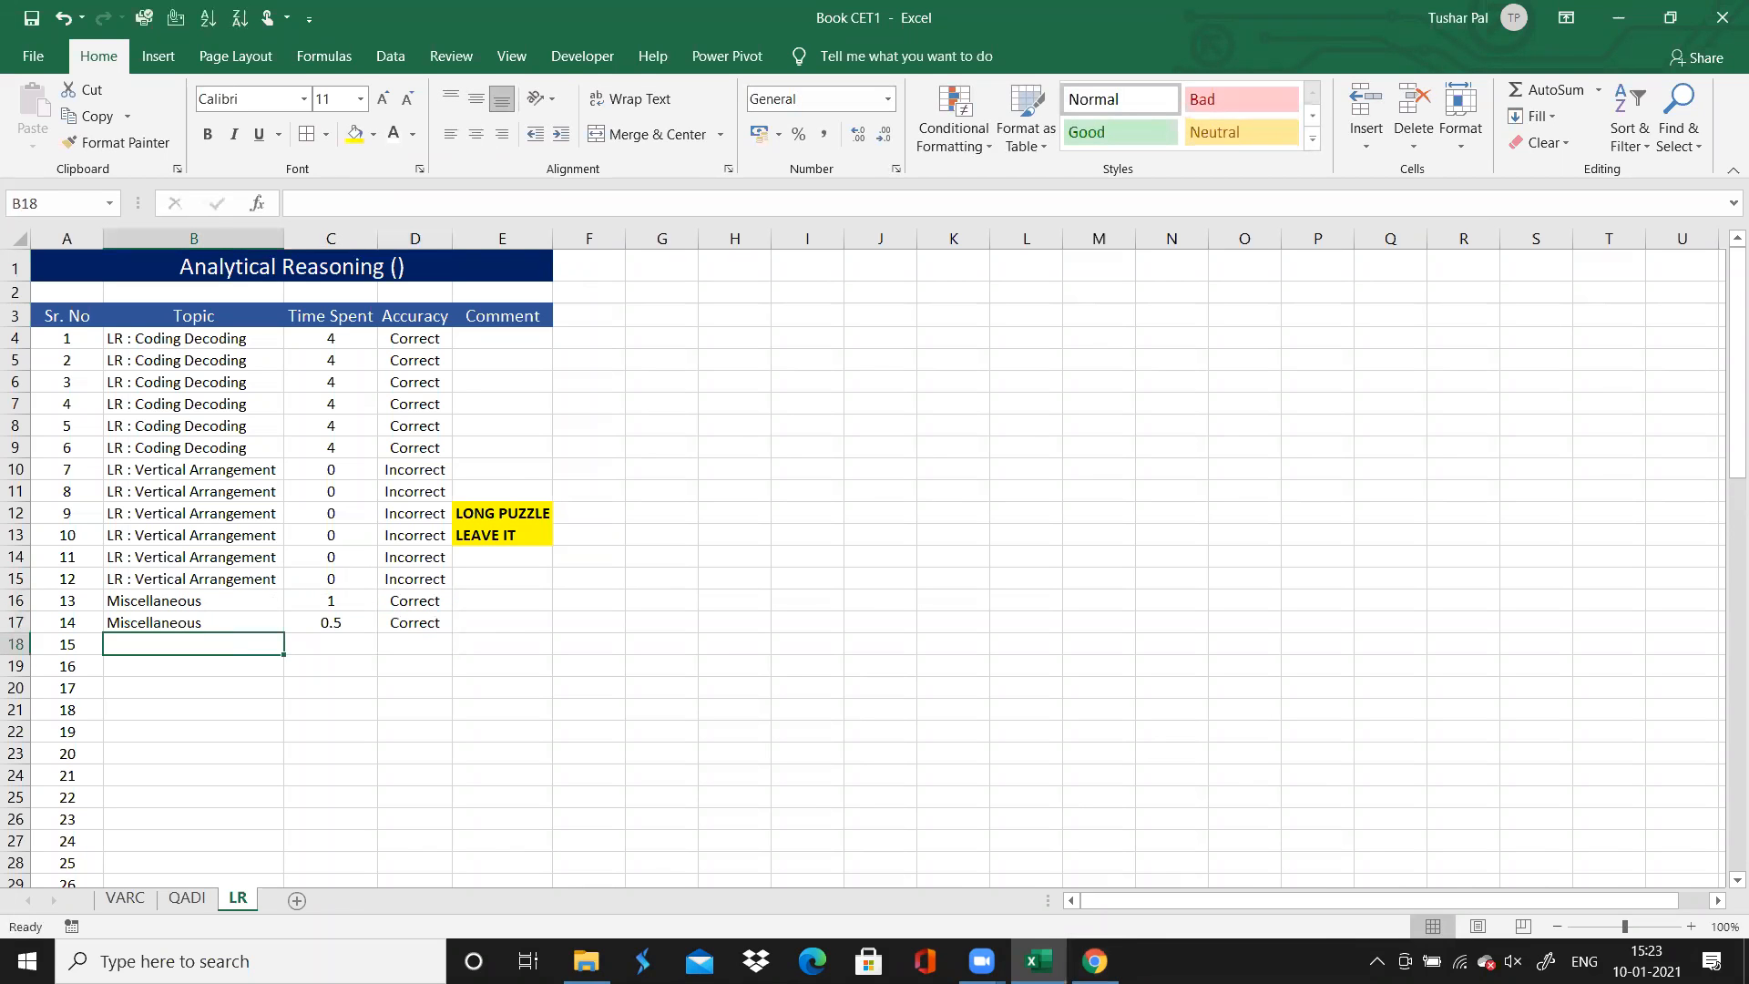
# View questions 15 and 16 on the Chrome solutions page and enter "Critical Reasoning" as question 15's Topic in Excel
pyautogui.hotkey('alt', 'Tab')
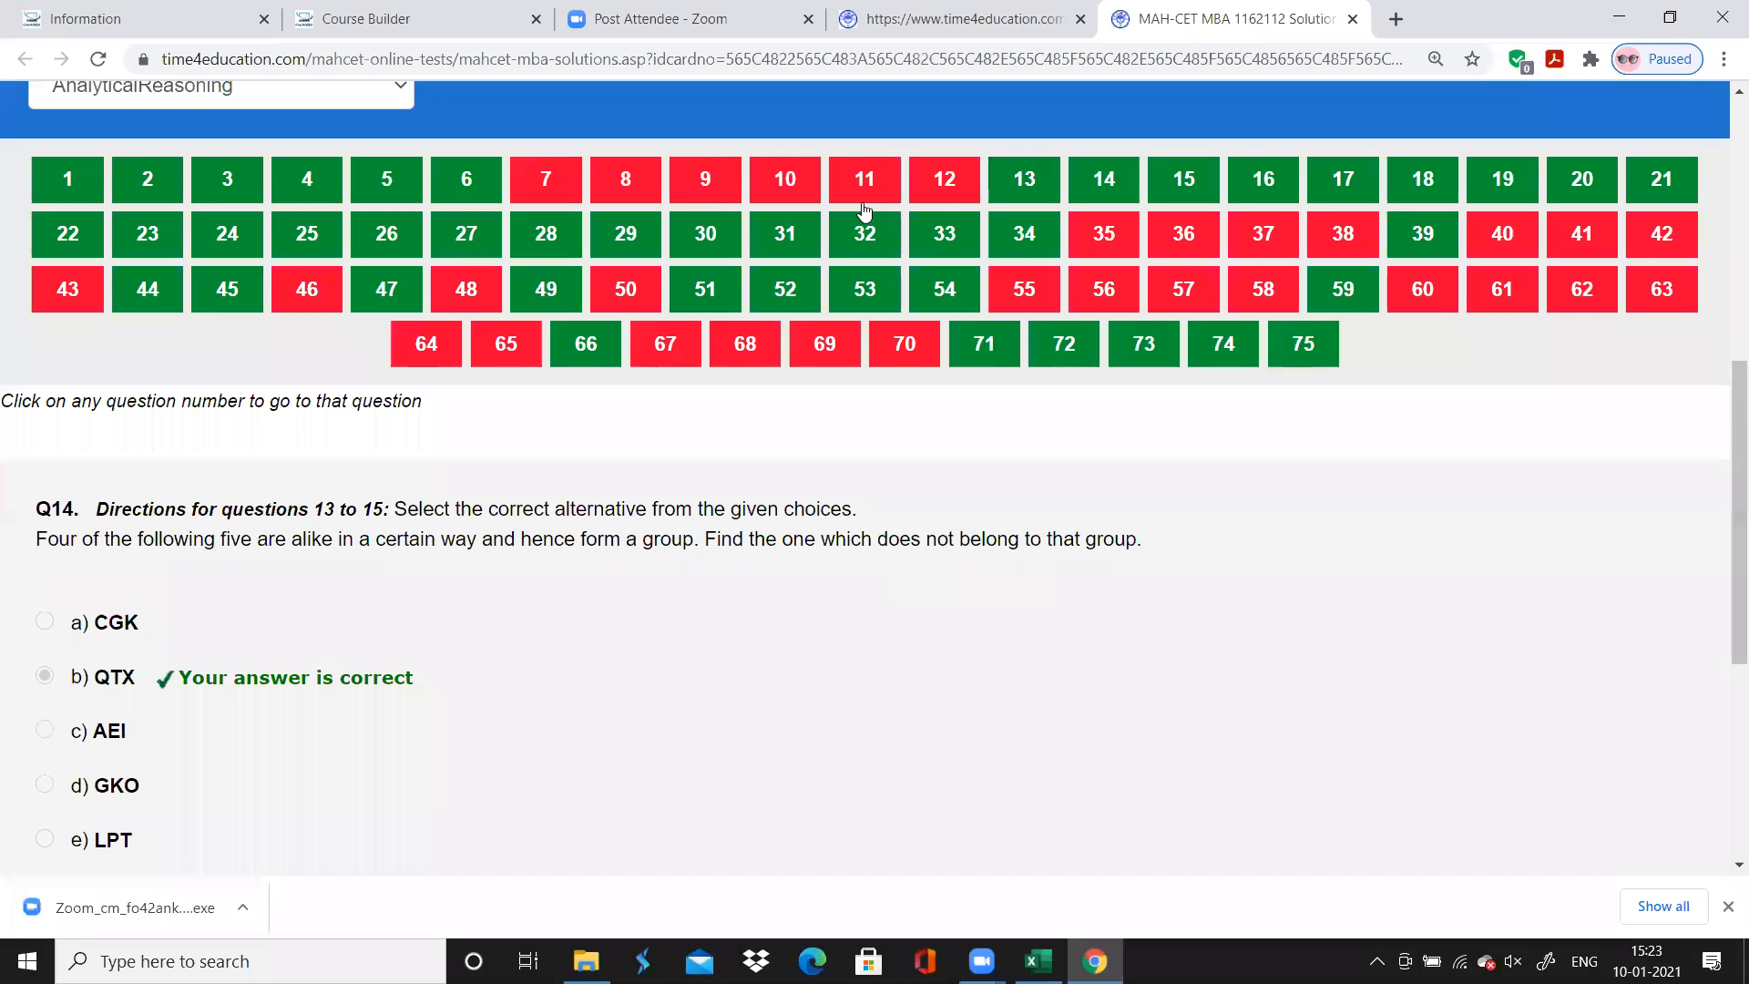
pyautogui.click(1183, 182)
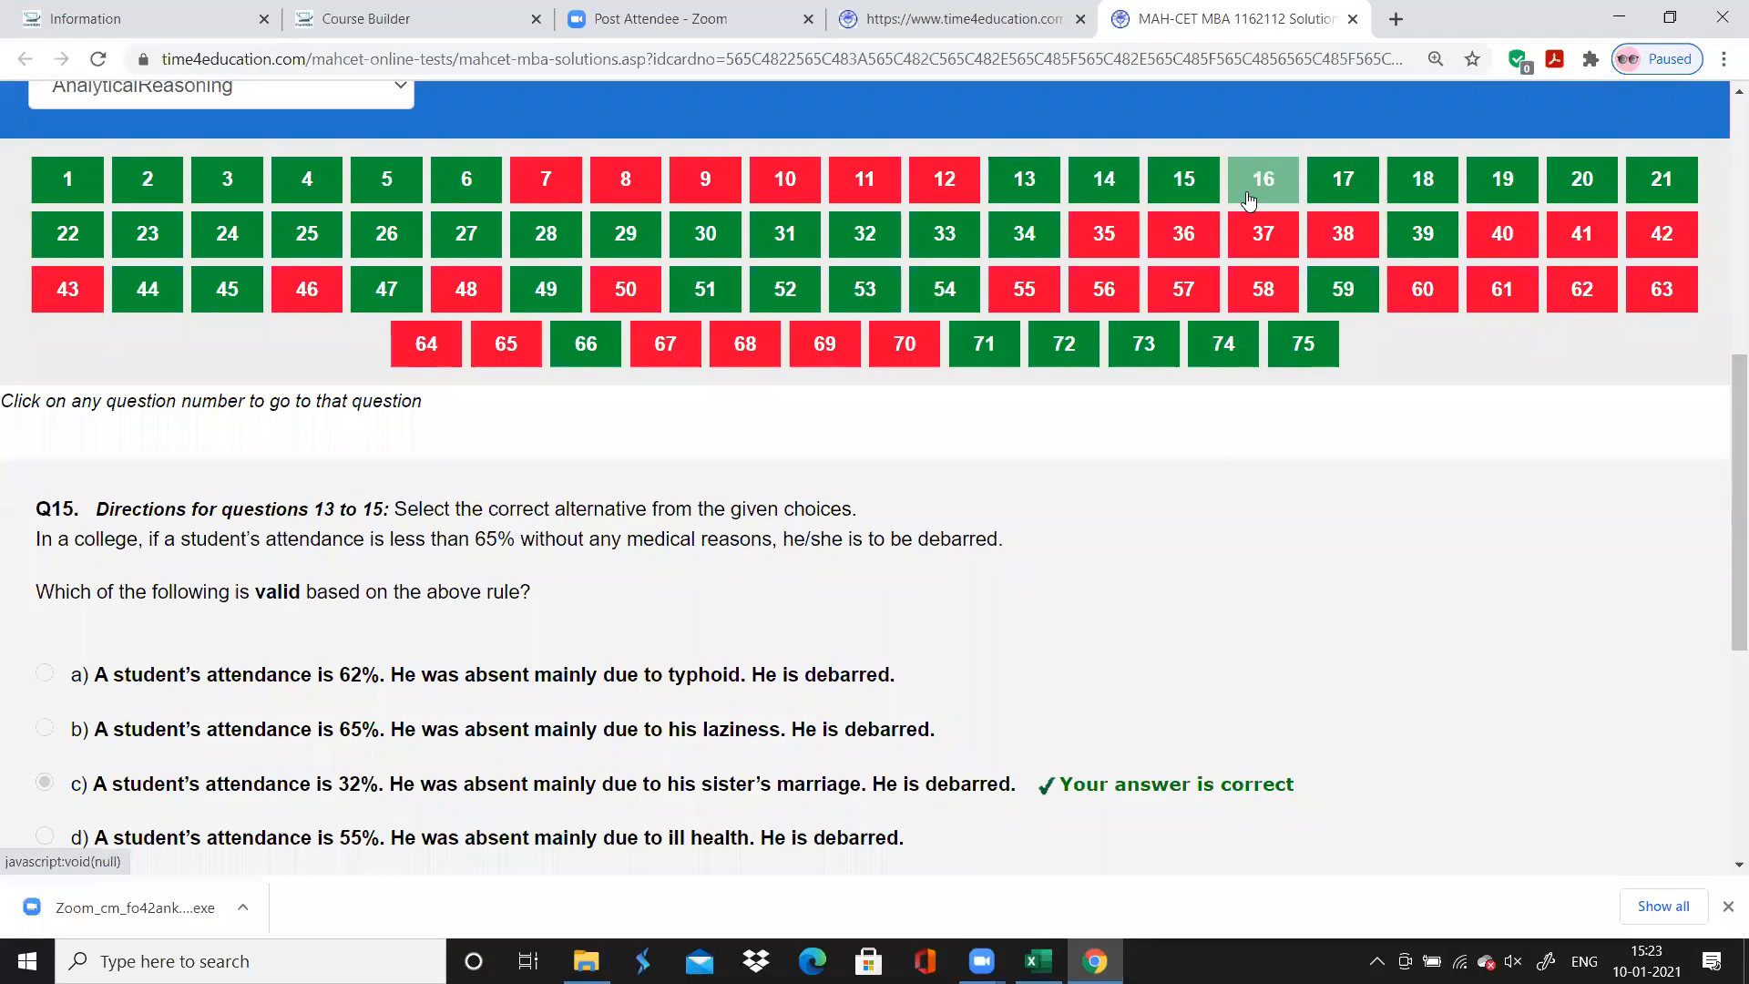
pyautogui.click(1281, 188)
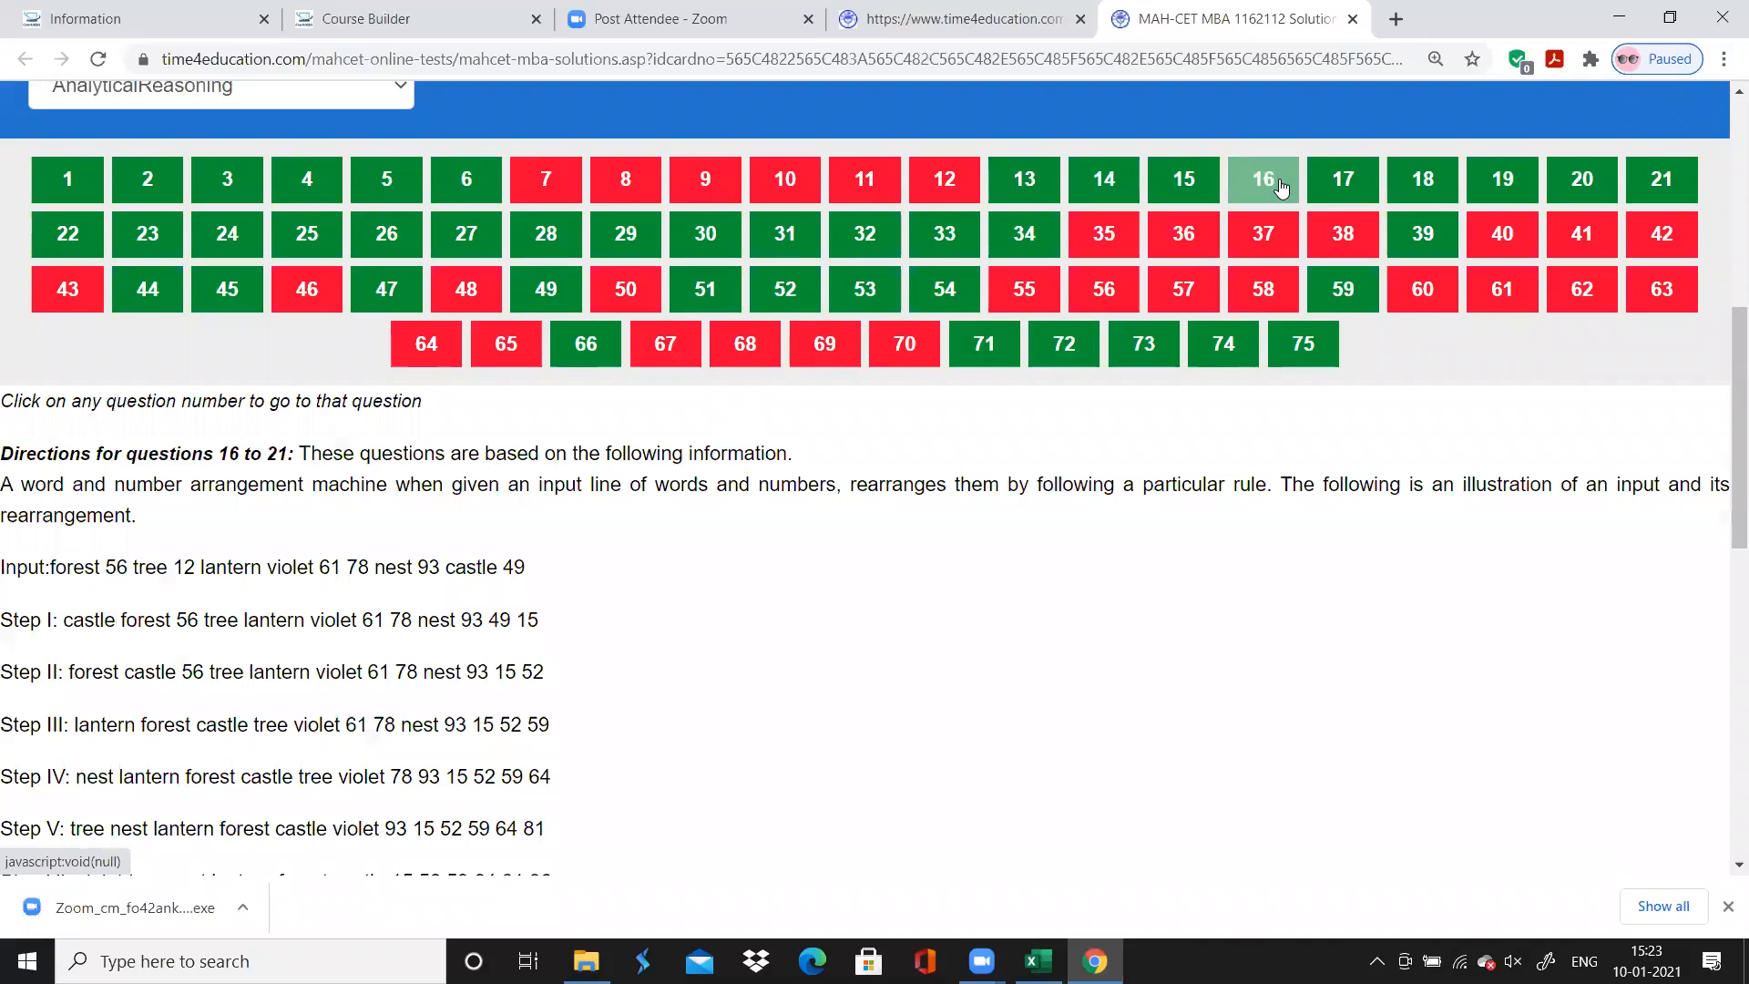
pyautogui.hotkey('alt', 'Tab')
pyautogui.write('C')
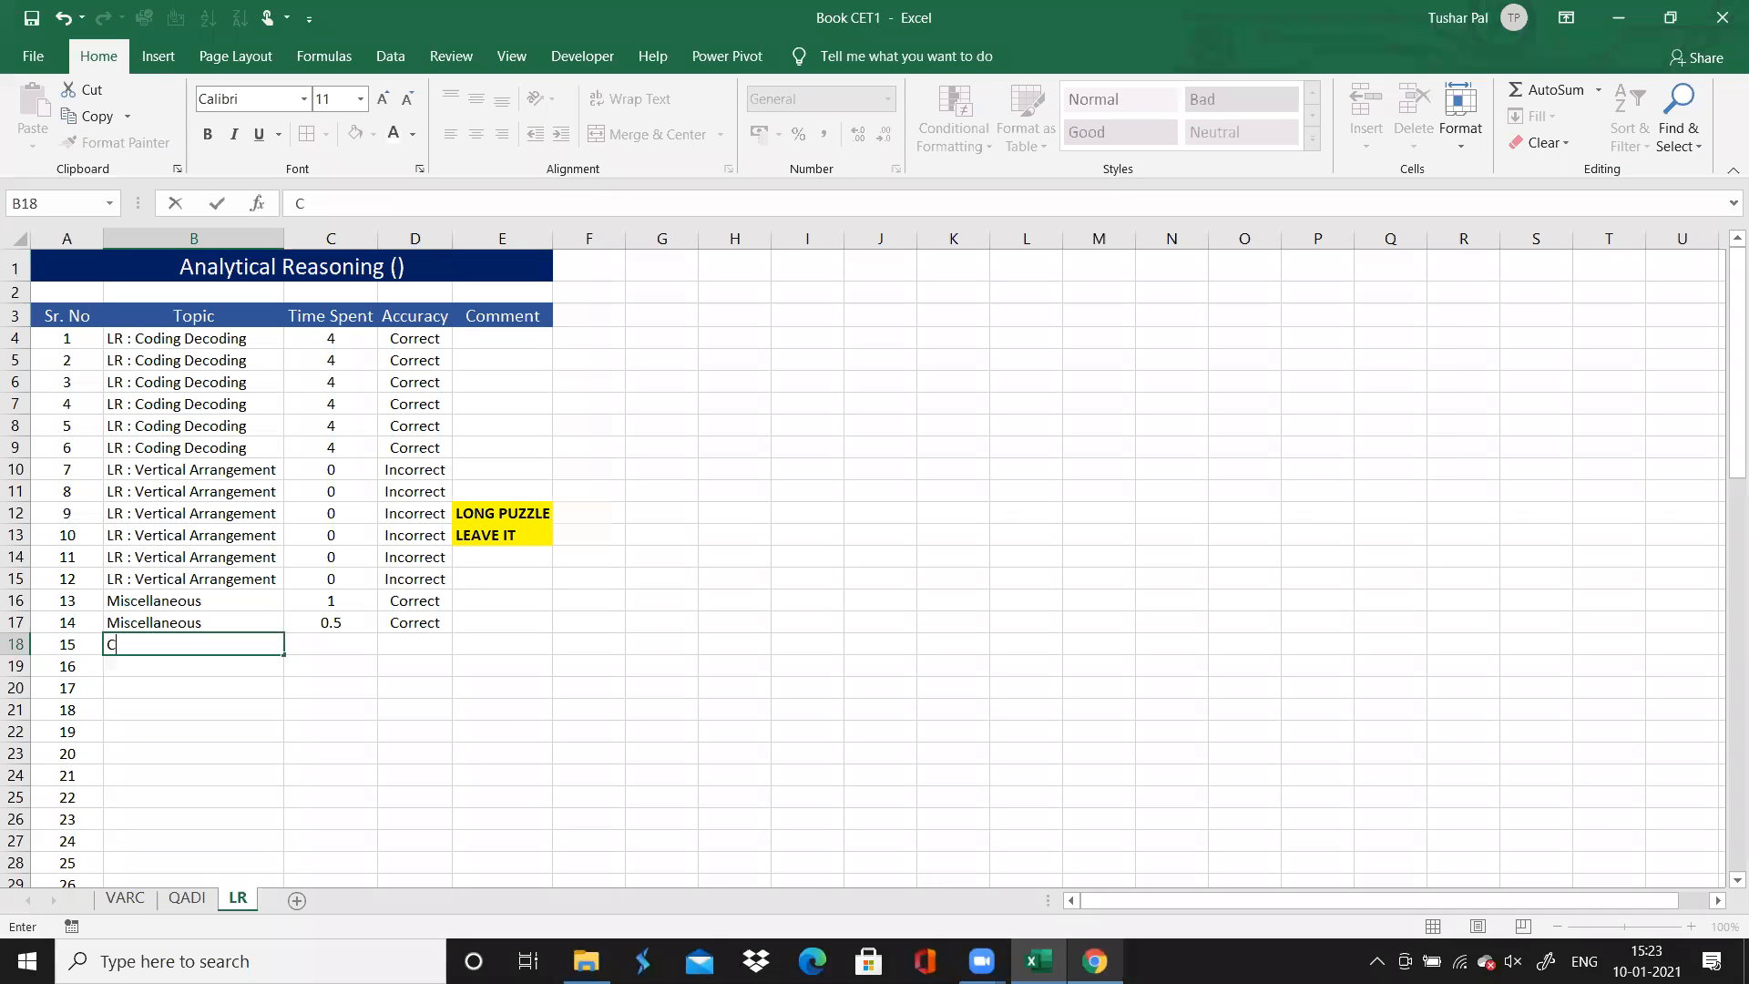
pyautogui.write('ritical Reasoning')
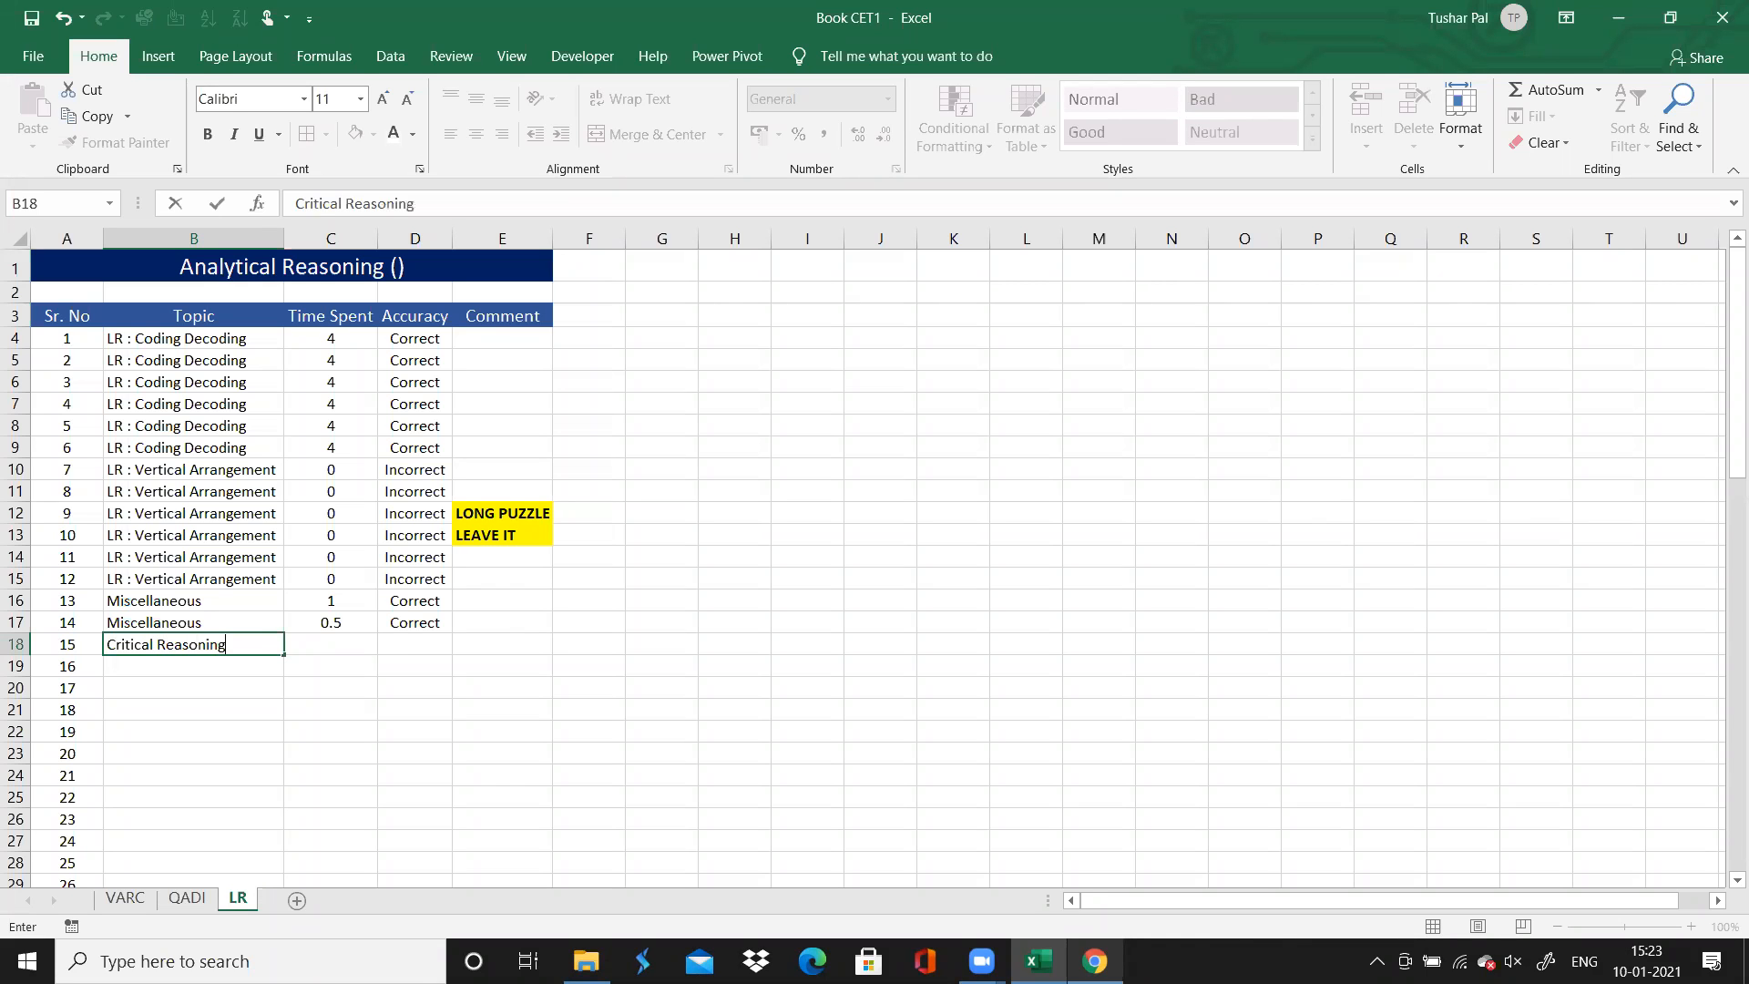
# Set question 15's Time Spent to 1 and its Accuracy to "Correct"
pyautogui.press('Tab')
pyautogui.write('1')
pyautogui.press('Tab')
pyautogui.write('Correct')
pyautogui.press('Return')
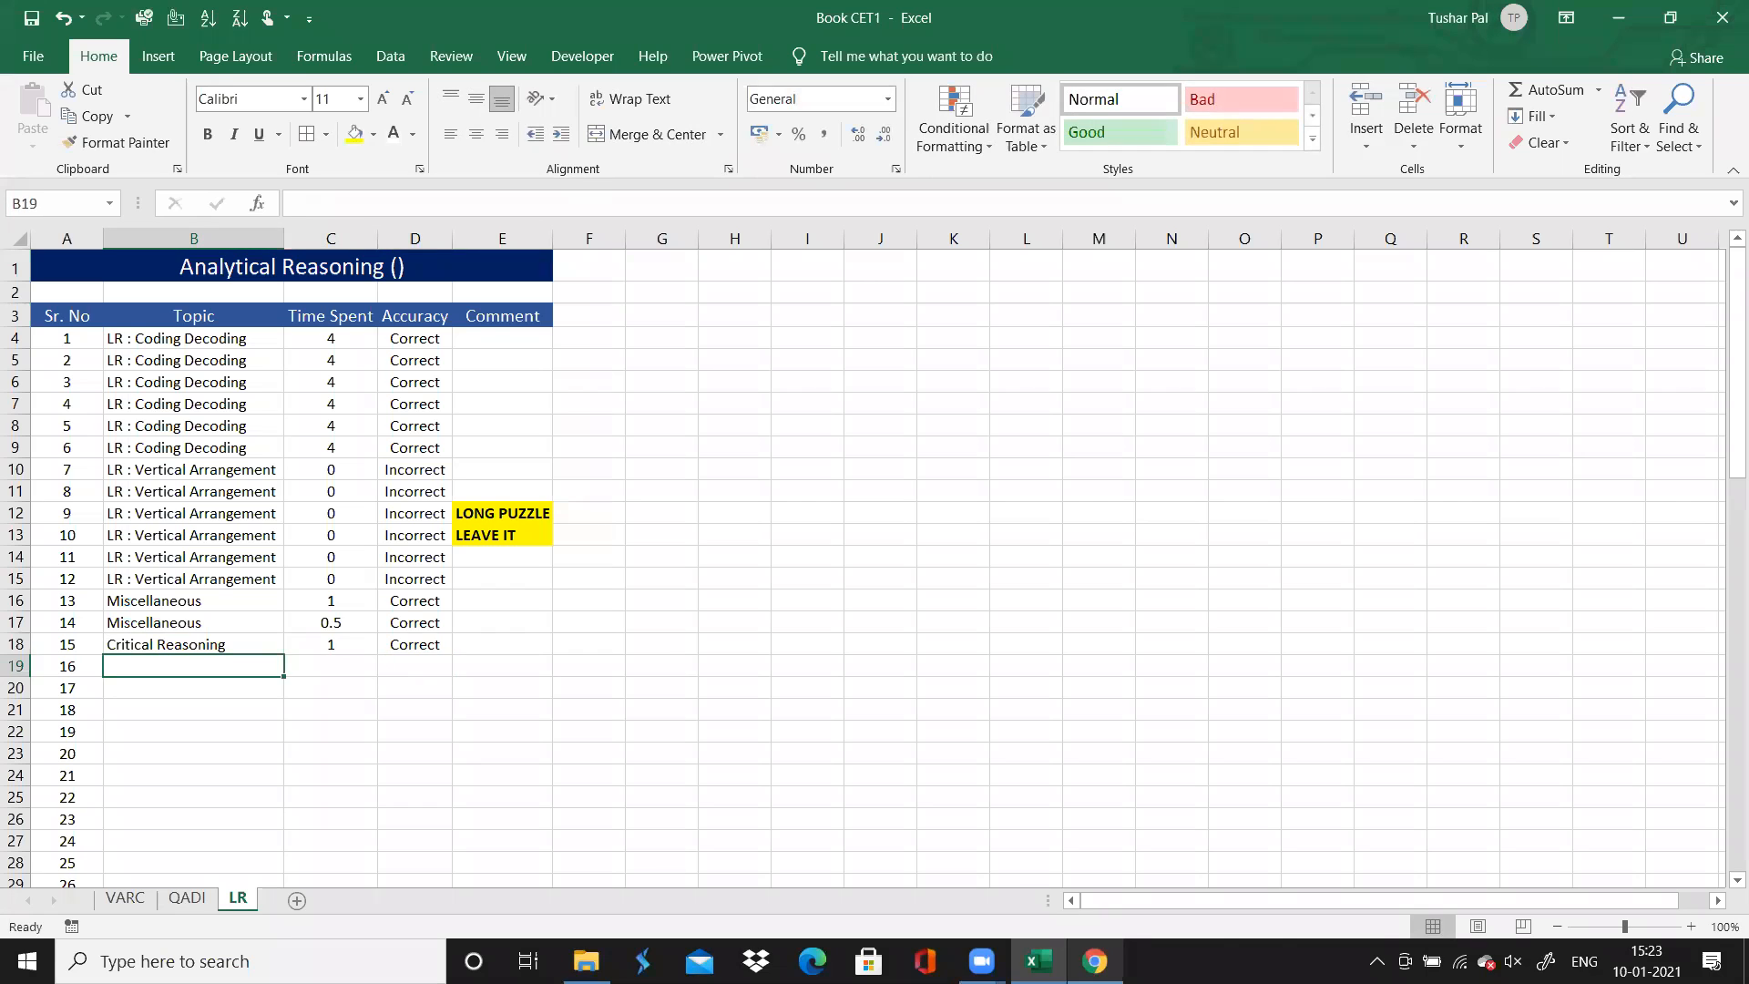
# Enter "LR : Input - Output" as the Topic for question 16
pyautogui.write('Inpu')
pyautogui.press('BackSpace')
pyautogui.press('BackSpace')
pyautogui.press('BackSpace')
pyautogui.press('BackSpace')
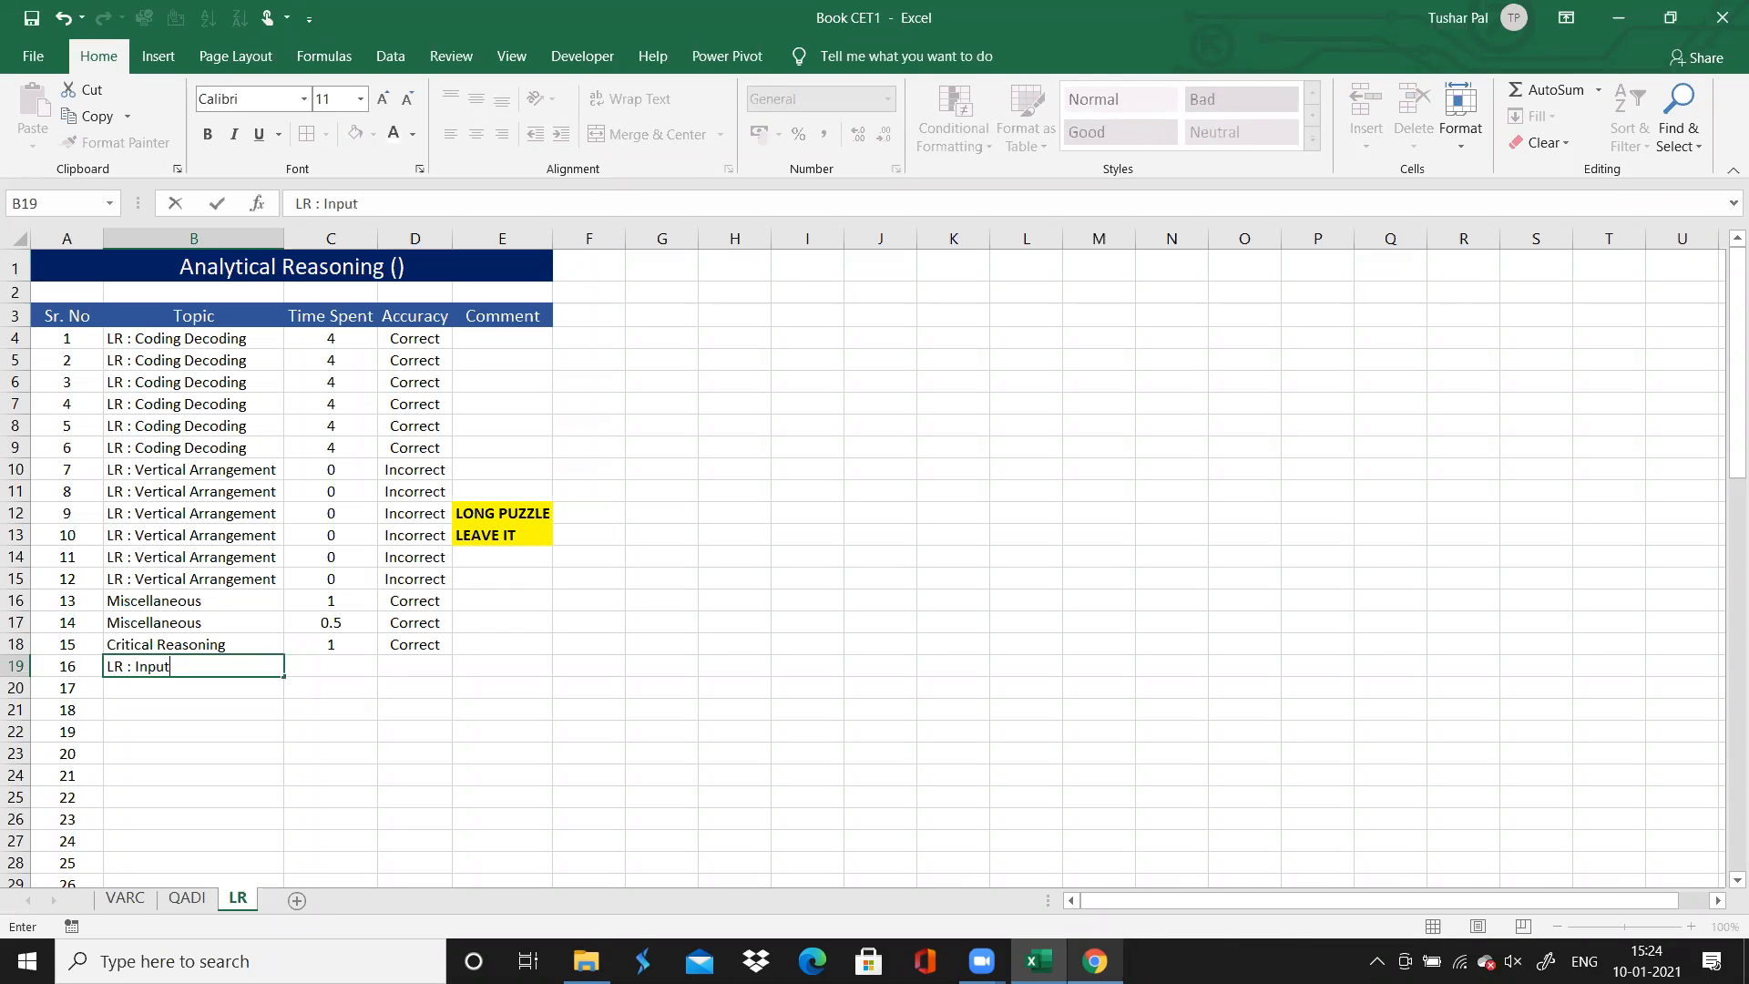
pyautogui.write('LR : Input - Output')
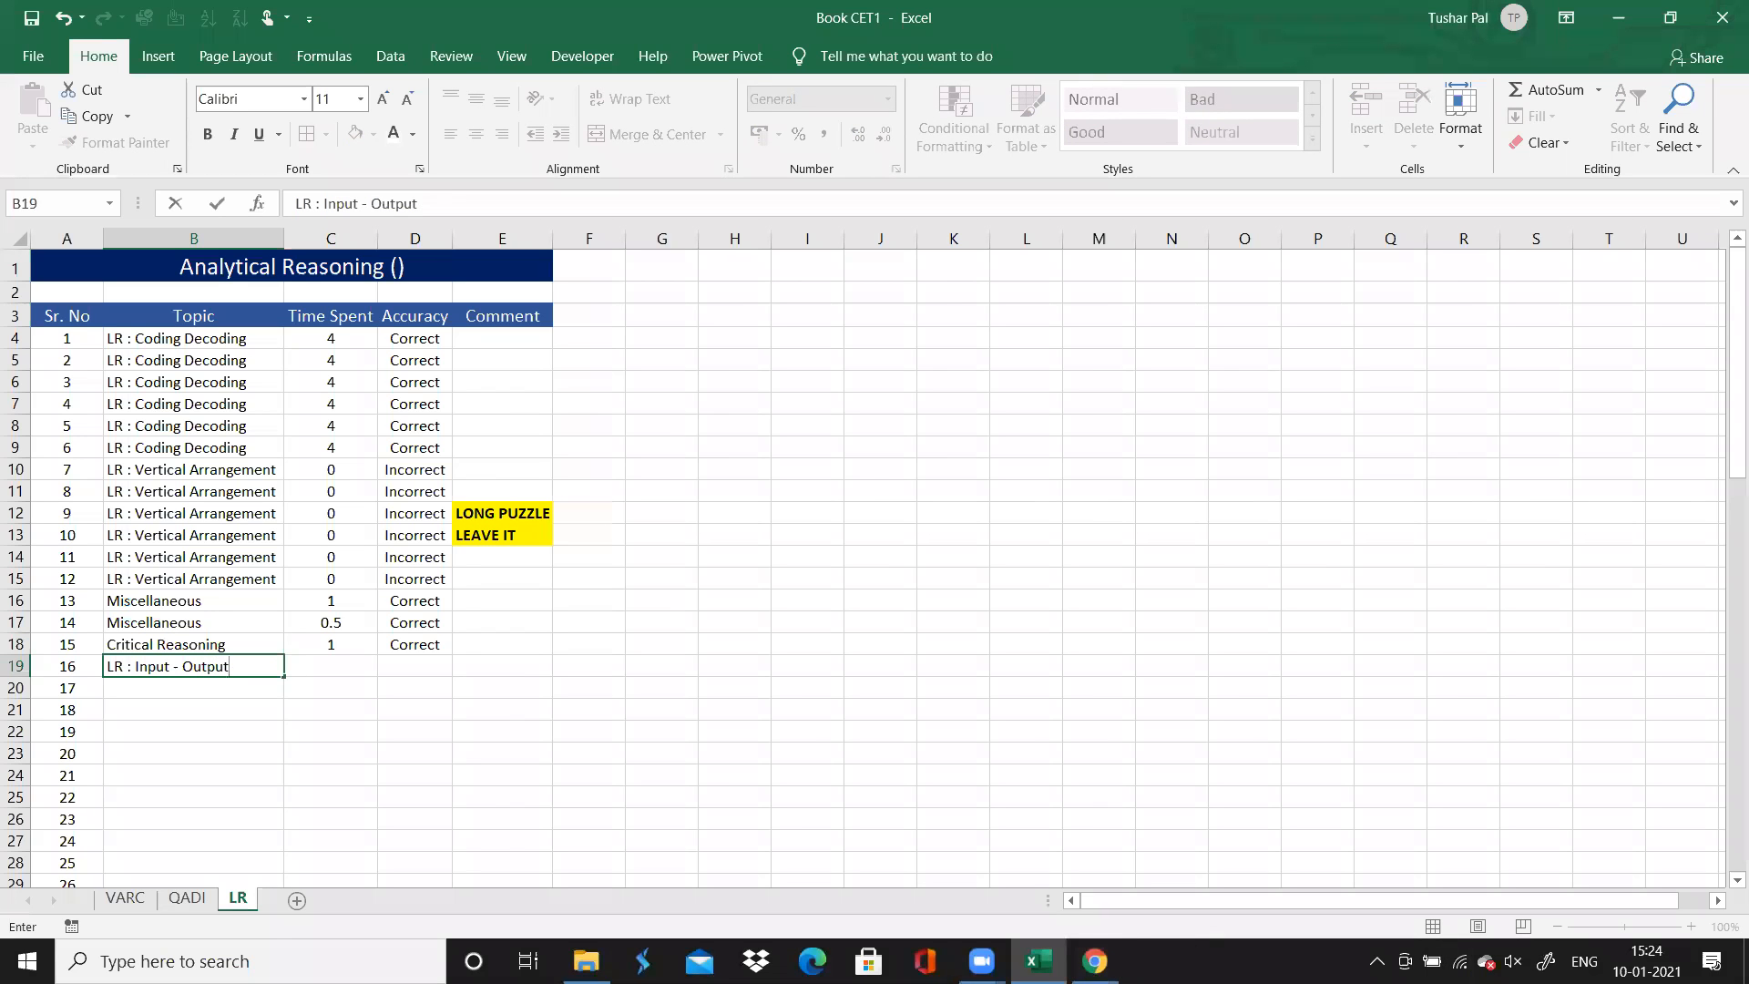
# Reopen question 15 on the Chrome solutions page to read its rule and answer options, and open question 17's directions
pyautogui.click(1093, 961)
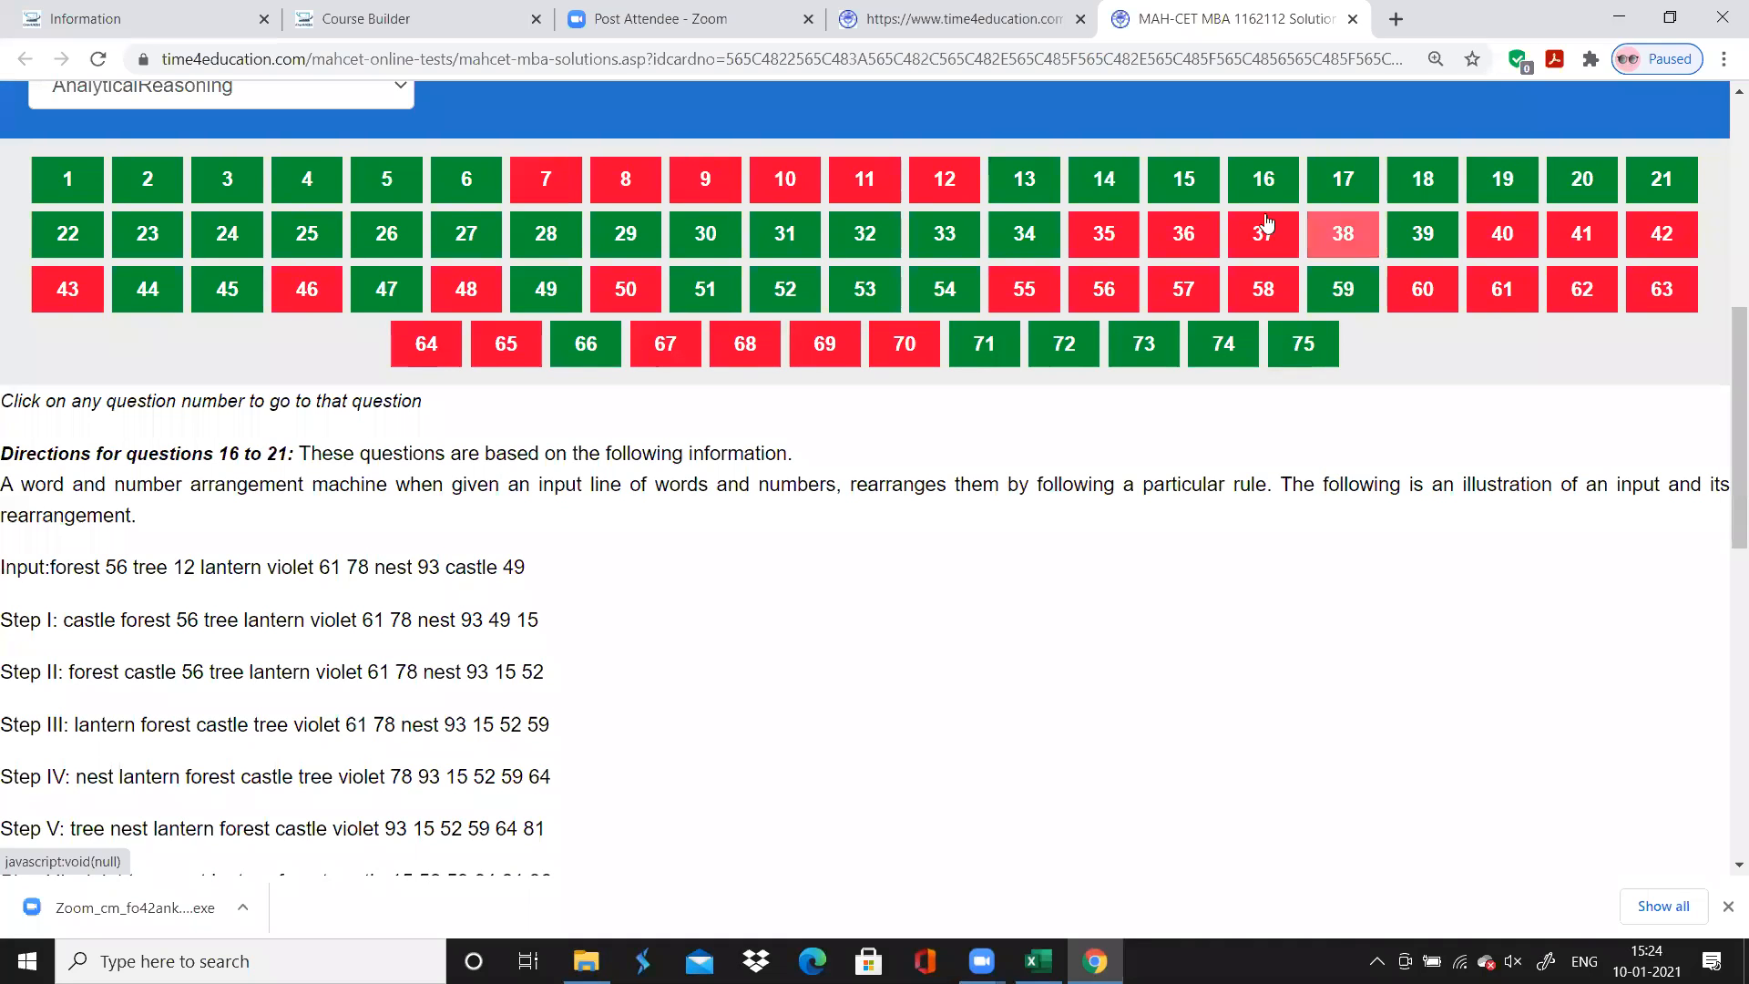
pyautogui.click(1200, 187)
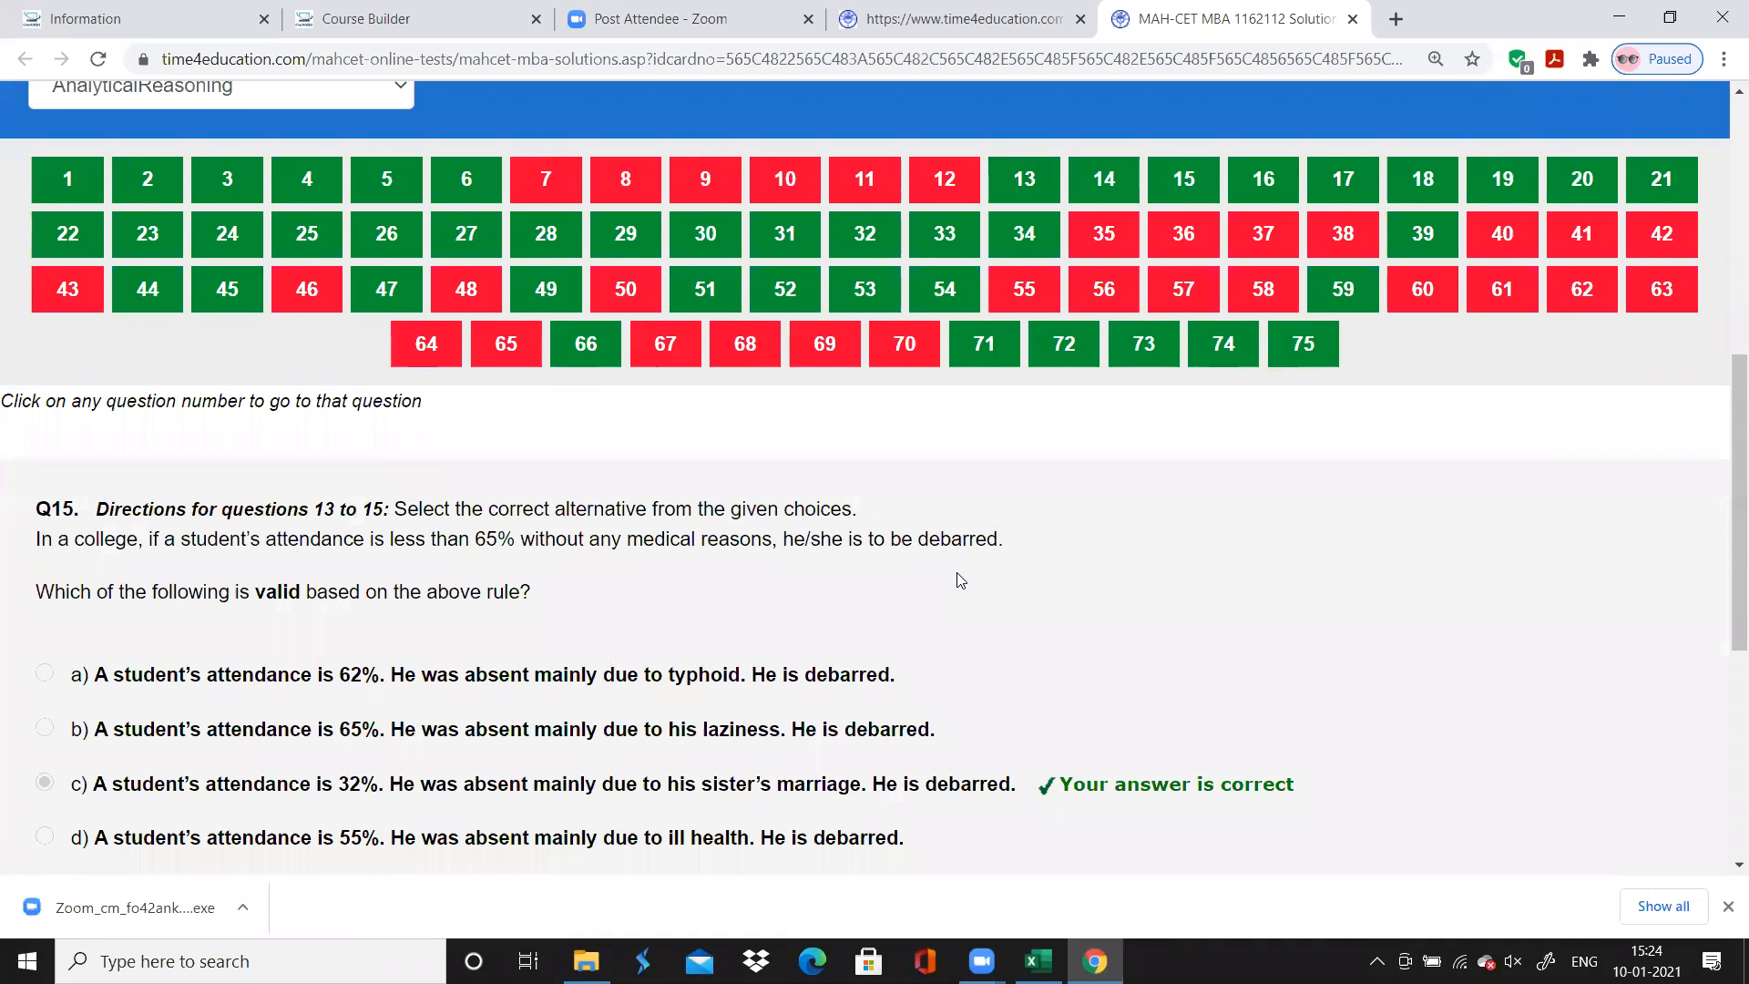
pyautogui.scroll(-1, 960, 580)
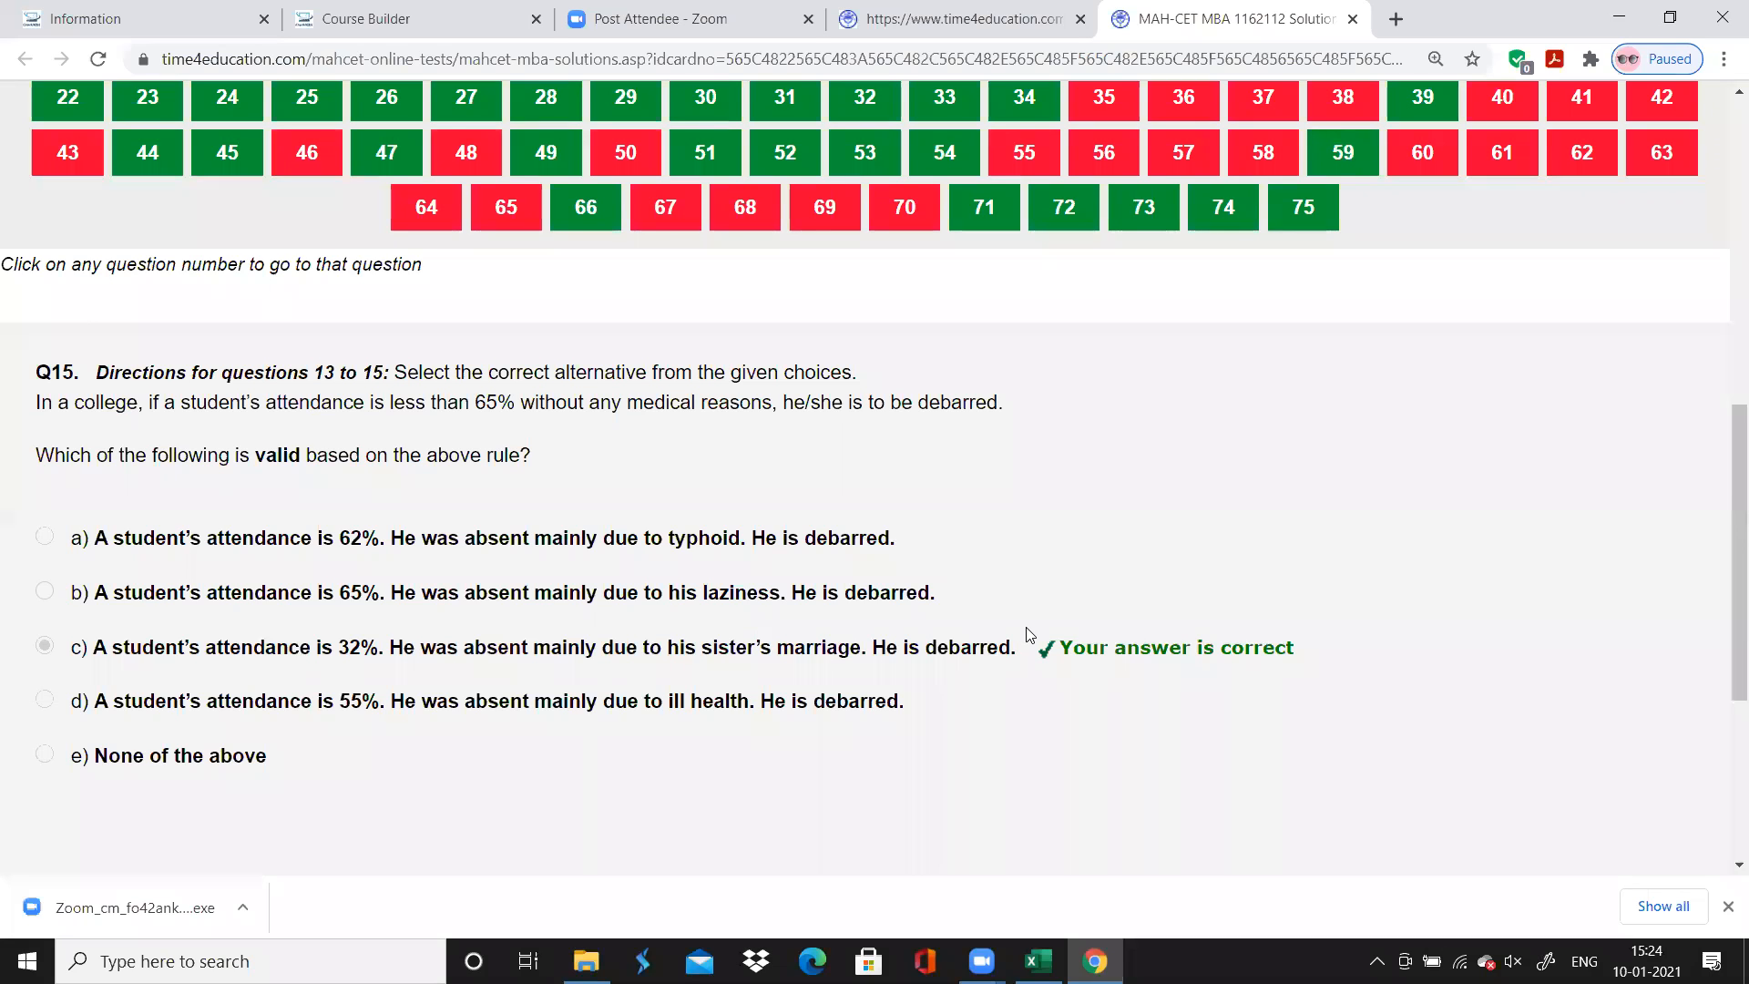
pyautogui.scroll(2, 1026, 633)
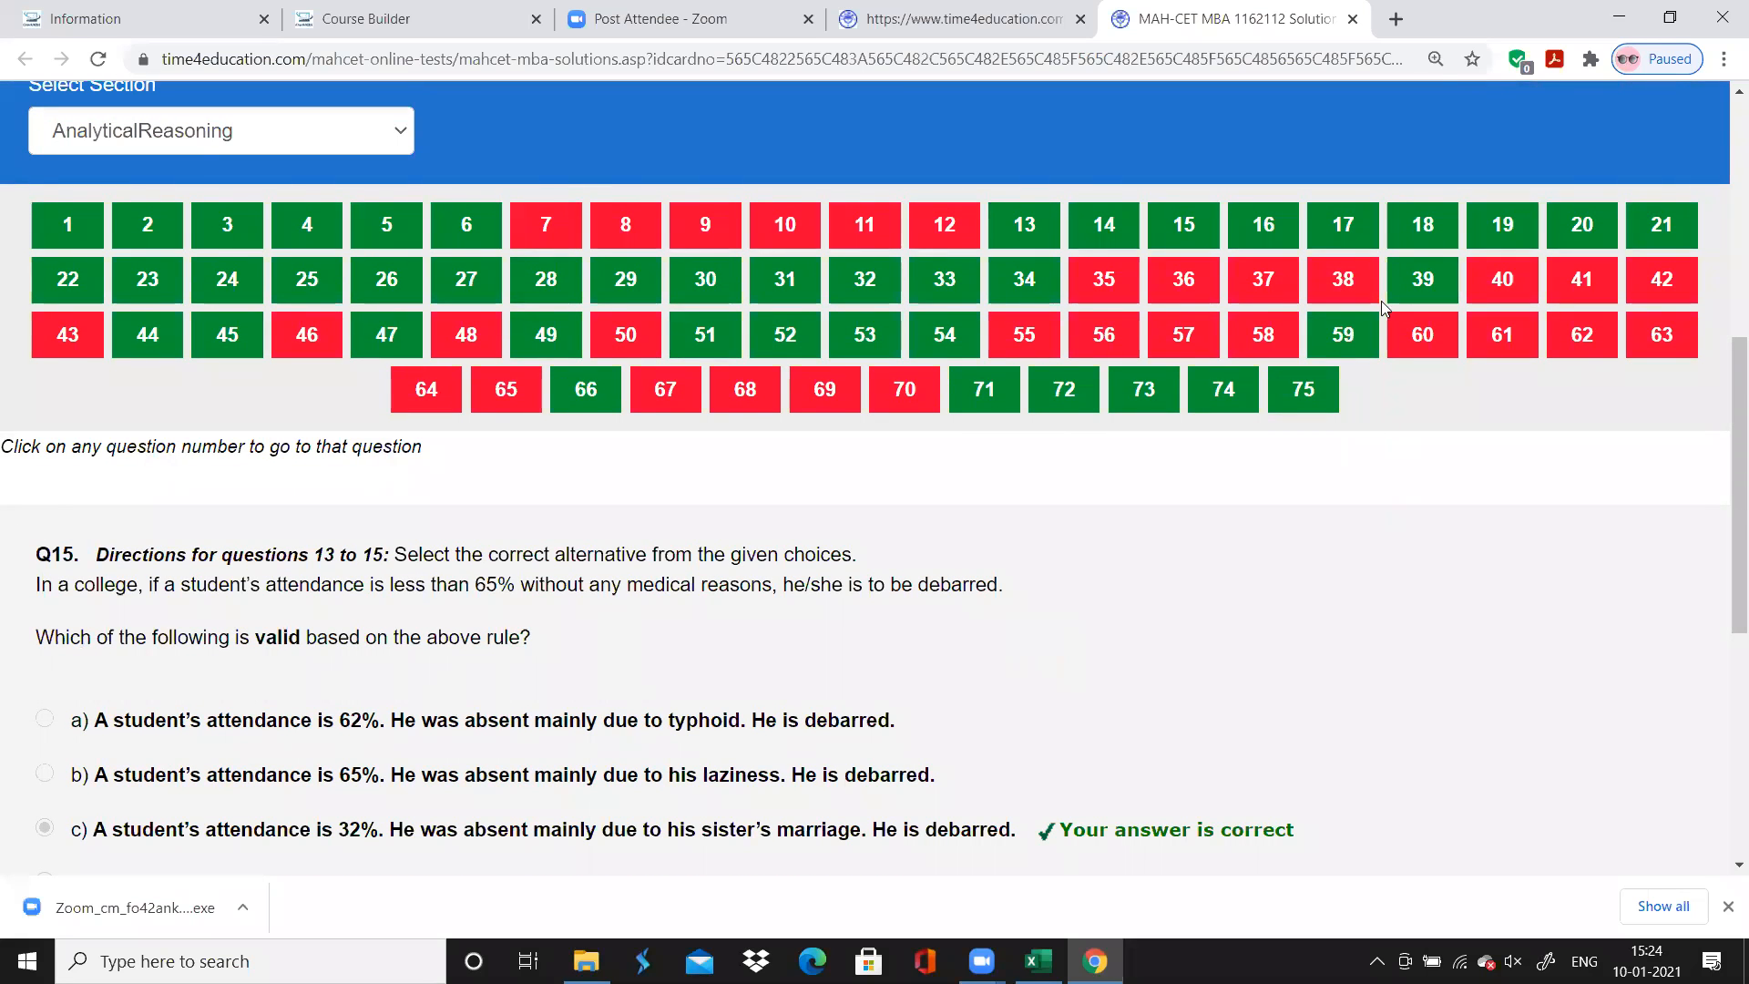
pyautogui.click(1357, 225)
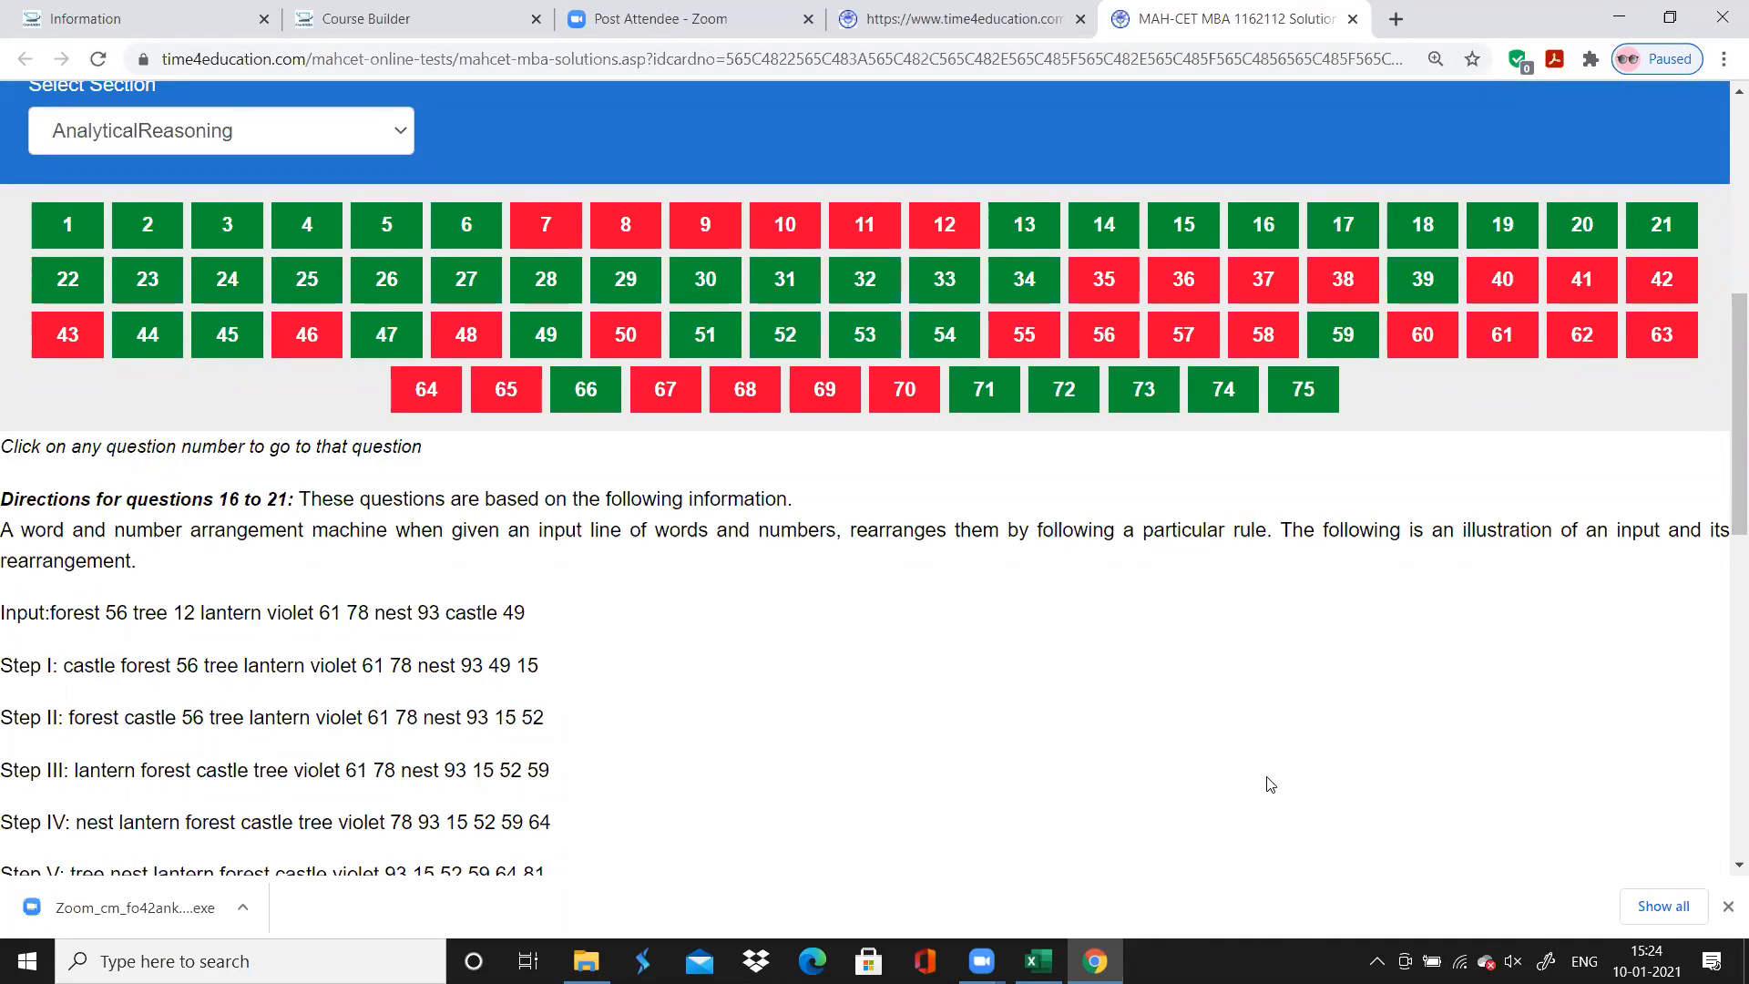
# Return to the LR sheet in Excel and commit question 16's Topic entry
pyautogui.hotkey('alt', 'Tab')
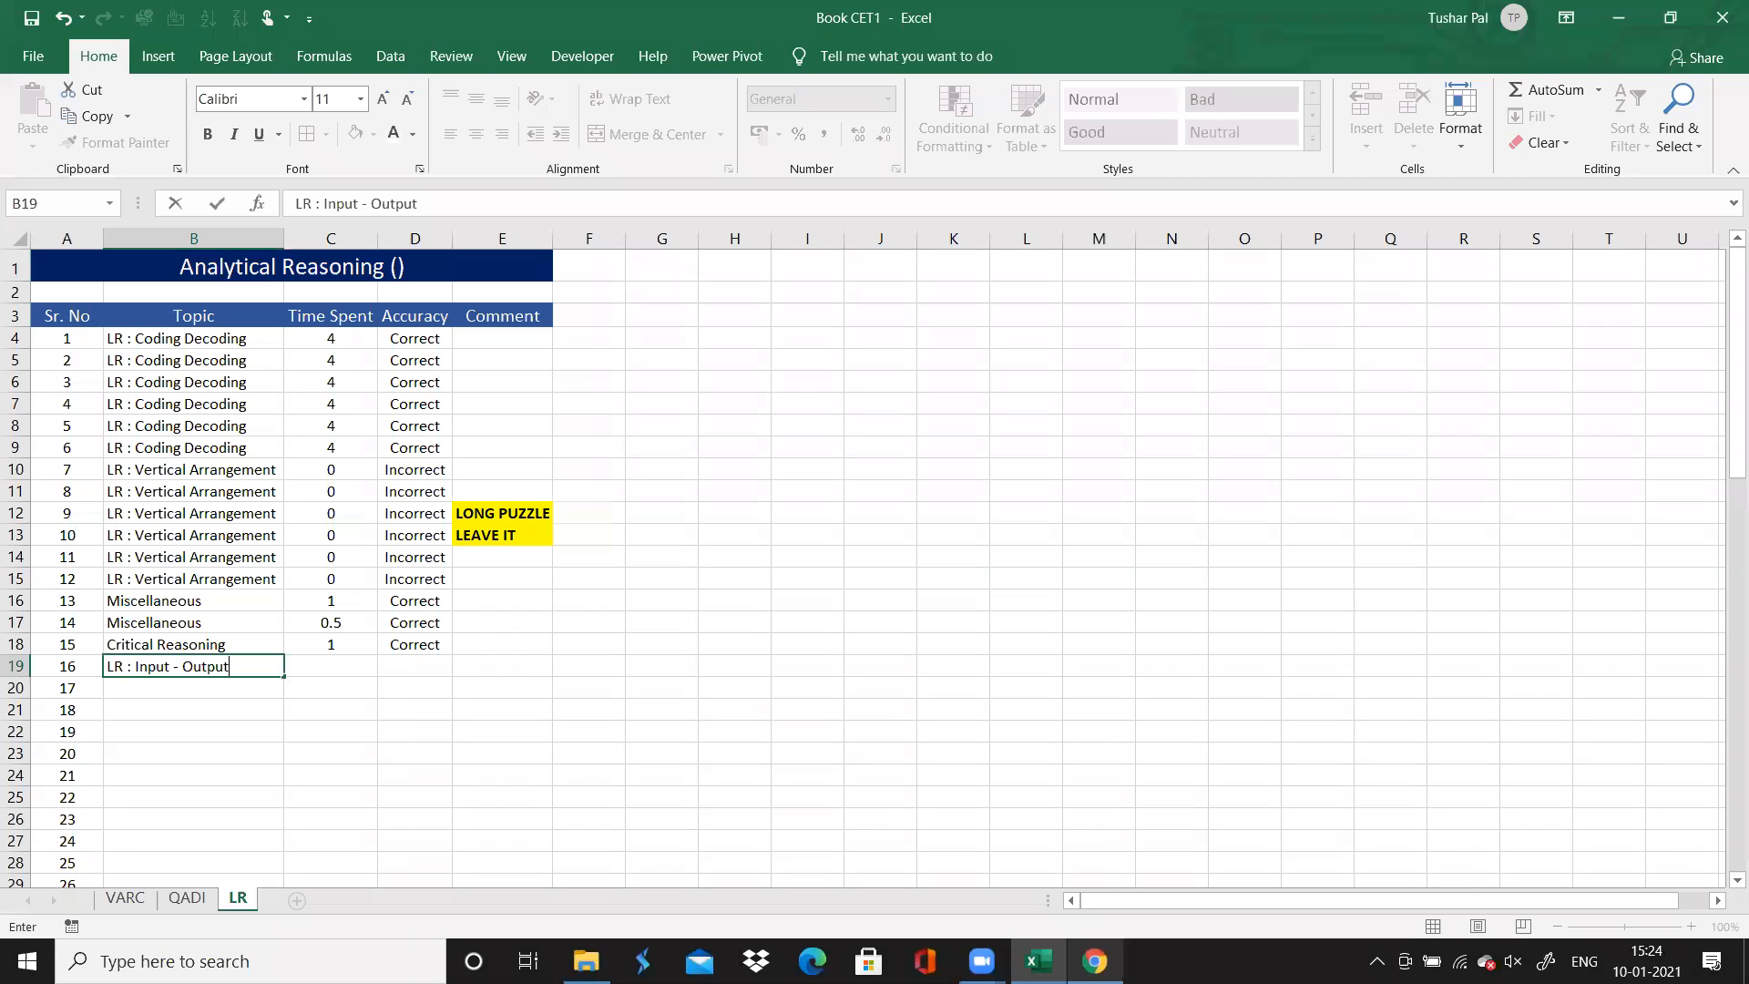
pyautogui.press('Down')
pyautogui.press('Down')
pyautogui.press('Down')
pyautogui.press('Down')
pyautogui.press('Down')
pyautogui.press('Down')
pyautogui.press('Down')
pyautogui.press('Down')
pyautogui.press('Down')
pyautogui.press('Down')
pyautogui.press('Down')
pyautogui.press('Down')
pyautogui.press('Down')
pyautogui.press('Down')
pyautogui.press('Down')
pyautogui.press('Down')
pyautogui.press('Down')
pyautogui.press('Down')
pyautogui.press('Down')
pyautogui.press('Down')
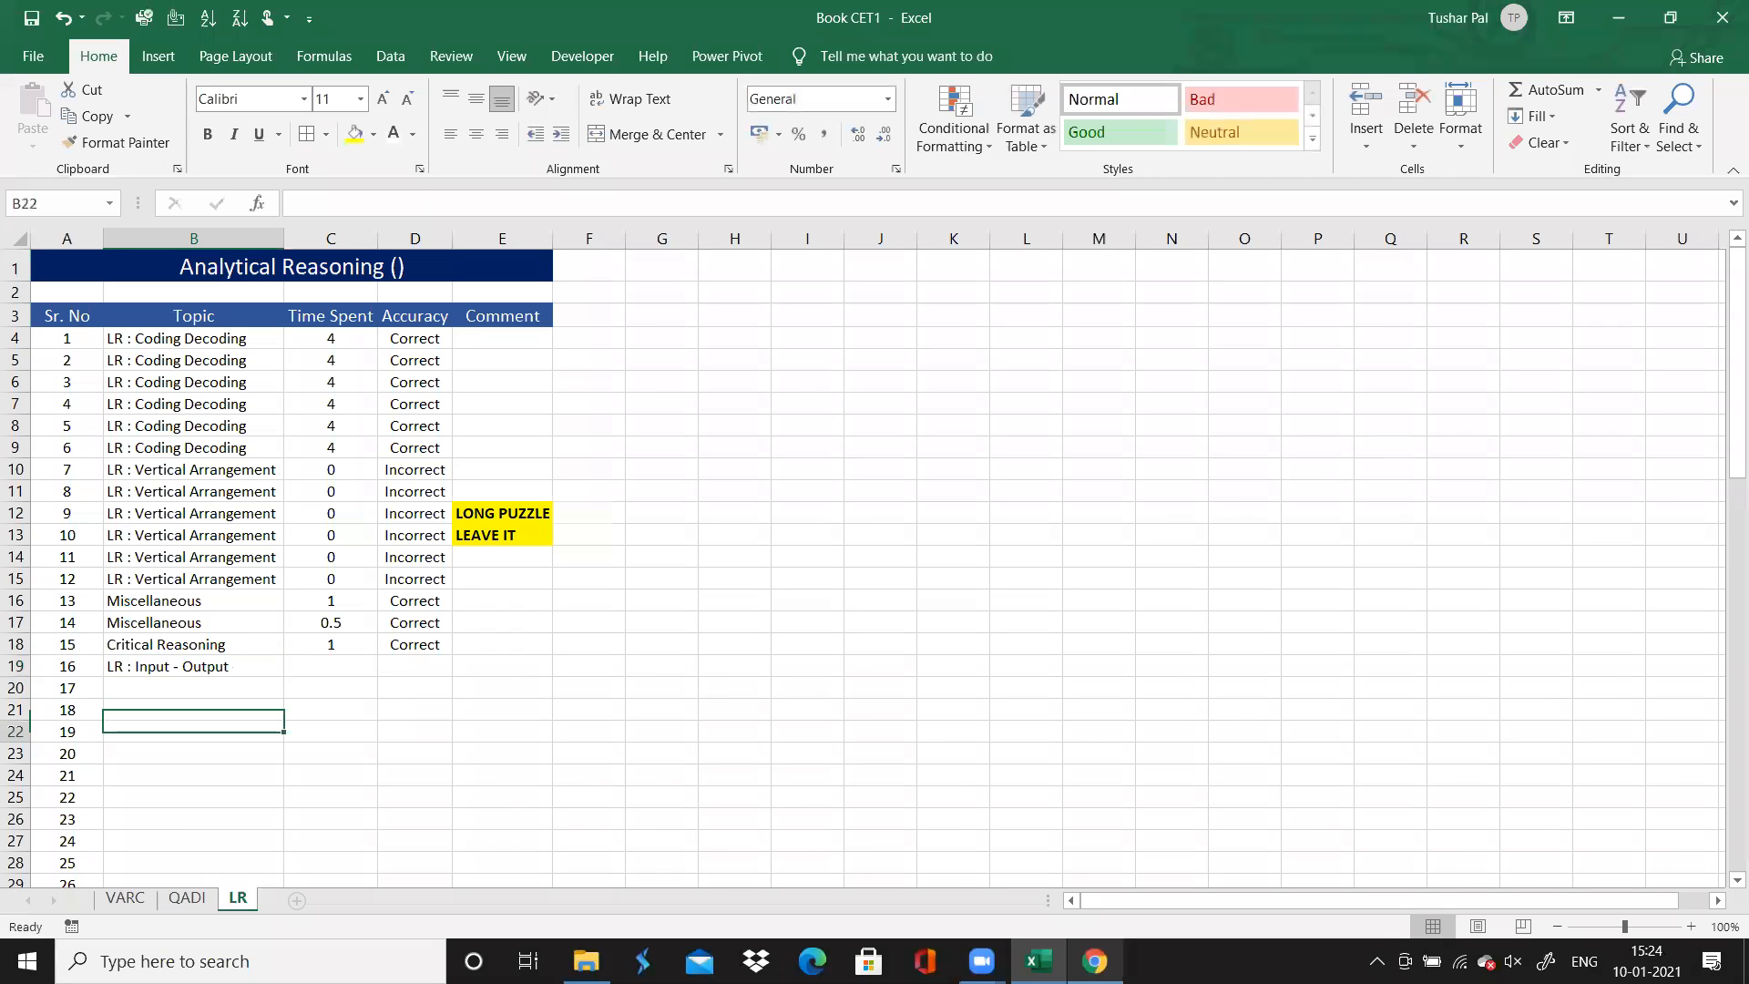
pyautogui.press('Down')
pyautogui.press('Down')
pyautogui.press('Down')
pyautogui.press('Down')
pyautogui.press('Down')
pyautogui.press('Down')
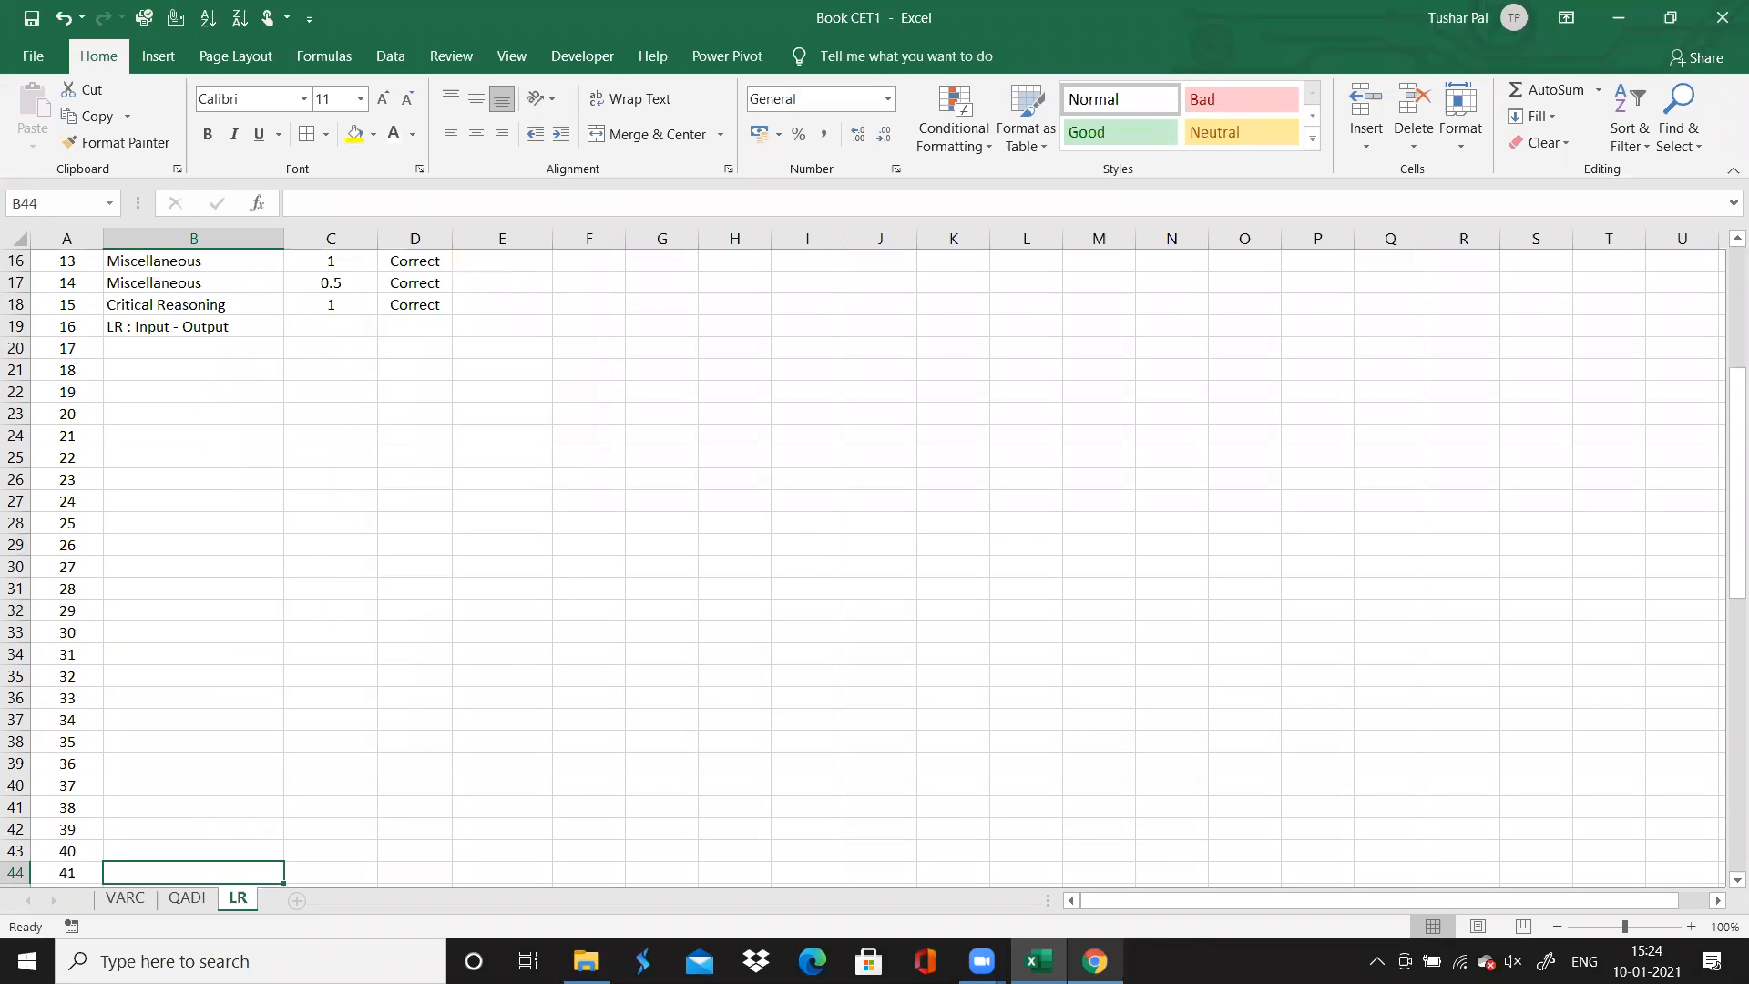
pyautogui.press('Up')
pyautogui.press('Up')
pyautogui.press('Up')
pyautogui.press('Up')
pyautogui.press('Up')
pyautogui.press('Up')
pyautogui.press('Up')
pyautogui.press('Up')
pyautogui.press('Up')
pyautogui.press('Up')
pyautogui.press('Up')
pyautogui.press('Up')
pyautogui.press('Up')
pyautogui.press('Up')
pyautogui.press('Up')
pyautogui.press('Up')
pyautogui.press('Up')
pyautogui.press('Up')
pyautogui.press('Up')
pyautogui.press('Up')
pyautogui.press('Up')
pyautogui.press('Up')
pyautogui.press('Up')
pyautogui.press('Up')
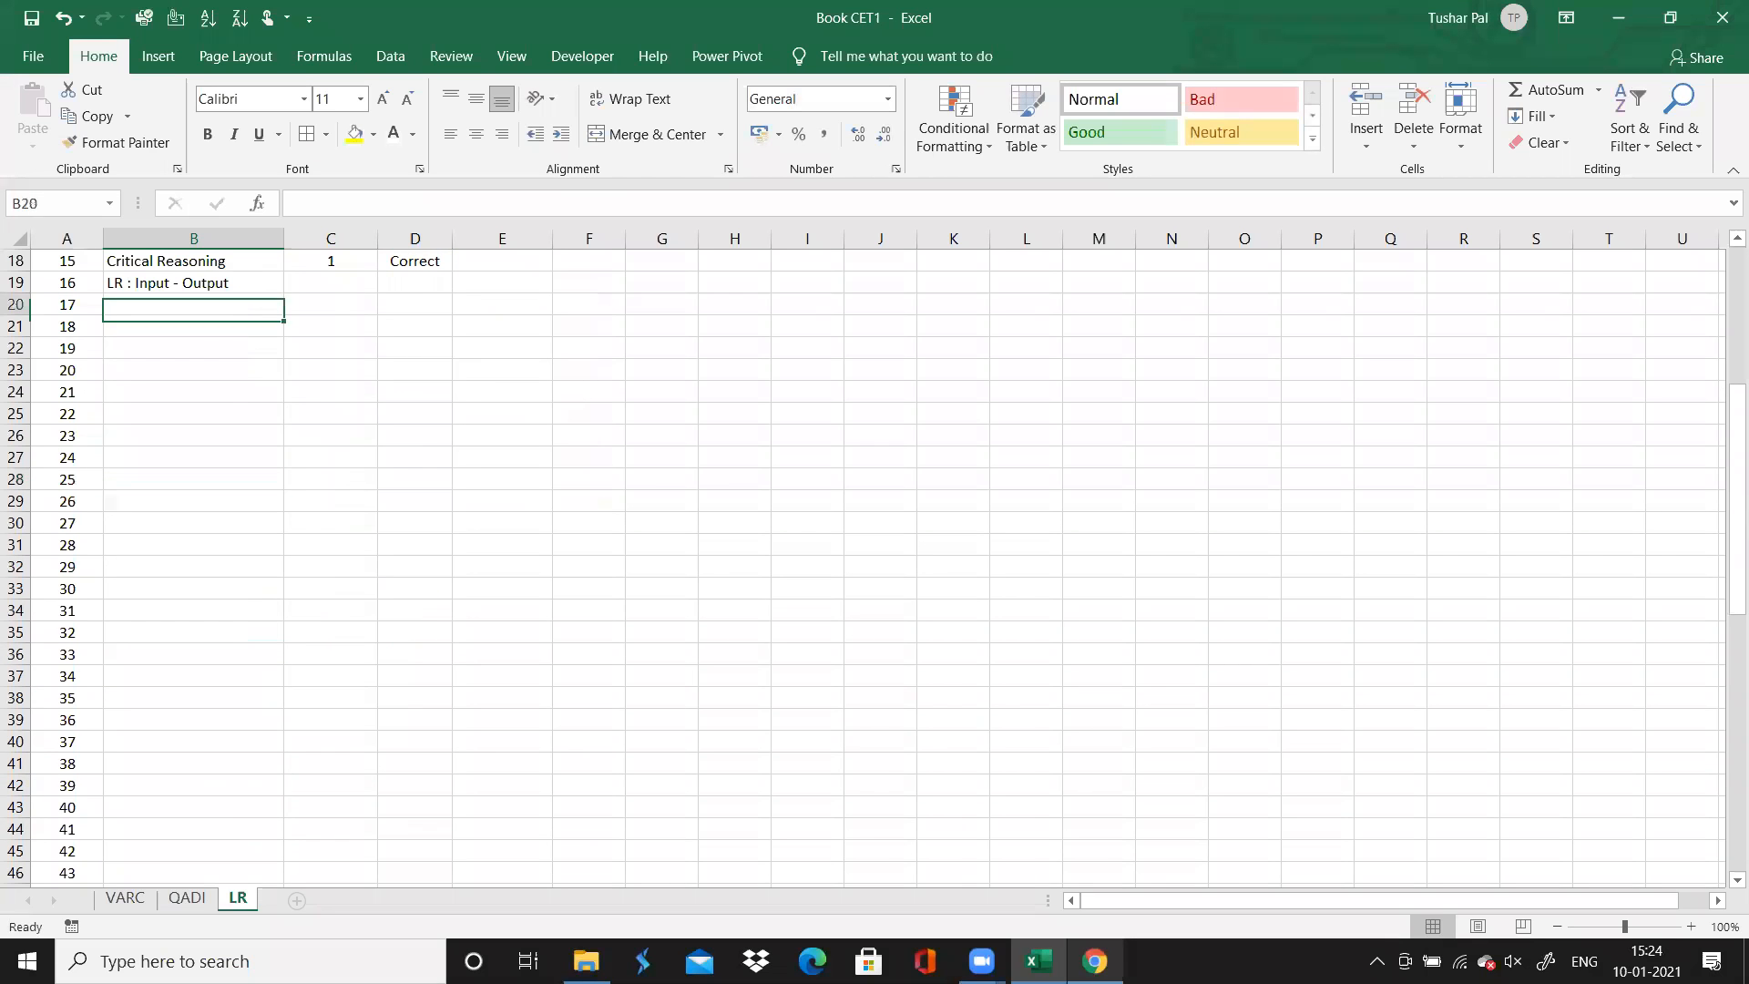
# Check the directions for questions 16 to 21 in Chrome and copy "LR : Input - Output" to the Topic cells of questions 17 to 21 in Excel
pyautogui.click(1095, 961)
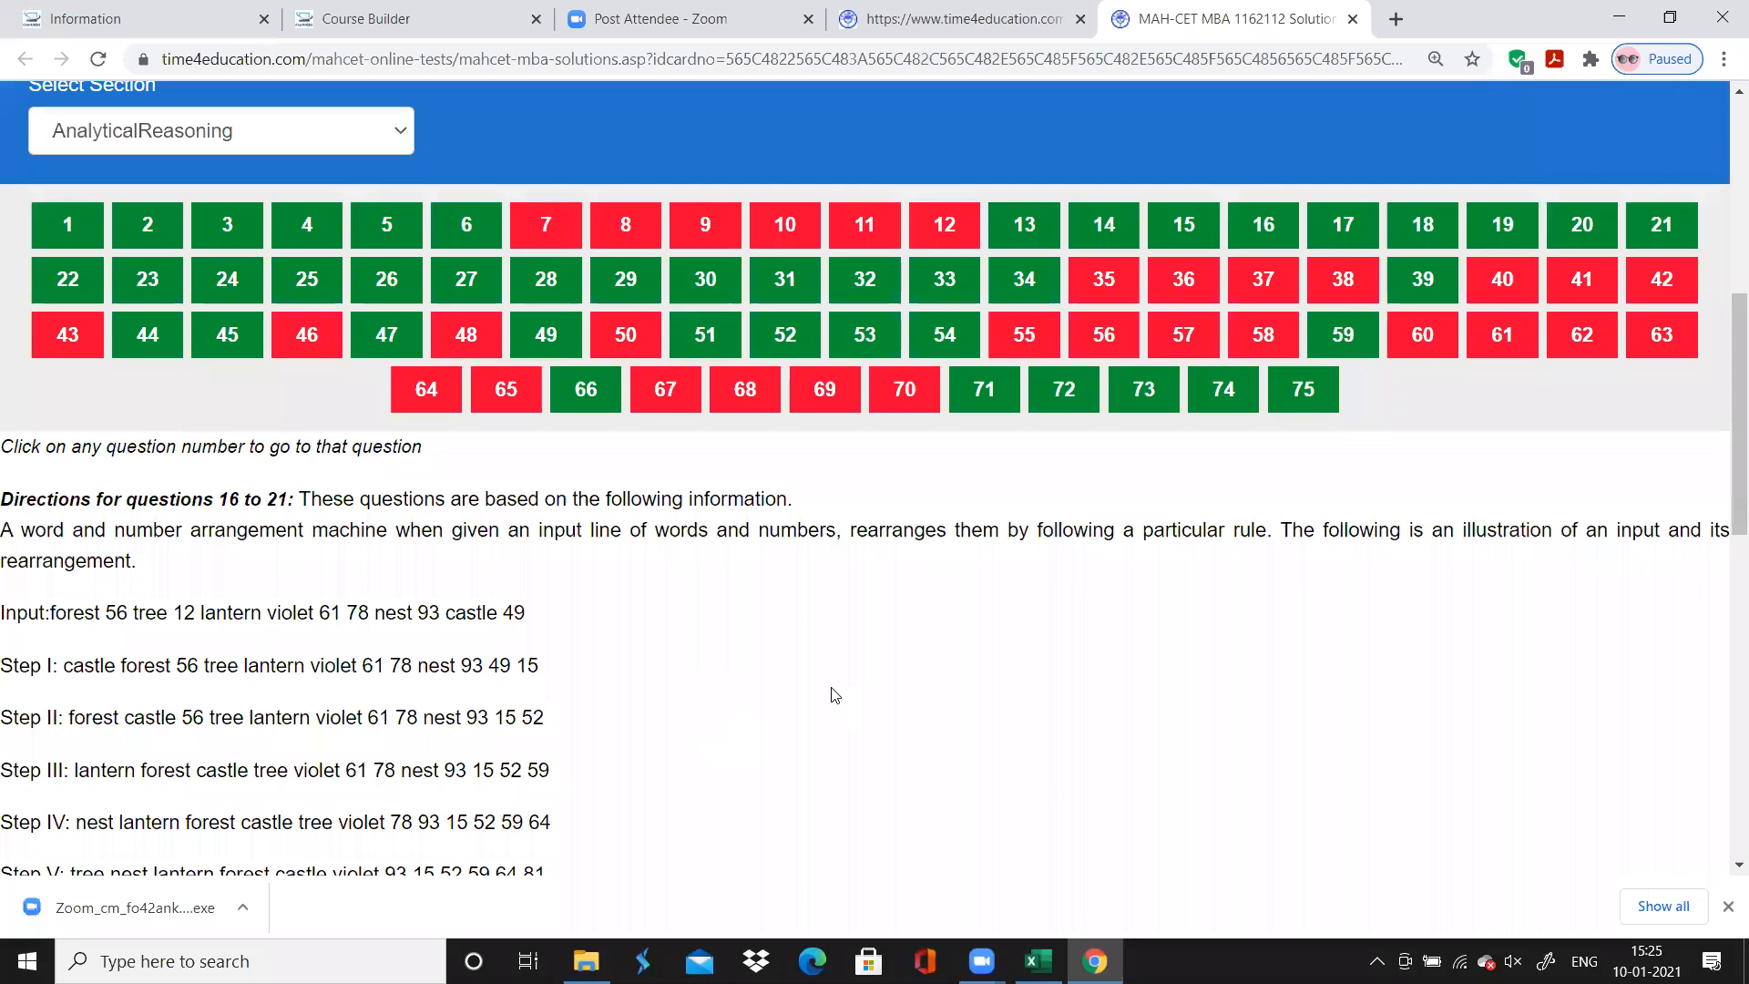
pyautogui.scroll(-1, 832, 694)
pyautogui.scroll(-5, 832, 694)
pyautogui.scroll(1, 831, 695)
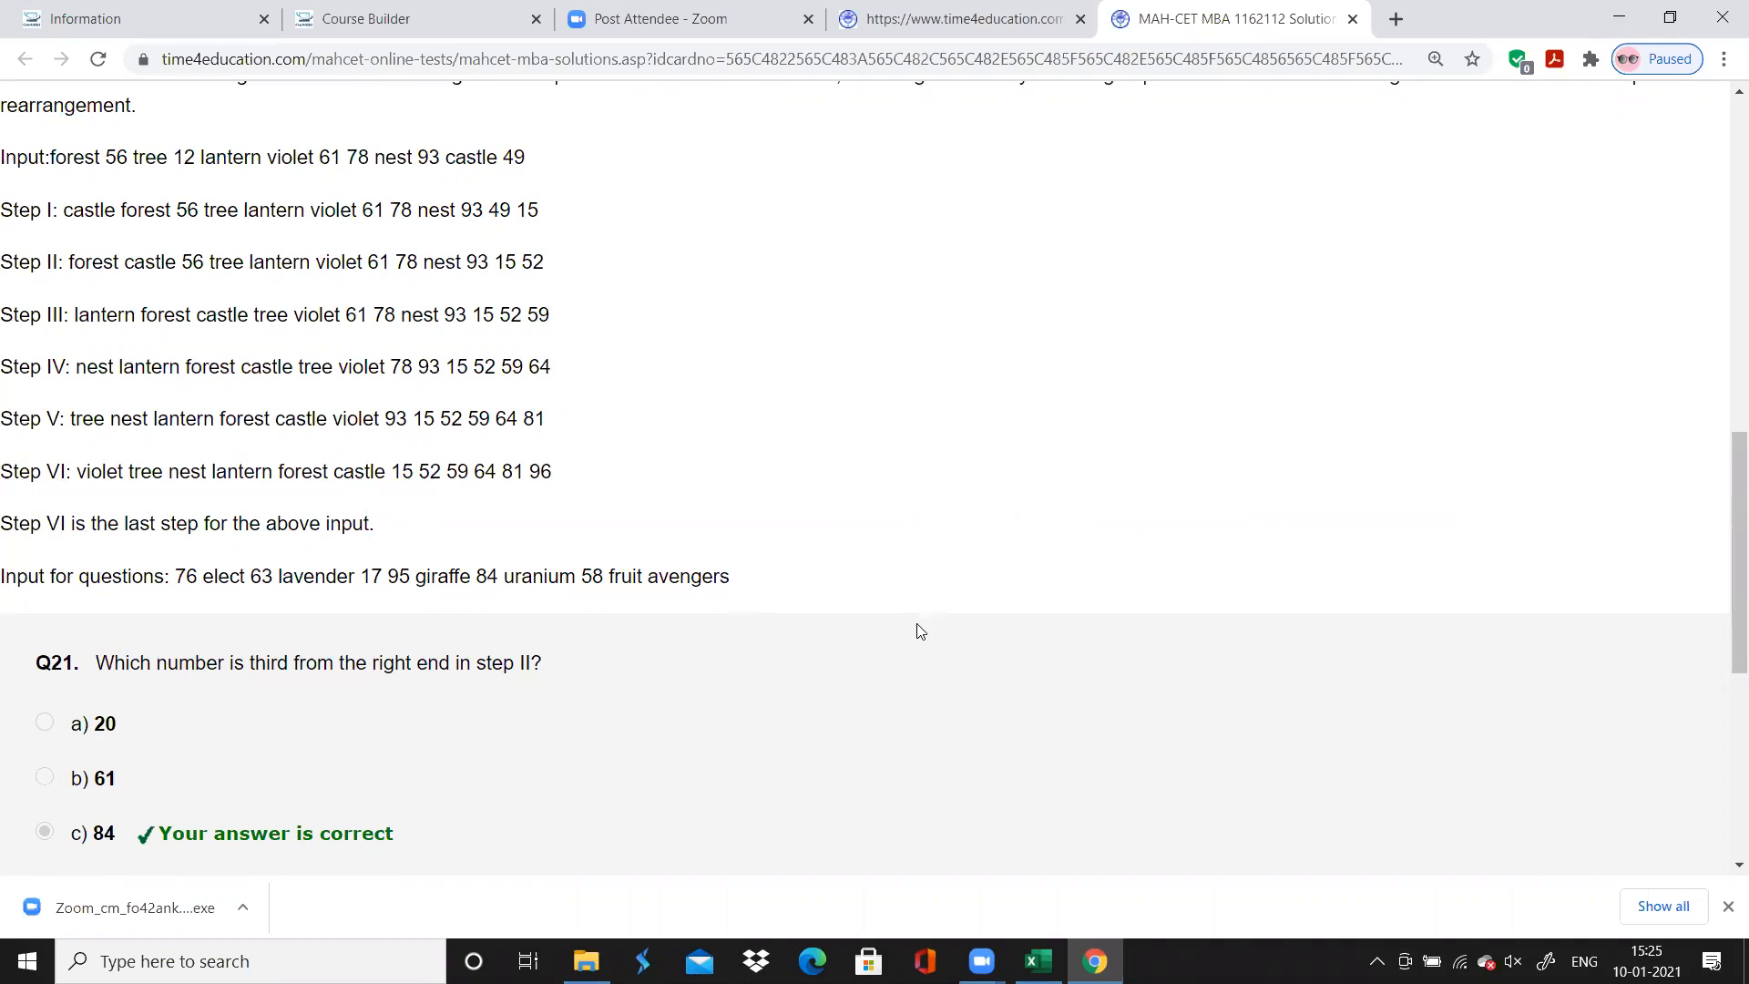
pyautogui.click(1038, 961)
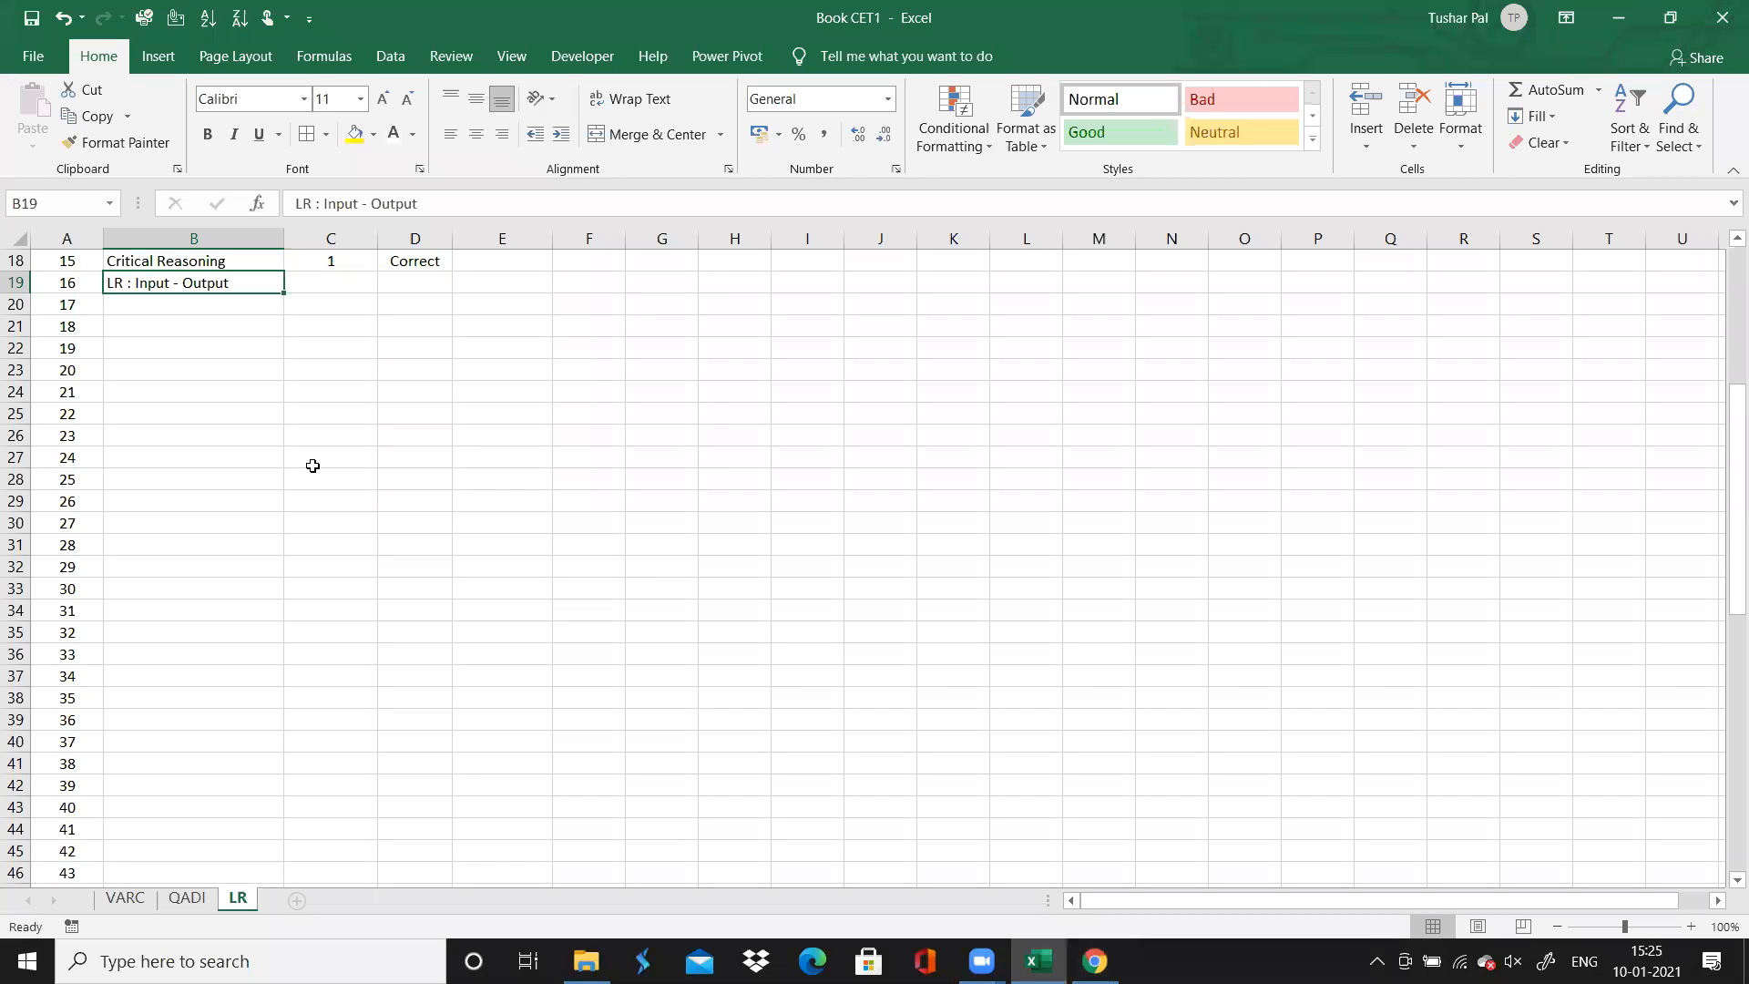
pyautogui.moveTo(279, 294); pyautogui.dragTo(281, 401)
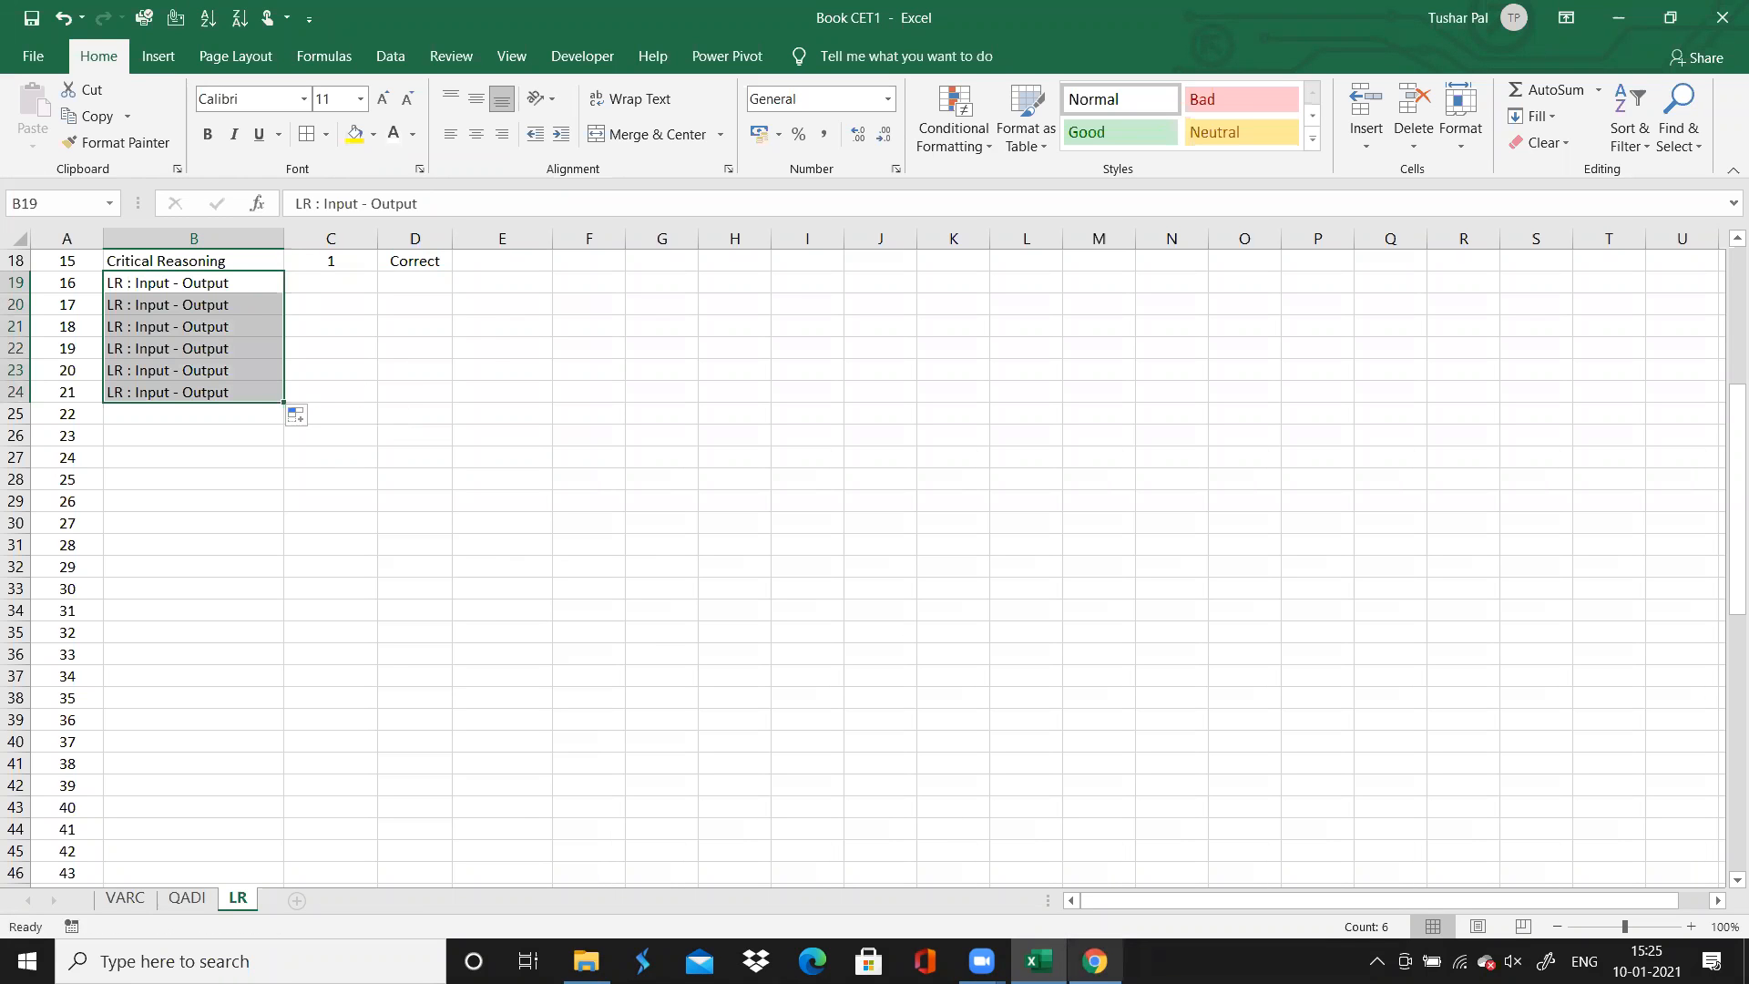
# Clear the Time Spent values of questions 2 to 6, keeping only question 1's value for the Coding Decoding set
pyautogui.click(1094, 961)
pyautogui.hotkey('alt', 'Tab')
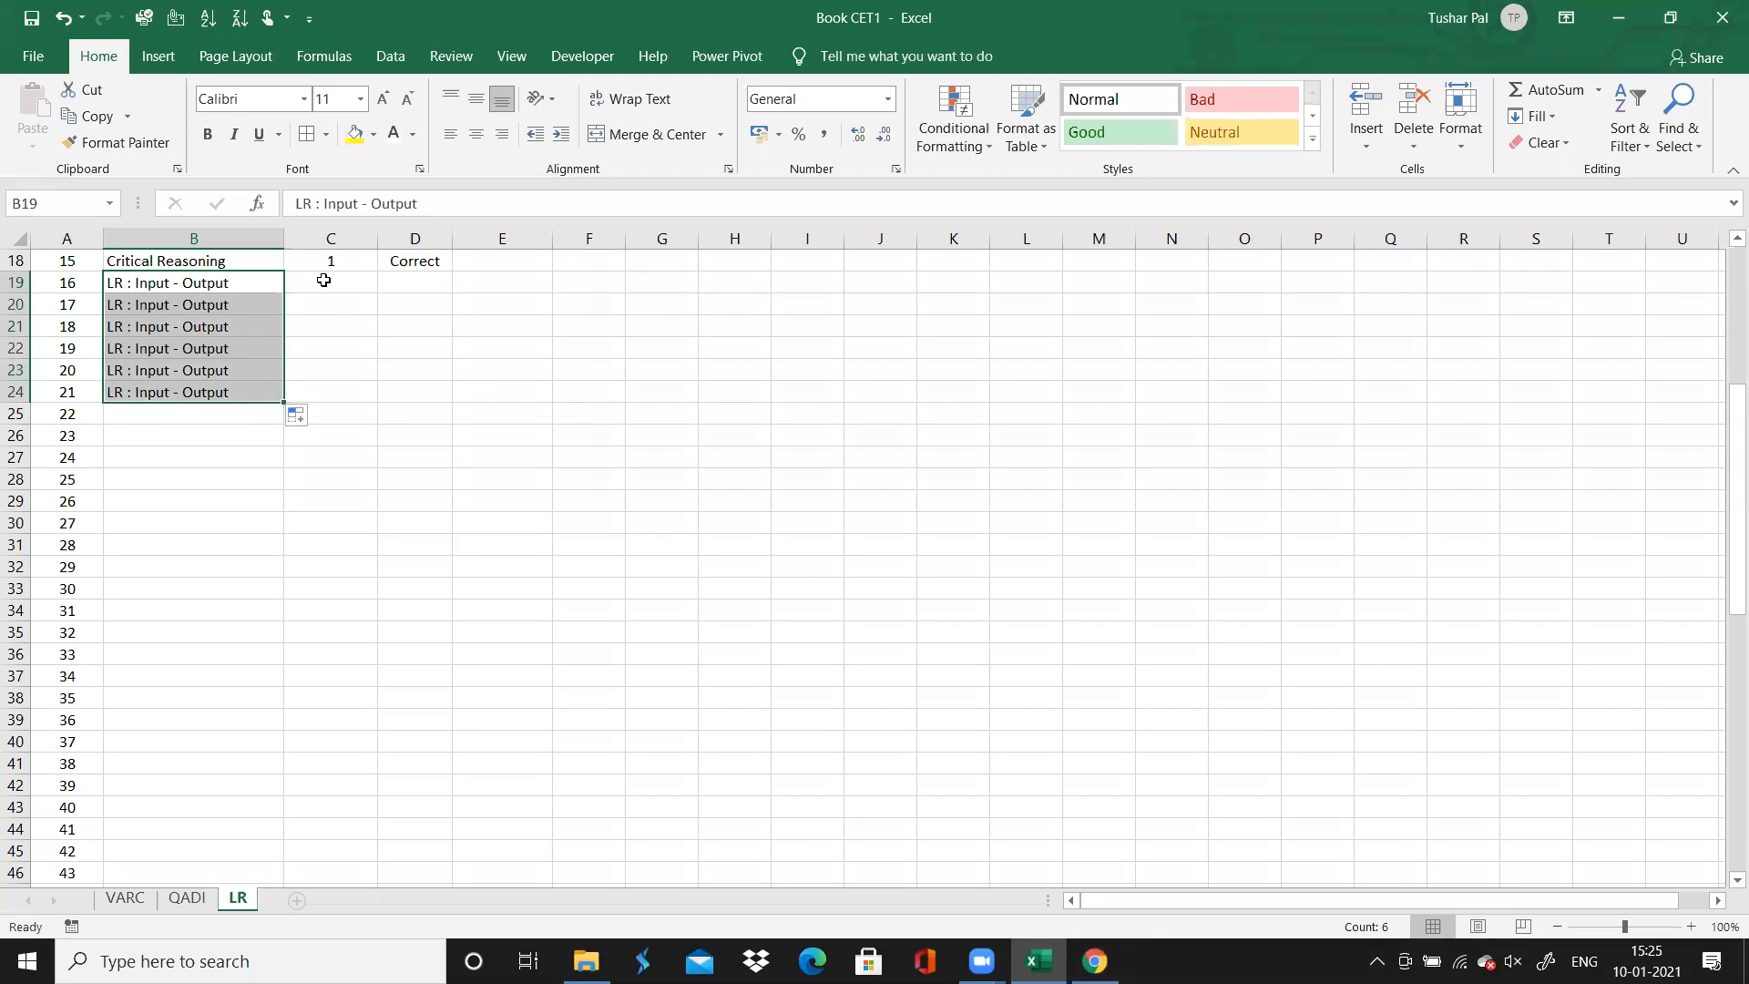
pyautogui.press('Up')
pyautogui.press('Up')
pyautogui.press('Up')
pyautogui.press('Up')
pyautogui.press('Up')
pyautogui.press('Up')
pyautogui.press('Up')
pyautogui.press('Up')
pyautogui.press('Up')
pyautogui.press('Up')
pyautogui.press('Up')
pyautogui.press('Up')
pyautogui.press('Up')
pyautogui.press('Up')
pyautogui.press('Up')
pyautogui.press('Down')
pyautogui.press('Down')
pyautogui.press('Down')
pyautogui.press('Down')
pyautogui.press('Down')
pyautogui.press('Up')
pyautogui.press('Up')
pyautogui.press('Right')
pyautogui.press('Down')
pyautogui.press('Down')
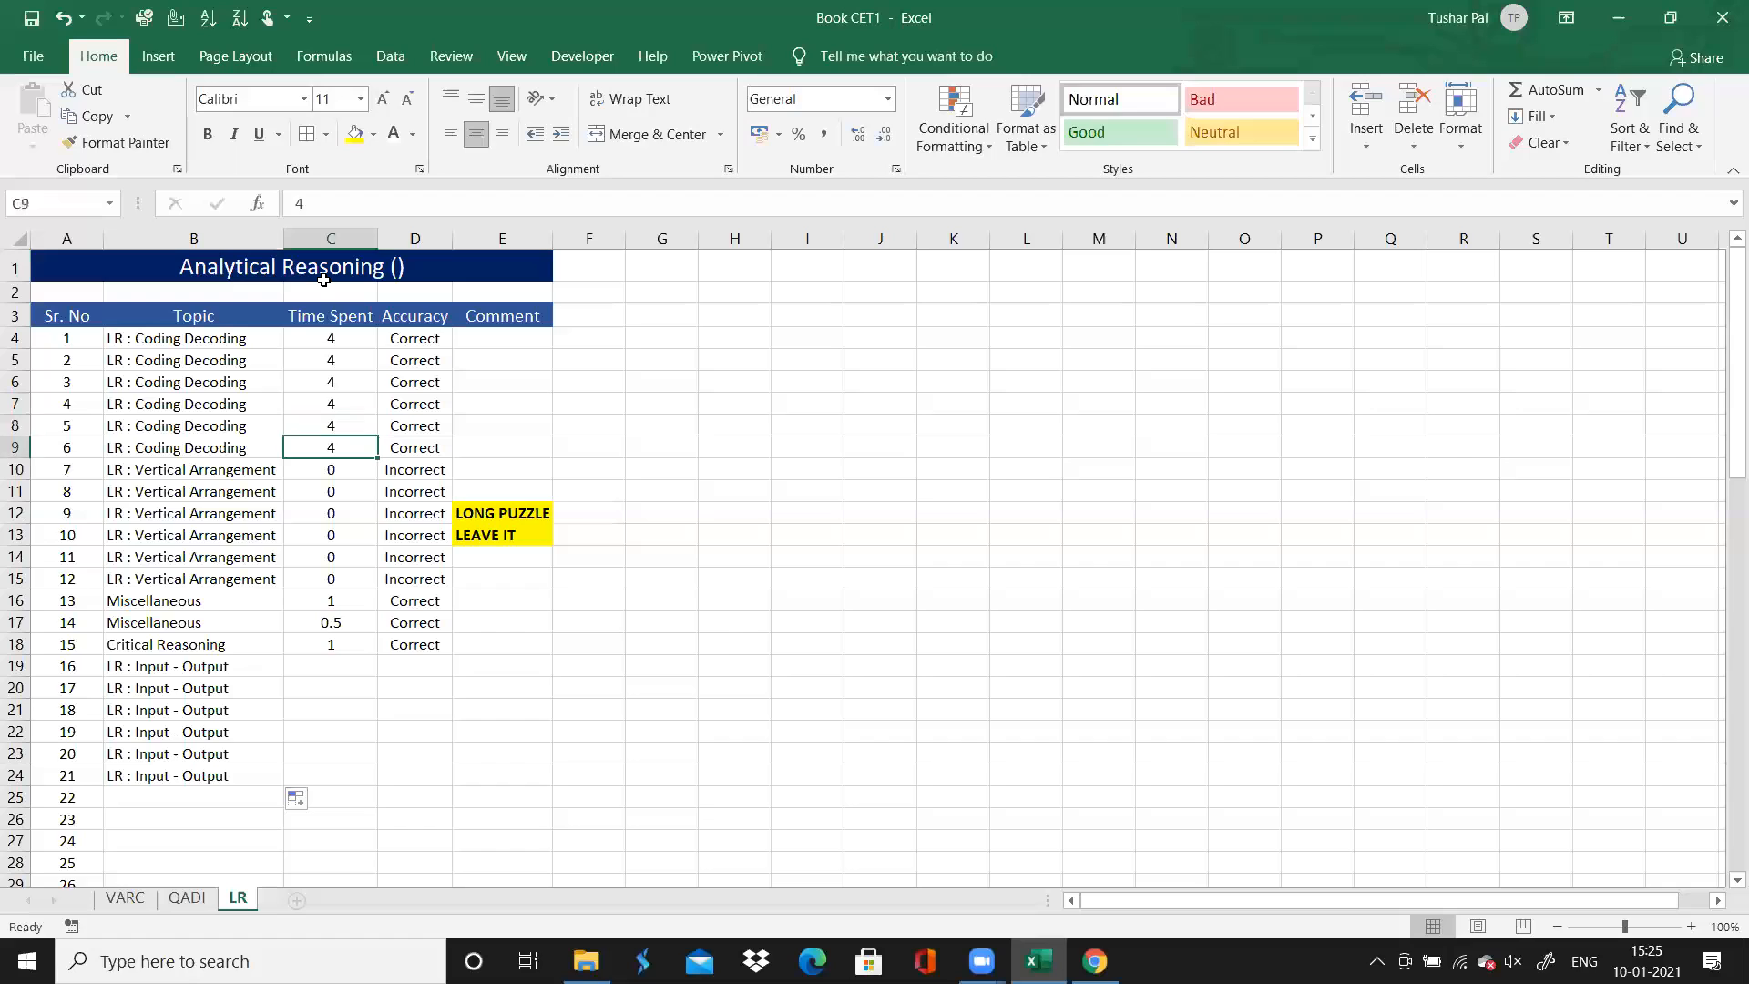
pyautogui.press('Delete')
pyautogui.press('Up')
pyautogui.press('Delete')
# Set question 16's Time Spent to 4
pyautogui.press('Up')
pyautogui.press('Delete')
pyautogui.press('Up')
pyautogui.press('Delete')
pyautogui.press('Up')
pyautogui.press('Delete')
pyautogui.press('Down')
pyautogui.press('Down')
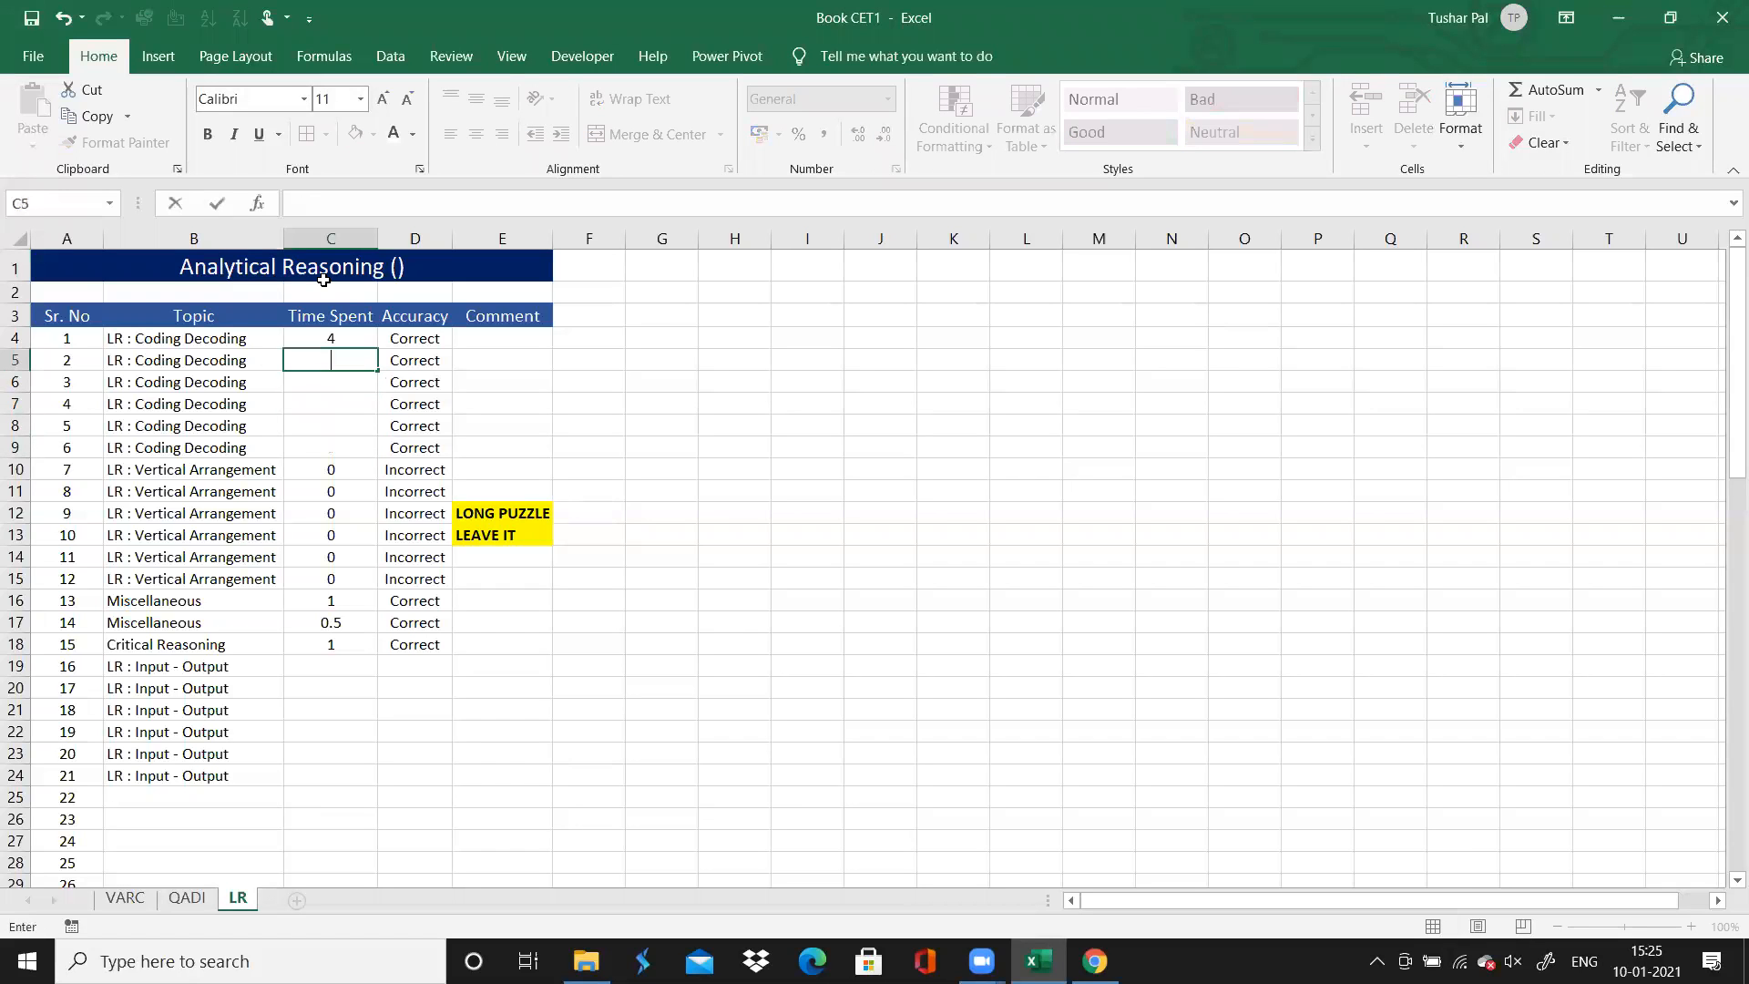
pyautogui.press('Down')
pyautogui.press('Down')
pyautogui.press('Down')
pyautogui.press('Down')
pyautogui.press('Down')
pyautogui.press('Down')
pyautogui.press('Down')
pyautogui.press('Down')
pyautogui.press('Down')
pyautogui.press('Down')
pyautogui.press('Down')
pyautogui.press('Down')
pyautogui.press('Down')
pyautogui.press('Up')
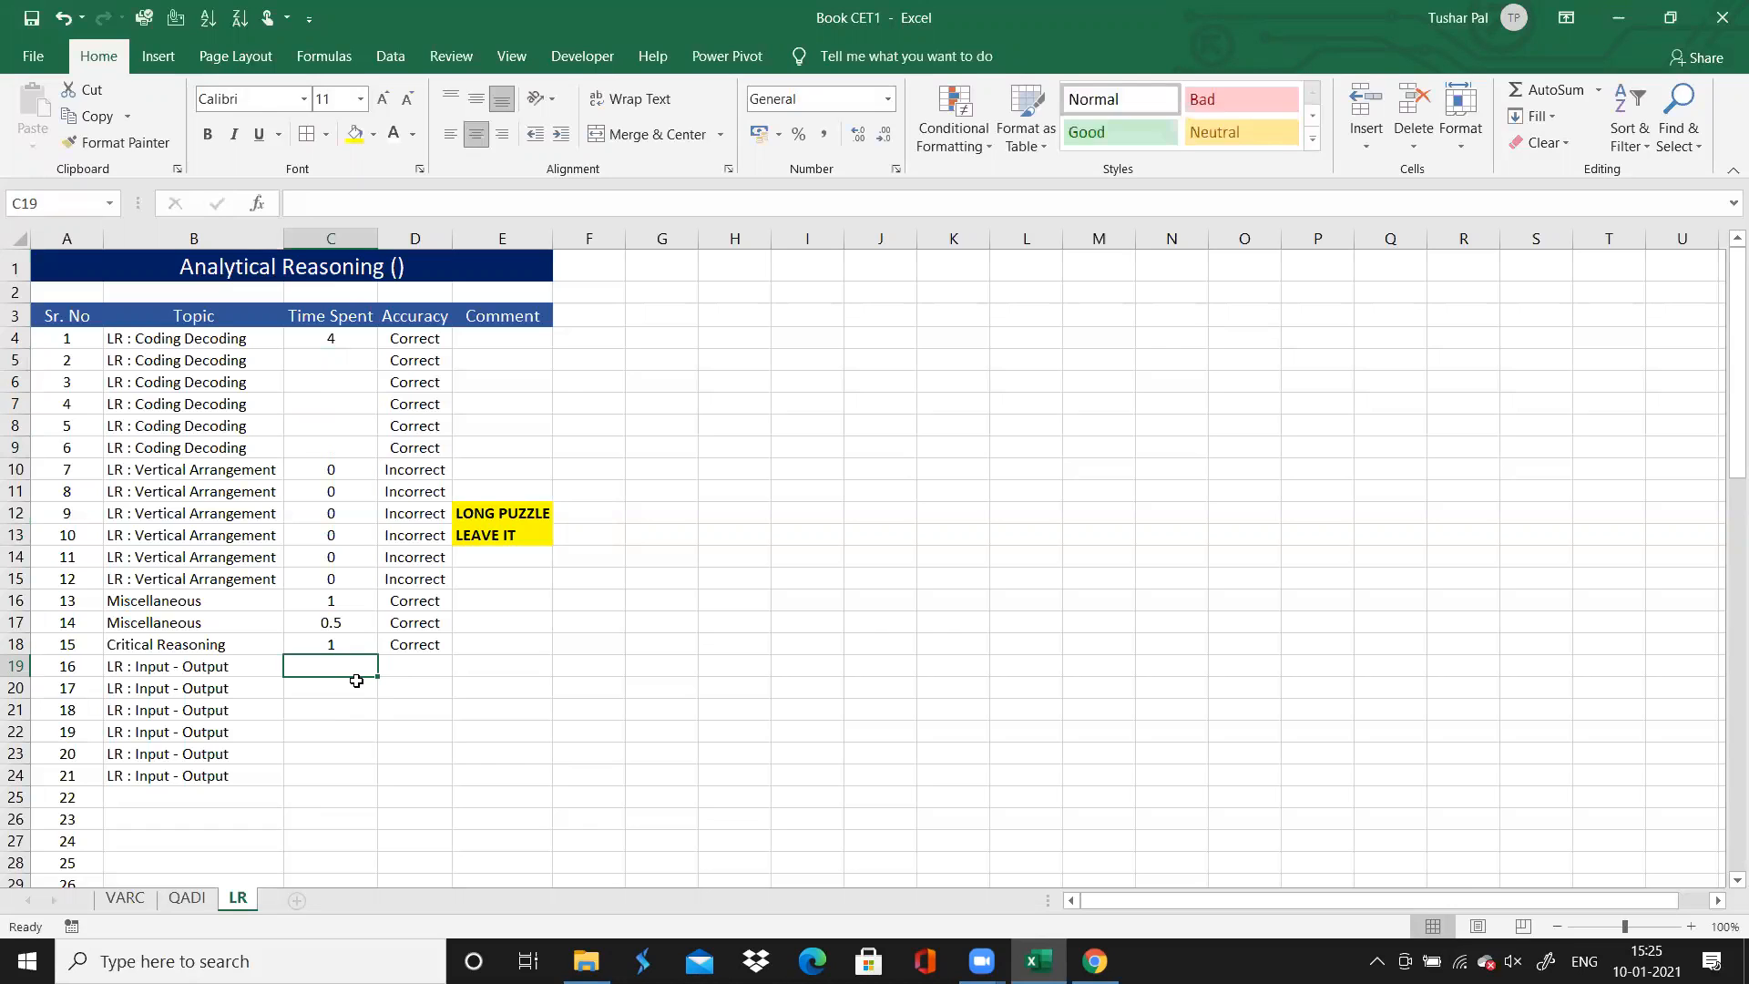
pyautogui.write('4')
pyautogui.press('Return')
# Enter "Correct" as question 16's Accuracy and fill it down through question 21
pyautogui.press('Right')
pyautogui.press('Up')
pyautogui.write('C')
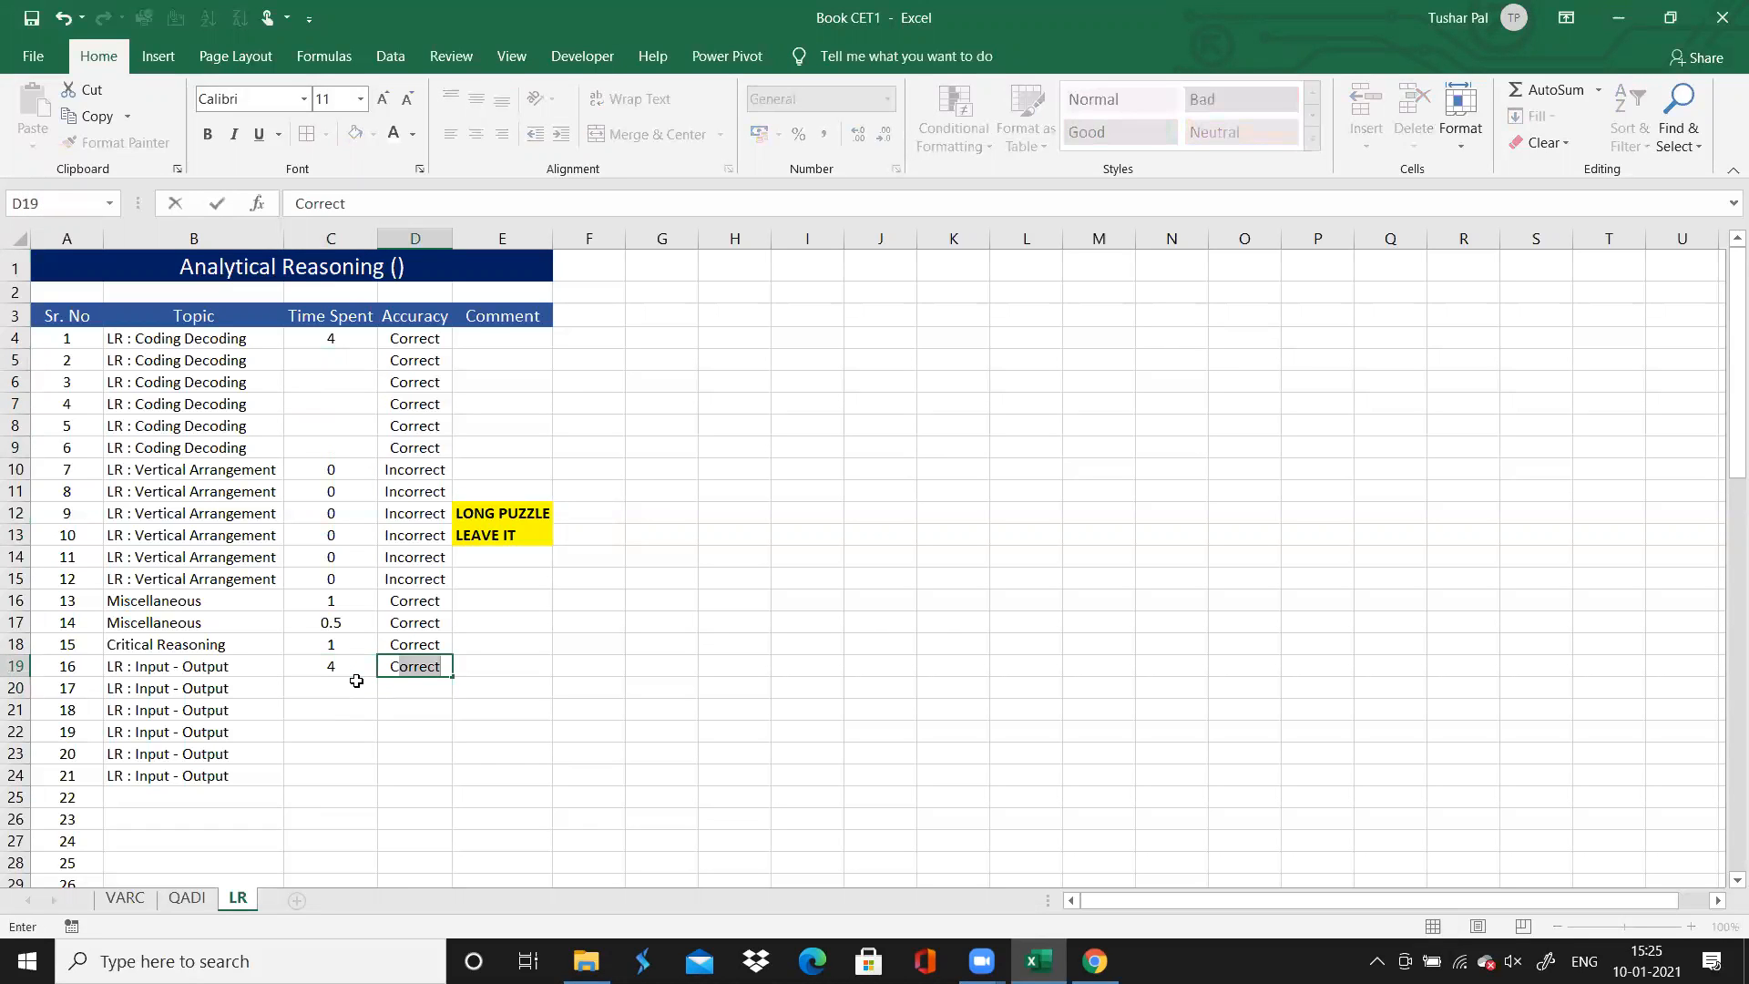
pyautogui.press('Return')
pyautogui.press('Up')
pyautogui.moveTo(453, 678); pyautogui.dragTo(453, 782)
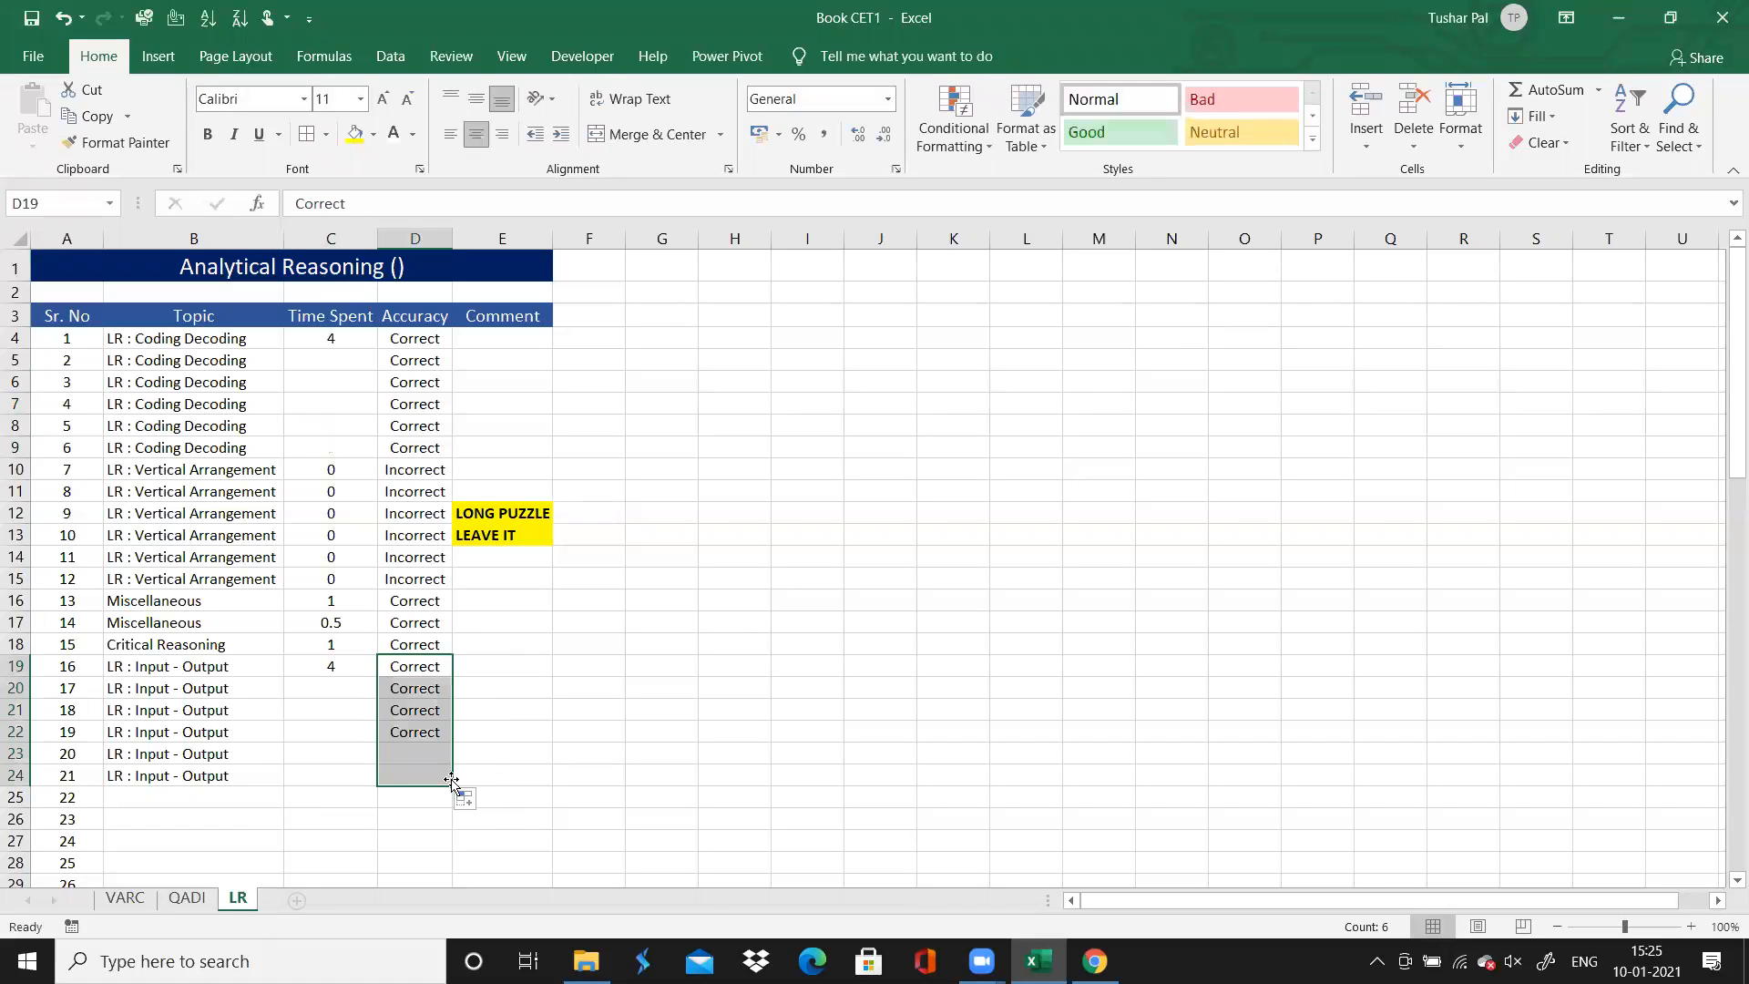
pyautogui.click(256, 798)
pyautogui.press('Down')
pyautogui.press('Down')
pyautogui.press('Down')
pyautogui.press('Down')
pyautogui.press('Down')
pyautogui.press('Down')
pyautogui.press('Down')
pyautogui.press('Down')
pyautogui.press('Down')
pyautogui.press('Down')
pyautogui.press('Down')
pyautogui.press('Down')
pyautogui.press('Down')
pyautogui.press('Down')
pyautogui.press('Down')
pyautogui.press('Down')
pyautogui.press('Down')
pyautogui.press('Down')
pyautogui.press('Down')
pyautogui.press('Down')
pyautogui.press('Down')
pyautogui.press('Down')
pyautogui.press('Up')
pyautogui.press('Up')
pyautogui.press('Up')
pyautogui.press('Up')
pyautogui.press('Up')
pyautogui.press('Up')
pyautogui.press('Up')
pyautogui.press('Up')
pyautogui.press('Up')
pyautogui.press('Up')
pyautogui.press('Up')
pyautogui.press('Up')
pyautogui.press('Up')
pyautogui.press('Up')
pyautogui.press('Up')
pyautogui.press('Up')
pyautogui.press('Up')
pyautogui.press('Up')
pyautogui.press('Up')
pyautogui.press('Up')
pyautogui.press('Up')
pyautogui.press('Up')
pyautogui.press('Up')
pyautogui.press('Up')
pyautogui.press('Up')
pyautogui.press('Up')
pyautogui.press('Up')
pyautogui.press('Up')
pyautogui.press('Up')
pyautogui.press('Up')
pyautogui.press('Up')
pyautogui.press('Up')
pyautogui.press('Down')
pyautogui.press('Down')
pyautogui.press('Down')
pyautogui.press('Down')
pyautogui.press('Down')
pyautogui.press('Down')
pyautogui.press('Down')
pyautogui.press('Down')
pyautogui.press('Down')
pyautogui.press('Down')
pyautogui.press('Down')
pyautogui.press('Down')
pyautogui.press('Down')
pyautogui.press('Down')
pyautogui.press('Down')
pyautogui.press('Down')
pyautogui.press('Down')
pyautogui.press('Down')
pyautogui.press('Down')
pyautogui.press('Down')
pyautogui.press('Down')
pyautogui.press('Down')
pyautogui.press('Up')
pyautogui.press('Up')
pyautogui.press('Up')
pyautogui.press('Up')
pyautogui.press('Up')
pyautogui.press('Up')
pyautogui.press('Up')
pyautogui.press('Up')
pyautogui.press('Up')
pyautogui.press('Up')
pyautogui.press('Up')
pyautogui.press('Up')
pyautogui.press('Up')
pyautogui.press('Up')
pyautogui.press('Up')
pyautogui.press('Up')
pyautogui.press('Up')
pyautogui.press('Up')
pyautogui.press('Up')
pyautogui.press('Up')
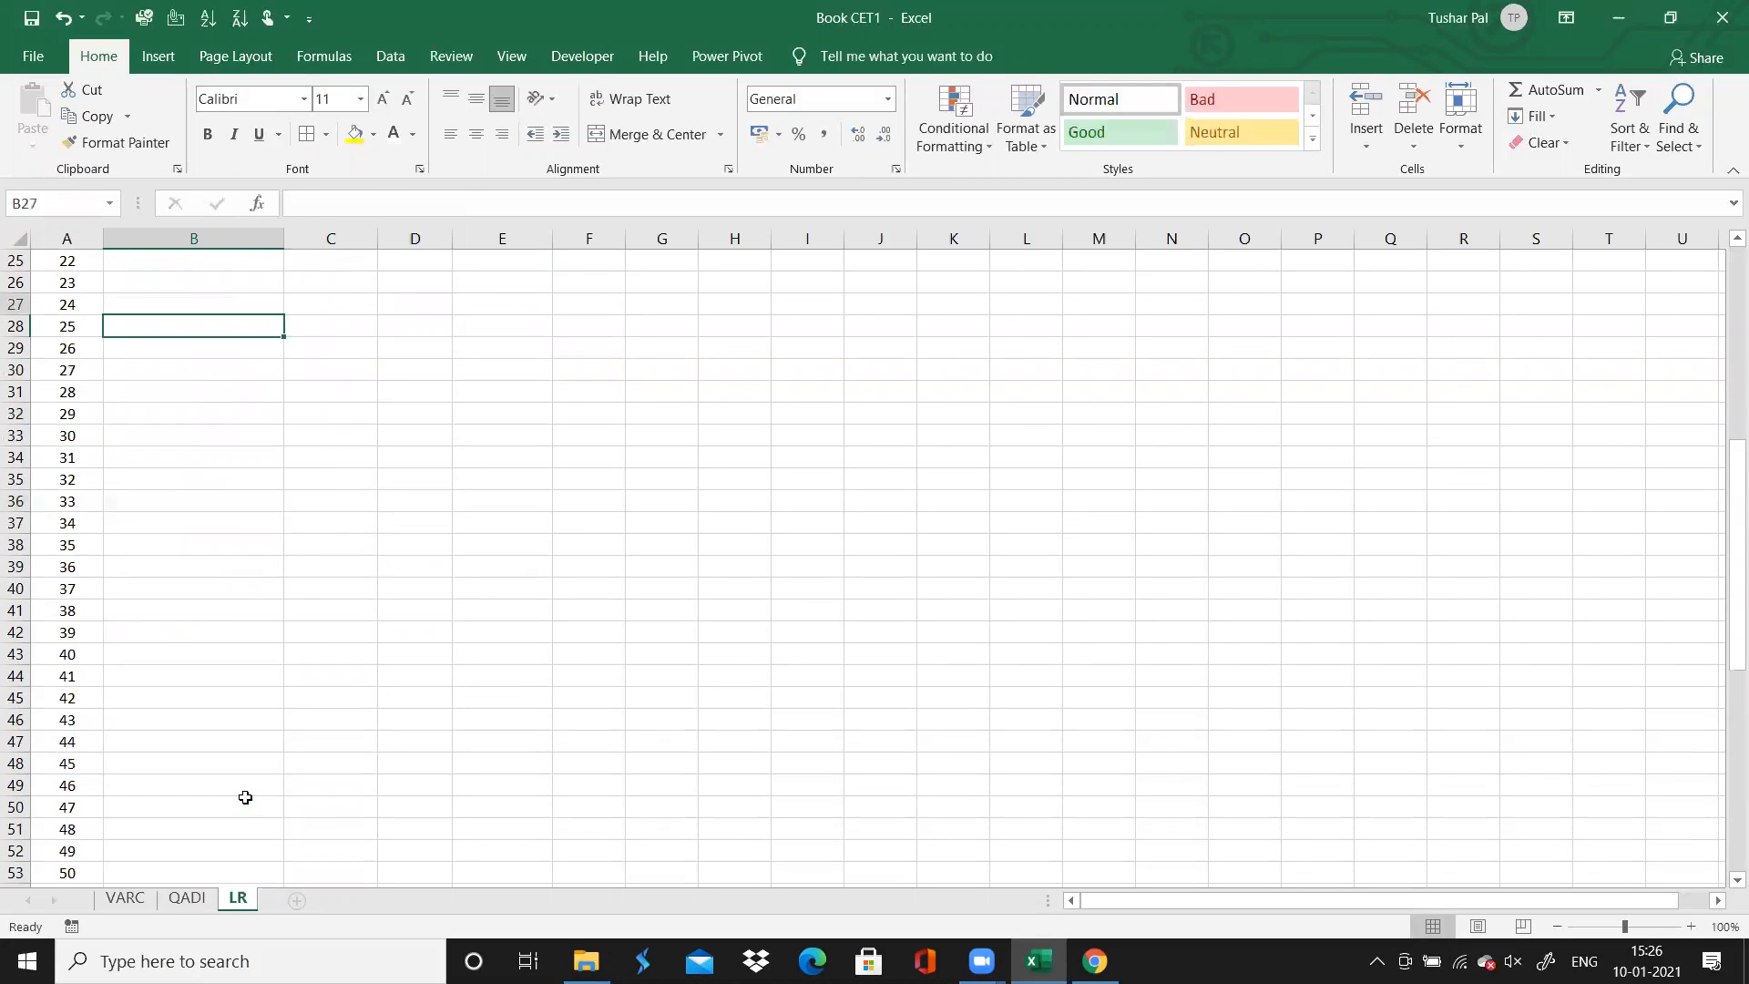
pyautogui.press('Up')
pyautogui.press('Up')
pyautogui.press('Up')
pyautogui.press('Up')
pyautogui.press('Up')
pyautogui.press('Up')
# Switch to the Chrome solutions page and view questions 22 to 25 to identify their question type
pyautogui.press('Down')
pyautogui.press('Down')
pyautogui.press('Down')
pyautogui.hotkey('alt', 'Tab')
pyautogui.scroll(3, 406, 346)
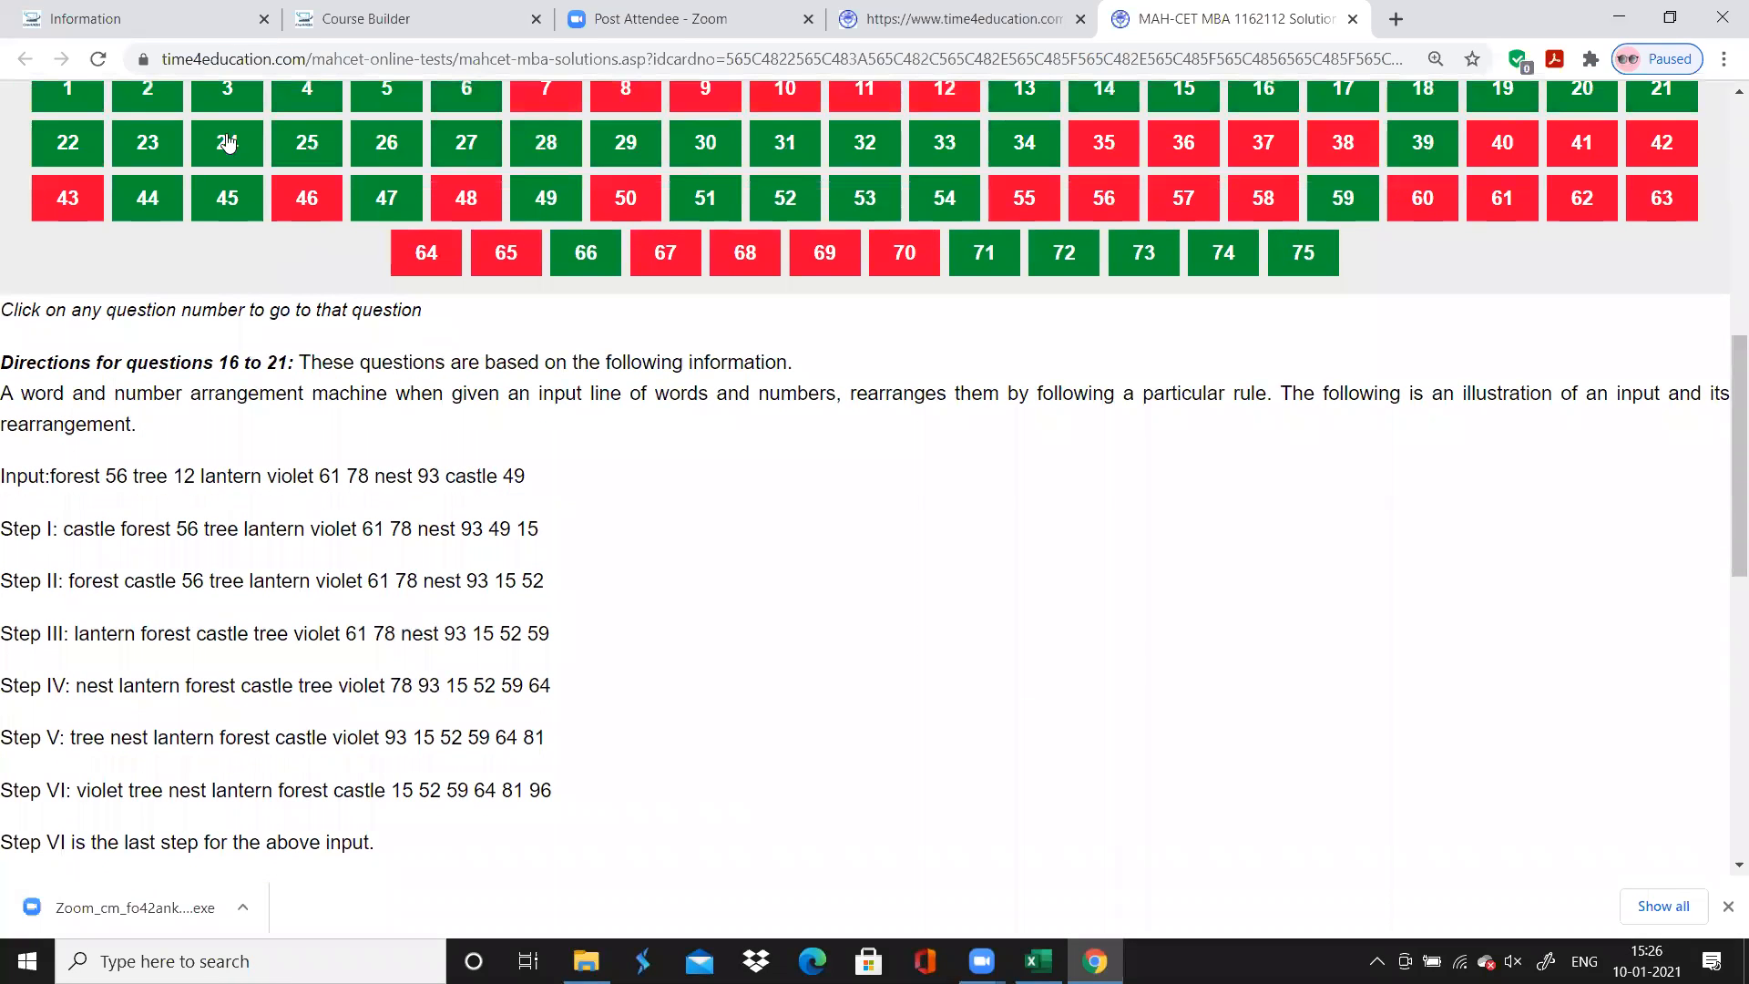
pyautogui.click(68, 143)
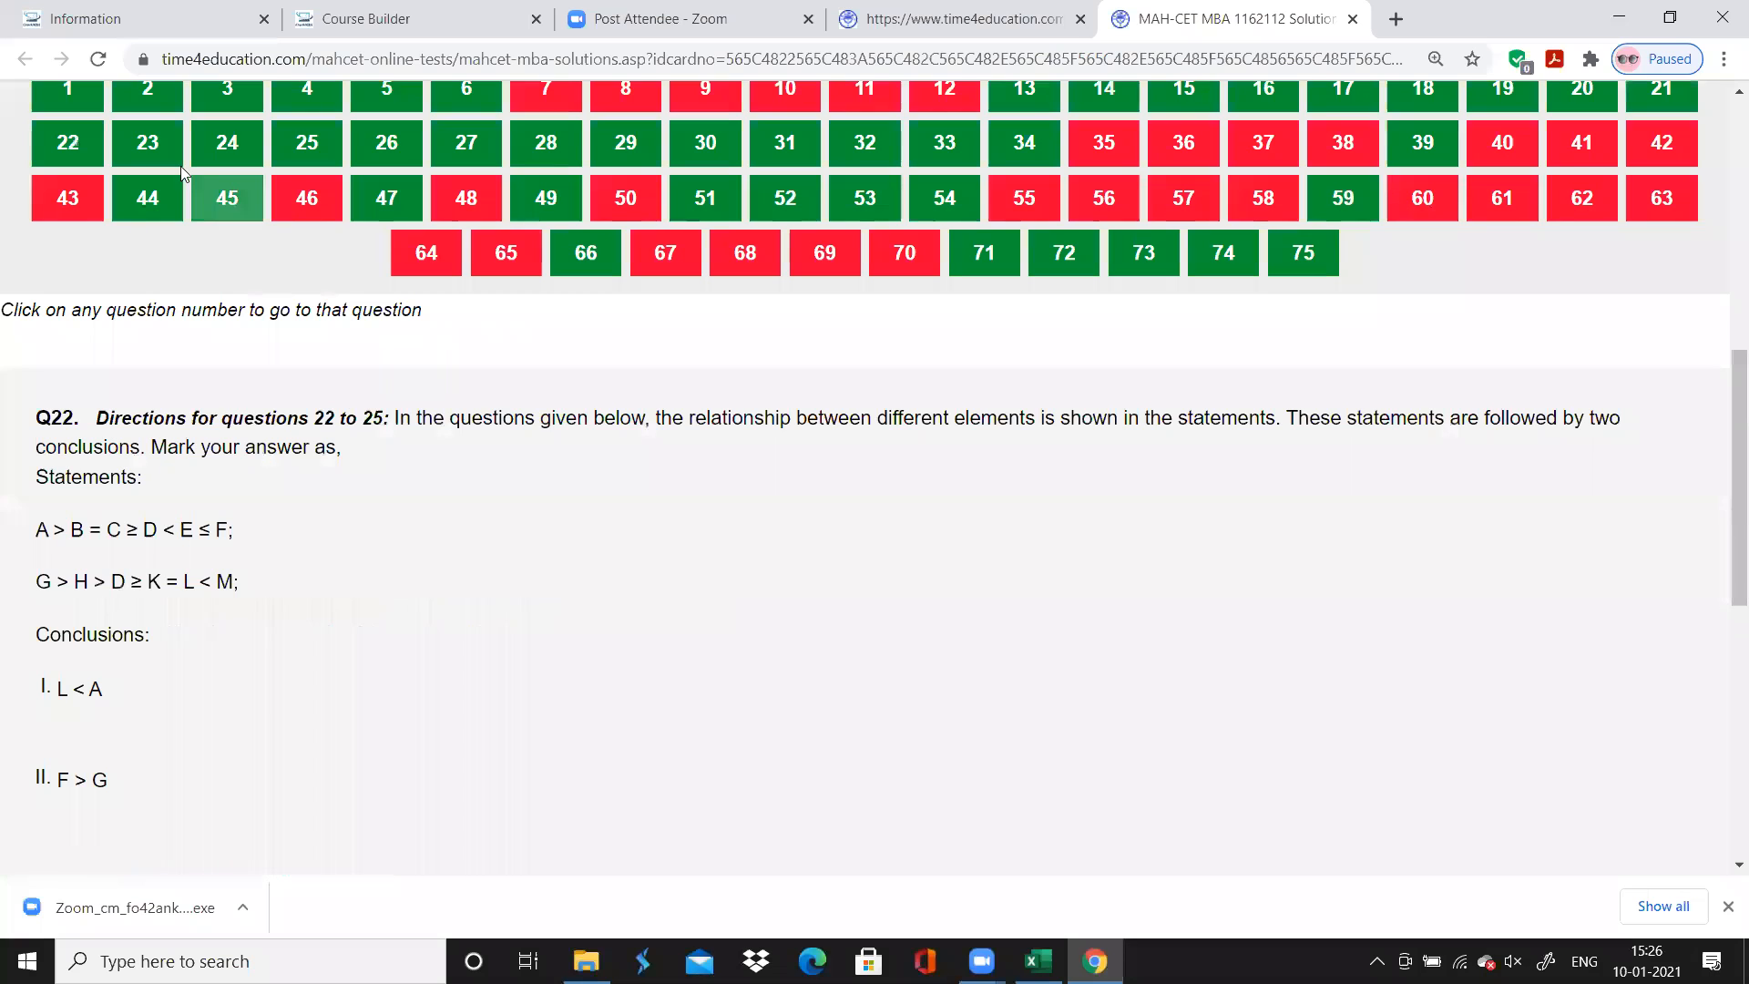
pyautogui.click(148, 143)
pyautogui.click(225, 161)
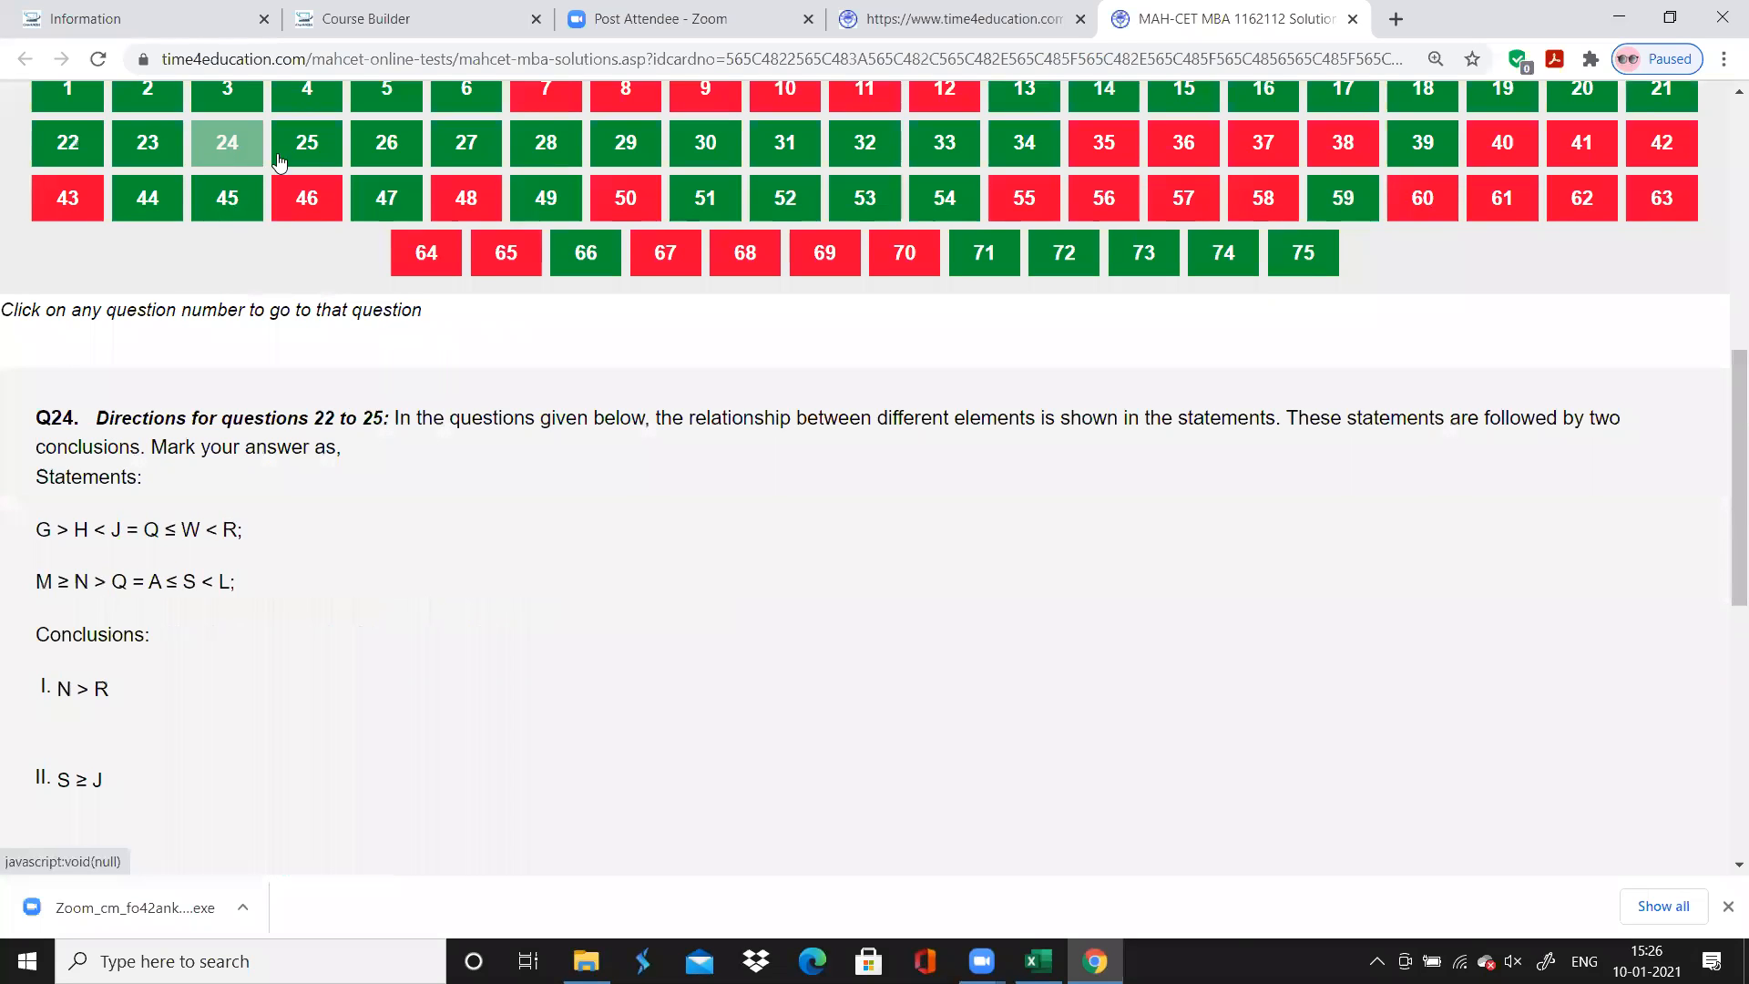
pyautogui.click(307, 150)
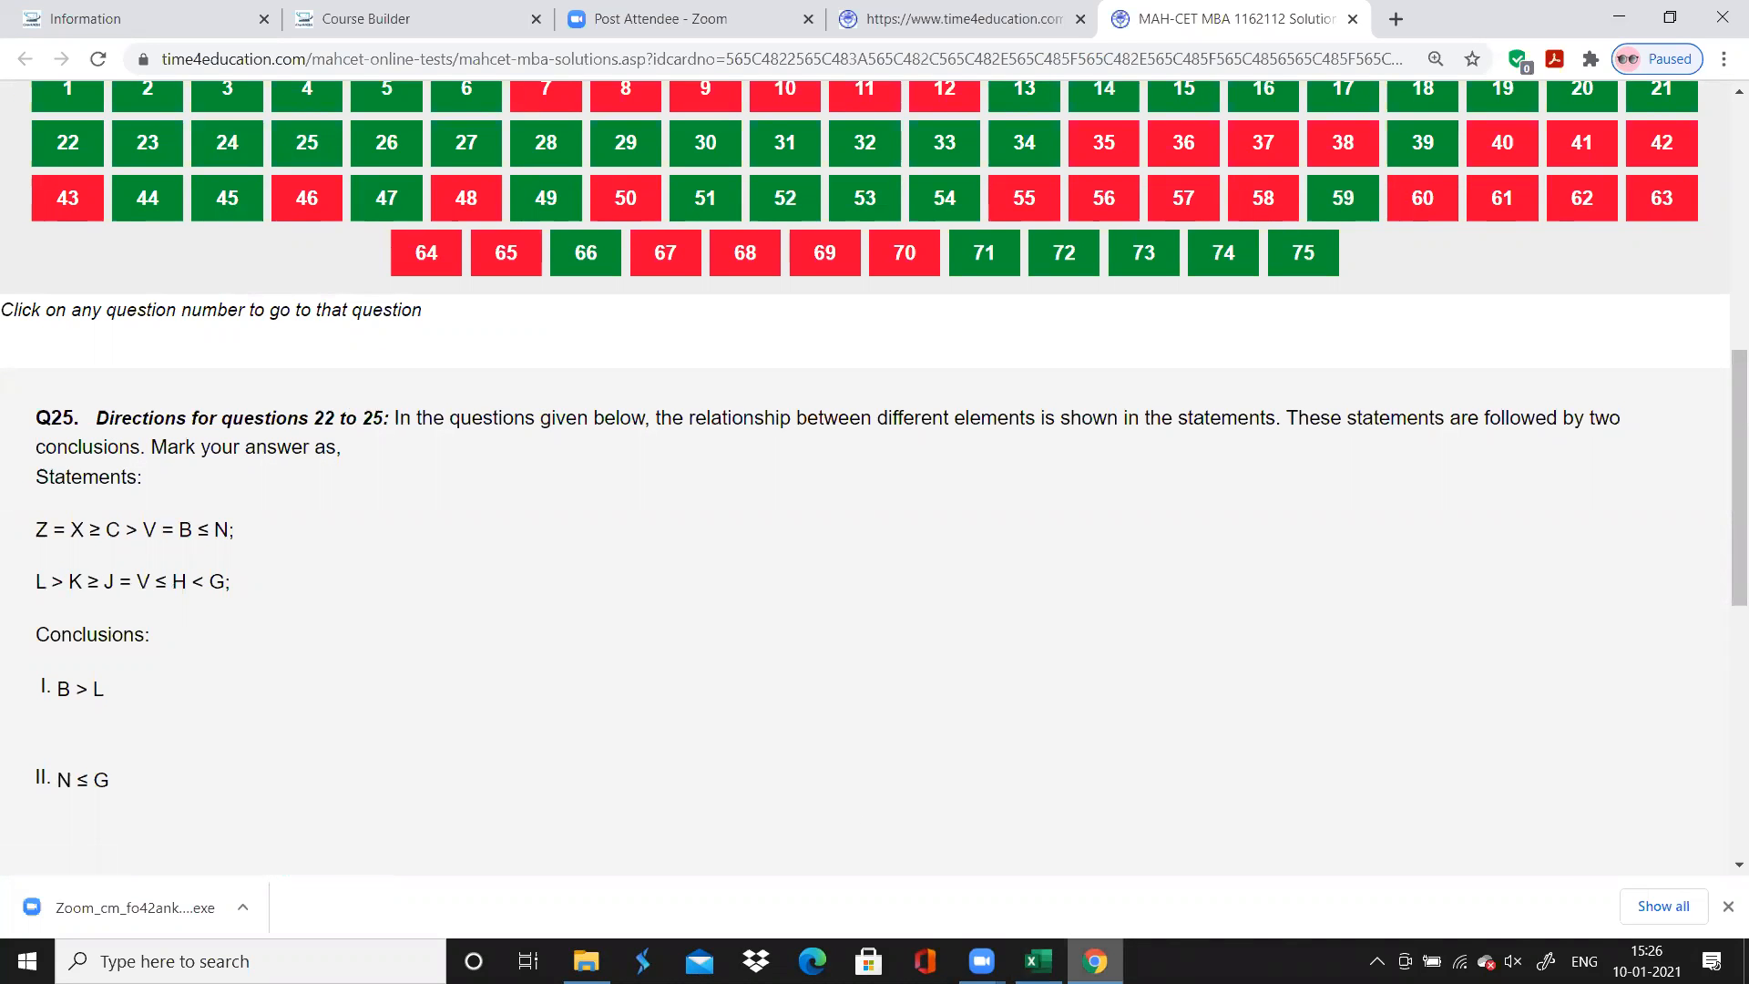
# Enter "Inequality Comparison" as question 22's Topic in Excel and fill it down through question 25
pyautogui.click(1038, 961)
pyautogui.write('Inequality Comparison')
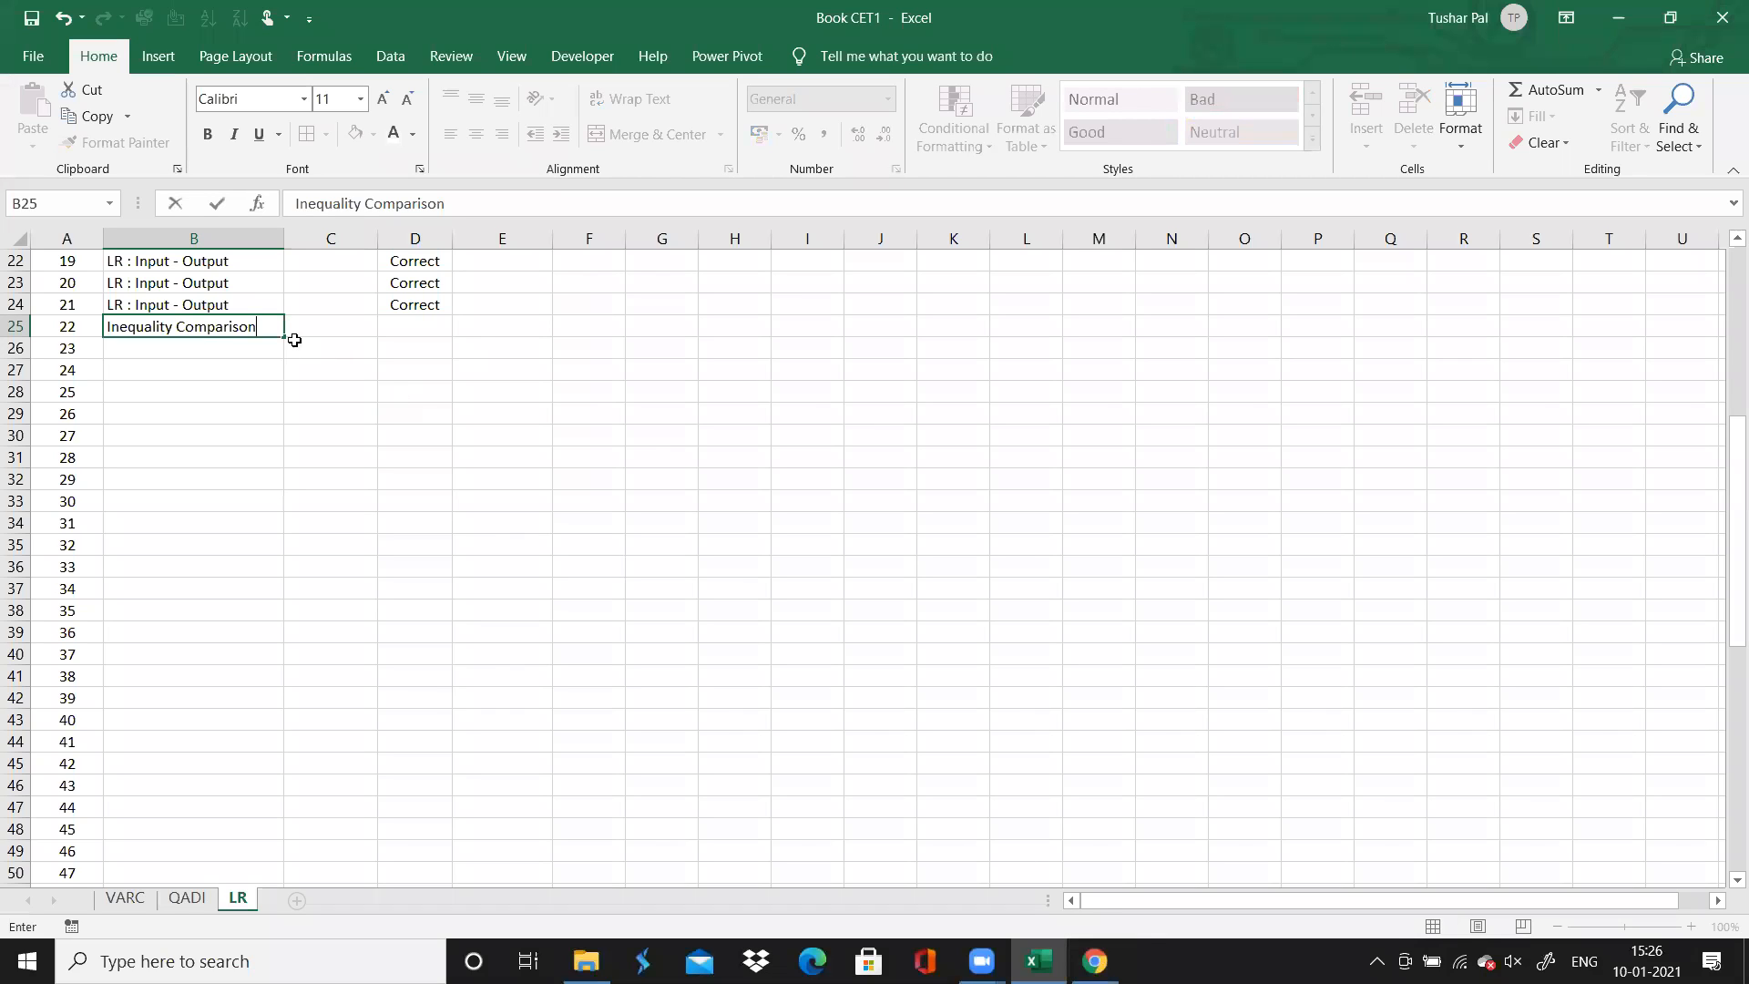
pyautogui.moveTo(284, 337); pyautogui.dragTo(285, 402)
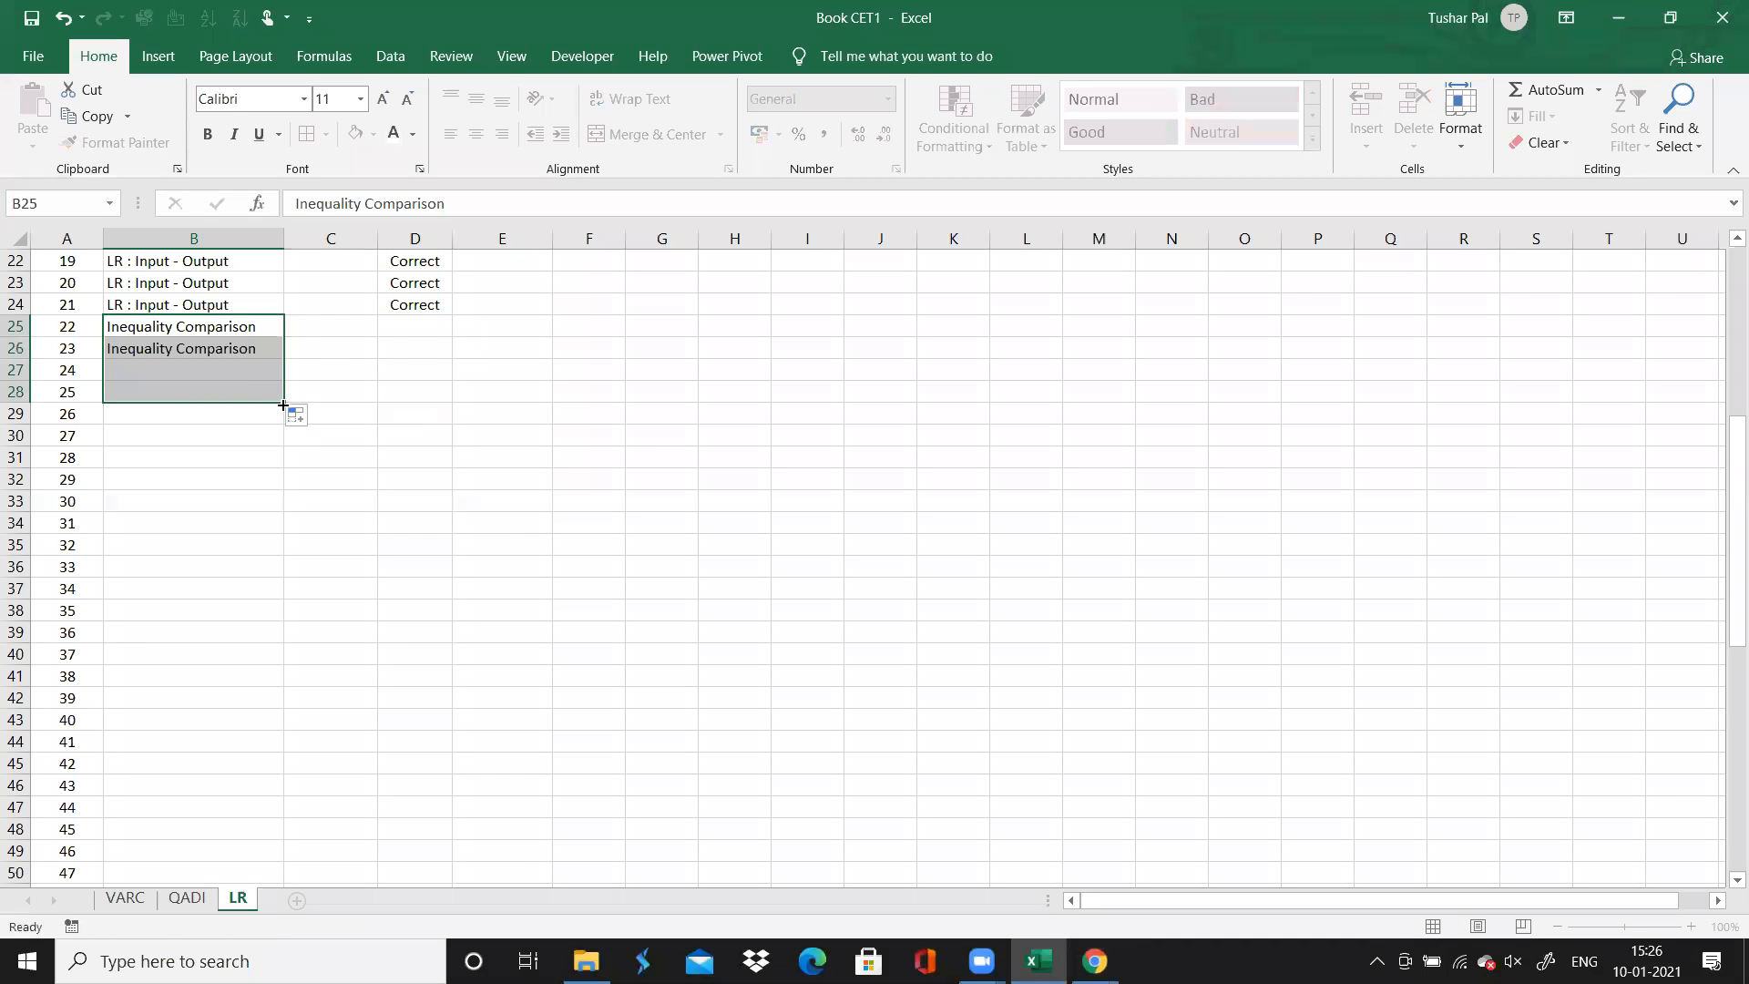
# Set the Time Spent for questions 22 to 25 to 0.5, 0.5, 1 and 1
pyautogui.click(1094, 961)
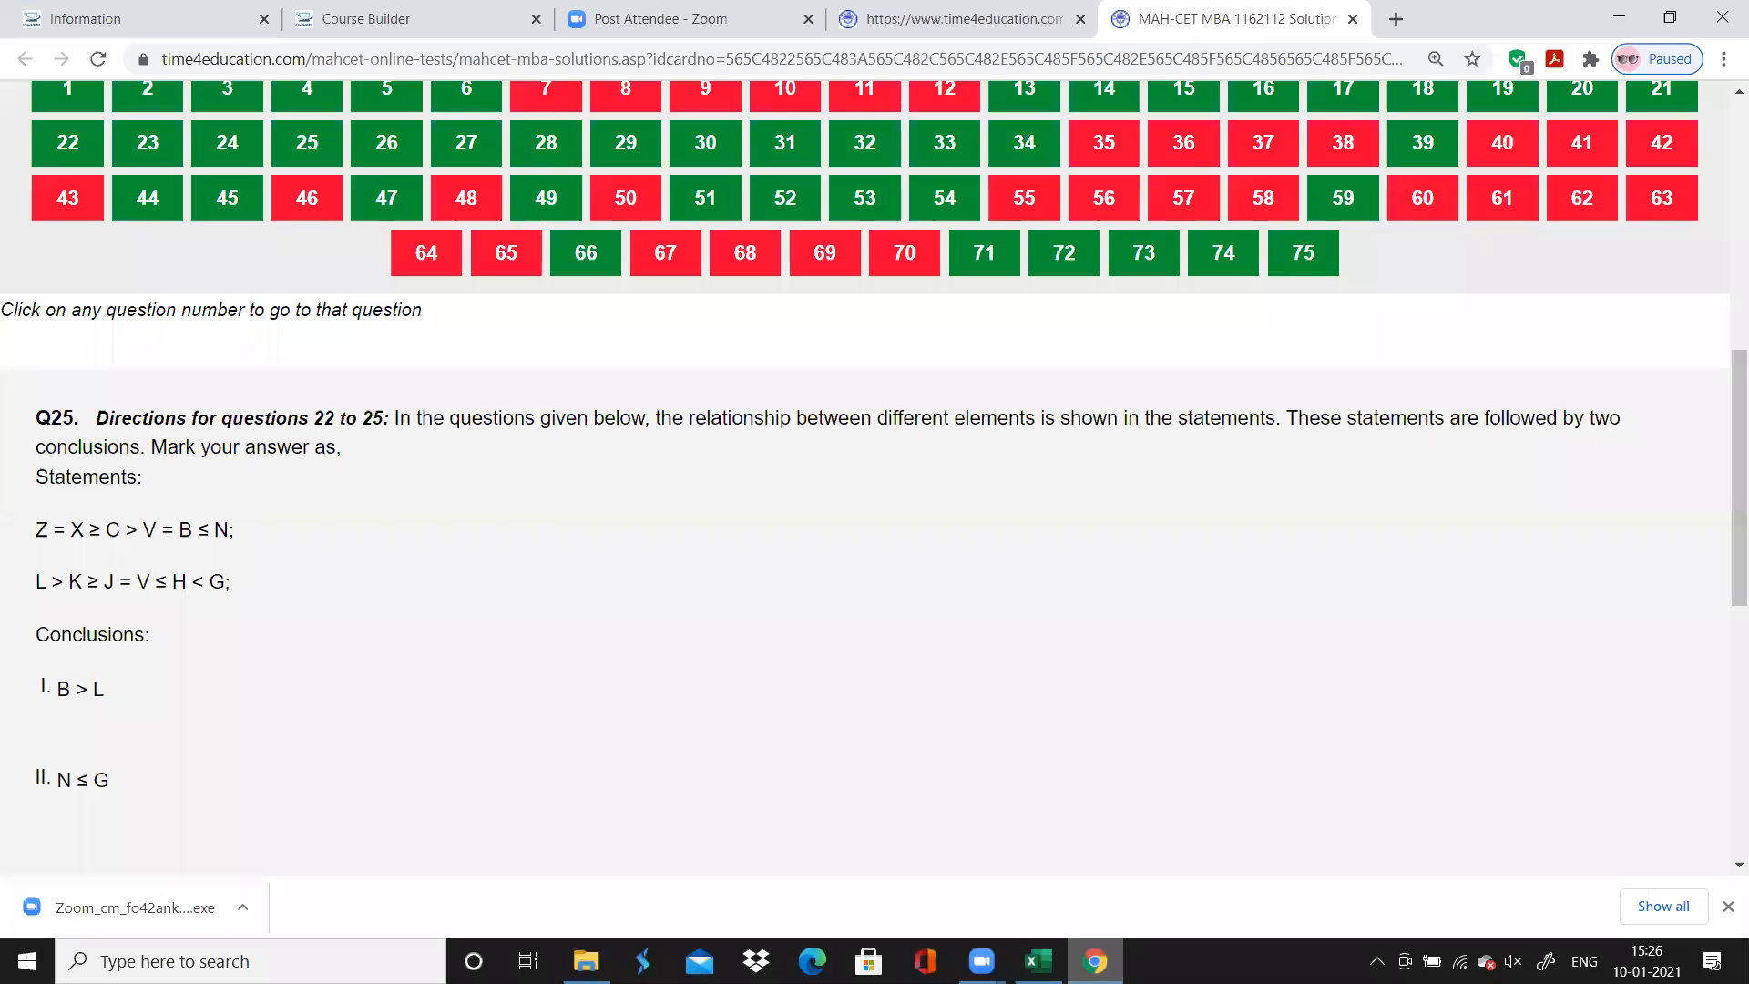
pyautogui.hotkey('alt', 'Tab')
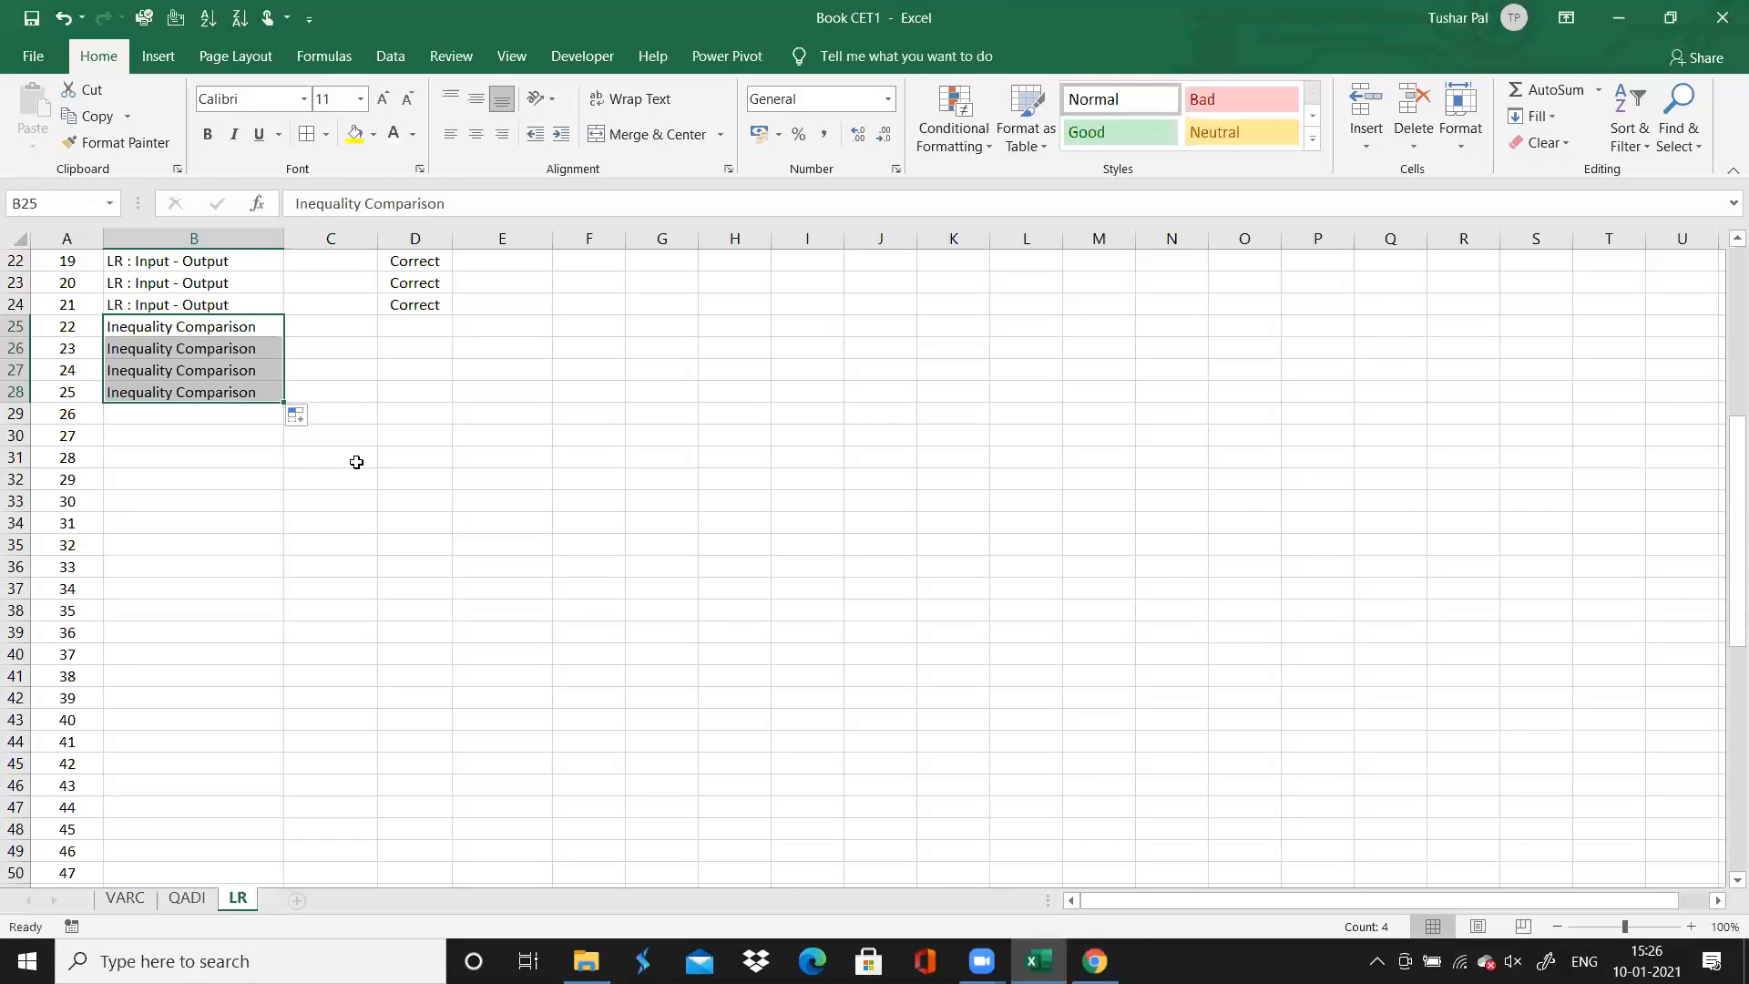
pyautogui.click(355, 337)
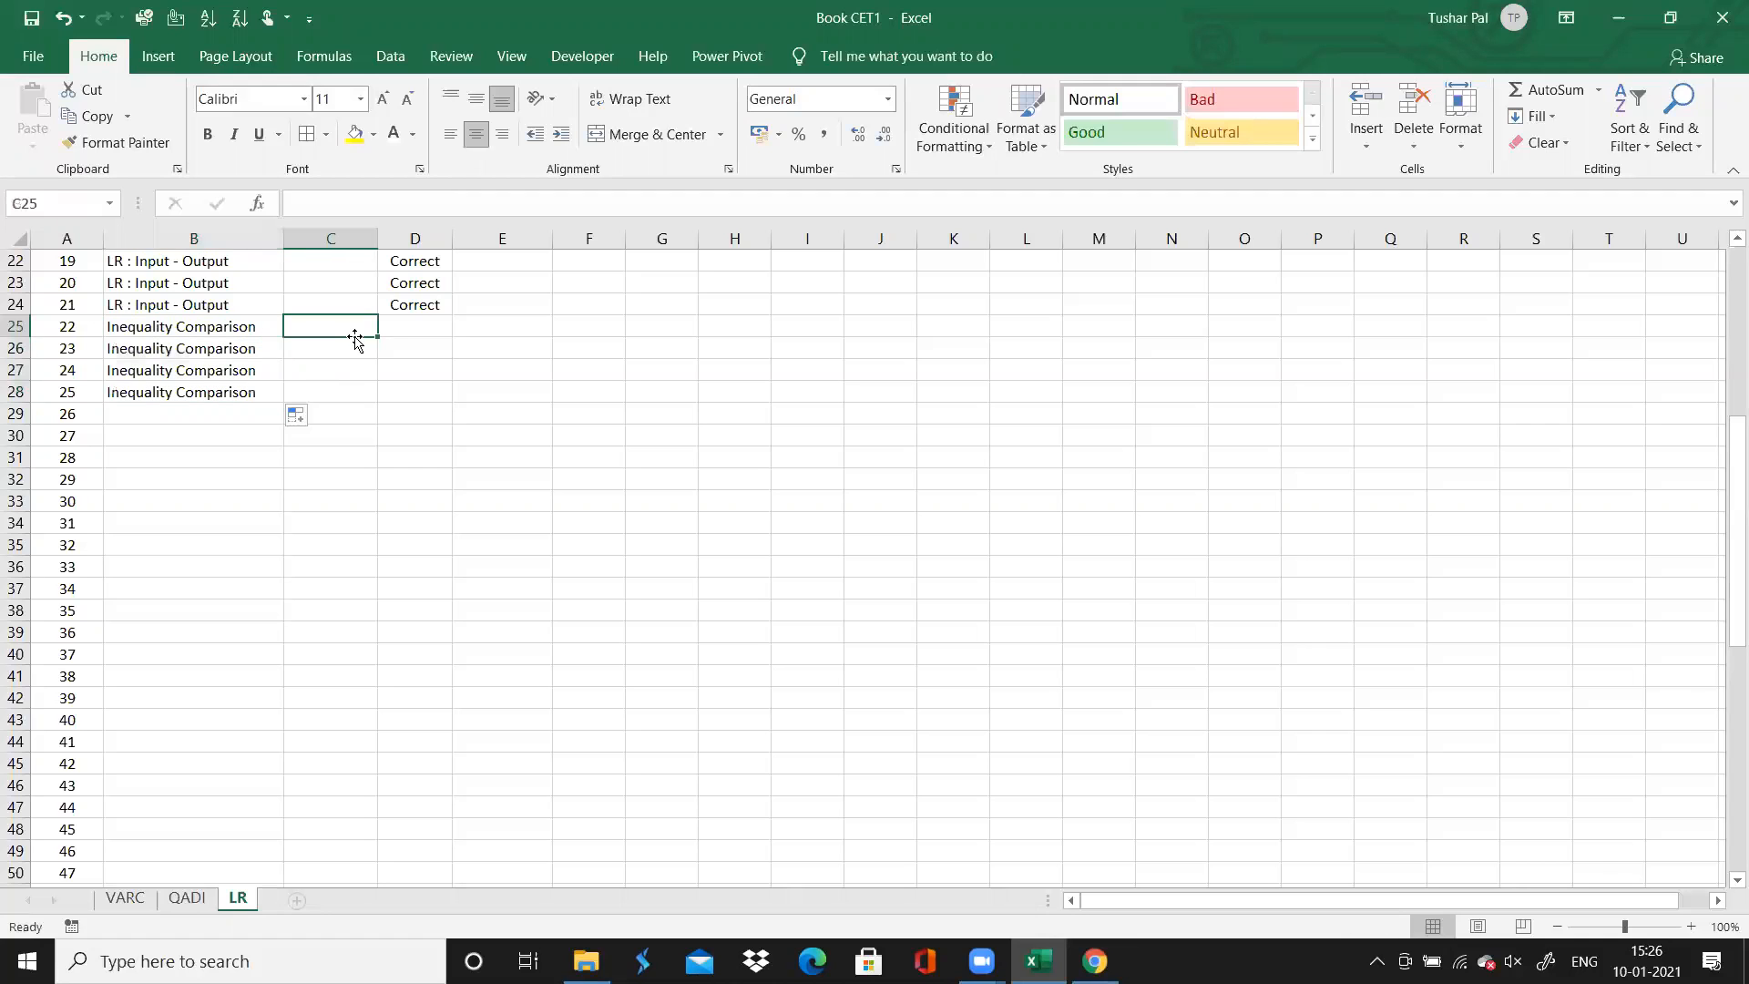
pyautogui.write('0.5')
pyautogui.press('Return')
pyautogui.write('0.5')
pyautogui.press('Return')
pyautogui.write('1')
pyautogui.press('Return')
pyautogui.write('1')
pyautogui.press('Return')
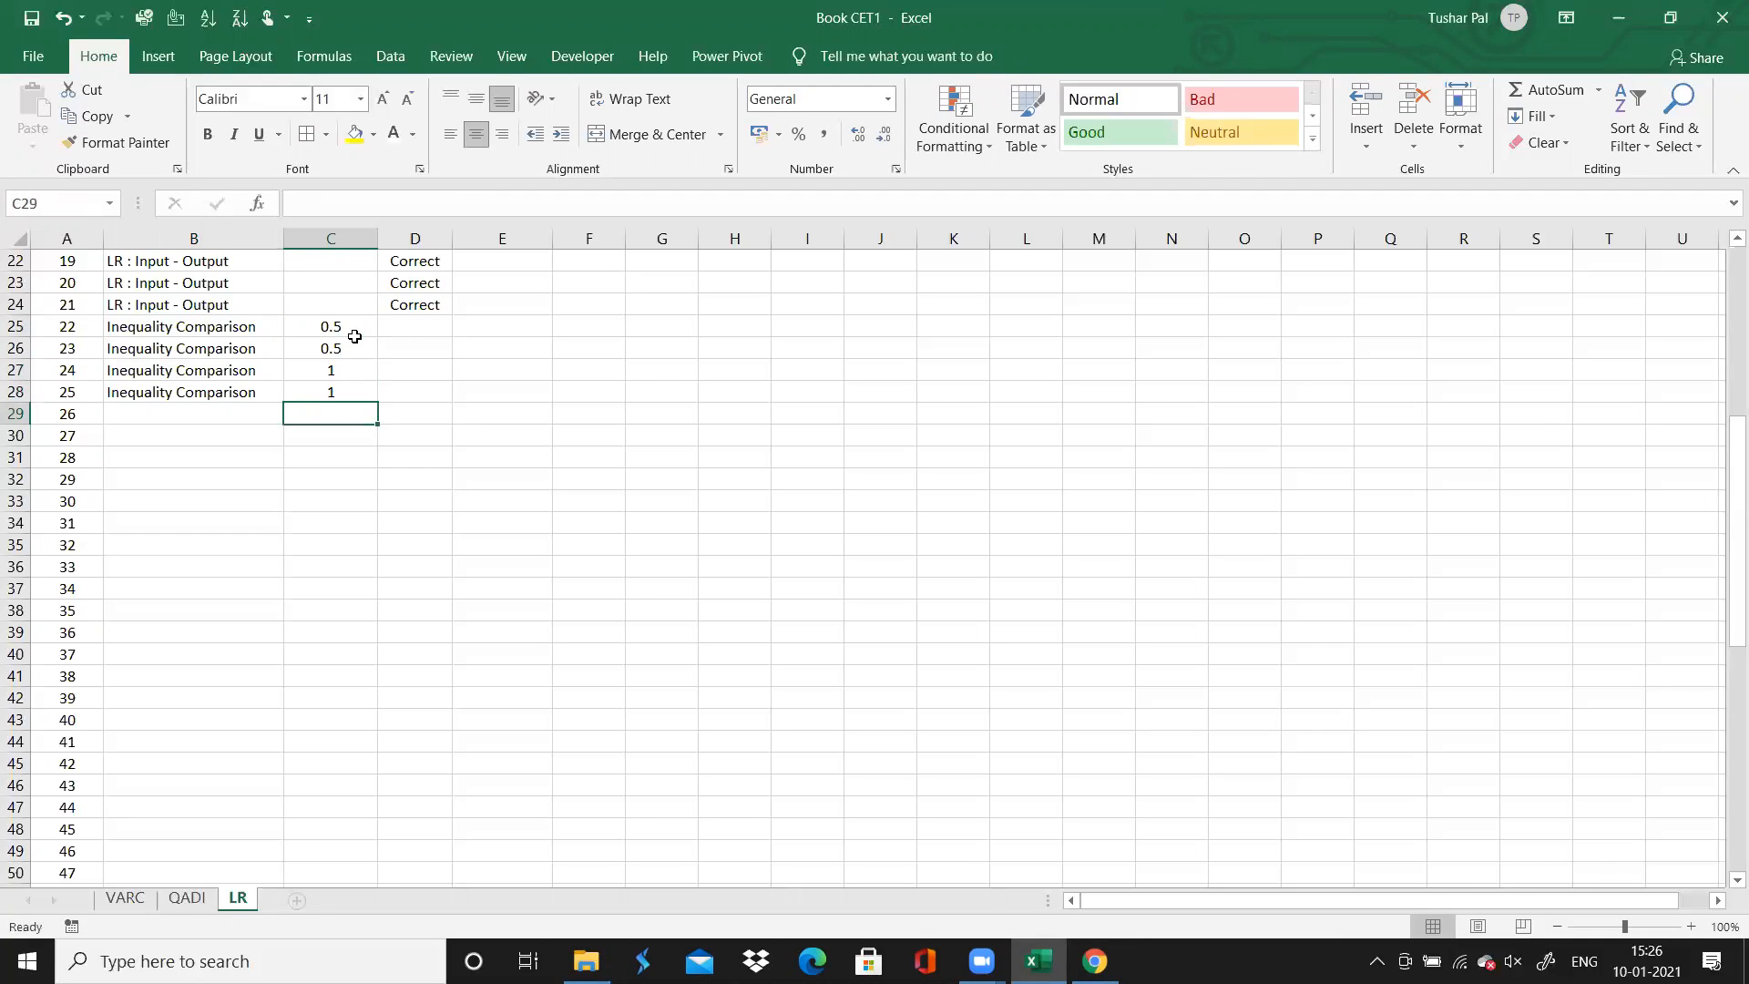
# Open question 26 on the Chrome solutions page and read the directions for questions 26 to 31
pyautogui.press('Up')
pyautogui.press('Right')
pyautogui.press('Right')
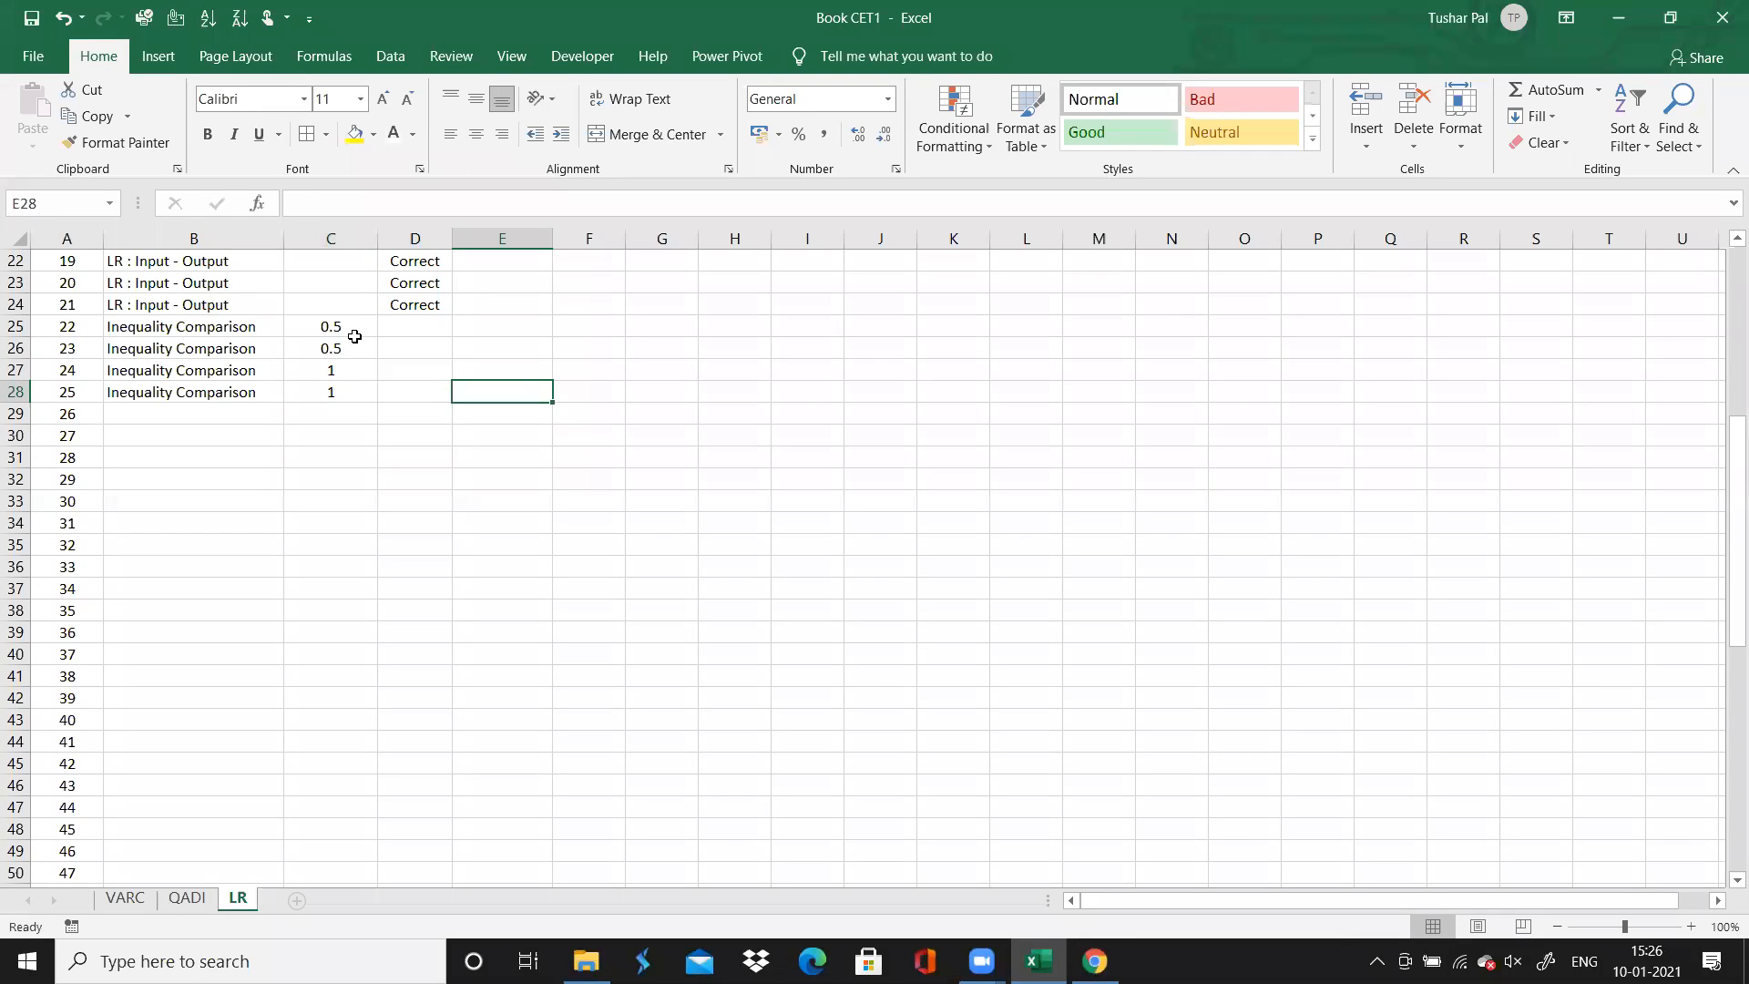
pyautogui.press('Left')
pyautogui.press('Up')
pyautogui.press('Up')
pyautogui.press('Up')
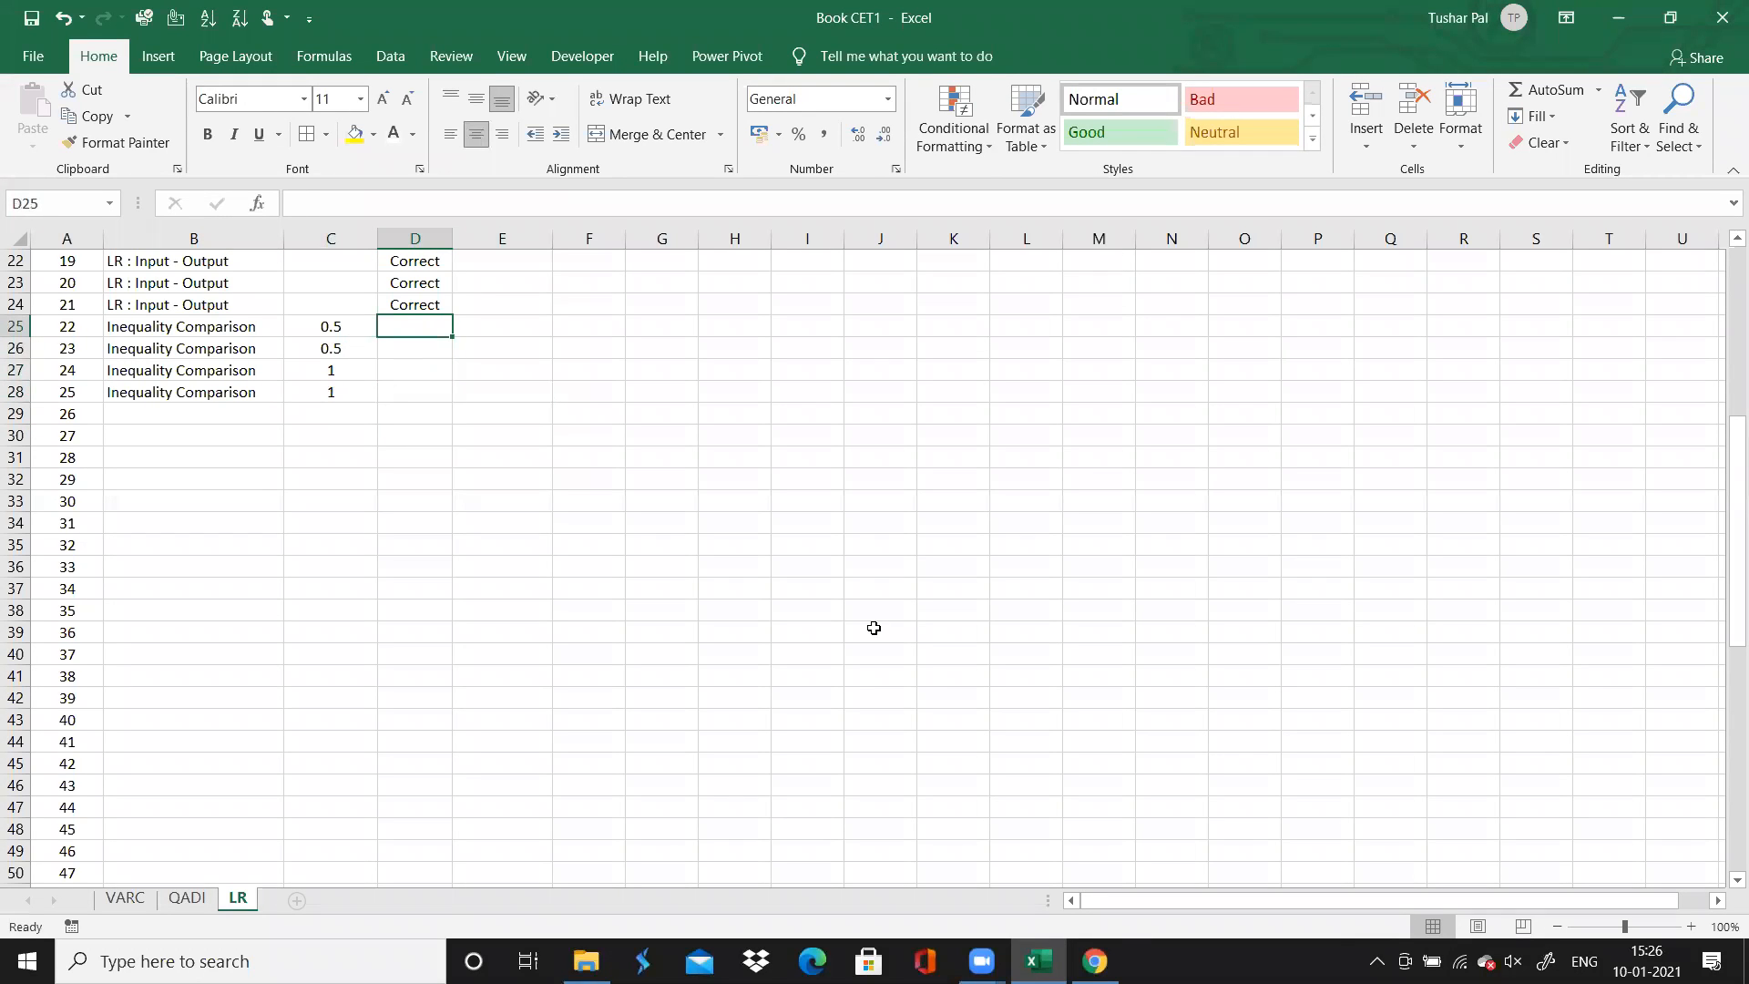
pyautogui.click(1094, 960)
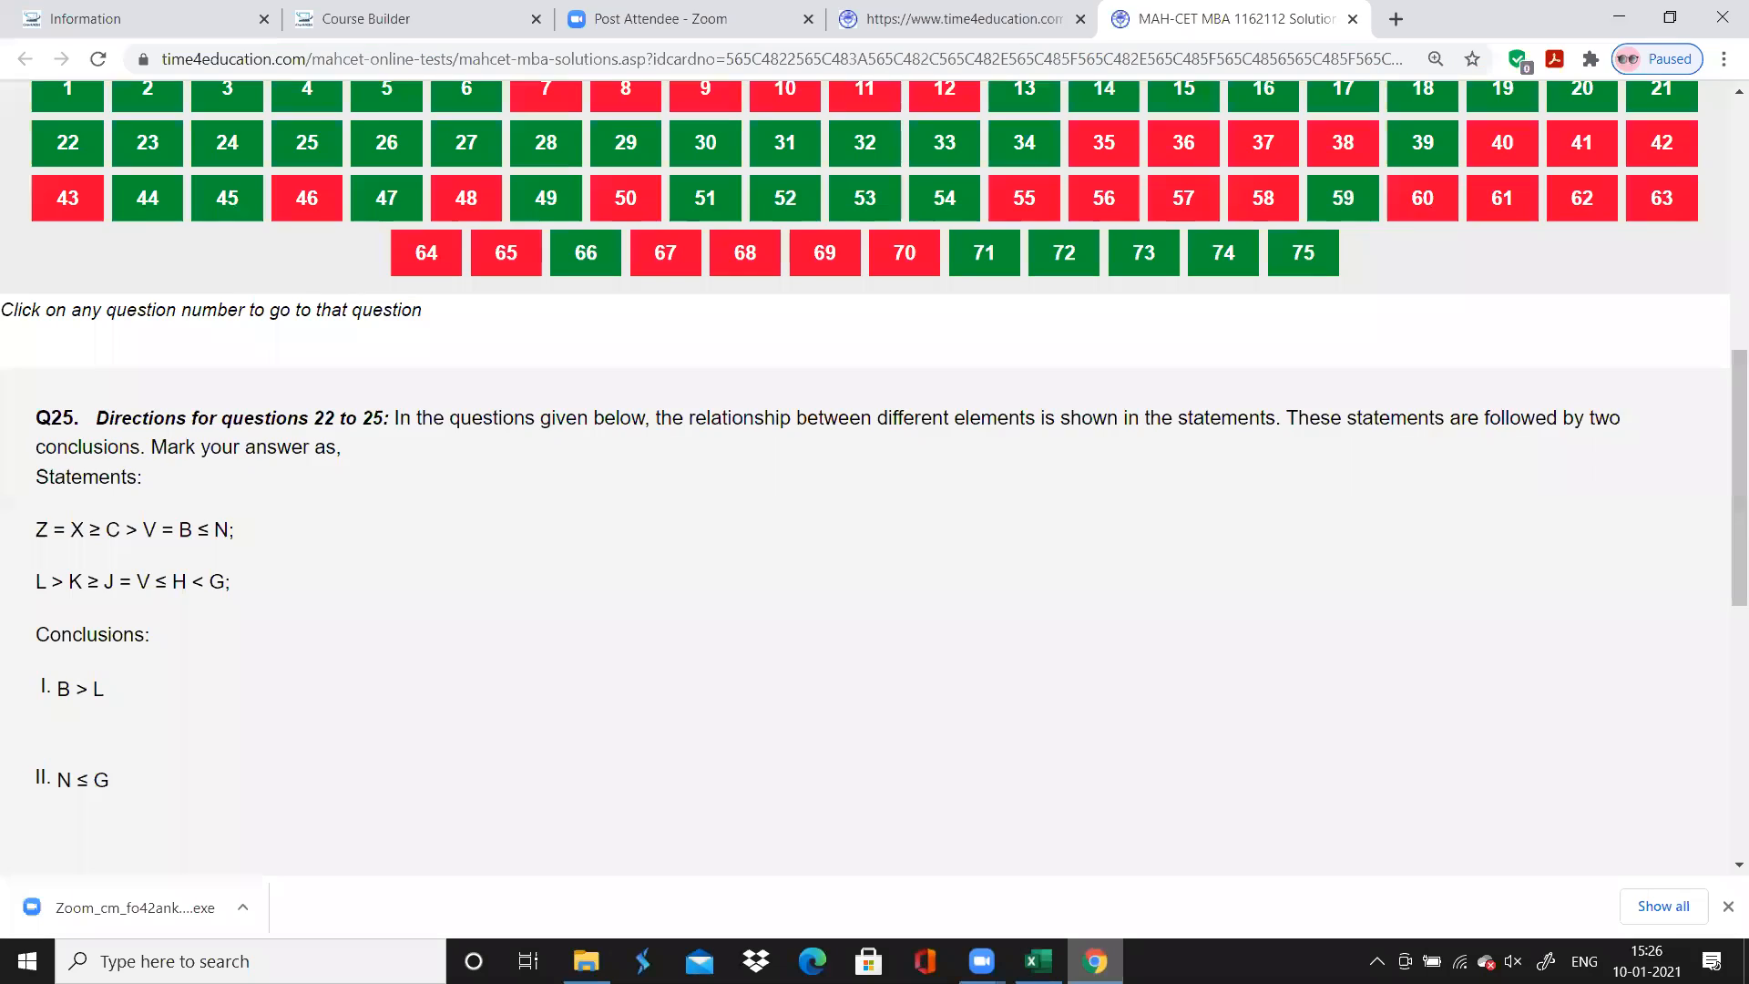
pyautogui.scroll(1, 864, 479)
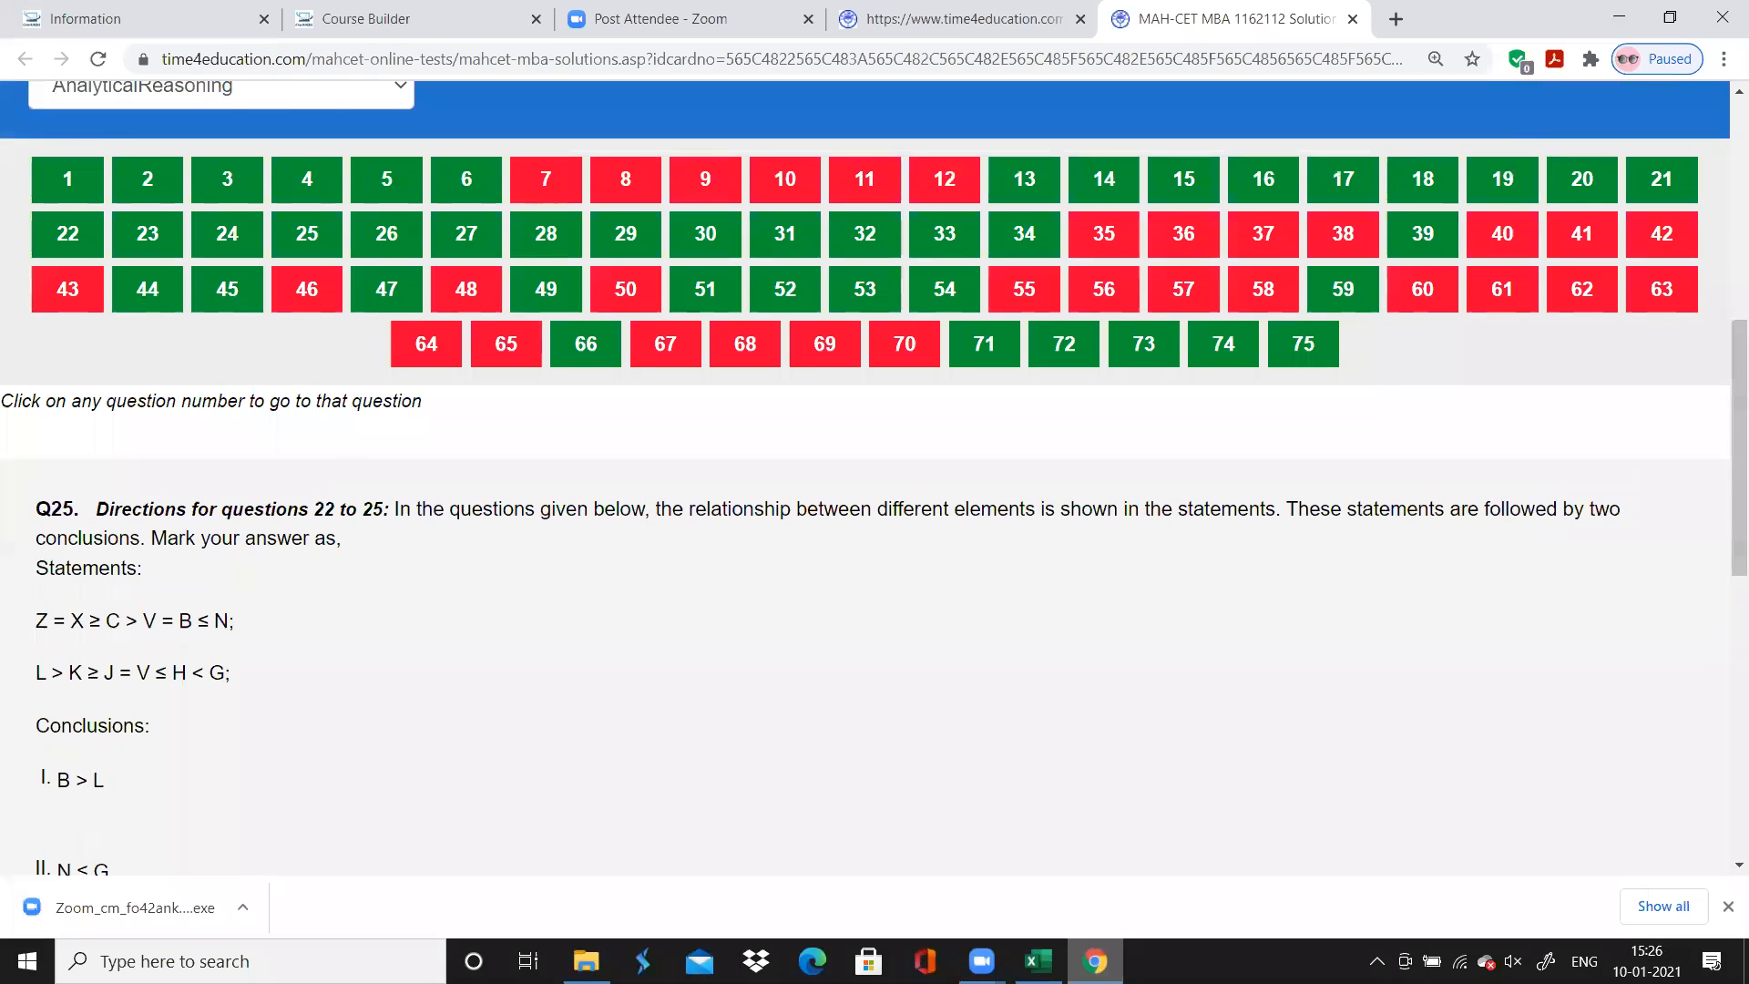
pyautogui.click(388, 233)
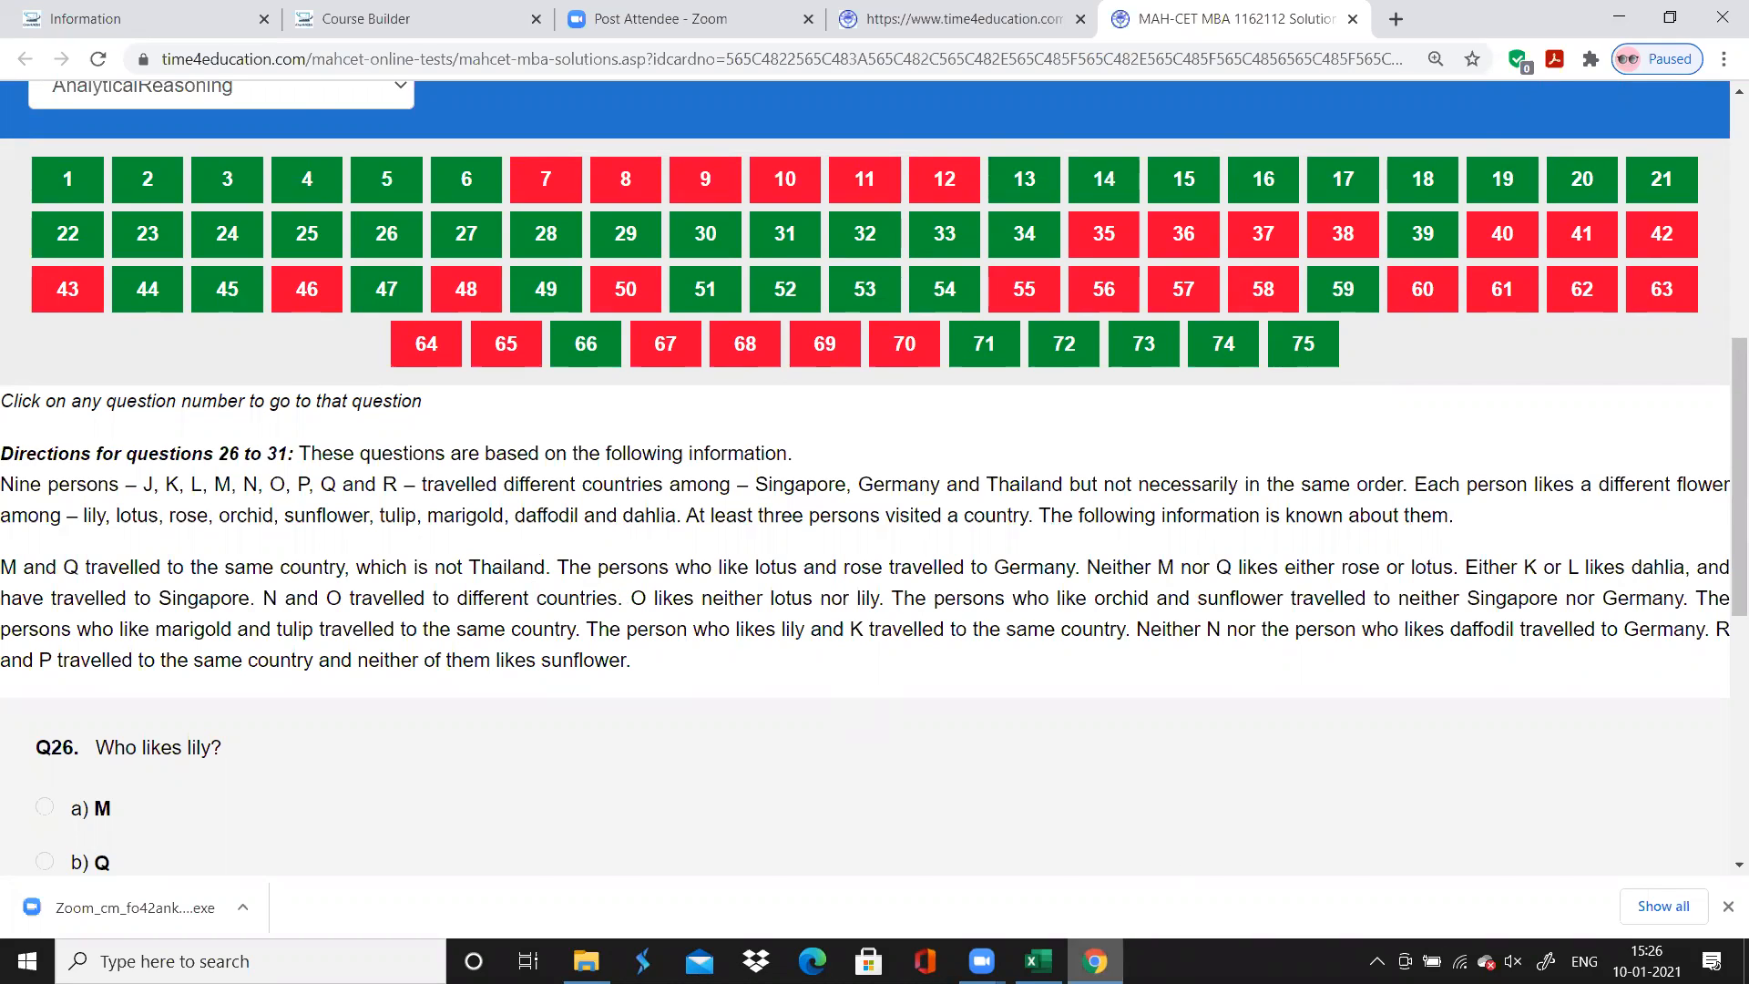
# Enter "Correct" as the Accuracy for questions 22 to 25 in Excel
pyautogui.click(1038, 961)
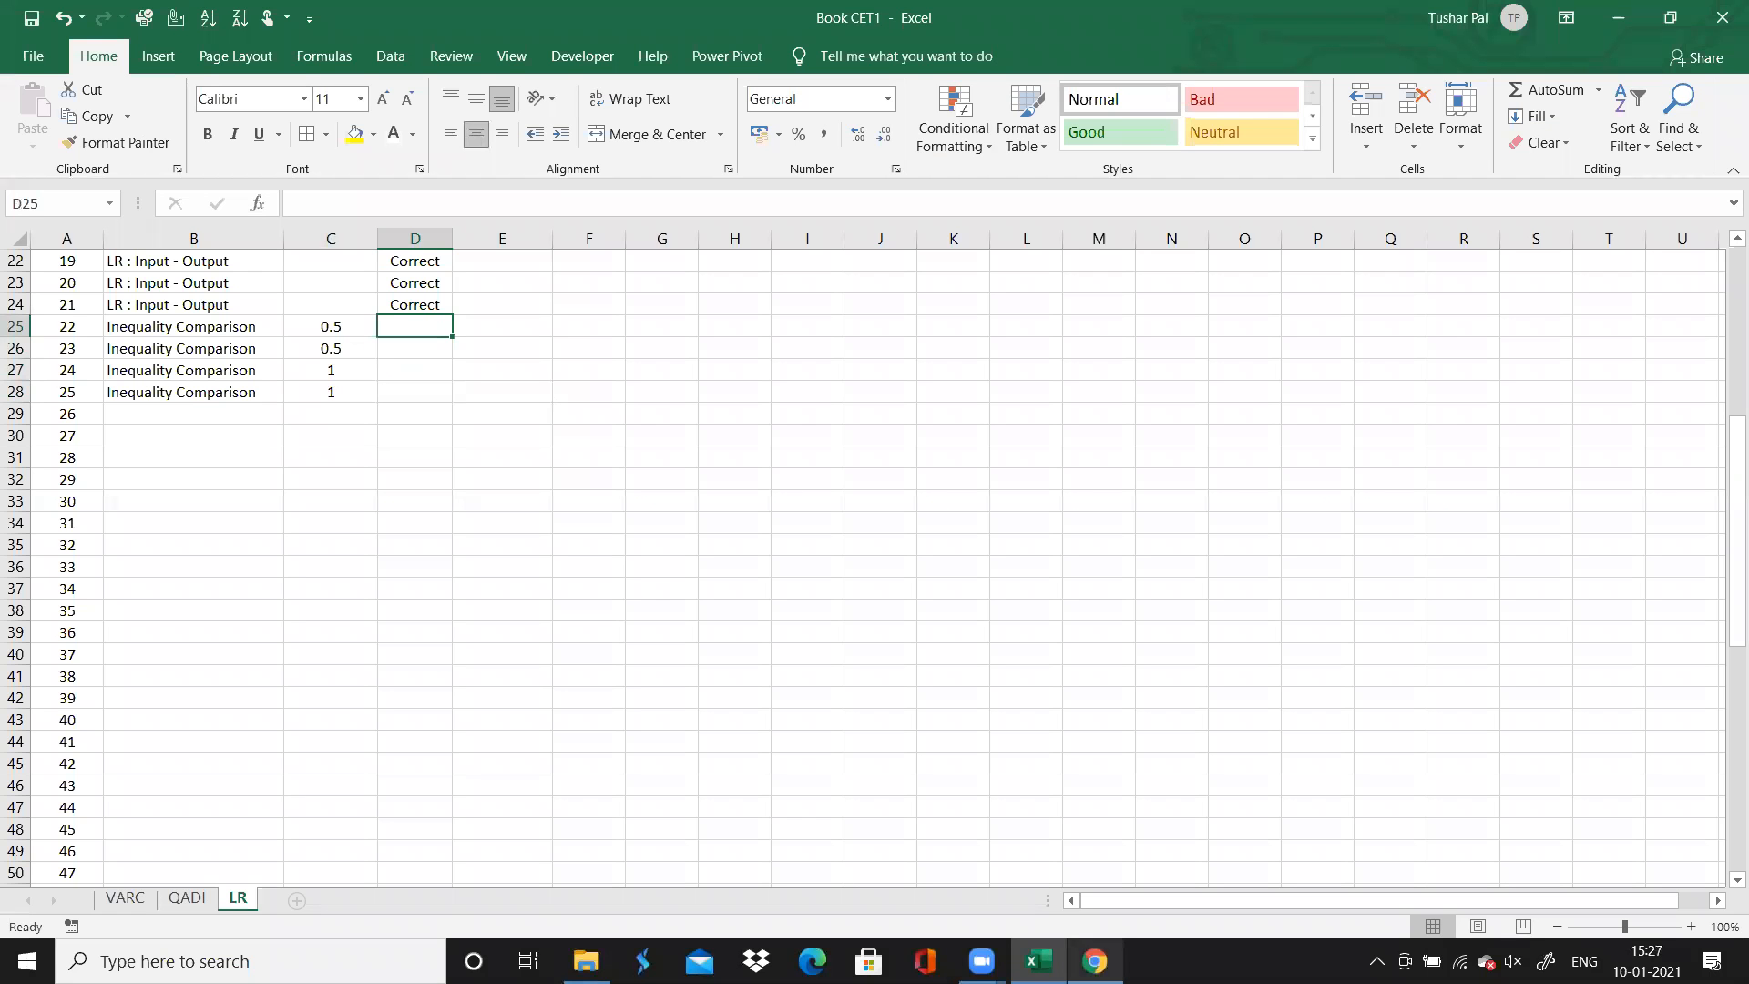
pyautogui.write('C')
pyautogui.press('Return')
pyautogui.write('C')
pyautogui.press('Return')
pyautogui.write('C')
pyautogui.press('Return')
pyautogui.write('C')
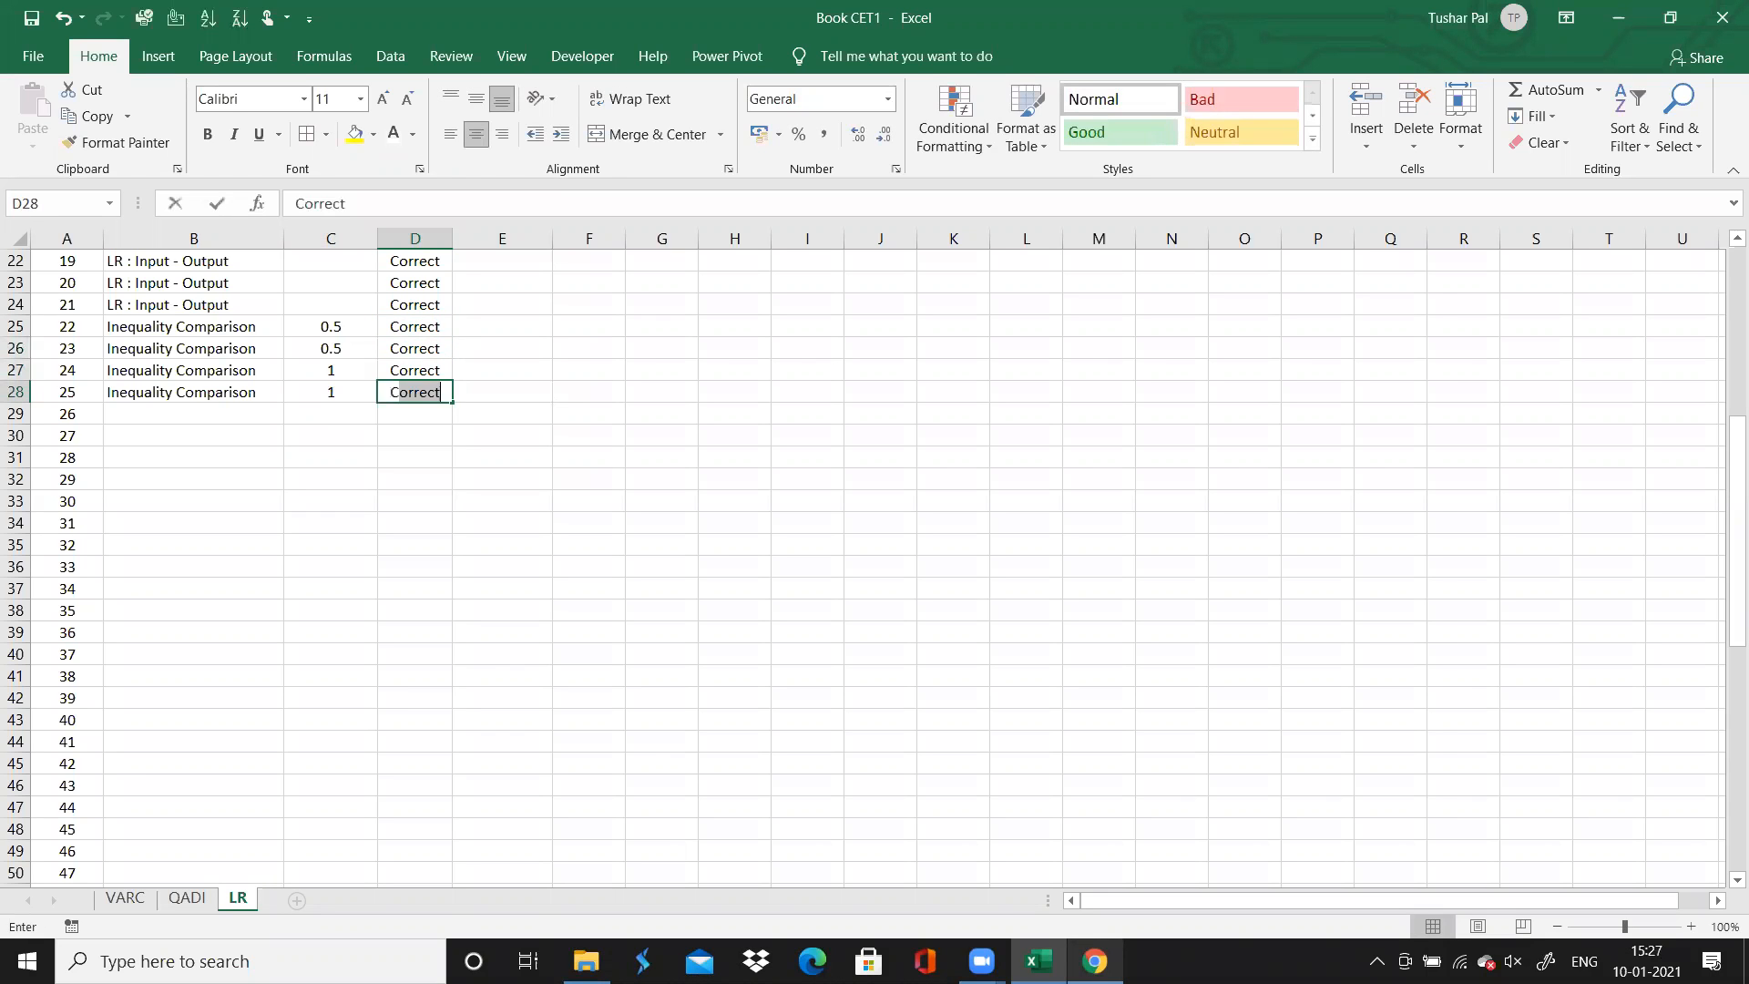
pyautogui.press('Return')
# Enter "LR : Distribution Table" as the Topic for question 26
pyautogui.press('Left')
pyautogui.press('Left')
pyautogui.press('Left')
pyautogui.press('Right')
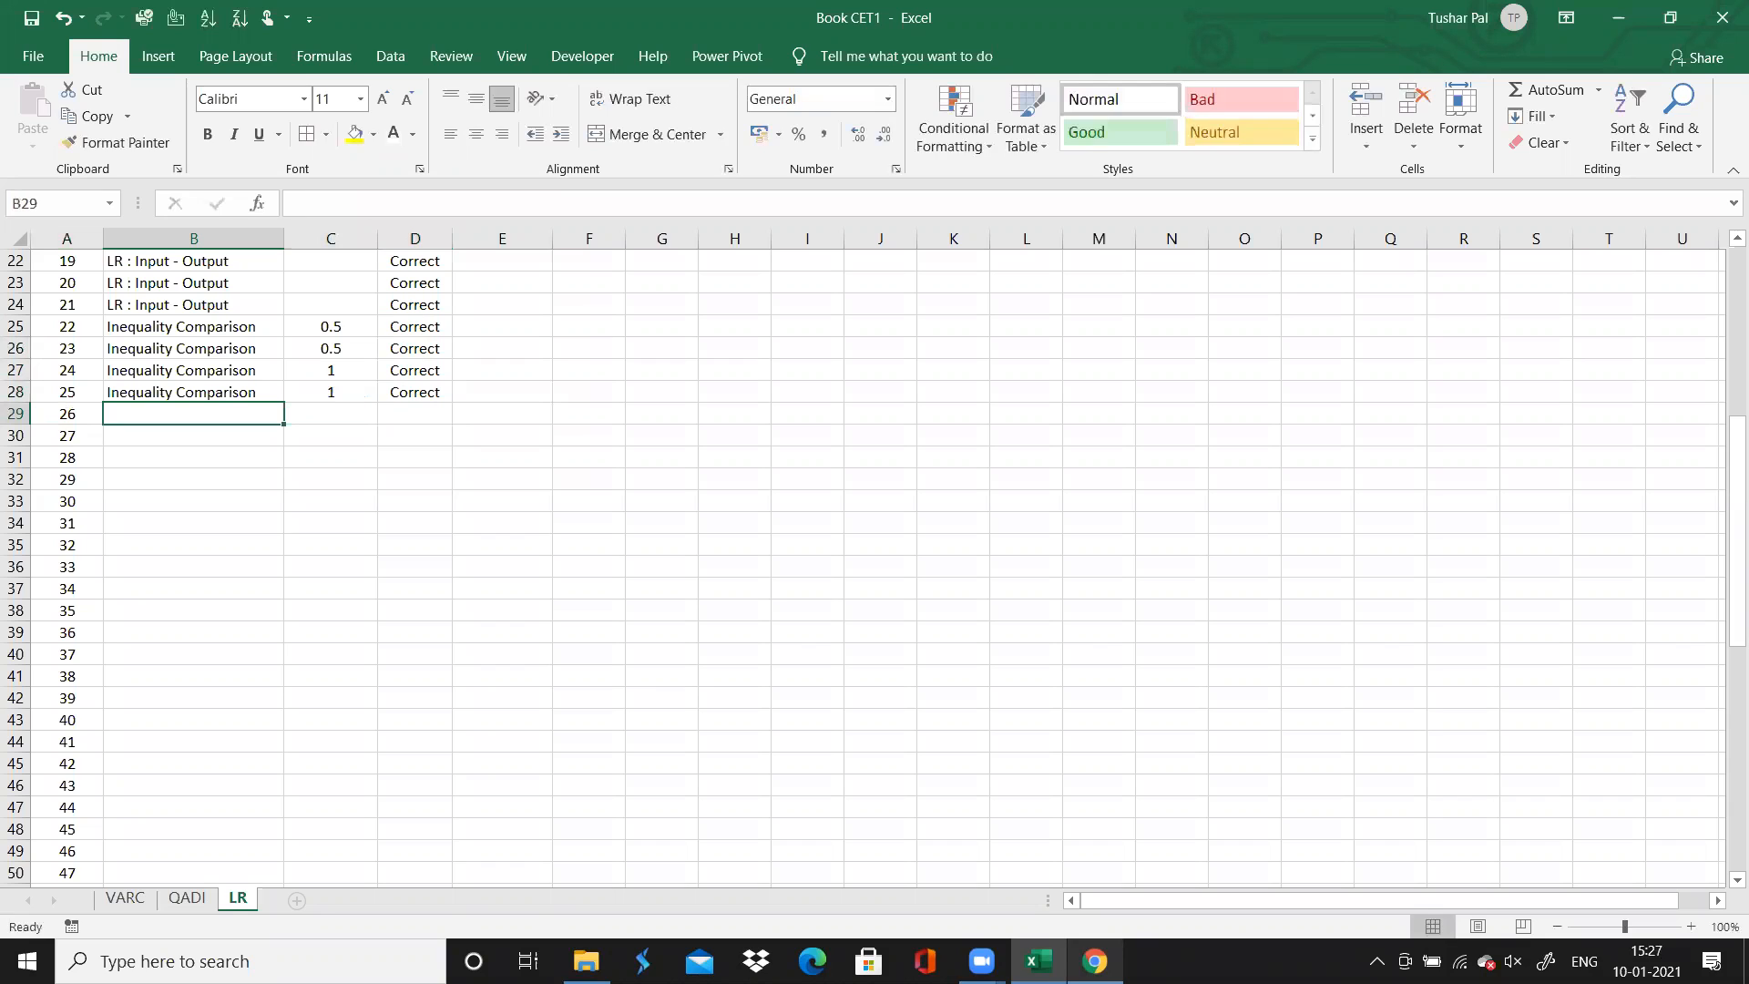
pyautogui.write('LR : Distribution Table')
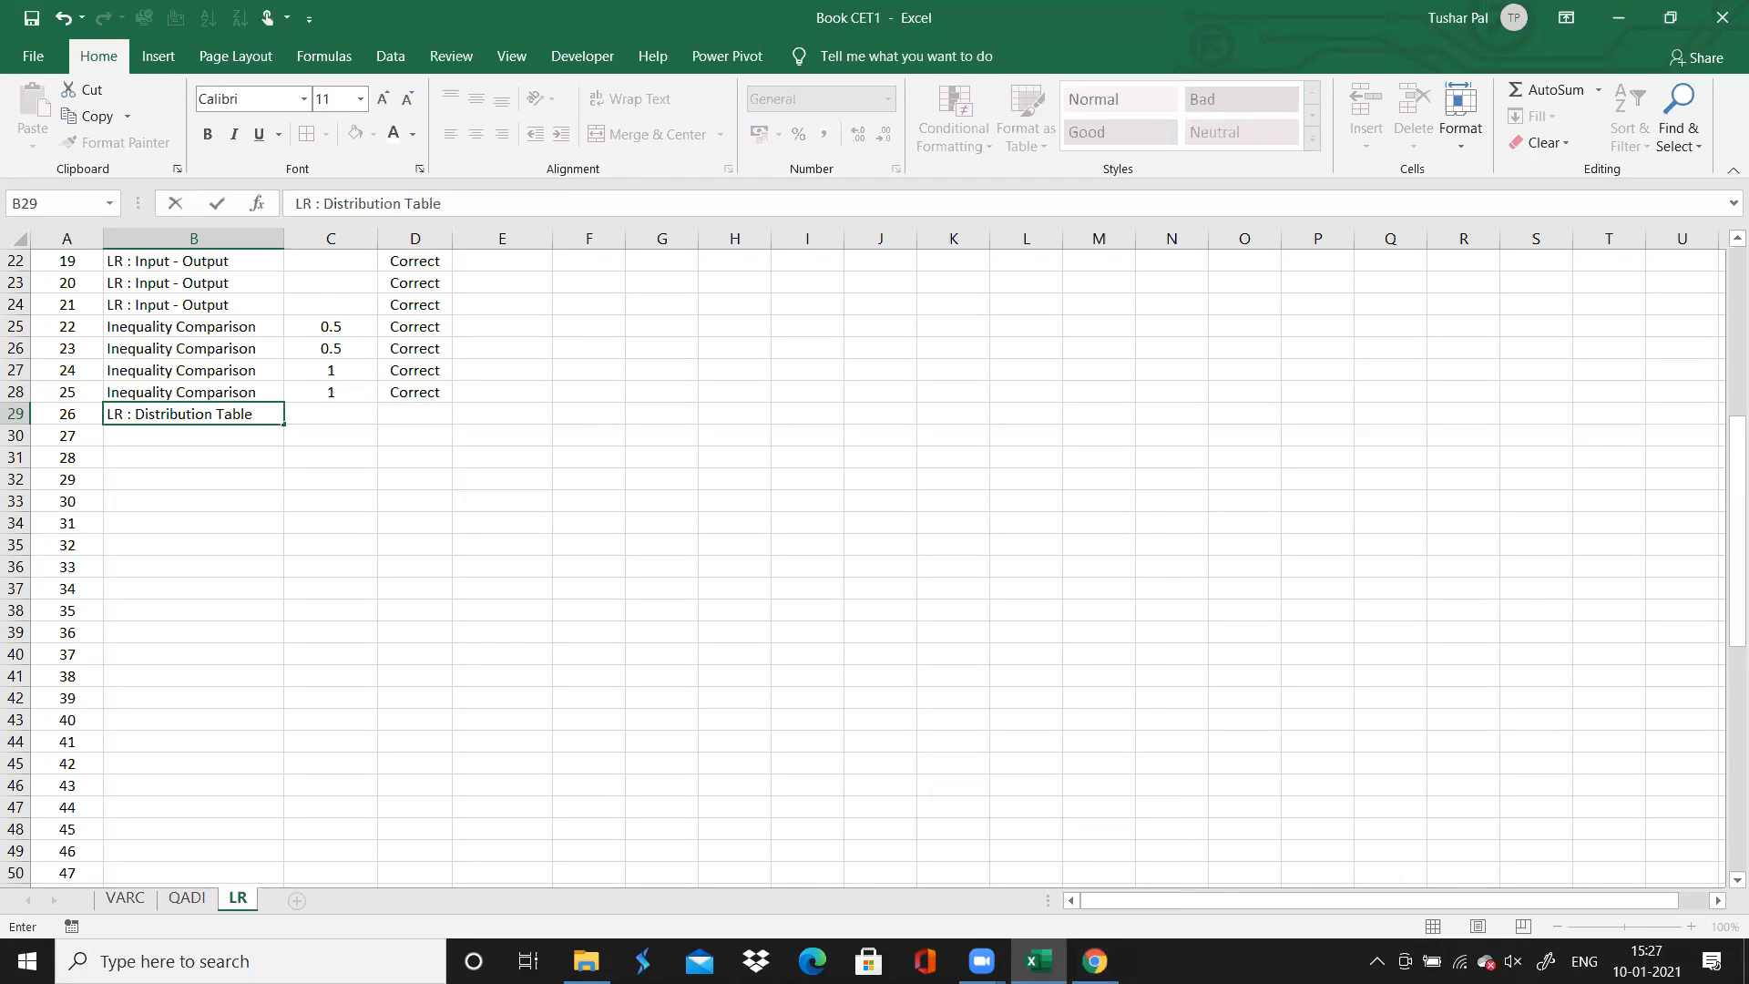
pyautogui.moveTo(1094, 961)
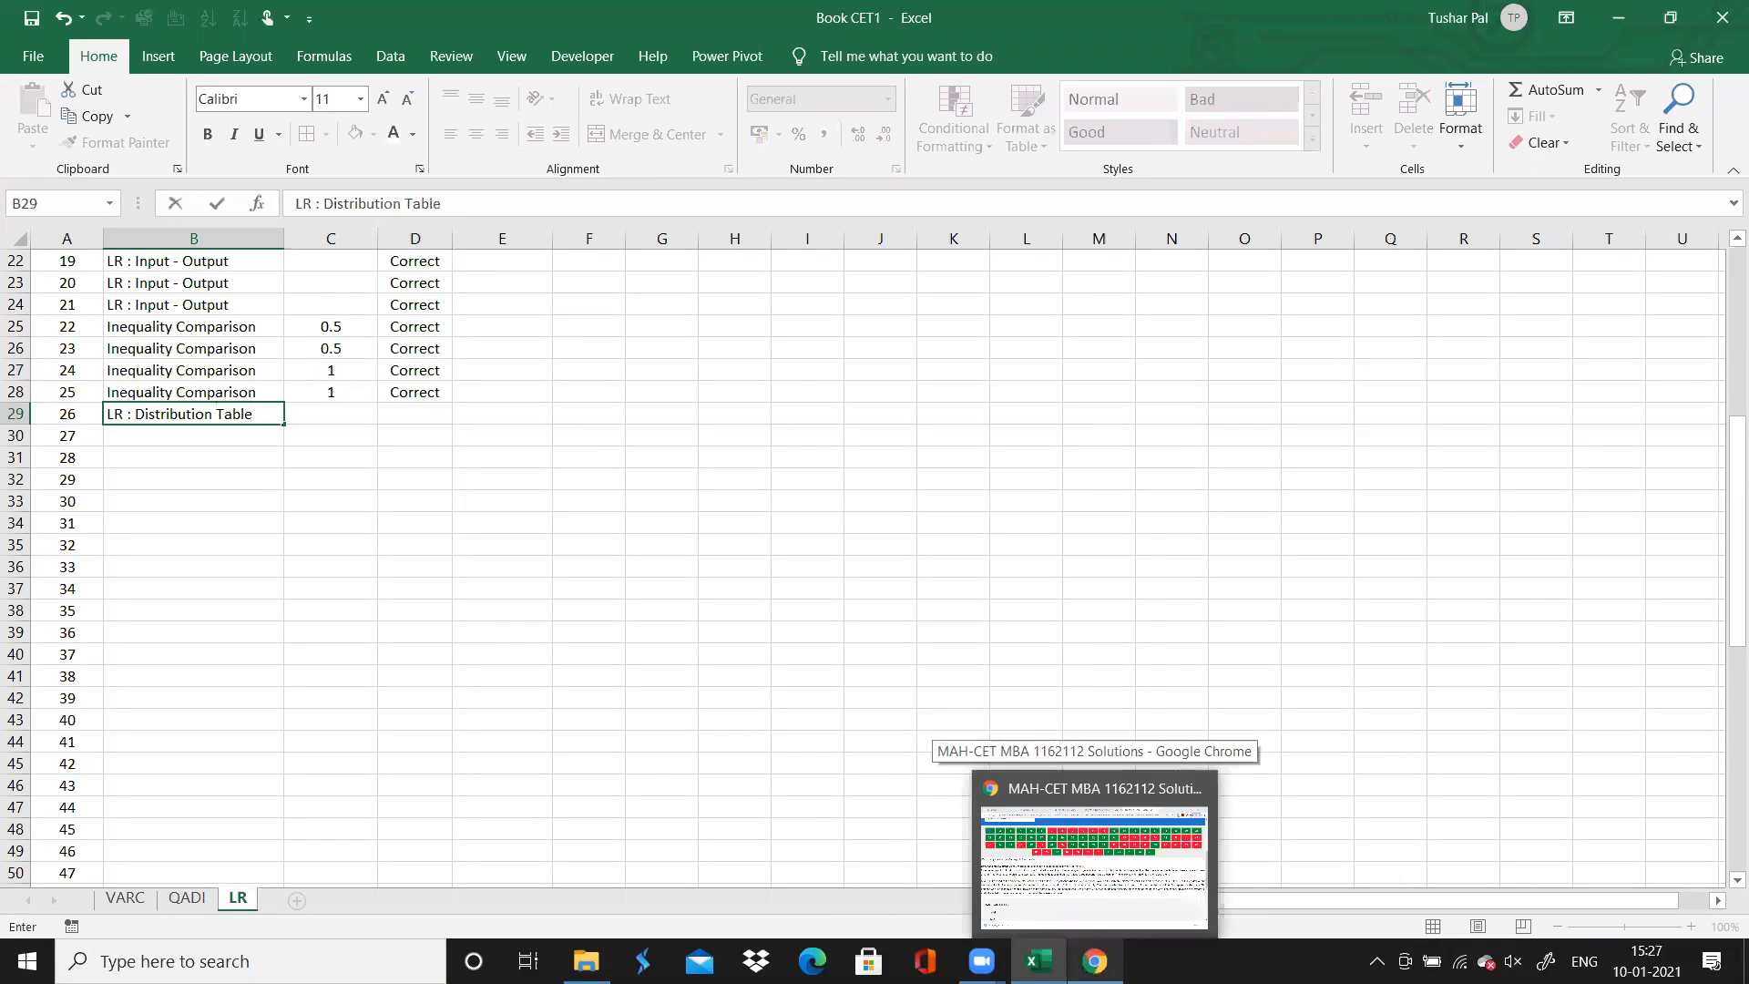
# Recheck the question range on the Chrome solutions page and fill "LR : Distribution Table" down as the Topic through question 31 in Excel
pyautogui.click(1093, 861)
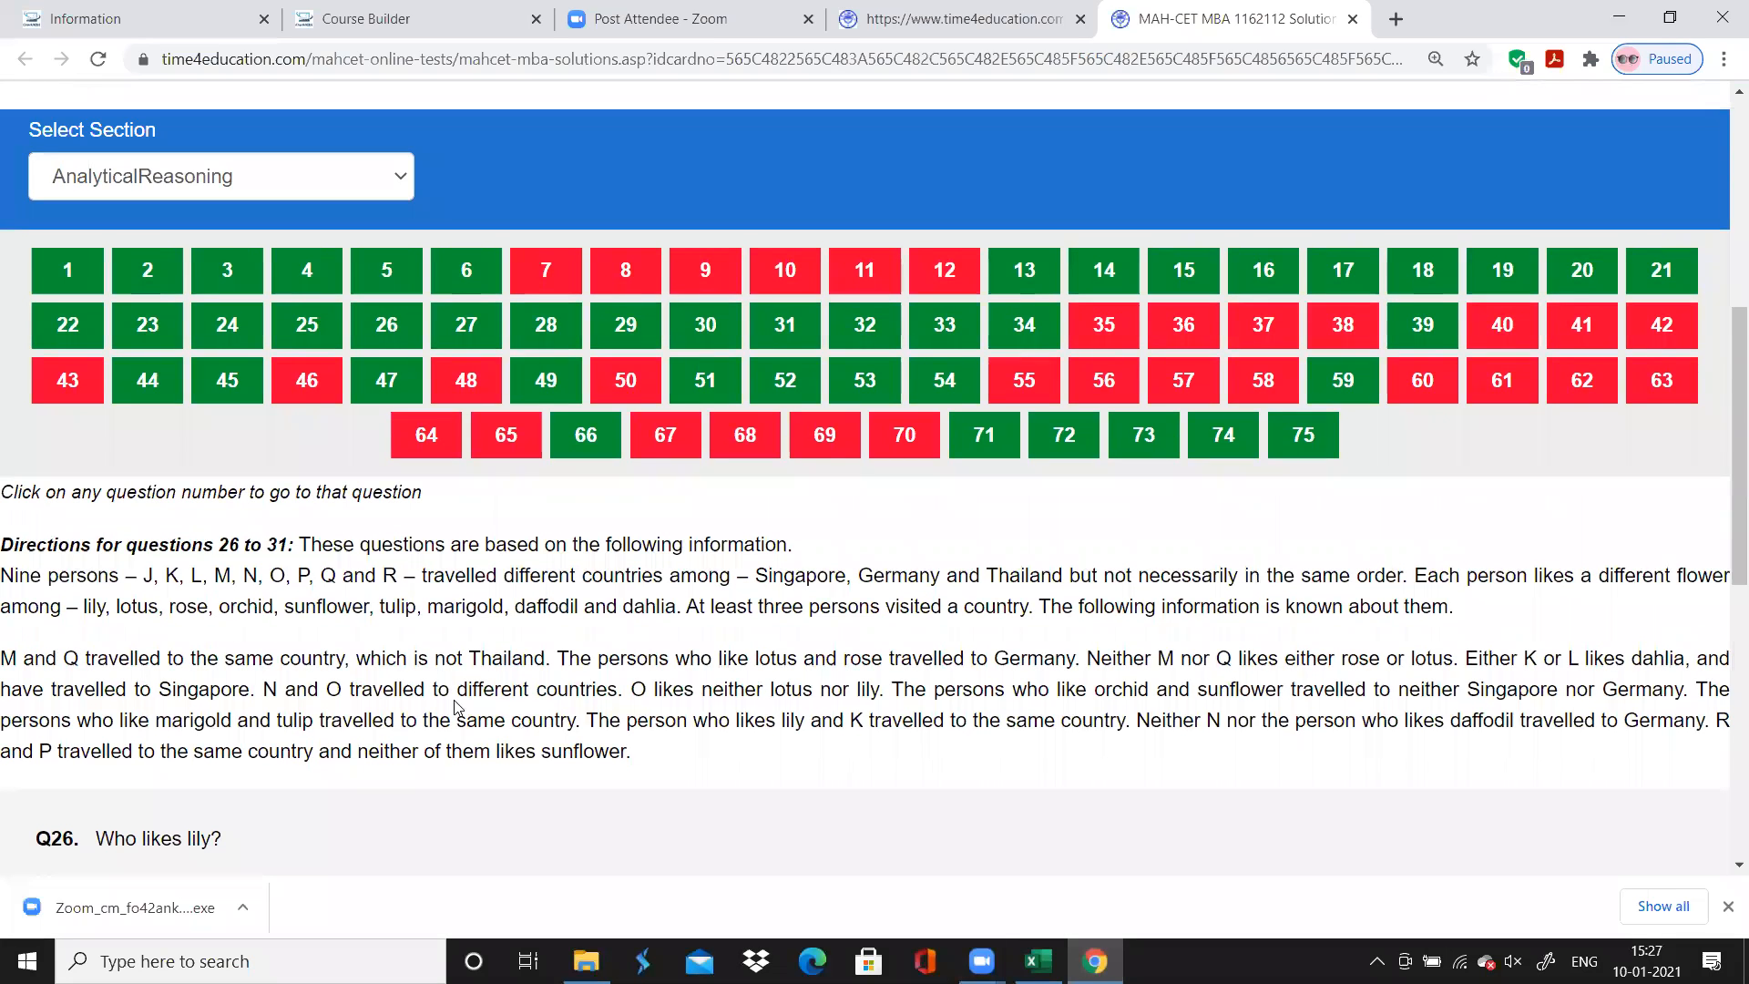
pyautogui.click(1094, 961)
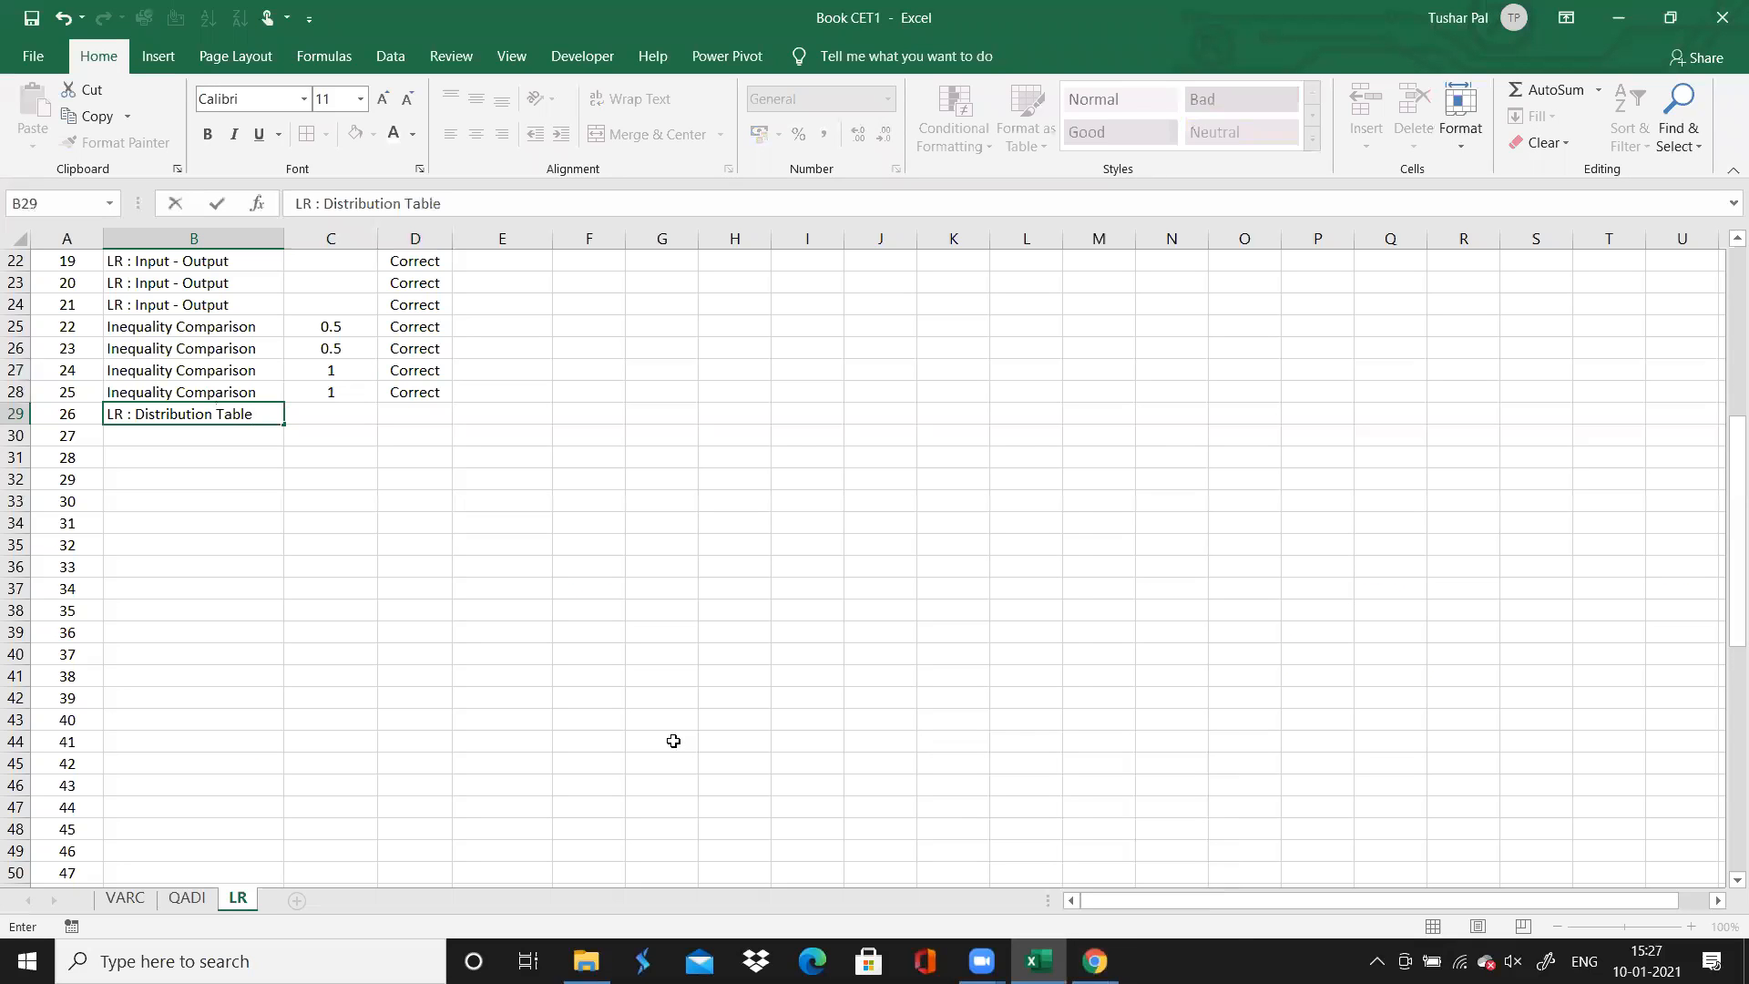
pyautogui.moveTo(285, 426); pyautogui.dragTo(269, 528)
# Set the Time Spent for questions 26 to 31 to 6 each
pyautogui.moveTo(321, 410); pyautogui.dragTo(319, 428)
pyautogui.click(319, 409)
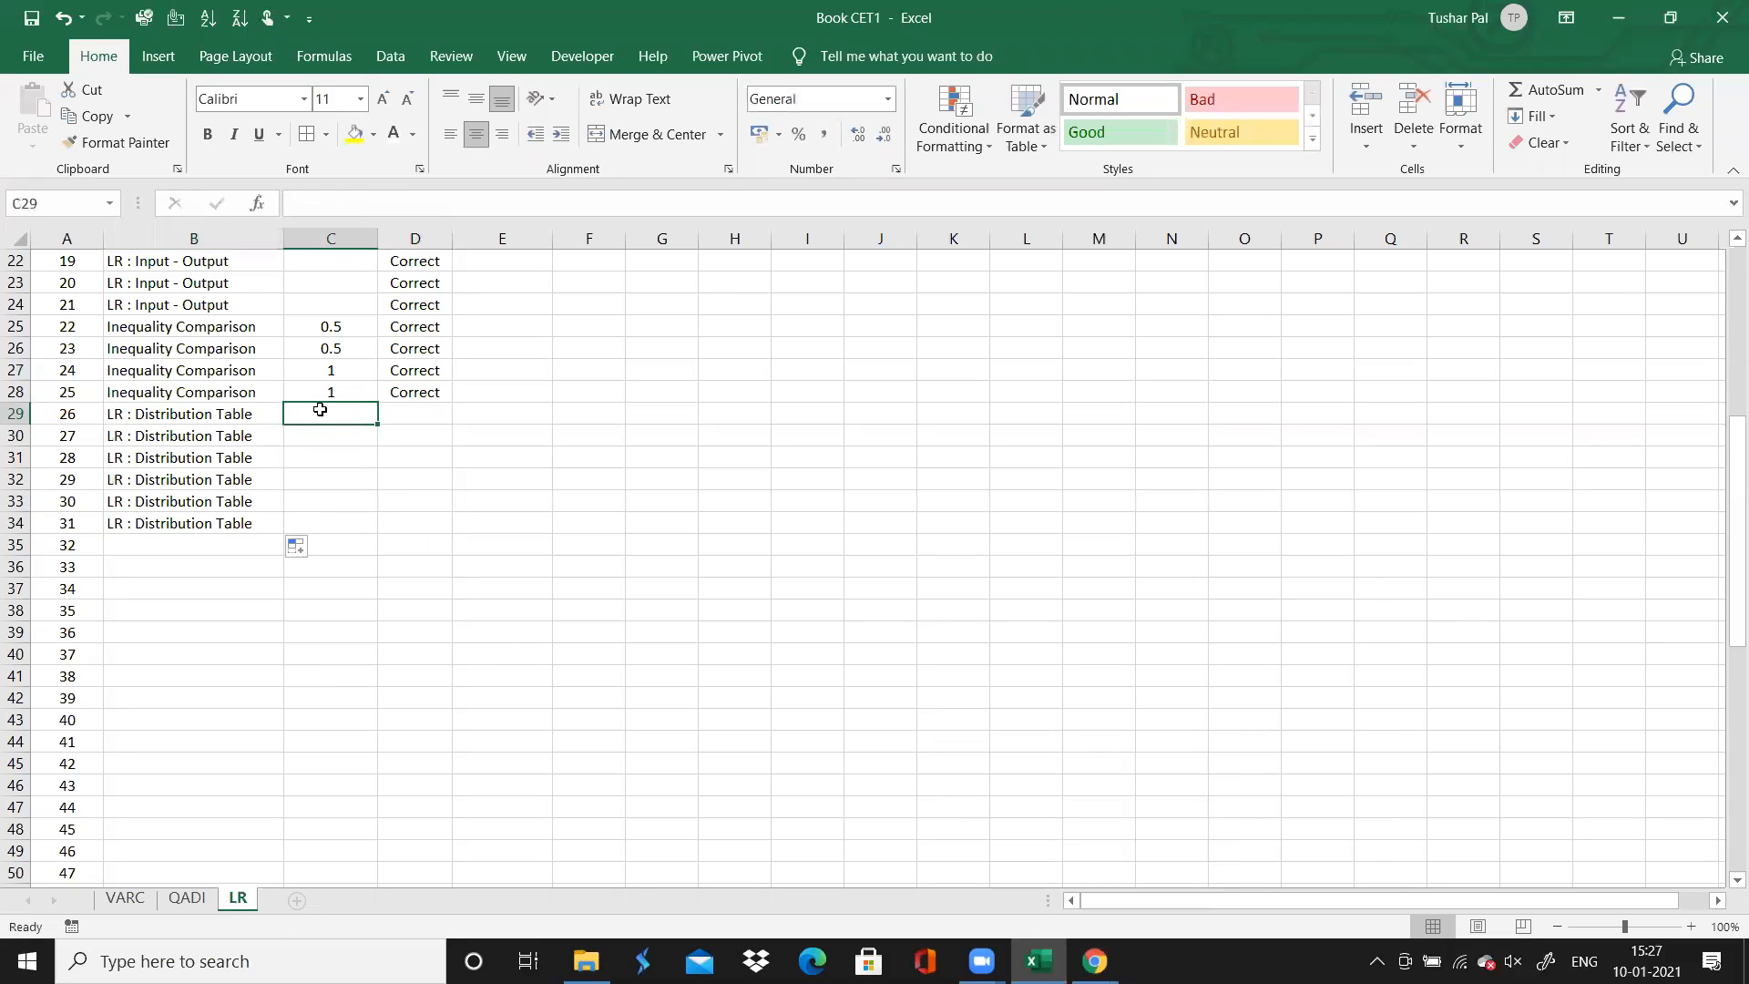
pyautogui.click(1094, 959)
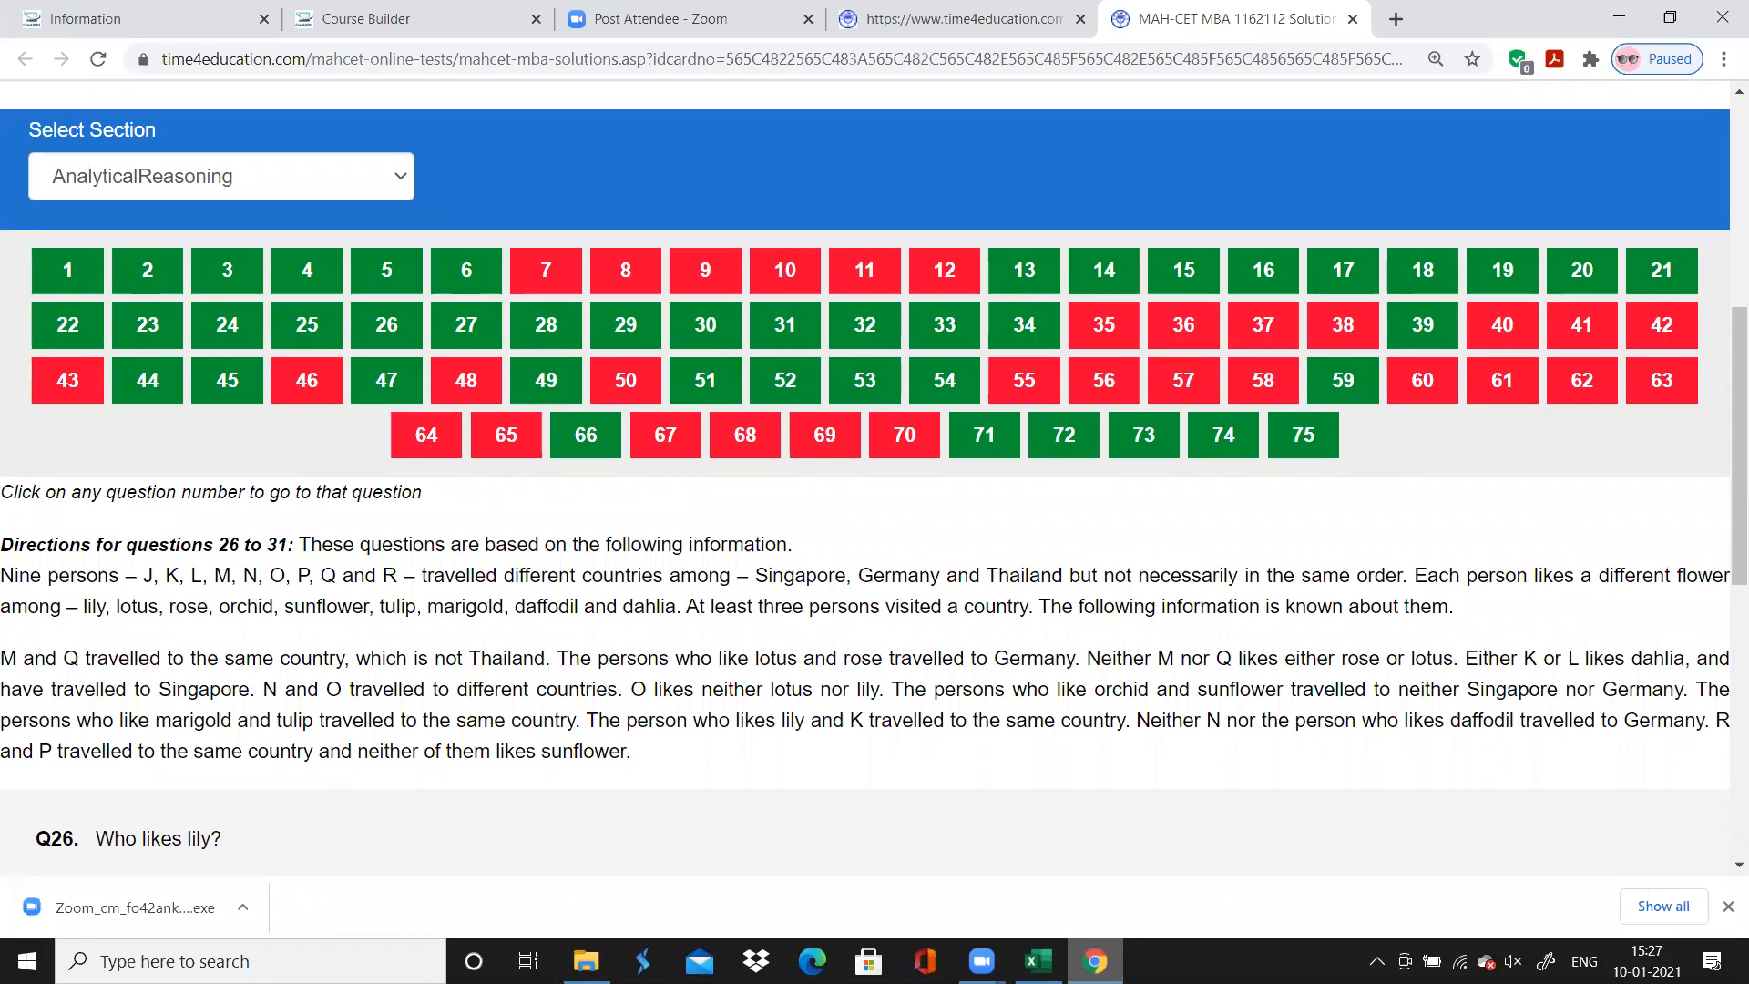
pyautogui.hotkey('alt', 'Tab')
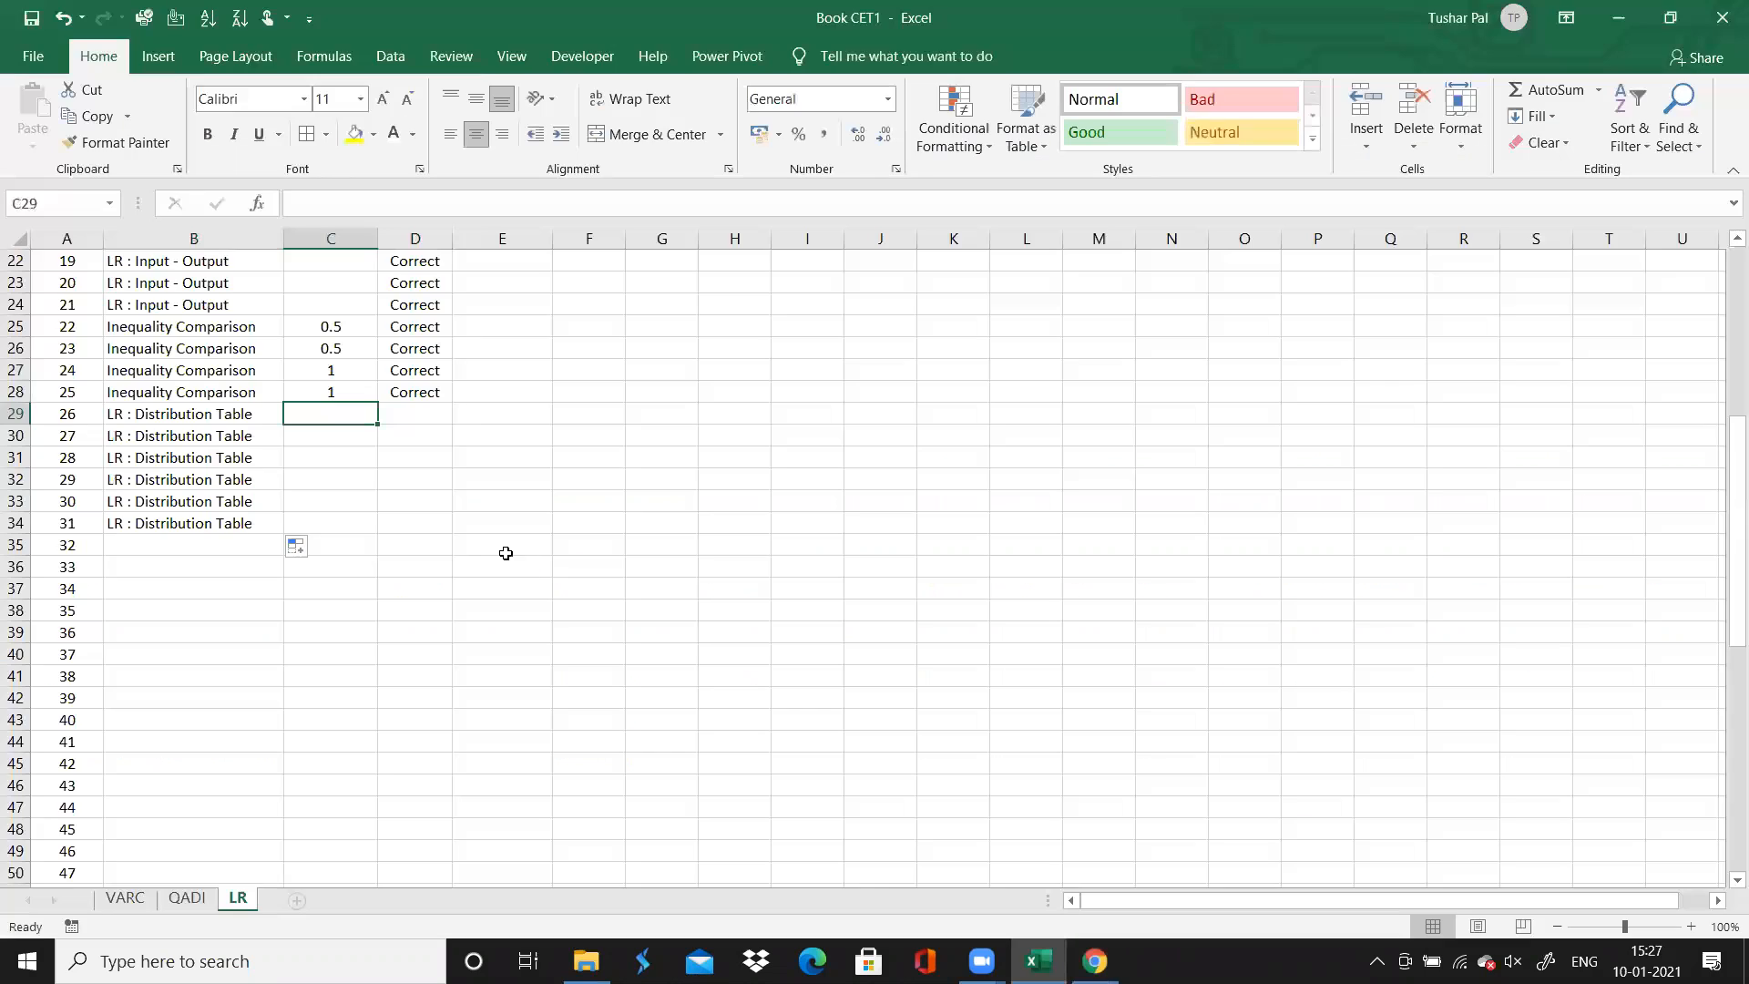
pyautogui.write('6')
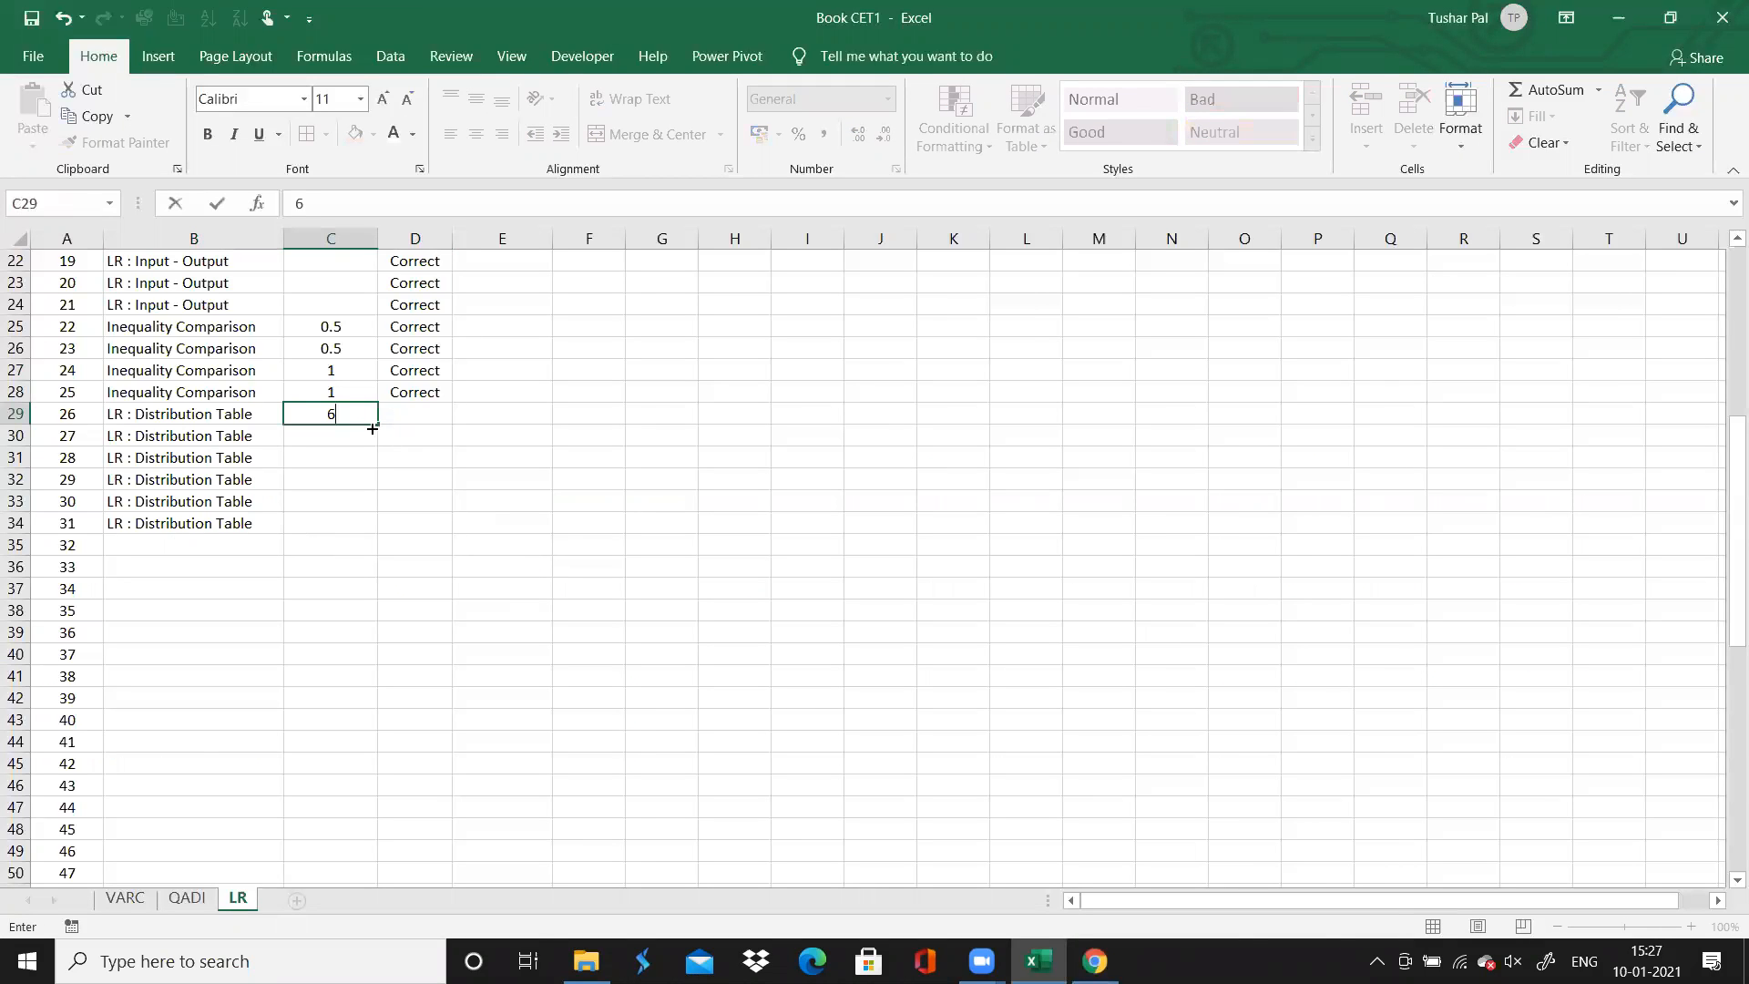
pyautogui.moveTo(377, 426); pyautogui.dragTo(367, 537)
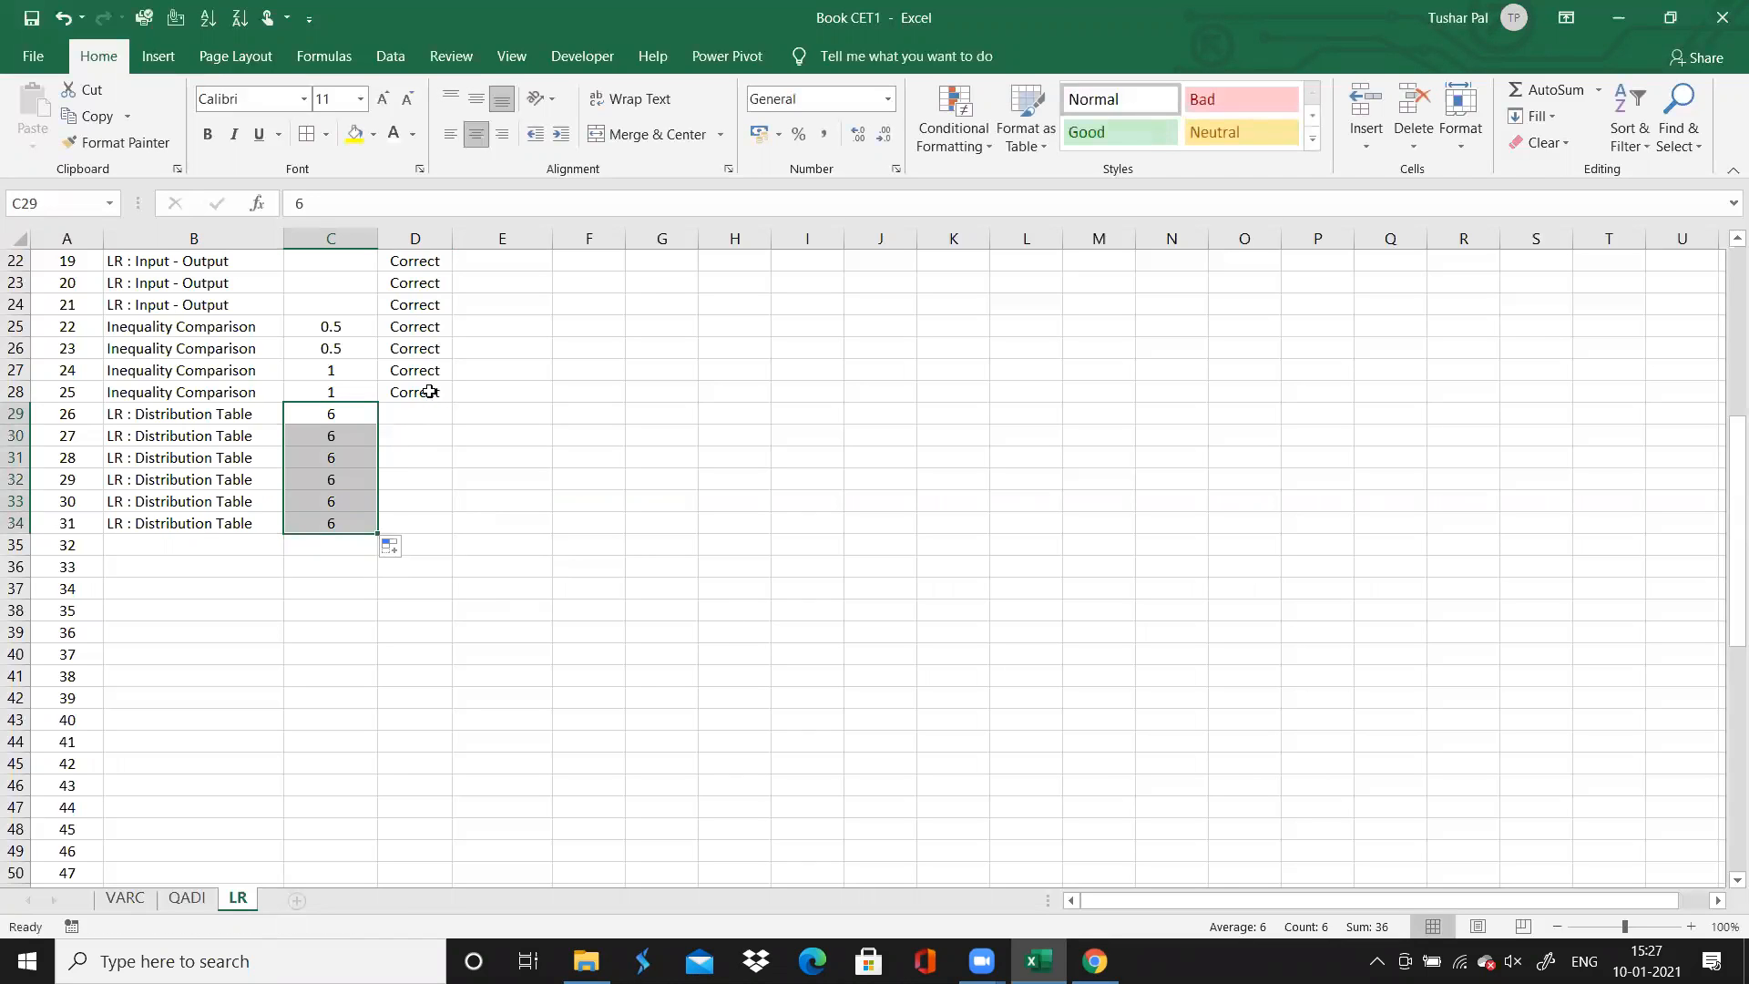
# Select question 26's Accuracy cell and check the answer results for questions 26 to 31 on the Chrome solutions page
pyautogui.click(422, 429)
pyautogui.moveTo(424, 414); pyautogui.dragTo(920, 889)
pyautogui.click(679, 624)
pyautogui.click(400, 370)
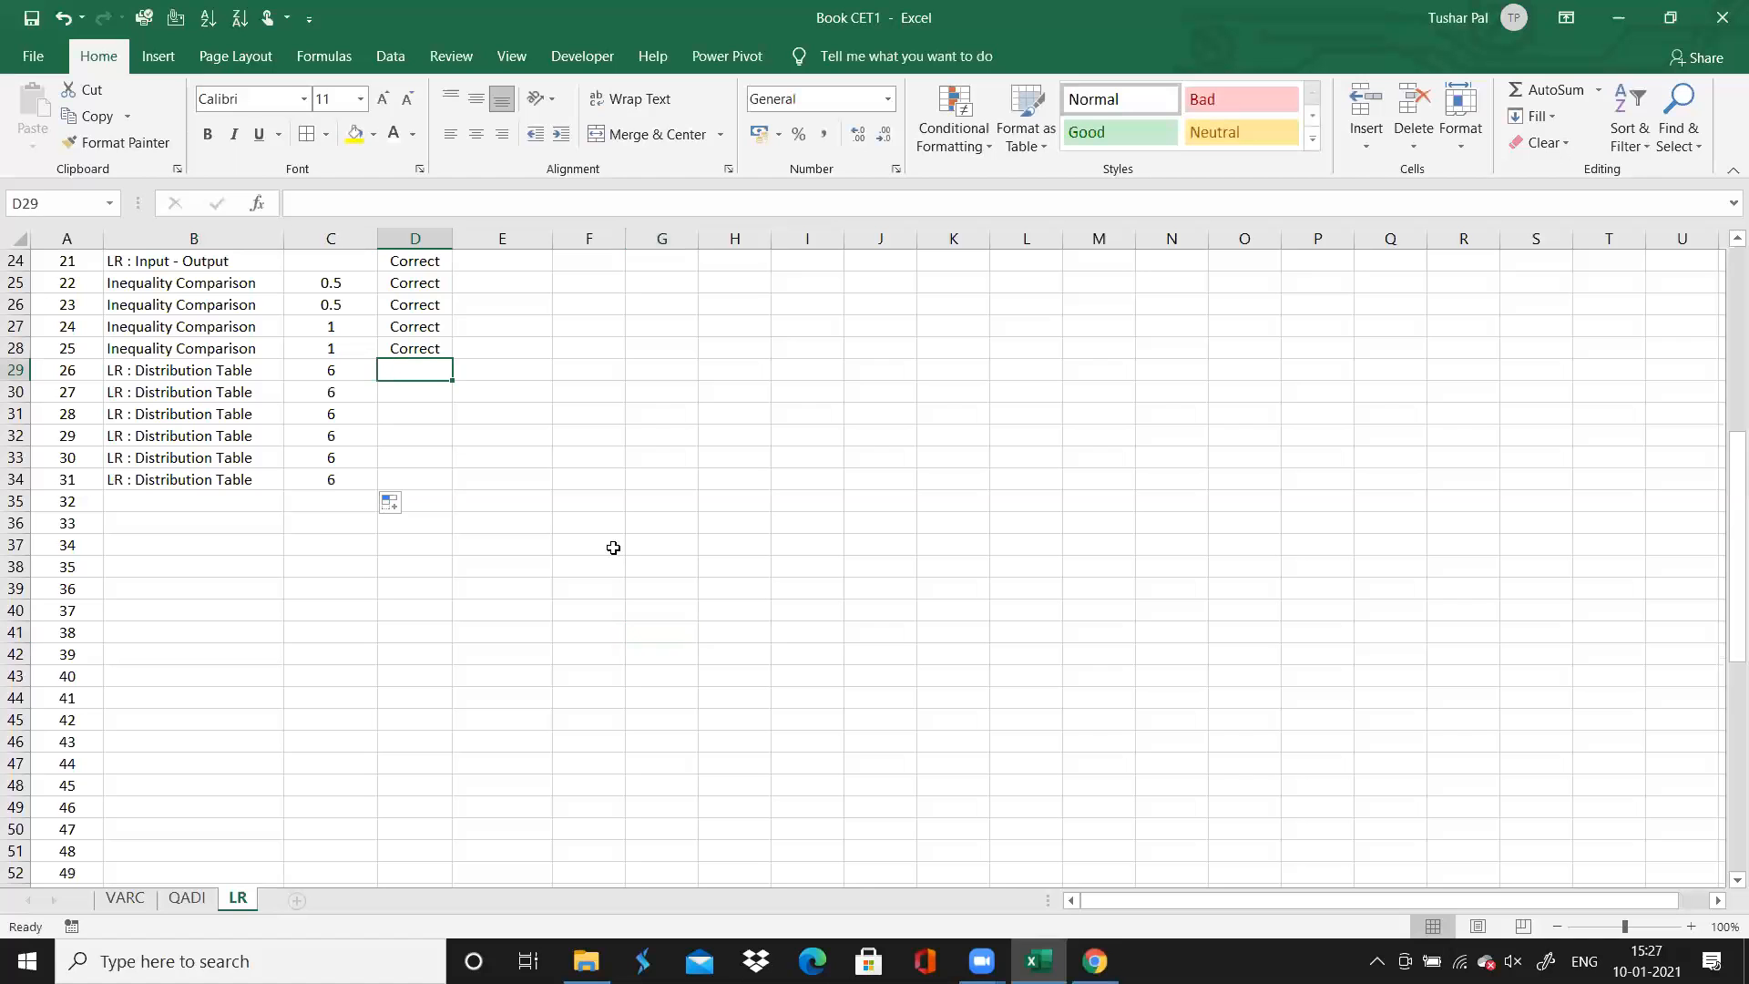
pyautogui.click(1095, 961)
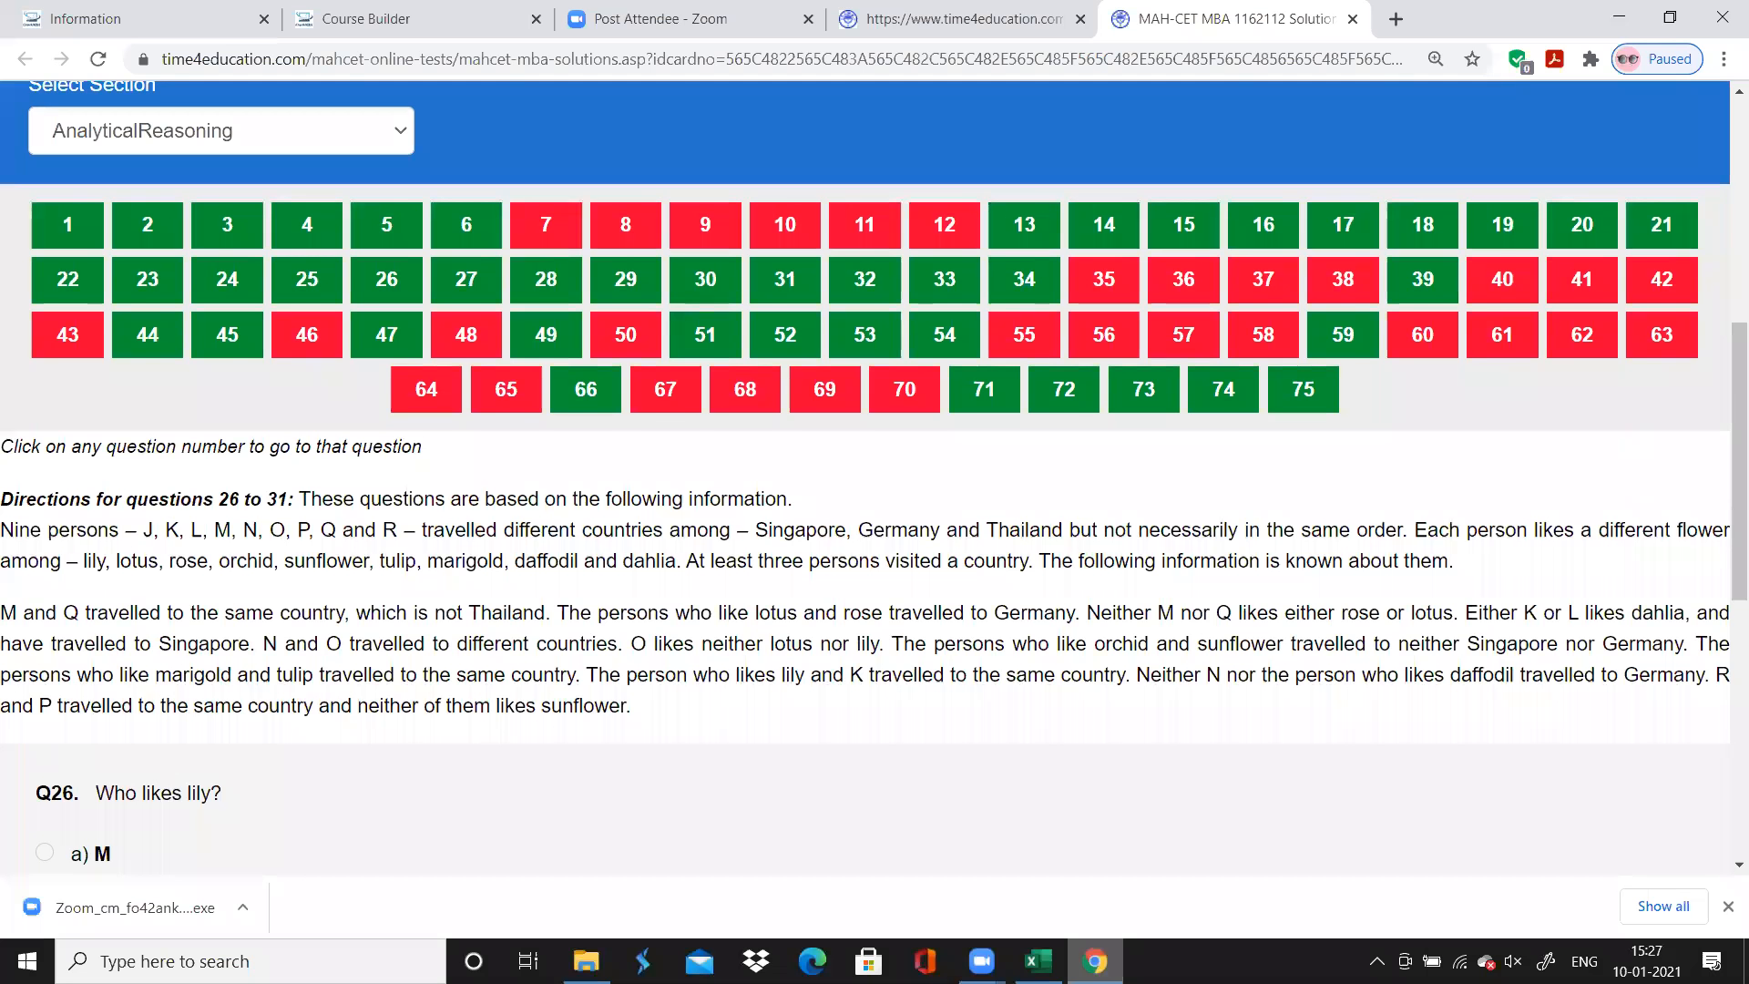
pyautogui.scroll(-8, 875, 477)
pyautogui.scroll(1, 874, 477)
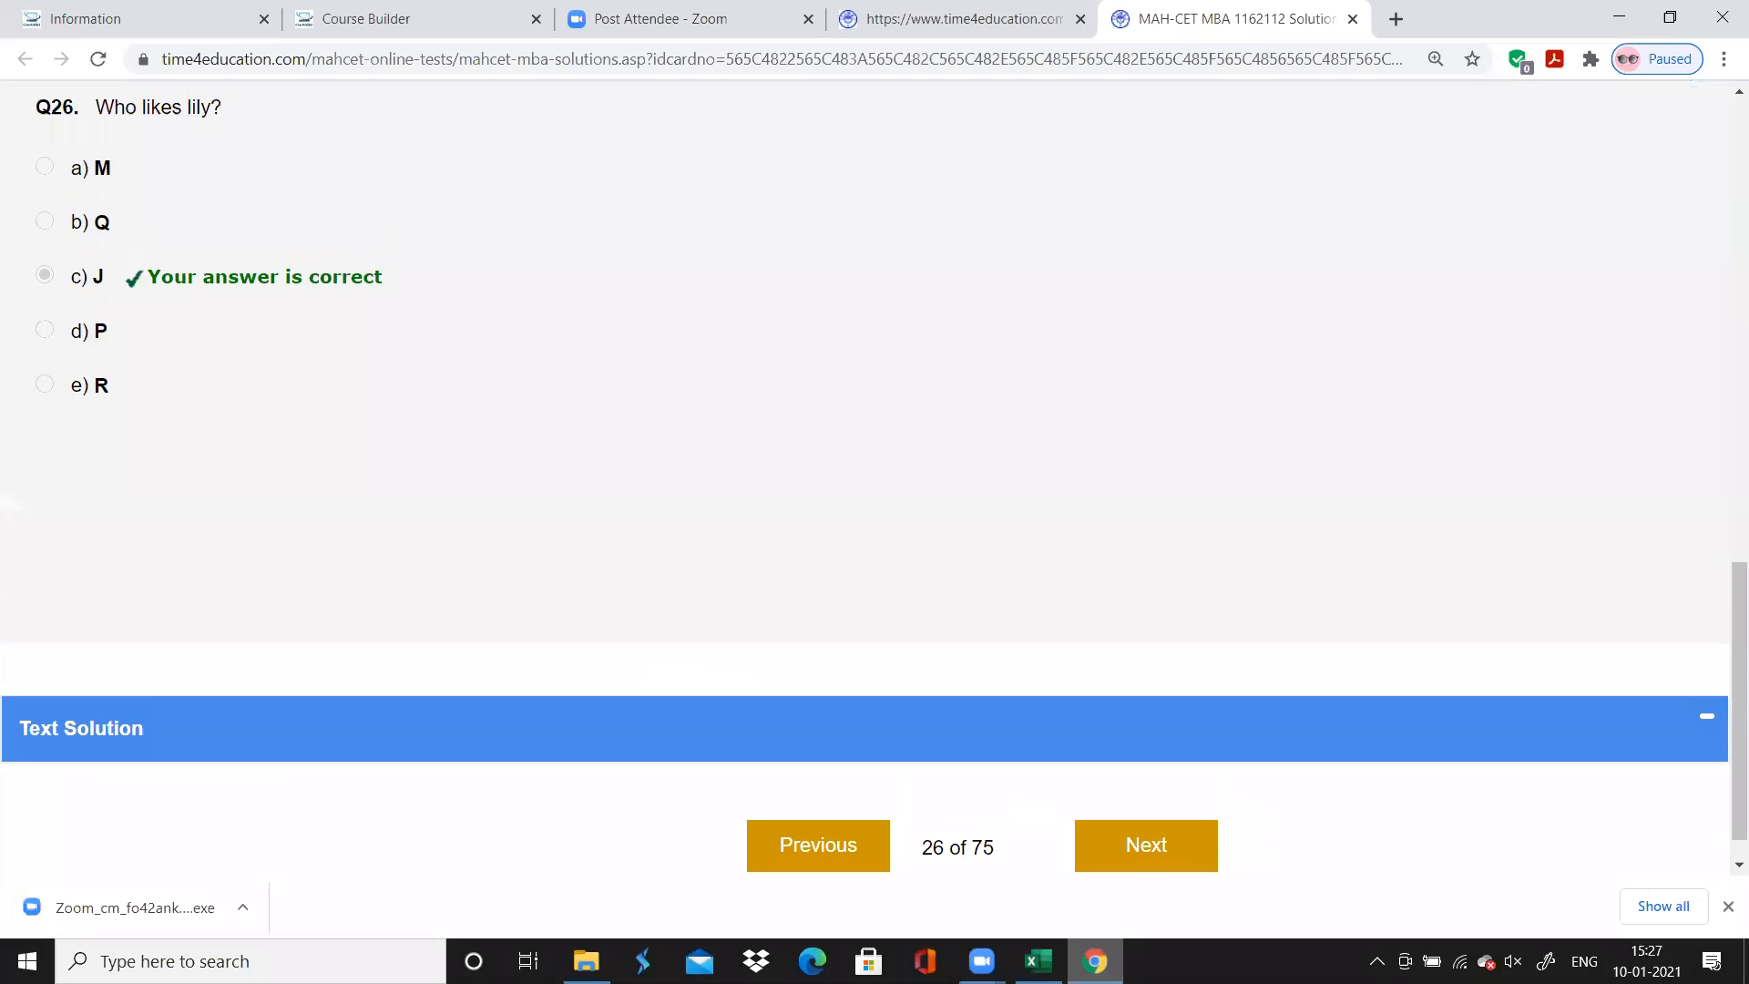
pyautogui.scroll(1, 874, 478)
pyautogui.scroll(8, 874, 477)
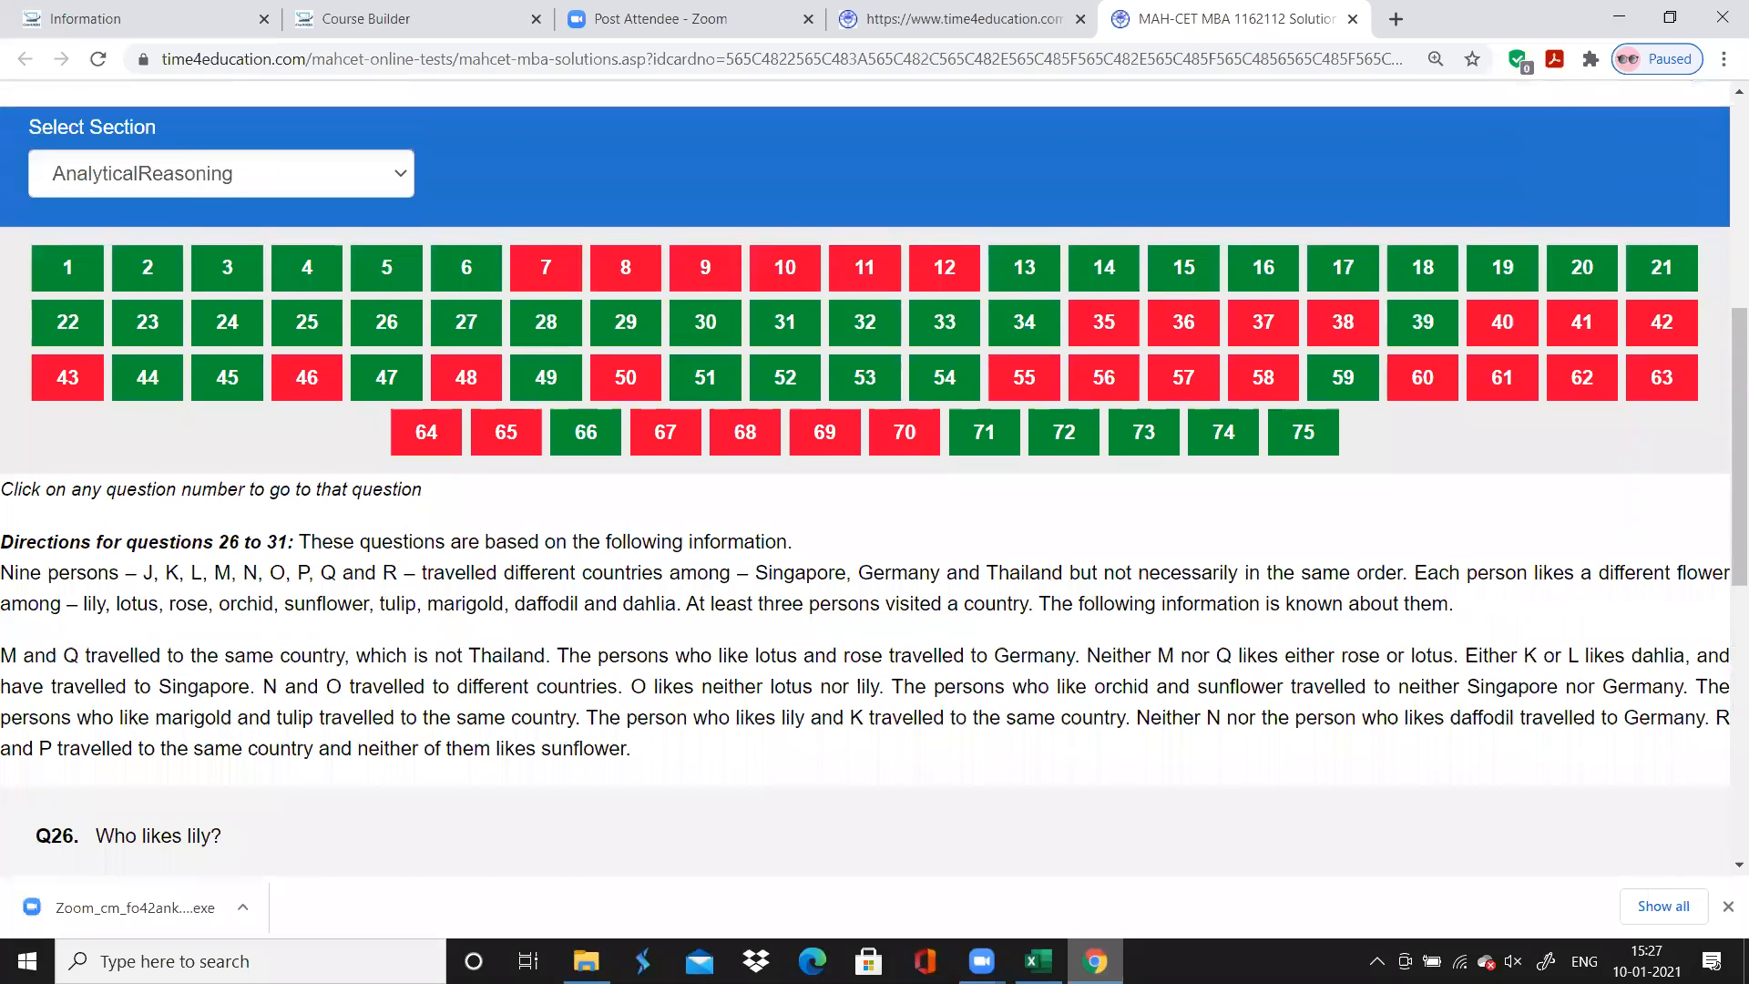
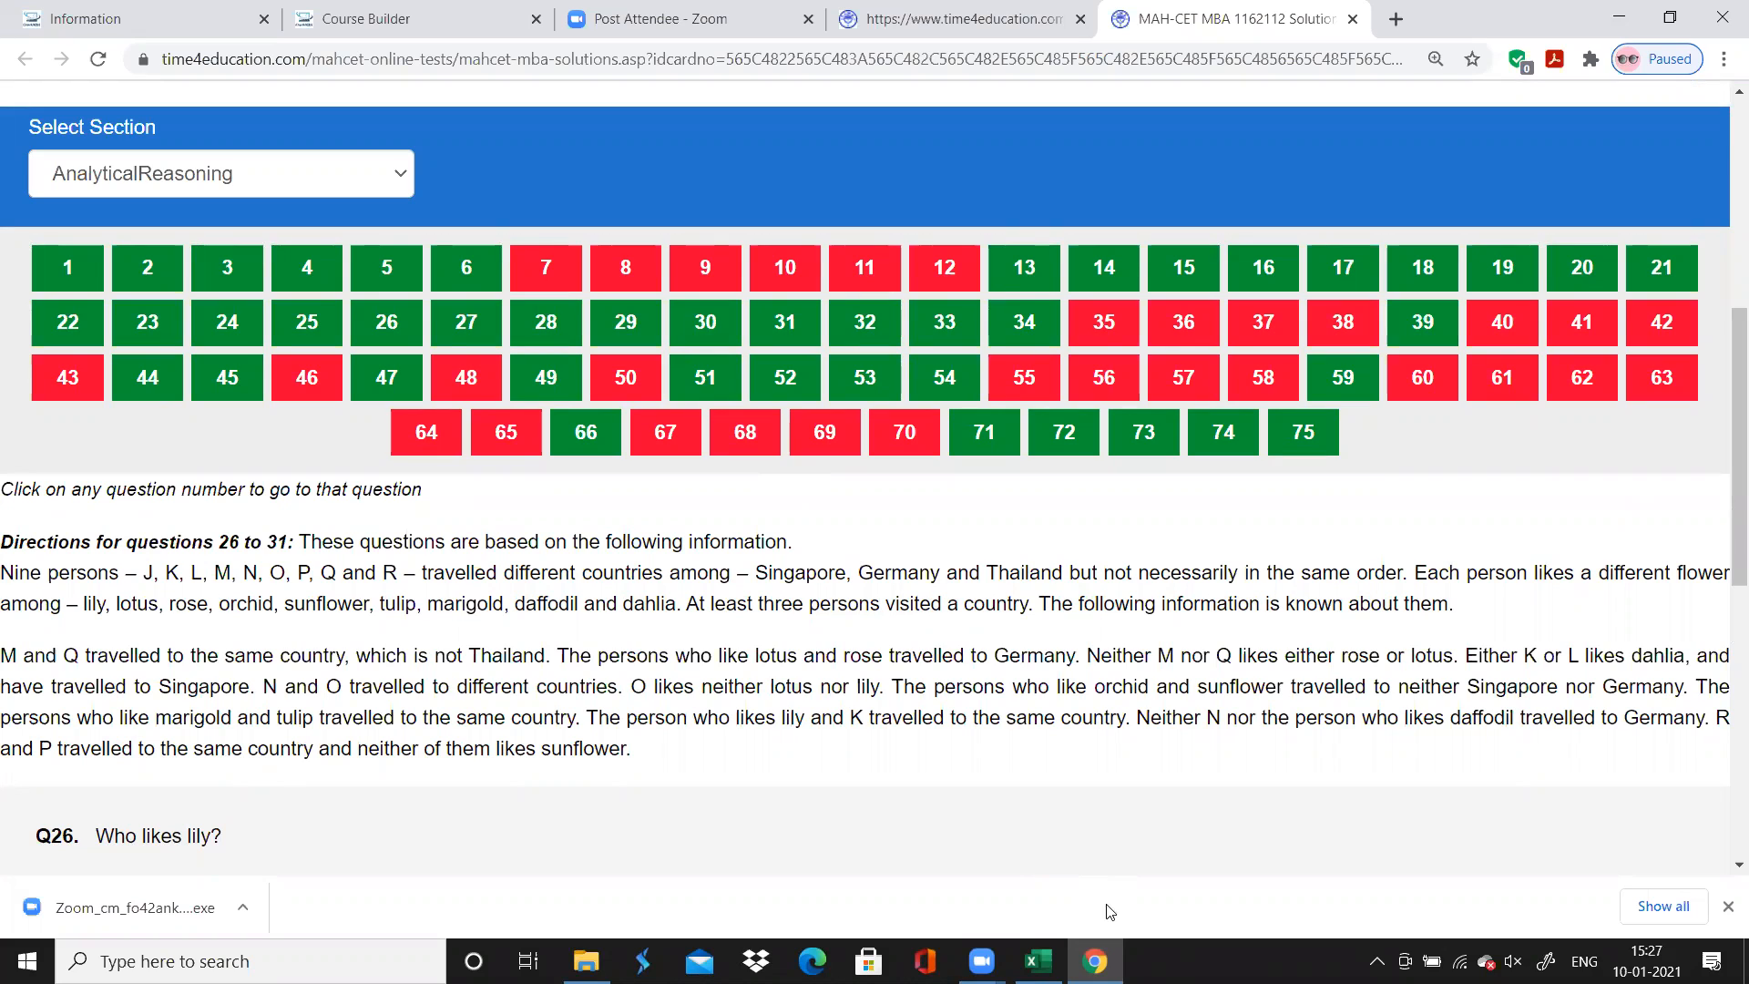
# Switch to the Excel workbook and fill "Correct" down column D for questions 26 to 31 on the LR sheet
pyautogui.click(1039, 961)
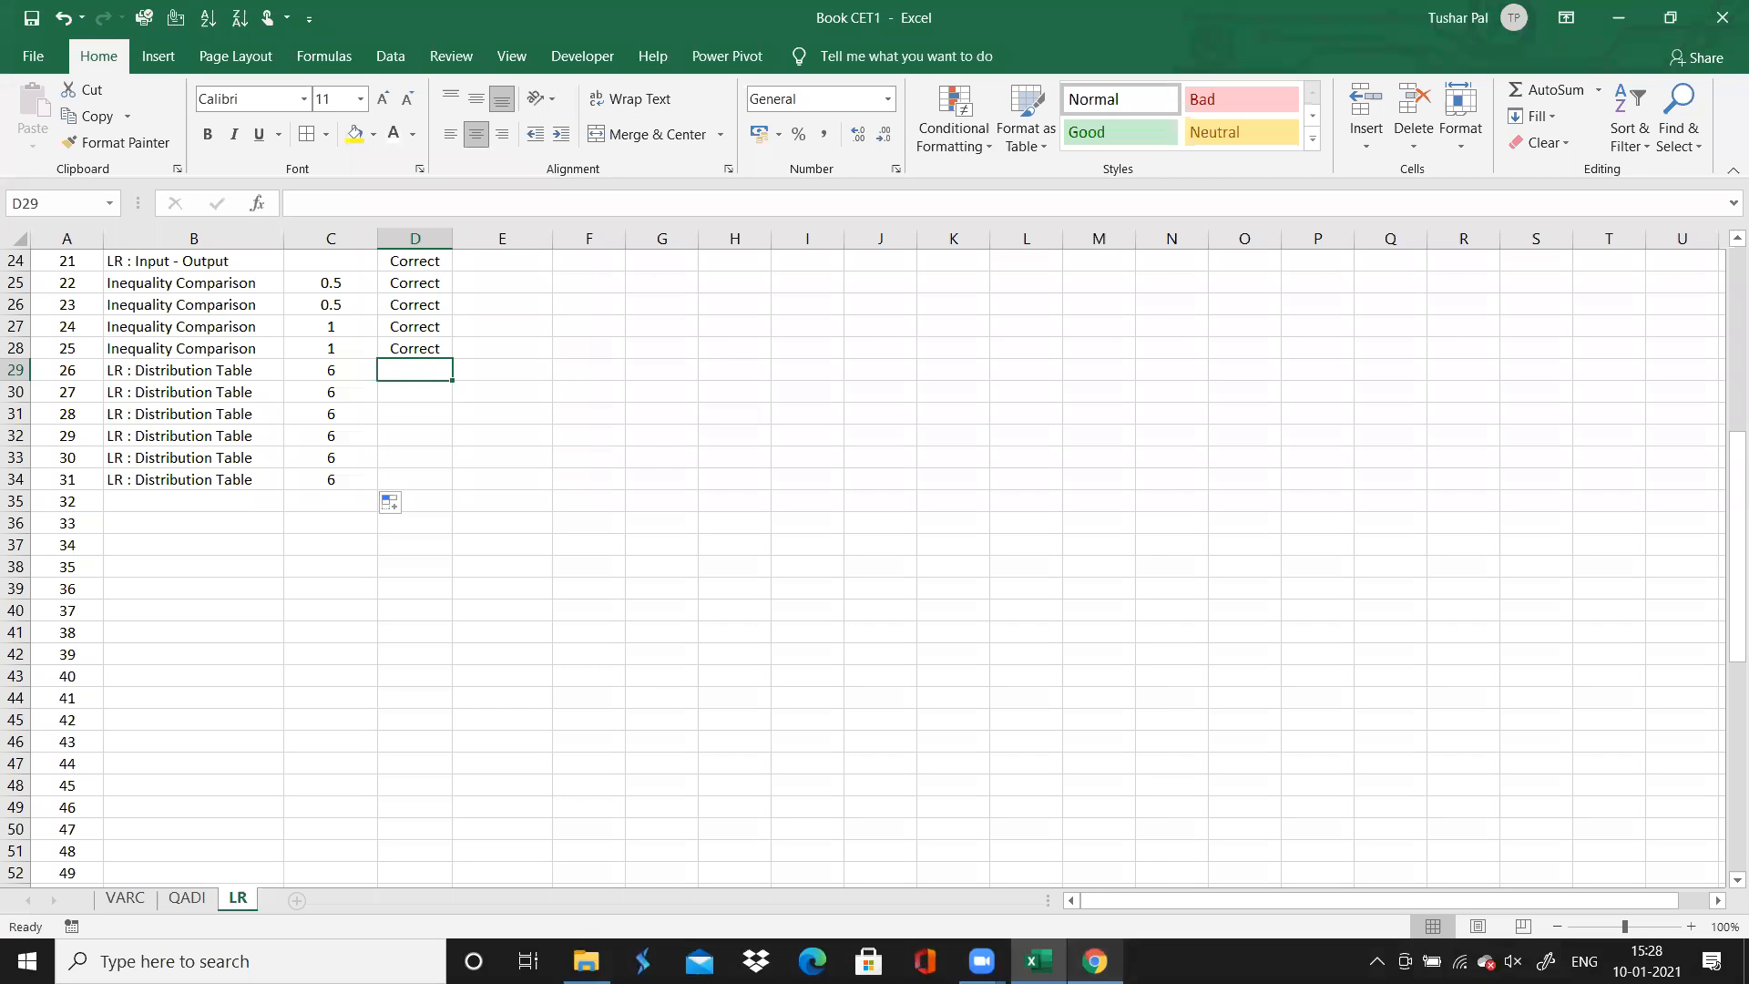
pyautogui.press('Up')
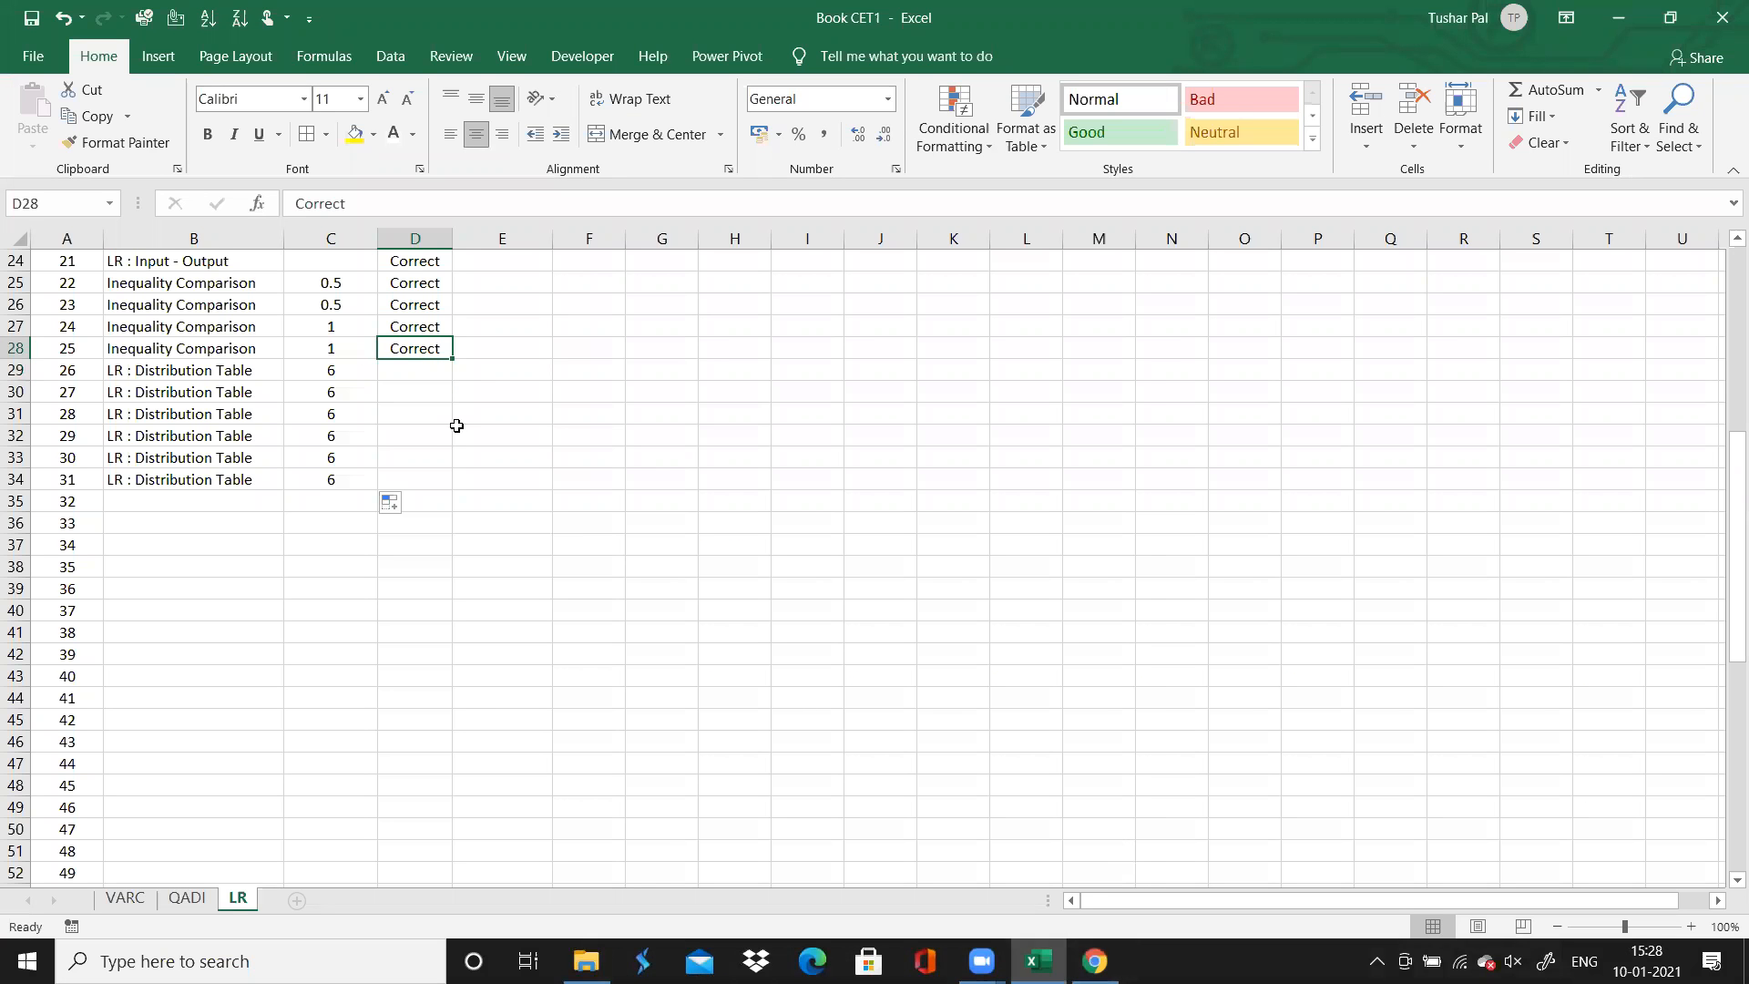
pyautogui.moveTo(452, 361); pyautogui.dragTo(436, 496)
pyautogui.click(234, 500)
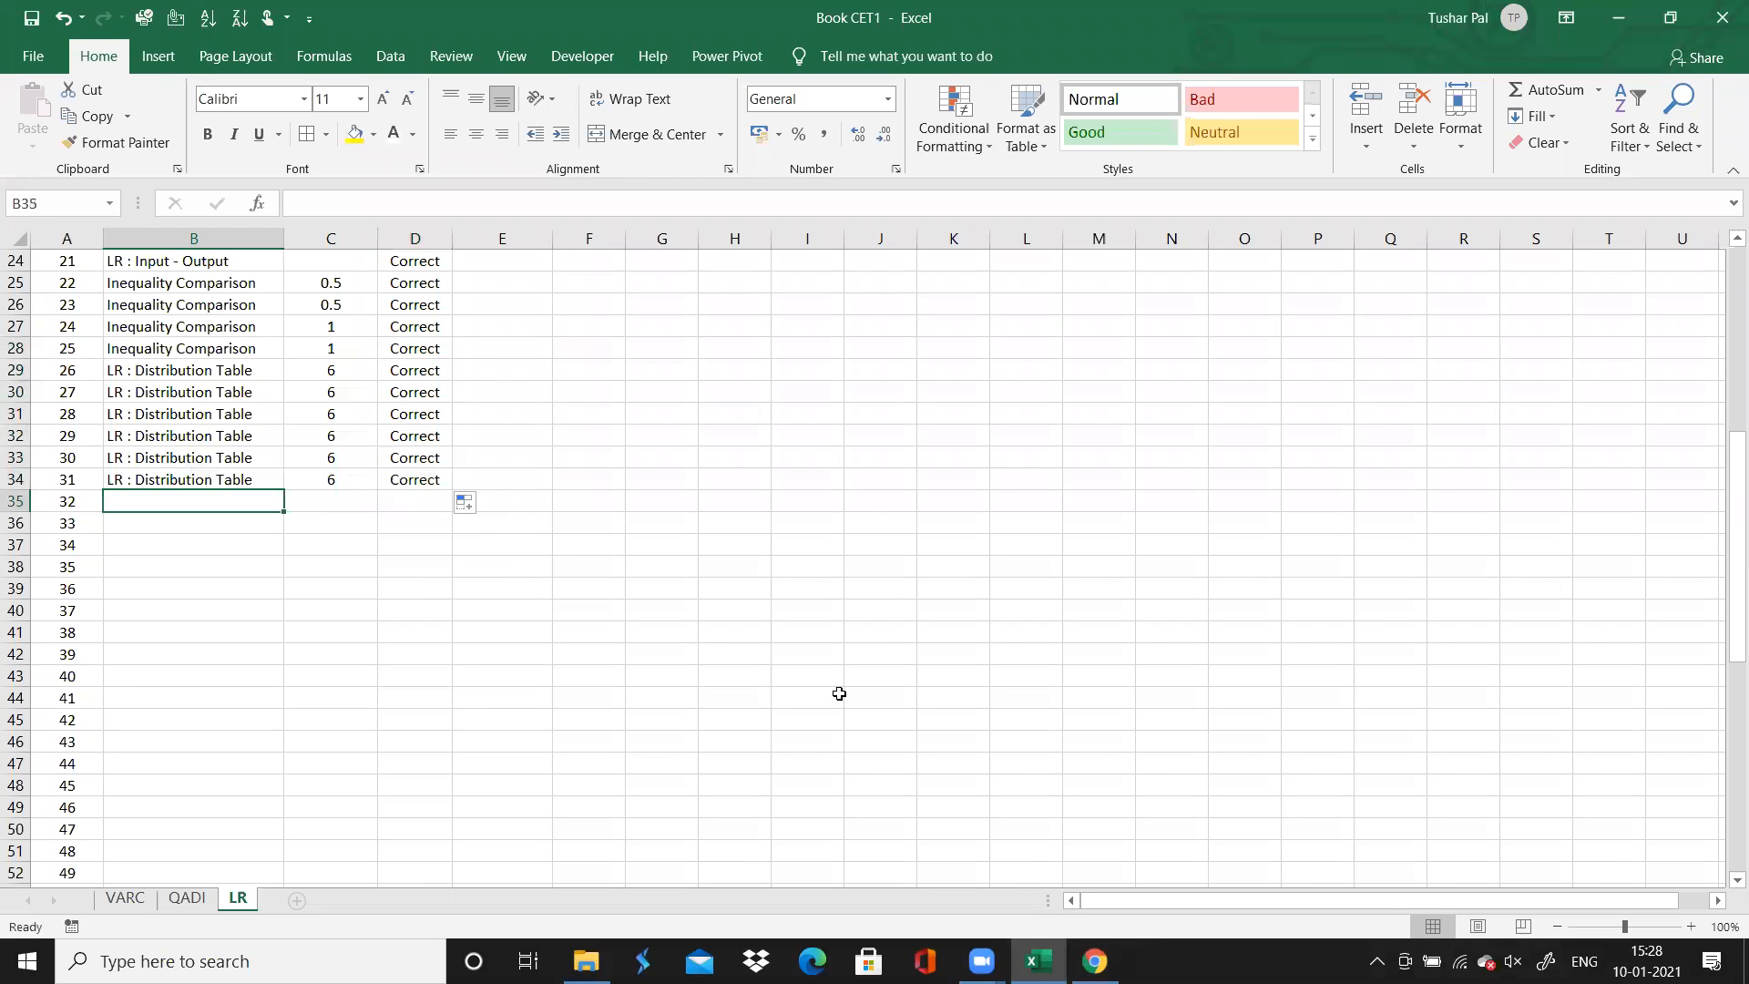
# Switch to the browser's test solutions and read Analytical Reasoning questions 32, 33 and 34 to identify their topics
pyautogui.click(1094, 961)
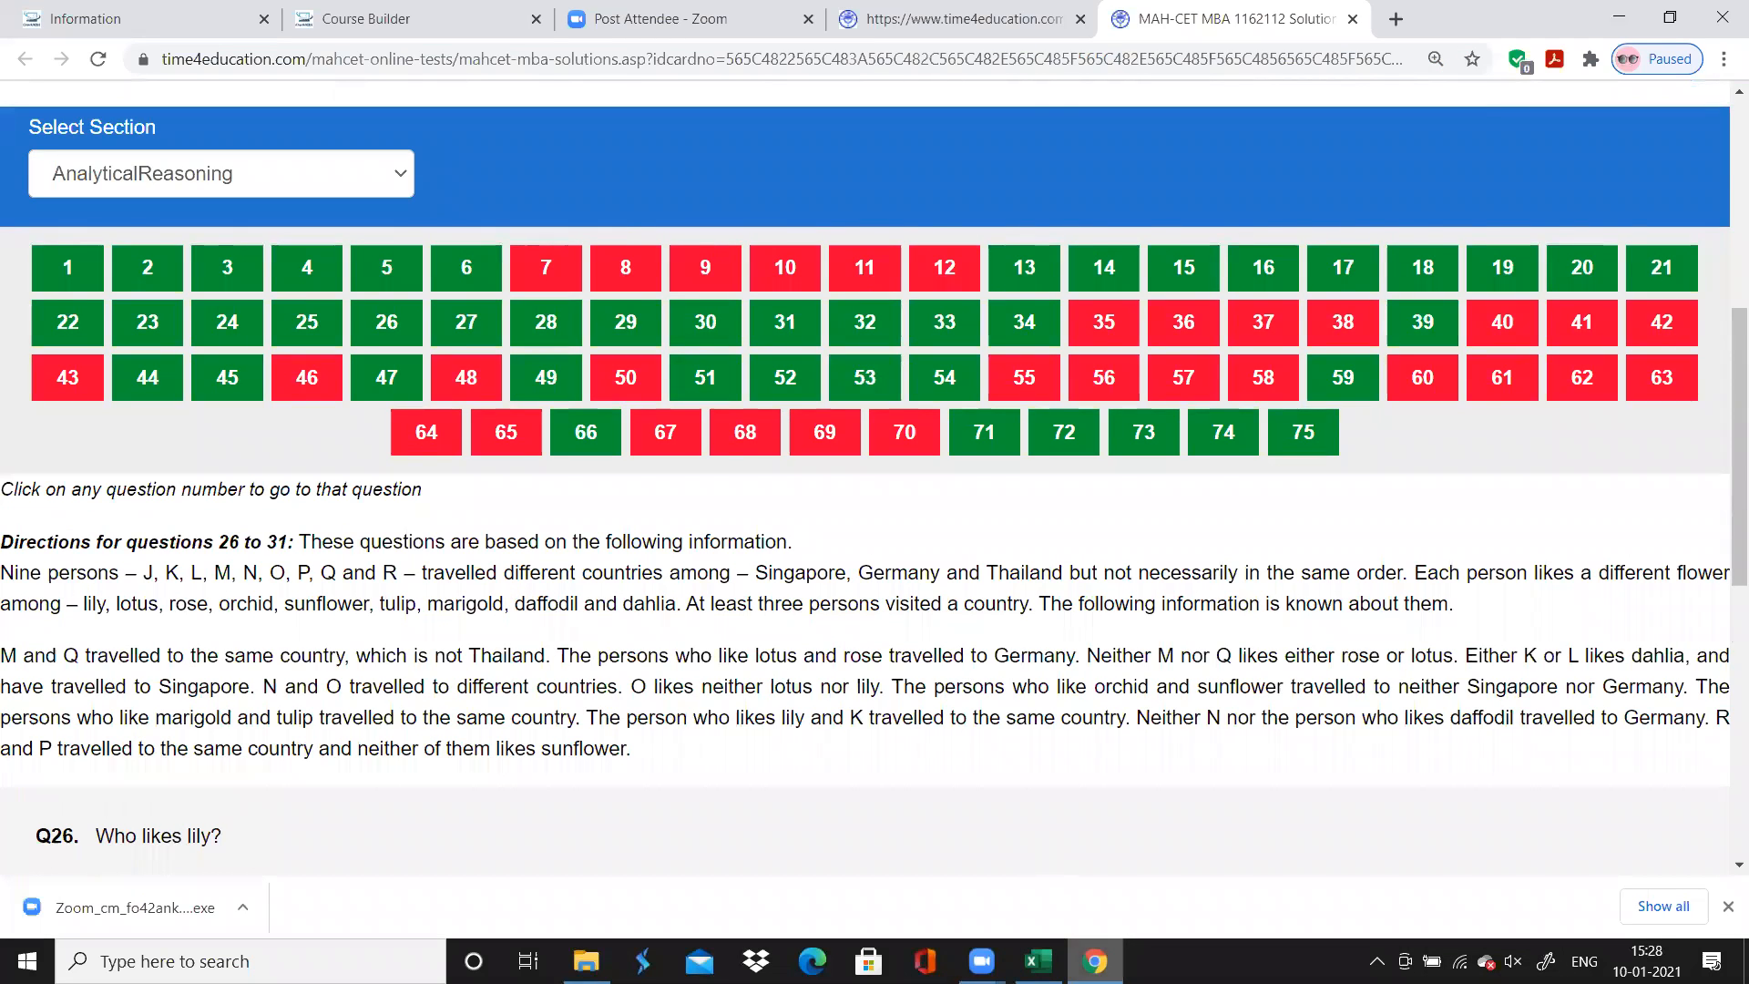
pyautogui.click(1038, 961)
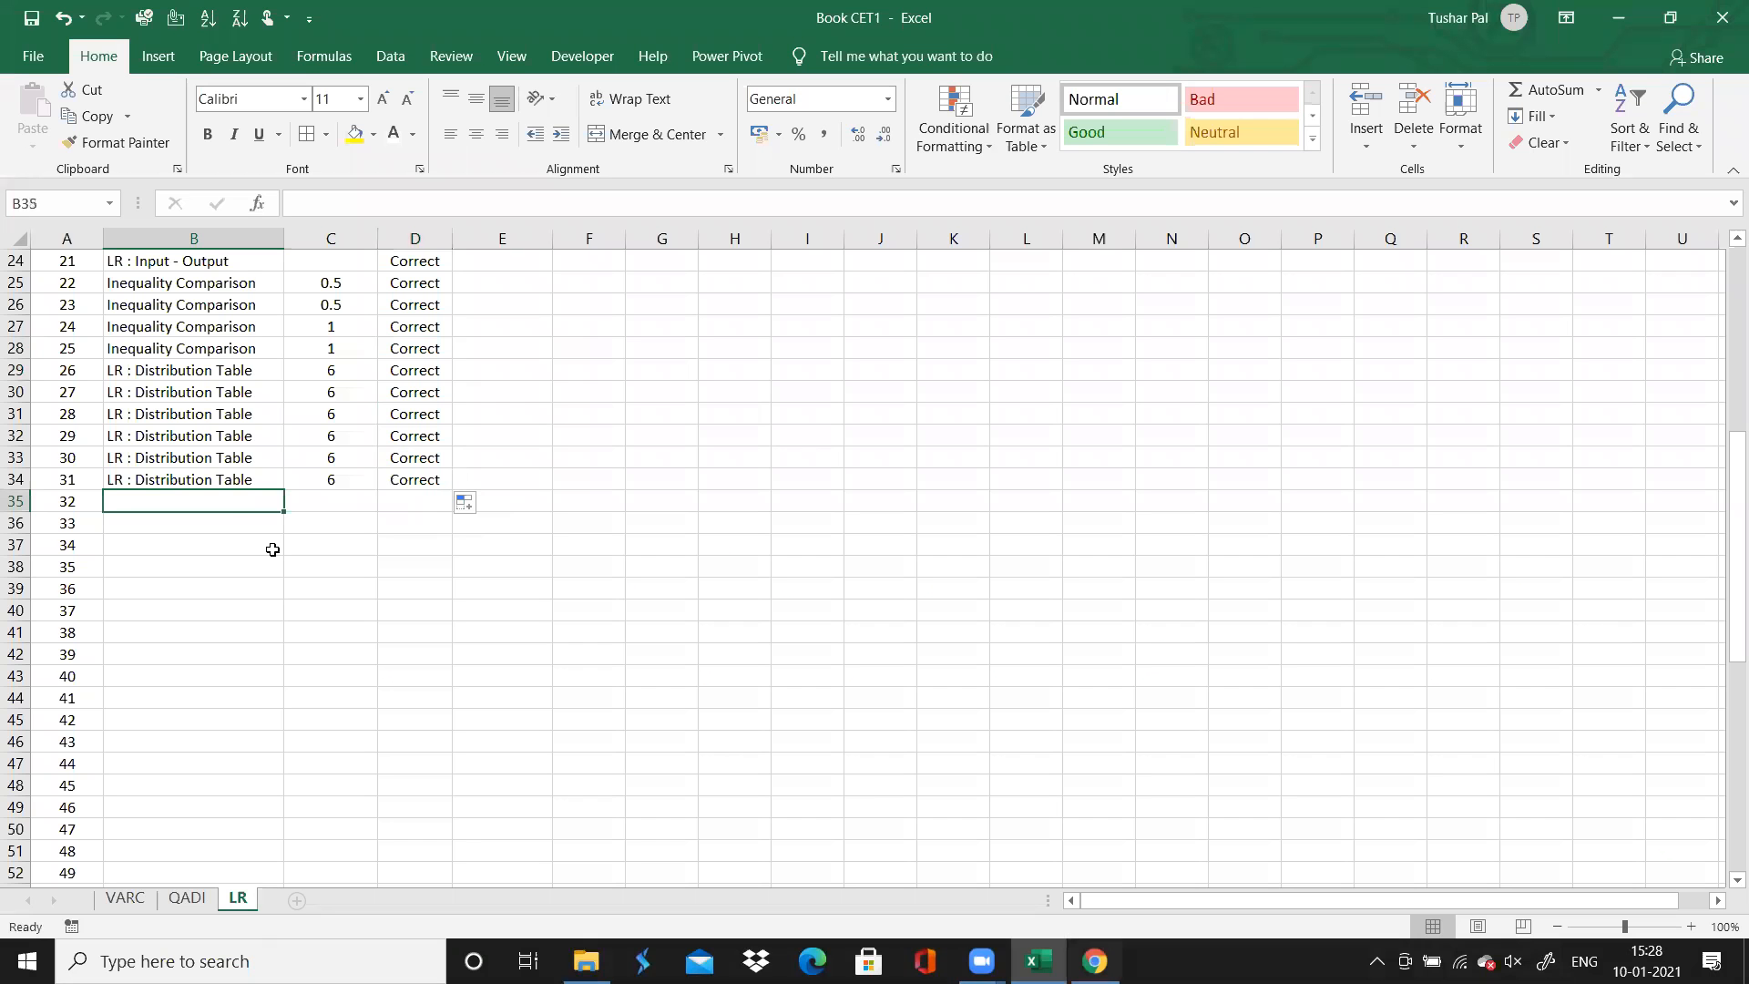
pyautogui.click(1093, 959)
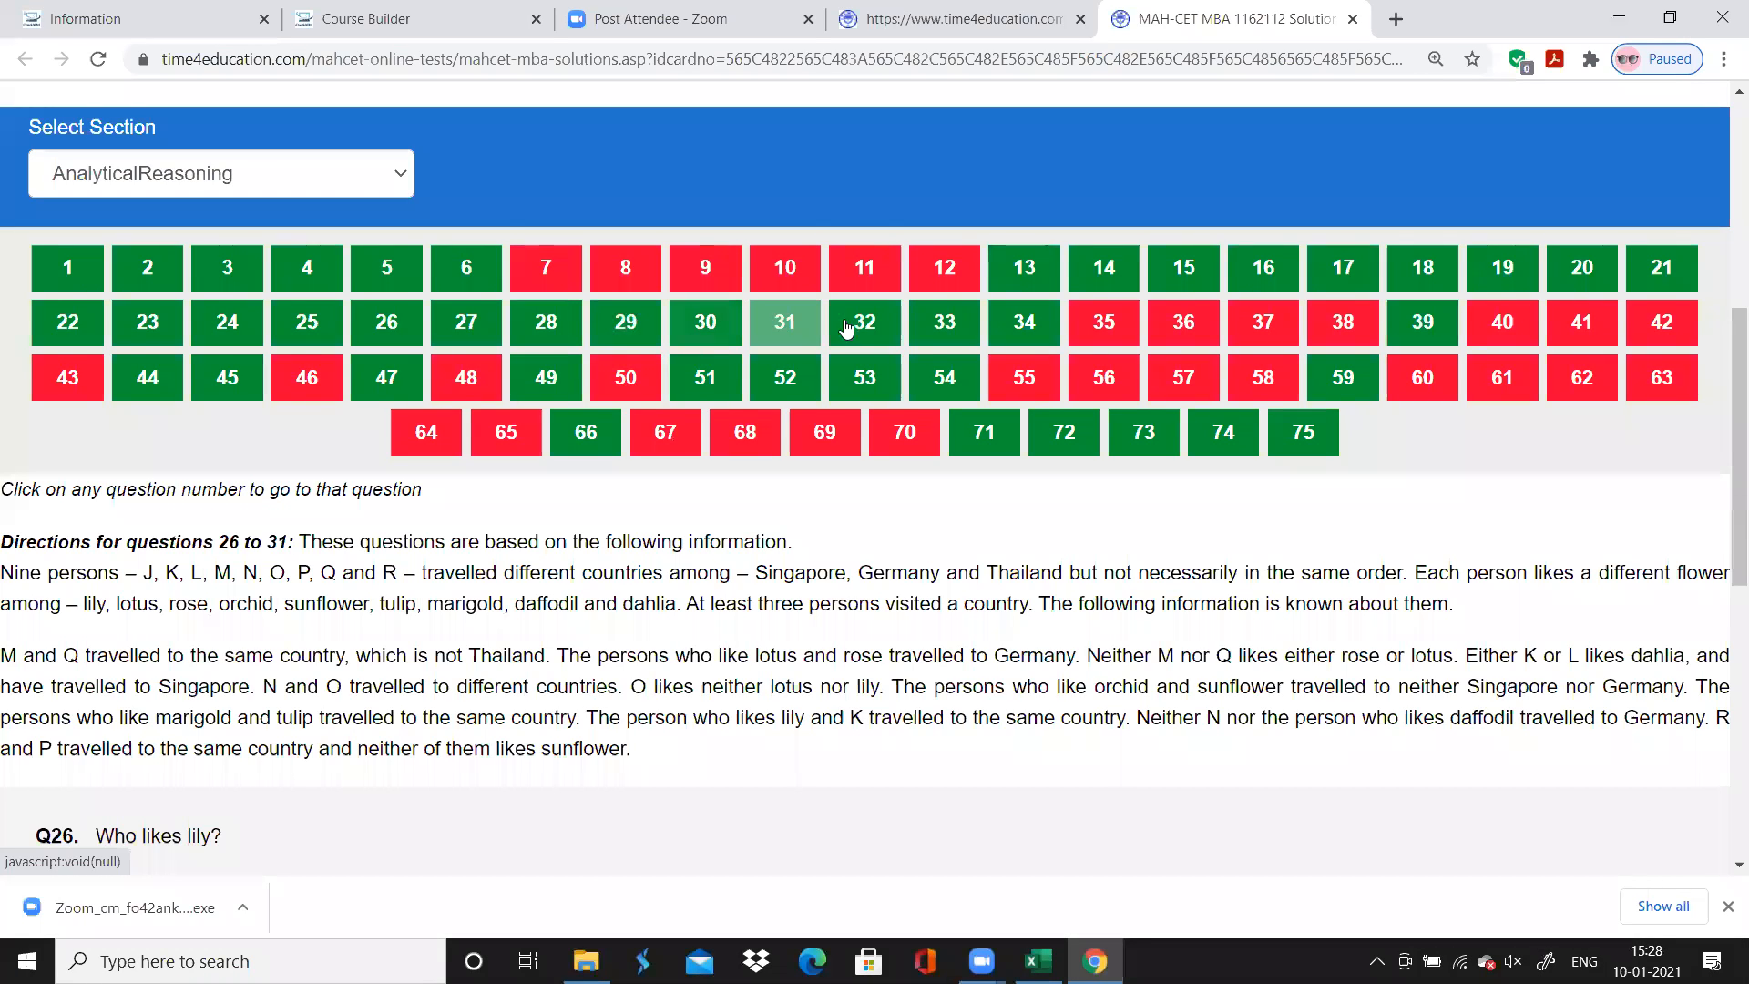
pyautogui.click(861, 325)
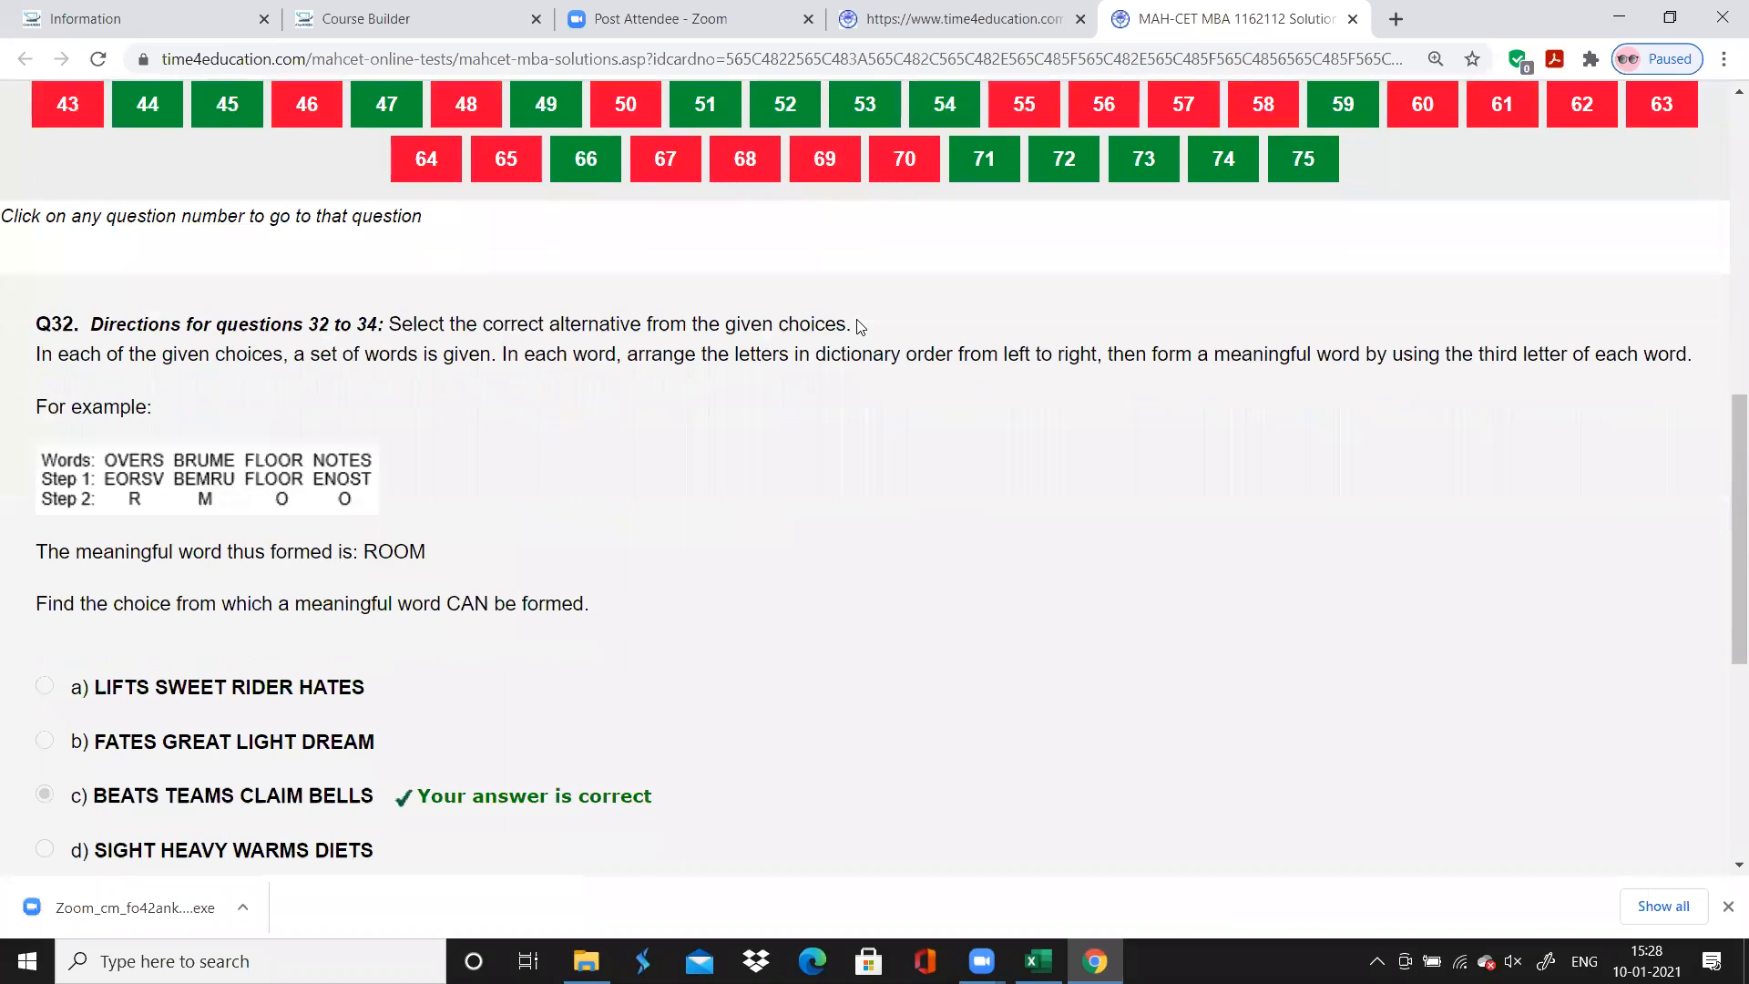
pyautogui.scroll(3, 860, 325)
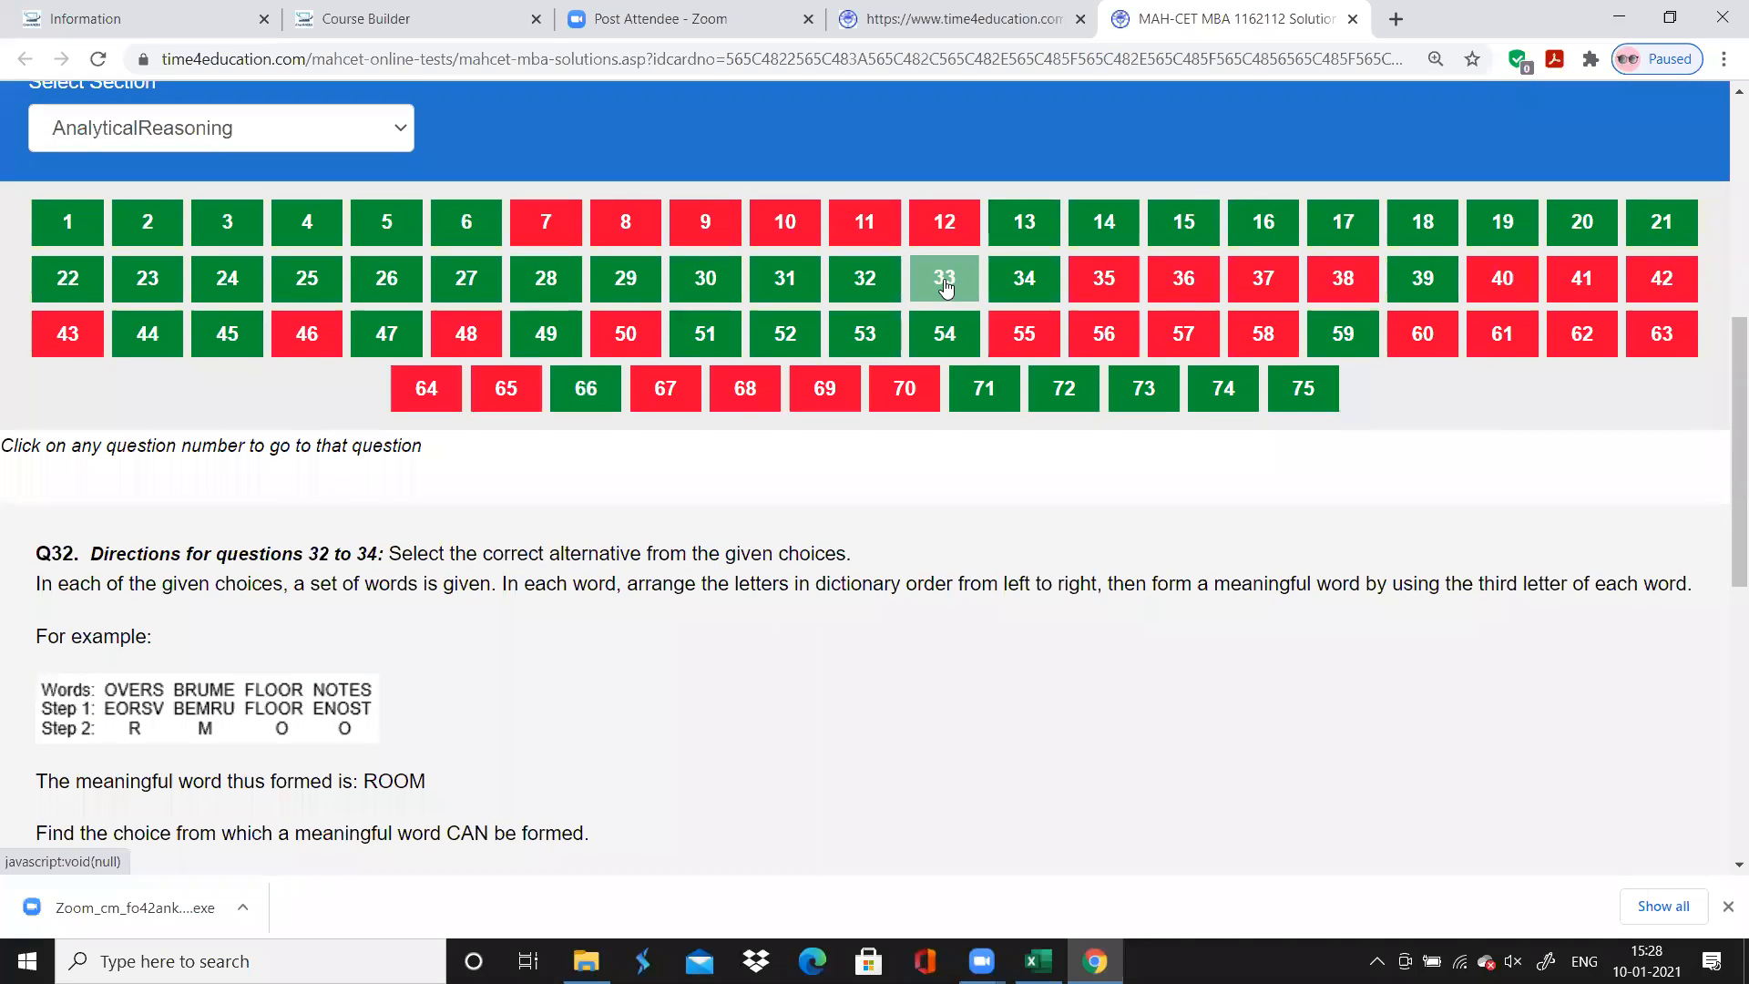
pyautogui.click(945, 288)
pyautogui.scroll(-5, 997, 365)
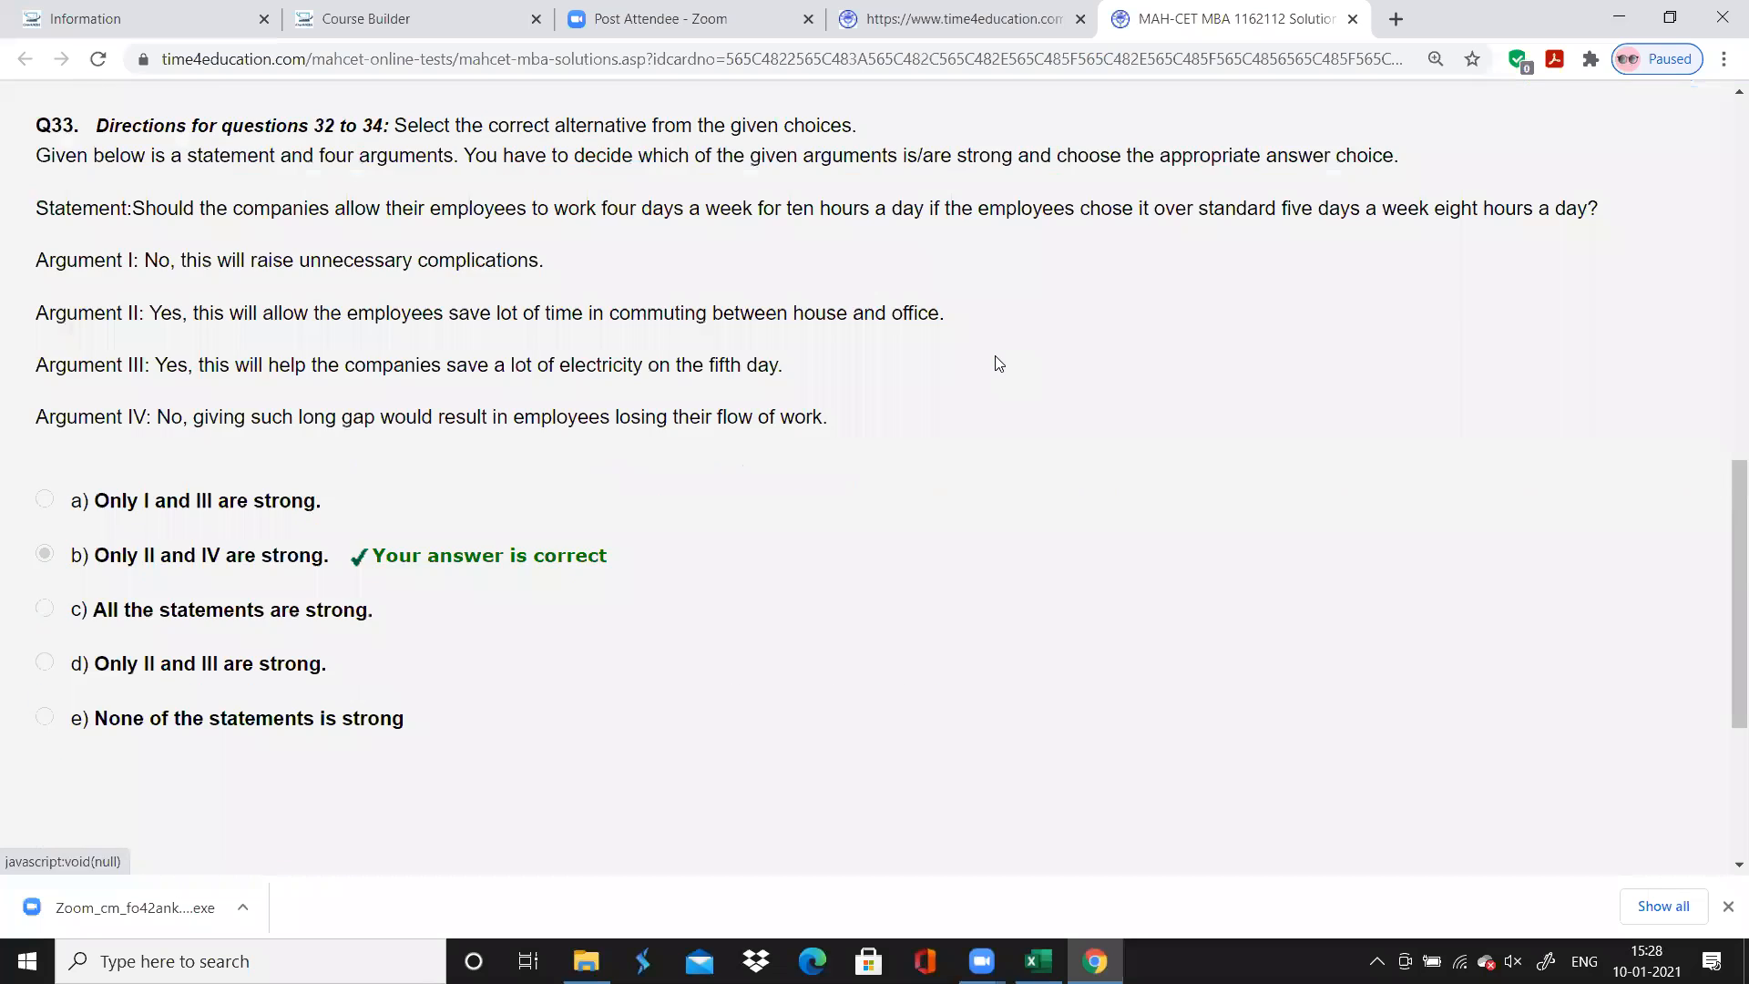
pyautogui.scroll(5, 997, 365)
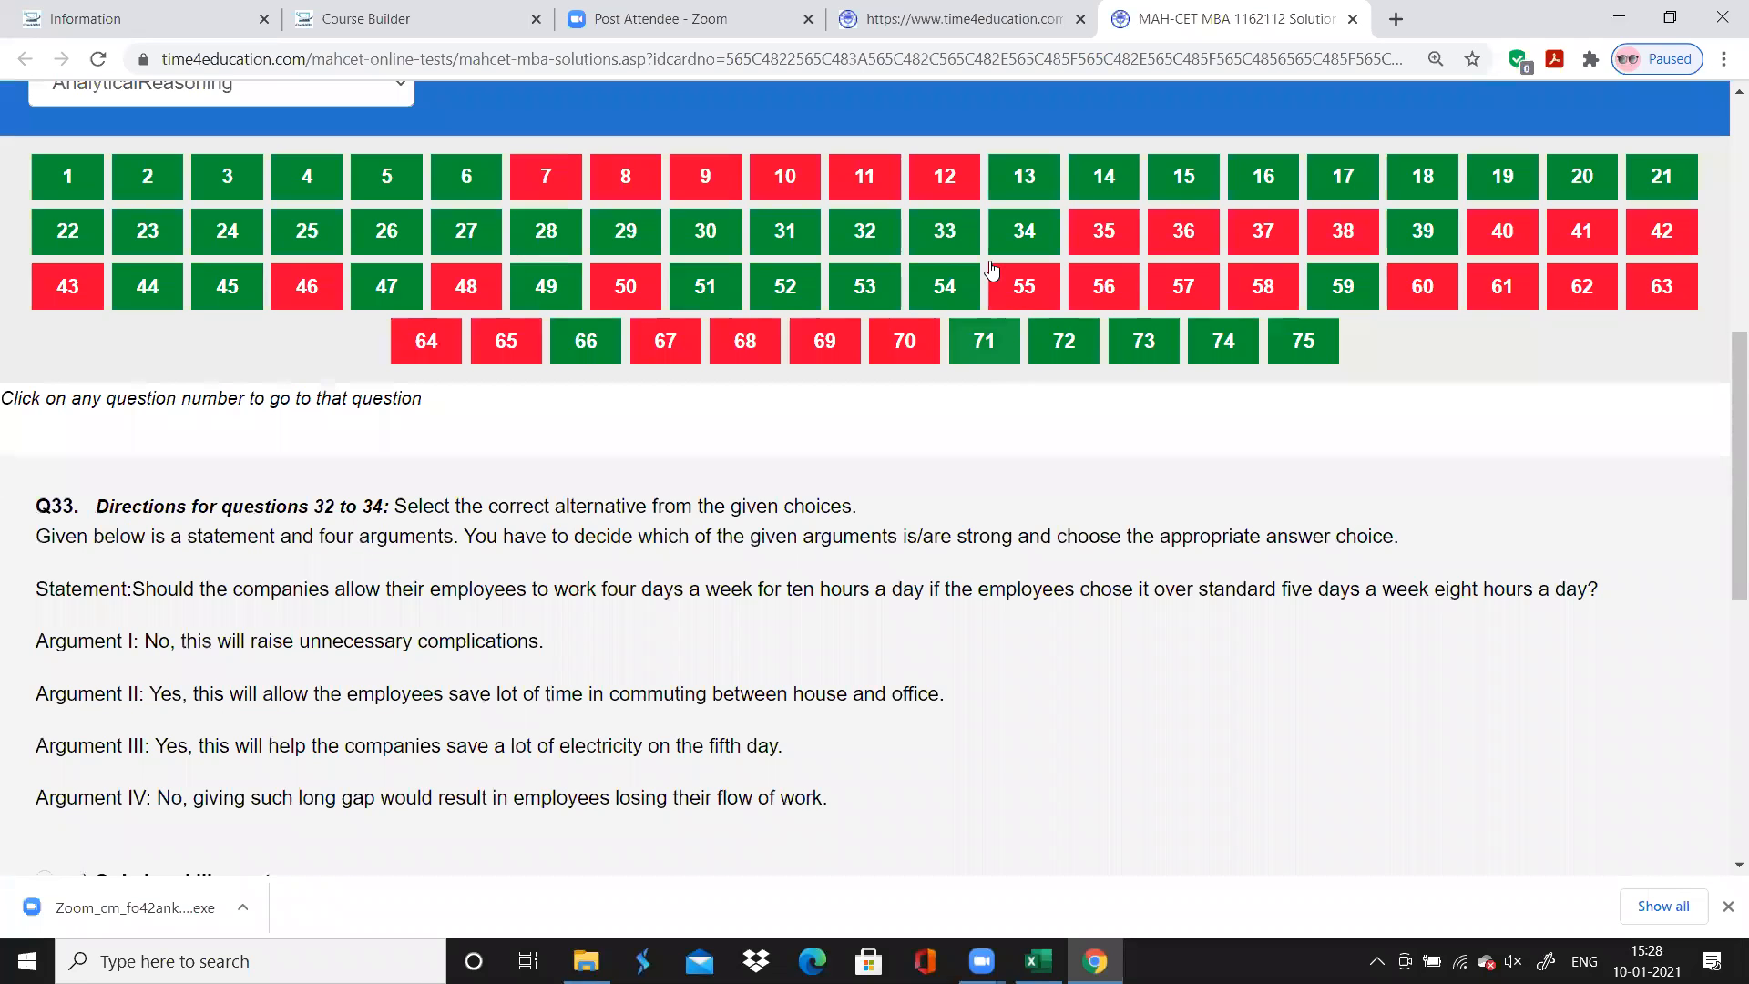
pyautogui.click(1002, 246)
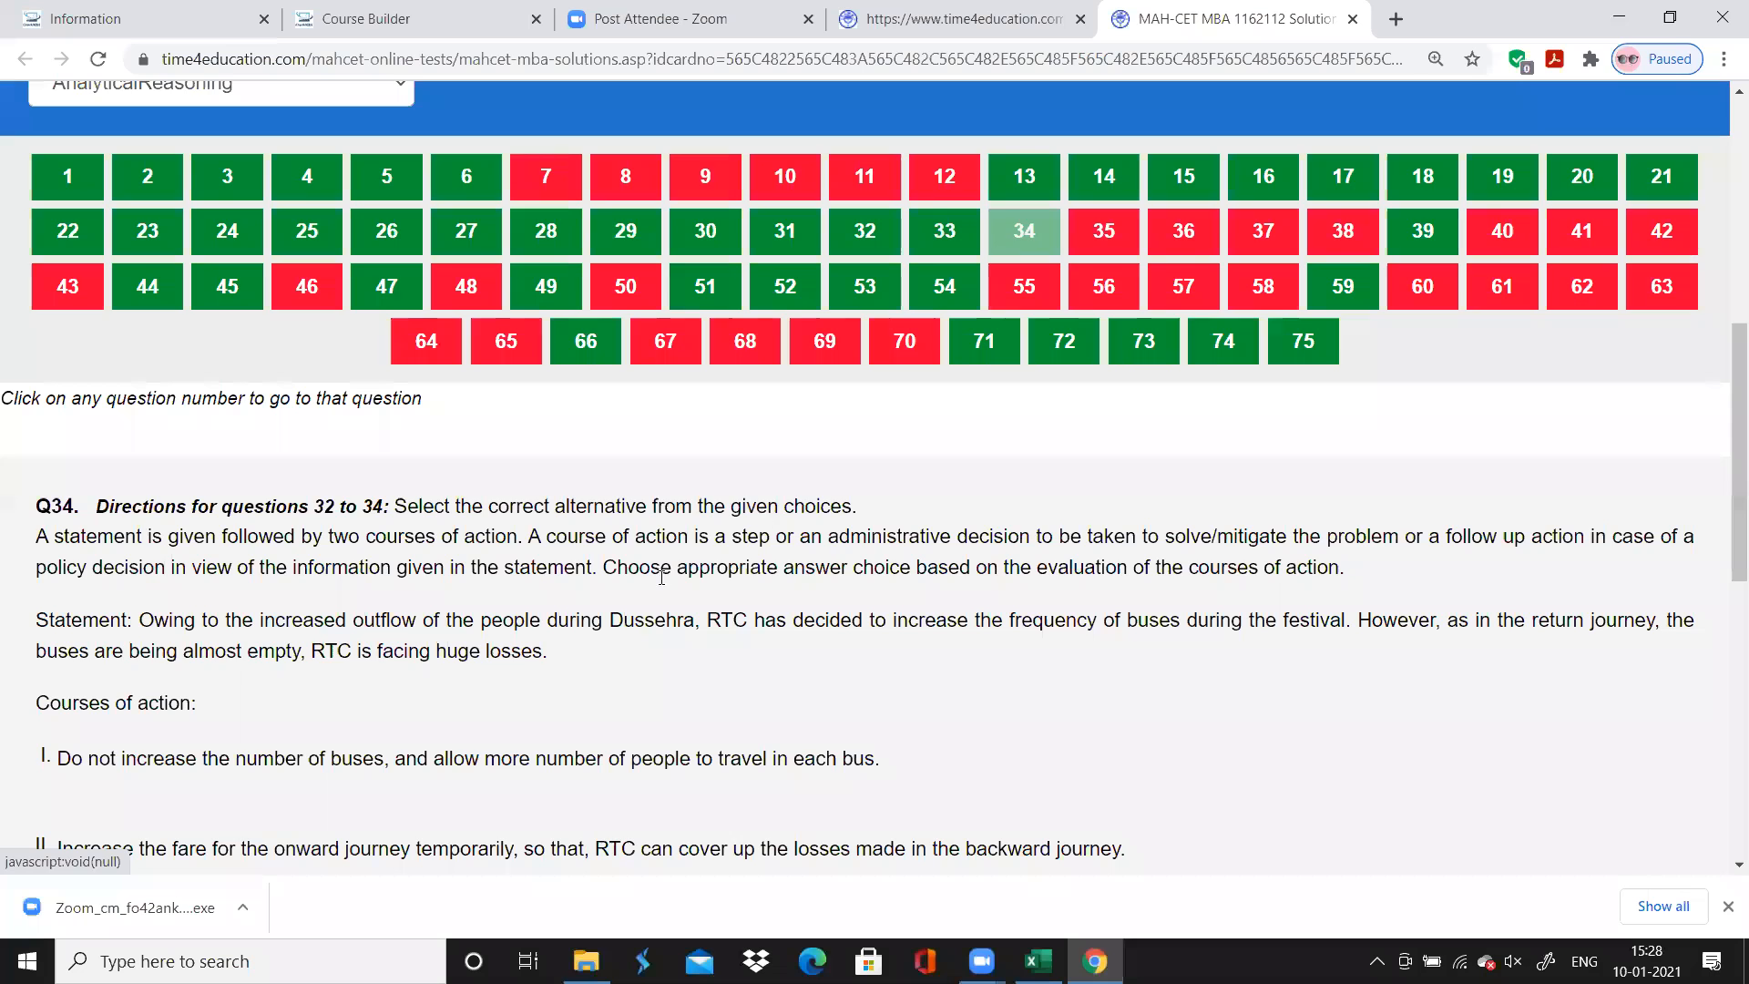
pyautogui.scroll(-1, 687, 620)
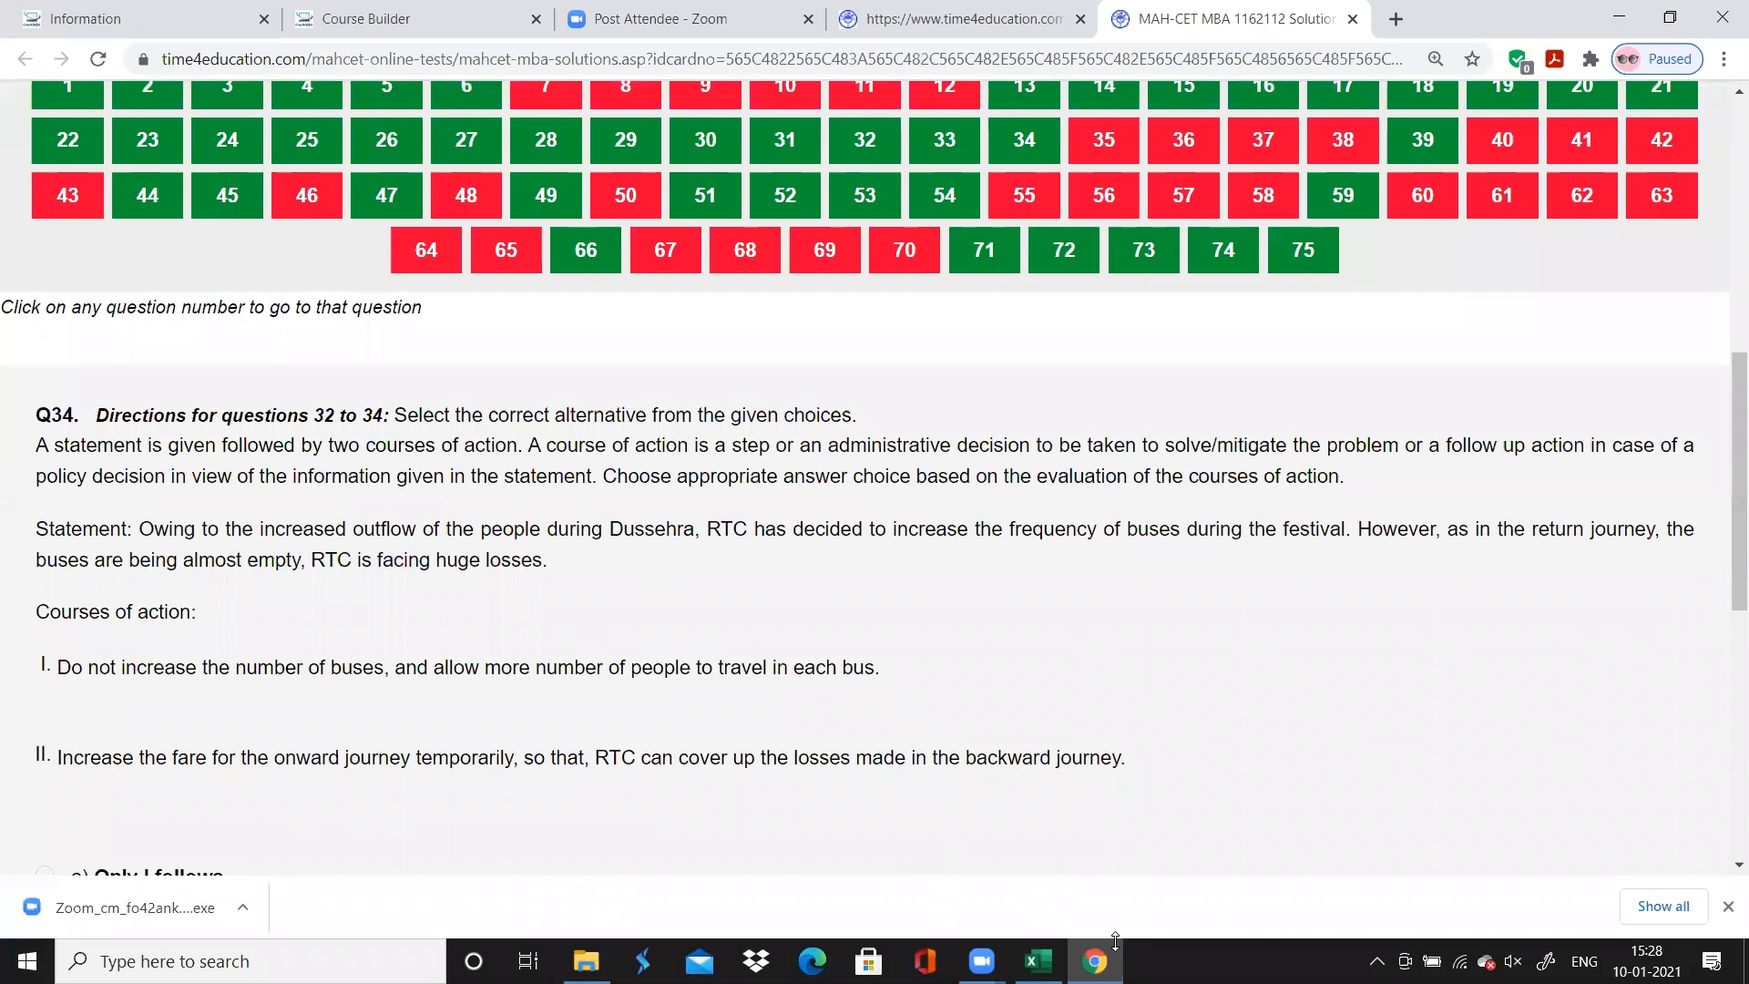
# Back in Excel, enter the topic "Miscellaneous" for questions 32 and 33 and "Course of Action" for question 34
pyautogui.click(1038, 961)
pyautogui.write('Miscellaneous')
pyautogui.press('Return')
pyautogui.press('Return')
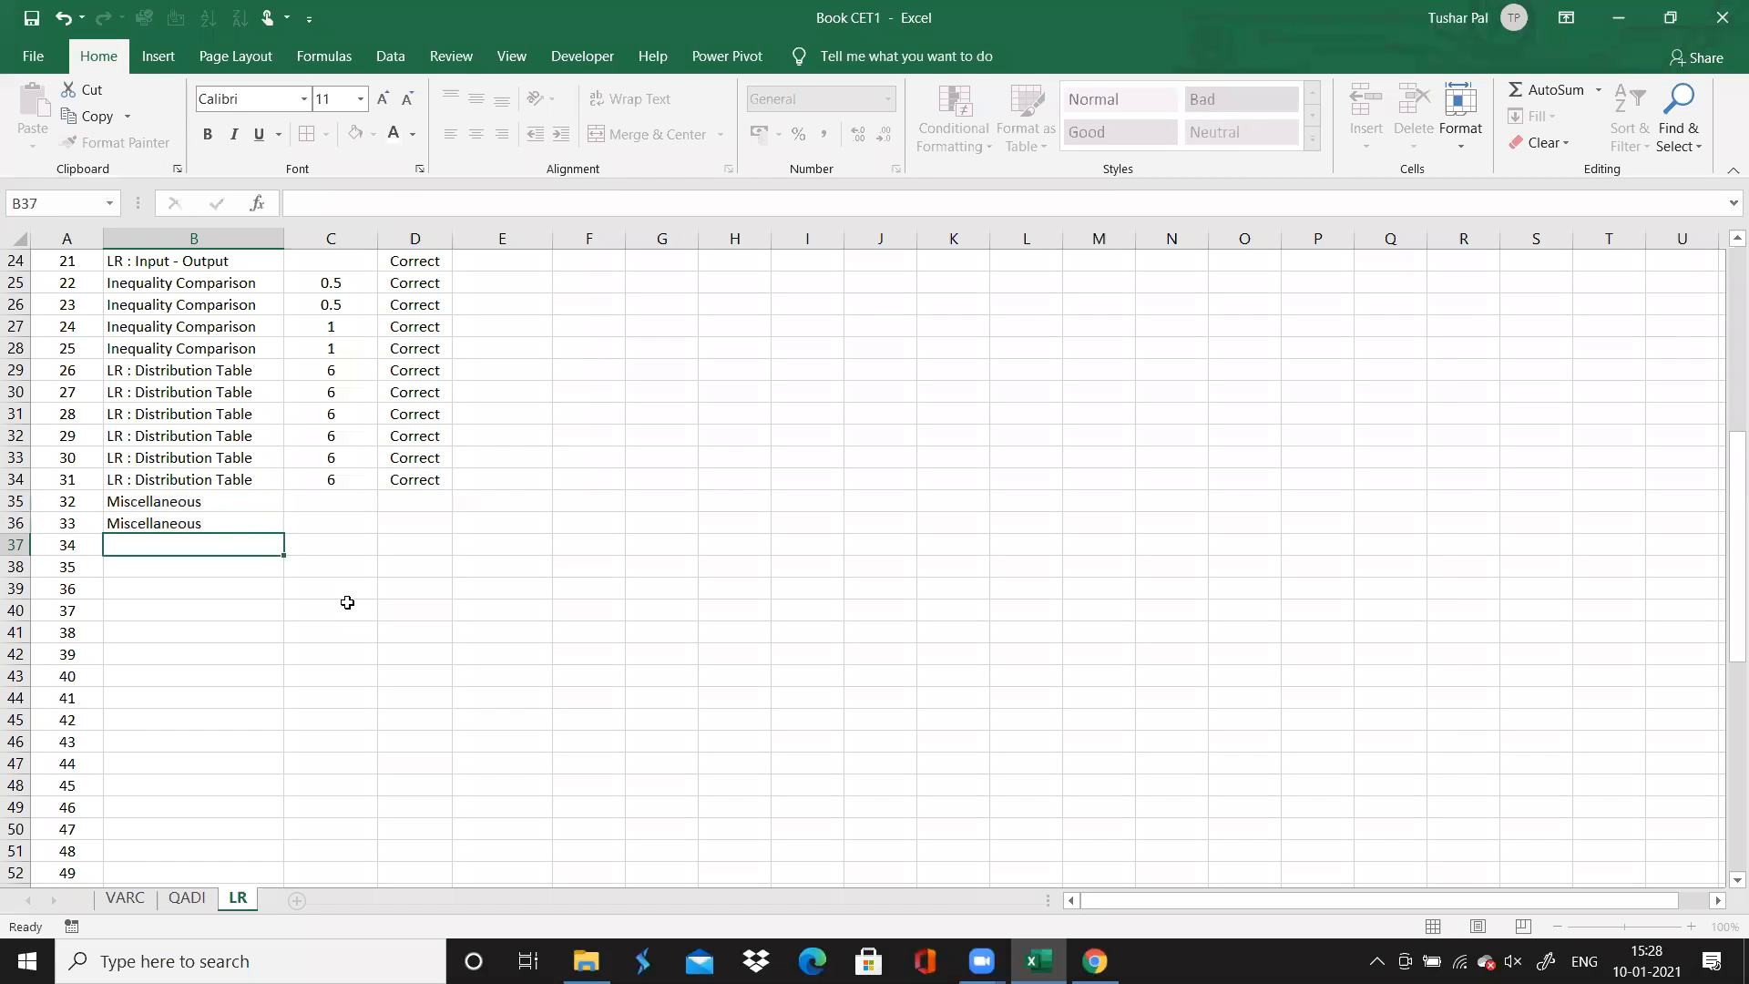
pyautogui.write('Critical Reasoning')
pyautogui.write('ourse of A')
pyautogui.write('ction')
pyautogui.press('Up')
pyautogui.press('Up')
# Recheck questions 32 to 34 in the browser, and enter 1 for each of them in column C of the LR sheet
pyautogui.press('Right')
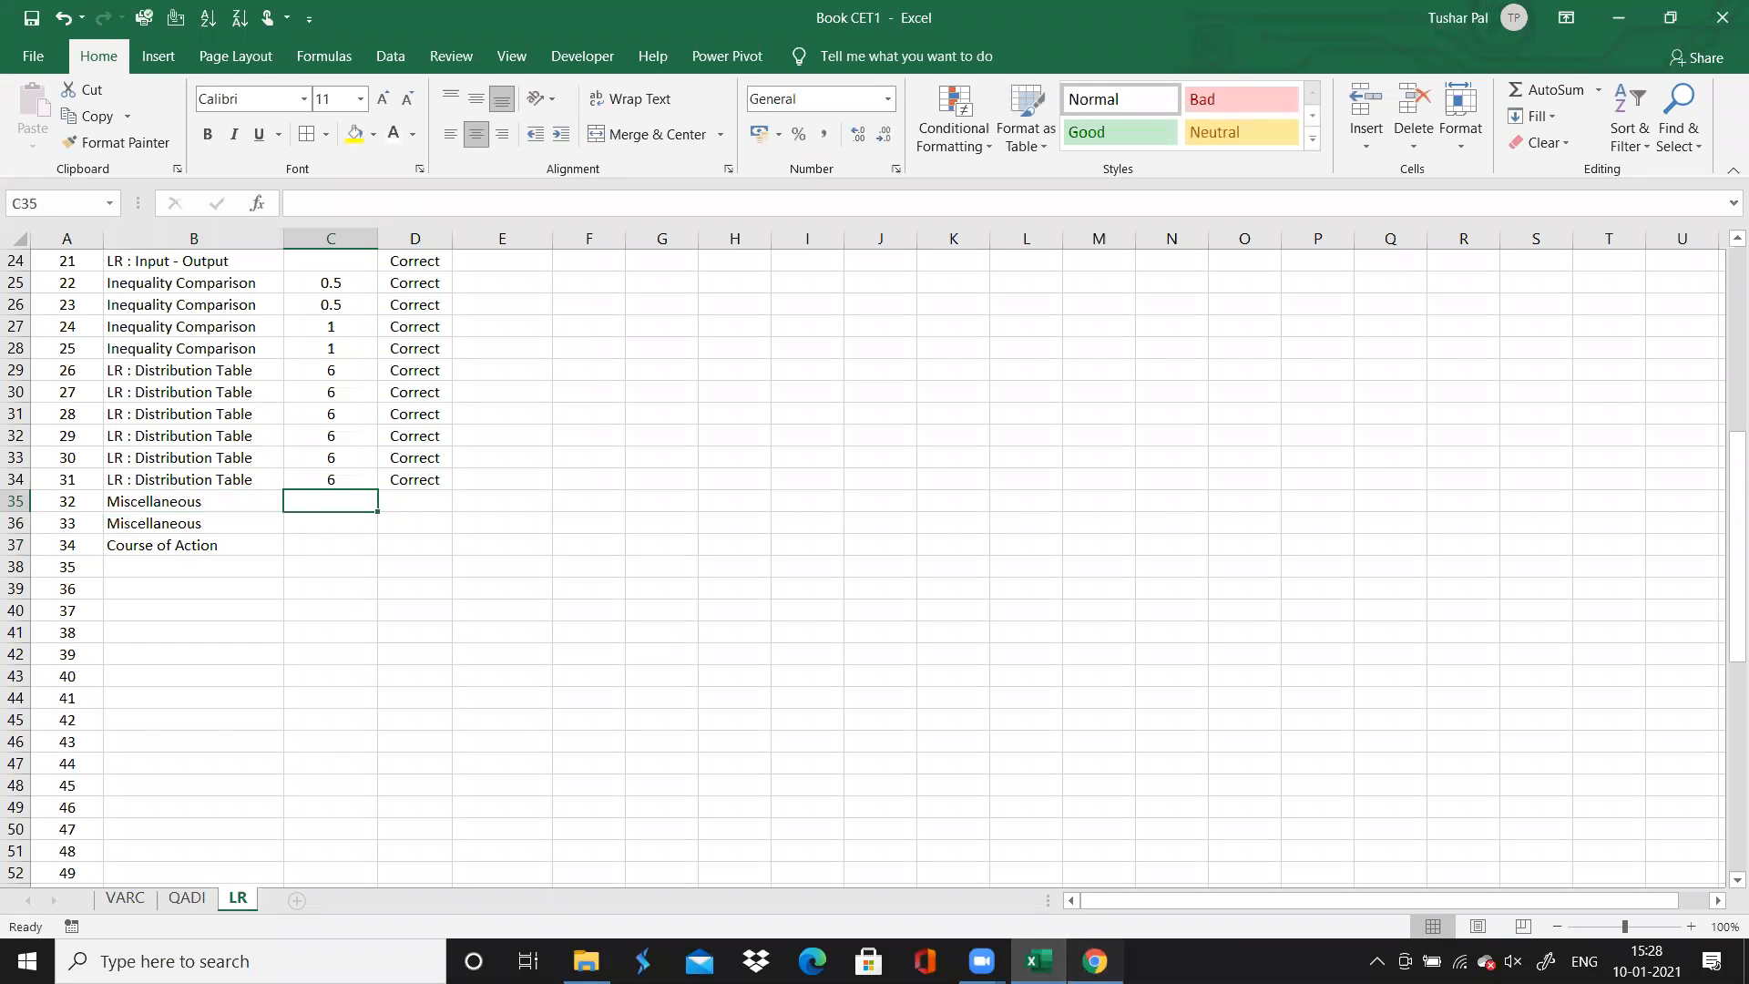
pyautogui.click(1096, 960)
pyautogui.click(843, 153)
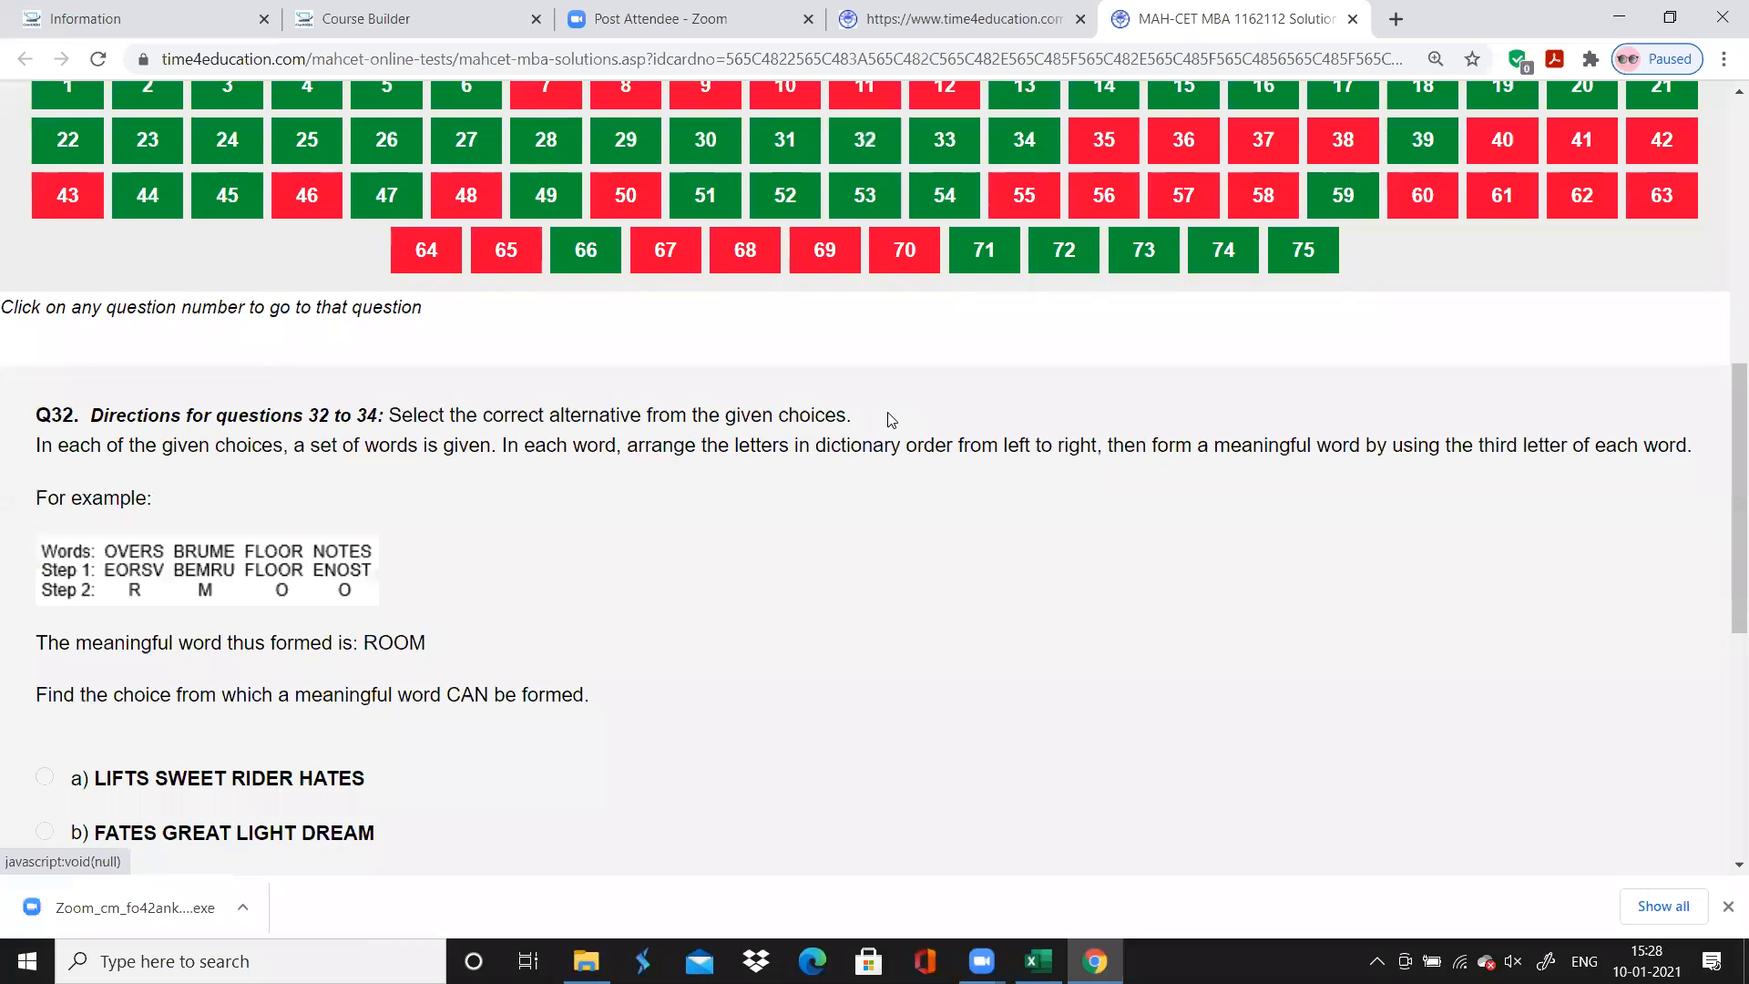
pyautogui.click(928, 162)
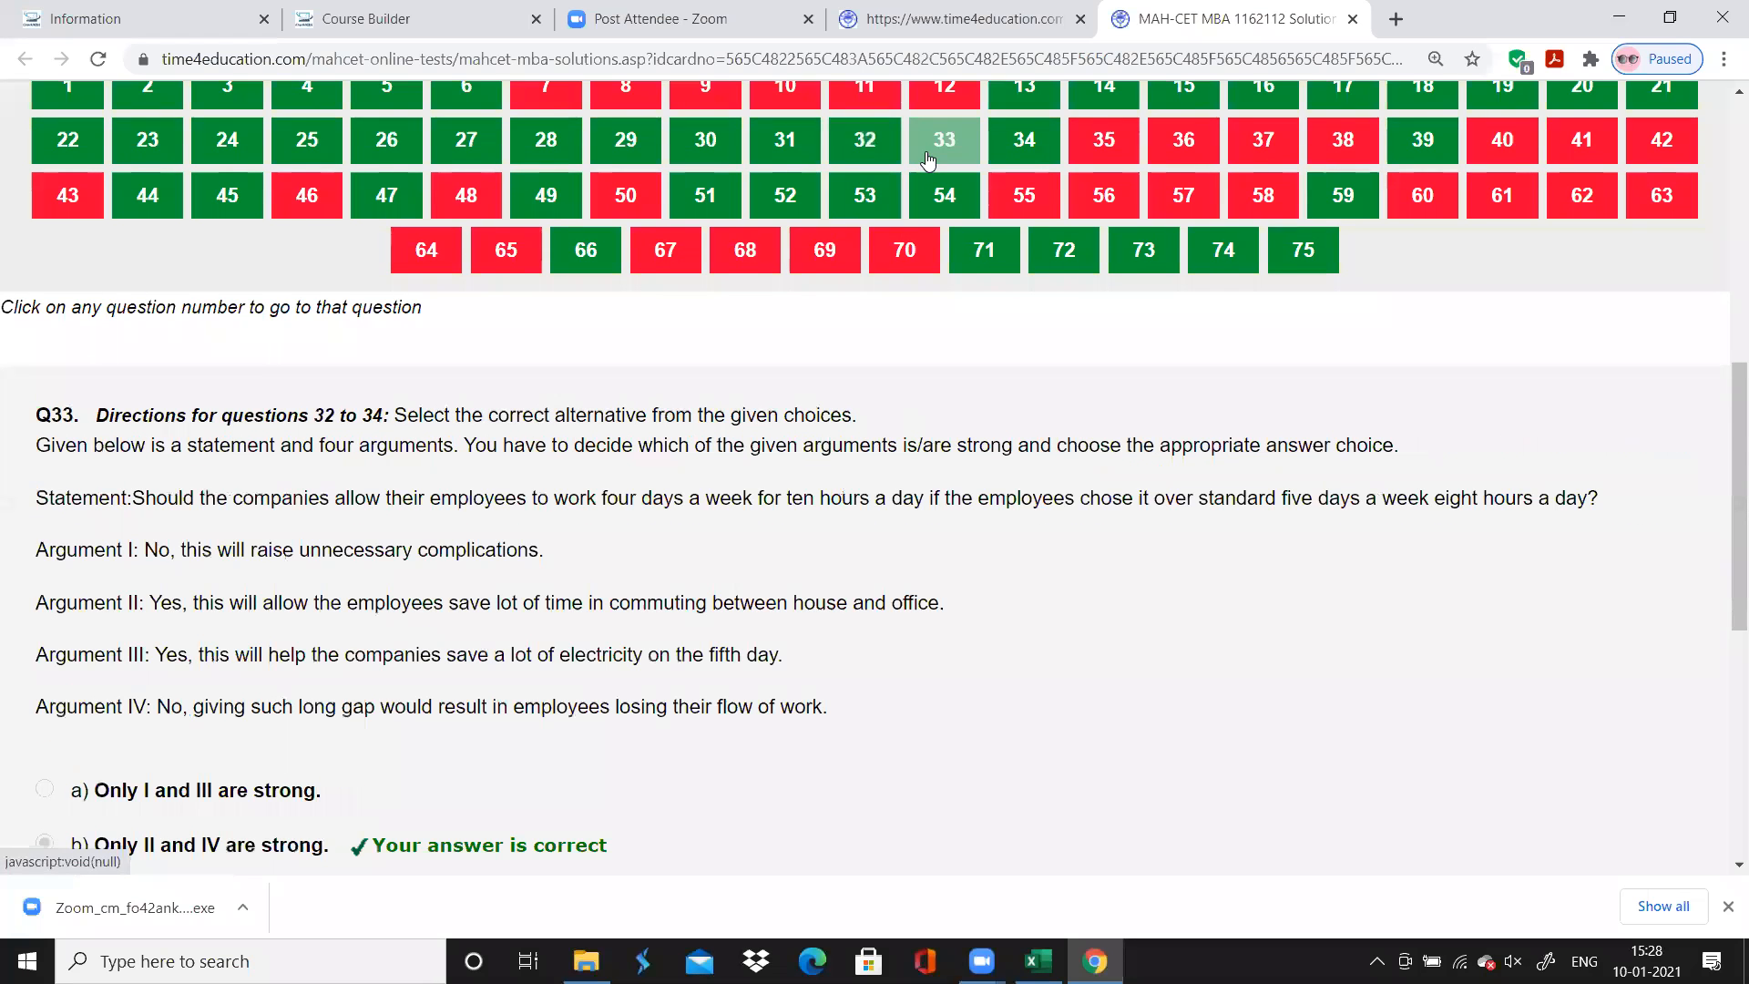
pyautogui.click(1022, 153)
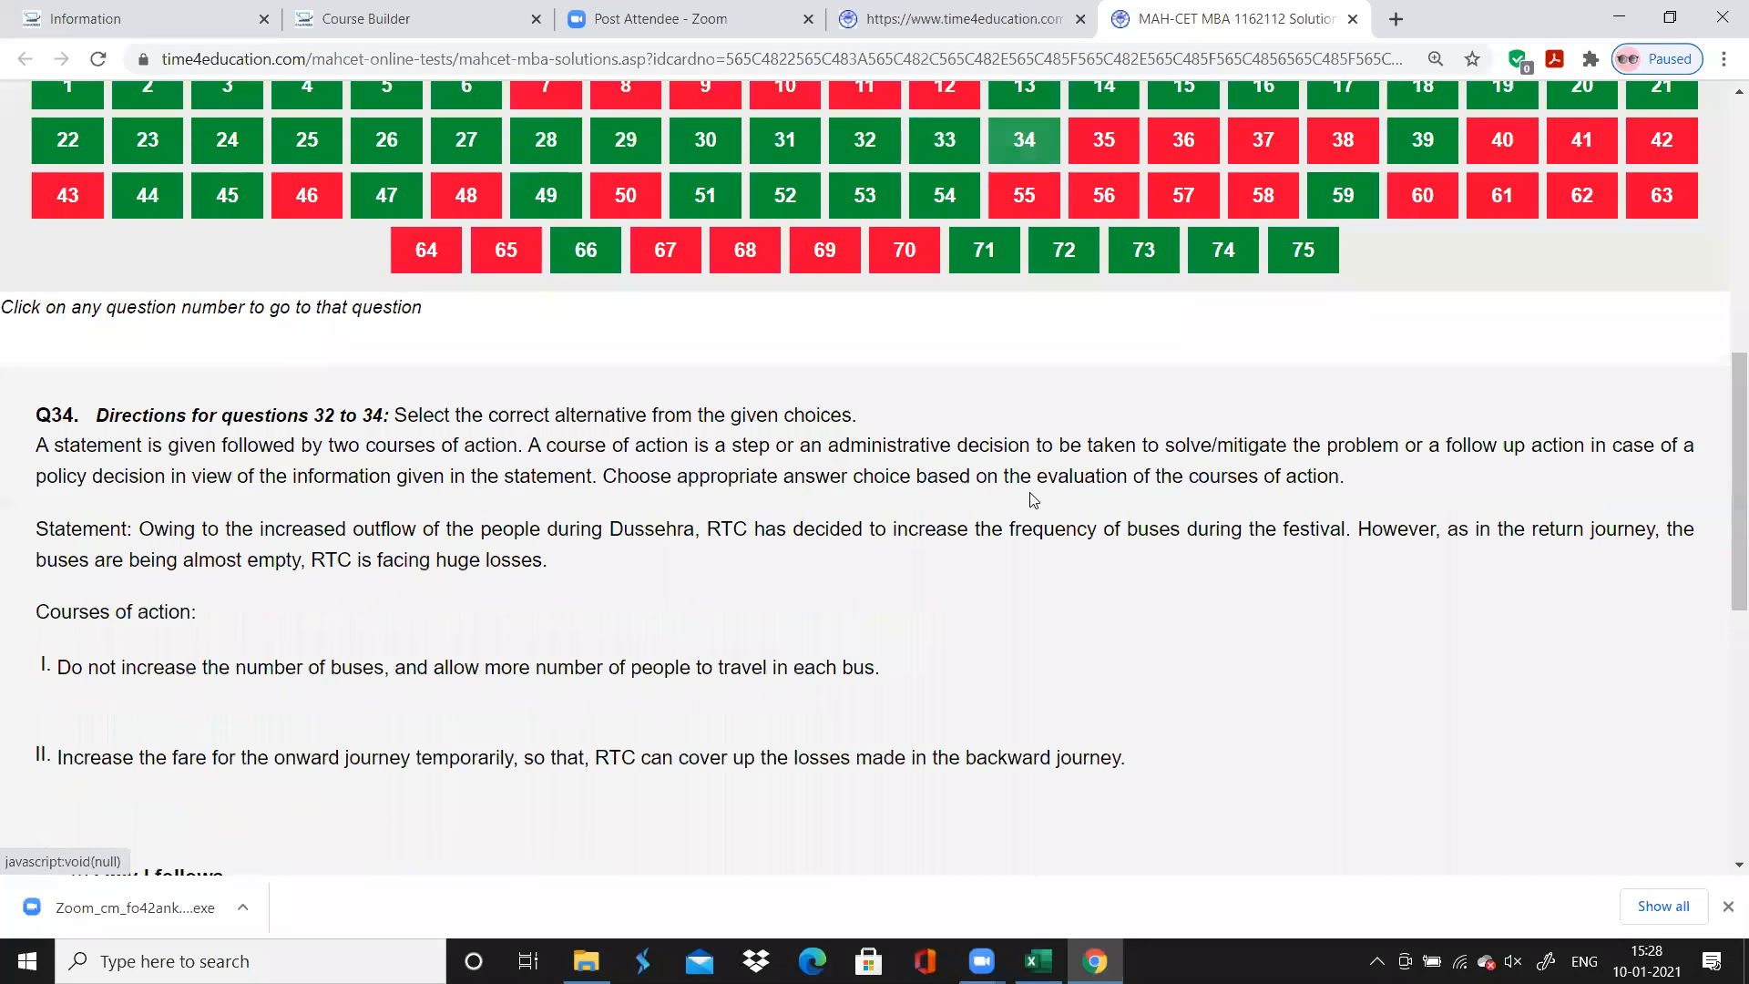
pyautogui.click(1039, 961)
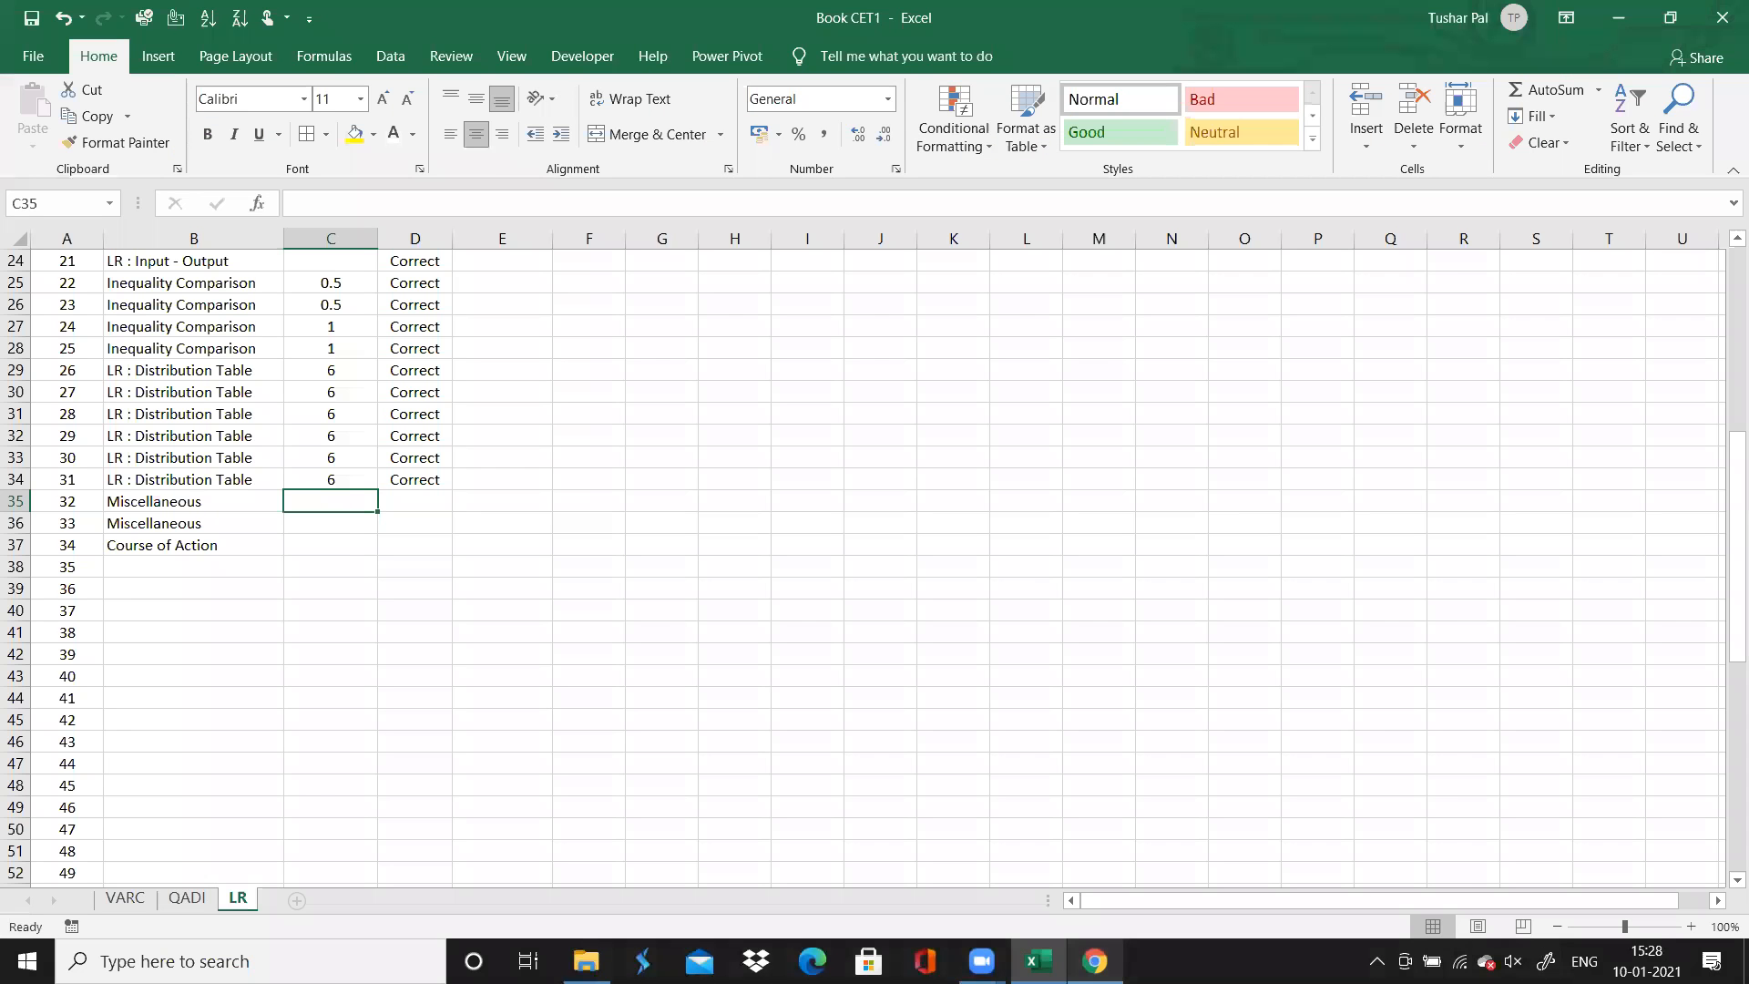
pyautogui.write('1')
pyautogui.press('Down')
pyautogui.write('1')
pyautogui.press('Down')
pyautogui.write('1')
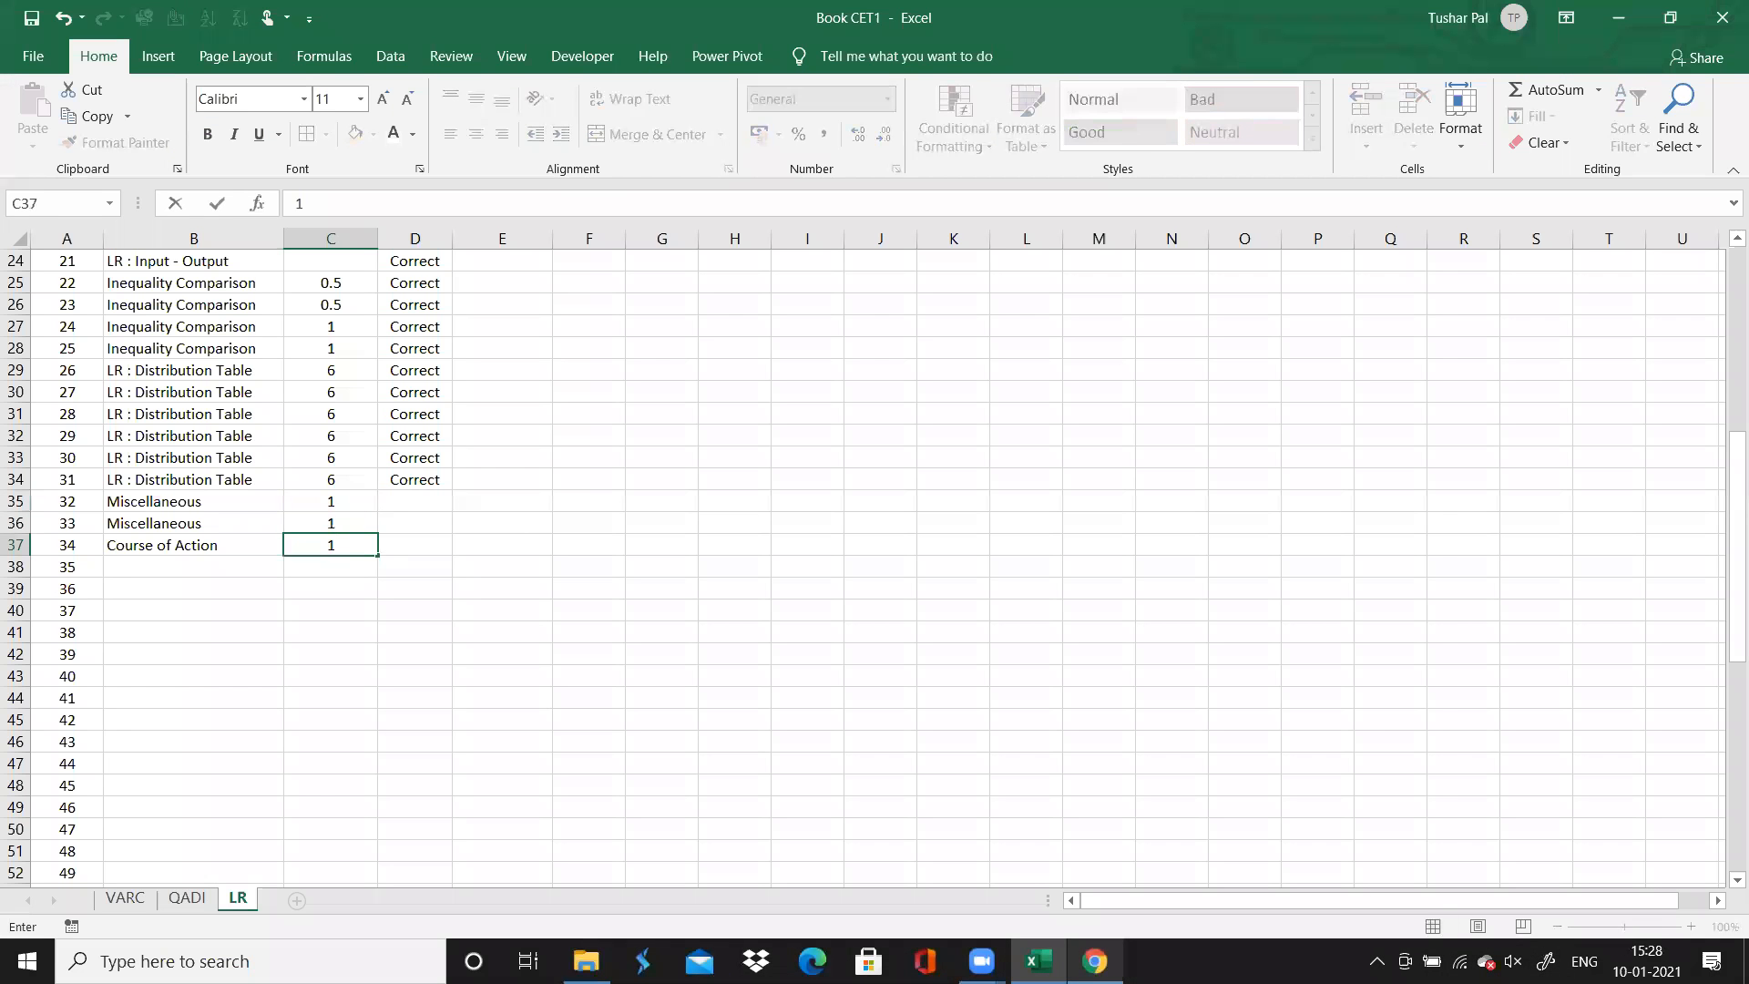
pyautogui.press('Right')
# Enter "Correct" in column D for questions 32, 33 and 34
pyautogui.press('Up')
pyautogui.press('Up')
pyautogui.hotkey('alt', 'Tab')
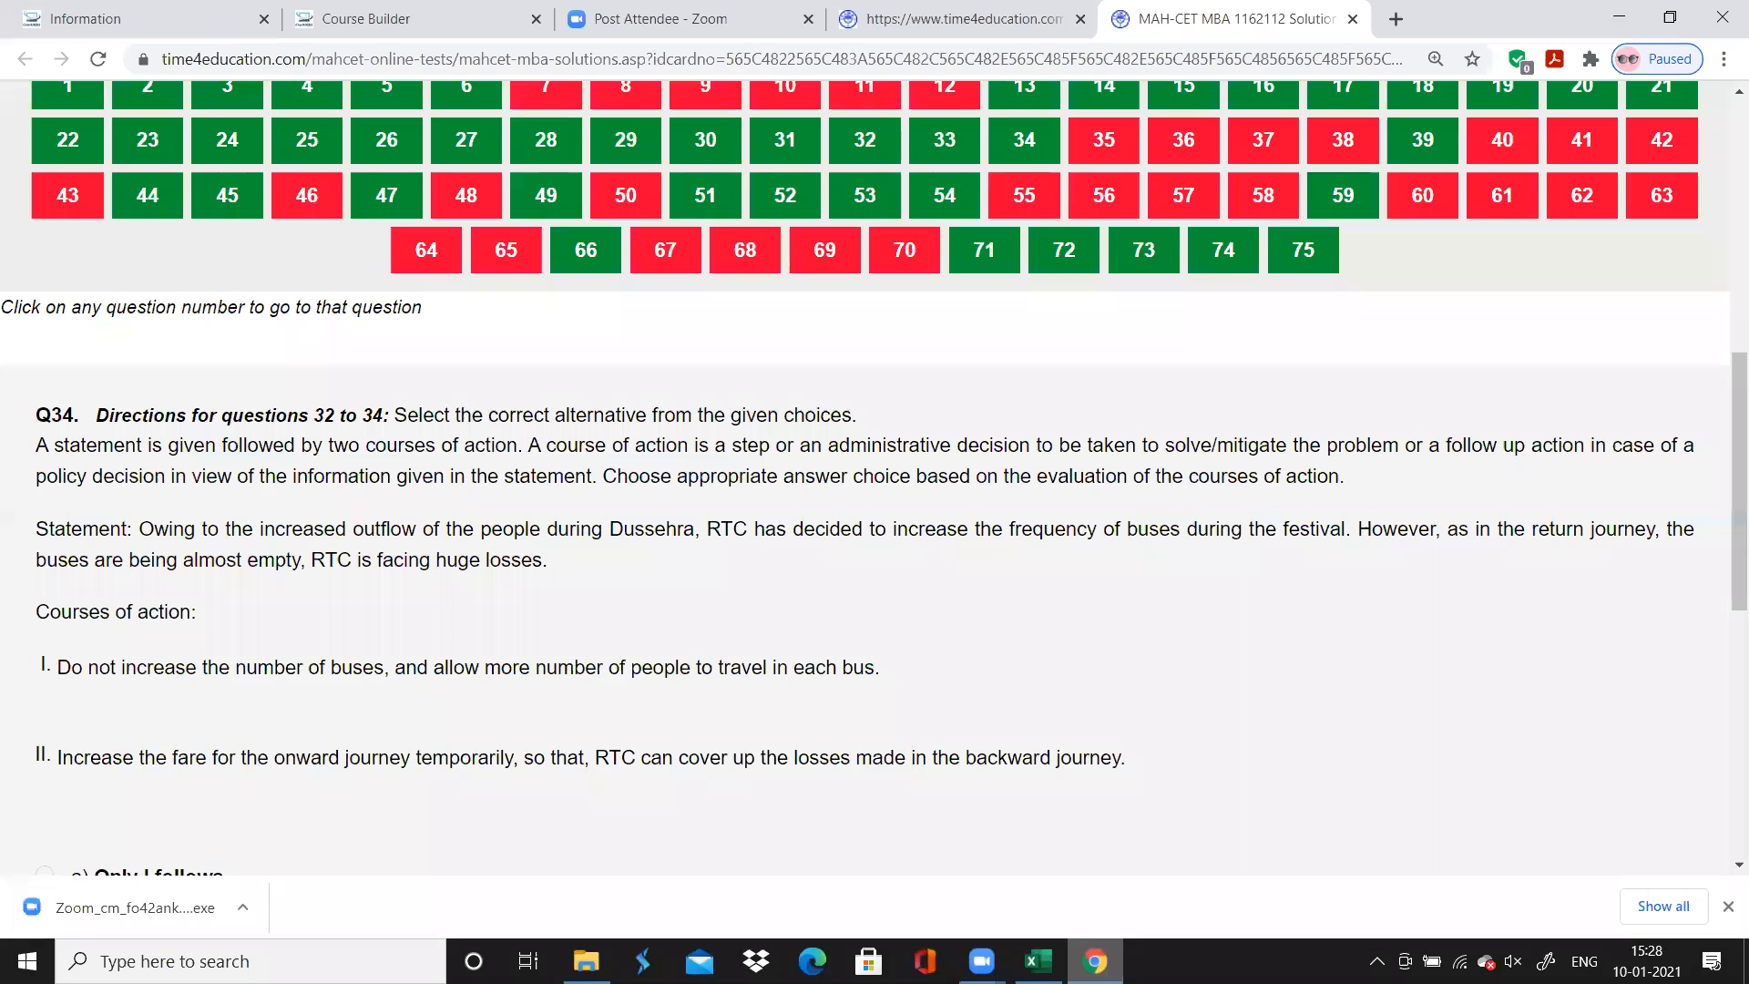
pyautogui.hotkey('alt', 'Tab')
pyautogui.write('Correct')
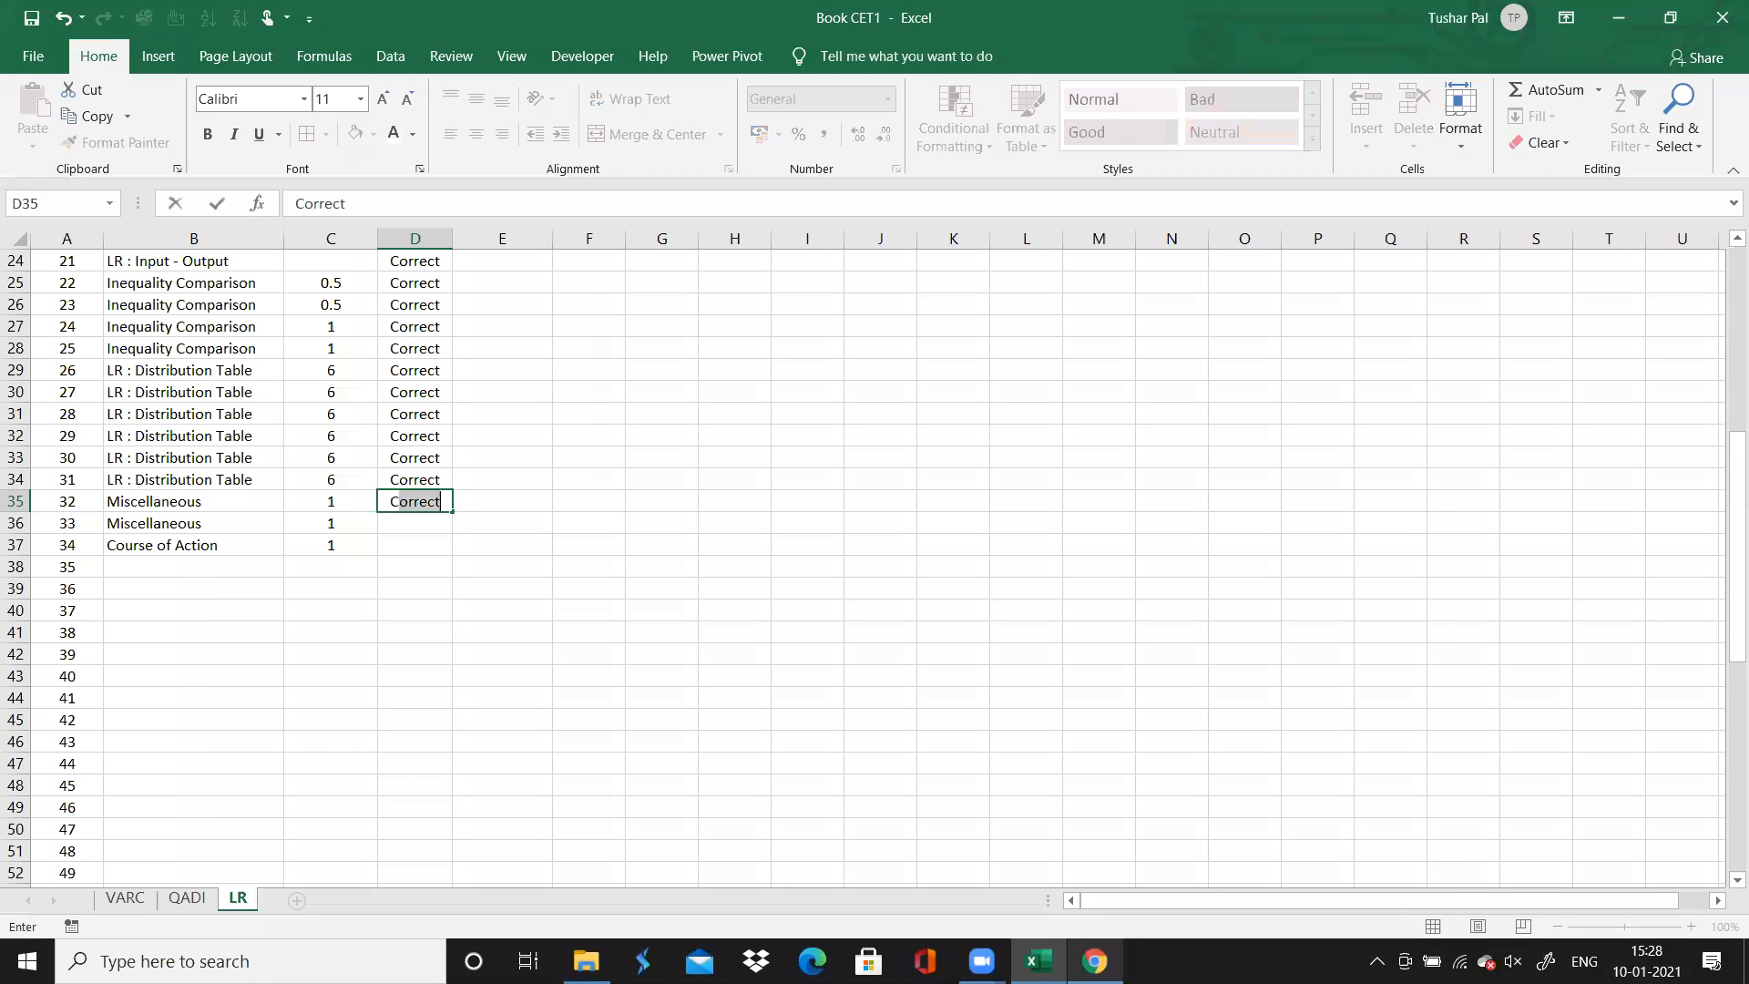
pyautogui.press('Return')
pyautogui.write('Correct')
pyautogui.press('Return')
pyautogui.write('Correct')
pyautogui.press('Return')
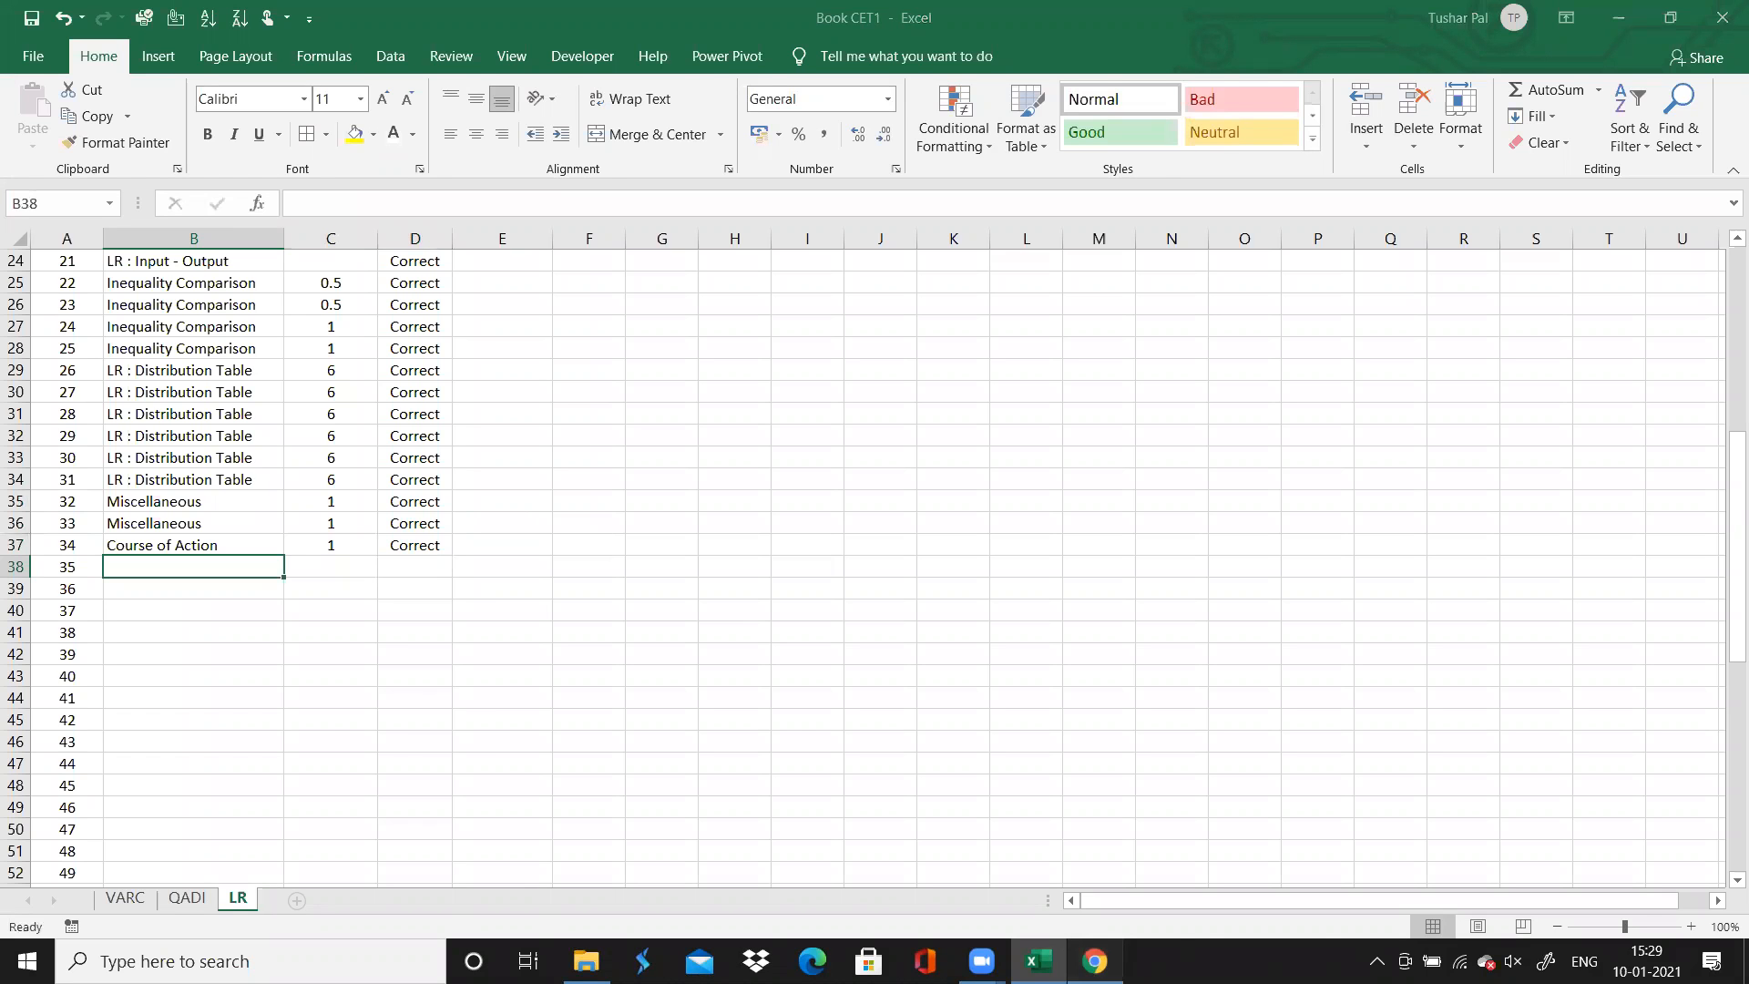
# Switch to the browser and open question 35 to view the directions for questions 35 to 40
pyautogui.hotkey('alt', 'Tab')
pyautogui.scroll(1, 1082, 571)
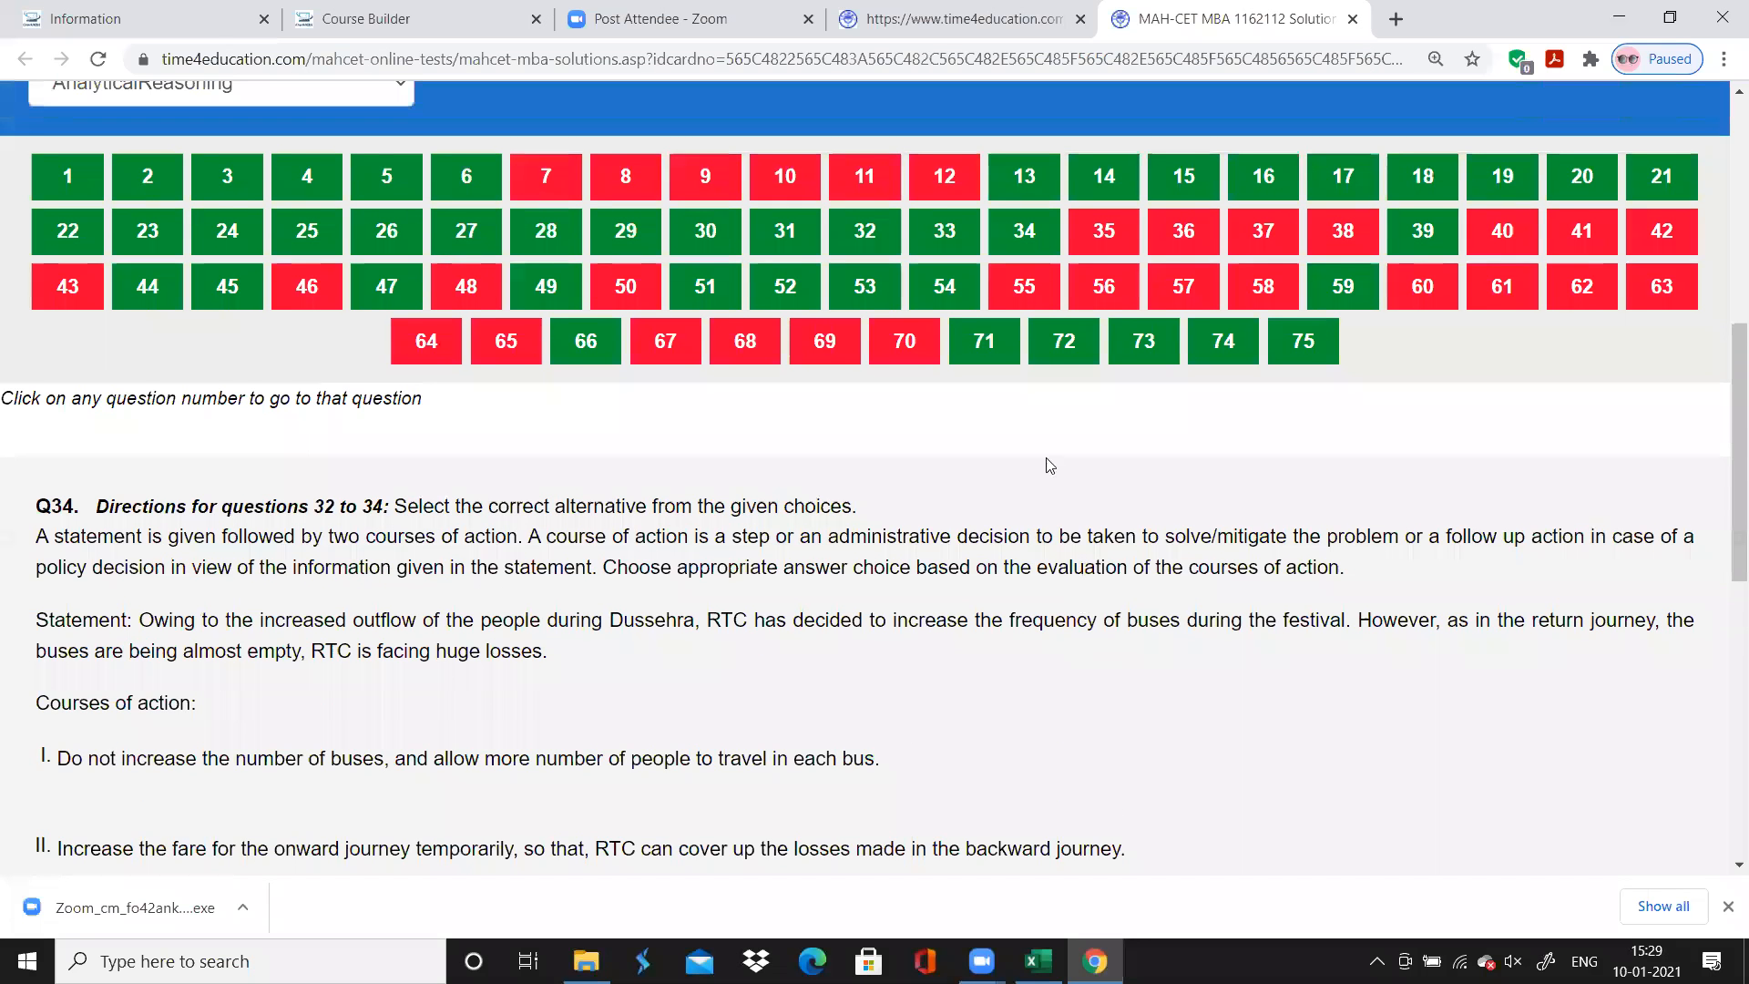
pyautogui.click(1106, 227)
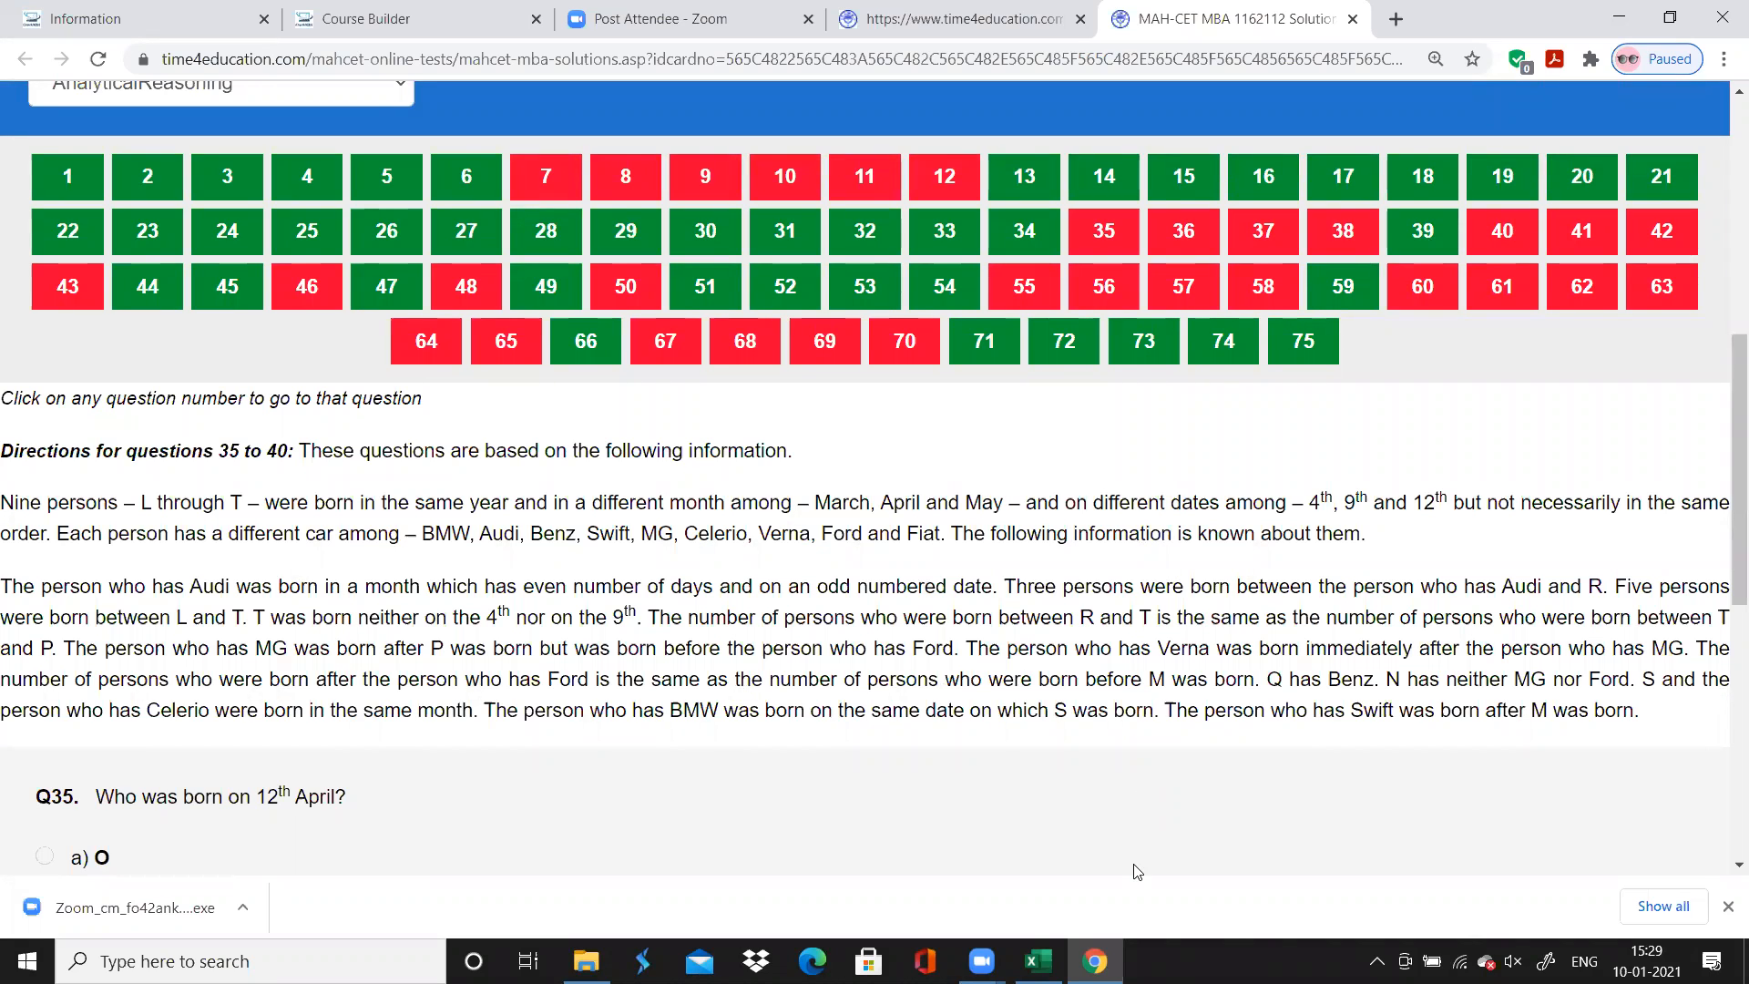
# In Excel, enter the topic "LR : Distribution Table" for question 35 and fill it down through question 40
pyautogui.hotkey('alt', 'Tab')
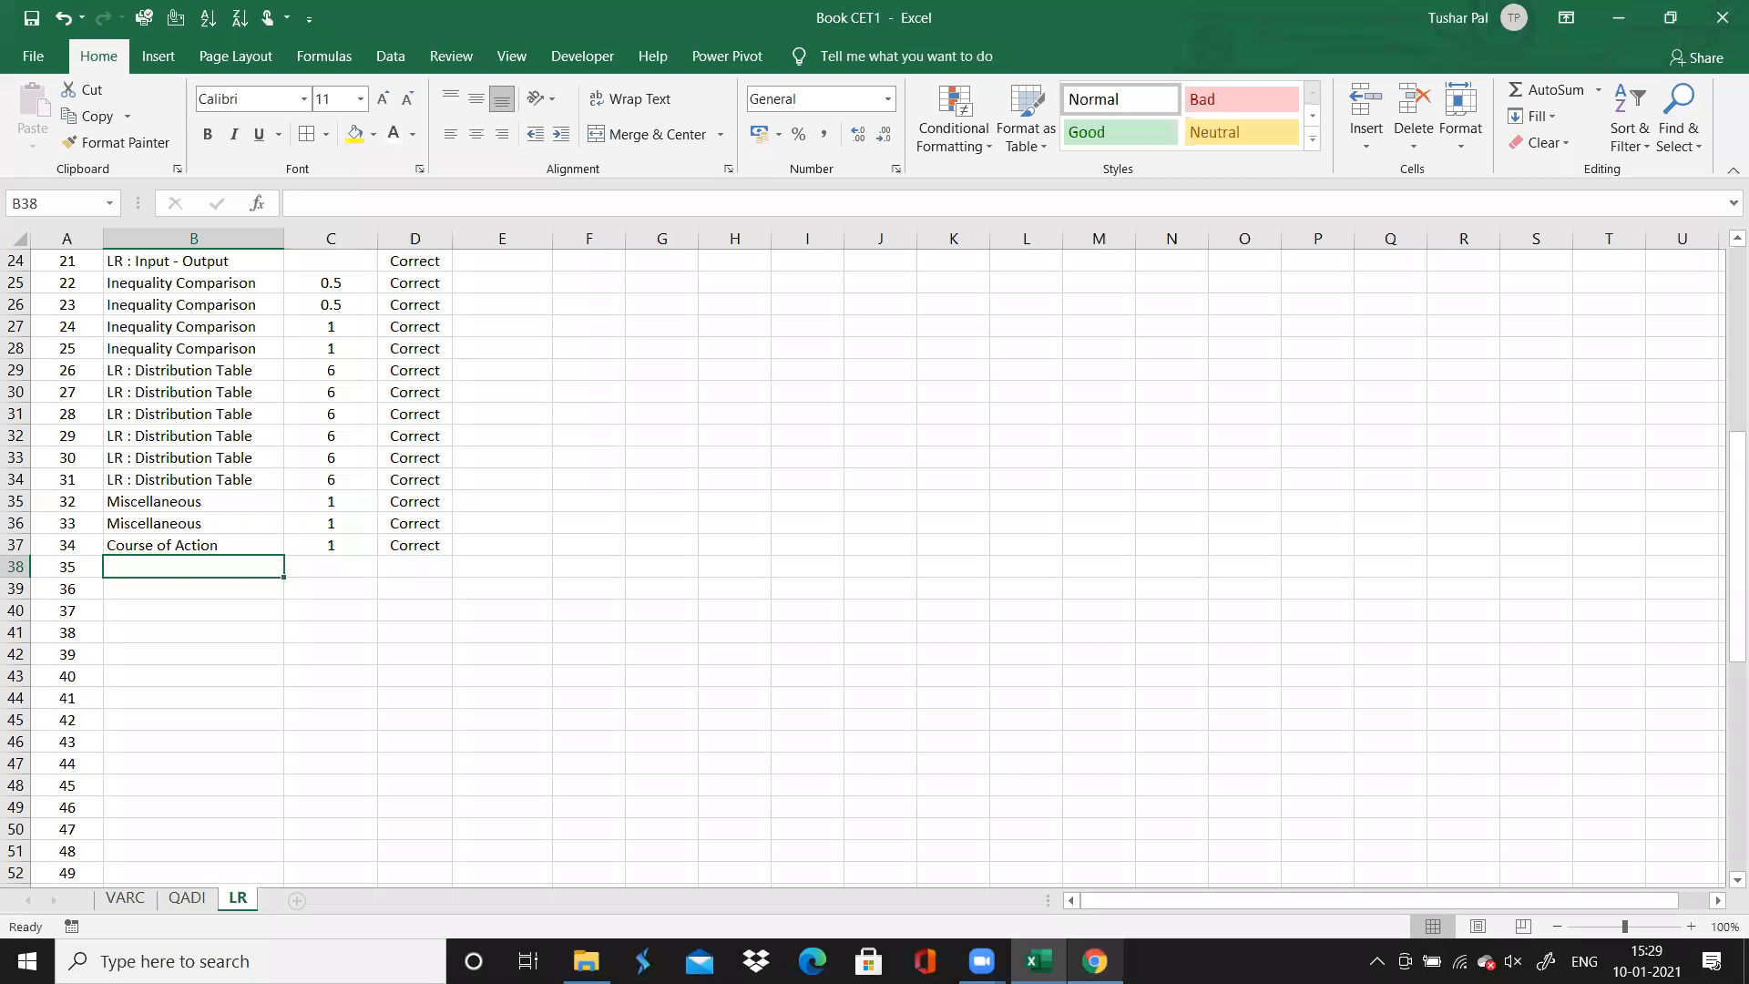
pyautogui.write('LR :')
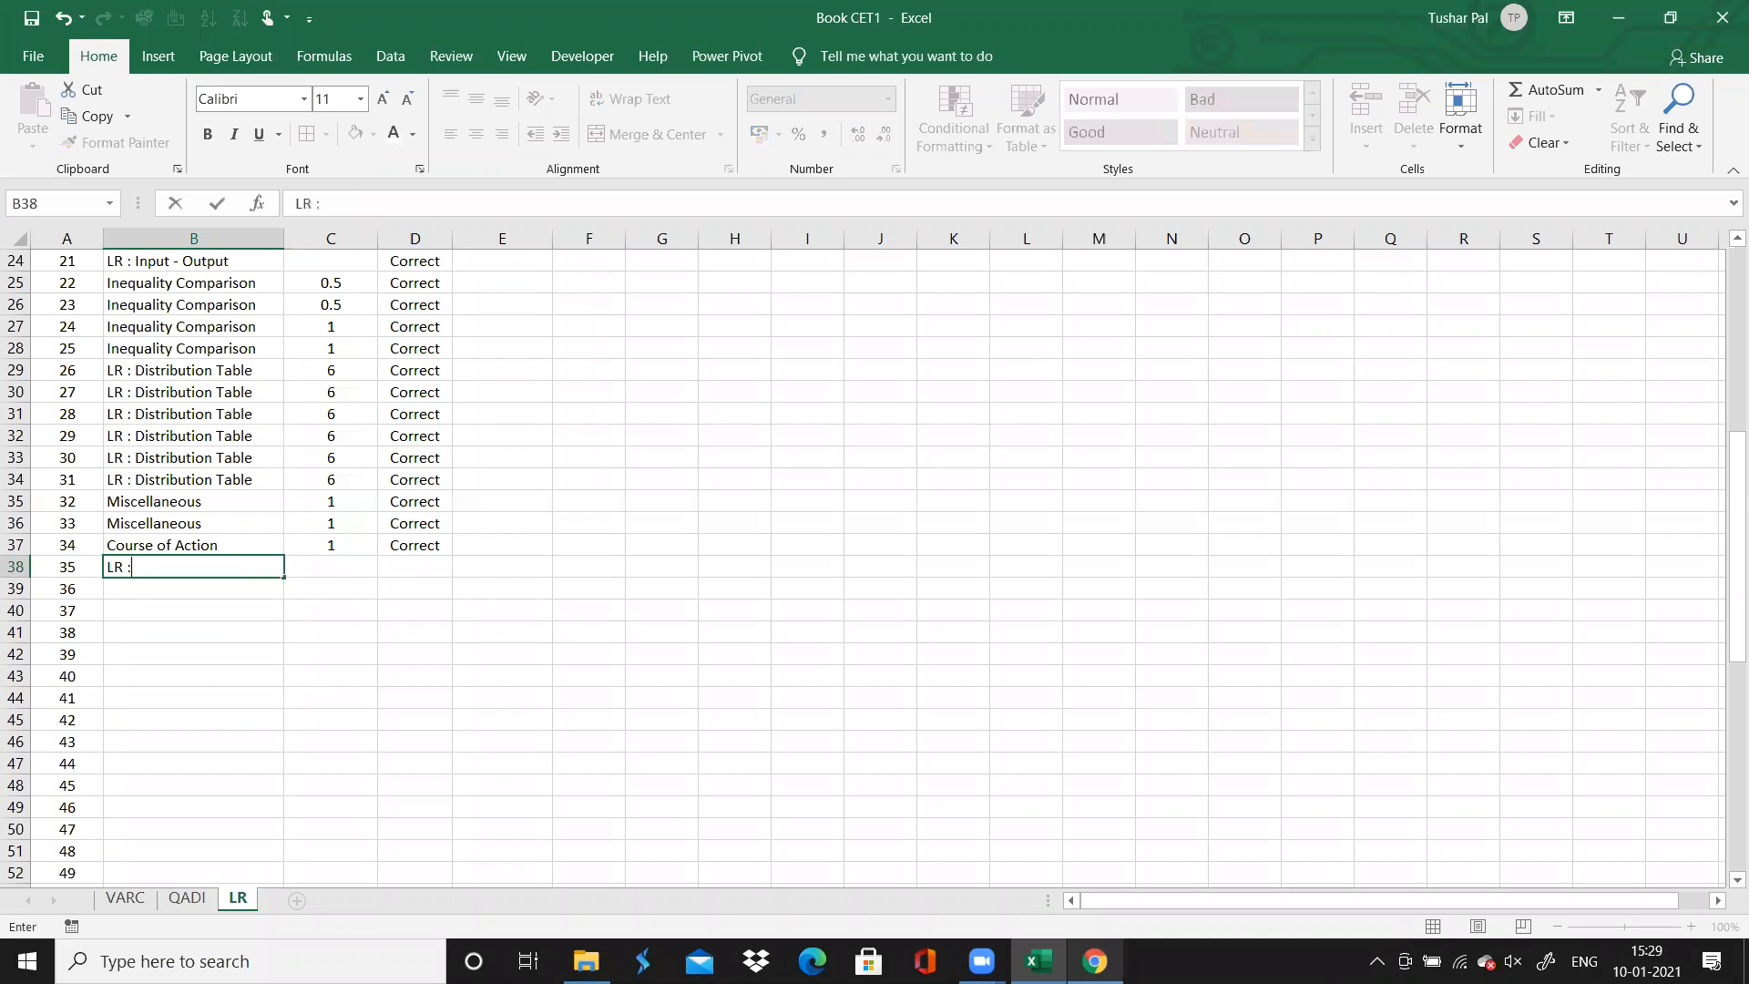
pyautogui.write(' D')
pyautogui.press('Return')
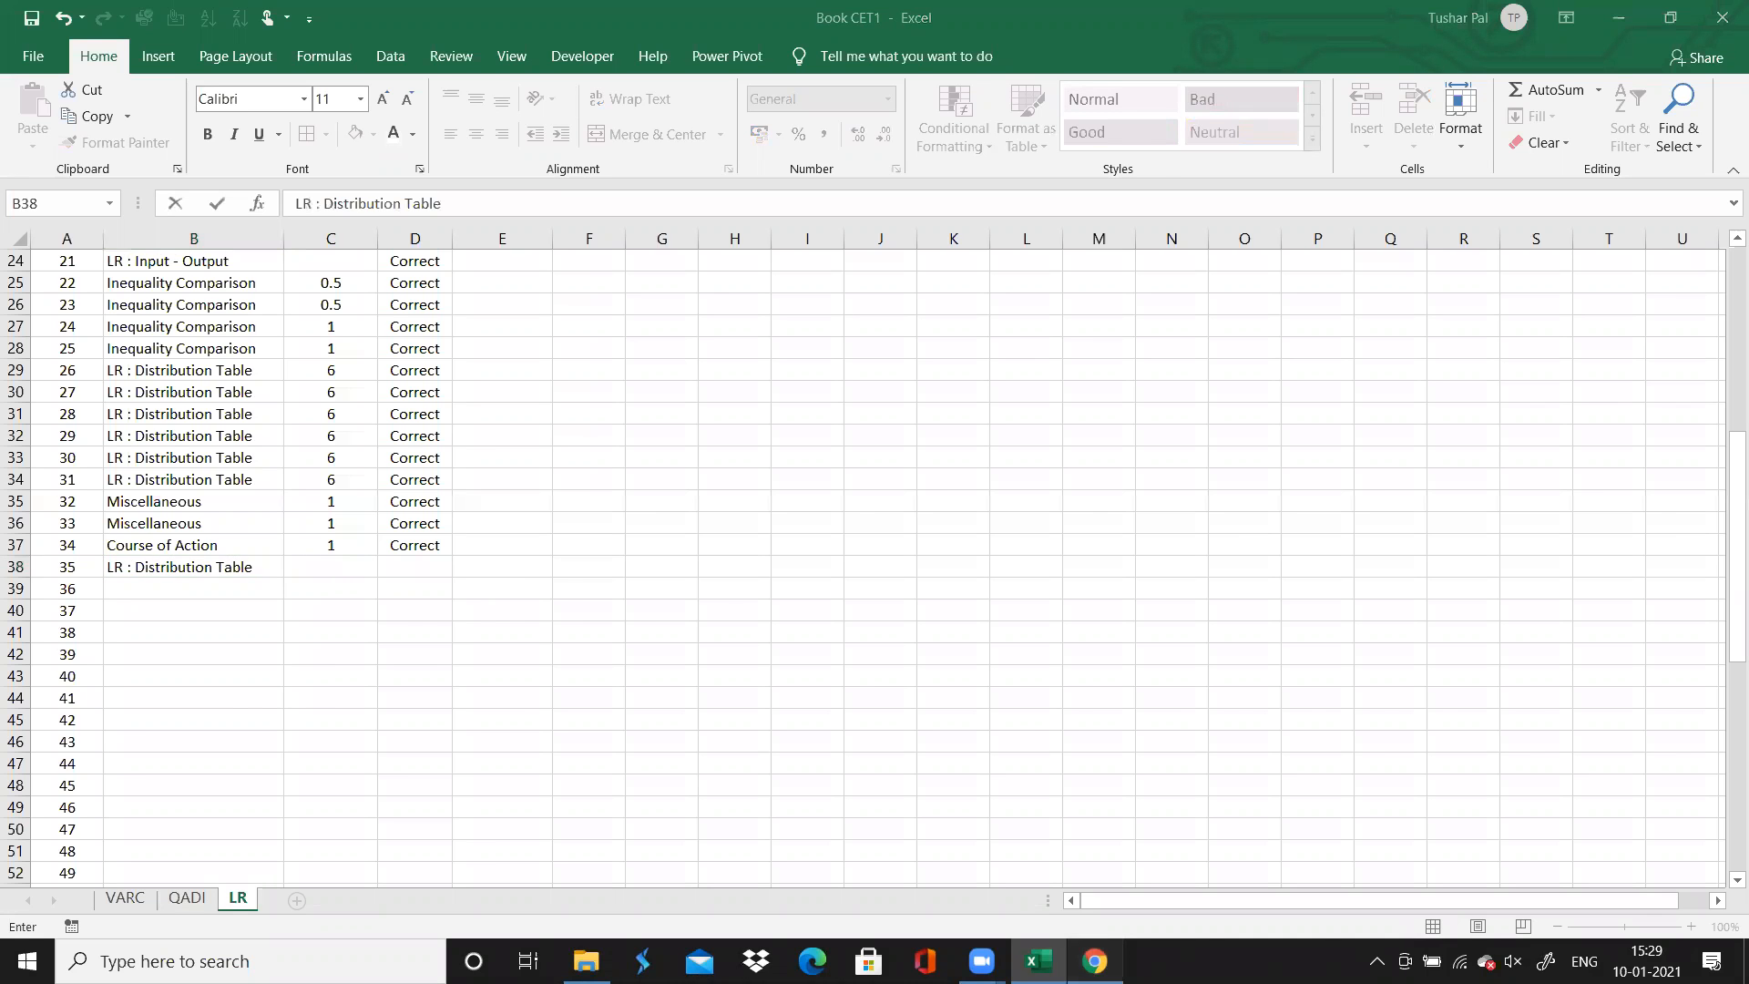
pyautogui.hotkey('alt', 'Tab')
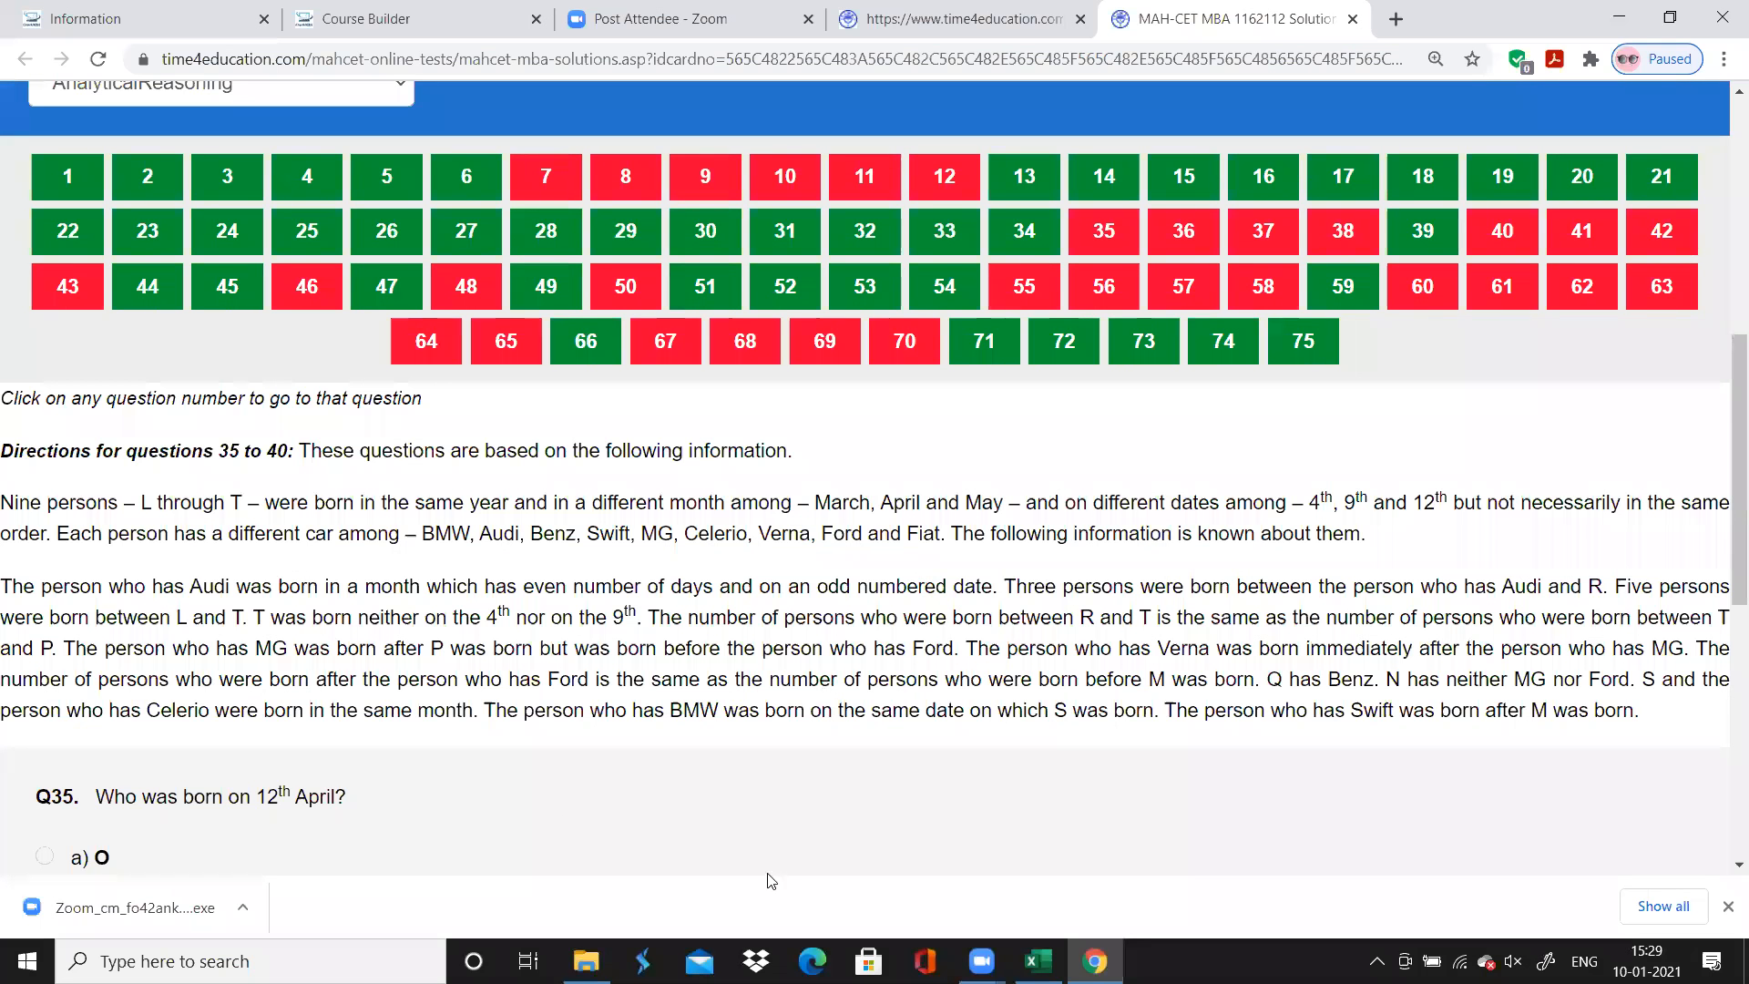
pyautogui.hotkey('alt', 'Tab')
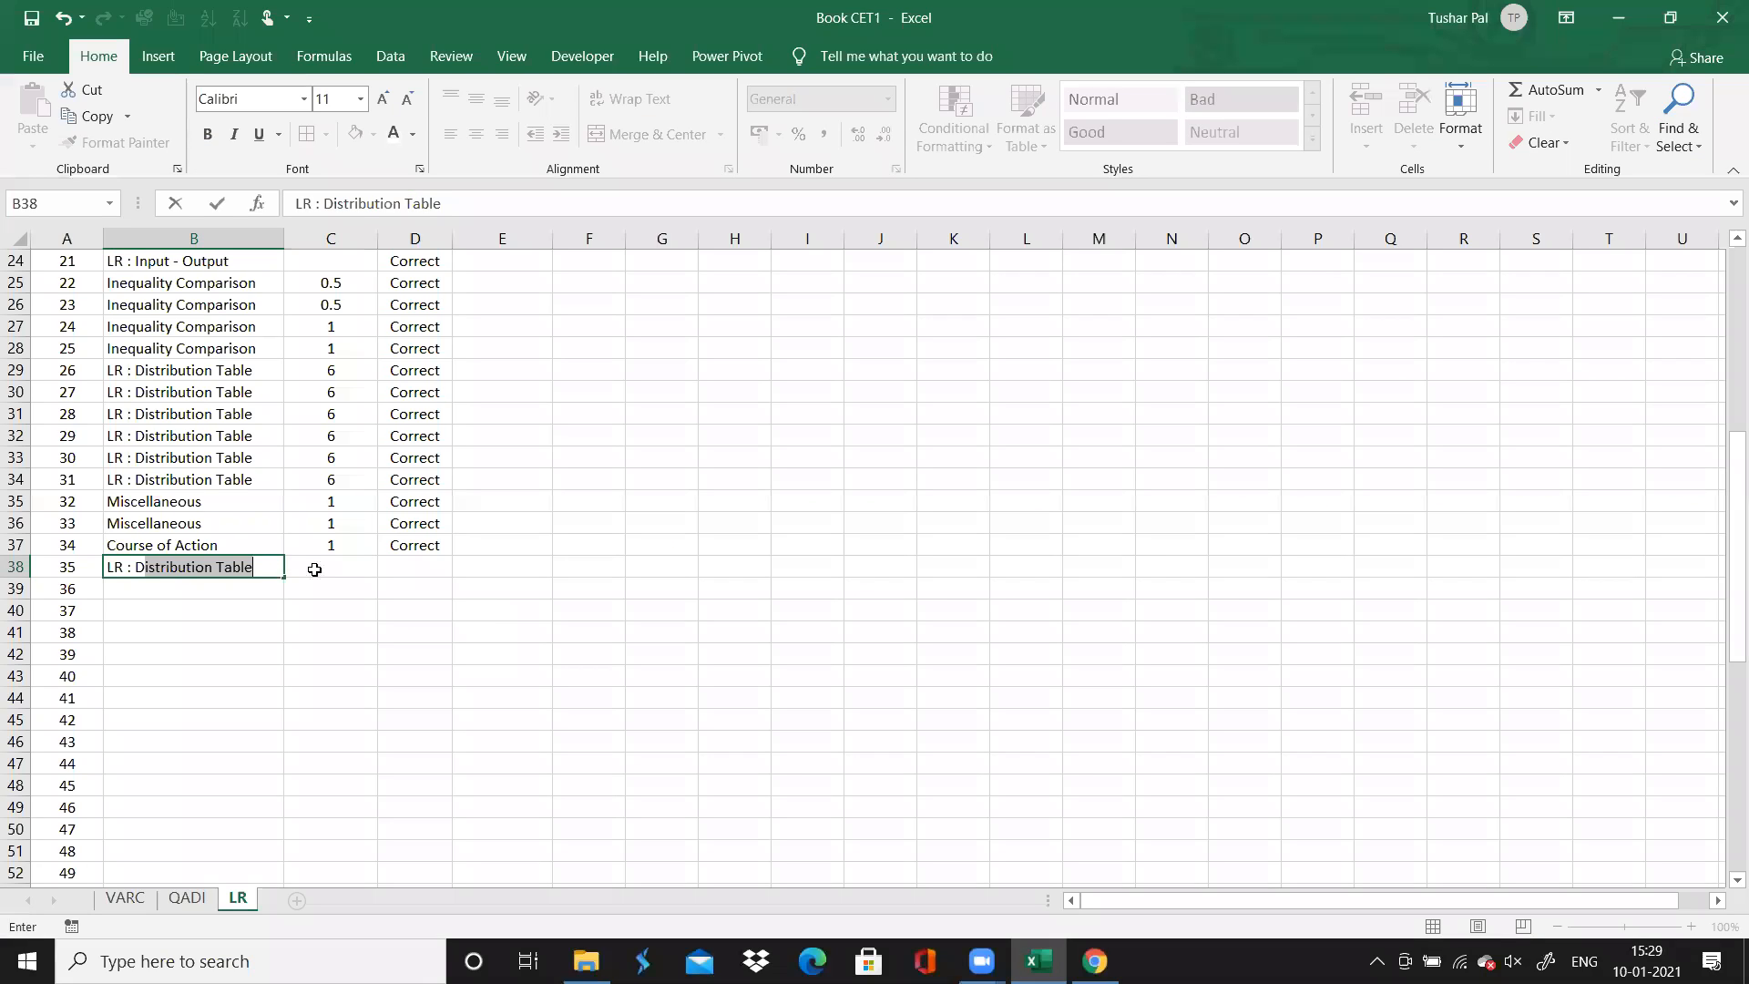
pyautogui.press('Tab')
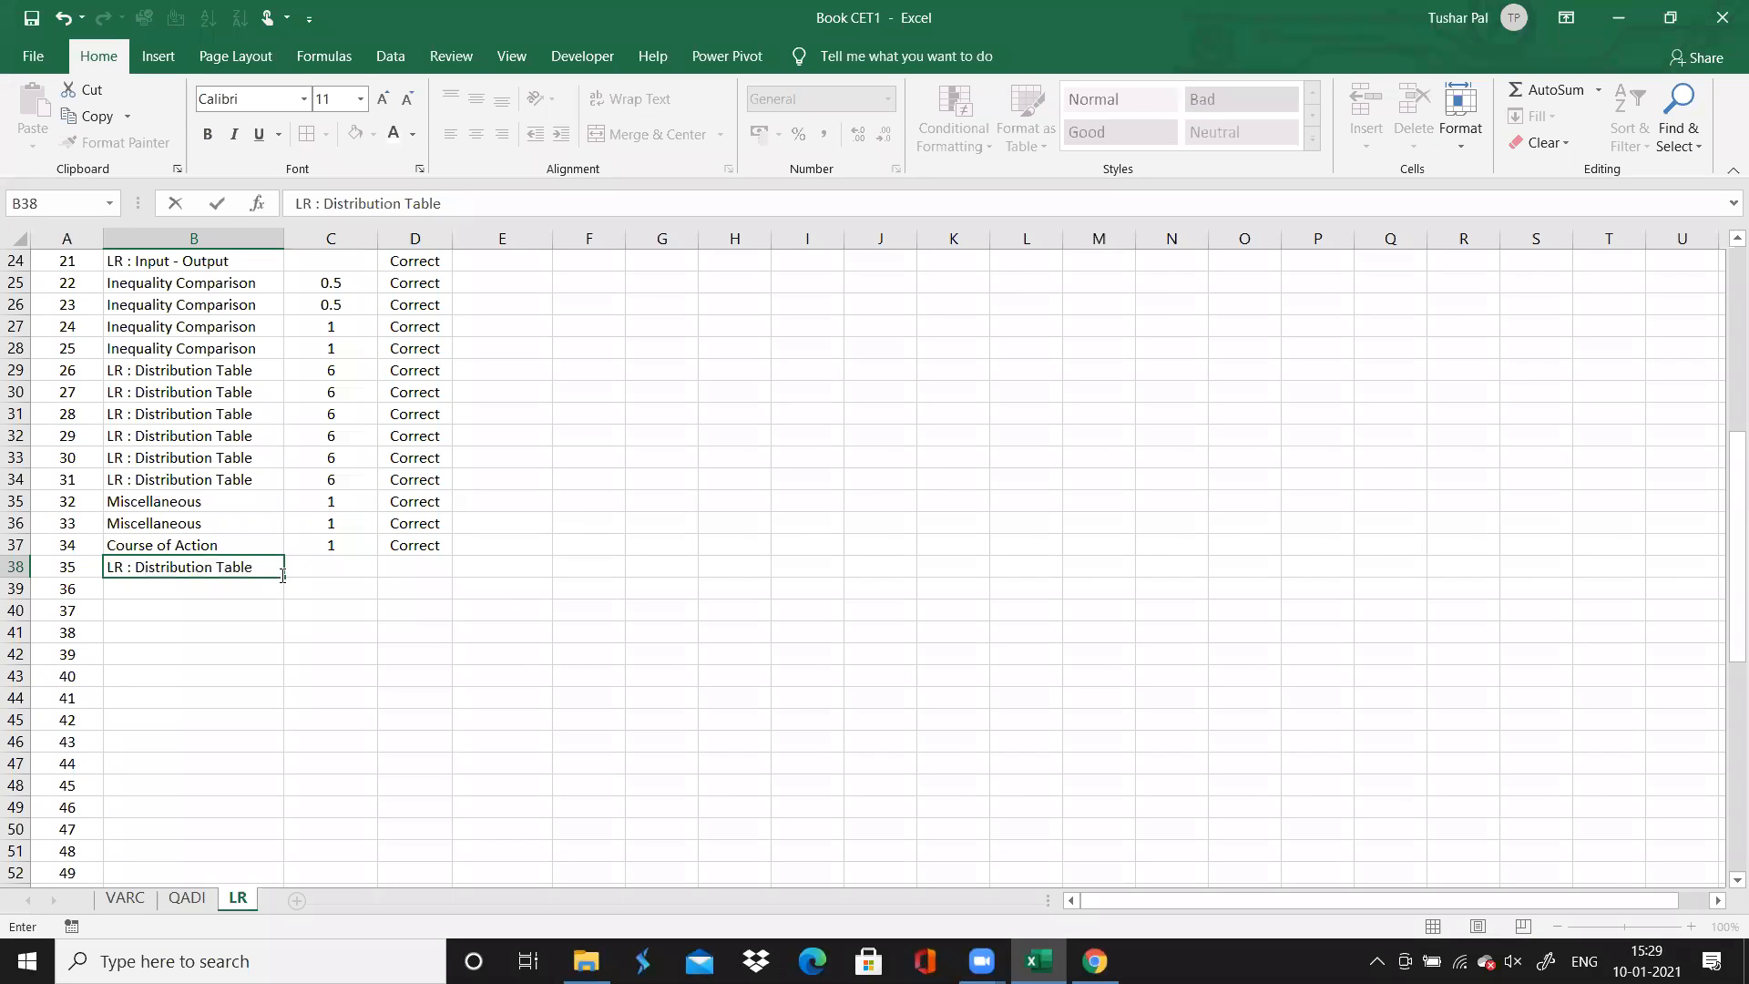
pyautogui.press('F2')
pyautogui.moveTo(283, 578); pyautogui.dragTo(279, 688)
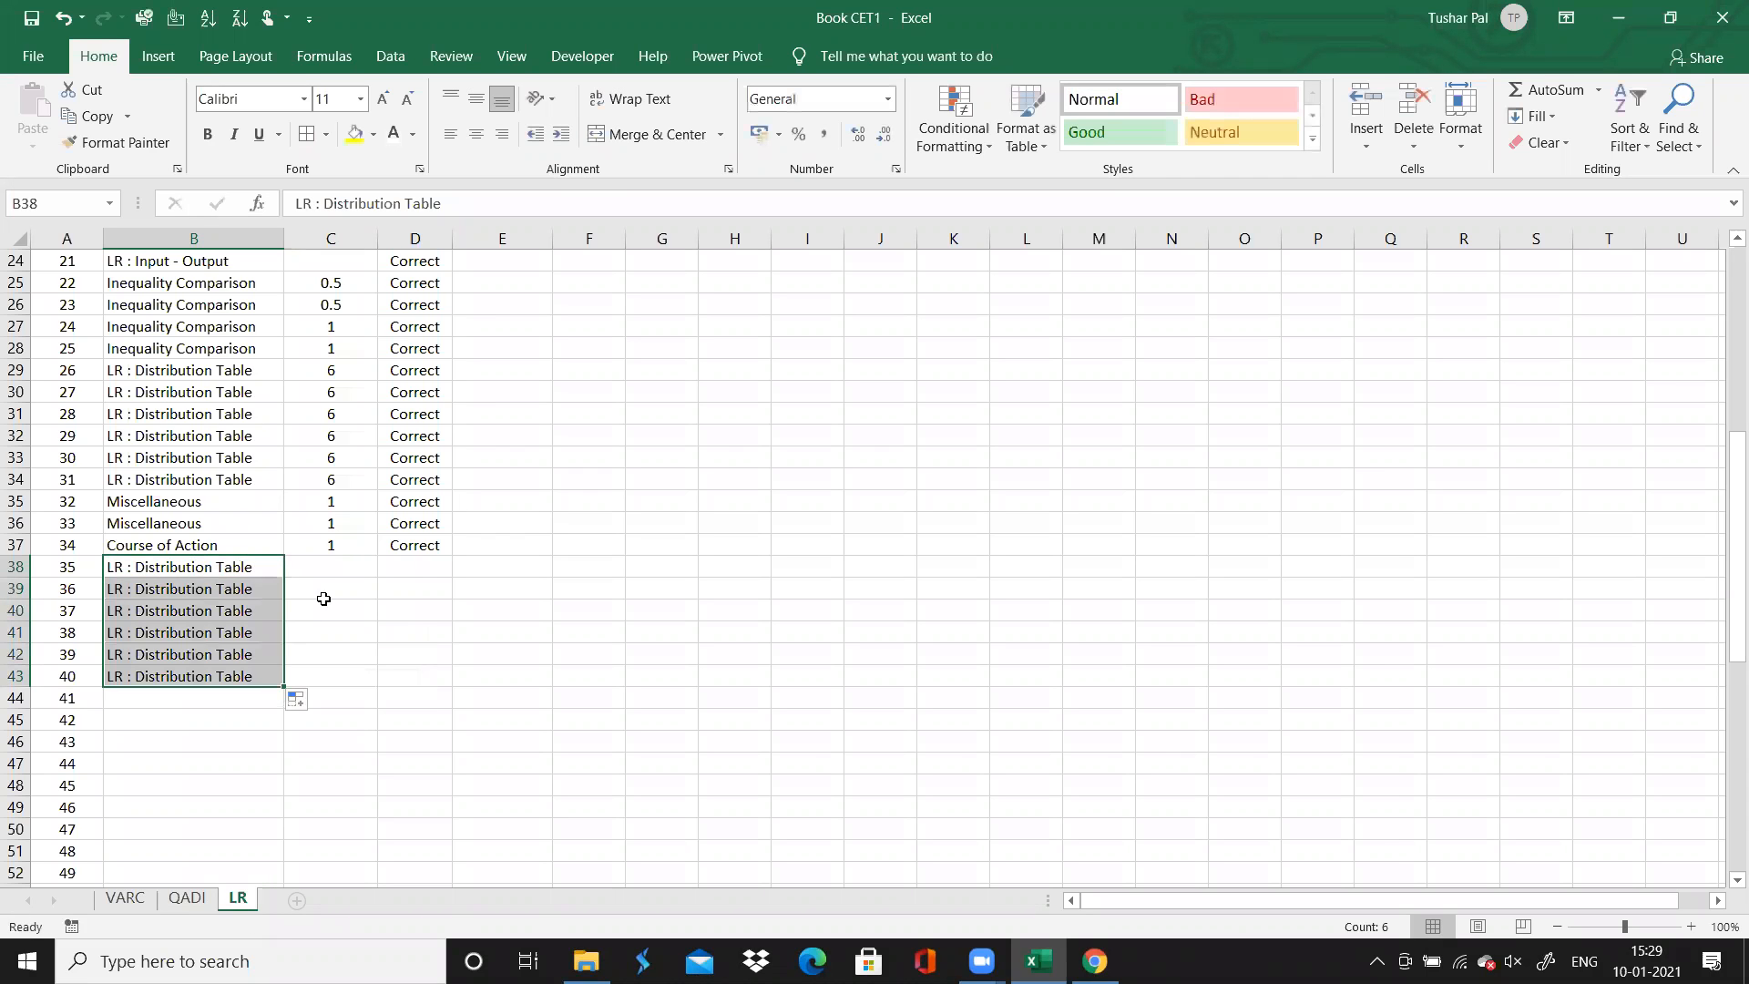
# Recheck question 35 in the browser, and enter "Incorrect" in column D for question 35, filled down through question 40
pyautogui.click(331, 564)
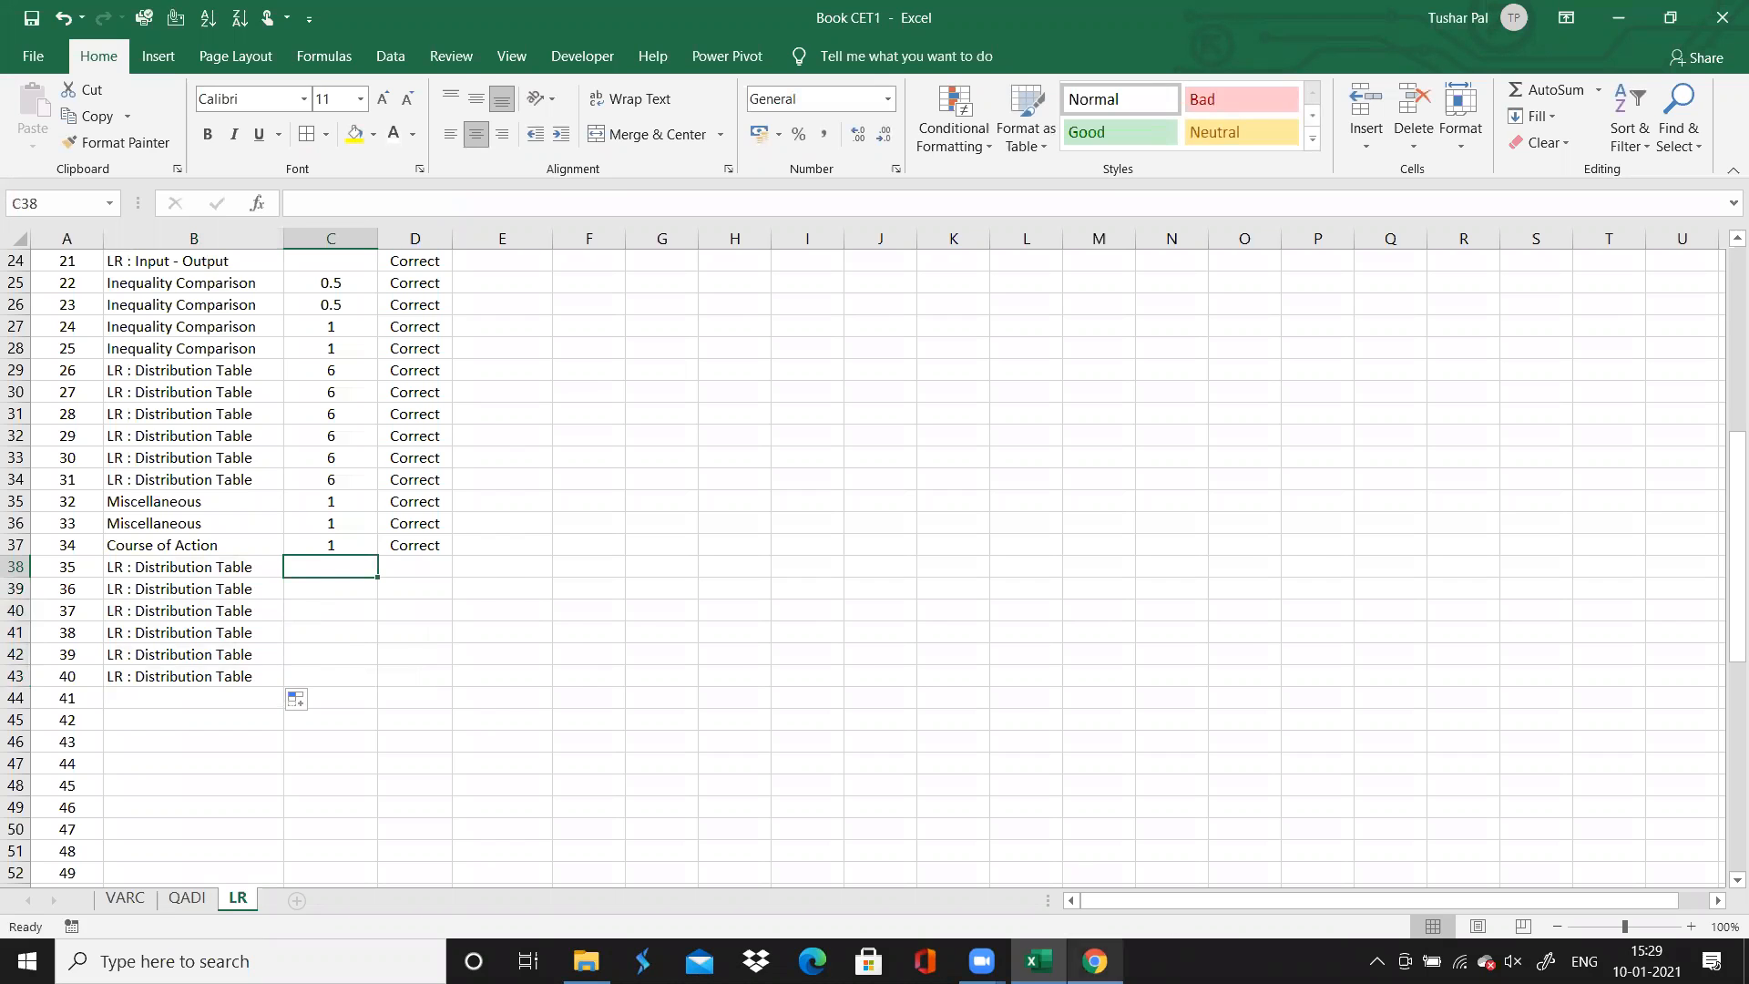
pyautogui.click(1095, 961)
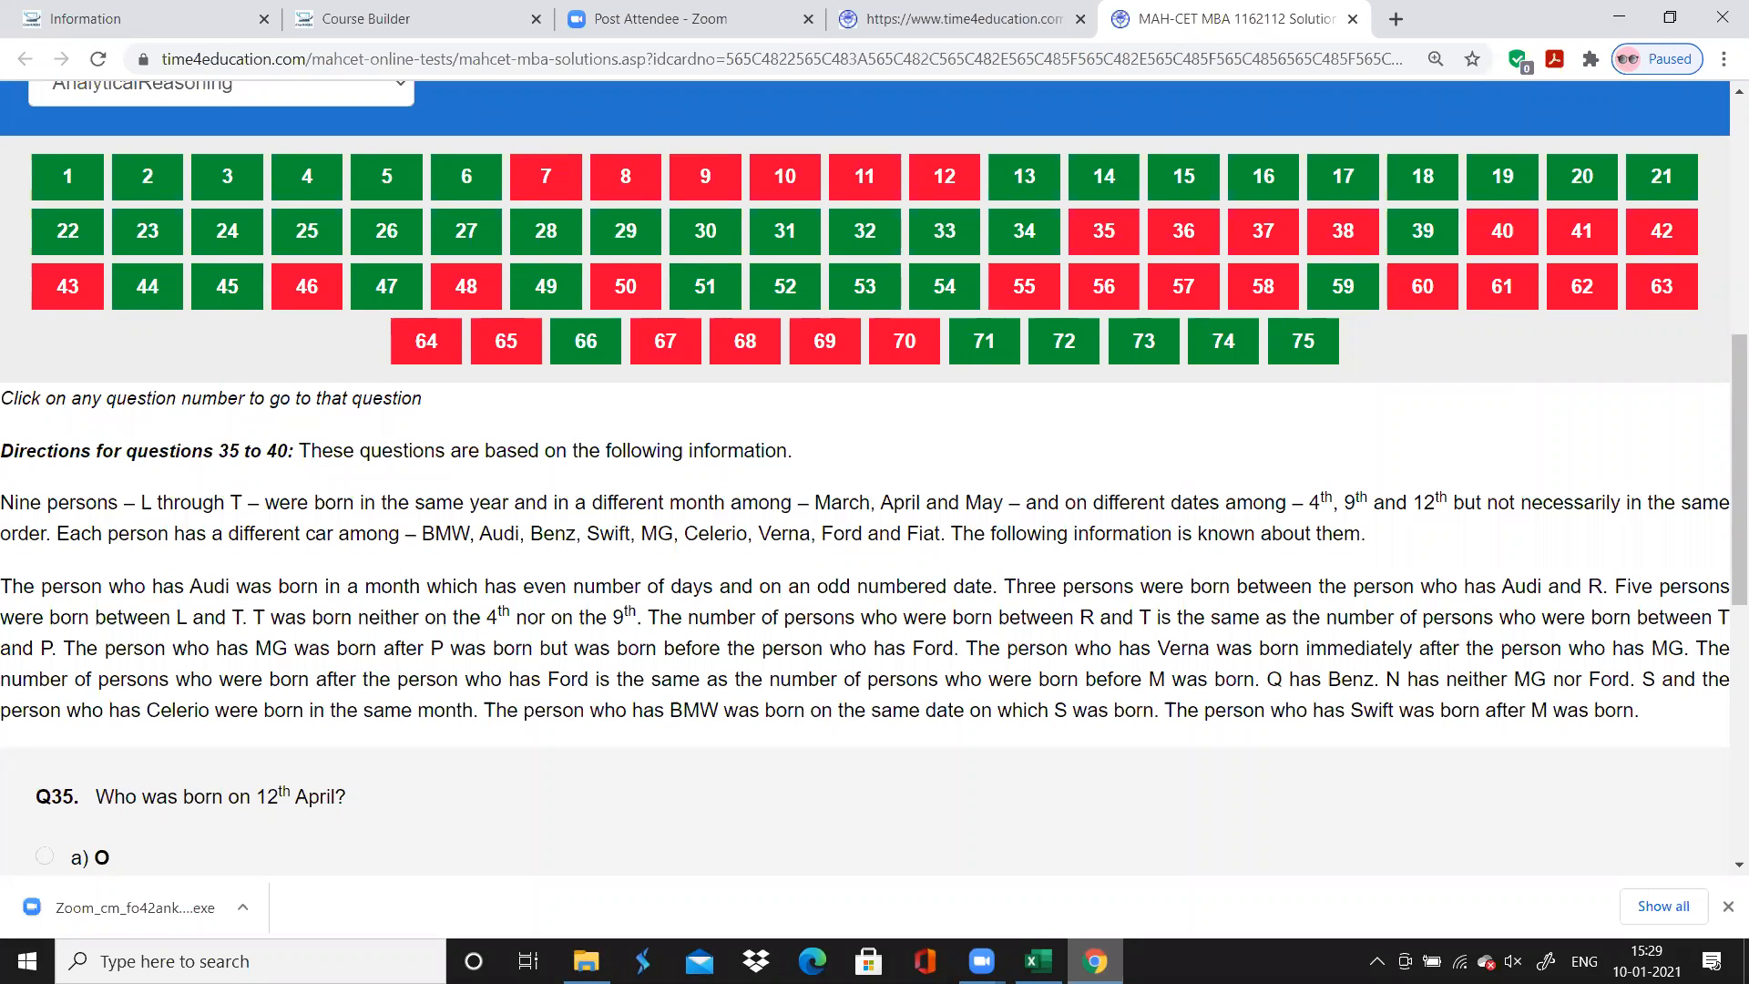
pyautogui.hotkey('alt', 'Tab')
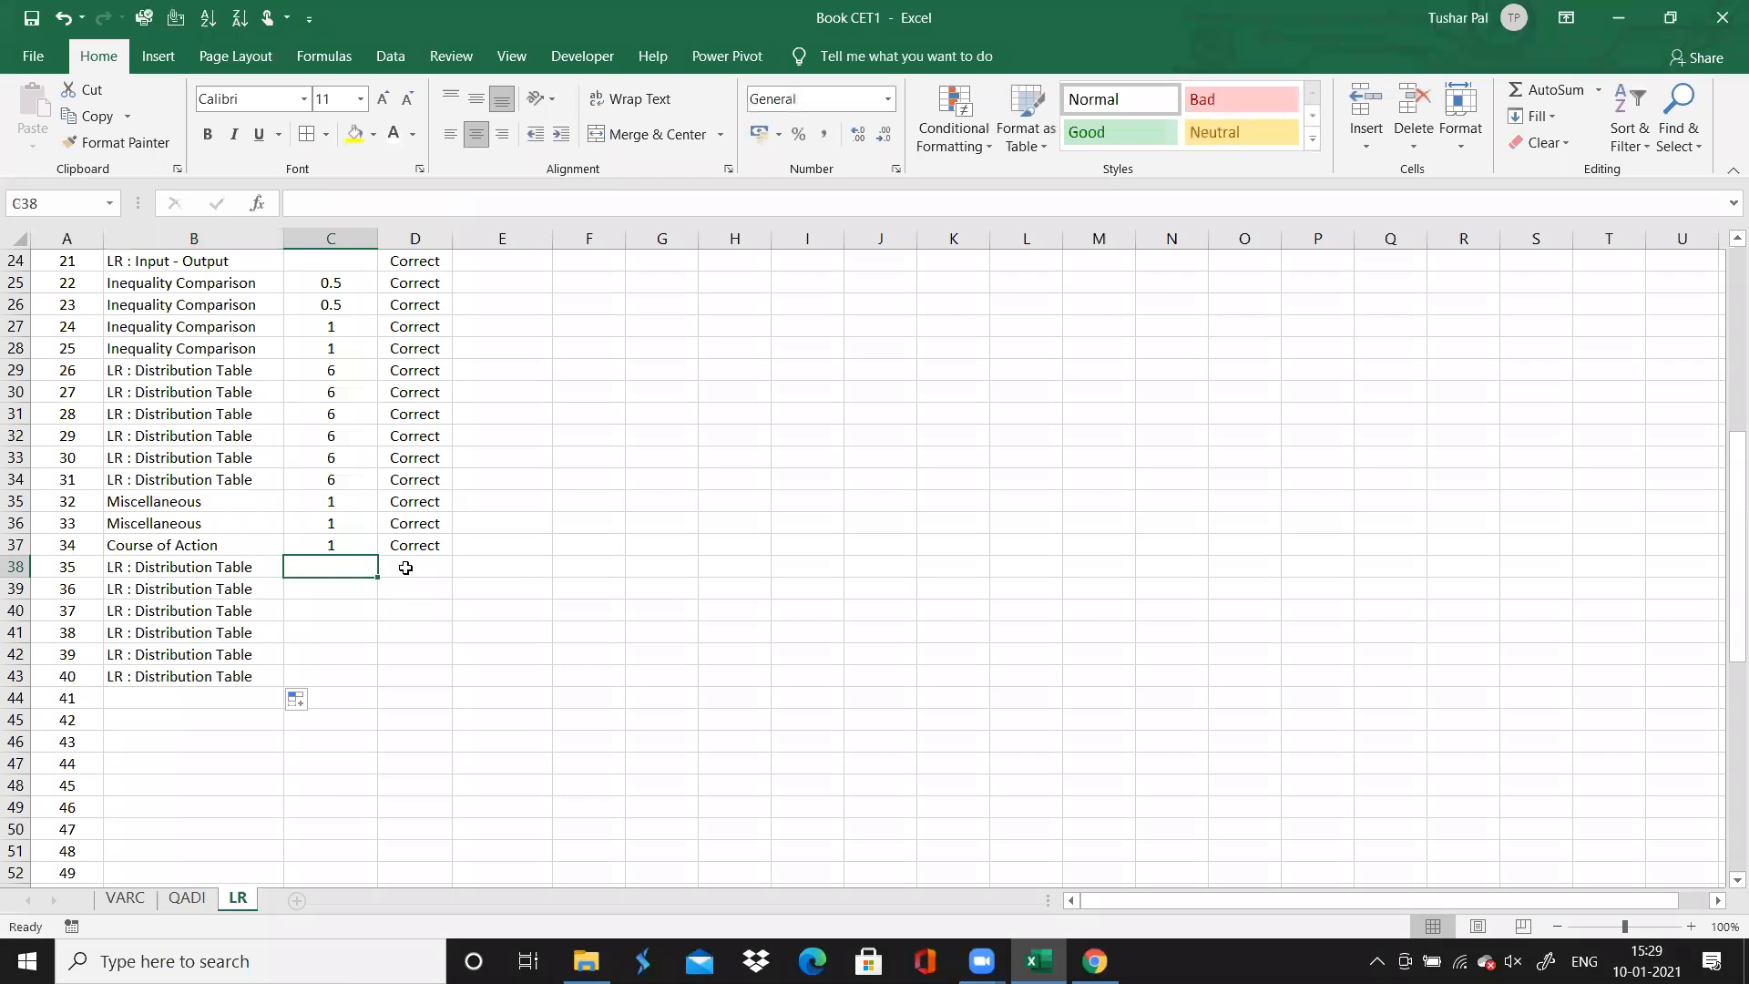
pyautogui.click(411, 567)
pyautogui.write('Incorrect')
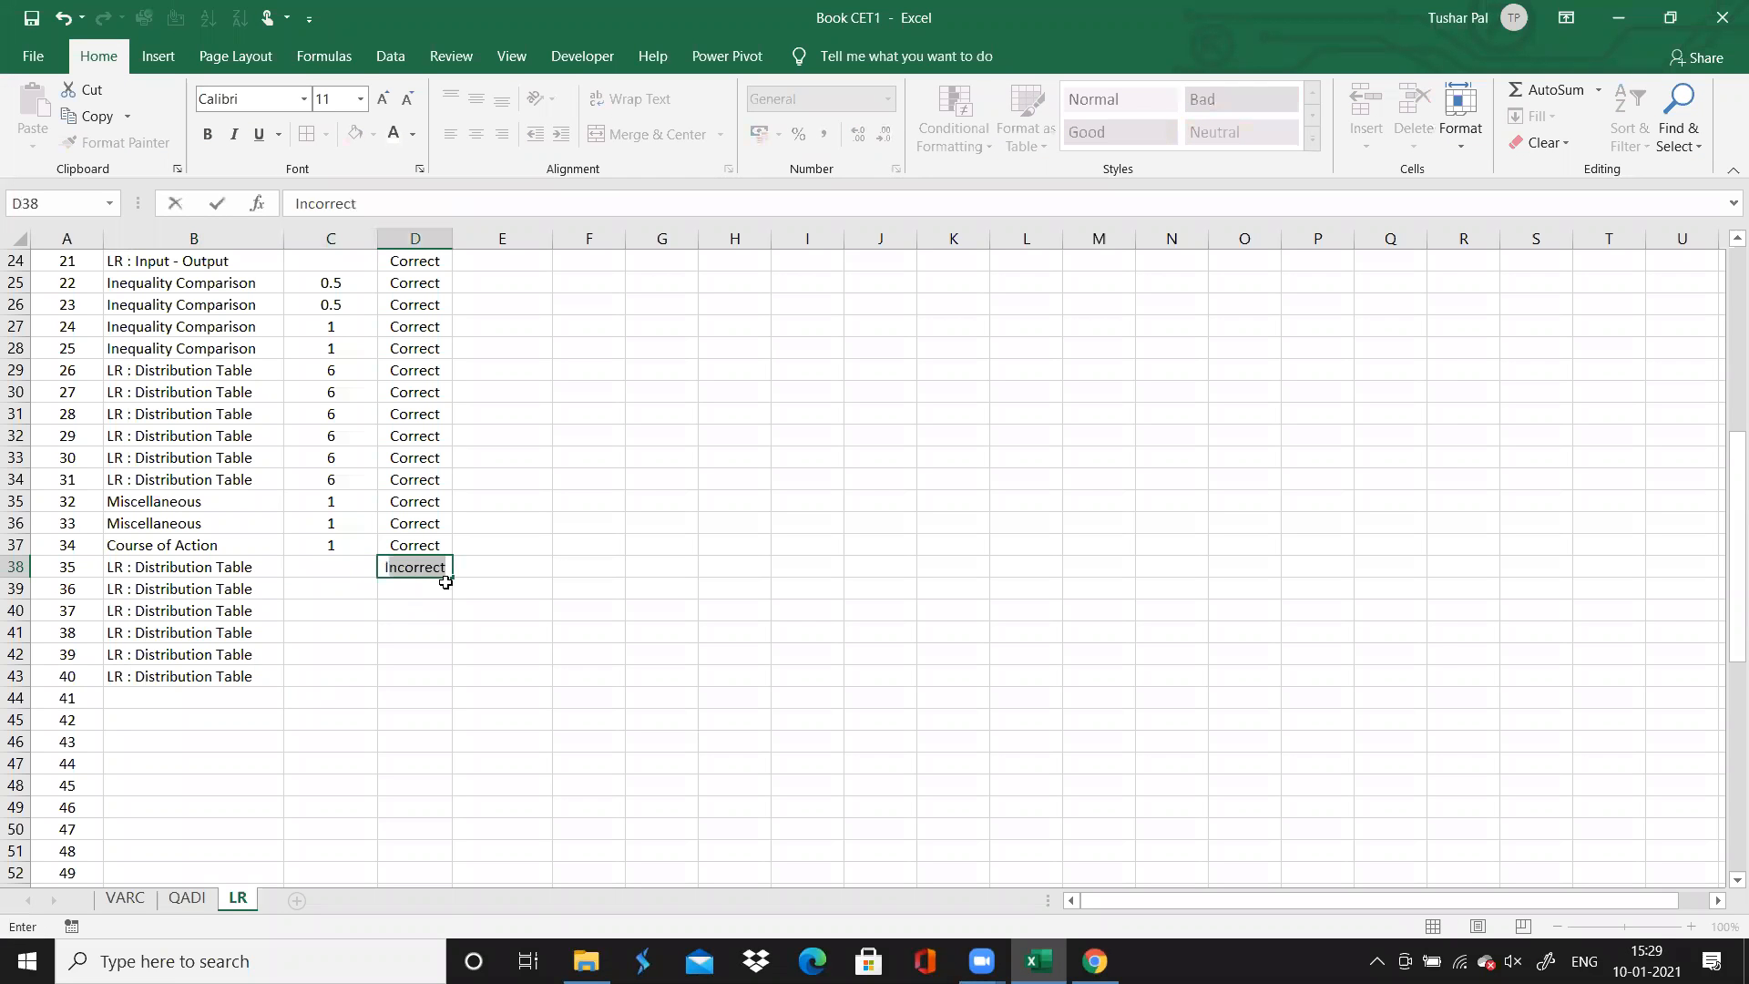
pyautogui.click(453, 580)
pyautogui.doubleClick(453, 578)
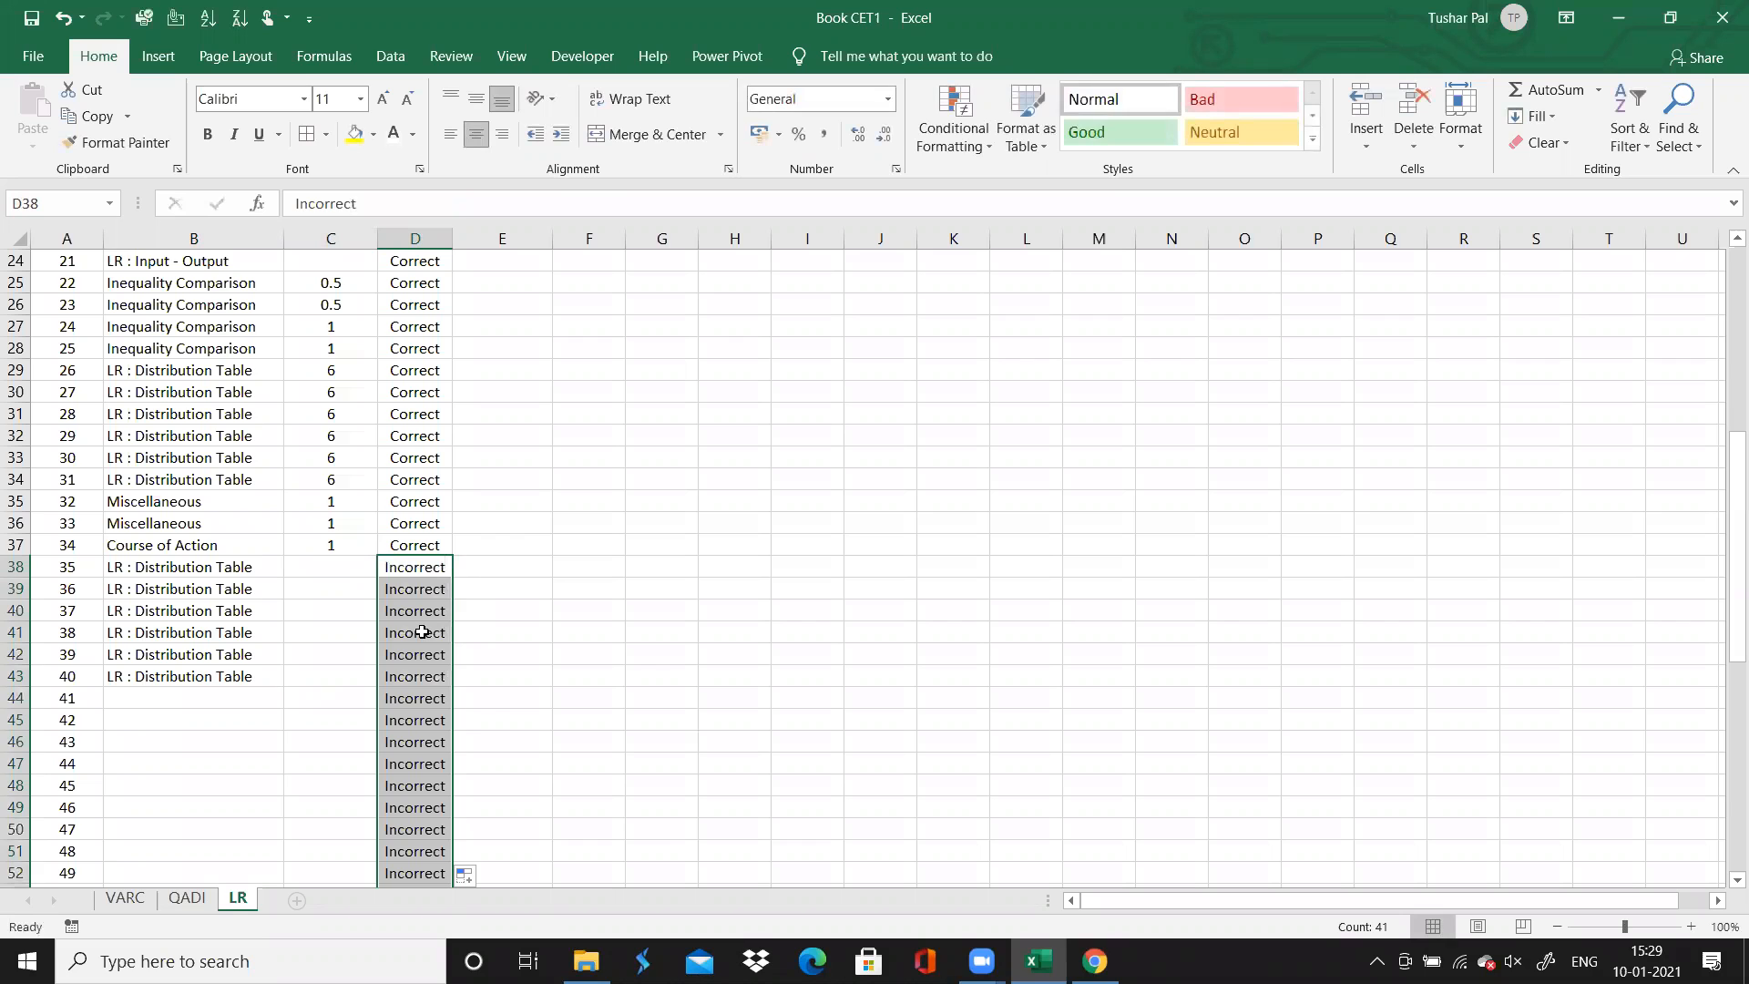
pyautogui.hotkey('ctrl', 'z')
pyautogui.moveTo(451, 581); pyautogui.dragTo(453, 688)
# Change the column D entry for question 39 to "Correct"
pyautogui.click(416, 655)
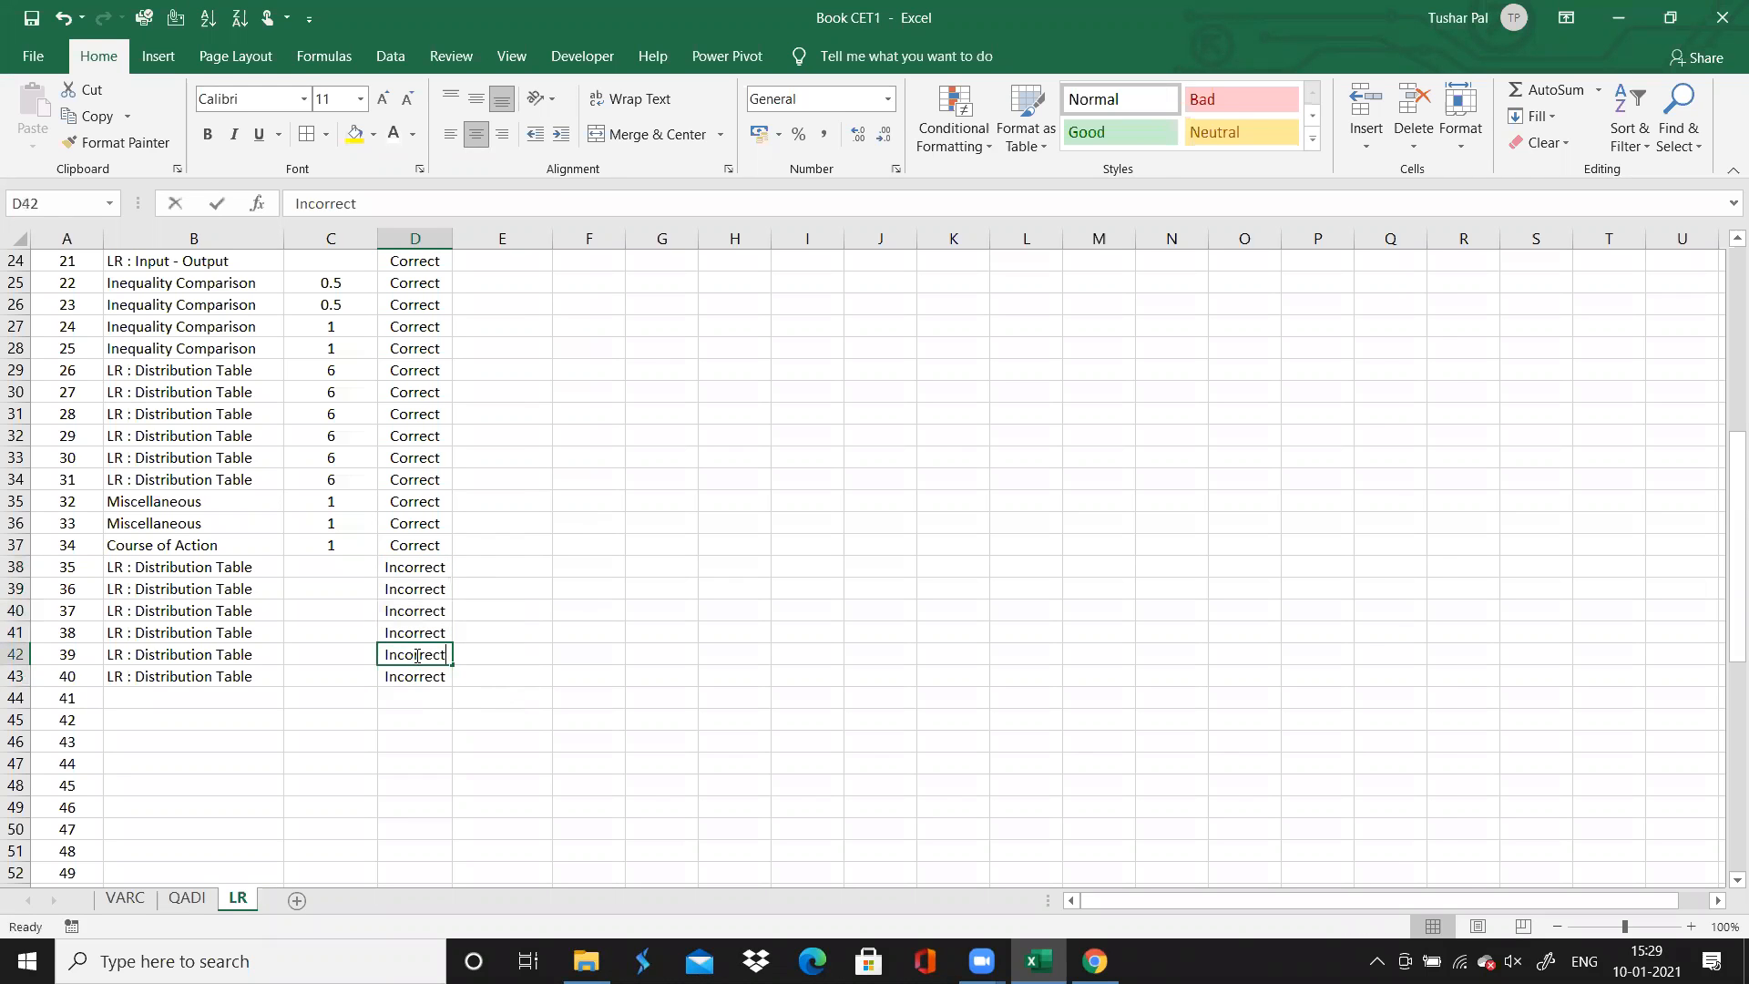
pyautogui.write('Correct')
pyautogui.press('Right')
pyautogui.press('Right')
pyautogui.press('Up')
pyautogui.press('Up')
pyautogui.press('Up')
pyautogui.press('Up')
pyautogui.press('Up')
pyautogui.press('Up')
pyautogui.press('Up')
pyautogui.press('Up')
pyautogui.press('Up')
pyautogui.press('Up')
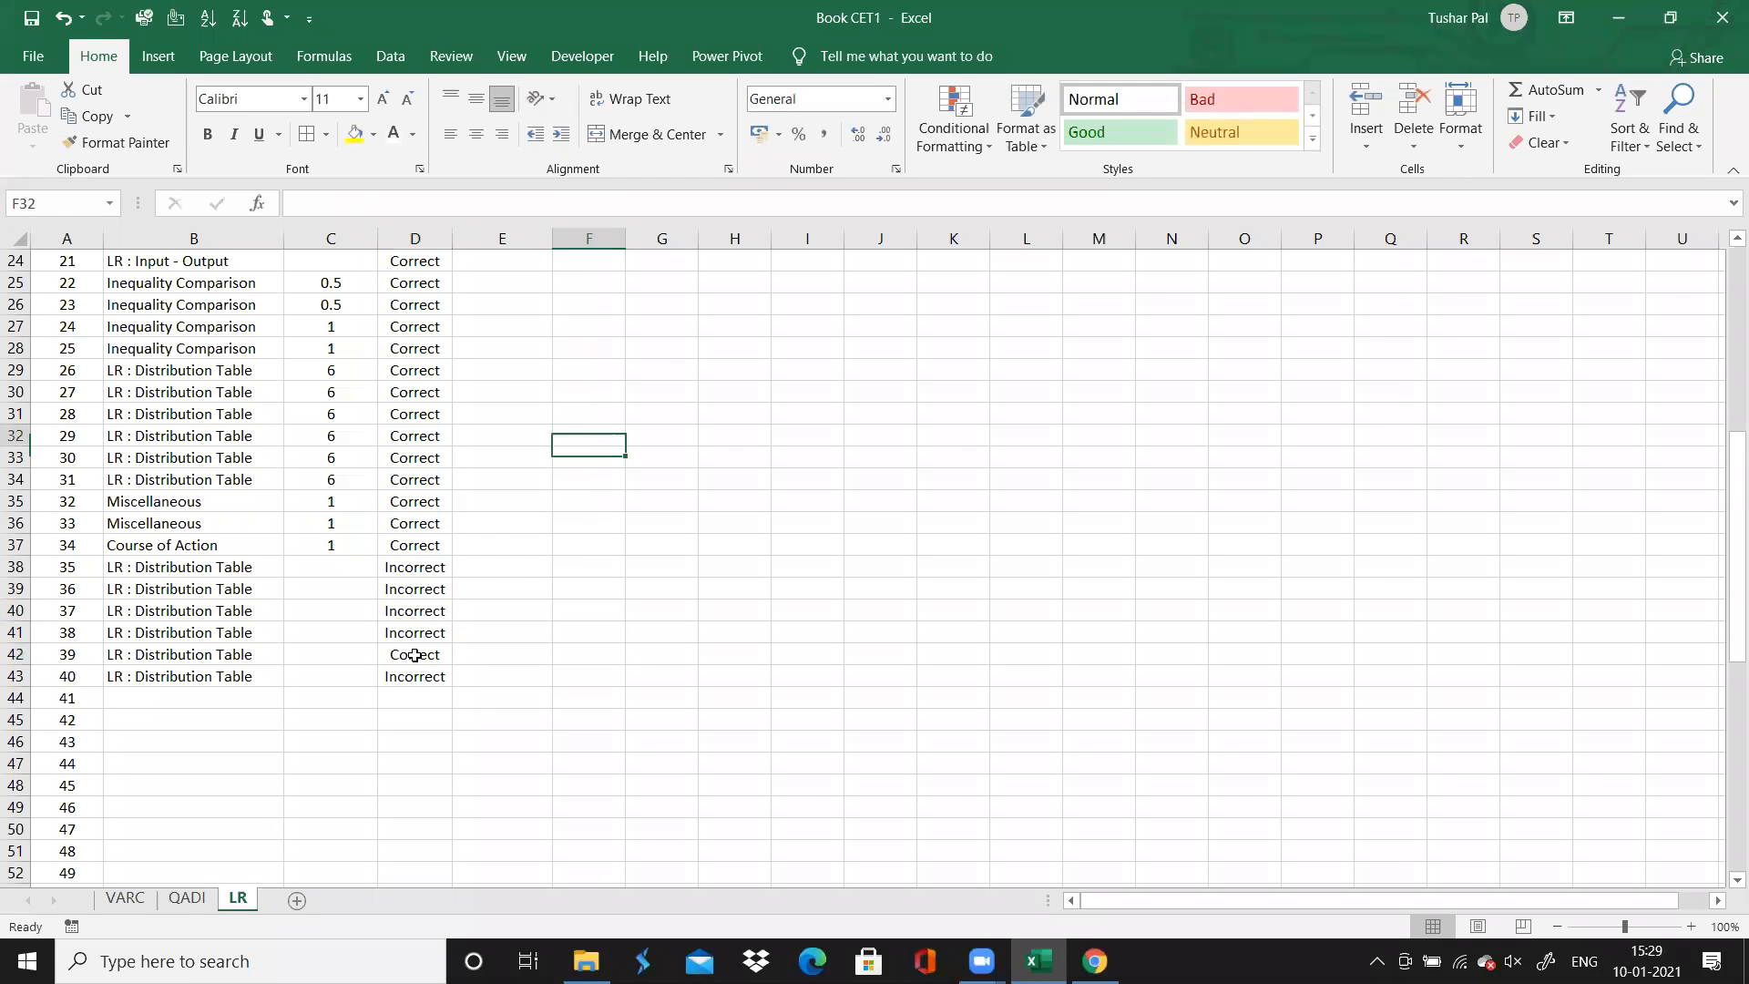
pyautogui.press('Up')
pyautogui.press('Up')
pyautogui.press('Up')
pyautogui.press('Up')
pyautogui.press('Up')
pyautogui.press('Up')
pyautogui.press('Up')
pyautogui.press('Up')
pyautogui.press('Up')
pyautogui.press('Up')
pyautogui.press('Up')
pyautogui.press('Up')
pyautogui.press('Up')
pyautogui.press('Up')
pyautogui.press('Up')
pyautogui.press('Up')
pyautogui.press('Up')
pyautogui.press('Up')
pyautogui.press('Up')
pyautogui.press('Up')
pyautogui.press('Down')
pyautogui.press('Down')
pyautogui.press('Down')
pyautogui.press('Down')
pyautogui.press('Down')
pyautogui.press('Down')
pyautogui.press('Down')
pyautogui.press('Down')
pyautogui.press('Down')
pyautogui.press('Down')
pyautogui.press('Down')
pyautogui.press('Down')
pyautogui.press('Down')
pyautogui.press('Down')
pyautogui.press('Down')
pyautogui.press('Down')
pyautogui.press('Down')
pyautogui.press('Down')
pyautogui.press('Down')
pyautogui.press('Down')
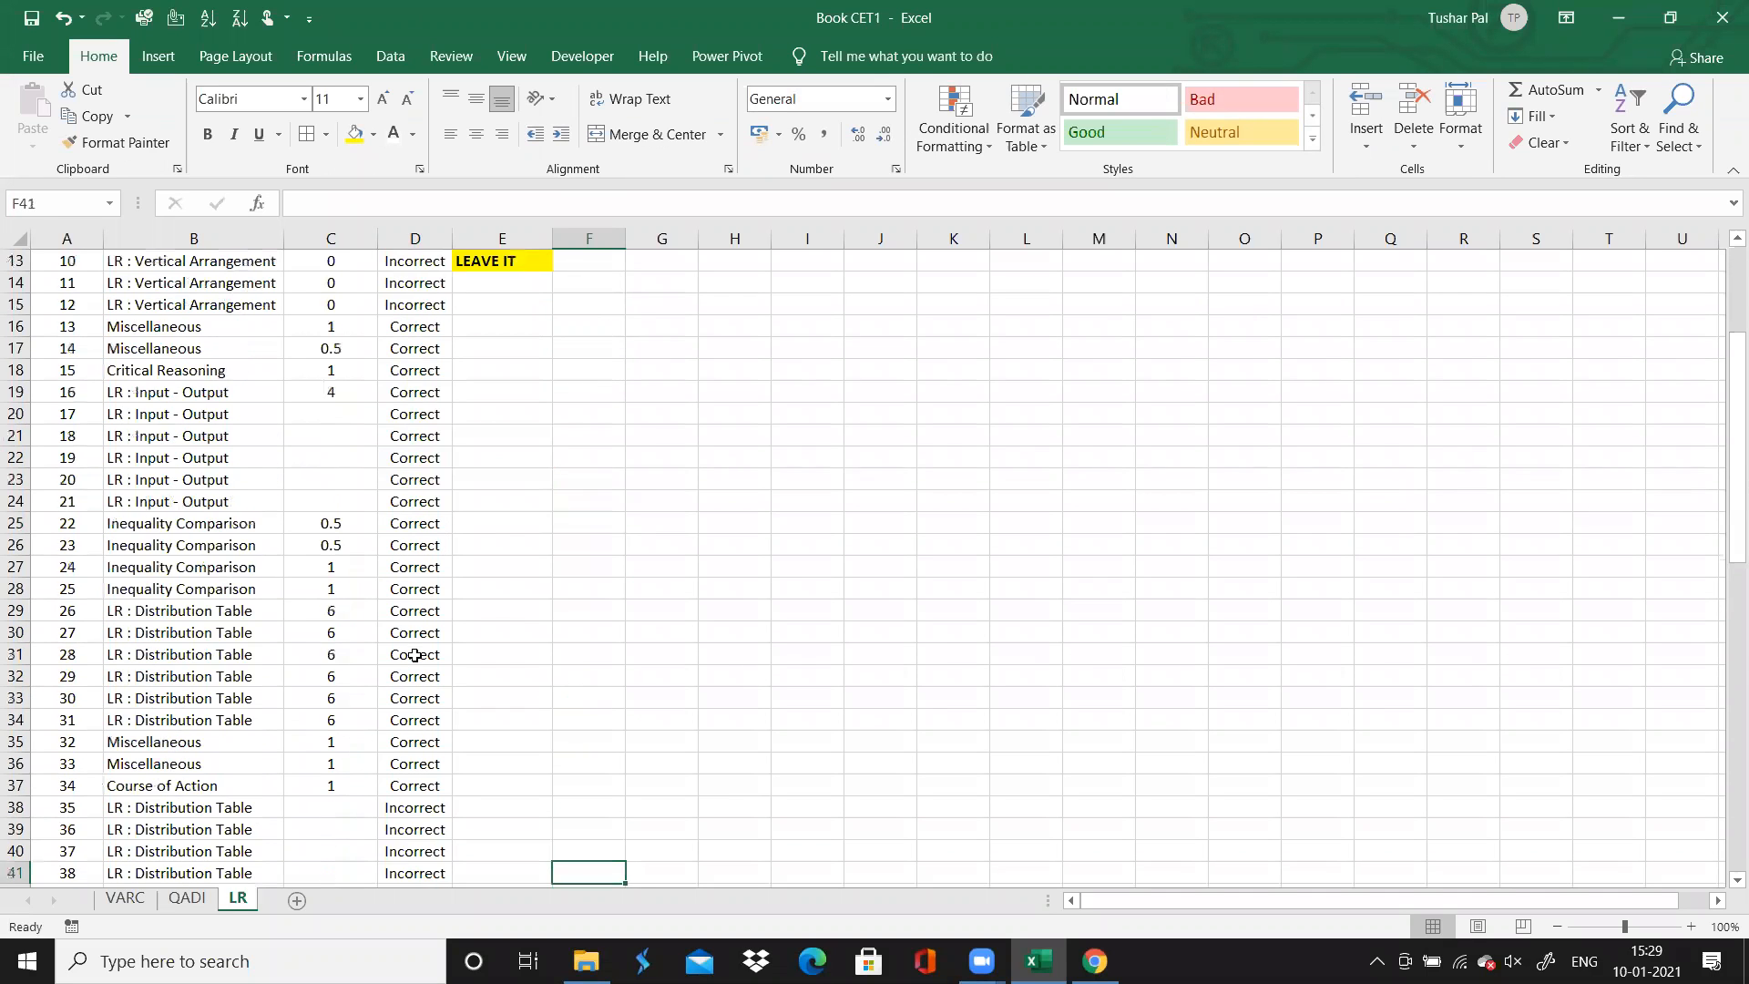
pyautogui.press('Down')
pyautogui.press('Down')
pyautogui.press('Down')
pyautogui.press('Down')
pyautogui.press('Down')
pyautogui.press('Down')
pyautogui.press('Down')
pyautogui.press('Down')
pyautogui.press('Down')
pyautogui.press('Down')
pyautogui.press('Down')
pyautogui.press('Up')
pyautogui.press('Up')
pyautogui.press('Up')
pyautogui.press('Up')
pyautogui.press('Up')
pyautogui.press('Up')
pyautogui.press('Up')
pyautogui.press('Up')
pyautogui.press('Up')
pyautogui.press('Up')
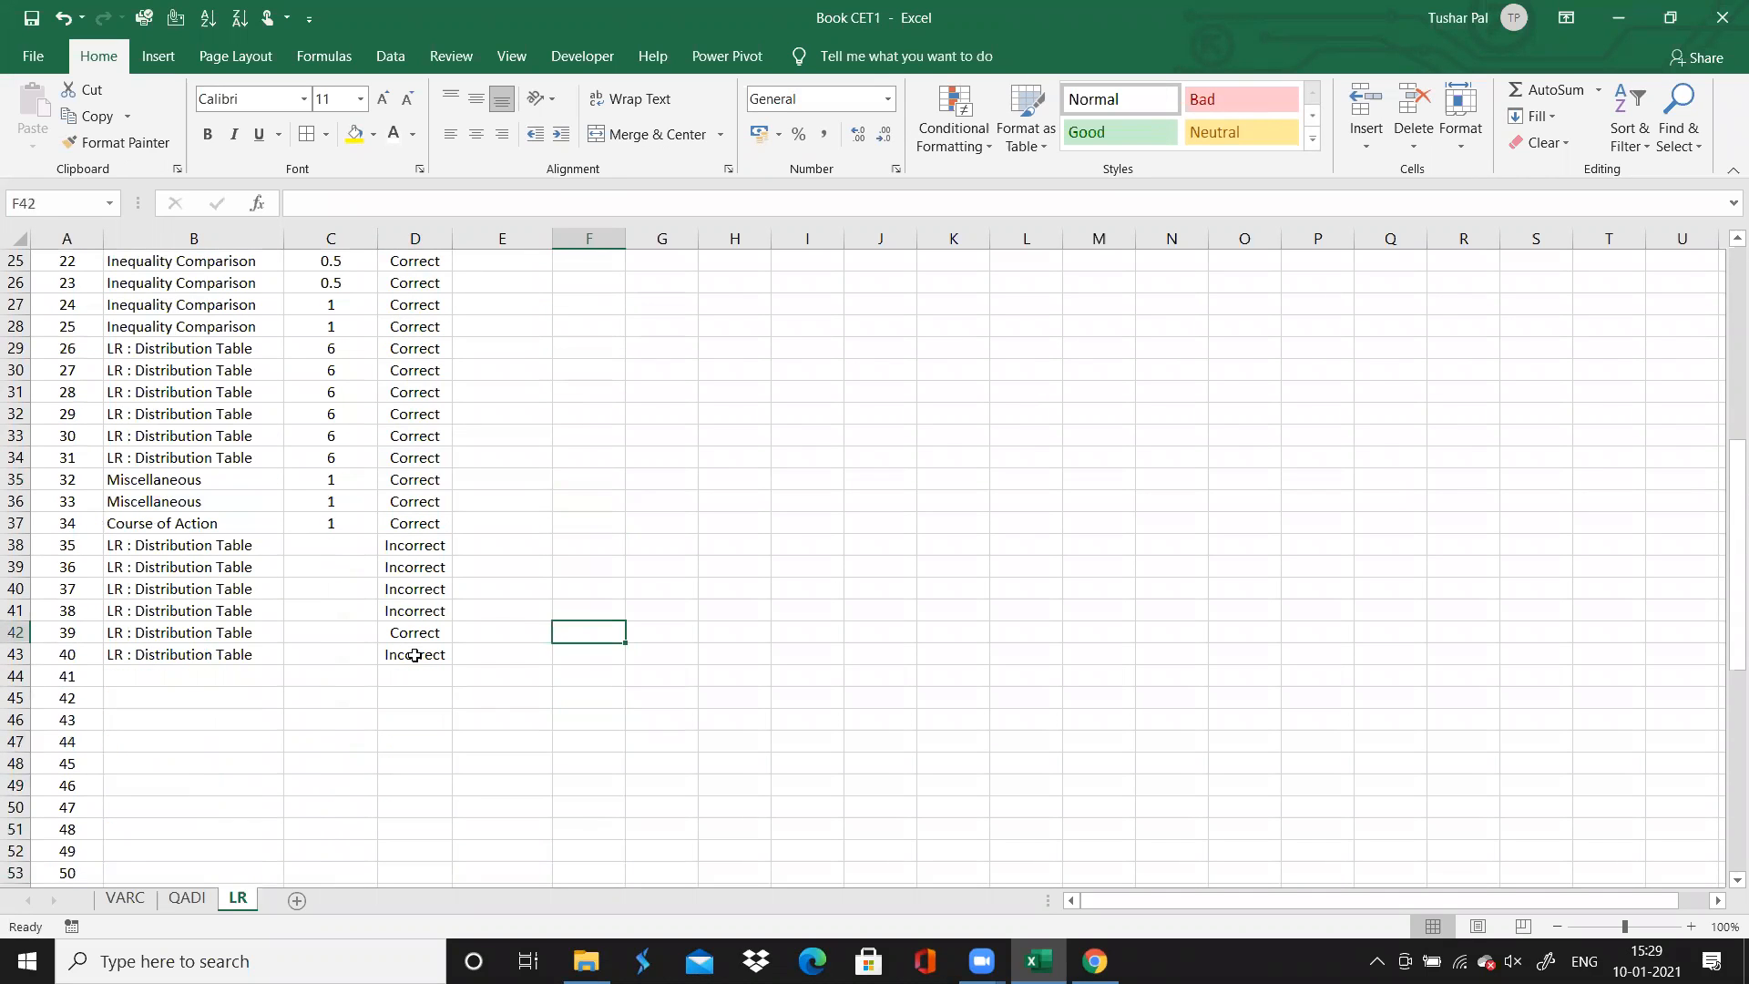
pyautogui.write('T')
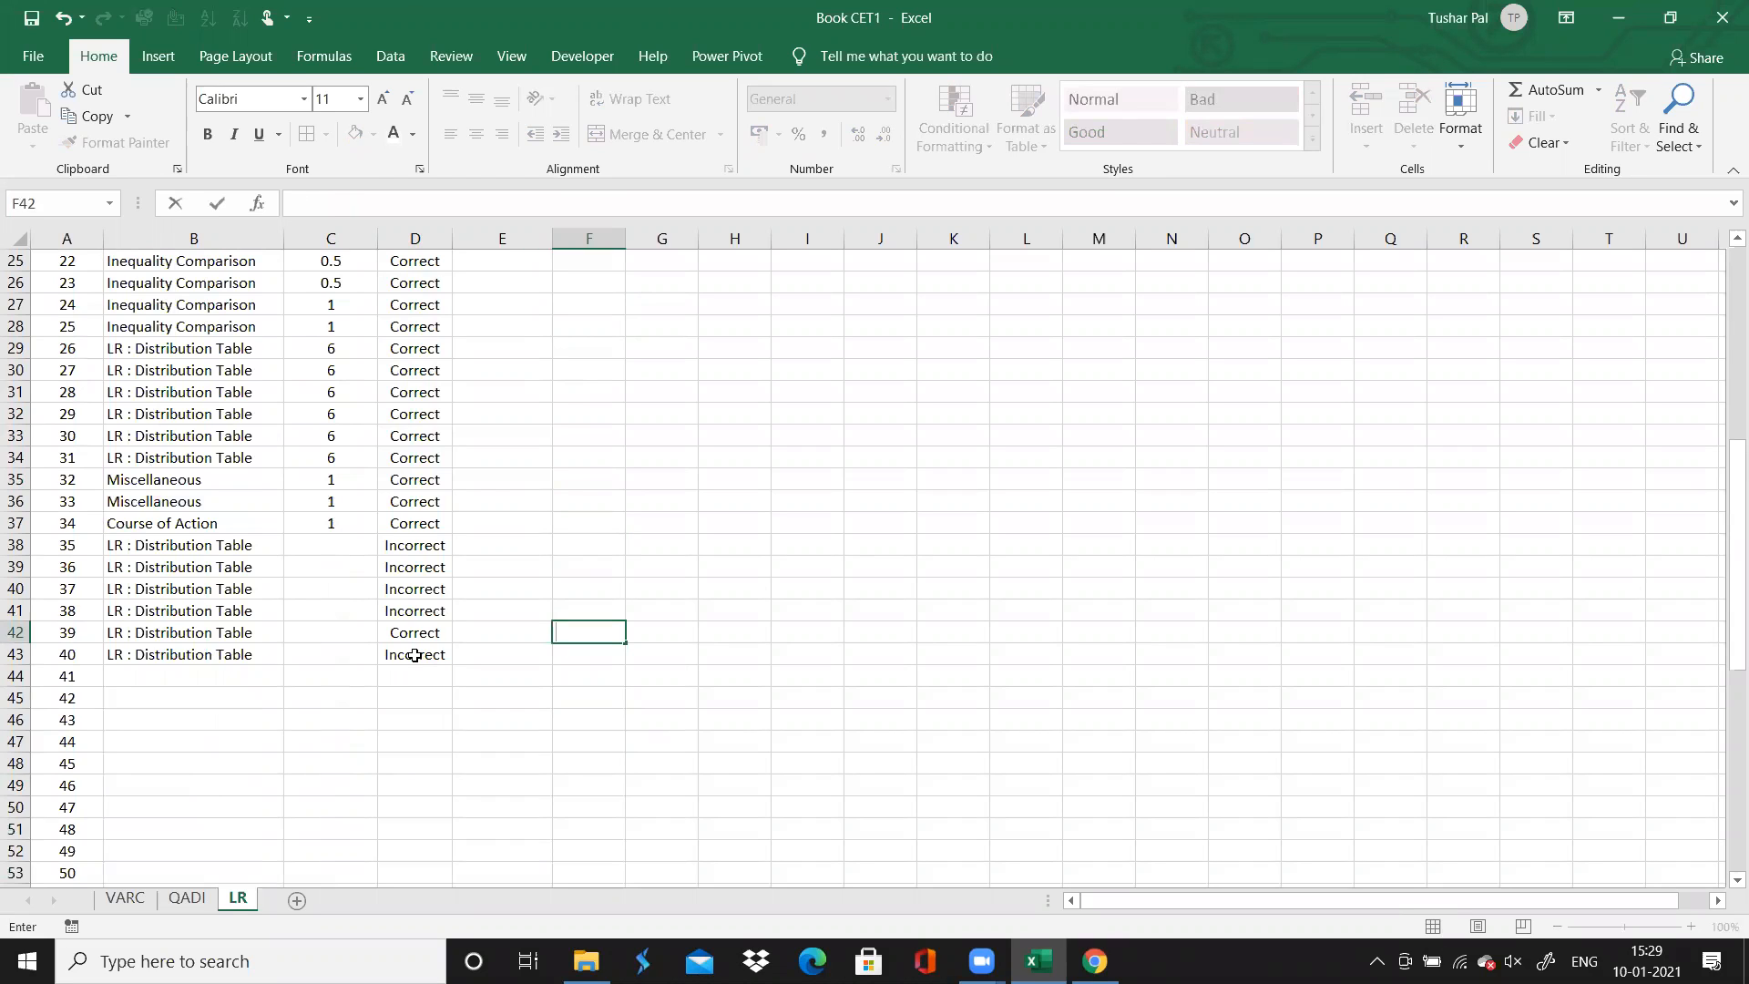
pyautogui.press('Escape')
# Enter 0 in column C of the LR sheet for each of questions 35 to 40, checking them against the browser
pyautogui.press('Left')
pyautogui.press('Left')
pyautogui.press('Left')
pyautogui.press('Up')
pyautogui.press('Up')
pyautogui.press('Up')
pyautogui.press('Up')
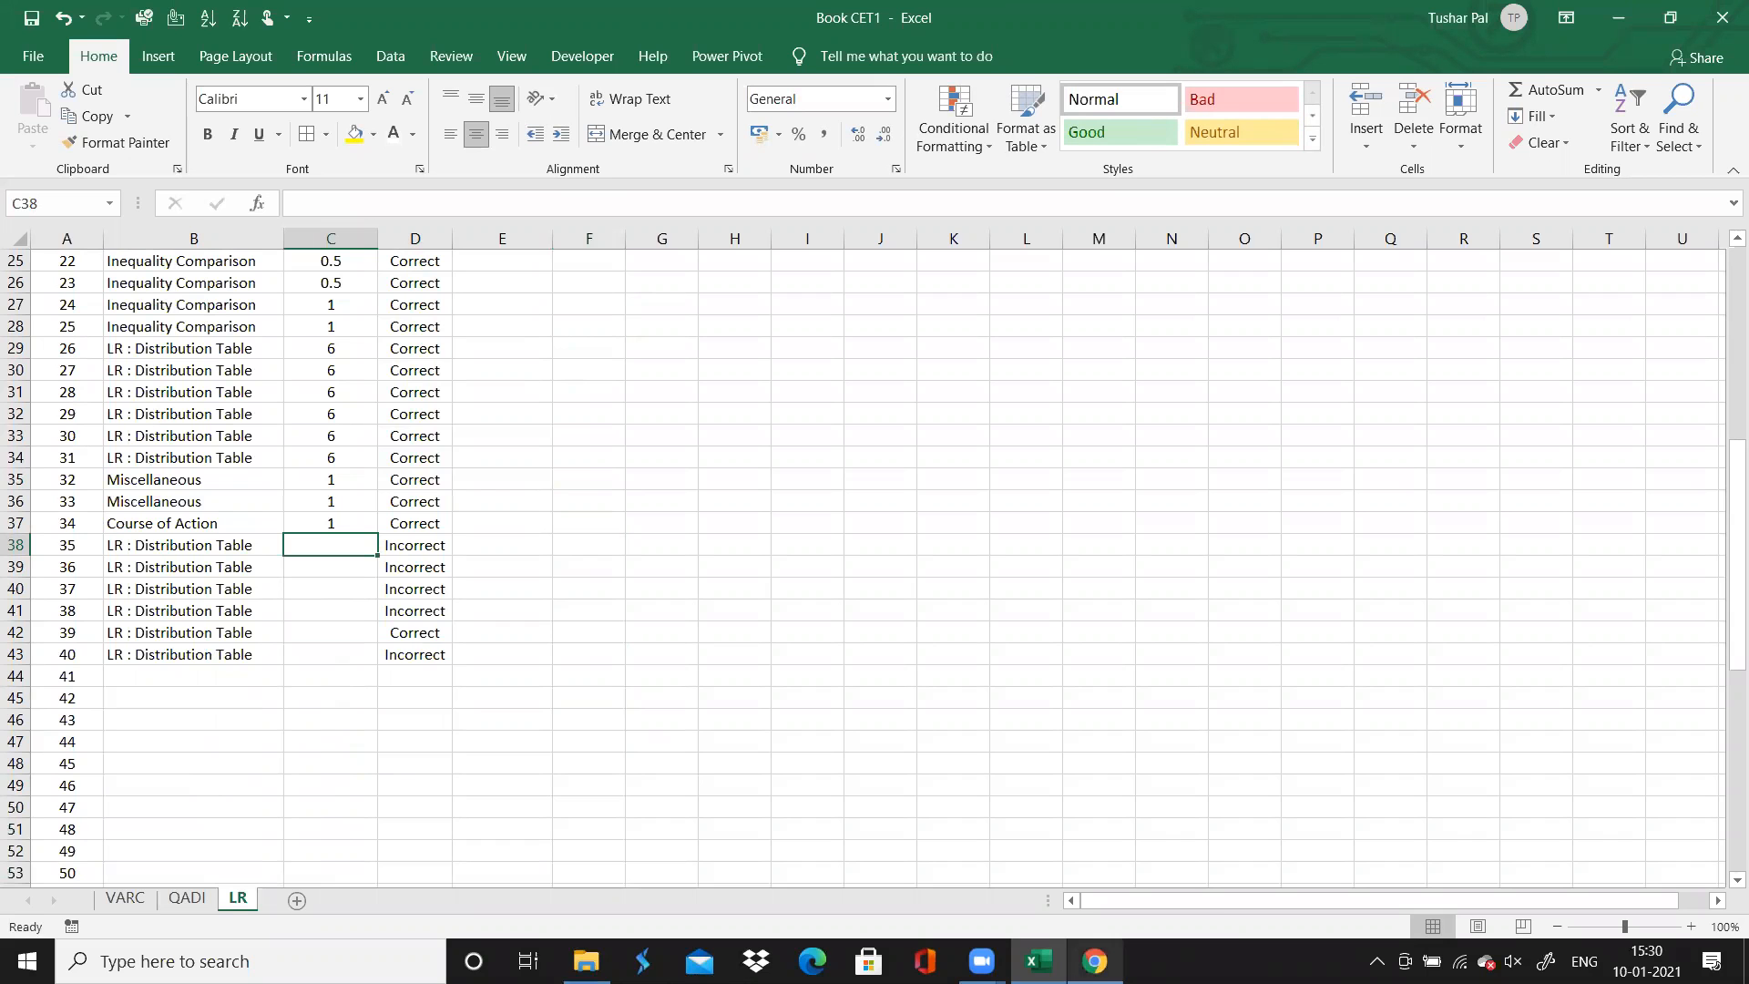
pyautogui.click(1094, 961)
pyautogui.click(1040, 961)
pyautogui.write('0 0 0 0')
pyautogui.hotkey('alt', 'Tab')
pyautogui.scroll(-1, 874, 492)
pyautogui.hotkey('alt', 'Tab')
pyautogui.press('Return')
pyautogui.write('0')
pyautogui.press('Return')
pyautogui.write('0')
pyautogui.press('Return')
# Switch to the browser and open questions 41, 42 and 43 to examine their directions and conclusions
pyautogui.press('Left')
pyautogui.press('Left')
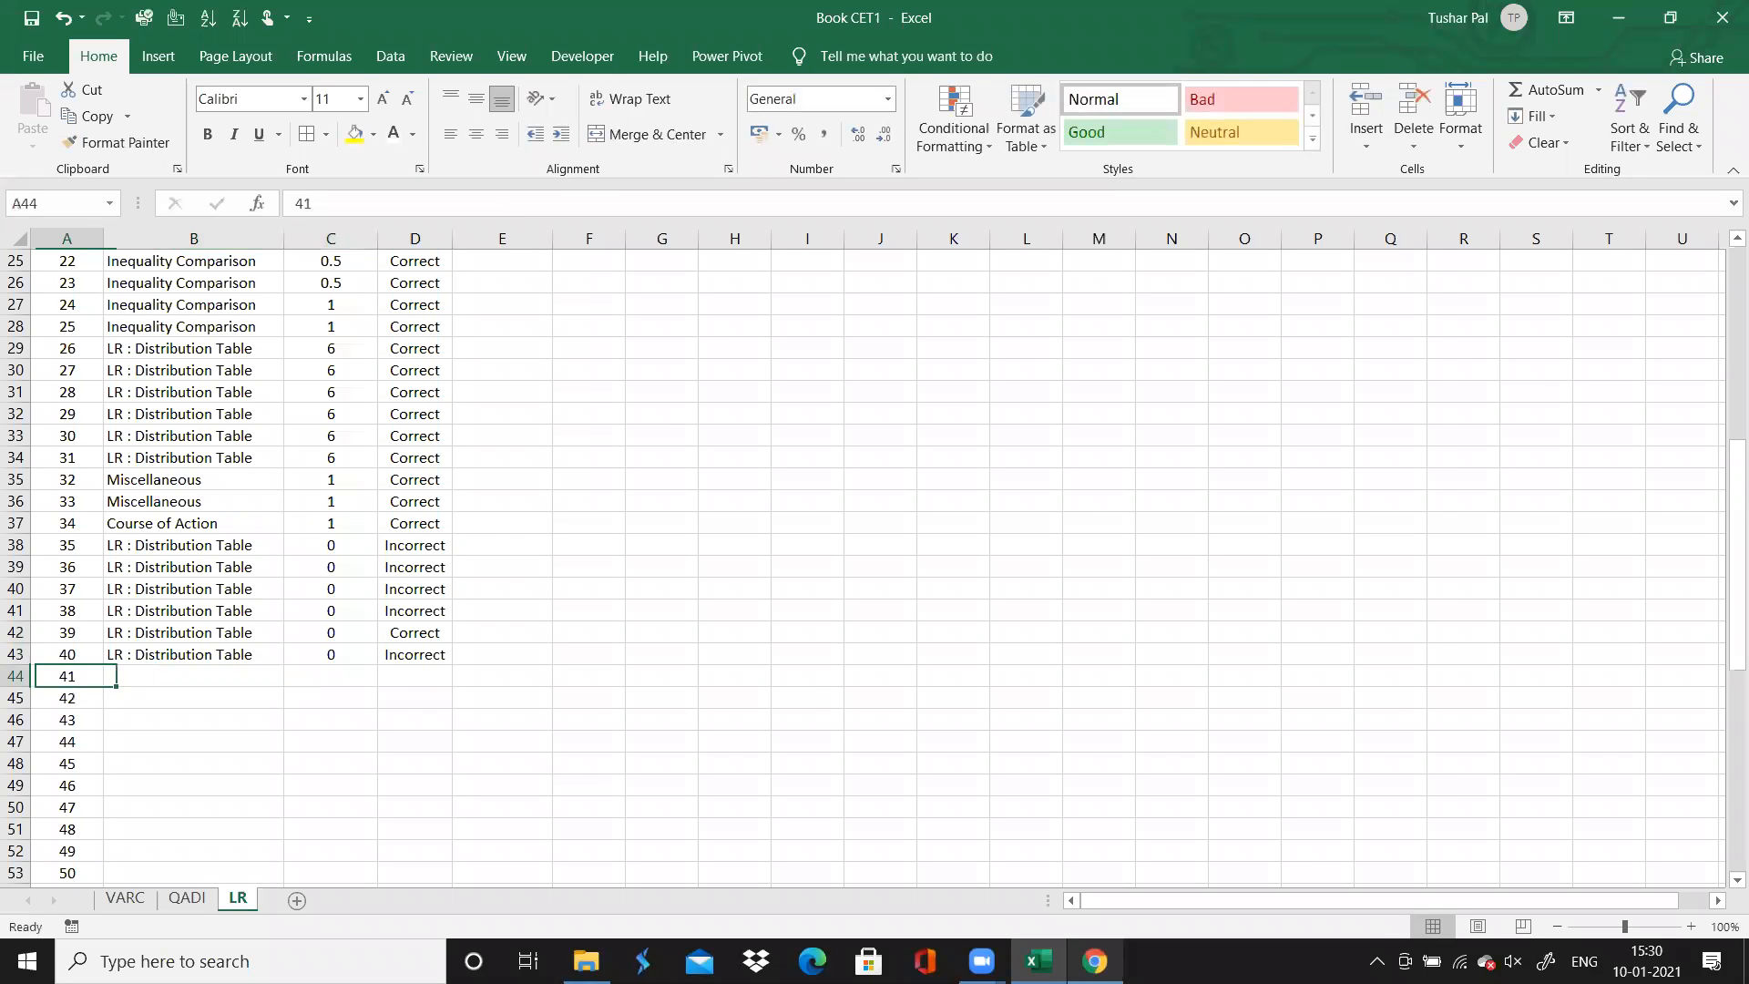
pyautogui.press('Right')
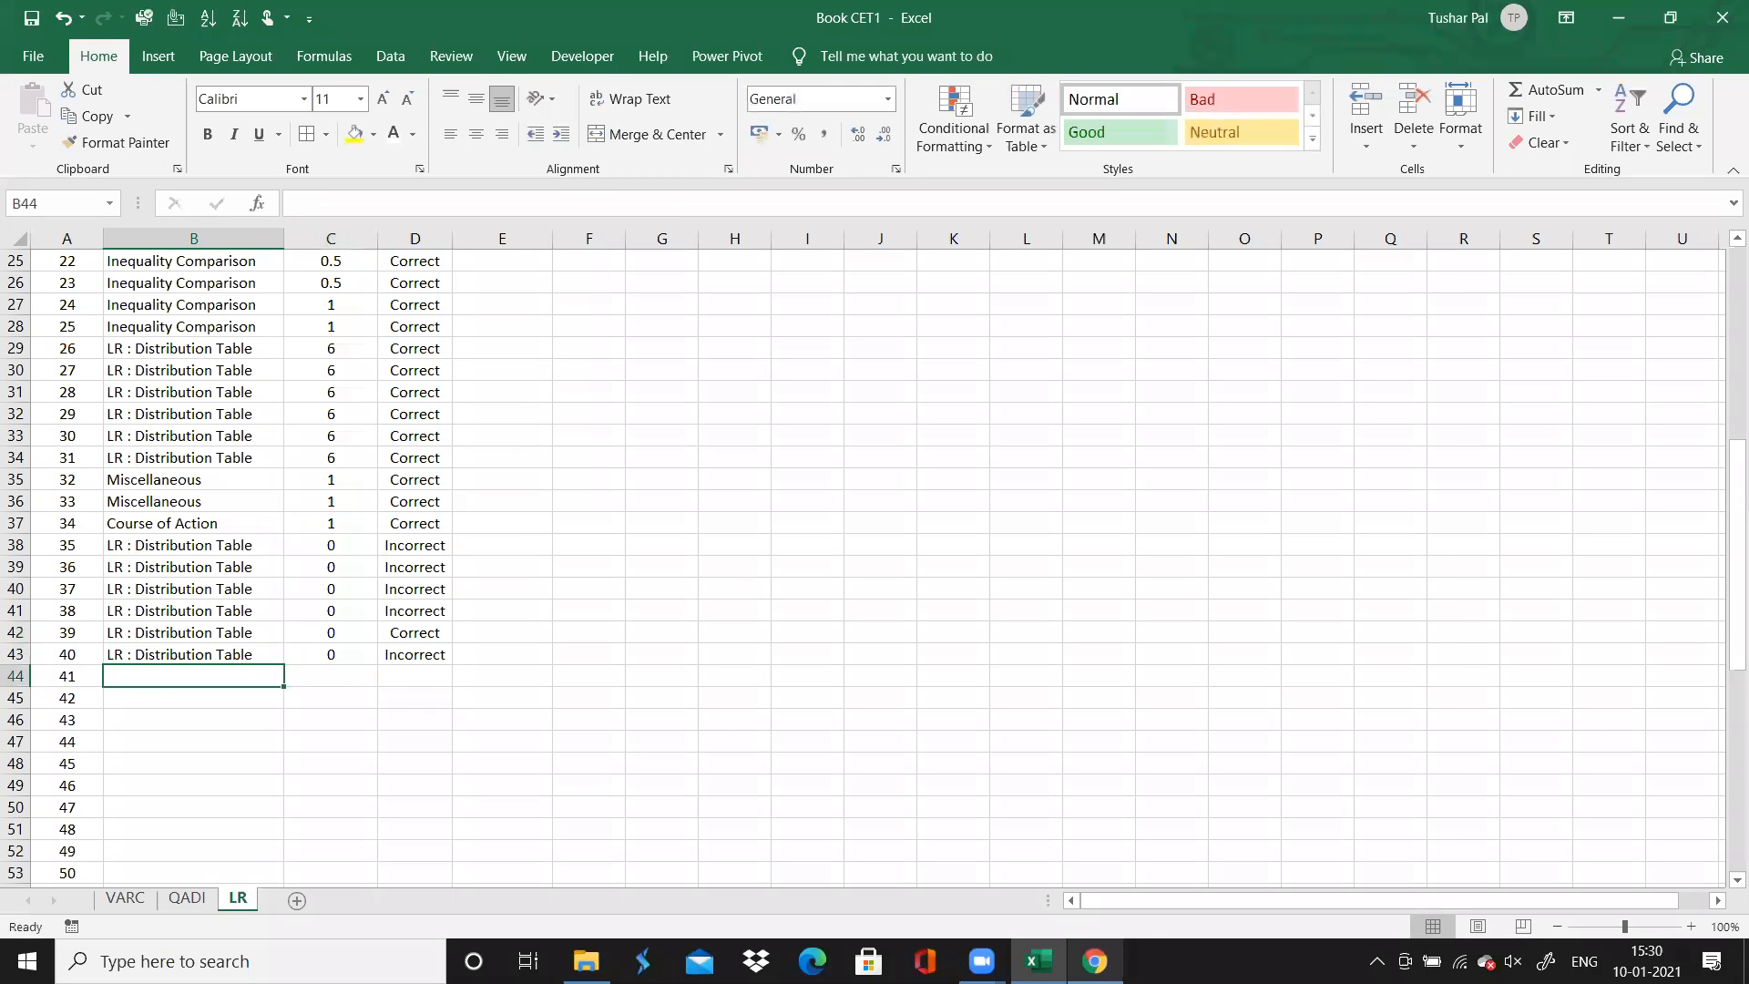
pyautogui.hotkey('alt', 'Tab')
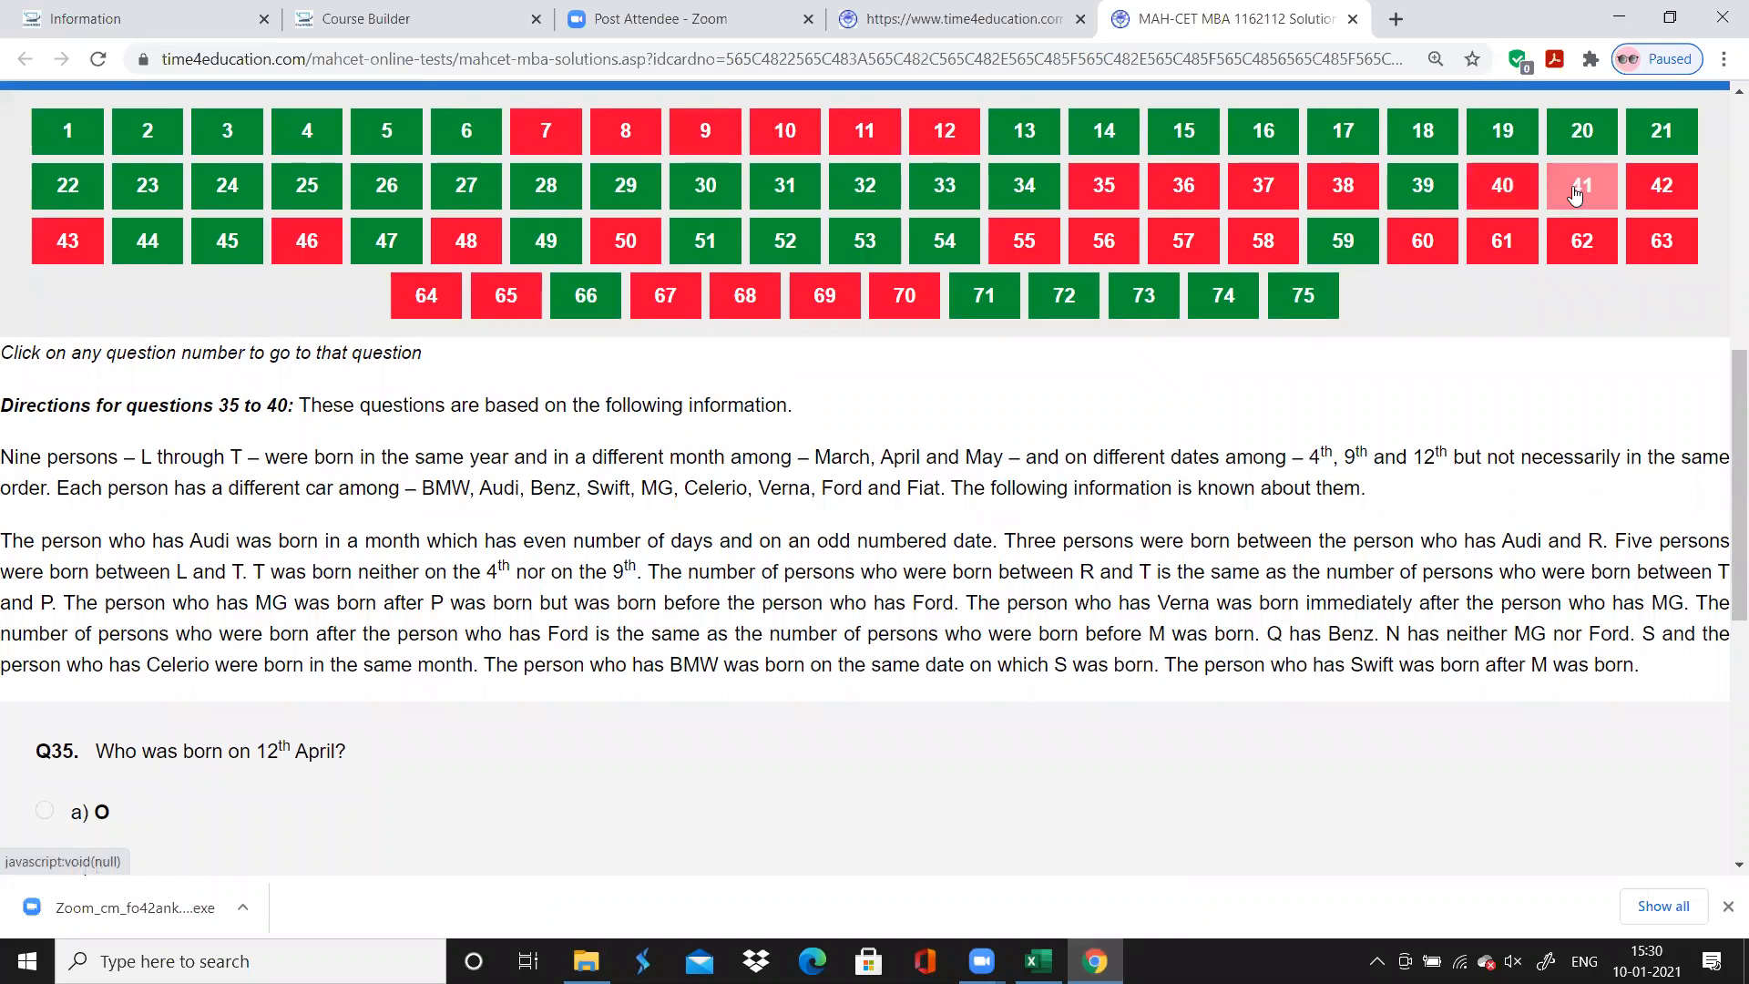
pyautogui.click(1574, 187)
pyautogui.scroll(-1, 1100, 589)
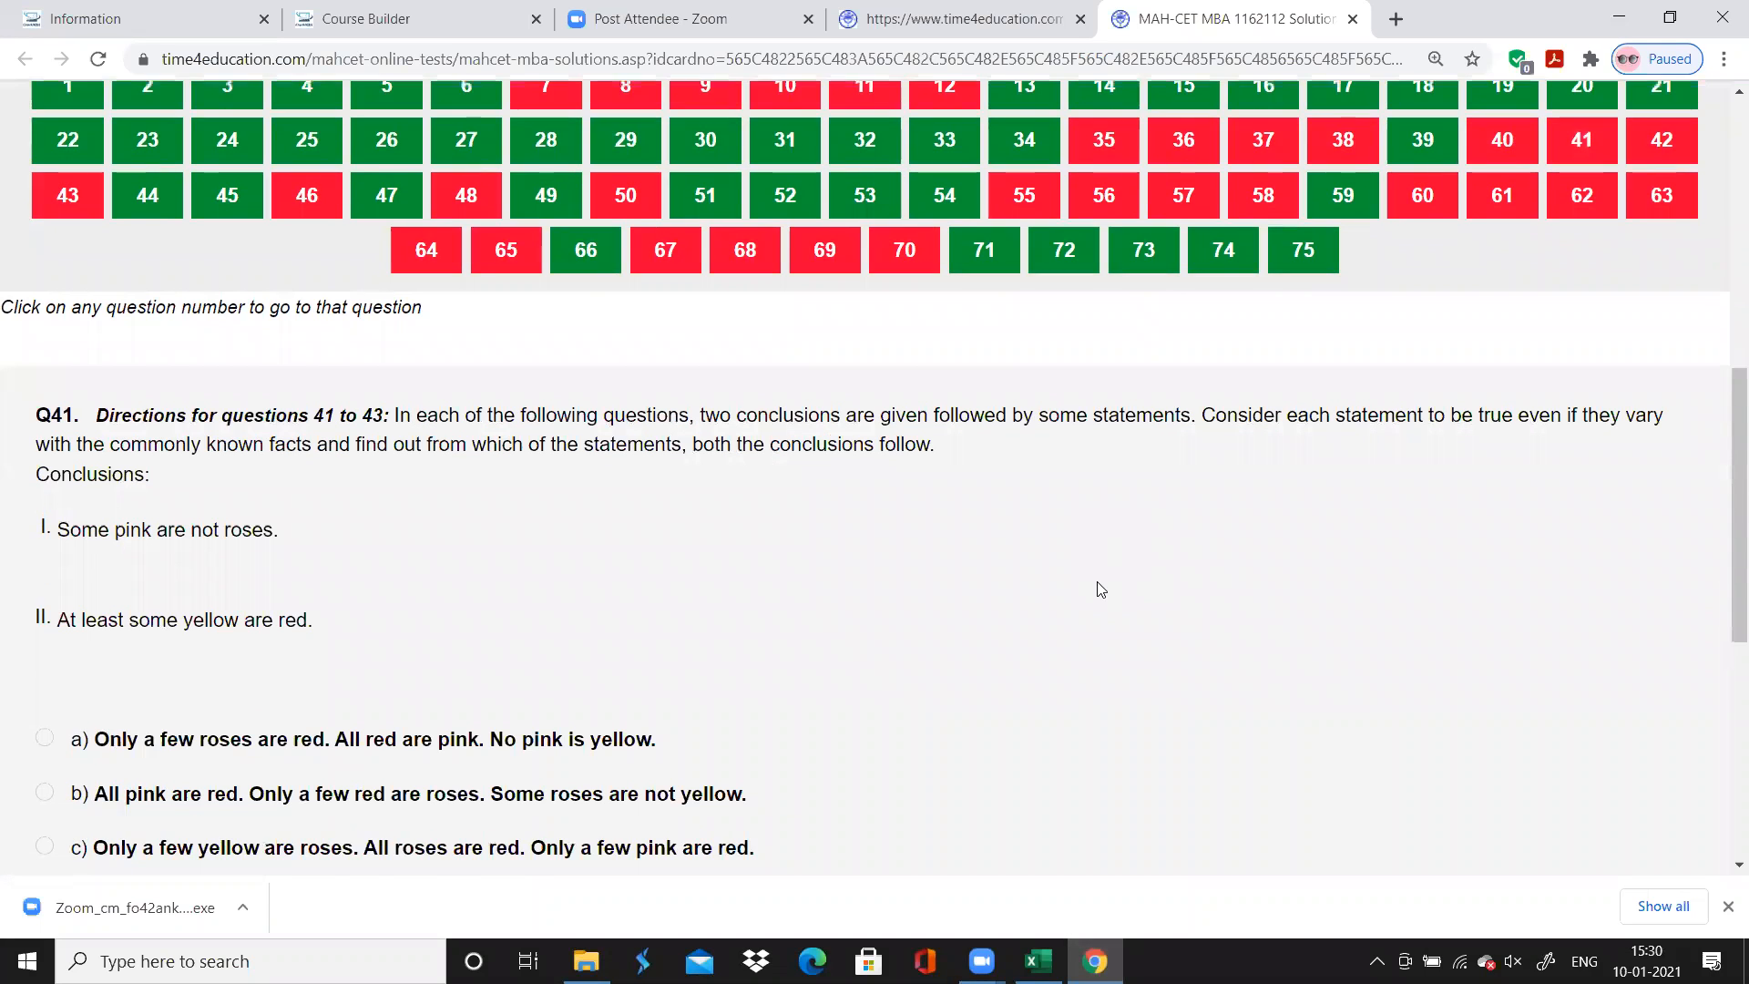
pyautogui.scroll(-3, 1100, 589)
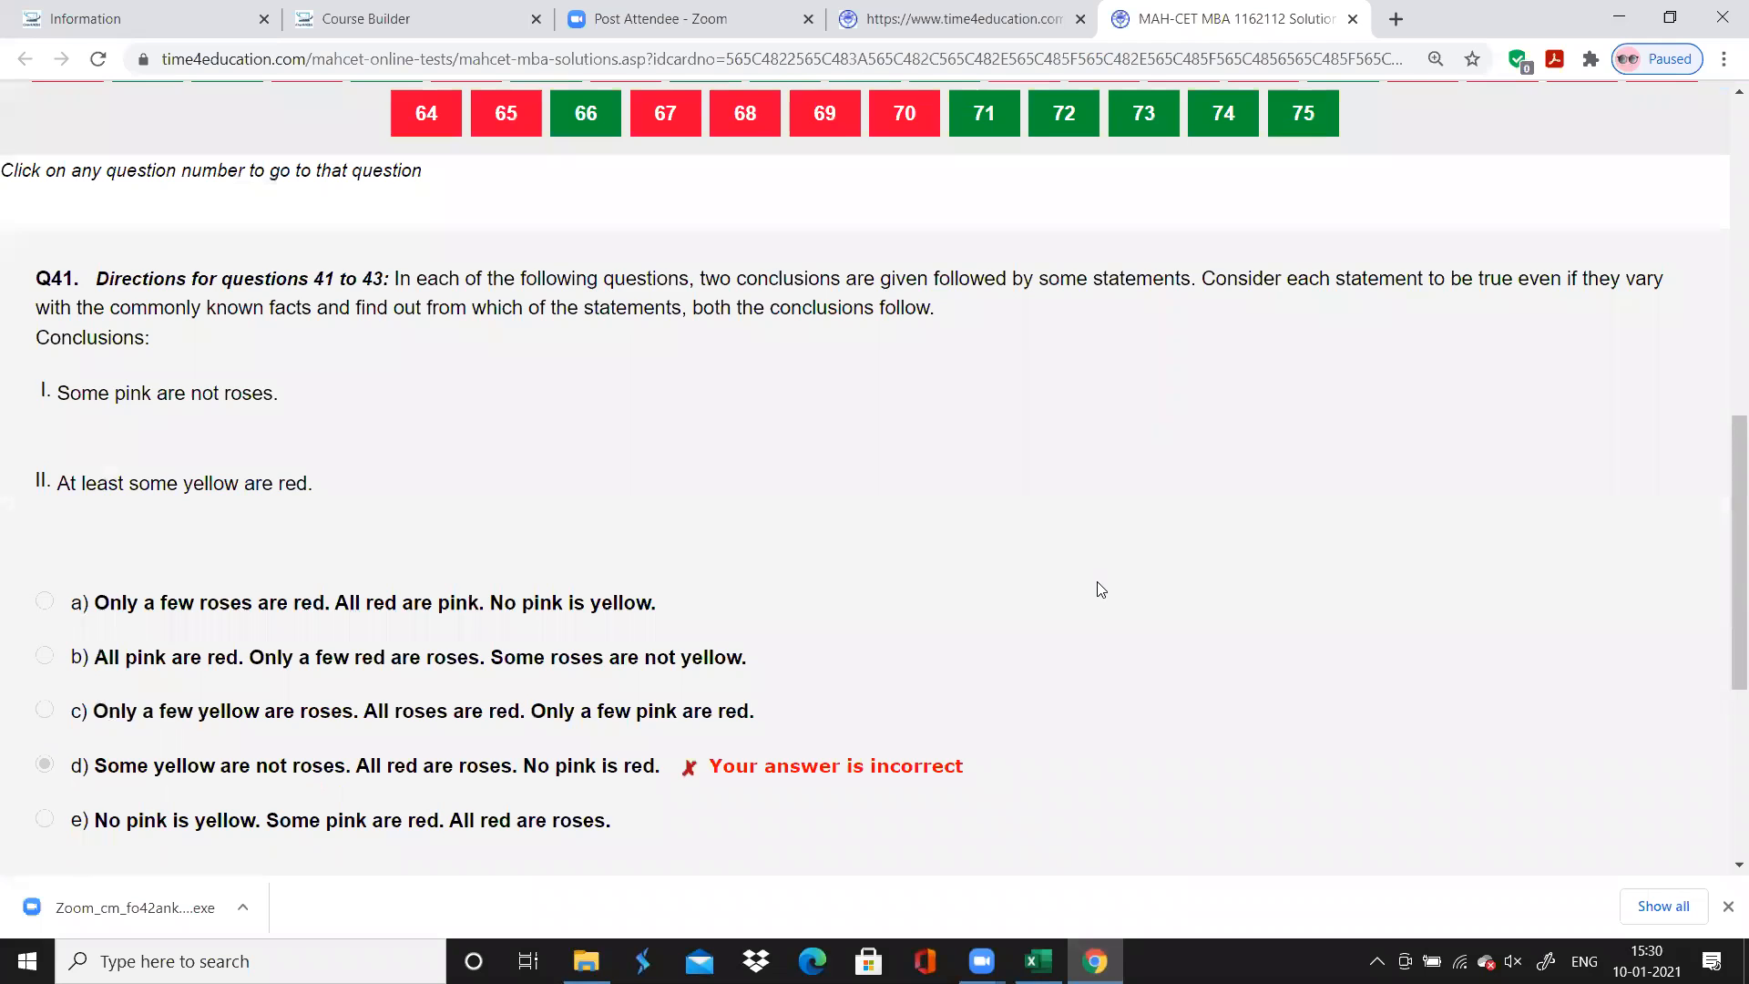
pyautogui.scroll(2, 1100, 589)
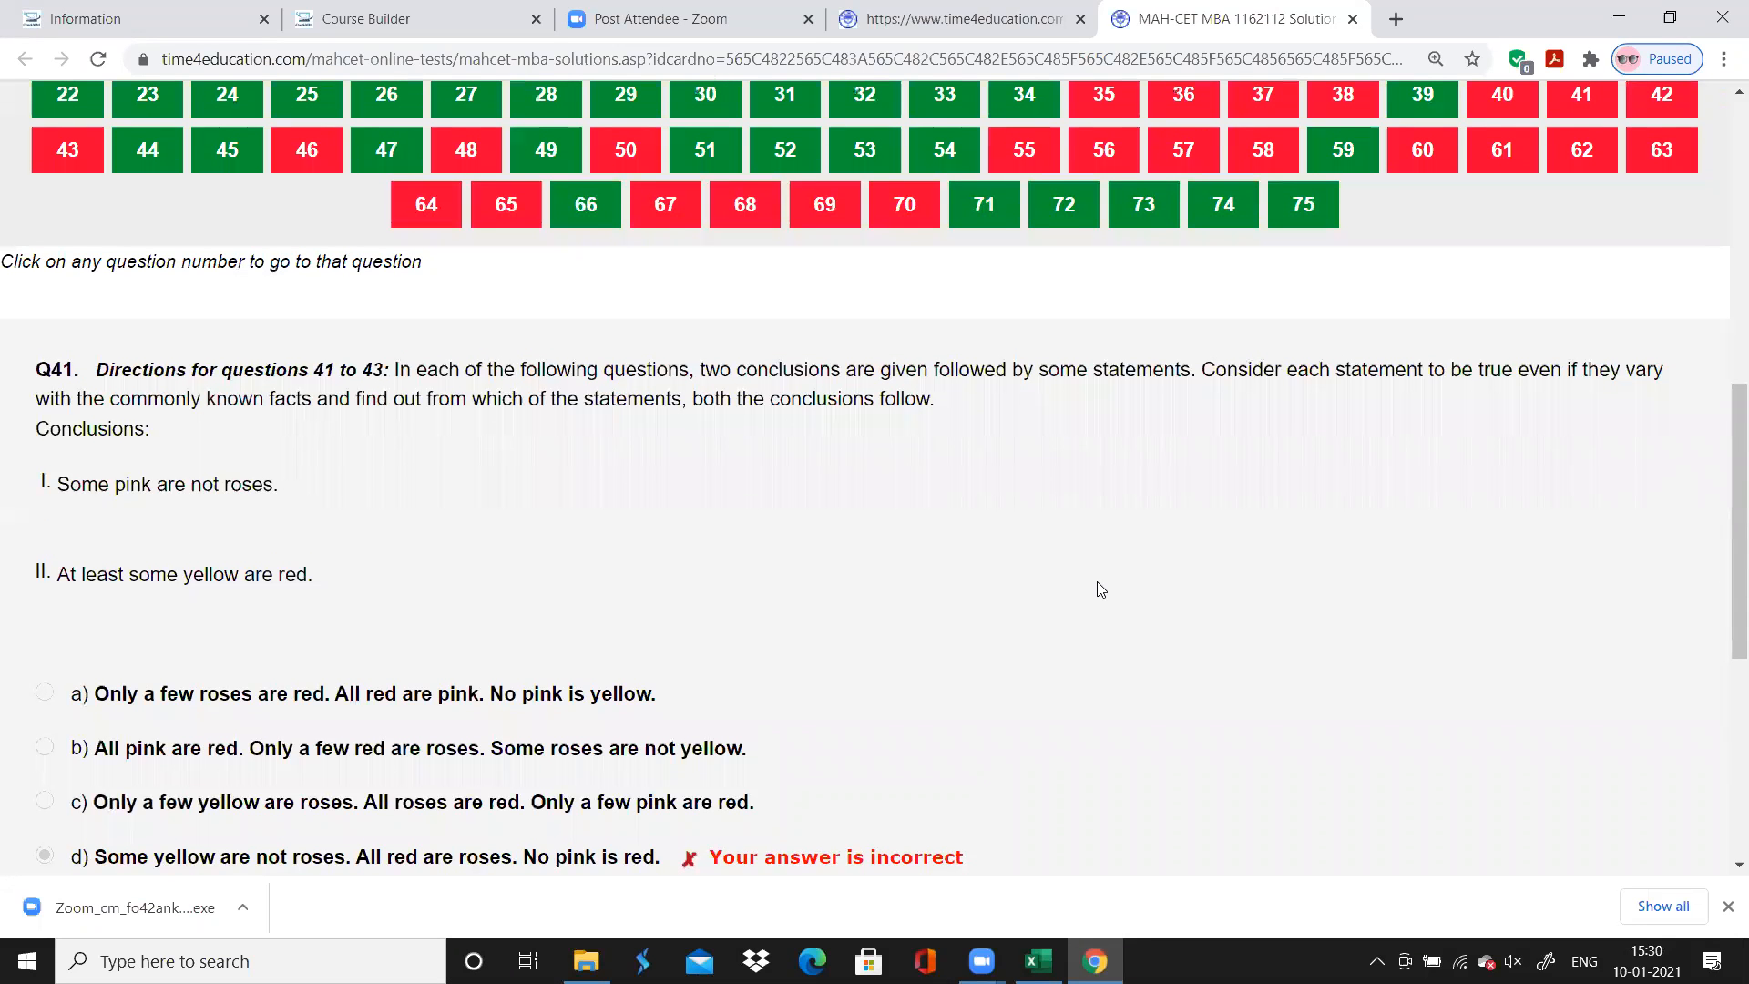
pyautogui.scroll(2, 1100, 590)
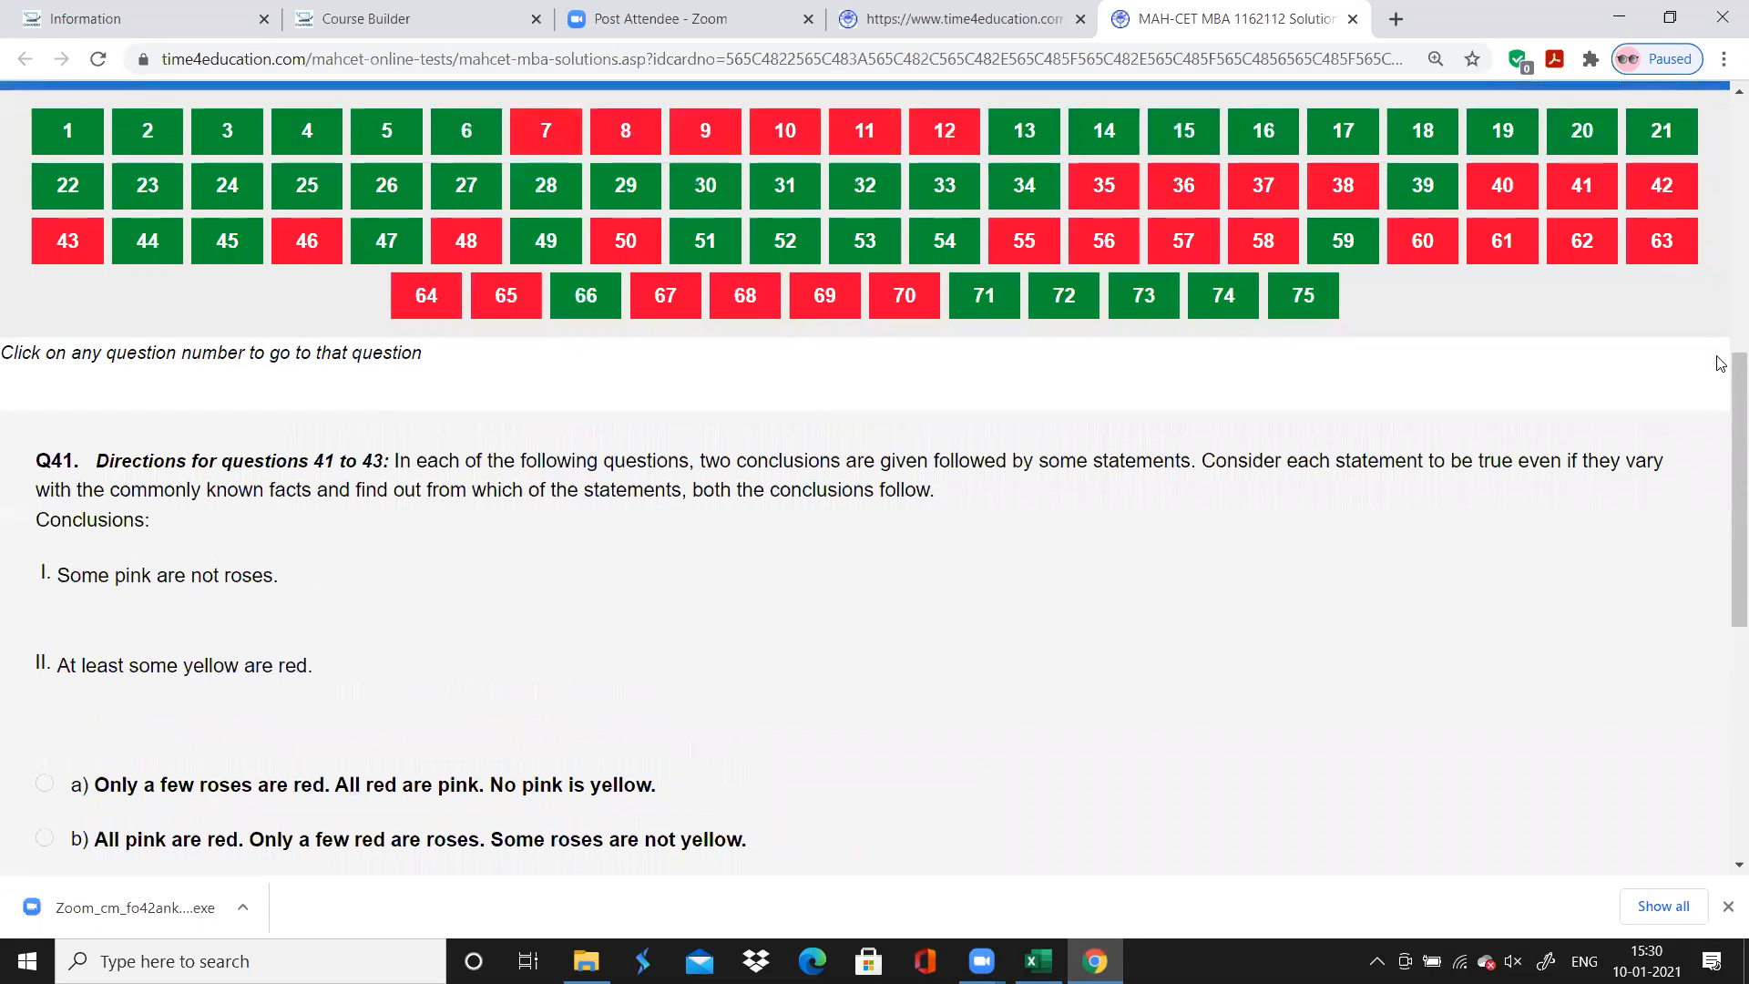
pyautogui.click(1665, 190)
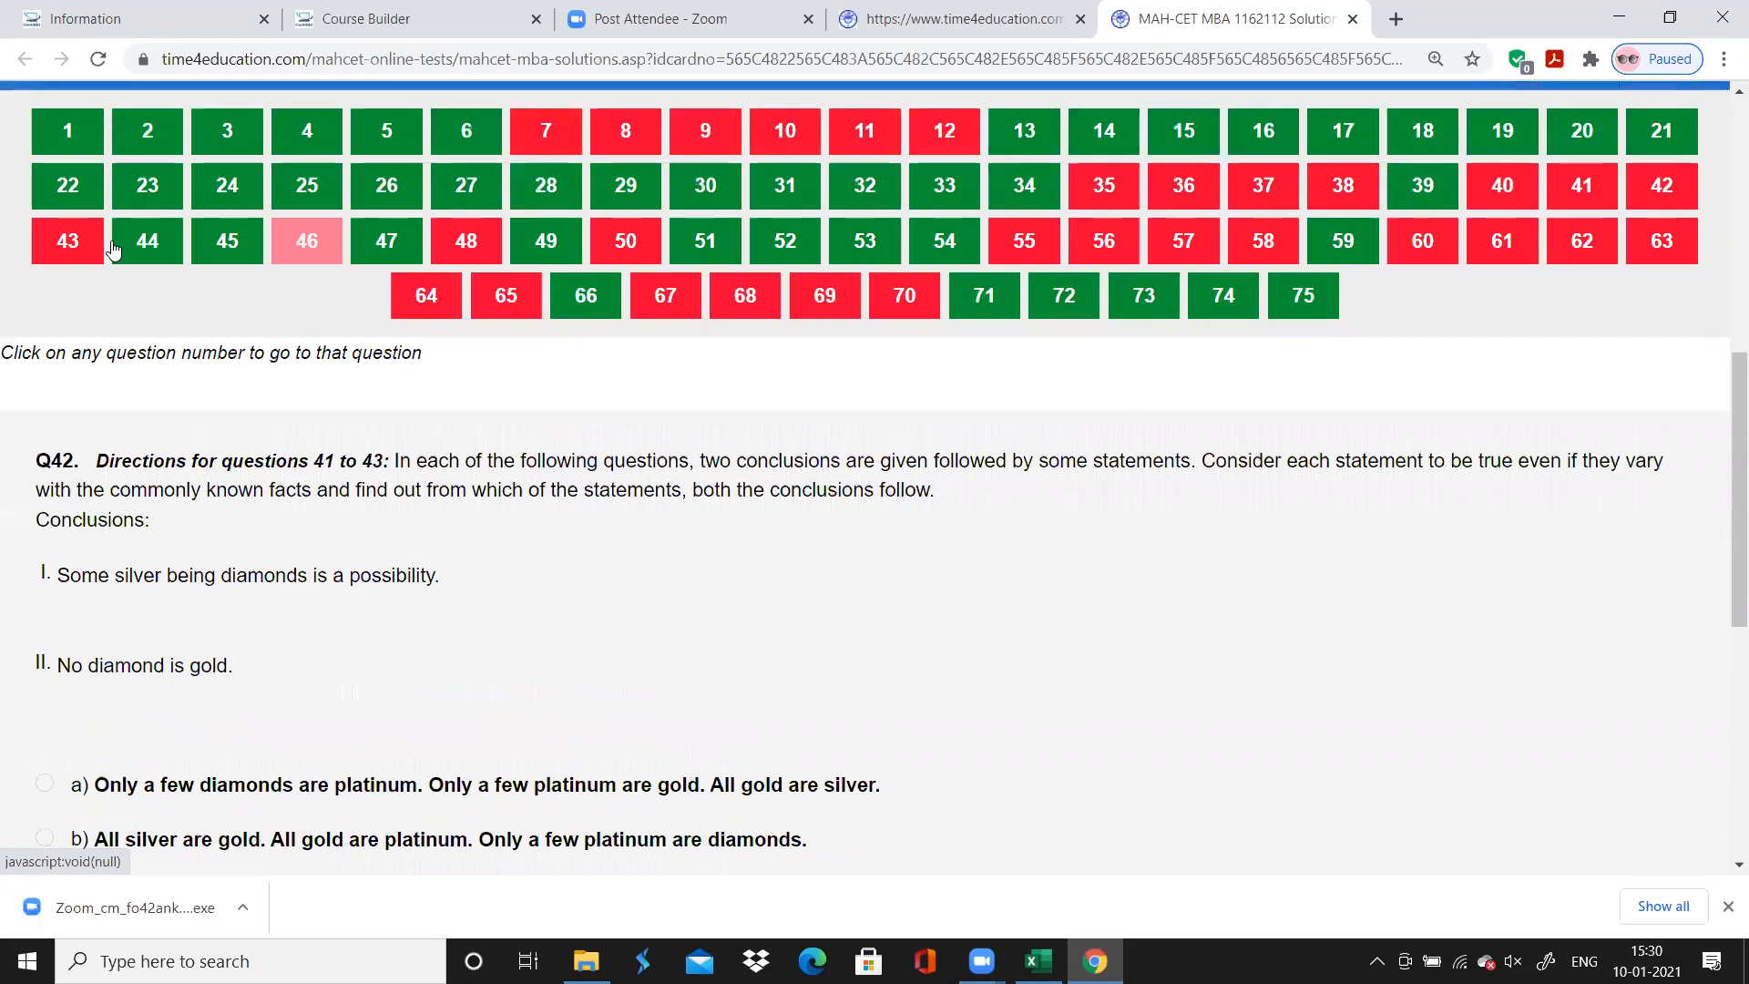
pyautogui.click(66, 248)
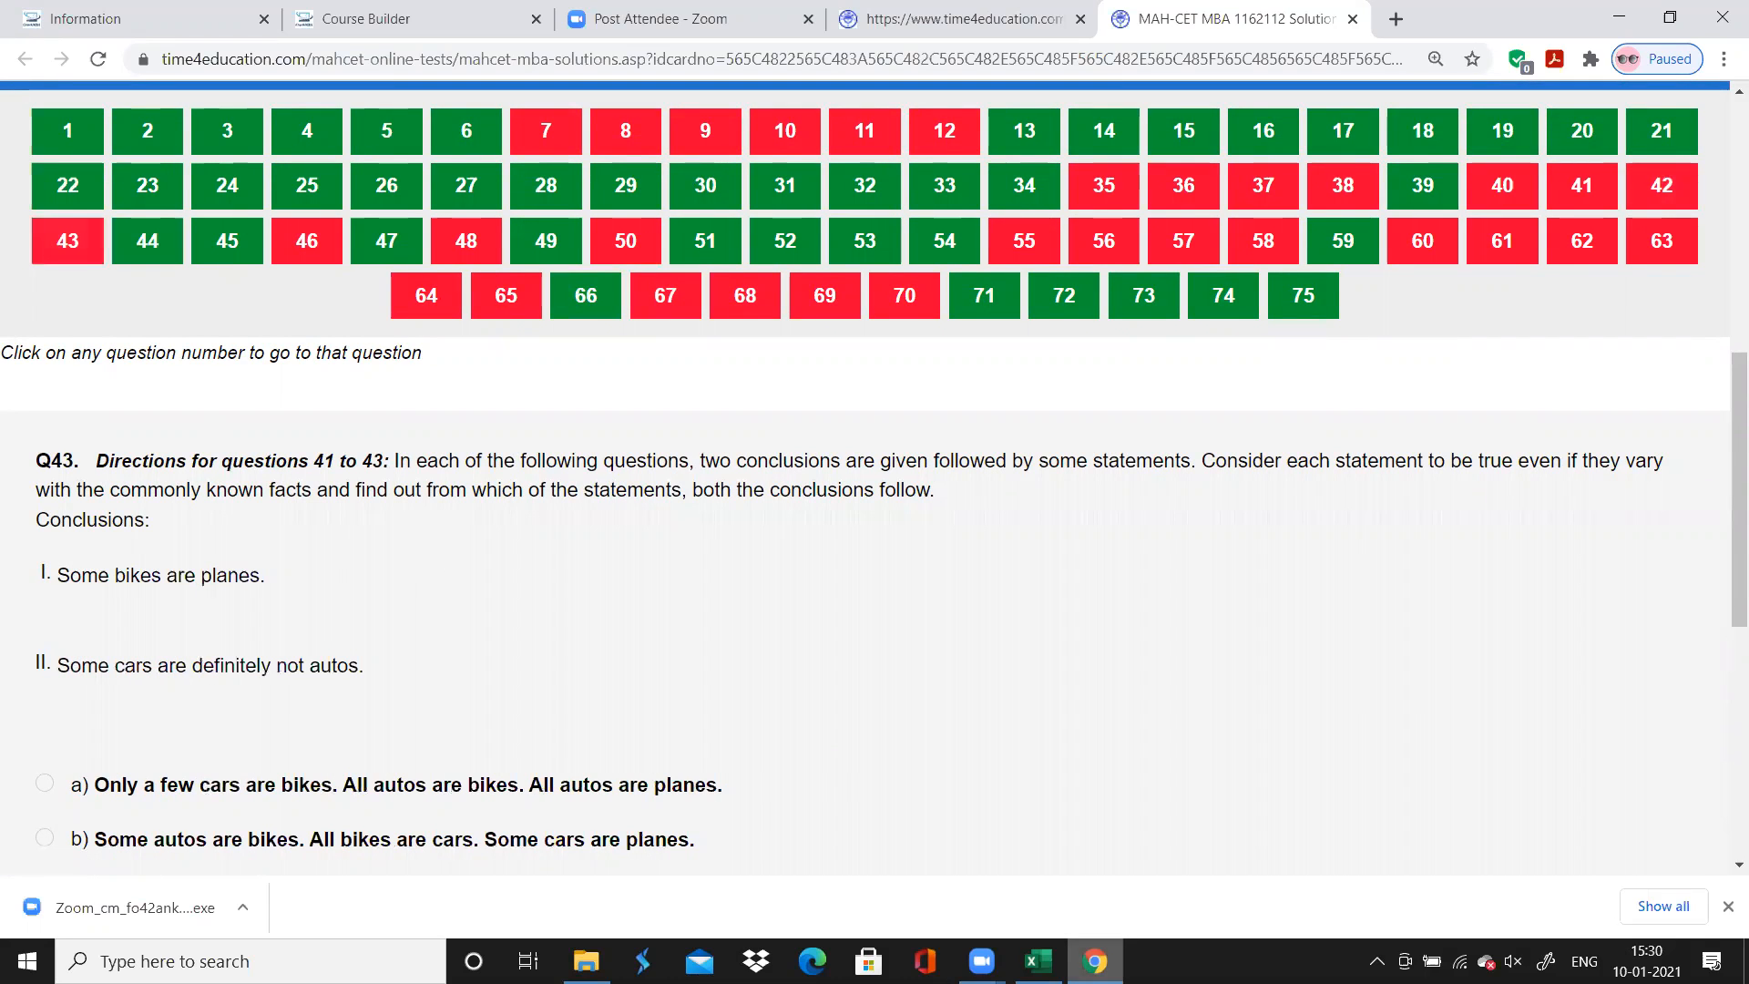
# In Excel, enter the topic "Reverse Syllogism" for question 41 and fill it down through question 43
pyautogui.click(1038, 961)
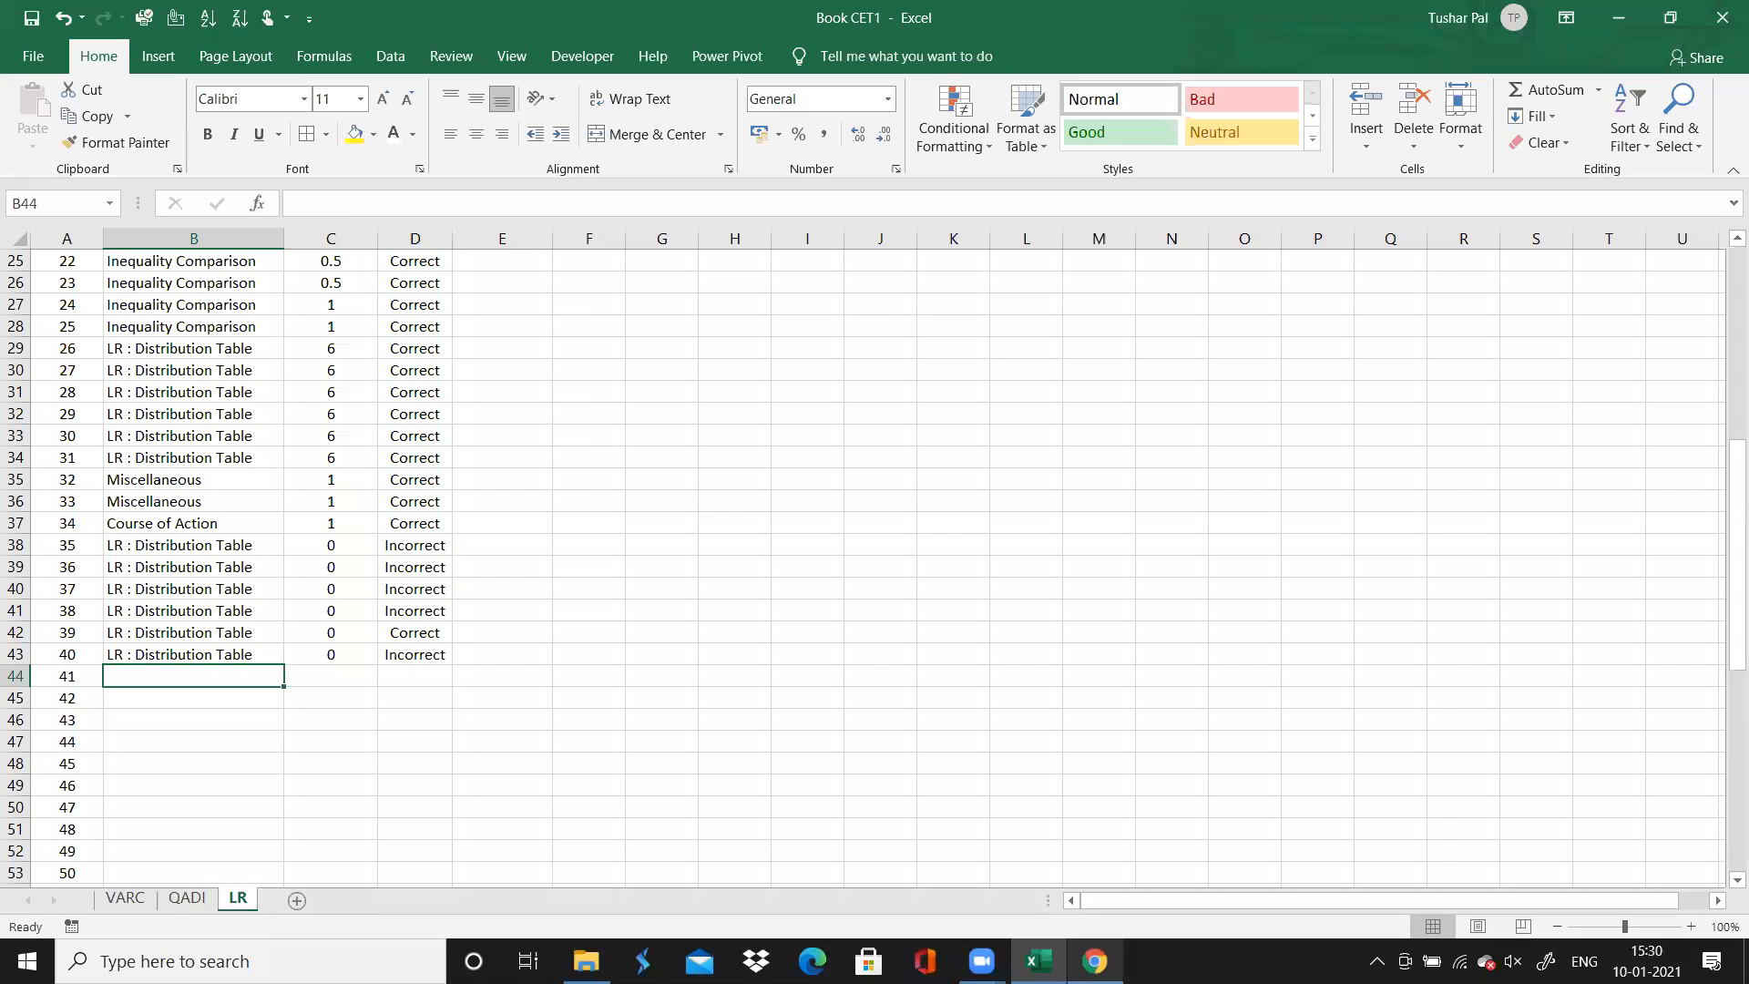
pyautogui.write('Reverse S')
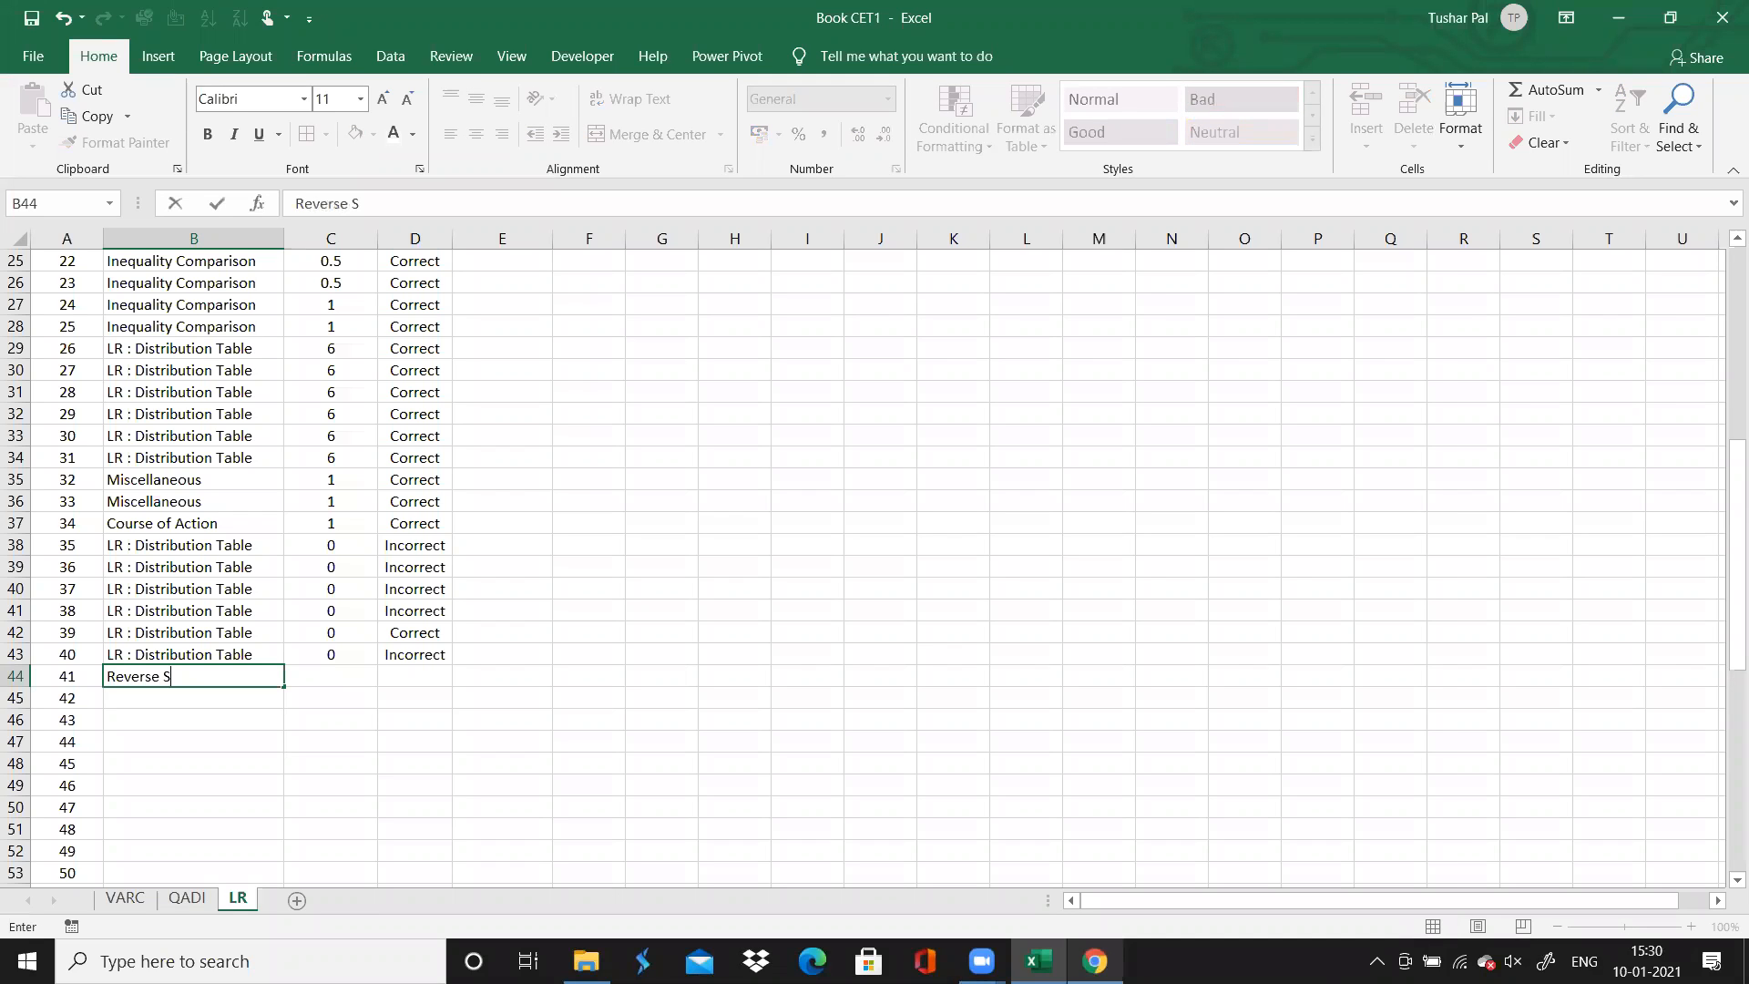
pyautogui.write('yllogism')
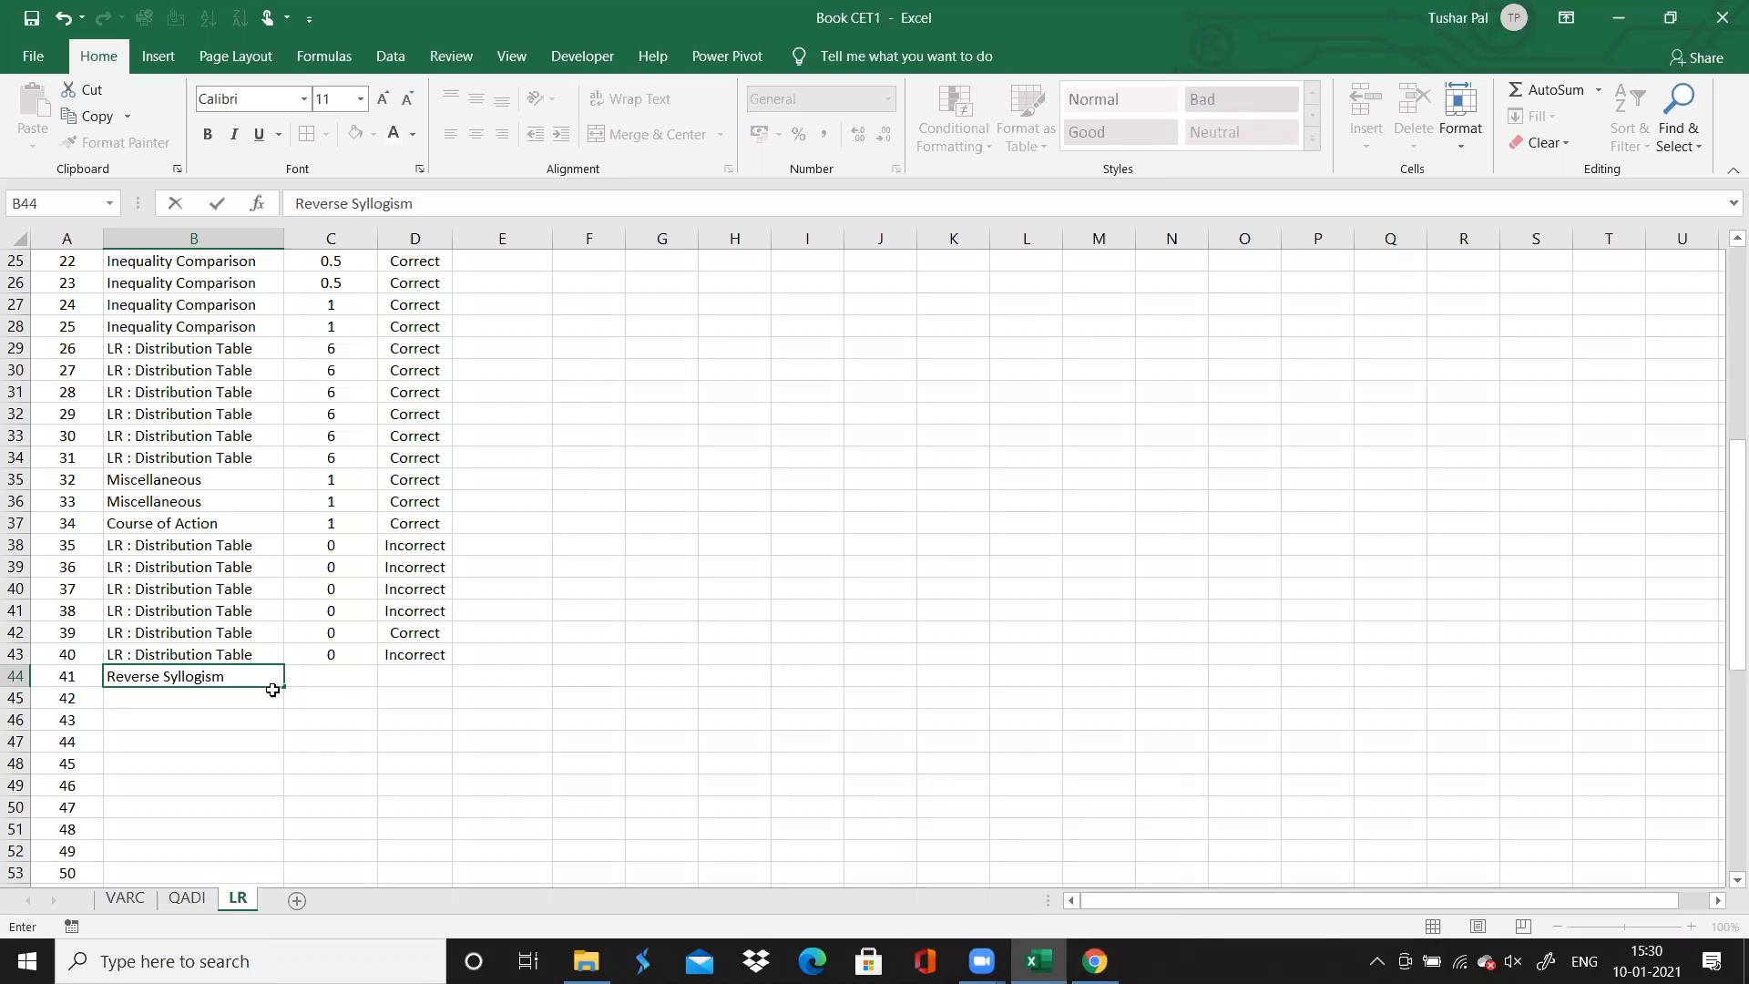
pyautogui.moveTo(285, 689); pyautogui.dragTo(287, 733)
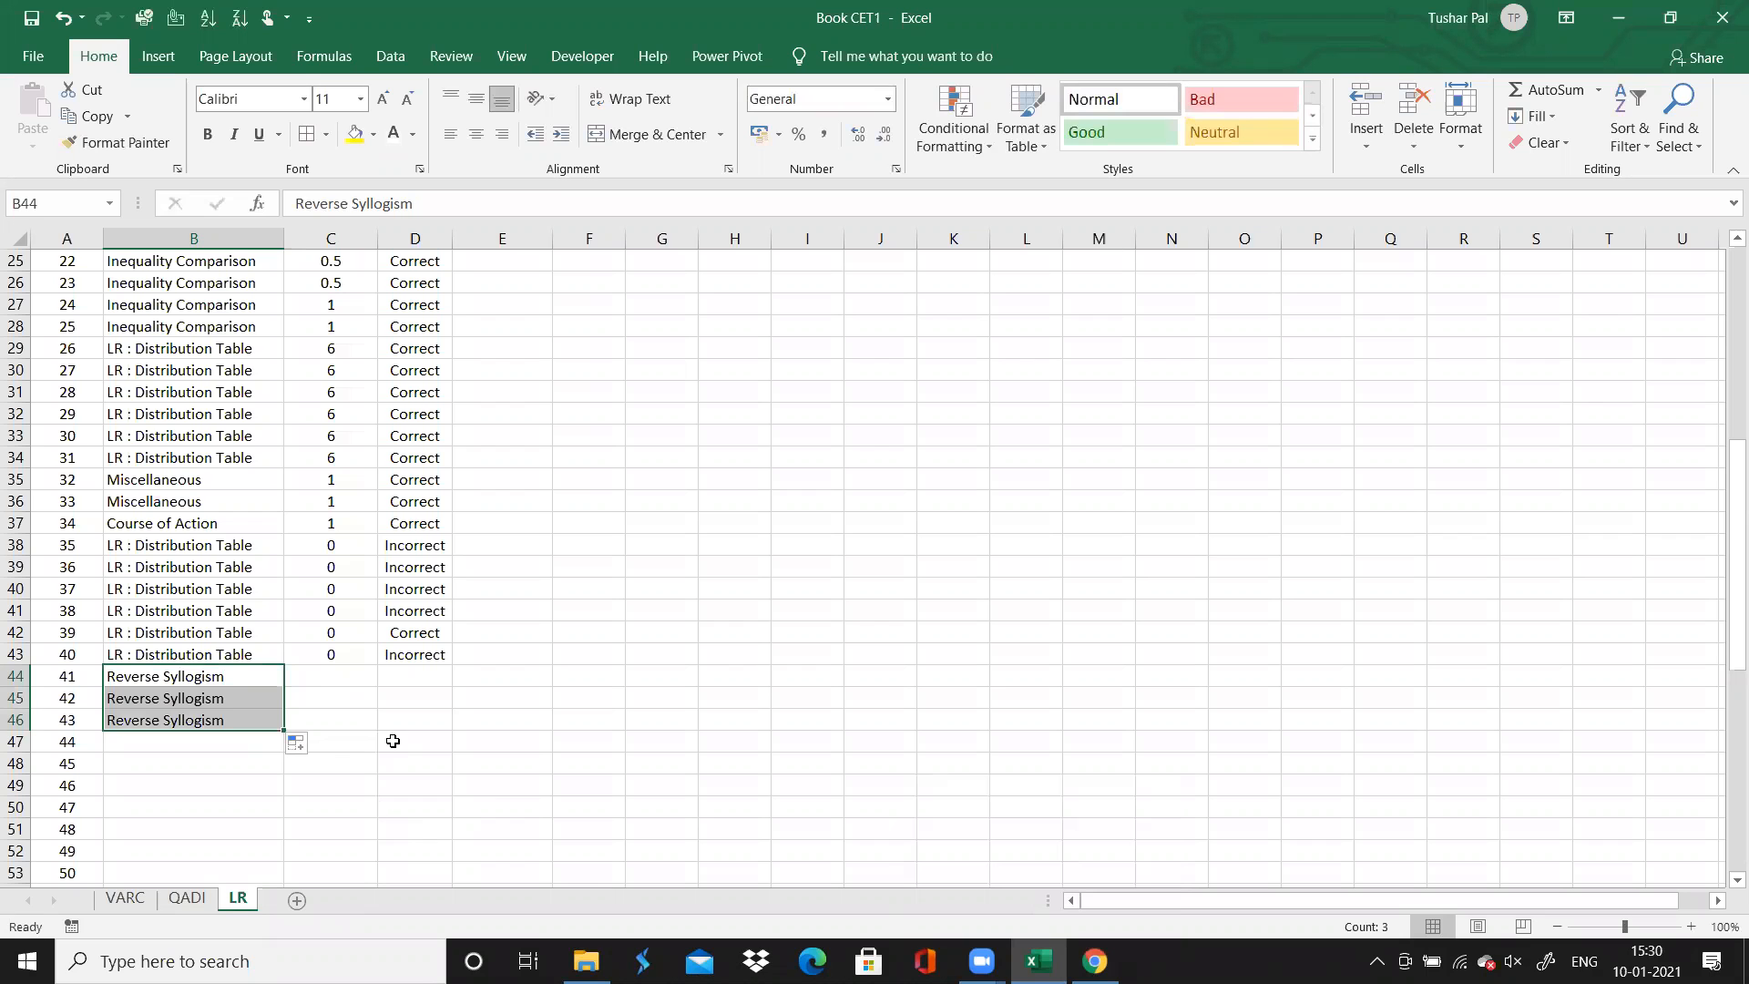
# Recheck question 43 in the browser, and enter 0 in column C for questions 41, 42 and 43
pyautogui.click(358, 682)
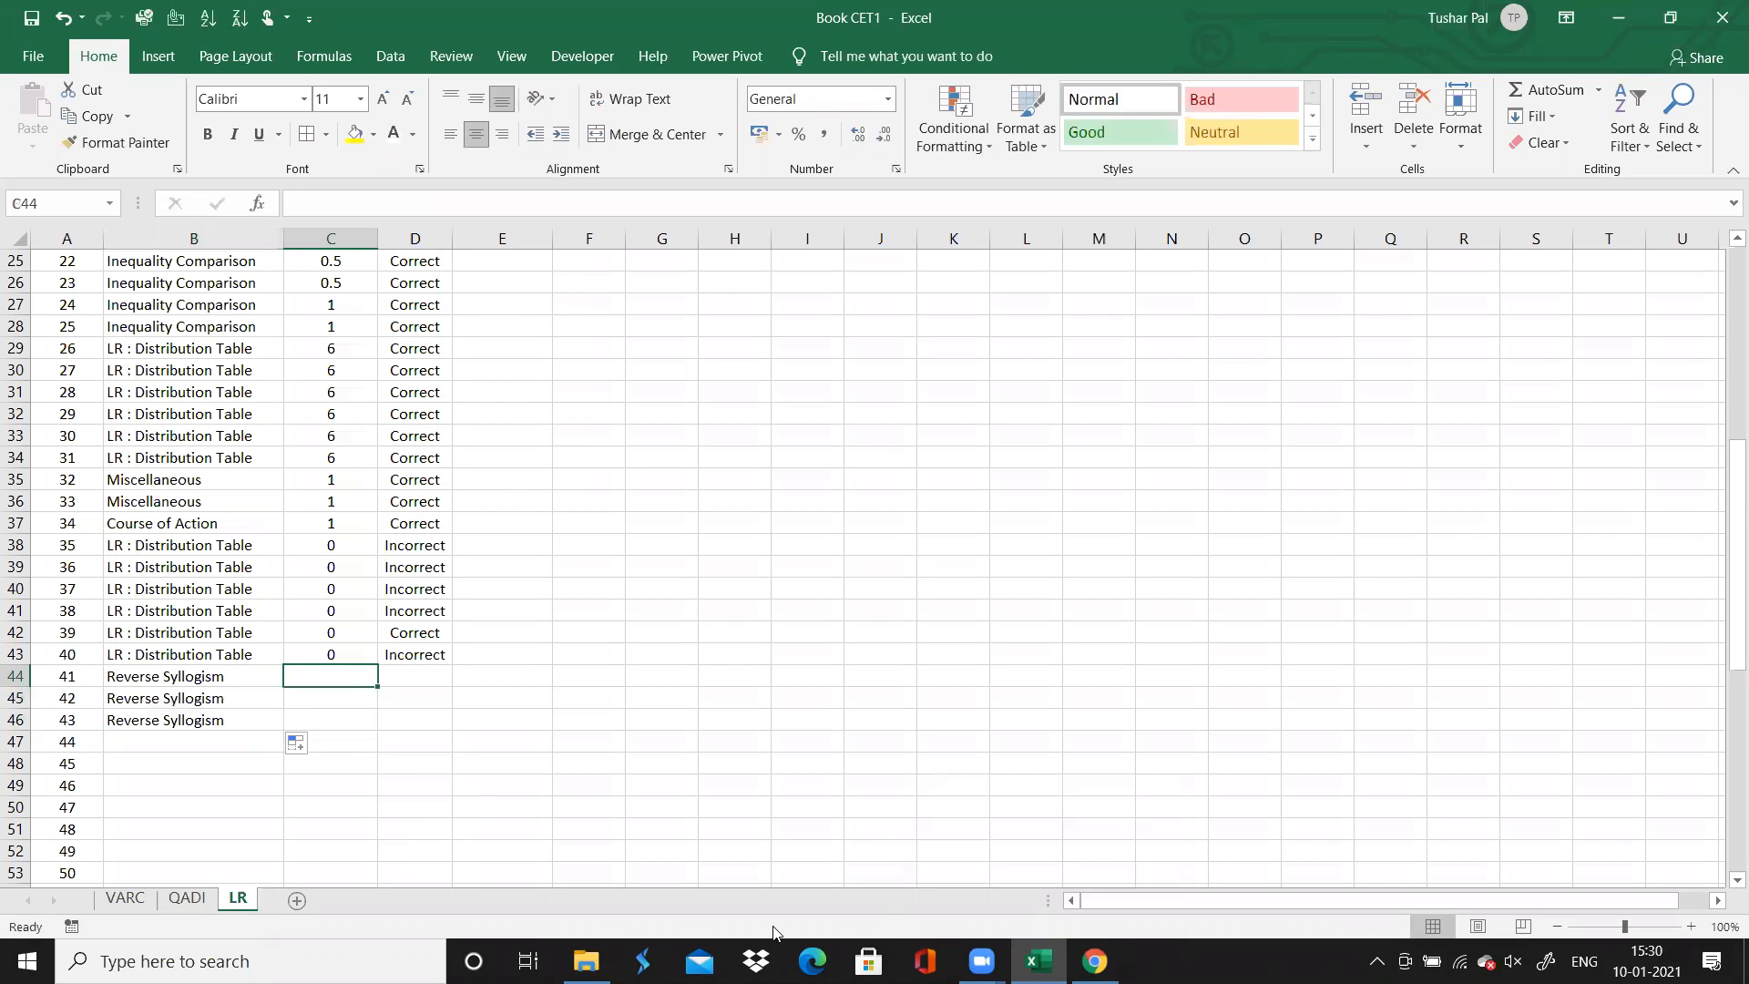
pyautogui.click(1095, 961)
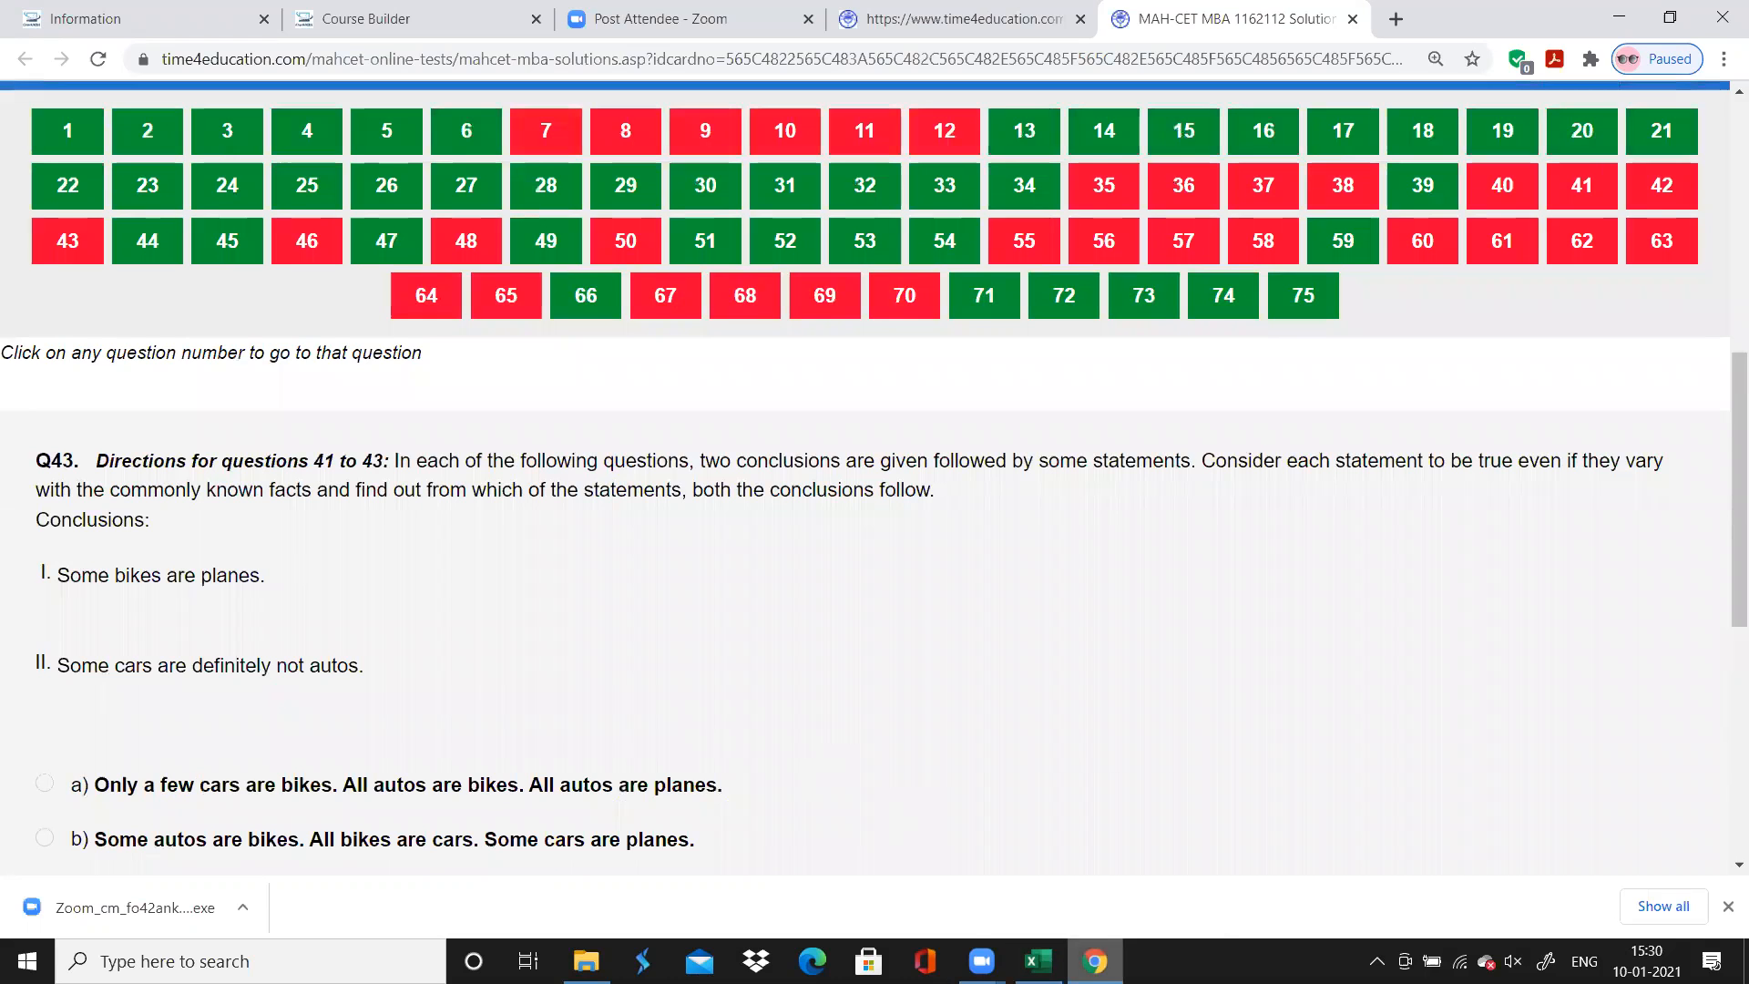
pyautogui.click(1095, 961)
pyautogui.click(1095, 961)
pyautogui.click(1095, 961)
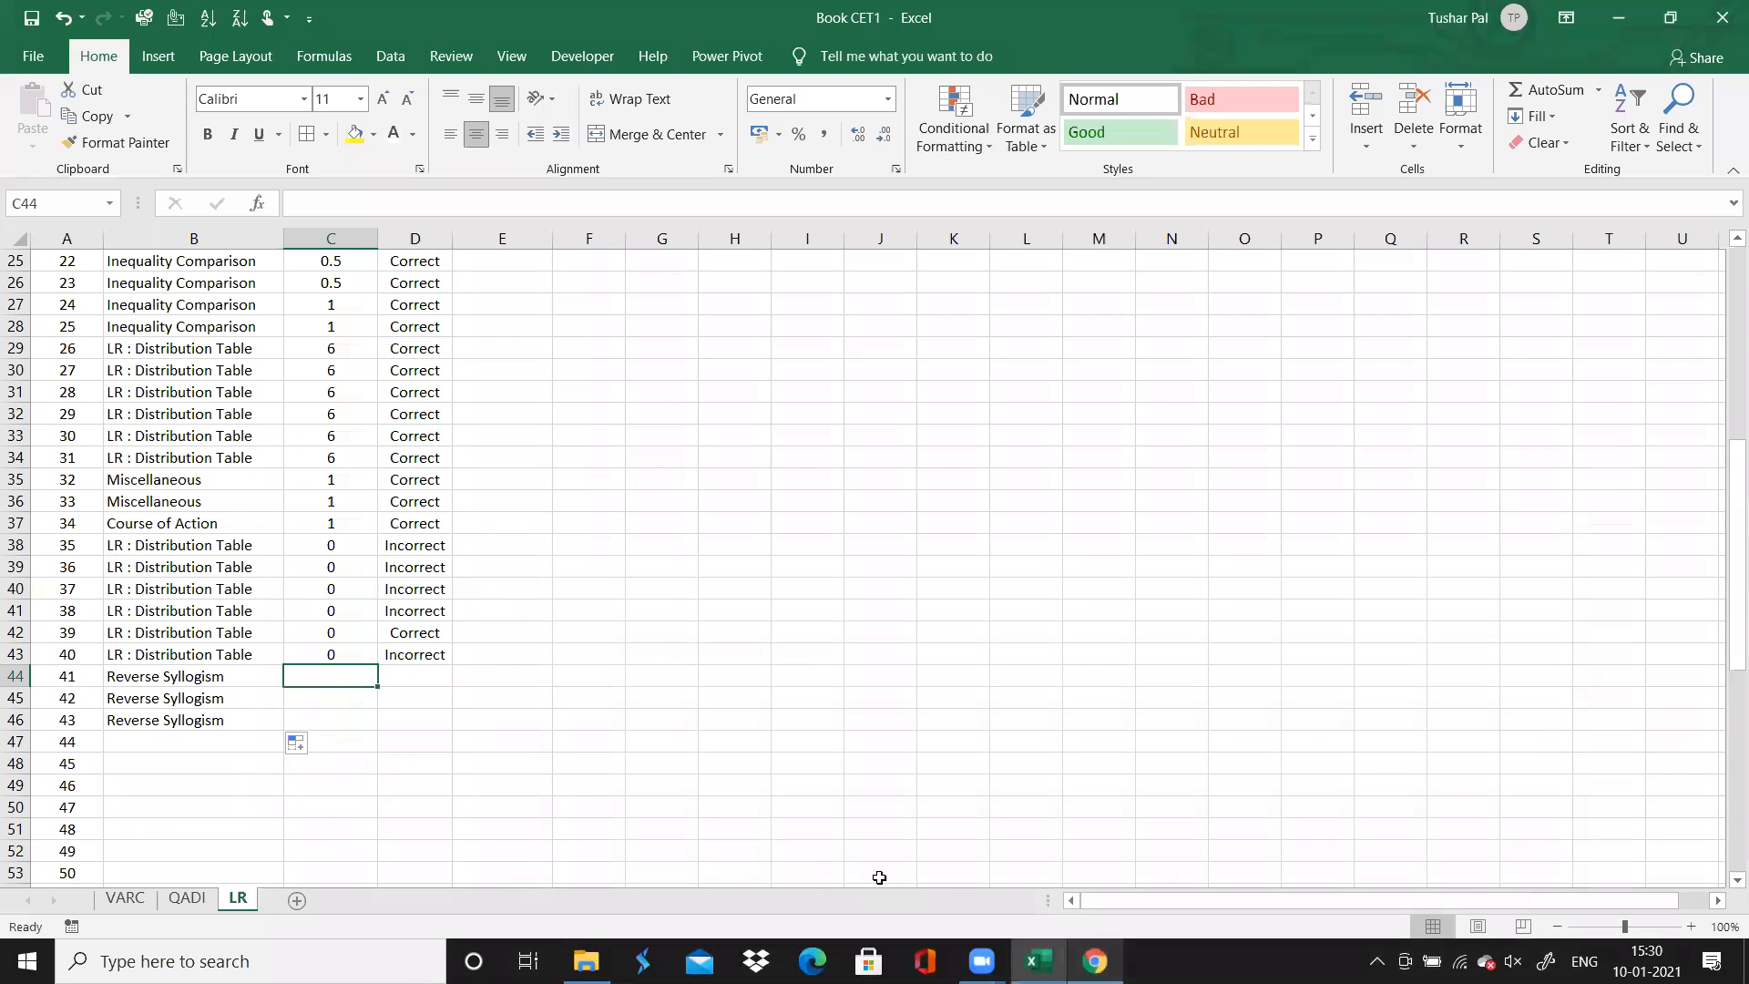
pyautogui.write('0')
pyautogui.press('Return')
pyautogui.write('0')
pyautogui.press('Return')
pyautogui.write('0')
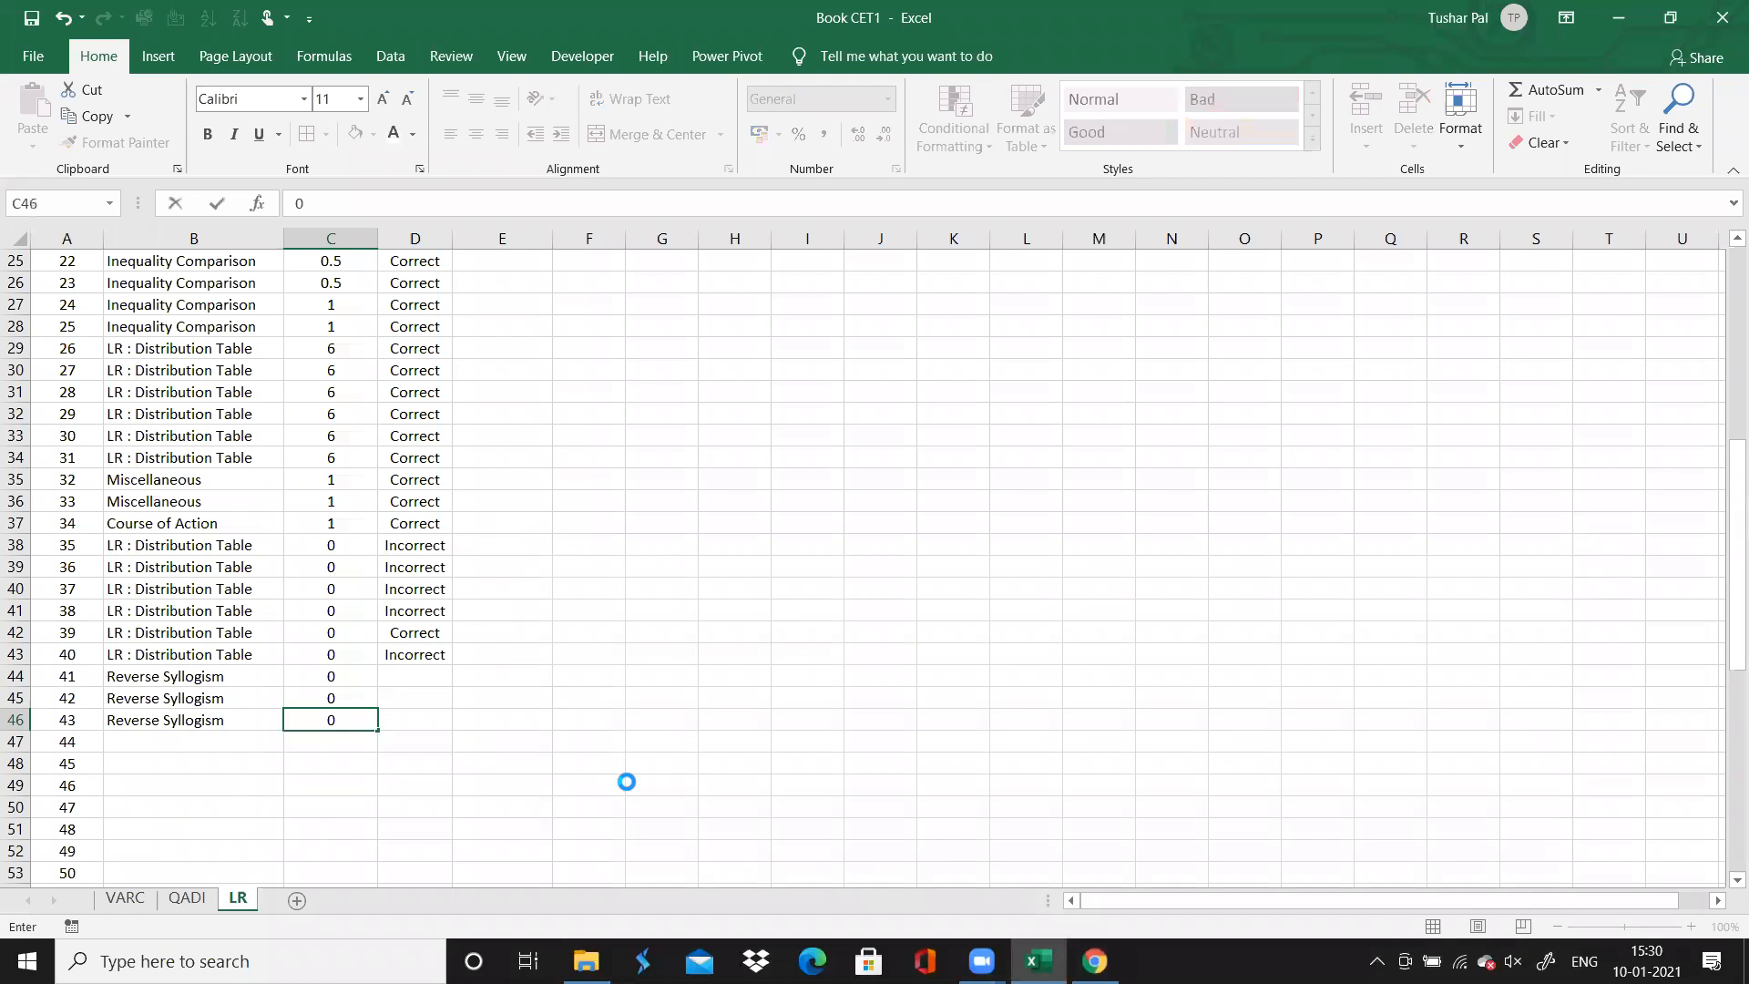
pyautogui.press('Tab')
# Fill "Incorrect" from question 40 down column D through question 43
pyautogui.press('Up')
pyautogui.press('Up')
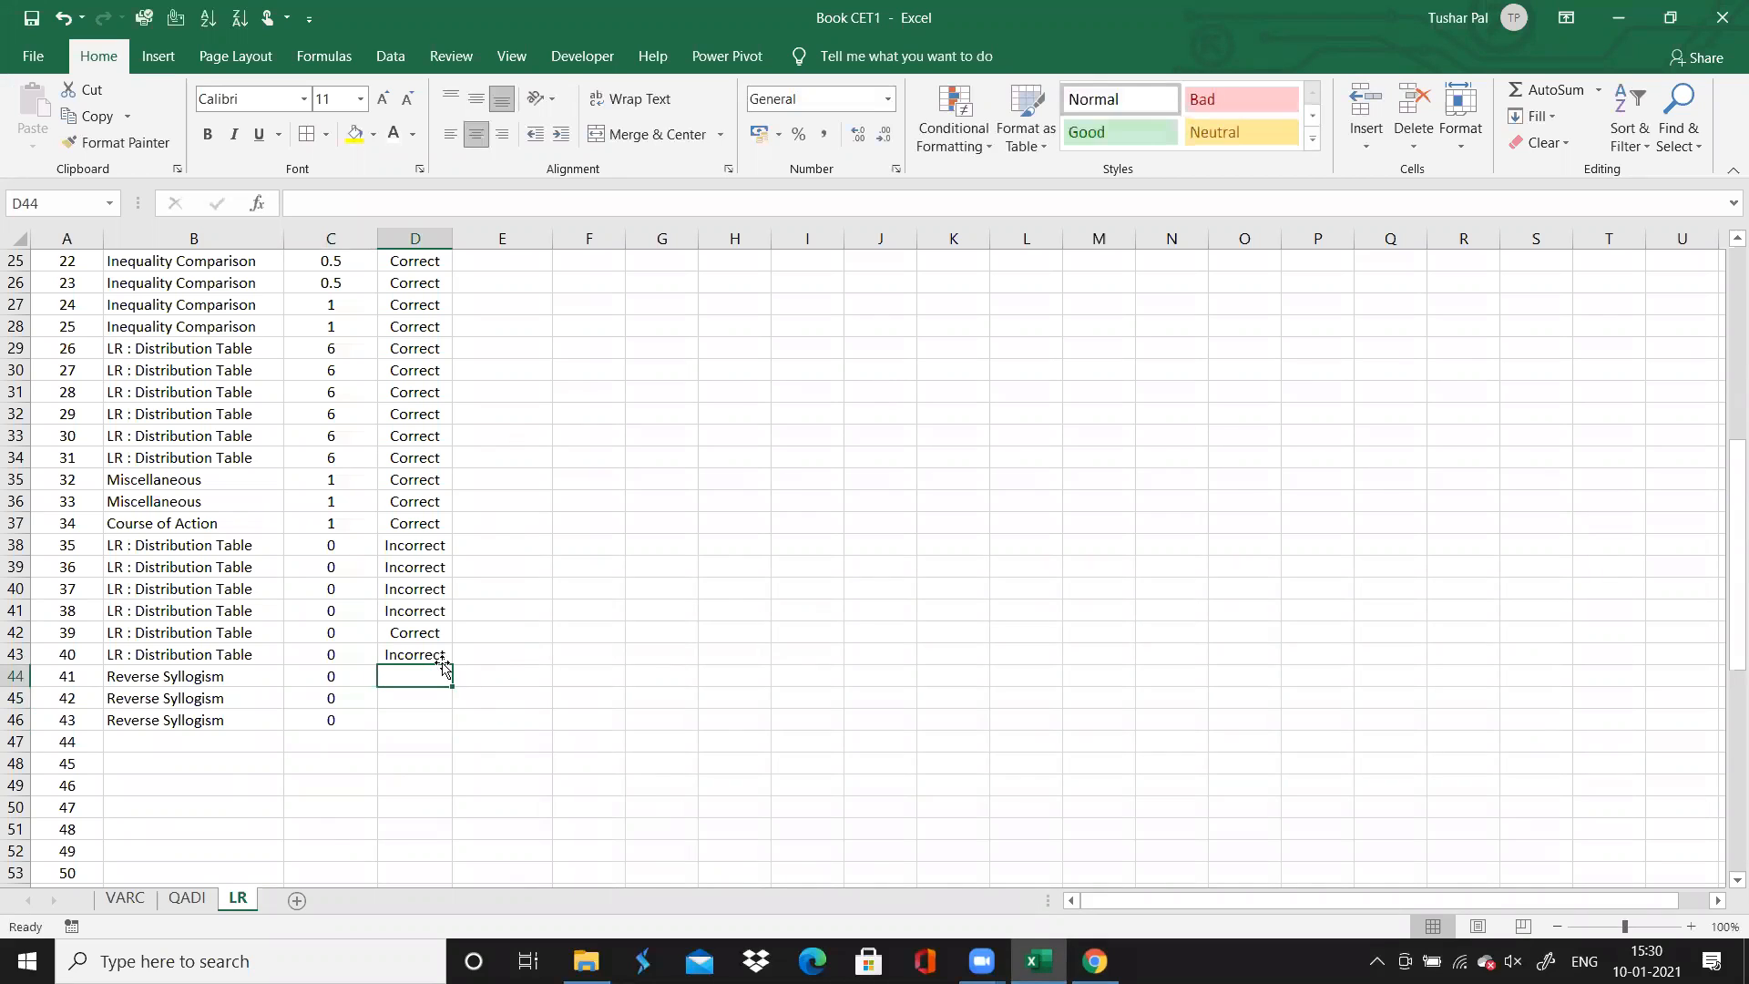
pyautogui.press('Up')
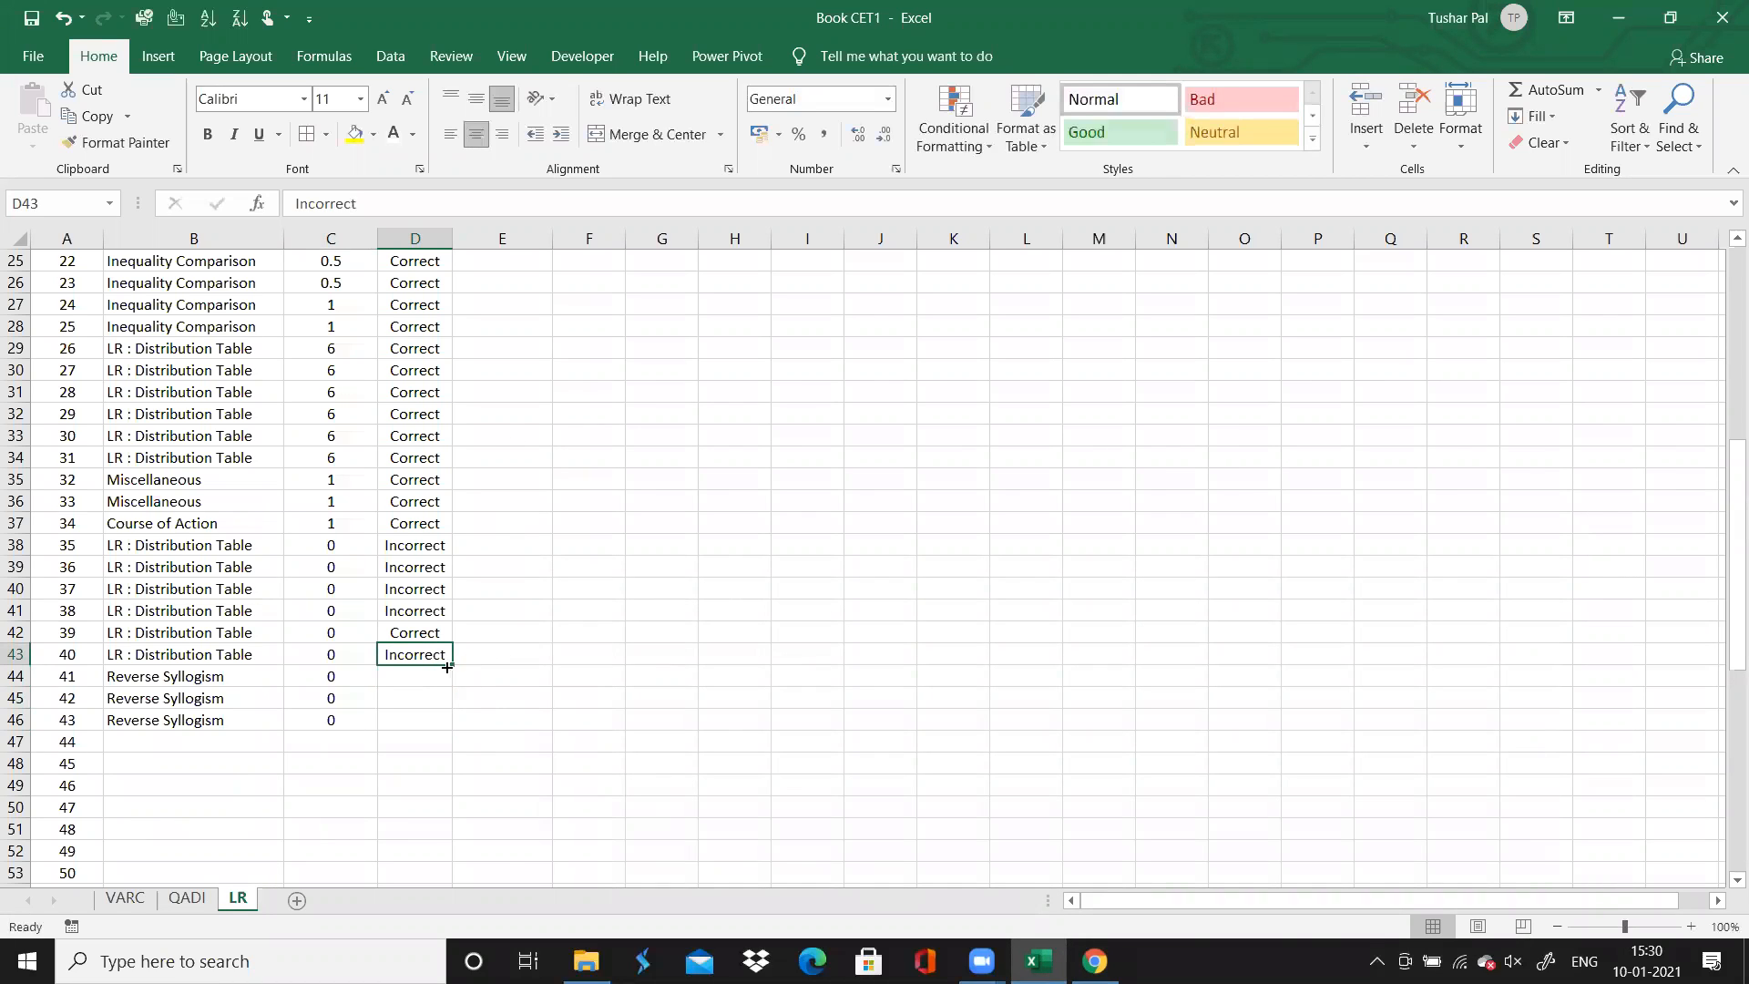
pyautogui.moveTo(446, 667); pyautogui.dragTo(453, 734)
# Select the empty topic cell for question 44, and switch to the browser to open question 44
pyautogui.click(232, 741)
pyautogui.press('Down')
pyautogui.press('Down')
pyautogui.press('Down')
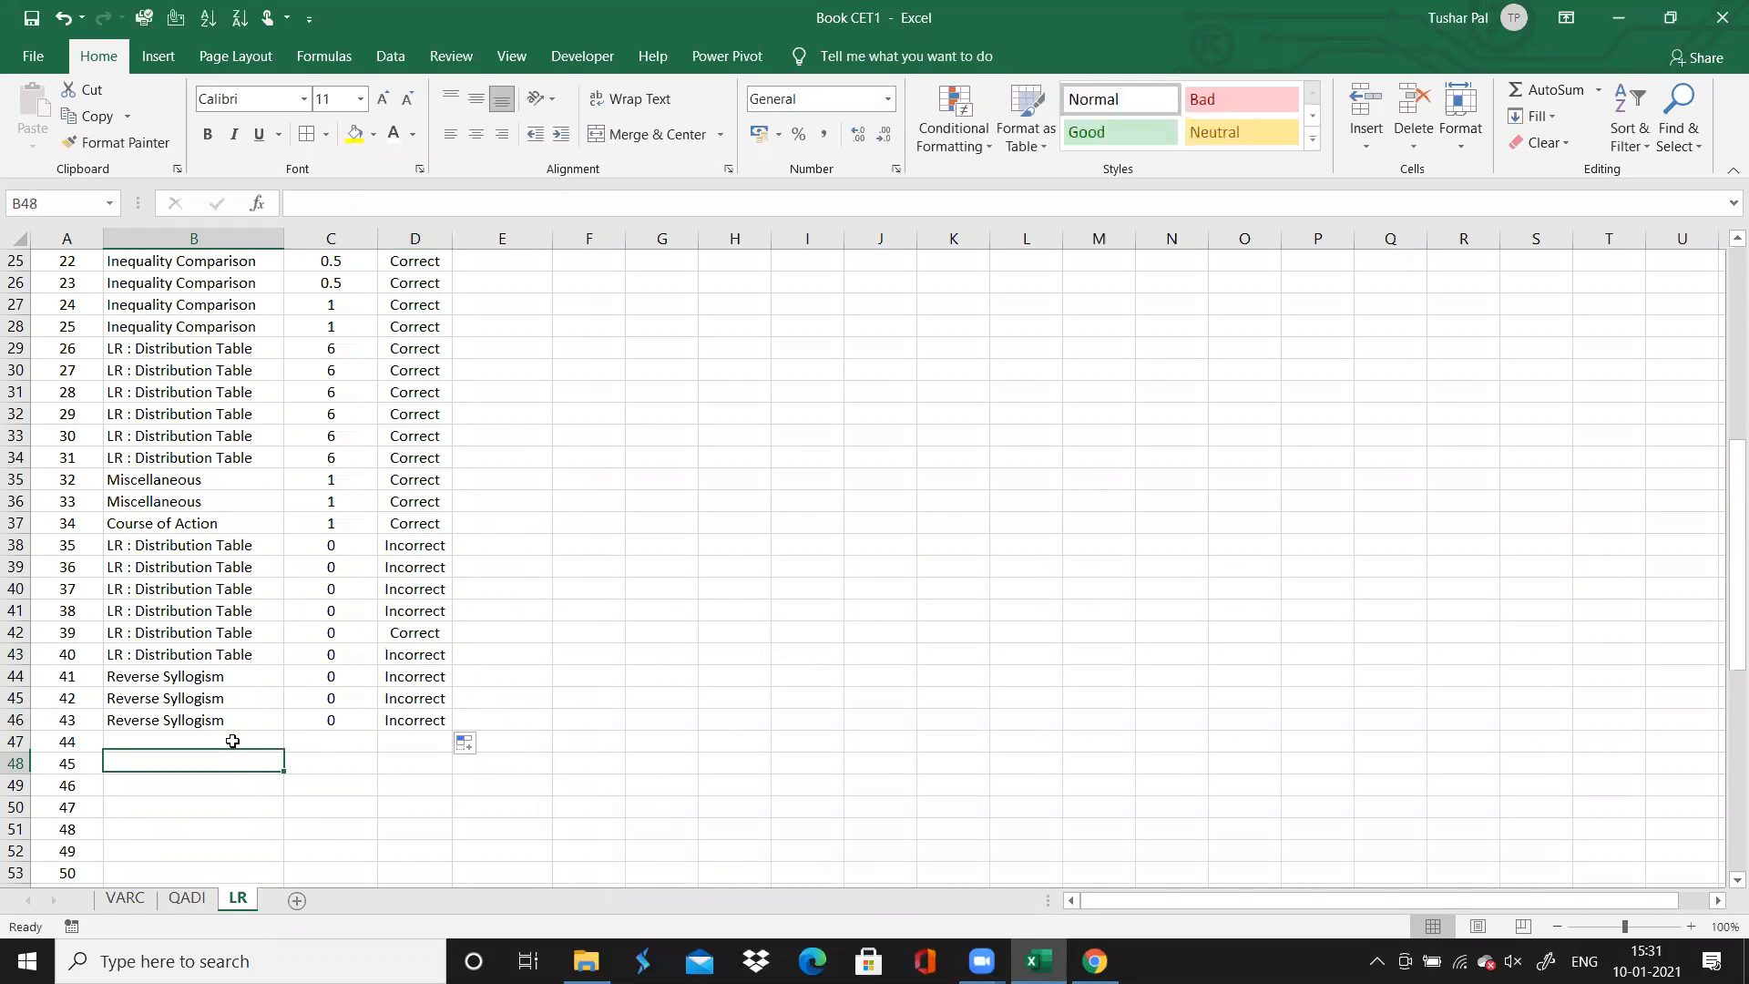
pyautogui.press('Down')
pyautogui.press('Down')
pyautogui.press('Down')
pyautogui.press('Down')
pyautogui.press('Down')
pyautogui.press('Down')
pyautogui.press('Down')
pyautogui.press('Down')
pyautogui.press('Down')
pyautogui.press('Down')
pyautogui.press('Down')
pyautogui.press('Down')
pyautogui.press('Down')
pyautogui.press('Down')
pyautogui.press('Down')
pyautogui.press('Down')
pyautogui.press('Down')
pyautogui.press('Down')
pyautogui.press('Down')
pyautogui.press('Down')
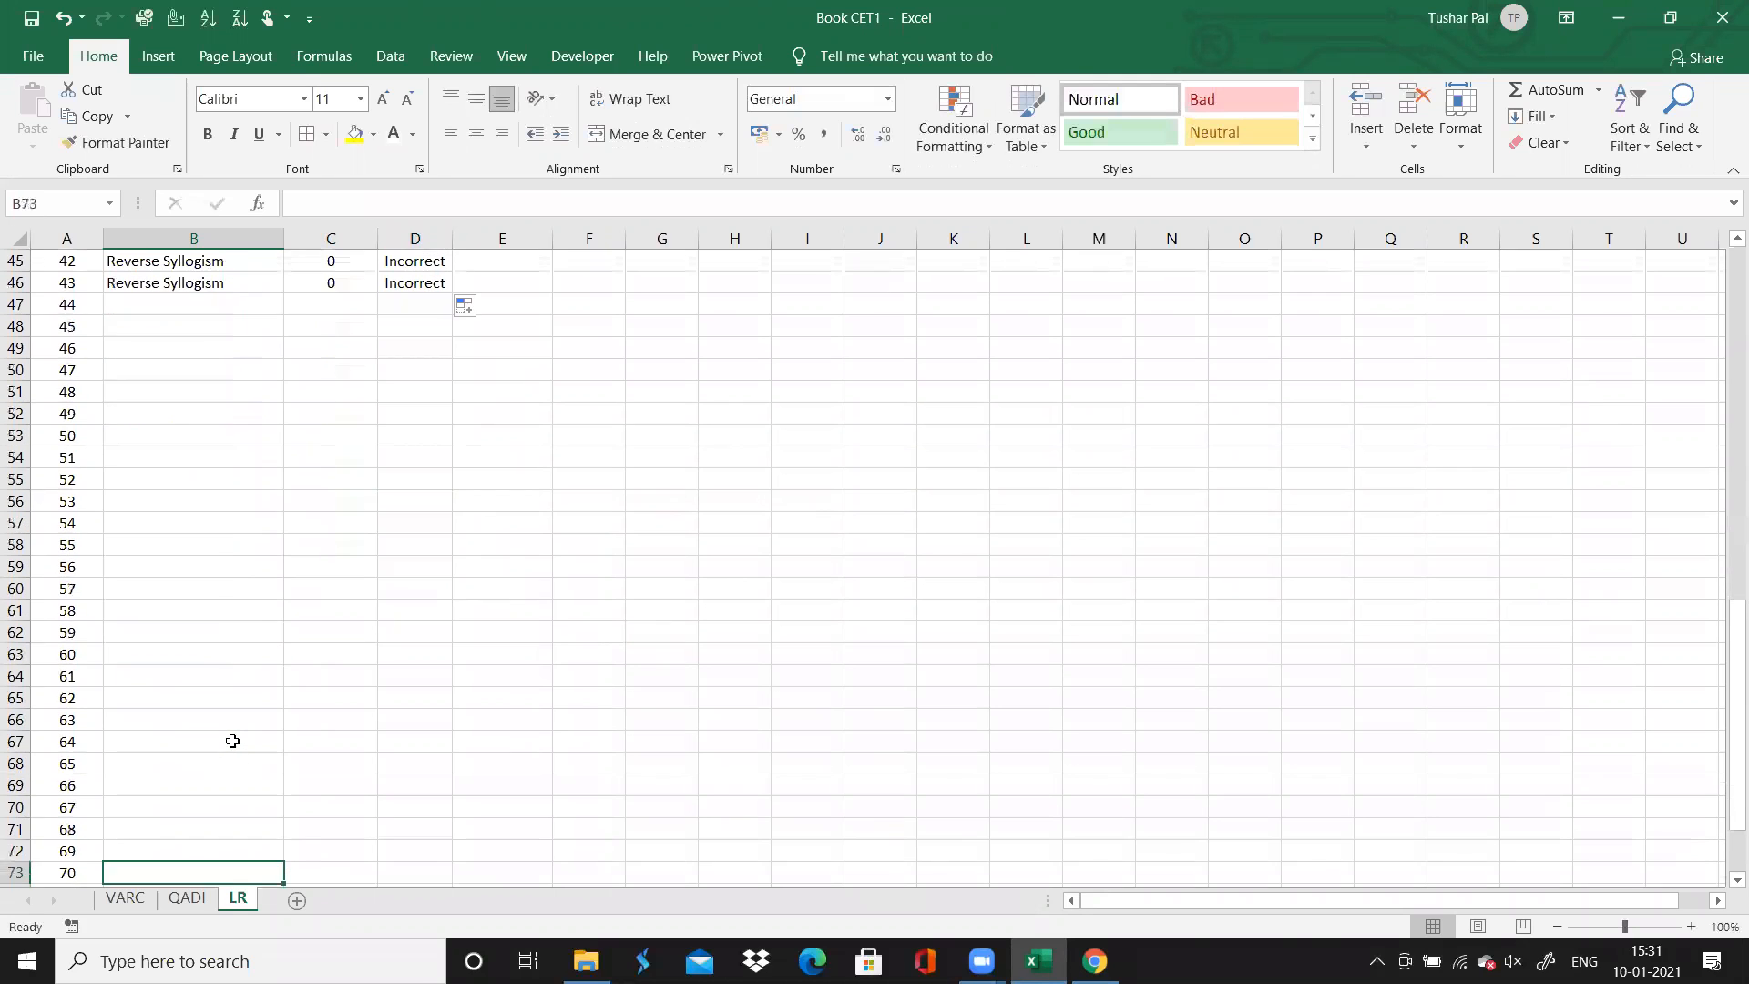
pyautogui.press('Up')
pyautogui.press('Up')
pyautogui.press('Up')
pyautogui.press('Up')
pyautogui.press('Up')
pyautogui.press('Up')
pyautogui.press('Up')
pyautogui.press('Up')
pyautogui.press('Up')
pyautogui.press('Up')
pyautogui.press('Up')
pyautogui.press('Up')
pyautogui.press('Up')
pyautogui.press('Up')
pyautogui.press('Up')
pyautogui.press('Up')
pyautogui.press('Up')
pyautogui.press('Up')
pyautogui.press('Up')
pyautogui.press('Up')
pyautogui.press('Down')
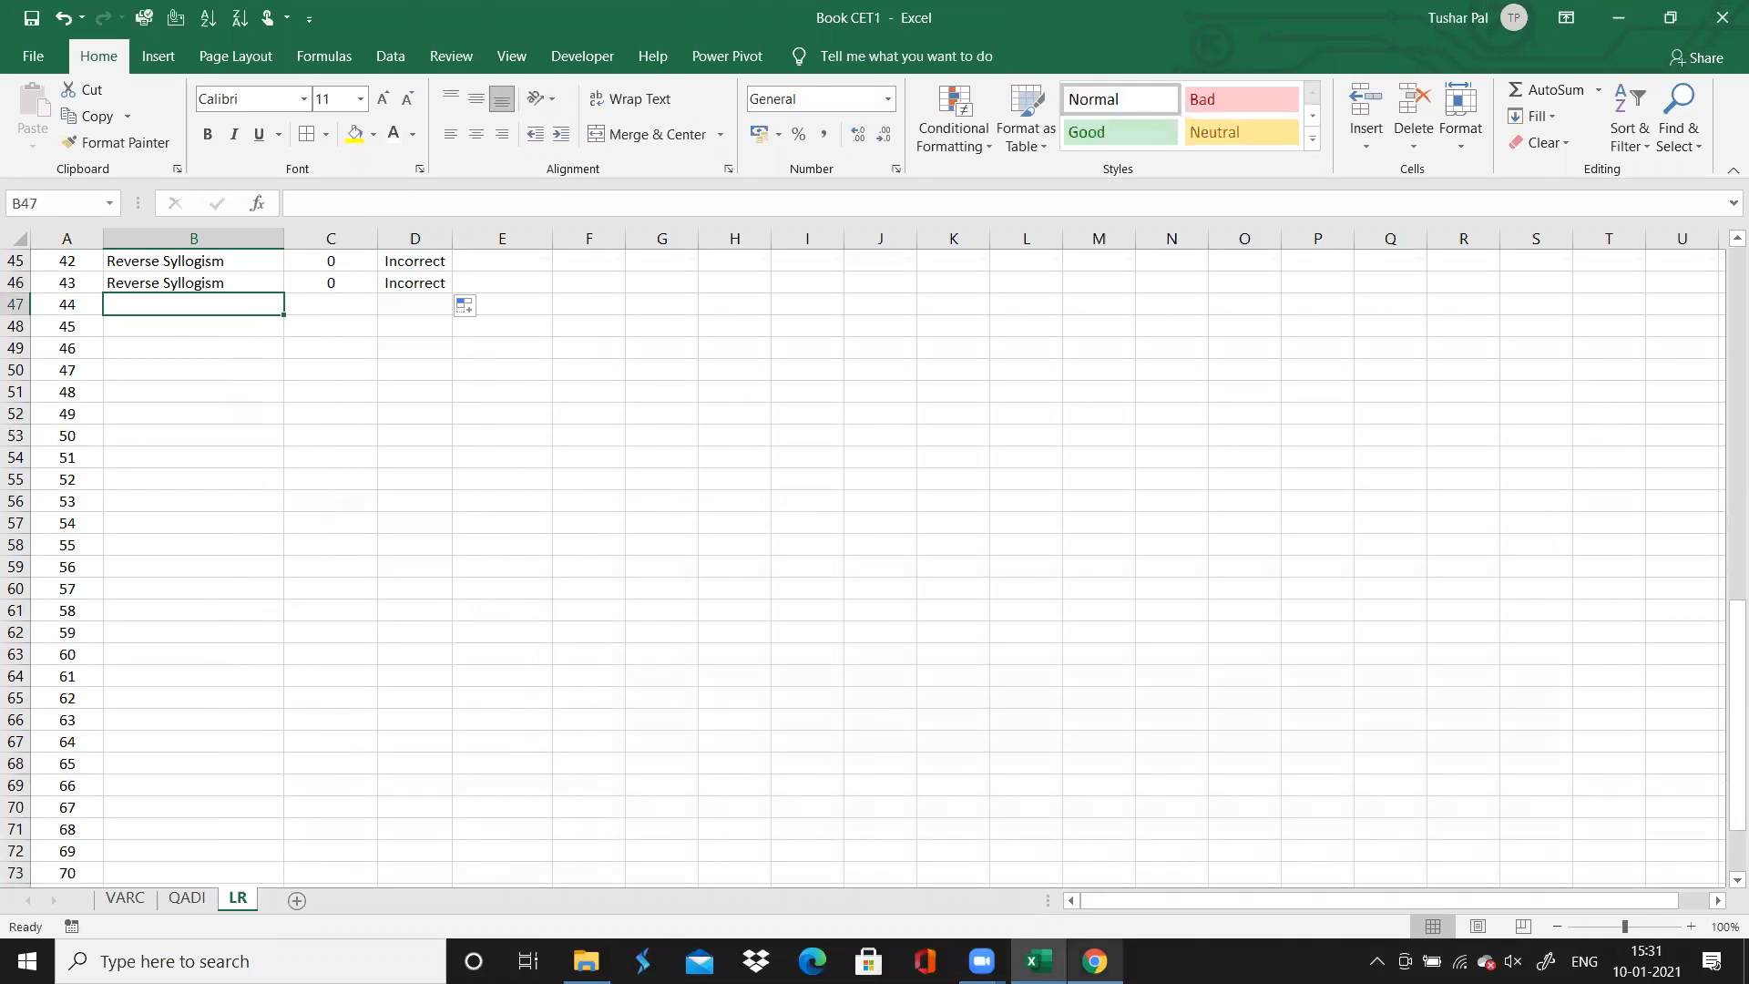
pyautogui.click(1094, 961)
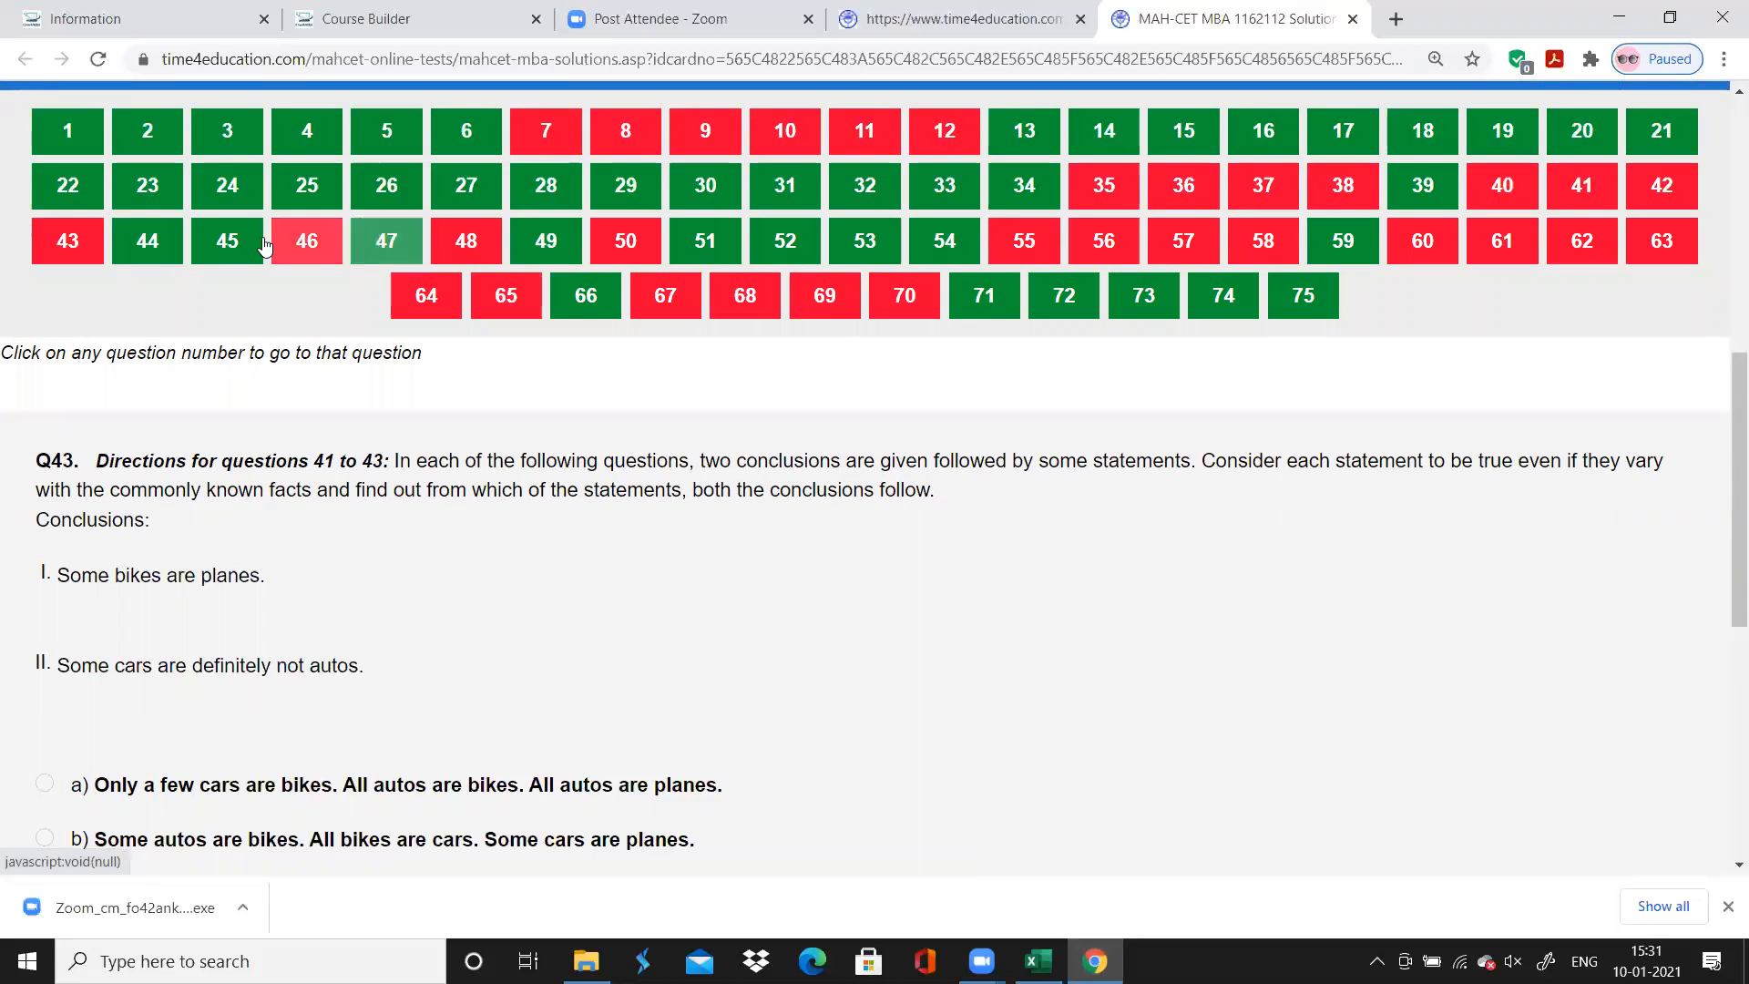
pyautogui.click(145, 244)
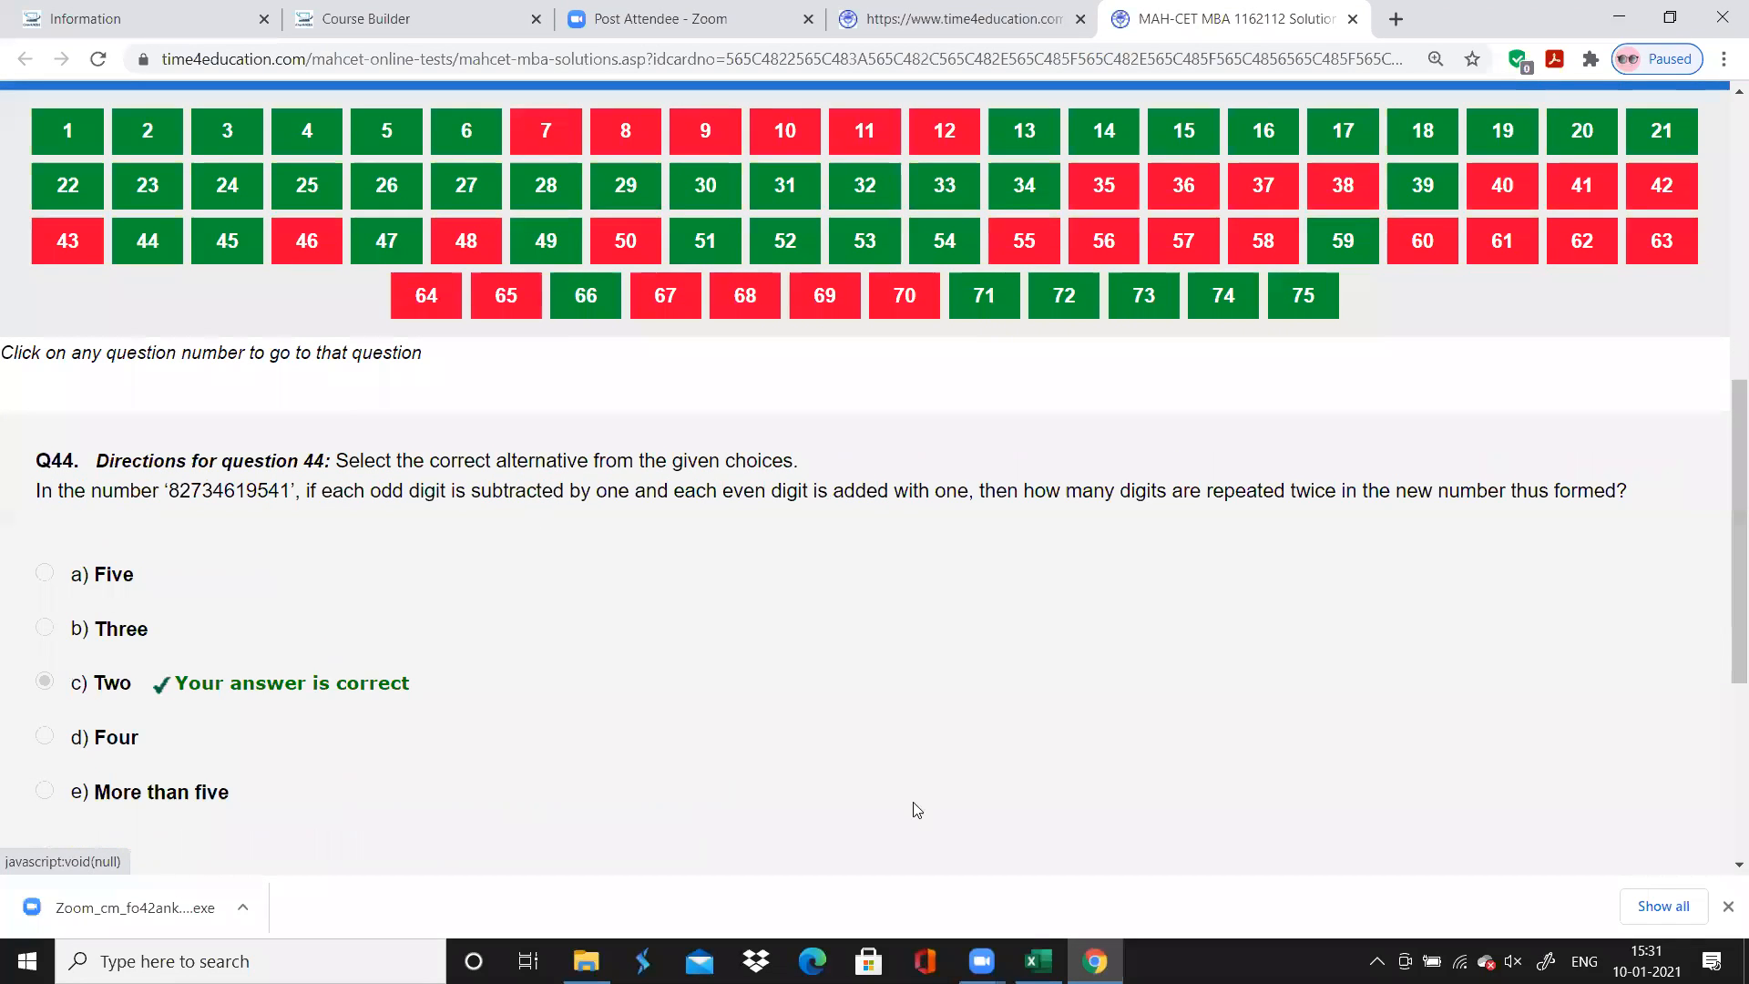
# Open question 45 in the browser, and switch to Excel to enter the topic "Miscellaneous" for question 44
pyautogui.click(228, 246)
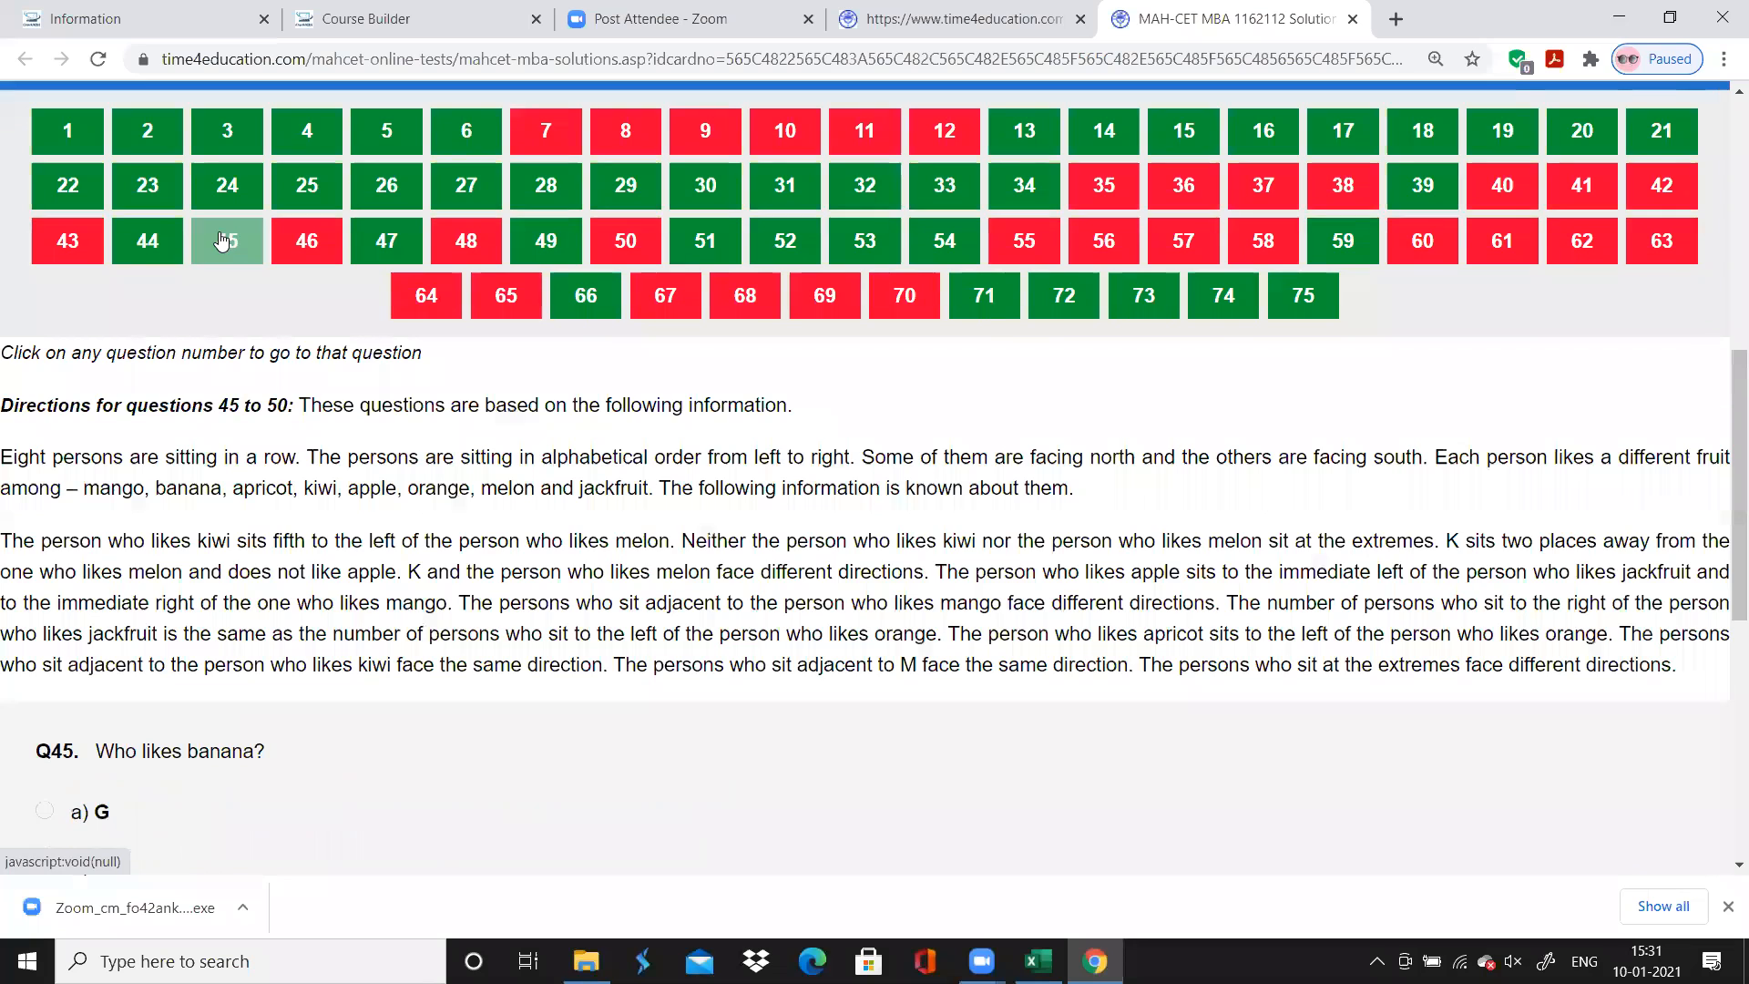
pyautogui.click(1038, 961)
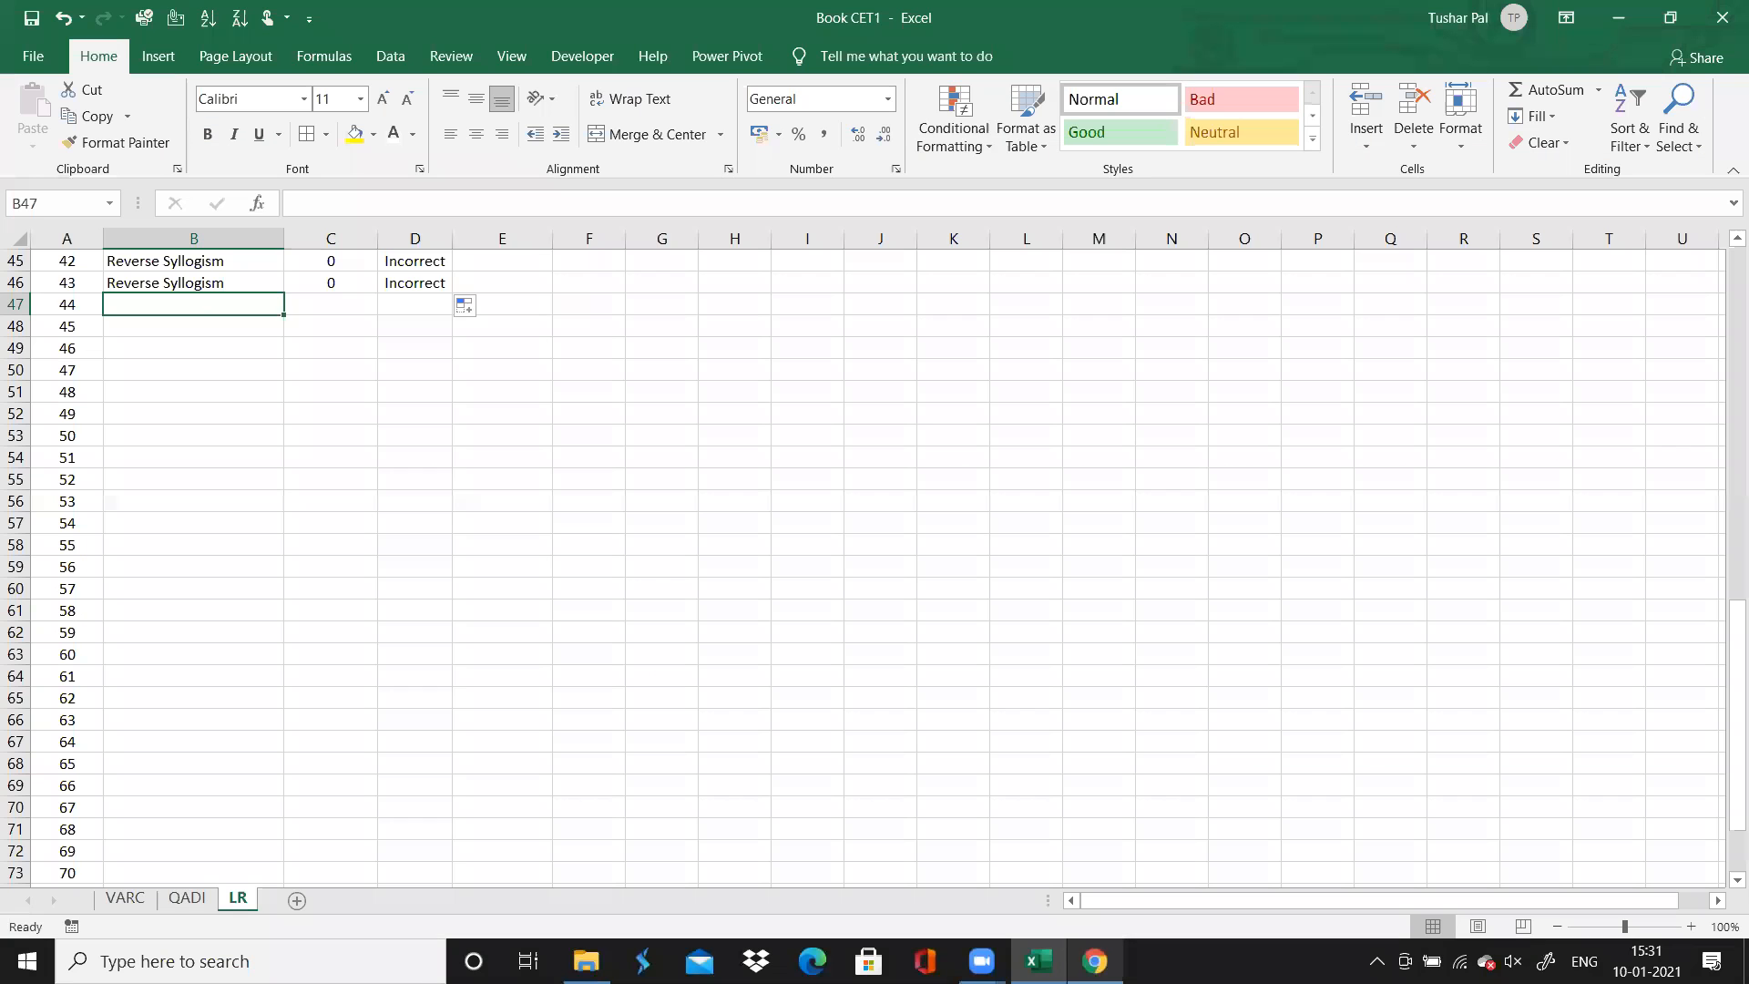
pyautogui.write('M')
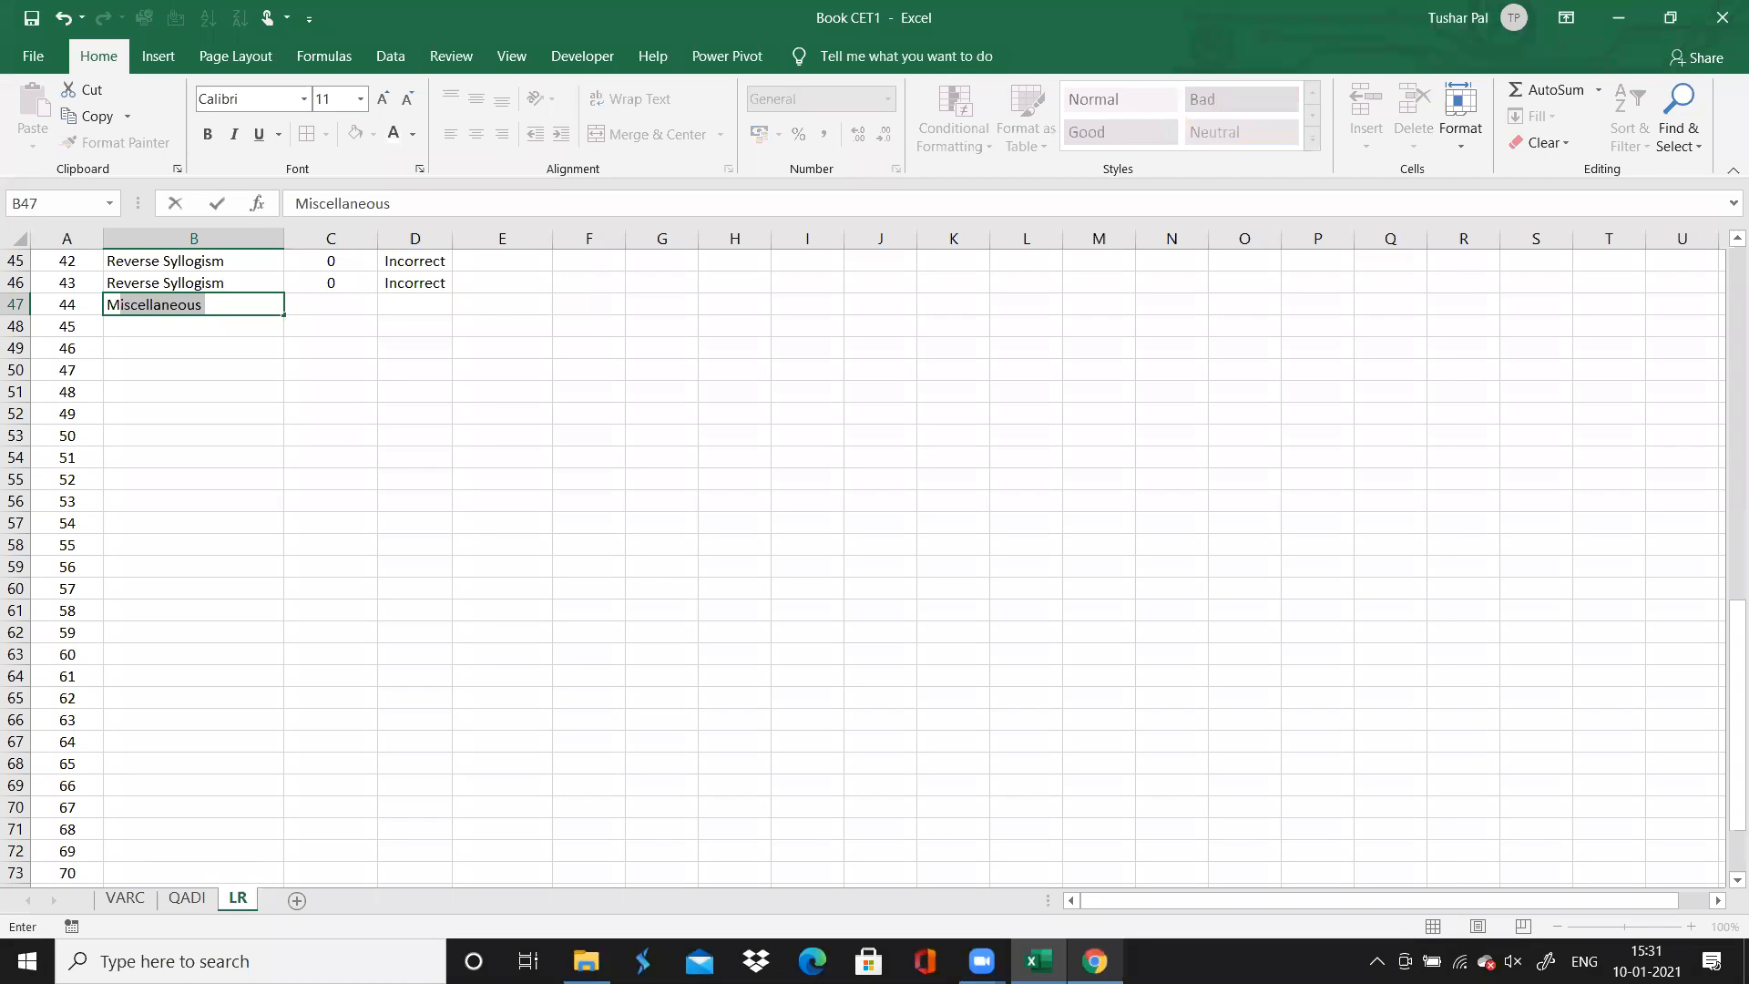
pyautogui.press('Tab')
# Recheck question 44 in the browser, and enter 0.5 in column C and "Correct" in column D for it in Excel
pyautogui.click(1095, 961)
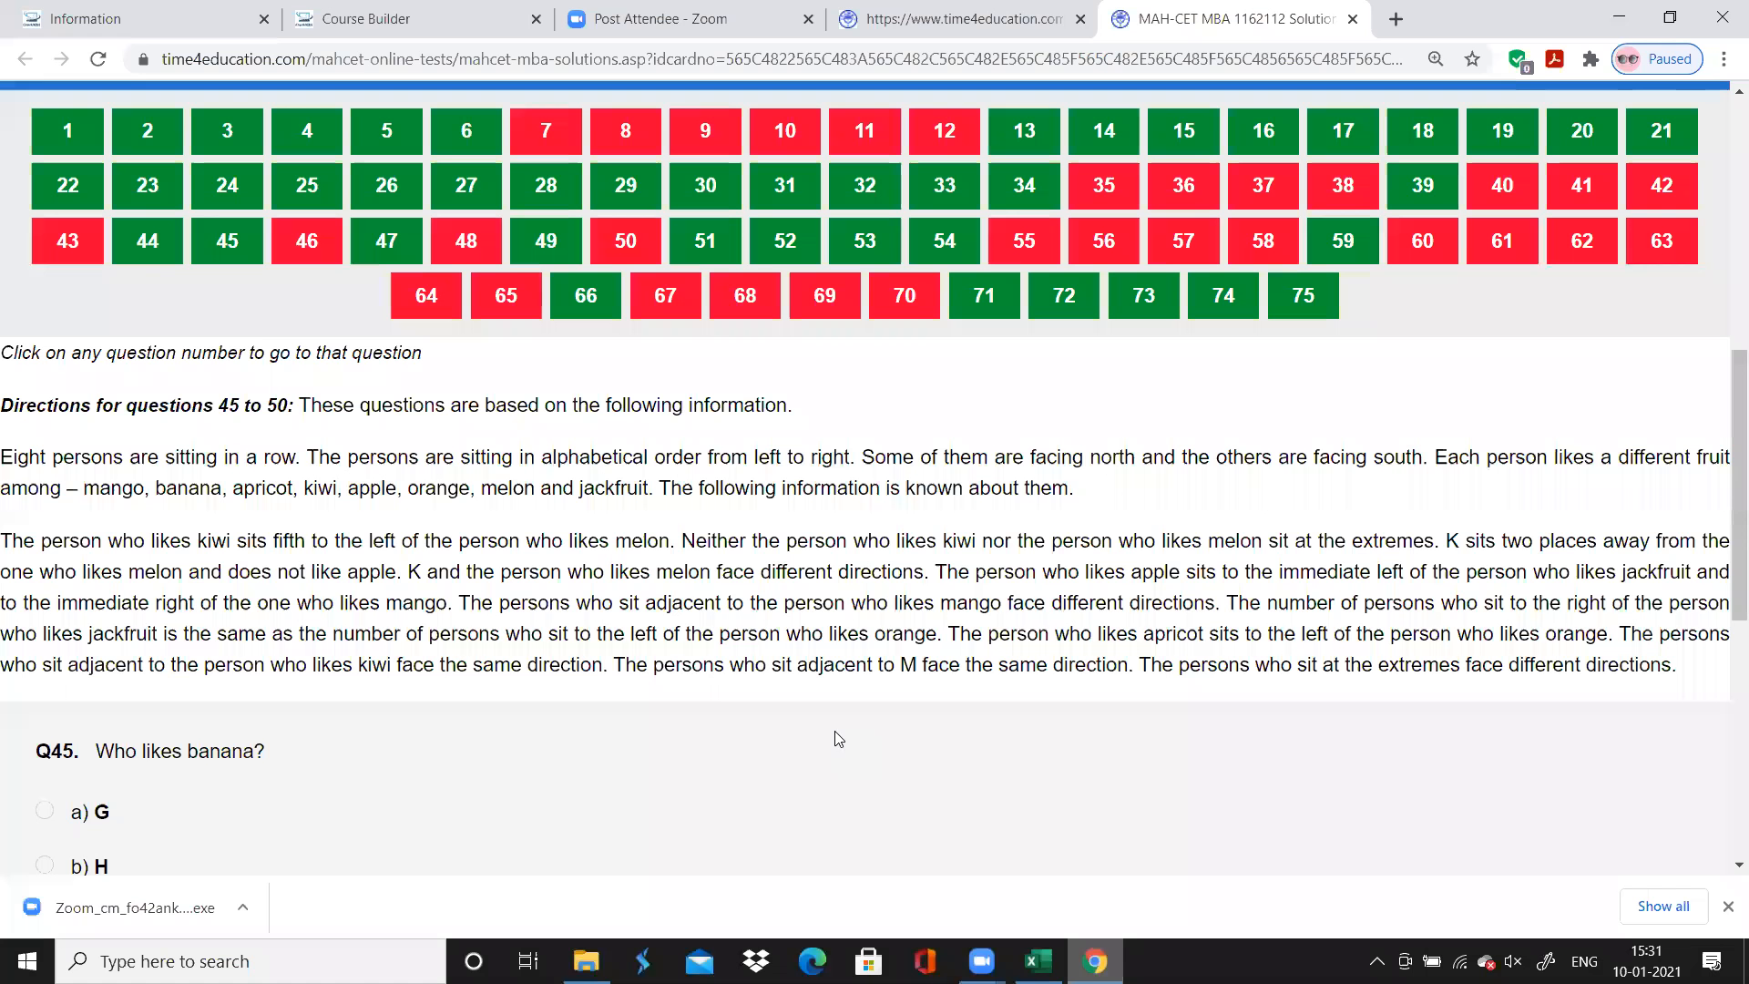
pyautogui.click(148, 245)
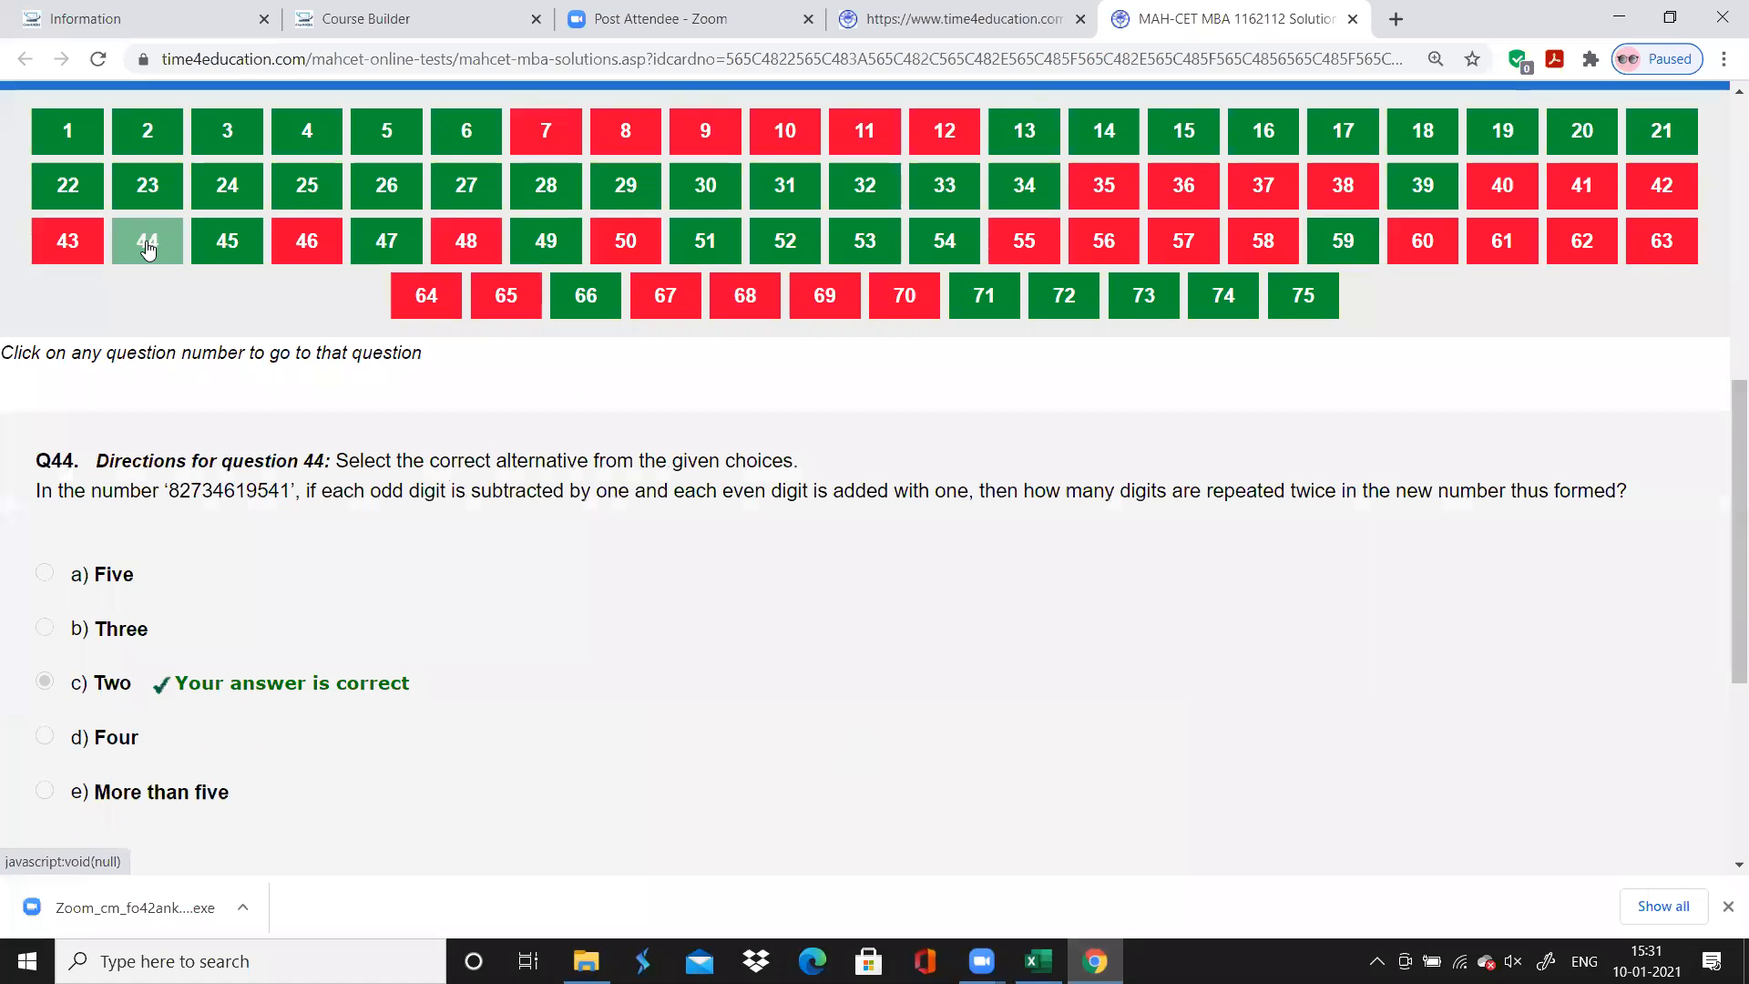
pyautogui.click(227, 239)
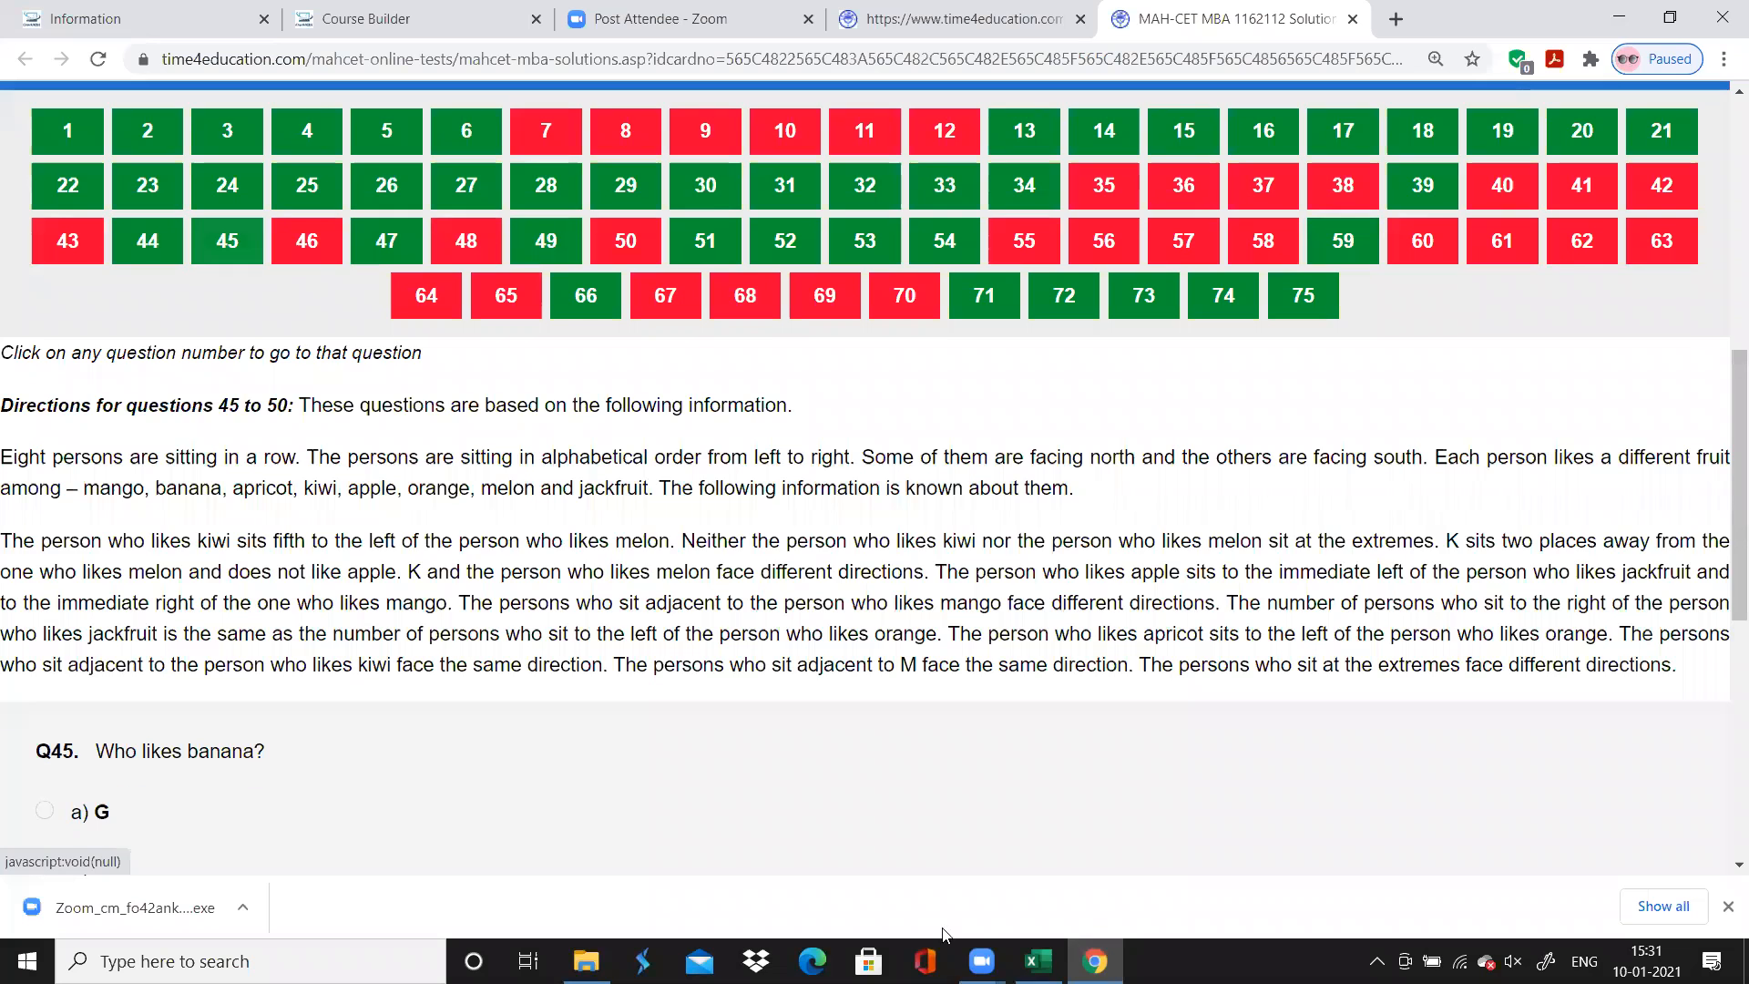
pyautogui.click(1038, 961)
pyautogui.write('0.5')
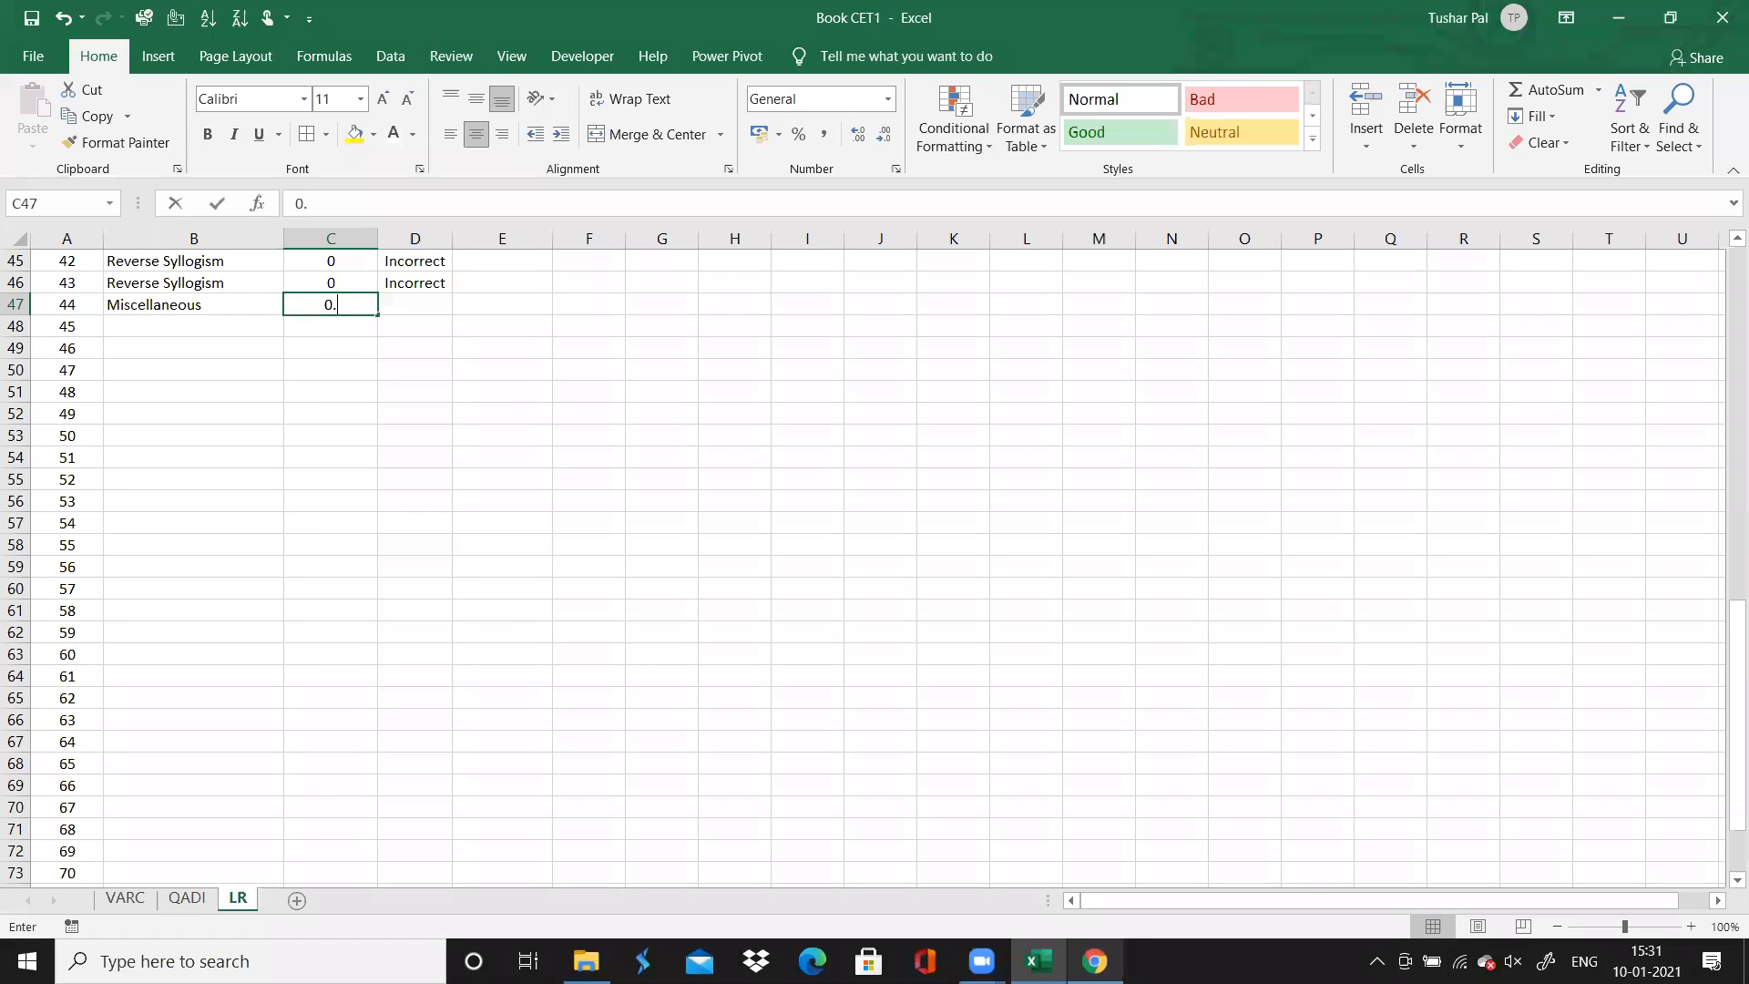
pyautogui.press('Tab')
pyautogui.write('Correct')
pyautogui.press('Return')
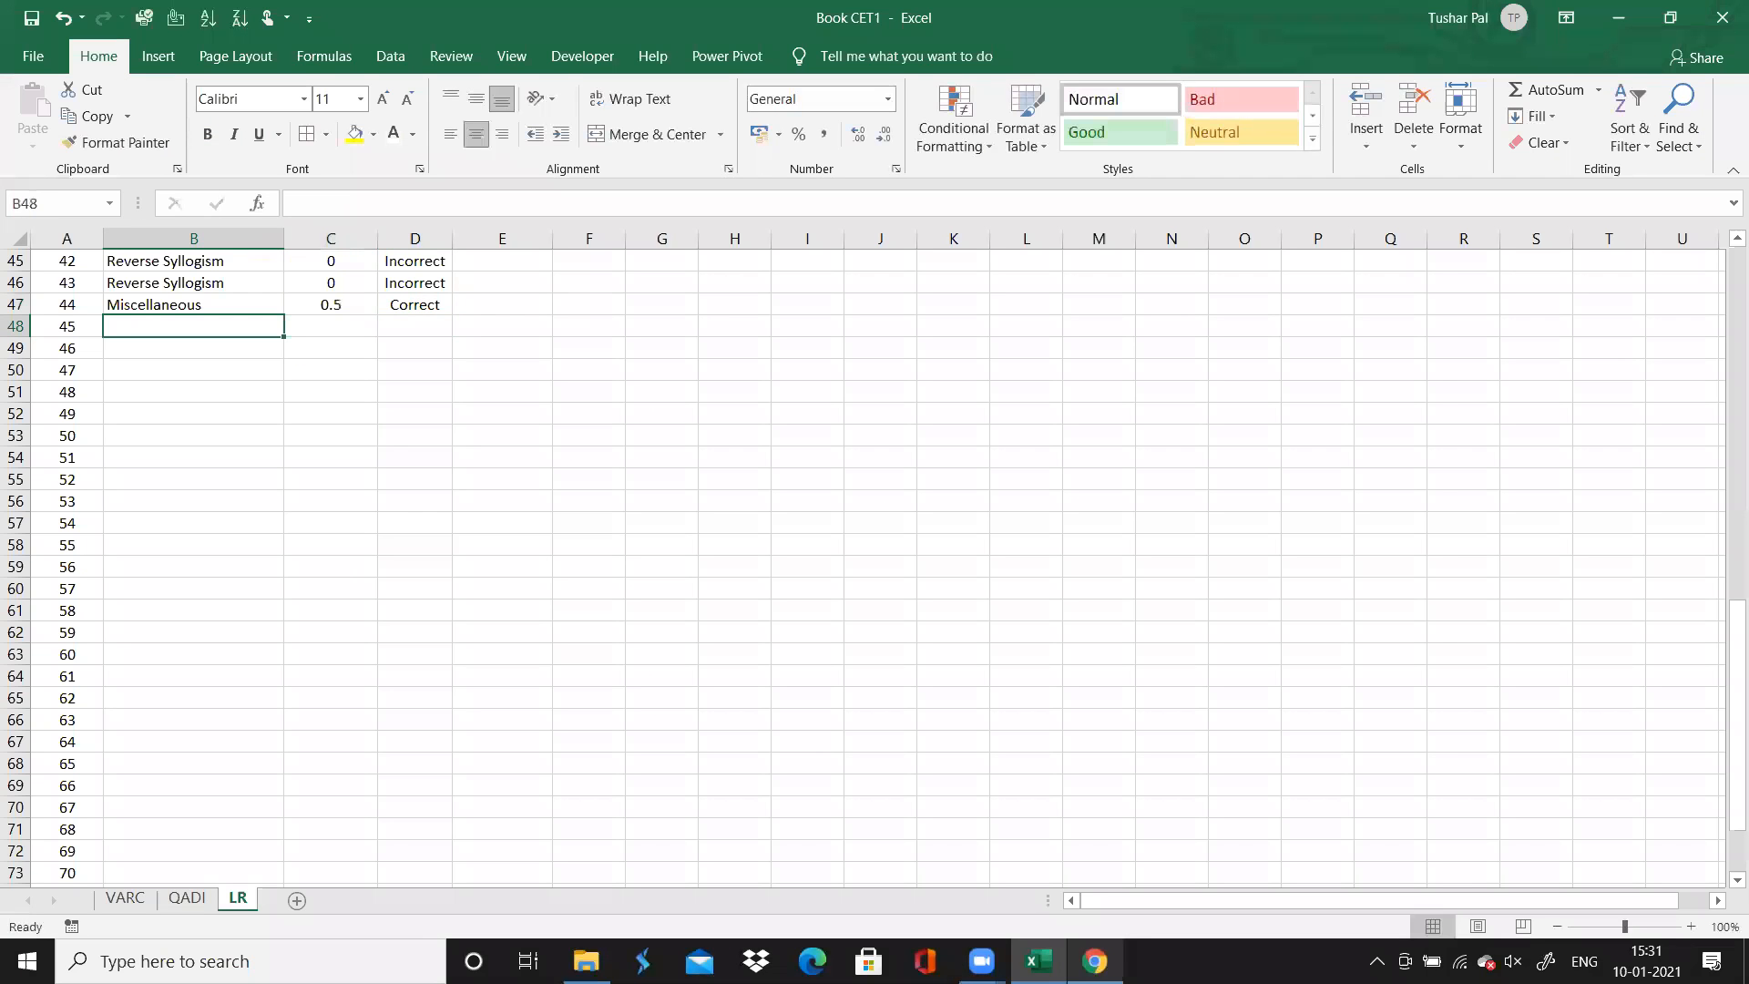
# Look at question 46 in the browser, and enter the topic "LR : Linear Arrangement" for question 45 in Excel
pyautogui.click(1094, 961)
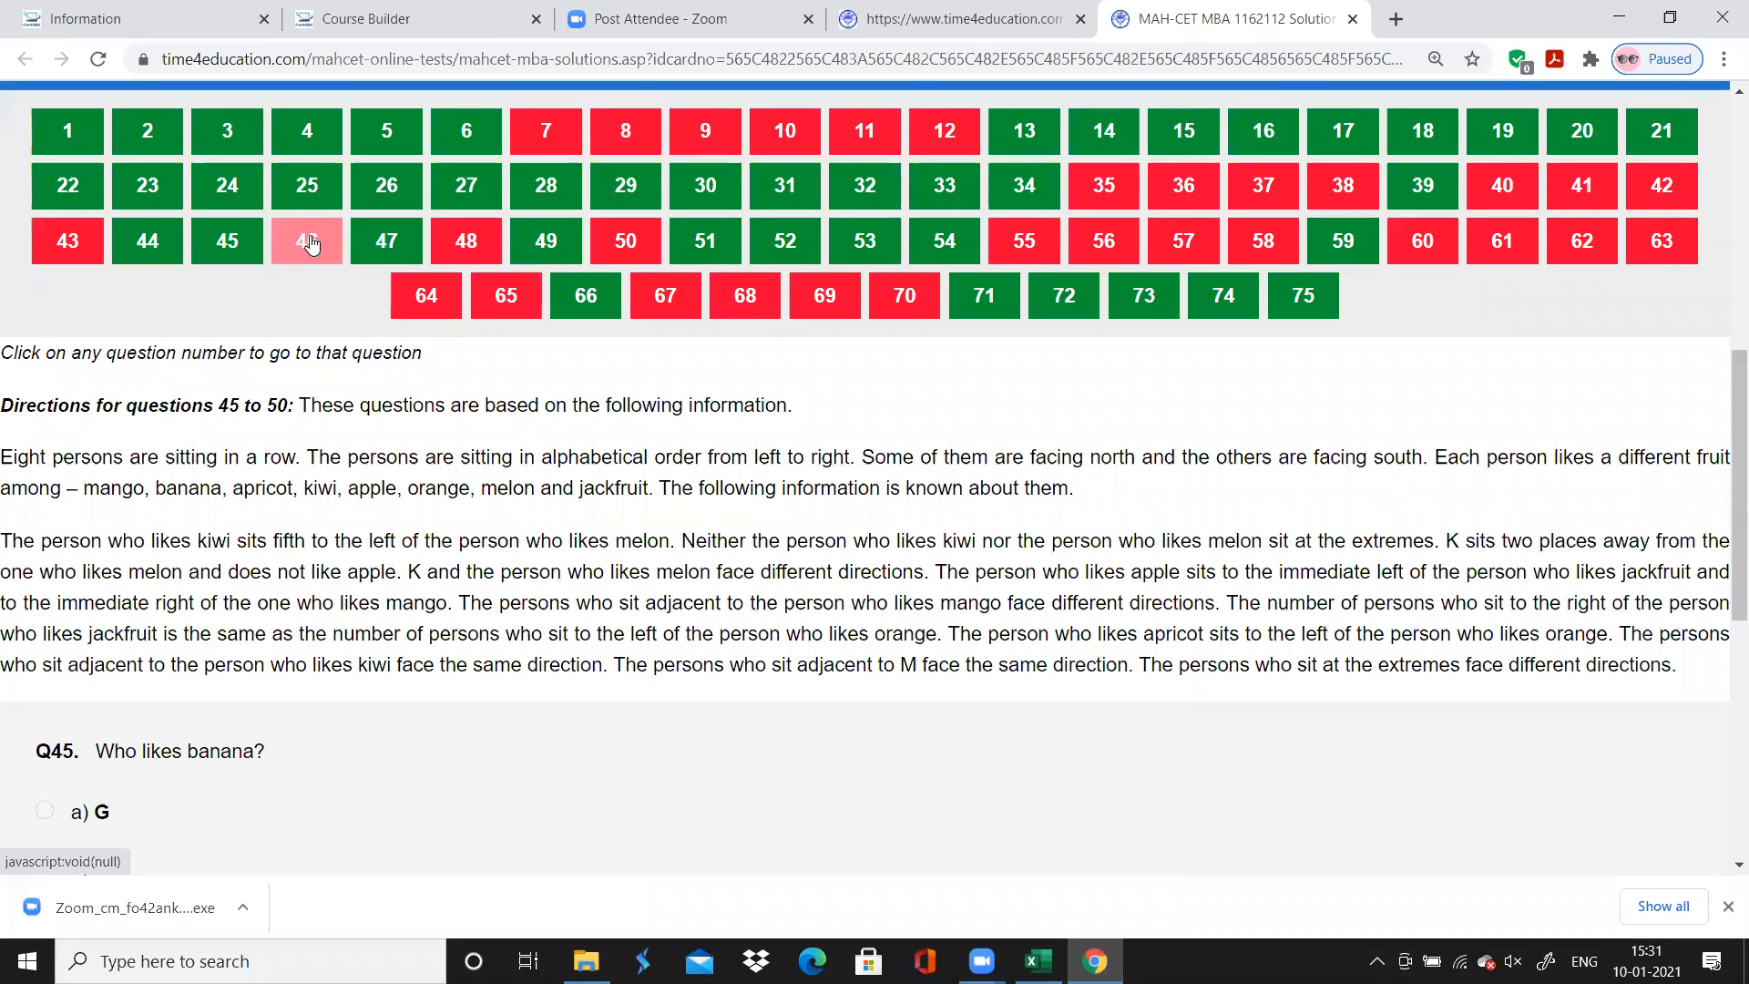
pyautogui.click(311, 244)
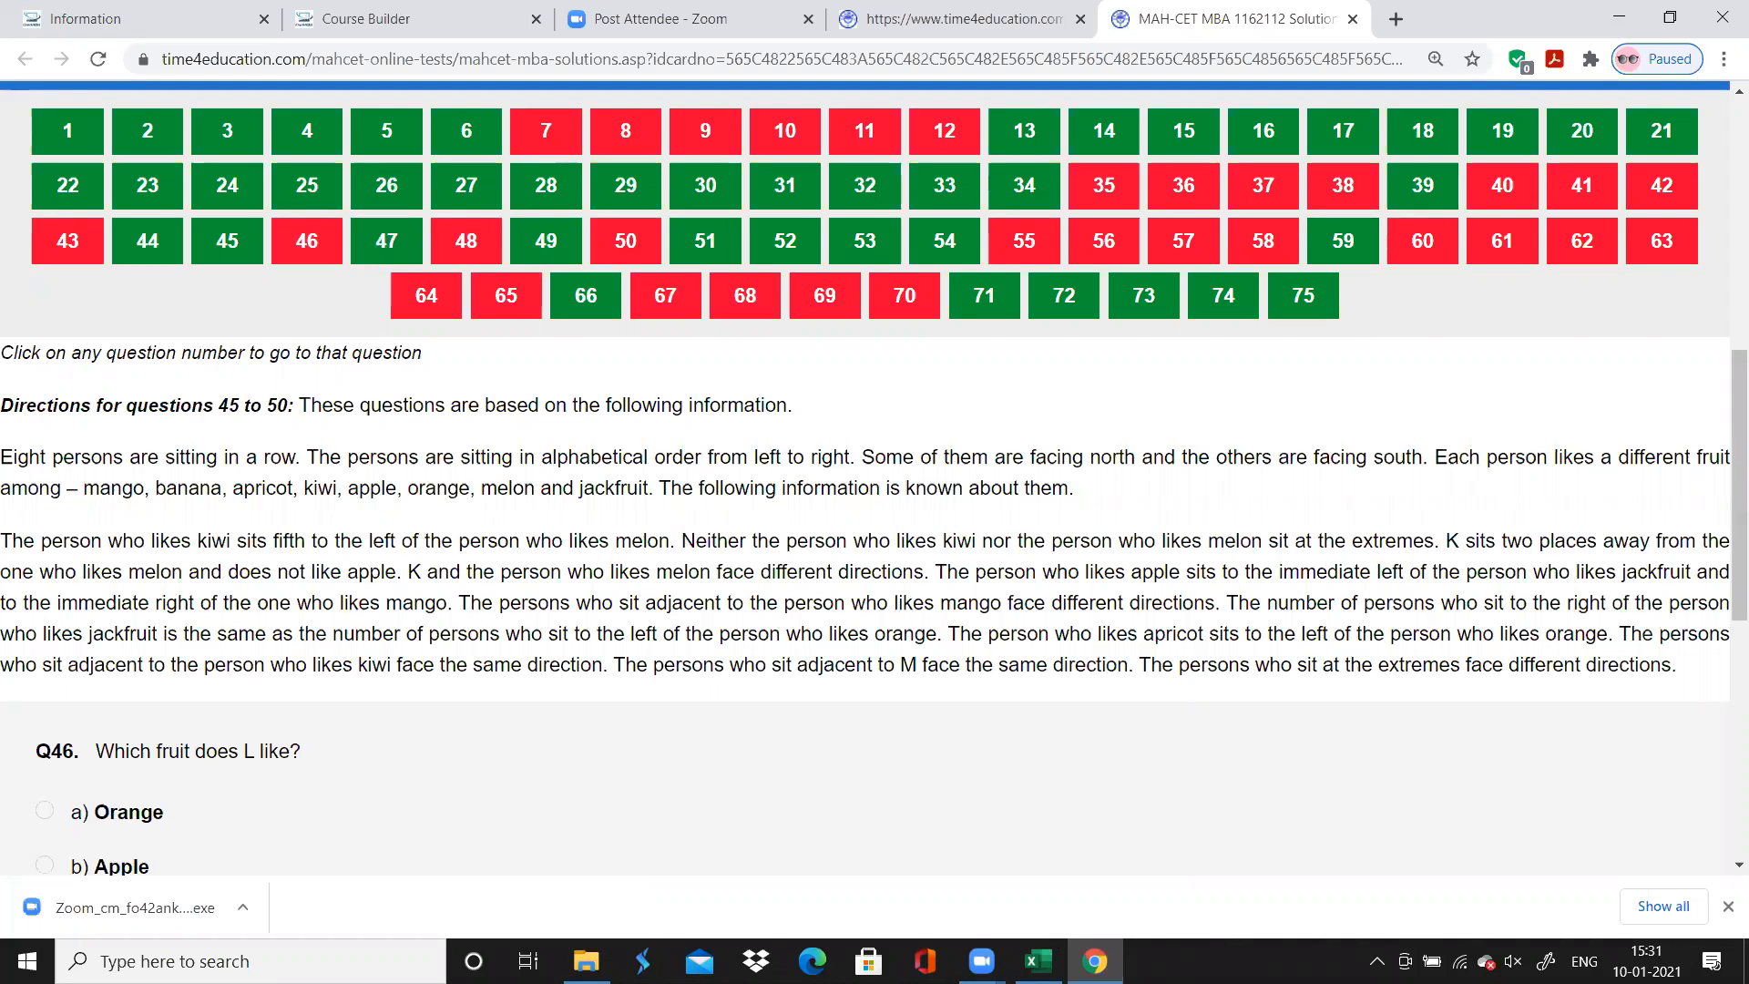
pyautogui.click(1002, 825)
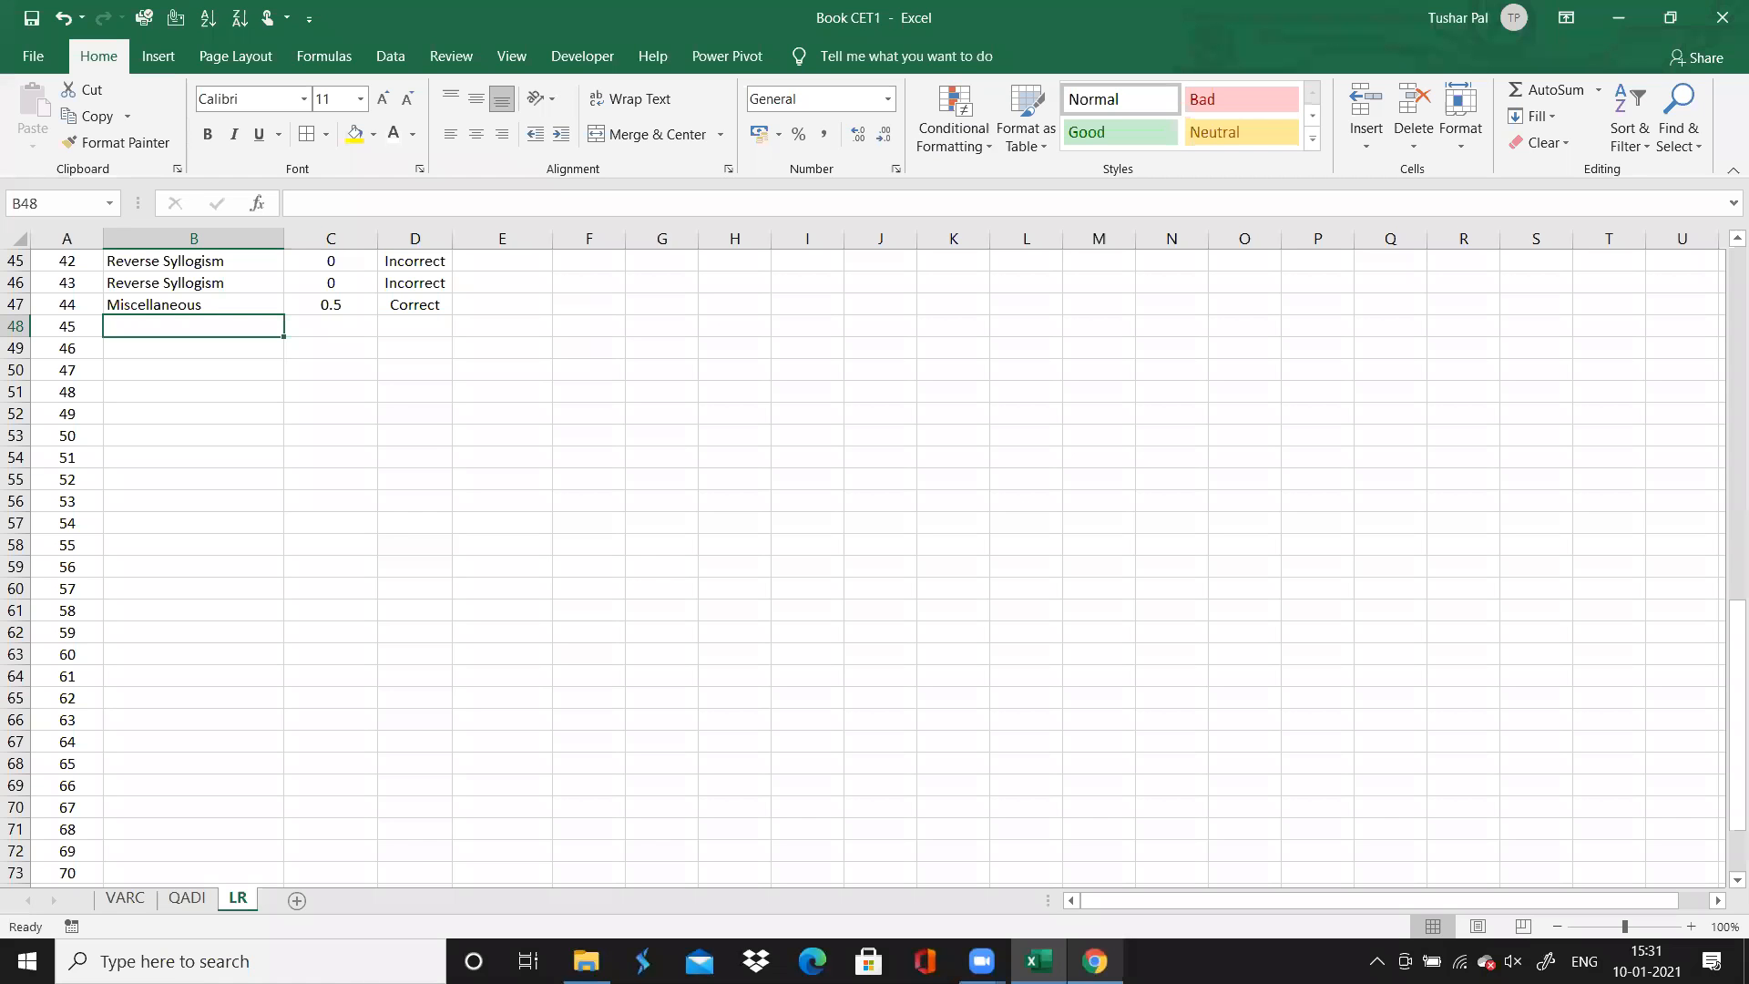
pyautogui.write('LR : Linear A')
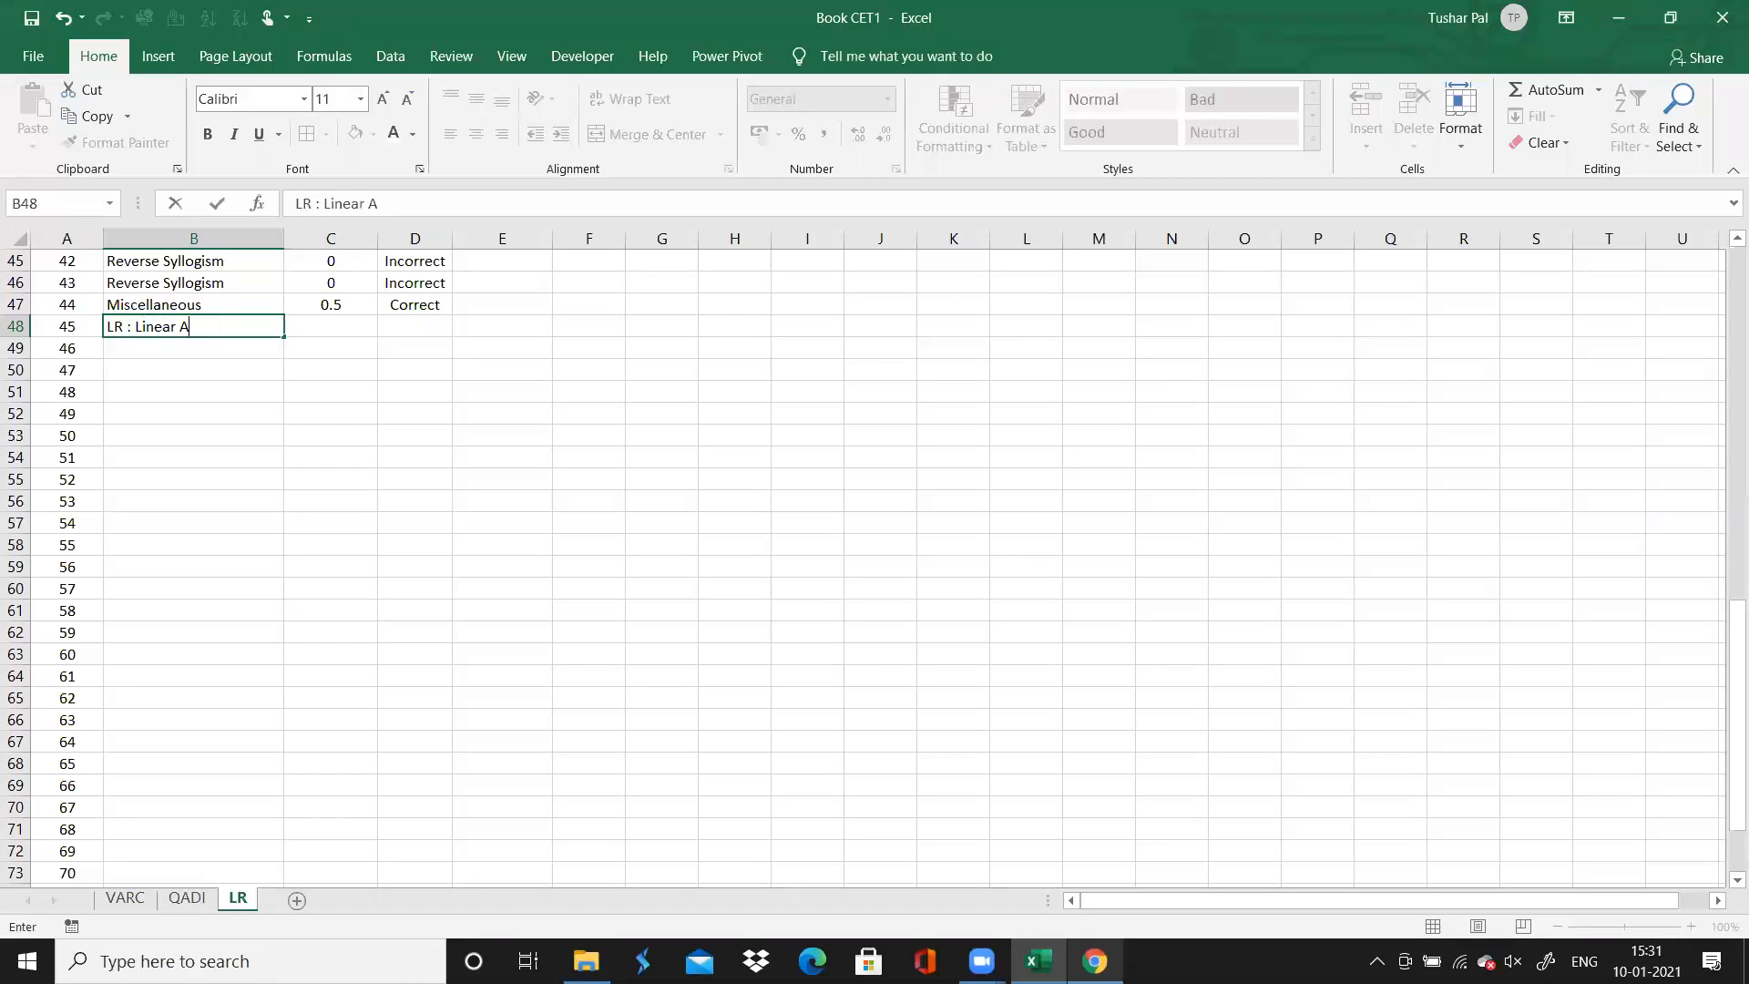
pyautogui.write('rrangement')
pyautogui.press('BackSpace')
pyautogui.press('BackSpace')
pyautogui.press('BackSpace')
pyautogui.write('ent')
pyautogui.press('Return')
pyautogui.press('Up')
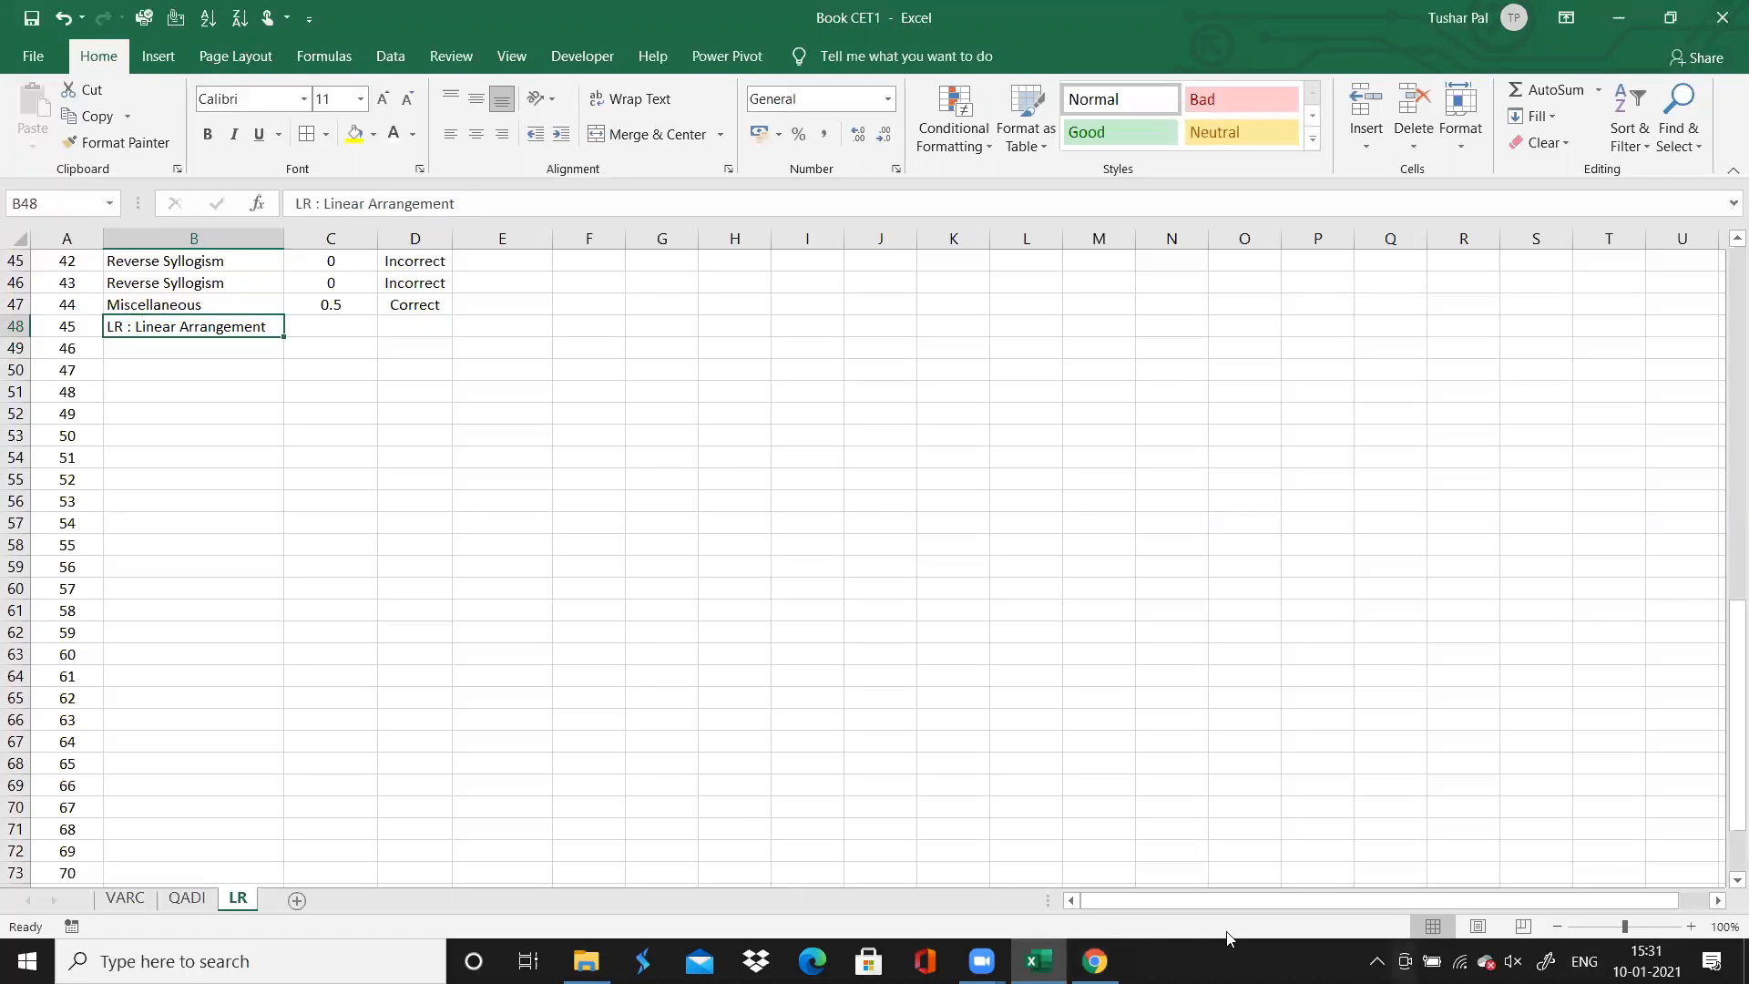
# Recheck the question set's range in the browser, and fill the Linear Arrangement topic down through question 50 in Excel
pyautogui.hotkey('alt', 'Tab')
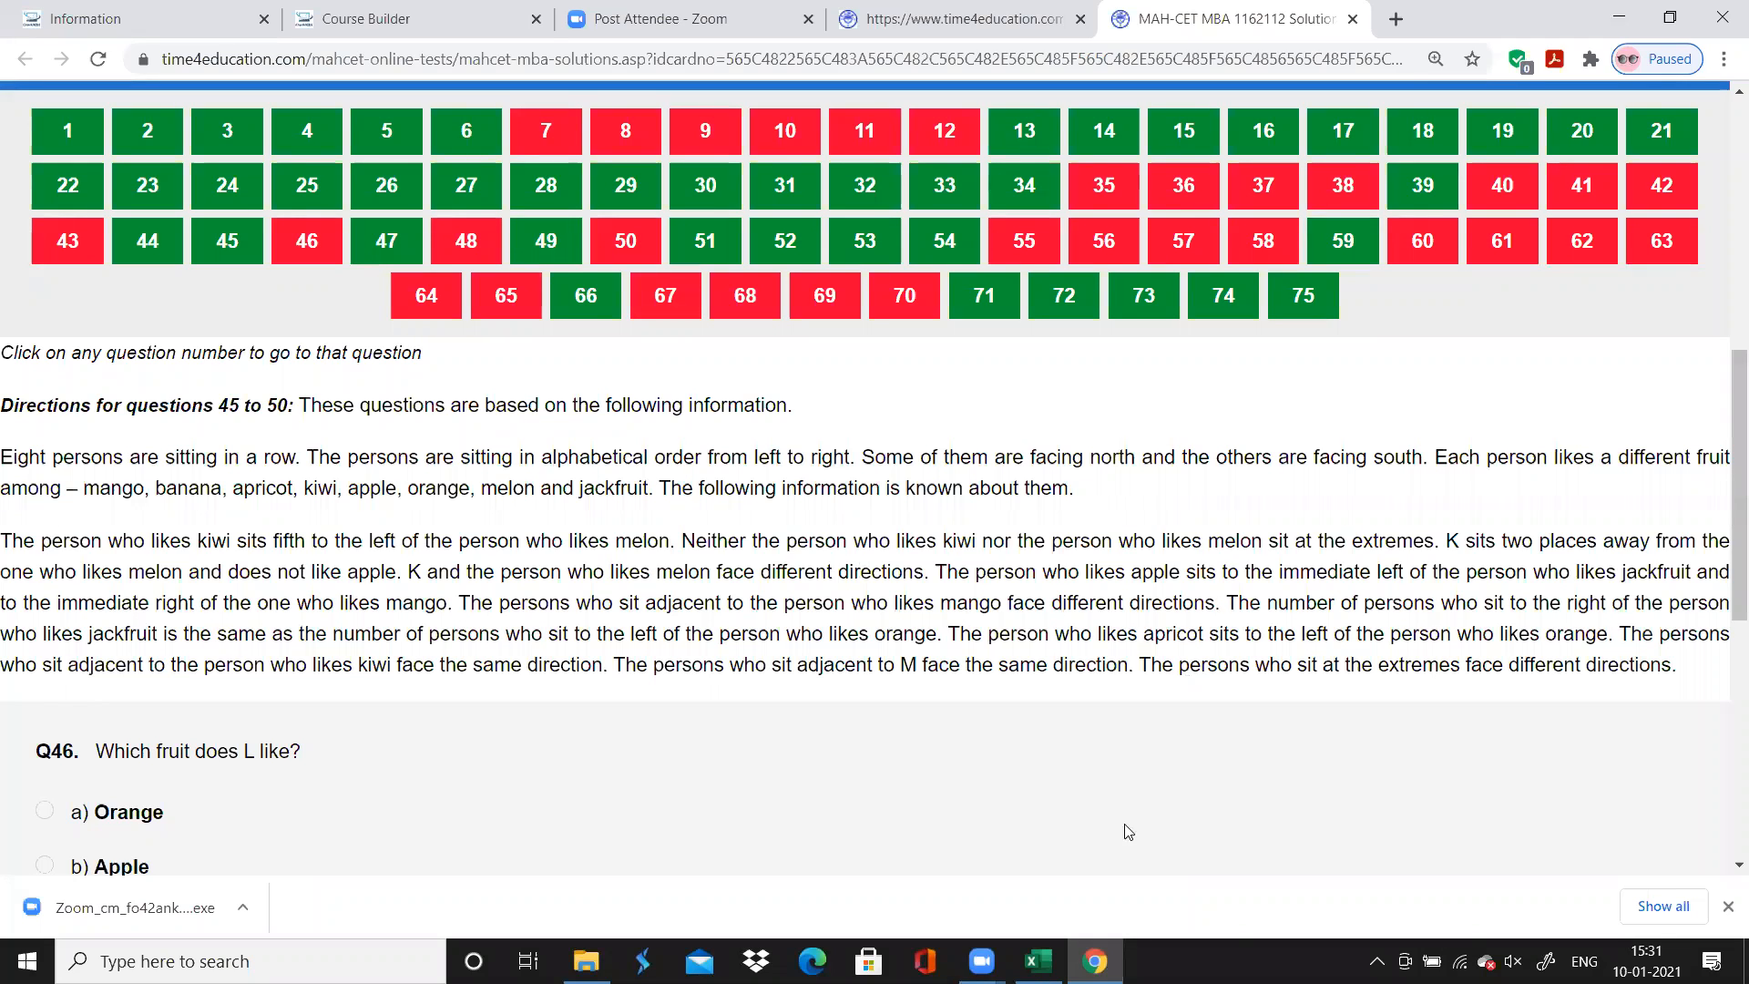
pyautogui.click(1095, 961)
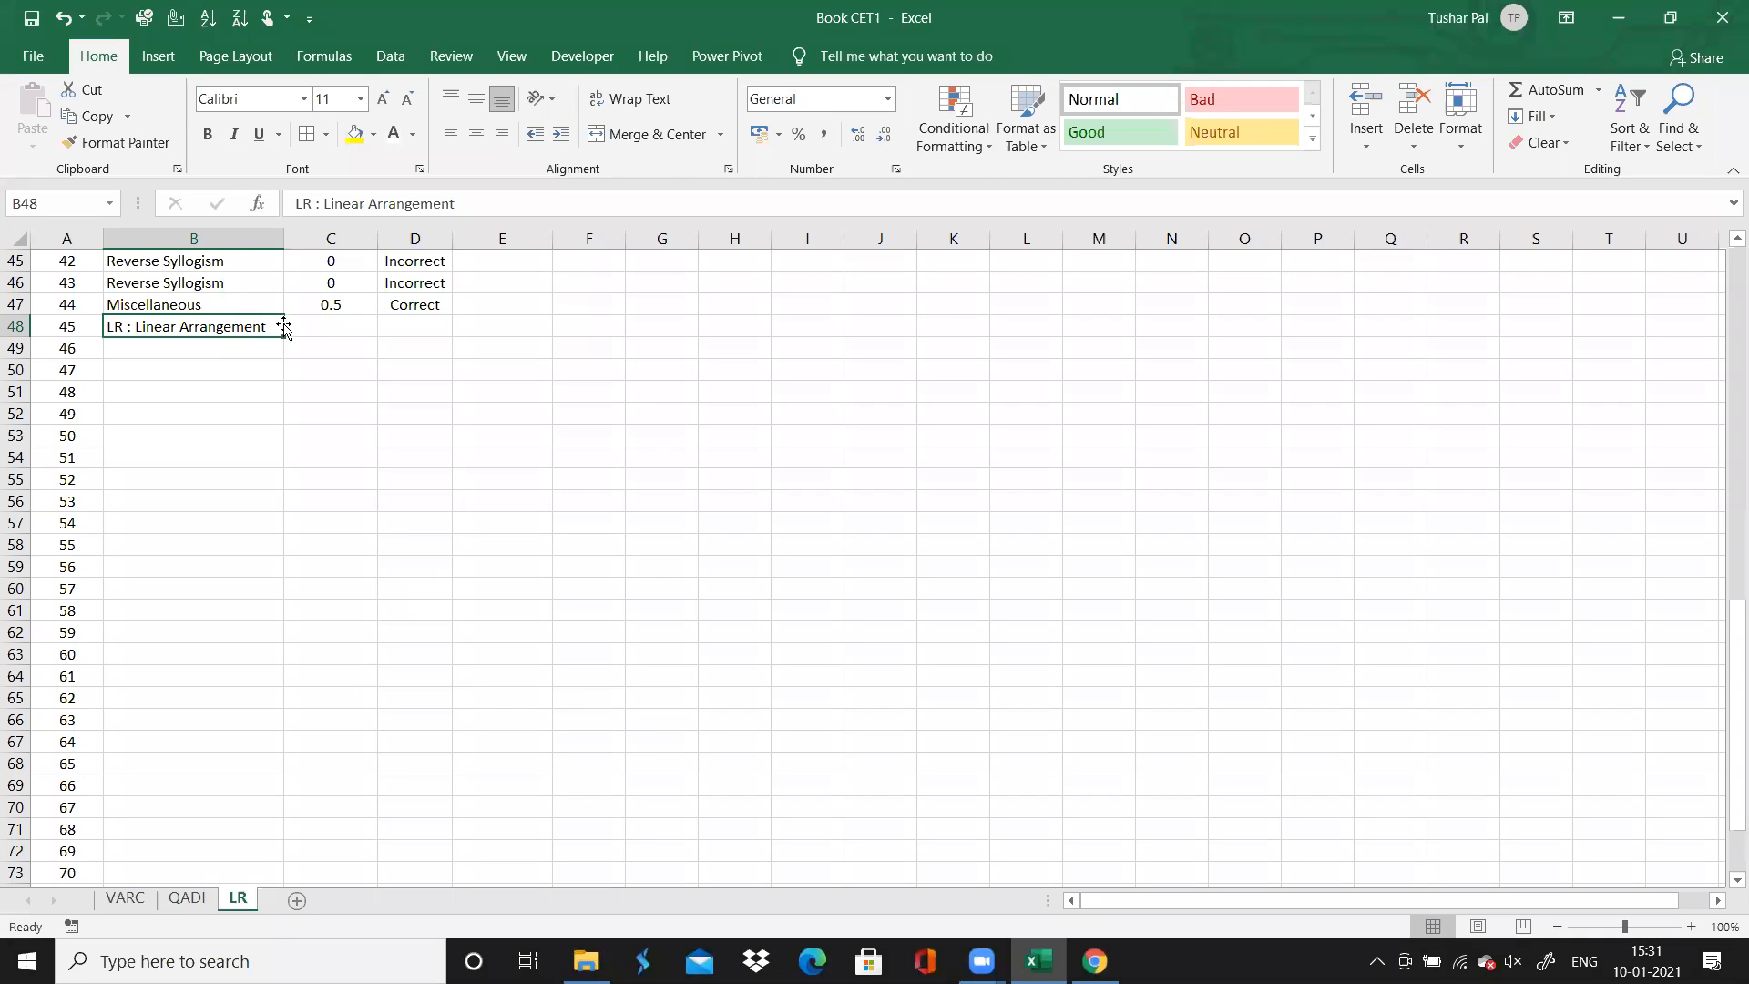
pyautogui.moveTo(284, 339); pyautogui.dragTo(283, 447)
# Enter 0 in column C for questions 45 to 50, and go to question 45's correctness cell
pyautogui.click(338, 337)
pyautogui.write('0 0 0 0 0 0')
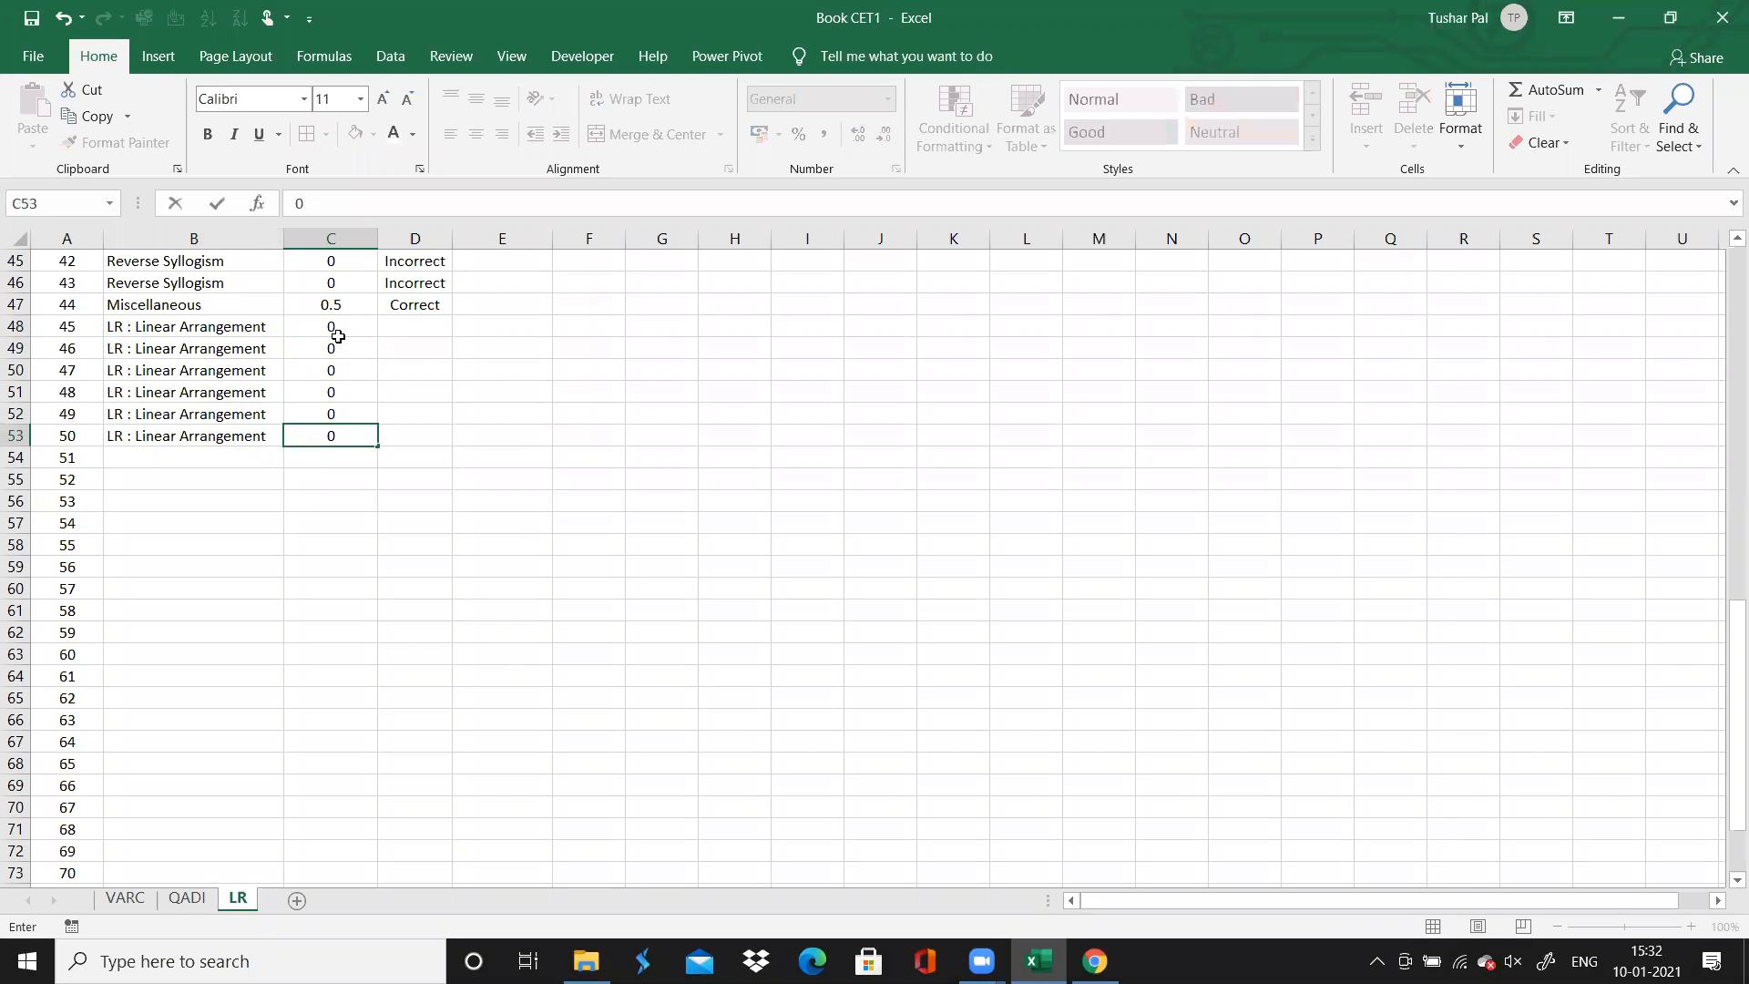
pyautogui.press('Tab')
pyautogui.press('Up')
pyautogui.press('Up')
pyautogui.press('Up')
pyautogui.press('Up')
pyautogui.press('Up')
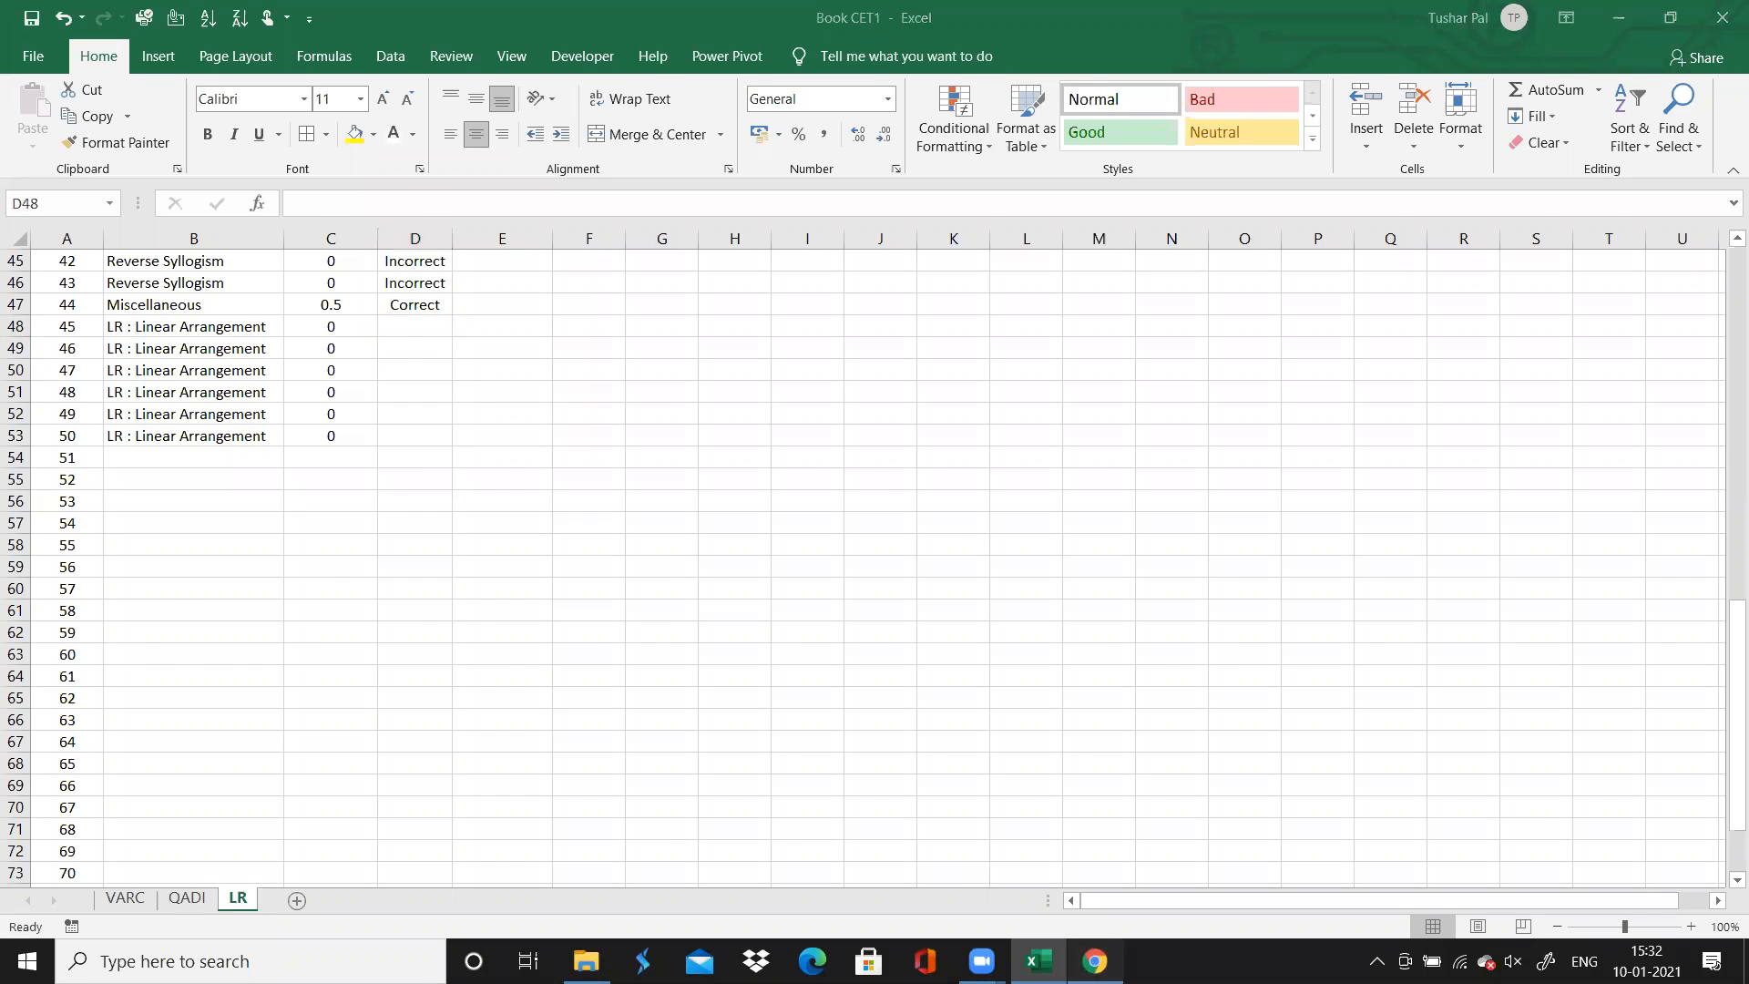
# Check the correctness of questions 45 to 50 in the browser, opening question 47, and return to Excel
pyautogui.click(1094, 961)
pyautogui.scroll(1, 875, 479)
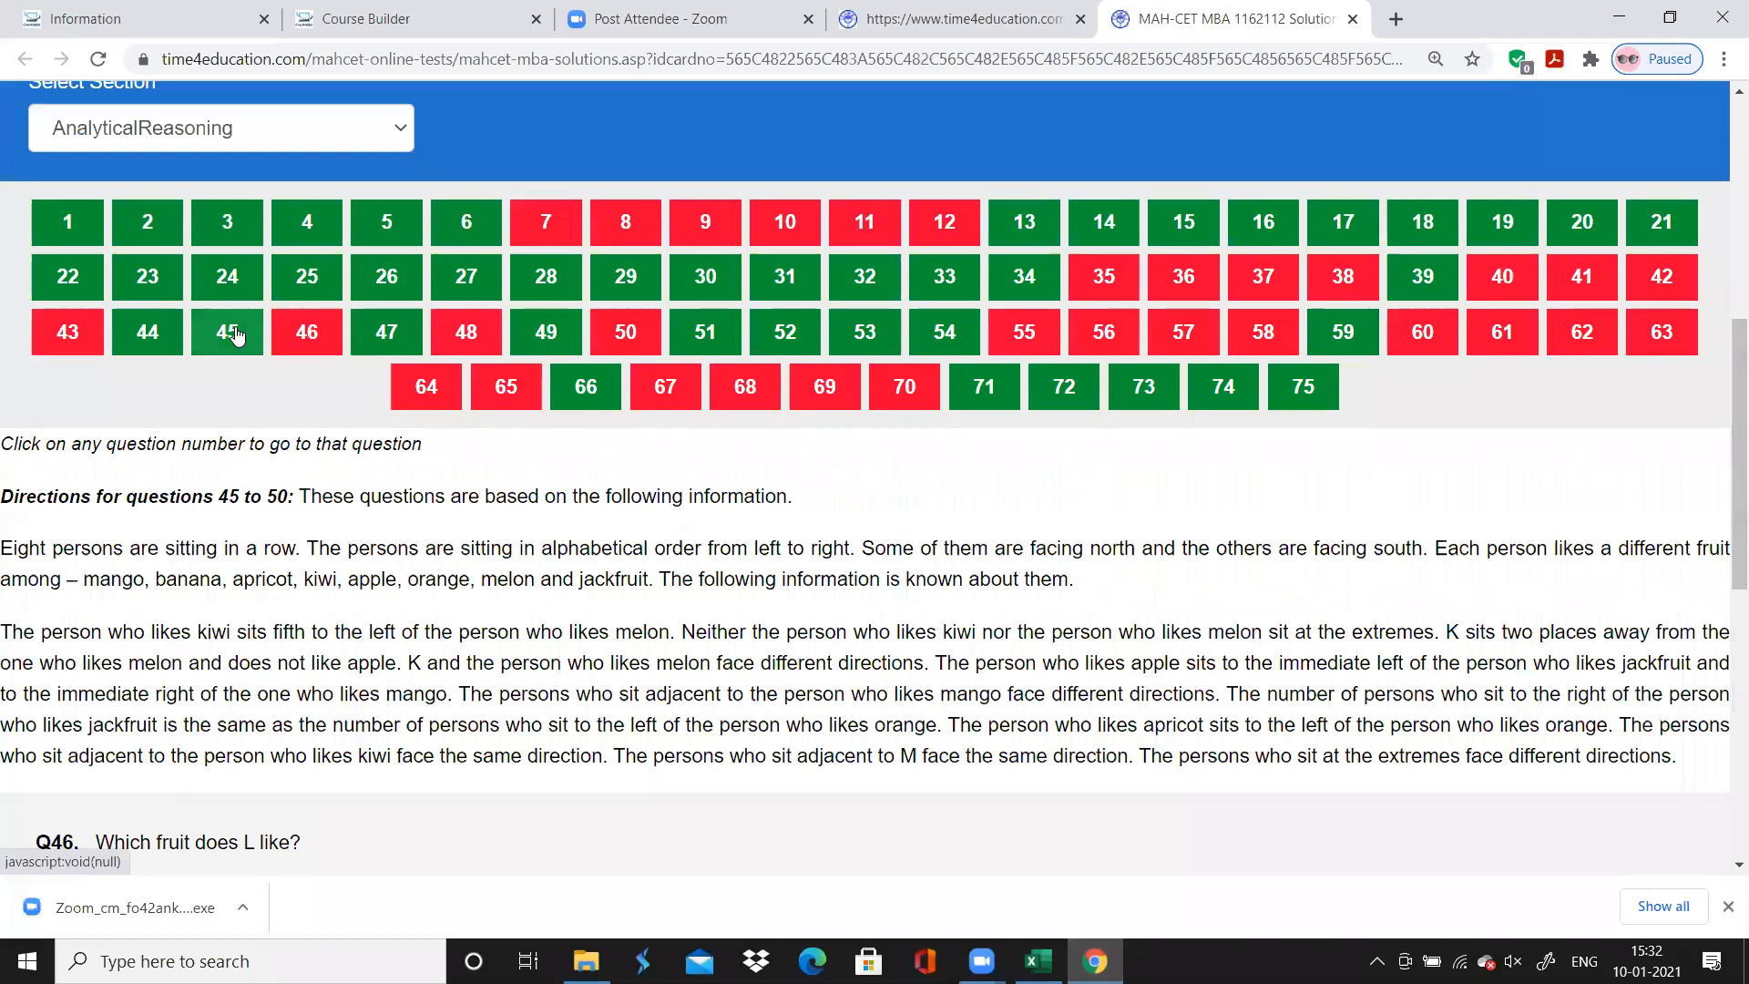
pyautogui.click(227, 332)
pyautogui.click(383, 334)
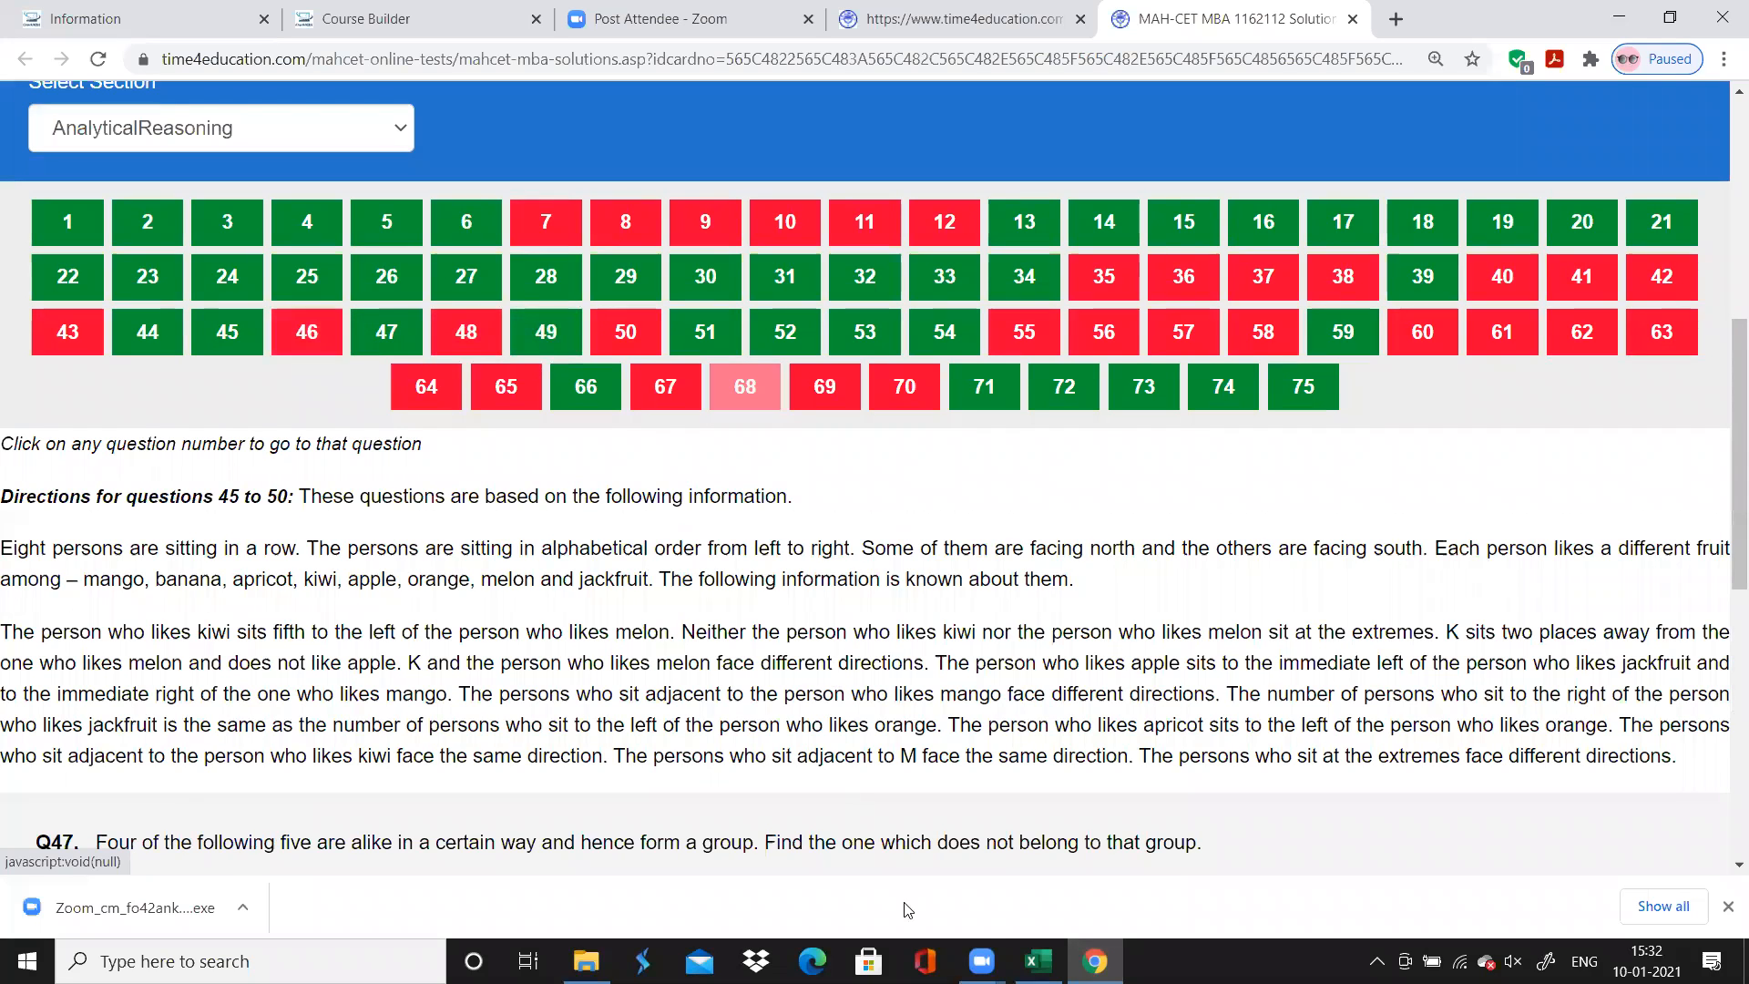
pyautogui.hotkey('alt', 'Tab')
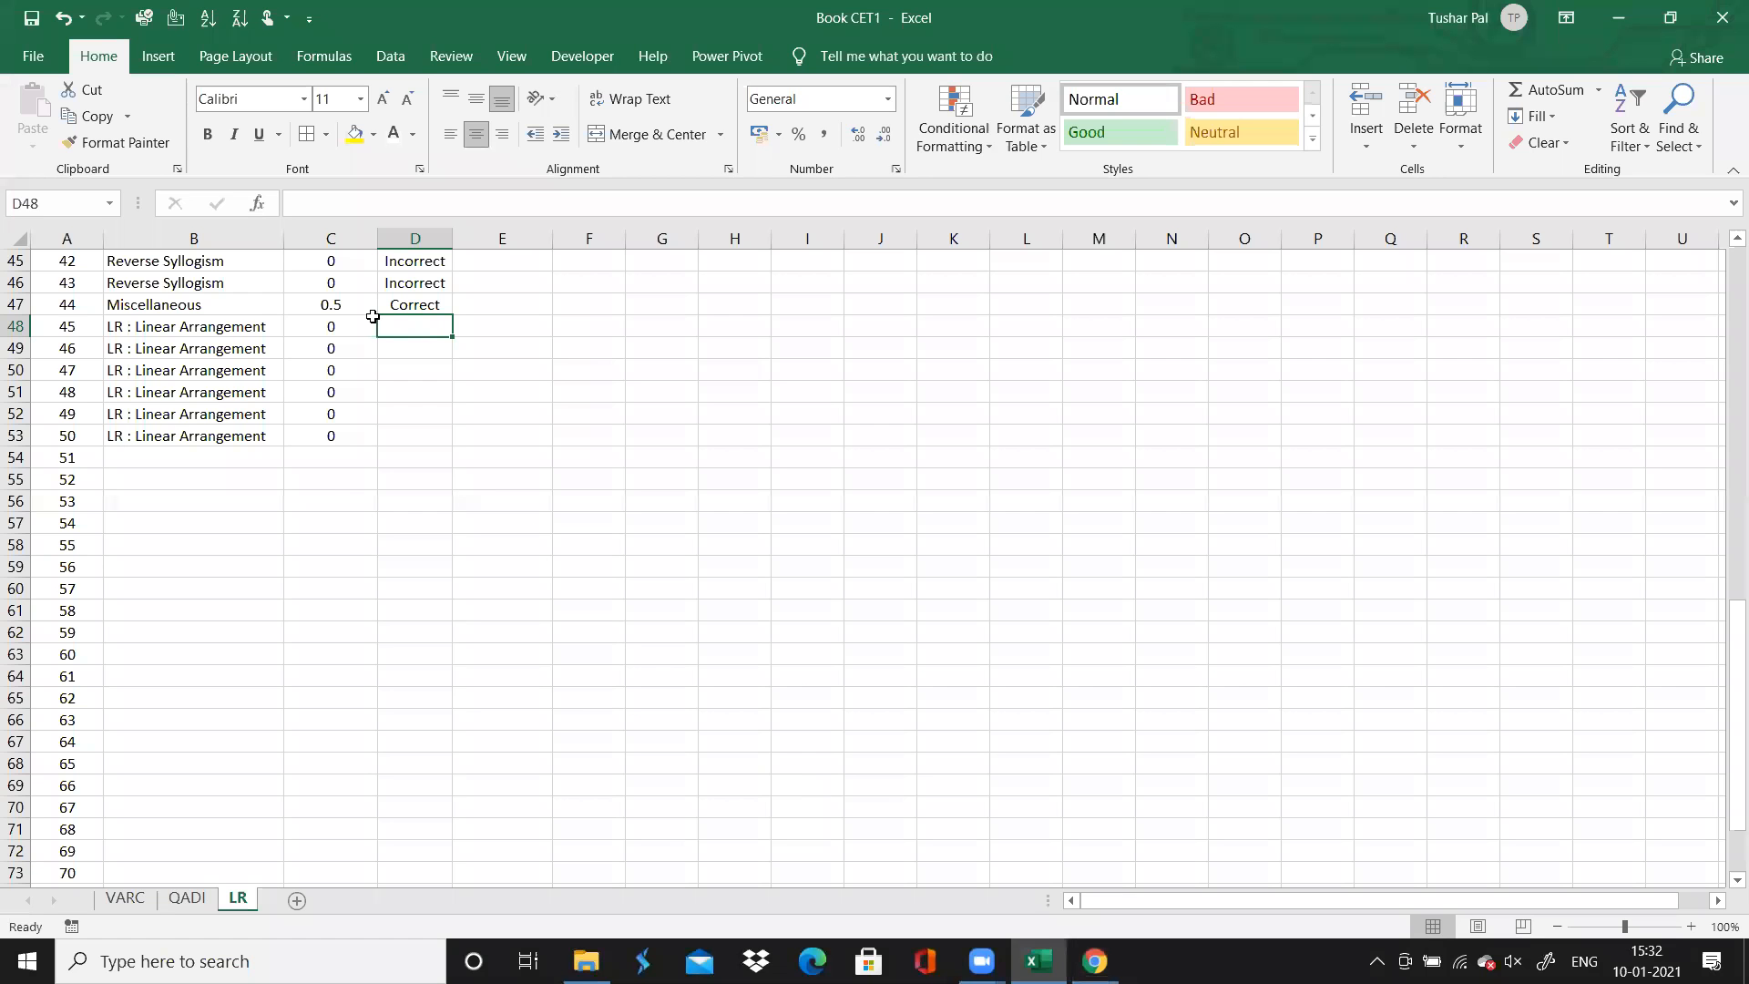
pyautogui.click(372, 316)
pyautogui.write('1')
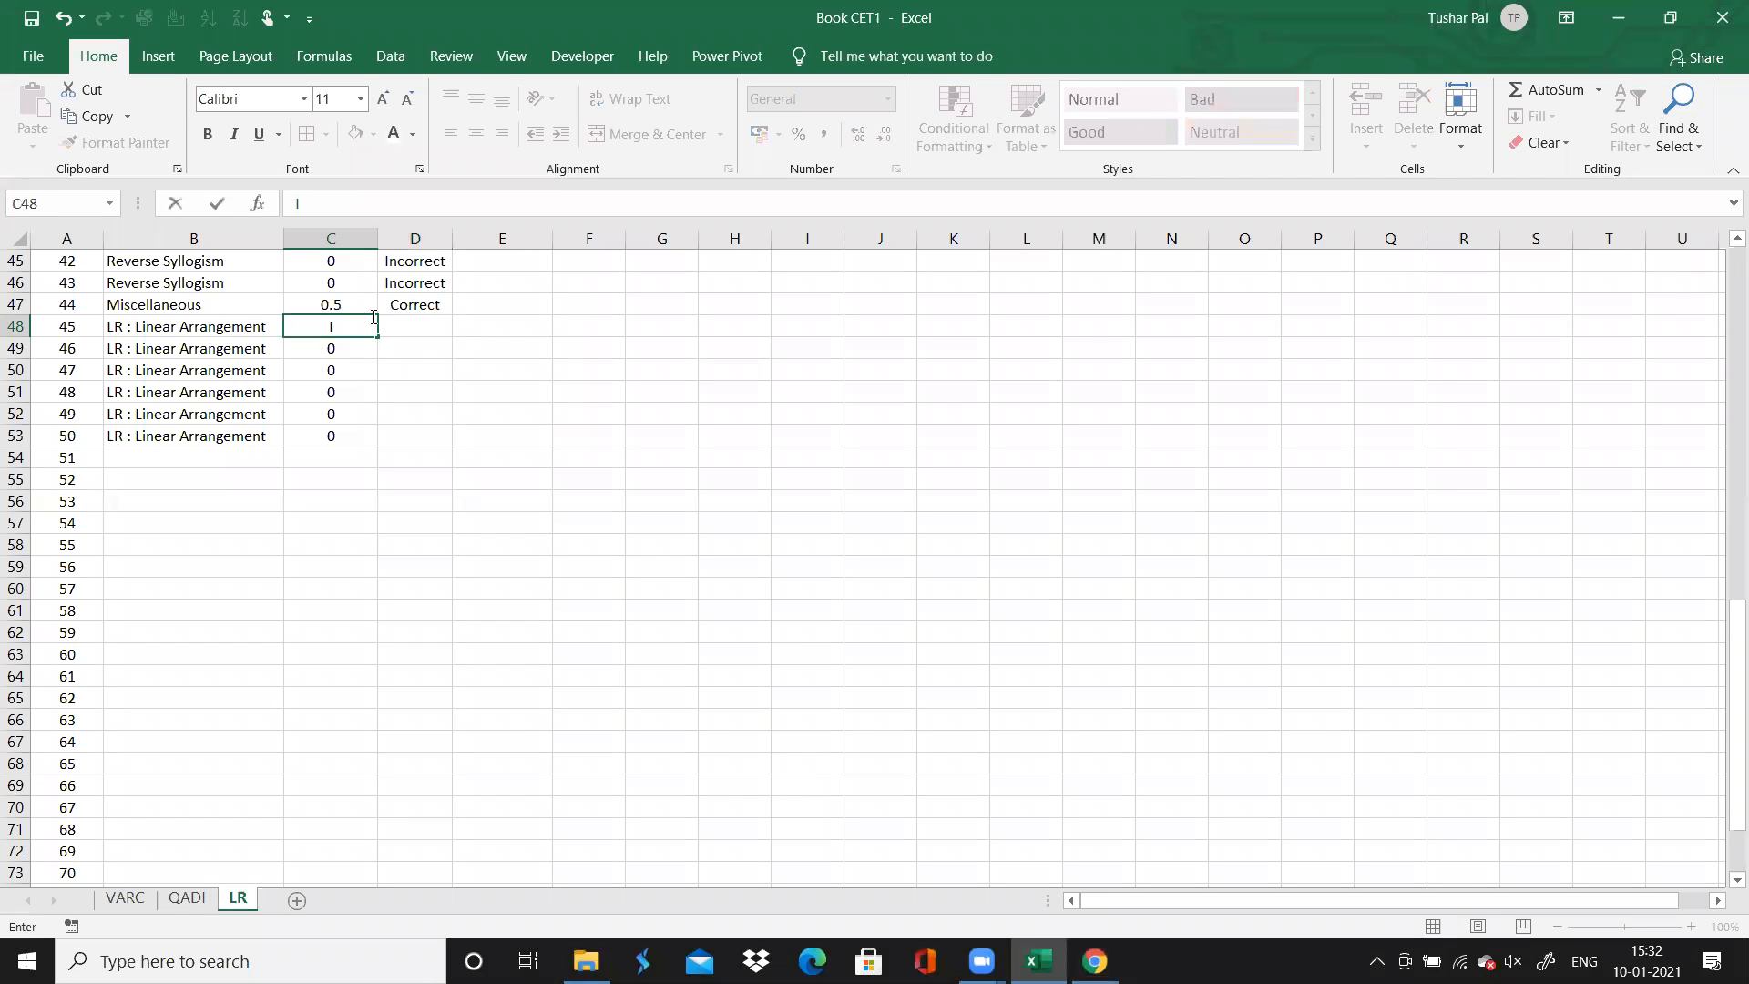
pyautogui.write('0')
# Enter "Incorrect" in column D for question 45 and fill it down through question 50
pyautogui.click(403, 327)
pyautogui.write('I')
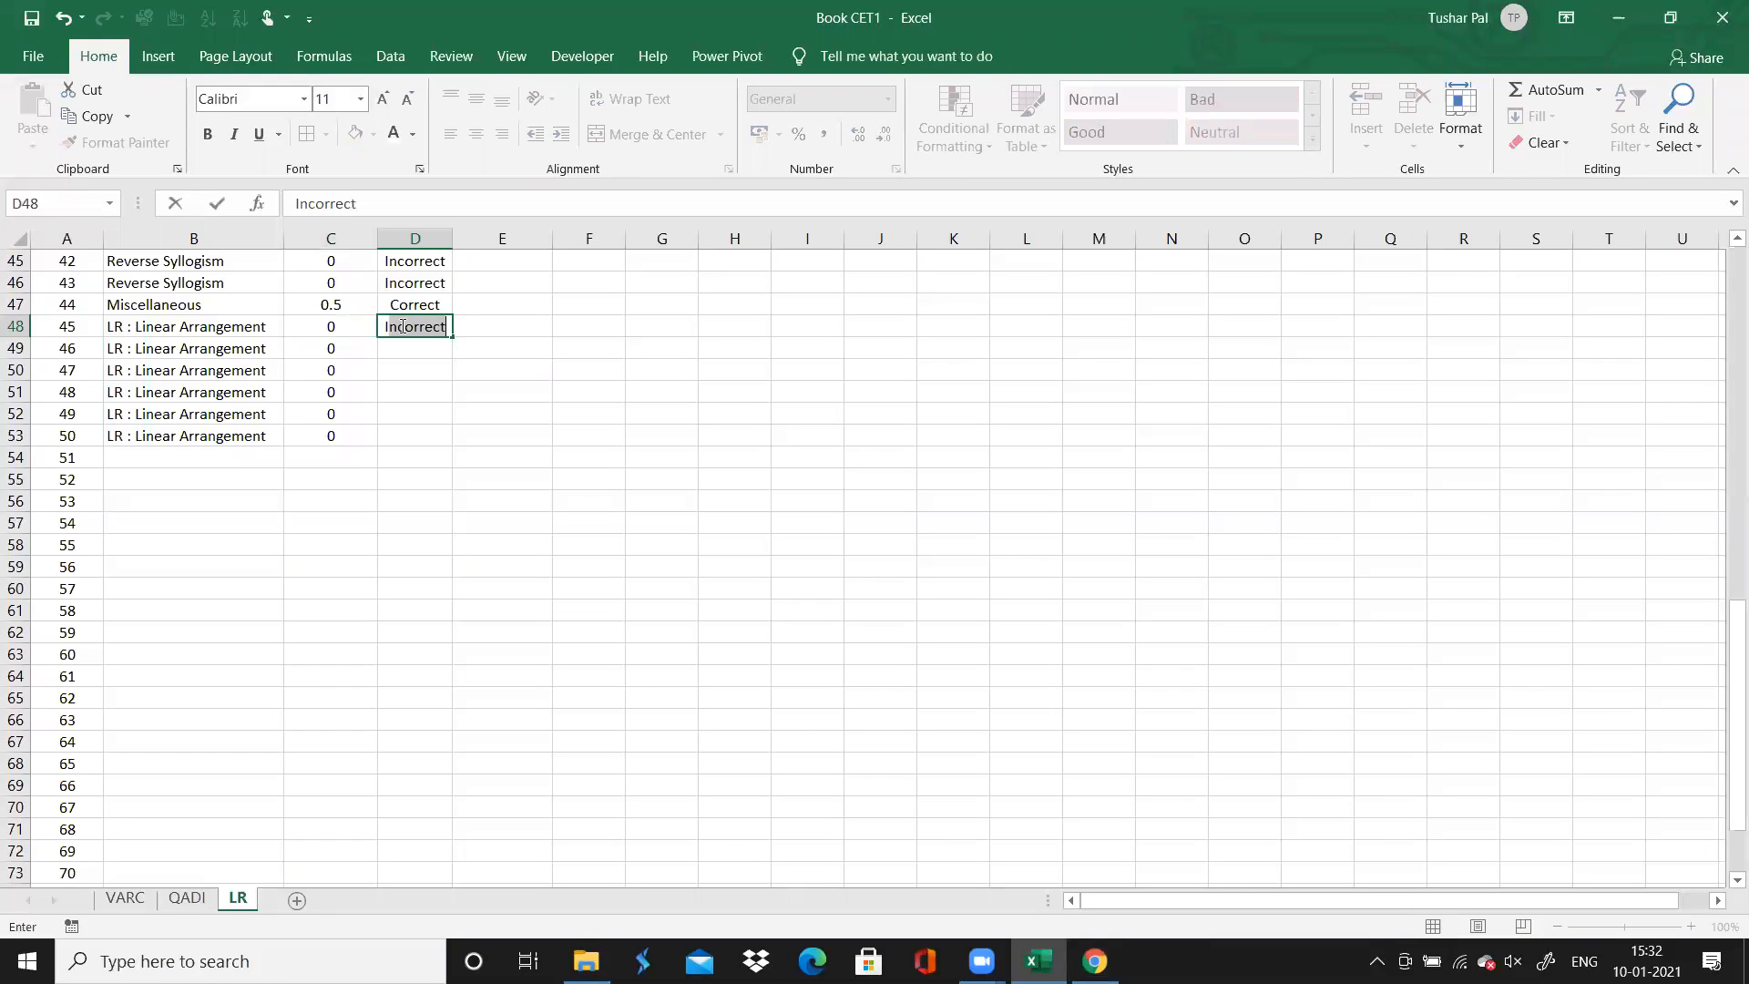
pyautogui.doubleClick(453, 337)
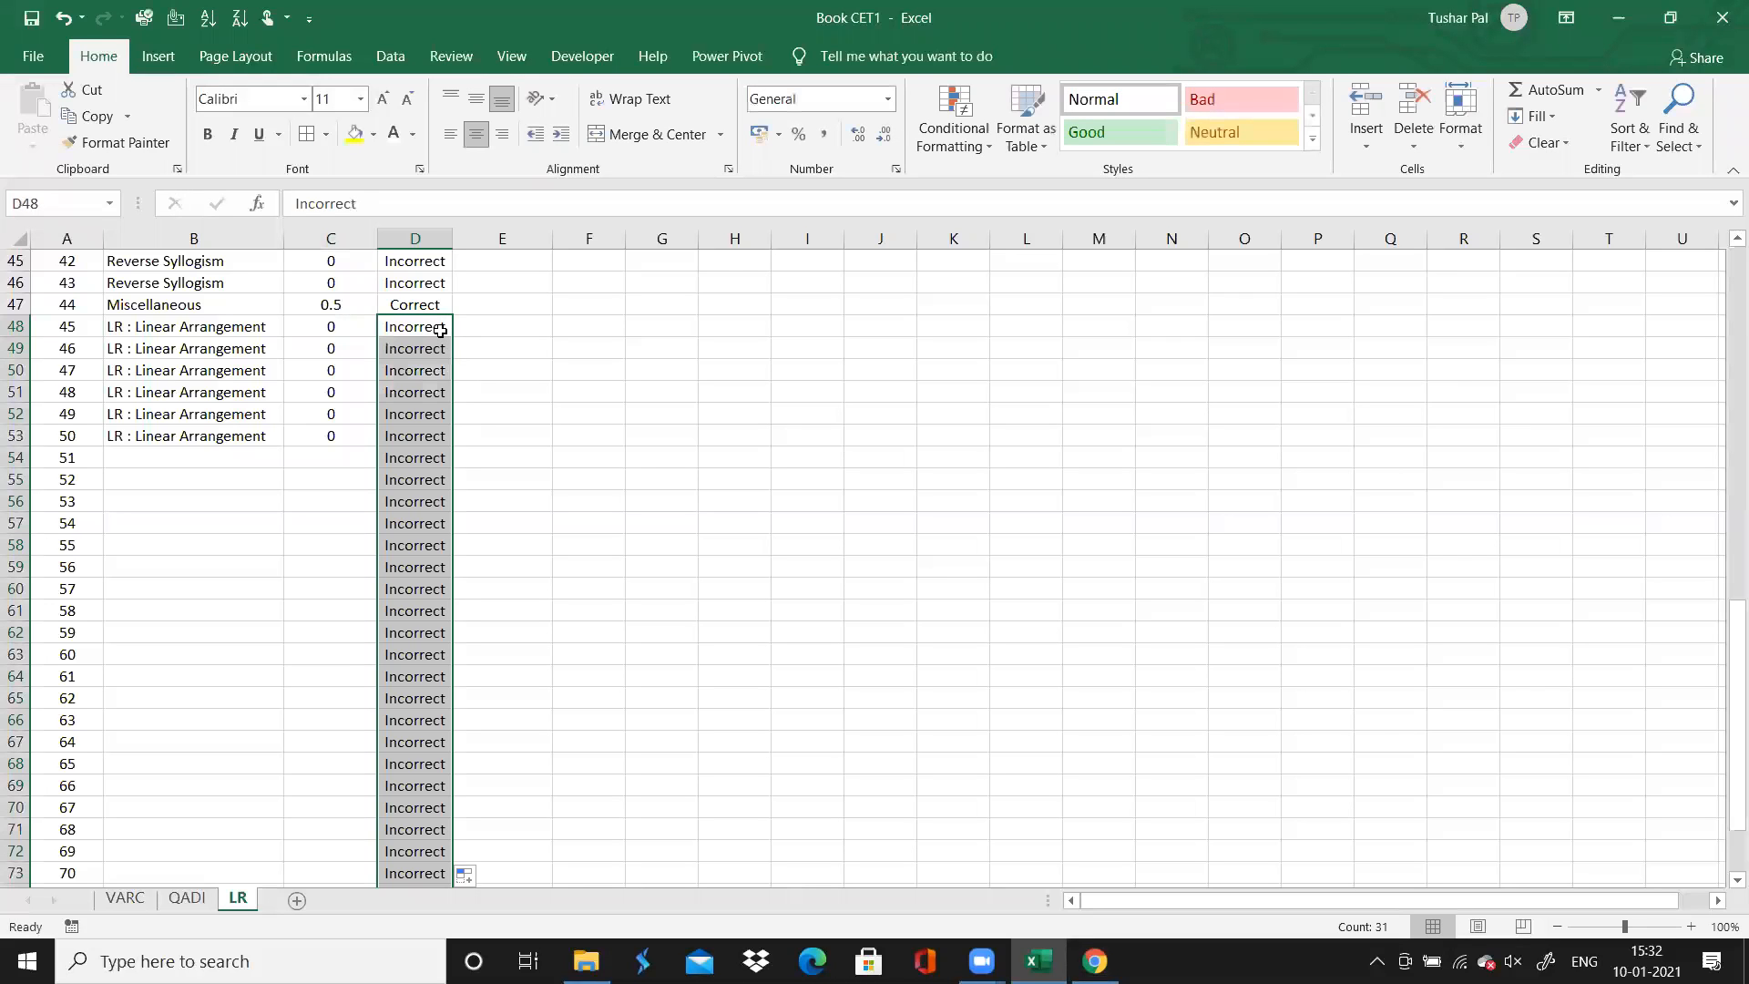
pyautogui.hotkey('ctrl', 'z')
pyautogui.moveTo(456, 339); pyautogui.dragTo(443, 439)
# Change the column D entries of questions 45, 47 and 49 to "Correct", and select question 51's topic cell
pyautogui.click(404, 326)
pyautogui.write('C')
pyautogui.press('Return')
pyautogui.press('Return')
pyautogui.write('Correct')
pyautogui.press('Return')
pyautogui.press('Return')
pyautogui.write('Correct')
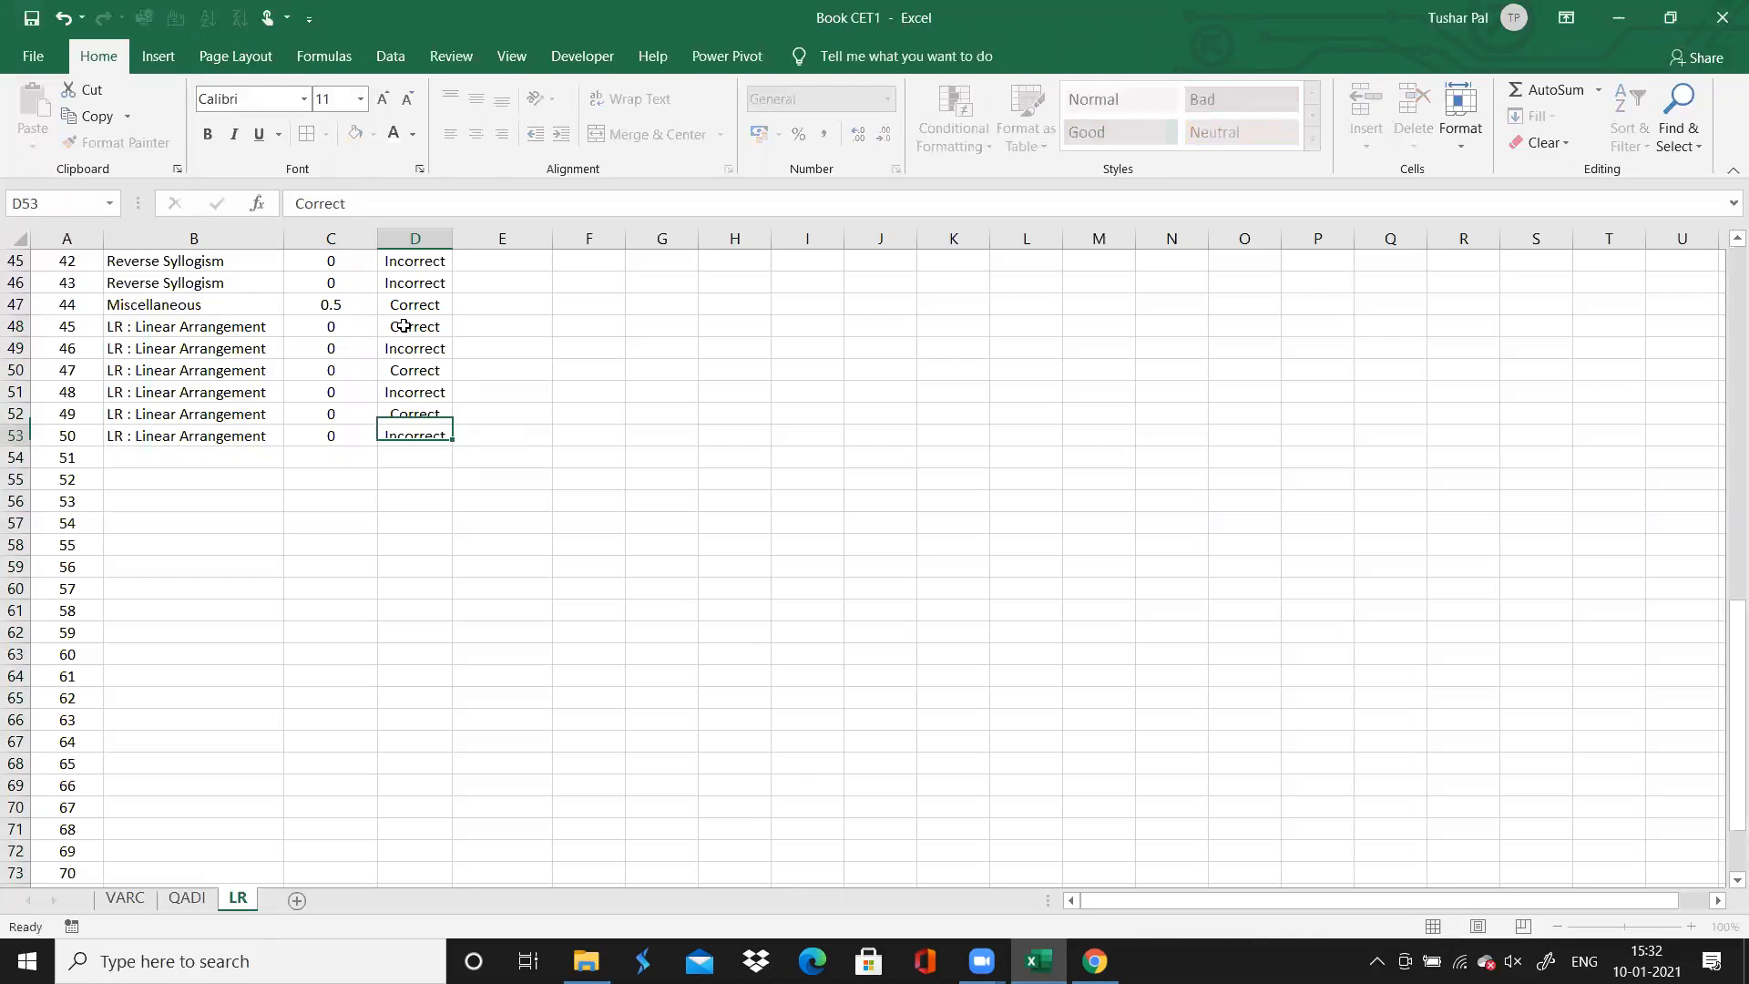
pyautogui.press('Return')
pyautogui.press('Return')
pyautogui.press('Left')
pyautogui.press('Left')
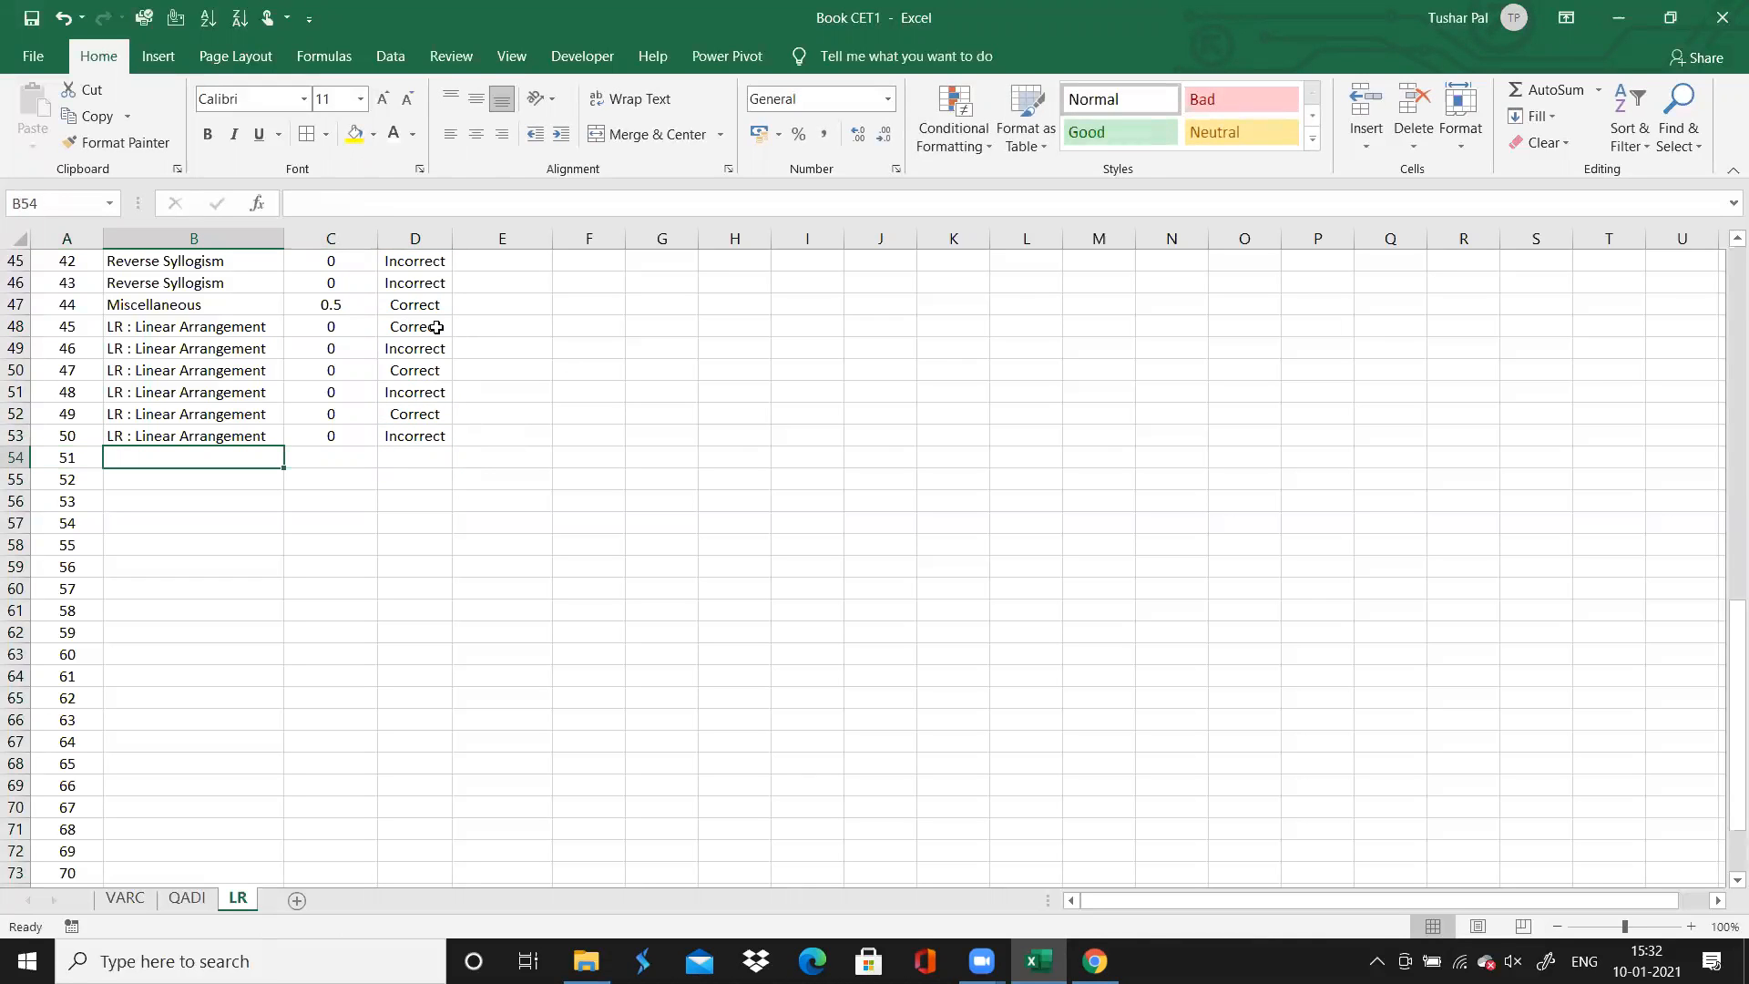
# Switch to the browser and examine questions 51, 52 and 53 to identify their topics and correctness
pyautogui.click(1094, 961)
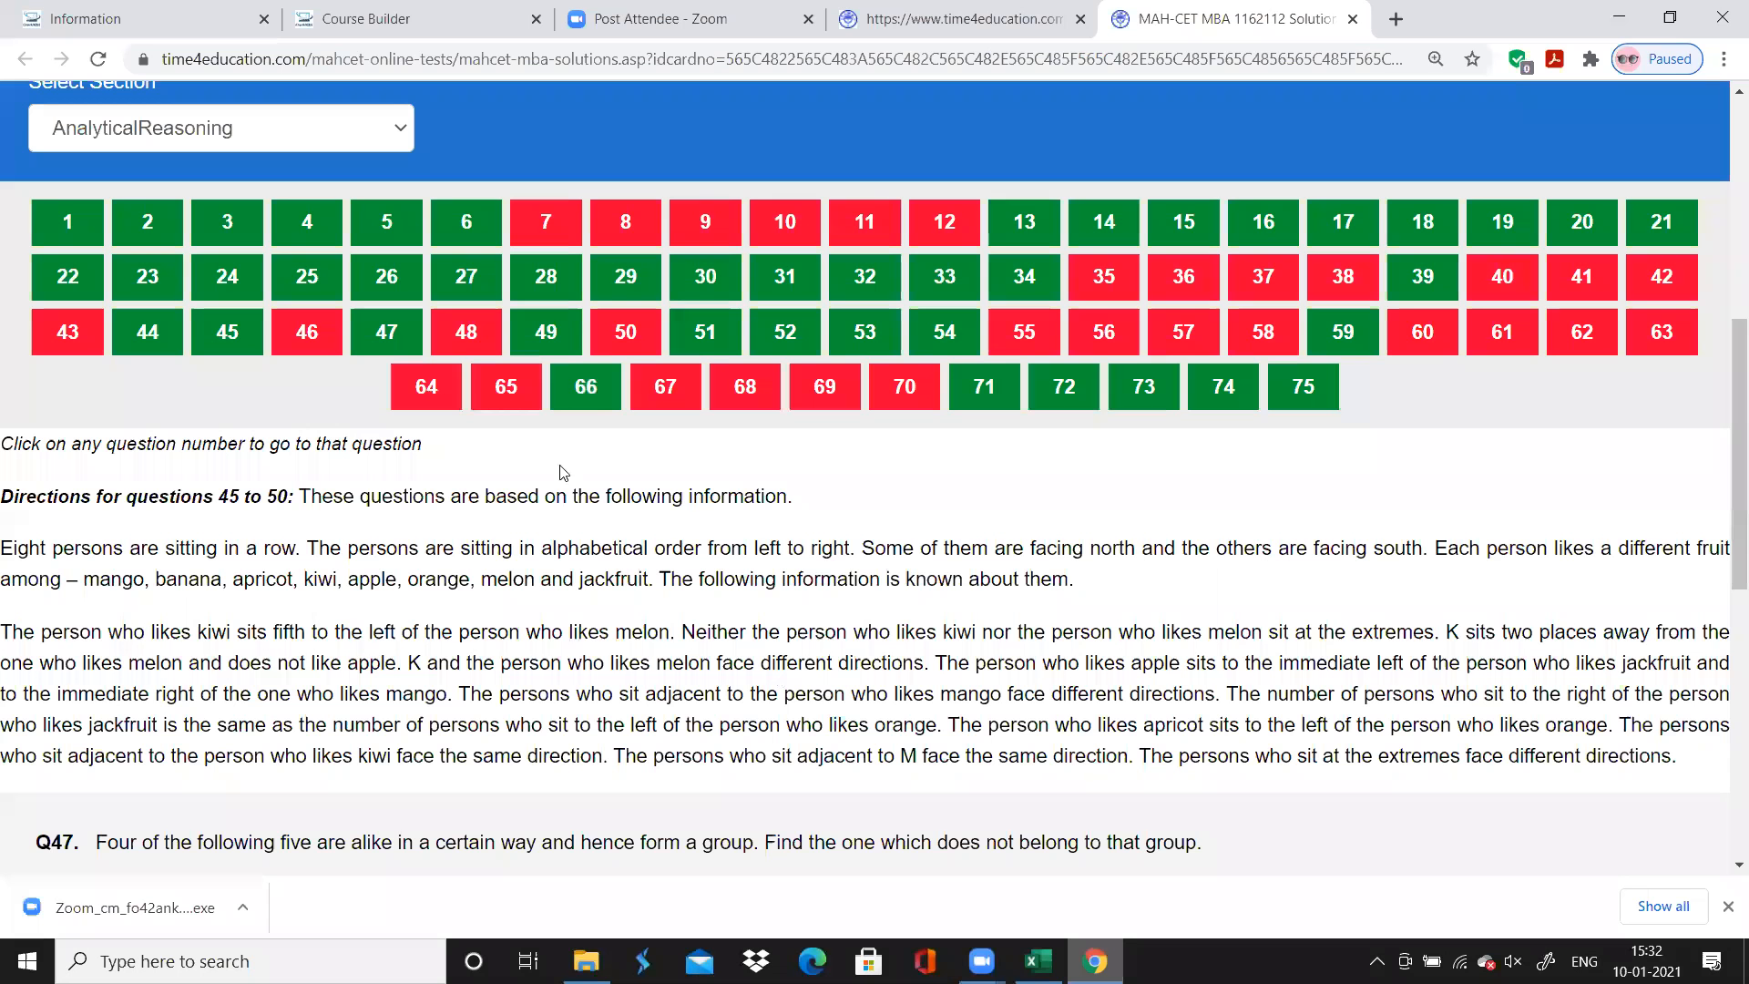
pyautogui.click(702, 344)
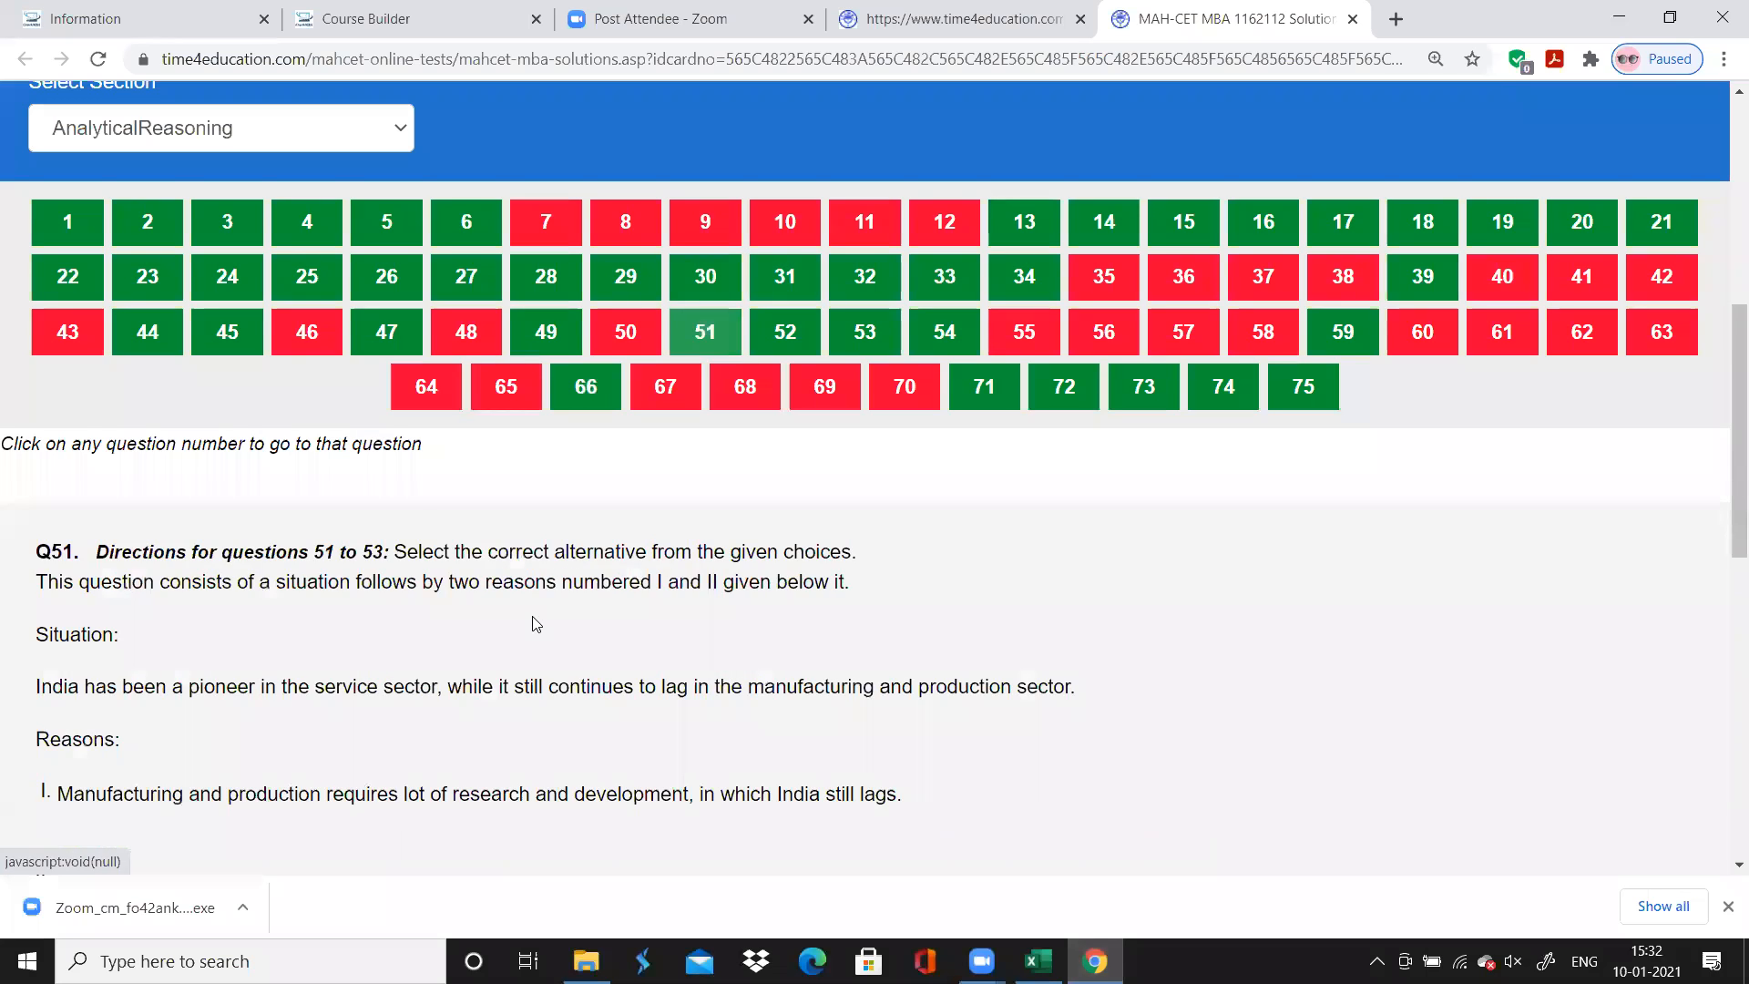
pyautogui.scroll(-1, 535, 624)
pyautogui.scroll(-2, 536, 623)
pyautogui.scroll(2, 535, 623)
pyautogui.scroll(1, 536, 624)
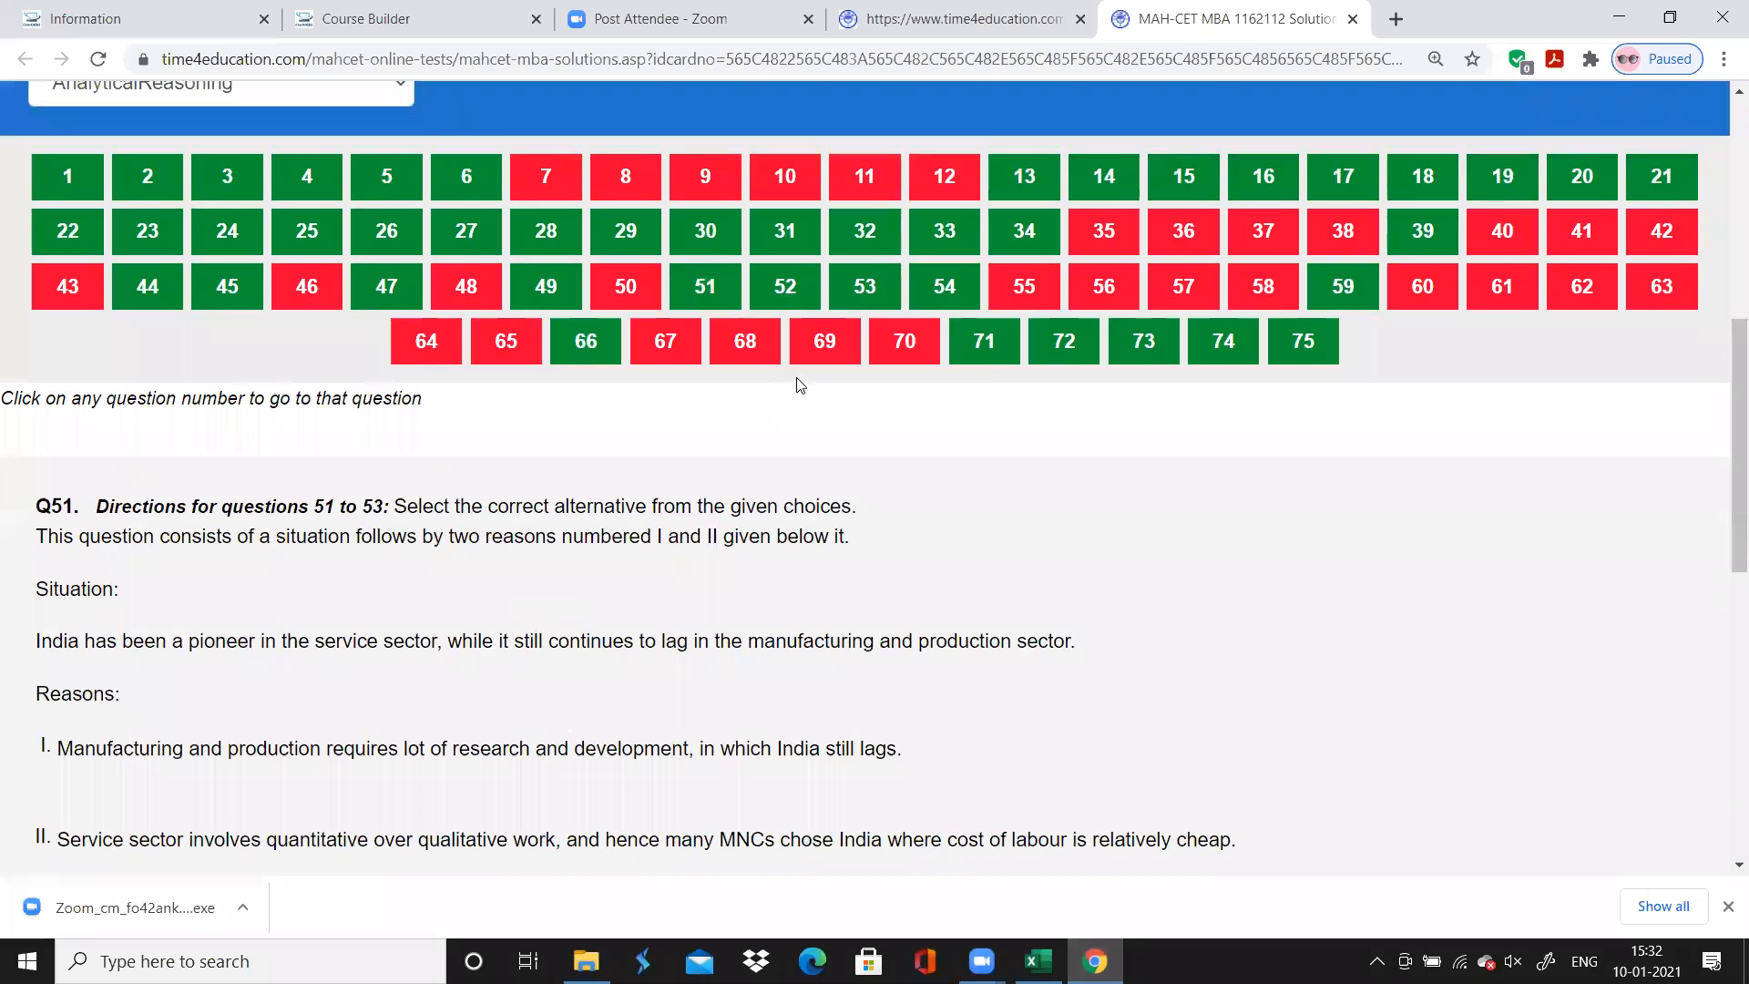
pyautogui.click(795, 272)
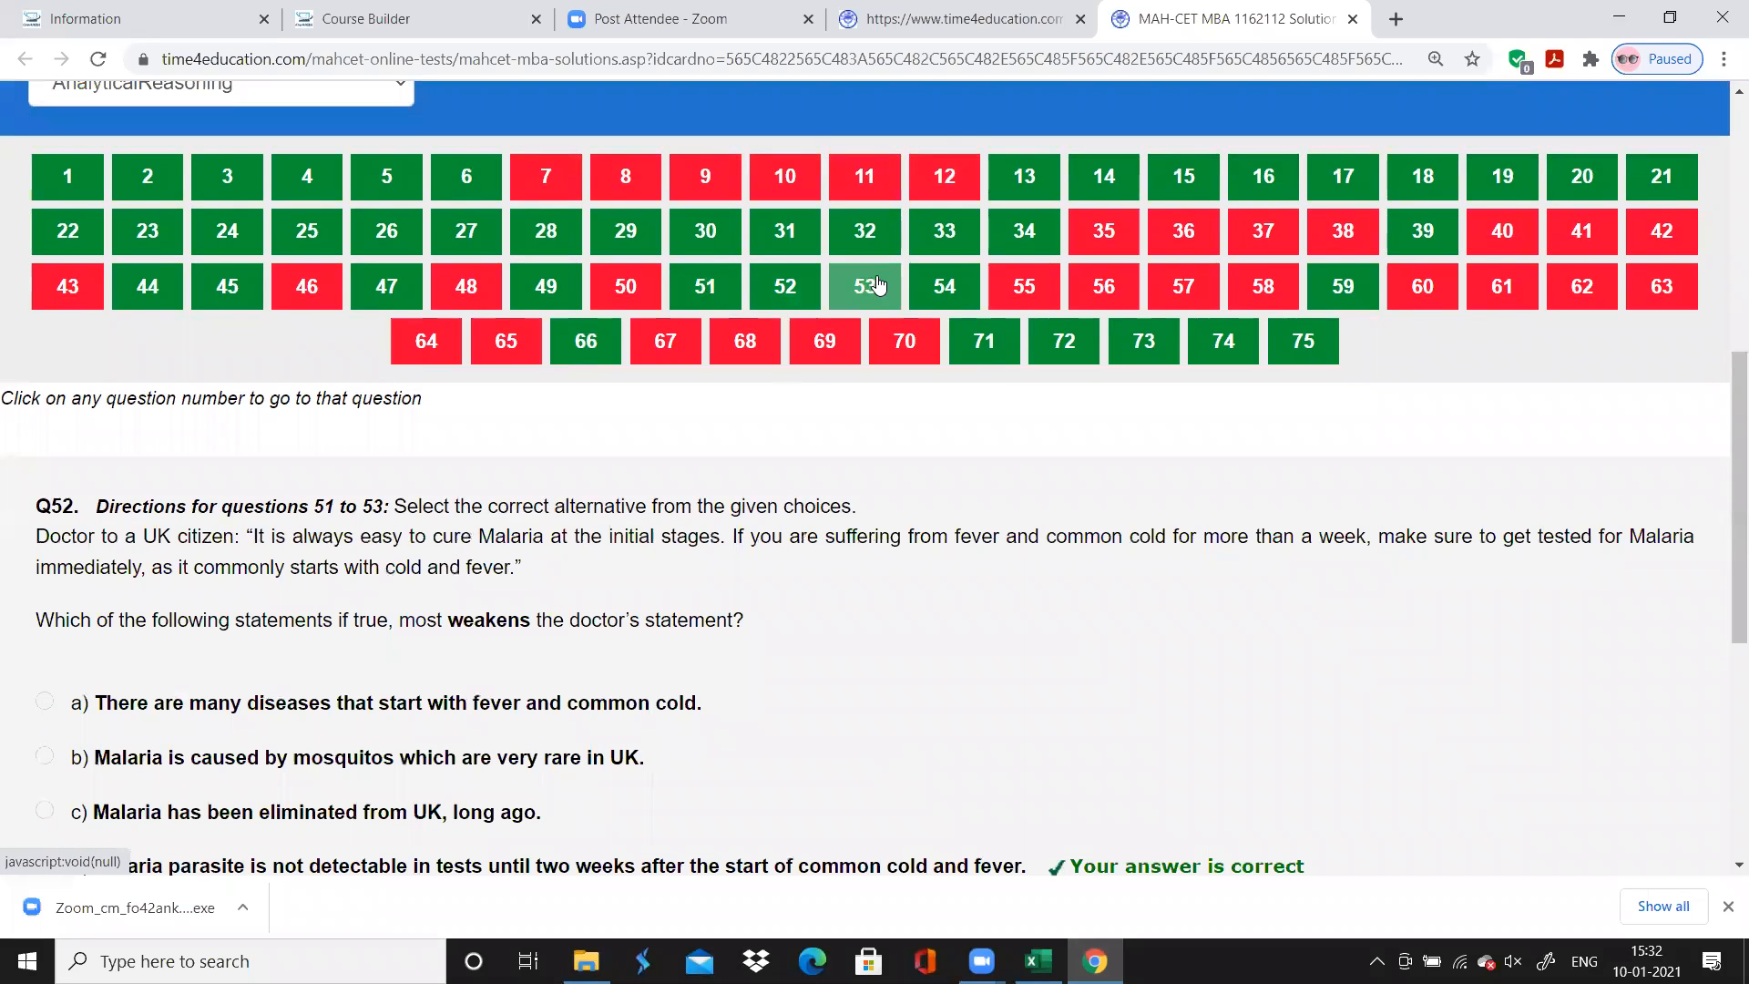
pyautogui.click(865, 284)
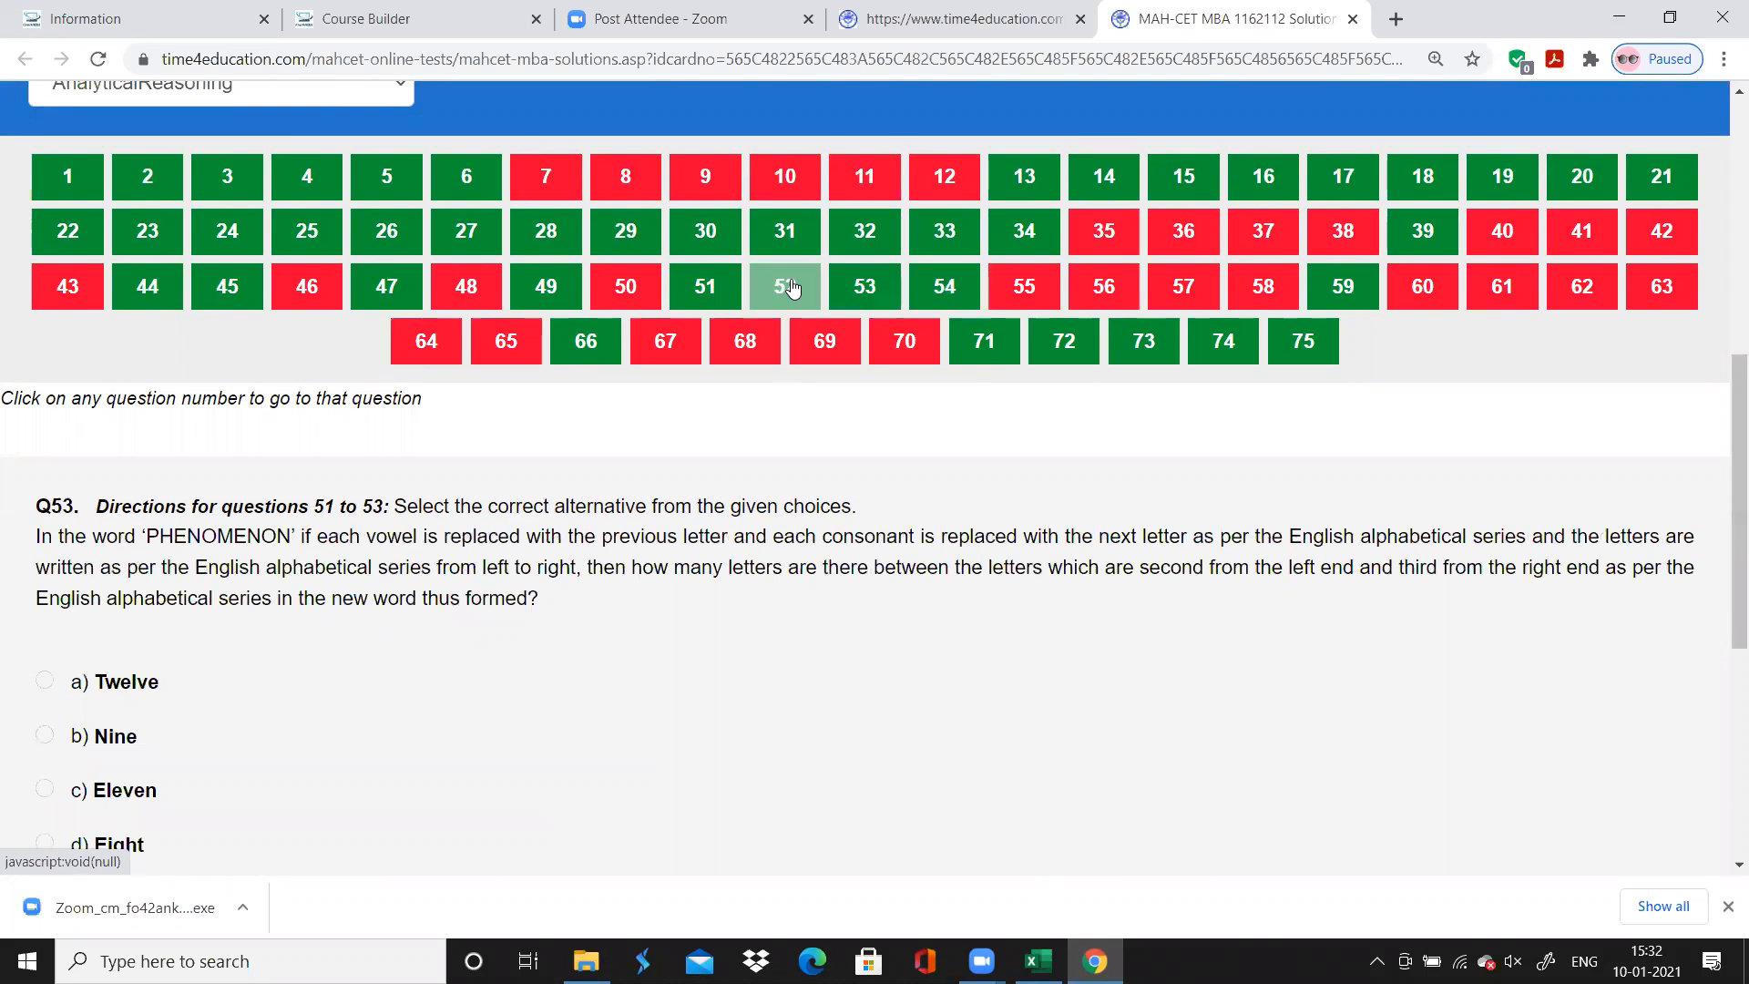
pyautogui.click(786, 284)
pyautogui.click(867, 301)
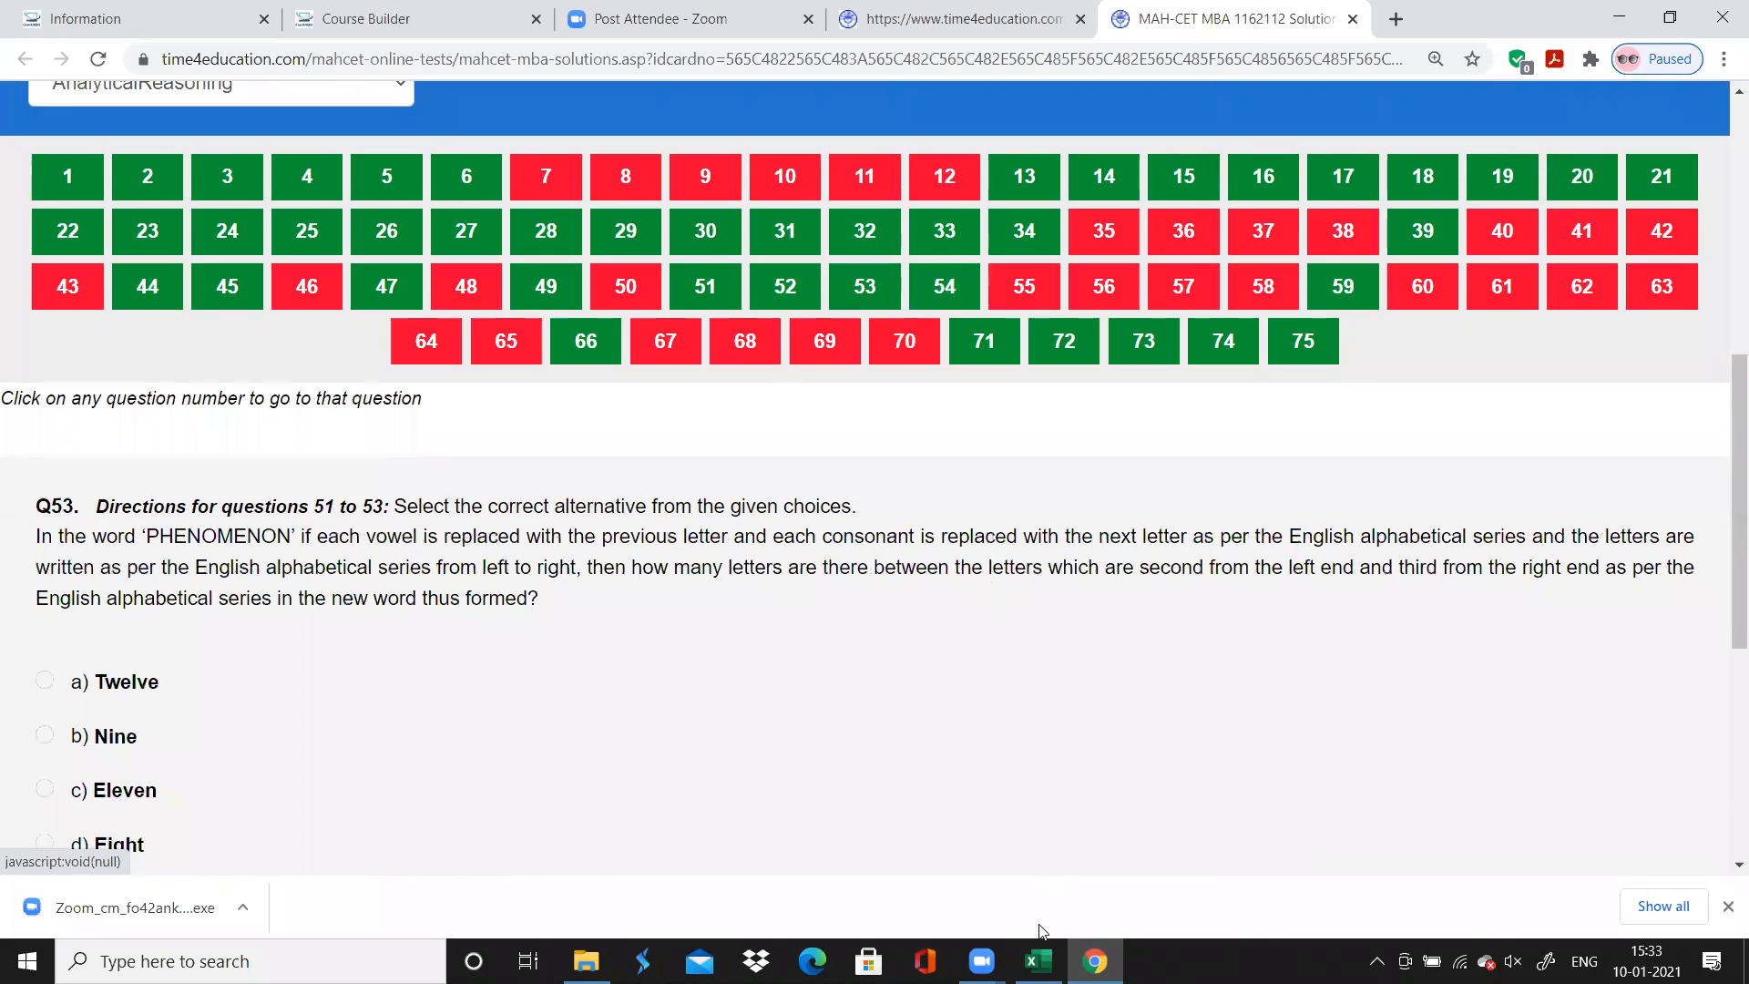
# In Excel, enter the topic "Critical Reasoning" for question 51 and fill it down to question 52
pyautogui.write('Criu')
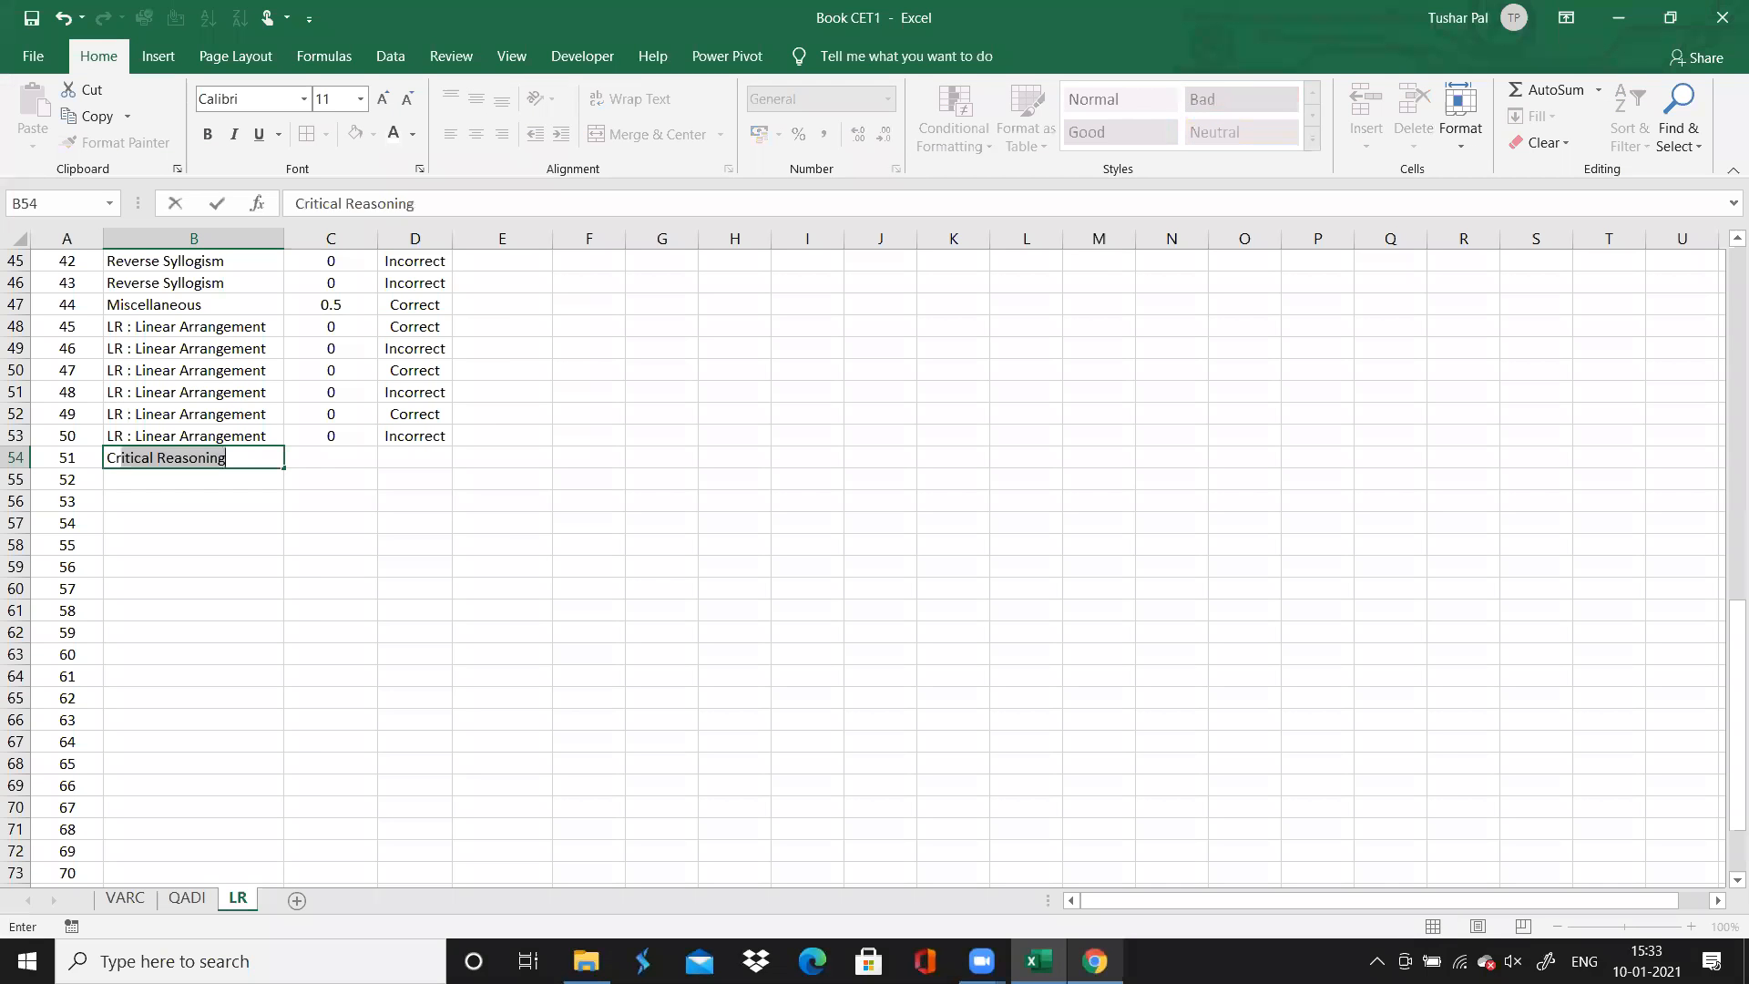
pyautogui.write('t')
pyautogui.hotkey('ctrl', 'Return')
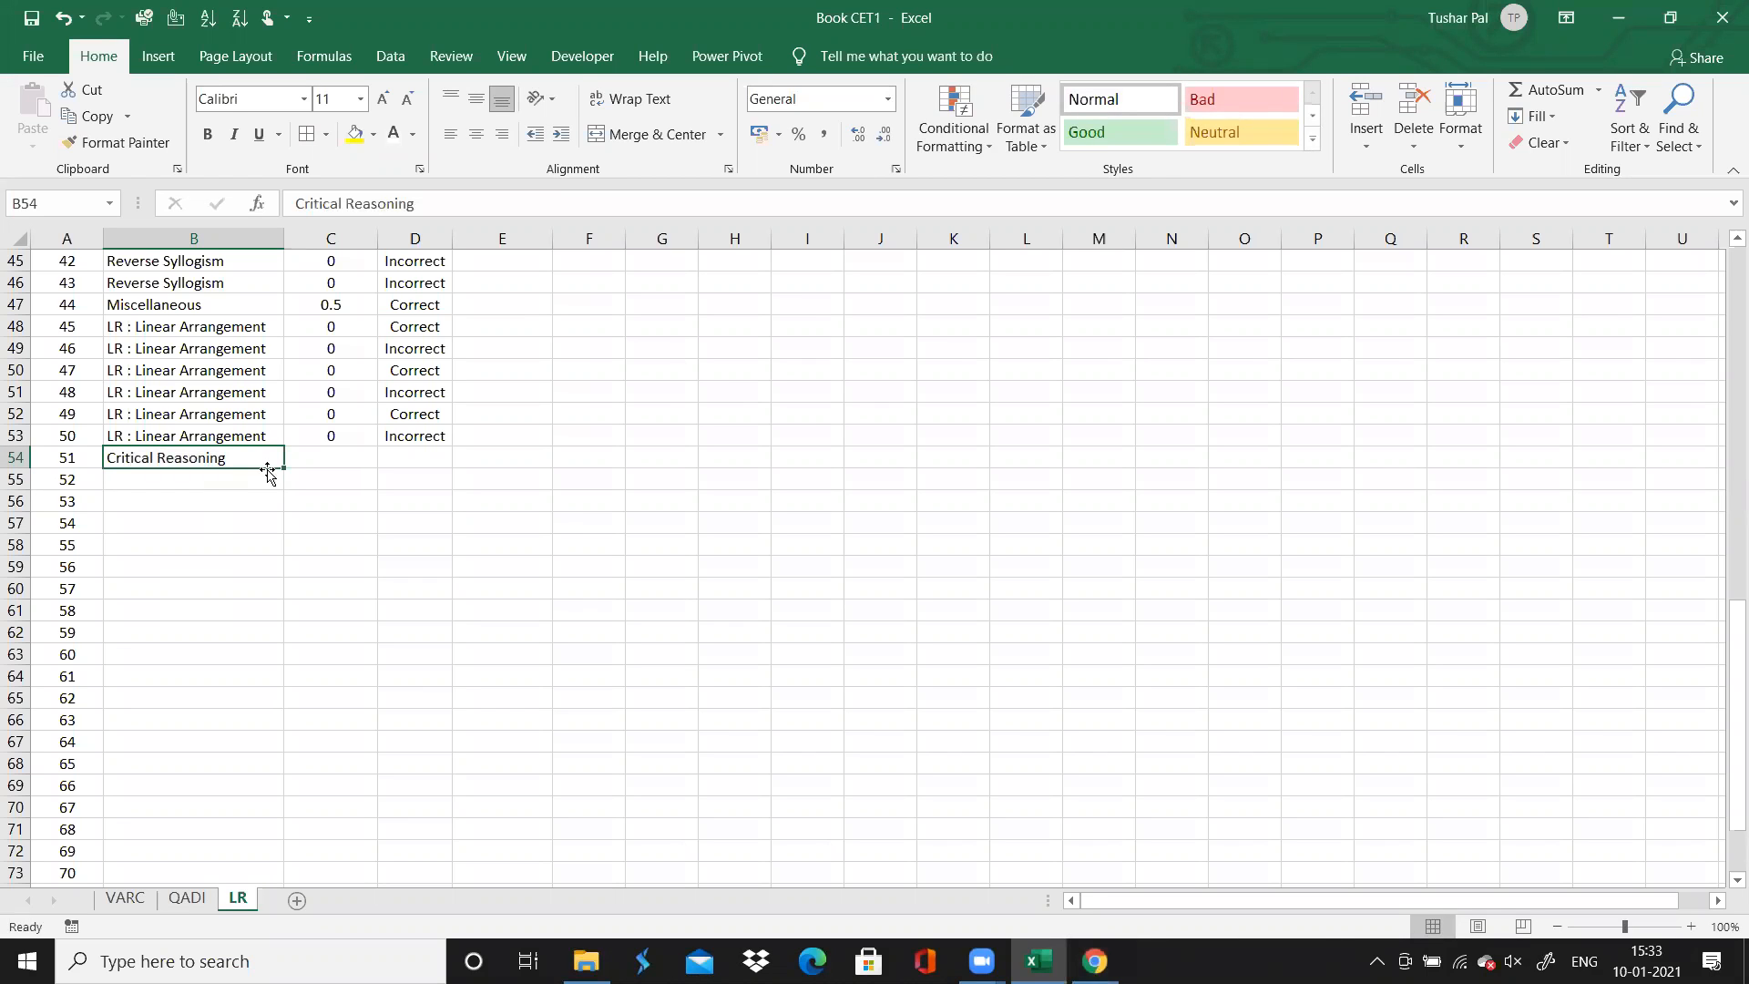
pyautogui.moveTo(281, 468); pyautogui.dragTo(284, 490)
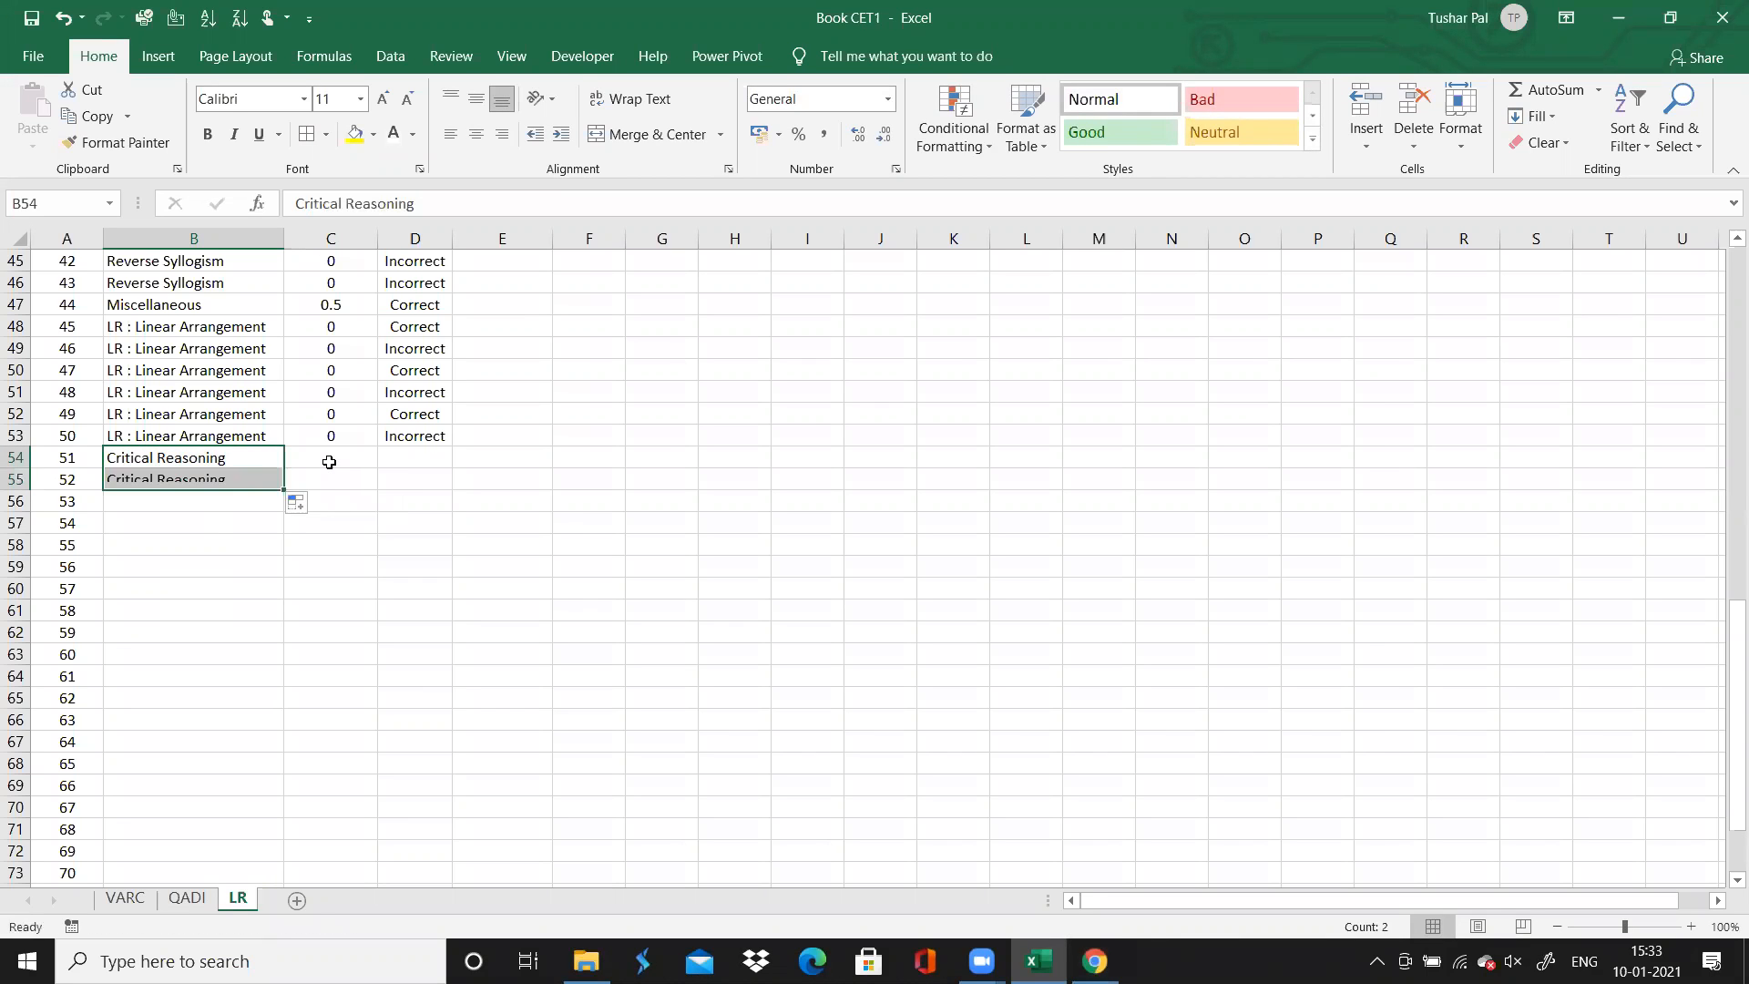
# Enter 1 in column C for question 51, and keep that cell selected
pyautogui.click(331, 462)
pyautogui.write('1')
pyautogui.press('Left')
pyautogui.press('Right')
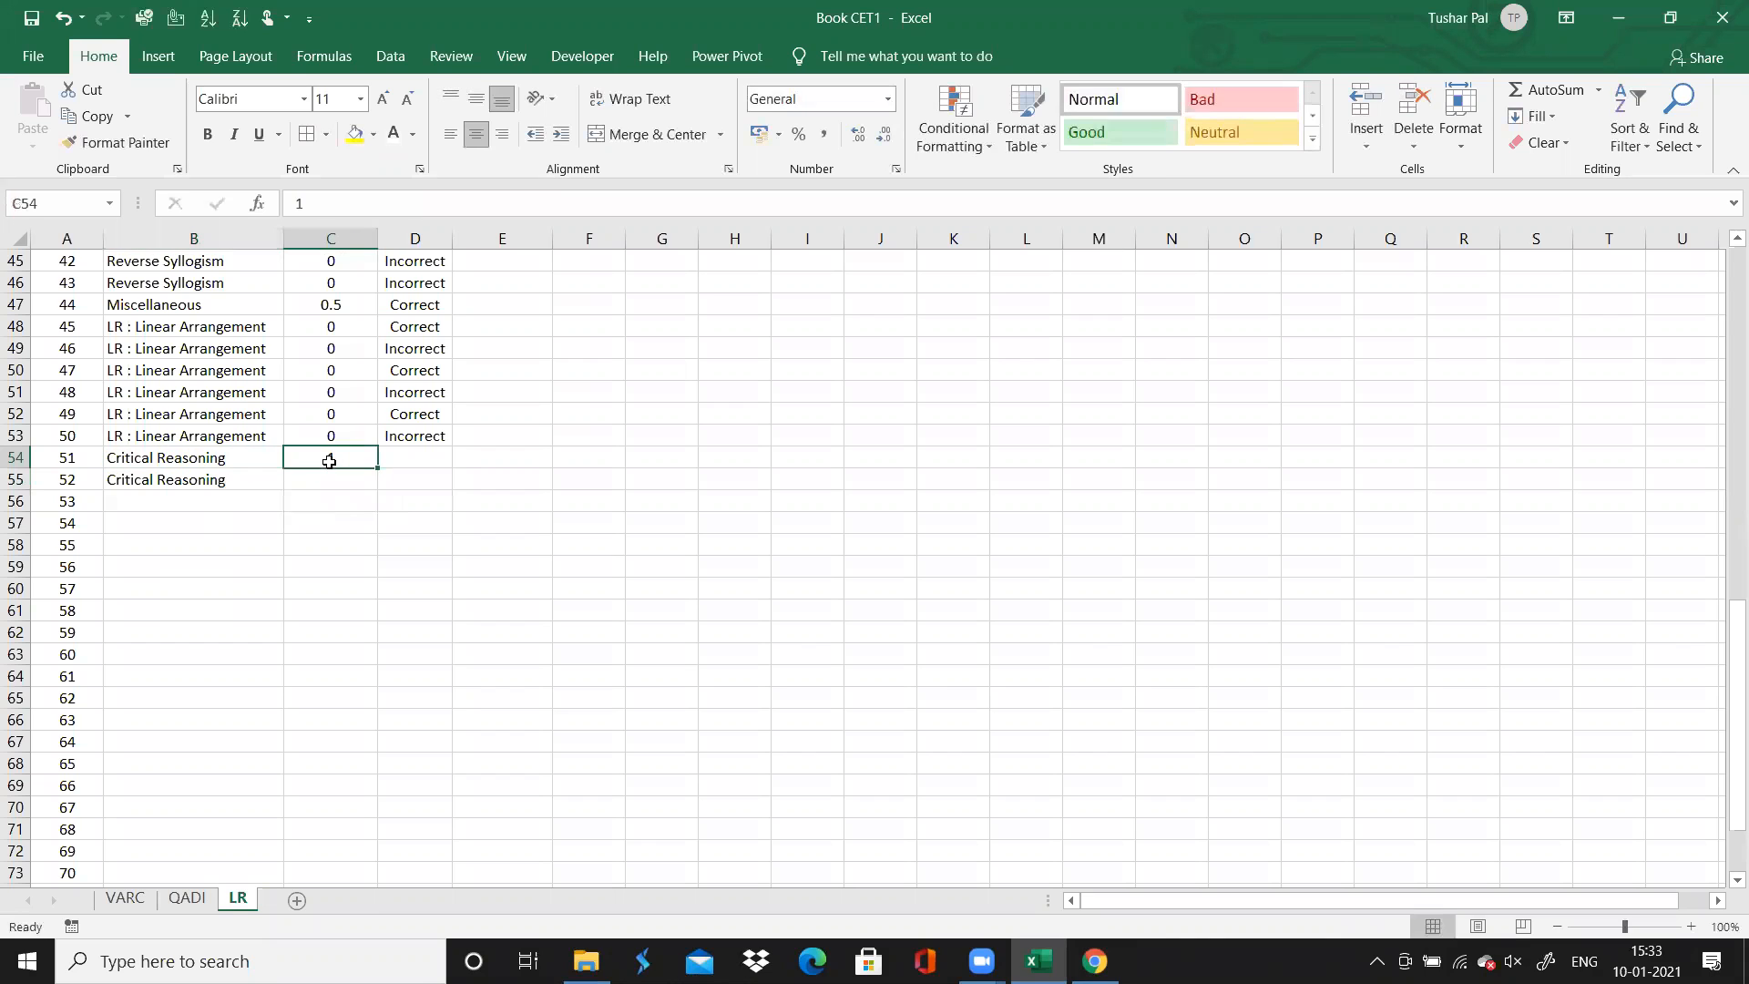
# Enter 1 in column C for question 52
pyautogui.press('Down')
pyautogui.write('1')
pyautogui.press('Down')
# Mark questions 51 and 52 as "Correct" in column D, and select question 53's topic cell
pyautogui.press('Right')
pyautogui.press('Up')
pyautogui.press('Up')
pyautogui.write('Correct')
pyautogui.press('Return')
pyautogui.write('Correct')
pyautogui.press('Return')
pyautogui.press('Left')
pyautogui.press('Left')
pyautogui.press('Left')
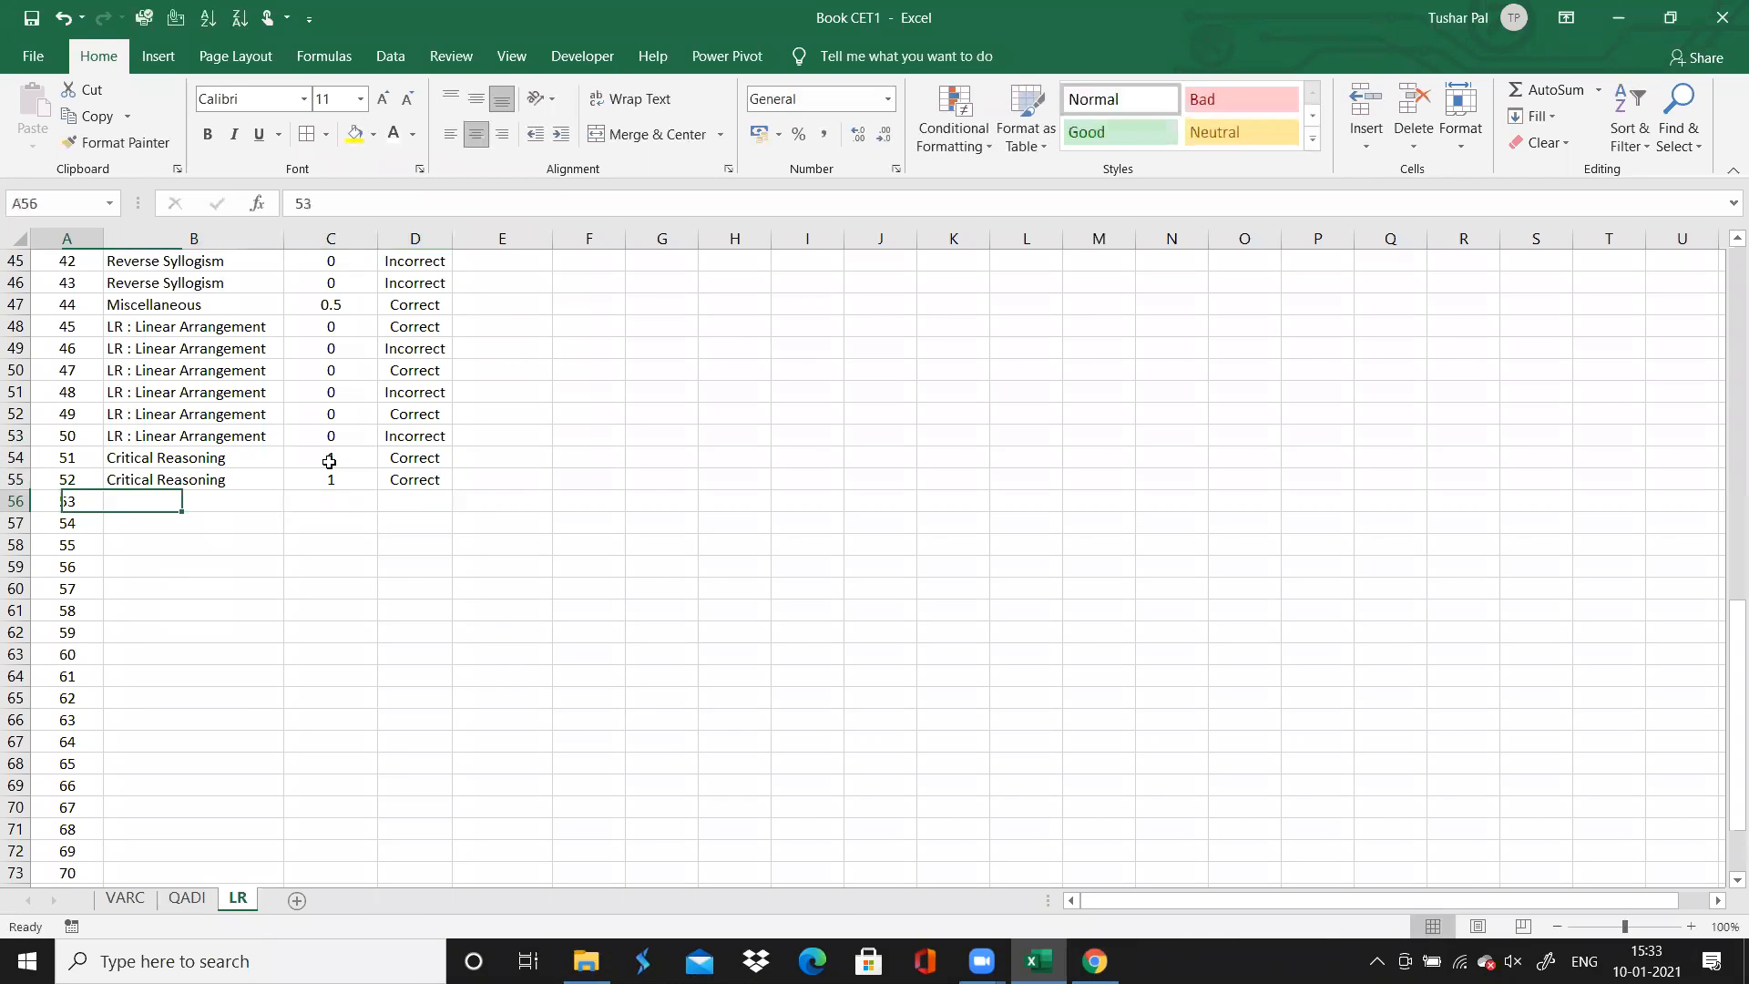
pyautogui.press('Right')
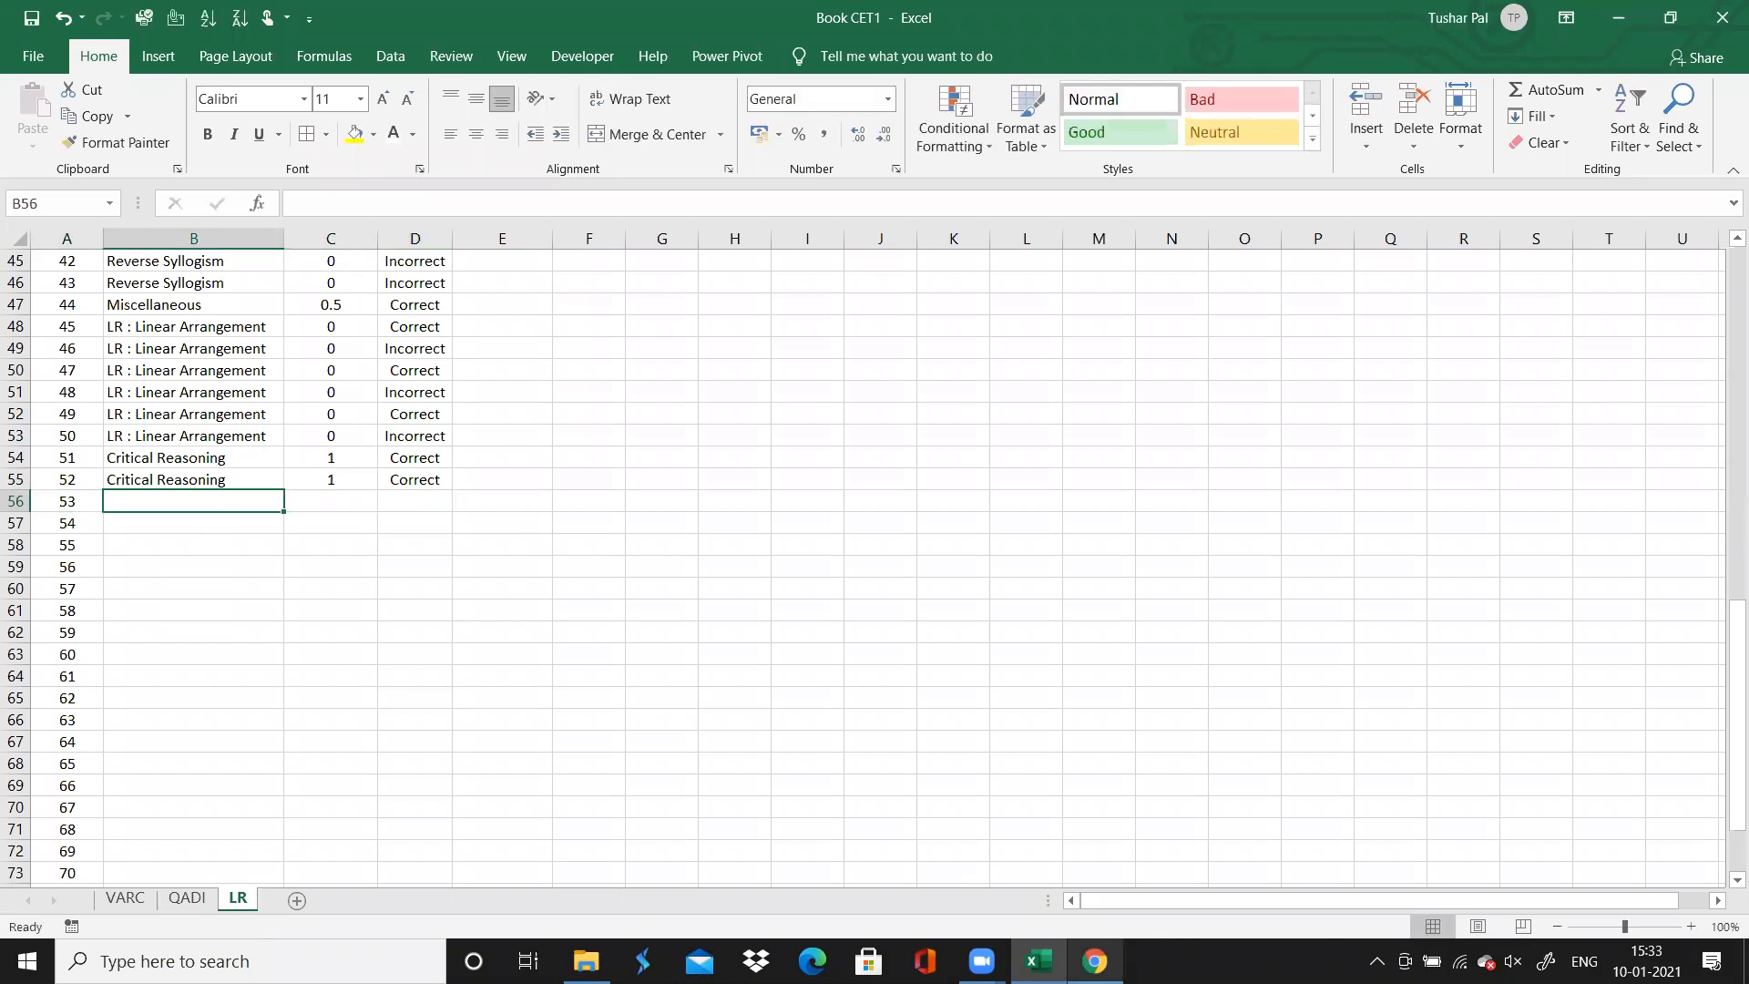
# Check question 53 in the browser against question 54, and enter "Miscellaneous" as question 53's topic in Excel
pyautogui.click(1094, 961)
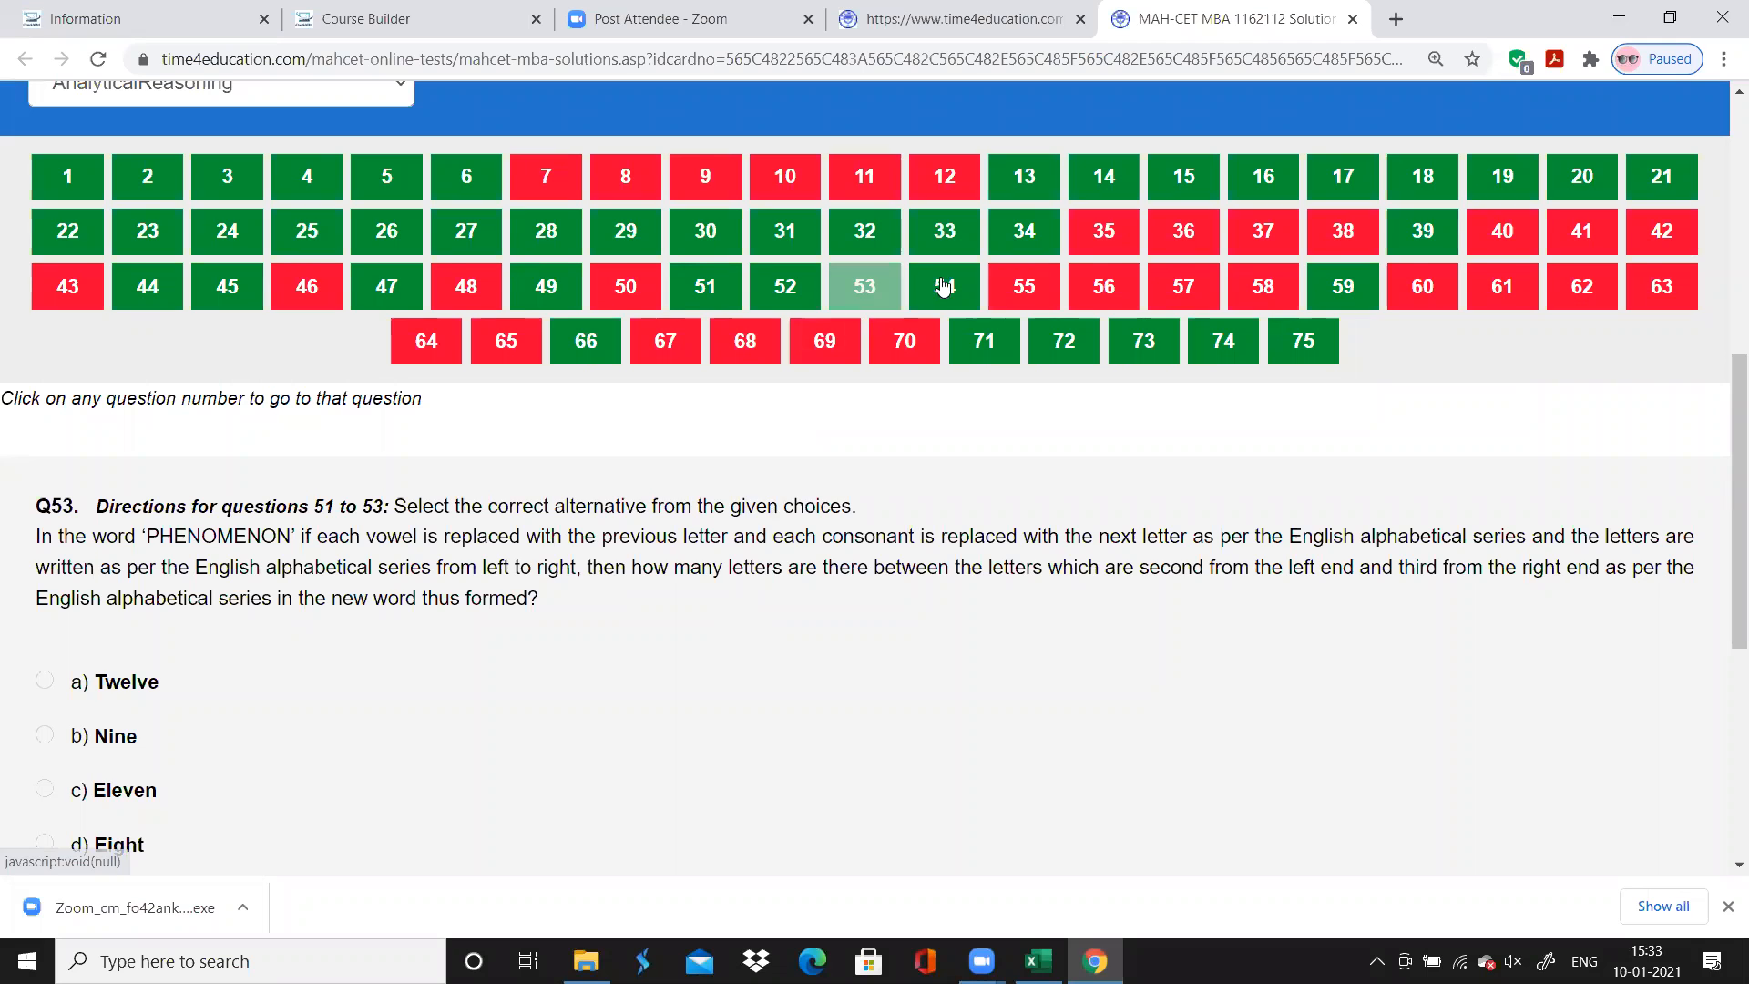
pyautogui.click(944, 287)
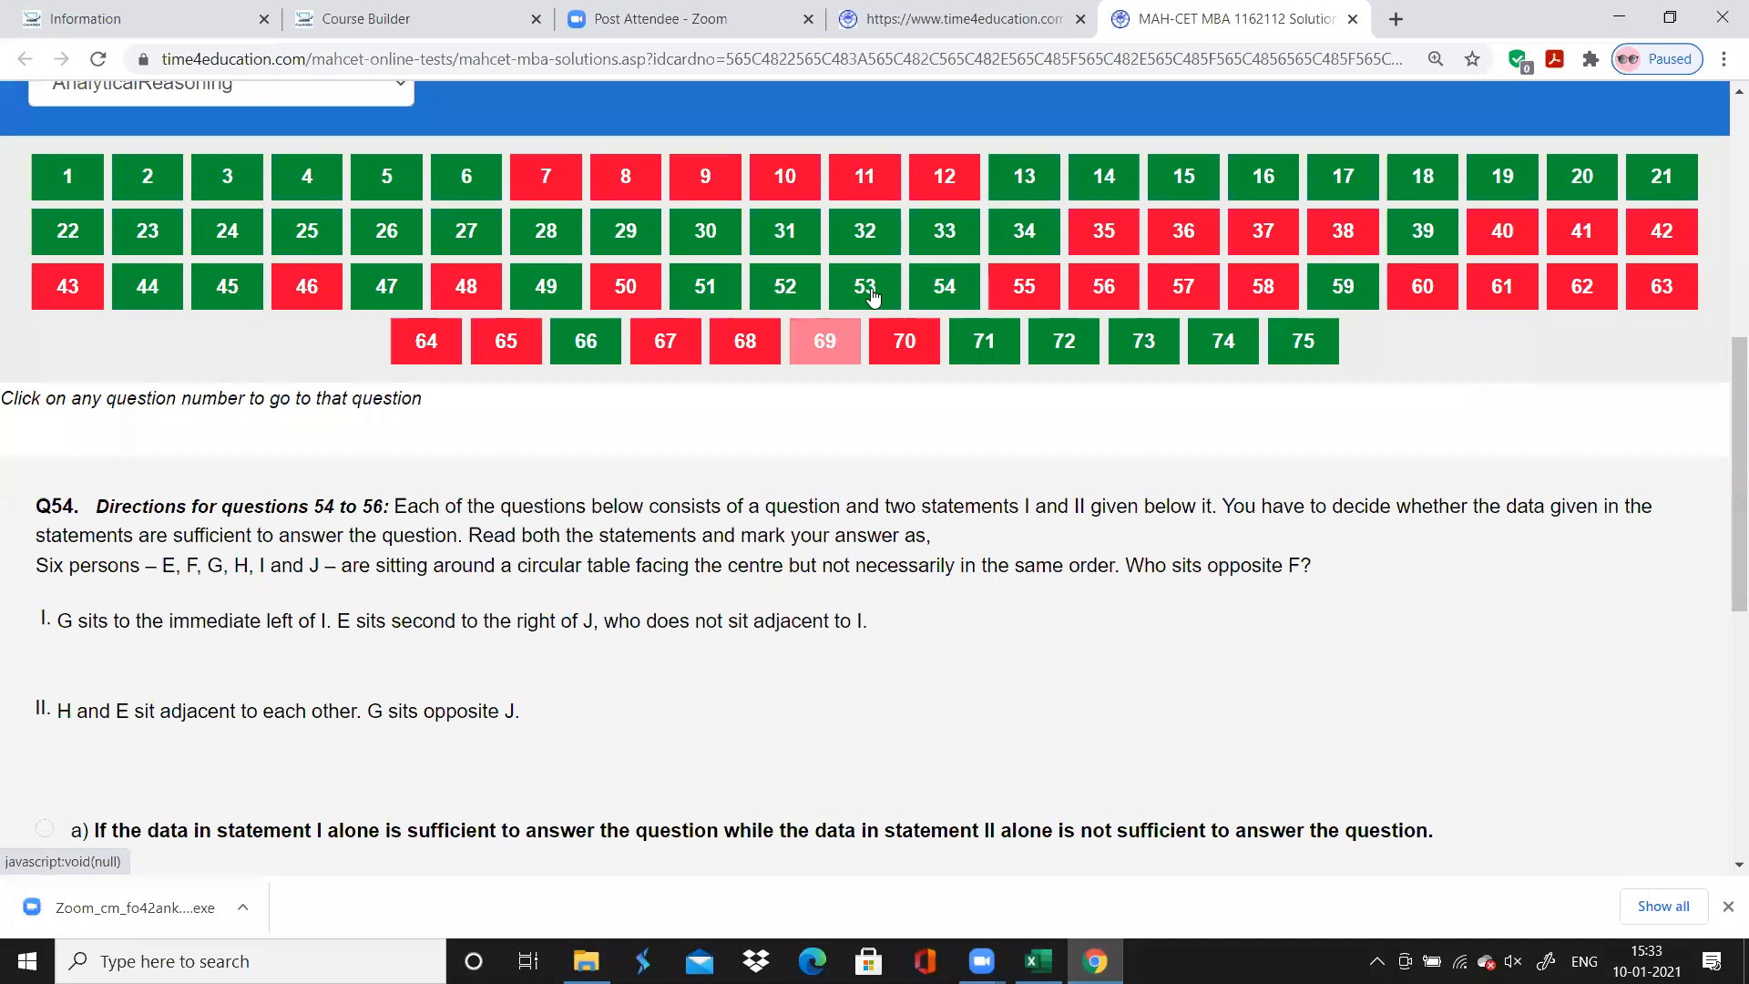
pyautogui.click(871, 290)
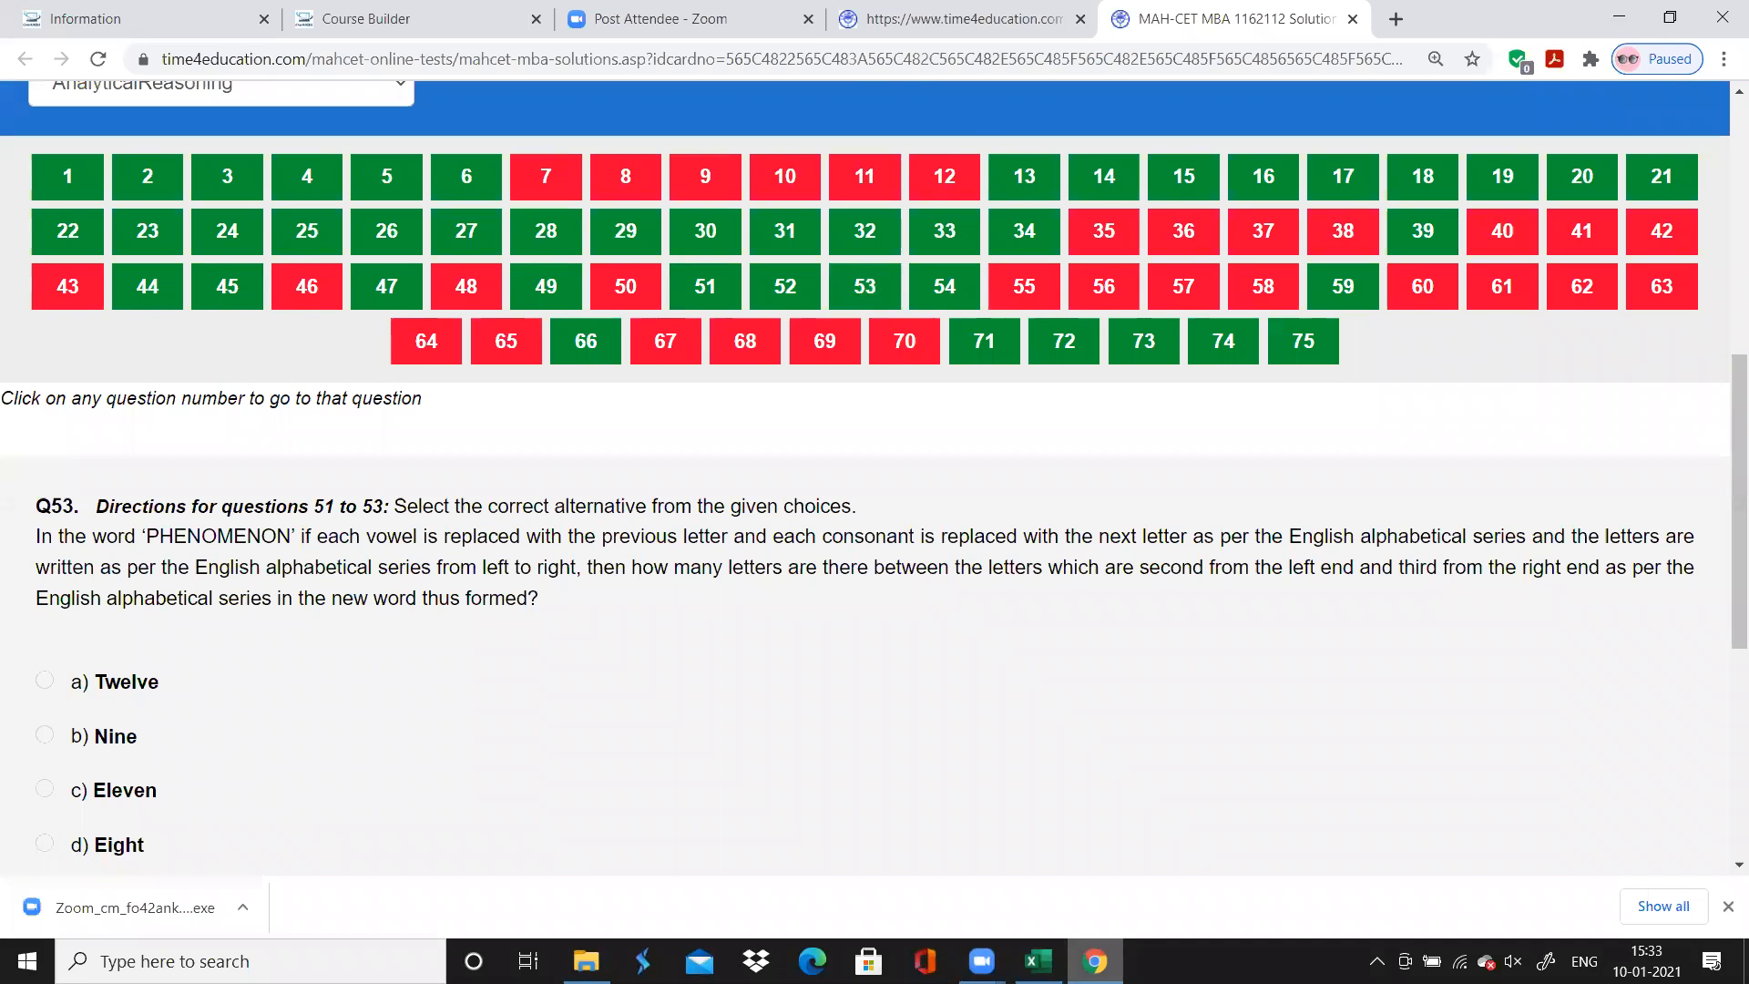
pyautogui.hotkey('alt', 'Tab')
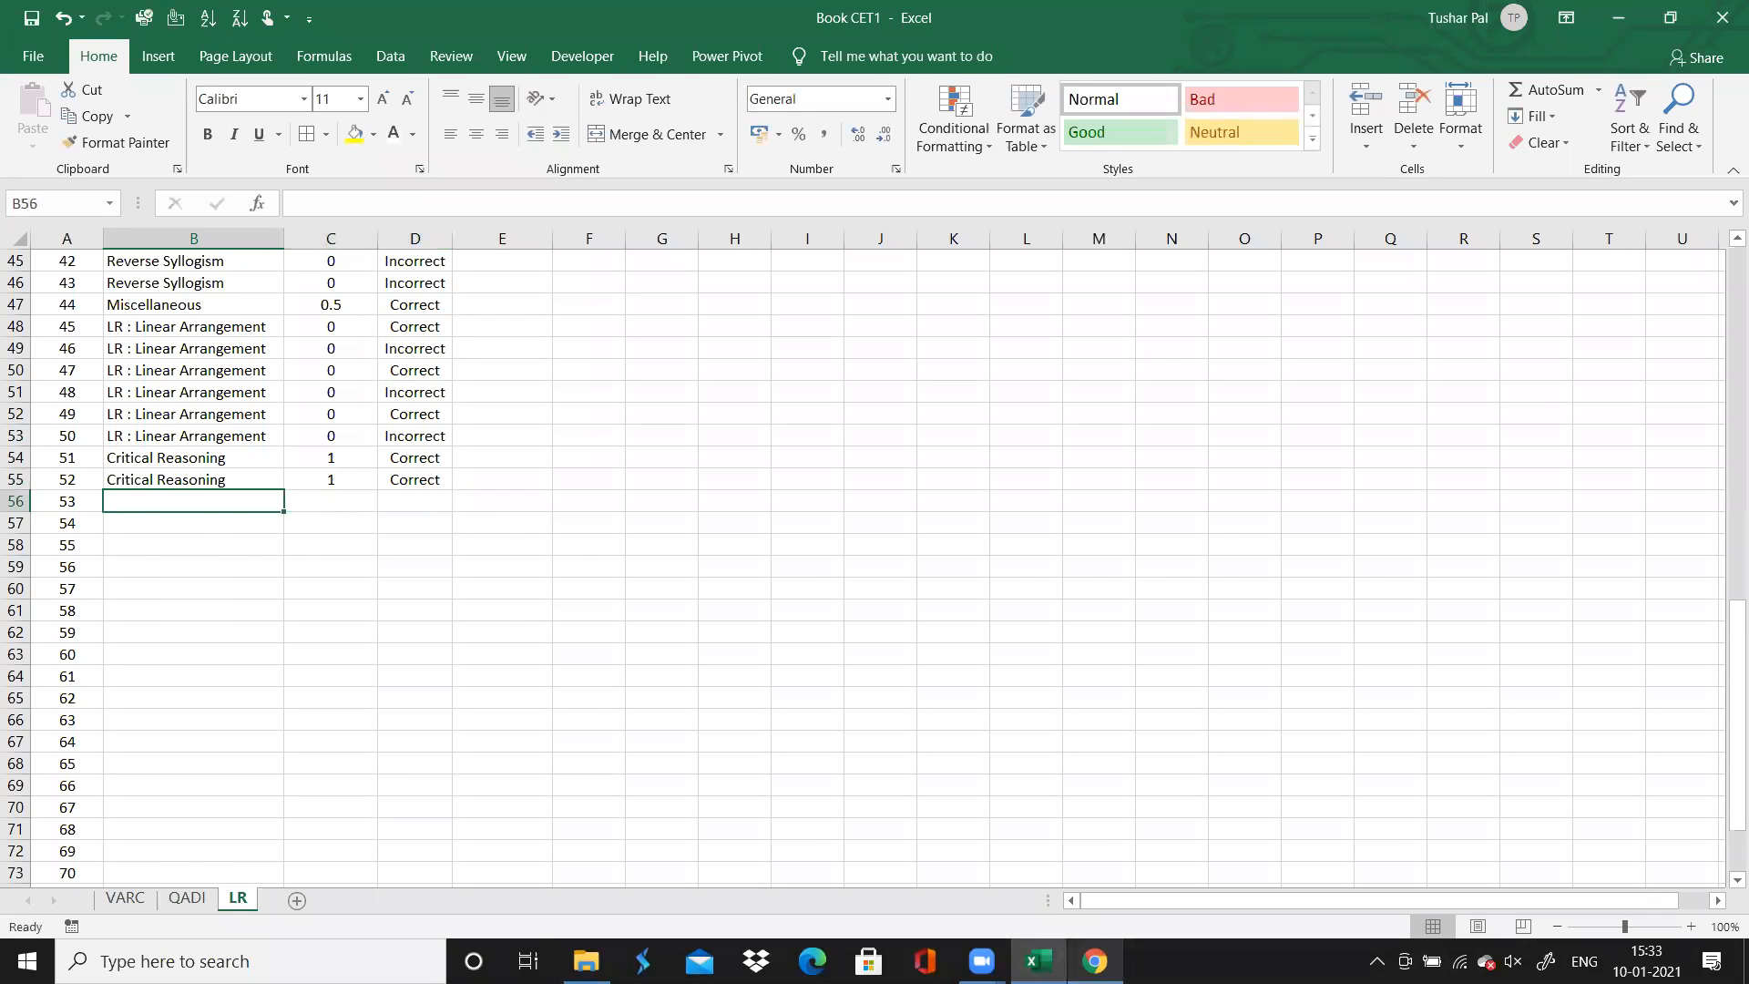
pyautogui.hotkey('alt', 'Tab')
# Recheck question 53 in the browser, and in Excel enter 1 in column C and "Correct" in column D for it
pyautogui.hotkey('alt', 'Tab')
pyautogui.write('Miscellaneous')
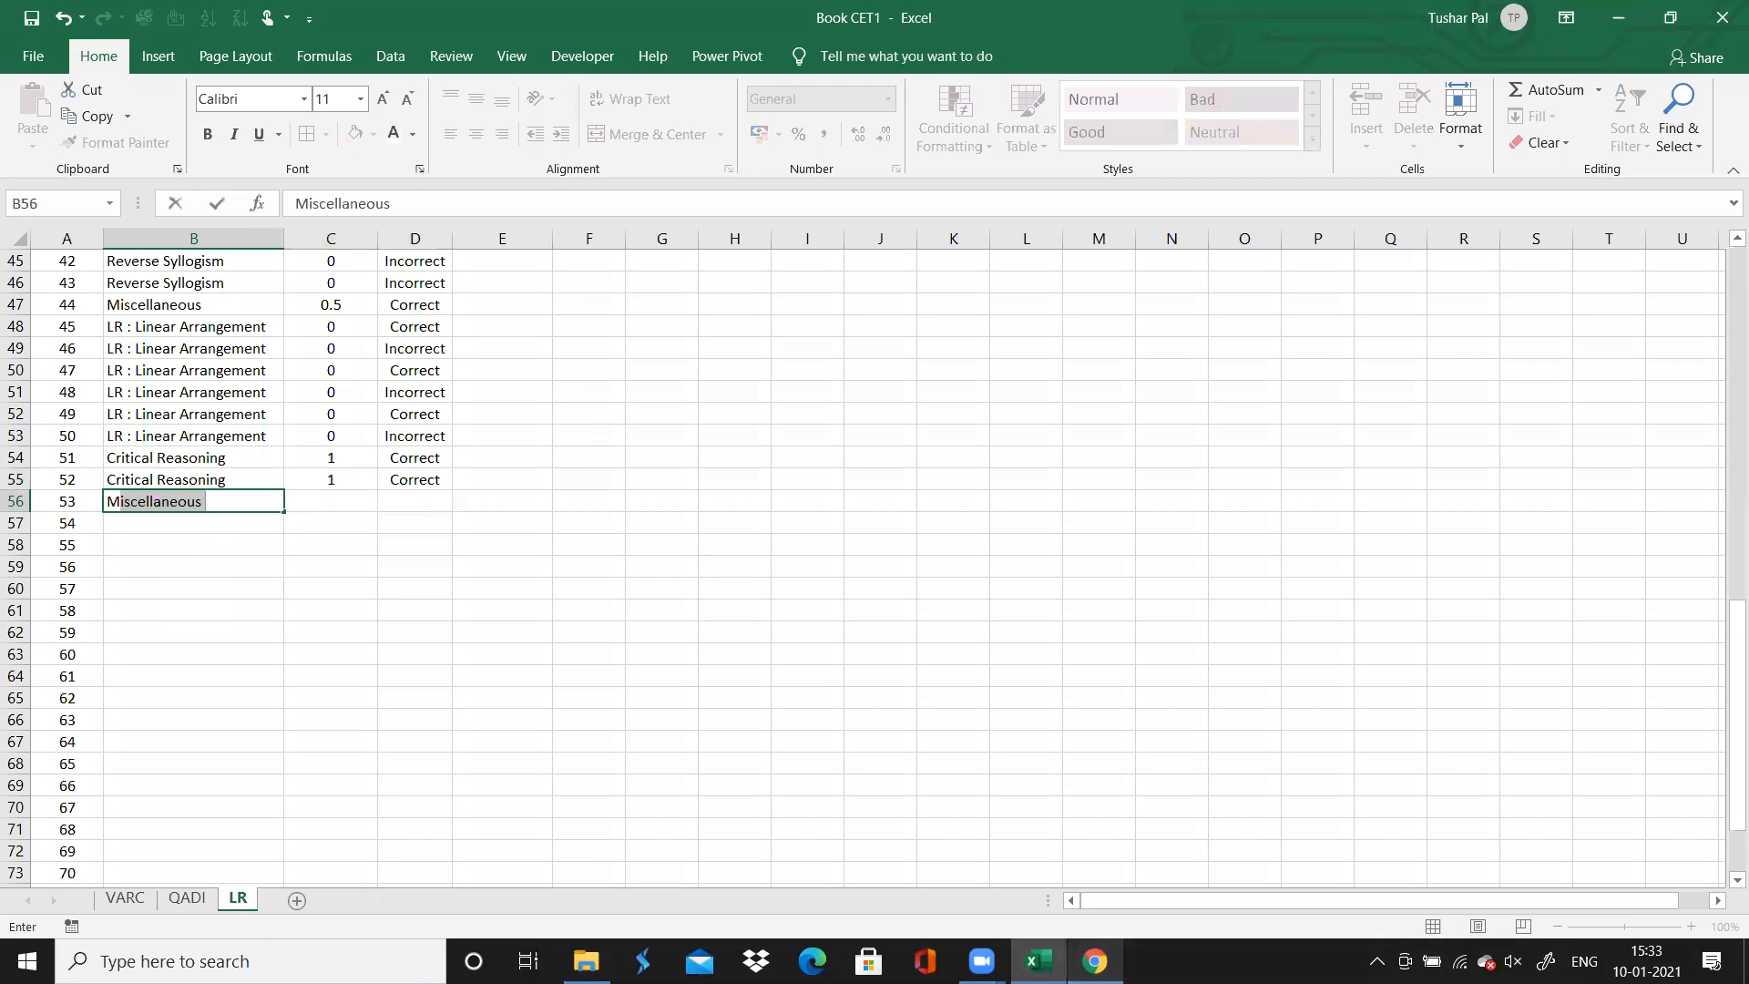
pyautogui.press('Tab')
pyautogui.hotkey('alt', 'Tab')
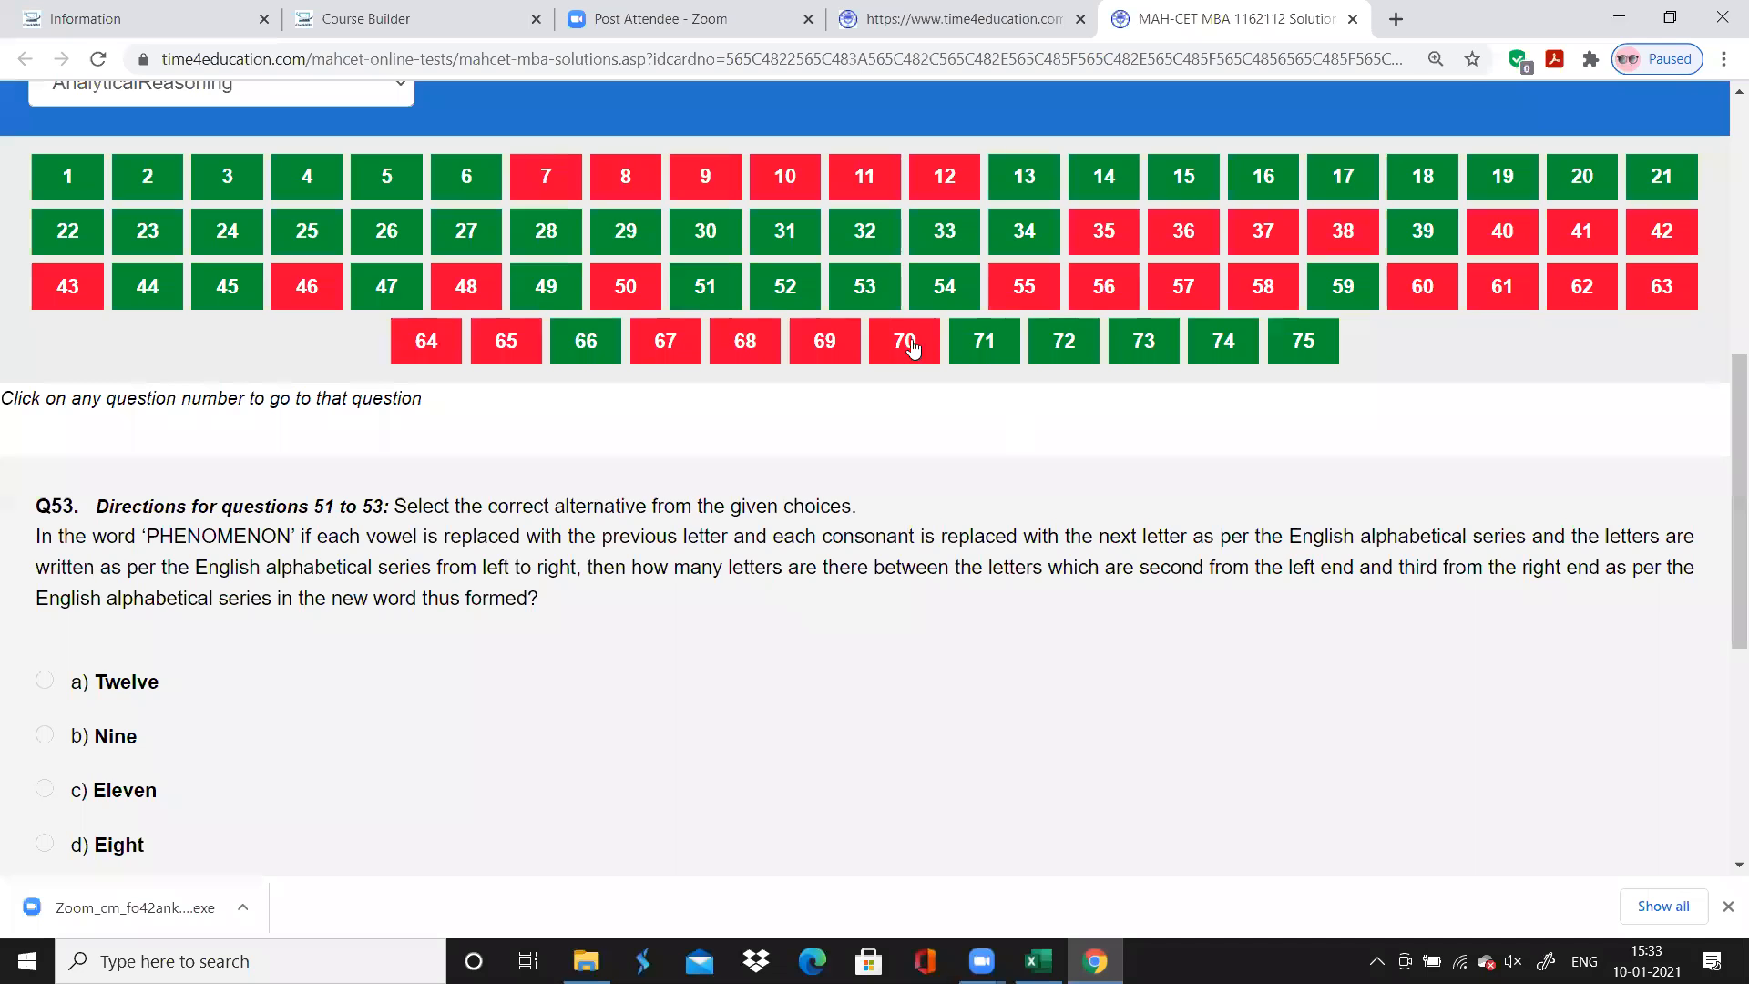
pyautogui.click(784, 288)
pyautogui.click(864, 285)
pyautogui.moveTo(1094, 961)
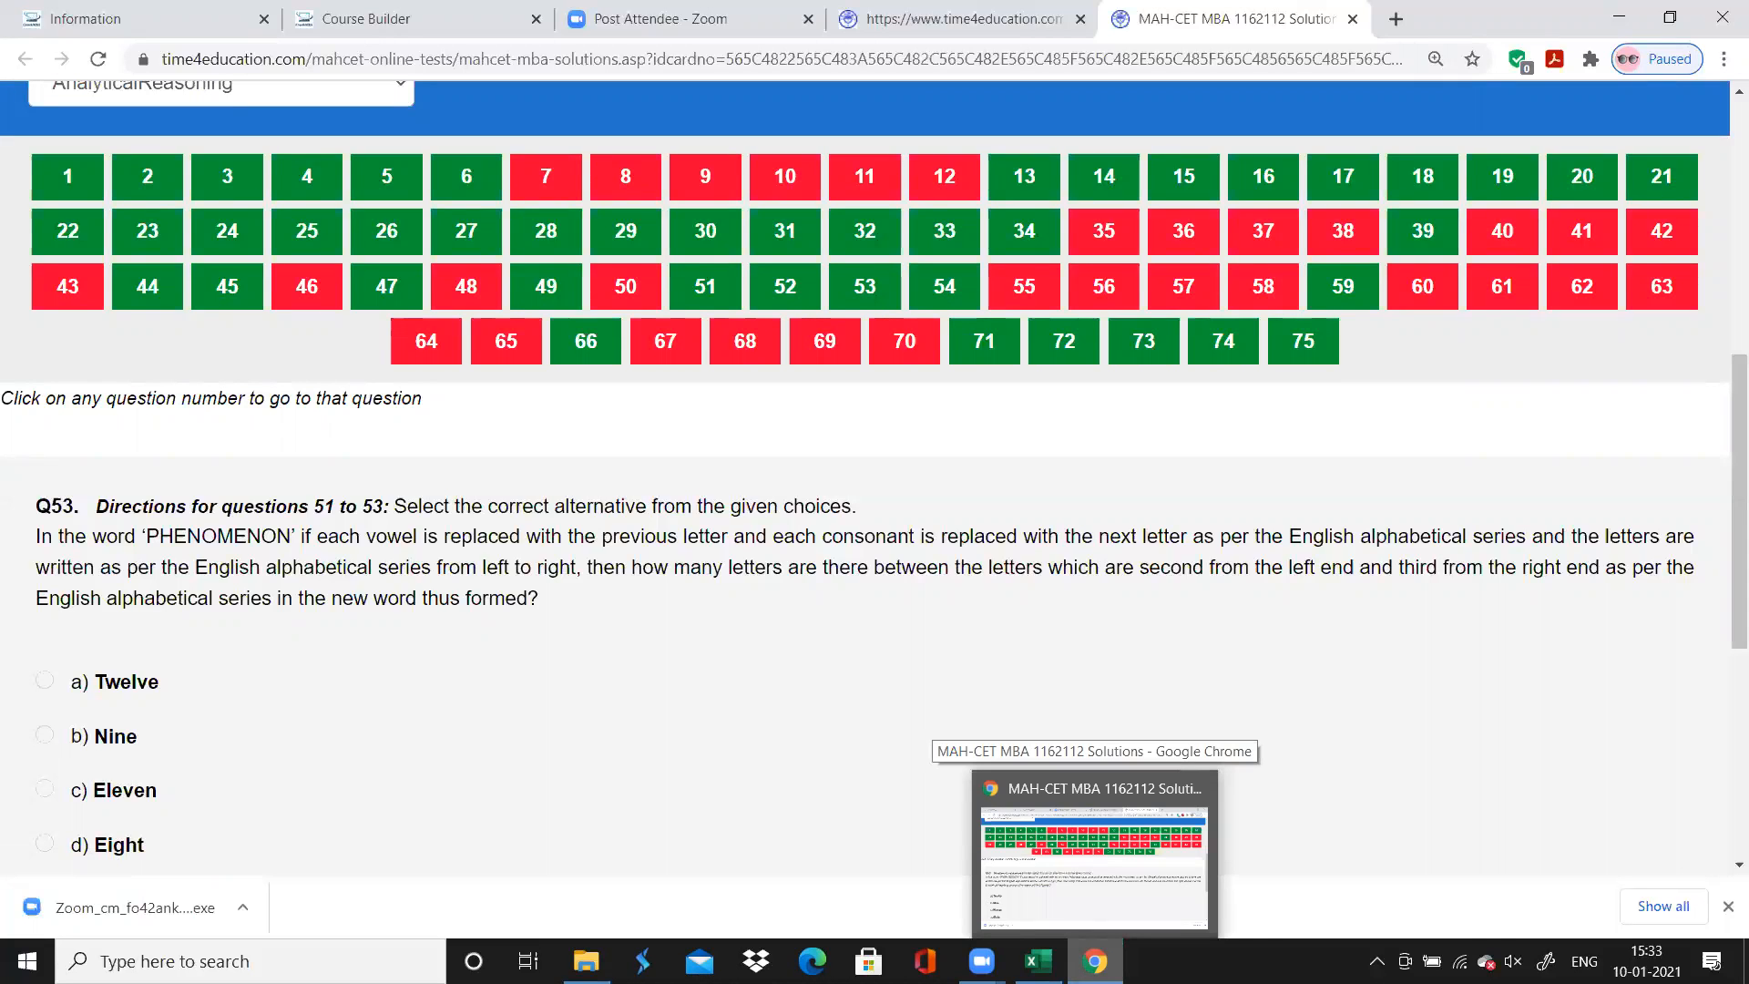
pyautogui.hotkey('alt', 'Tab')
pyautogui.write('1')
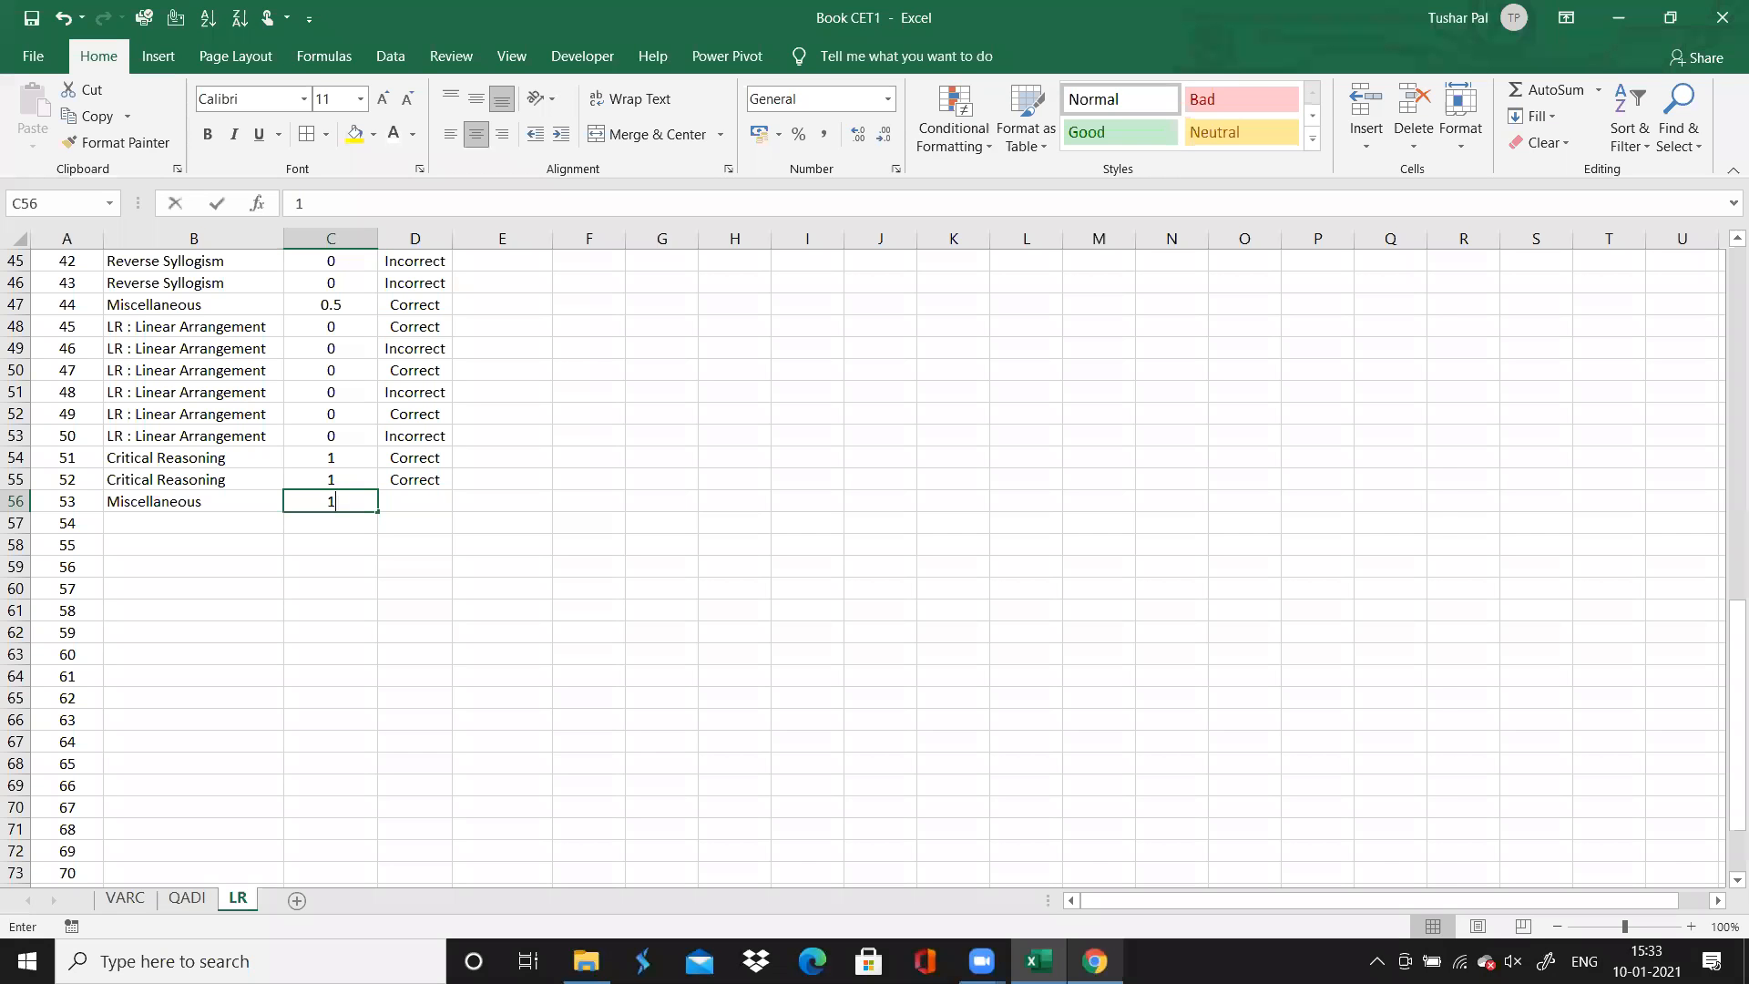
pyautogui.press('Tab')
pyautogui.write('Correct')
pyautogui.press('Return')
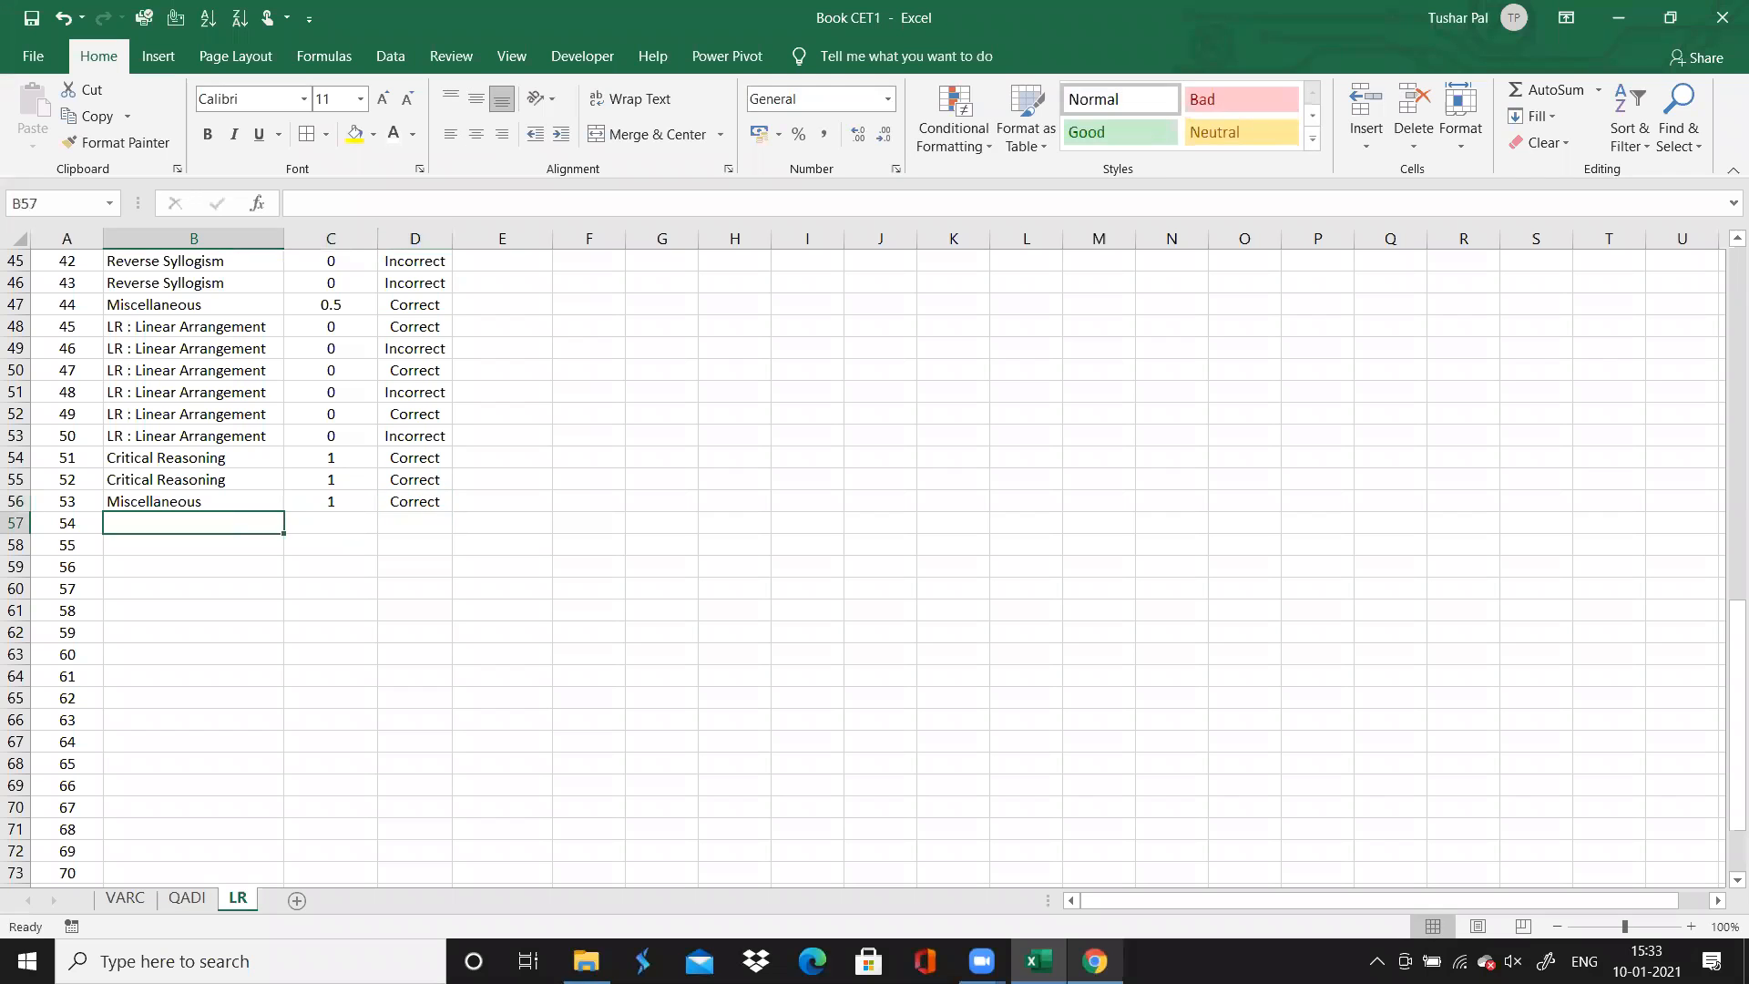
# Switch to the browser and examine questions 54 to 57 to identify their topics and which questions share the same directions
pyautogui.hotkey('alt', 'Tab')
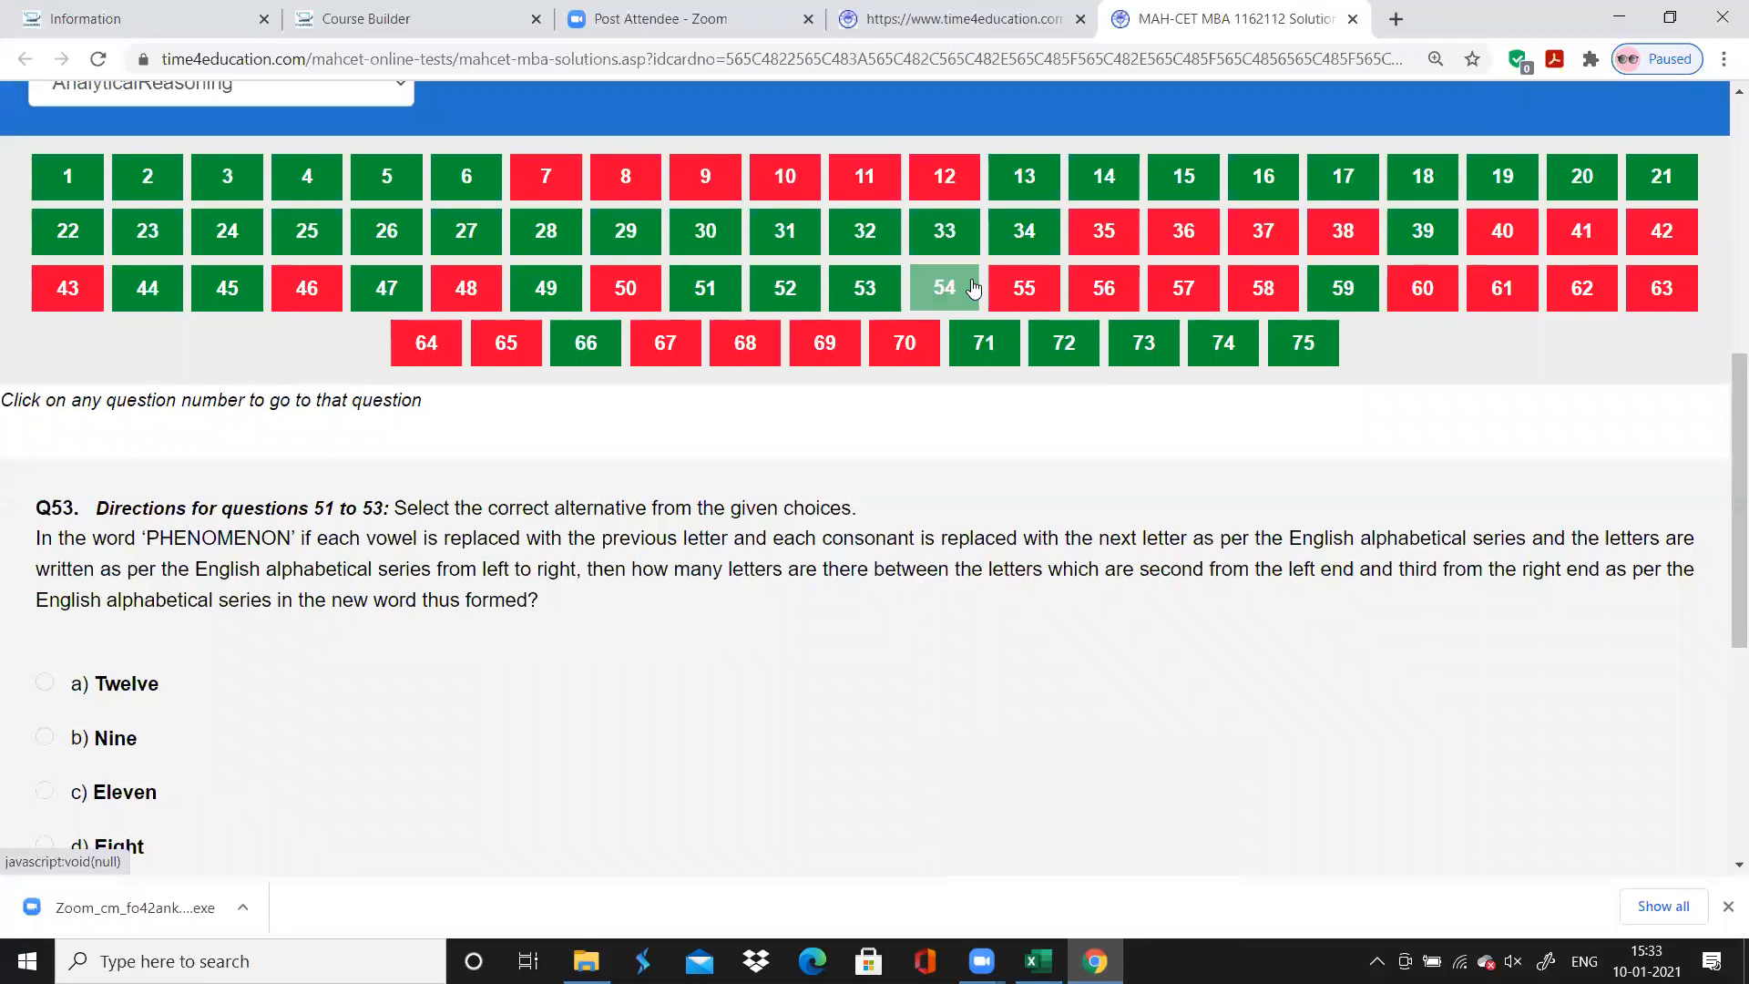
pyautogui.click(971, 290)
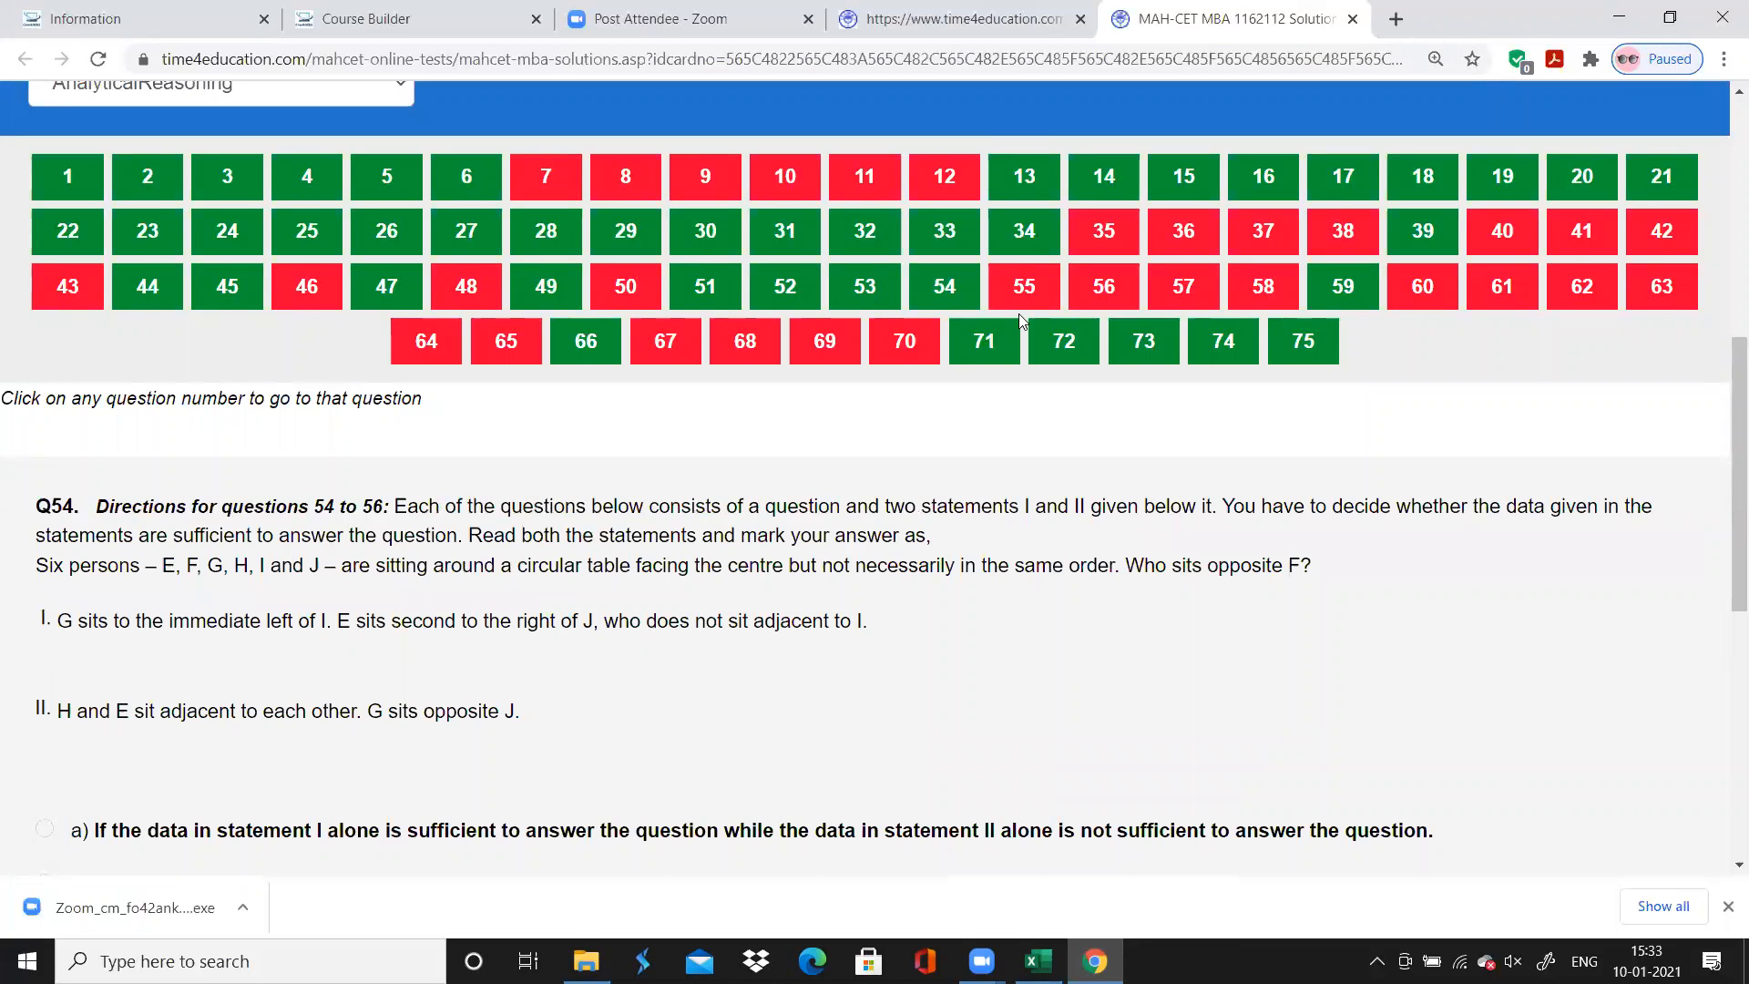
pyautogui.scroll(-2, 1021, 304)
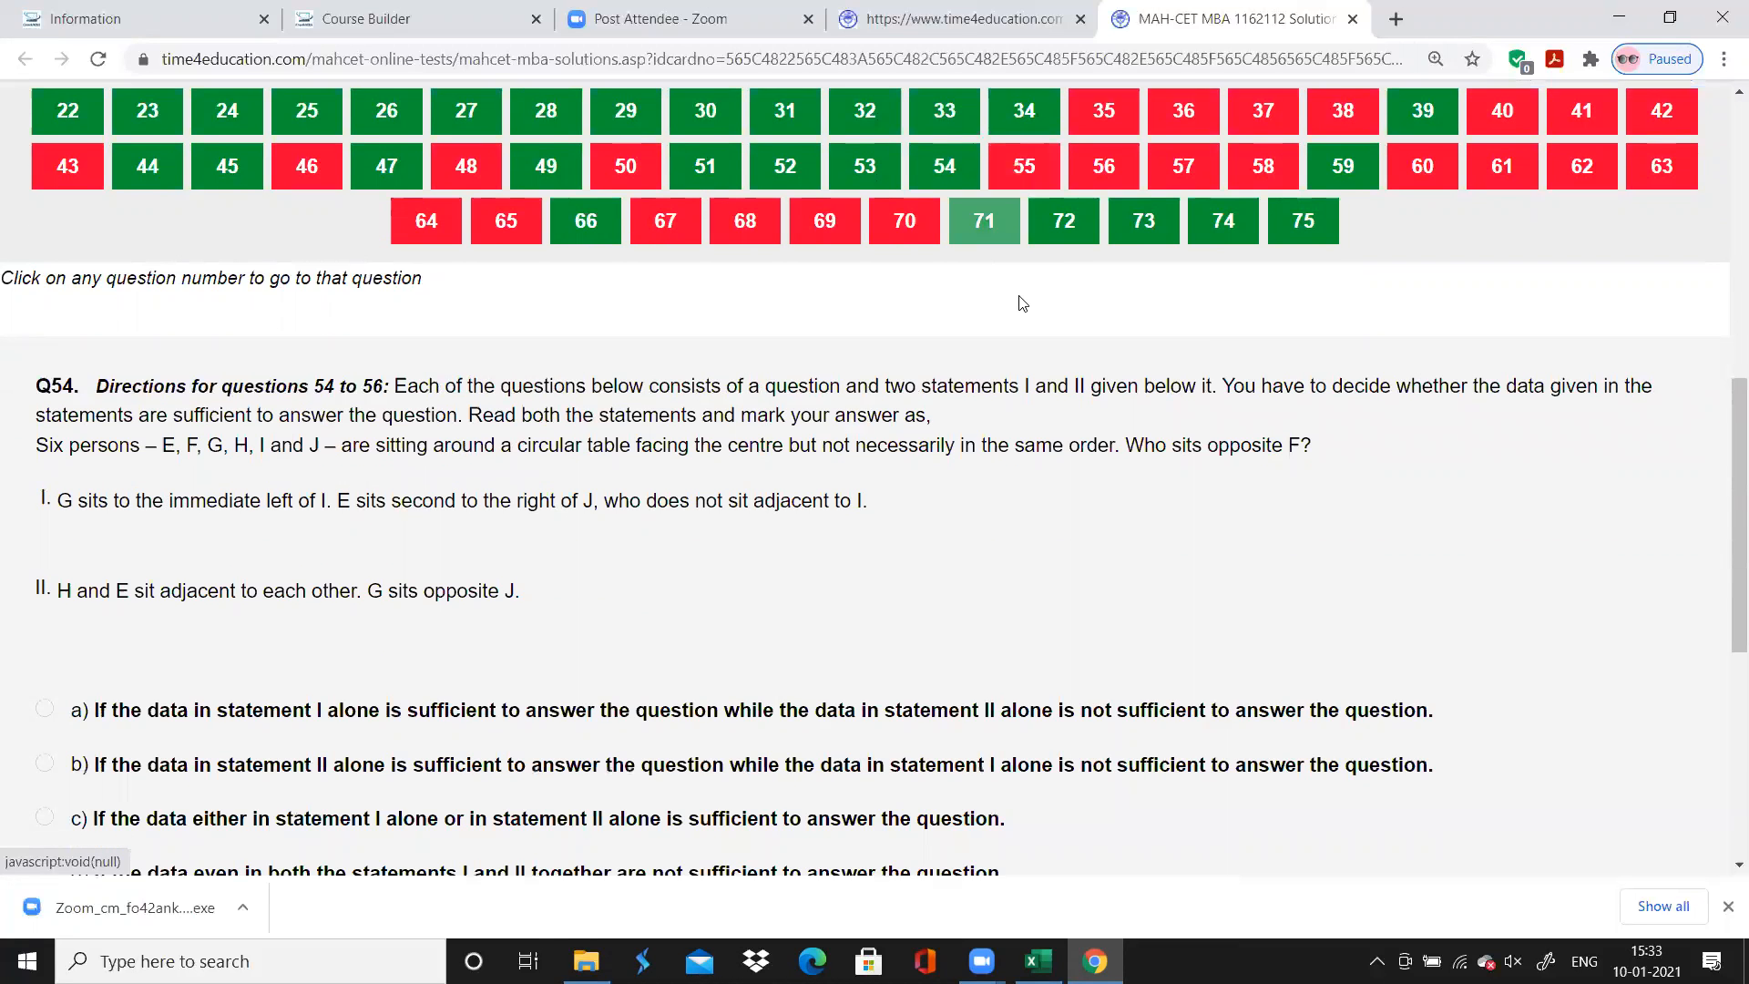
pyautogui.scroll(1, 1021, 303)
pyautogui.click(1034, 217)
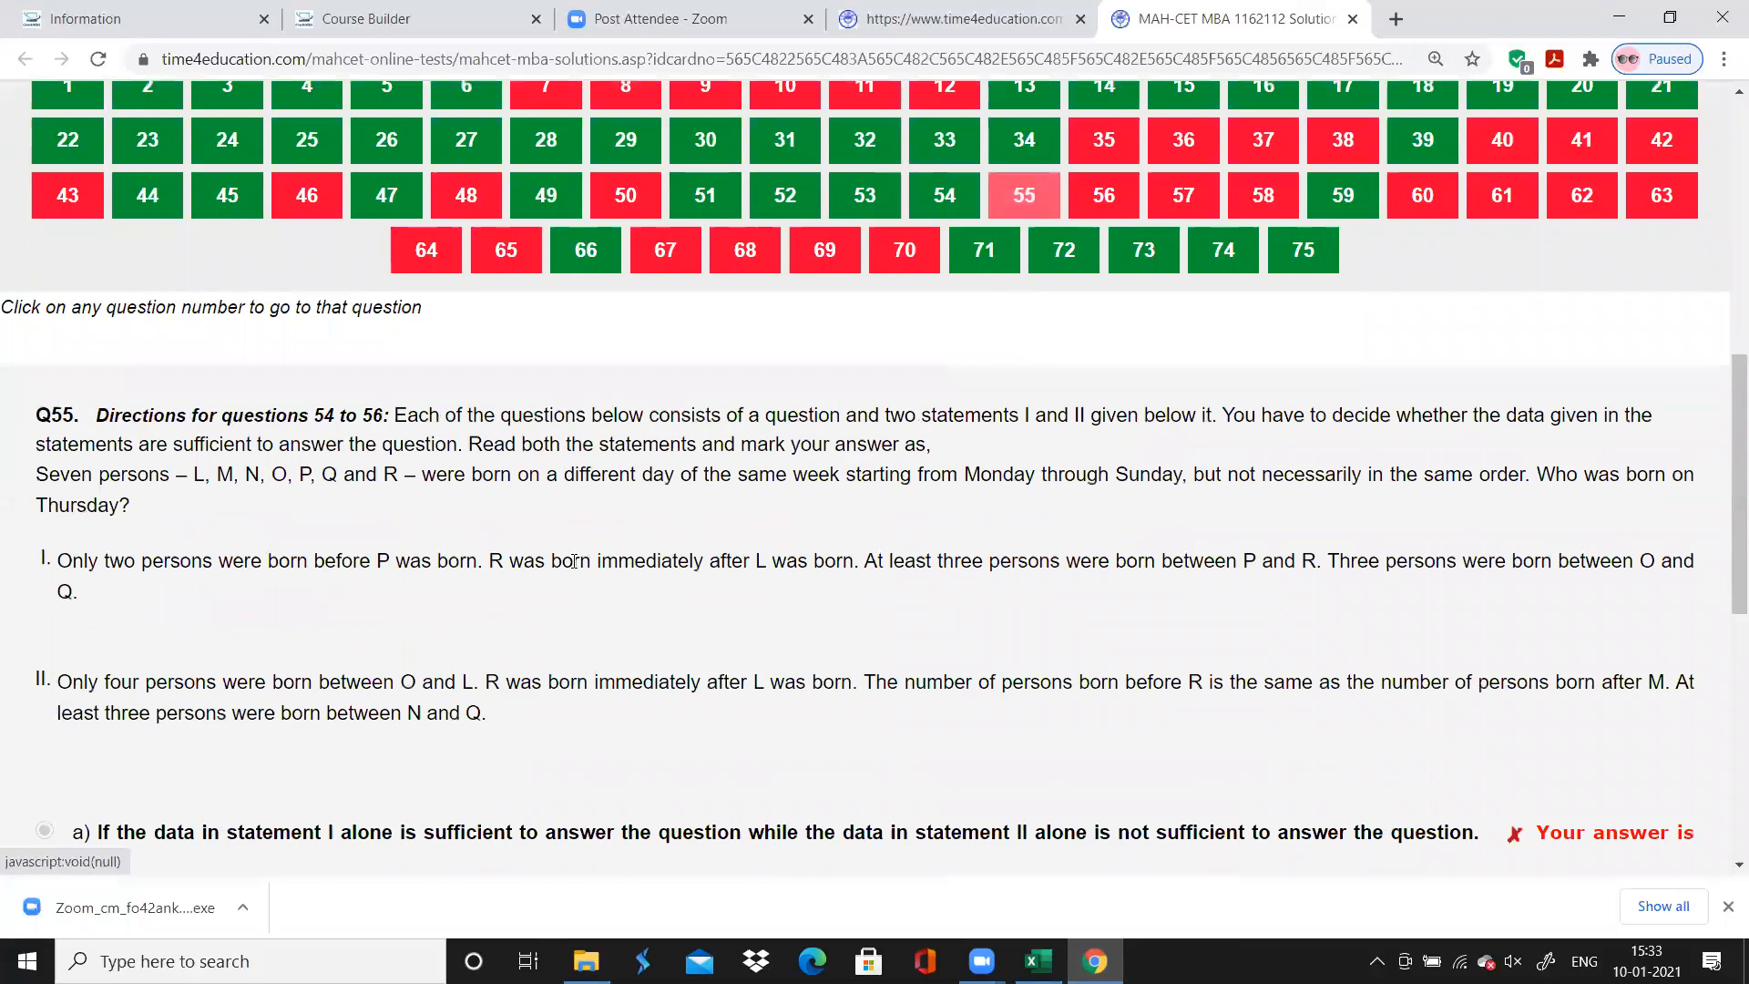
pyautogui.scroll(-2, 501, 649)
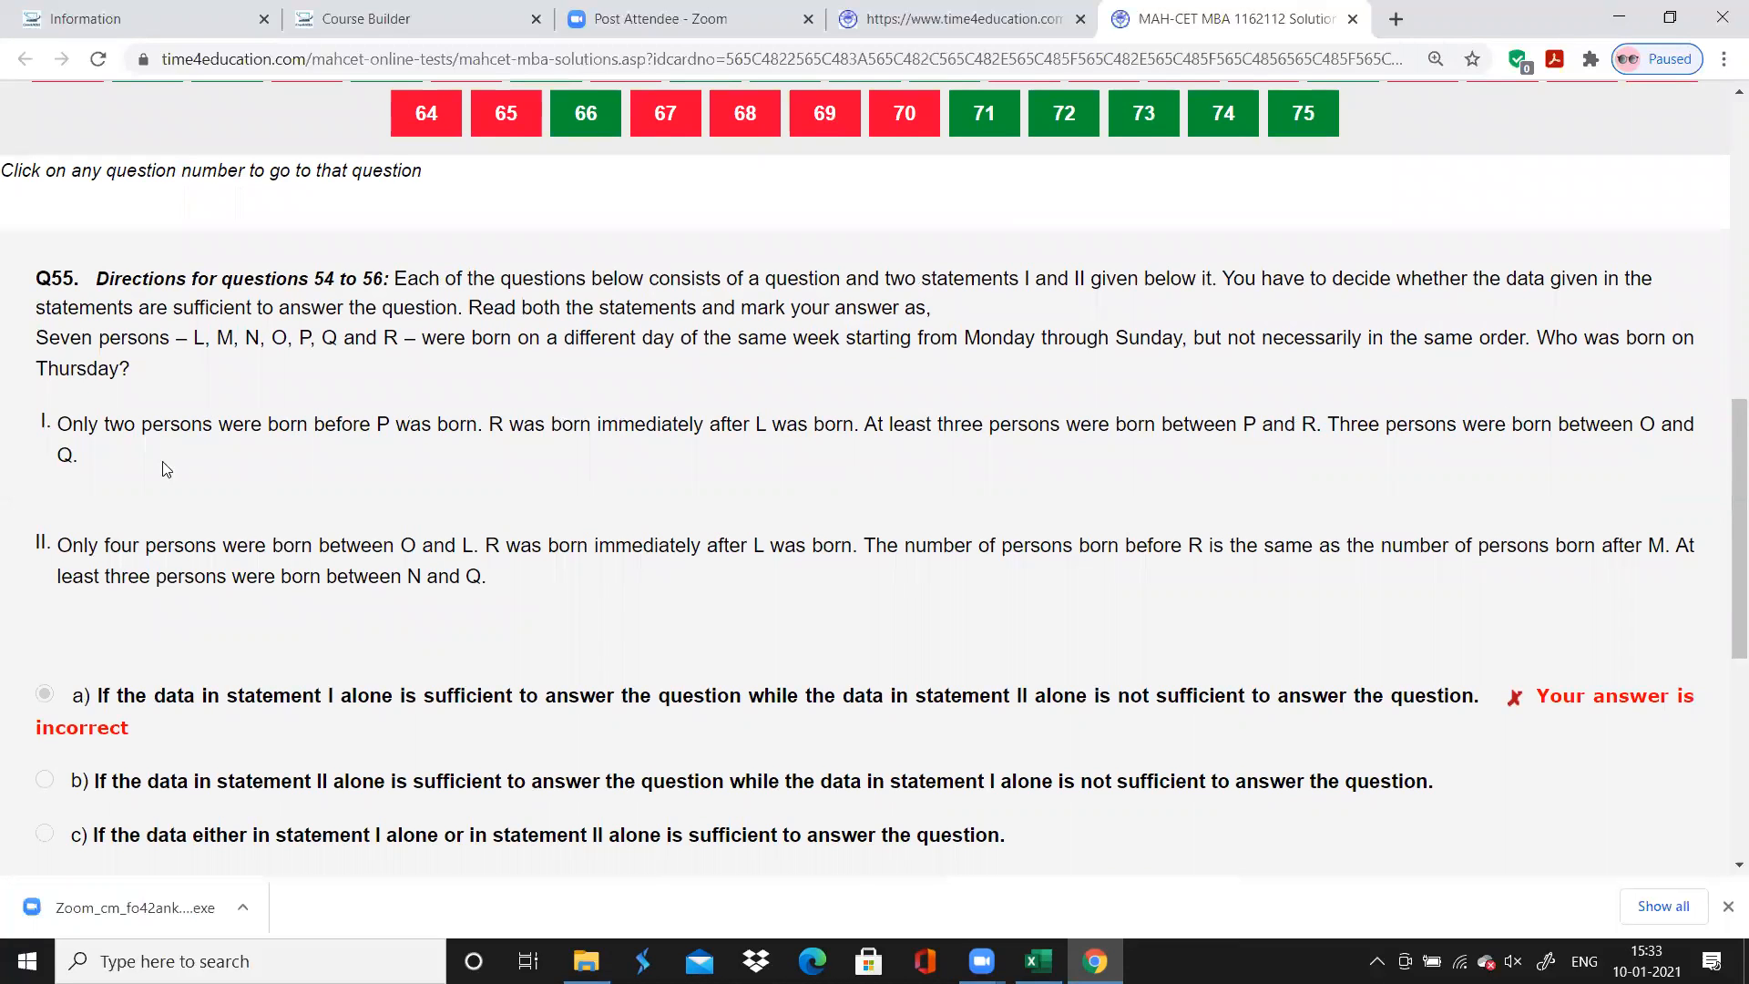
pyautogui.scroll(2, 618, 412)
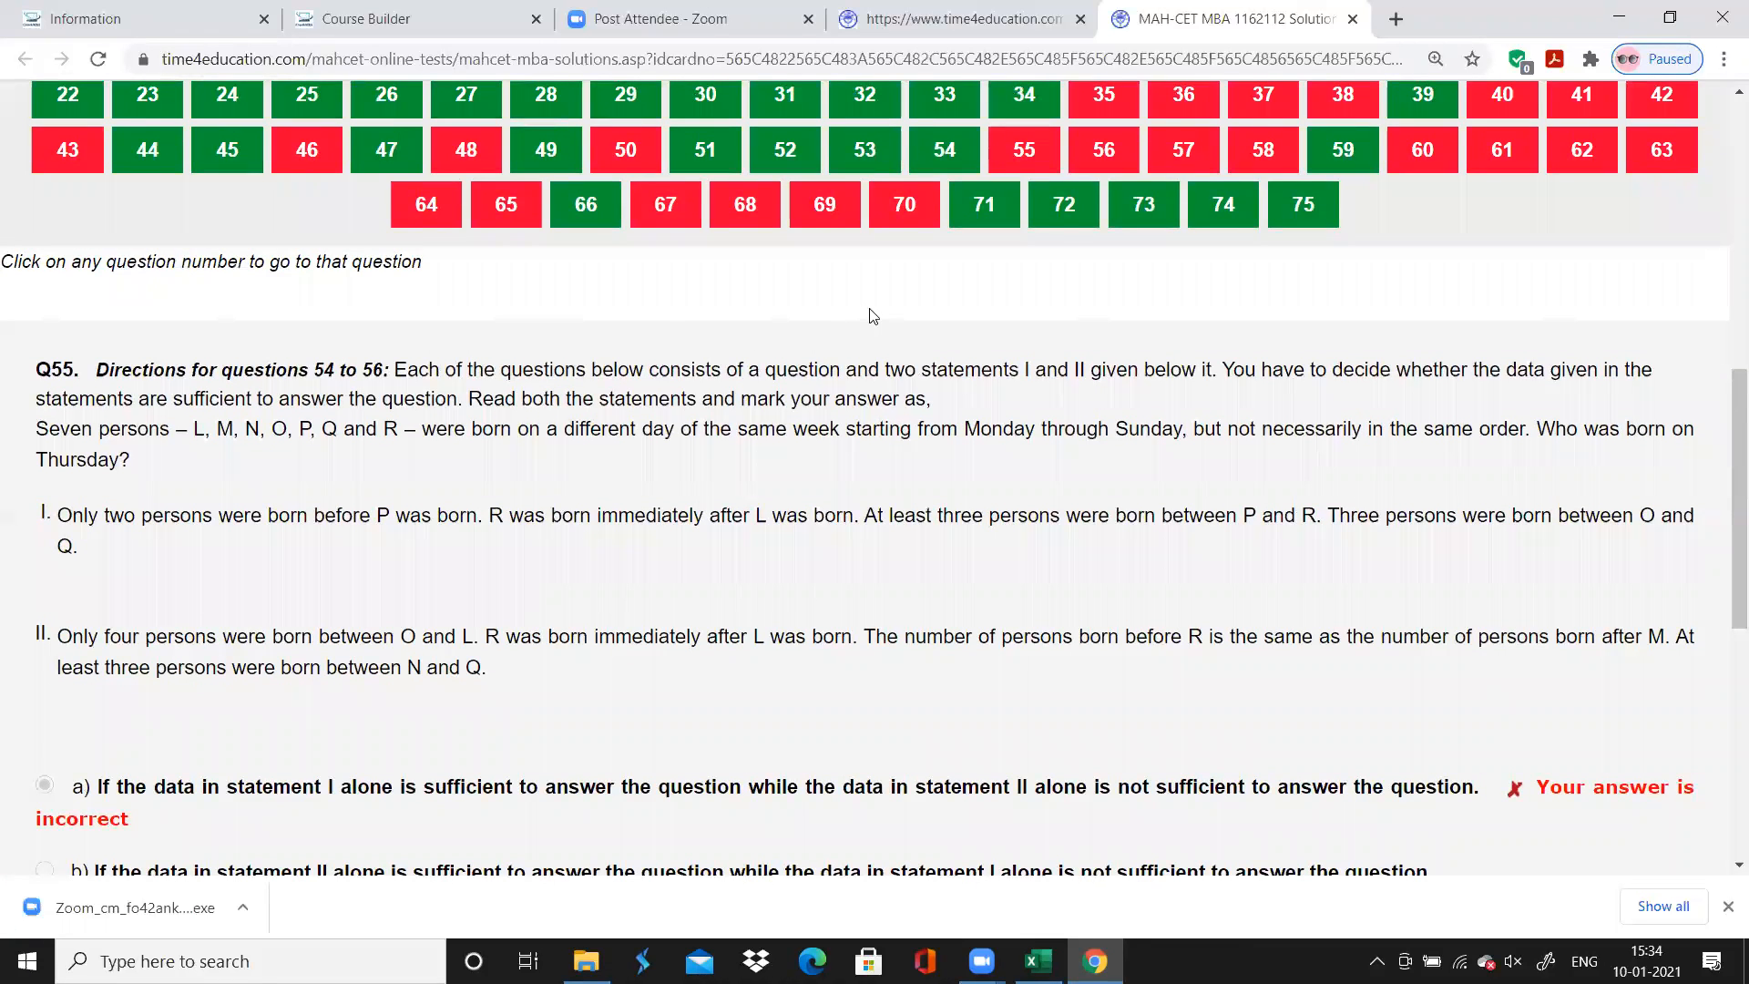
pyautogui.click(1104, 150)
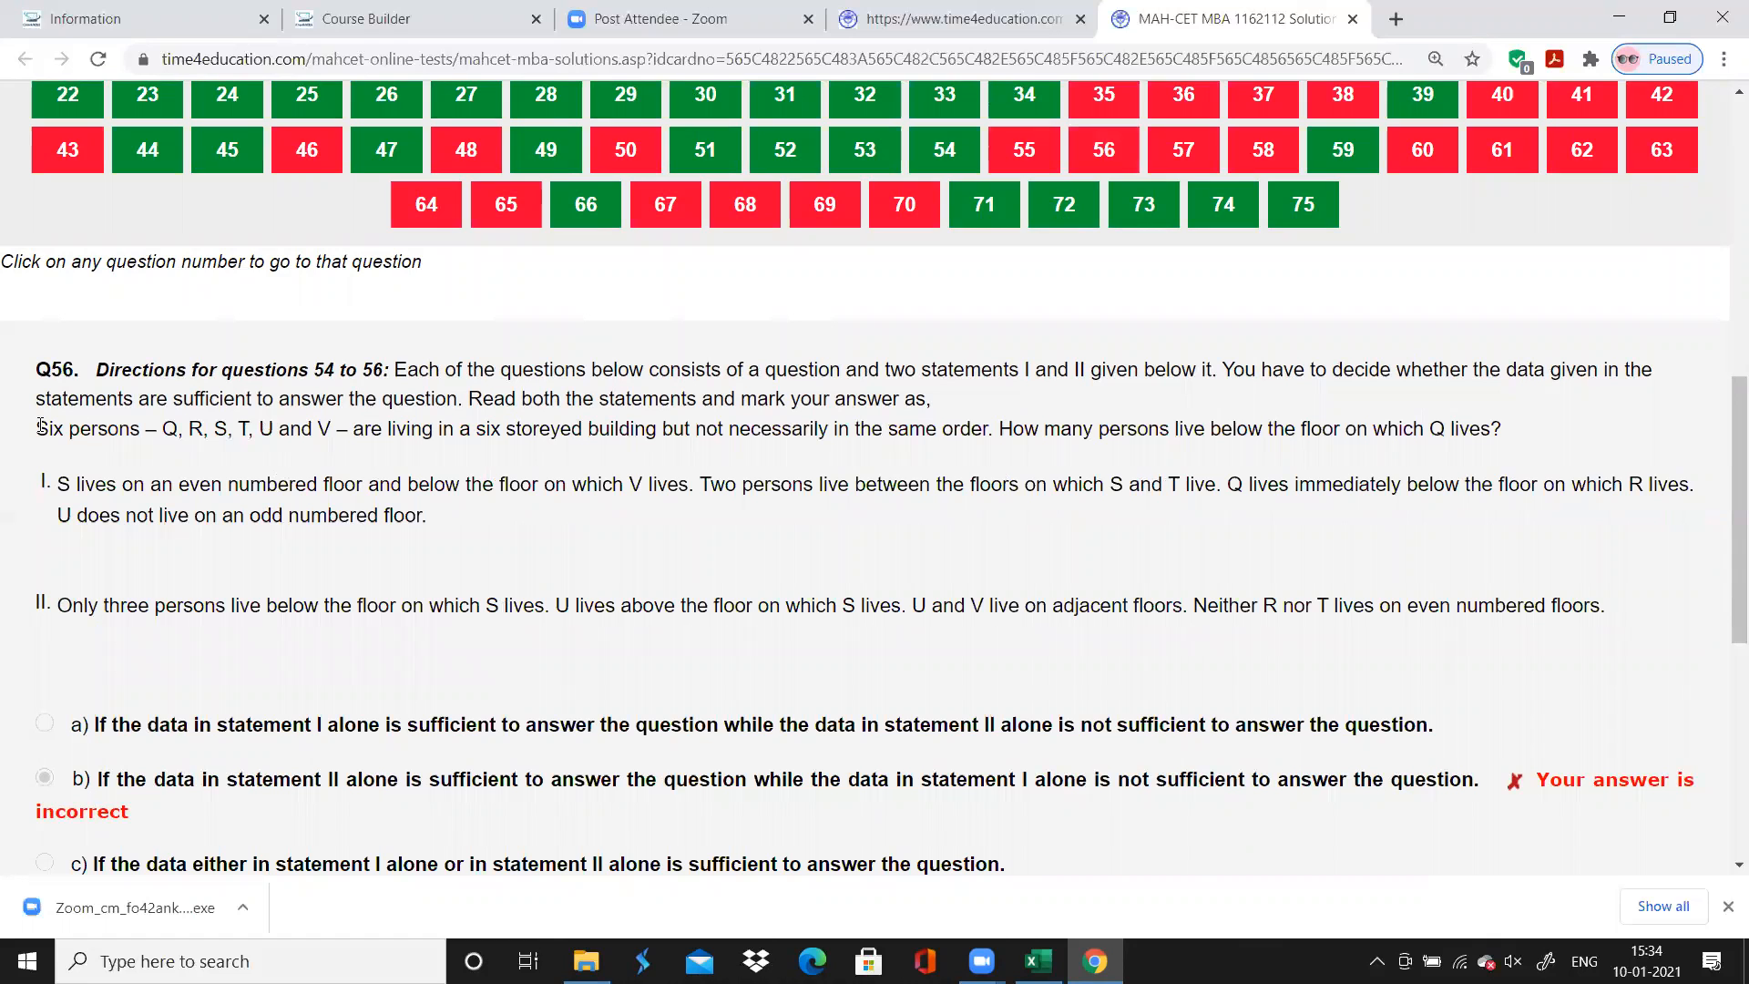
pyautogui.click(1173, 151)
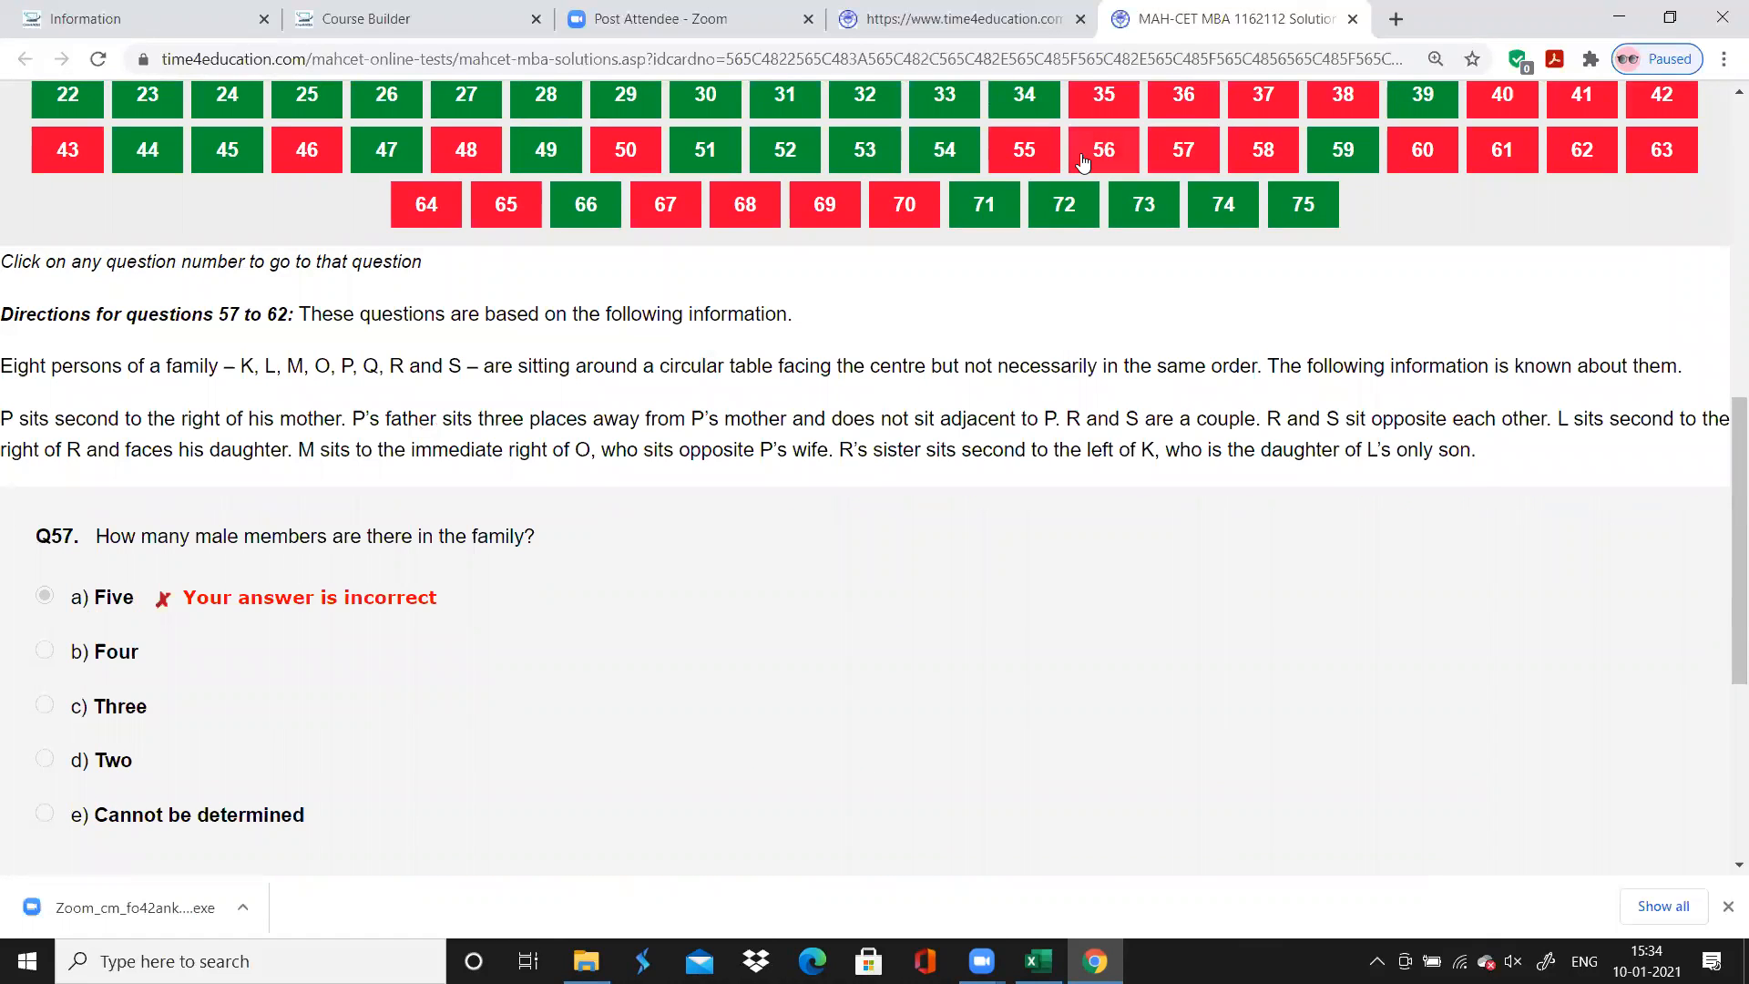
pyautogui.click(1098, 162)
pyautogui.click(1016, 162)
pyautogui.click(945, 155)
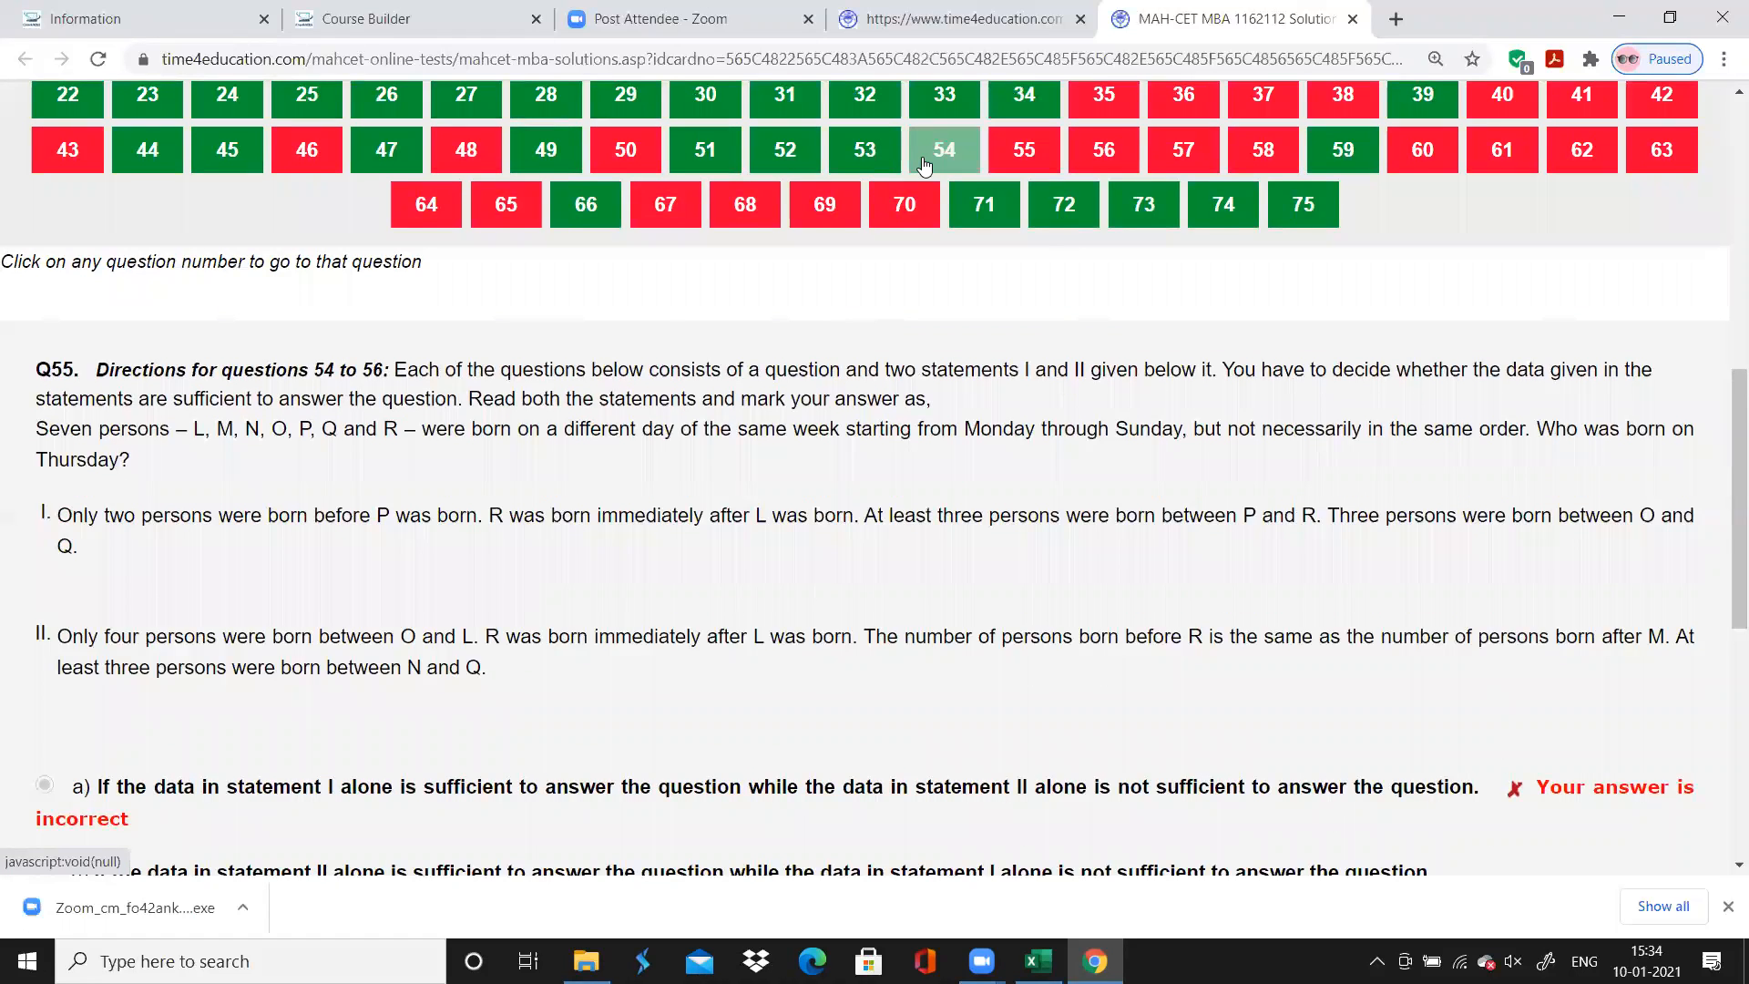
# In Excel, enter the topic "Data Sufficiency" for question 54 and fill it down to question 56
pyautogui.click(1038, 961)
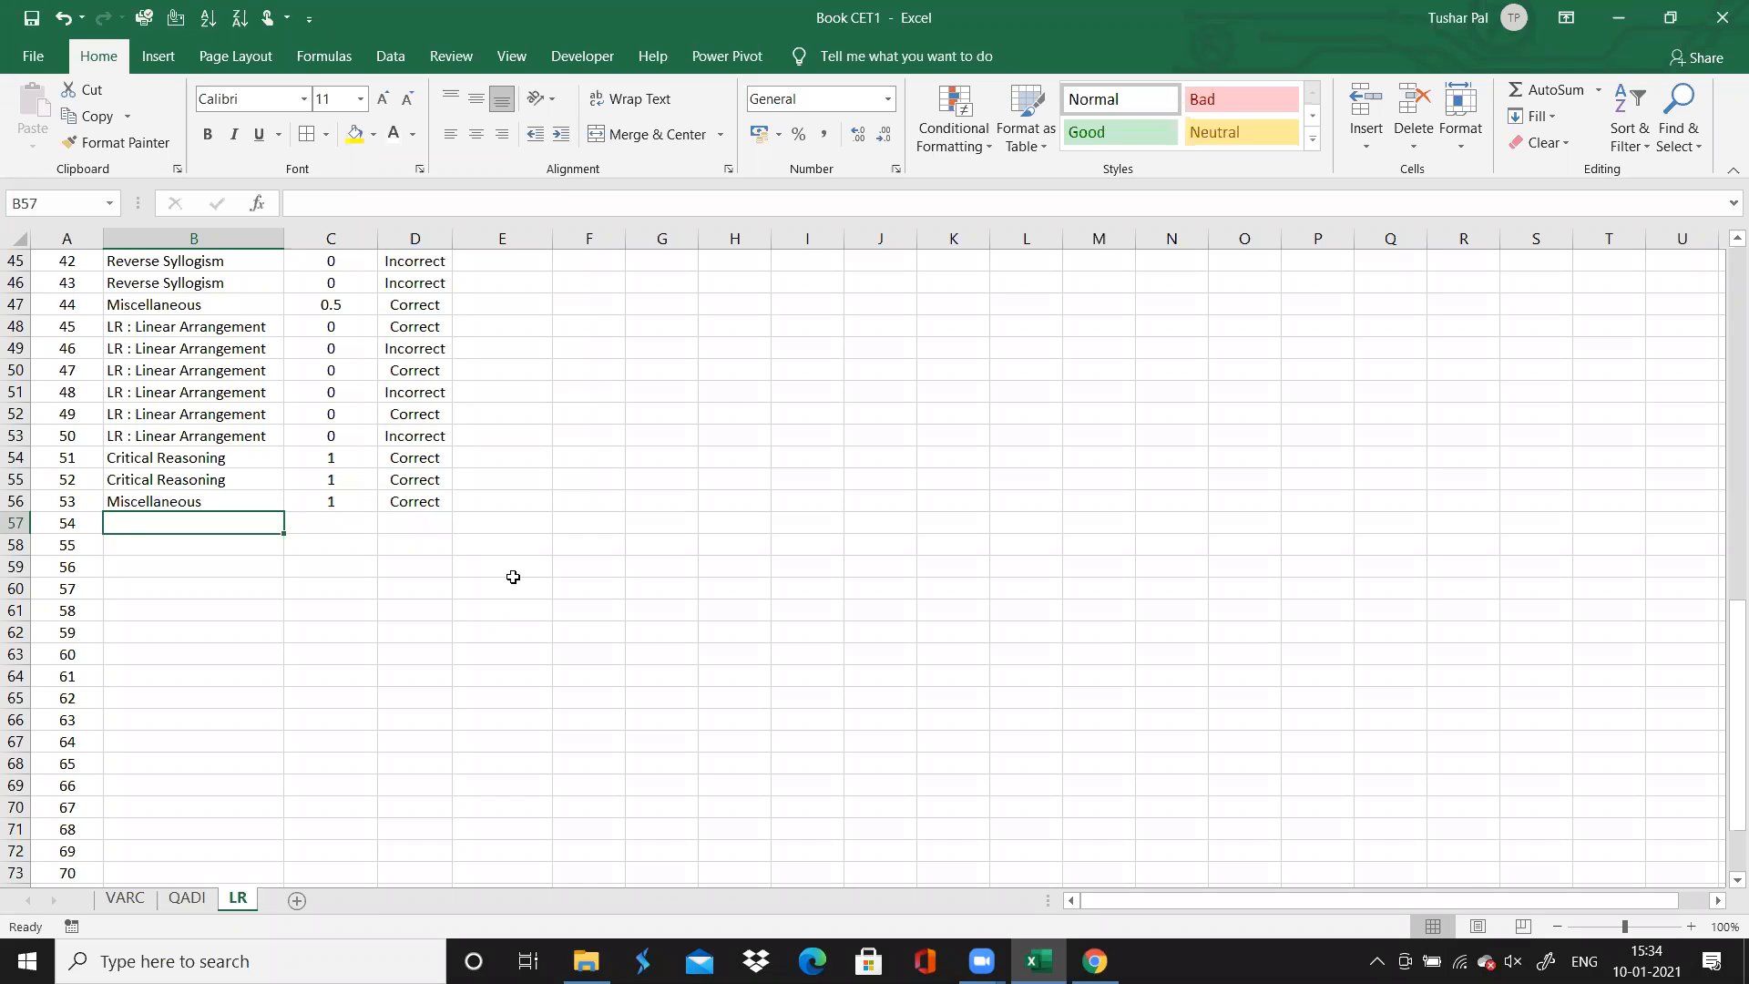
pyautogui.write('Data')
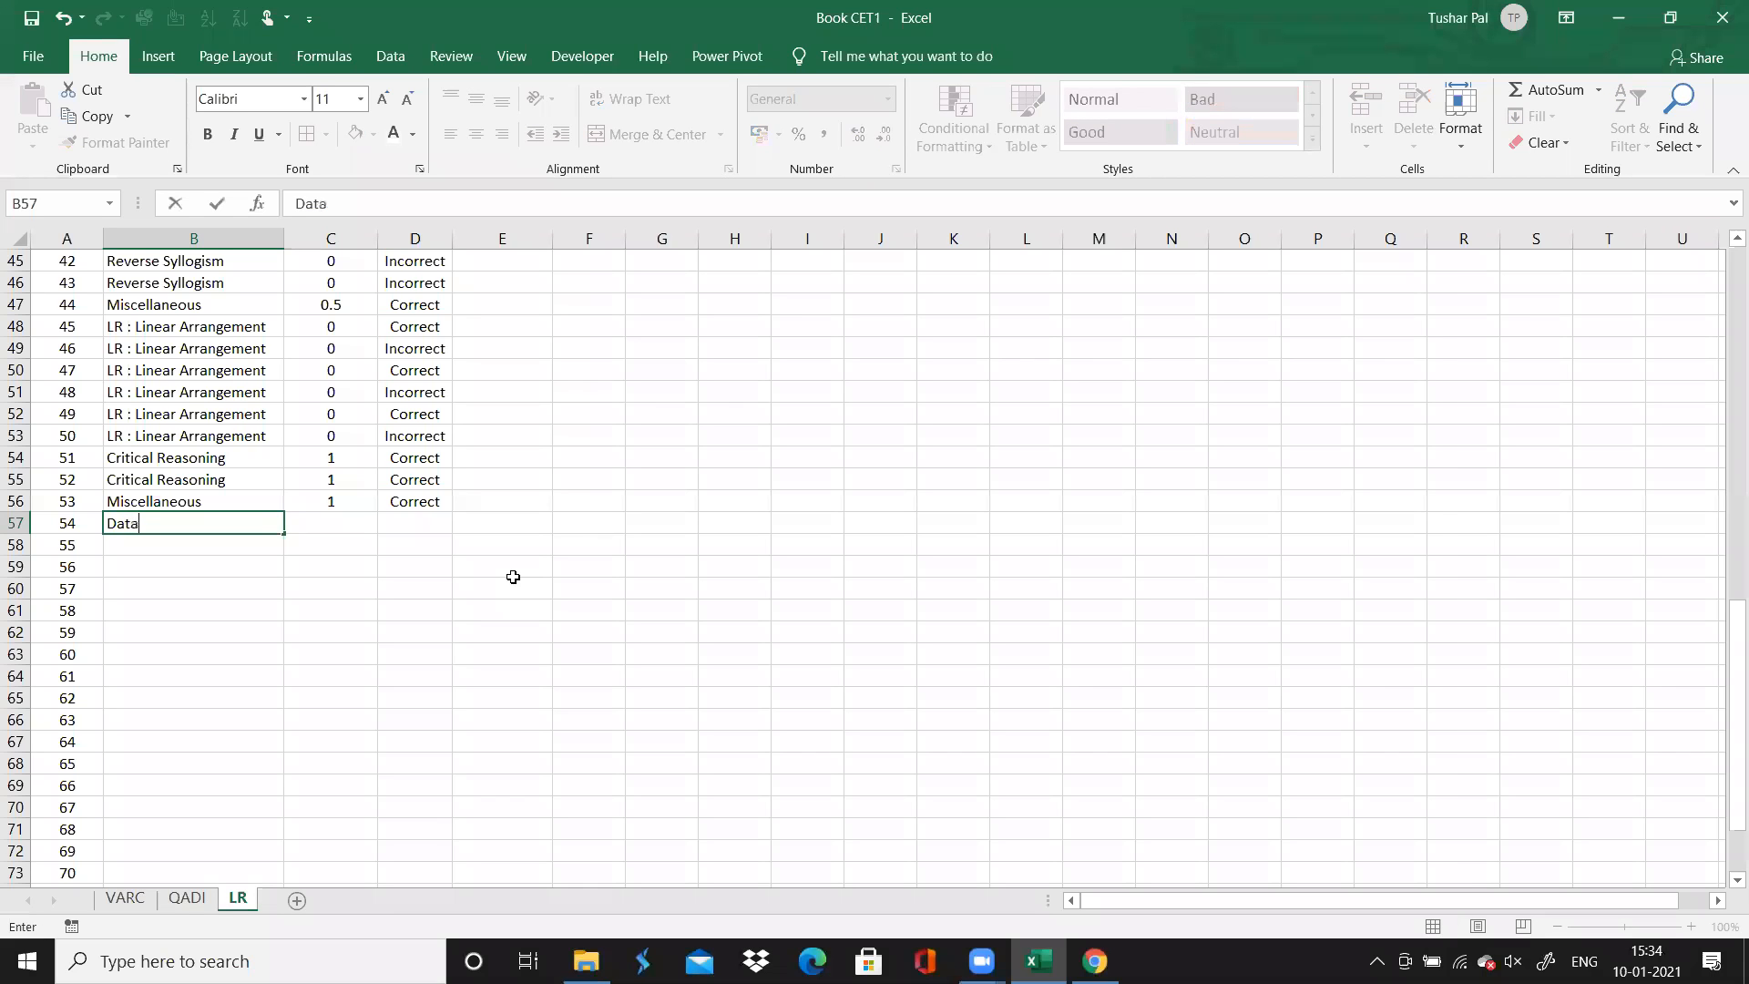
pyautogui.write(' Sufficien')
pyautogui.press('BackSpace')
pyautogui.write('enc')
pyautogui.moveTo(285, 533); pyautogui.dragTo(285, 578)
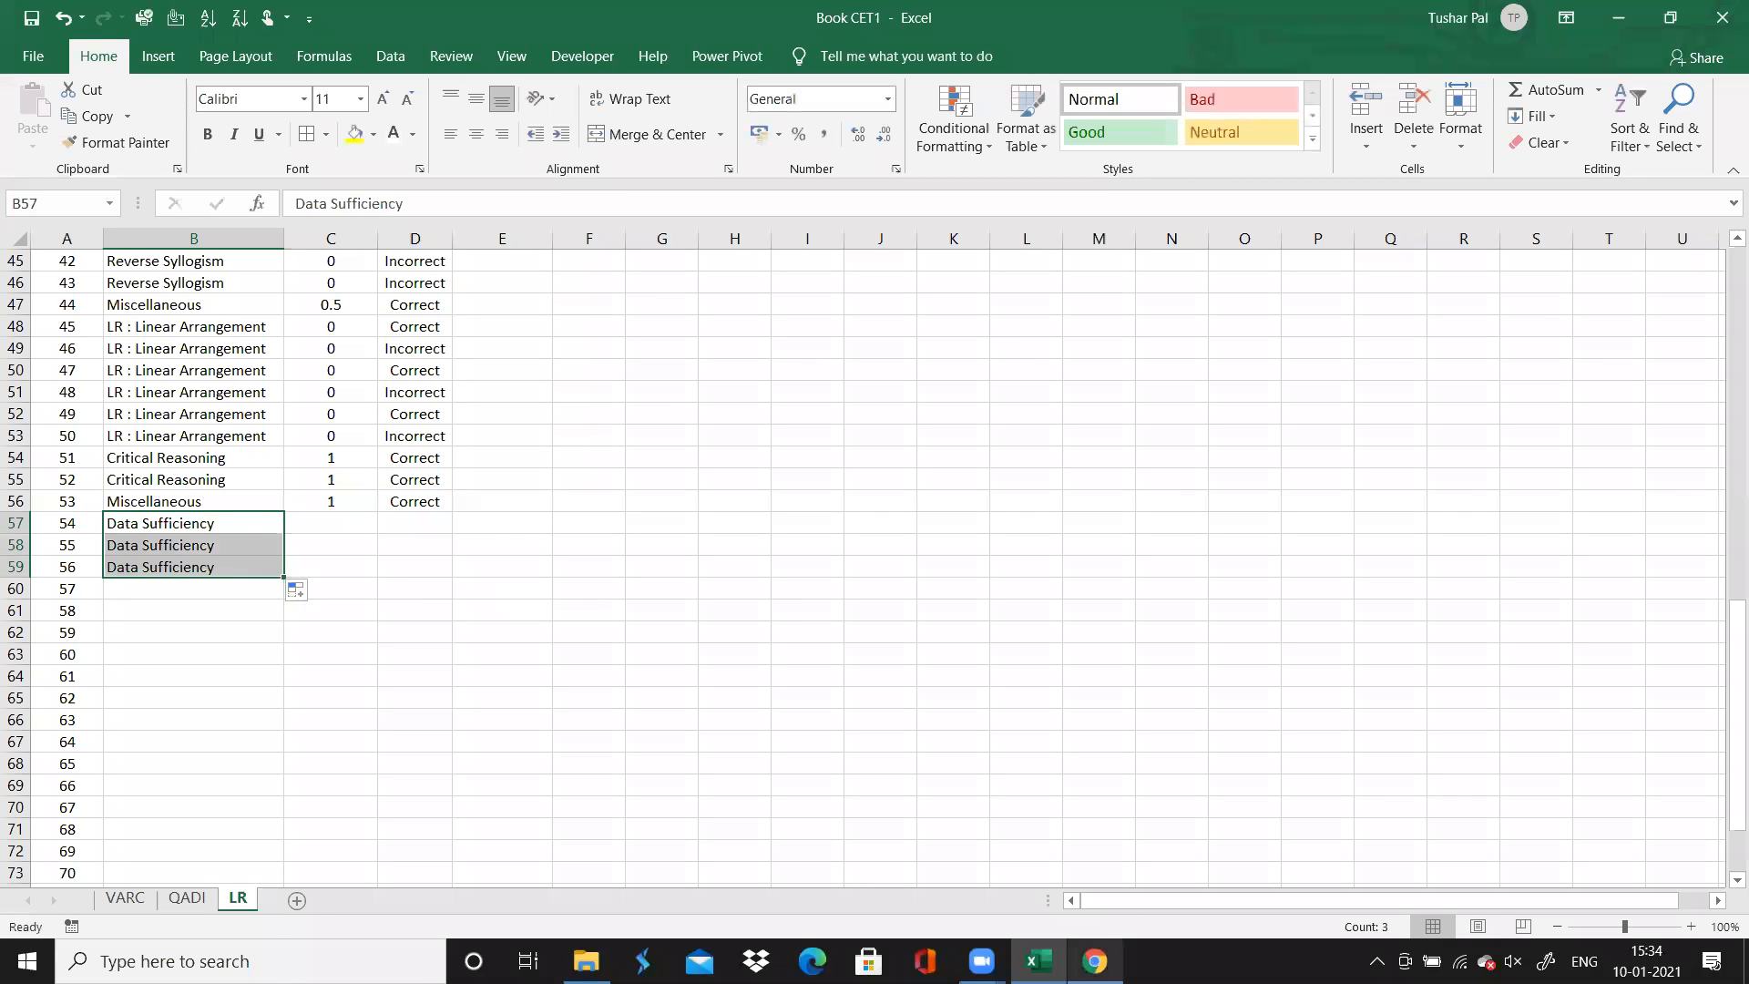
# Glance at question 54 in the browser, and enter 1 in column C for questions 54, 55 and 56 in Excel
pyautogui.click(1094, 961)
pyautogui.scroll(1, 982, 731)
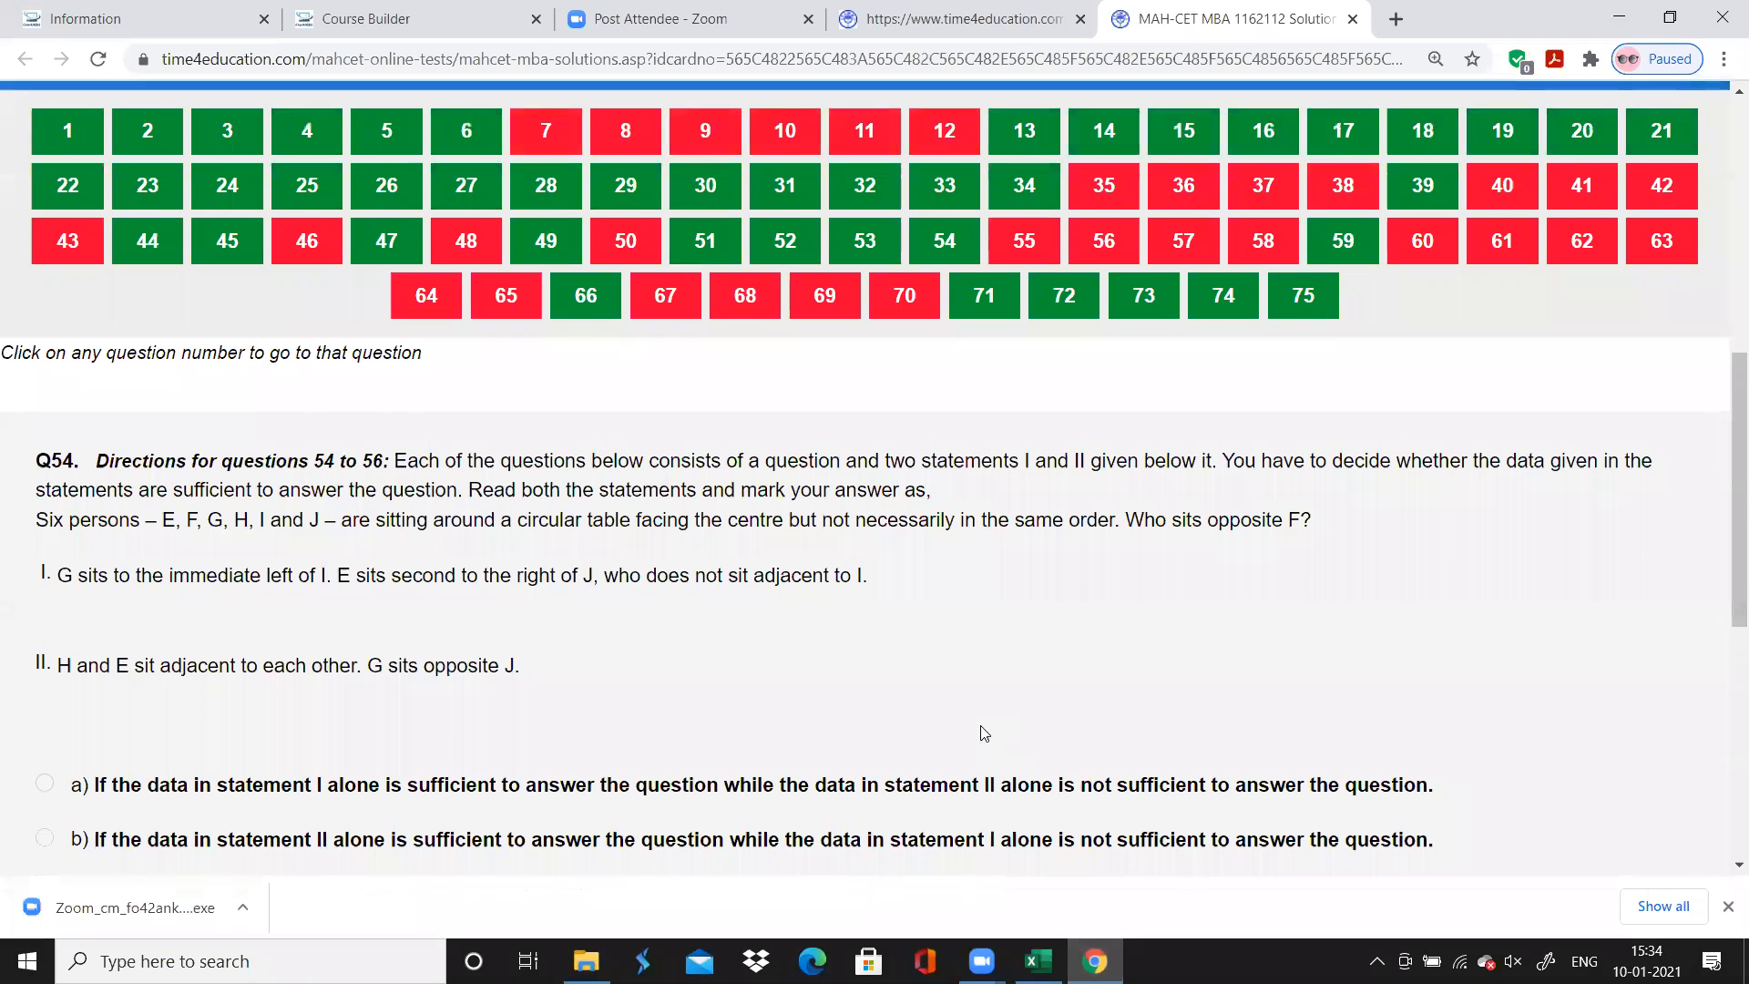
pyautogui.click(1037, 961)
pyautogui.press('Up')
pyautogui.press('Down')
pyautogui.press('Right')
pyautogui.write('1')
pyautogui.press('Return')
pyautogui.write('1')
pyautogui.press('Return')
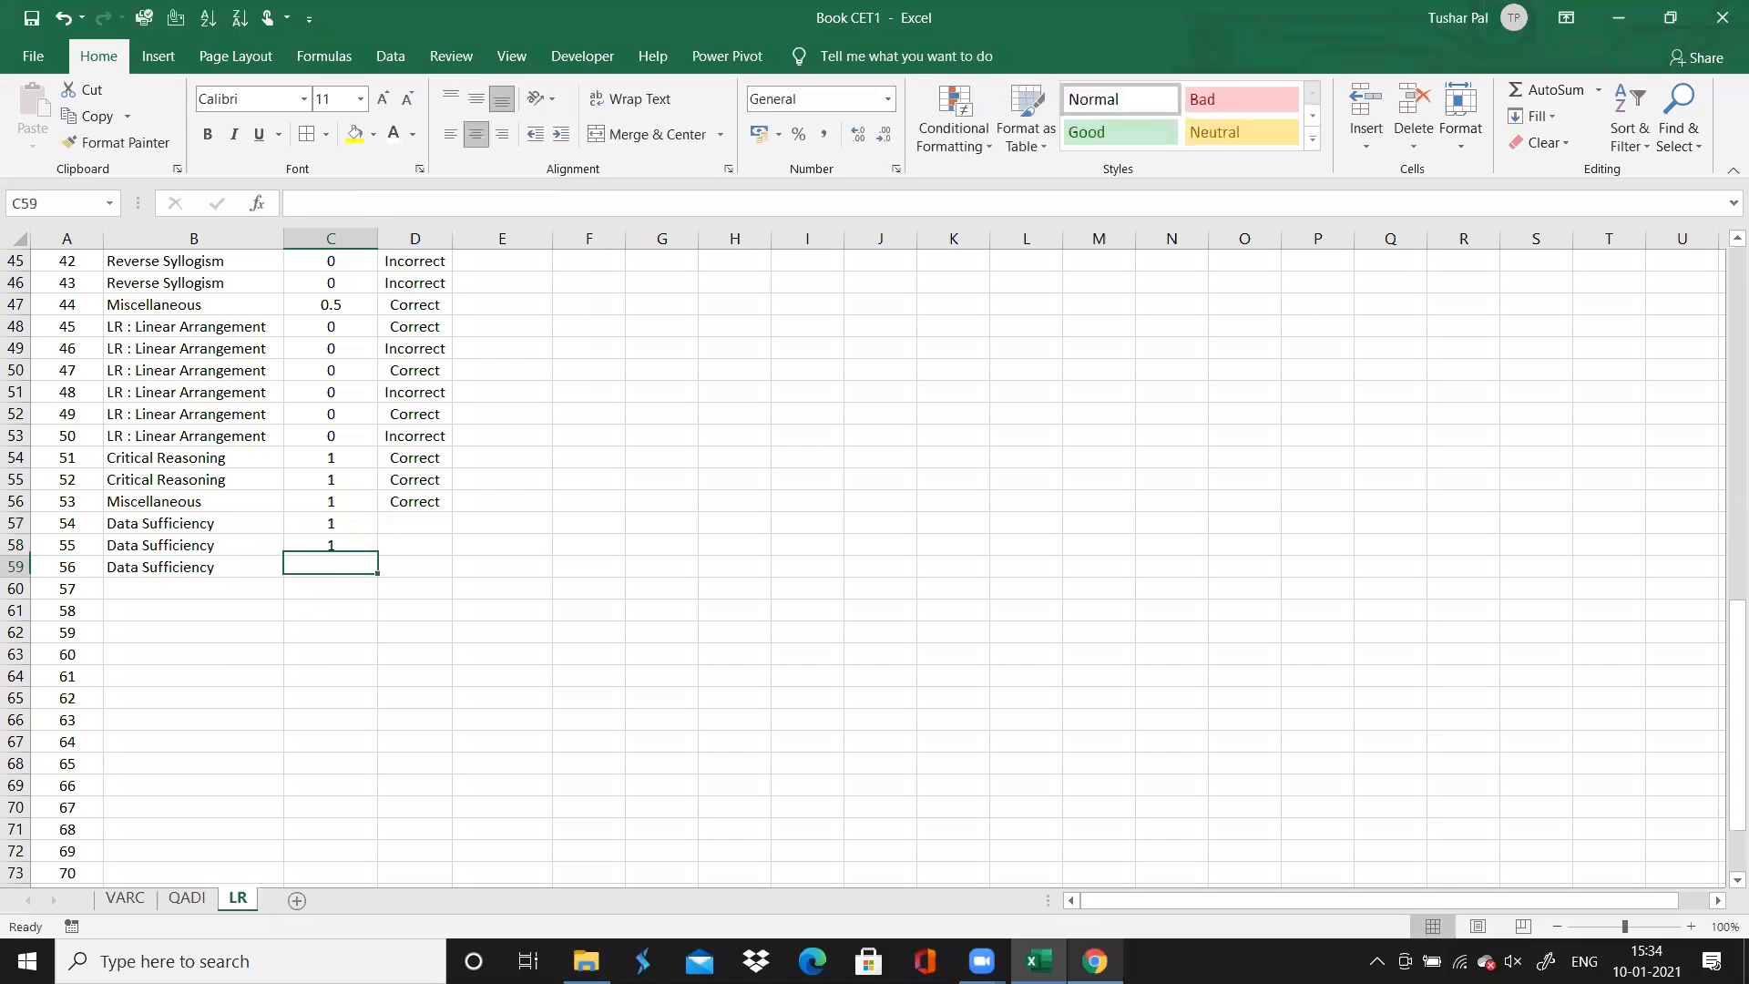
pyautogui.write('1')
pyautogui.press('Tab')
# After checking the browser's result grid, mark question 54 as "Correct" and questions 55 and 56 as "Incorrect" in column D
pyautogui.press('Up')
pyautogui.press('Up')
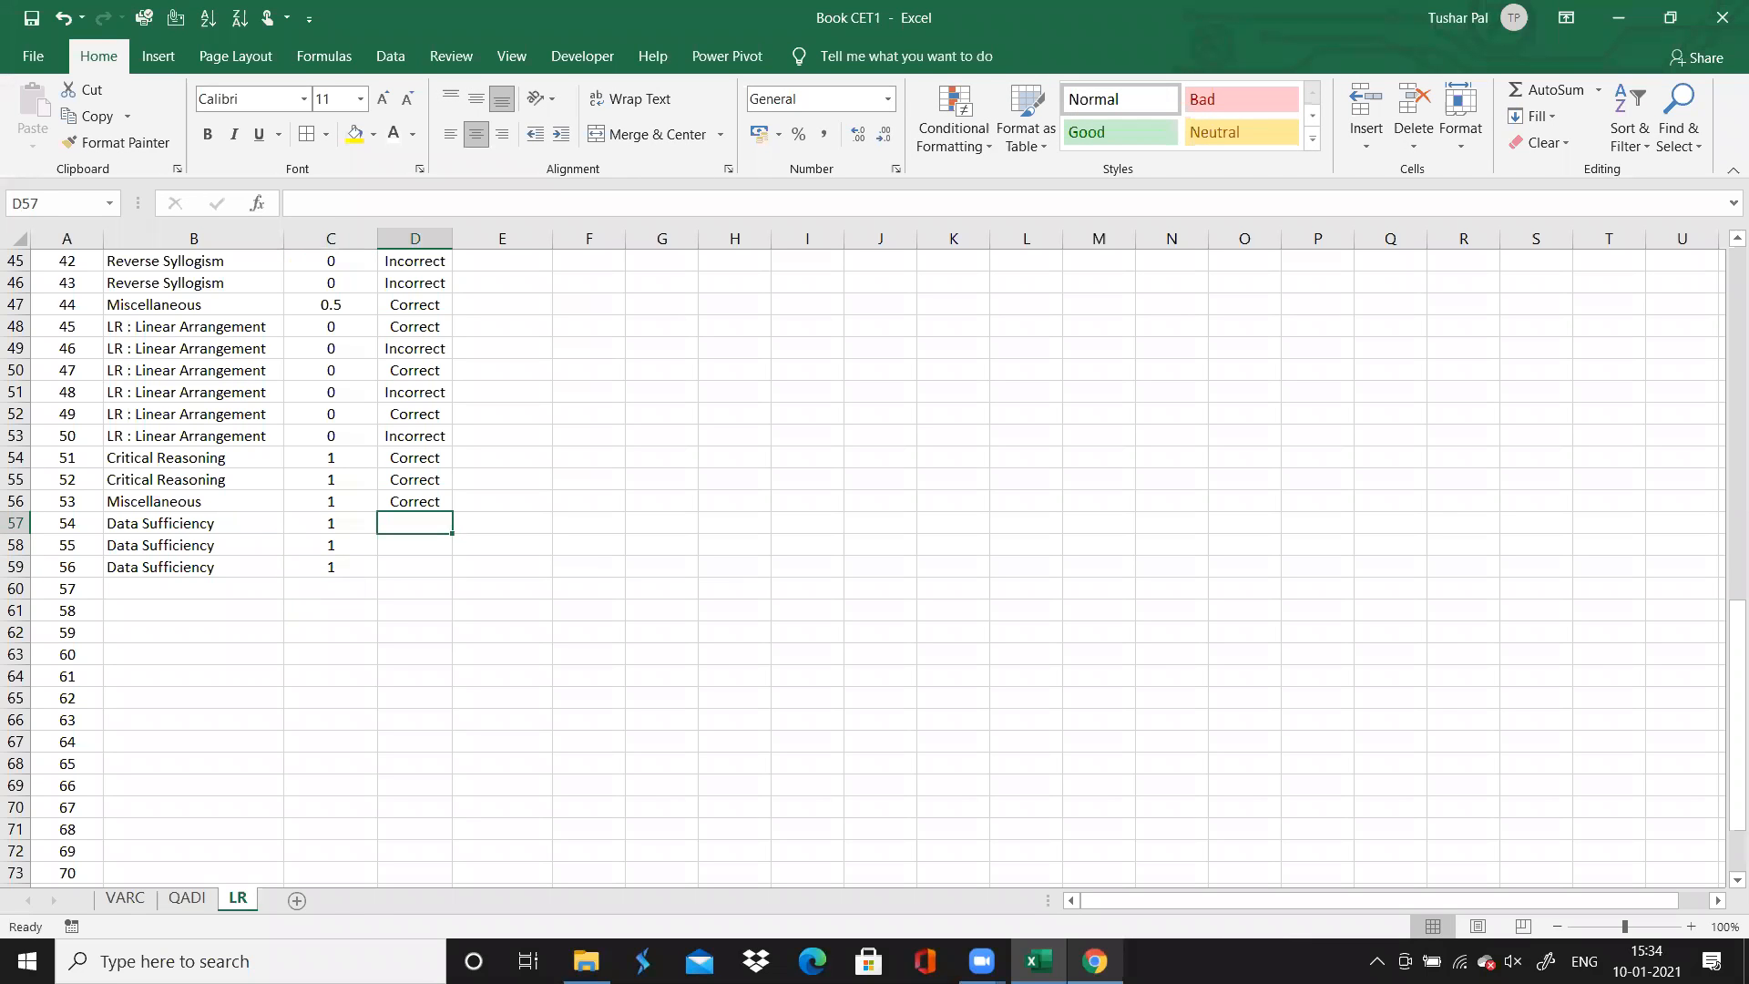
pyautogui.click(1095, 961)
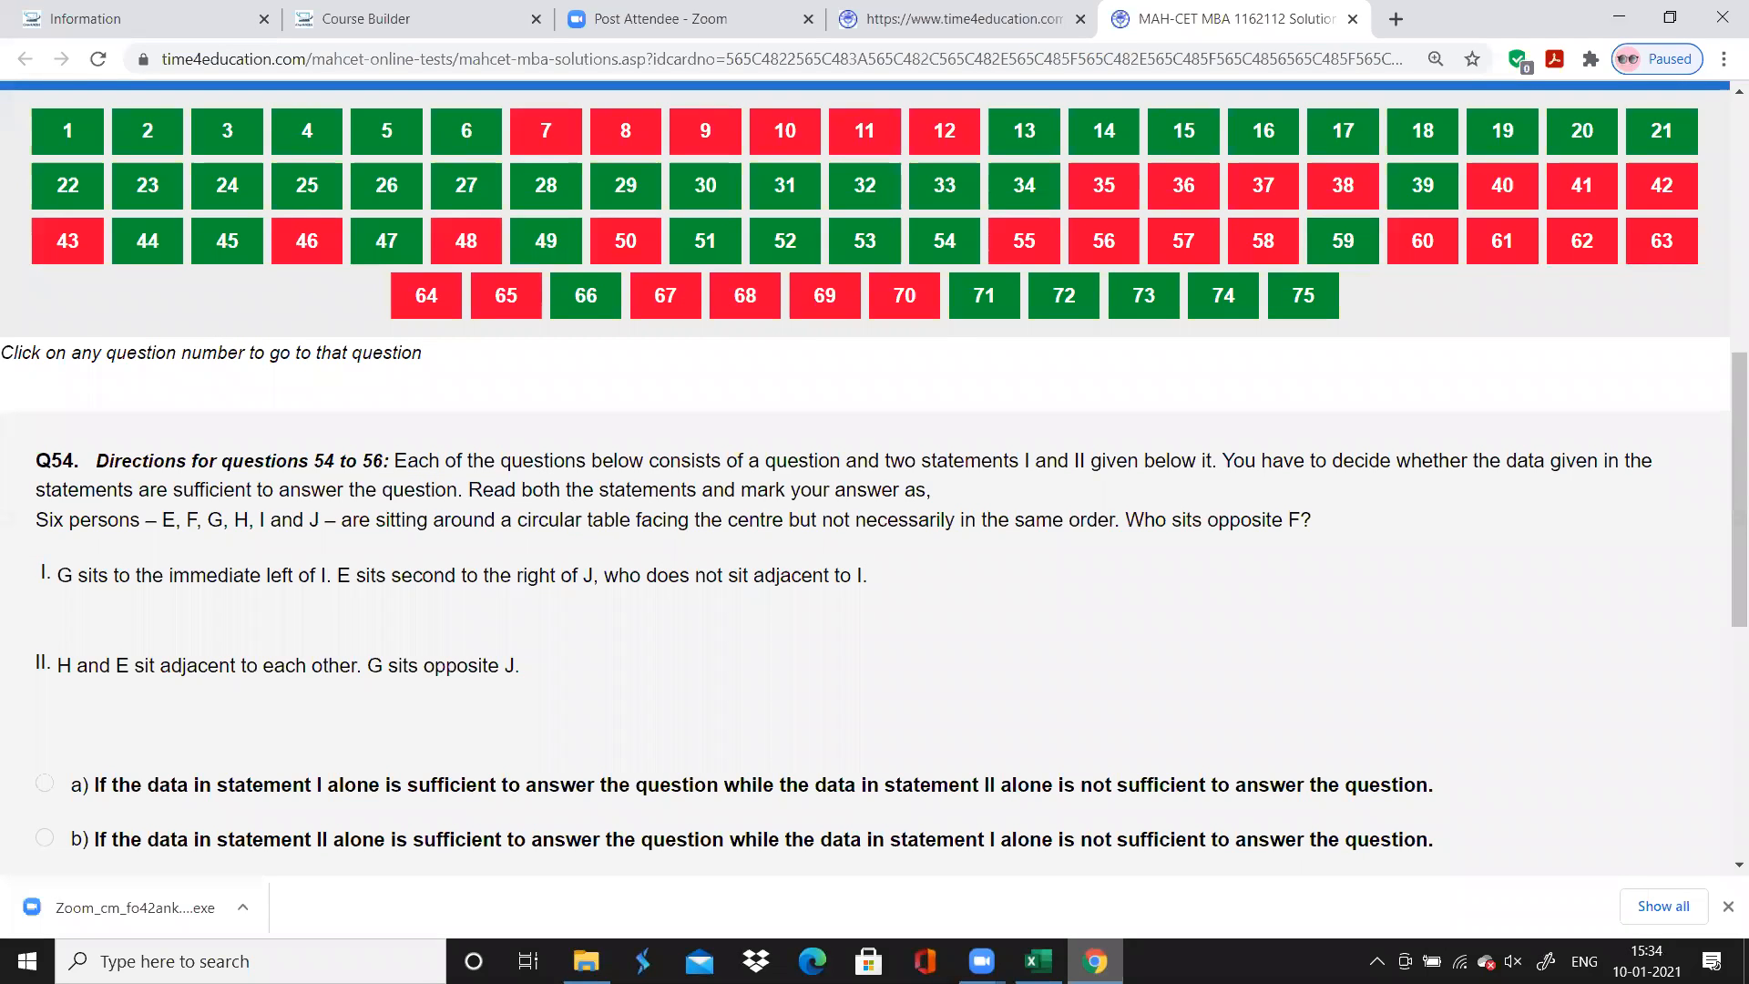
pyautogui.hotkey('alt', 'Tab')
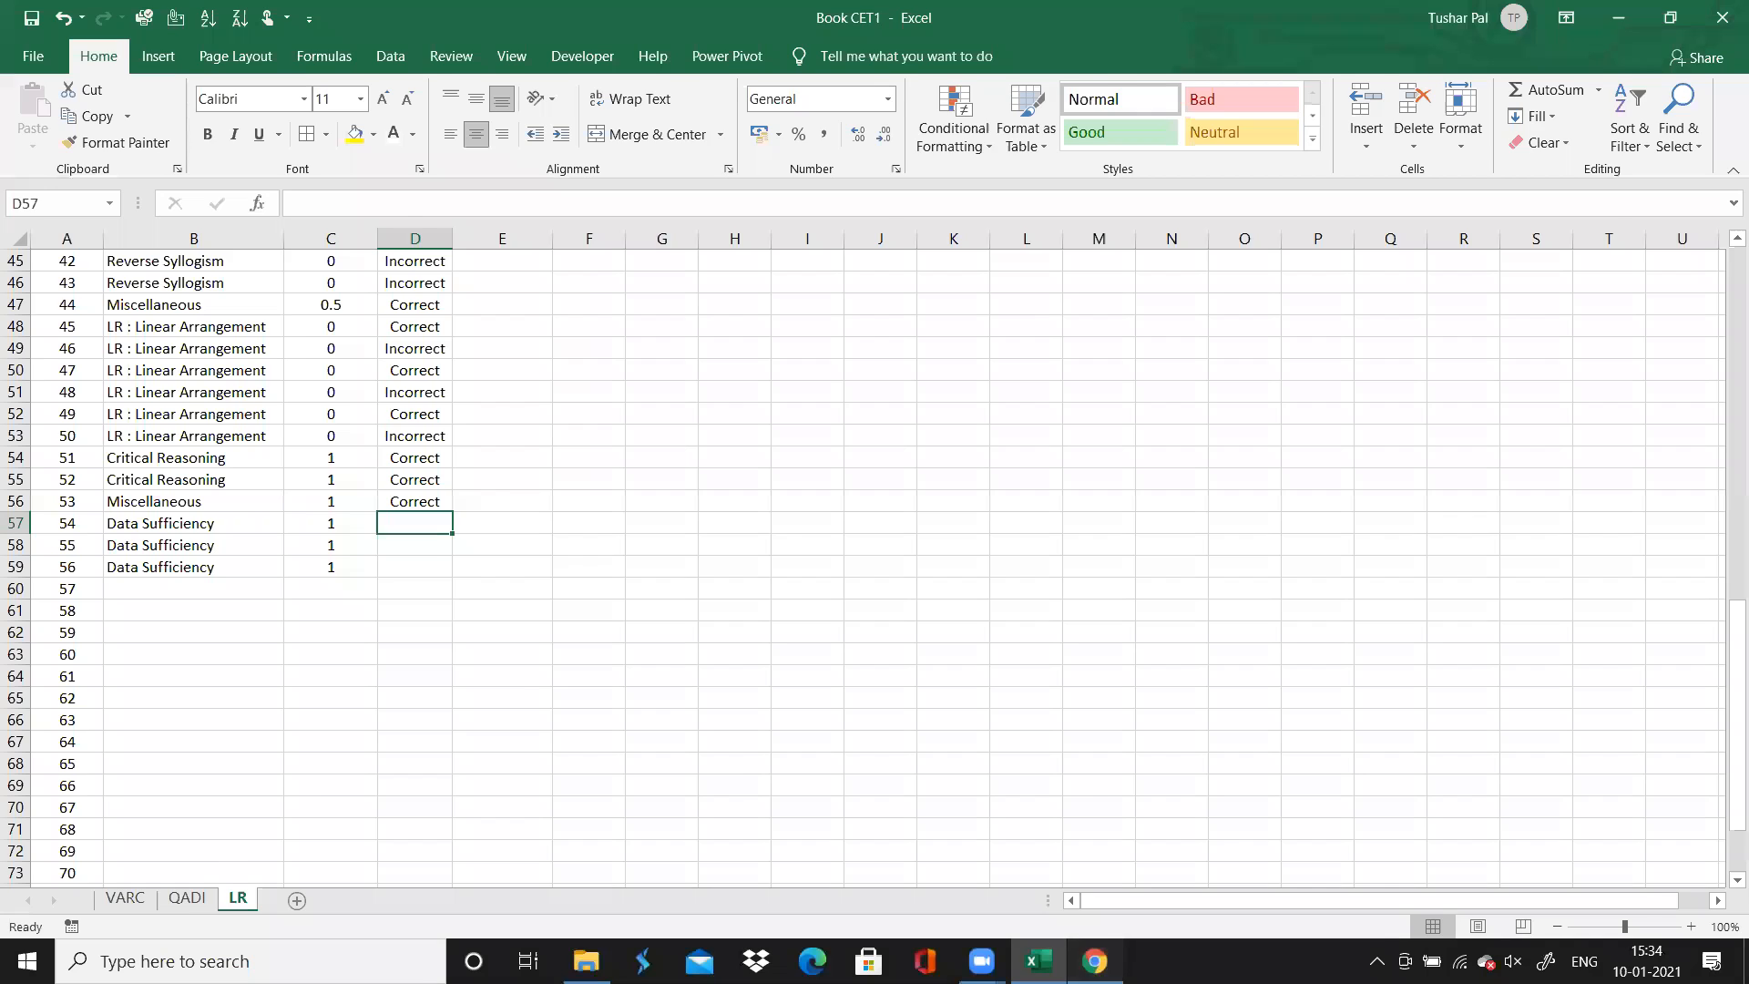
pyautogui.hotkey('alt', 'Tab')
pyautogui.hotkey('alt', 'Tab')
pyautogui.write('Correct')
pyautogui.press('Return')
pyautogui.write('Incorrect')
pyautogui.press('Return')
pyautogui.write('Incorrect')
pyautogui.press('Return')
pyautogui.press('Left')
pyautogui.press('Left')
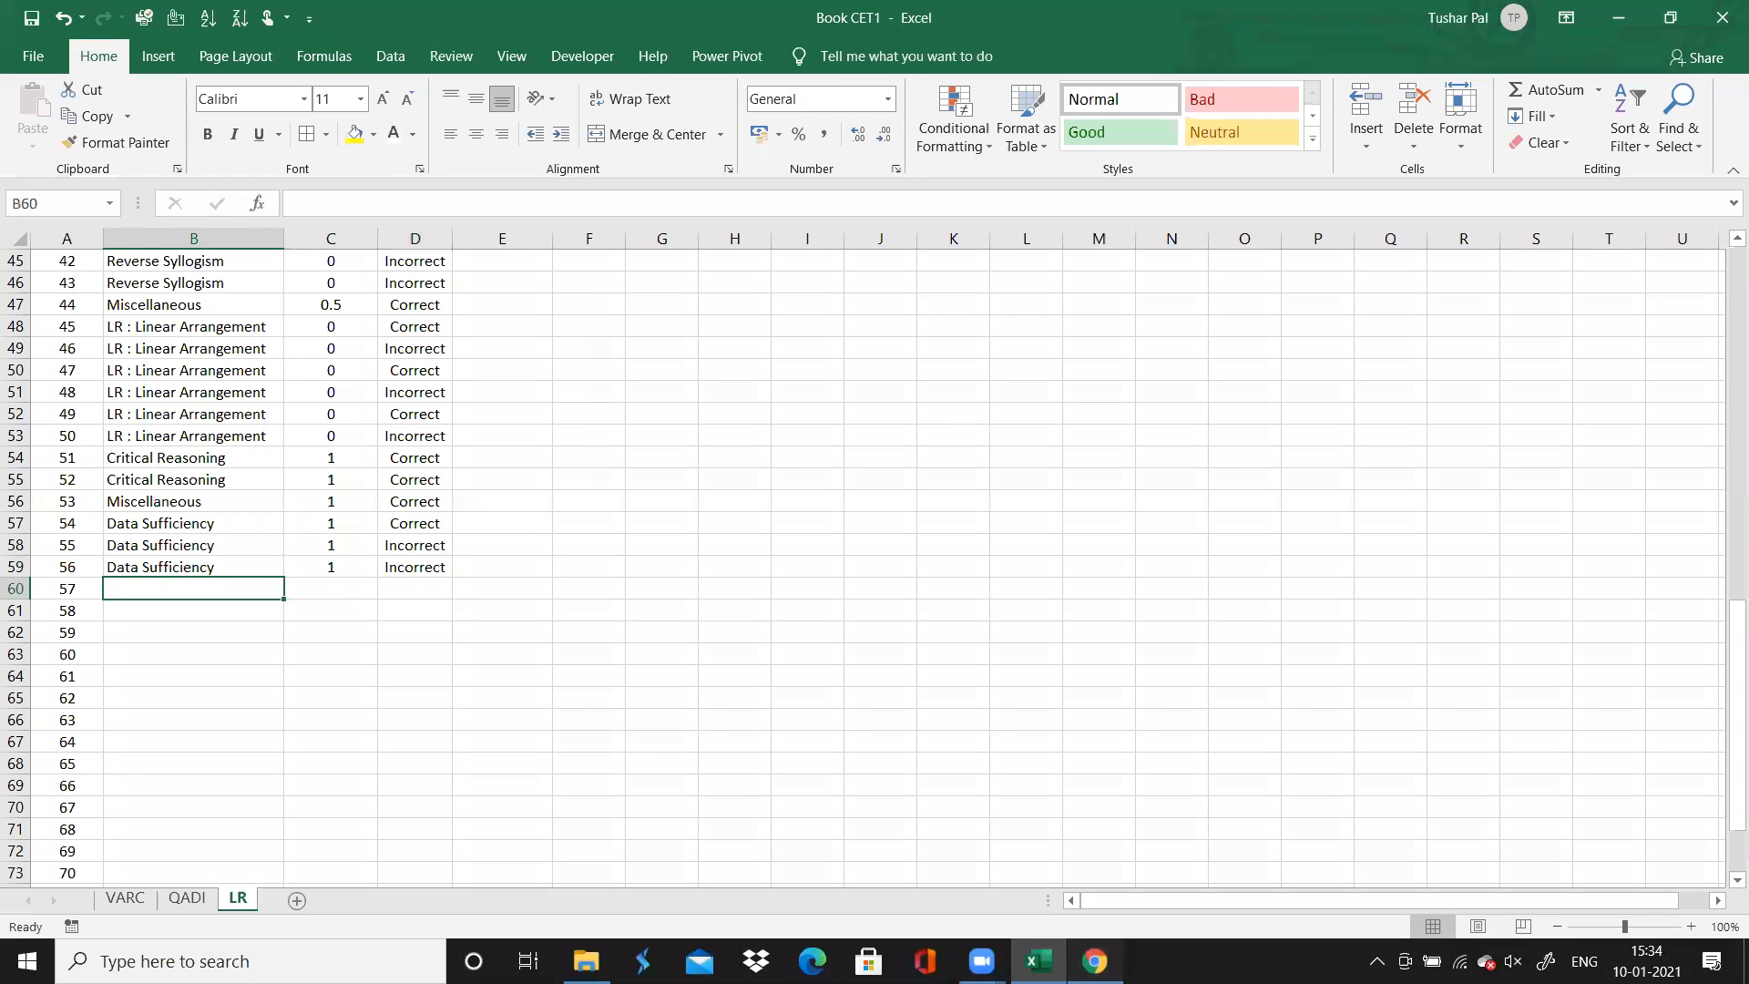
# Review question 57 in the browser, enter its topic in Excel as "LR : Circular Arranegement", and auto-fit column B's width
pyautogui.hotkey('alt', 'Tab')
pyautogui.click(1183, 244)
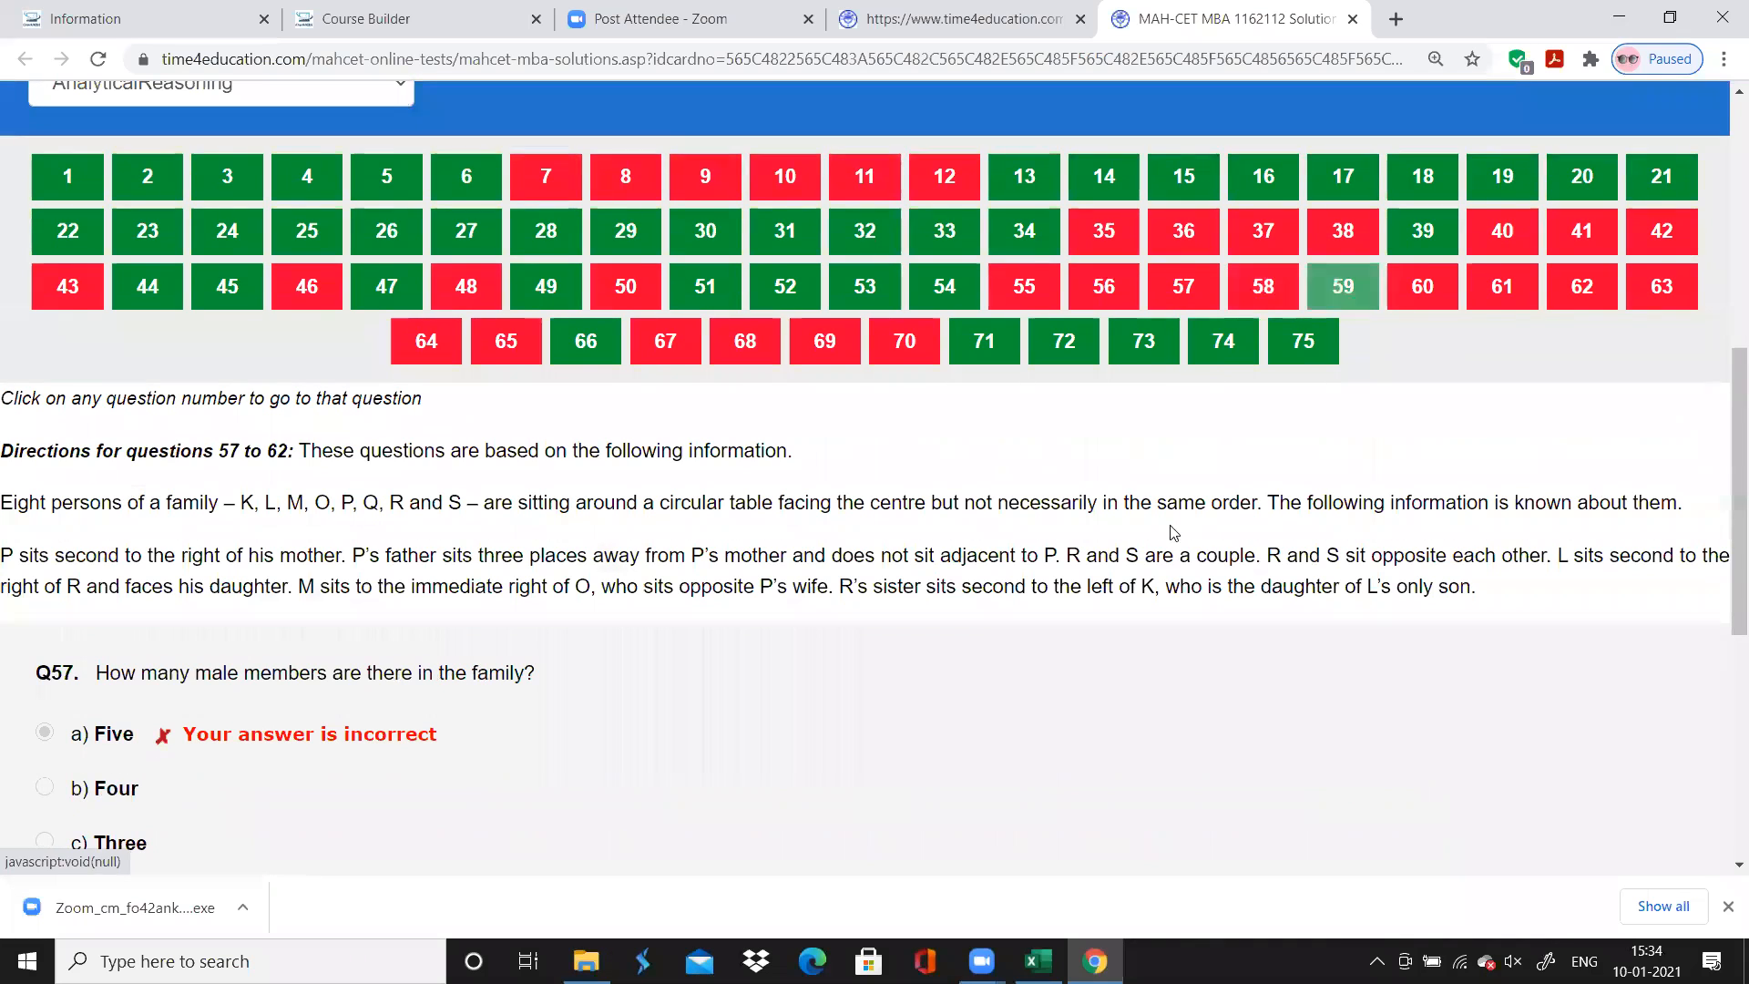
pyautogui.hotkey('alt', 'Tab')
pyautogui.write('LT')
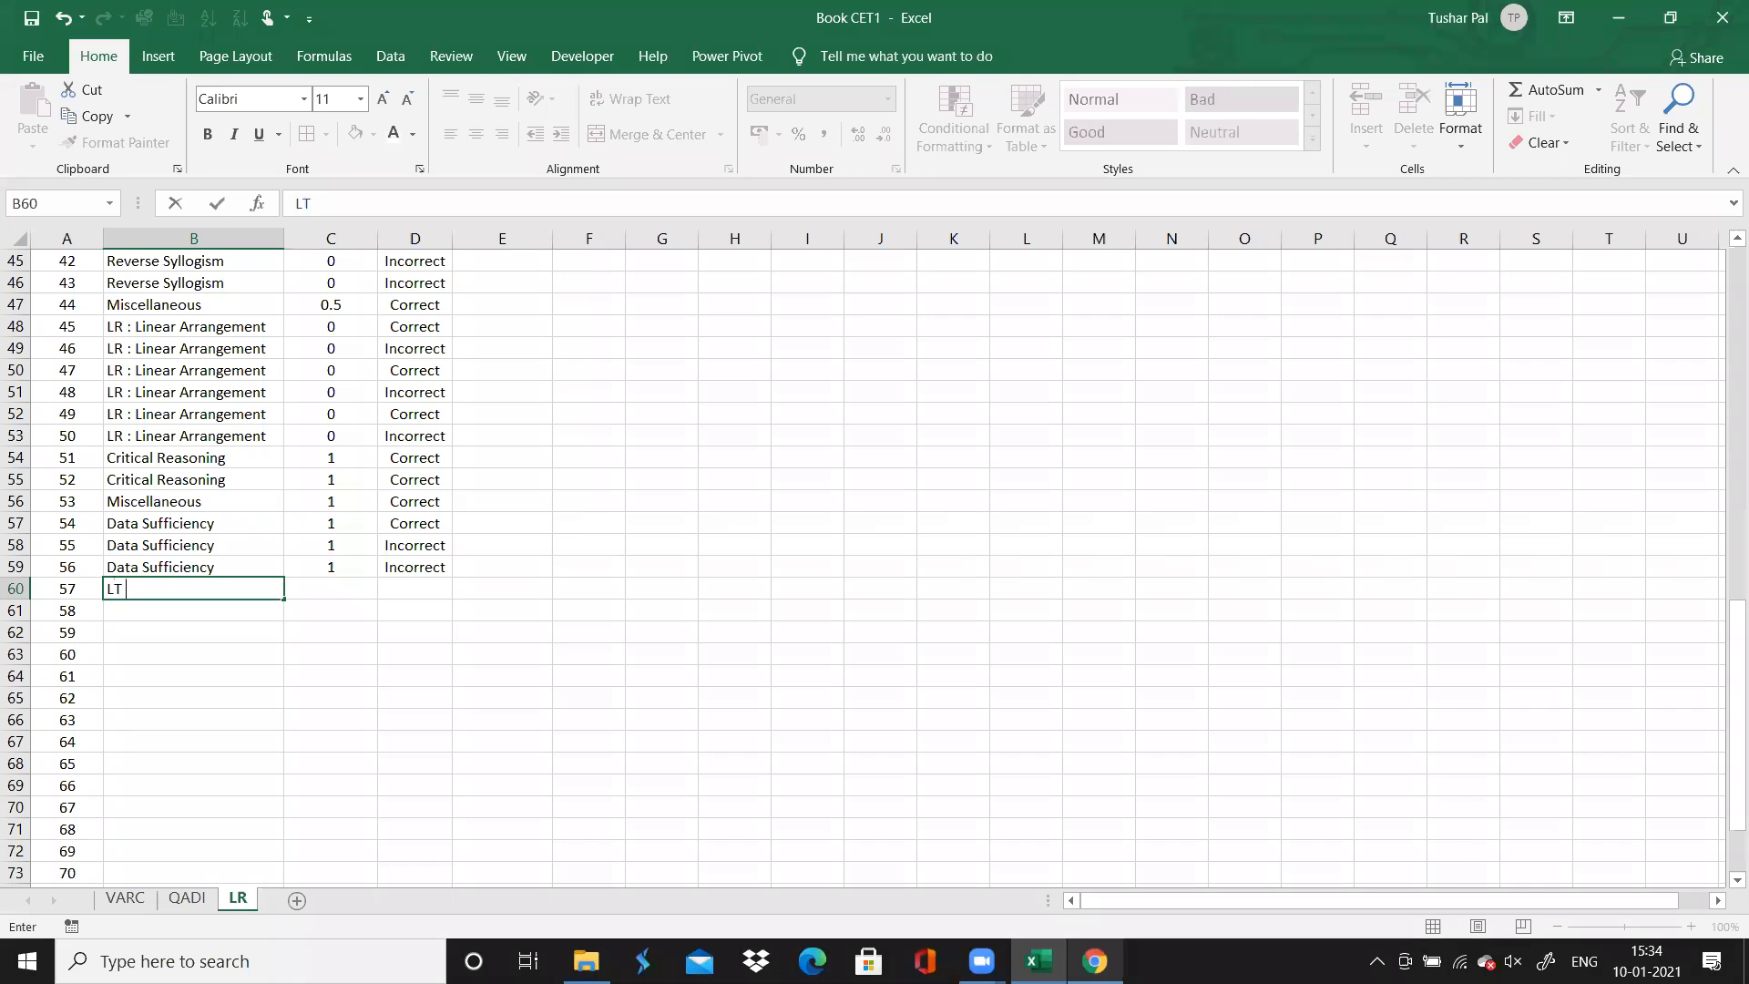
pyautogui.write('R : Circular Arra')
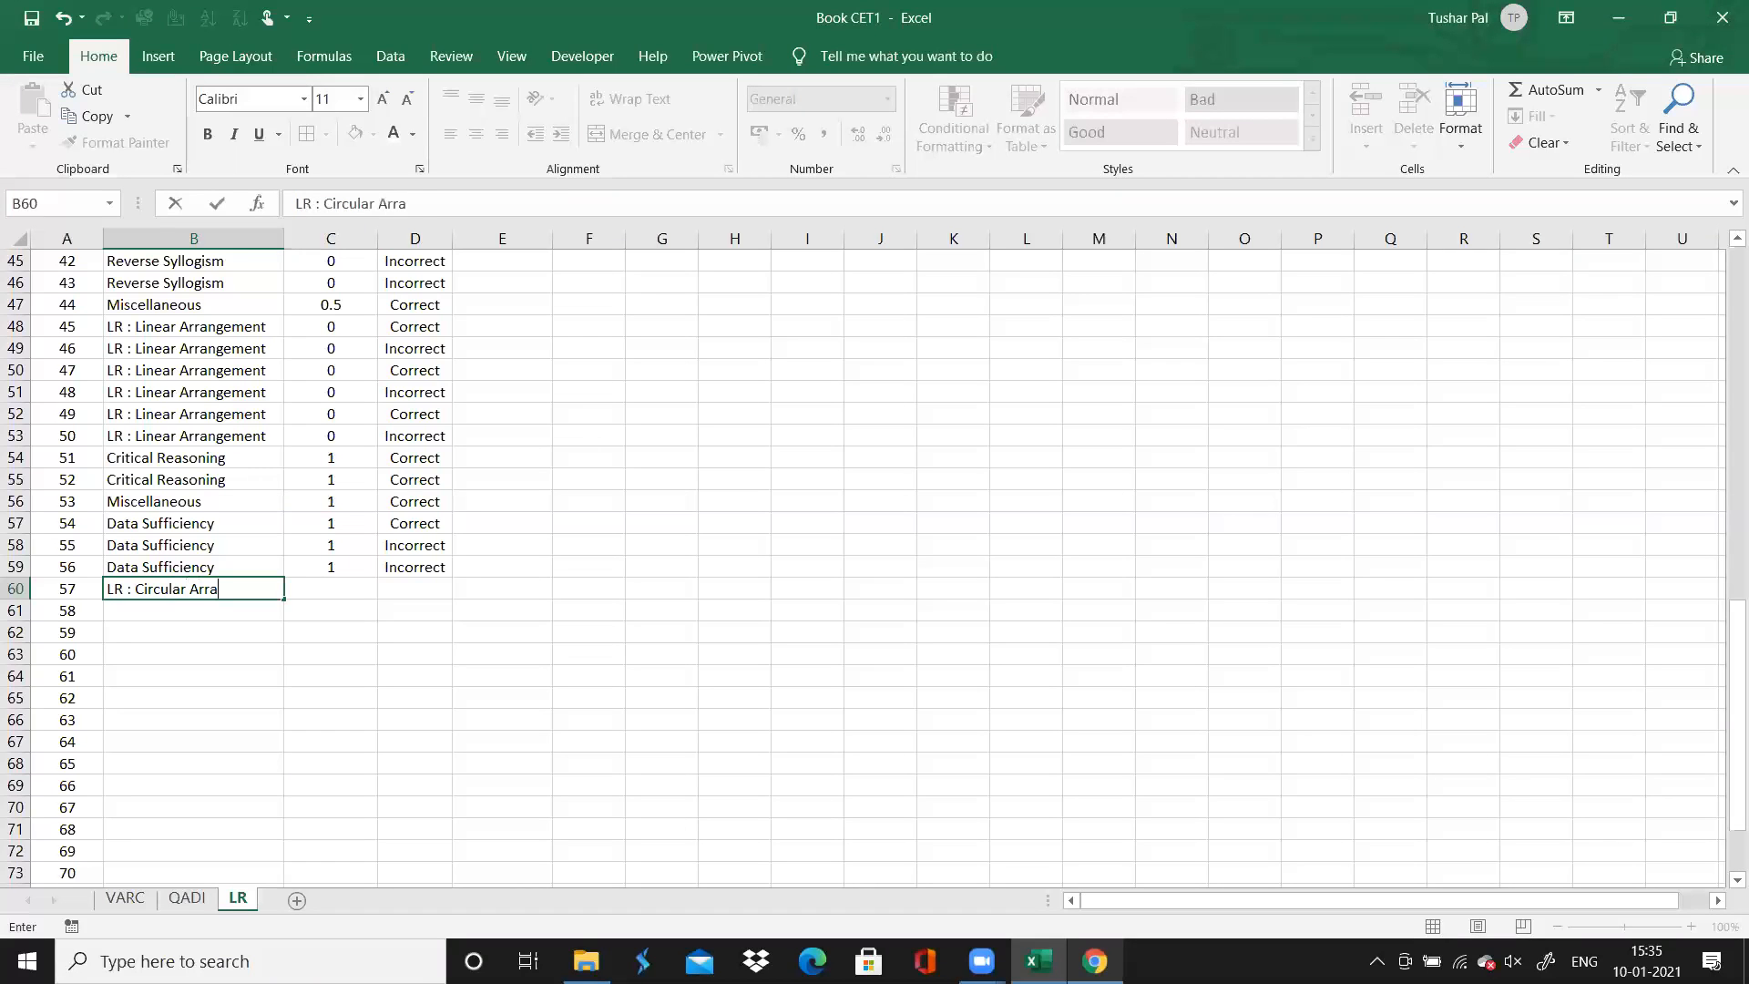
pyautogui.write('negemntent')
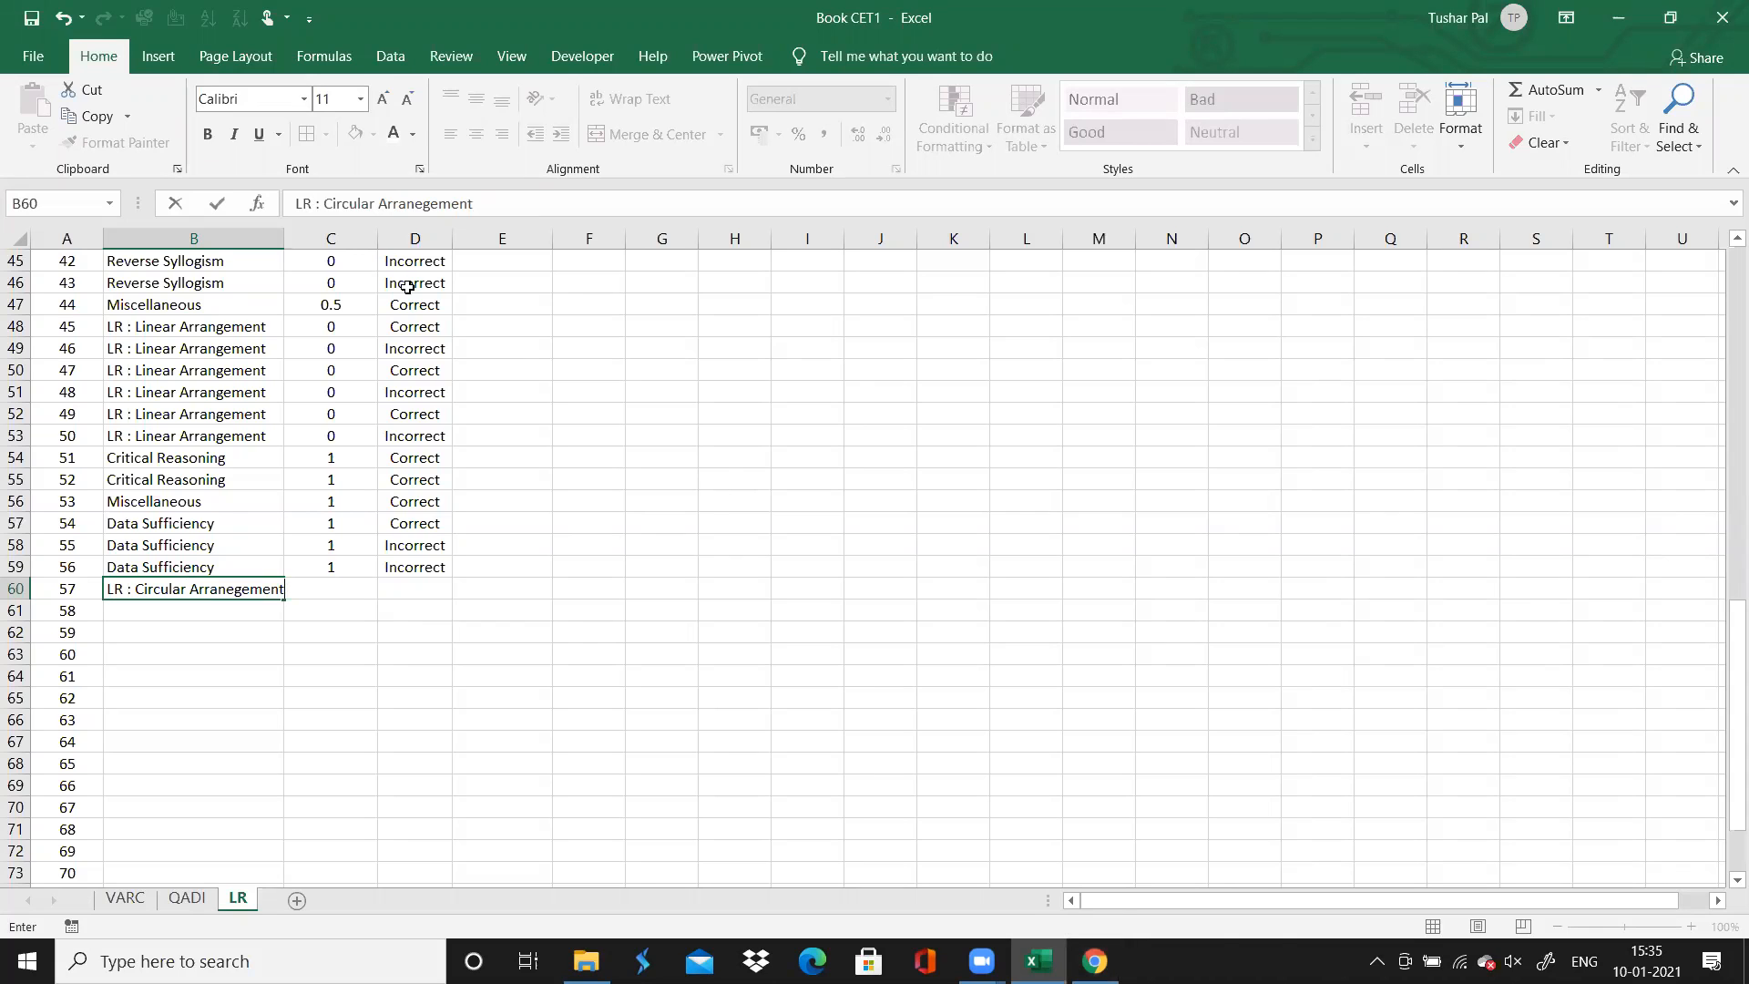
pyautogui.doubleClick(282, 236)
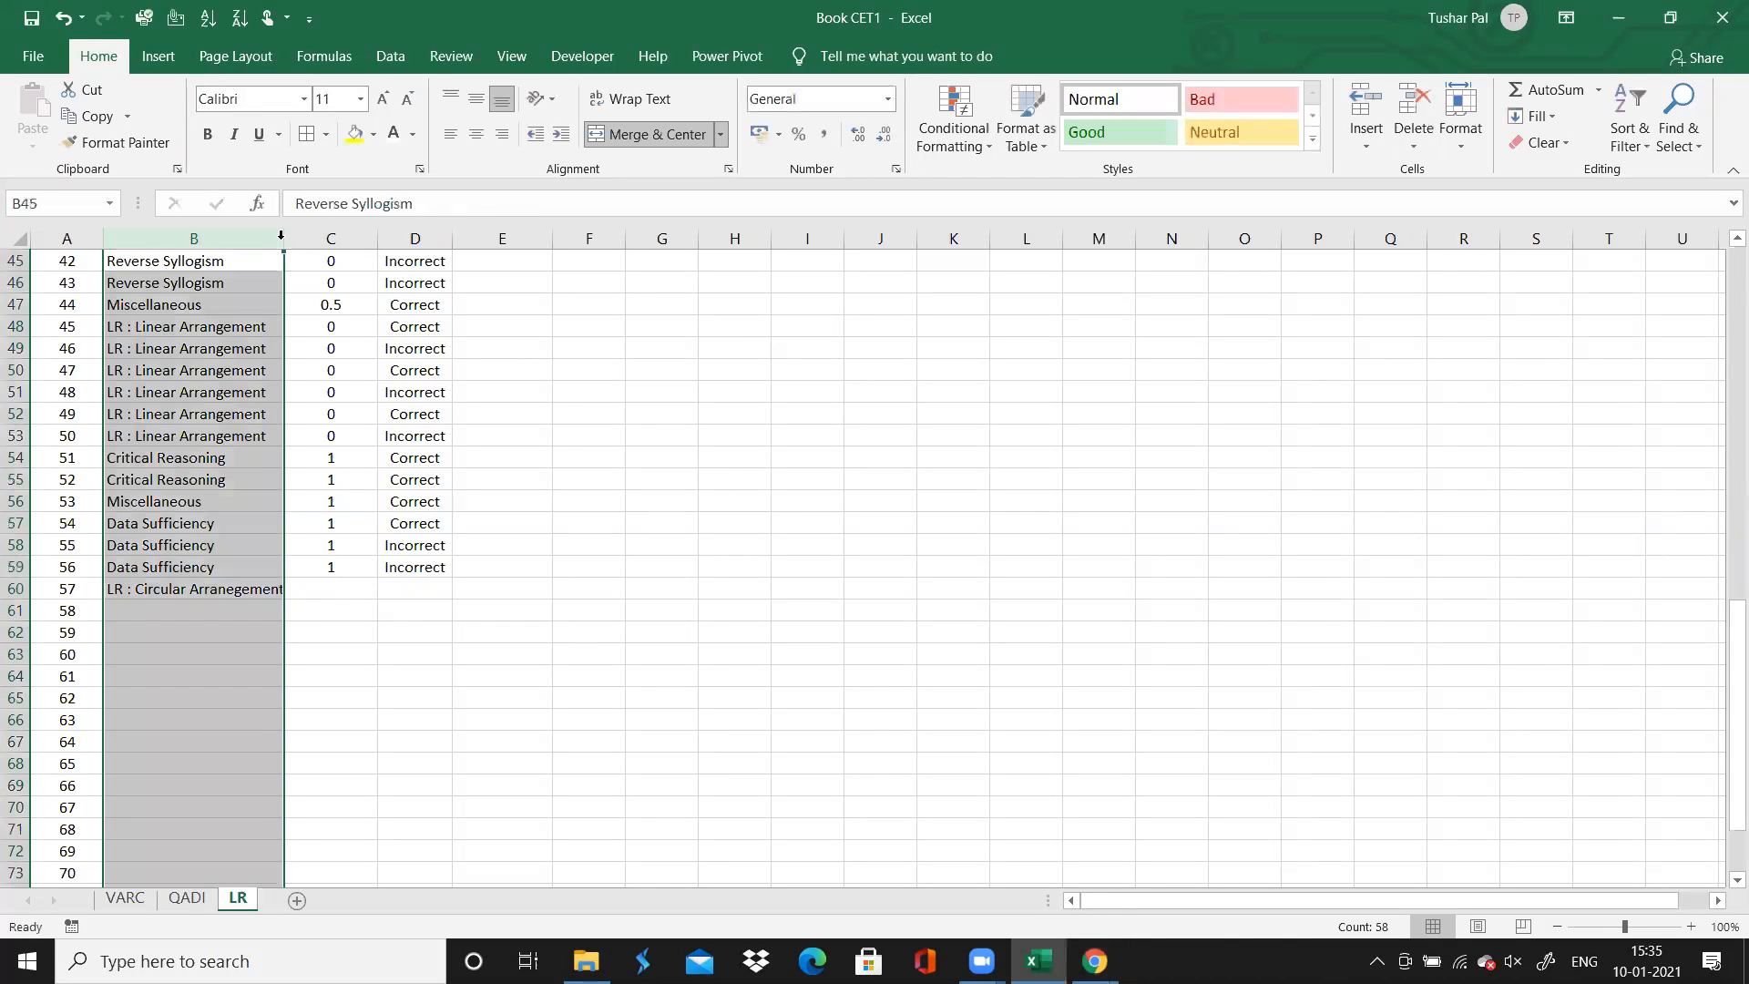
# Correct the spelling of question 57's topic in column B to "LR : Circular Arrangement"
pyautogui.click(233, 589)
pyautogui.doubleClick(249, 589)
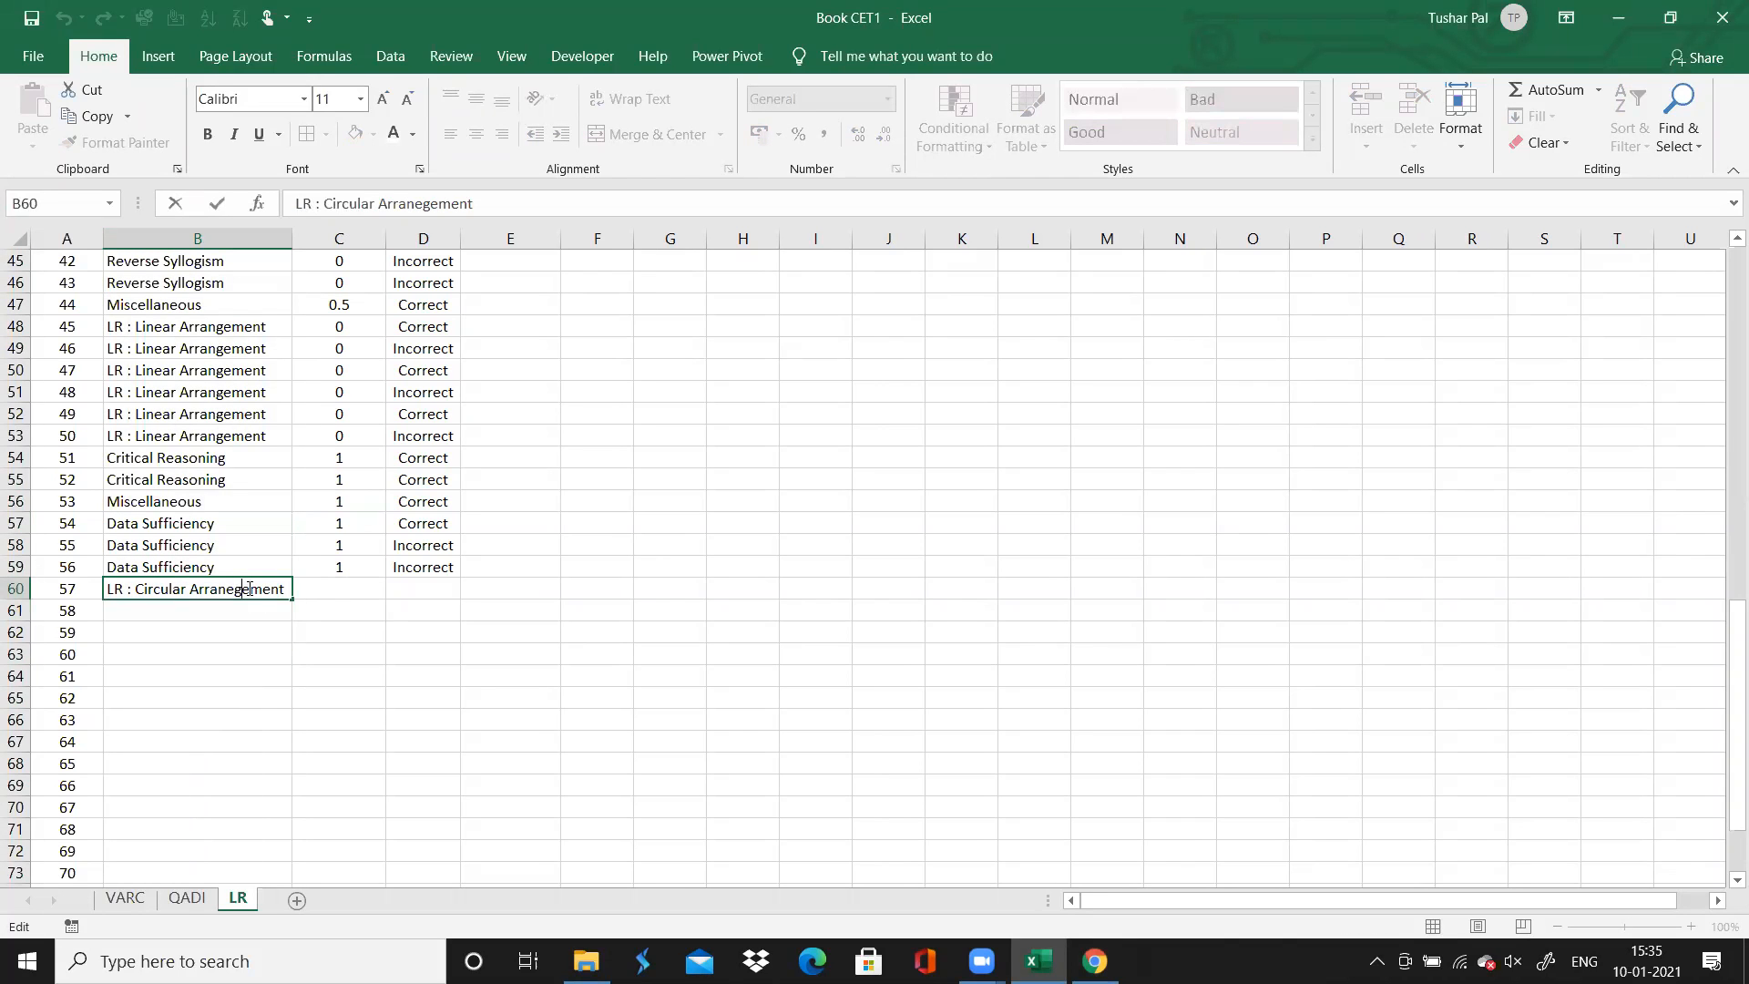
pyautogui.press('BackSpace')
pyautogui.write('g')
pyautogui.press('Return')
pyautogui.click(250, 588)
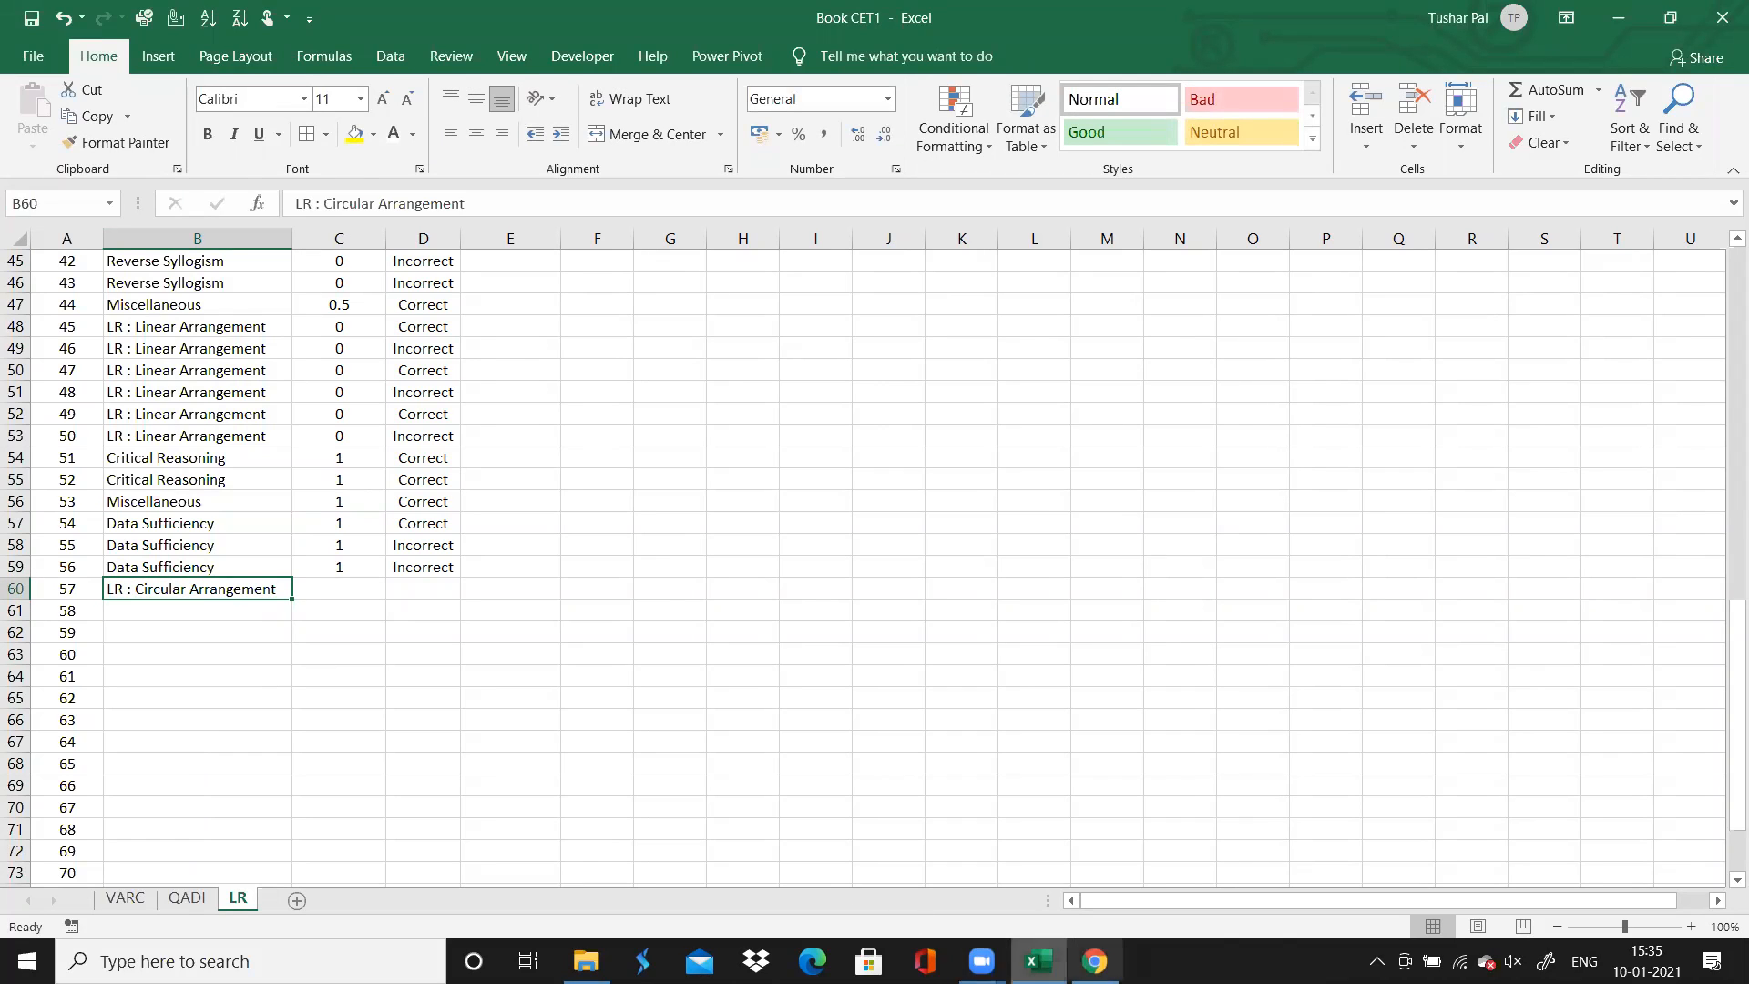
# Check the question range of the directions in the browser, and fill question 57's topic down to question 62 in Excel
pyautogui.click(1094, 961)
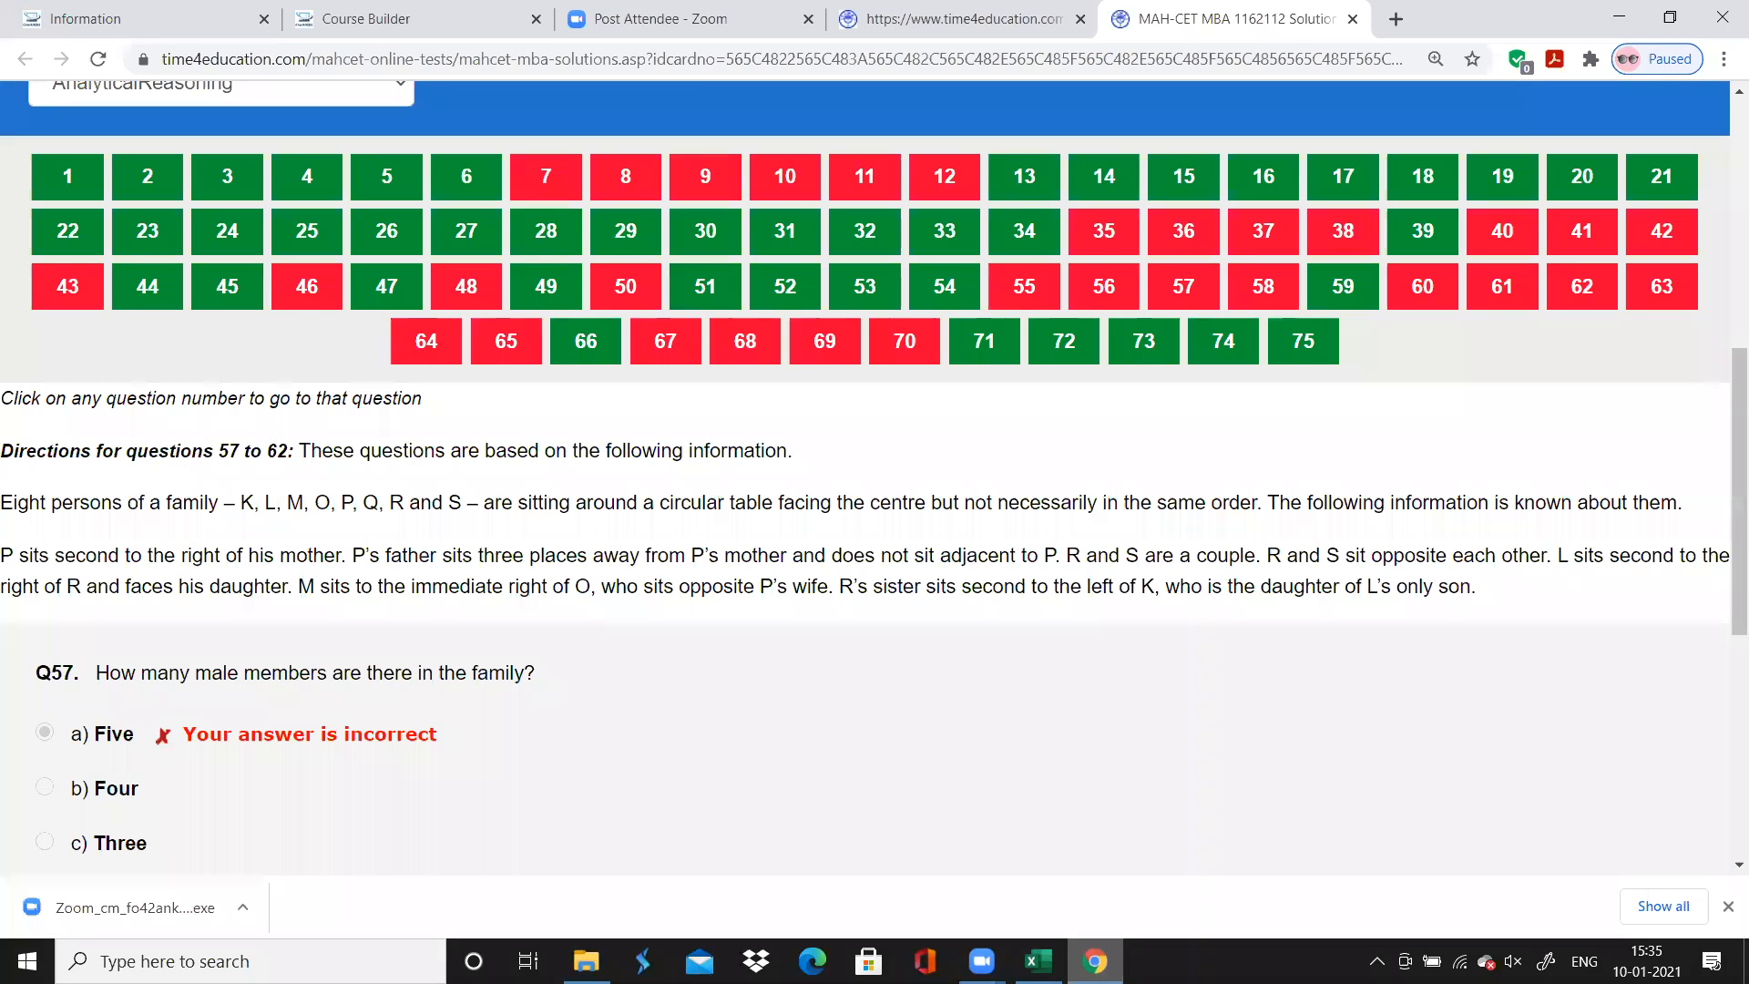
pyautogui.hotkey('alt', 'Tab')
pyautogui.moveTo(290, 599); pyautogui.dragTo(283, 709)
# Enter 0 in column C for each of questions 57 to 62
pyautogui.click(343, 588)
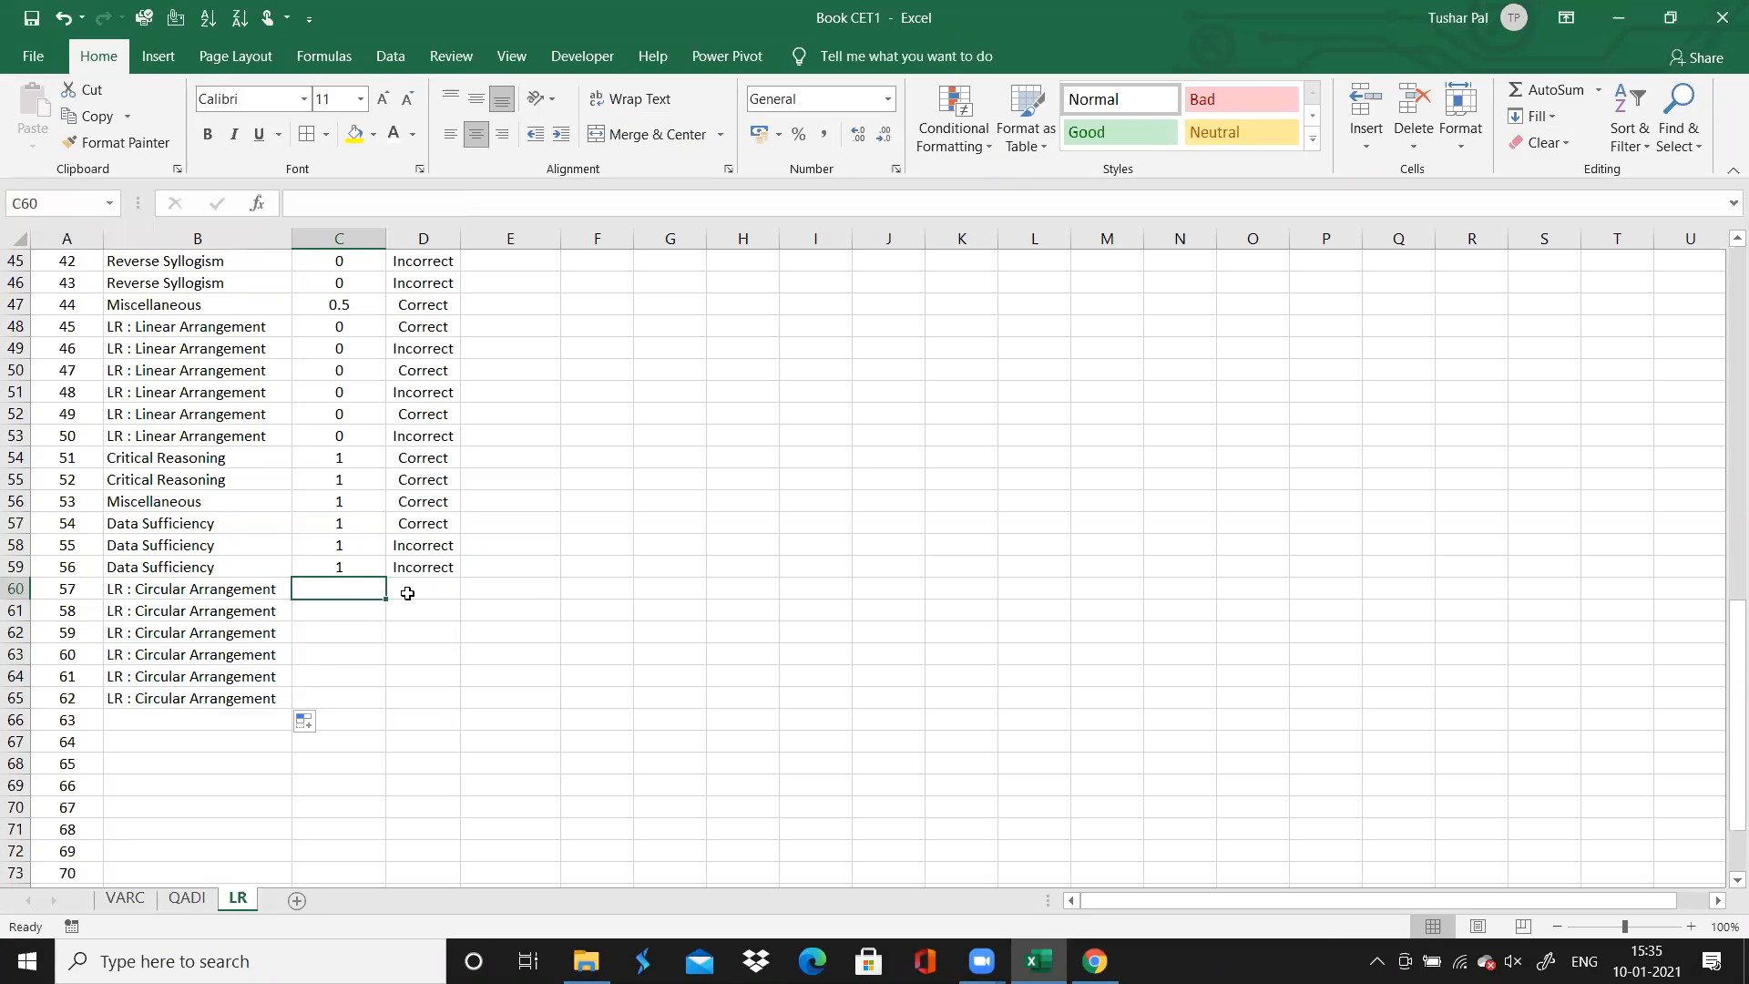
pyautogui.write('0')
pyautogui.press('Return')
pyautogui.write('0')
pyautogui.press('Return')
pyautogui.write('0 0 0 0')
pyautogui.press('Tab')
# Check the browser's result grid, and fill "Incorrect" from question 56 down to question 62 in column D in Excel
pyautogui.press('Up')
pyautogui.press('Up')
pyautogui.press('Up')
pyautogui.press('Up')
pyautogui.press('Up')
pyautogui.click(1093, 961)
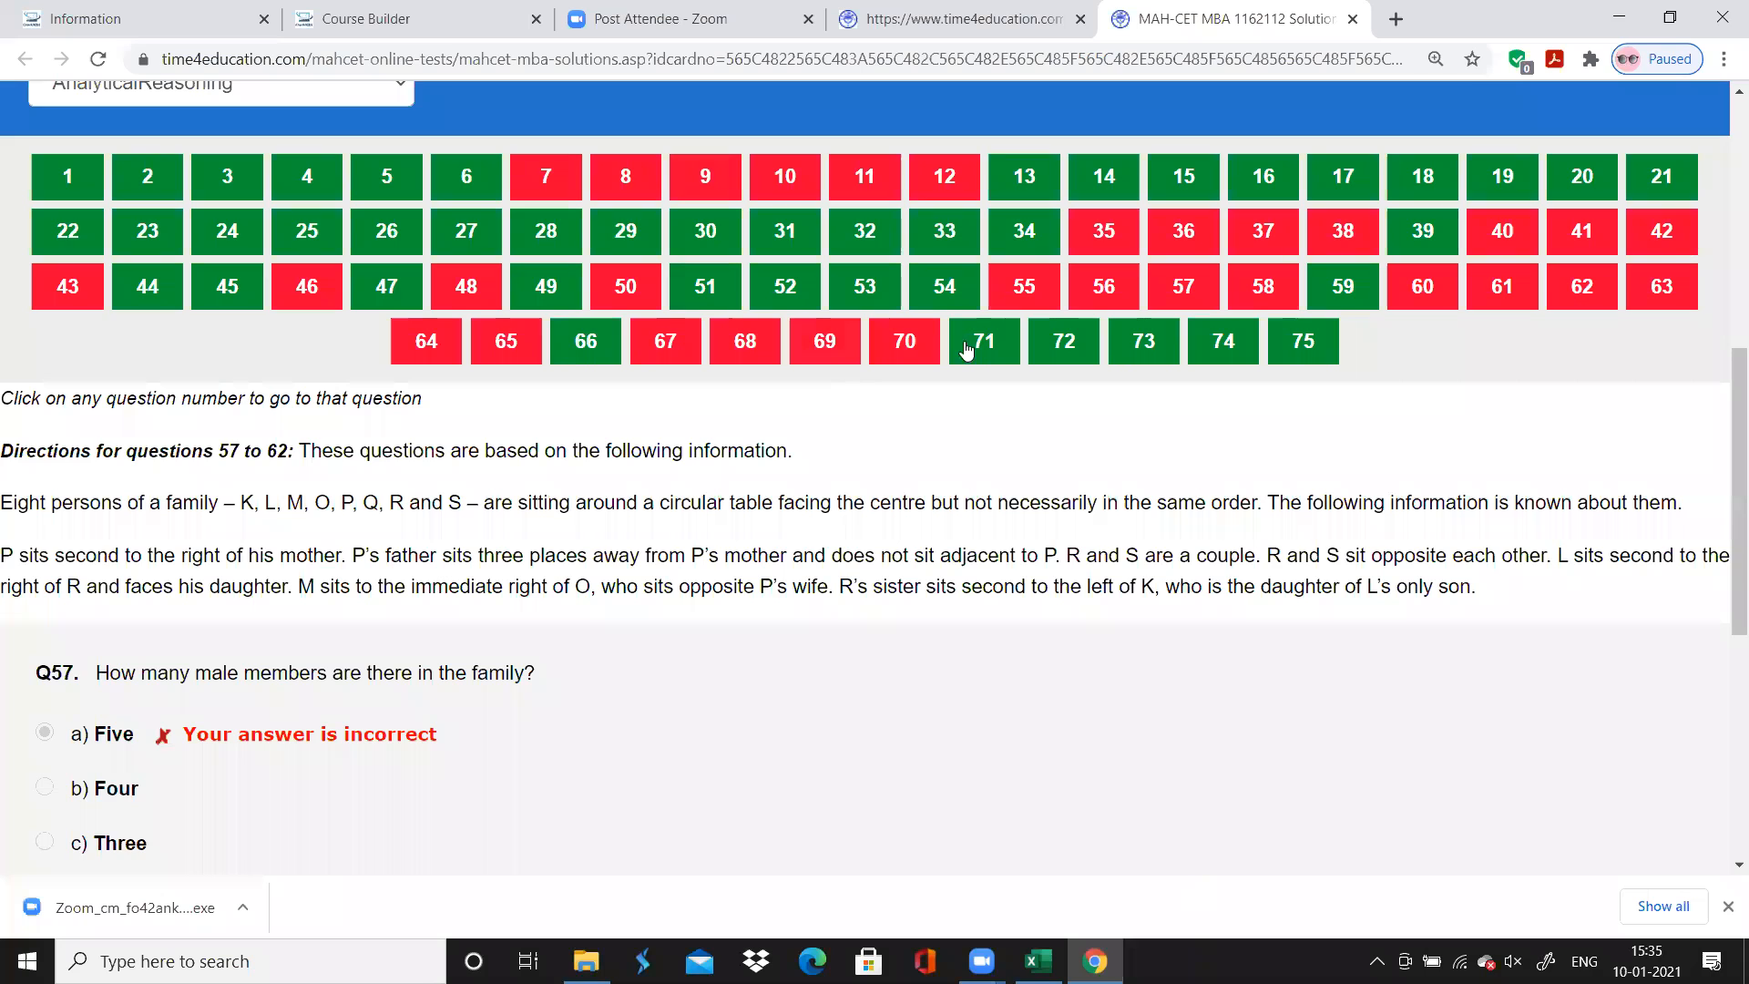
pyautogui.click(1094, 961)
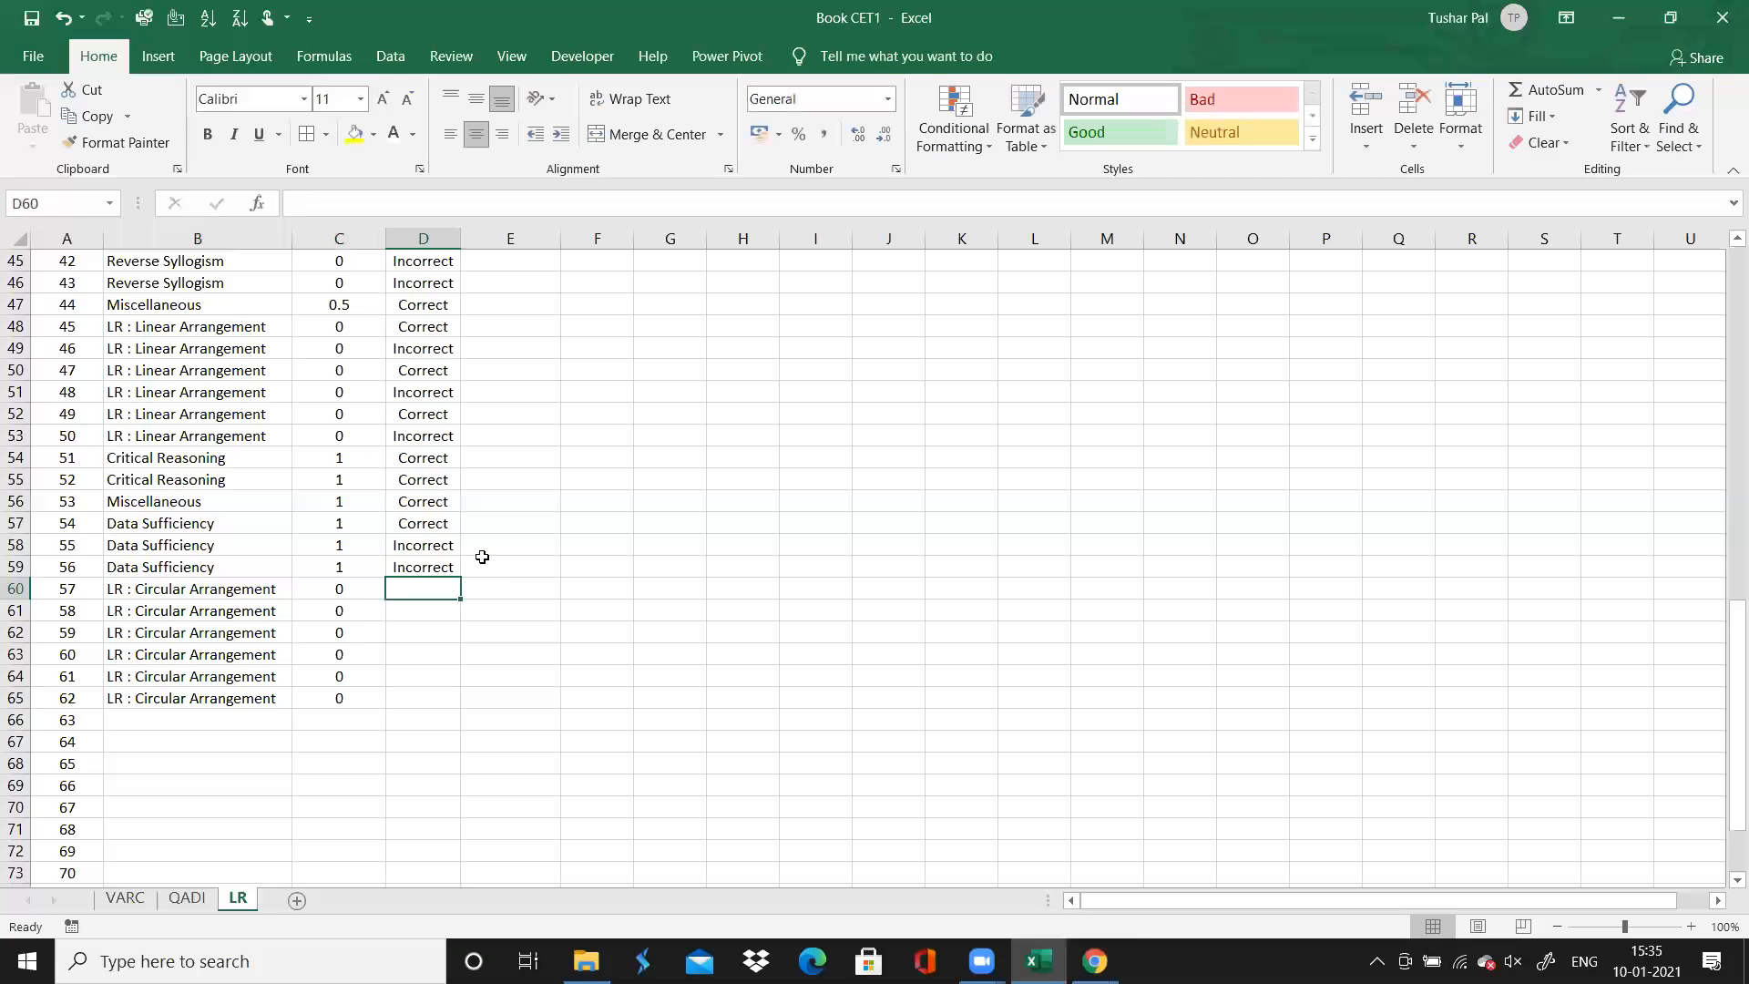
pyautogui.click(451, 569)
pyautogui.moveTo(460, 578); pyautogui.dragTo(460, 720)
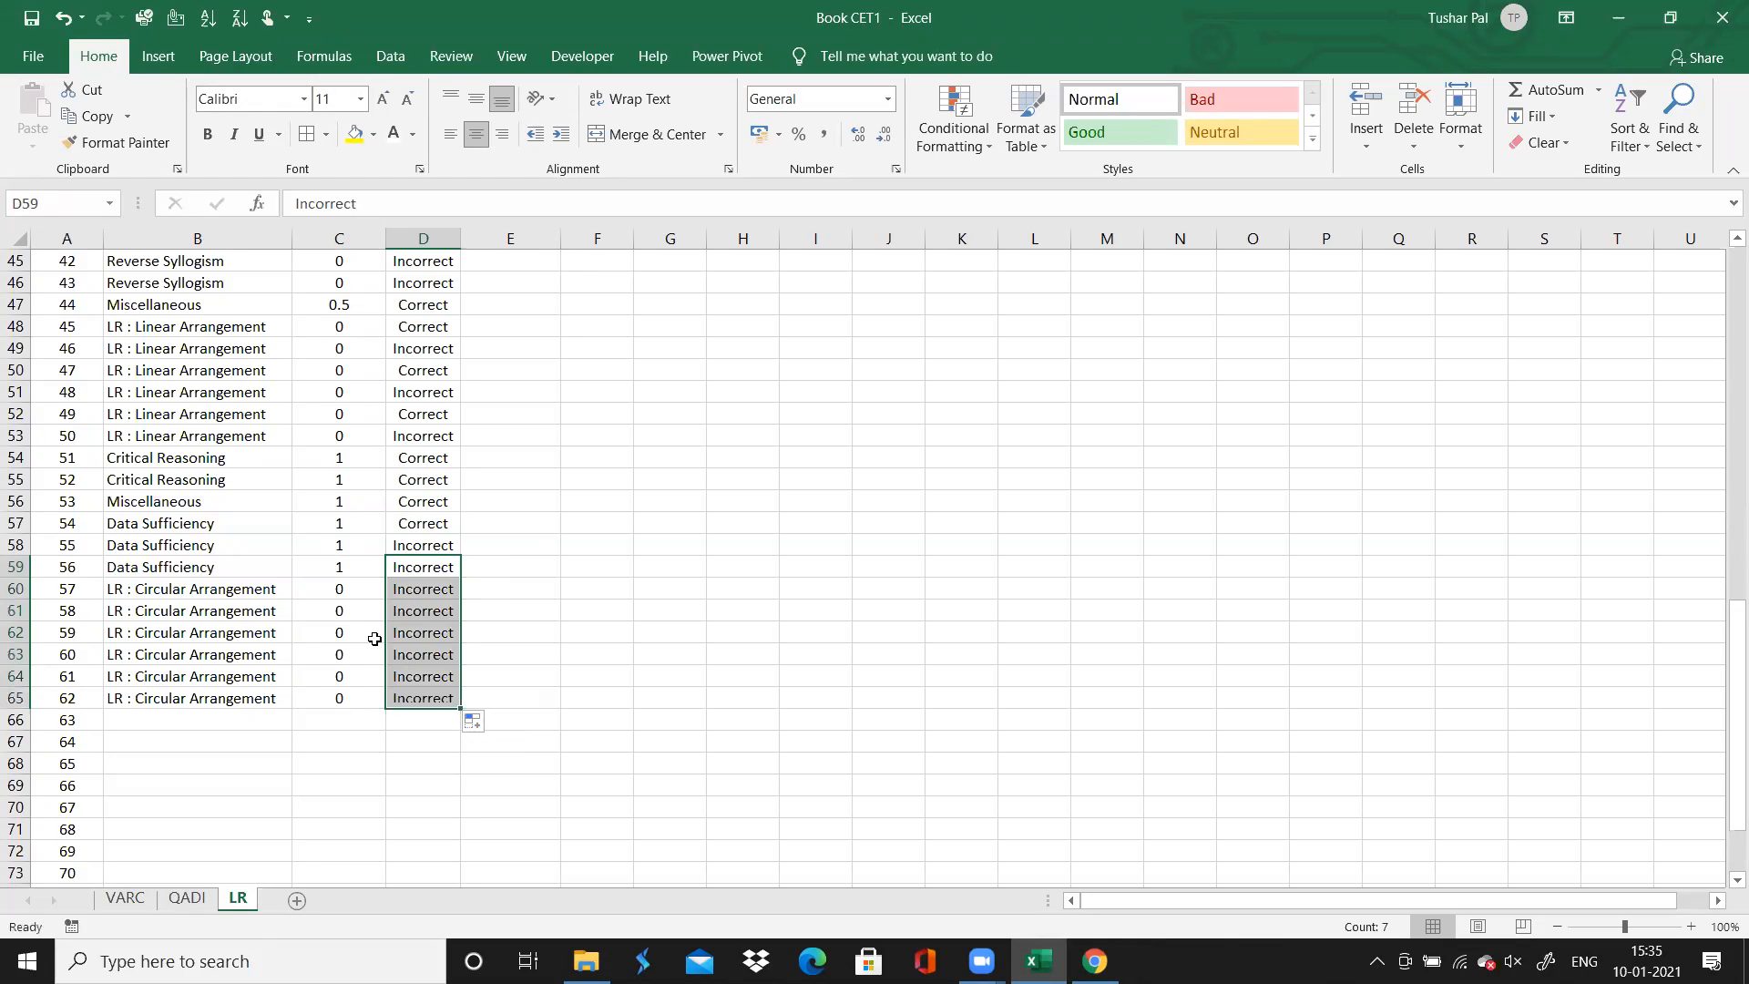
# Mark question 59 as "Correct" in column D and go to question 63's topic cell
pyautogui.click(413, 635)
pyautogui.write('Correct')
pyautogui.press('Return')
pyautogui.press('Down')
pyautogui.press('Down')
pyautogui.press('Down')
pyautogui.press('Left')
pyautogui.press('Left')
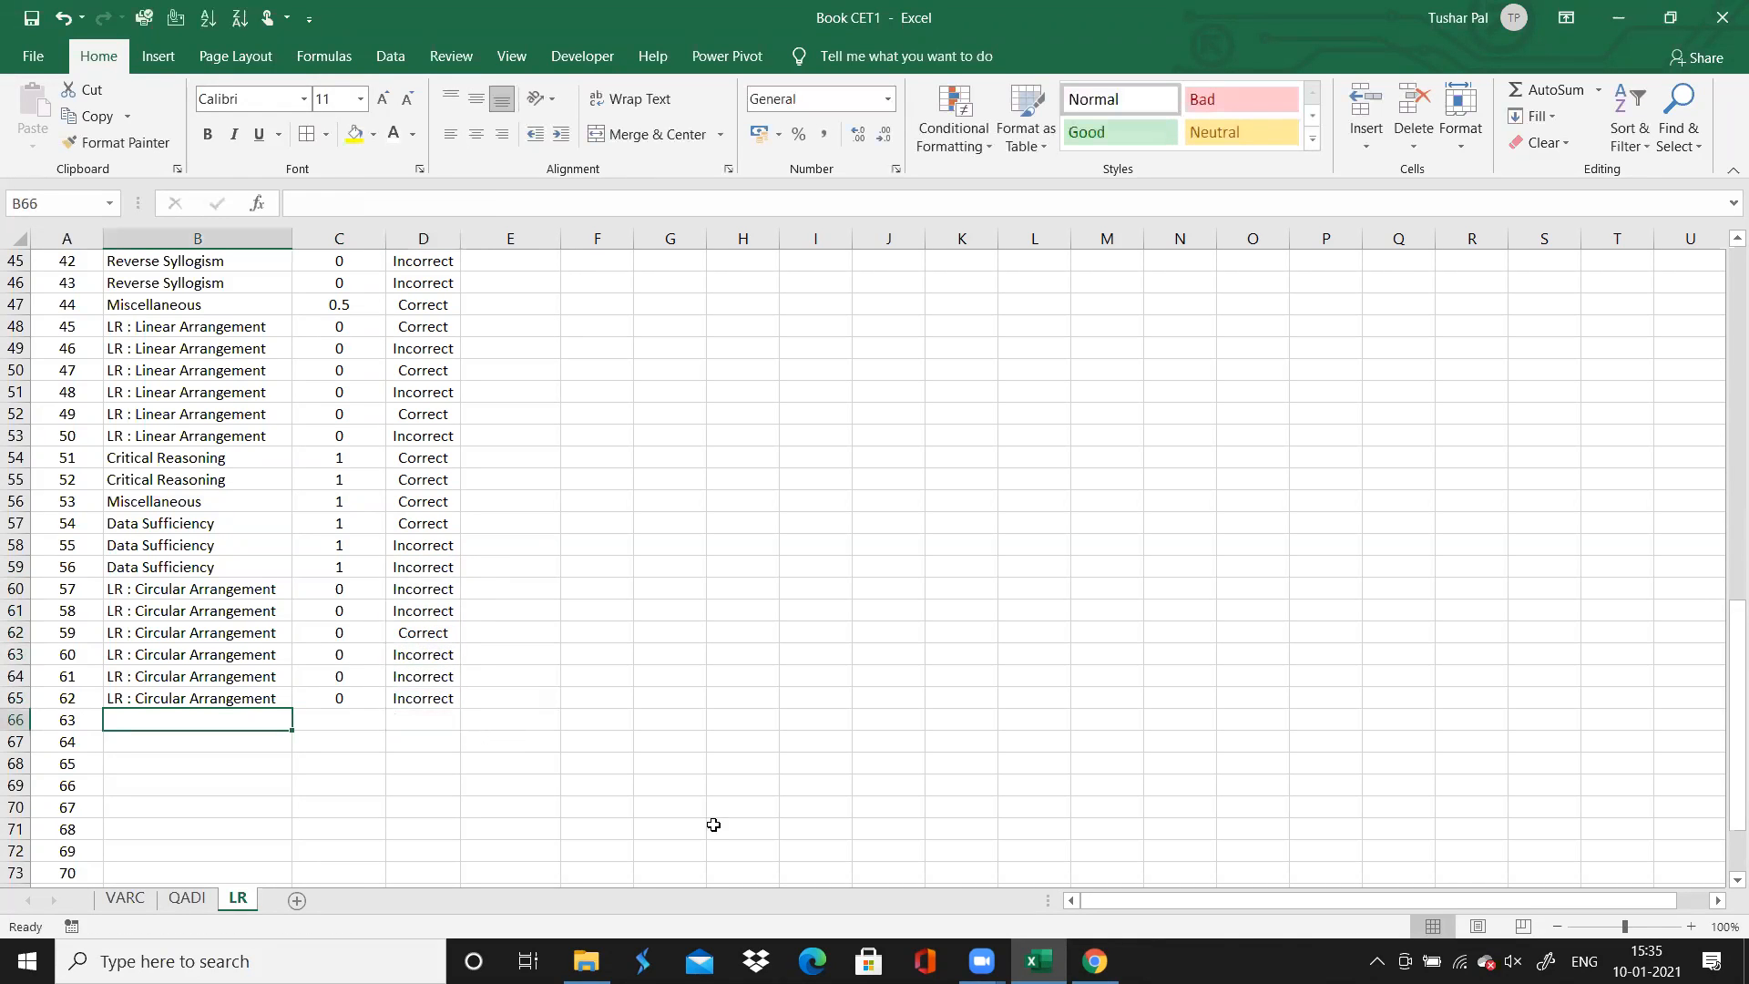
# In the browser, look through questions 55 to 62 of the Analytical Reasoning section one by one
pyautogui.click(1095, 961)
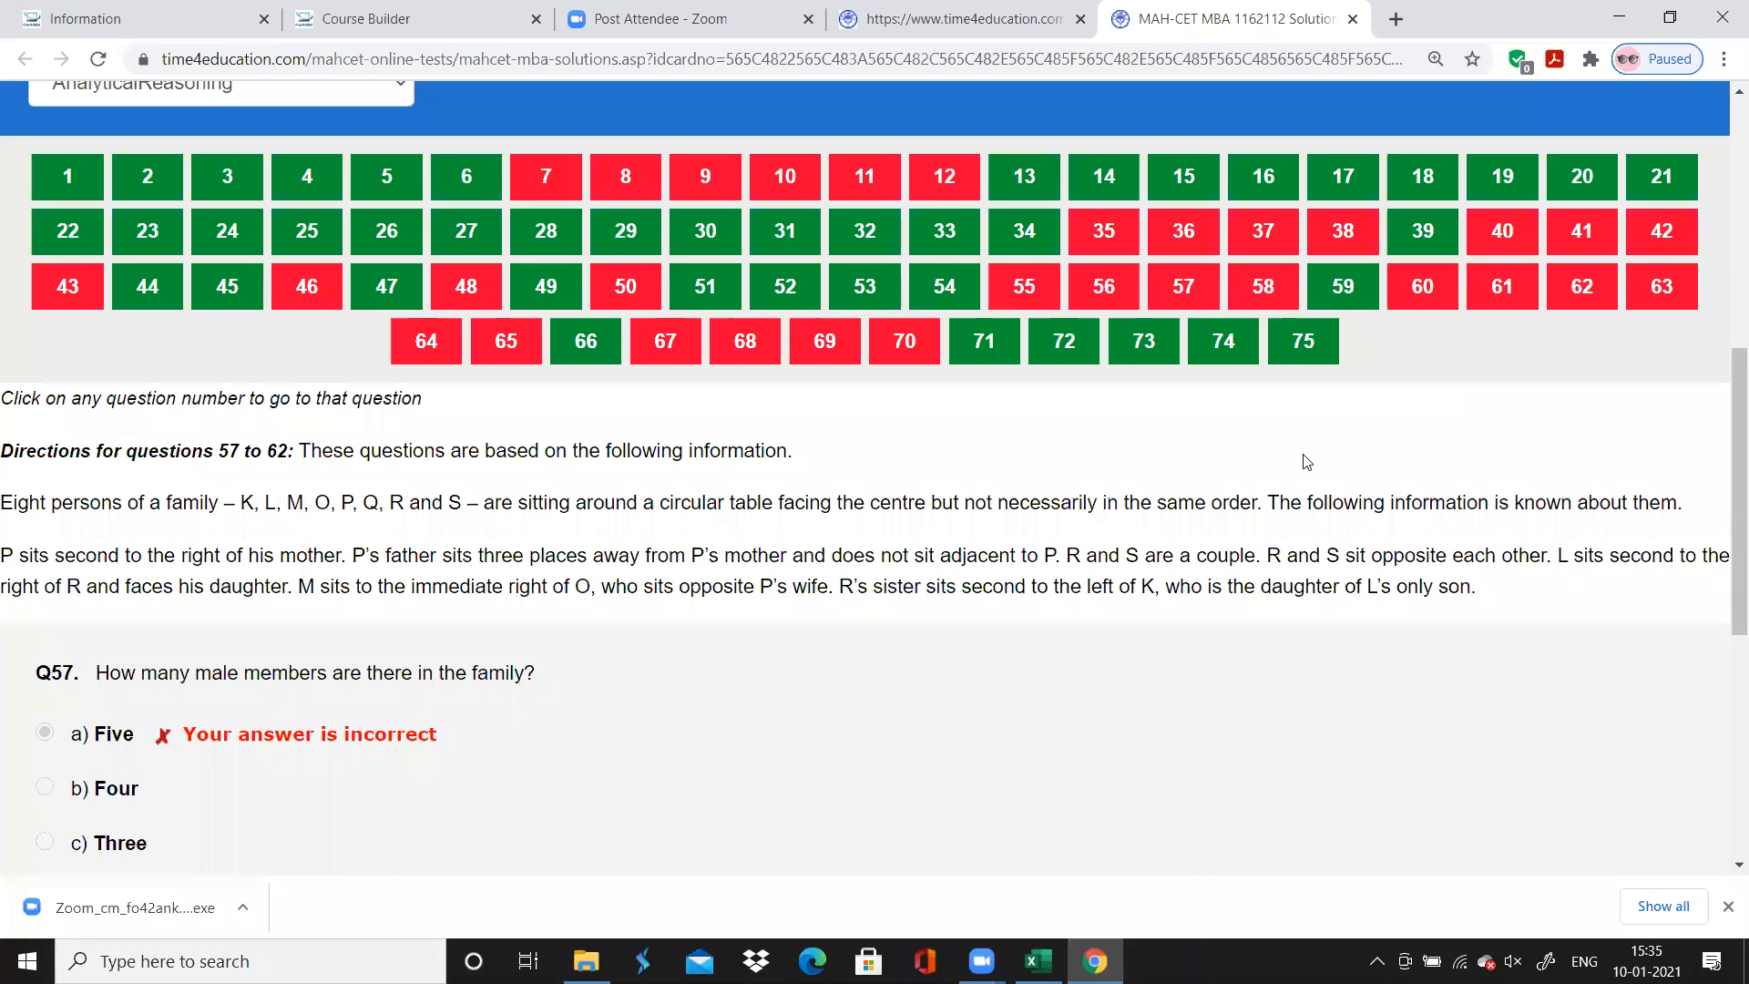
pyautogui.click(1025, 285)
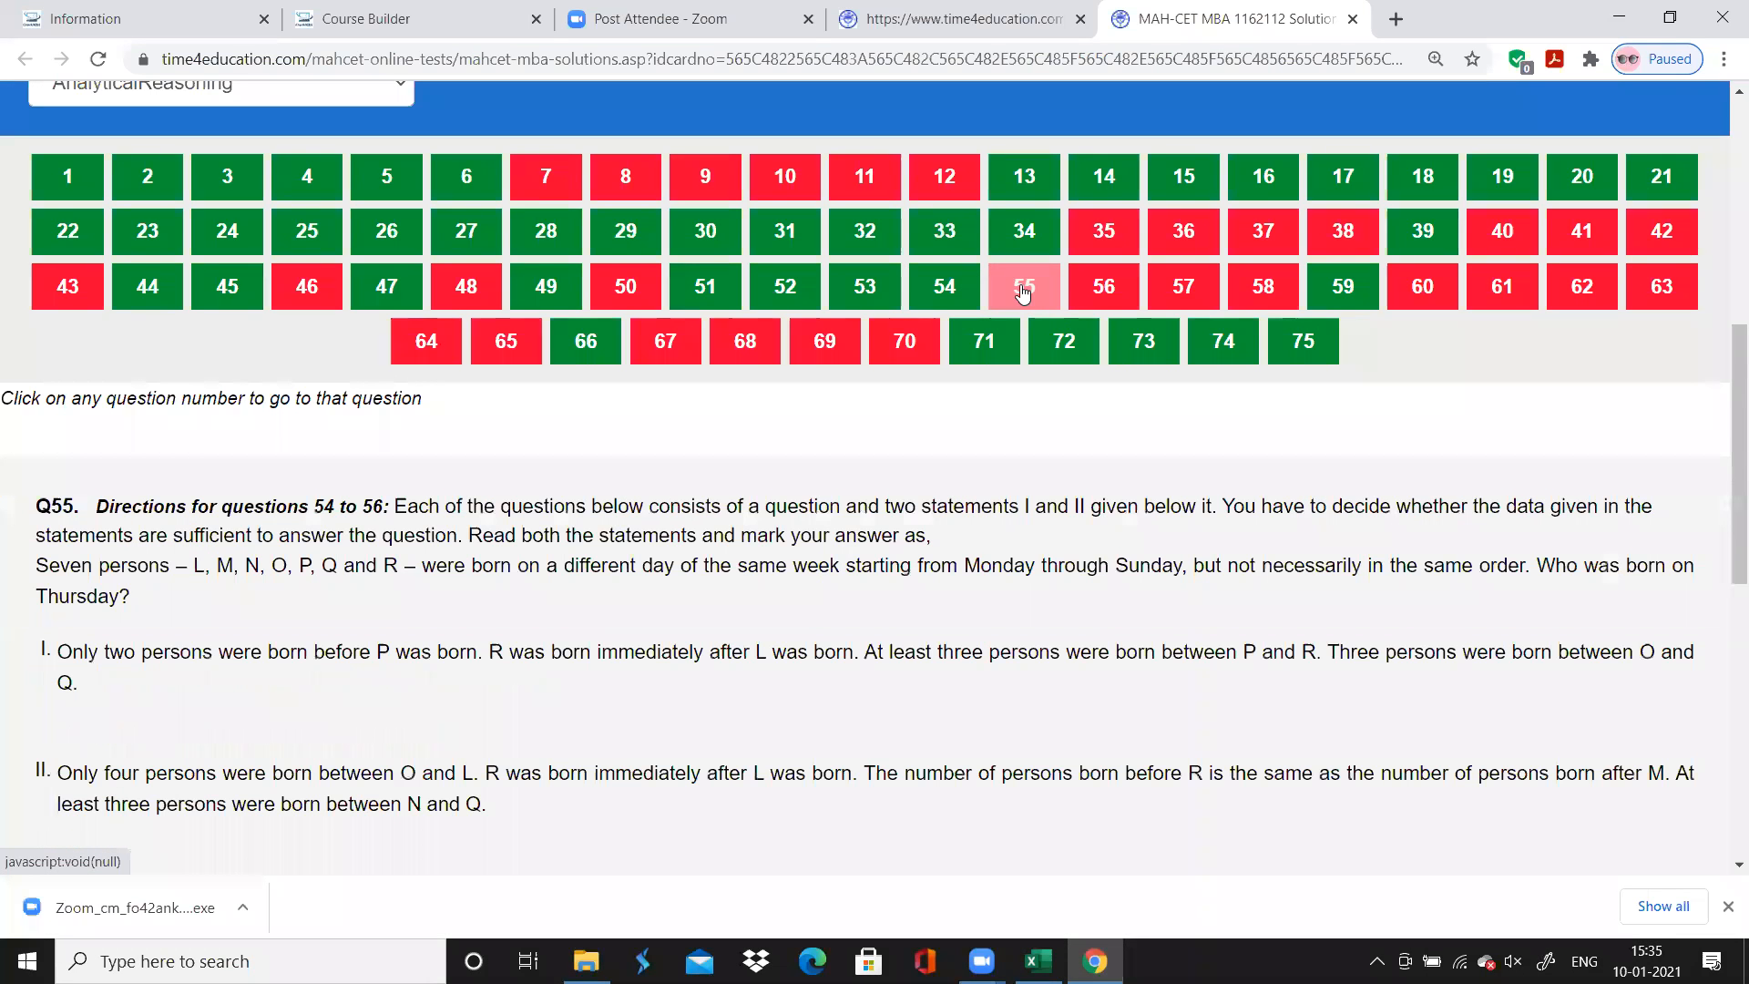
pyautogui.click(1127, 293)
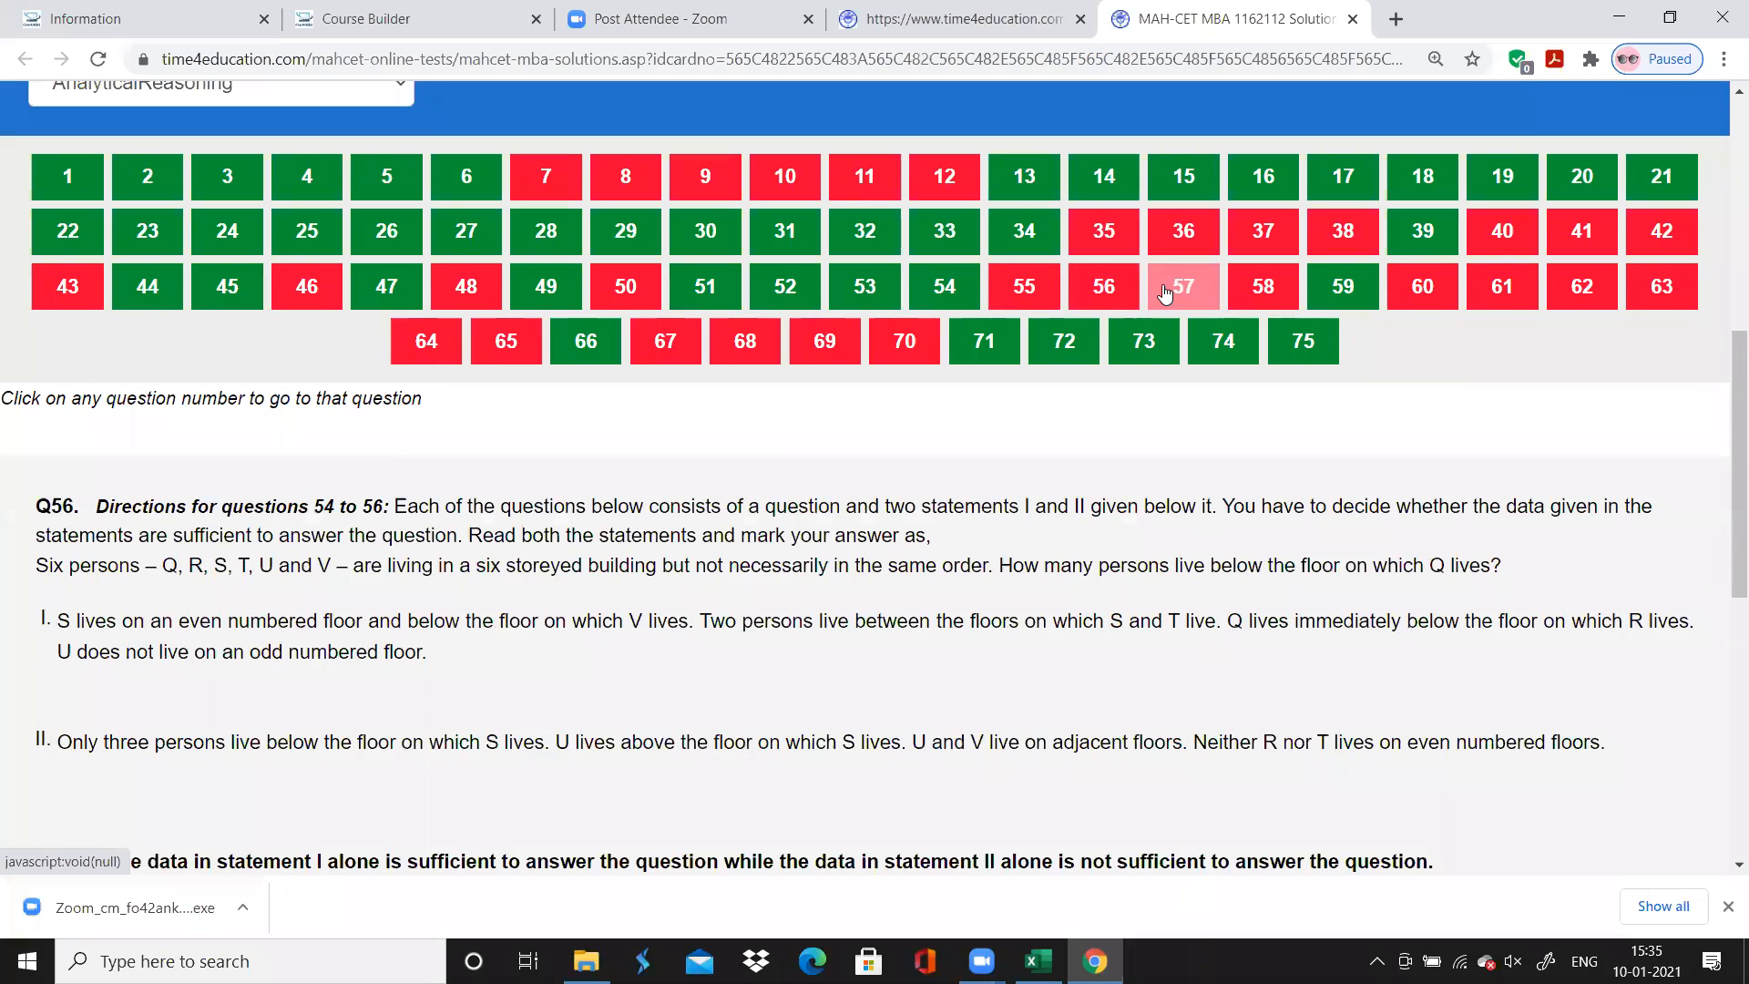
pyautogui.click(1175, 284)
pyautogui.scroll(-1, 1171, 288)
pyautogui.scroll(-1, 1166, 292)
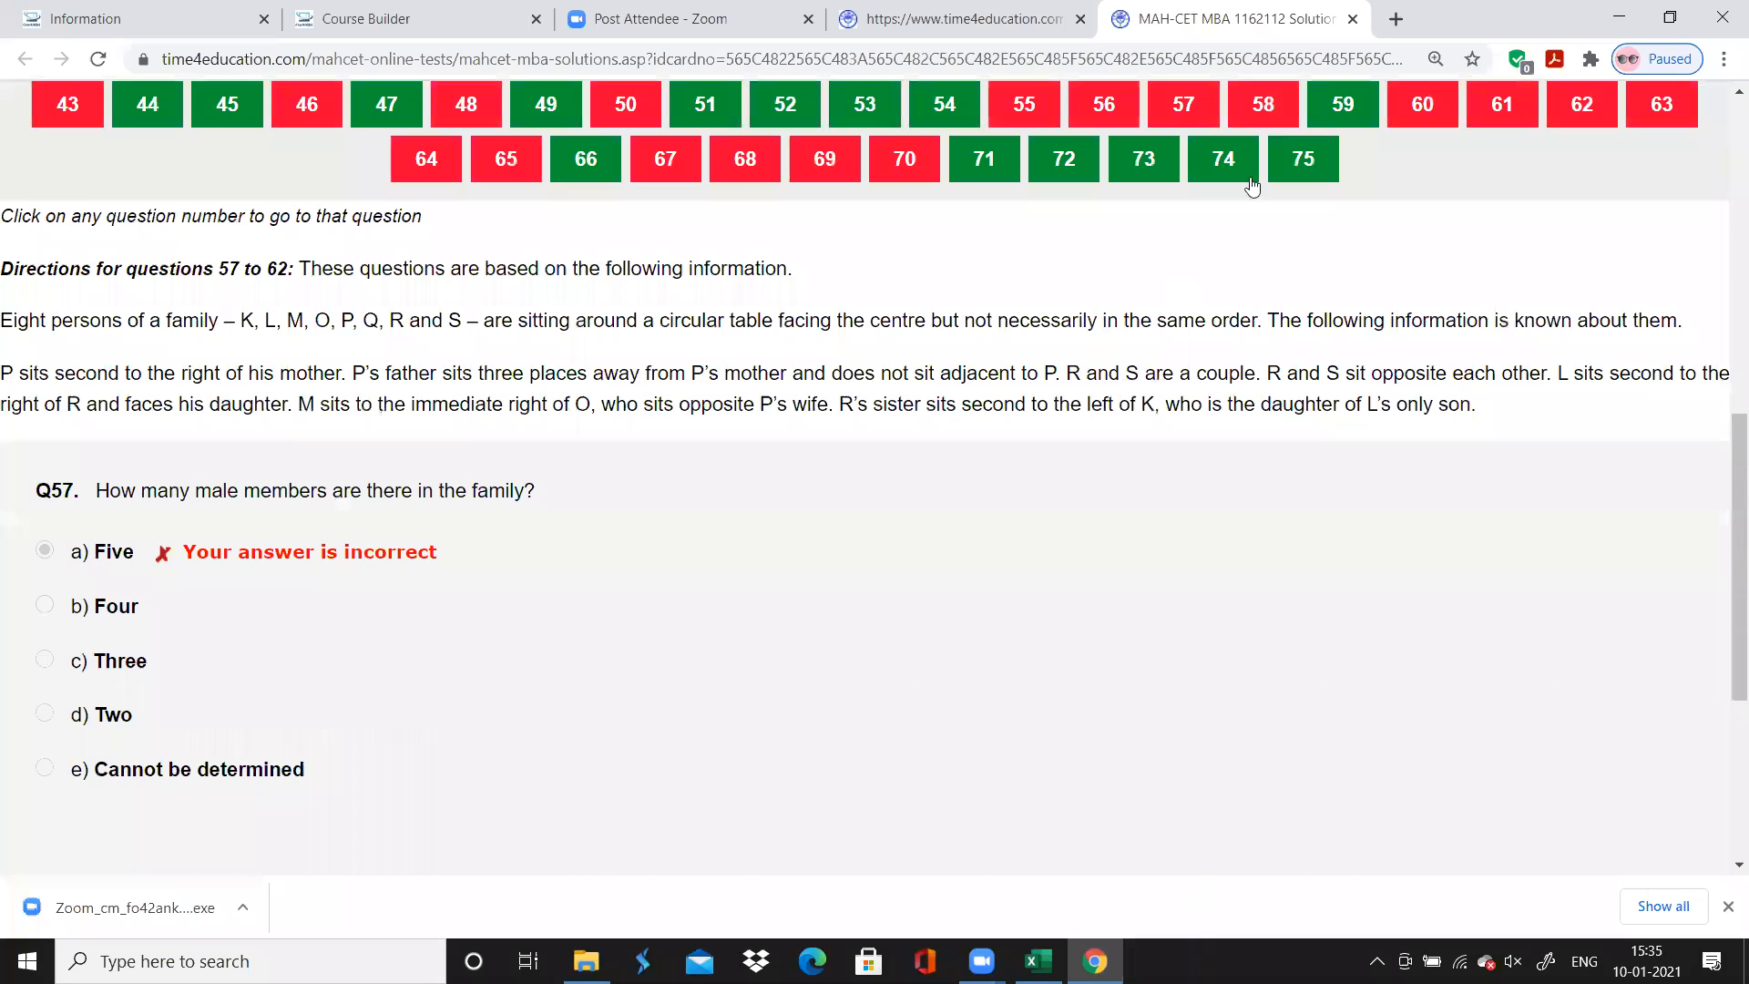
pyautogui.click(1280, 119)
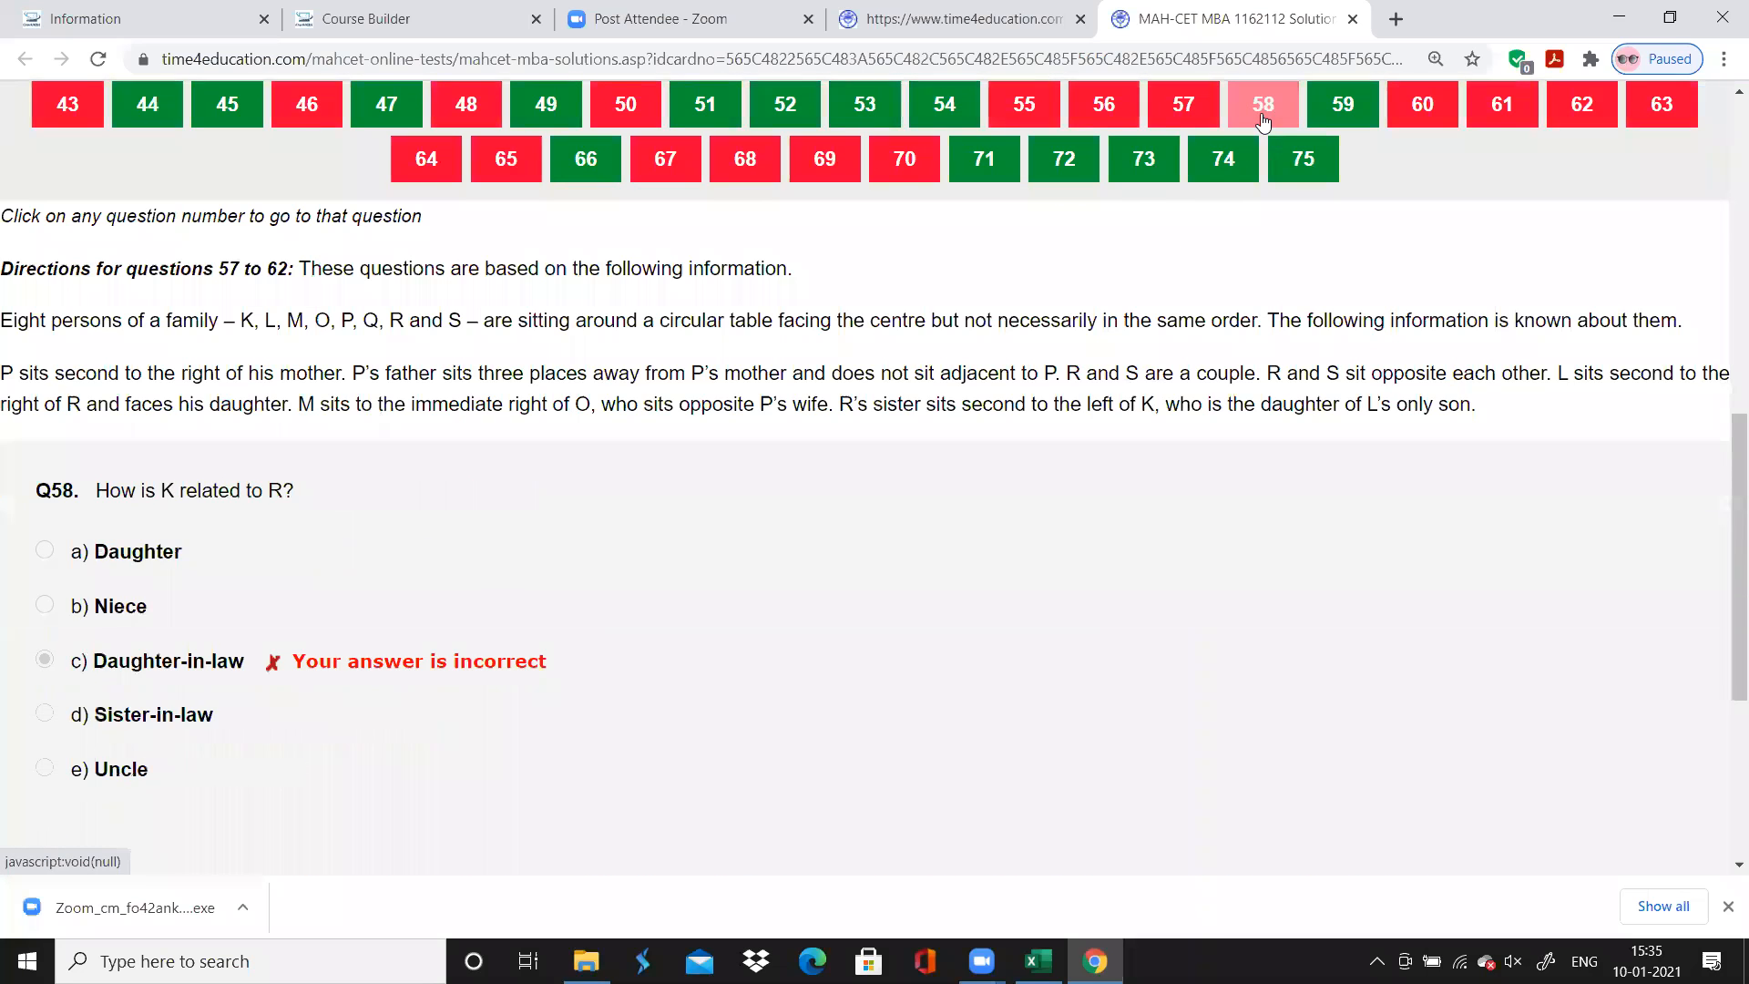
pyautogui.click(1323, 116)
pyautogui.click(1408, 121)
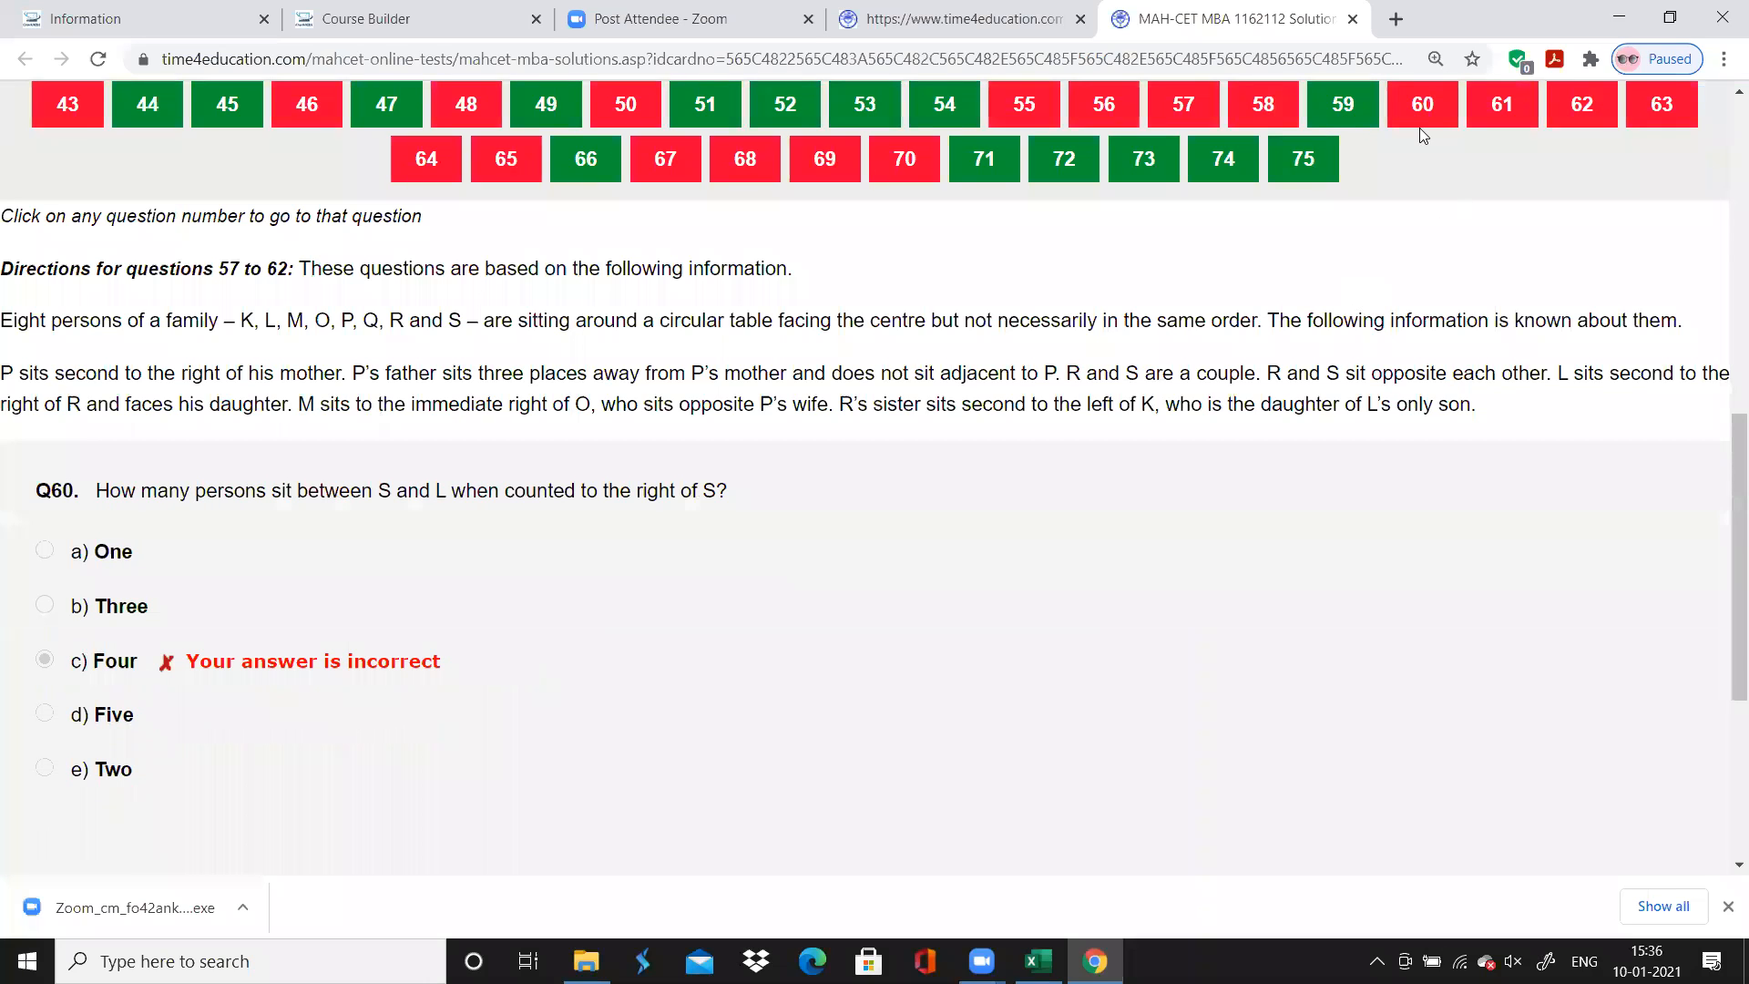
pyautogui.click(1489, 115)
pyautogui.click(1589, 116)
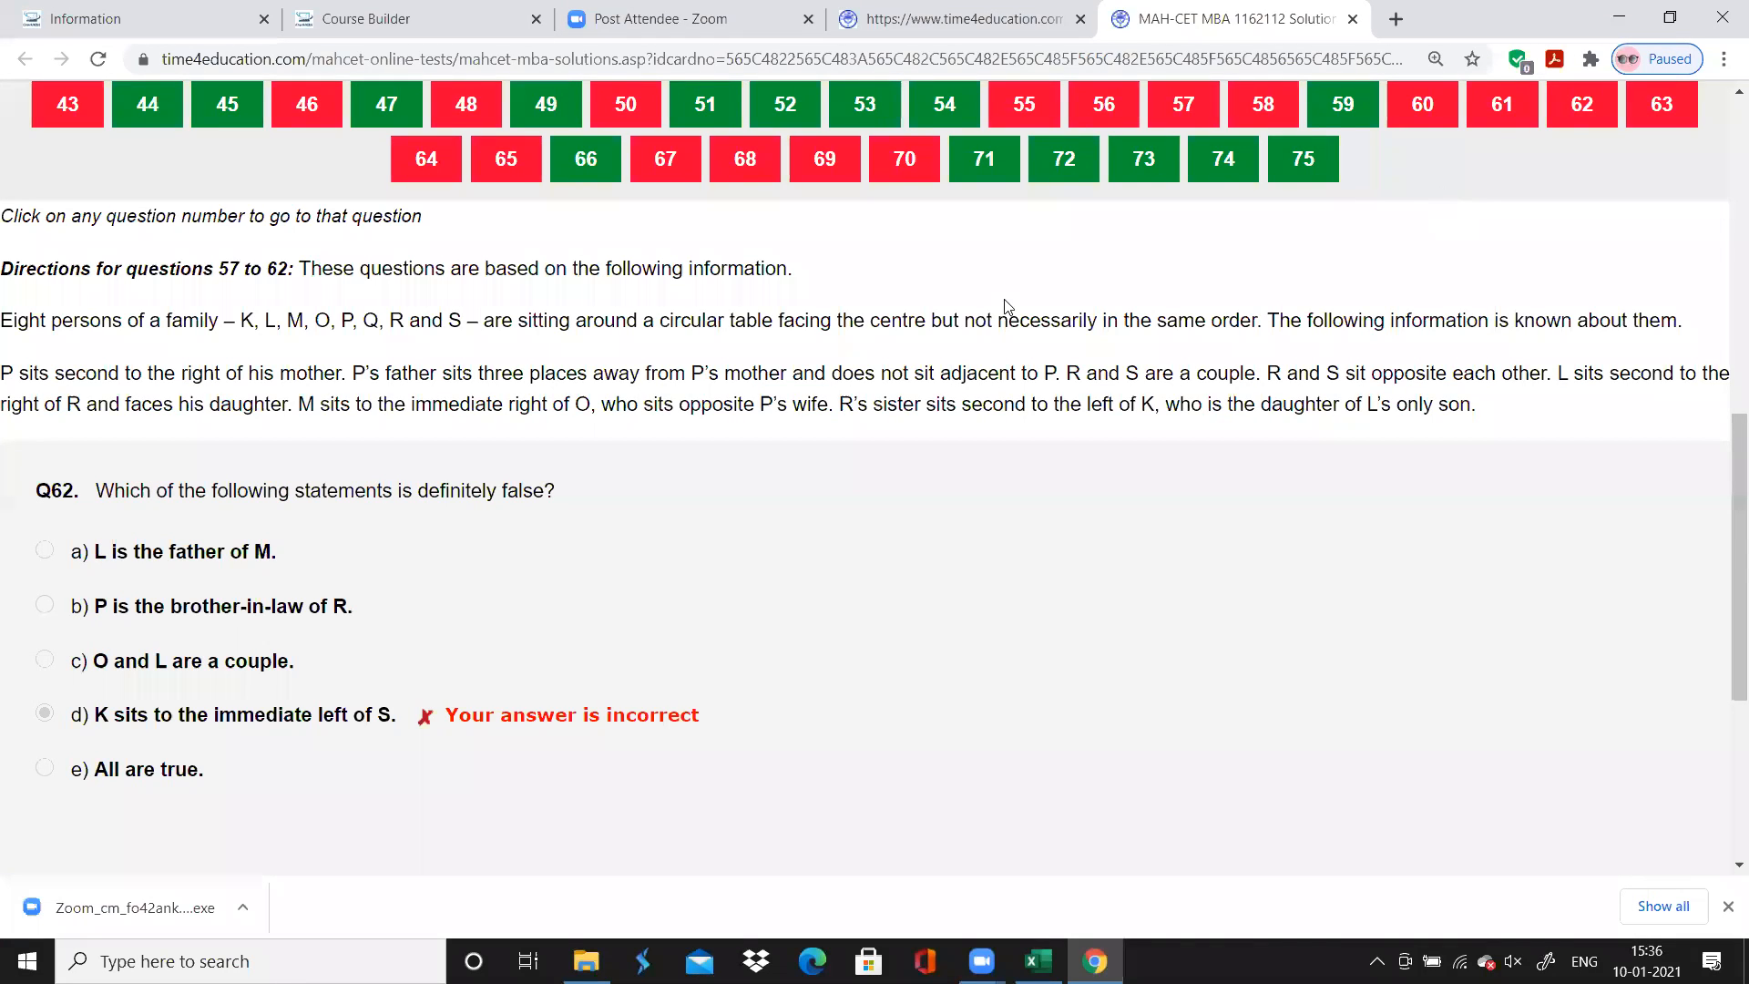
# Read question 63 and its directions in the browser, and enter its topic in Excel as "LR : Direction"
pyautogui.click(1661, 108)
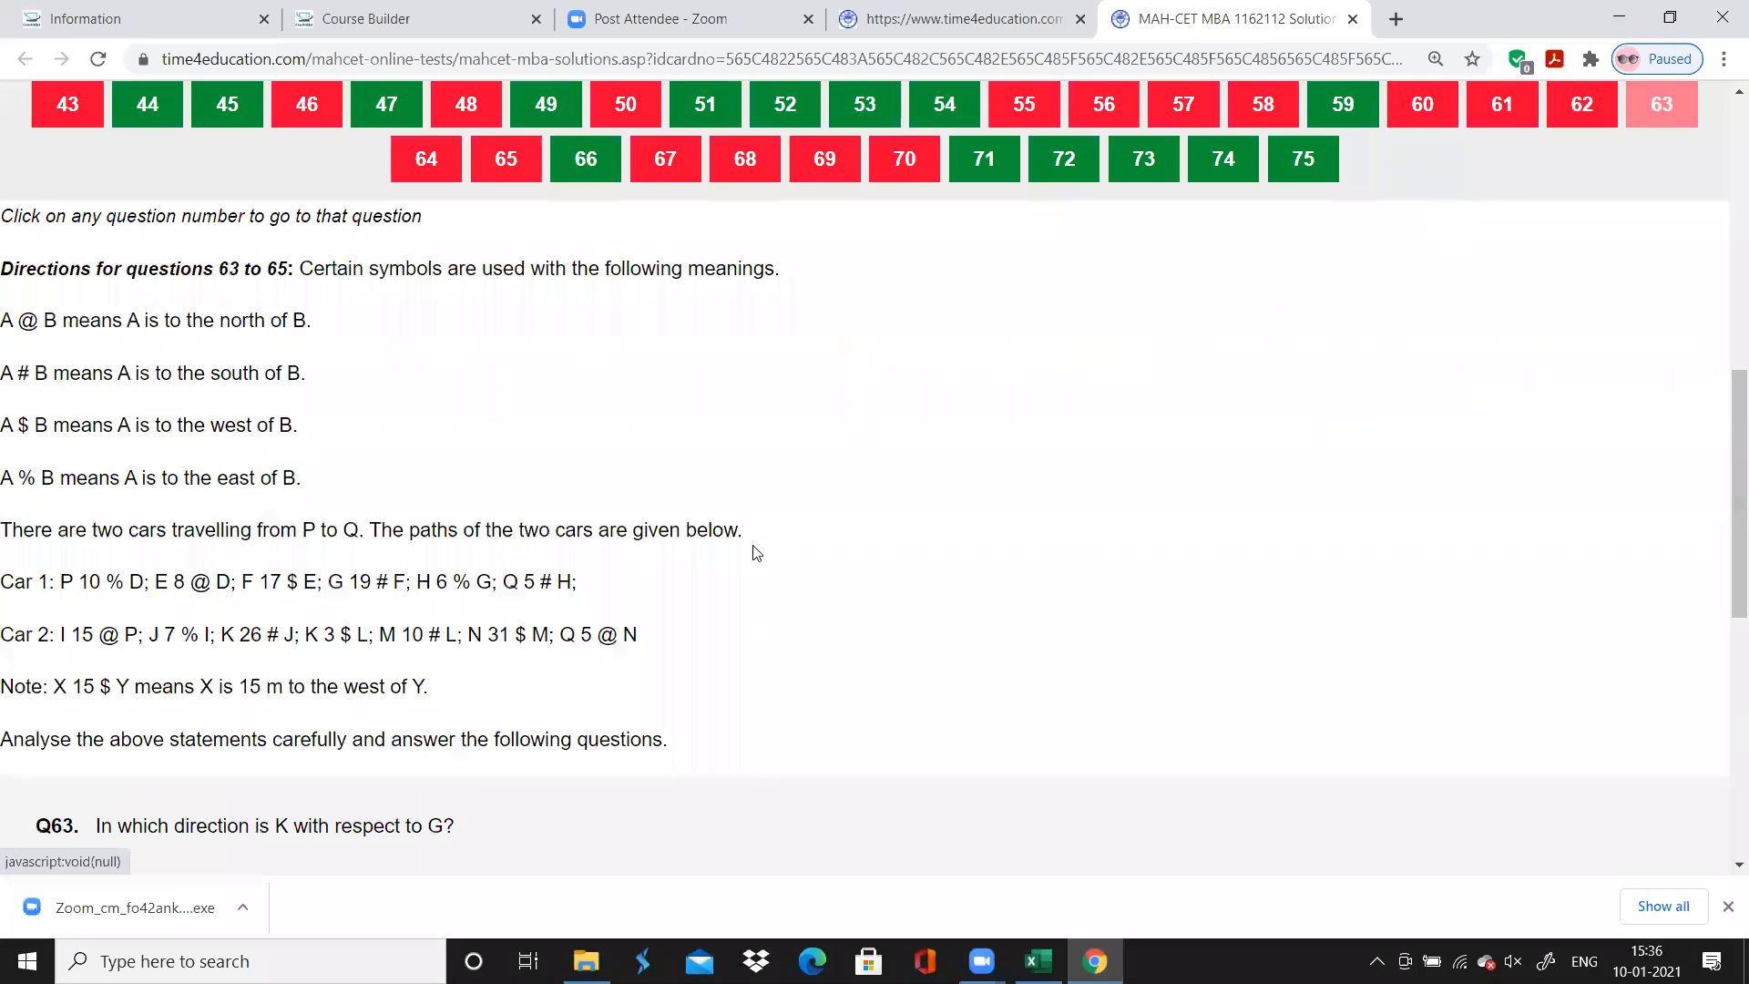
pyautogui.scroll(-2, 754, 554)
pyautogui.scroll(3, 755, 555)
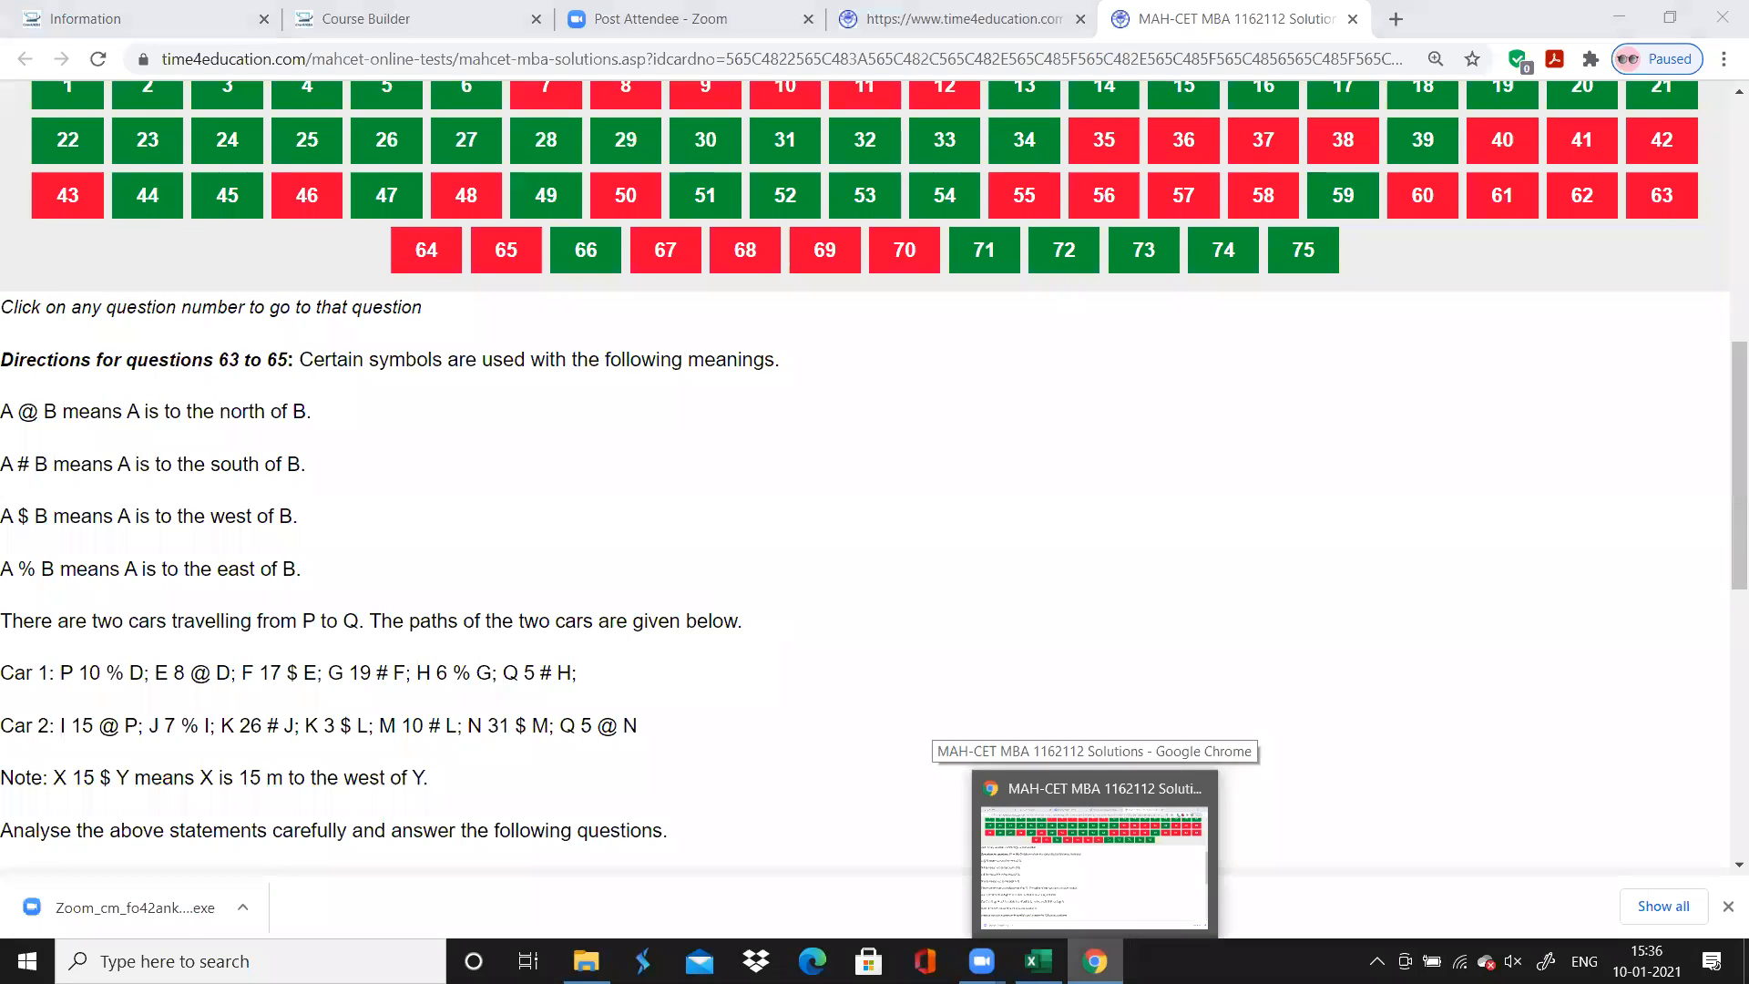
pyautogui.click(1039, 961)
pyautogui.write('Direc')
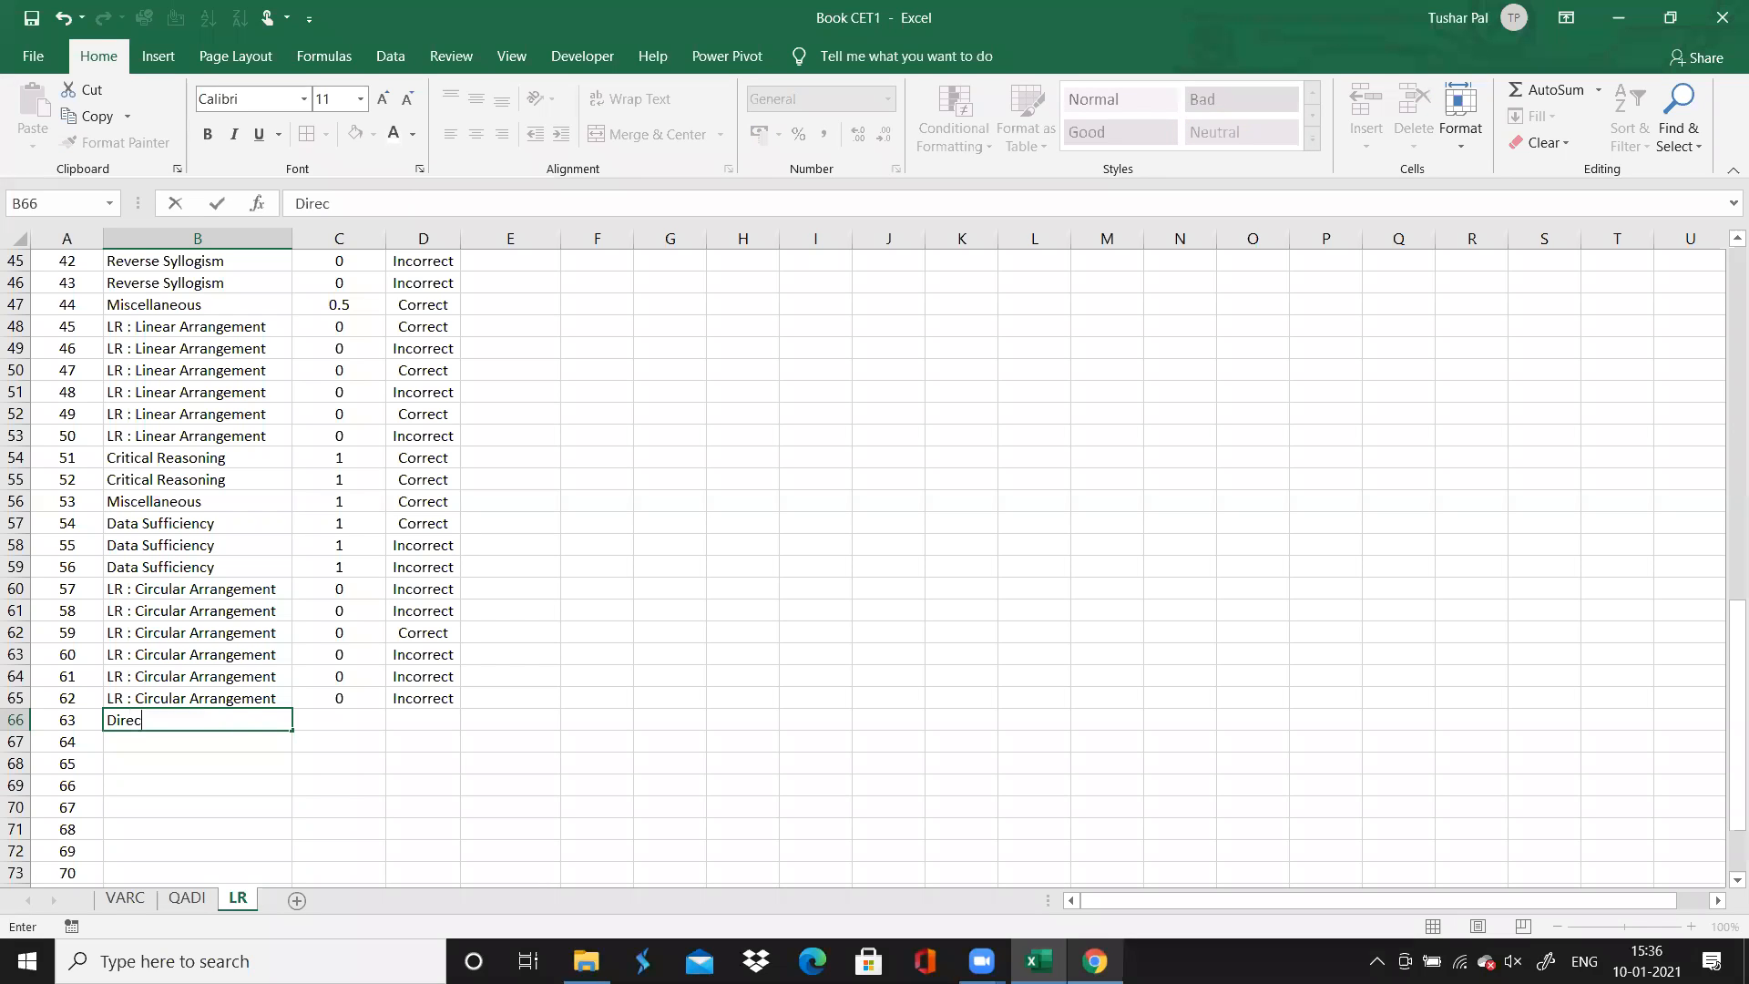
pyautogui.press('BackSpace')
pyautogui.press('BackSpace')
pyautogui.press('BackSpace')
pyautogui.press('BackSpace')
pyautogui.write('LR : Direction')
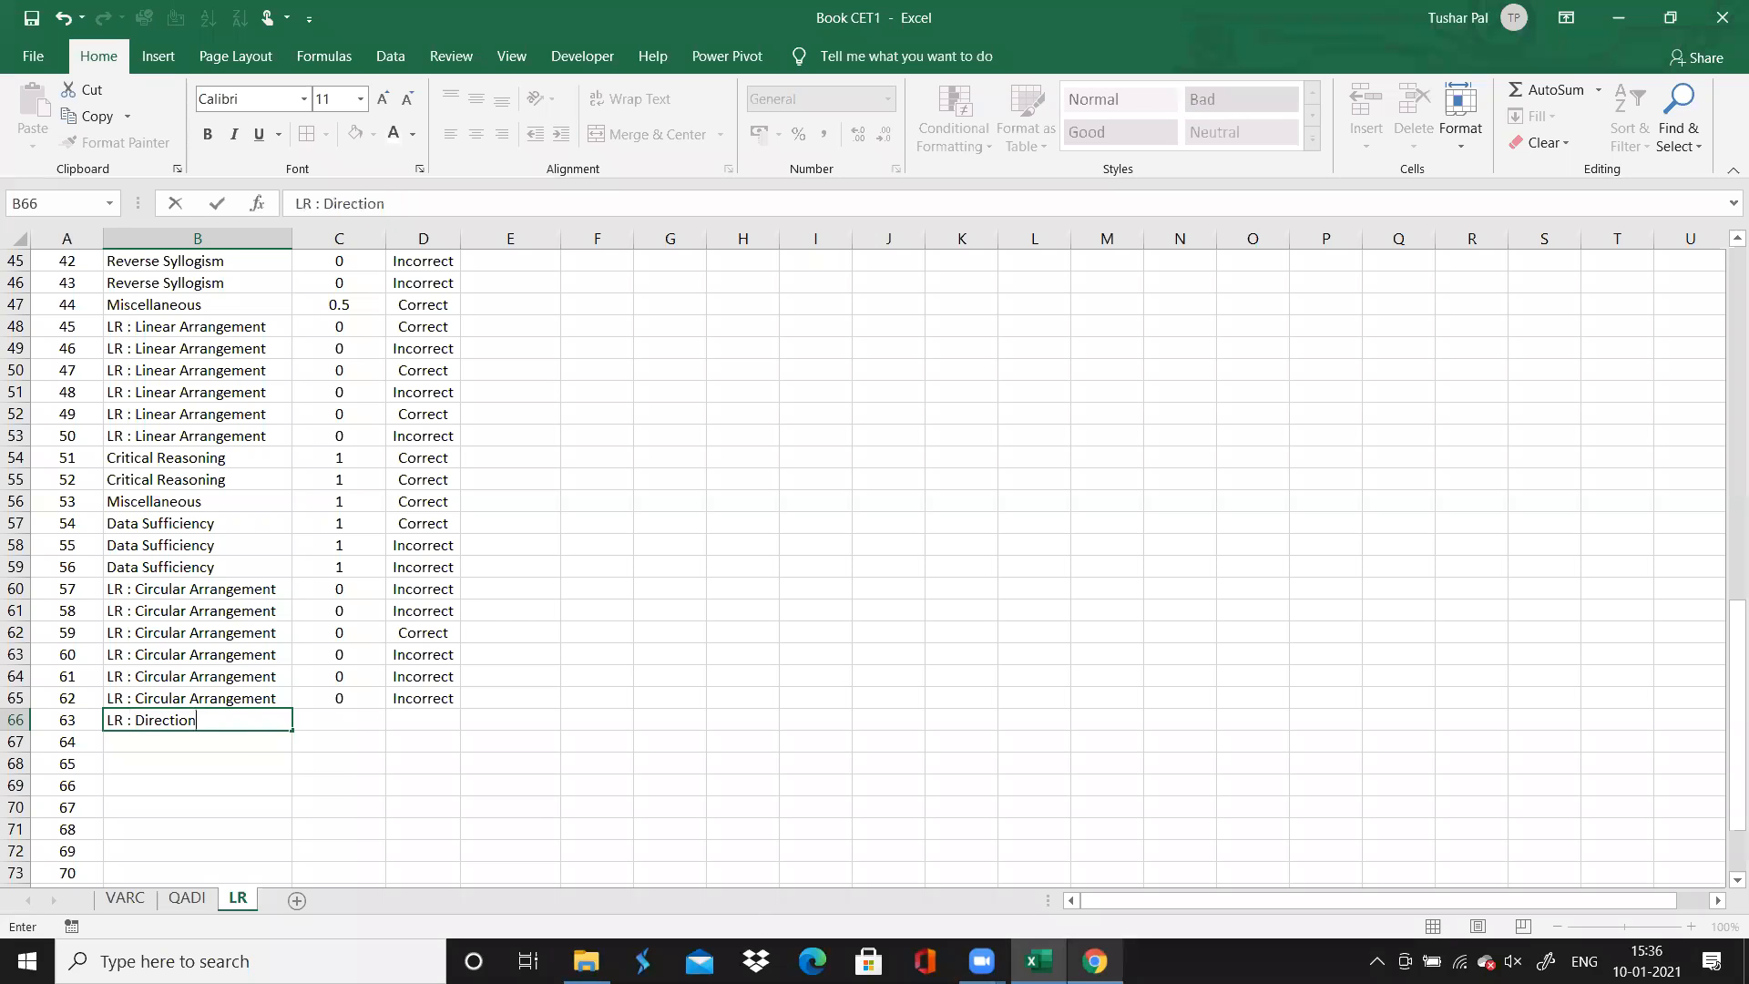
# Recheck the directions' question range in the browser, and fill the topic "LR : Direction" down to question 65 in Excel
pyautogui.click(1094, 961)
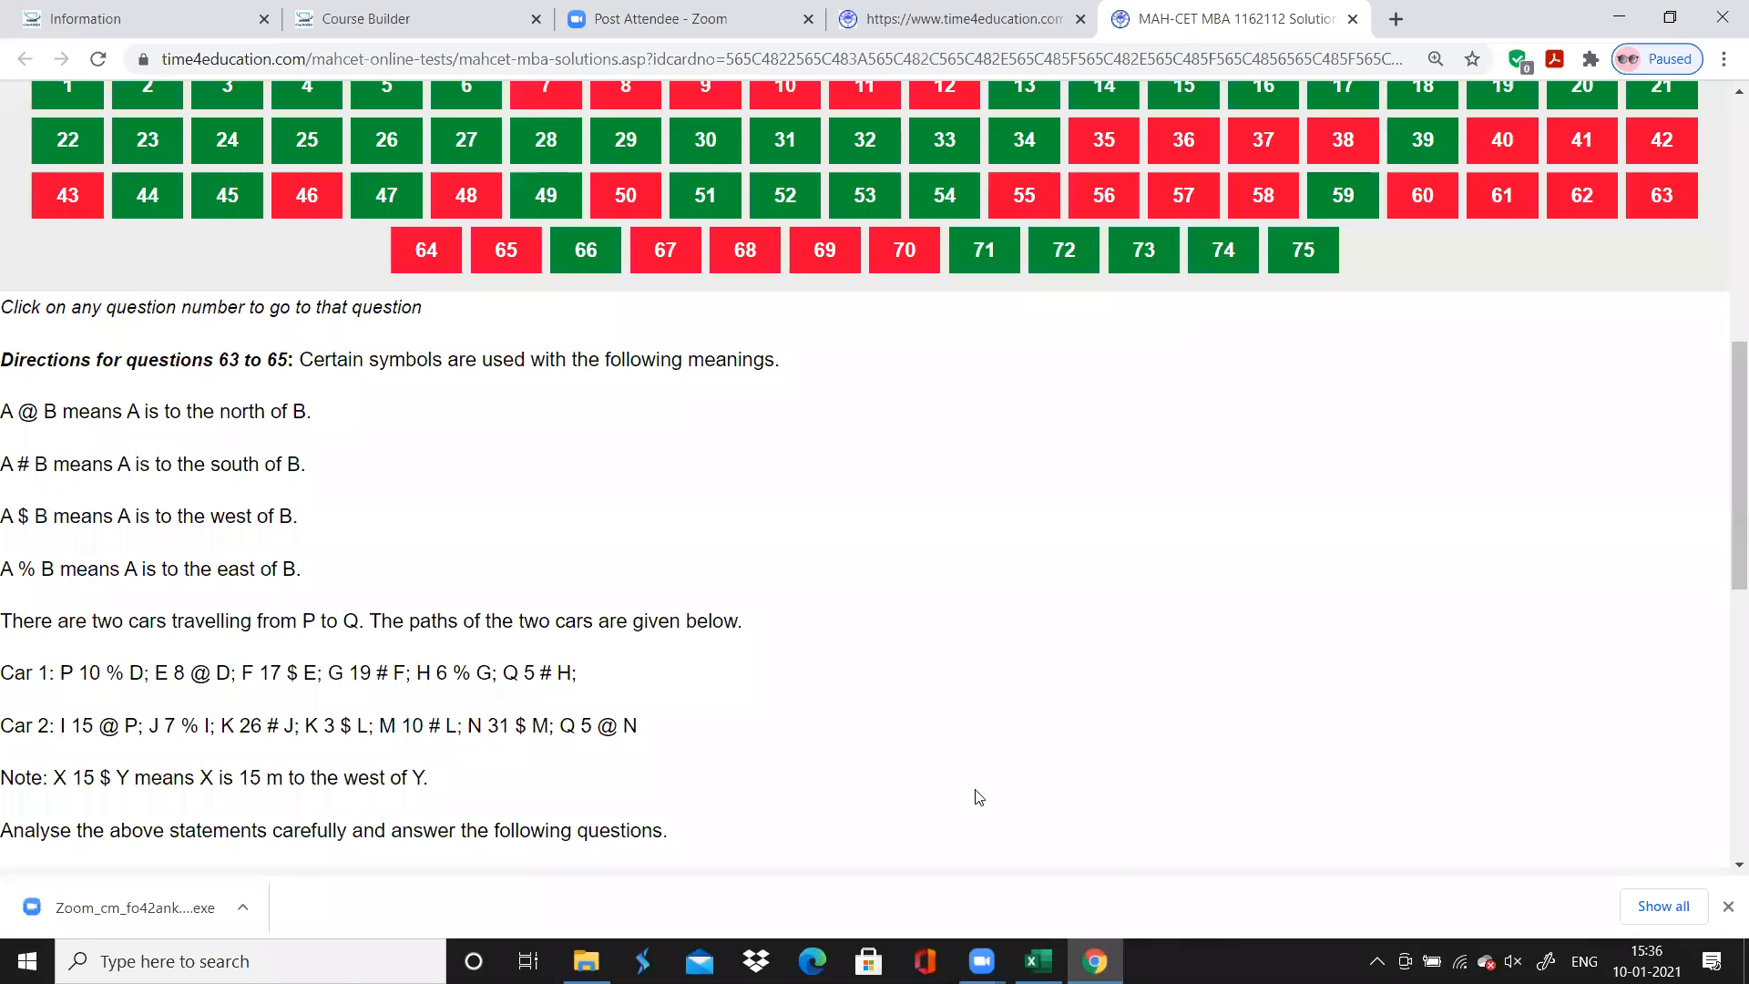
pyautogui.click(1038, 961)
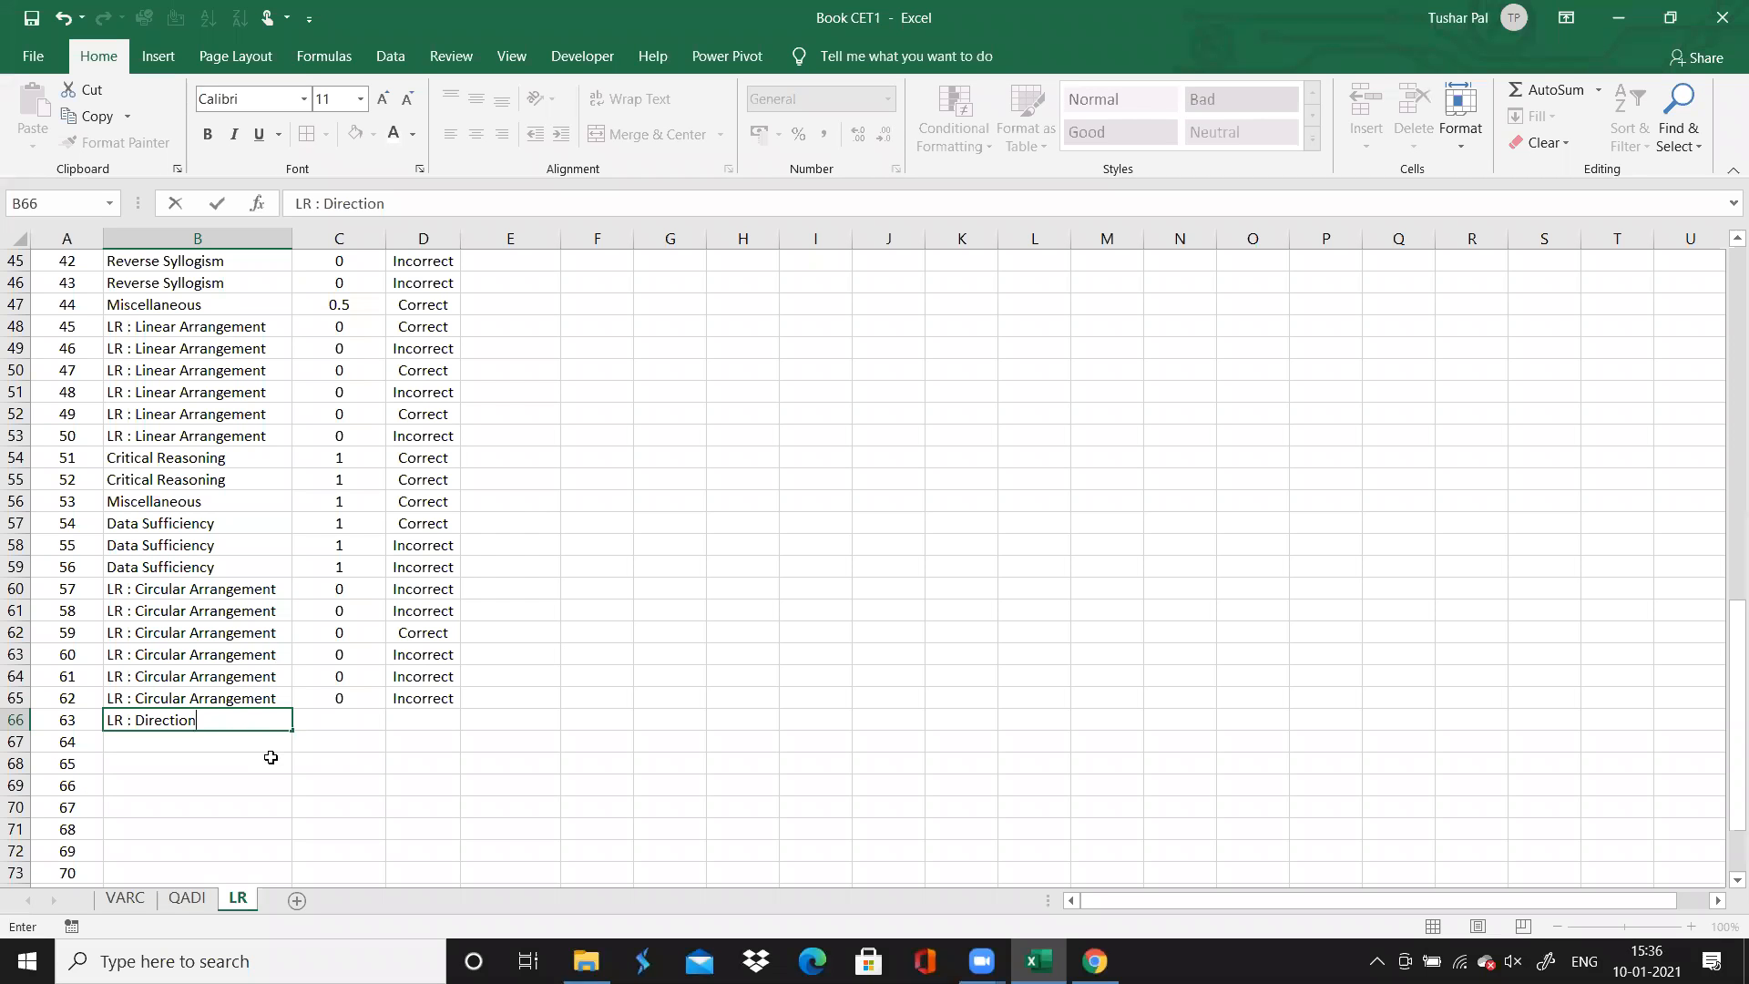
pyautogui.moveTo(296, 729); pyautogui.dragTo(297, 770)
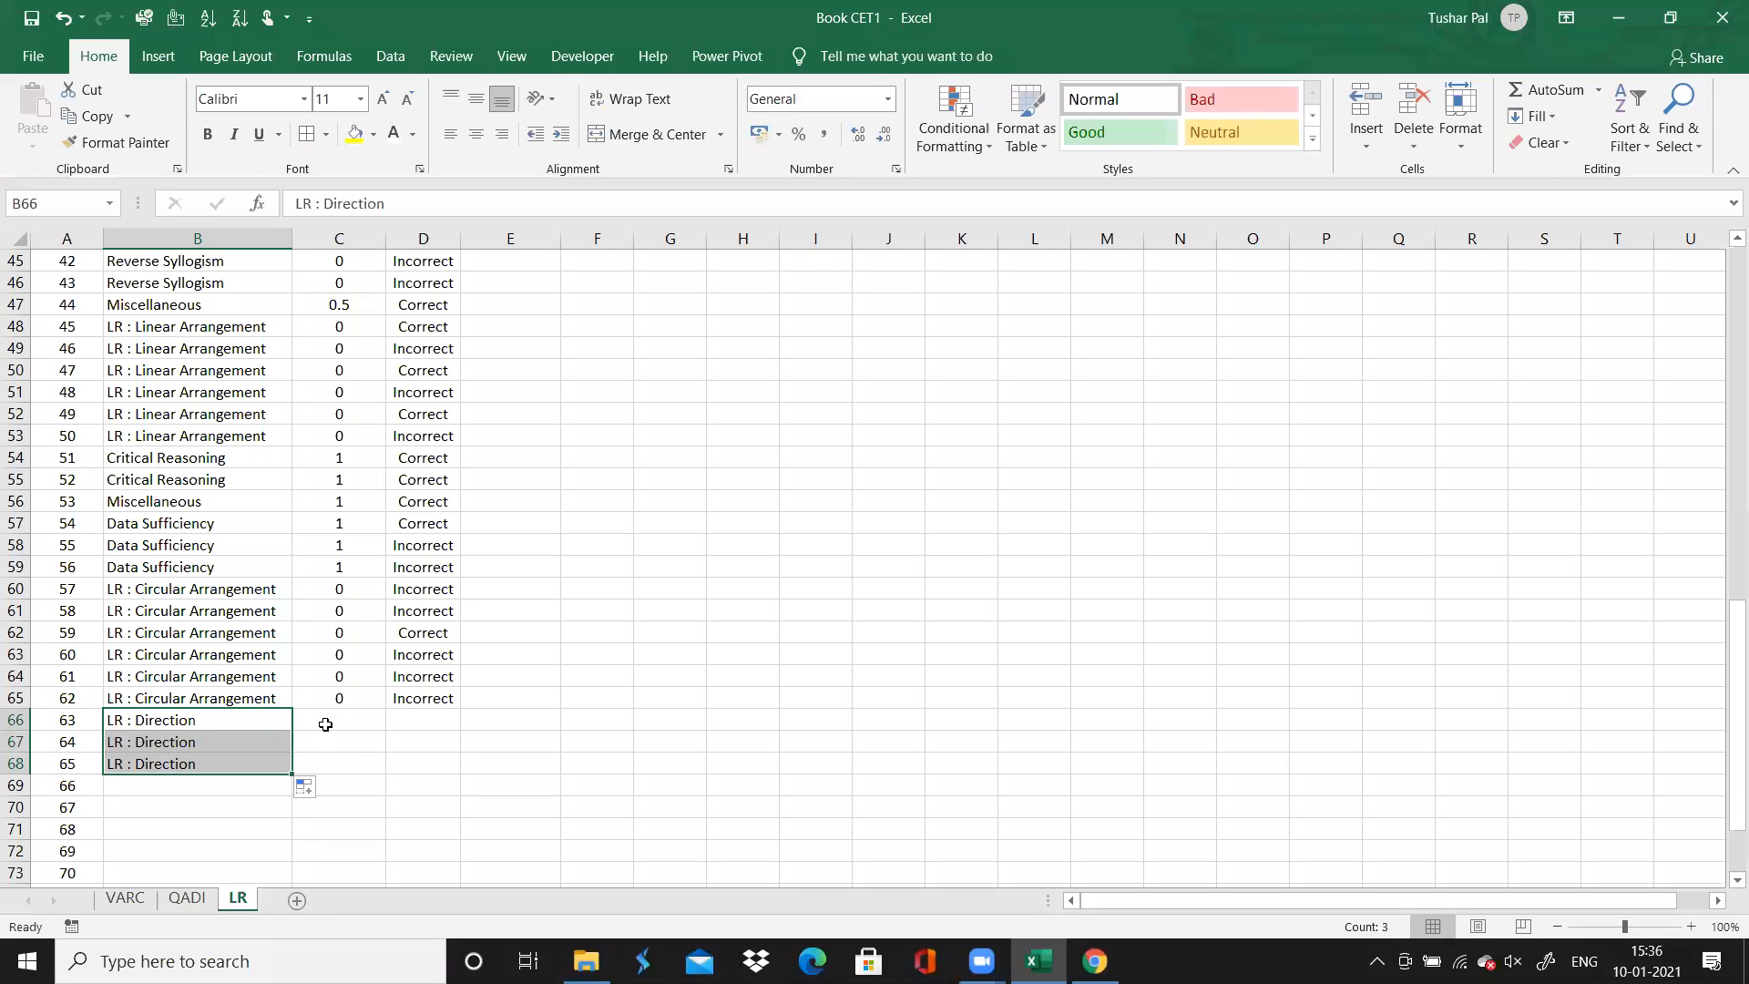
# Enter 0 in column C for questions 63, 64 and 65, and go to question 63's cell in column D
pyautogui.click(326, 724)
pyautogui.press('Right')
pyautogui.click(326, 724)
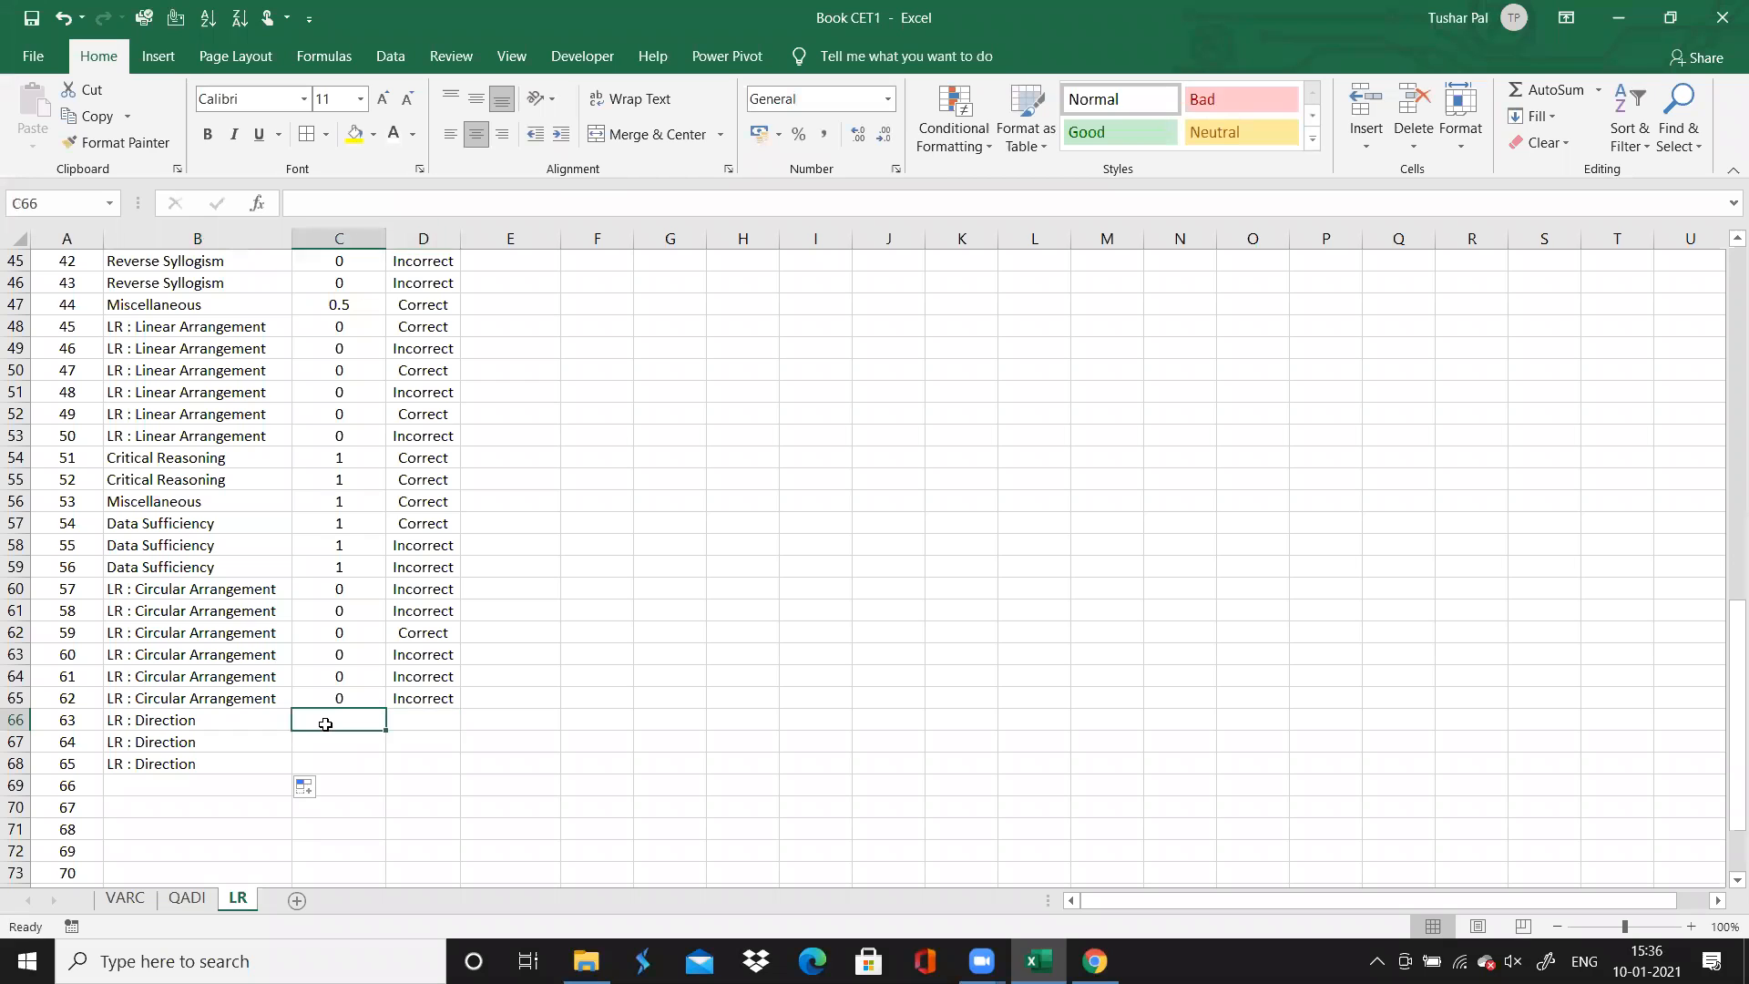
pyautogui.write('0')
pyautogui.press('Return')
pyautogui.write('0')
pyautogui.press('Return')
pyautogui.write('0')
pyautogui.press('Return')
pyautogui.press('Right')
pyautogui.press('Up')
pyautogui.press('Up')
pyautogui.press('Up')
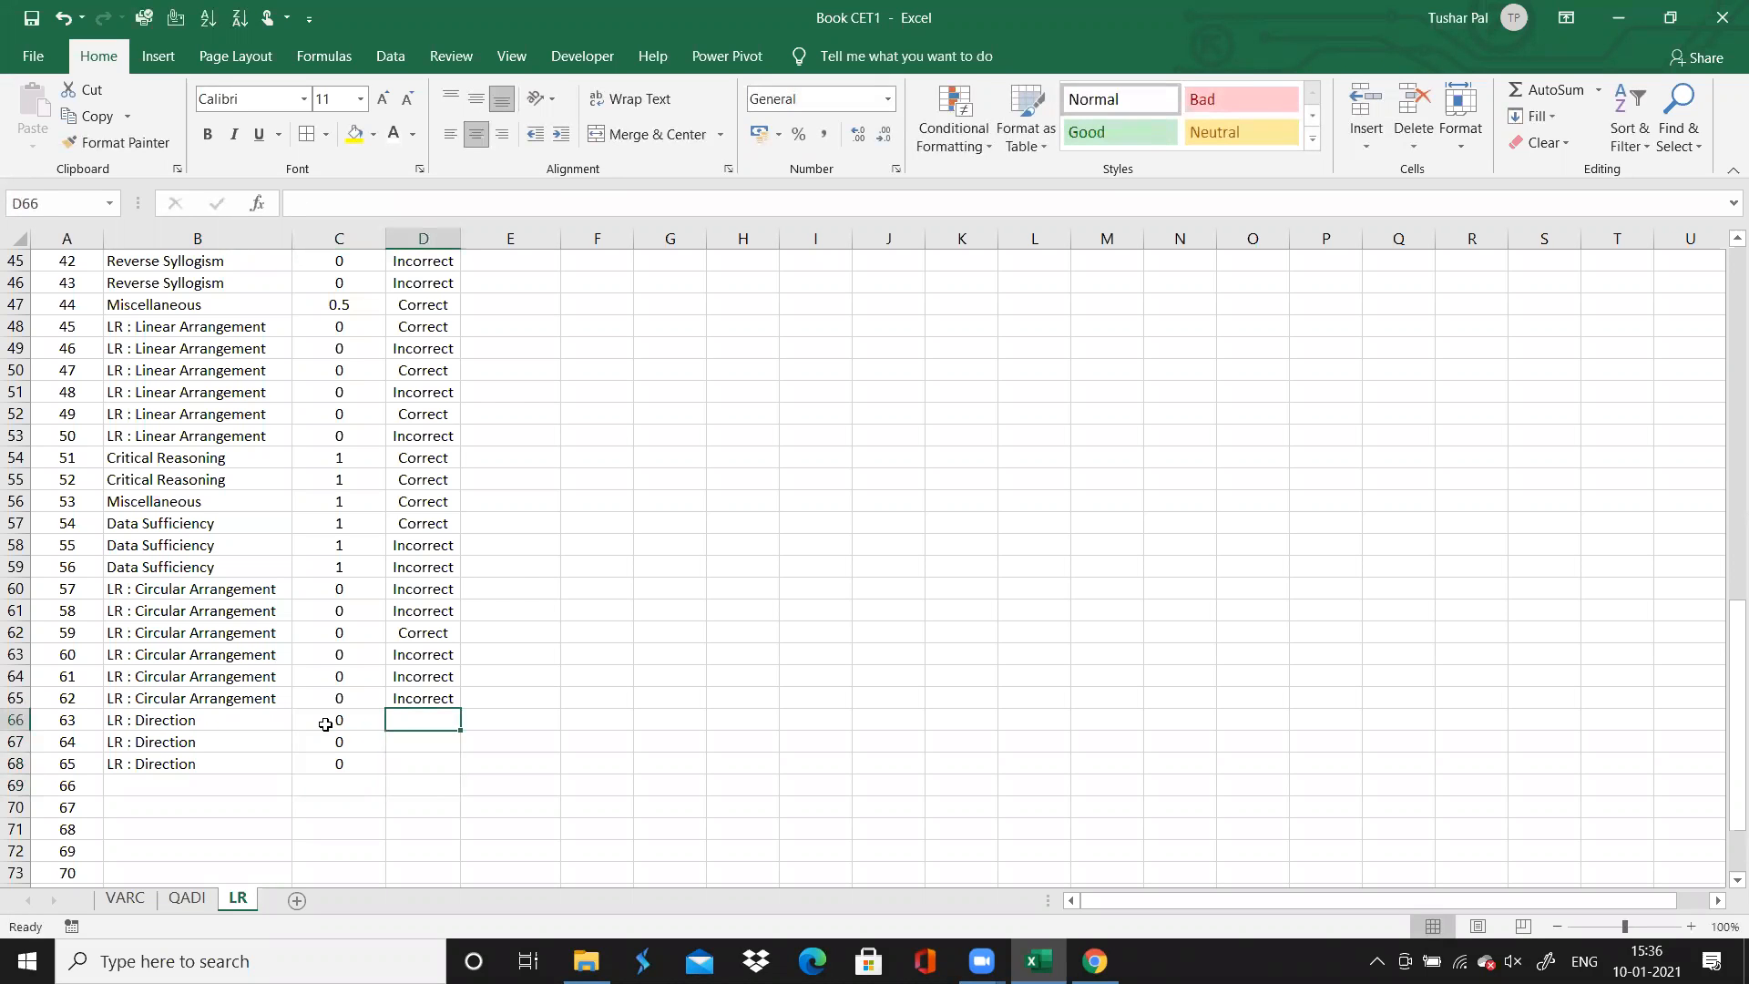
# Mark question 63 as "Incorrect" in column D
pyautogui.write('Incorrect')
pyautogui.press('Return')
pyautogui.press('Up')
pyautogui.press('Up')
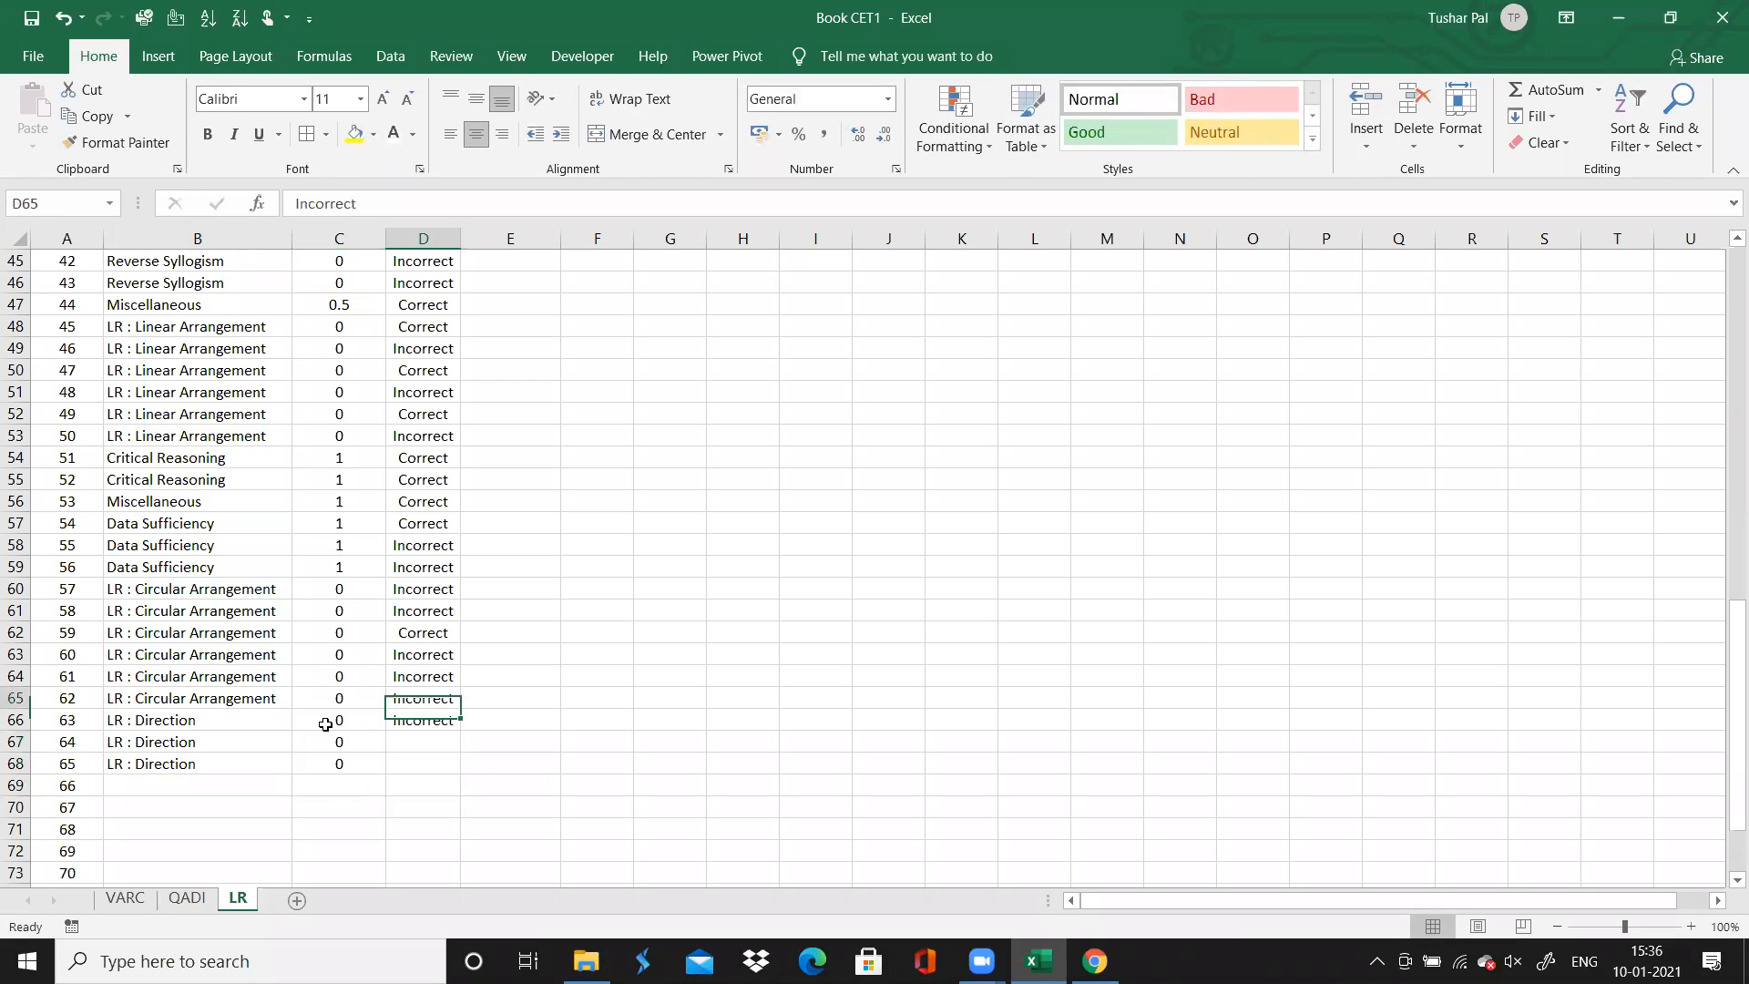
pyautogui.press('Down')
# Enter "Left" in column D for questions 63, 64 and 65
pyautogui.write('Left')
pyautogui.press('Return')
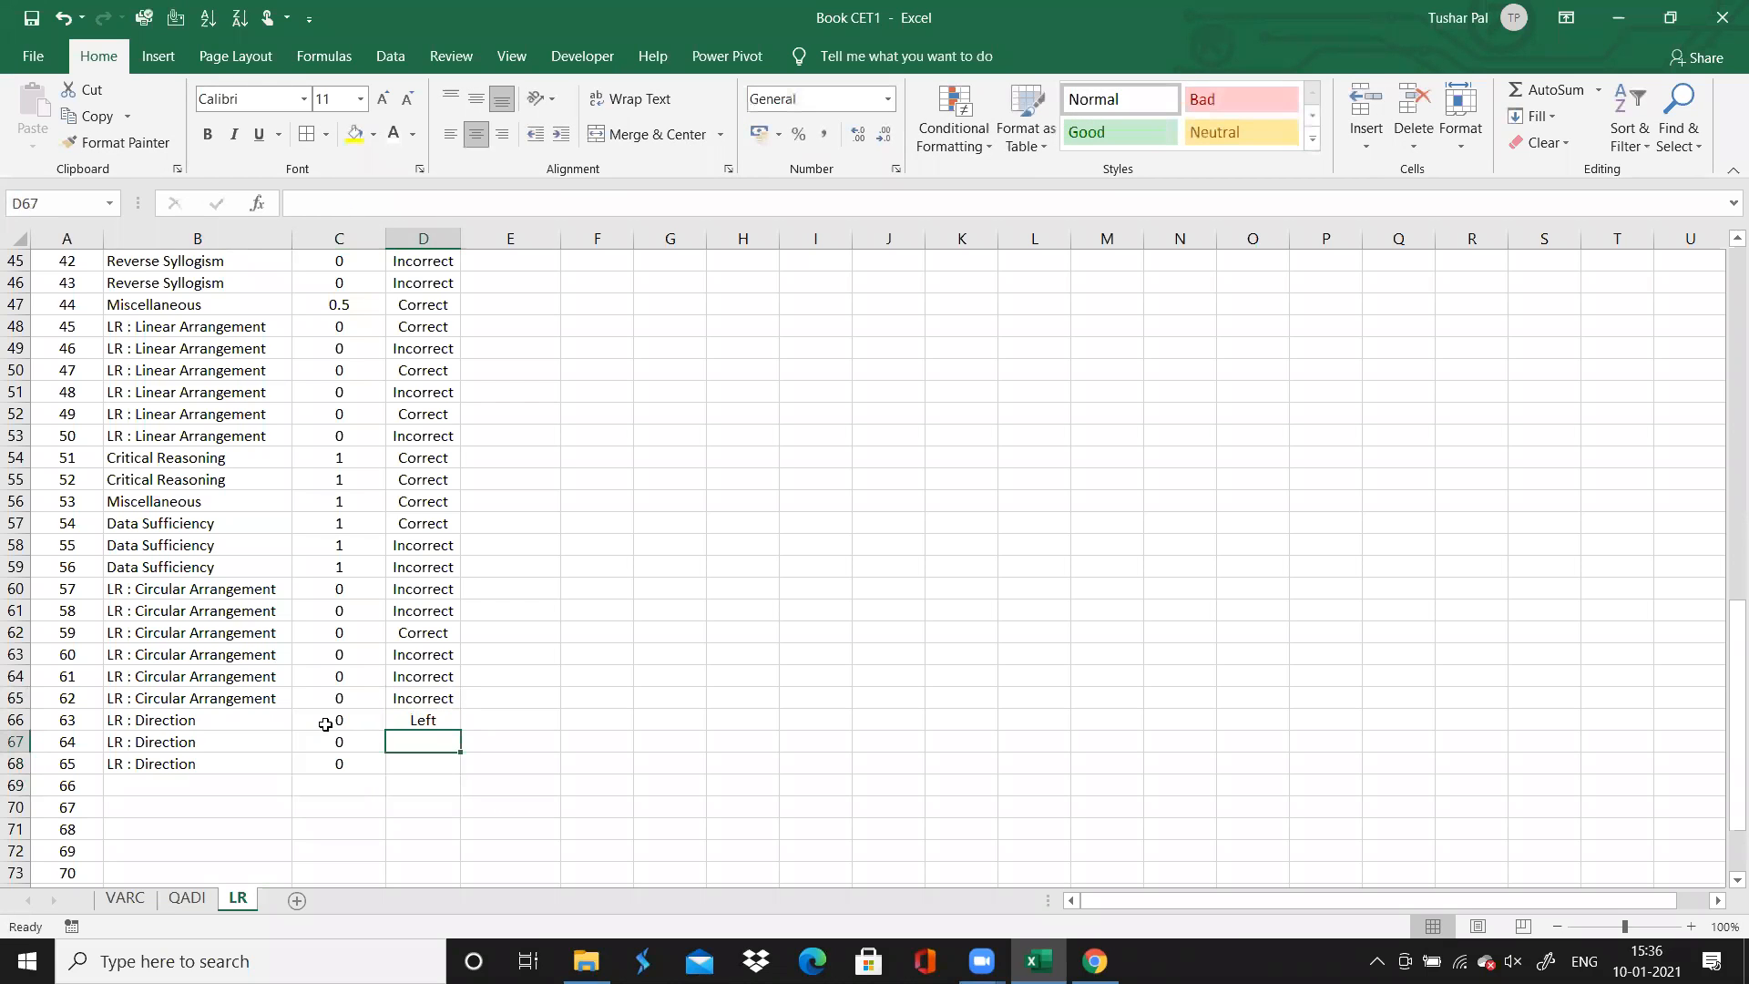
pyautogui.write('Left')
pyautogui.press('Return')
pyautogui.write('Left')
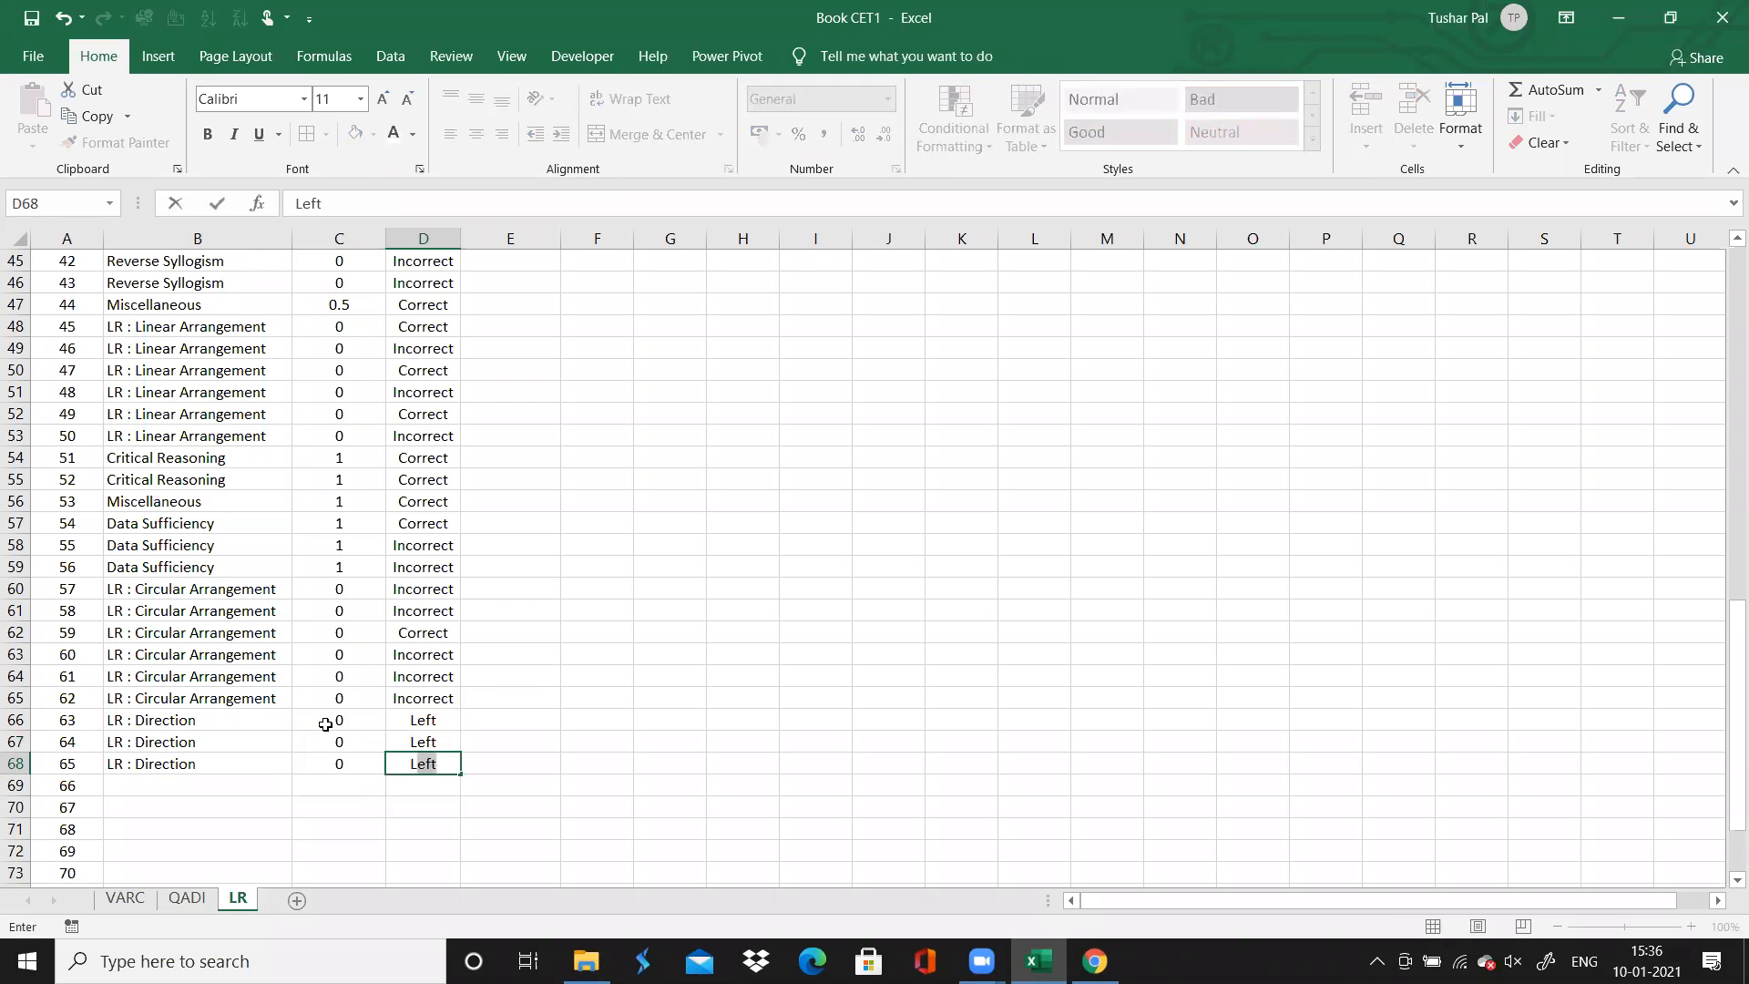
pyautogui.press('Tab')
# Enter the comment "Should have been attempted" for question 64 in column E, and auto-fit the column's width
pyautogui.press('Up')
pyautogui.press('Up')
pyautogui.press('Down')
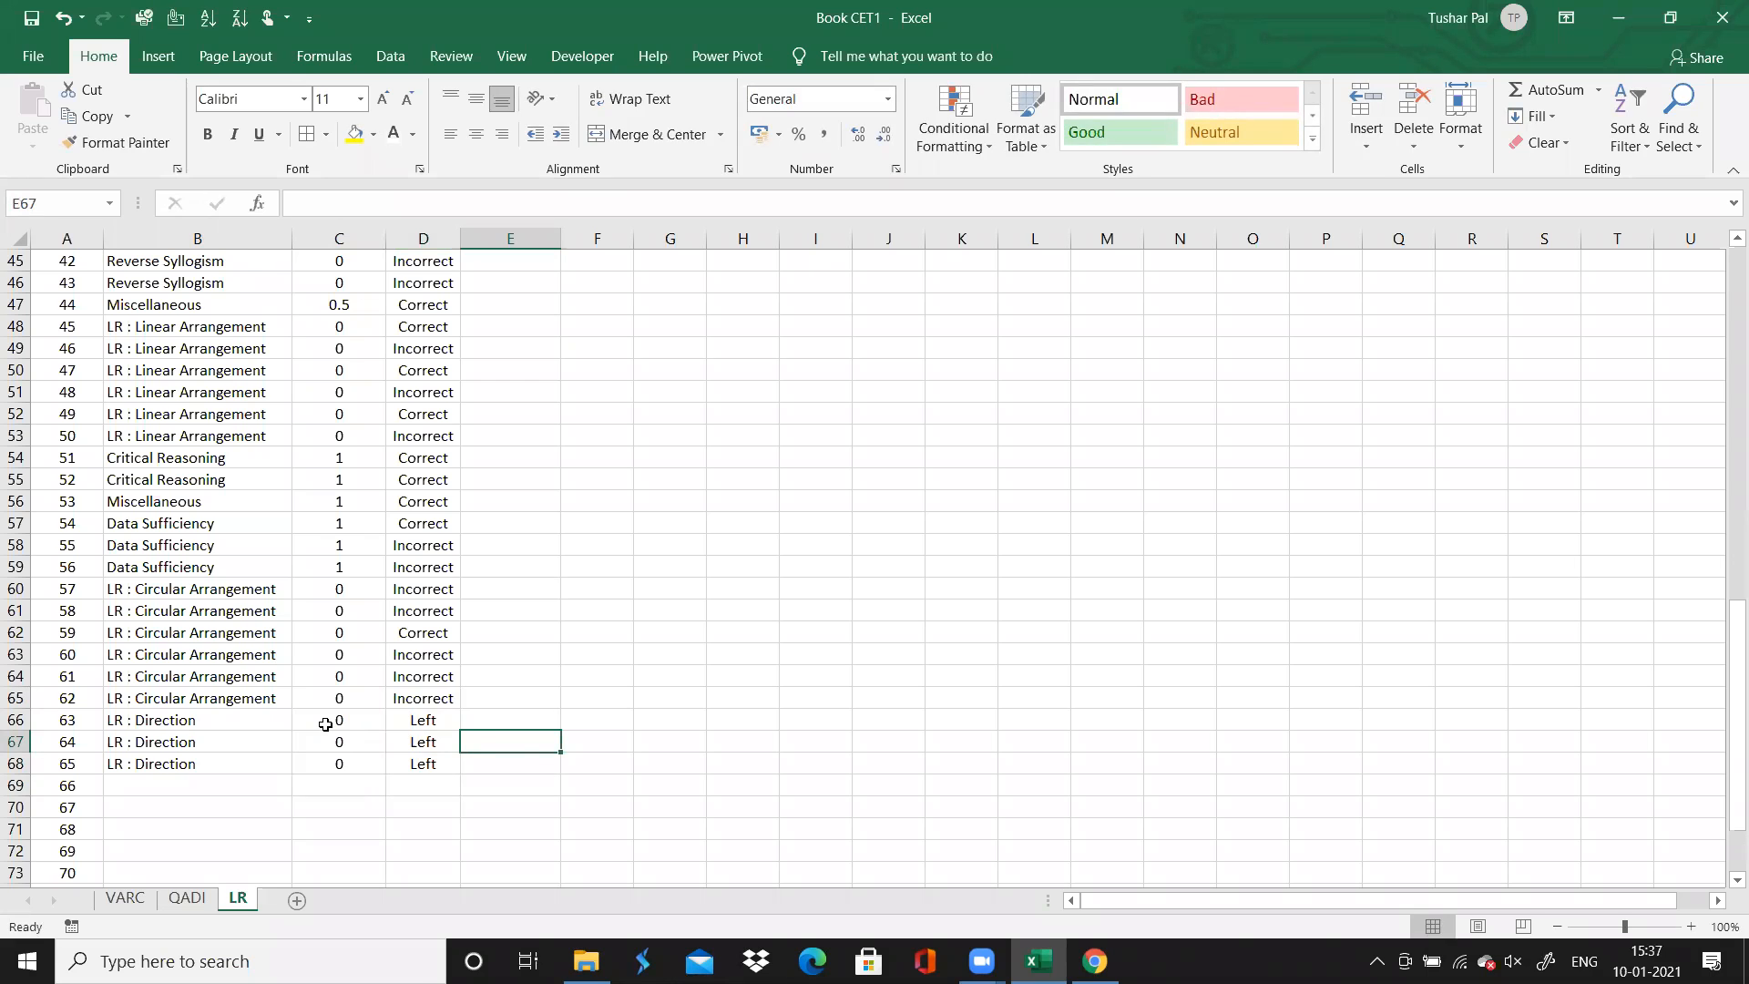
pyautogui.write('Should have been attem')
pyautogui.press('BackSpace')
pyautogui.press('BackSpace')
pyautogui.write('pted')
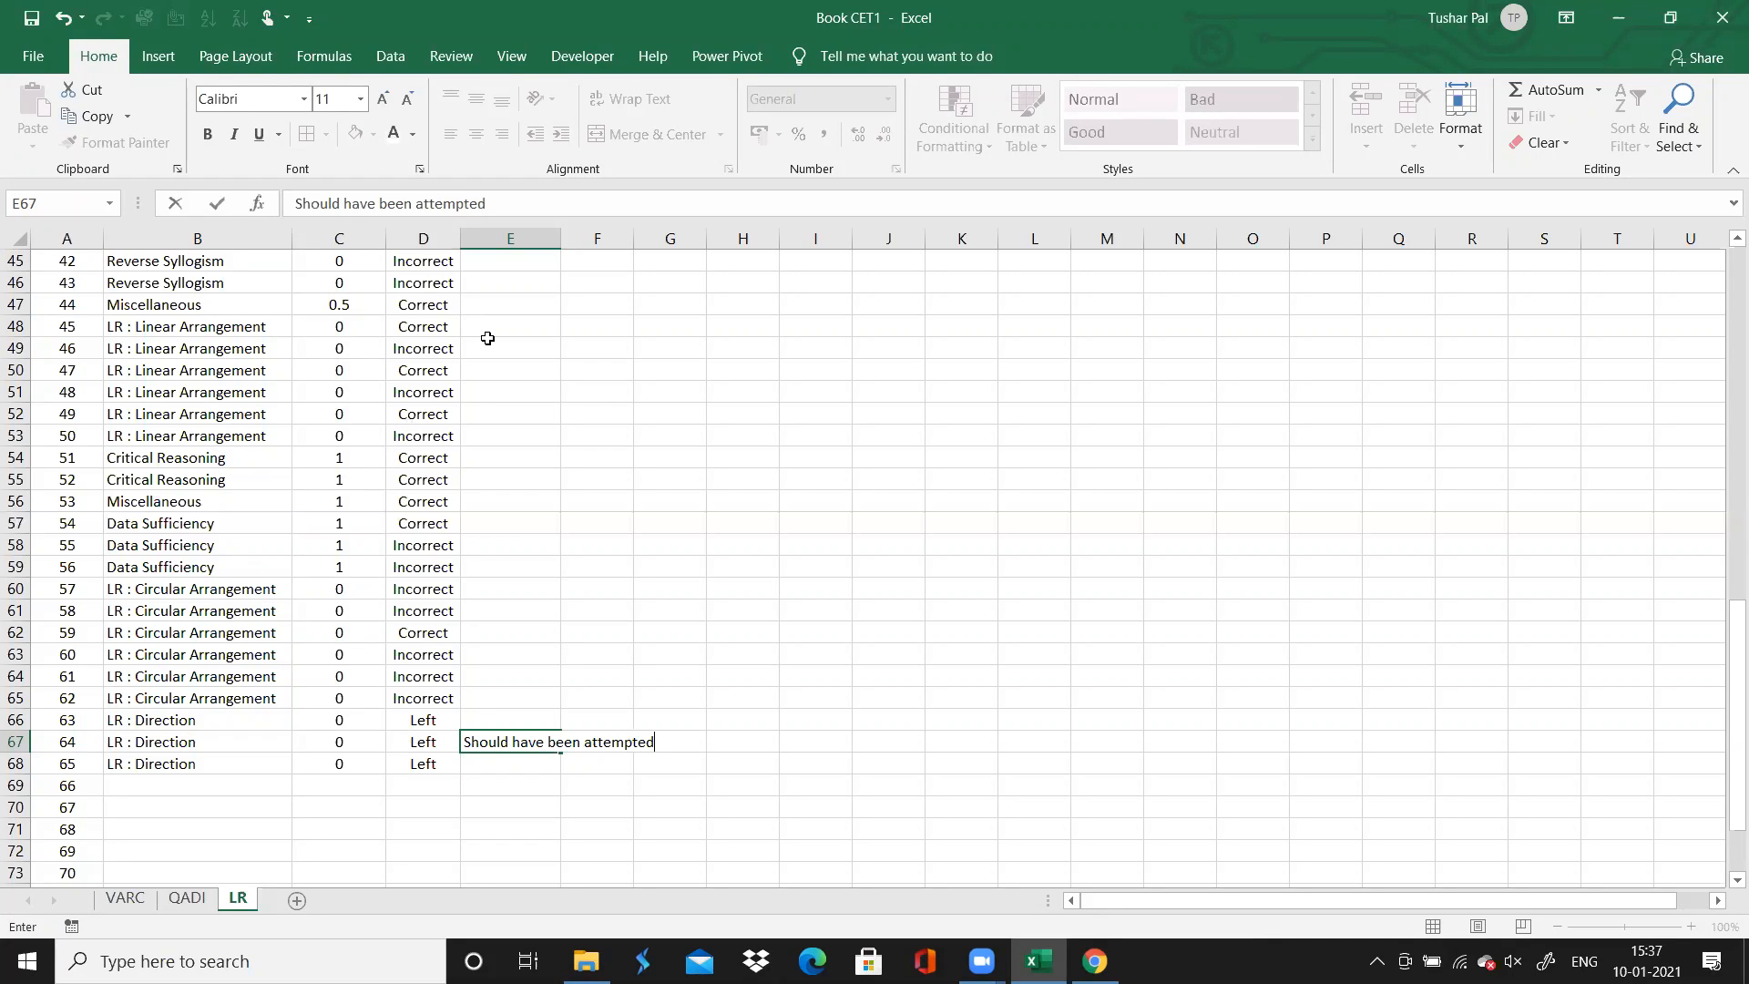
pyautogui.doubleClick(557, 251)
pyautogui.doubleClick(561, 239)
# Look at the existing comments at the start of column E, and fill question 64's comment cell with light green
pyautogui.press('Down')
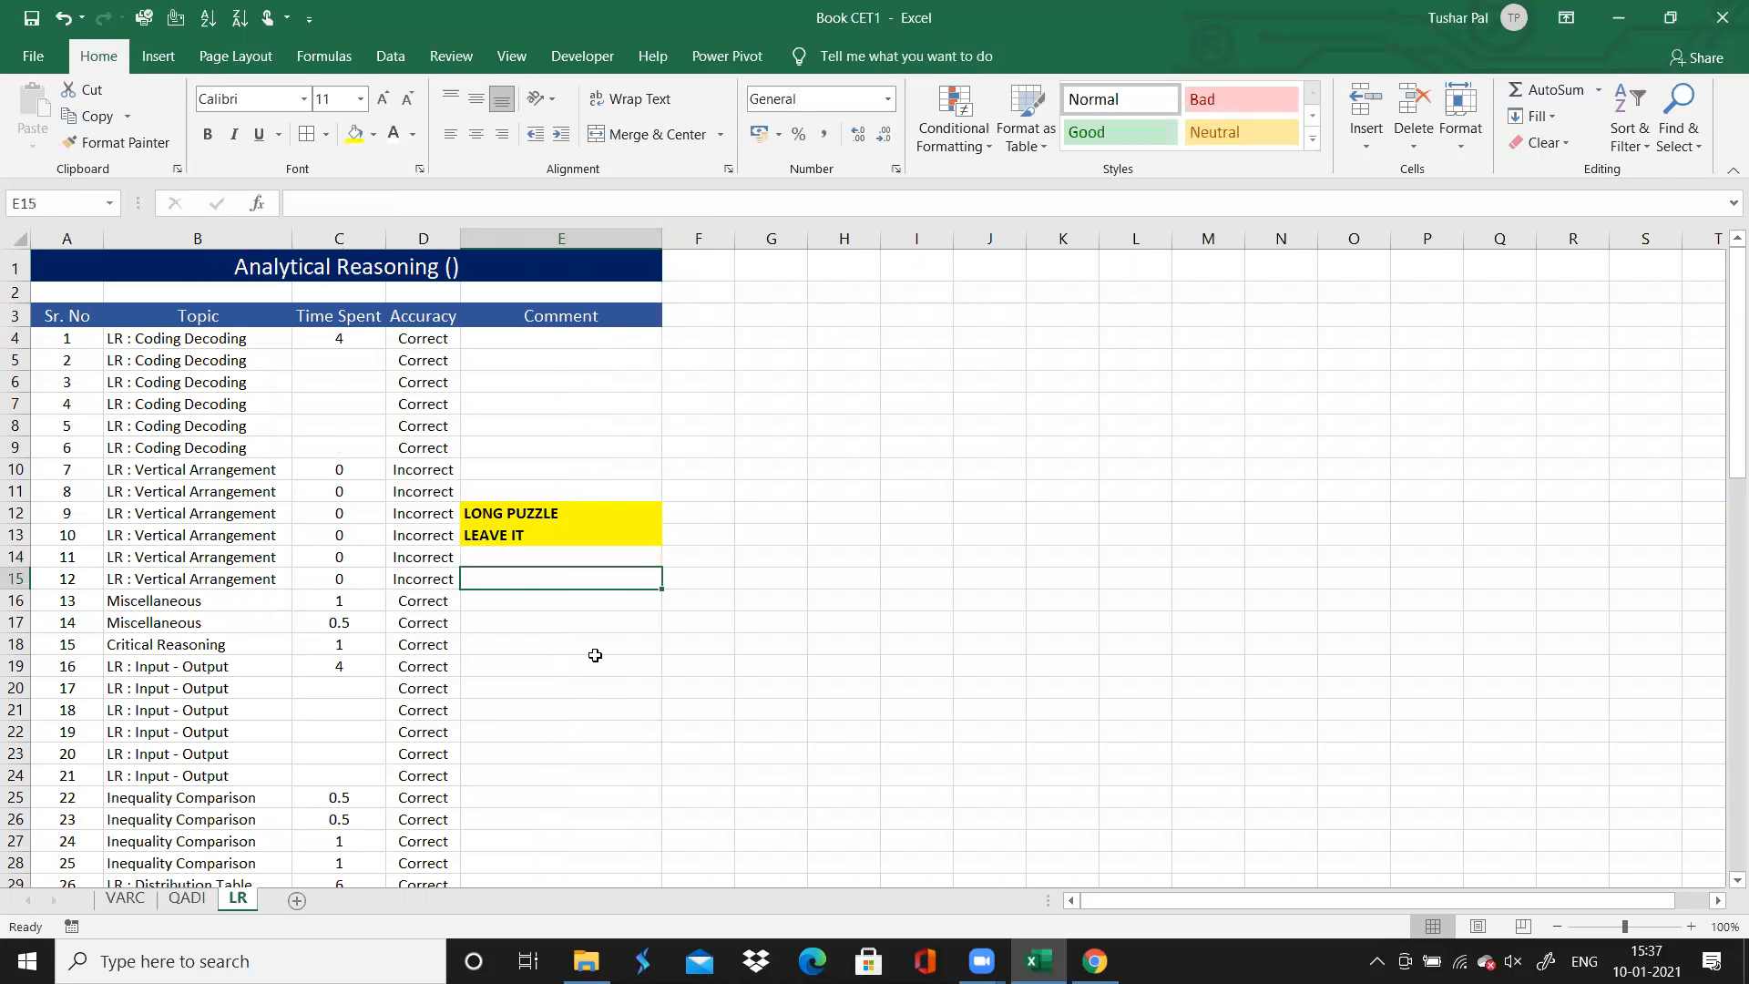
pyautogui.press('Down')
pyautogui.press('Down')
pyautogui.press('Down')
pyautogui.press('Down')
pyautogui.press('Down')
pyautogui.press('Down')
pyautogui.press('Down')
pyautogui.press('Down')
pyautogui.press('Down')
pyautogui.press('Down')
pyautogui.press('Down')
pyautogui.press('Down')
pyautogui.press('Down')
pyautogui.press('Down')
pyautogui.press('Down')
pyautogui.press('Down')
pyautogui.press('Down')
pyautogui.press('Down')
pyautogui.press('Down')
pyautogui.press('Down')
pyautogui.press('Up')
pyautogui.press('Up')
pyautogui.press('Up')
pyautogui.press('Up')
pyautogui.press('Up')
pyautogui.press('Up')
pyautogui.press('Up')
pyautogui.press('Up')
pyautogui.press('Up')
pyautogui.press('Up')
pyautogui.press('Up')
pyautogui.press('Up')
pyautogui.press('Up')
pyautogui.press('Up')
pyautogui.press('Up')
pyautogui.press('Up')
pyautogui.press('Down')
pyautogui.press('Down')
pyautogui.press('Down')
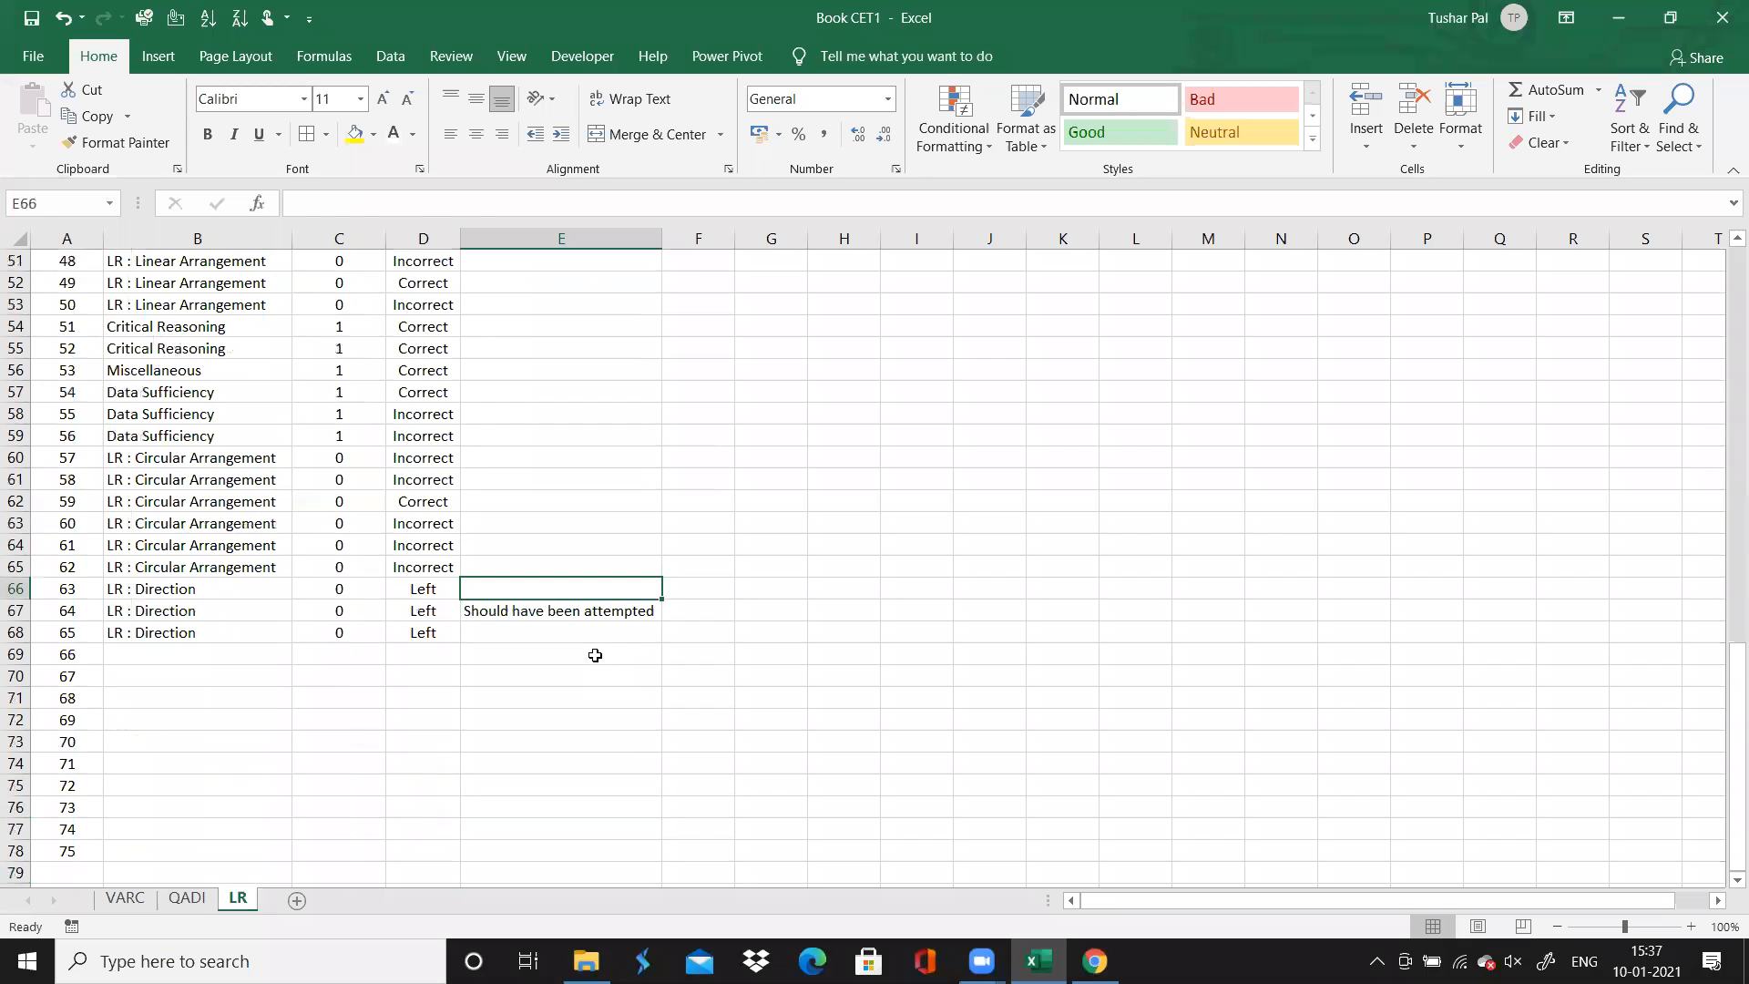
pyautogui.press('Down')
pyautogui.click(379, 136)
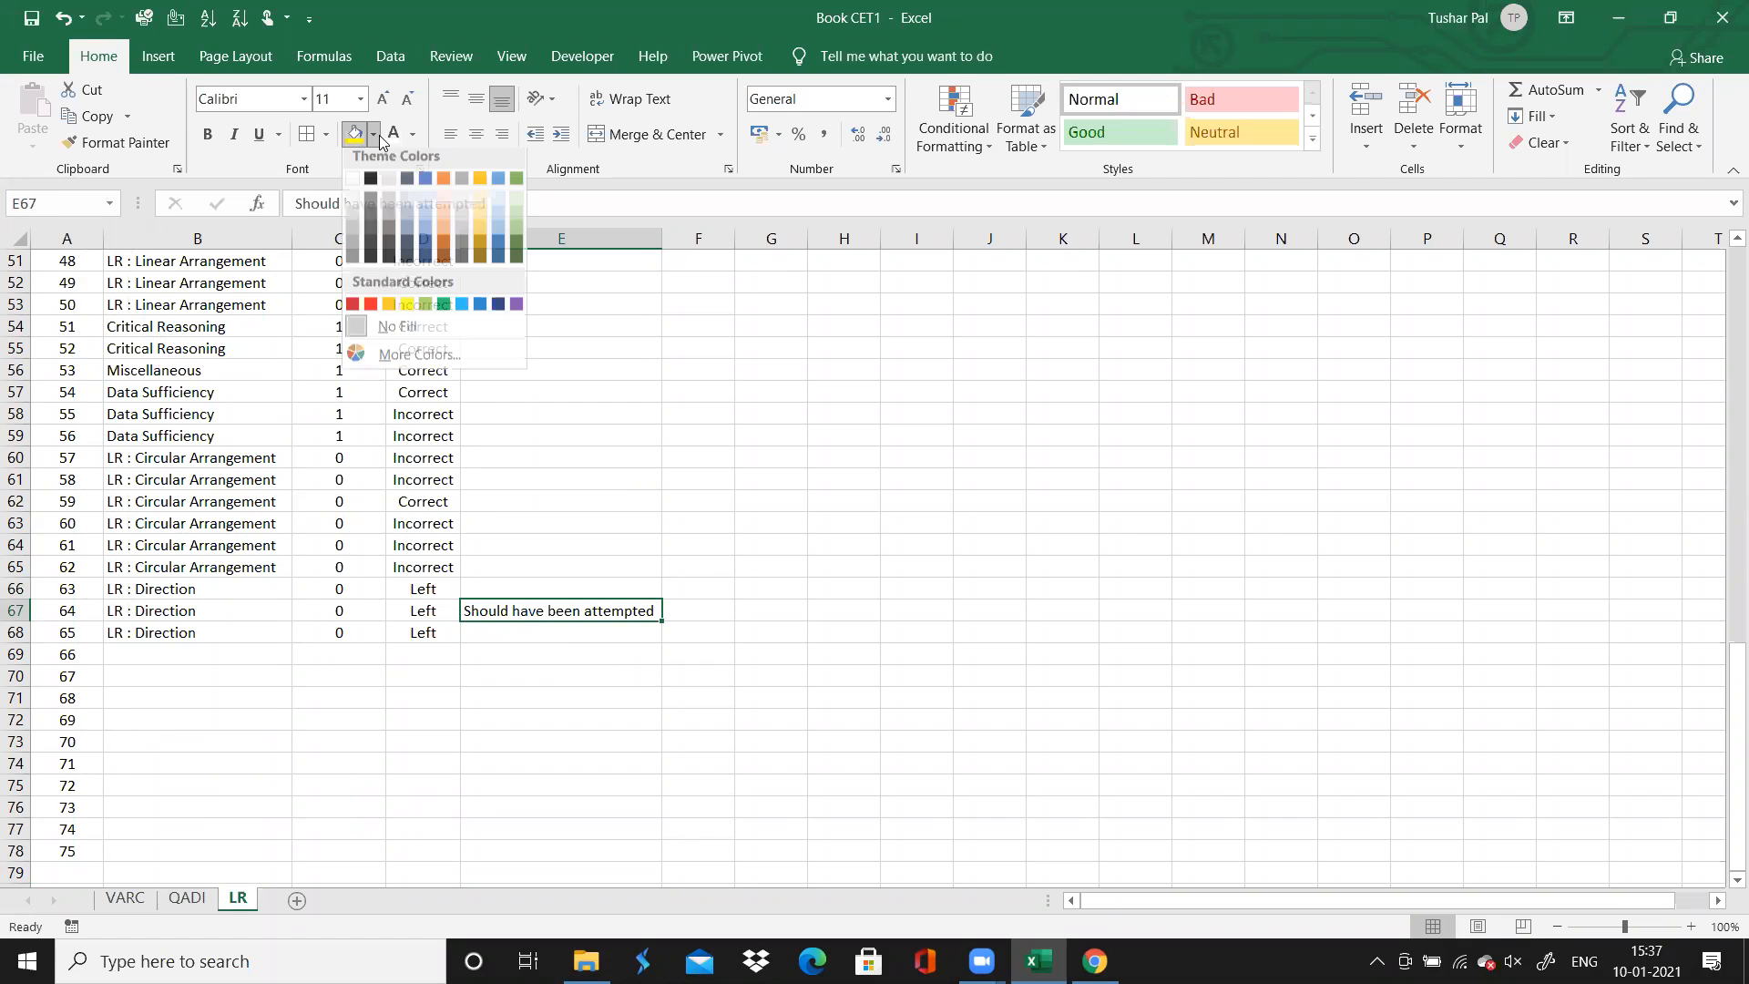
pyautogui.click(424, 305)
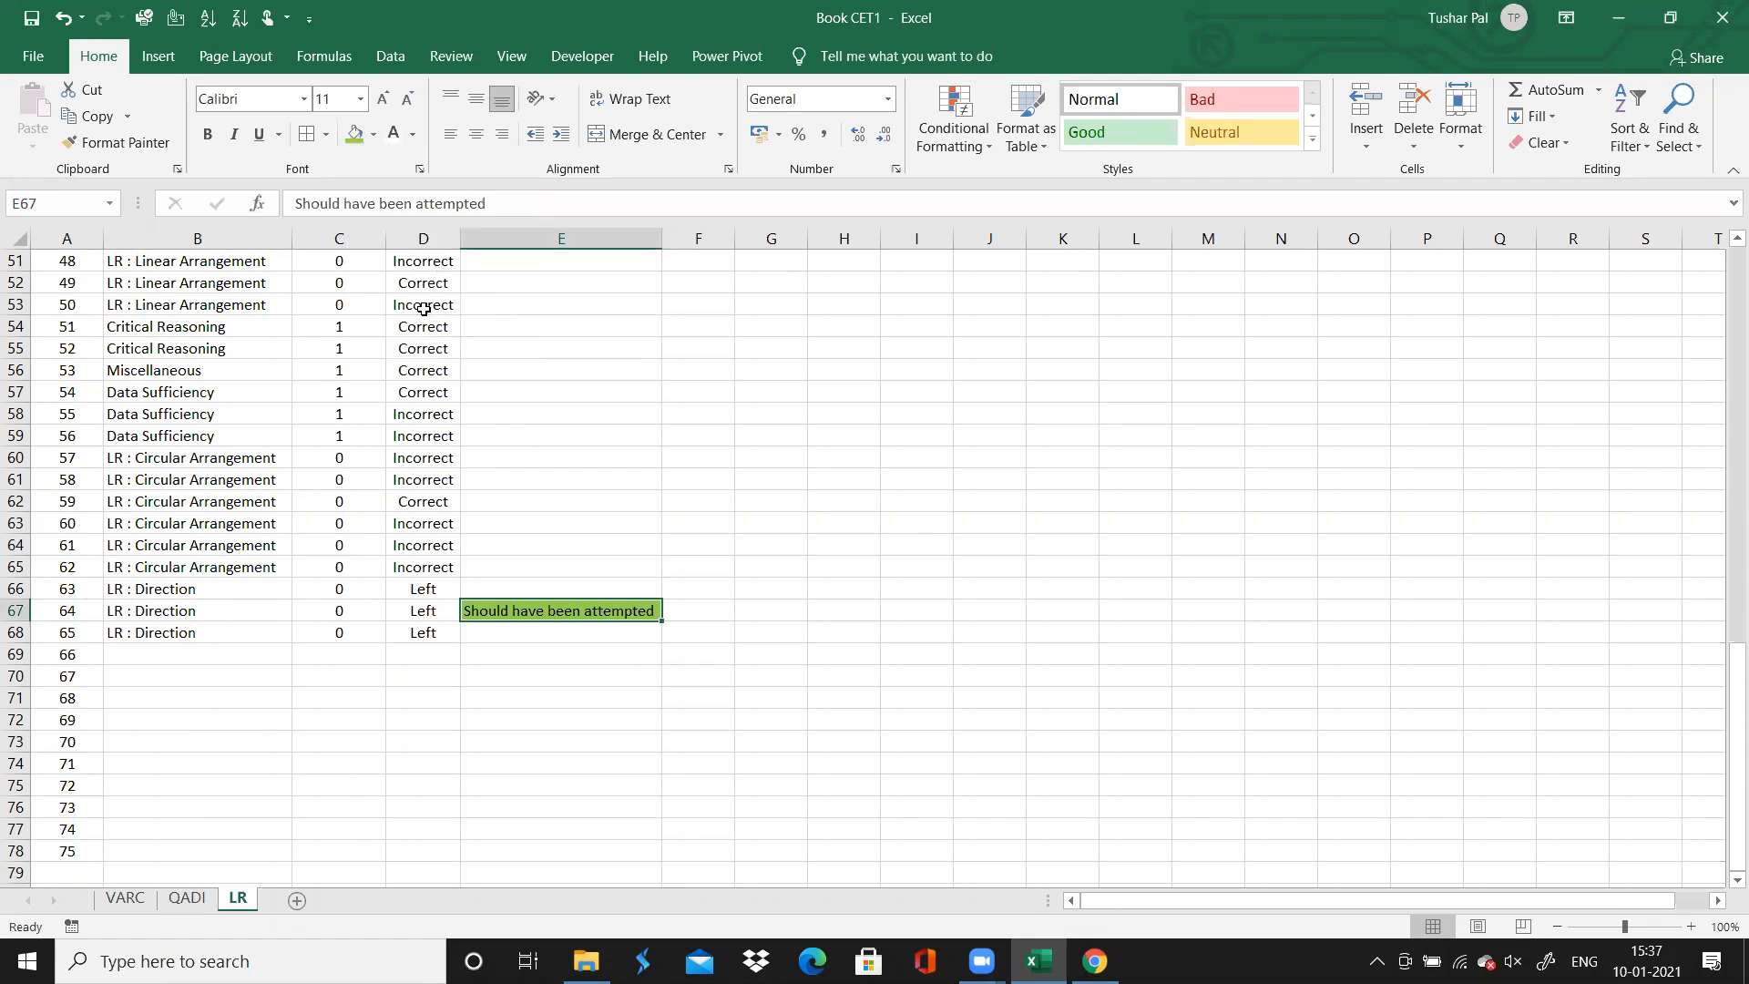
# Review the comments in column E up to the first ones, and return to question 66's empty topic cell
pyautogui.press('Up')
pyautogui.press('Up')
pyautogui.press('Up')
pyautogui.press('Up')
pyautogui.press('Up')
pyautogui.press('Up')
pyautogui.press('Up')
pyautogui.press('Up')
pyautogui.press('Up')
pyautogui.press('Up')
pyautogui.press('Up')
pyautogui.press('Up')
pyautogui.press('Up')
pyautogui.press('Up')
pyautogui.press('Up')
pyautogui.press('Up')
pyautogui.press('Up')
pyautogui.press('Up')
pyautogui.press('Up')
pyautogui.press('Up')
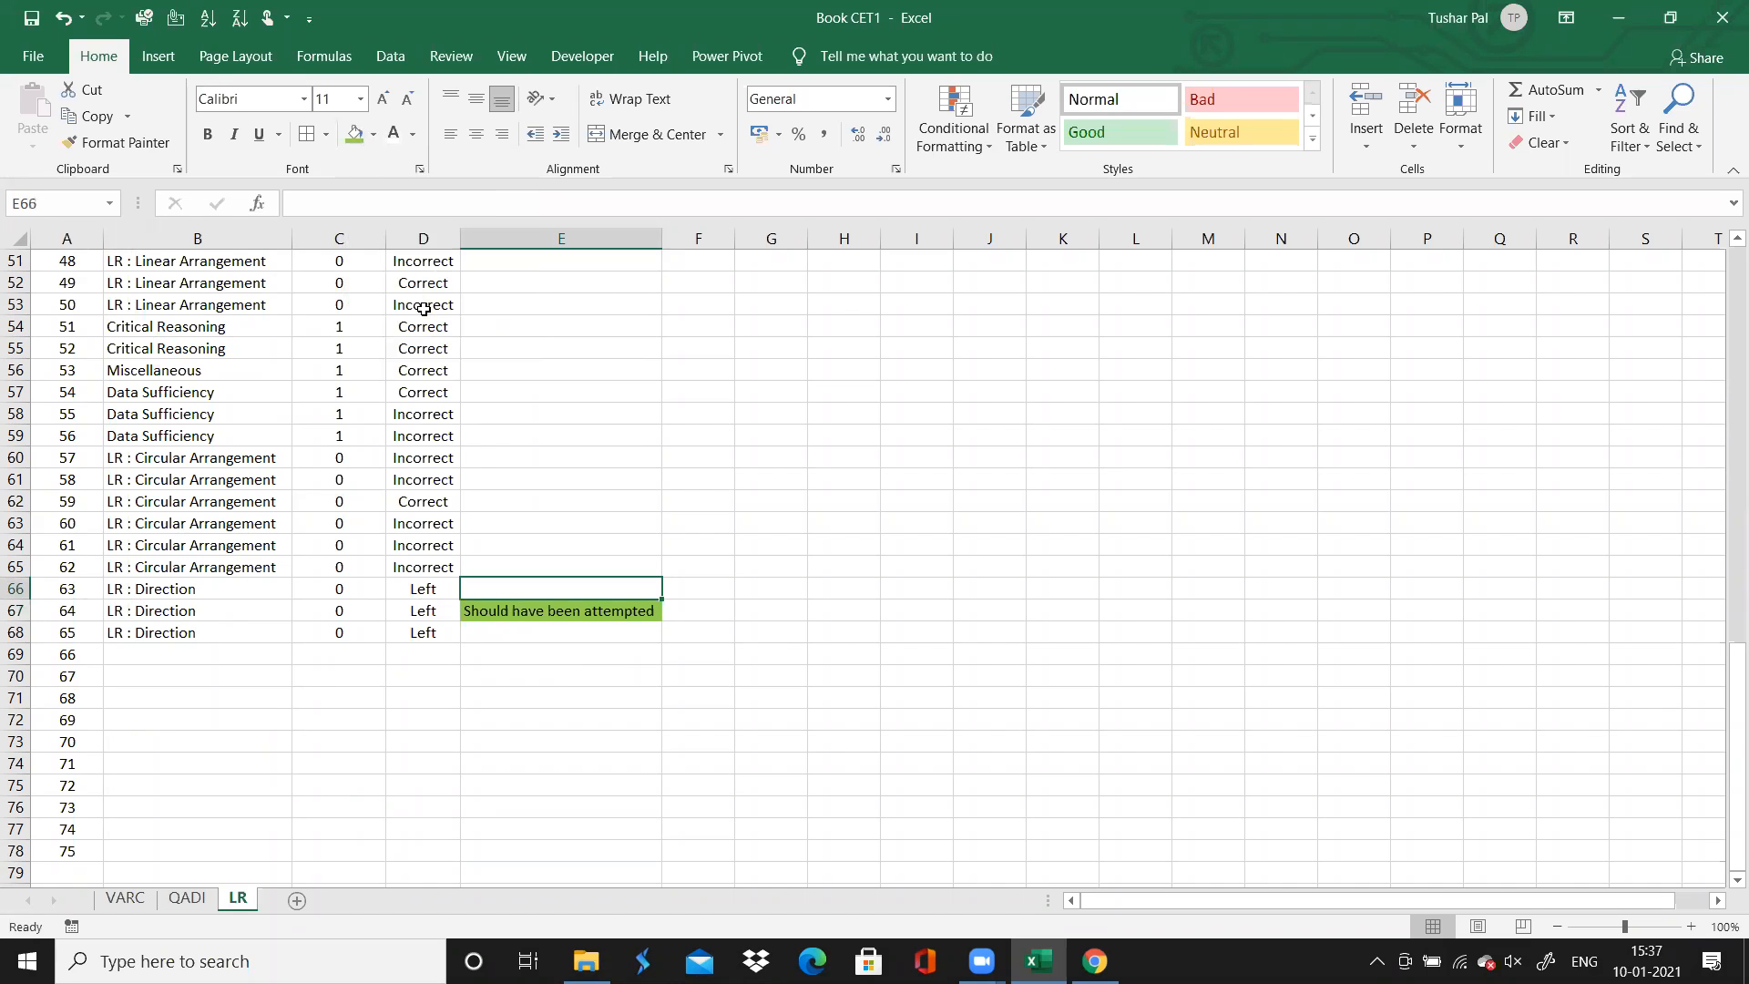
pyautogui.press('Up')
pyautogui.press('Up')
pyautogui.press('Up')
pyautogui.press('Up')
pyautogui.press('Up')
pyautogui.press('Up')
pyautogui.press('Up')
pyautogui.press('Up')
pyautogui.press('Up')
pyautogui.press('Up')
pyautogui.press('Up')
pyautogui.press('Up')
pyautogui.press('Up')
pyautogui.press('Up')
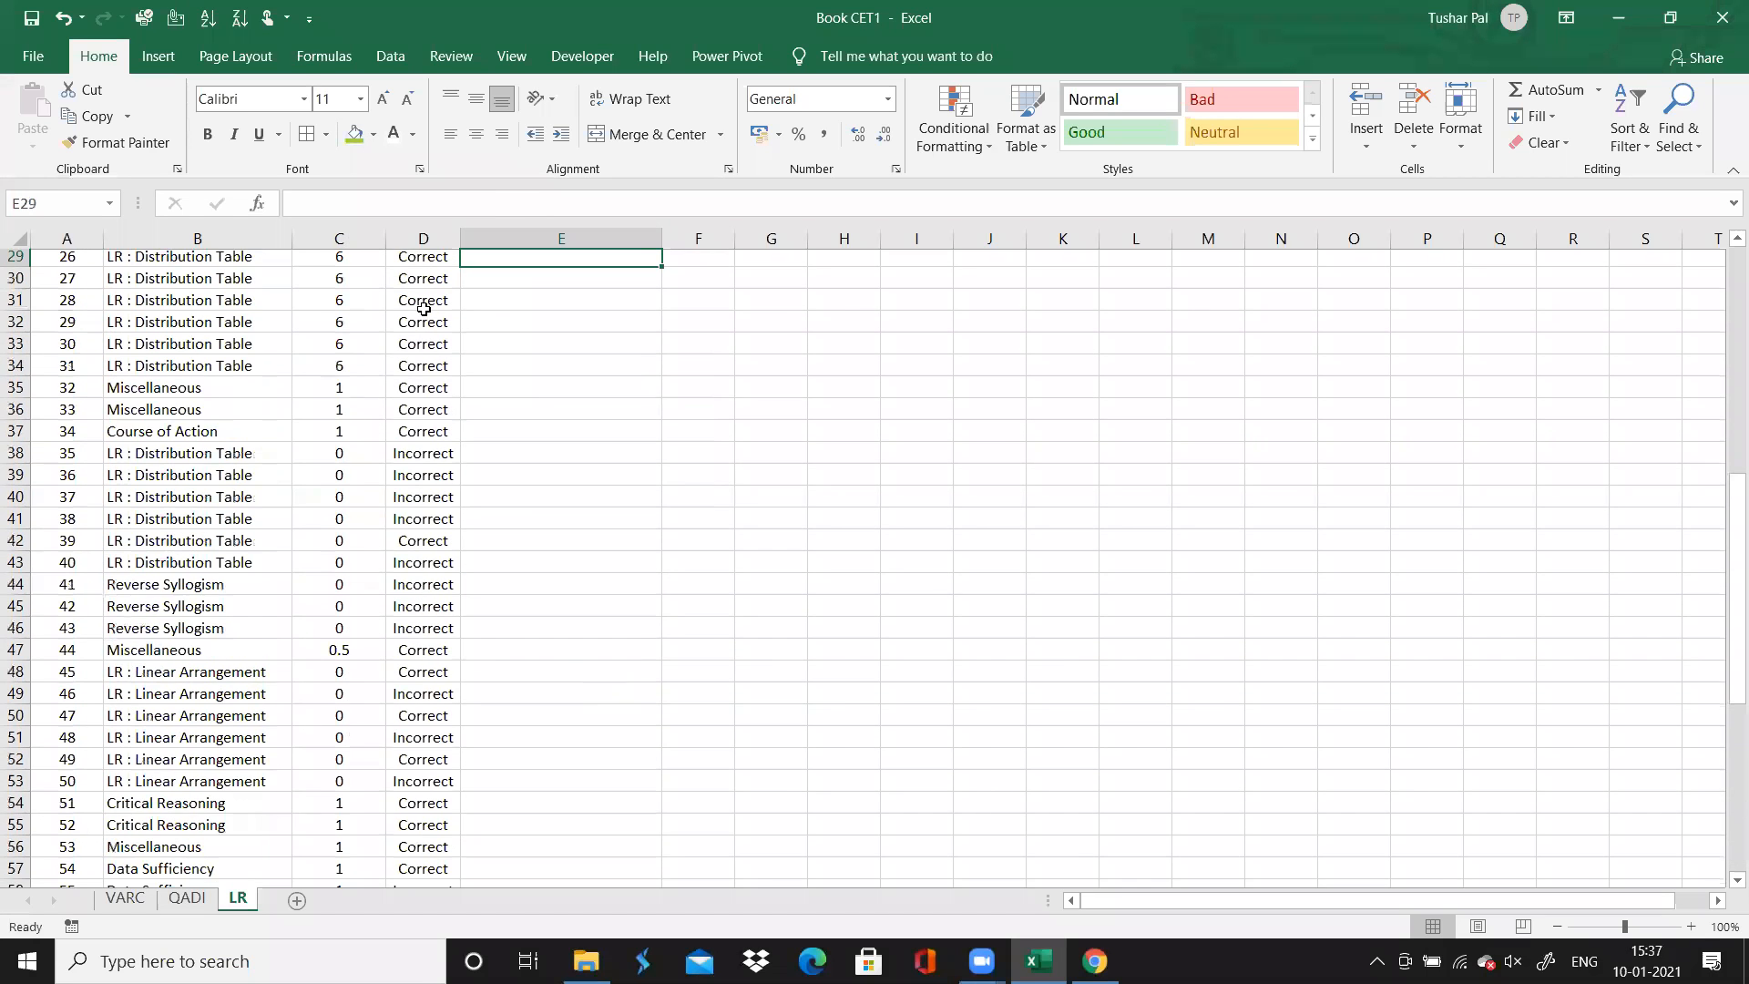
pyautogui.press('Up')
pyautogui.press('Up')
pyautogui.press('Up')
pyautogui.press('Up')
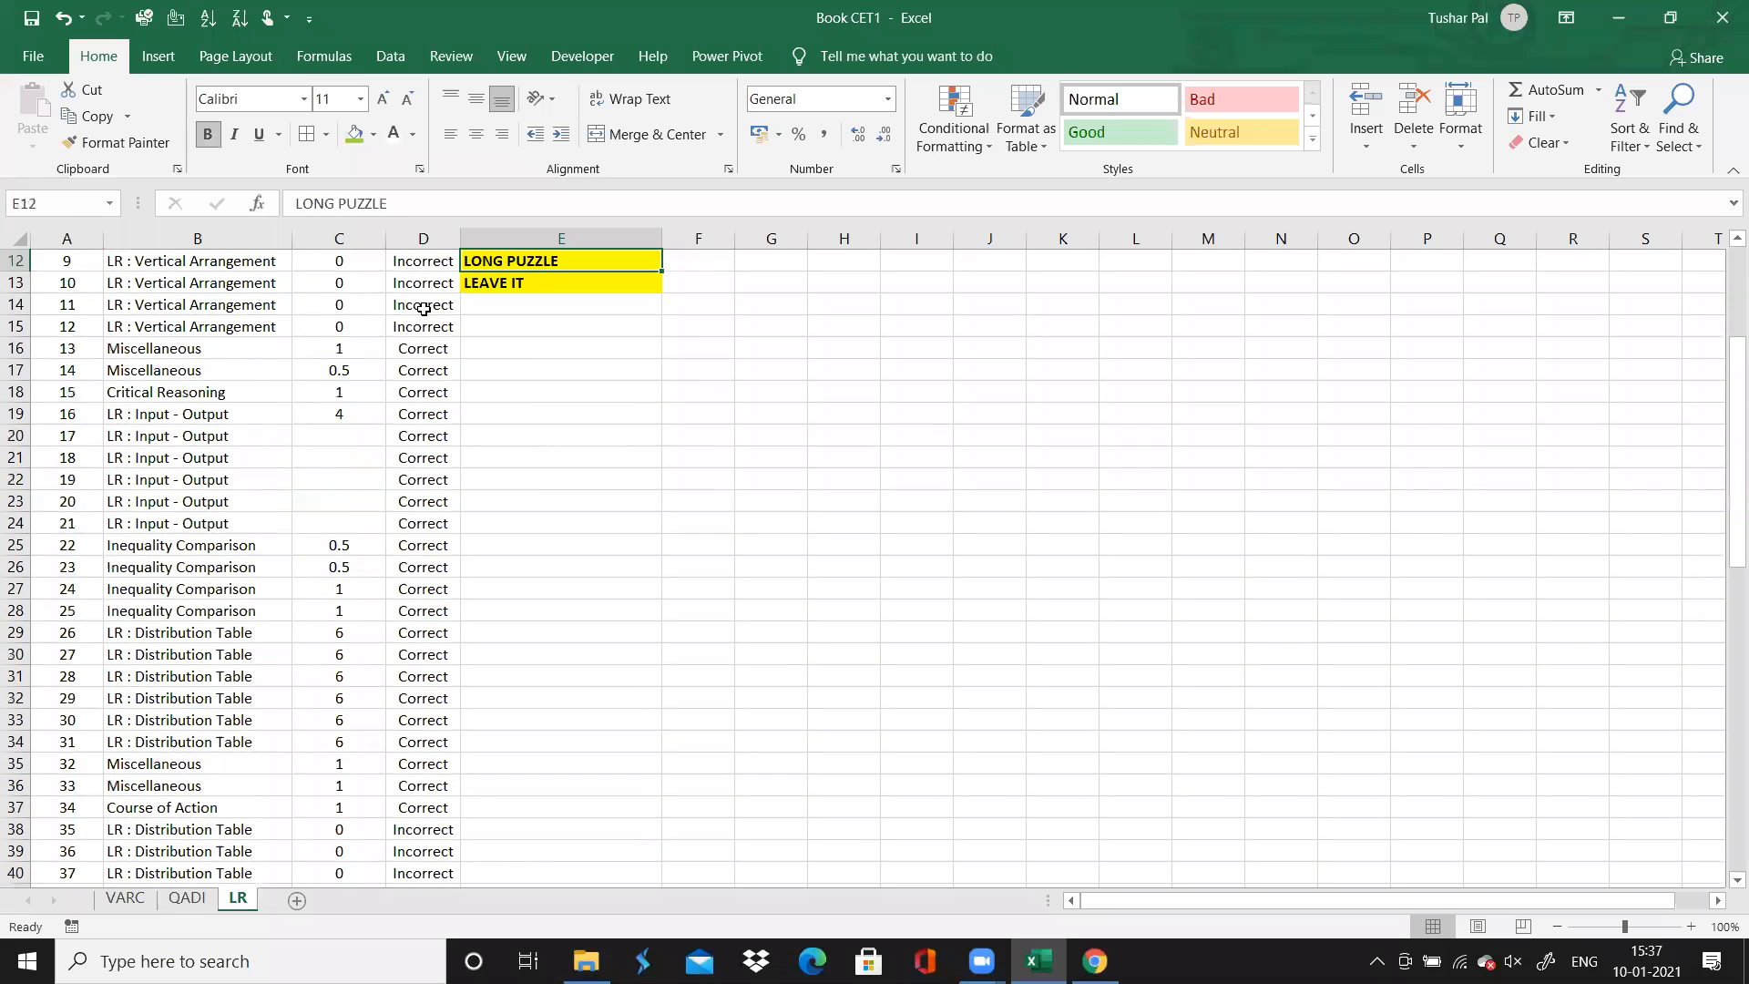
pyautogui.press('Up')
pyautogui.press('Down')
pyautogui.press('Down')
pyautogui.press('Down')
pyautogui.press('Down')
pyautogui.press('Down')
pyautogui.press('Down')
pyautogui.press('Down')
pyautogui.press('Down')
pyautogui.press('Down')
pyautogui.press('Down')
pyautogui.press('Down')
pyautogui.press('Down')
pyautogui.press('Down')
pyautogui.press('Down')
pyautogui.press('Down')
pyautogui.press('Down')
pyautogui.press('Down')
pyautogui.press('Down')
pyautogui.press('Down')
pyautogui.press('Down')
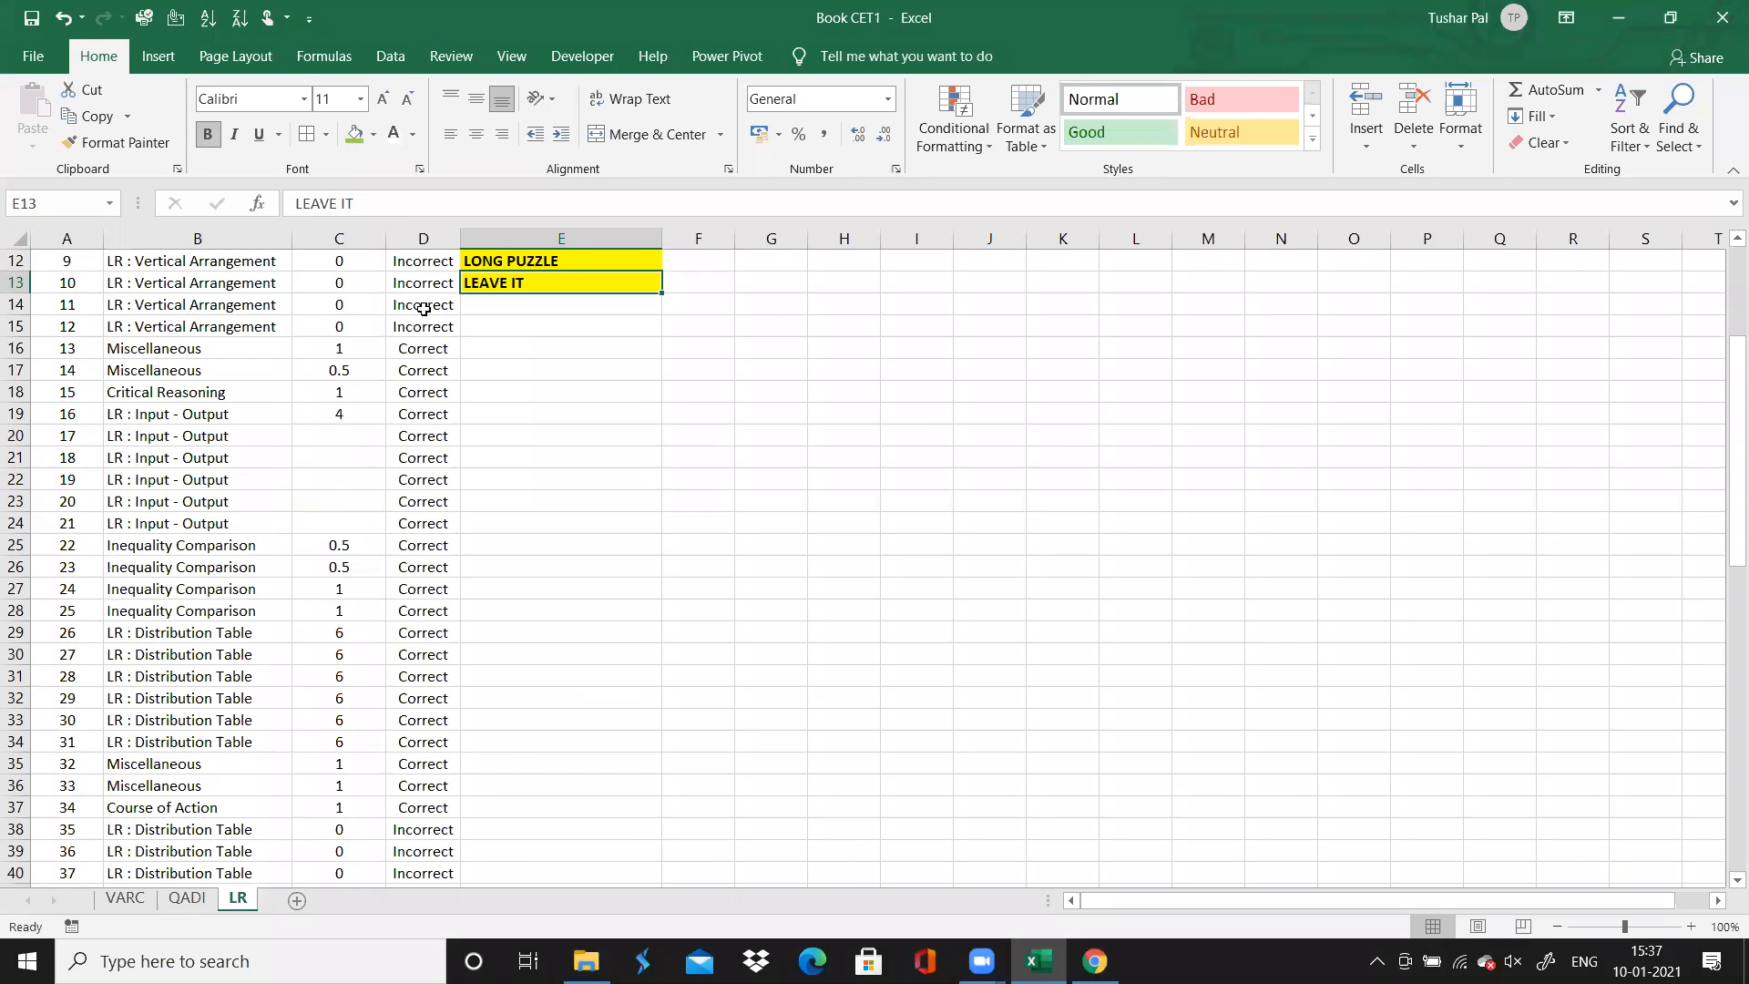
pyautogui.press('Down')
pyautogui.press('Down')
pyautogui.press('Down')
pyautogui.press('Down')
pyautogui.press('Down')
pyautogui.press('Down')
pyautogui.press('Down')
pyautogui.press('Down')
pyautogui.press('Down')
pyautogui.press('Down')
pyautogui.press('Down')
pyautogui.press('Down')
pyautogui.press('Down')
pyautogui.press('Down')
pyautogui.press('Down')
pyautogui.press('Down')
pyautogui.press('Down')
pyautogui.press('Down')
pyautogui.press('Down')
pyautogui.press('Down')
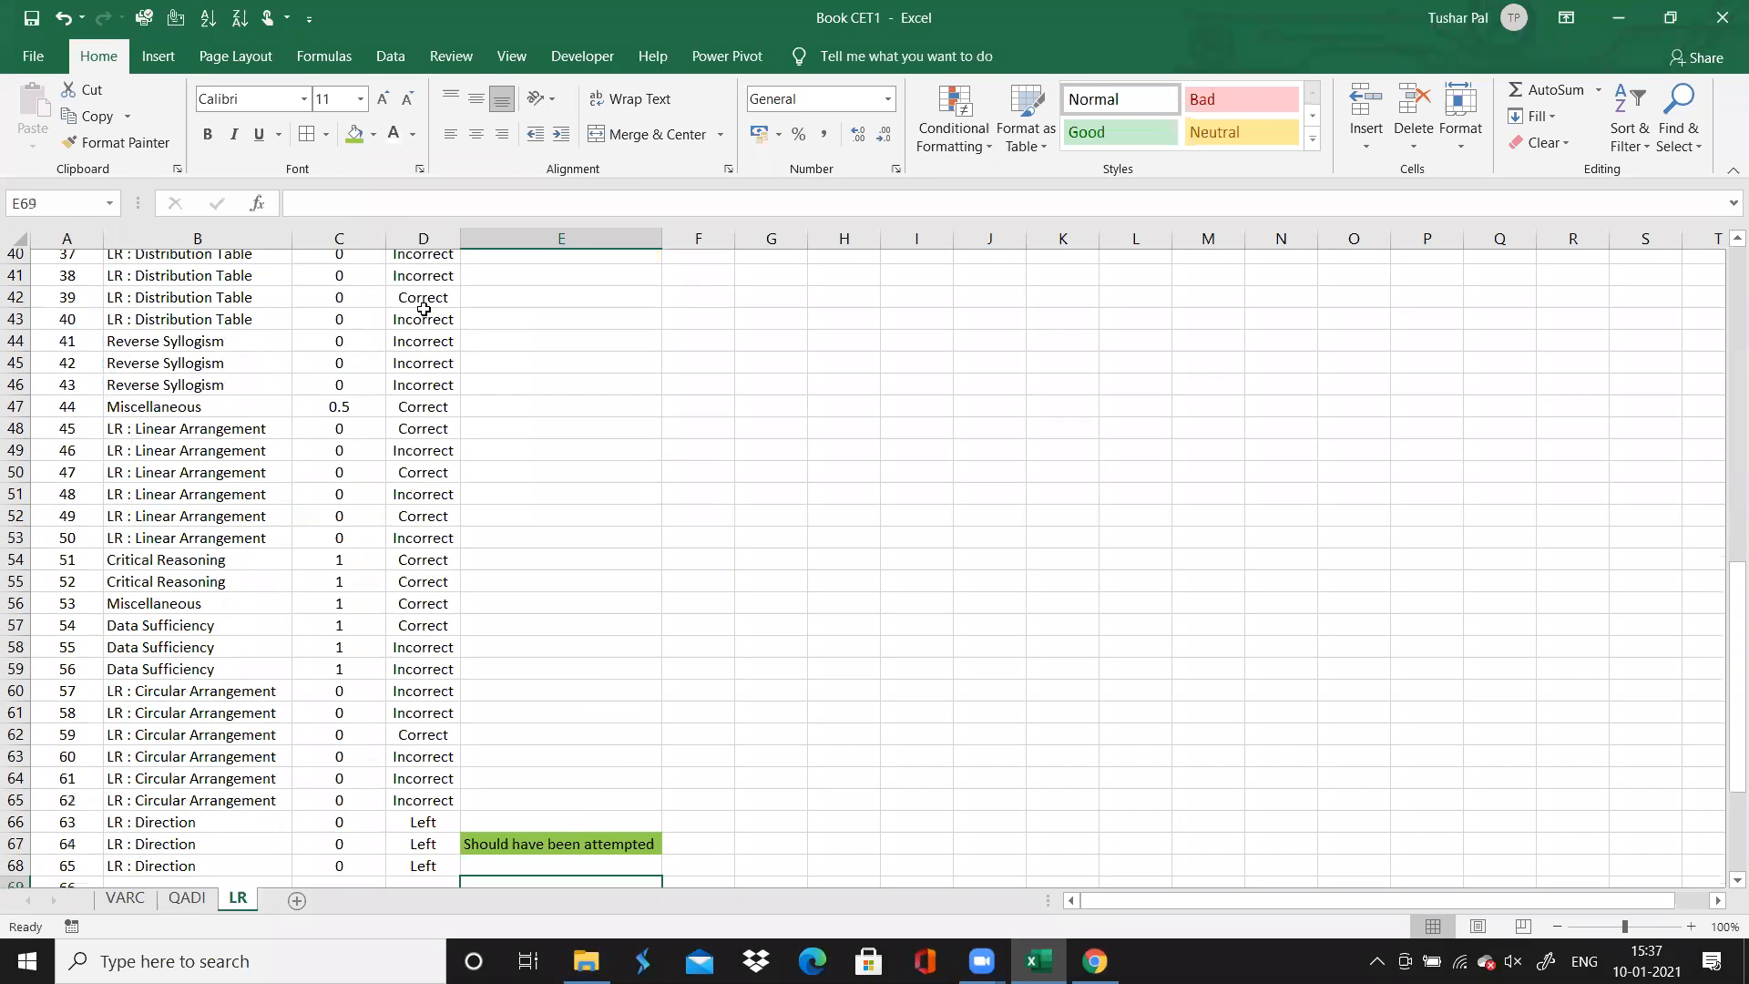
pyautogui.press('Left')
pyautogui.press('Left')
pyautogui.press('Left')
pyautogui.press('Left')
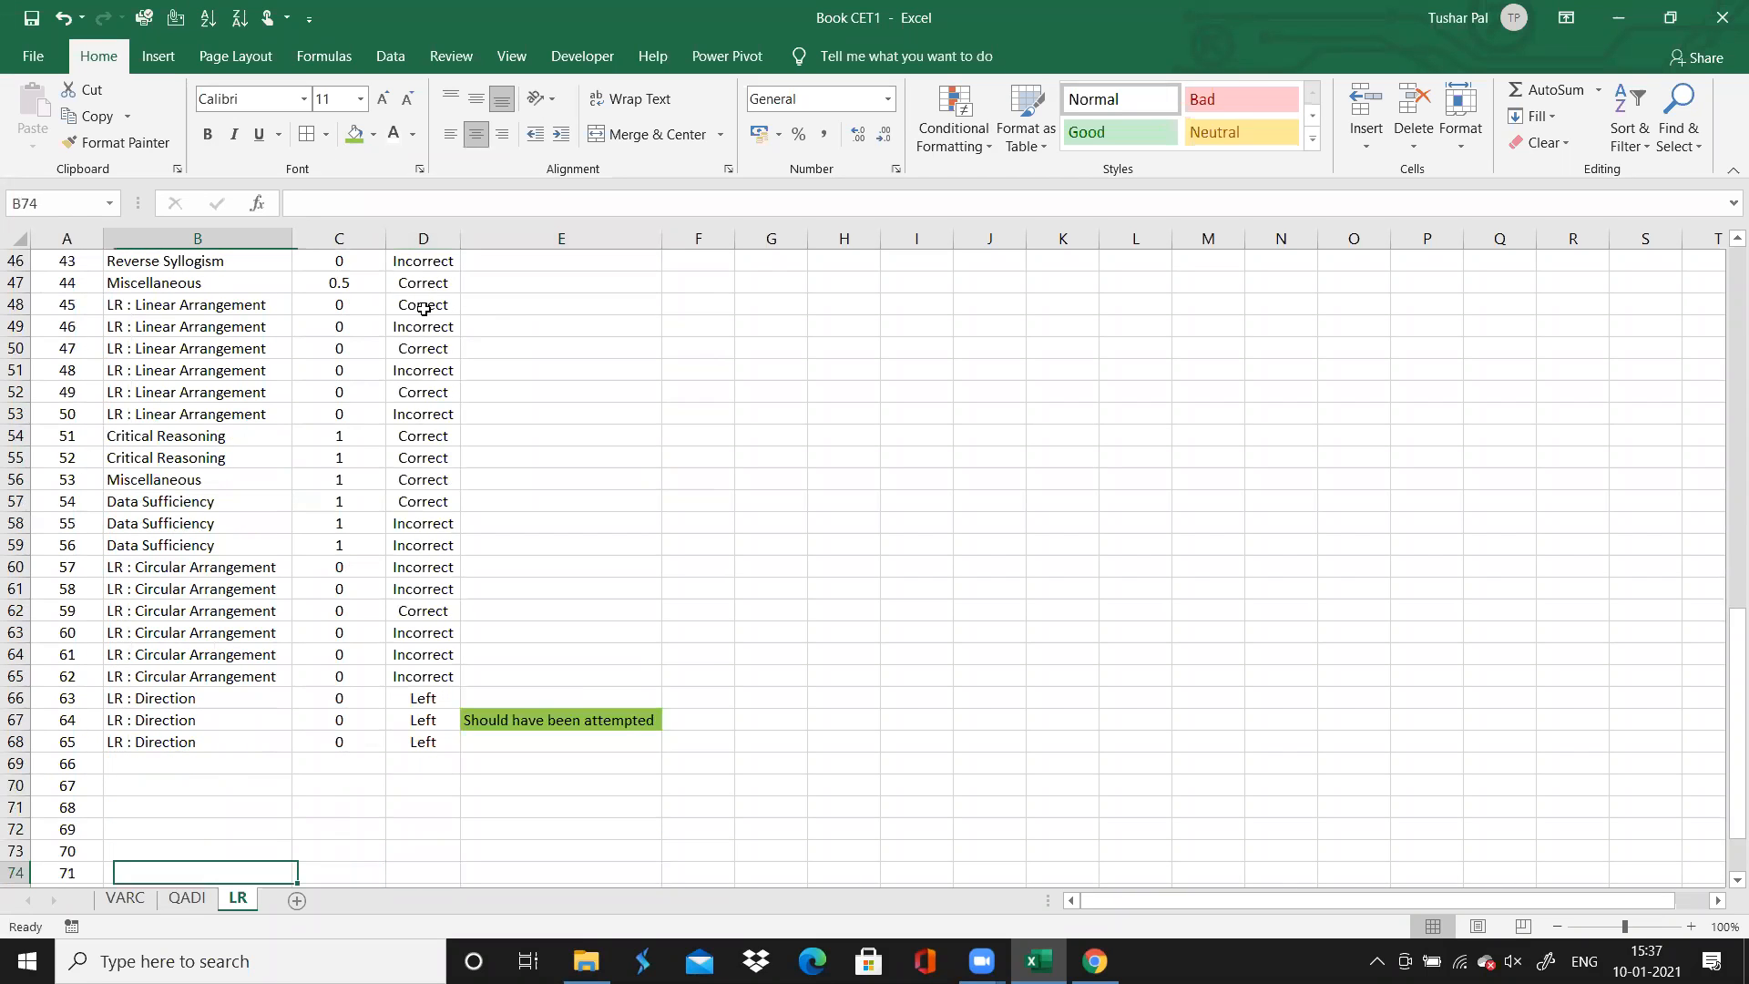
pyautogui.press('Up')
pyautogui.press('Up')
pyautogui.press('Up')
pyautogui.press('Up')
pyautogui.press('Down')
pyautogui.press('Down')
pyautogui.press('Down')
pyautogui.press('Down')
pyautogui.press('Down')
pyautogui.press('Down')
pyautogui.press('Down')
pyautogui.press('Down')
pyautogui.press('Down')
pyautogui.press('Down')
pyautogui.press('Down')
pyautogui.press('Down')
pyautogui.press('Down')
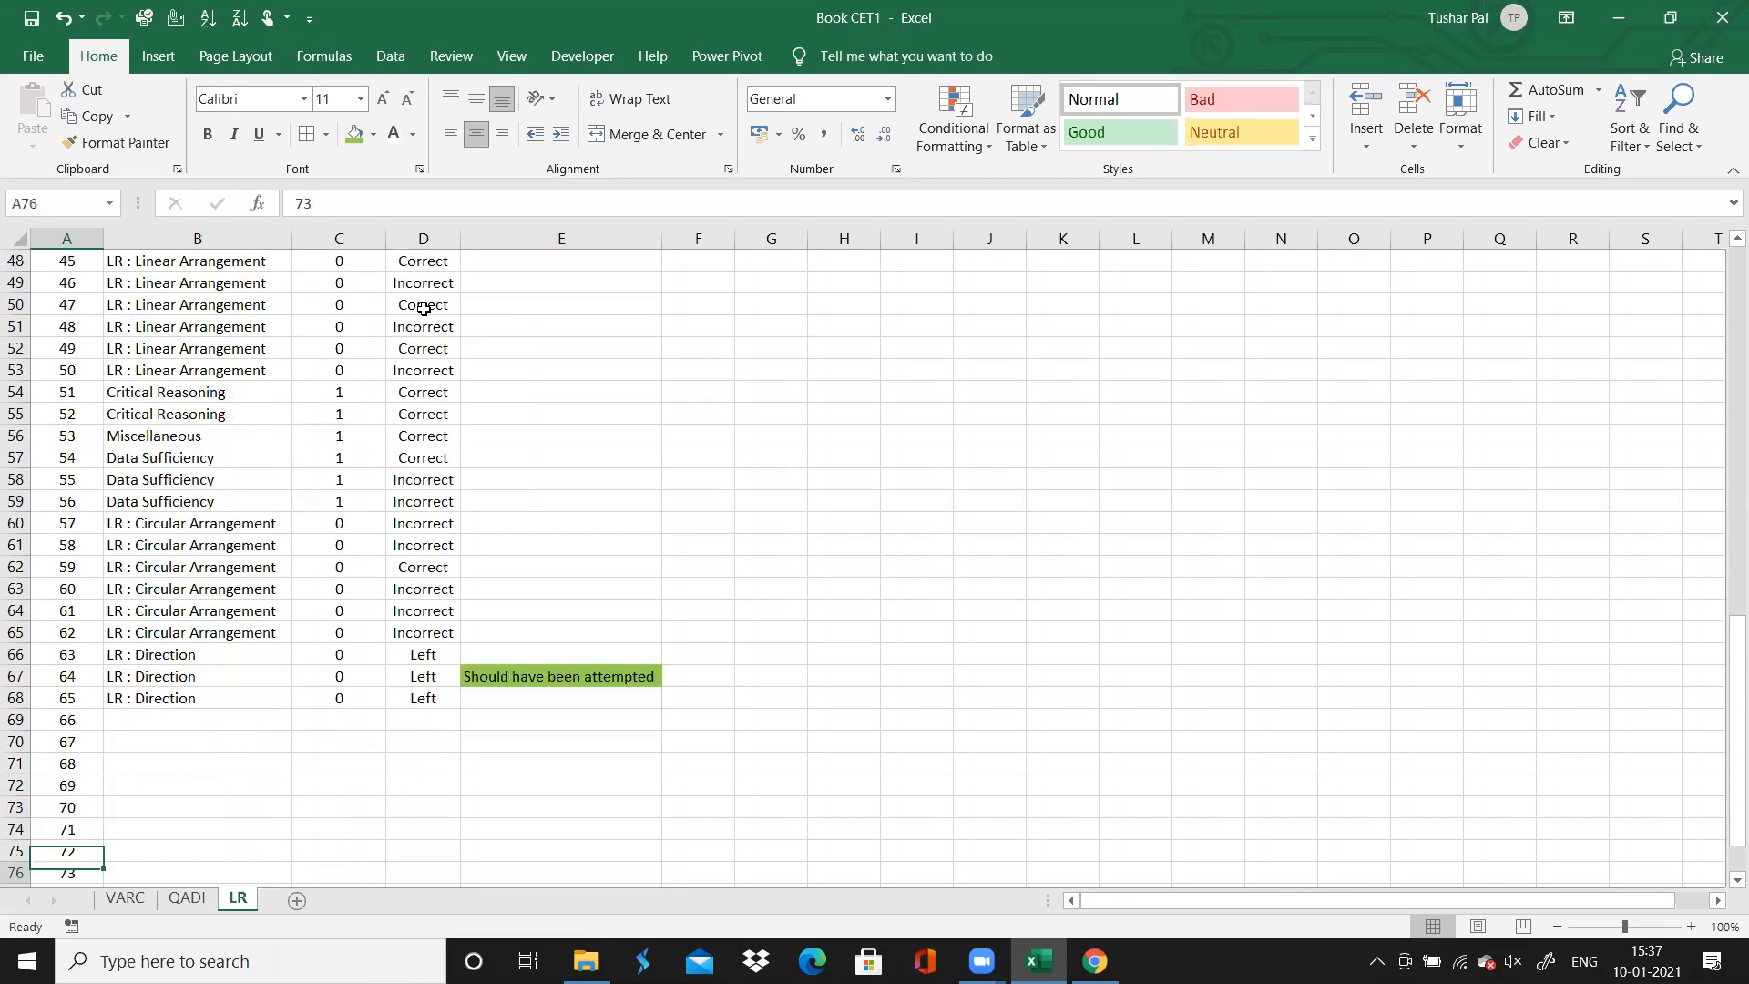
pyautogui.press('Up')
pyautogui.press('Up')
pyautogui.press('Up')
pyautogui.press('Up')
pyautogui.press('Up')
pyautogui.press('Up')
pyautogui.press('Up')
pyautogui.press('Up')
pyautogui.press('Up')
pyautogui.press('Up')
pyautogui.press('Up')
pyautogui.press('Up')
pyautogui.press('Up')
pyautogui.press('Up')
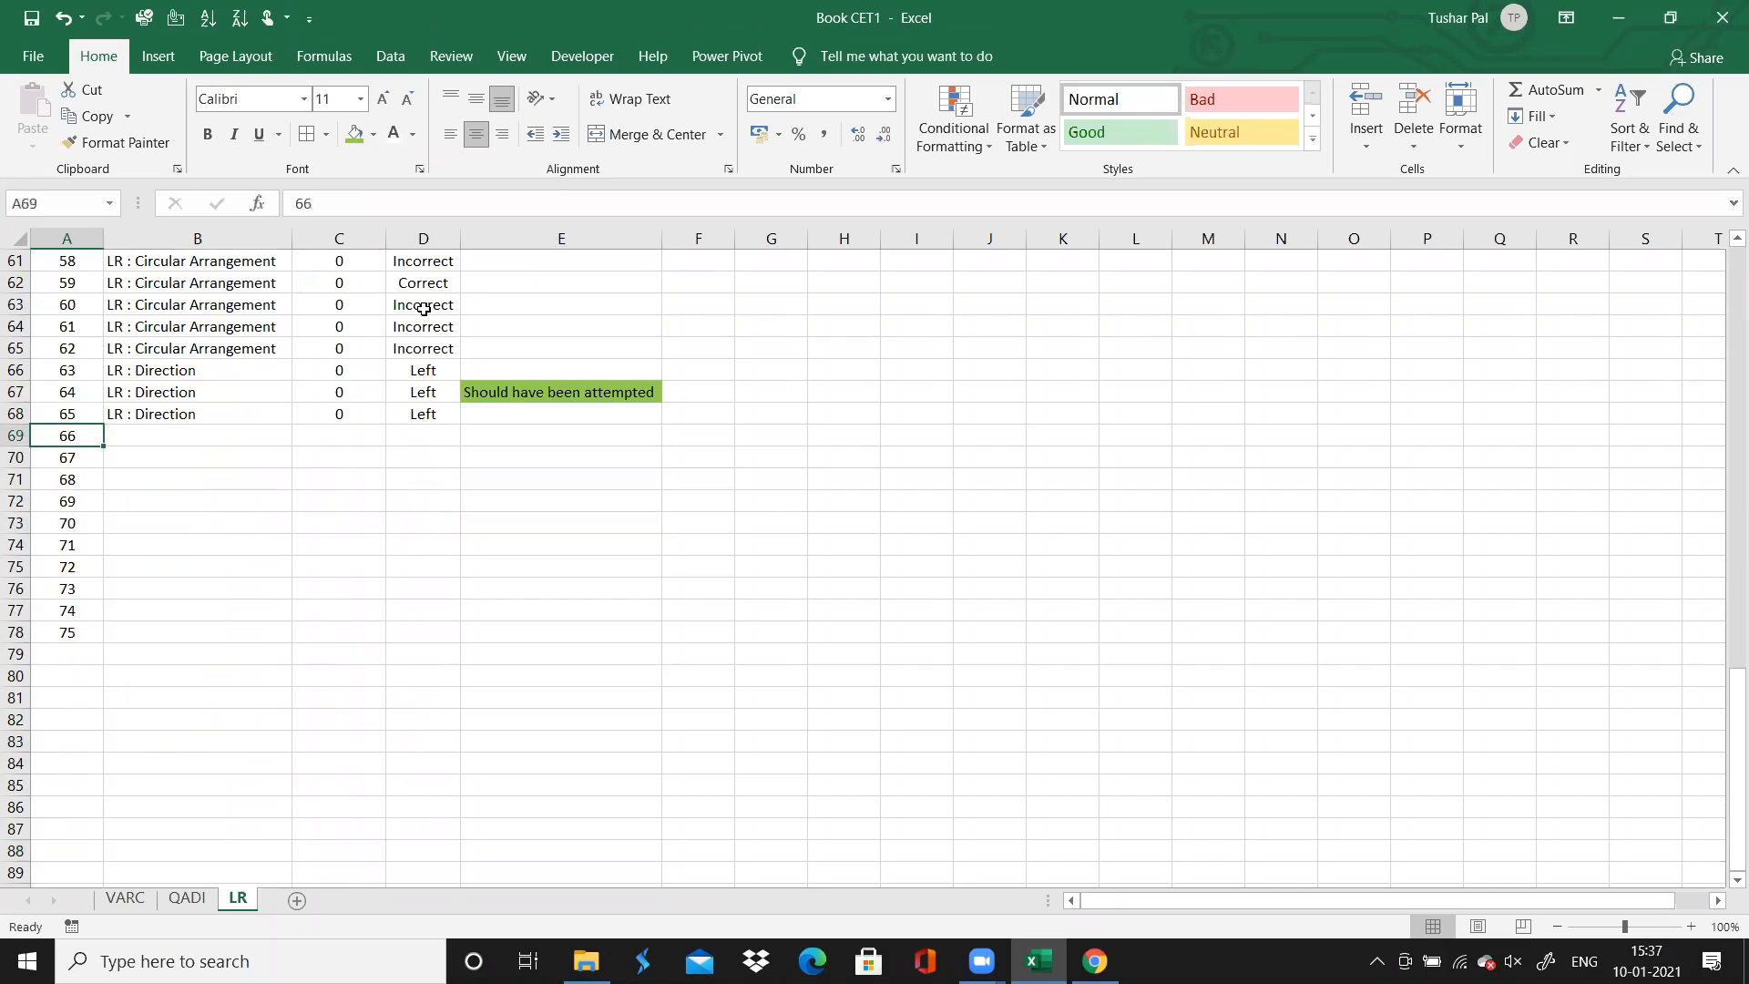
pyautogui.press('Right')
pyautogui.press('Right')
pyautogui.press('Left')
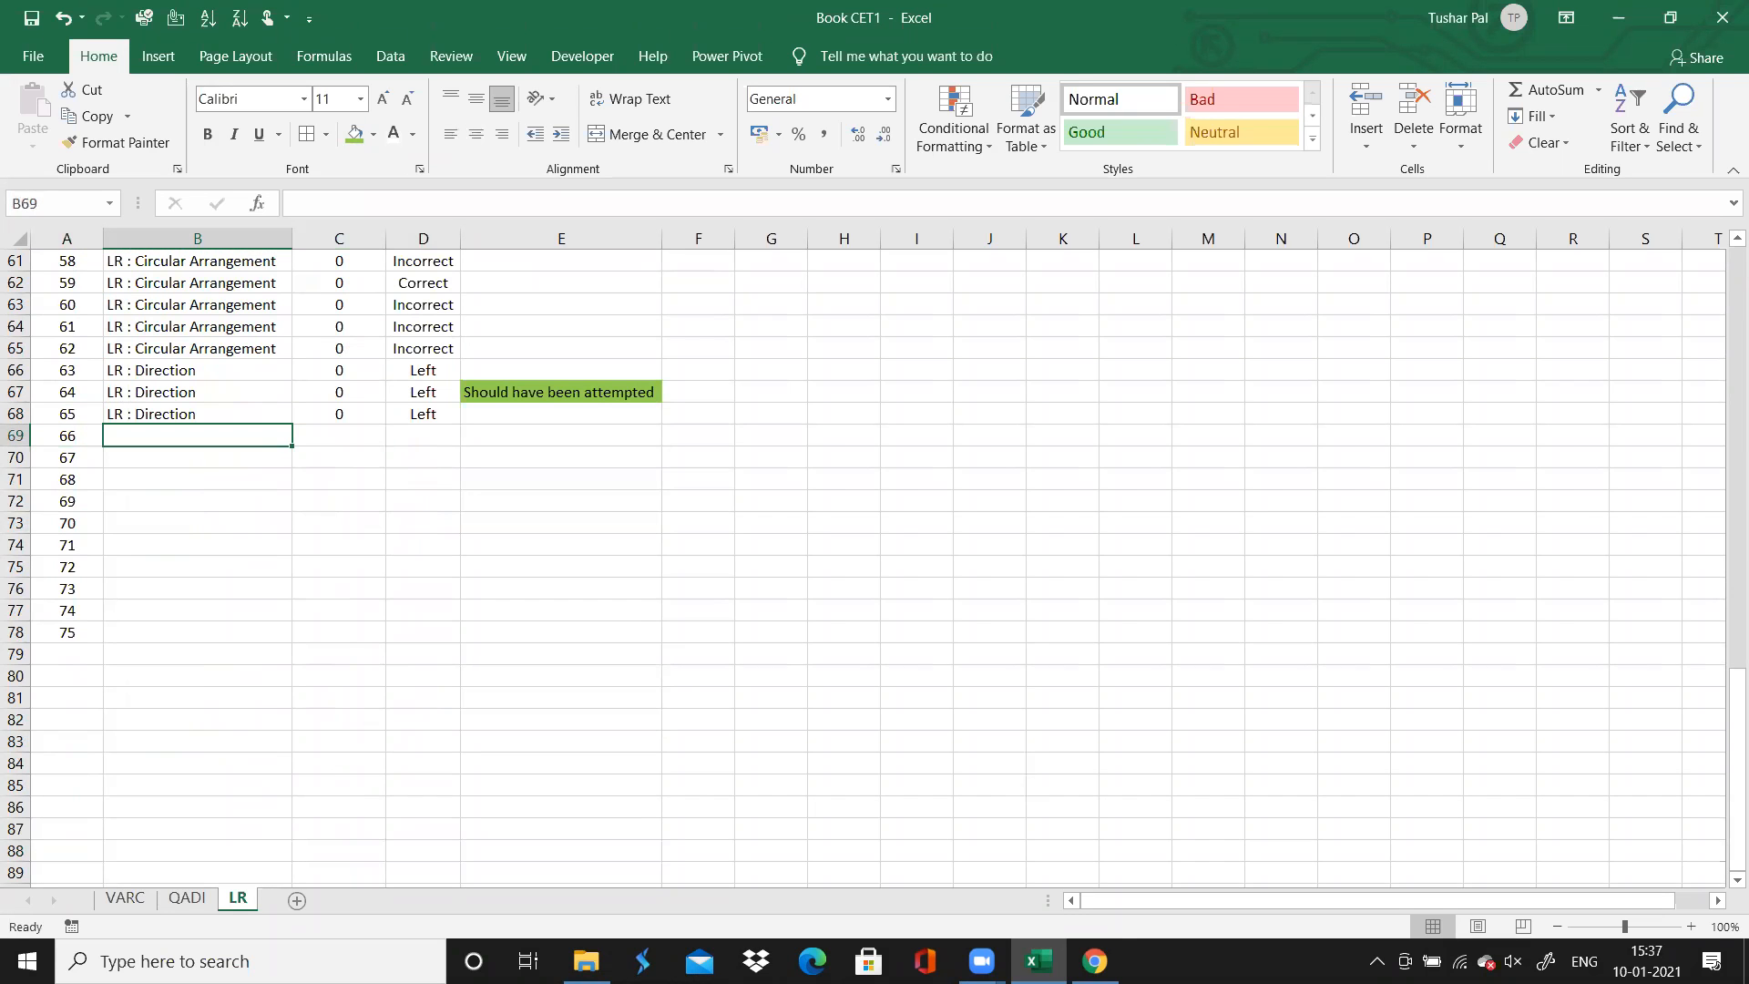
# Check question 67 in Chrome's test solutions, and enter "LR : Vertical Arrangement" in Excel as the topic for questions 66 to 71
pyautogui.click(1095, 961)
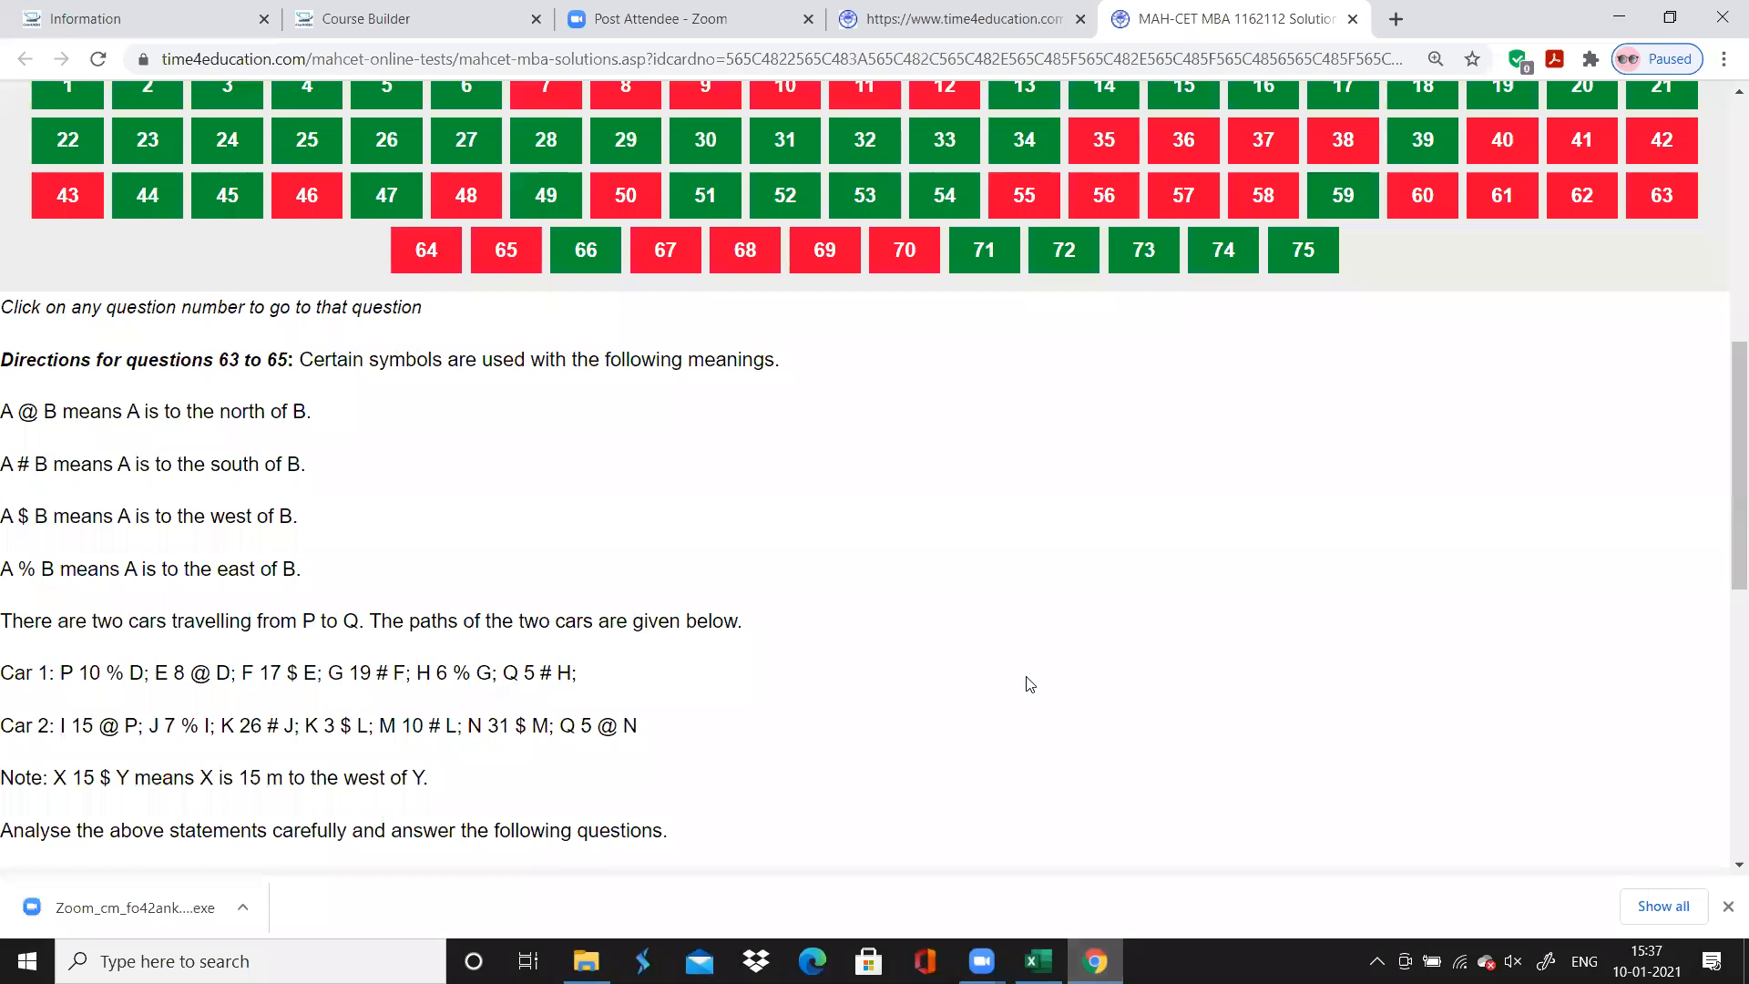
pyautogui.click(666, 255)
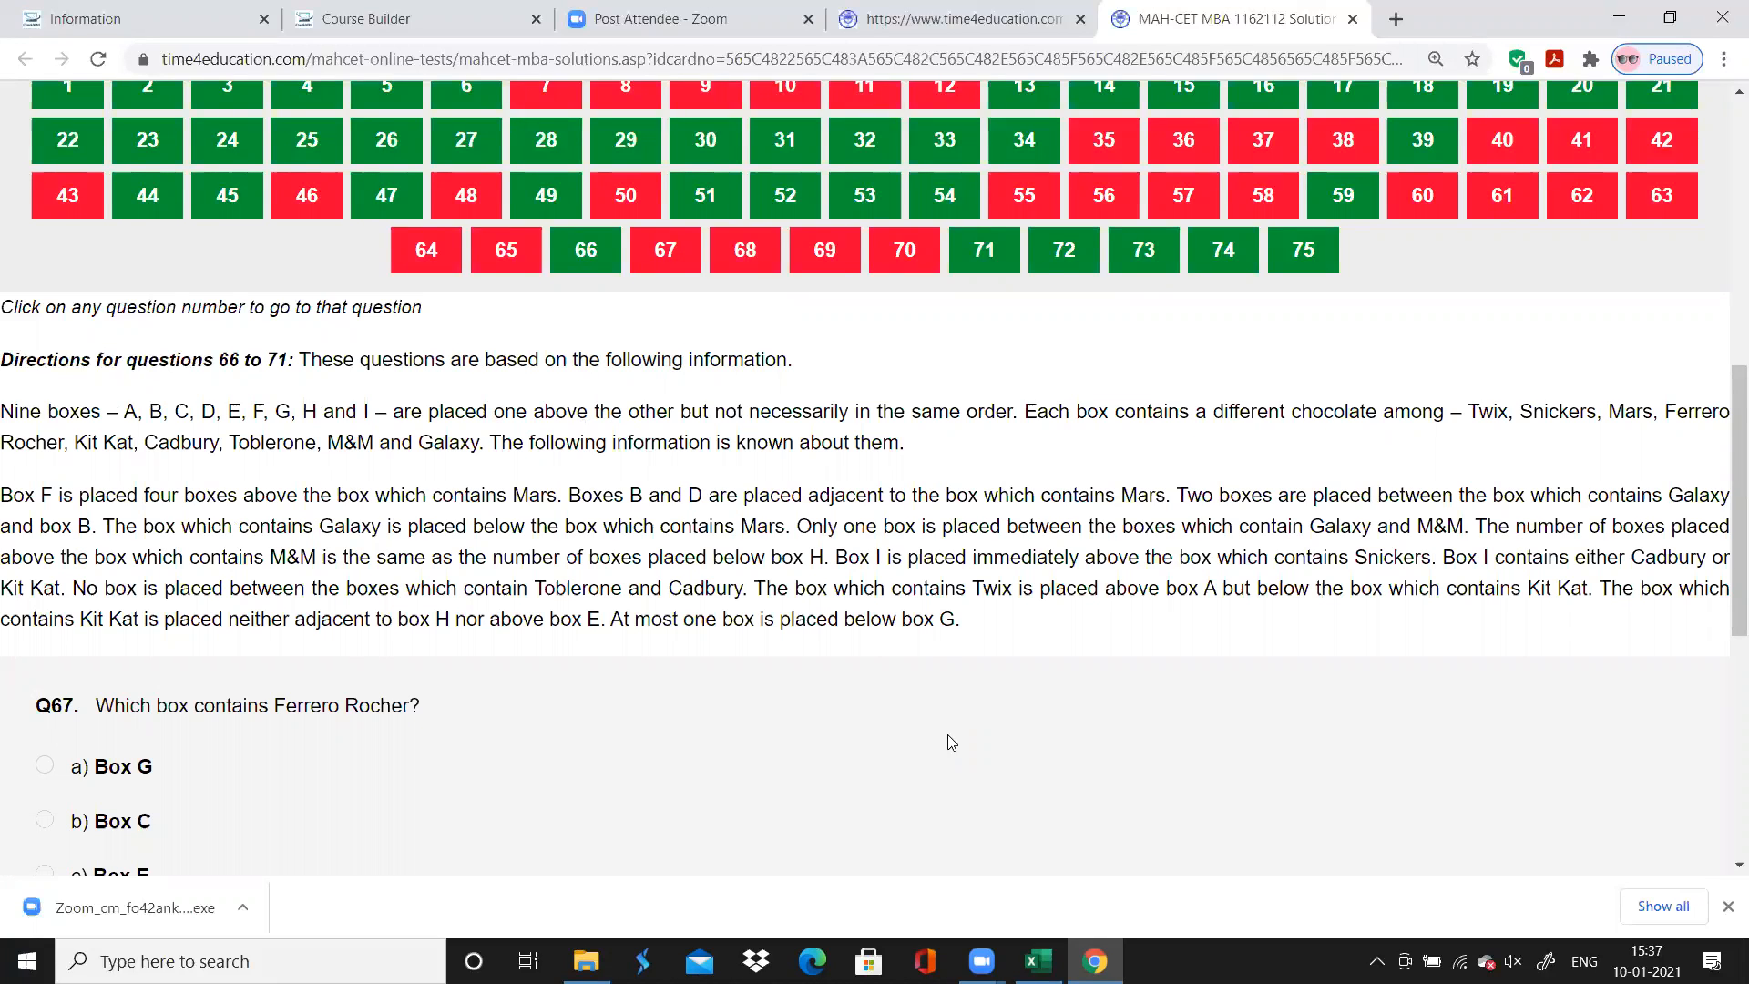
pyautogui.click(1038, 961)
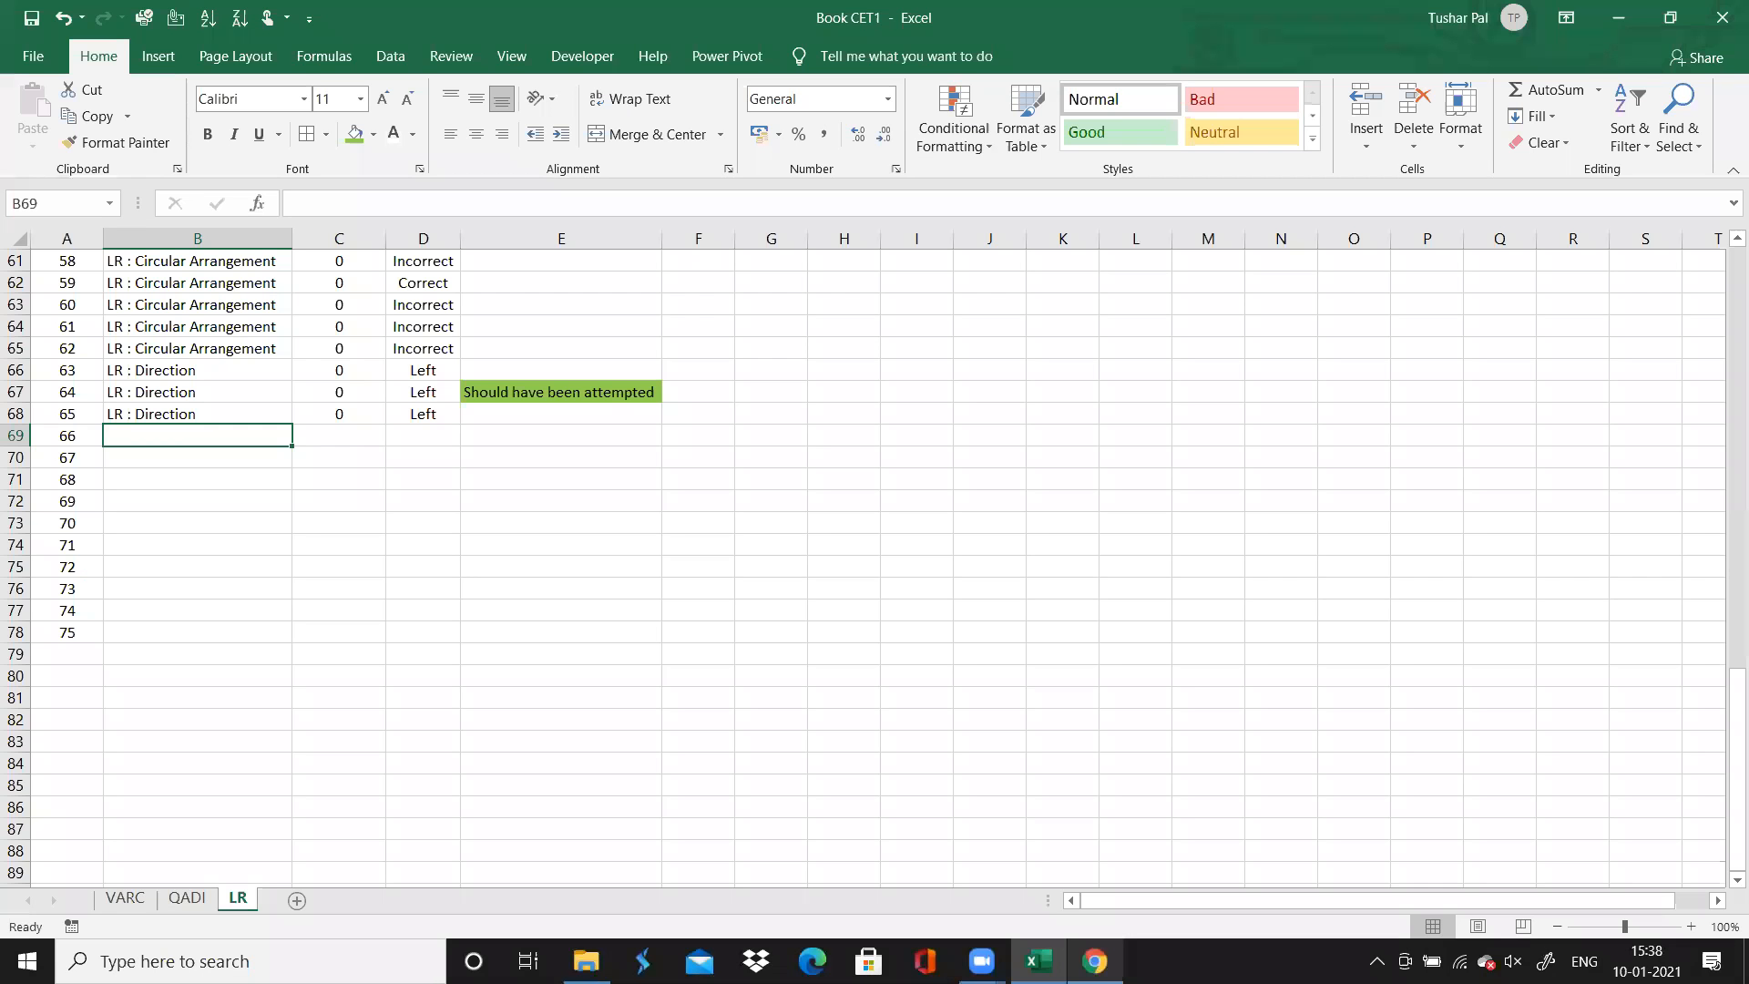
pyautogui.write('LR : ')
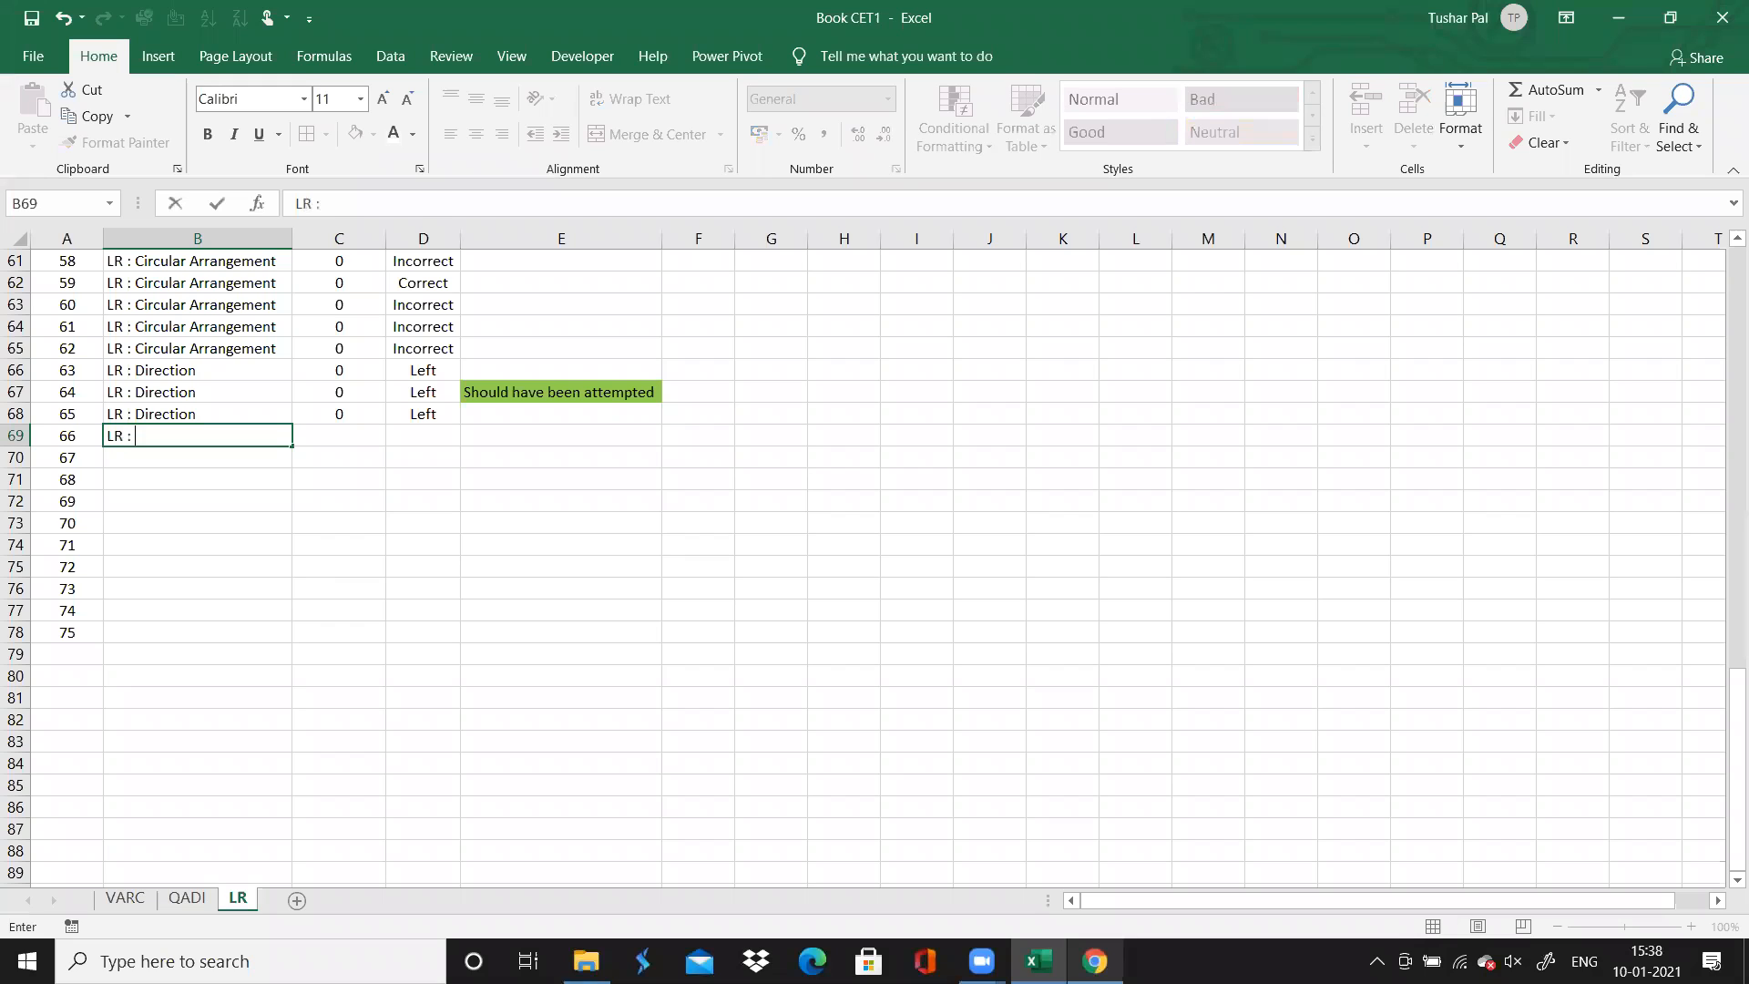
pyautogui.write('V')
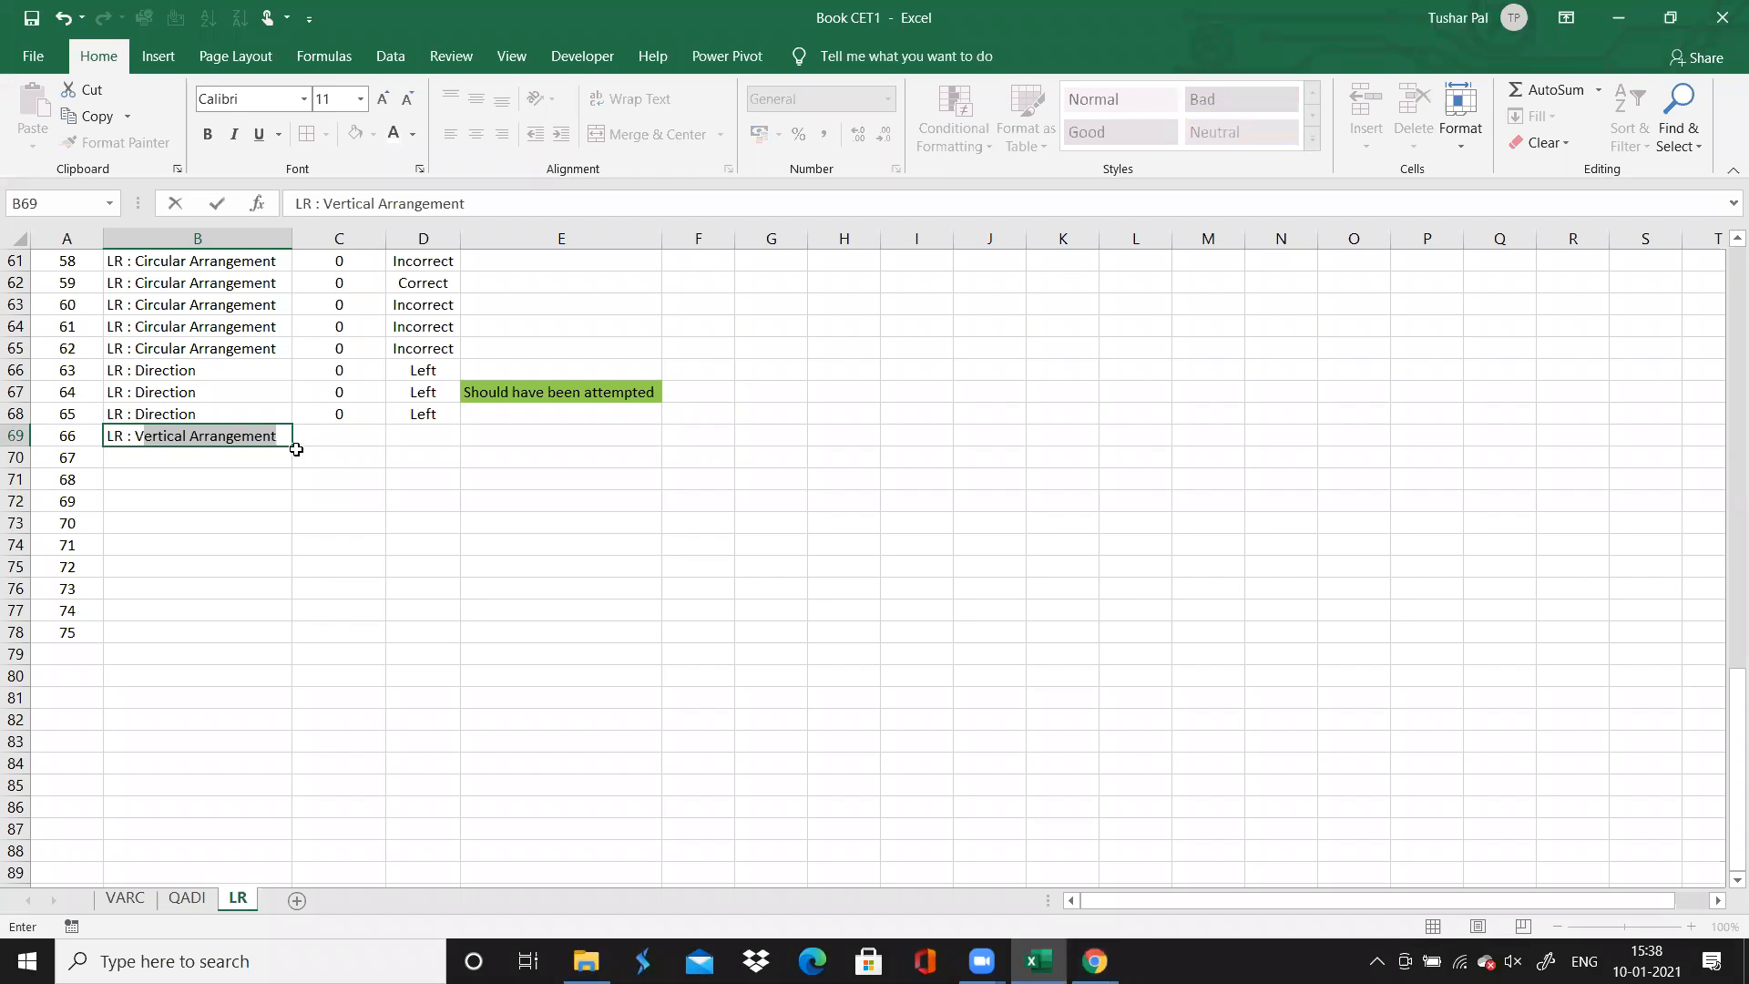
pyautogui.moveTo(296, 450); pyautogui.dragTo(291, 555)
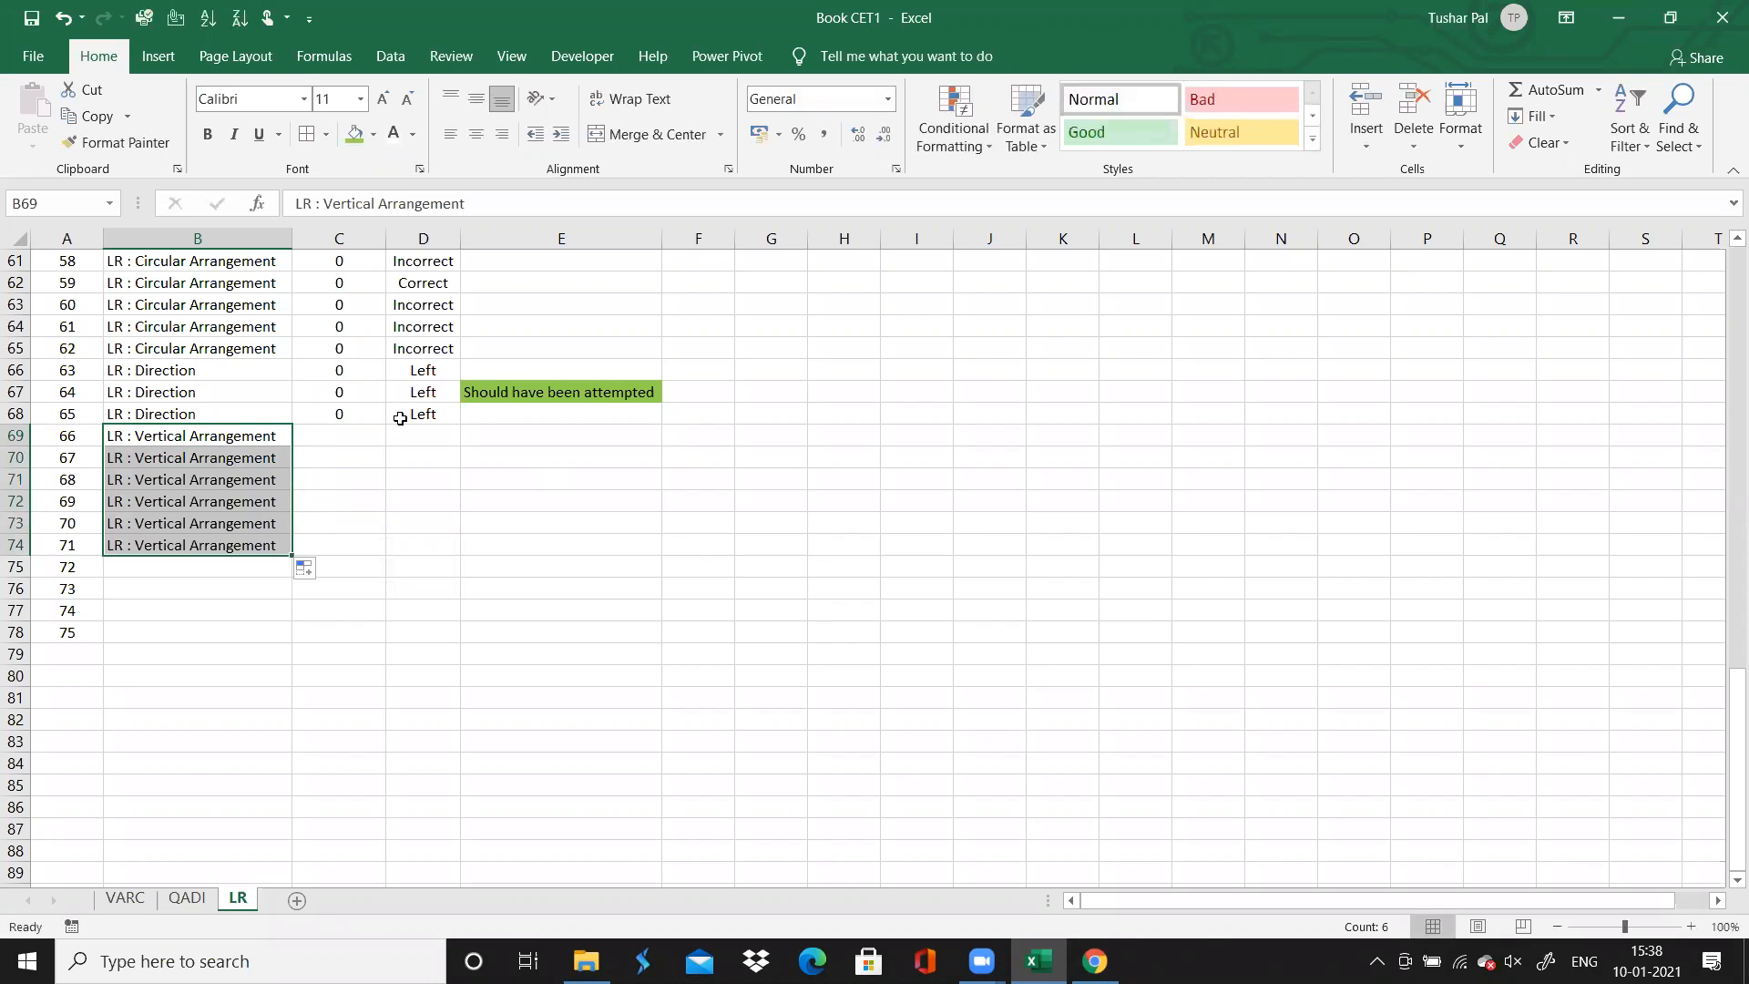
# Try to fill question 65's time spent and accuracy down through question 71, and undo the fill
pyautogui.click(371, 434)
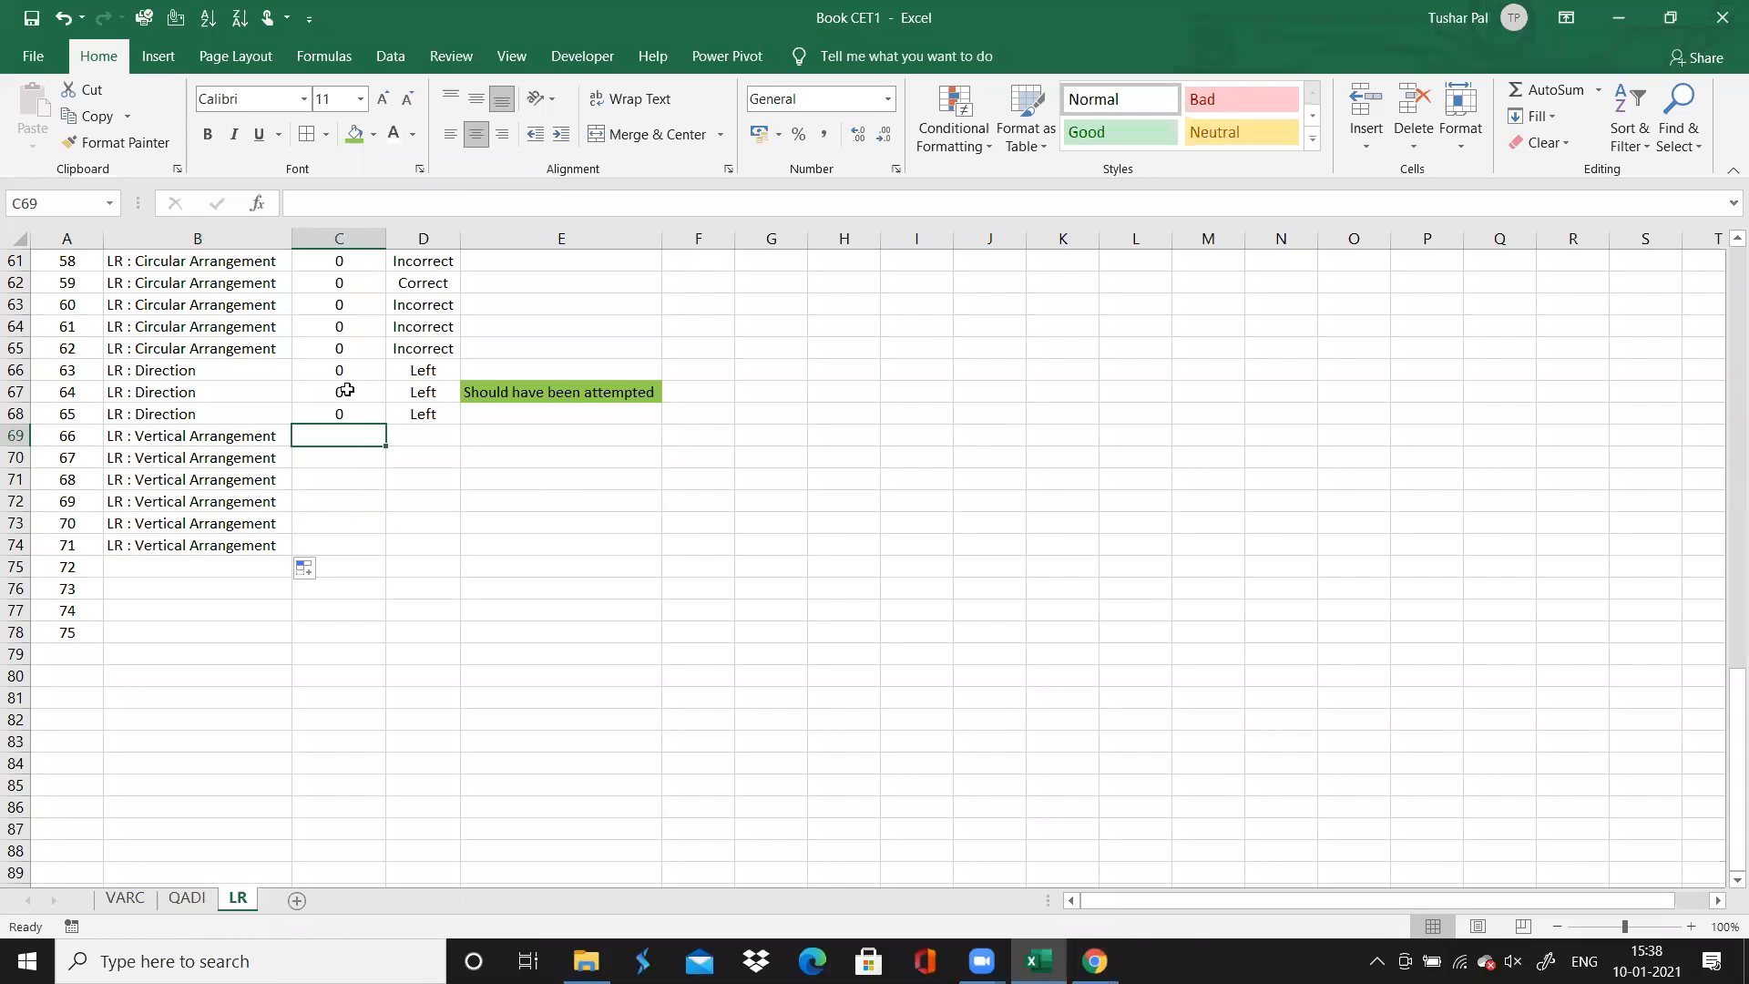
pyautogui.click(351, 410)
pyautogui.hotkey('shift', 'Right')
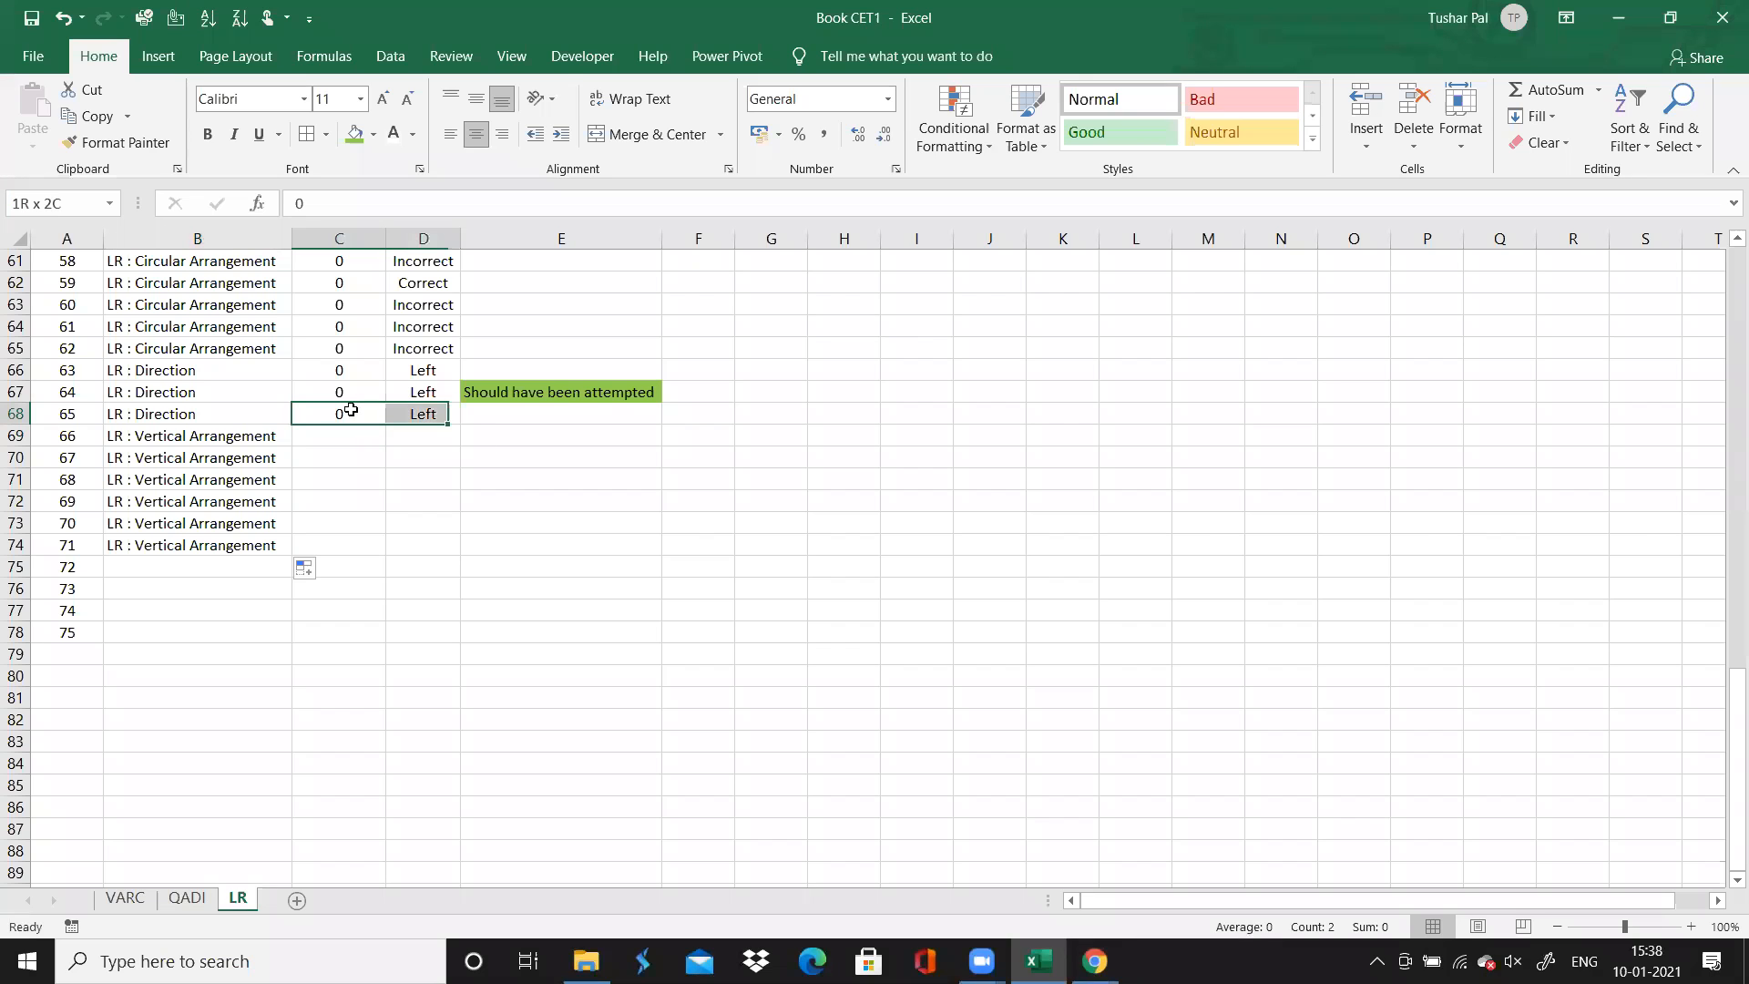
pyautogui.moveTo(461, 425); pyautogui.dragTo(448, 552)
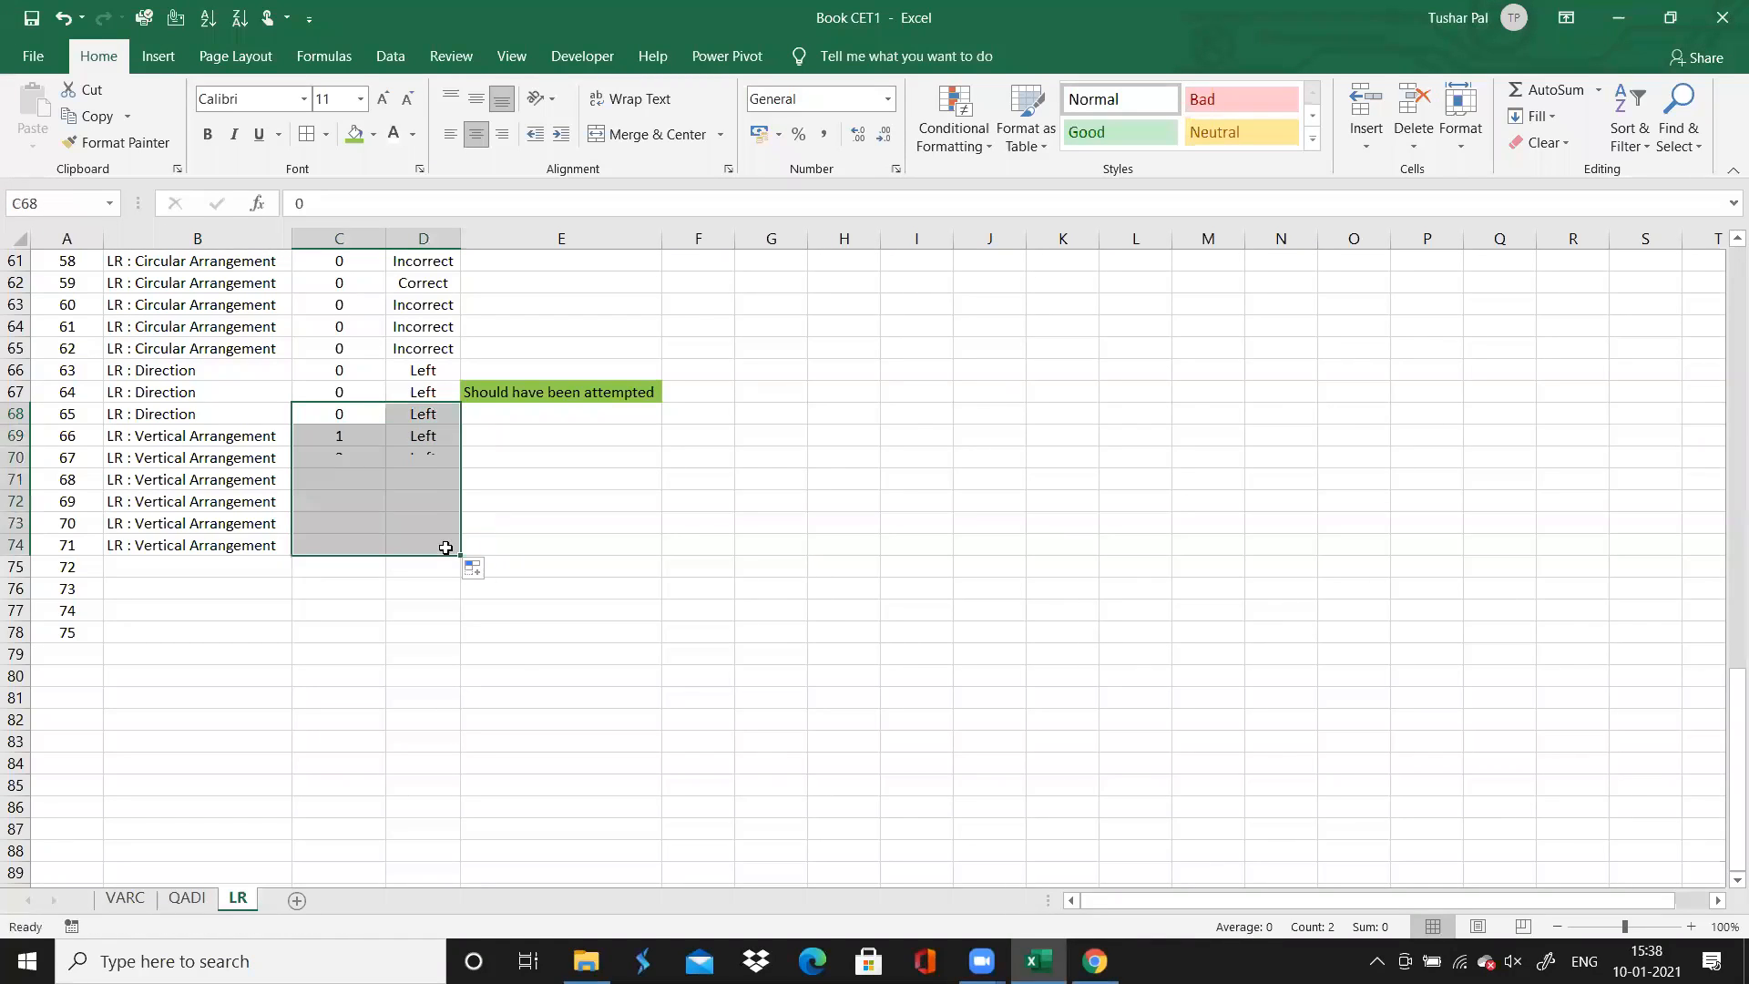
pyautogui.hotkey('ctrl', 'z')
# Enter a time spent of 0 for questions 66 to 71, and fill "Left" down as their accuracy
pyautogui.click(354, 436)
pyautogui.write('0')
pyautogui.press('Return')
pyautogui.write('0')
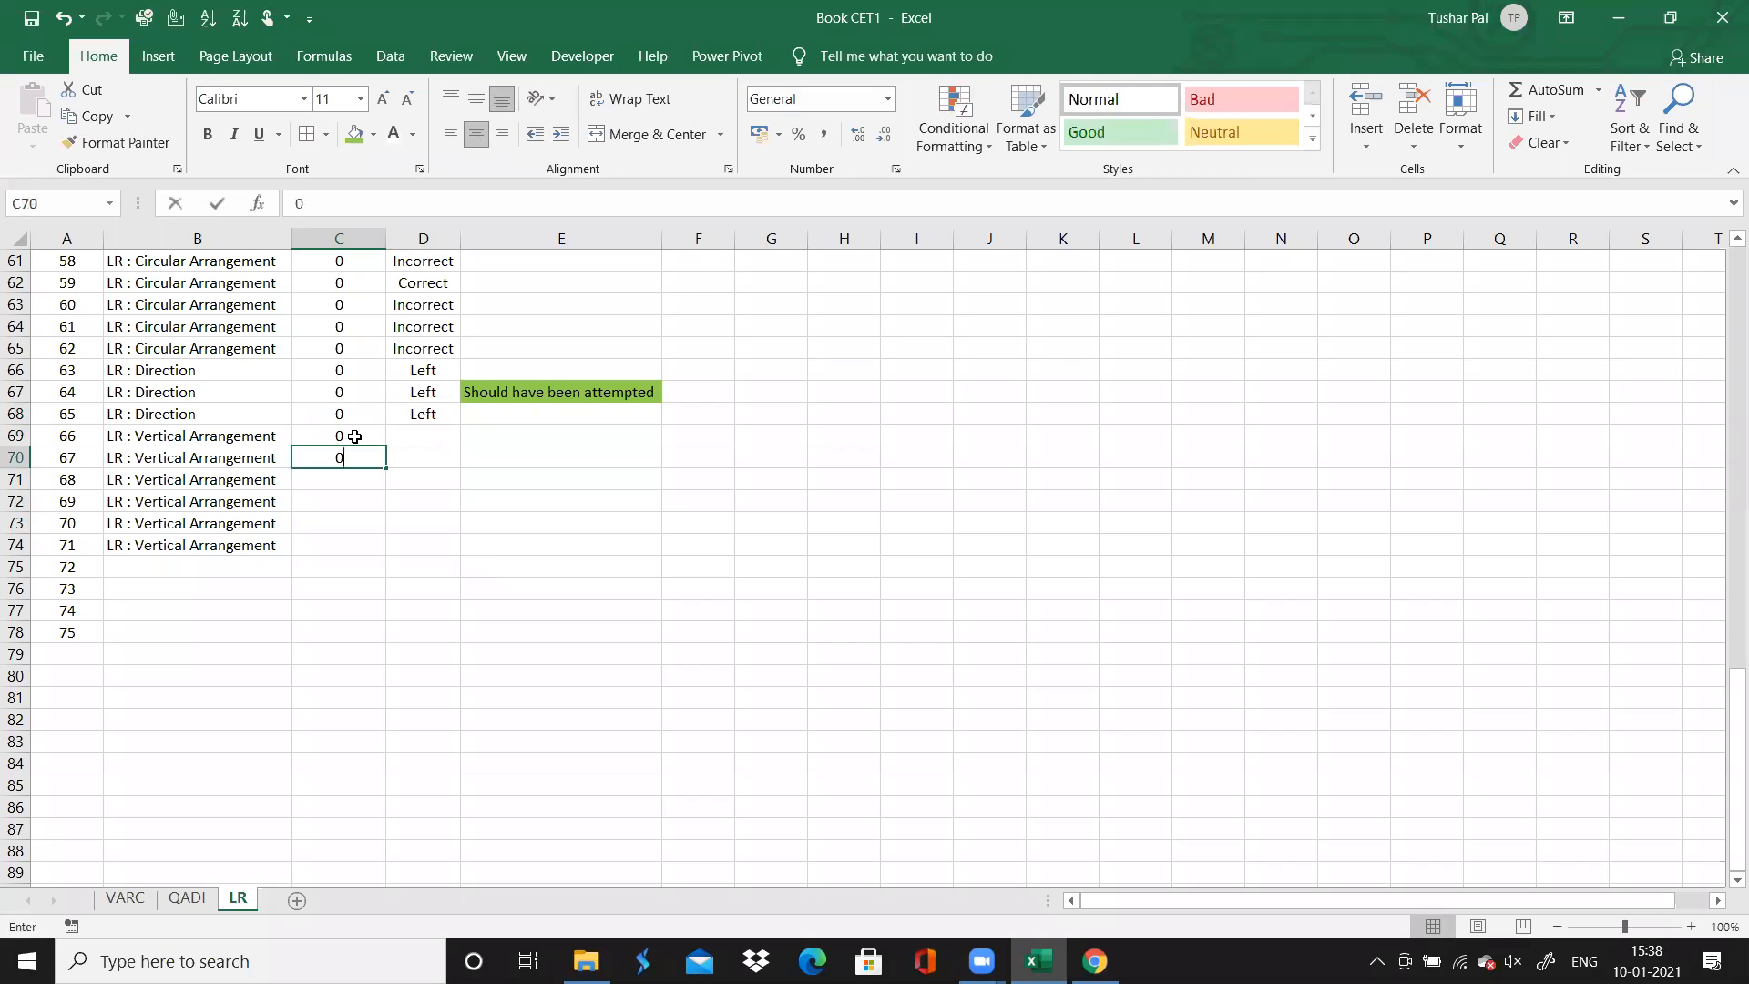
pyautogui.press('Return')
pyautogui.write('0')
pyautogui.press('Return')
pyautogui.write('0')
pyautogui.press('Return')
pyautogui.write('0 0')
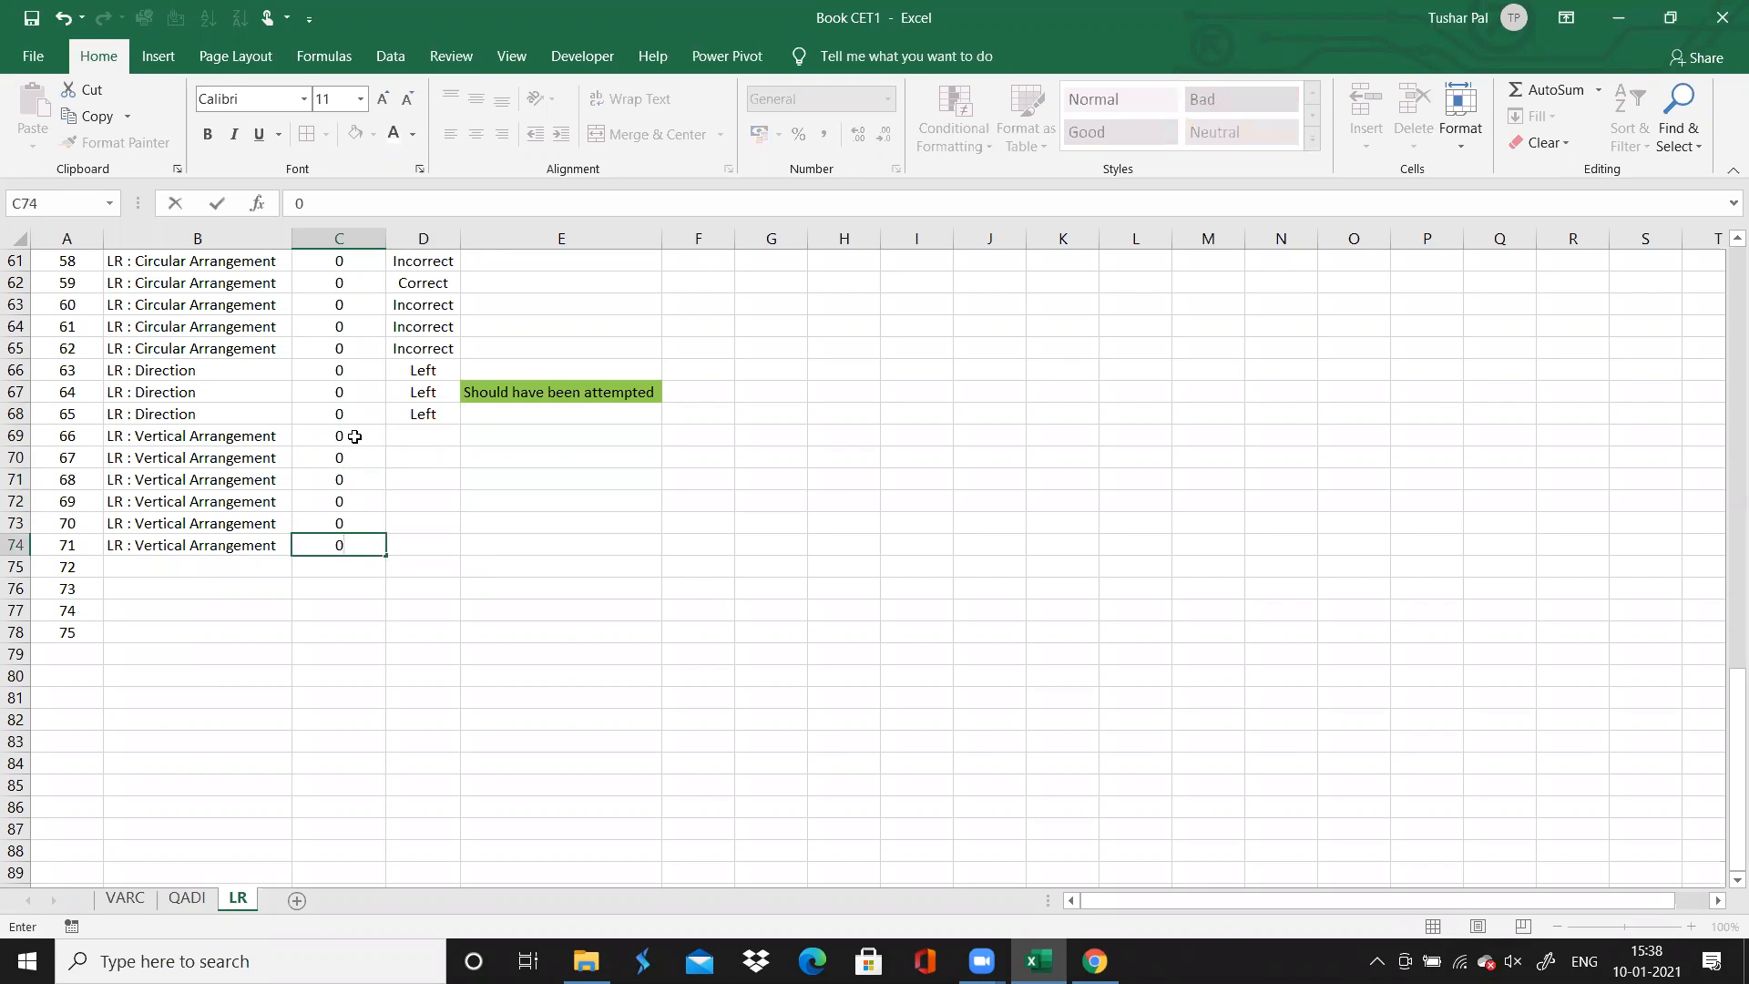
pyautogui.click(436, 419)
pyautogui.moveTo(457, 422); pyautogui.dragTo(456, 553)
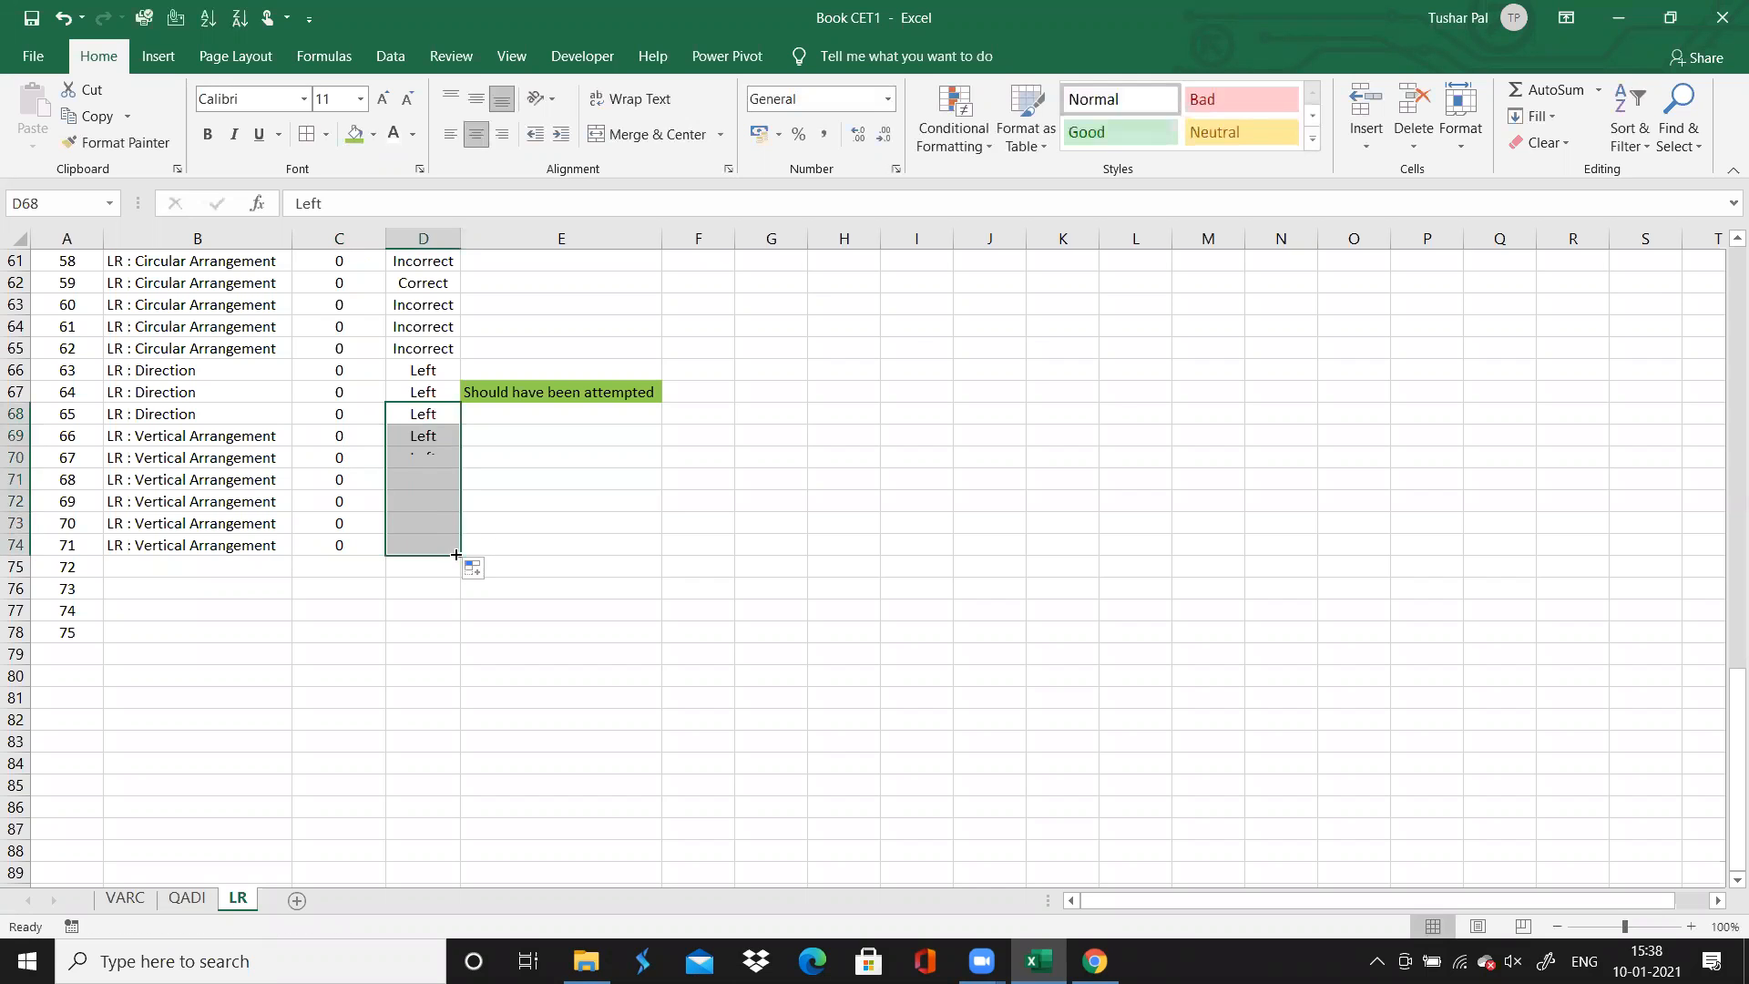
# Check questions 72 to 75 in Chrome's test solutions, and enter "Critical Reasoning" in Excel as the topic for all four
pyautogui.click(220, 573)
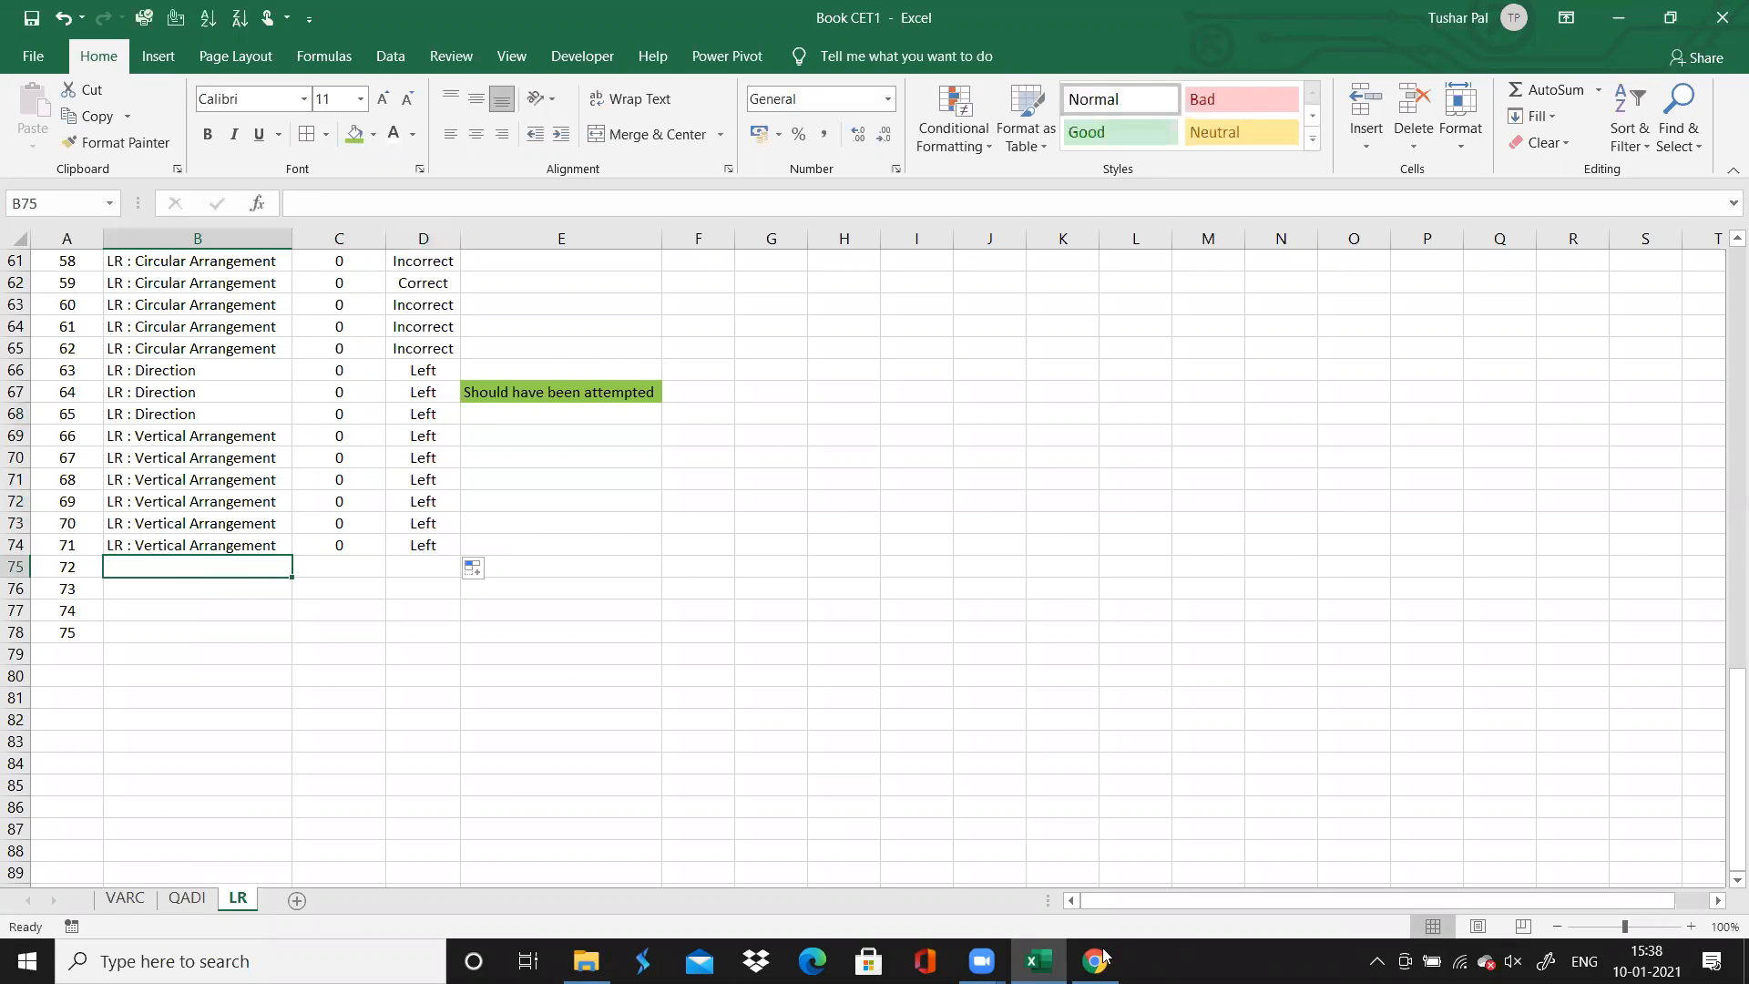
pyautogui.click(1096, 960)
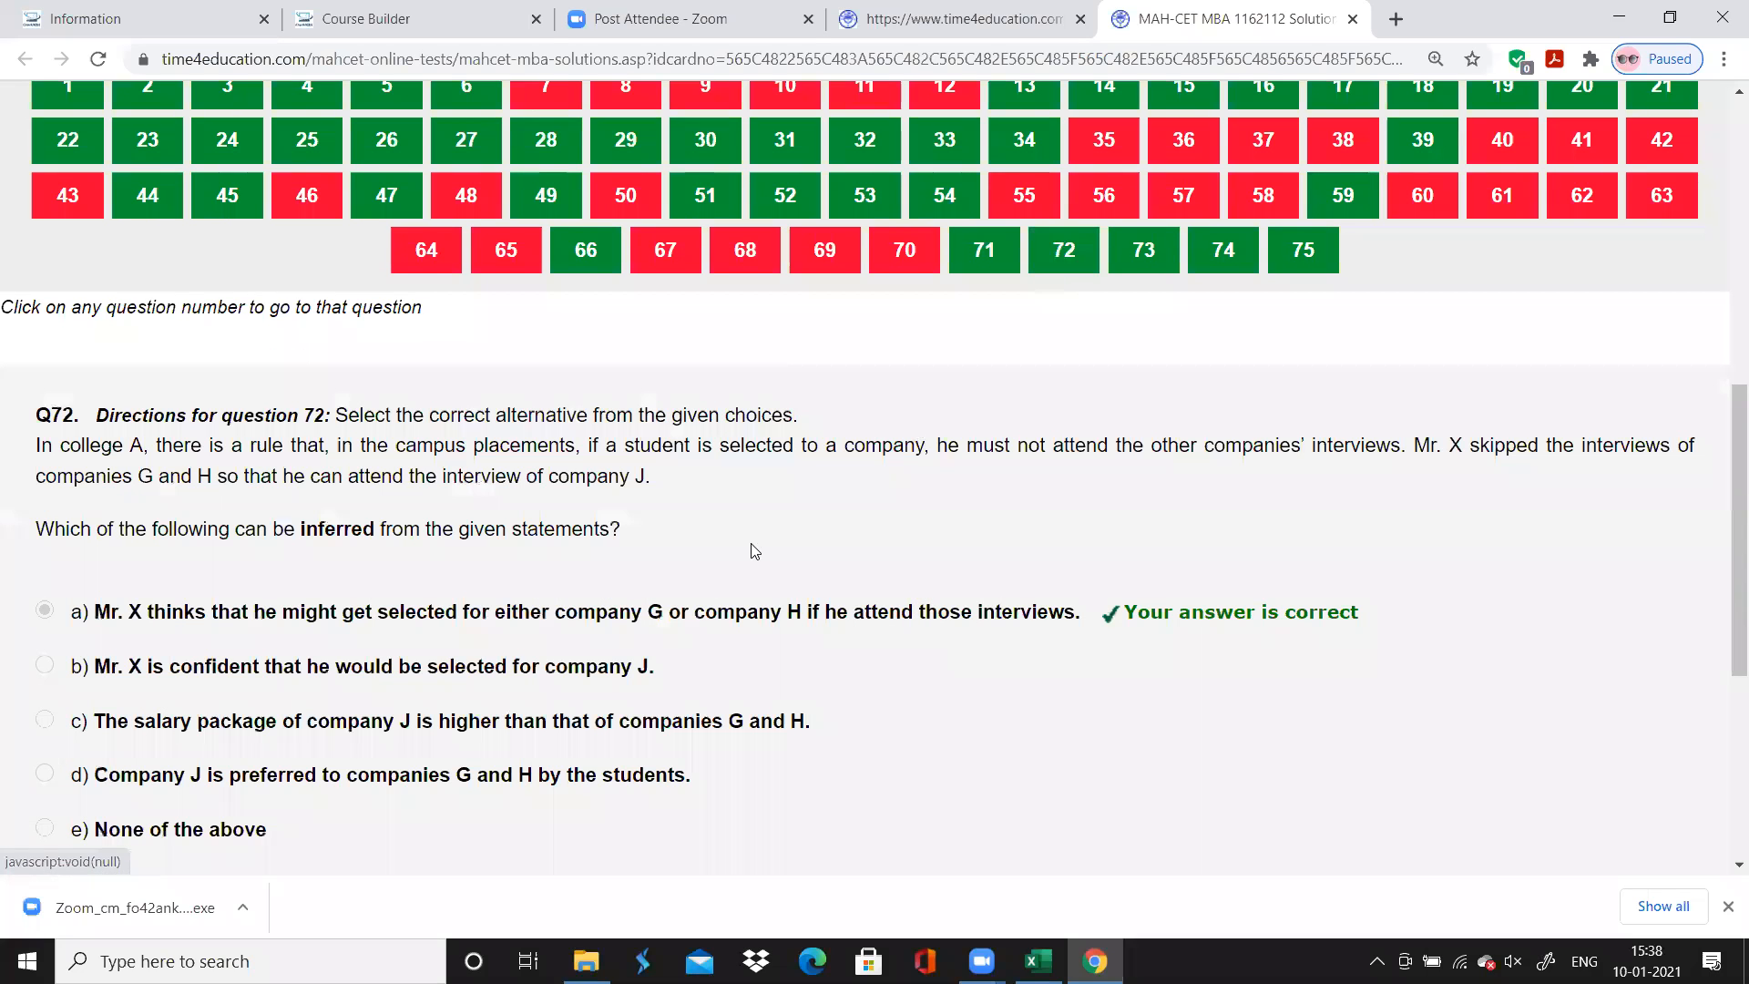
pyautogui.click(1142, 248)
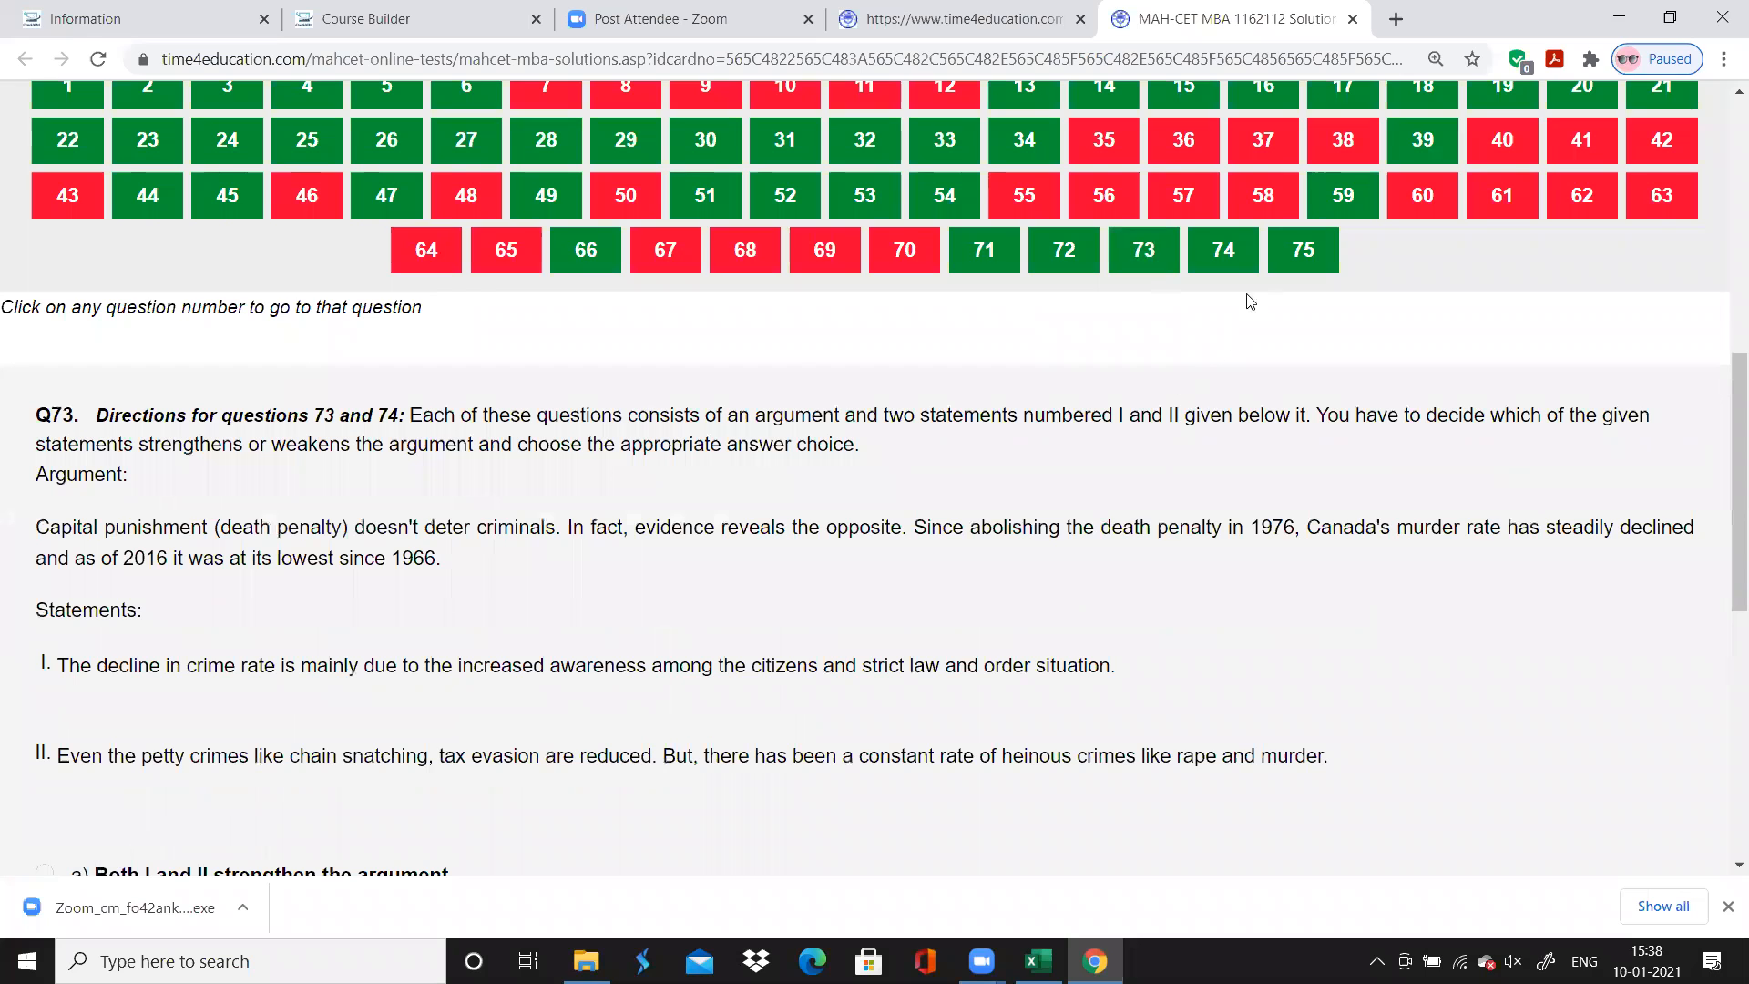
pyautogui.click(1256, 268)
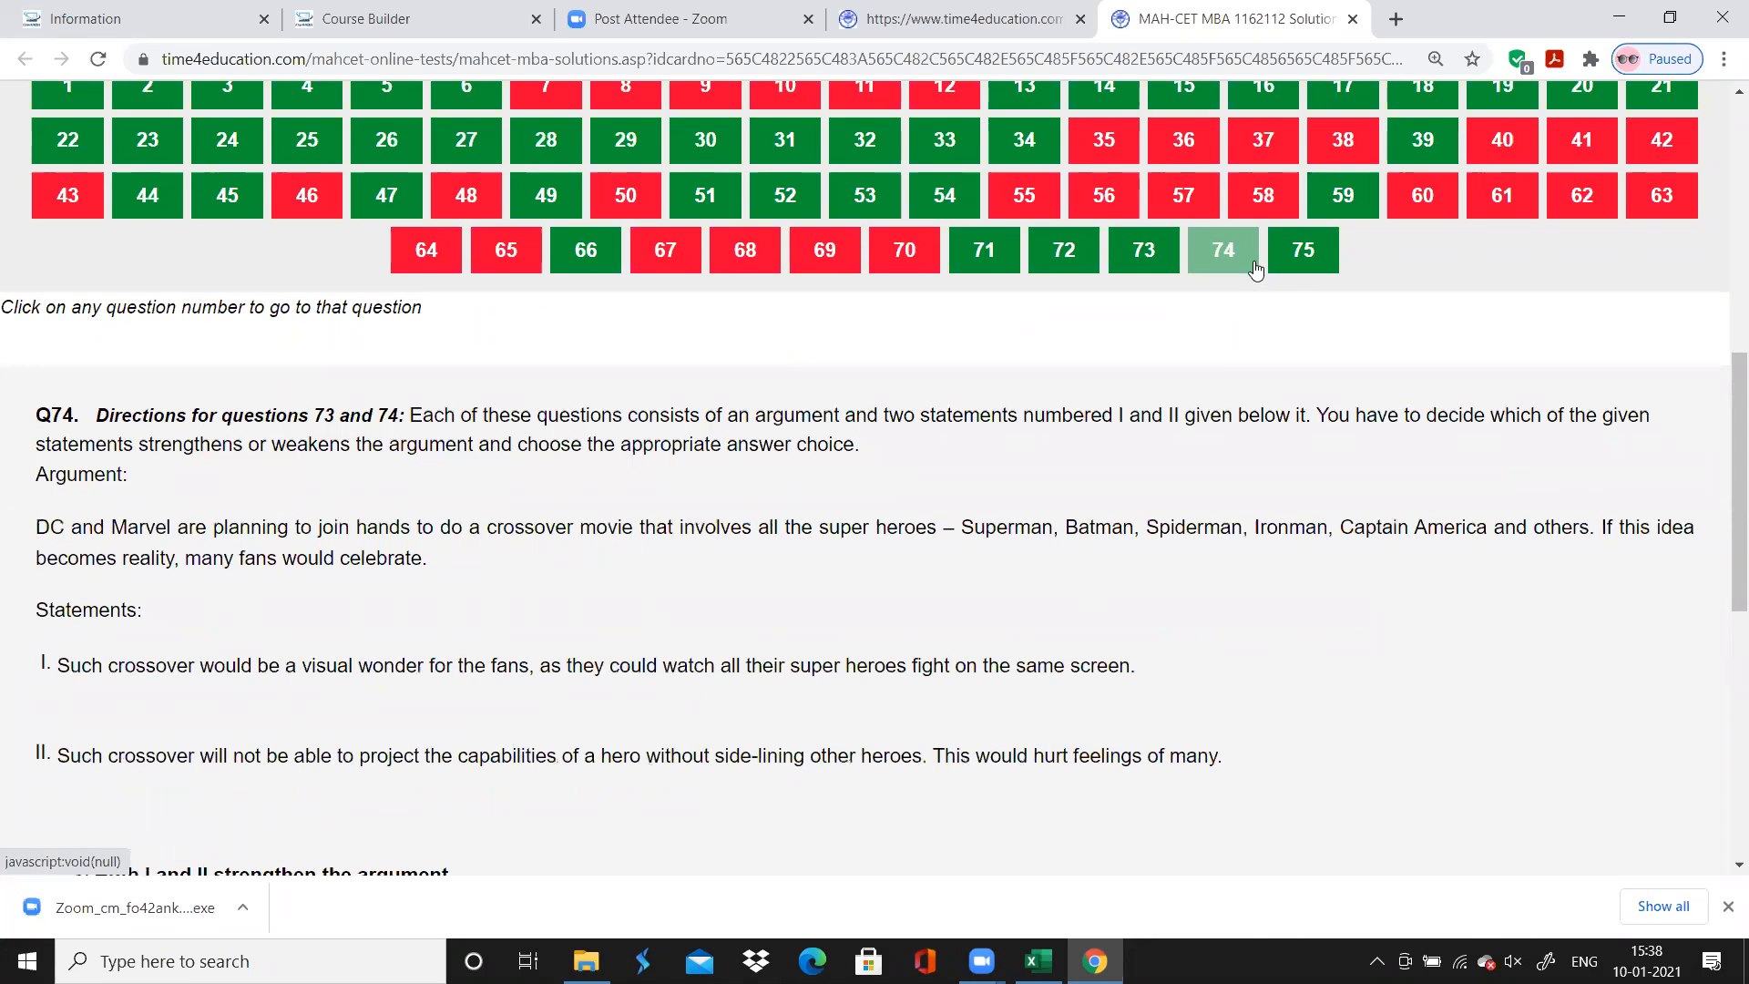
pyautogui.click(1304, 255)
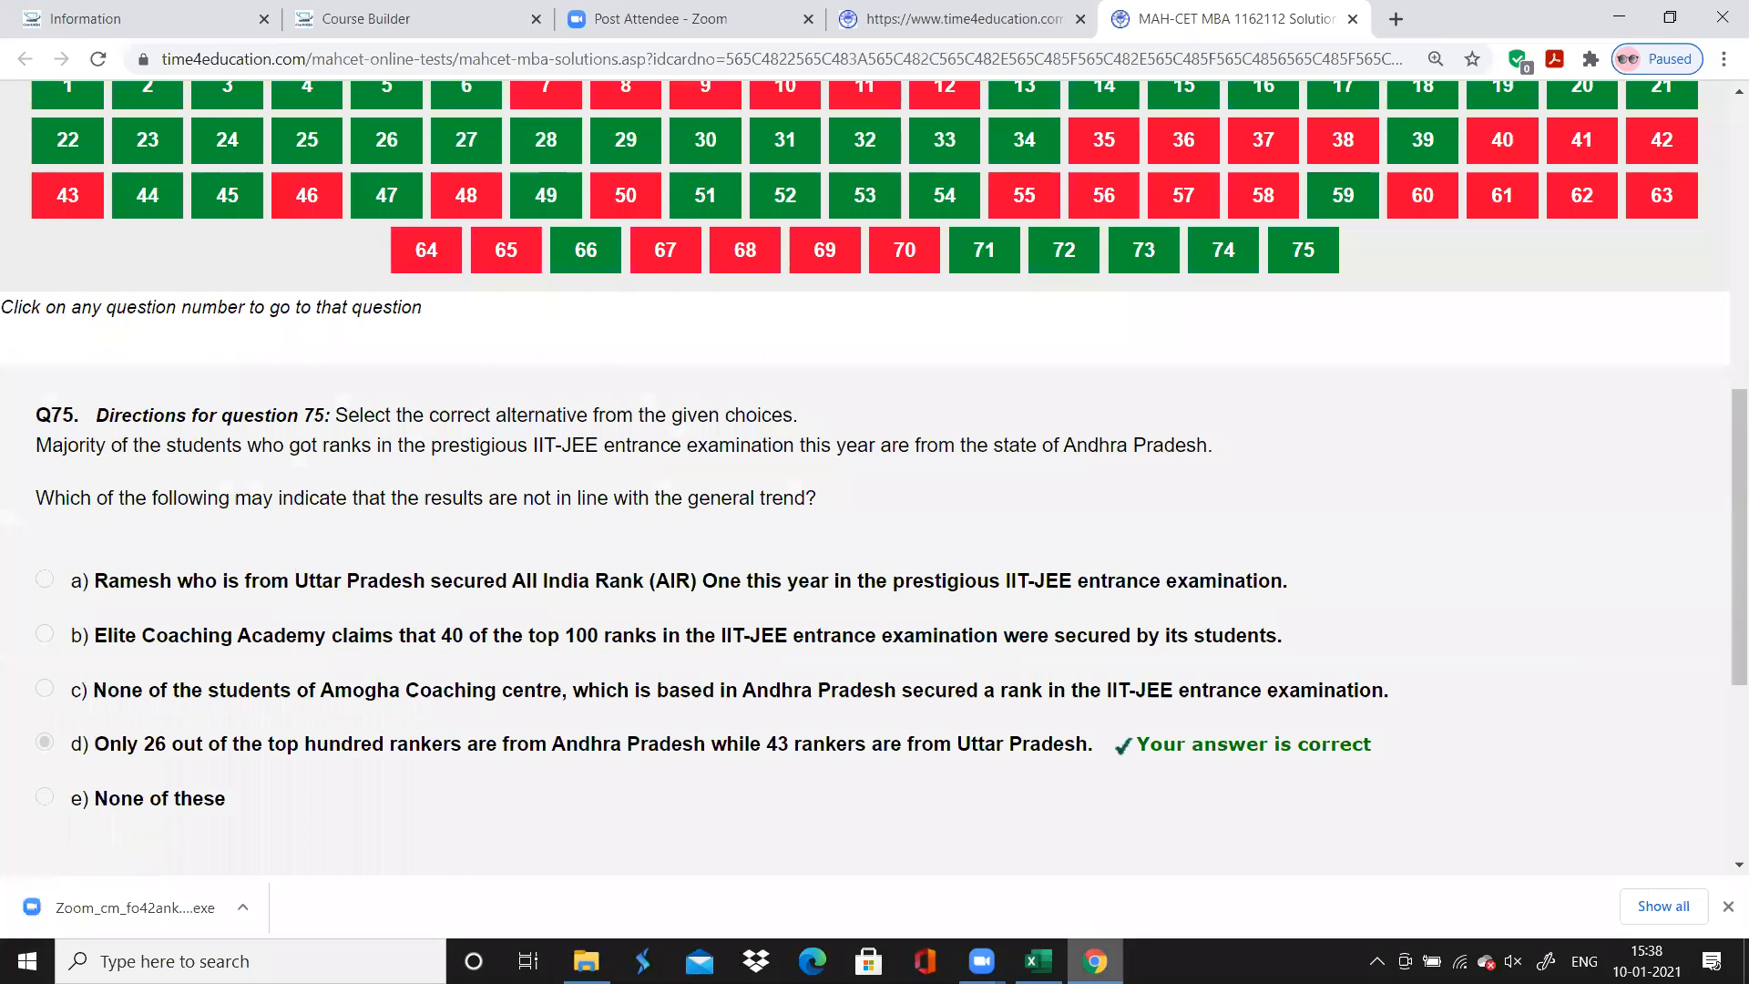
pyautogui.hotkey('alt', 'Tab')
pyautogui.write('C')
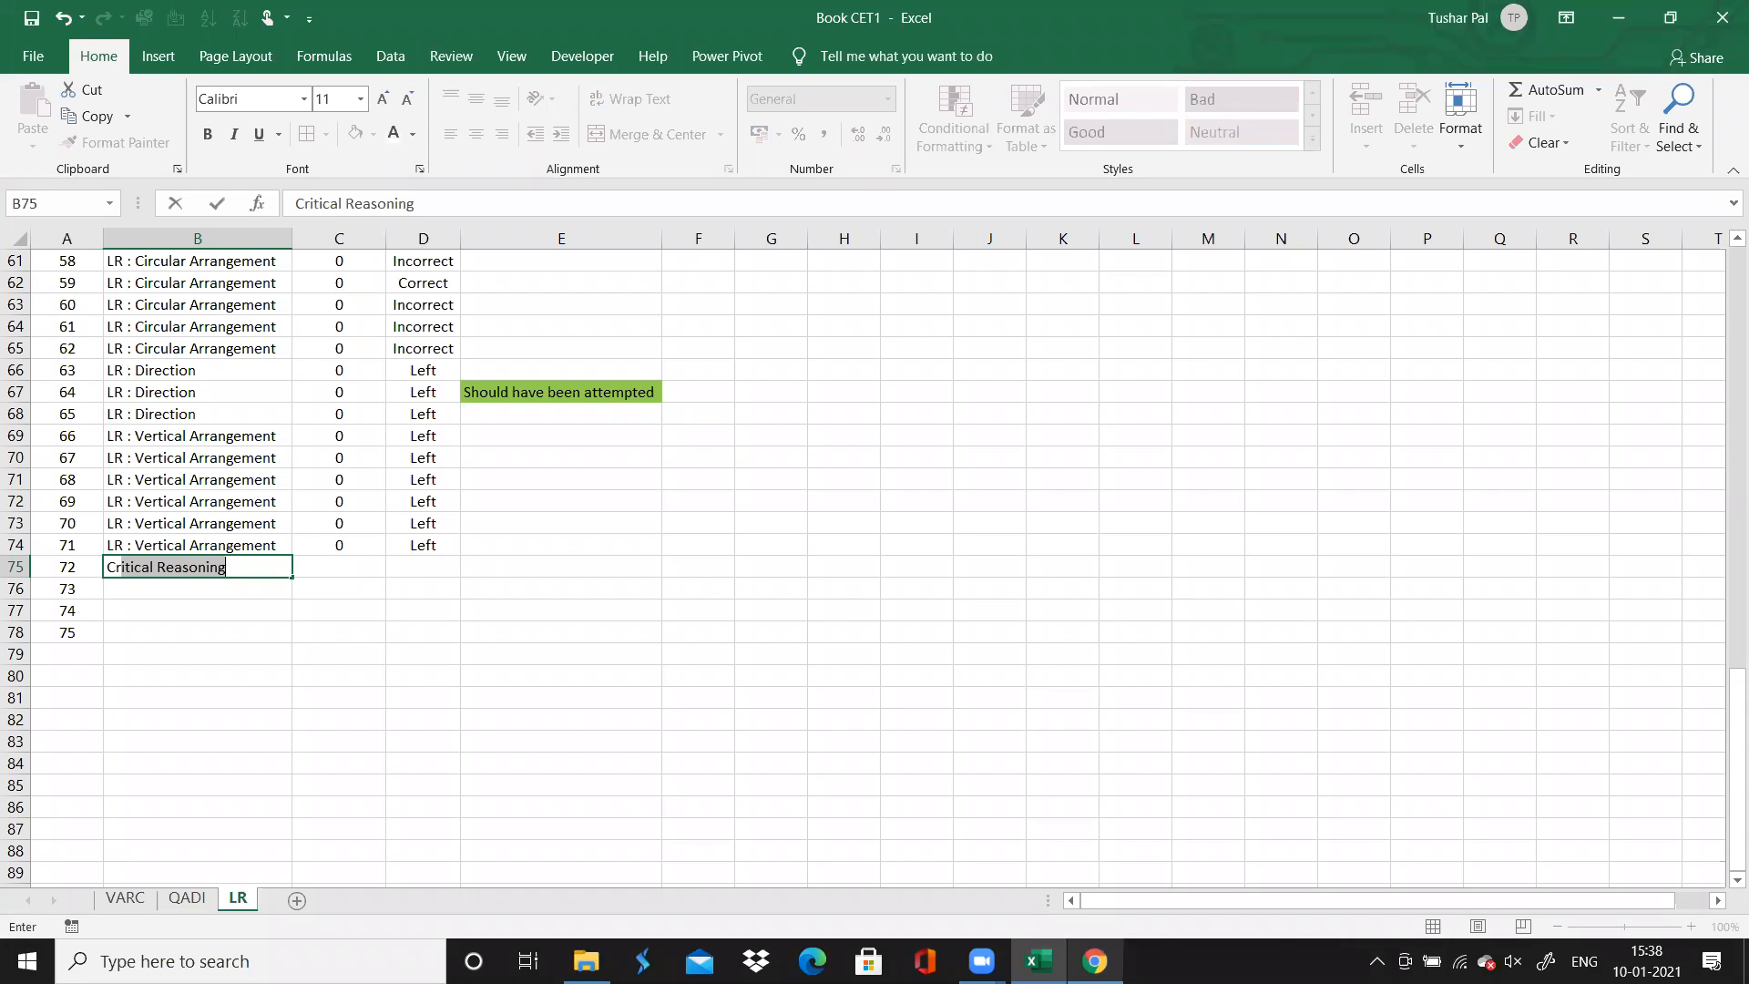
pyautogui.doubleClick(290, 579)
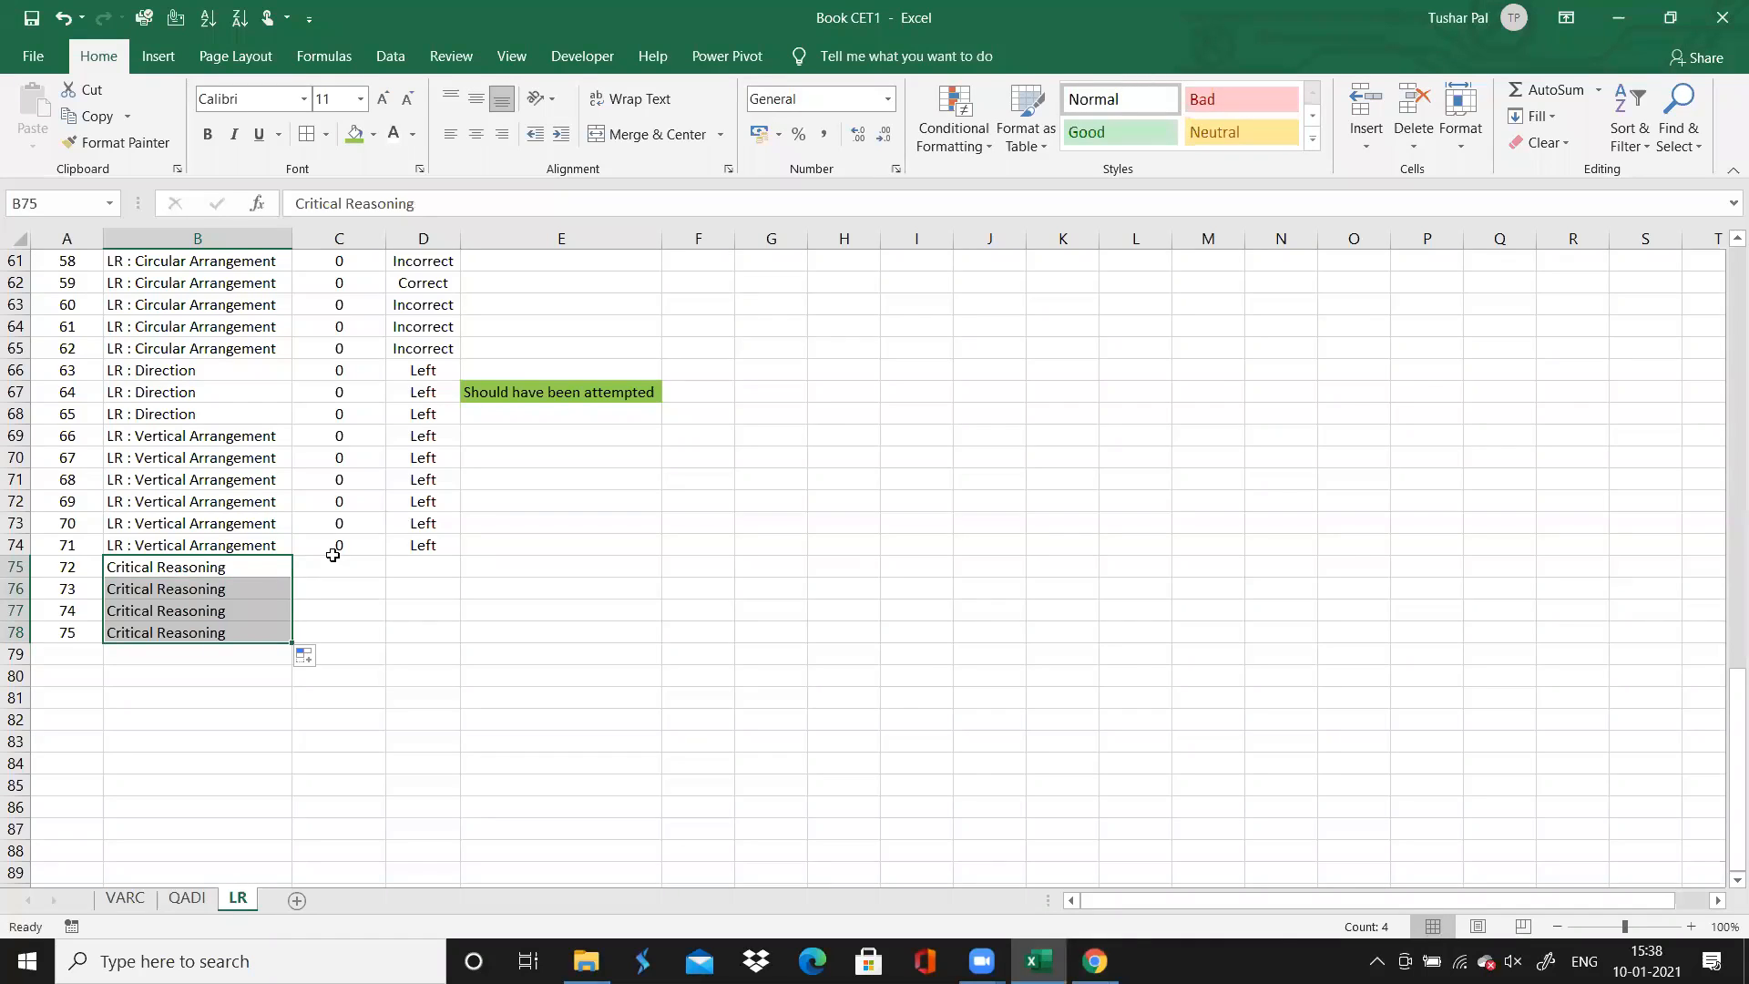
# Enter a time spent of 1 and the accuracy "Correct" for questions 72 to 75
pyautogui.click(333, 559)
pyautogui.write('1')
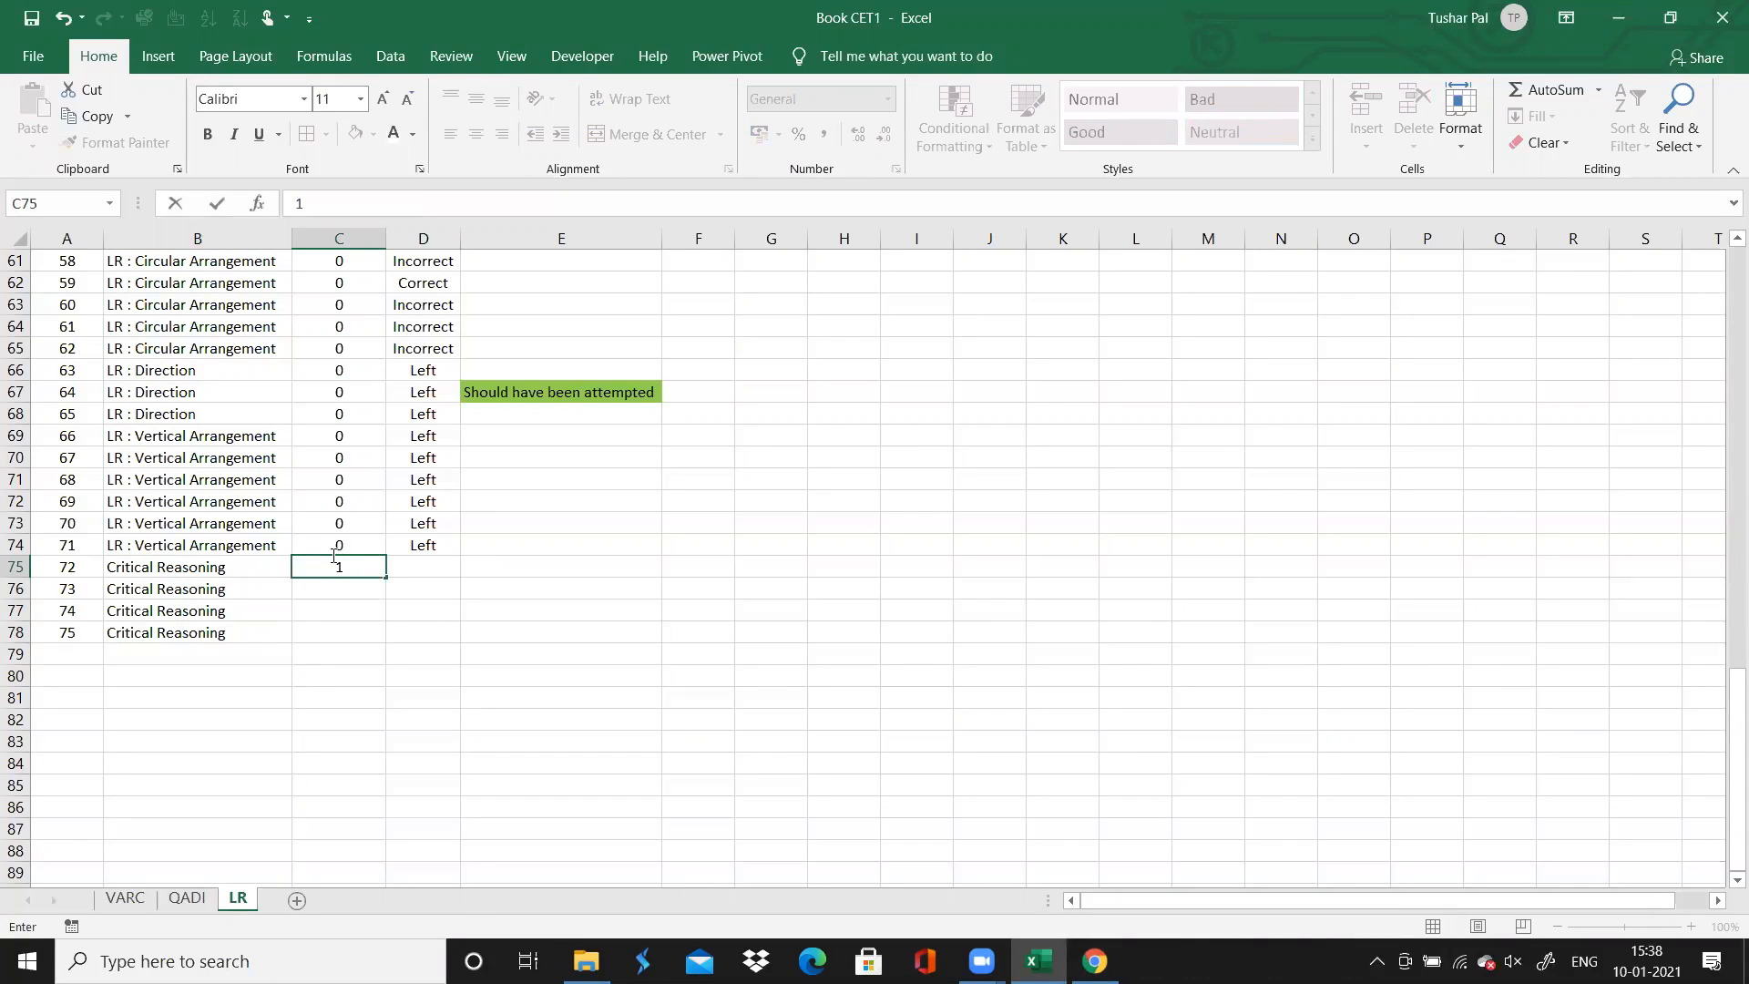
pyautogui.doubleClick(384, 577)
pyautogui.click(405, 576)
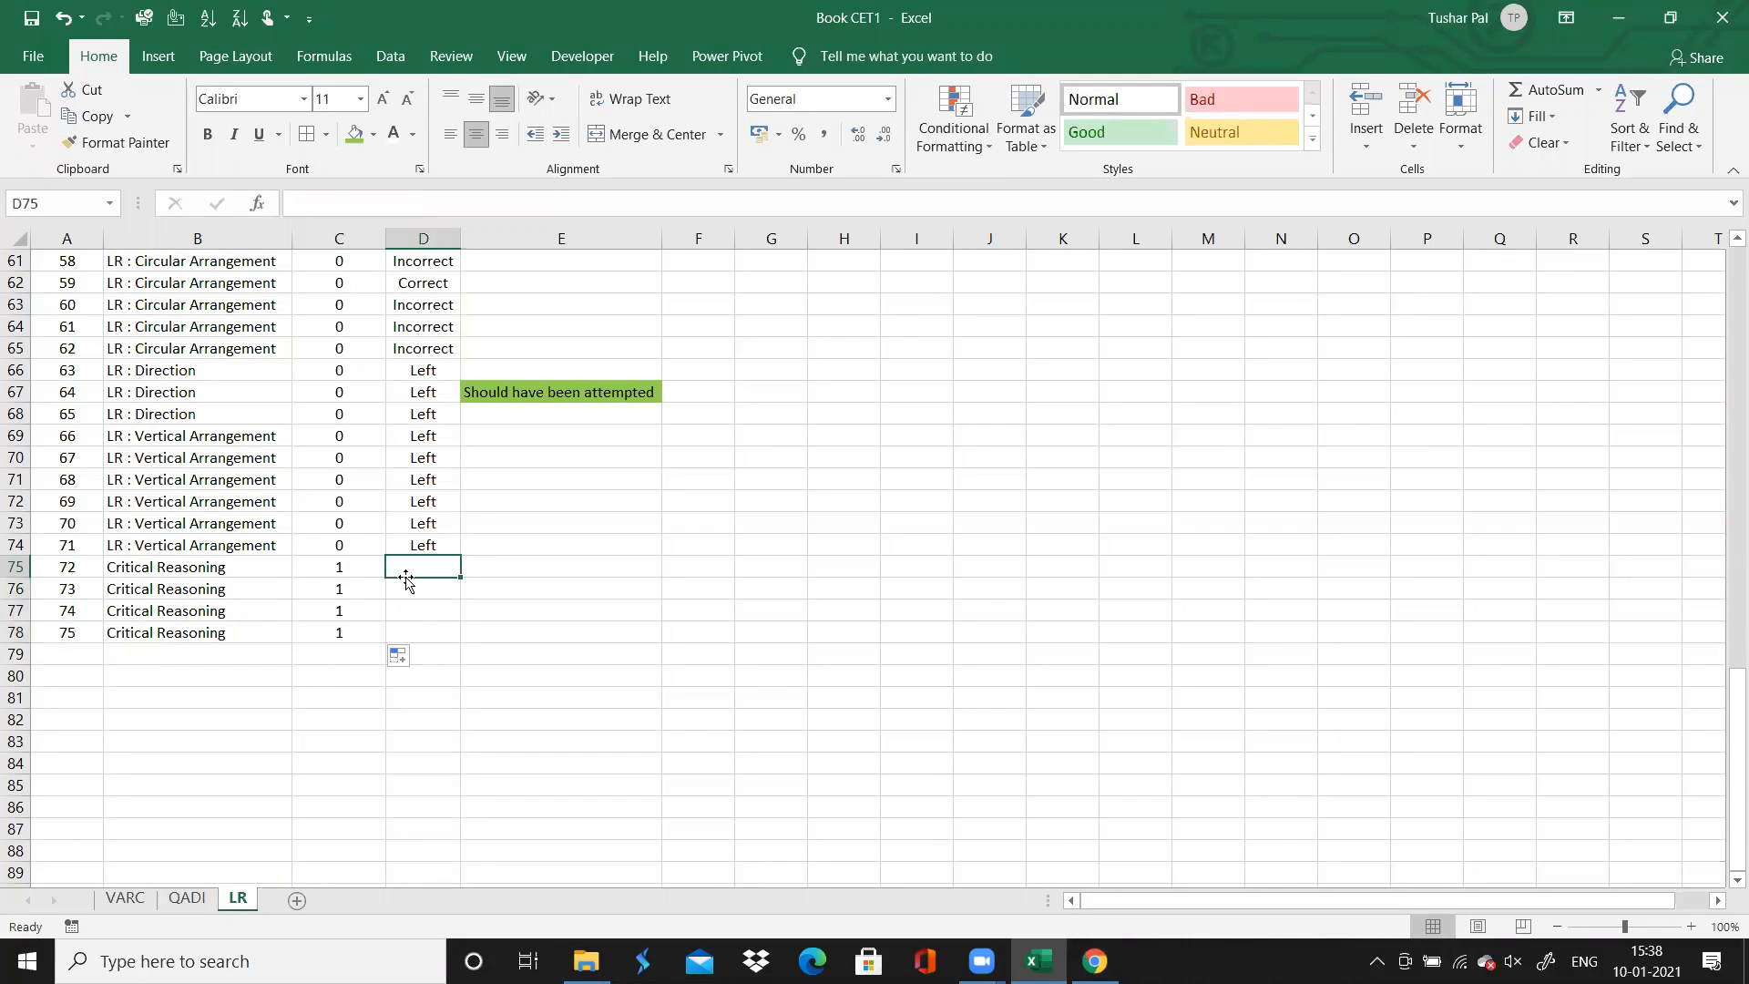
pyautogui.write('Correct')
pyautogui.doubleClick(465, 577)
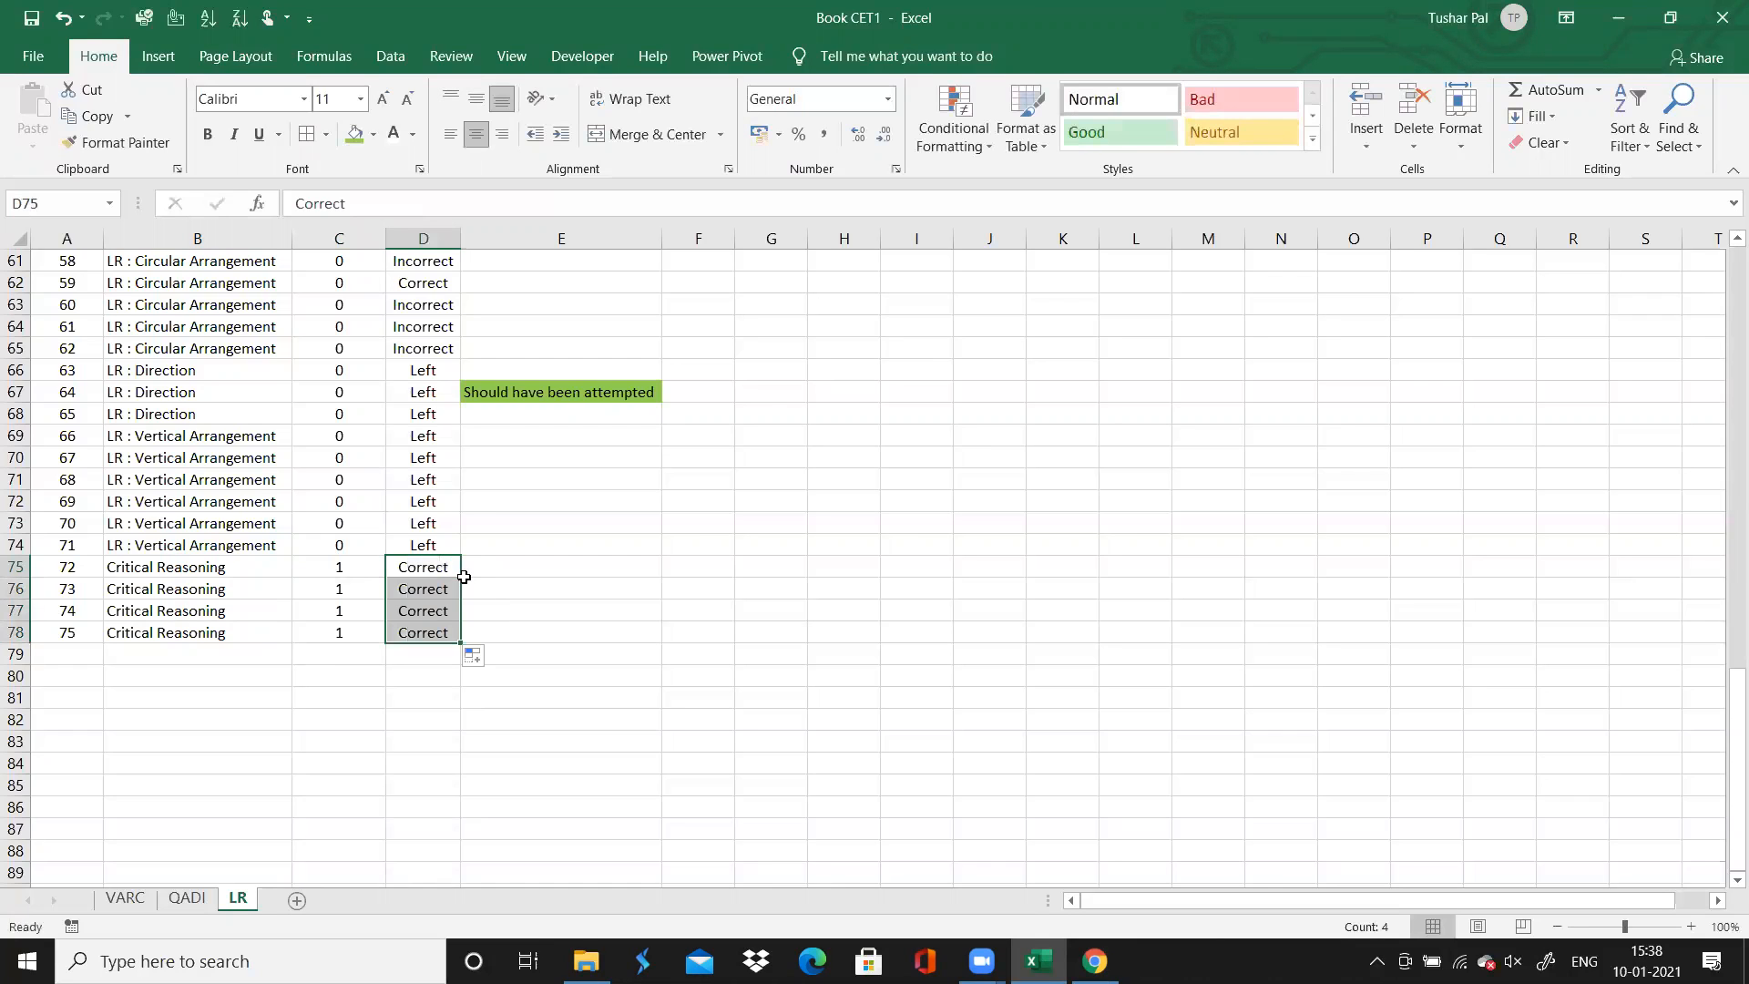
# Select the whole question log from question 75's row up to the header row
pyautogui.click(564, 611)
pyautogui.press('Down')
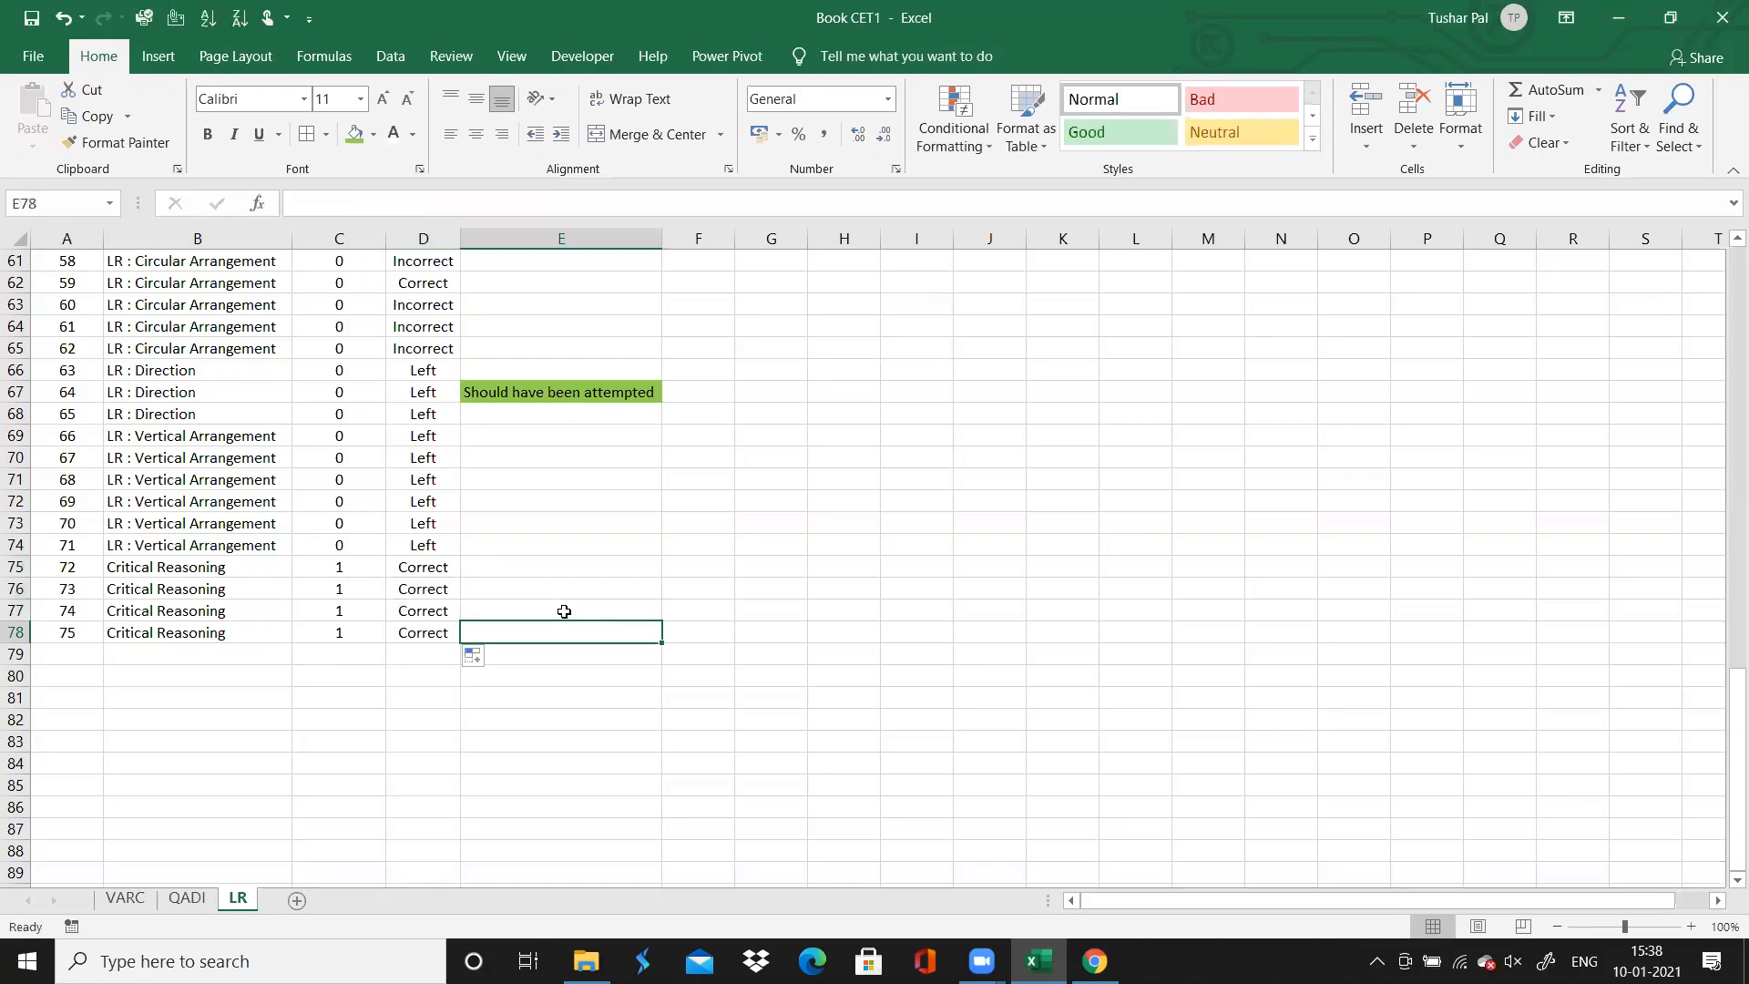
pyautogui.hotkey('shift', 'Left')
pyautogui.hotkey('ctrl', 'shift', 'Up')
pyautogui.hotkey('ctrl', 'shift', 'Down')
pyautogui.press('Down')
pyautogui.press('Down')
pyautogui.press('Up')
pyautogui.press('Up')
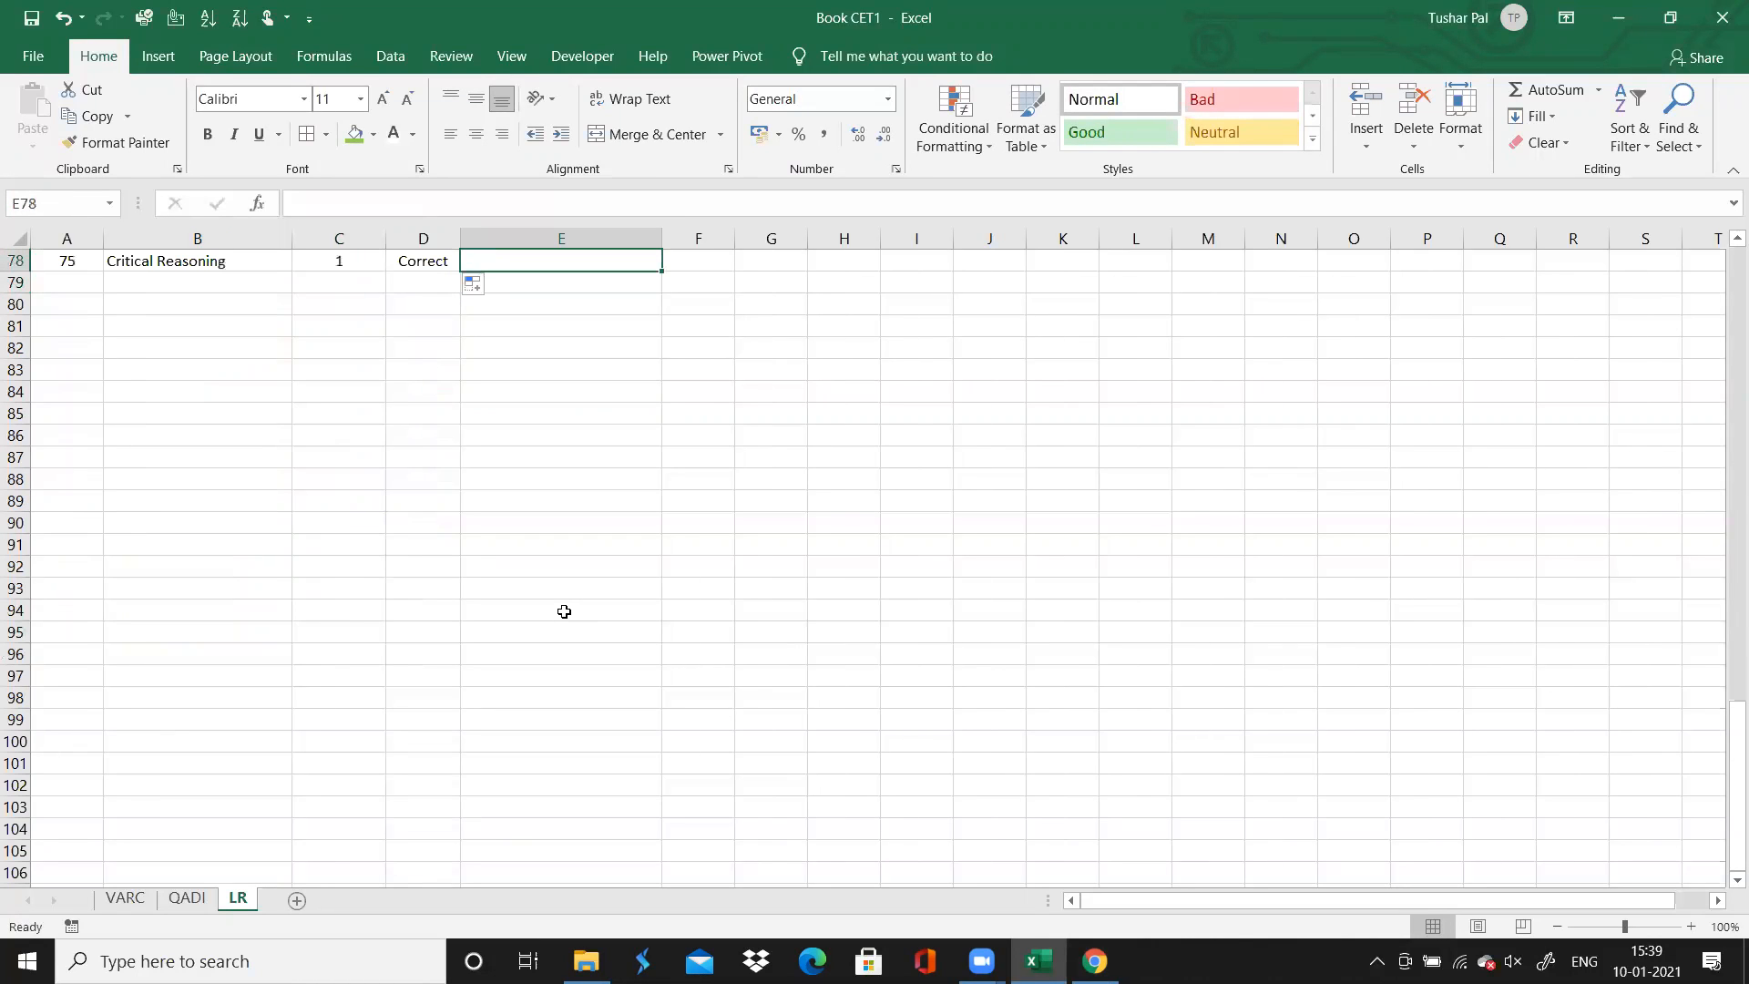
pyautogui.hotkey('shift', 'Left')
pyautogui.hotkey('ctrl', 'shift', 'Left')
pyautogui.hotkey('ctrl', 'shift', 'Up')
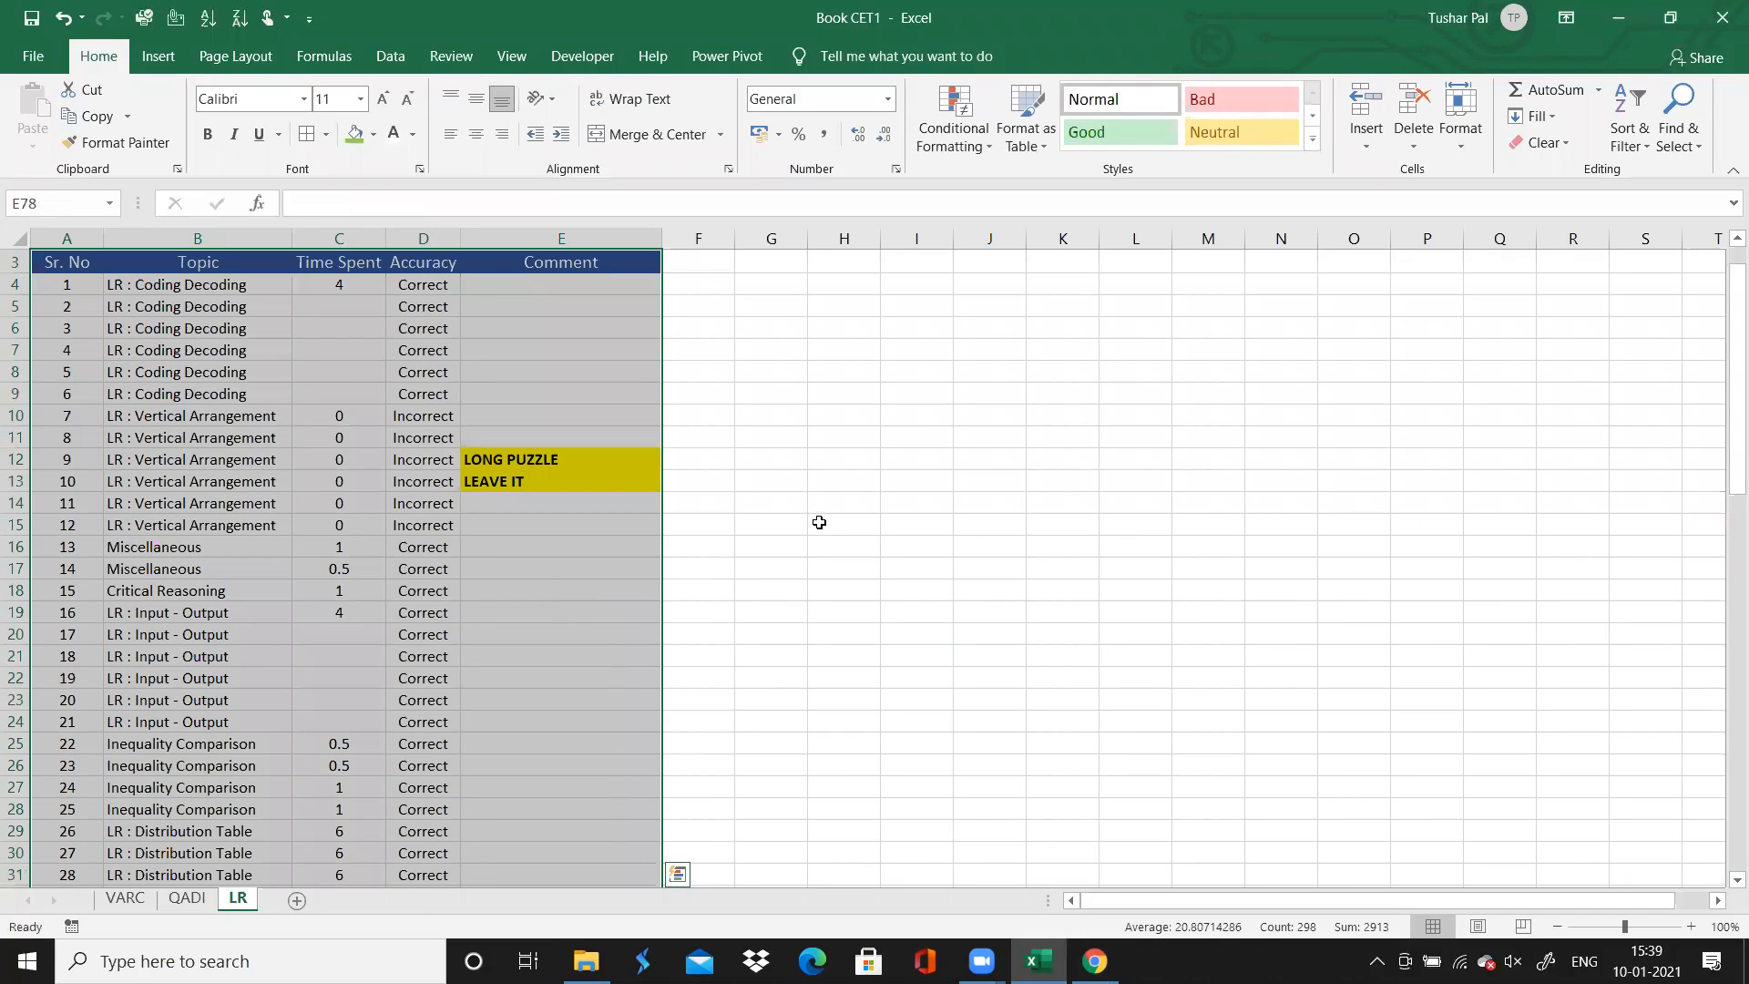
# Insert a PivotTable at cell H3 of the LR sheet, using the question log A3:E78 as its source
pyautogui.click(791, 307)
pyautogui.click(831, 326)
pyautogui.click(835, 265)
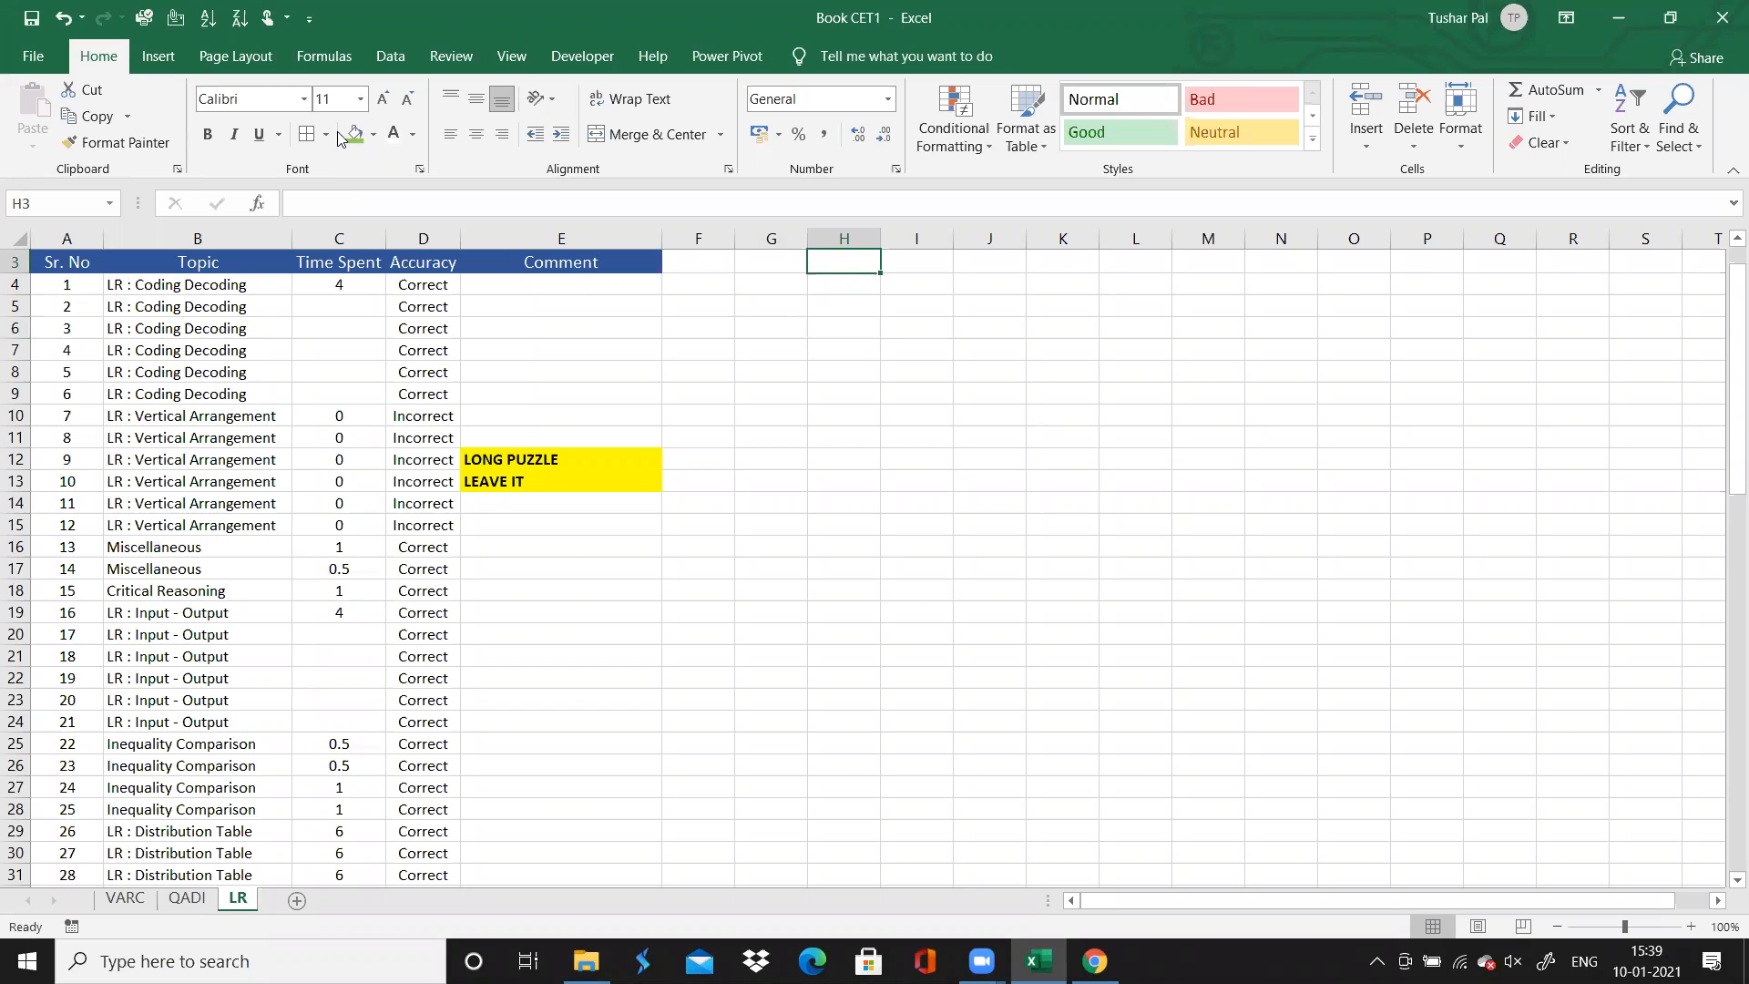
pyautogui.click(155, 56)
pyautogui.click(41, 114)
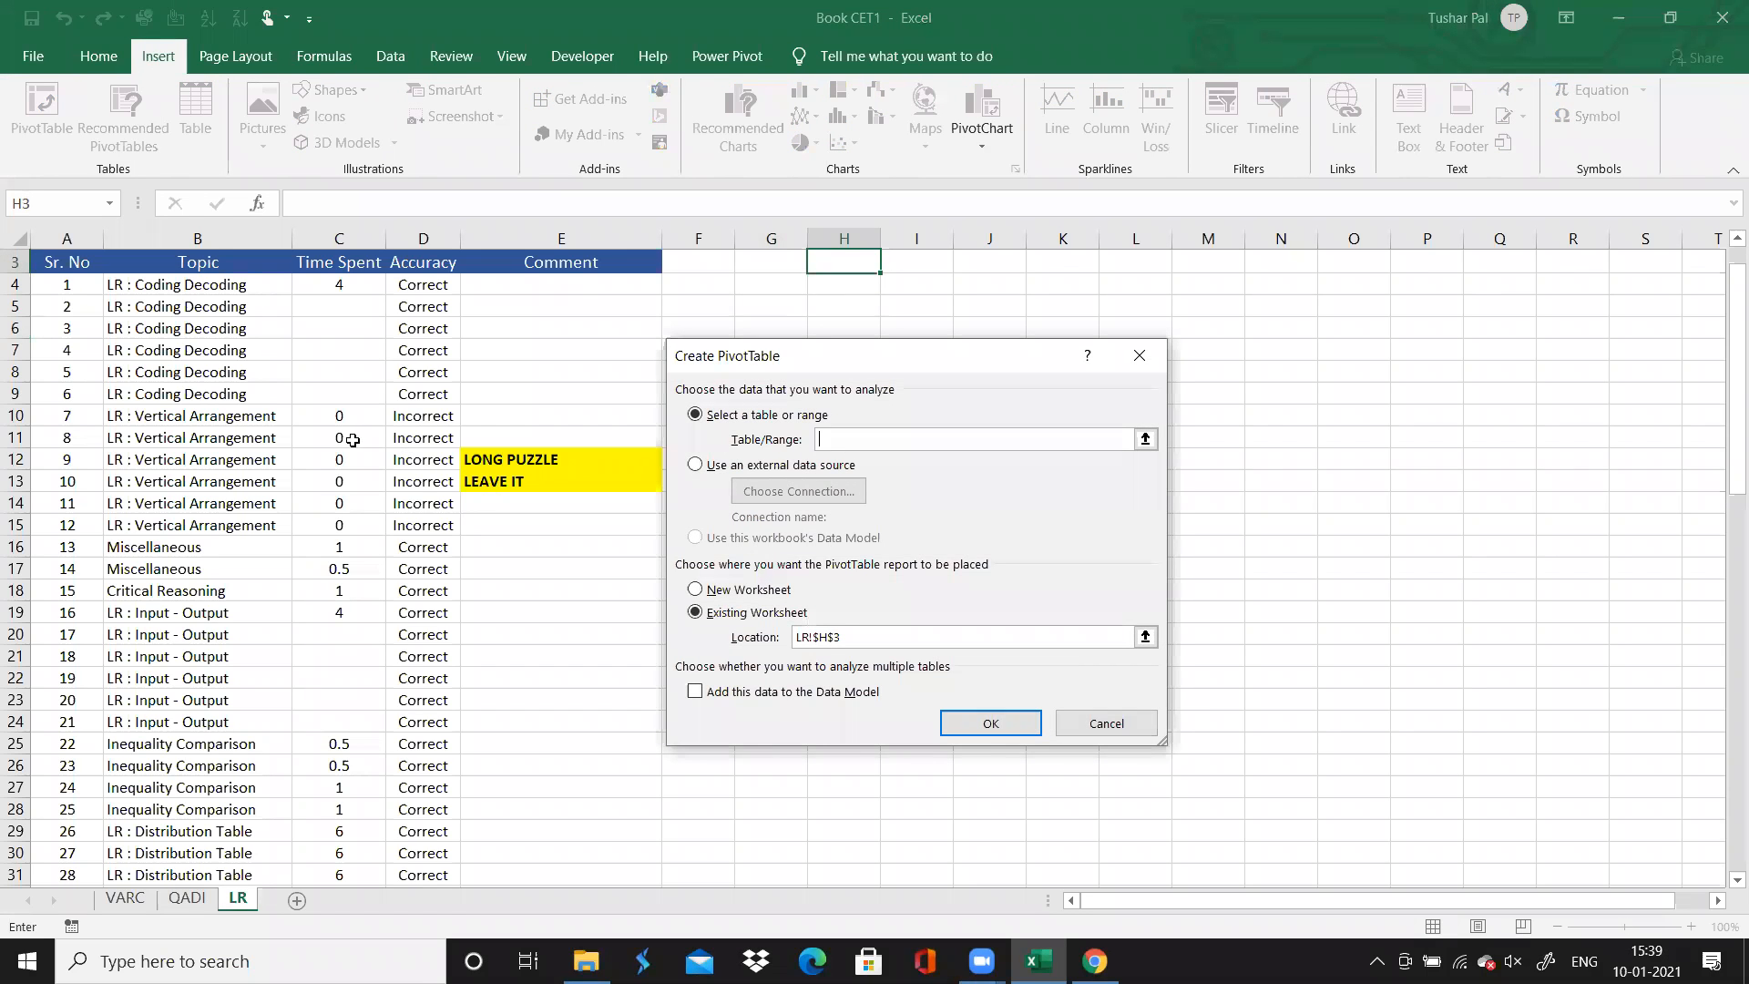
pyautogui.click(77, 261)
pyautogui.hotkey('ctrl', 'shift', 'Right')
pyautogui.hotkey('ctrl', 'shift', 'Down')
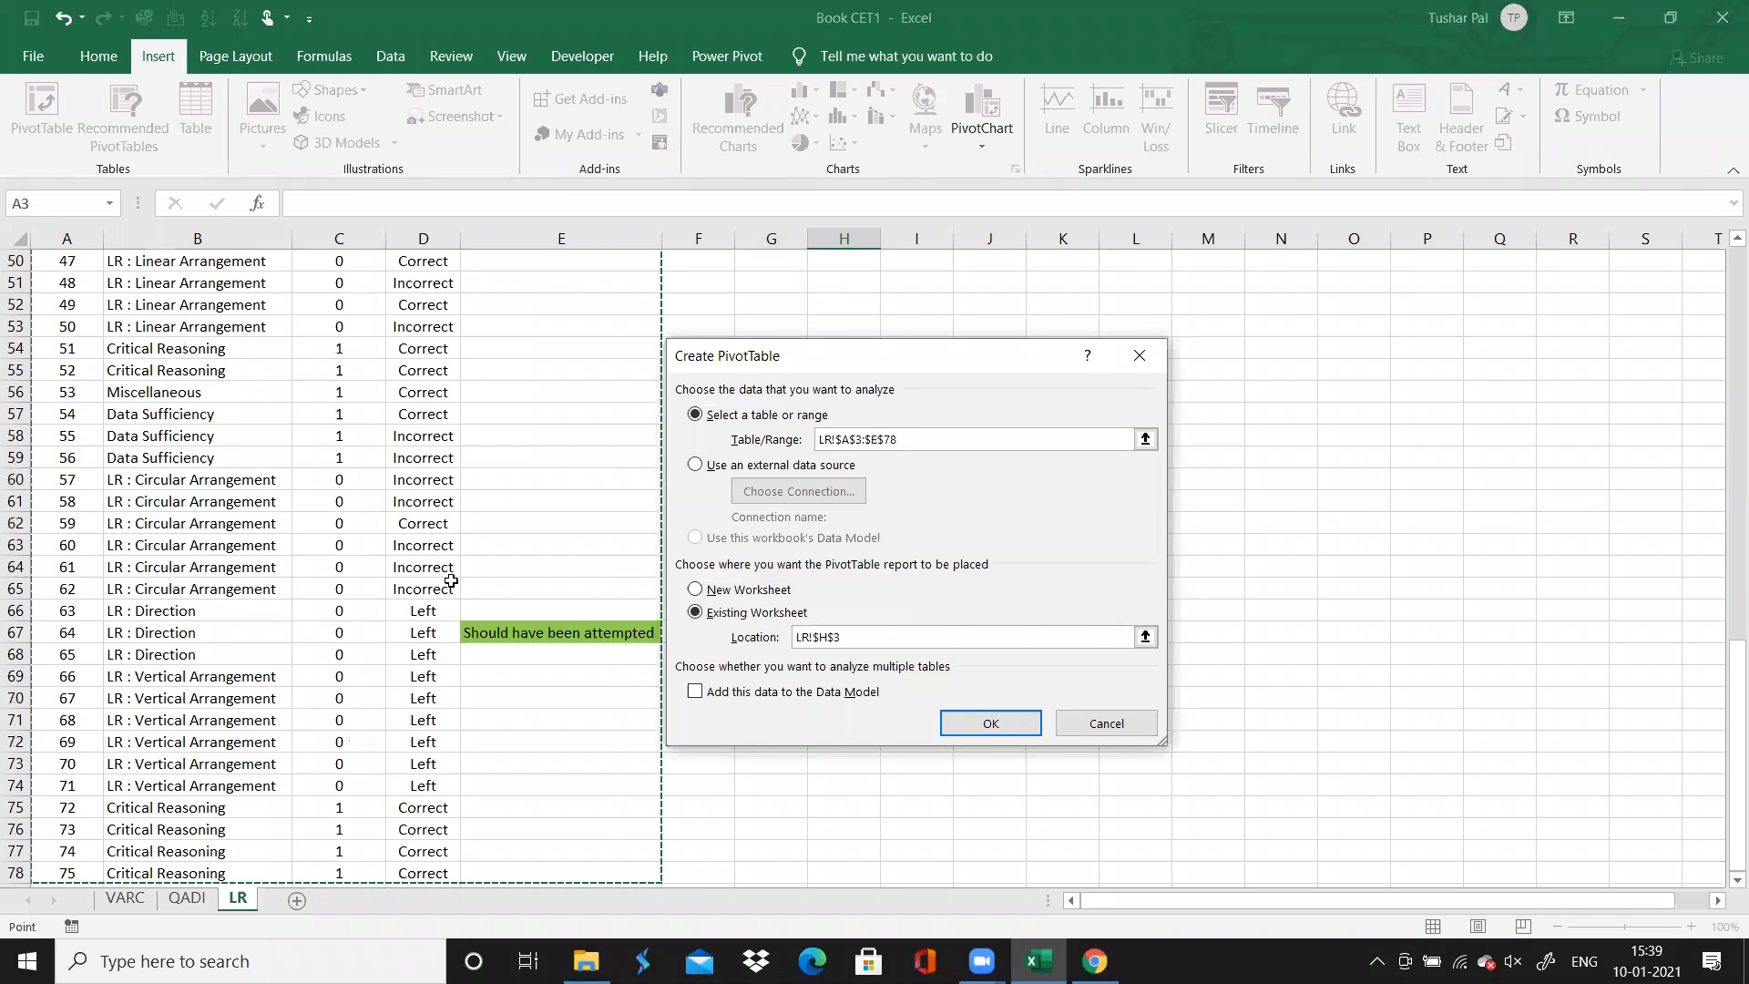
pyautogui.click(1001, 724)
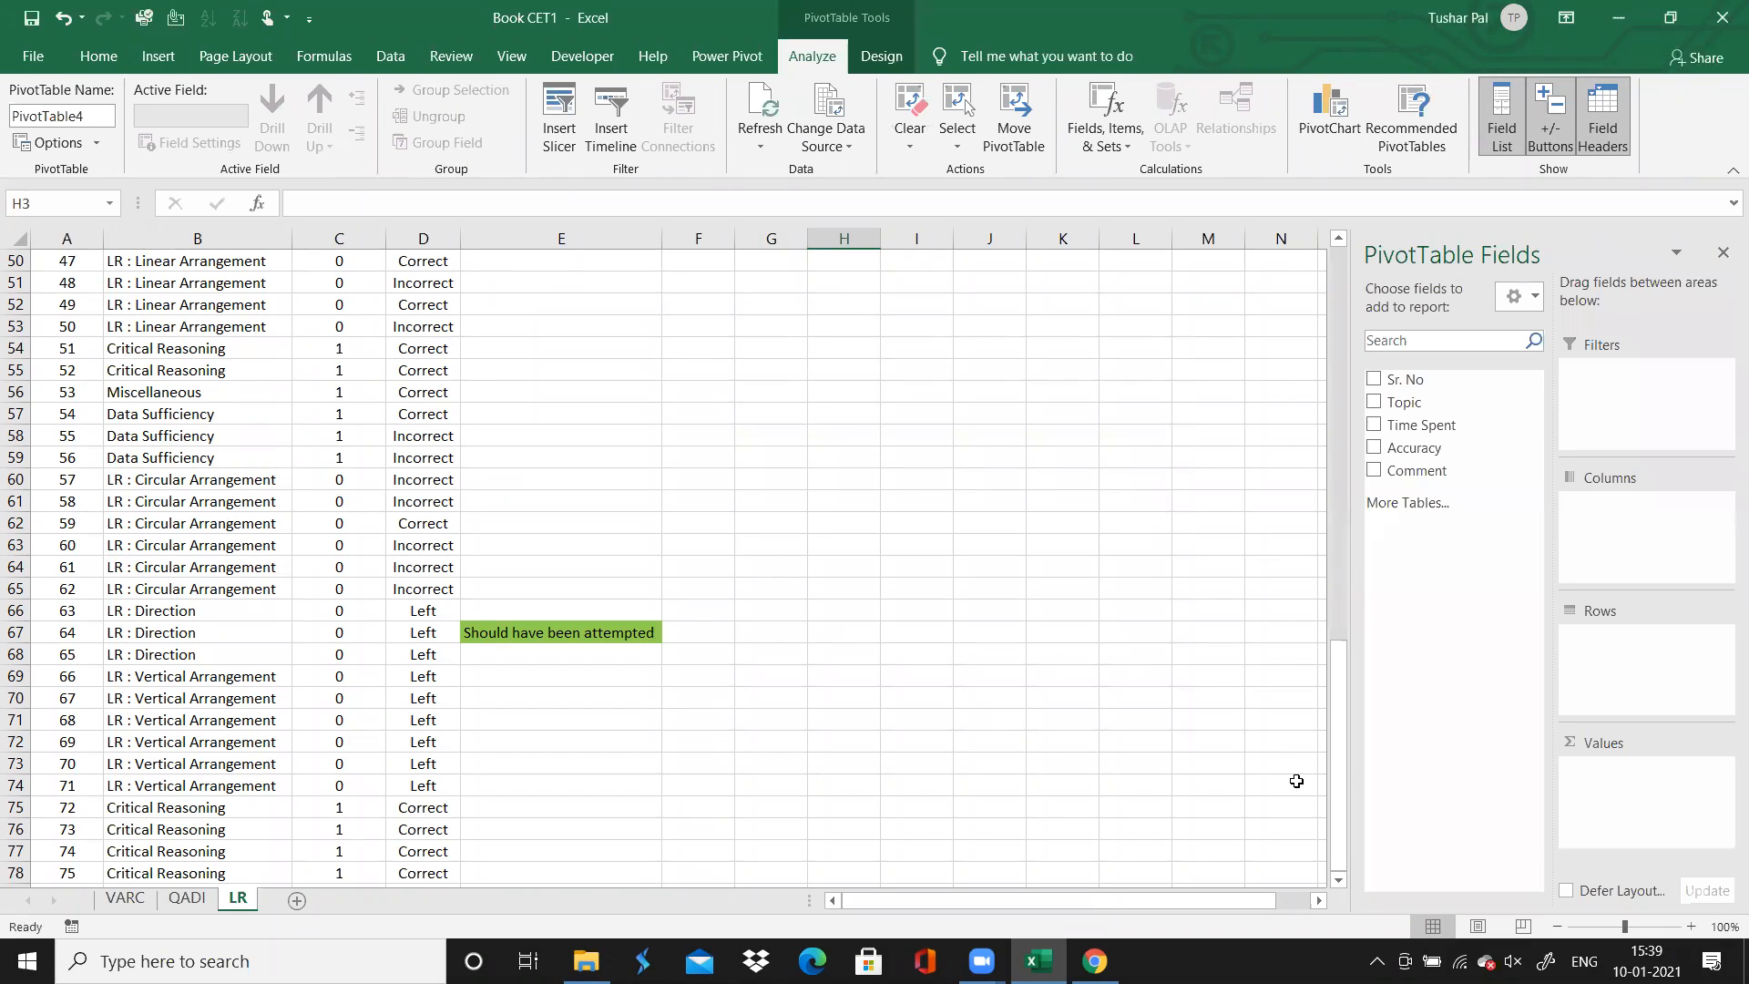
# Lay out the PivotTable with Topic as rows, Accuracy as columns and the count of Accuracy as values
pyautogui.moveTo(1339, 764); pyautogui.dragTo(1594, 649)
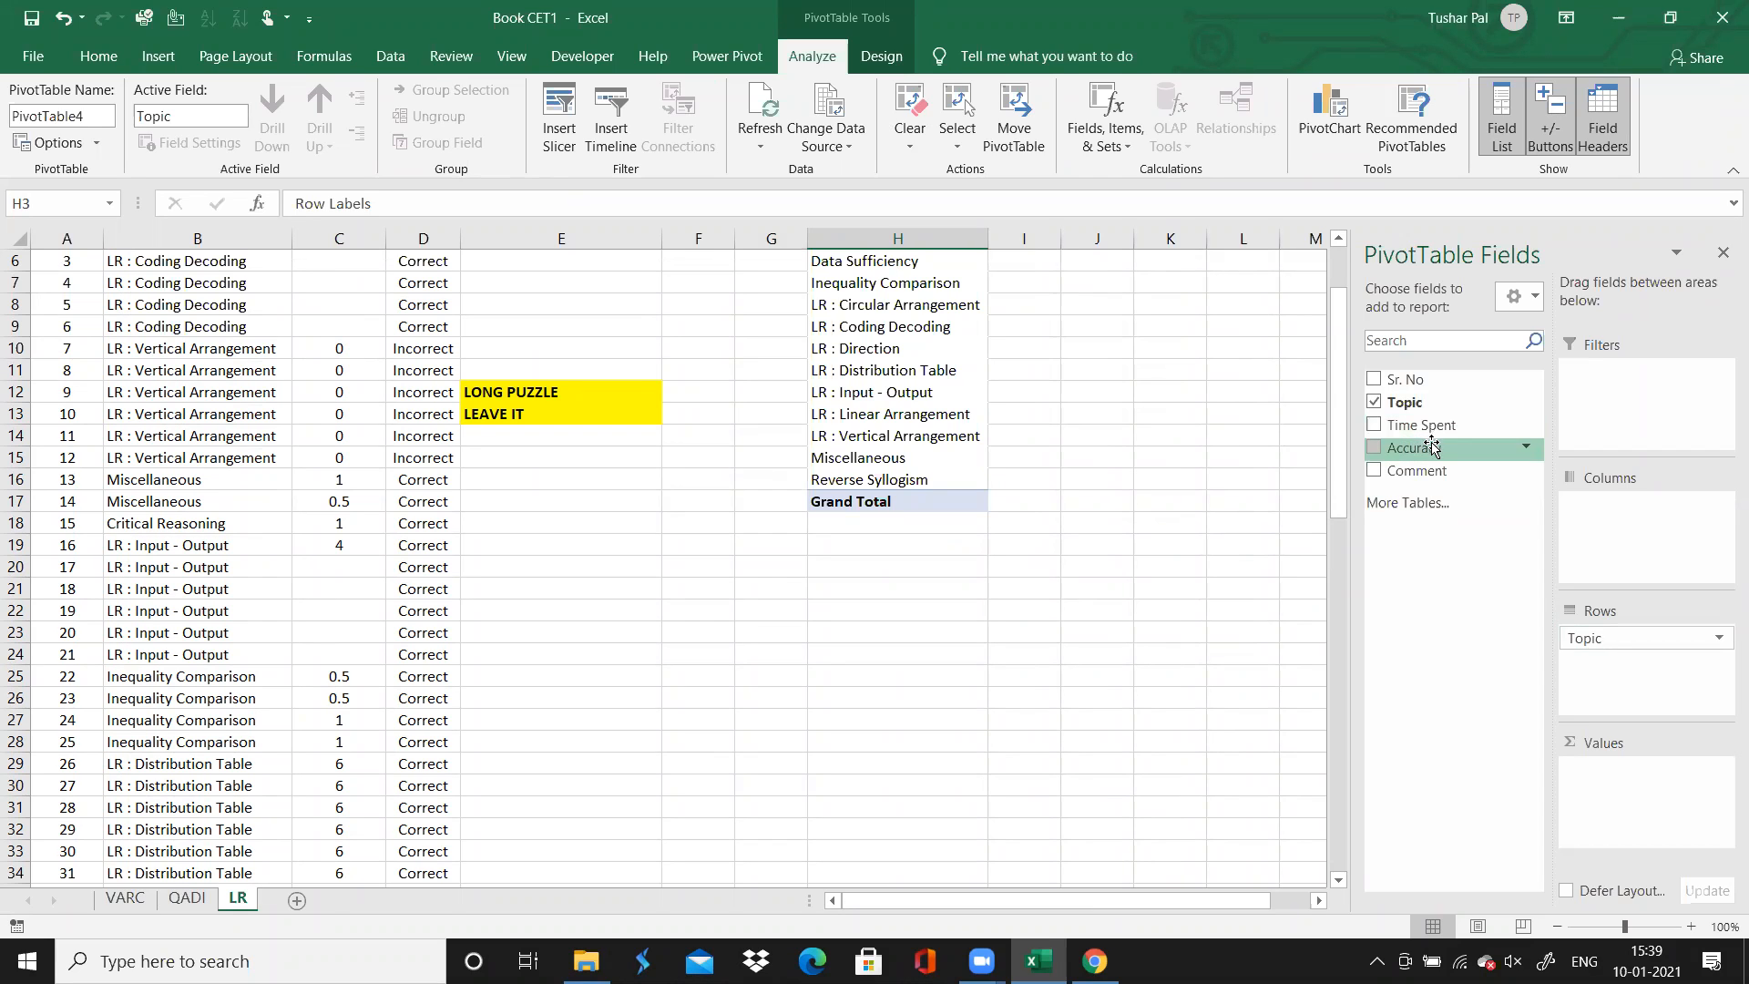
pyautogui.moveTo(1431, 447); pyautogui.dragTo(1603, 791)
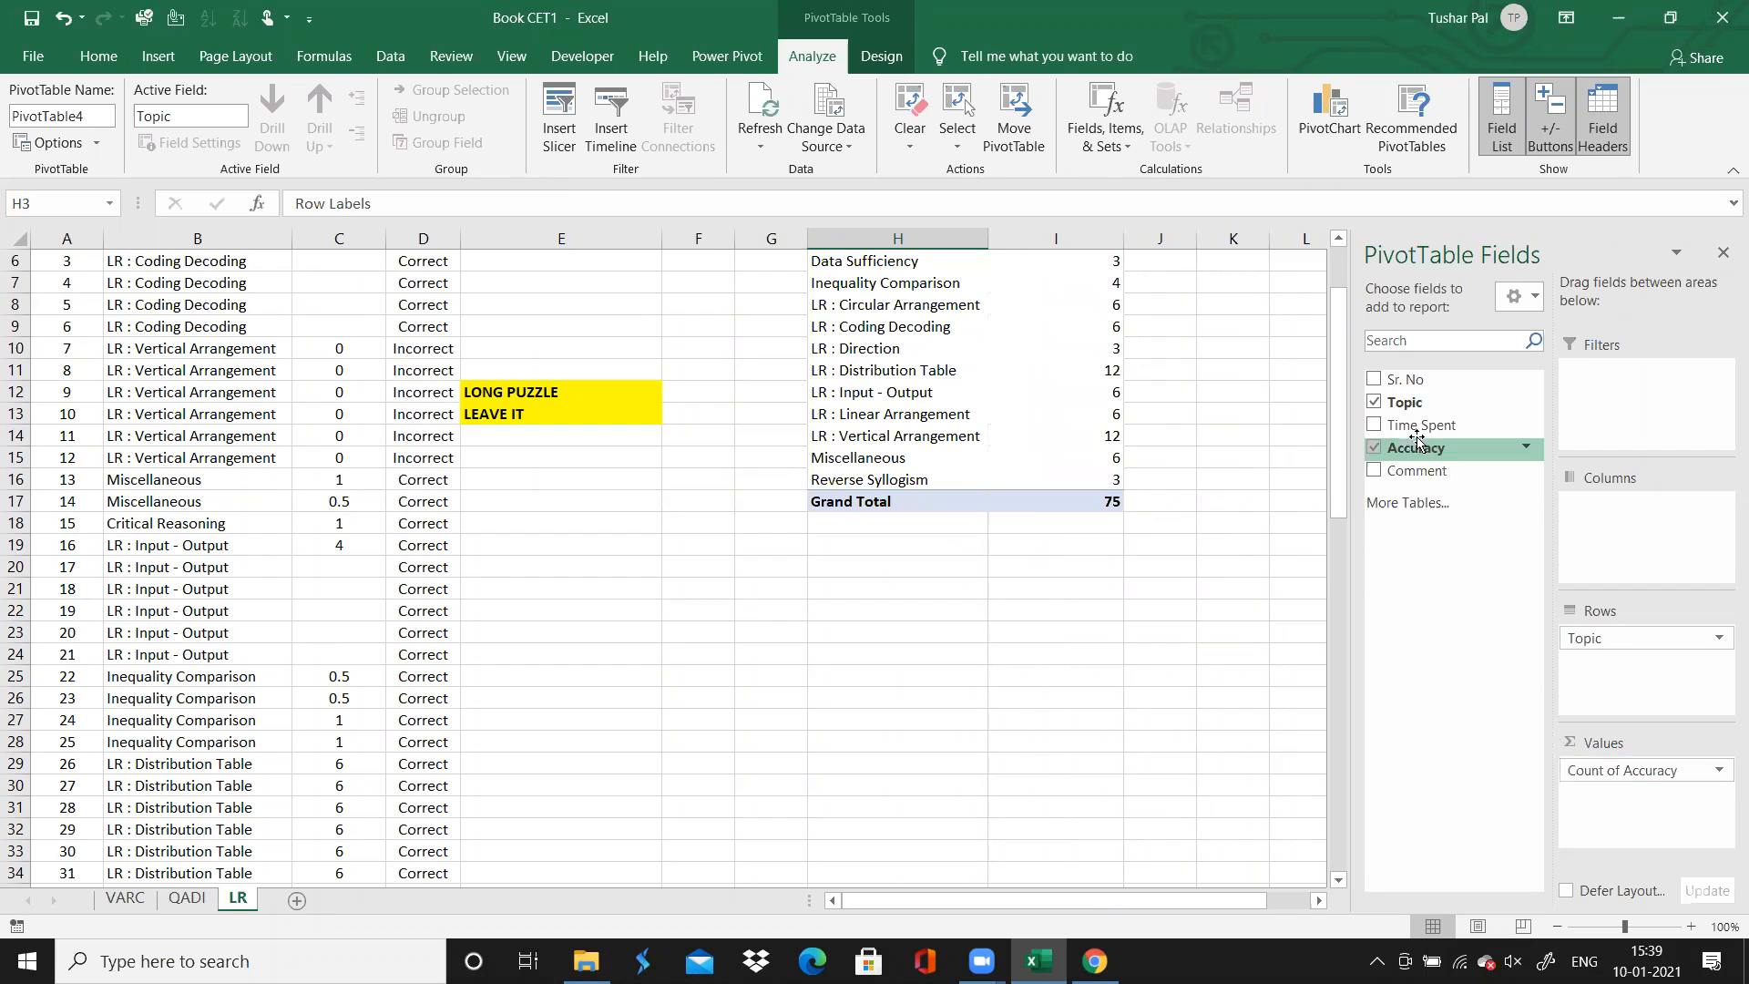
pyautogui.moveTo(1417, 451); pyautogui.dragTo(1585, 532)
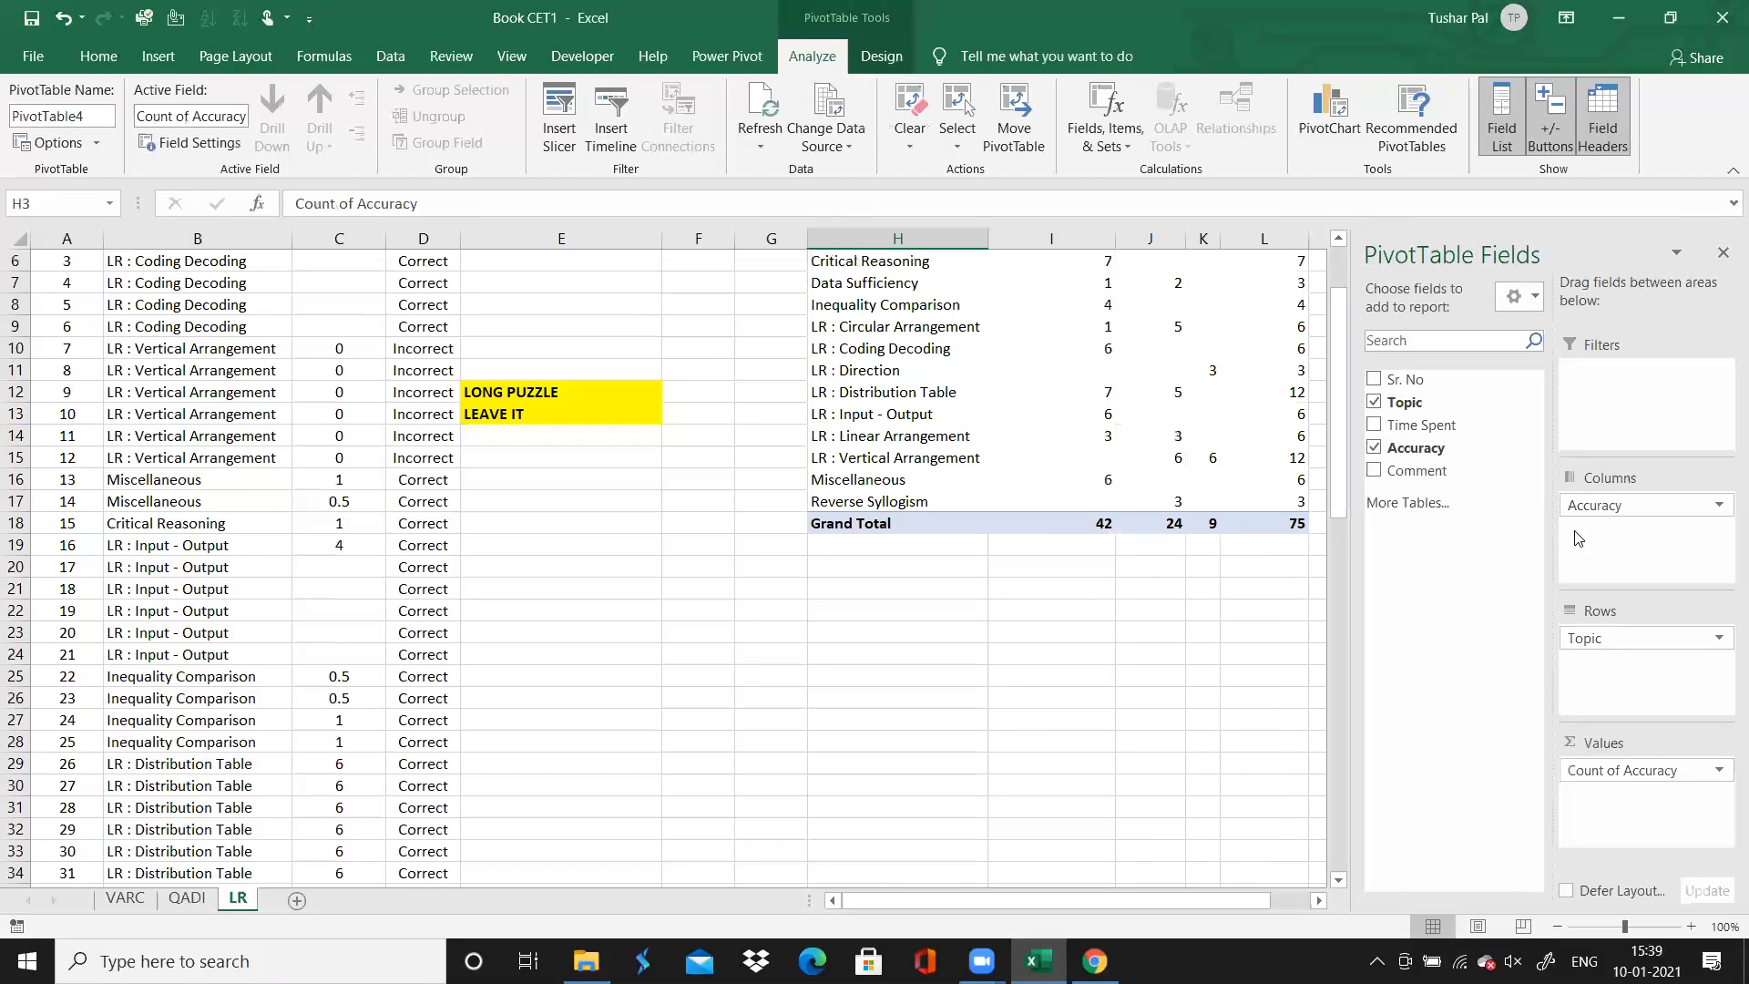
pyautogui.moveTo(1340, 465); pyautogui.dragTo(1341, 424)
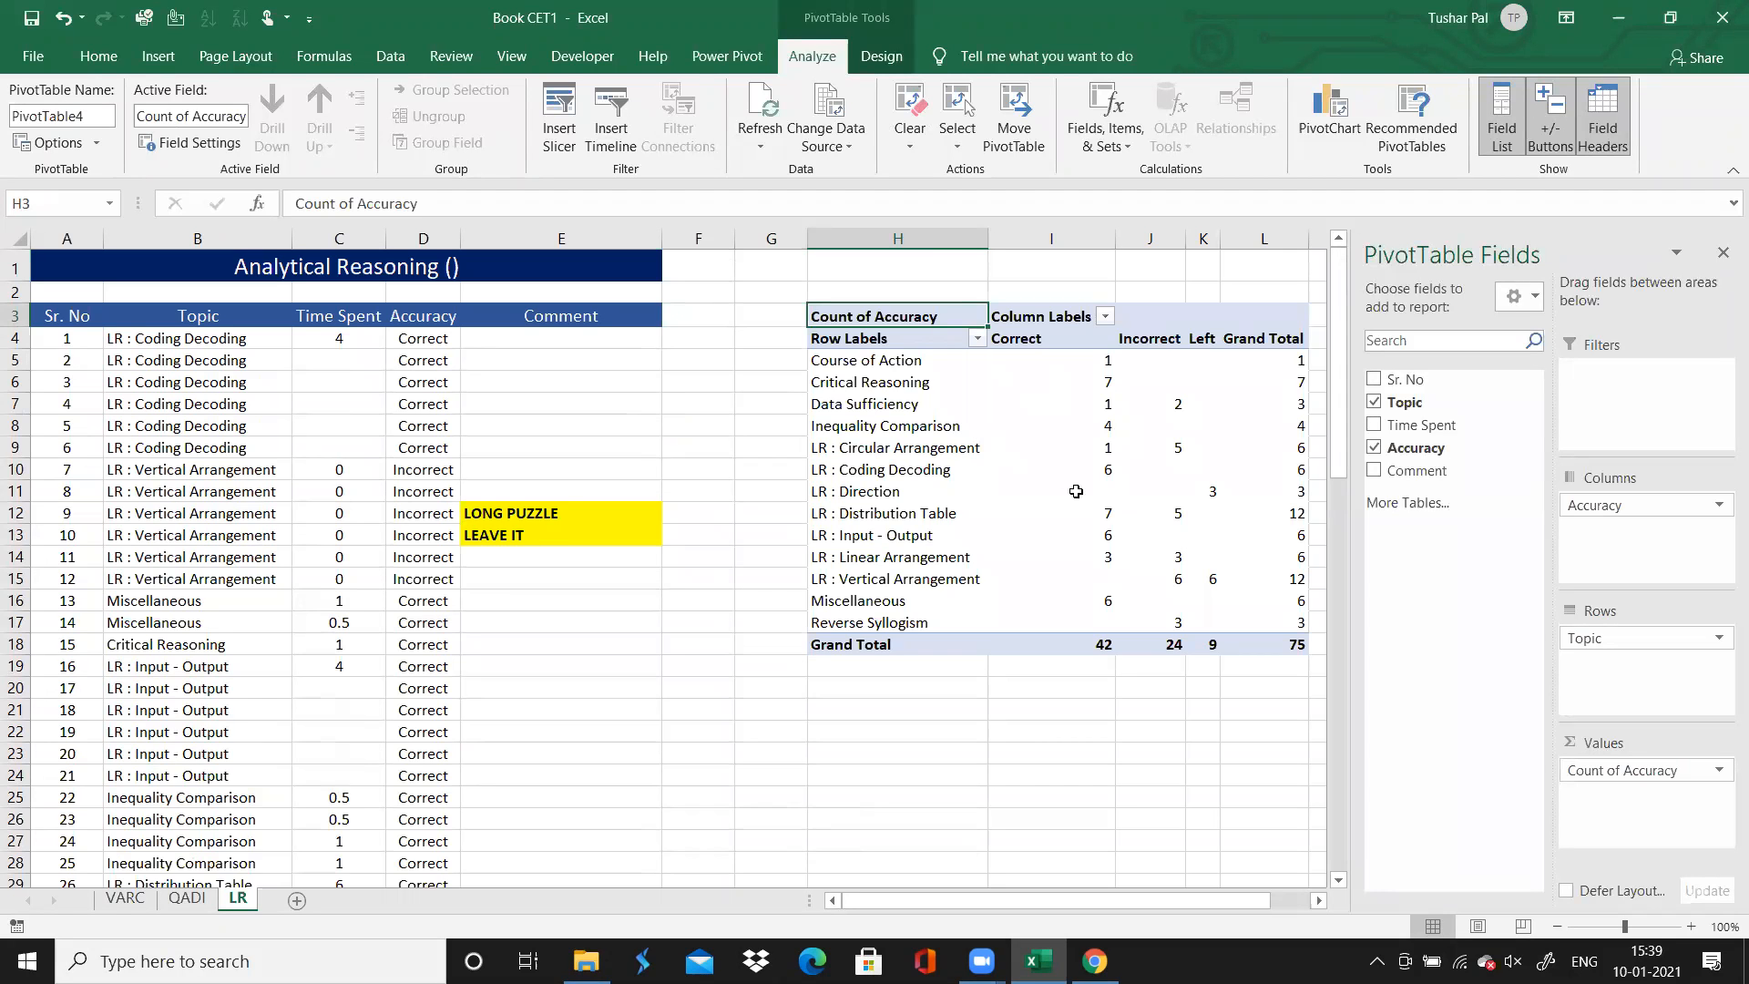
pyautogui.click(1108, 428)
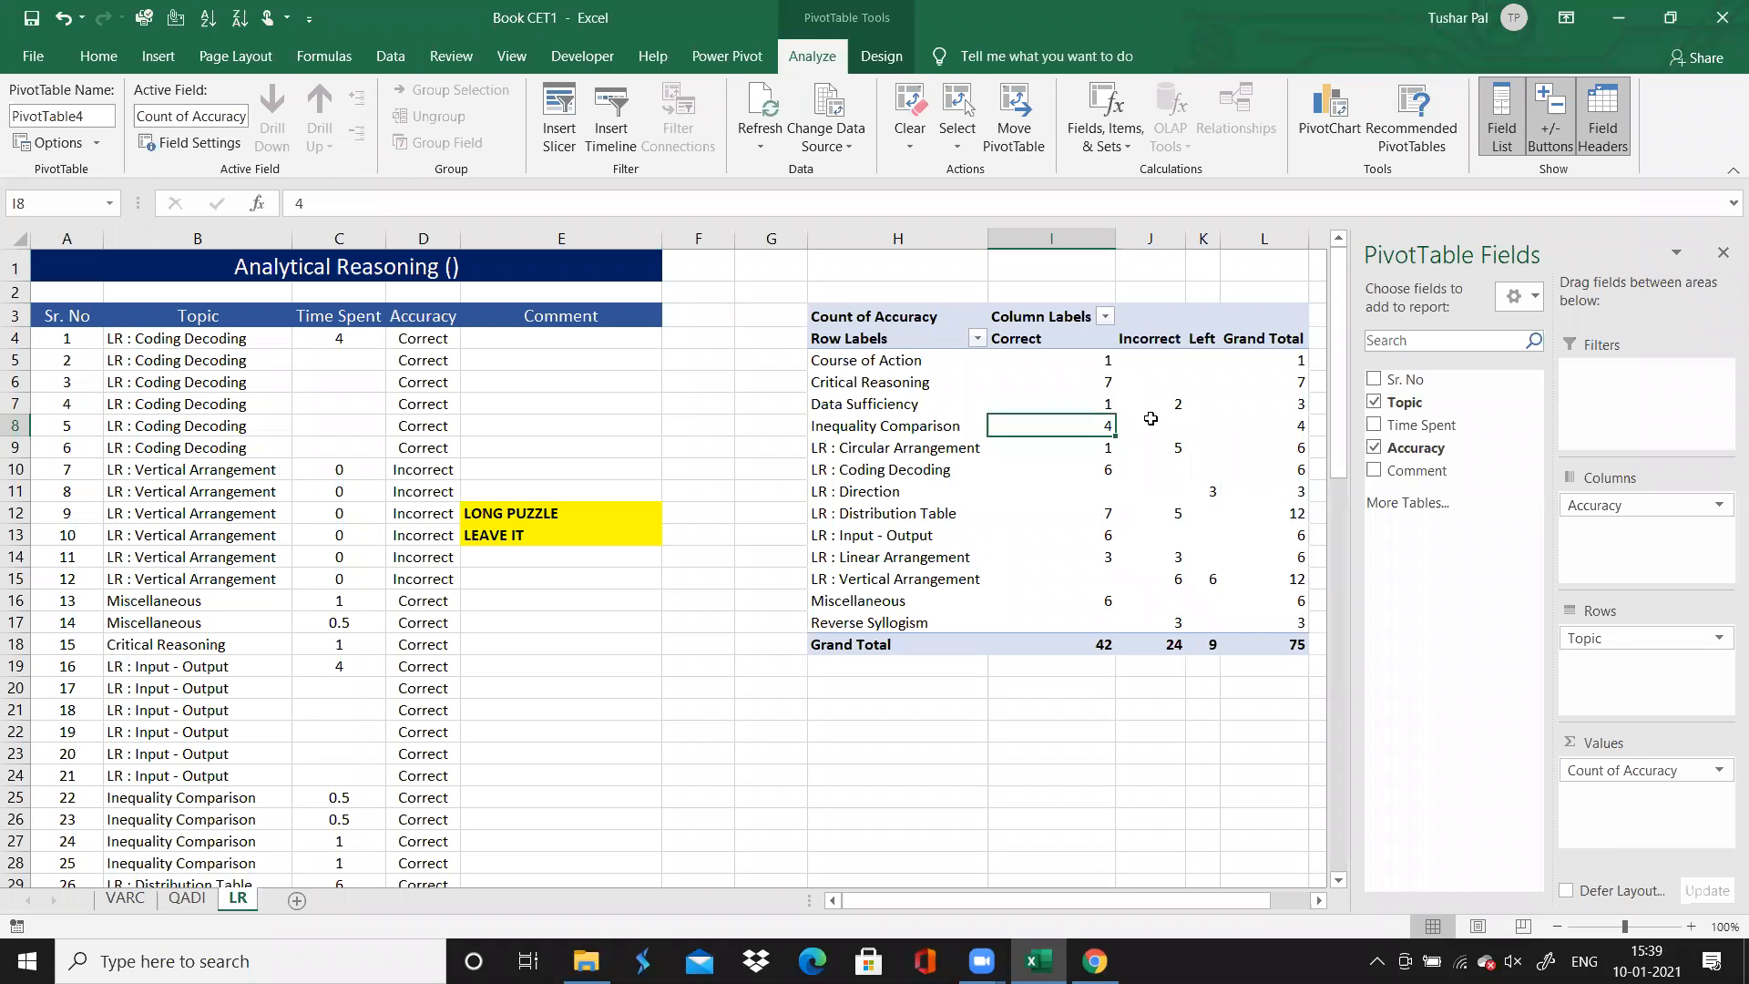
pyautogui.click(1165, 444)
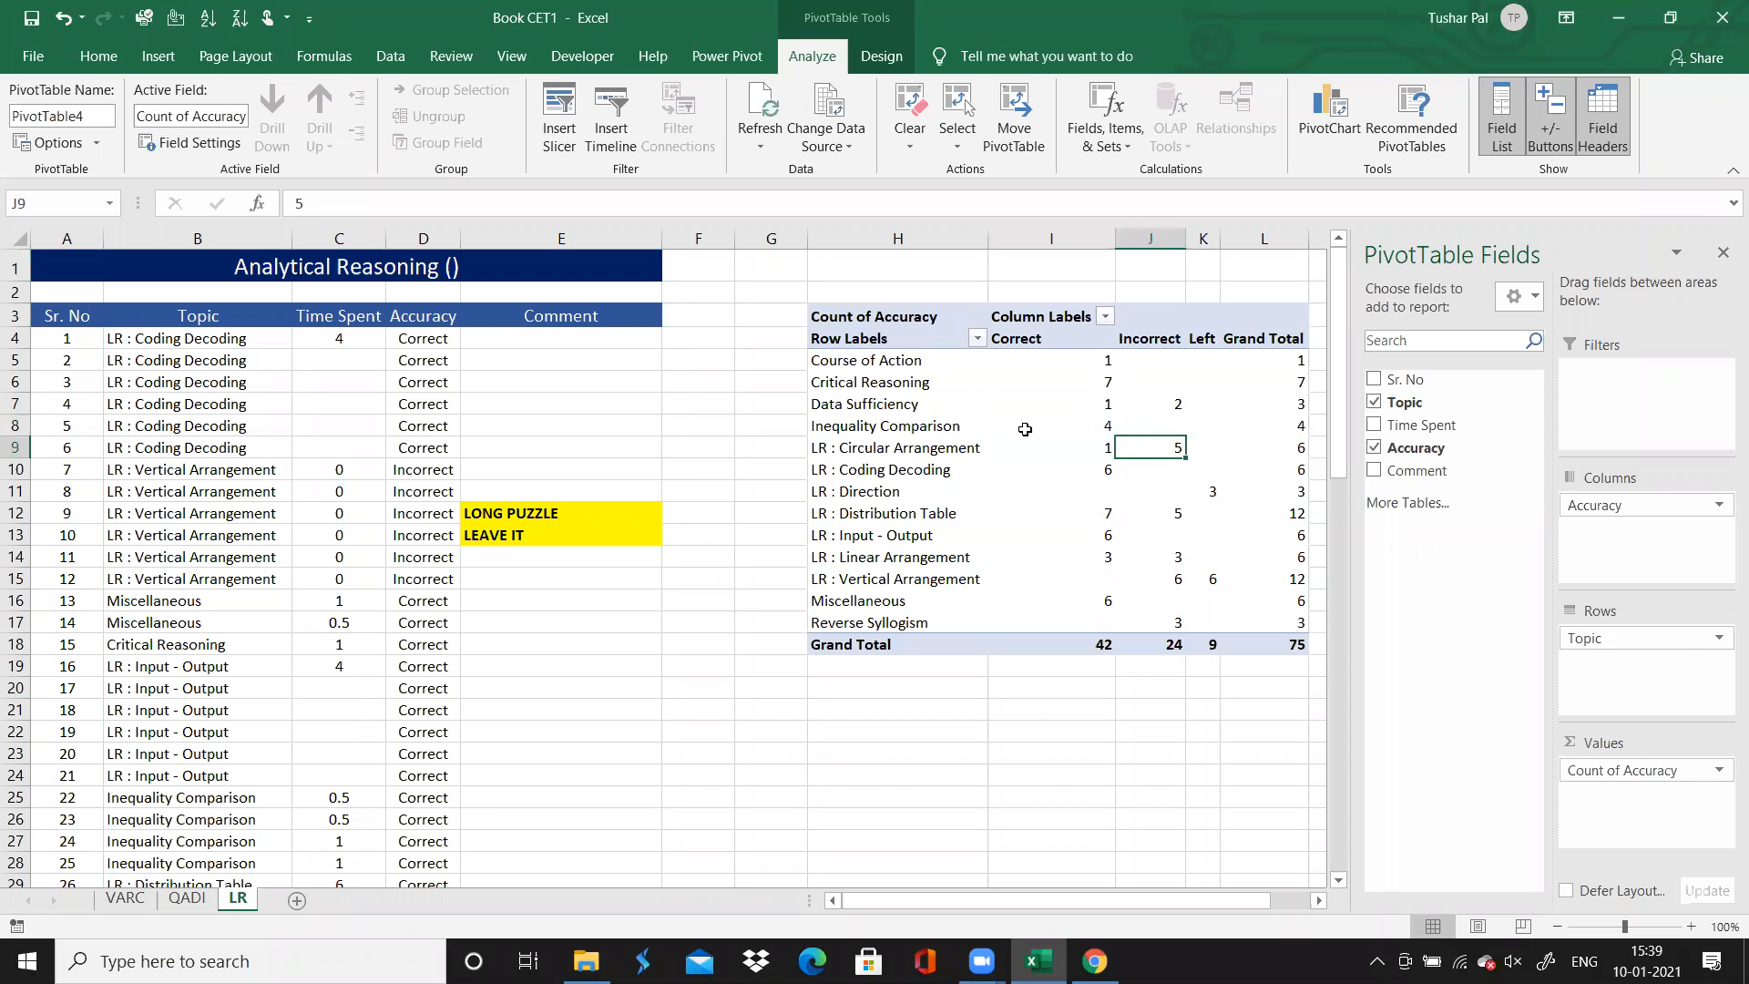
# Centre the contents of the accuracy PivotTable from Row Labels through Grand Total, and apply borders to all its cells
pyautogui.click(913, 339)
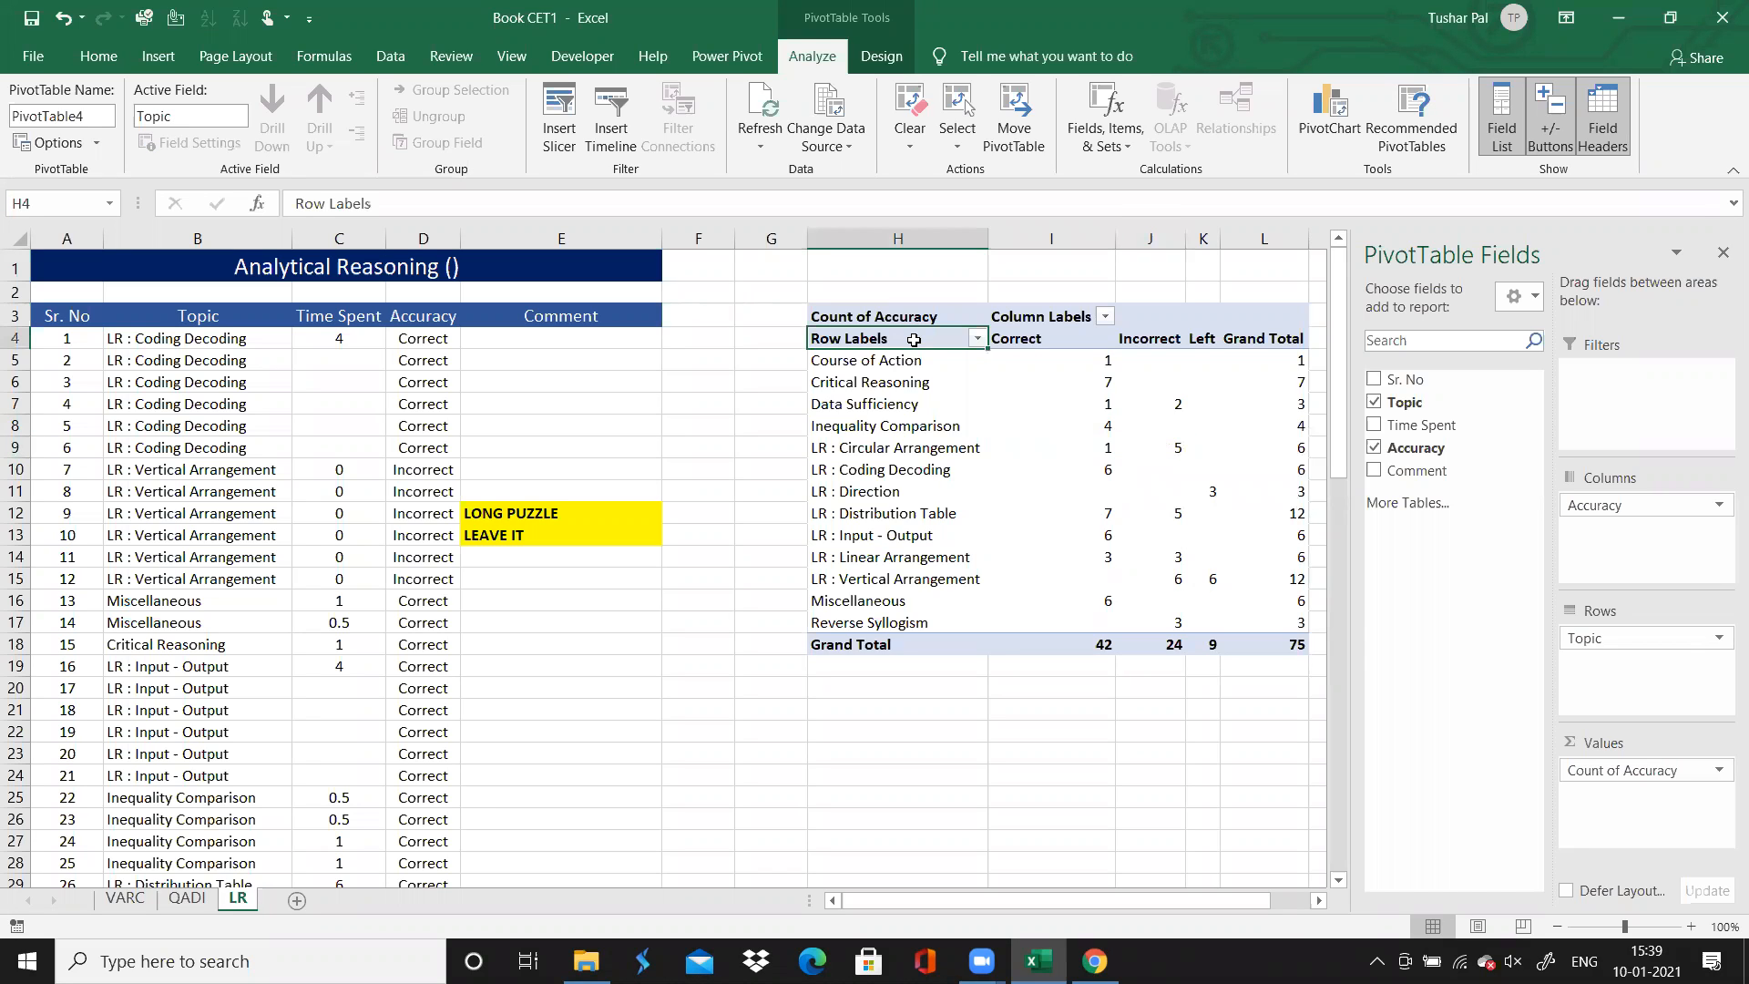
pyautogui.hotkey('ctrl', 'shift', 'Down')
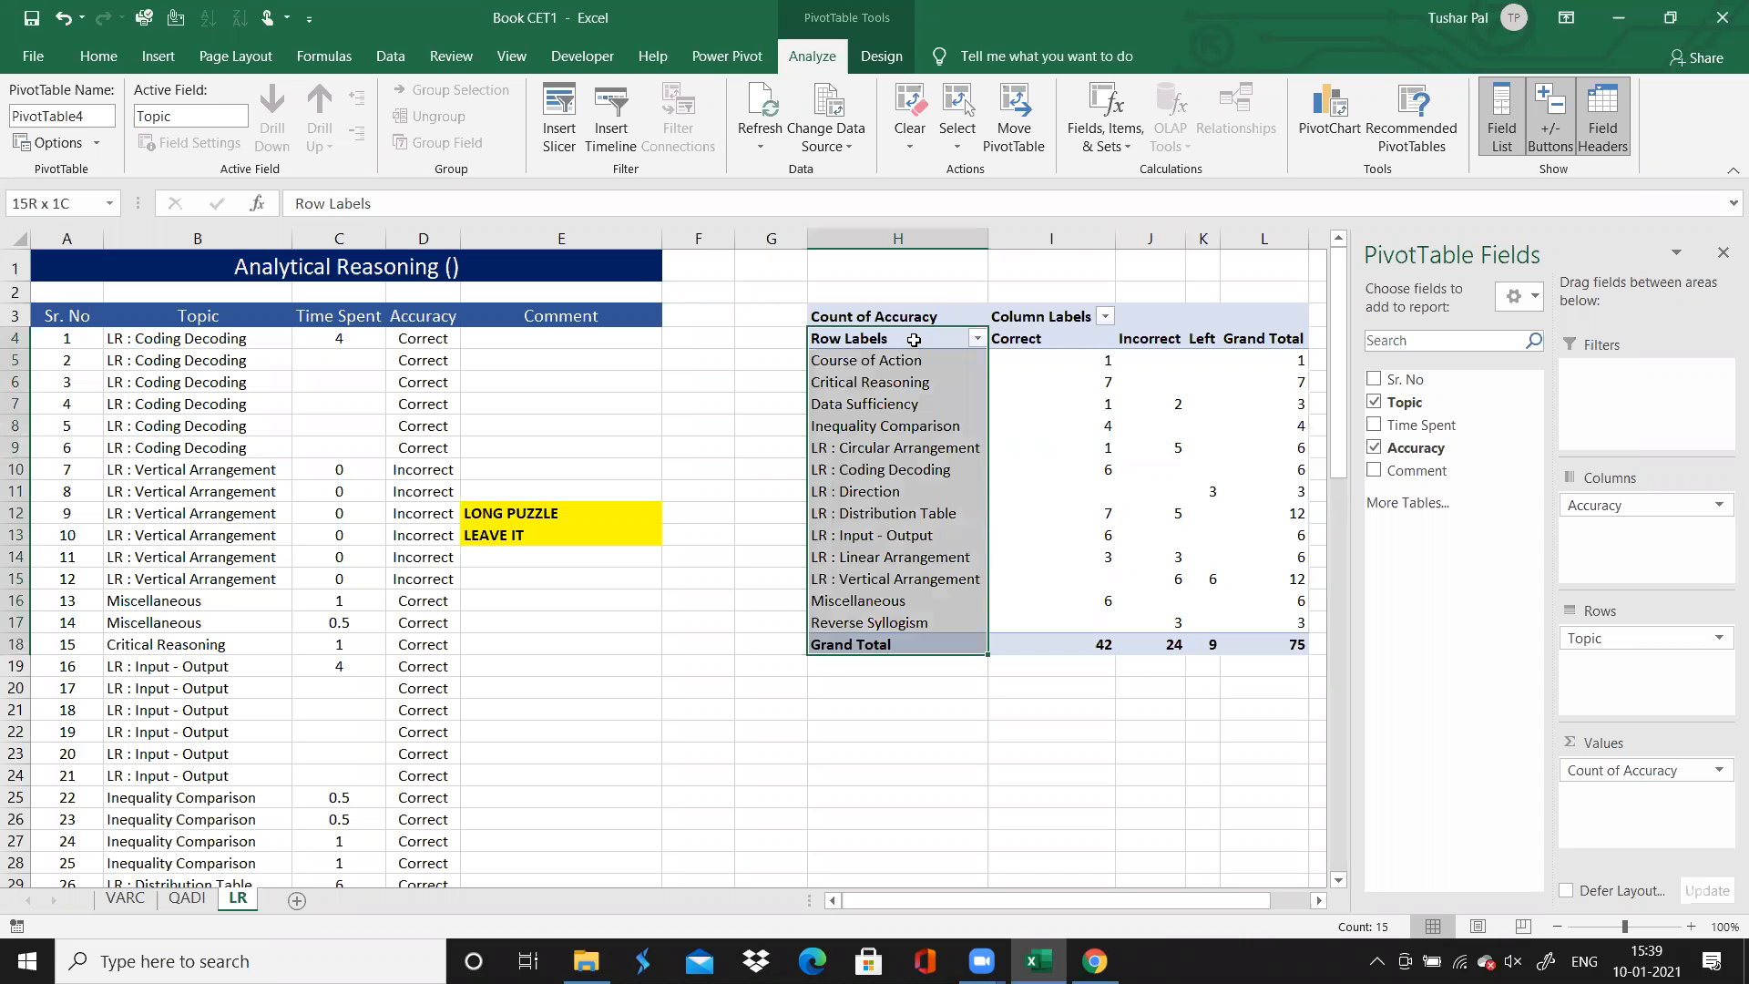
pyautogui.hotkey('ctrl', 'shift', 'Right')
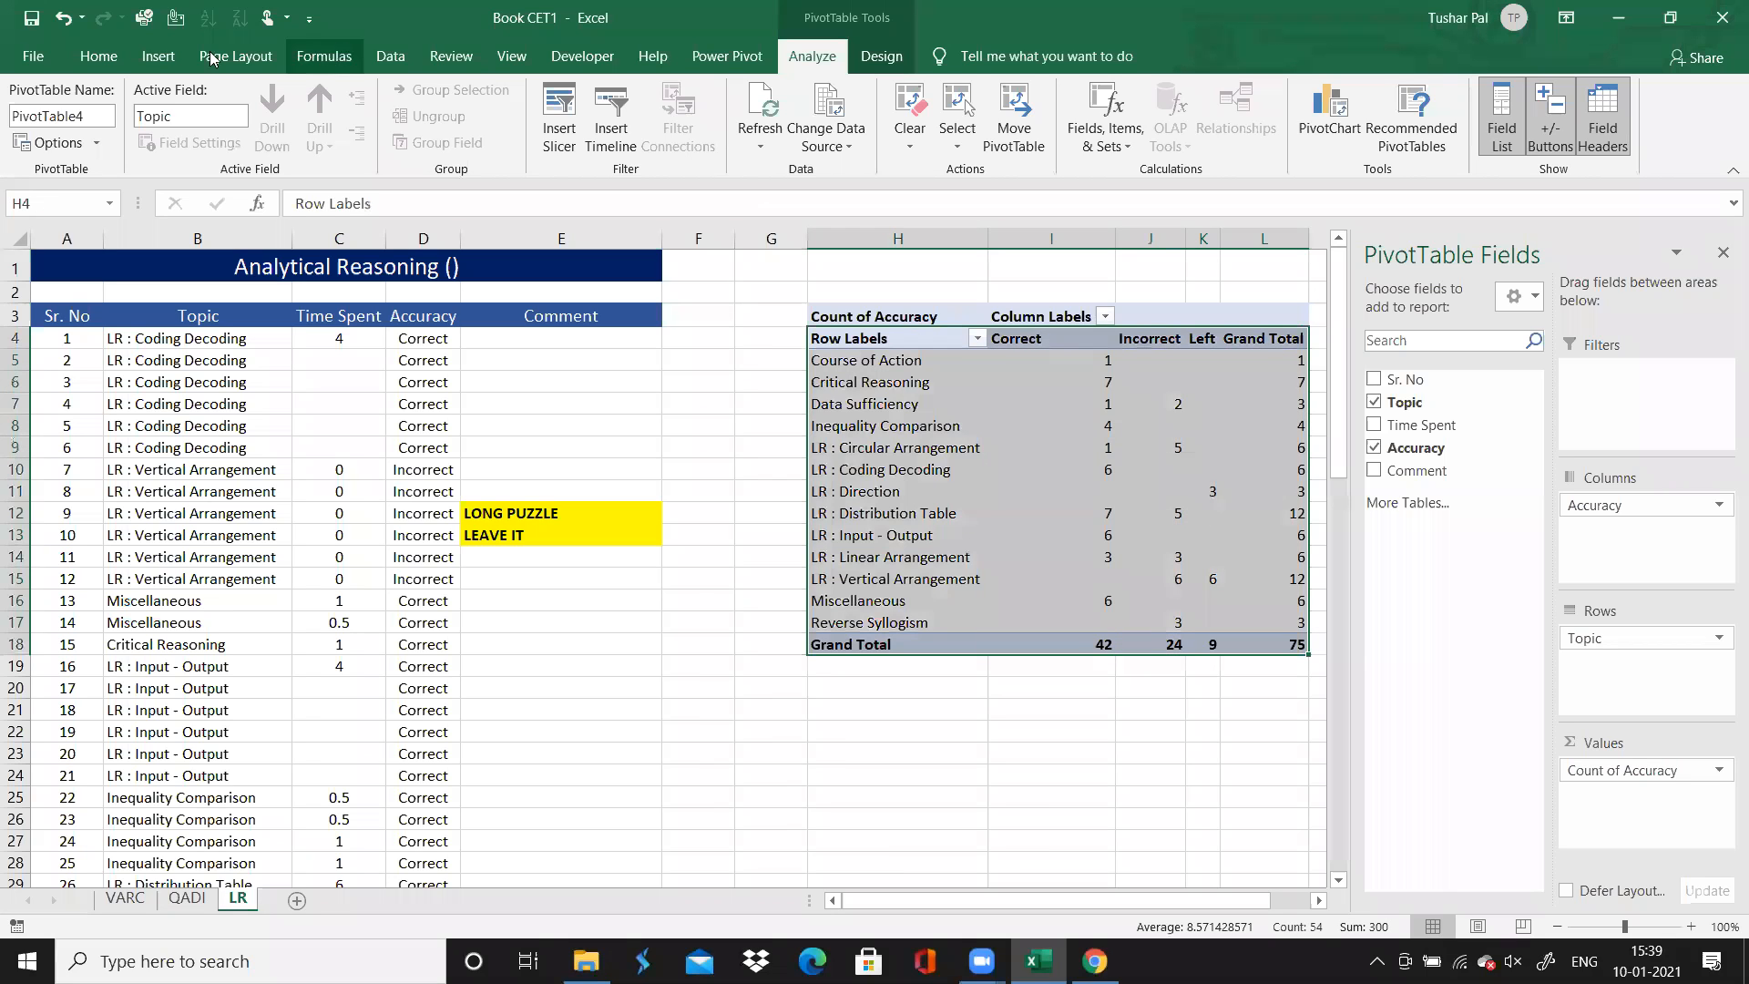
pyautogui.click(110, 59)
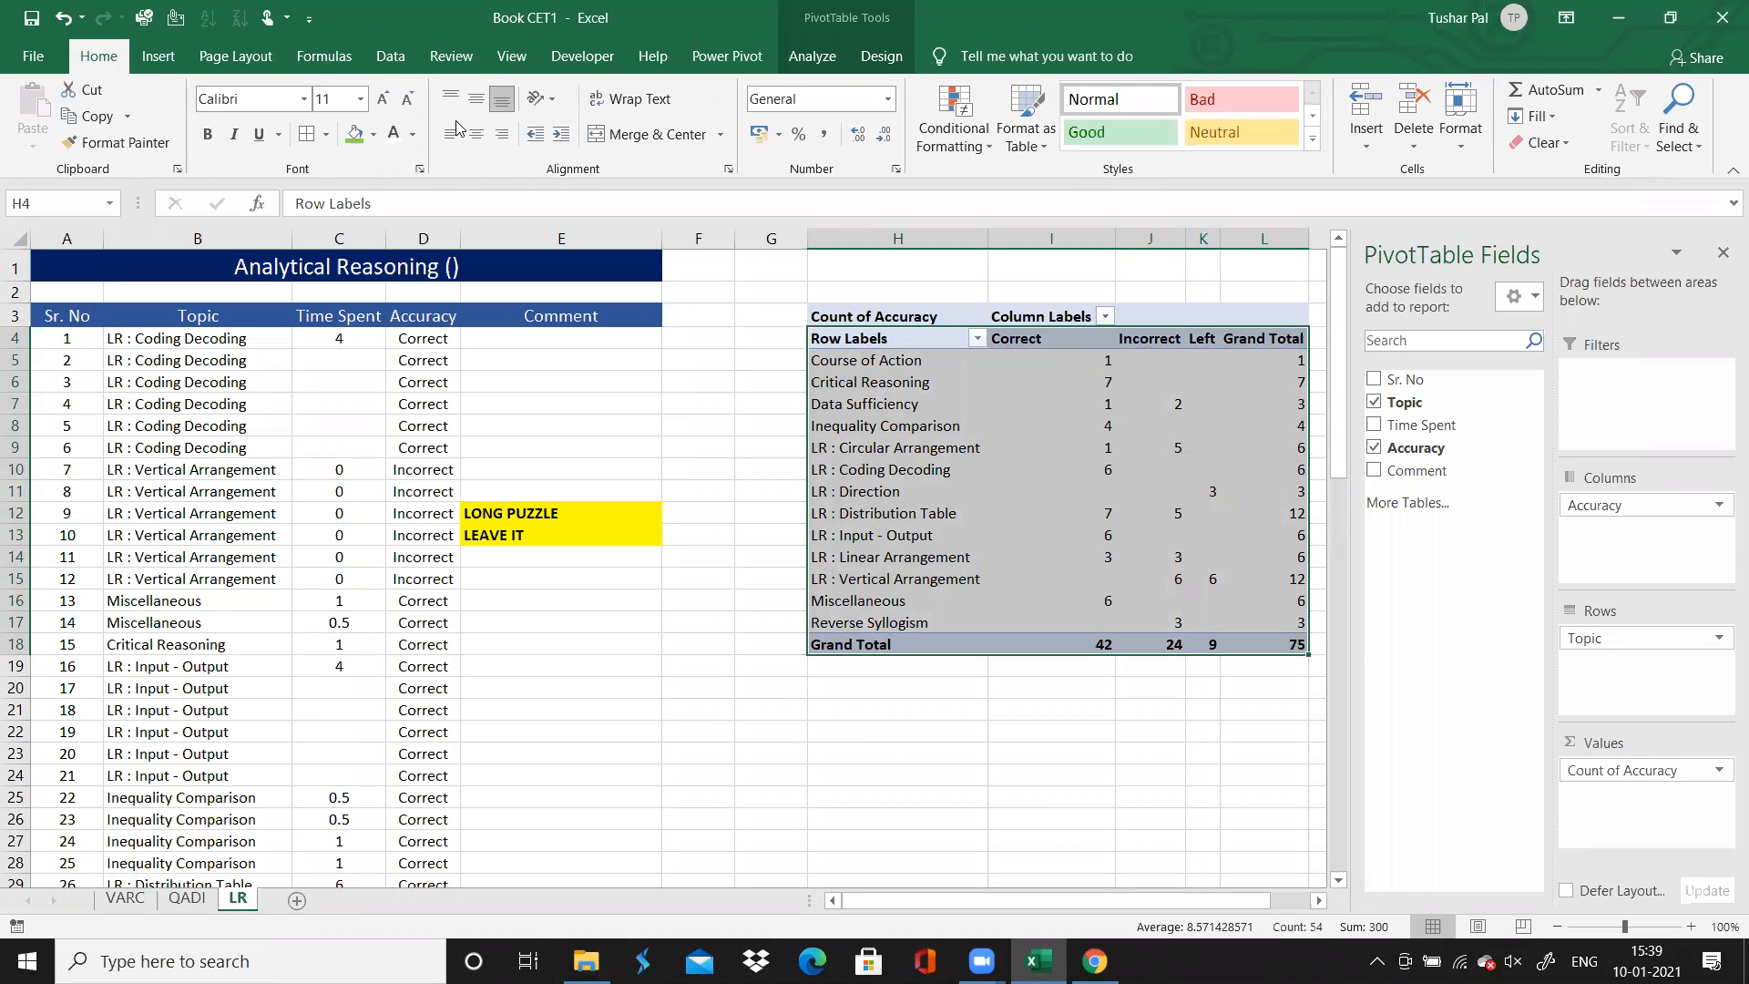
pyautogui.click(477, 136)
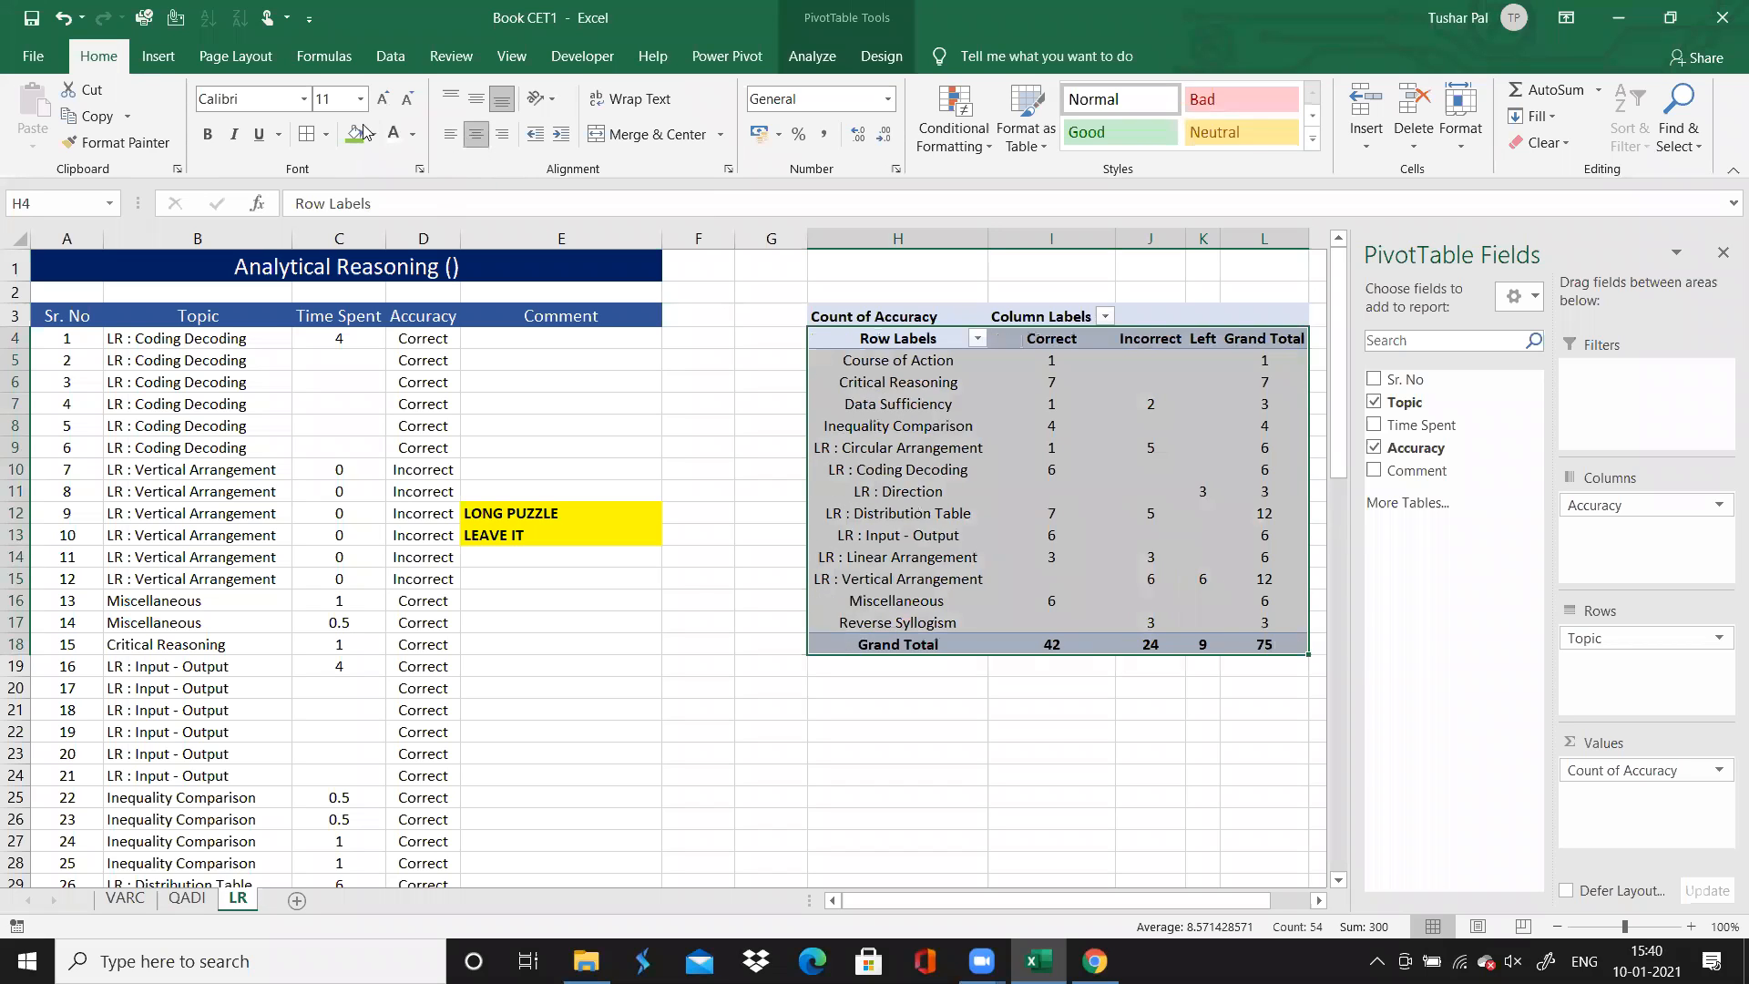
pyautogui.click(306, 137)
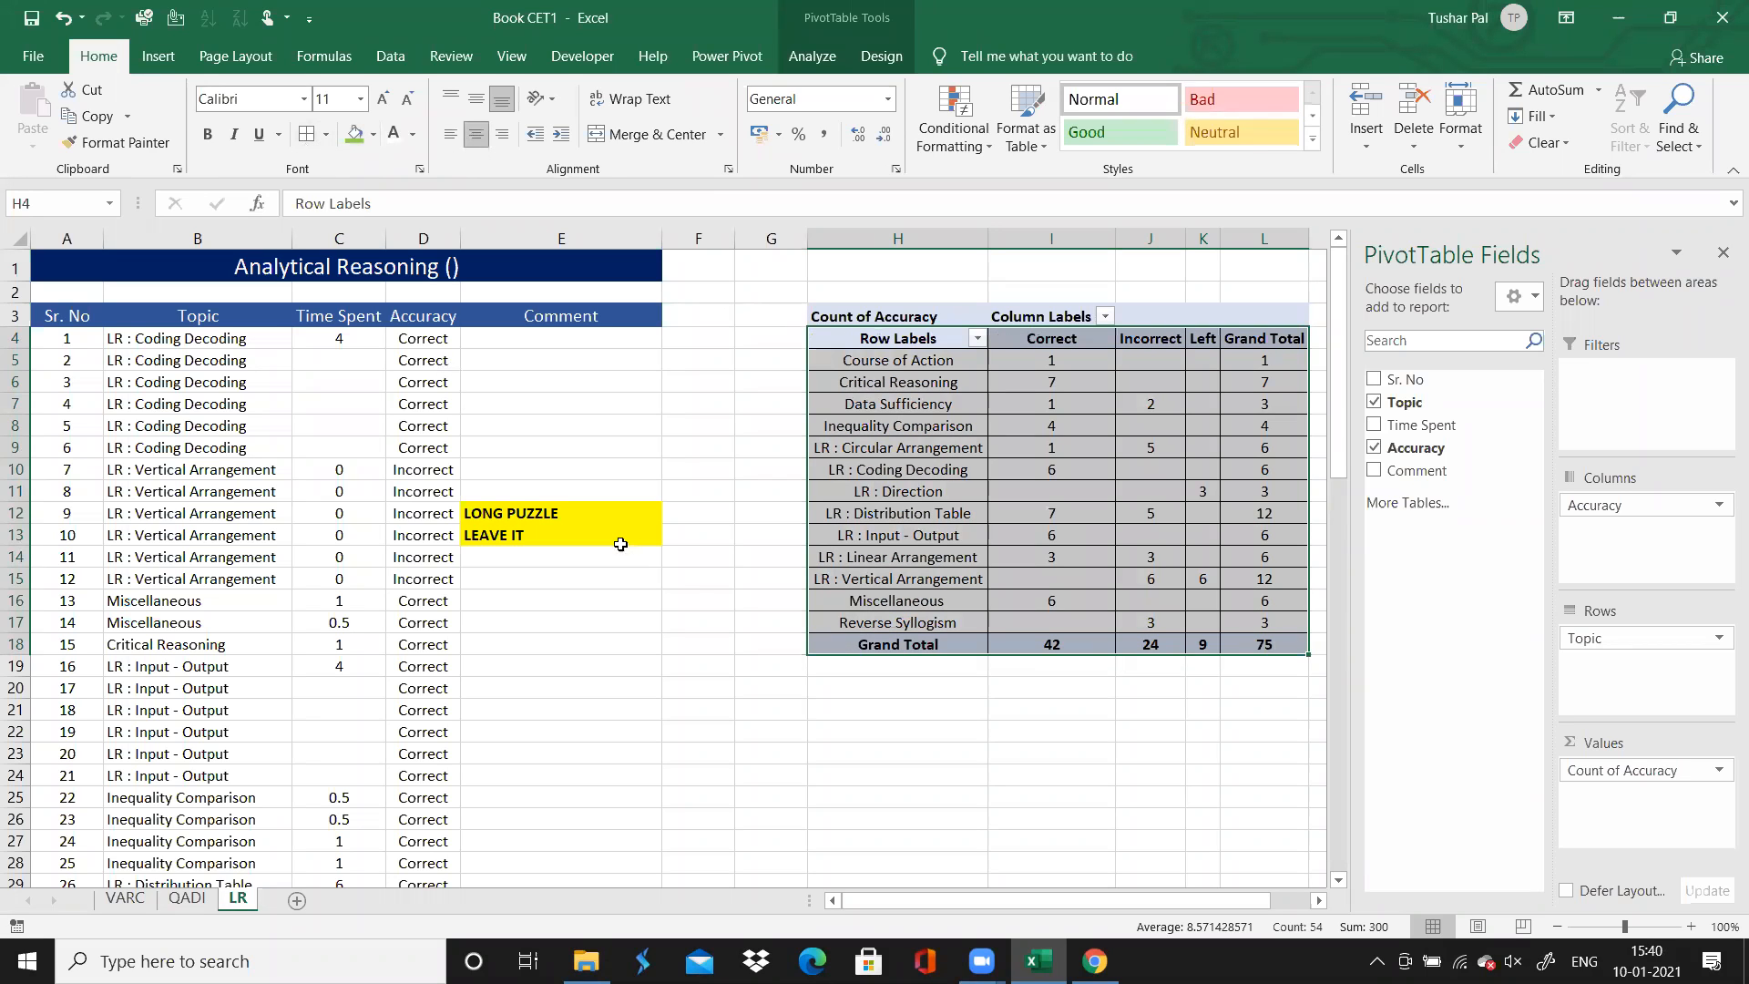
# Insert a second PivotTable at cell H21 of the LR sheet from the same question log, A3:E78
pyautogui.click(80, 312)
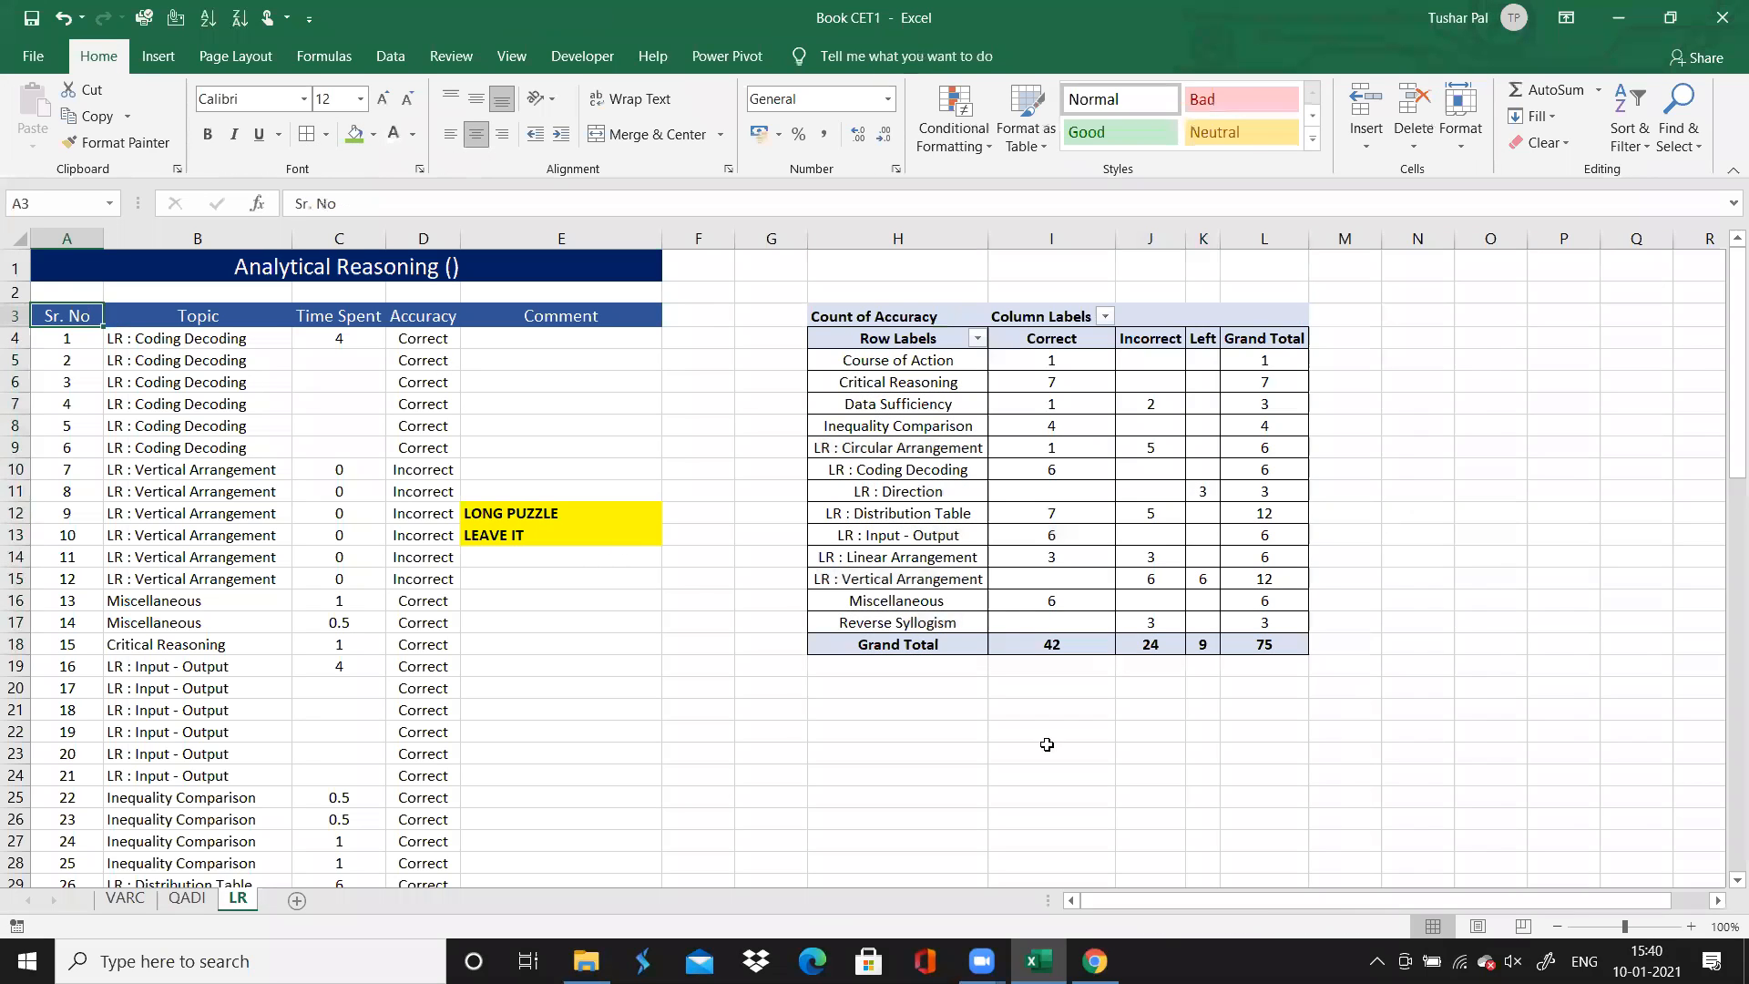
pyautogui.click(913, 701)
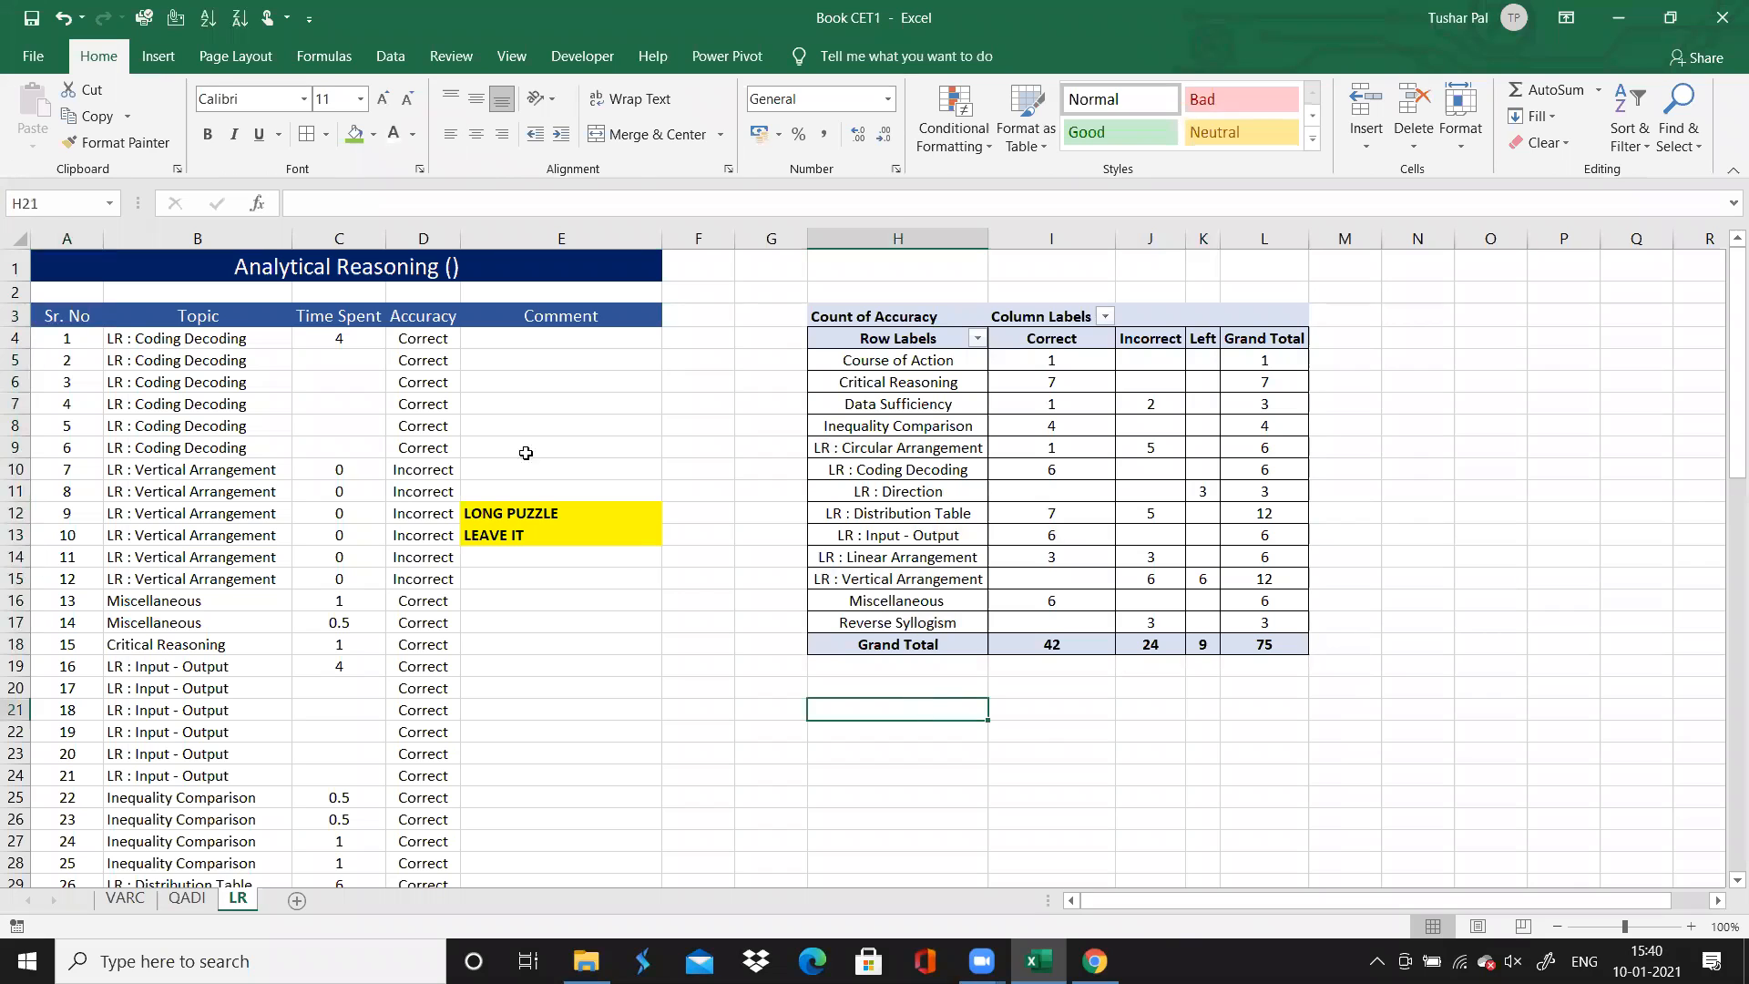
pyautogui.click(156, 57)
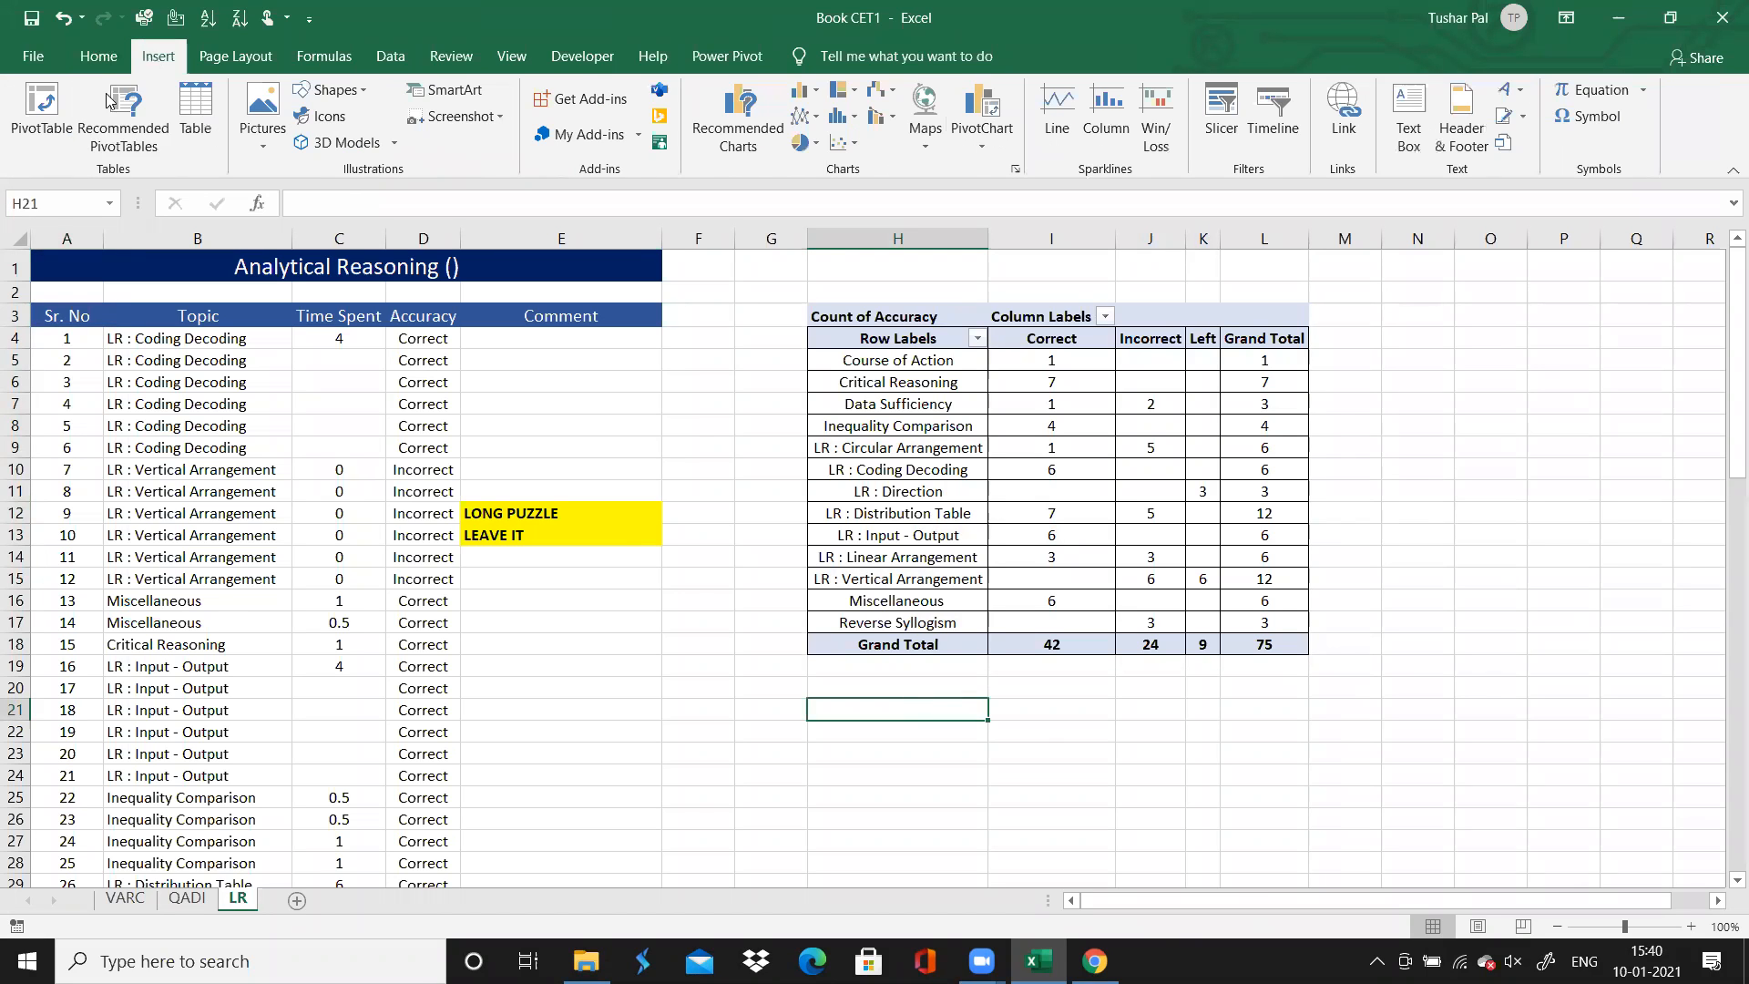
pyautogui.click(41, 114)
pyautogui.click(86, 318)
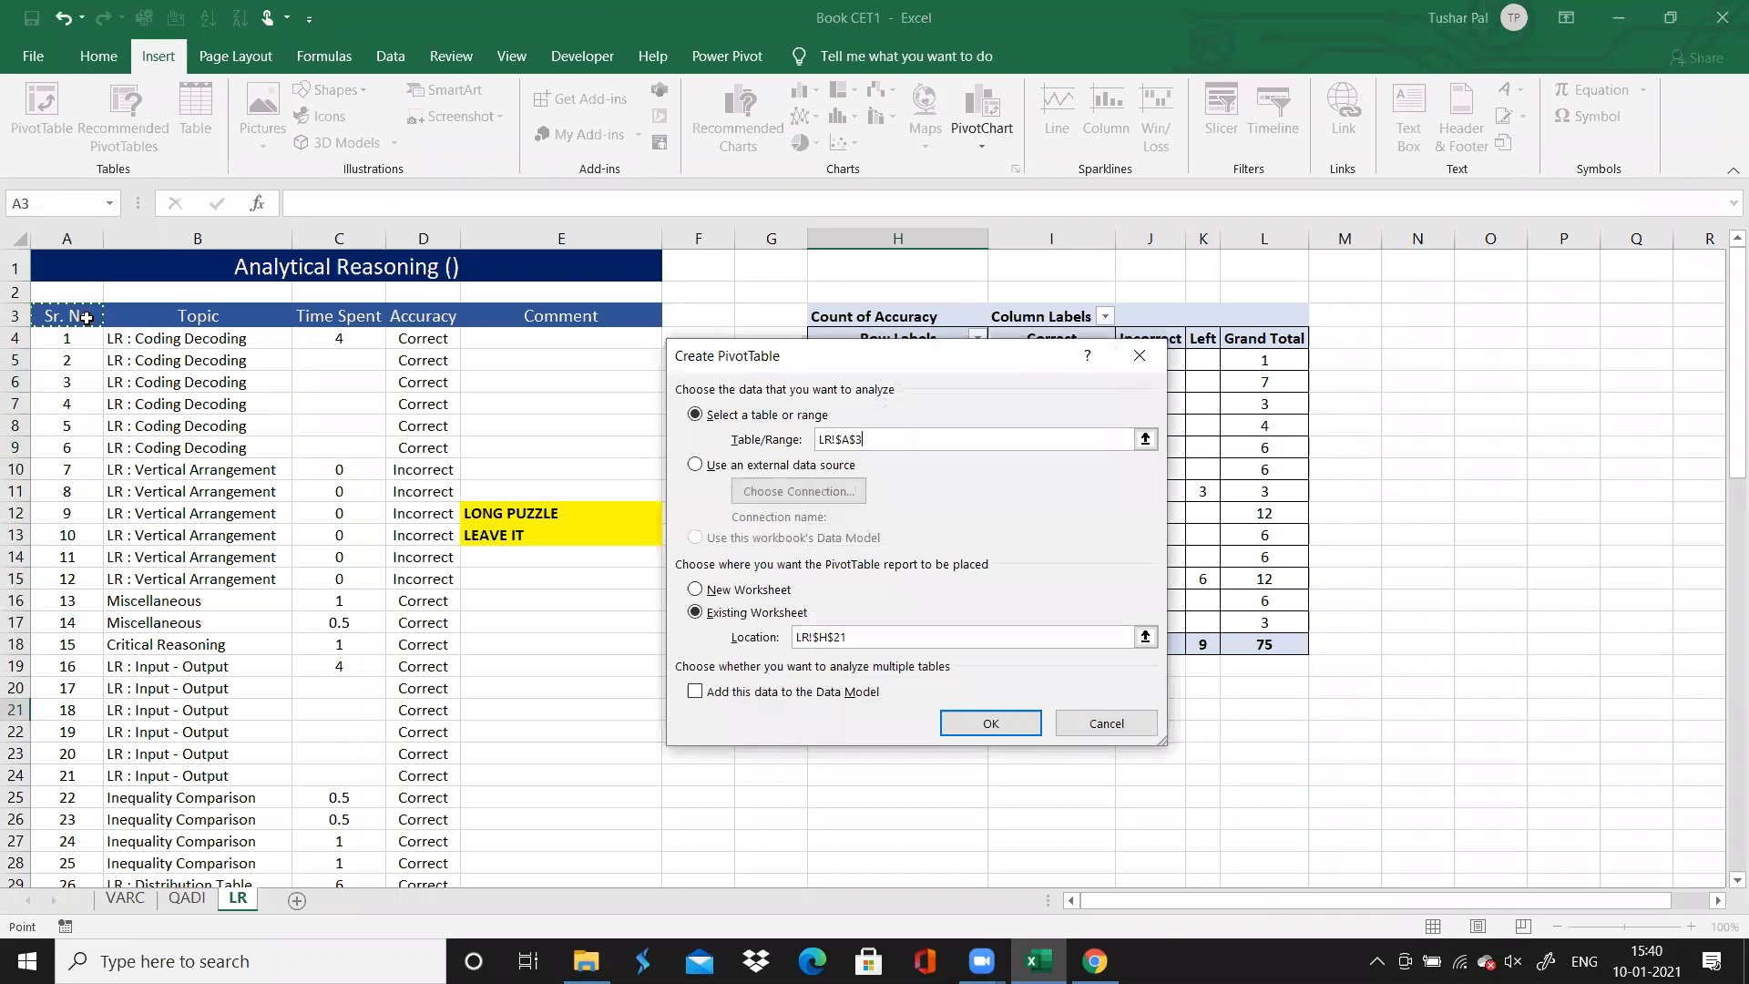
pyautogui.hotkey('ctrl', 'shift', 'Down')
pyautogui.hotkey('ctrl', 'shift', 'Right')
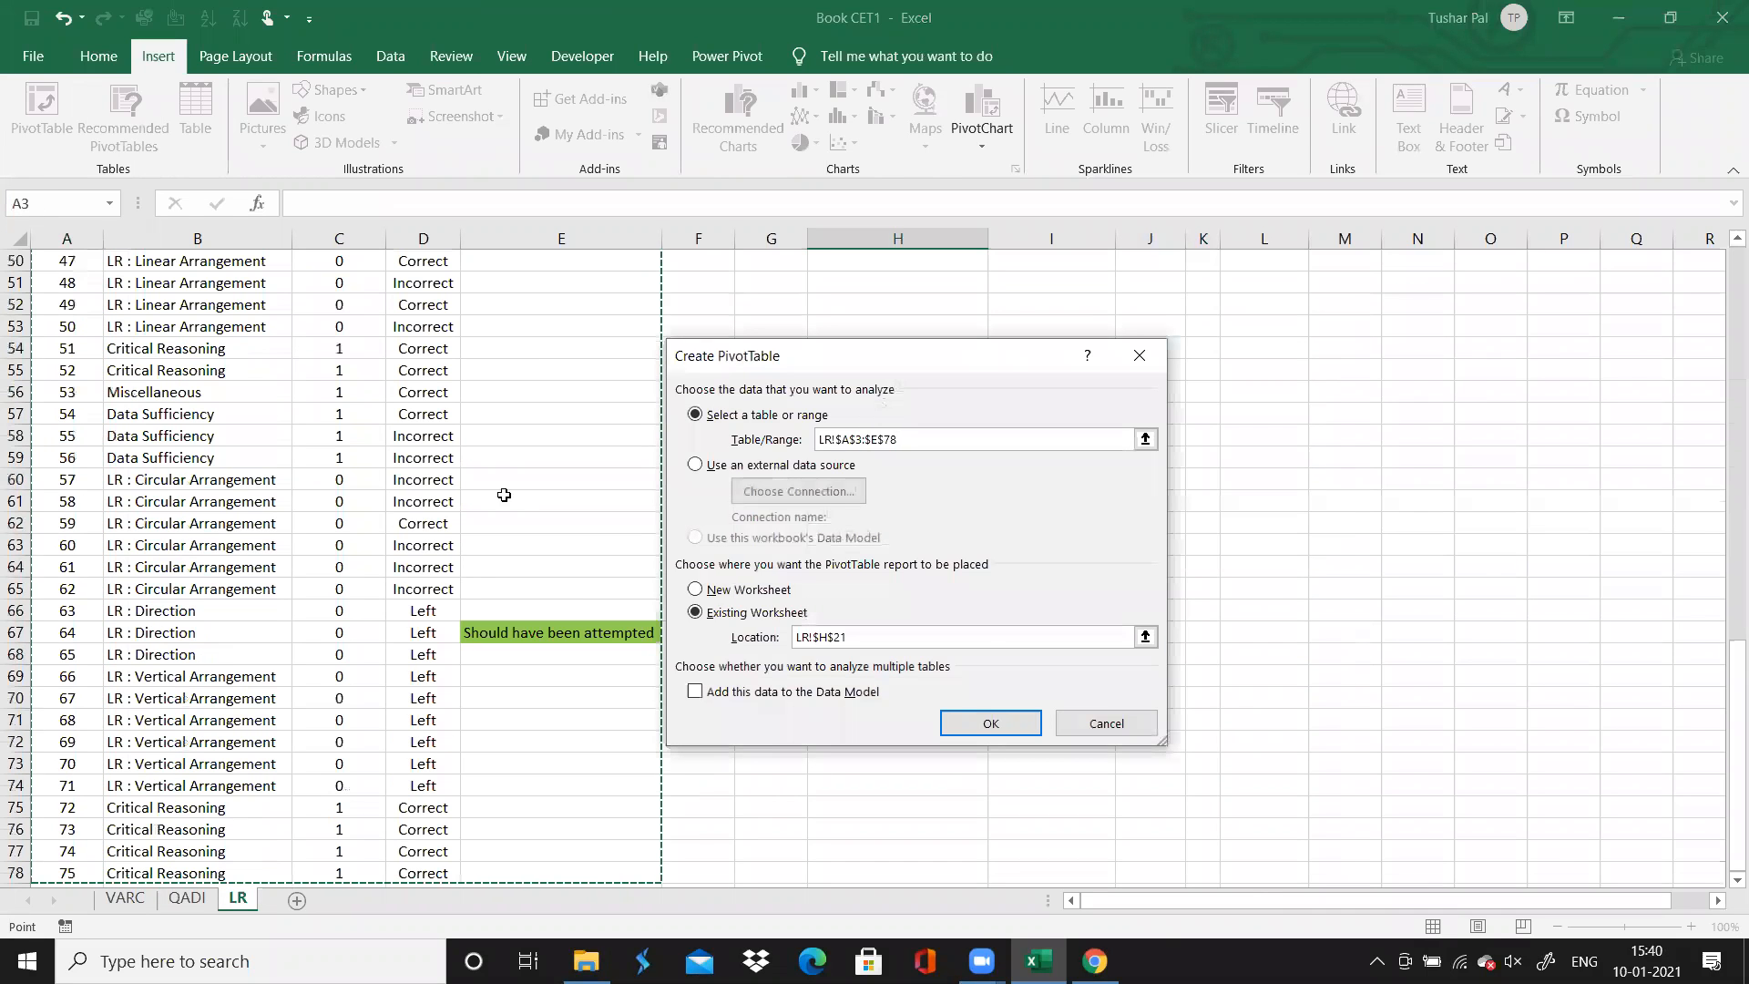
pyautogui.click(1013, 721)
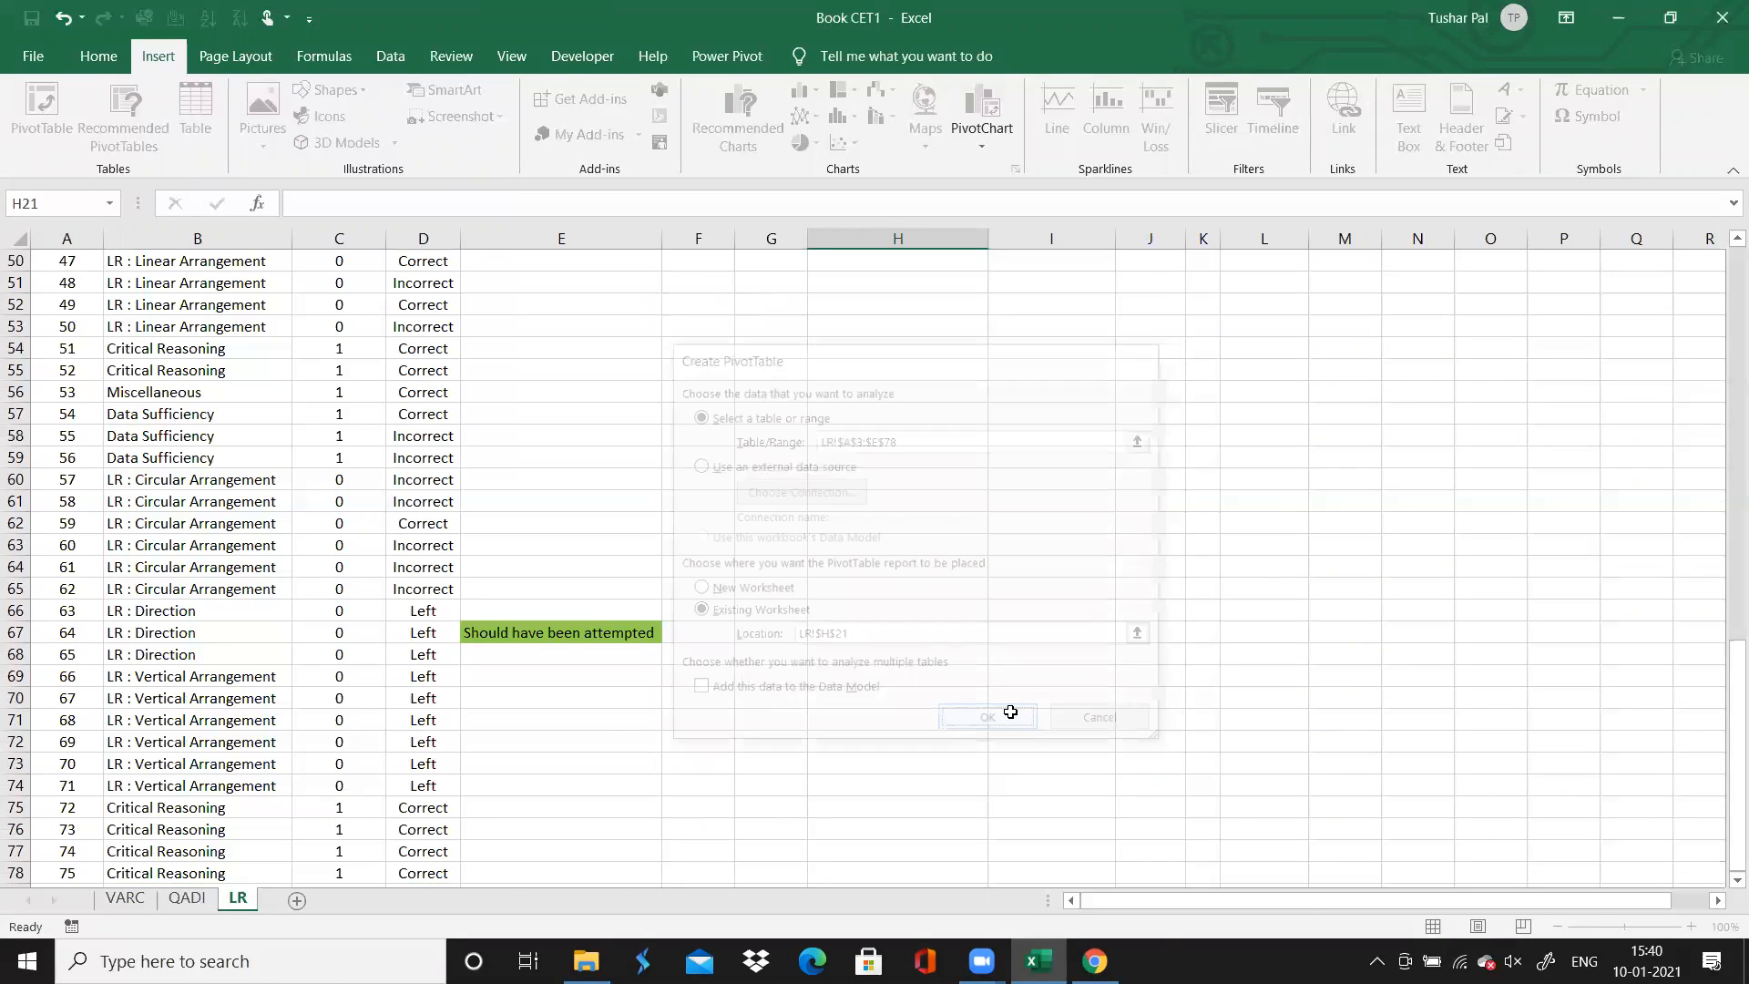
# Lay out the second PivotTable with Topic as rows, Accuracy as columns and the sum of Time Spent as values
pyautogui.moveTo(1334, 674); pyautogui.dragTo(1617, 671)
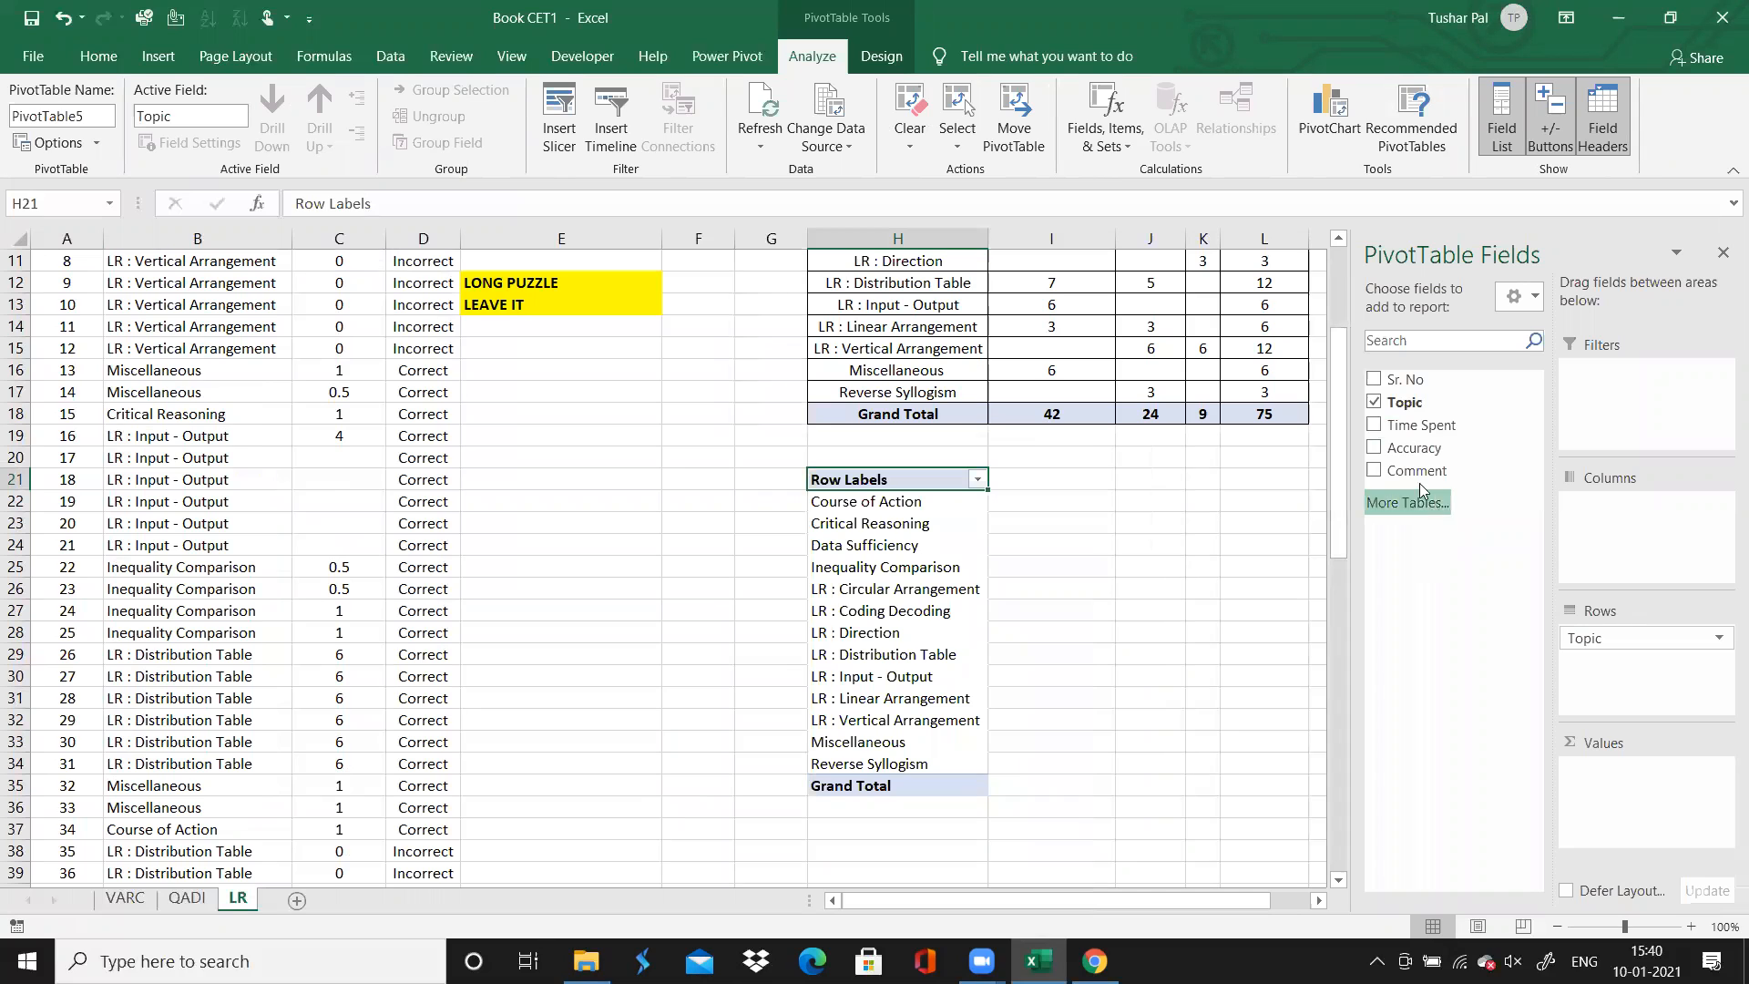
pyautogui.moveTo(1407, 428); pyautogui.dragTo(1599, 563)
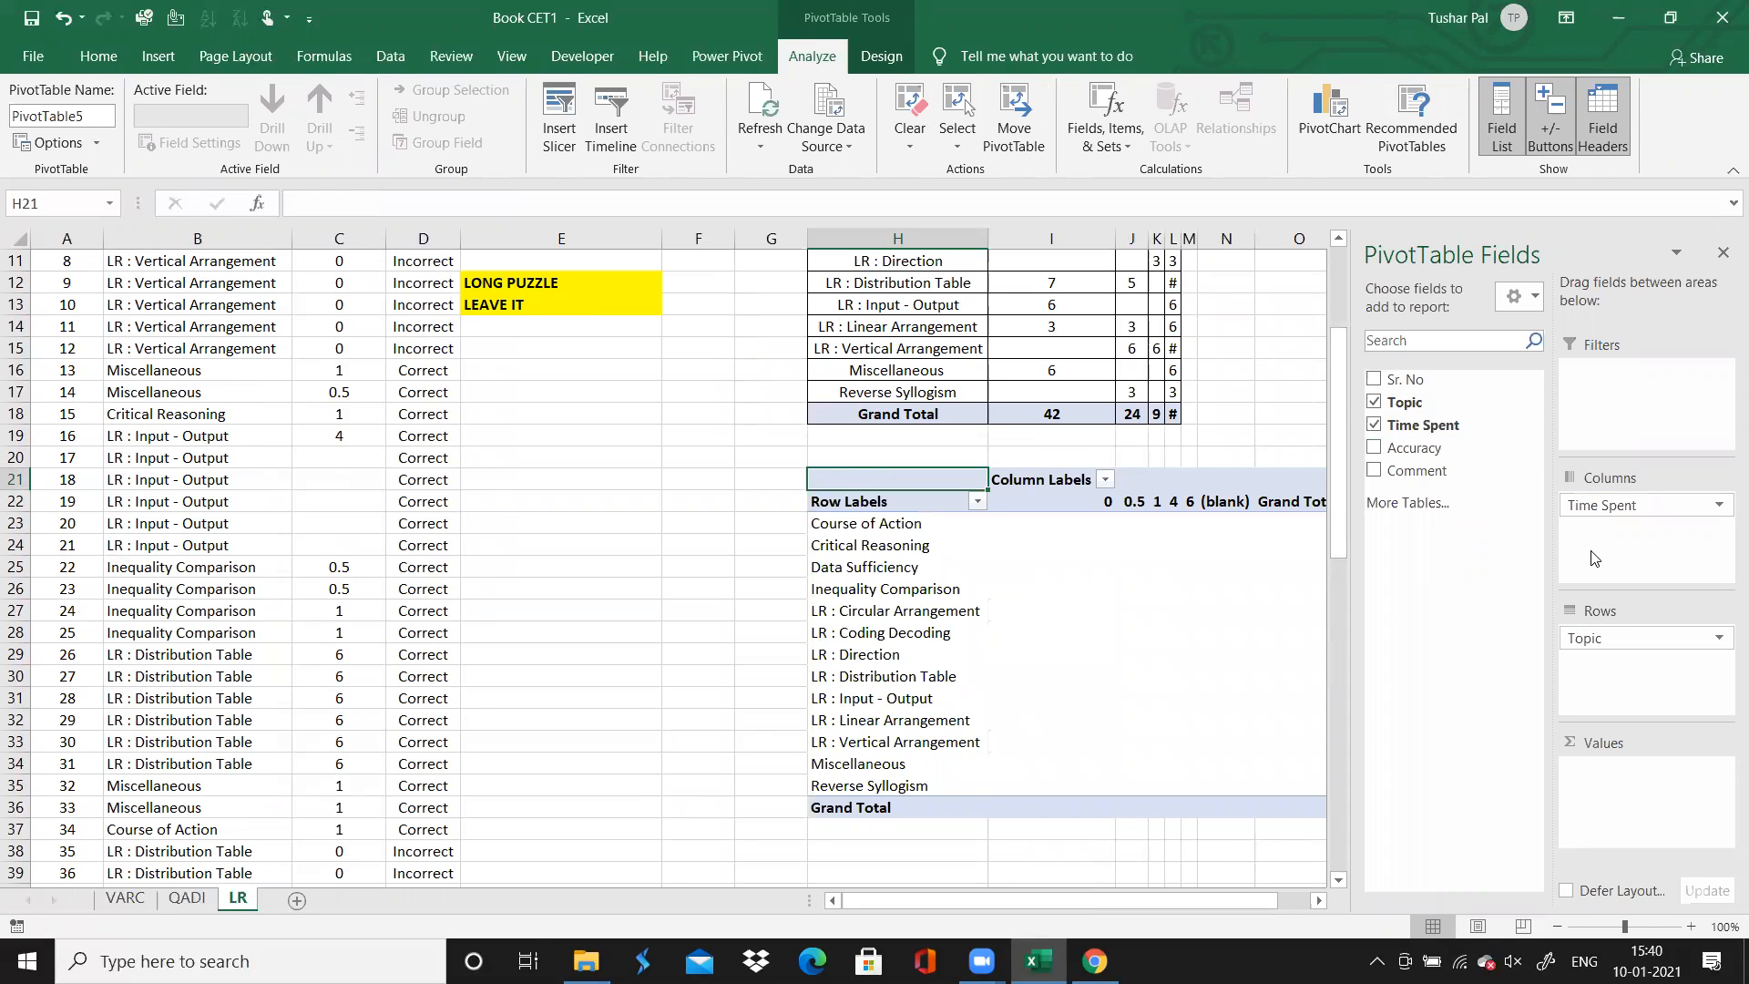
pyautogui.click(1430, 426)
pyautogui.moveTo(1438, 432); pyautogui.dragTo(1614, 797)
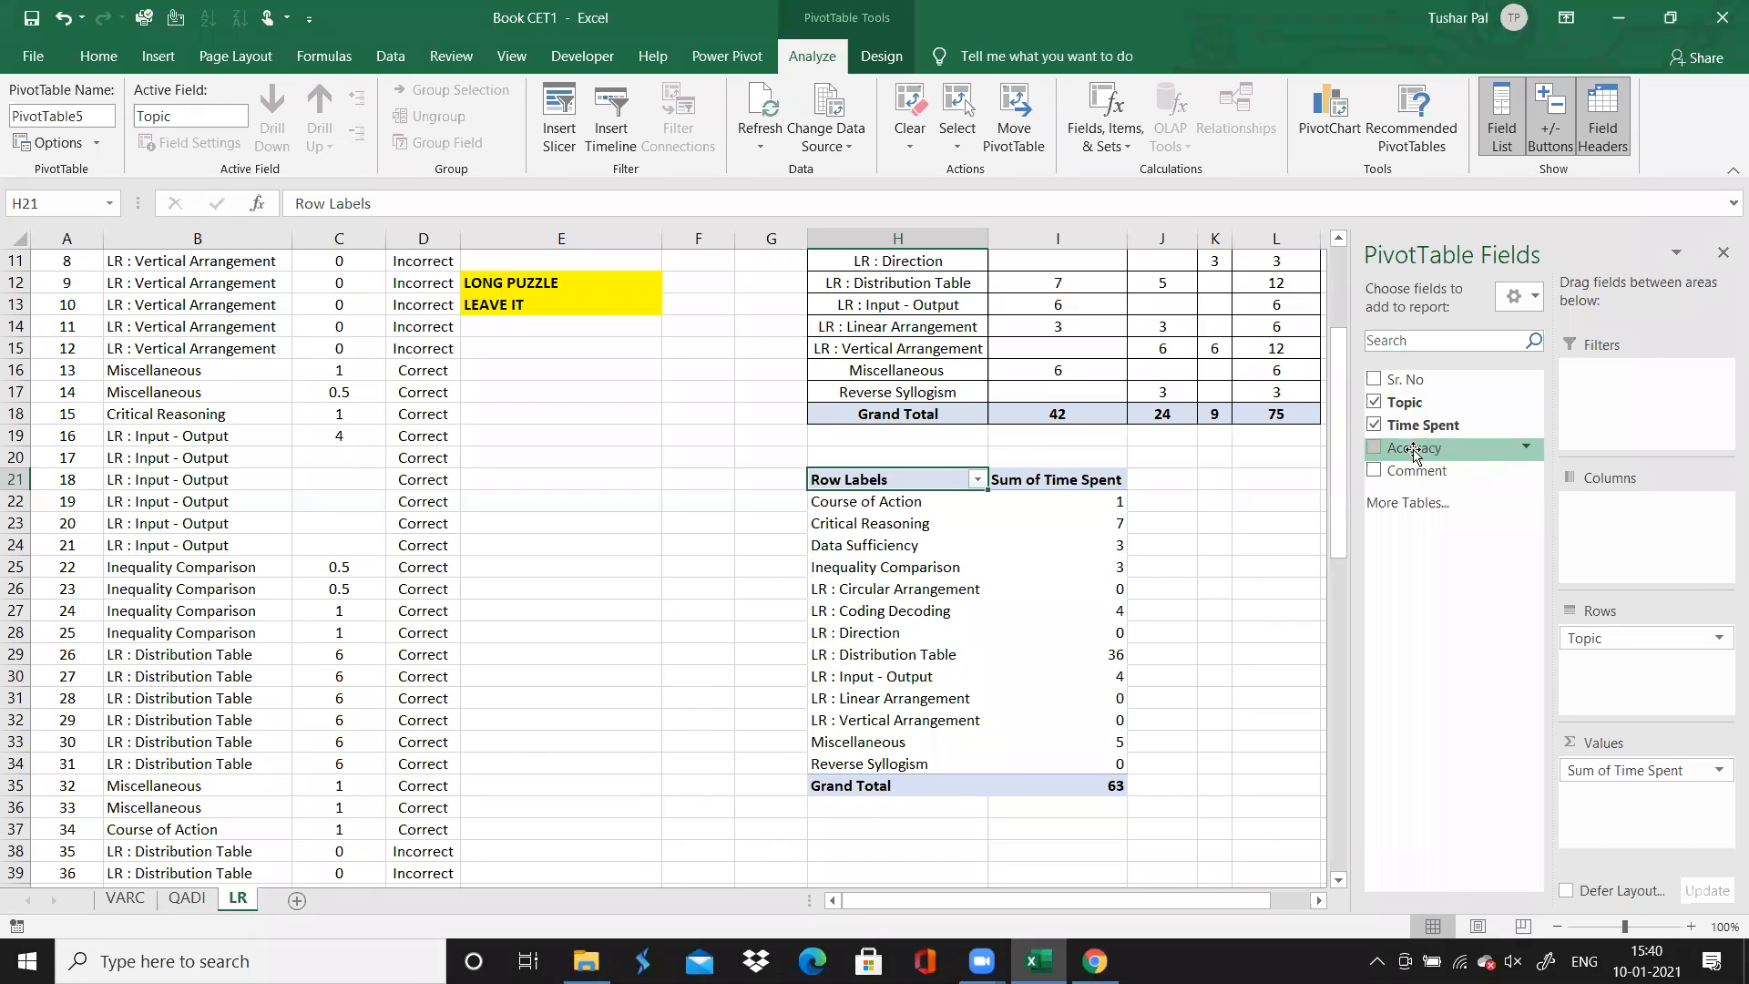
pyautogui.moveTo(1414, 452); pyautogui.dragTo(1590, 510)
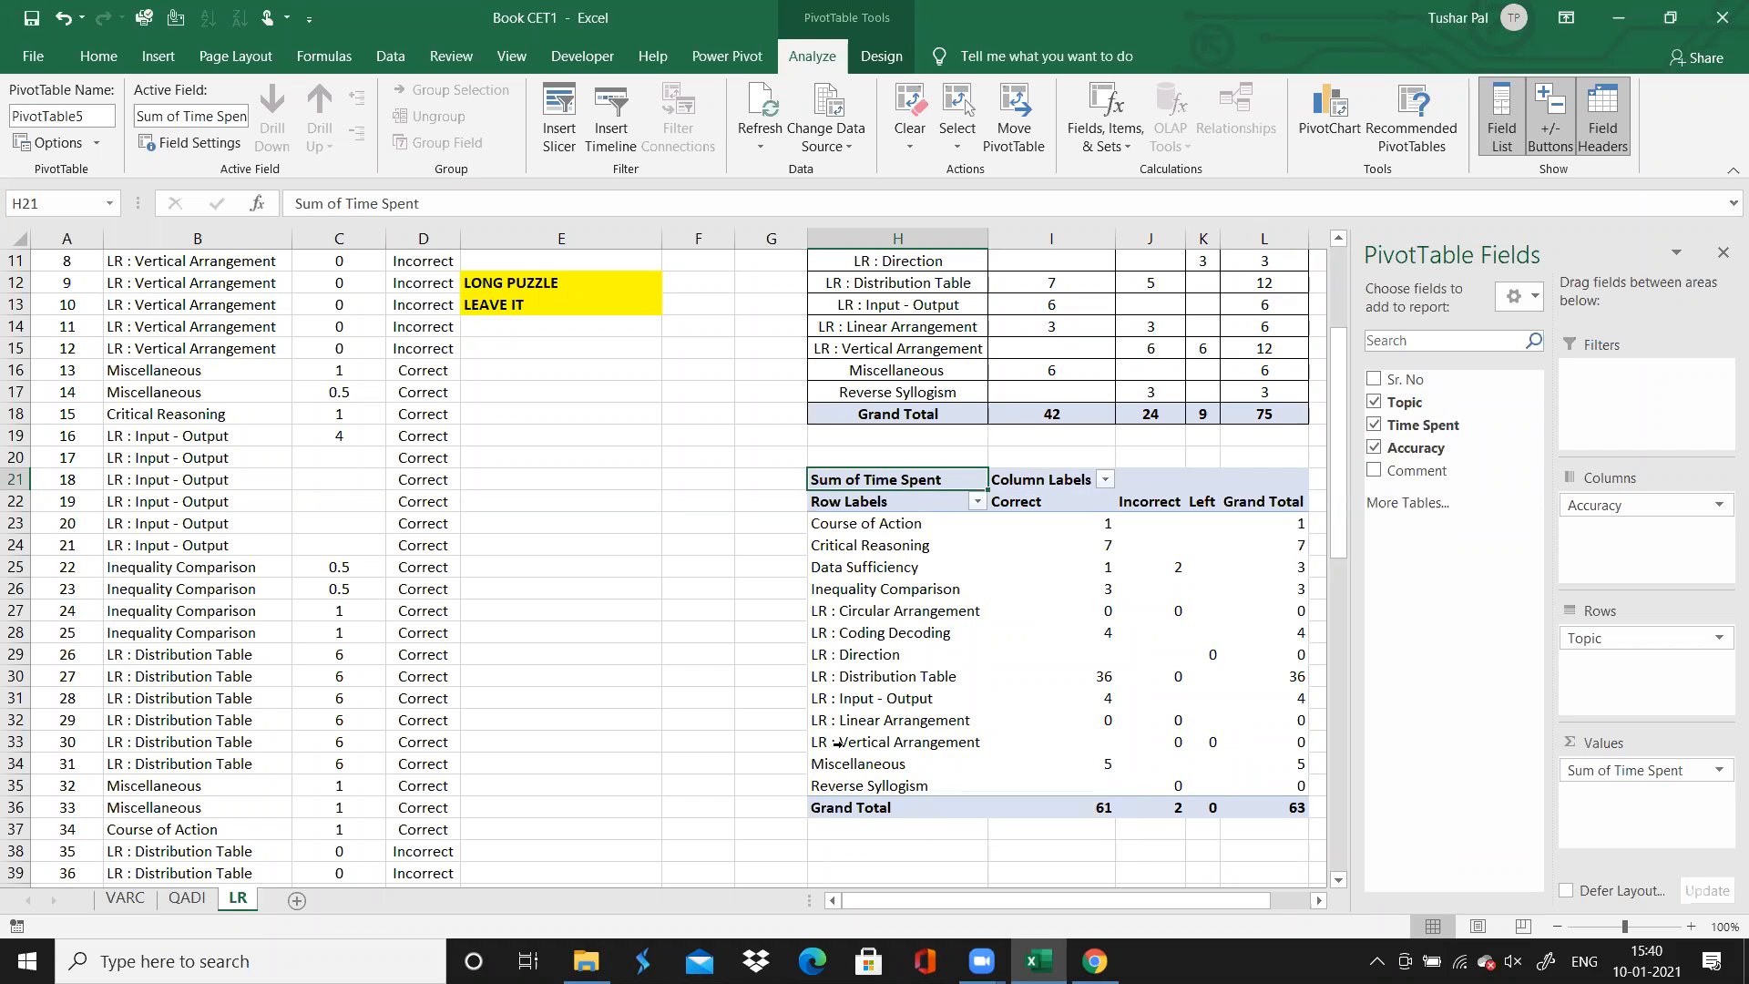
# Check the time spent on Reverse Syllogism in the second PivotTable, both for incorrect answers and in total
pyautogui.click(567, 624)
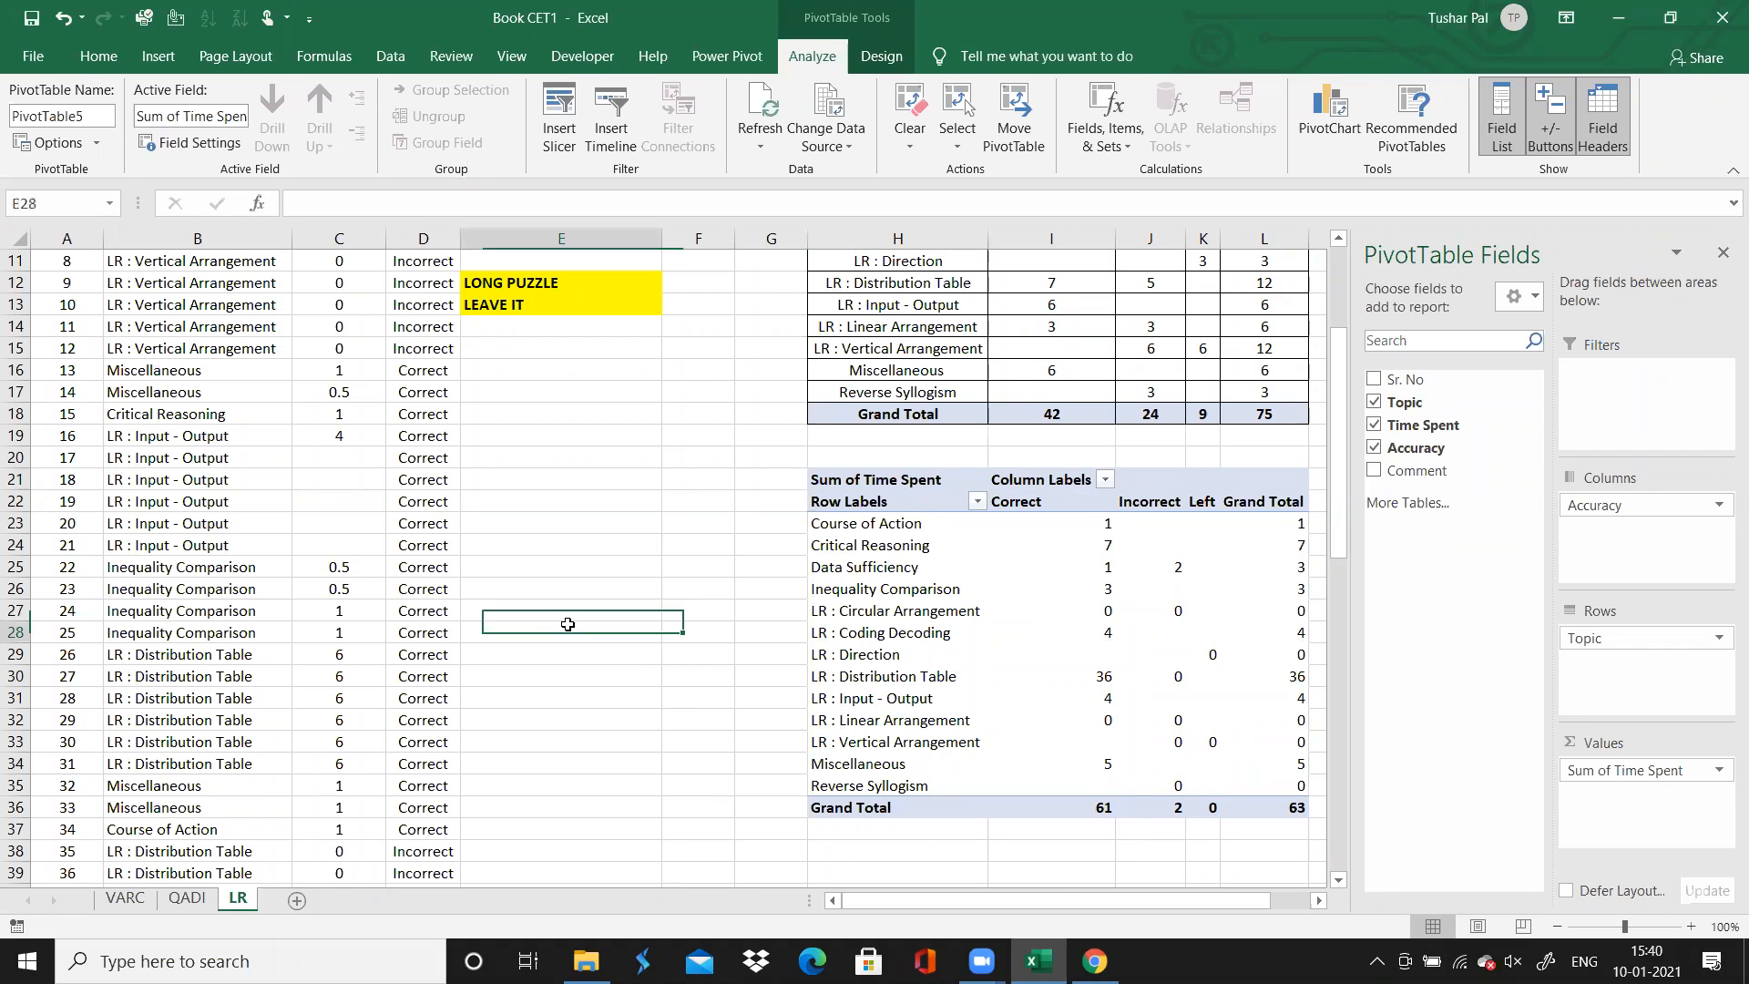
pyautogui.press('Return')
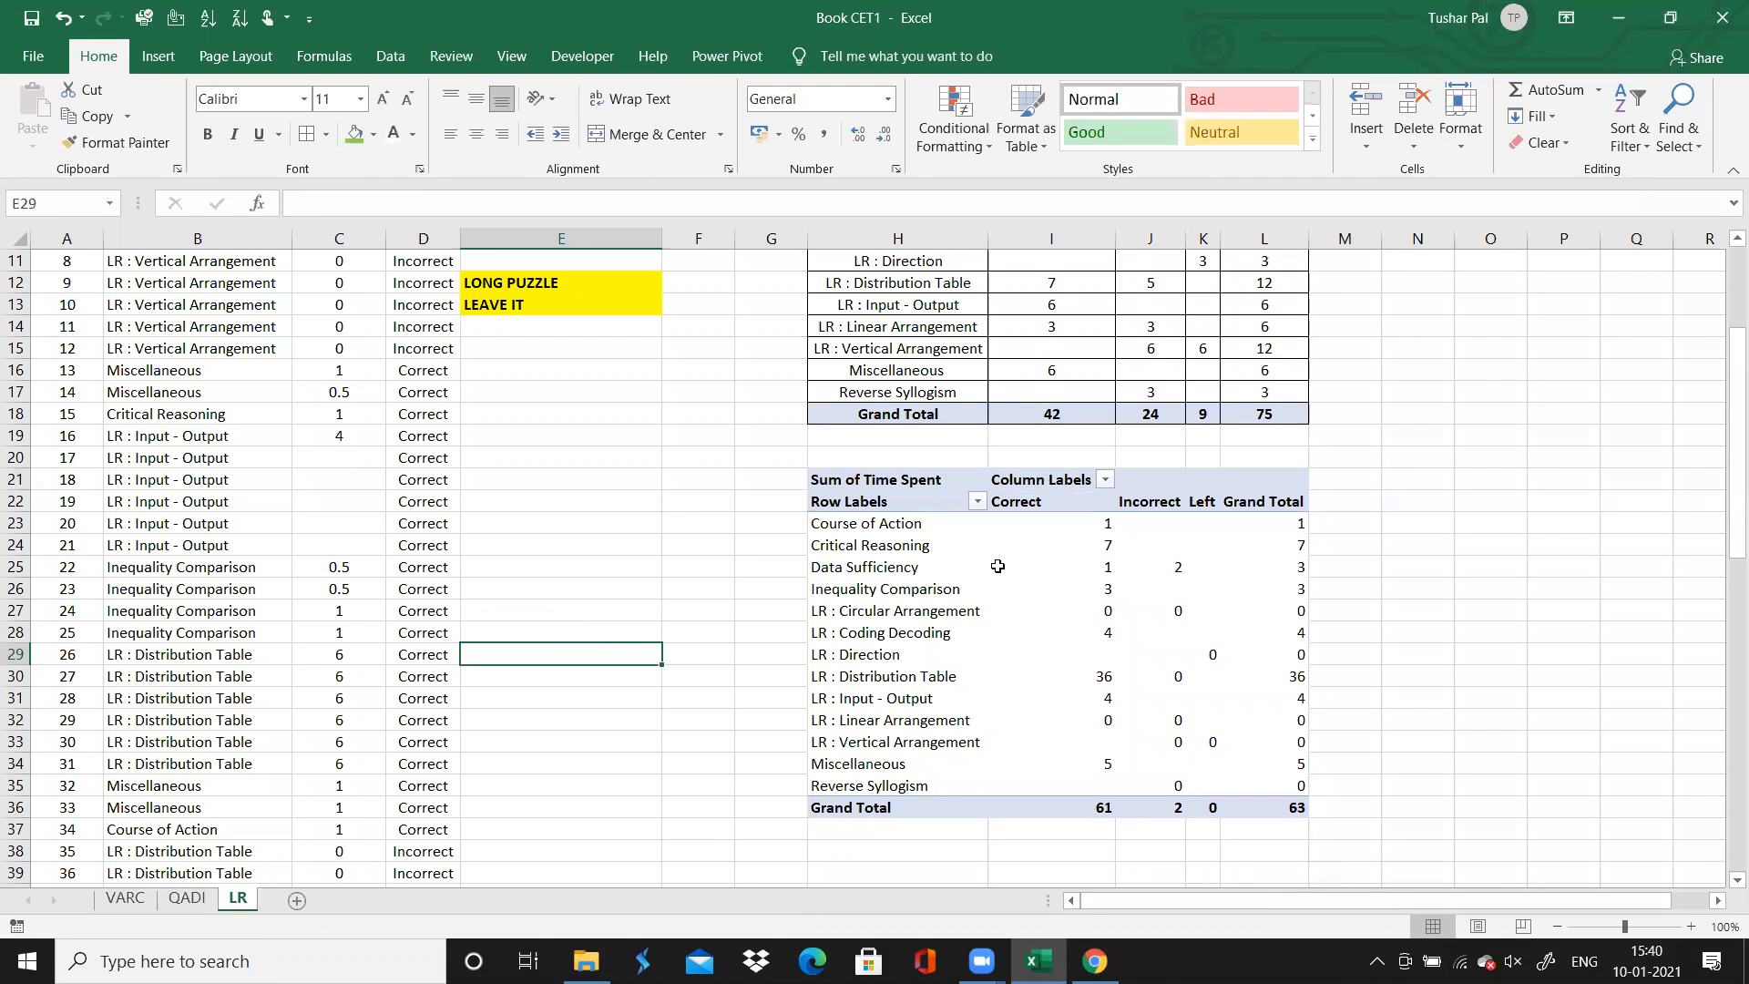
pyautogui.click(906, 786)
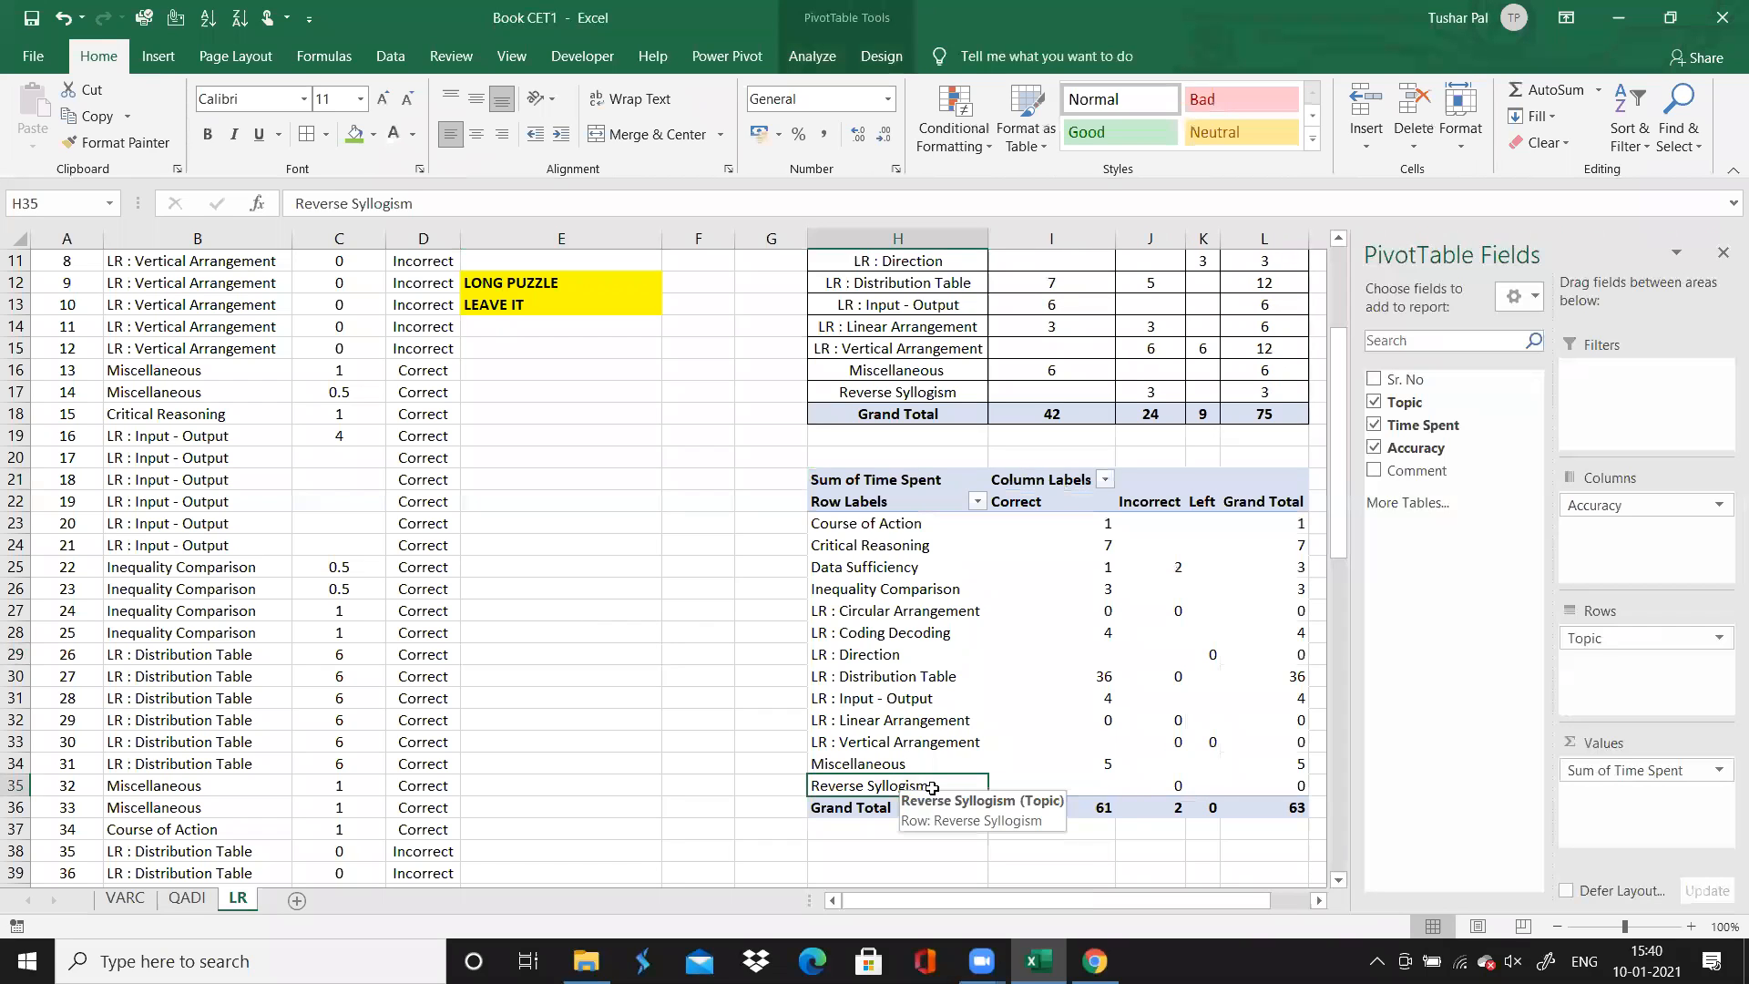
pyautogui.click(1166, 787)
pyautogui.click(1295, 789)
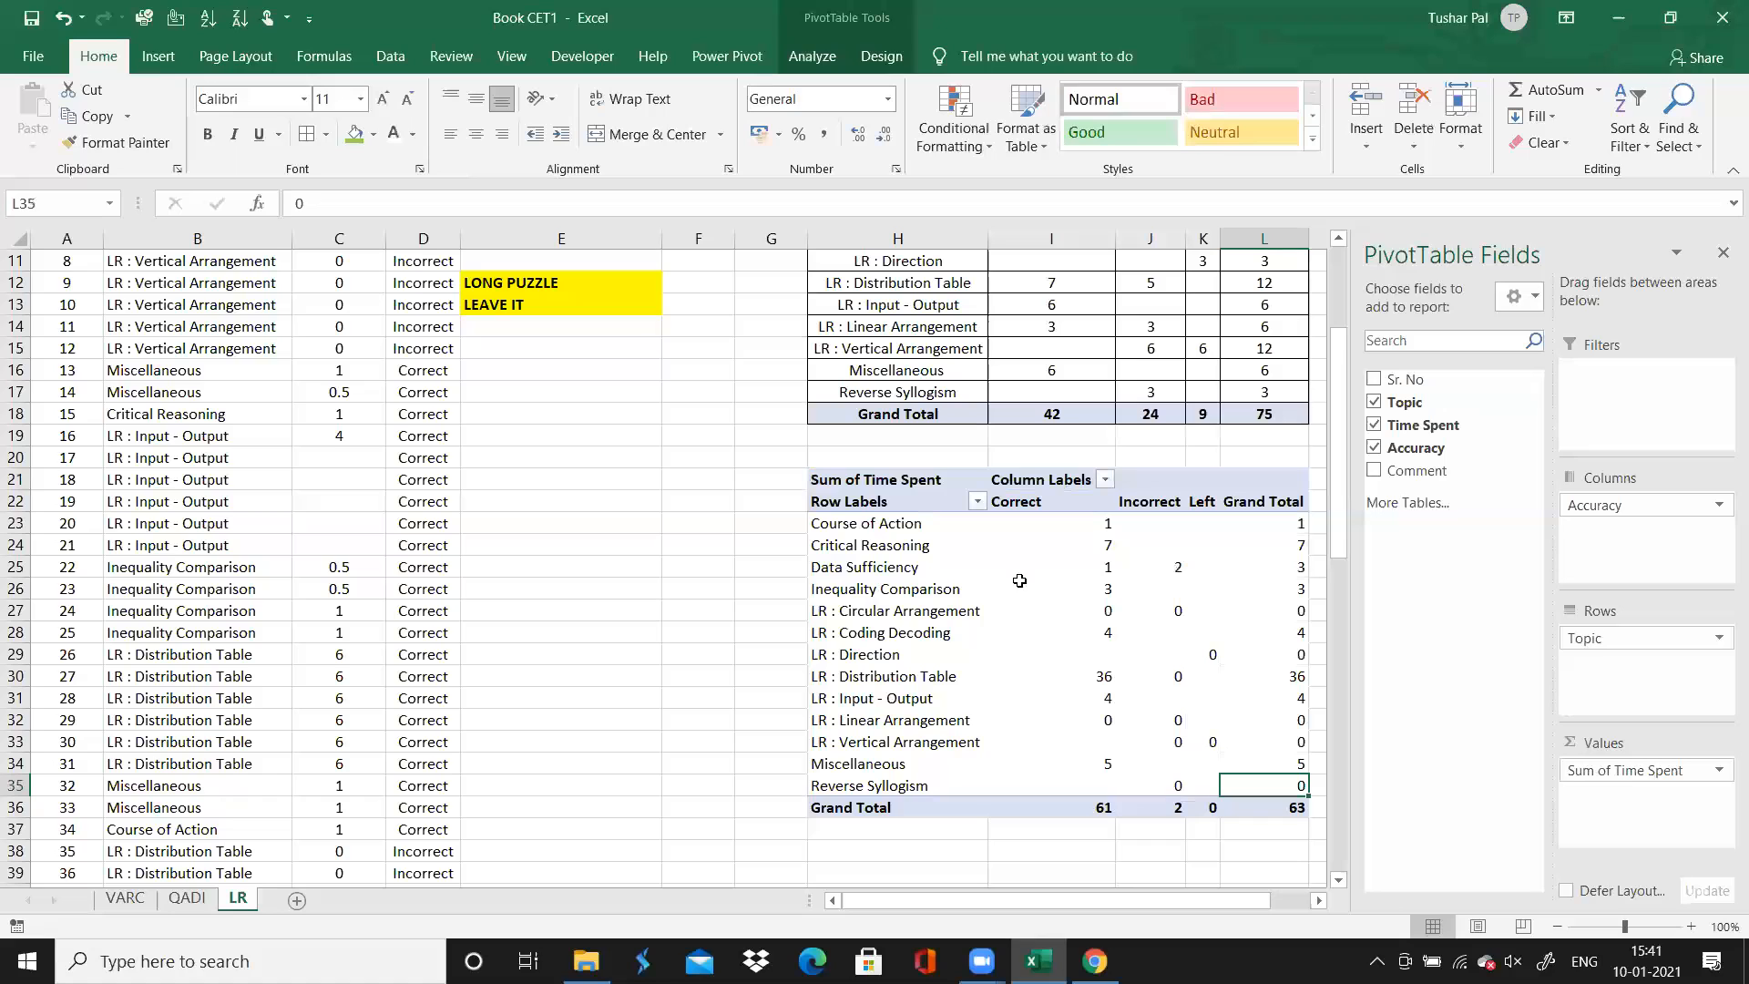
# Examine the time spent on incorrect answers for each topic in the second PivotTable, starting with Data Sufficiency
pyautogui.click(1174, 569)
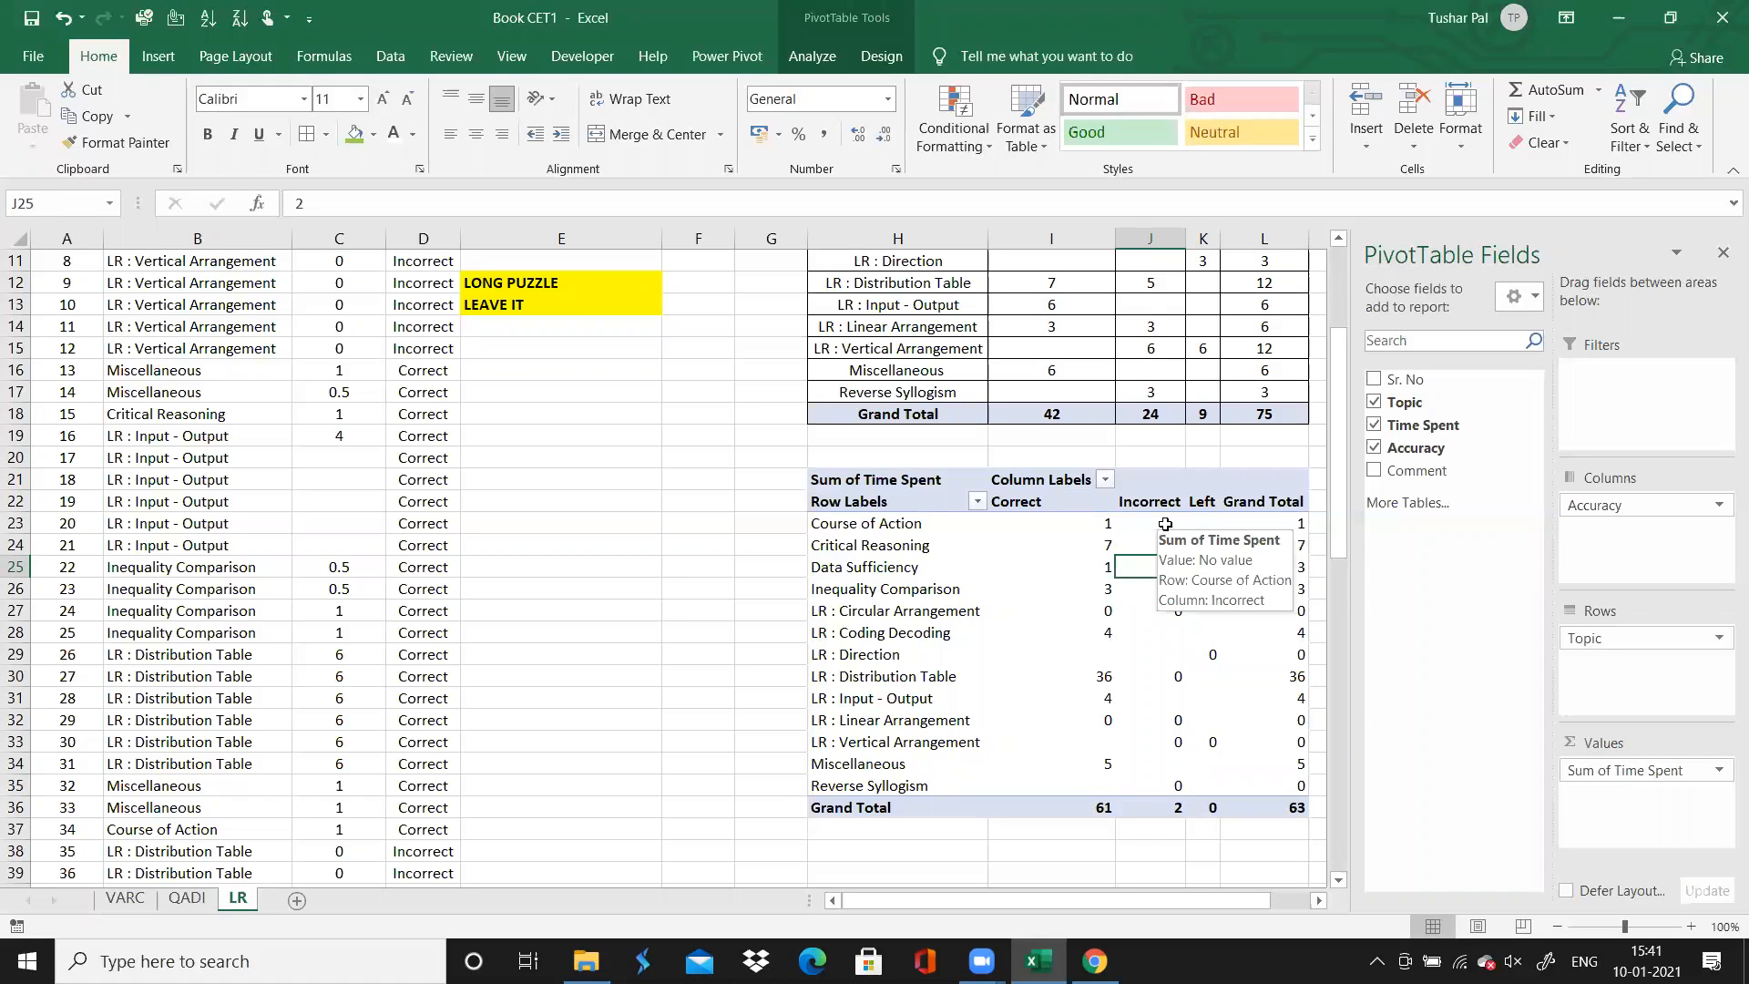
pyautogui.click(1157, 503)
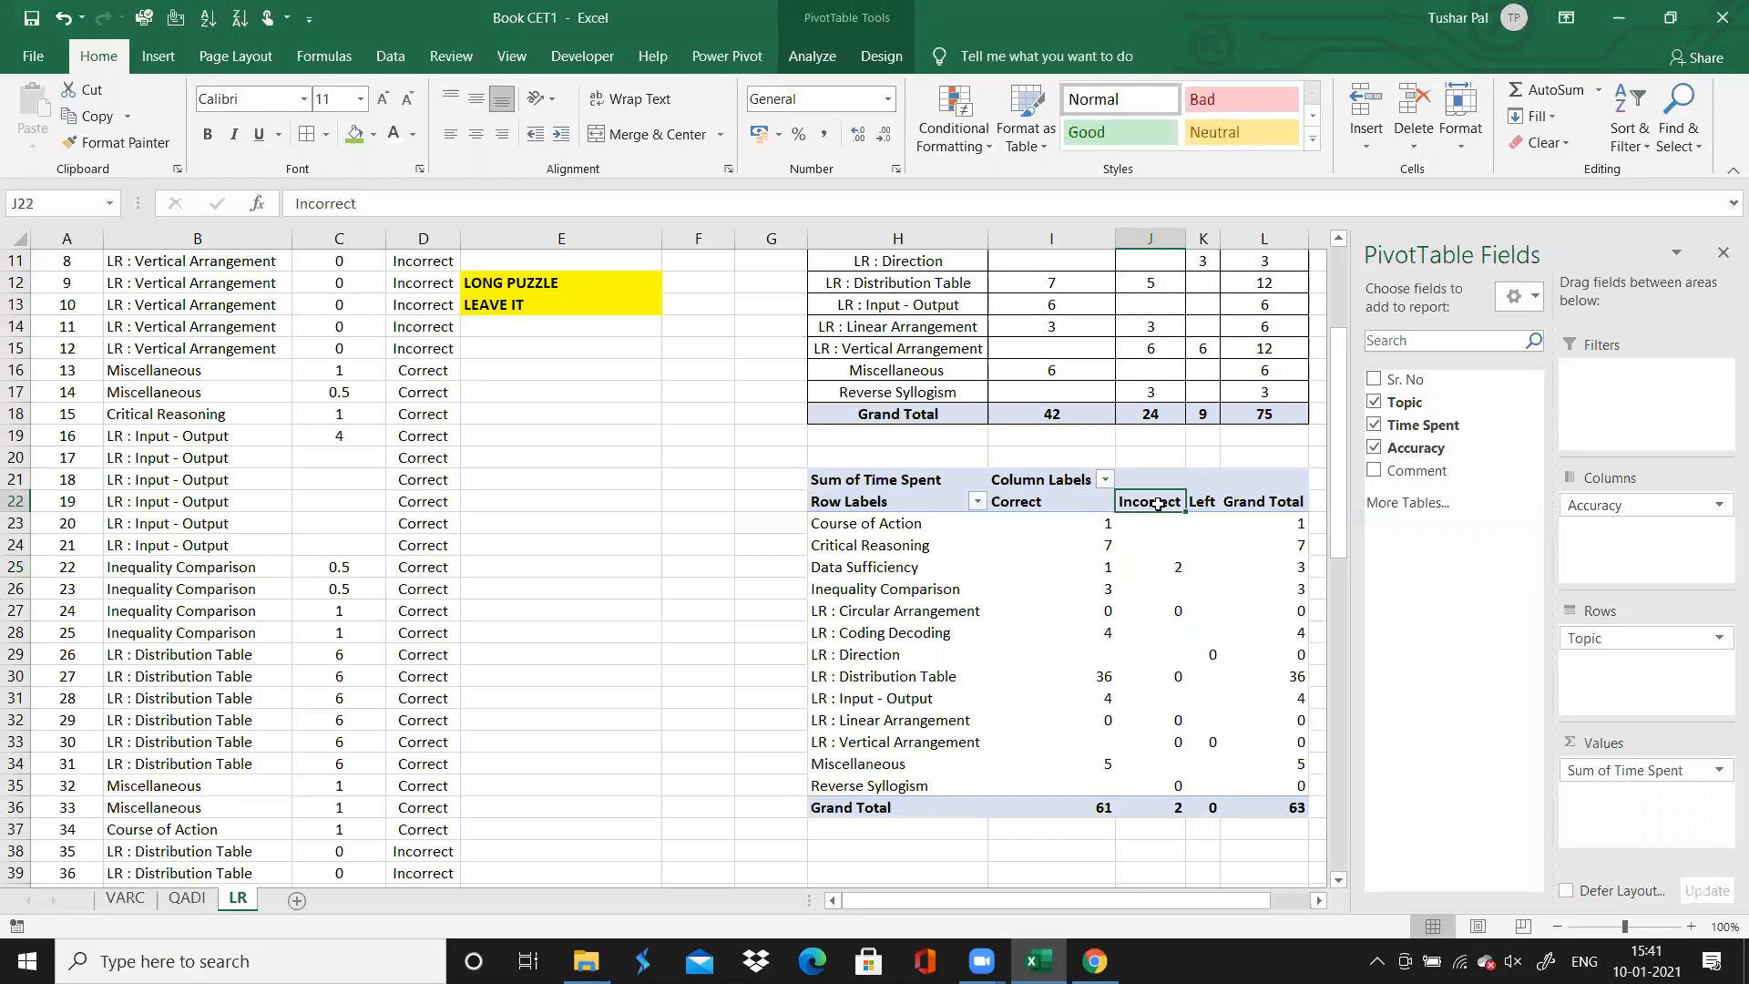
pyautogui.click(1158, 573)
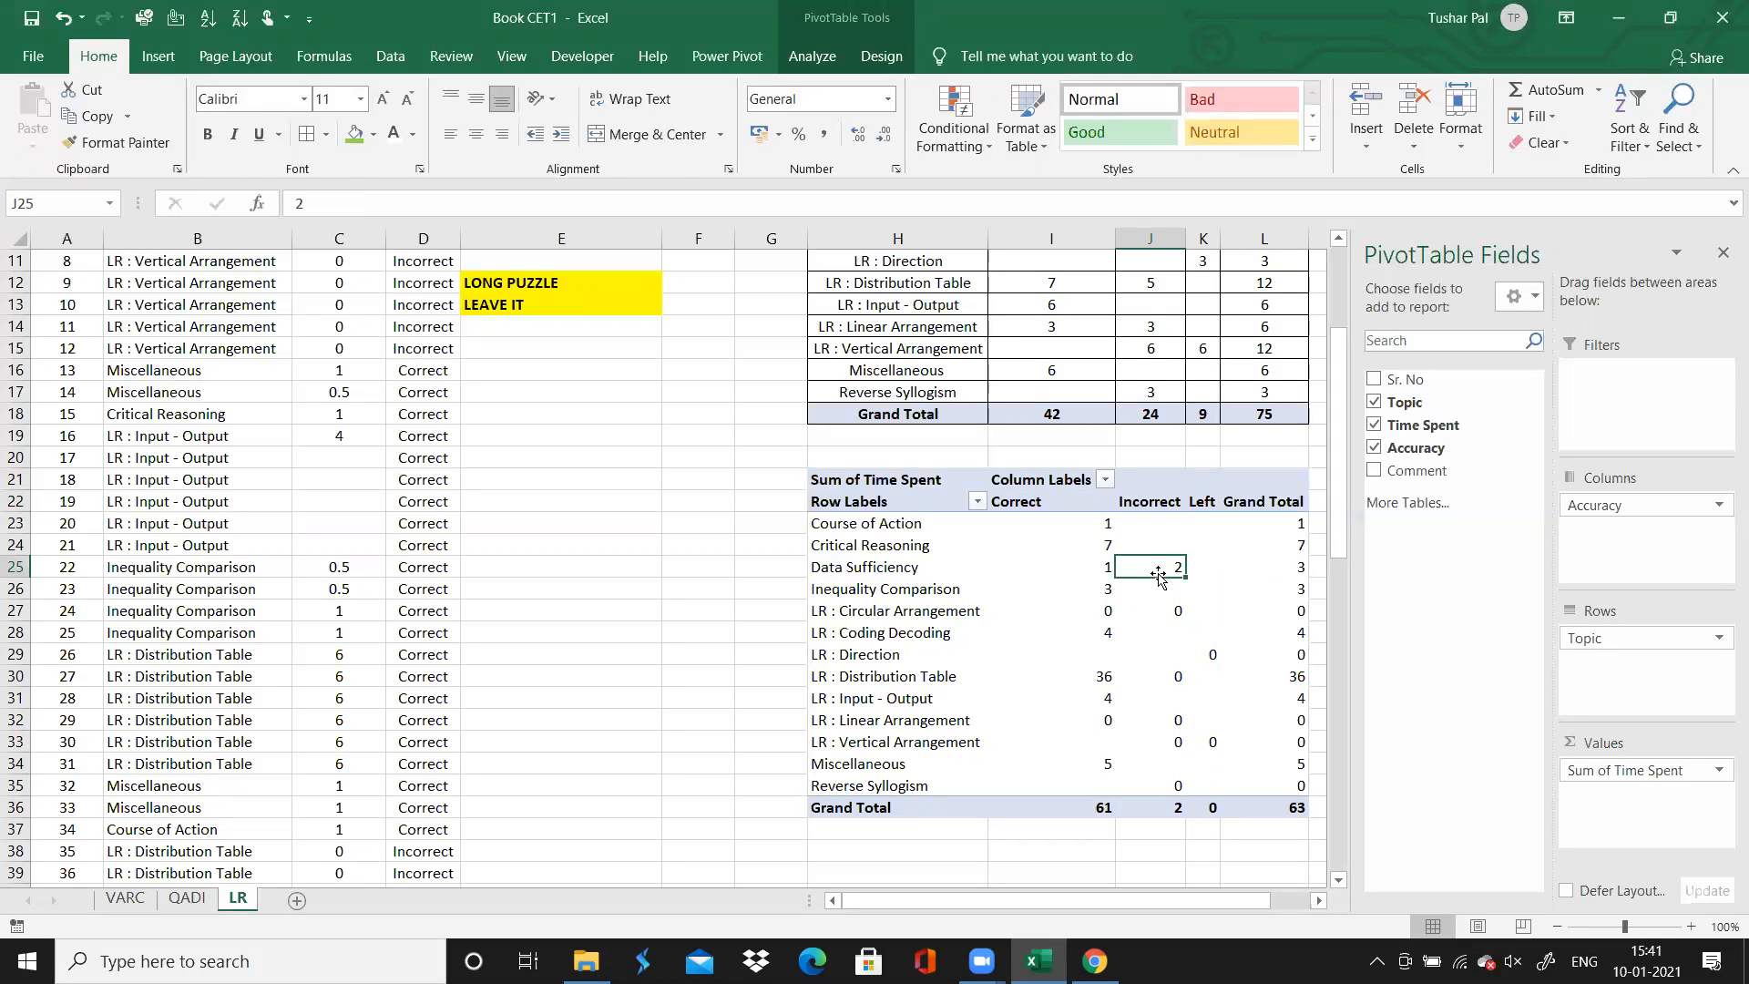
pyautogui.press('Left')
pyautogui.press('Left')
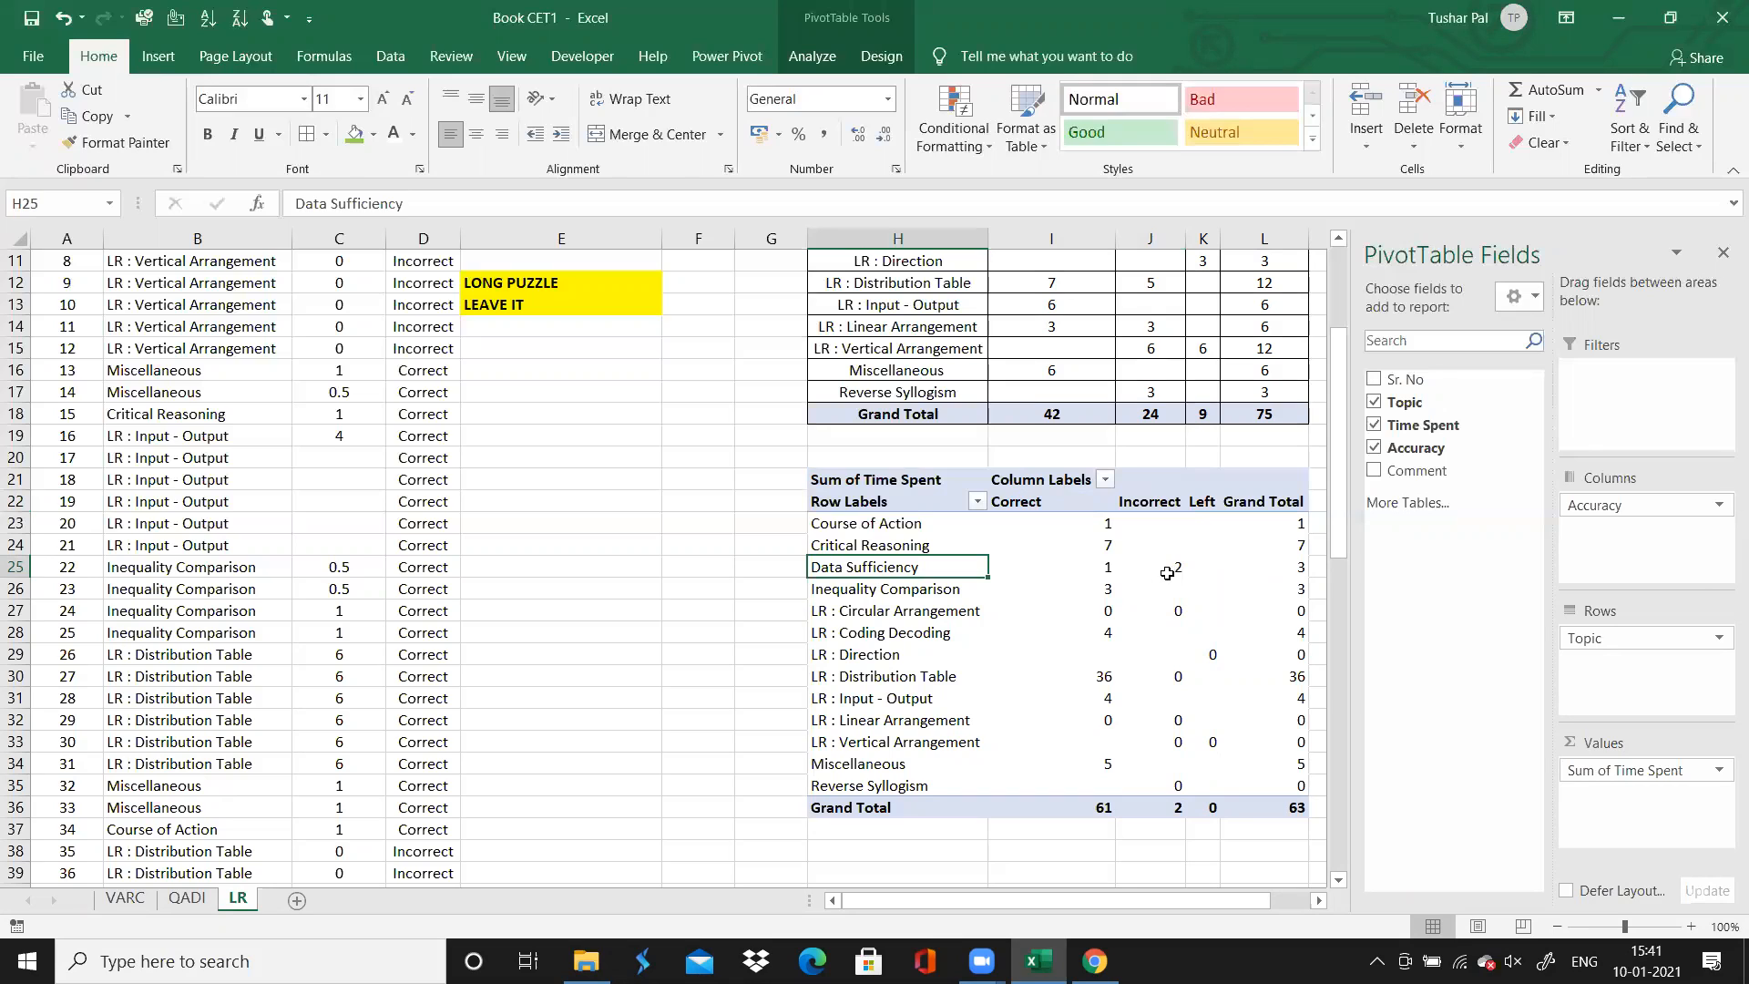
pyautogui.click(1176, 571)
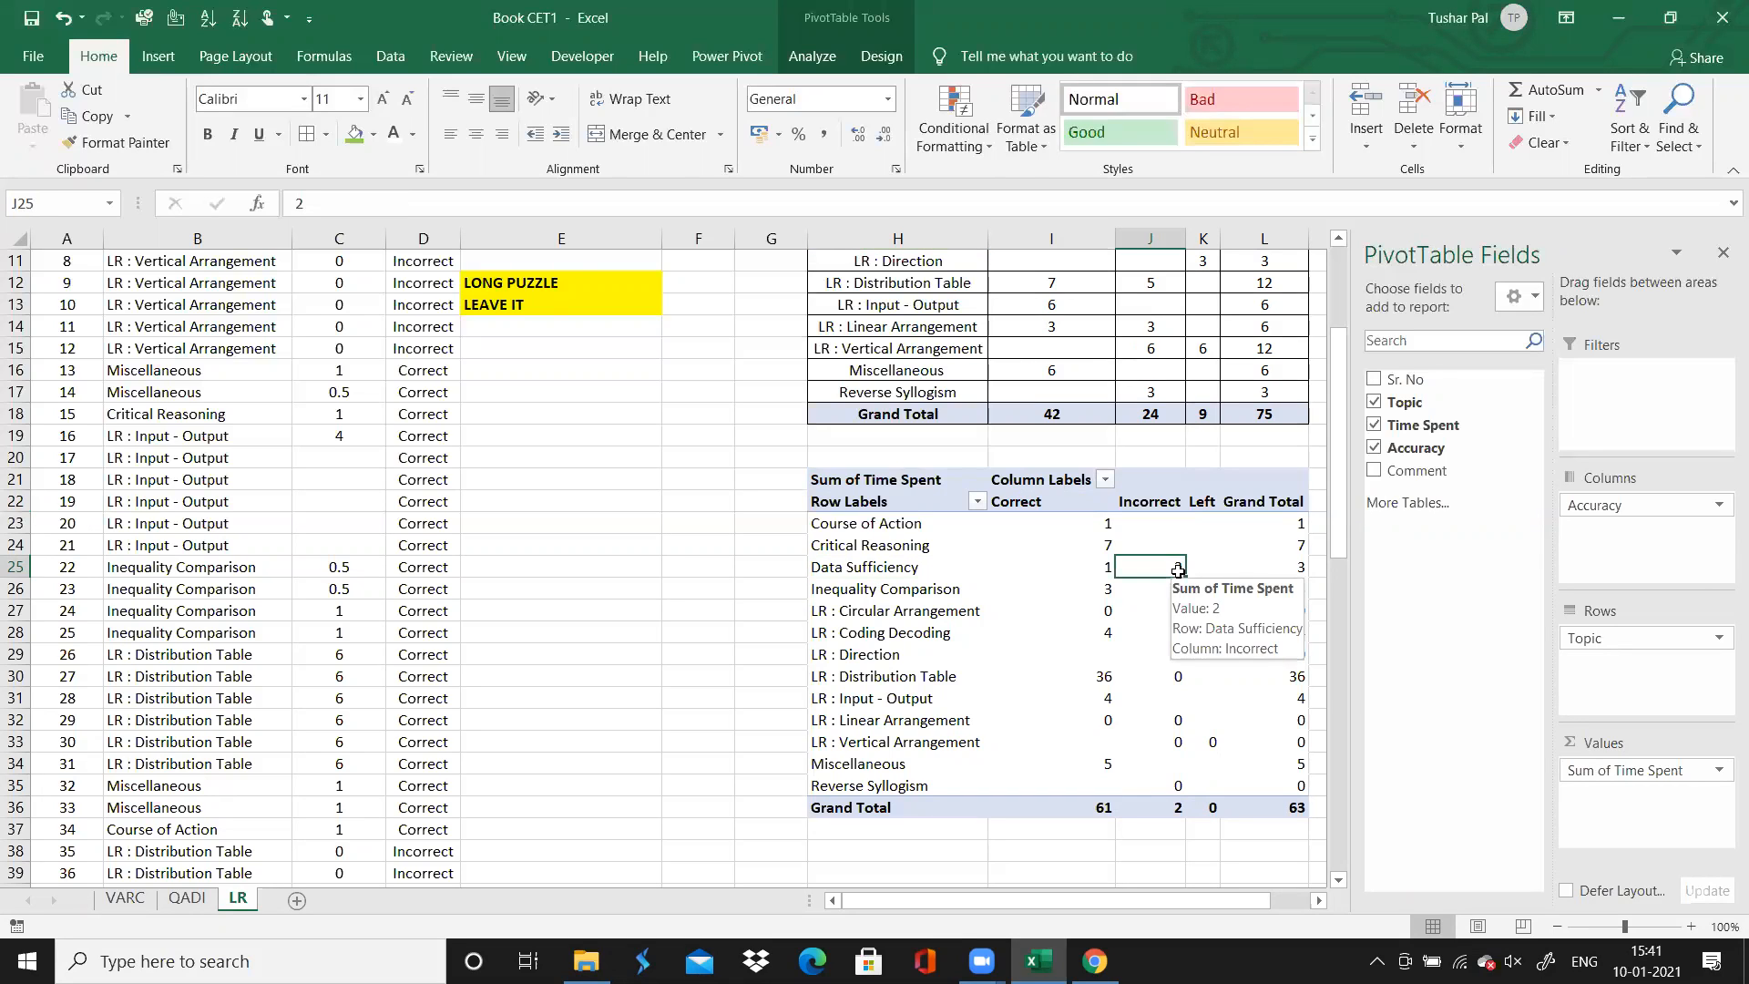
pyautogui.press('Up')
pyautogui.press('Up')
pyautogui.press('Up')
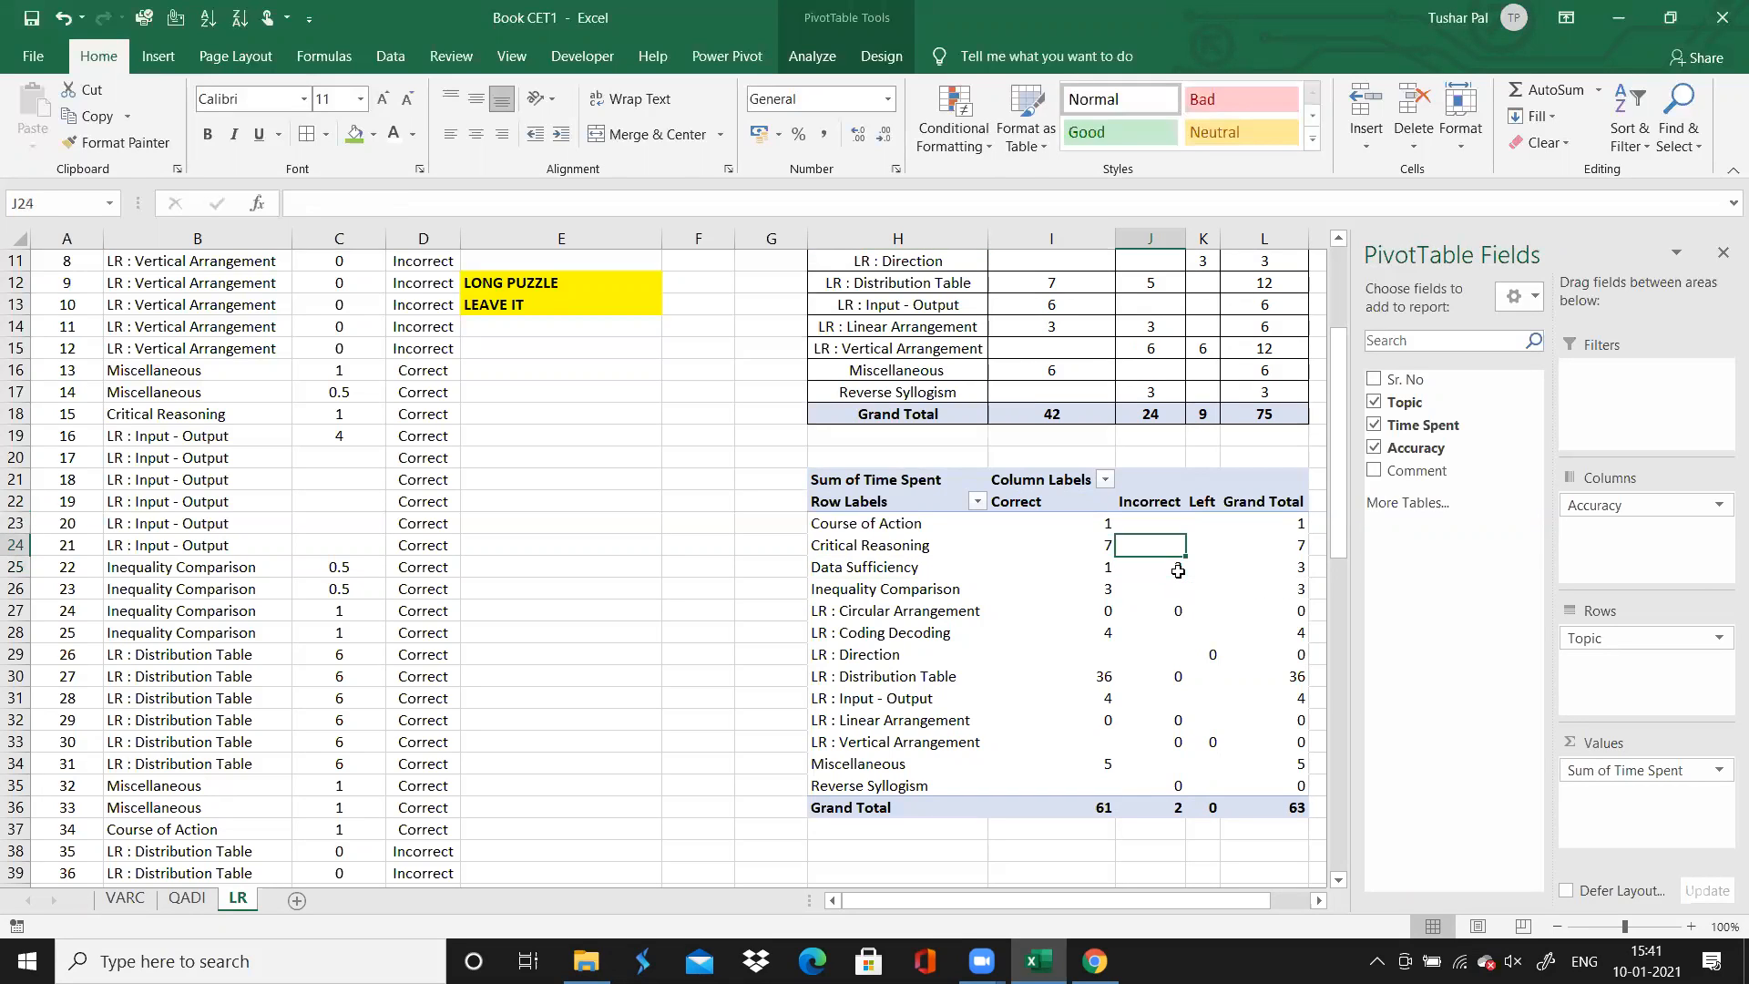
pyautogui.press('Down')
pyautogui.press('Down')
pyautogui.press('Down')
pyautogui.press('Down')
pyautogui.press('Down')
pyautogui.press('Down')
pyautogui.press('Down')
pyautogui.press('Down')
pyautogui.press('Down')
pyautogui.press('Down')
pyautogui.press('Down')
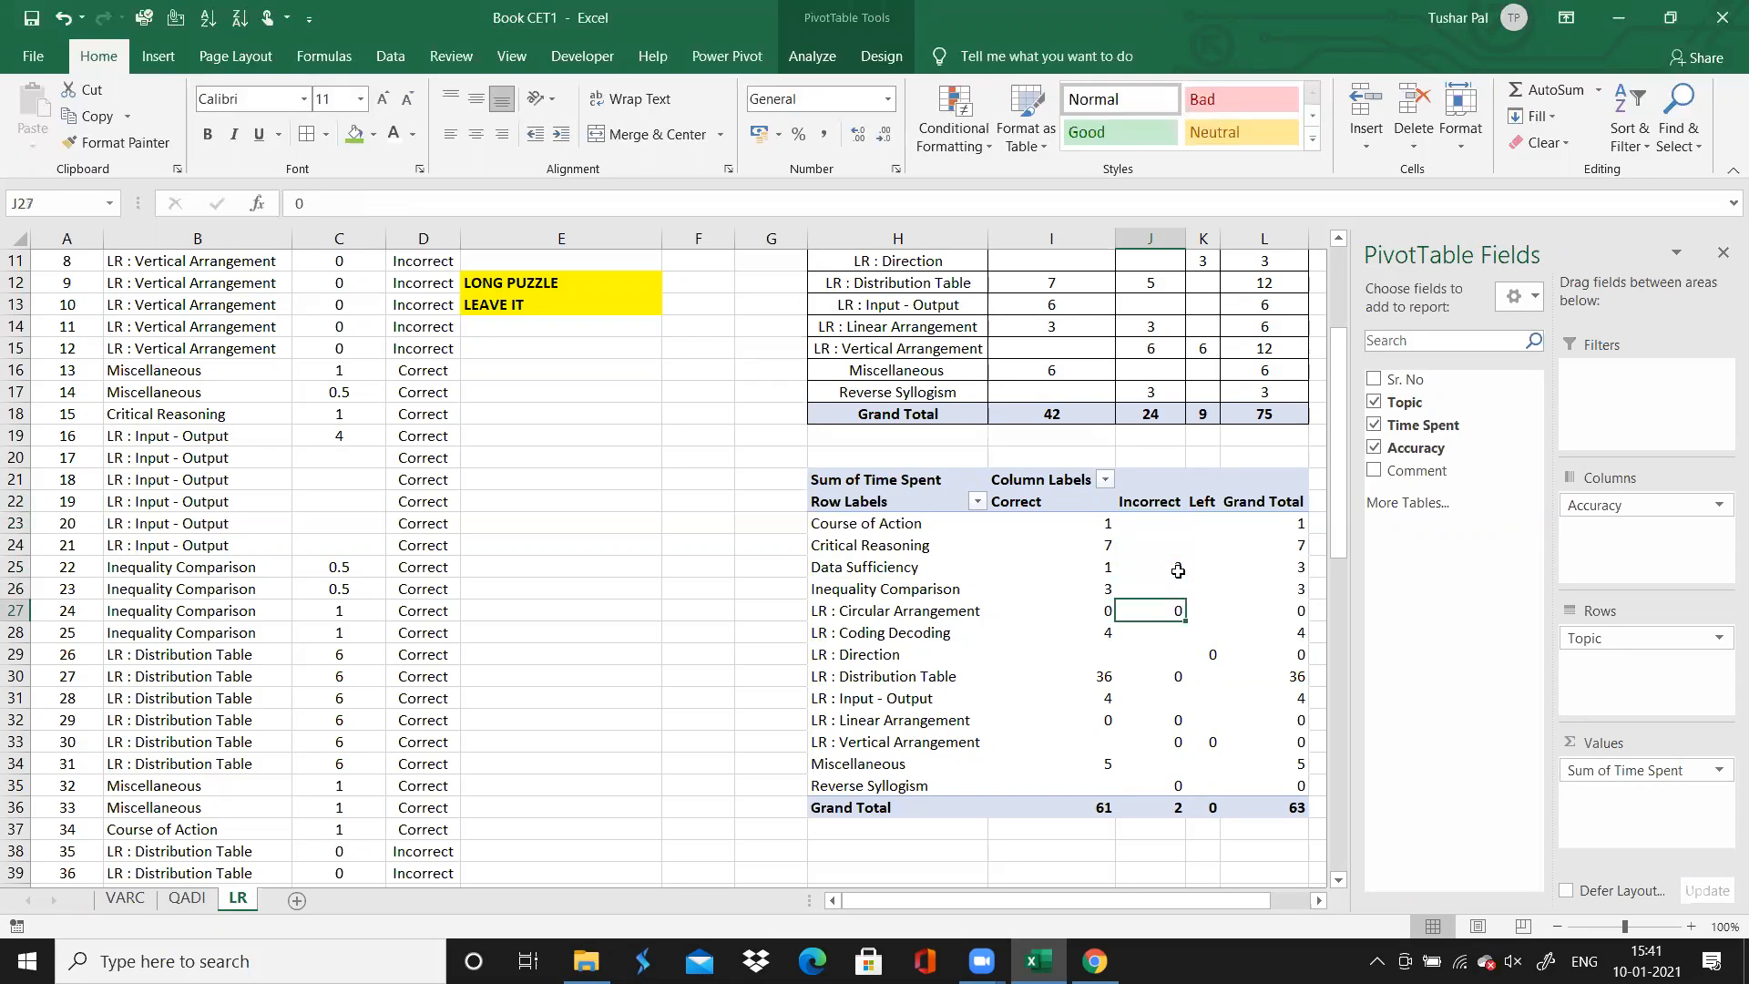
pyautogui.press('Down')
pyautogui.press('Down')
pyautogui.press('Down')
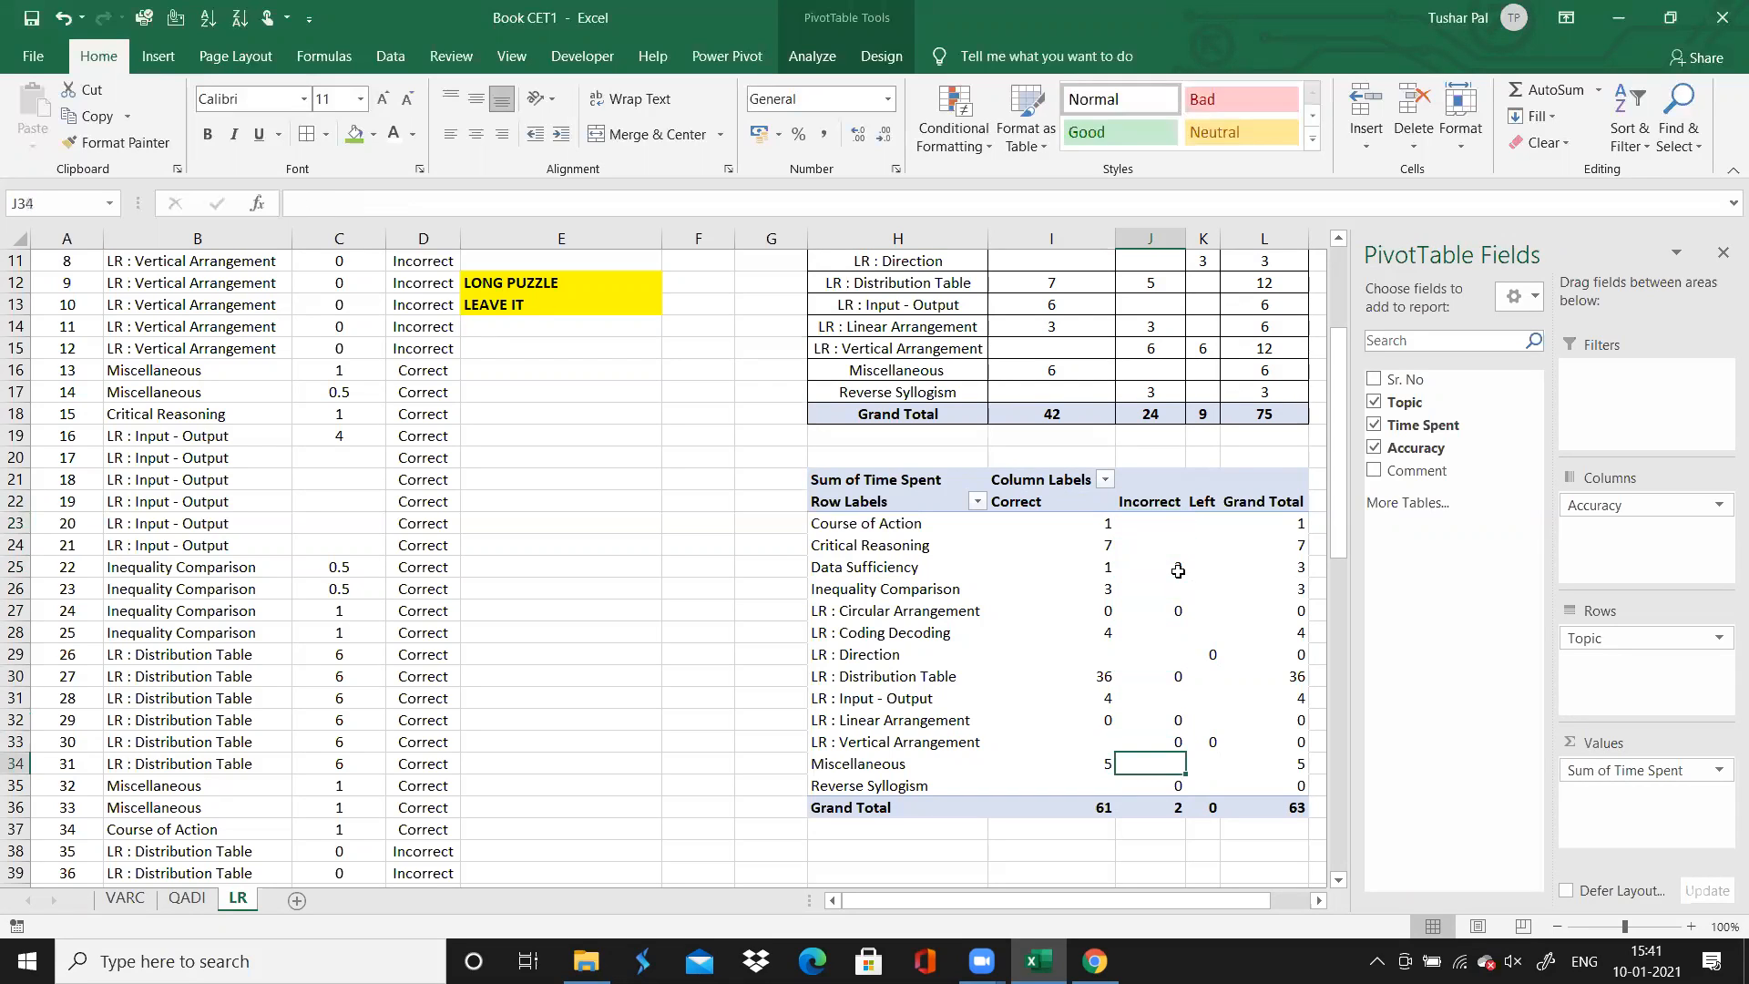
pyautogui.press('Up')
pyautogui.press('Up')
pyautogui.press('Up')
pyautogui.press('Up')
pyautogui.press('Up')
pyautogui.press('Up')
pyautogui.press('Up')
pyautogui.press('Up')
pyautogui.press('Up')
pyautogui.press('Up')
pyautogui.press('Up')
pyautogui.press('Up')
pyautogui.press('Up')
pyautogui.press('Up')
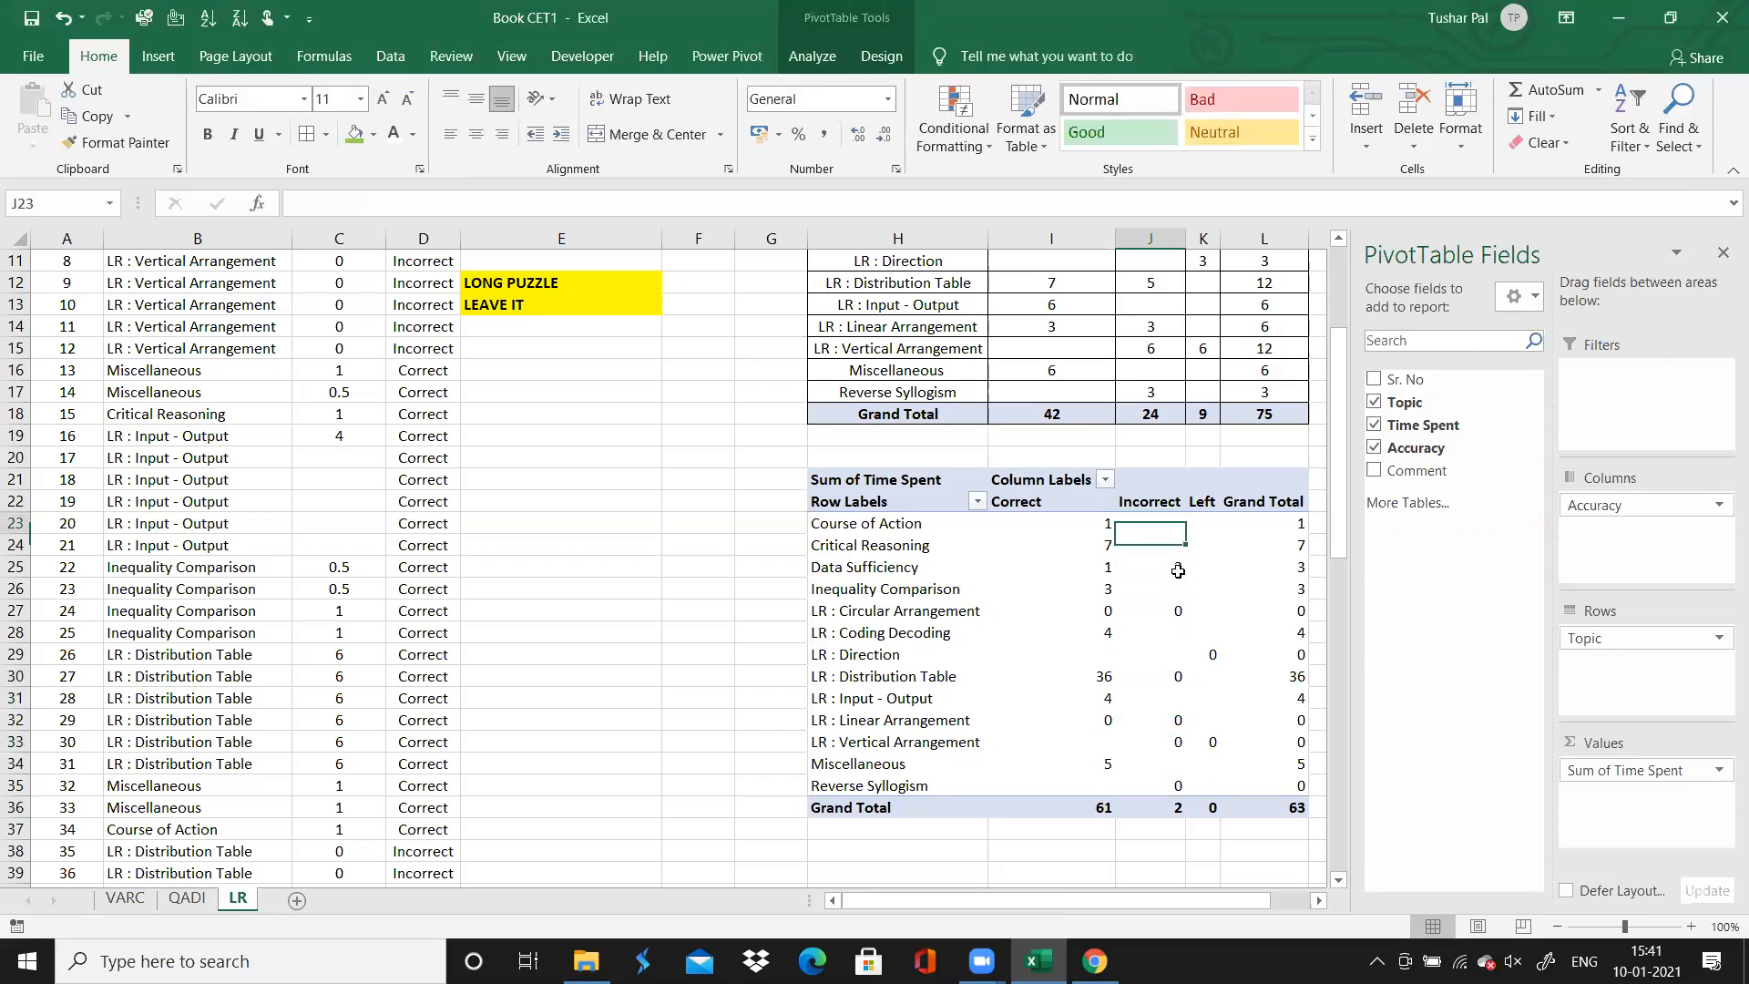
# Centre the contents of the second PivotTable from Row Labels through Grand Total and apply borders to all its cells
pyautogui.press('Left')
pyautogui.press('Left')
pyautogui.hotkey('ctrl', 'shift', 'Down')
pyautogui.hotkey('ctrl', 'shift', 'Right')
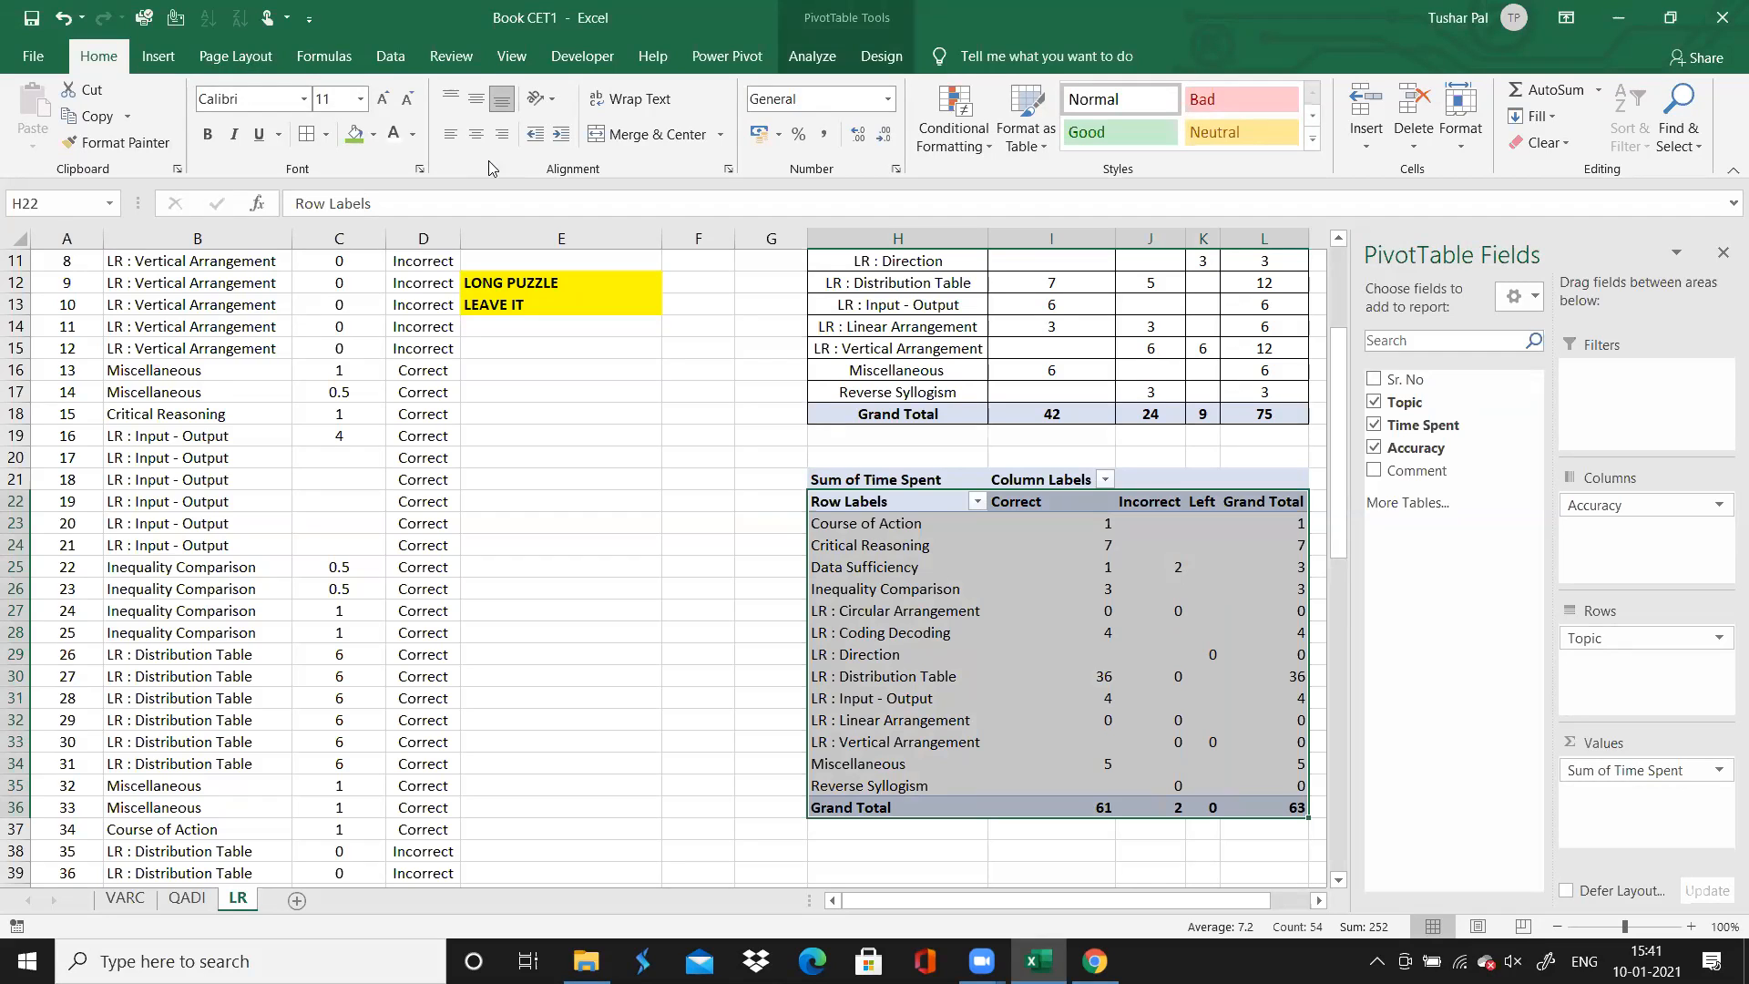
pyautogui.click(475, 134)
pyautogui.click(307, 134)
pyautogui.click(369, 407)
# Apply borders to all cells of the question log, A3:E78, on the LR sheet
pyautogui.hotkey('ctrl', 'Up')
pyautogui.hotkey('ctrl', 'Up')
pyautogui.hotkey('ctrl', 'Up')
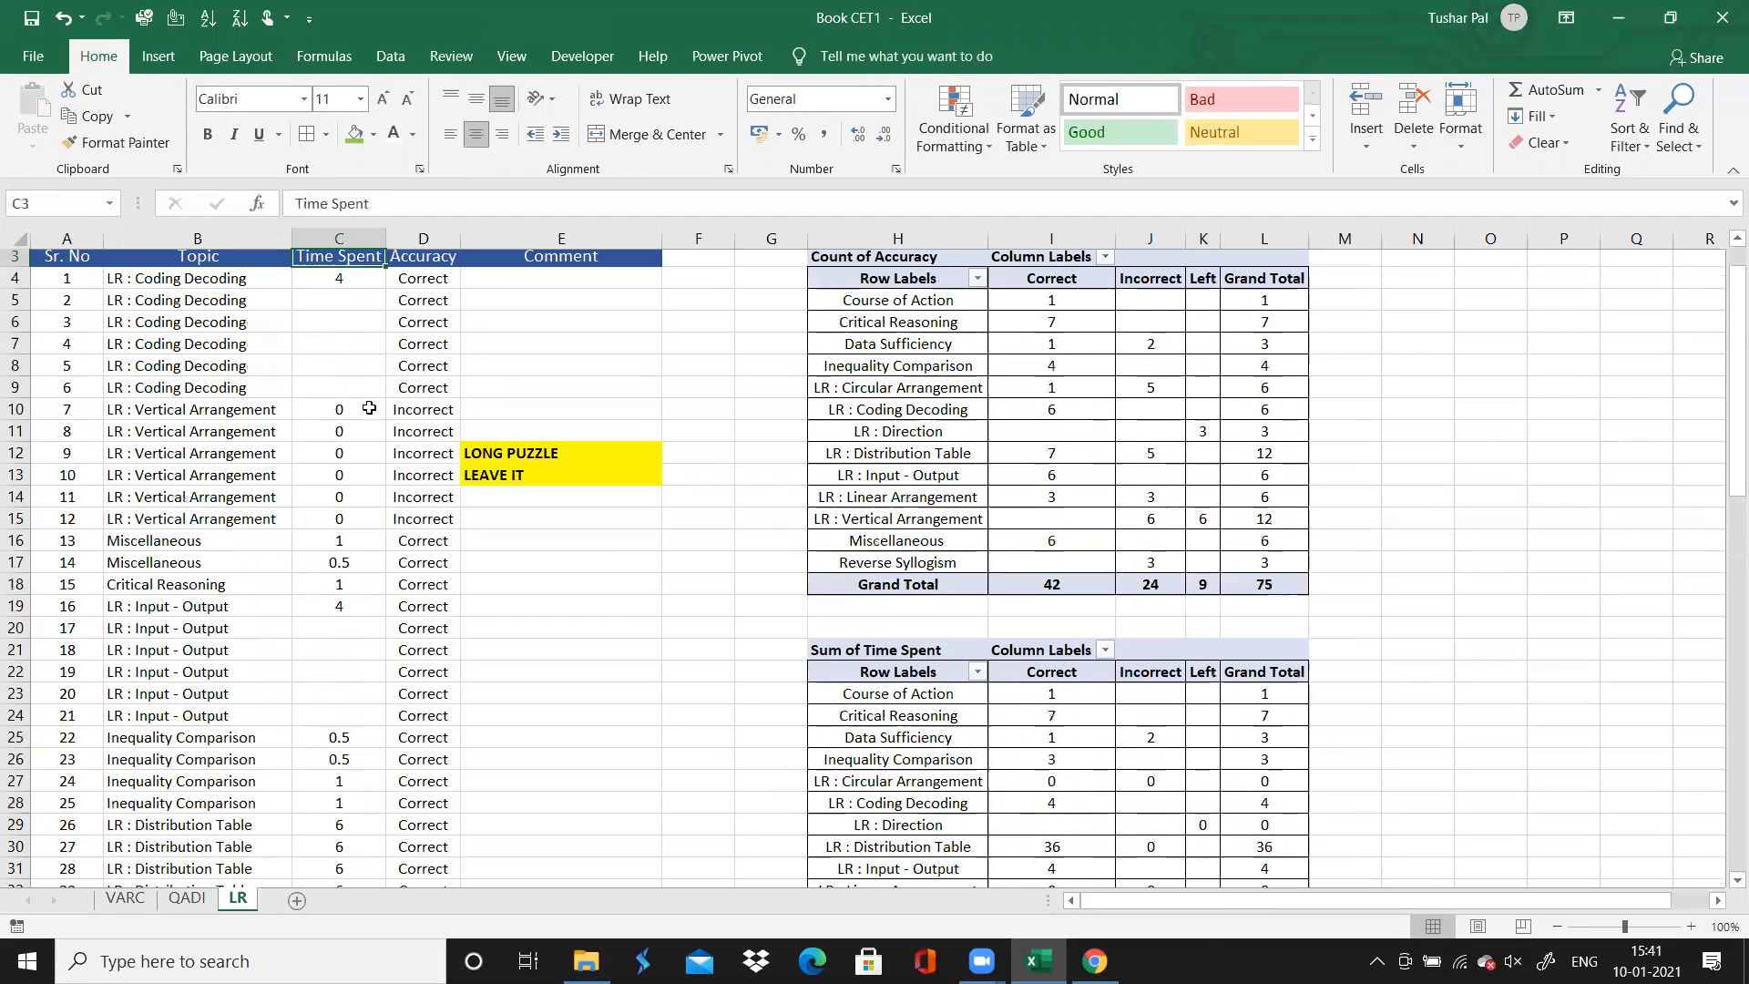
pyautogui.hotkey('ctrl', 'Left')
pyautogui.hotkey('ctrl', 'Down')
pyautogui.hotkey('ctrl', 'shift', 'Right')
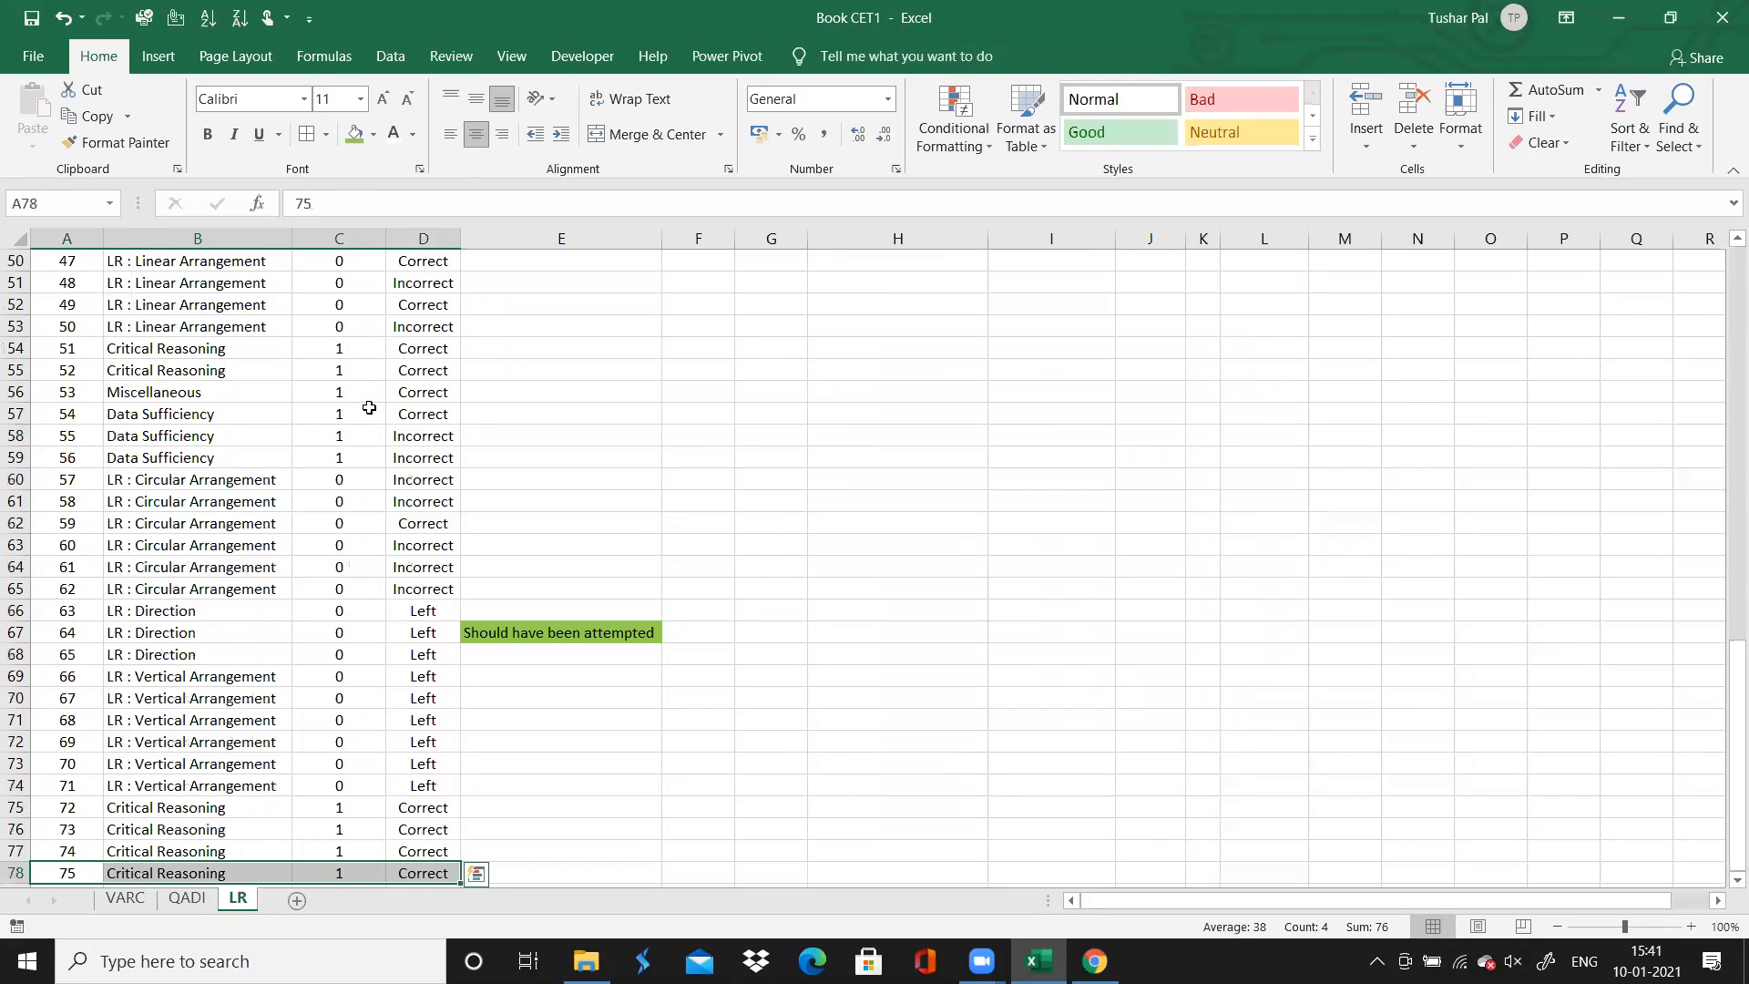
pyautogui.hotkey('ctrl', 'shift', 'Right')
pyautogui.hotkey('ctrl', 'shift', 'Left')
pyautogui.hotkey('shift', 'Right')
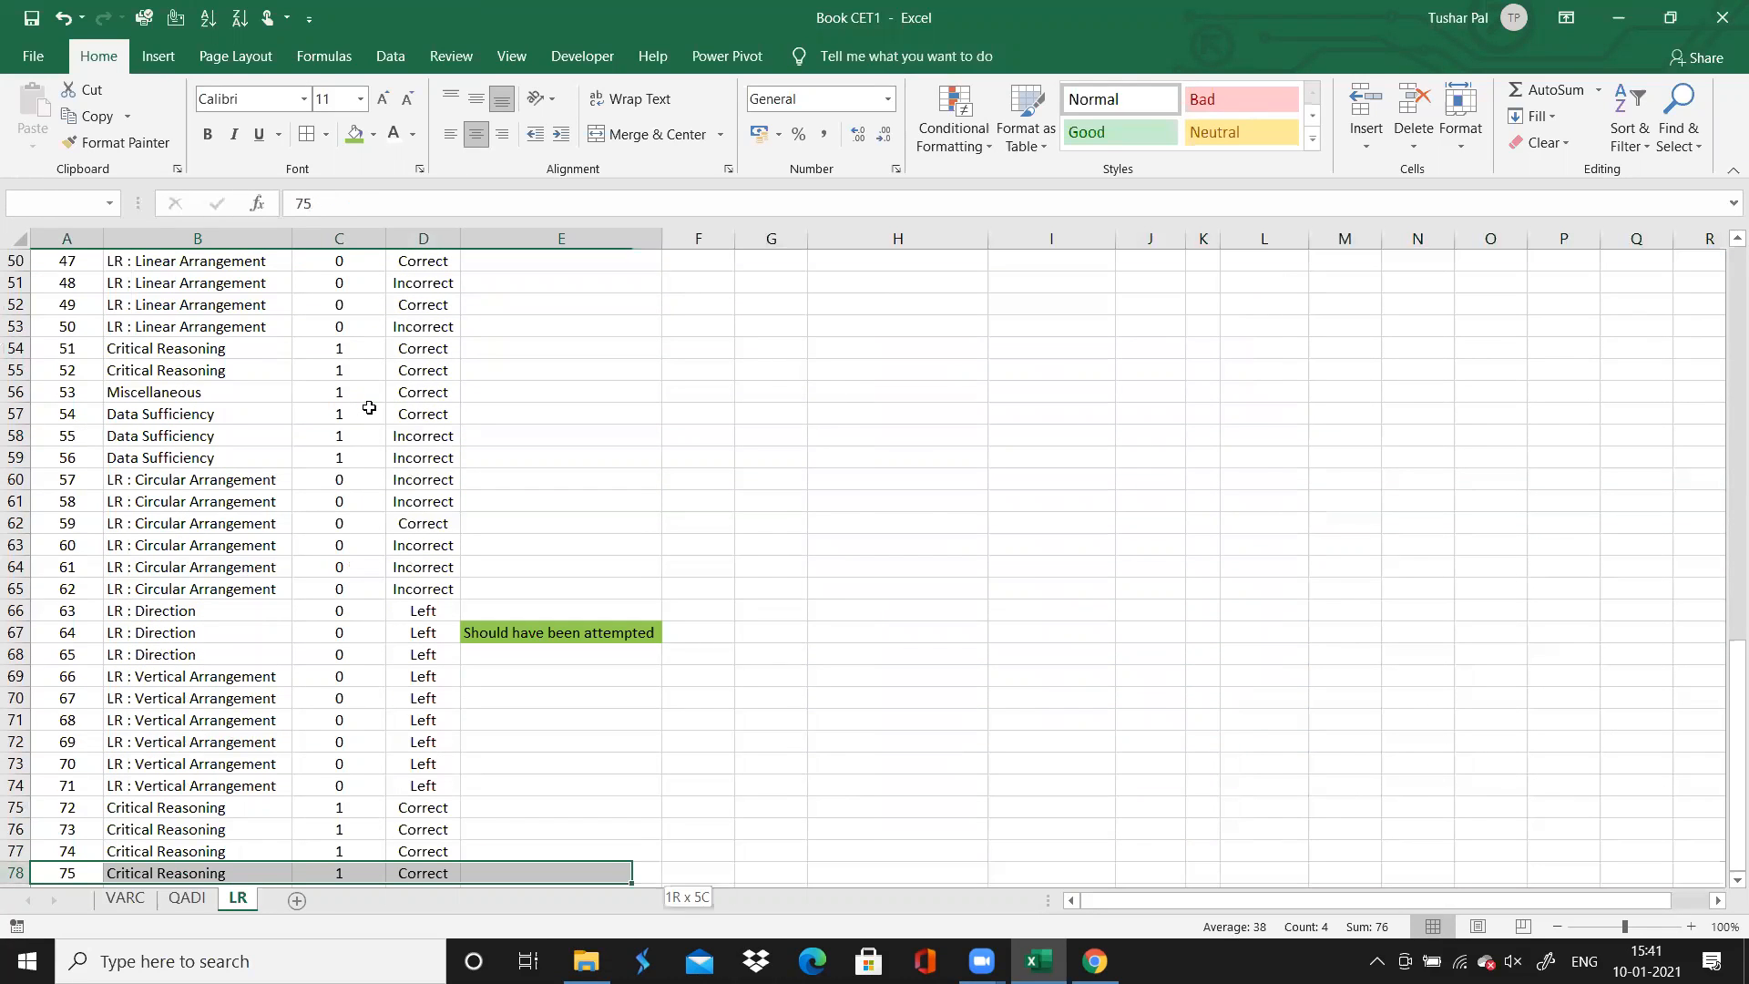
pyautogui.hotkey('ctrl', 'shift', 'Up')
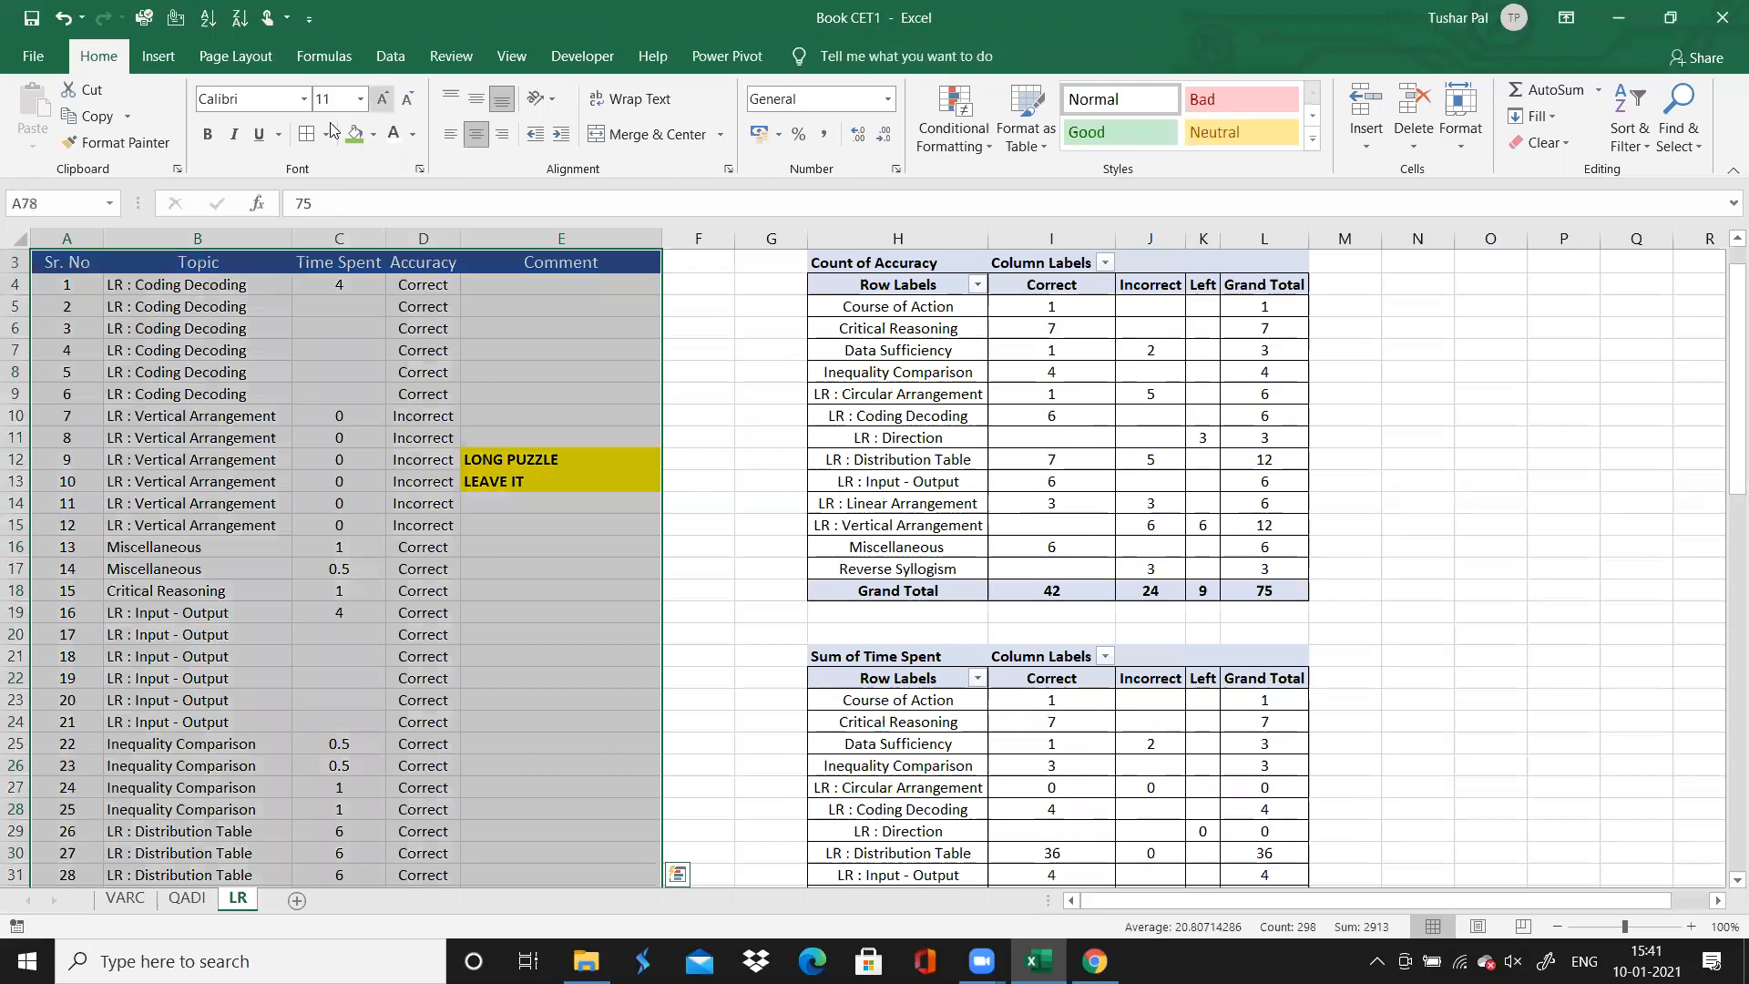
pyautogui.click(310, 137)
pyautogui.click(771, 437)
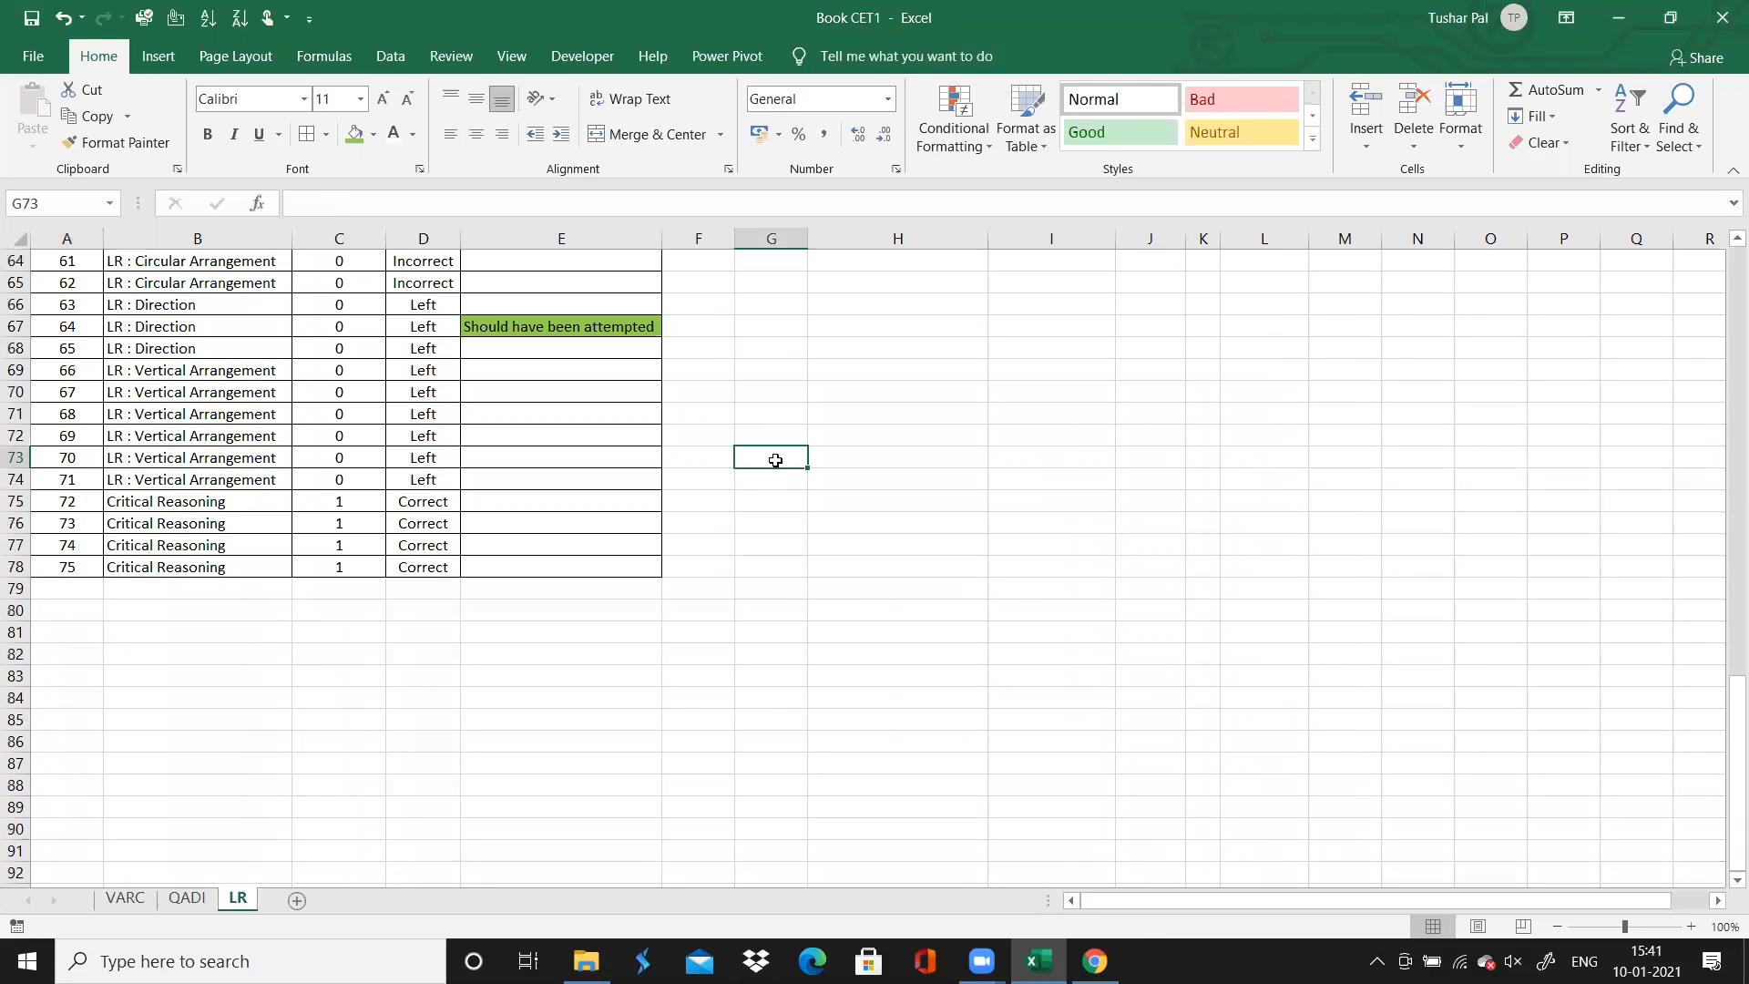
pyautogui.press('Up')
pyautogui.press('Up')
pyautogui.press('Up')
pyautogui.press('Up')
pyautogui.press('Up')
pyautogui.press('Up')
pyautogui.press('Up')
pyautogui.press('Up')
pyautogui.press('Up')
pyautogui.press('Up')
pyautogui.press('Up')
pyautogui.press('Up')
pyautogui.press('Up')
pyautogui.press('Up')
pyautogui.press('Up')
pyautogui.press('Up')
pyautogui.press('Up')
pyautogui.press('Up')
pyautogui.press('Up')
pyautogui.press('Up')
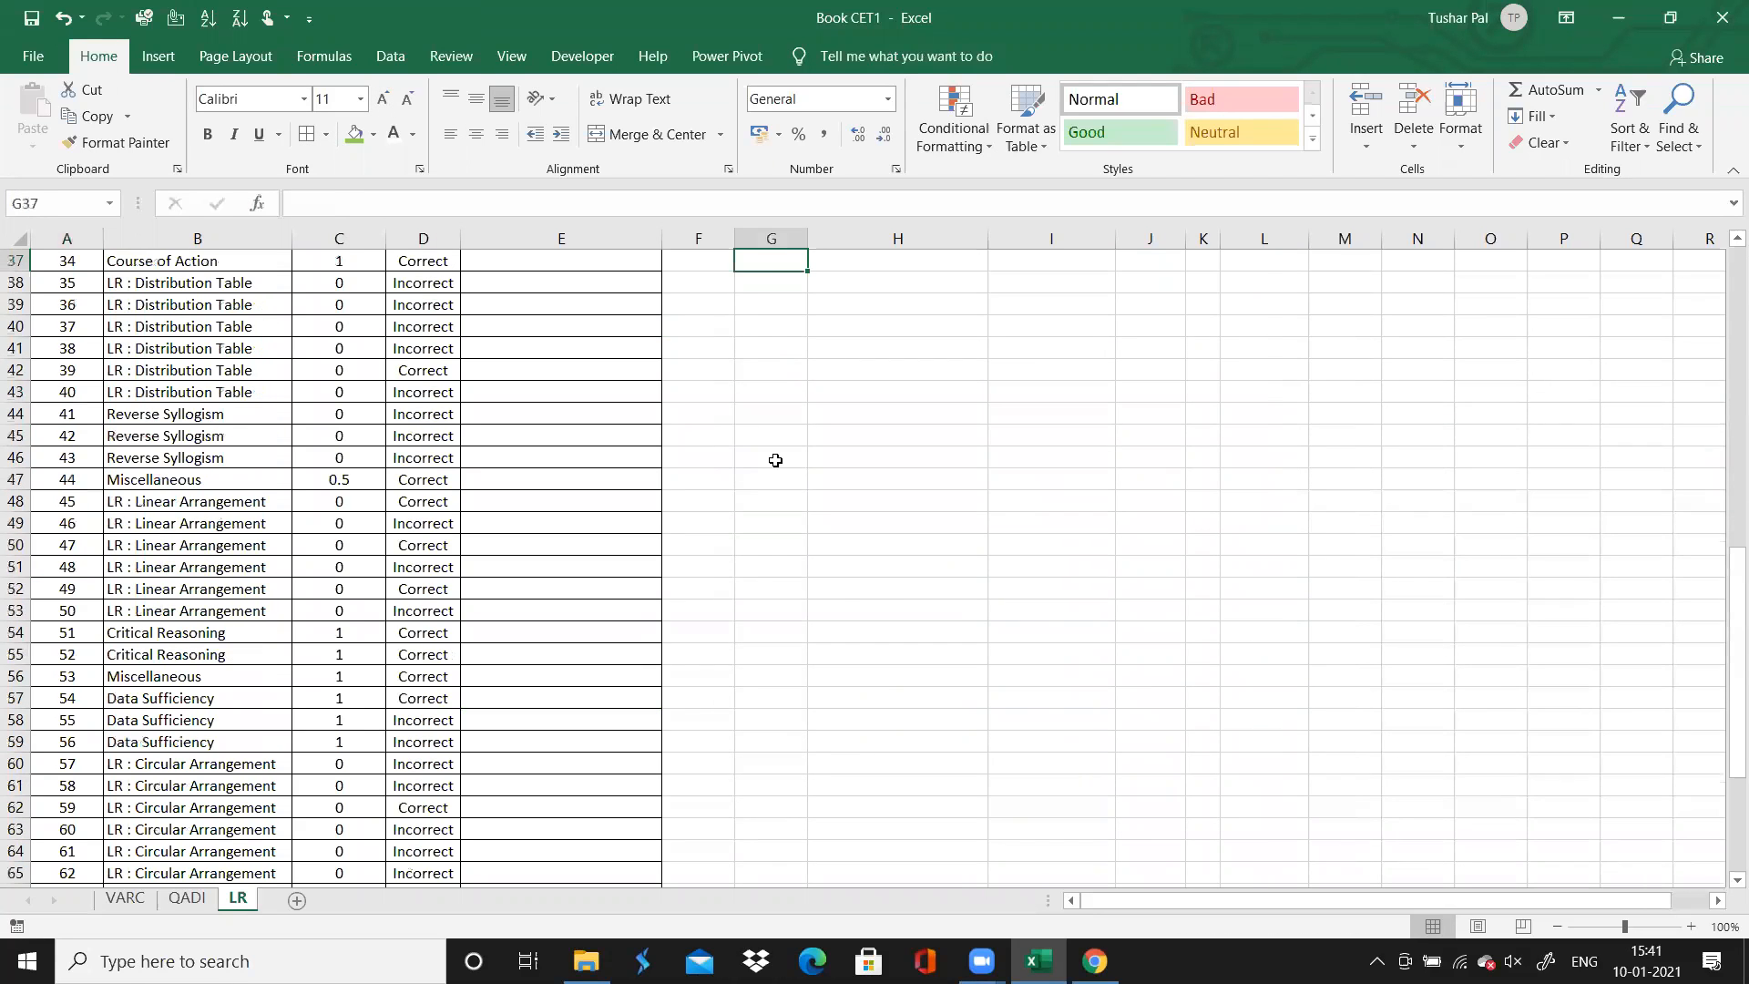
pyautogui.press('Up')
pyautogui.press('Up')
pyautogui.press('Up')
pyautogui.press('Up')
pyautogui.press('Up')
pyautogui.press('Up')
pyautogui.press('Up')
pyautogui.press('Up')
pyautogui.press('Up')
pyautogui.press('Up')
pyautogui.press('Up')
pyautogui.press('Up')
pyautogui.press('Up')
pyautogui.press('Up')
pyautogui.press('Up')
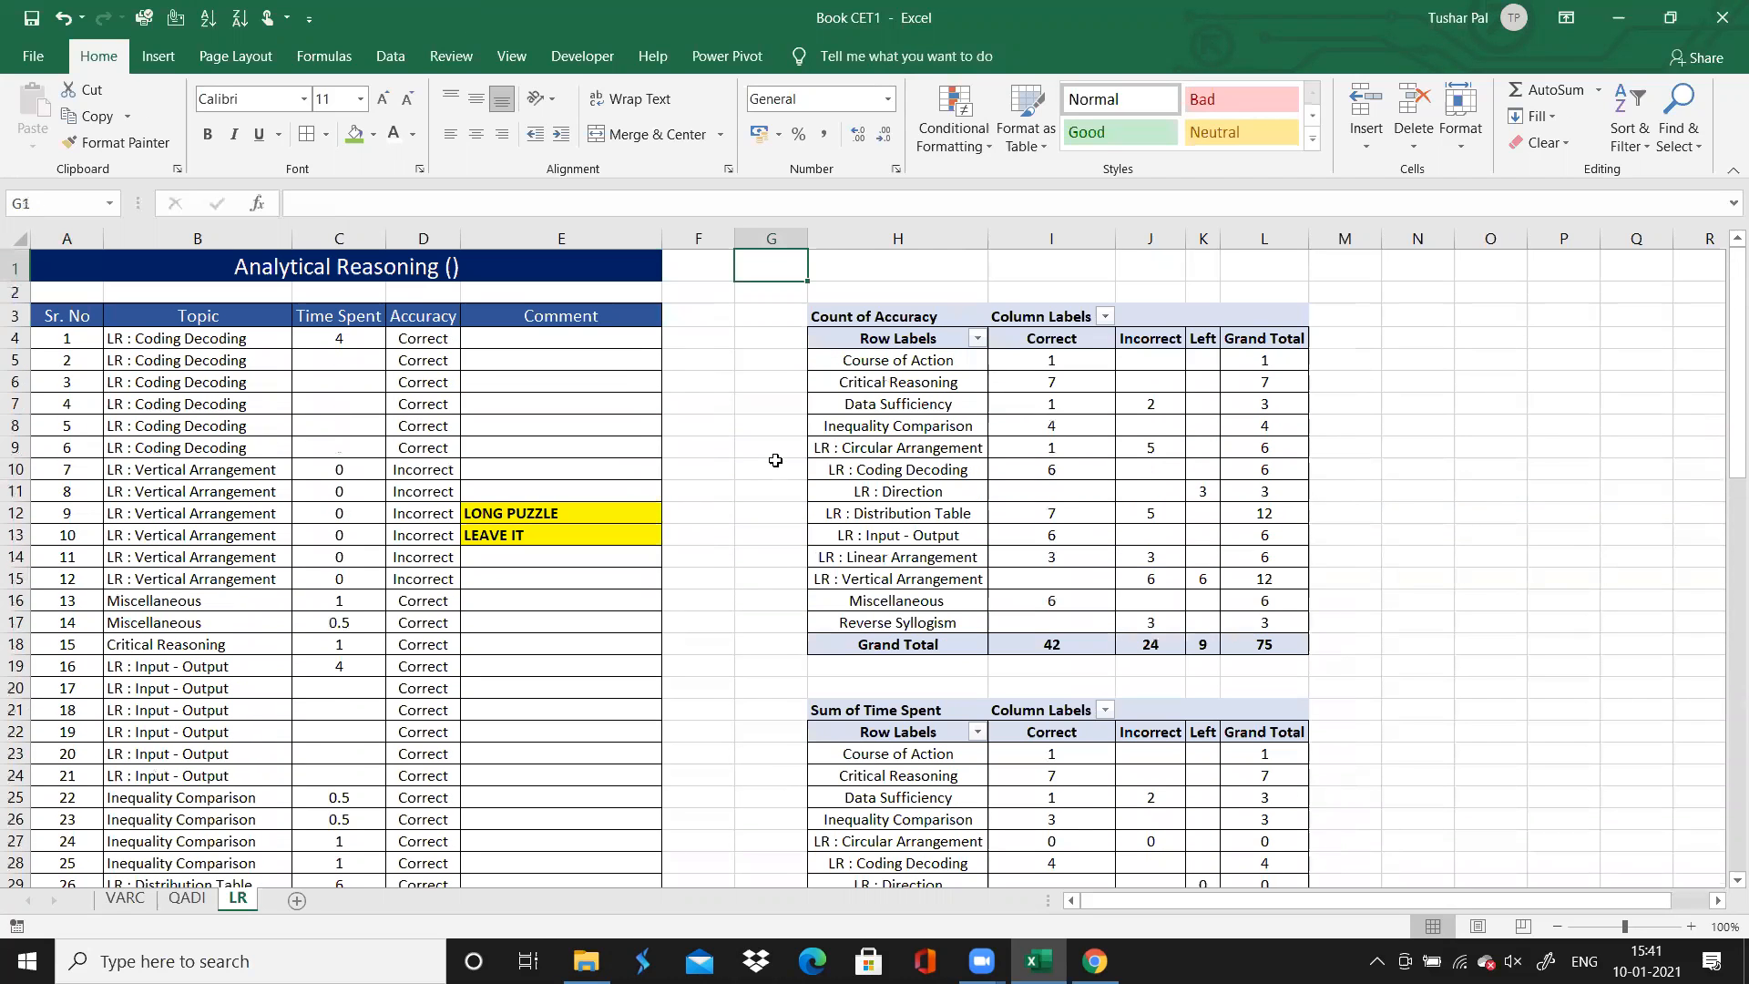
# Save the file to the Desktop as an Excel Workbook named Book CET1
pyautogui.click(28, 56)
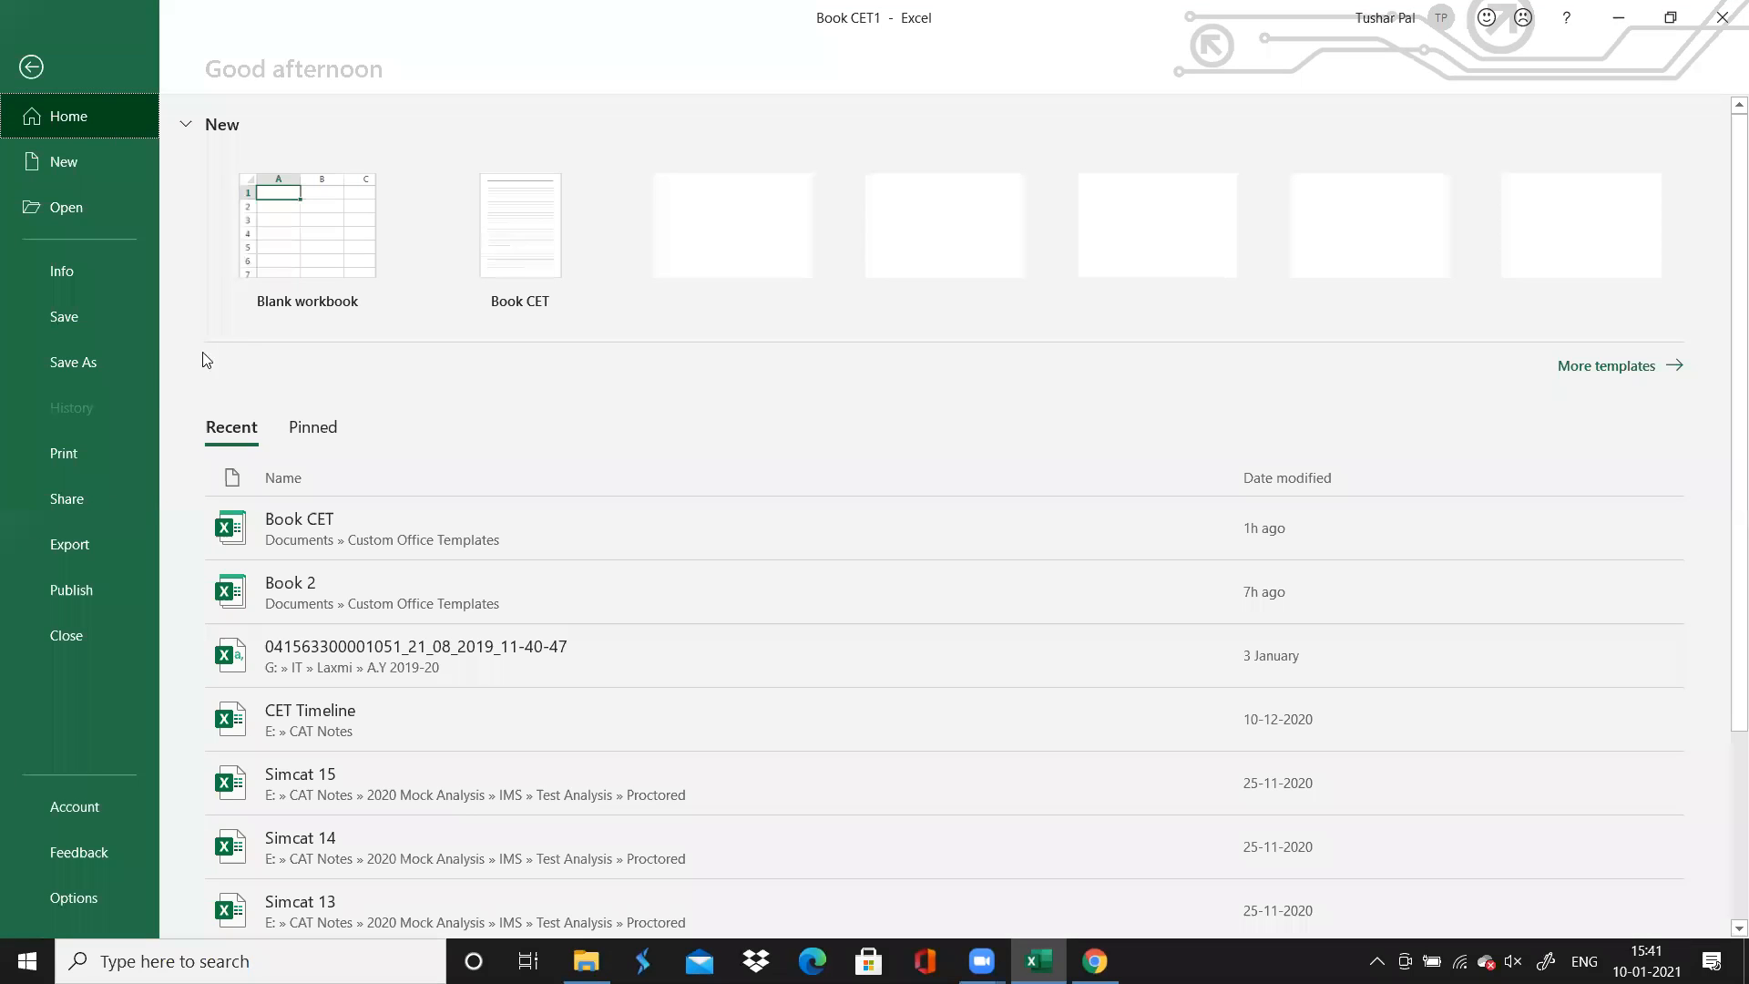
pyautogui.click(115, 364)
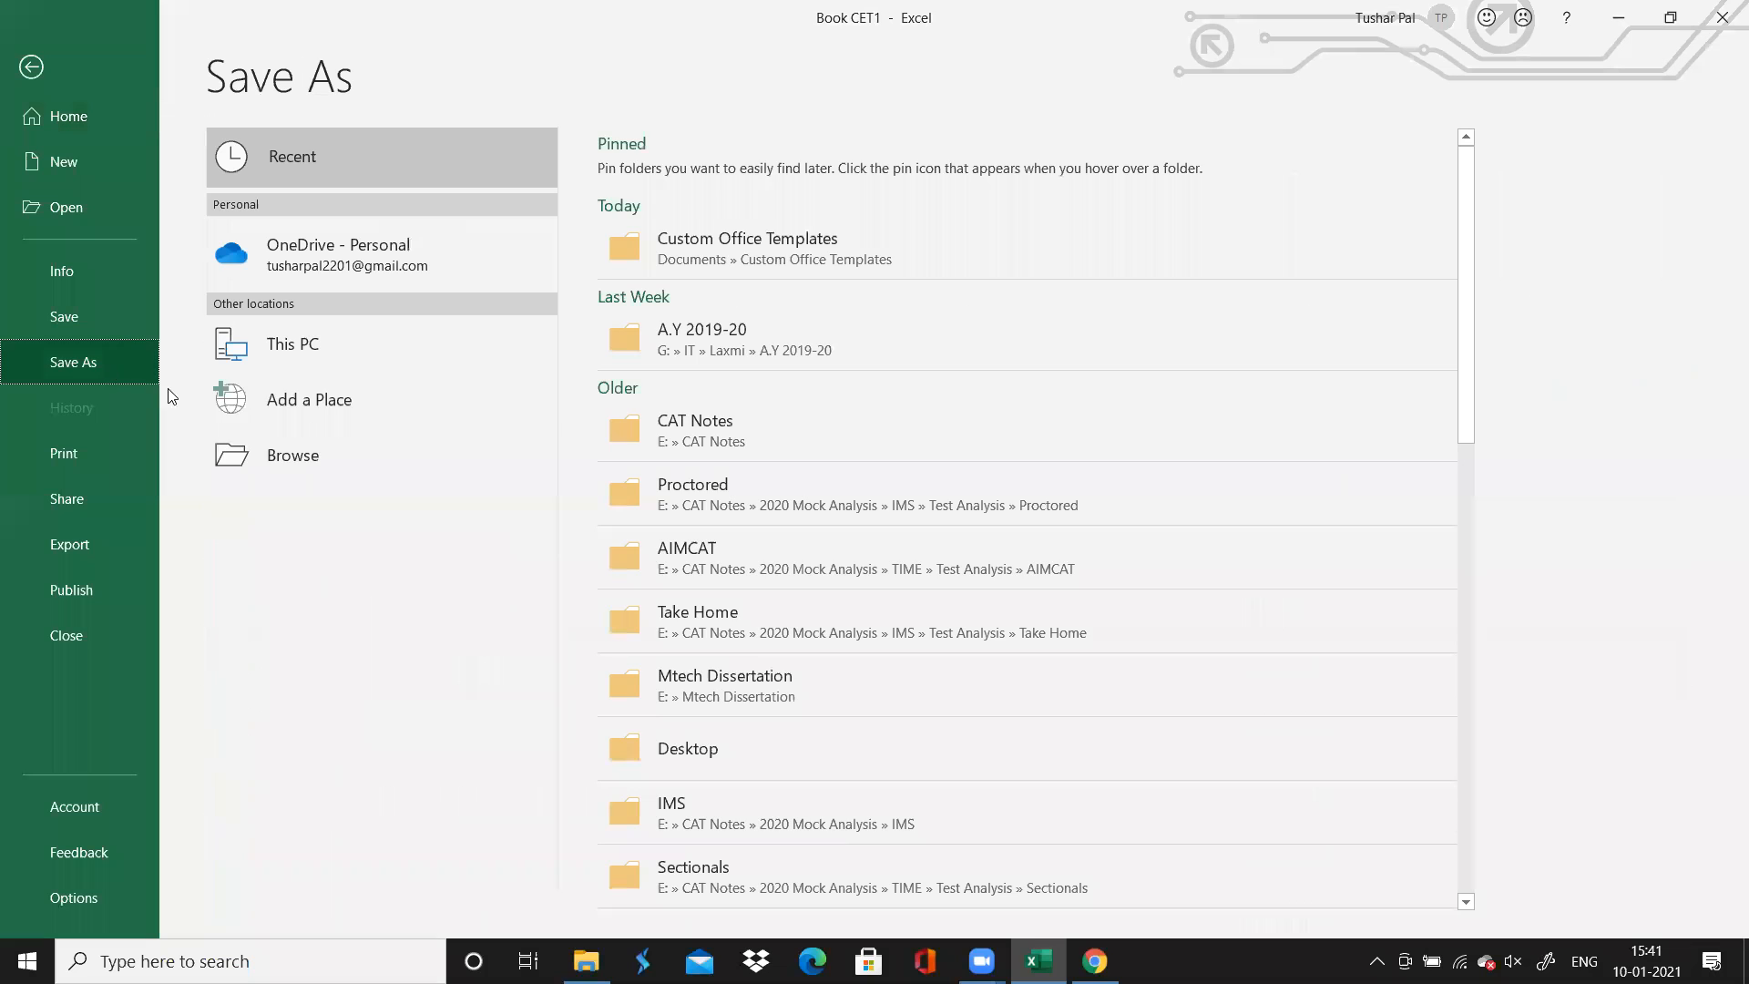
pyautogui.click(250, 461)
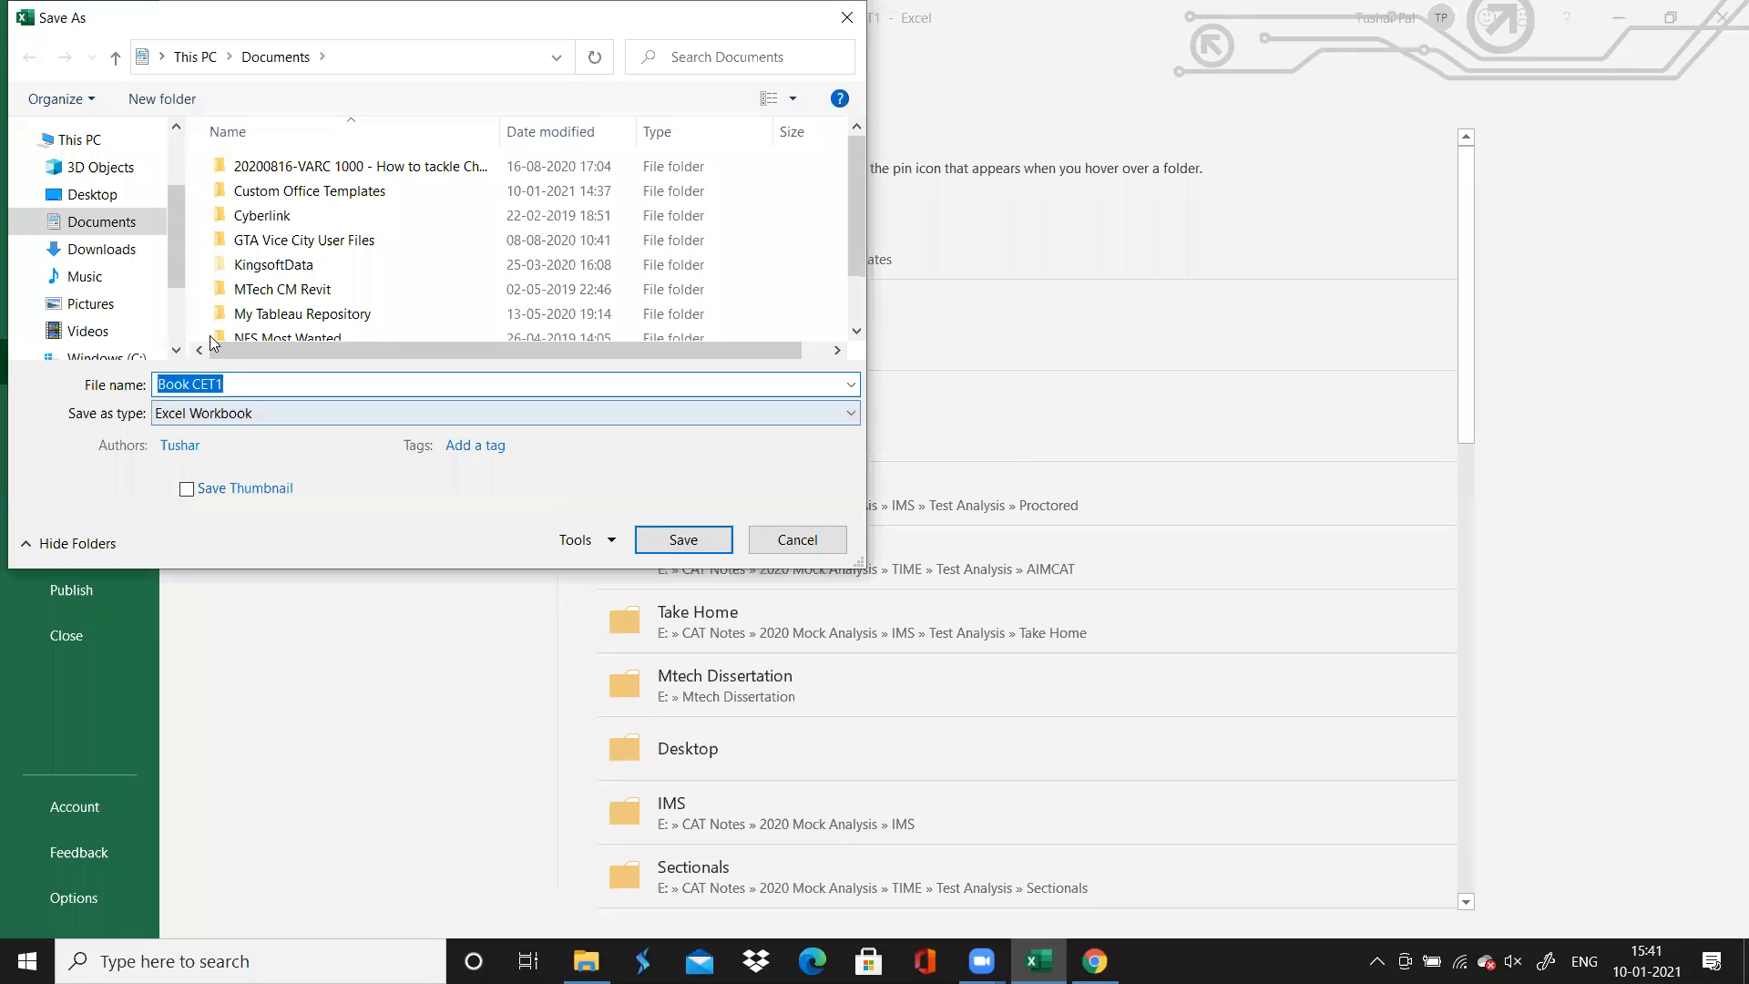
pyautogui.scroll(-2, 173, 292)
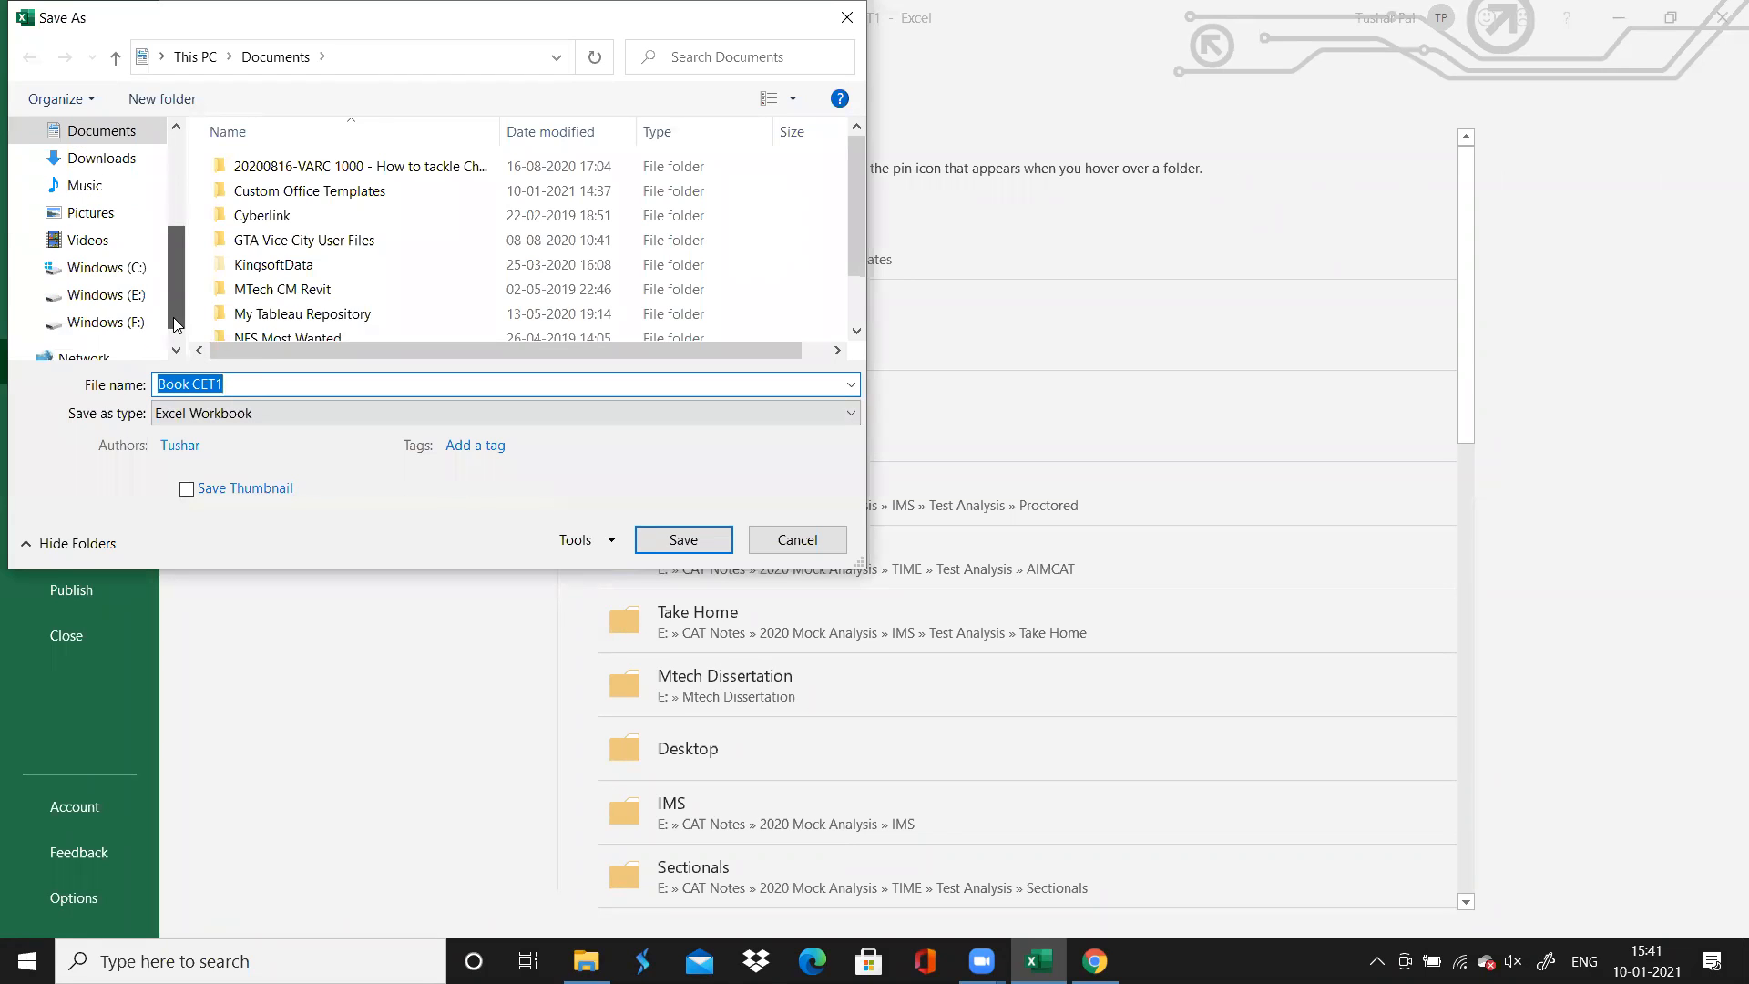
pyautogui.click(131, 302)
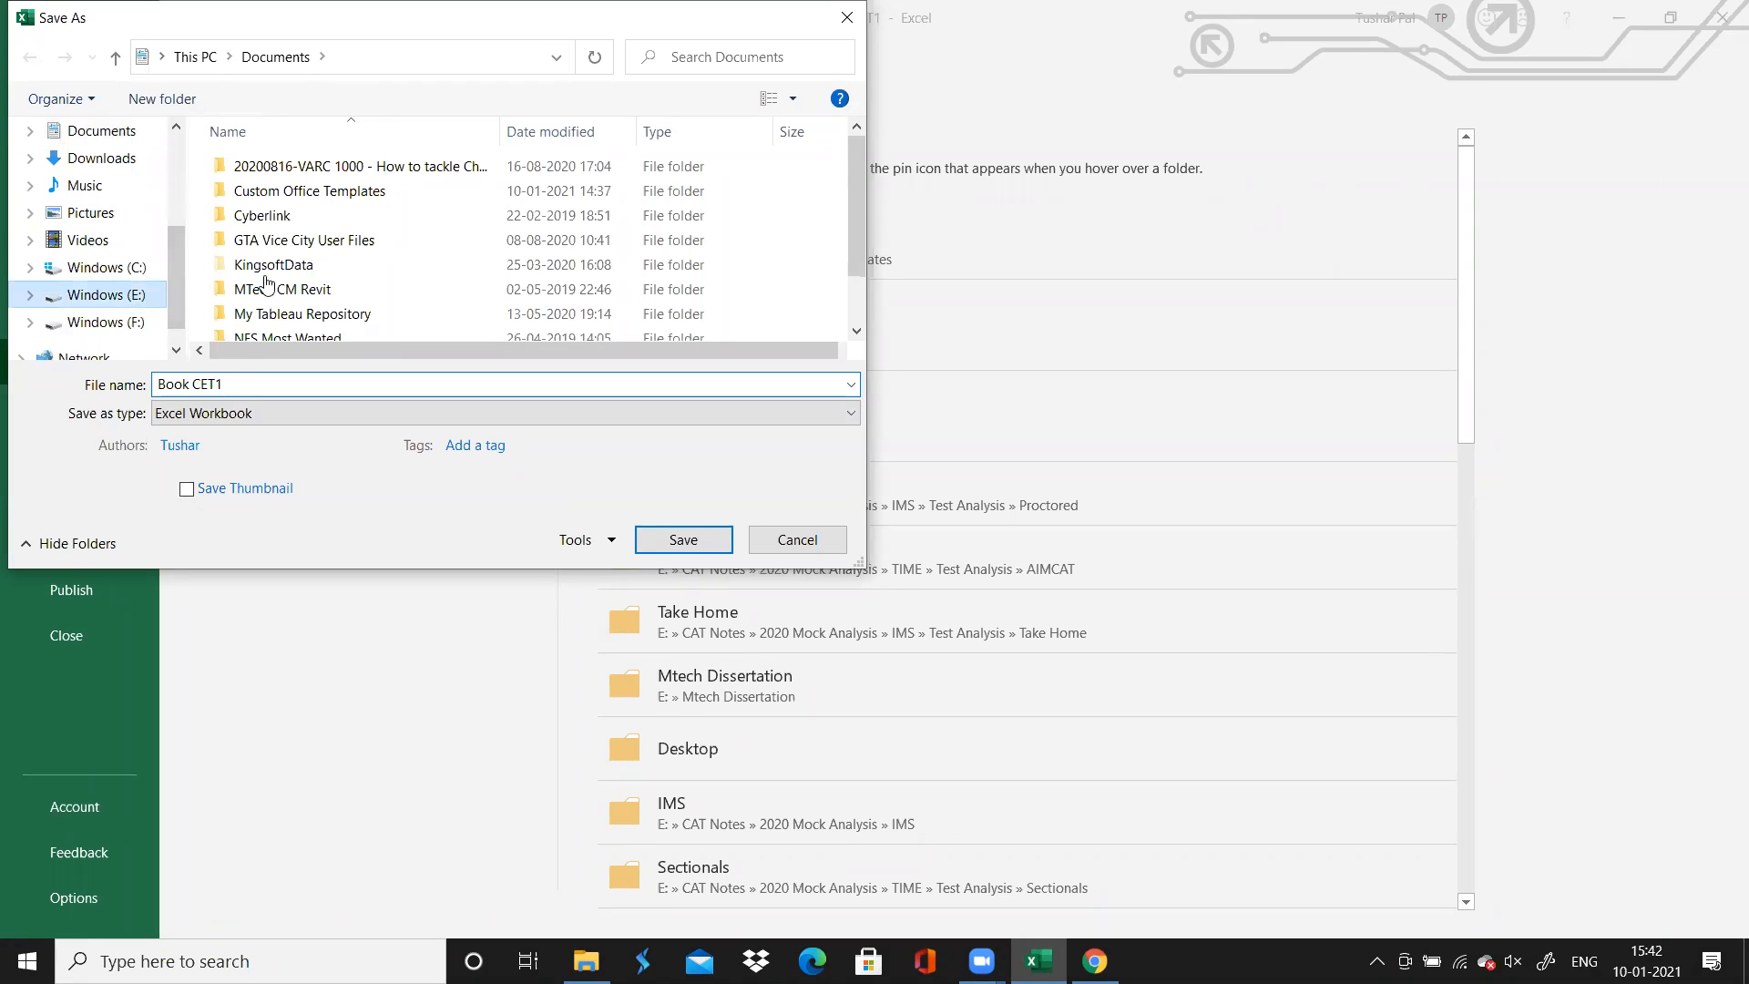
pyautogui.doubleClick(273, 217)
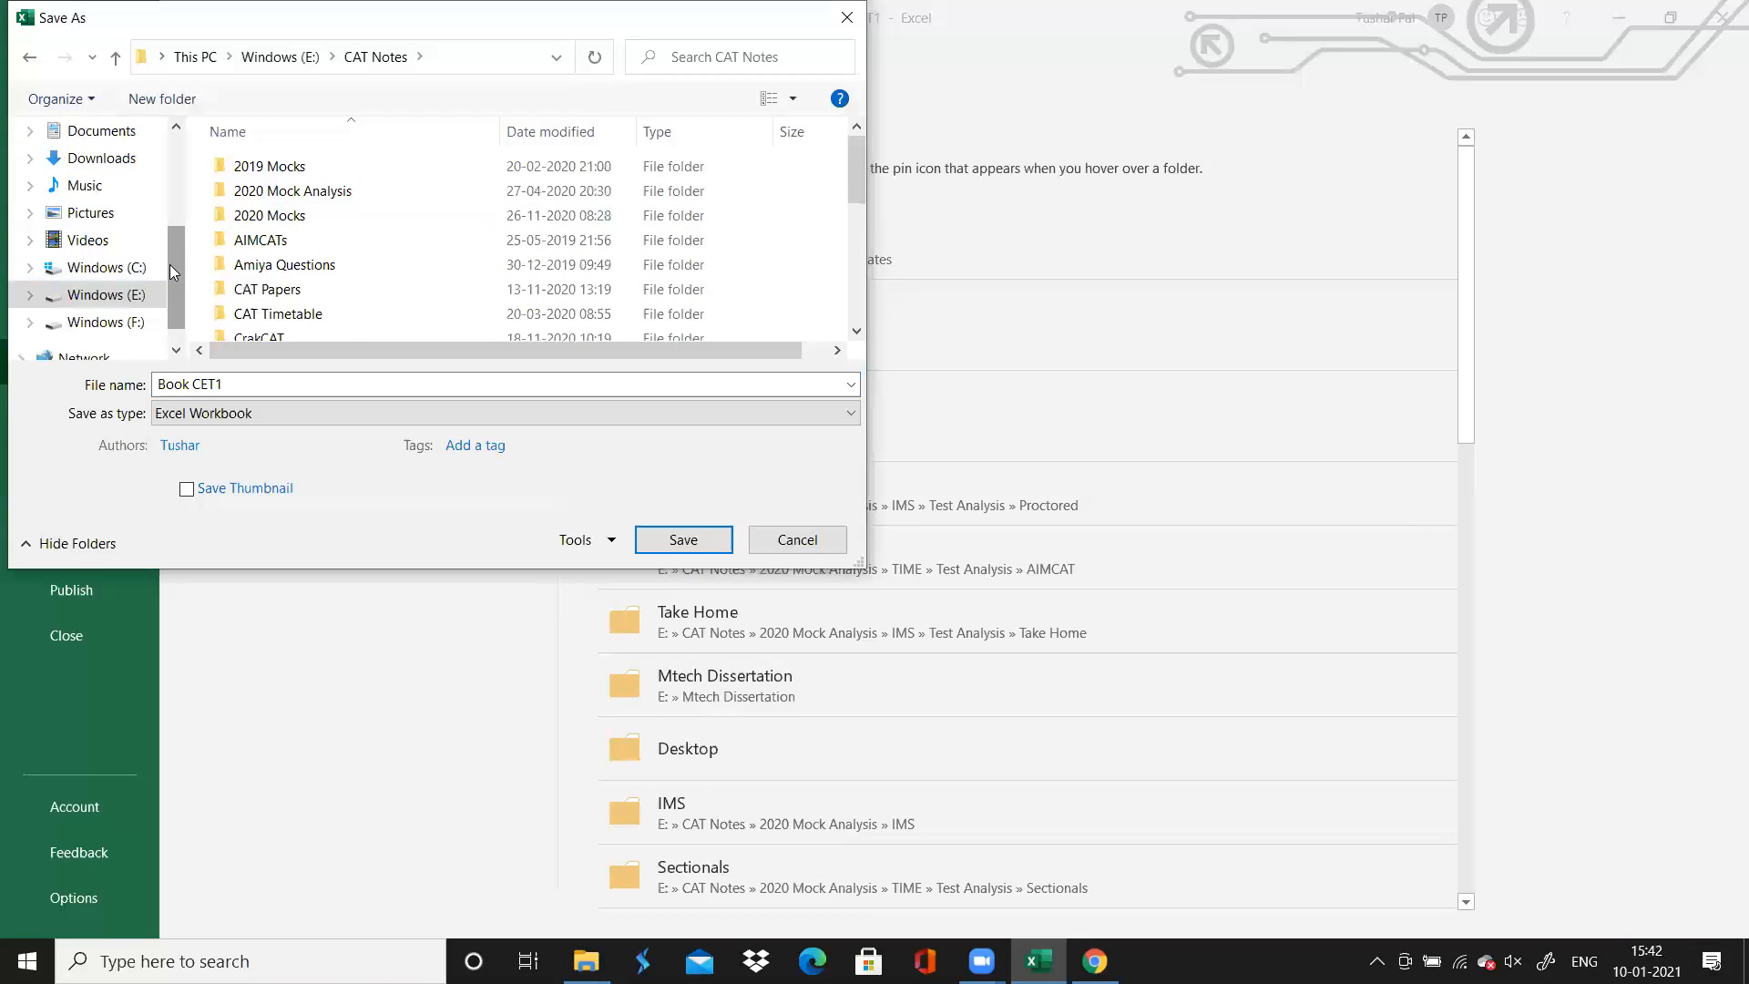
pyautogui.scroll(3, 146, 273)
pyautogui.click(129, 311)
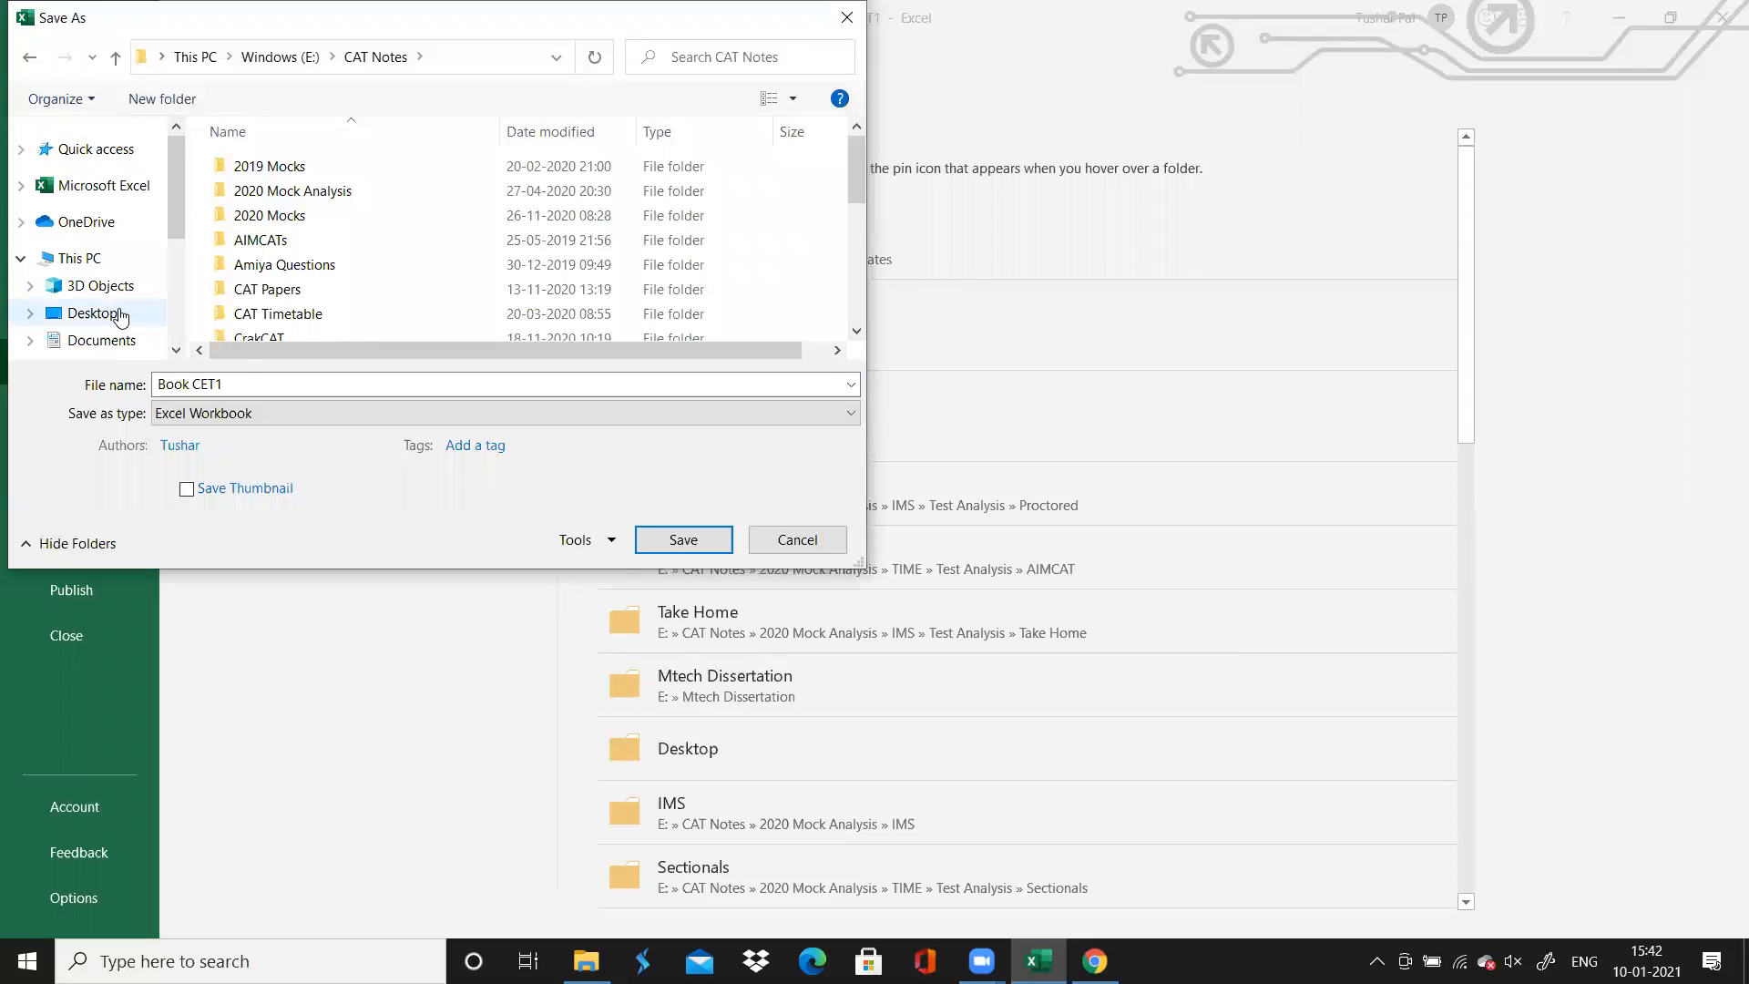
pyautogui.click(685, 538)
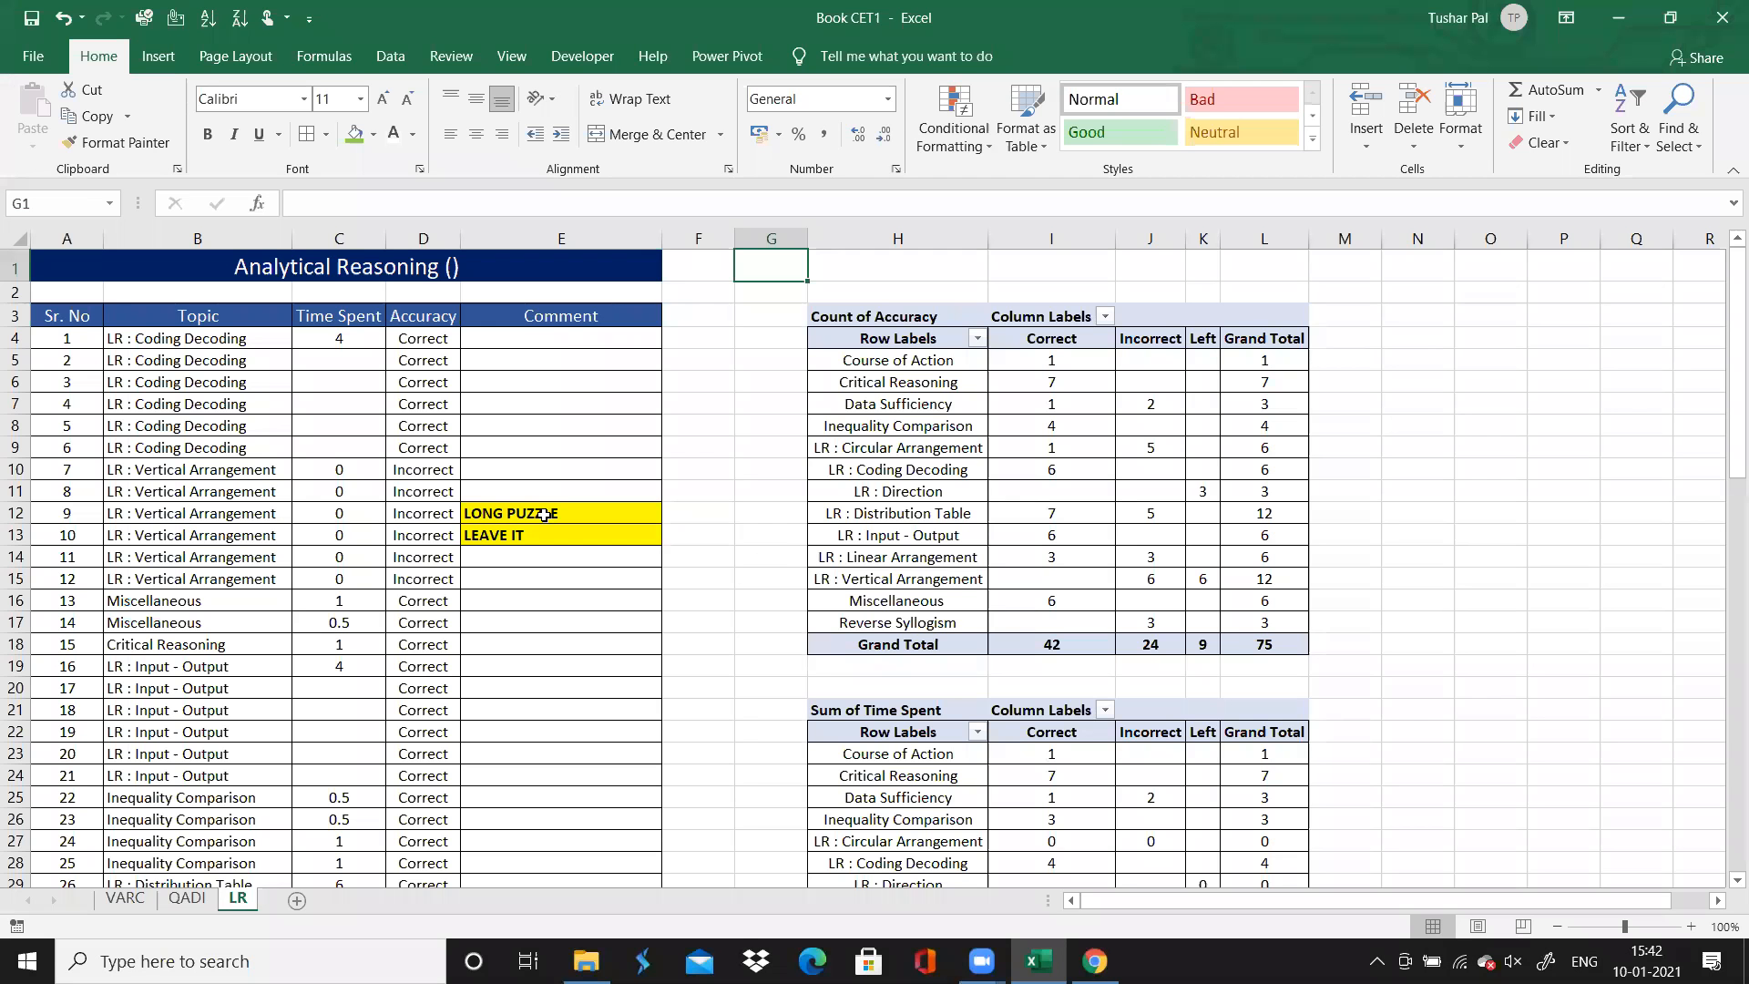
# Review the finished question log and both PivotTables, Count of Accuracy and Sum of Time Spent, on the LR sheet
pyautogui.click(727, 490)
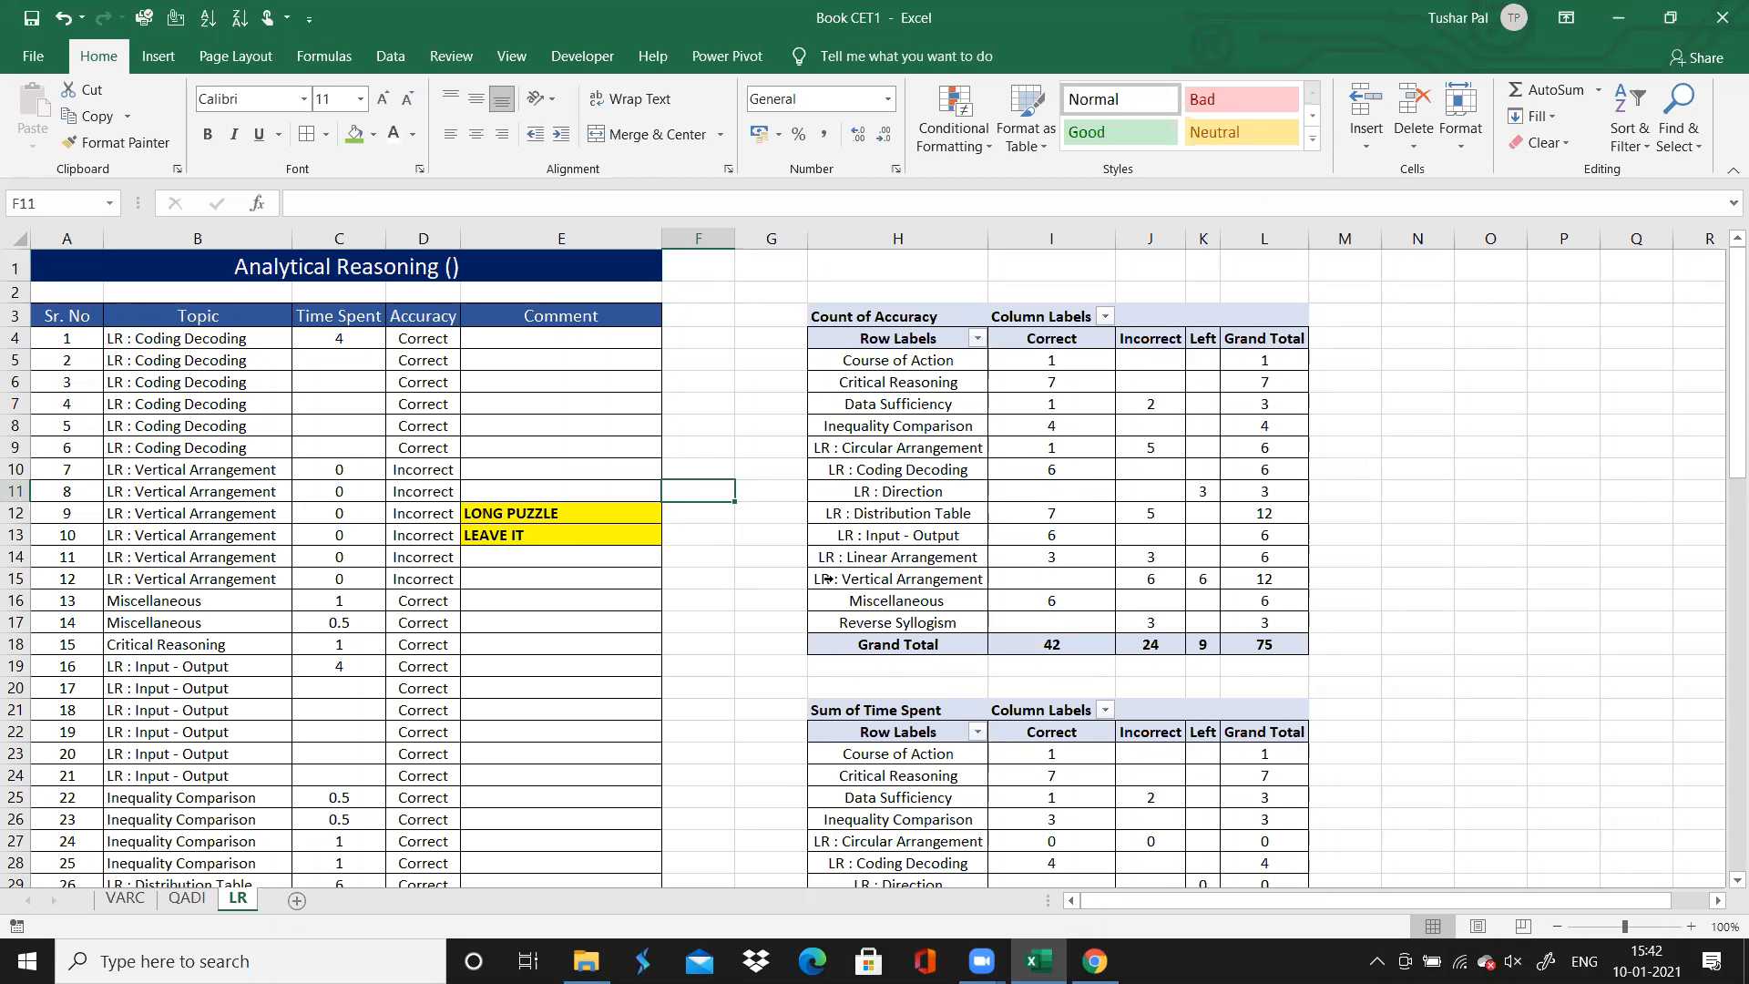
pyautogui.press('Down')
pyautogui.press('Down')
pyautogui.press('Down')
pyautogui.press('Down')
pyautogui.press('Down')
pyautogui.press('Down')
pyautogui.press('Down')
pyautogui.press('Down')
pyautogui.press('Down')
pyautogui.press('Down')
pyautogui.press('Down')
pyautogui.press('Down')
pyautogui.press('Down')
pyautogui.press('Down')
pyautogui.press('Down')
pyautogui.press('Down')
pyautogui.press('Down')
pyautogui.press('Down')
pyautogui.press('Down')
pyautogui.press('Down')
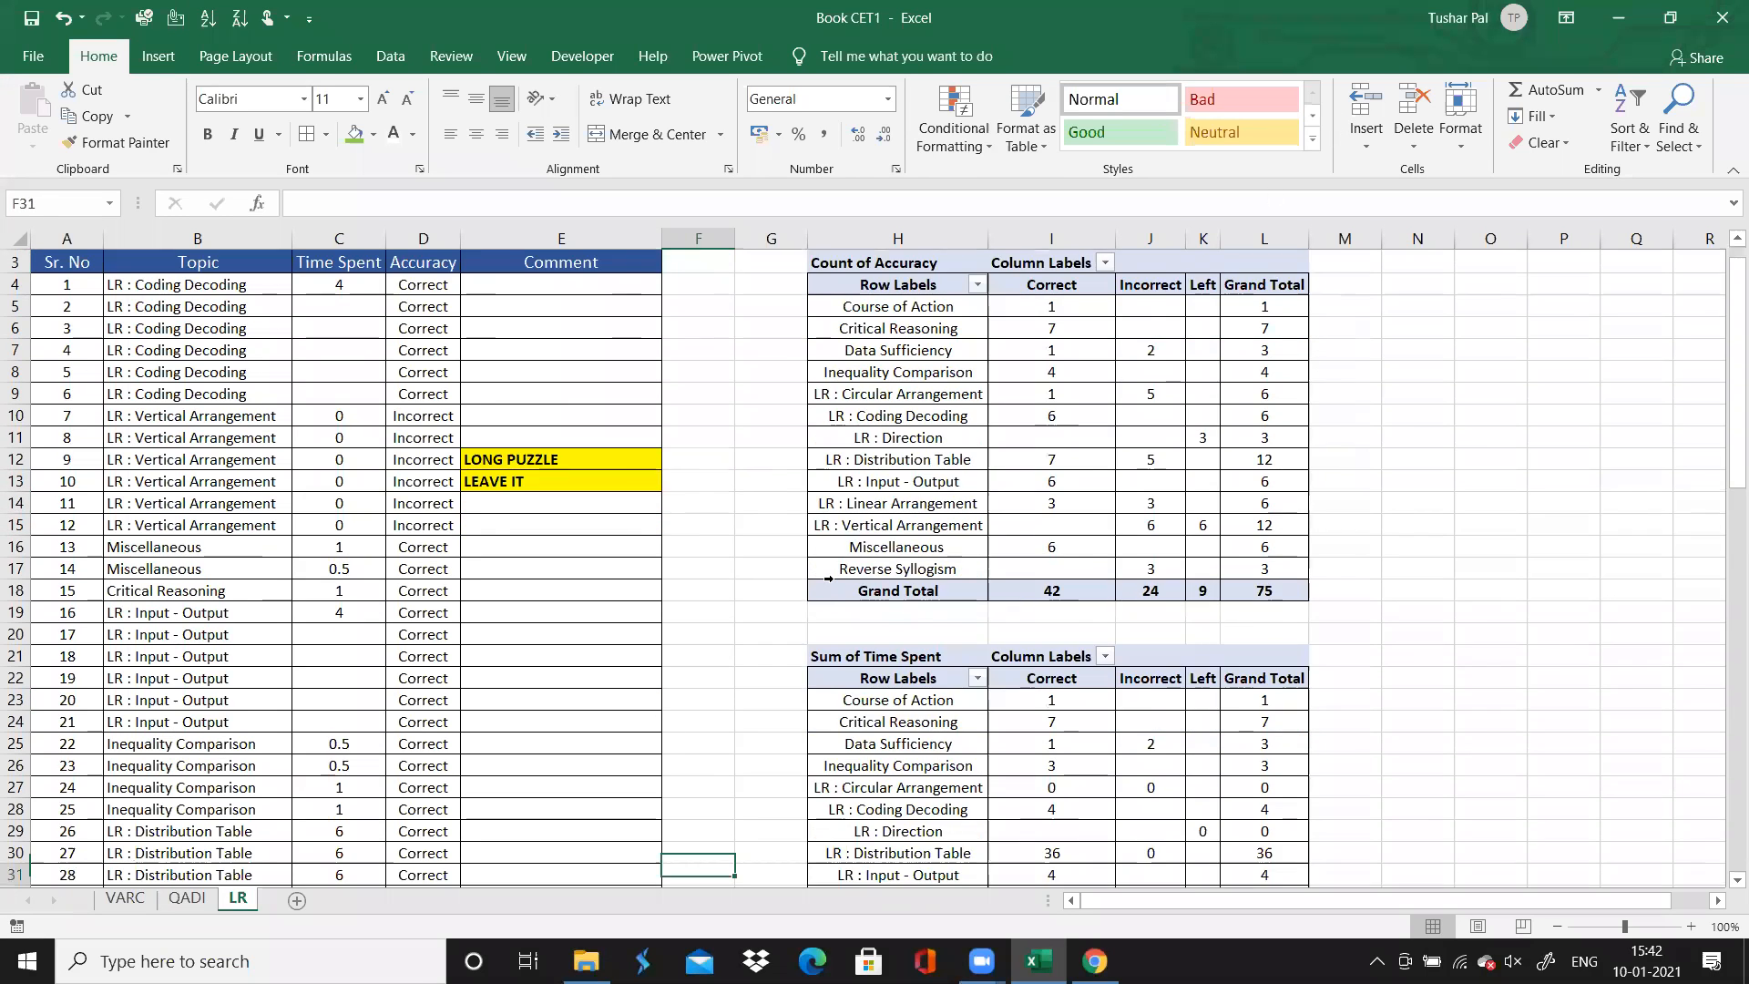
pyautogui.press('Up')
pyautogui.press('Up')
pyautogui.press('Up')
pyautogui.press('Up')
pyautogui.press('Up')
pyautogui.press('Up')
pyautogui.press('Up')
pyautogui.press('Up')
pyautogui.press('Up')
pyautogui.press('Up')
pyautogui.press('Up')
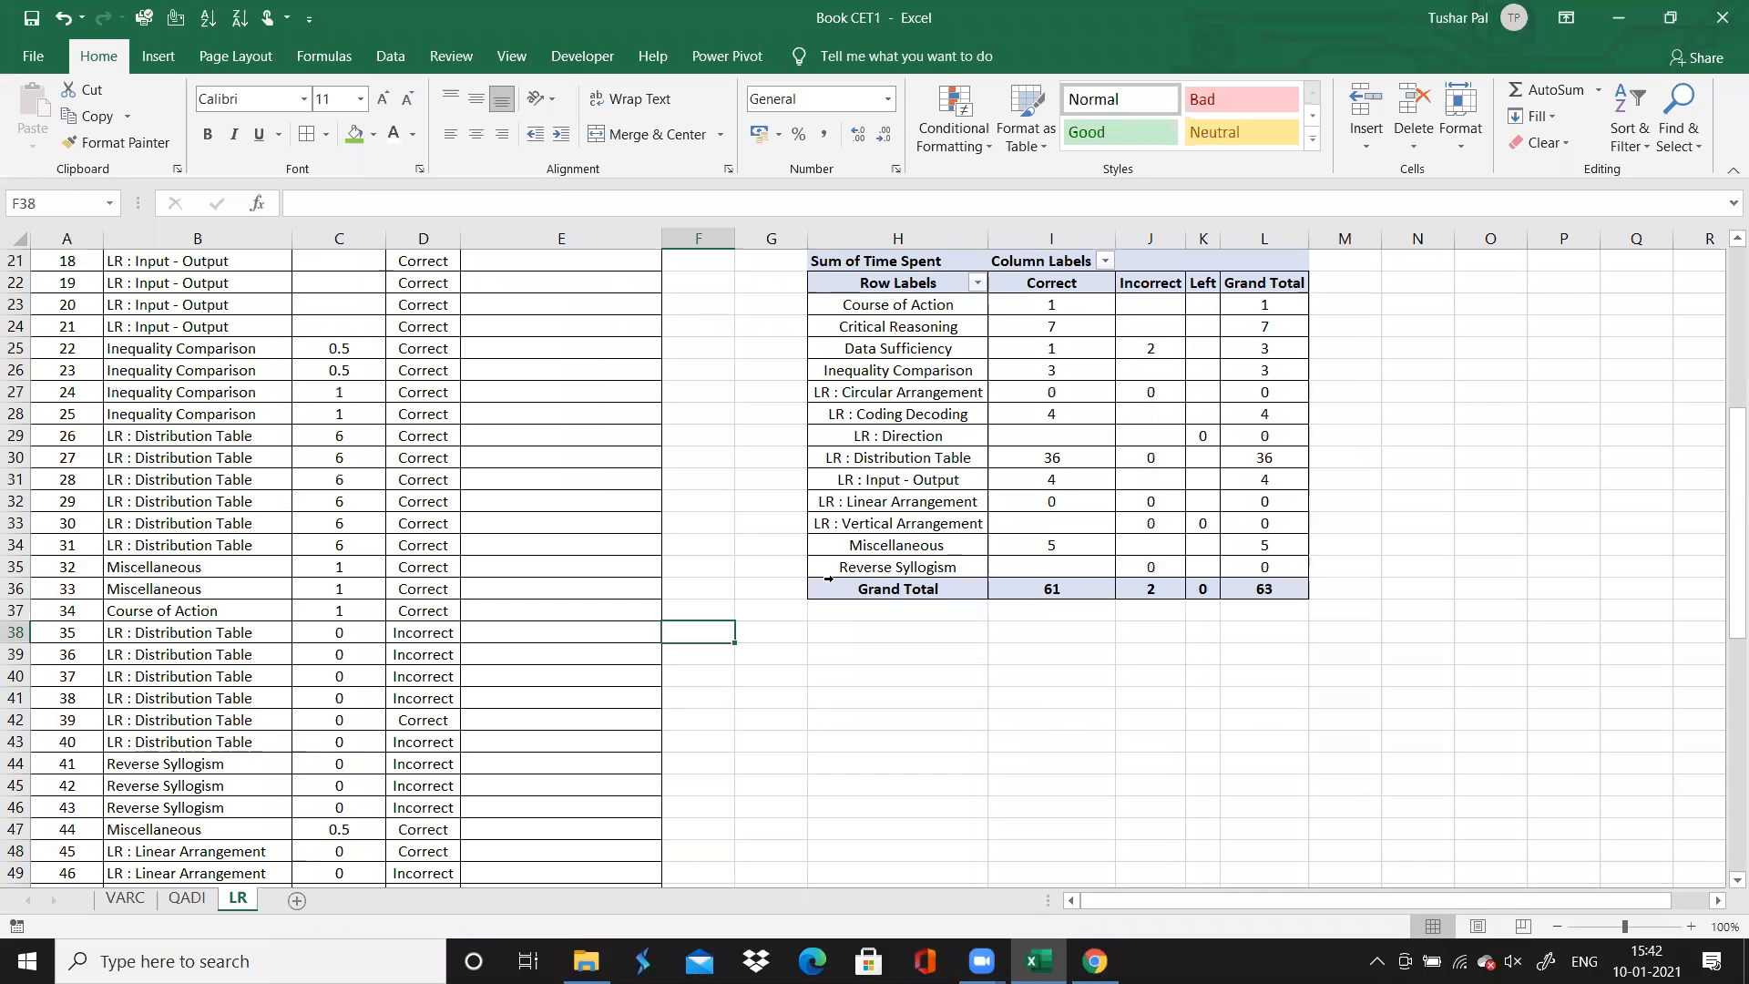
pyautogui.click(1429, 440)
pyautogui.press('Right')
pyautogui.press('Right')
pyautogui.press('Right')
pyautogui.press('Right')
pyautogui.press('Up')
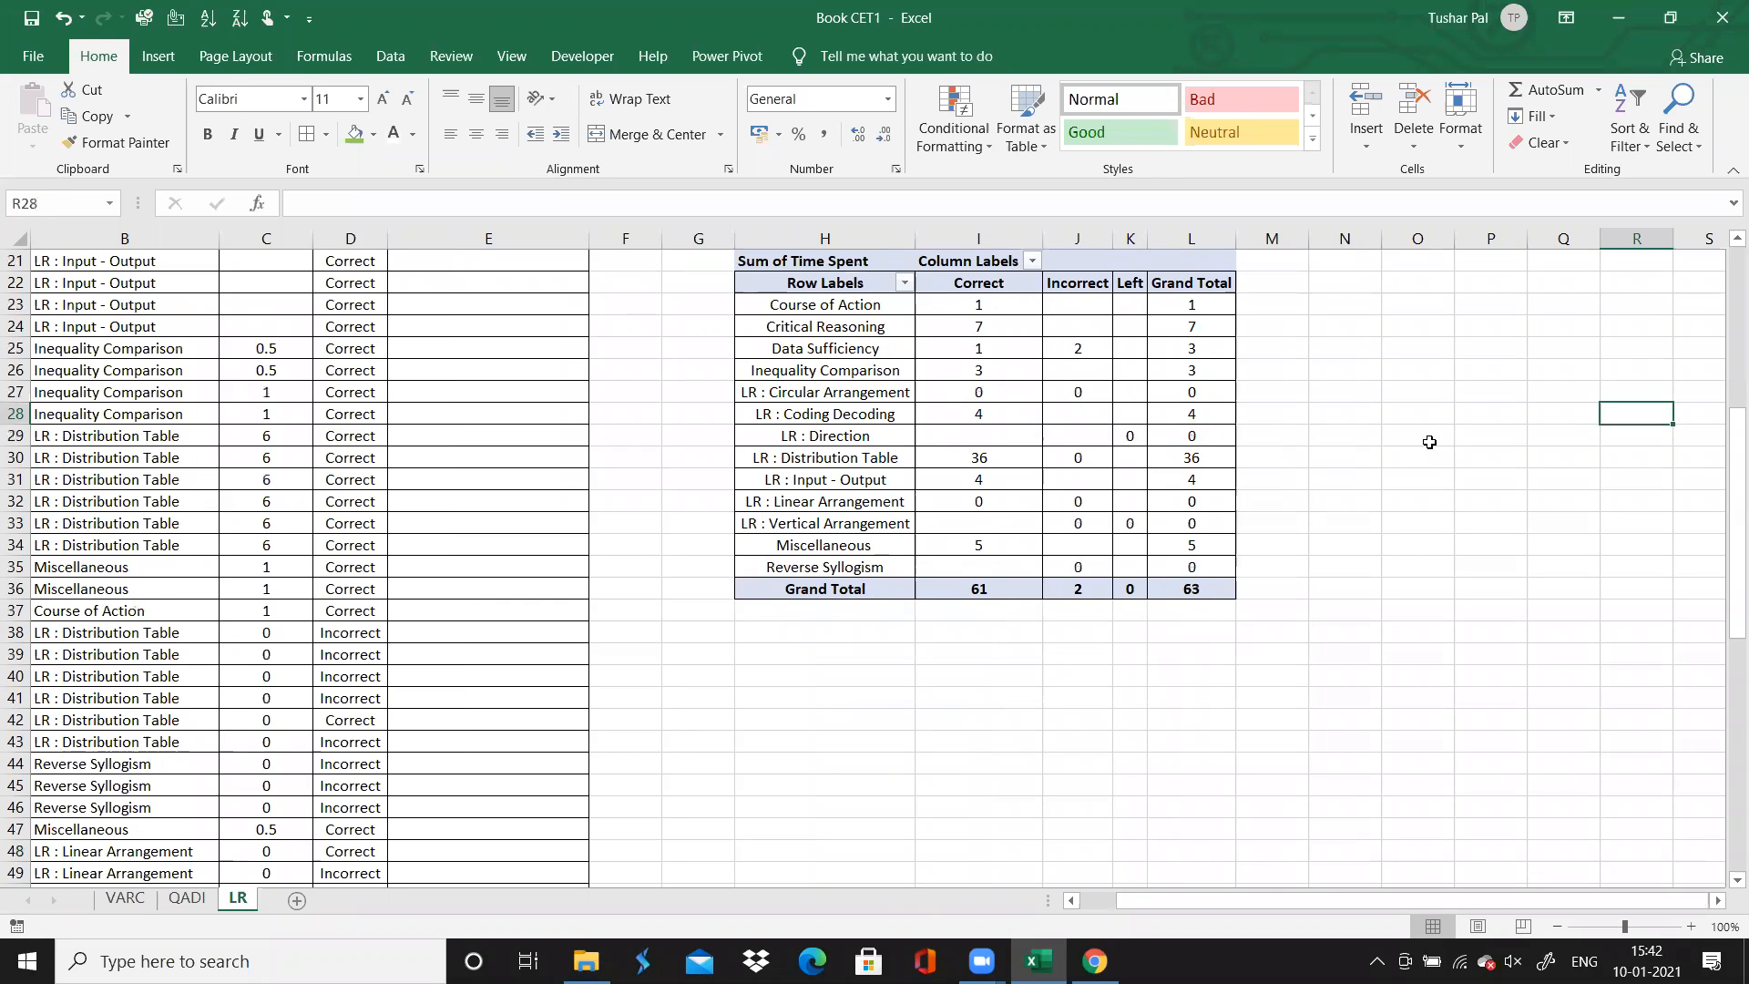
pyautogui.press('Up')
pyautogui.press('Up')
pyautogui.press('Up')
pyautogui.press('Up')
pyautogui.press('Up')
pyautogui.press('Up')
pyautogui.press('Up')
pyautogui.press('Up')
pyautogui.press('Up')
pyautogui.press('Up')
pyautogui.press('Up')
pyautogui.press('Up')
pyautogui.press('Up')
pyautogui.press('Up')
pyautogui.press('Up')
pyautogui.press('Up')
pyautogui.press('Up')
pyautogui.press('Up')
pyautogui.press('Up')
pyautogui.press('Up')
pyautogui.press('Up')
pyautogui.press('Up')
pyautogui.press('Up')
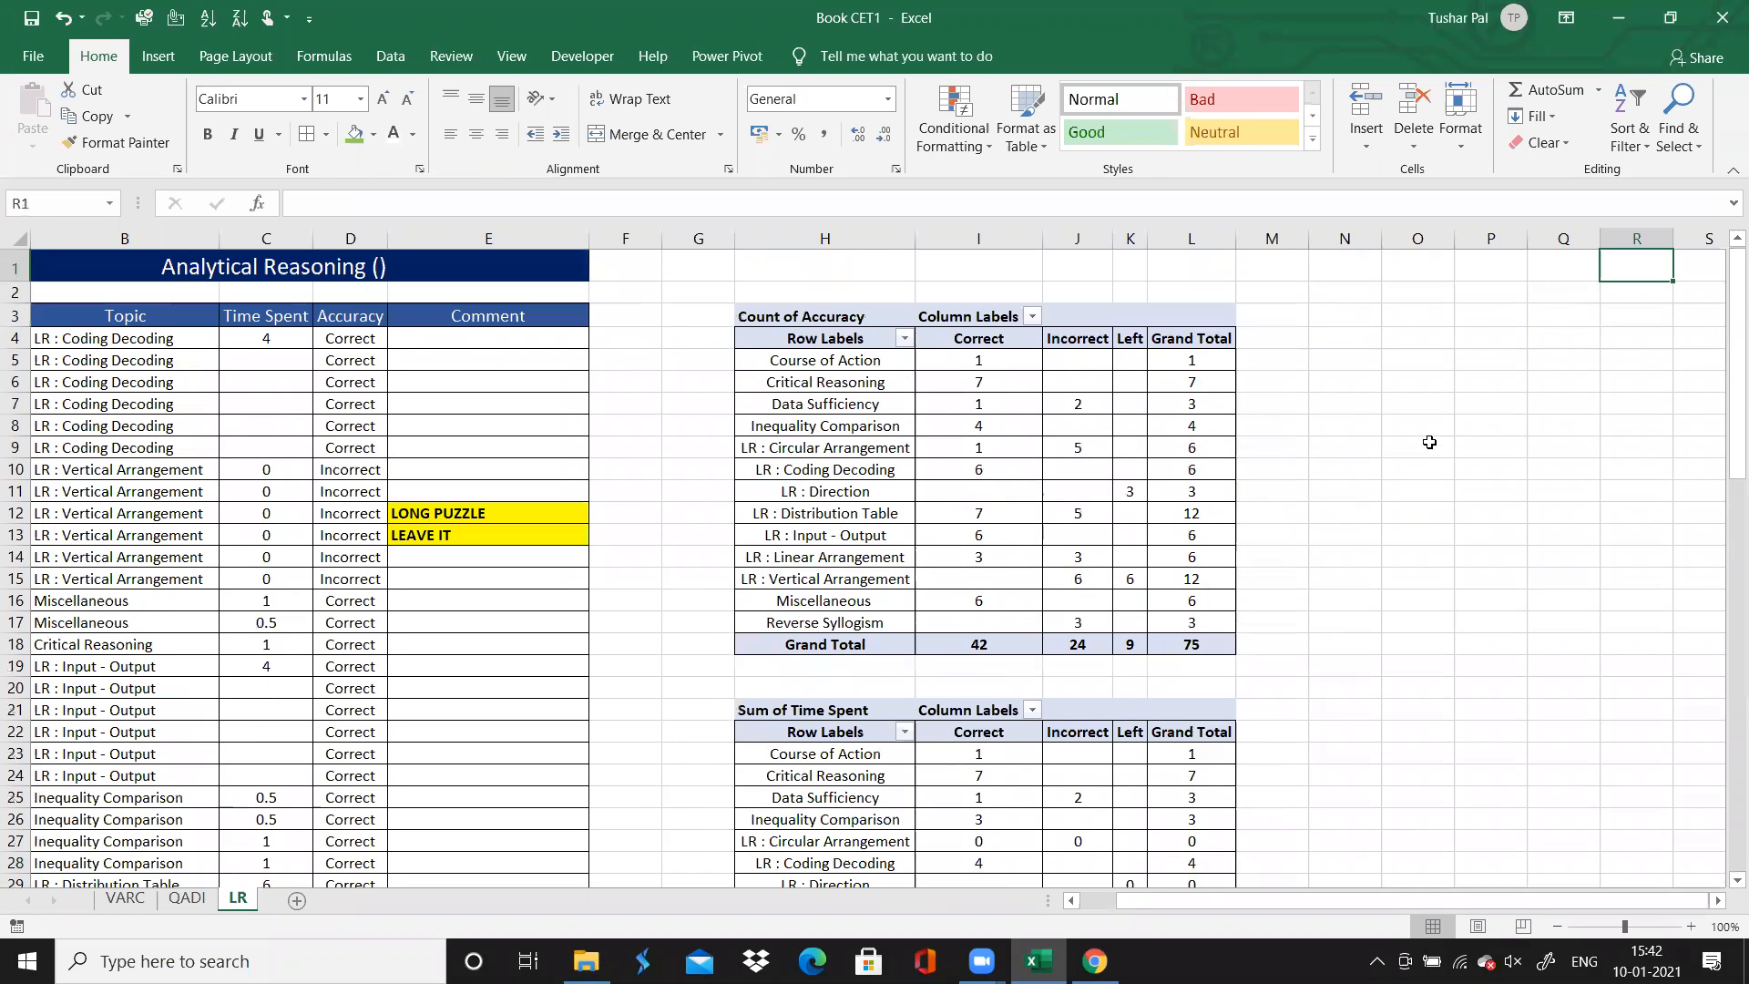
pyautogui.press('Down')
pyautogui.press('Down')
pyautogui.press('Down')
pyautogui.press('Down')
pyautogui.press('Down')
pyautogui.press('Down')
pyautogui.press('Down')
pyautogui.press('Down')
pyautogui.press('Down')
pyautogui.press('Down')
pyautogui.press('Down')
pyautogui.press('Down')
pyautogui.press('Down')
pyautogui.press('Down')
pyautogui.press('Down')
pyautogui.press('Down')
pyautogui.press('Down')
pyautogui.press('Down')
pyautogui.press('Down')
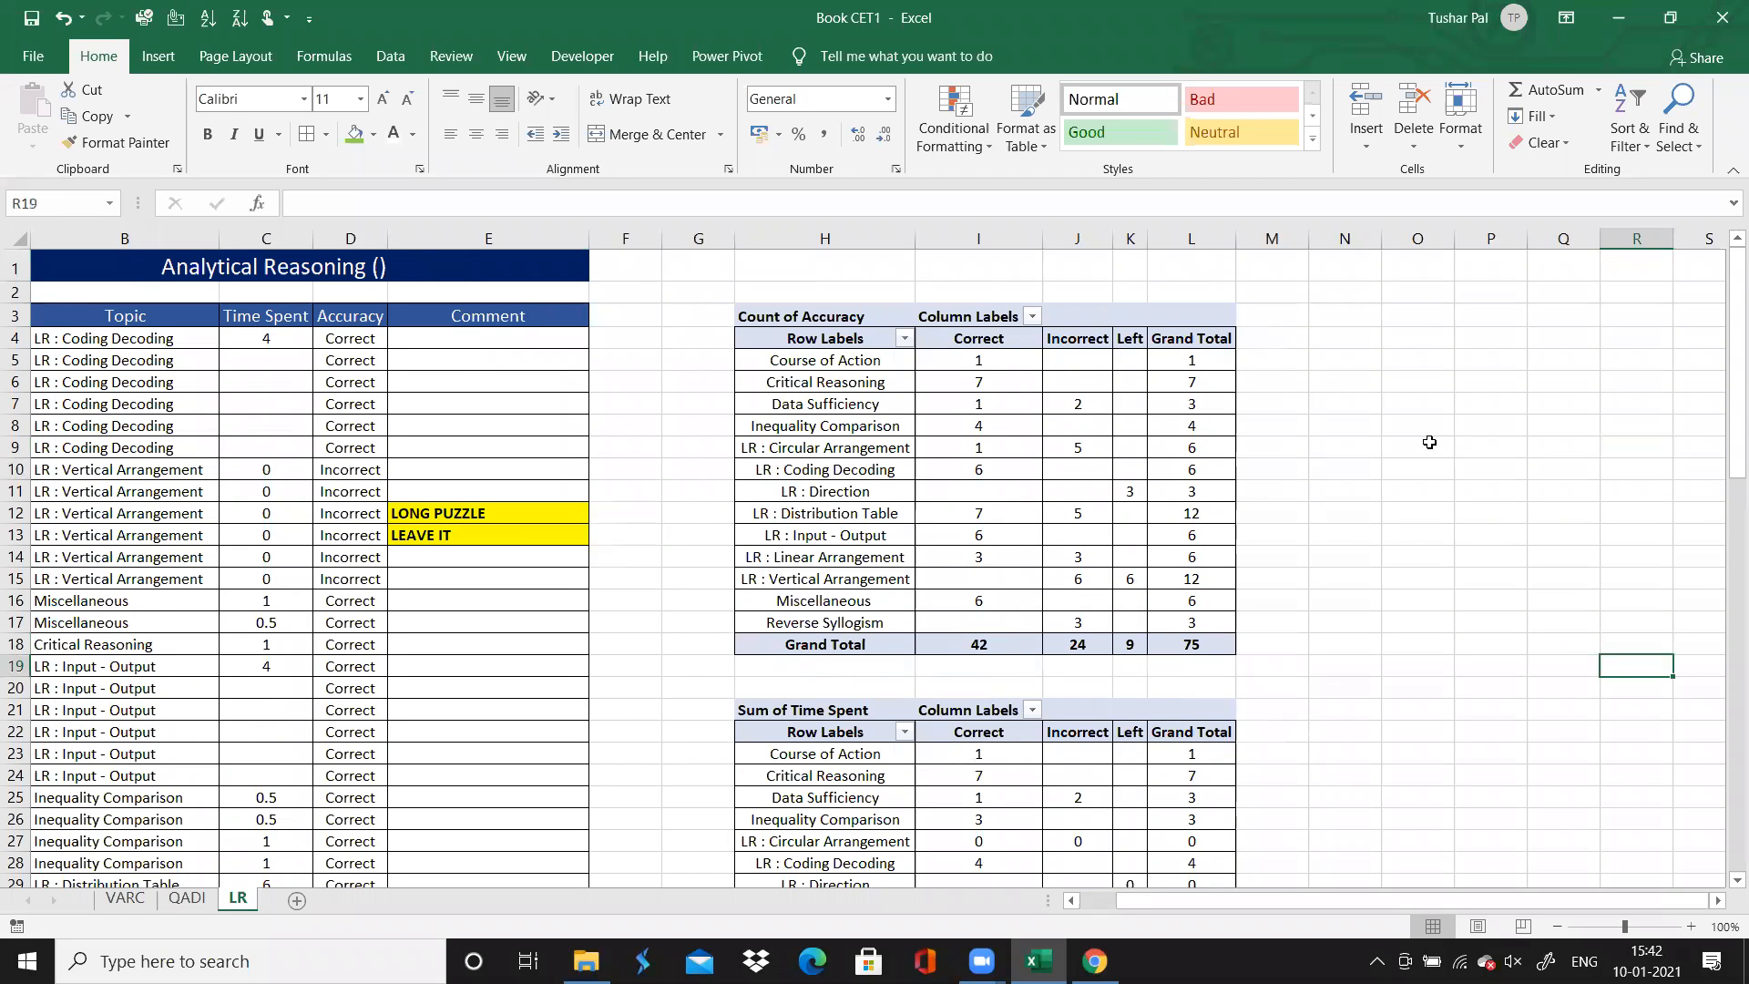
pyautogui.press('Down')
pyautogui.press('Down')
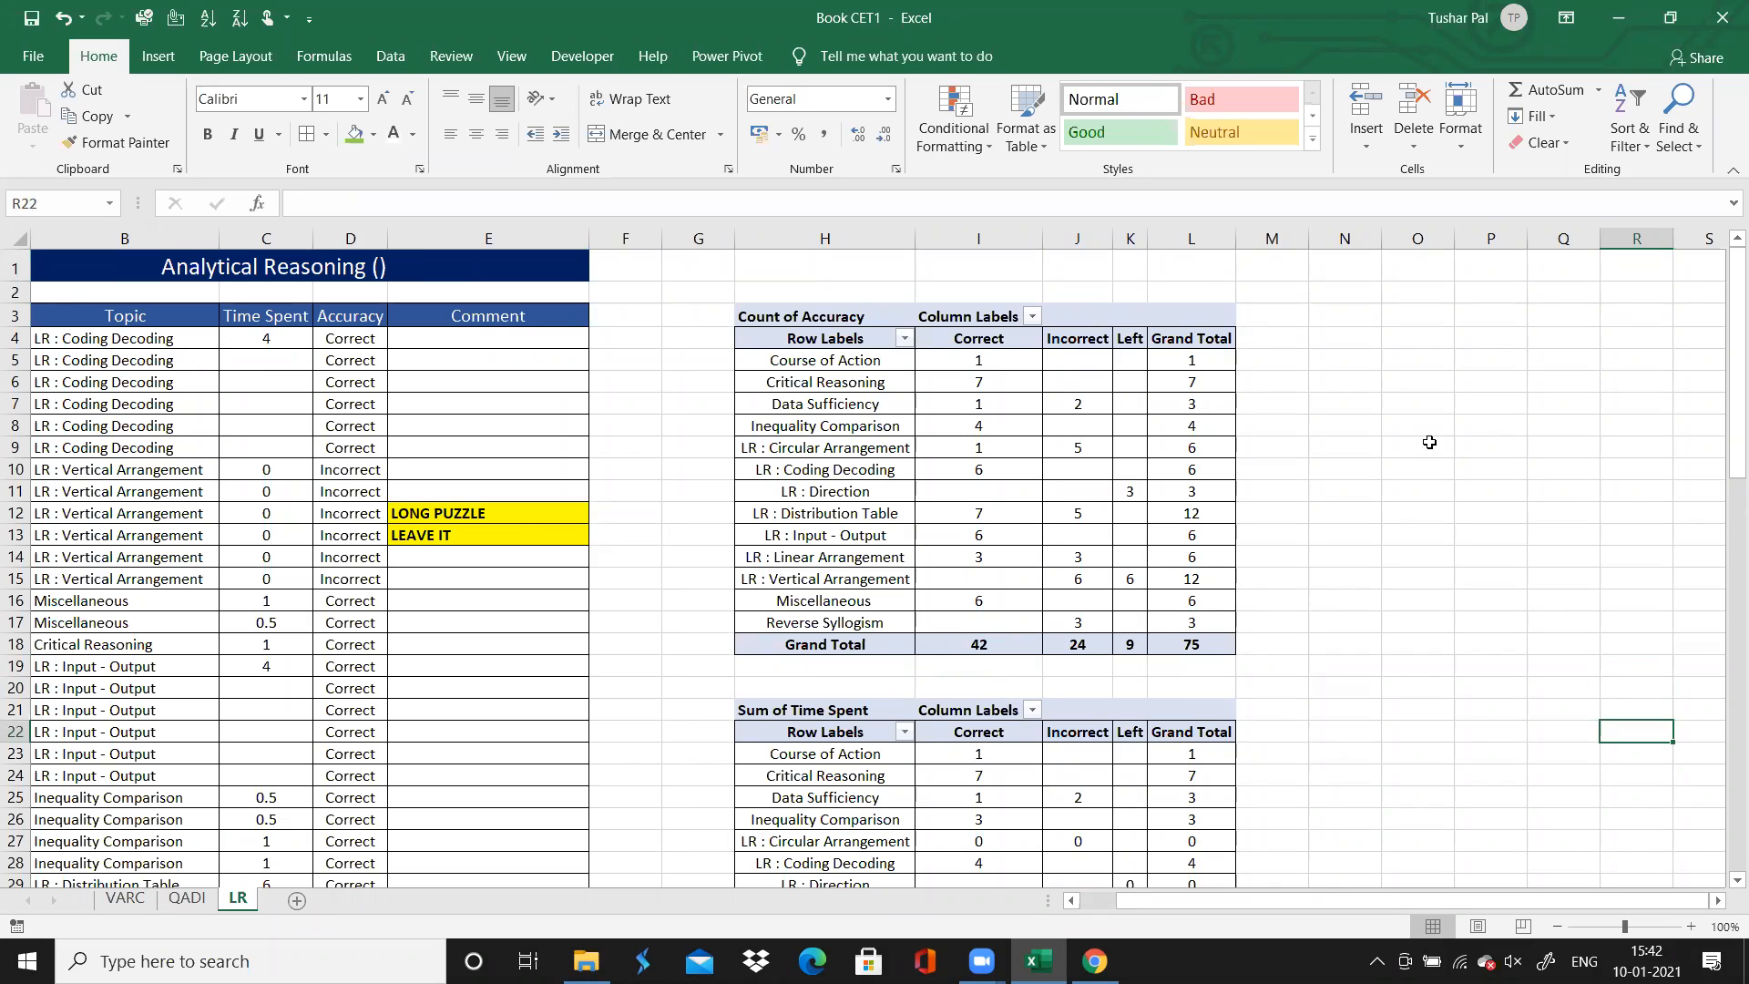
# Move the selection out of the accuracy PivotTable and close the Book CET1 workbook
pyautogui.click(1229, 549)
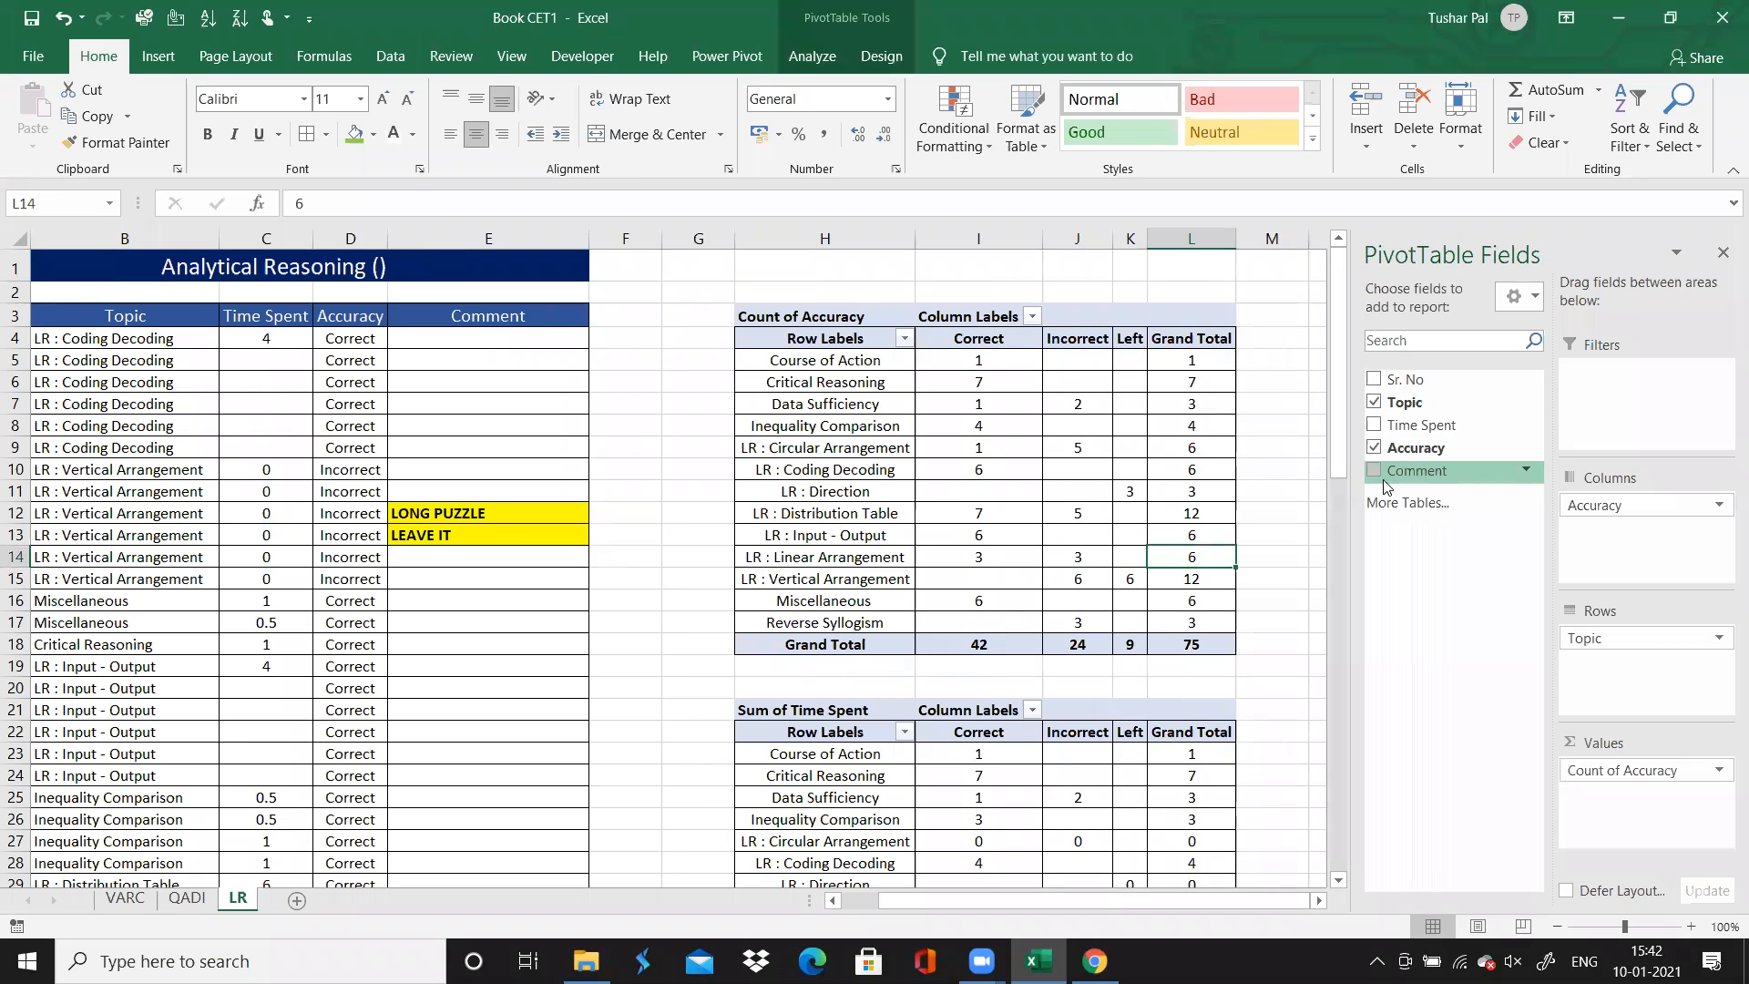
pyautogui.click(1318, 489)
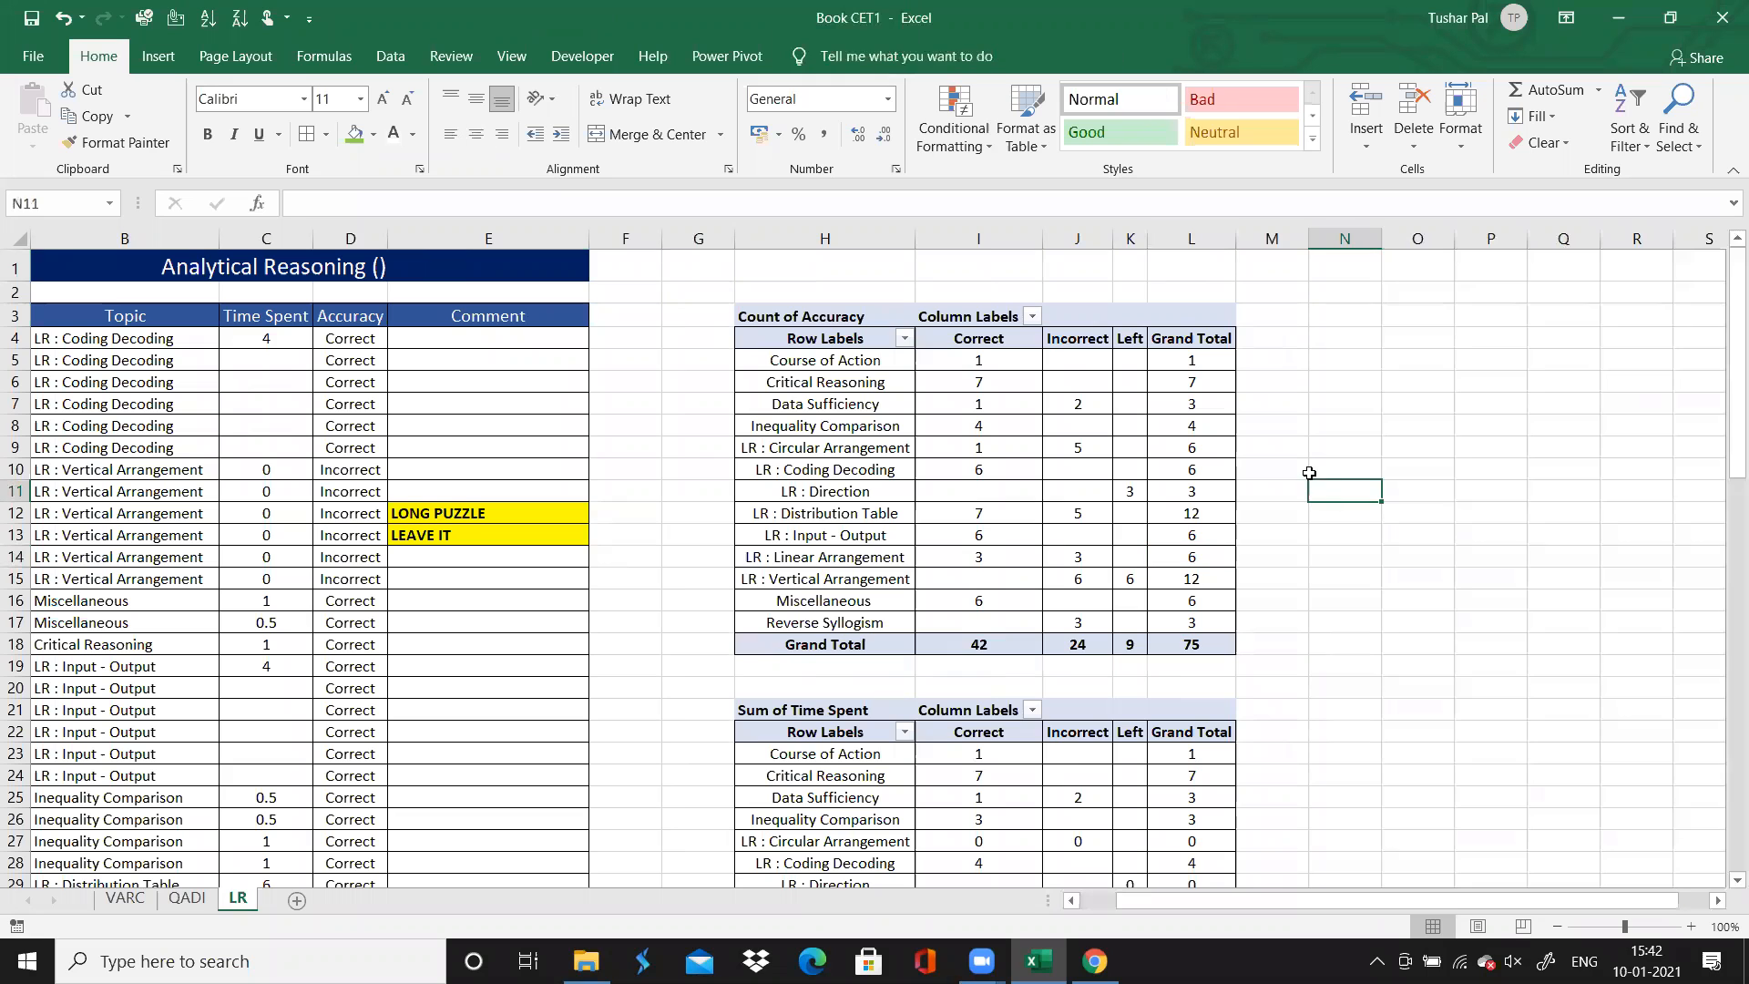
pyautogui.click(1723, 24)
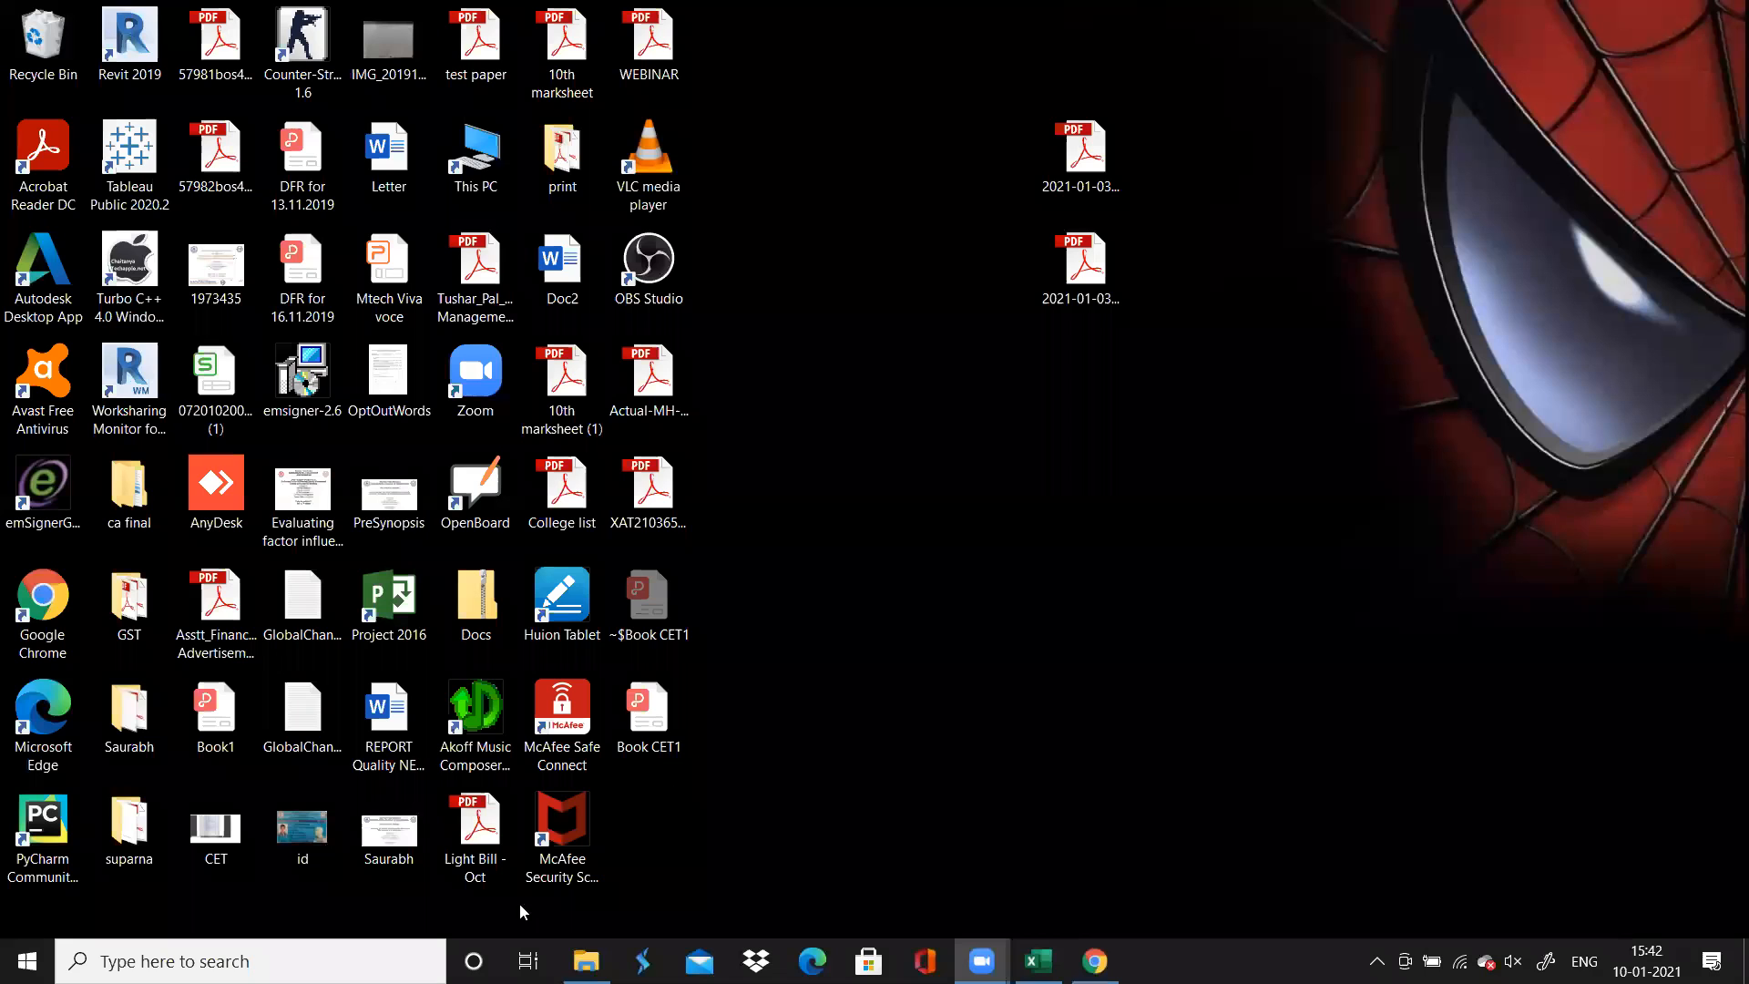
# Launch Excel in a maximized window and create a blank workbook
pyautogui.click(250, 961)
pyautogui.write('exx')
pyautogui.press('BackSpace')
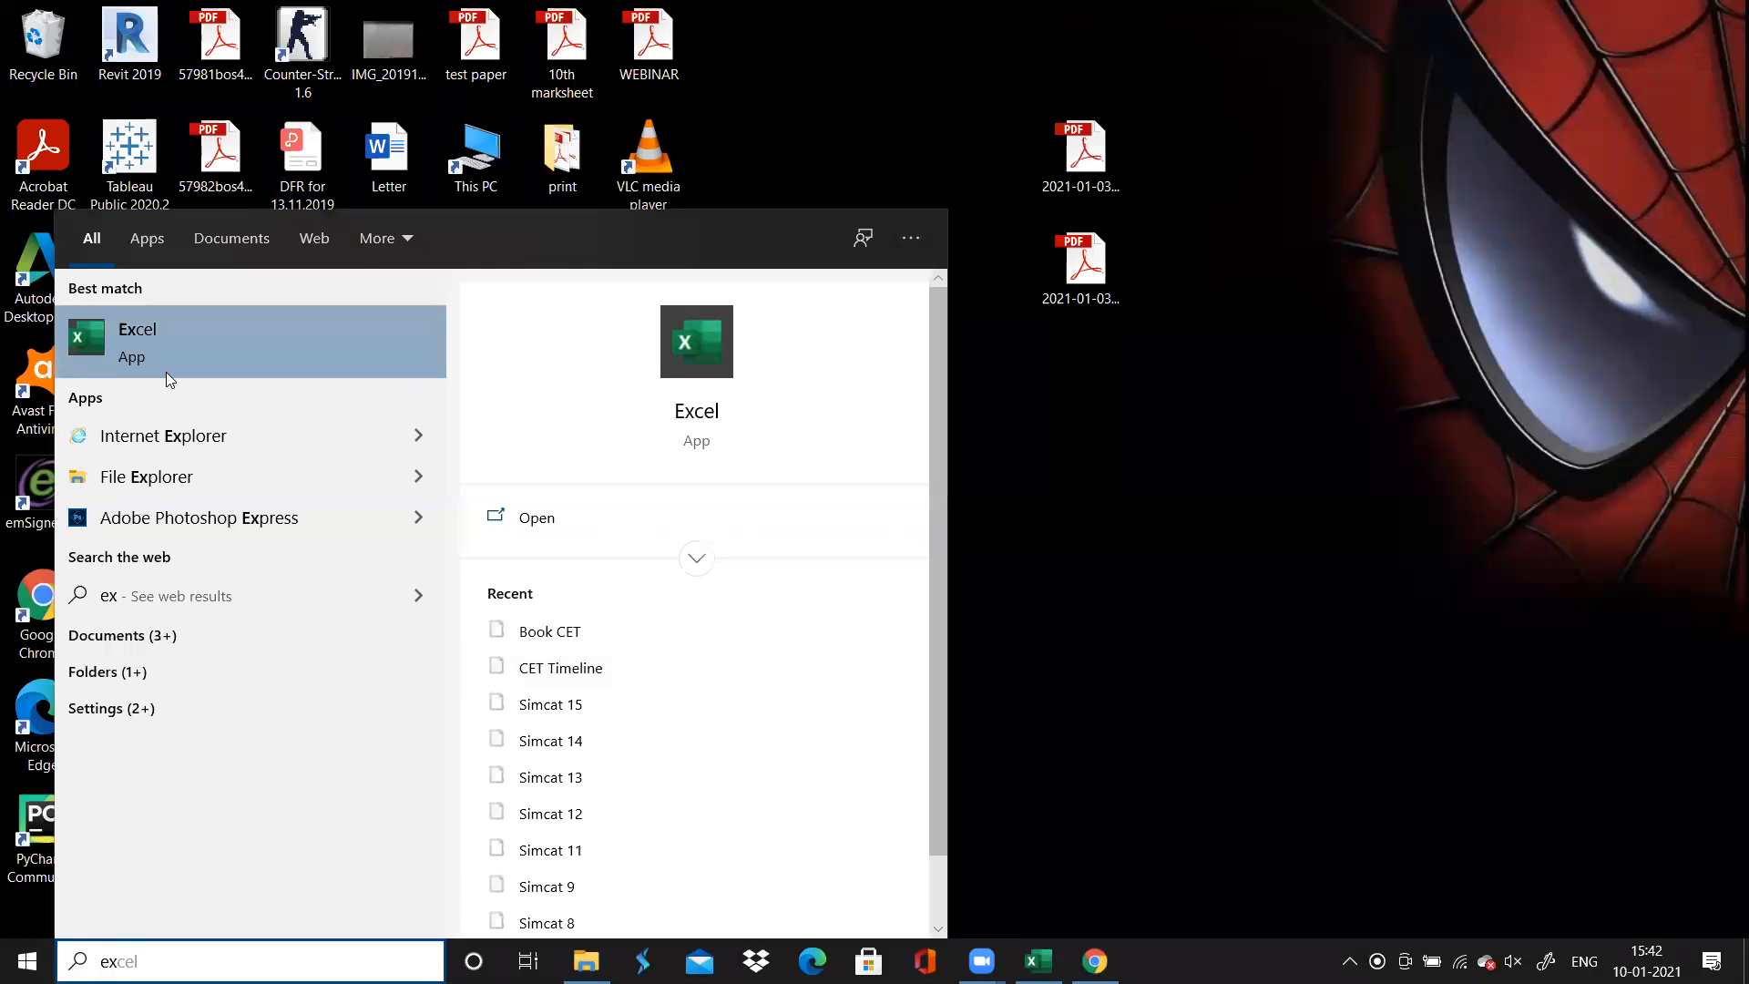
pyautogui.click(165, 372)
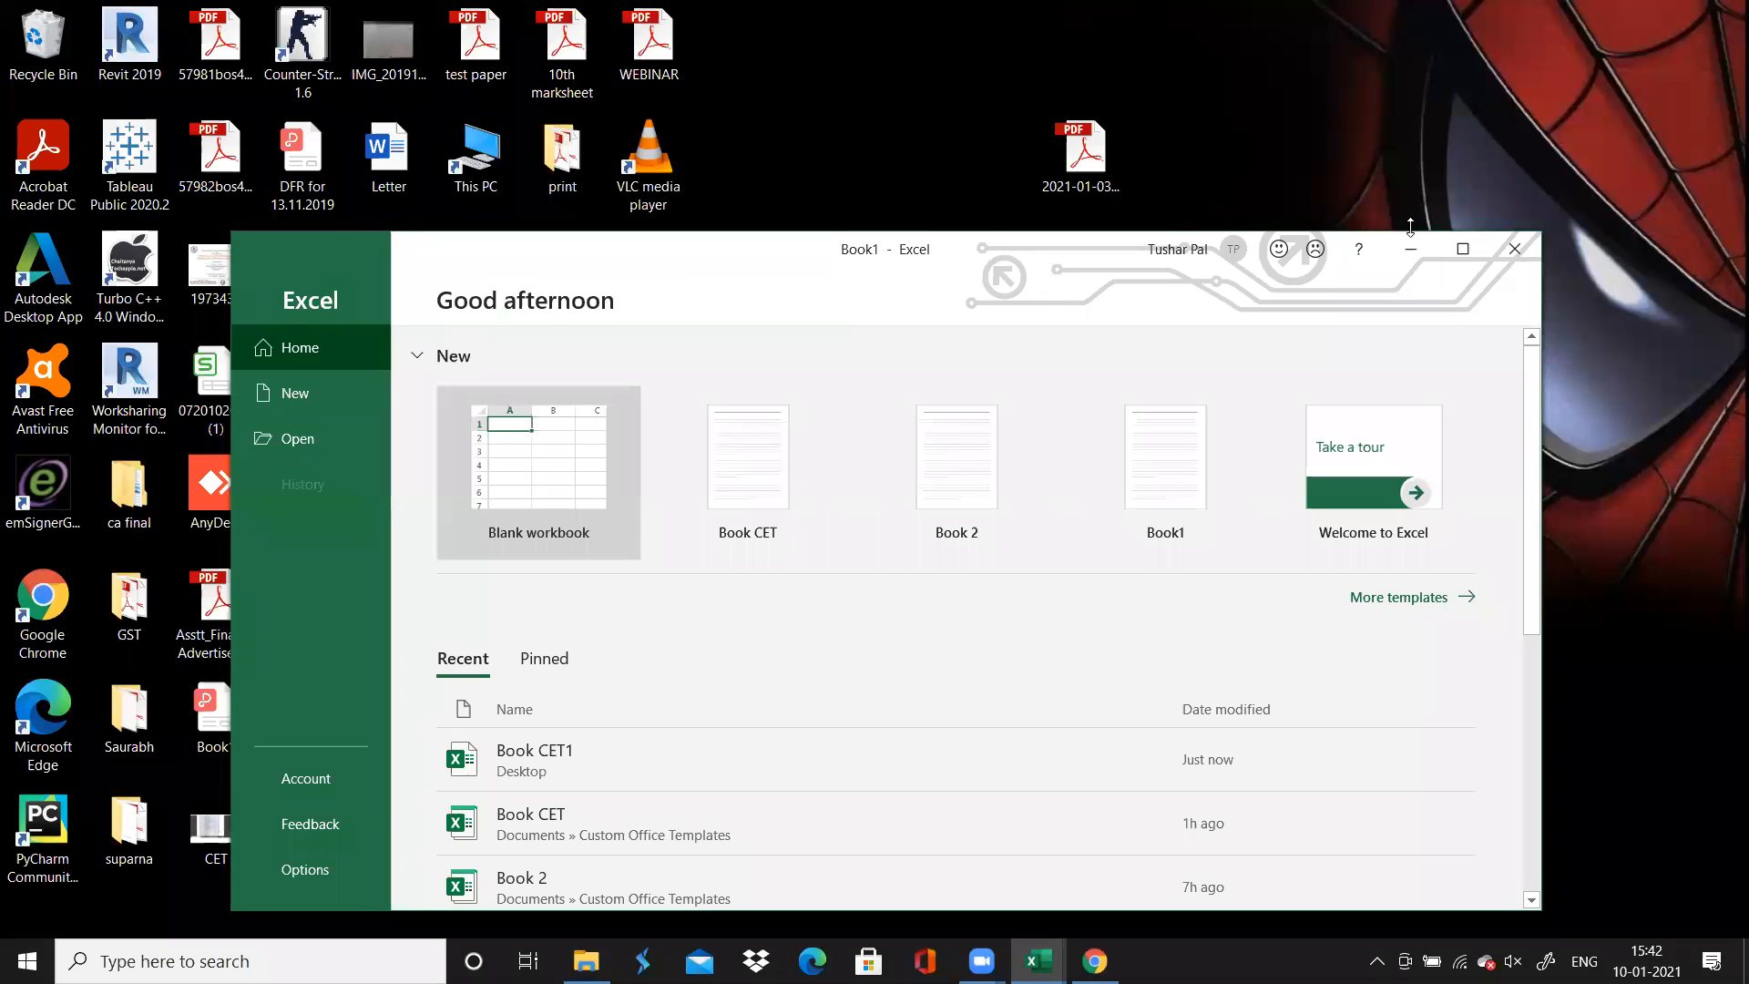
pyautogui.click(1461, 250)
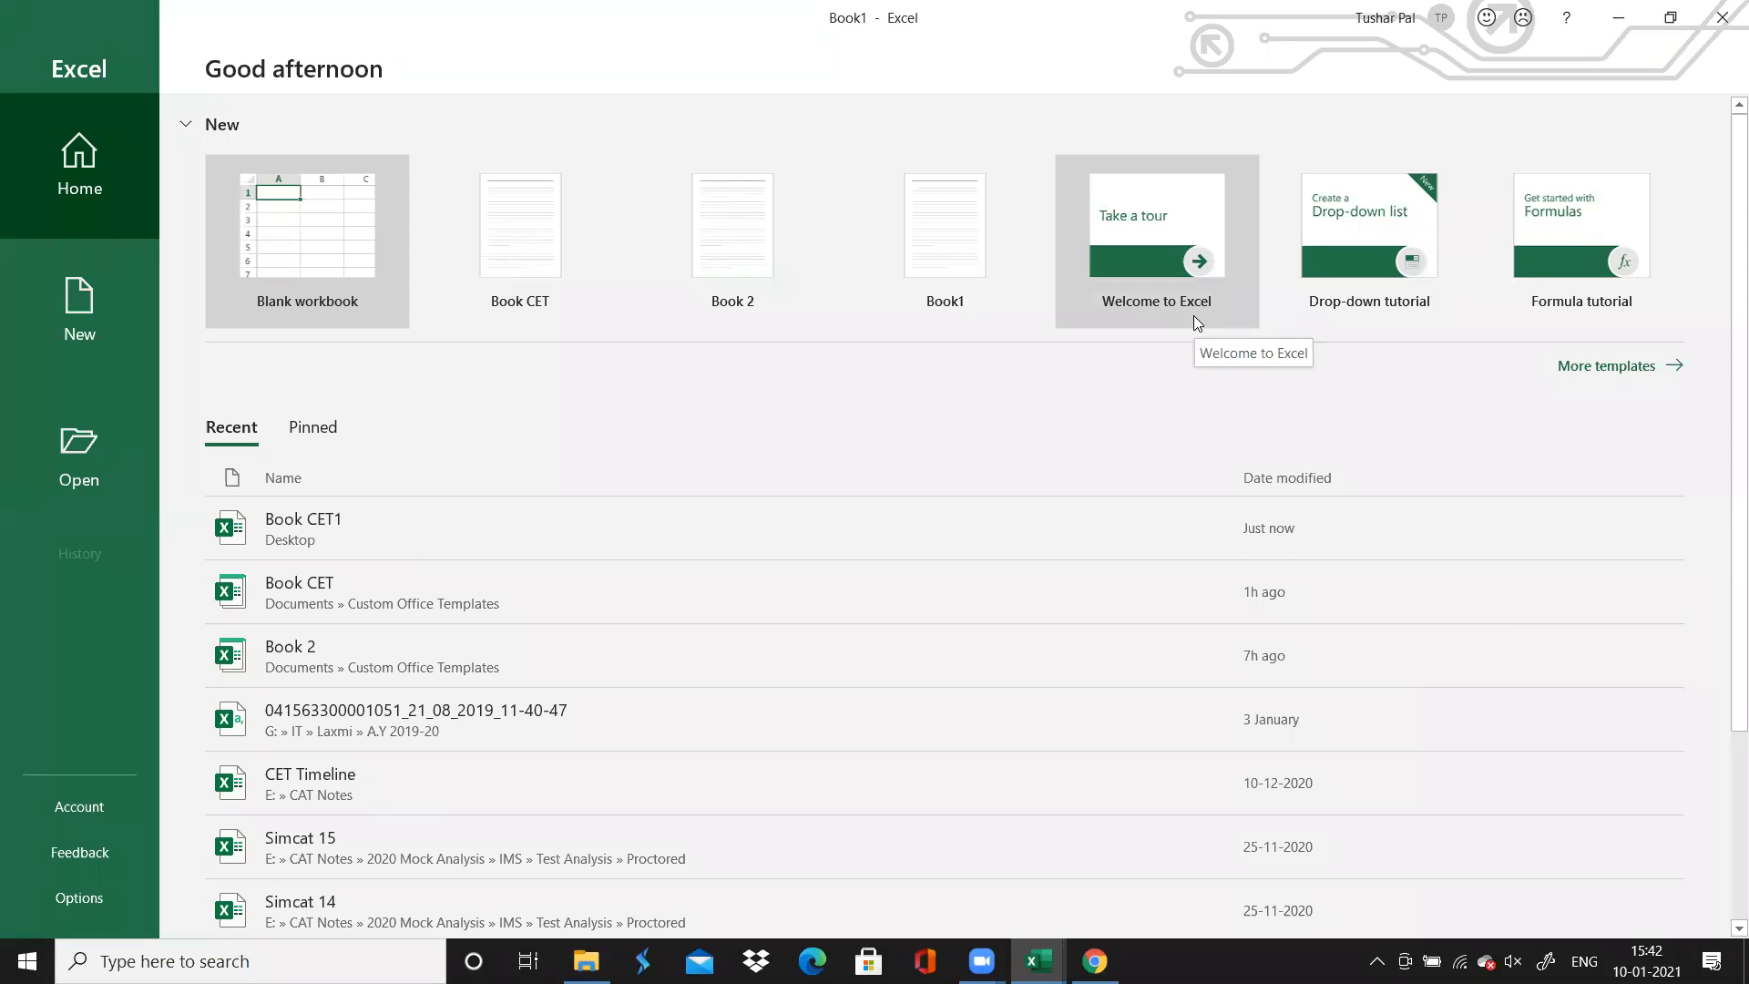
pyautogui.click(311, 274)
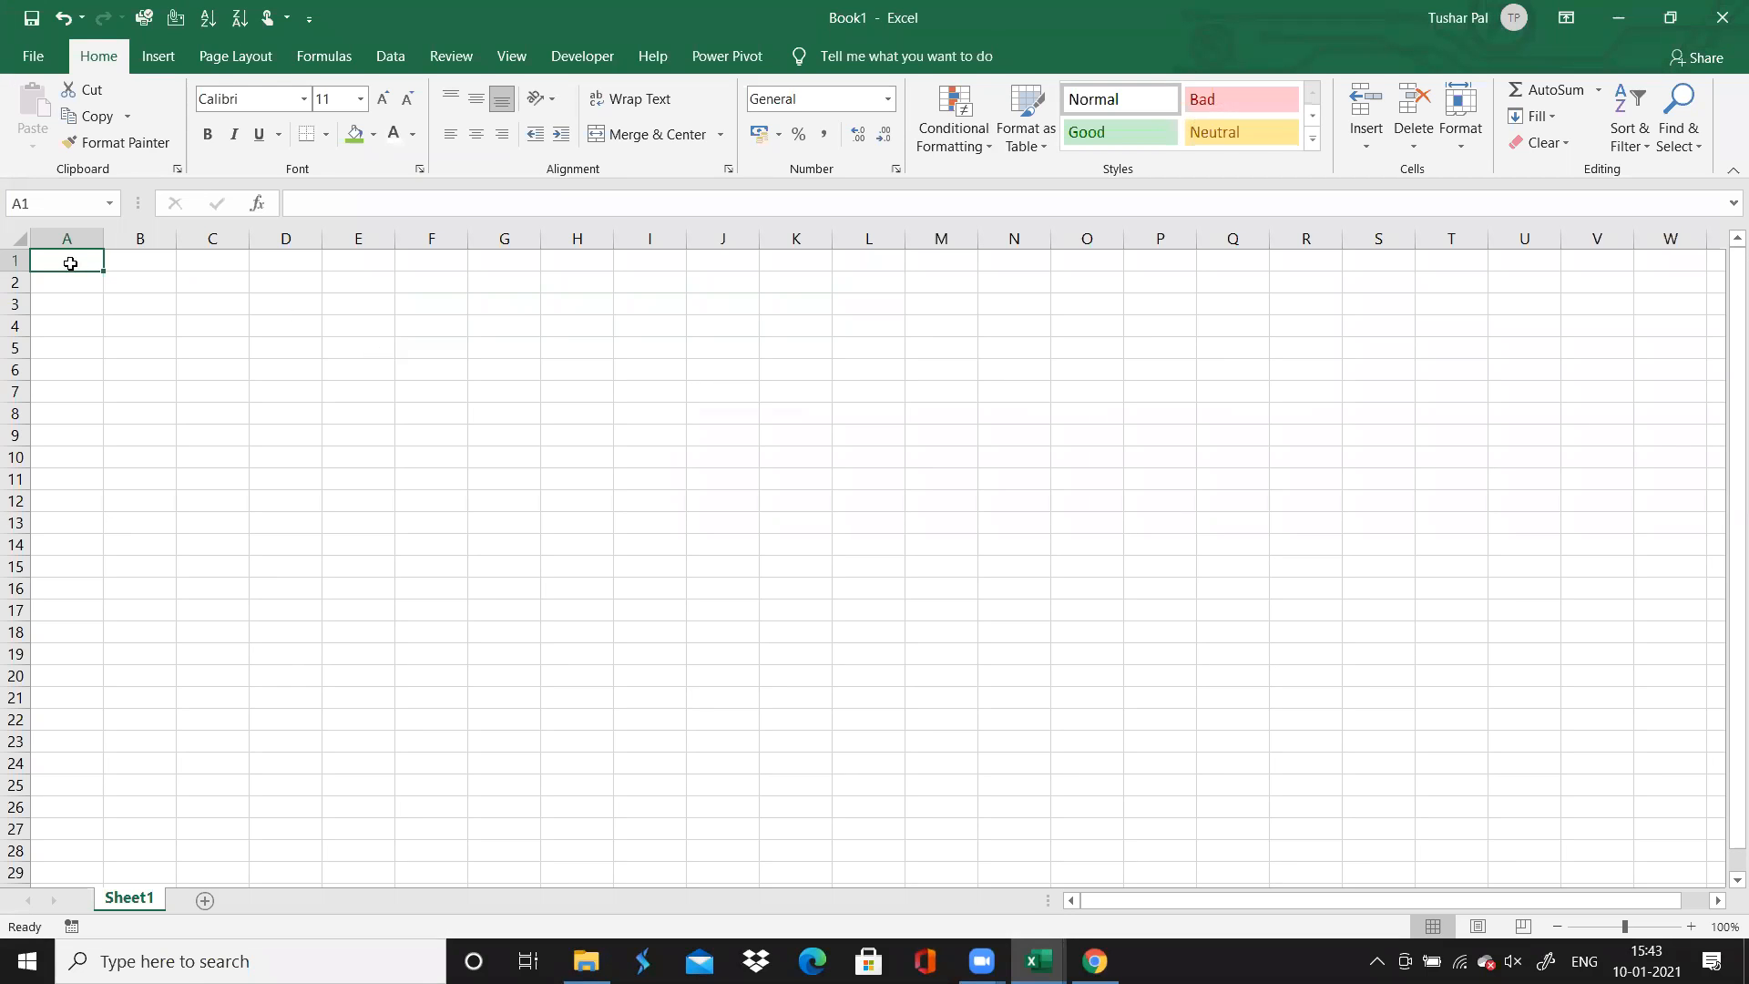
# Enter the headers MOCKS, VARC and QADI in cells A1 to C1 of the blank sheet
pyautogui.write('MOCLS')
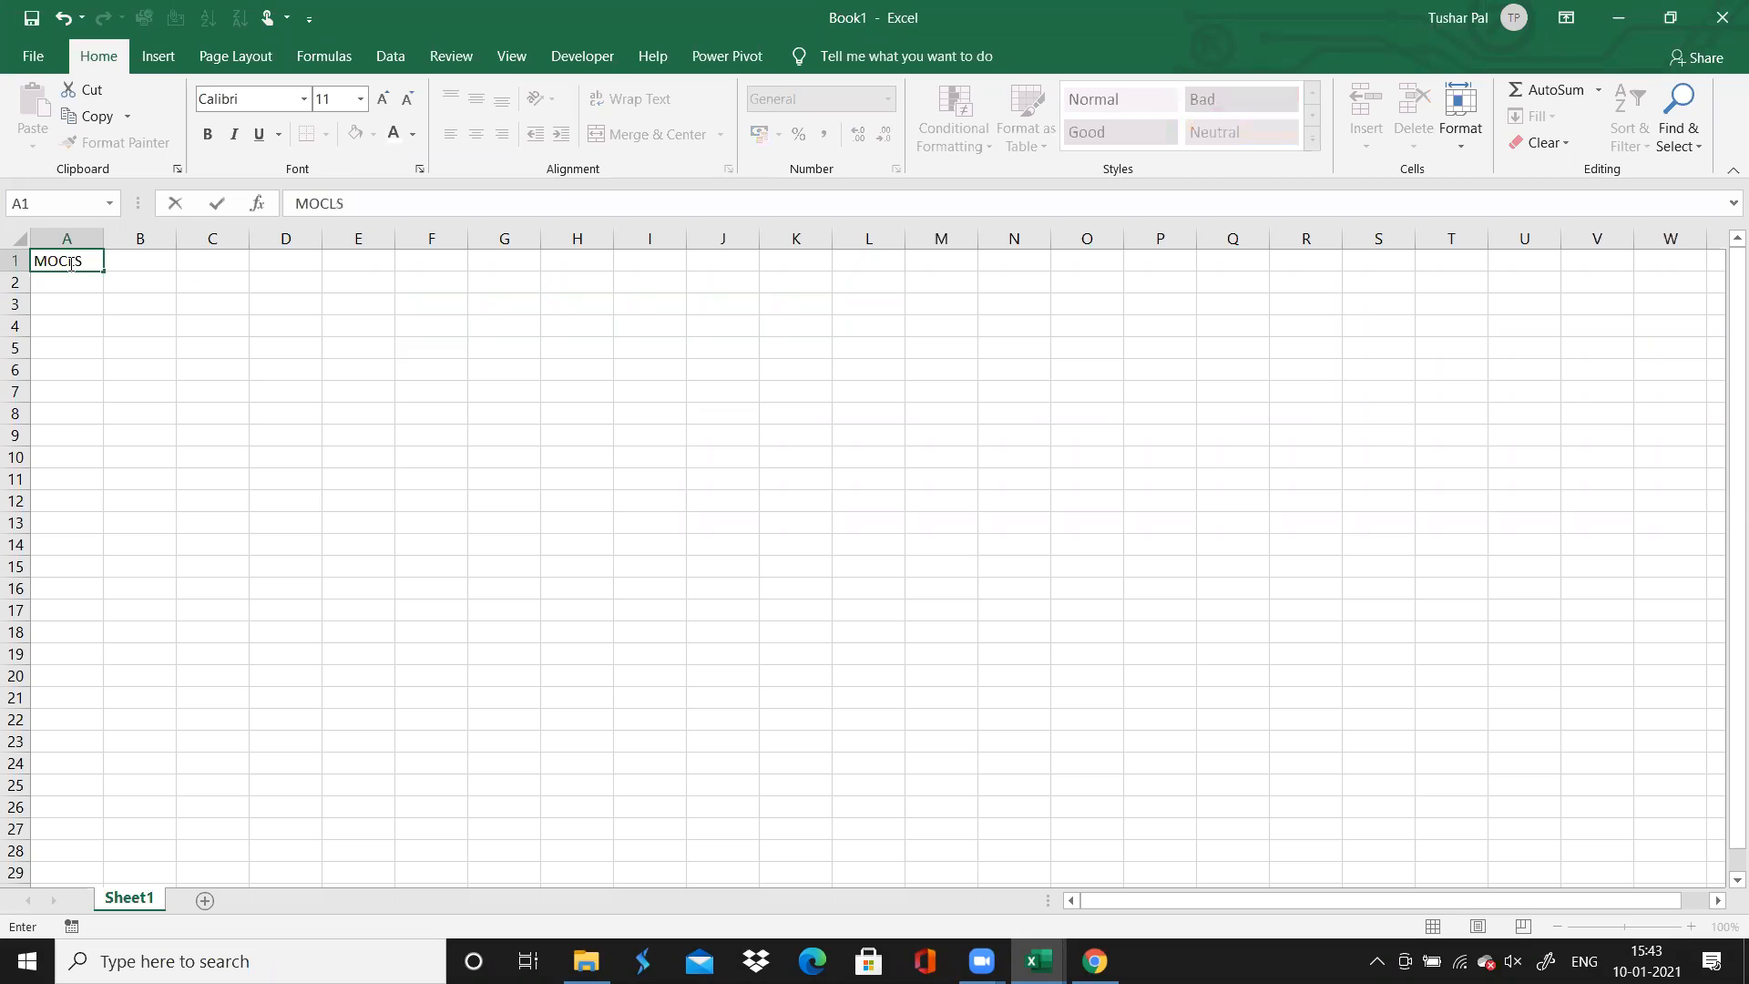
pyautogui.press('BackSpace')
pyautogui.press('BackSpace')
pyautogui.write('K')
pyautogui.press('Tab')
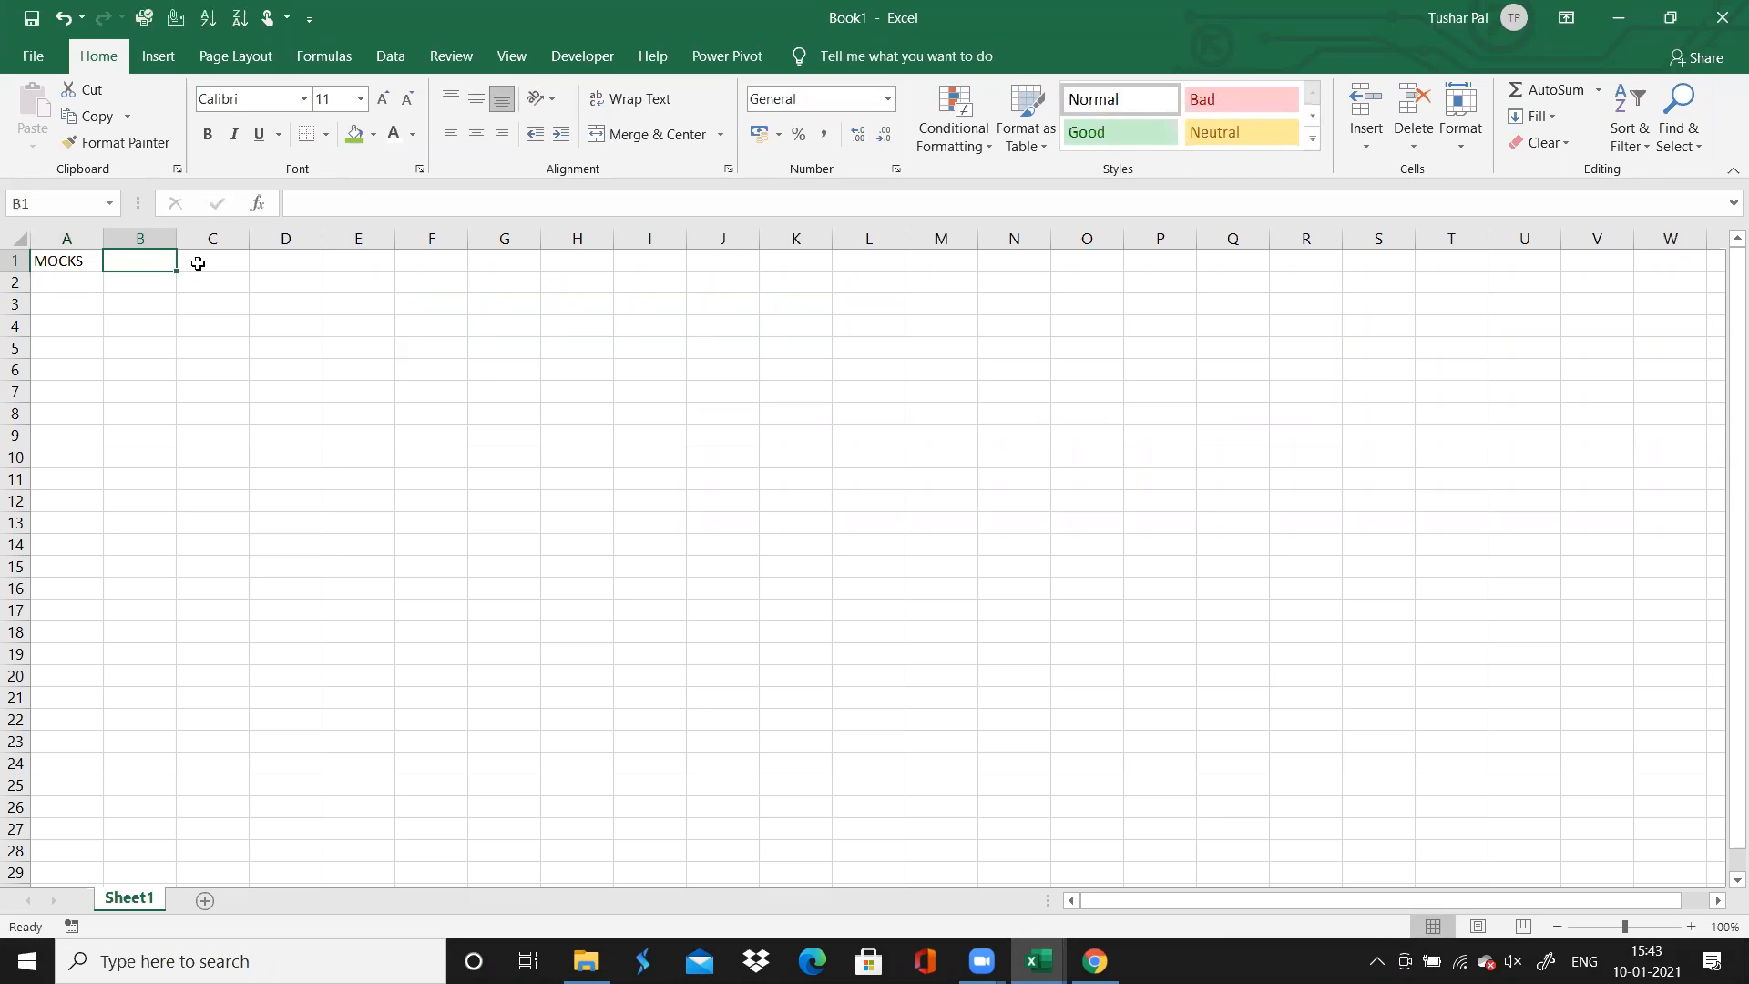
pyautogui.write('VARC')
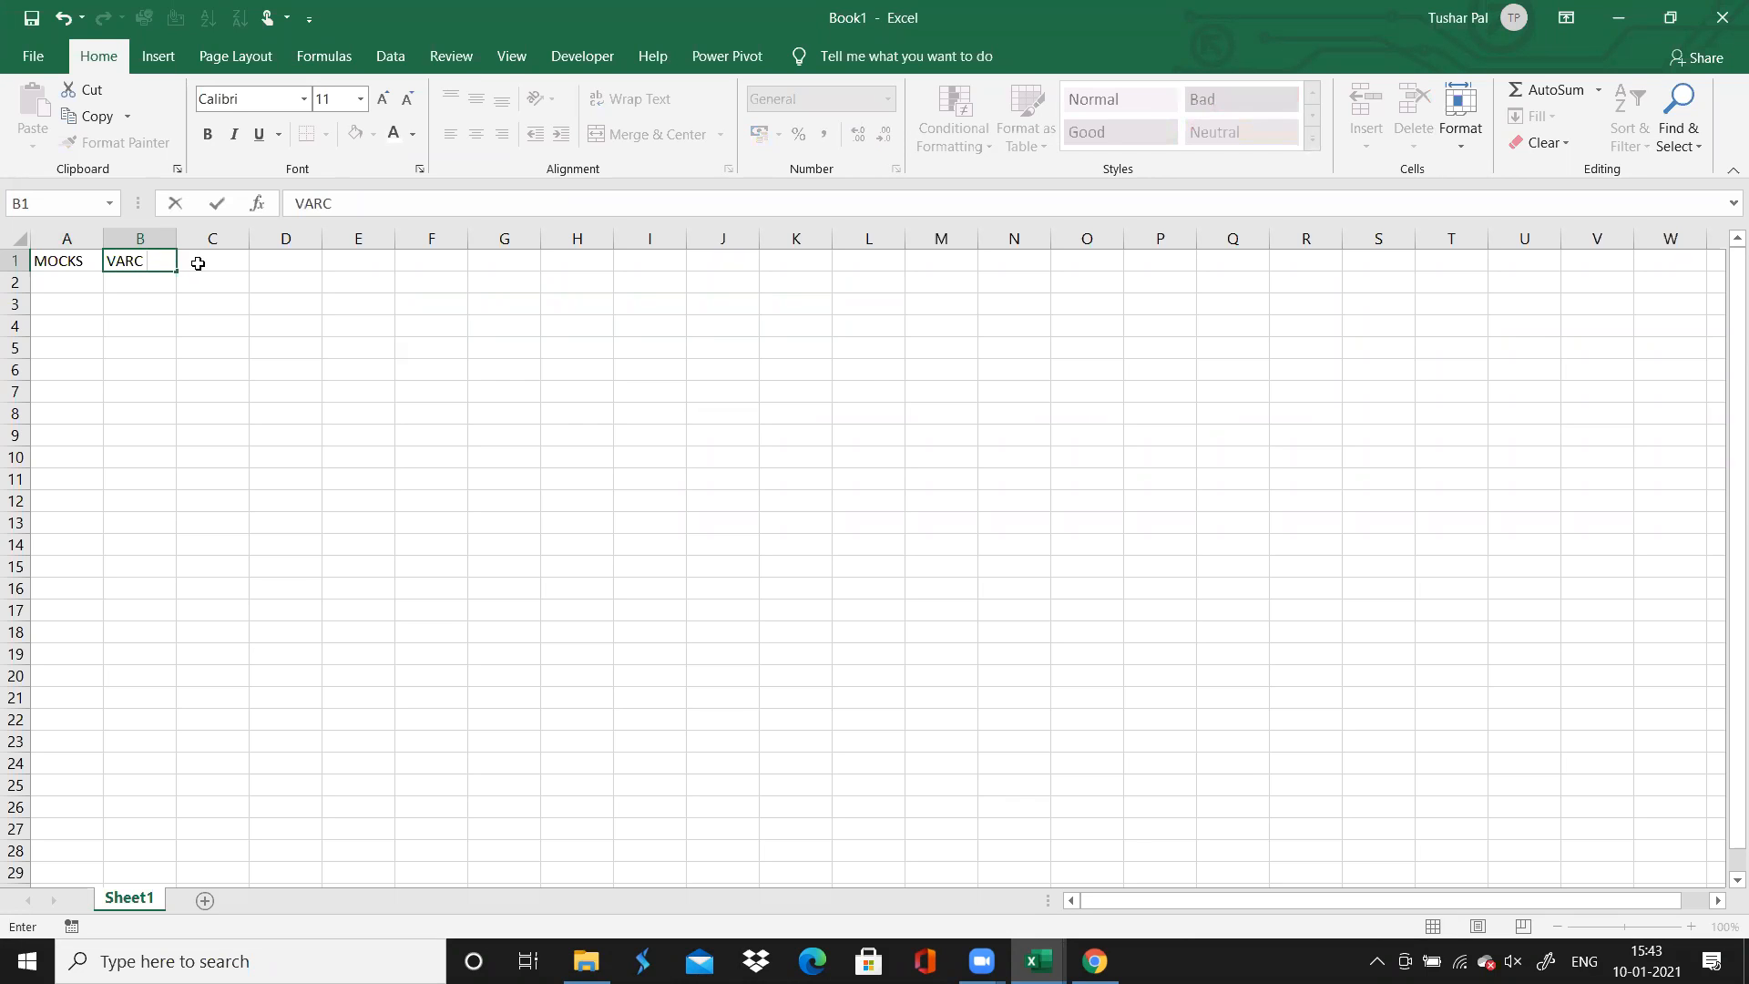
pyautogui.click(198, 263)
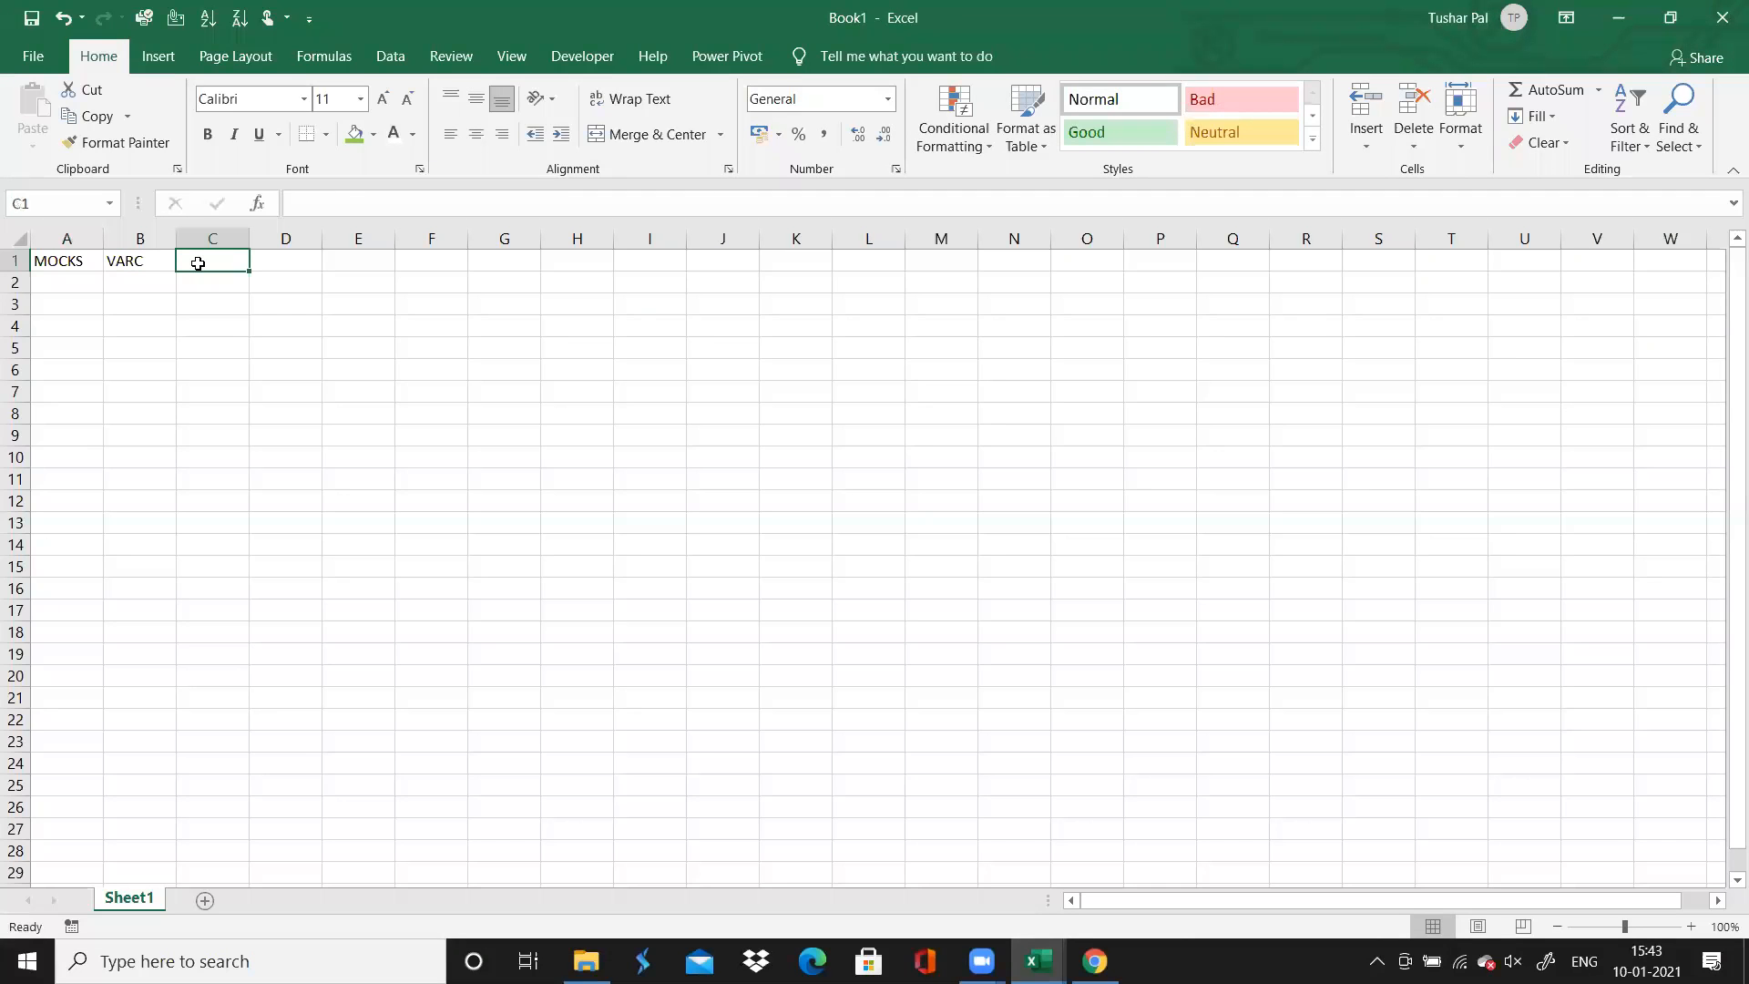
pyautogui.write('QADI')
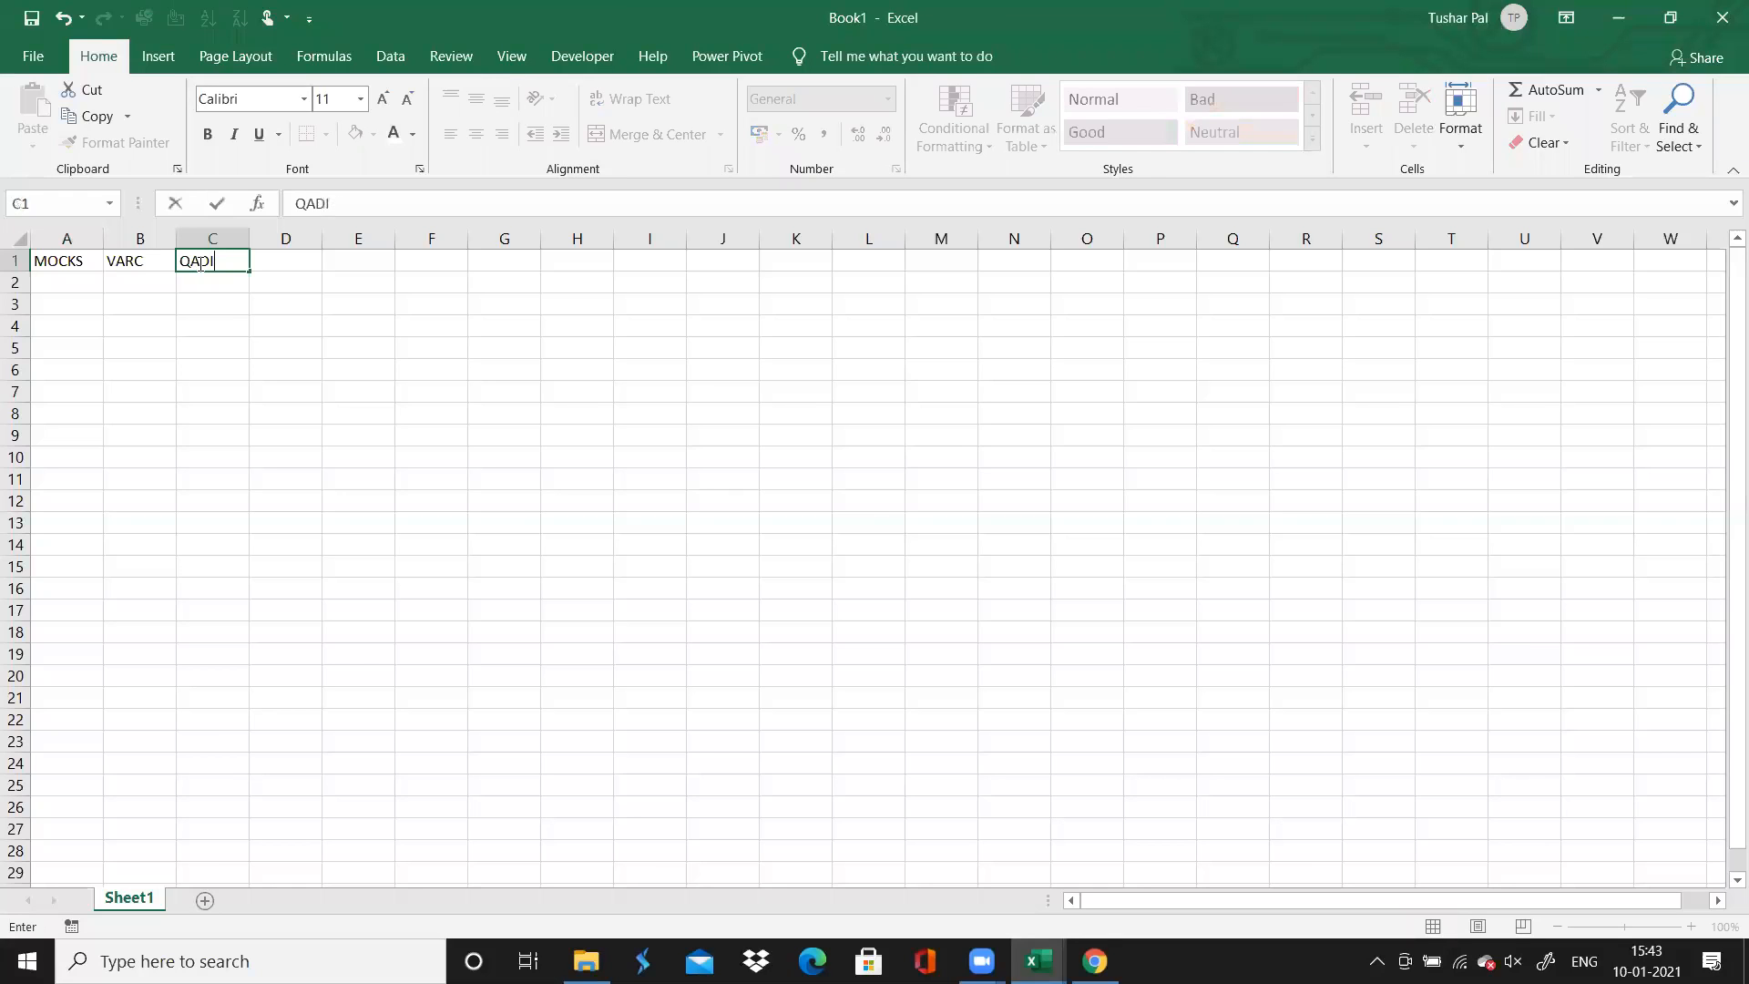
pyautogui.press('Tab')
# Add the headers LR and Visual in cells D1 and E1
pyautogui.write('LR0')
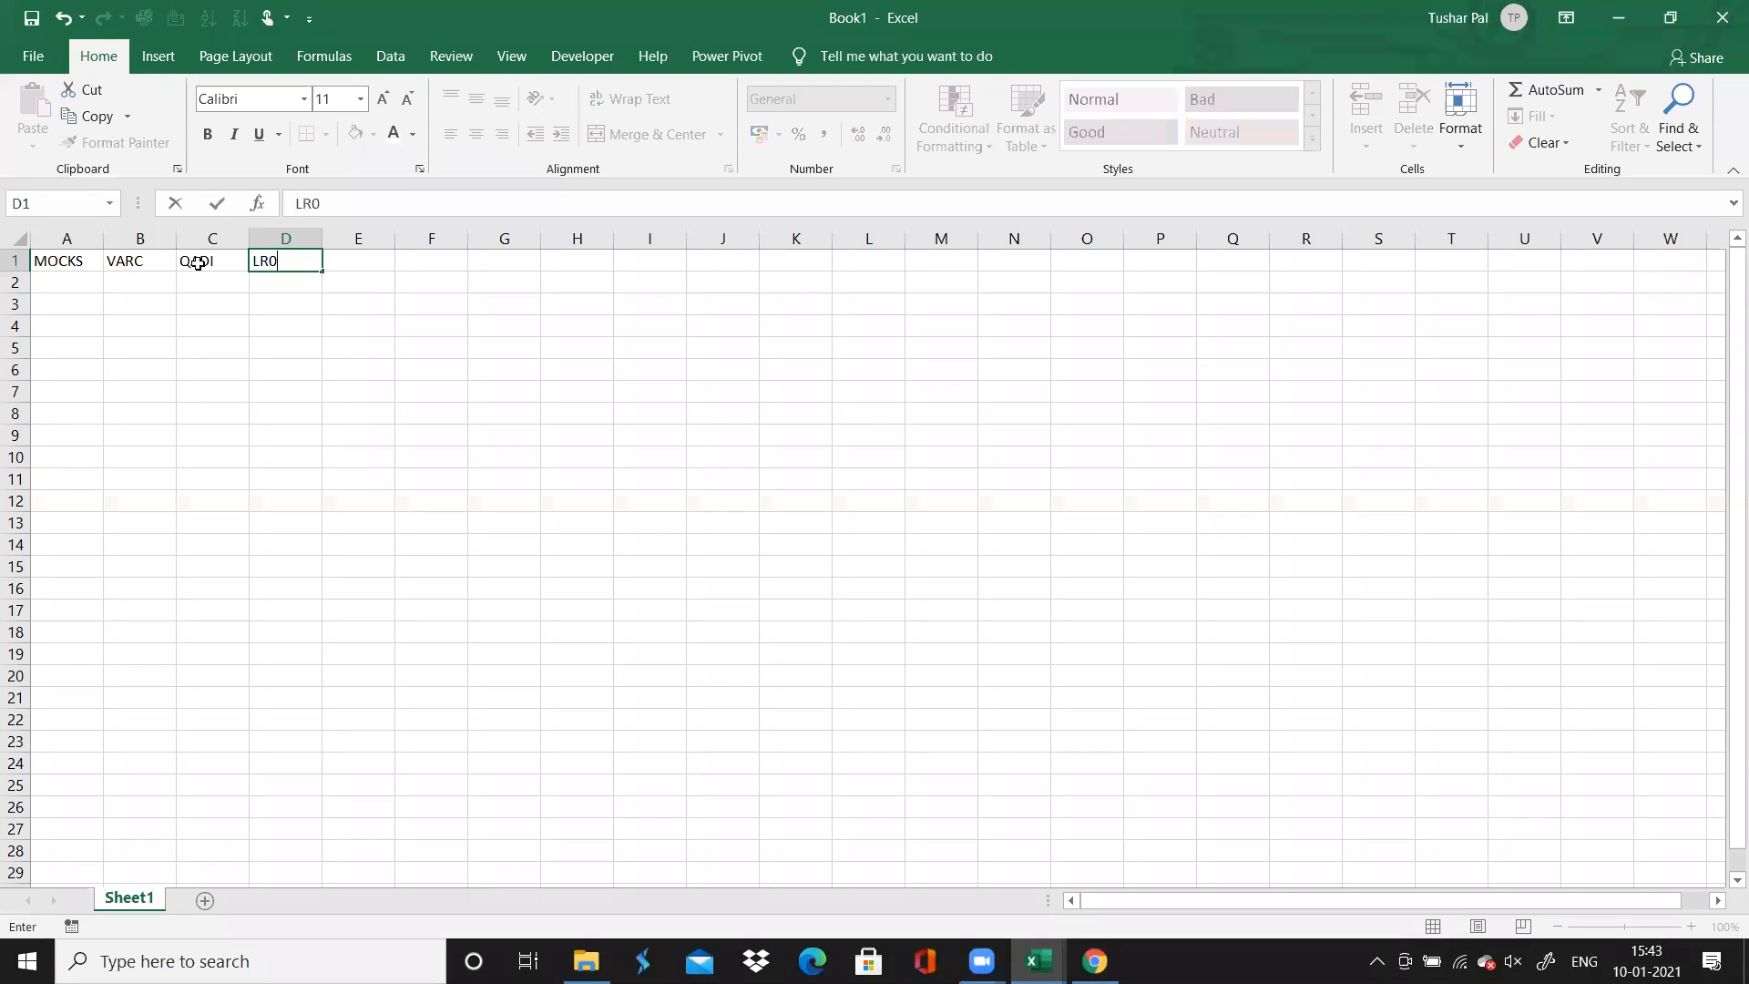
pyautogui.press('Tab')
pyautogui.write('V')
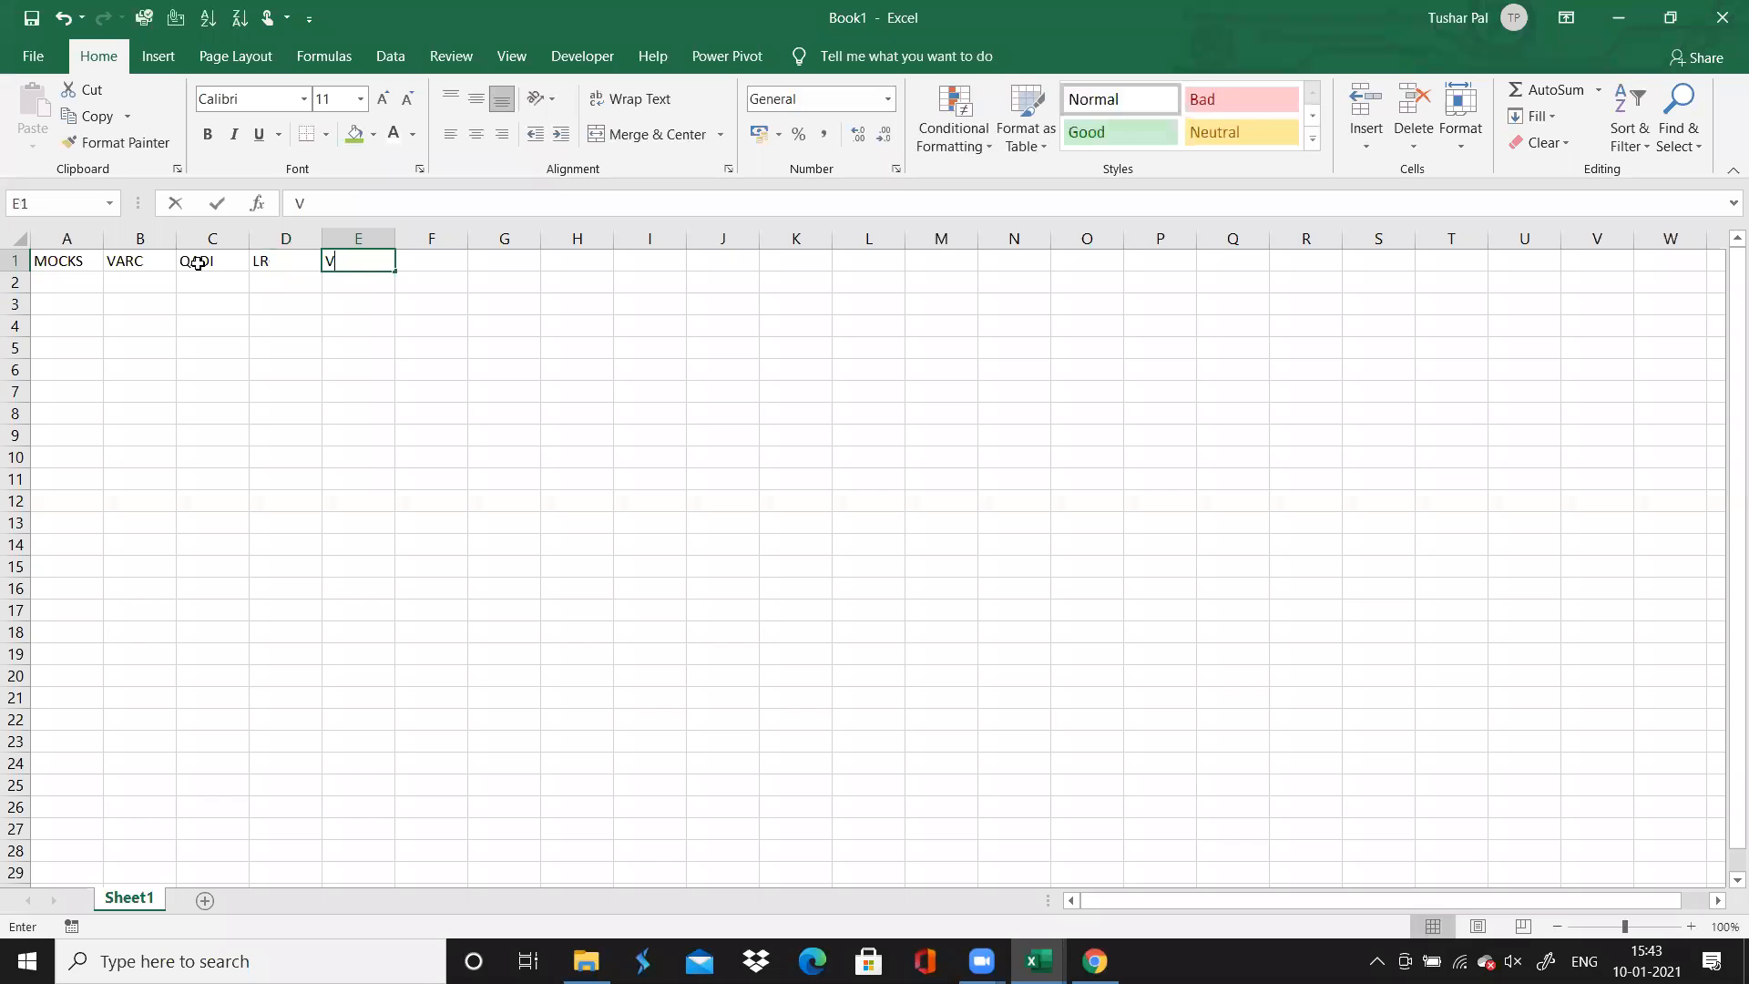
pyautogui.write('isual')
# Give the header cells A1:E1 white text and a dark blue fill
pyautogui.hotkey('ctrl', 'shift', 'Left')
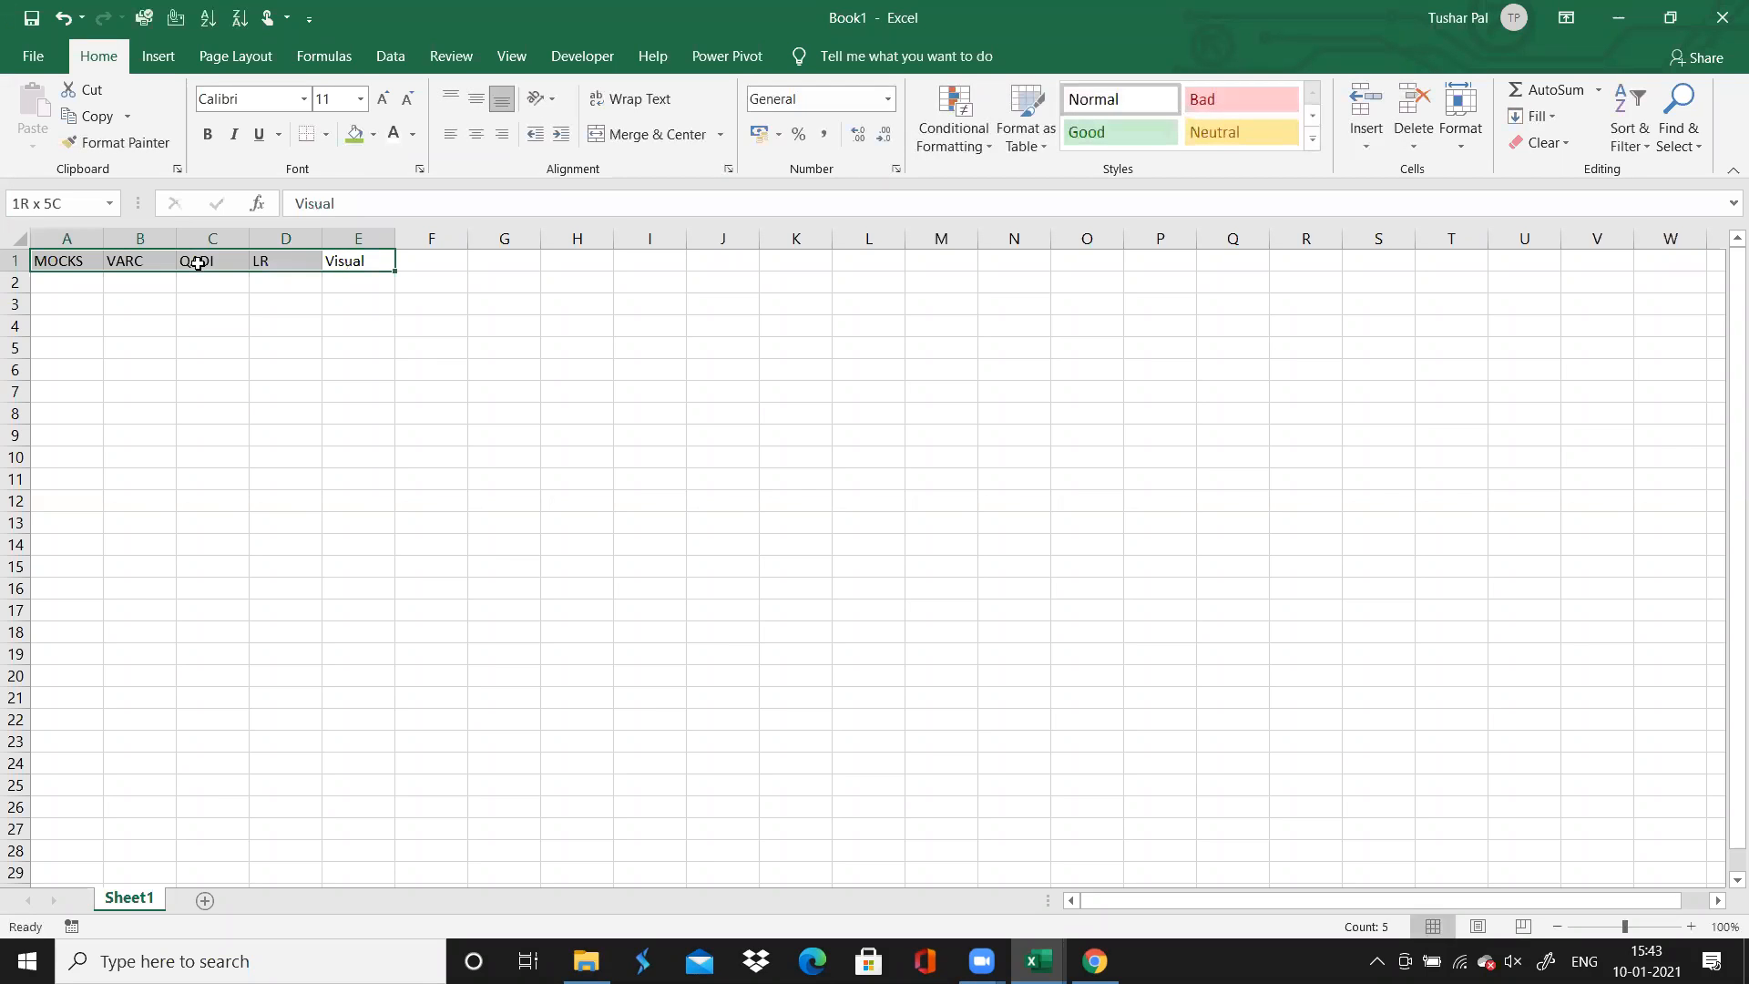
pyautogui.click(394, 133)
pyautogui.click(374, 139)
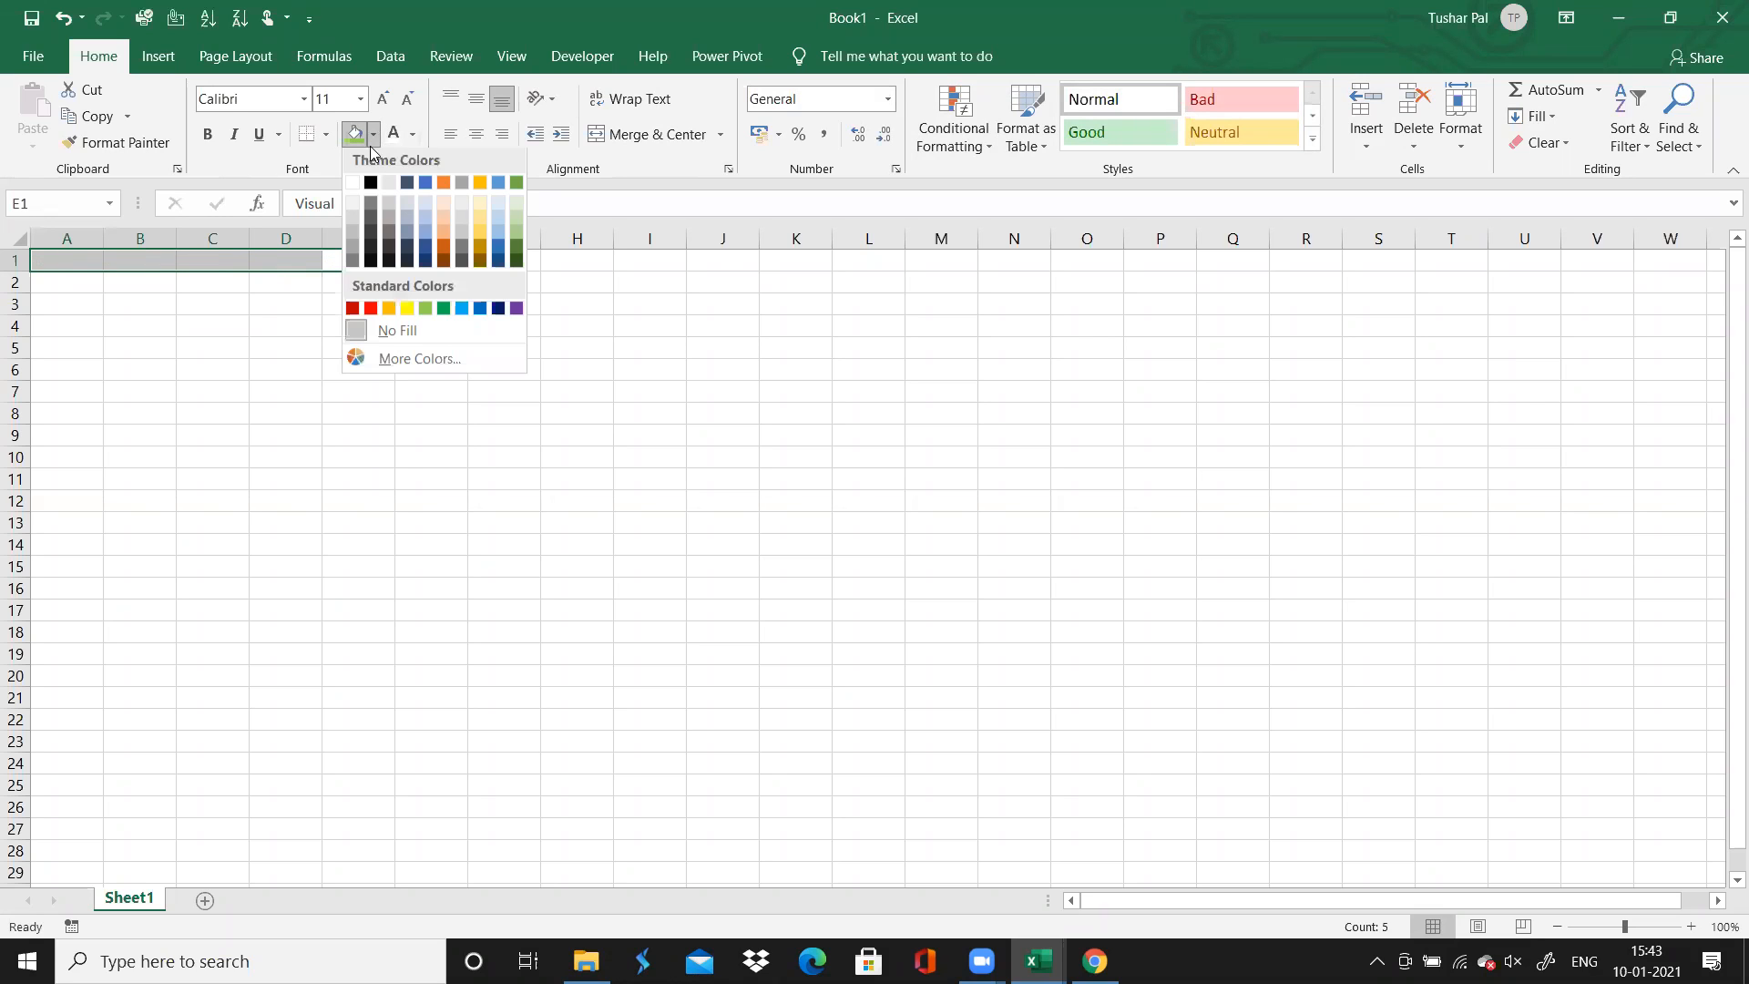
pyautogui.click(498, 308)
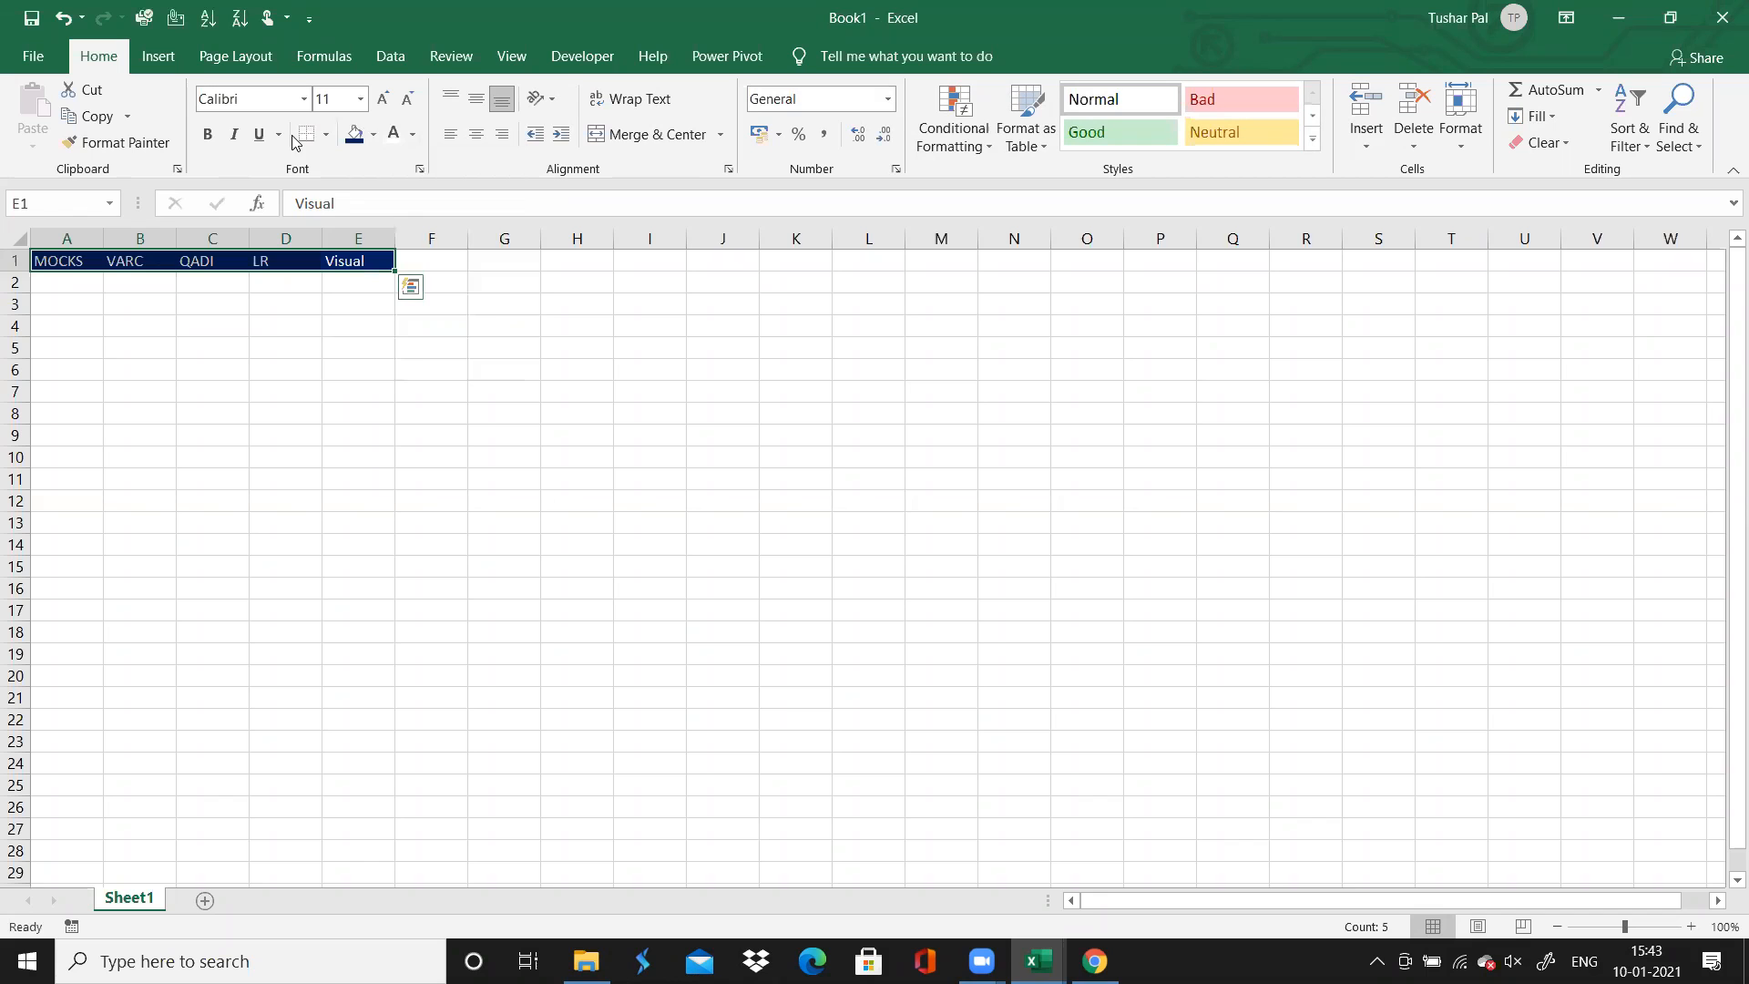
# Set the header row's font size to 16 and fit columns A to D to their contents
pyautogui.click(334, 100)
pyautogui.write('16')
pyautogui.press('Return')
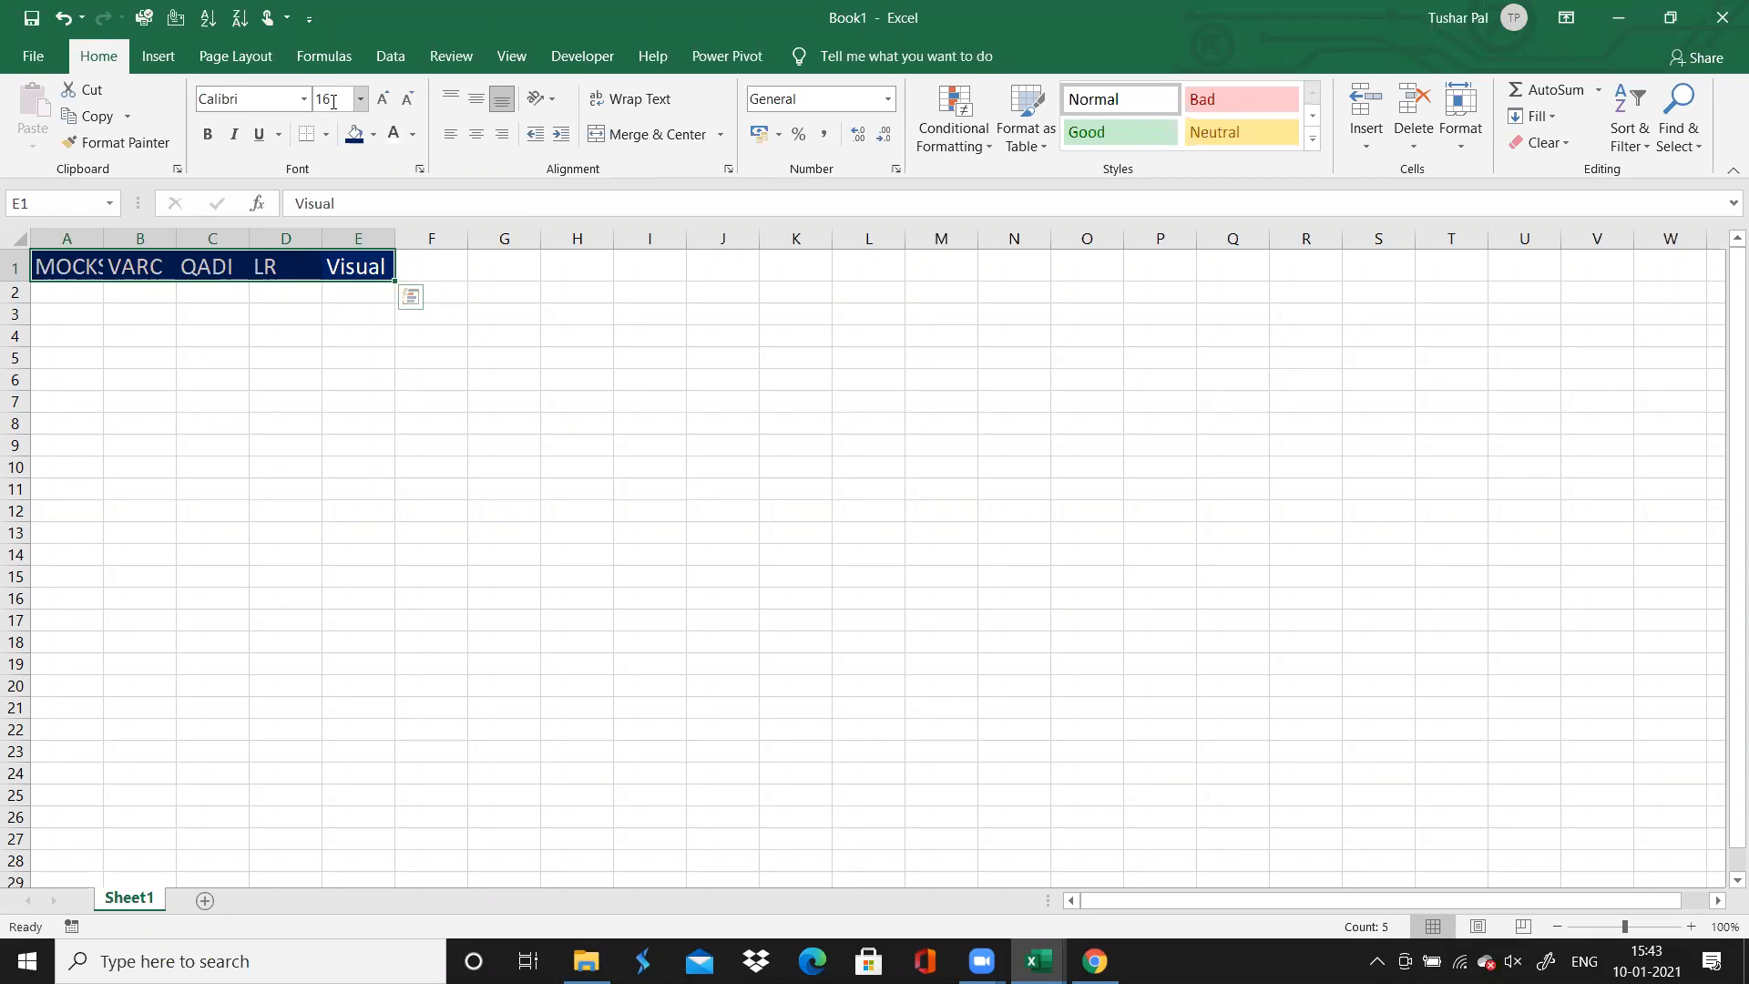
pyautogui.doubleClick(101, 232)
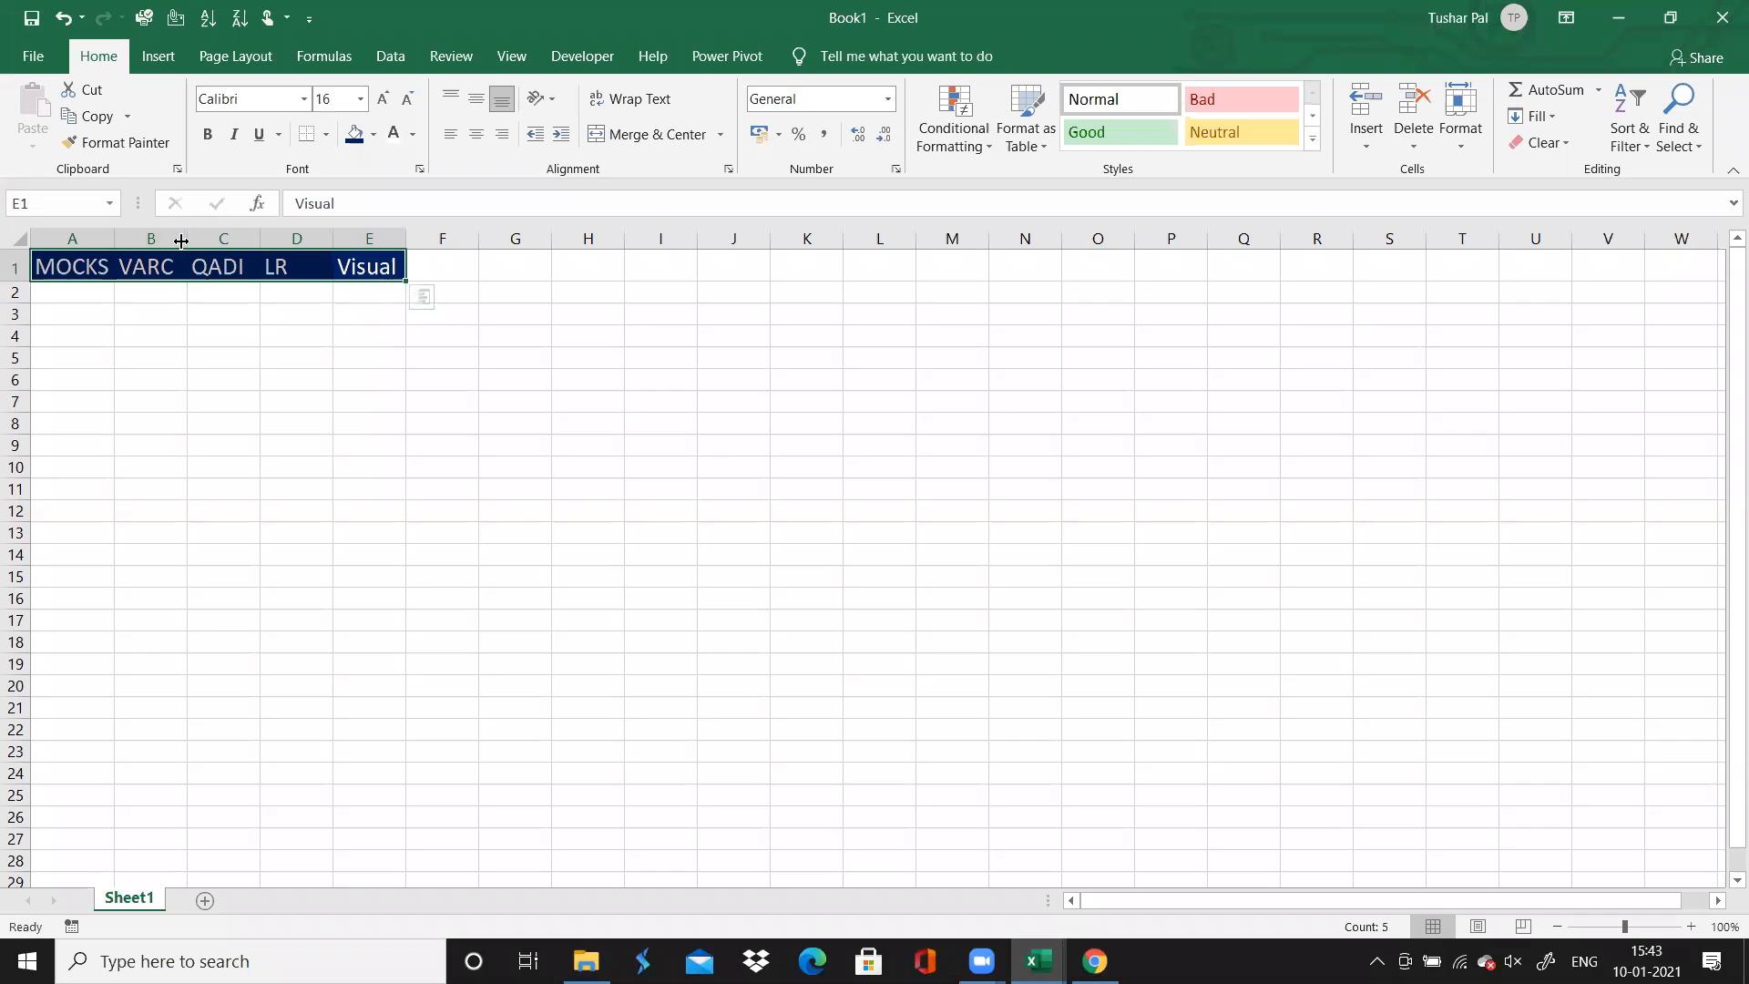
pyautogui.doubleClick(258, 236)
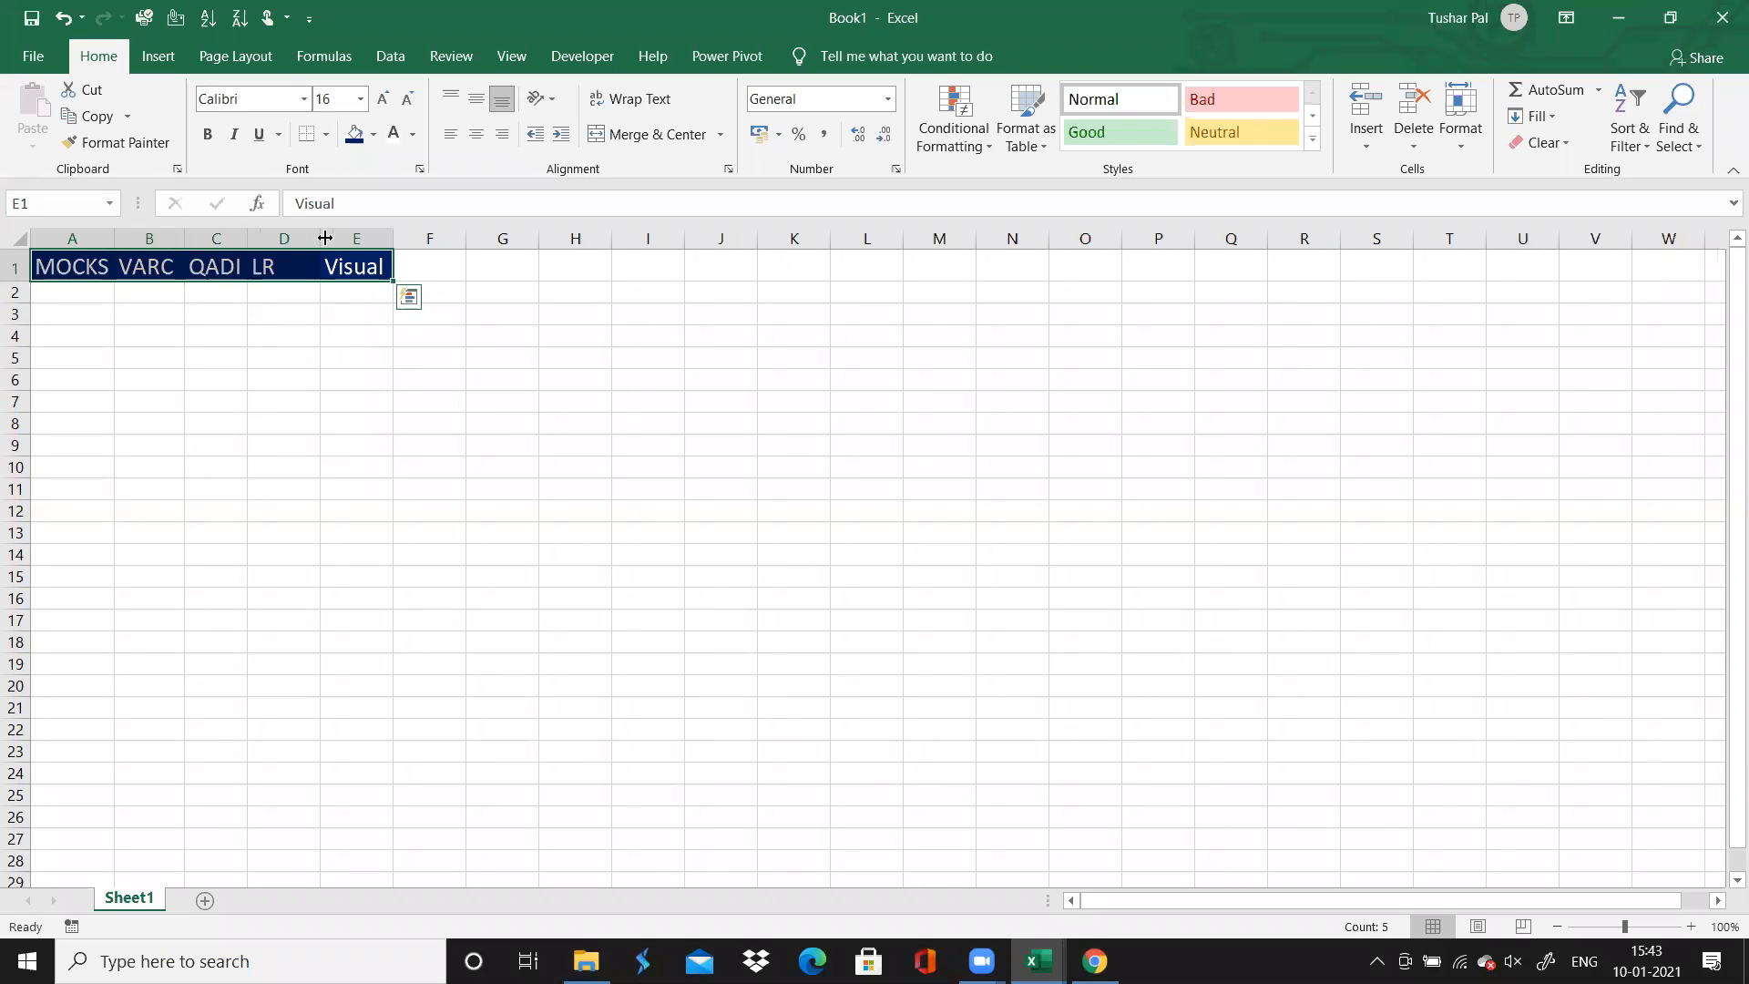
pyautogui.doubleClick(320, 237)
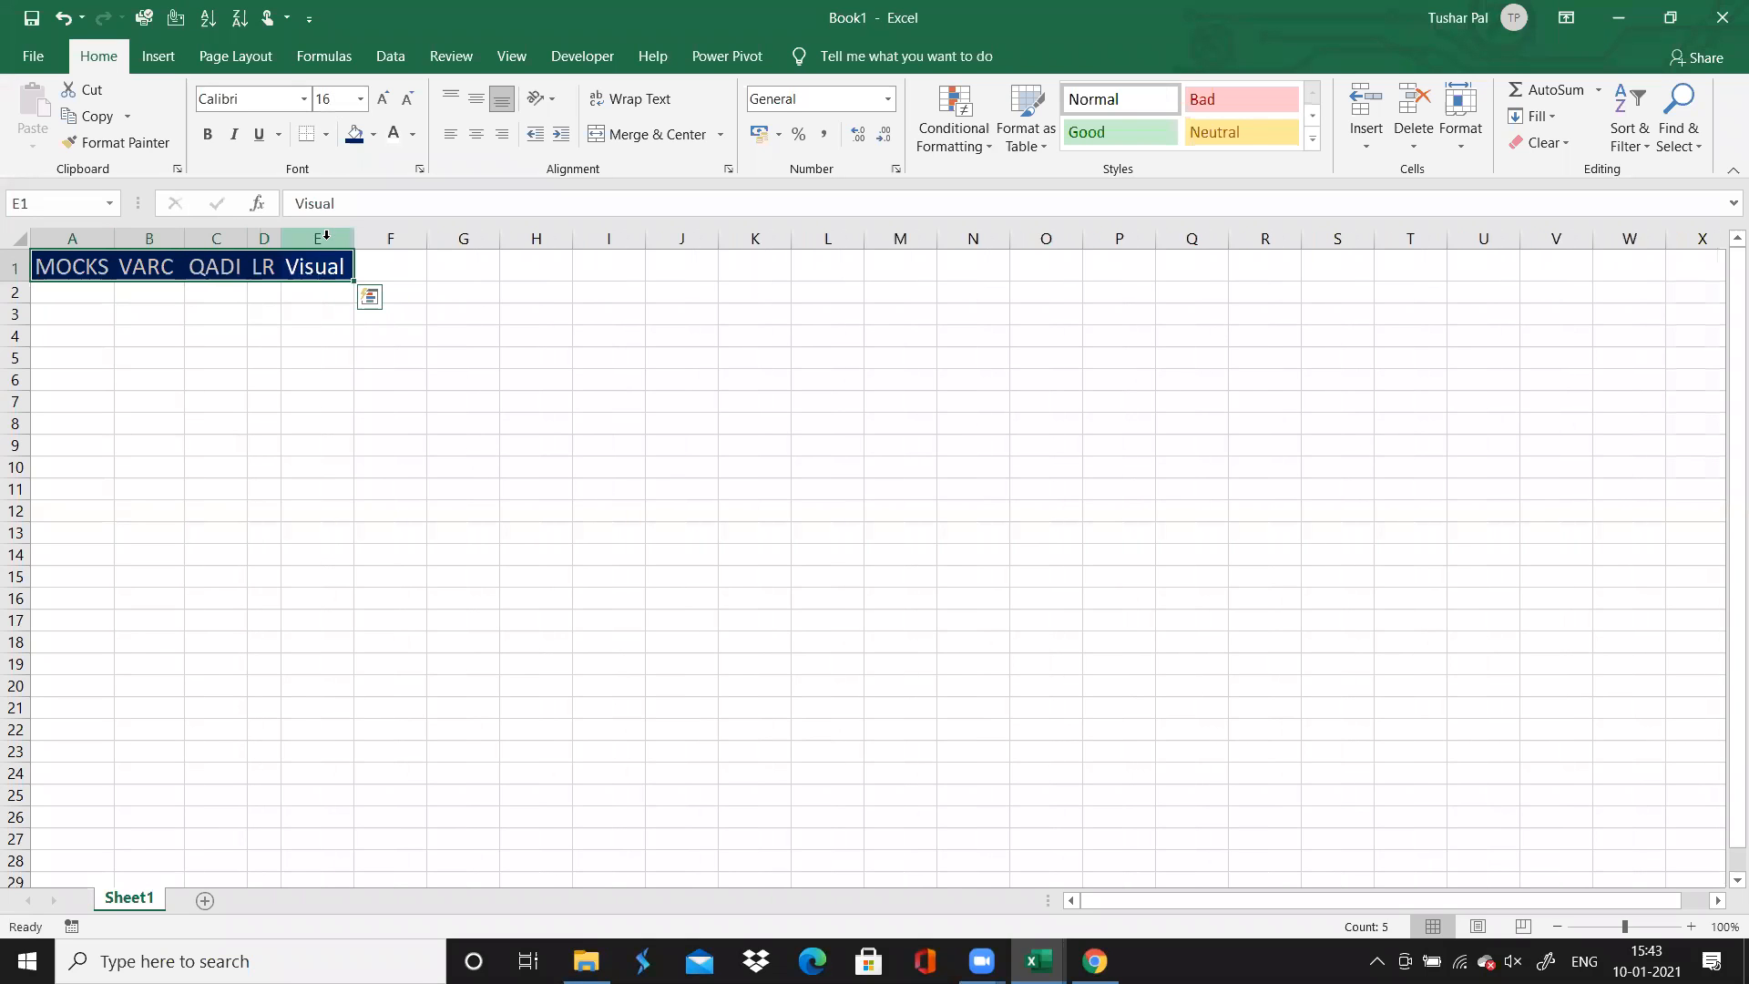
# Center the contents of columns A to E horizontally
pyautogui.click(50, 271)
pyautogui.hotkey('ctrl', 'shift', 'Right')
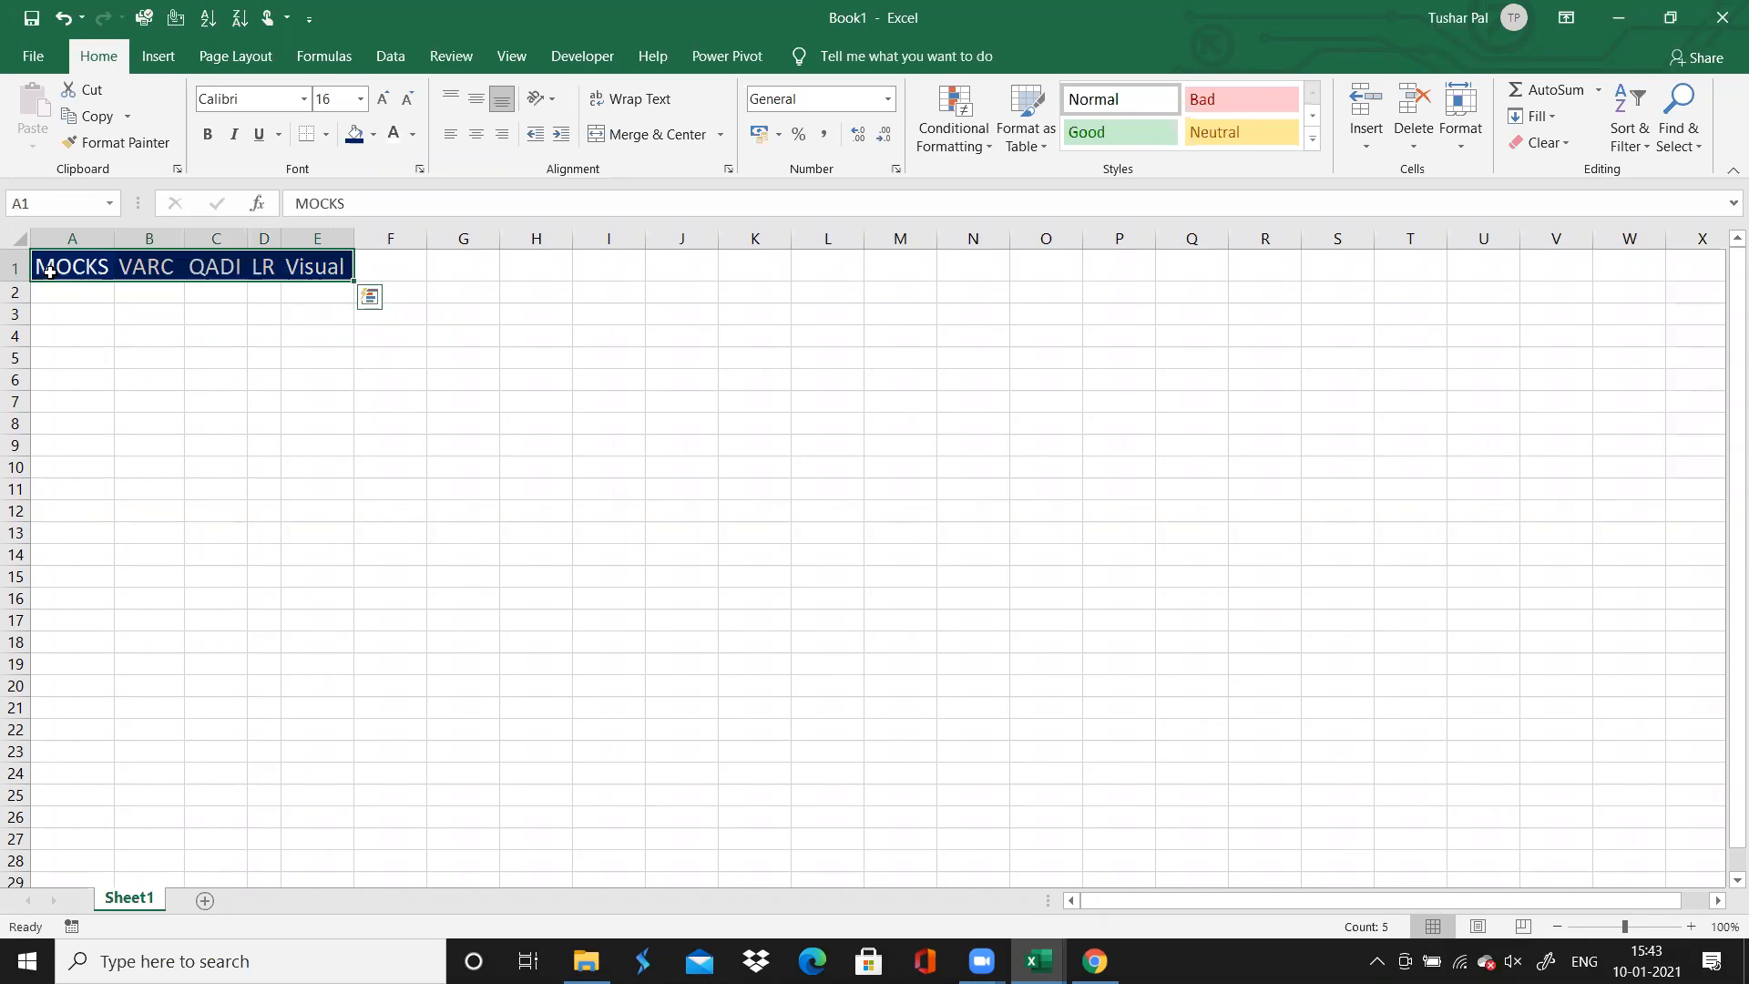
pyautogui.moveTo(86, 237); pyautogui.dragTo(318, 238)
pyautogui.click(475, 139)
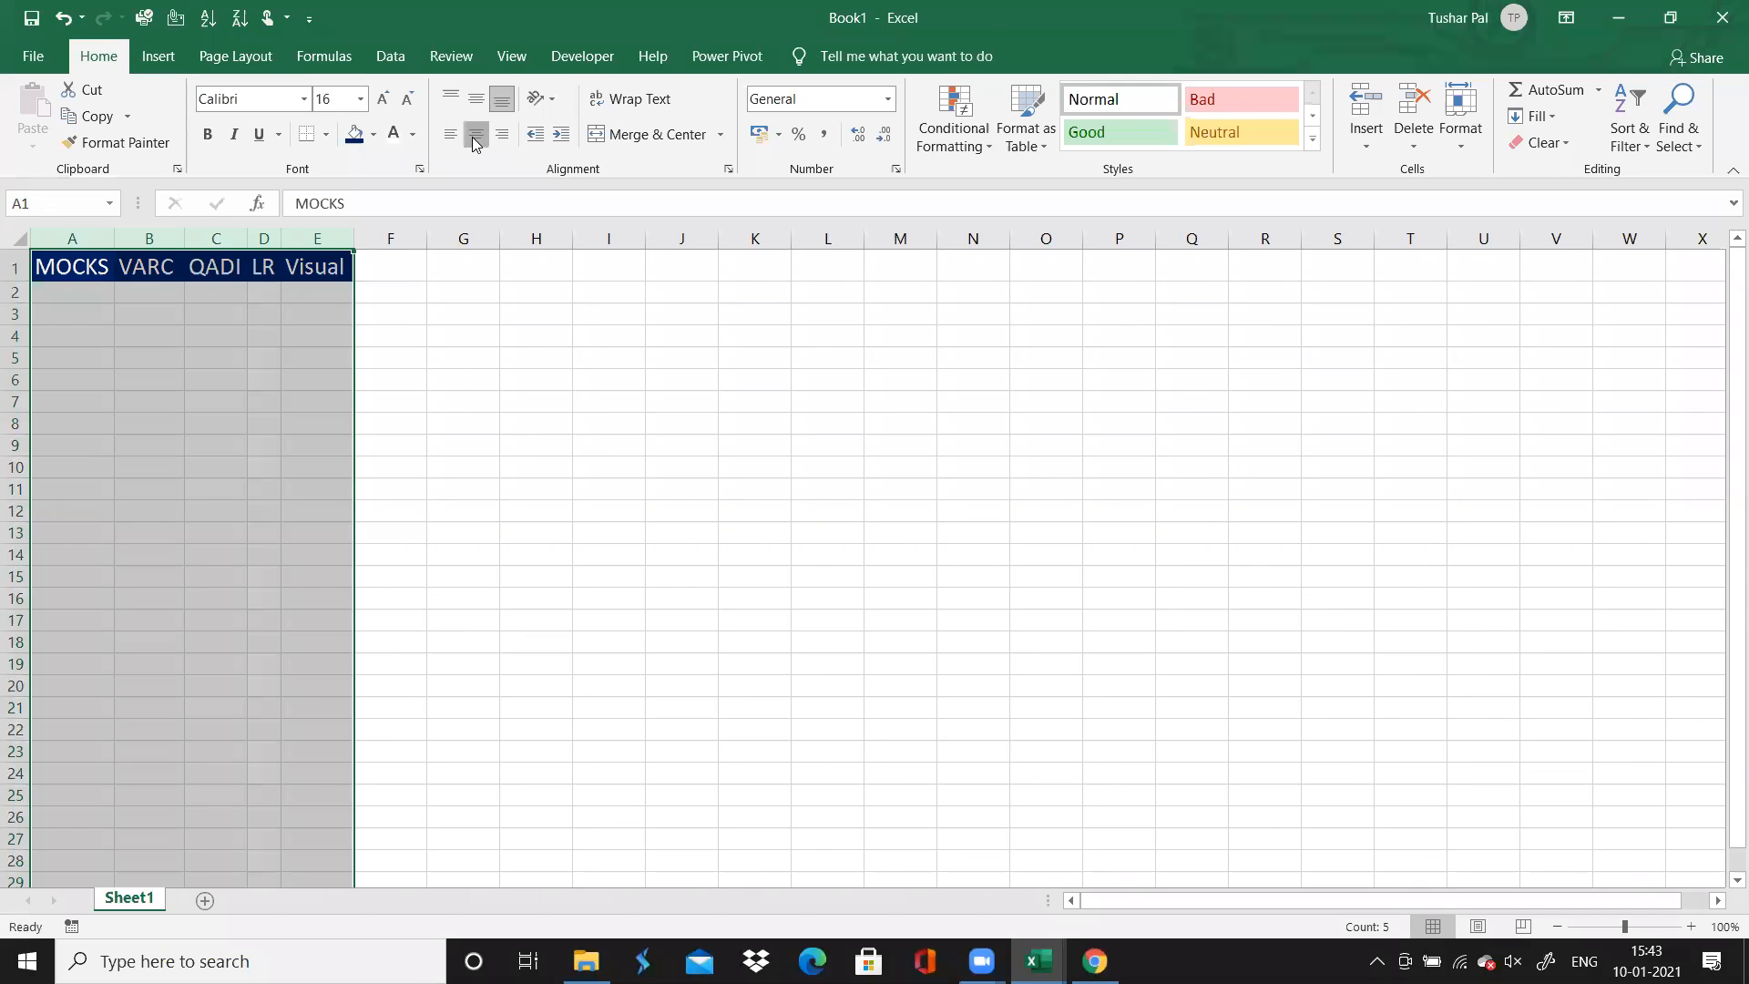
# Enter the mock name AMMCET 2112 in A2, with the number after a line break, and fit column A to it
pyautogui.click(79, 298)
pyautogui.write('A')
pyautogui.write('IMCET')
pyautogui.press('BackSpace')
pyautogui.press('BackSpace')
pyautogui.press('BackSpace')
pyautogui.press('BackSpace')
pyautogui.write('MM')
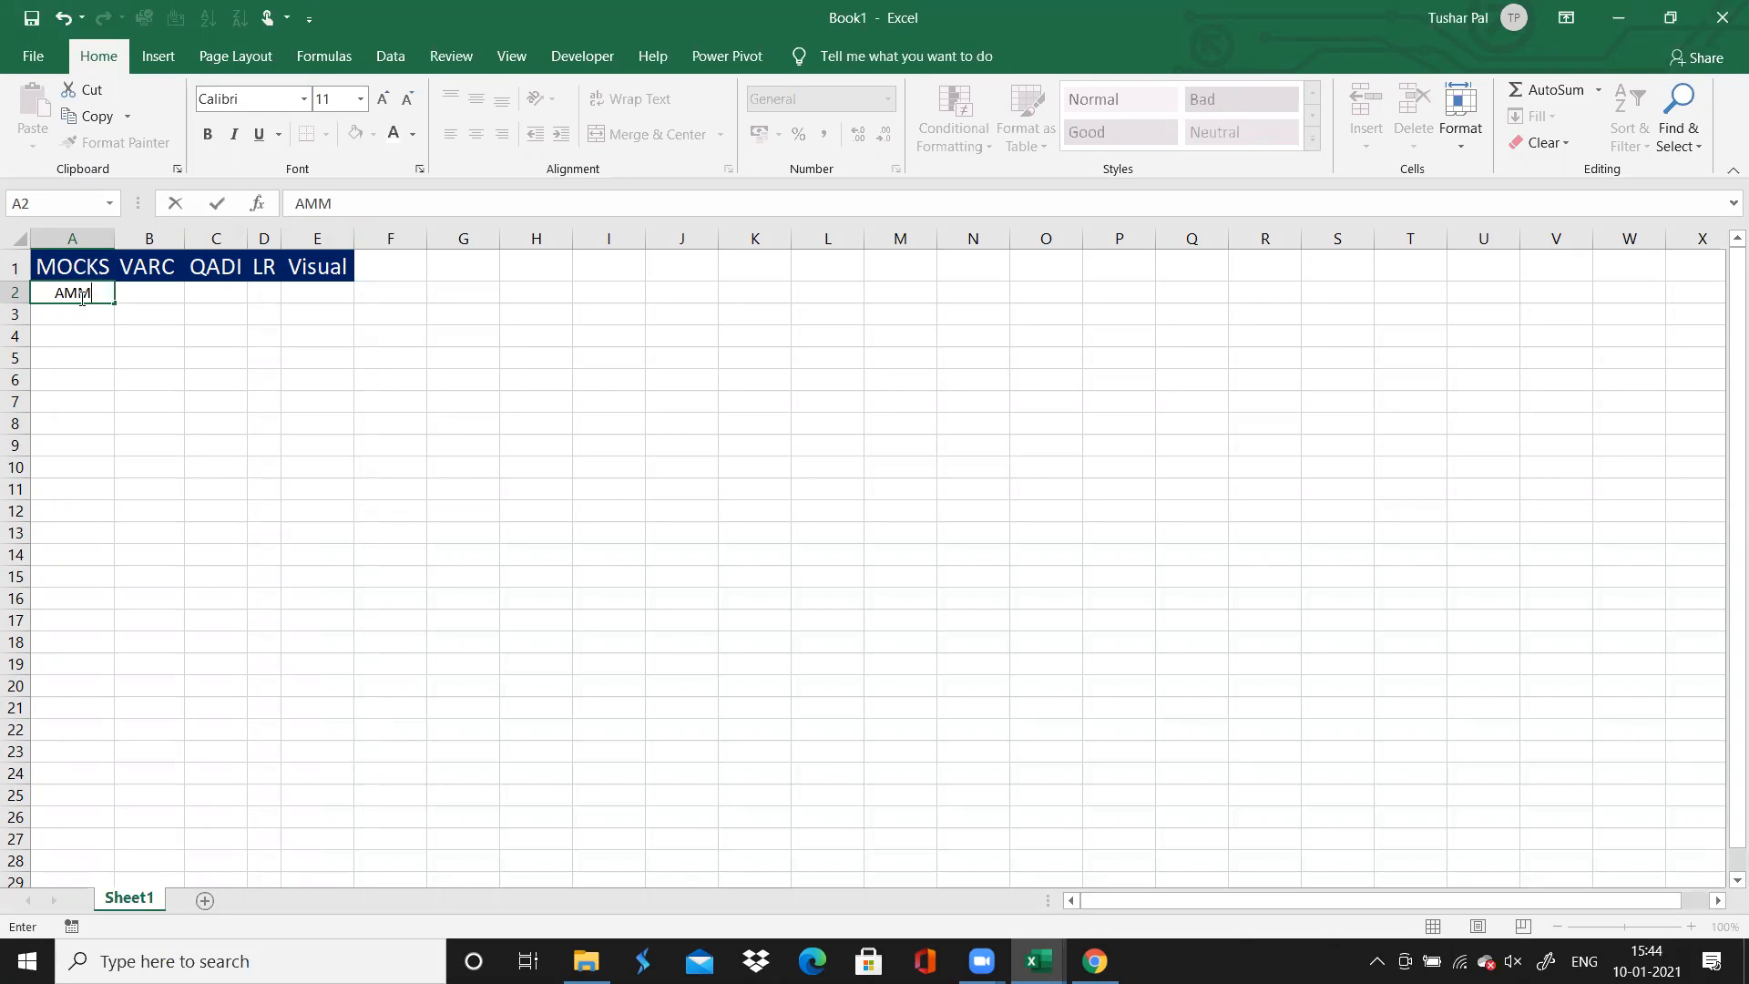
pyautogui.write('CET')
pyautogui.hotkey('alt', 'Return')
pyautogui.write('2112')
pyautogui.doubleClick(112, 237)
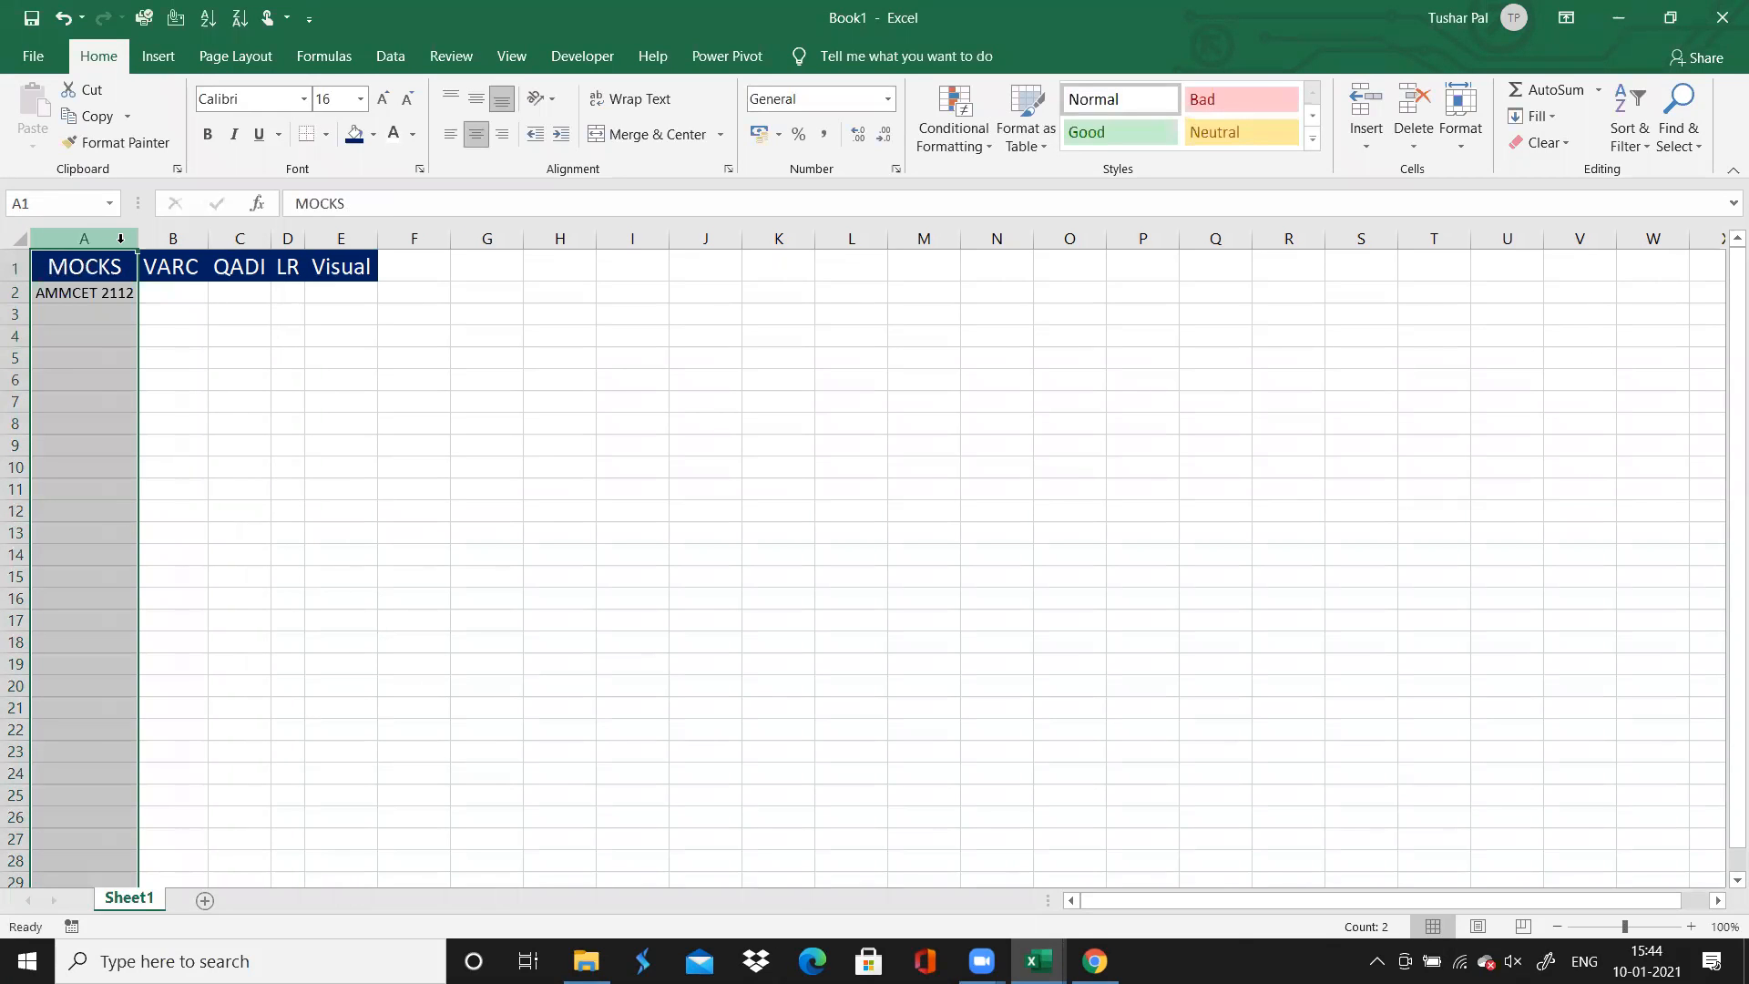
# Look up the AMMCET2112 section scores in Chrome and record 38 for VARC in B2 and 28 for QADI in C2
pyautogui.click(173, 297)
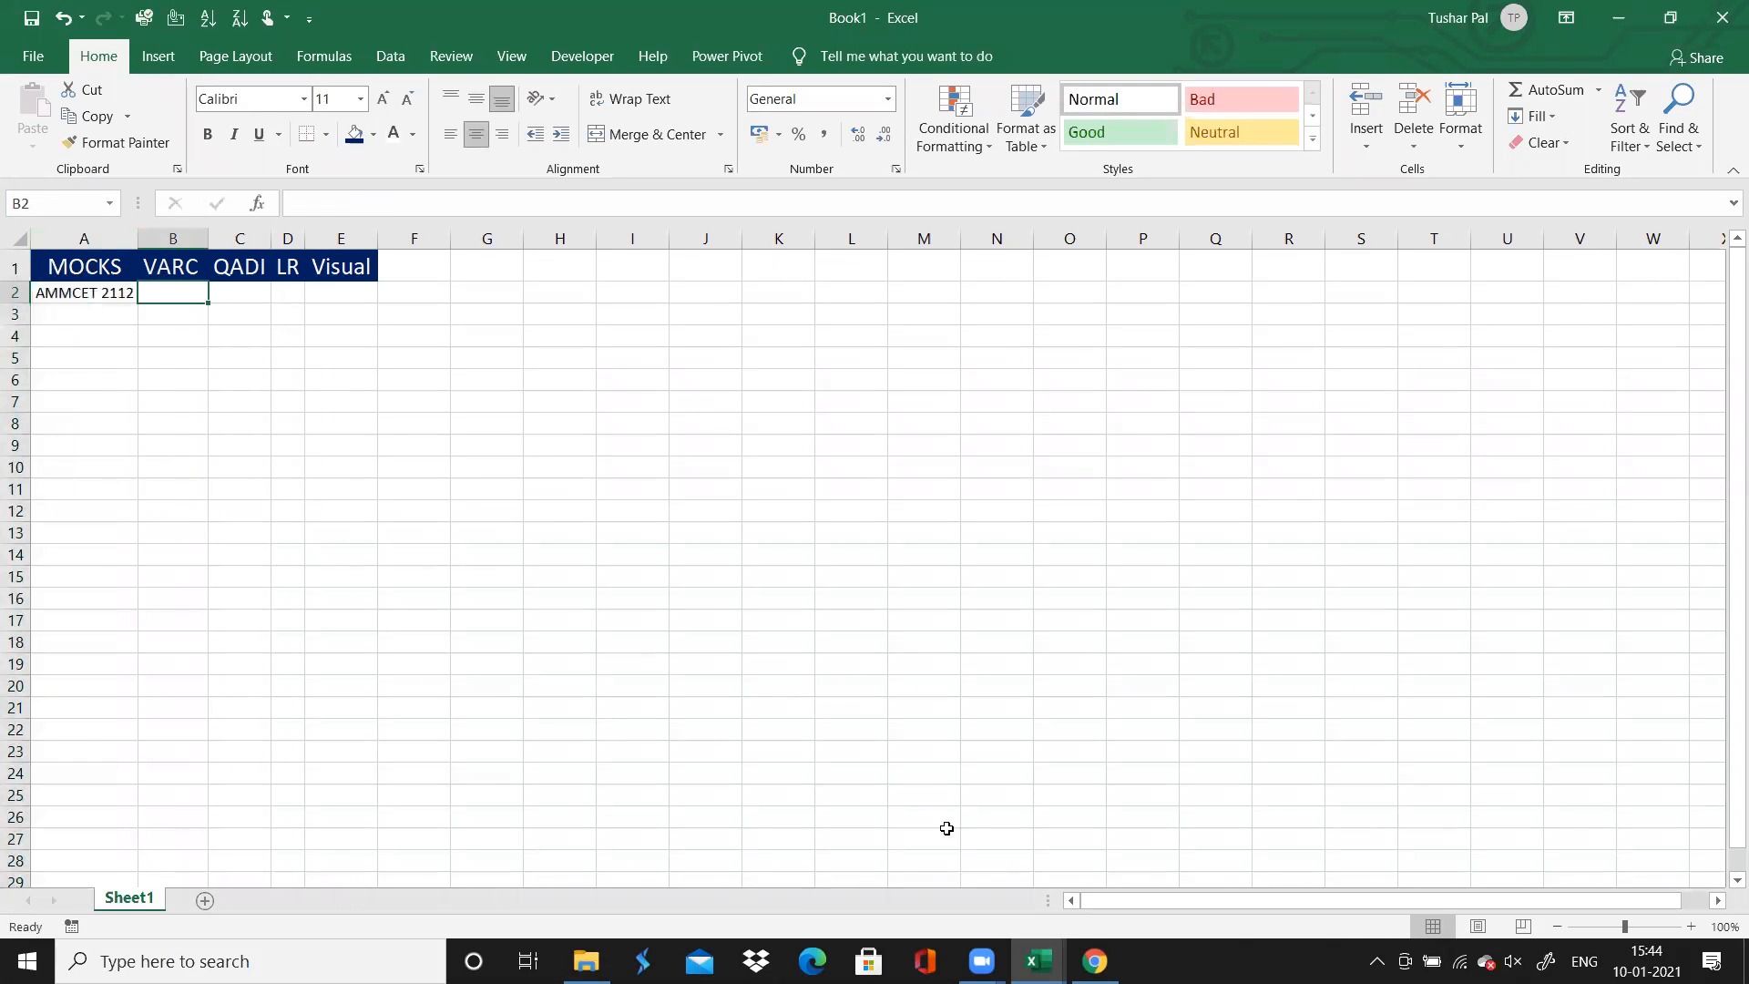
pyautogui.click(1094, 961)
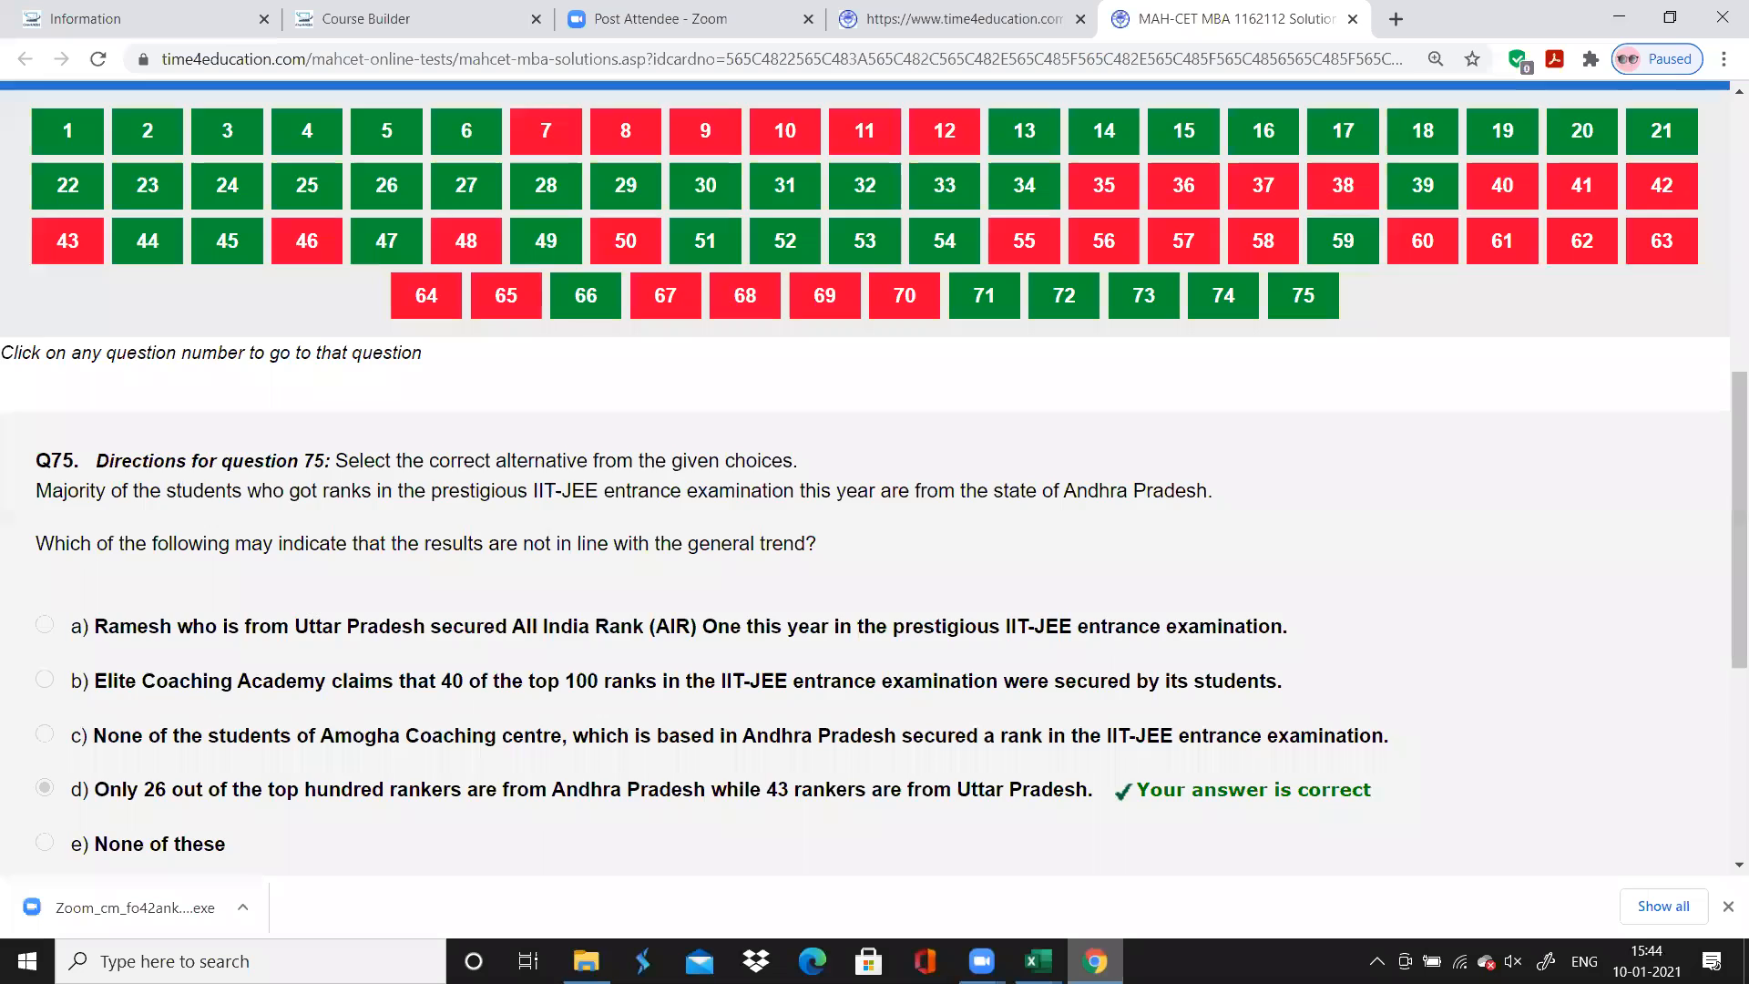
pyautogui.scroll(7, 874, 477)
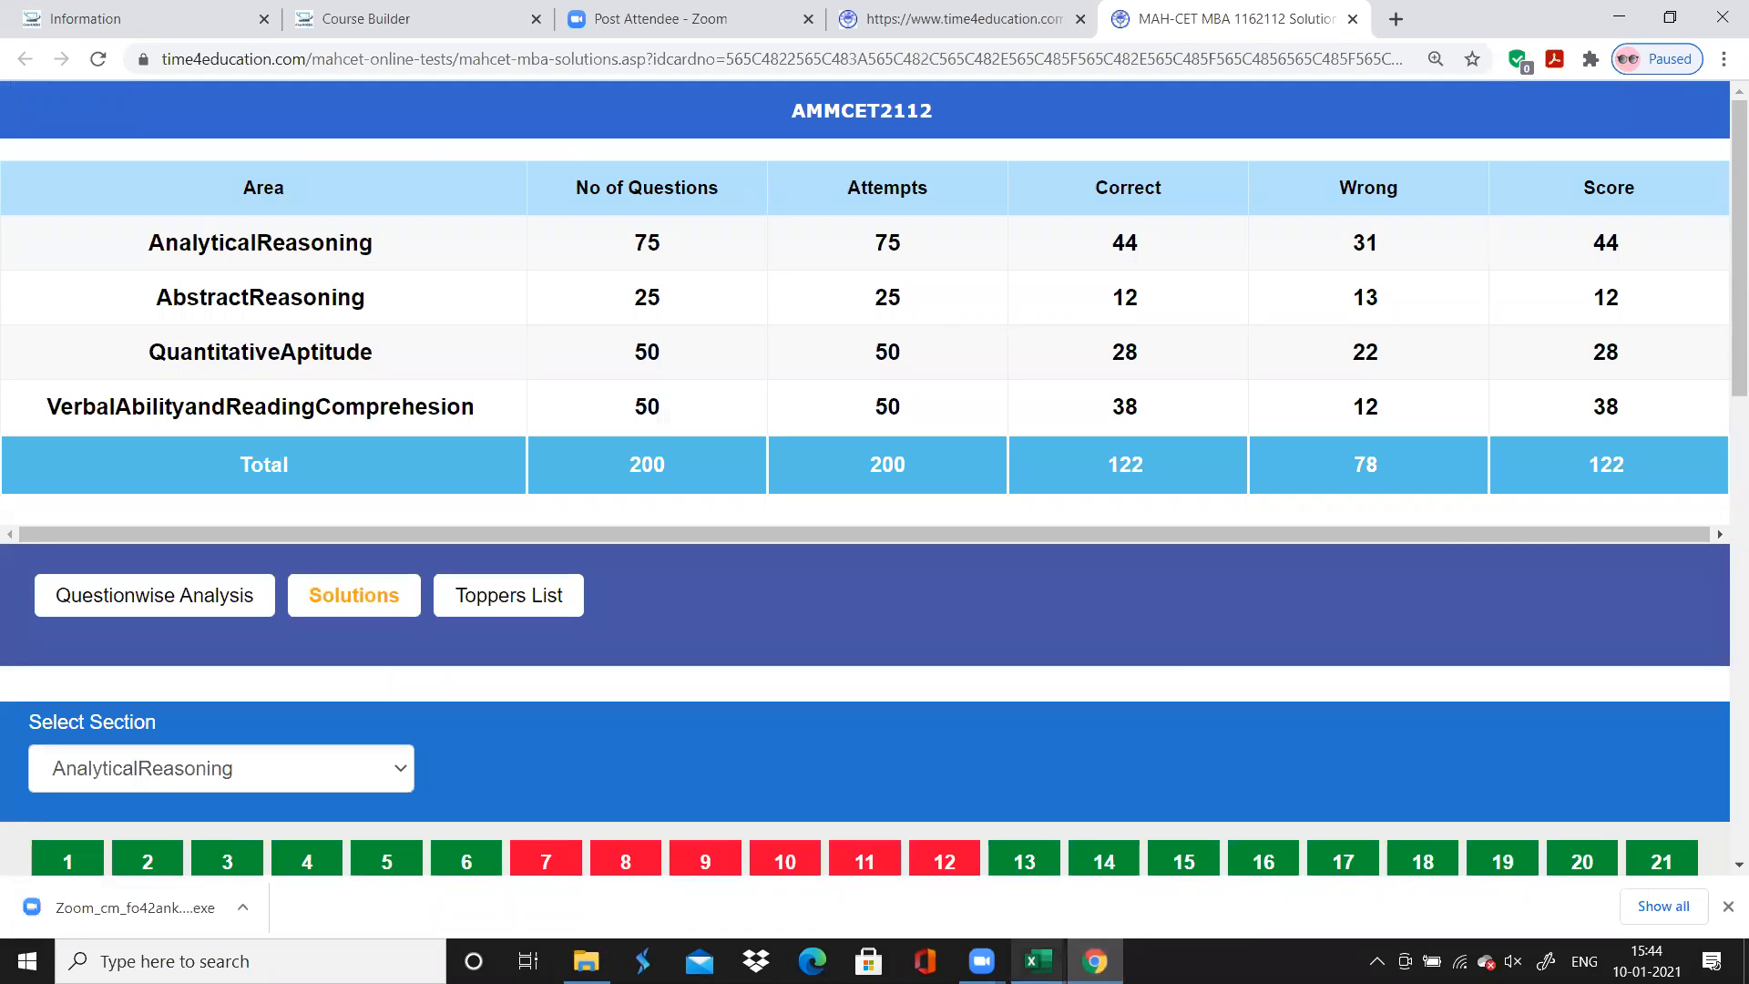
pyautogui.click(1038, 961)
pyautogui.write('38')
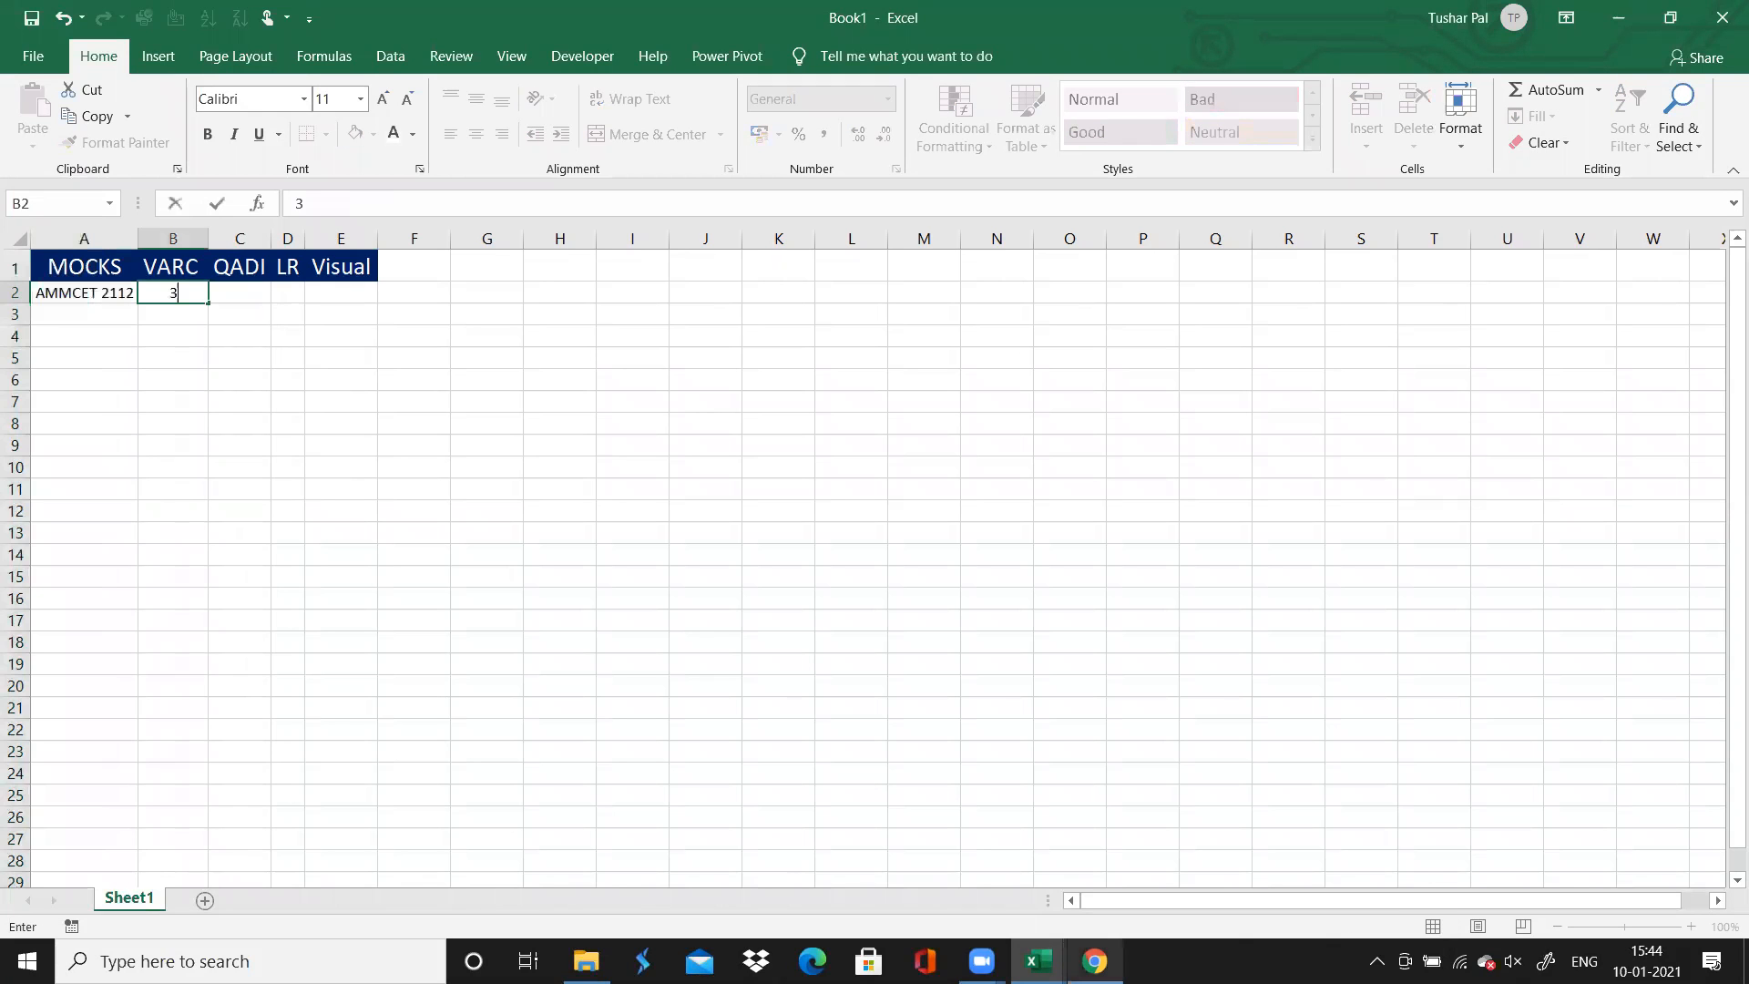
pyautogui.press('Tab')
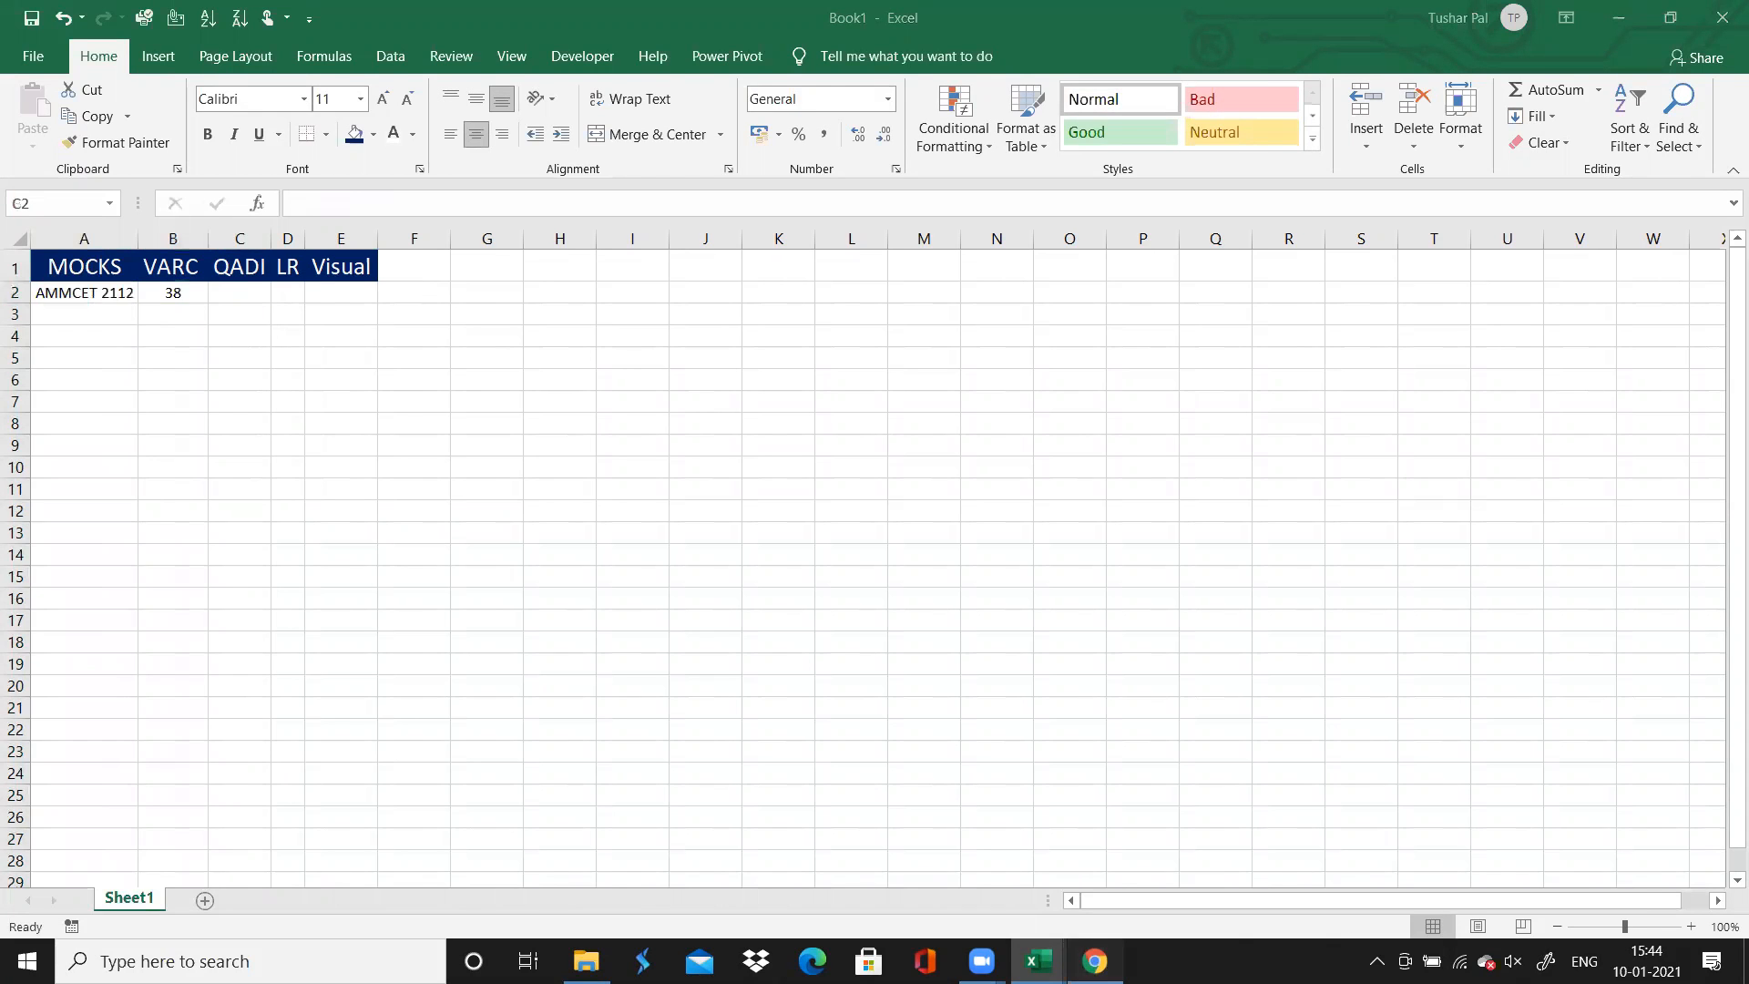
pyautogui.hotkey('alt', 'Tab')
# Record the mock's scores from the results page as 44 for LR in D2 and 12 for Visual in E2
pyautogui.hotkey('alt', 'Tab')
pyautogui.write('28')
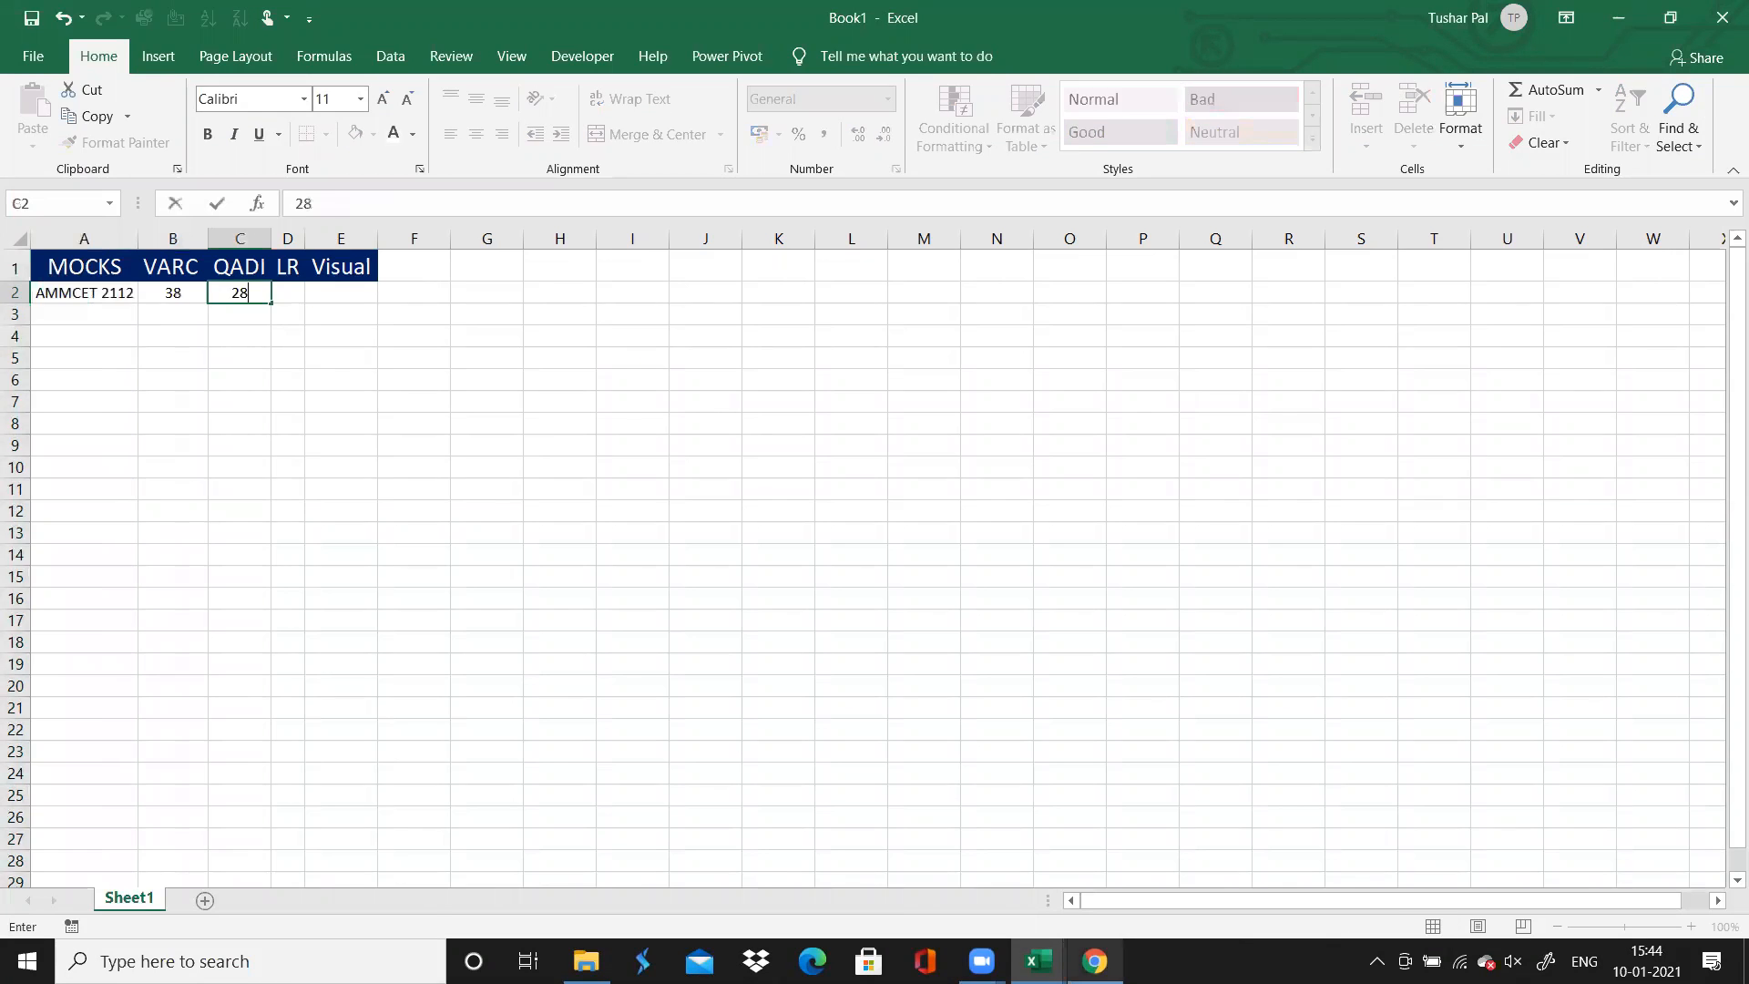
pyautogui.press('Tab')
pyautogui.hotkey('alt', 'Tab')
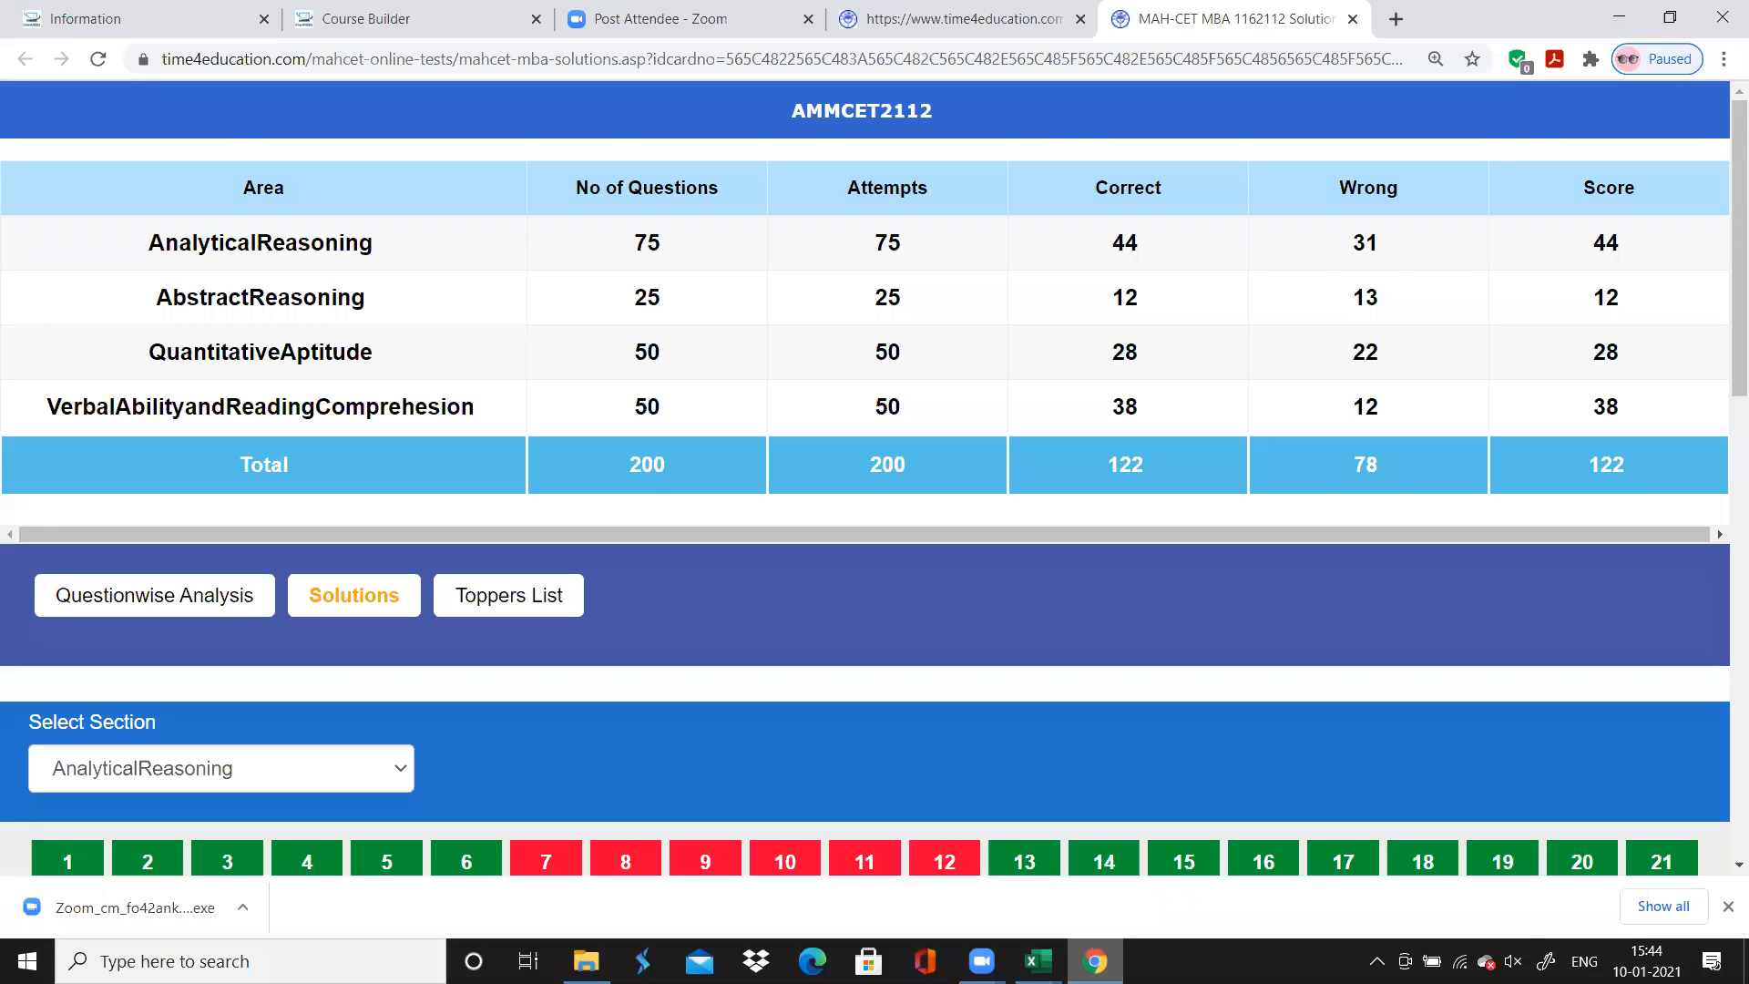
pyautogui.hotkey('alt', 'Tab')
pyautogui.write('44')
pyautogui.press('Tab')
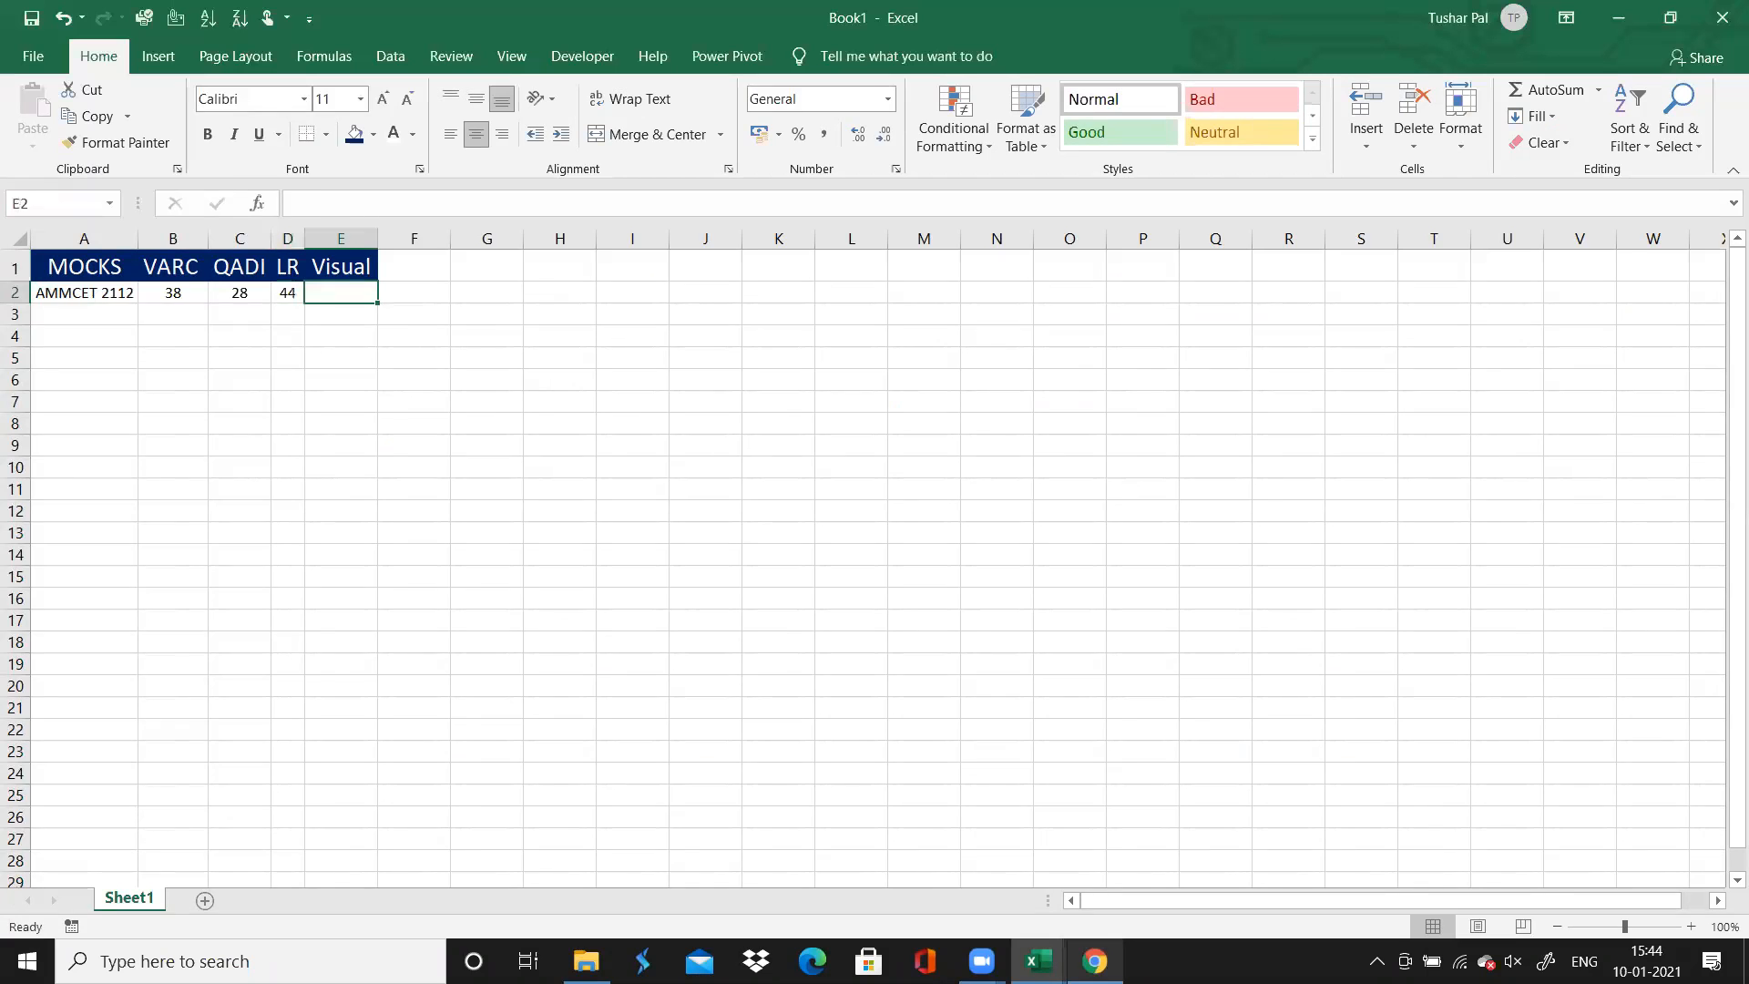
pyautogui.hotkey('alt', 'Tab')
pyautogui.hotkey('alt', 'Tab')
pyautogui.write('12')
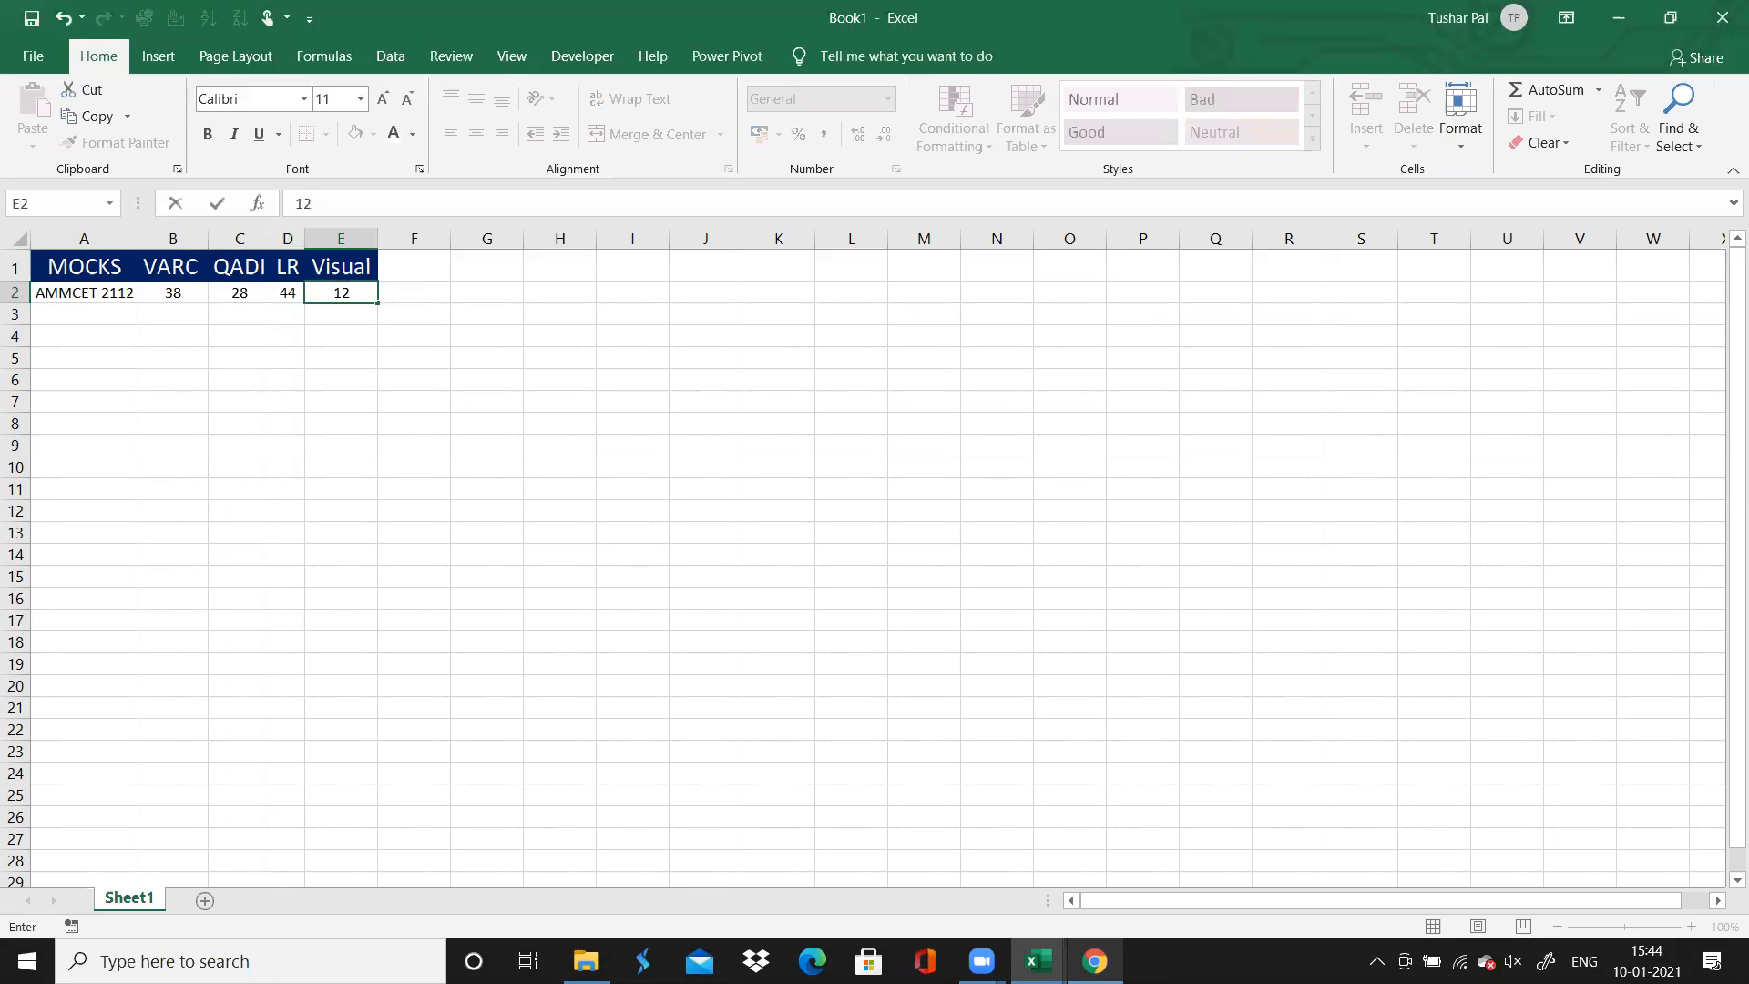
# Switch to Chrome and examine the Analytical Reasoning question grid and question 75 on the solutions page
pyautogui.hotkey('alt', 'Tab')
pyautogui.scroll(-1, 875, 483)
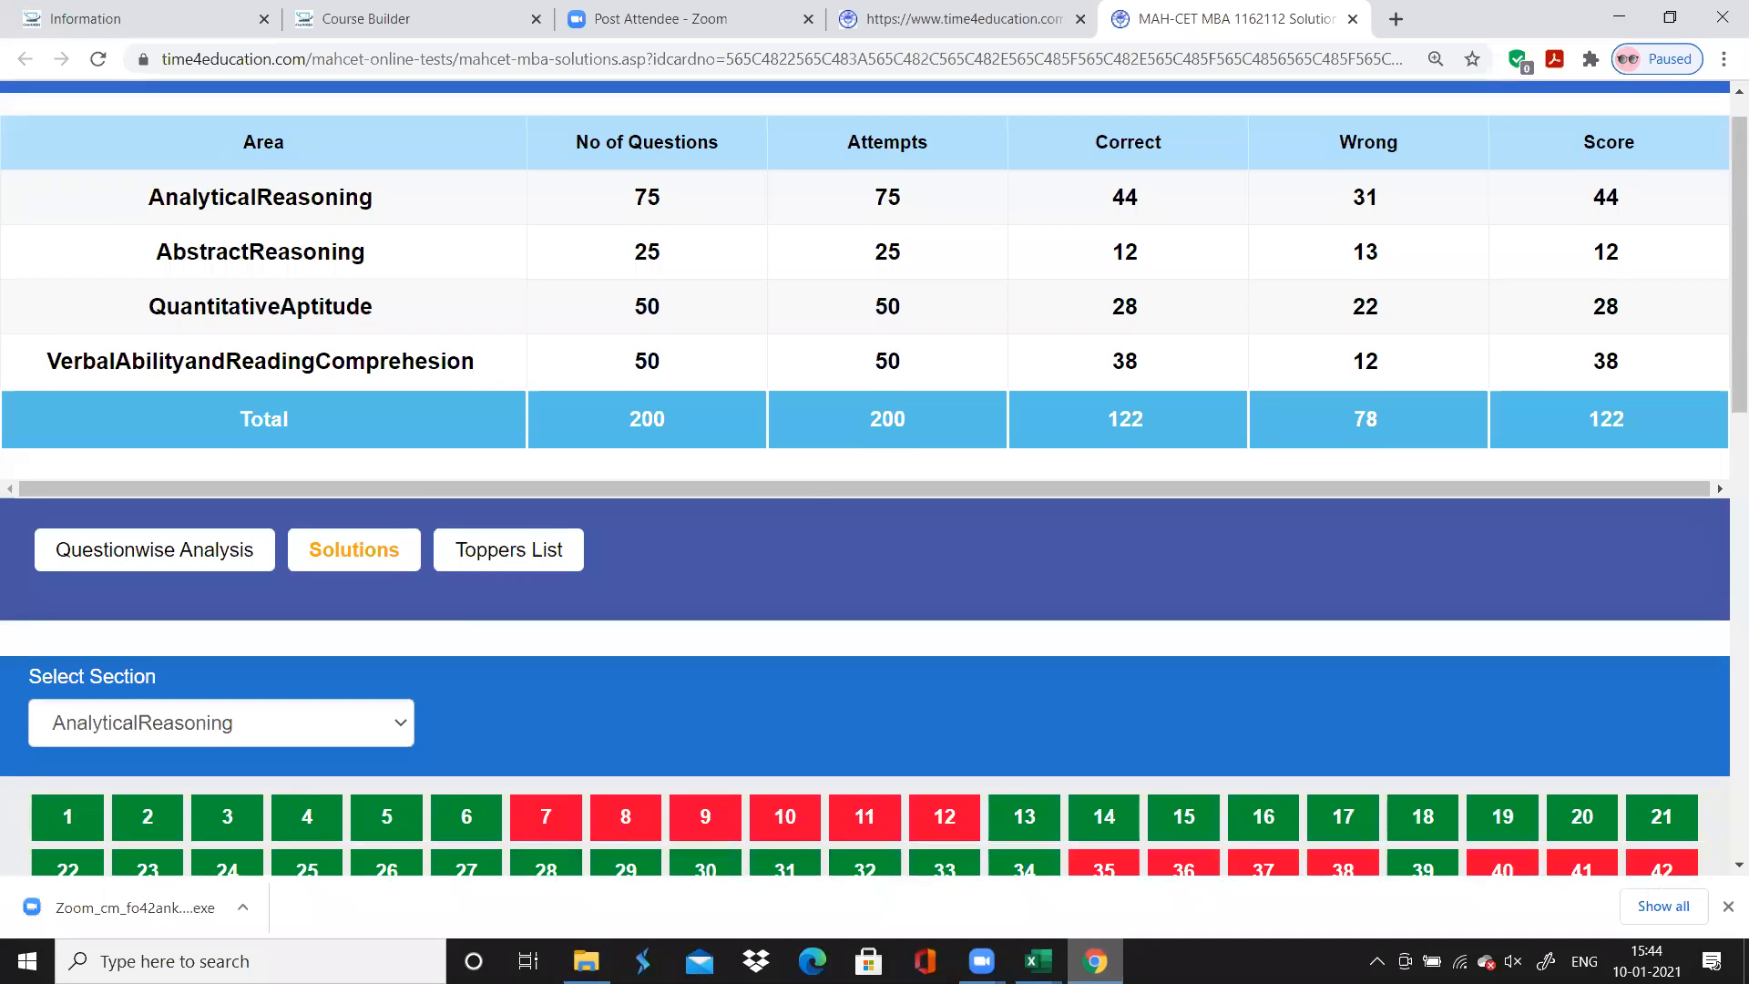
pyautogui.scroll(-8, 875, 483)
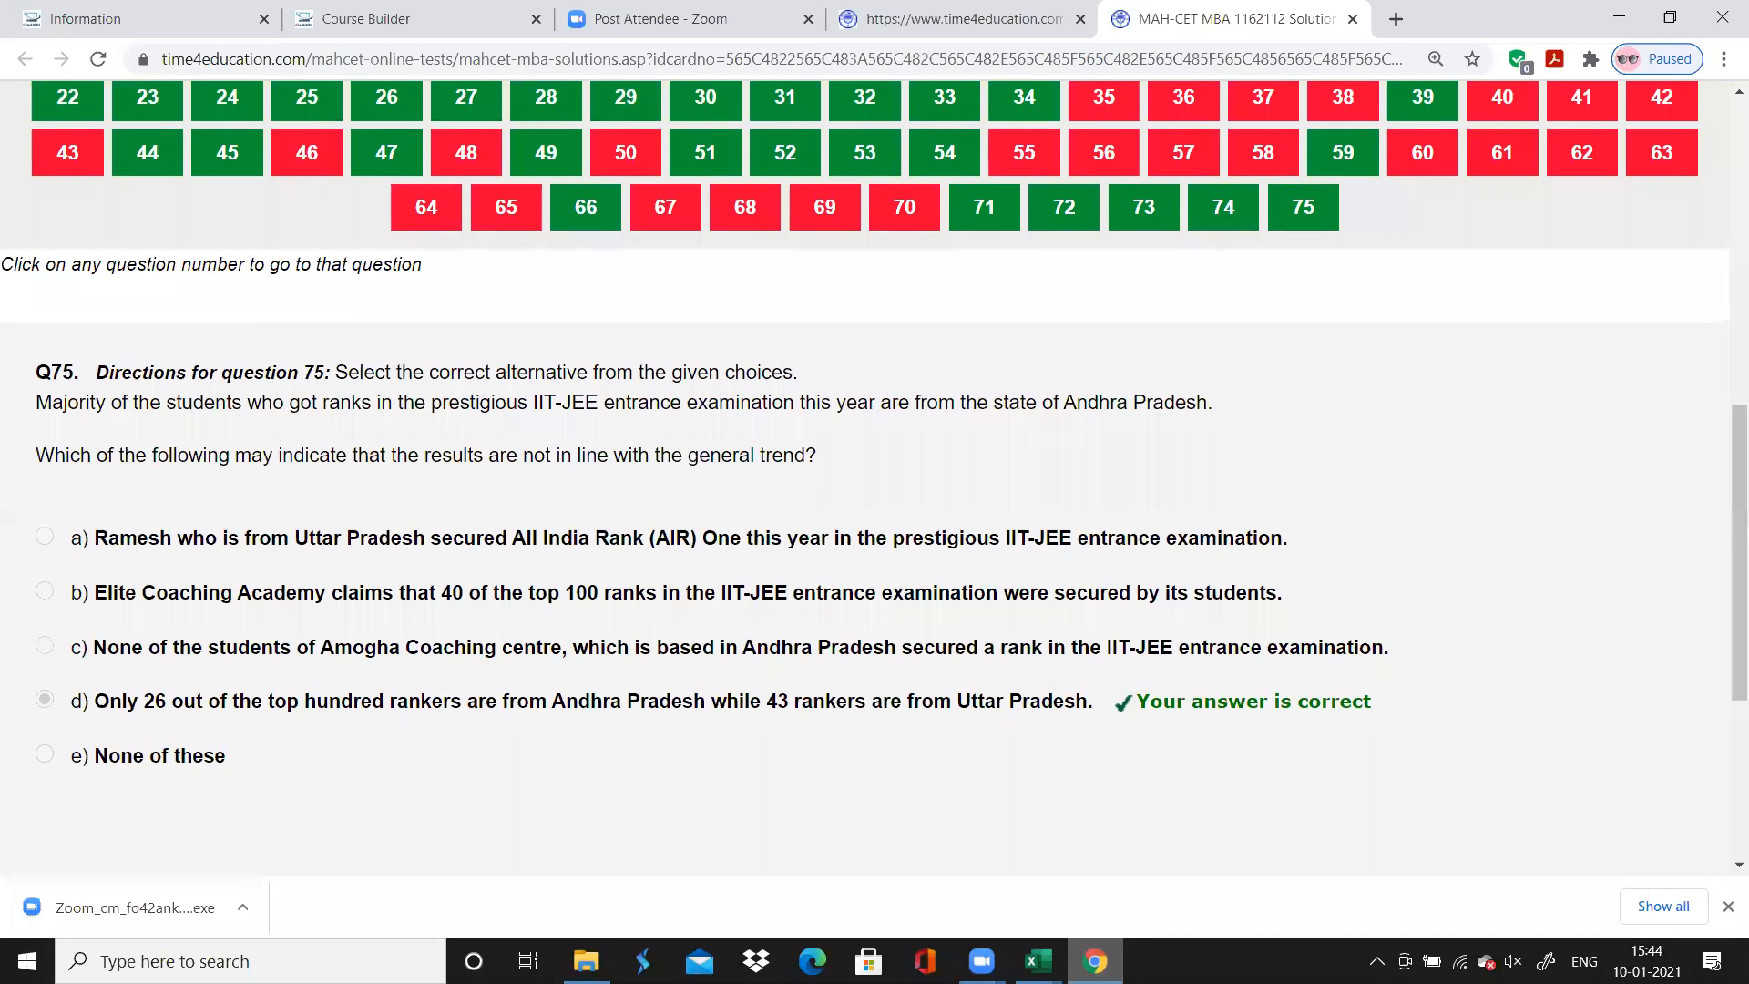
pyautogui.scroll(4, 874, 483)
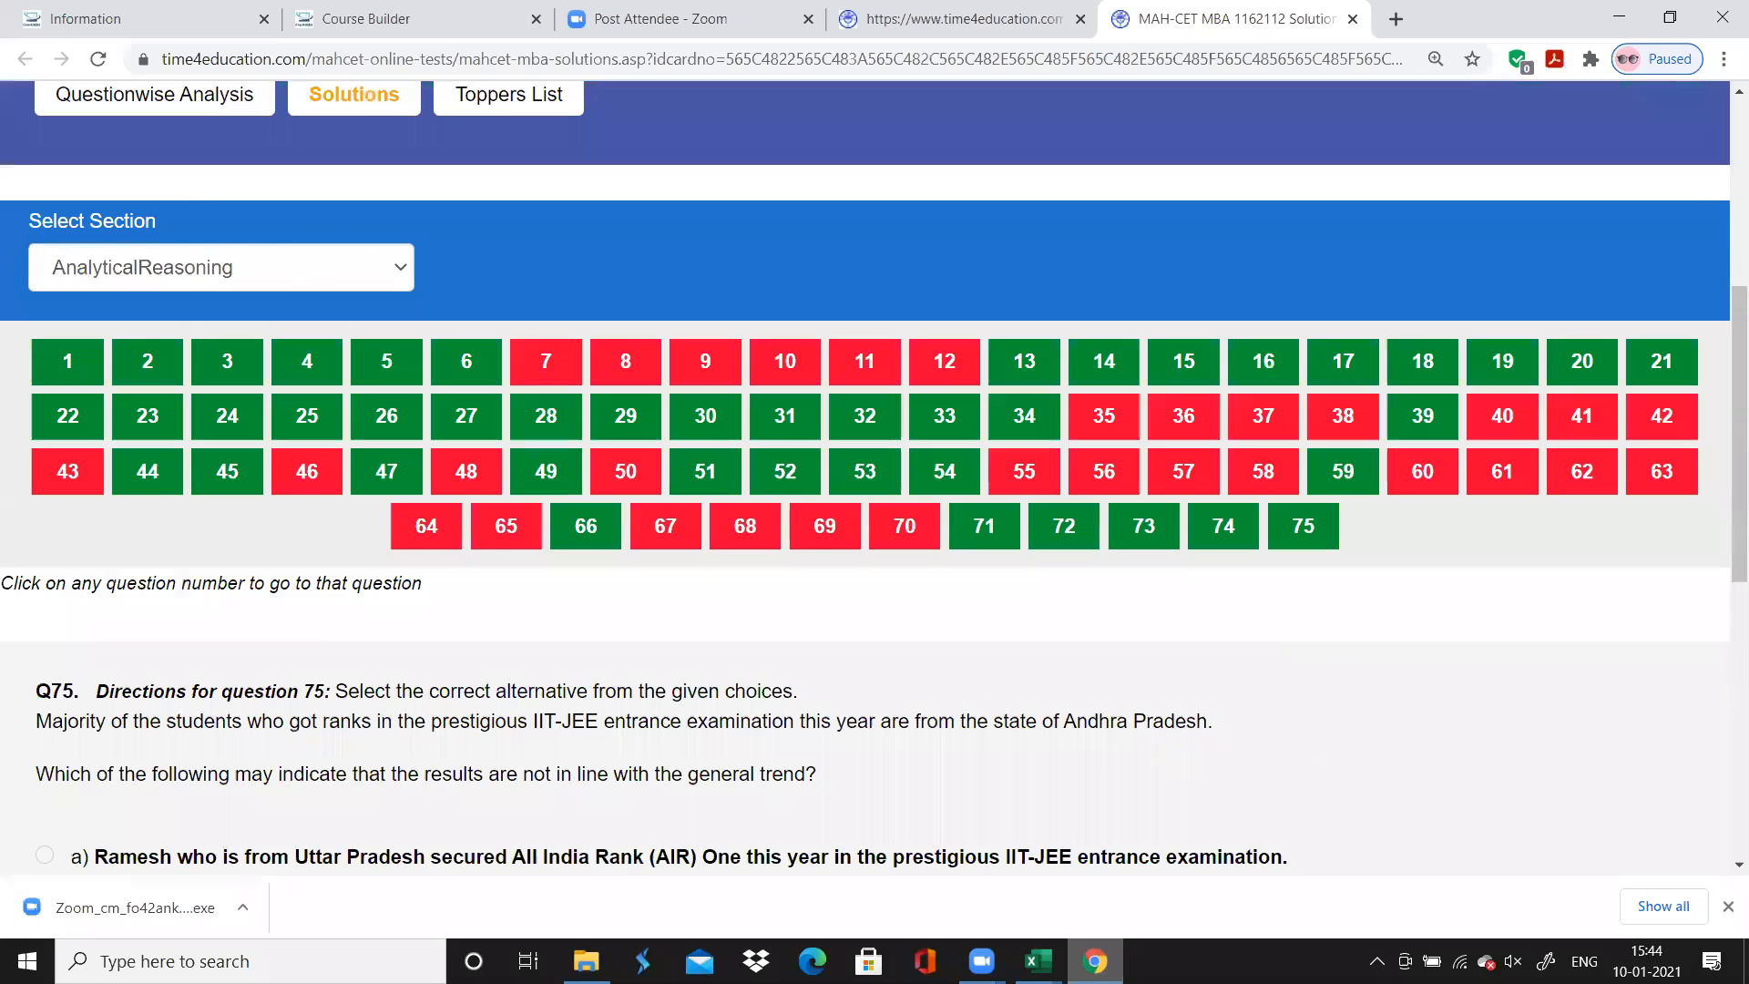
# Open the PDF document MAHCET 2021 - 2nd ppt from the CrackMBA folder on the Windows (E:) drive
pyautogui.scroll(5, 1725, 852)
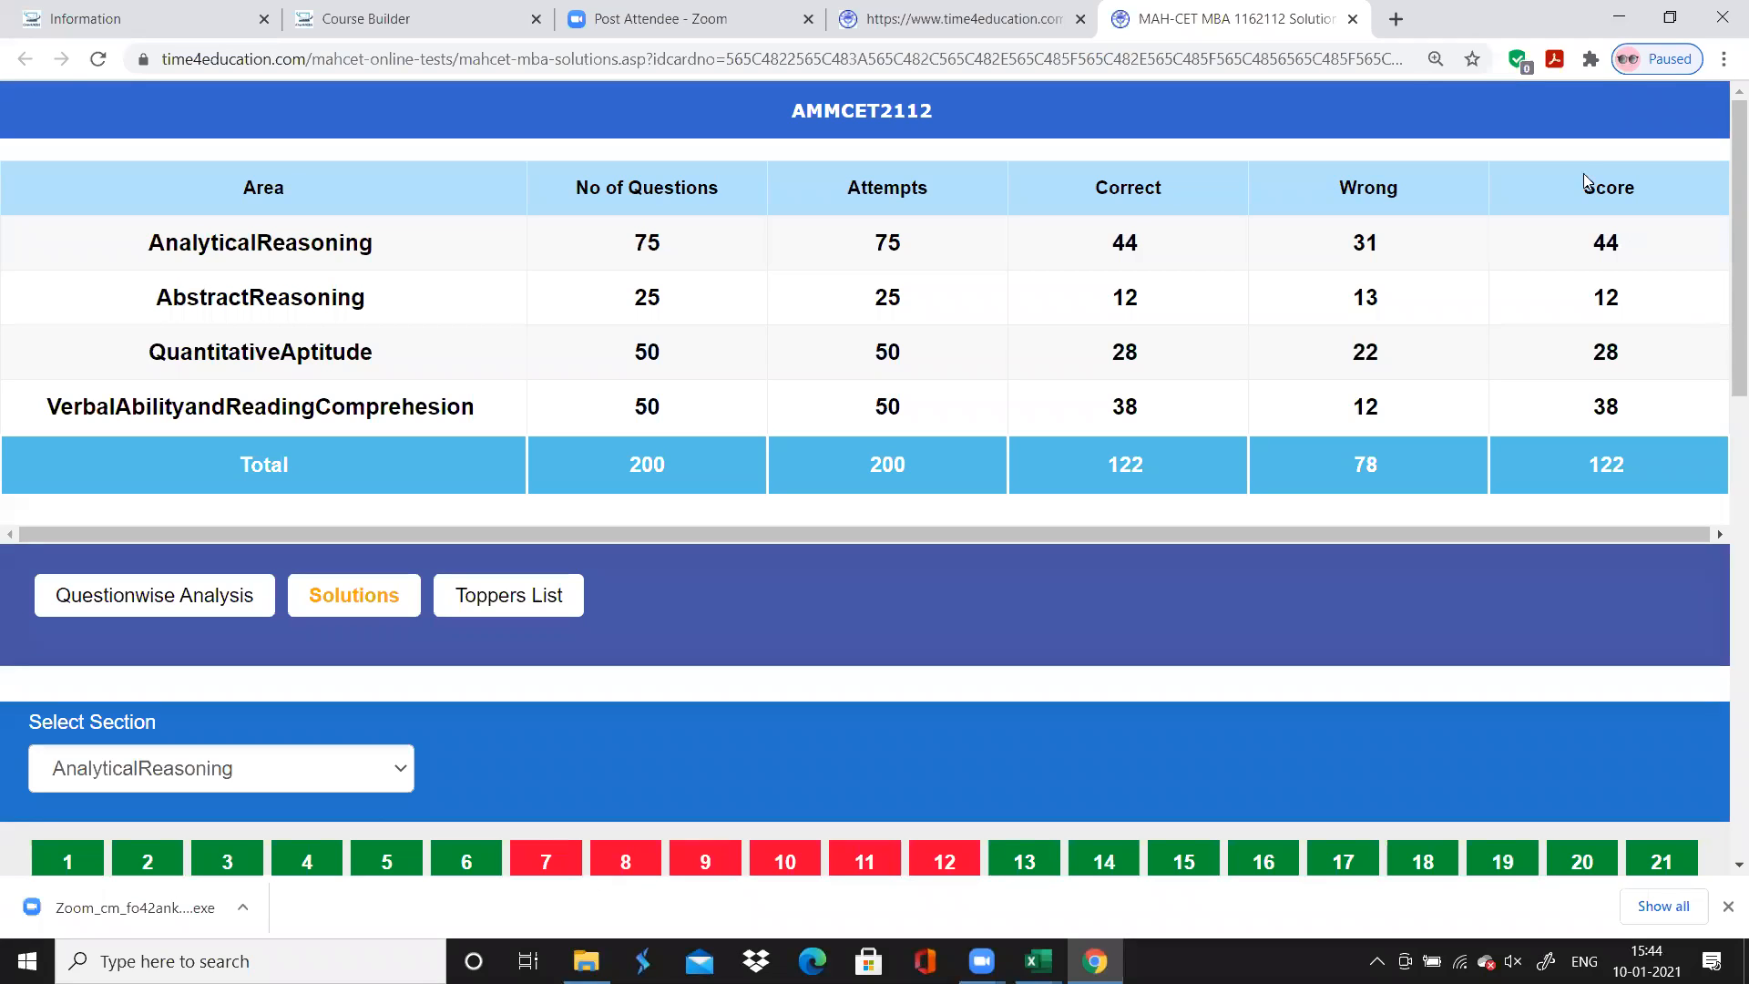
pyautogui.click(1634, 13)
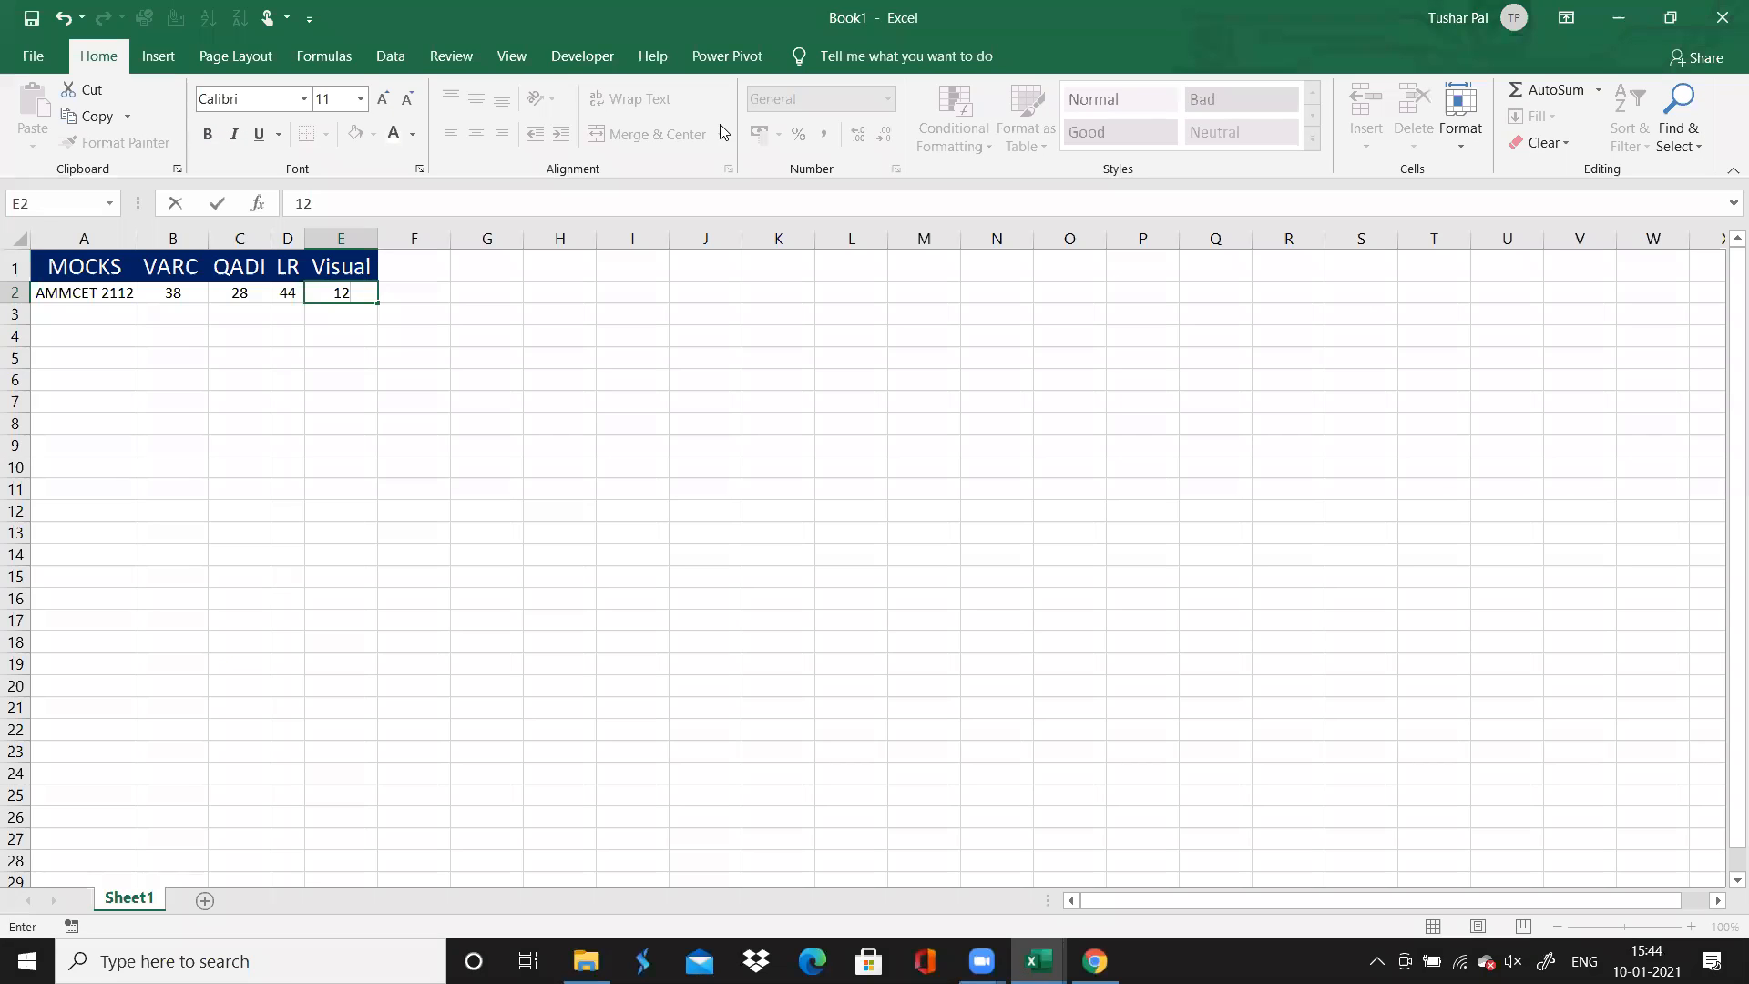
pyautogui.click(1605, 26)
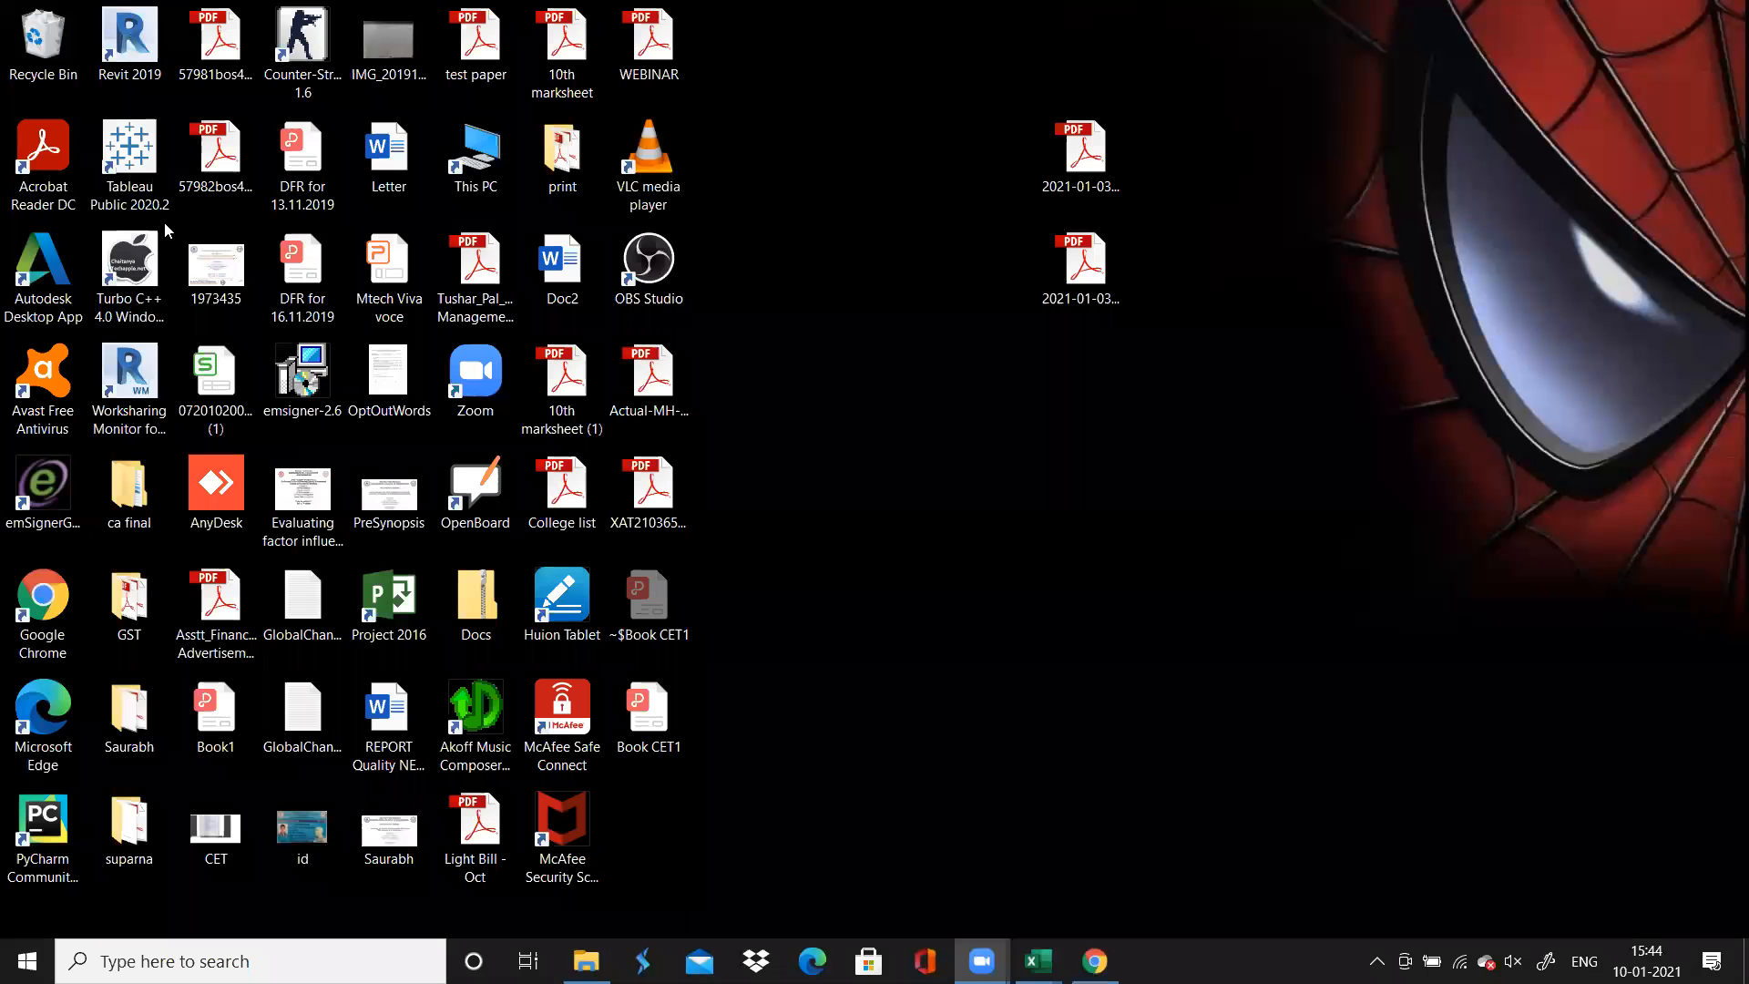
pyautogui.doubleClick(477, 189)
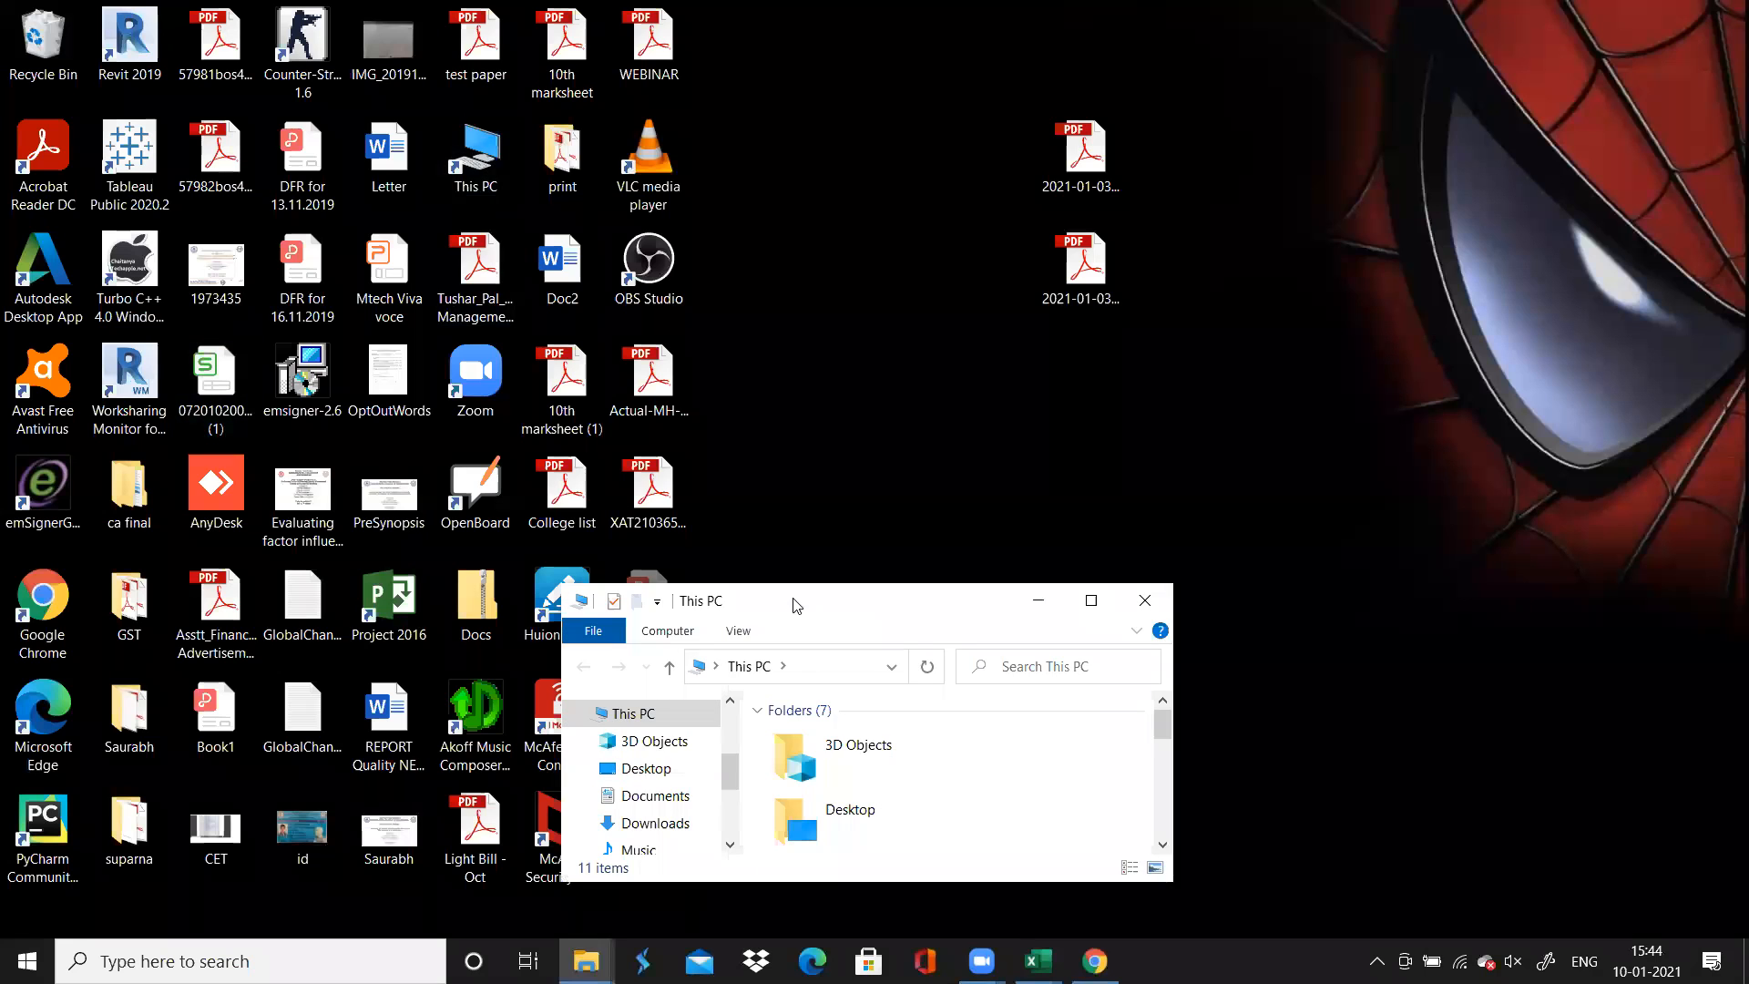
pyautogui.doubleClick(795, 601)
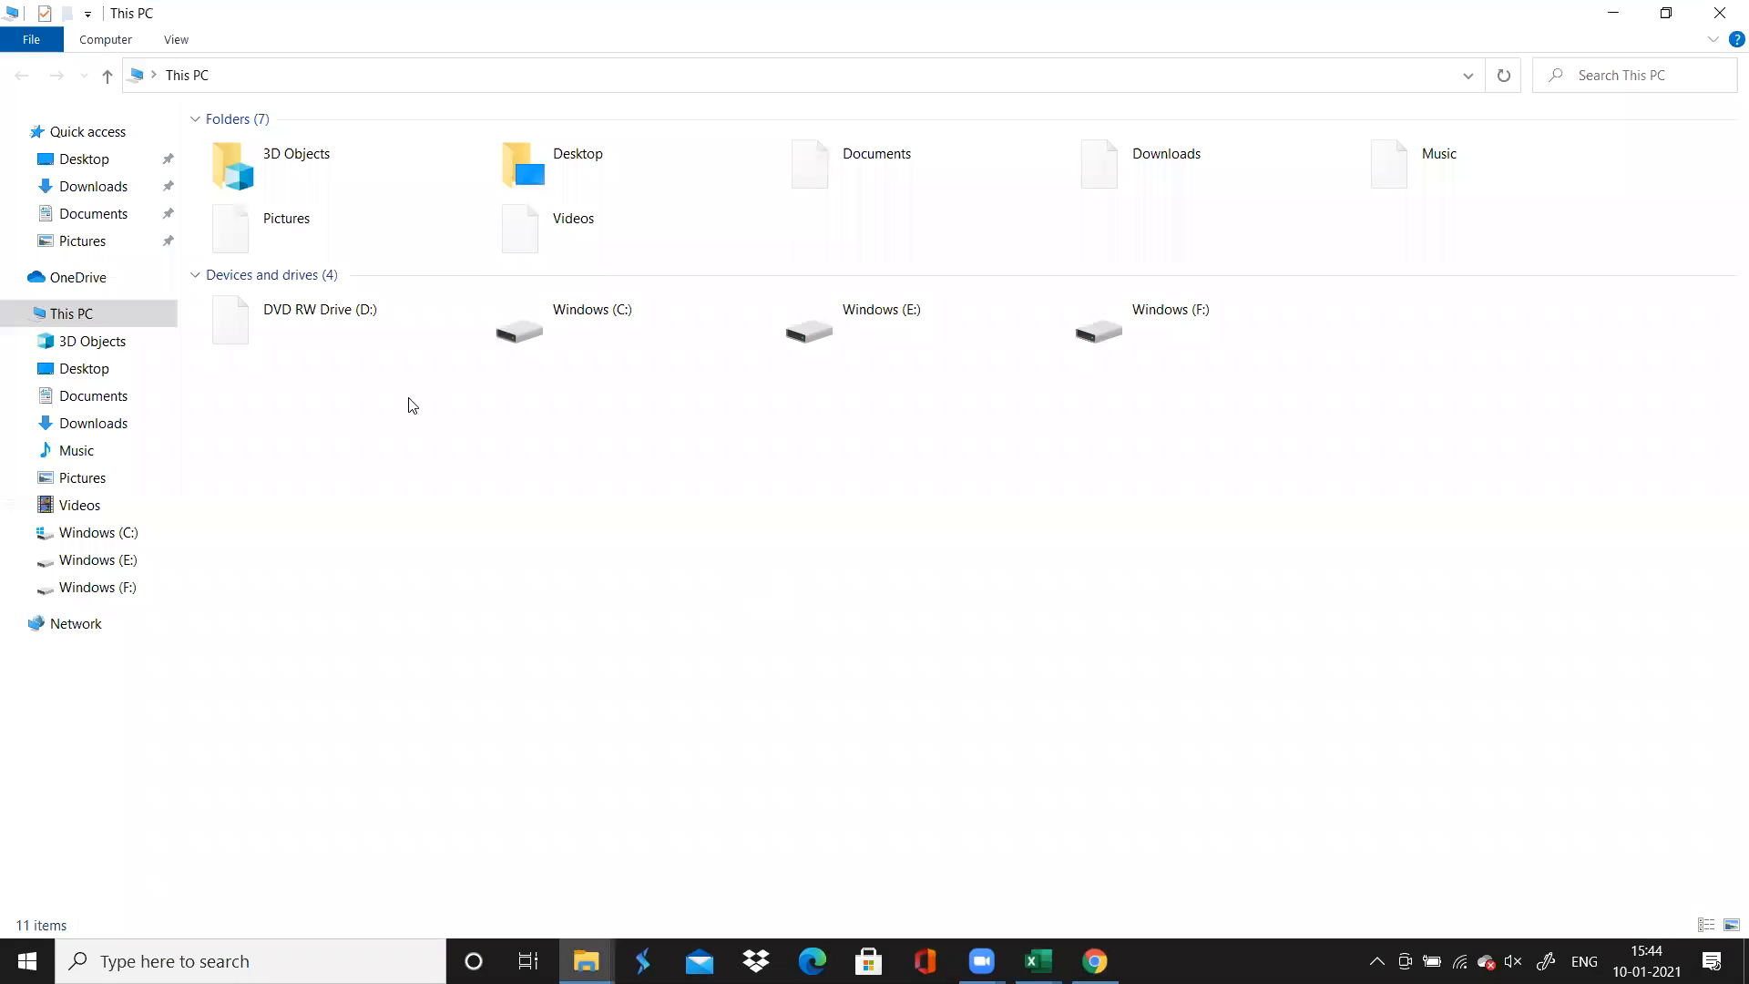
pyautogui.doubleClick(838, 326)
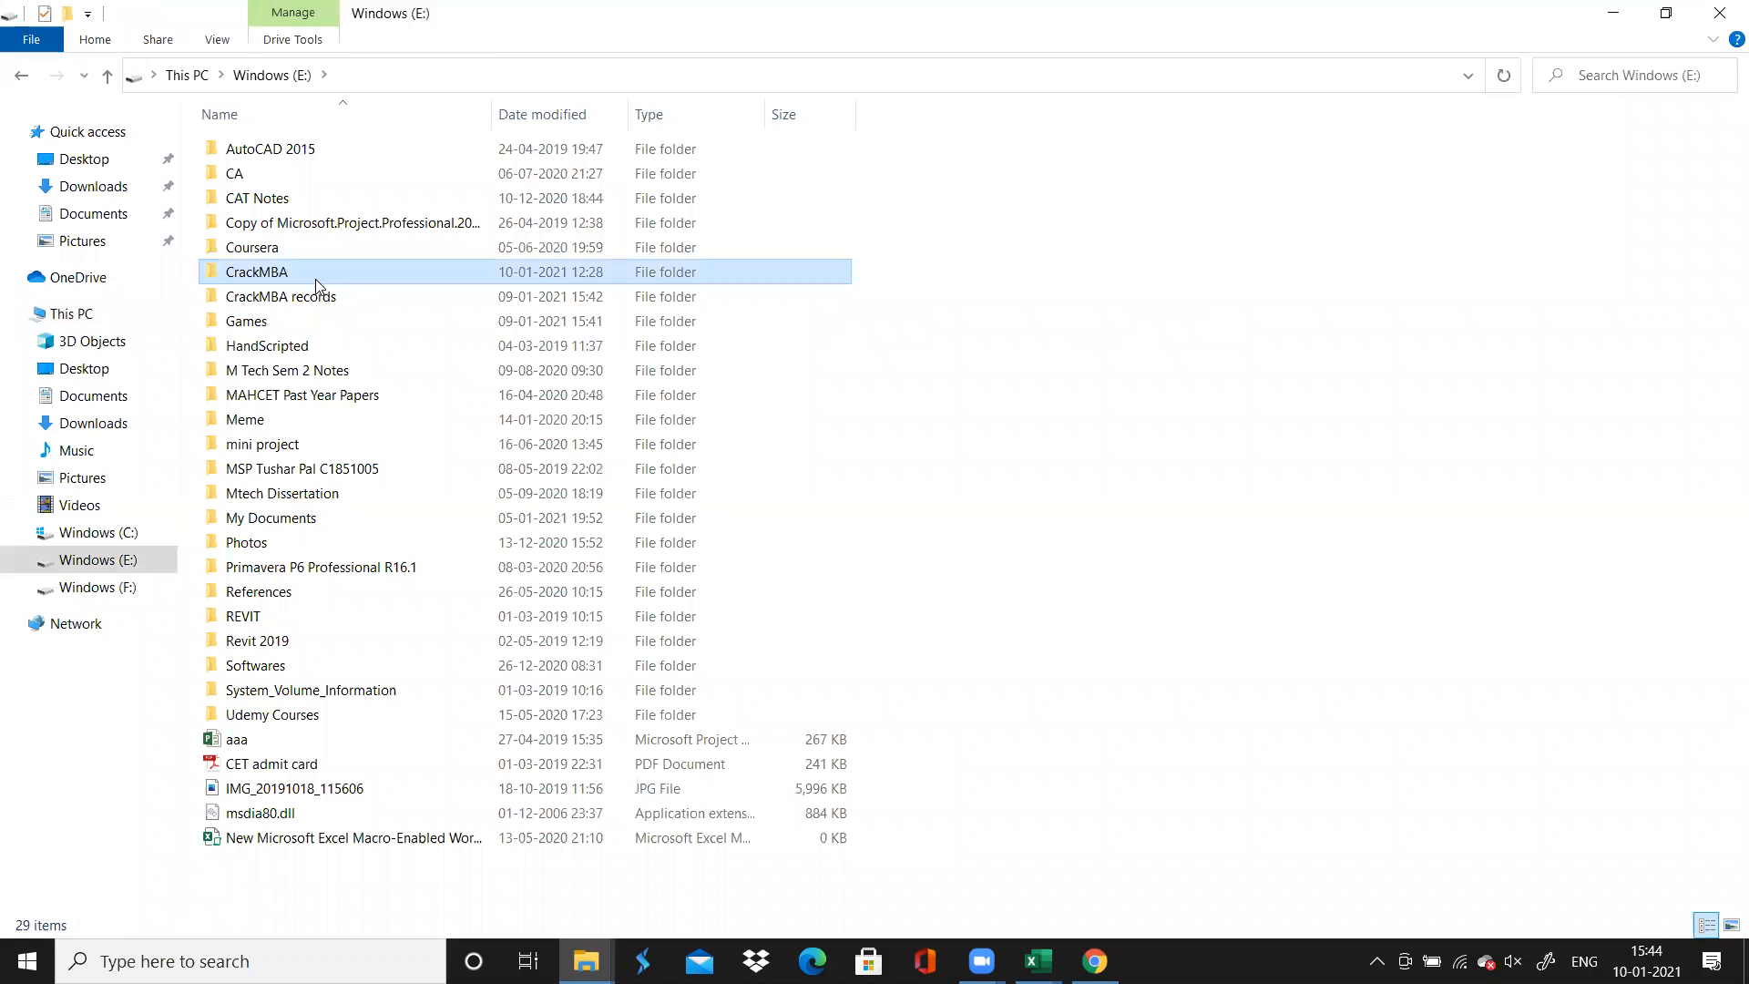
pyautogui.doubleClick(316, 286)
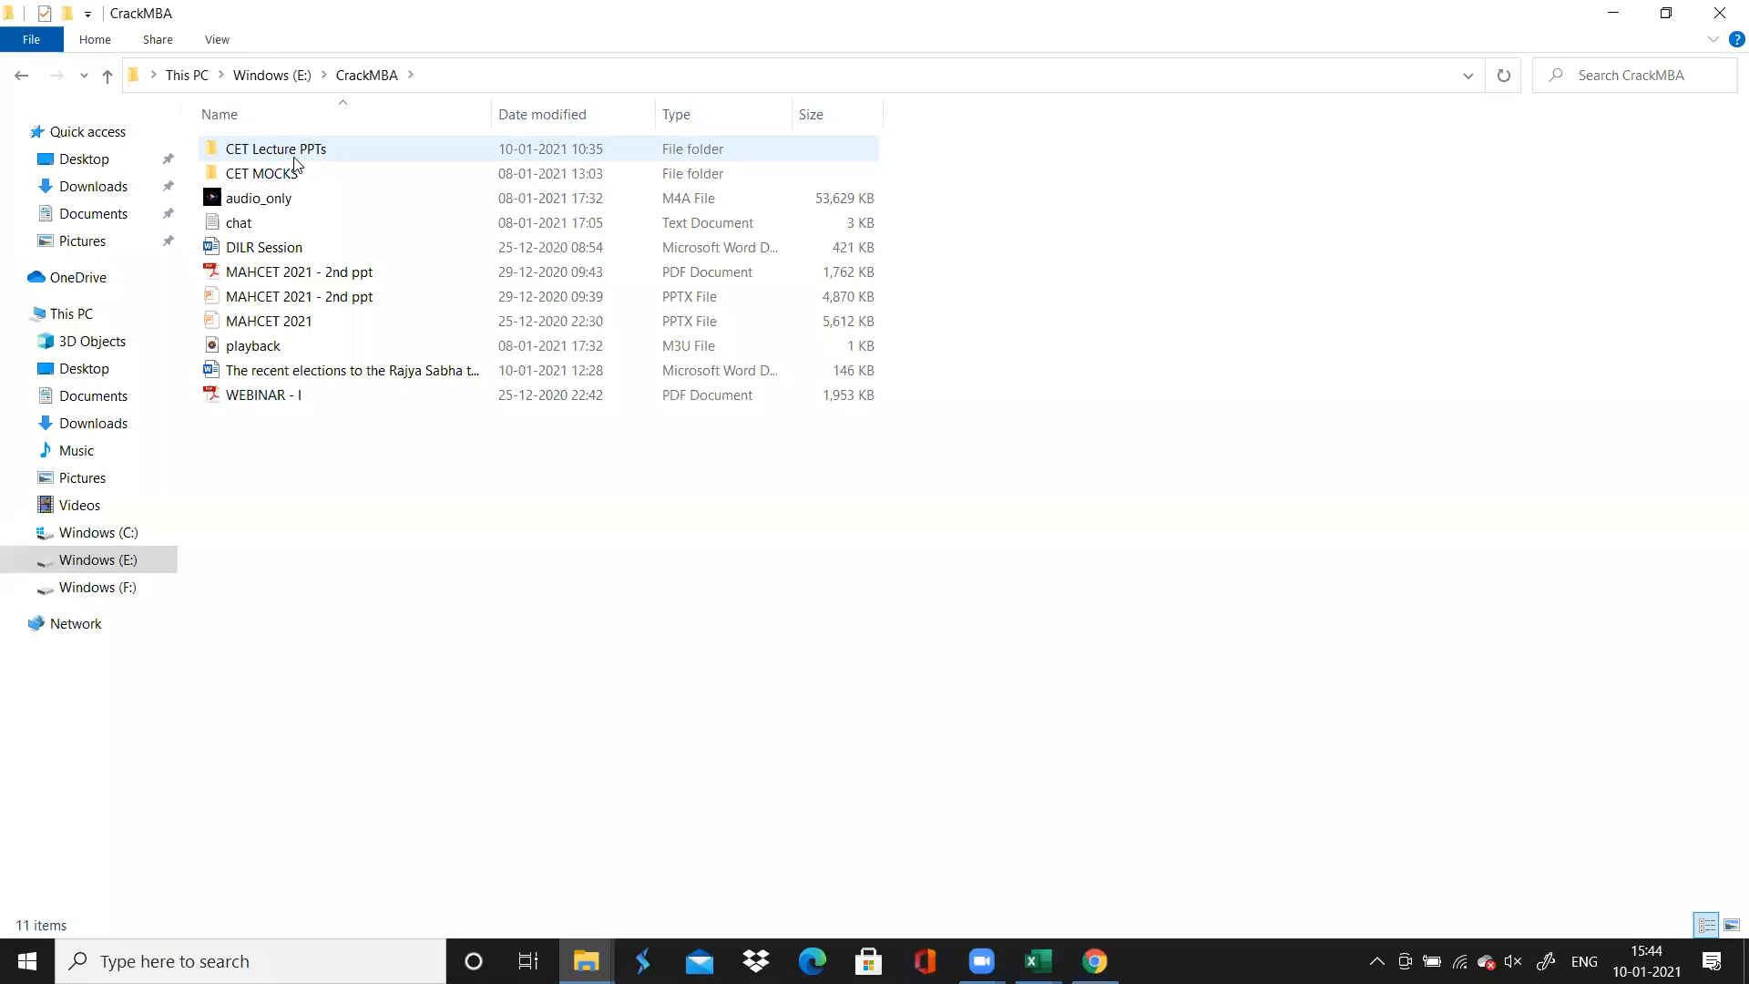
pyautogui.click(295, 153)
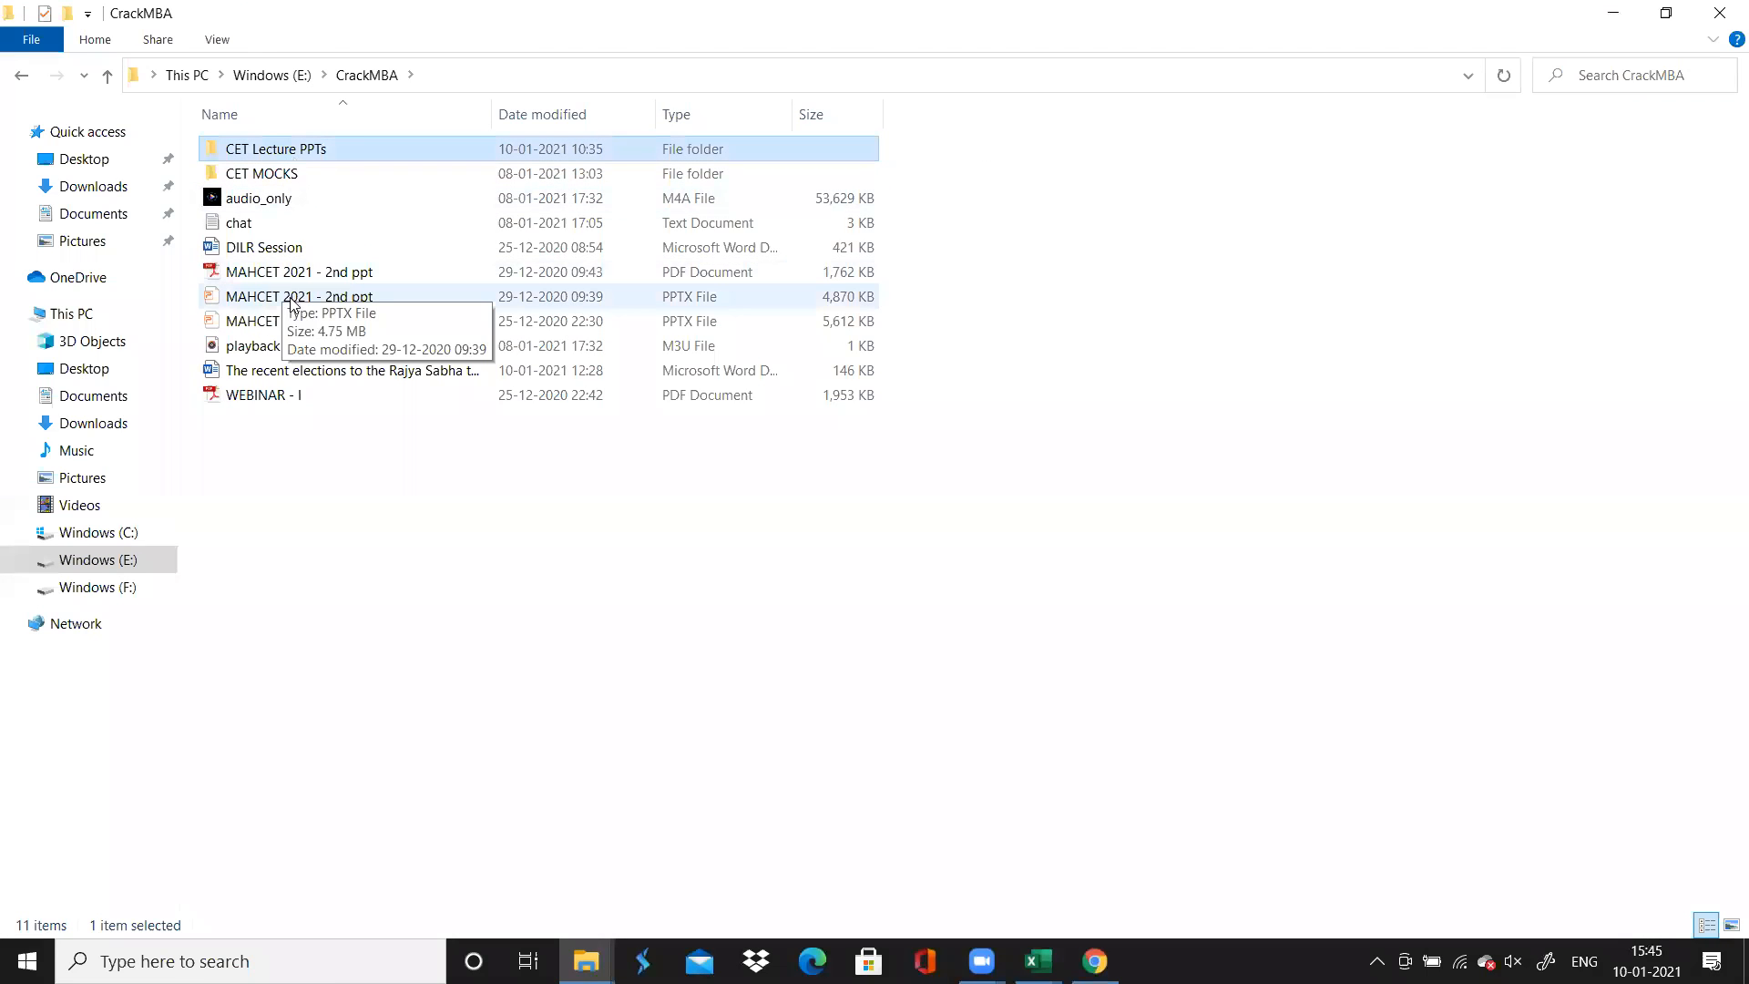
pyautogui.doubleClick(291, 272)
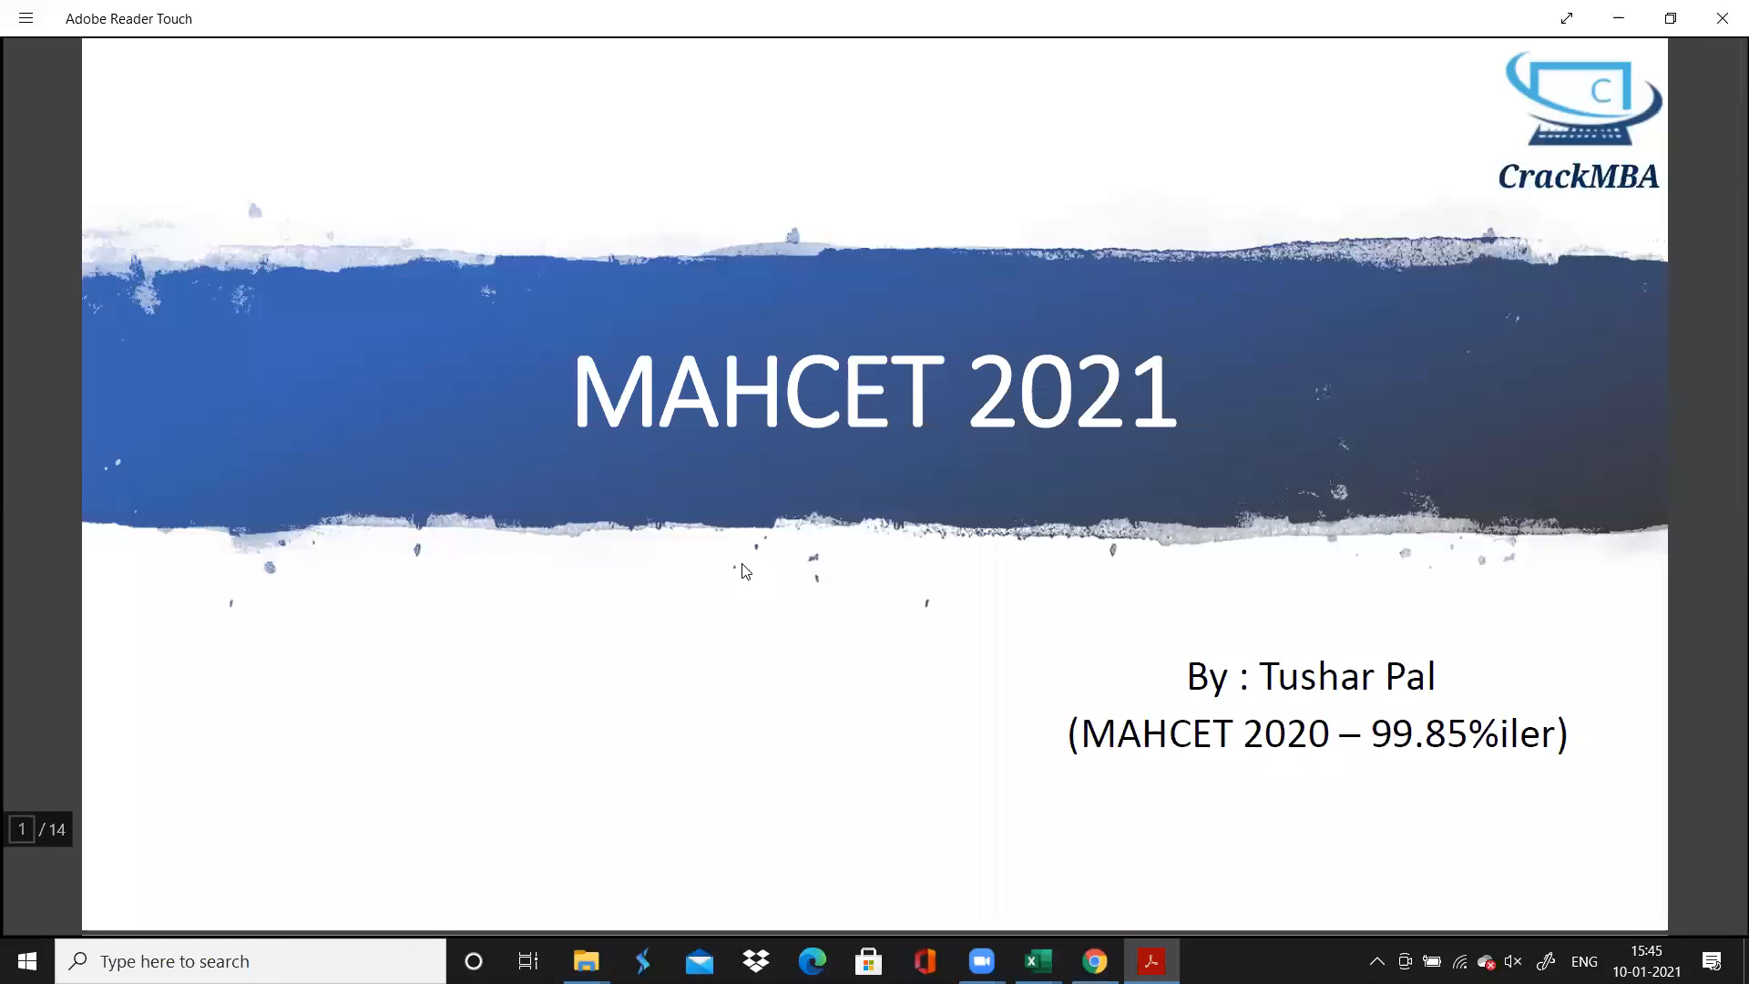
# Compare the PDF's "What I Did?" section timing and marks table with the AMMCET2112 score summary in Chrome
pyautogui.scroll(-15, 742, 563)
pyautogui.scroll(5, 742, 570)
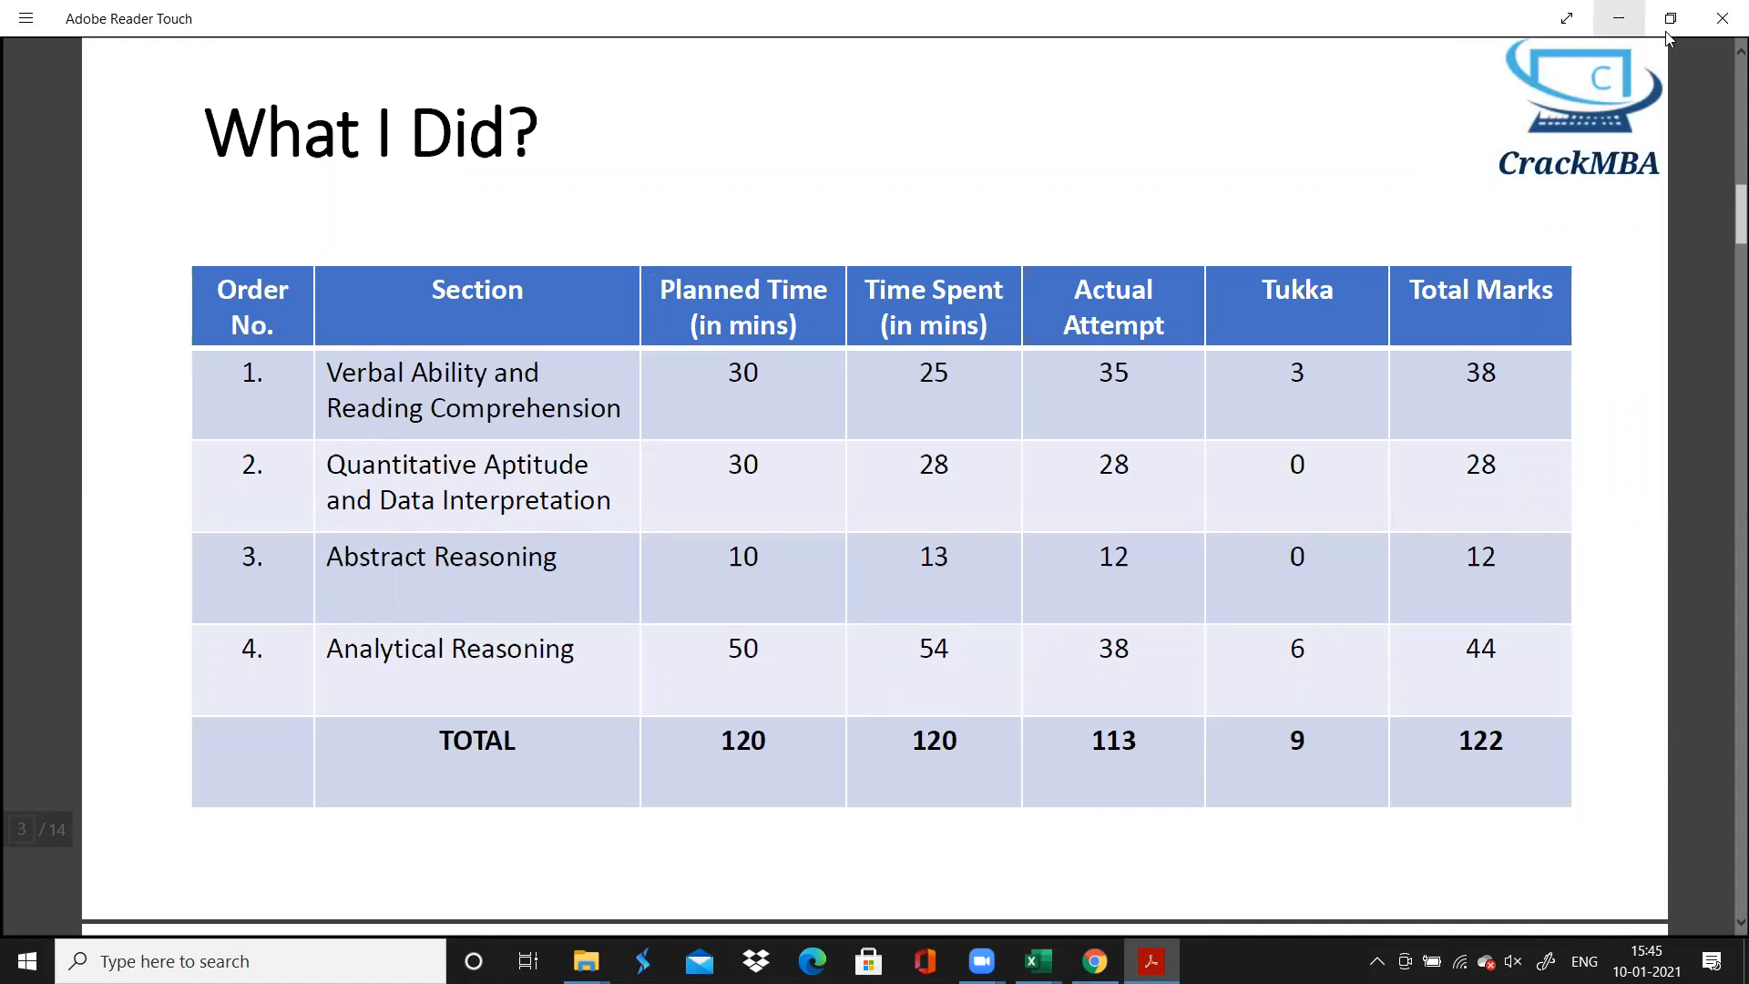
pyautogui.click(1618, 18)
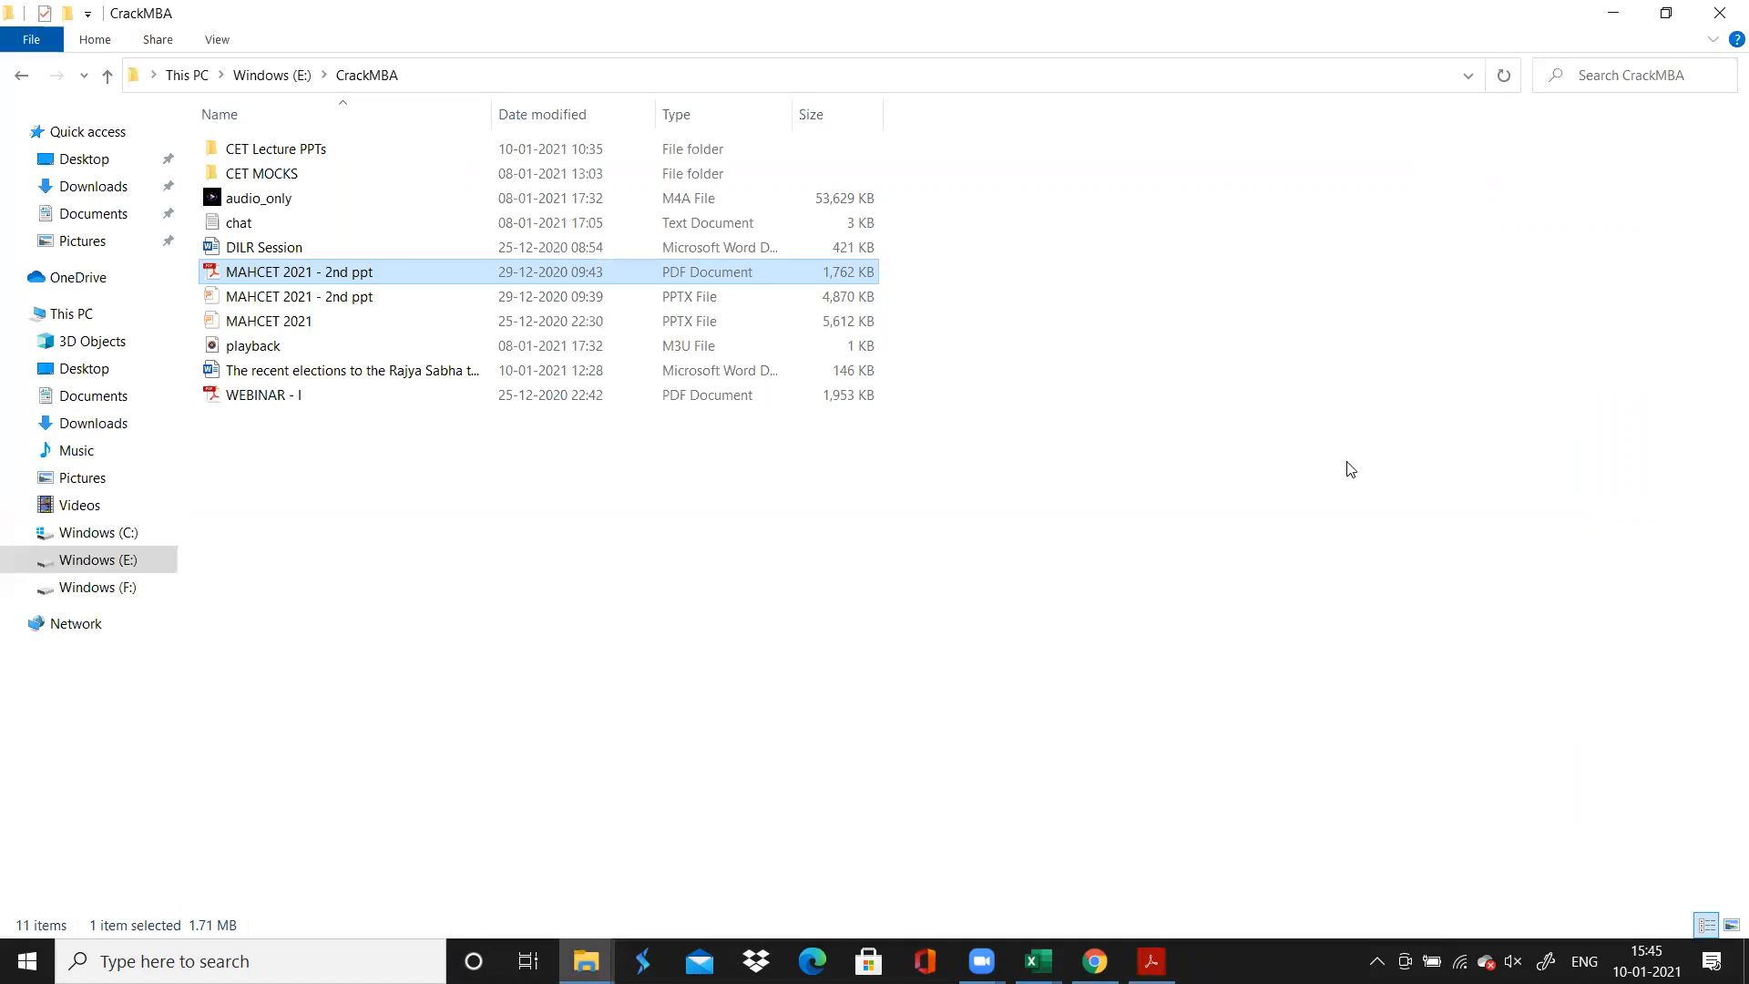
pyautogui.click(1610, 15)
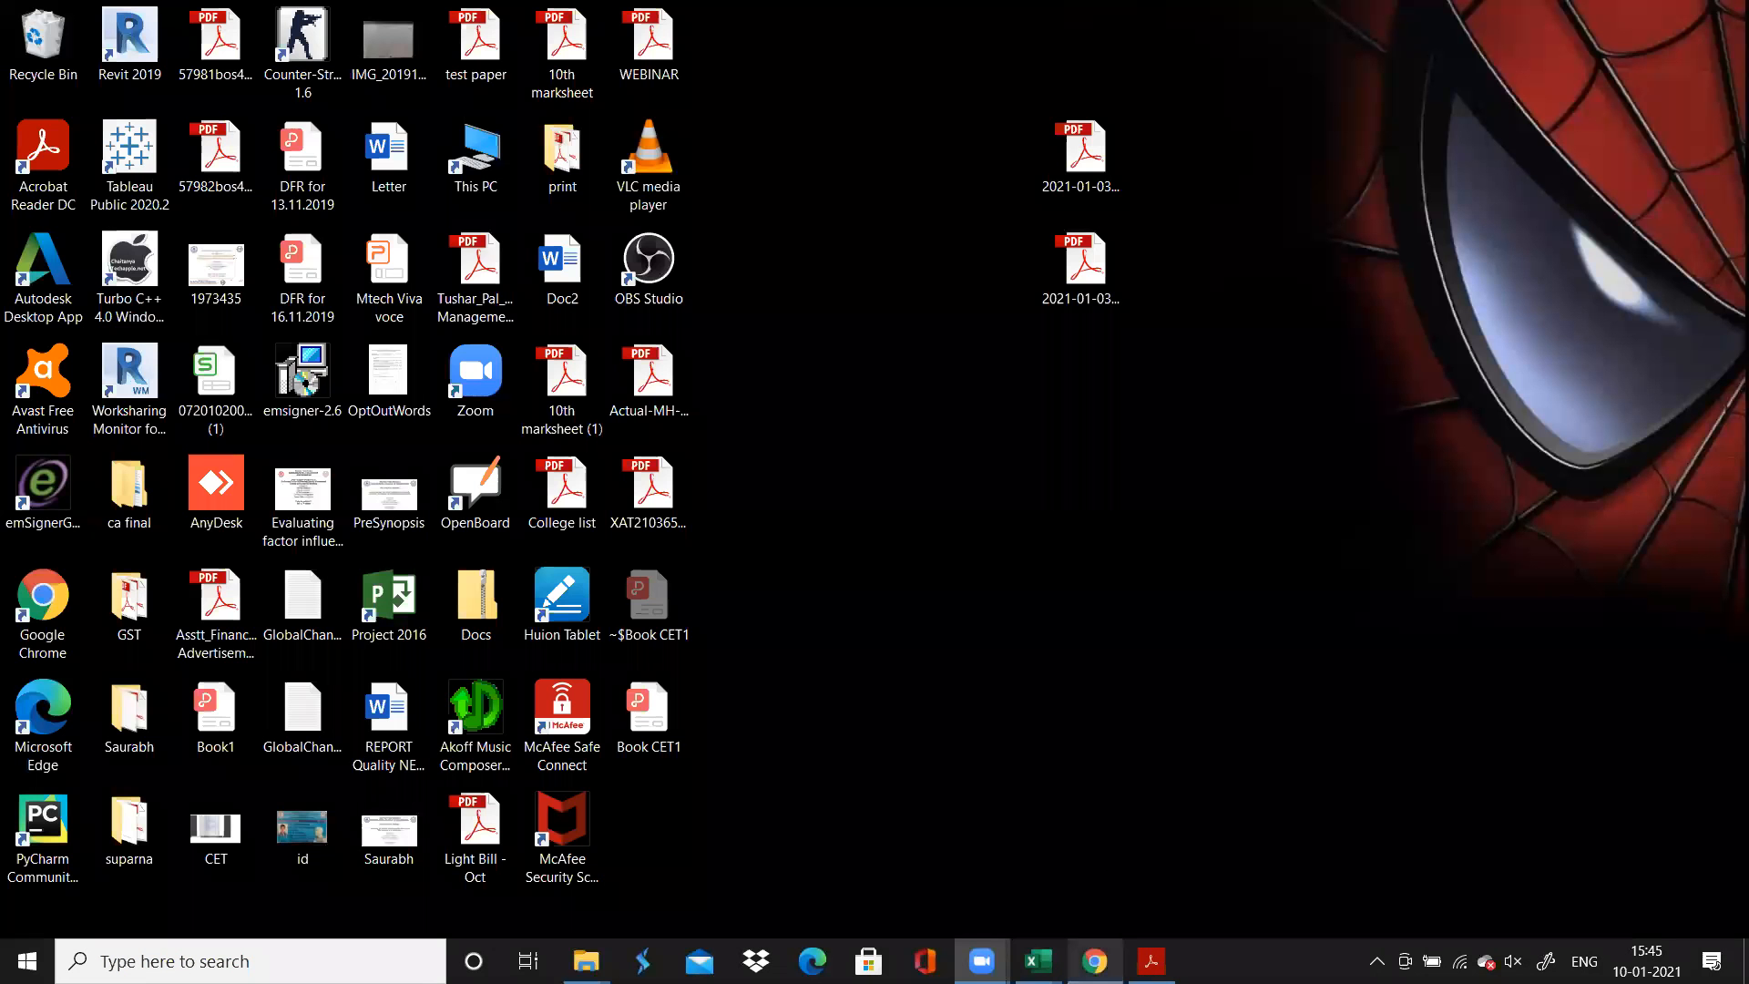
pyautogui.click(1094, 961)
pyautogui.click(1151, 961)
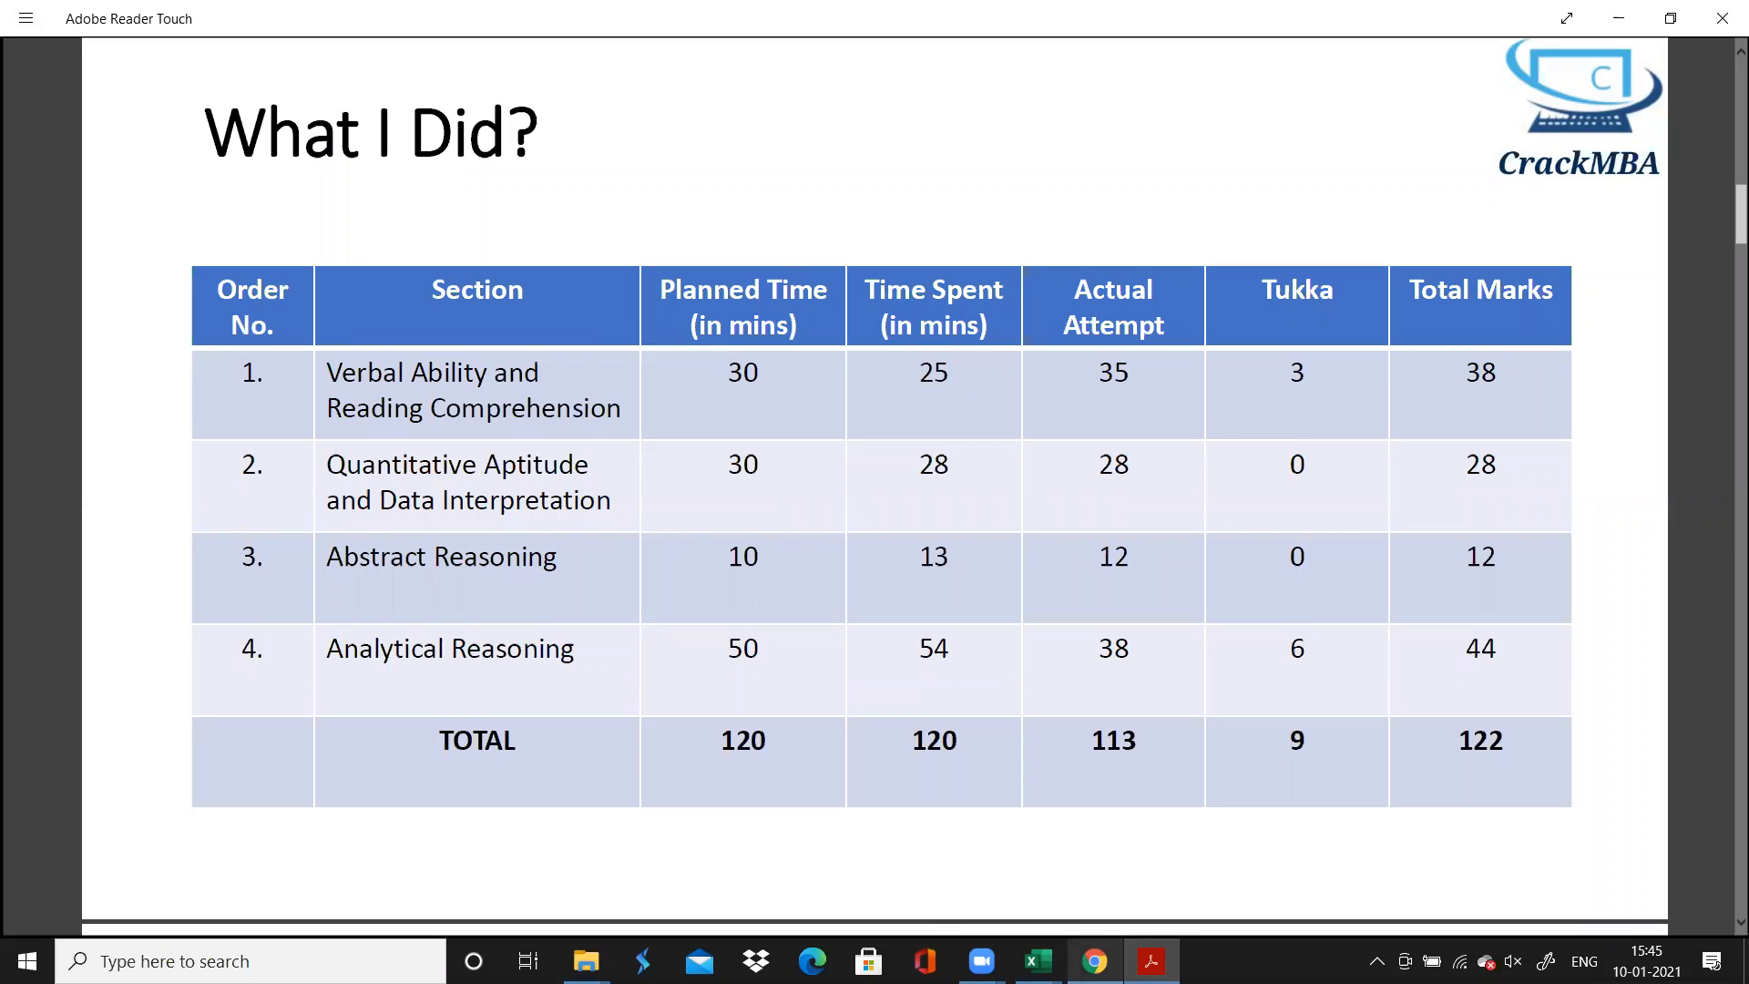
pyautogui.click(1094, 961)
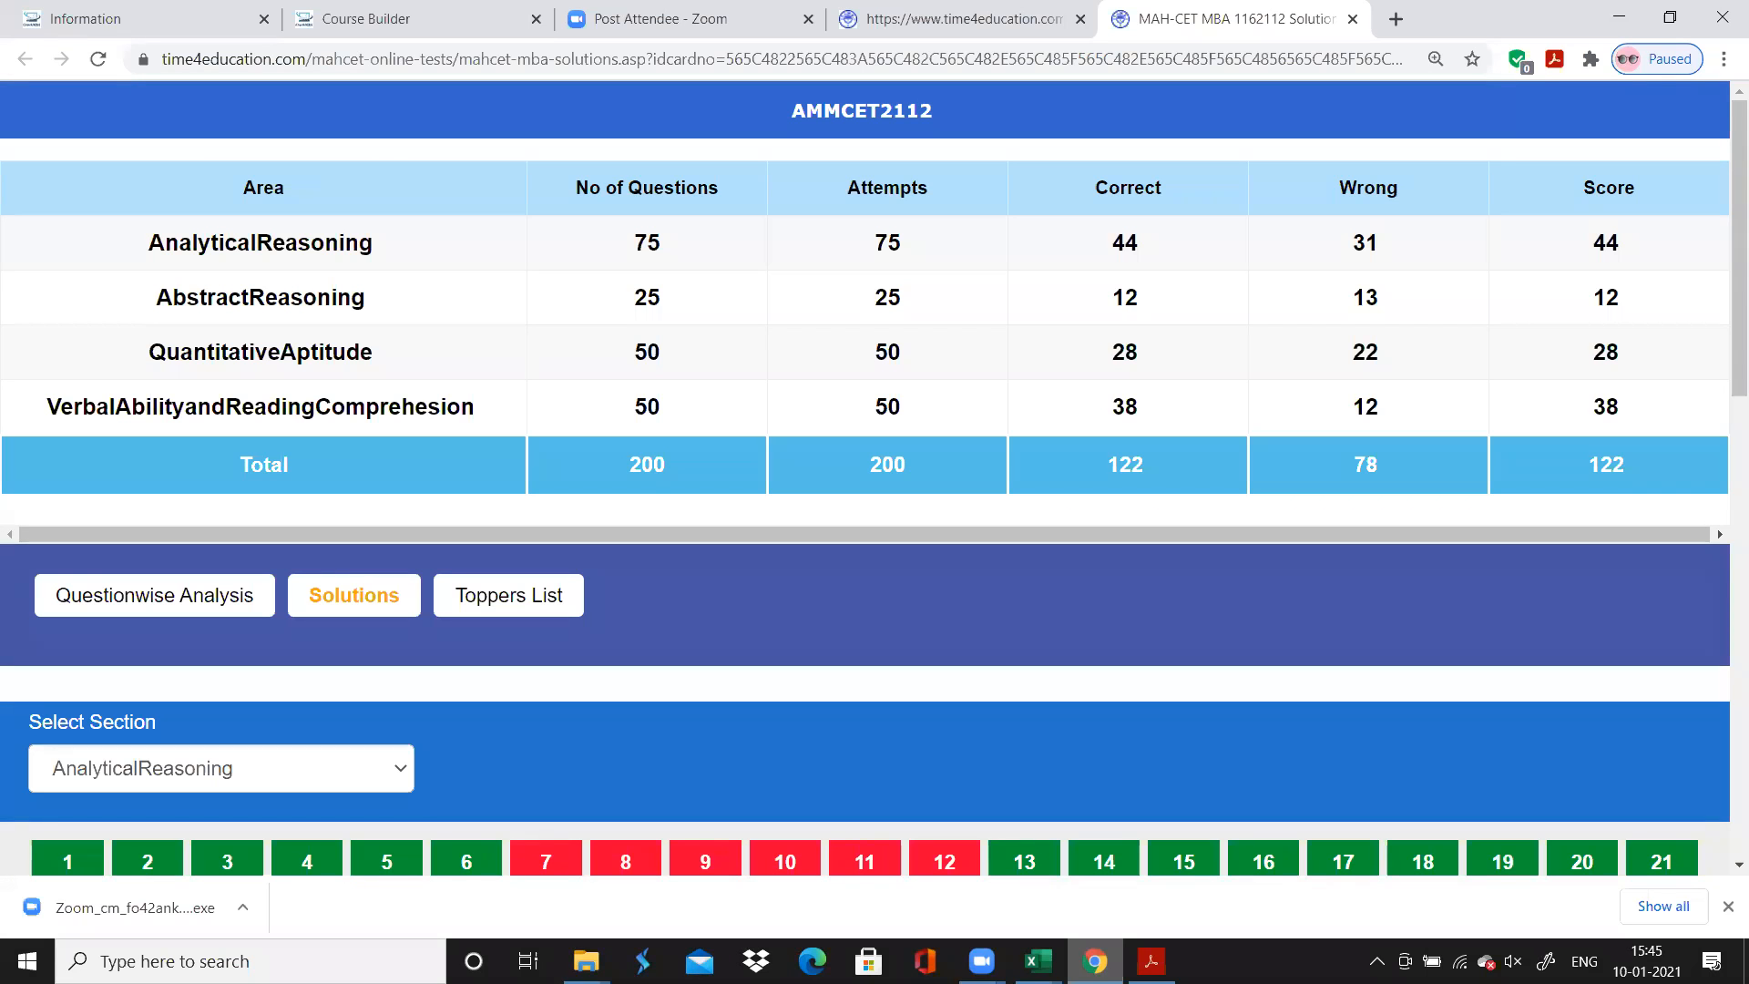
pyautogui.click(1152, 961)
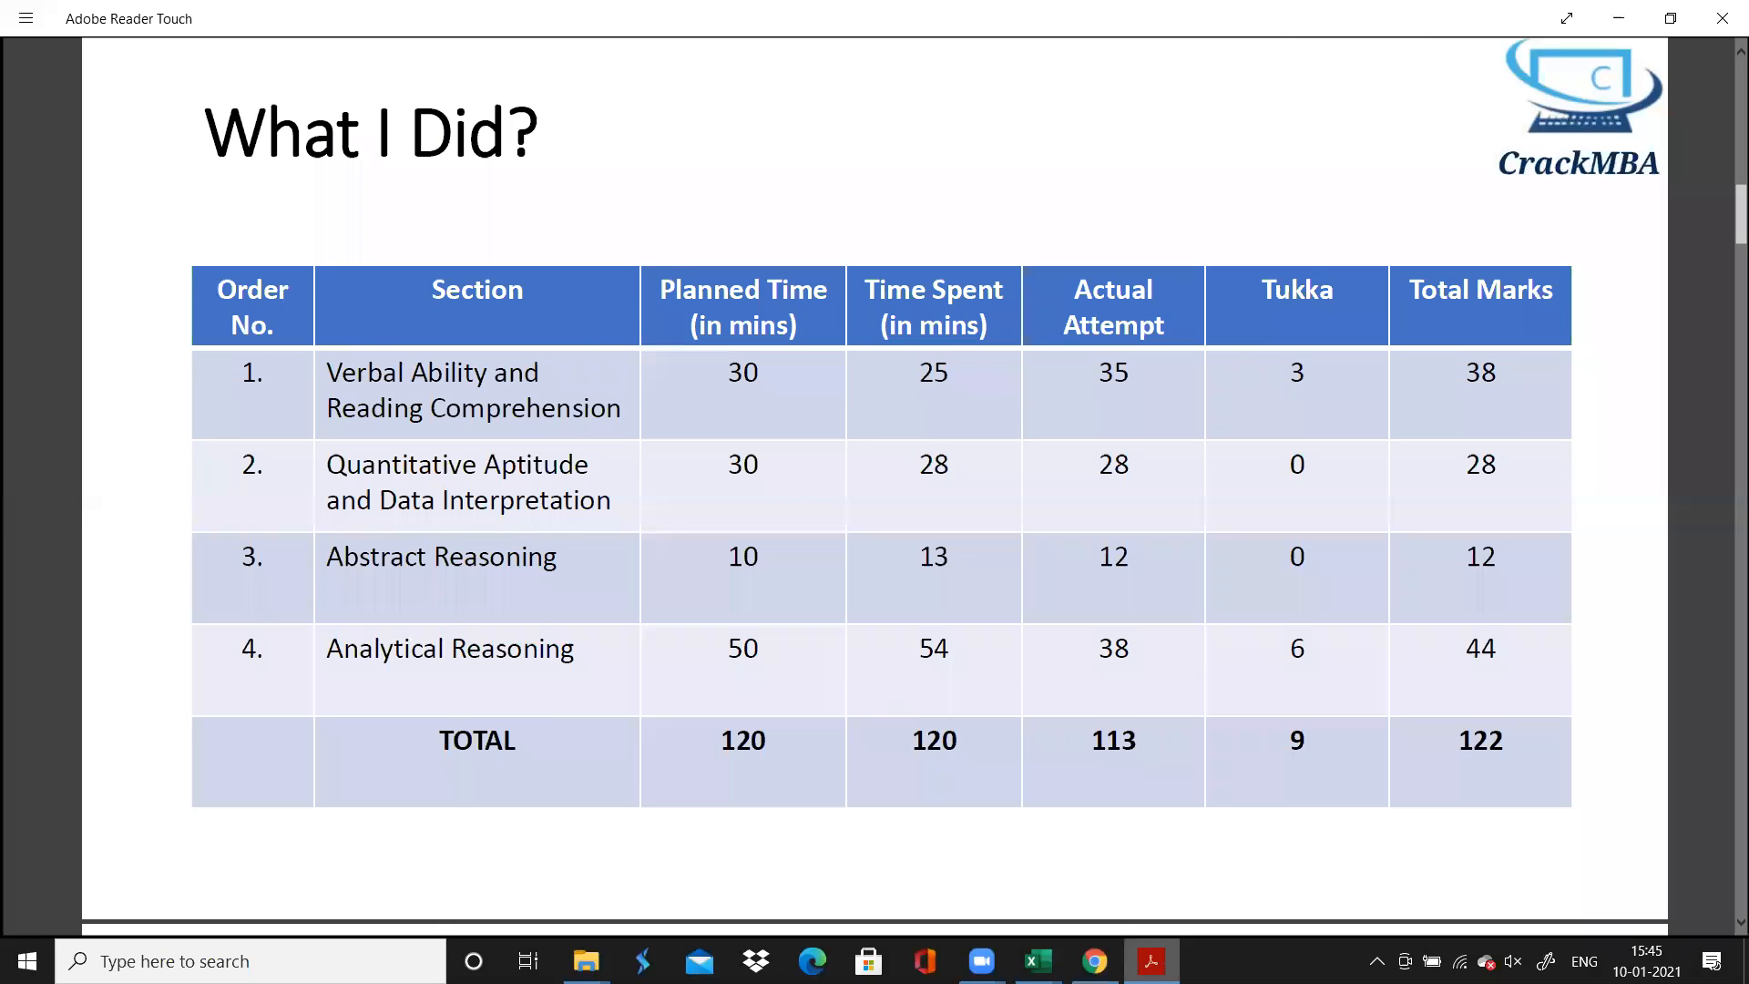
pyautogui.click(1094, 961)
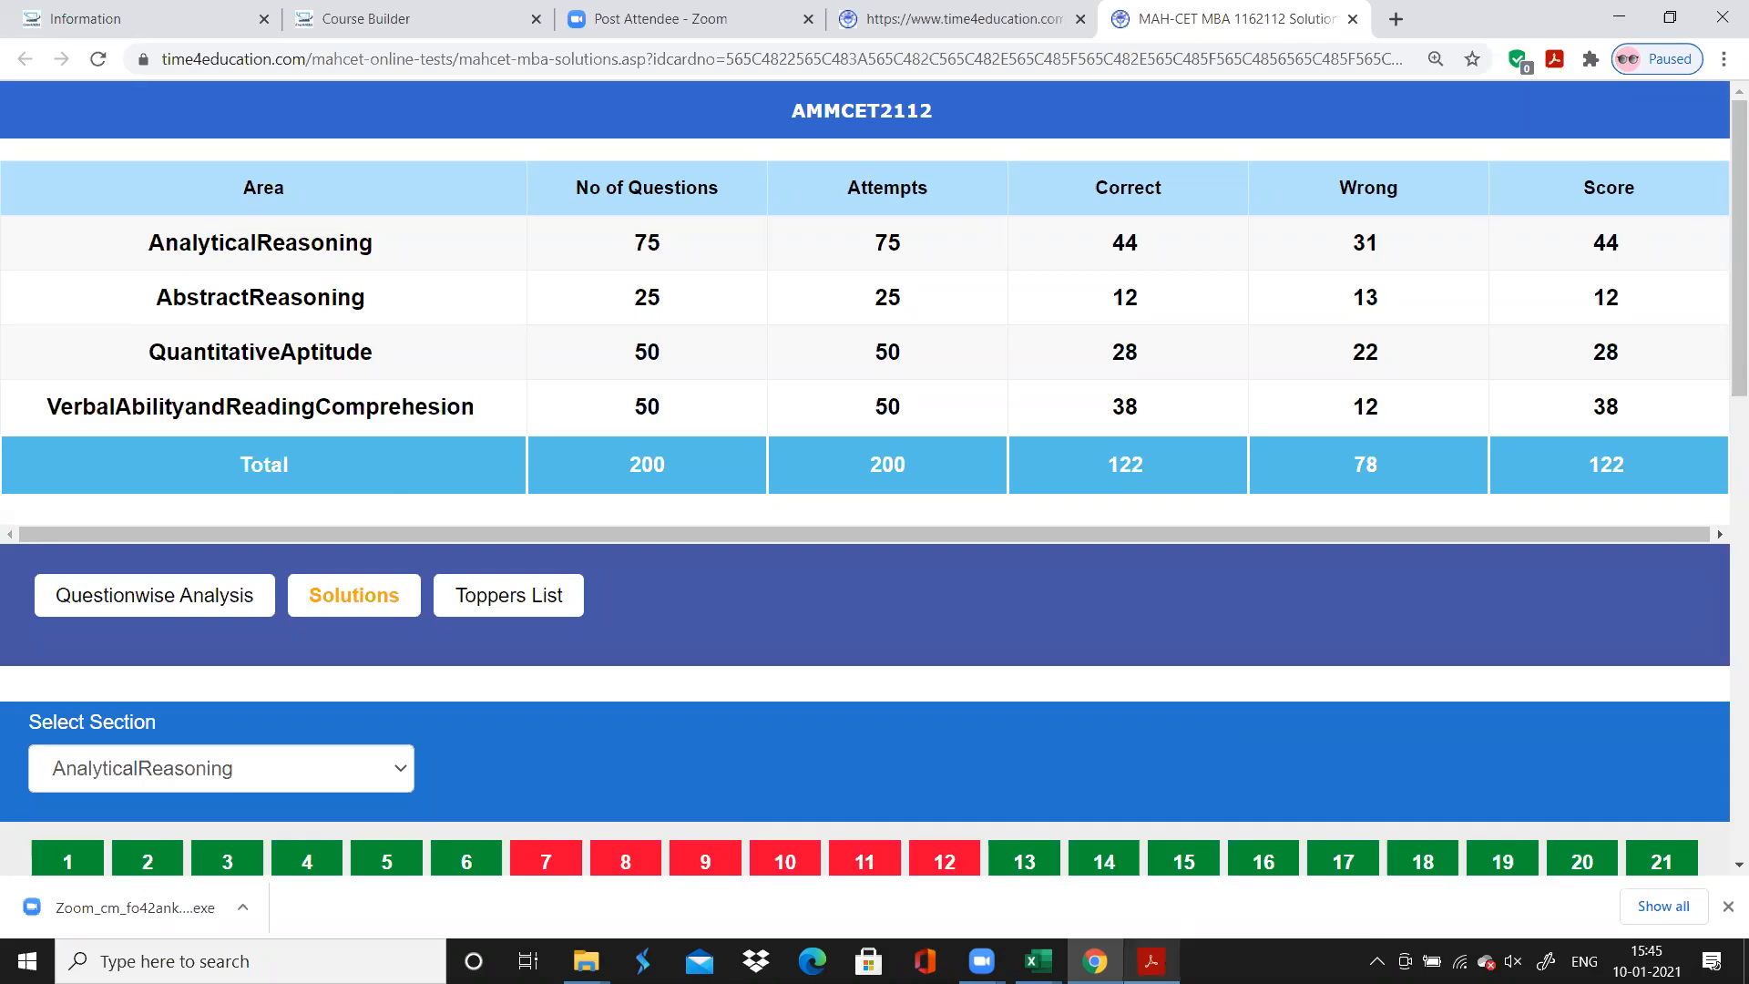
pyautogui.click(1151, 961)
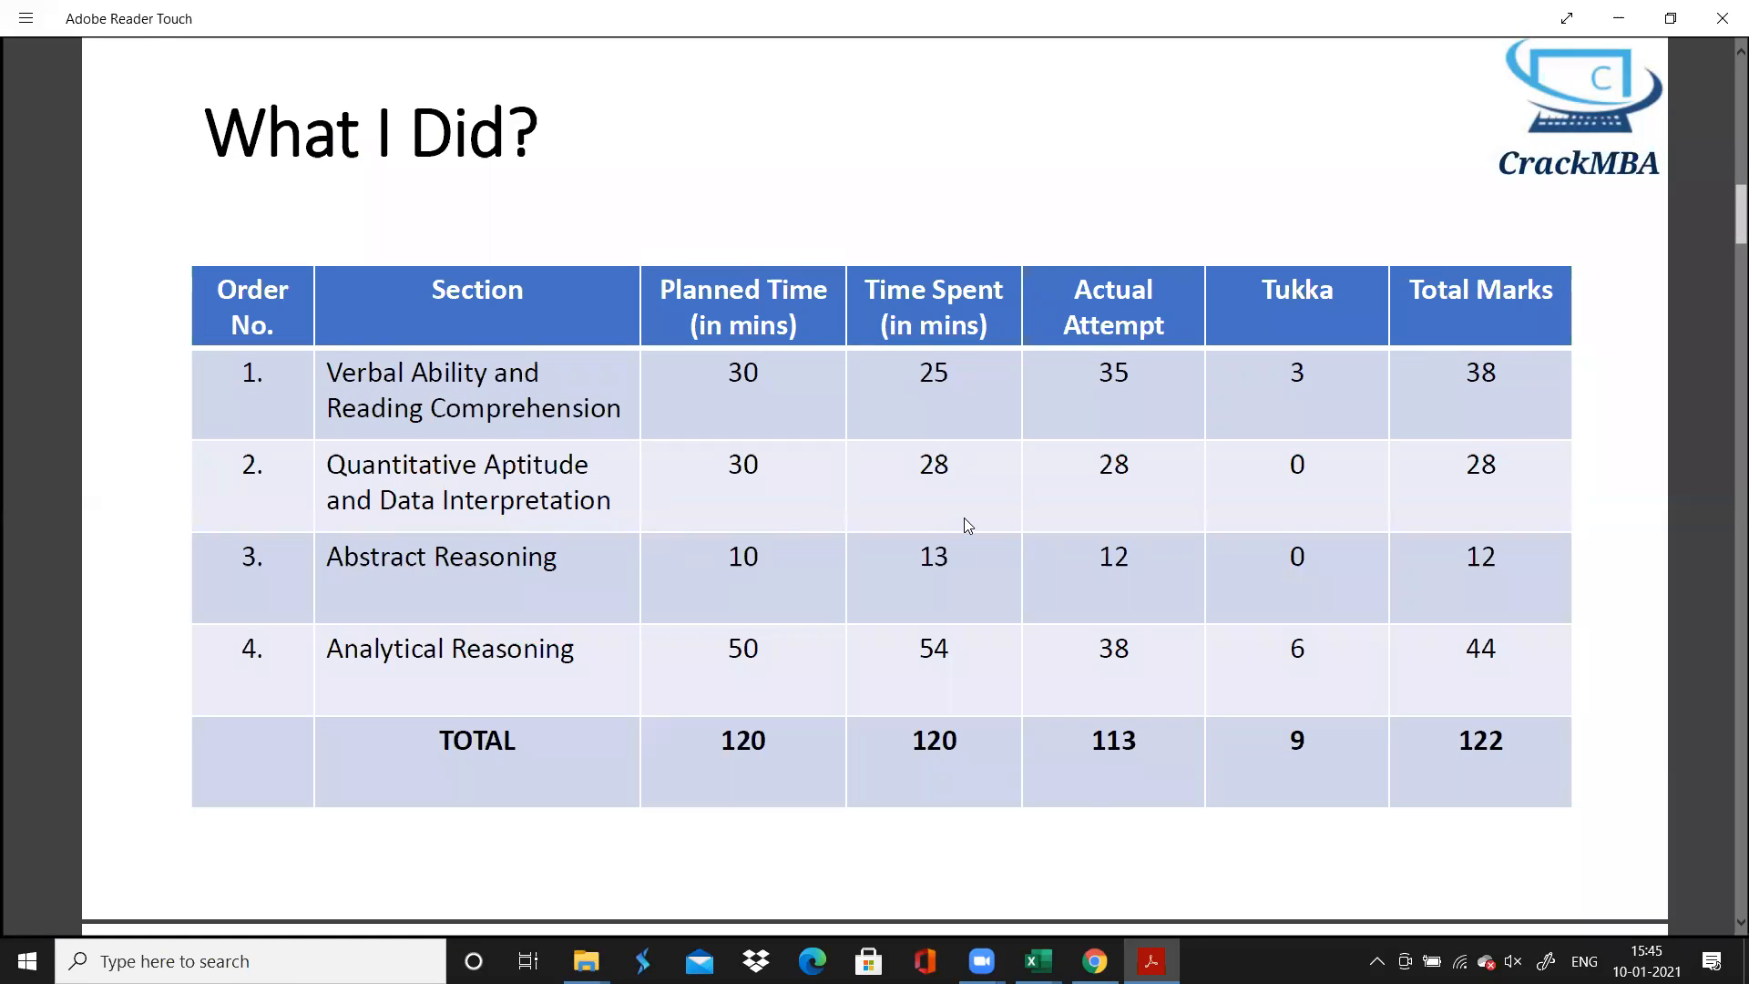
pyautogui.click(1151, 961)
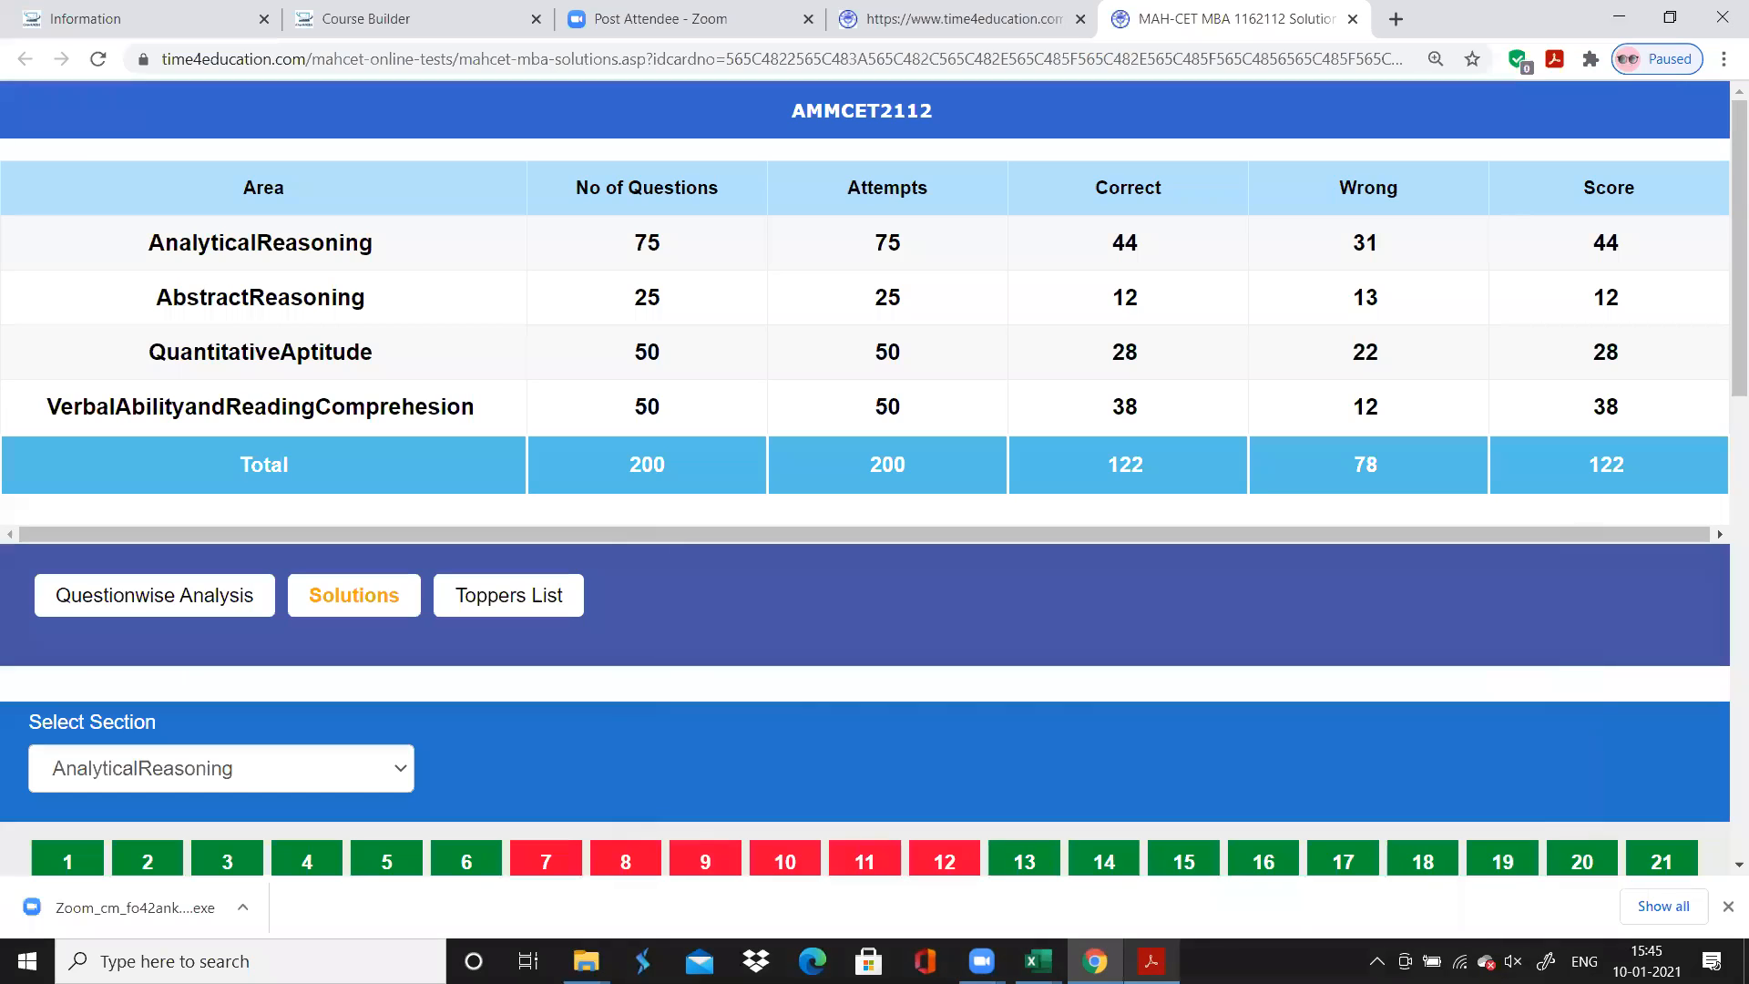
# Switch to the Book CET1 workbook in Excel and check the time total in D54 of the QADI sheet
pyautogui.click(981, 961)
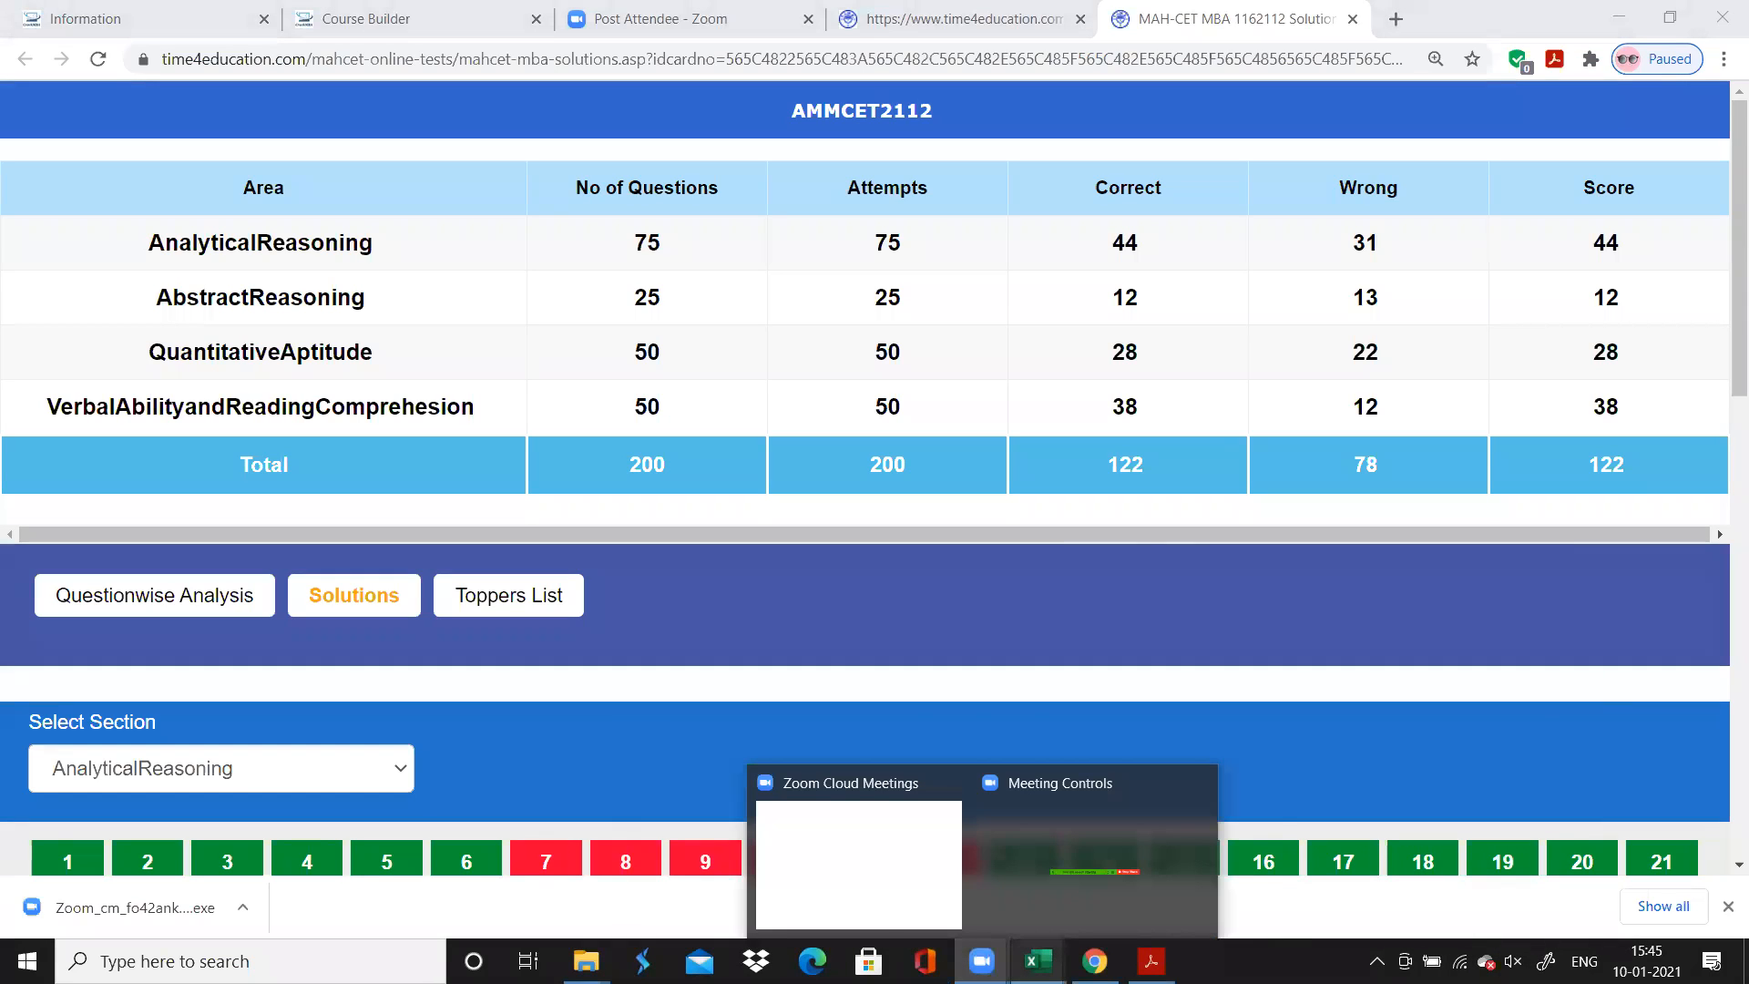
pyautogui.moveTo(1039, 961)
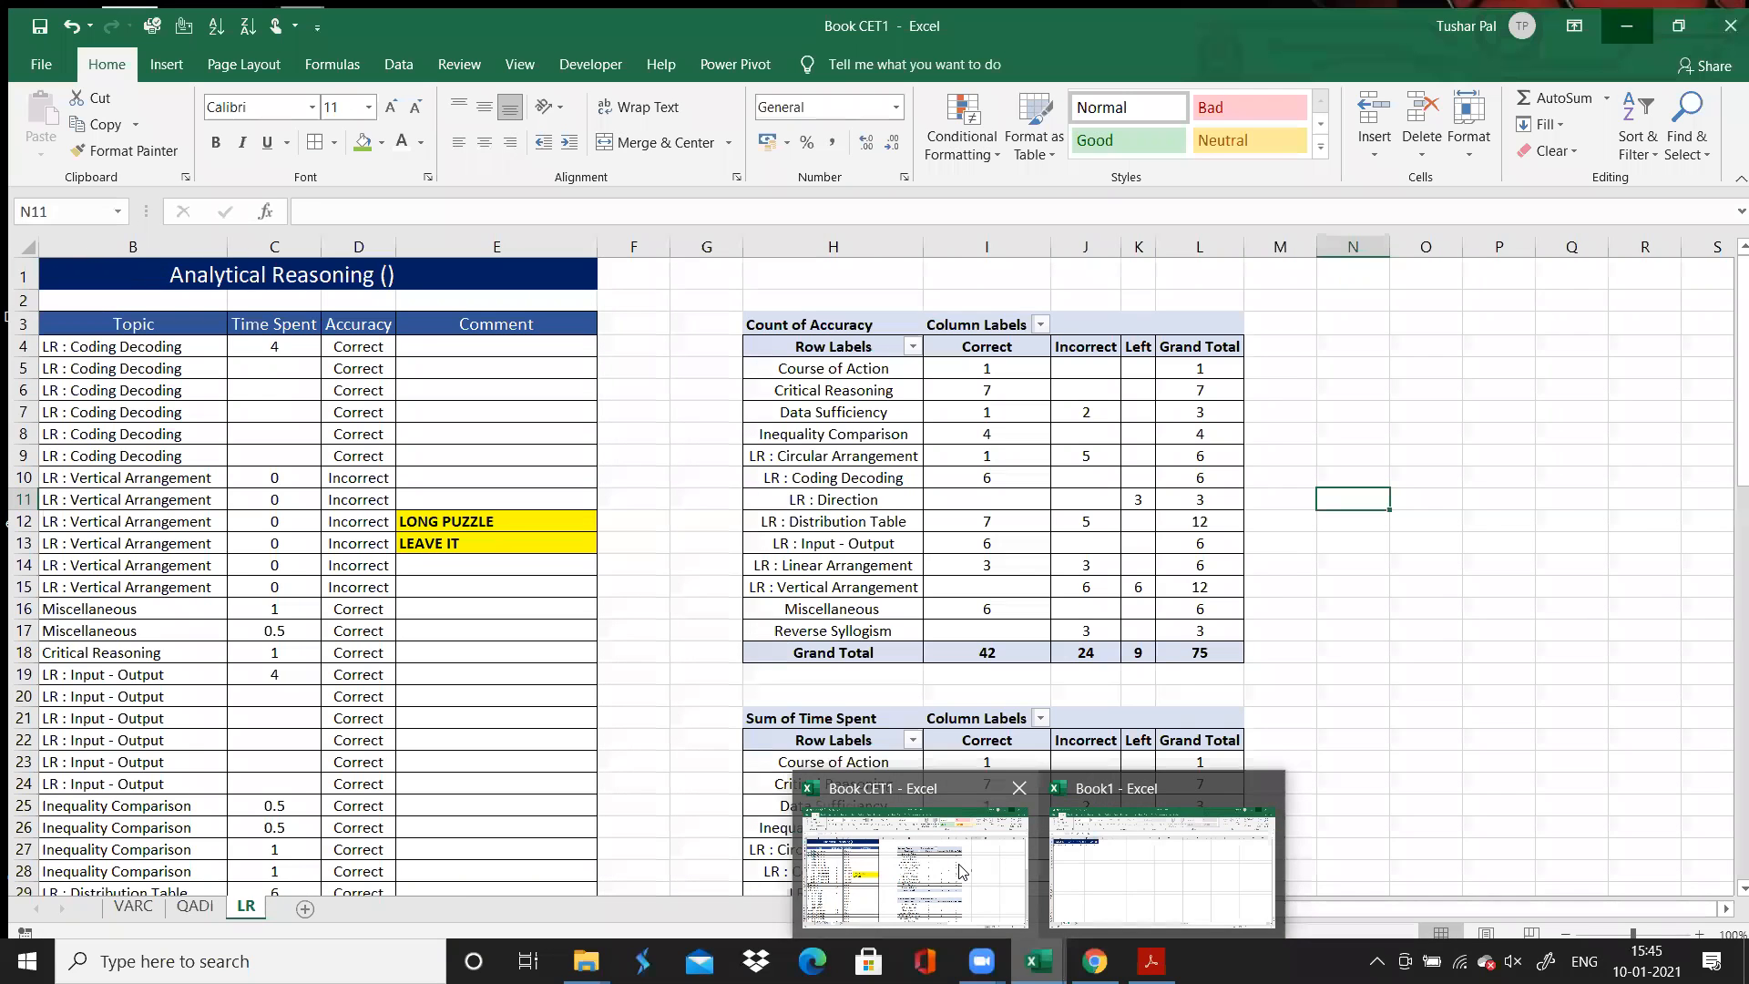
pyautogui.click(961, 870)
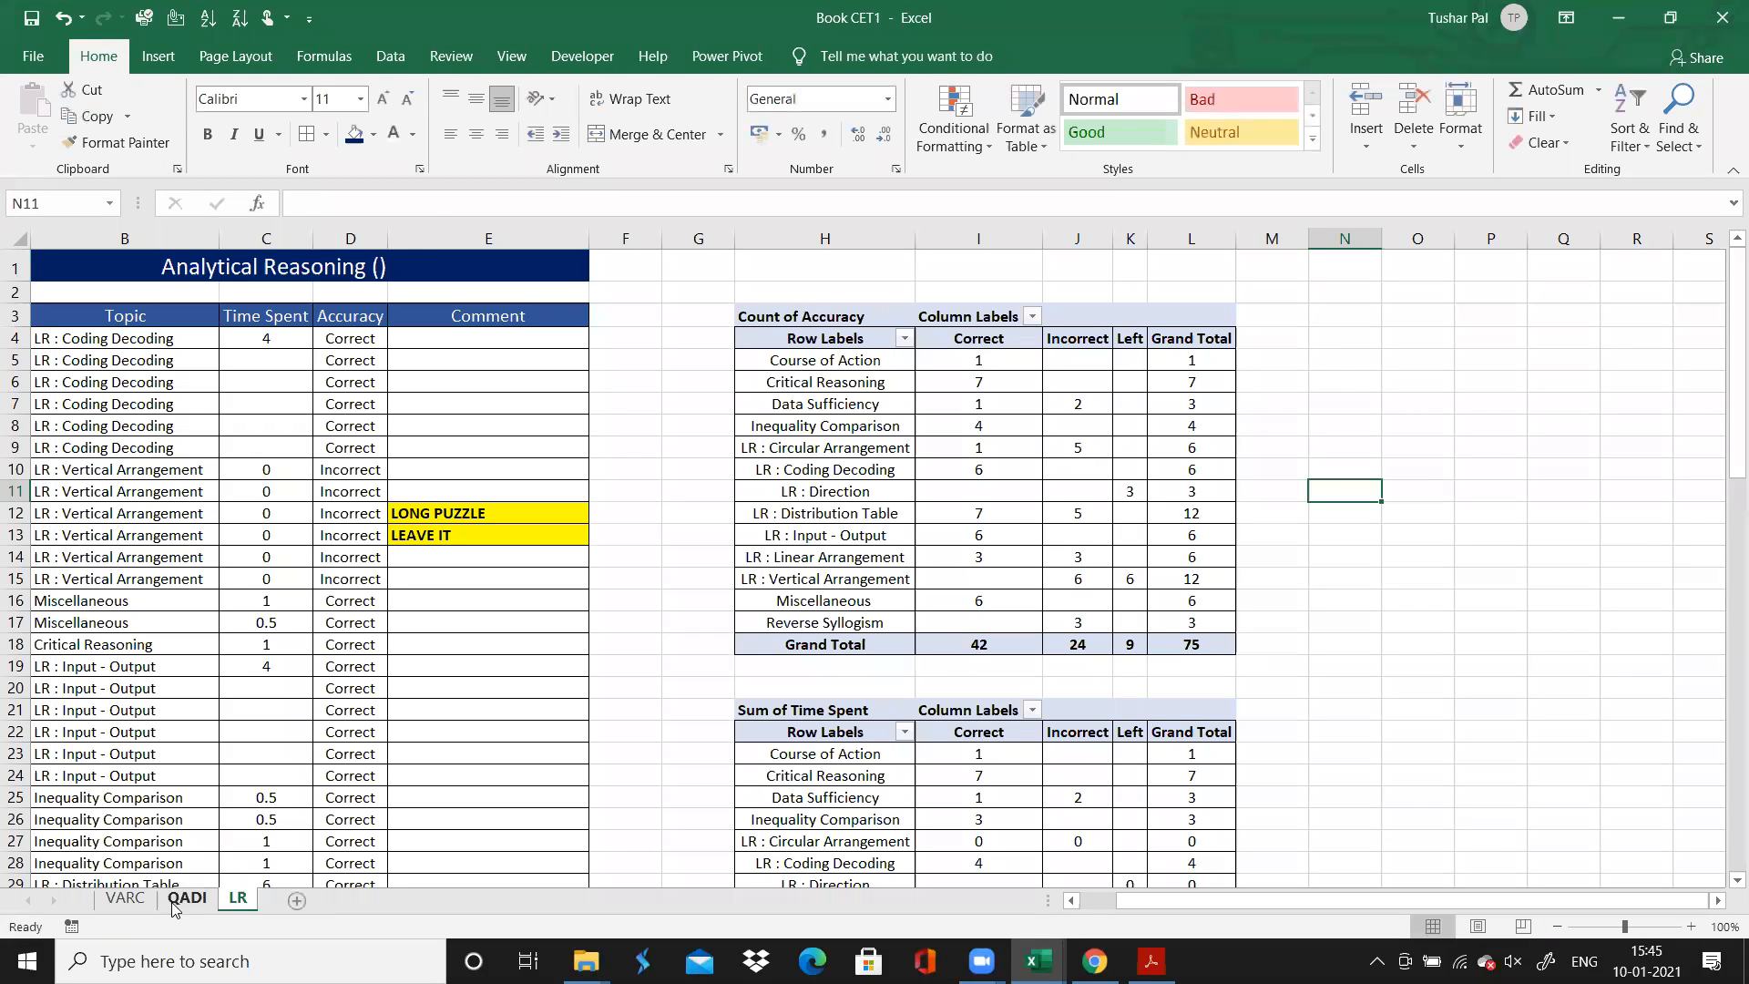
pyautogui.click(185, 898)
pyautogui.press('Down')
pyautogui.press('Down')
pyautogui.press('Down')
pyautogui.press('Down')
pyautogui.press('Down')
pyautogui.press('Down')
pyautogui.press('Down')
pyautogui.press('Down')
pyautogui.press('Down')
pyautogui.press('Down')
pyautogui.press('Down')
pyautogui.press('Down')
pyautogui.press('Down')
pyautogui.press('Down')
pyautogui.press('Down')
pyautogui.press('Down')
pyautogui.press('Down')
pyautogui.press('Down')
pyautogui.press('Down')
pyautogui.press('Down')
pyautogui.press('Down')
pyautogui.press('Down')
pyautogui.press('Down')
pyautogui.press('Down')
pyautogui.press('Down')
pyautogui.press('Down')
pyautogui.press('Down')
pyautogui.press('Down')
pyautogui.press('Down')
pyautogui.press('Down')
pyautogui.press('Down')
pyautogui.press('Down')
pyautogui.press('Down')
pyautogui.press('Down')
pyautogui.press('Down')
pyautogui.press('Down')
pyautogui.press('Down')
pyautogui.press('Down')
pyautogui.press('Down')
pyautogui.press('Down')
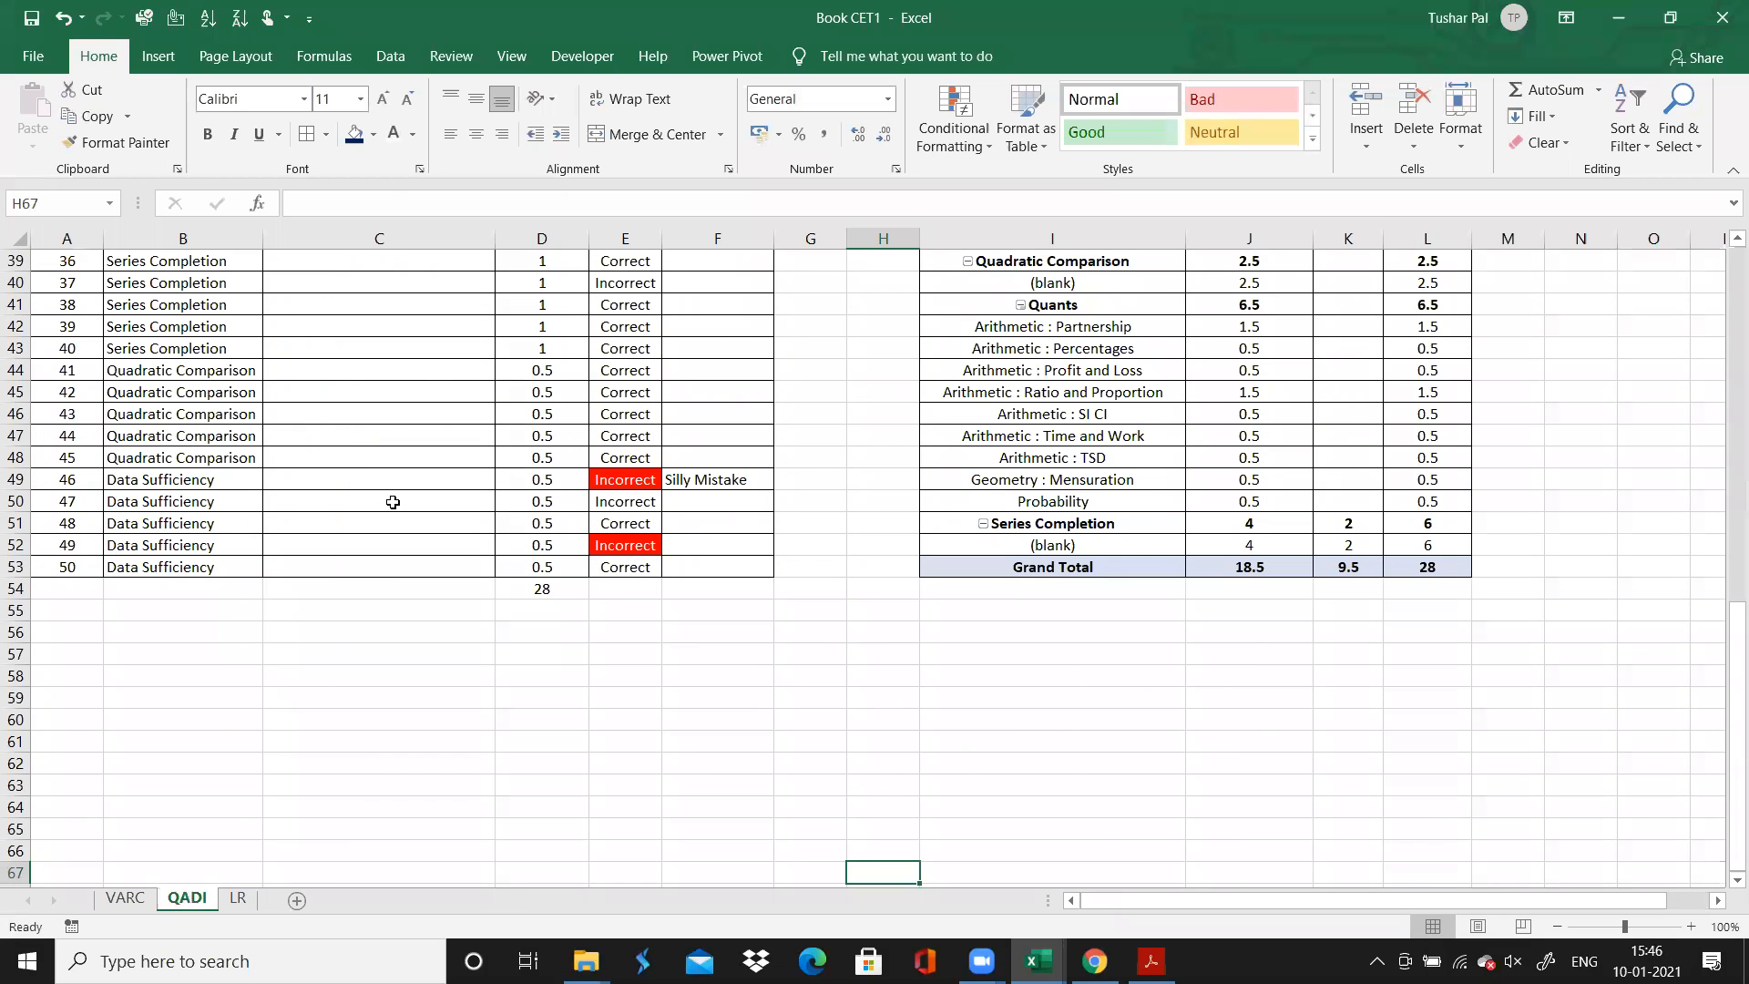
pyautogui.click(539, 587)
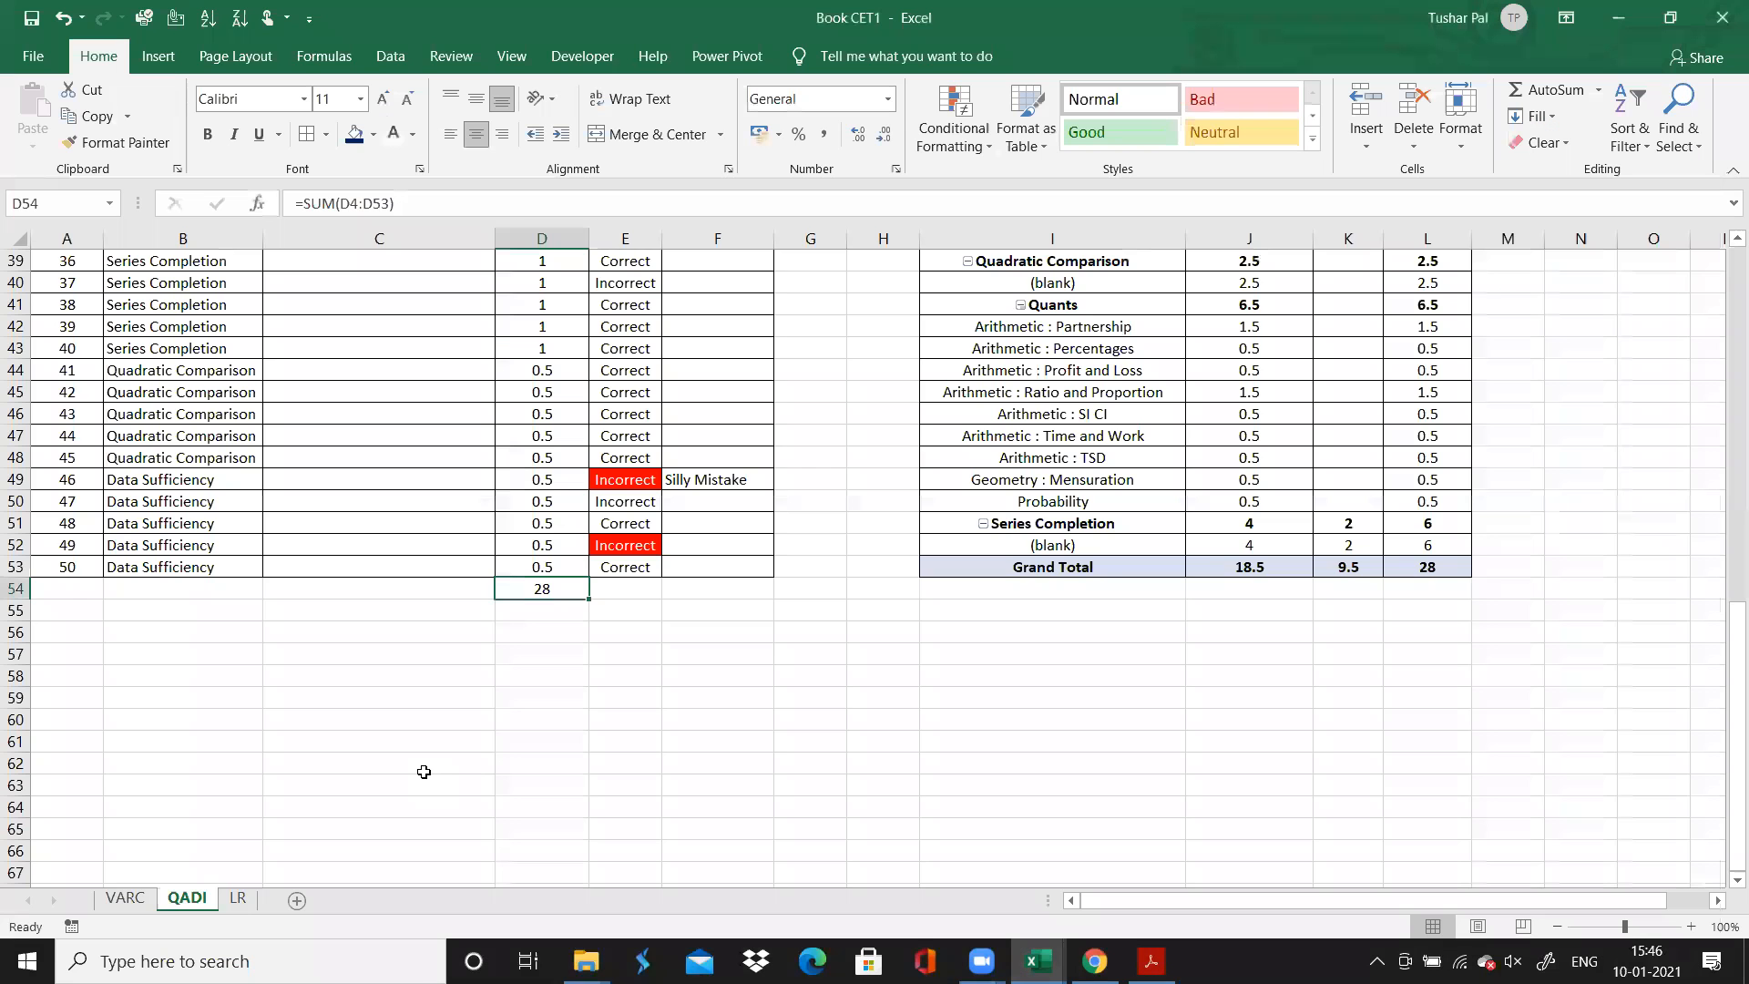
# Total the Time Spent column on the LR sheet by adding a sum of C4:C78 in C79
pyautogui.click(239, 898)
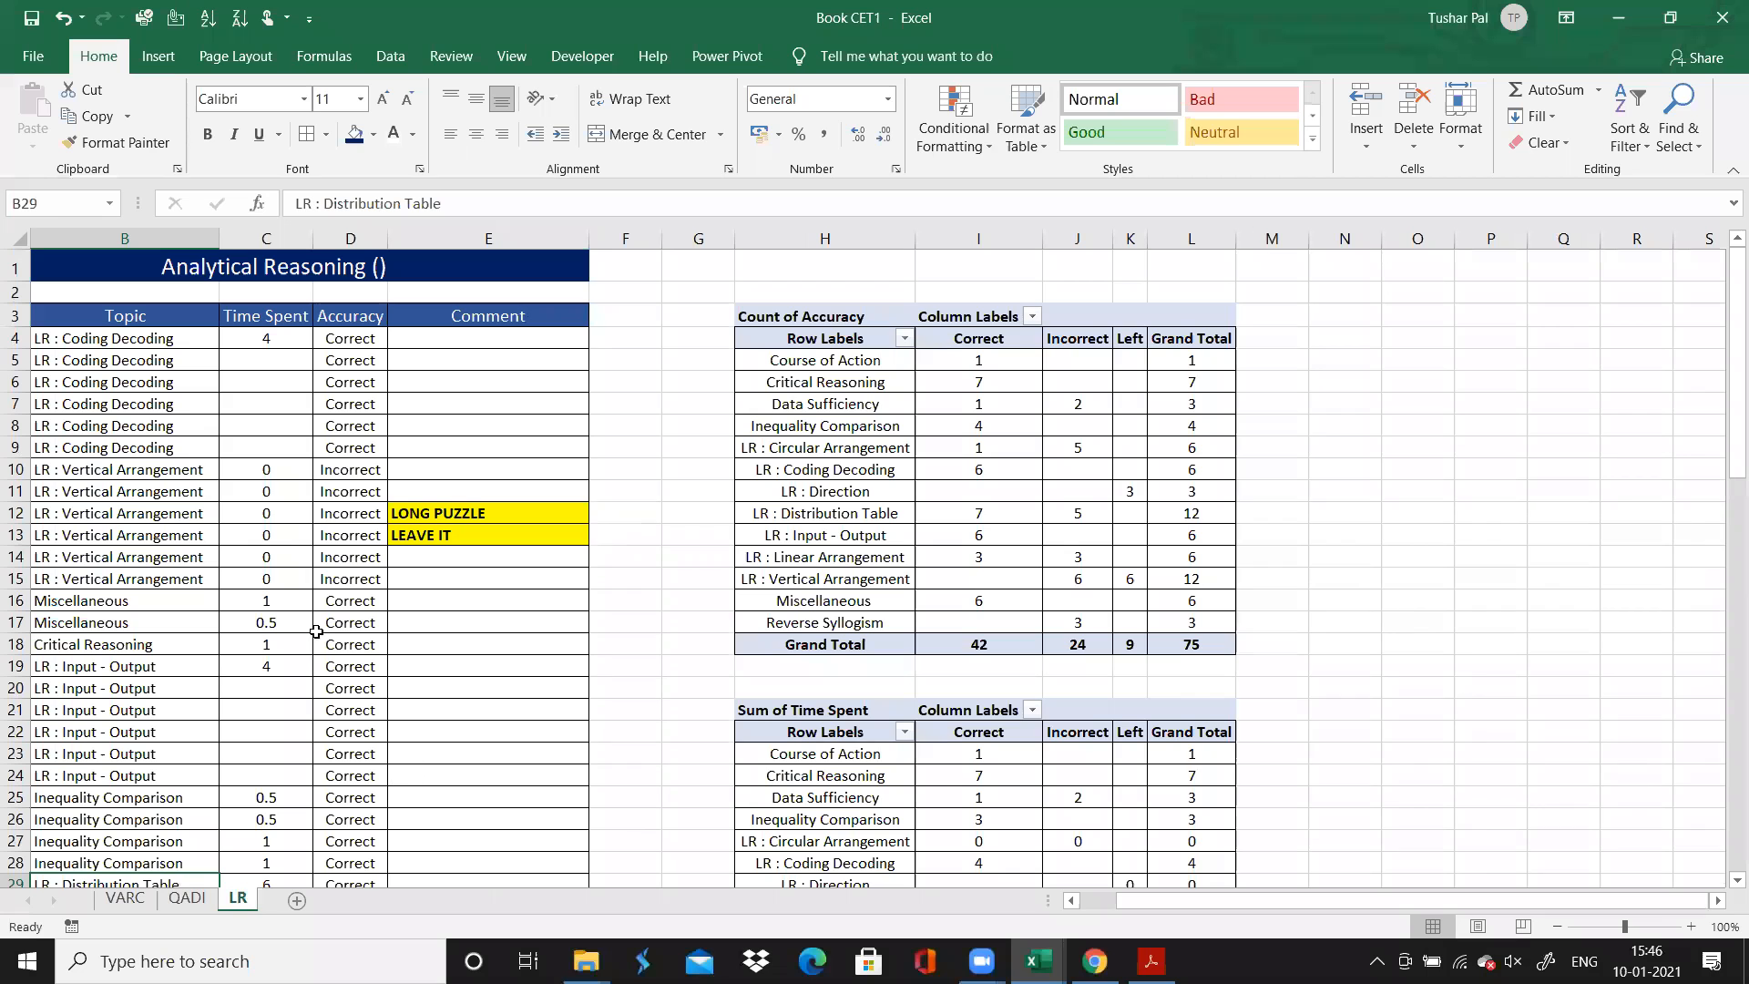
pyautogui.click(241, 668)
pyautogui.hotkey('ctrl', 'Down')
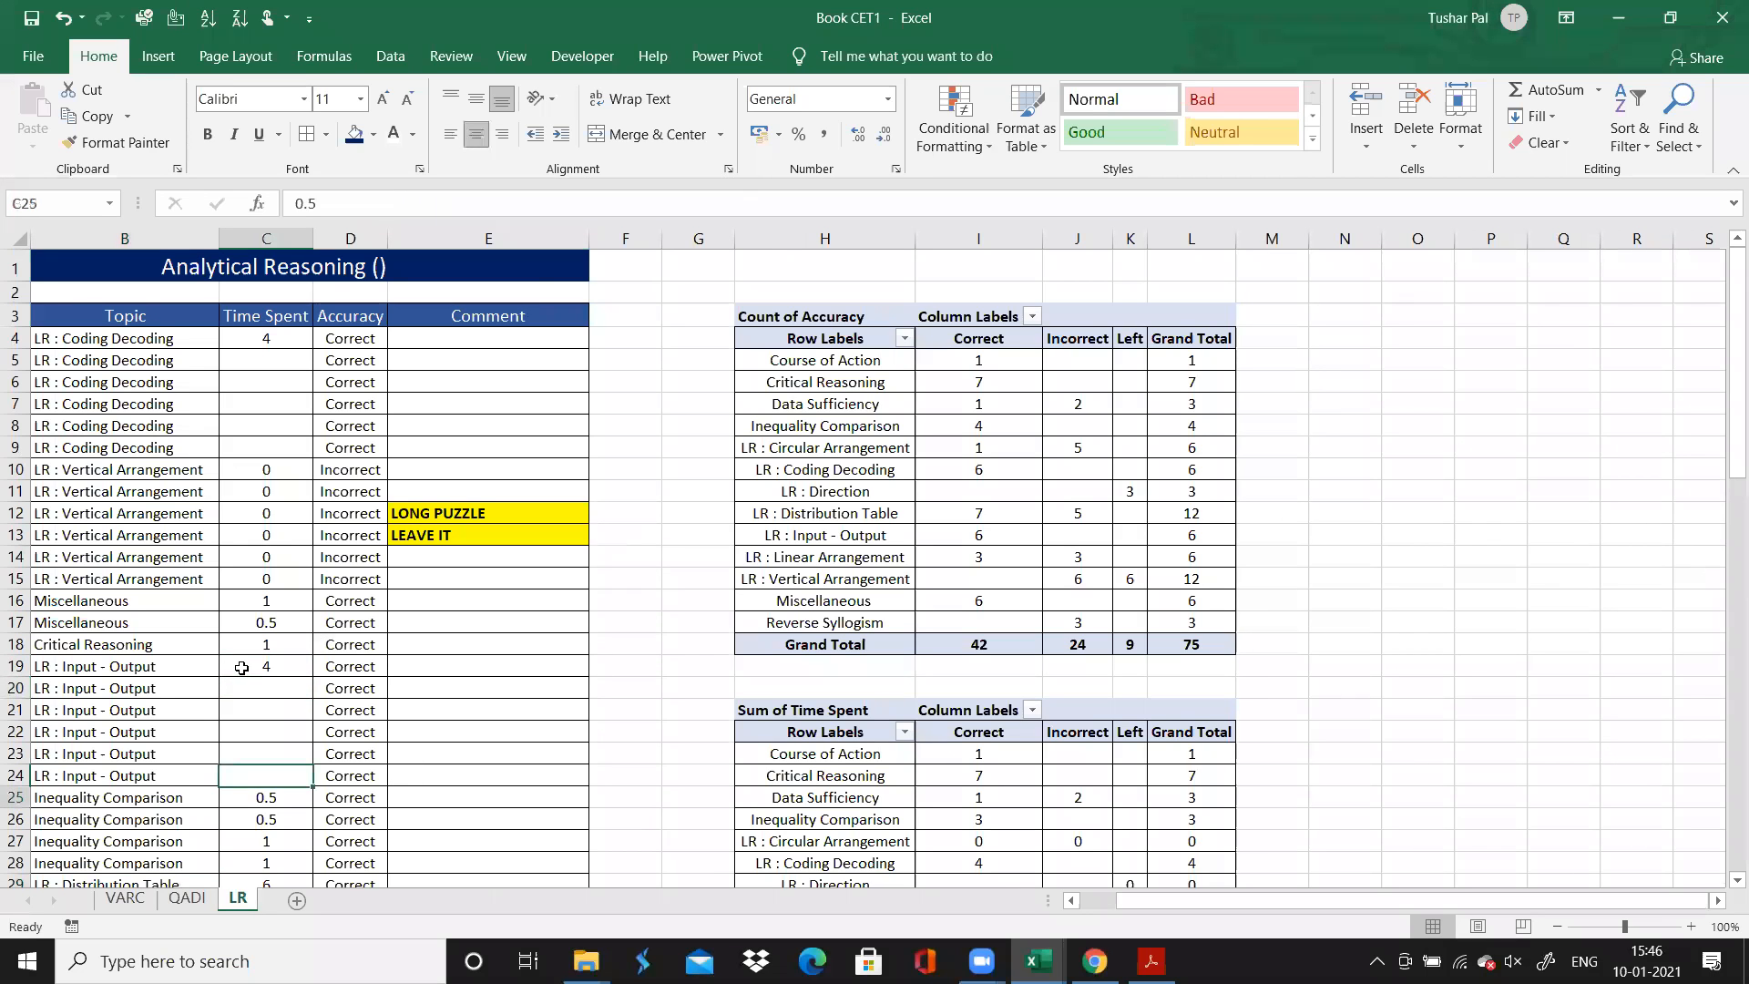
pyautogui.hotkey('ctrl', 'Down')
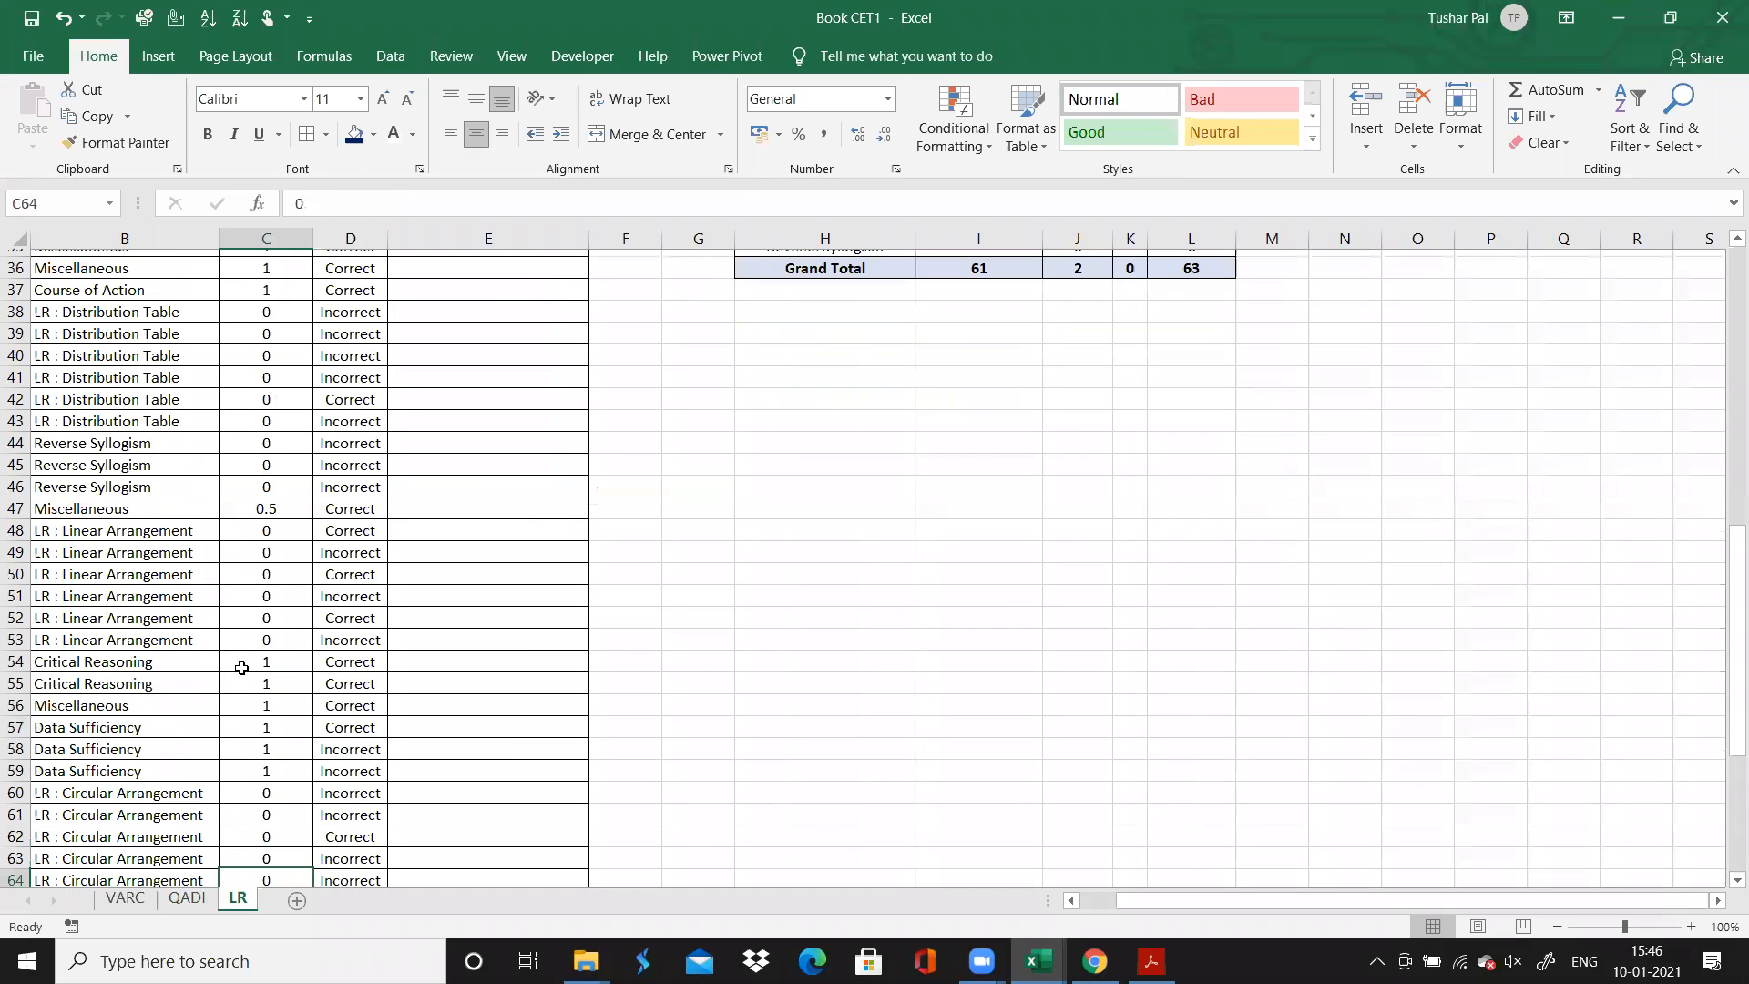
pyautogui.press('Down')
pyautogui.press('Down')
pyautogui.press('Down')
pyautogui.press('Down')
pyautogui.press('Down')
pyautogui.press('Down')
pyautogui.press('Down')
pyautogui.press('Down')
pyautogui.press('Down')
pyautogui.press('Down')
pyautogui.press('Down')
pyautogui.press('Down')
pyautogui.press('Down')
pyautogui.press('Down')
pyautogui.press('Down')
pyautogui.press('Down')
pyautogui.press('Down')
pyautogui.press('Down')
pyautogui.press('Down')
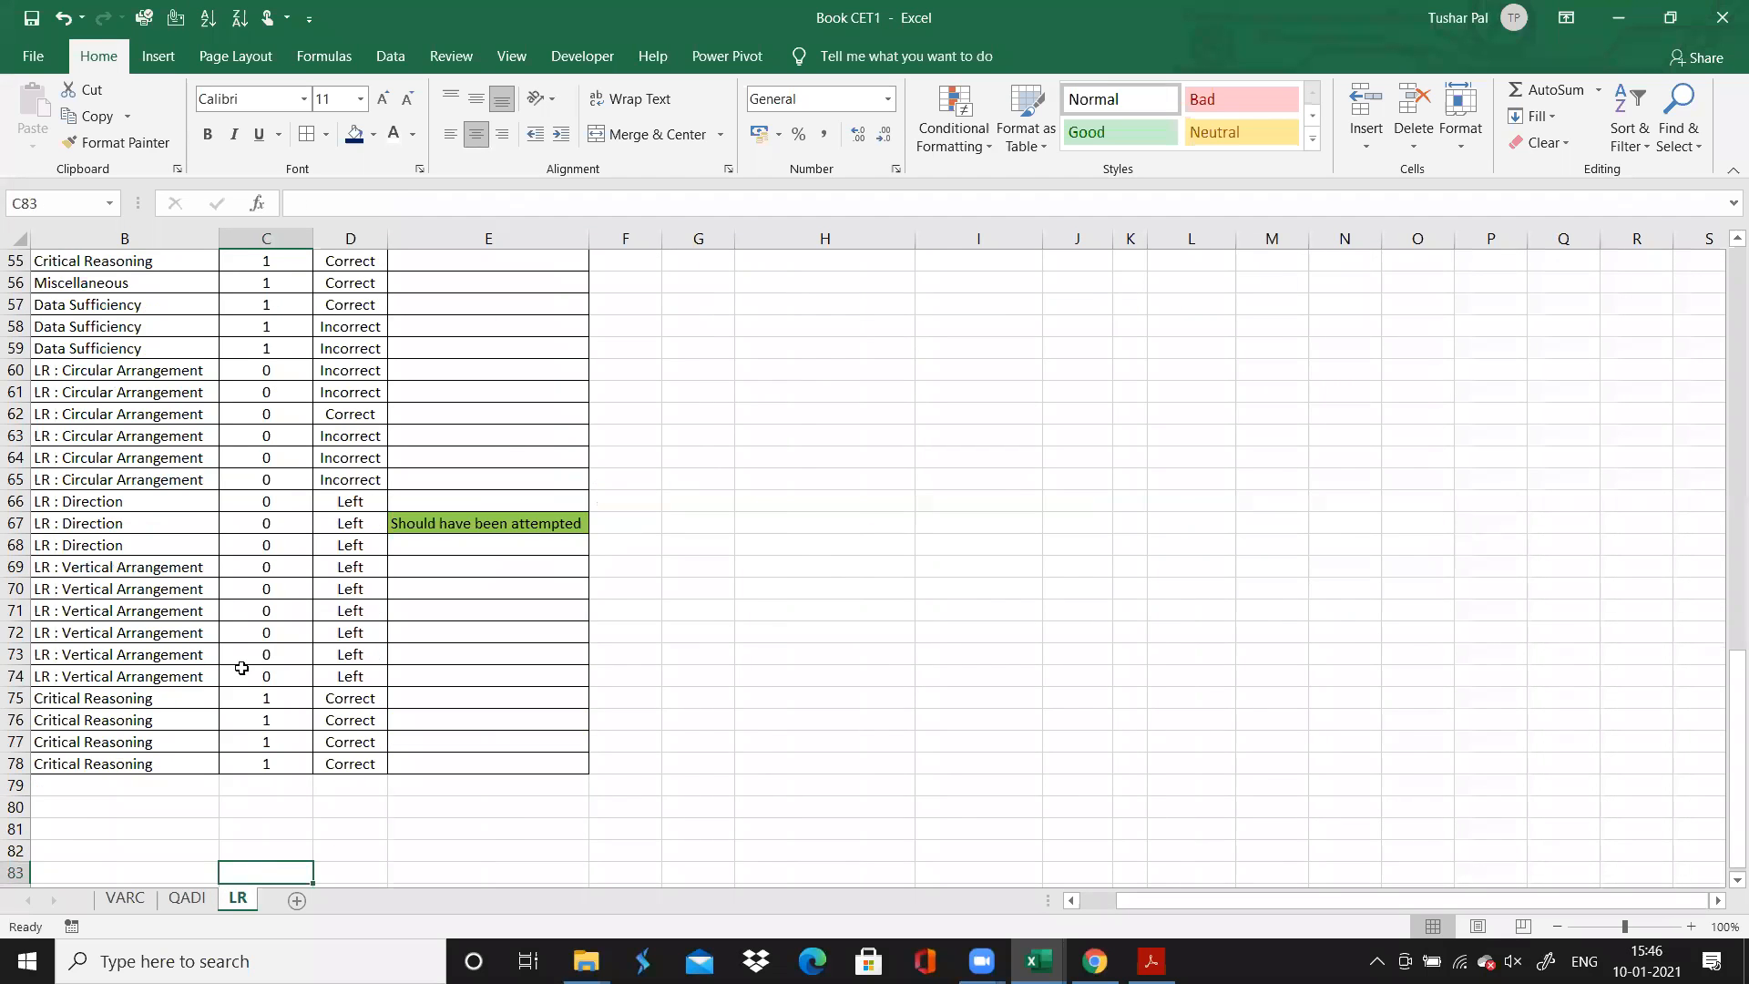
pyautogui.press('Down')
pyautogui.press('Down')
pyautogui.press('Down')
pyautogui.press('Down')
pyautogui.press('Down')
pyautogui.press('Down')
pyautogui.press('Down')
pyautogui.press('Up')
pyautogui.press('Up')
pyautogui.press('Up')
pyautogui.press('Up')
pyautogui.press('Up')
pyautogui.press('Up')
pyautogui.press('Up')
pyautogui.press('Up')
pyautogui.press('Up')
pyautogui.press('Up')
pyautogui.press('Up')
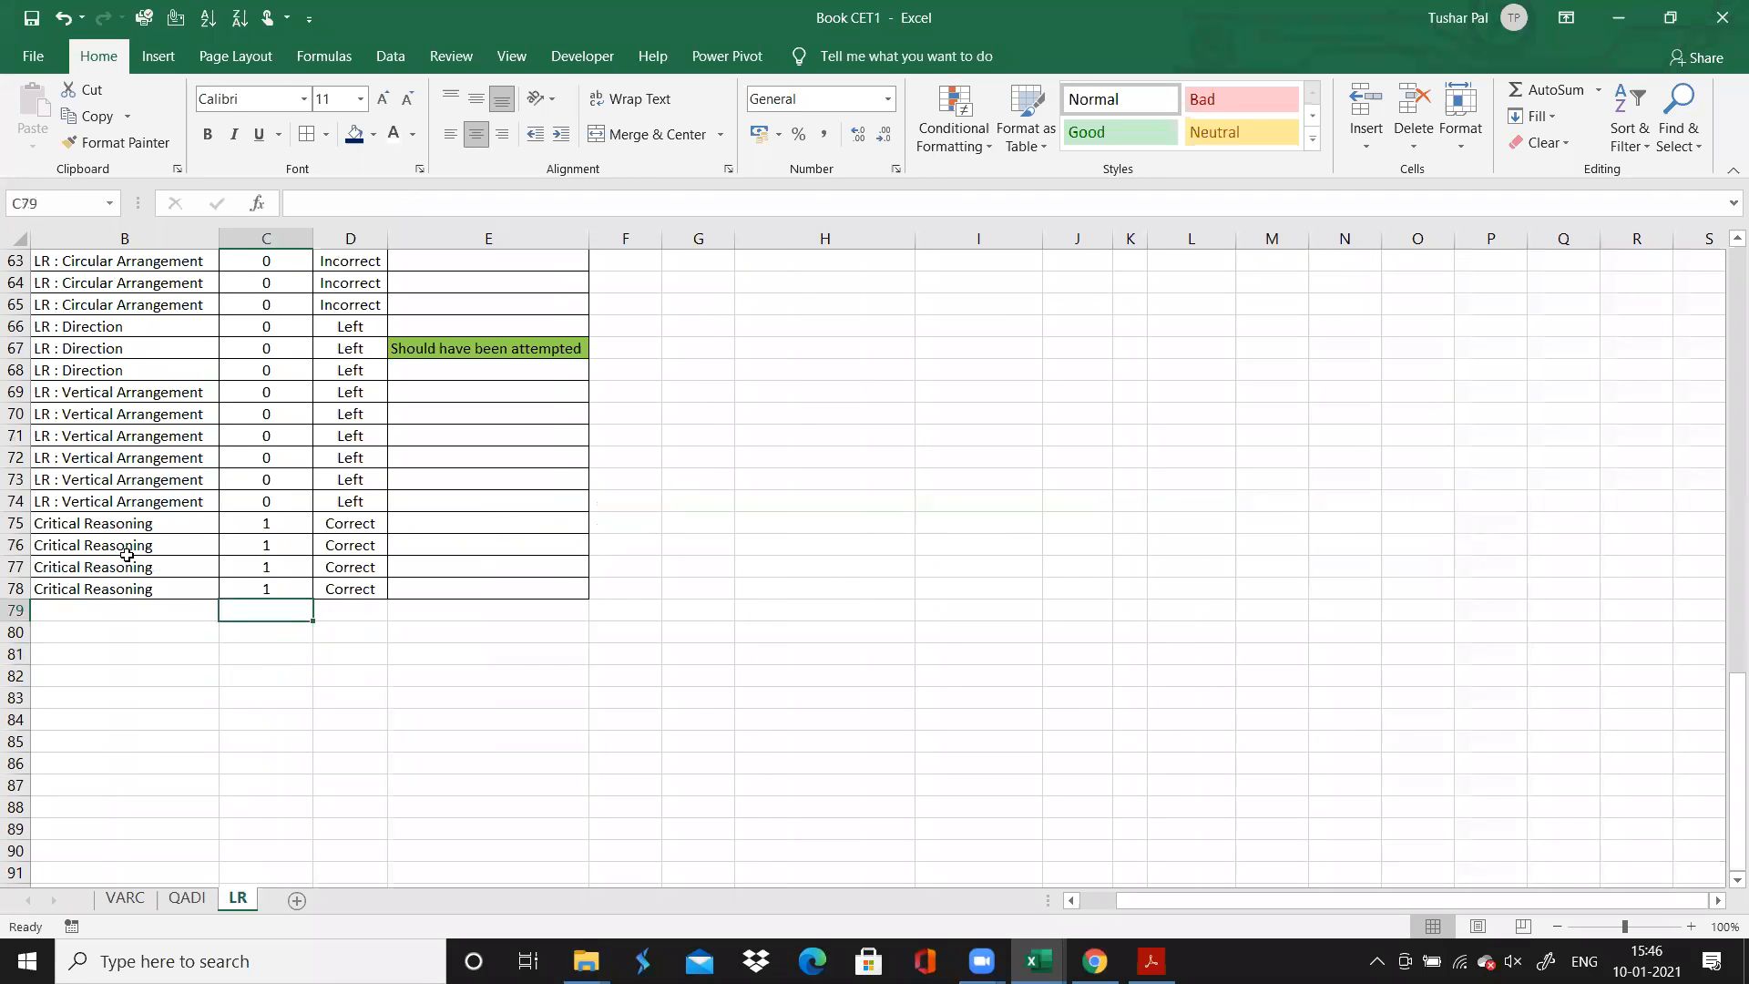
pyautogui.click(157, 55)
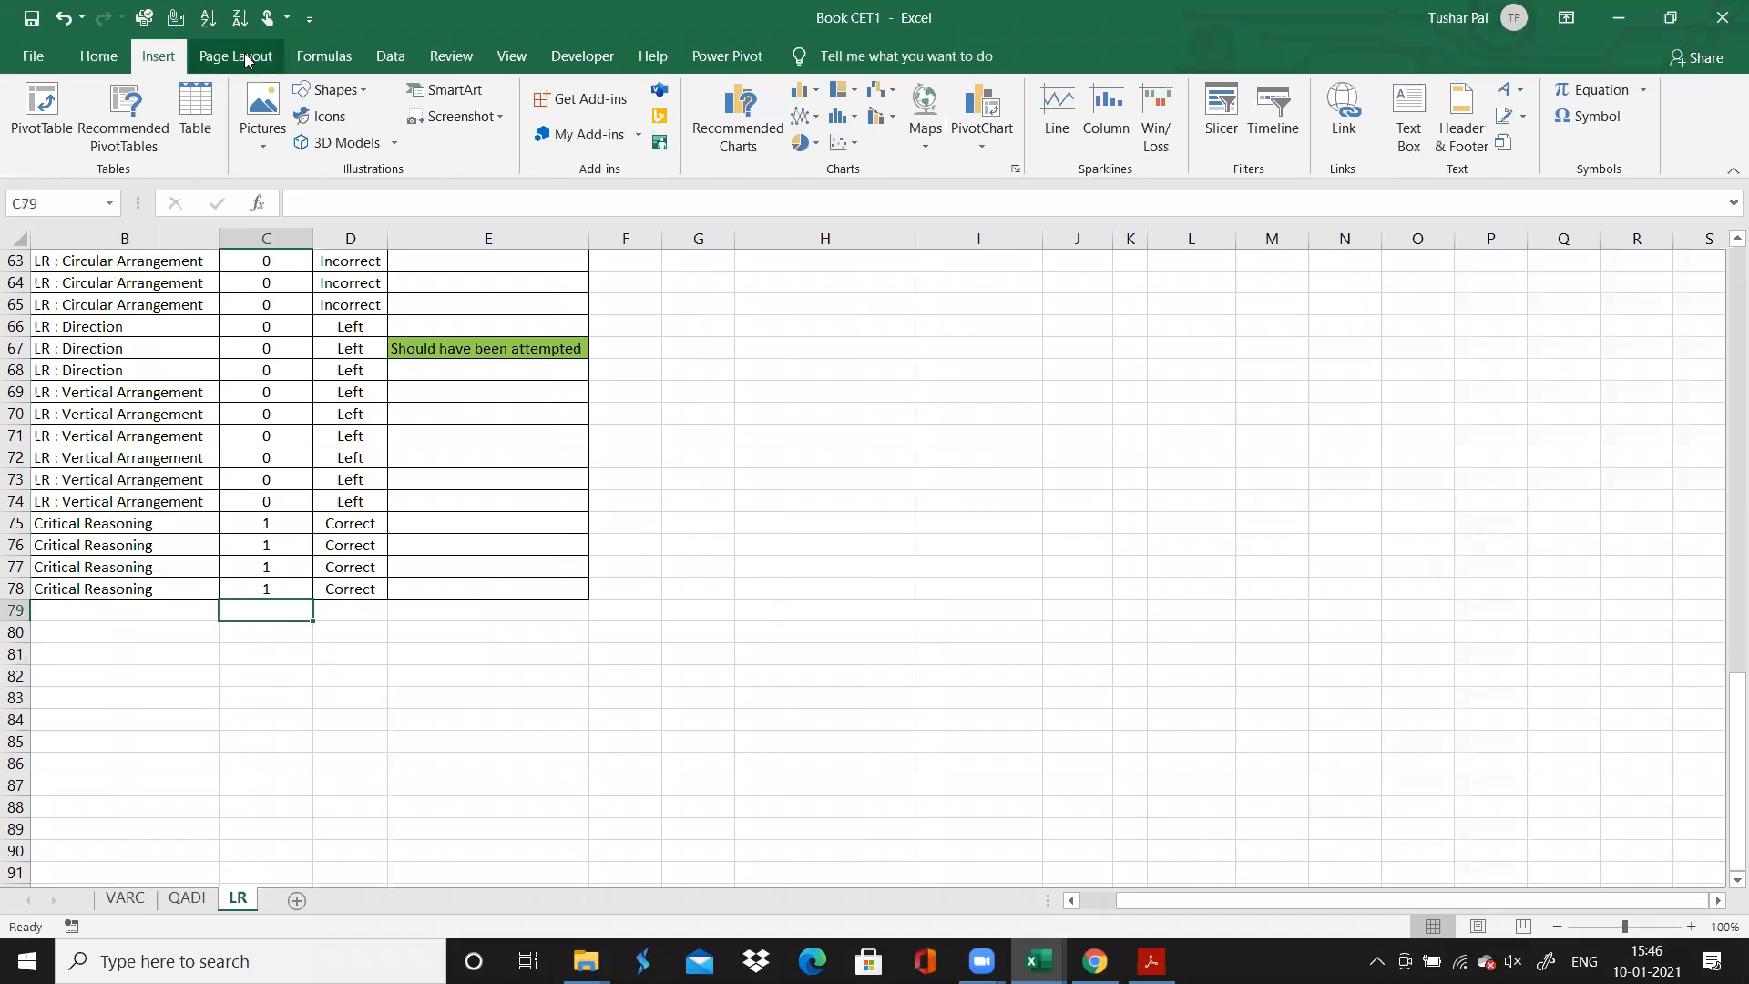
pyautogui.click(324, 56)
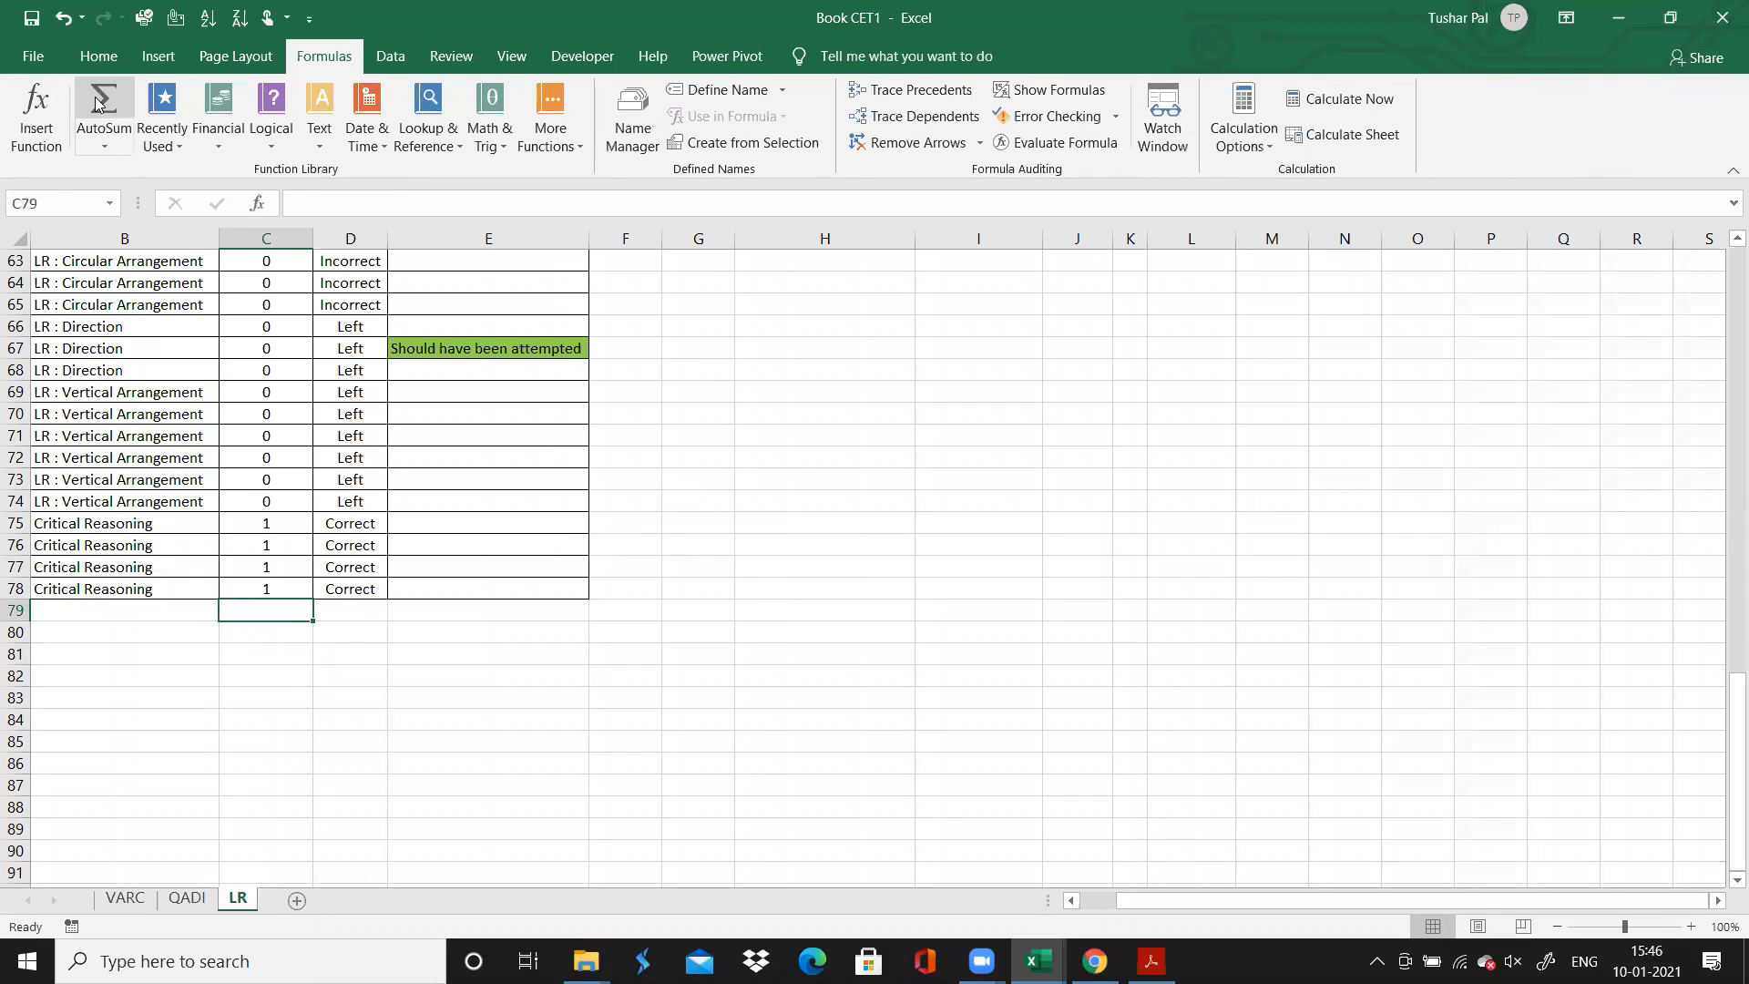
pyautogui.click(99, 103)
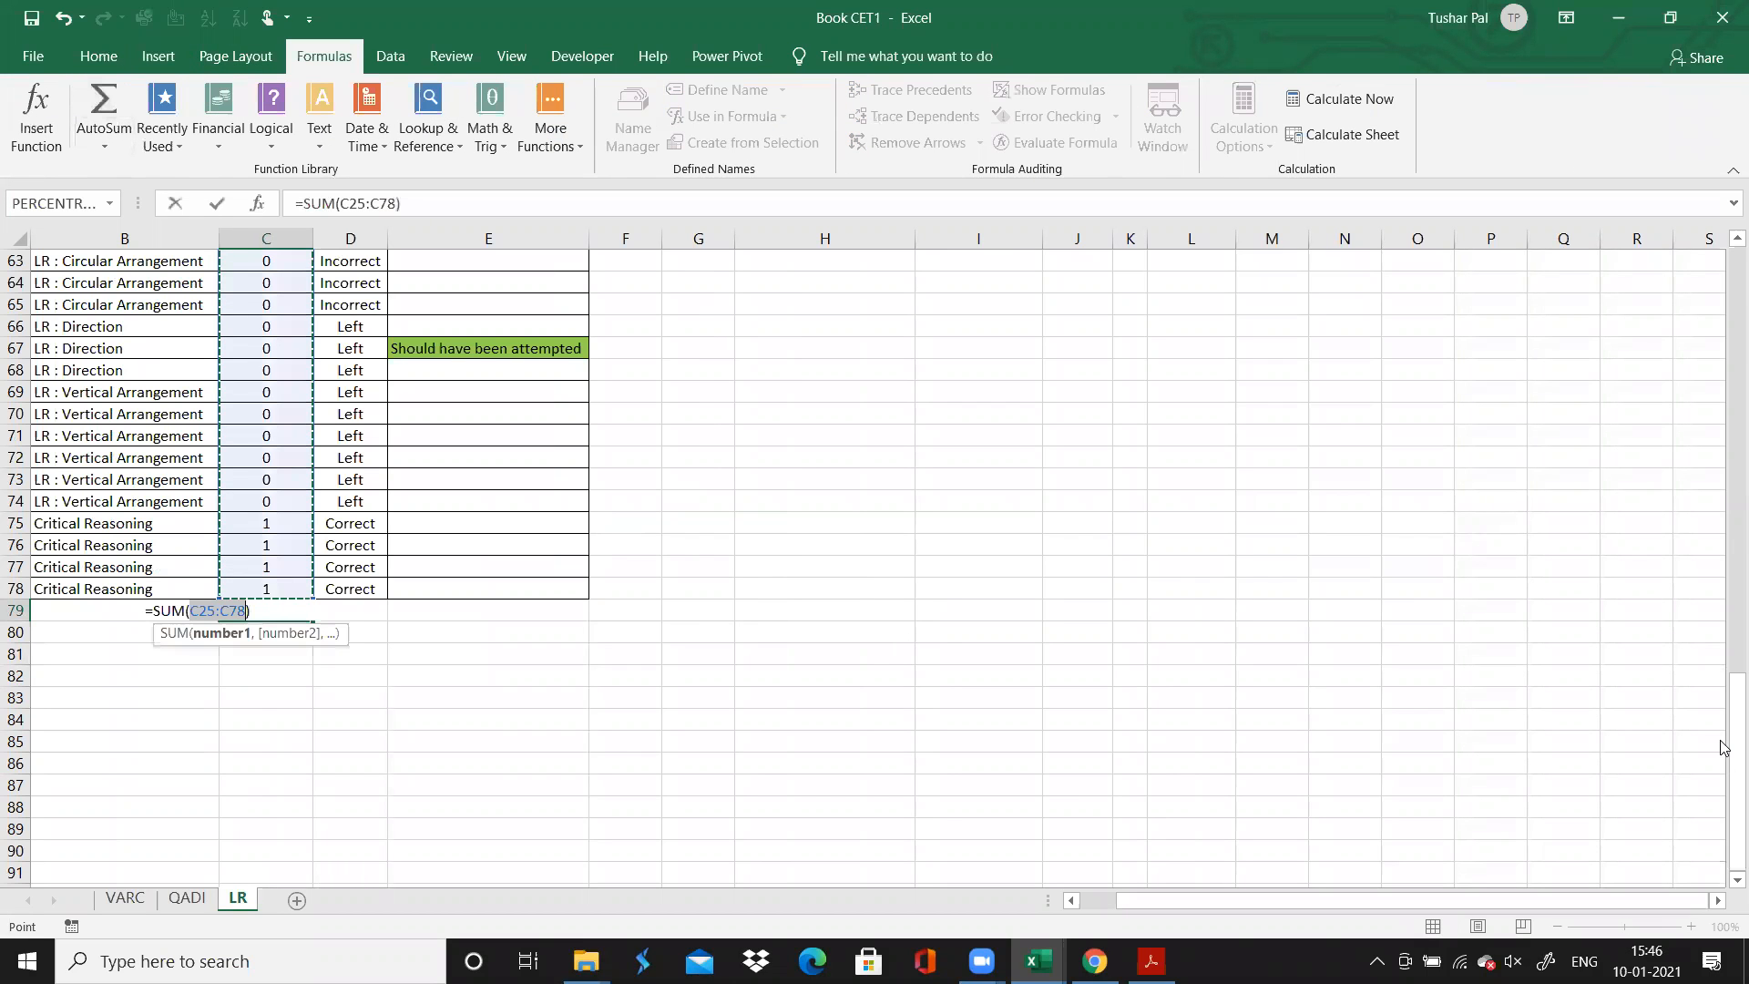
pyautogui.moveTo(1723, 747); pyautogui.dragTo(1717, 321)
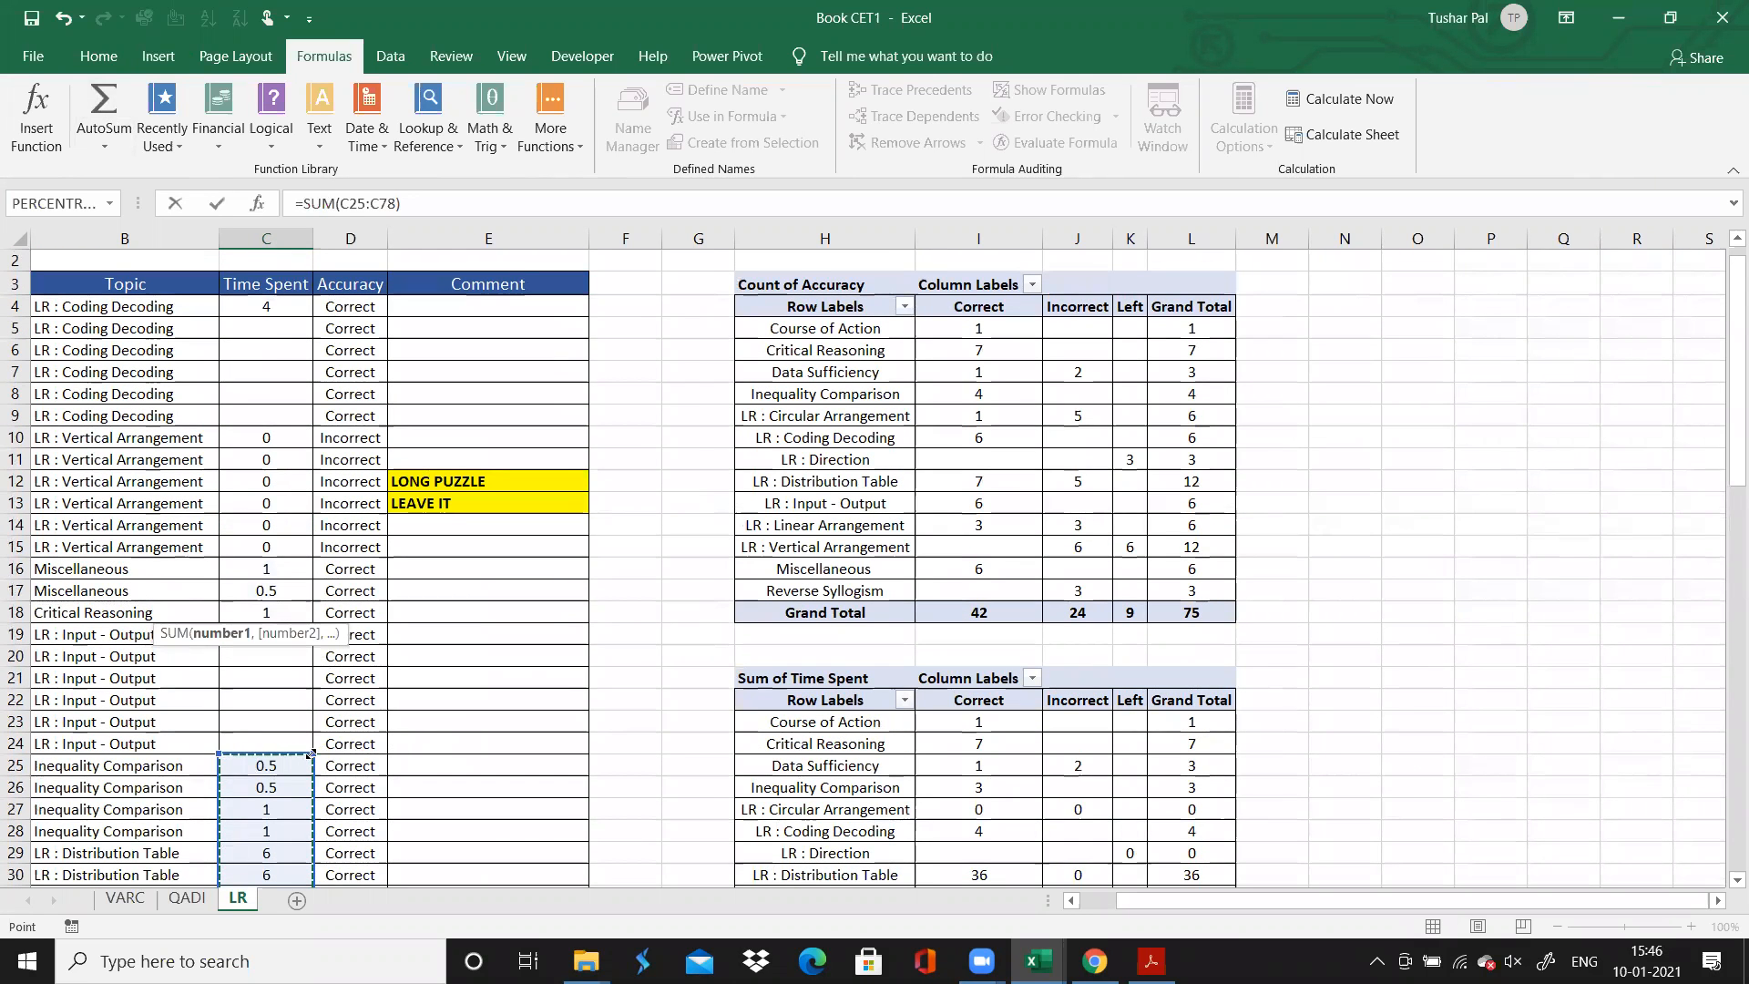
pyautogui.moveTo(310, 754); pyautogui.dragTo(294, 300)
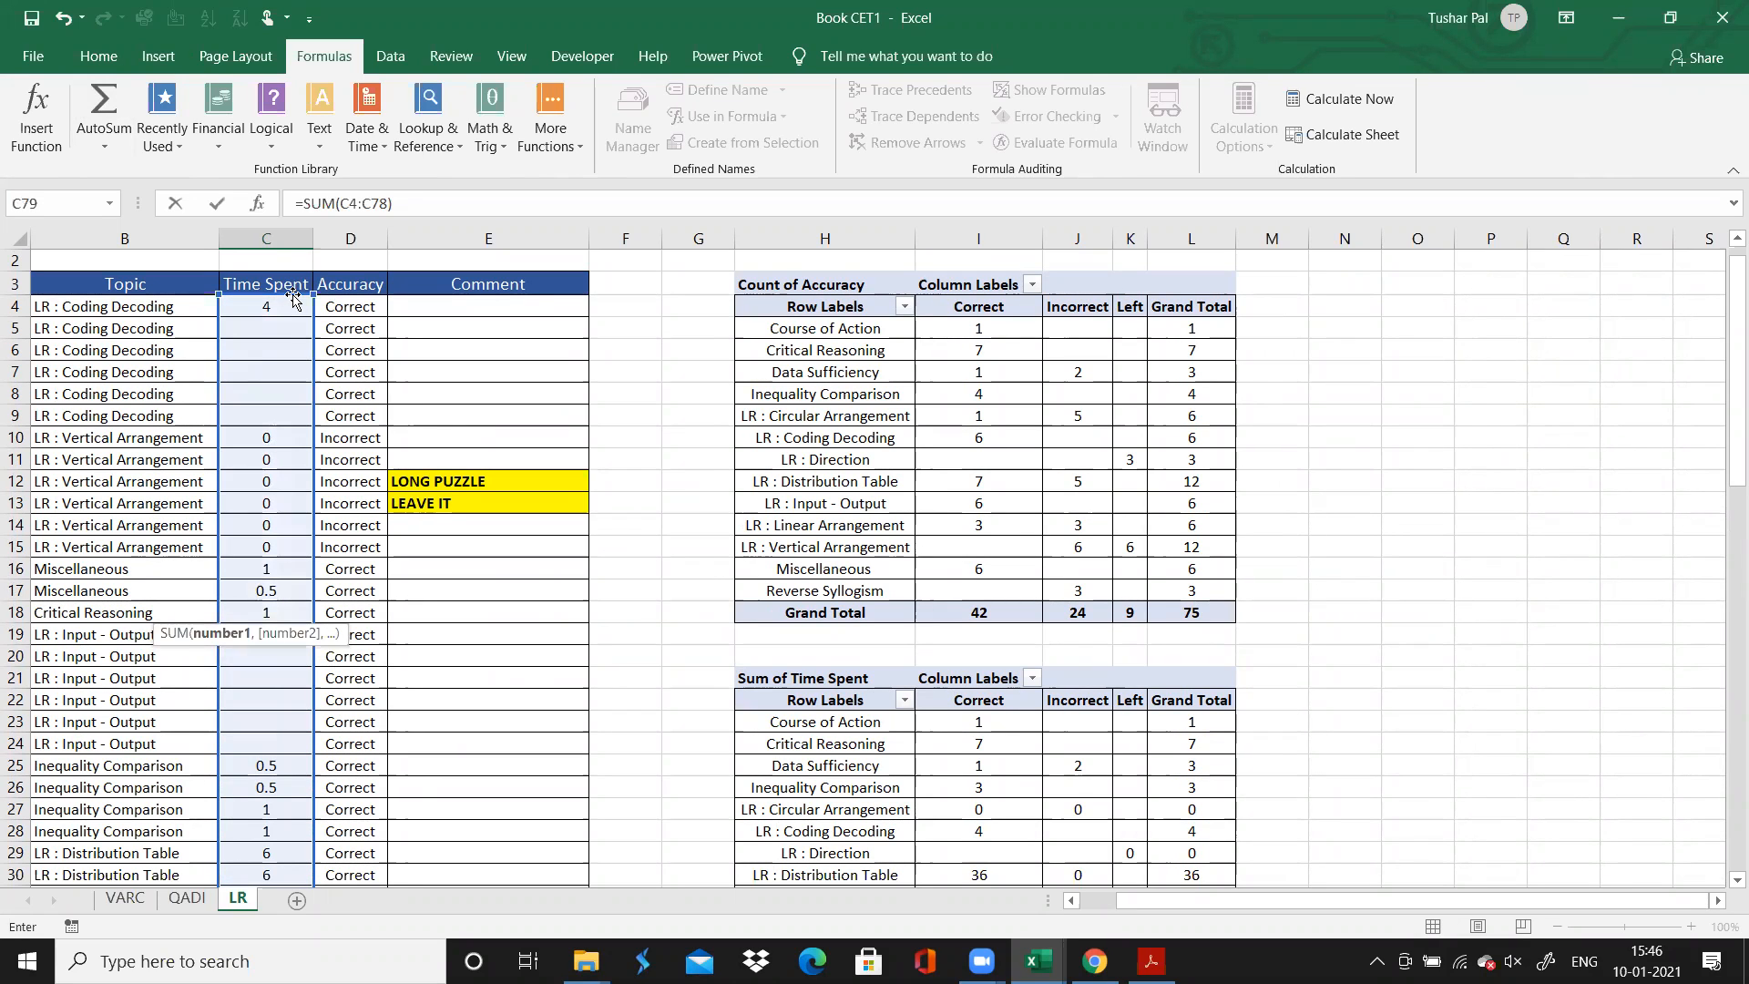
pyautogui.press('Return')
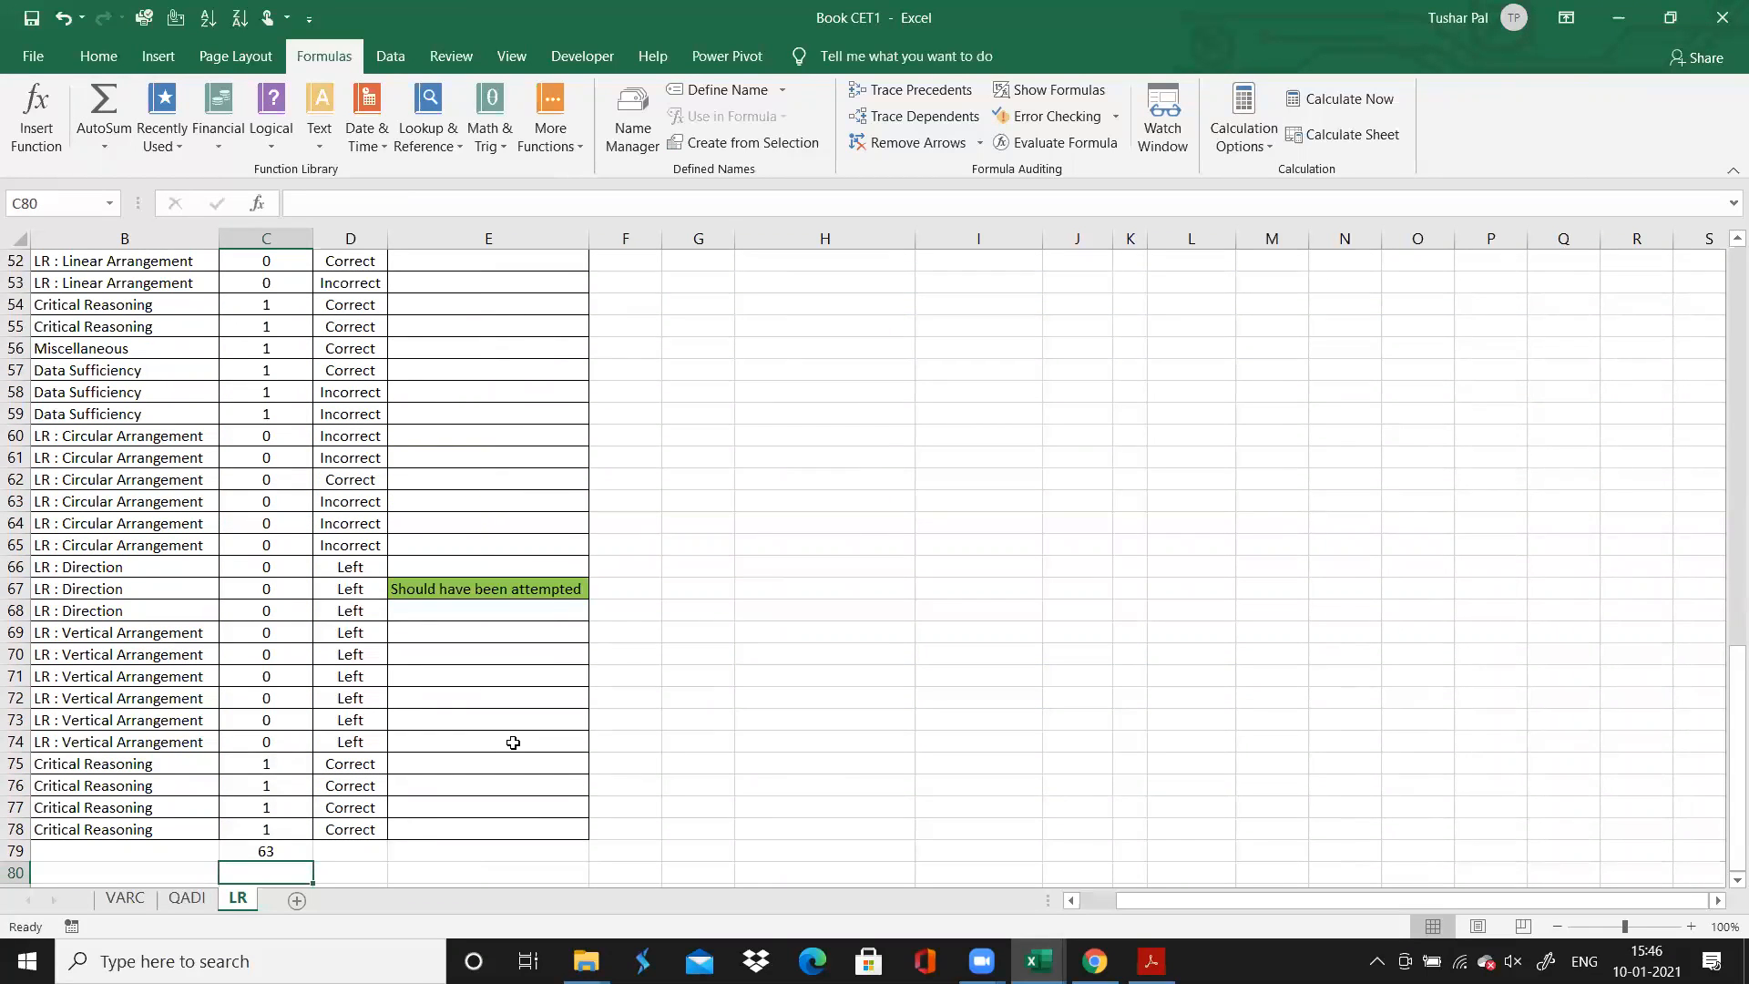
pyautogui.click(908, 739)
# Check the AMMCET2112 section scores in Chrome against the time and marks table on the PDF's "What I Did?" page
pyautogui.click(1094, 961)
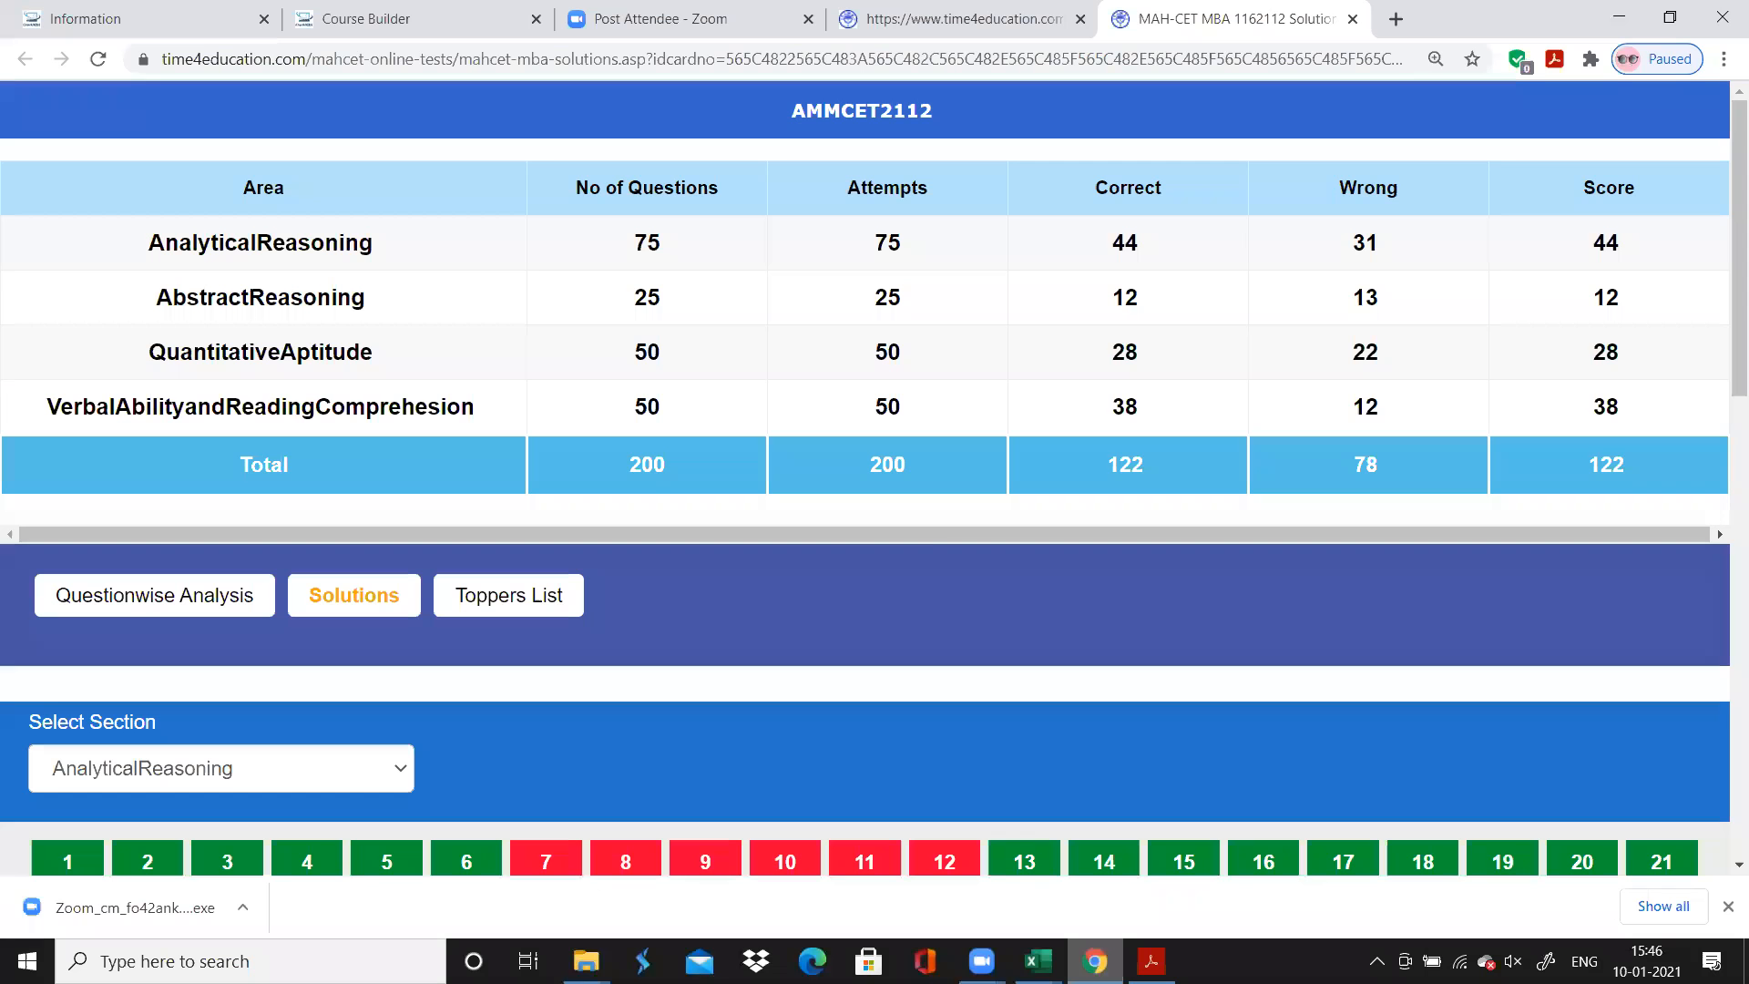
pyautogui.click(1151, 961)
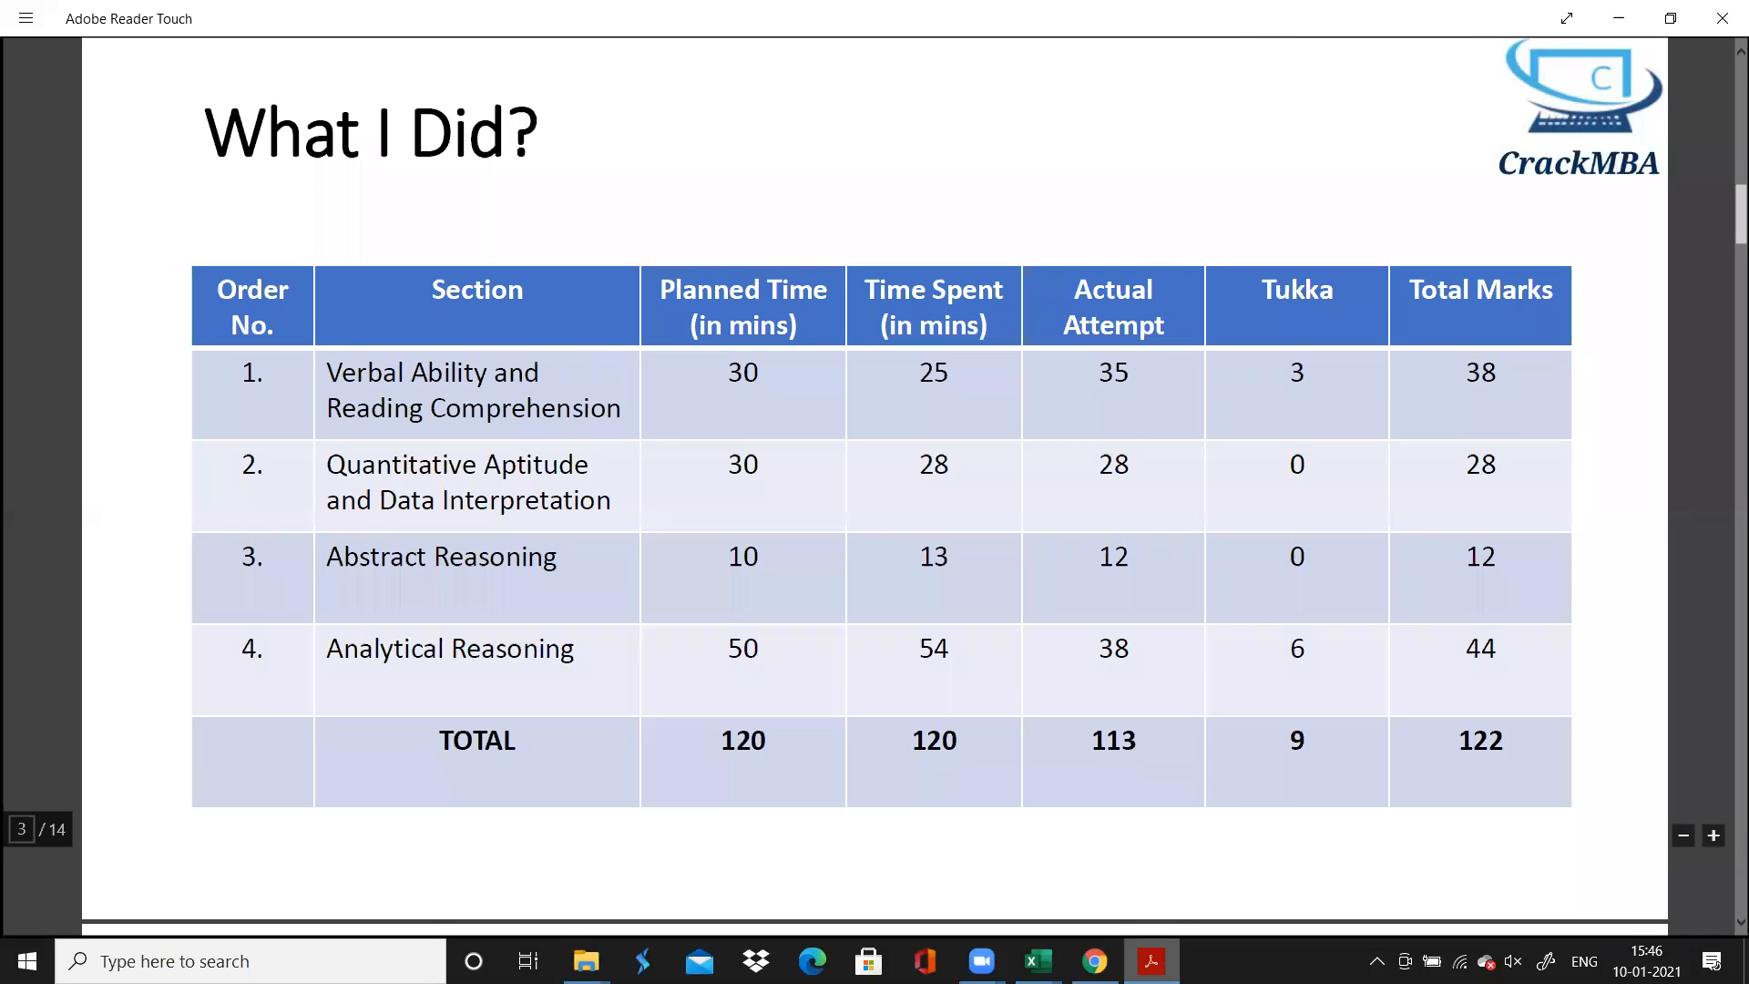
pyautogui.click(1152, 961)
# Review the per-question times and the C54 total on the VARC sheet of Book CET1 in Excel, and return to the PDF's "What I Did?" table
pyautogui.click(1039, 958)
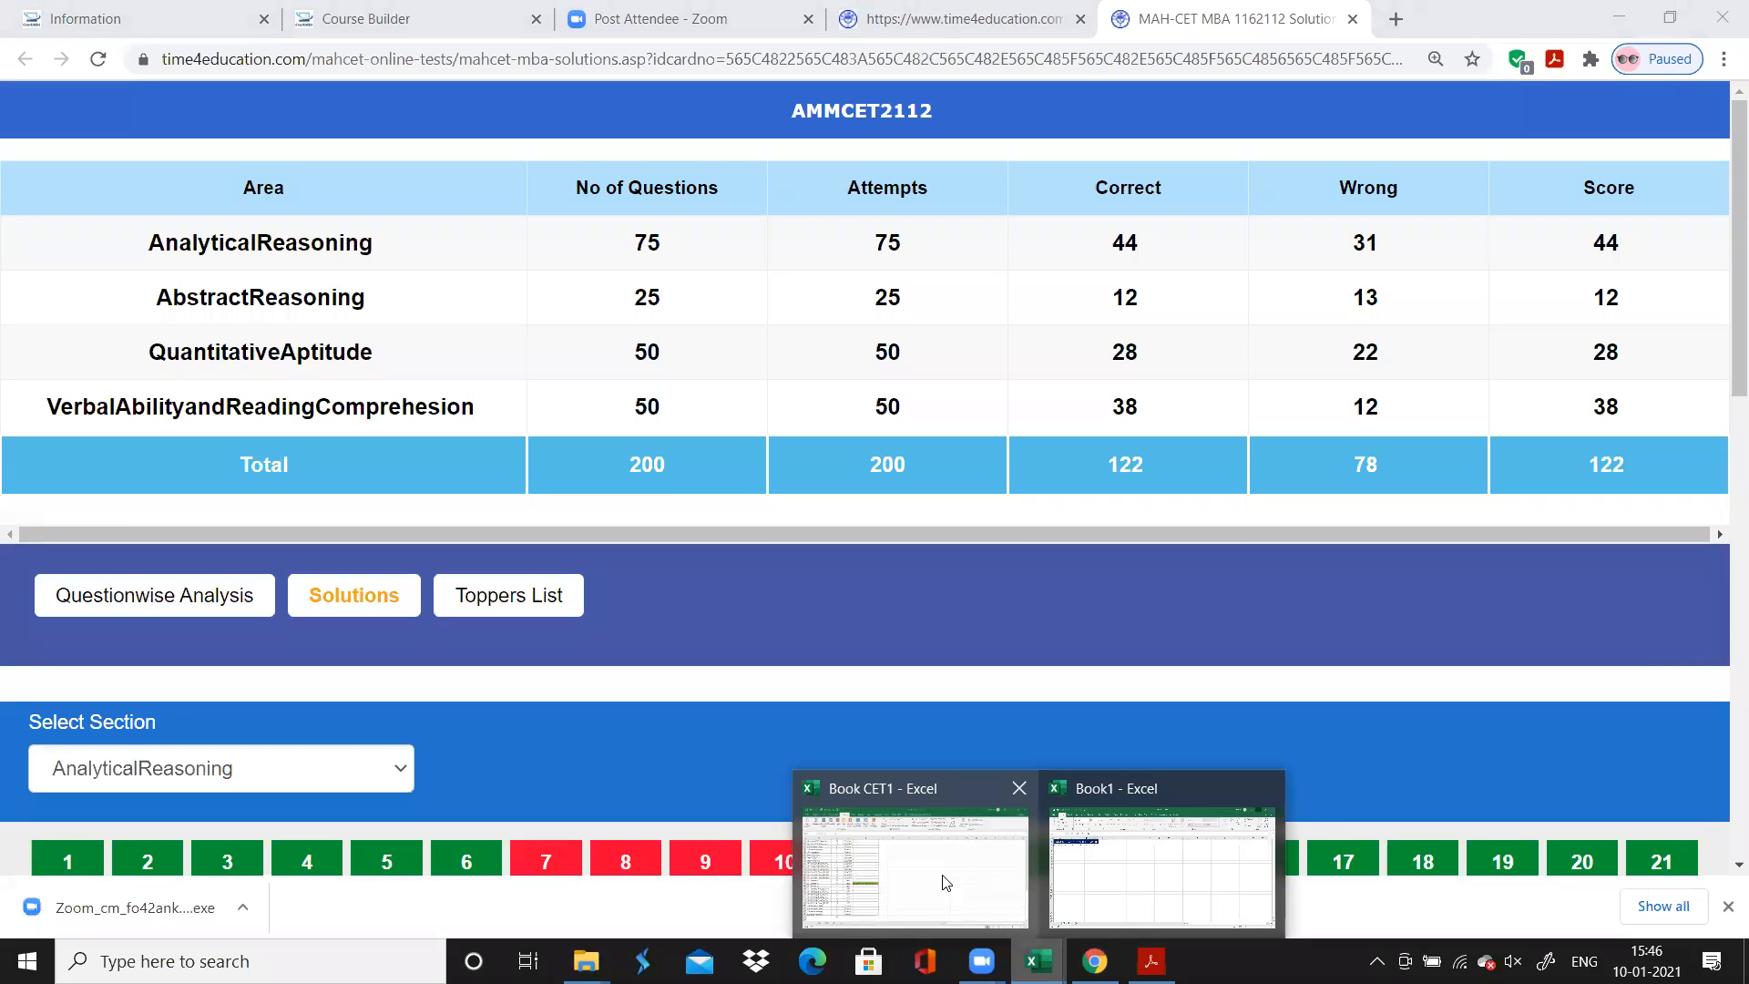
pyautogui.click(933, 877)
pyautogui.click(125, 898)
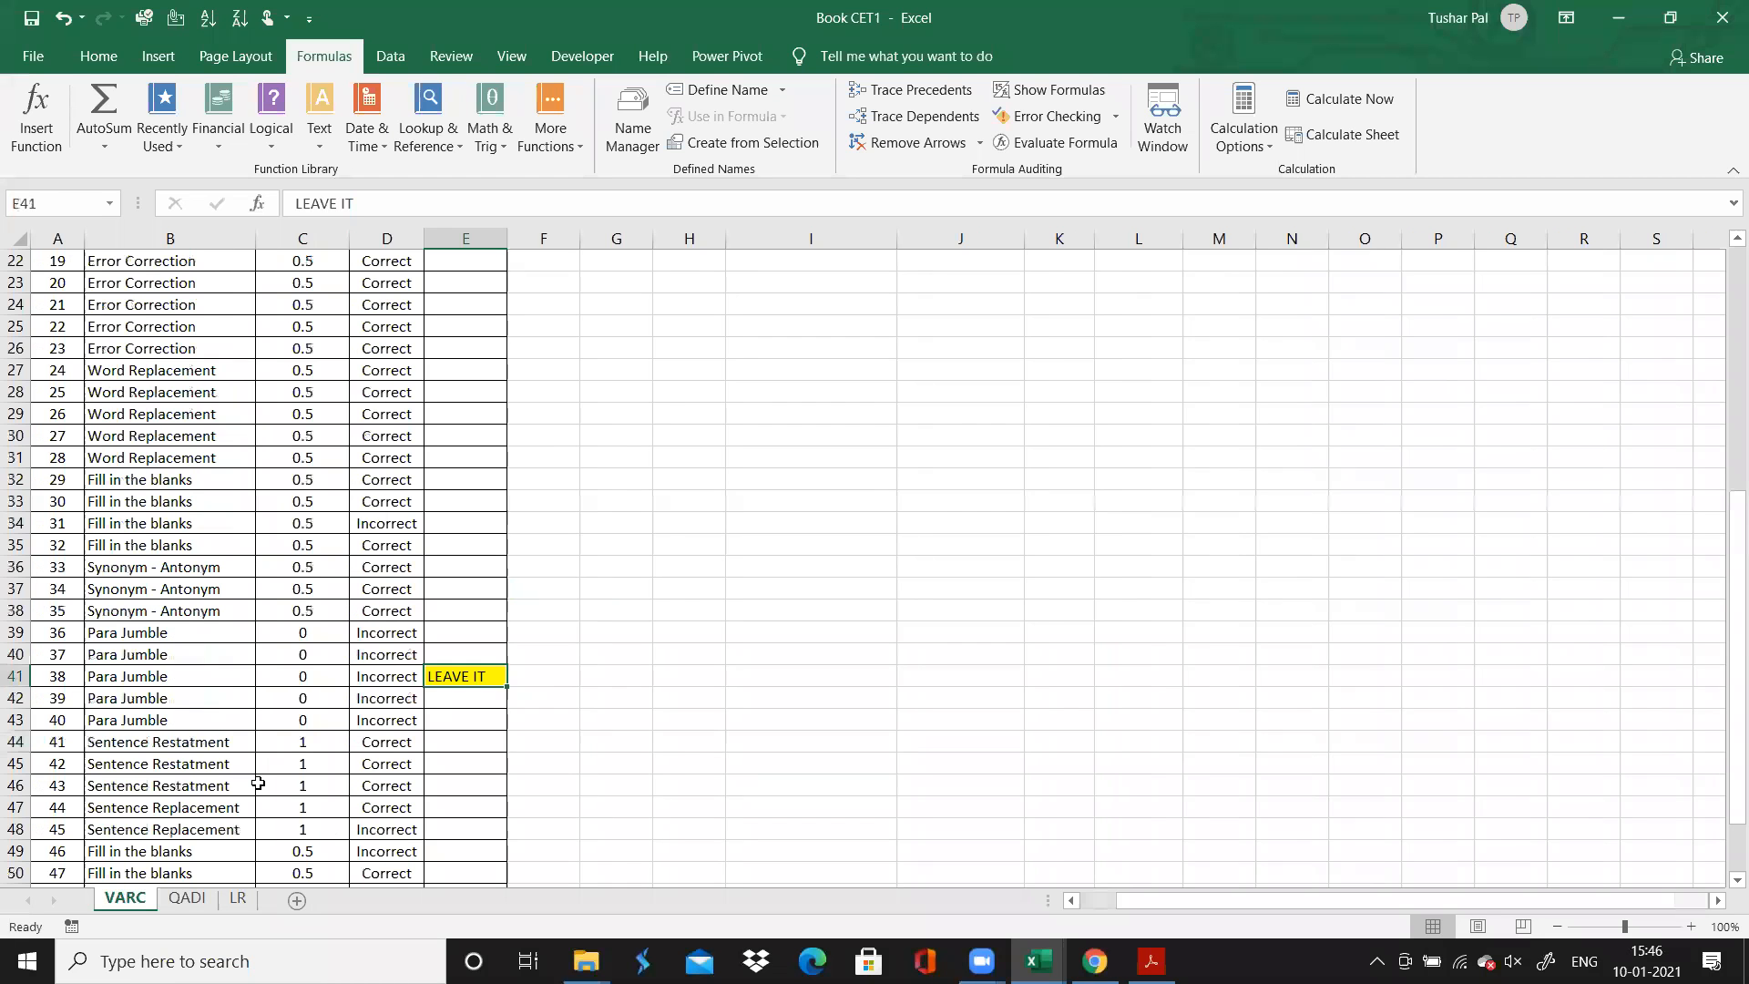
pyautogui.click(263, 785)
pyautogui.press('Down')
pyautogui.press('Down')
pyautogui.press('Down')
pyautogui.press('Down')
pyautogui.press('Down')
pyautogui.press('Down')
pyautogui.press('Down')
pyautogui.press('Down')
pyautogui.press('Down')
pyautogui.press('Down')
pyautogui.press('Down')
pyautogui.press('Down')
pyautogui.press('Down')
pyautogui.press('Down')
pyautogui.press('Down')
pyautogui.press('Down')
pyautogui.press('Down')
pyautogui.press('Down')
pyautogui.press('Down')
pyautogui.press('Down')
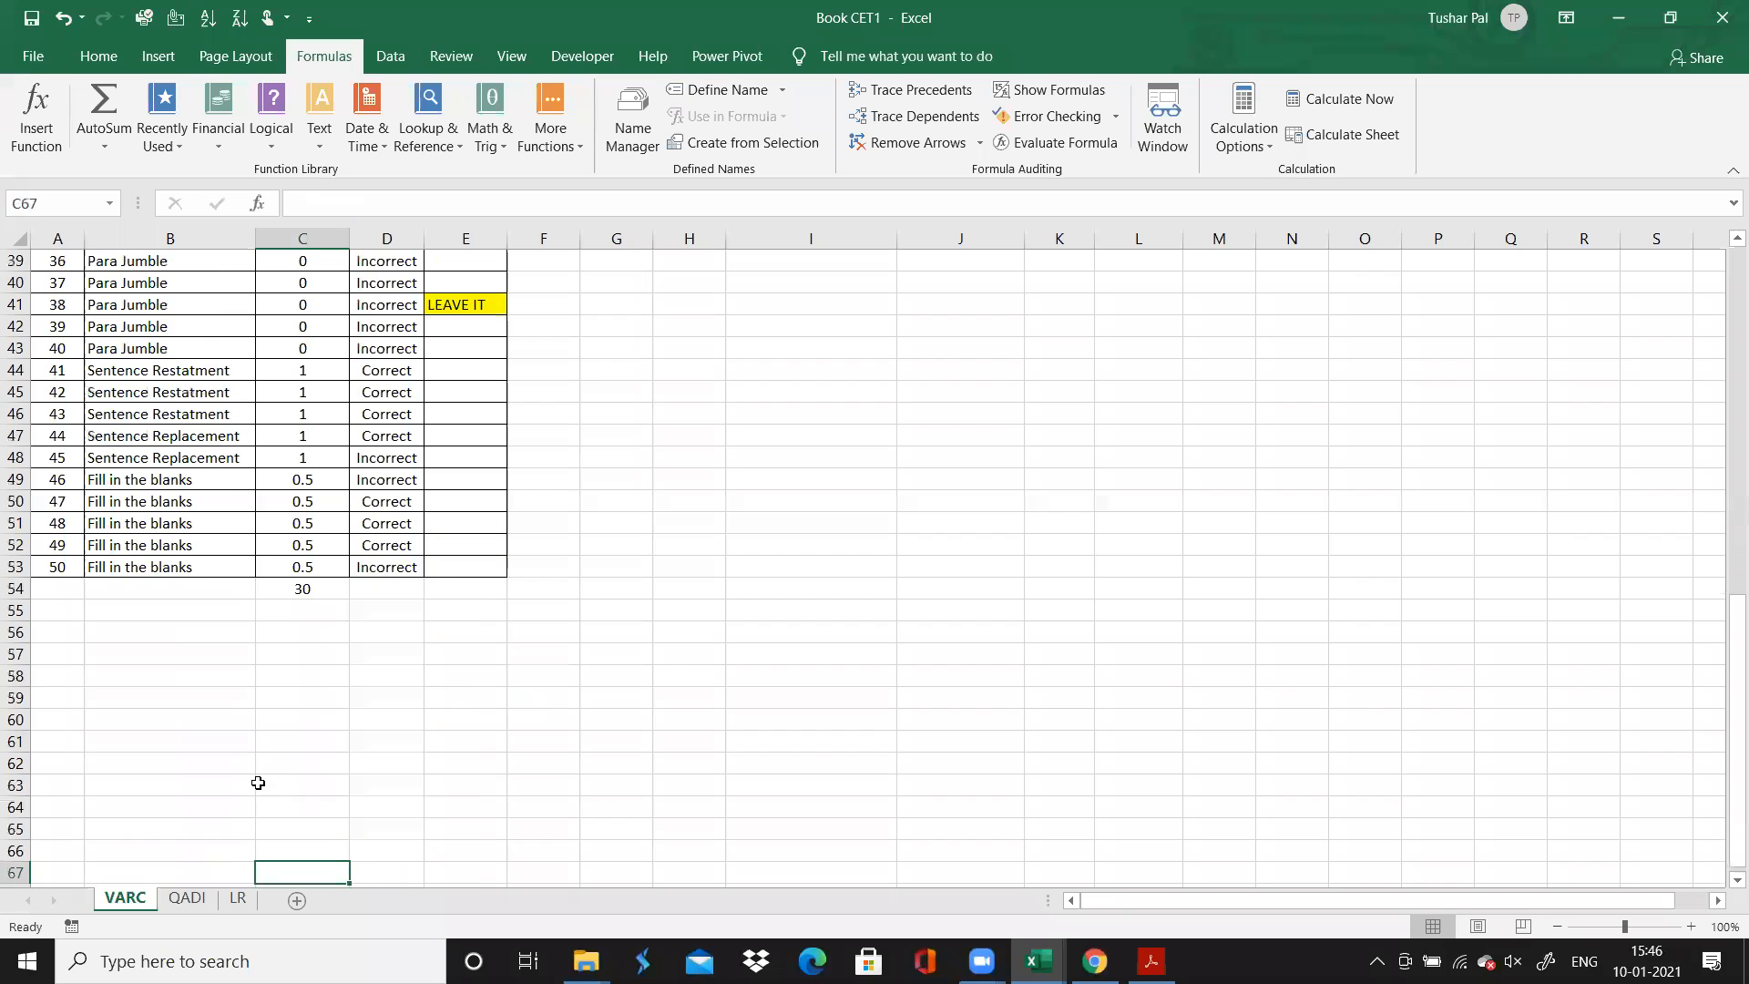
pyautogui.press('Up')
pyautogui.press('Up')
pyautogui.press('Up')
pyautogui.press('Up')
pyautogui.press('Up')
pyautogui.press('Up')
pyautogui.press('Up')
pyautogui.press('Up')
pyautogui.press('Up')
pyautogui.press('Up')
pyautogui.press('Up')
pyautogui.press('Up')
pyautogui.press('Up')
pyautogui.press('Up')
pyautogui.press('Up')
pyautogui.press('Up')
pyautogui.press('Down')
pyautogui.press('Down')
pyautogui.press('Down')
pyautogui.press('Up')
pyautogui.press('Up')
pyautogui.press('Up')
pyautogui.press('Up')
pyautogui.press('Up')
pyautogui.press('Up')
pyautogui.press('Up')
pyautogui.press('Up')
pyautogui.press('Up')
pyautogui.press('Up')
pyautogui.press('Up')
pyautogui.press('Up')
pyautogui.press('Up')
pyautogui.press('Up')
pyautogui.press('Up')
pyautogui.press('Up')
pyautogui.press('Up')
pyautogui.press('Up')
pyautogui.press('Up')
pyautogui.press('Up')
pyautogui.press('Up')
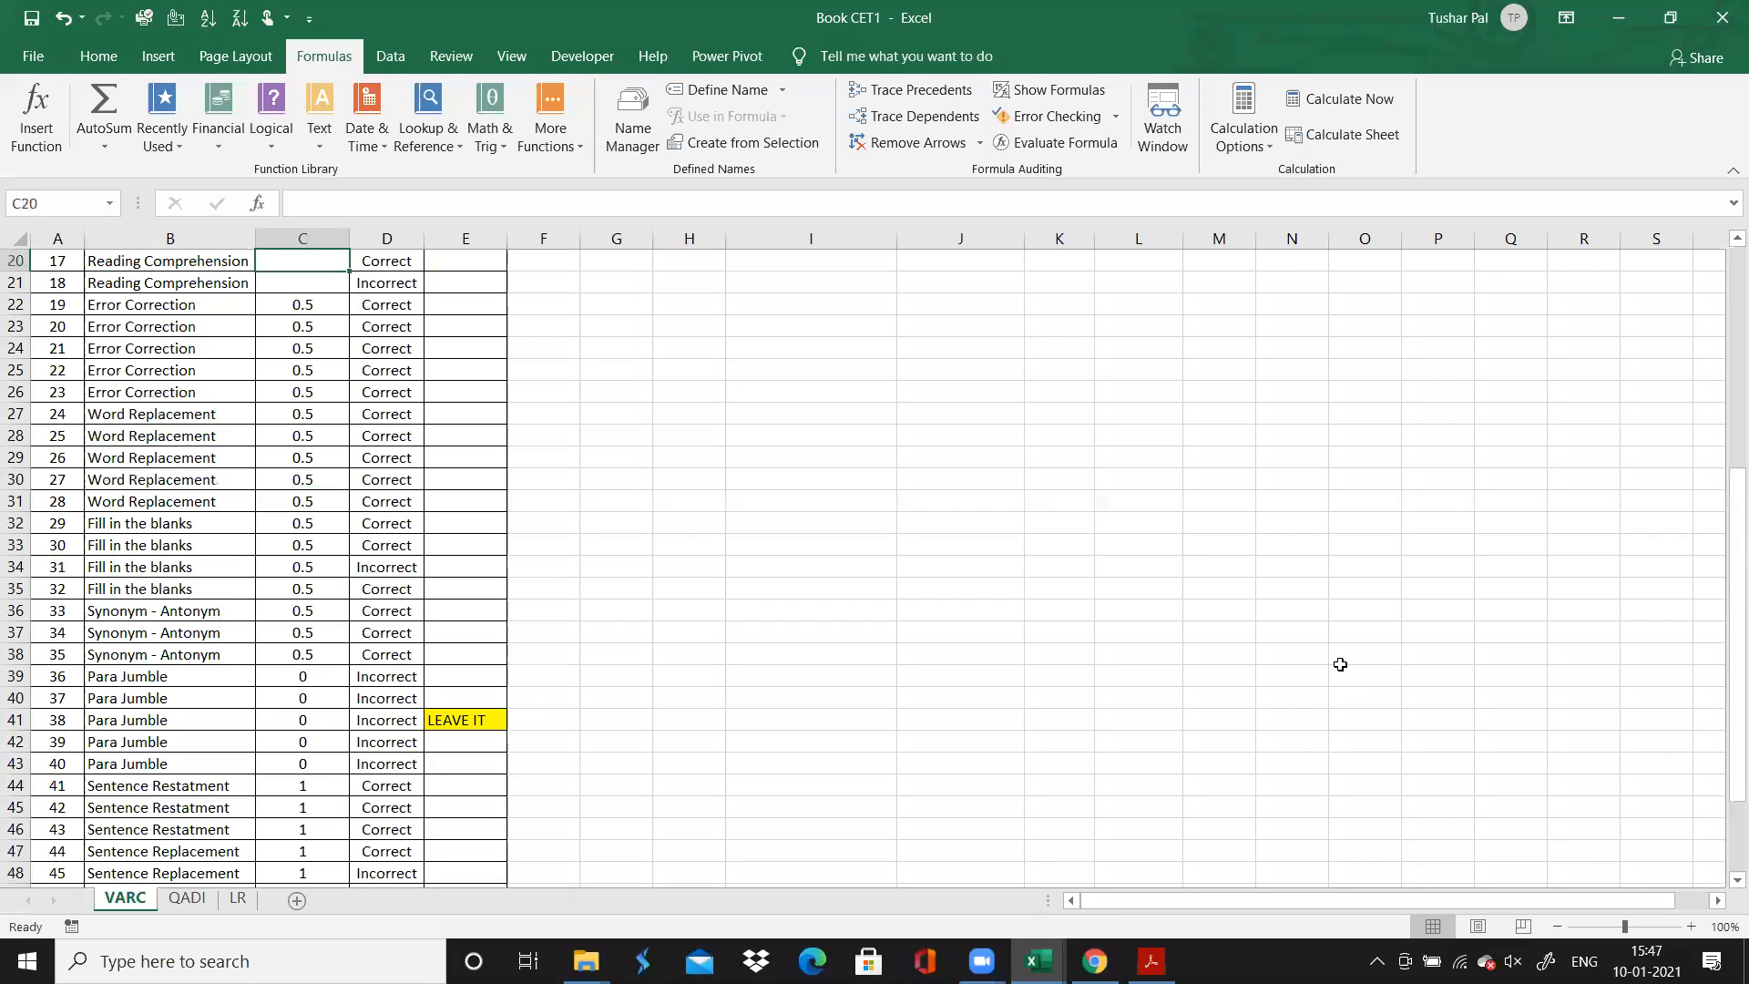
pyautogui.click(1151, 961)
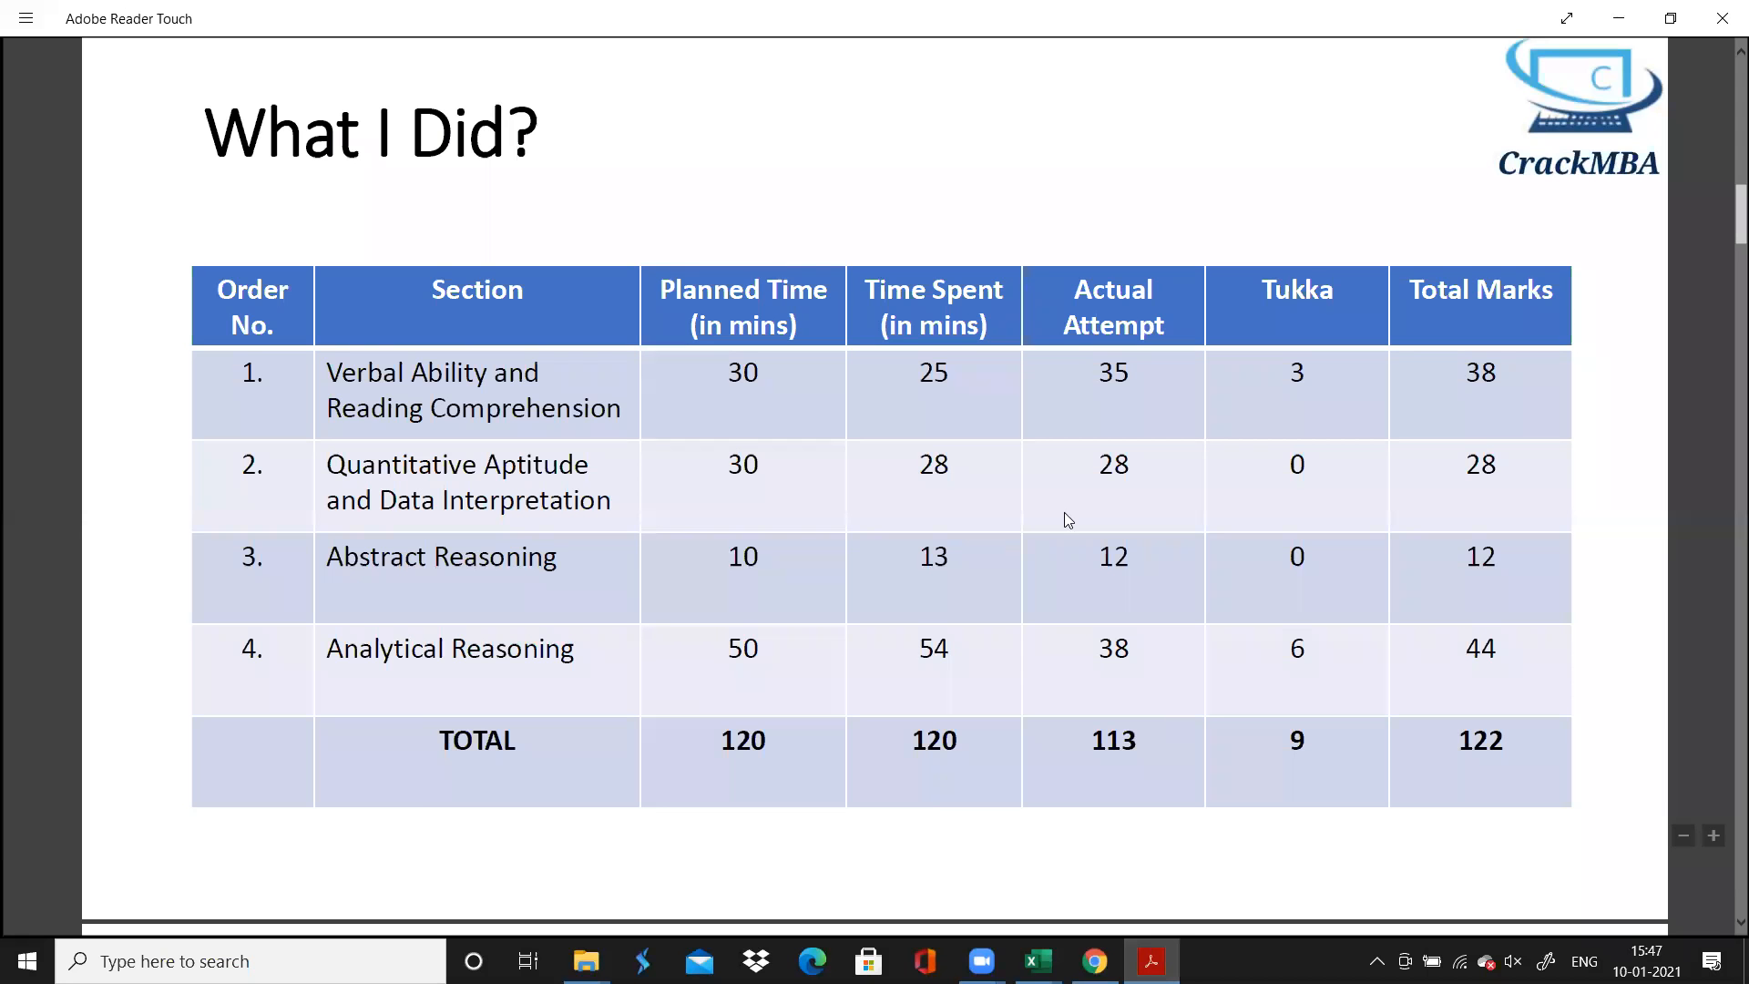
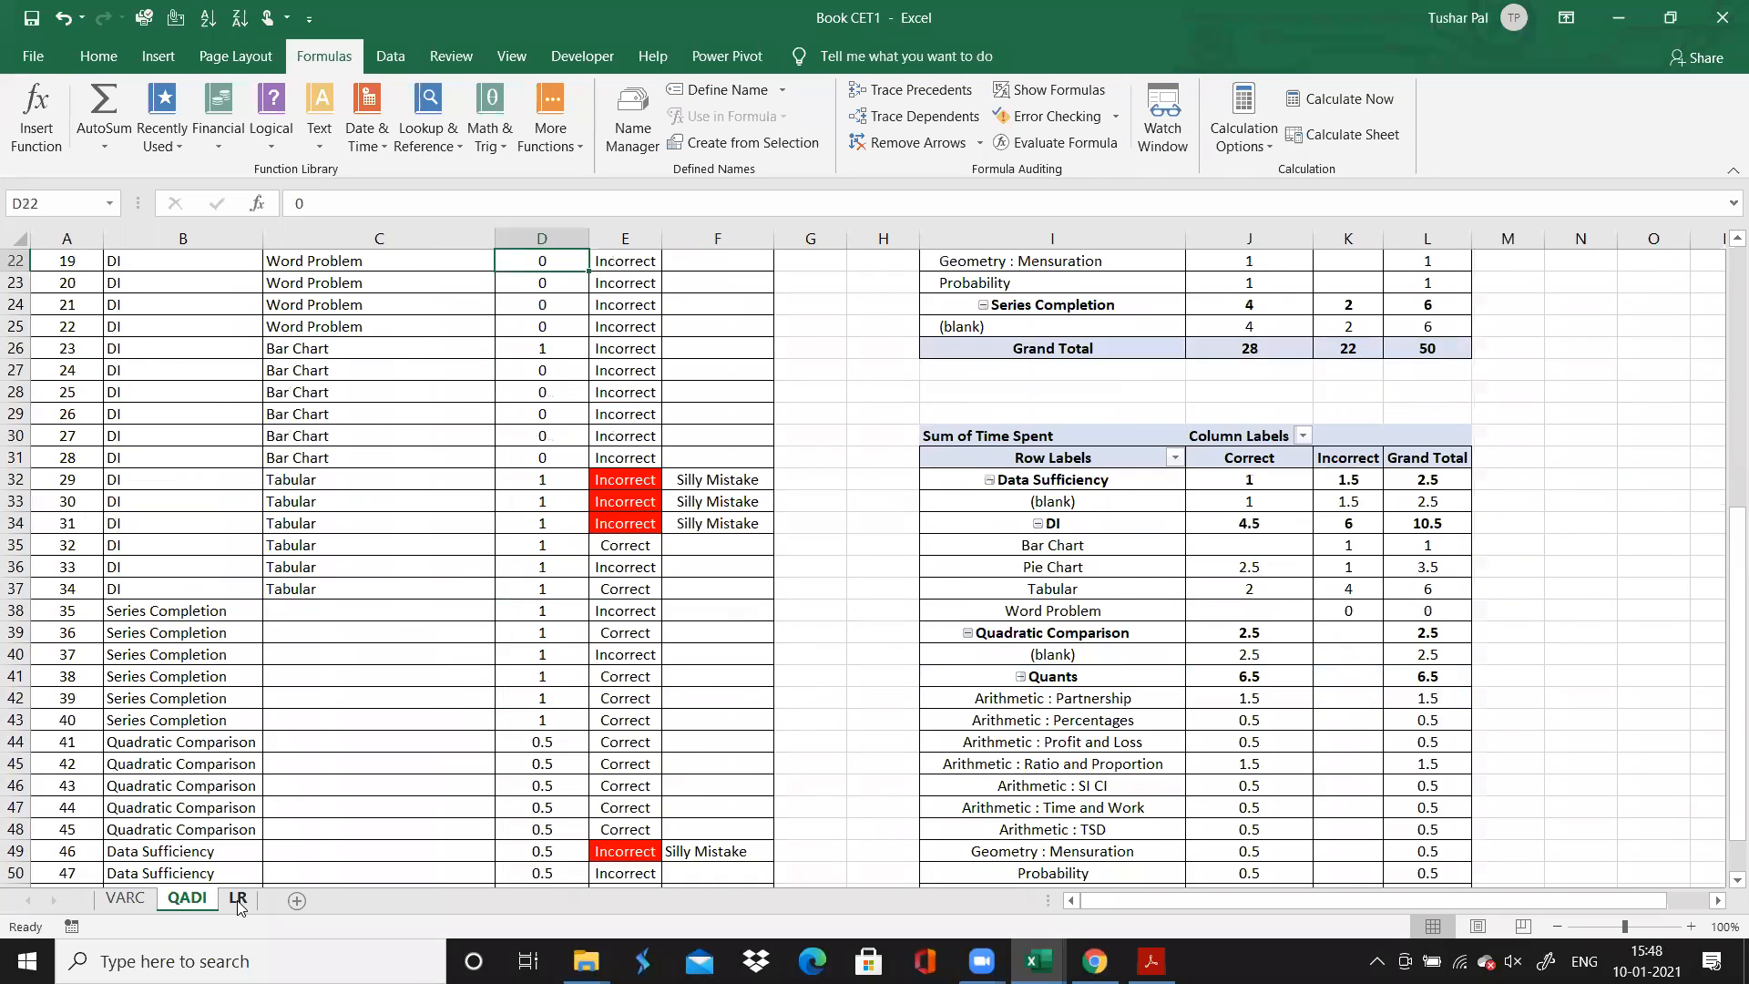
# Add the section score 38 inside the parentheses of the VARC sheet's title, taking it from the PDF's "What I Did?" table
pyautogui.hotkey('ctrl', 'Home')
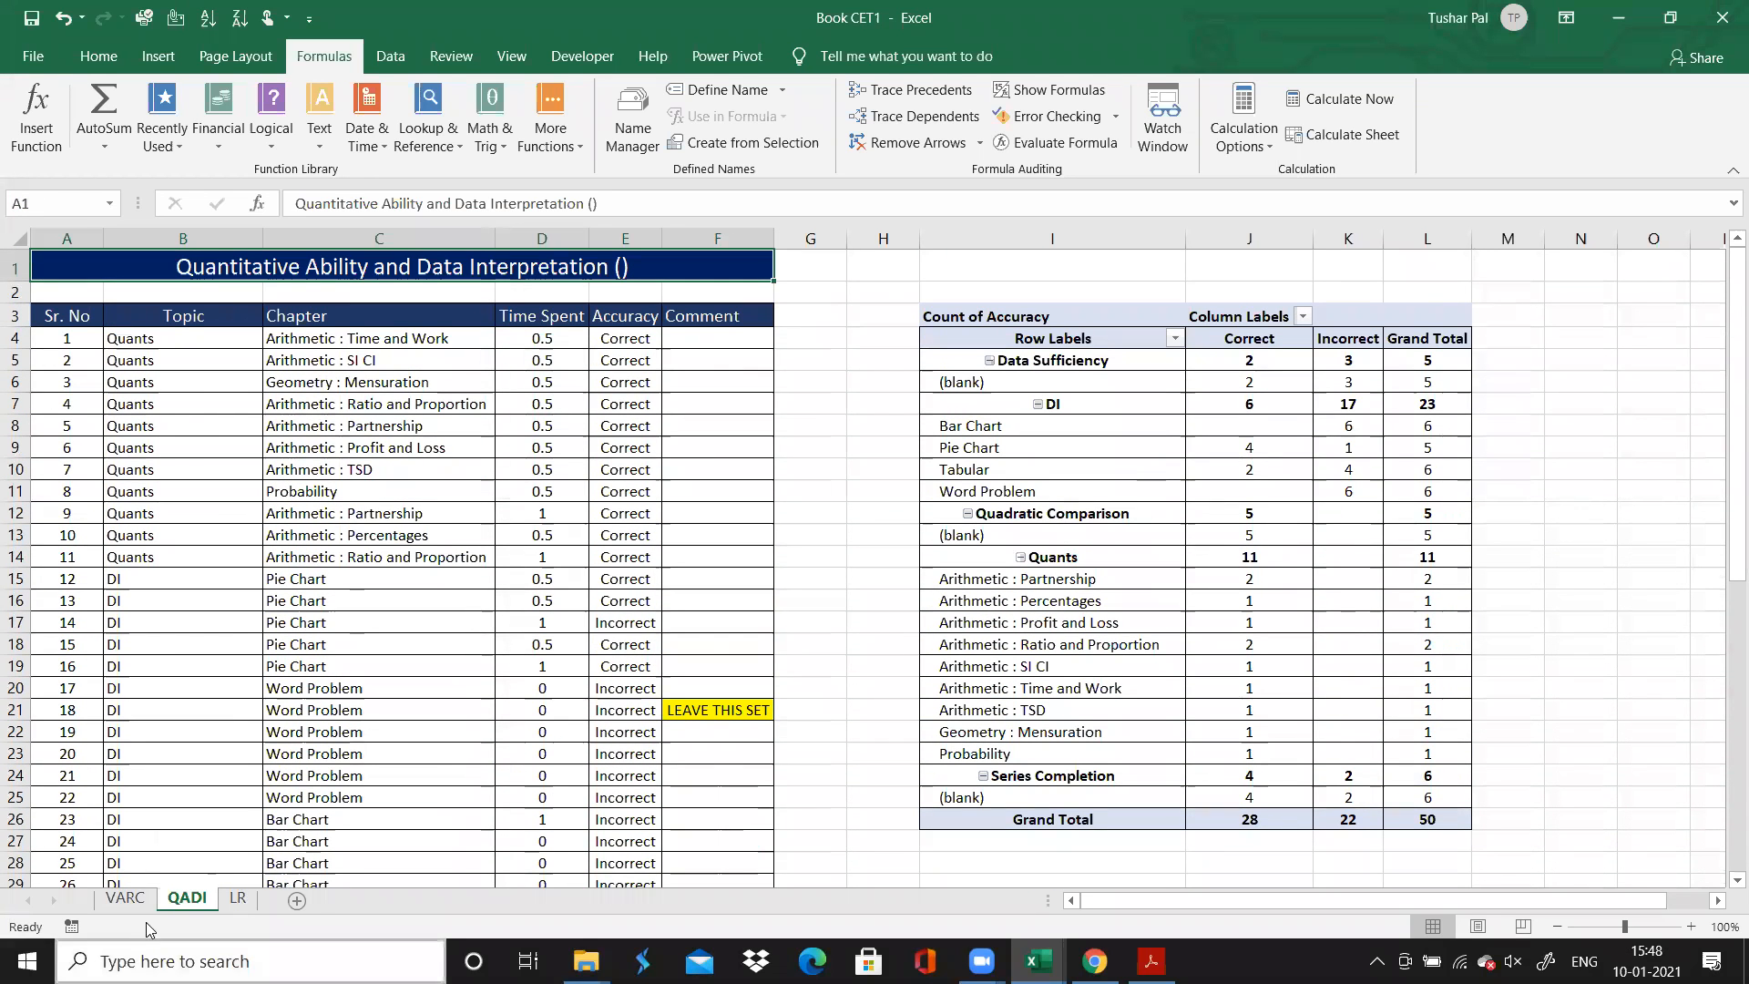
pyautogui.click(130, 897)
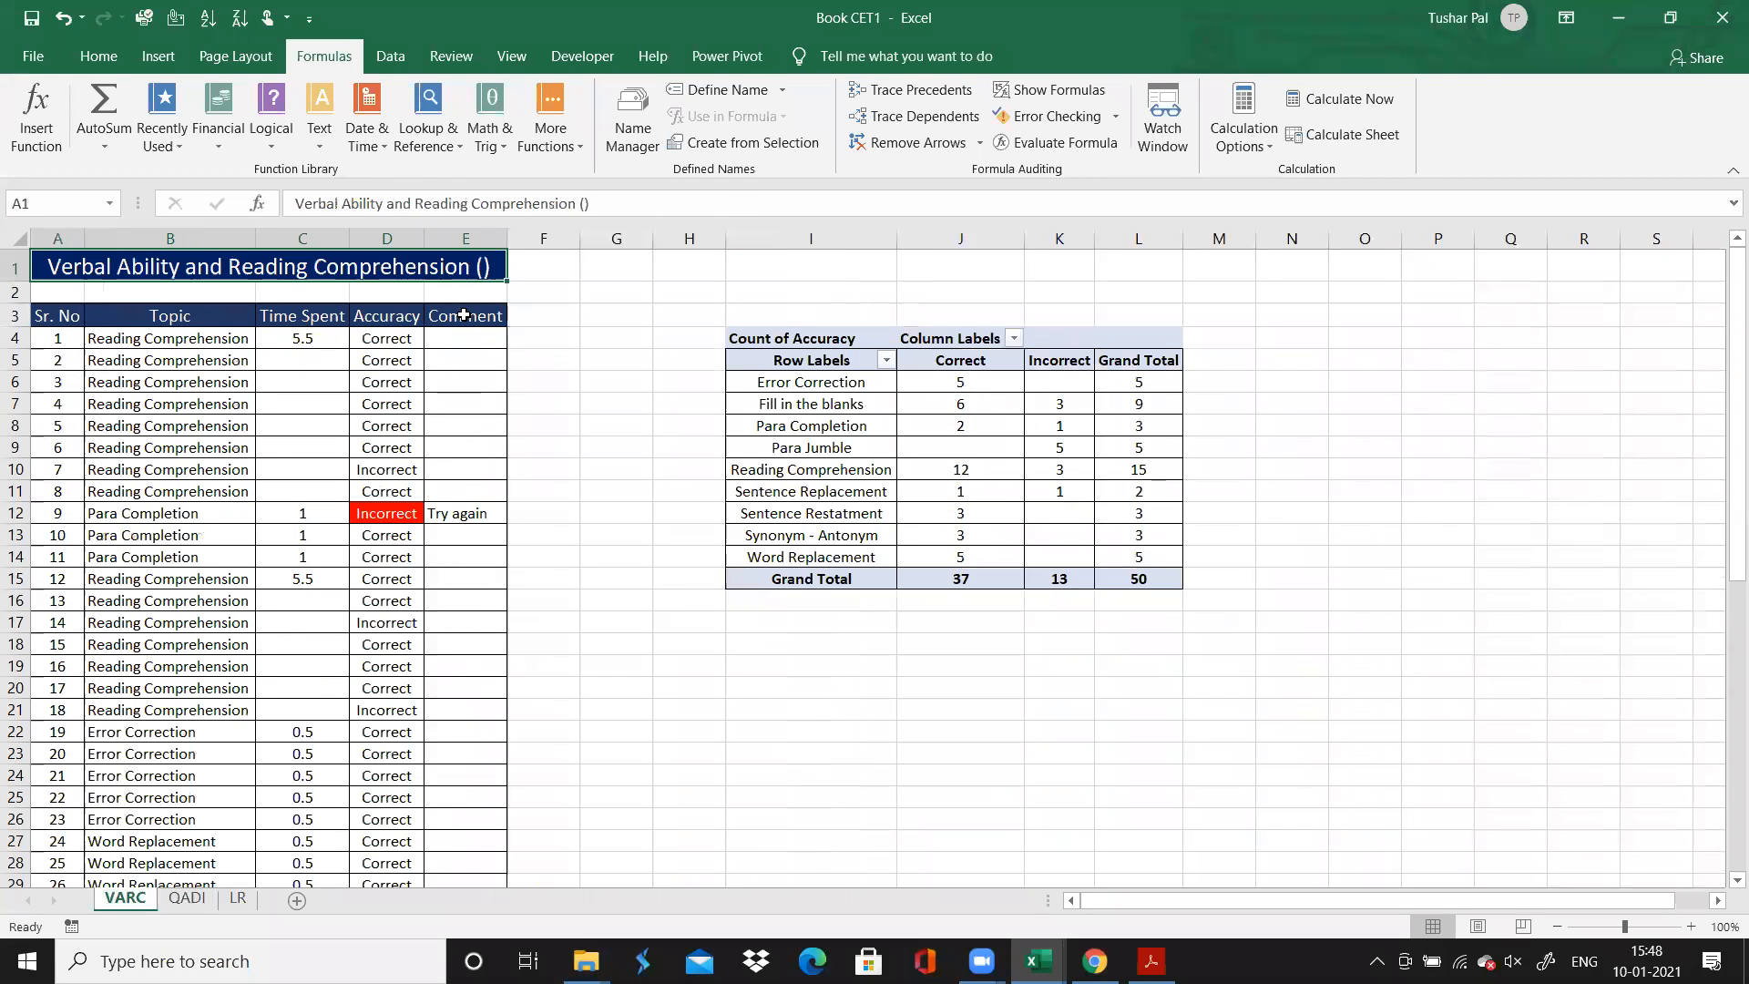
pyautogui.doubleClick(482, 270)
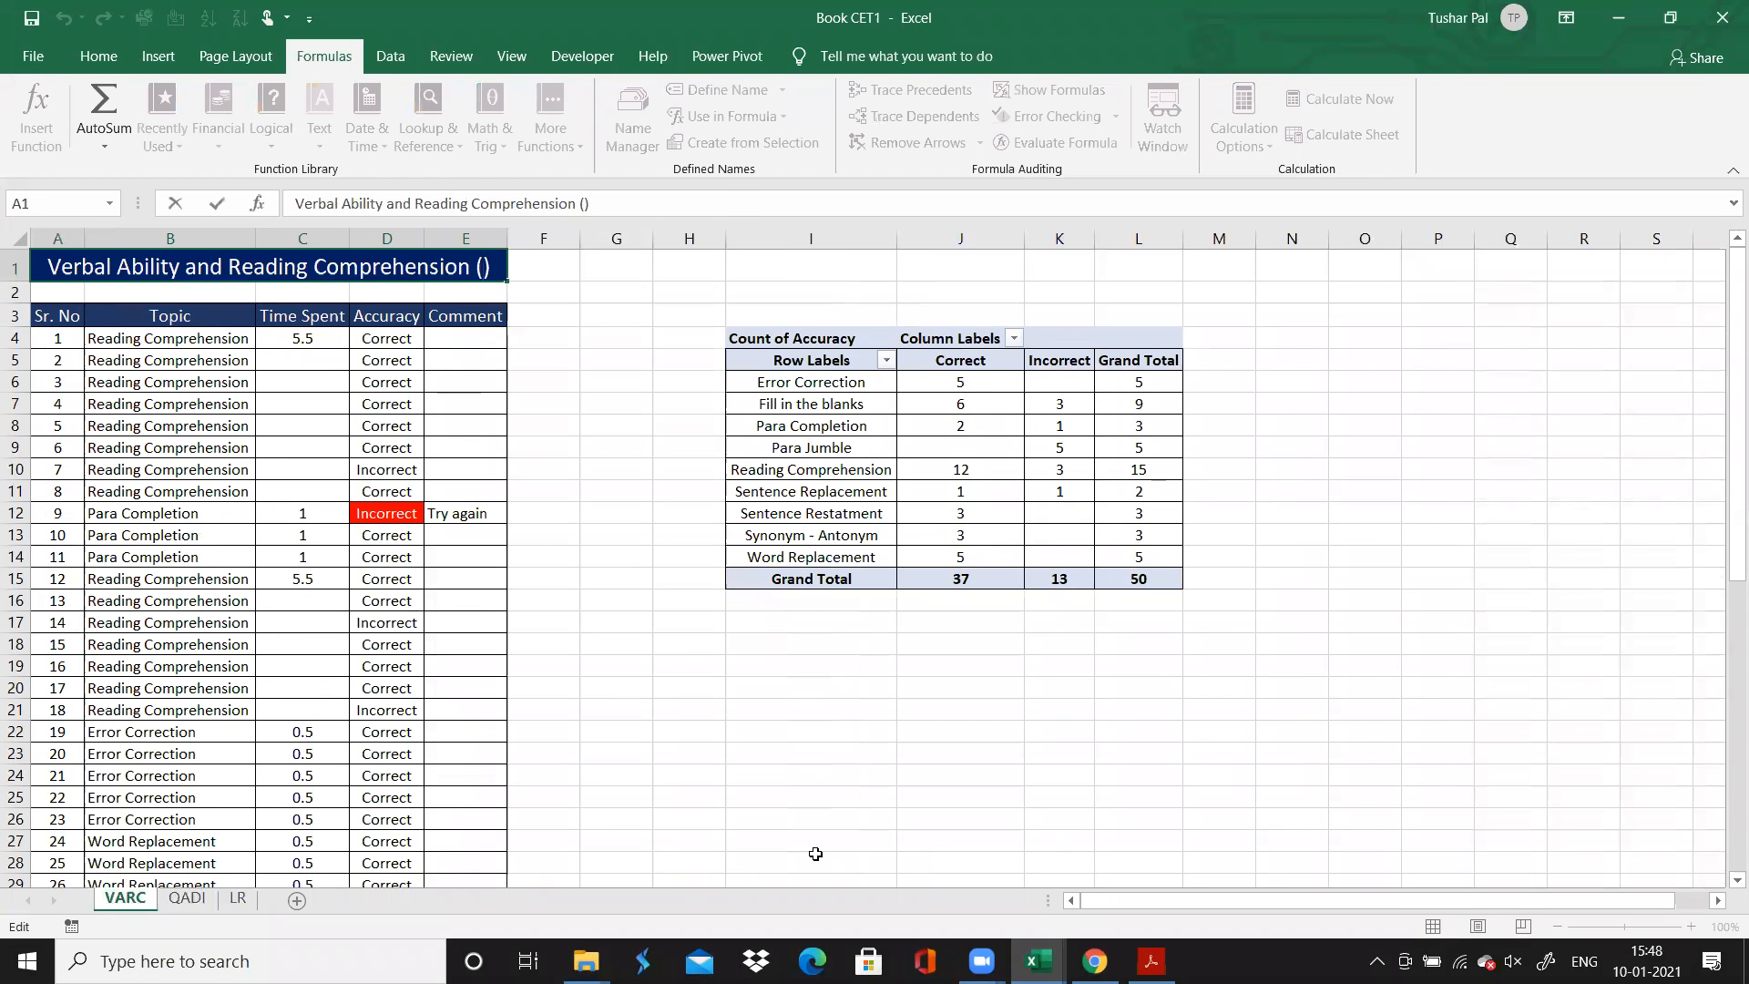
pyautogui.click(1152, 961)
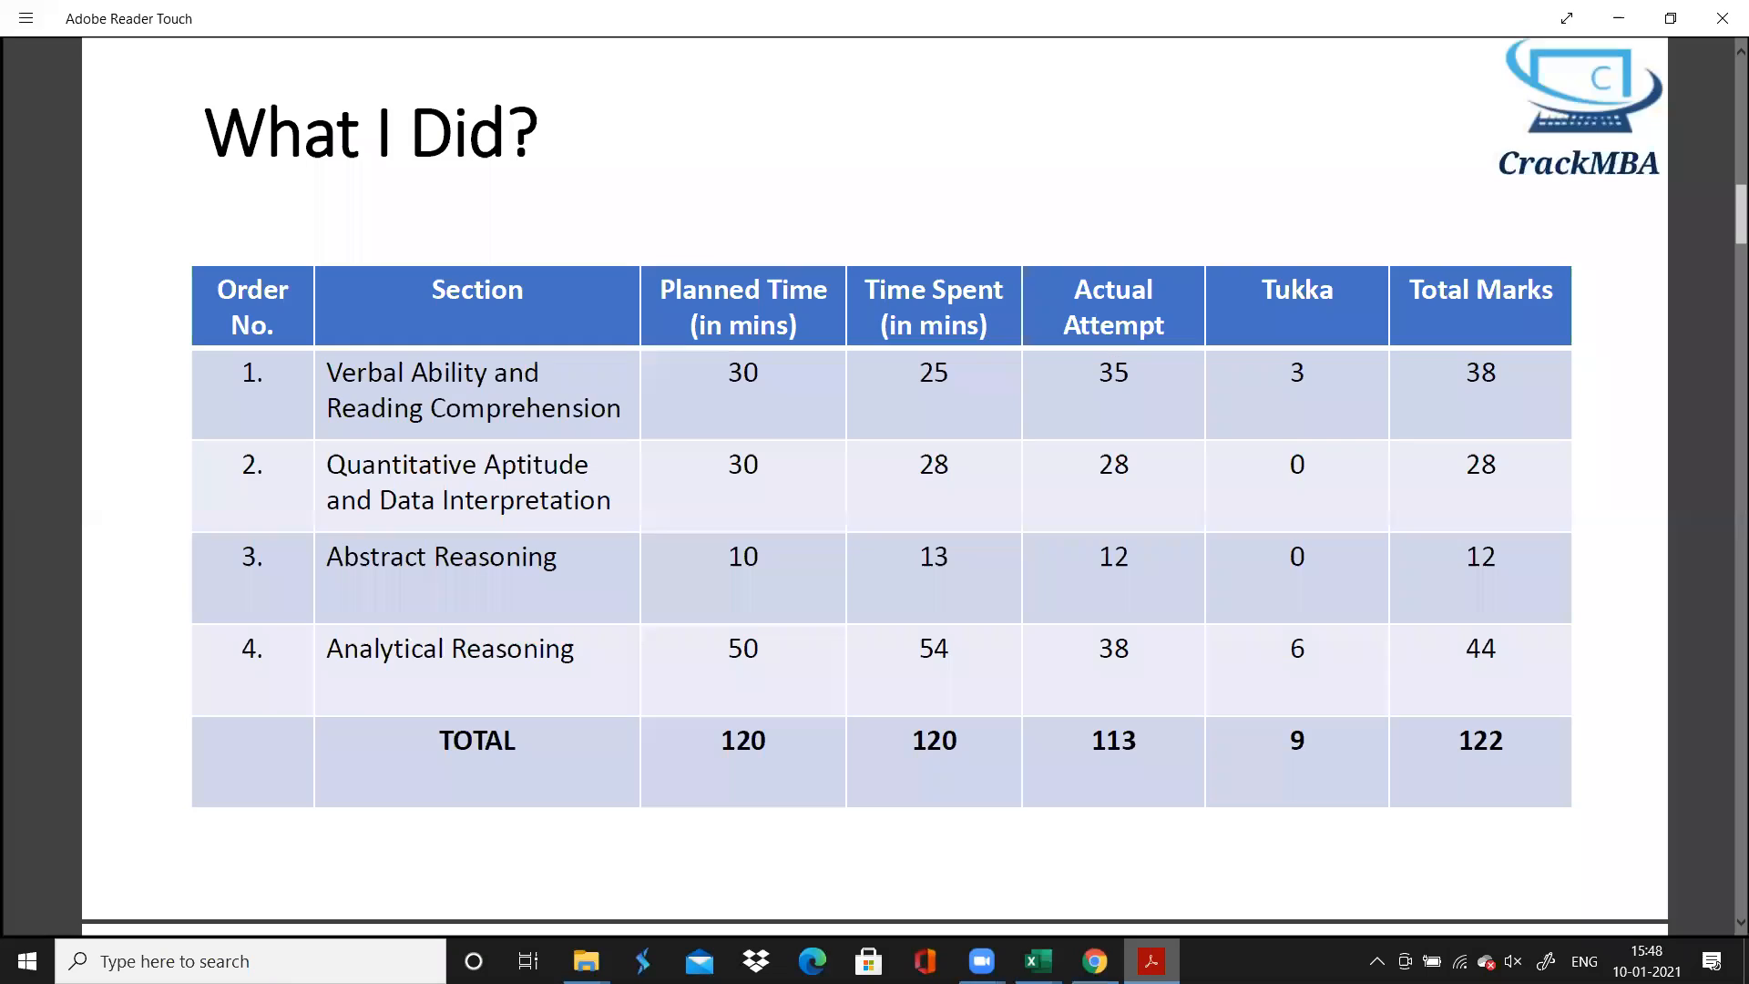
pyautogui.hotkey('alt', 'Tab')
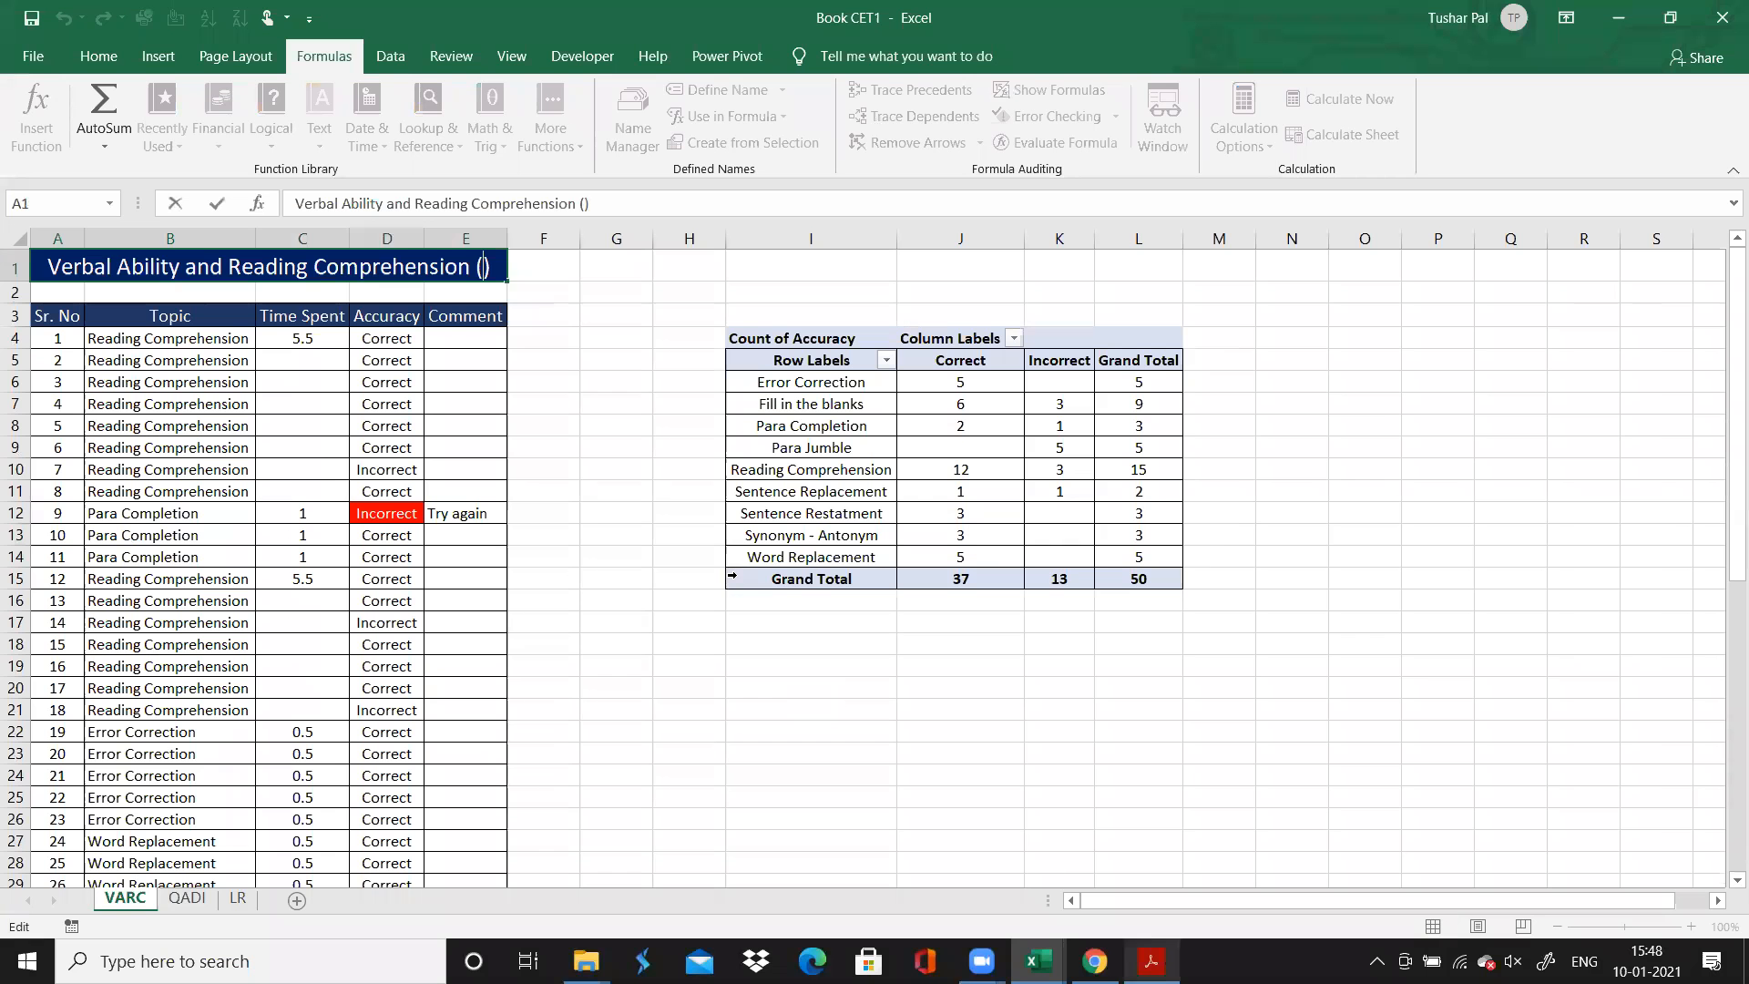
pyautogui.write('38')
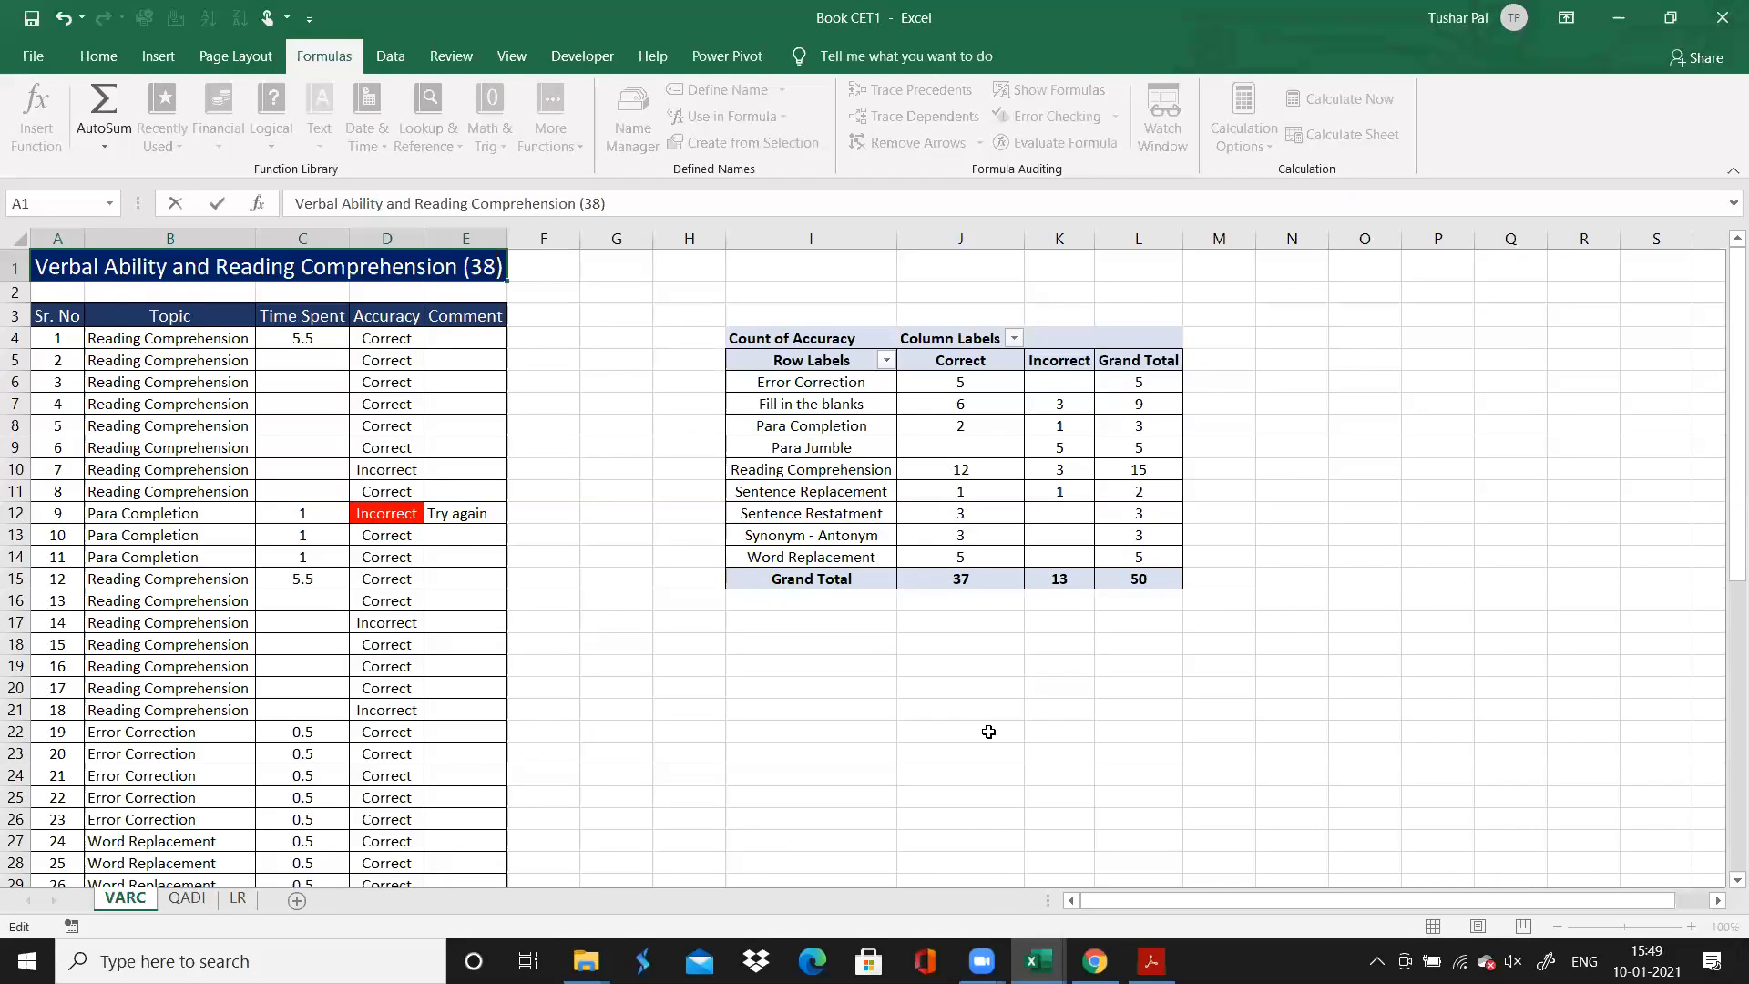
# Check the AMMCET2112 scores in Chrome, and switch to the Book1 workbook to enter the mock CETKING 15 in A3
pyautogui.click(1094, 962)
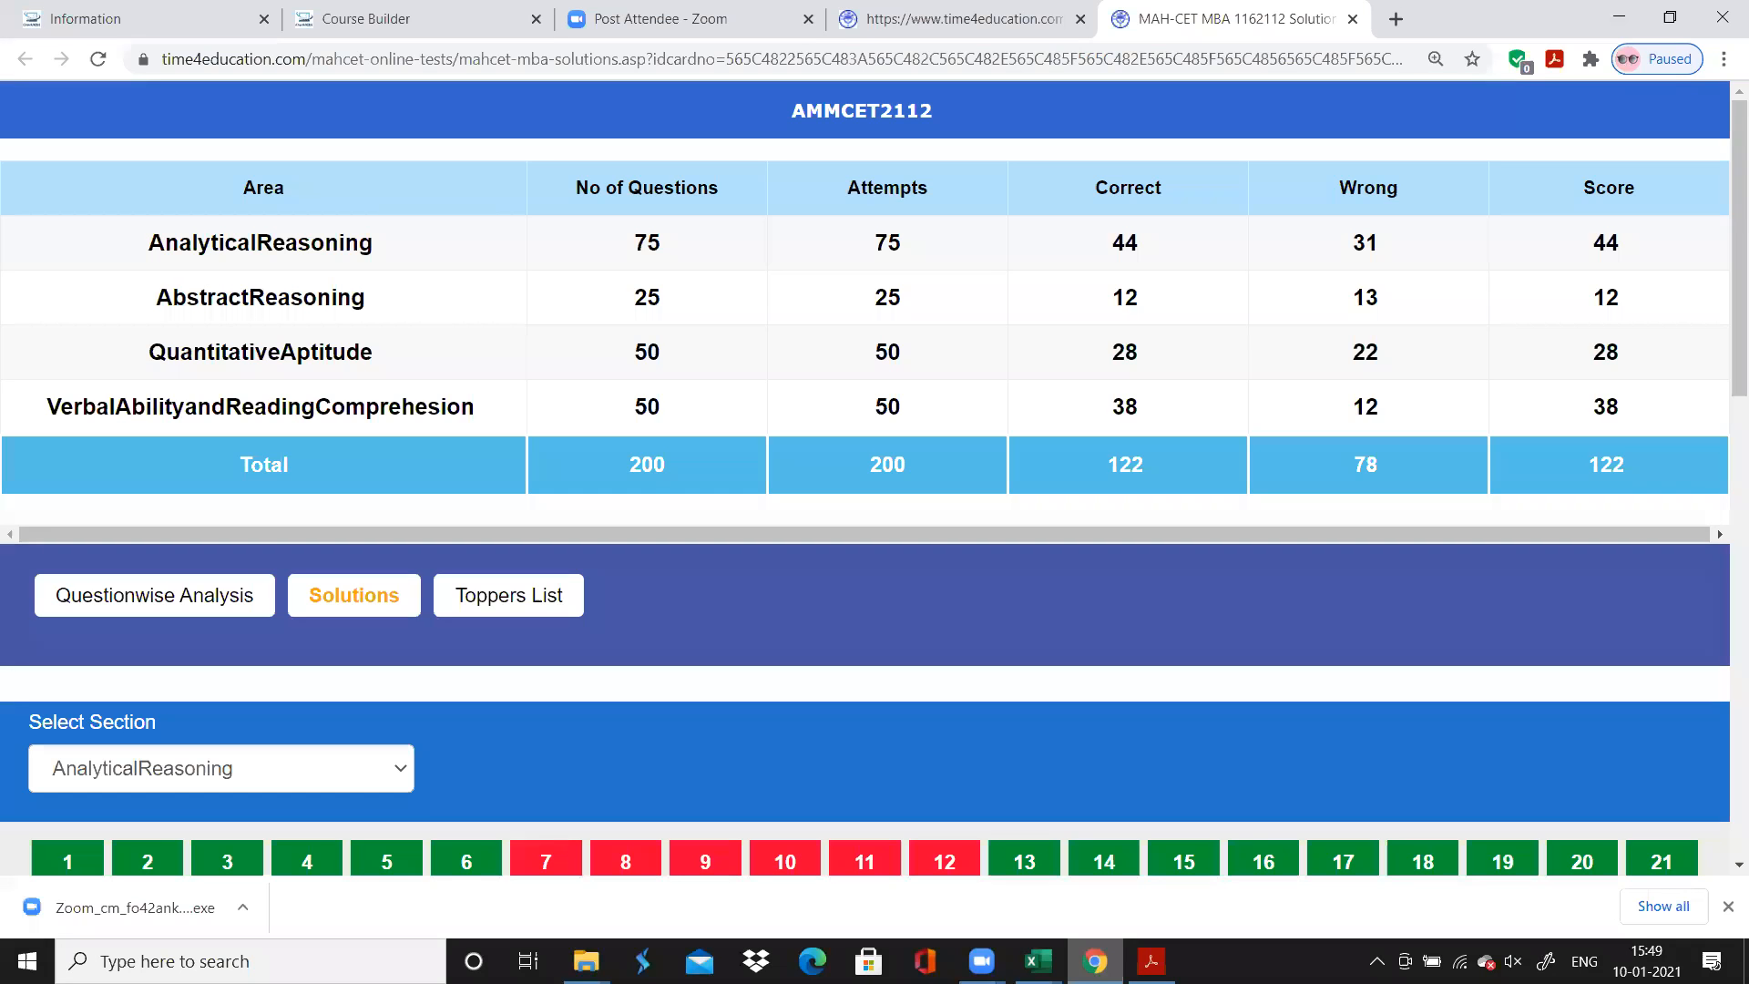
pyautogui.moveTo(1038, 962)
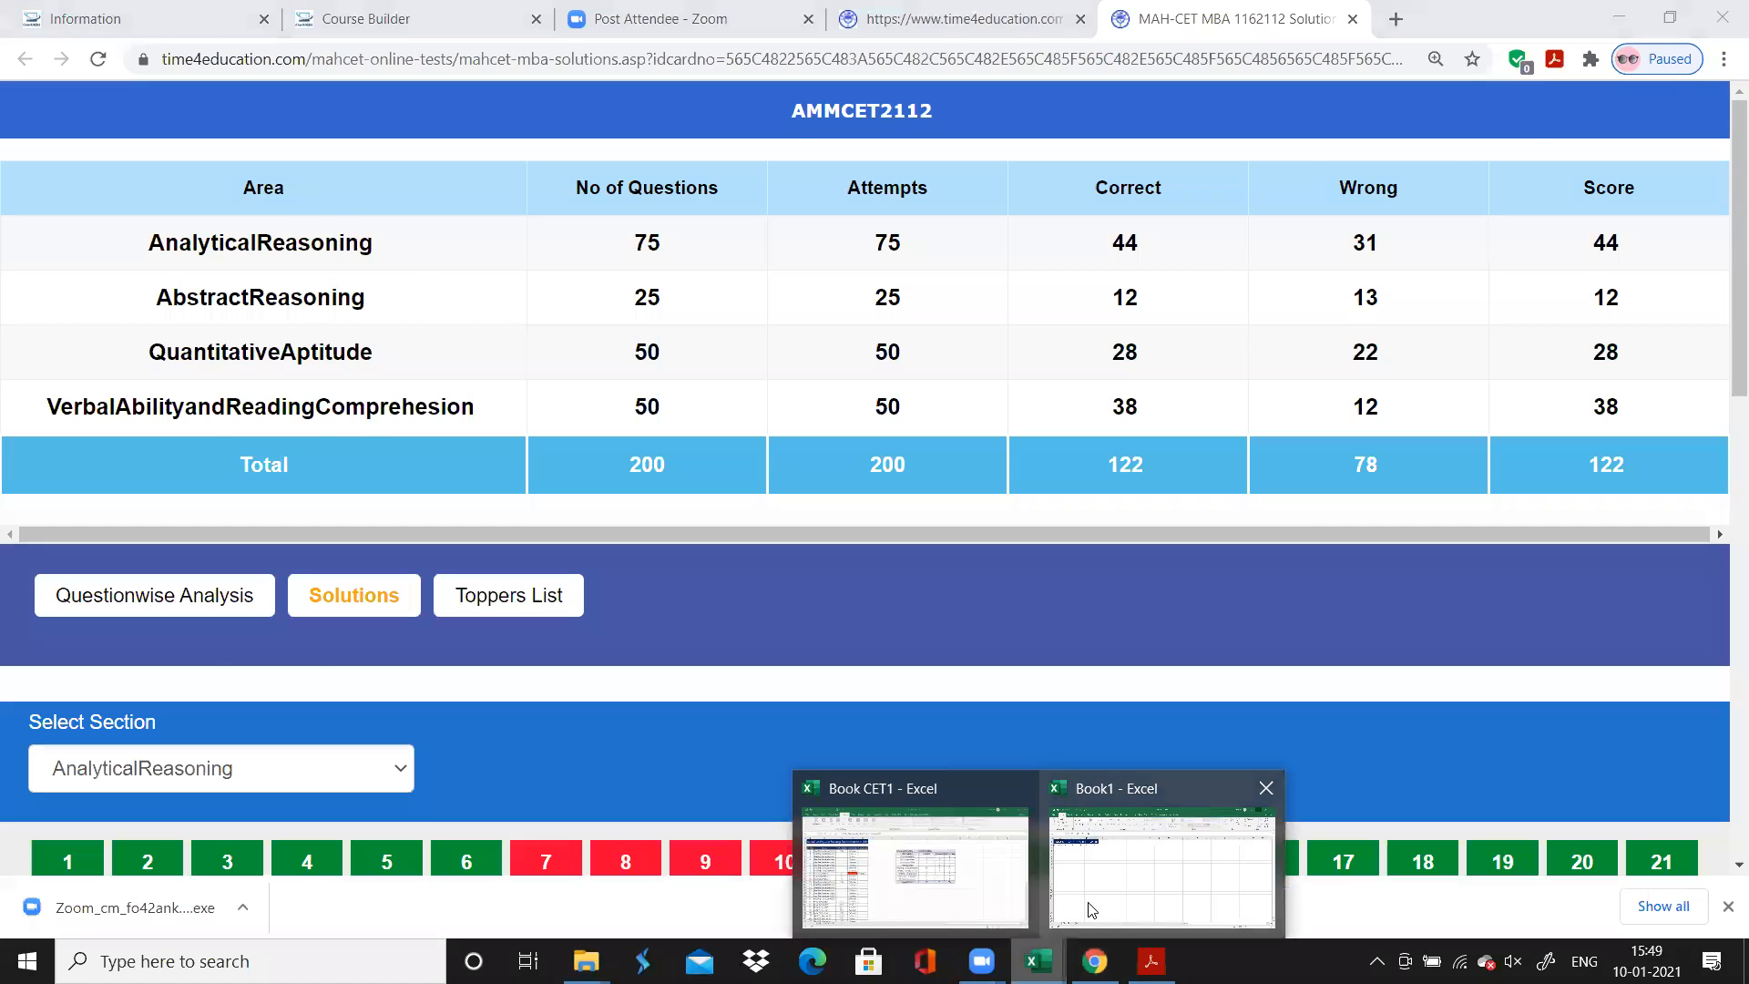
pyautogui.click(1085, 906)
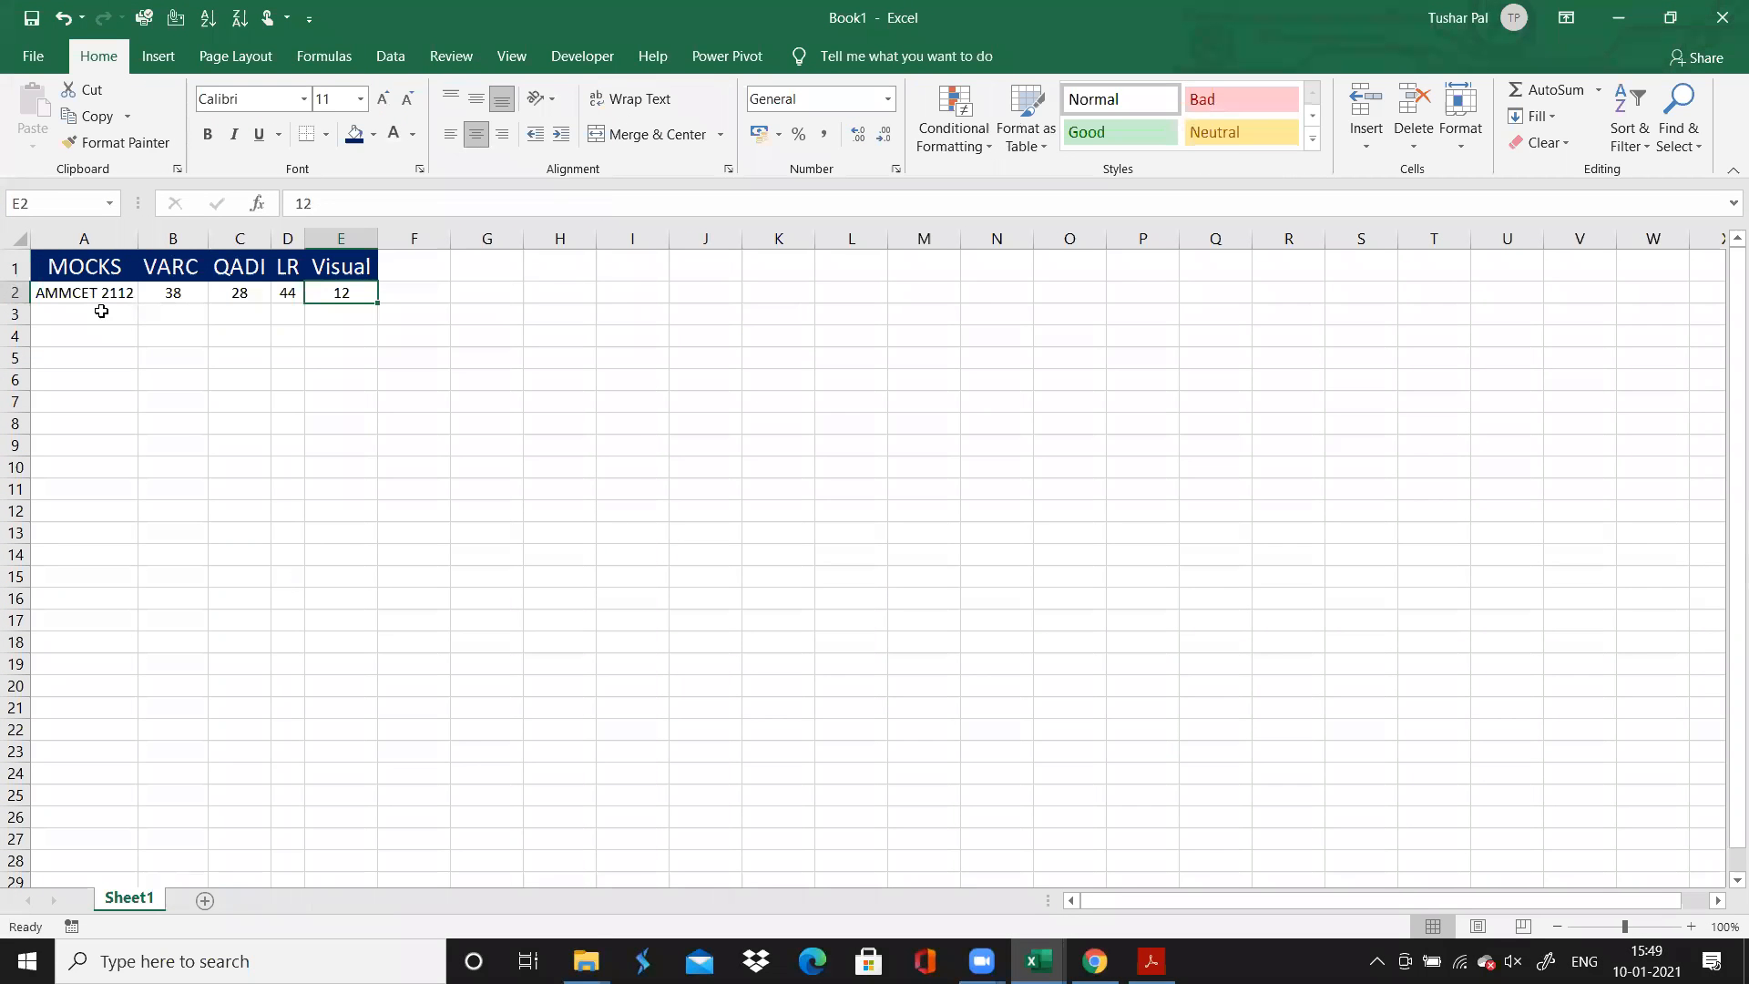
pyautogui.click(98, 312)
pyautogui.write('CE')
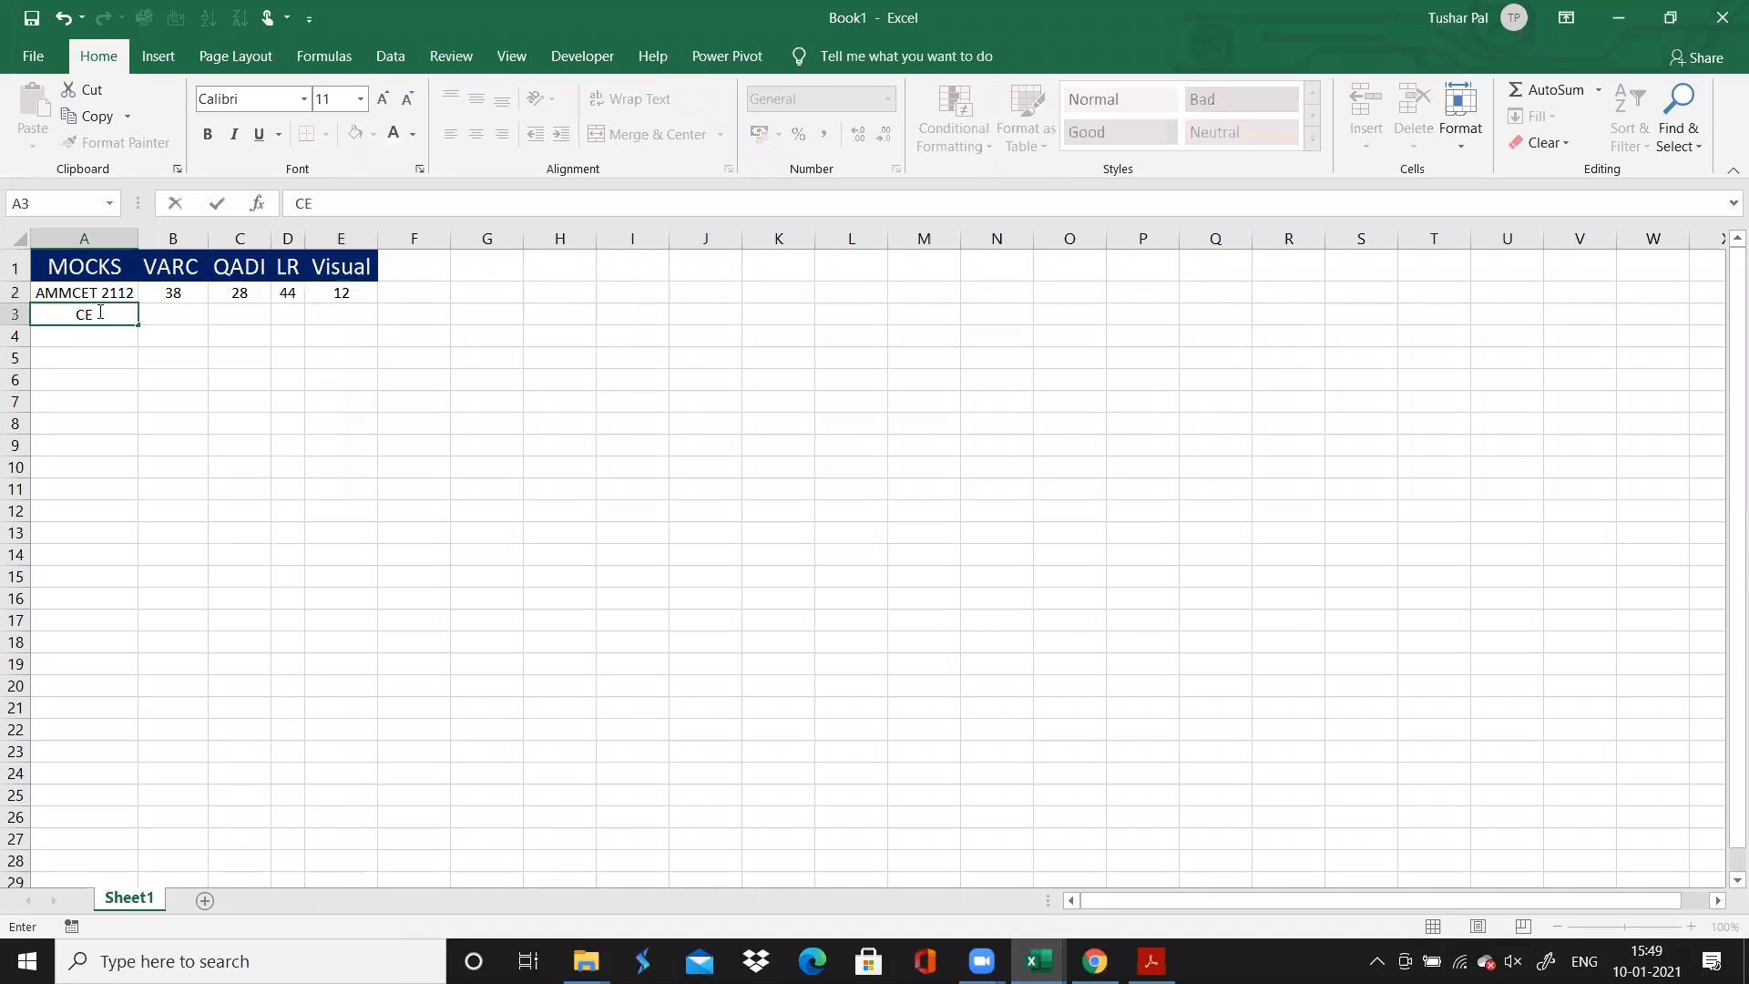
pyautogui.write('TKING 15')
pyautogui.press('Tab')
pyautogui.press('Tab')
pyautogui.press('Tab')
pyautogui.press('Tab')
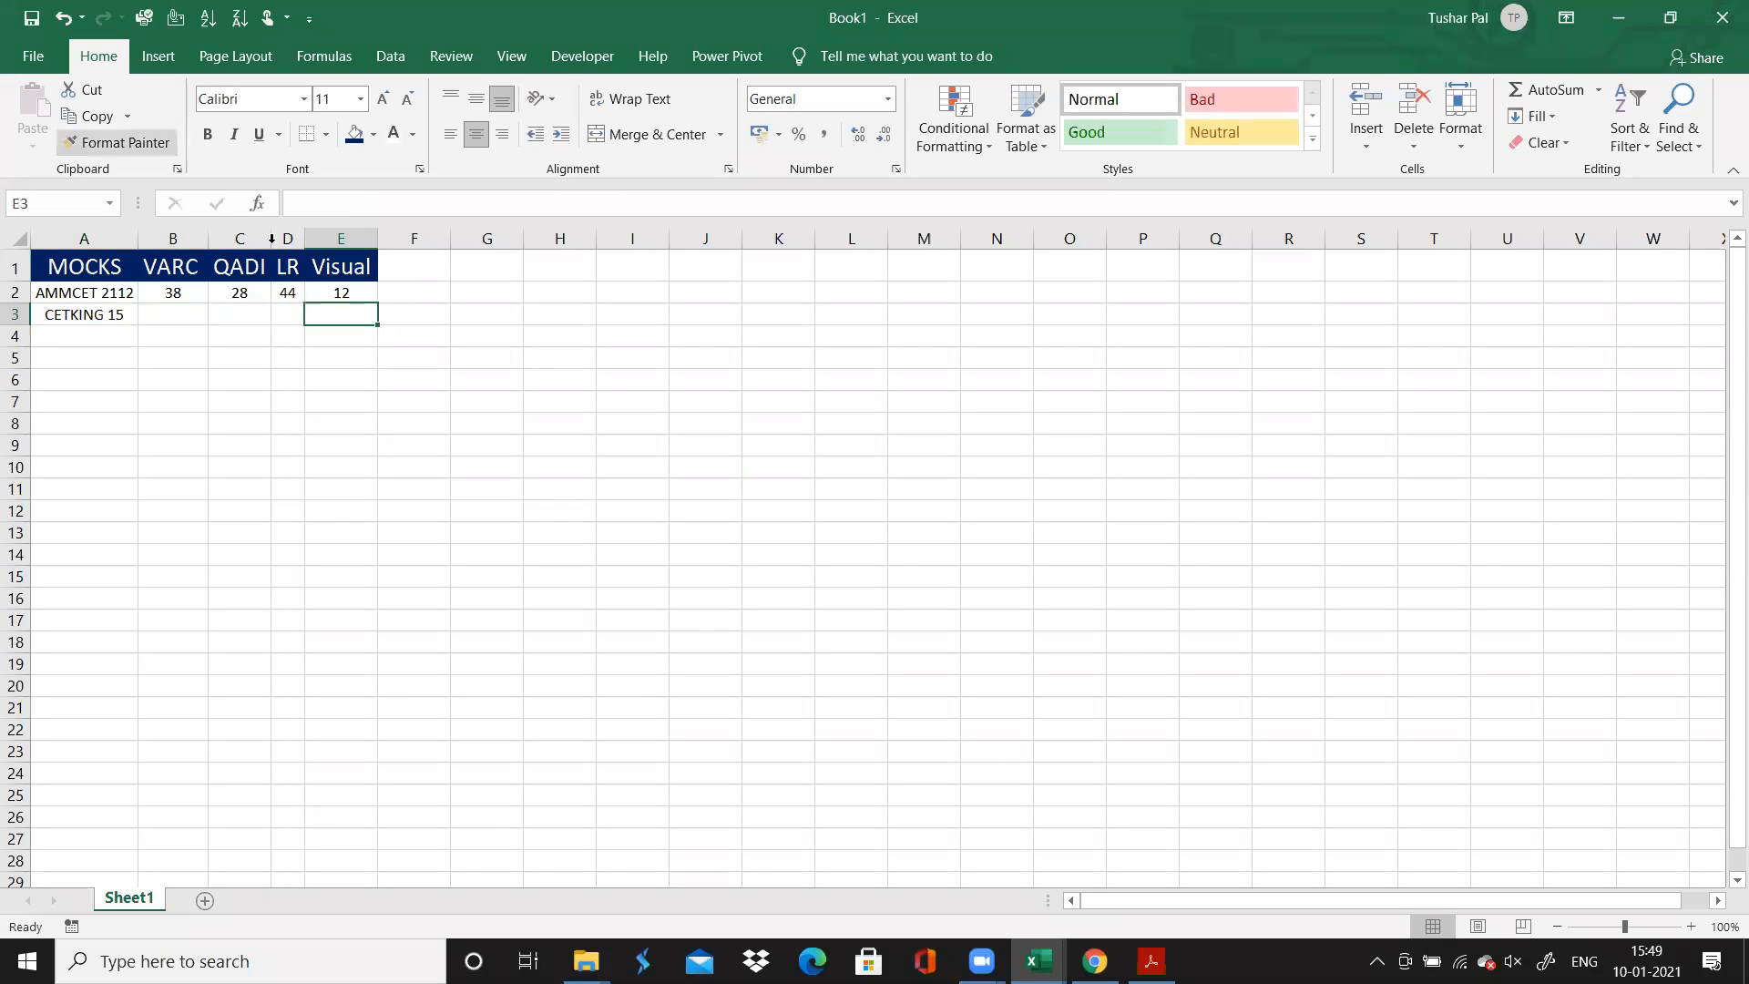
# Add a Total header in F1 of the mock score table, formatted like the other column headers
pyautogui.click(426, 267)
pyautogui.write('T')
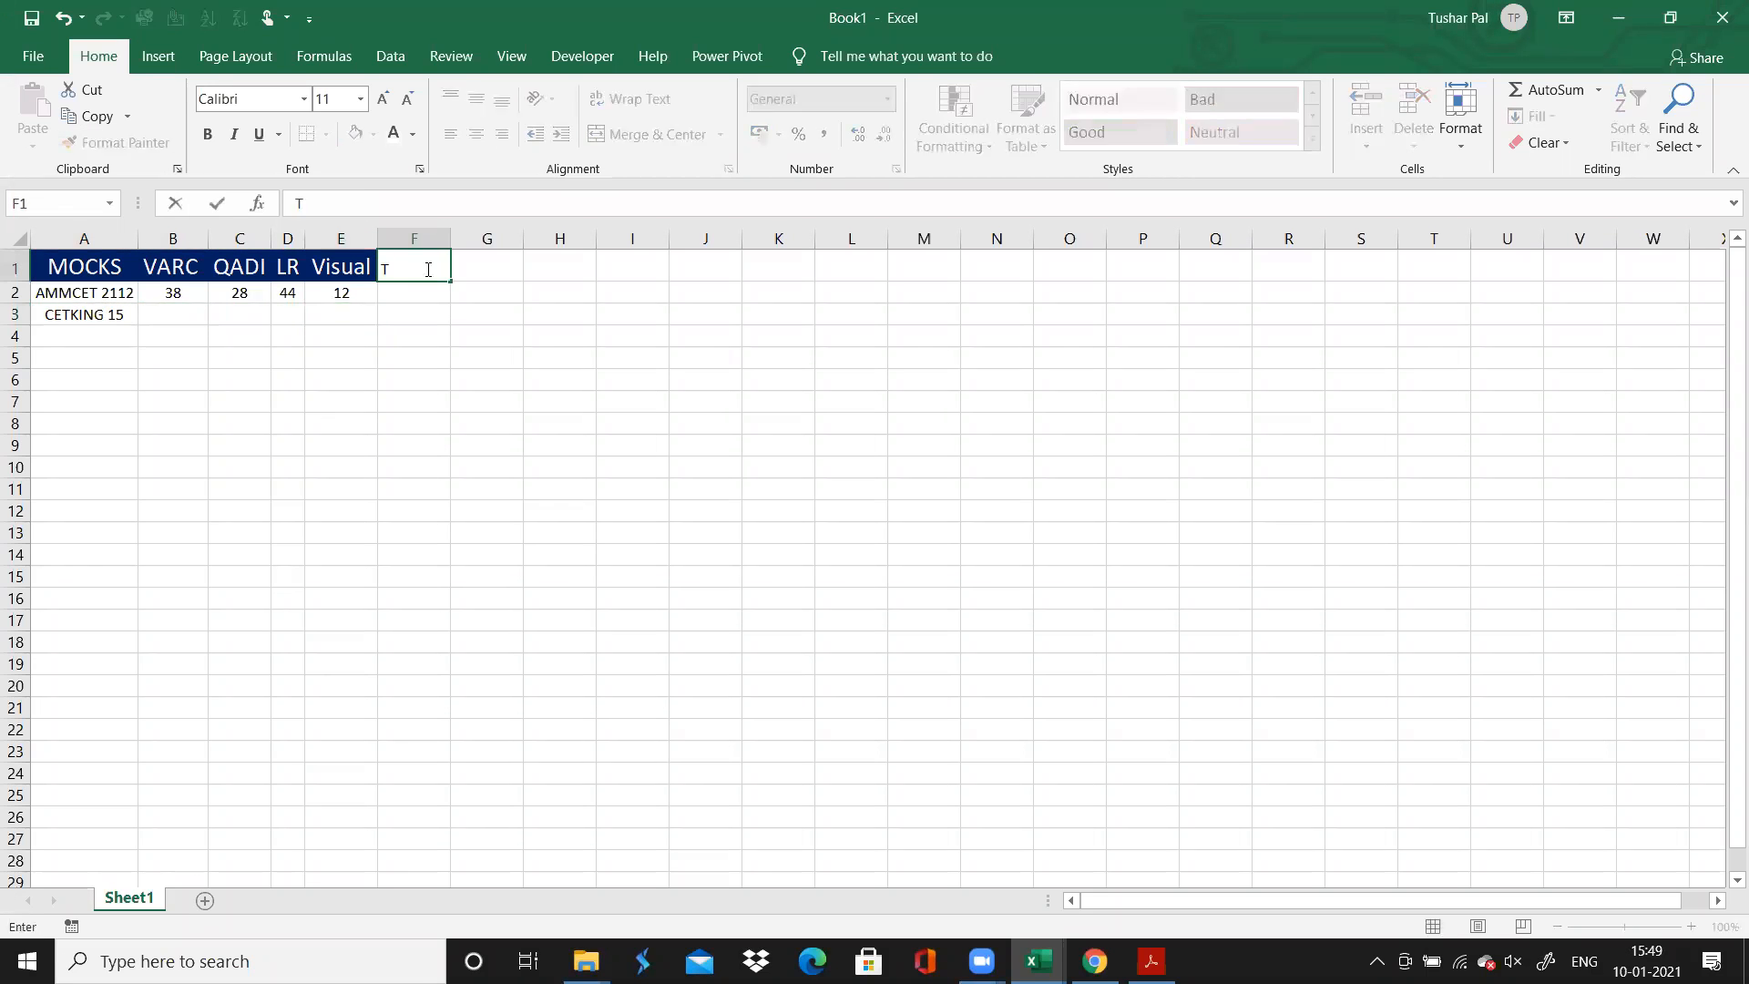
pyautogui.write('otal')
pyautogui.click(337, 264)
pyautogui.click(492, 321)
pyautogui.click(337, 423)
pyautogui.click(411, 291)
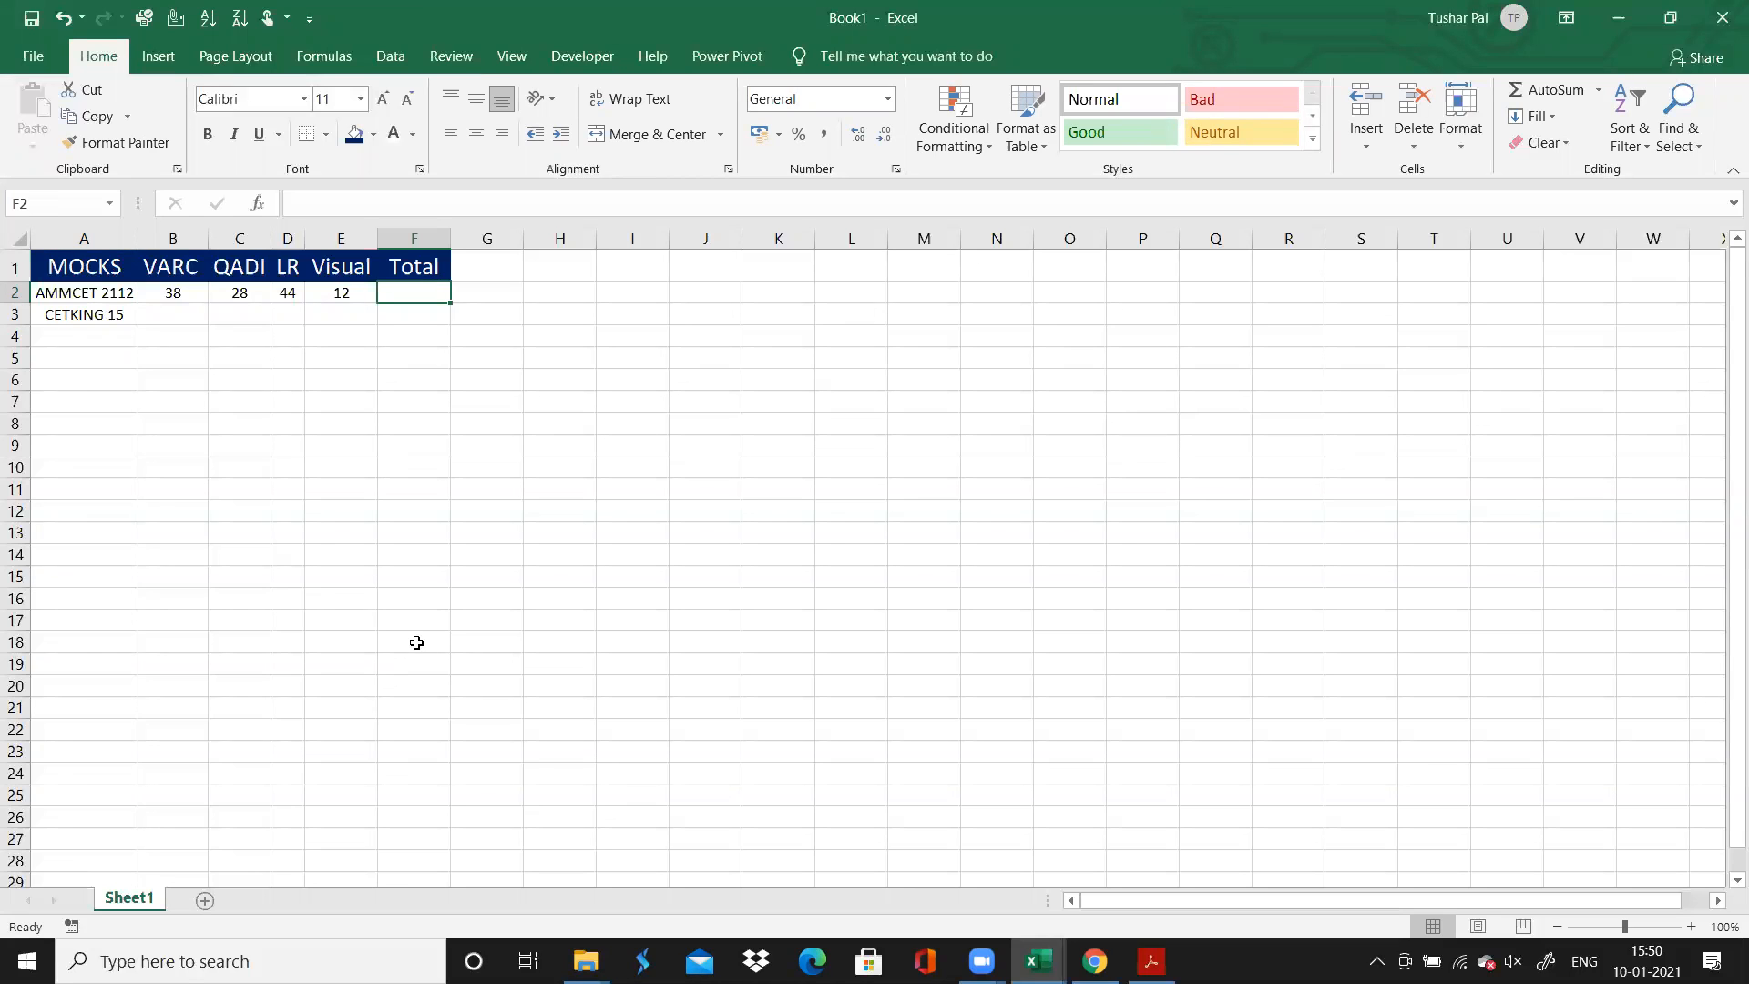
pyautogui.press('Down')
pyautogui.press('Down')
pyautogui.press('Down')
pyautogui.press('Down')
pyautogui.press('Down')
pyautogui.press('Down')
pyautogui.press('Down')
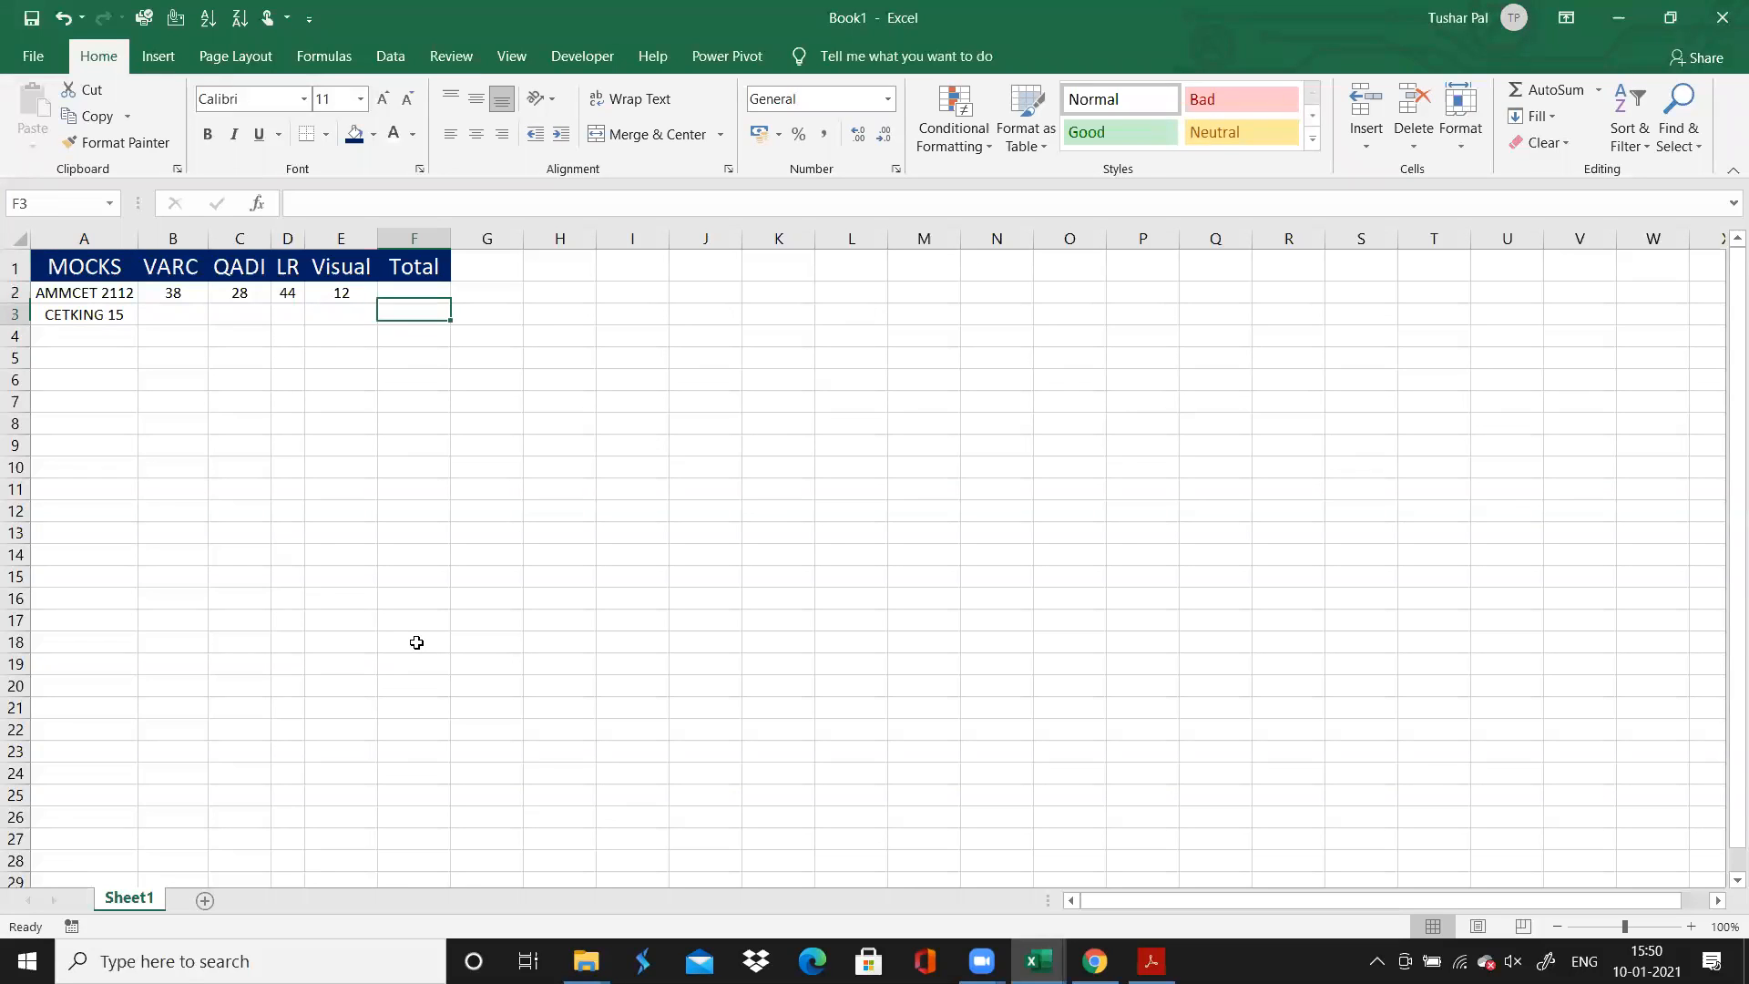
pyautogui.press('Up')
pyautogui.press('Up')
pyautogui.press('Up')
pyautogui.press('Up')
pyautogui.press('Up')
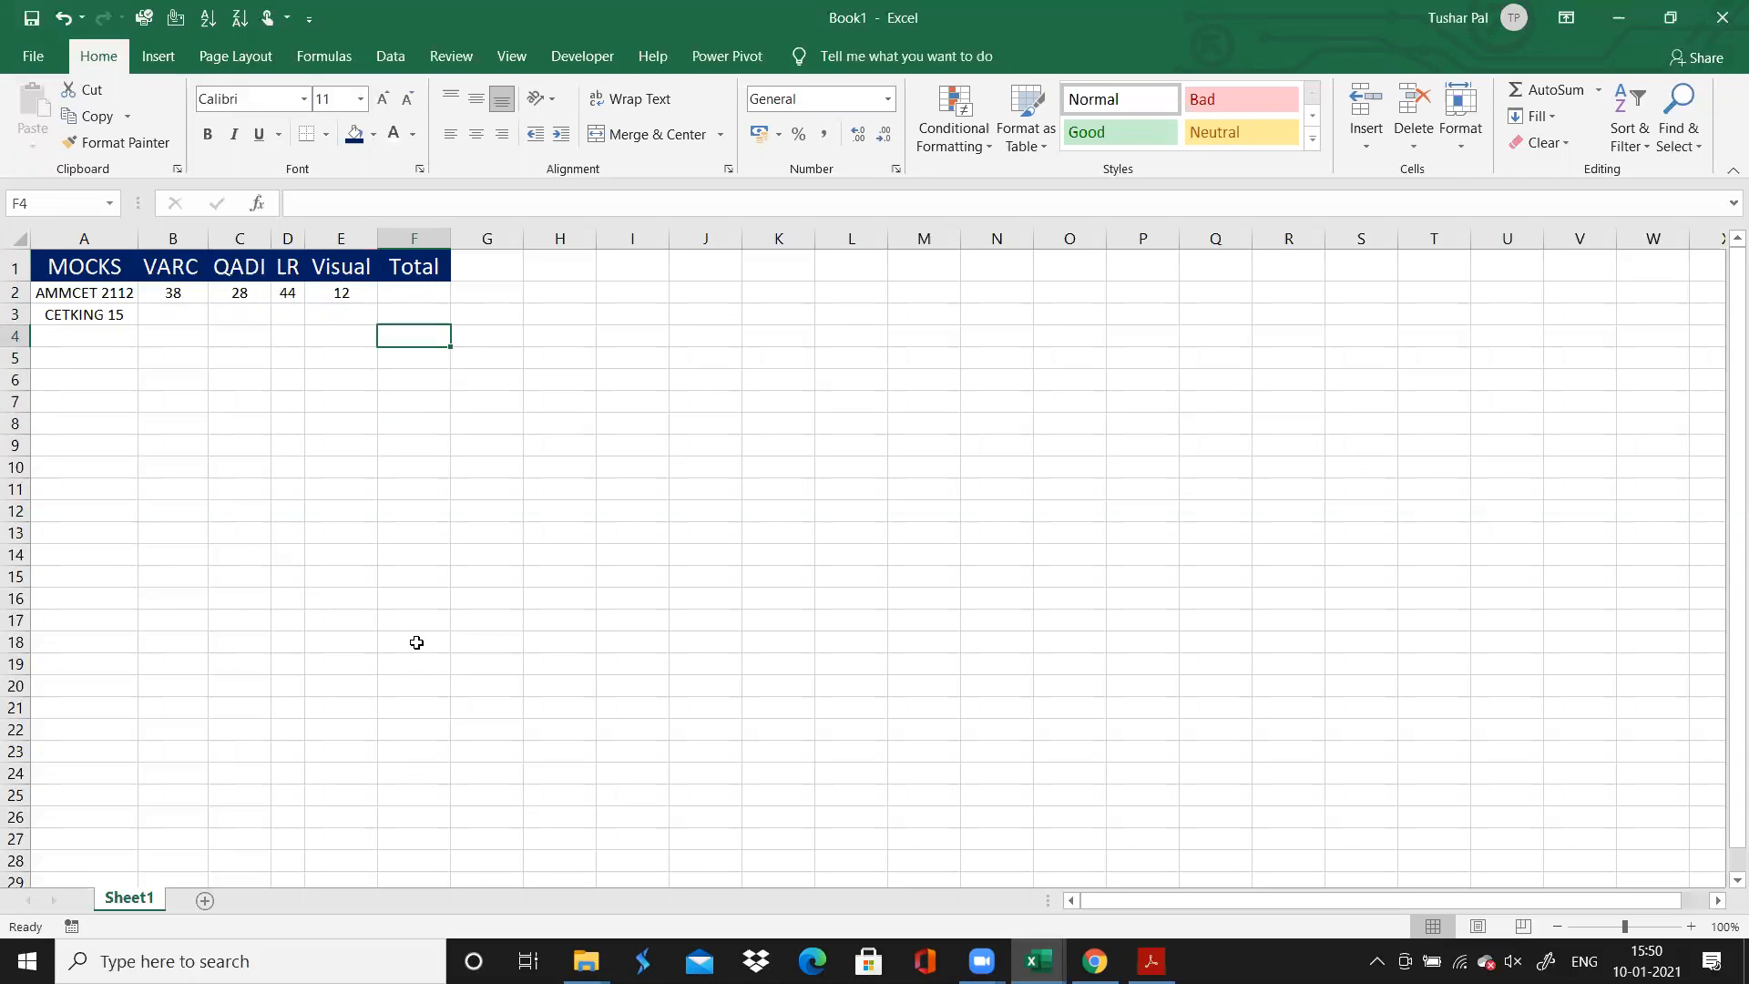
pyautogui.press('Up')
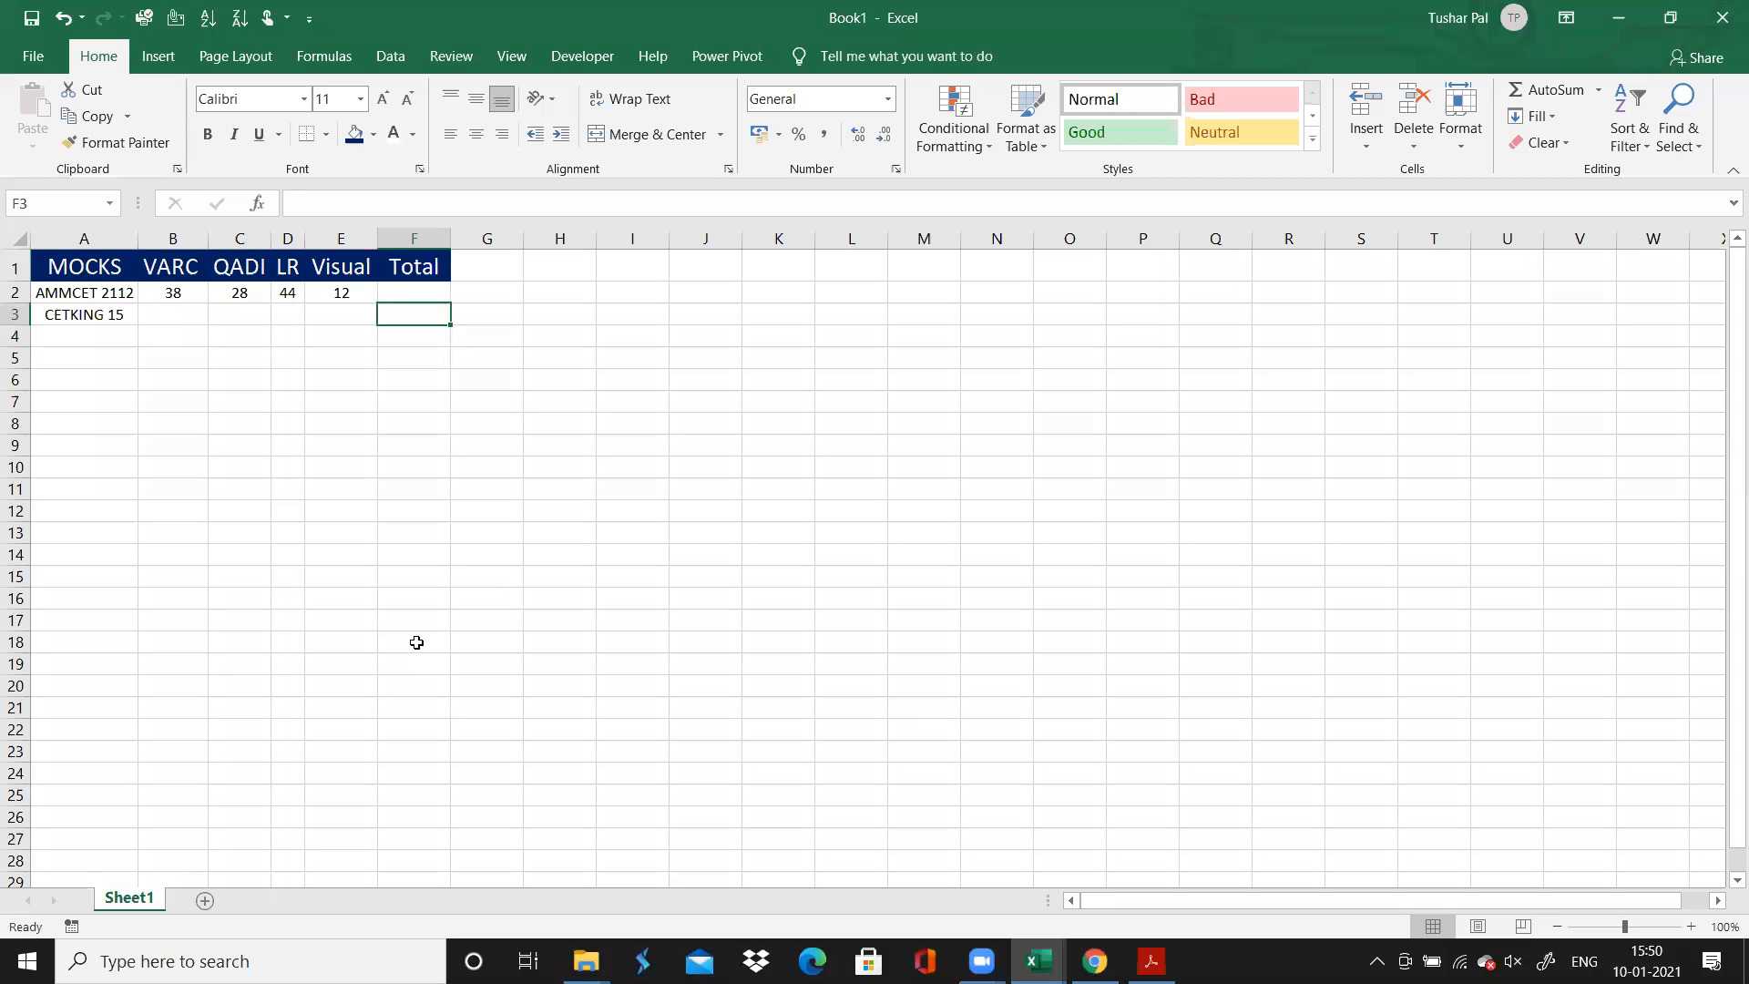
# Enter the mock SIMCET 01 in A4 of the mock score table
pyautogui.press('Left')
pyautogui.press('Left')
pyautogui.press('Left')
pyautogui.press('Left')
pyautogui.press('Left')
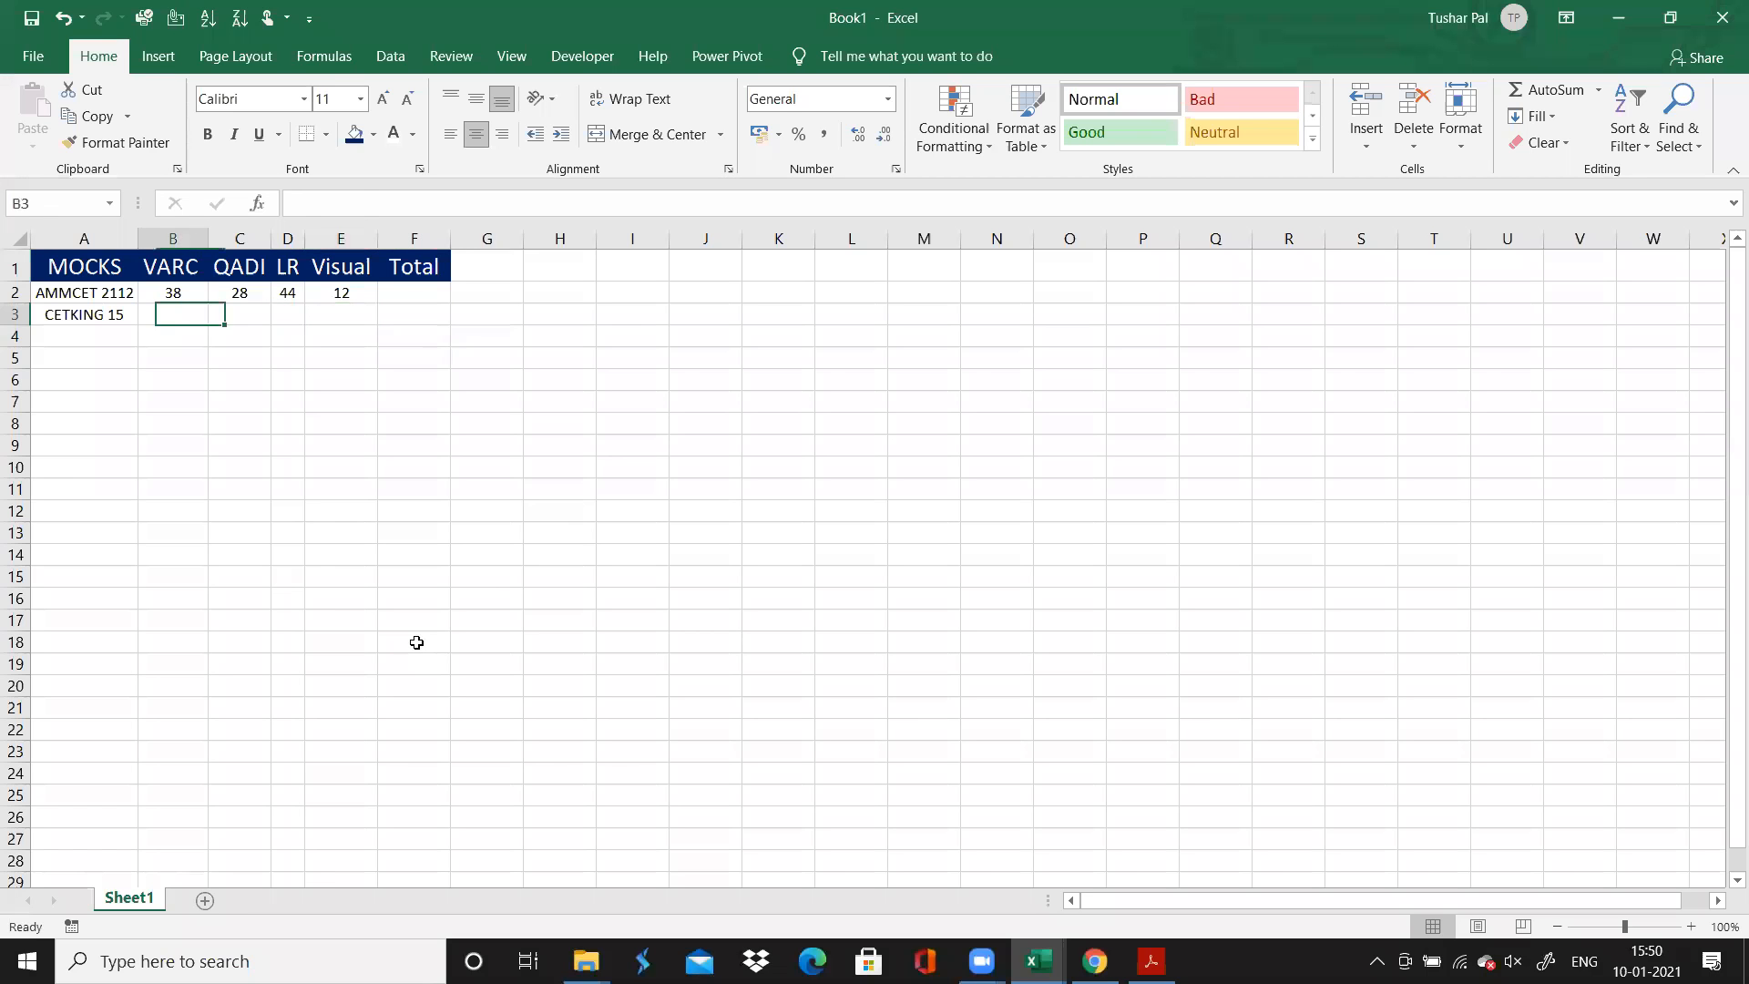
pyautogui.press('Down')
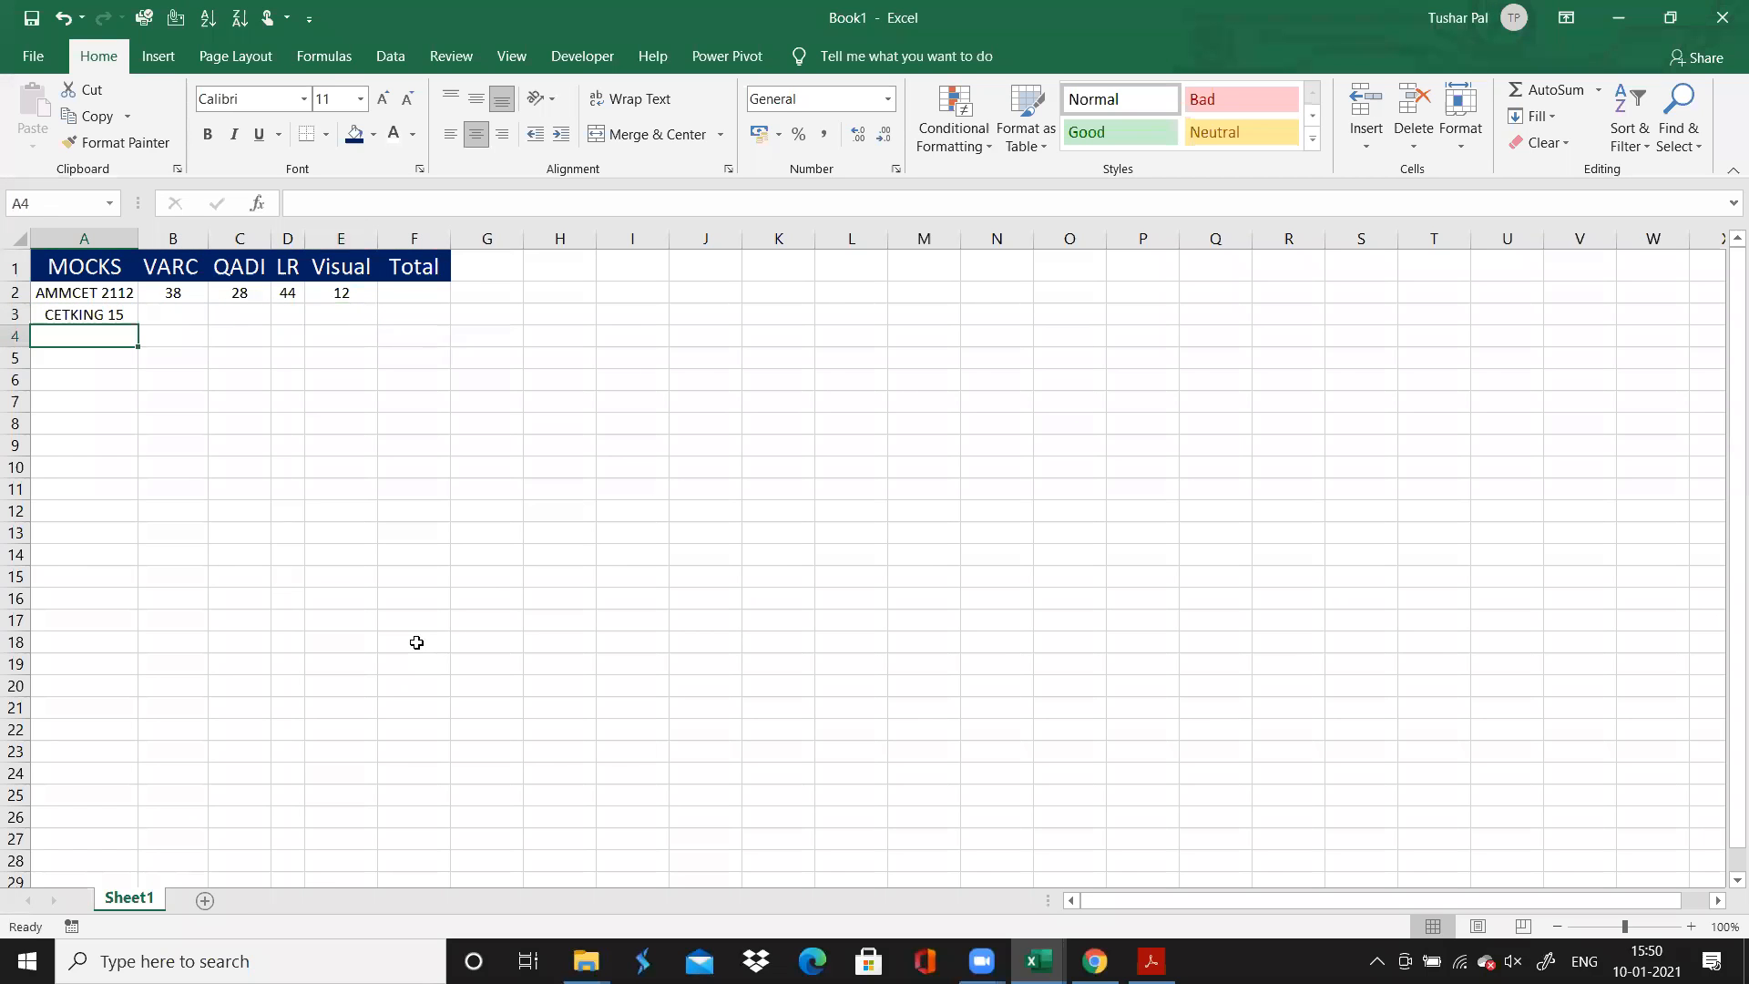
pyautogui.write('SIMC')
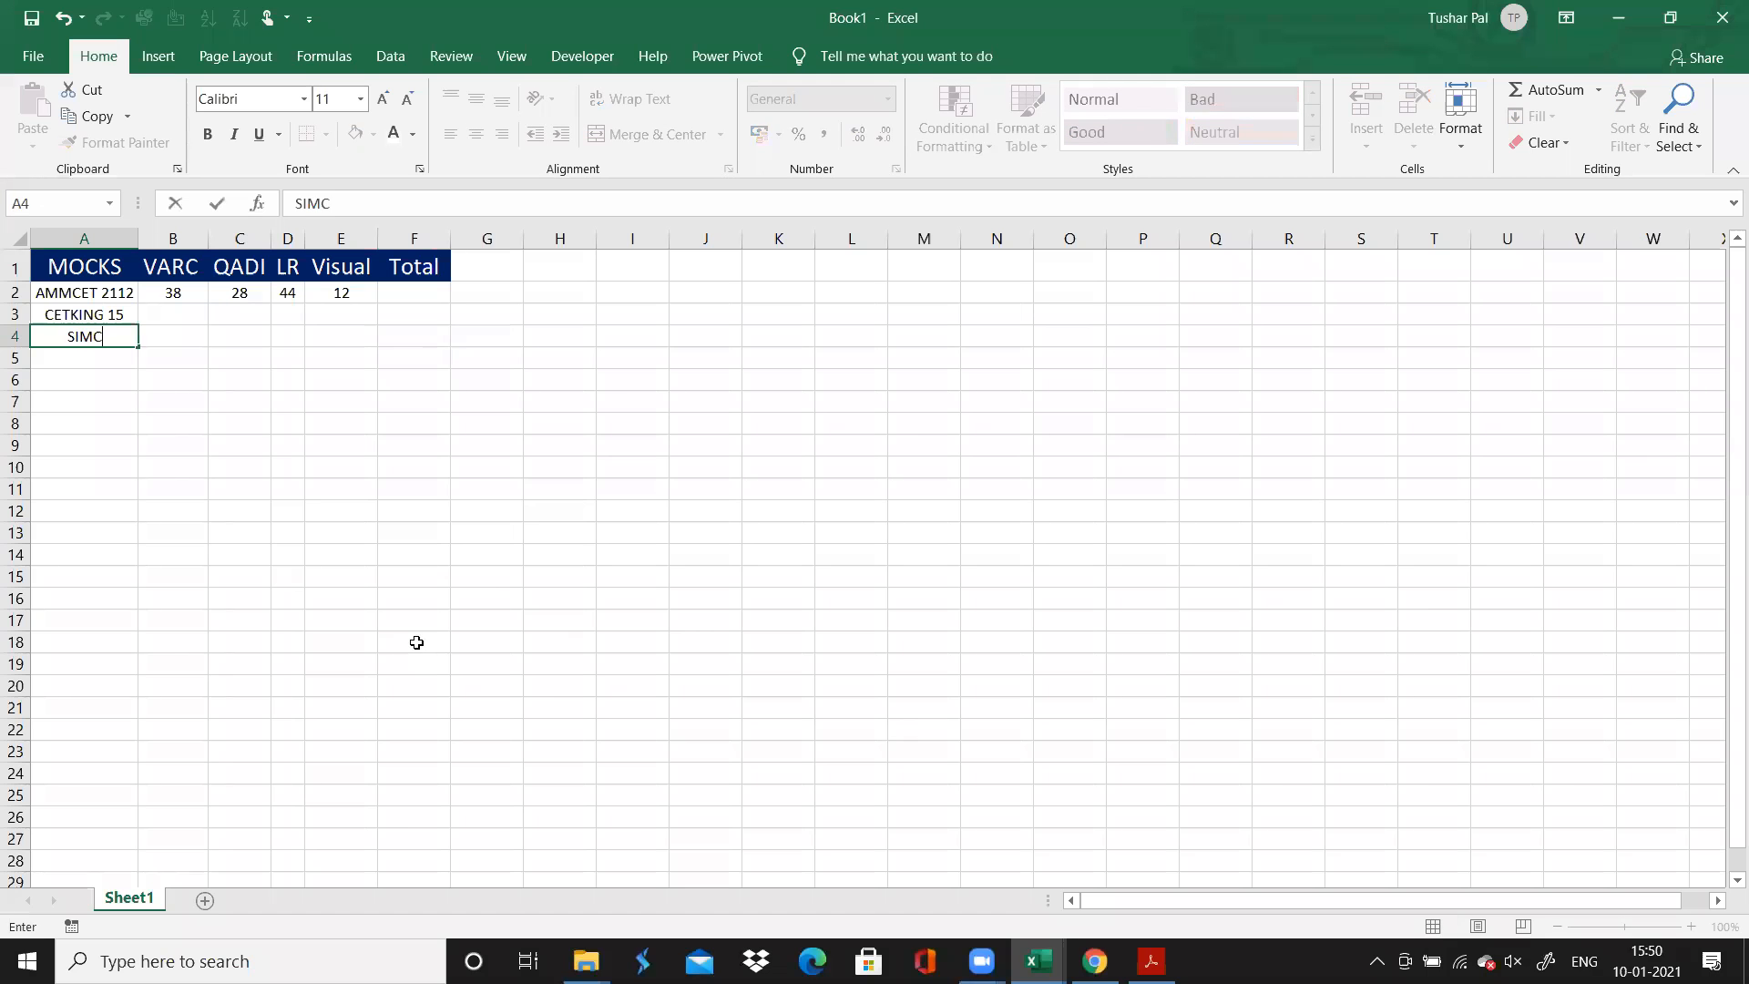
pyautogui.write('ET 01')
pyautogui.press('Tab')
pyautogui.press('Tab')
pyautogui.press('Tab')
pyautogui.press('Tab')
pyautogui.press('Tab')
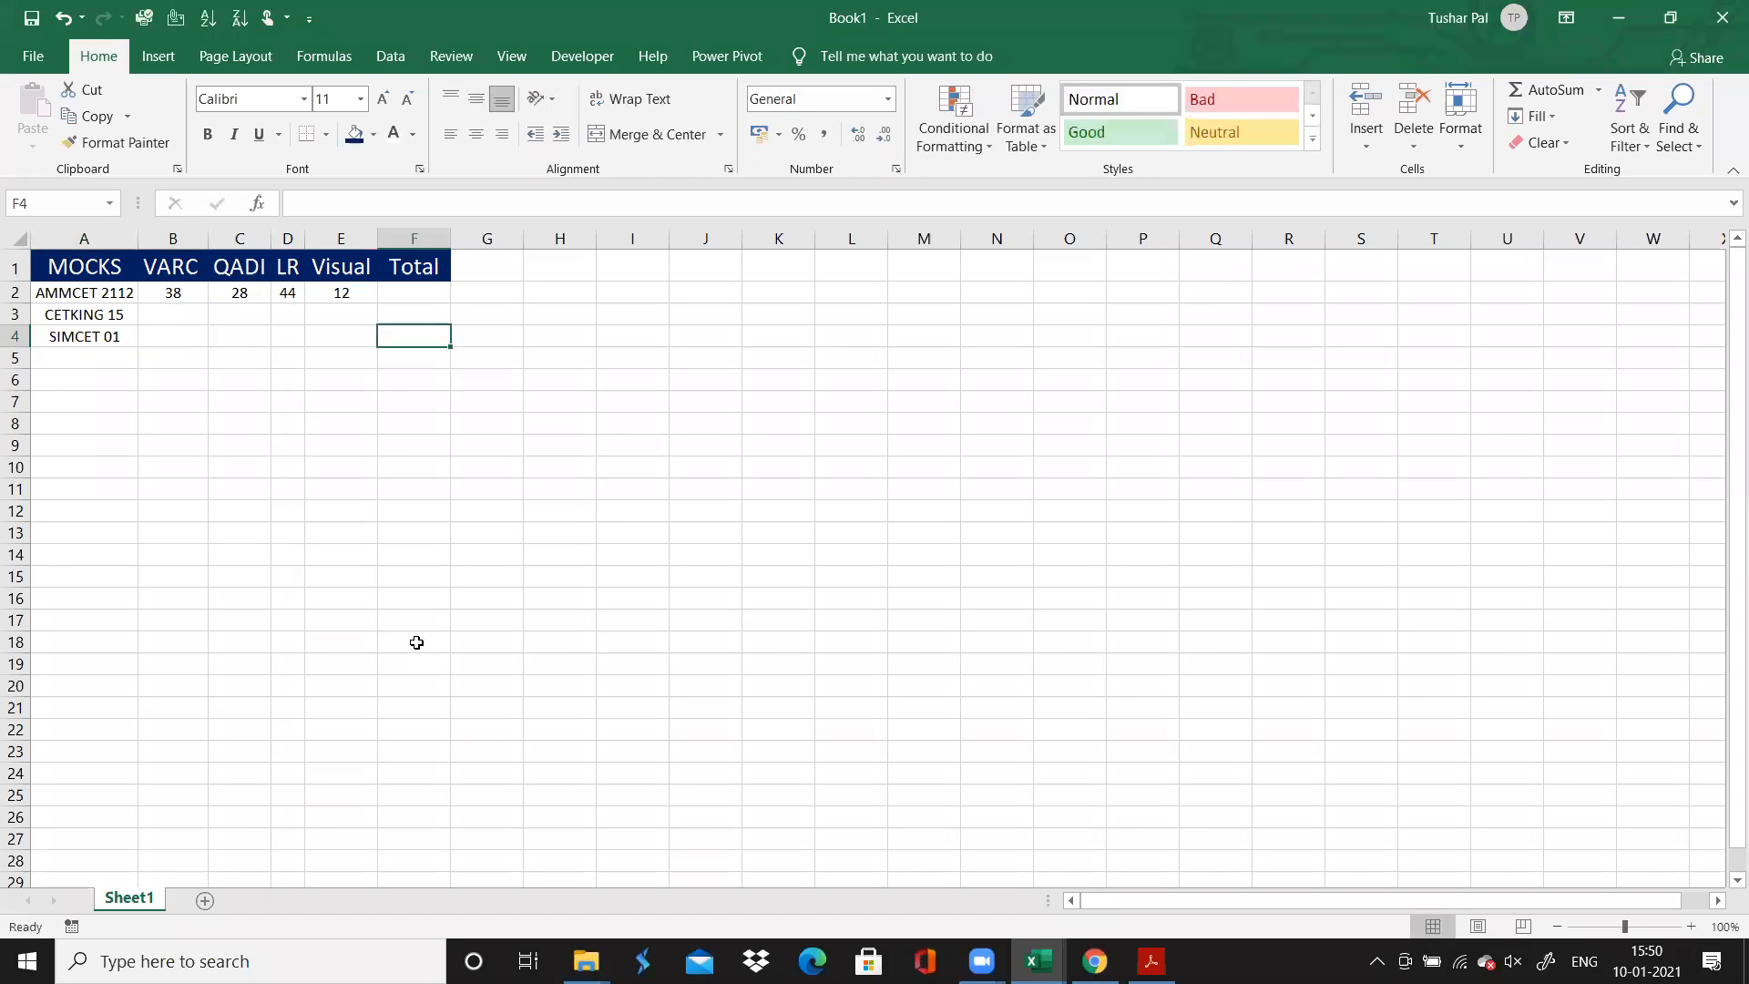
pyautogui.press('Down')
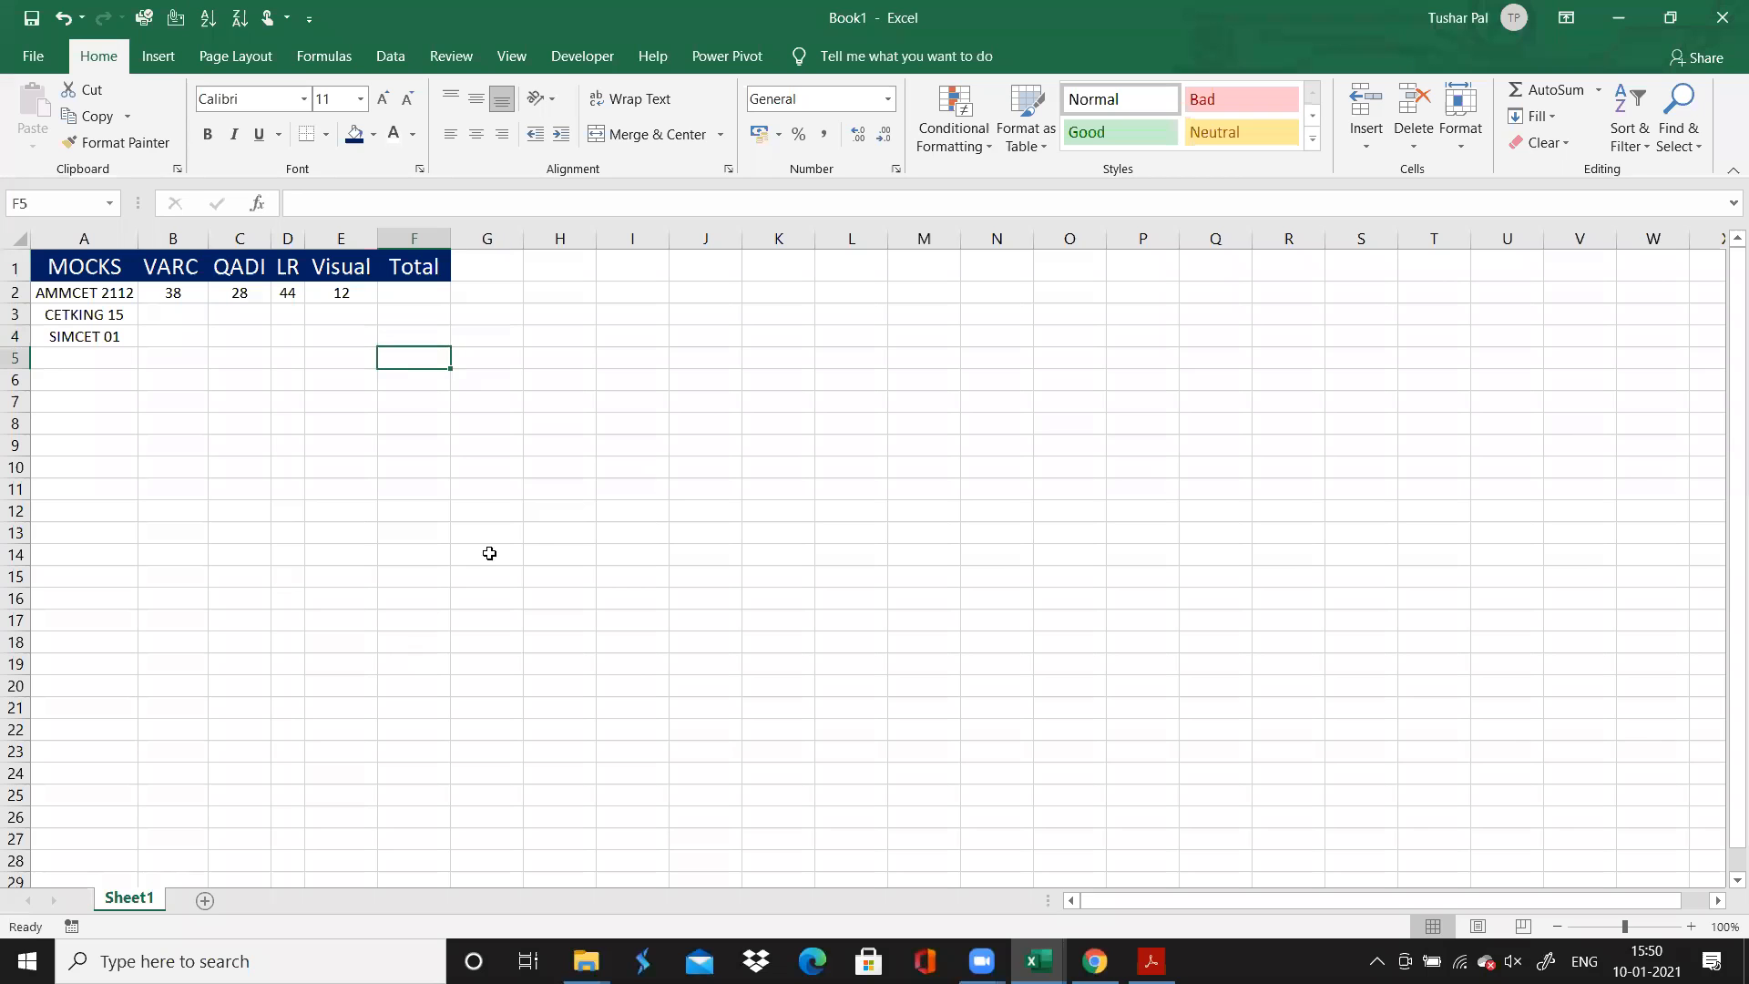
# Examine the available line and area chart types for plotting the mock scores without inserting a chart
pyautogui.click(254, 59)
pyautogui.click(321, 57)
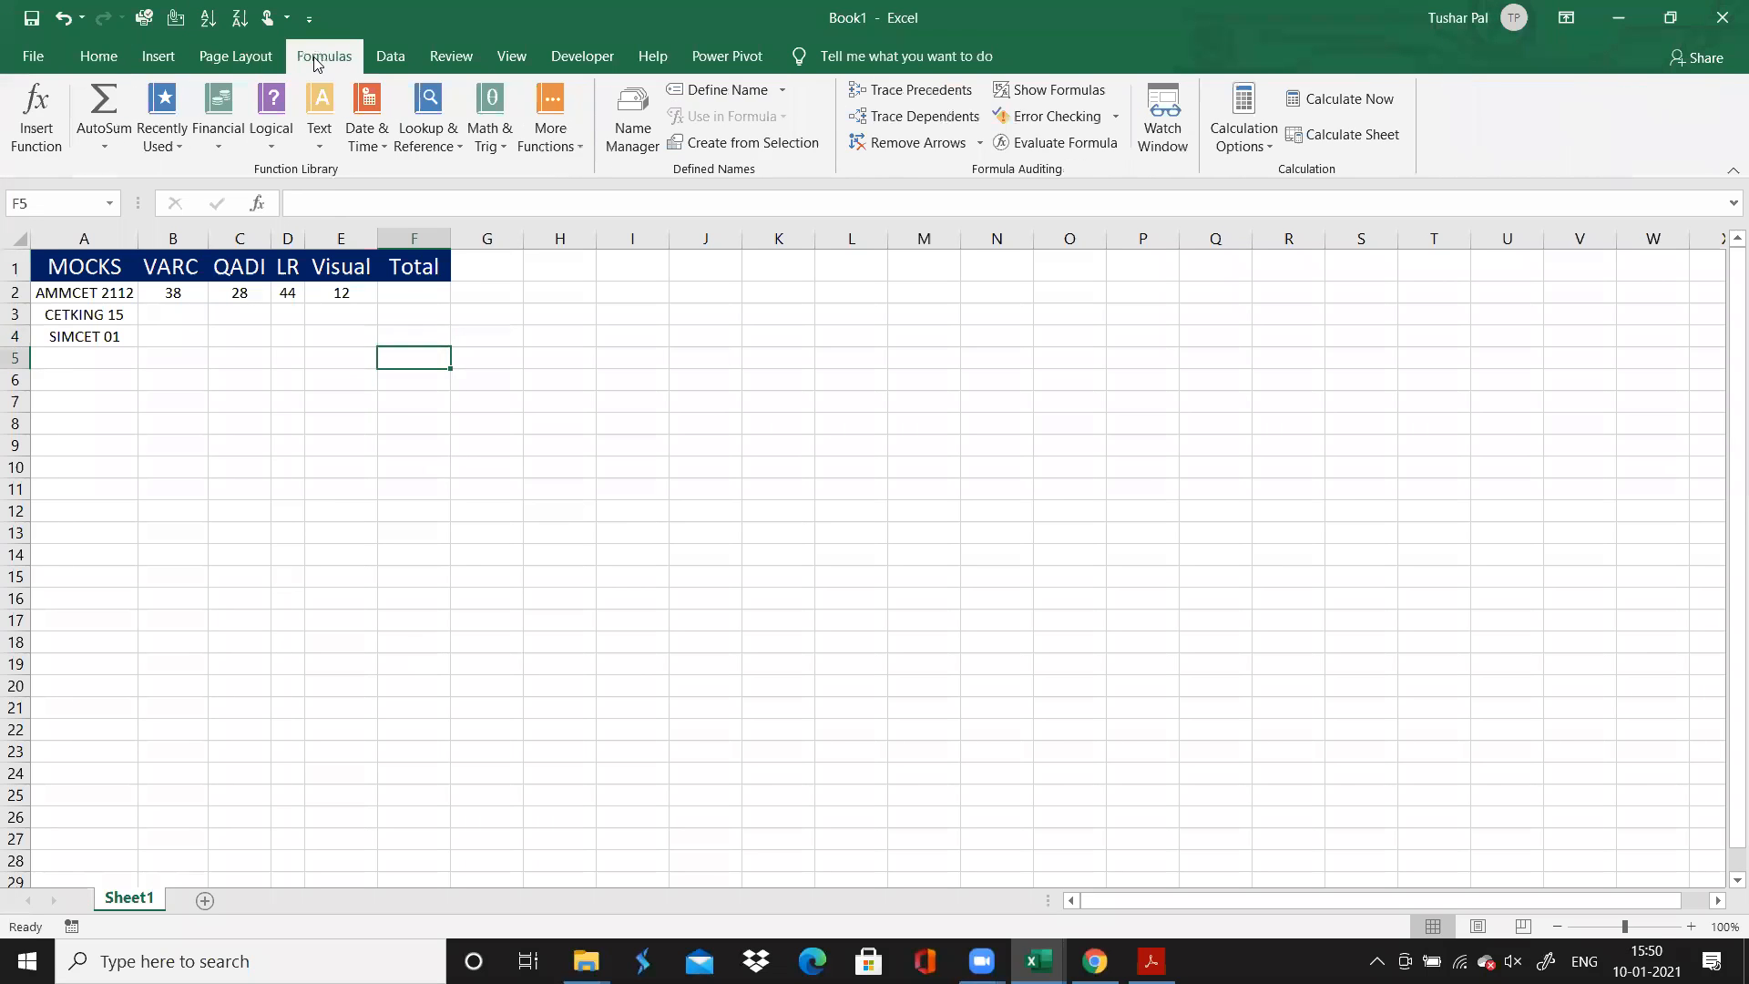
pyautogui.click(409, 60)
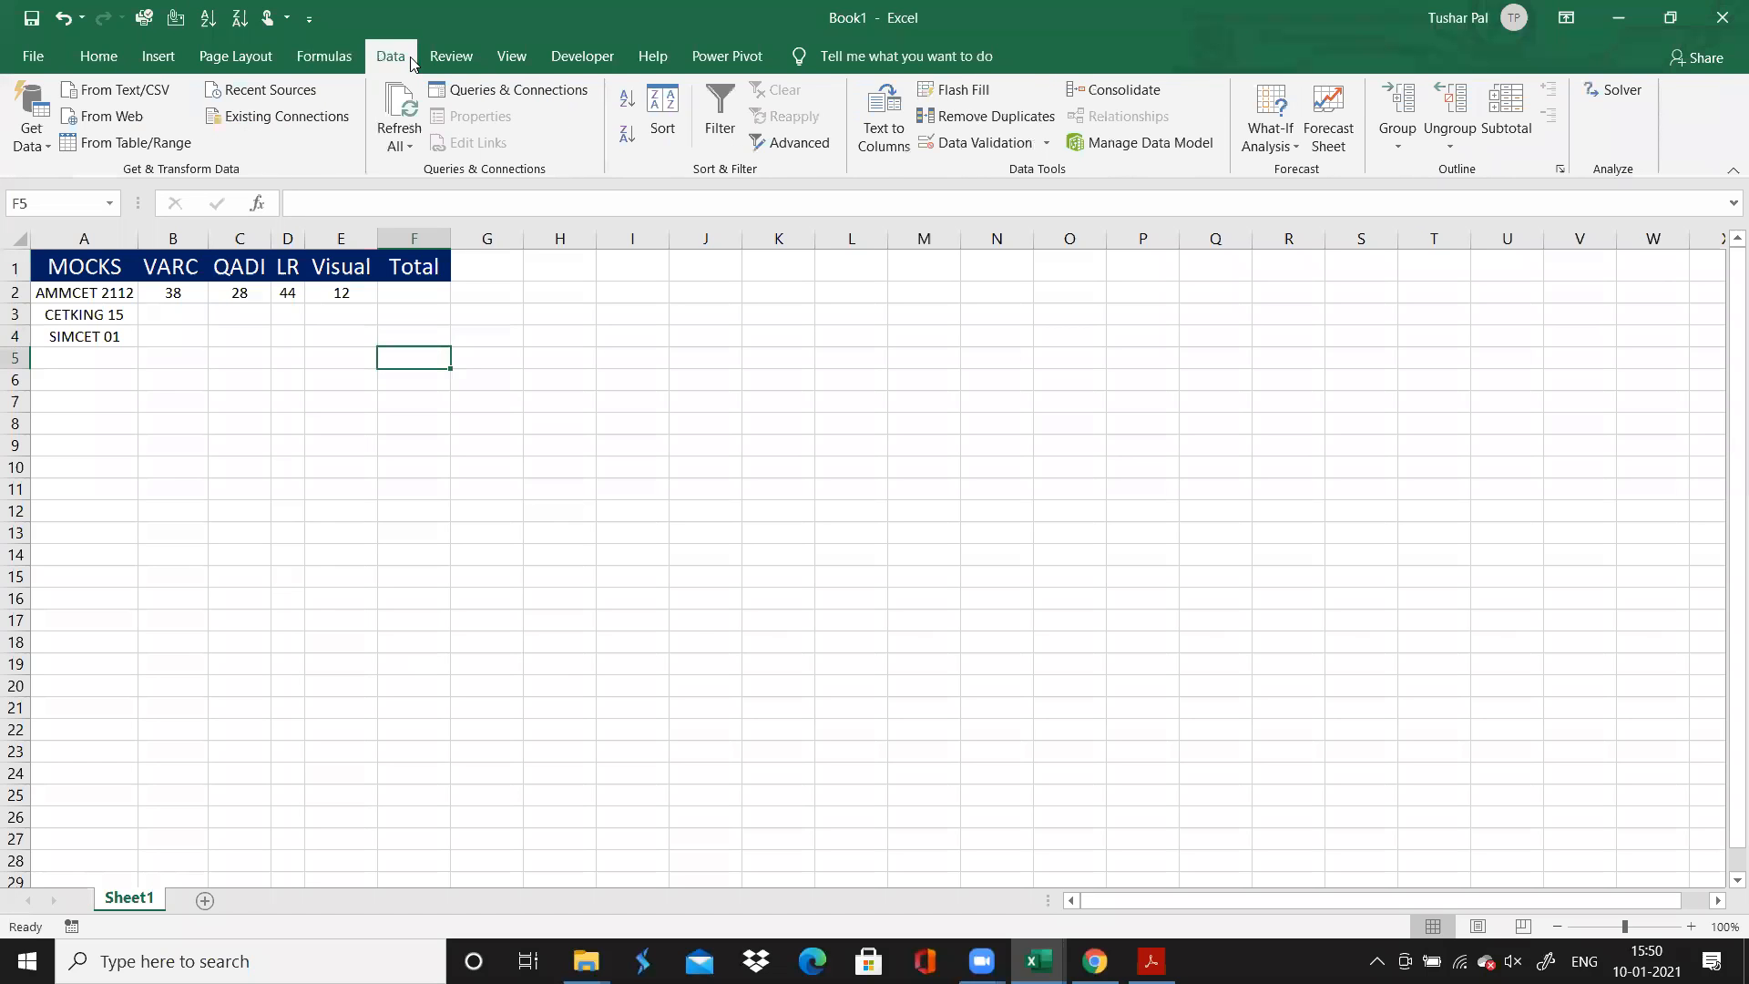
pyautogui.click(159, 57)
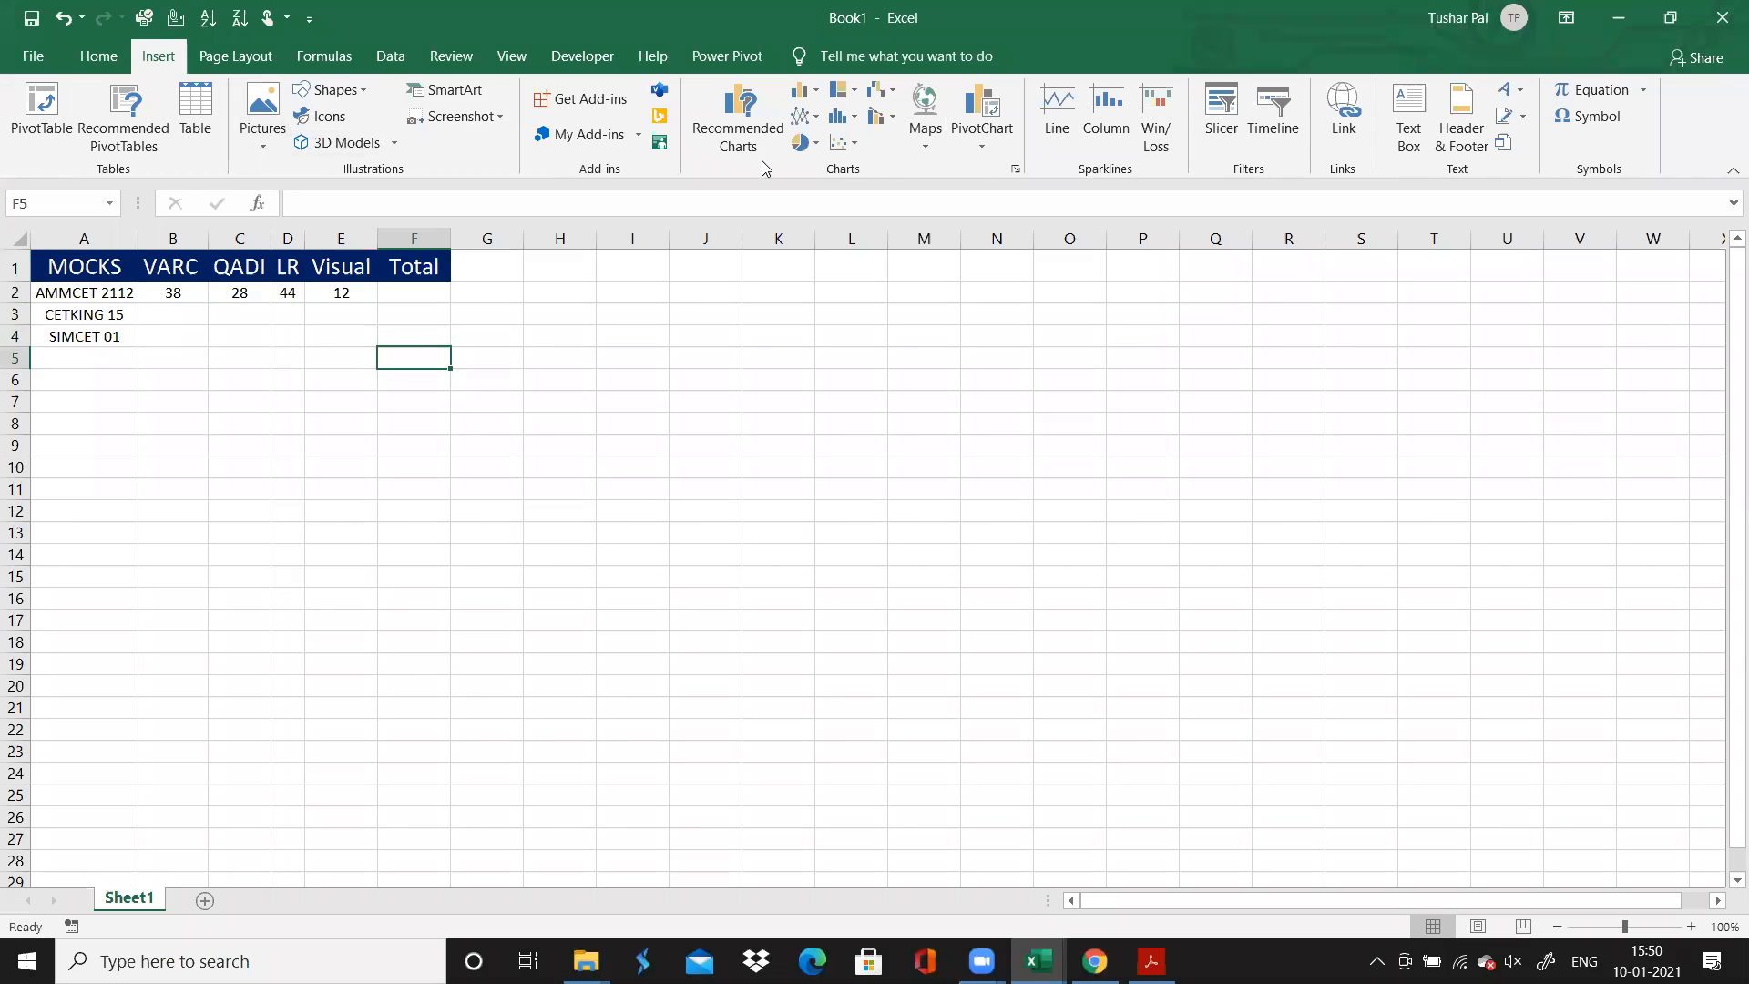
pyautogui.click(817, 118)
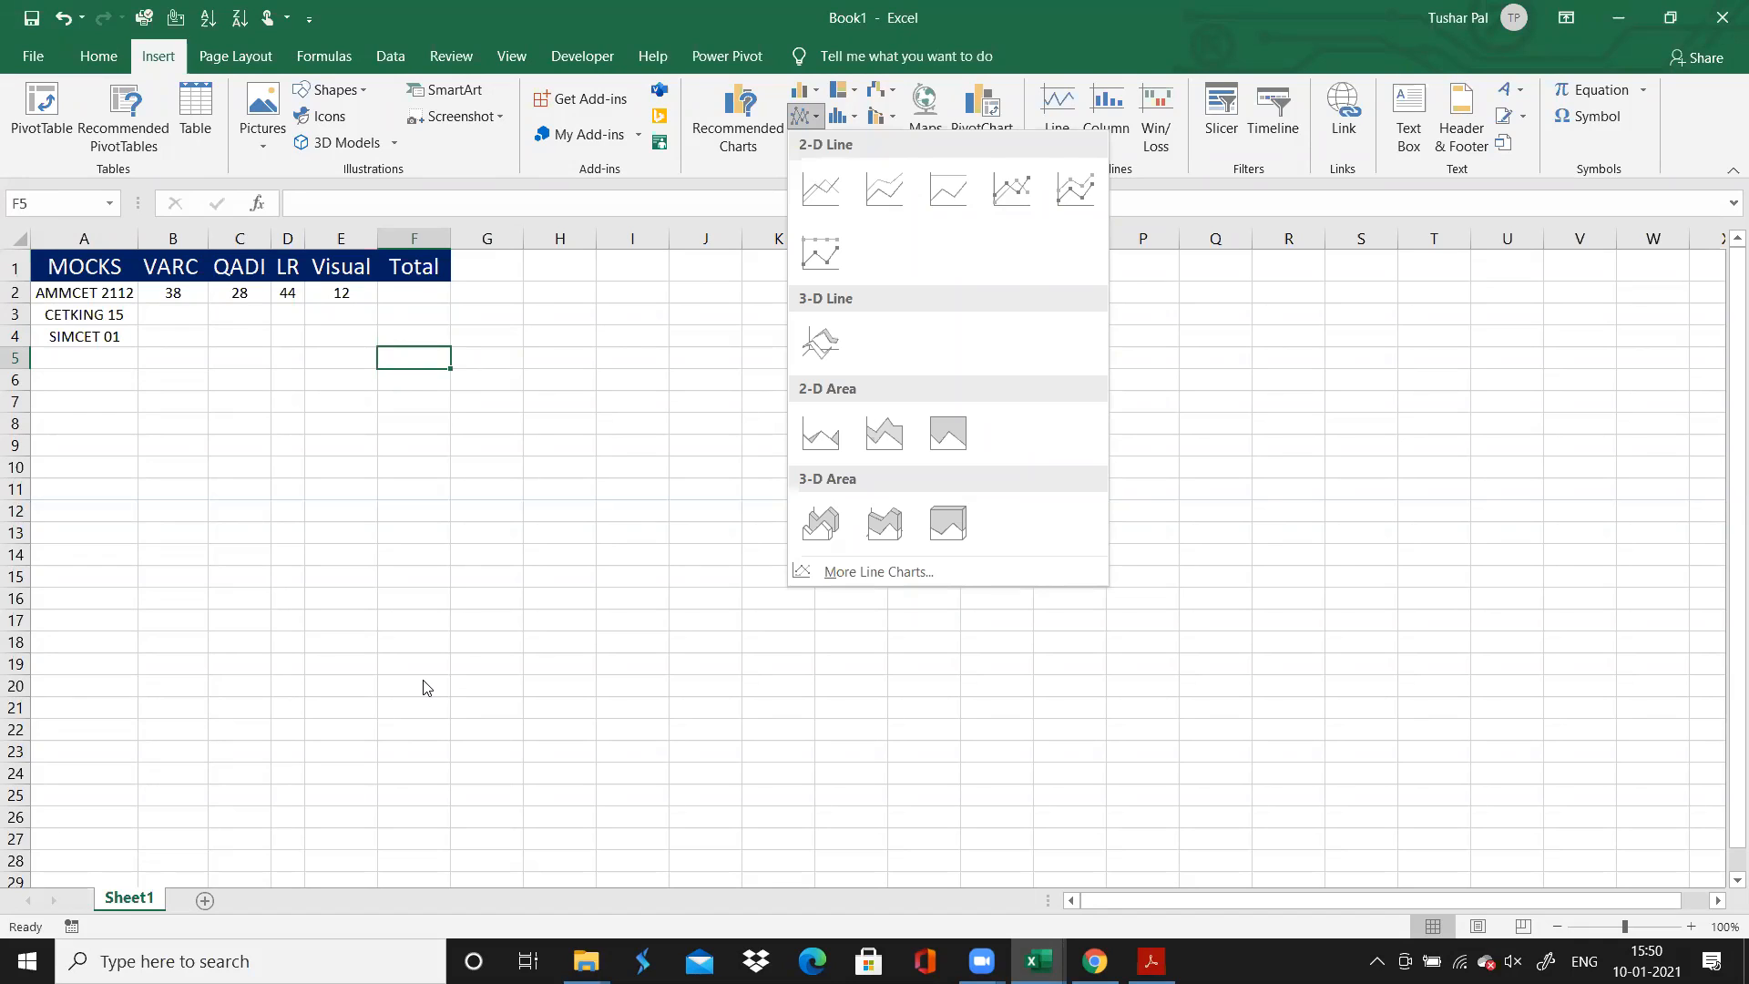
pyautogui.click(586, 461)
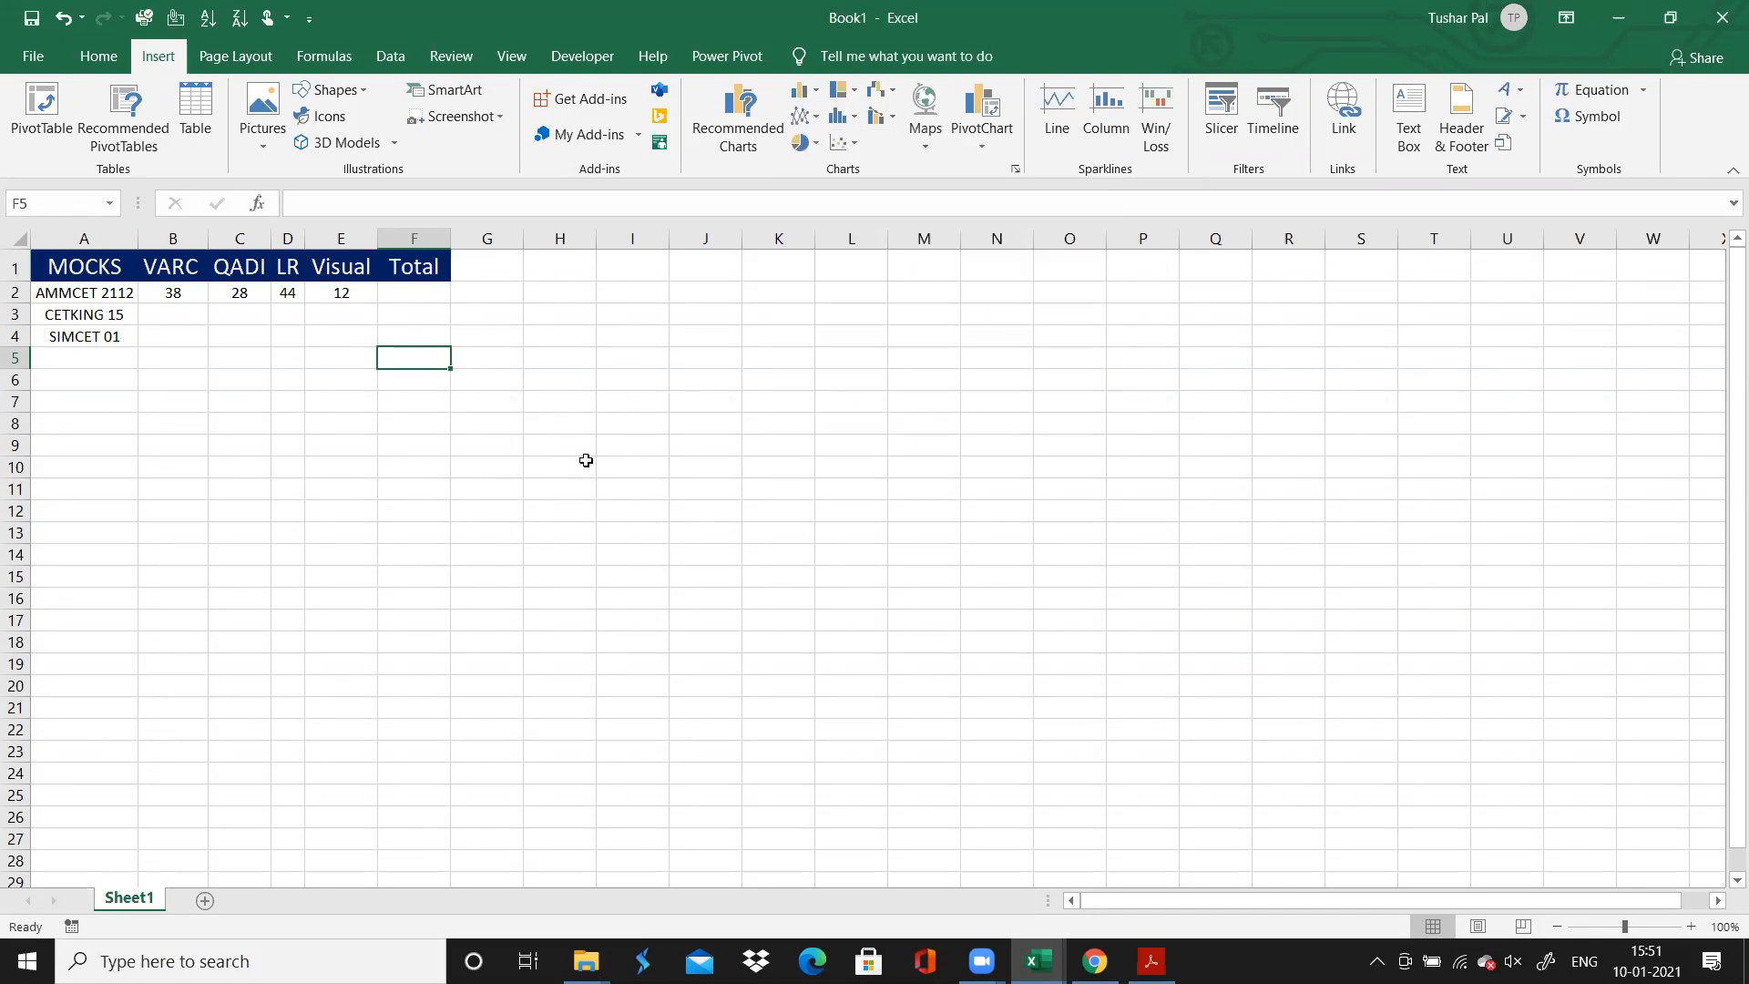
pyautogui.click(531, 331)
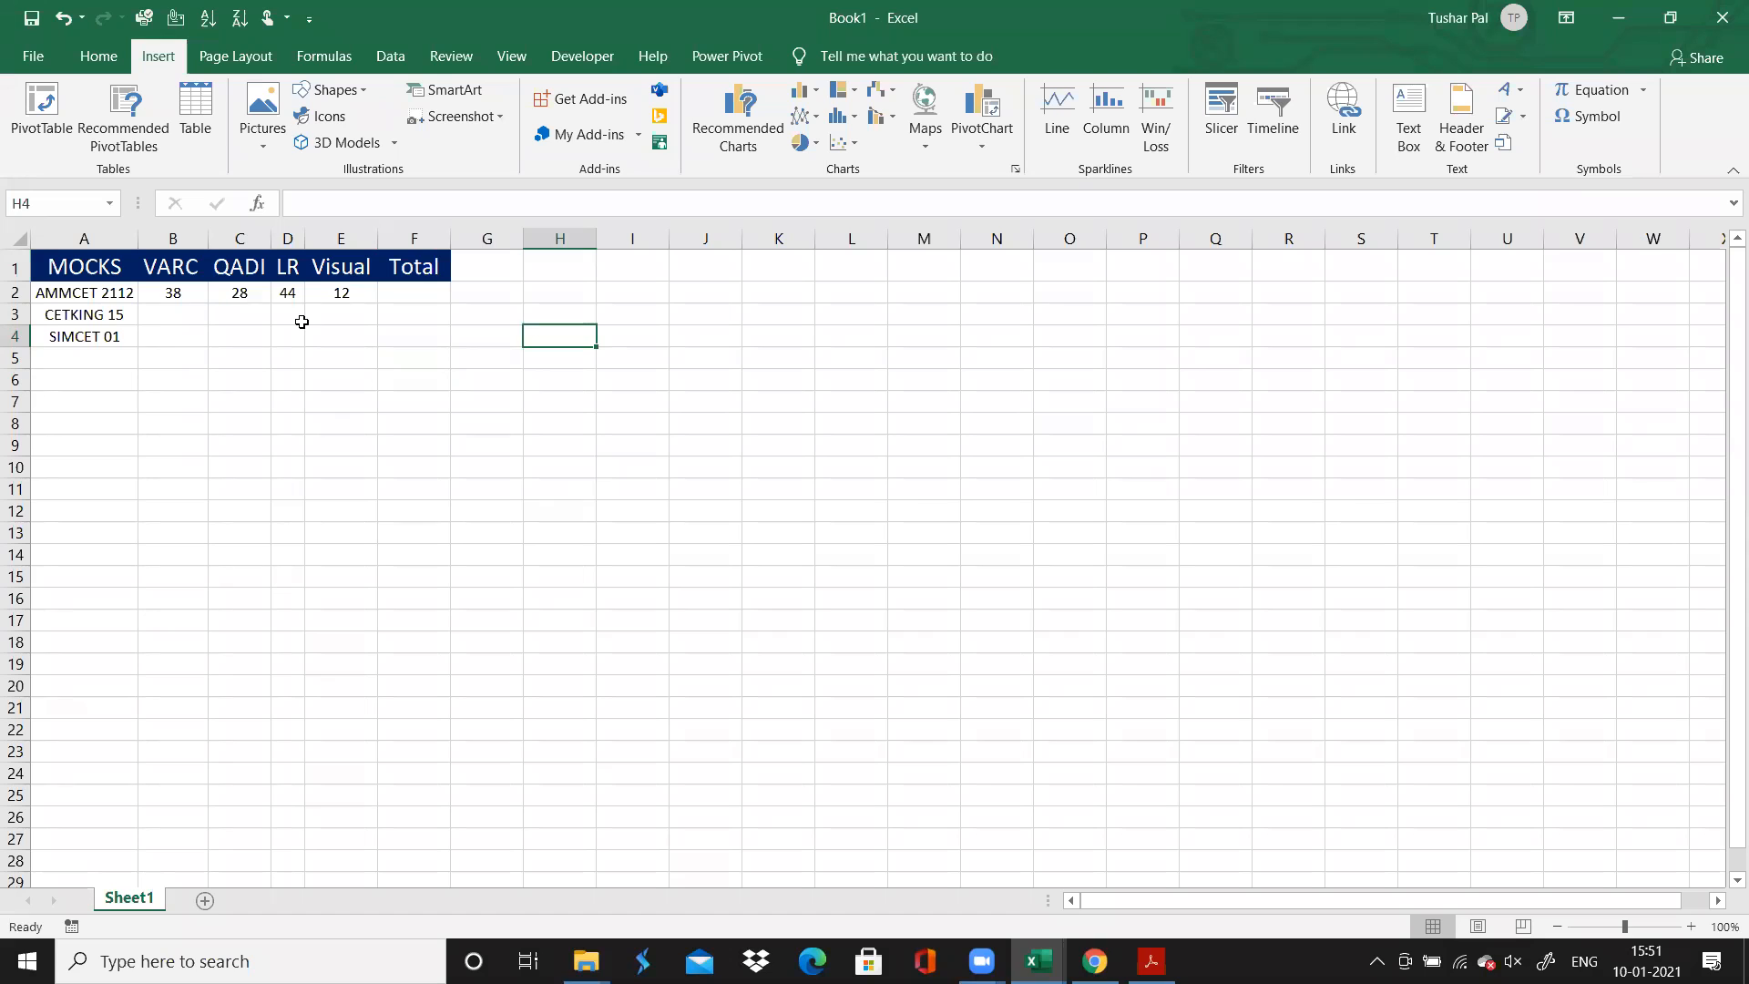
pyautogui.click(177, 330)
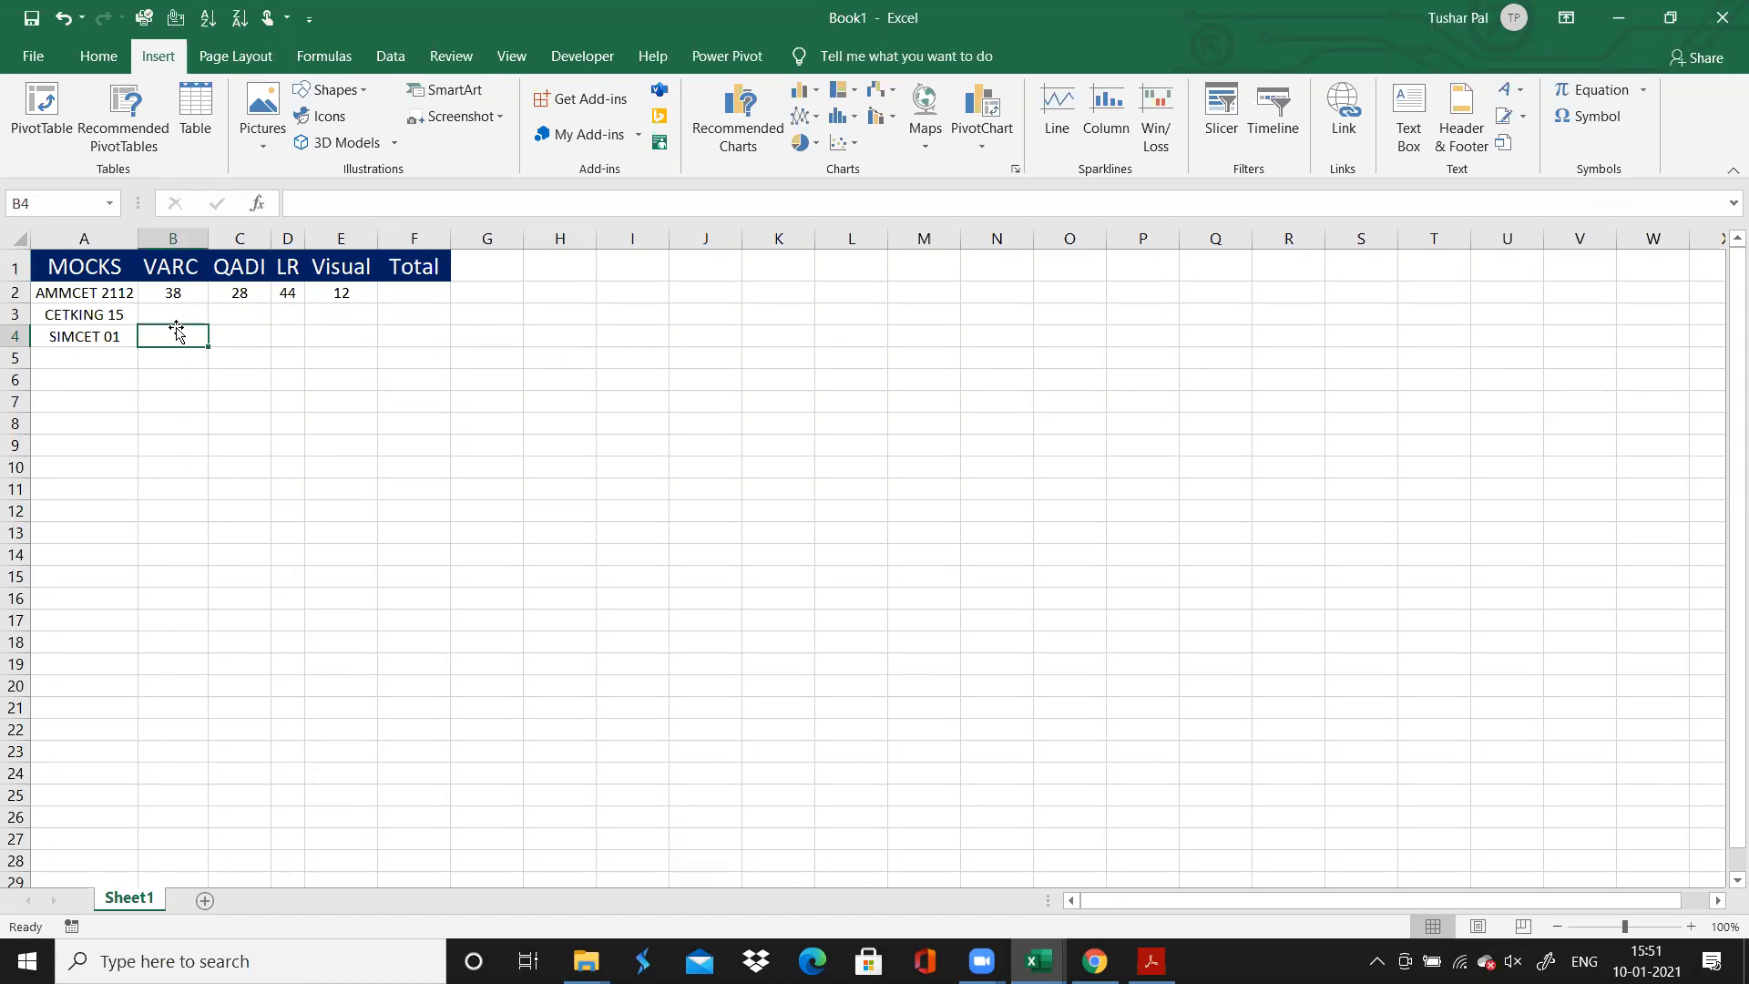
pyautogui.click(176, 322)
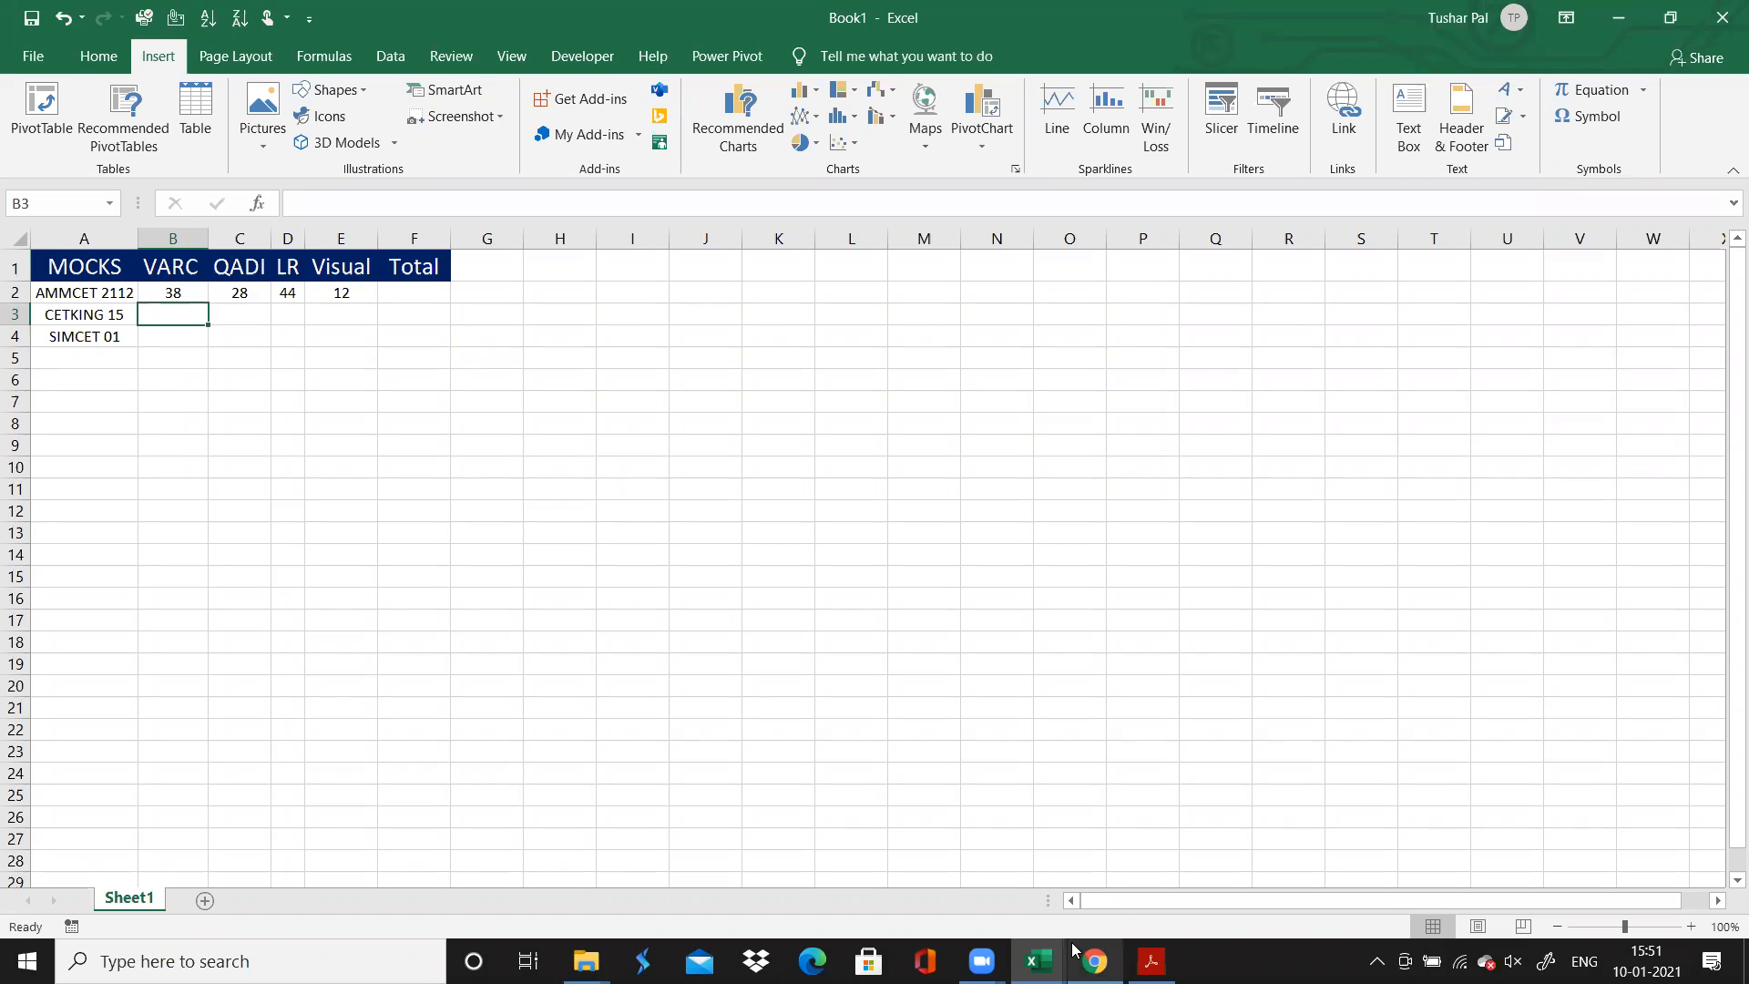
# Switch back to the Book CET1 workbook and review the topic rows of the VARC sheet's Count of Accuracy pivot table
pyautogui.click(972, 880)
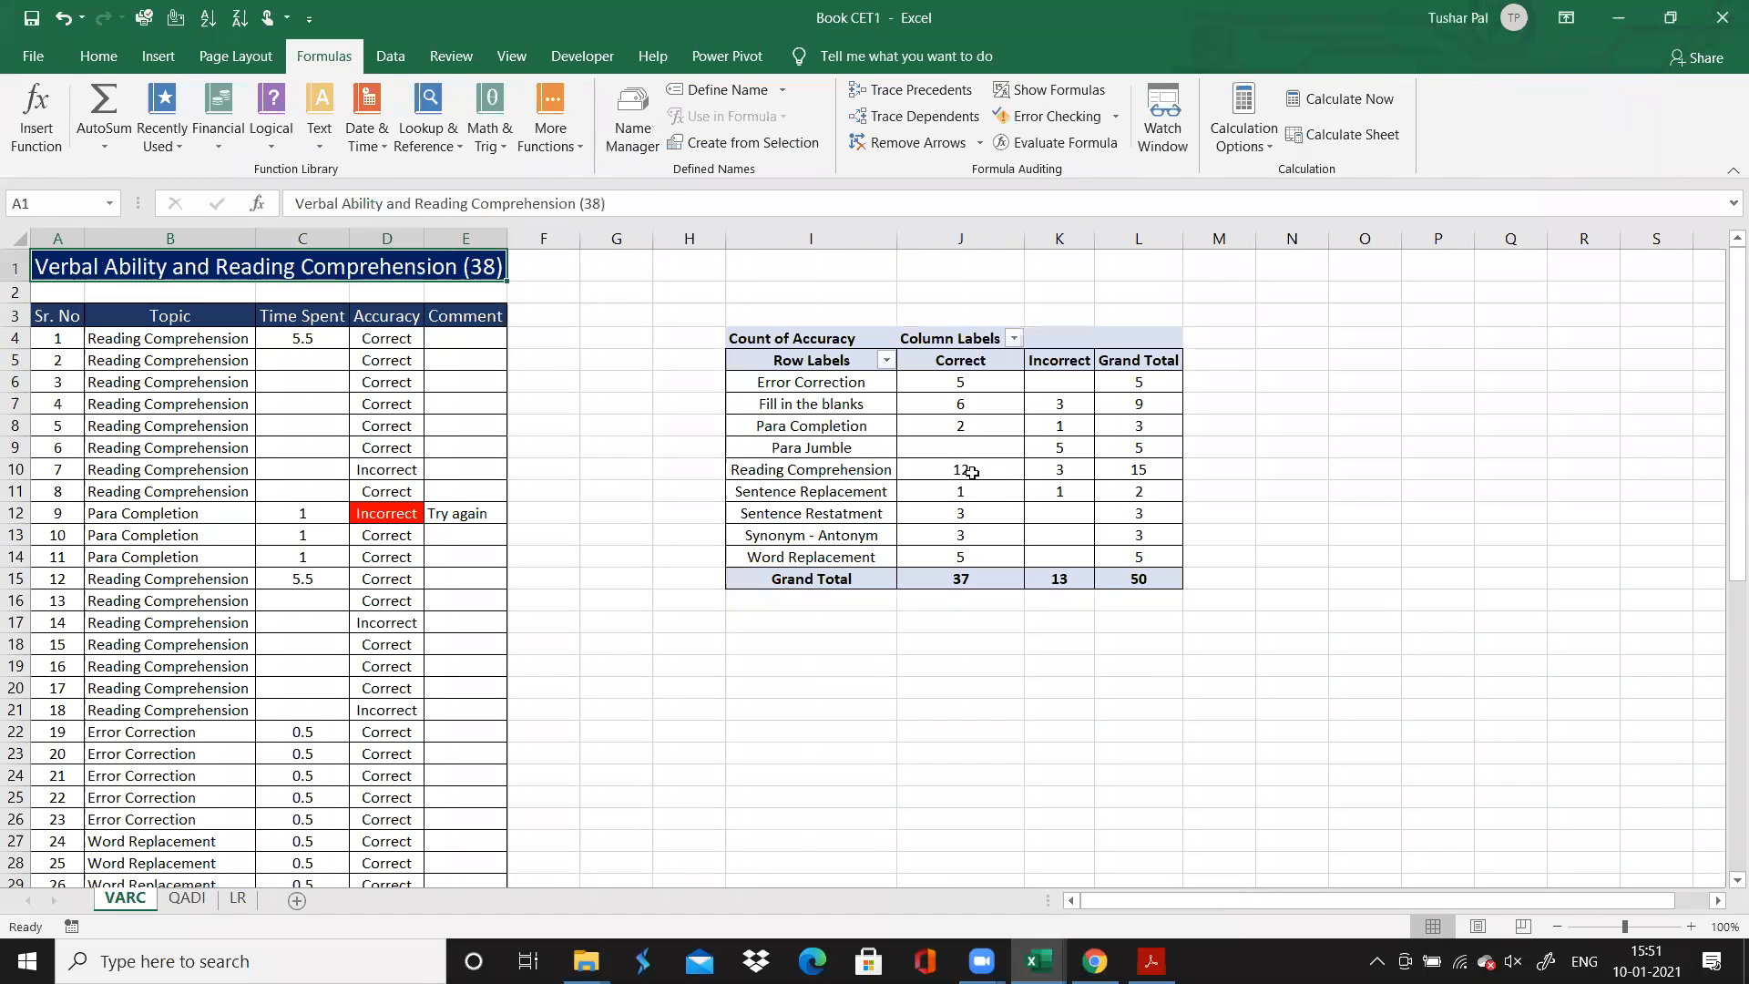
pyautogui.click(856, 397)
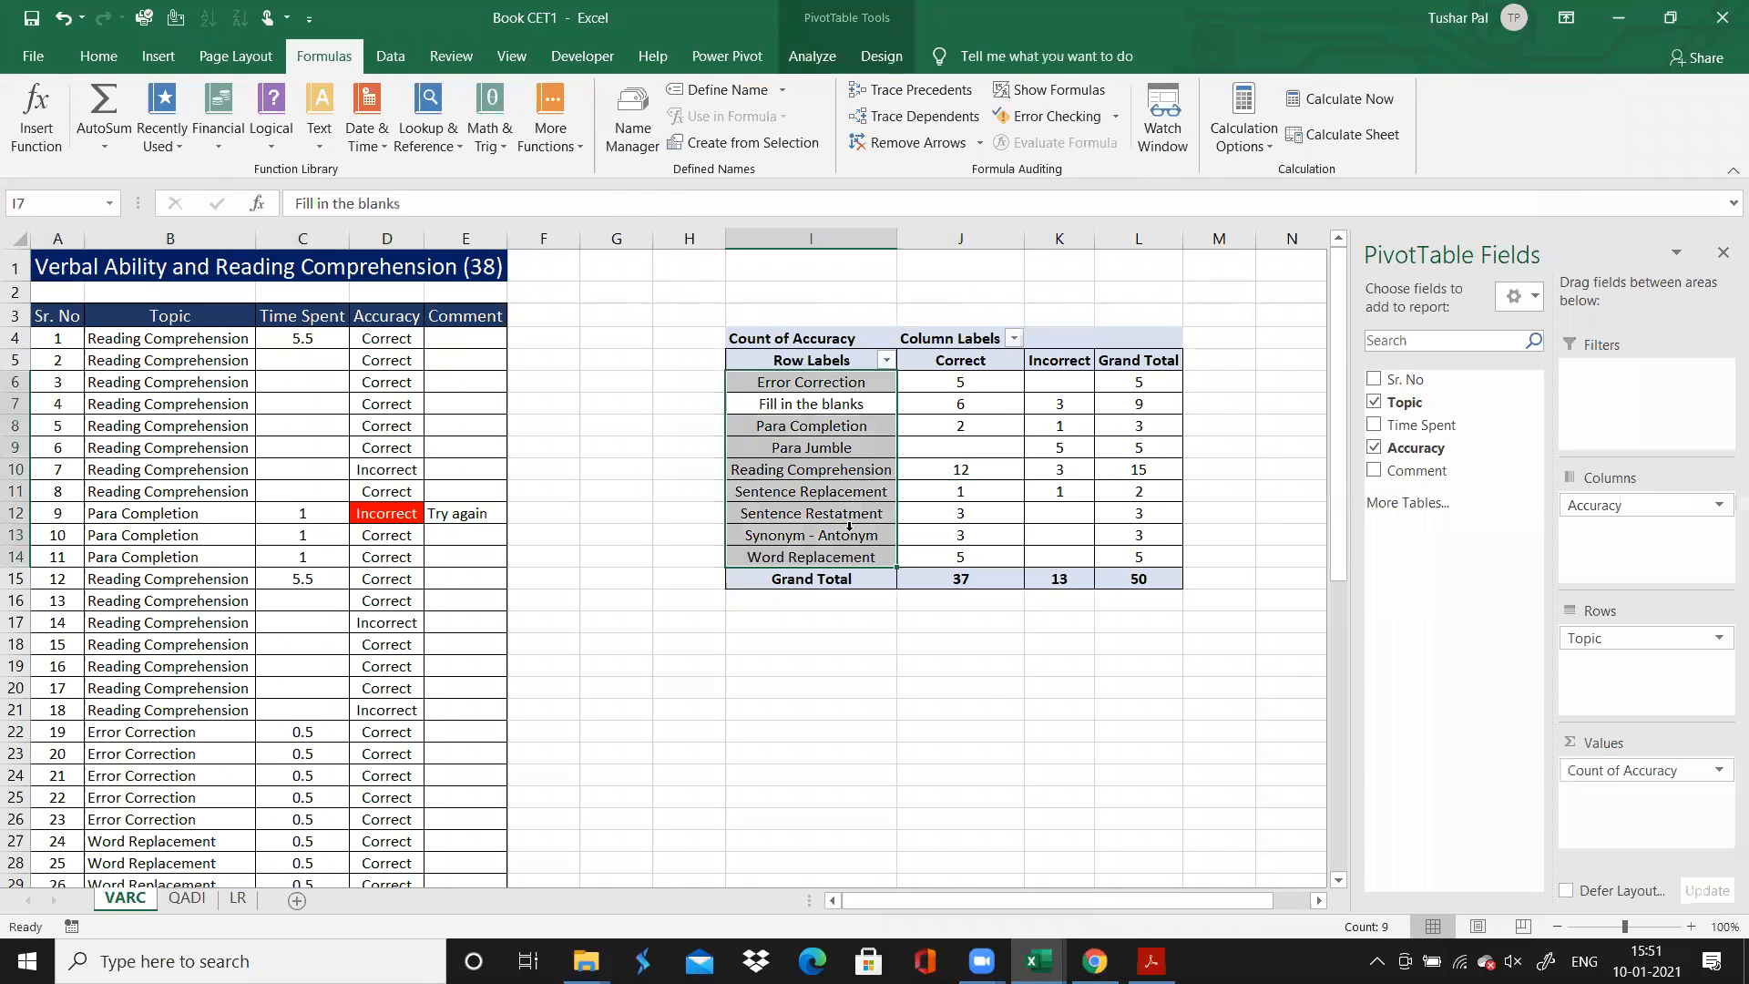
pyautogui.click(849, 527)
pyautogui.click(846, 619)
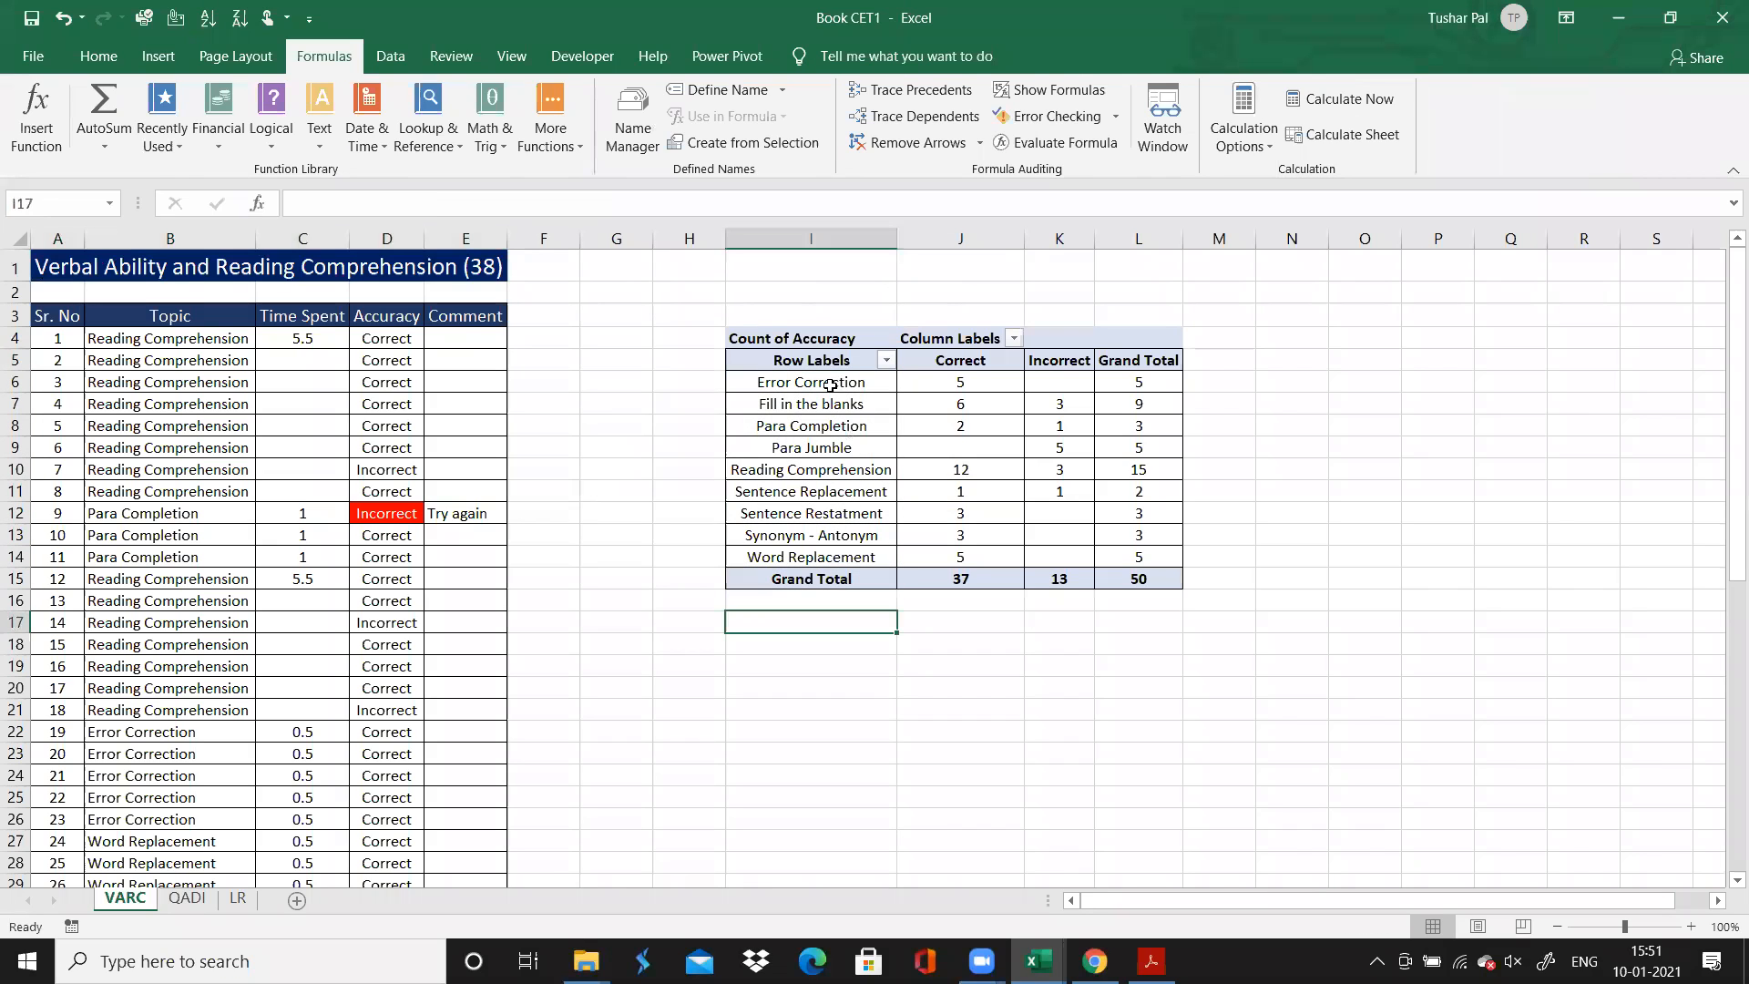
pyautogui.click(830, 409)
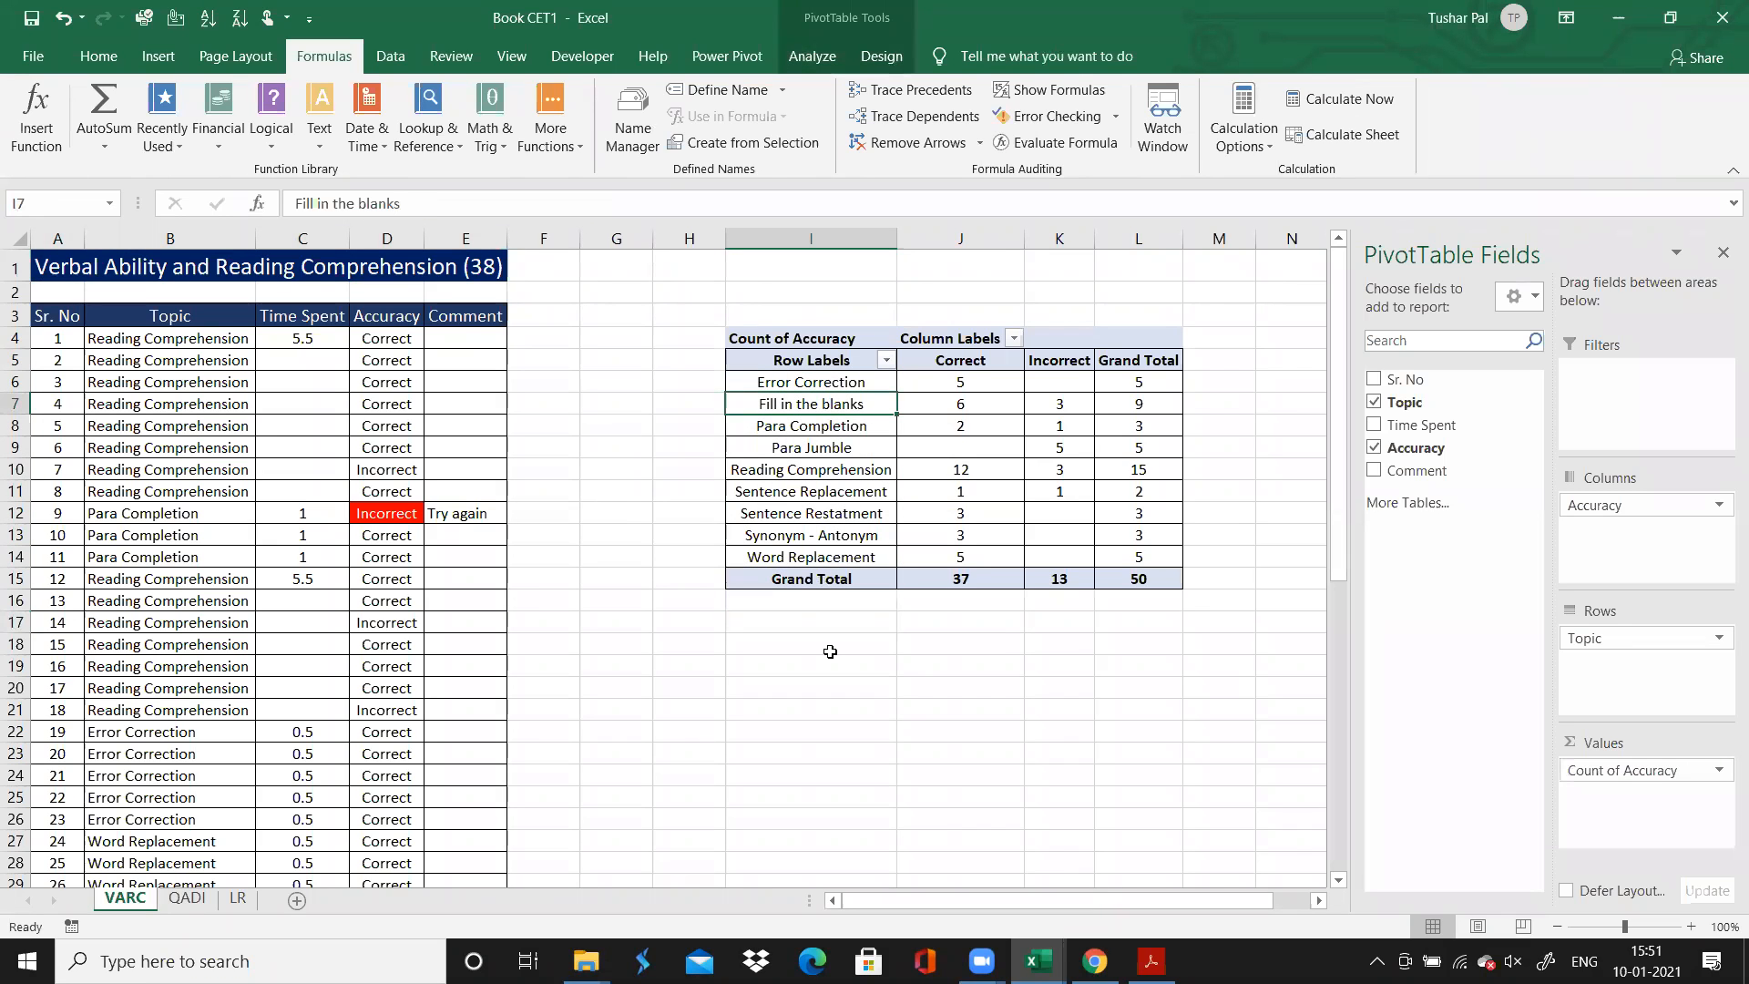
pyautogui.click(658, 473)
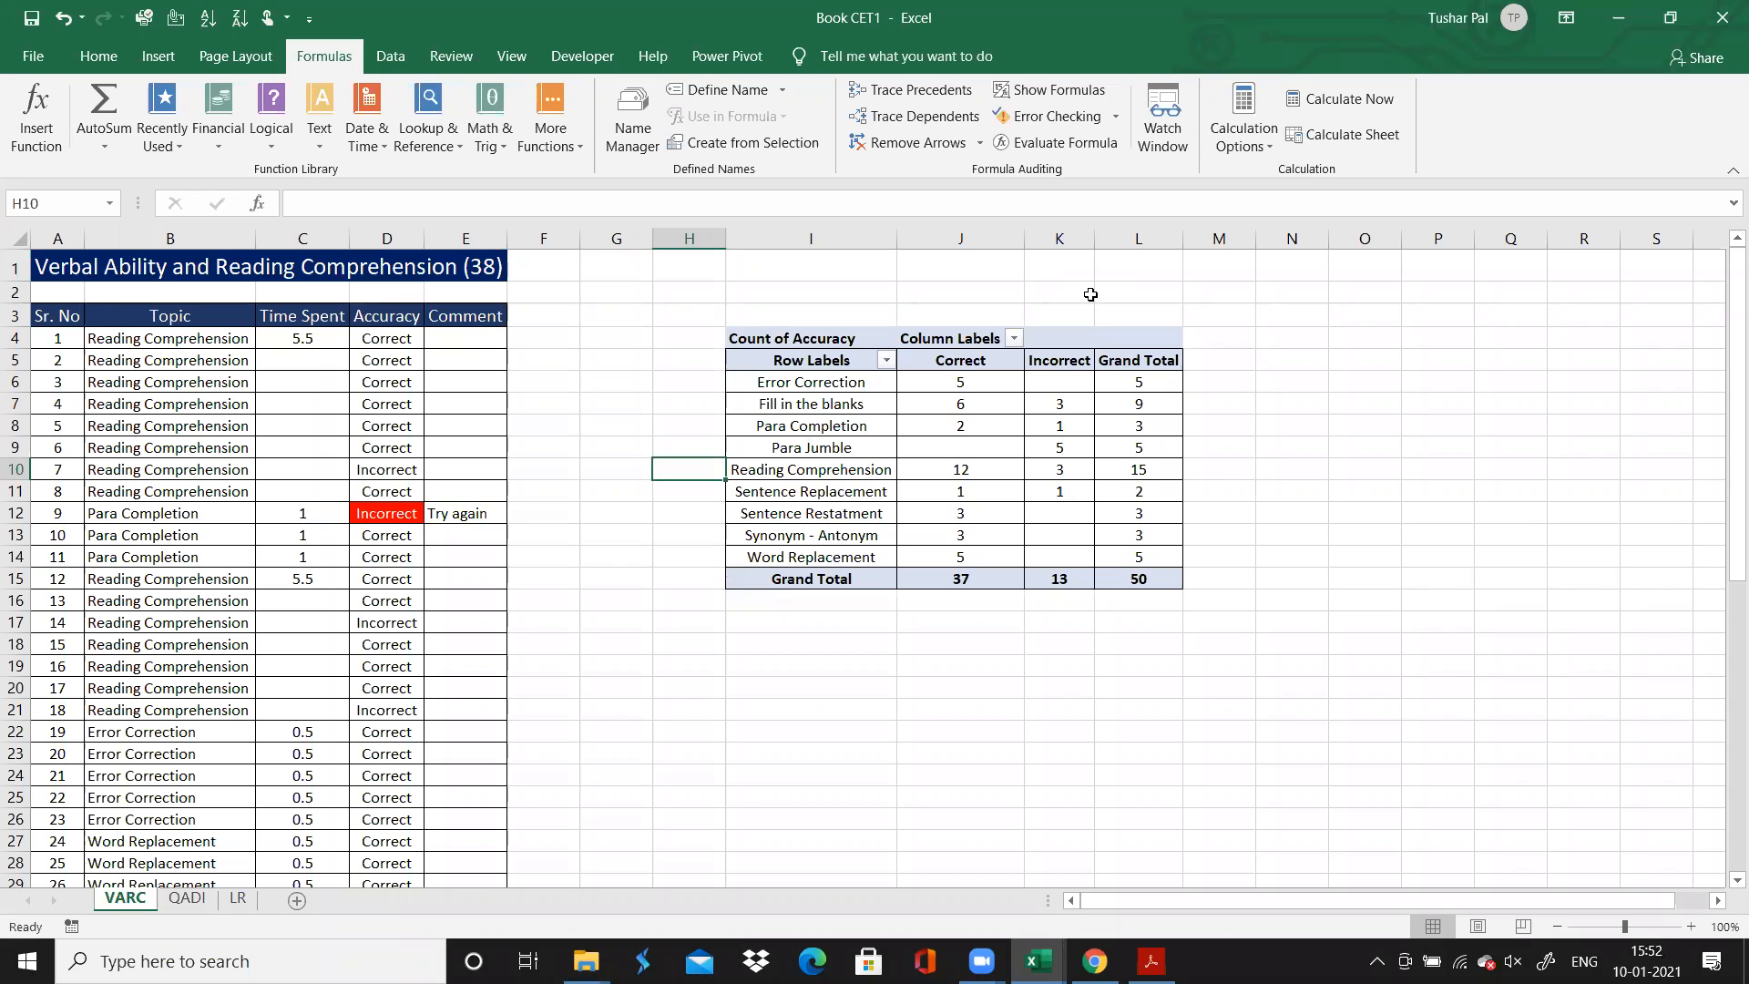
pyautogui.hotkey('alt', 'Tab')
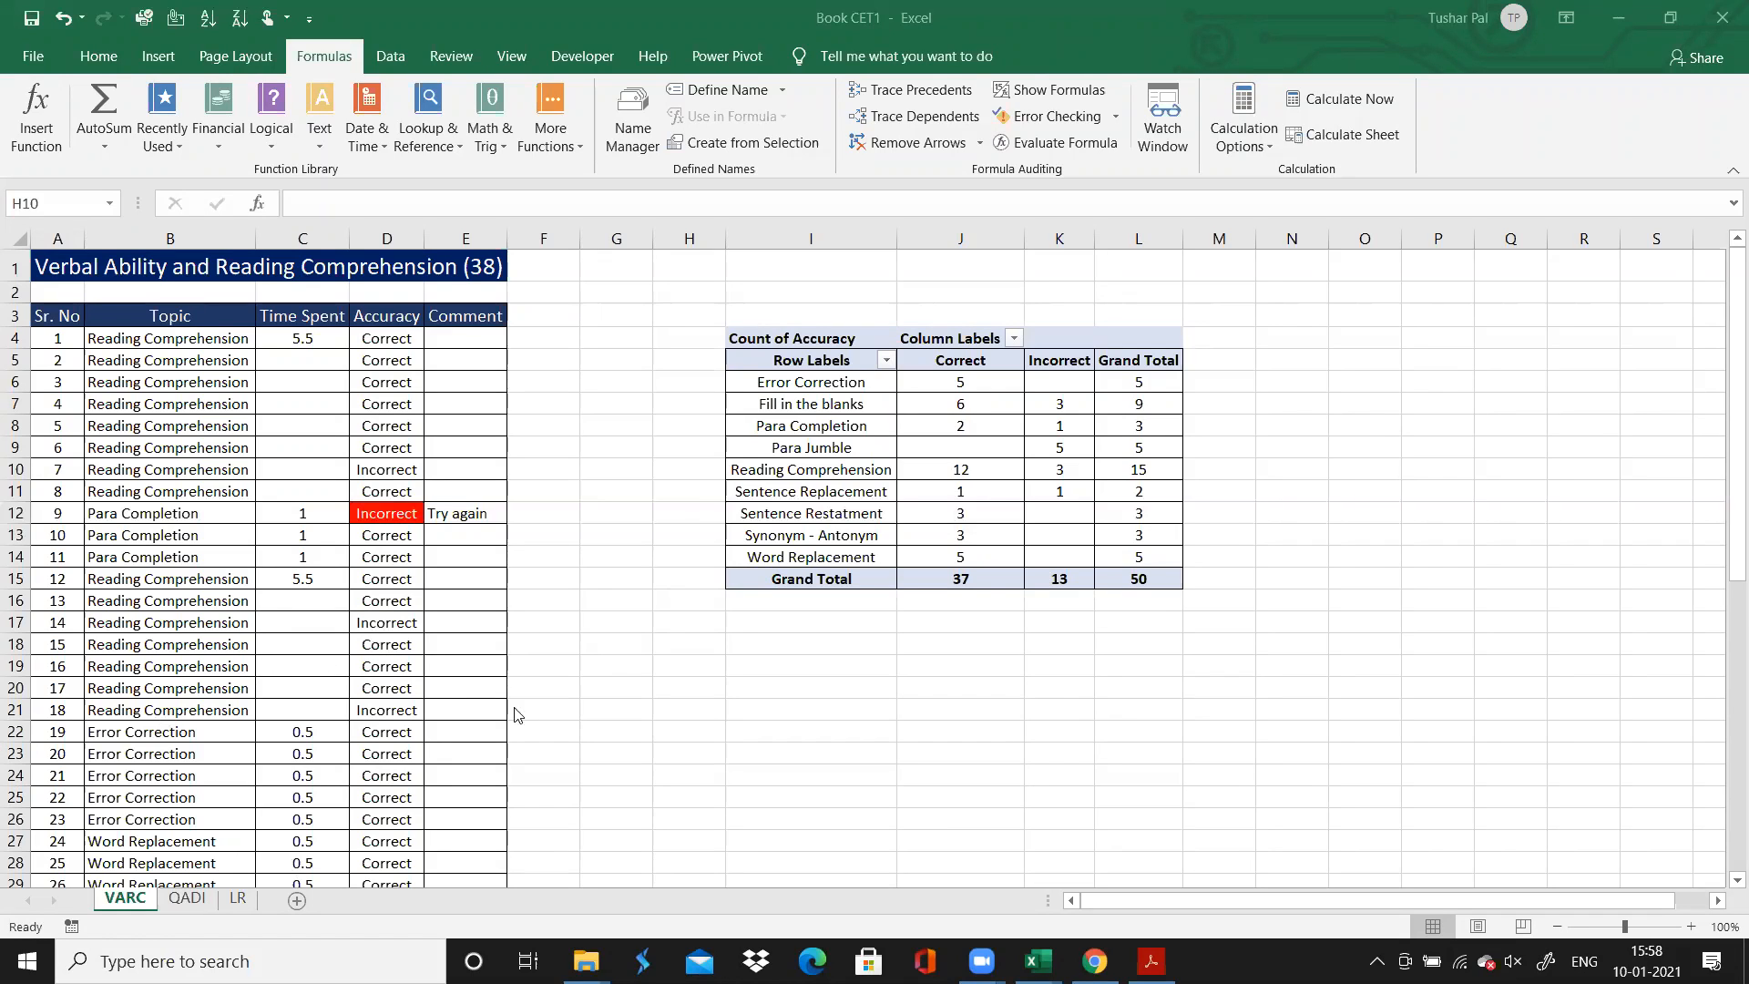
# Examine the question rows of the VARC sheet for topic, time spent, accuracy and comments, down to the Para Jumble questions
pyautogui.click(146, 599)
pyautogui.press('Down')
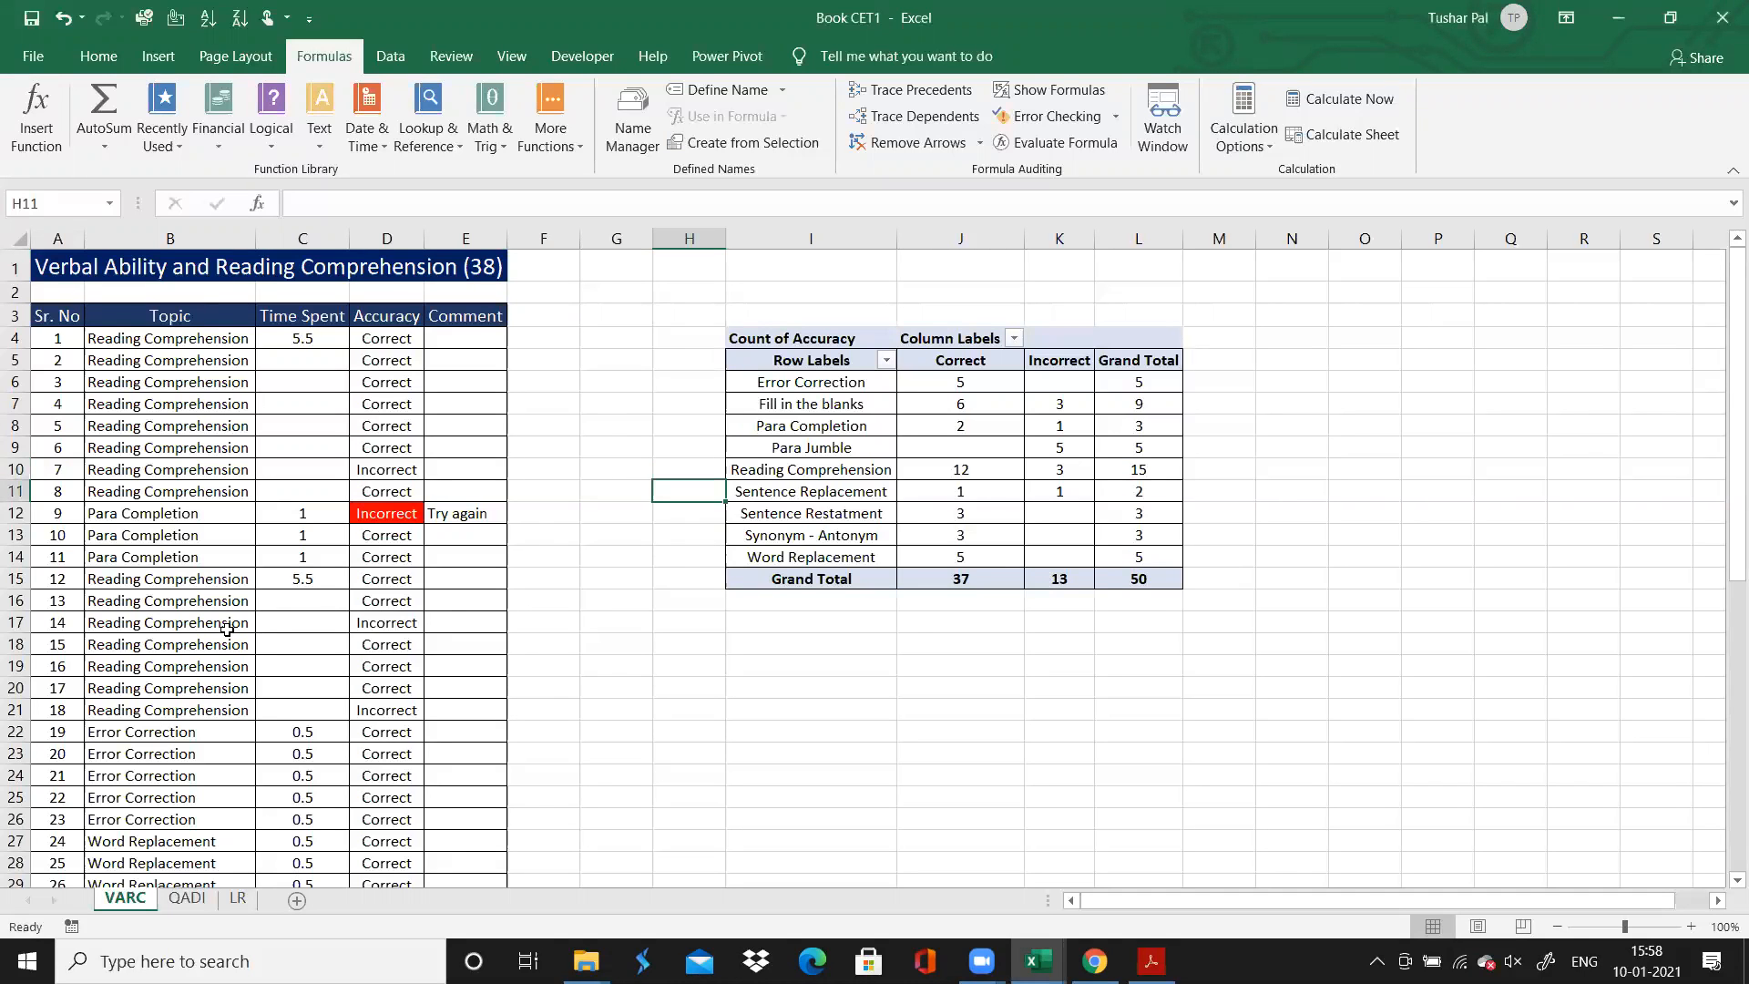
pyautogui.press('Down')
pyautogui.press('Down')
pyautogui.press('Down')
pyautogui.press('Down')
pyautogui.press('Down')
pyautogui.press('Down')
pyautogui.press('Down')
pyautogui.press('Down')
pyautogui.press('Down')
pyautogui.press('Down')
pyautogui.press('Down')
pyautogui.press('Down')
pyautogui.press('Down')
pyautogui.press('Down')
pyautogui.press('Down')
pyautogui.press('Down')
pyautogui.press('Down')
pyautogui.press('Down')
pyautogui.press('Down')
pyautogui.press('Down')
pyautogui.press('Down')
pyautogui.press('Down')
pyautogui.press('Down')
pyautogui.press('Down')
pyautogui.press('Down')
pyautogui.press('Down')
pyautogui.press('Down')
pyautogui.press('Down')
pyautogui.press('Down')
pyautogui.press('Down')
pyautogui.press('Down')
pyautogui.press('Down')
pyautogui.press('Down')
pyautogui.press('Up')
pyautogui.press('Up')
pyautogui.press('Up')
pyautogui.press('Up')
pyautogui.press('Up')
pyautogui.press('Up')
pyautogui.press('Up')
pyautogui.press('Up')
pyautogui.press('Up')
pyautogui.press('Left')
pyautogui.press('Left')
pyautogui.press('Left')
pyautogui.press('Left')
pyautogui.press('Left')
pyautogui.press('Left')
pyautogui.press('Left')
pyautogui.press('Up')
pyautogui.press('Up')
pyautogui.press('Right')
pyautogui.press('Right')
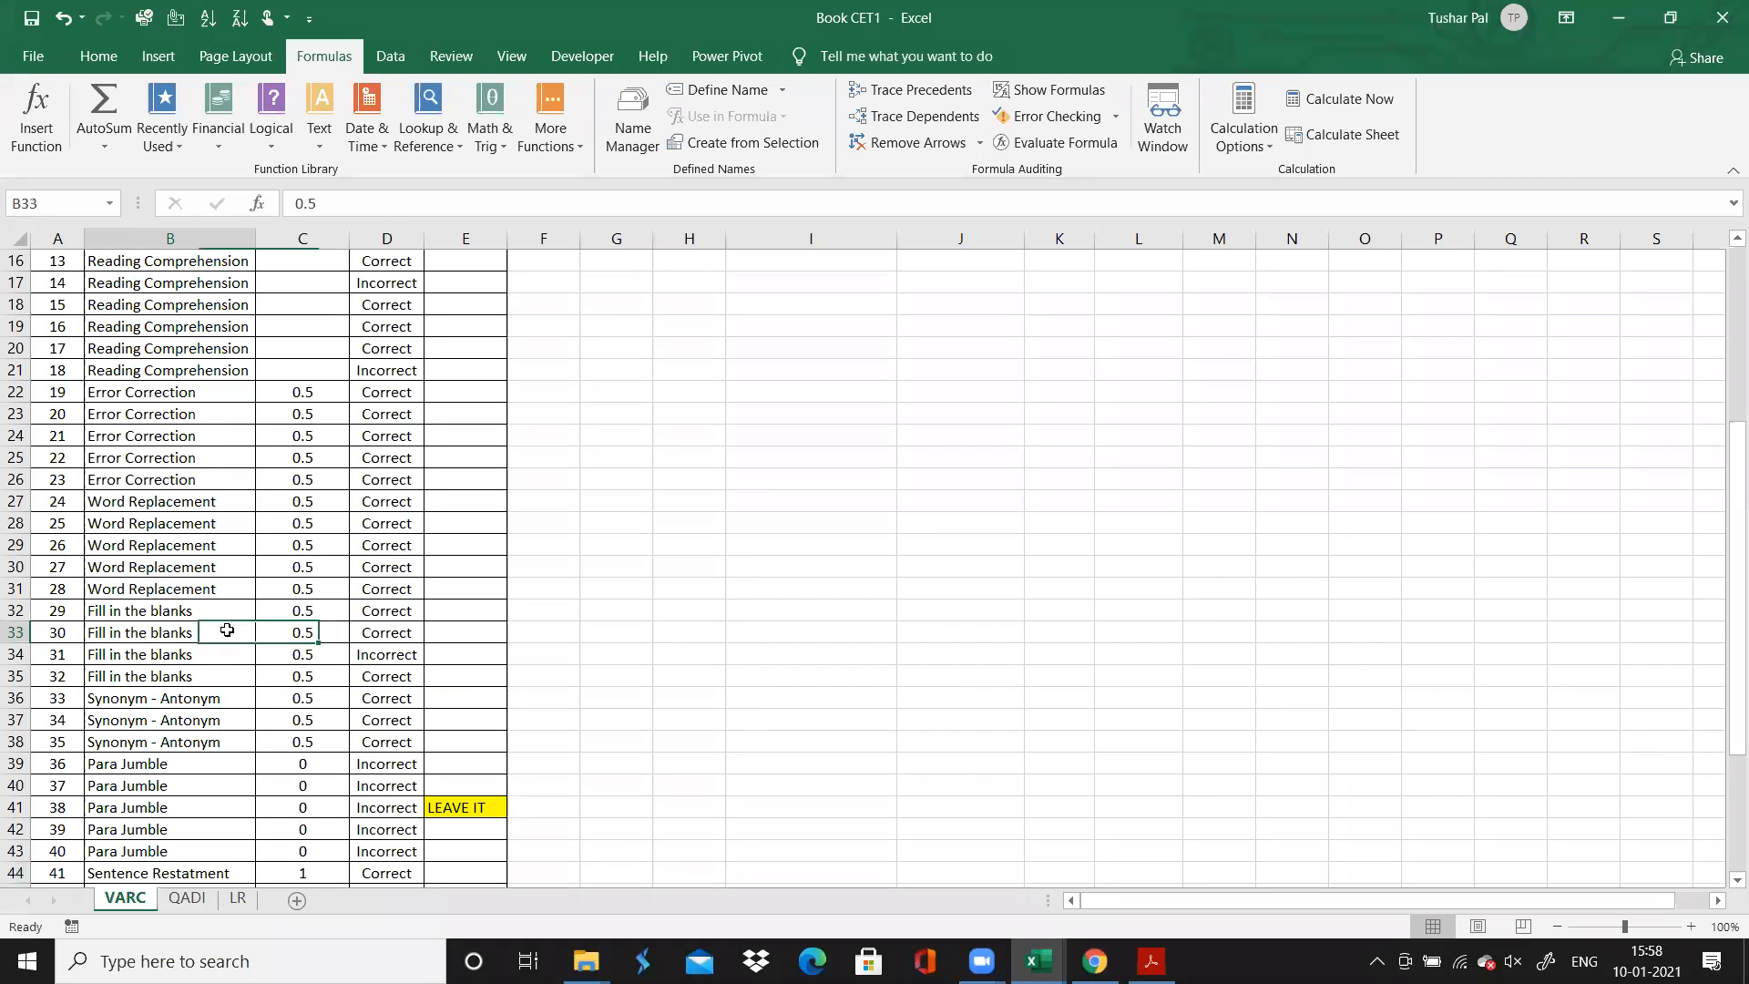
pyautogui.press('Down')
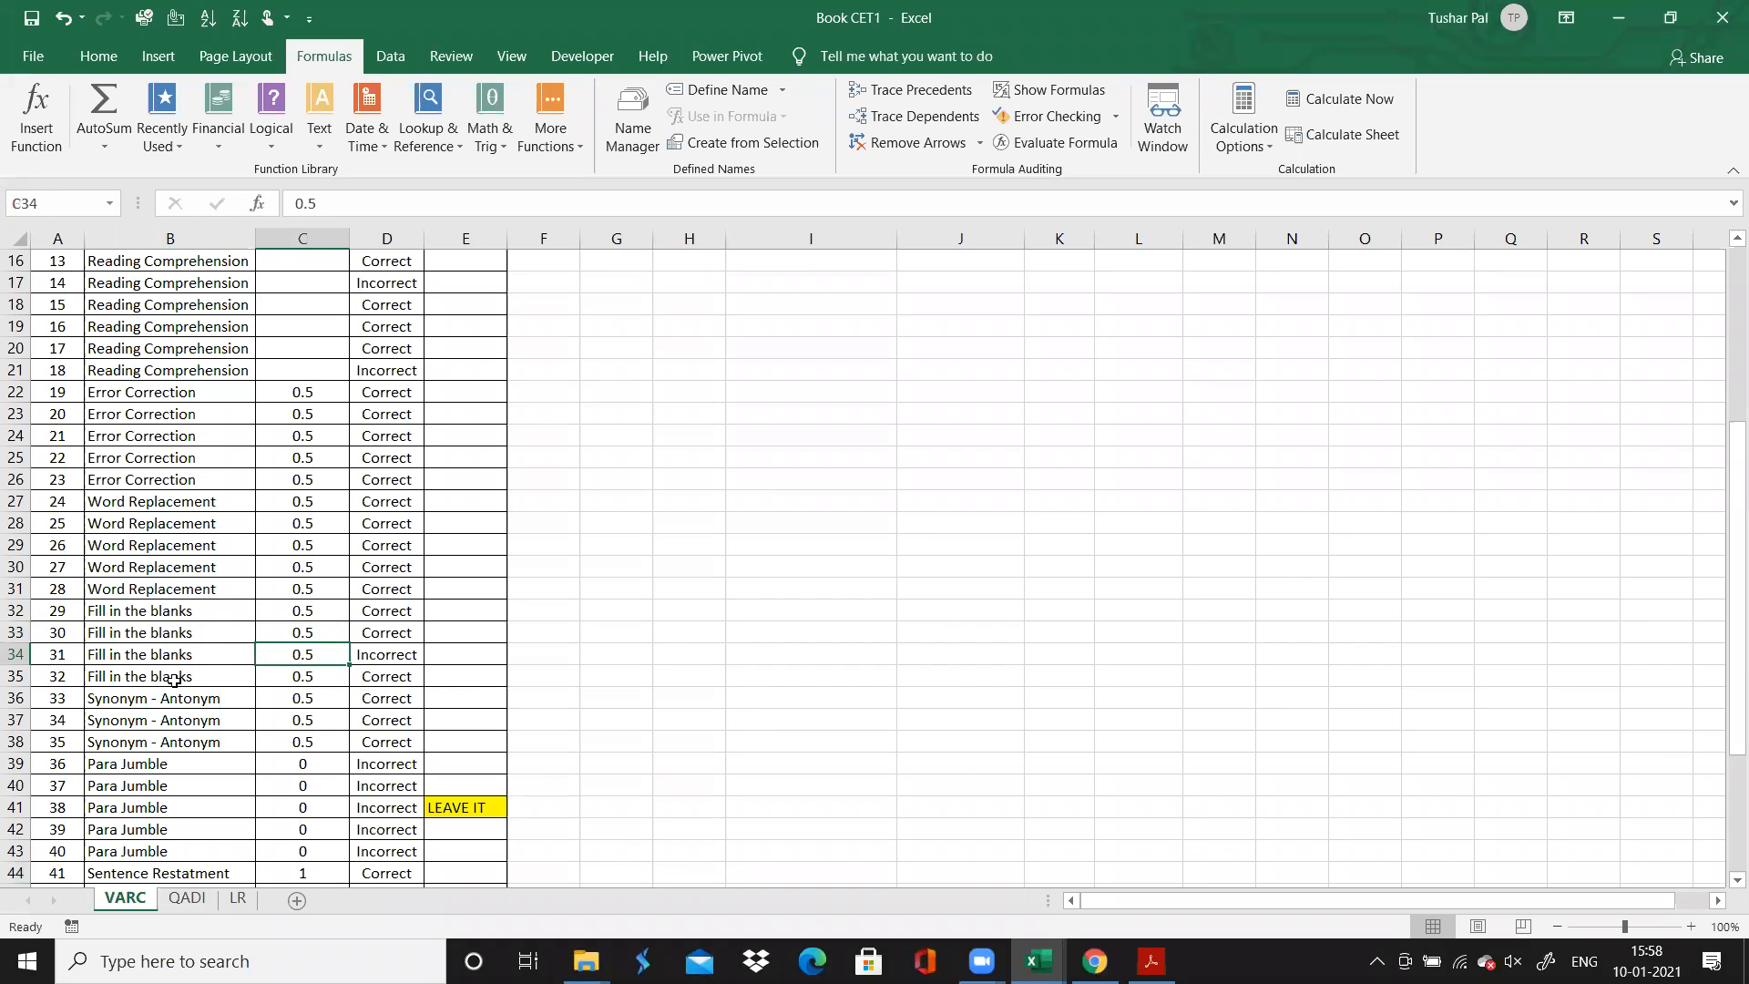
# Review the question rows on the QADI sheet and the last rows of the LR sheet, including the Vertical Arrangement questions
pyautogui.click(193, 909)
pyautogui.click(216, 683)
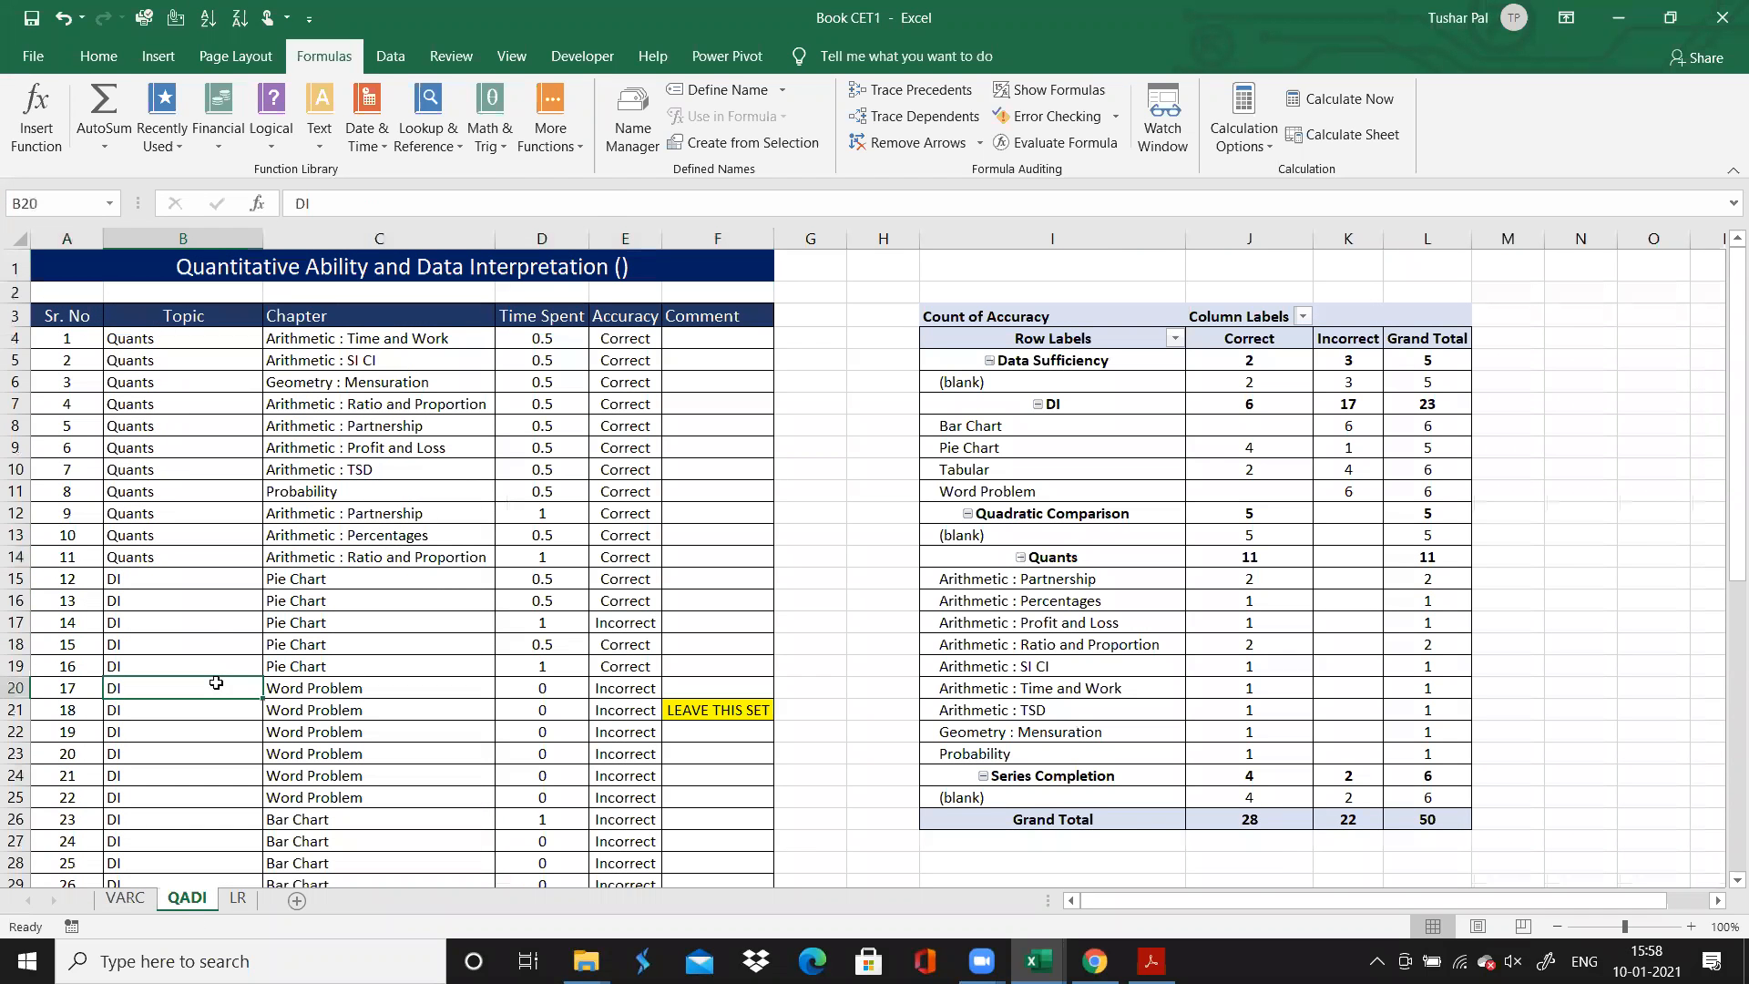
pyautogui.press('Up')
pyautogui.press('Up')
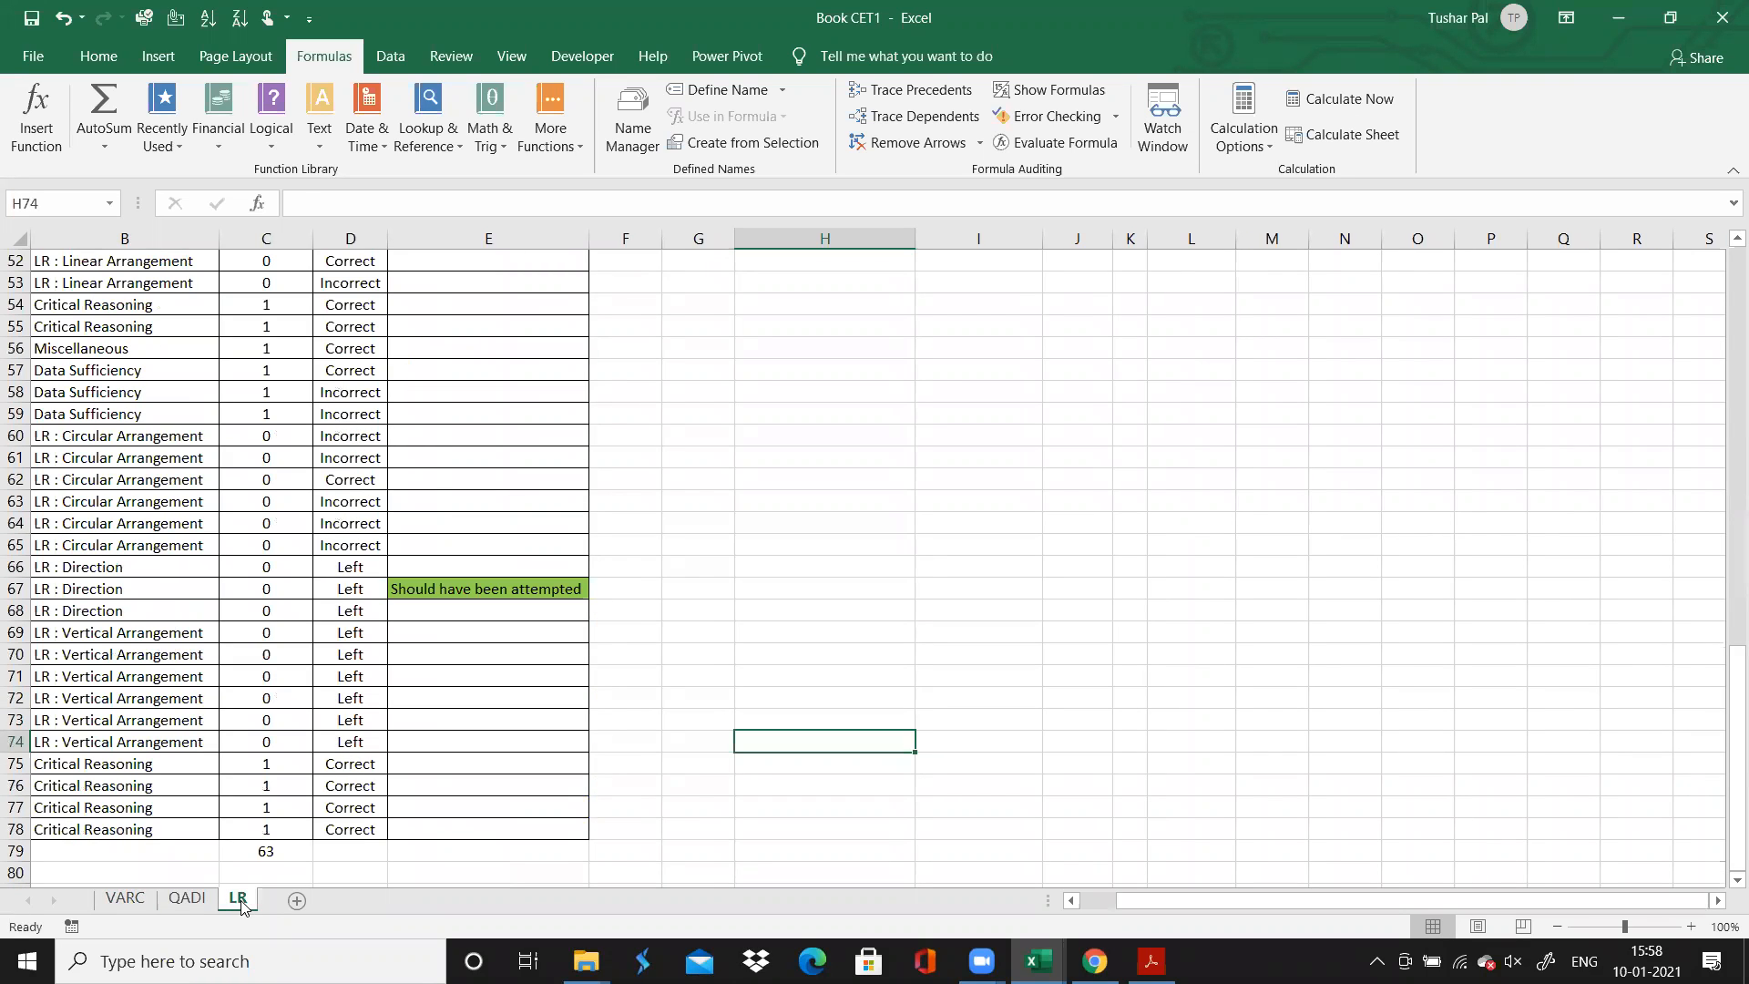
pyautogui.click(111, 738)
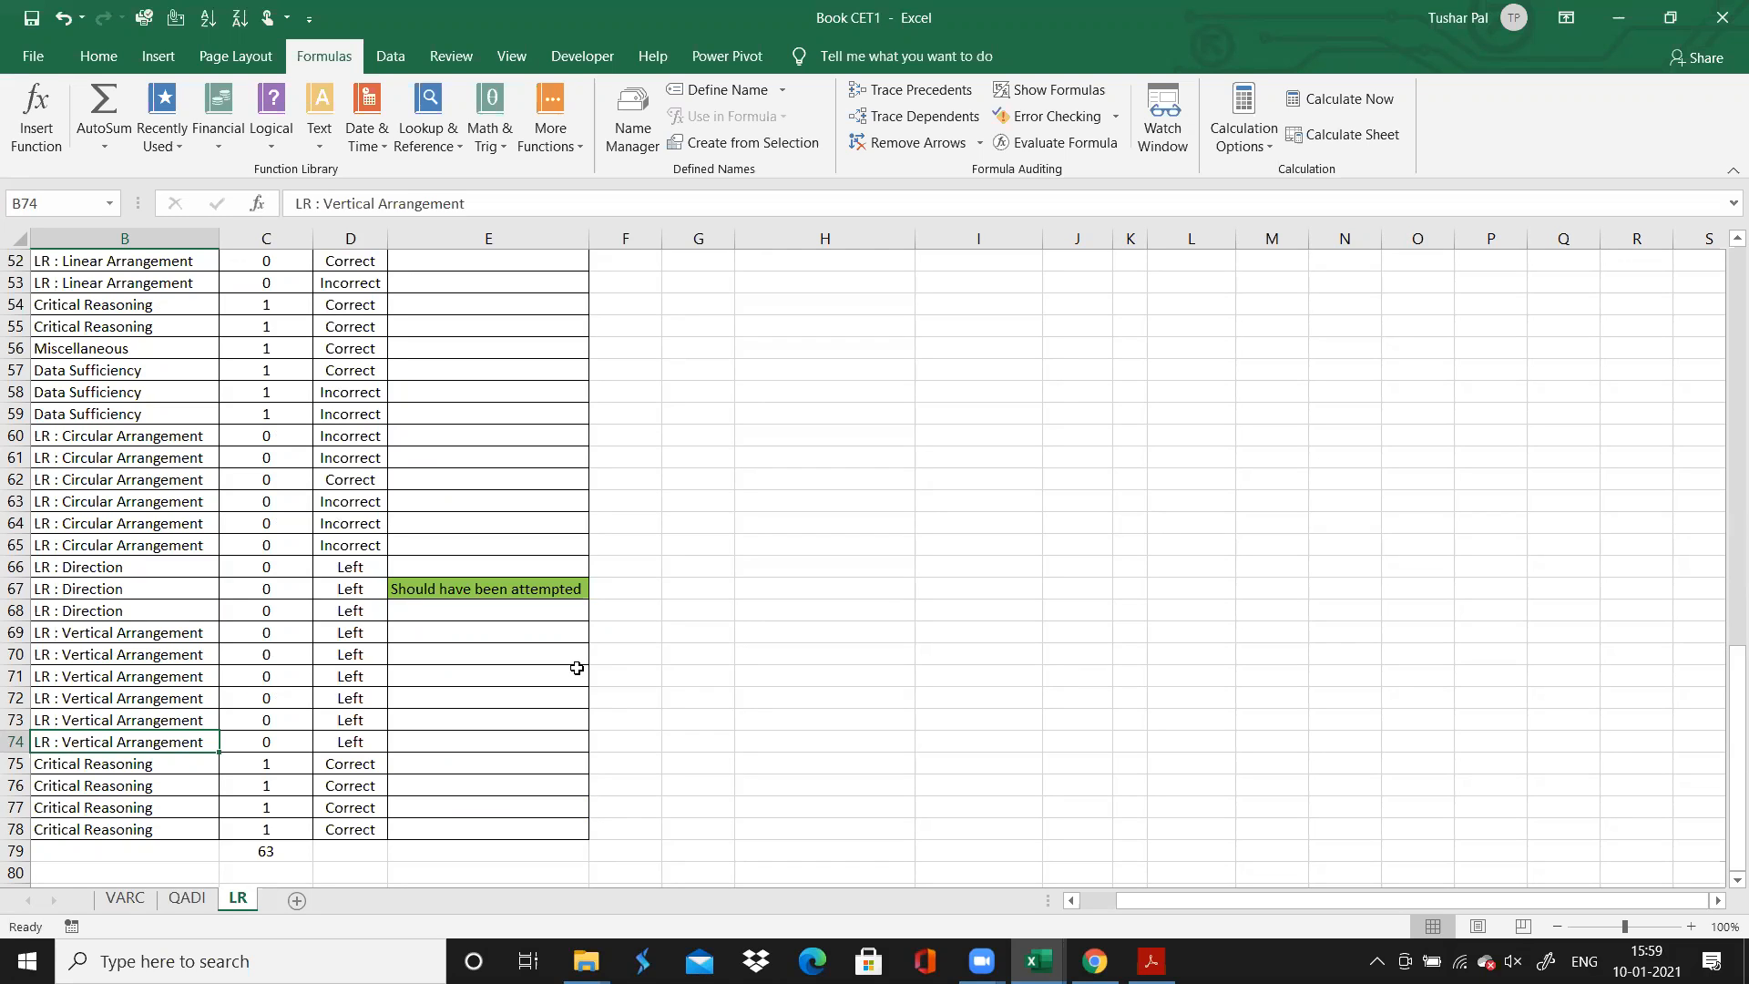
pyautogui.hotkey('alt', 'Tab')
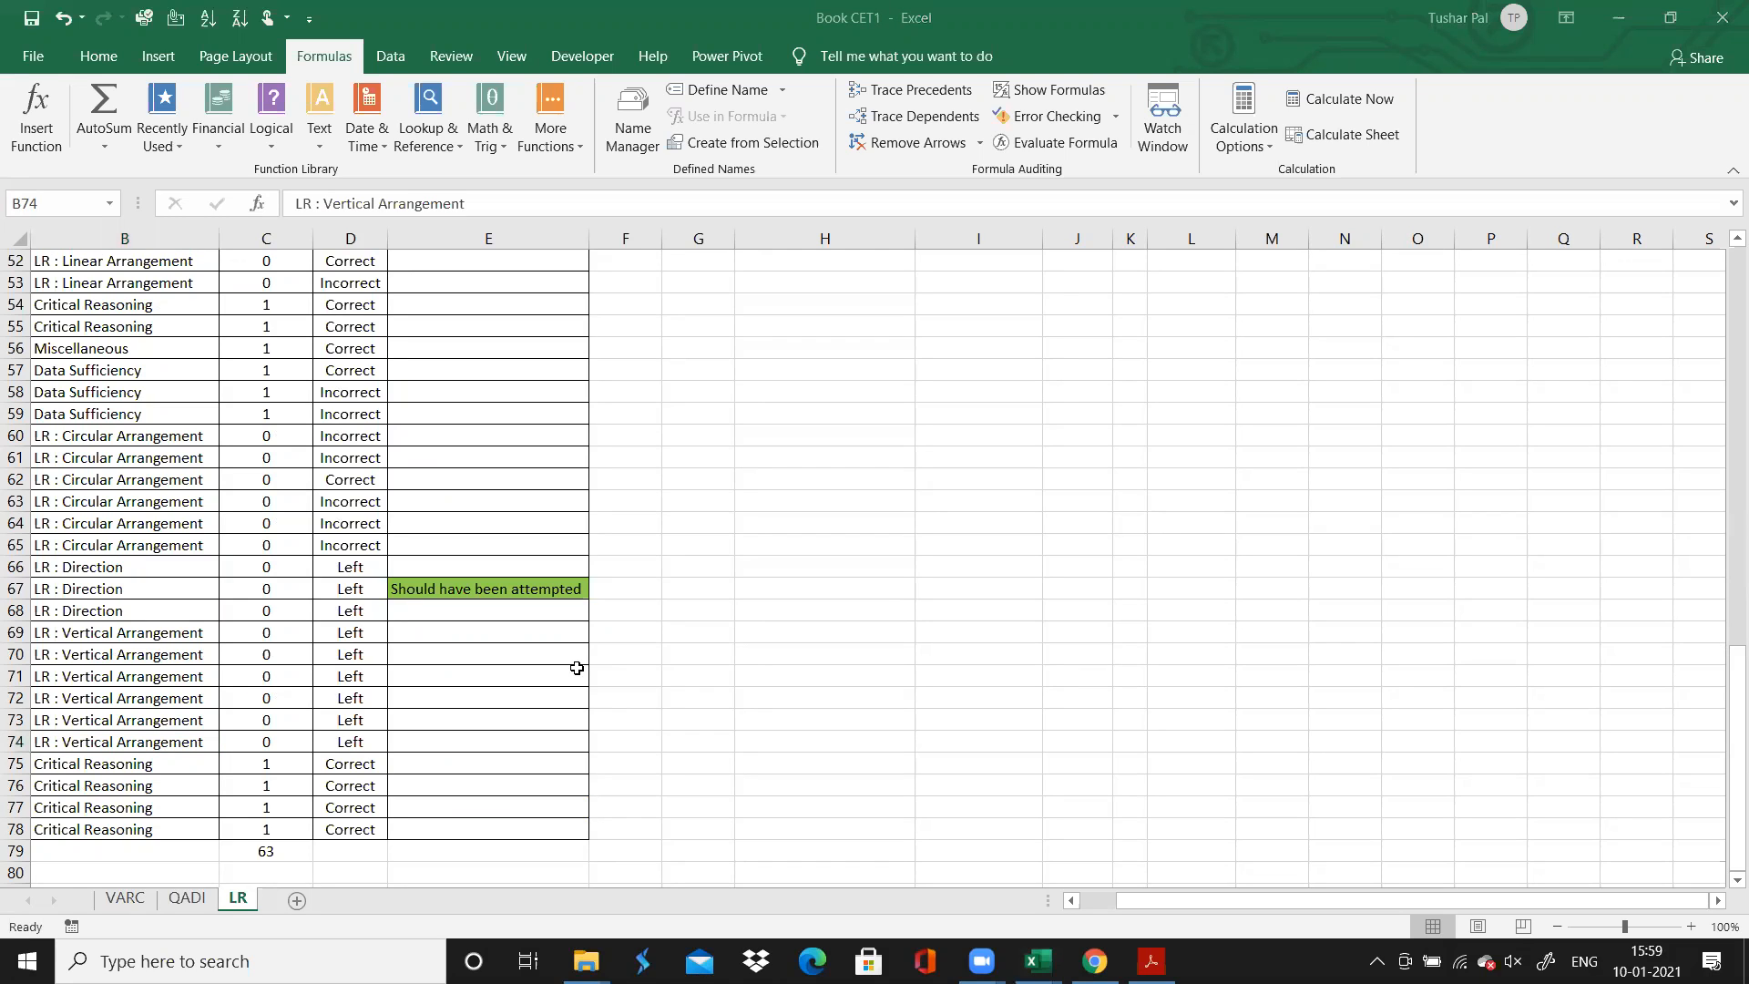